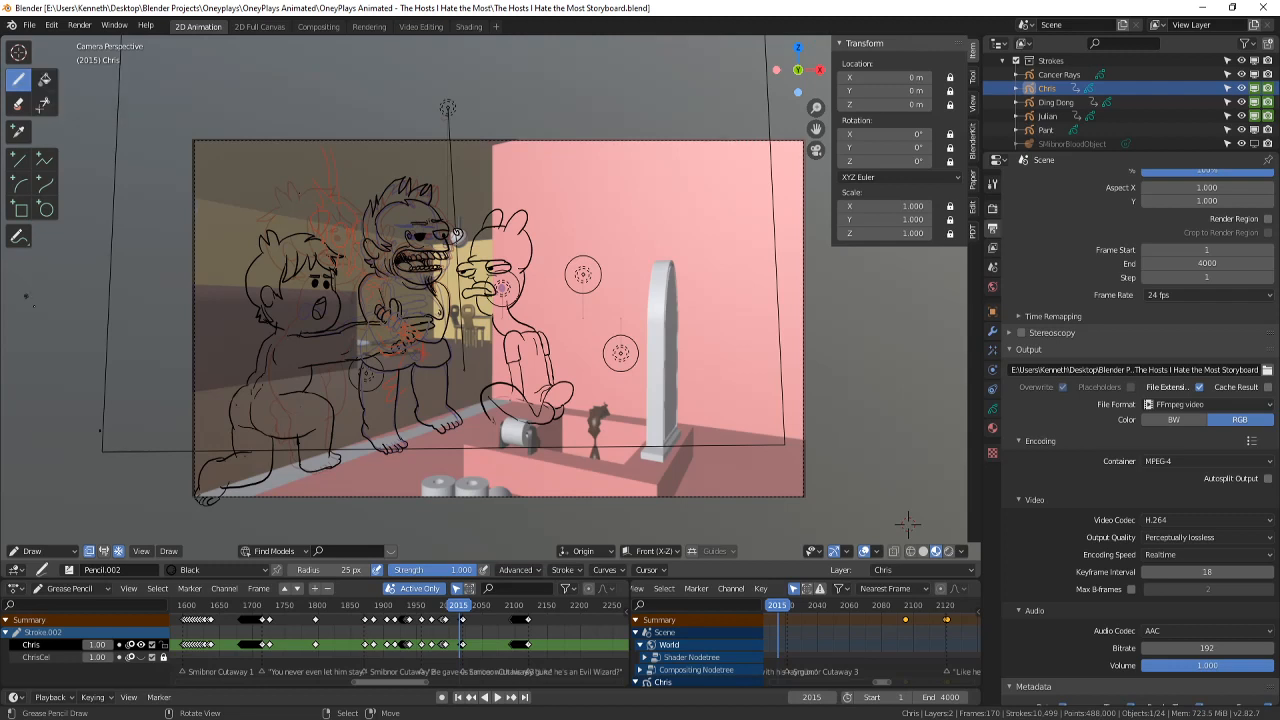
- Play the storyboard from frame 1880, stop on frame 2120 and save the file
shift+middle_drag(385, 335, 383, 322)
drag(384, 606, 370, 613)
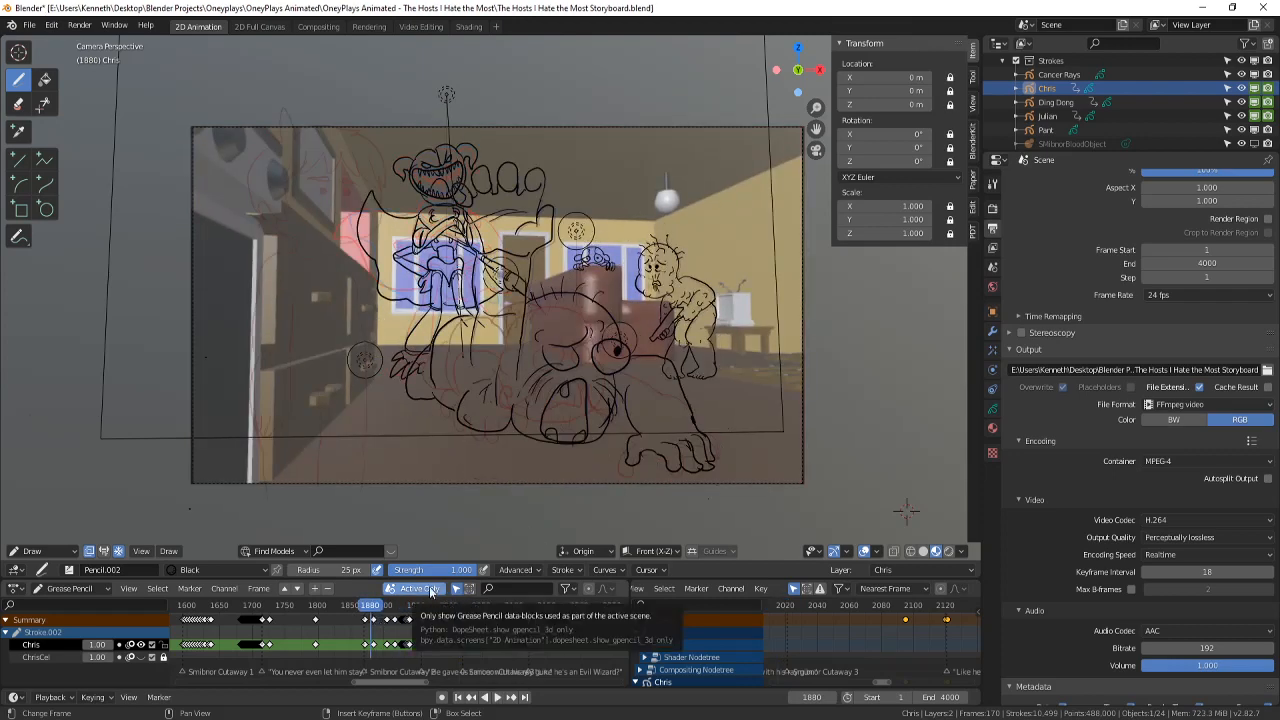
key(space)
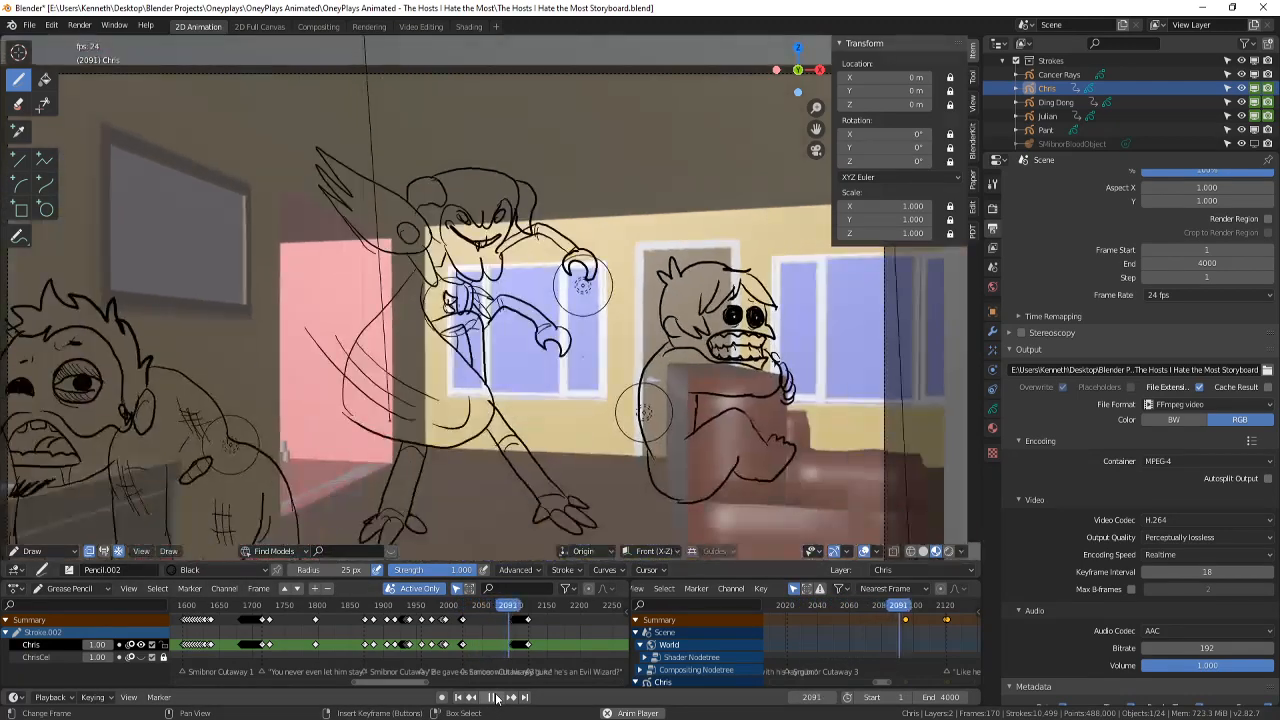
click(493, 697)
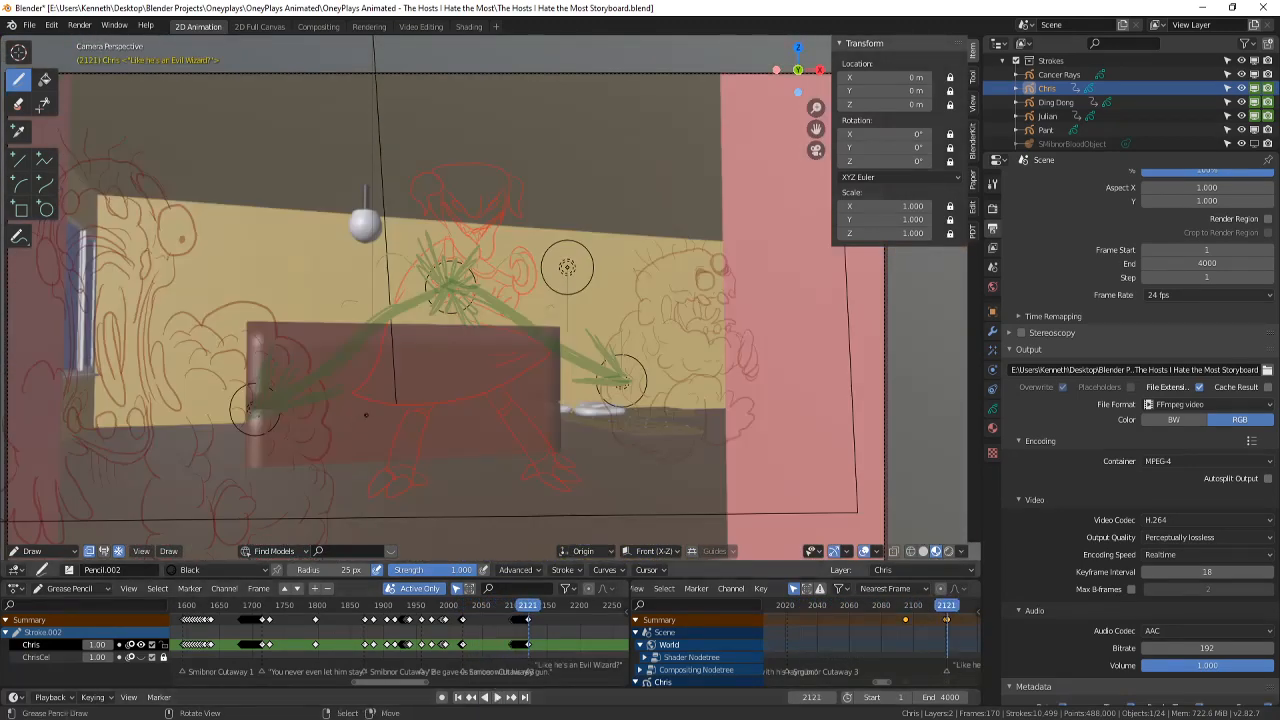
key(Left)
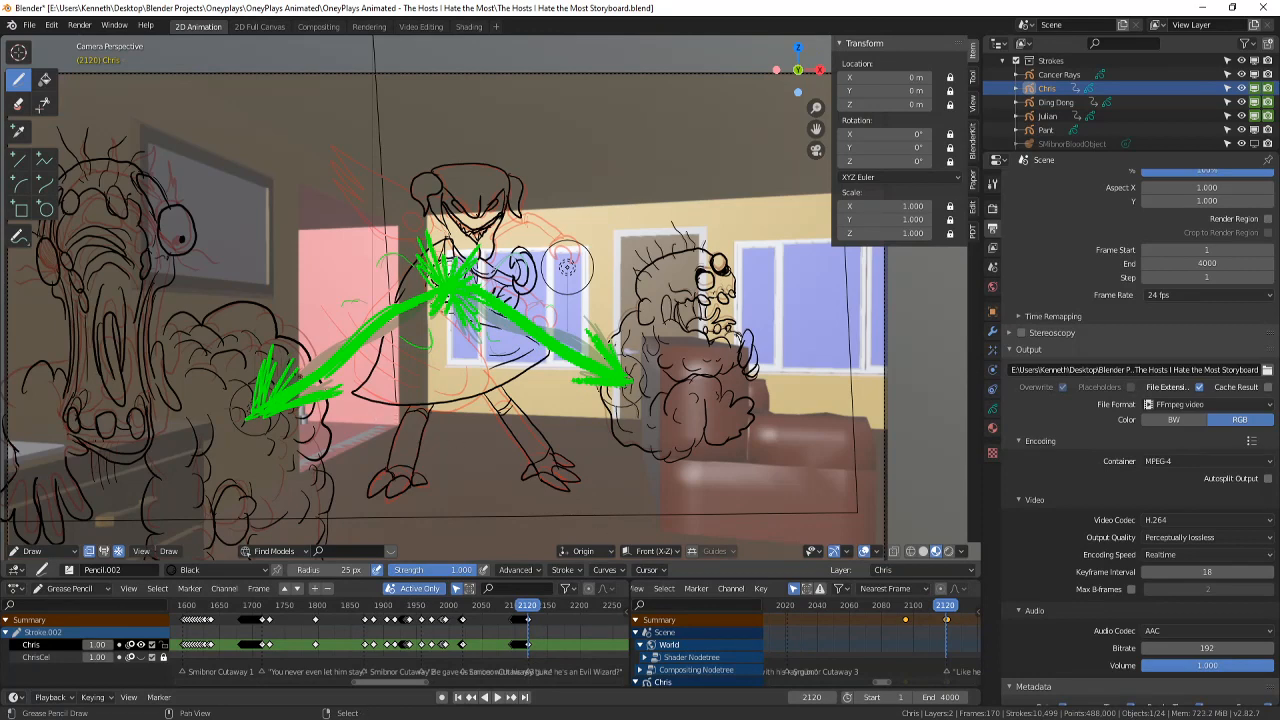
mouse_move(534, 314)
shift+middle_down()
mouse_move(567, 324)
mouse_move(530, 328)
shift+middle_up()
key(ctrl+s)
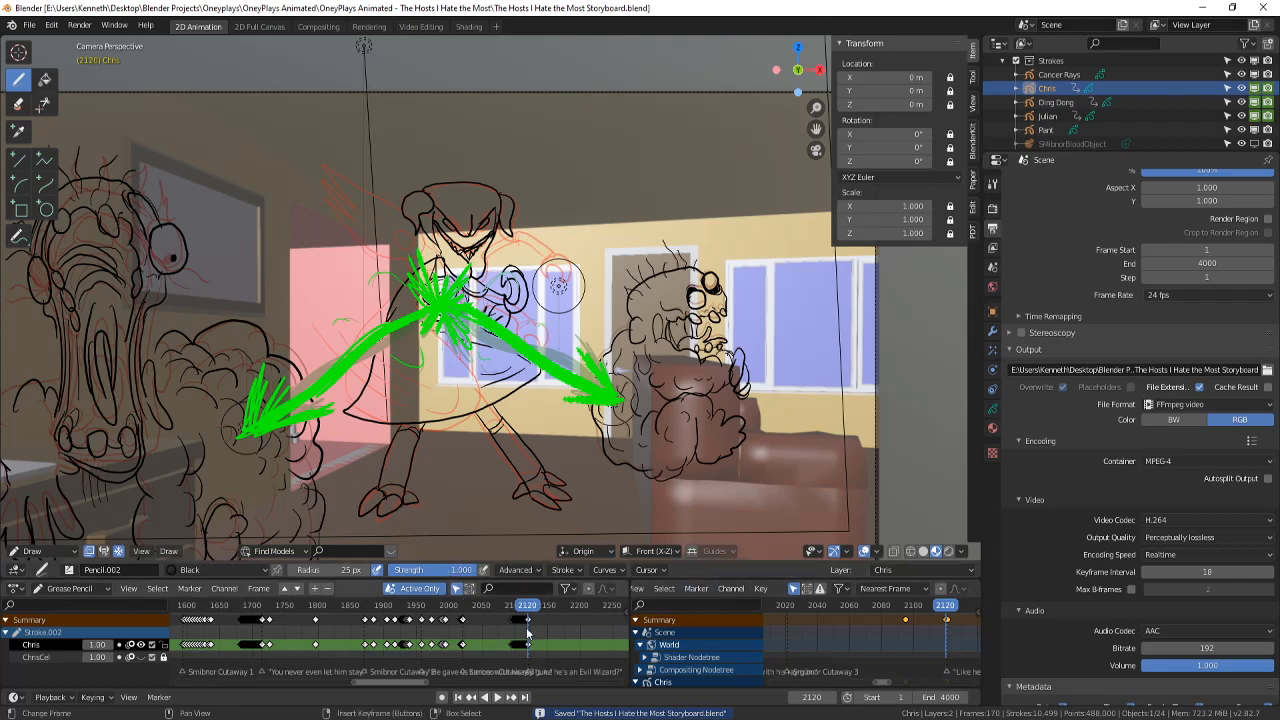
- Replay the storyboard from frame 2106 through the cut to the empty room, then return to frame 2121
click(518, 631)
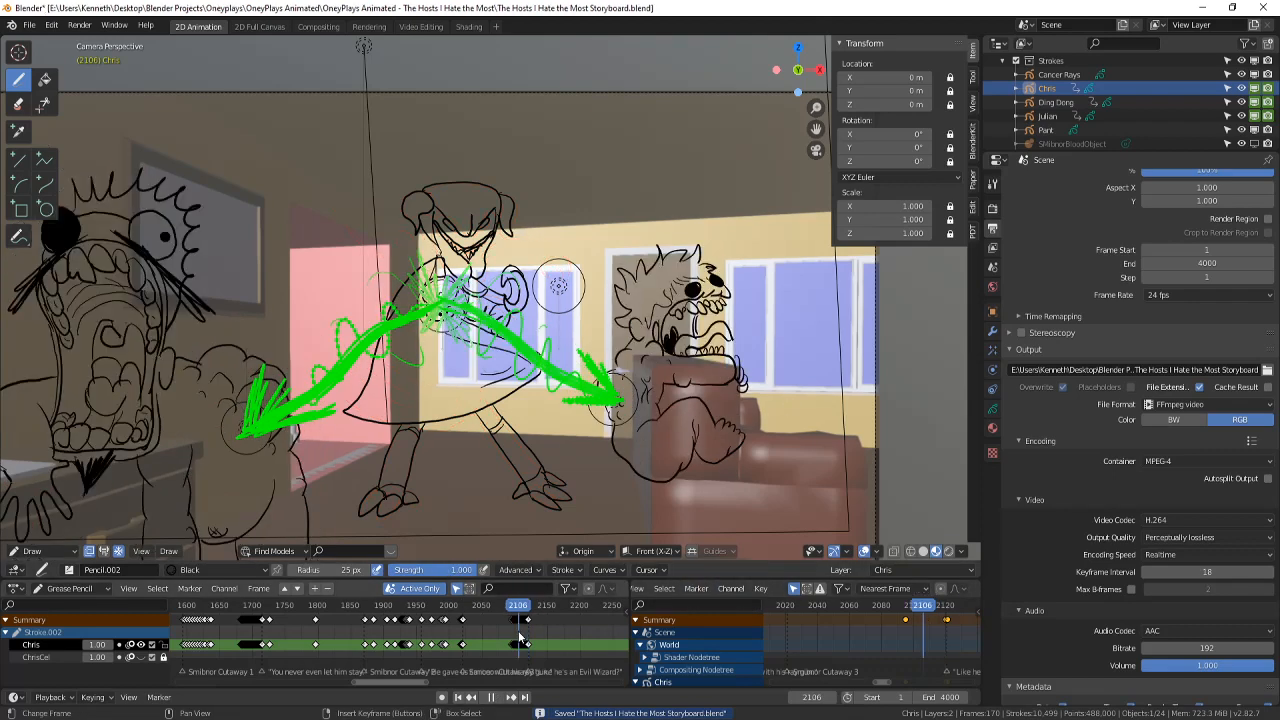
click(503, 697)
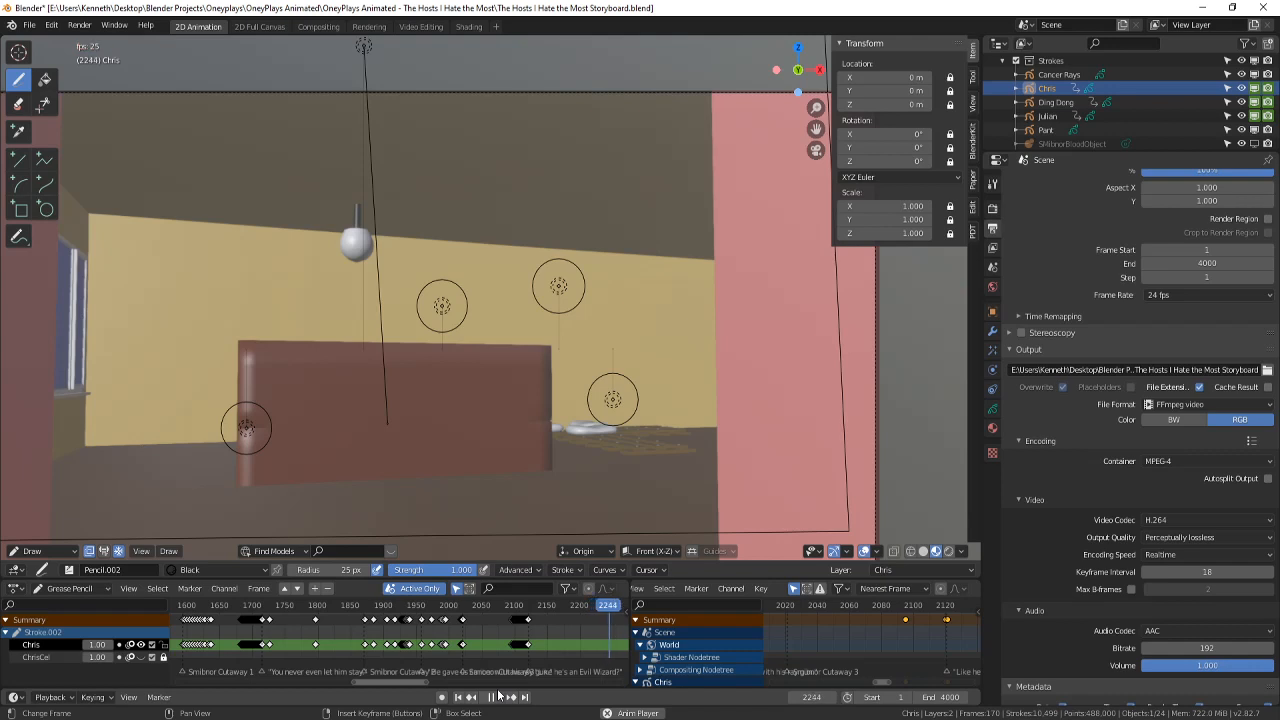
click(595, 684)
click(491, 697)
click(219, 605)
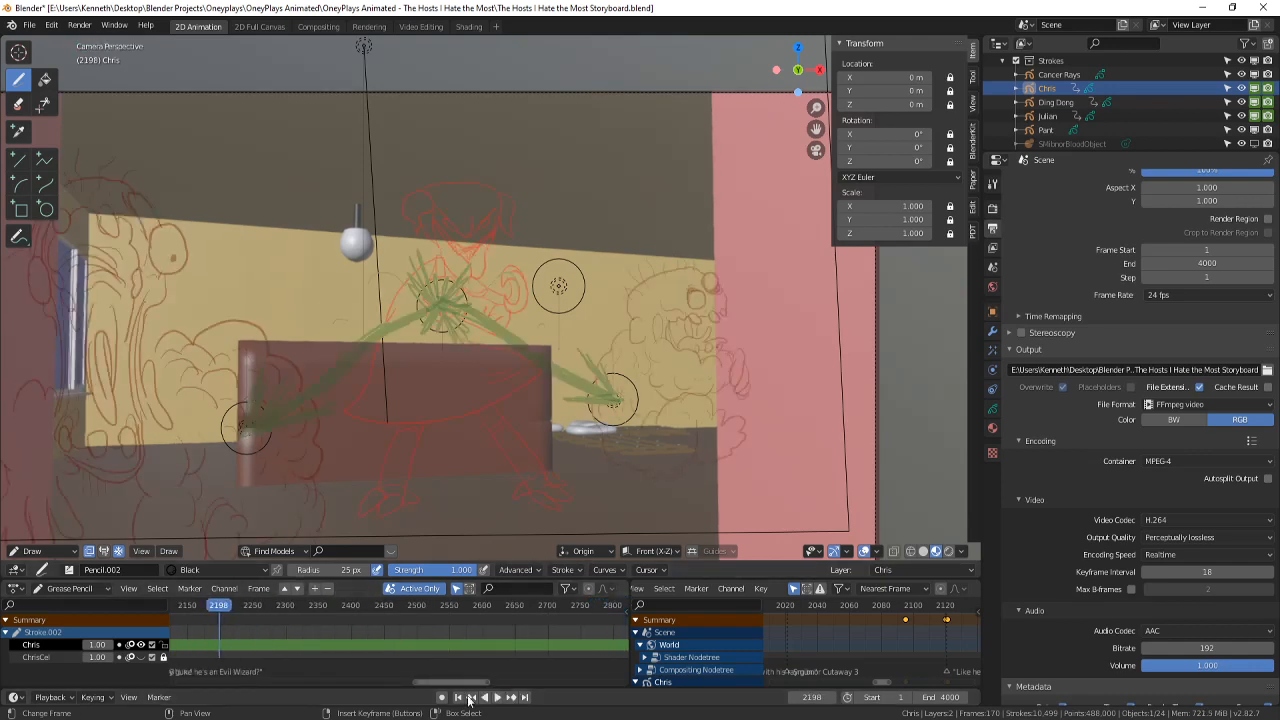
drag(483, 683, 427, 683)
drag(511, 637, 496, 645)
key(Left)
key(Right)
scroll(688, 263, up, 1)
scroll(688, 263, down, 1)
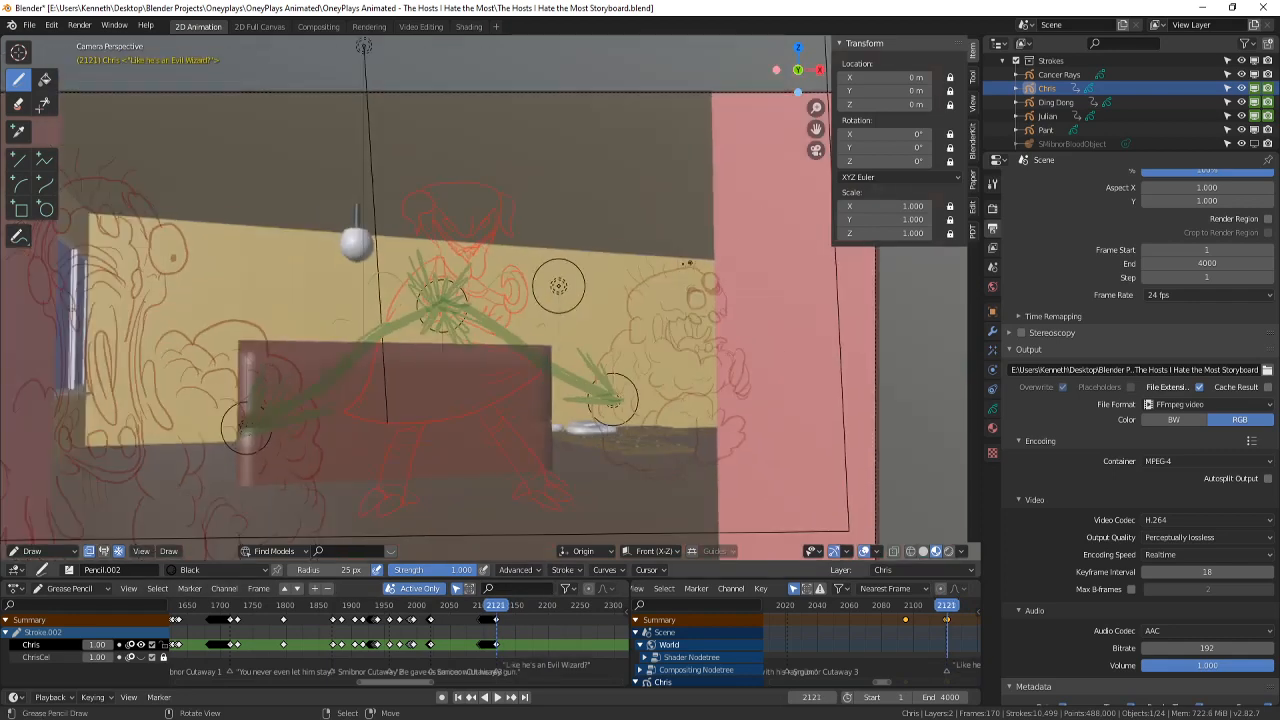
- Sketch the shoulder curve and arm lines of a standing figure near the window on the Chris layer at frame 2121
mouse_move(558, 286)
shift+middle_down()
mouse_move(632, 263)
mouse_move(677, 271)
shift+middle_up()
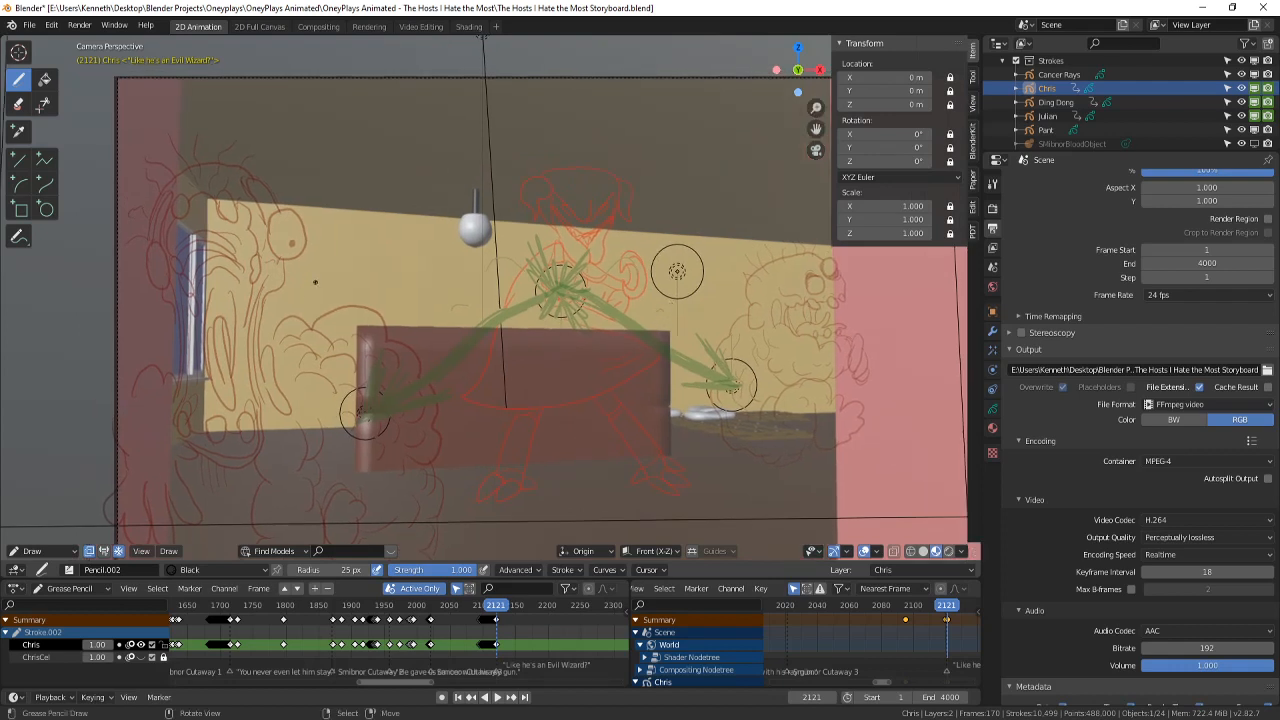
mouse_move(315, 282)
mouse_down()
mouse_move(274, 274)
mouse_move(255, 320)
mouse_up()
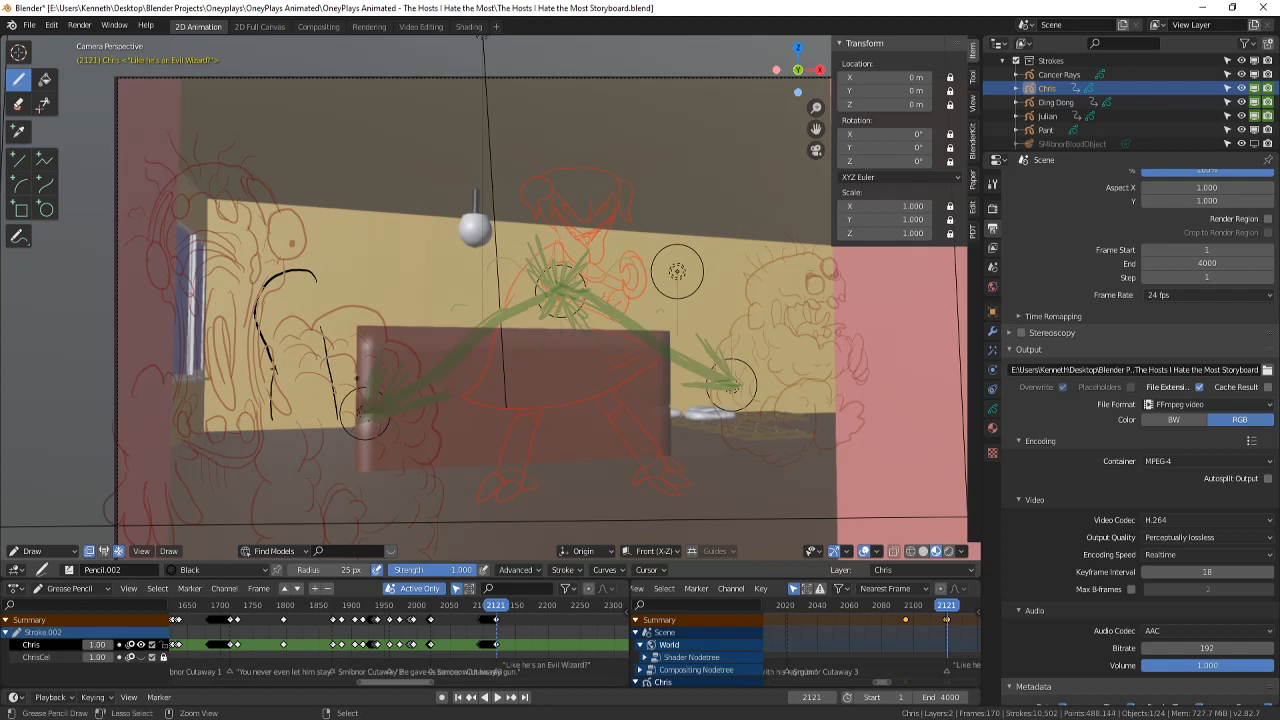
key(ctrl+z)
shift+middle_drag(663, 403, 650, 400)
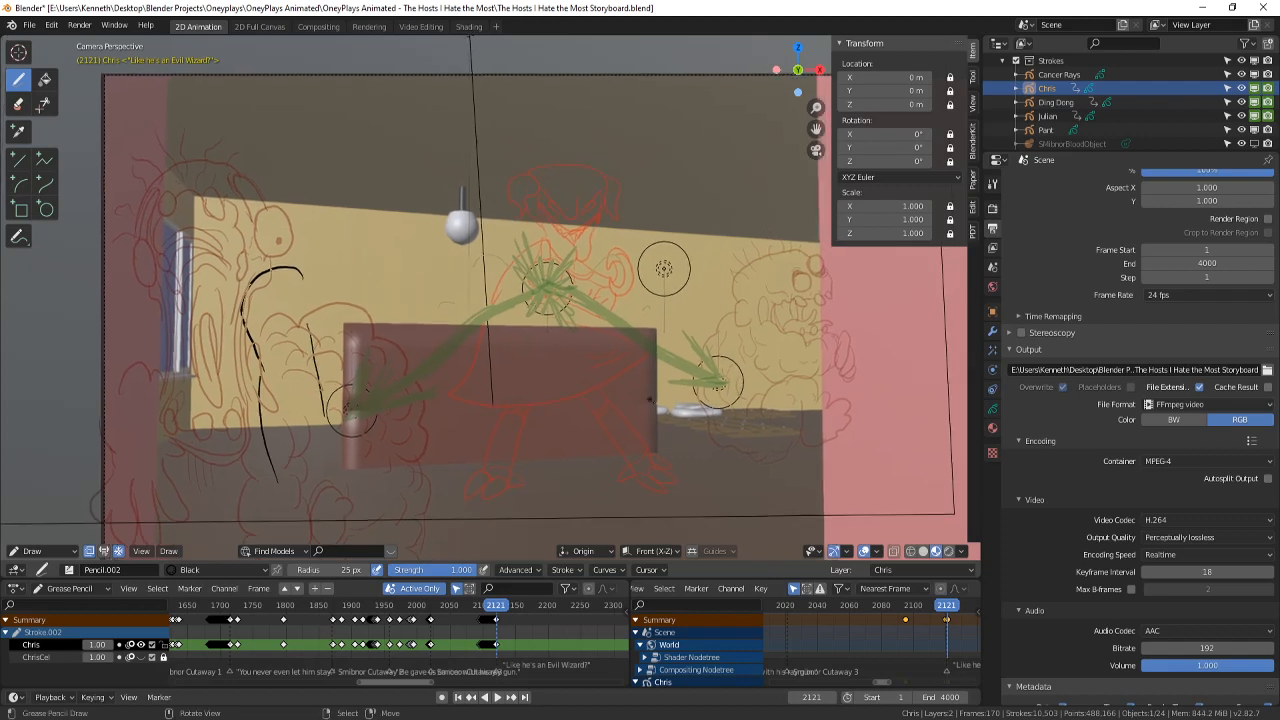
- Hide the viewport overlays to view the clean camera frame with the new strokes
click(865, 551)
shift+middle_drag(522, 328, 537, 300)
scroll(537, 300, down, 3)
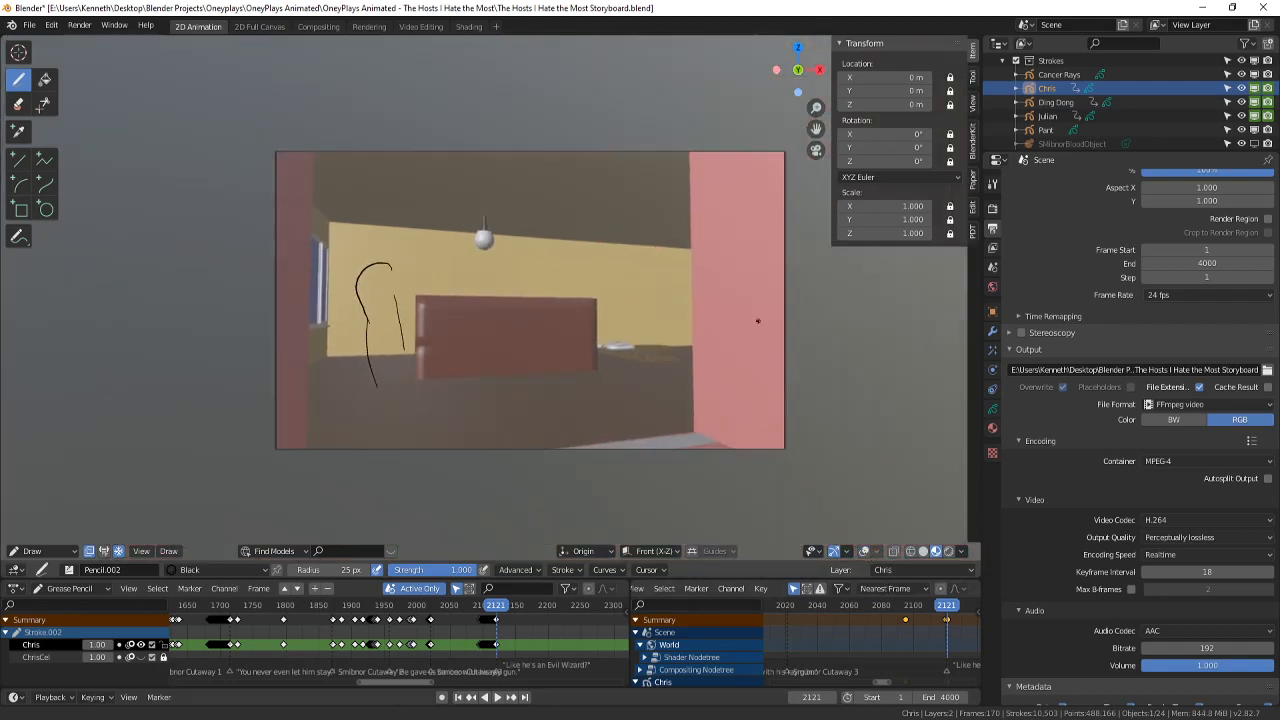
shift+middle_drag(757, 321, 750, 341)
- Select the Ding Dong grease pencil object and switch to Object Mode
scroll(1055, 122, down, 3)
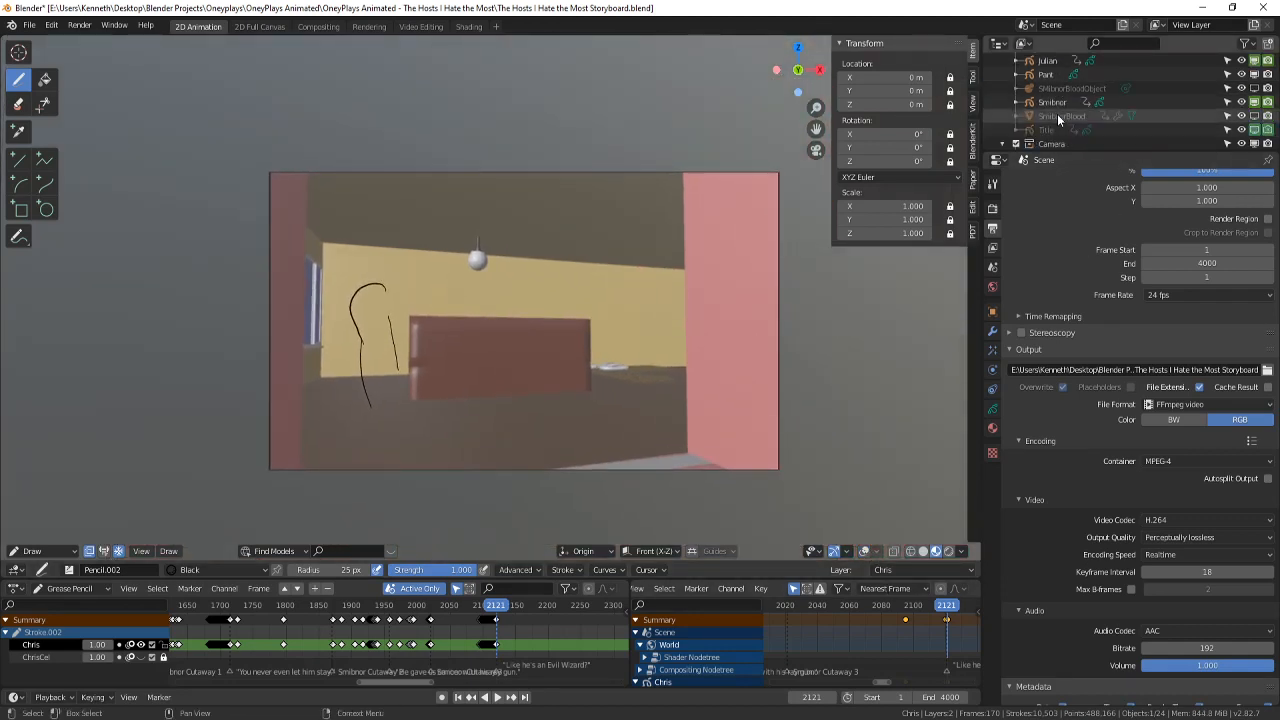
scroll(1060, 118, up, 3)
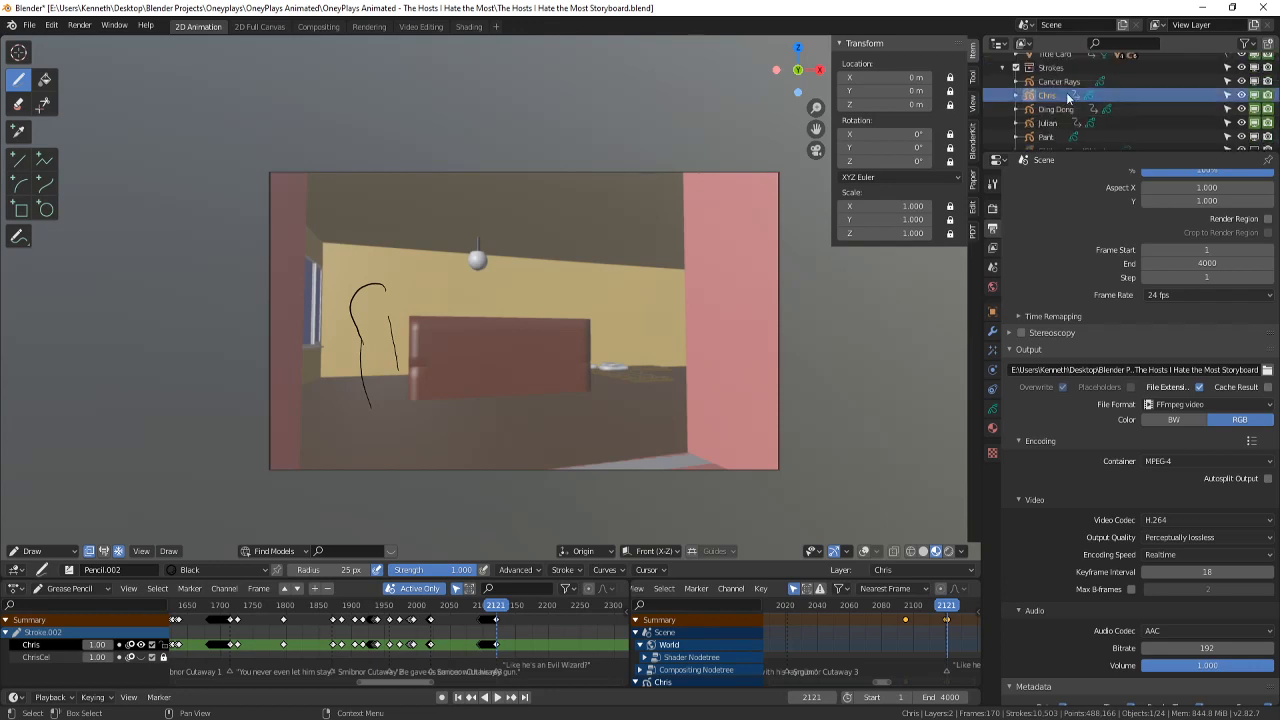
click(1057, 108)
shift+middle_drag(681, 445, 671, 423)
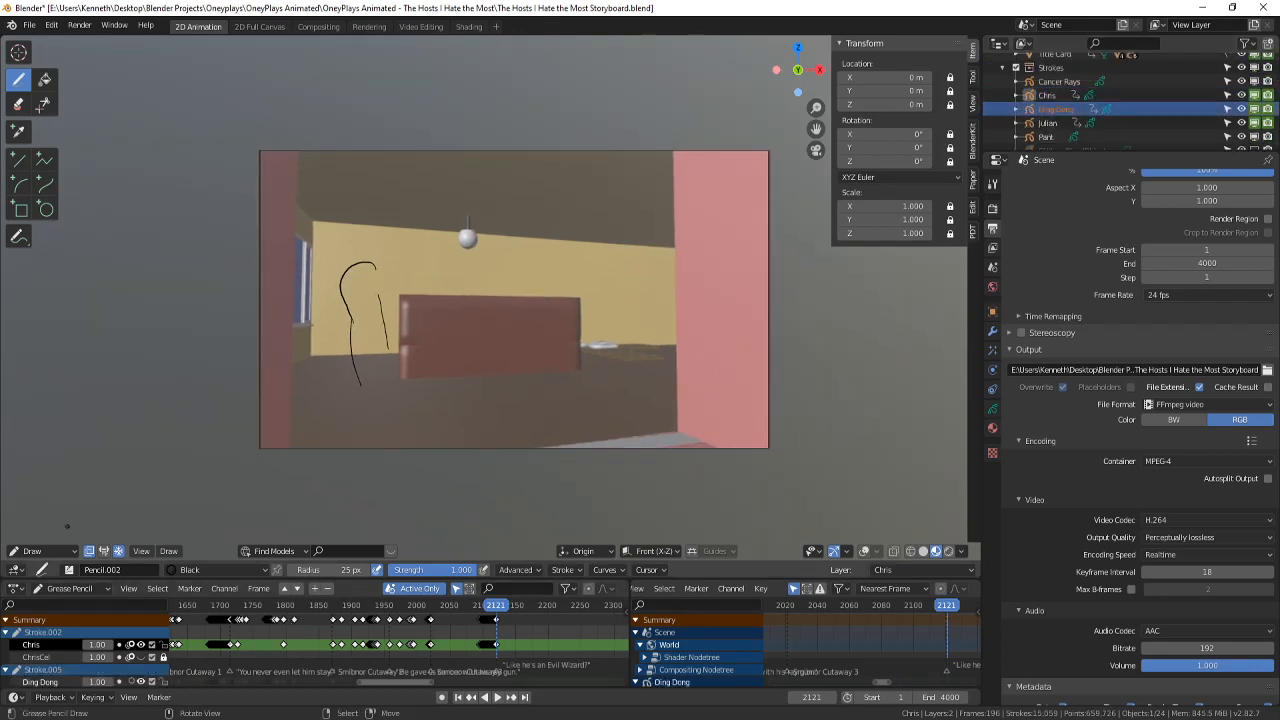
click(72, 550)
click(47, 535)
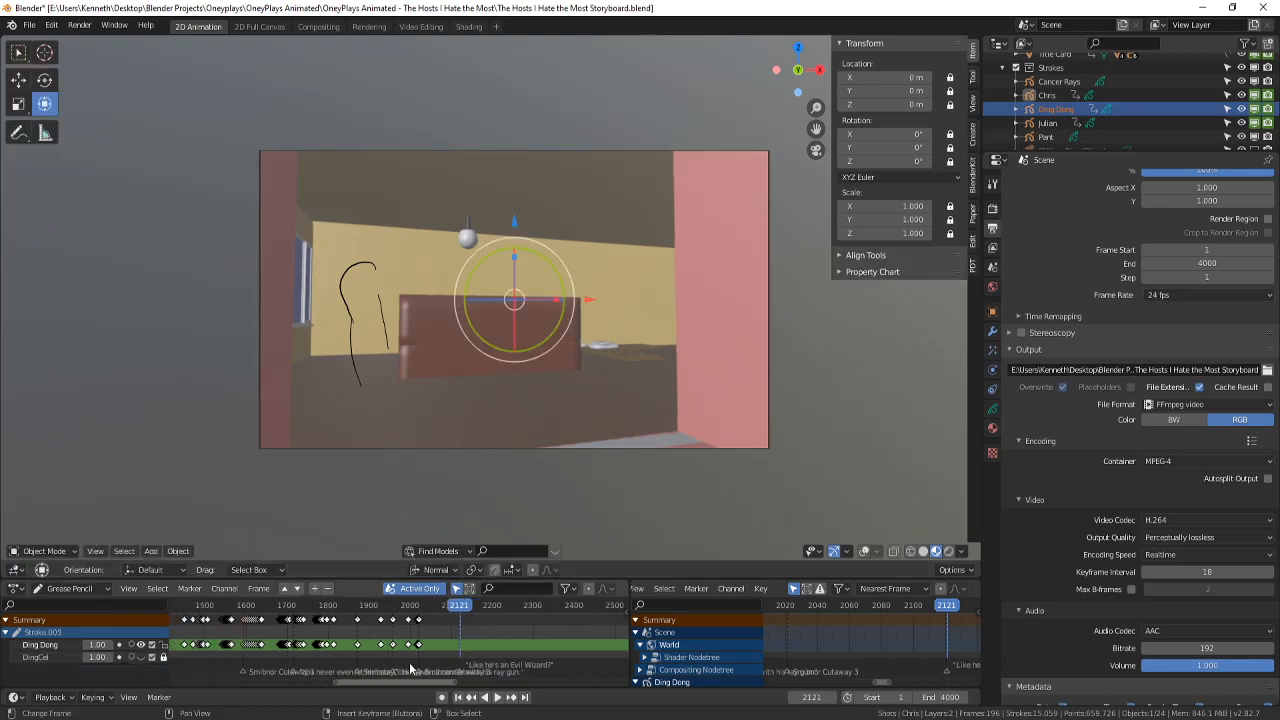
- Copy the Ding Dong keyframe at frame 1814 to frame 2121
click(340, 644)
drag(340, 644, 366, 639)
ctrl+middle_drag(375, 645, 294, 650)
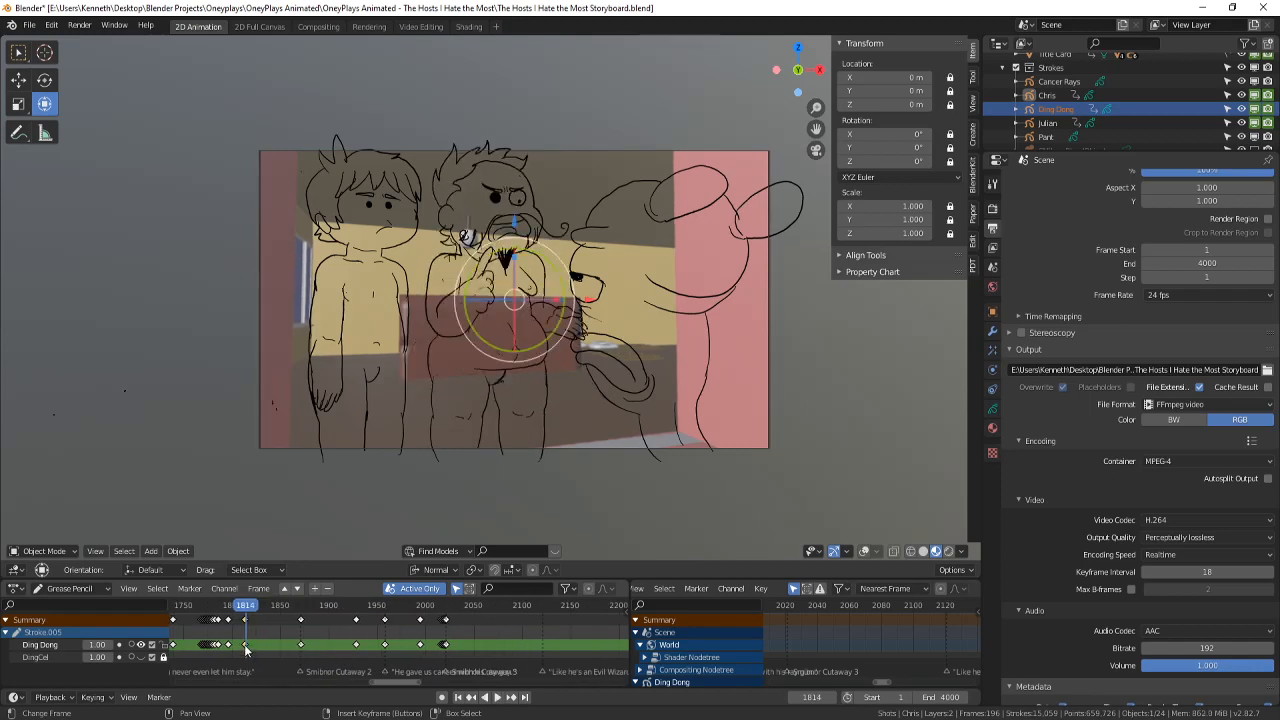
drag(244, 644, 542, 641)
key(Left)
key(Right)
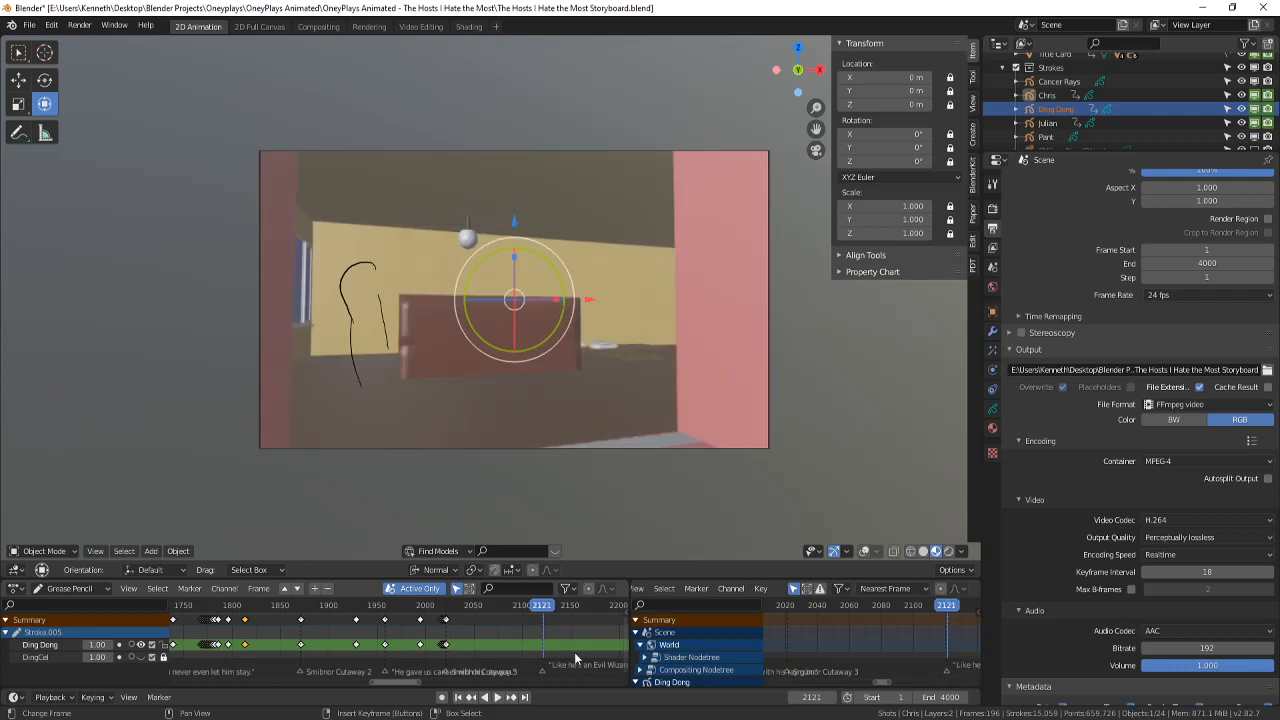
shift+middle_drag(670, 514, 656, 502)
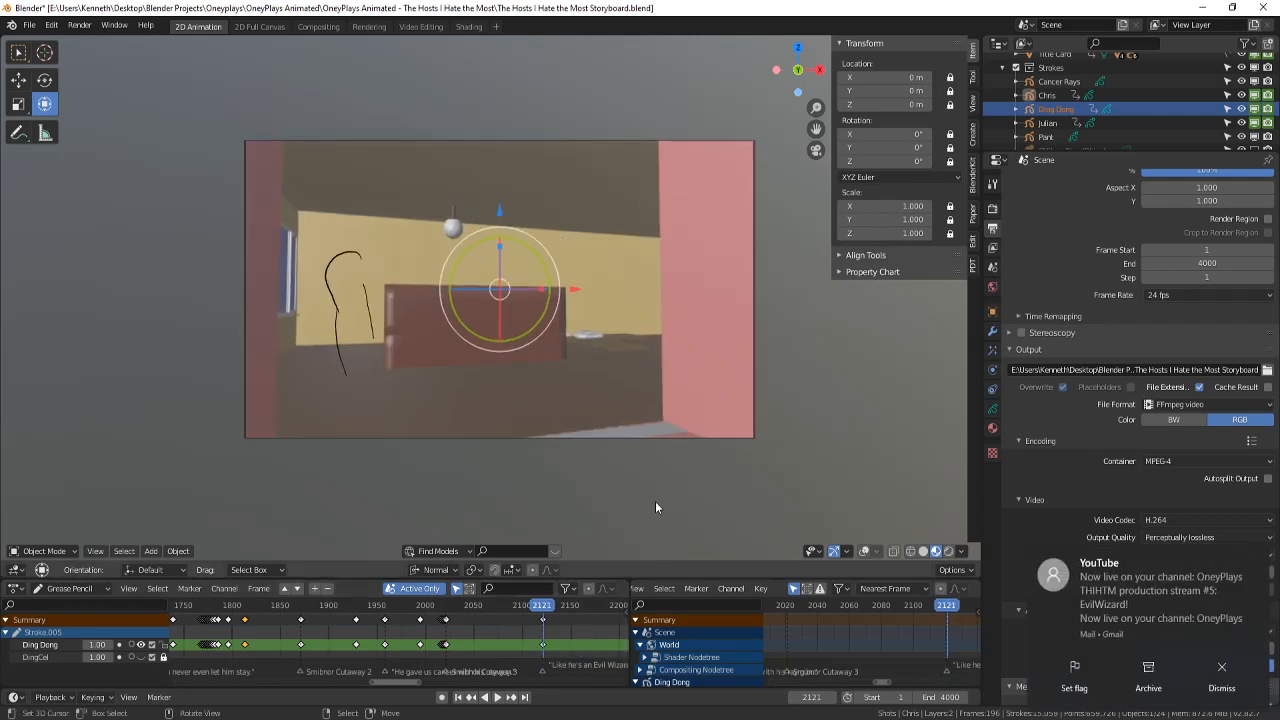
key(ctrl+z)
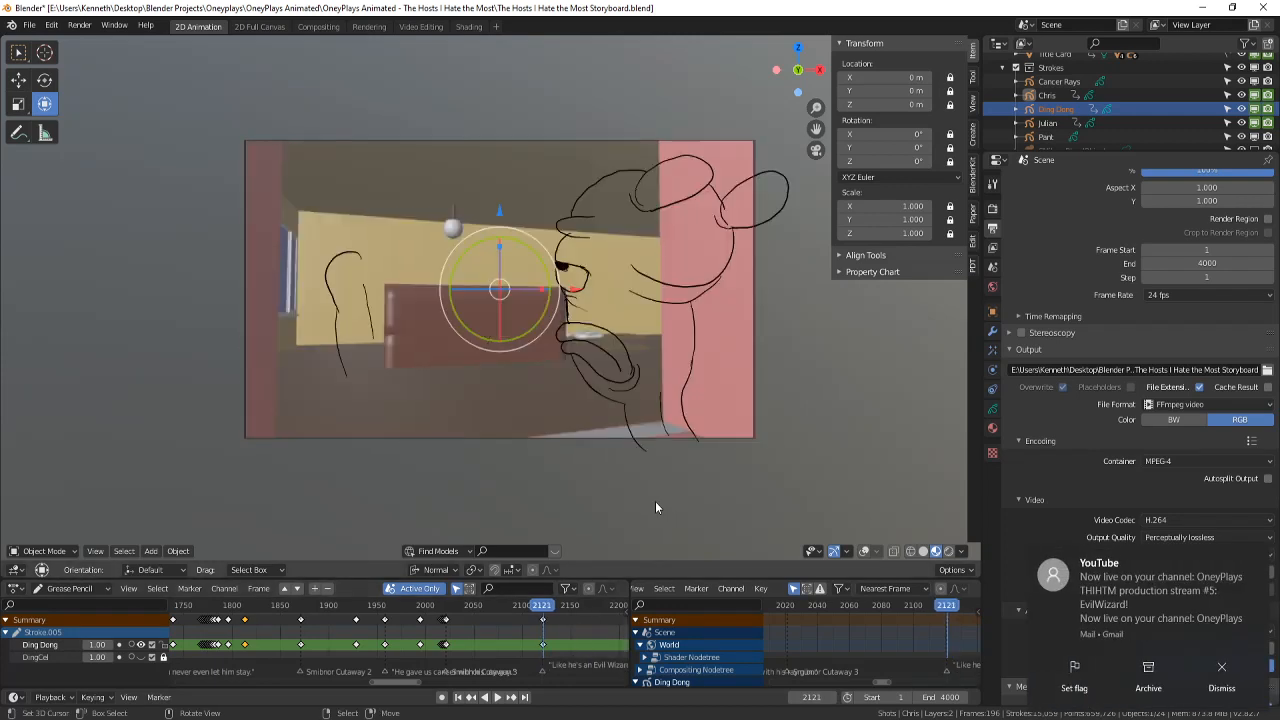
- Show the viewport overlays and select the Ding Dong drawing in the camera view
click(865, 552)
shift+middle_drag(579, 326, 599, 338)
key(a)
key(a)
click(594, 363)
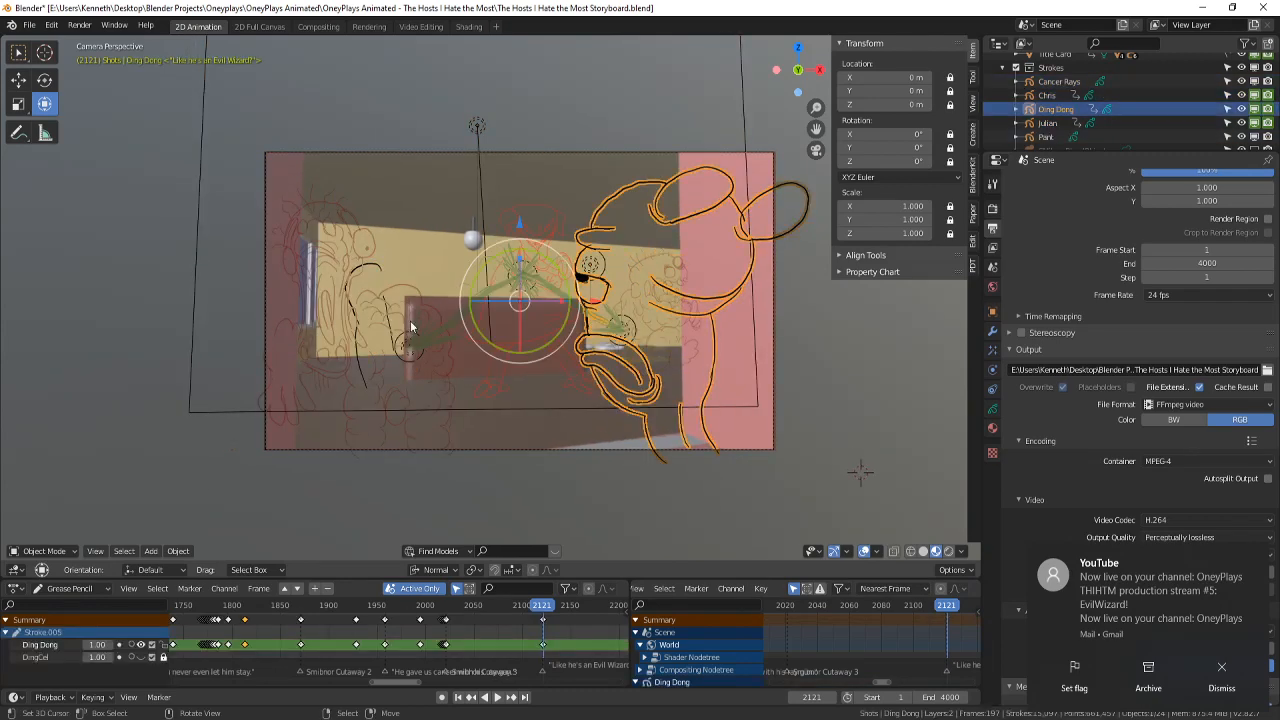
- Save the file with the Chris drawing selected and switch that drawing to Draw mode
click(397, 319)
click(387, 322)
click(385, 322)
shift+middle_drag(469, 336, 482, 340)
key(ctrl+s)
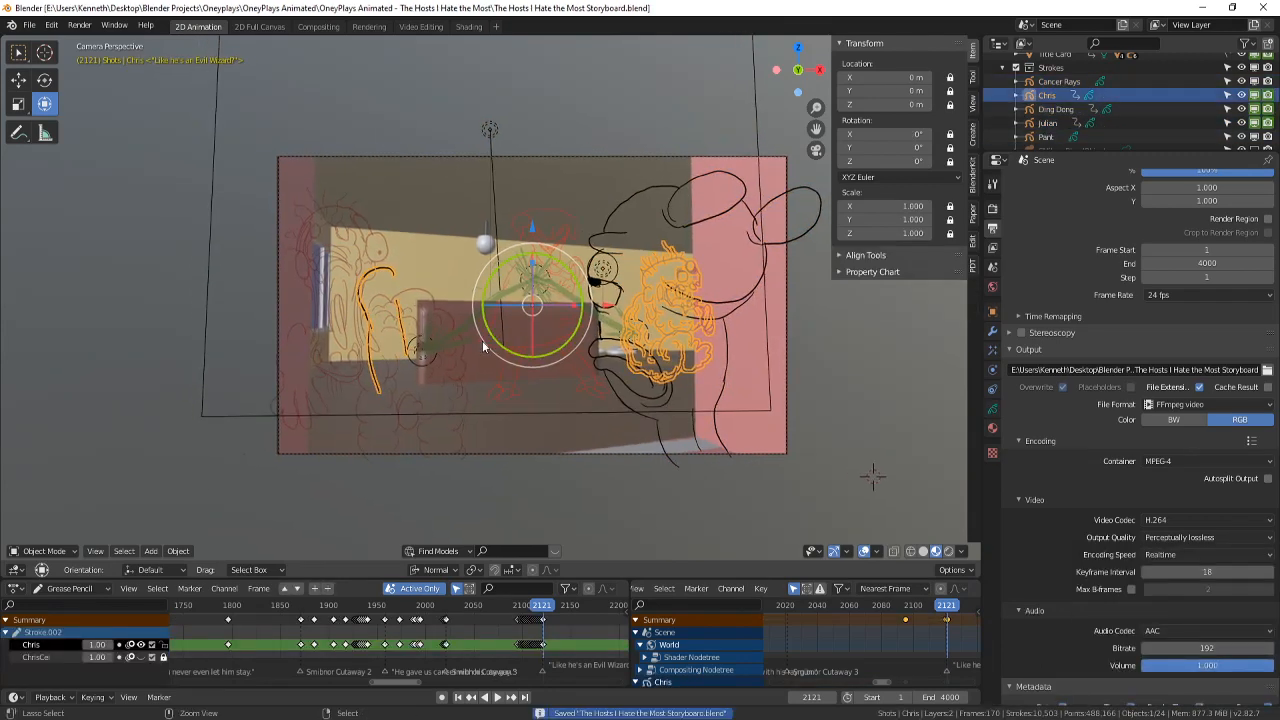
click(45, 551)
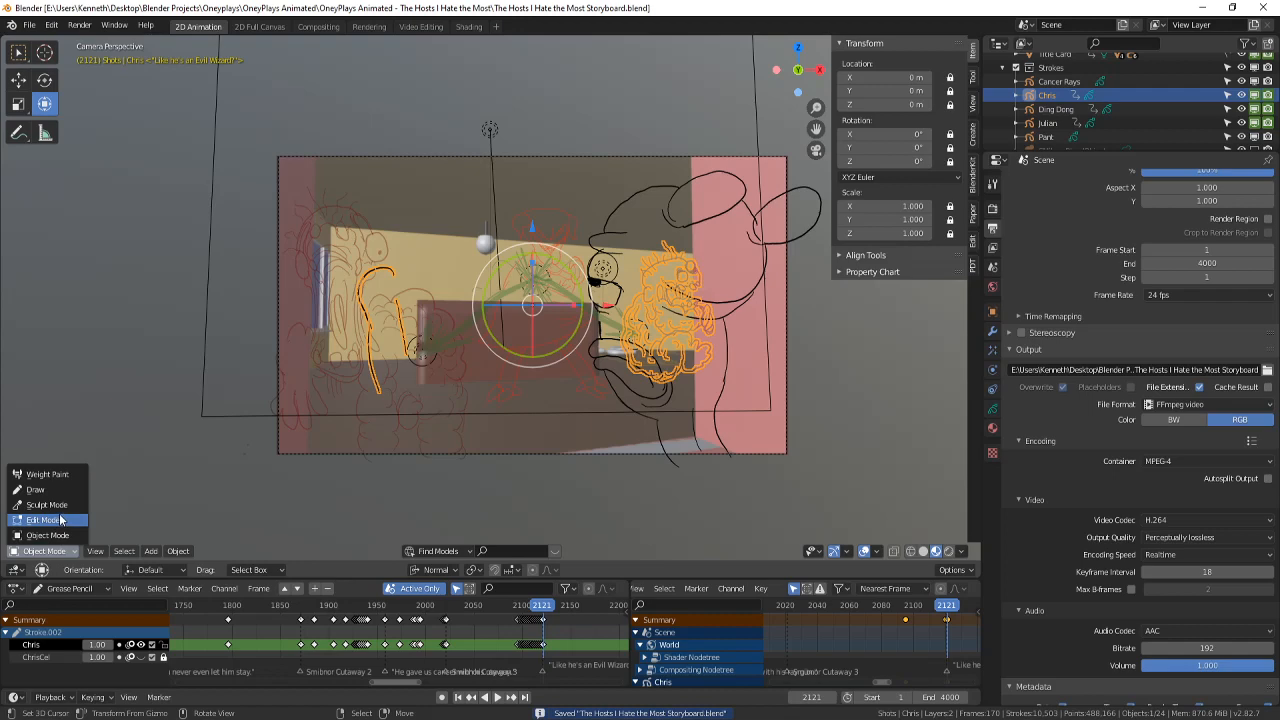
click(35, 489)
scroll(530, 300, up, 4)
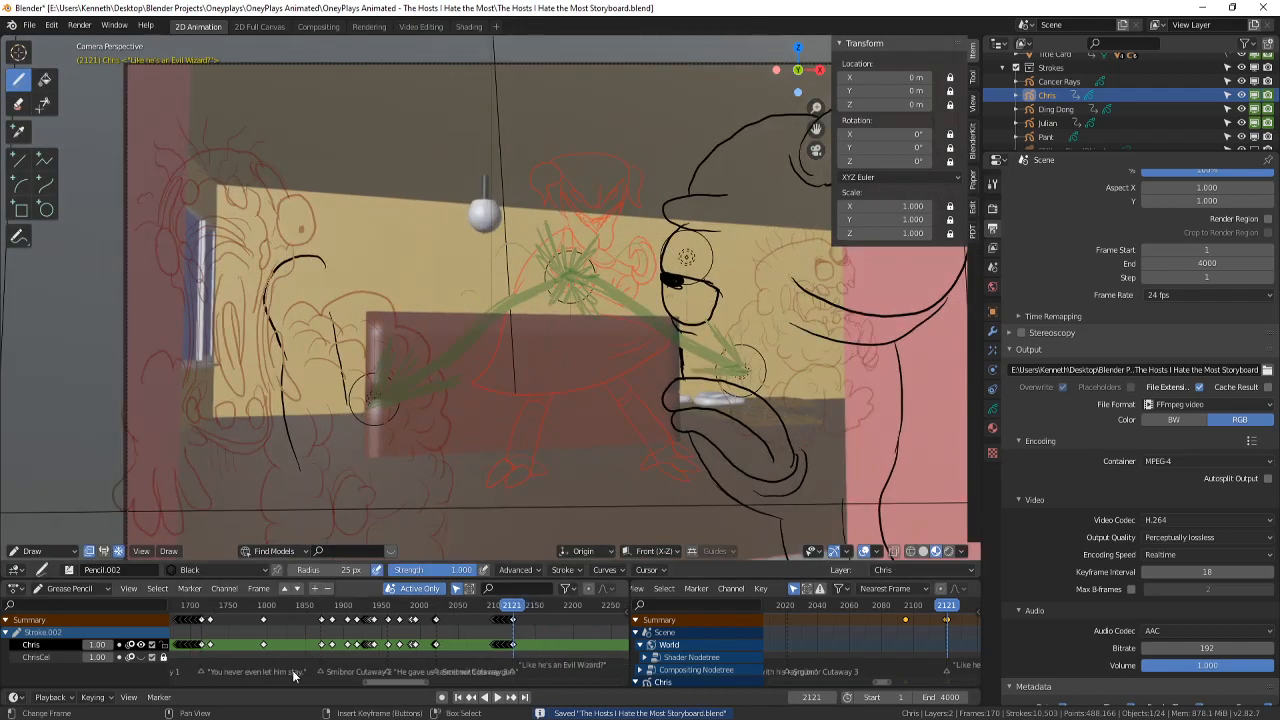
- Review the storyboard up to the cut and return to frame 2121
scroll(293, 675, down, 9)
mouse_move(261, 607)
mouse_down()
mouse_move(271, 628)
mouse_move(463, 645)
mouse_up()
key(space)
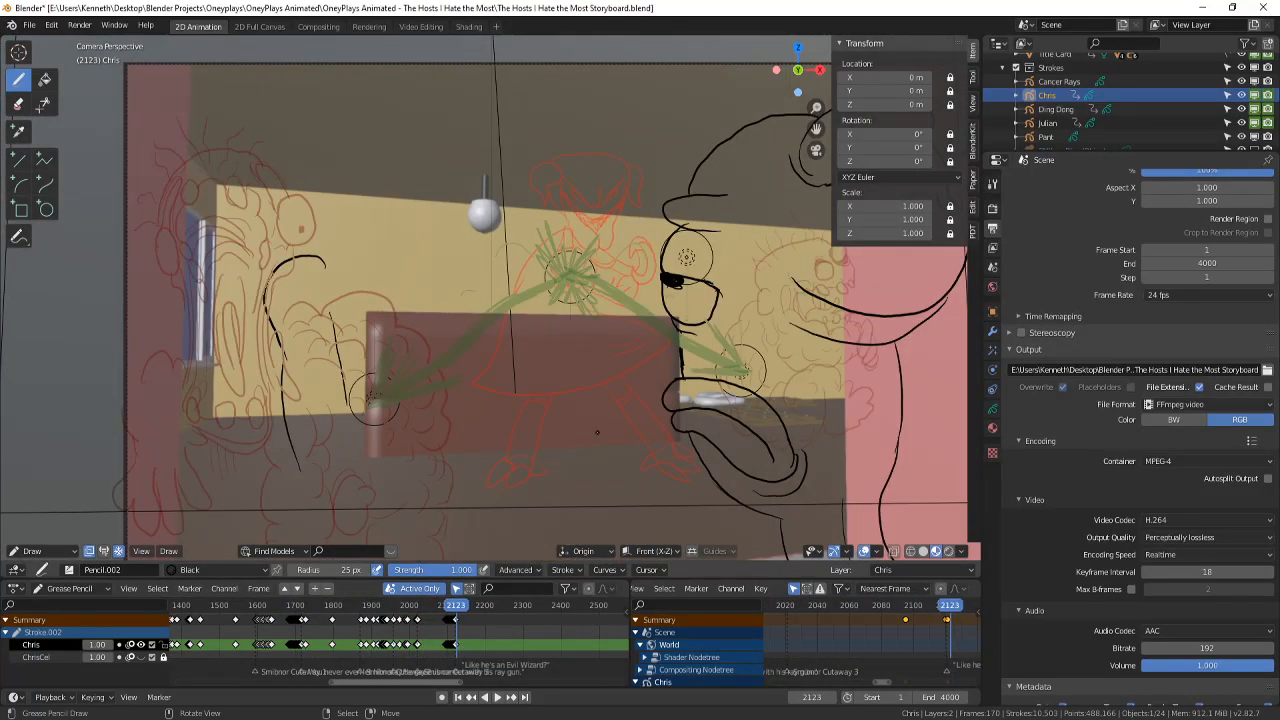
key(Left)
key(Left)
key(Left)
scroll(507, 649, up, 10)
key(Right)
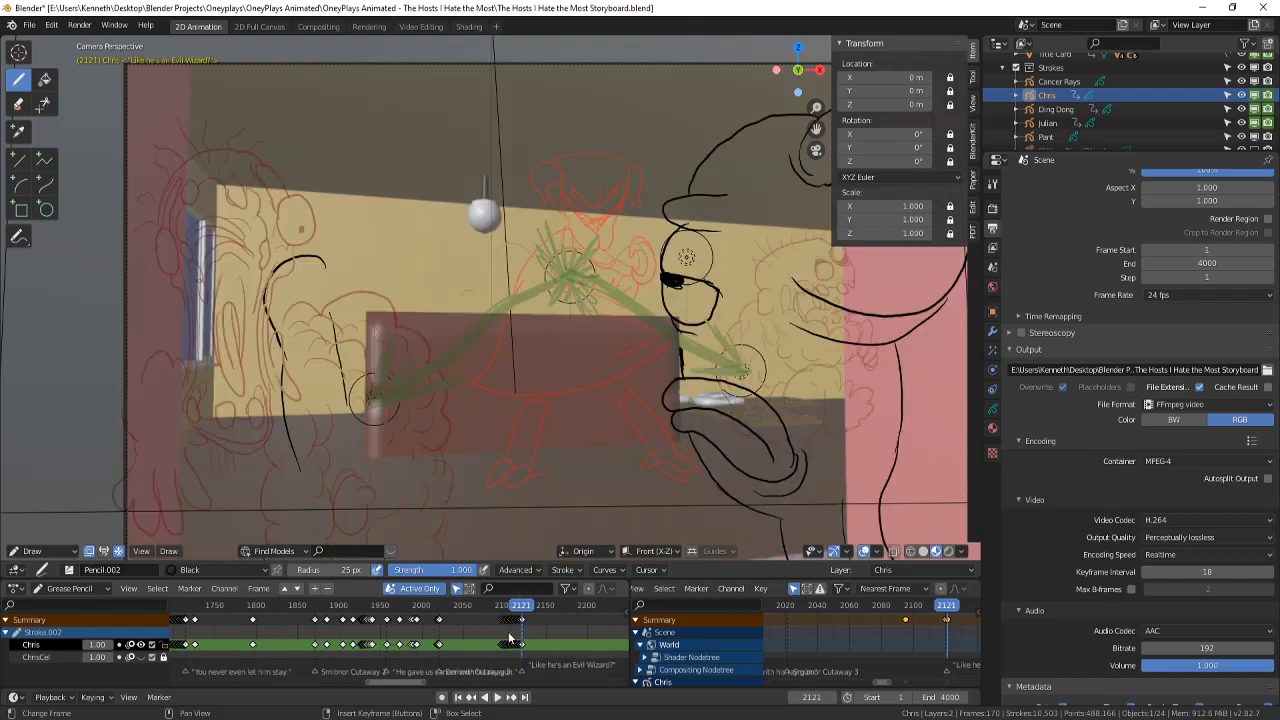
scroll(460, 410, up, 3)
scroll(400, 410, down, 2)
shift+middle_drag(271, 402, 341, 419)
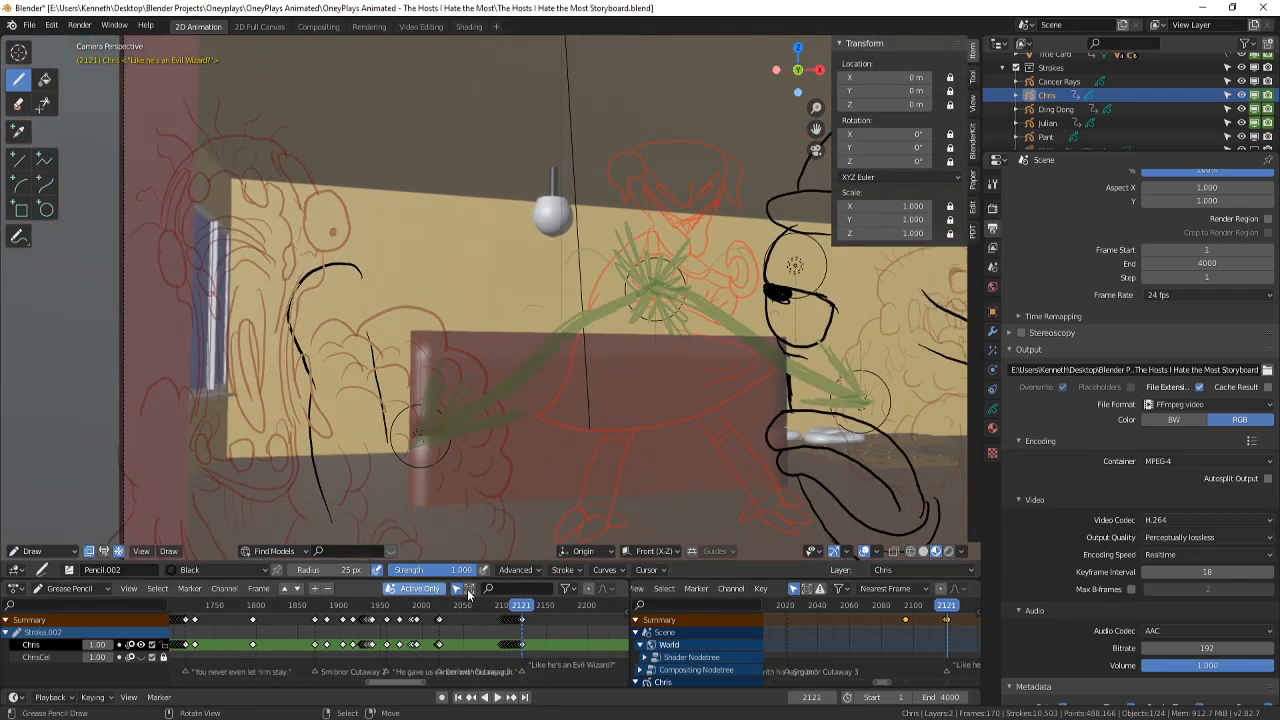
- Hide the overlays and, in Edit Mode, move the figure's strokes by -0.103 m in X and 0.237 m in Z
click(865, 553)
scroll(571, 491, down, 2)
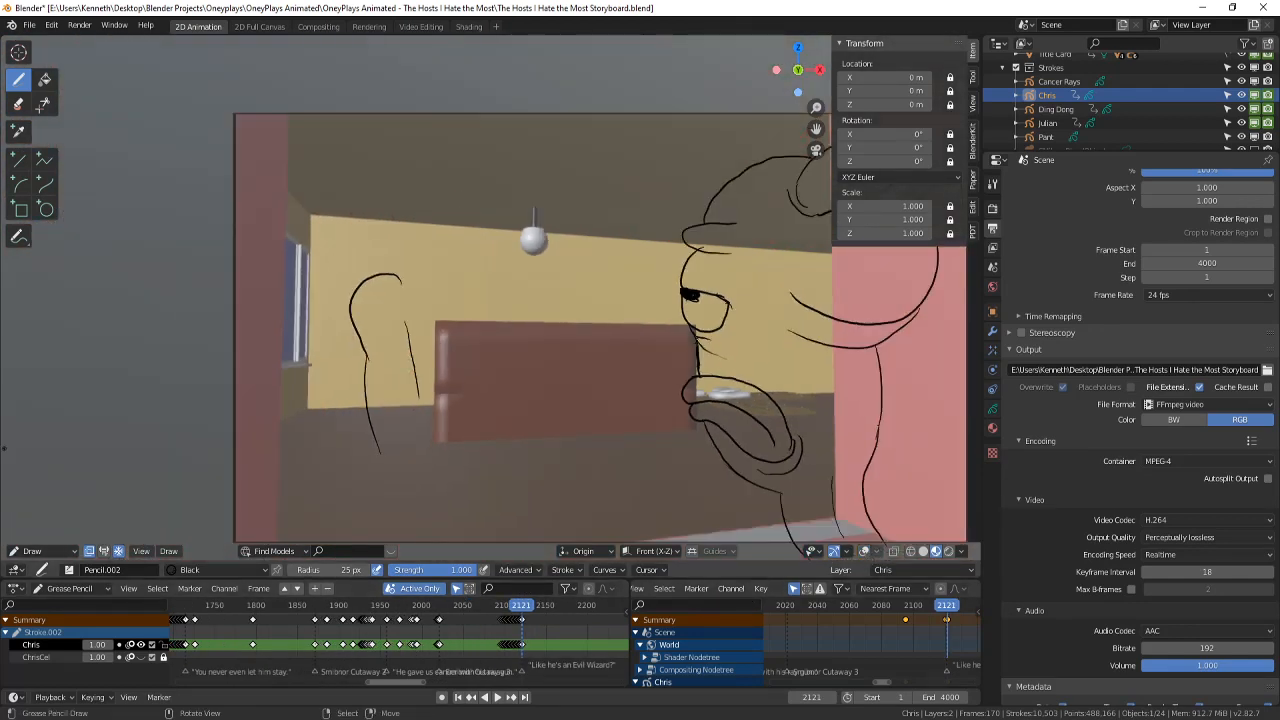
click(40, 551)
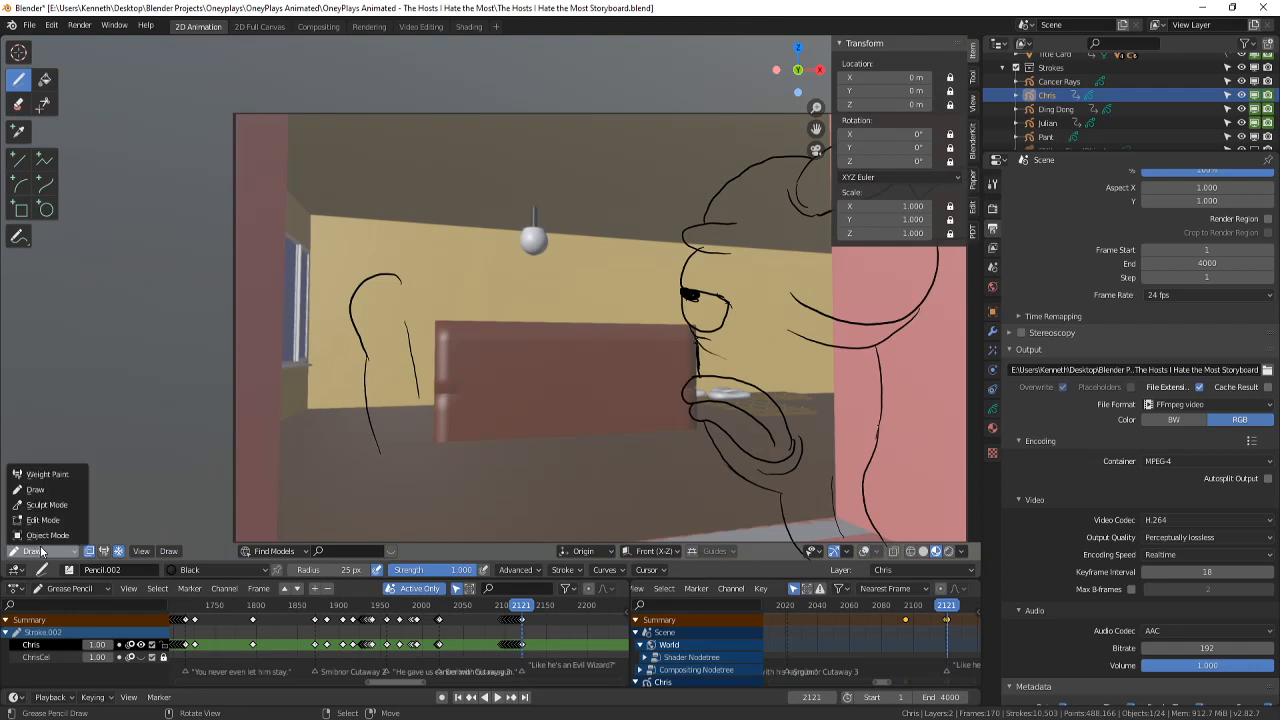
click(43, 520)
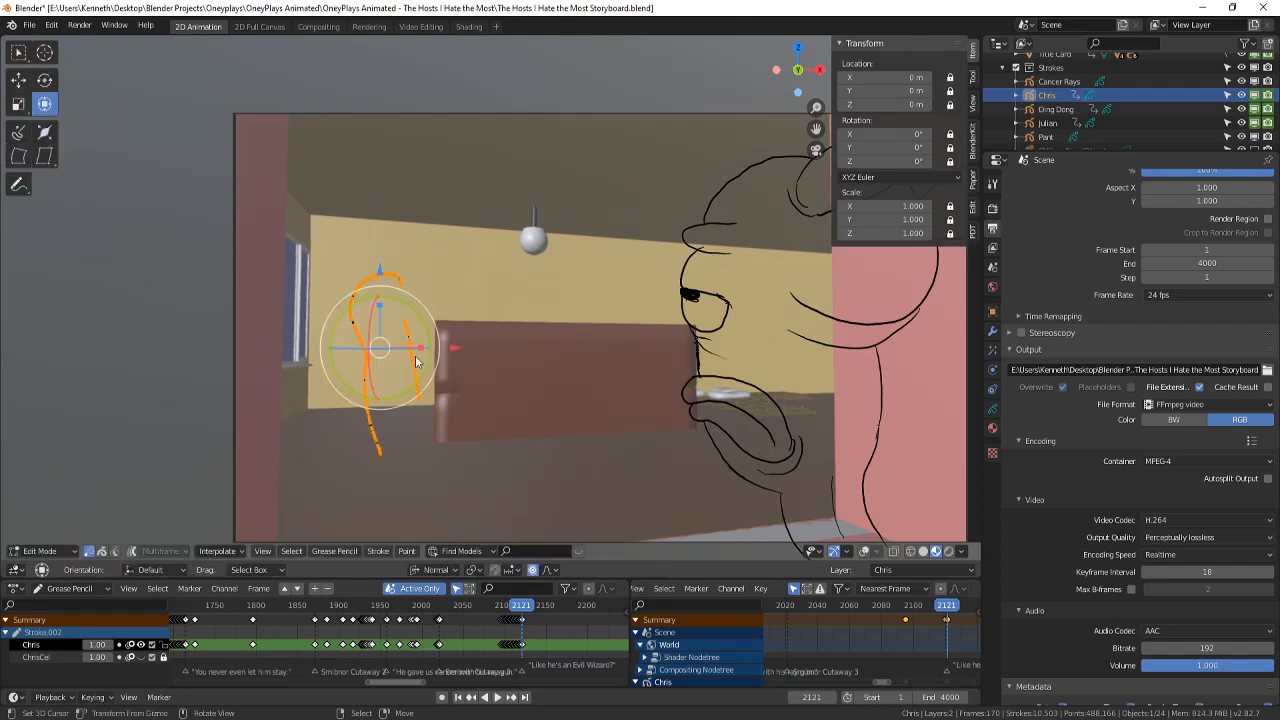
drag(389, 347, 379, 325)
- Return to Draw mode and sketch the standing figure's arm, hand, torso and legs on the Chris layer at frame 2121
click(40, 551)
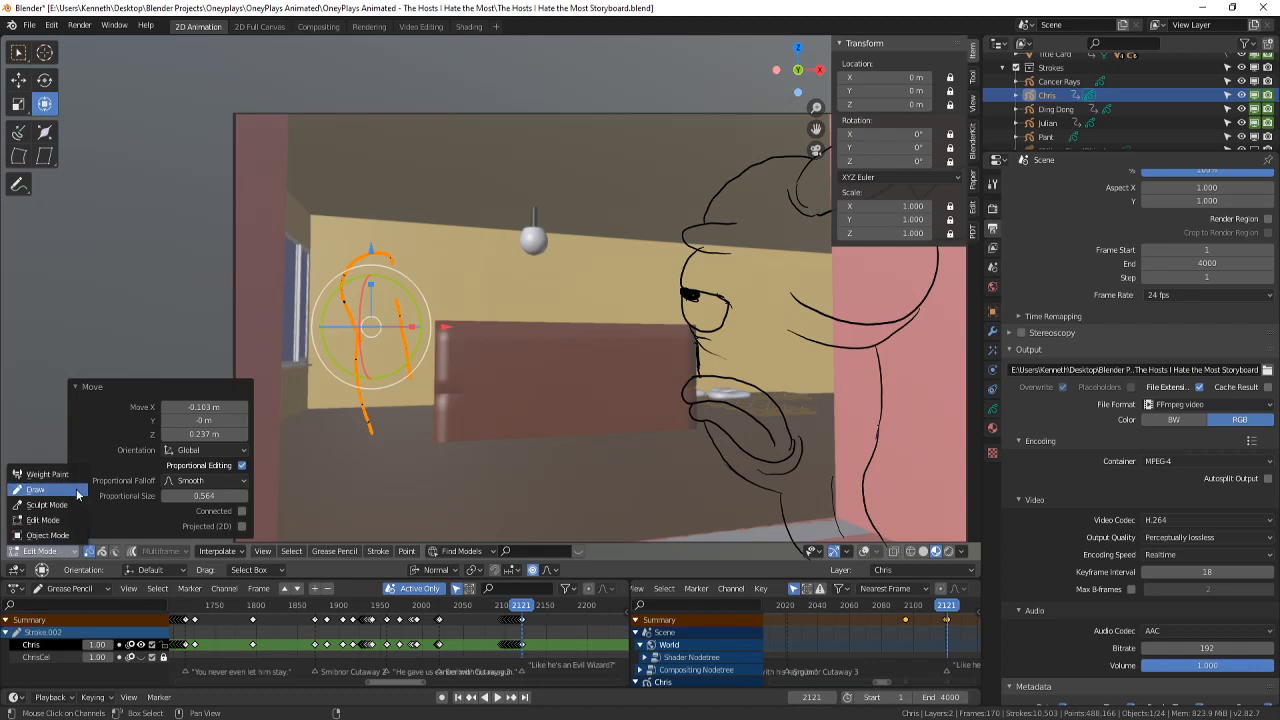
click(45, 492)
scroll(363, 363, up, 1)
shift+middle_drag(363, 363, 422, 308)
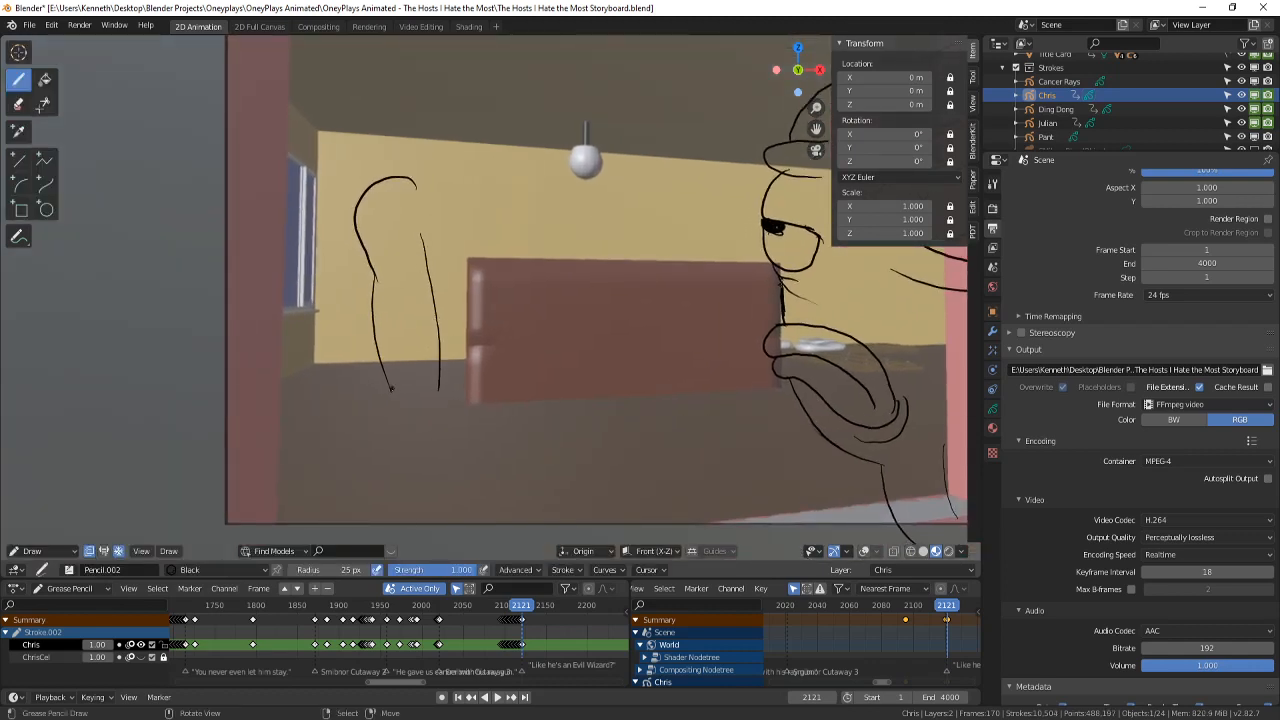
drag(391, 389, 400, 420)
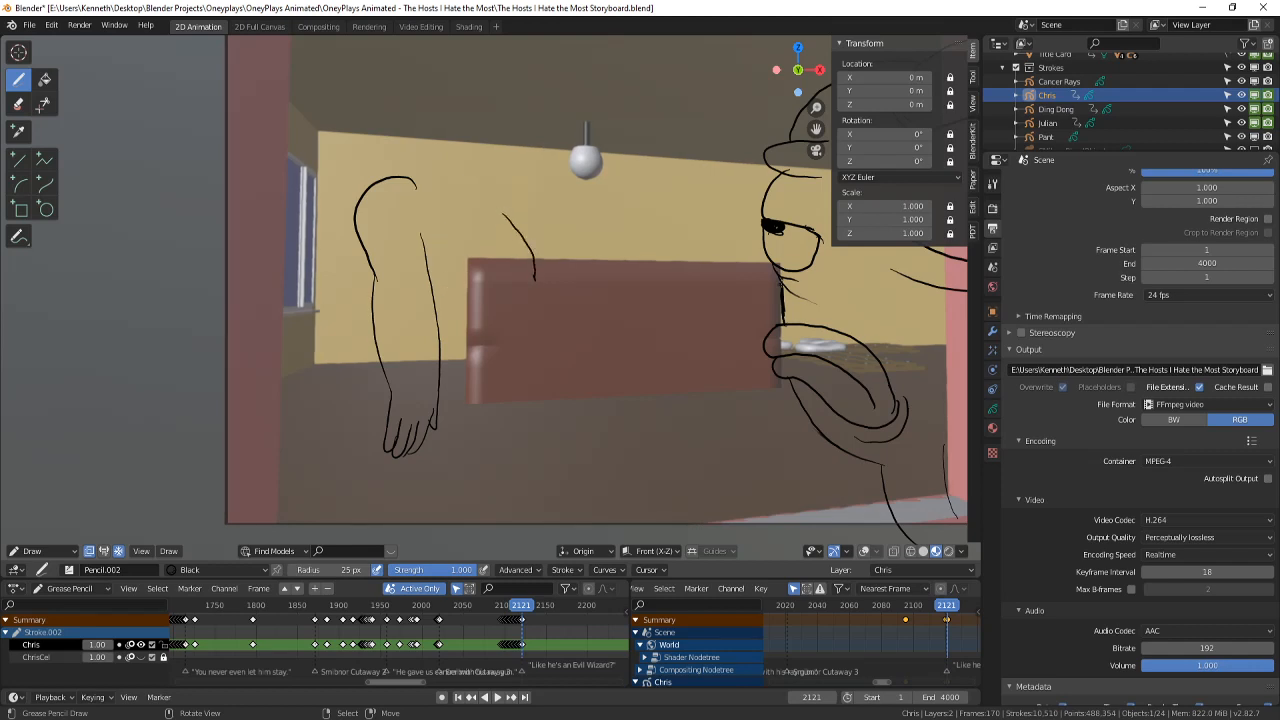
mouse_move(535, 272)
mouse_down()
mouse_move(557, 385)
mouse_move(520, 527)
mouse_up()
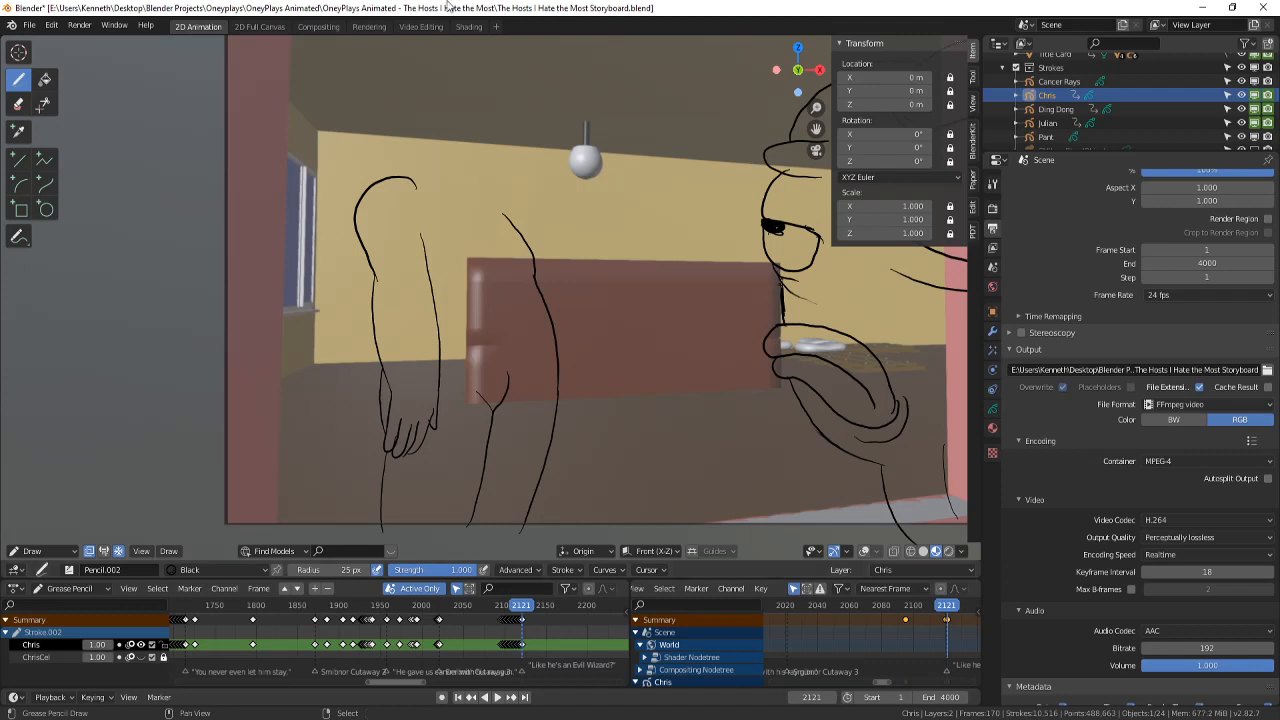
- Sketch the standing figure's second arm and hand along the far side of the torso and save the file
shift+middle_drag(478, 160, 471, 299)
ctrl+middle_drag(475, 299, 489, 253)
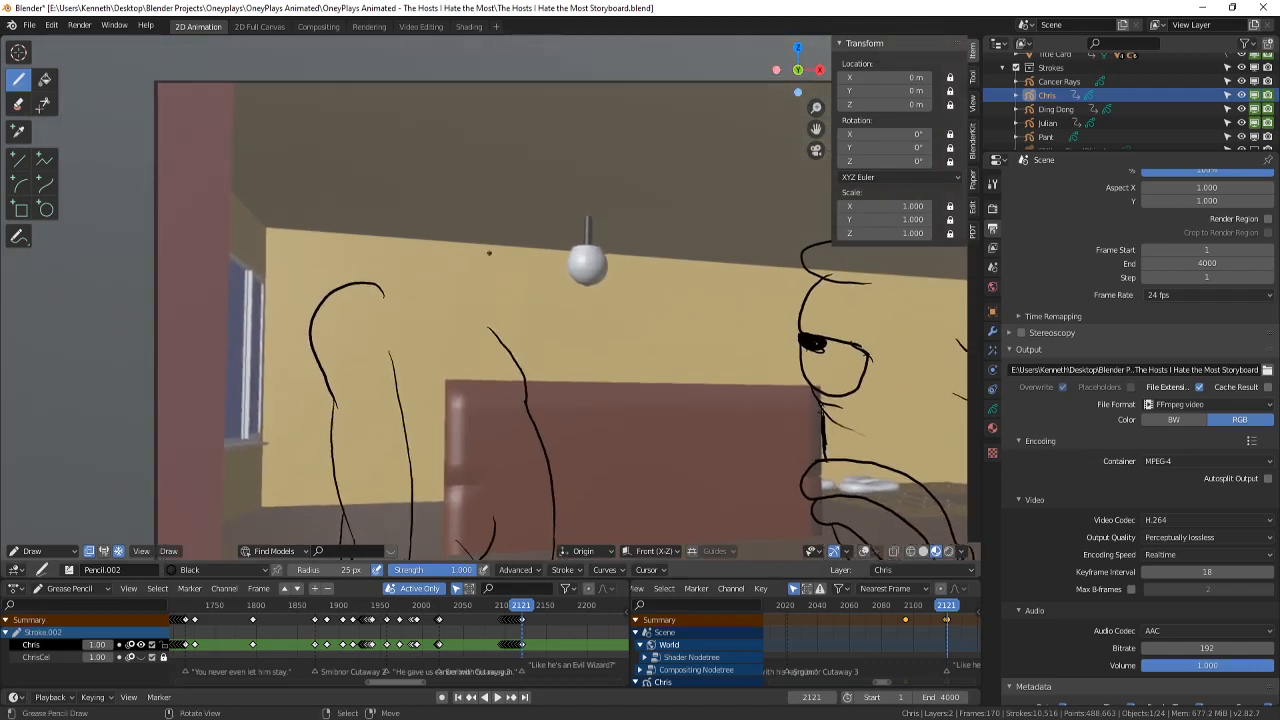
drag(548, 382, 566, 508)
shift+middle_drag(564, 369, 577, 284)
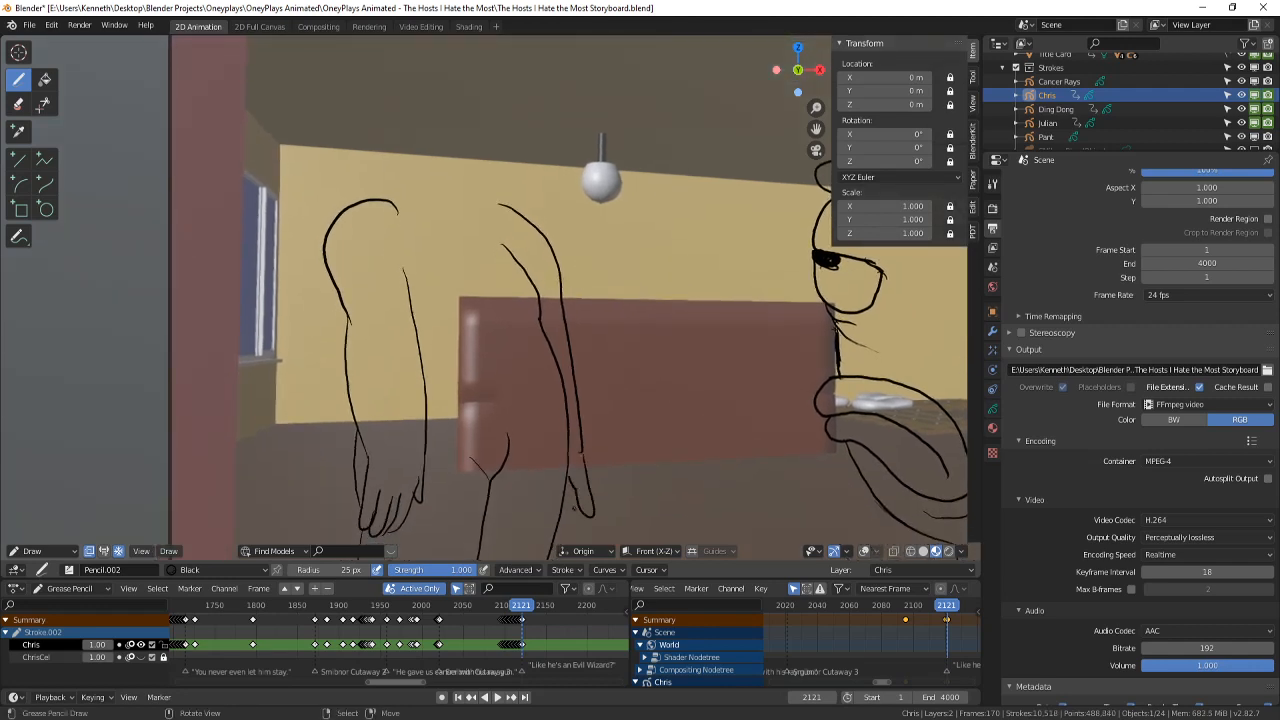
shift+middle_drag(548, 314, 558, 363)
key(ctrl+s)
- Erase the hooked inner end of the figure's near shoulder line with the Eraser Hard brush
mouse_move(473, 332)
shift+middle_down()
mouse_move(485, 352)
mouse_move(546, 357)
mouse_move(546, 337)
mouse_move(621, 383)
mouse_move(558, 373)
shift+middle_up()
scroll(546, 337, up, 1)
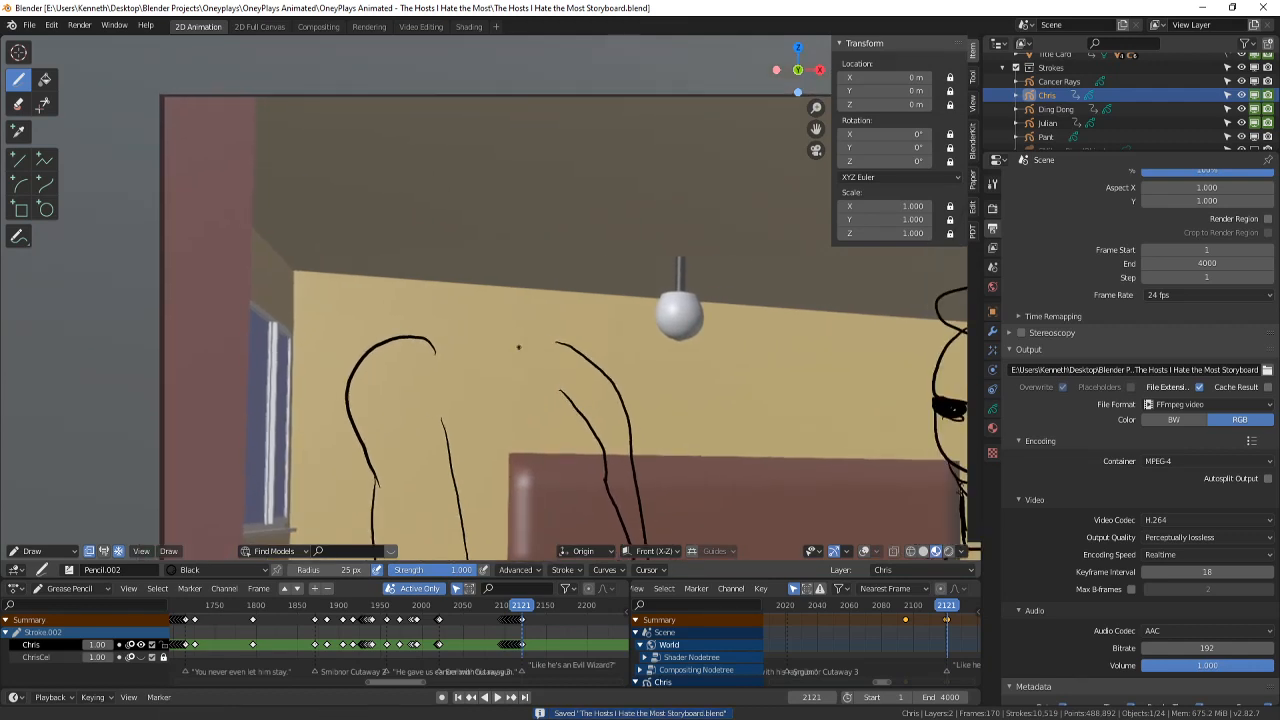
scroll(520, 346, up, 1)
click(18, 104)
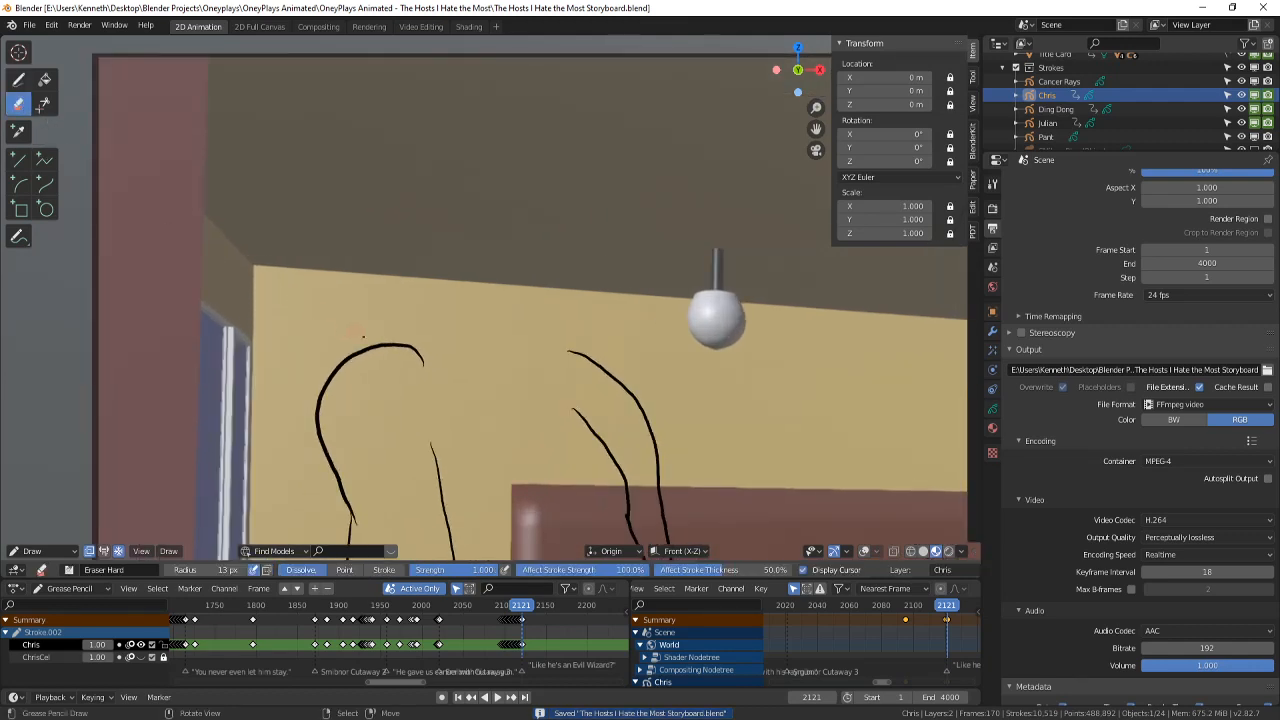
drag(407, 356, 418, 359)
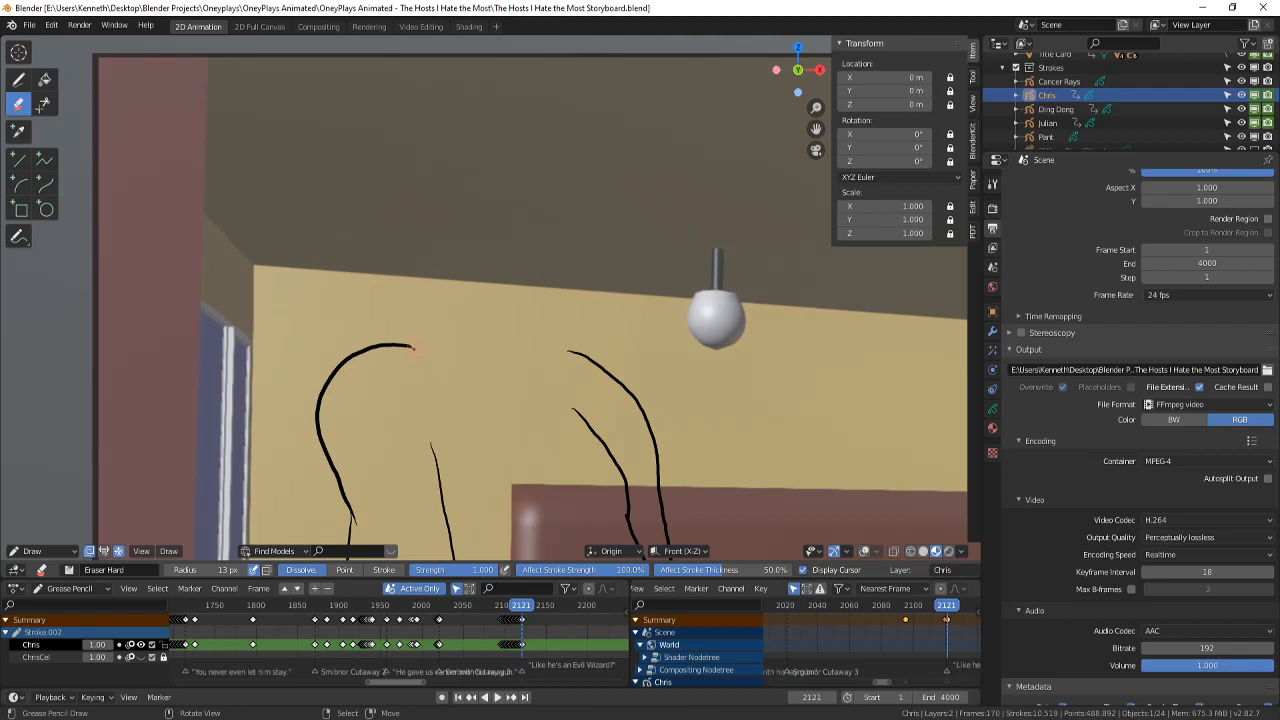
- Sketch both sides of the neck above the shoulders and the jaw lines curving outward from it with Pencil.002
click(20, 82)
shift+middle_drag(526, 317, 529, 326)
scroll(529, 326, down, 1)
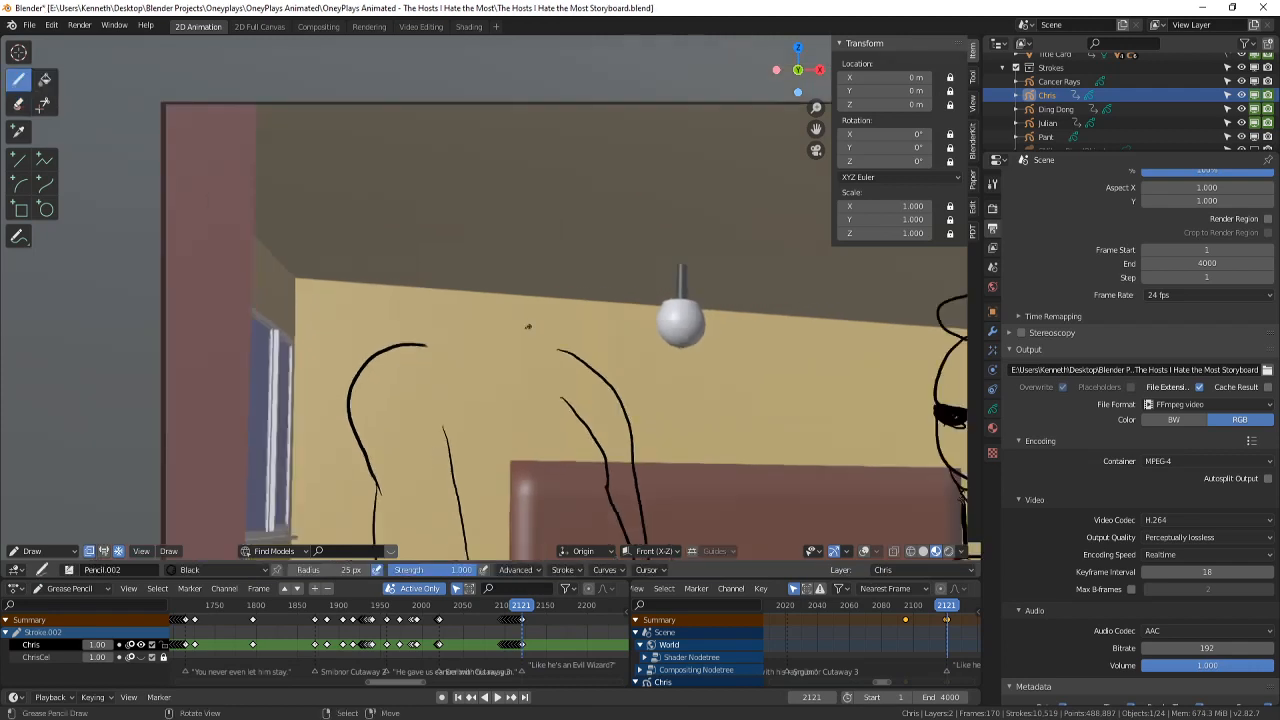
scroll(537, 312, up, 1)
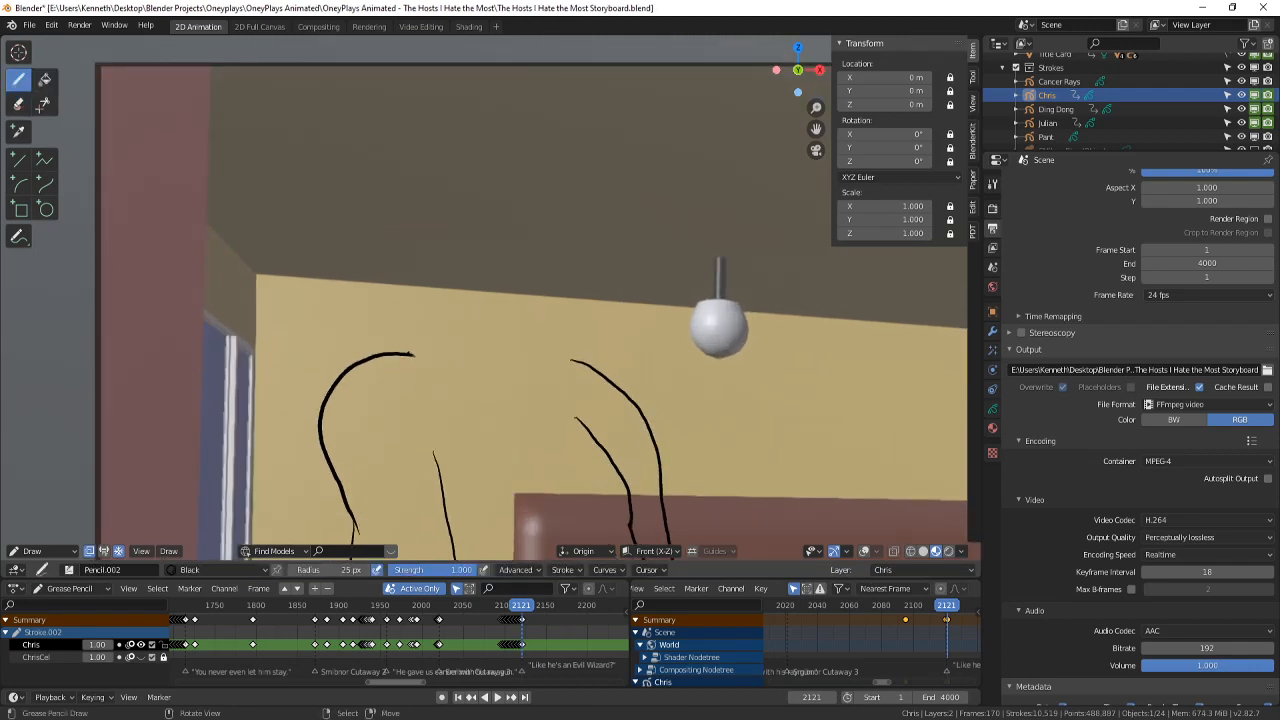
drag(427, 356, 425, 322)
mouse_move(520, 333)
mouse_down()
mouse_move(575, 357)
mouse_move(648, 270)
mouse_up()
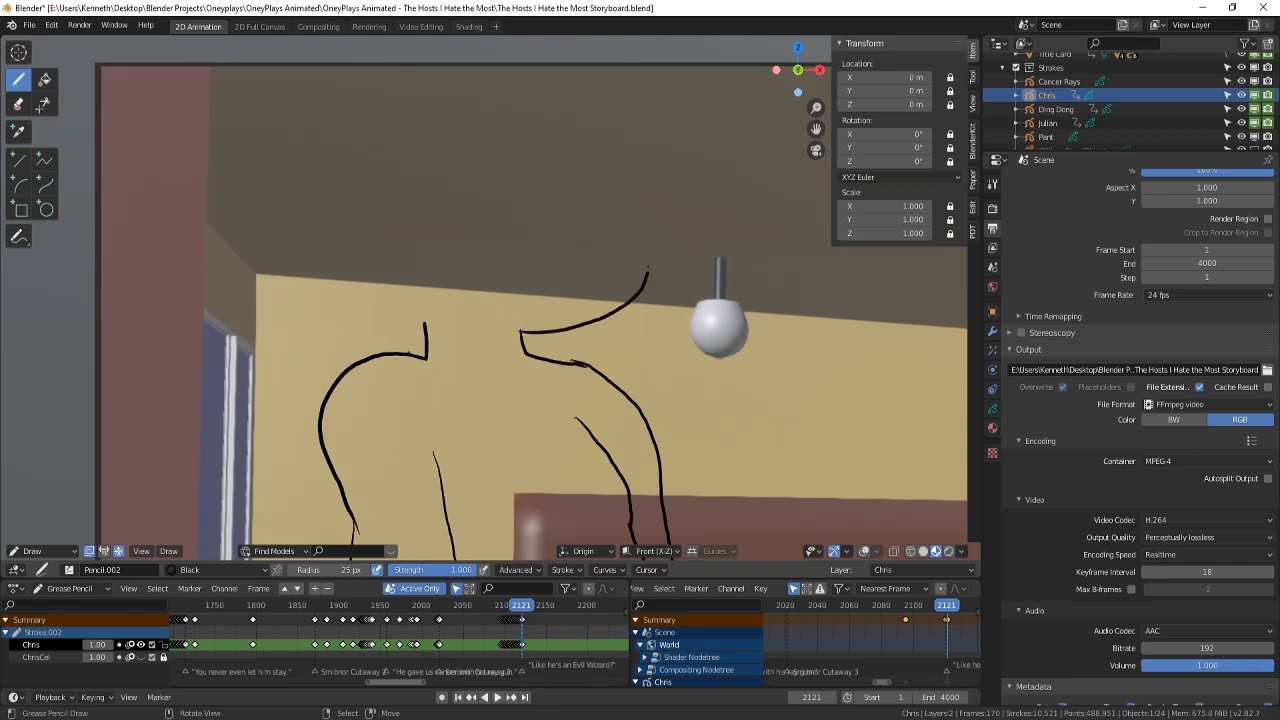
- In Edit Mode, move the Chris figure's strokes by -0.308 m in Z
scroll(229, 344, down, 4)
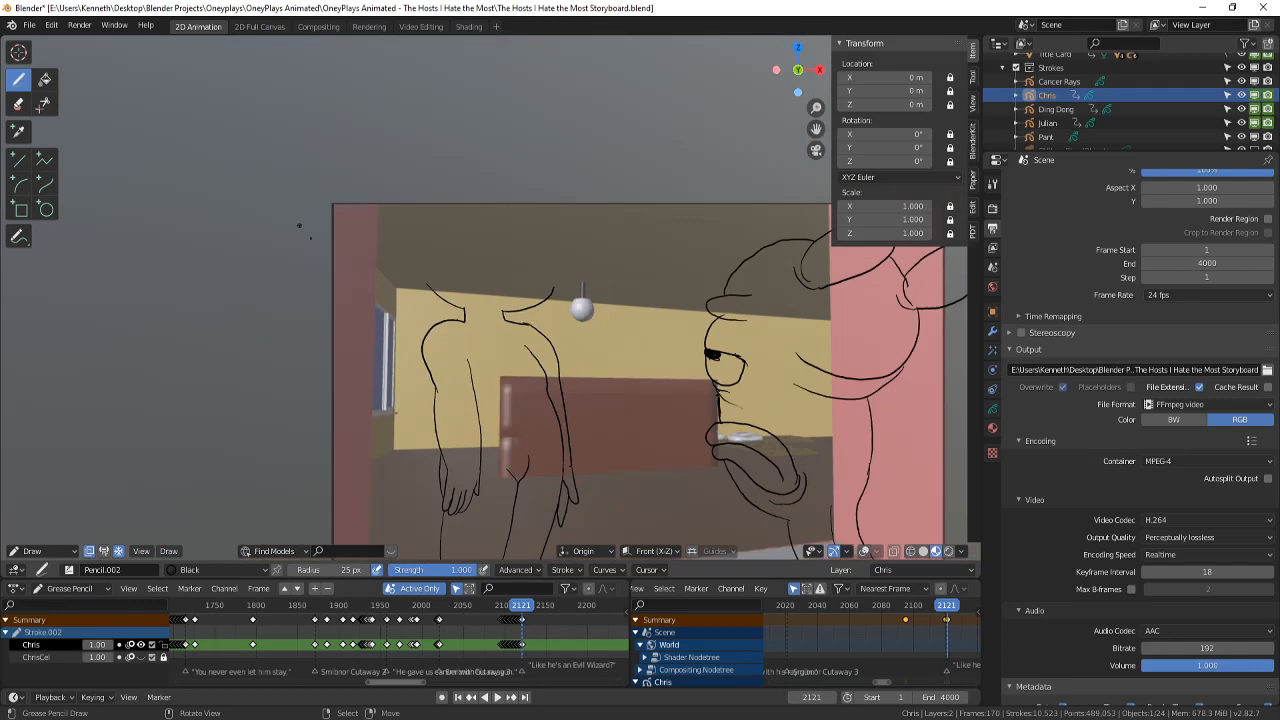
click(34, 551)
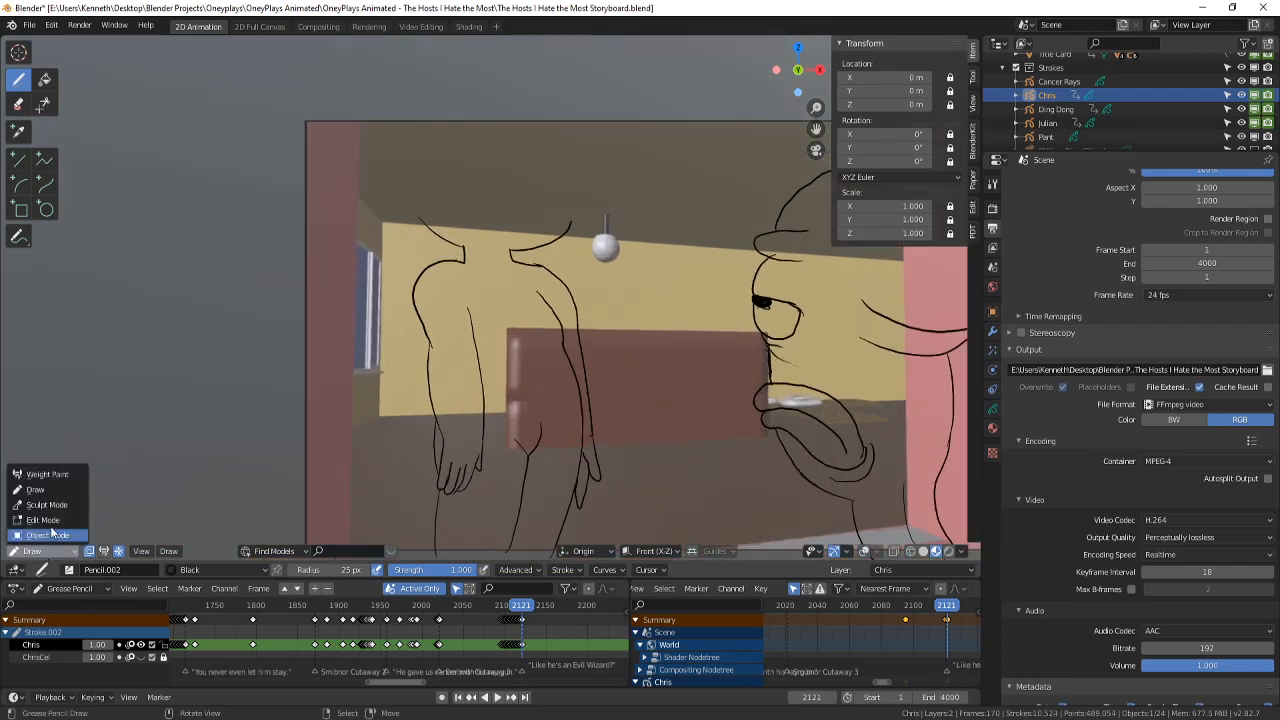
click(54, 511)
key(g)
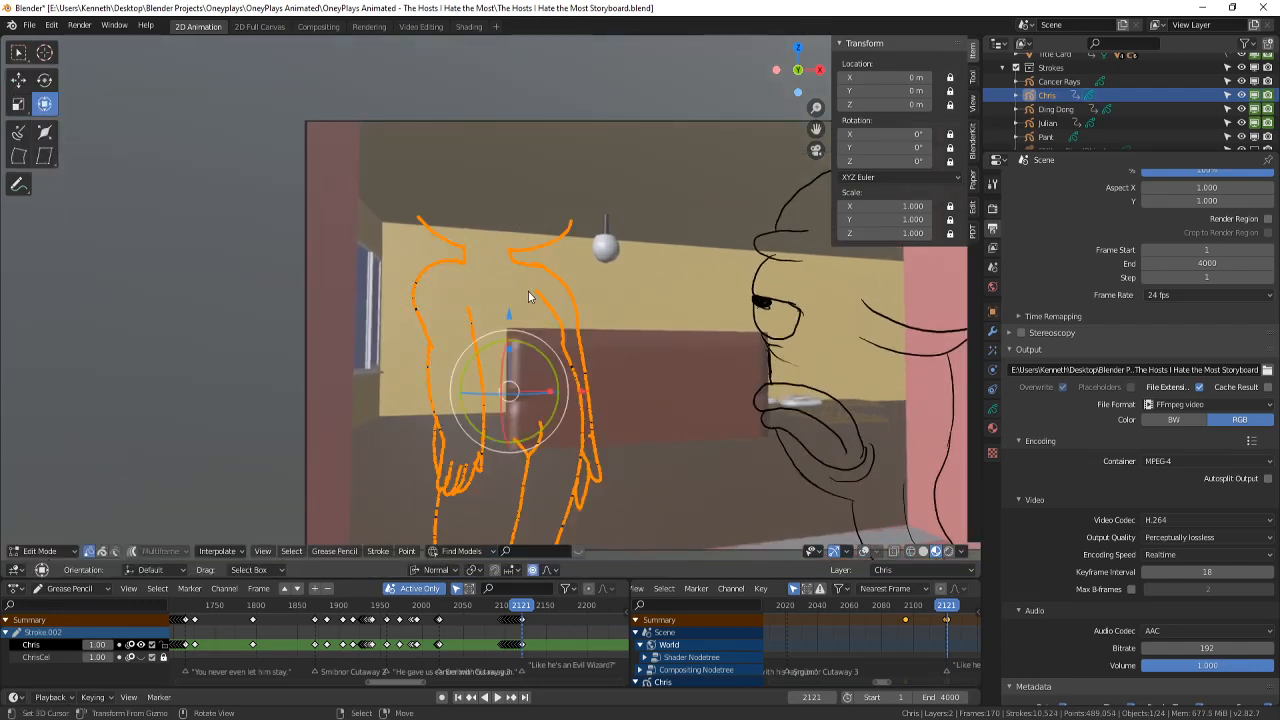
click(510, 350)
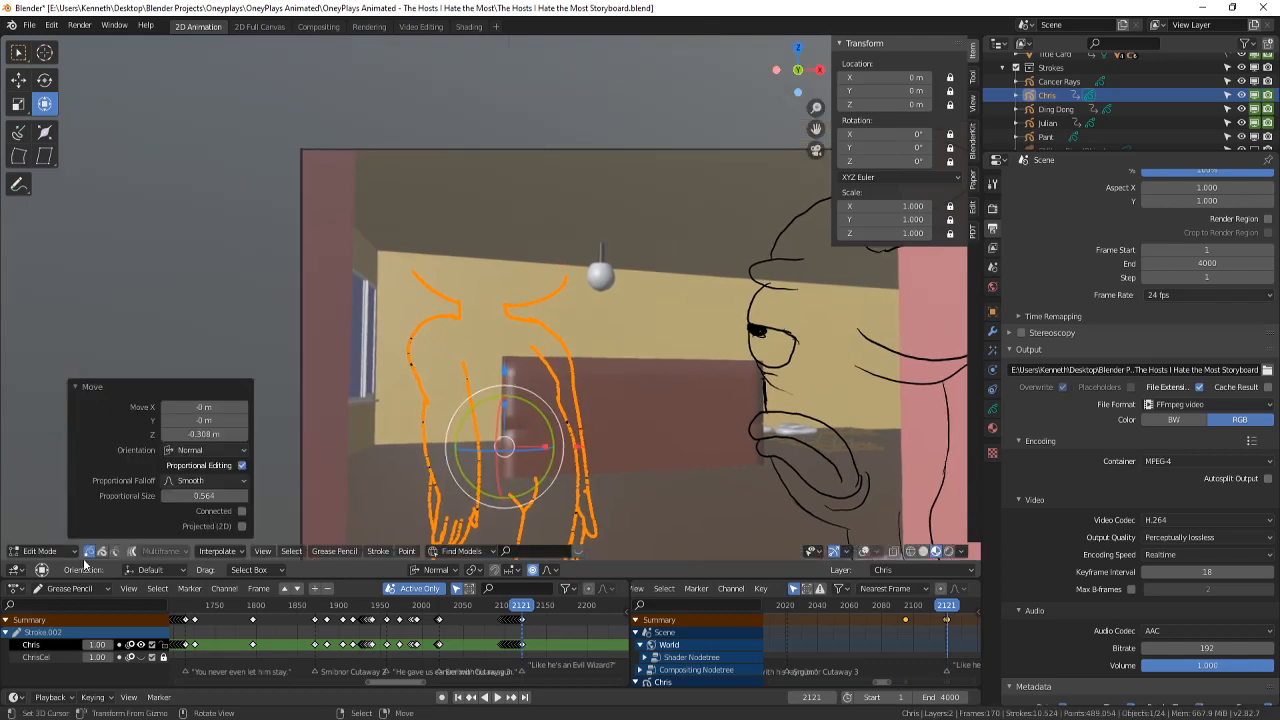
- Return to Draw mode and sketch the figure's cheek, ear and the pointed hair lock beside the ear
click(40, 551)
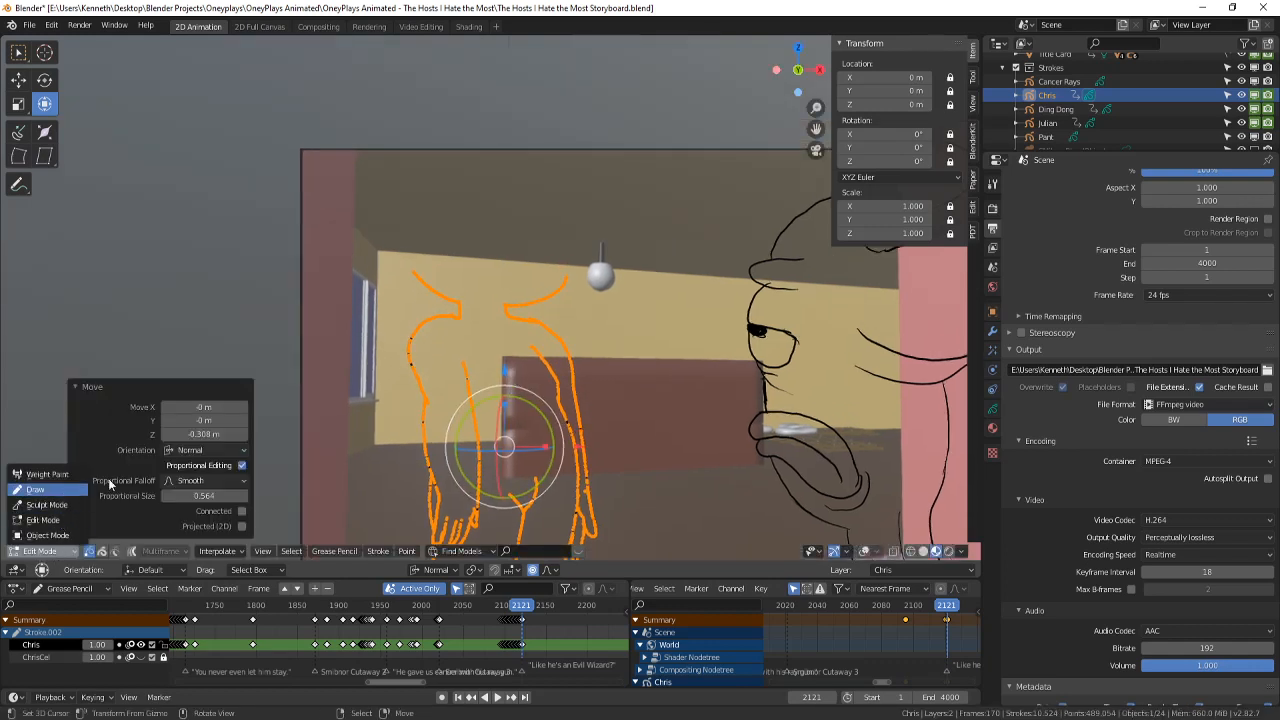
click(60, 483)
scroll(561, 308, up, 1)
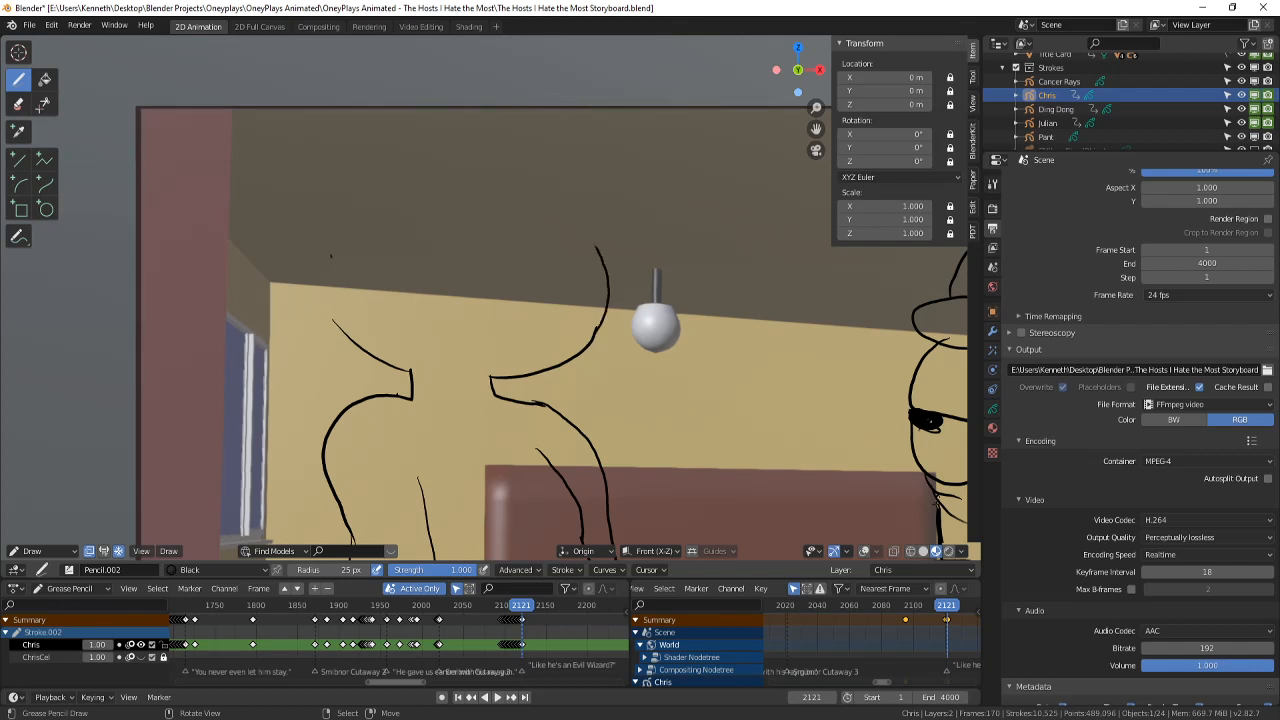
mouse_move(335, 257)
mouse_down()
mouse_move(357, 335)
mouse_move(387, 338)
mouse_up()
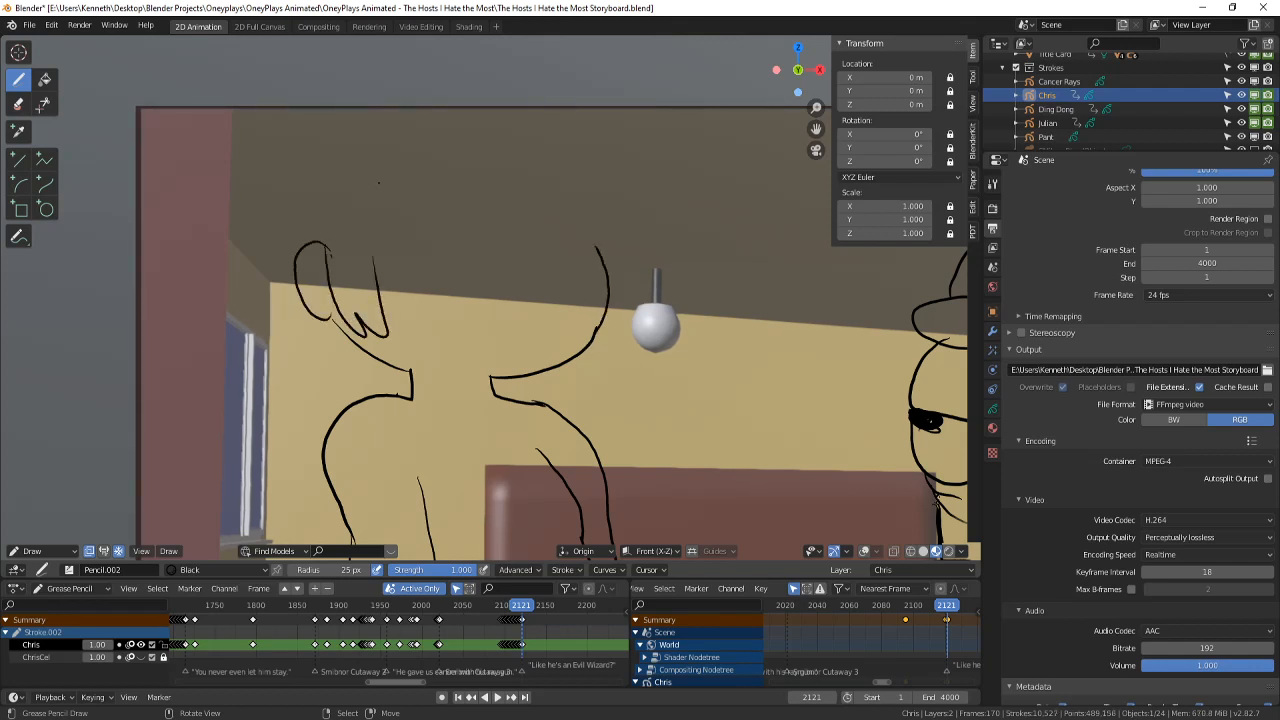
drag(378, 268, 383, 155)
- Sketch the pointed fringe, the outer hair outline and the two upright tufts on the figure's head
drag(362, 218, 446, 131)
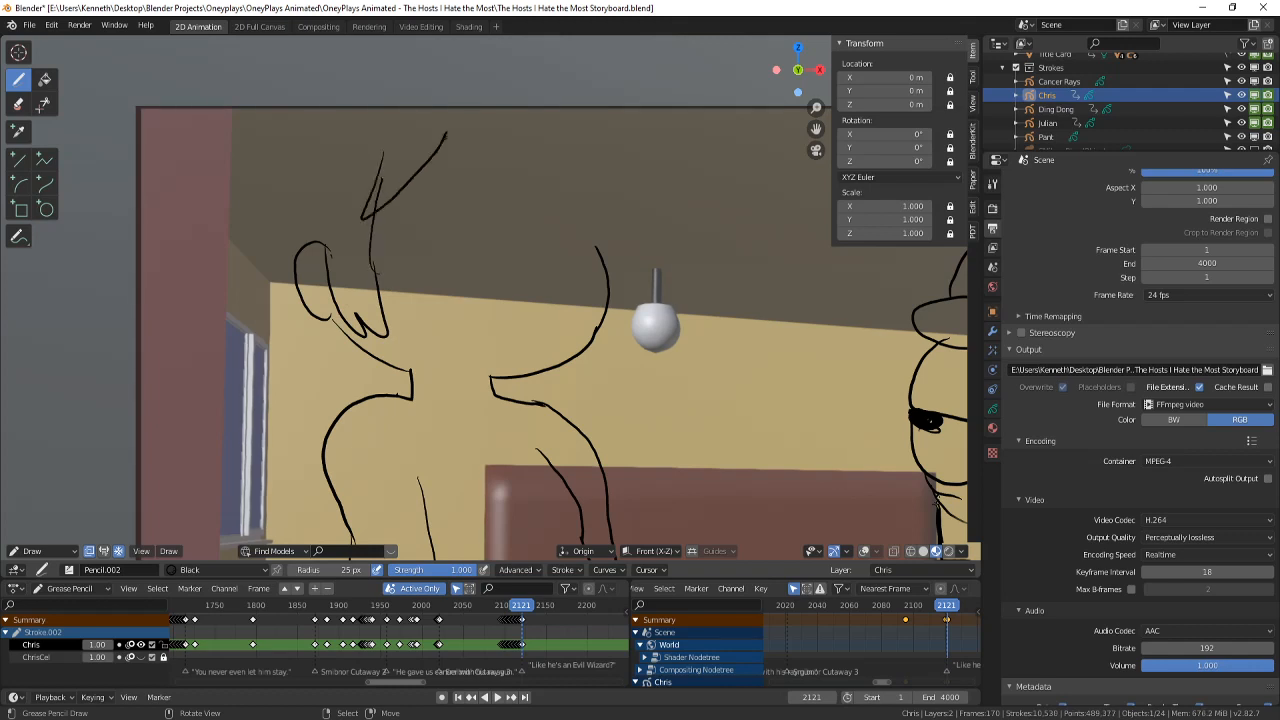
drag(438, 209, 511, 138)
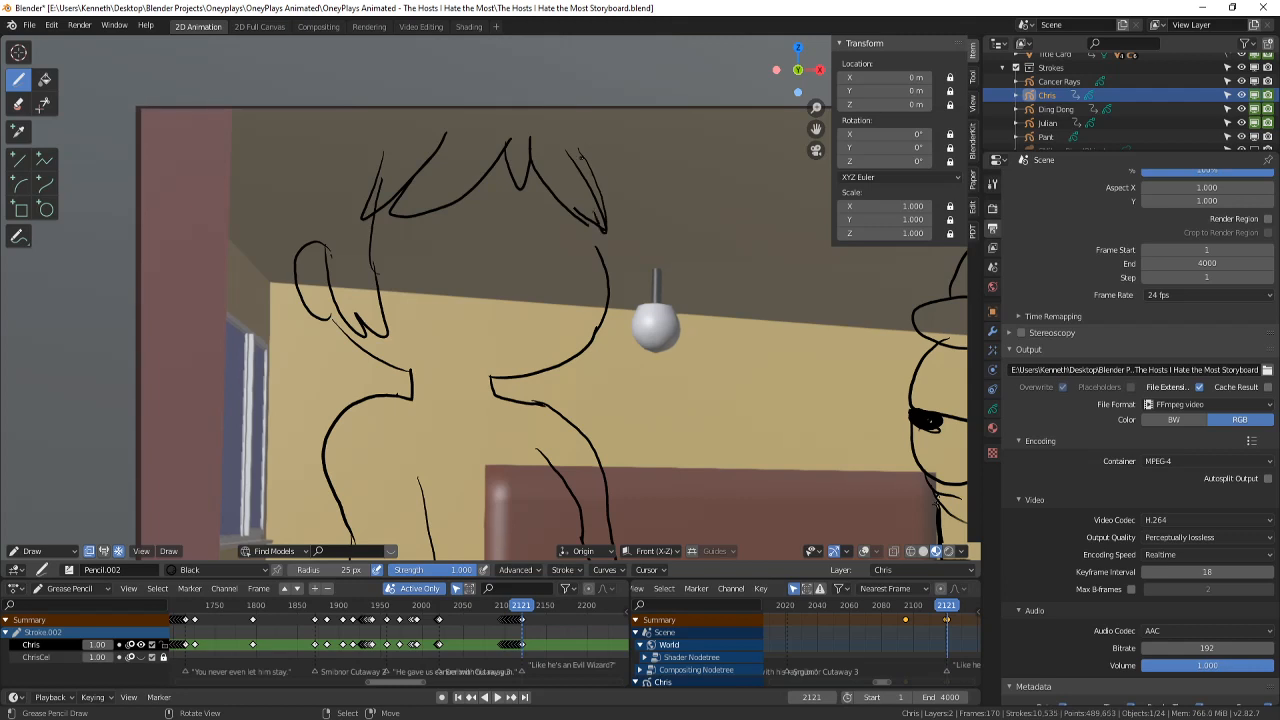
drag(582, 158, 464, 102)
drag(296, 80, 358, 36)
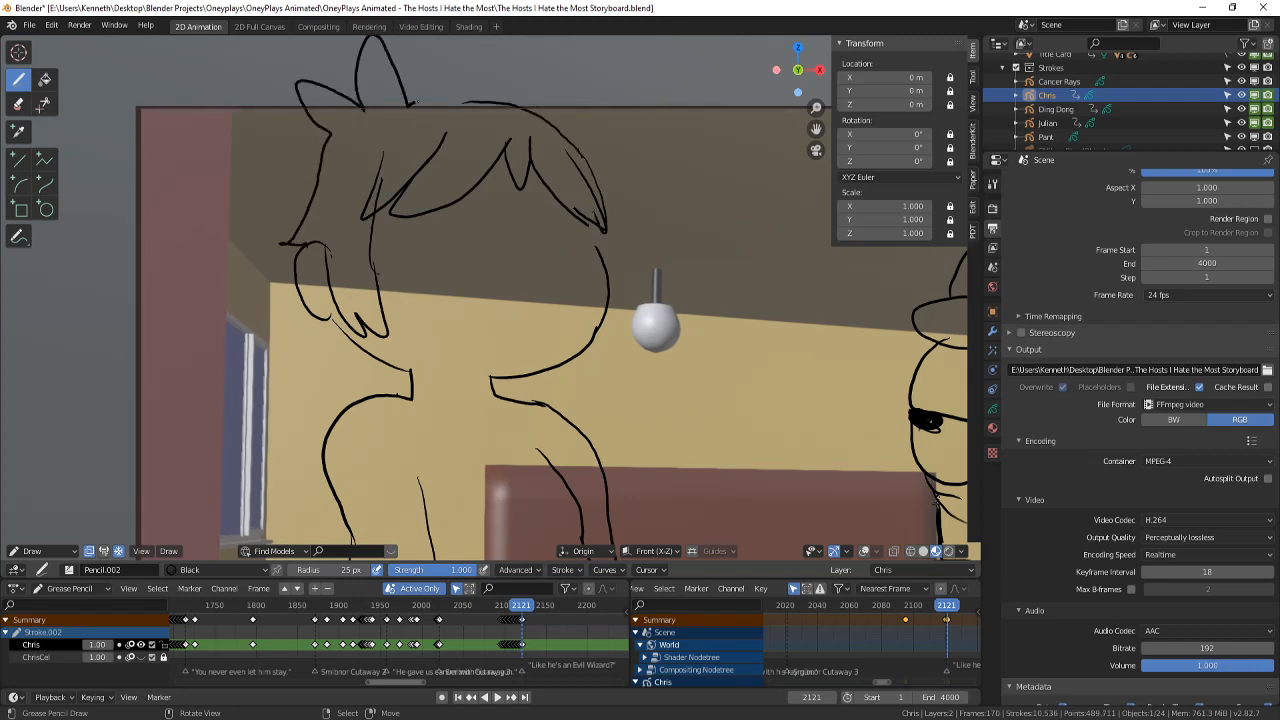
scroll(490, 105, down, 3)
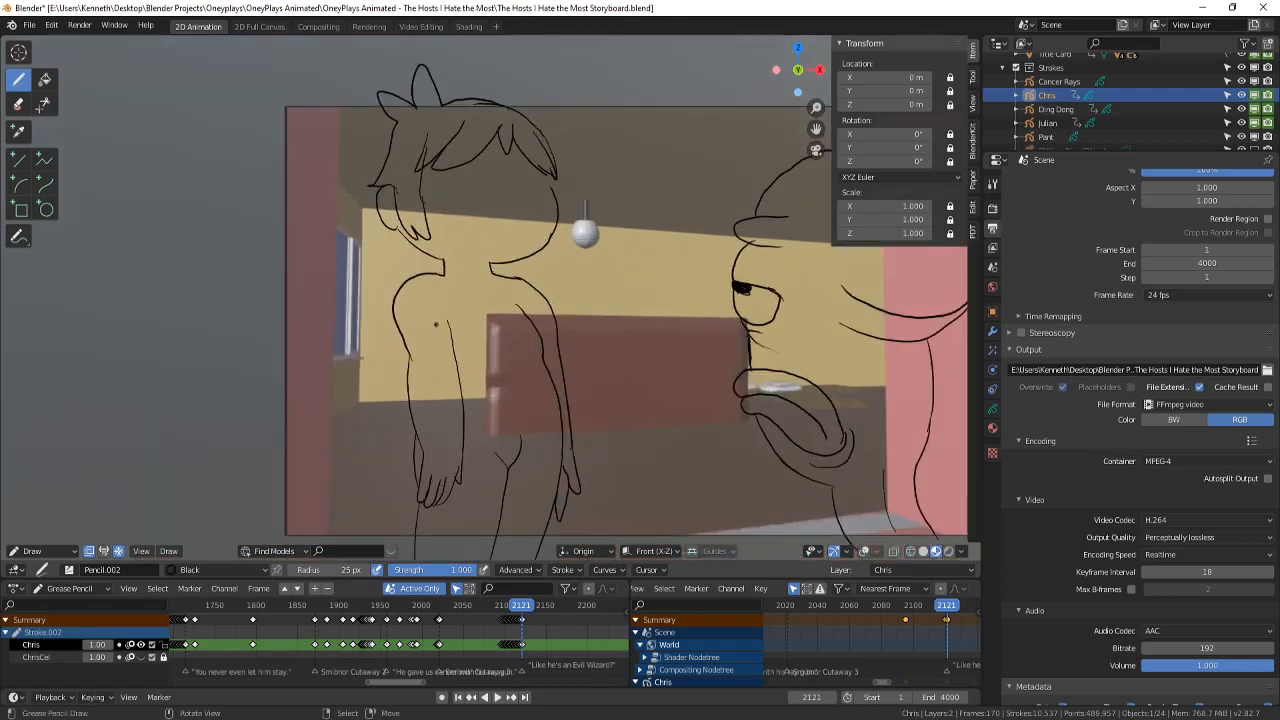
- Sketch the figure's two arched eyebrows and round eye outlines with short lower lid lines beneath the fringe
scroll(435, 323, up, 5)
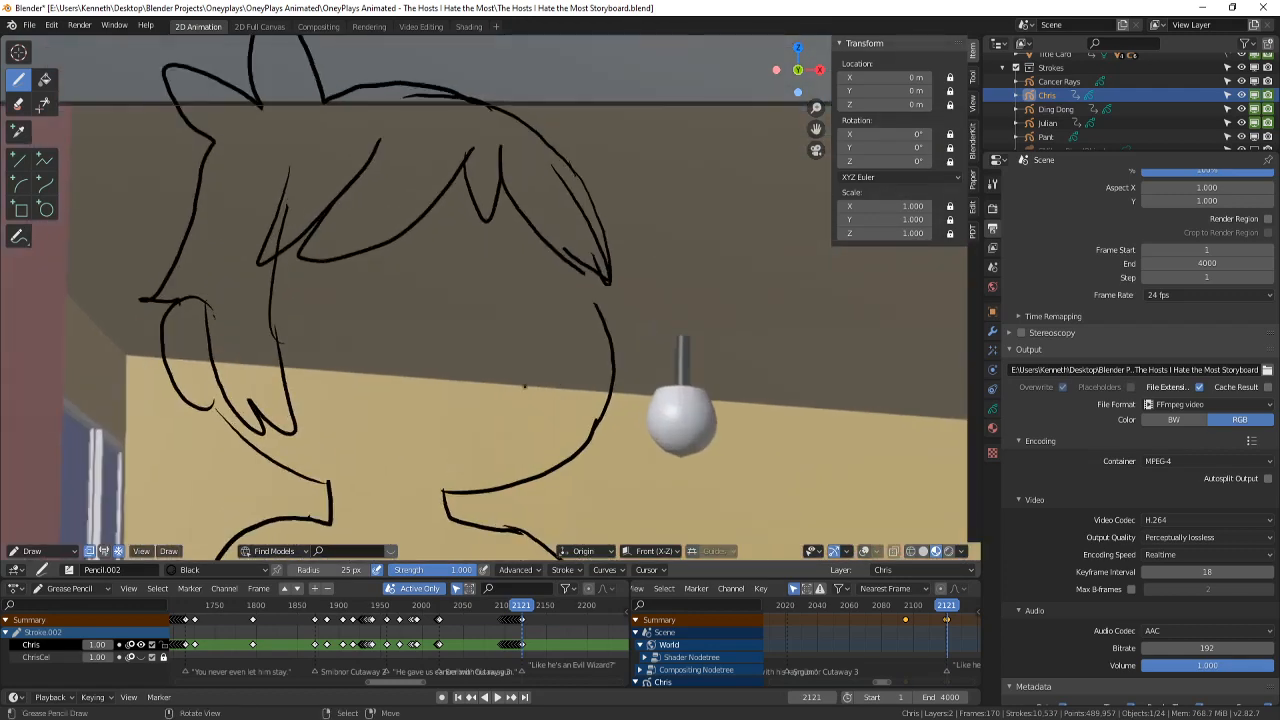
mouse_move(405, 254)
mouse_down()
mouse_move(447, 259)
mouse_move(408, 246)
mouse_up()
key(ctrl+z)
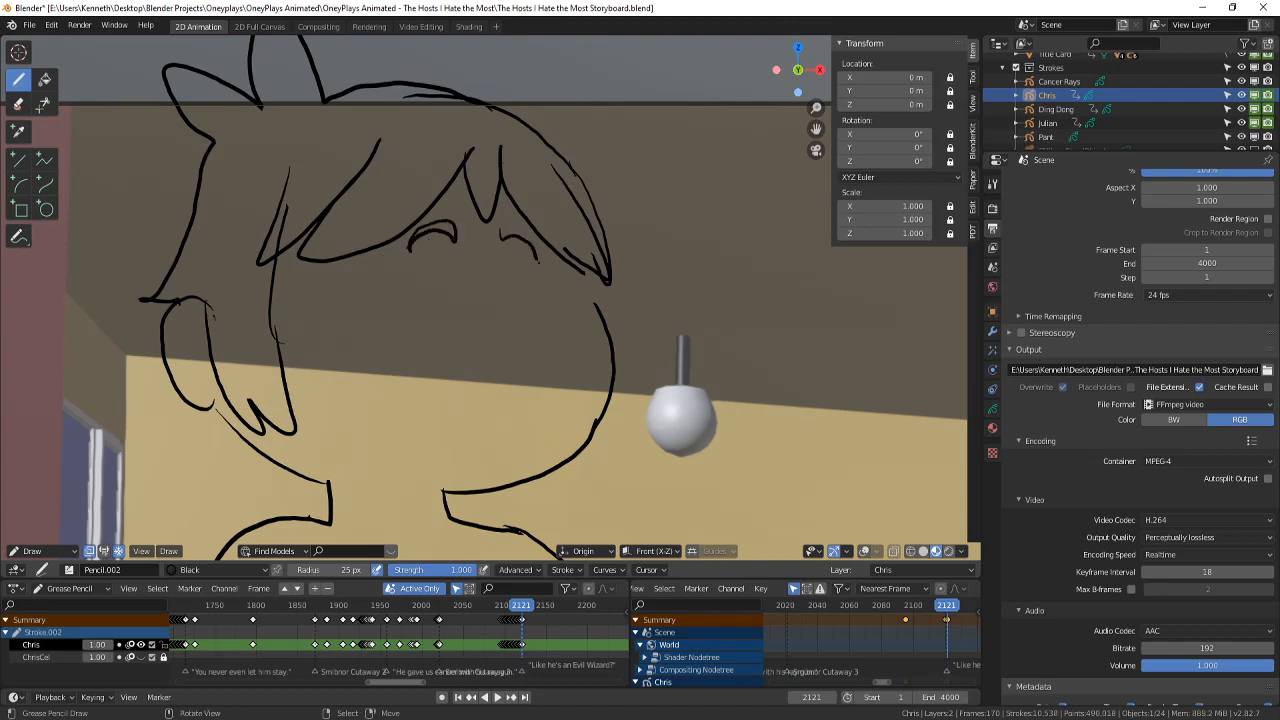
drag(395, 287, 446, 303)
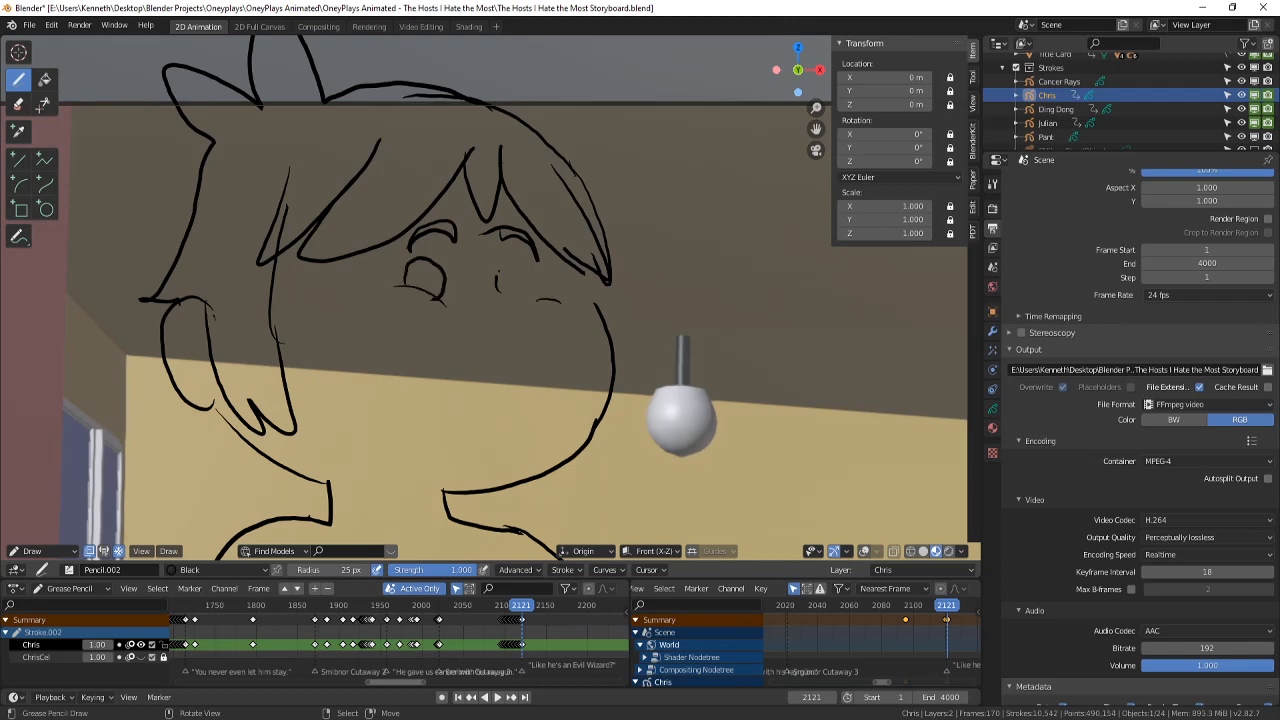
drag(500, 272, 528, 295)
drag(540, 294, 518, 298)
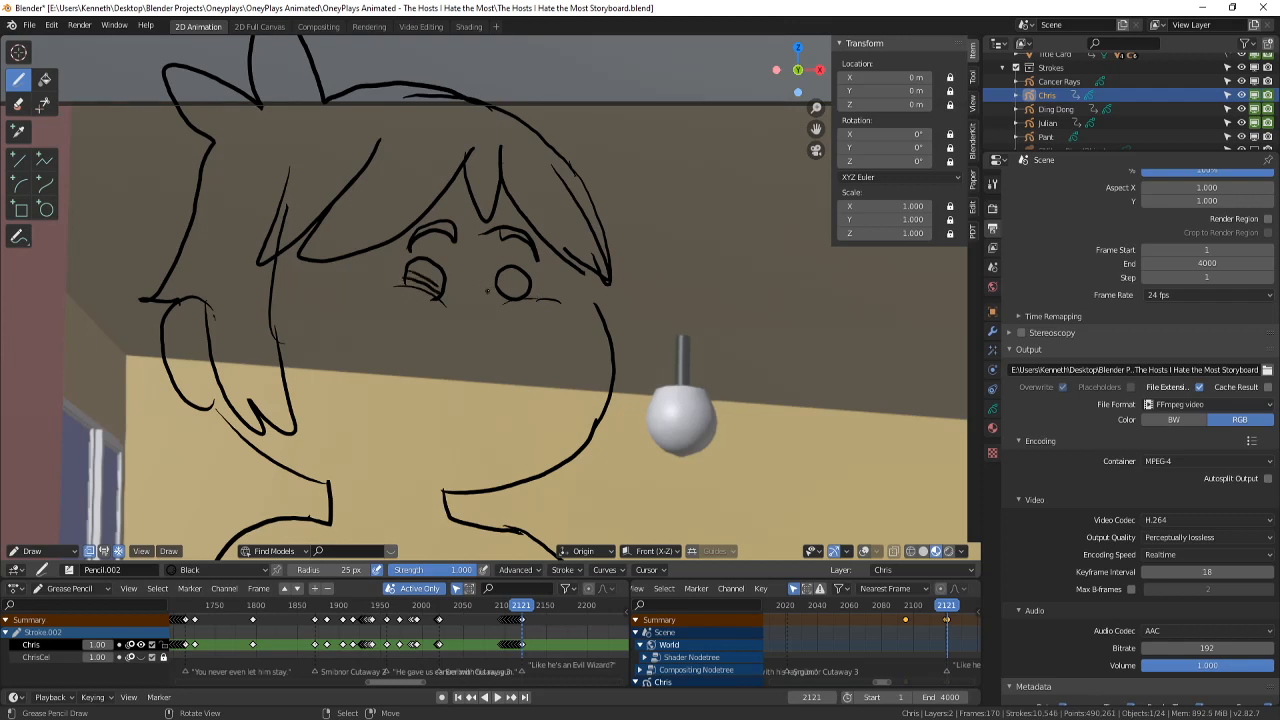
- Undo the last eye stroke, draw and fill in the black pupils of both eyes, and save the file
key(ctrl+z)
drag(508, 286, 535, 284)
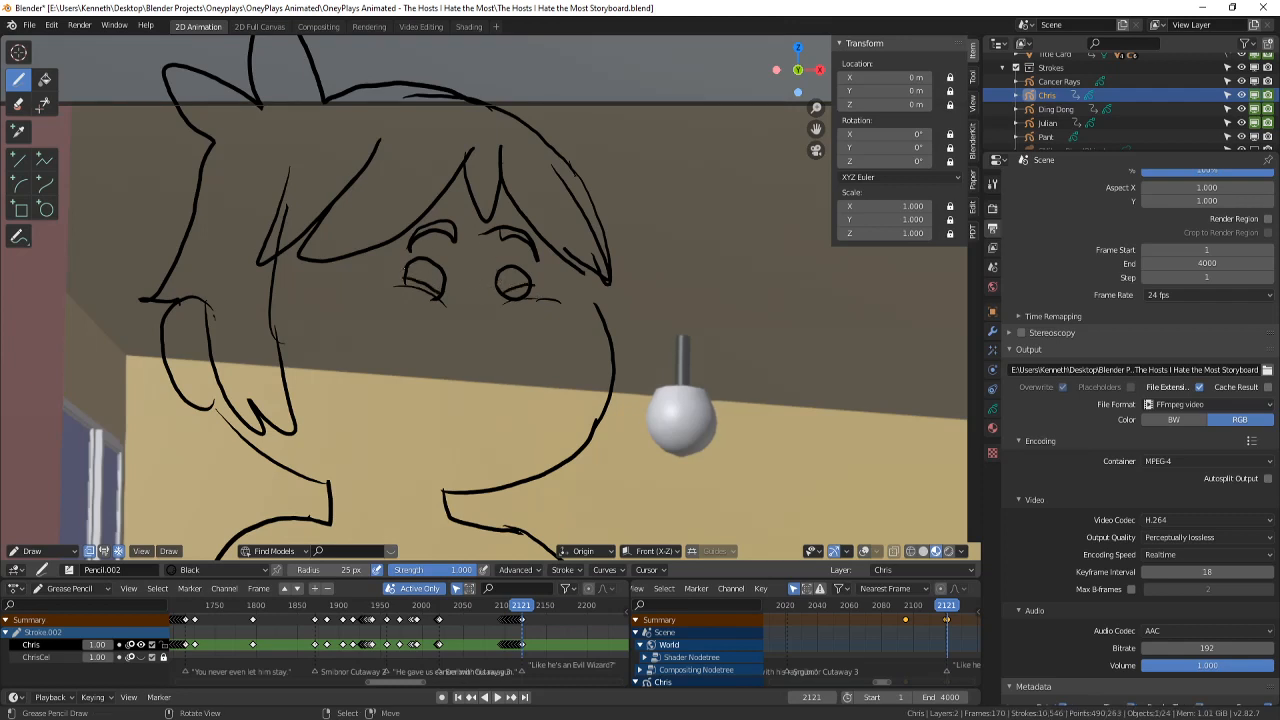
mouse_move(420, 262)
mouse_down()
mouse_move(440, 290)
mouse_move(508, 282)
mouse_up()
scroll(510, 284, down, 5)
shift+middle_drag(604, 416, 629, 289)
scroll(629, 289, up, 1)
scroll(629, 289, down, 2)
key(ctrl+s)
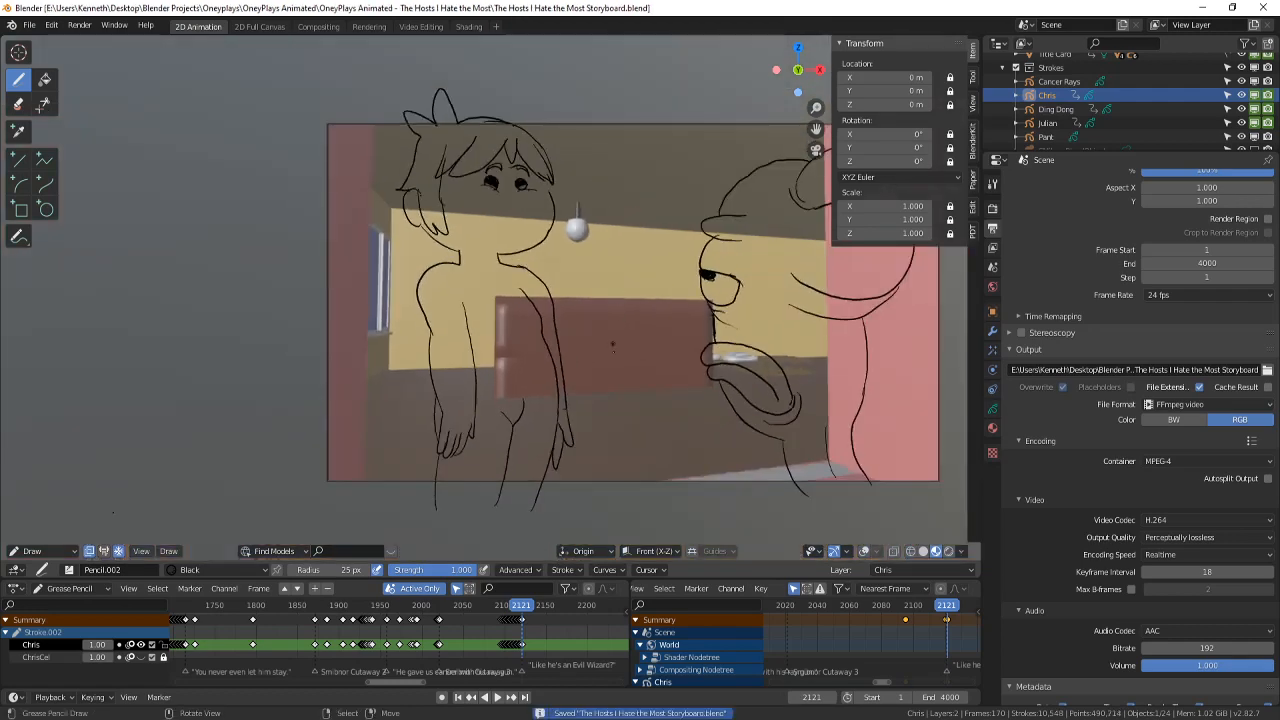
- Compare the drawing with the previous frame and, in Edit Mode, move the Chris figure's strokes by -0.256 m in Z
shift+middle_drag(611, 346, 584, 362)
scroll(583, 388, up, 2)
key(Left)
key(Right)
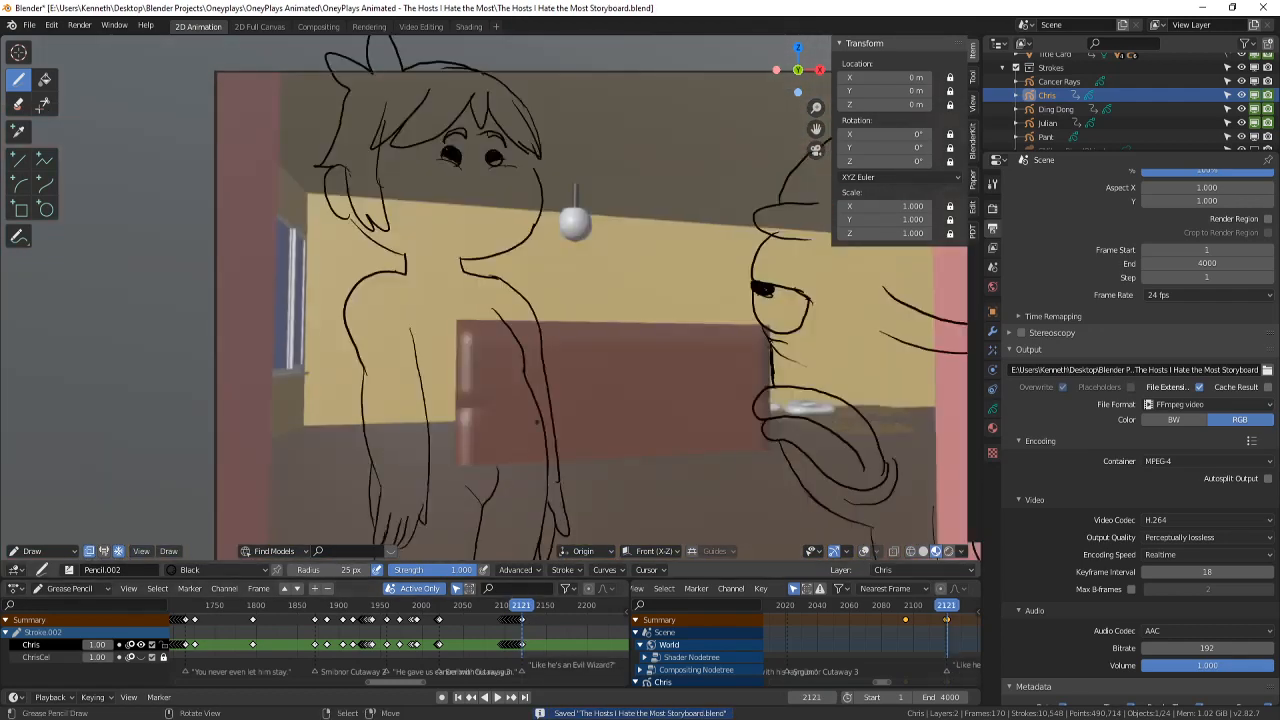
scroll(526, 430, down, 2)
scroll(526, 430, up, 2)
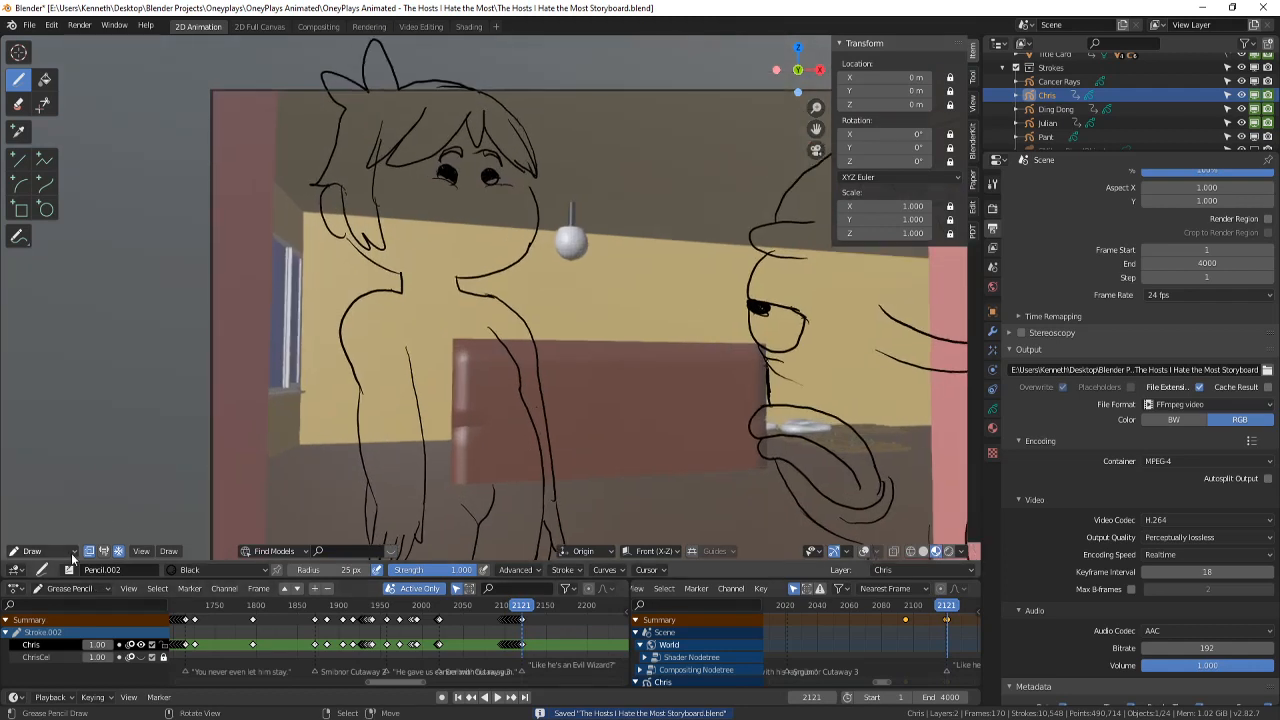
click(33, 551)
click(57, 523)
scroll(329, 173, down, 2)
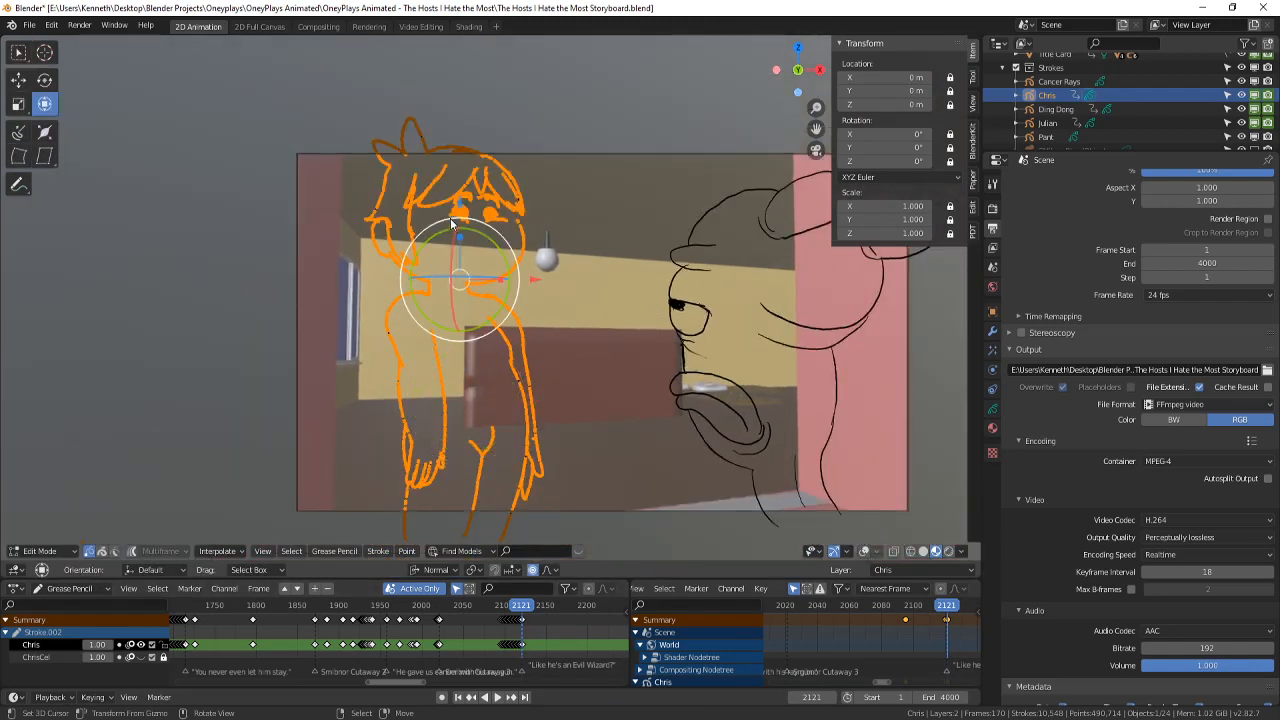
drag(454, 208, 455, 234)
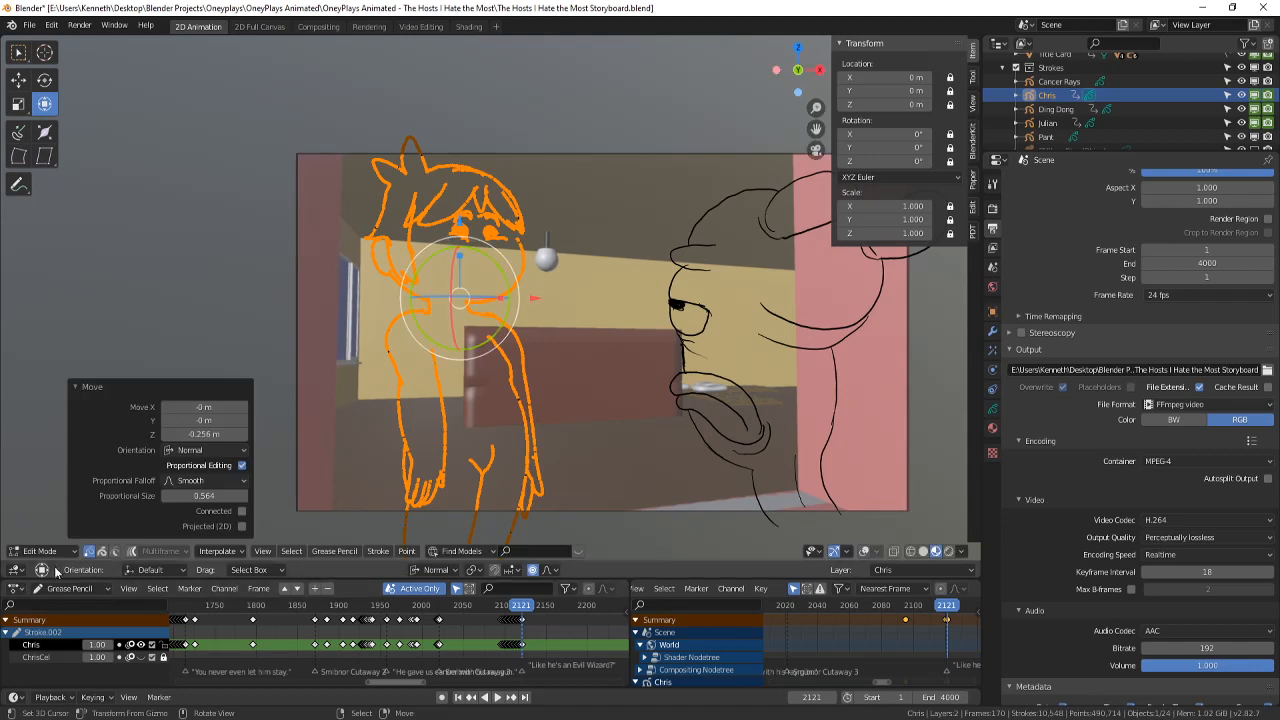
- Save the file and return the Chris drawing to Draw mode
click(33, 551)
click(56, 484)
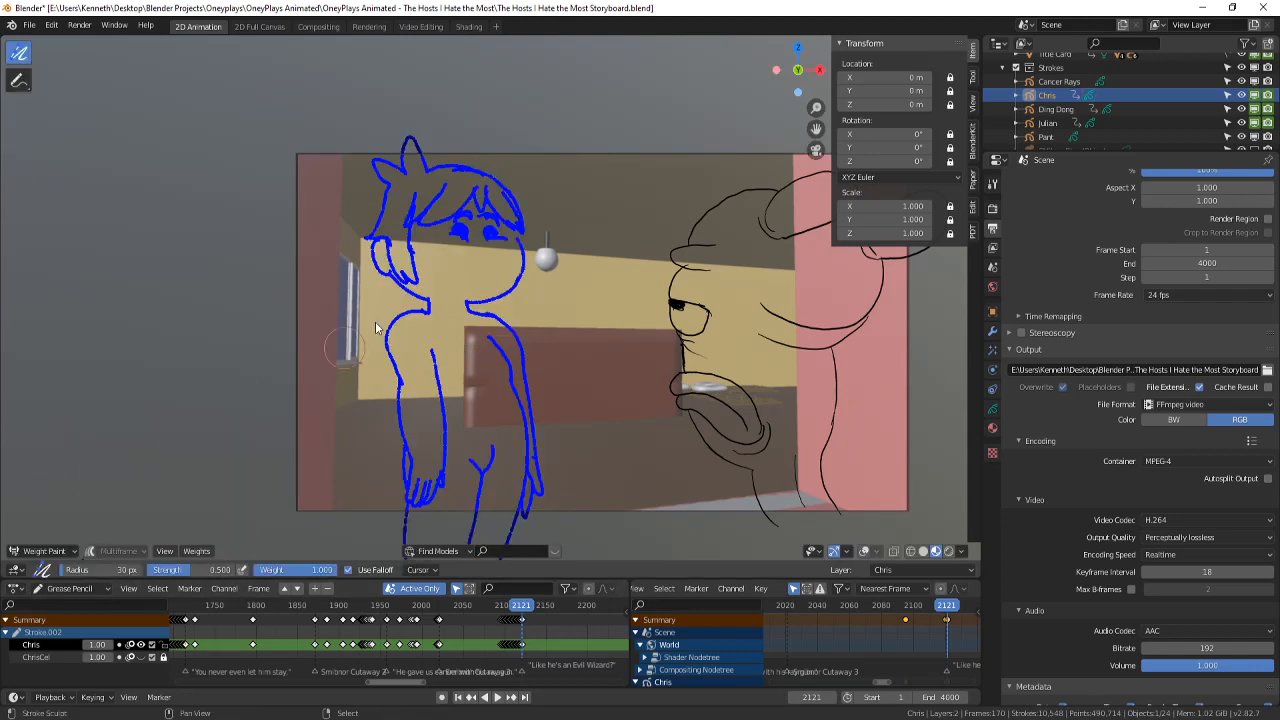
shift+middle_drag(379, 320, 358, 352)
key(ctrl+s)
scroll(358, 350, up, 3)
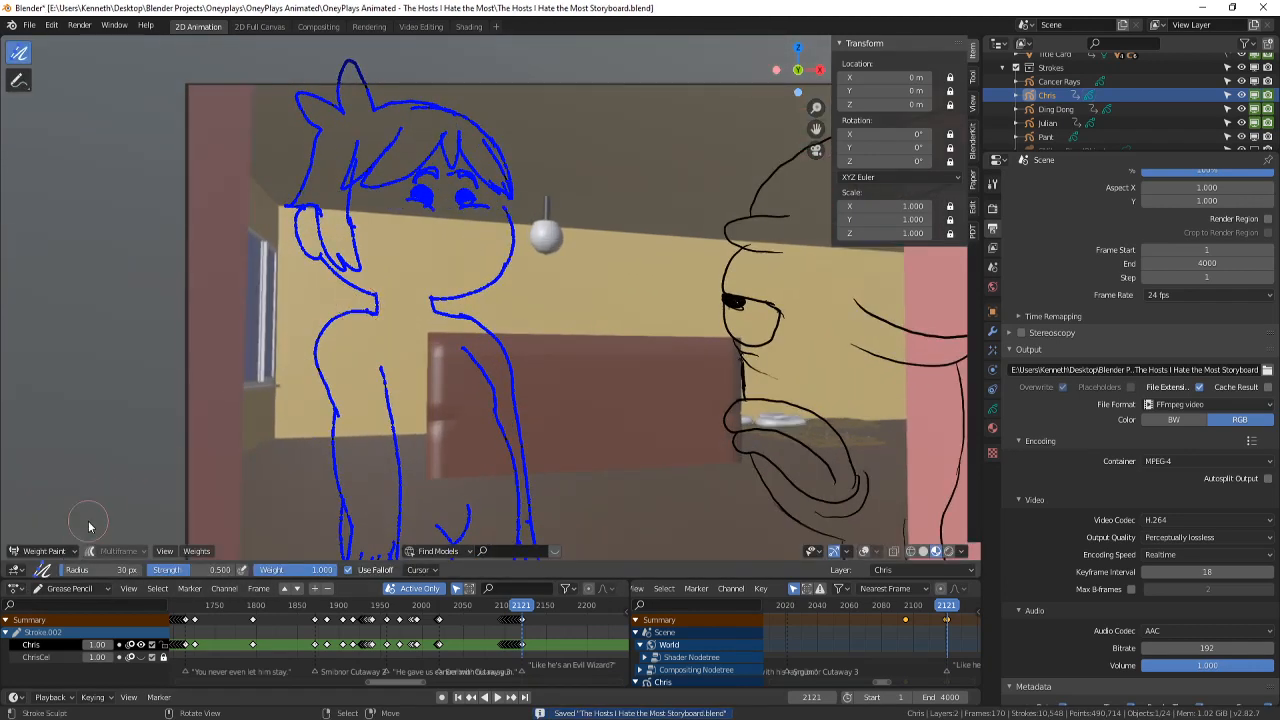
click(66, 551)
click(35, 489)
- Sketch the jagged hair edge from below the ear to the neck and add the ear's inner lines
scroll(368, 357, up, 2)
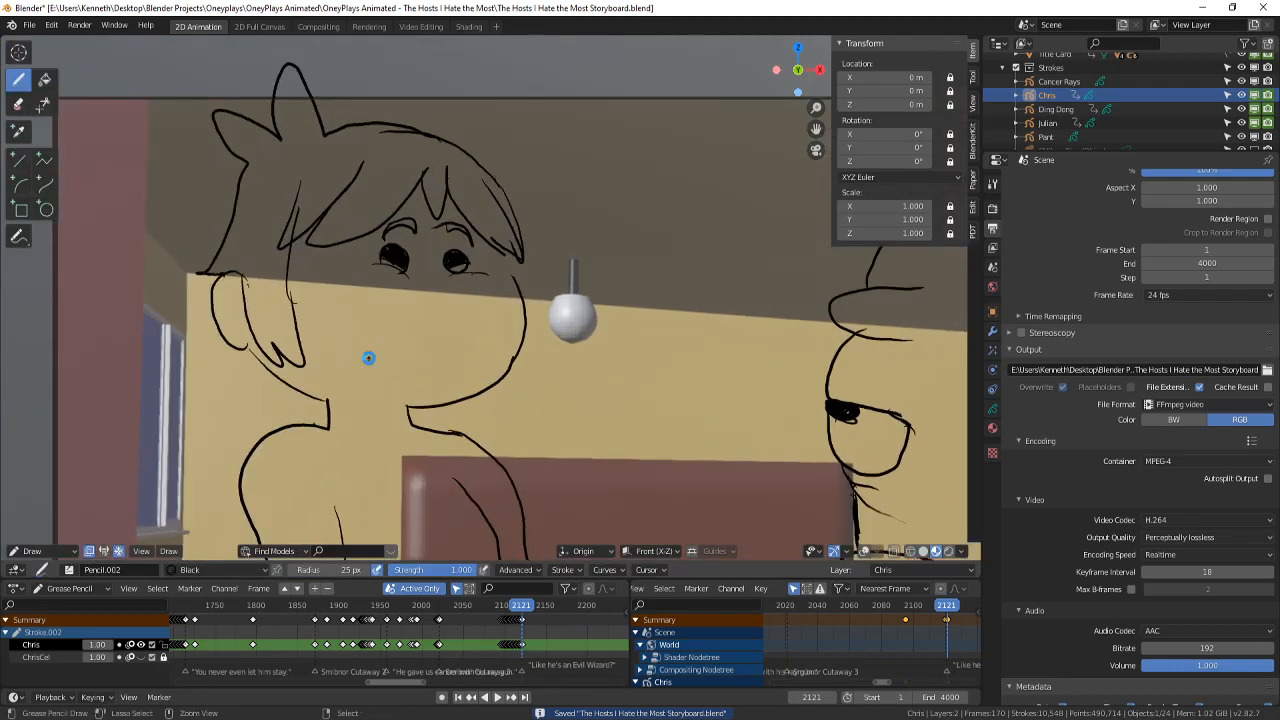
shift+middle_drag(368, 357, 508, 318)
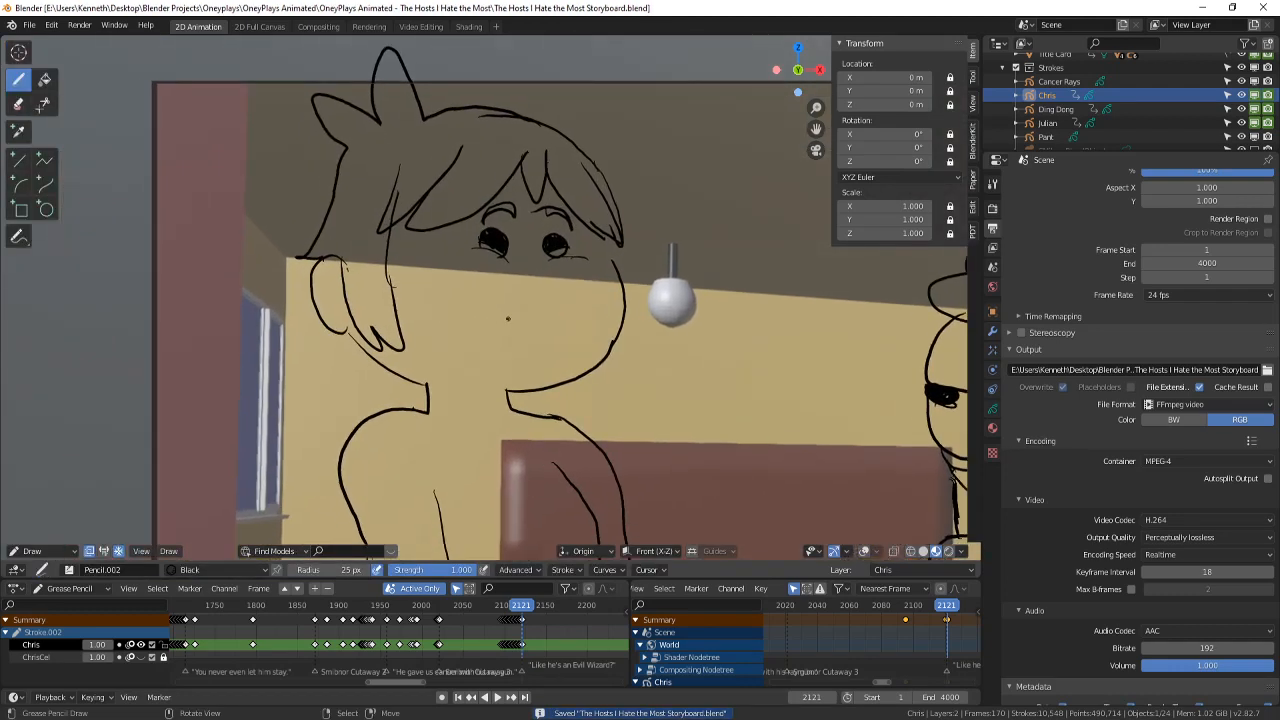
mouse_move(317, 329)
mouse_down()
mouse_move(335, 366)
mouse_move(406, 384)
mouse_up()
drag(321, 265, 323, 278)
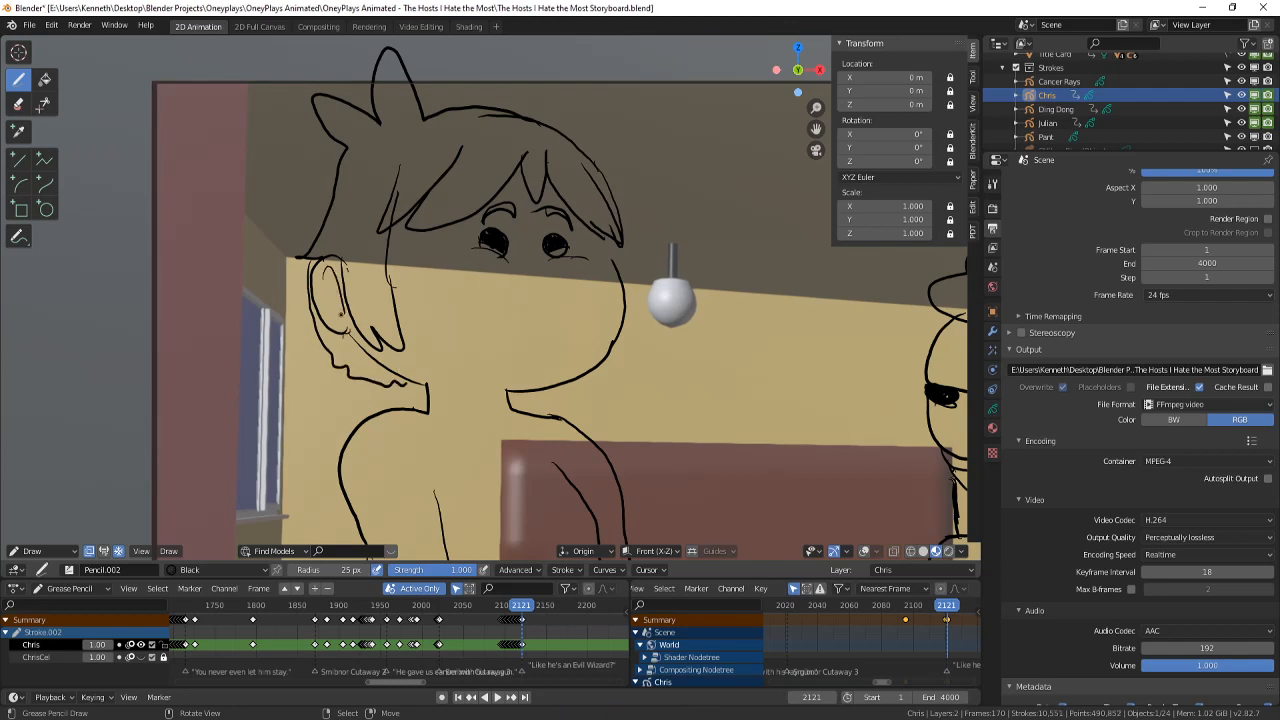
scroll(404, 260, up, 2)
drag(266, 274, 262, 292)
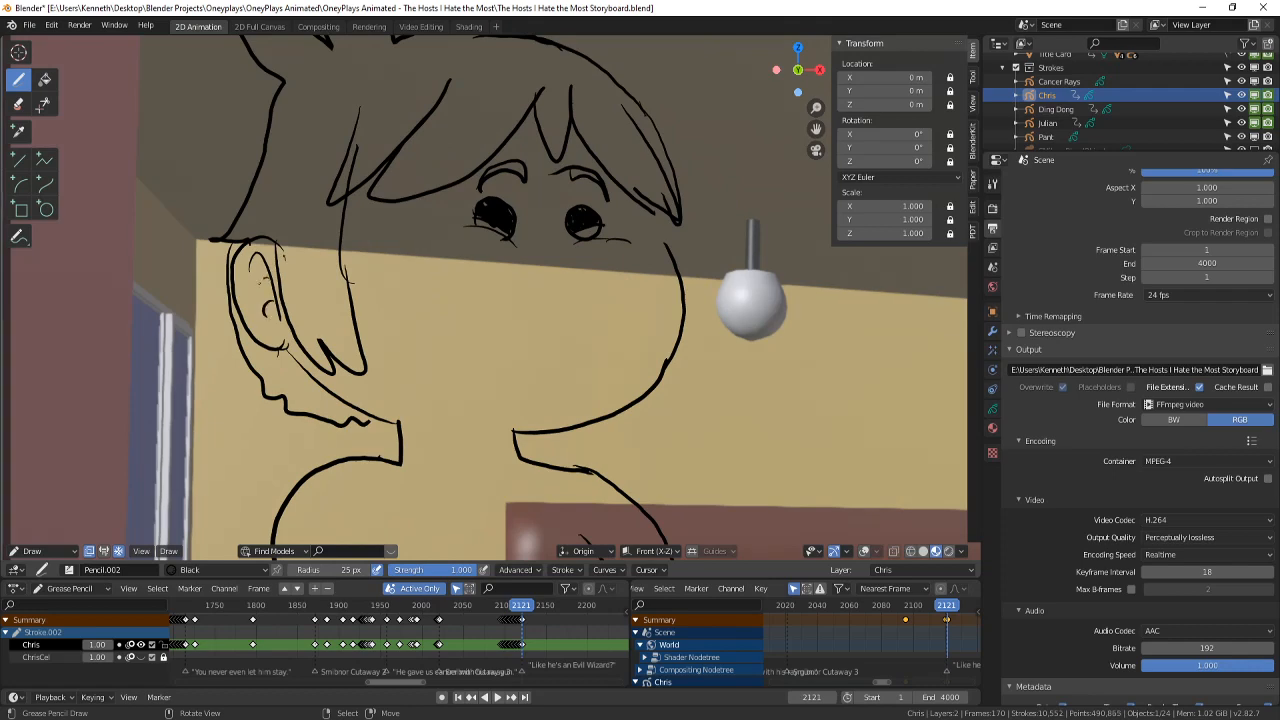
- In Edit Mode, circle-select the strokes of Chris's eye and brow nearer the ear, and turn off proportional editing
shift+middle_drag(246, 313, 169, 335)
scroll(169, 335, down, 2)
scroll(169, 335, up, 2)
scroll(169, 335, down, 1)
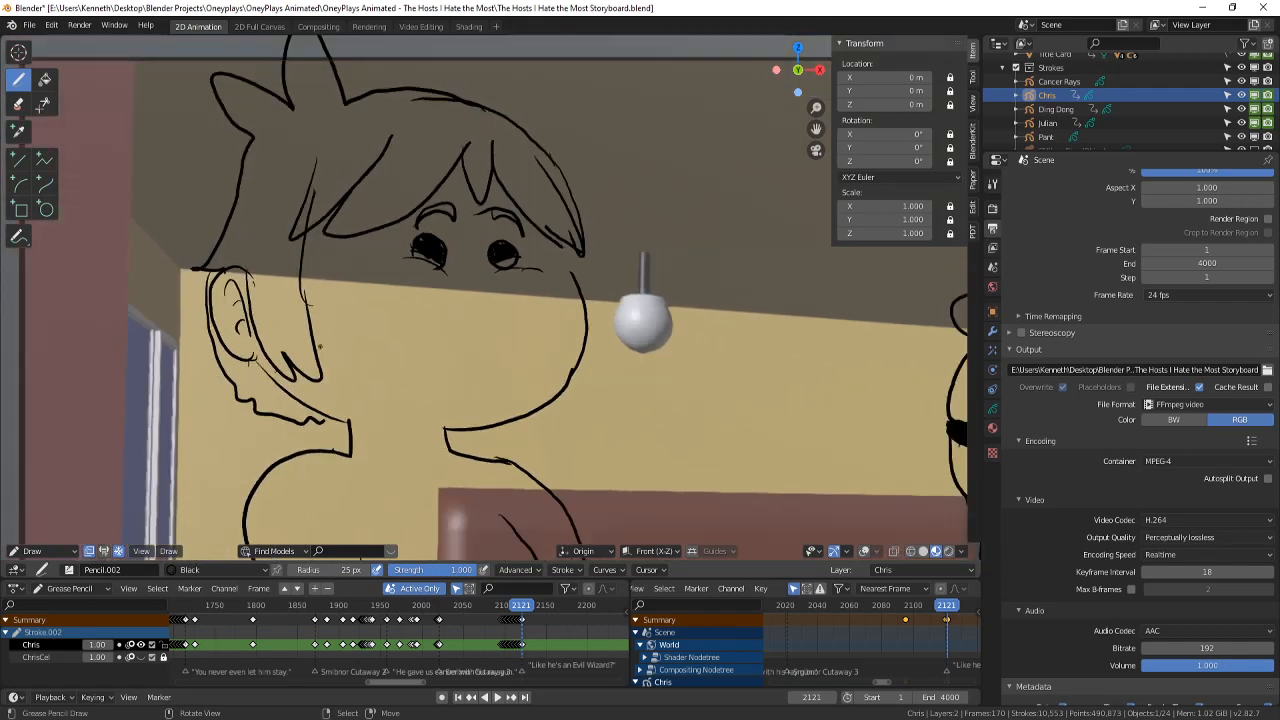
click(40, 551)
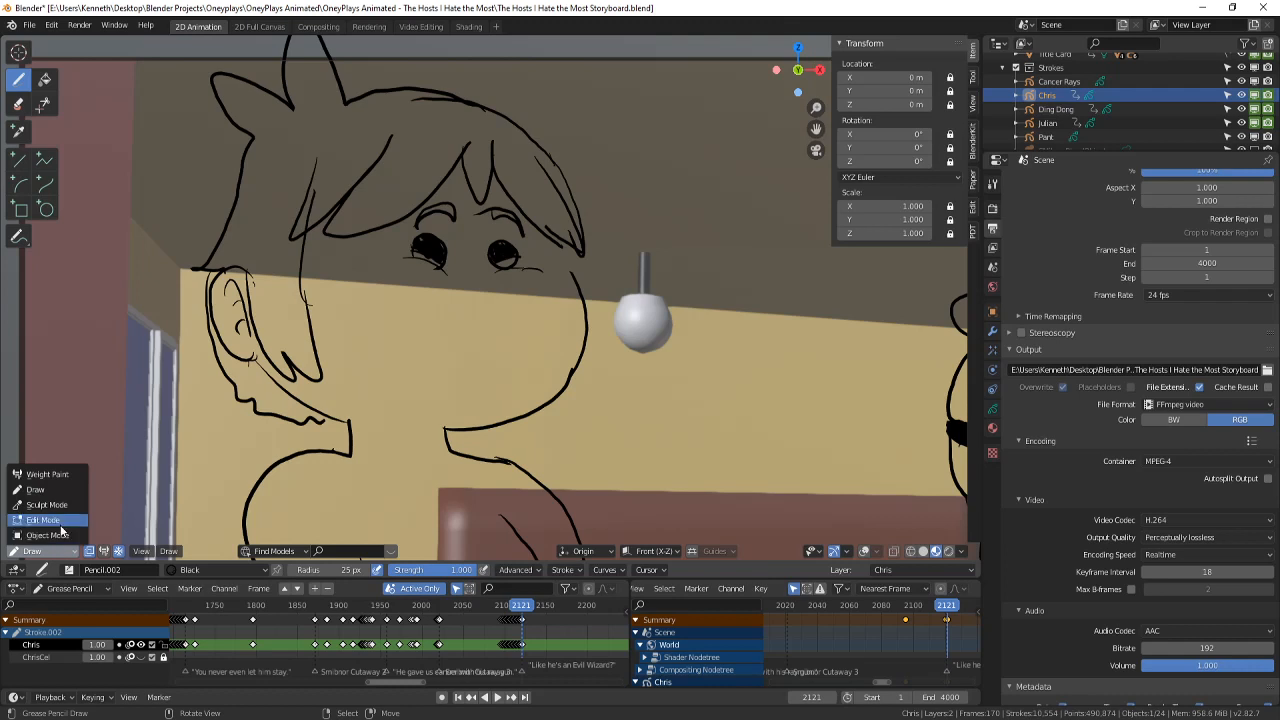
click(40, 489)
key(c)
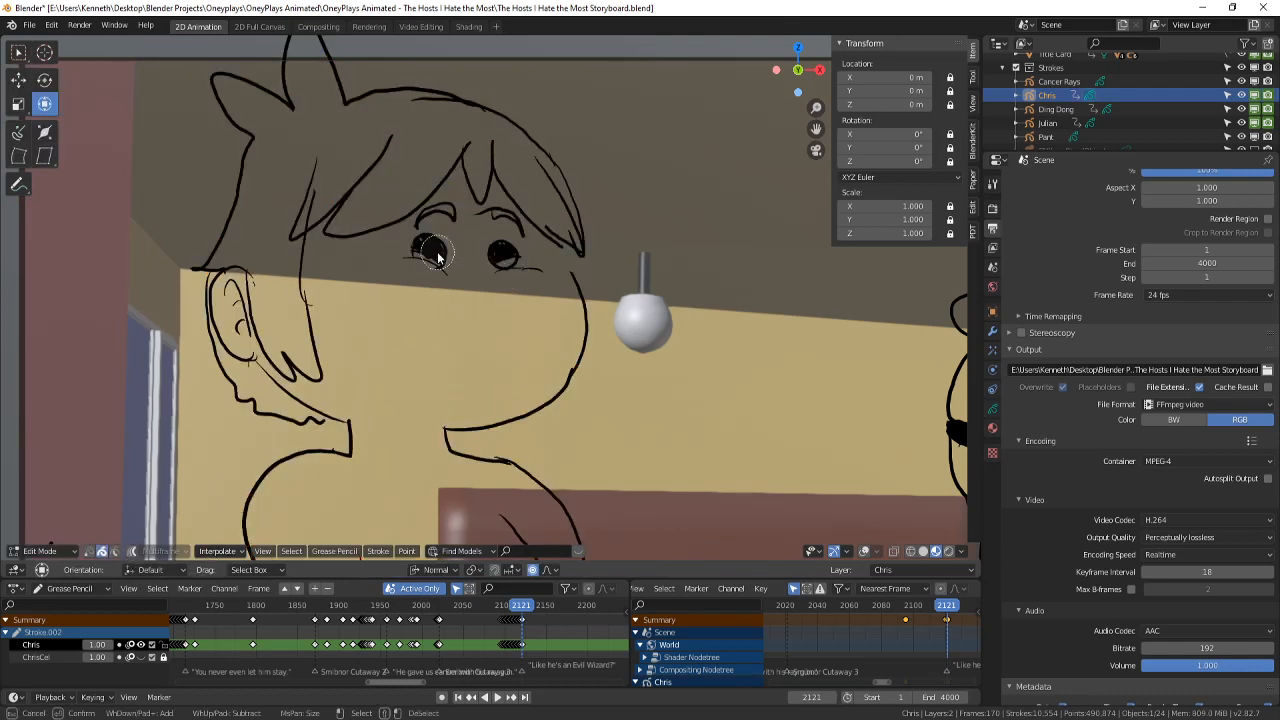
click(433, 245)
drag(465, 228, 449, 222)
right_click(452, 226)
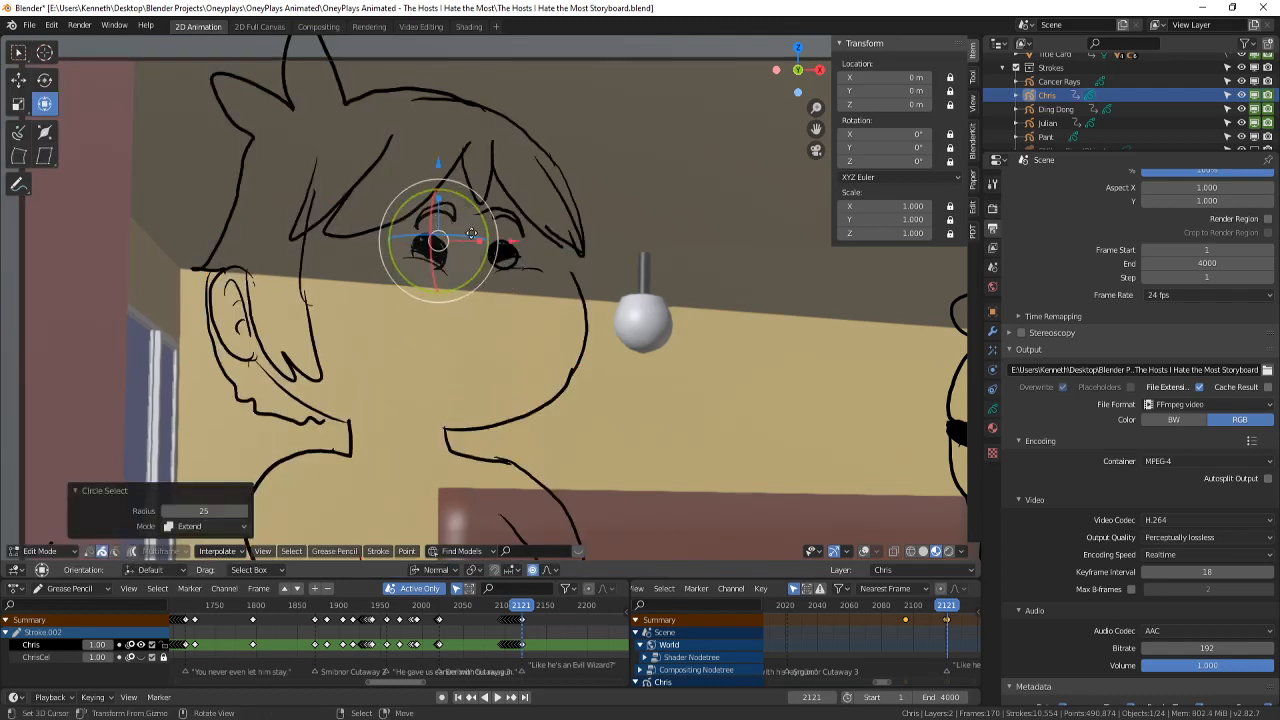
key(g)
key(Escape)
key(o)
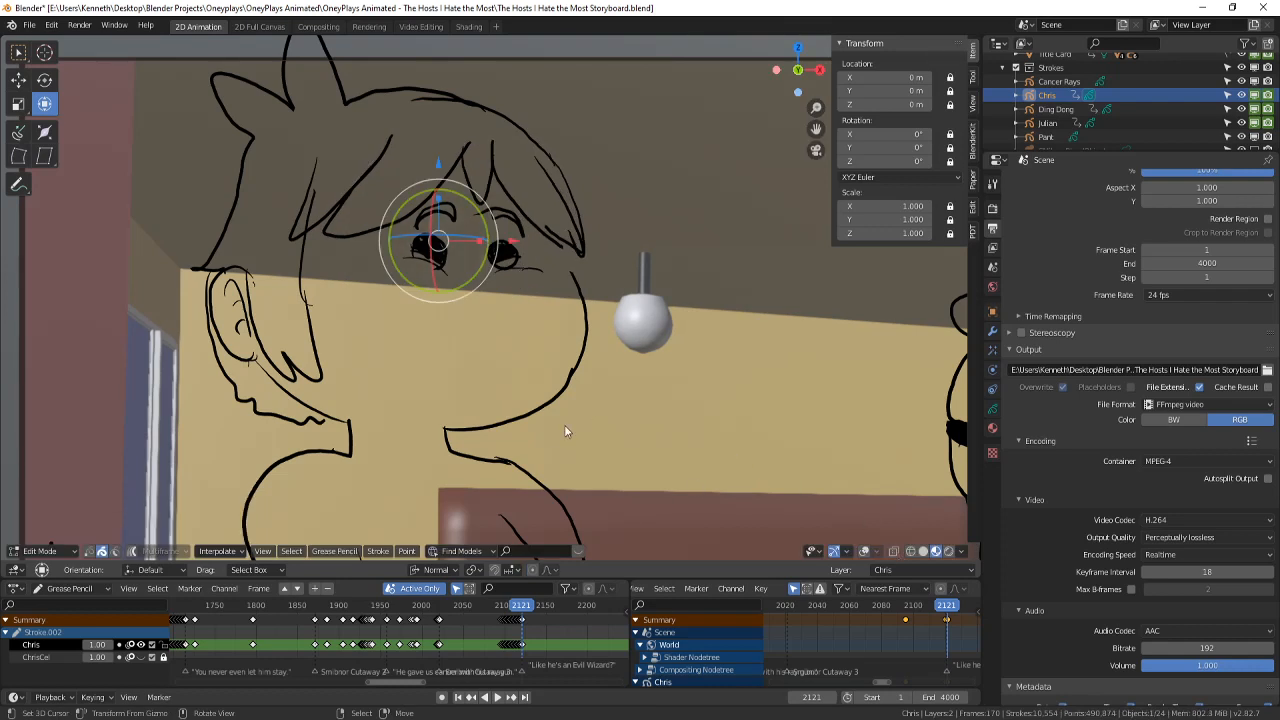
- Deselect the far eye's brow area and move the selected eye strokes 0.107 m in X and 0.00381 m in Z
key(g)
key(Escape)
key(c)
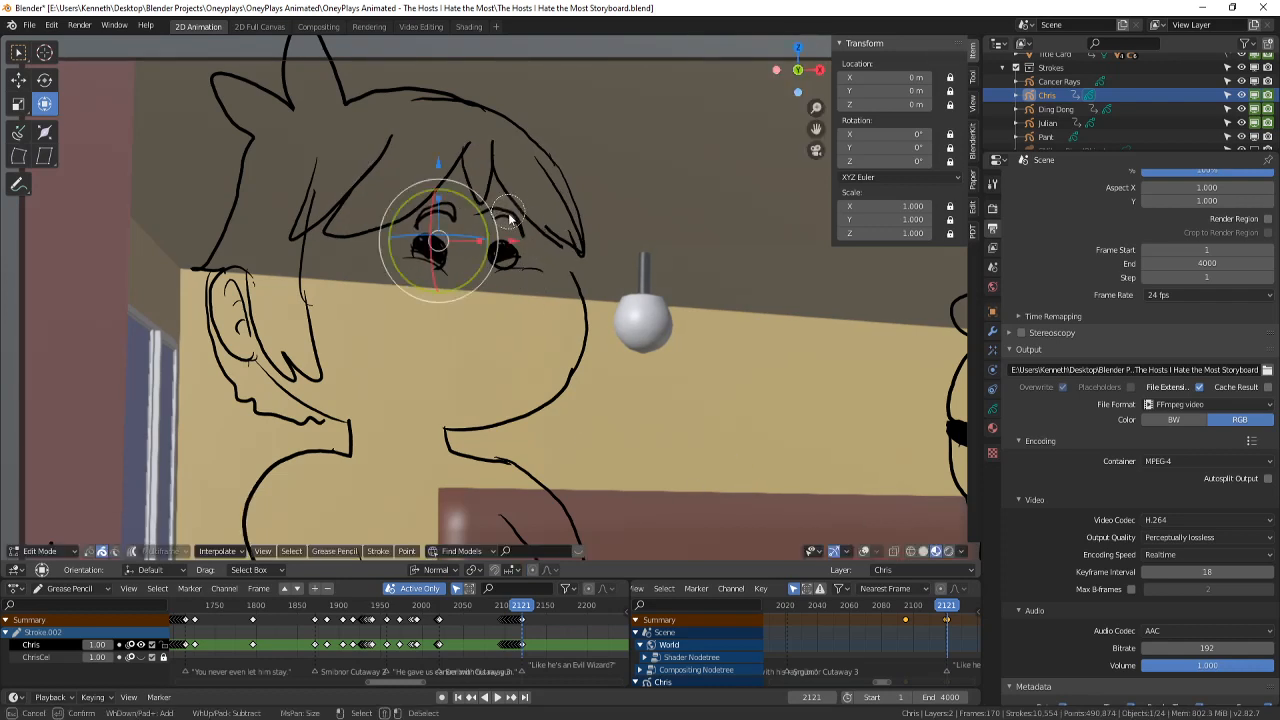
middle_click(510, 214)
right_click(511, 216)
key(g)
click(580, 275)
- Add the far eye to the selection, move both eyes 0.137 m in X and -0.0381 m in Z, and return to Draw mode
key(c)
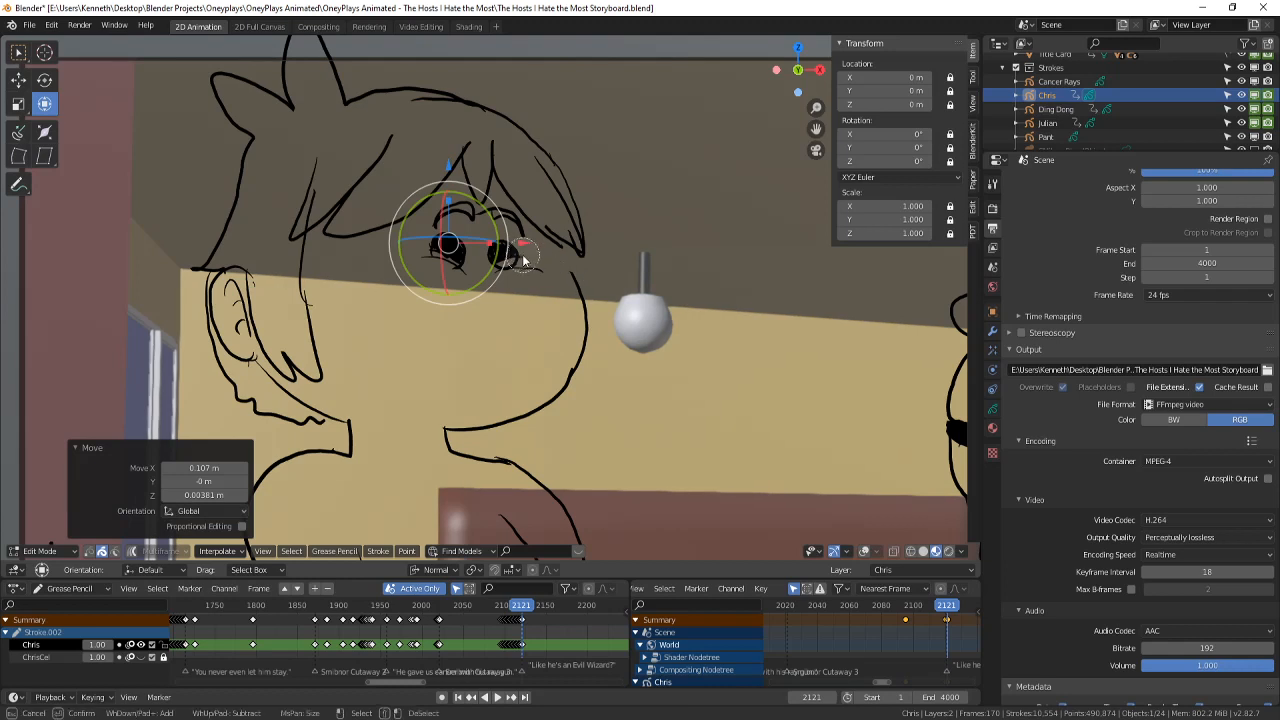
mouse_move(525, 260)
mouse_down()
mouse_move(508, 257)
mouse_move(525, 269)
mouse_up()
right_click(526, 269)
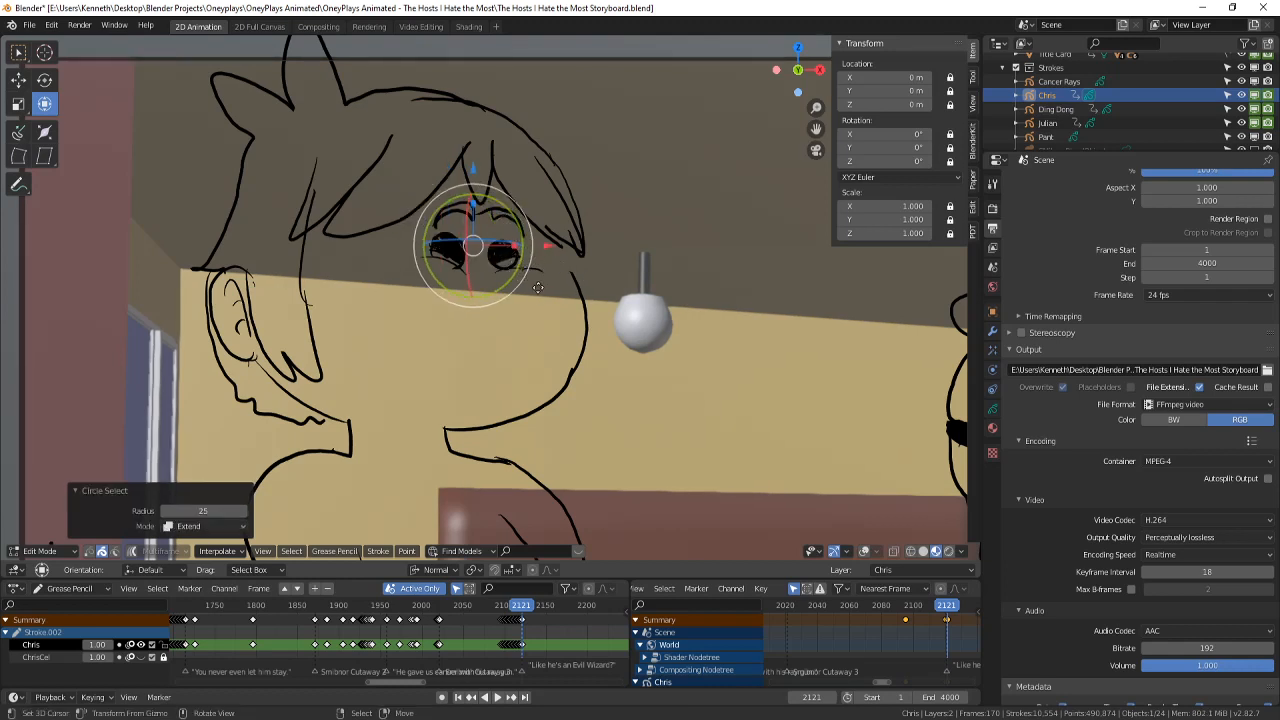
key(g)
click(561, 295)
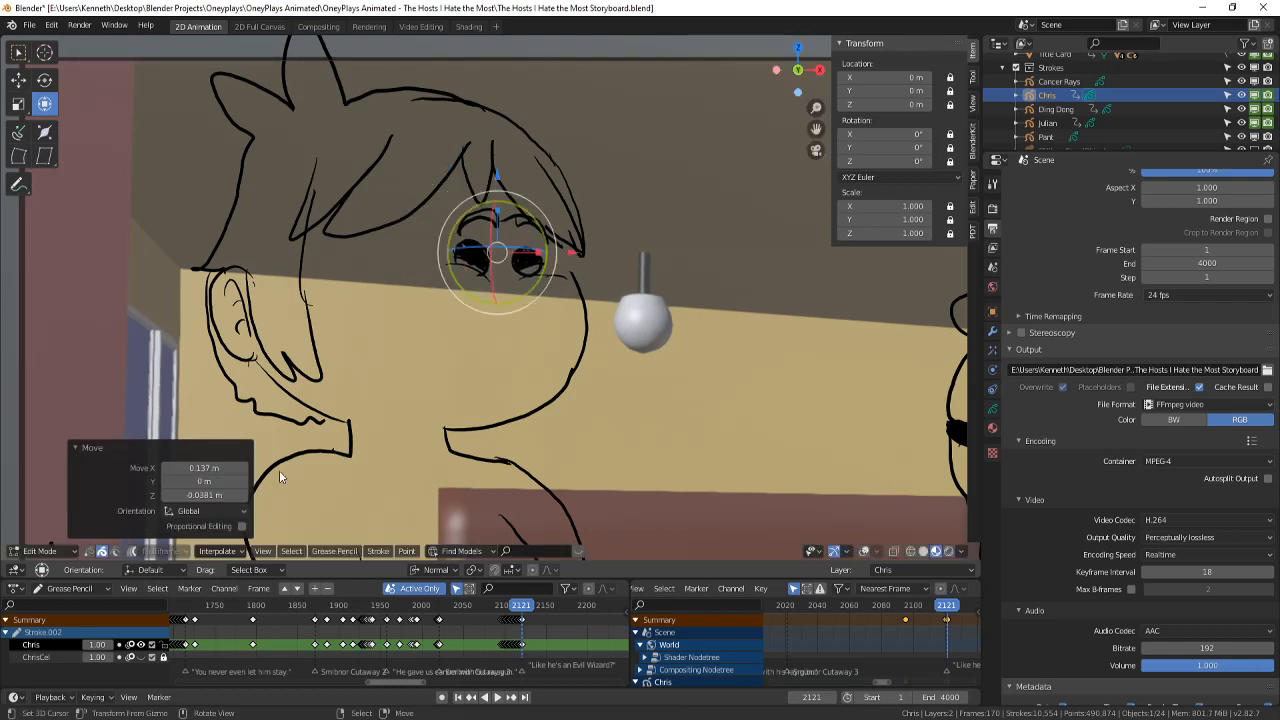
click(38, 551)
click(86, 492)
- Sketch the wide, wavy upper line of Chris's grin across the face below the eyes
shift+middle_drag(660, 331, 626, 260)
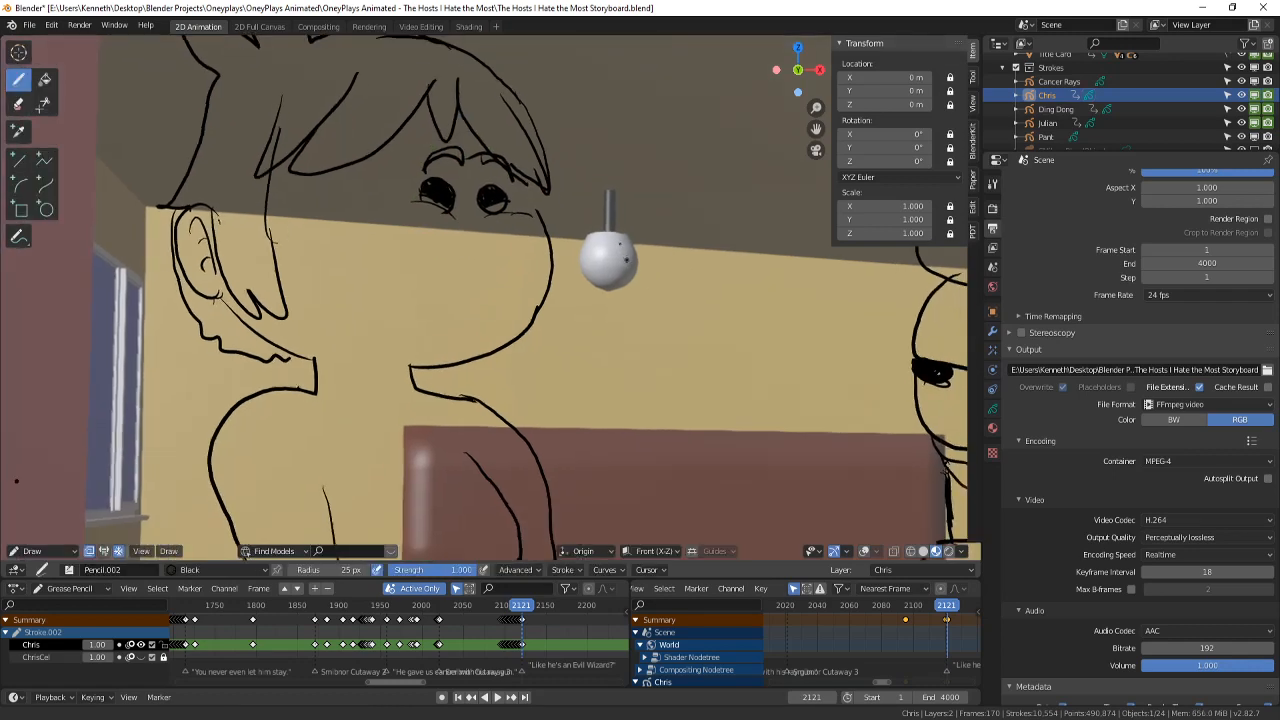
scroll(603, 247, down, 5)
scroll(590, 249, up, 2)
scroll(590, 249, up, 4)
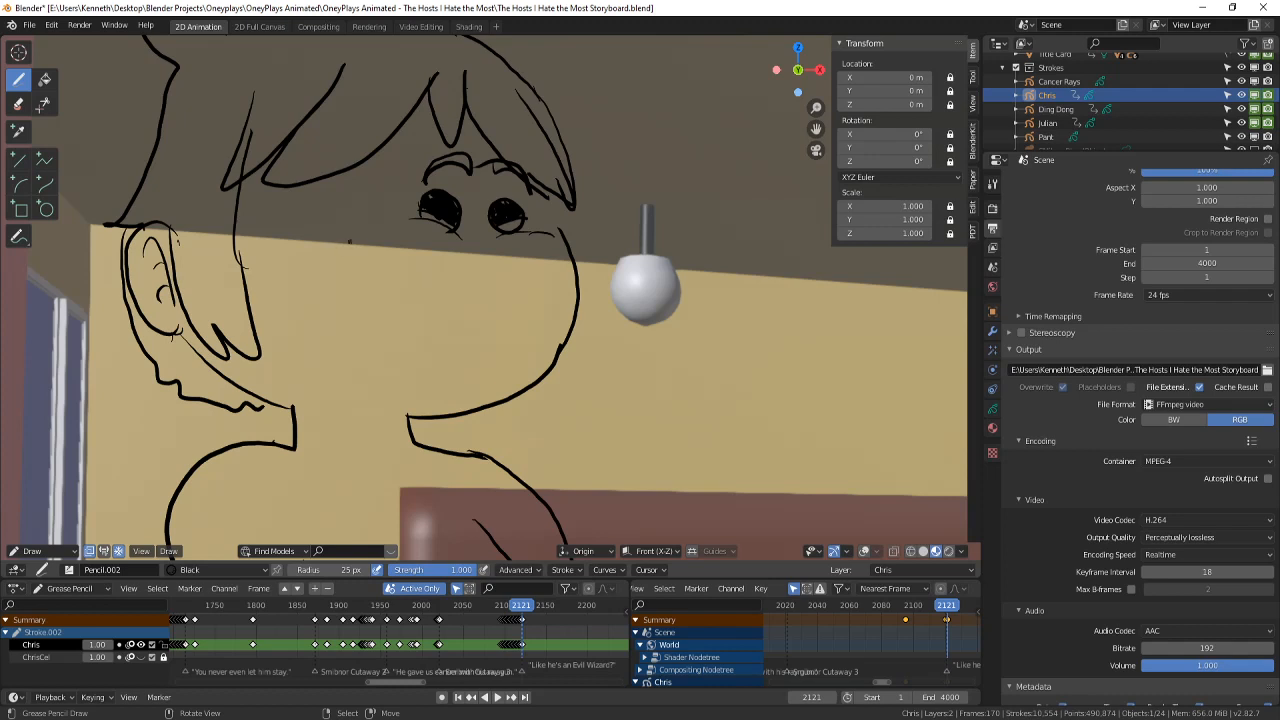
mouse_move(370, 246)
mouse_down()
mouse_move(474, 268)
mouse_move(540, 254)
mouse_up()
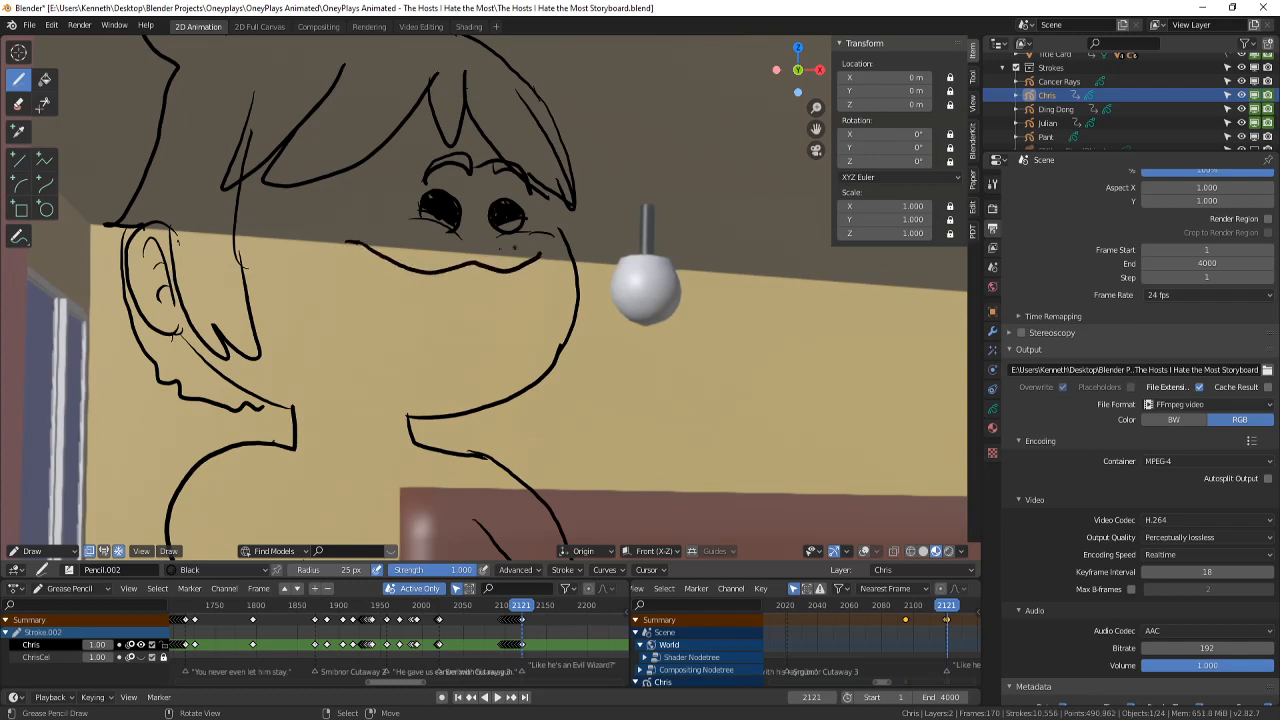
- Draw the teeth of Chris's grin with side edges, scalloped lower edges and dividing lines, and save the file
drag(376, 258, 426, 337)
drag(420, 322, 472, 345)
drag(452, 326, 520, 342)
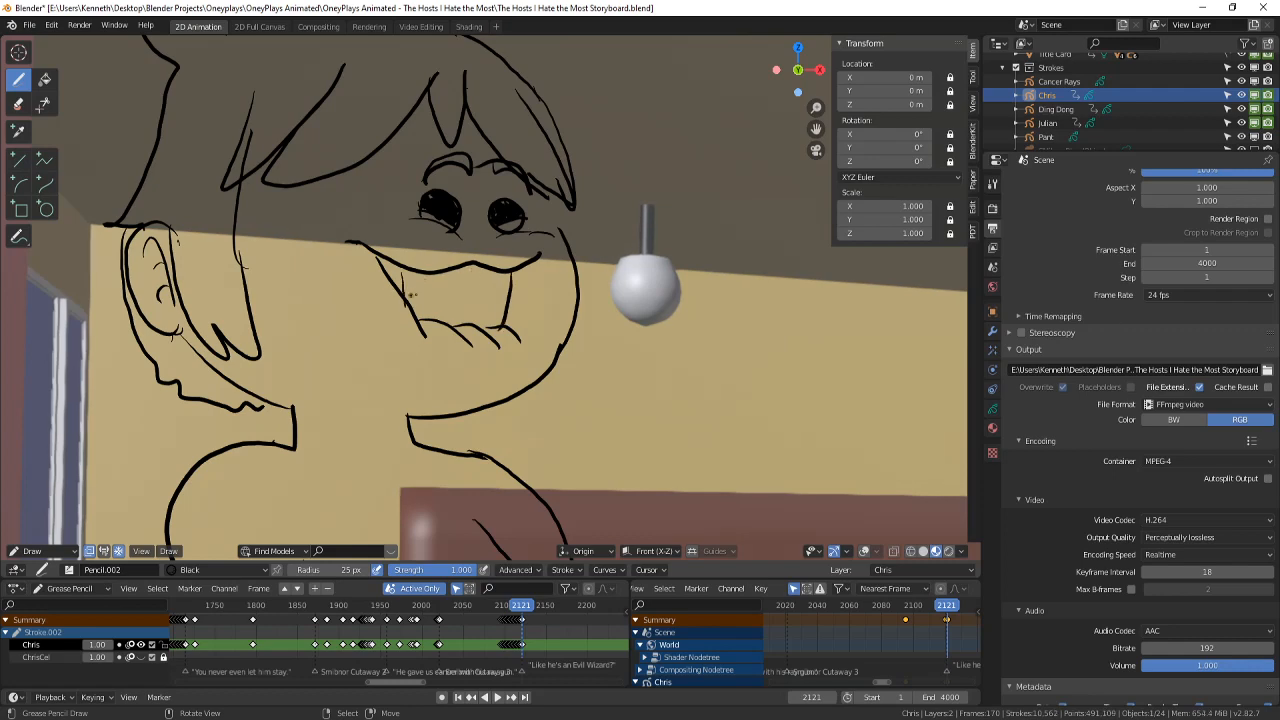
mouse_move(440, 273)
mouse_down()
mouse_move(443, 327)
mouse_move(478, 326)
mouse_up()
scroll(505, 290, down, 5)
scroll(530, 335, up, 2)
scroll(532, 339, up, 5)
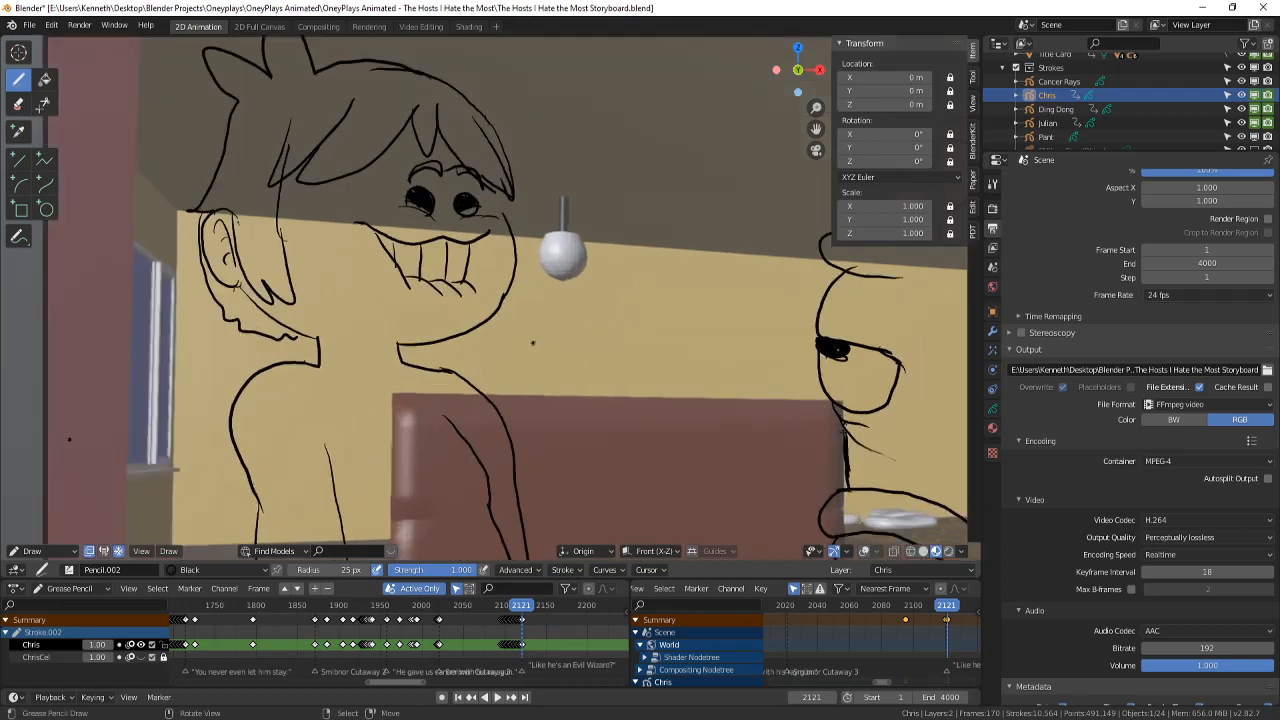
shift+middle_drag(540, 338, 558, 364)
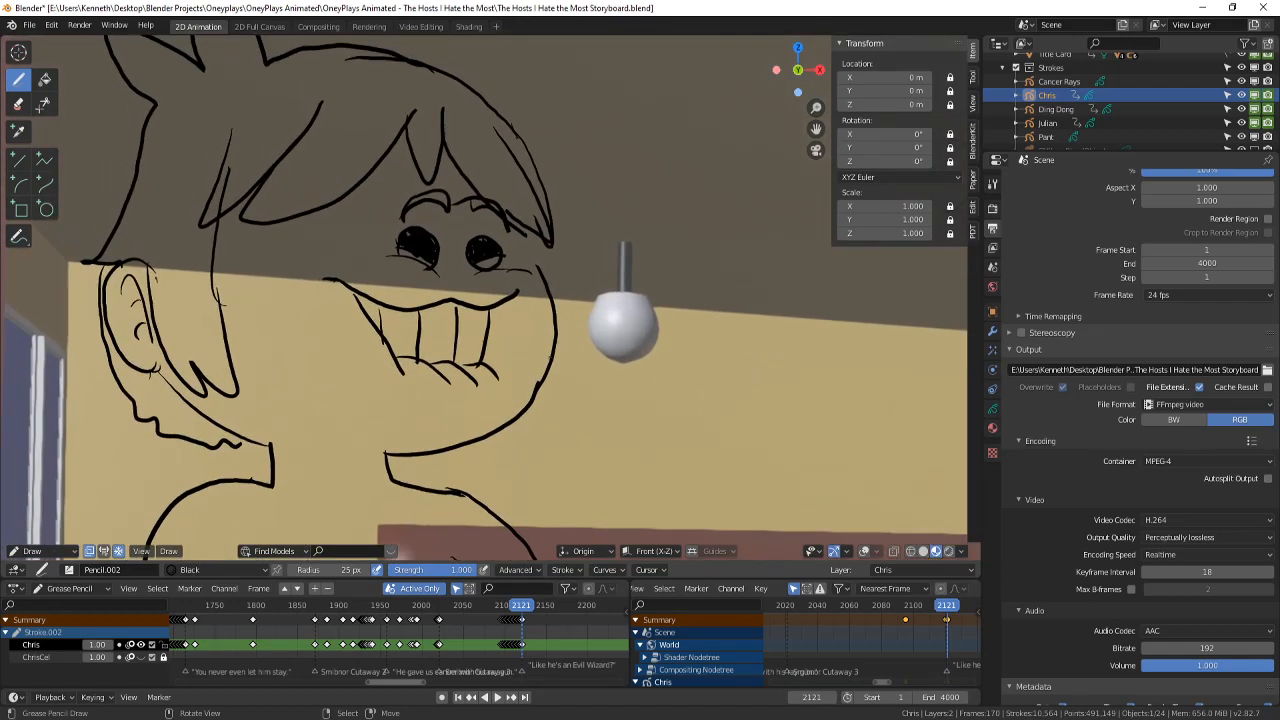
key(ctrl+s)
- Undo the last stray stroke and return the viewport to the active camera view
shift+middle_drag(528, 310, 512, 280)
click(306, 377)
key(ctrl+z)
mouse_move(306, 377)
middle_down()
mouse_move(332, 346)
mouse_move(312, 378)
mouse_move(302, 370)
middle_up()
click(141, 551)
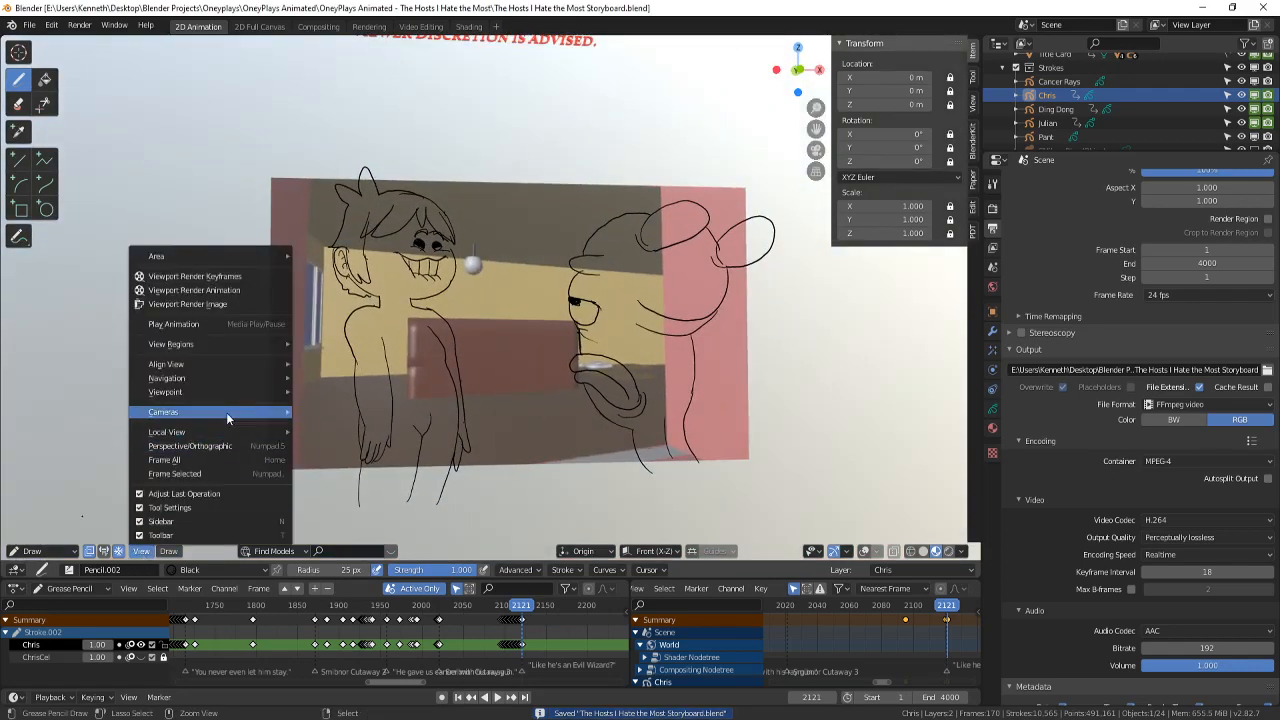
mouse_move(226, 412)
click(326, 431)
shift+middle_drag(454, 375, 399, 394)
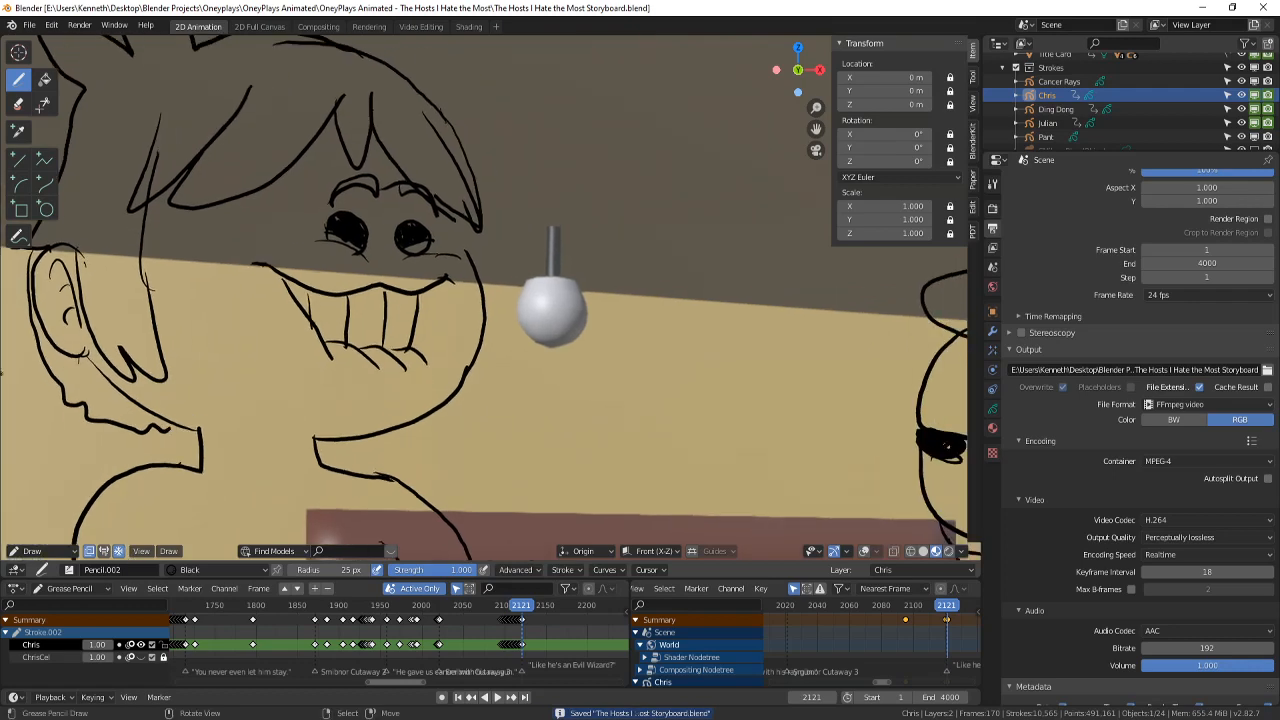
- Leave Chris's drawing, make the Julian grease pencil object active in Draw mode, and save the file
scroll(484, 300, down, 5)
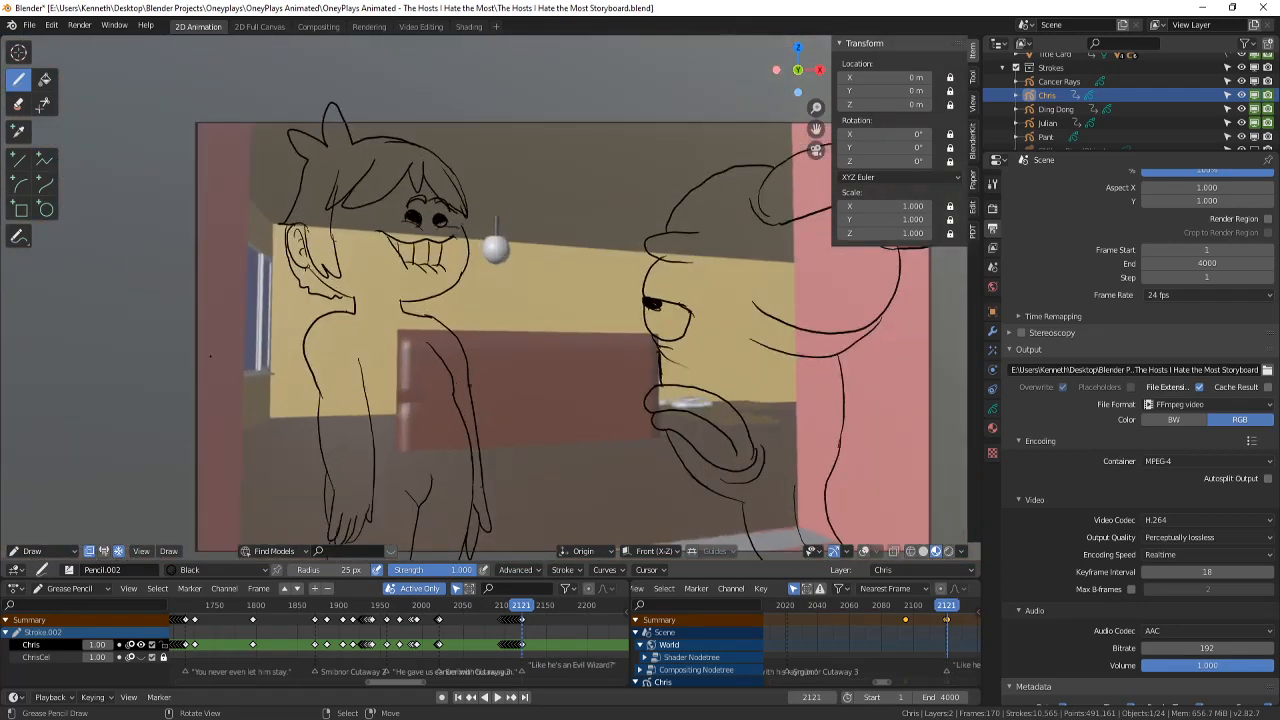
scroll(210, 356, down, 4)
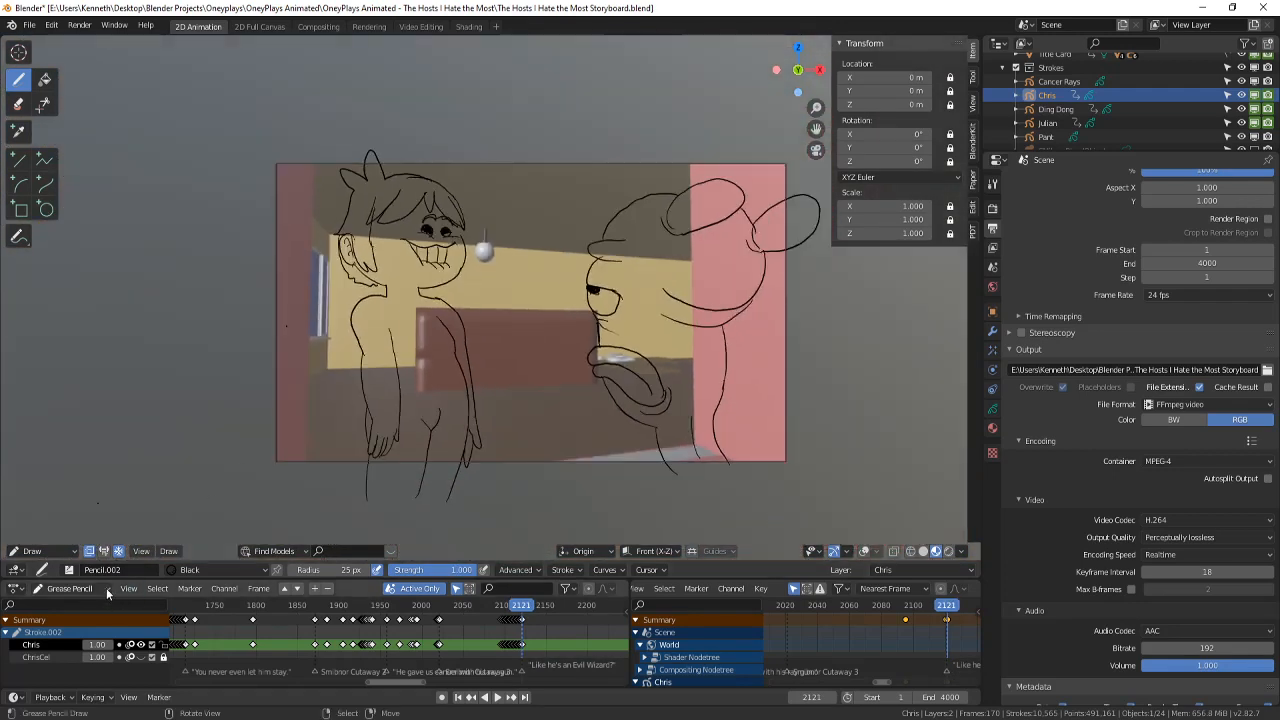
click(45, 551)
click(40, 472)
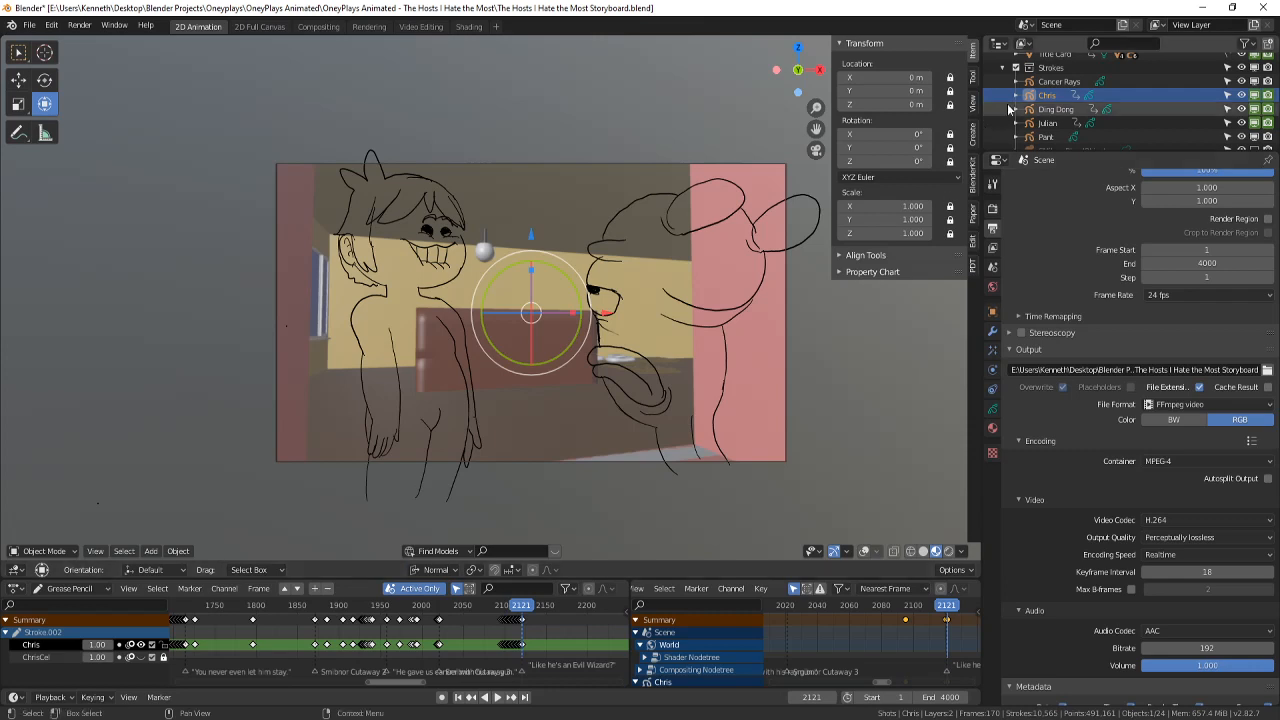
click(1053, 112)
click(1051, 123)
scroll(742, 240, up, 1)
click(731, 279)
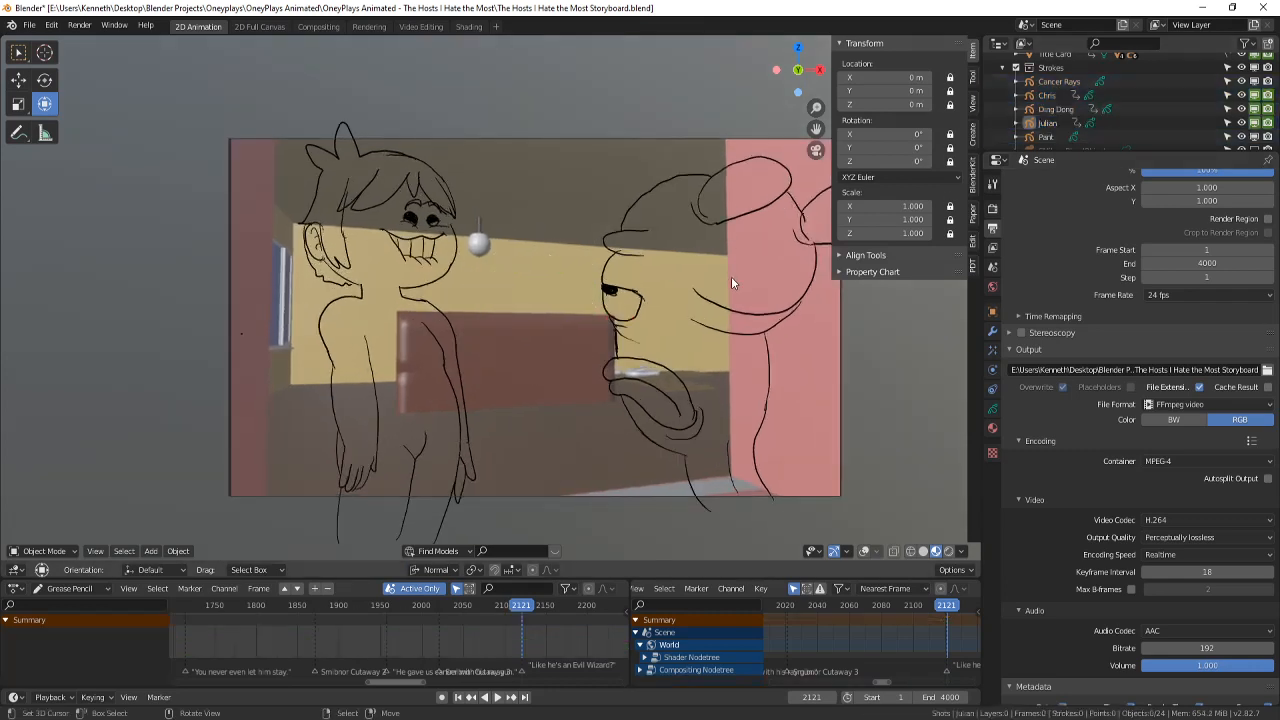
key(ctrl+s)
click(62, 551)
click(66, 491)
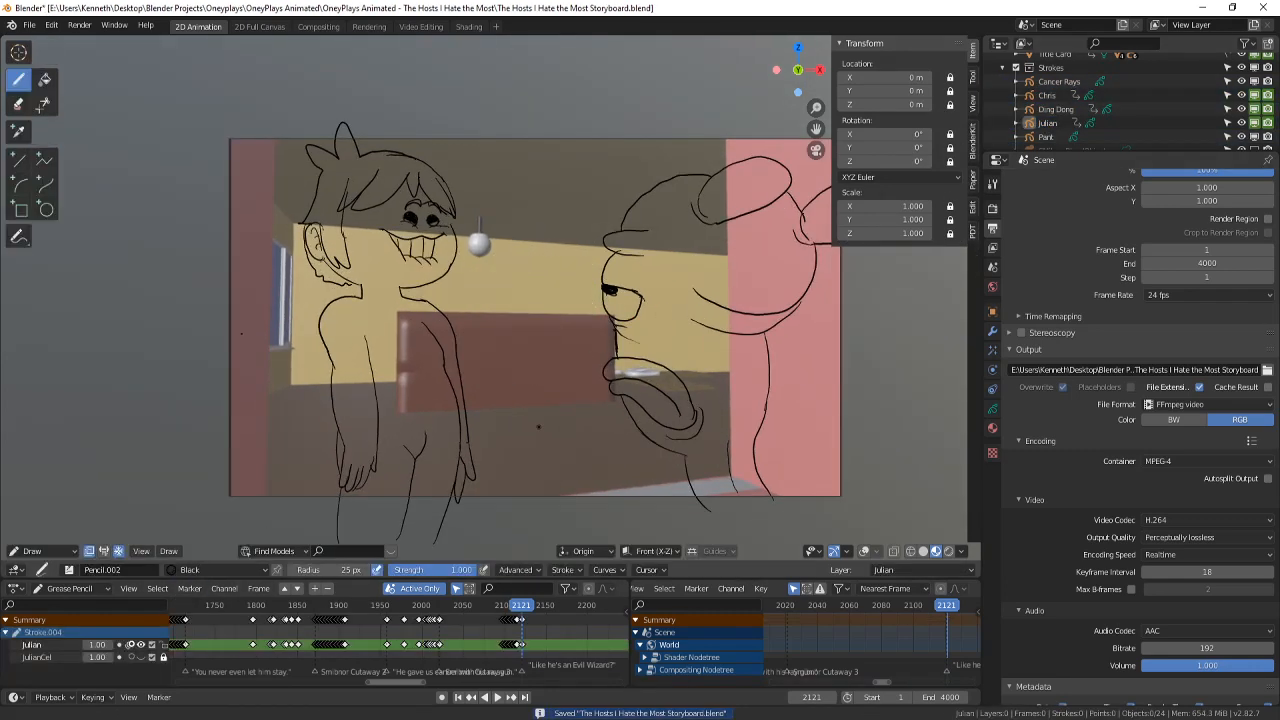
- Sketch Julian's slanted, angry closed eyes with crease lines beneath them, between Chris and Ding Dong
scroll(554, 407, up, 2)
scroll(554, 407, up, 1)
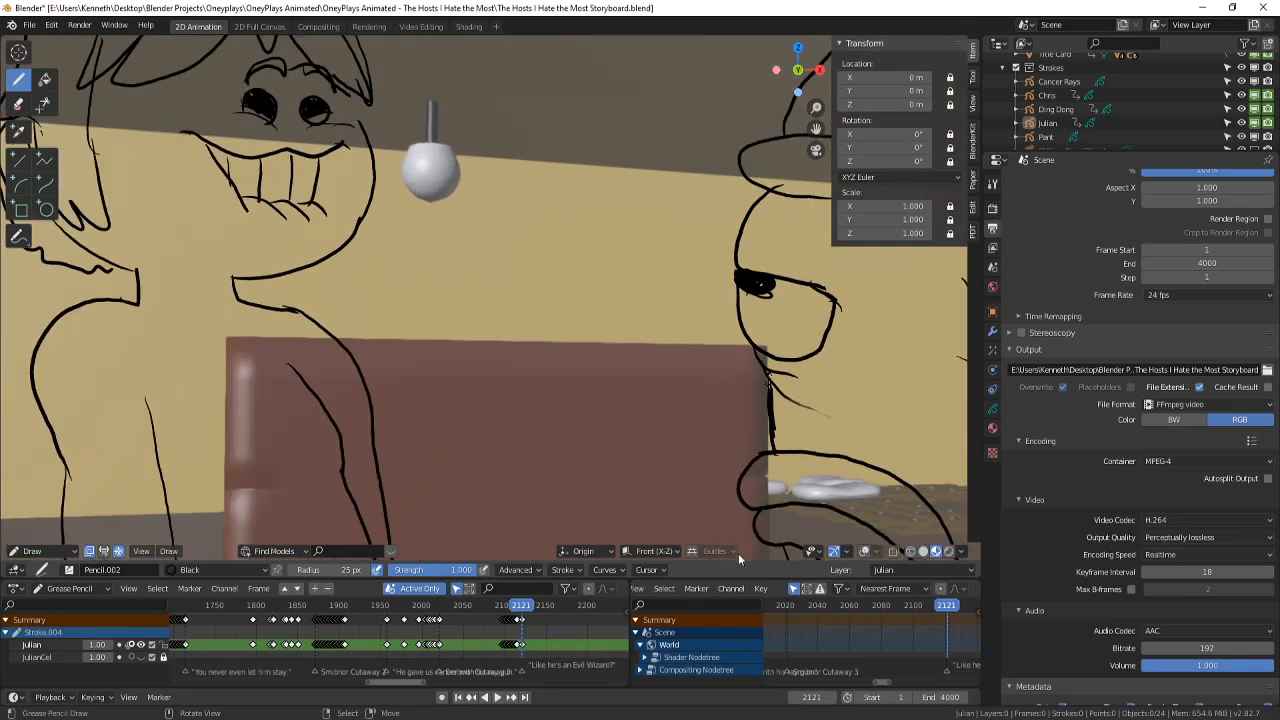
shift+middle_drag(688, 257, 694, 283)
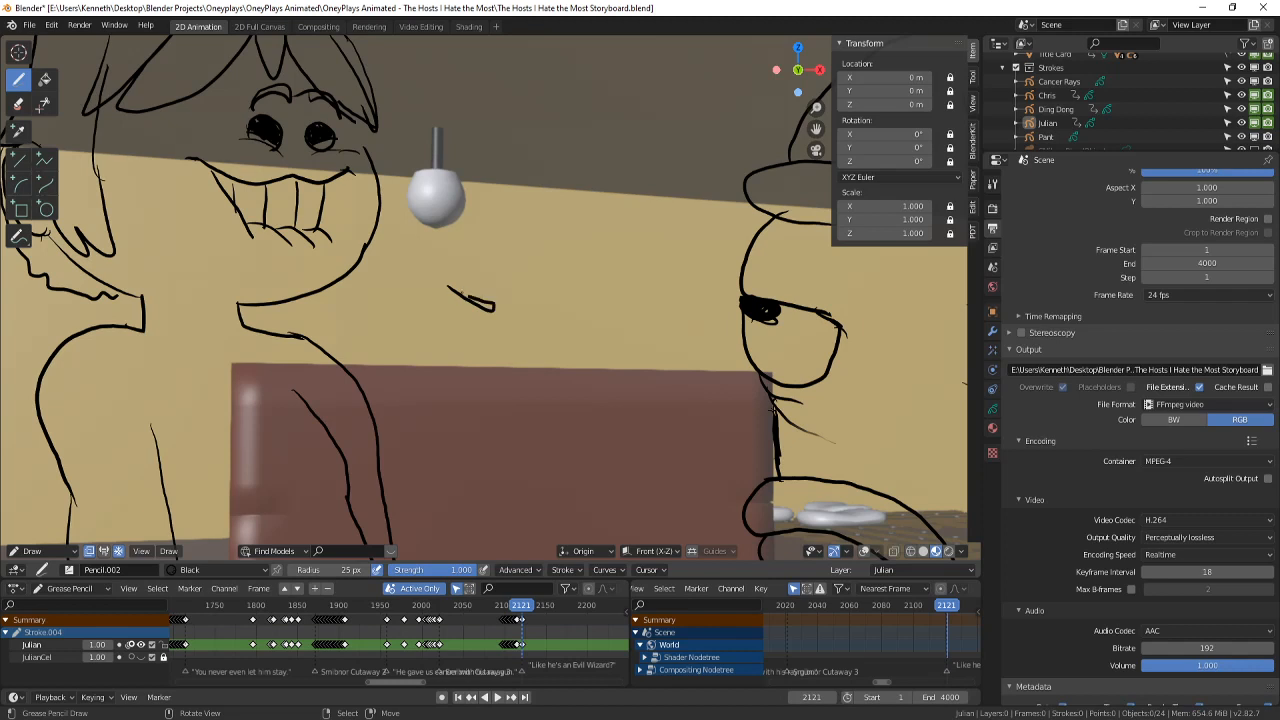
drag(503, 305, 570, 247)
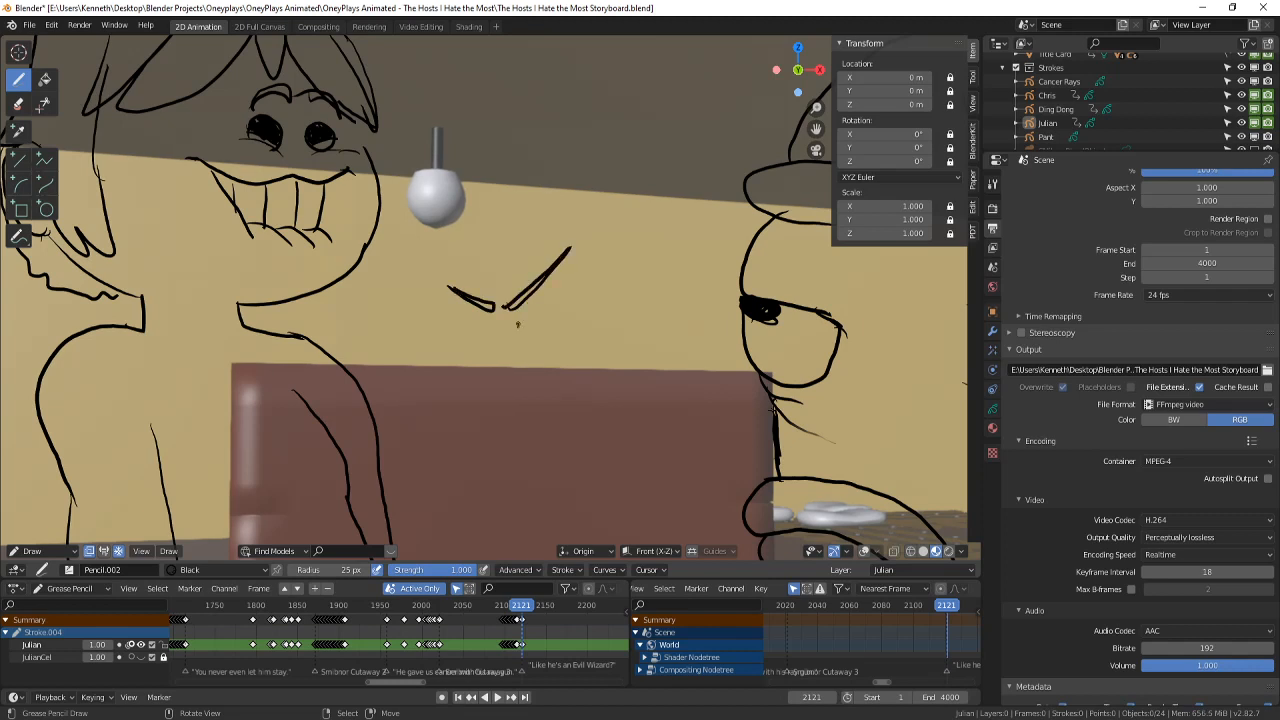
drag(518, 324, 550, 288)
drag(446, 299, 490, 322)
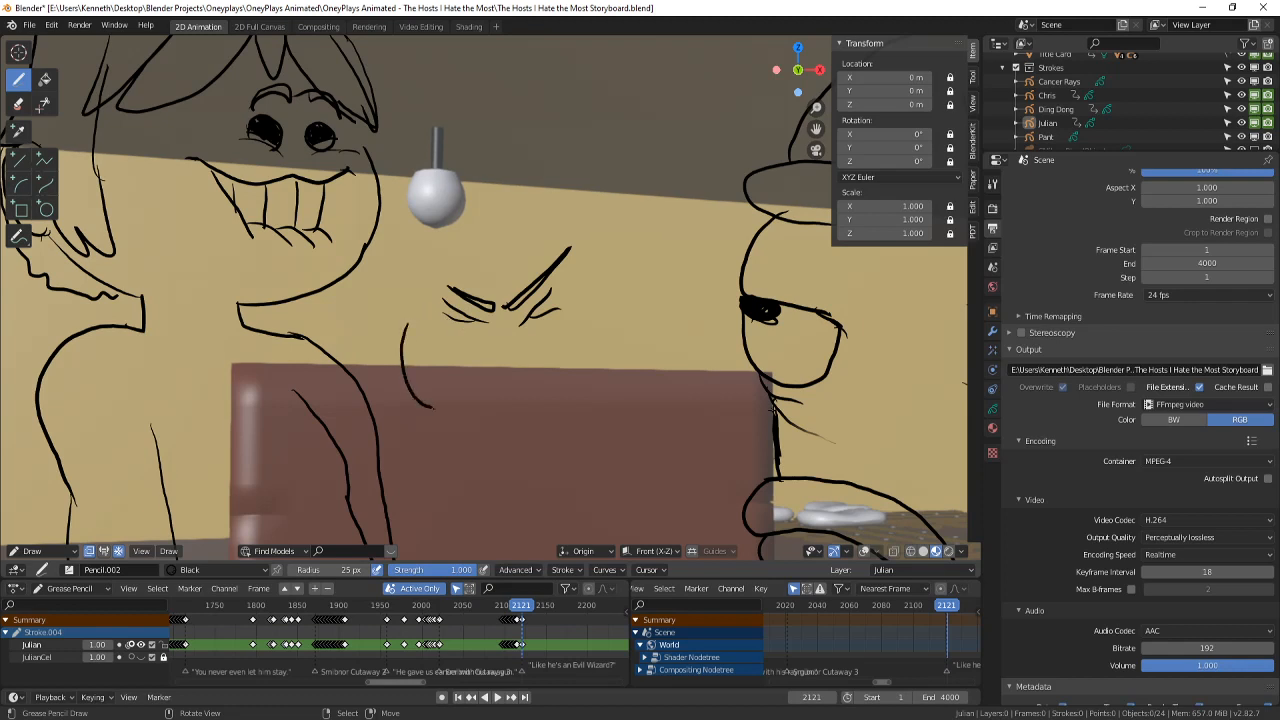
- Continue Julian's cheek outline into a rounded chin below the eyes and undo the extra curved stroke inside it
mouse_move(437, 409)
mouse_down()
mouse_move(493, 422)
mouse_move(557, 407)
mouse_up()
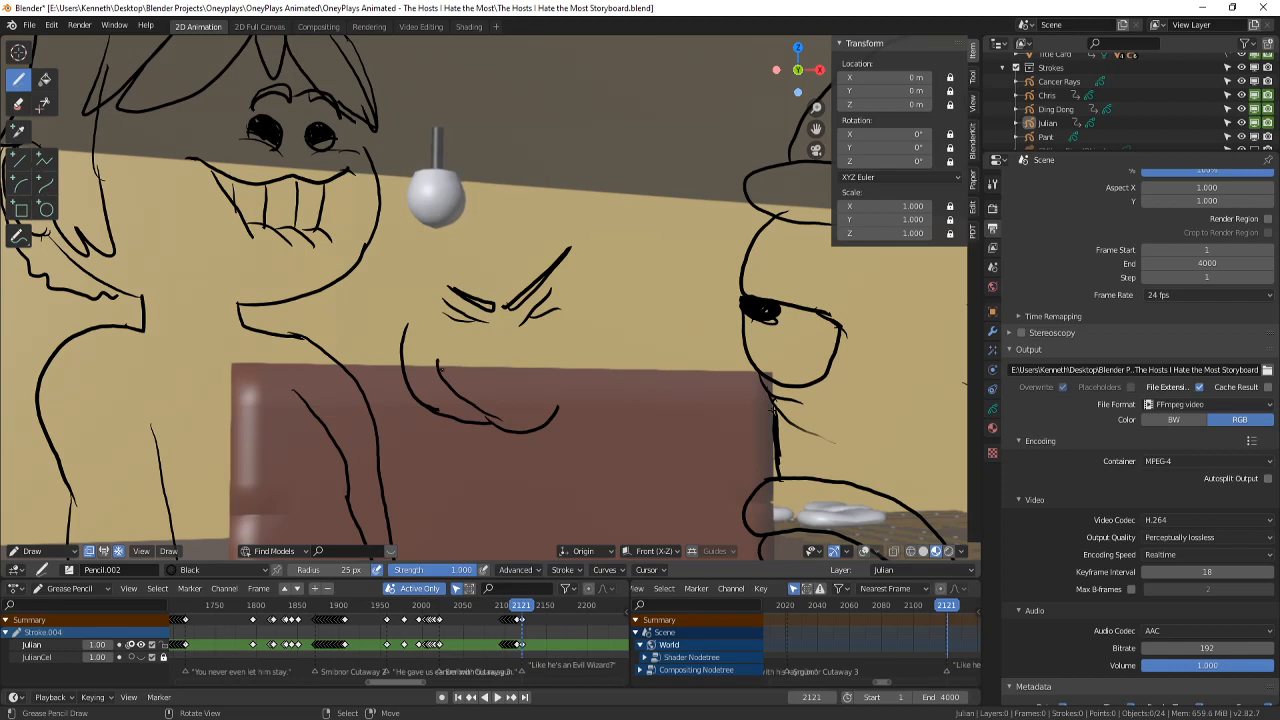
key(ctrl+z)
scroll(441, 369, down, 1)
scroll(402, 433, up, 2)
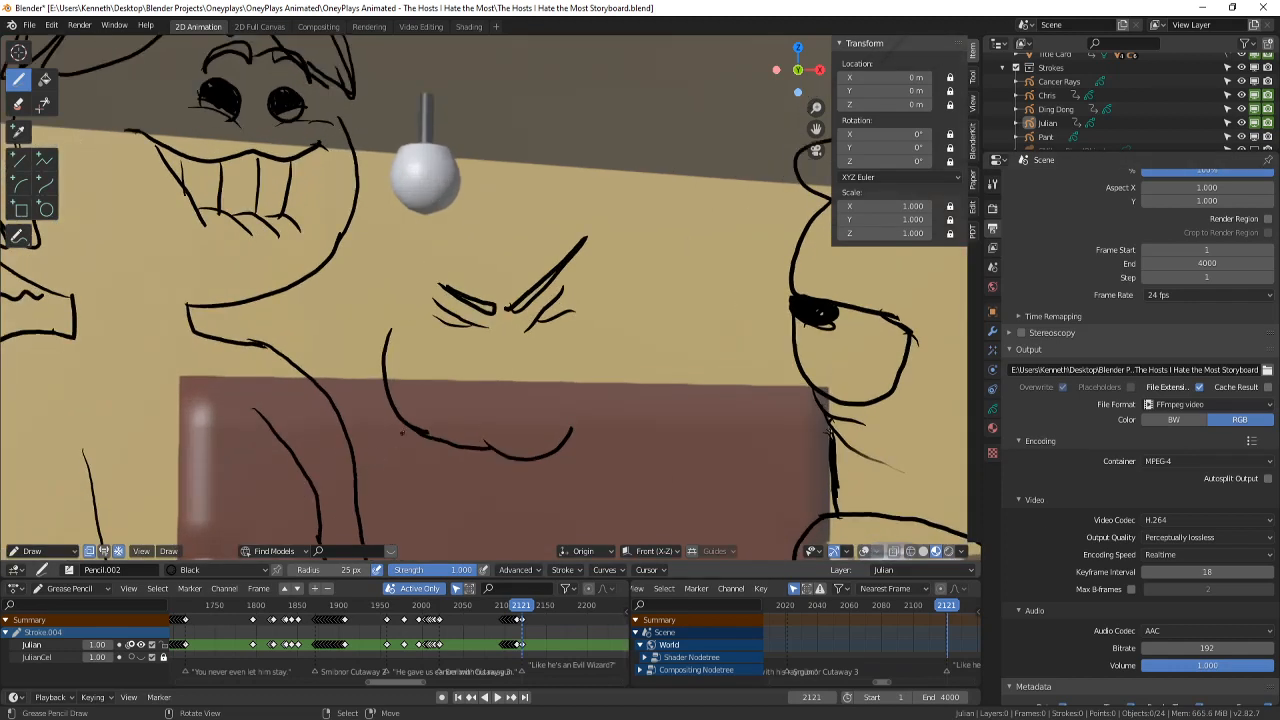
- Scale Julian's face strokes by 1.147 in Edit Mode, show the viewport overlays, and return to Draw mode
click(70, 552)
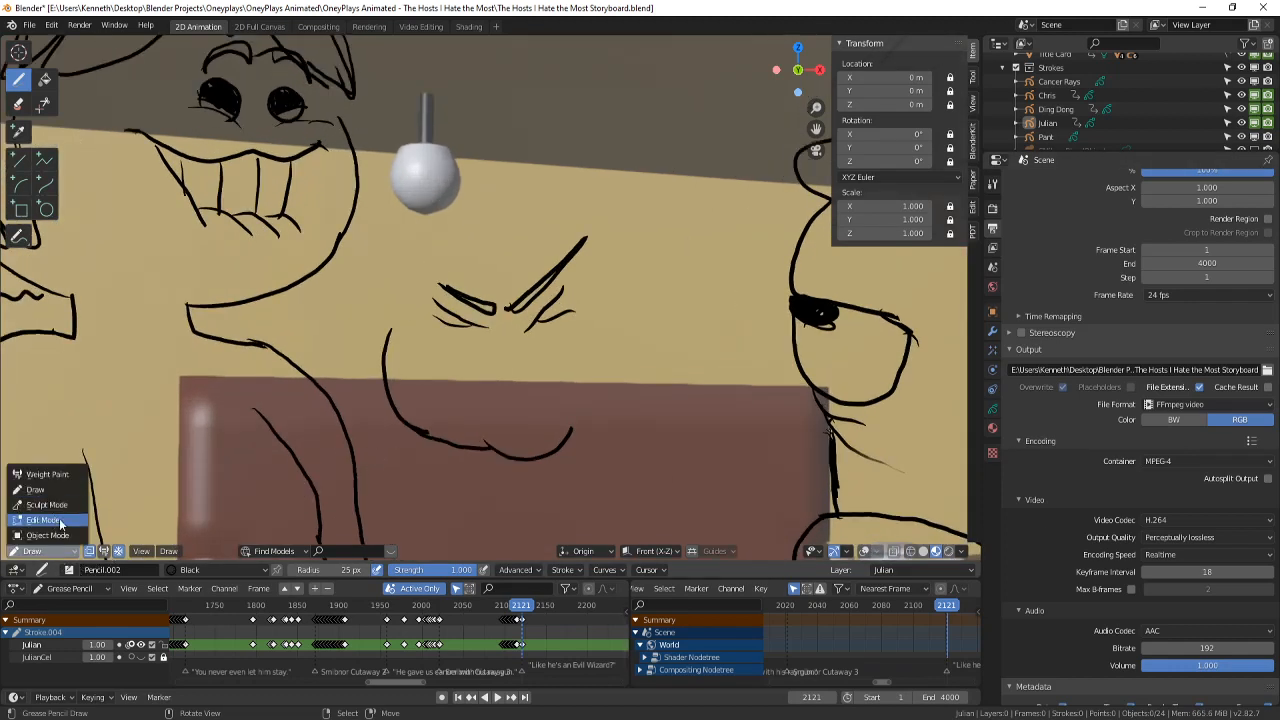
click(42, 520)
key(s)
click(700, 475)
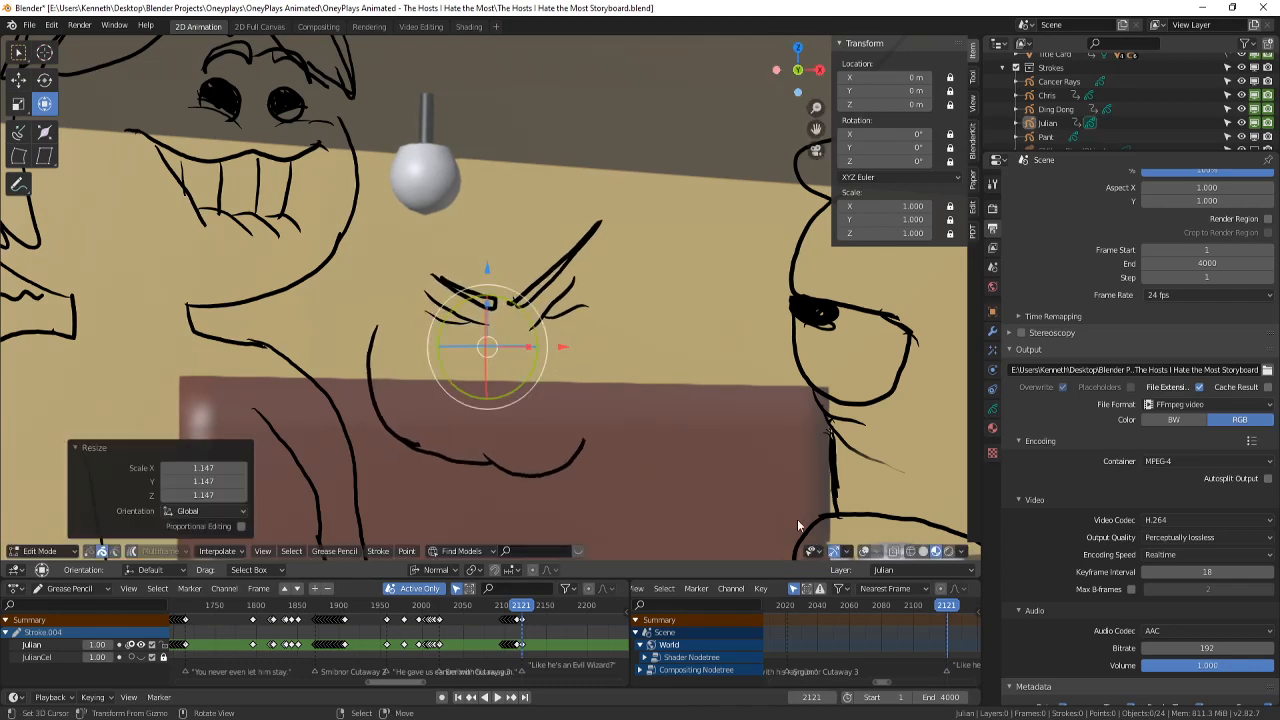
click(864, 552)
click(40, 551)
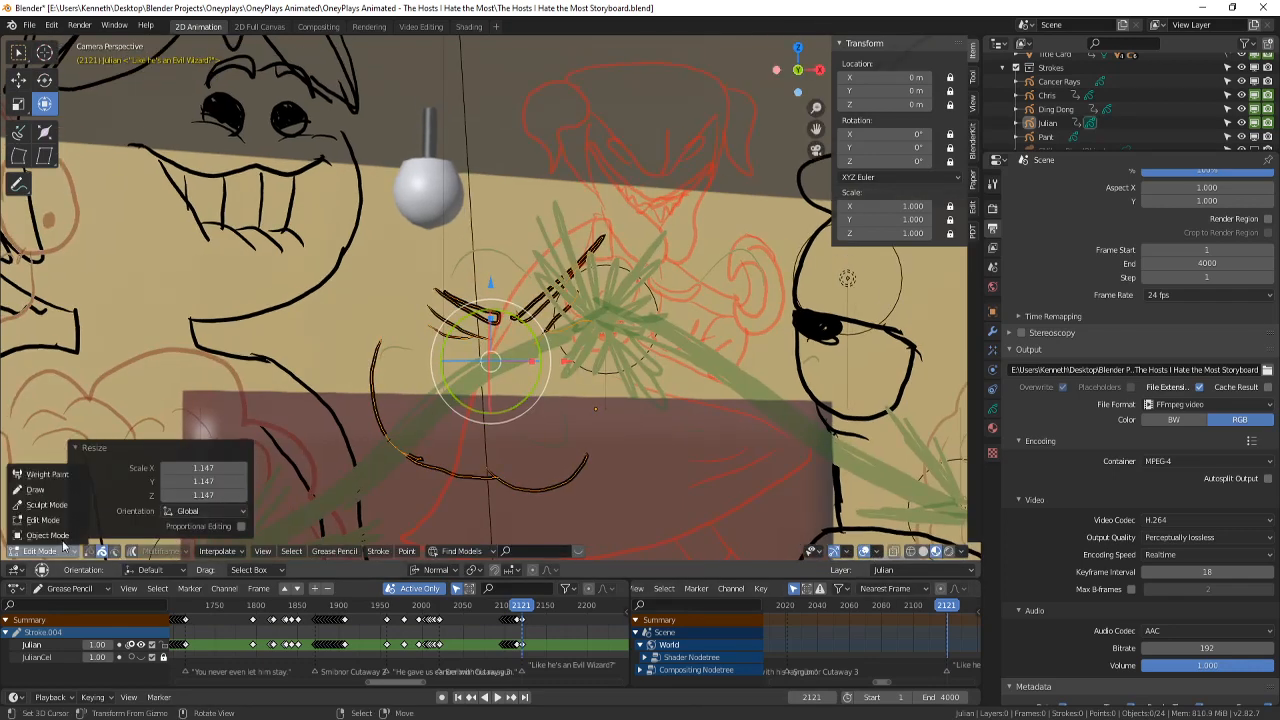
click(72, 489)
- Sketch Julian's forehead, the spiky swept-back hair outline and the oval ear behind the eyes
shift+middle_drag(461, 362, 481, 358)
scroll(480, 358, down, 2)
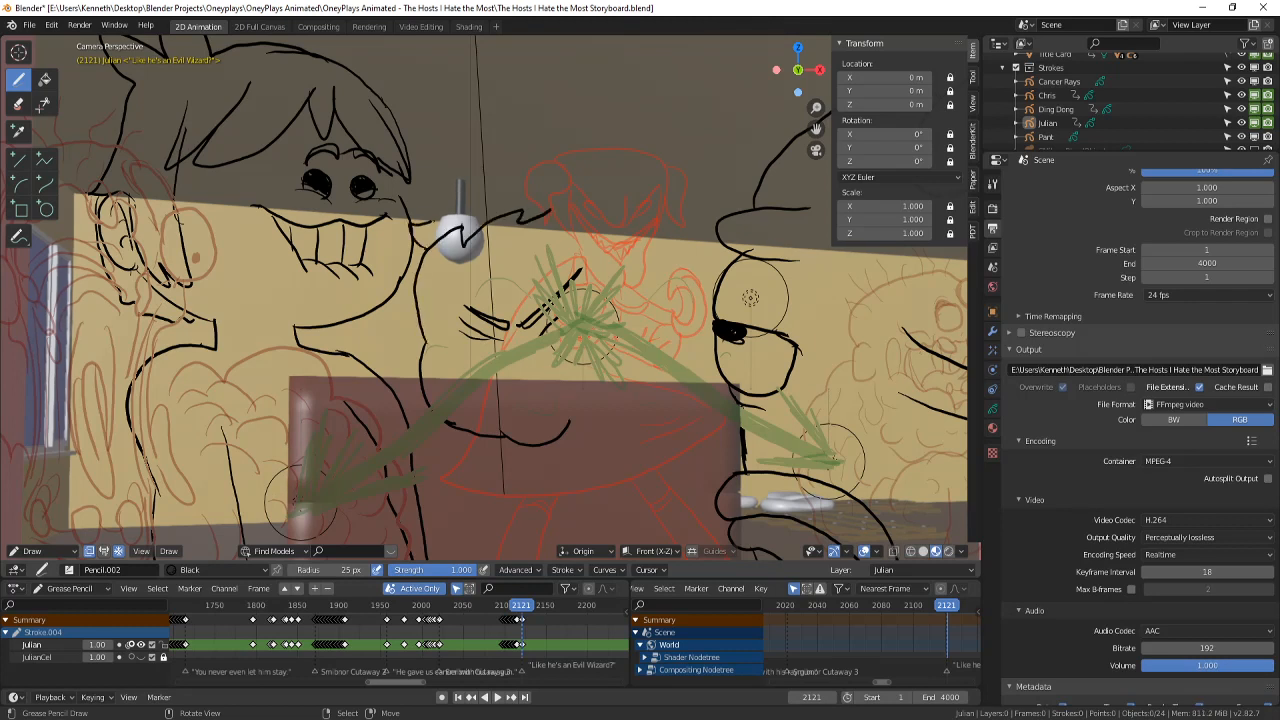
mouse_move(452, 190)
mouse_down()
mouse_move(556, 158)
mouse_move(650, 252)
mouse_move(672, 334)
mouse_move(660, 350)
mouse_up()
drag(642, 314, 648, 344)
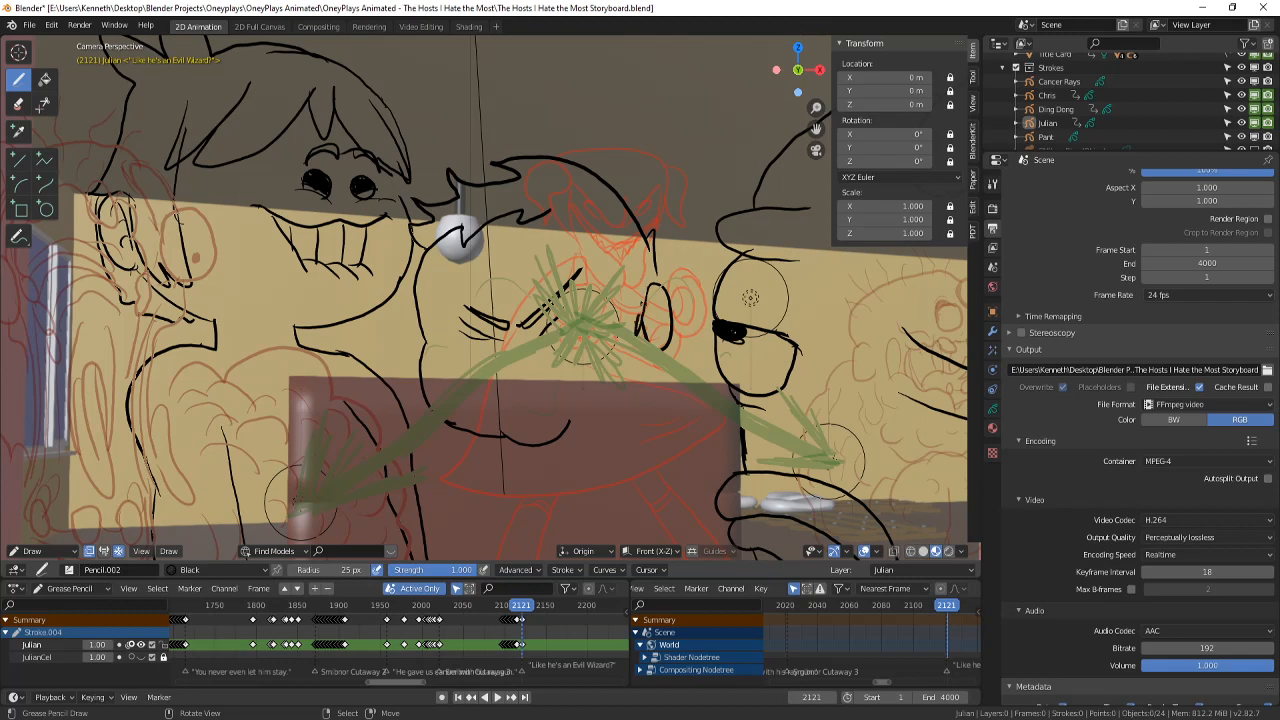
- Draw Julian's jagged inner hairline above the brows down to the ear and hide the viewport overlays
drag(549, 211, 586, 238)
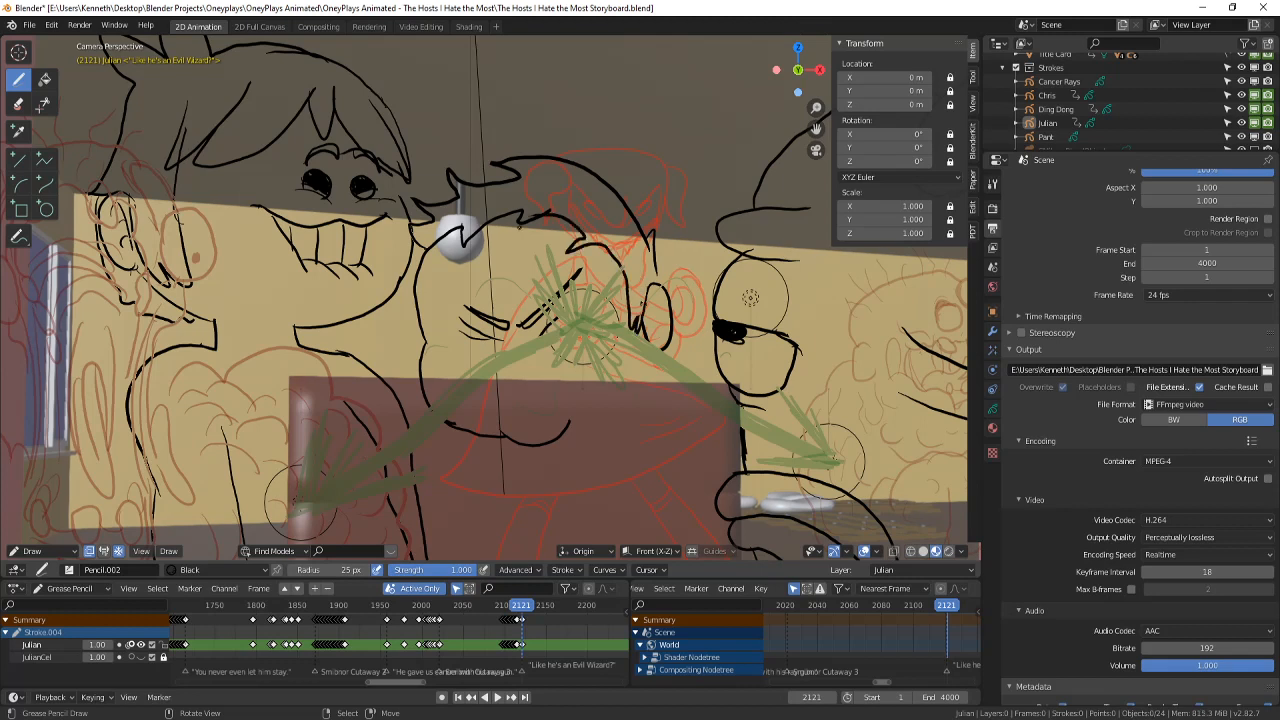
click(866, 553)
shift+middle_drag(734, 485, 795, 461)
scroll(795, 461, down, 2)
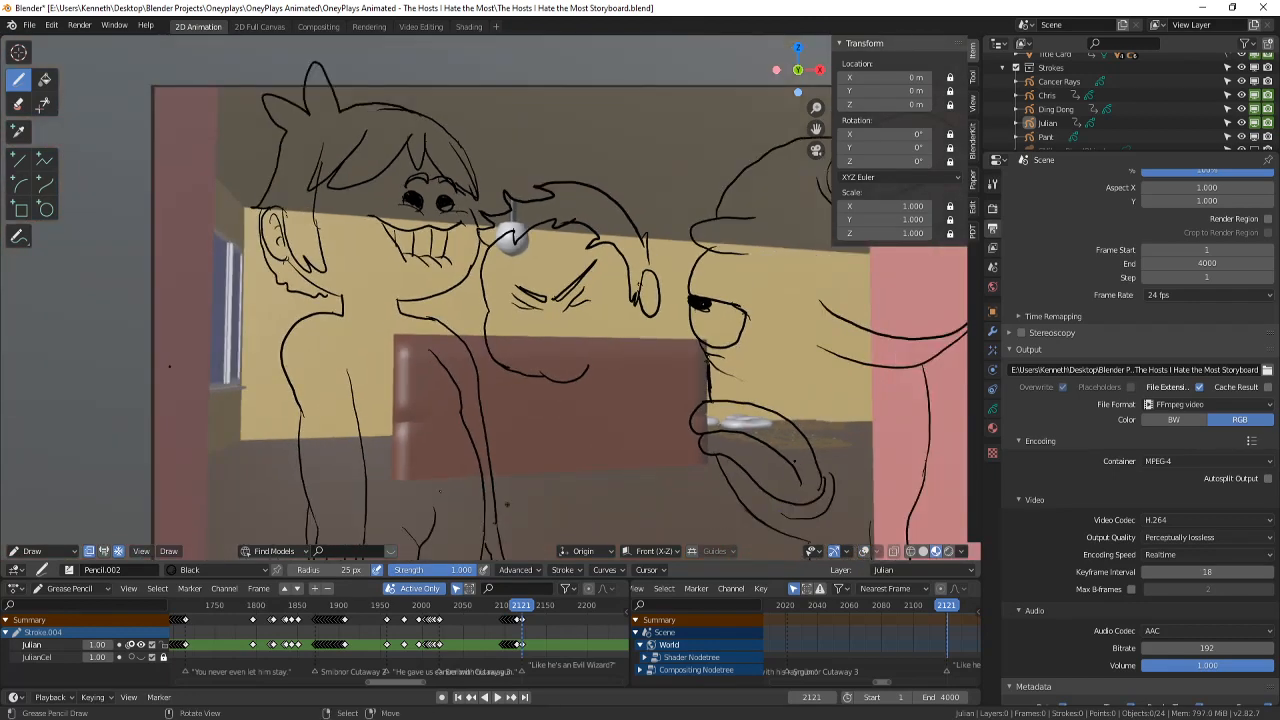
- Draw Julian's arm behind Chris's neck and his fingers gripping Chris's far shoulder, undoing the first shoulder curve
scroll(426, 199, up, 2)
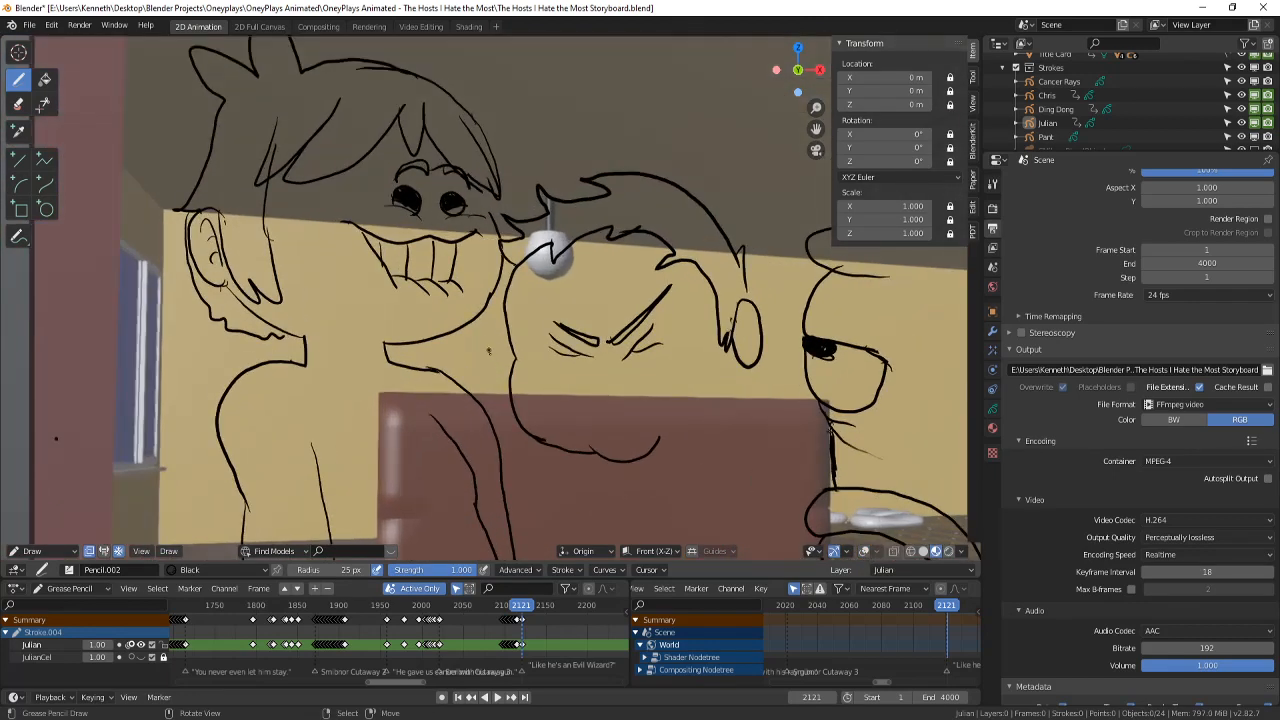
drag(510, 328, 451, 330)
drag(250, 328, 227, 378)
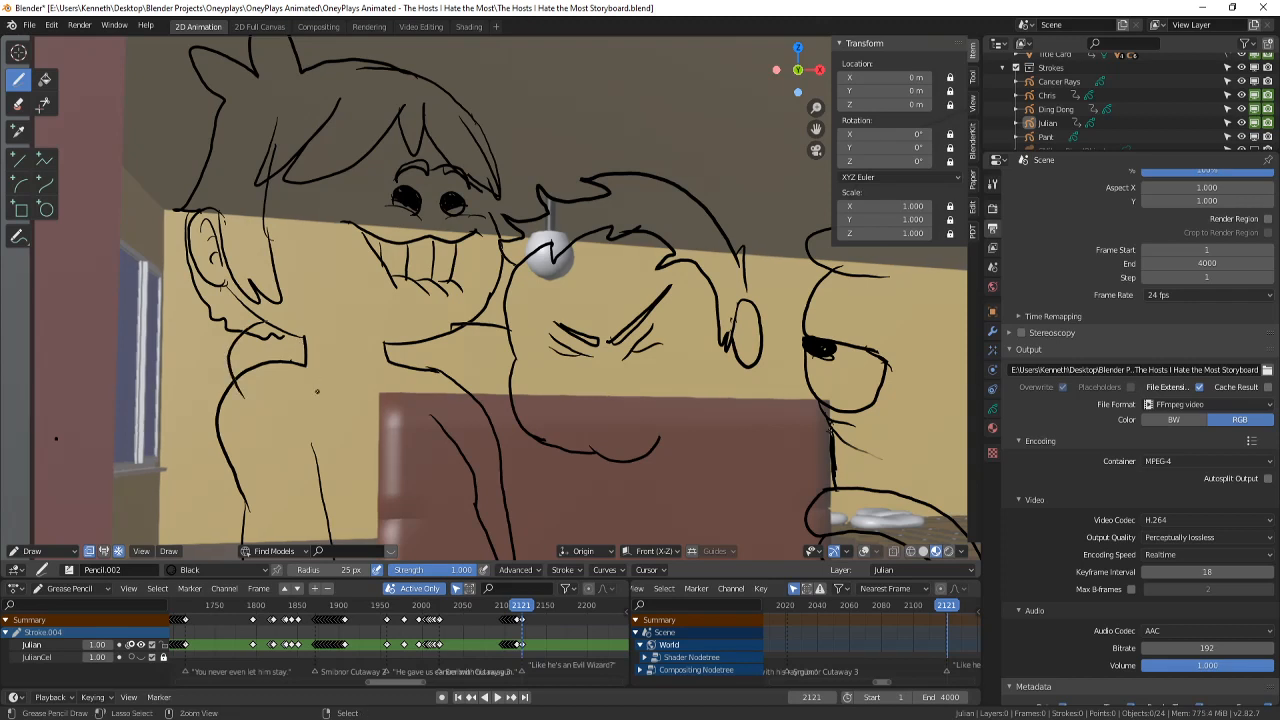
key(ctrl+z)
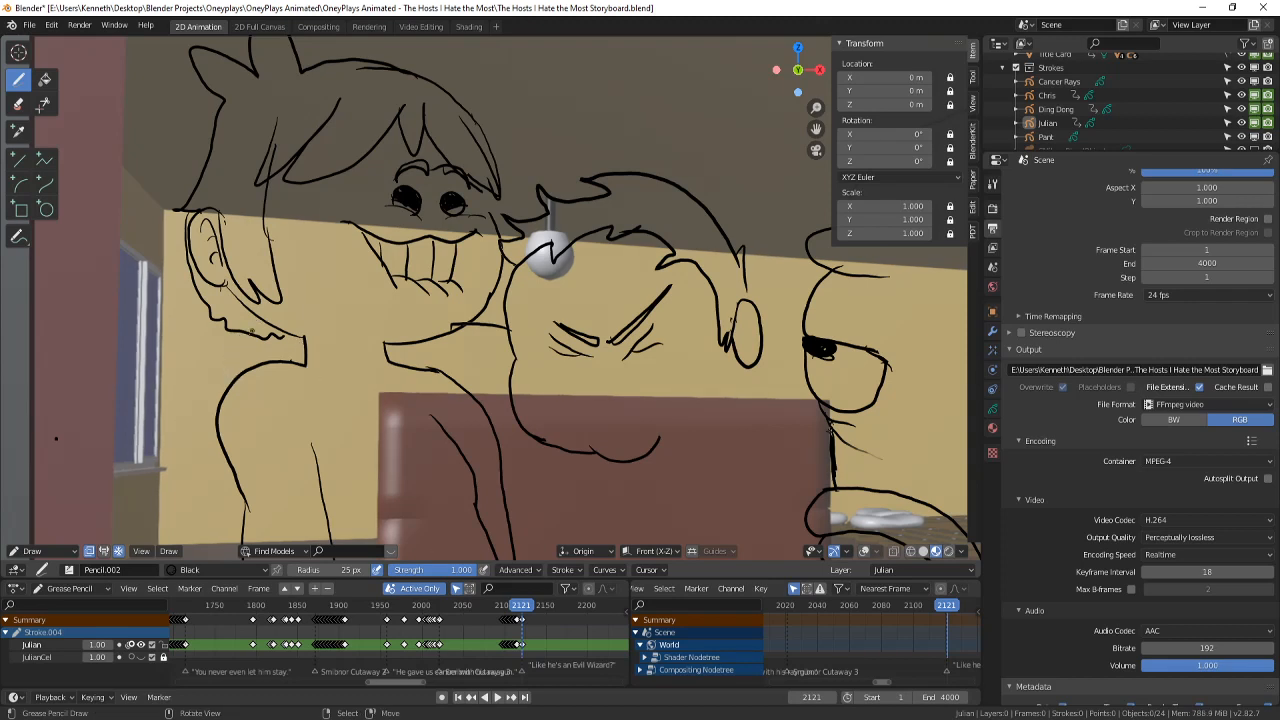
mouse_move(232, 412)
mouse_down()
mouse_move(236, 360)
mouse_move(268, 348)
mouse_up()
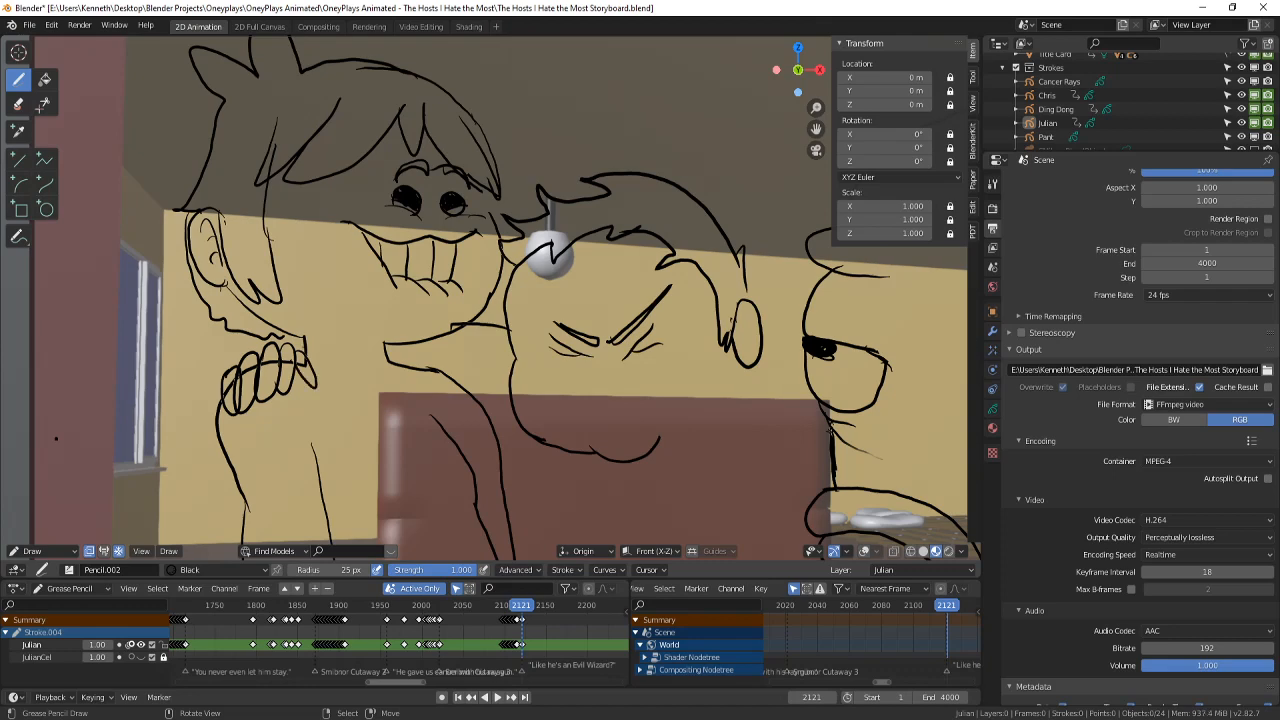
- Check the preceding frame 2120, return to frame 2121, and review how the three characters fit the shot
shift+middle_drag(300, 330, 388, 281)
scroll(476, 289, down, 4)
key(Left)
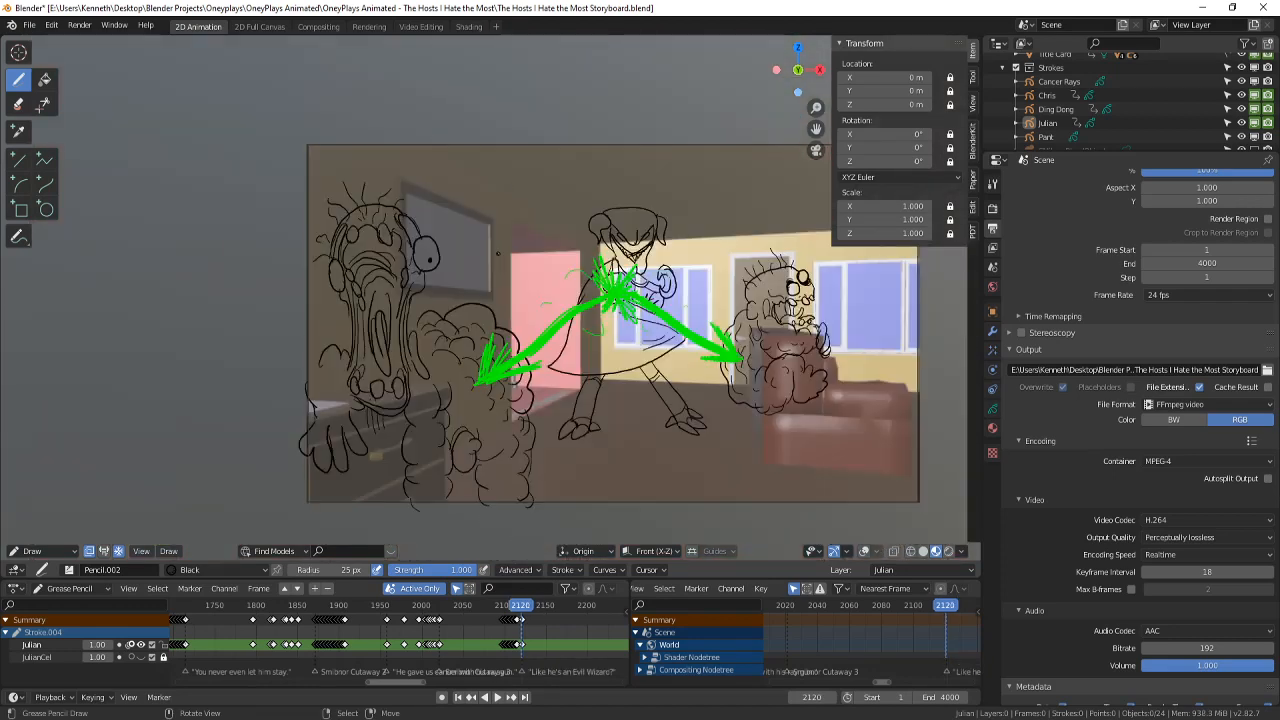
key(Right)
scroll(514, 287, up, 1)
shift+middle_drag(514, 287, 458, 305)
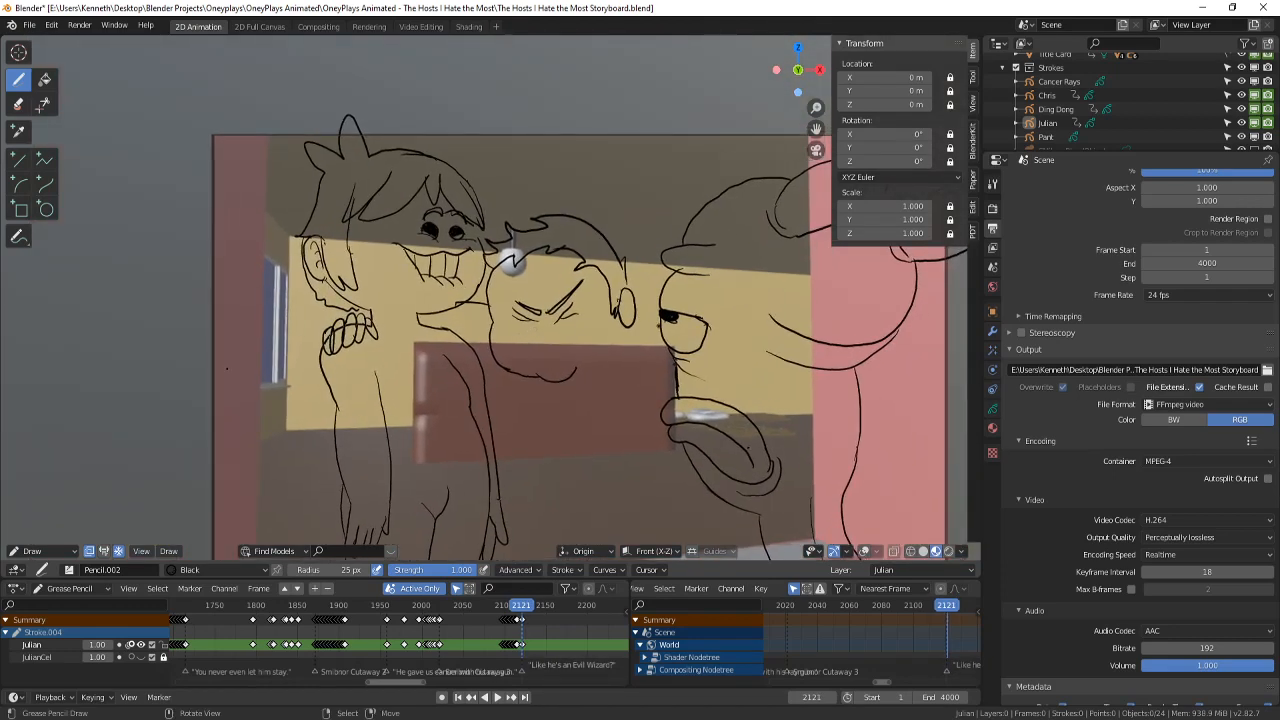
scroll(640, 351, down, 3)
scroll(489, 295, up, 8)
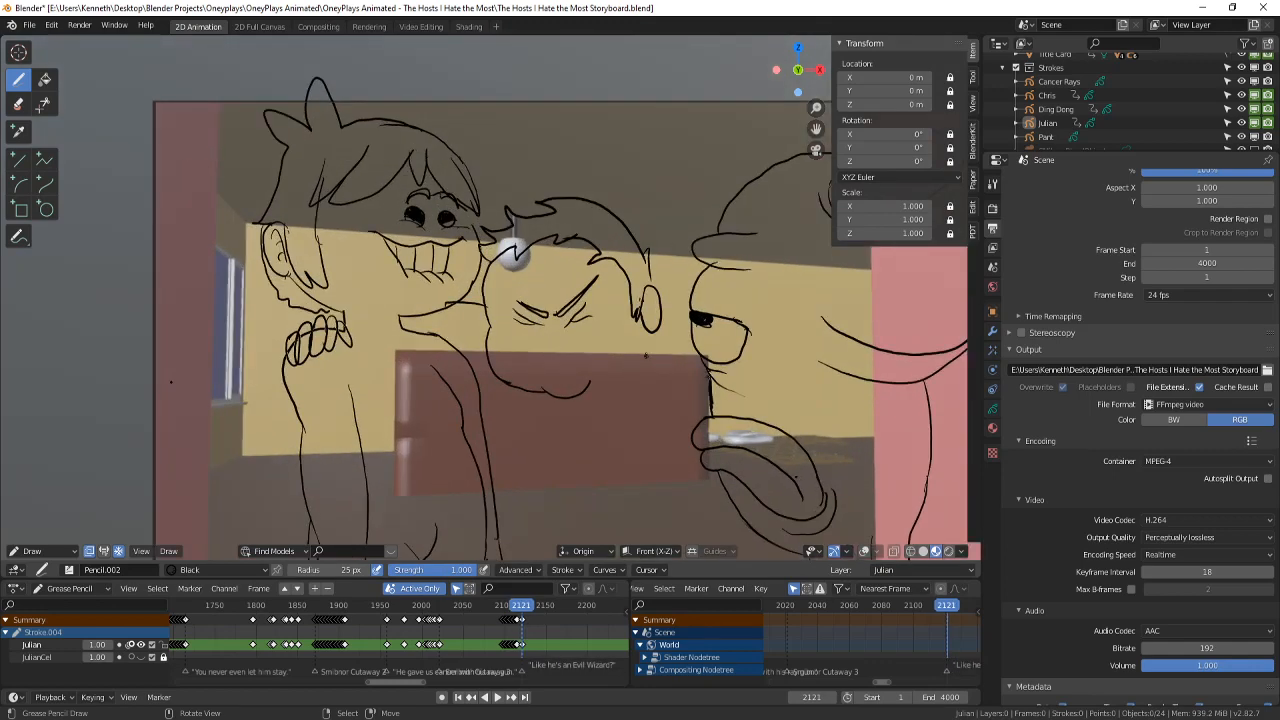
- Try a curved chest stroke beneath Julian's chin, starting beside Chris's arm
scroll(855, 526, down, 2)
shift+middle_drag(727, 392, 701, 316)
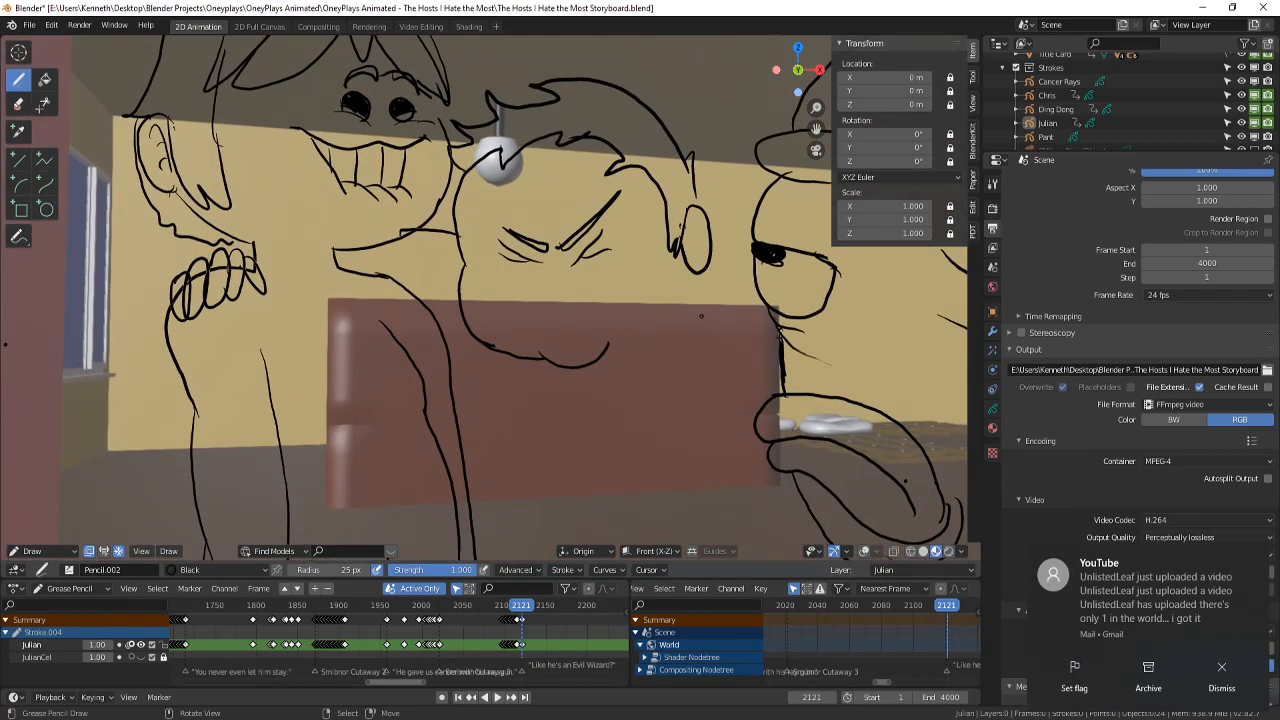
mouse_move(456, 378)
mouse_down()
mouse_move(532, 432)
mouse_move(564, 422)
mouse_up()
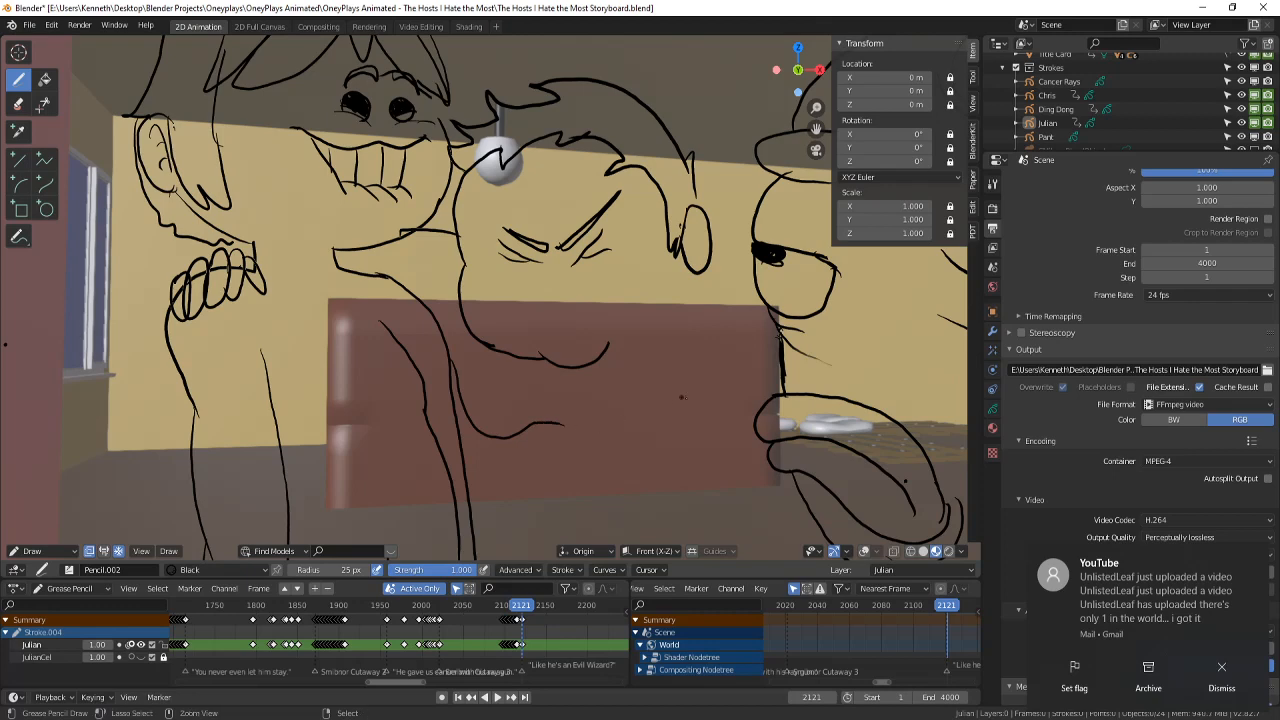
scroll(691, 397, down, 5)
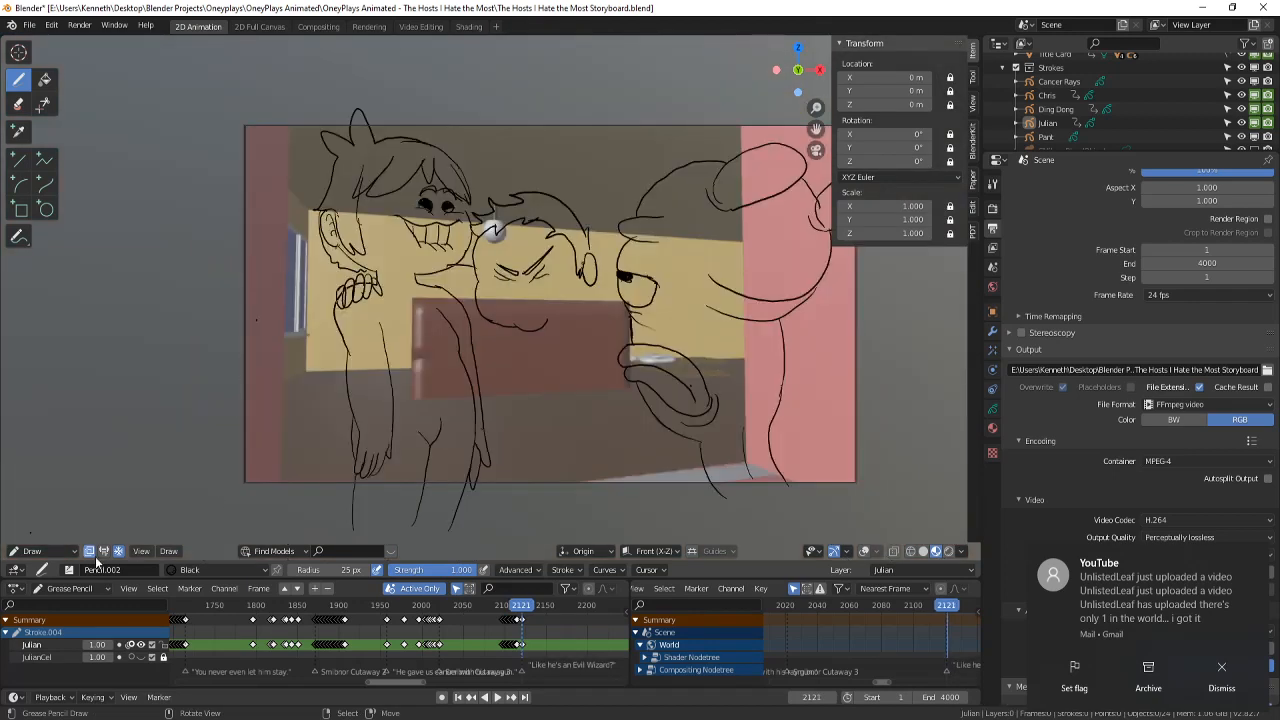
- Scale all of Julian's strokes by 1.067 in Edit Mode, move them 0.0947 m along X, and return to Draw mode
click(33, 551)
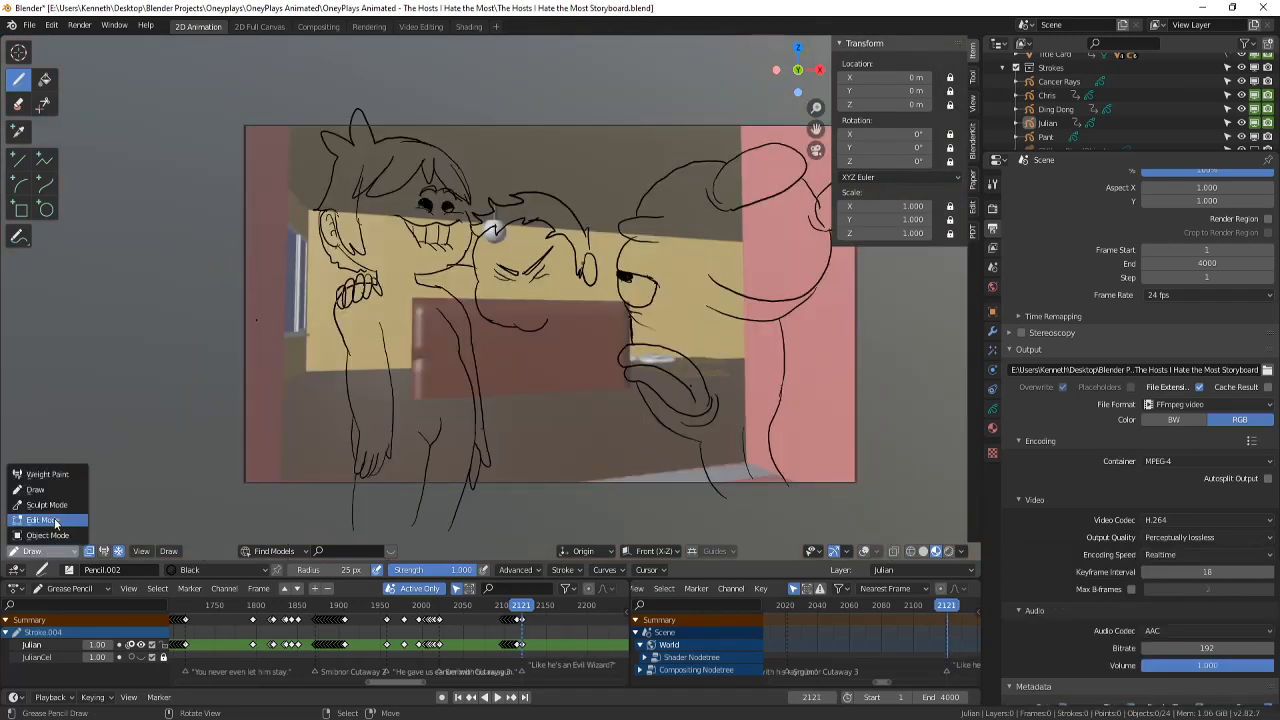
click(56, 522)
key(a)
key(s)
click(557, 288)
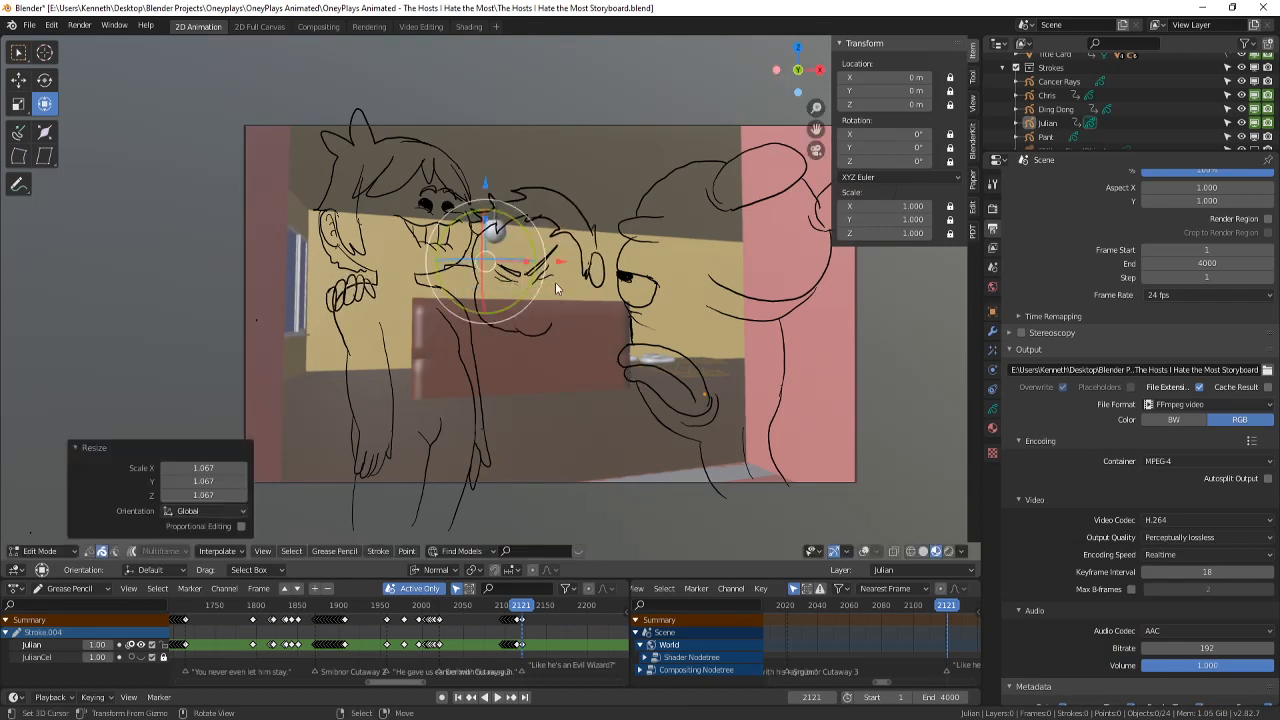
drag(561, 262, 568, 262)
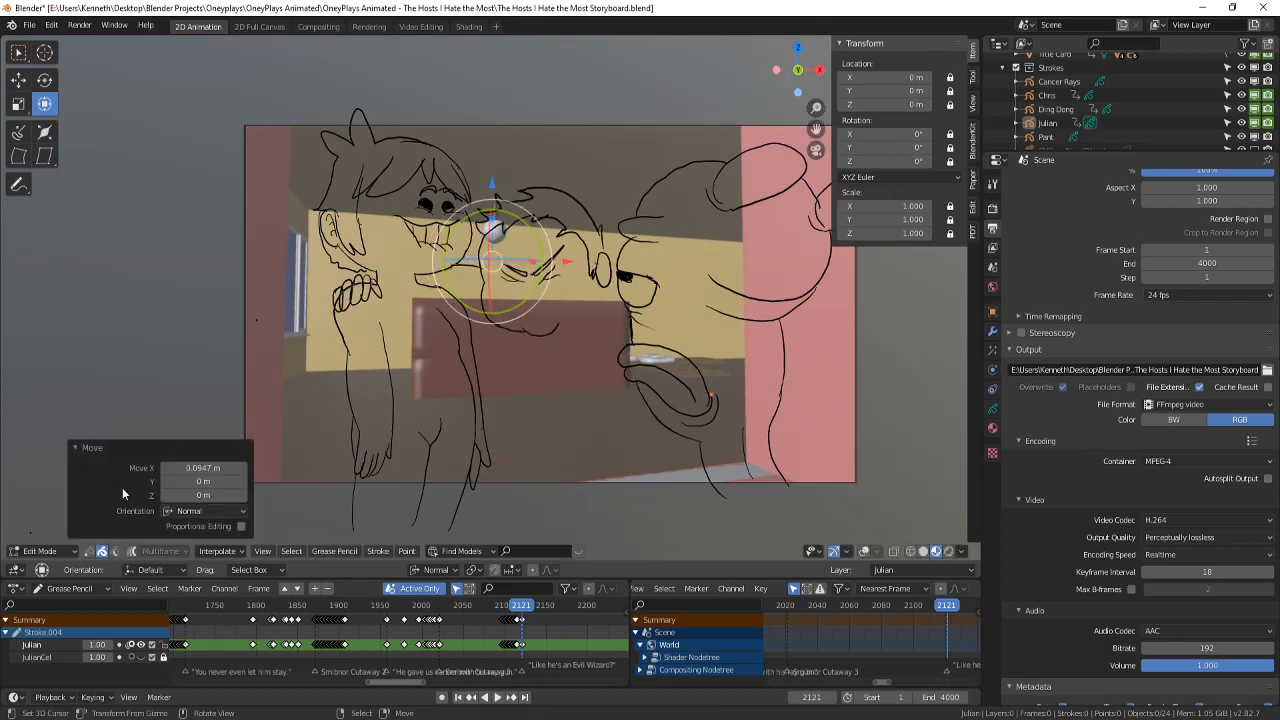
click(64, 548)
click(79, 489)
- Save the storyboard file
scroll(434, 334, up, 2)
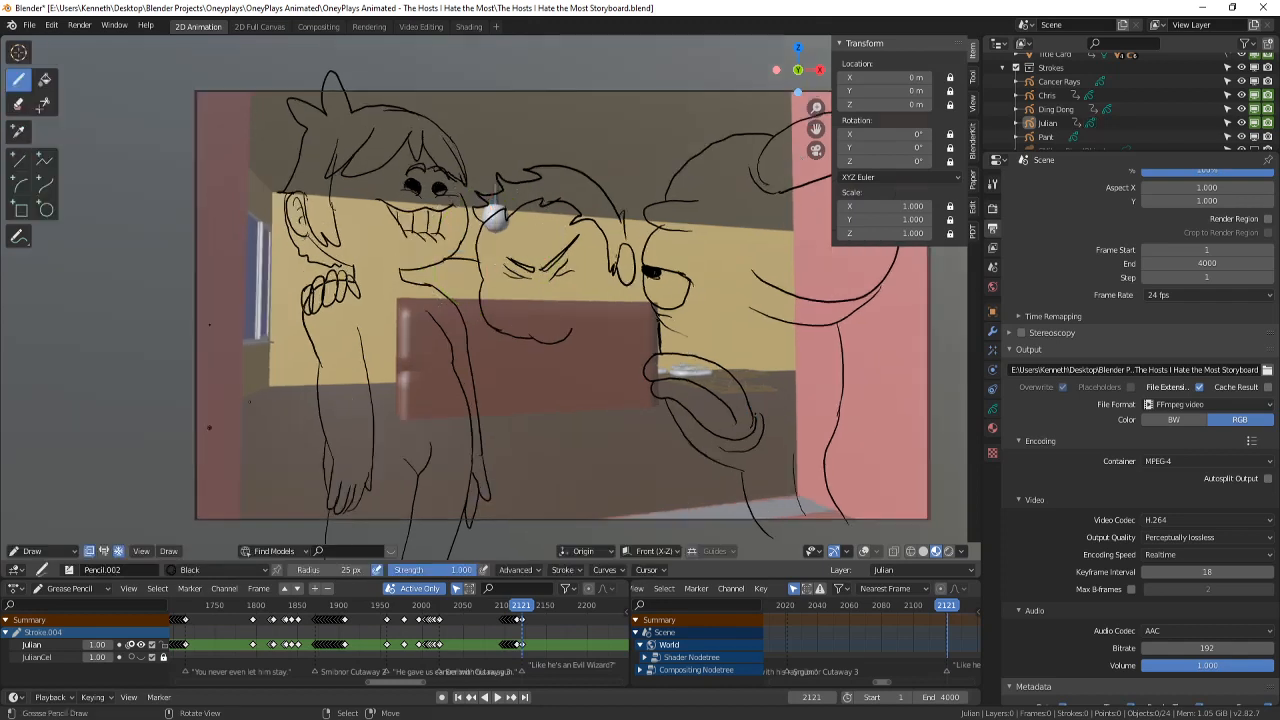
shift+middle_drag(430, 359, 404, 359)
key(ctrl+s)
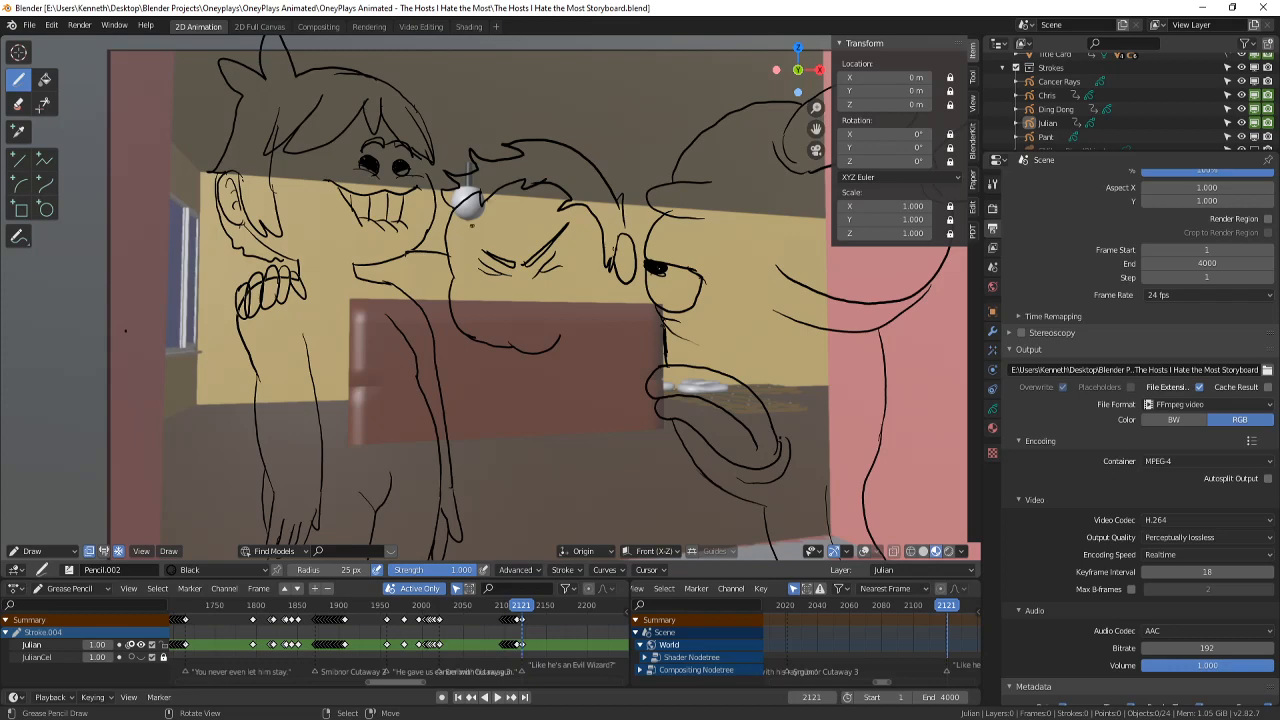
shift+middle_drag(472, 225, 474, 237)
shift+middle_drag(564, 214, 587, 123)
key(ctrl+s)
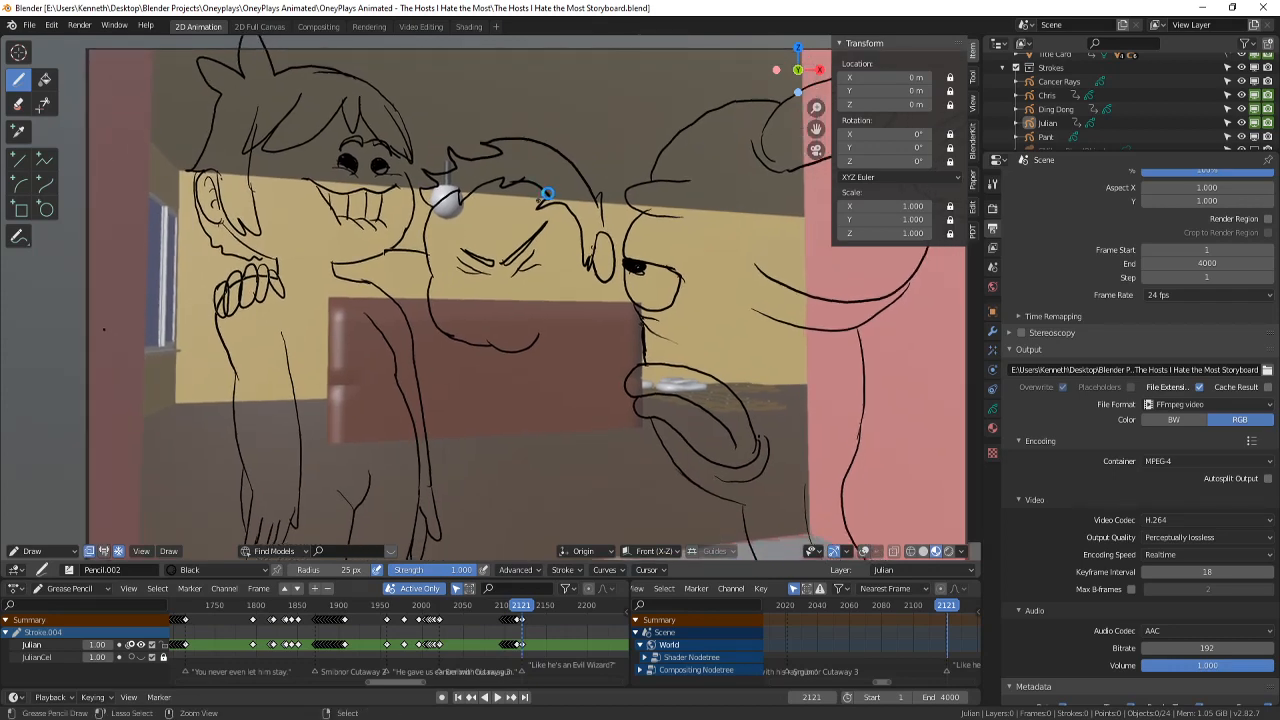
- Draw Julian's near shoulder line beside Chris's arm and the wavy chest contour beneath his chin
scroll(587, 123, up, 1)
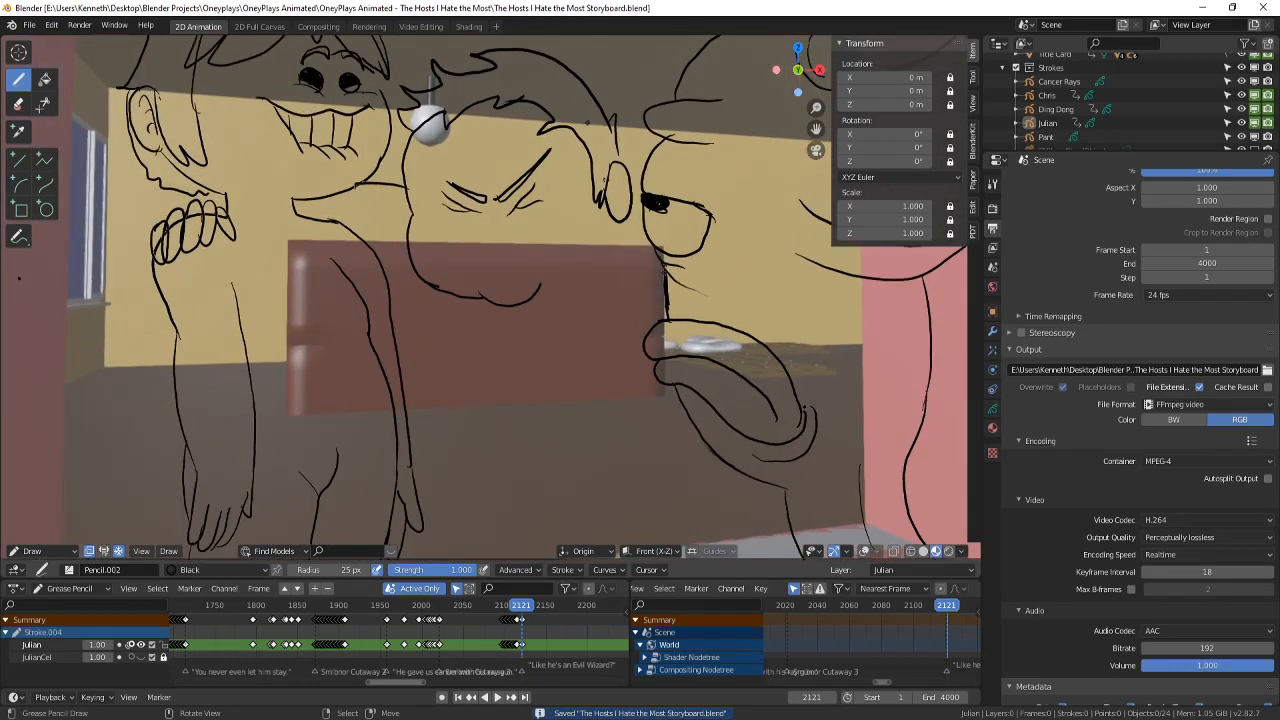
drag(412, 298, 478, 326)
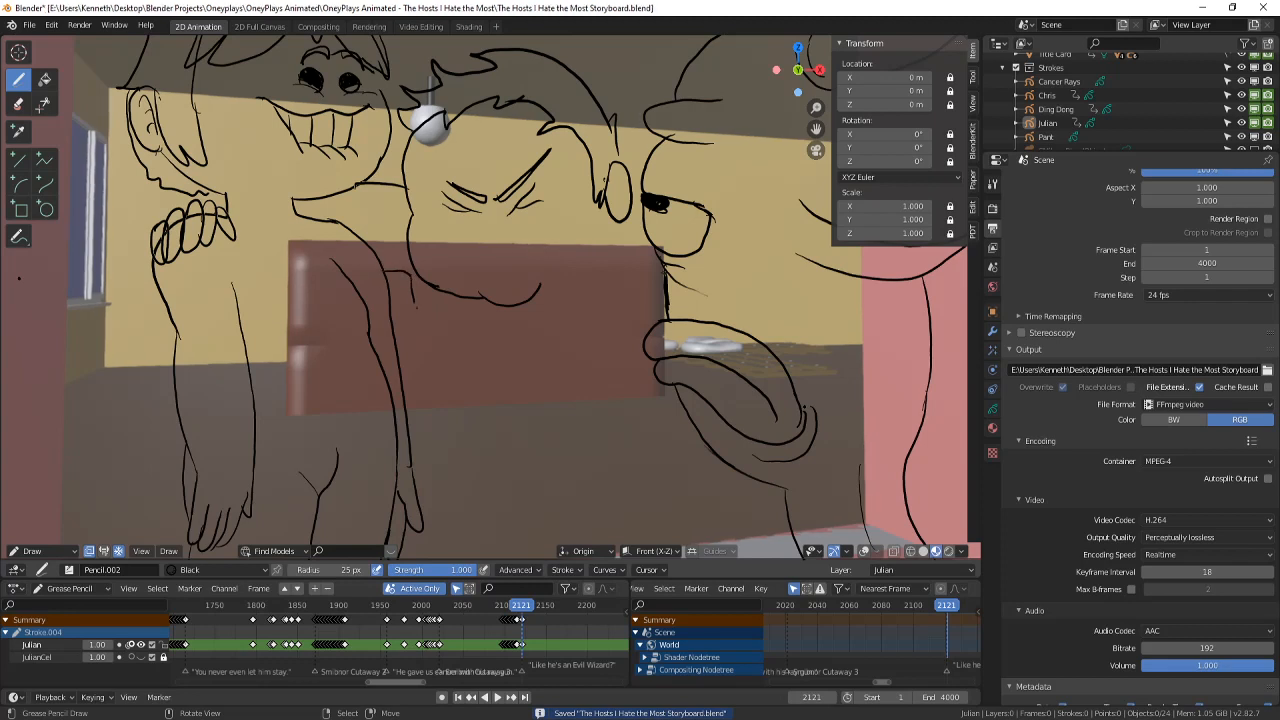
drag(560, 337, 603, 343)
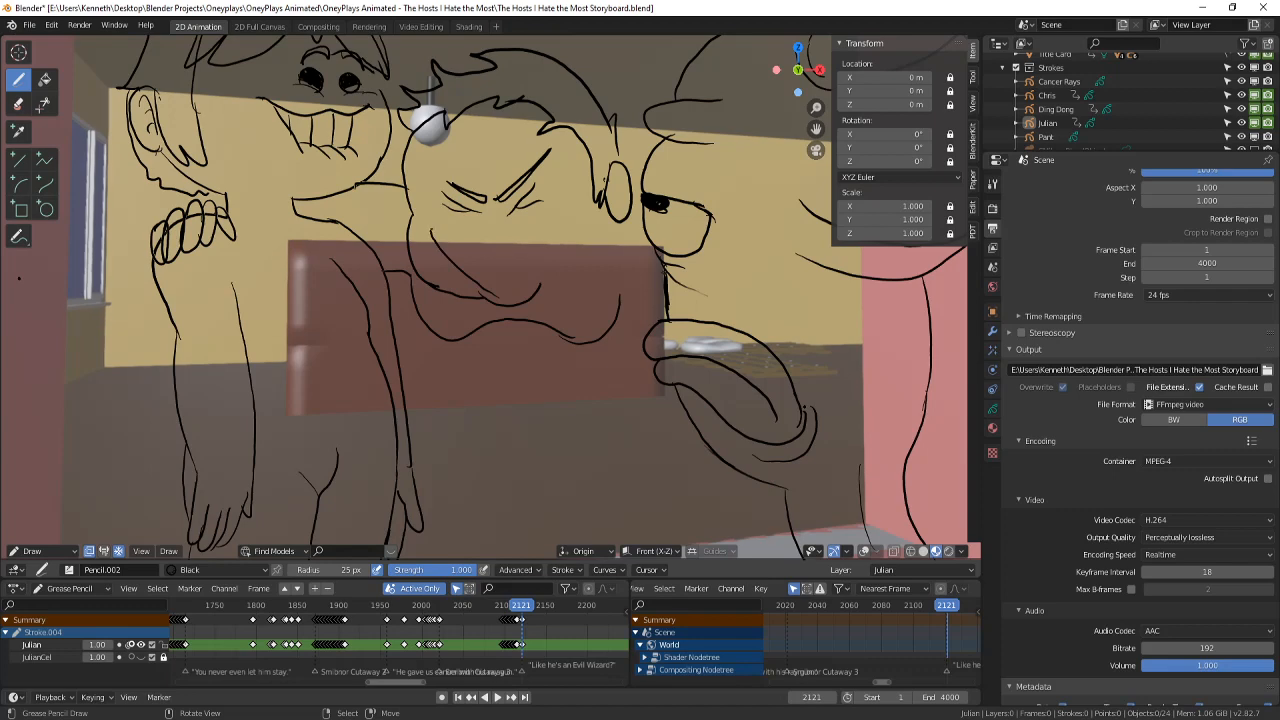
scroll(485, 300, up, 1)
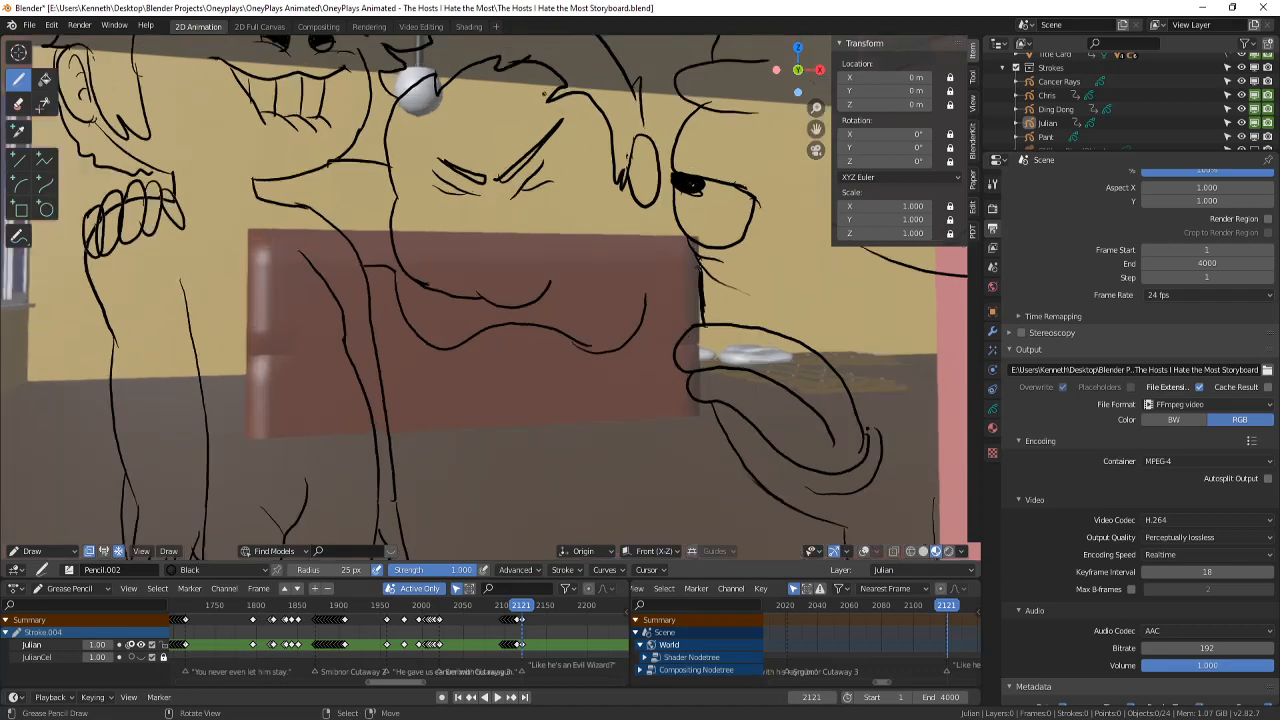
- Draw Julian's wide open mouth below the squinting eyes and darken the mouth corner nearest Chris
scroll(517, 274, up, 2)
mouse_move(475, 377)
mouse_down()
mouse_move(382, 299)
mouse_move(448, 252)
mouse_move(590, 212)
mouse_move(577, 272)
mouse_move(488, 366)
mouse_up()
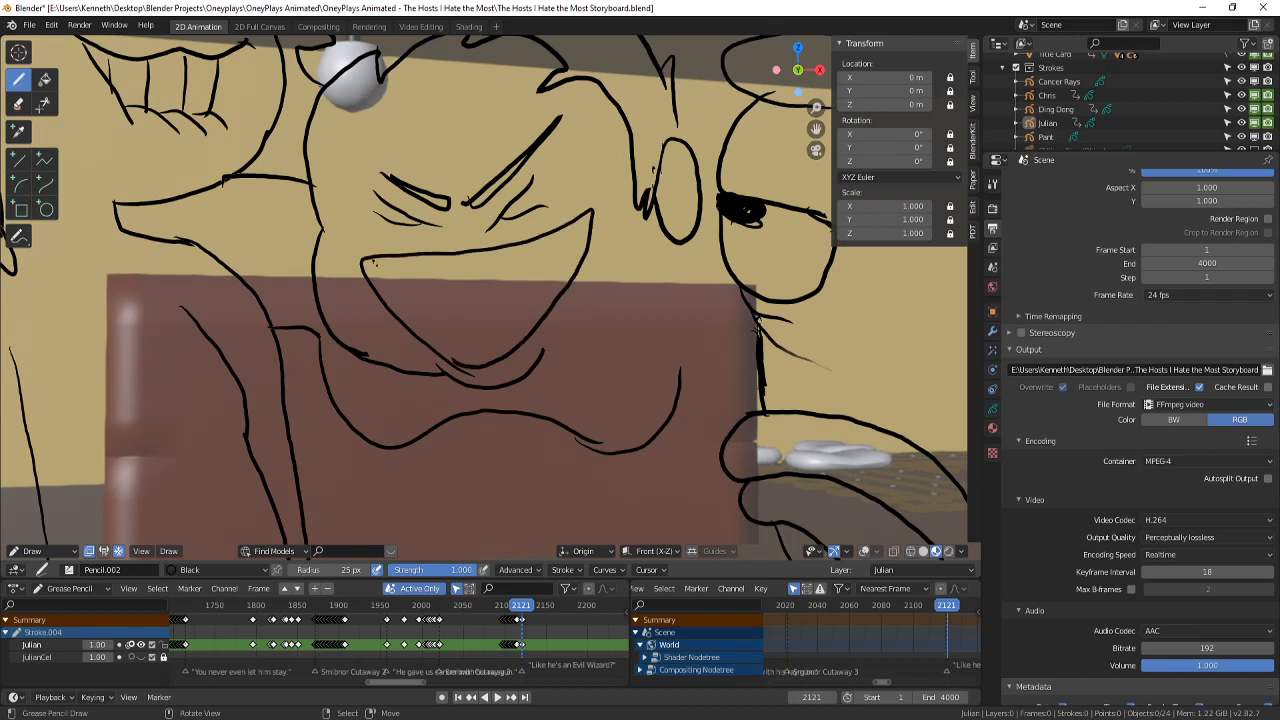
drag(373, 258, 388, 304)
- Add small wrinkle and sweat marks around Julian's eyes, fill in the mouth corner, and mark details on his chest
drag(466, 170, 463, 192)
drag(575, 141, 586, 137)
drag(558, 182, 556, 195)
drag(566, 181, 566, 196)
drag(324, 136, 333, 141)
mouse_move(372, 260)
mouse_down()
mouse_move(385, 297)
mouse_move(376, 290)
mouse_up()
drag(630, 421, 641, 434)
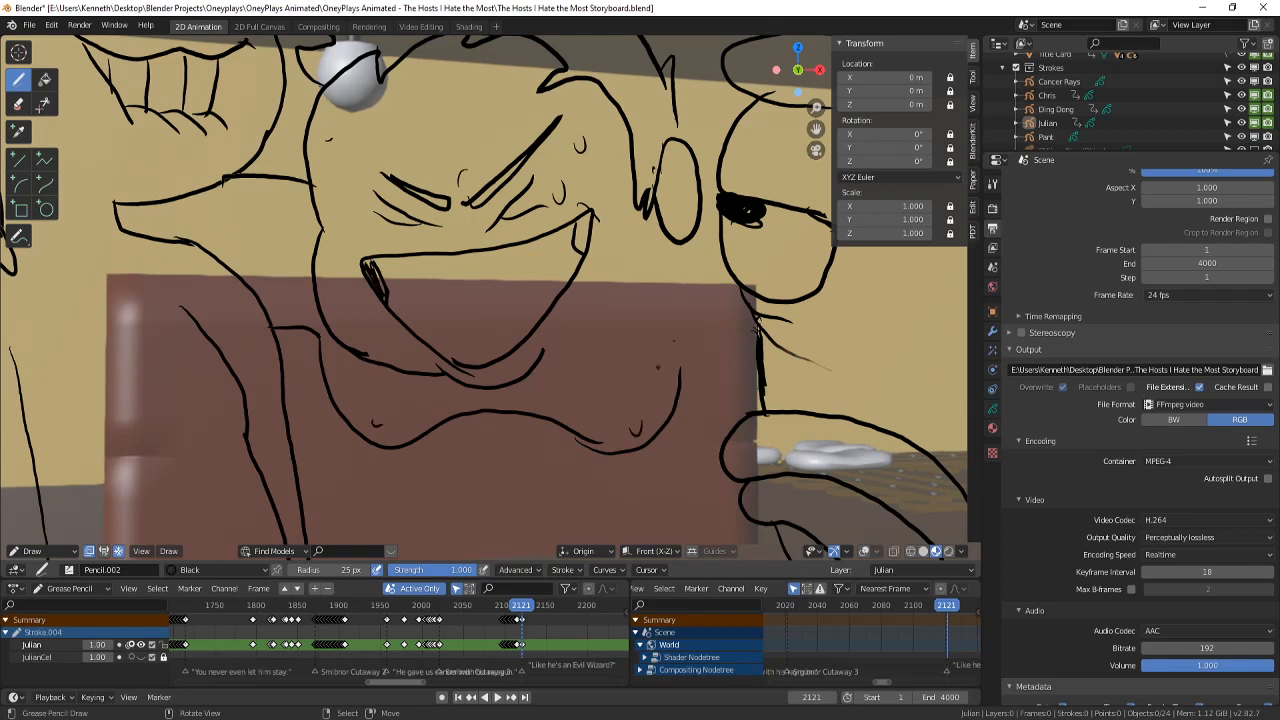
- Draw Julian's jawline curving up toward his ear and the long inner outline of his arm beside Ding Dong
drag(547, 363, 667, 248)
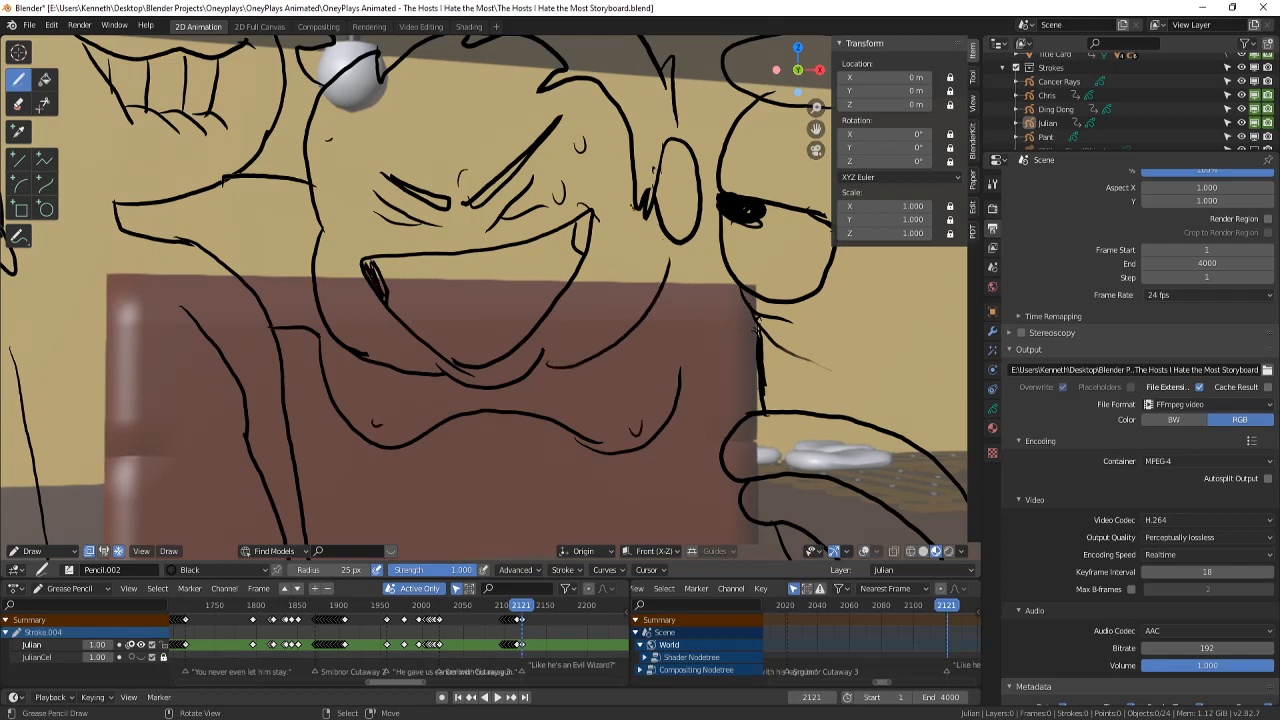
scroll(674, 308, down, 1)
shift+middle_drag(674, 308, 598, 276)
drag(562, 228, 522, 502)
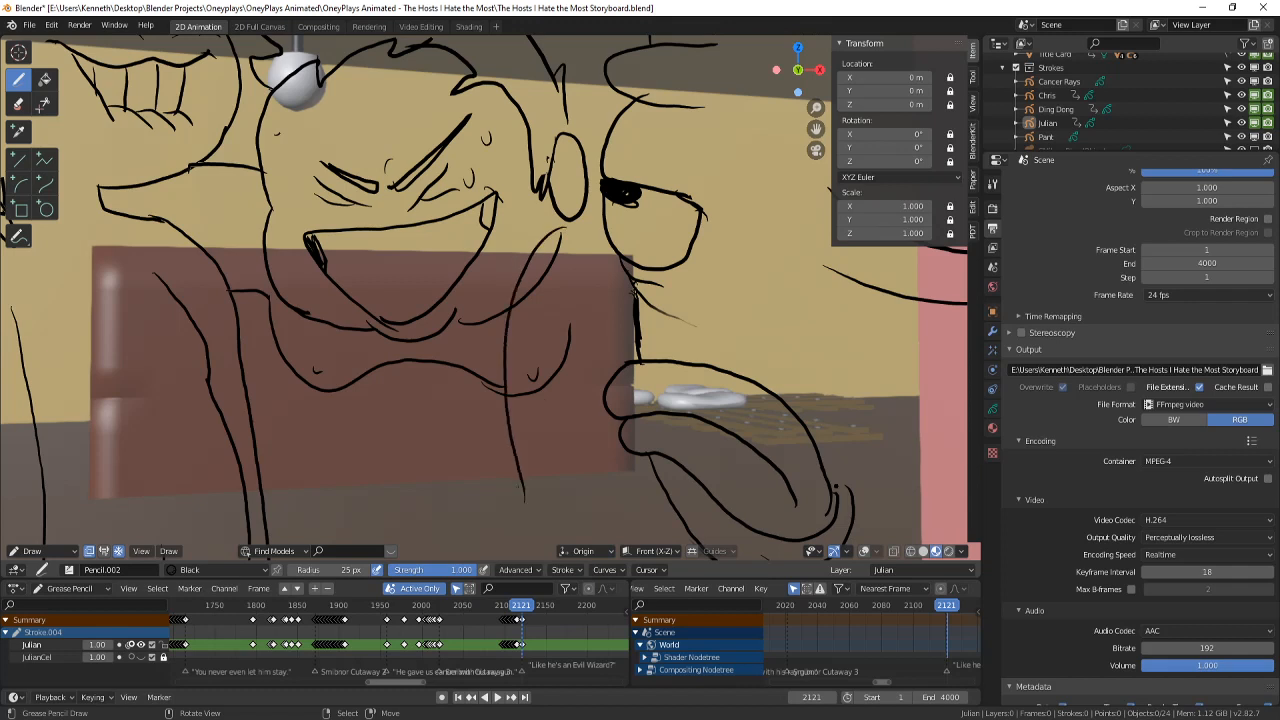
- Try several strokes for the outer outline of Julian's arm next to Ding Dong's mouth
drag(602, 316, 618, 506)
key(ctrl+z)
drag(614, 312, 611, 376)
key(ctrl+z)
drag(617, 316, 622, 368)
- Erase the chest and jaw lines that overlap Julian's arm, and switch back to the Pencil.002 brush
key(e)
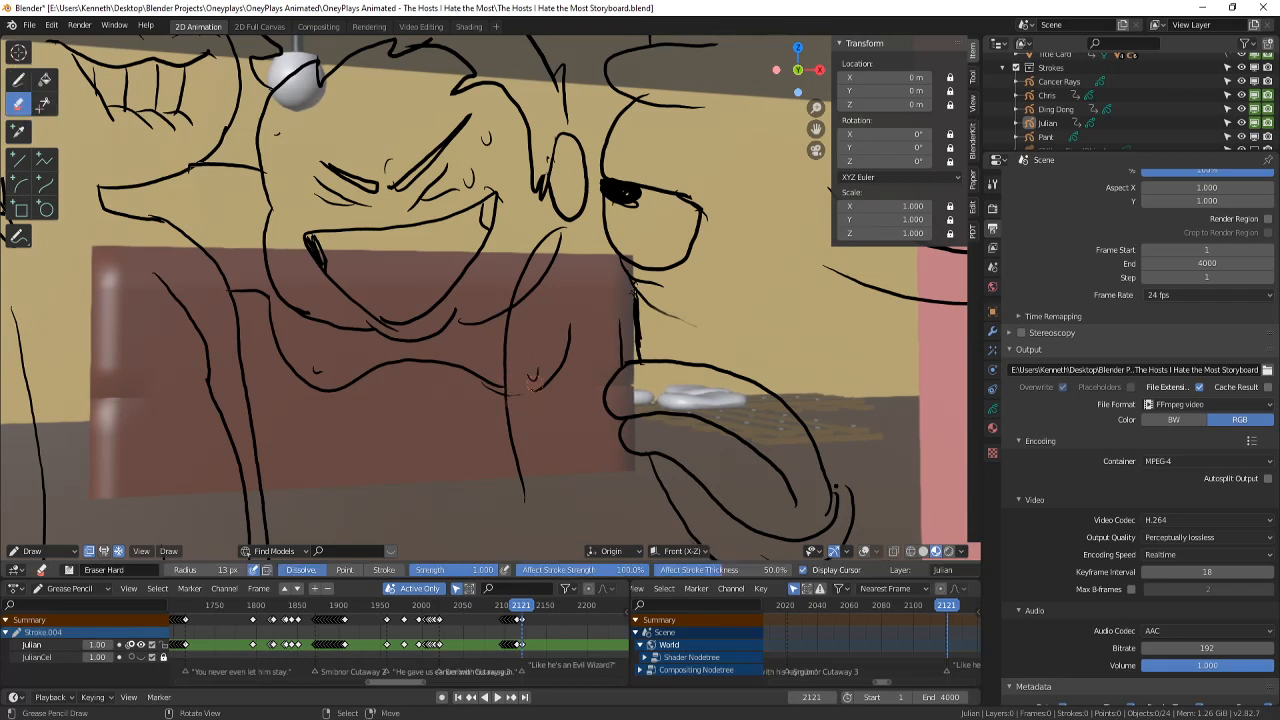
drag(530, 384, 568, 332)
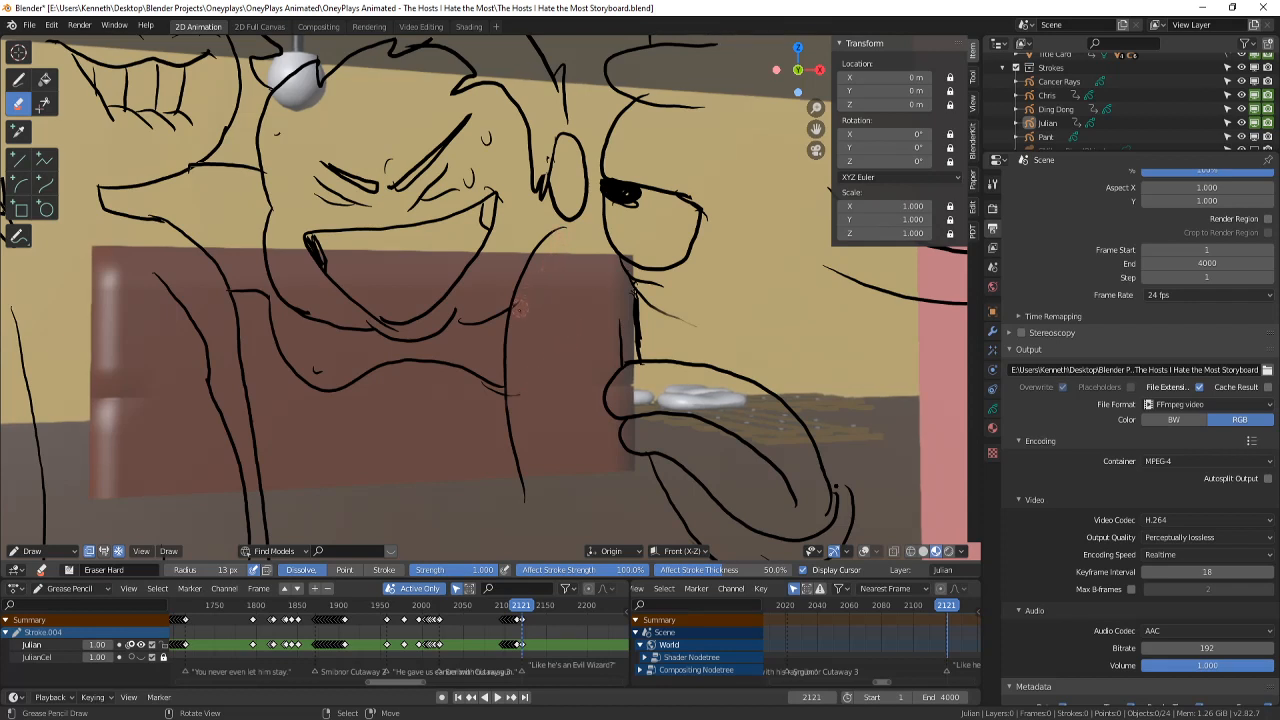
click(20, 80)
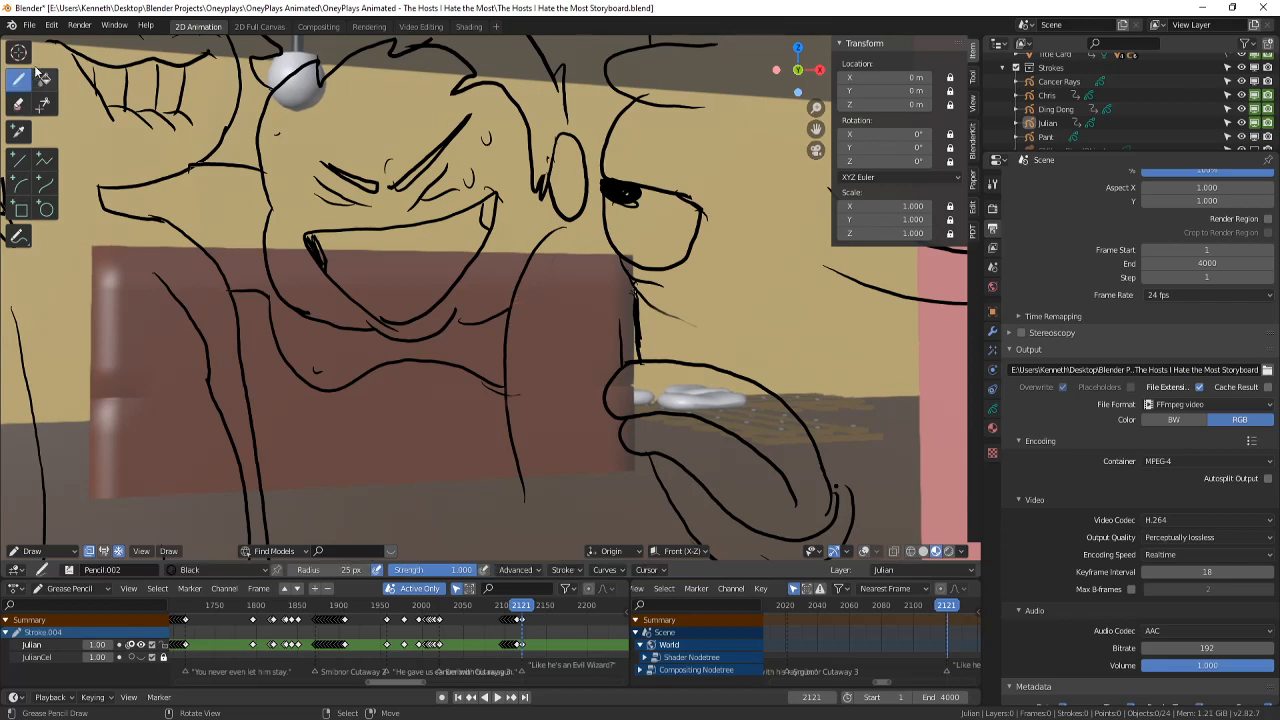
- Draw the fold under Julian's chest and the rounded side of his belly, and extend his arm outline downward
scroll(549, 145, down, 2)
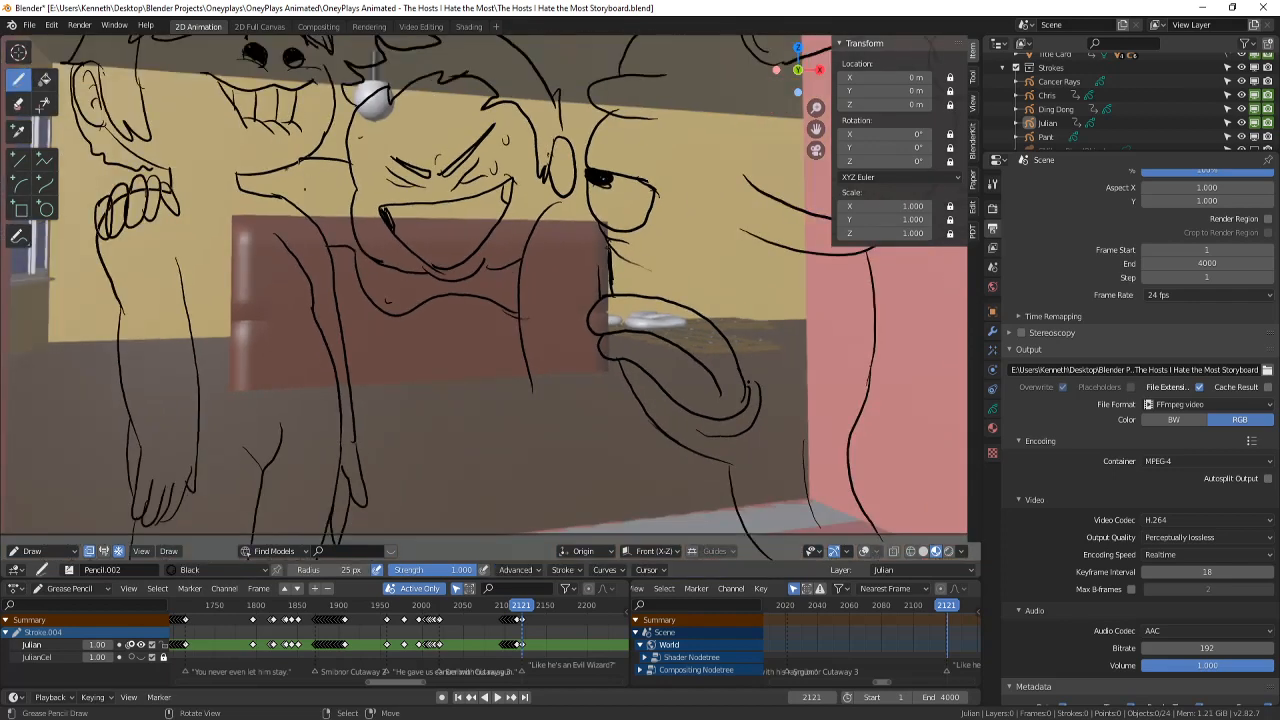
scroll(305, 188, down, 1)
shift+middle_drag(305, 188, 307, 202)
scroll(430, 153, up, 2)
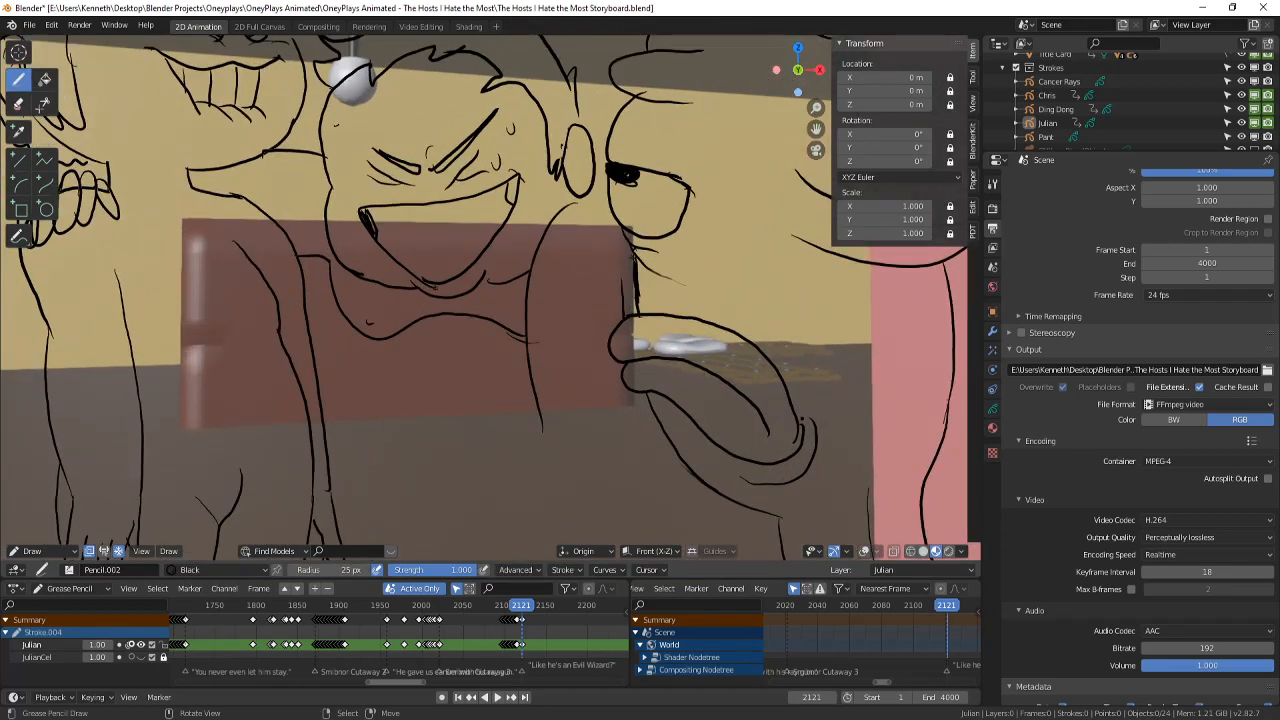
mouse_move(366, 334)
mouse_down()
mouse_move(433, 379)
mouse_move(400, 488)
mouse_up()
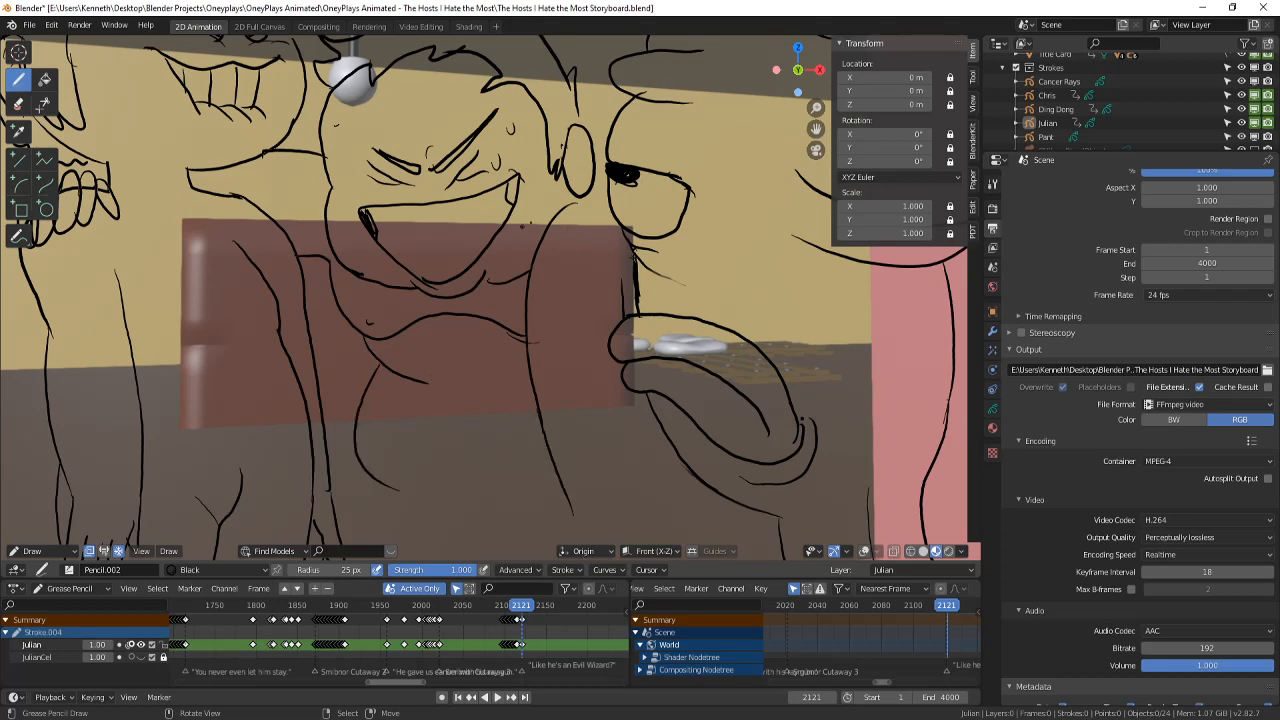
- Draw the outer contour of Julian's hanging arm and his hand with spread fingers below Ding Dong's mouth
scroll(470, 343, down, 3)
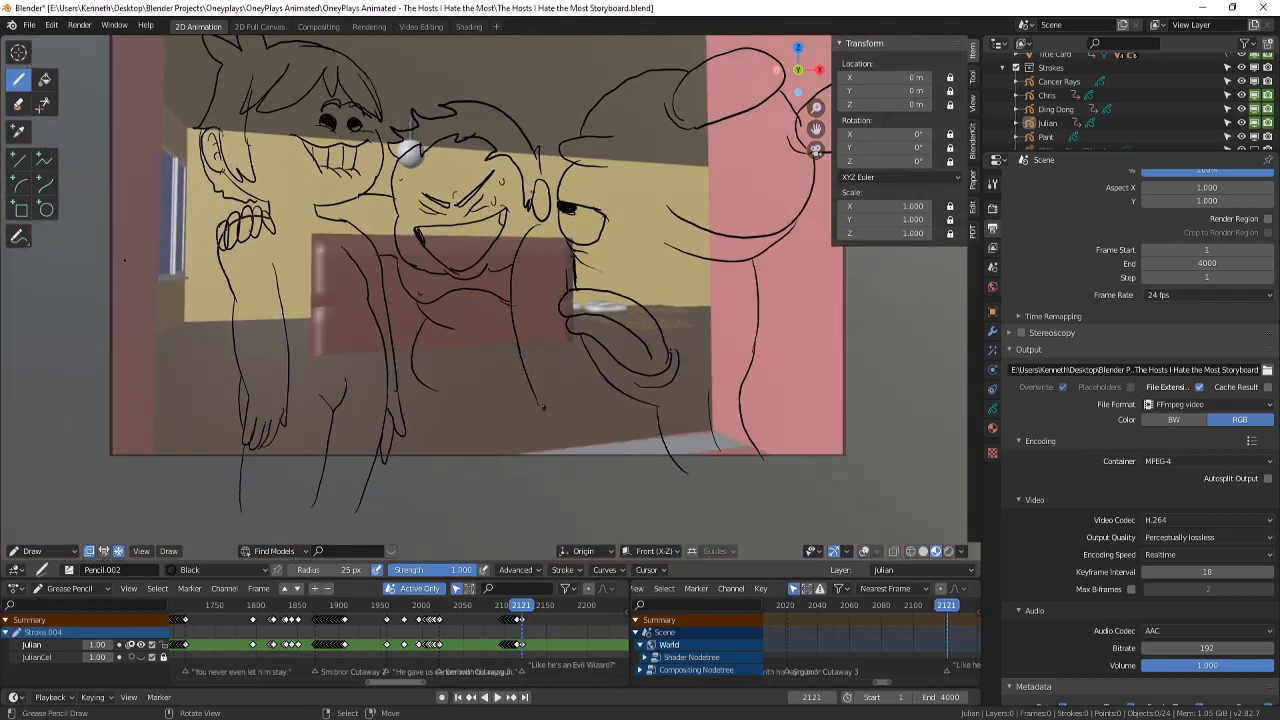
mouse_move(538, 406)
mouse_down()
mouse_move(576, 427)
mouse_move(598, 412)
mouse_up()
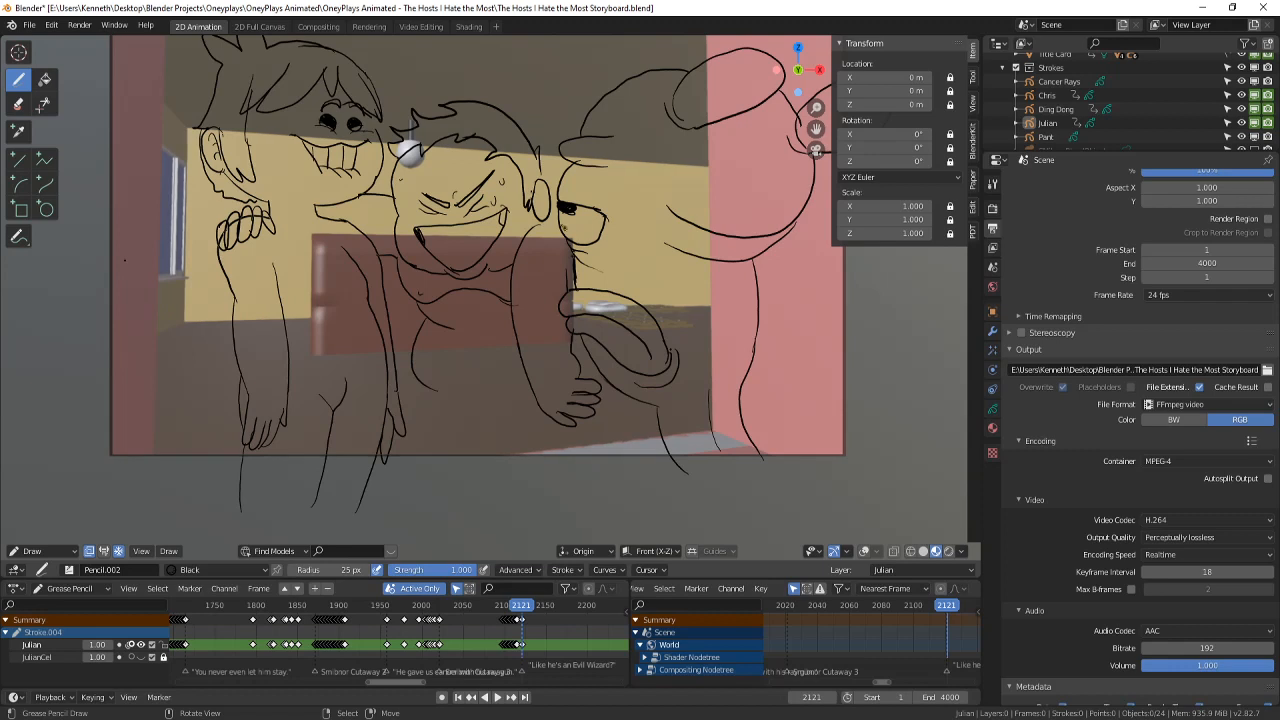
drag(565, 235, 575, 268)
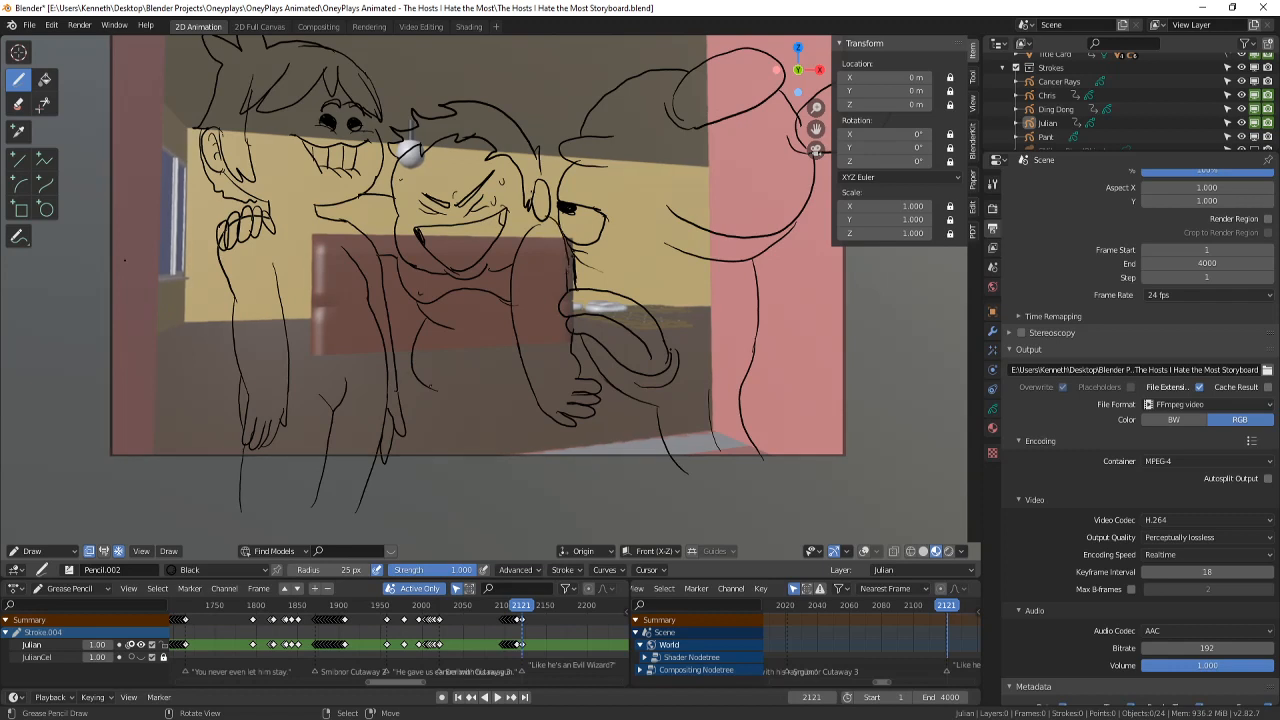
- Close the underside of Julian's belly with a small bumpy detail and undo the extra stroke across his stomach
drag(432, 390, 458, 393)
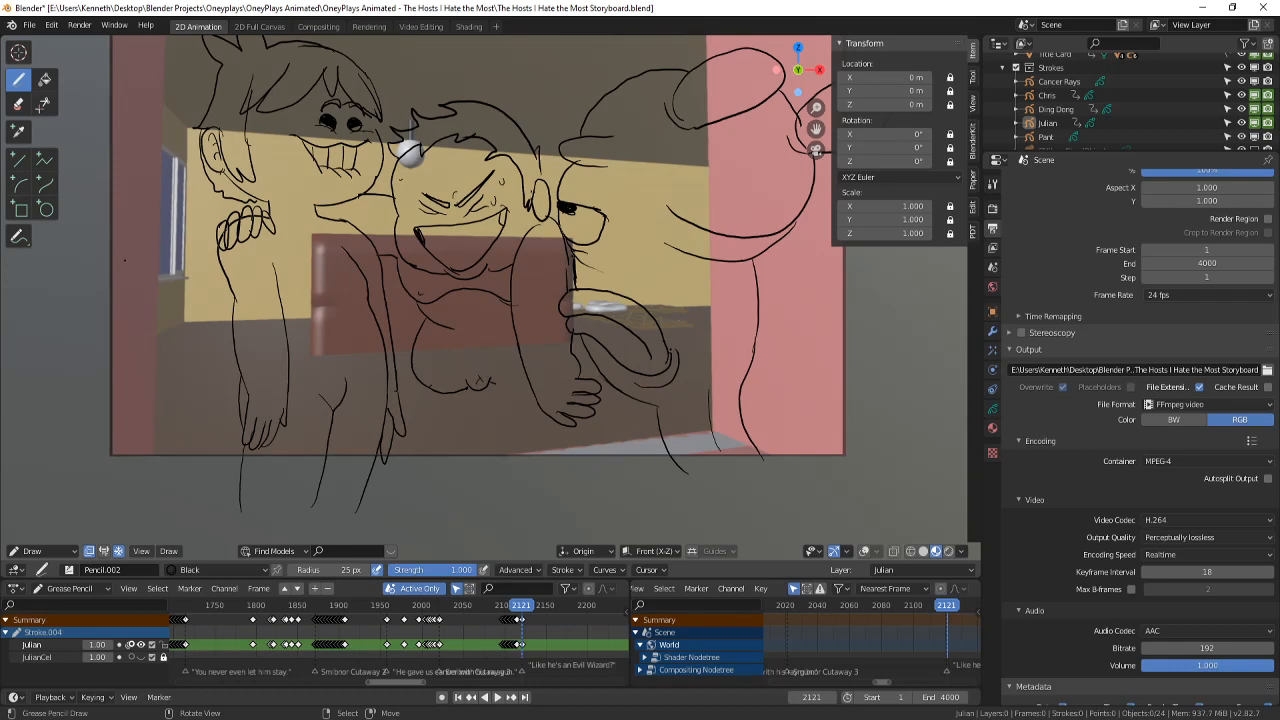
drag(458, 328, 497, 320)
key(ctrl+z)
scroll(532, 318, down, 2)
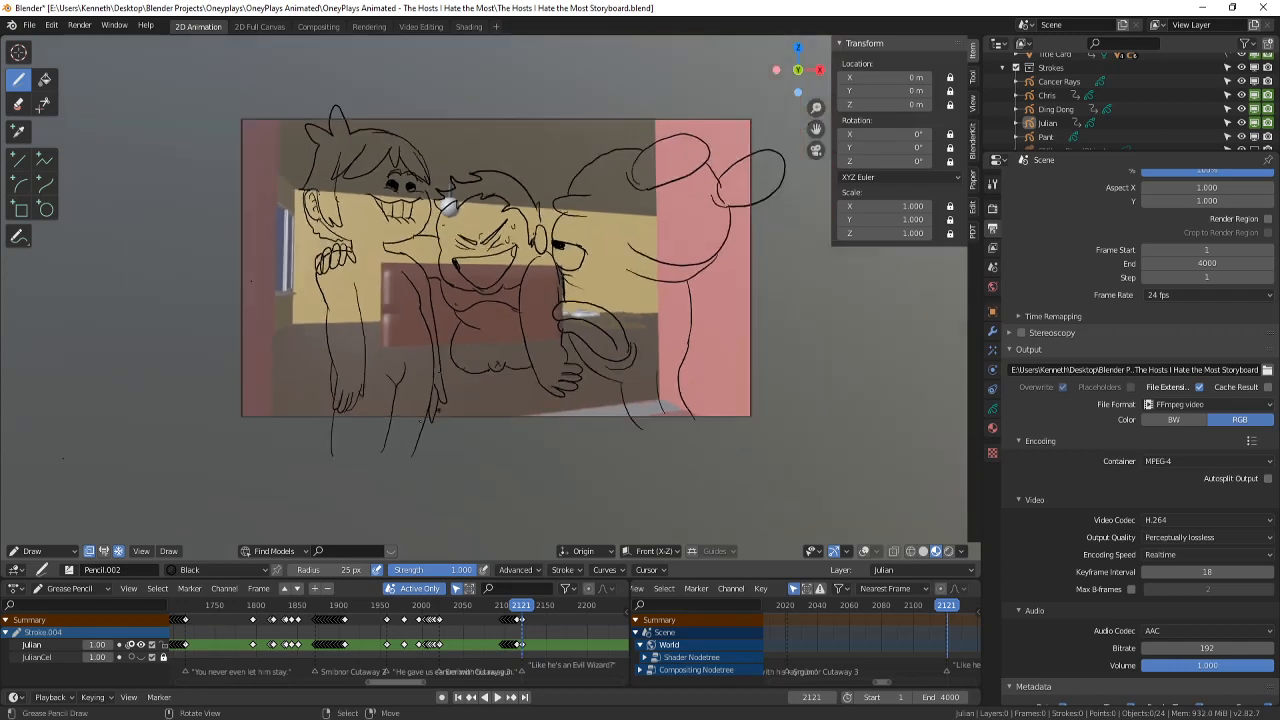
- Save the storyboard file
shift+middle_drag(536, 322, 532, 318)
scroll(602, 242, up, 3)
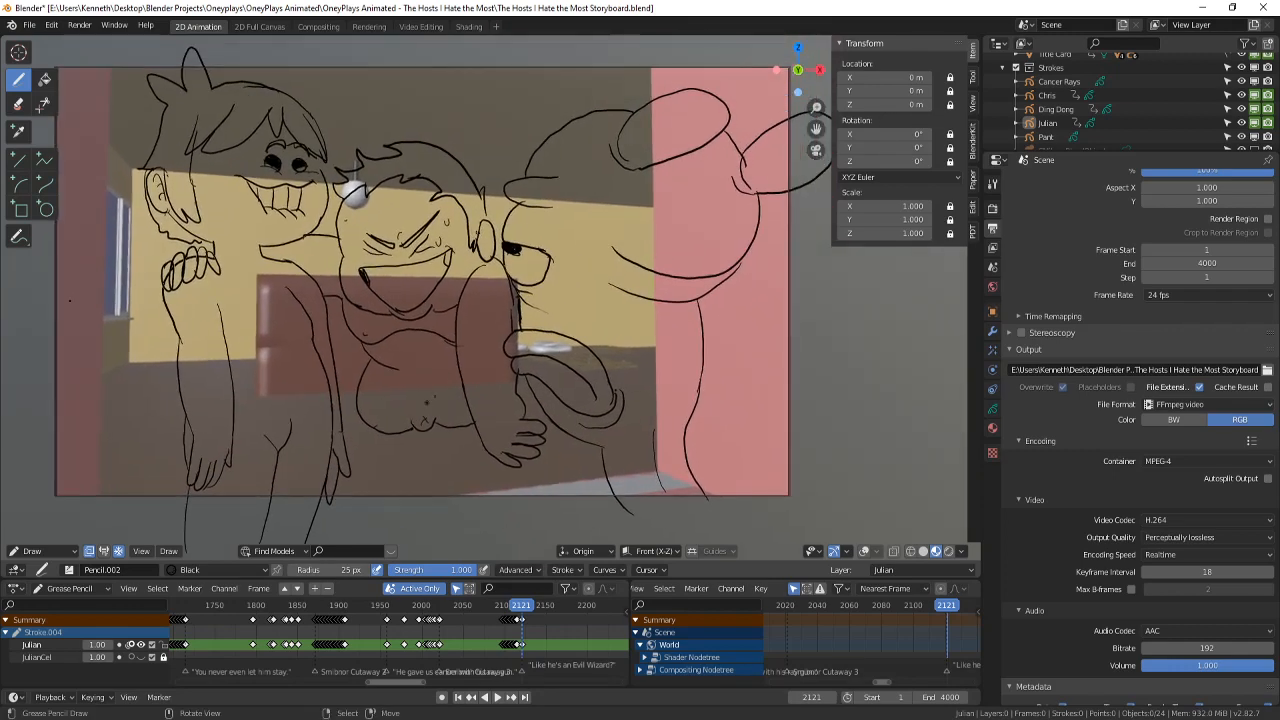
key(ctrl+s)
scroll(600, 190, down, 3)
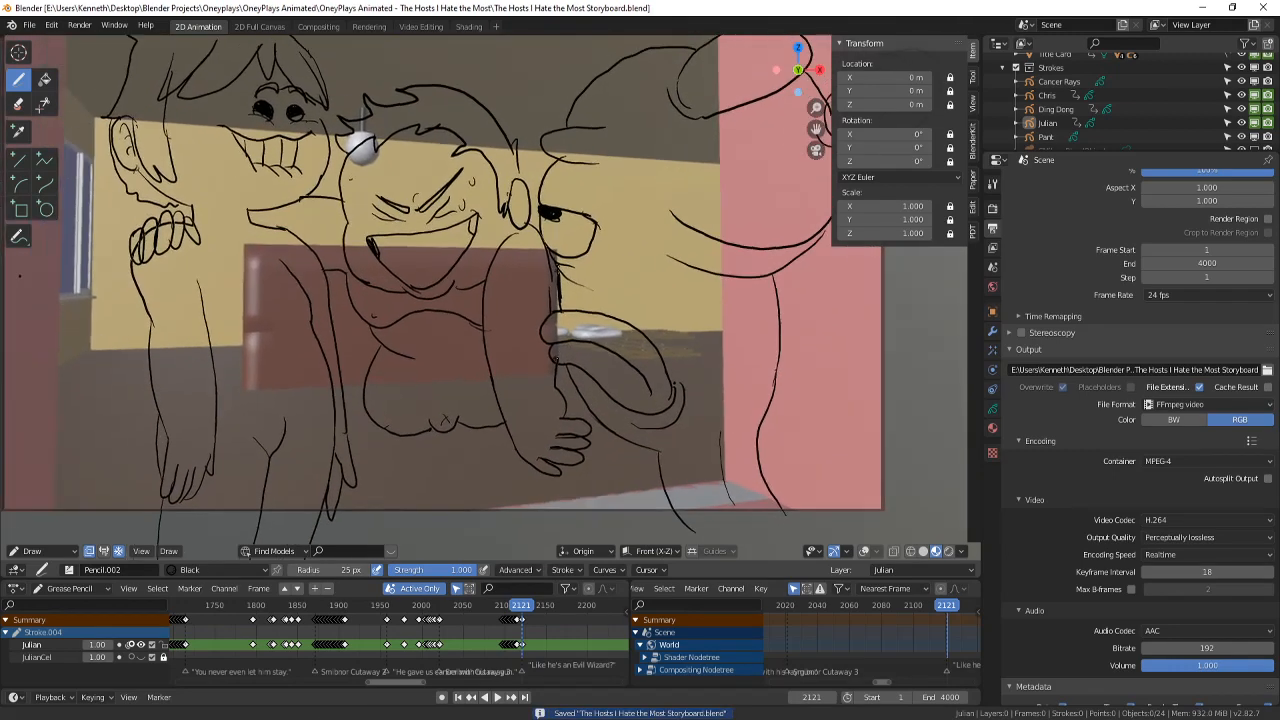
scroll(543, 373, up, 1)
mouse_move(536, 355)
shift+middle_down()
mouse_move(543, 373)
mouse_move(527, 350)
shift+middle_up()
scroll(521, 342, up, 1)
scroll(503, 278, down, 2)
scroll(511, 306, up, 1)
shift+middle_drag(504, 278, 508, 322)
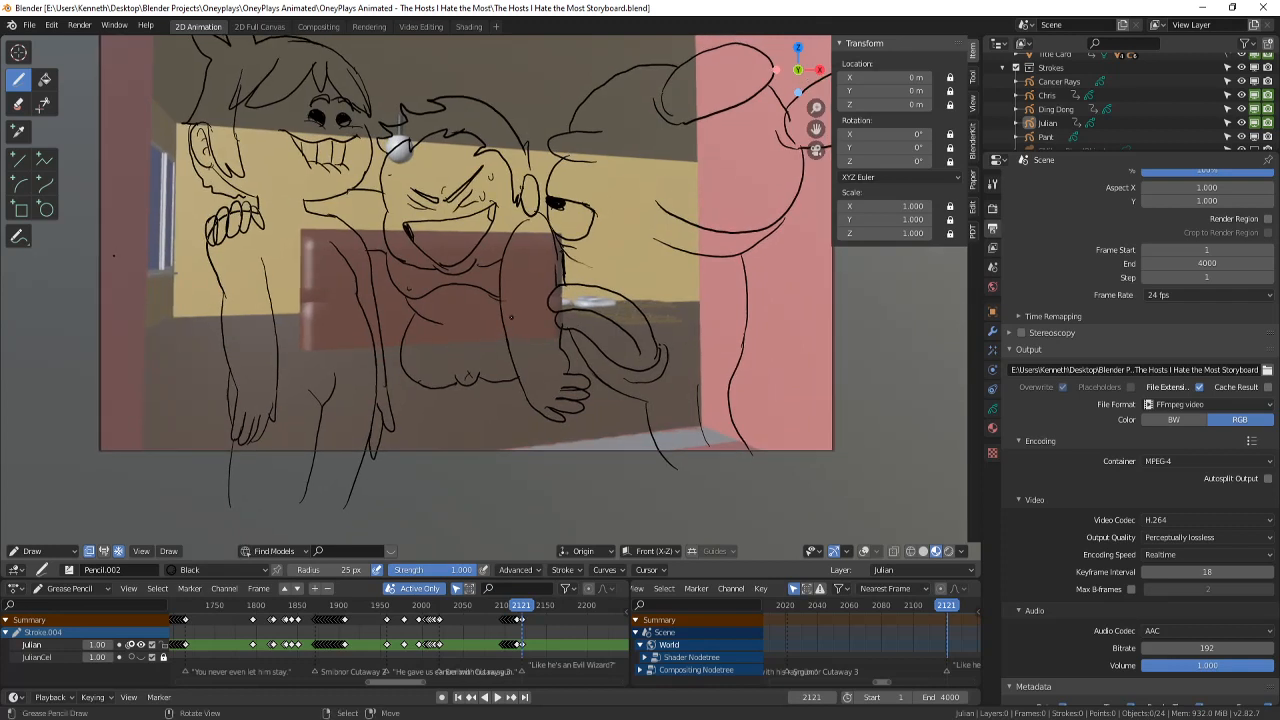
scroll(508, 322, up, 1)
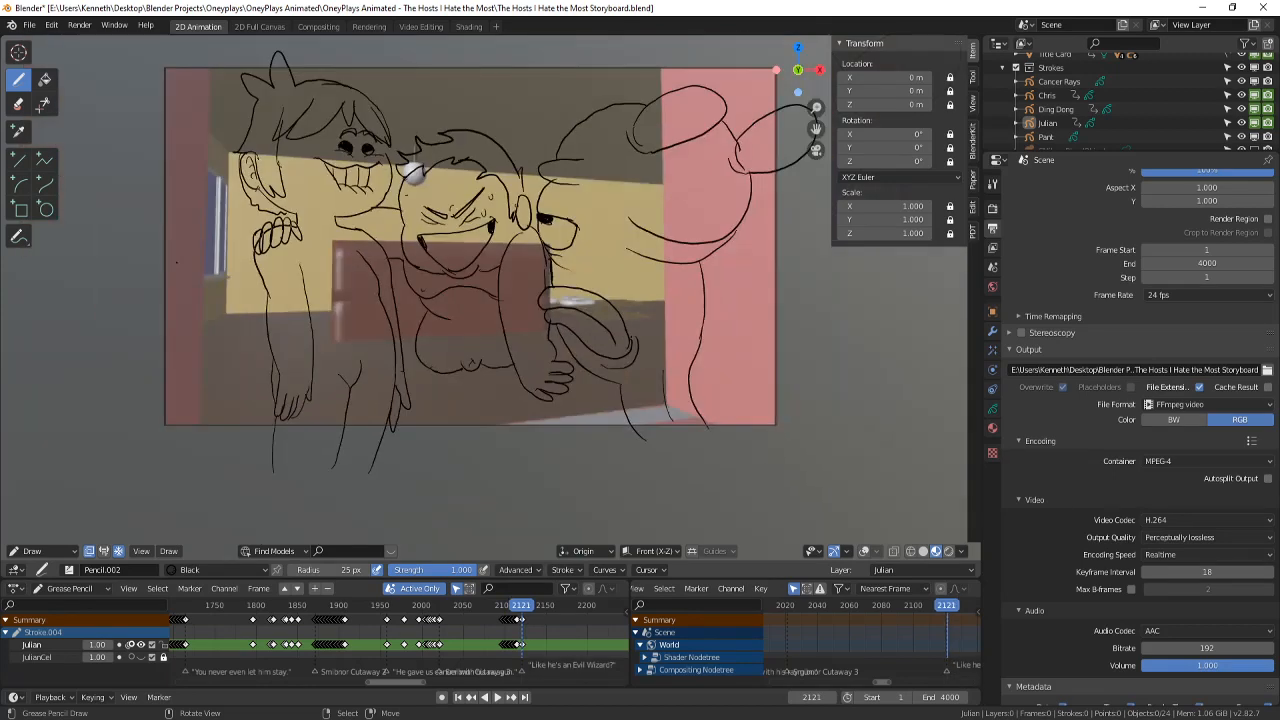
- Add curled creases at both ends of Julian's upper cheek line and scribble a pointed goatee beneath his chin
scroll(480, 290, up, 4)
scroll(432, 192, down, 2)
shift+middle_drag(432, 192, 435, 282)
scroll(449, 272, up, 1)
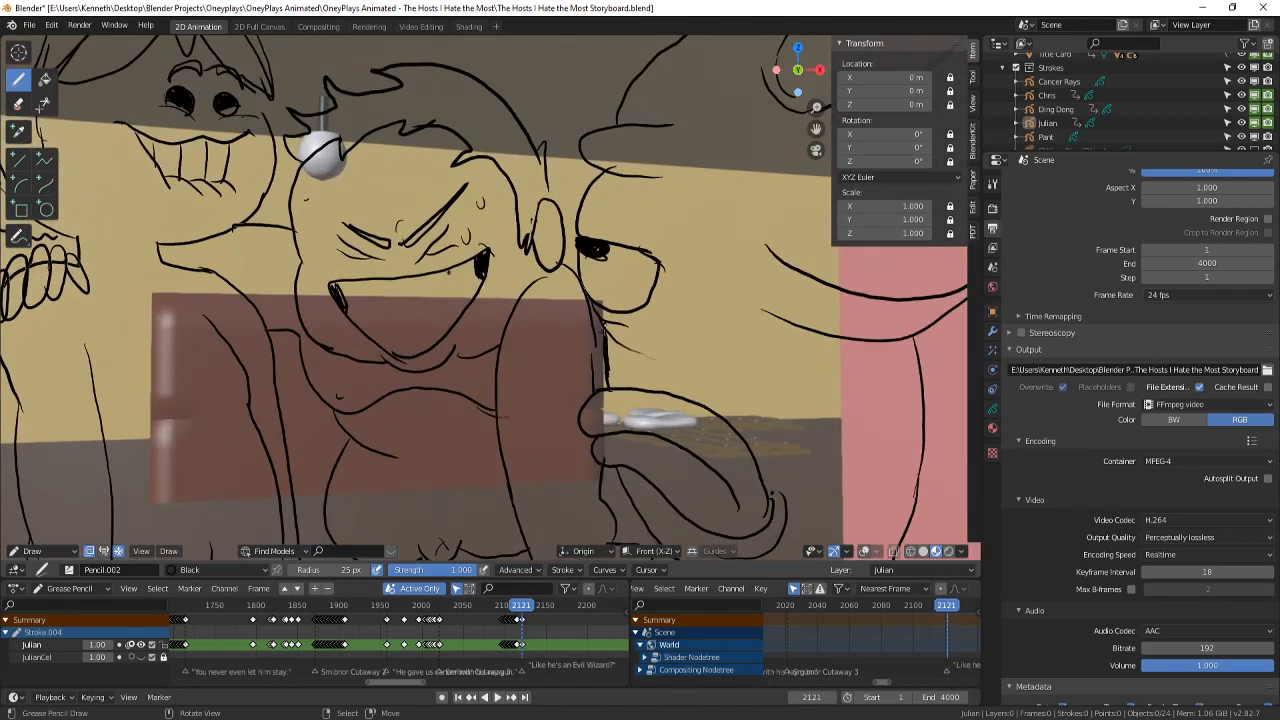
mouse_move(439, 262)
mouse_down()
mouse_move(498, 196)
mouse_move(489, 206)
mouse_up()
mouse_move(373, 273)
mouse_down()
mouse_move(327, 274)
mouse_move(304, 253)
mouse_up()
mouse_move(388, 366)
mouse_down()
mouse_move(420, 405)
mouse_move(447, 346)
mouse_up()
scroll(487, 317, down, 2)
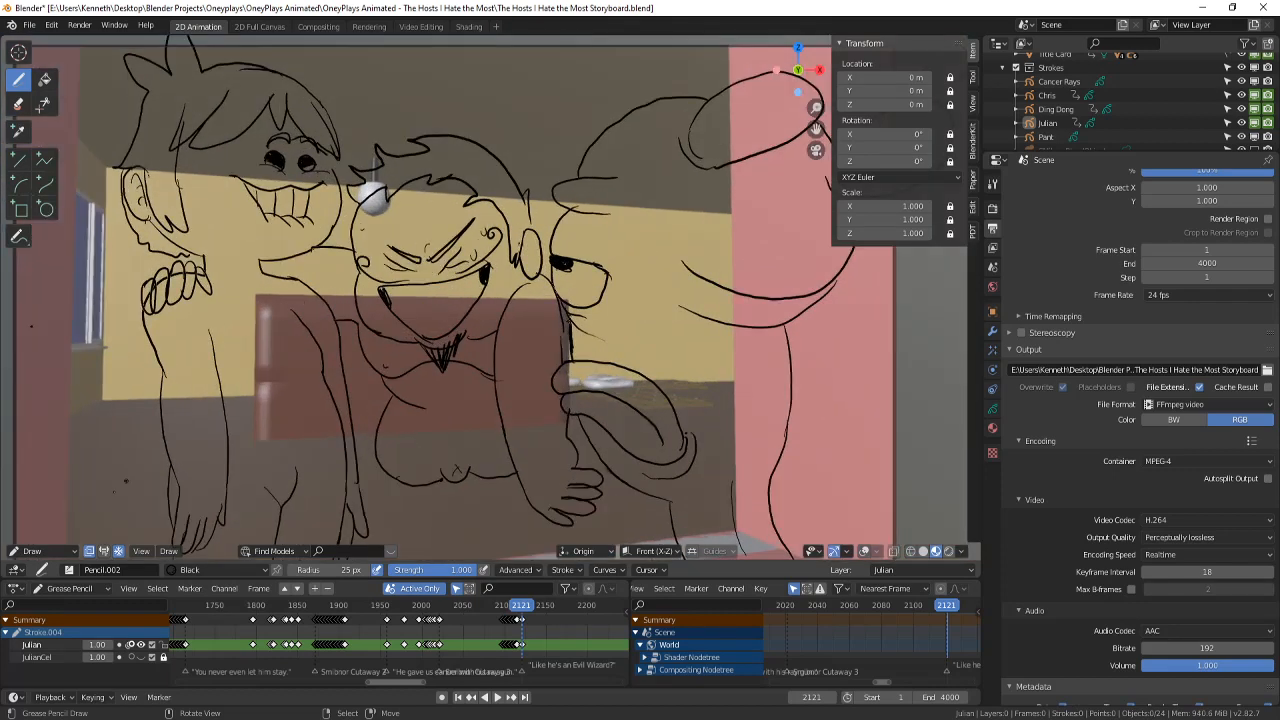
- Select the Chris grease pencil object with overlays shown and put it in Edit Mode
click(40, 551)
click(47, 536)
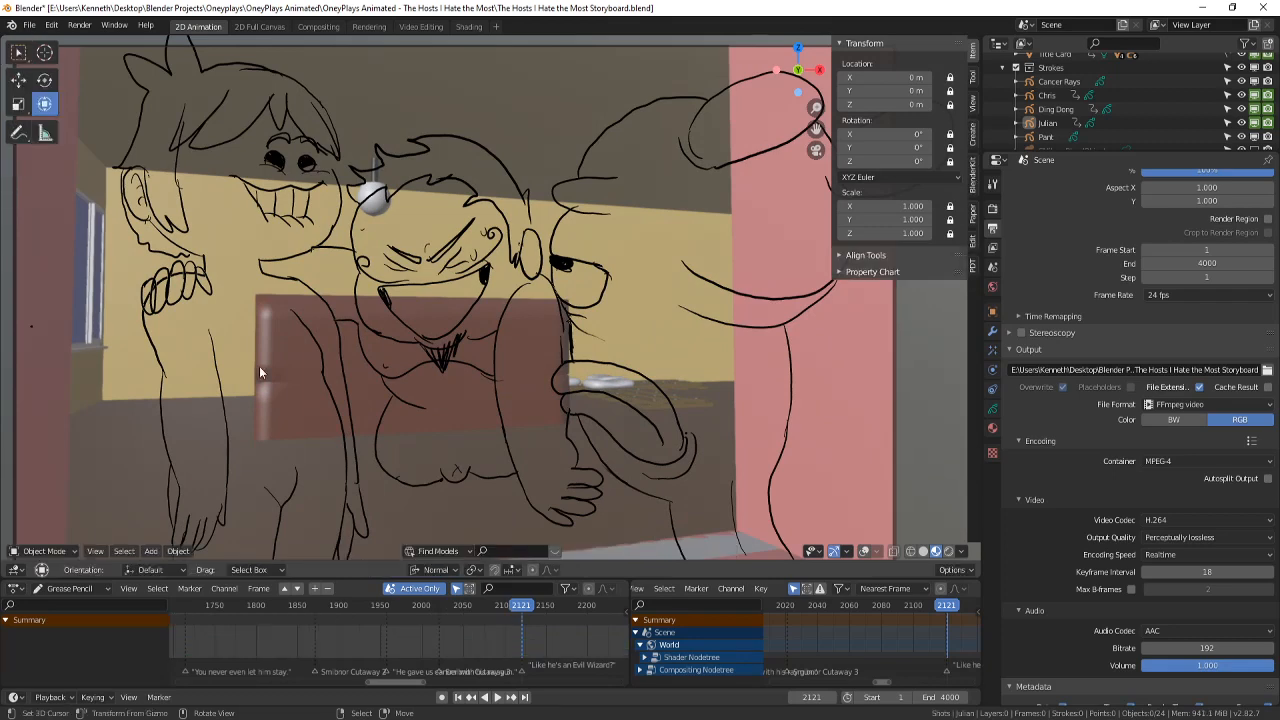
click(221, 406)
click(863, 551)
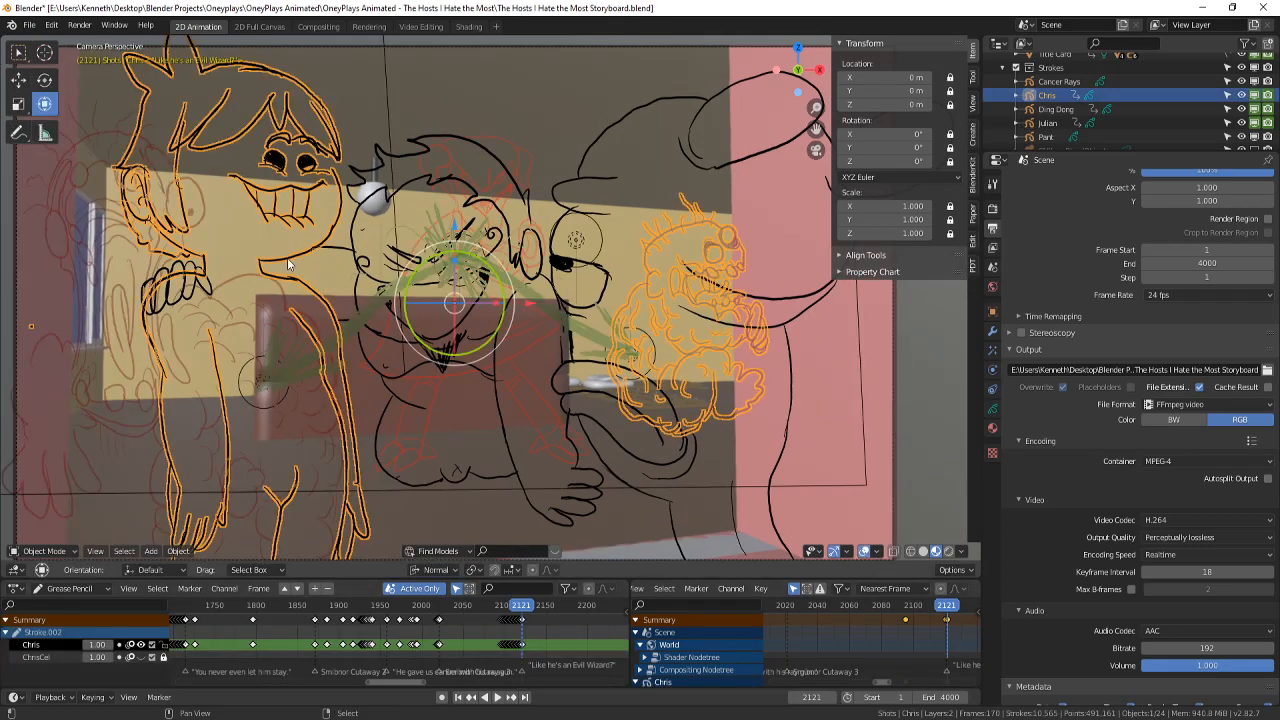
scroll(287, 258, up, 2)
click(40, 551)
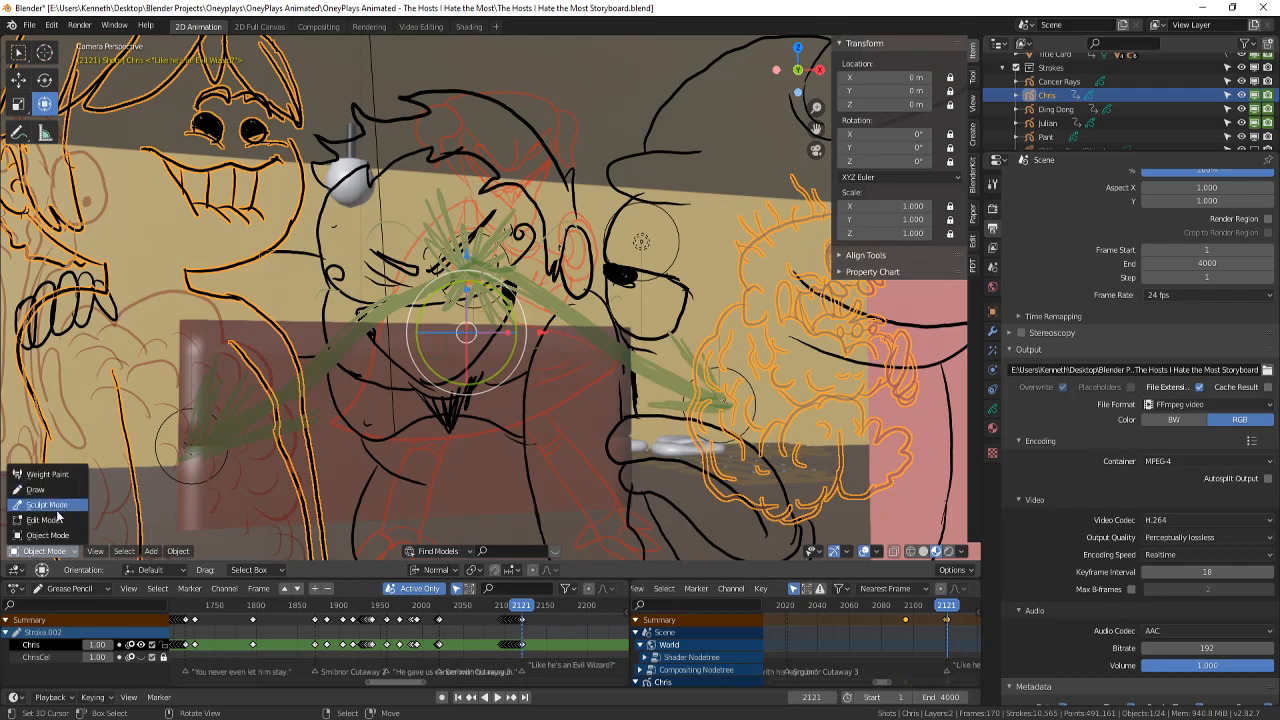
click(45, 519)
- Circle-select Chris's eyes and grin, rotate them 13.3° clockwise, move them down toward Julian, and deselect them
key(c)
mouse_move(243, 214)
mouse_down()
mouse_move(285, 287)
mouse_move(268, 272)
mouse_up()
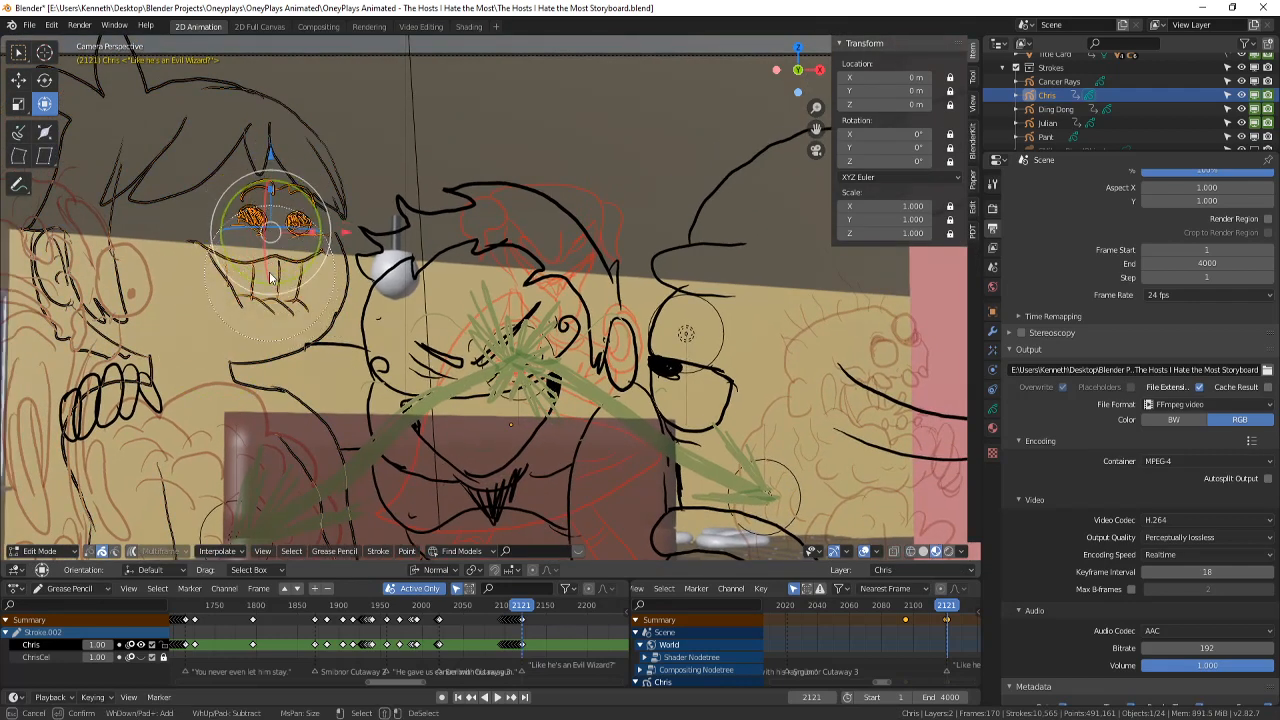
right_click(268, 272)
key(t)
key(r)
click(288, 254)
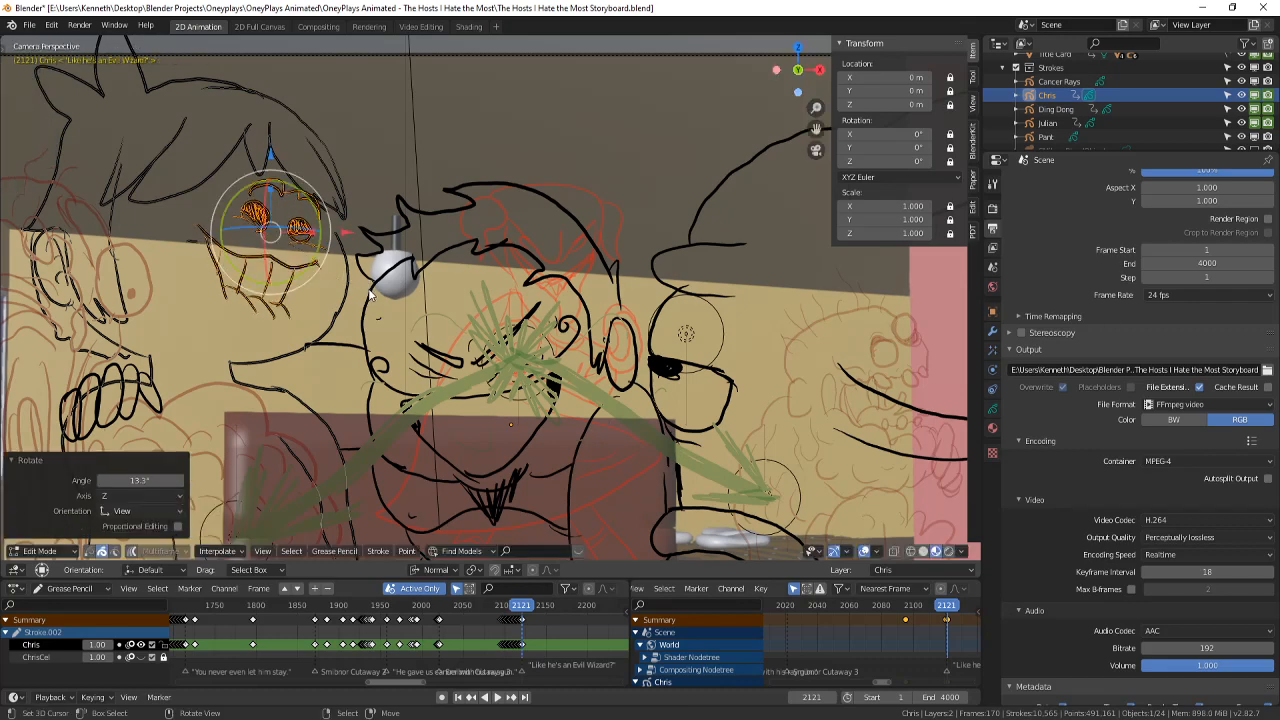
key(g)
click(284, 256)
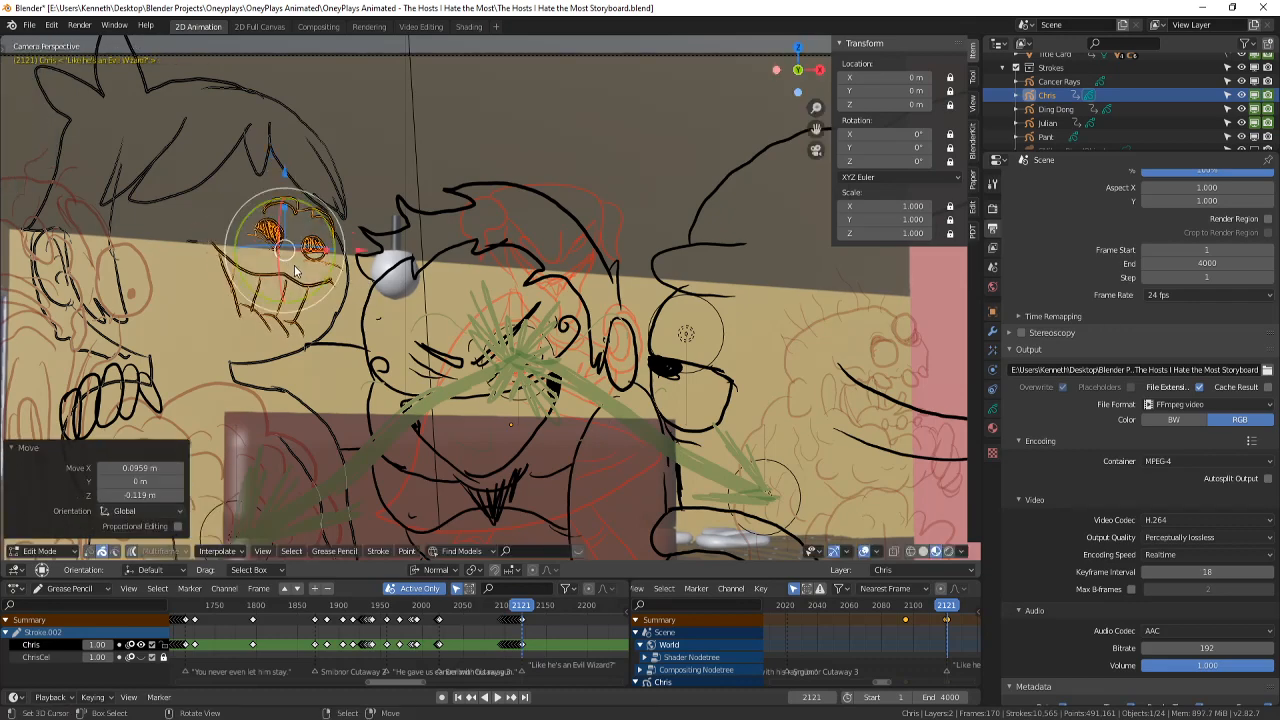
key(alt+a)
scroll(297, 328, down, 2)
scroll(107, 500, up, 1)
- Return Chris to Draw mode and hide the viewport overlays
click(40, 551)
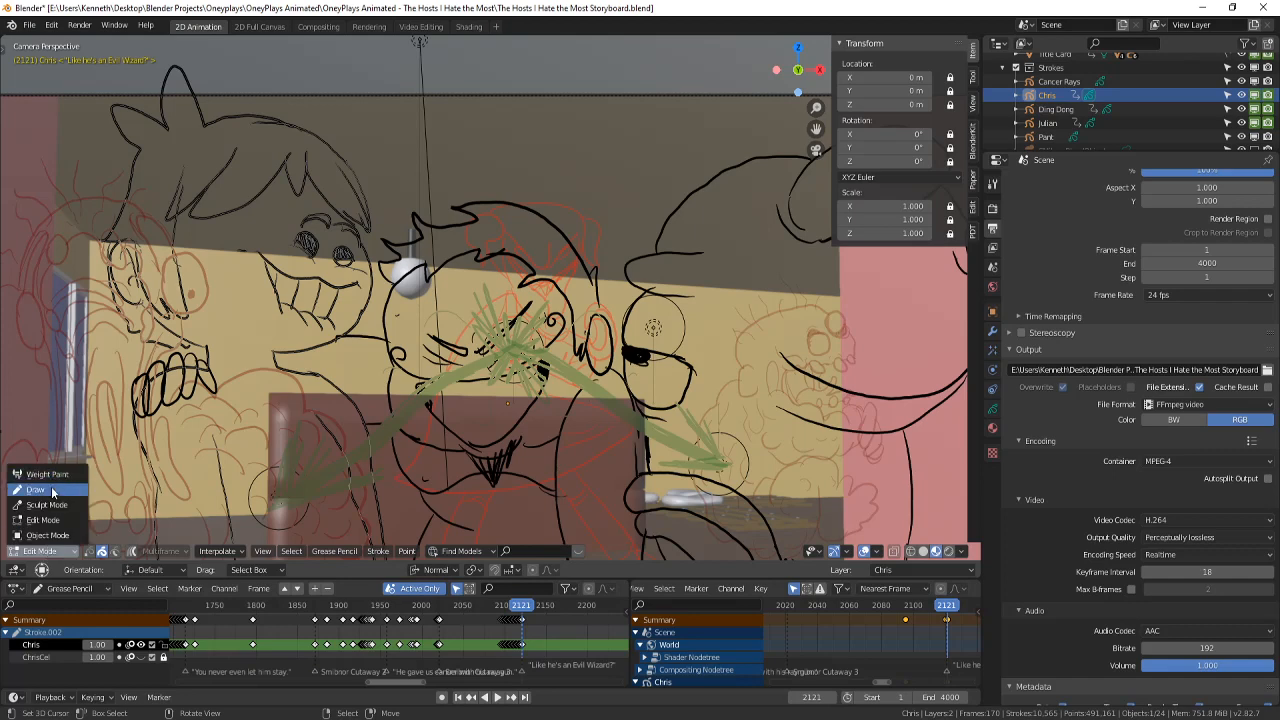
click(52, 491)
scroll(52, 491, down, 2)
scroll(490, 300, up, 1)
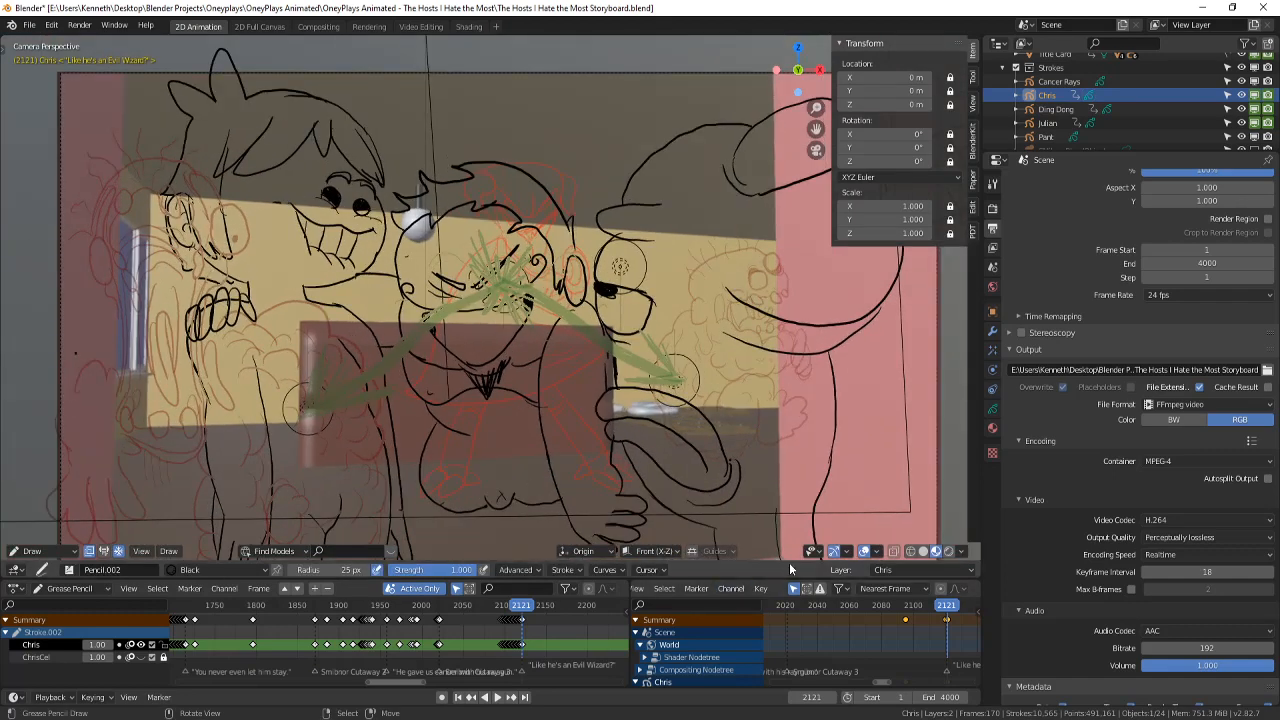
click(864, 551)
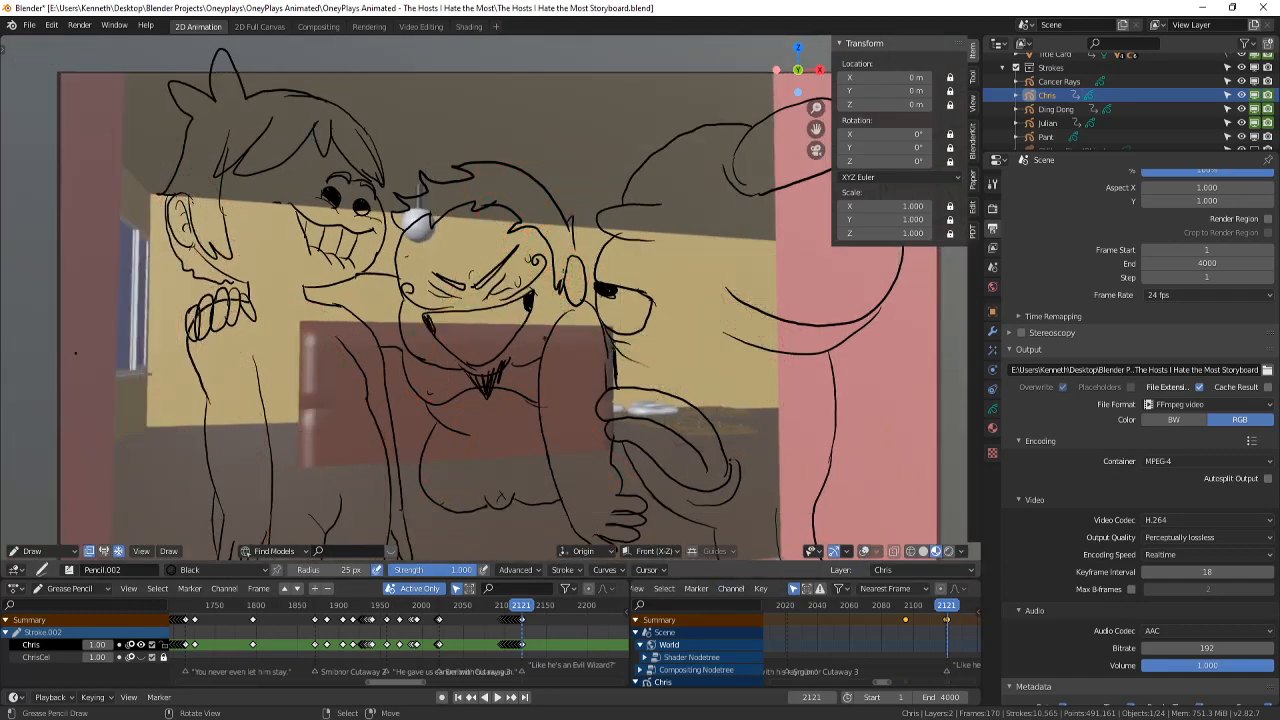
scroll(383, 387, down, 3)
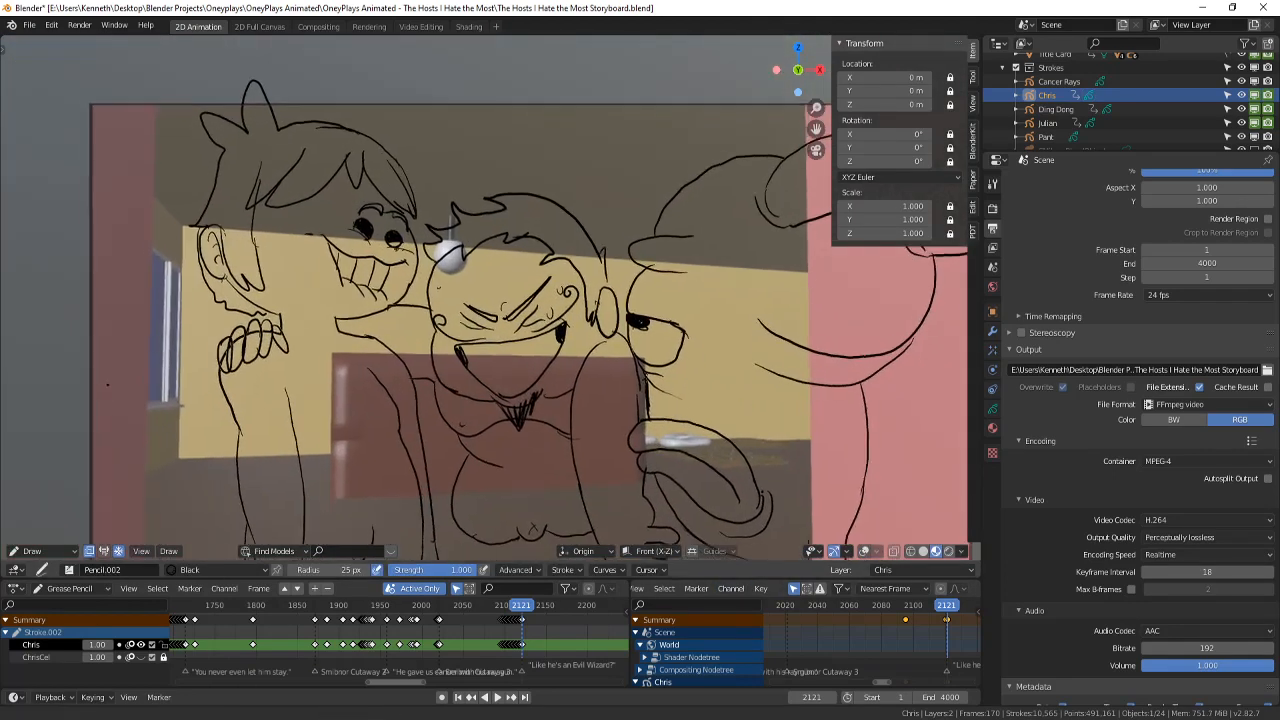
scroll(132, 486, down, 1)
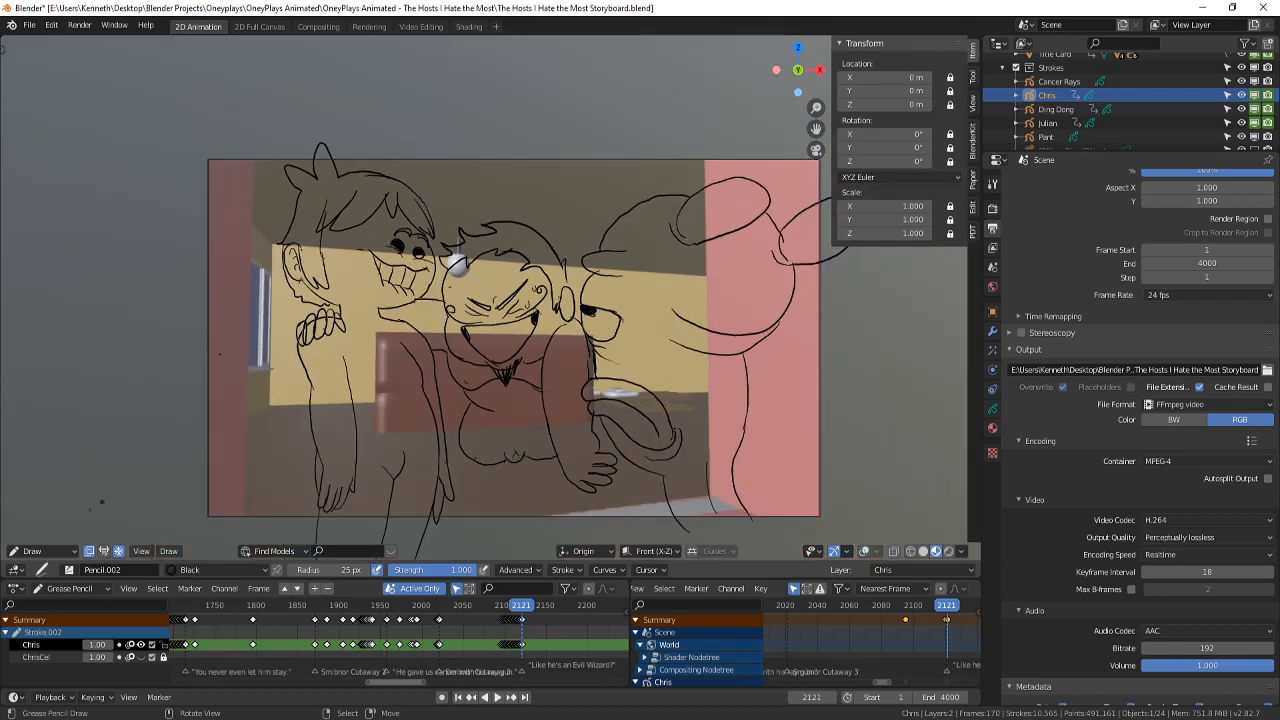
- Select the Julian grease pencil object, switch it to Draw mode, and leave the viewport overlays hidden
click(42, 551)
click(40, 469)
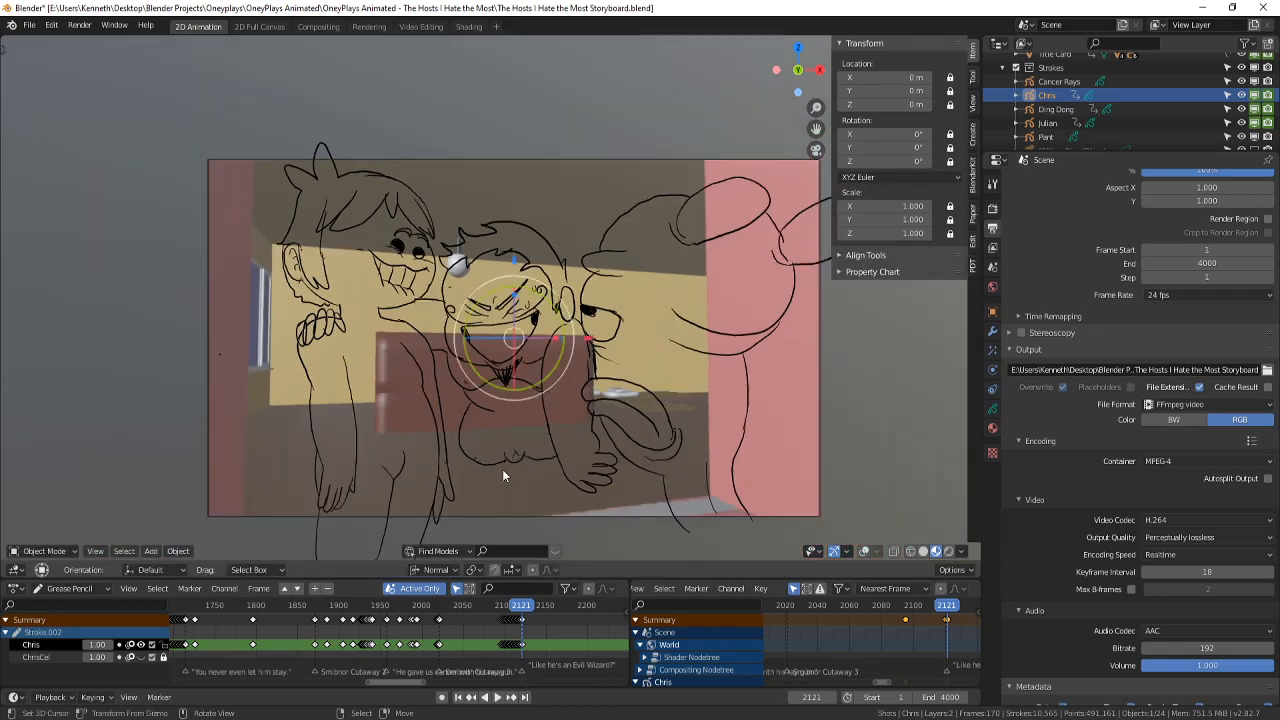
click(555, 486)
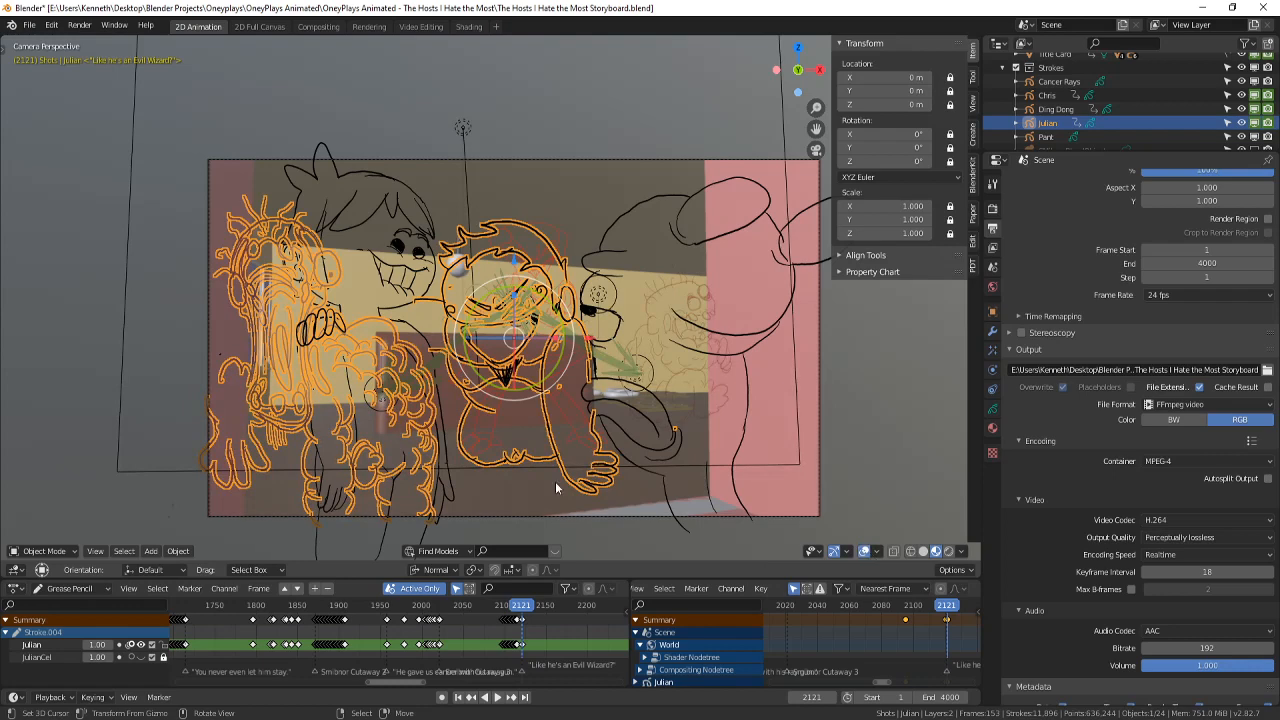
click(864, 551)
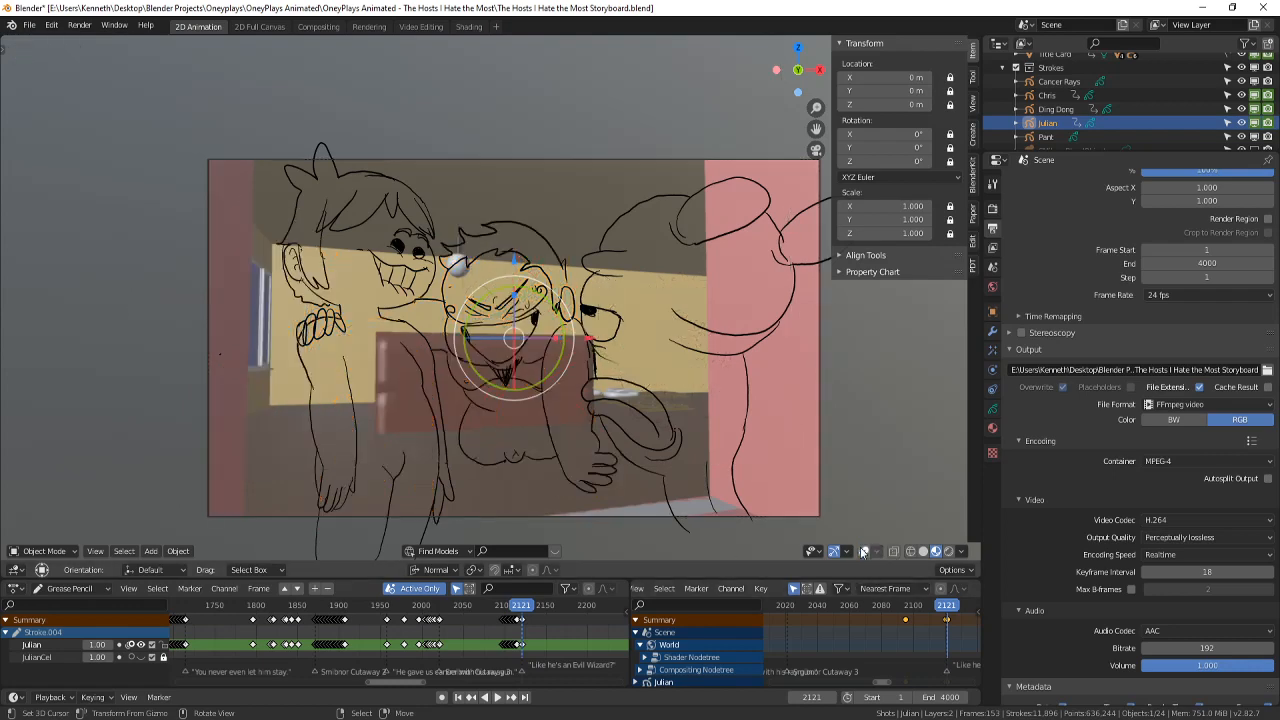
click(42, 551)
click(57, 487)
scroll(500, 340, up, 1)
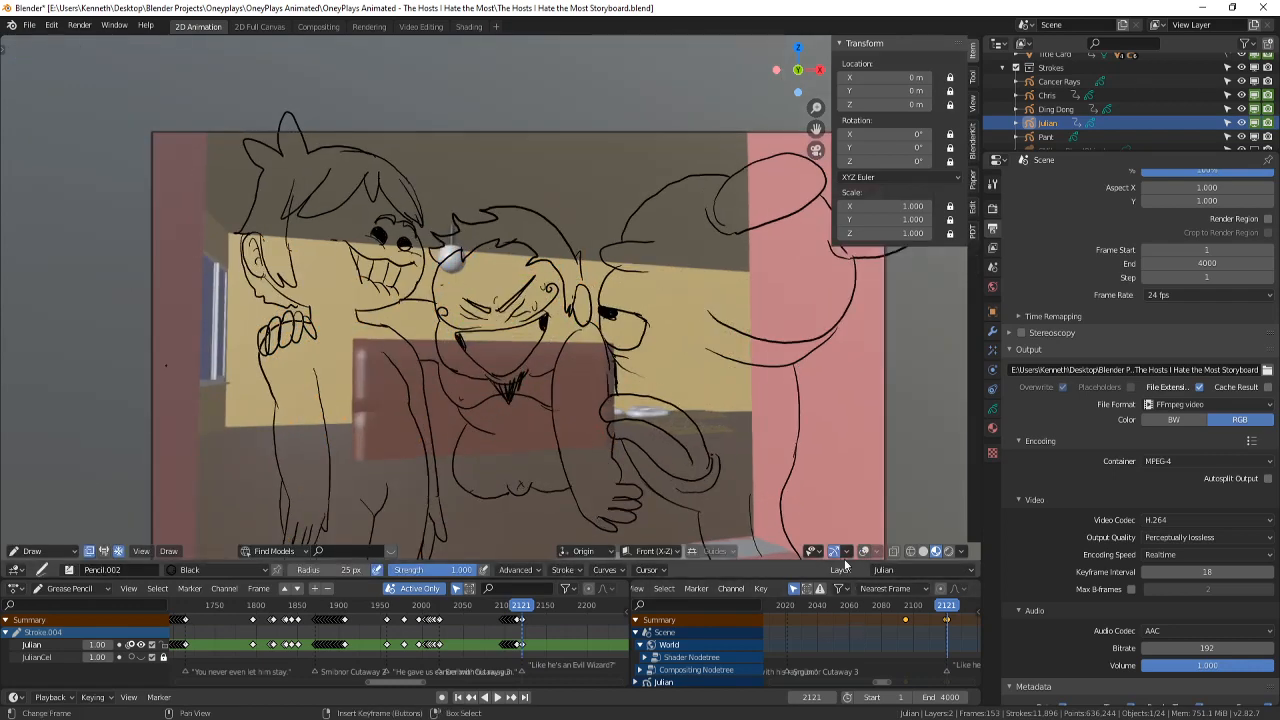
click(864, 551)
scroll(500, 340, up, 5)
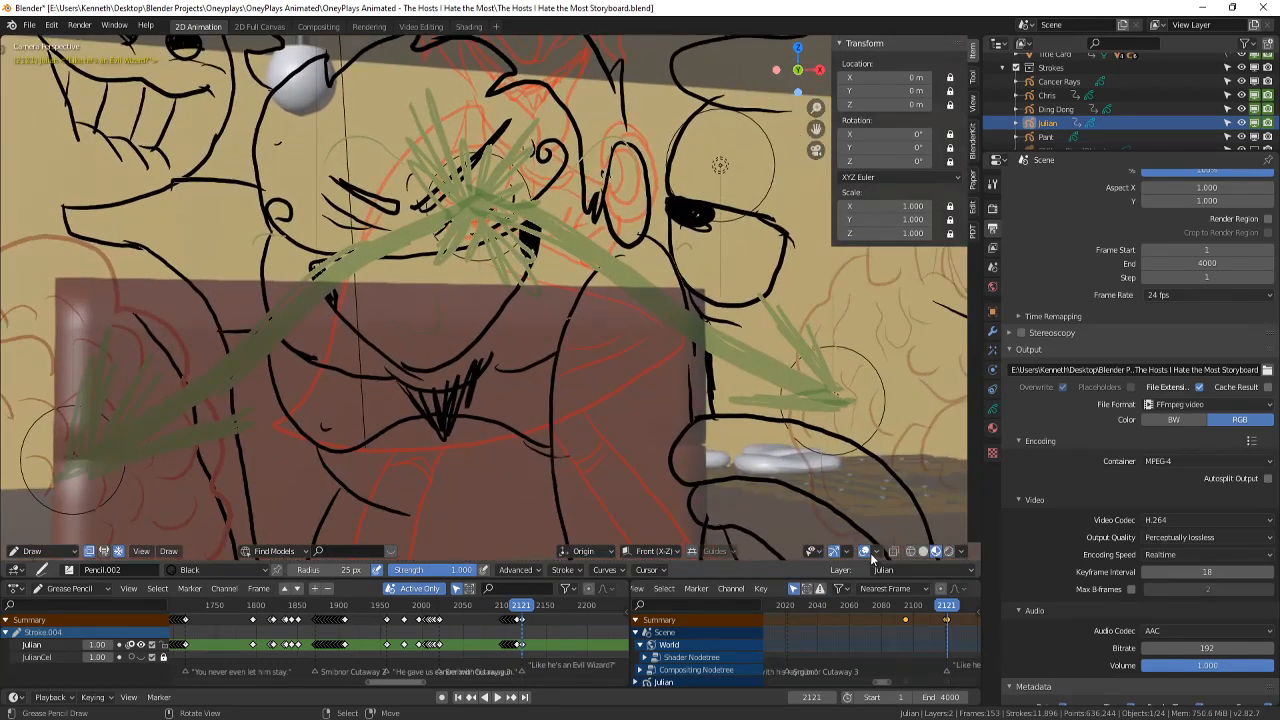
click(864, 551)
- Step back and forth around frame 2121 to compare Julian's drawing with the neighbouring frames
key(Left)
key(Right)
key(Right)
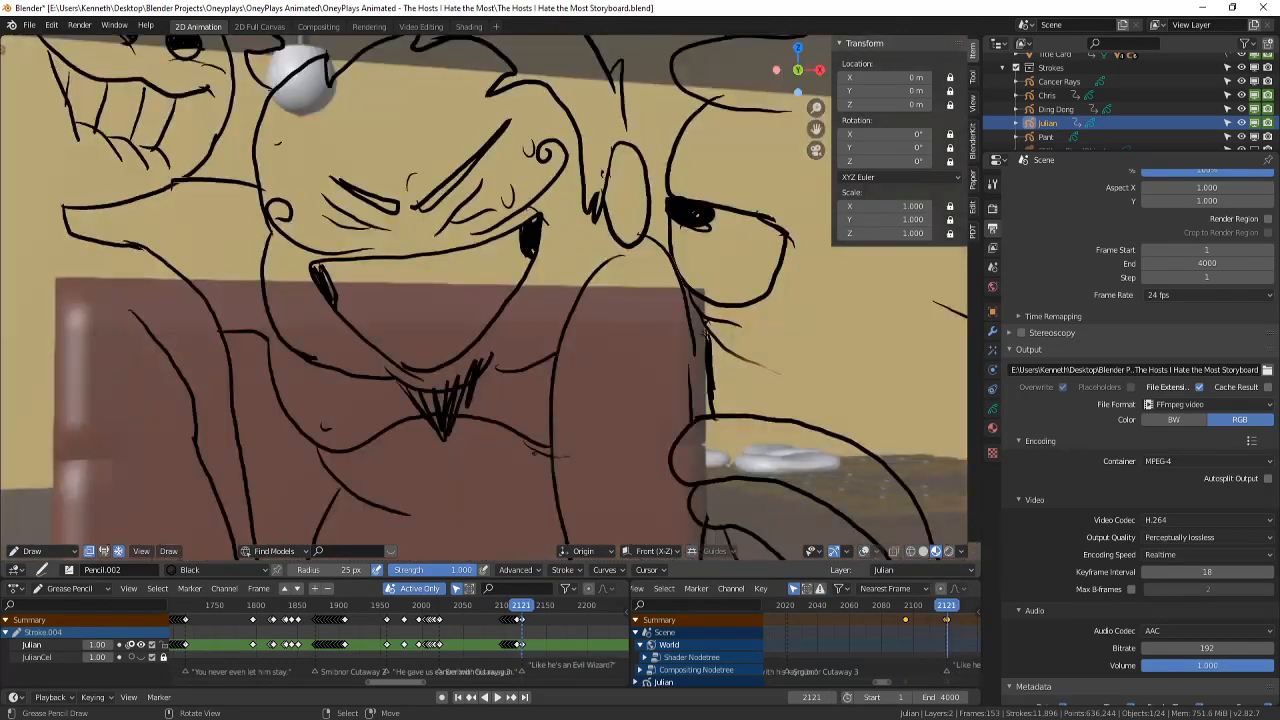
key(Left)
key(Left)
key(Right)
- Draw a curved tongue line across the inside of Julian's open mouth, redoing the stroke until it spans both corners
scroll(620, 320, up, 2)
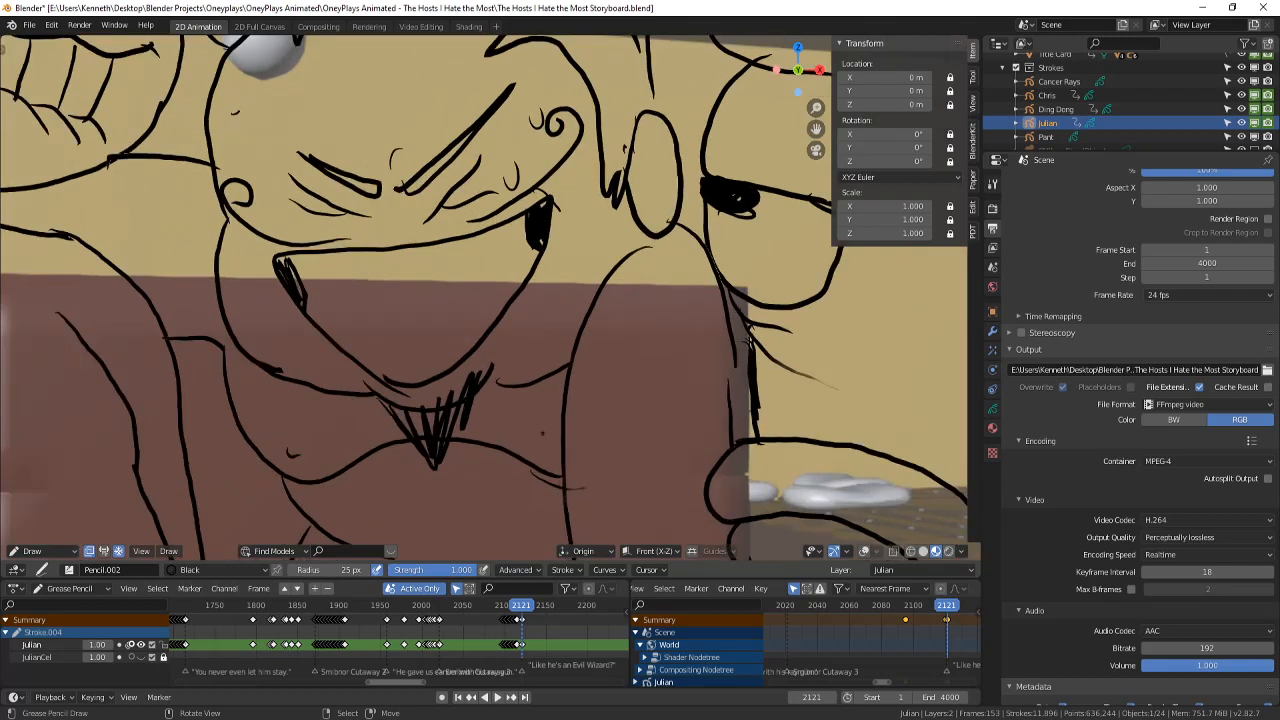
shift+middle_drag(634, 290, 636, 309)
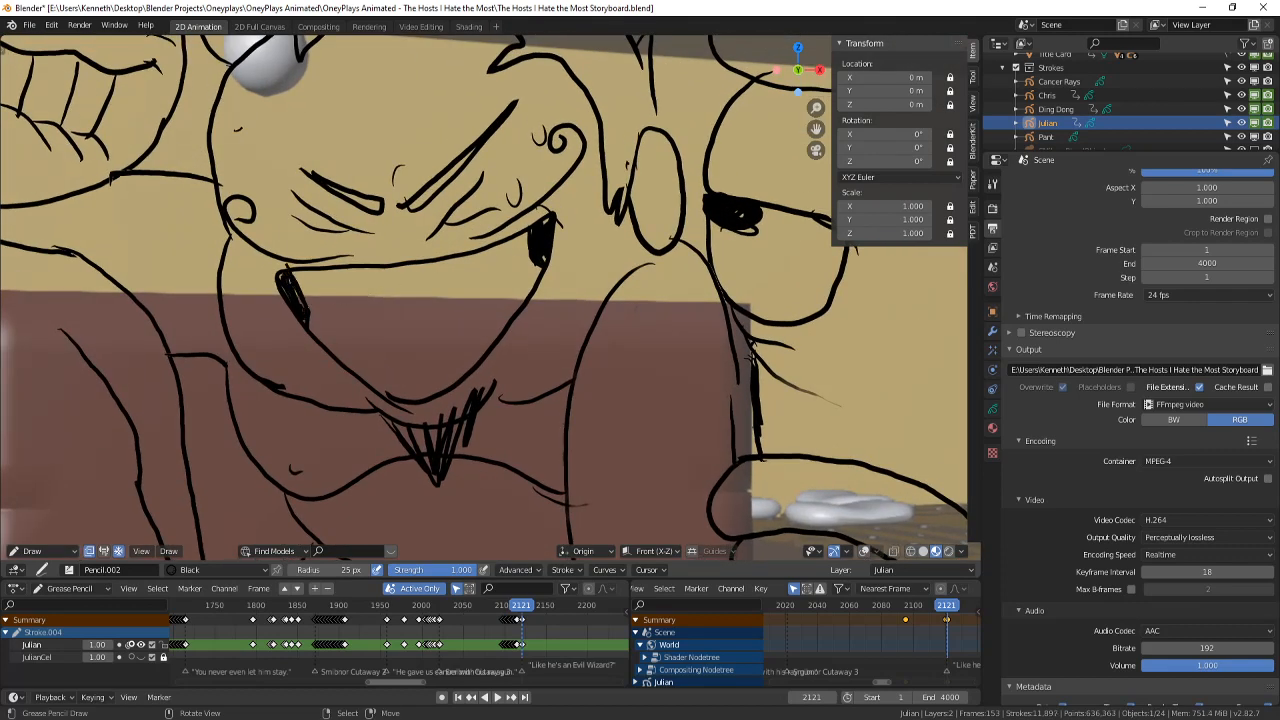
drag(336, 307, 462, 296)
key(ctrl+z)
mouse_move(312, 308)
mouse_down()
mouse_move(376, 320)
mouse_move(514, 262)
mouse_up()
key(ctrl+z)
mouse_move(312, 316)
mouse_down()
mouse_move(394, 330)
mouse_move(488, 292)
mouse_move(527, 257)
mouse_up()
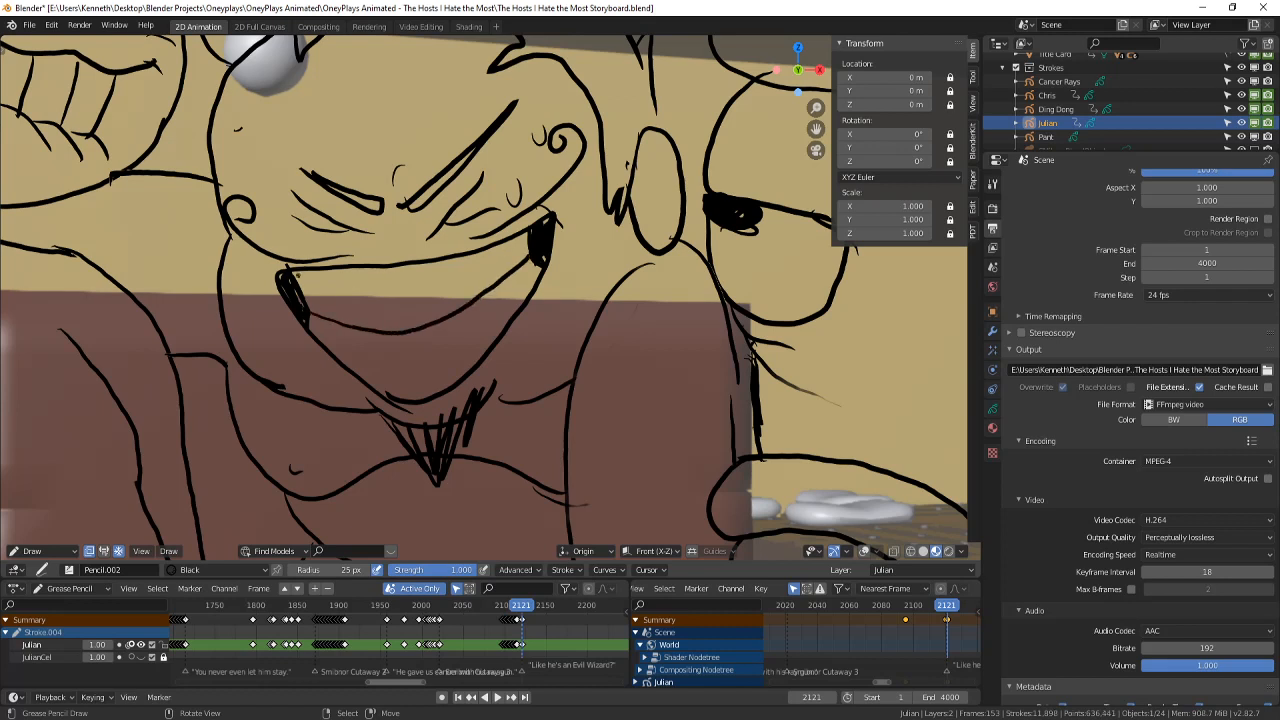
- Draw a row of small pointed upper teeth along the top edge of Julian's mouth, undoing the bad strokes
mouse_move(309, 271)
mouse_down()
mouse_move(405, 268)
mouse_move(386, 277)
mouse_move(394, 268)
mouse_up()
key(ctrl+z)
key(ctrl+z)
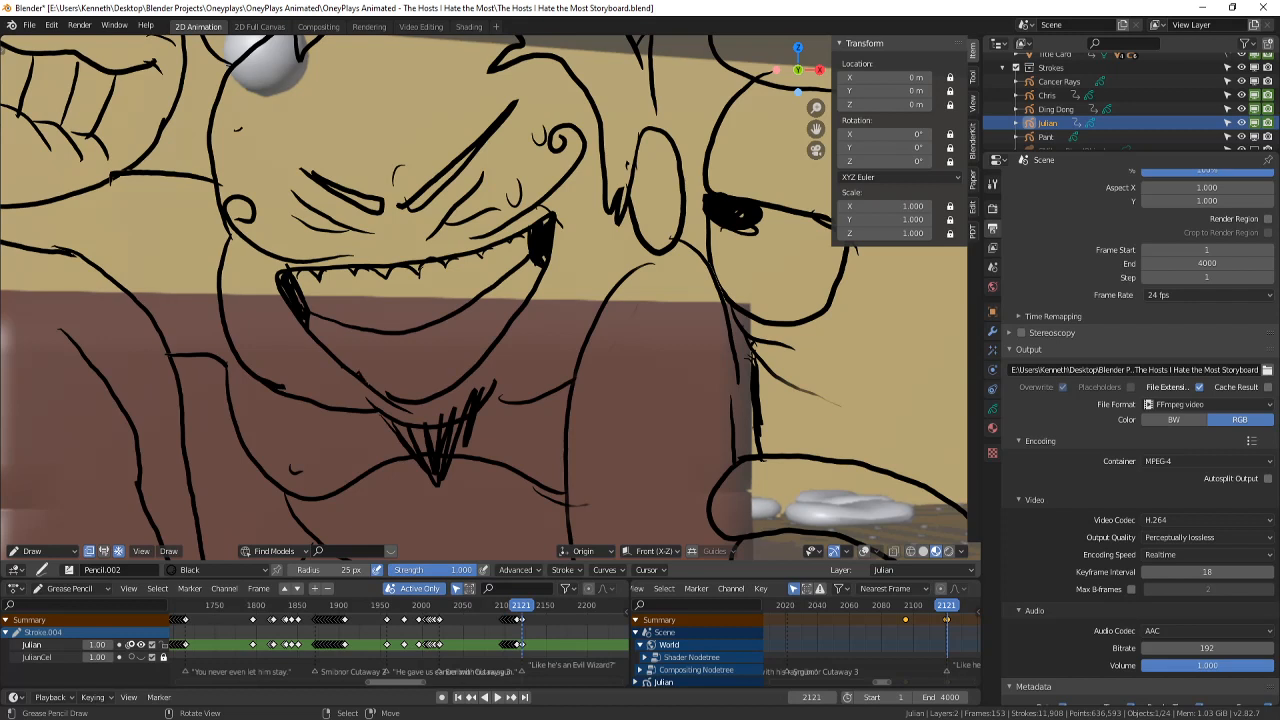
- Draw a row of small rounded and pointed lower teeth along the bottom edge of Julian's mouth, continuing up its far side
drag(374, 386, 414, 392)
key(ctrl+z)
key(ctrl+z)
drag(375, 389, 390, 387)
drag(387, 388, 430, 380)
drag(430, 381, 446, 373)
scroll(720, 265, up, 3)
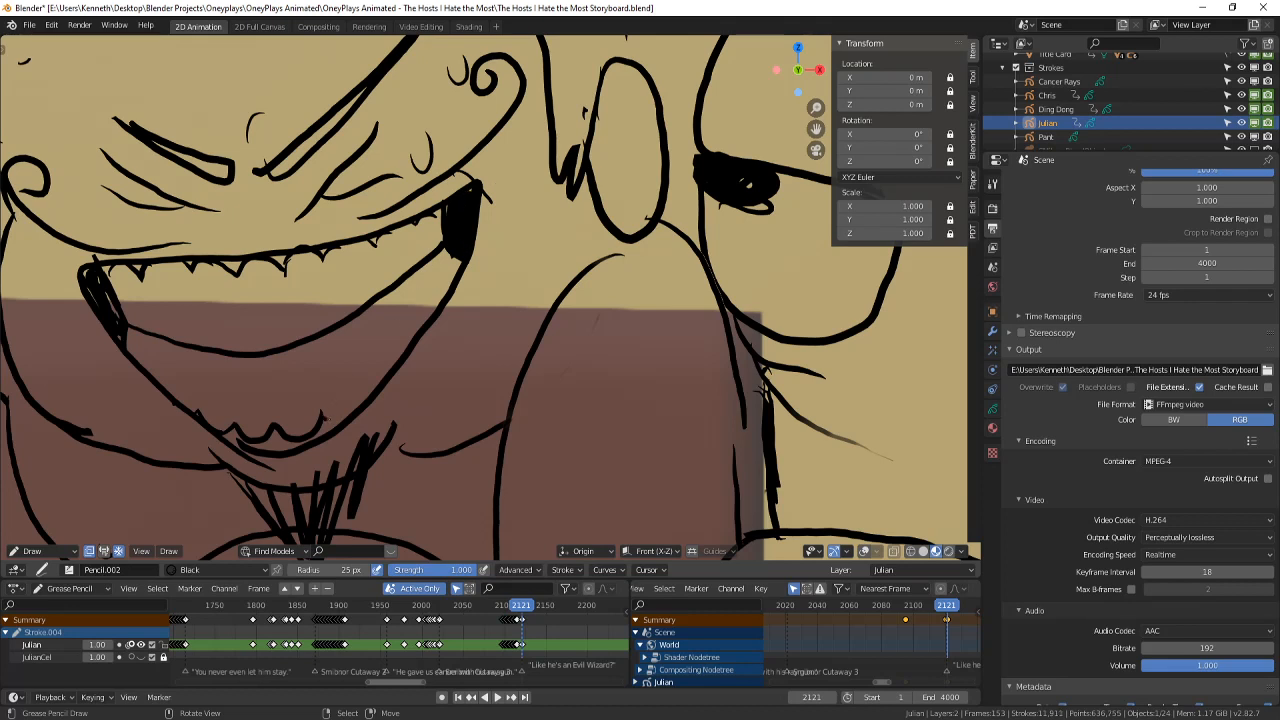
drag(322, 412, 354, 402)
mouse_move(357, 395)
mouse_down()
mouse_move(352, 408)
mouse_move(373, 387)
mouse_up()
scroll(490, 300, down, 6)
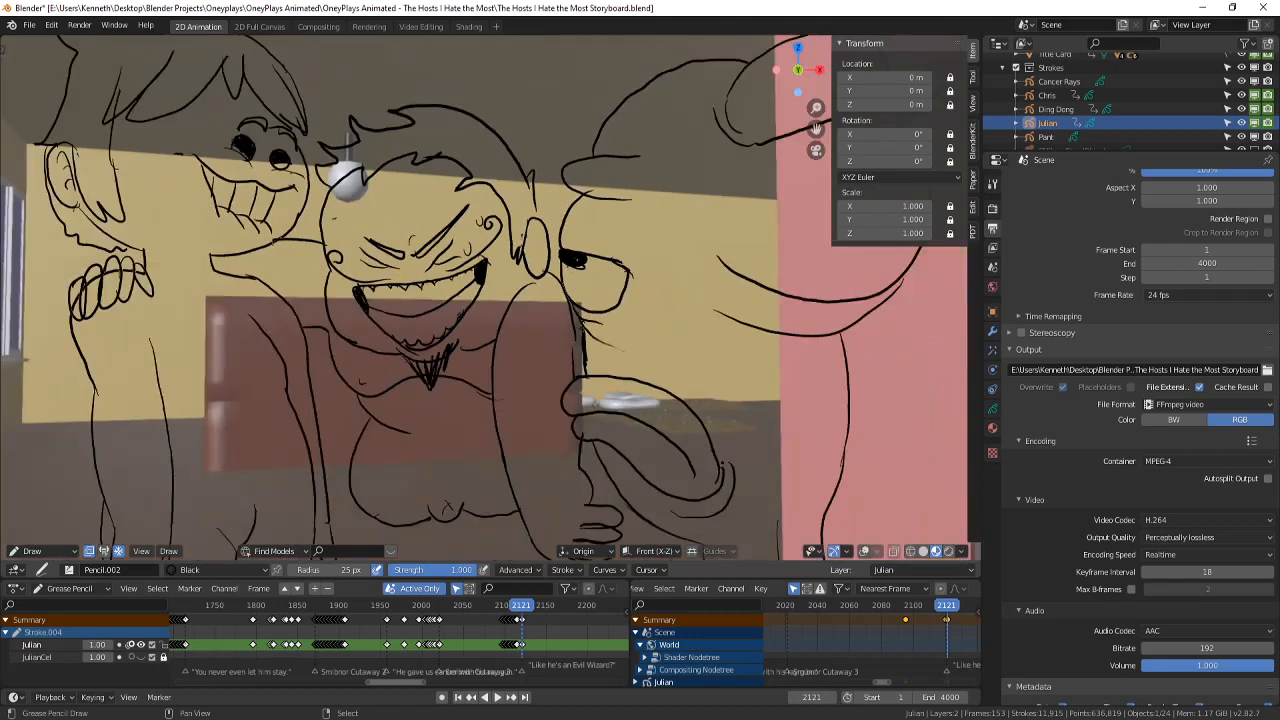
- Return the viewport to the active camera view, fit the camera frame, and examine Julian's face up close
scroll(376, 288, up, 3)
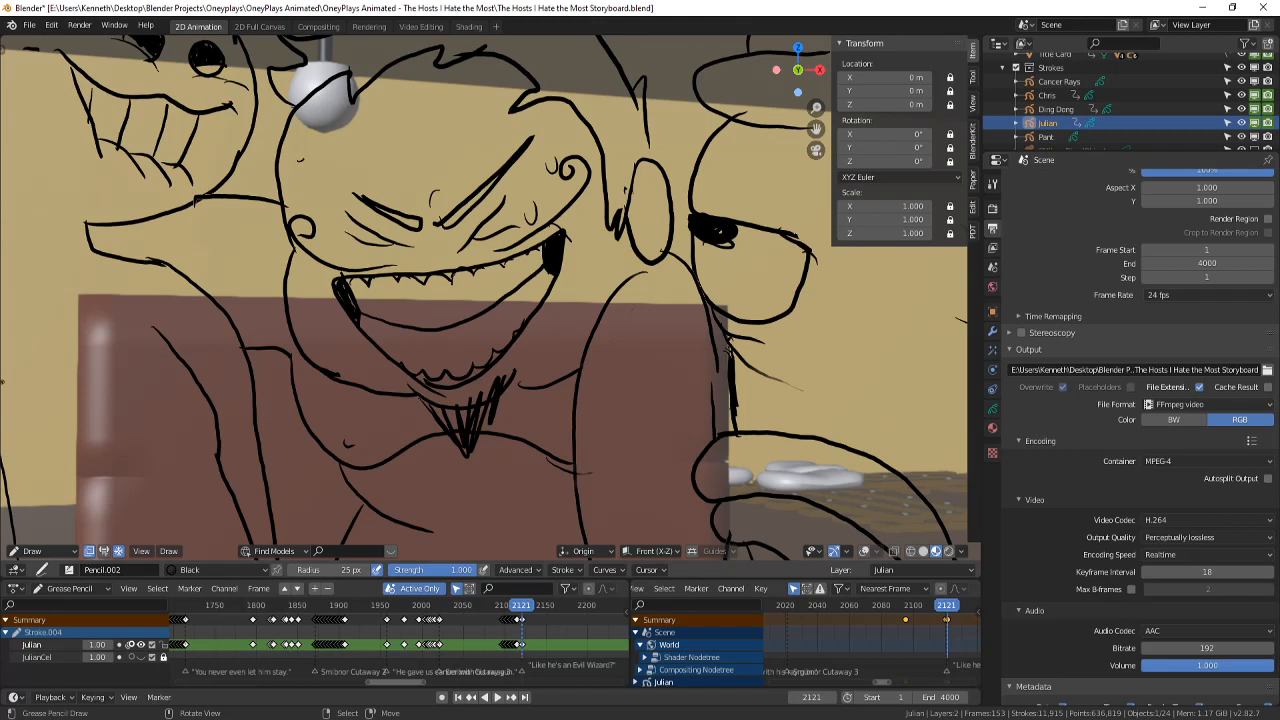
key(KP_0)
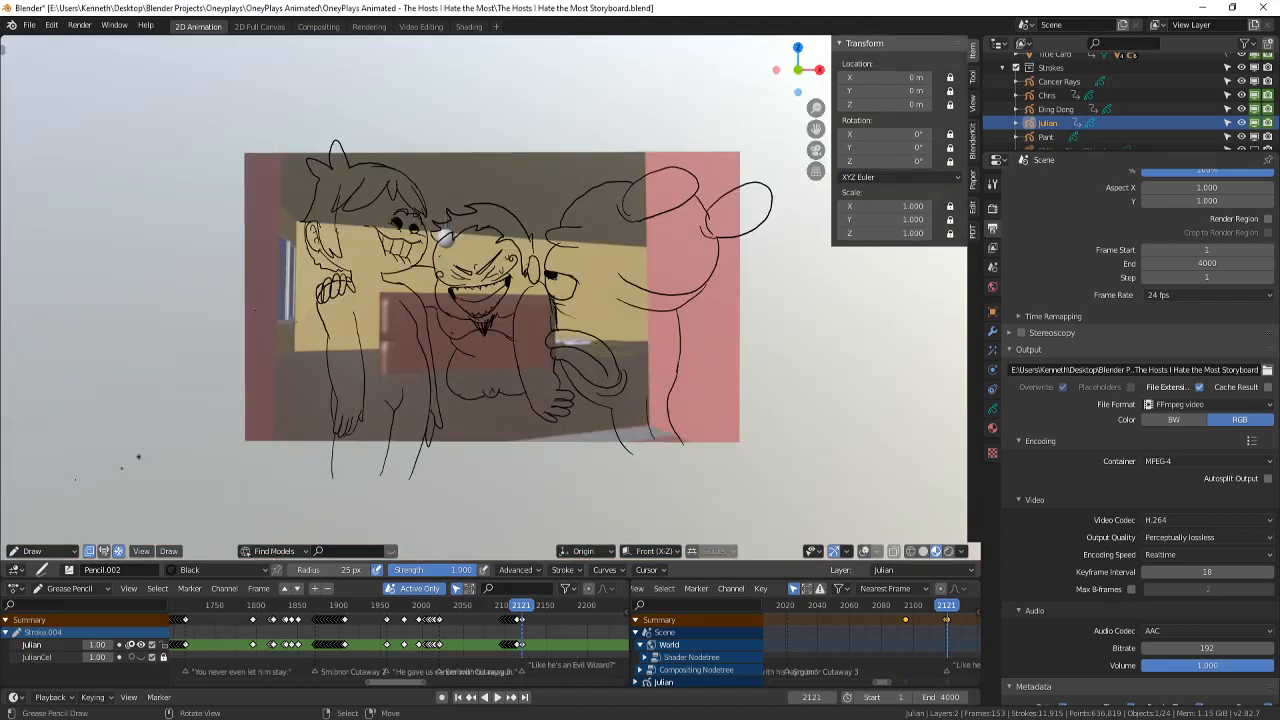
click(150, 552)
mouse_move(188, 415)
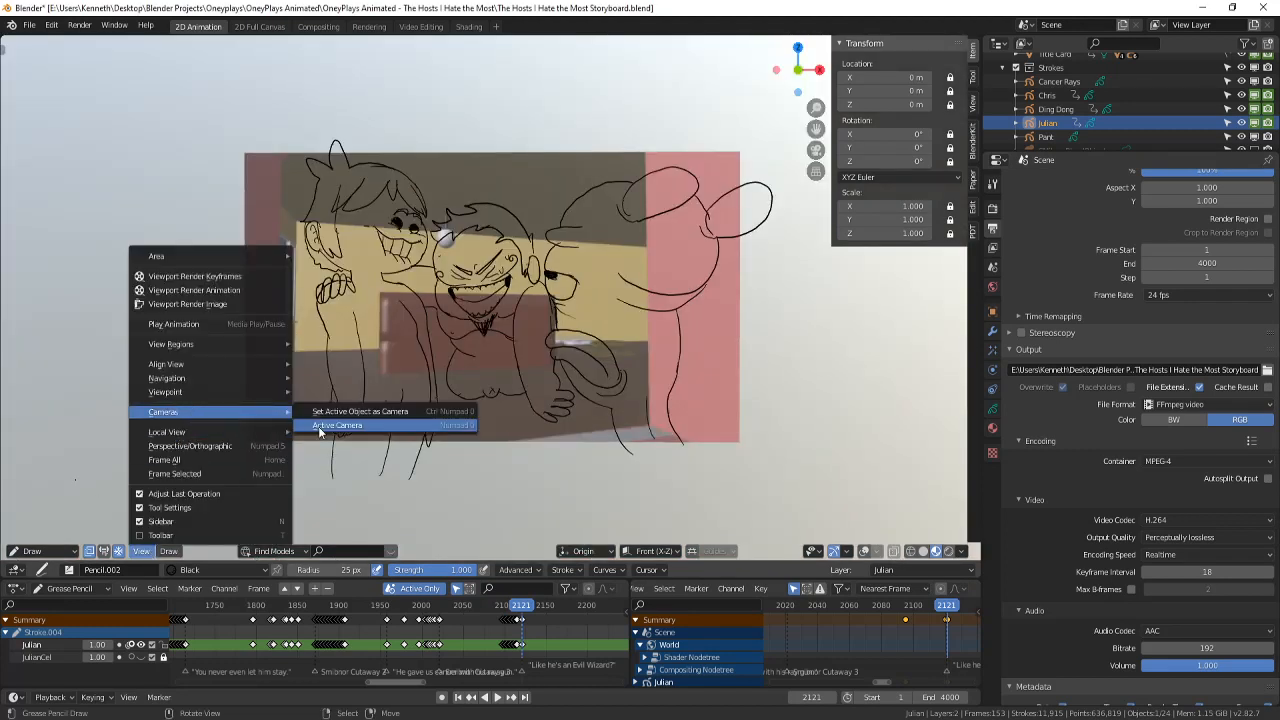
click(319, 427)
key(Home)
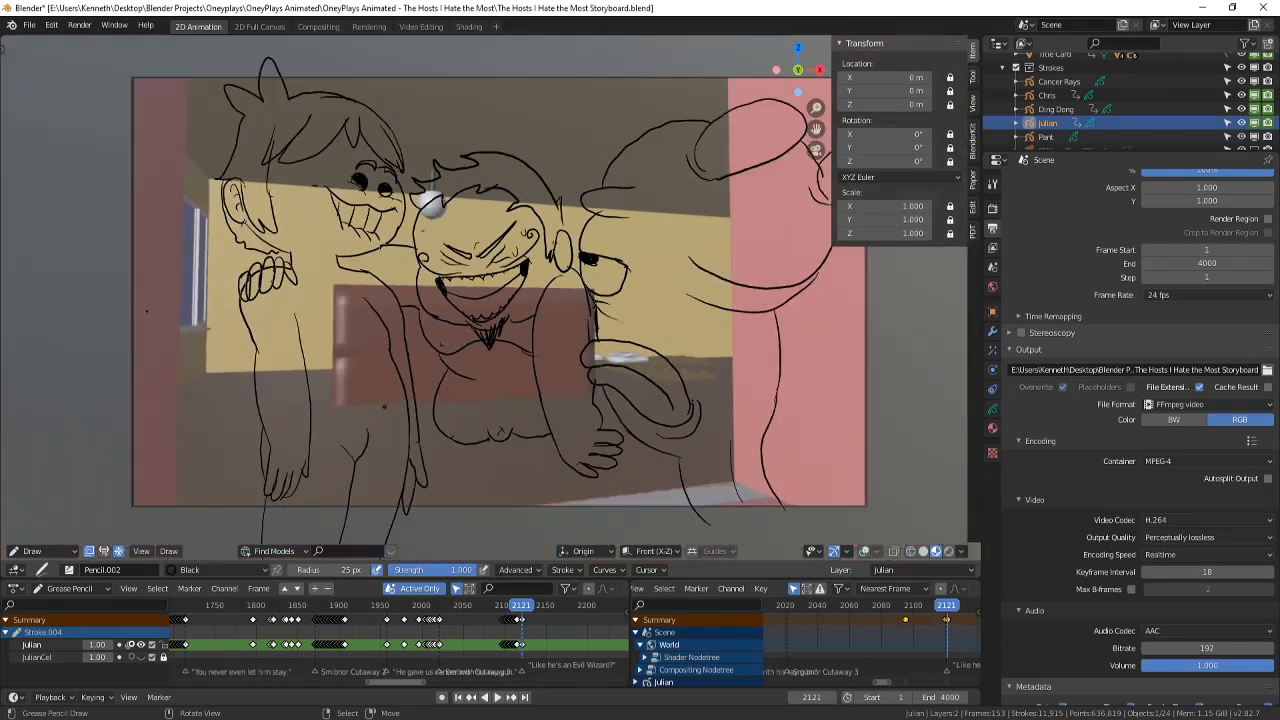
scroll(703, 453, up, 5)
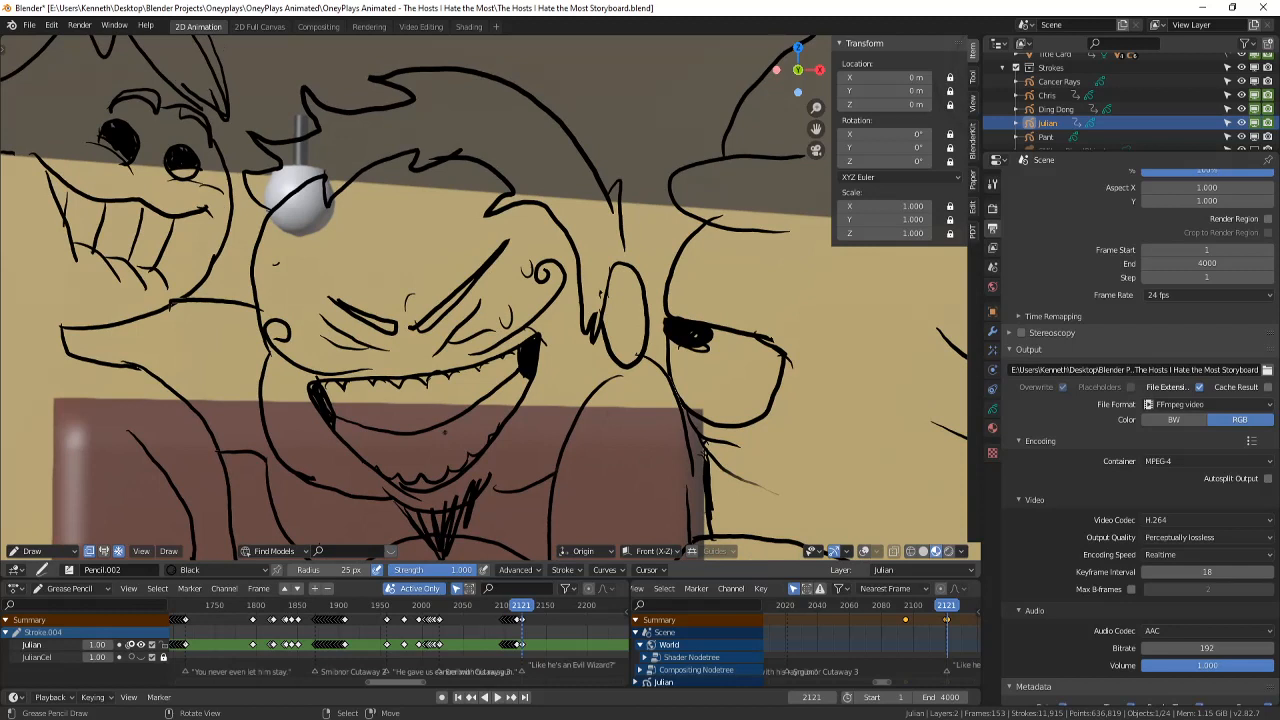
shift+middle_drag(703, 453, 767, 423)
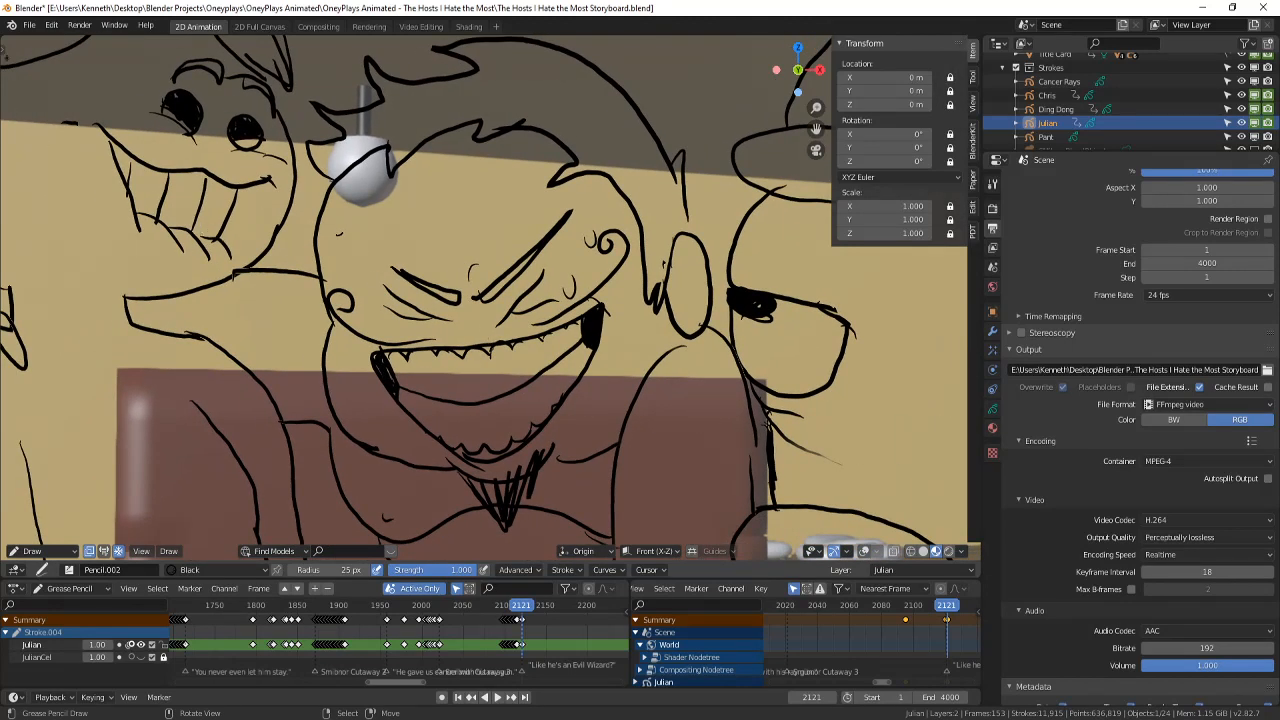
- Show the drawing tools and draw a curved line down the back of Julian's head behind his ear
key(t)
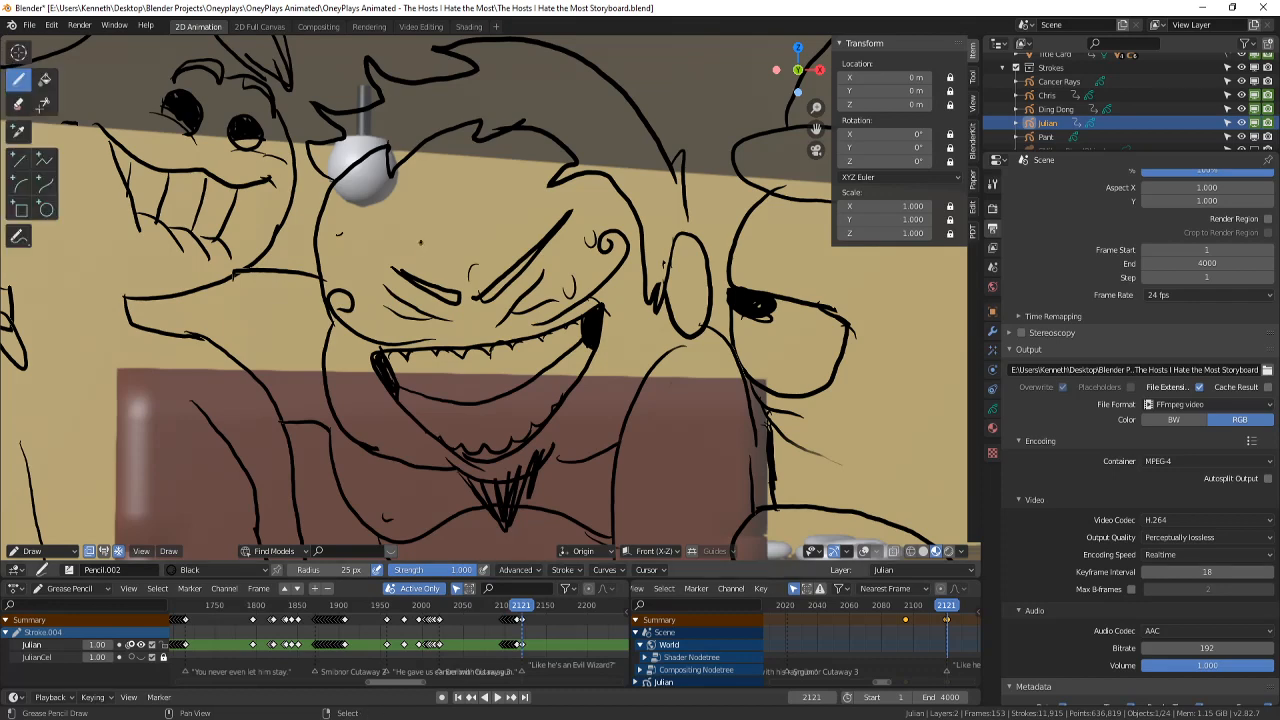
middle_drag(420, 242, 411, 226)
shift+middle_drag(681, 339, 650, 367)
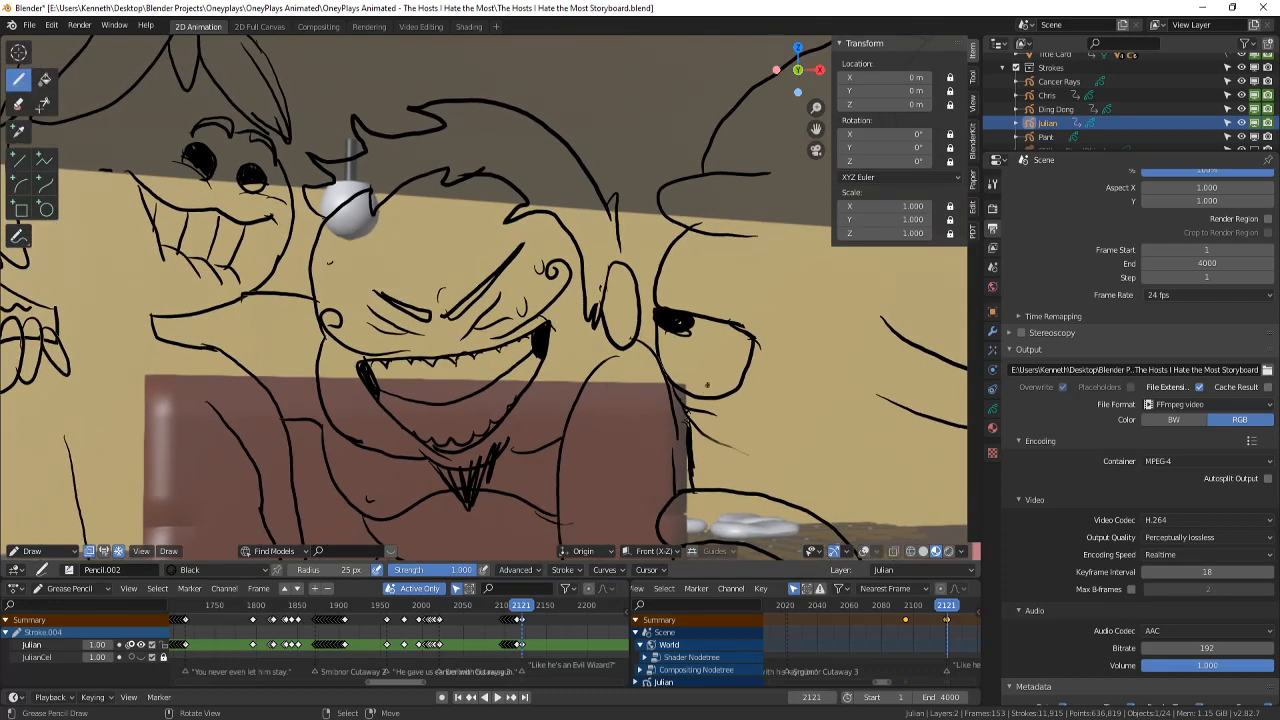
scroll(648, 366, up, 1)
shift+middle_drag(592, 329, 573, 350)
scroll(576, 349, down, 1)
scroll(558, 346, up, 1)
scroll(560, 391, down, 1)
scroll(600, 325, down, 1)
shift+middle_drag(628, 312, 554, 345)
scroll(577, 323, up, 2)
shift+middle_drag(657, 507, 639, 512)
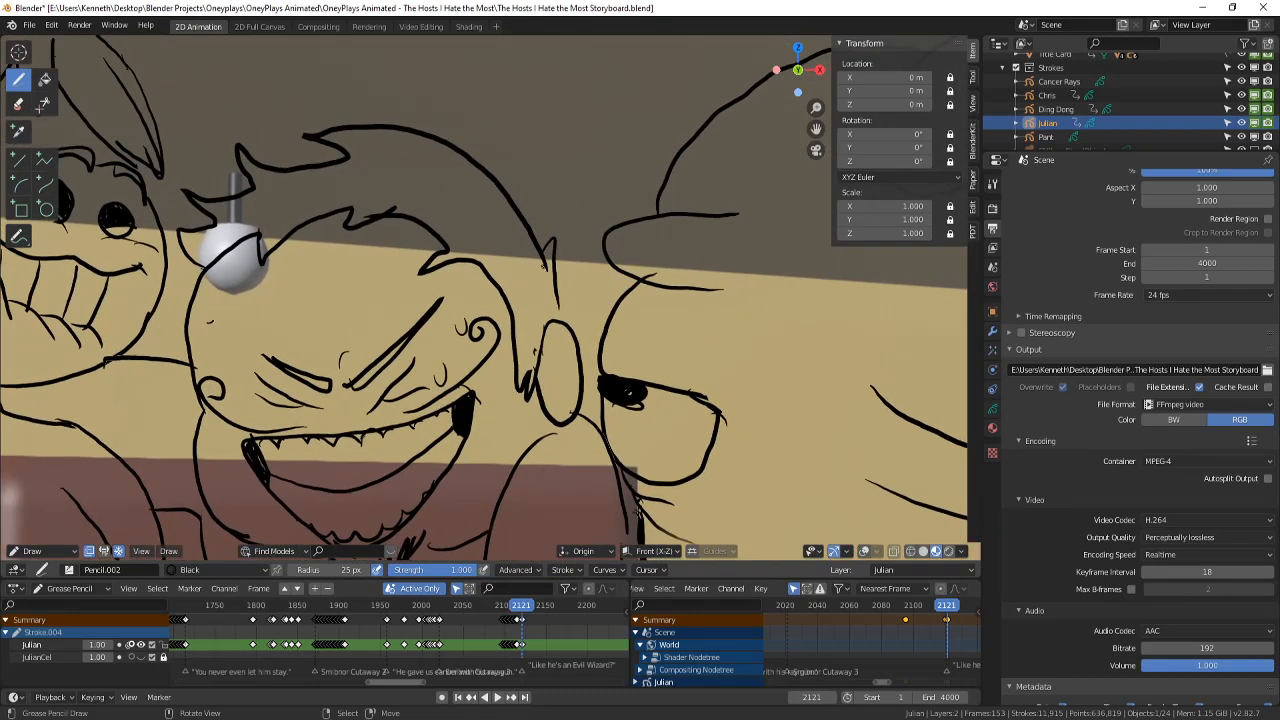
drag(558, 302, 596, 420)
- Try a straight leg line down from Julian's crotch and compare the drawing with frame 2120
scroll(589, 427, down, 2)
shift+middle_drag(585, 440, 640, 285)
mouse_move(577, 466)
shift+middle_down()
mouse_move(611, 330)
mouse_move(582, 304)
shift+middle_up()
key(Left)
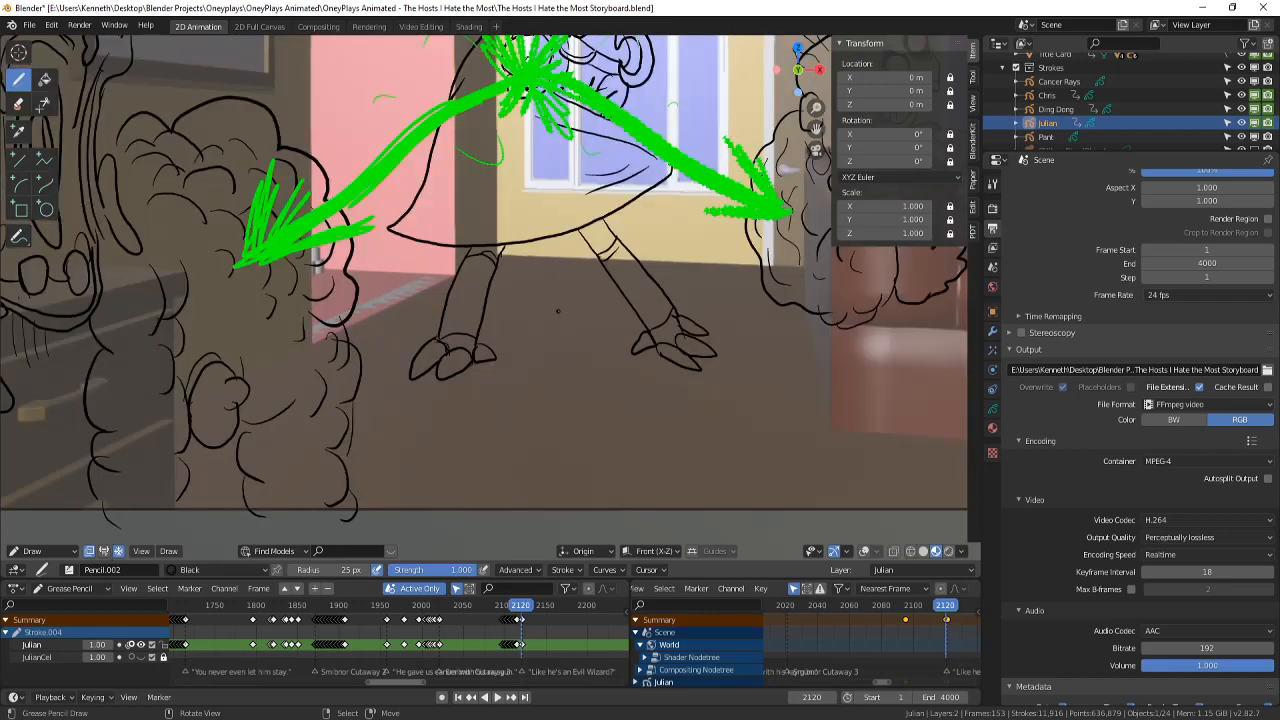
key(Right)
drag(551, 391, 548, 488)
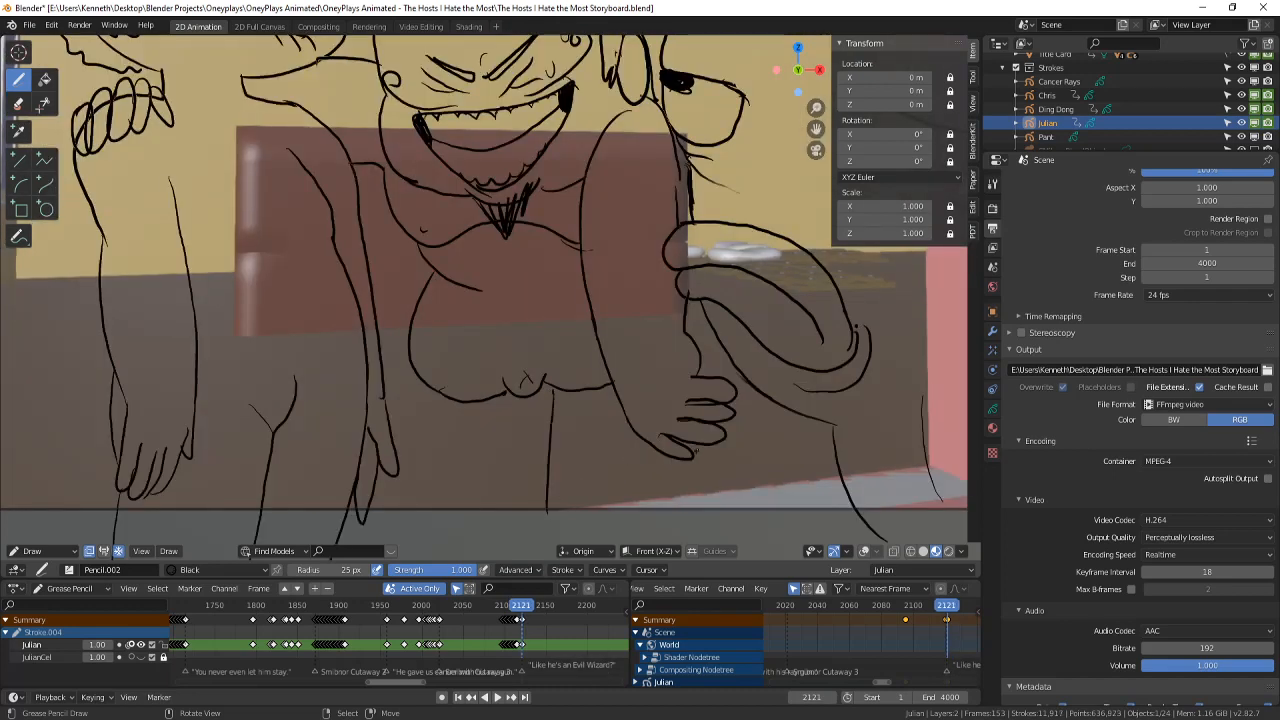
key(ctrl+z)
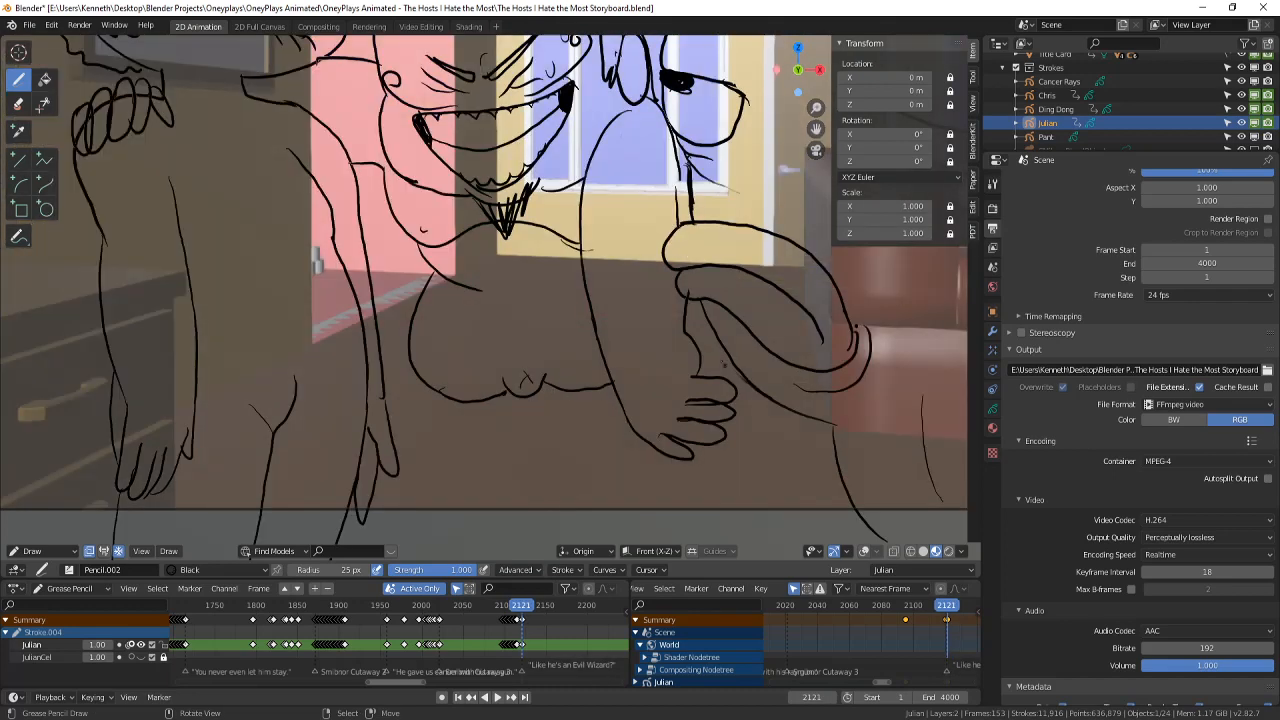
key(Left)
key(Right)
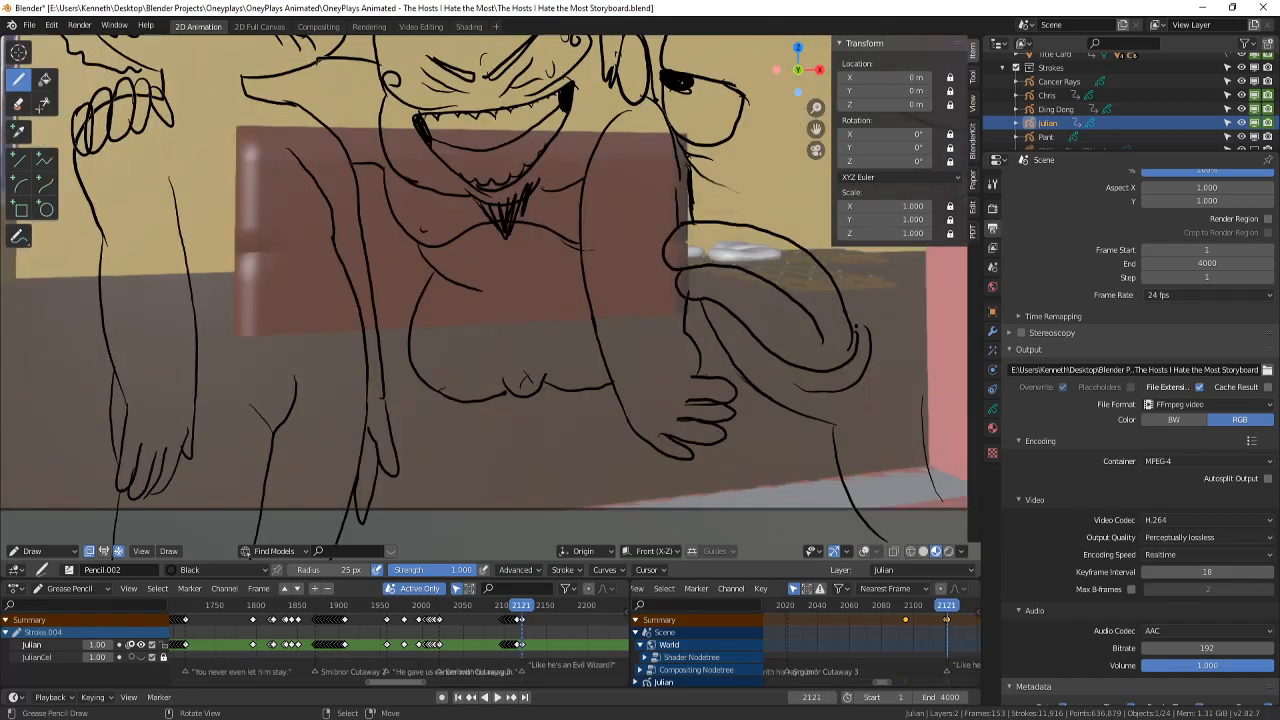
- Draw Julian's spread, bent legs on both sides below his belly, undoing and redrawing the first inner-thigh stroke
drag(703, 375, 730, 337)
drag(572, 396, 620, 470)
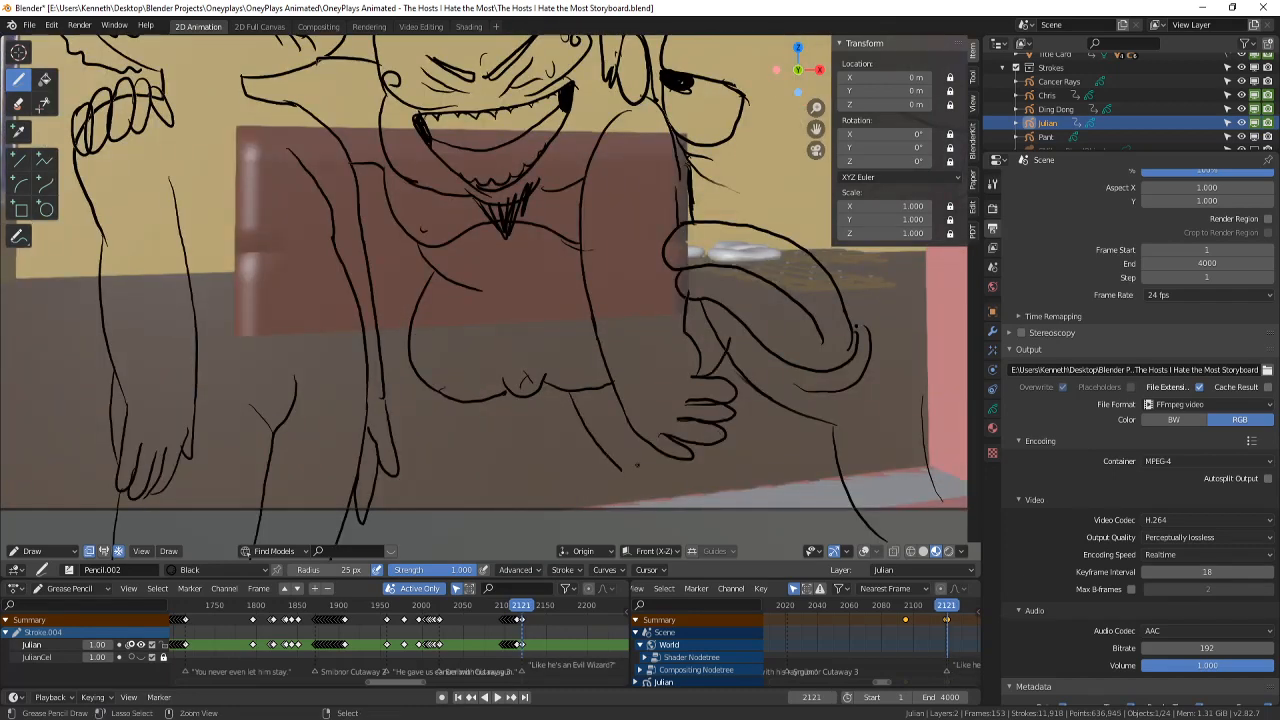
key(ctrl+z)
drag(772, 444, 766, 520)
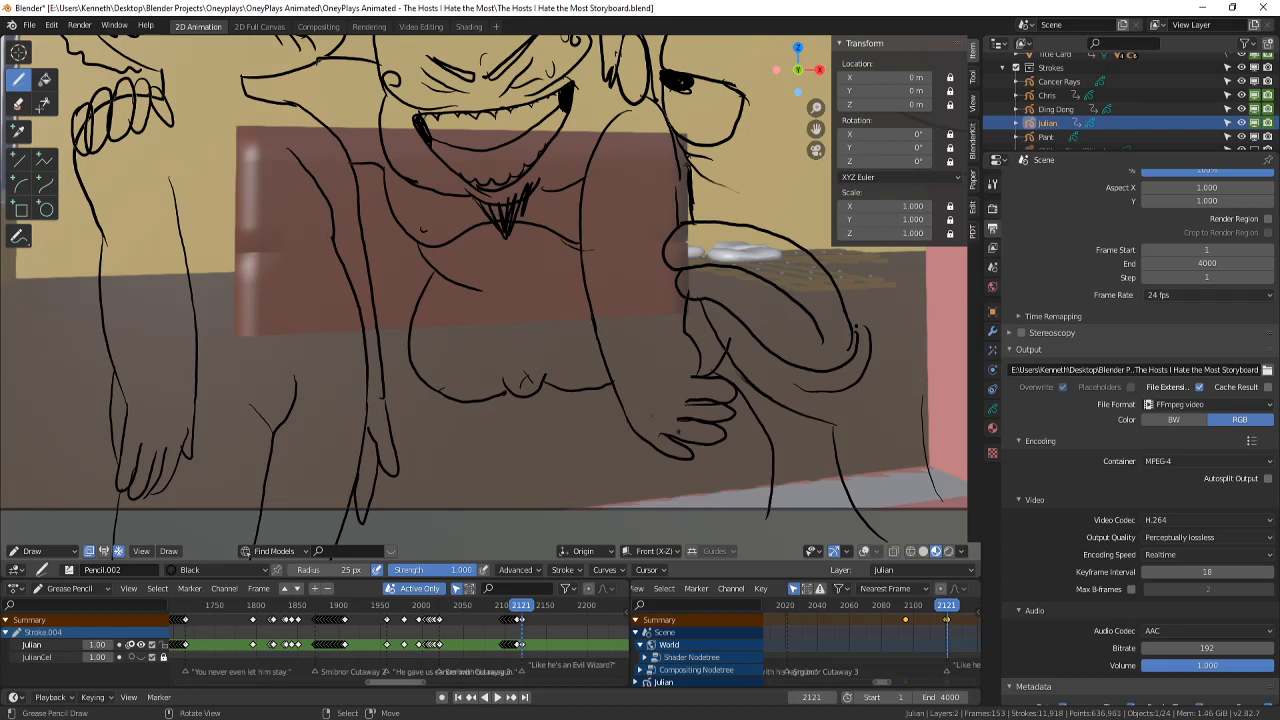
drag(584, 398, 638, 528)
drag(408, 350, 372, 391)
drag(518, 397, 446, 518)
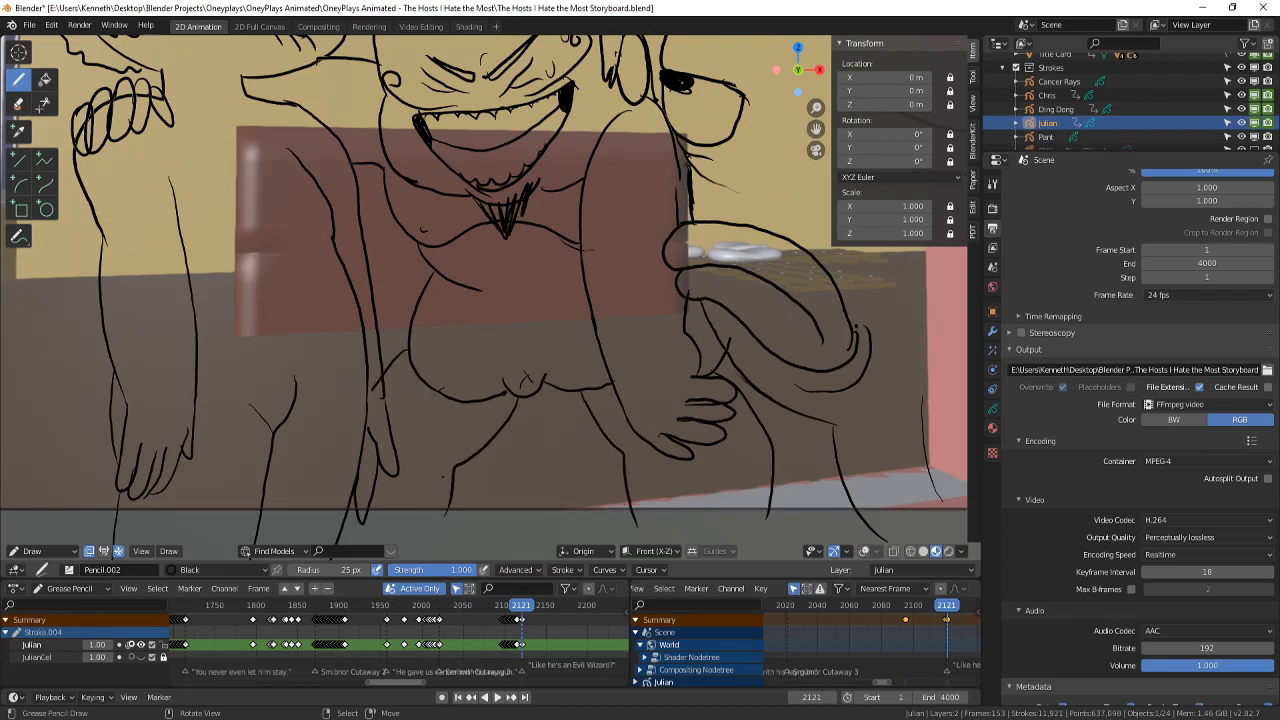
drag(442, 469, 413, 477)
- Examine the whole three-character composition while flipping between frame 2121 and its neighbouring frames
scroll(484, 290, down, 8)
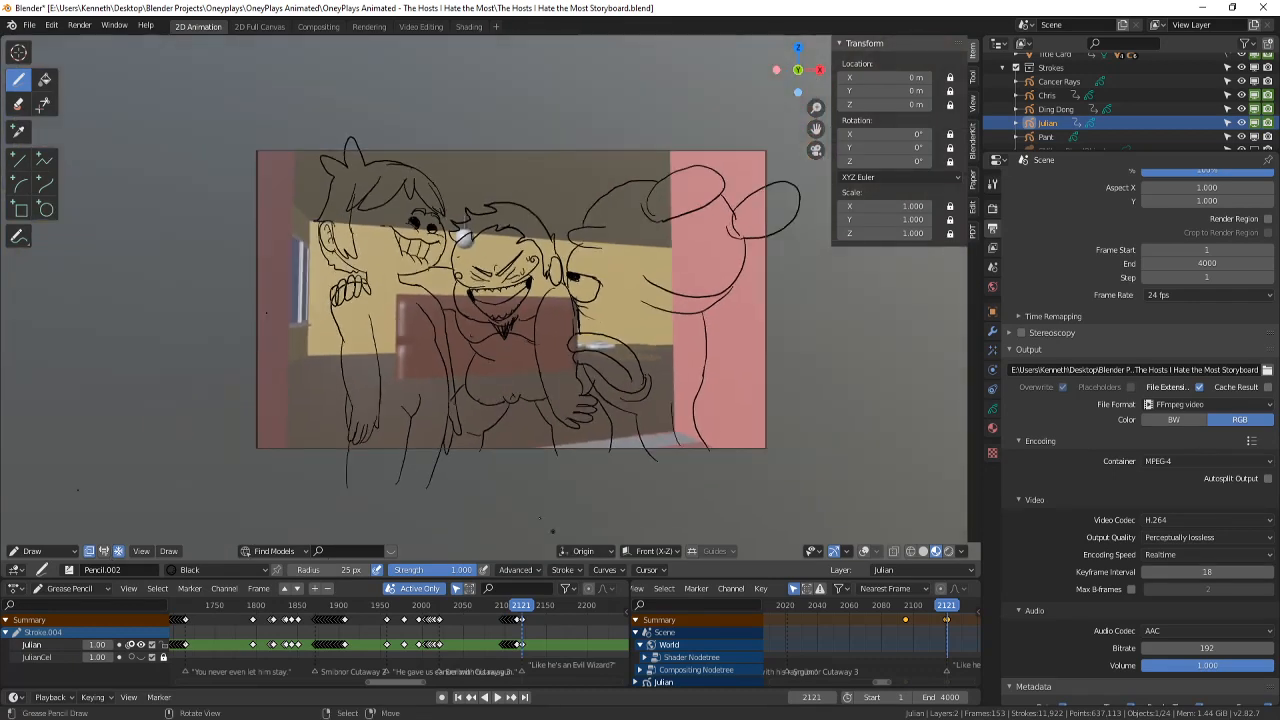
key(Left)
key(Right)
scroll(438, 411, up, 2)
key(Right)
key(Right)
key(Right)
key(Right)
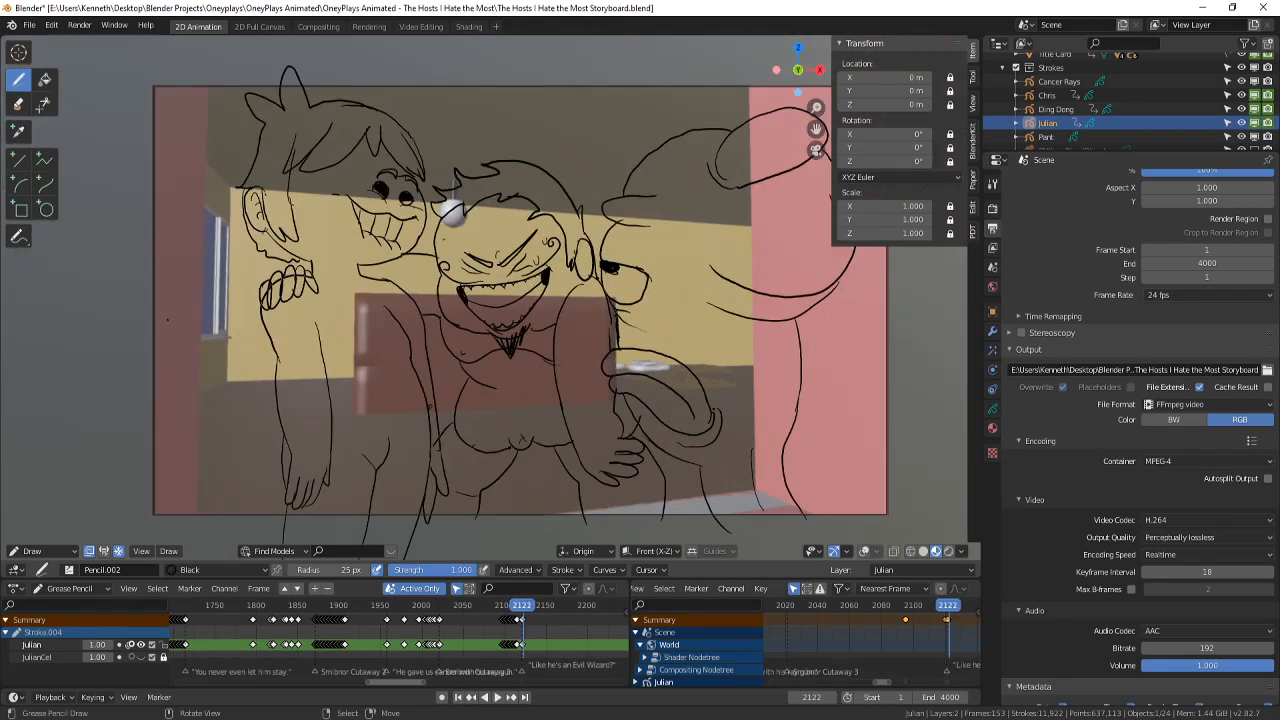
key(Right)
key(Left)
key(Left)
key(Left)
key(Left)
key(Left)
- Draw two curved cheek creases on each side of Julian's open mouth
scroll(486, 297, up, 4)
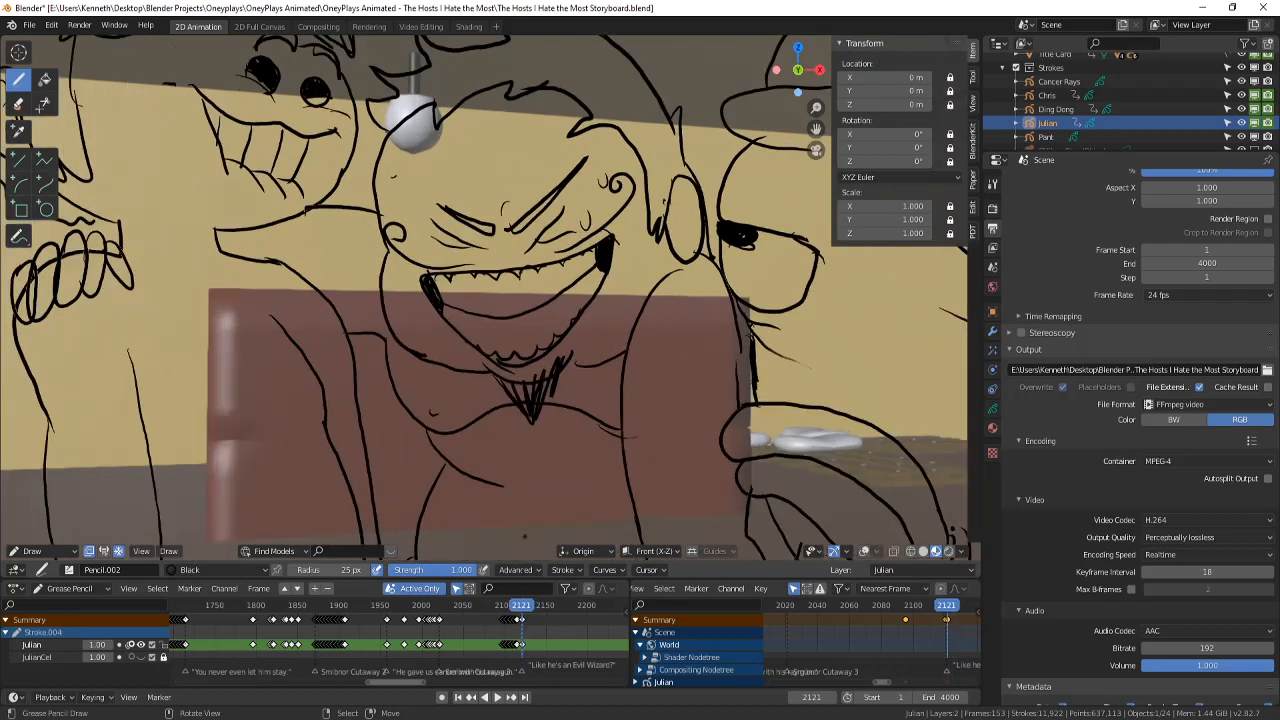
scroll(538, 645, up, 7)
key(Left)
key(Right)
mouse_move(455, 367)
mouse_down()
mouse_move(431, 345)
mouse_move(418, 295)
mouse_up()
drag(411, 350, 394, 284)
drag(620, 264, 615, 356)
drag(639, 242, 641, 304)
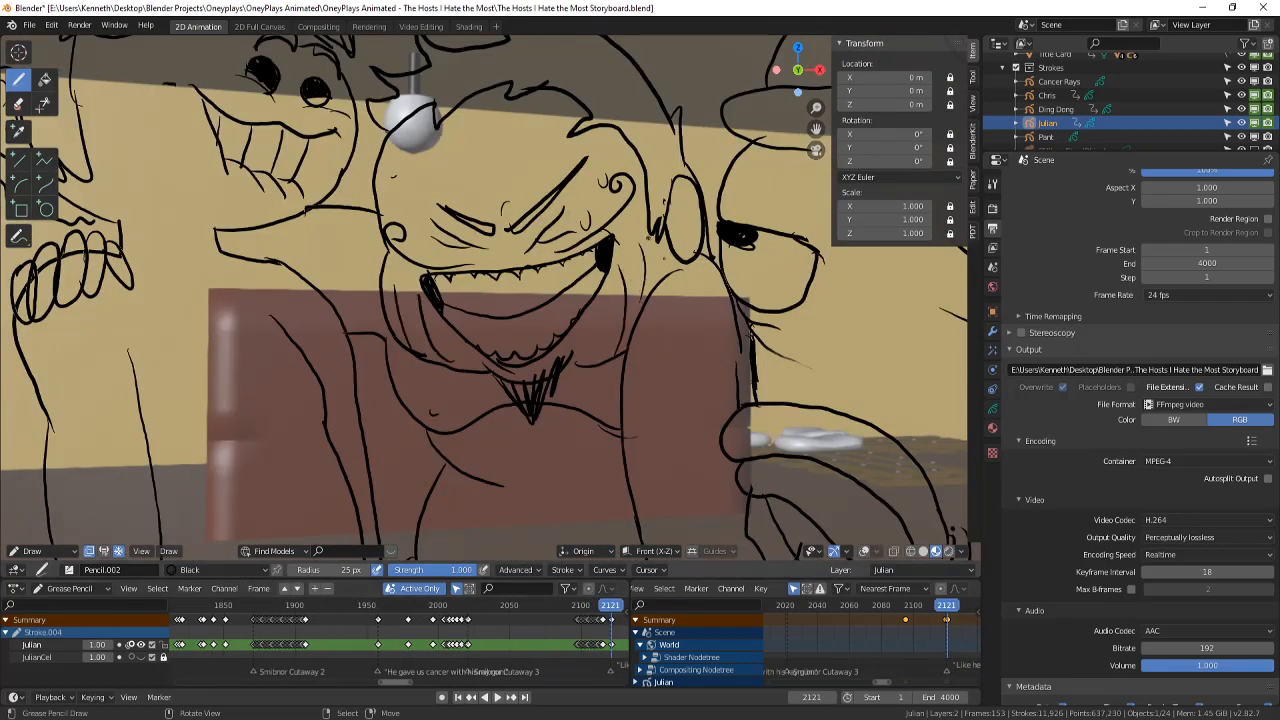
- Compare frame 2121 with the previous frame and advance to frame 2124, with the whole shot in view
key(Left)
key(Right)
key(Right)
key(Right)
key(Right)
scroll(750, 335, down, 2)
shift+middle_drag(853, 236, 841, 275)
scroll(530, 345, down, 2)
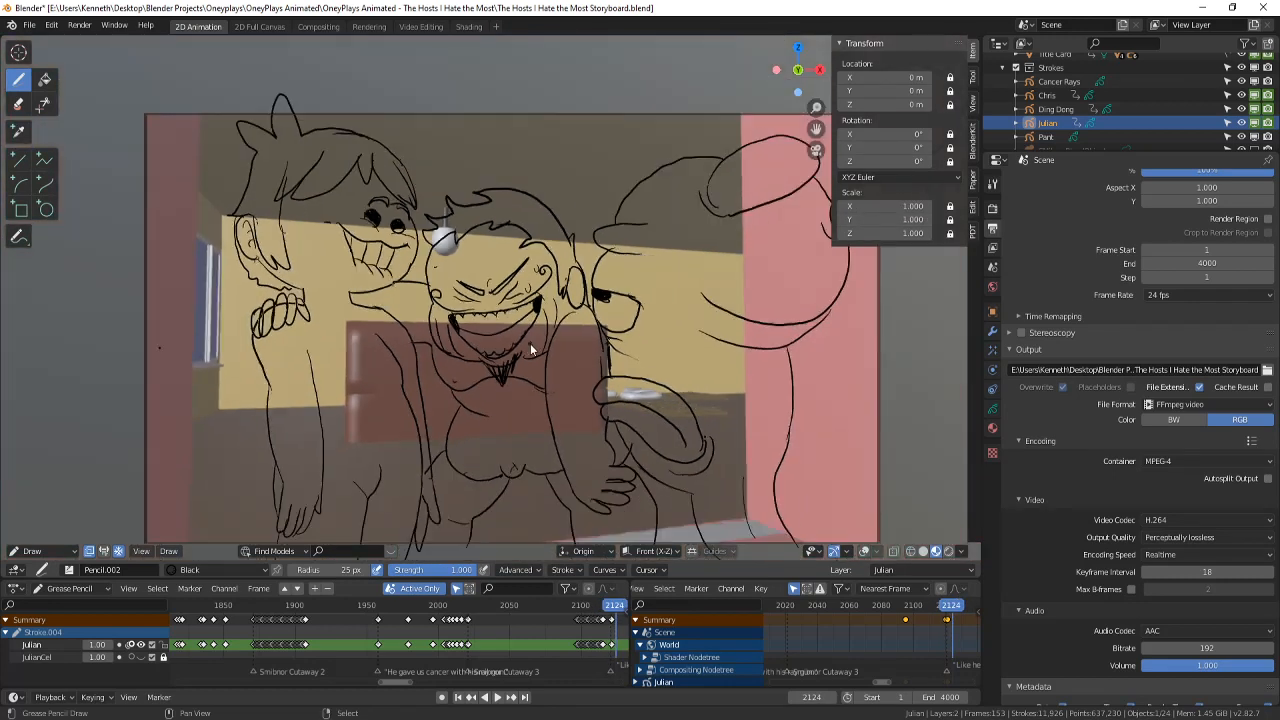
shift+middle_drag(530, 345, 522, 329)
scroll(752, 423, up, 1)
- Save the storyboard file and briefly check the viewport overlays
key(ctrl+s)
shift+middle_drag(718, 406, 687, 410)
click(864, 552)
click(864, 552)
key(ctrl+s)
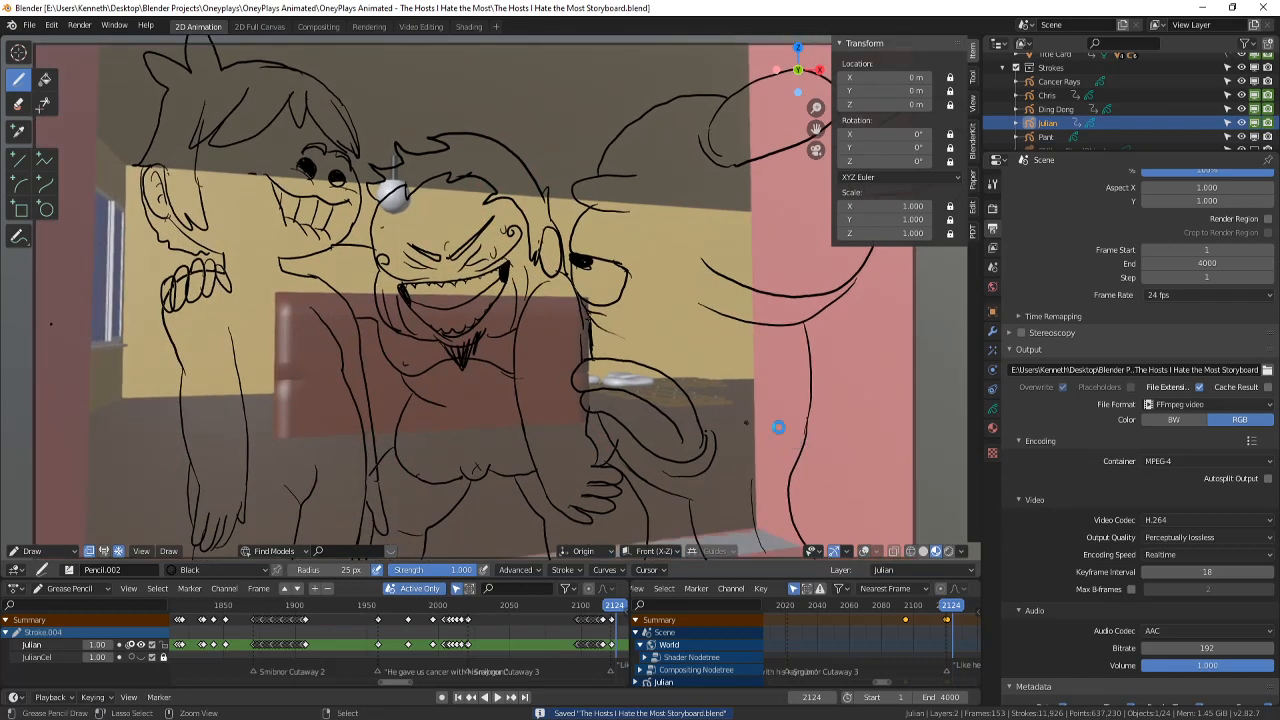
- Turn on the viewport overlays and insert a keyframe for Julian's drawing at frame 2124
scroll(613, 344, down, 3)
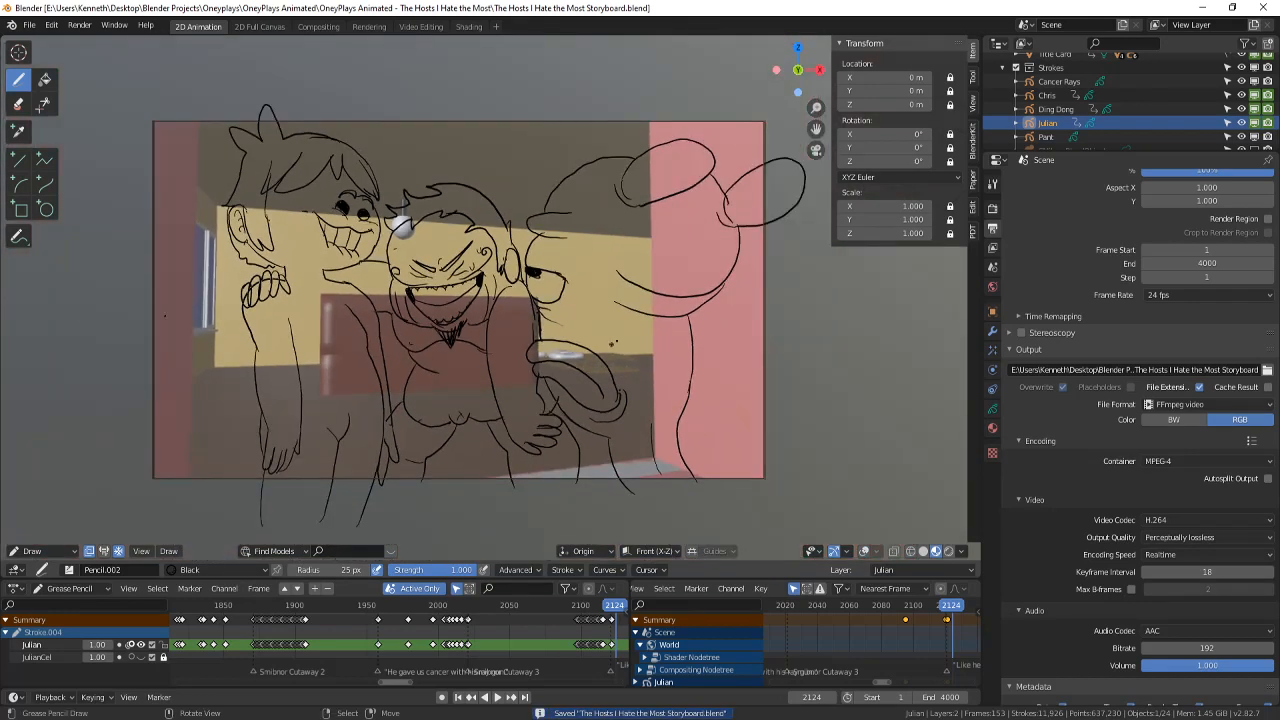
scroll(613, 344, up, 1)
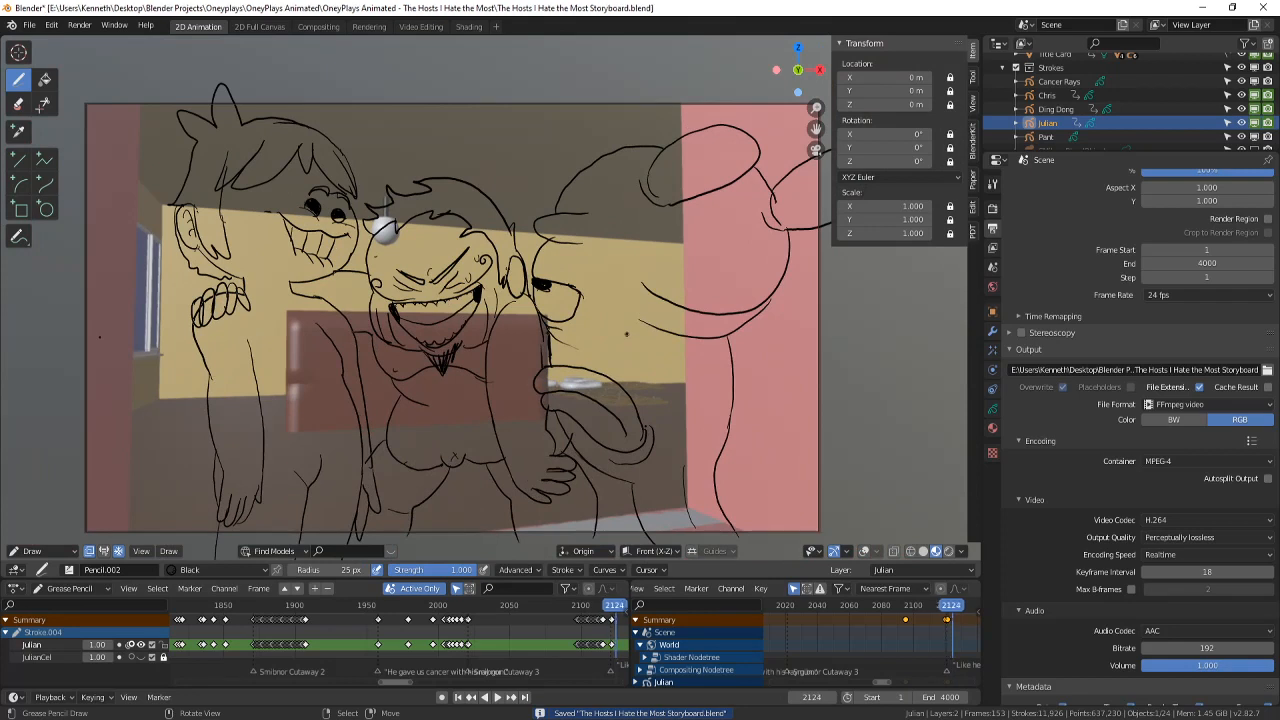
click(864, 551)
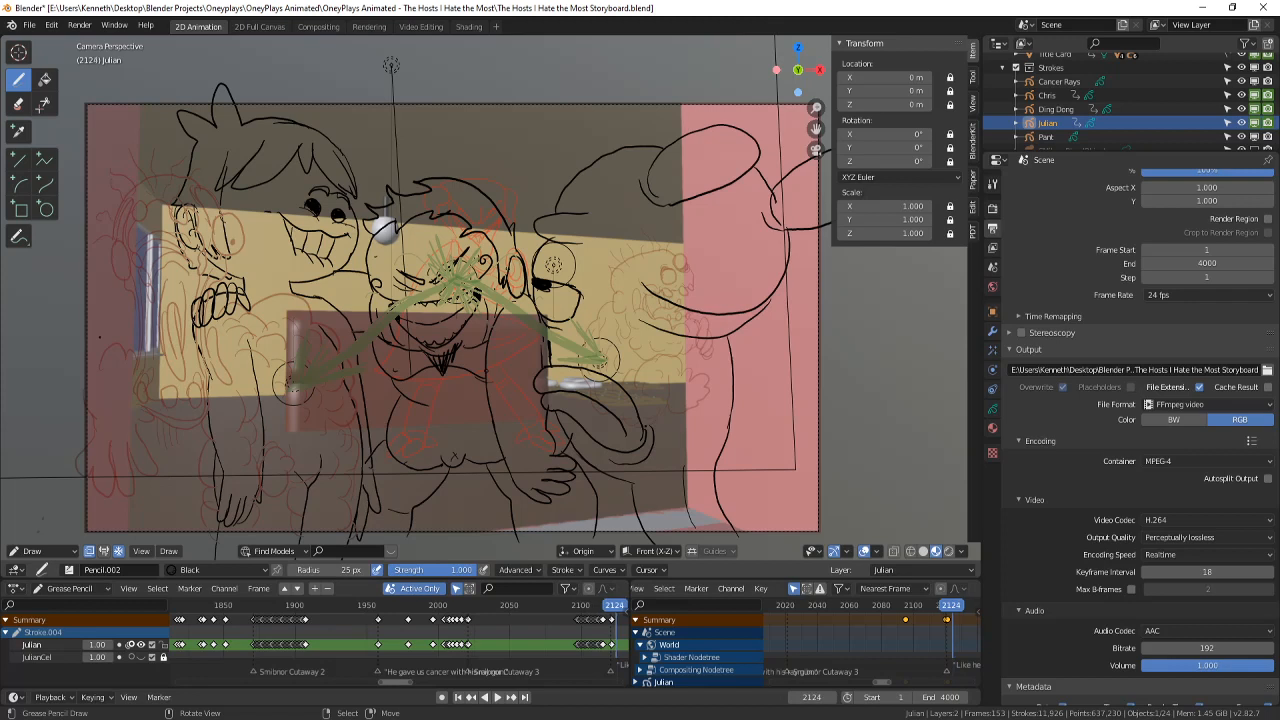
key(i)
key(Right)
key(Right)
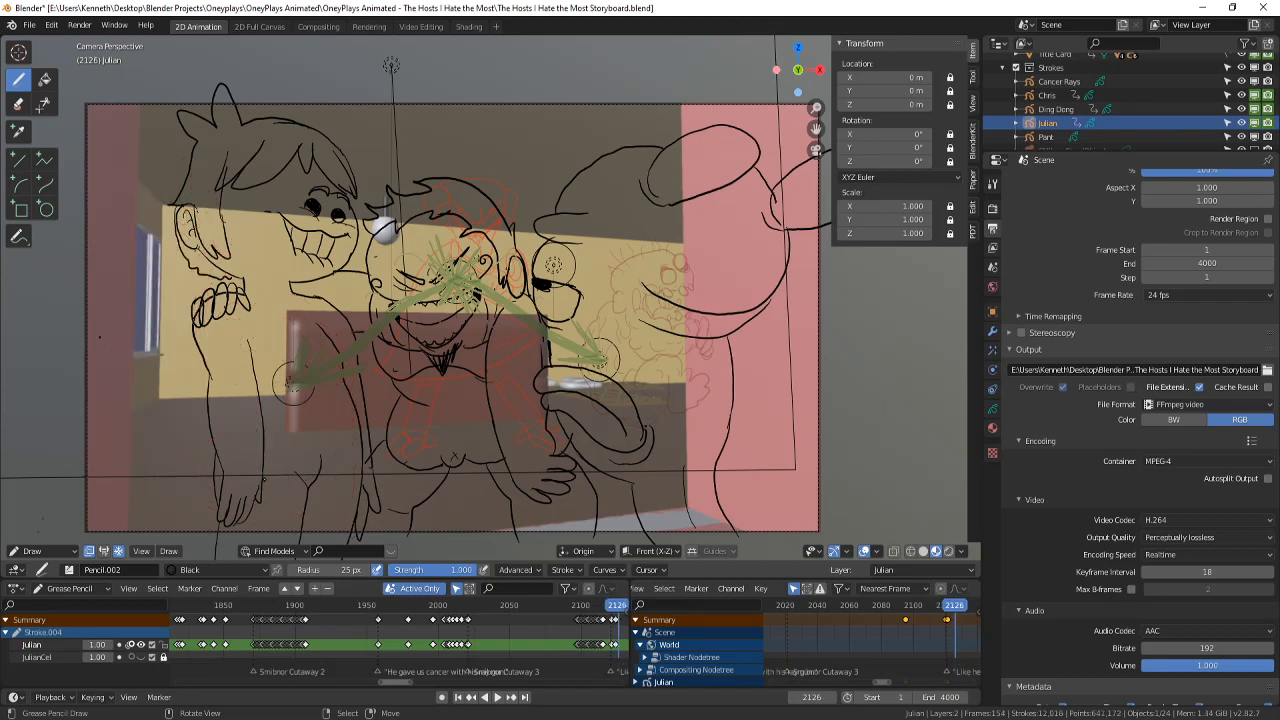
- Move Julian's new keyframe from frame 2124 to frame 2125 and go to that frame
scroll(428, 638, up, 3)
ctrl+scroll(440, 616, down, 1)
ctrl+scroll(443, 617, down, 4)
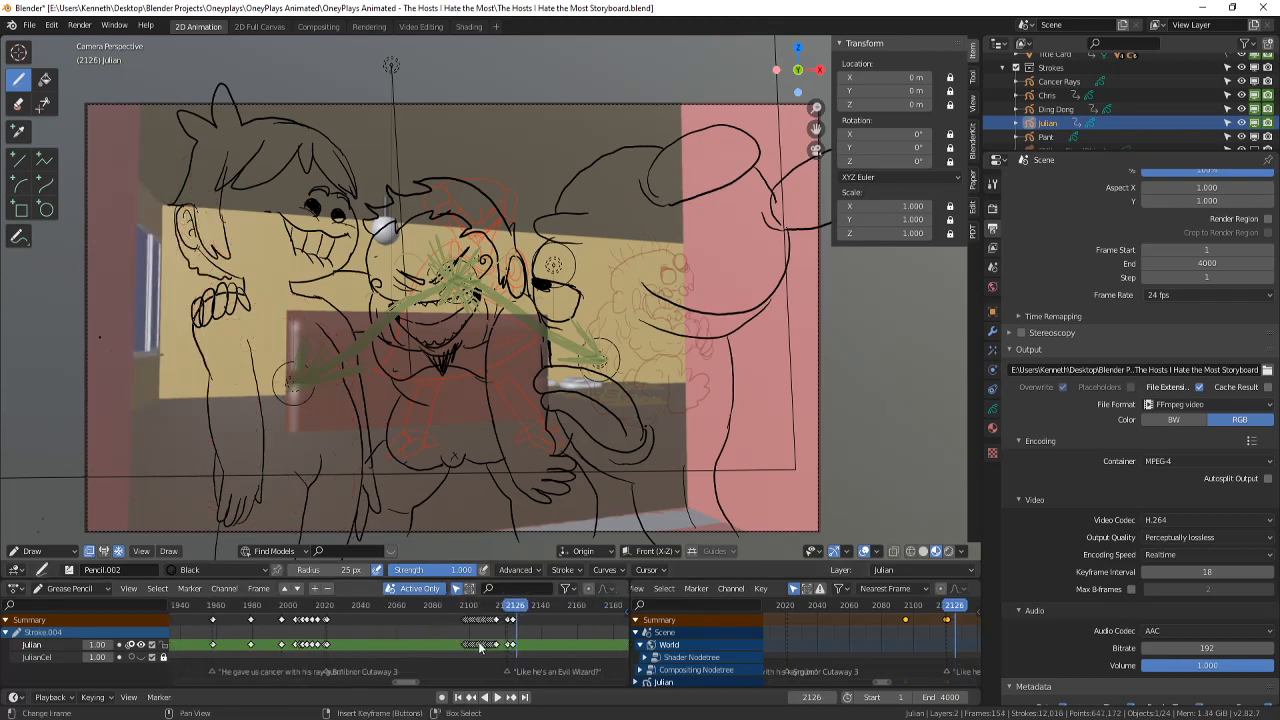
scroll(490, 643, up, 6)
ctrl+scroll(538, 641, down, 3)
scroll(540, 643, up, 5)
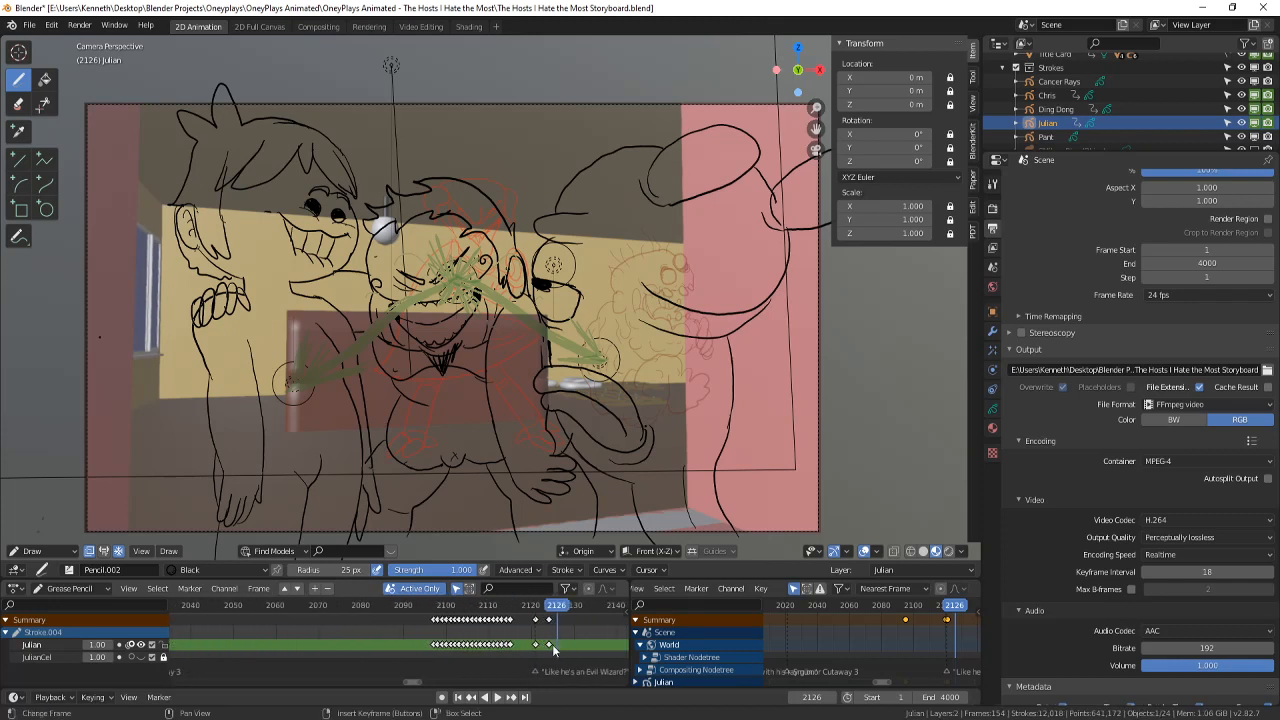
drag(549, 645, 552, 644)
key(Left)
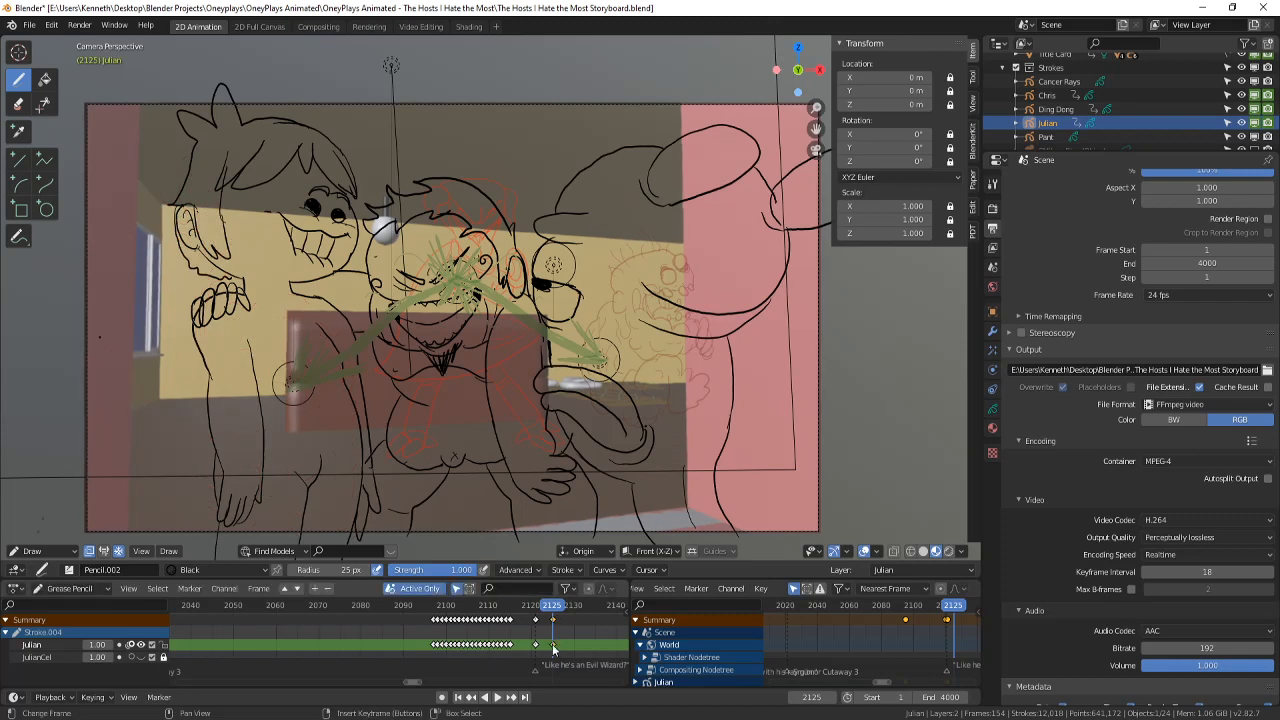
- Delete all of Julian's strokes on frame 2125 in Edit Mode and return to Draw mode
click(67, 549)
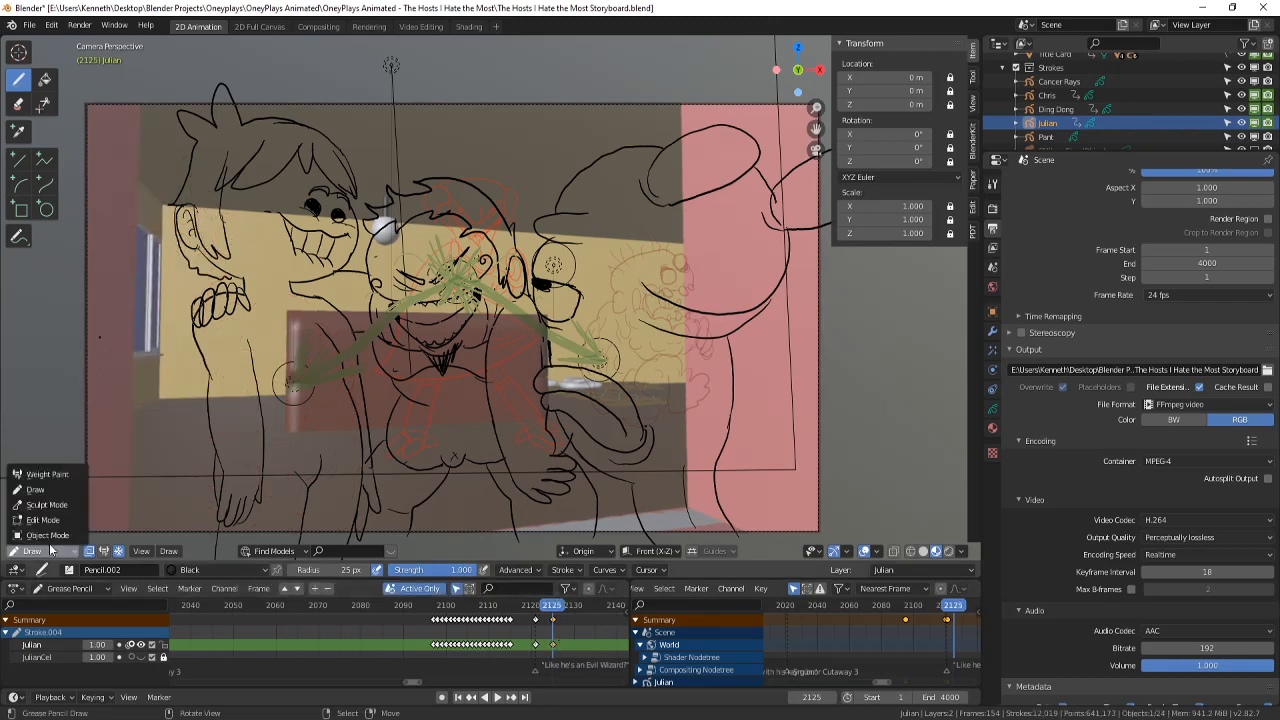
click(58, 521)
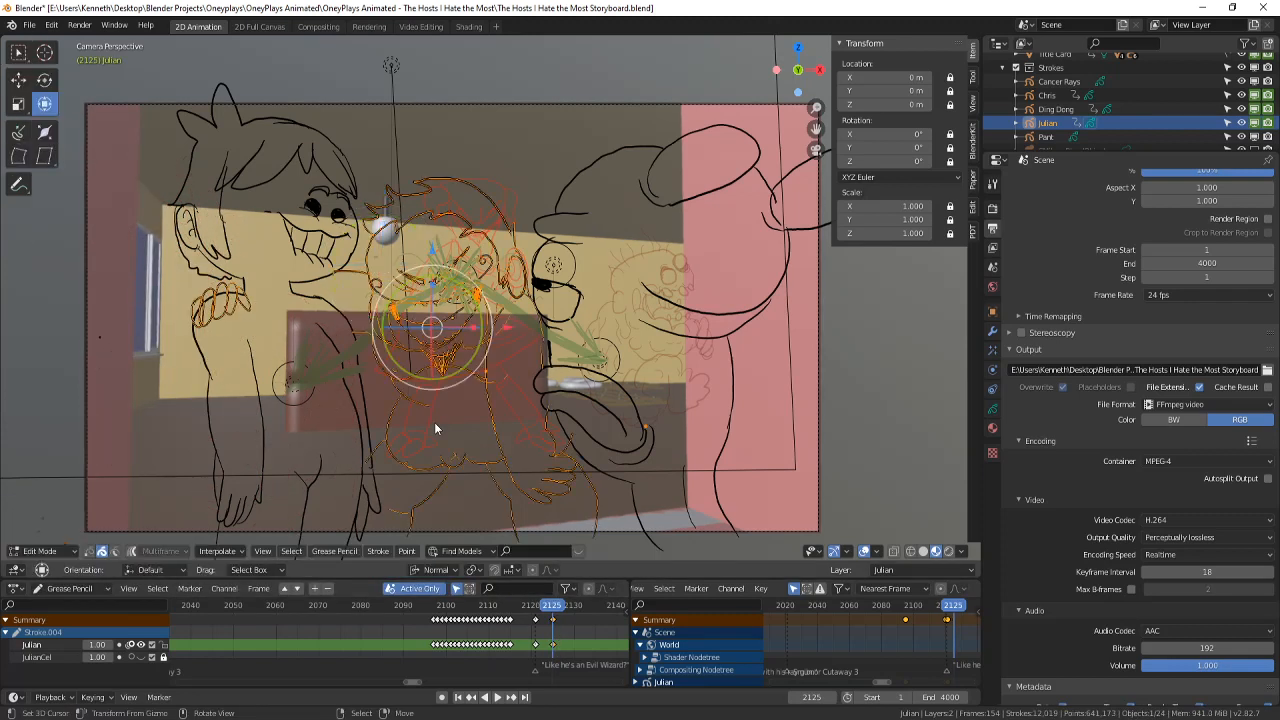
click(42, 551)
click(50, 489)
shift+middle_drag(487, 293, 489, 345)
scroll(340, 420, up, 1)
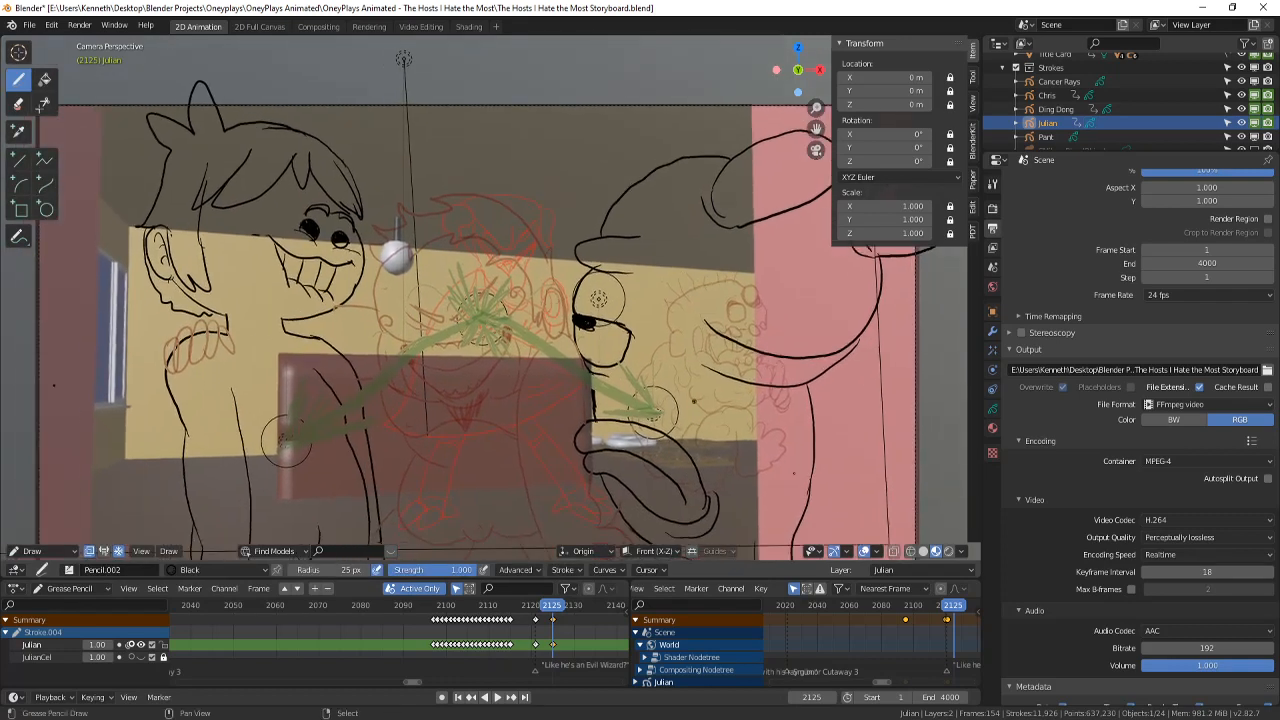
- Select the Cancer Rays object, switch to Object Mode and open the grease pencil layer settings
click(1055, 83)
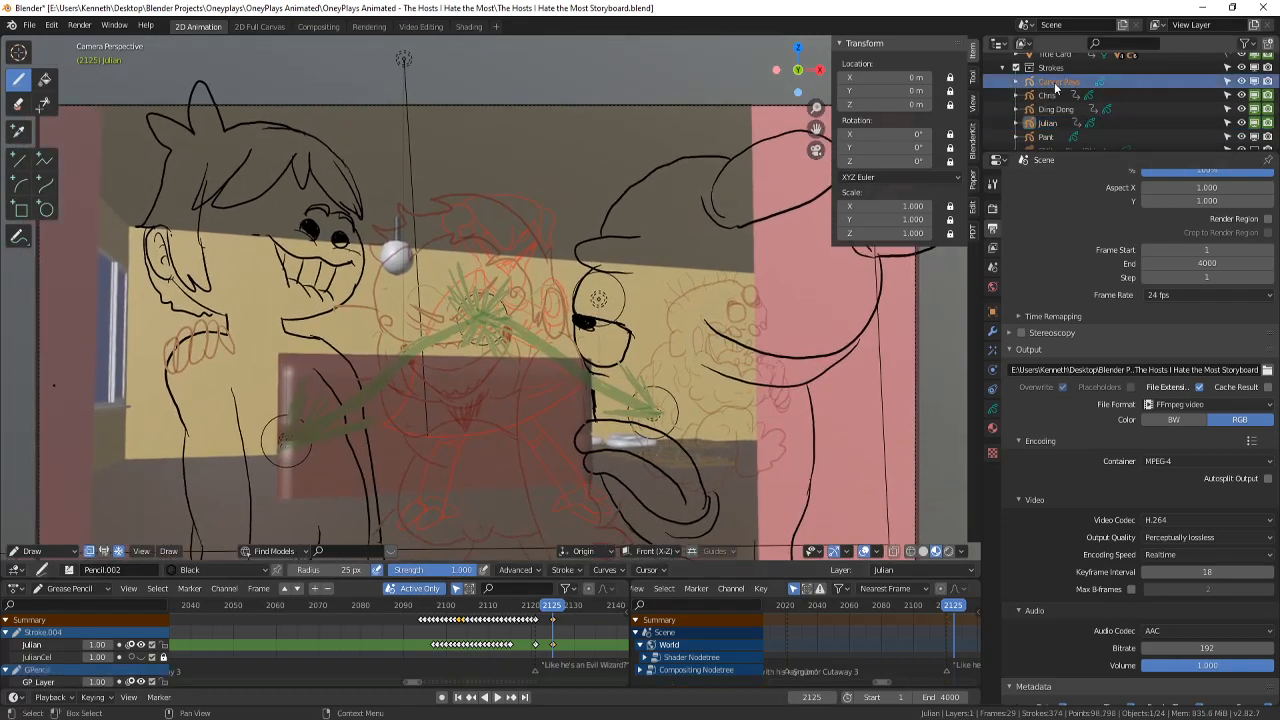
scroll(1202, 118, down, 3)
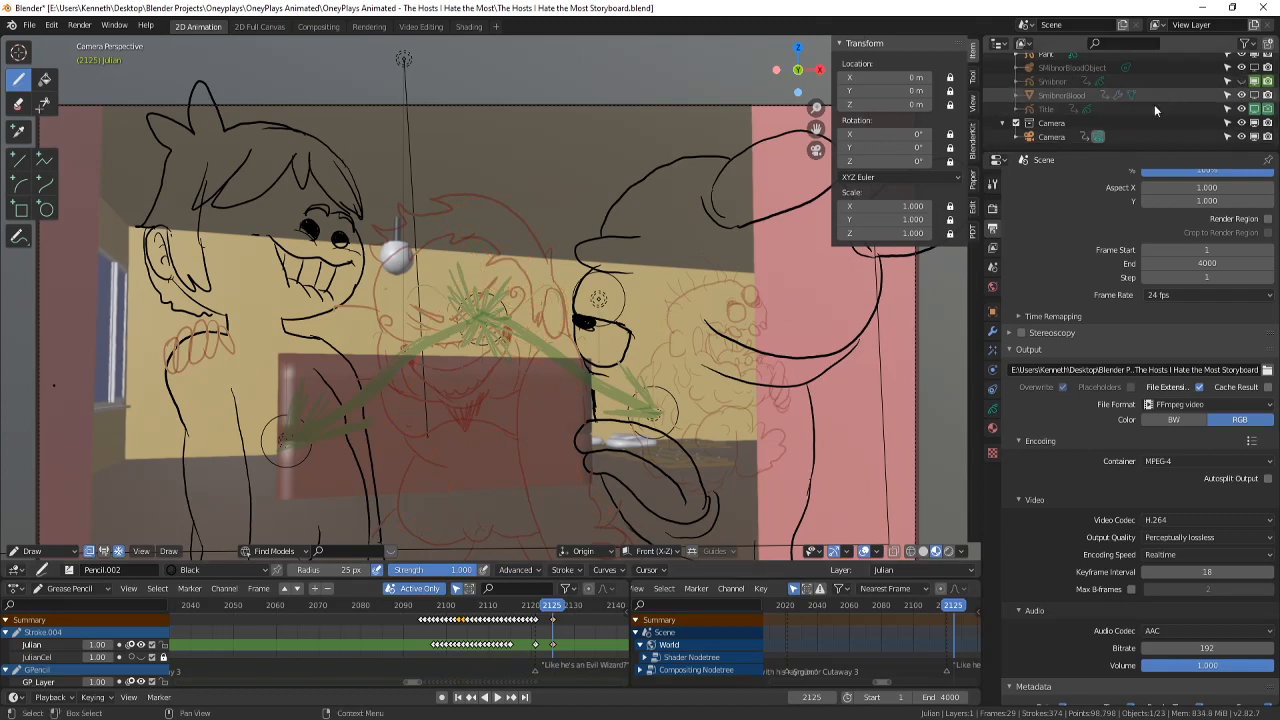
scroll(1140, 95, up, 3)
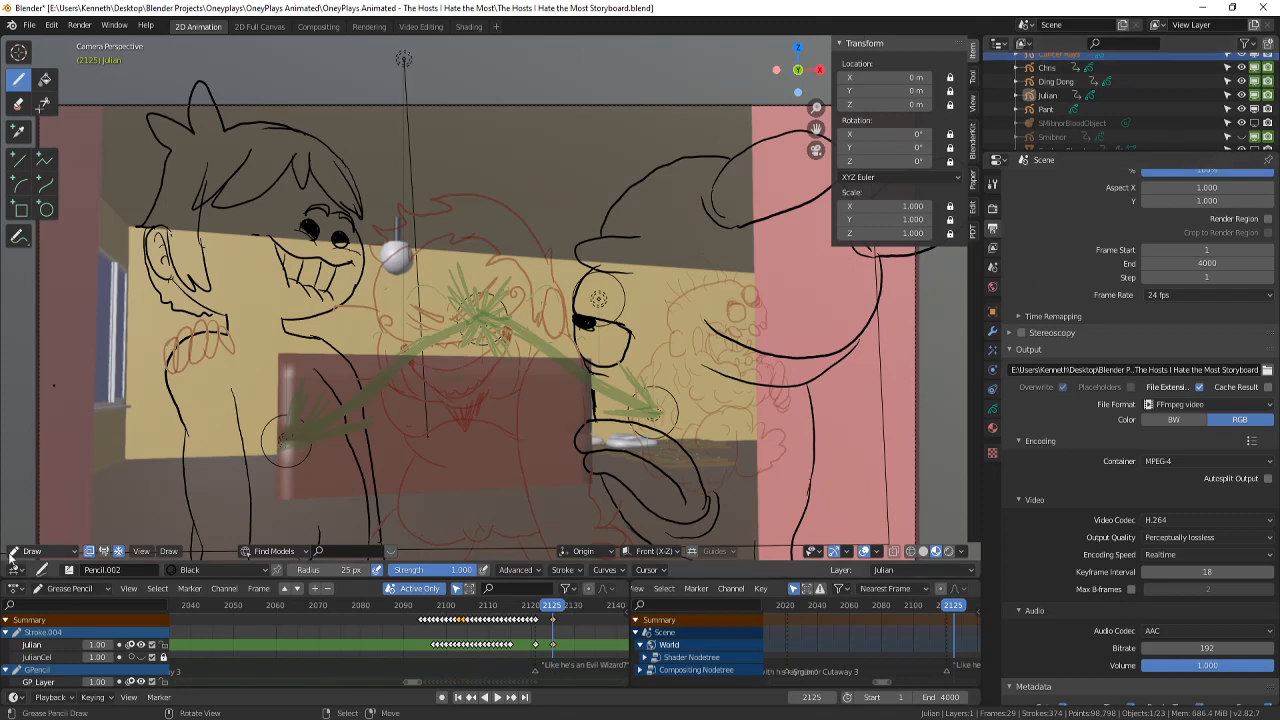
click(40, 551)
click(35, 537)
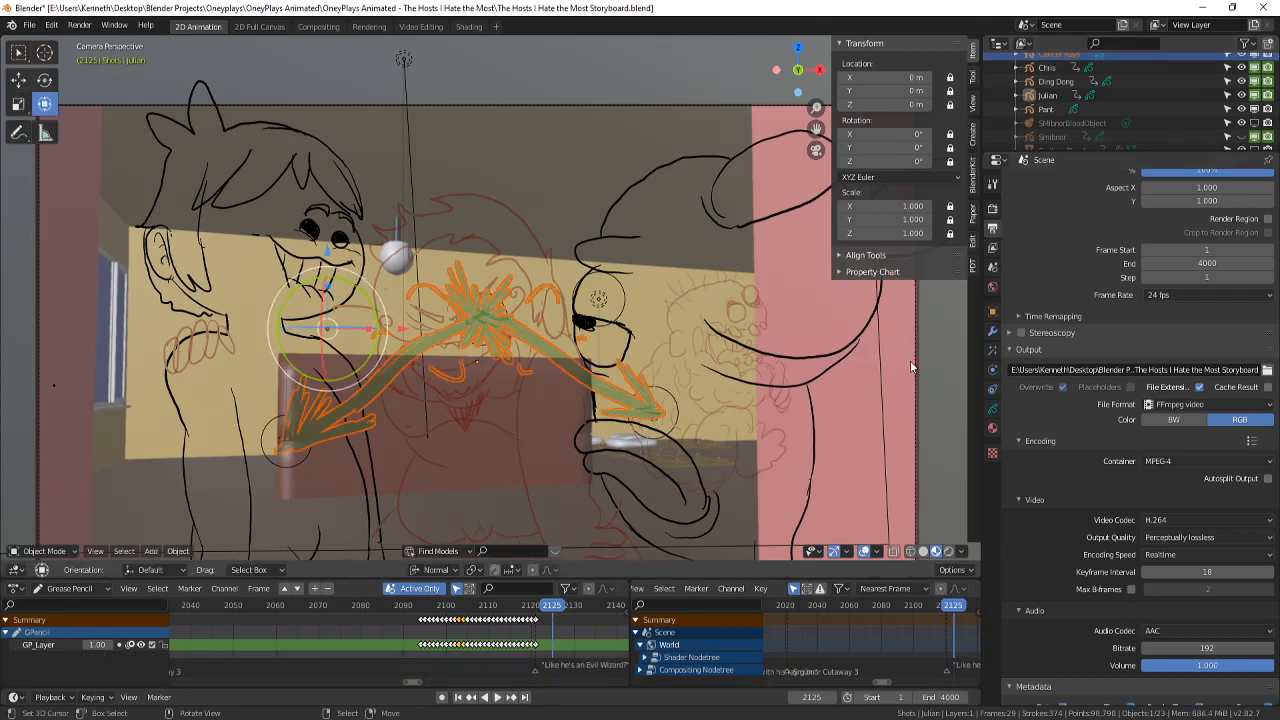
click(992, 428)
click(992, 410)
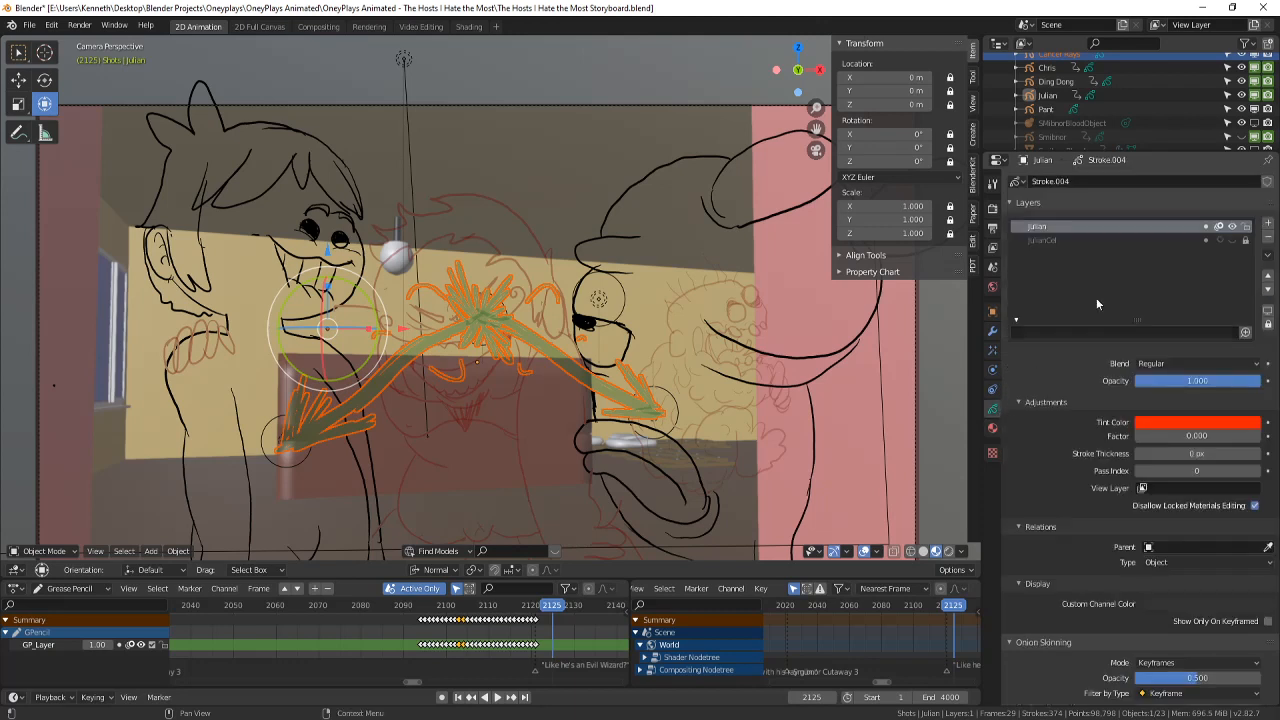
- Turn off onion skinning for the Cancer Rays layer, keep it on for Julian's layer, and make Julian active
click(1219, 226)
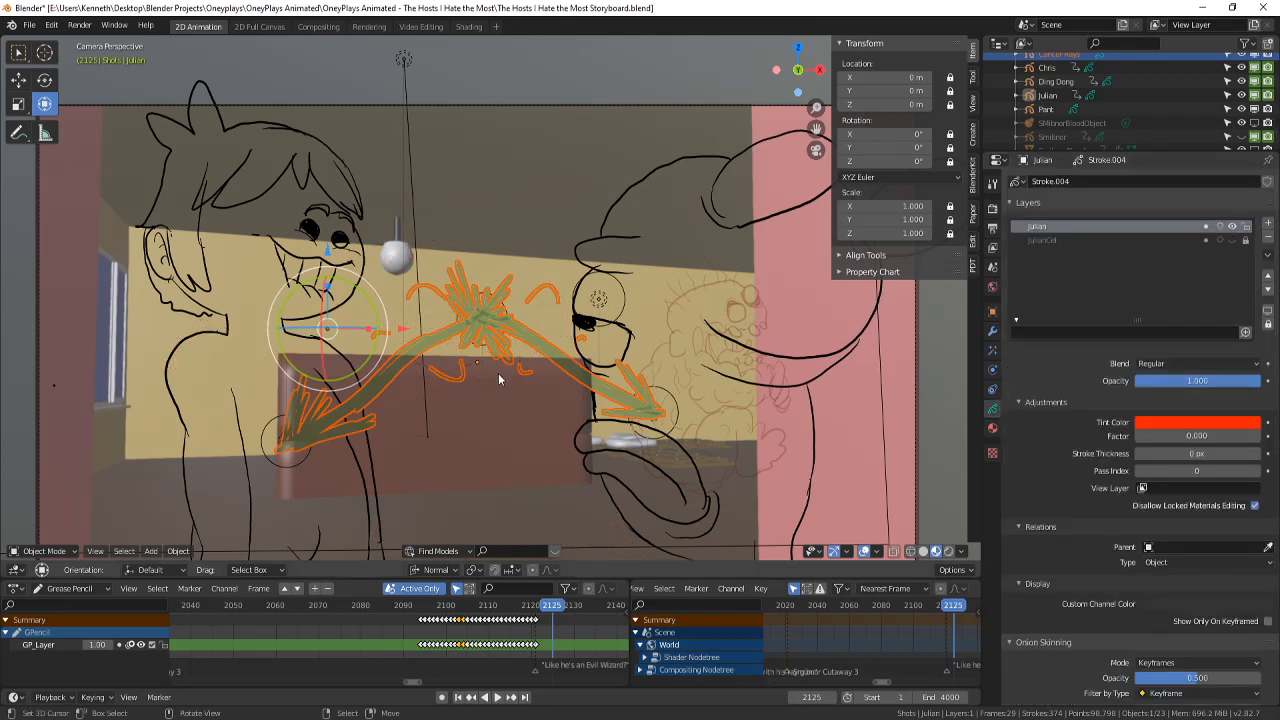
click(1221, 226)
scroll(1060, 77, up, 2)
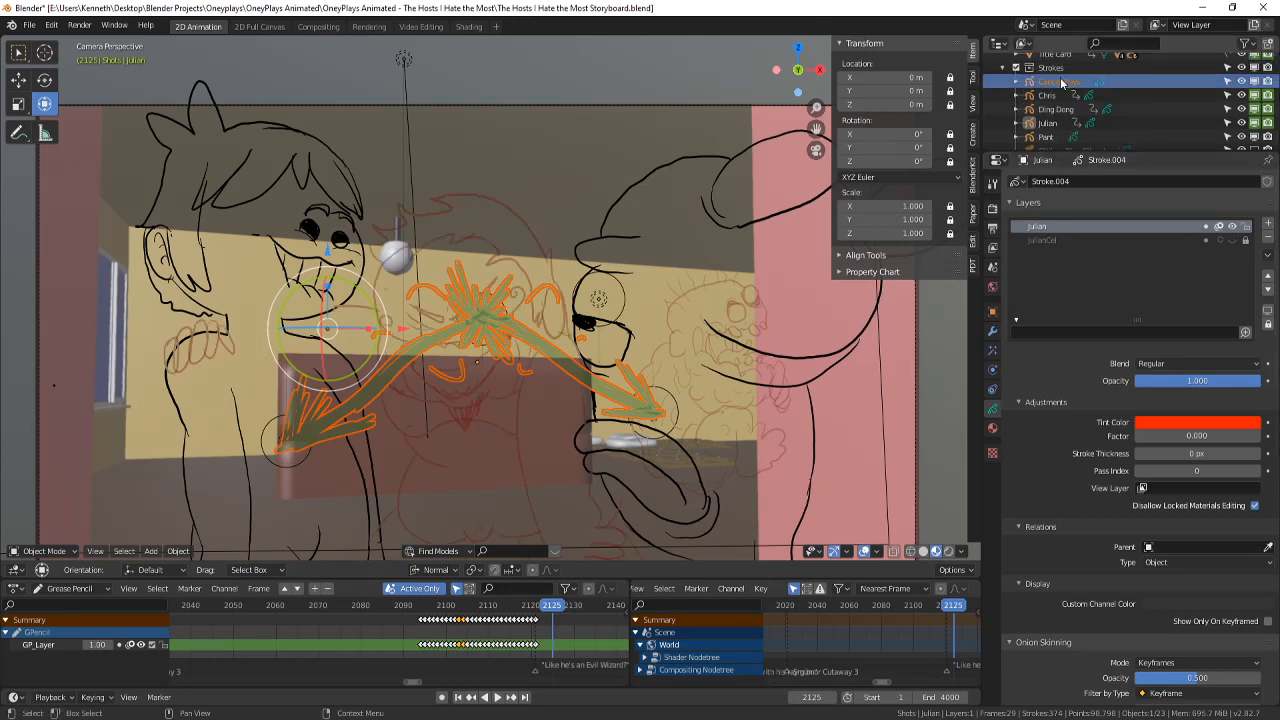
click(1060, 77)
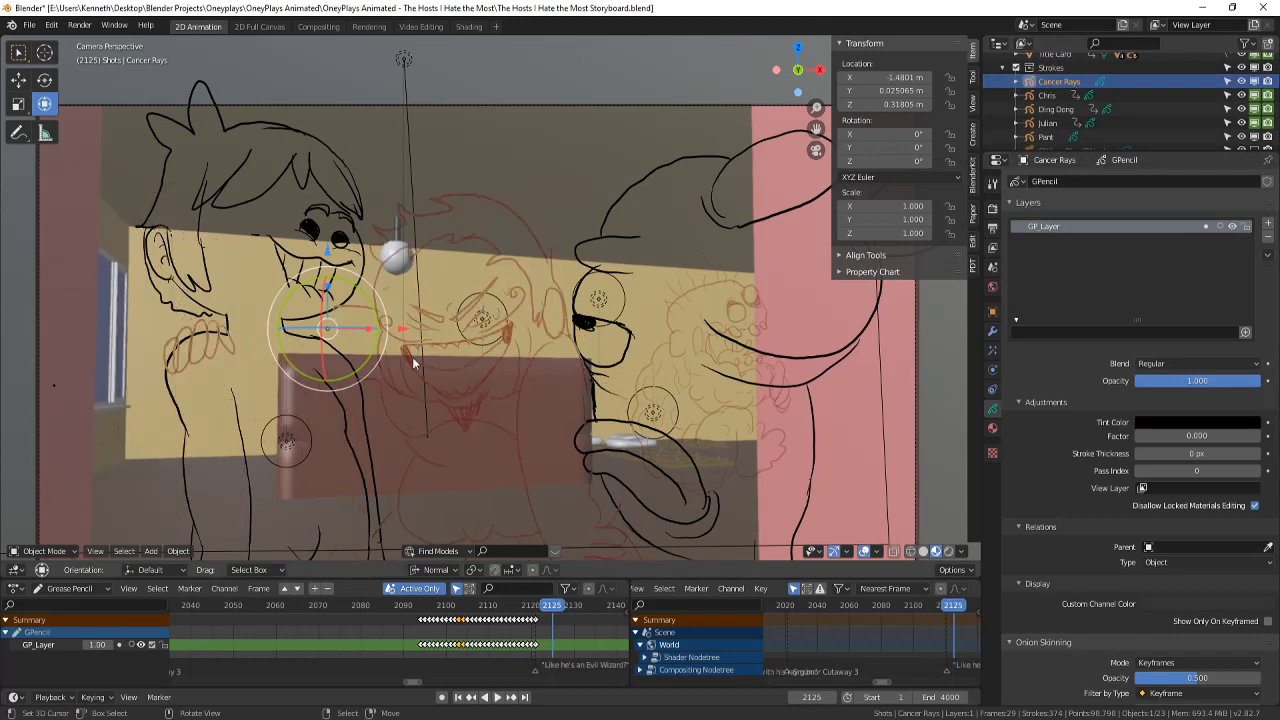
click(412, 357)
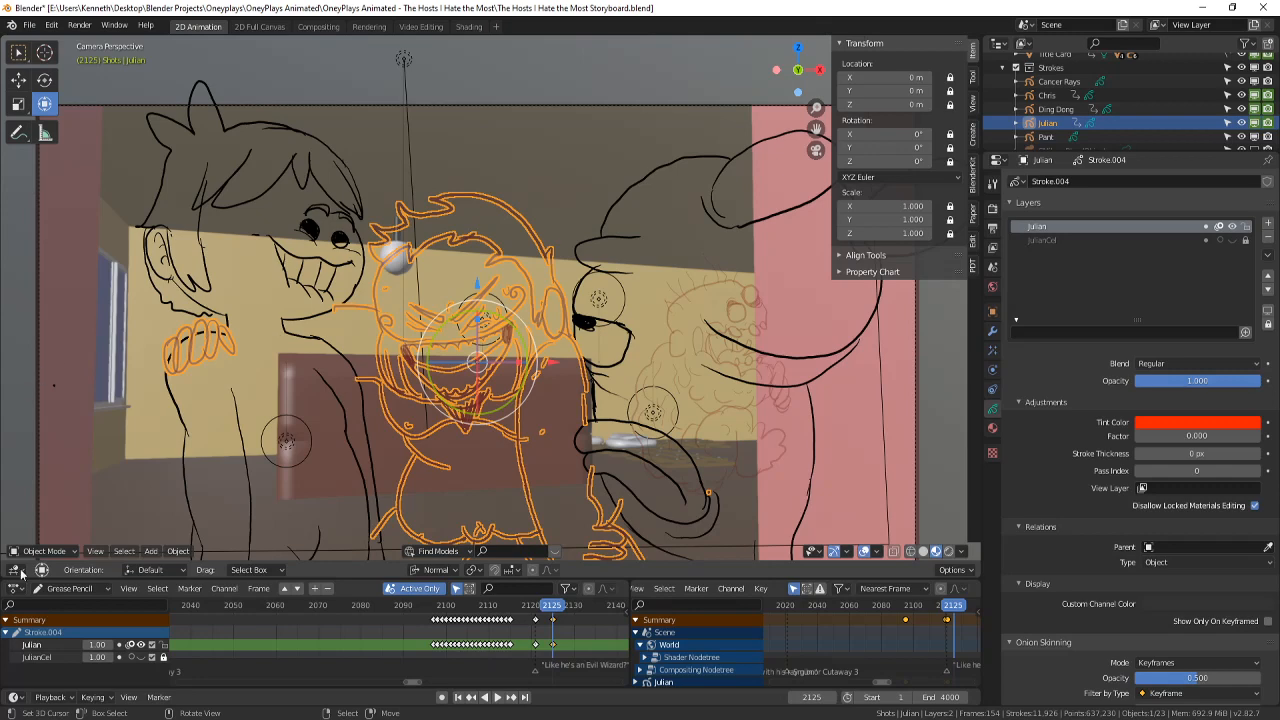
- Switch Julian to Draw mode, sketch his gripping fingers on Chris's shoulder at frame 2125 and save the file
click(60, 539)
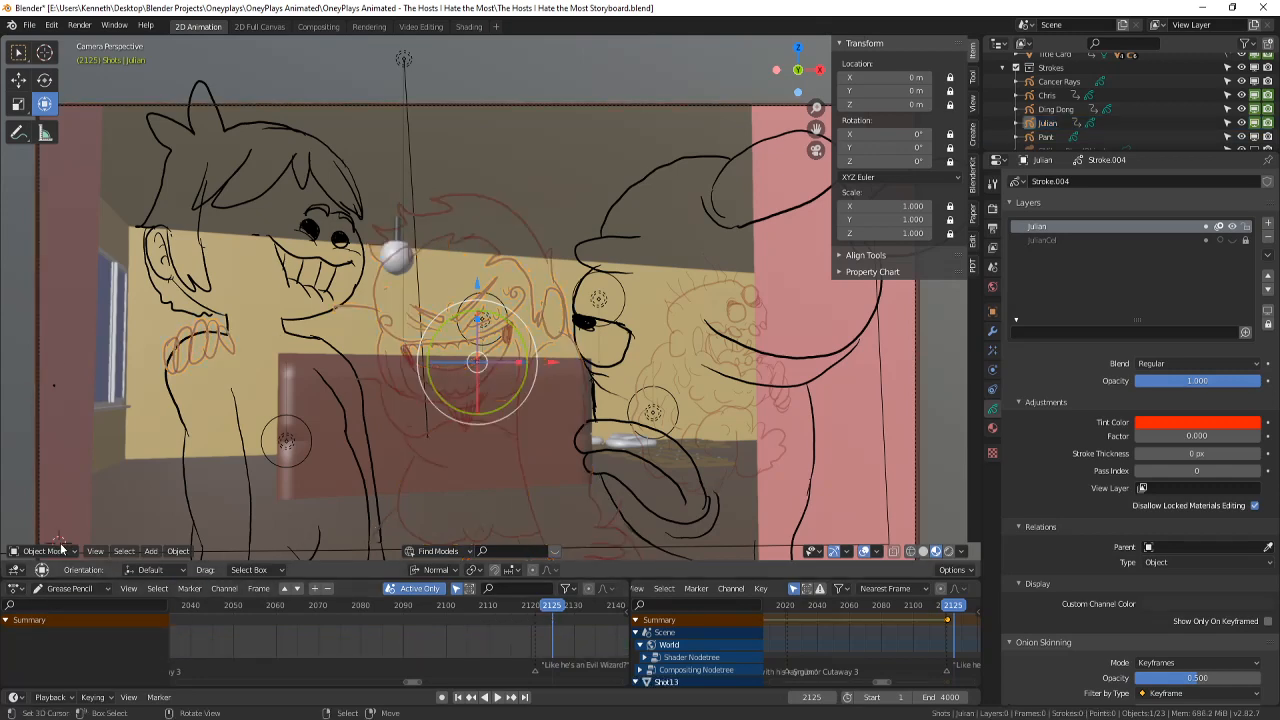
click(60, 549)
click(40, 495)
scroll(441, 365, up, 2)
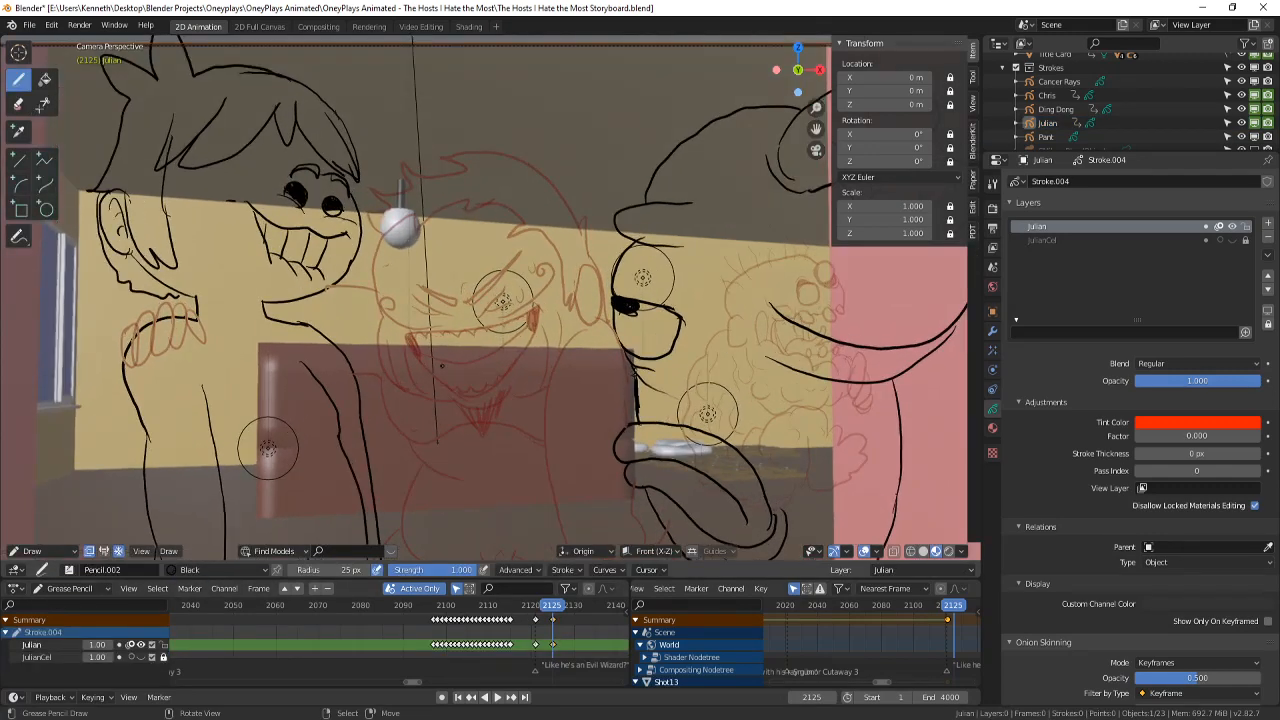
key(Left)
key(Right)
scroll(442, 366, up, 2)
shift+middle_drag(442, 366, 560, 352)
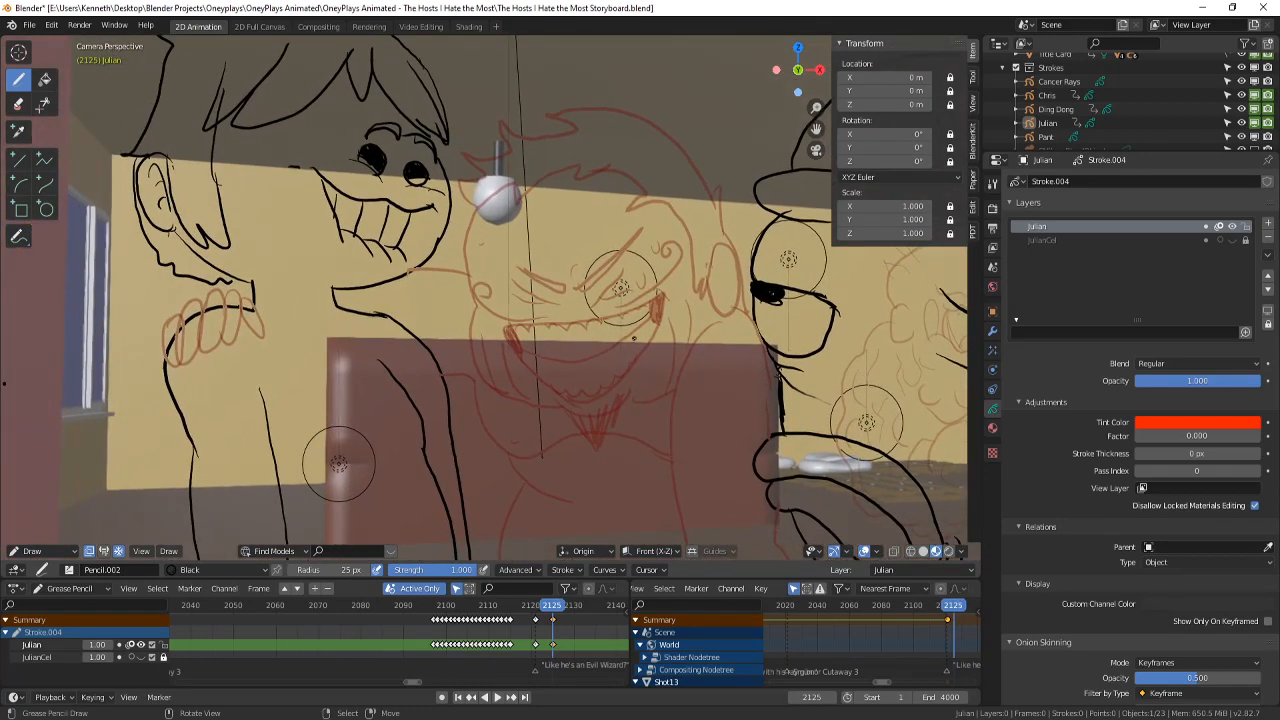
mouse_move(226, 285)
mouse_down()
mouse_move(232, 330)
mouse_move(240, 289)
mouse_move(197, 342)
mouse_up()
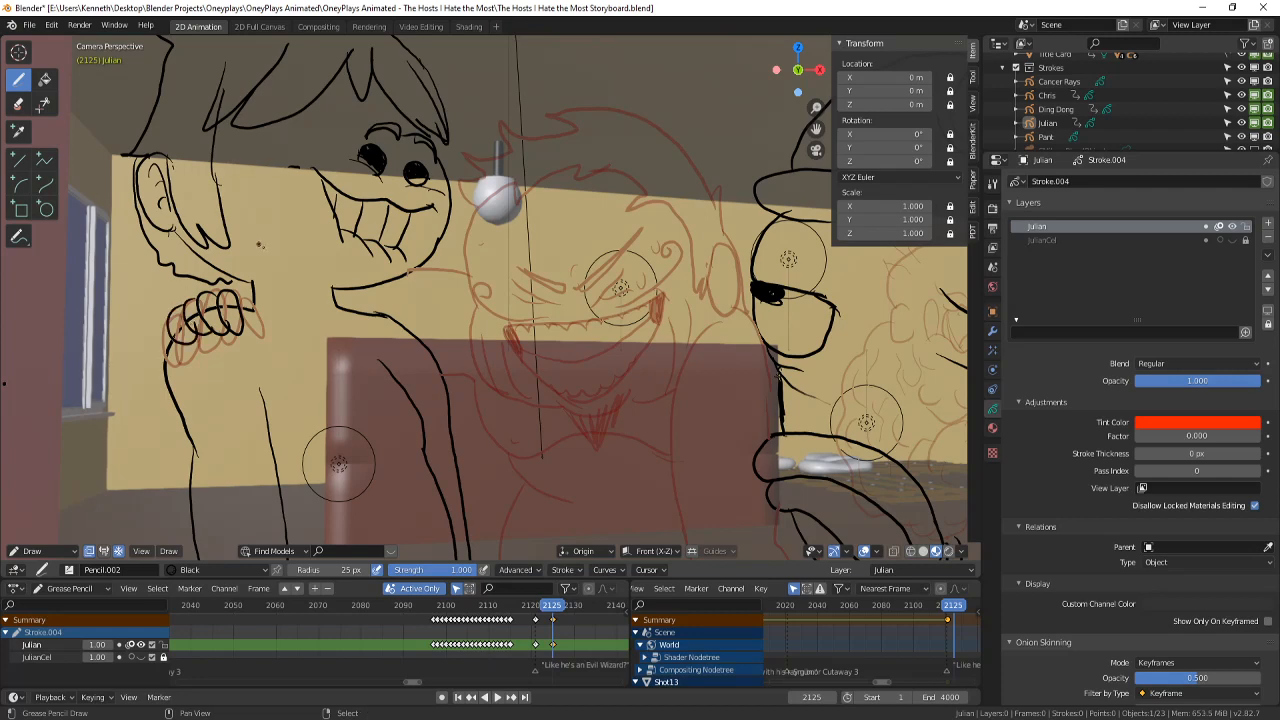
mouse_move(358, 286)
shift+middle_down()
mouse_move(449, 303)
mouse_move(349, 333)
mouse_move(393, 352)
mouse_move(353, 278)
shift+middle_up()
key(ctrl+s)
- Draw Julian's wide curved jaw line and open slanted mouth over the onion-skinned face
scroll(393, 352, down, 3)
scroll(393, 352, up, 2)
shift+middle_drag(551, 226, 502, 233)
scroll(502, 233, down, 1)
scroll(502, 233, up, 1)
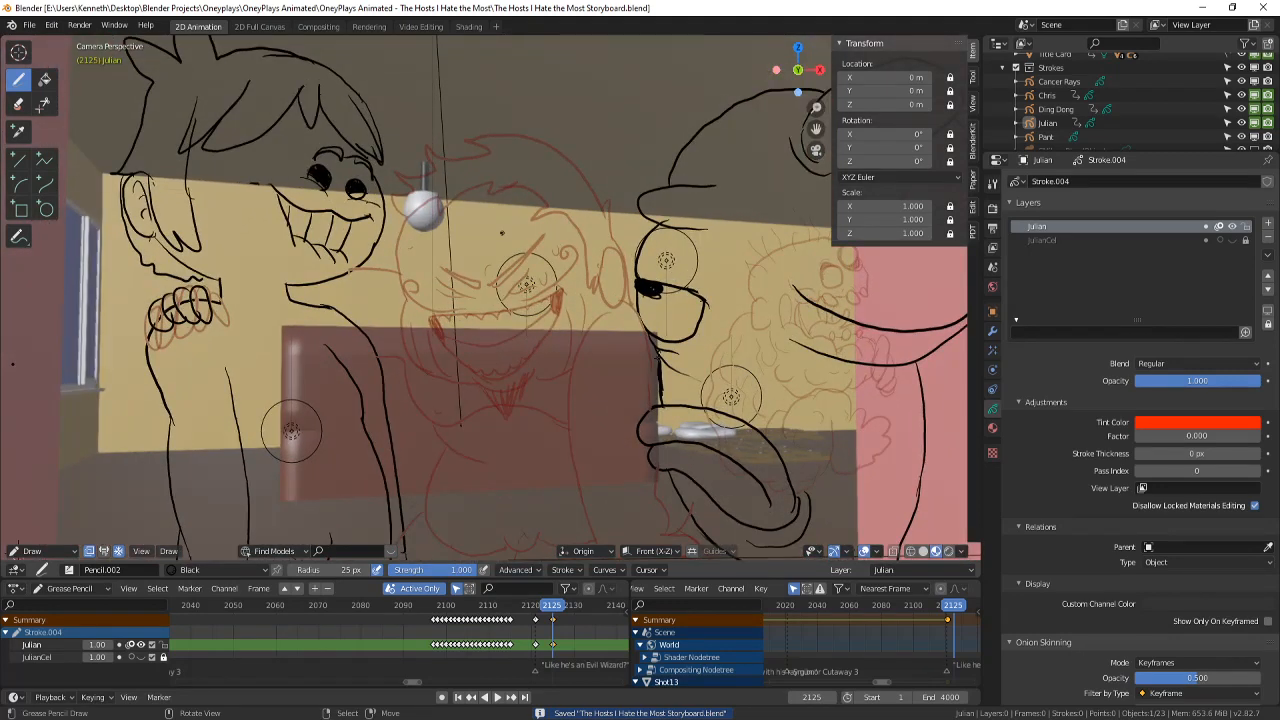
mouse_move(388, 265)
mouse_down()
mouse_move(412, 342)
mouse_move(520, 354)
mouse_move(580, 318)
mouse_up()
mouse_move(440, 296)
mouse_down()
mouse_move(532, 258)
mouse_move(550, 304)
mouse_move(488, 334)
mouse_up()
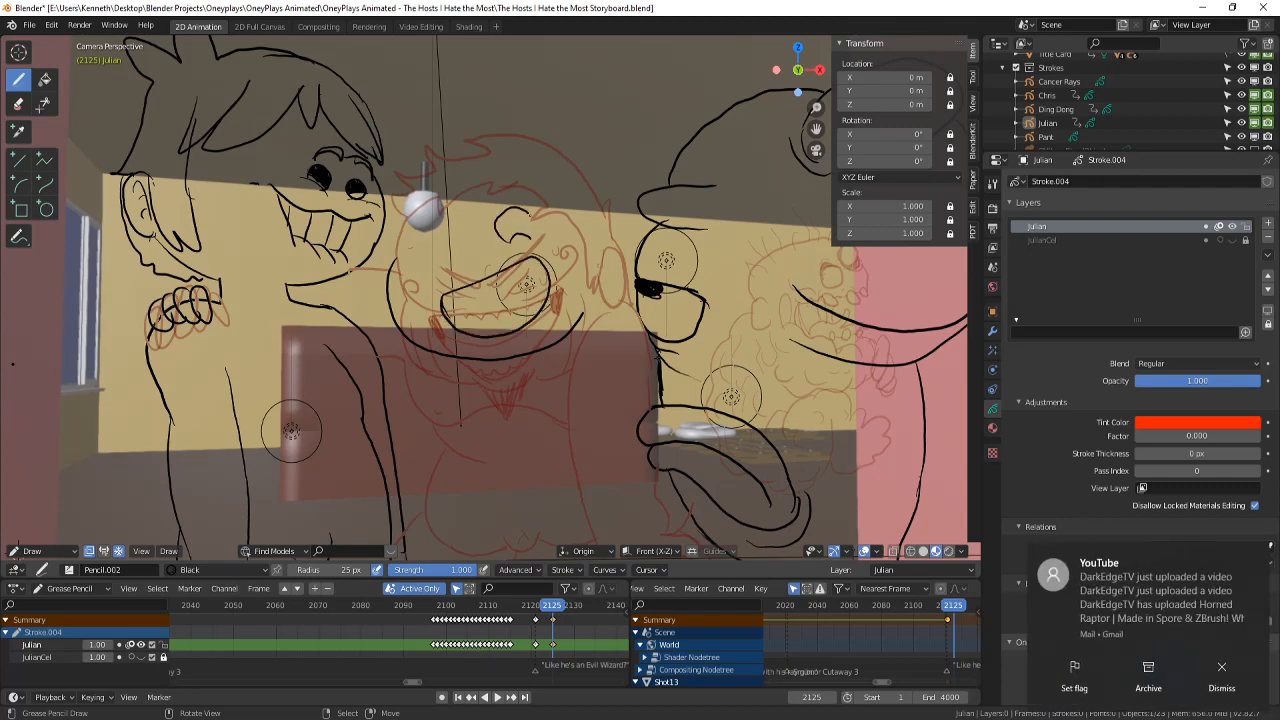
- Draw Julian's eyes, one solid black and one outlined with a small pupil, and add worried eyebrows above them
drag(529, 214, 531, 236)
key(ctrl+z)
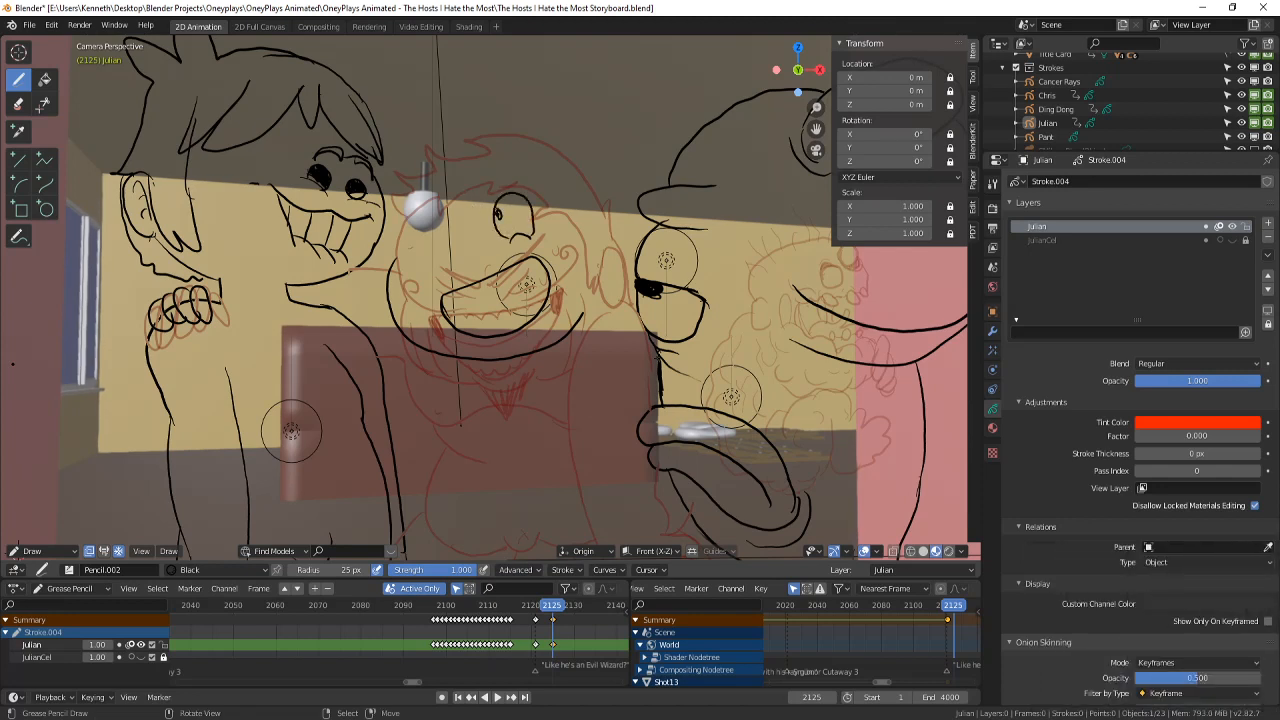
mouse_move(457, 213)
mouse_down()
mouse_move(454, 242)
mouse_move(466, 238)
mouse_up()
drag(492, 182, 513, 179)
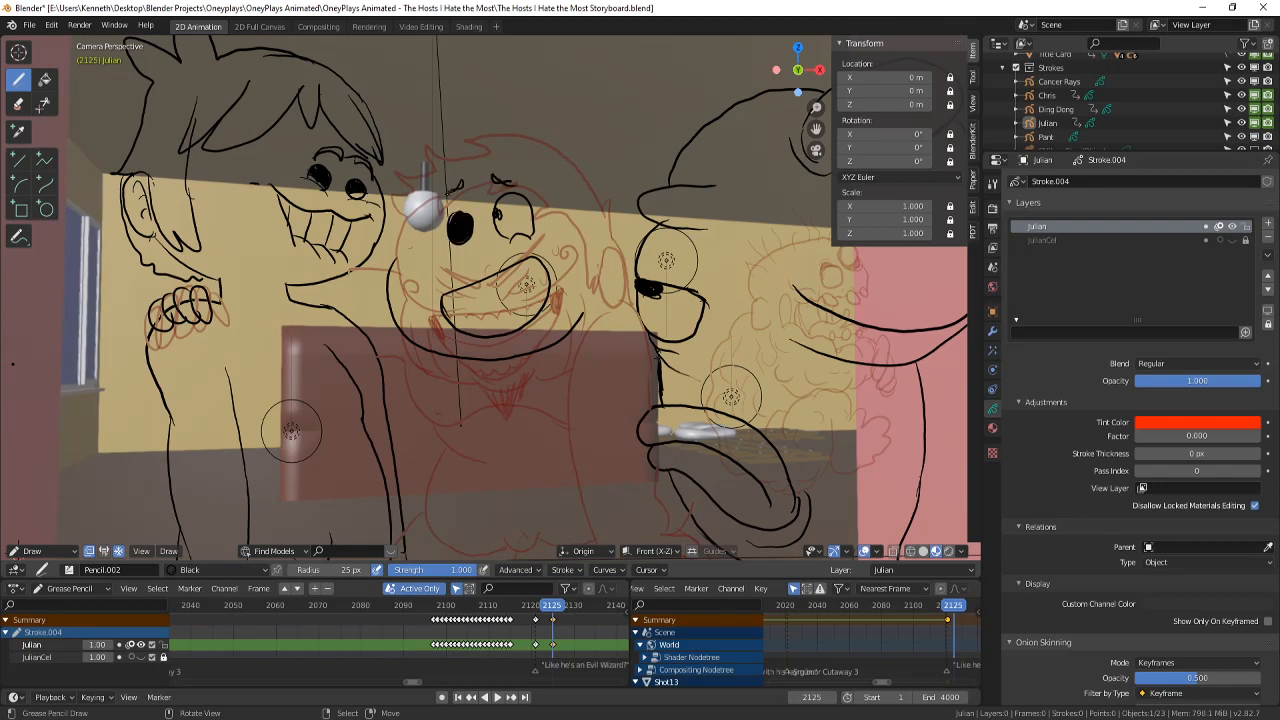
- Draw Julian's arm and shoulder line reaching towards Chris, his chest line and the outline of his other upper arm
shift+middle_drag(506, 424, 541, 477)
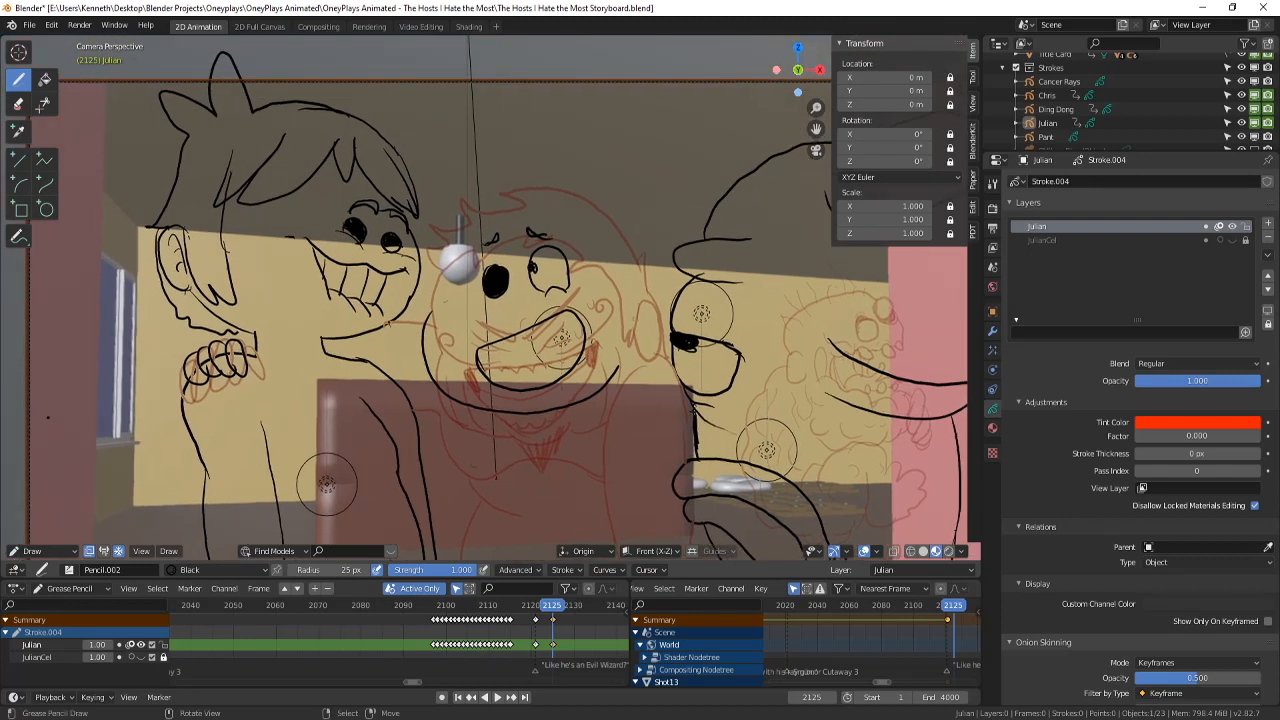
drag(389, 322, 430, 315)
mouse_move(436, 403)
mouse_down()
mouse_move(447, 450)
mouse_move(490, 479)
mouse_move(537, 459)
mouse_move(602, 481)
mouse_up()
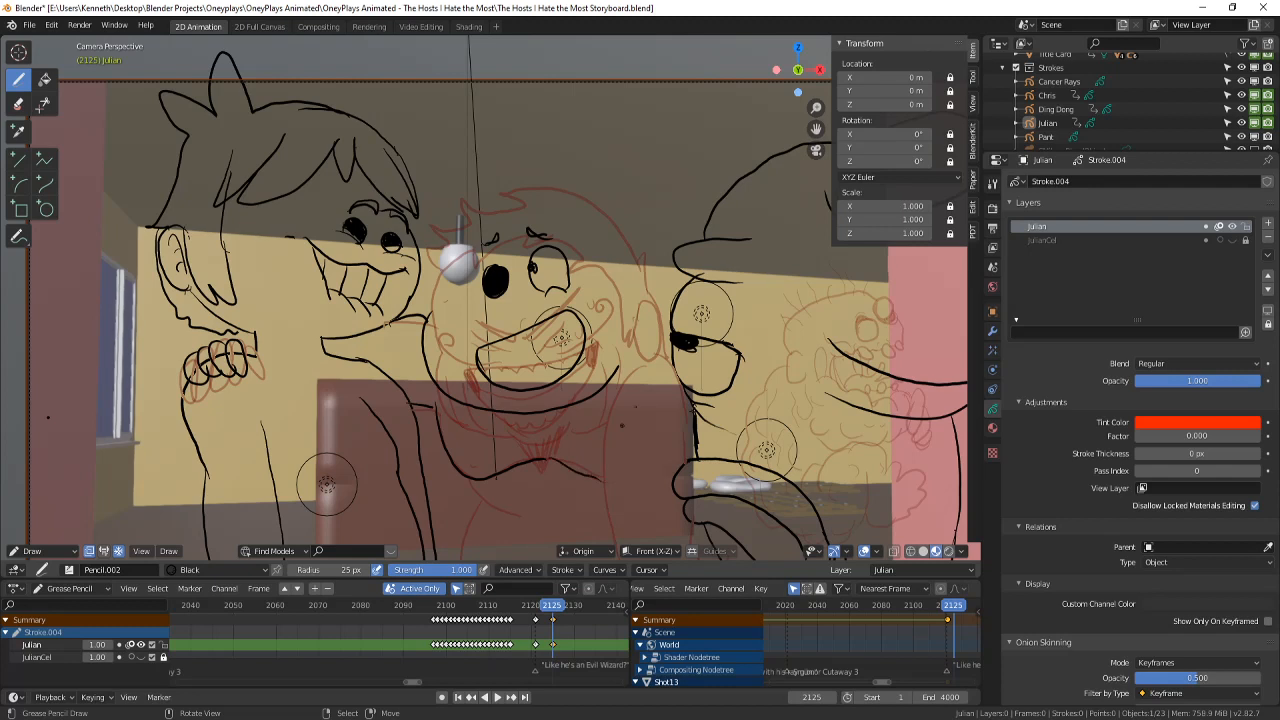
drag(643, 364, 598, 508)
- Draw Julian's bent elbow and forearm, ending in a hand that points towards Chris in front of his chest
shift+middle_drag(471, 289, 459, 188)
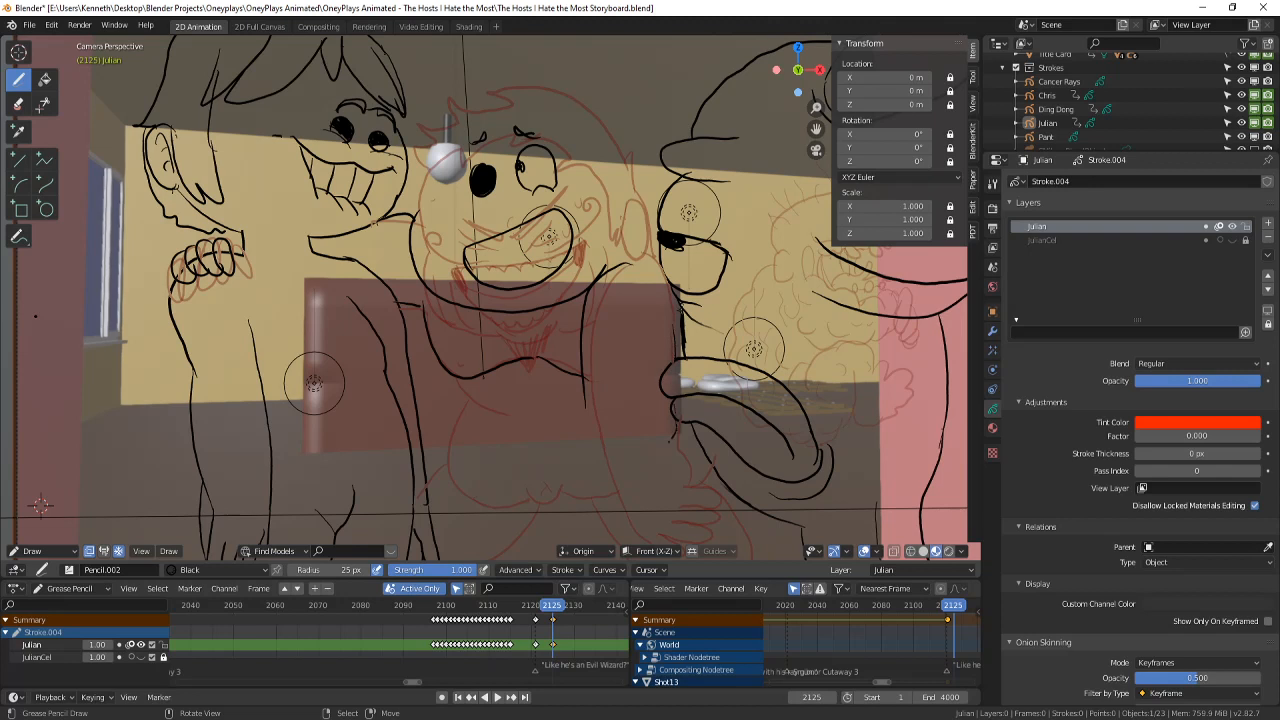
drag(669, 441, 638, 487)
key(ctrl+z)
drag(677, 423, 589, 456)
mouse_move(632, 384)
mouse_down()
mouse_move(563, 374)
mouse_move(518, 396)
mouse_up()
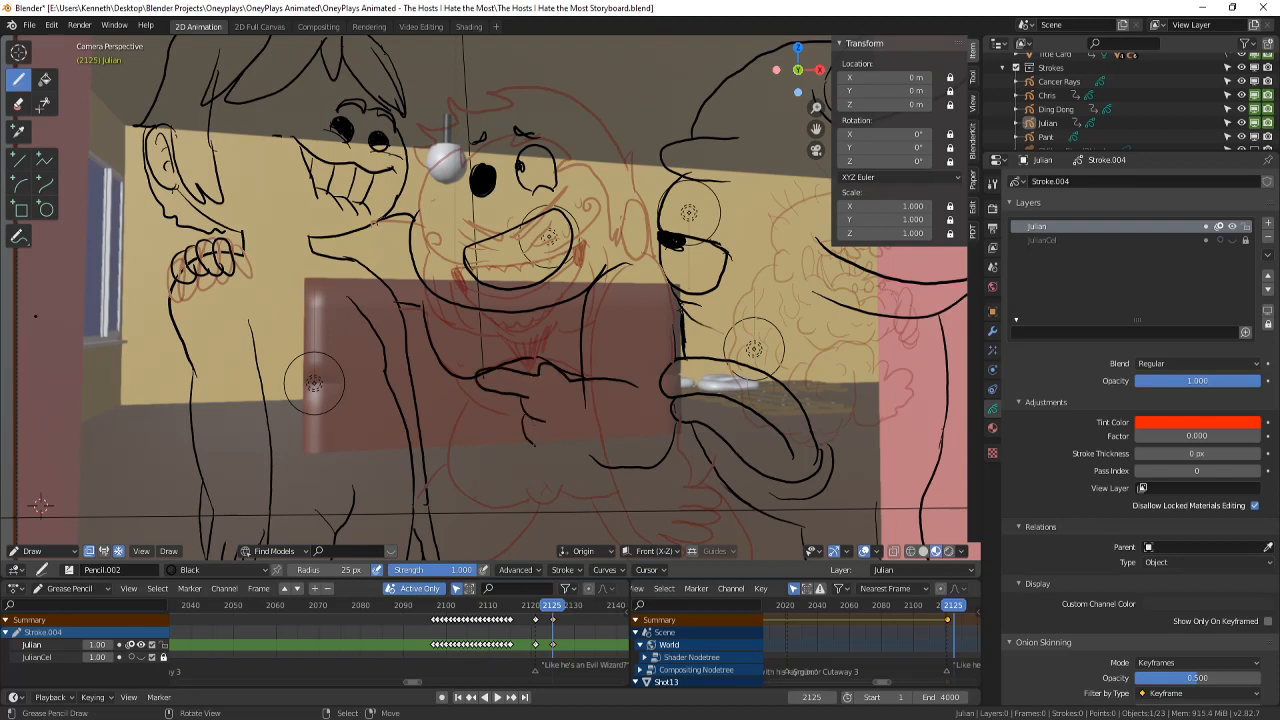
drag(532, 458, 598, 470)
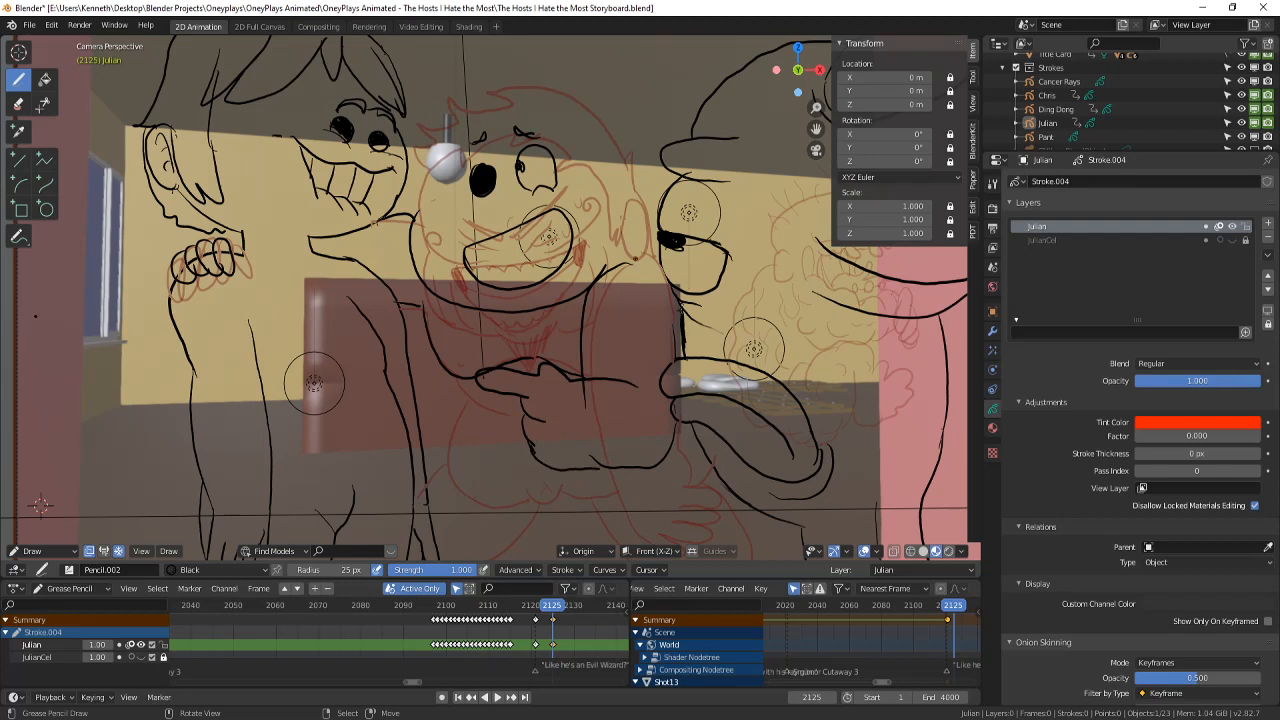
- Draw the top of Julian's head with his ear and spiky hair
scroll(484, 300, down, 3)
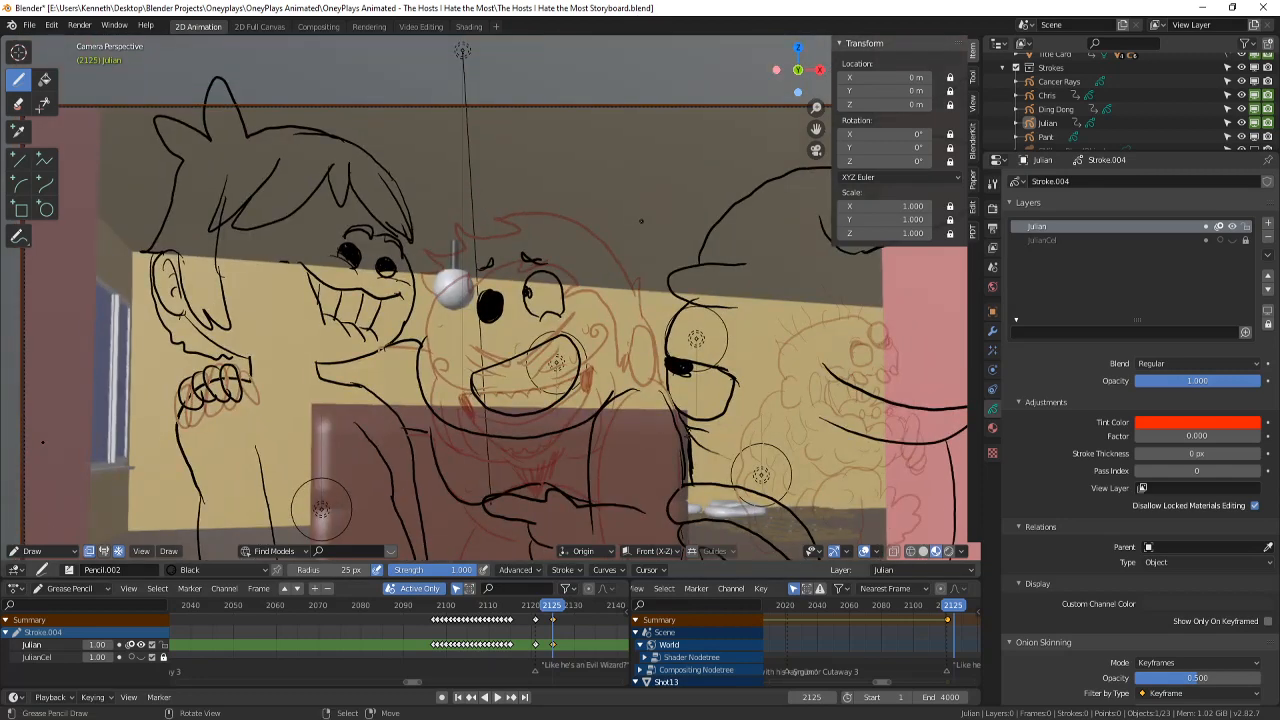
scroll(484, 300, up, 3)
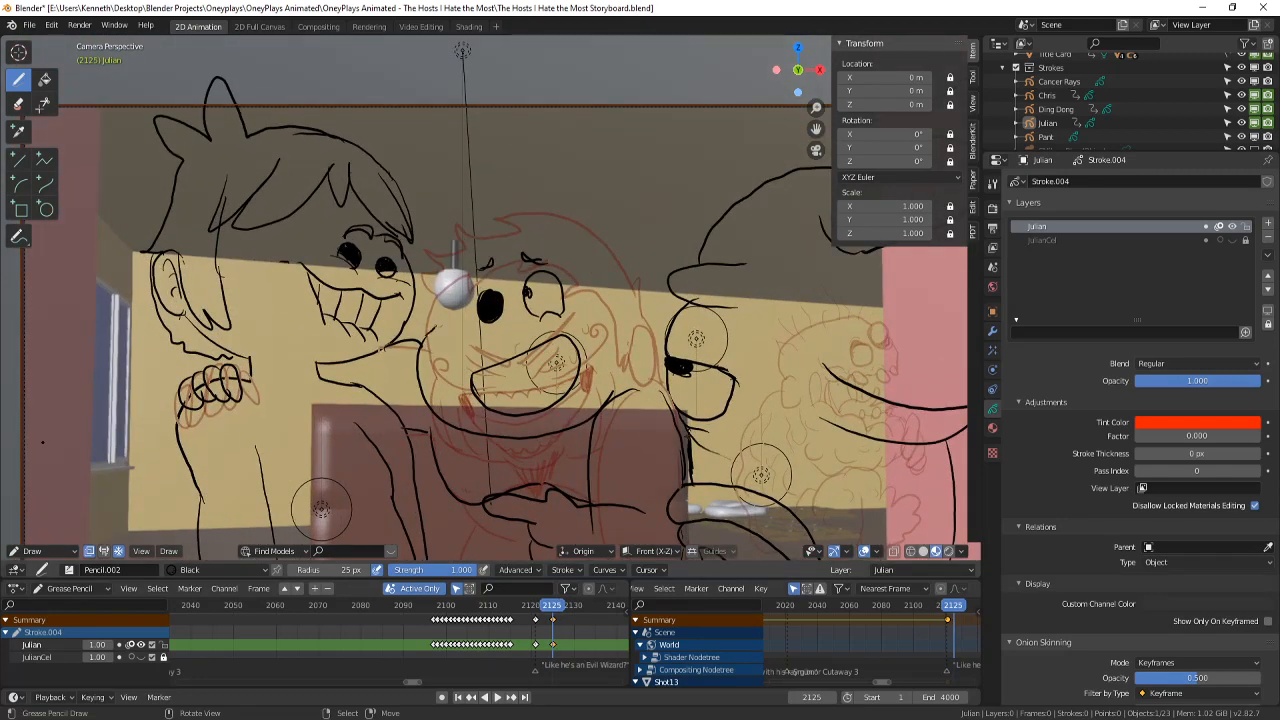
mouse_move(434, 328)
mouse_down()
mouse_move(446, 254)
mouse_move(514, 218)
mouse_move(604, 268)
mouse_move(602, 352)
mouse_move(634, 352)
mouse_move(619, 370)
mouse_up()
key(ctrl+z)
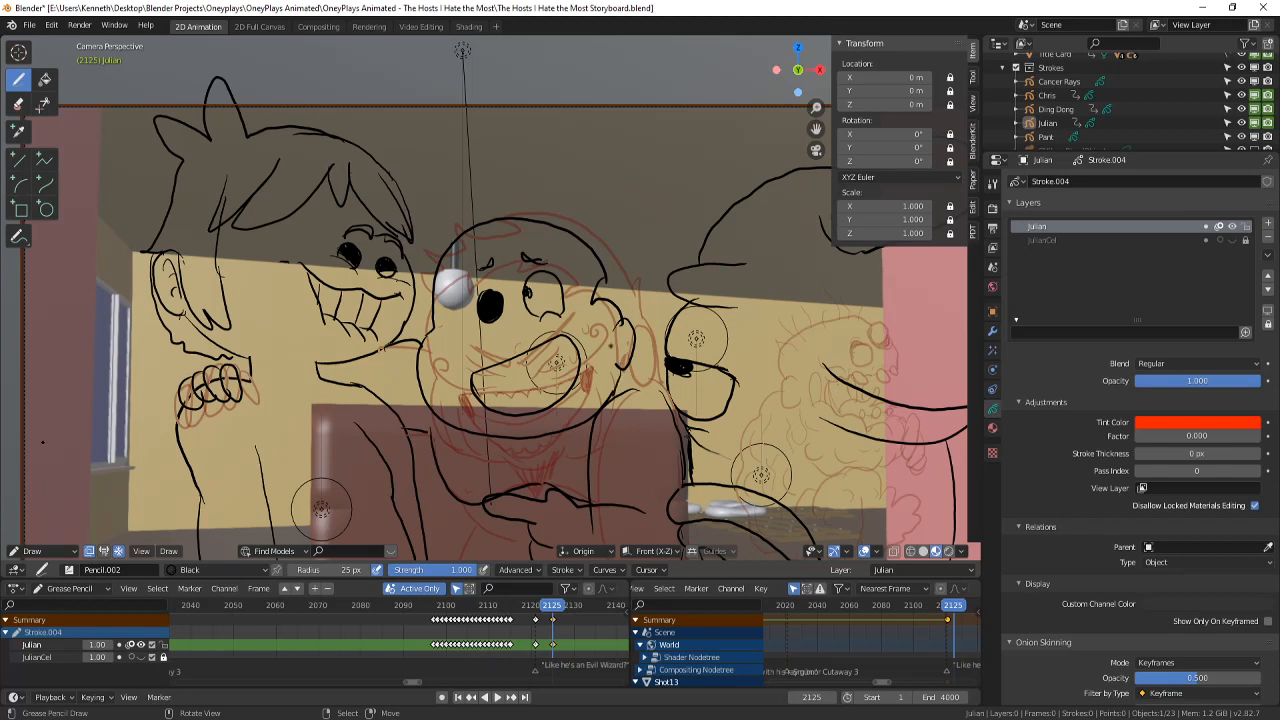
mouse_move(424, 243)
mouse_down()
mouse_move(528, 162)
mouse_move(610, 256)
mouse_move(640, 354)
mouse_up()
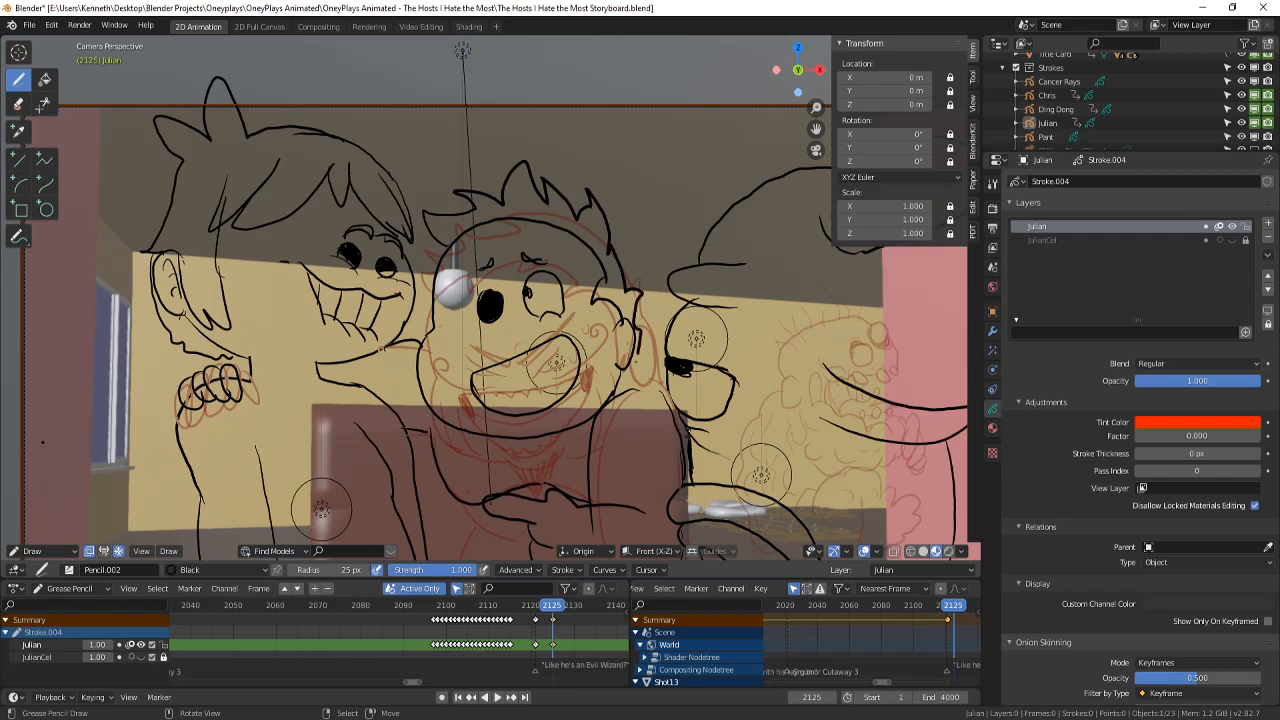
- Add curved beard lines along both sides of Julian's mouth and a scribbled black goatee below his chin
shift+middle_drag(529, 325, 573, 298)
scroll(573, 300, down, 2)
scroll(571, 304, up, 4)
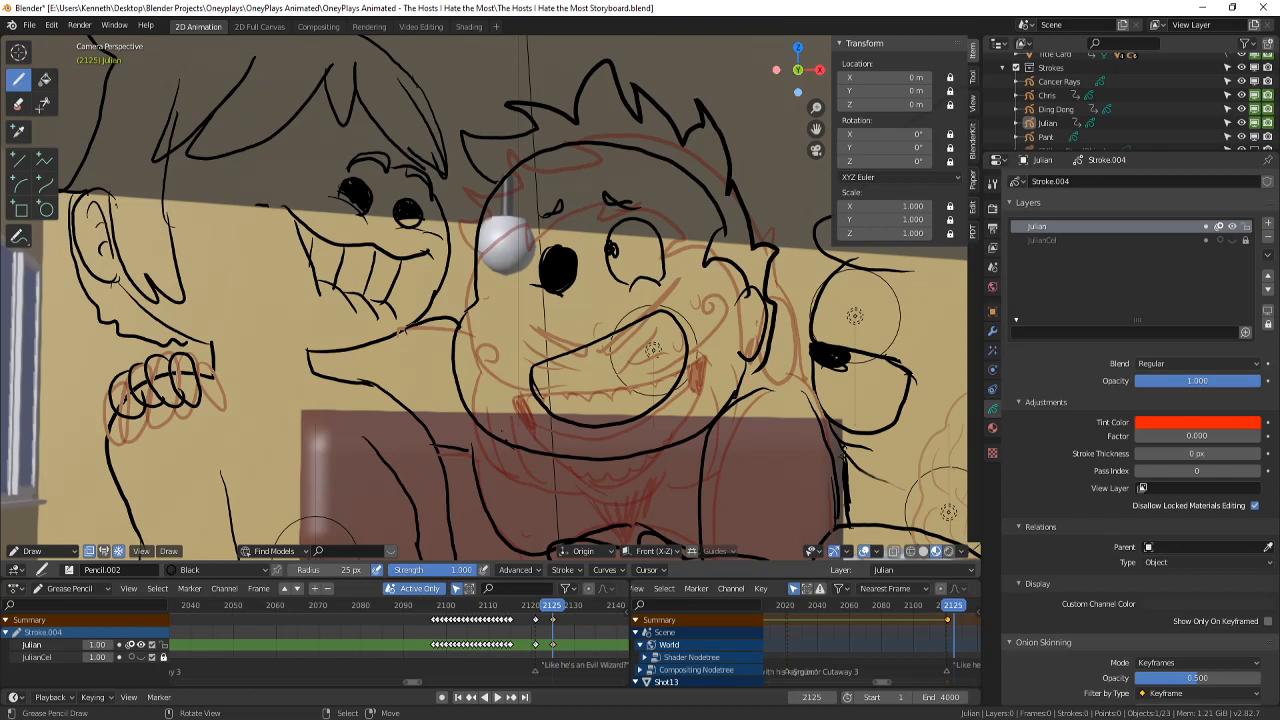
drag(495, 367, 508, 438)
drag(481, 346, 479, 421)
drag(724, 391, 713, 339)
drag(734, 389, 725, 327)
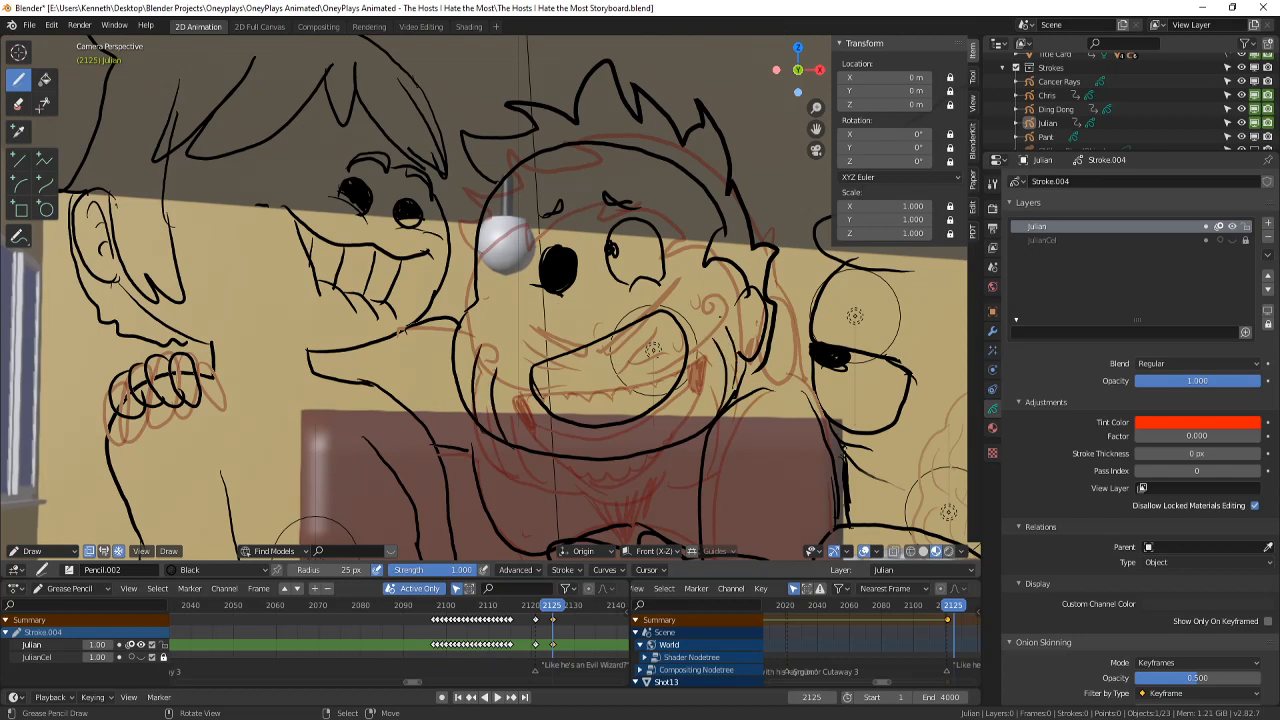
drag(701, 422, 706, 364)
drag(472, 342, 460, 385)
mouse_move(585, 444)
mouse_down()
mouse_move(606, 500)
mouse_move(632, 440)
mouse_move(665, 432)
mouse_move(636, 469)
mouse_up()
drag(579, 447, 593, 457)
key(Down)
key(Up)
scroll(157, 394, down, 3)
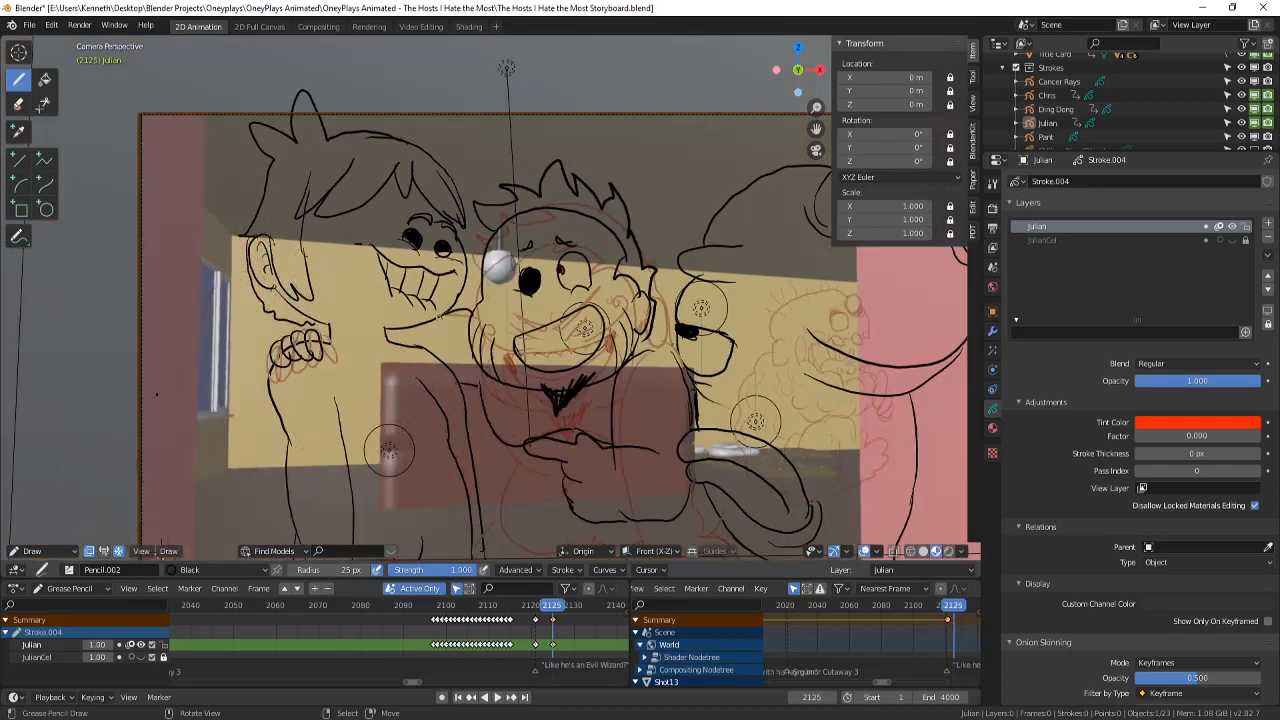
- Flip between frames 2124 and 2125 to compare Julian's two poses and examine his face up close
scroll(157, 394, up, 2)
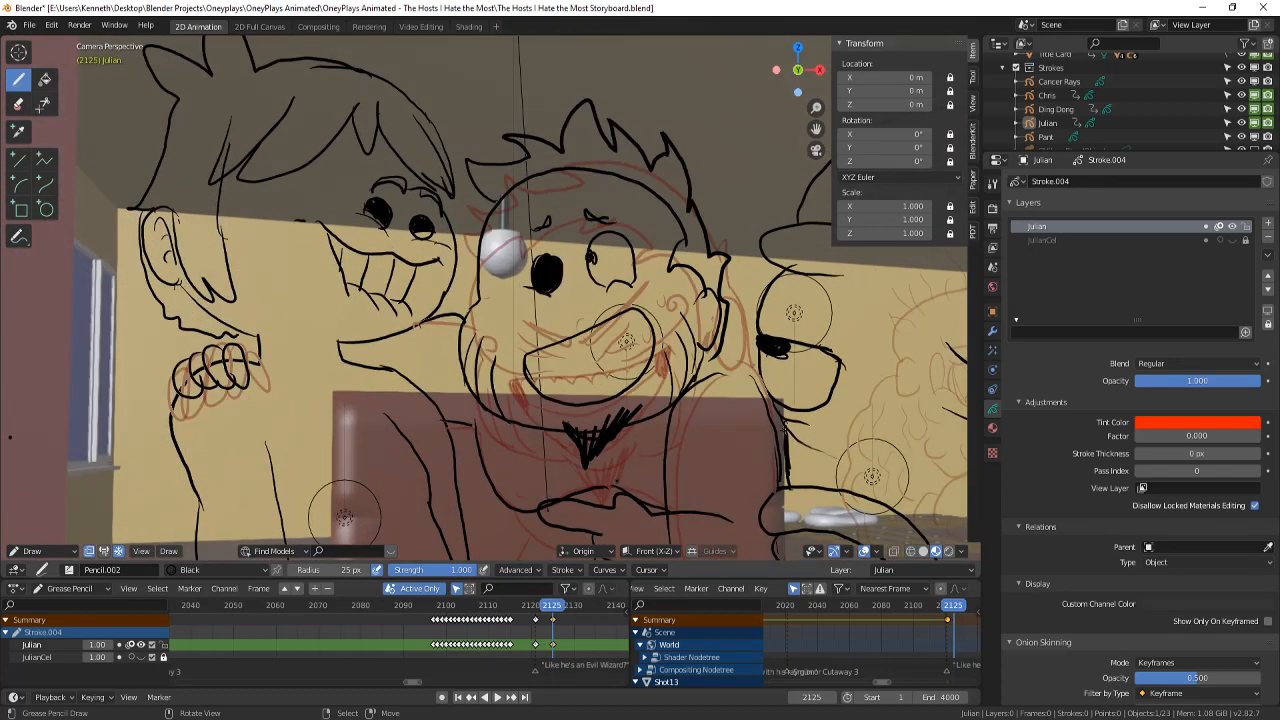
scroll(157, 394, down, 2)
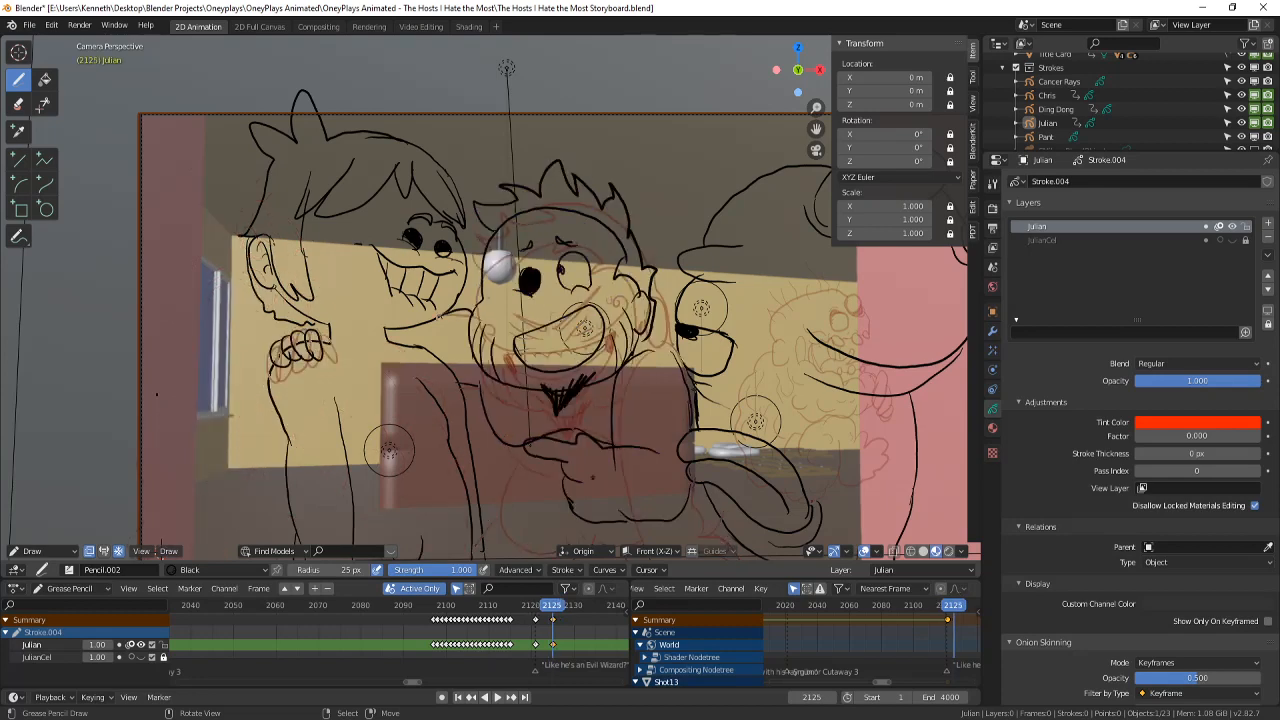
key(Left)
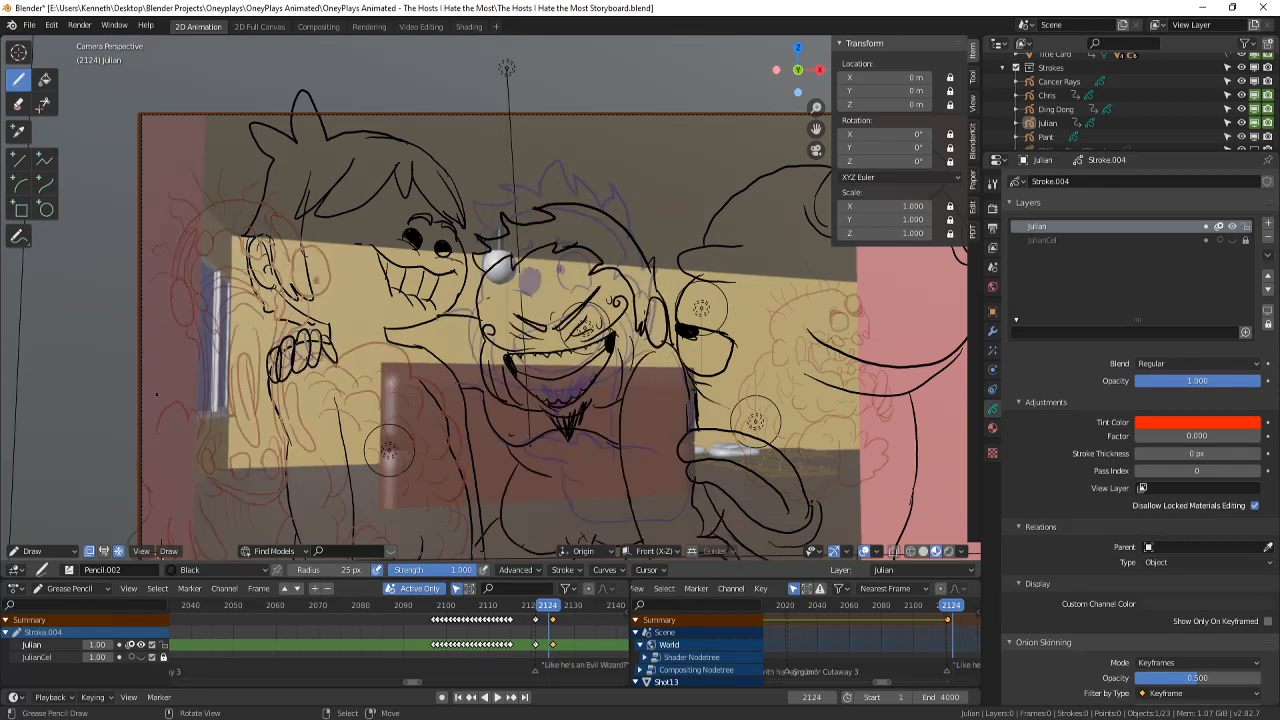
key(Right)
key(Left)
key(Right)
key(Left)
key(Right)
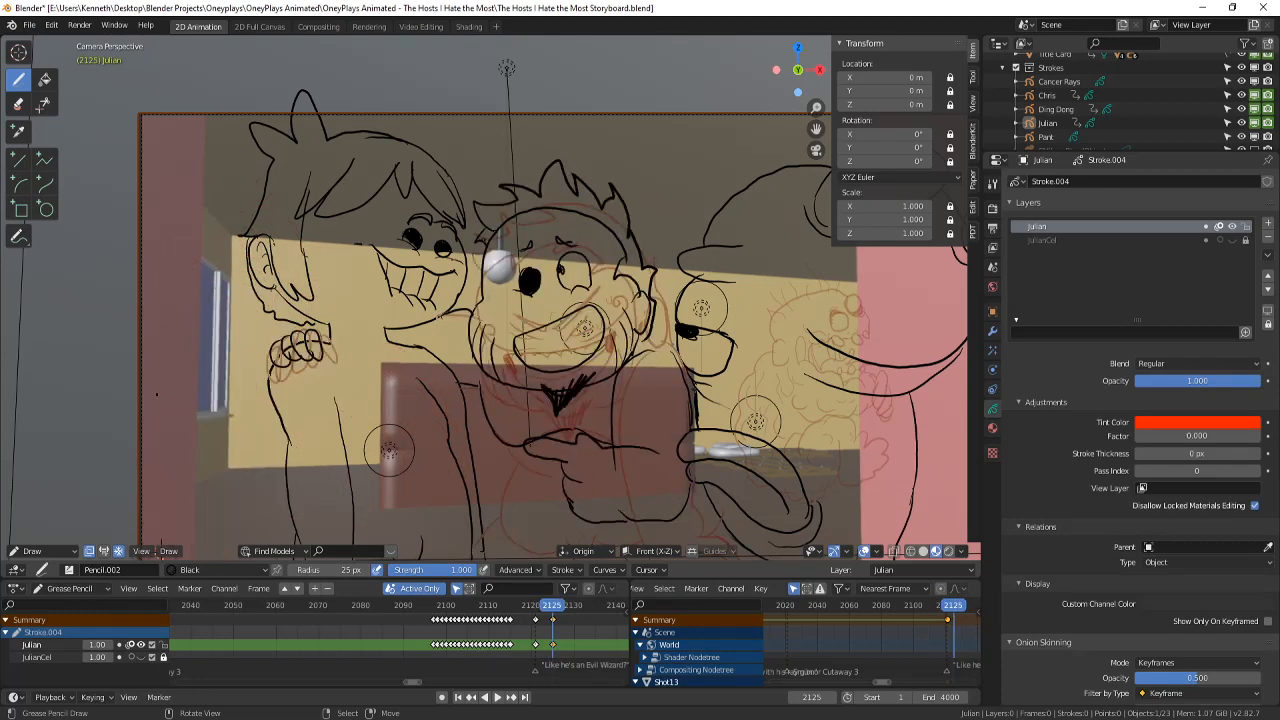
key(Left)
key(Right)
key(Left)
key(Right)
key(Left)
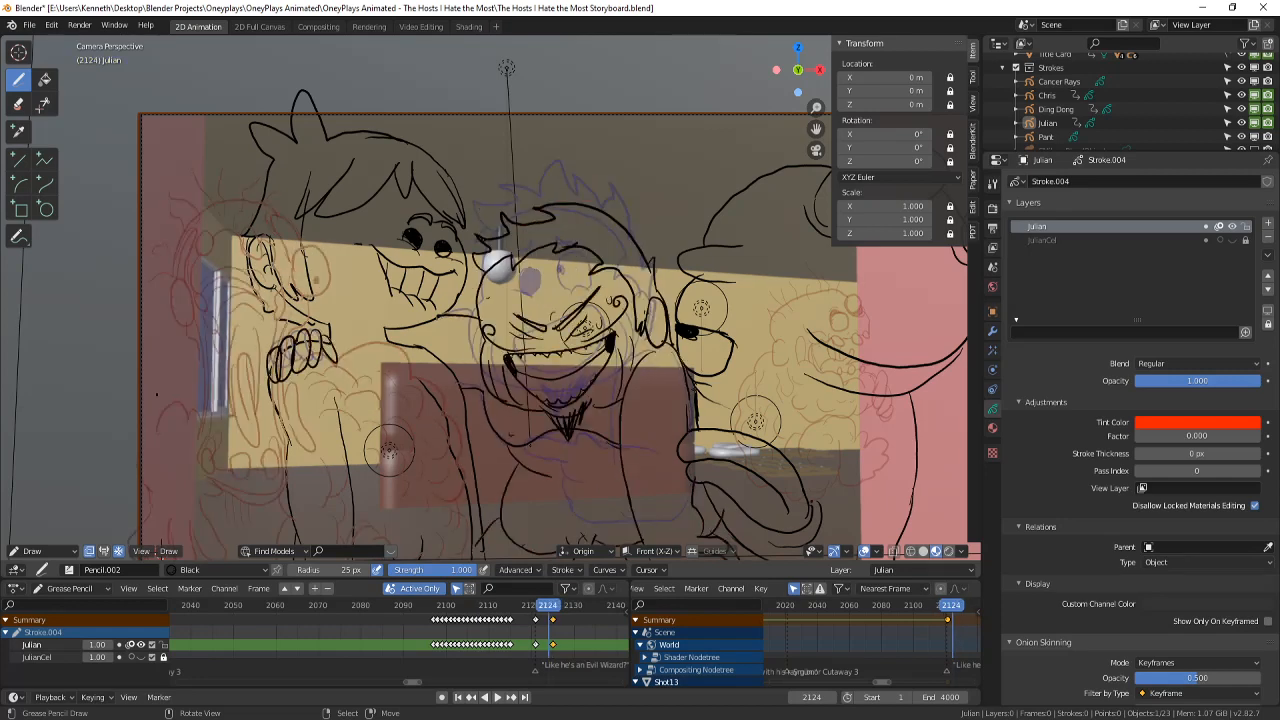
key(Right)
key(Left)
shift+middle_drag(950, 290, 918, 308)
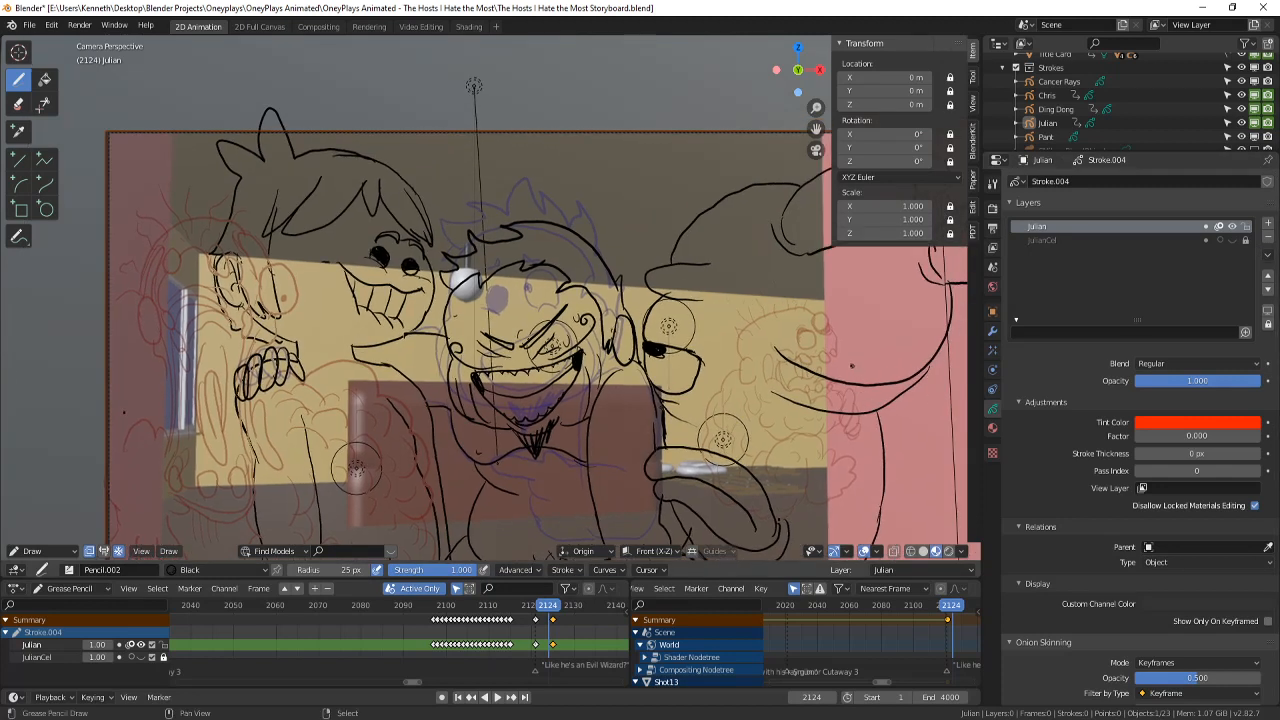
shift+middle_drag(935, 399, 931, 335)
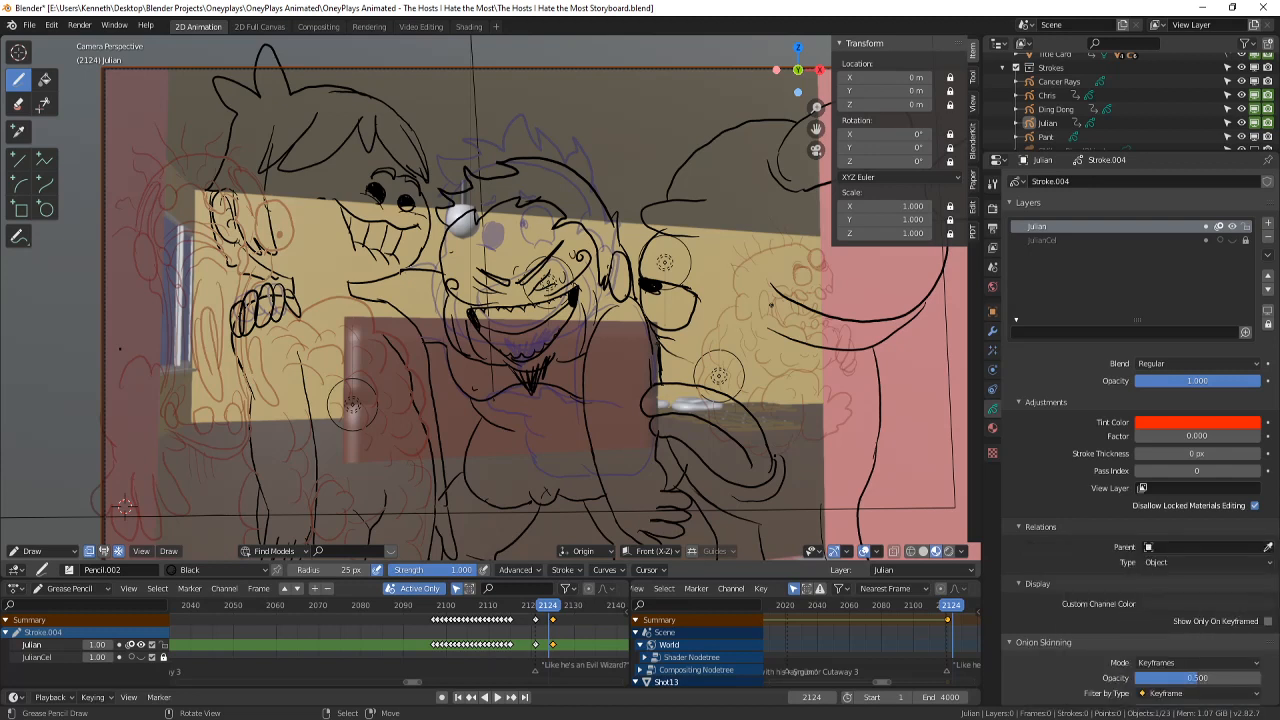
scroll(650, 350, up, 3)
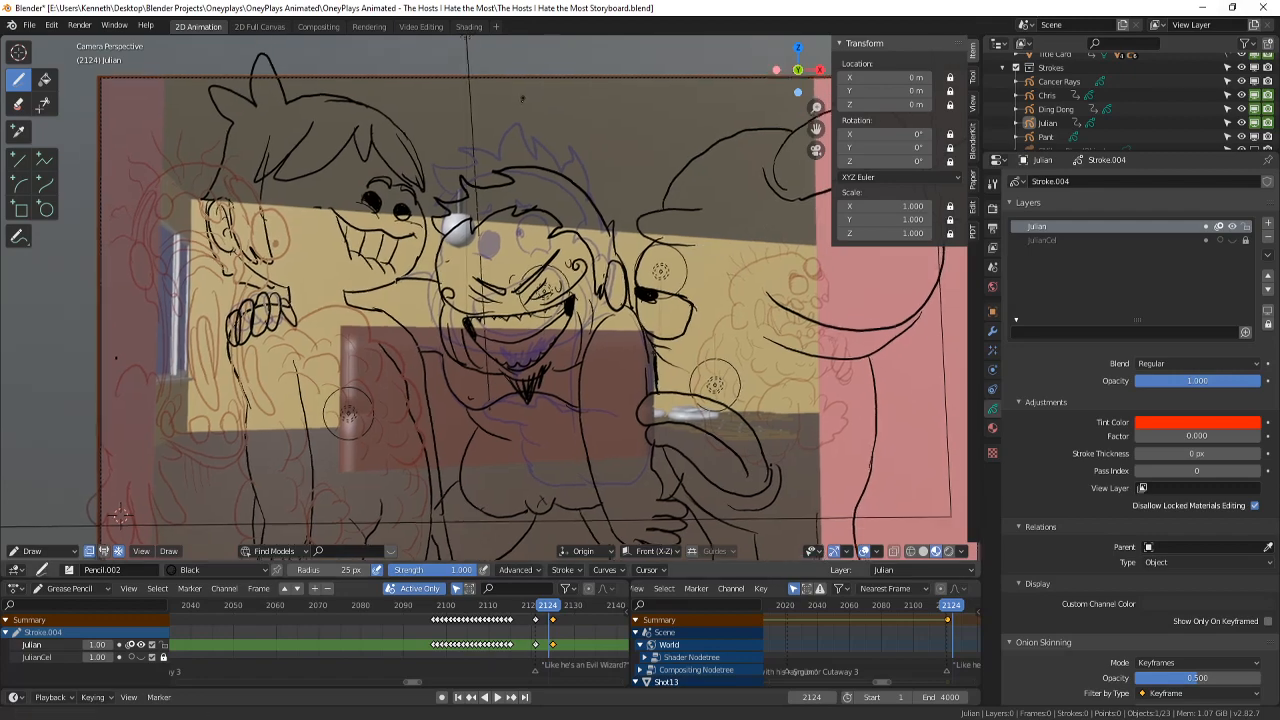
scroll(498, 262, up, 5)
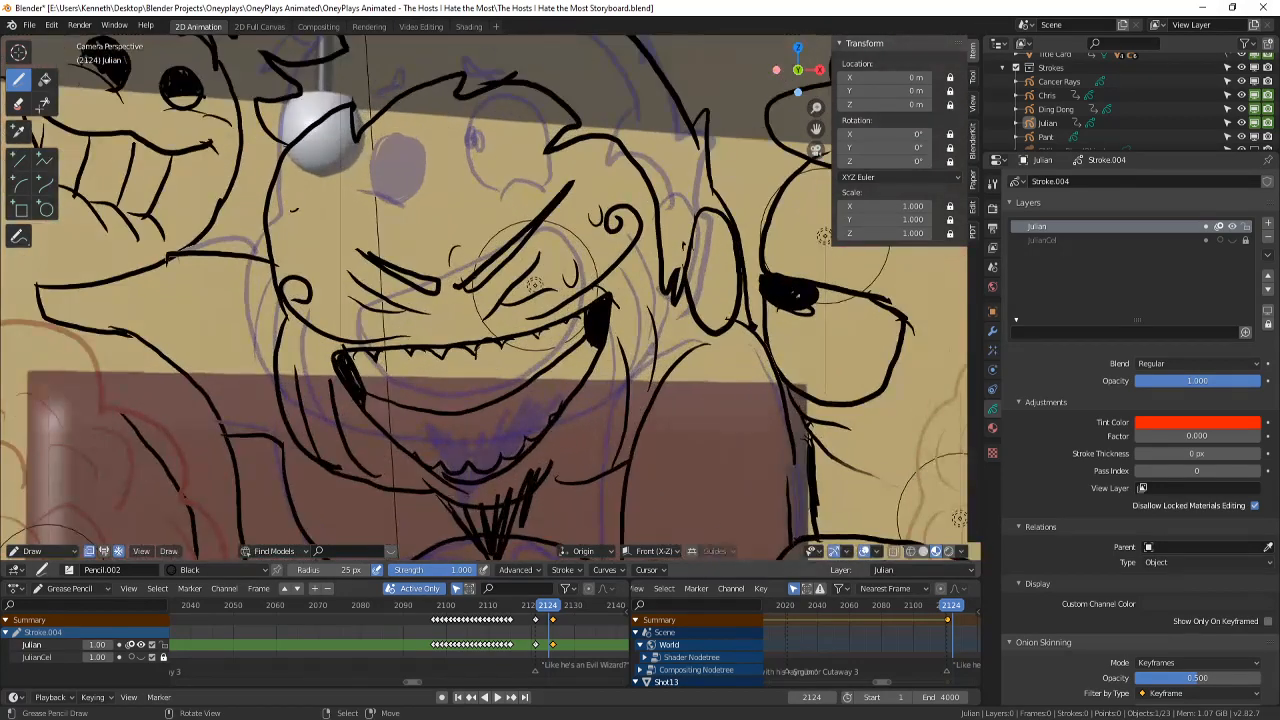
- On frame 2125, add a lower lid line under Julian's solid black eye and erase the excess beneath it
key(Right)
scroll(534, 285, down, 3)
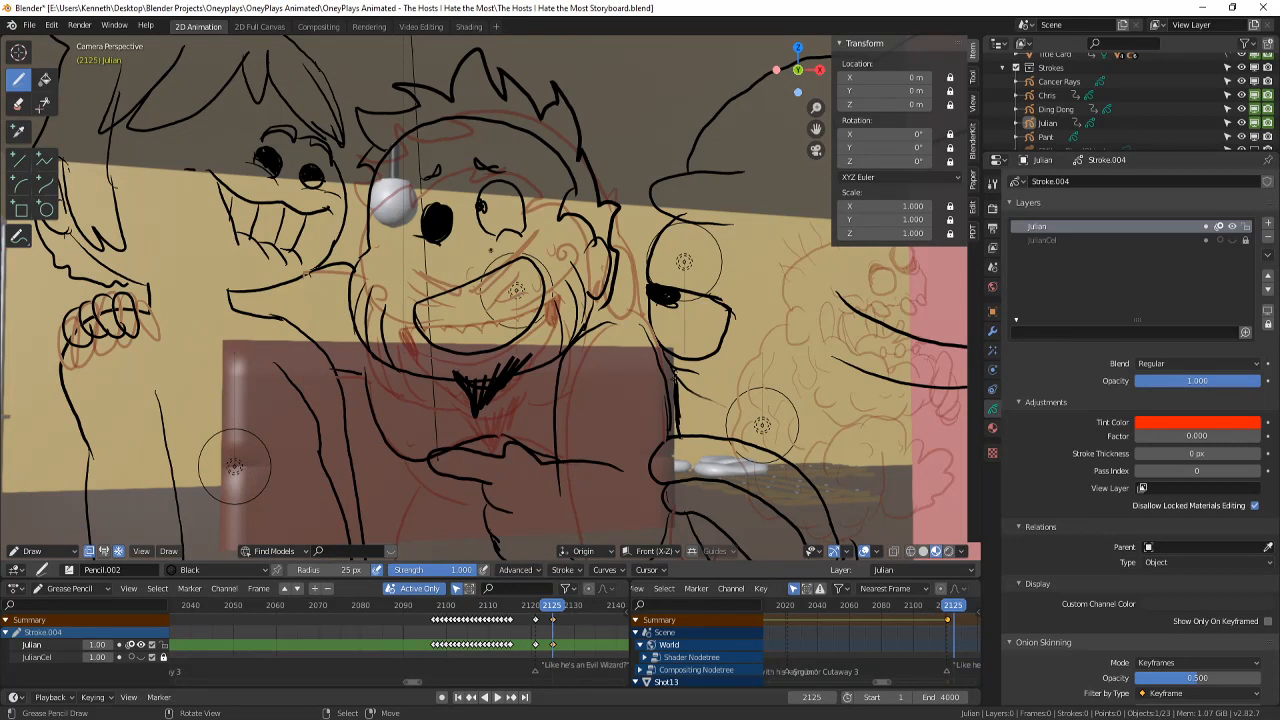
scroll(513, 308, up, 5)
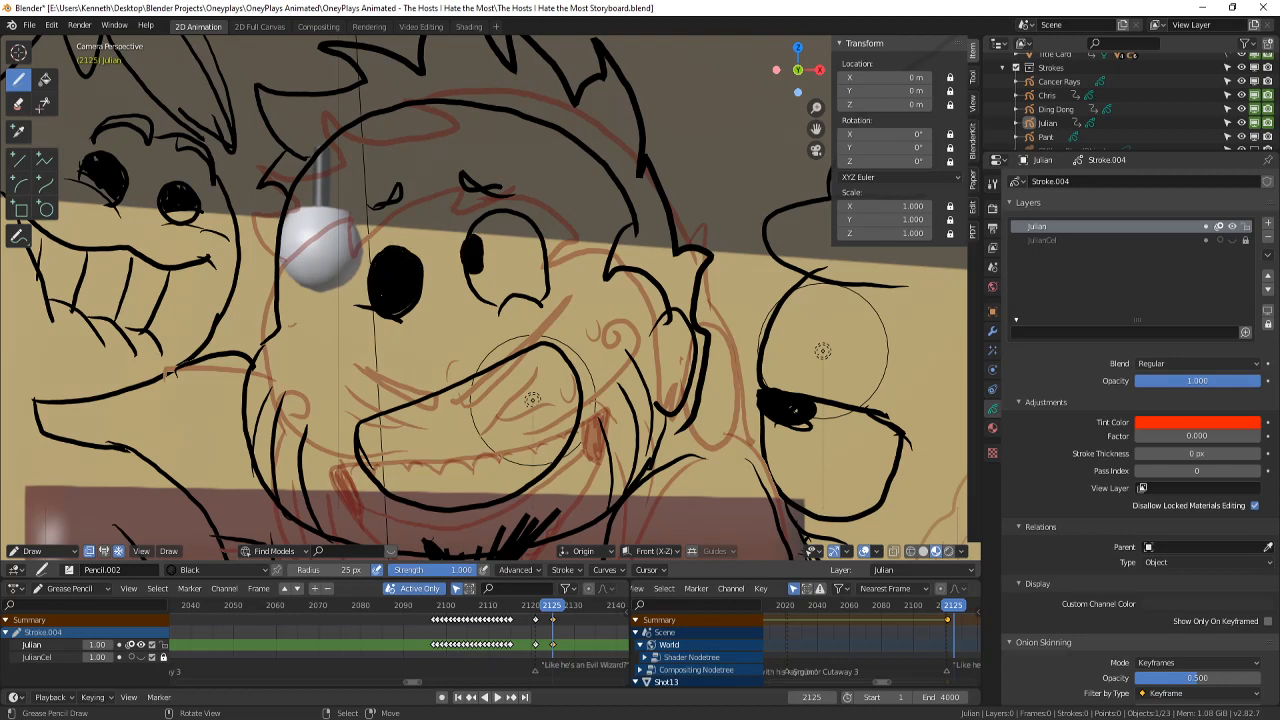
click(21, 106)
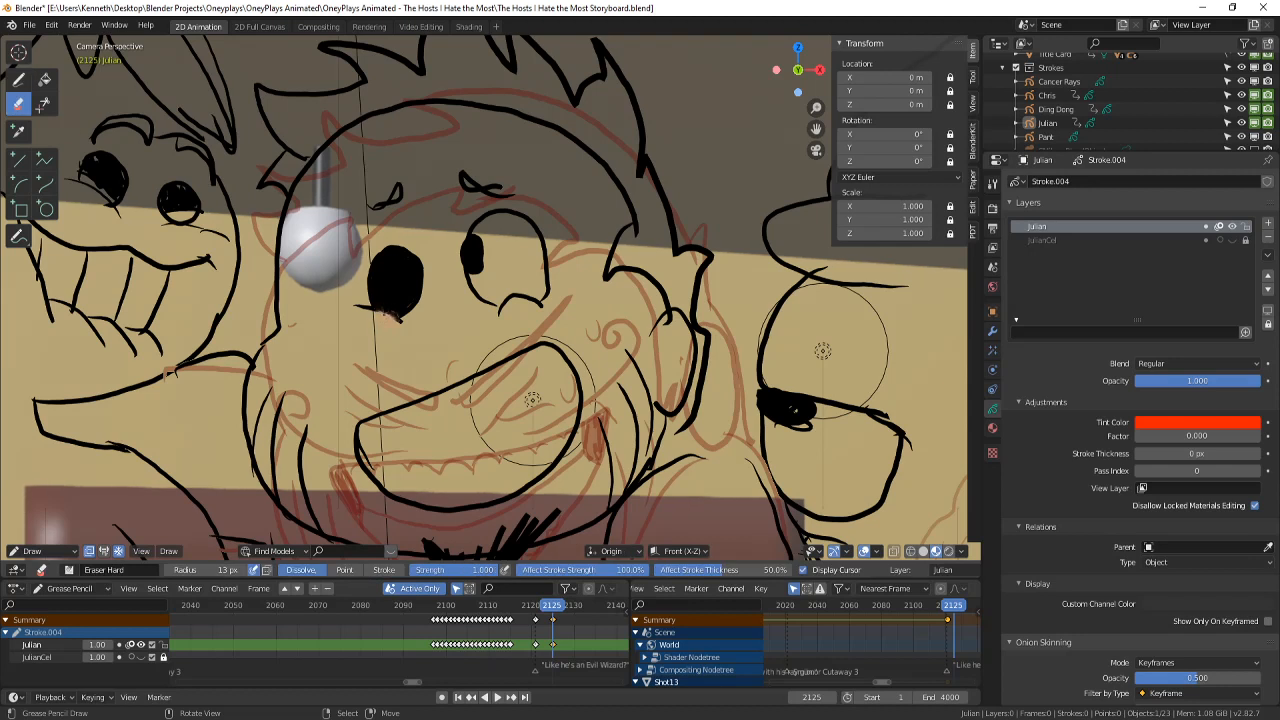
click(20, 83)
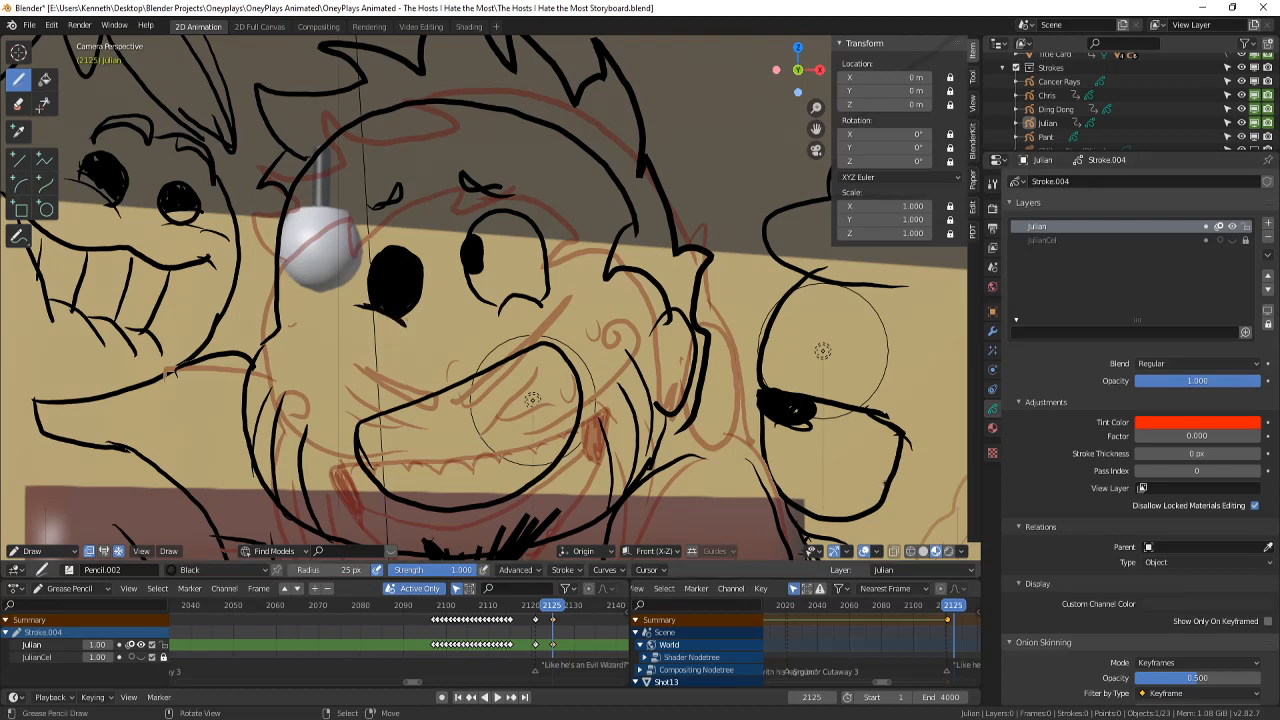
- Erase the lower edge of Julian's outlined eye and redraw it as a curved lower eyelid
drag(488, 307, 524, 287)
mouse_move(492, 318)
mouse_down()
mouse_move(527, 293)
mouse_move(512, 299)
mouse_up()
click(20, 104)
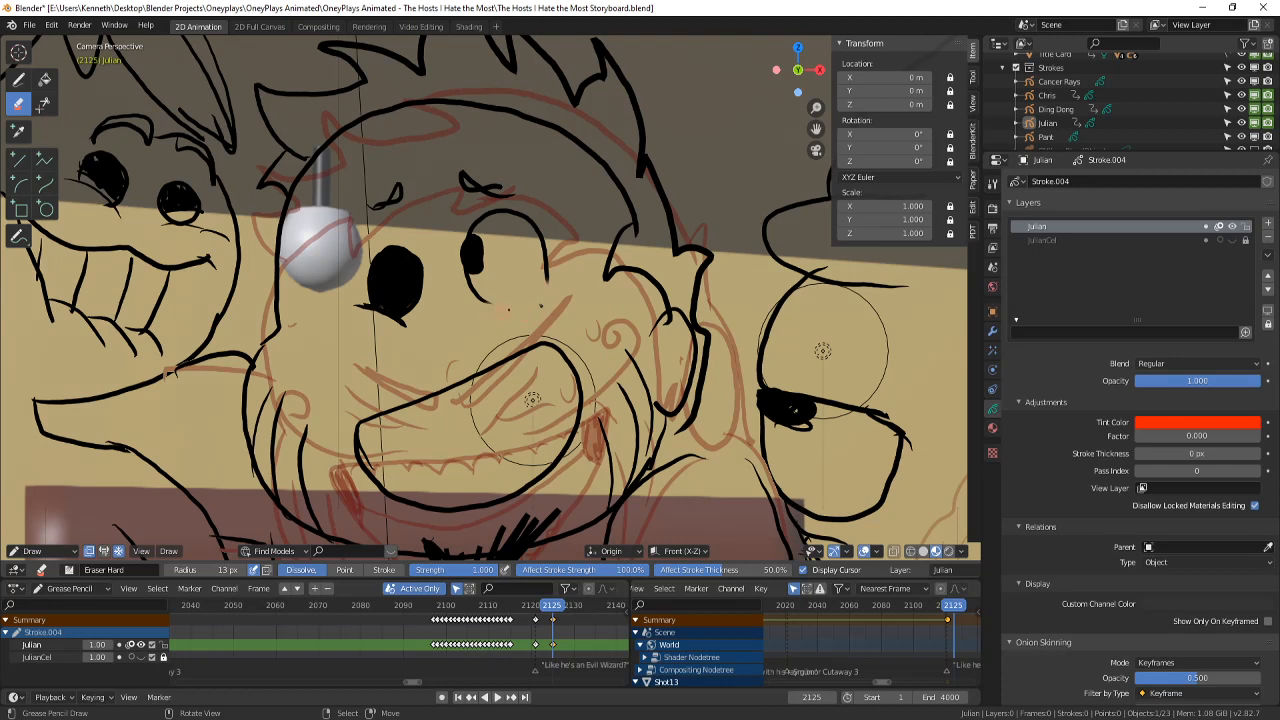
click(19, 82)
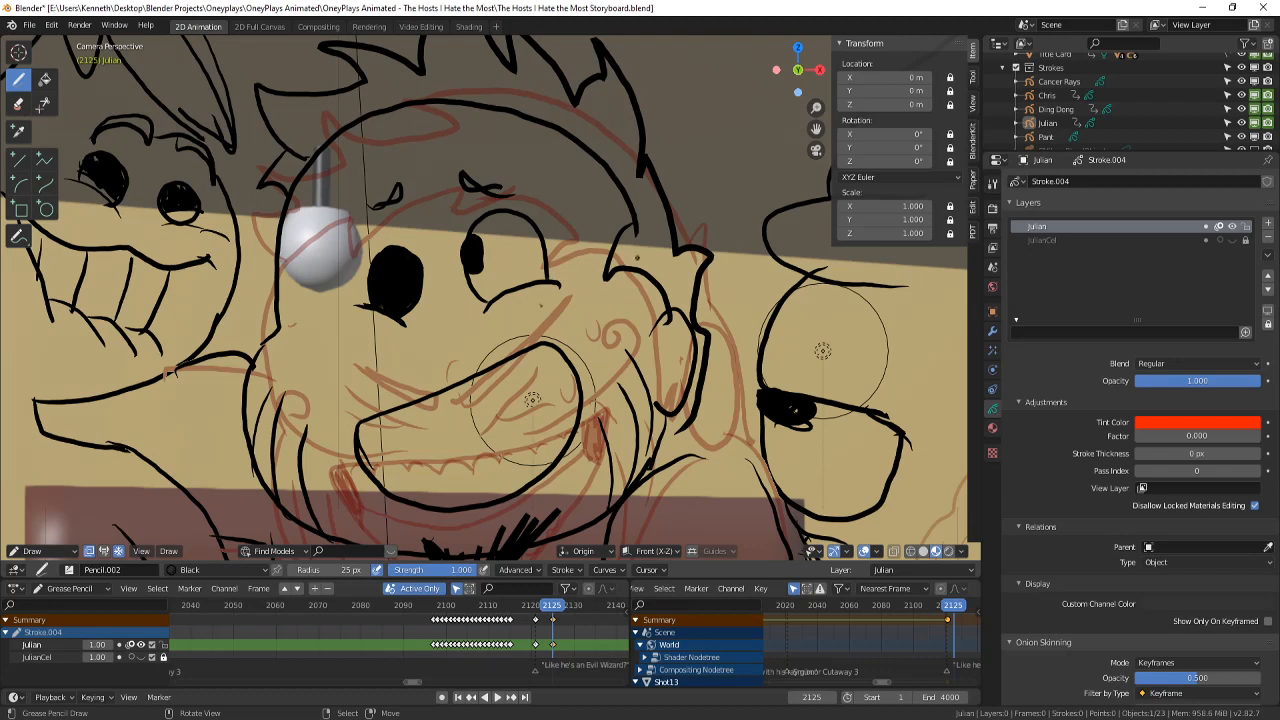
- Flip between frames 2124 and 2125 to compare Julian's grinning and pointing poses, including his face and torso
scroll(637, 258, down, 5)
scroll(655, 300, up, 2)
shift+middle_drag(662, 315, 670, 227)
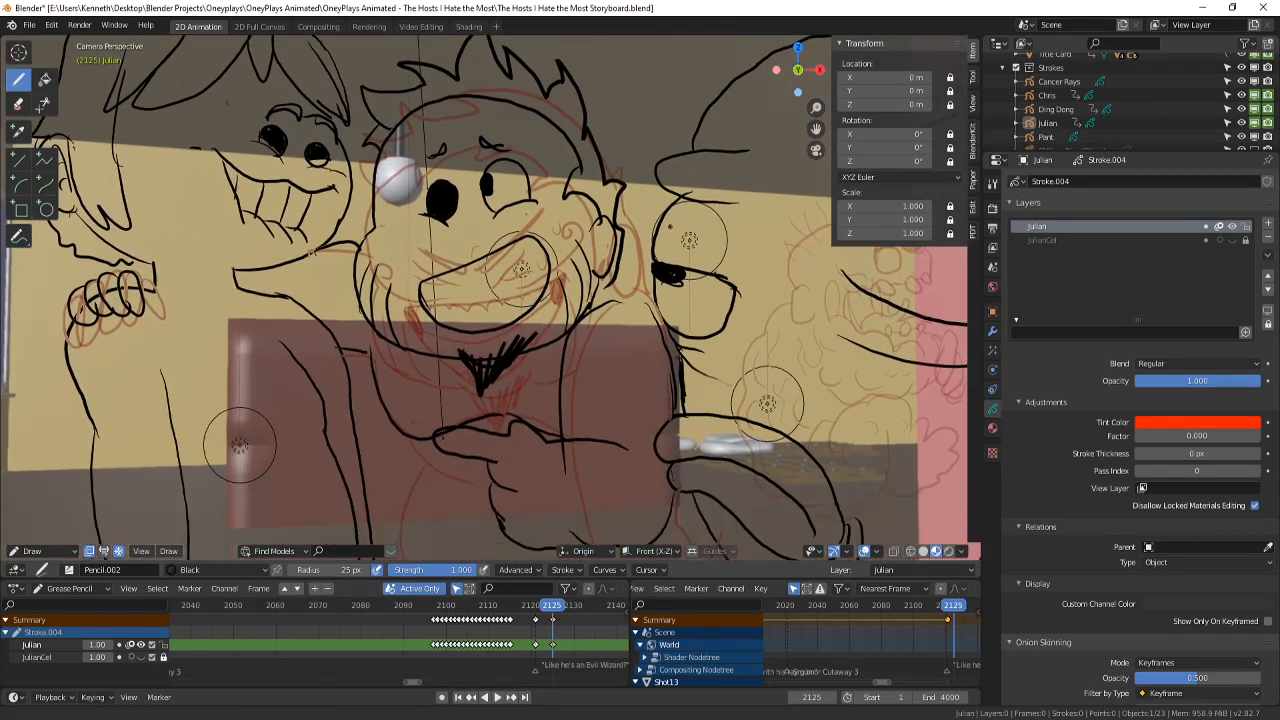
scroll(239, 444, up, 3)
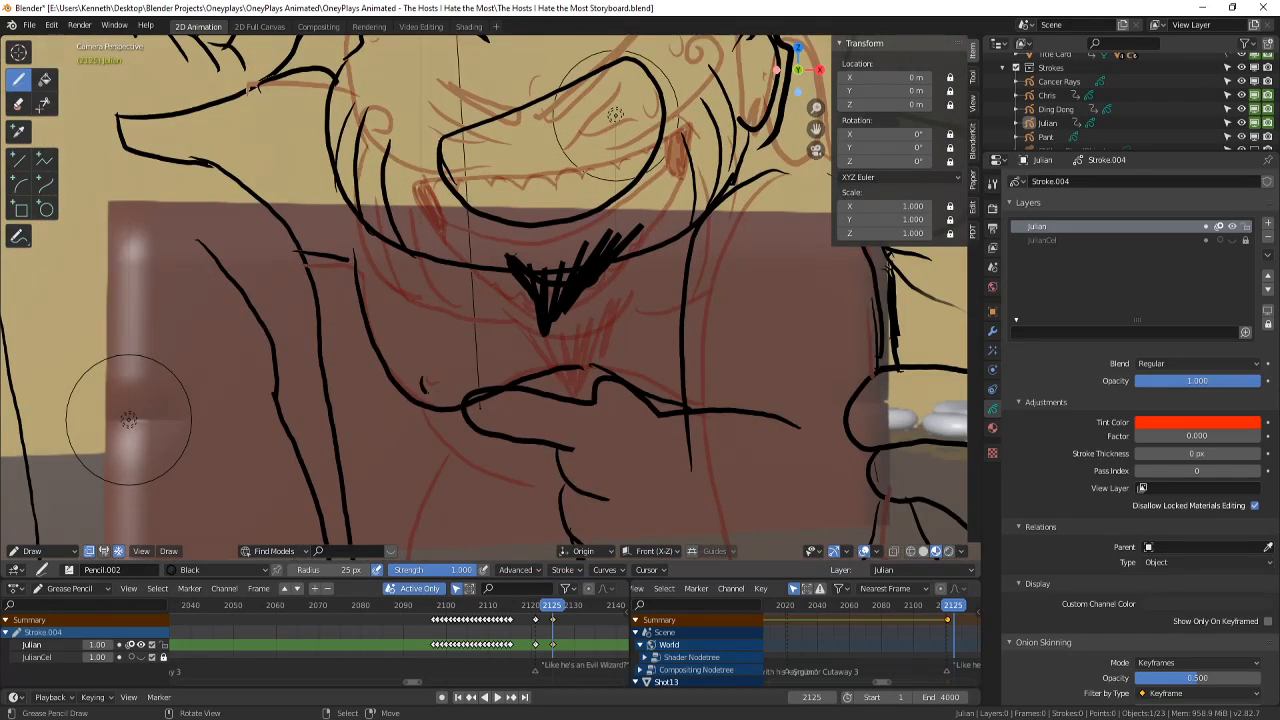
scroll(490, 334, down, 6)
scroll(500, 275, up, 2)
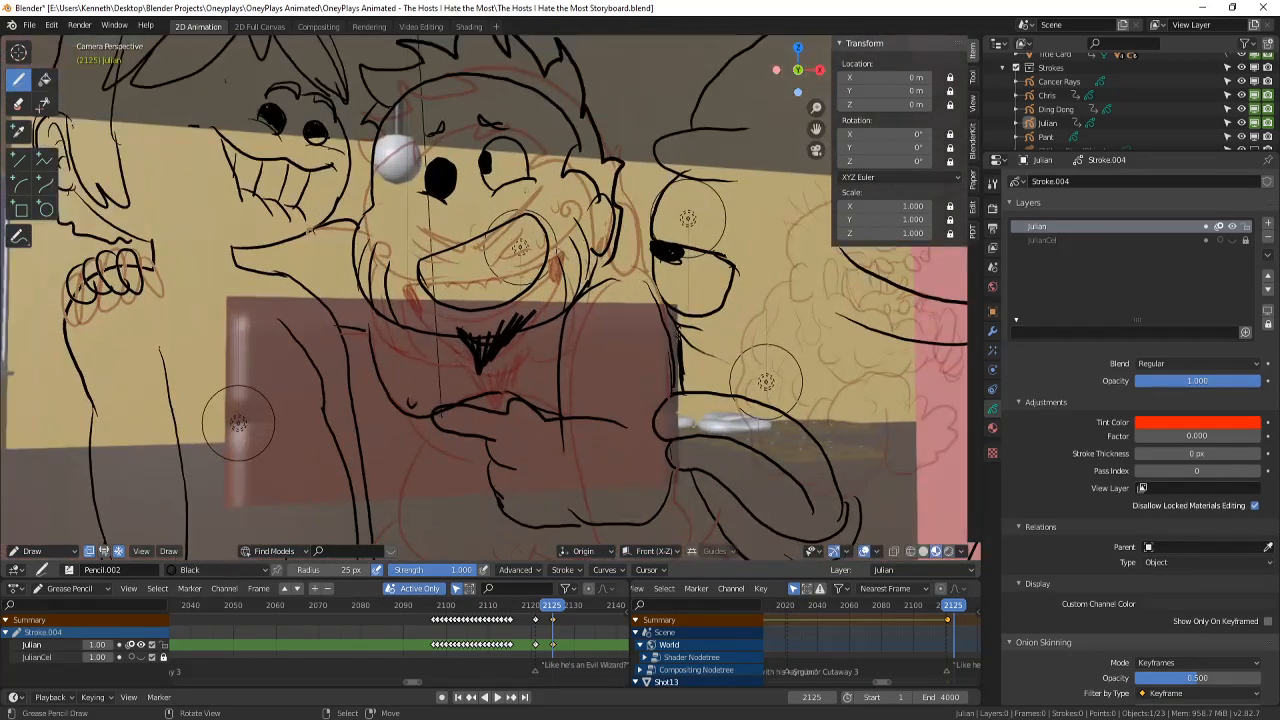
key(Left)
key(Right)
key(Left)
key(Right)
key(Left)
key(Right)
key(Left)
key(Right)
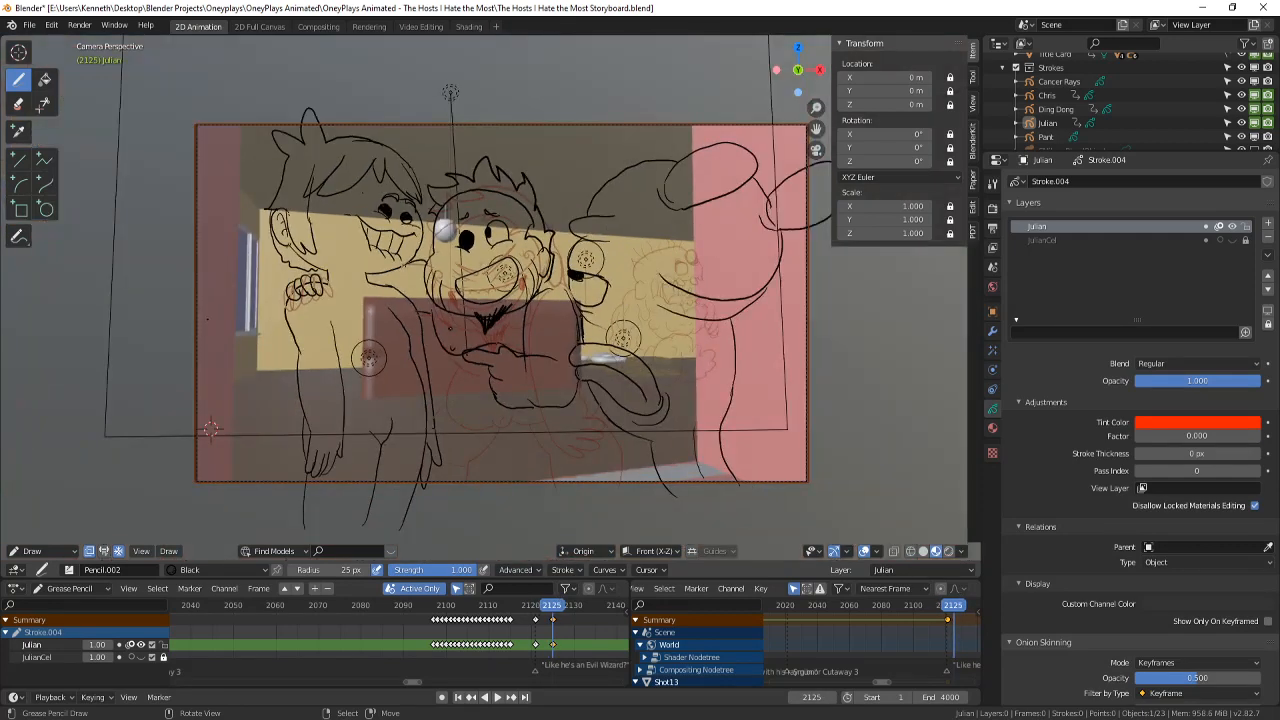
- Play the shot from frame 2125 to review Julian's new pose, and return to frame 2125
key(Down)
key(Up)
key(Down)
click(499, 699)
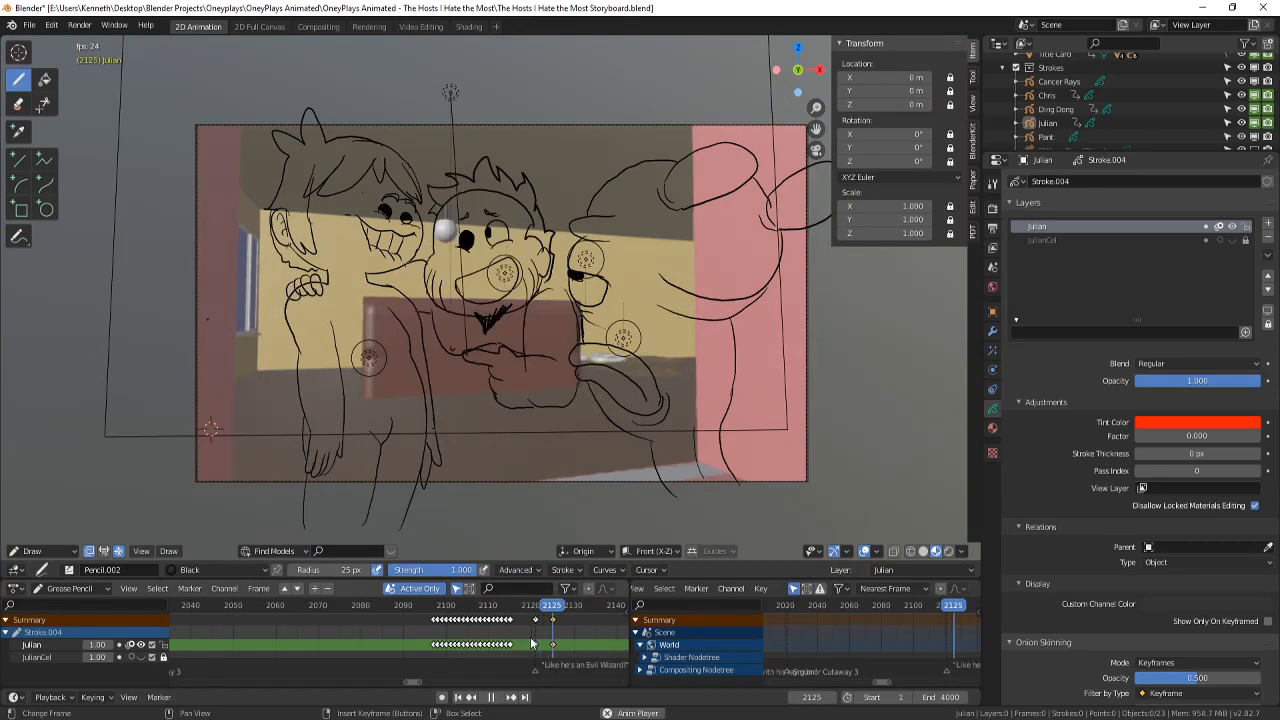
click(492, 698)
scroll(522, 666, up, 1)
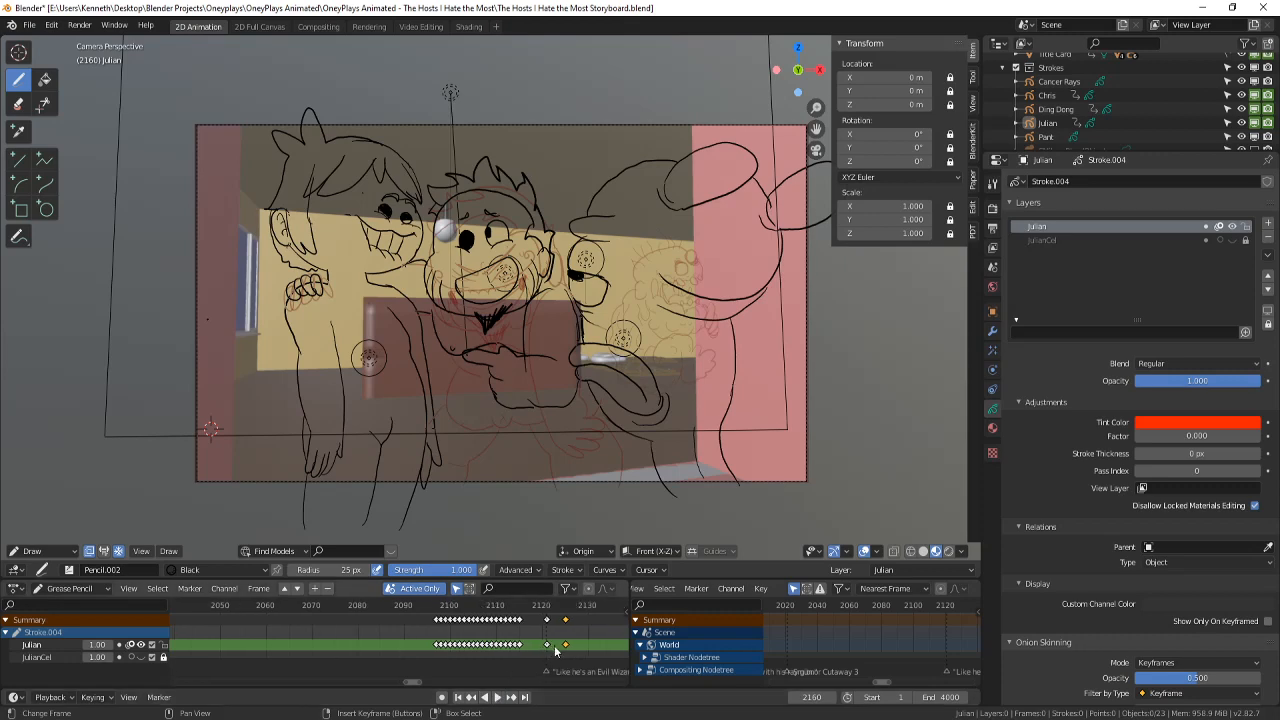
drag(555, 648, 566, 651)
key(Left)
key(Right)
- Draw Julian's rounded belly, hips and legs below his pointing hand on frame 2125, and save the file
scroll(211, 428, up, 2)
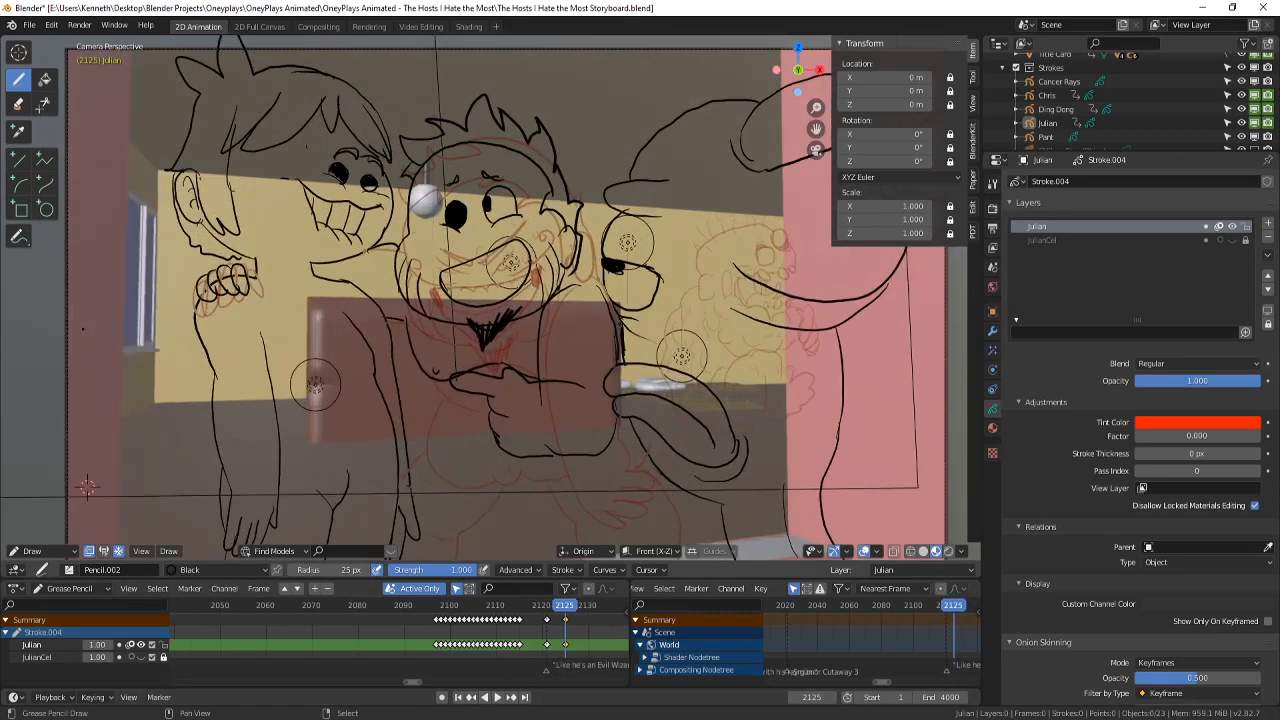
scroll(208, 425, up, 2)
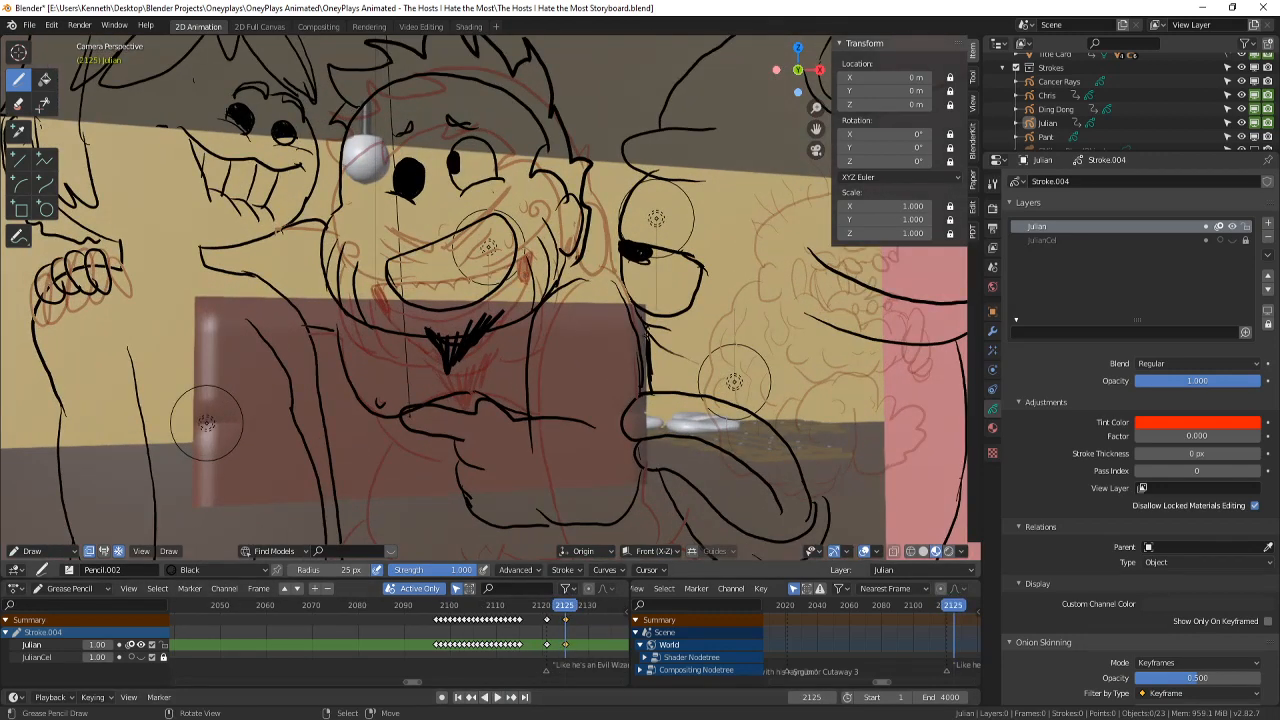
shift+middle_drag(207, 423, 271, 283)
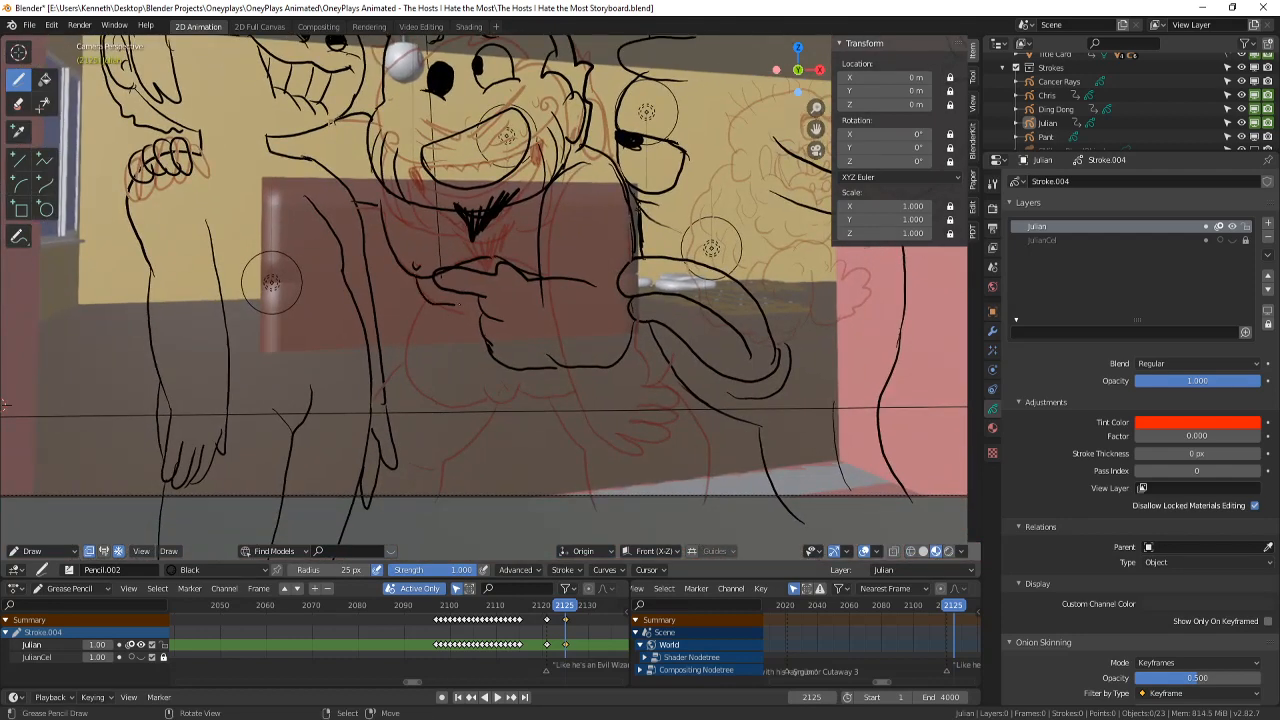
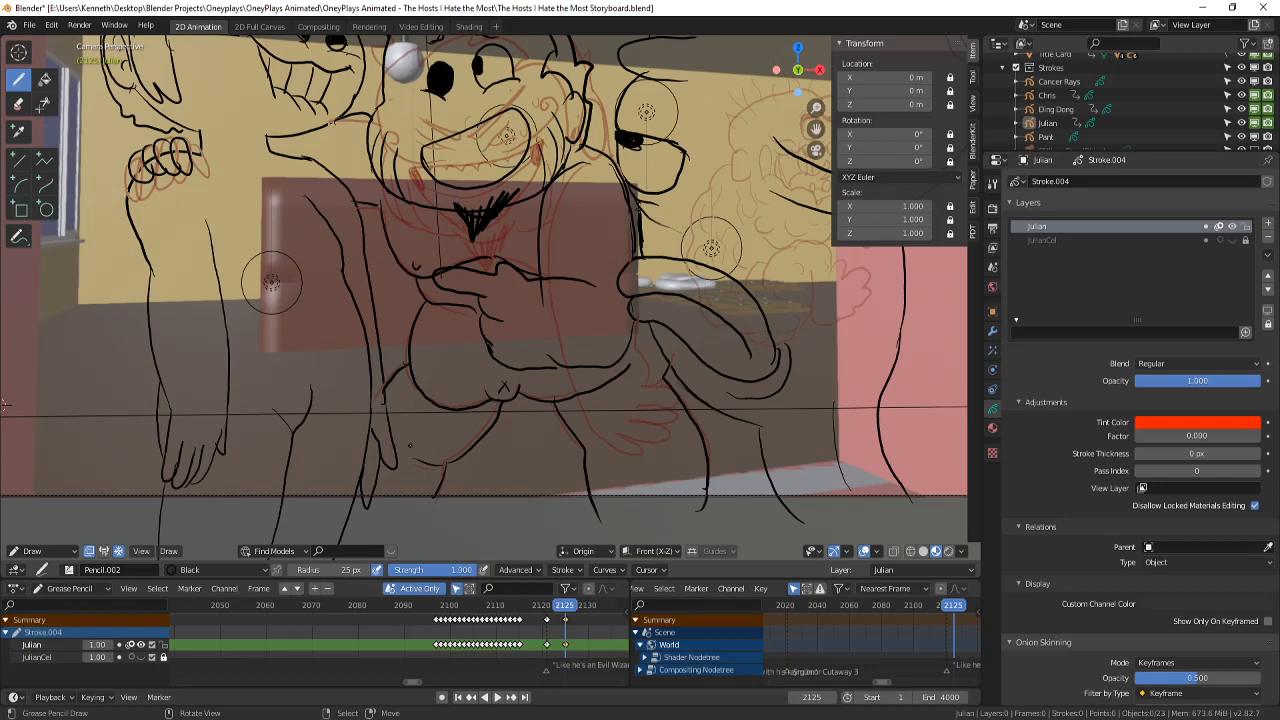
key(Left)
key(ctrl+s)
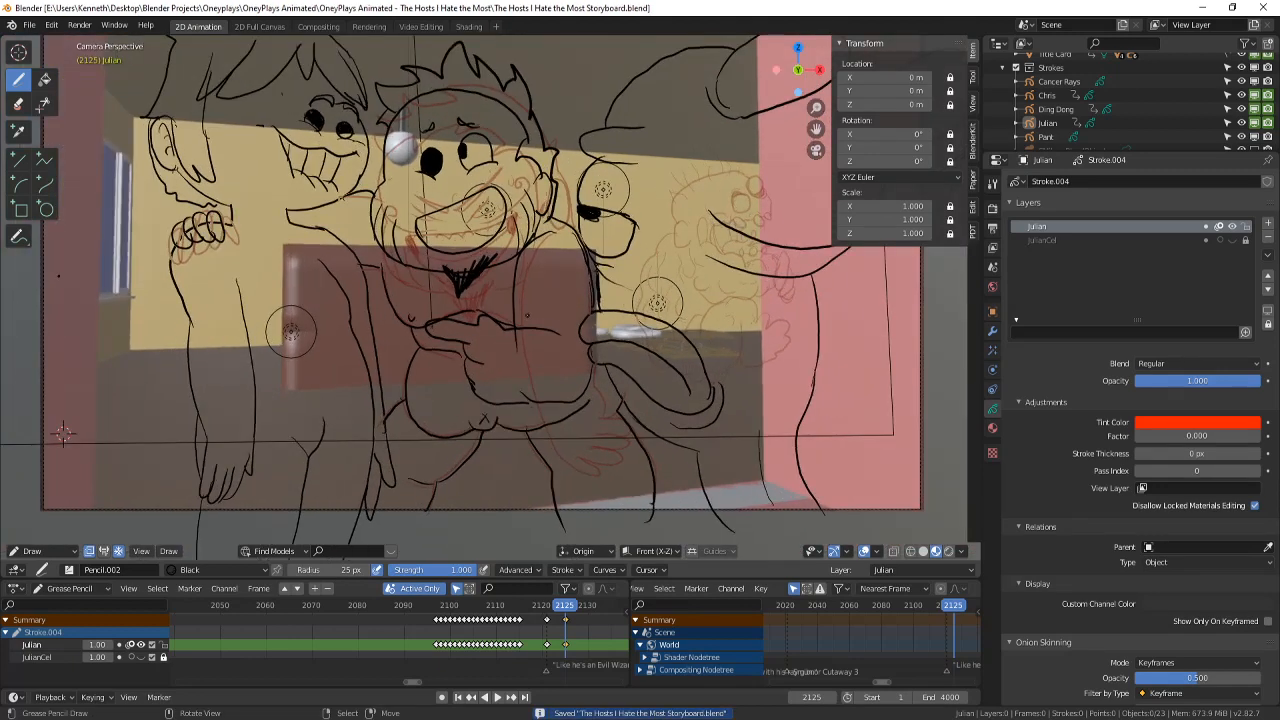
- Step back to frame 2120 and replay the transition into the three-character shot, including once from frame 2102
key(Right)
key(Left)
key(Left)
key(Left)
key(Left)
key(Left)
key(Left)
key(Left)
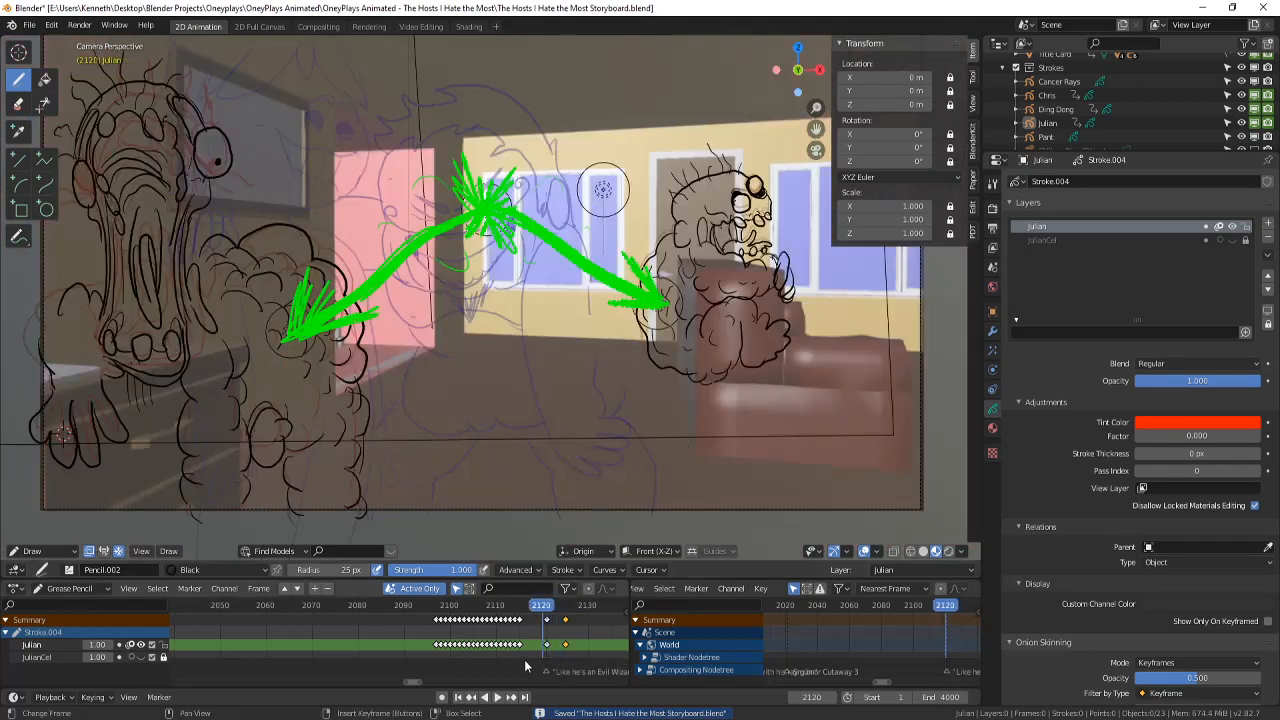
click(501, 697)
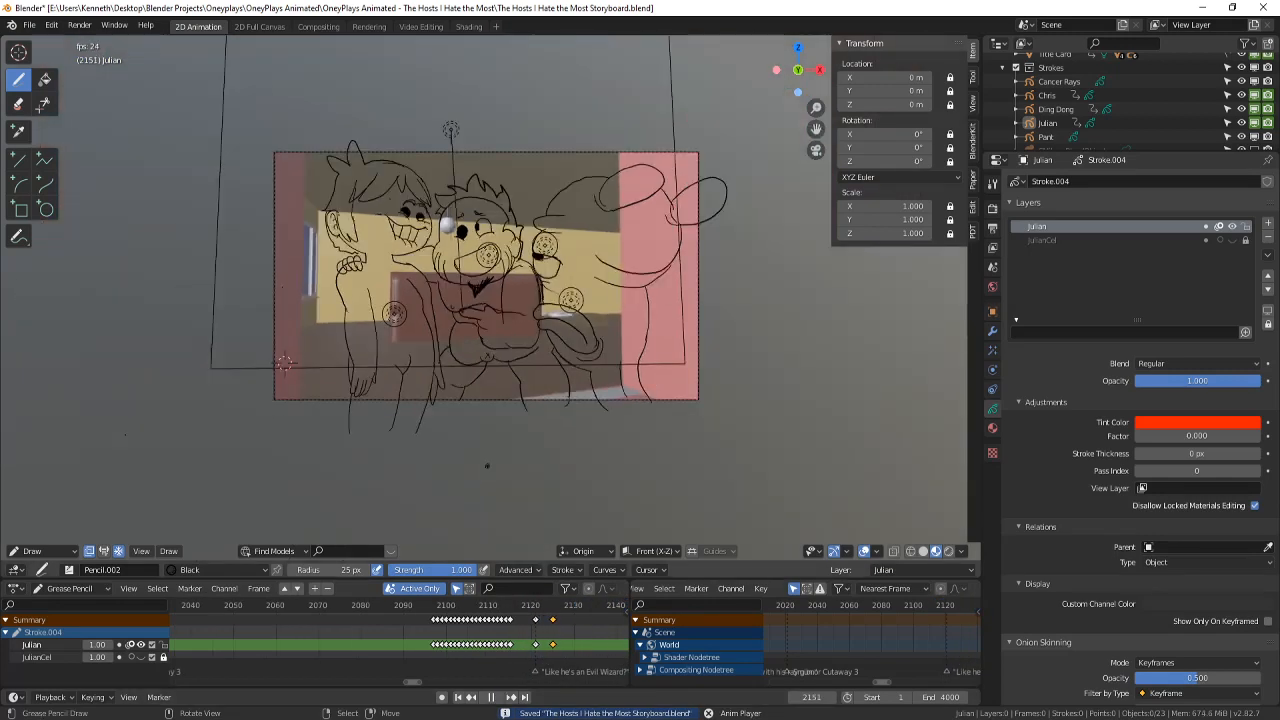
scroll(476, 428, up, 2)
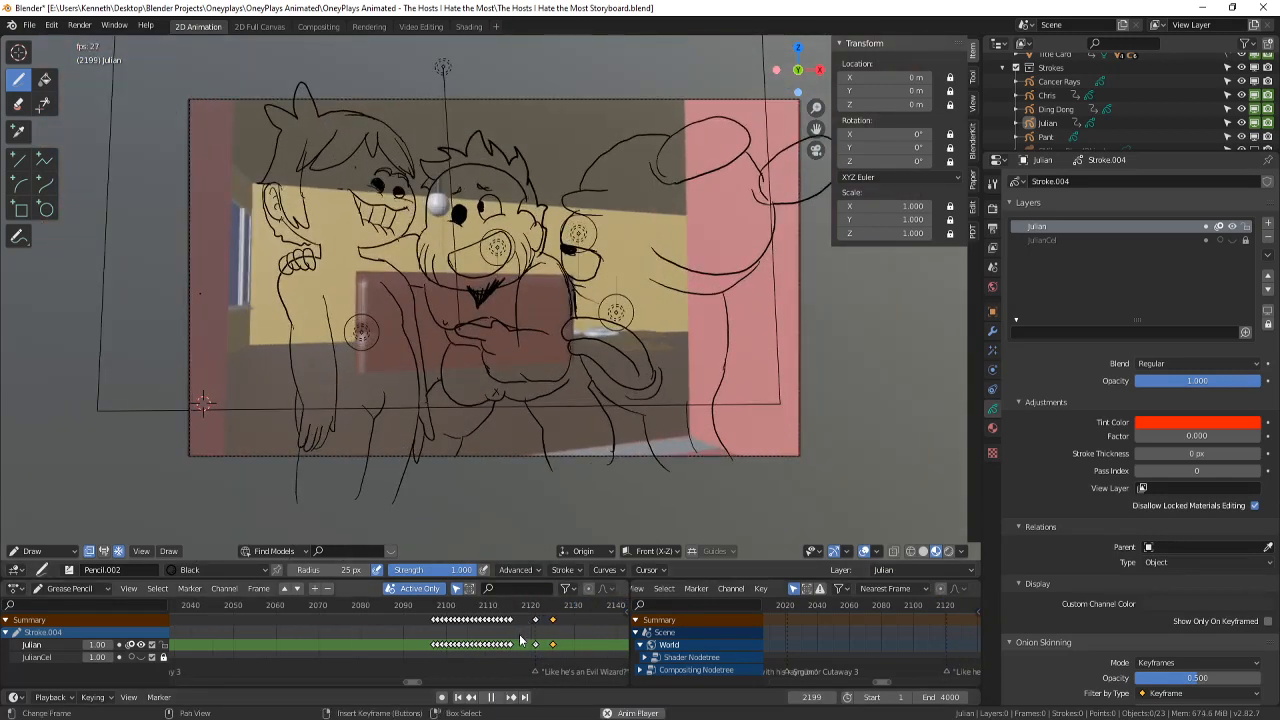
click(520, 637)
click(490, 700)
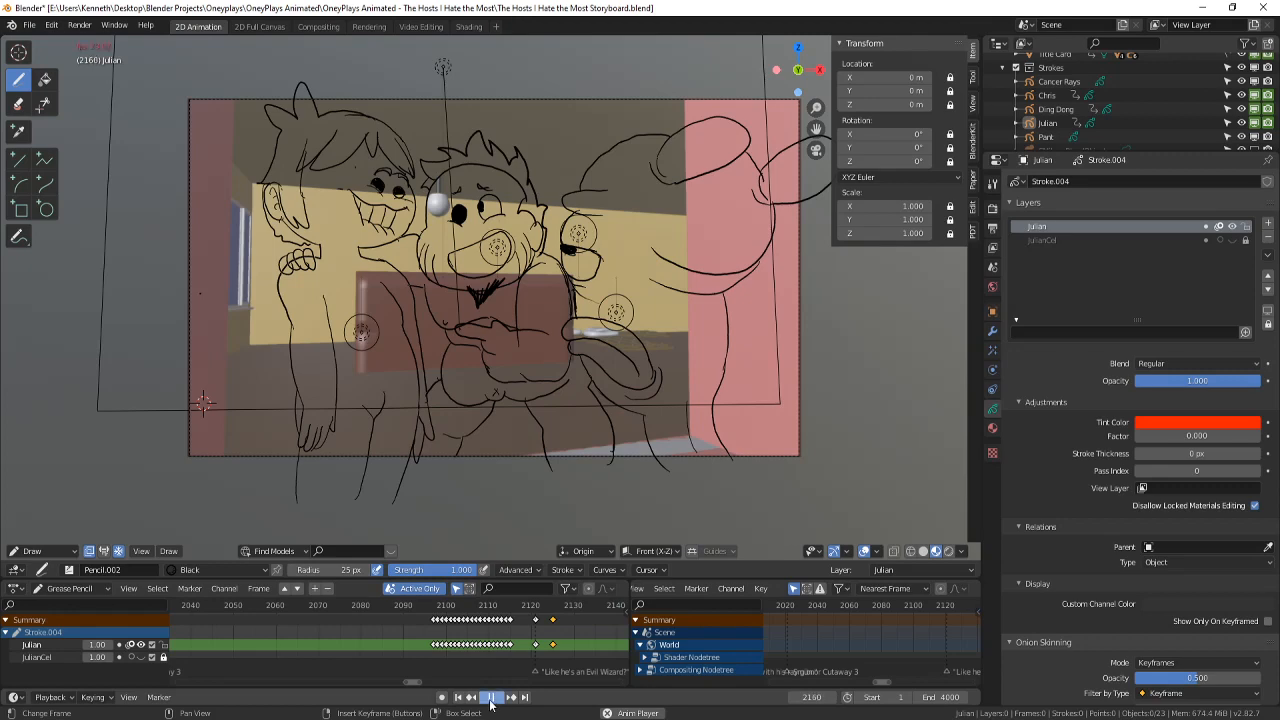
drag(550, 638, 450, 652)
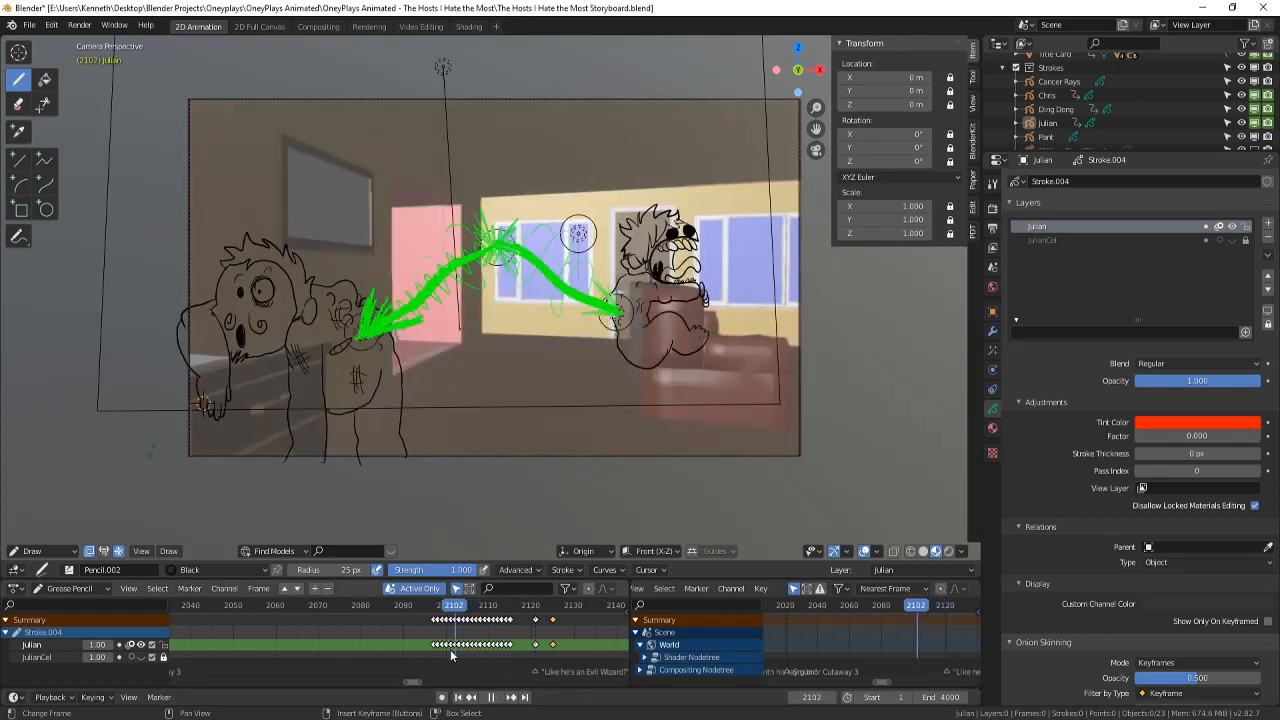
click(492, 699)
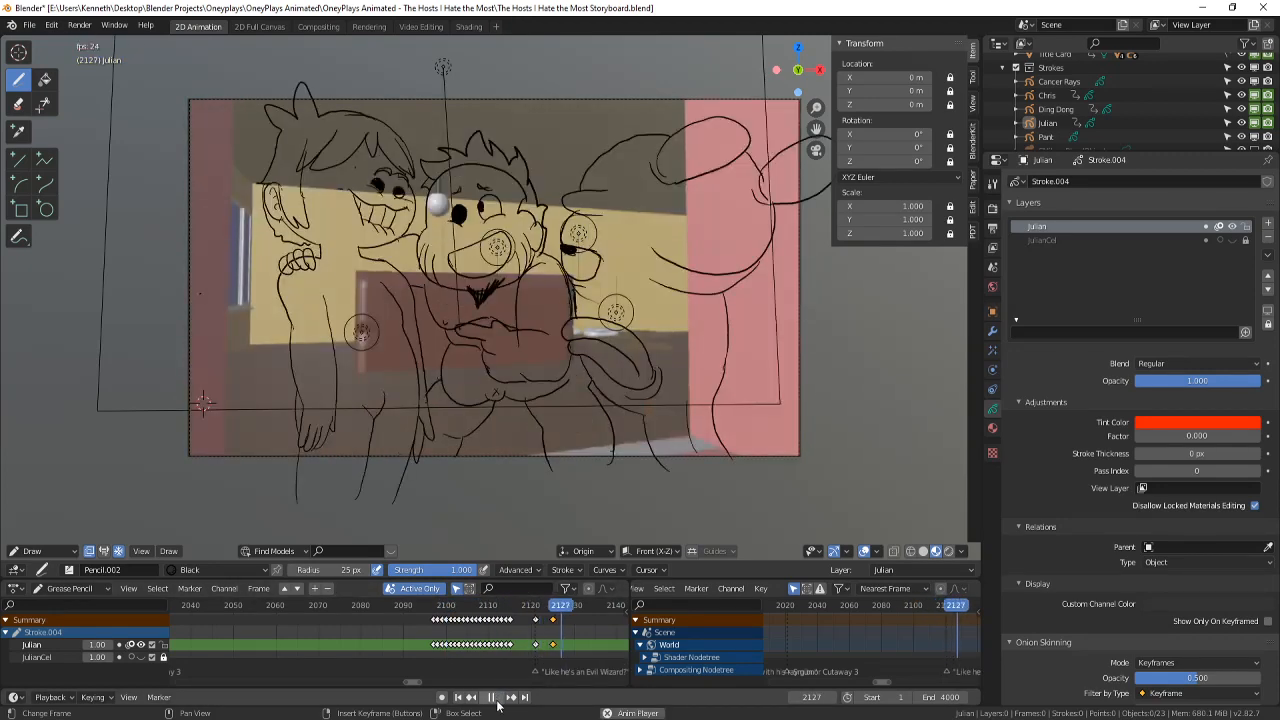
- Make the hidden Smibner drawing visible in the viewport and replay the shot from around frame 2100
scroll(1215, 131, down, 1)
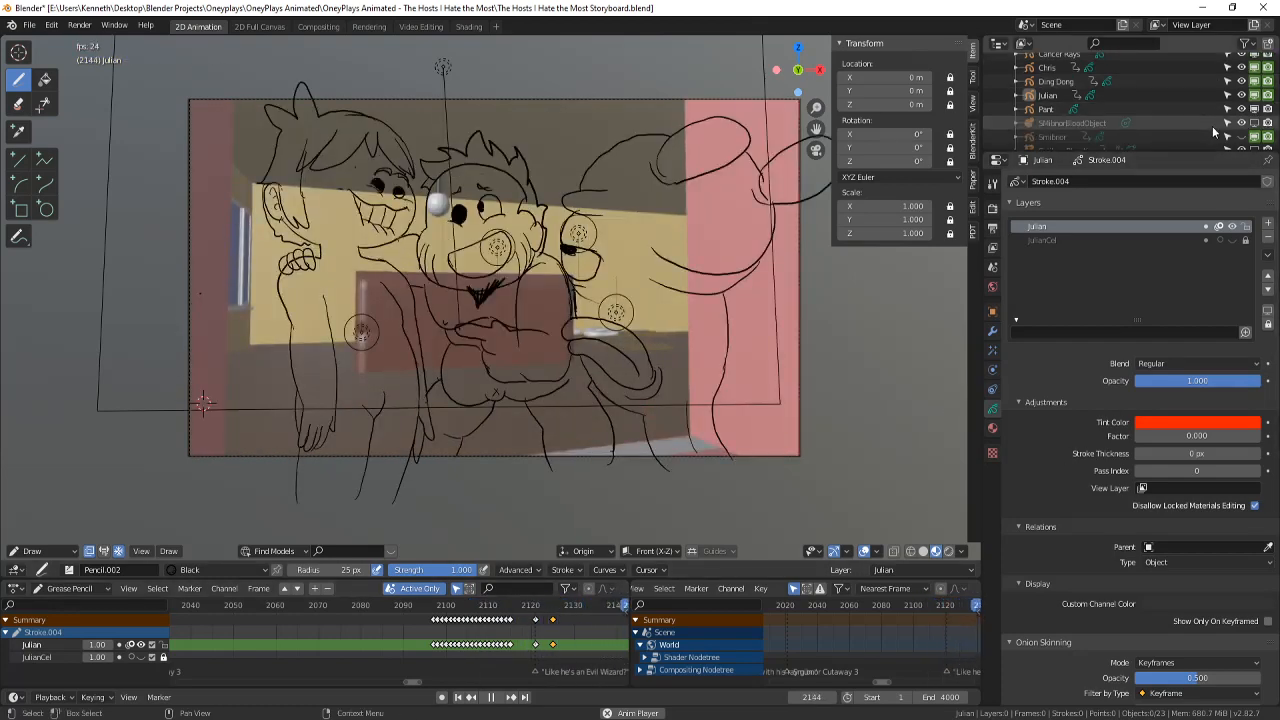
click(442, 606)
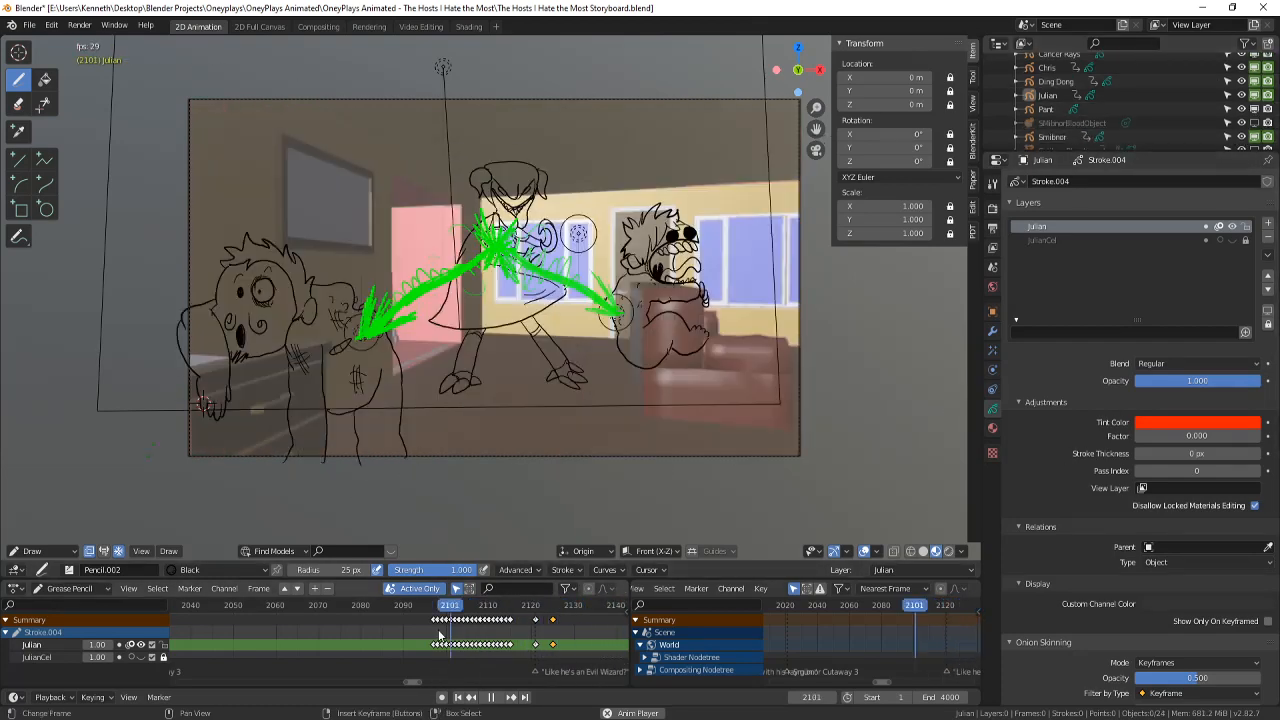
click(493, 697)
key(Left)
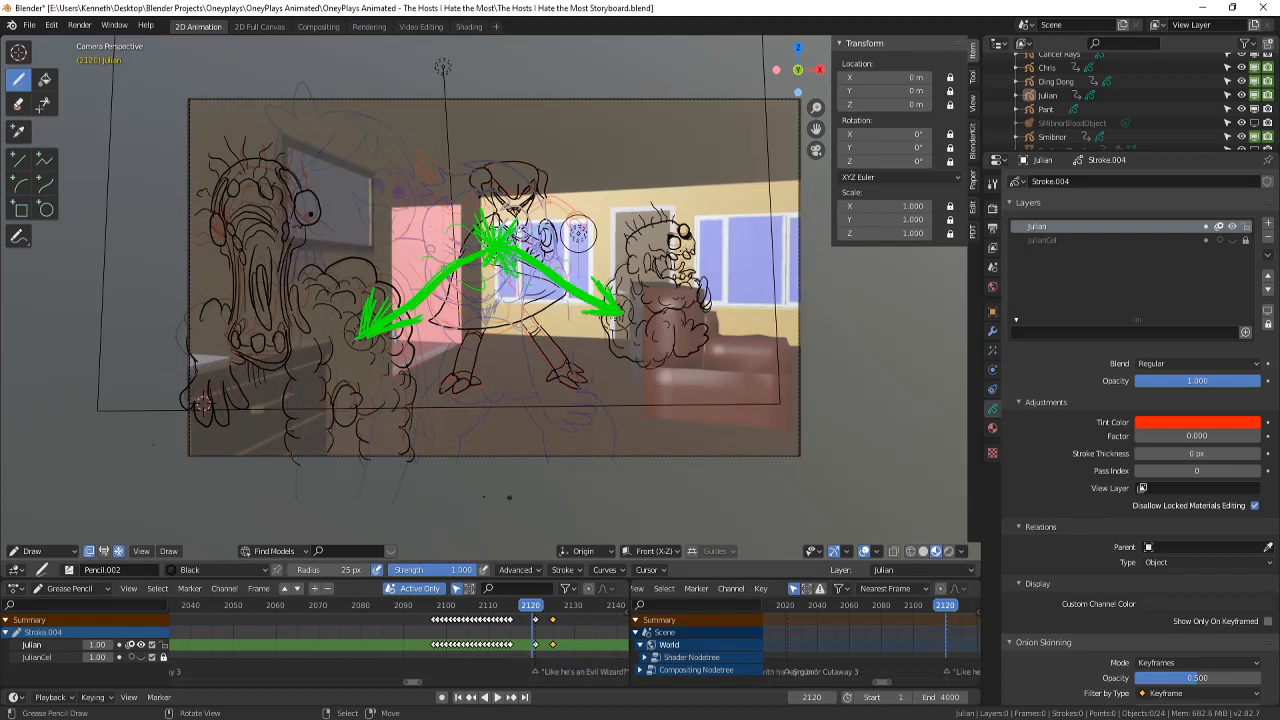
- Put Smibner in Draw mode and add a keyframe at frame 2122 containing only a tiny dot instead of the character
key(Right)
click(52, 552)
click(64, 537)
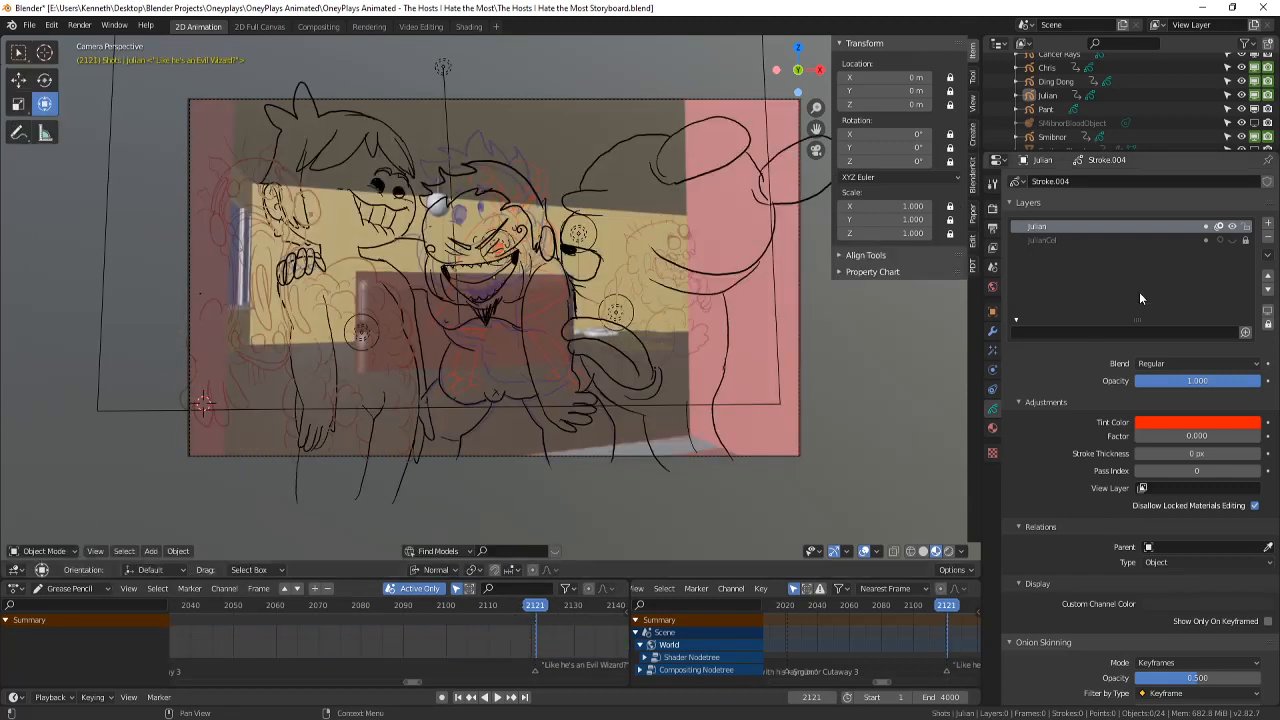
click(1068, 122)
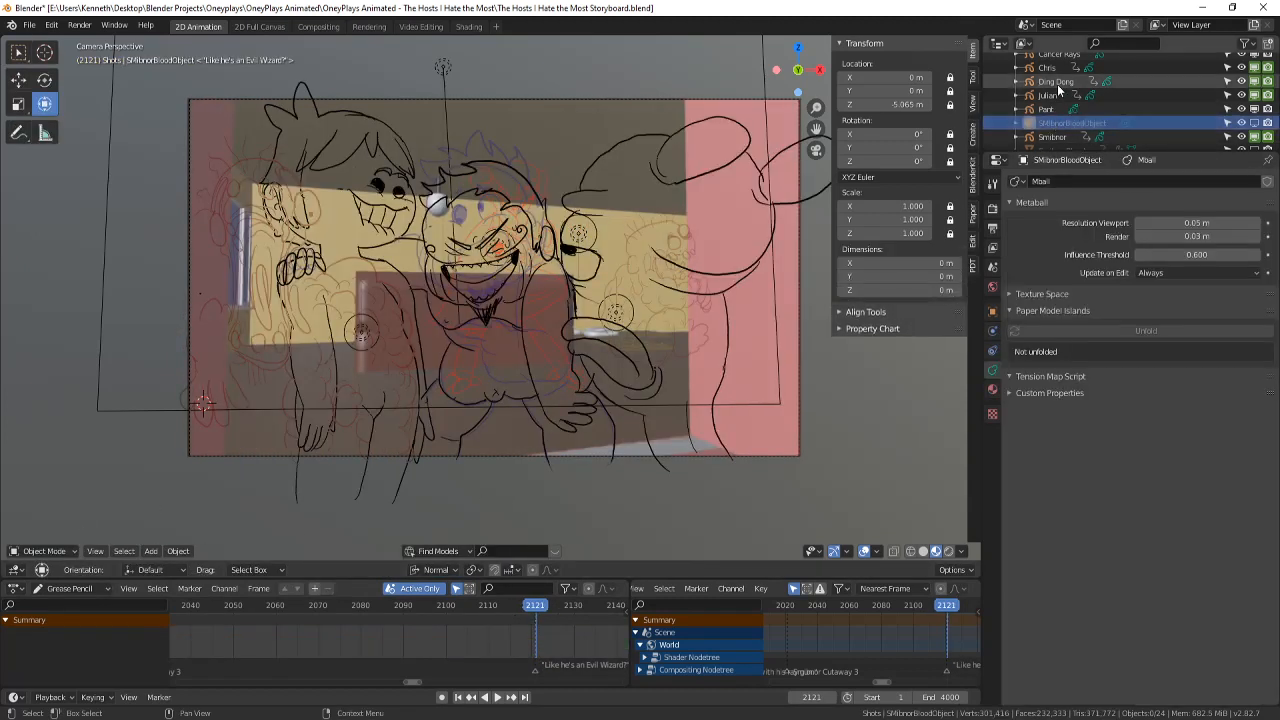
scroll(1052, 80, down, 2)
click(1052, 109)
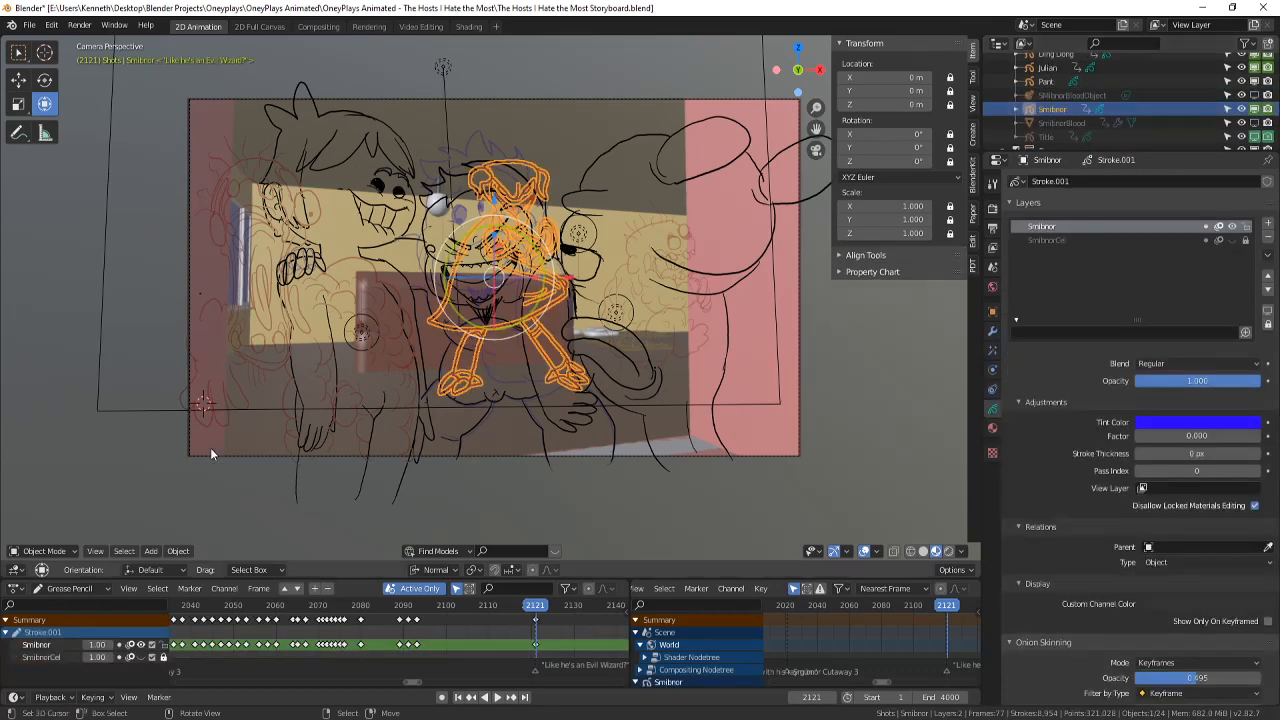
key(Right)
click(44, 552)
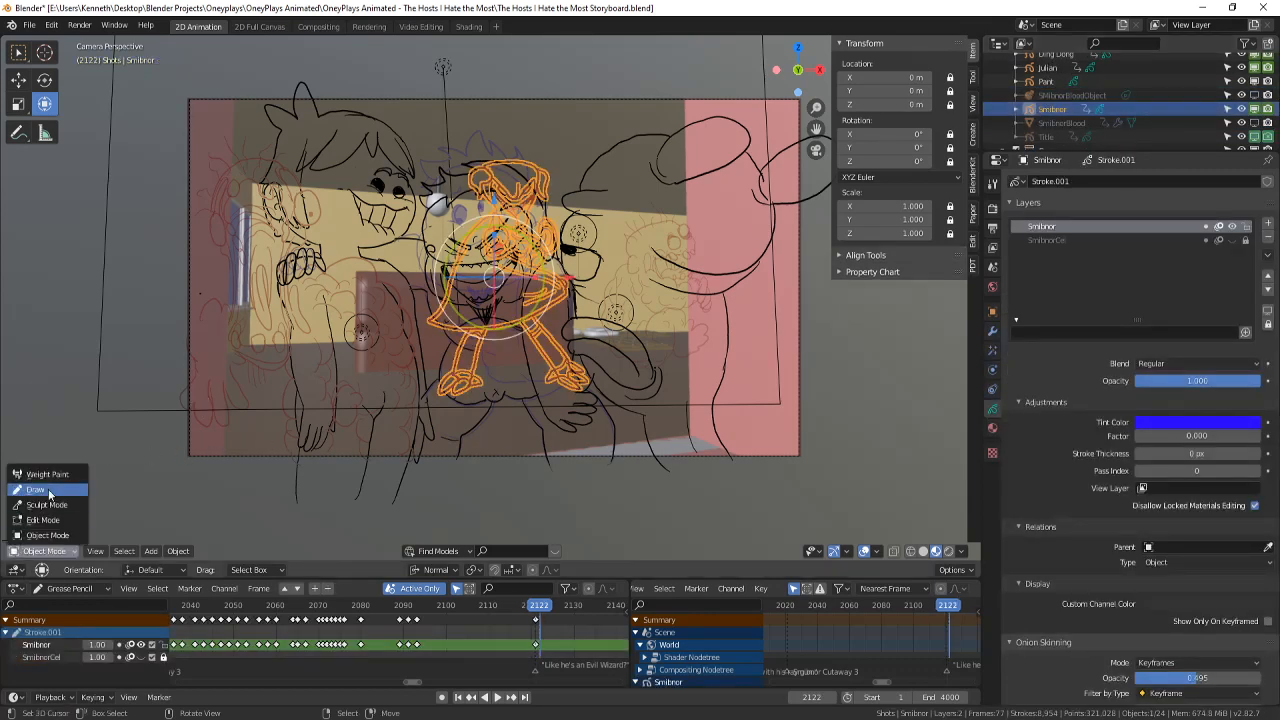
click(36, 490)
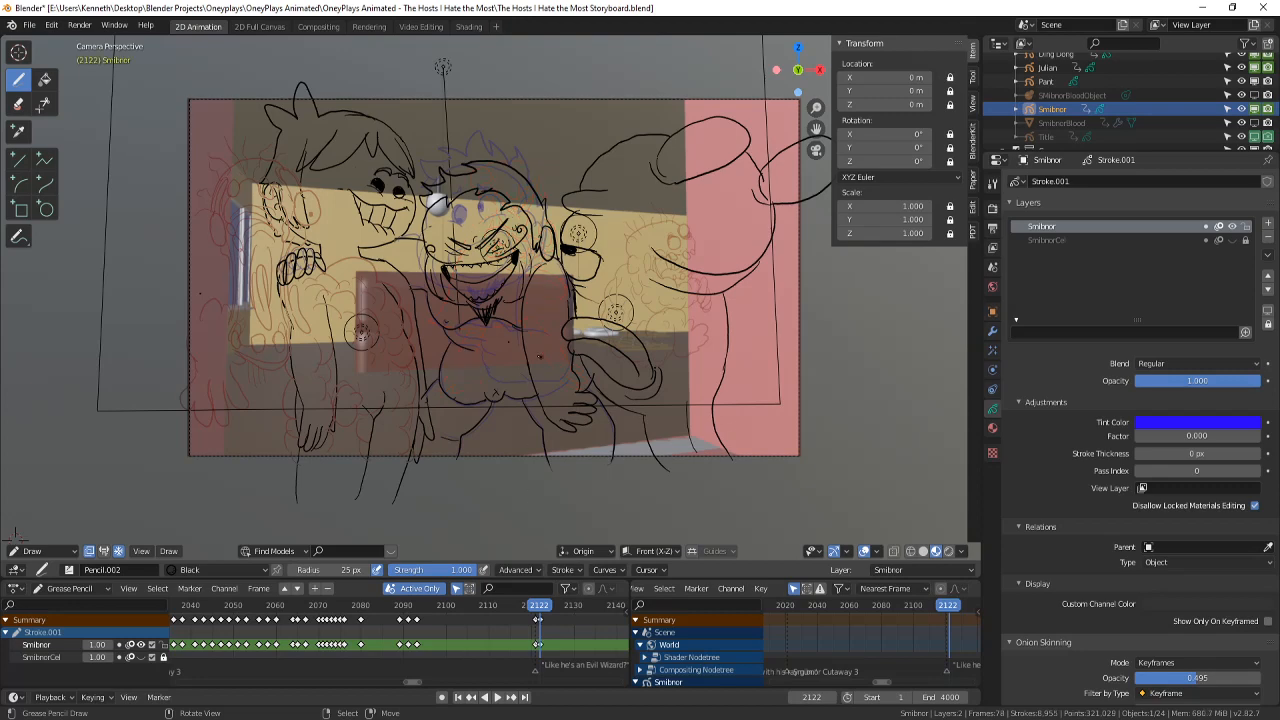
key(Left)
key(Left)
- Return to Object Mode, select Julian's drawing, put it back in Draw mode at frame 2125 and save the file
click(44, 552)
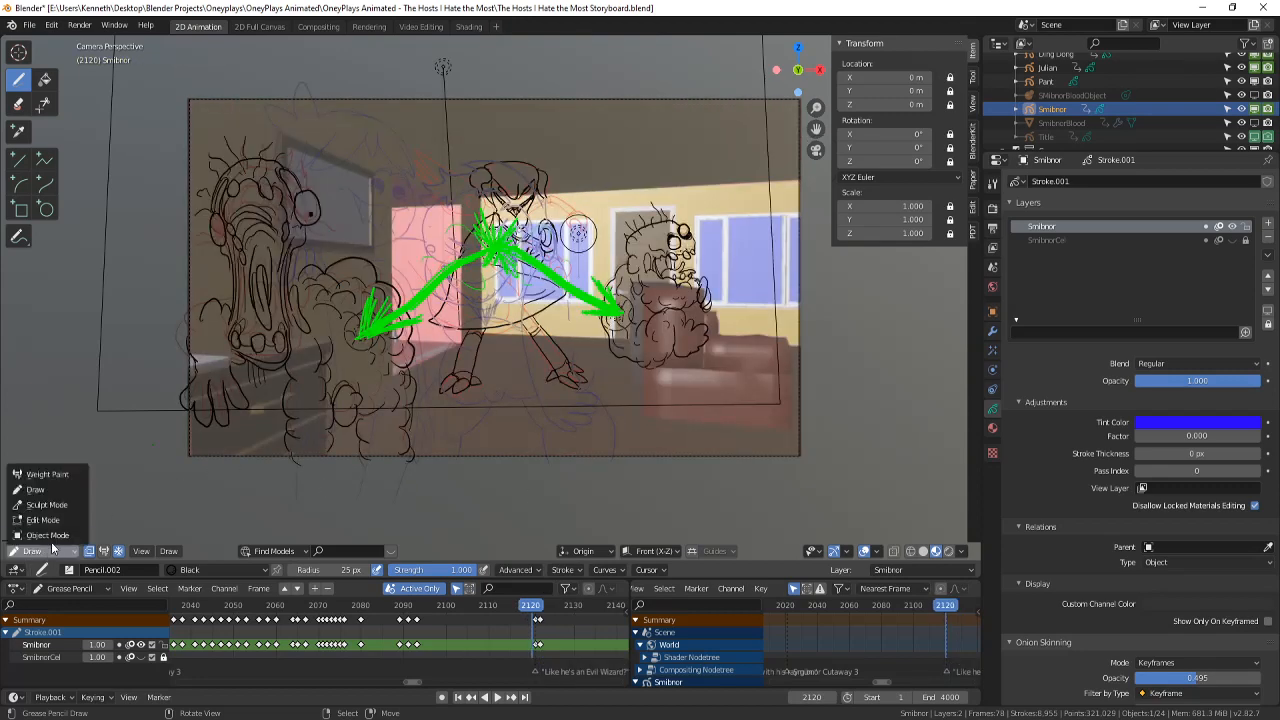
click(36, 468)
key(Right)
key(Right)
click(600, 438)
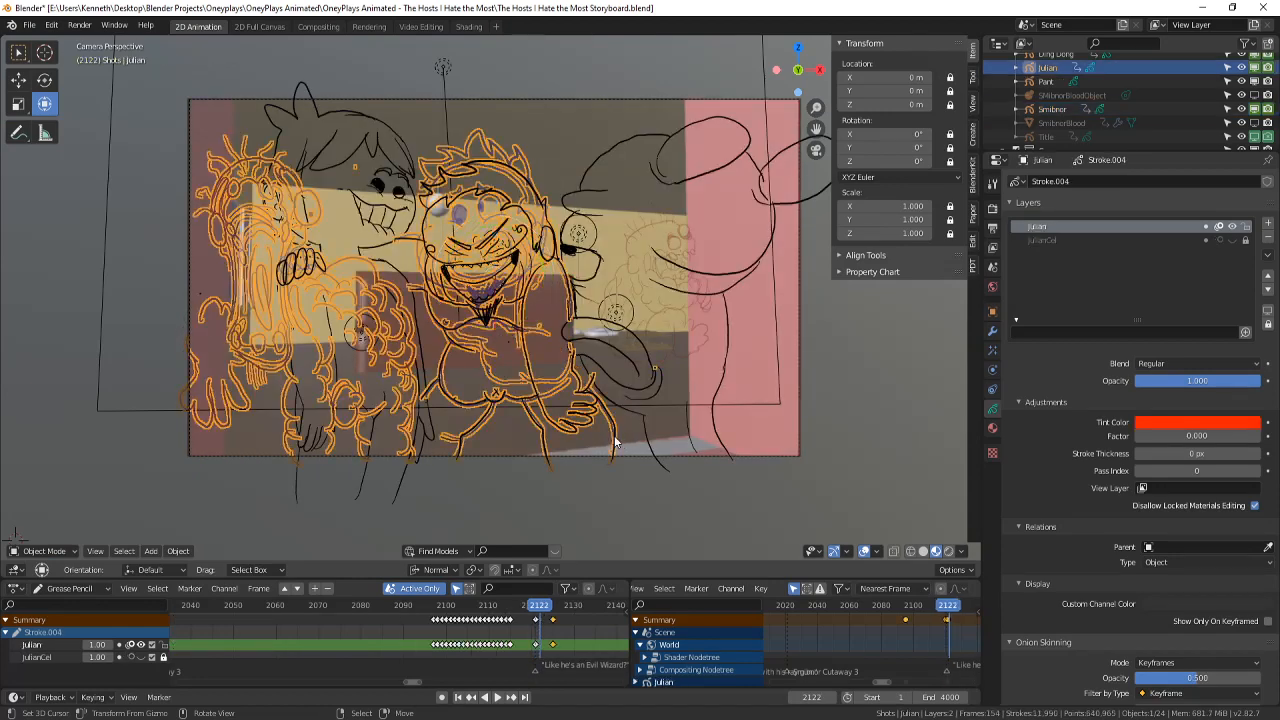
key(Right)
key(Right)
key(Right)
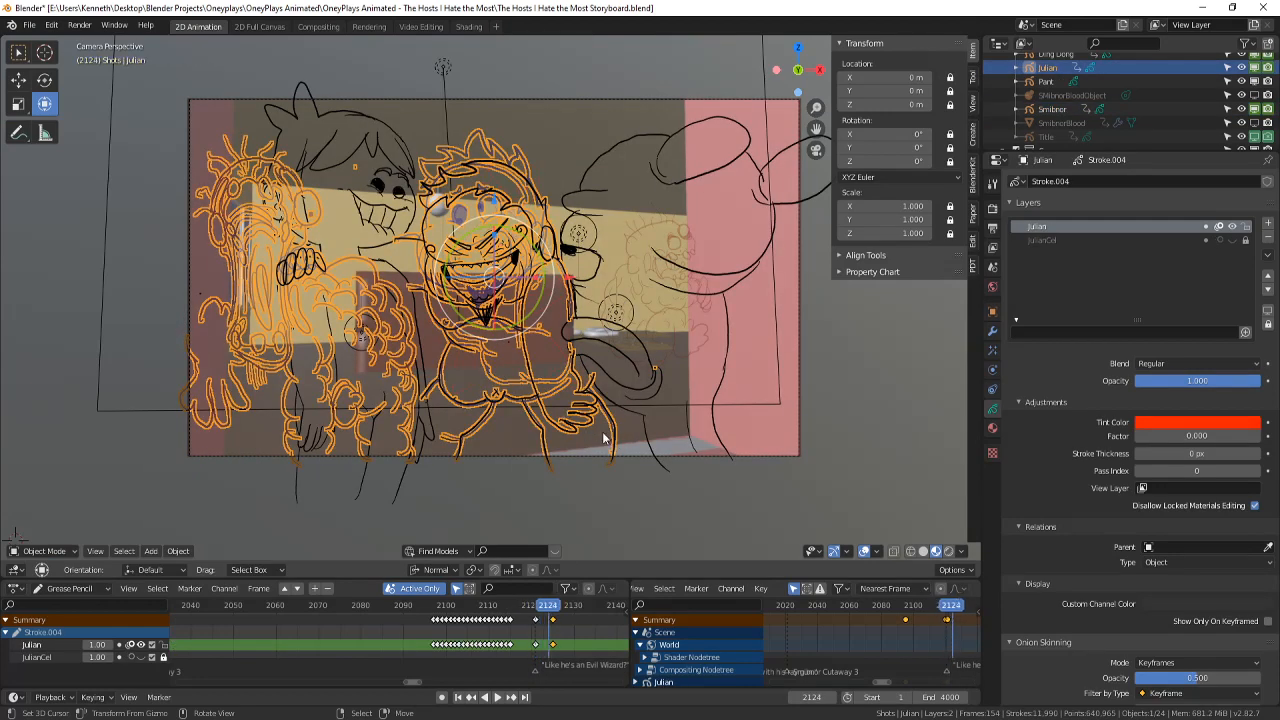
click(864, 554)
click(864, 554)
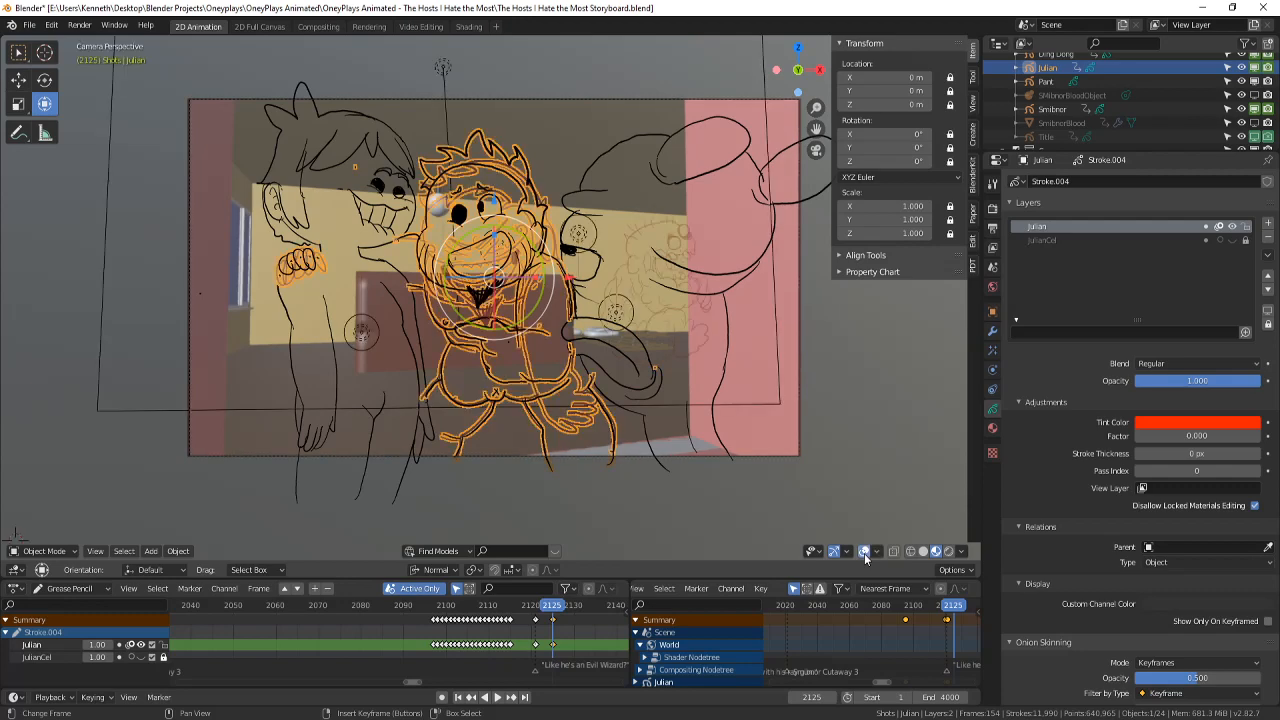
scroll(565, 452, up, 4)
click(30, 553)
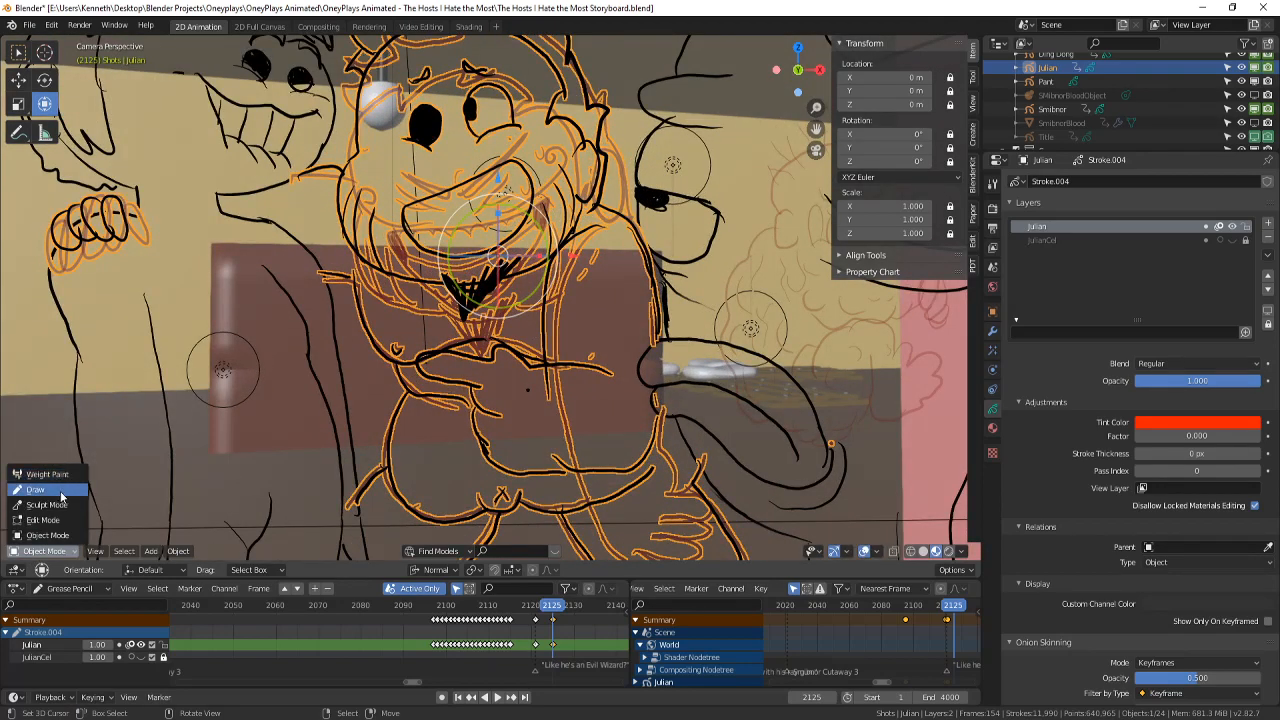
click(45, 495)
key(Home)
key(ctrl+s)
- Draw the upper teeth edge, a curved lower row and short tooth dividers inside Julian's open mouth
scroll(531, 262, up, 4)
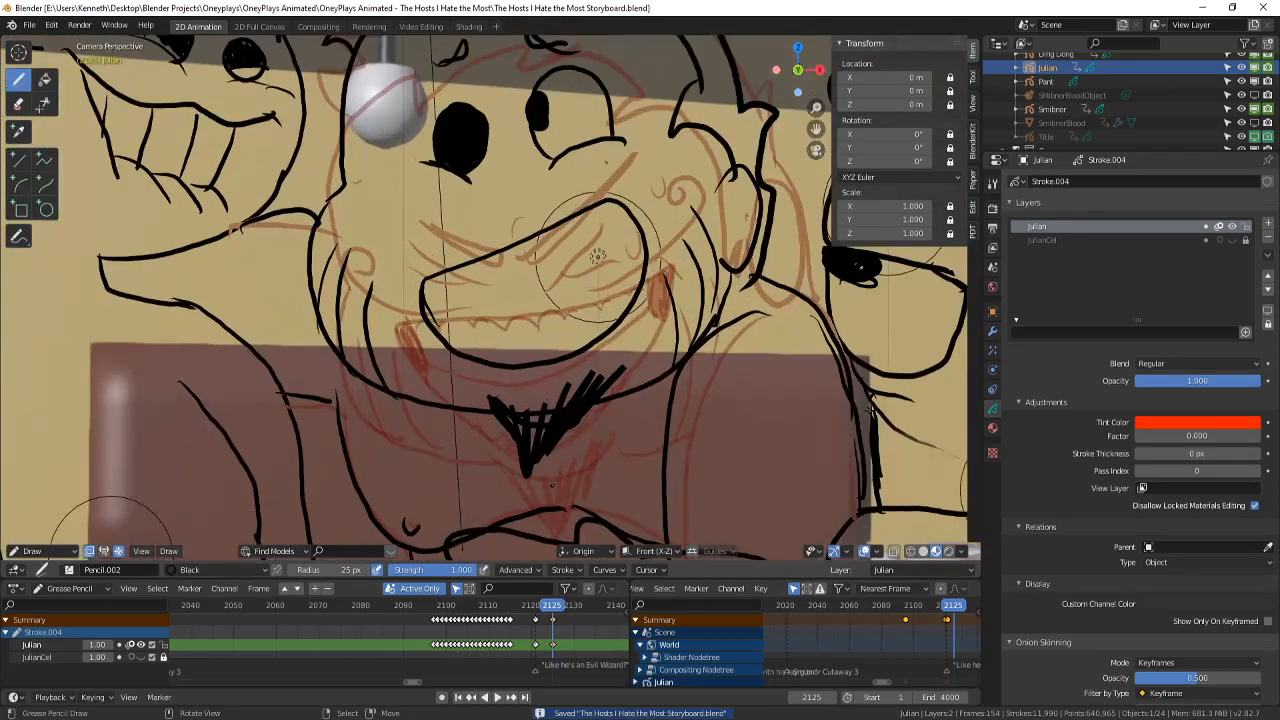
mouse_move(424, 281)
mouse_down()
mouse_move(534, 272)
mouse_move(640, 232)
mouse_move(606, 203)
mouse_up()
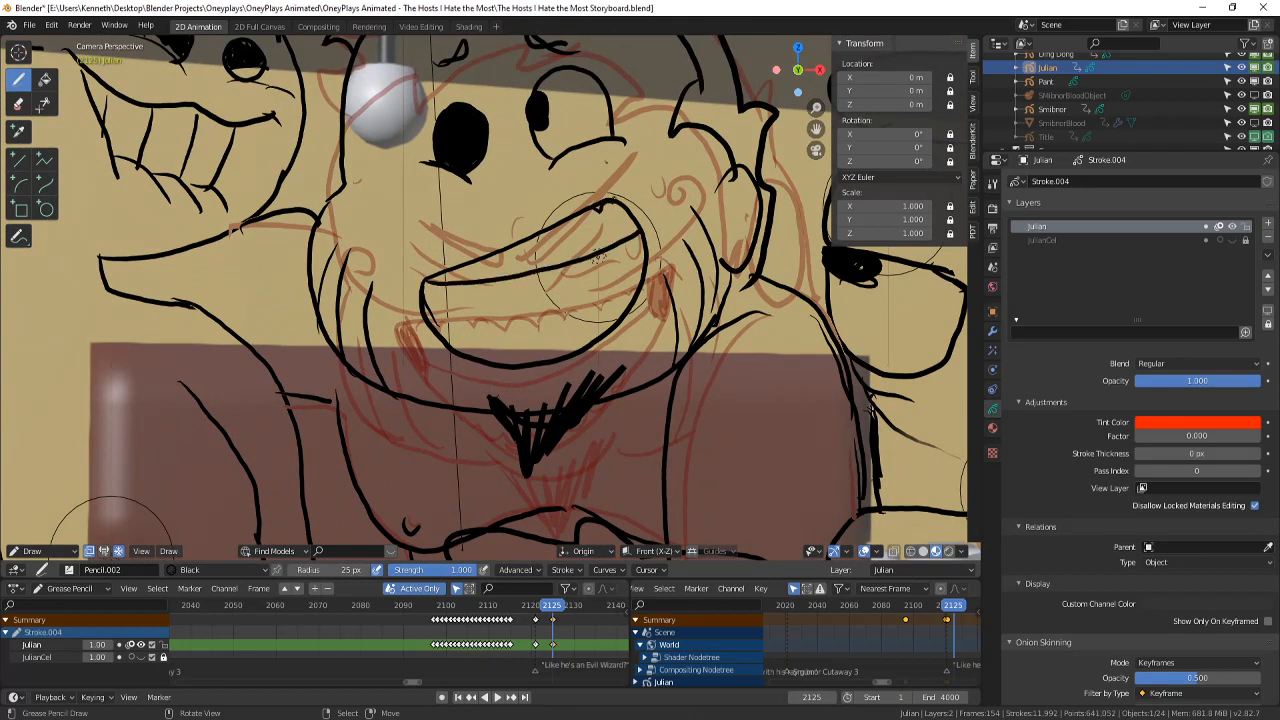
key(Left)
key(Right)
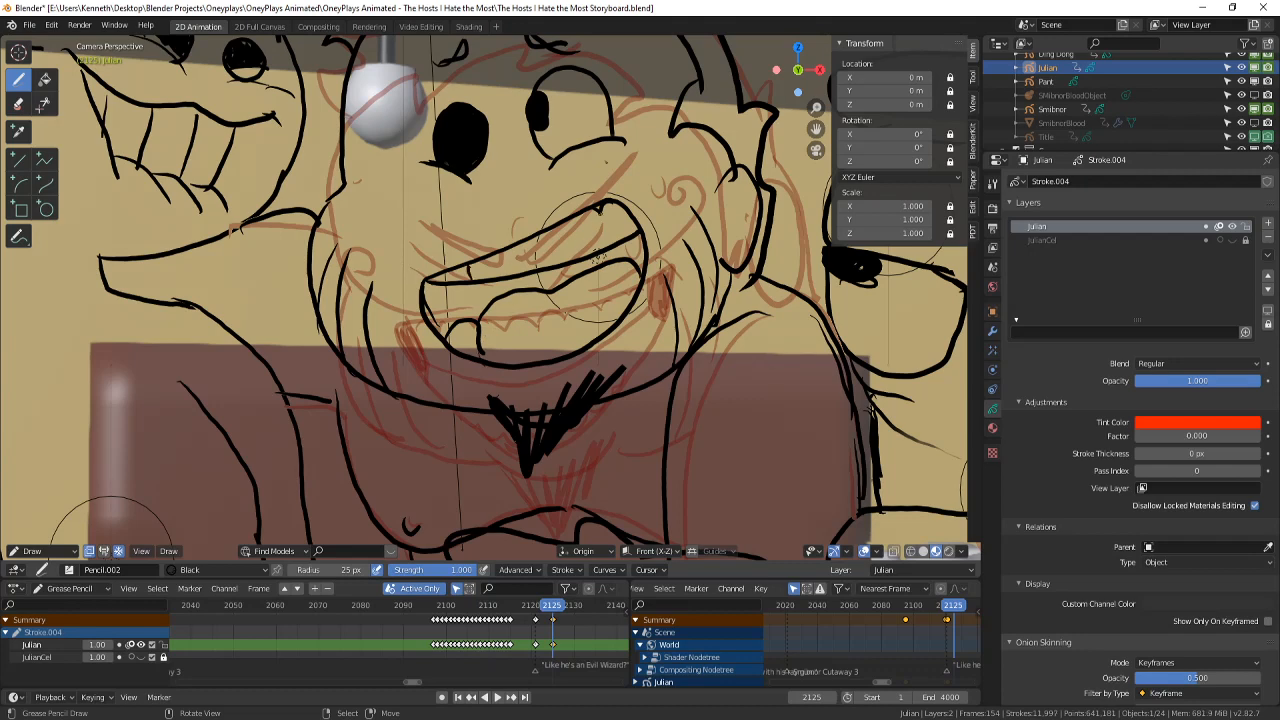
drag(556, 226, 561, 263)
scroll(338, 405, down, 5)
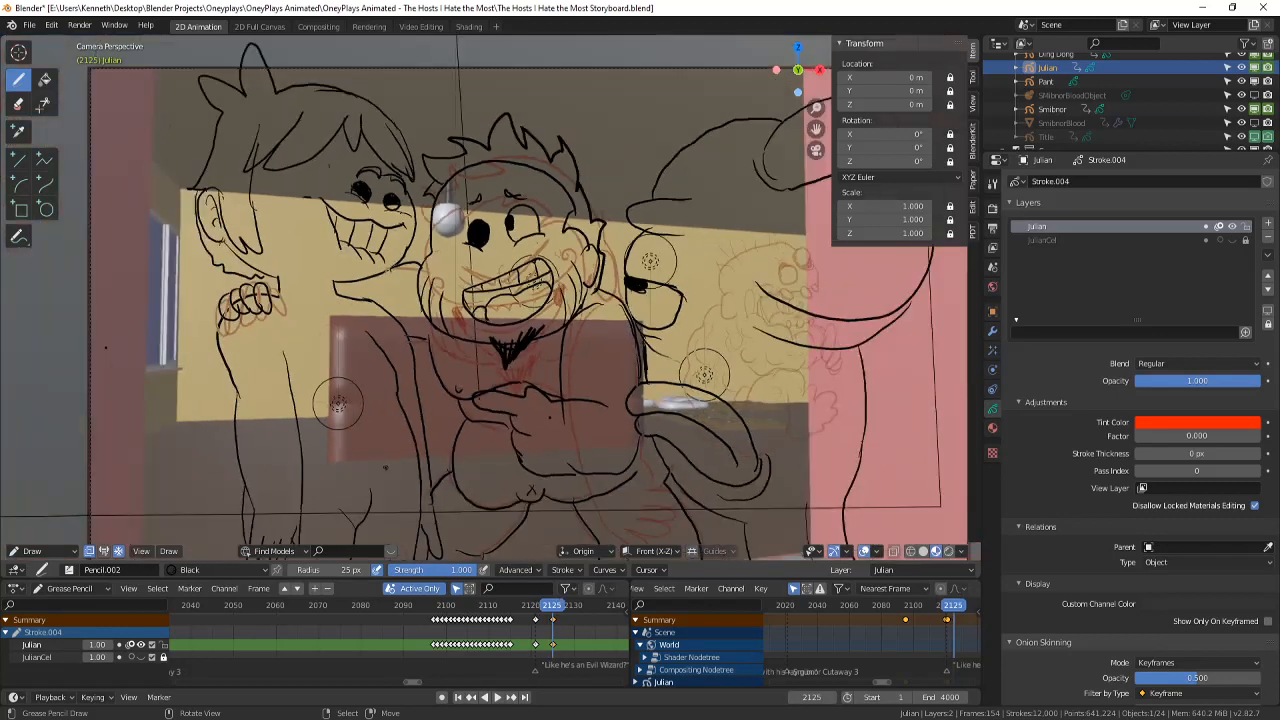
- Jump back through the earlier keyframes and play the animation into the three-character shot
key(Down)
key(Down)
key(Down)
key(Down)
key(Down)
key(Down)
key(Down)
click(499, 699)
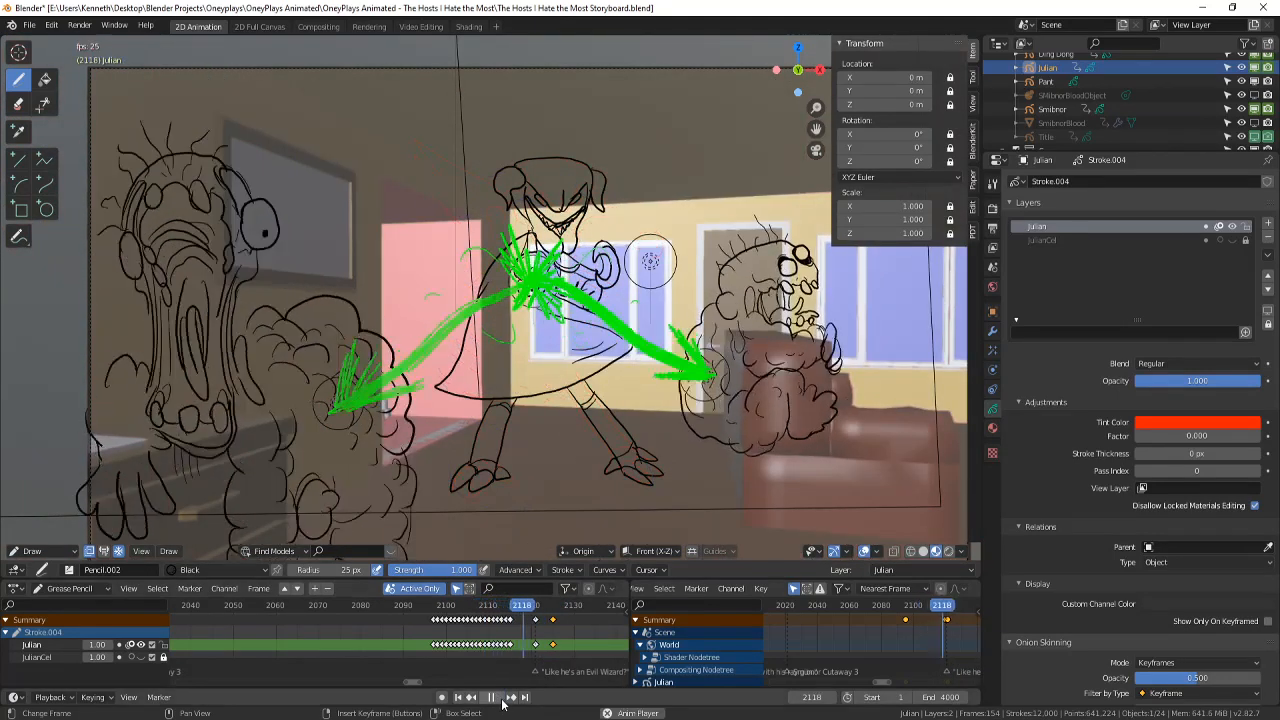
- Stop playback at frame 2156 in the three-character shot and save the file
click(518, 649)
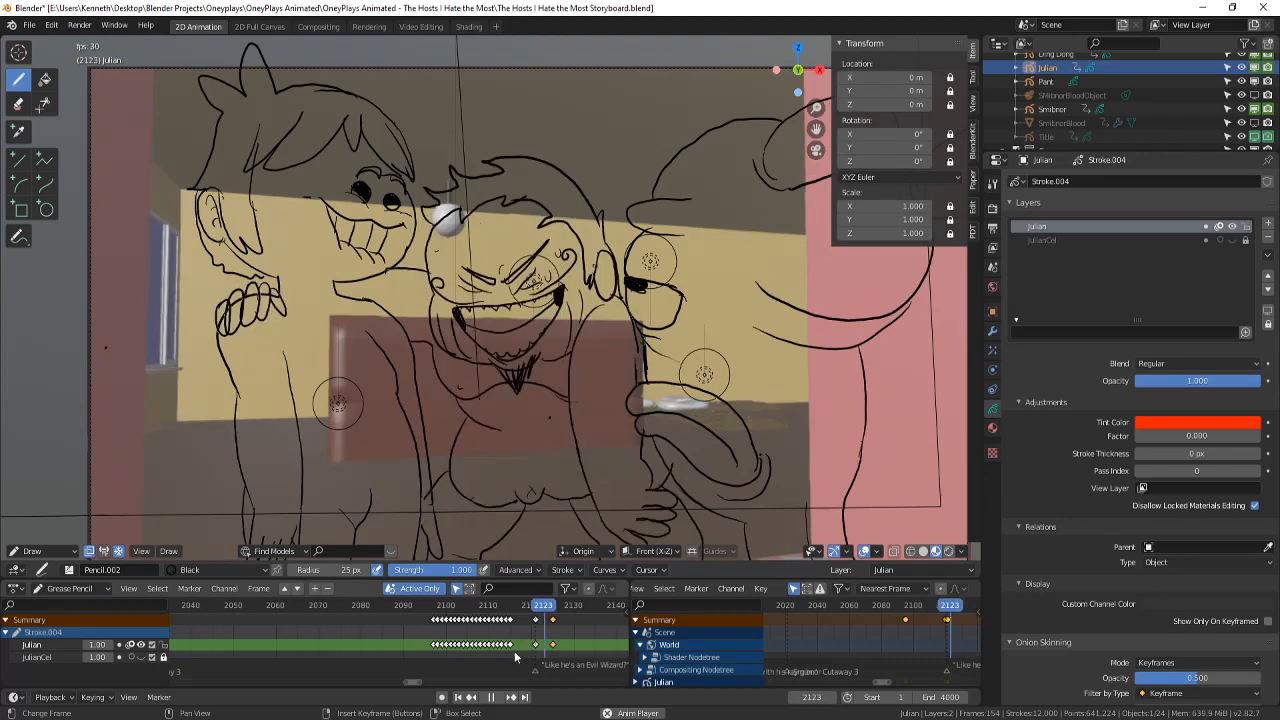
click(497, 700)
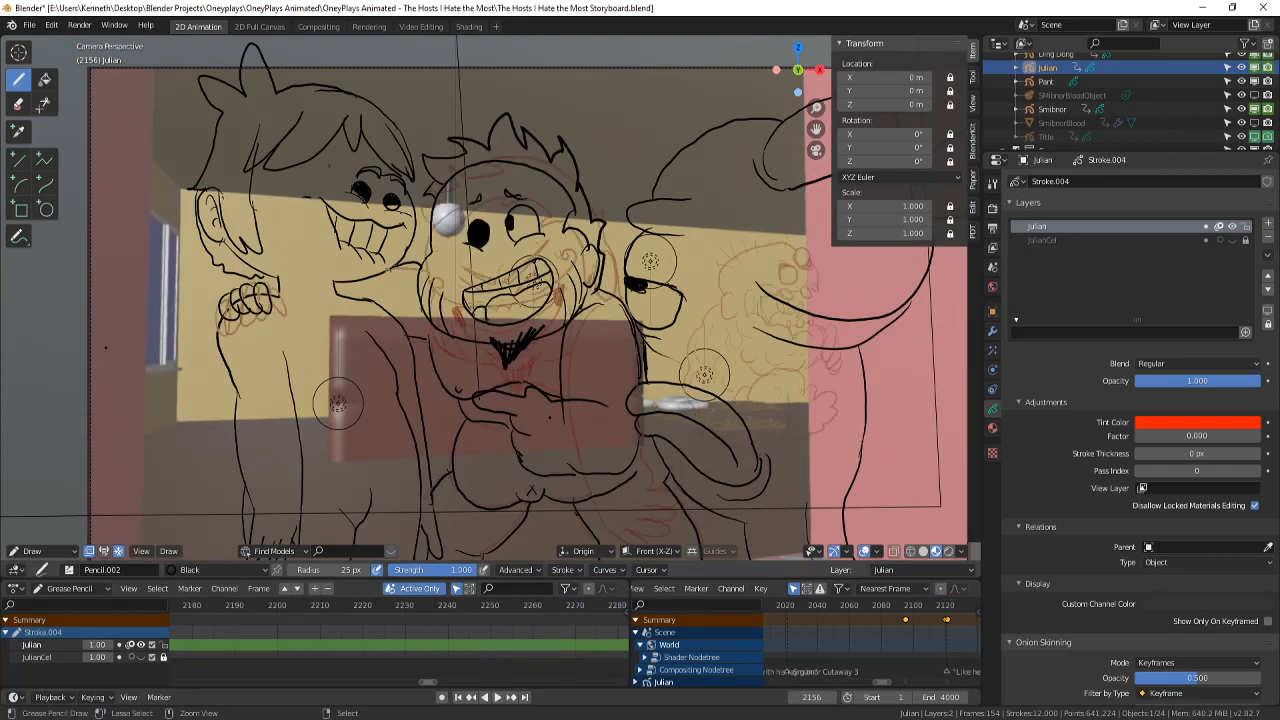
shift+middle_drag(600, 441, 598, 472)
key(ctrl+s)
scroll(491, 635, down, 15)
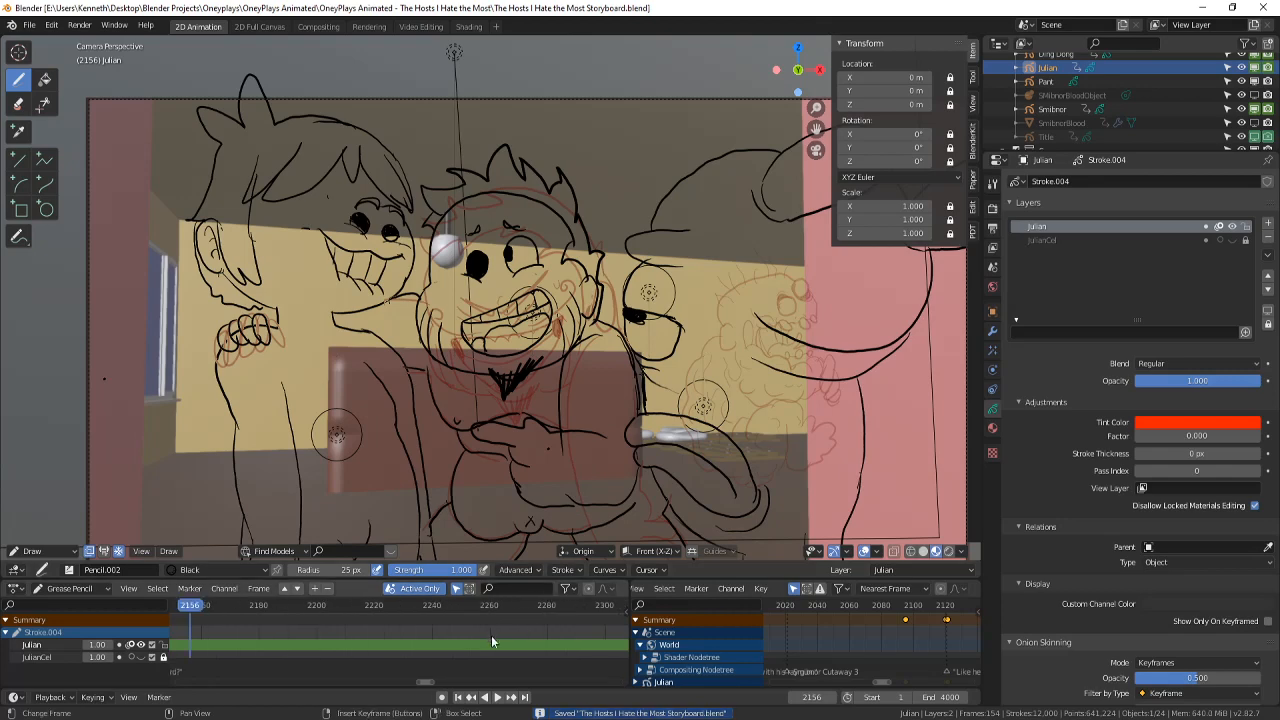
- Scrub back before the three-character shot and play the skeleton's attack through to frame 2120
drag(274, 640, 261, 642)
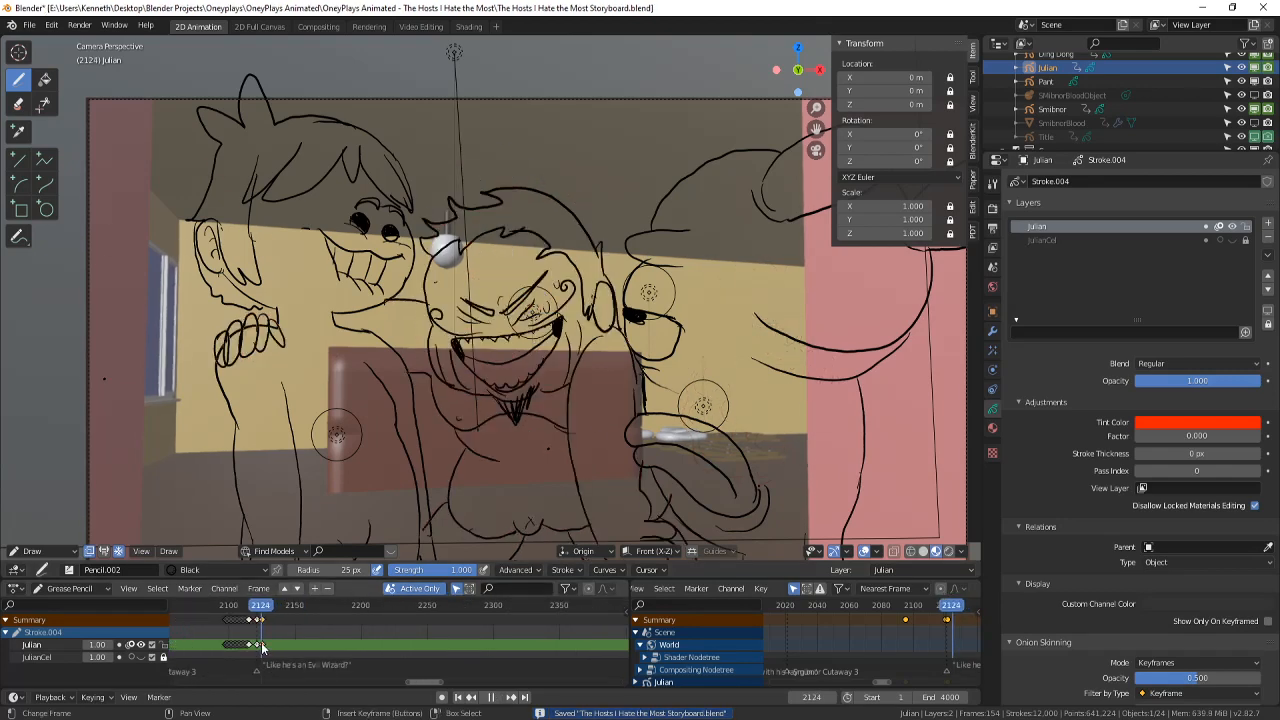
click(218, 629)
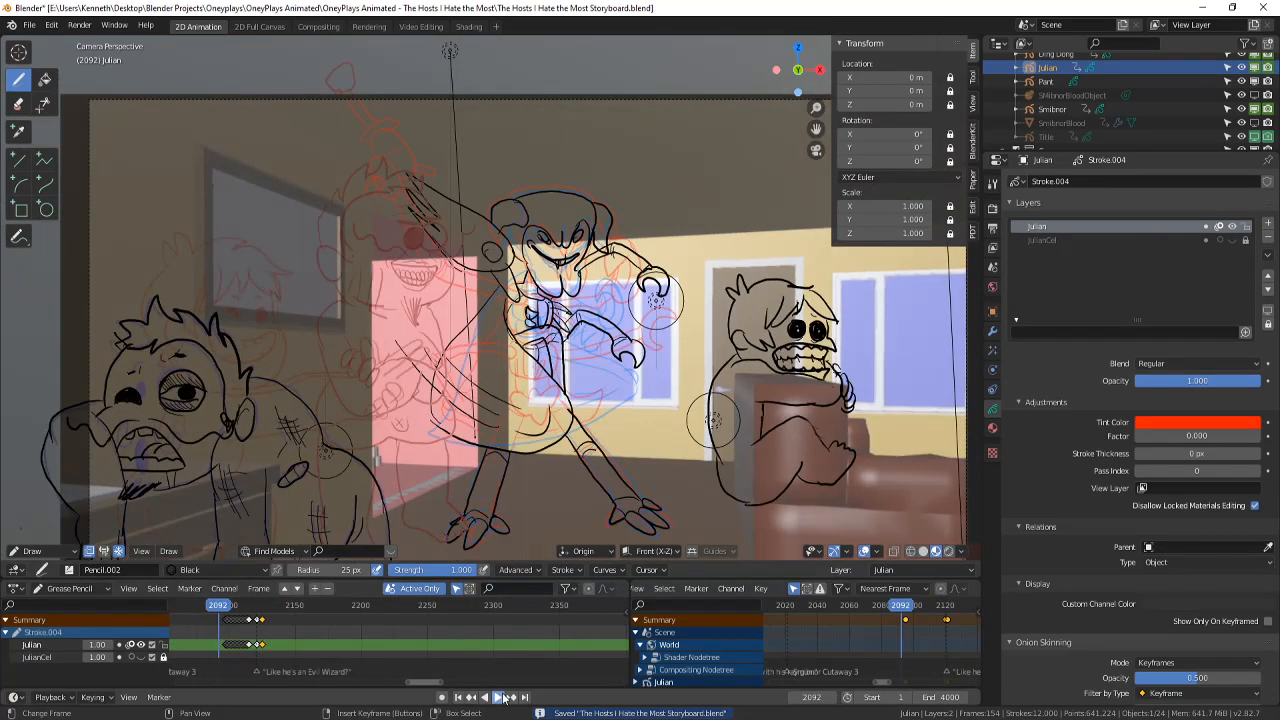
key(space)
click(187, 630)
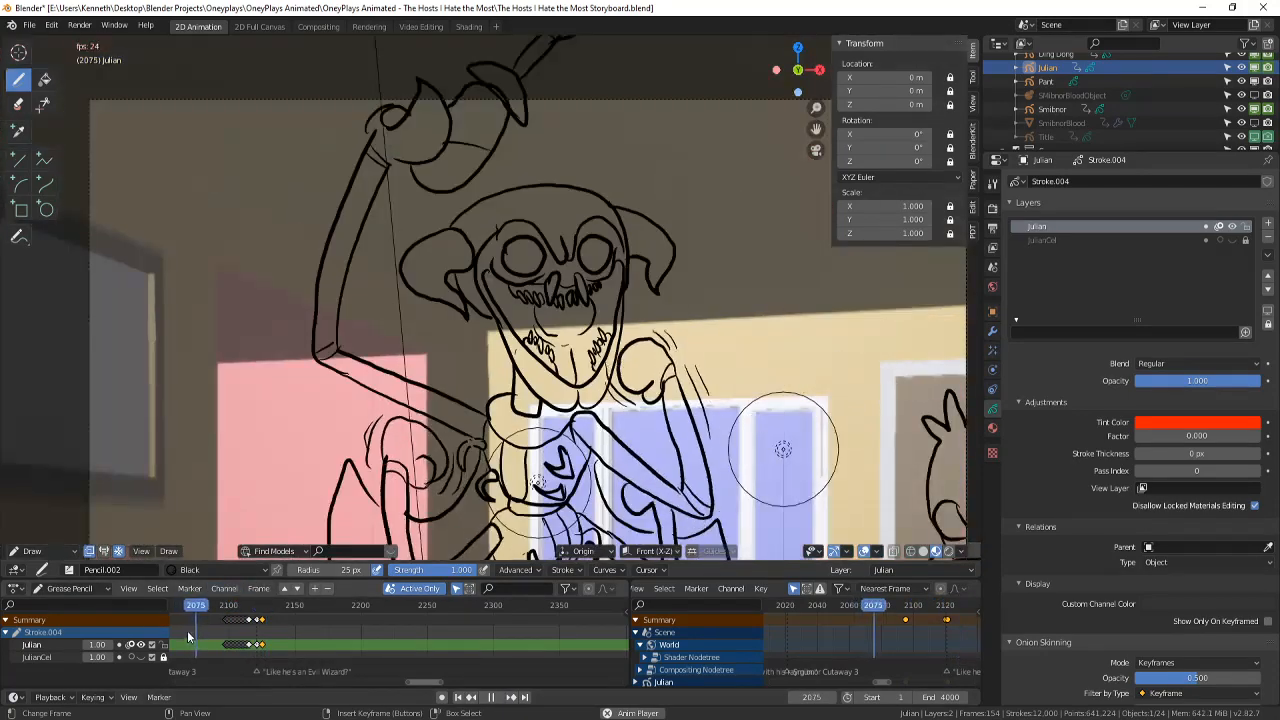
scroll(187, 630, down, 3)
click(180, 630)
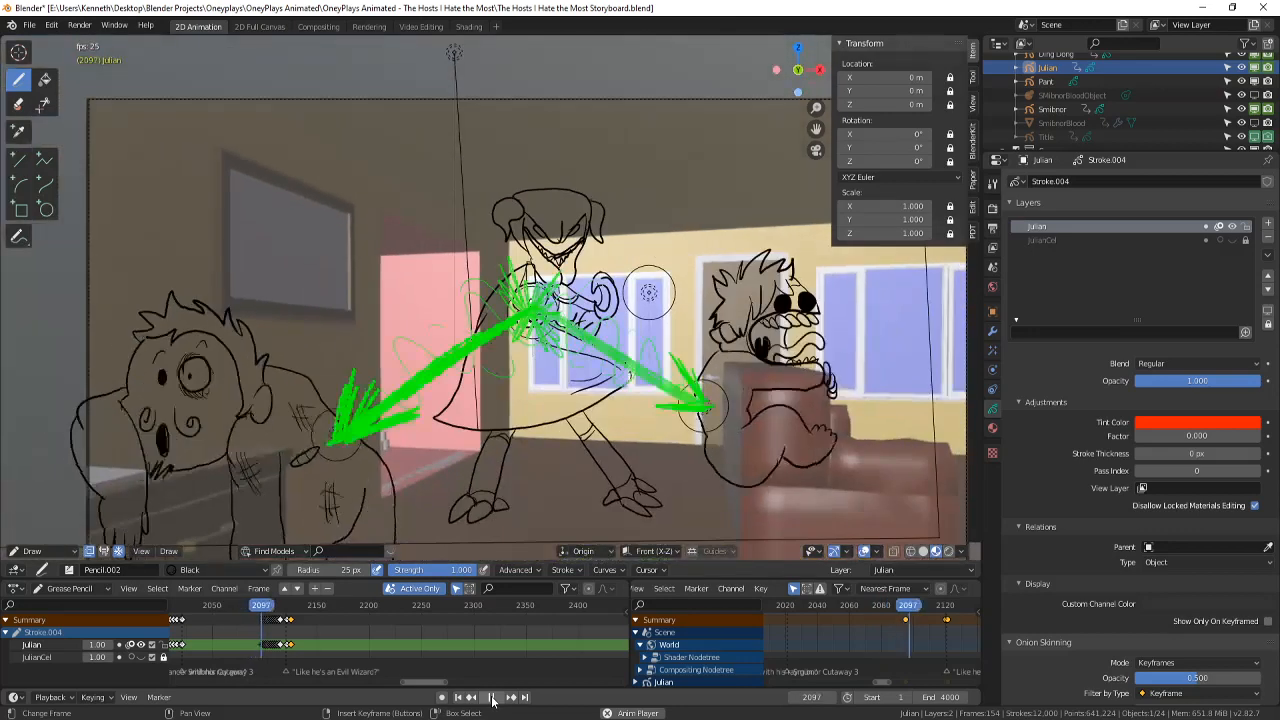
click(492, 700)
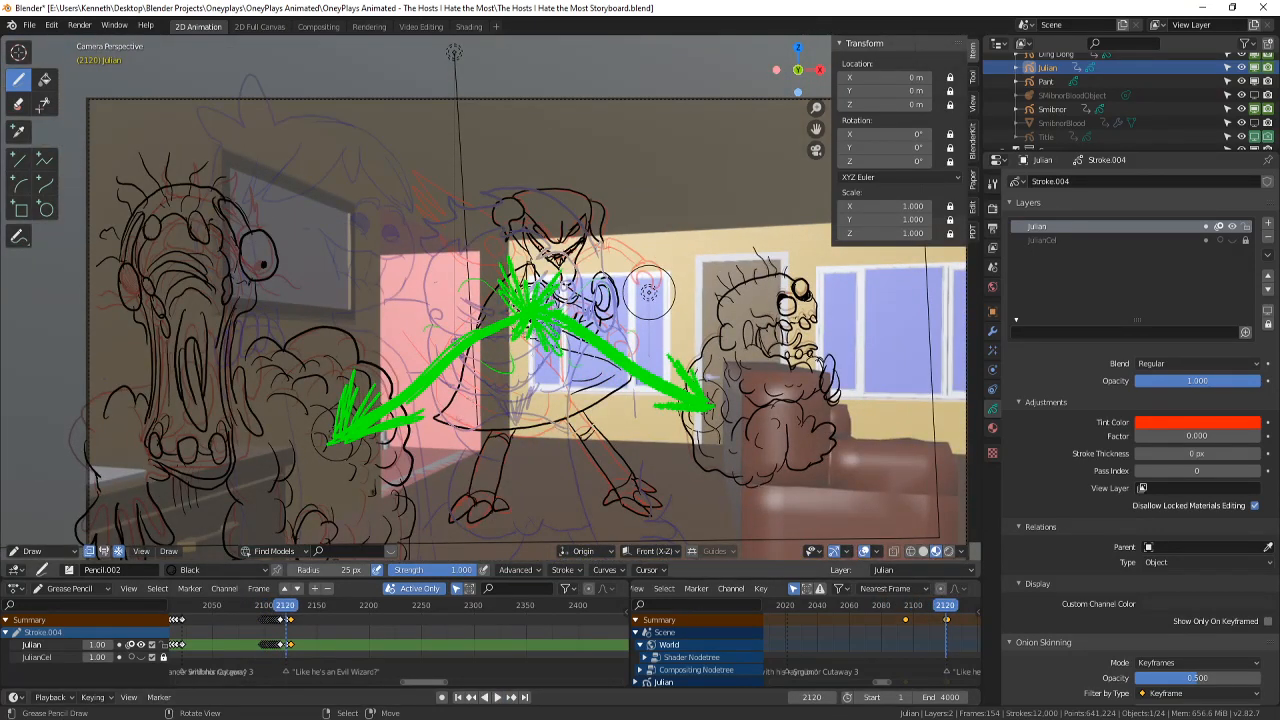
- Replay the cut from the green-arrow shot into the three-character shot several times to check its timing
click(499, 698)
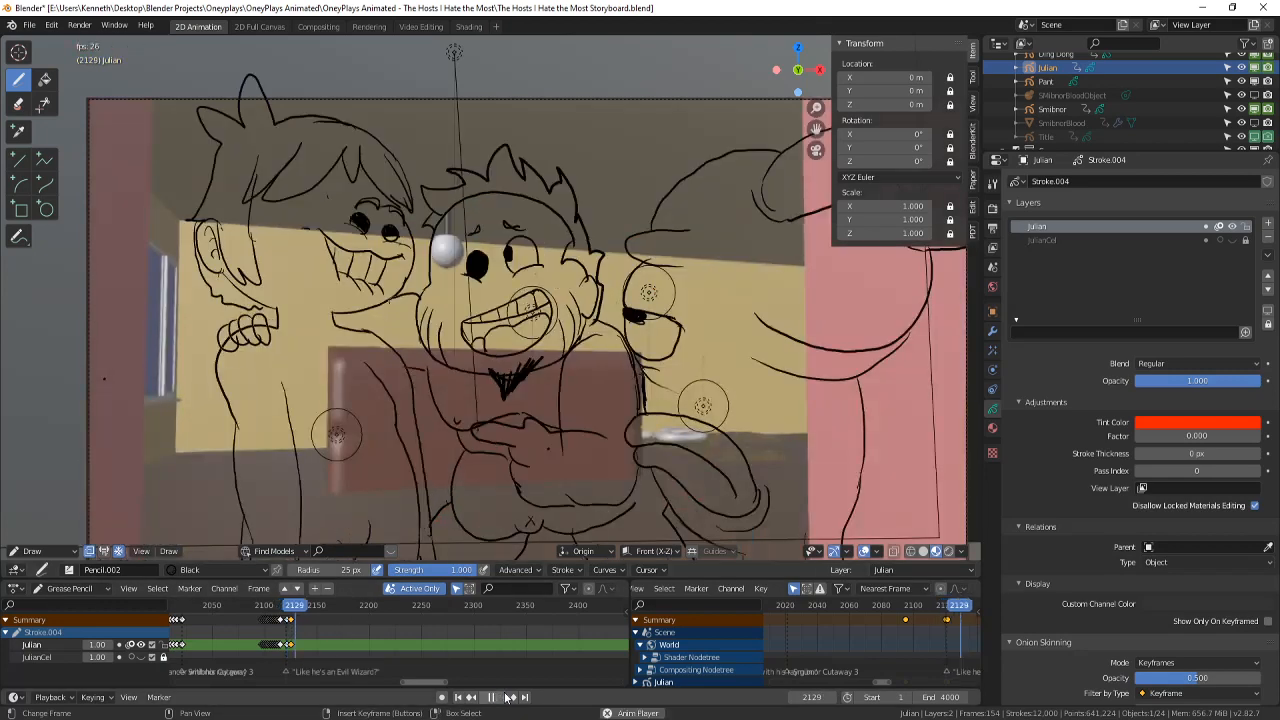
click(499, 698)
scroll(283, 640, up, 2)
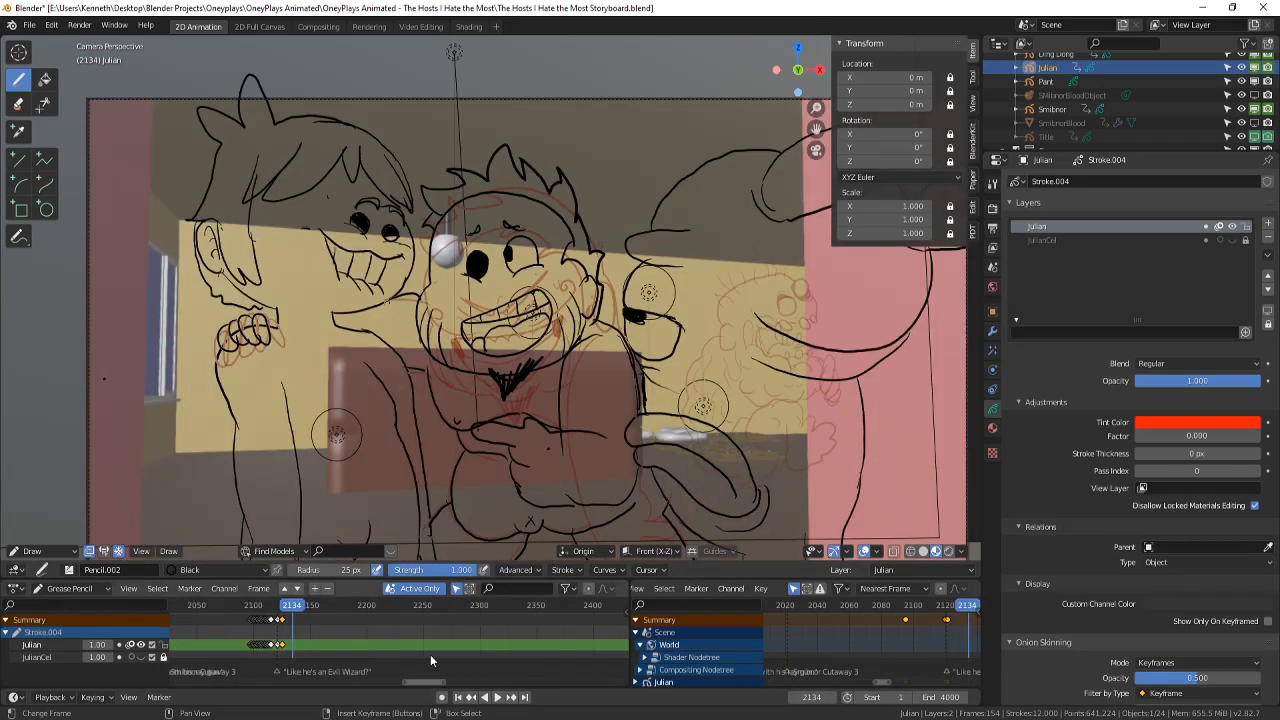
drag(283, 640, 216, 627)
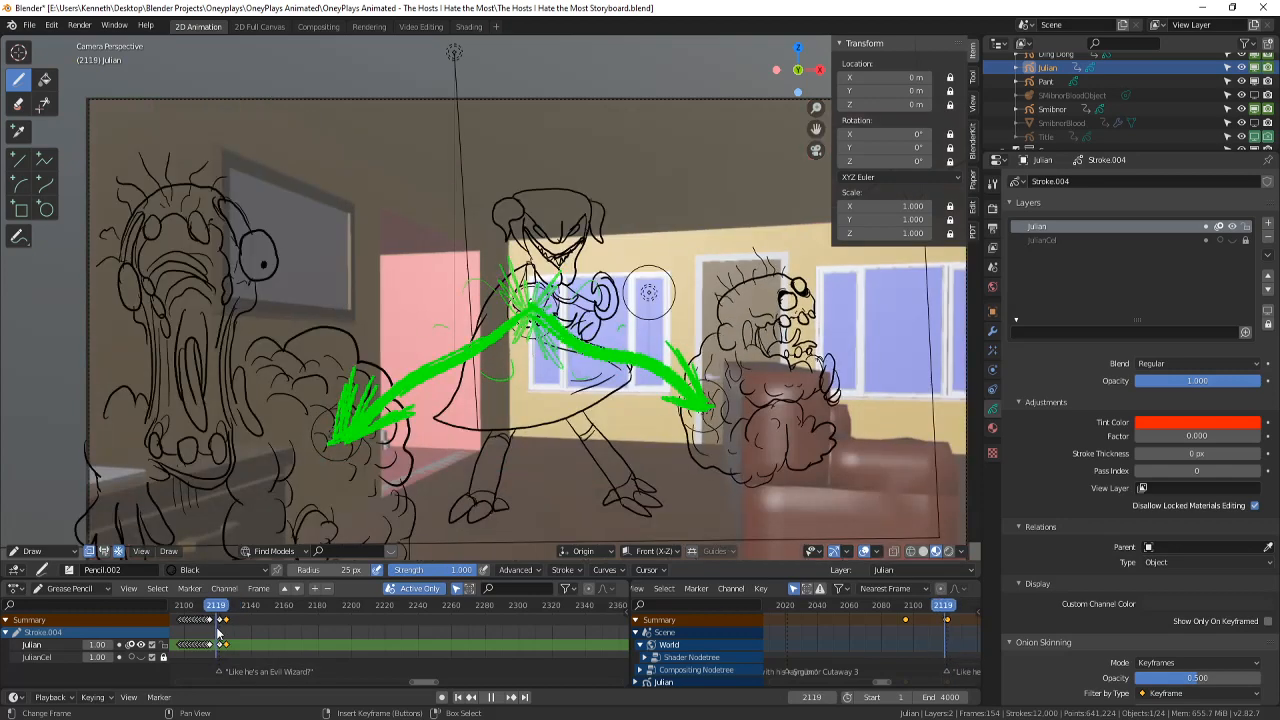
click(497, 697)
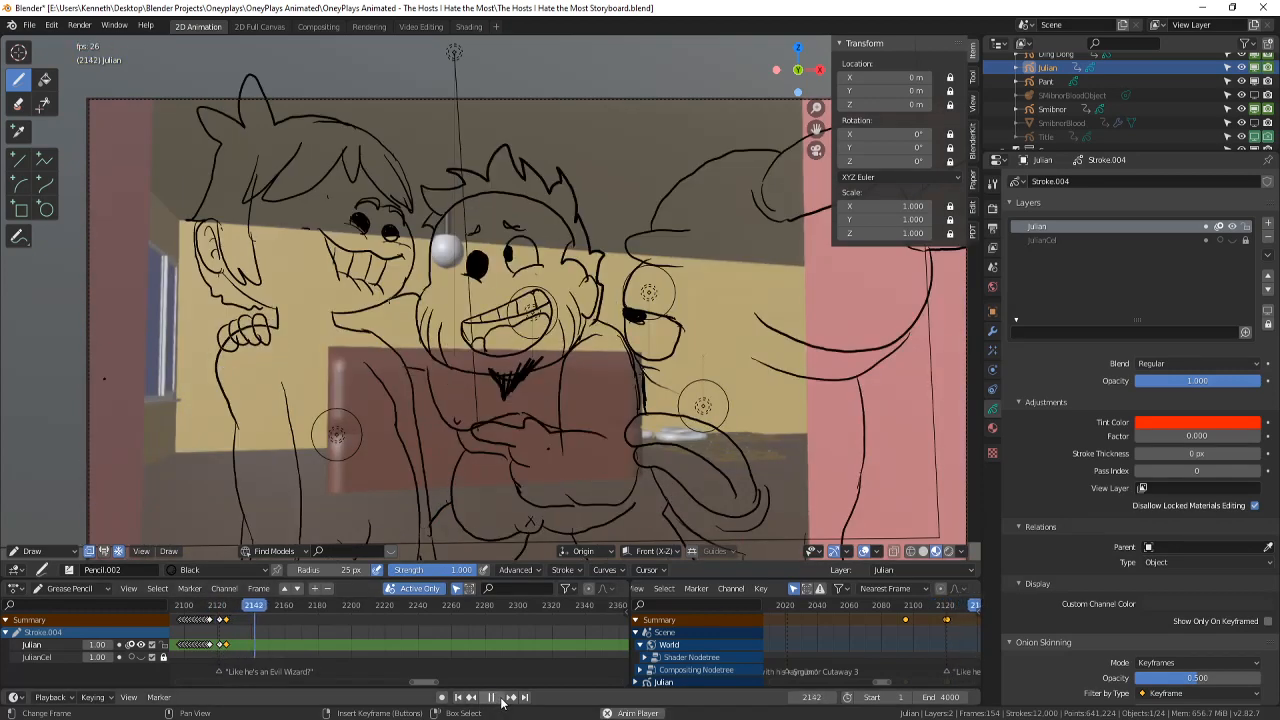
scroll(260, 638, down, 1)
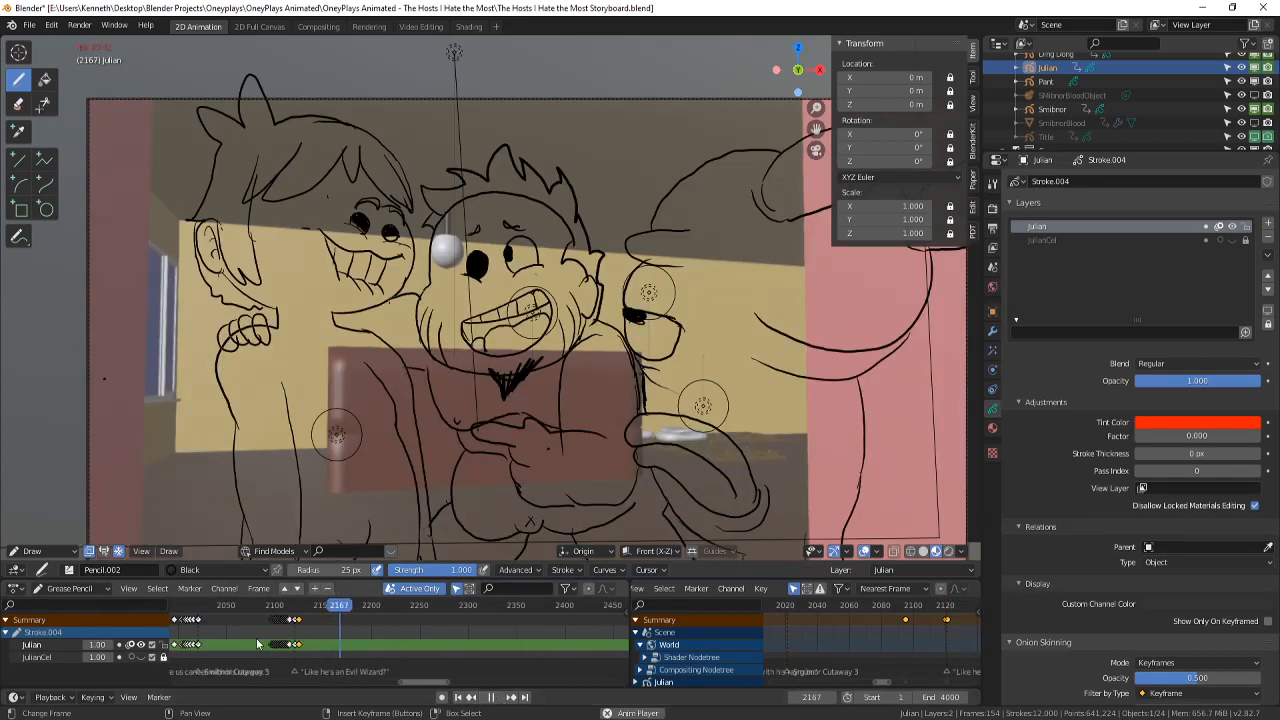
click(496, 702)
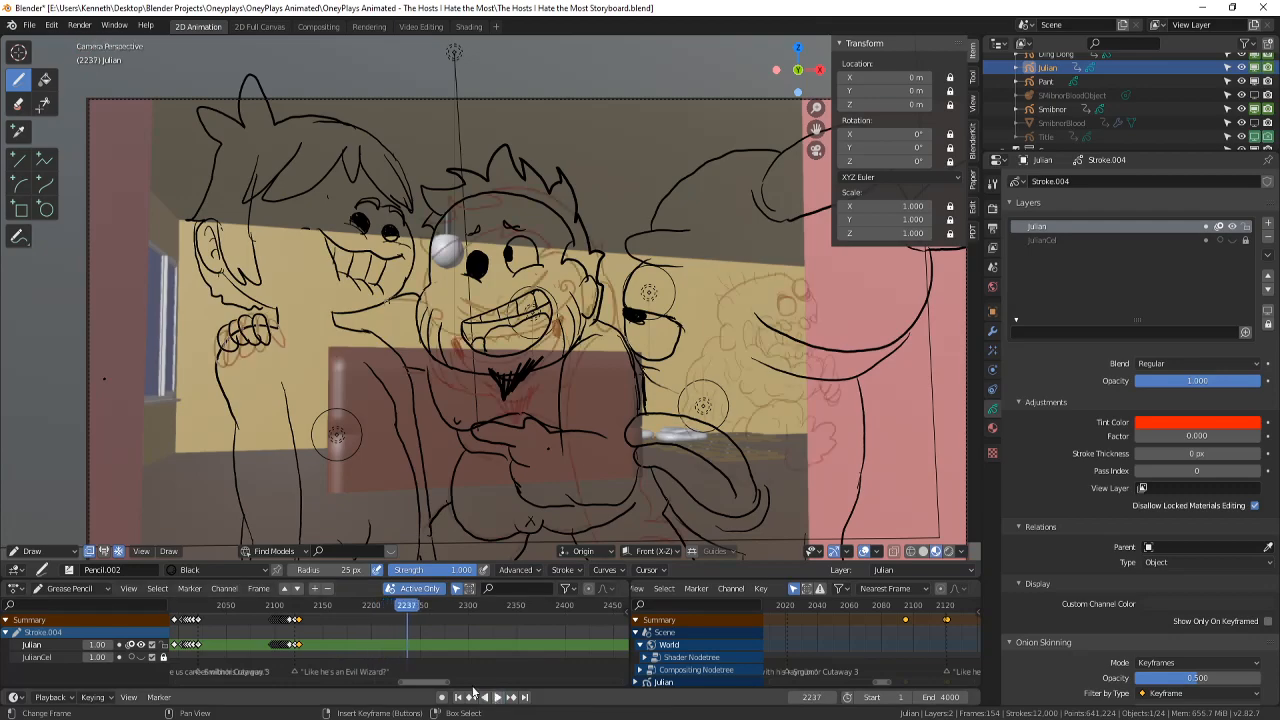
drag(296, 606, 252, 606)
click(499, 700)
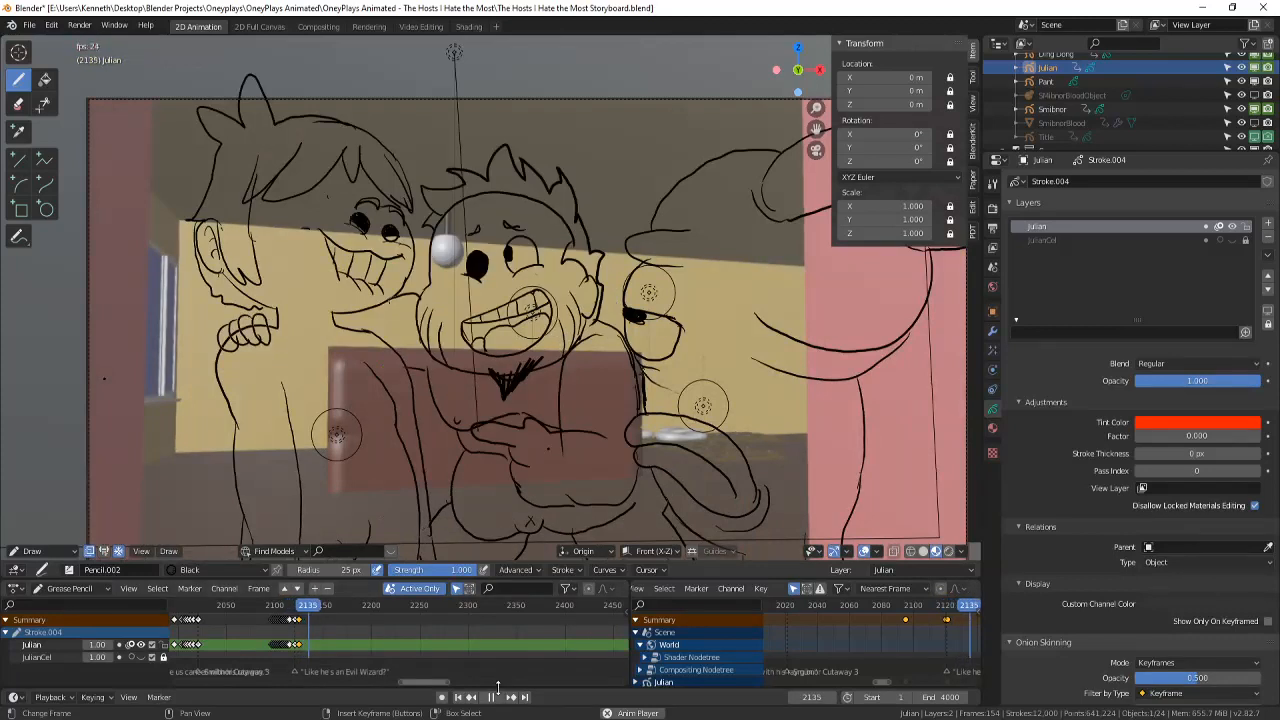
click(490, 697)
- Go to frame 2125, return Julian's drawing to Object Mode and step back and forth to frame 2126
click(299, 651)
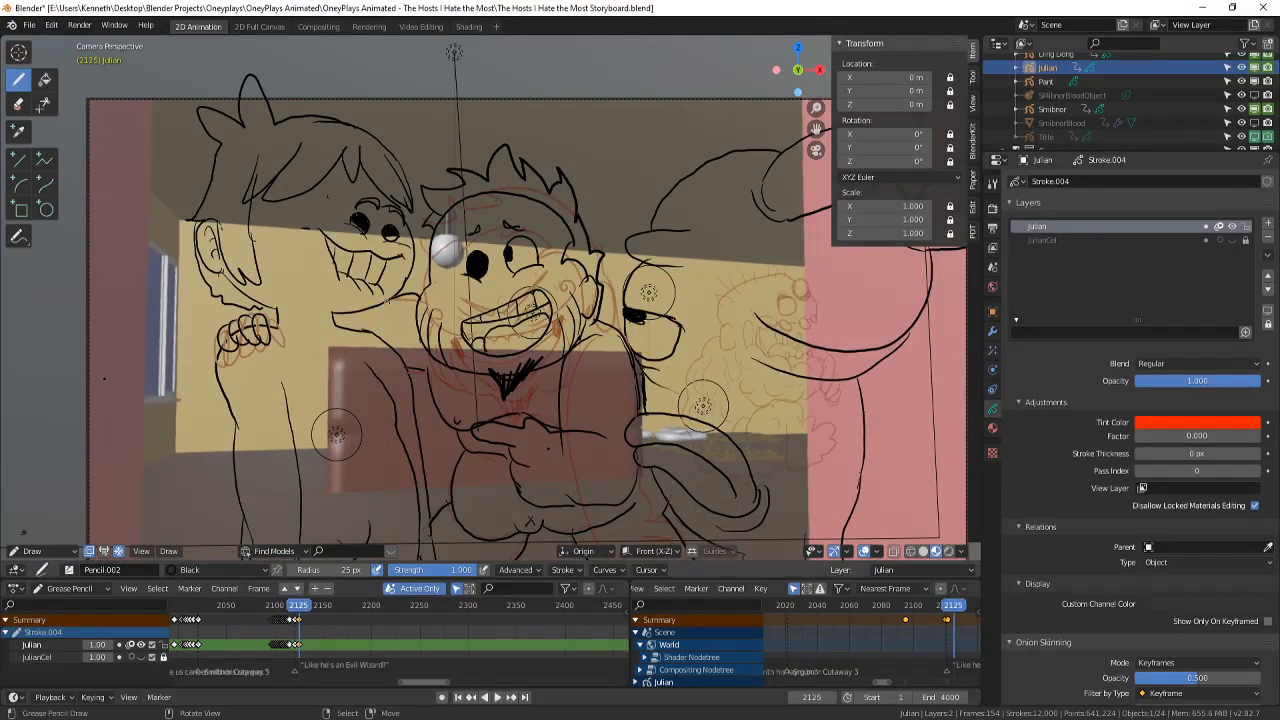
click(33, 551)
click(40, 473)
scroll(556, 457, down, 4)
key(Right)
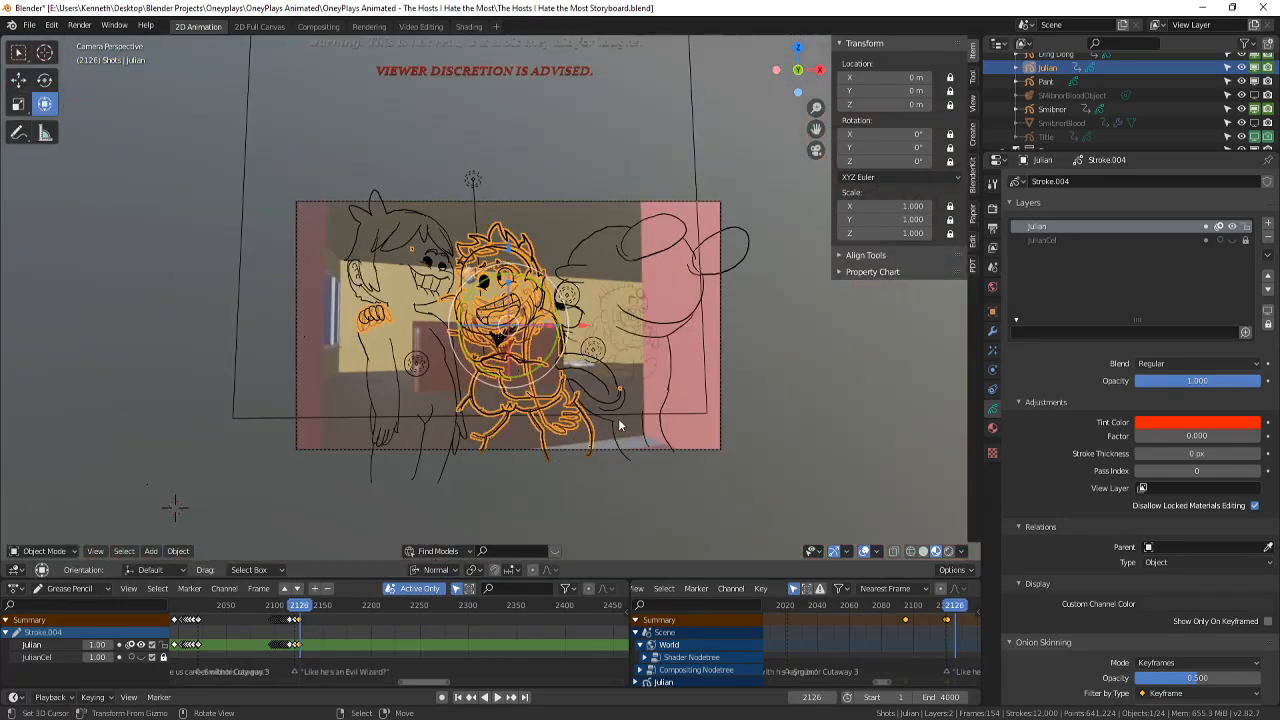
key(Left)
key(Right)
- Play the three-character shot from the preceding keyframes in Object Mode and save the file
scroll(296, 630, up, 11)
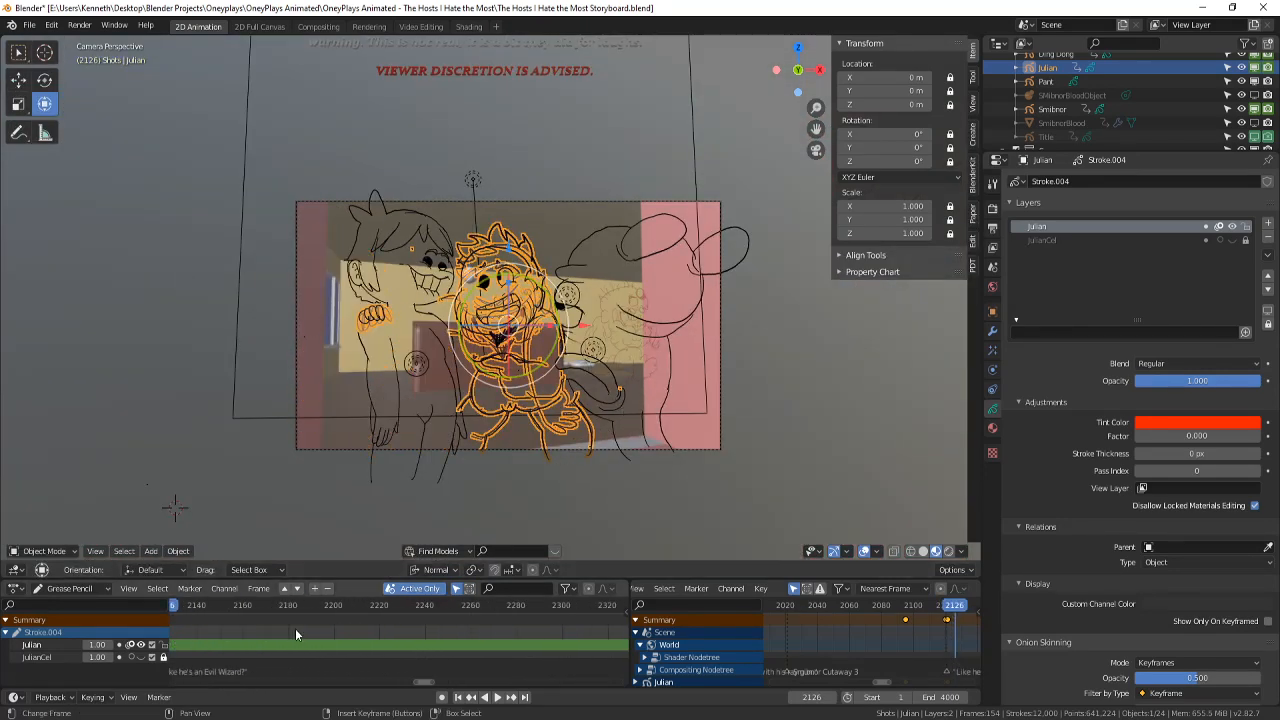
click(237, 640)
ctrl+scroll(454, 654, up, 5)
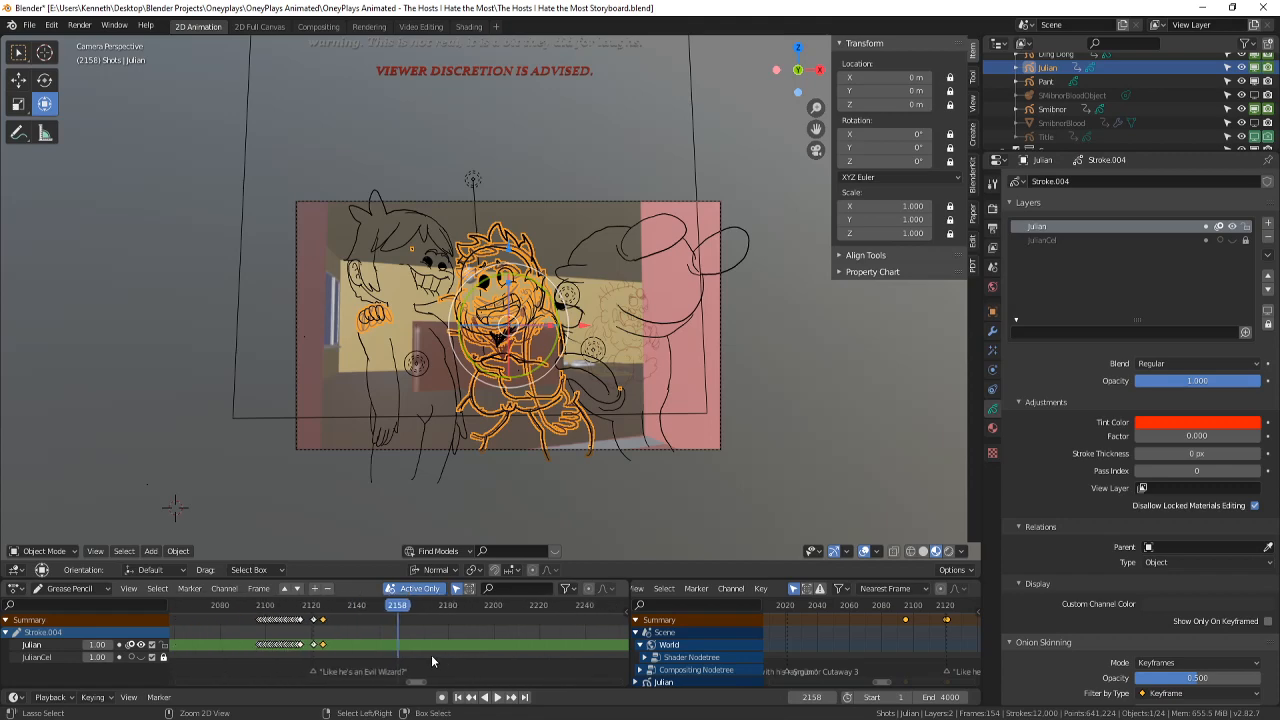
right_click(351, 630)
drag(351, 630, 290, 635)
click(497, 699)
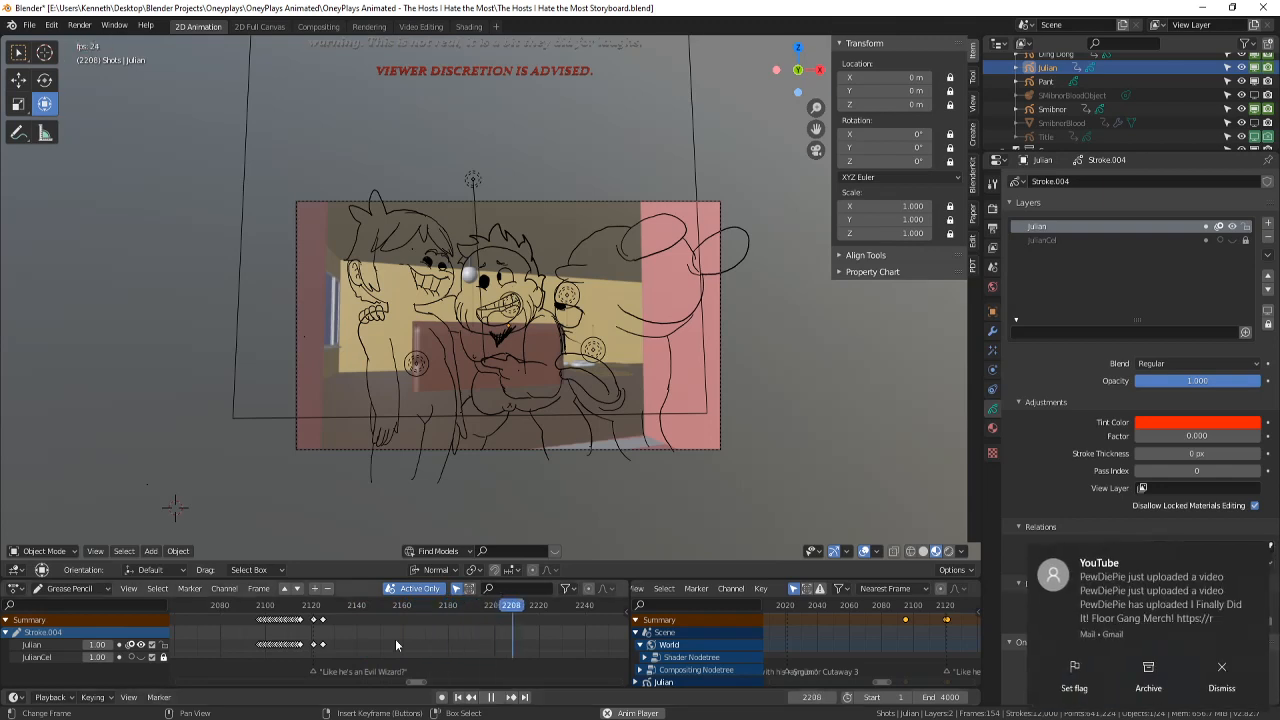
click(316, 638)
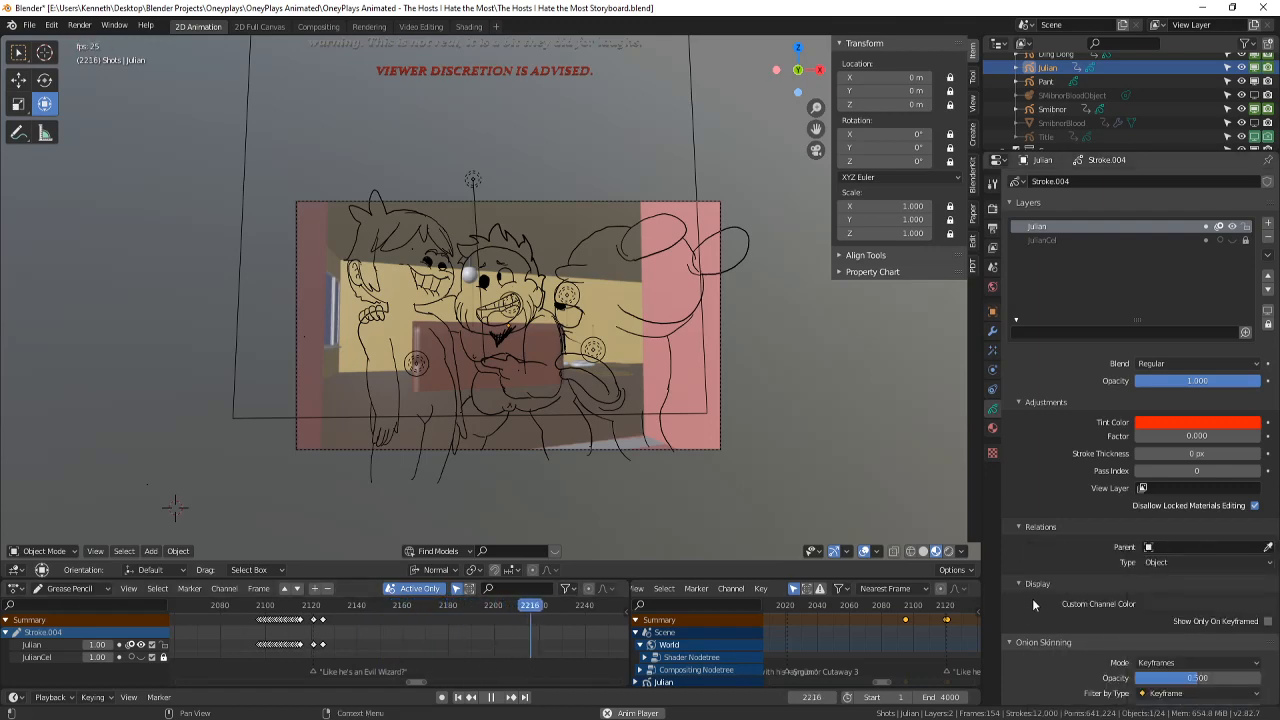
key(ctrl+s)
- Deselect all objects, play from frame 2081 into the three-character shot and save the file
click(218, 626)
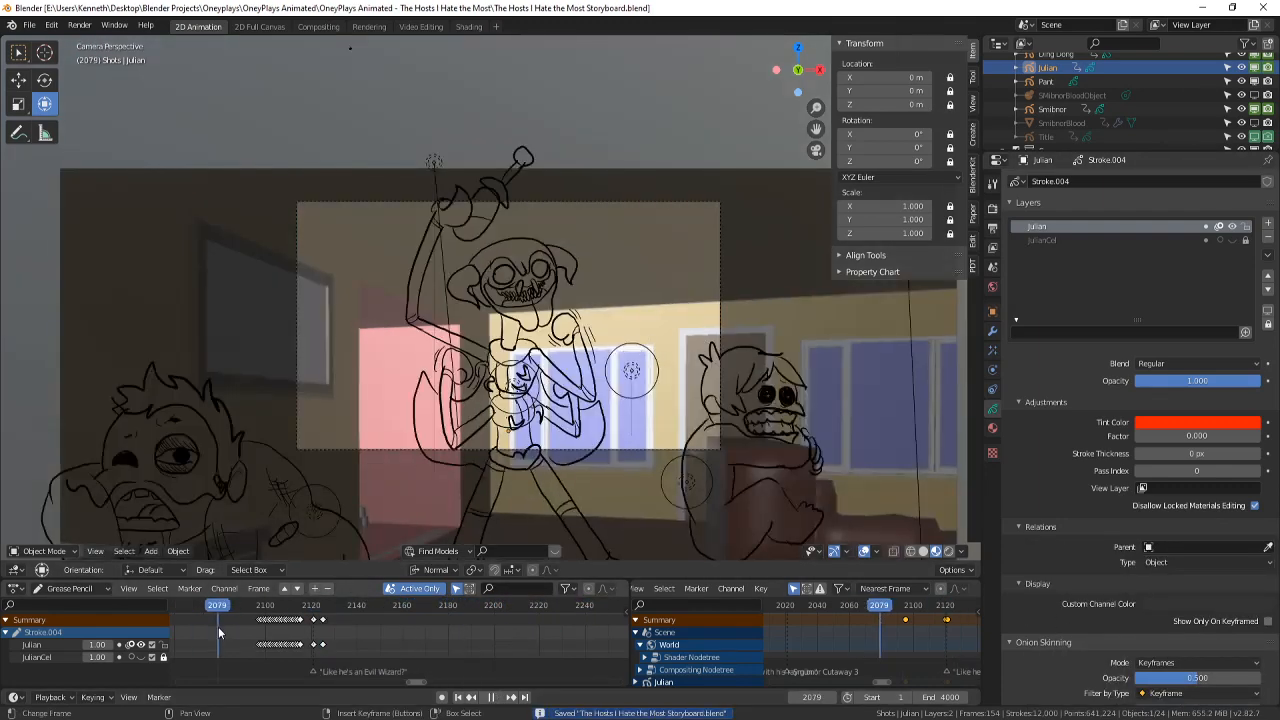
key(space)
key(a)
key(a)
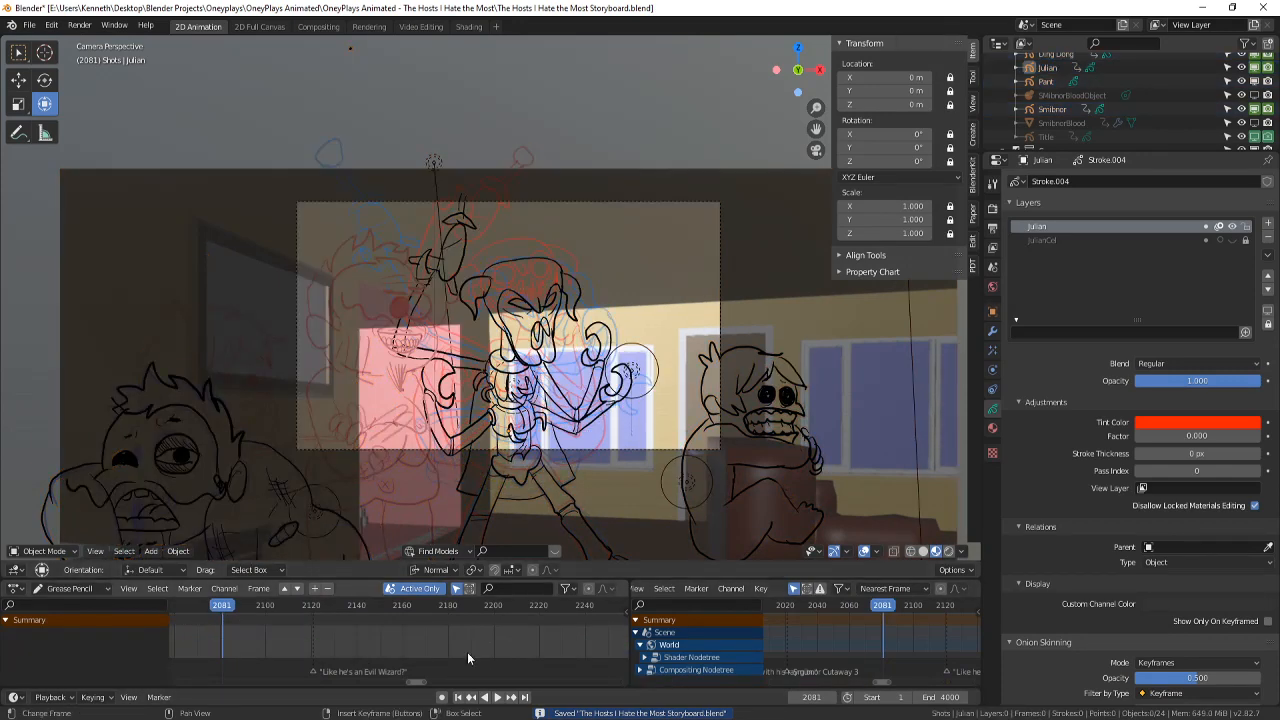
click(499, 697)
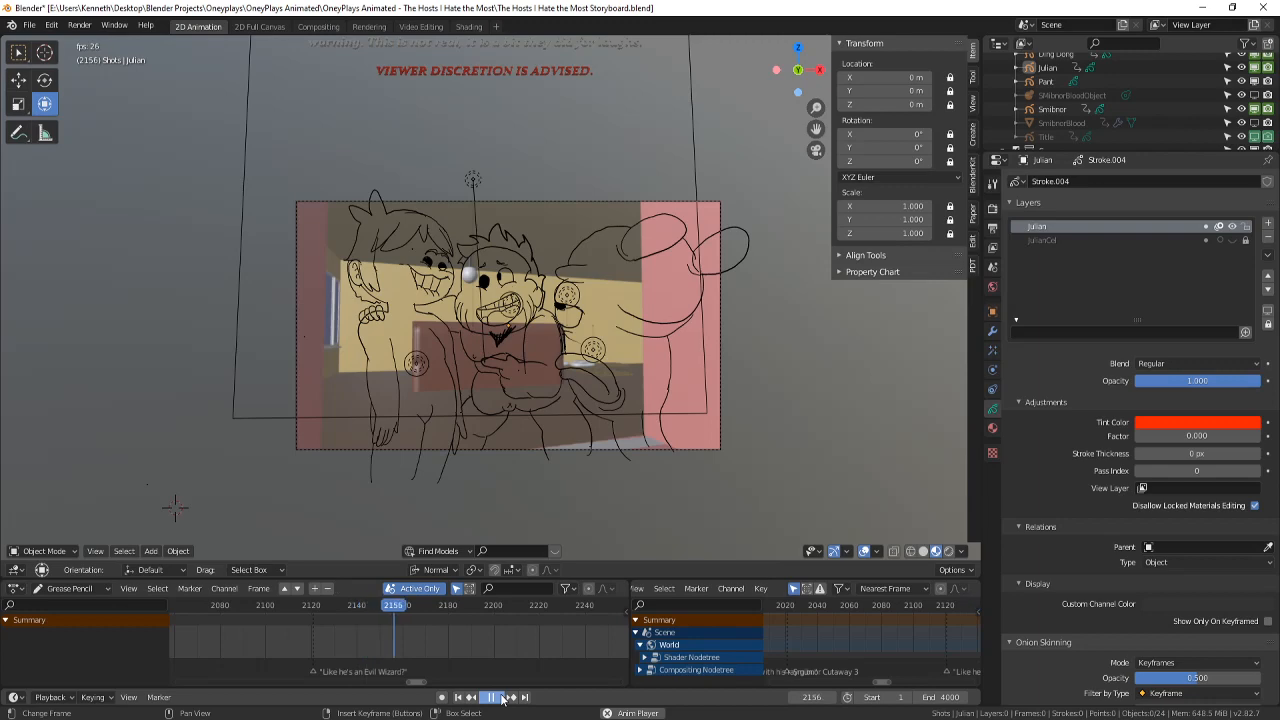
click(501, 697)
key(ctrl+s)
- Scrub back to the preceding shot and replay the cut up to frame 2160 with nothing selected
scroll(562, 407, up, 2)
scroll(562, 407, up, 3)
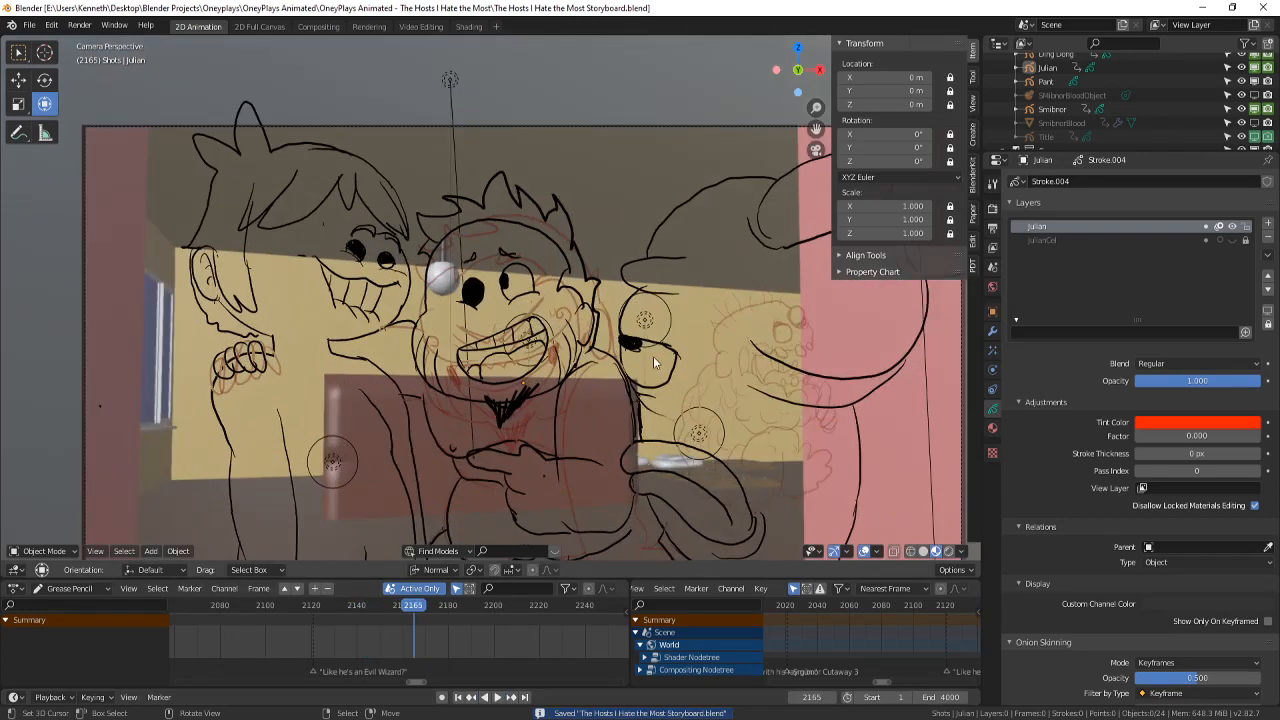
shift+middle_drag(653, 356, 621, 370)
click(385, 602)
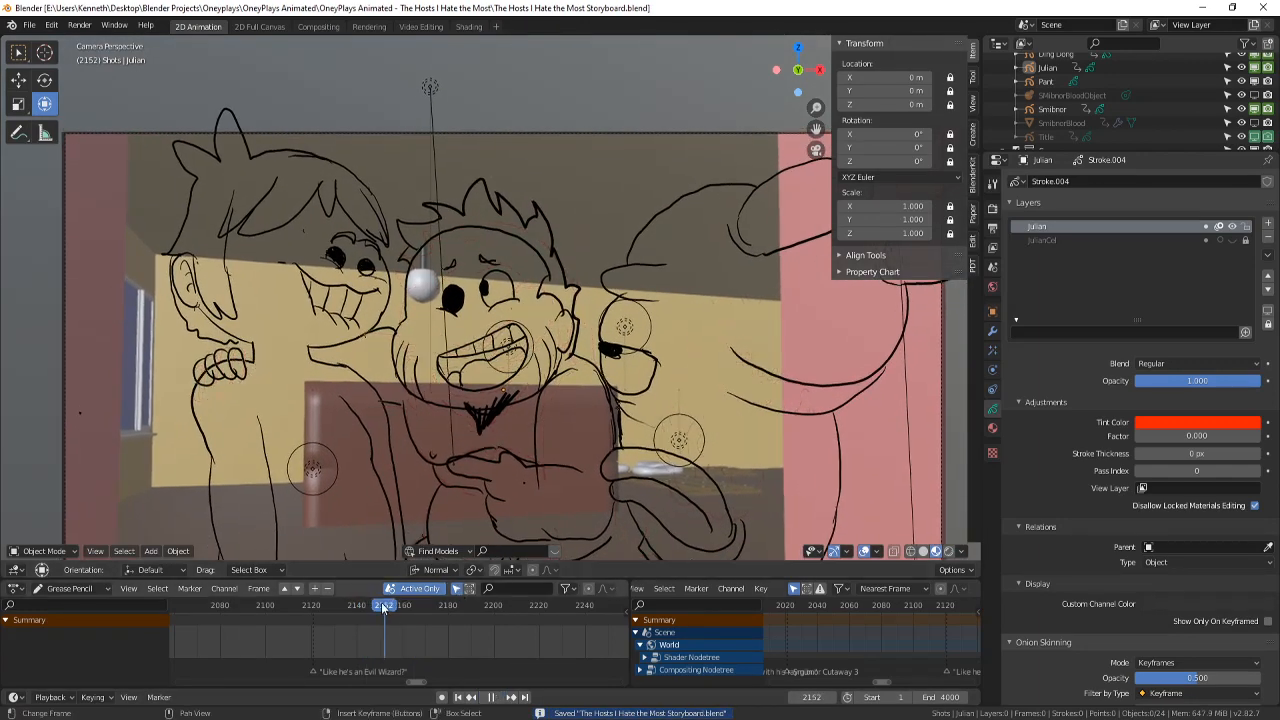
click(398, 600)
drag(336, 588, 220, 608)
scroll(396, 645, down, 6)
click(497, 697)
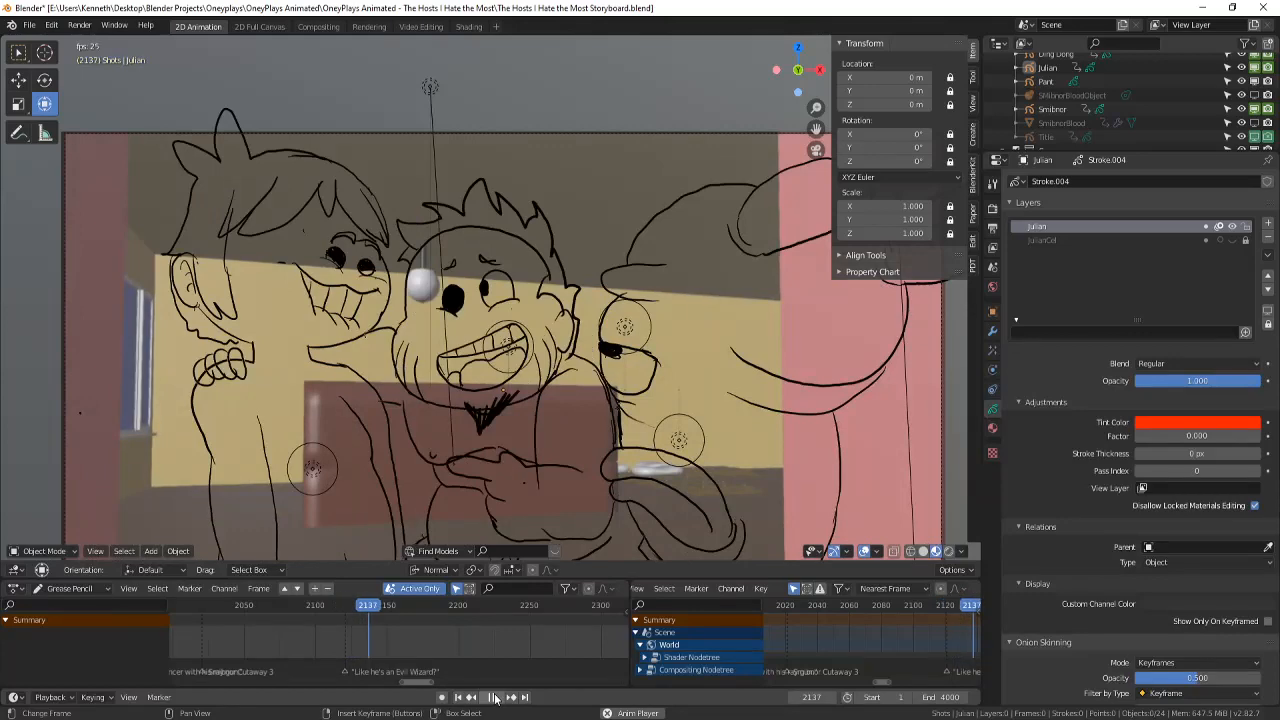
click(497, 697)
scroll(440, 419, up, 2)
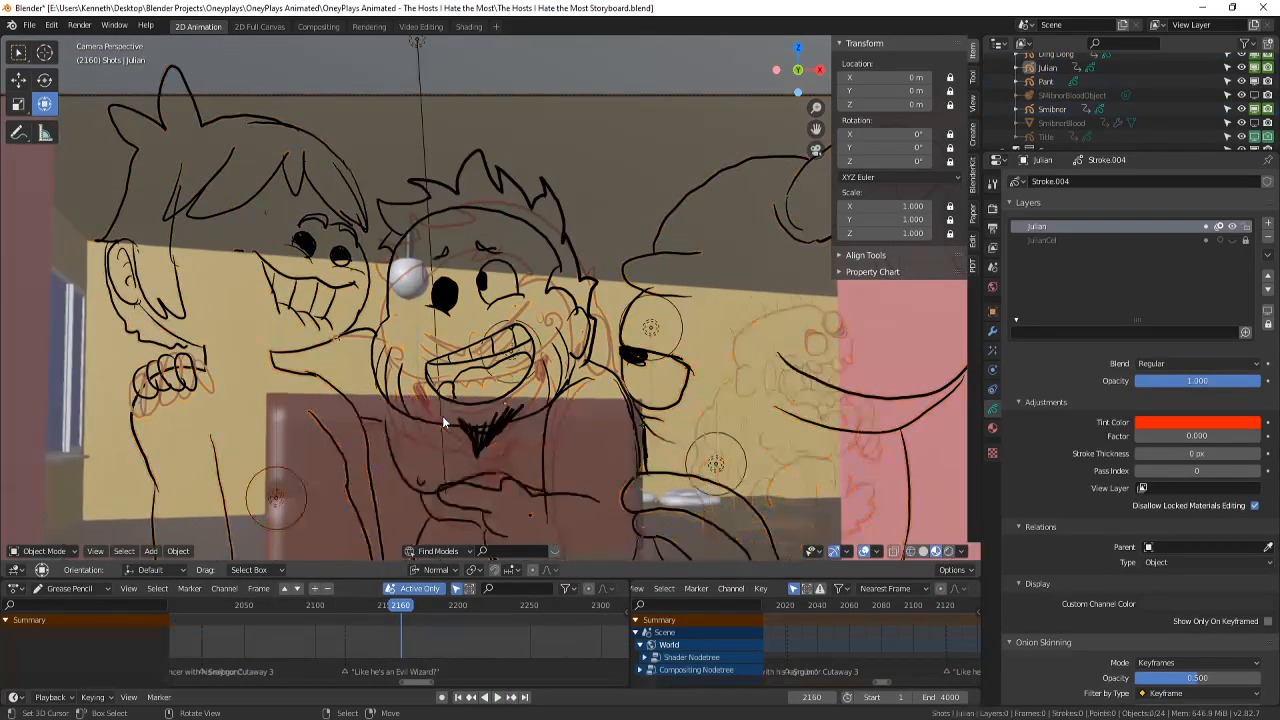
- Select Julian's drawing at frame 2160 and save the file
click(450, 425)
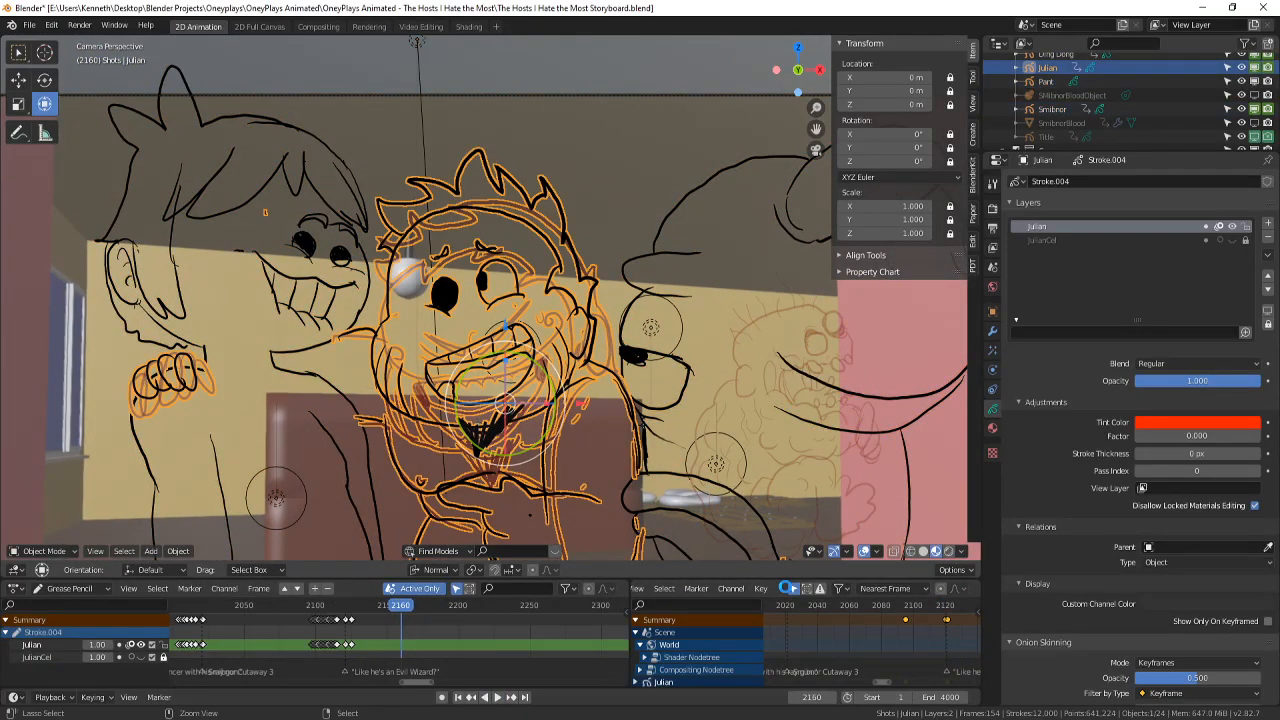
key(ctrl+s)
scroll(443, 530, down, 3)
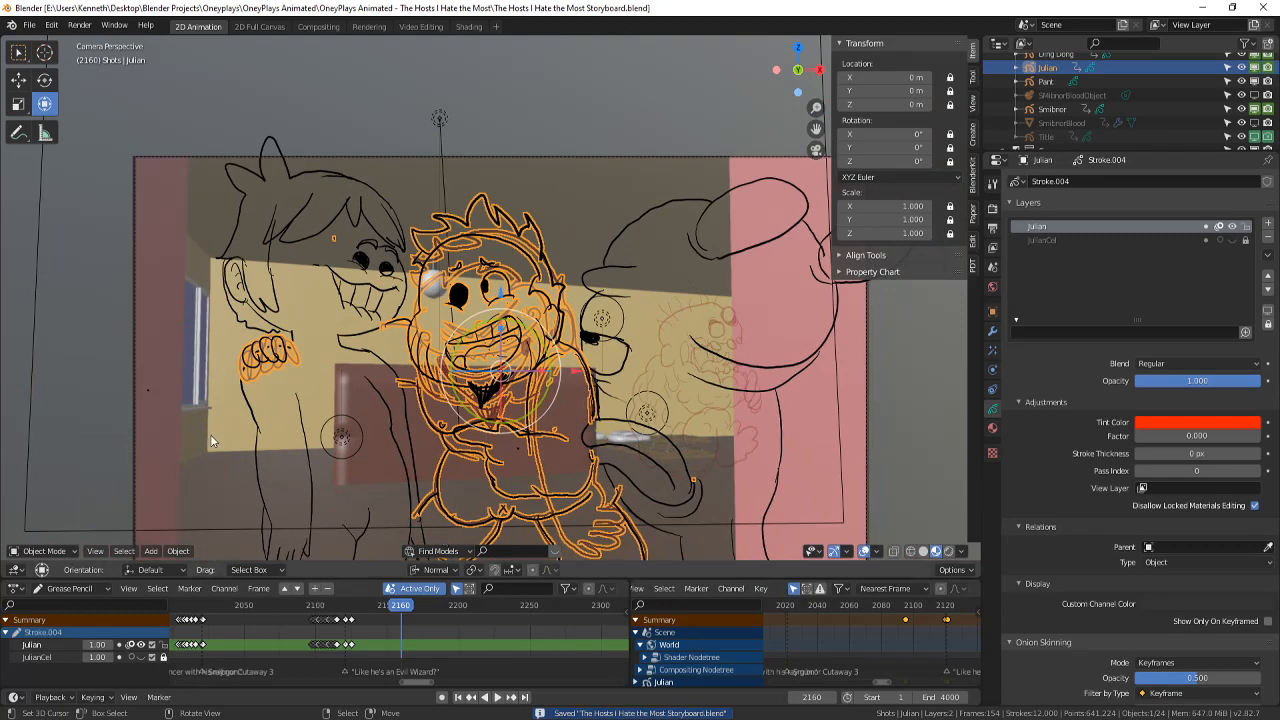
- Scrub back to frame 1903 and review the earlier storyboard shots through to frame 1959
click(246, 617)
scroll(247, 627, down, 8)
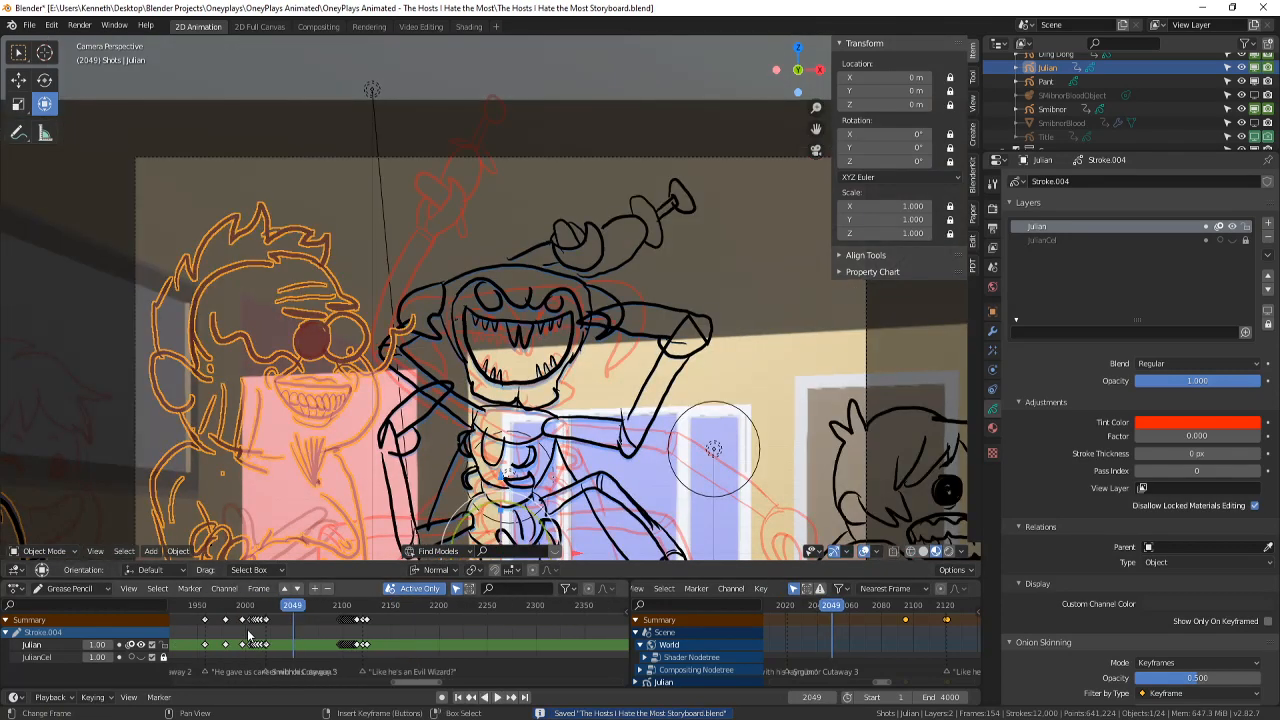
drag(248, 627, 218, 620)
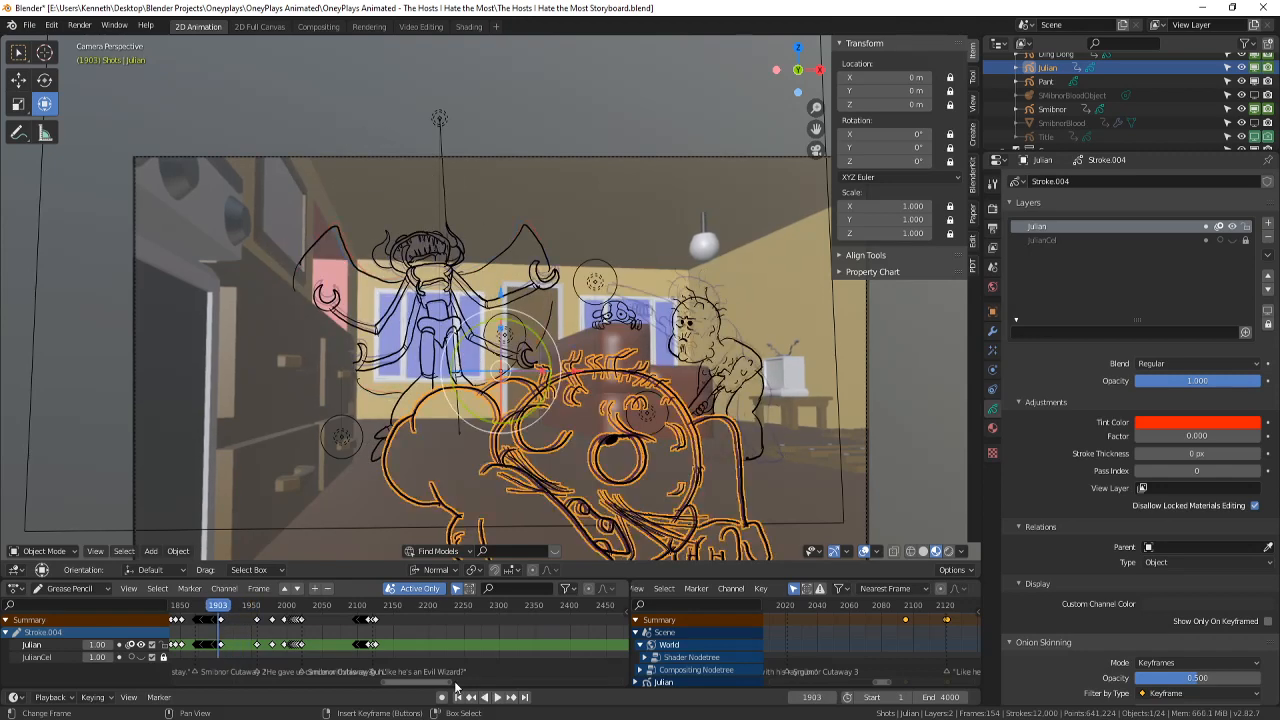
click(496, 697)
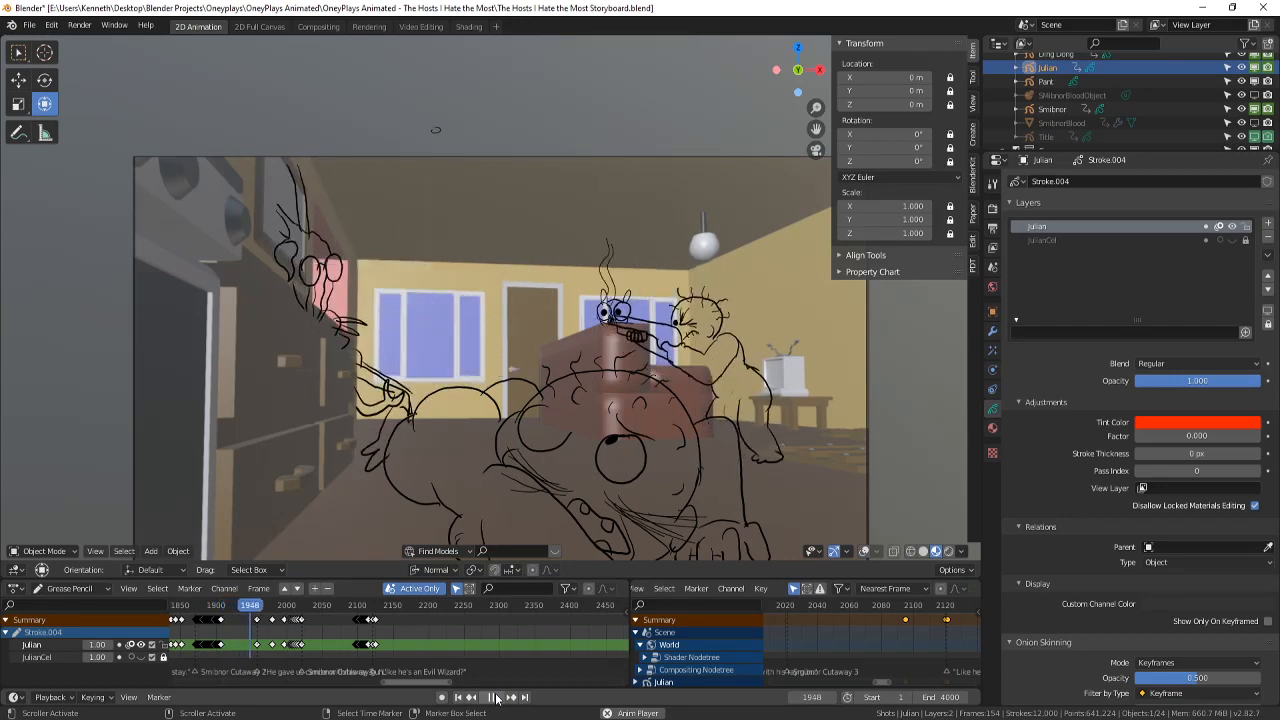
click(496, 697)
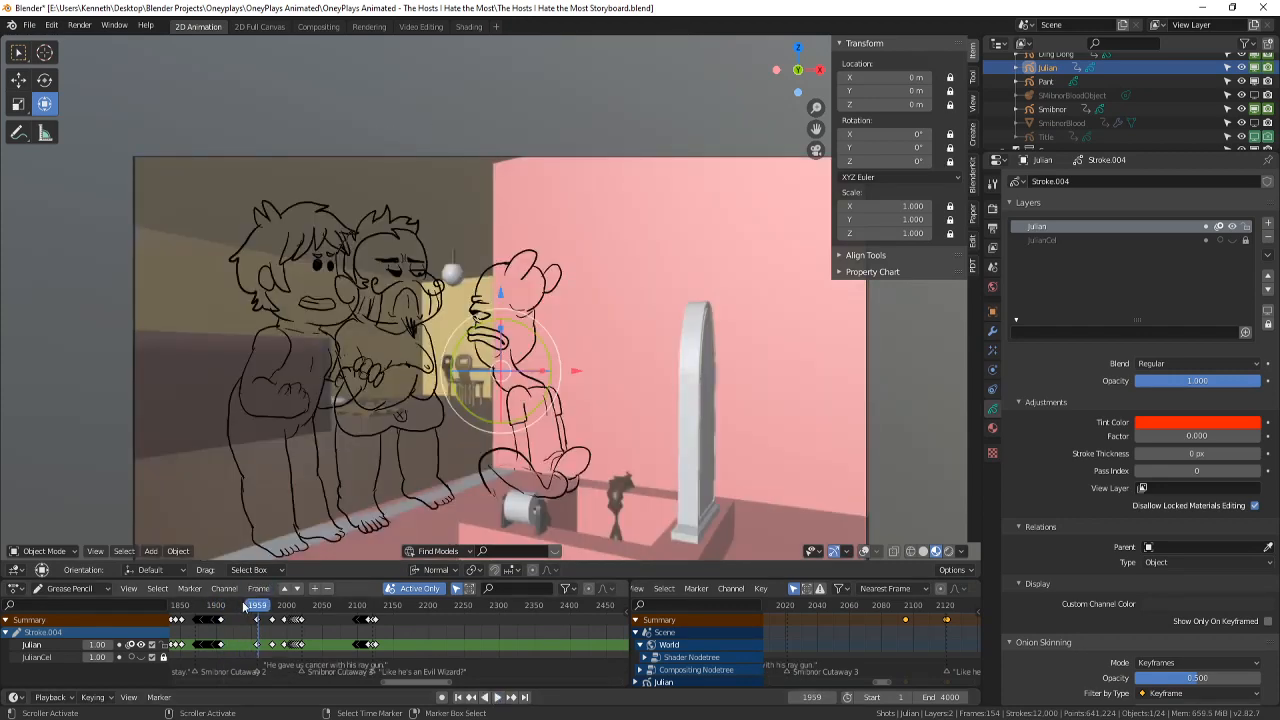
scroll(222, 630, down, 7)
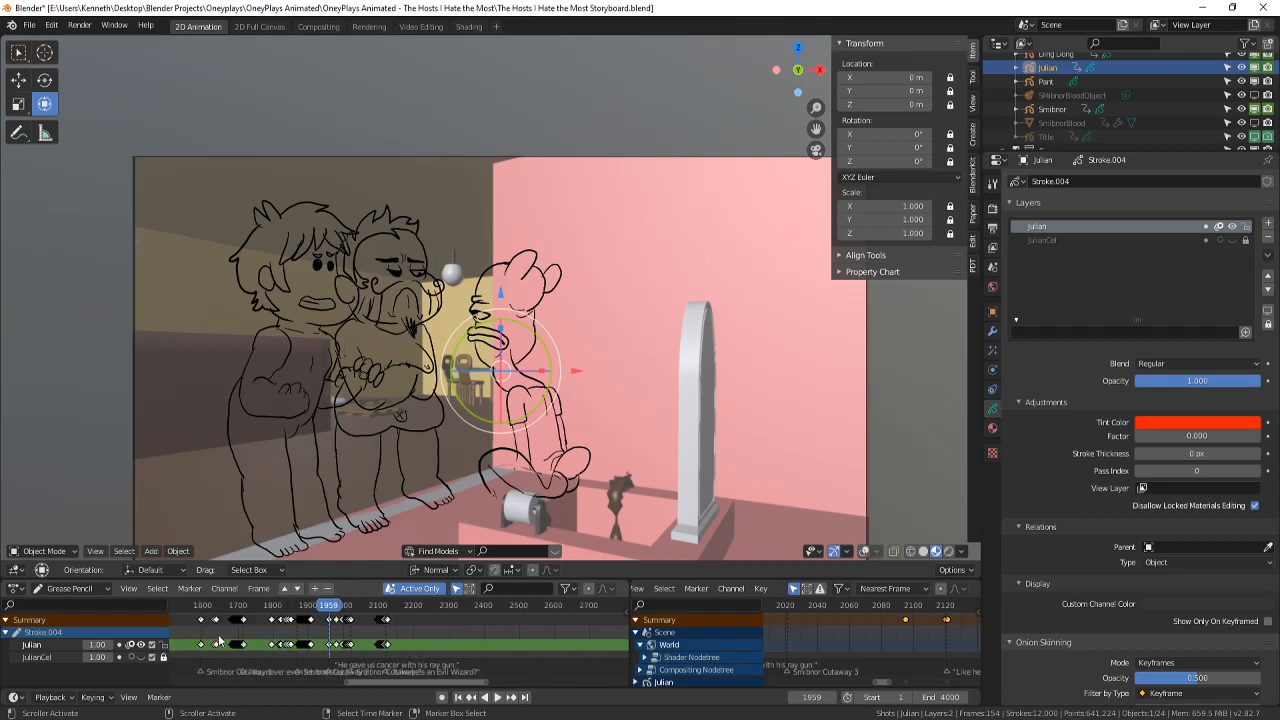
- Review the storyboard by playing it from frame 1068 through to the three-character shot, stopping at frame 2166
click(211, 636)
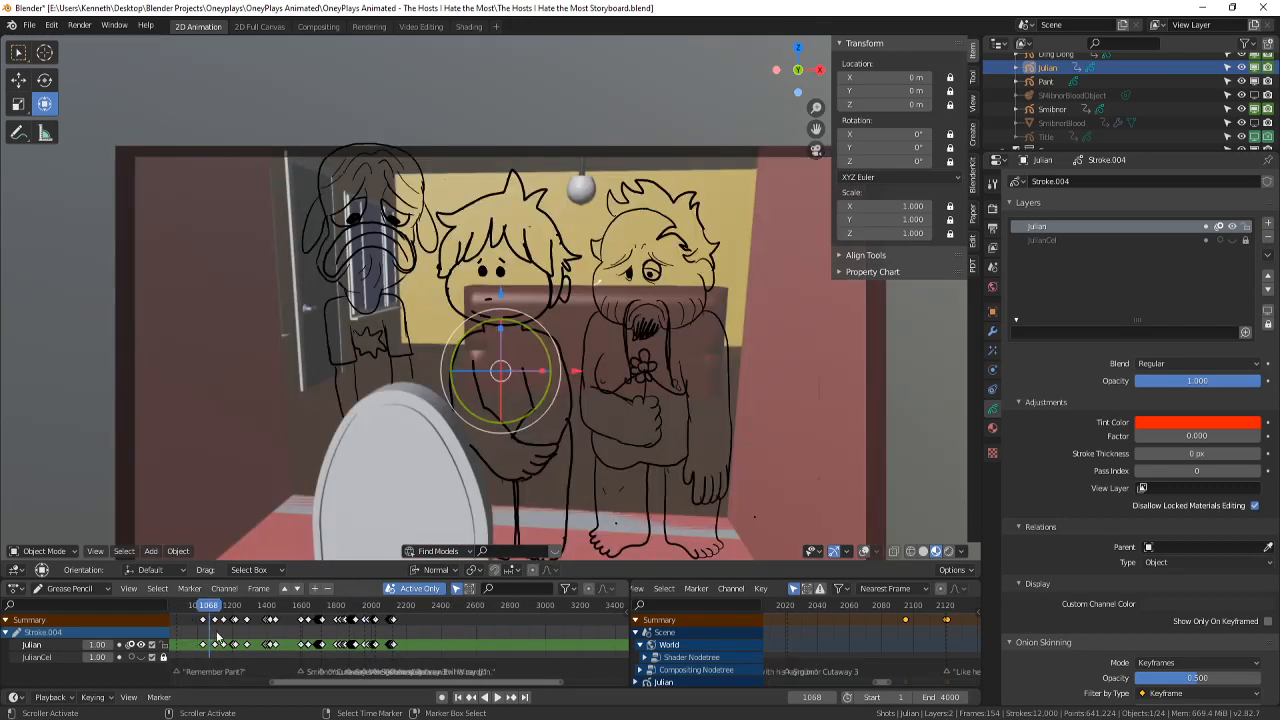
key(space)
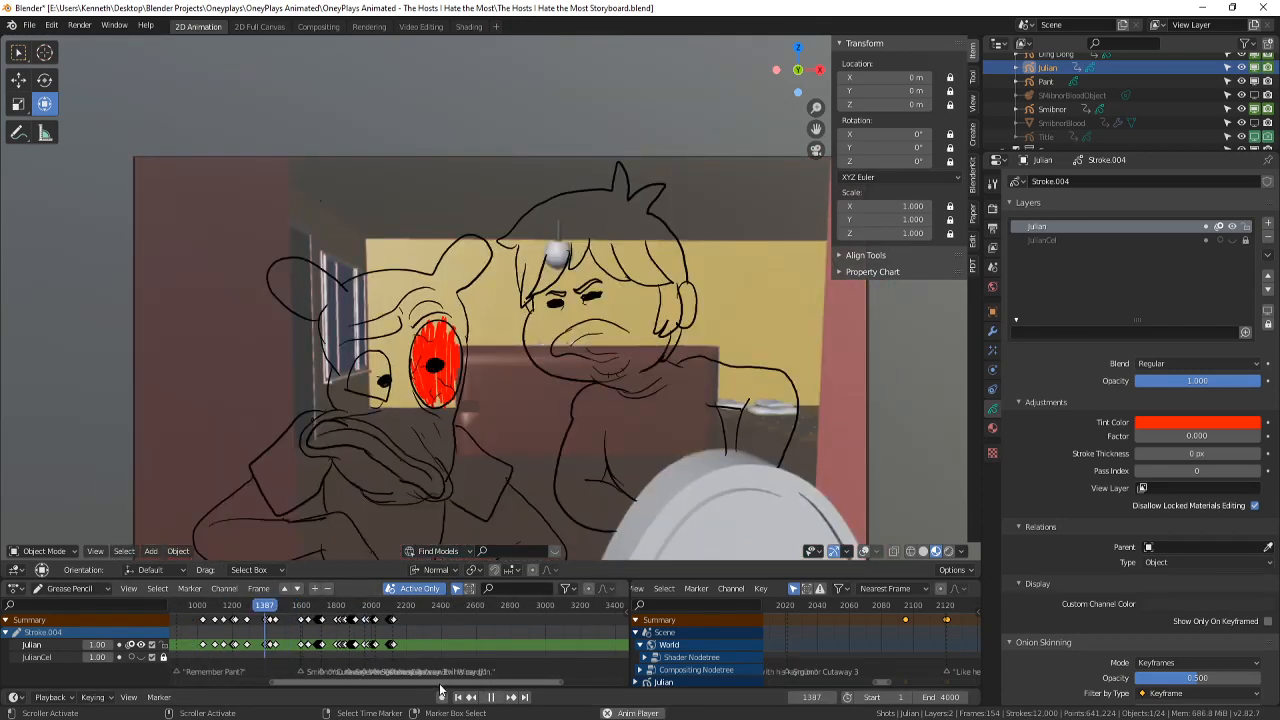
key(space)
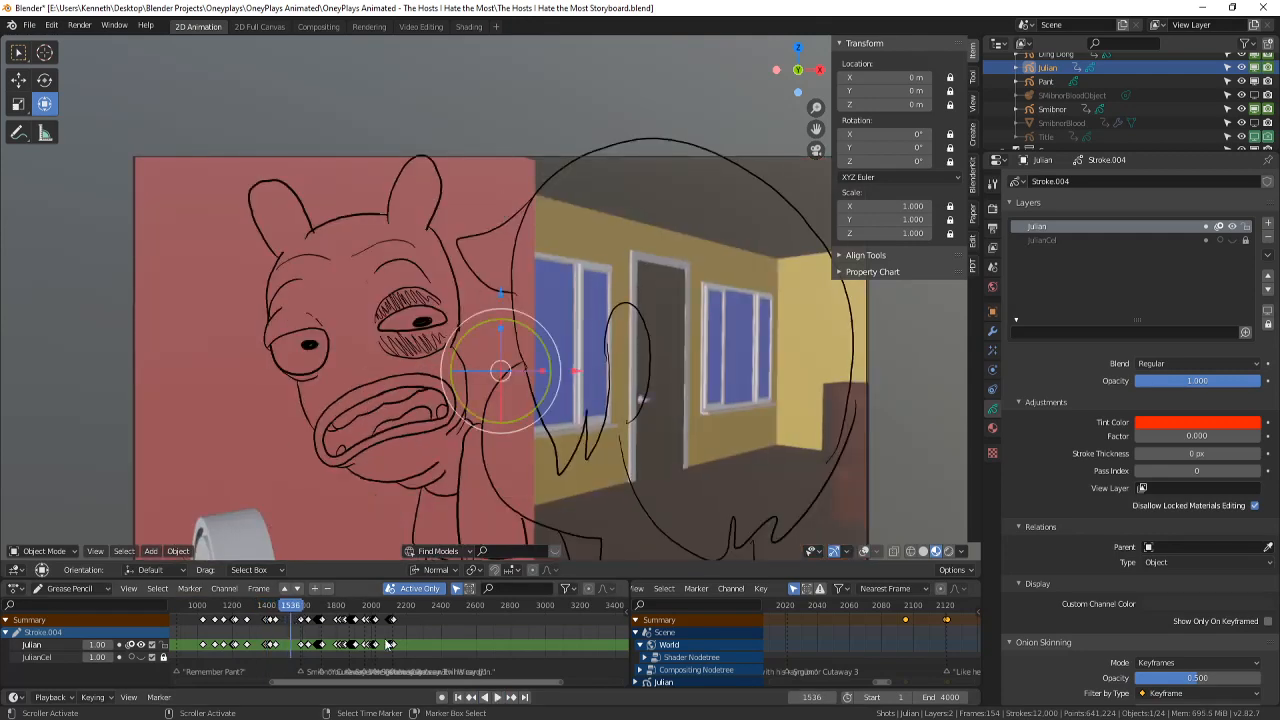
key(space)
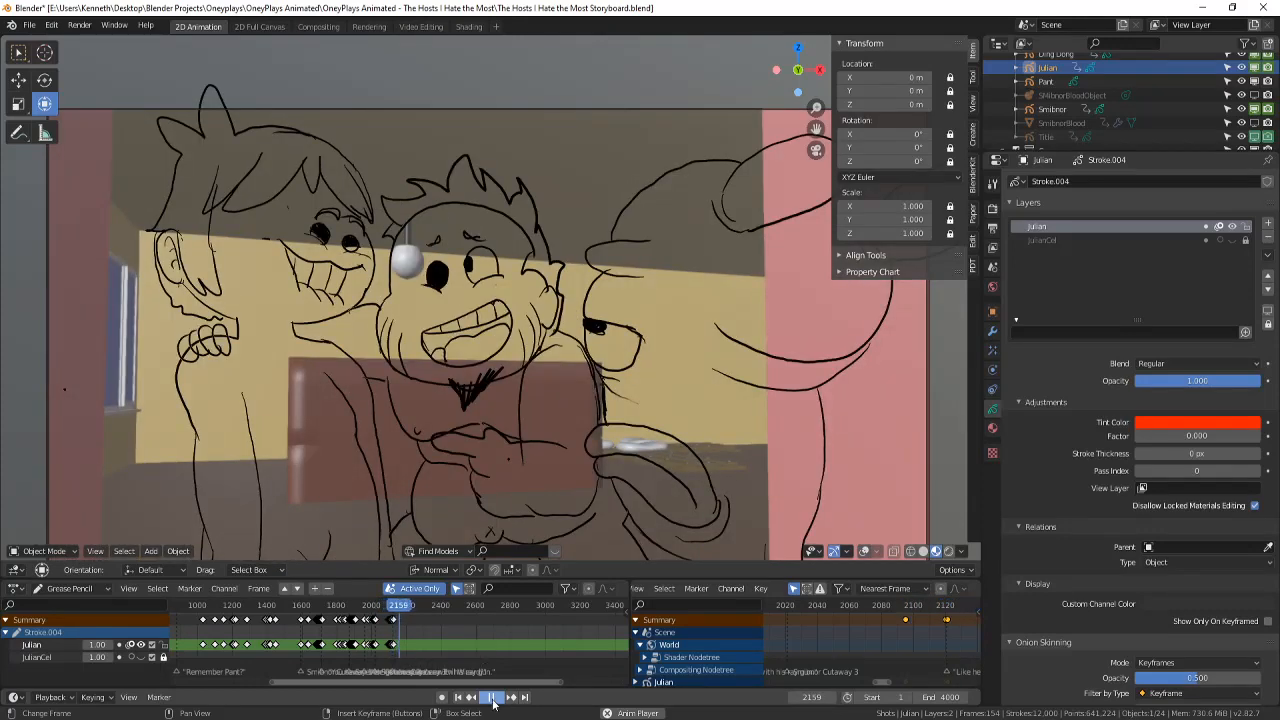
click(491, 697)
scroll(422, 470, up, 3)
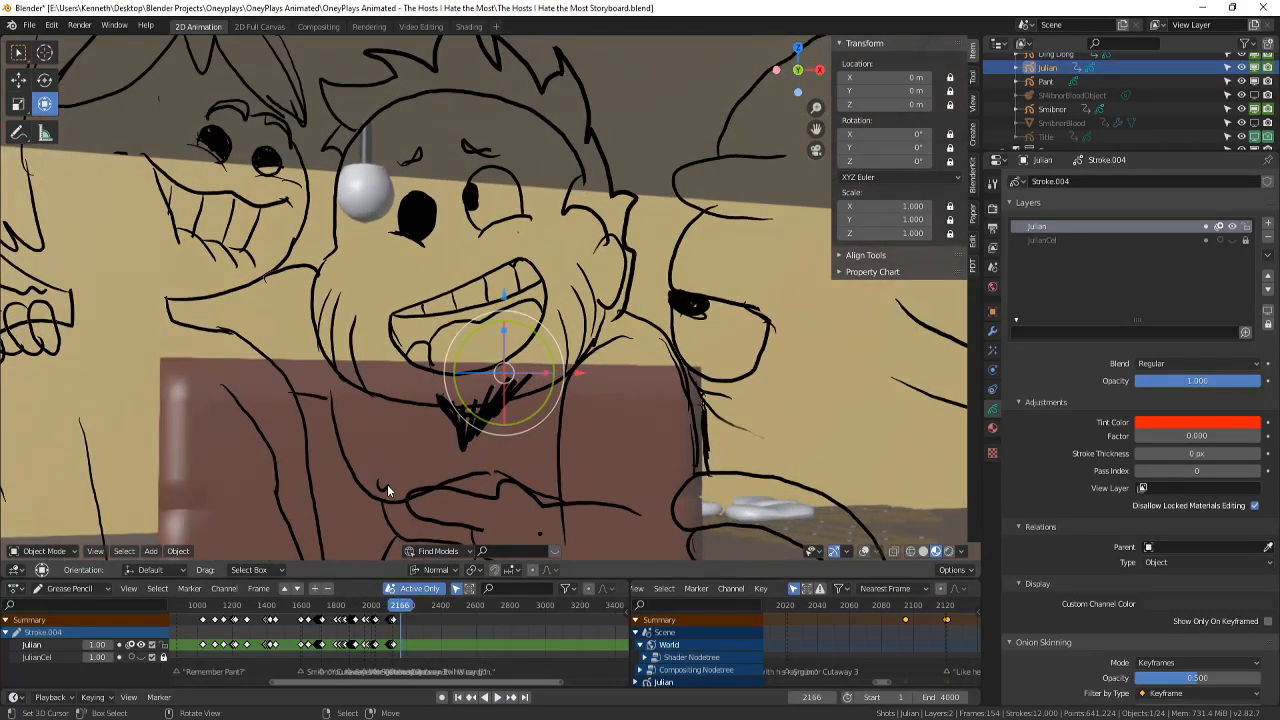
scroll(387, 480, down, 3)
scroll(387, 457, up, 3)
- Go to frame 2125, put Julian's drawing in Draw mode with overlays shown, and draw a curled moustache around his grin in black
drag(377, 622, 392, 617)
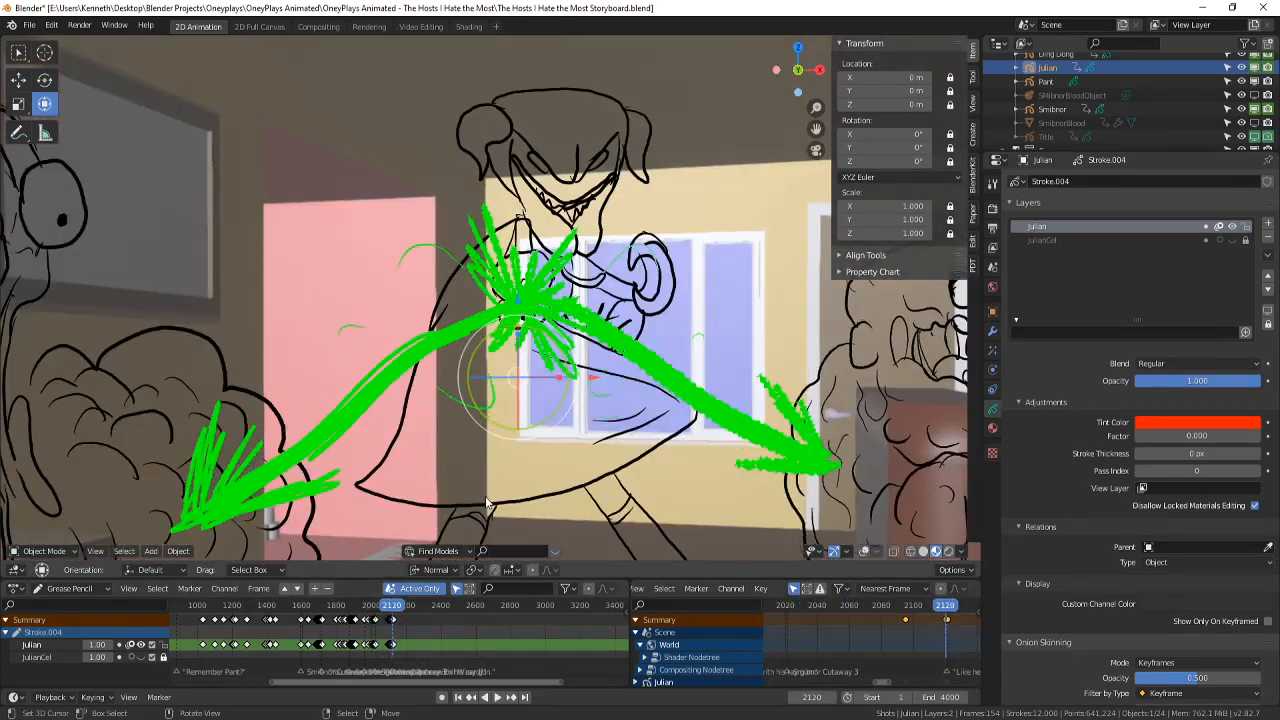
key(Right)
key(Right)
key(Right)
key(Right)
key(Right)
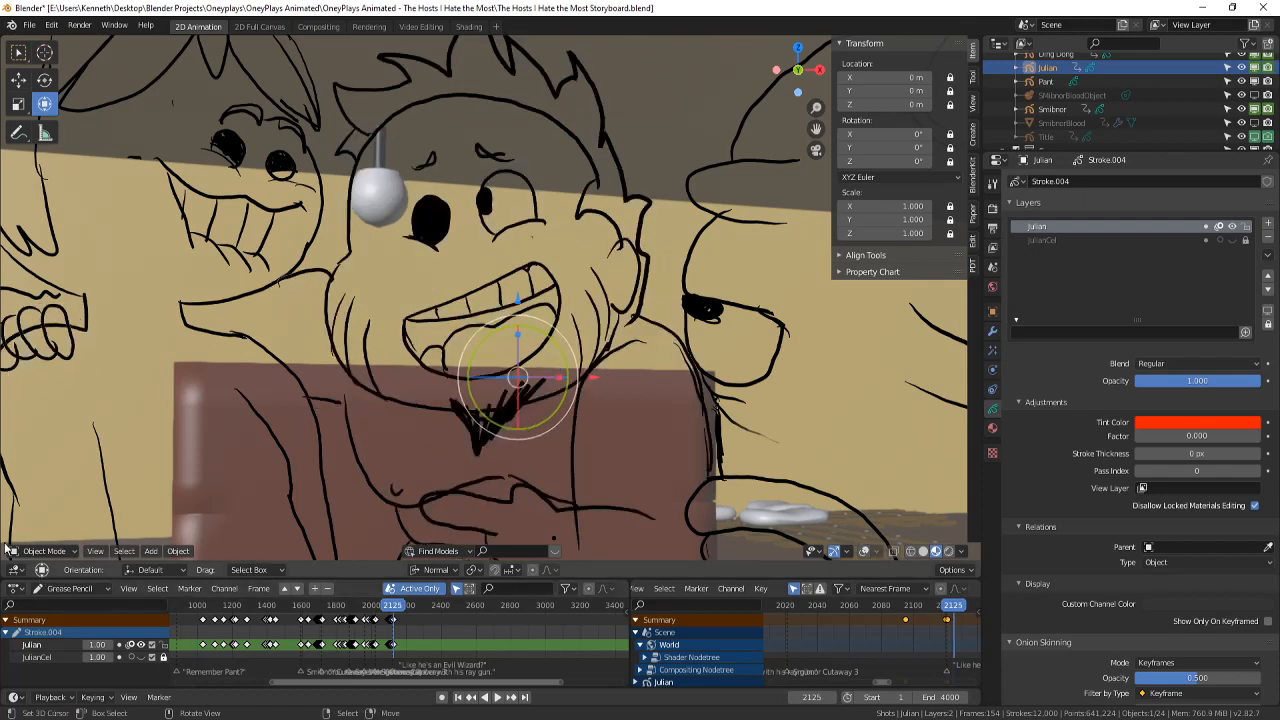
click(6, 548)
click(50, 500)
click(864, 551)
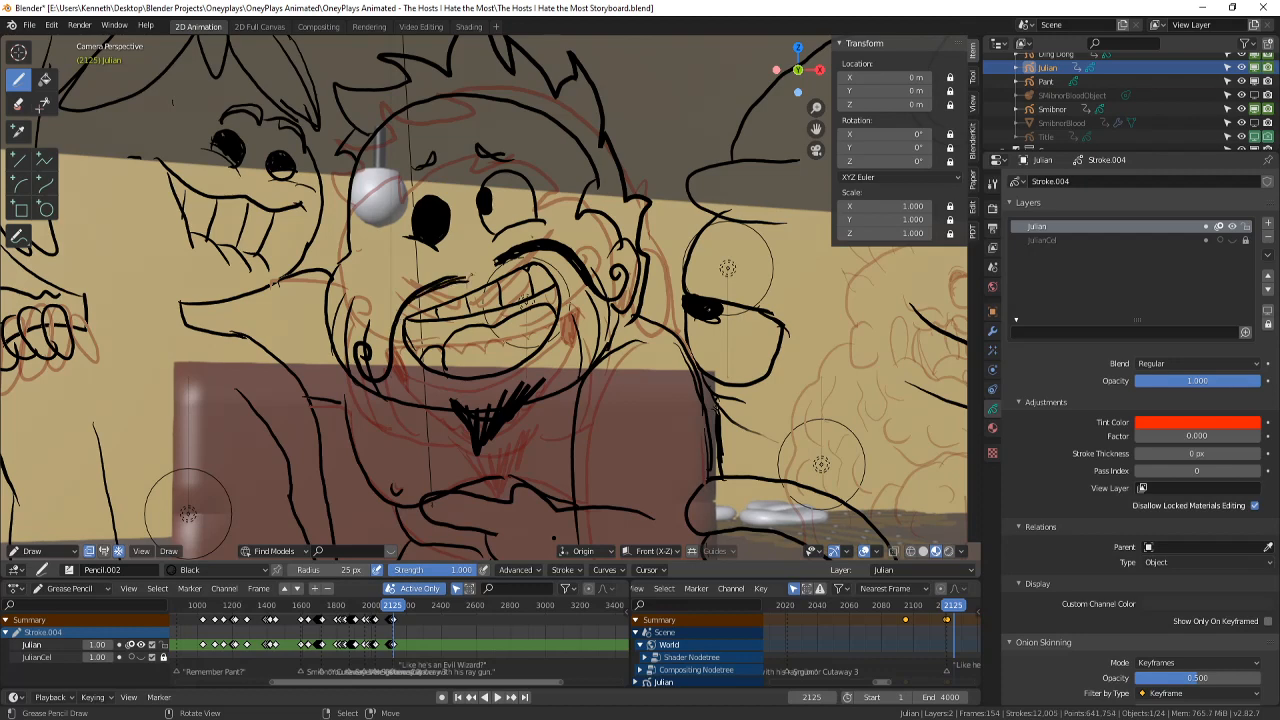
- Thicken Julian's eyebrows at frame 2125, flipping between frames 2124 and 2125 to compare his two poses
key(Left)
key(Right)
key(Left)
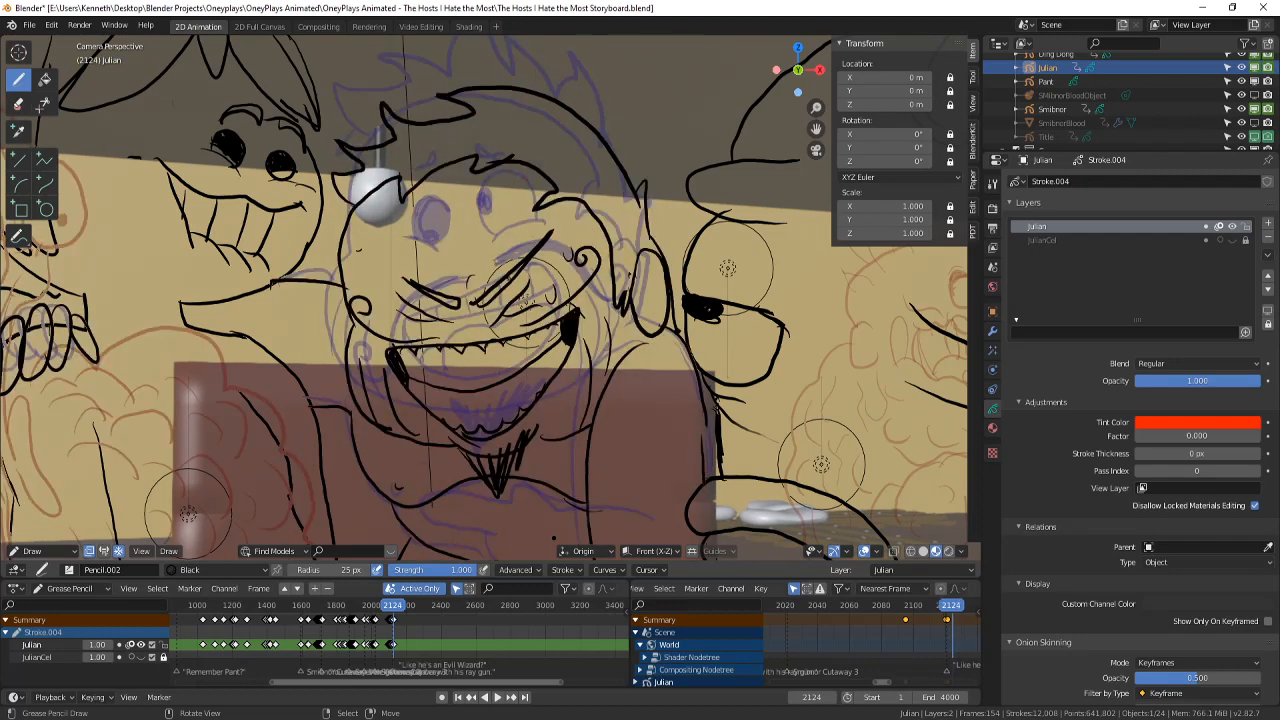
key(Right)
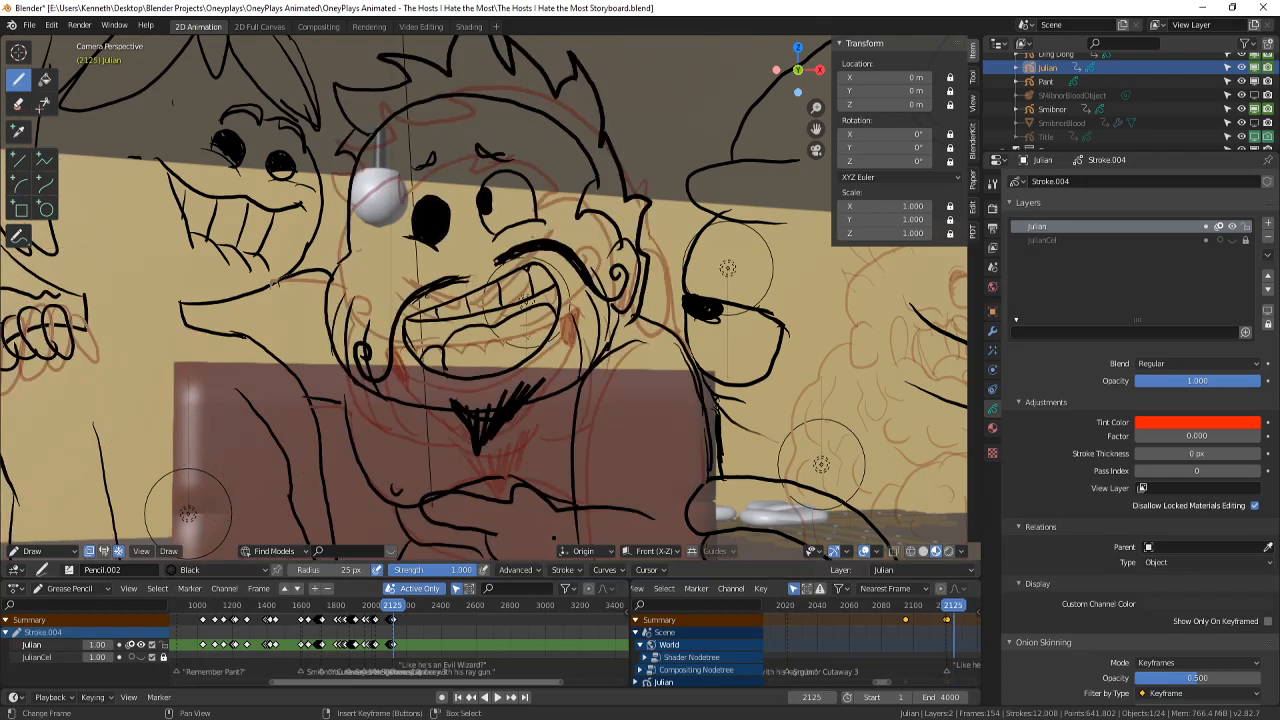
scroll(484, 297, down, 2)
scroll(720, 413, up, 3)
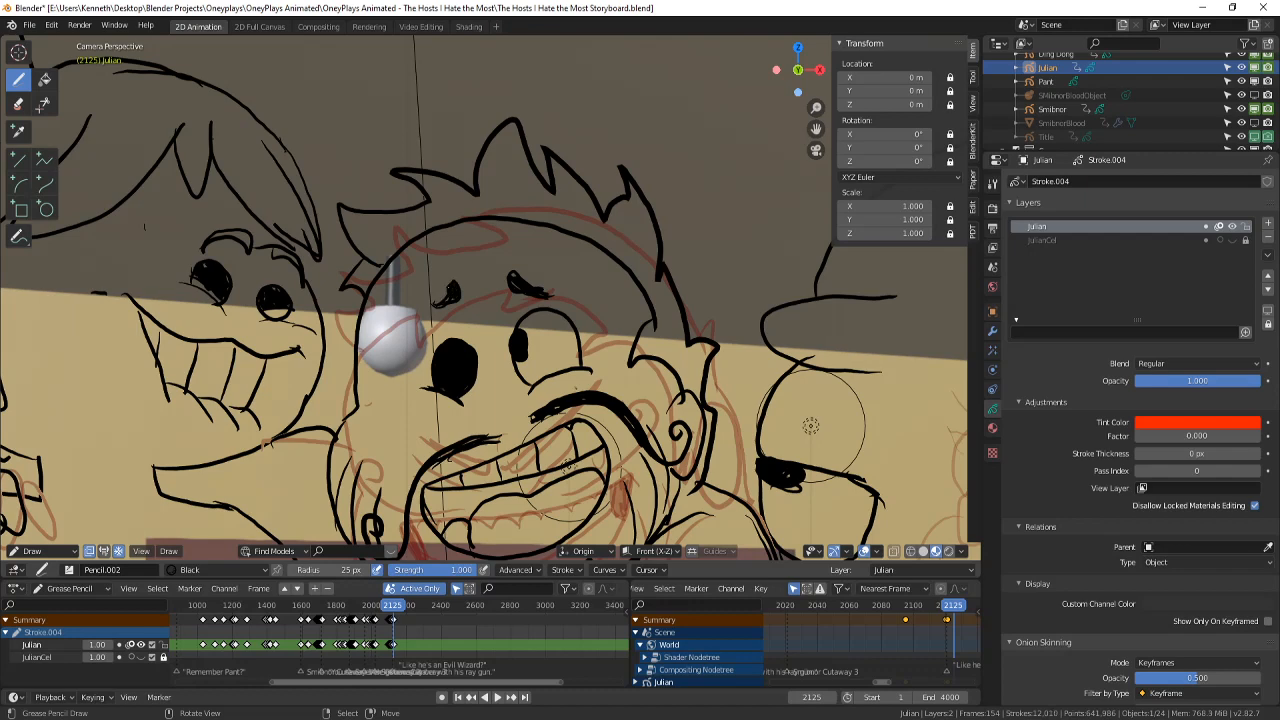
key(Left)
key(Right)
scroll(712, 386, down, 2)
key(Left)
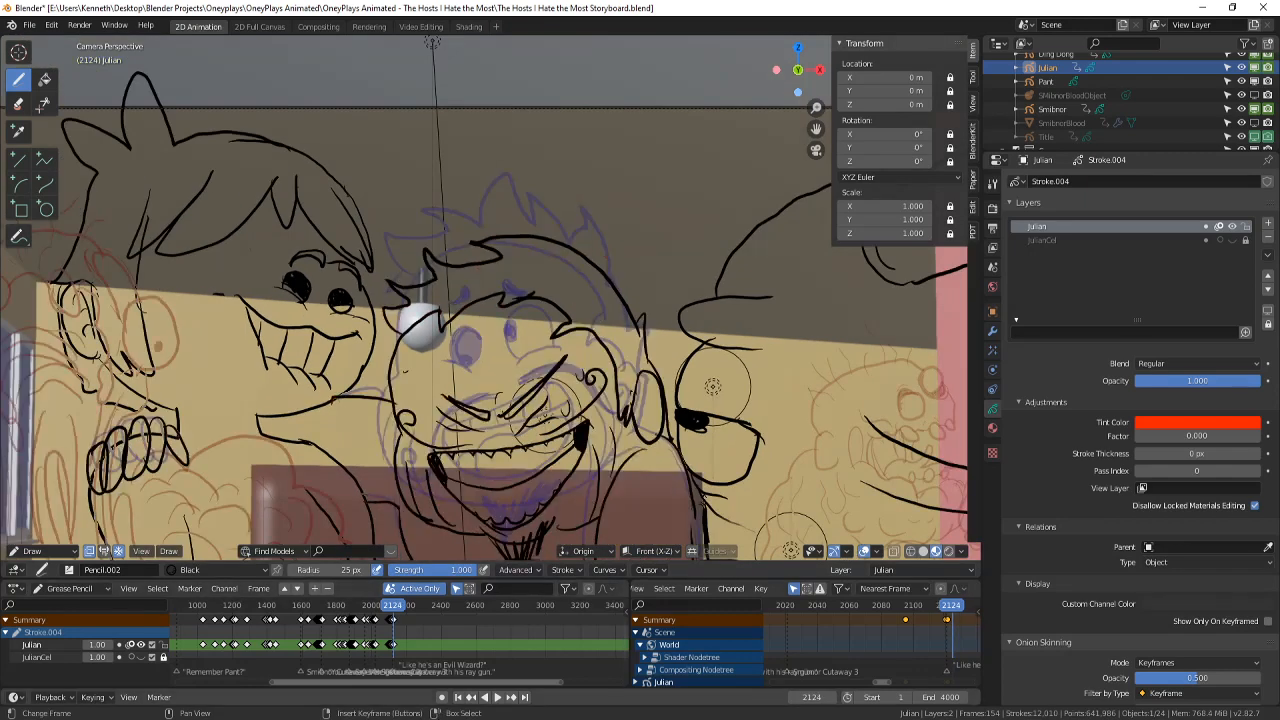
- Play the three-character shot, replay the sequence from frame 2018 into it, and save the file
click(494, 697)
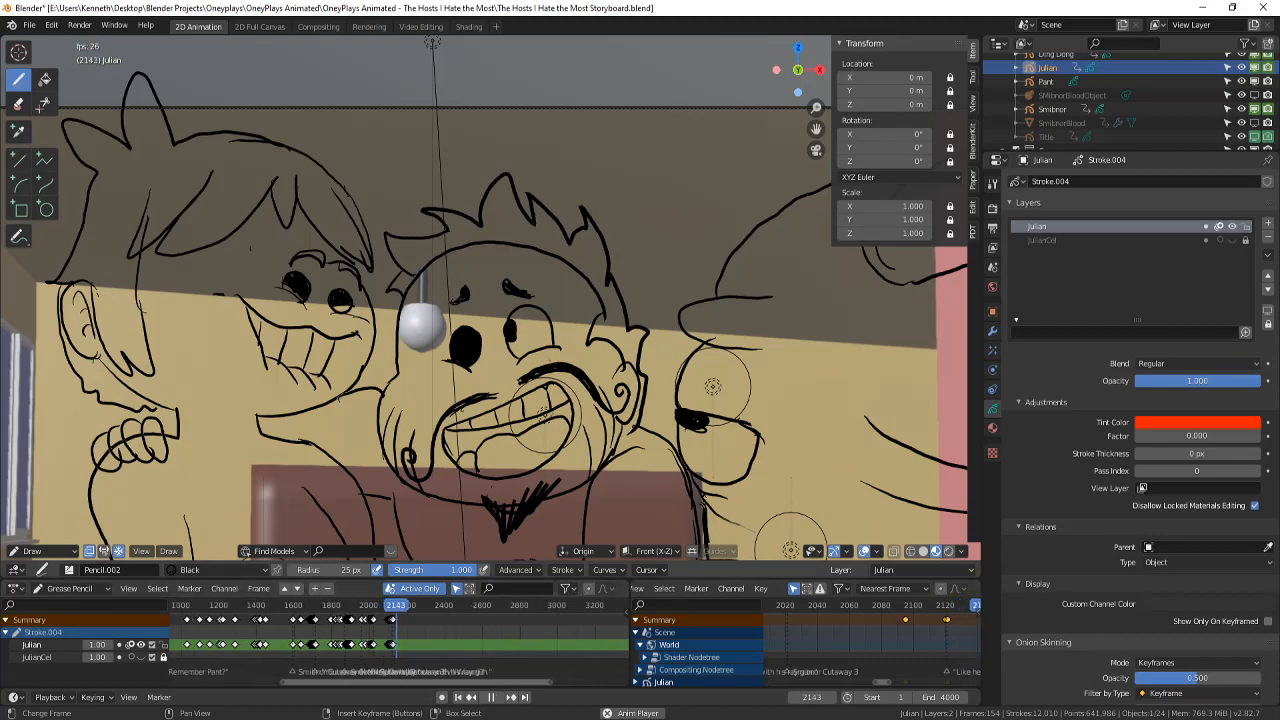
scroll(484, 300, down, 3)
click(372, 642)
click(387, 638)
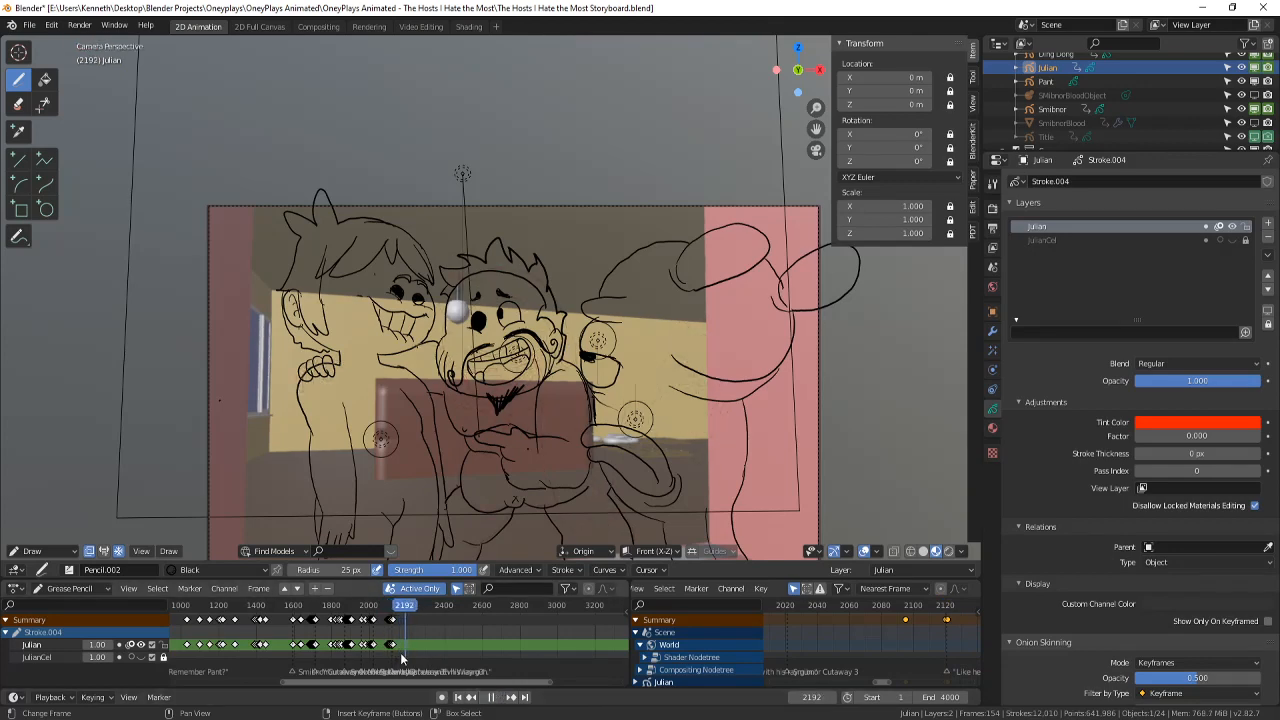
click(394, 650)
drag(396, 651, 372, 650)
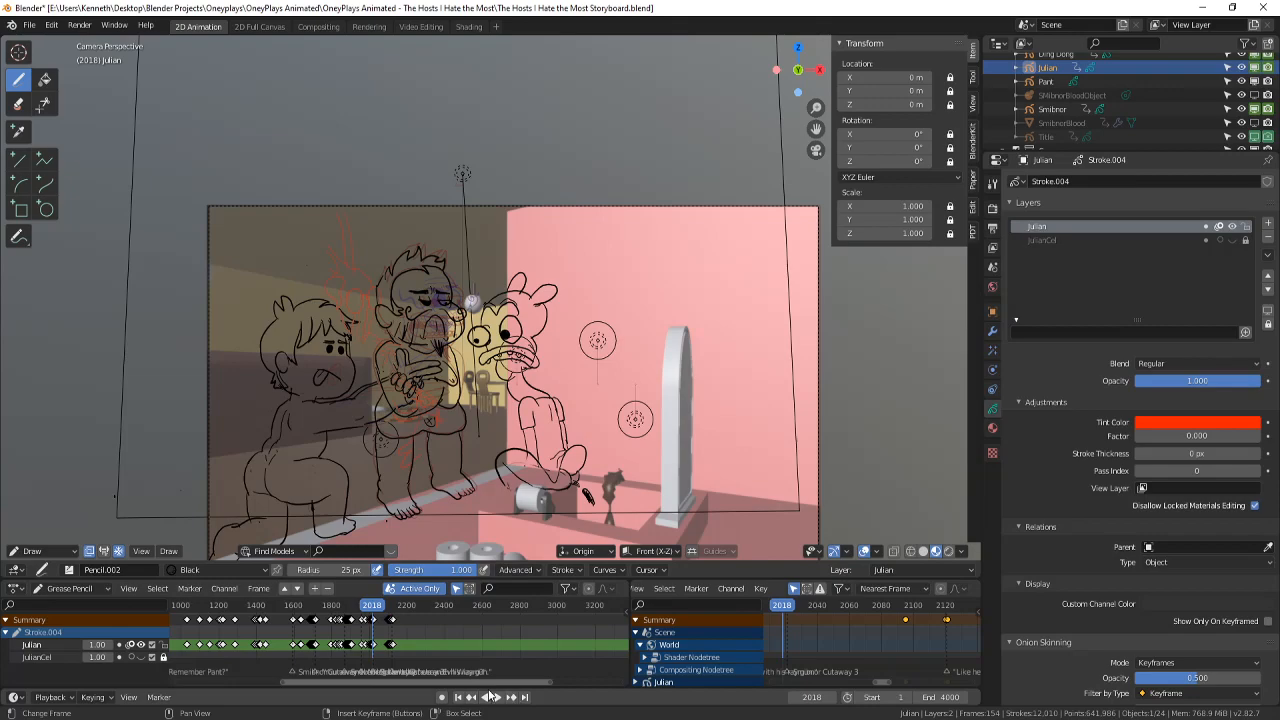
click(490, 697)
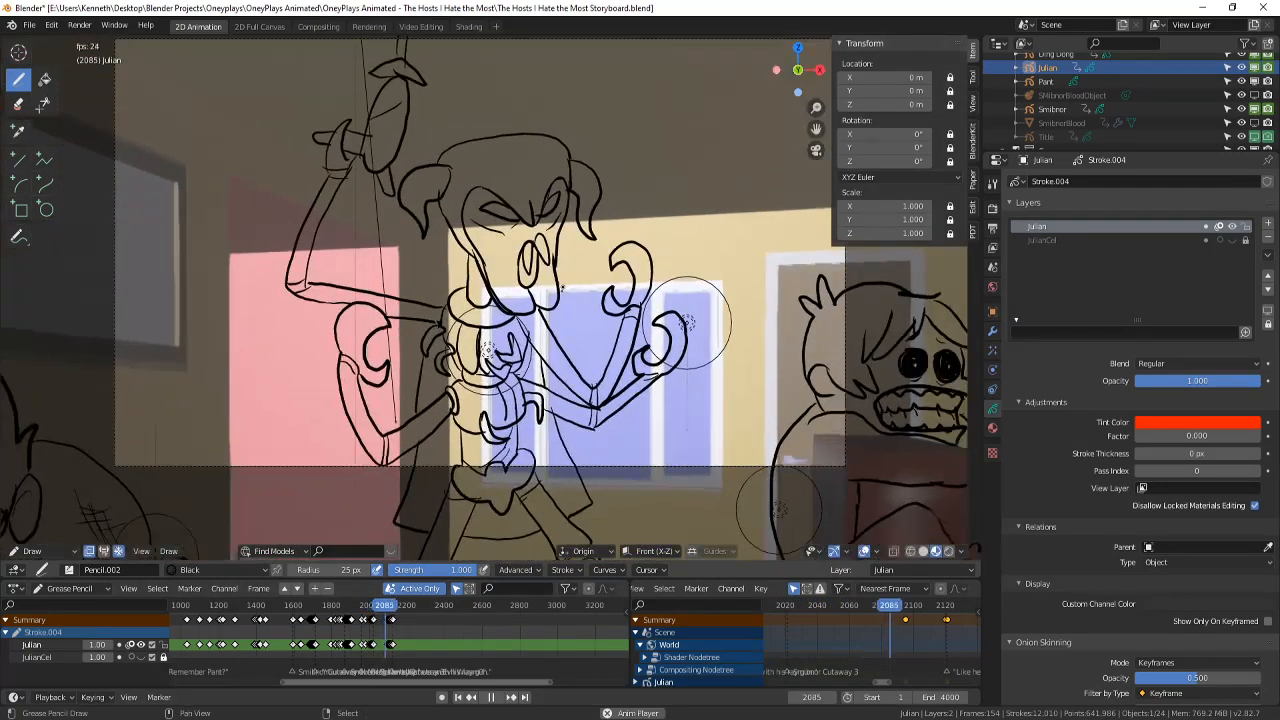
key(ctrl+s)
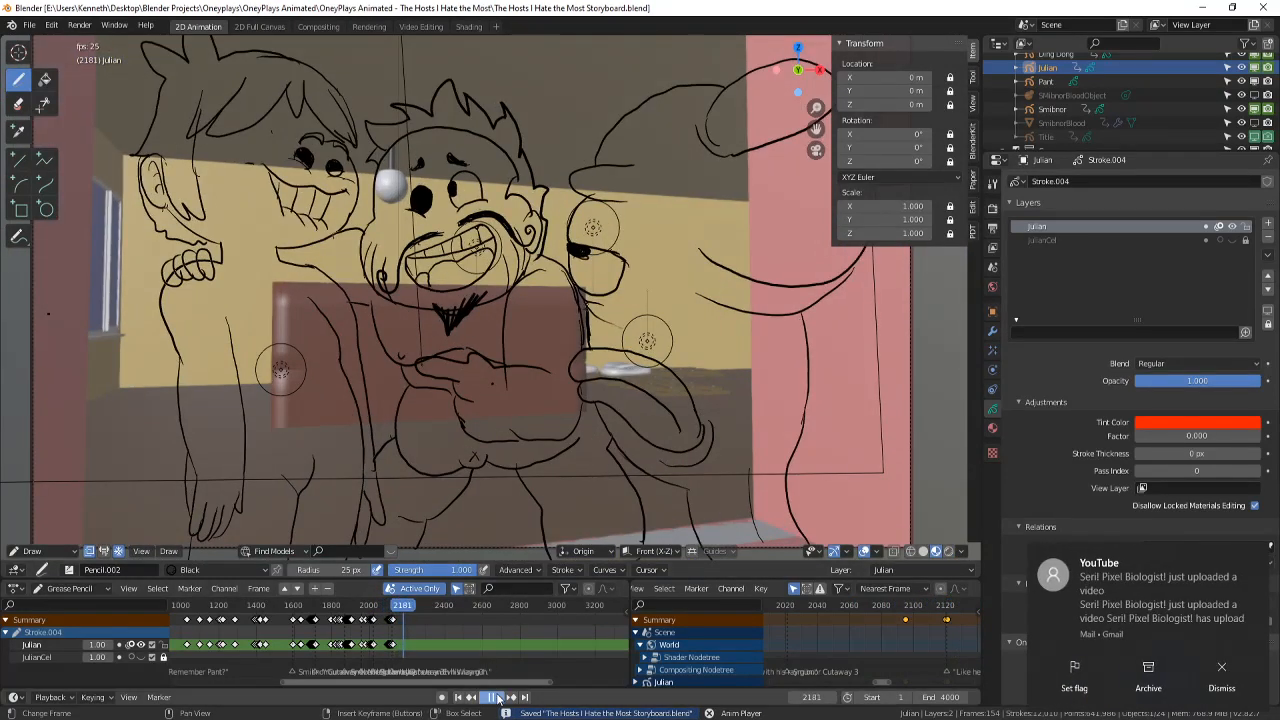
- Replay the end of the preceding shot, go to the three-character shot's first frame, 2121, and save the file
click(498, 699)
drag(411, 643, 380, 643)
click(500, 703)
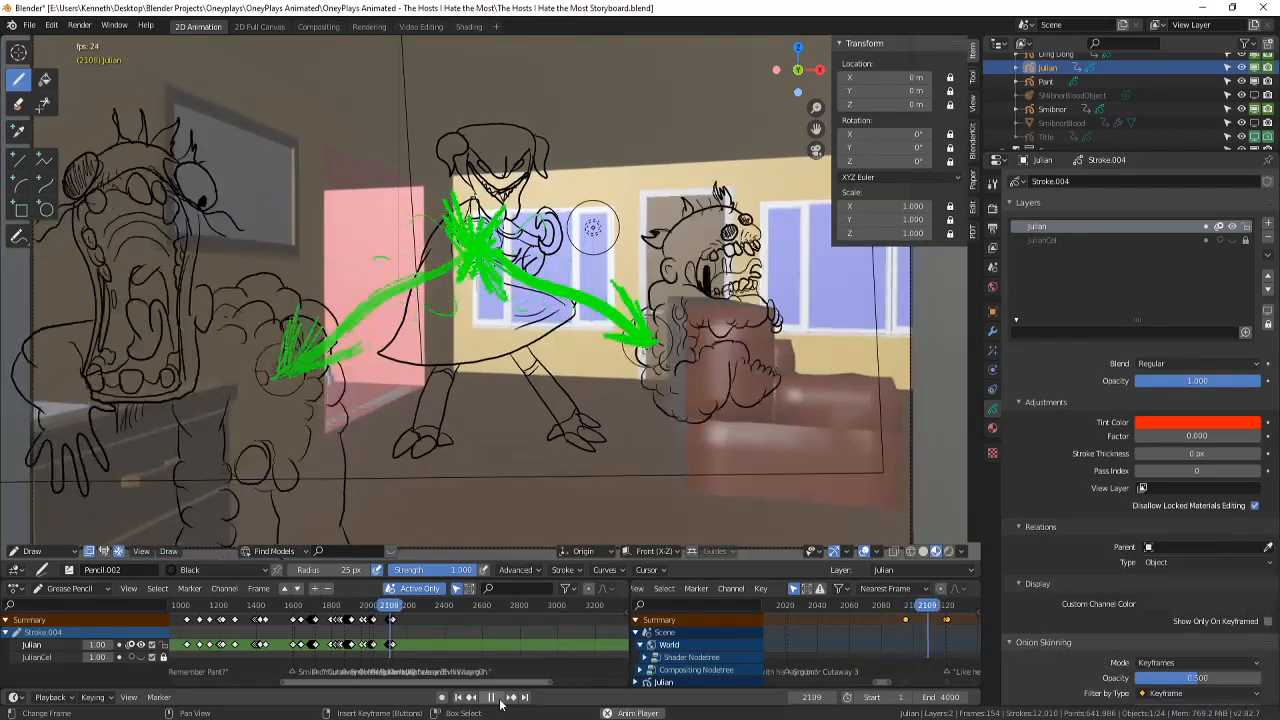
click(490, 697)
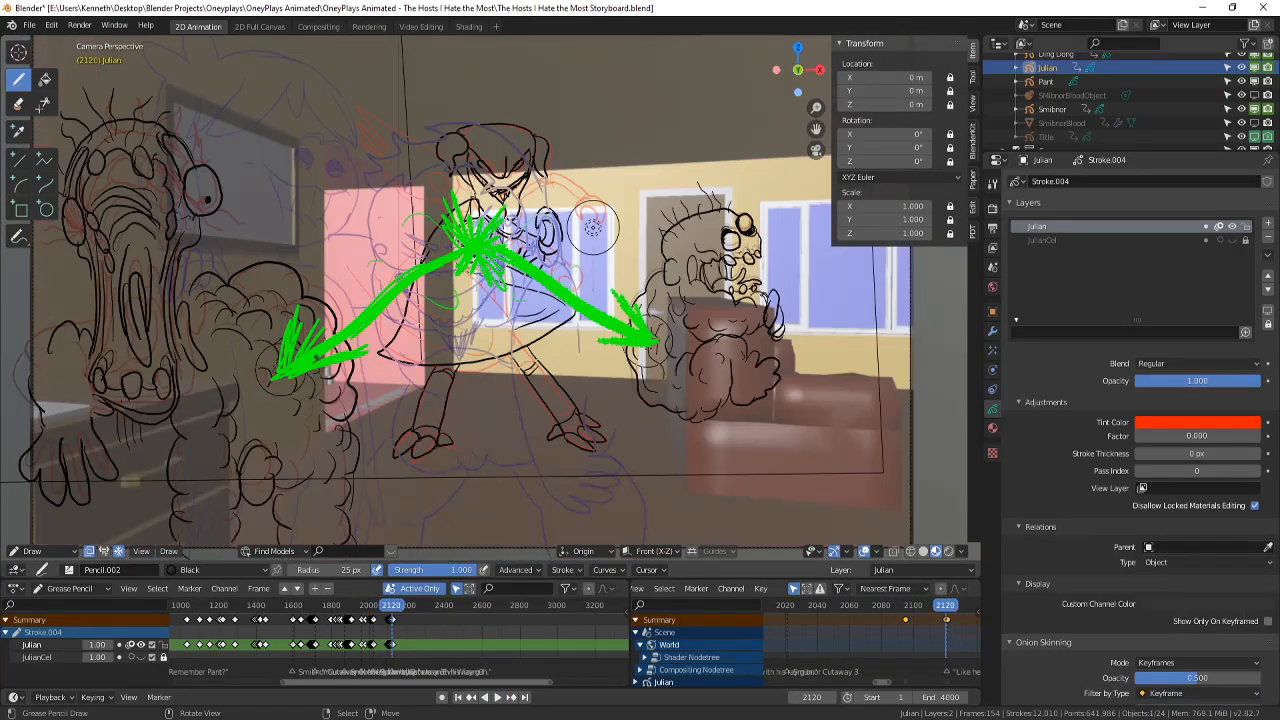
click(392, 640)
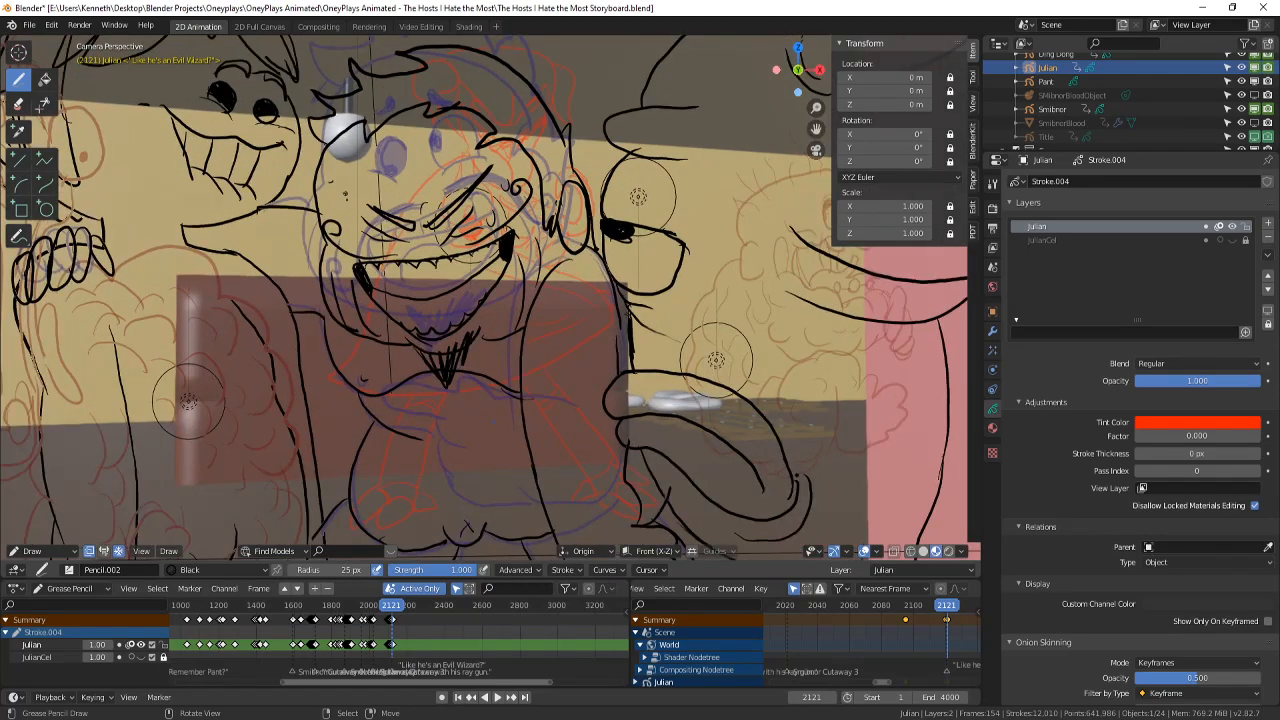
key(ctrl+s)
shift+middle_drag(366, 259, 380, 356)
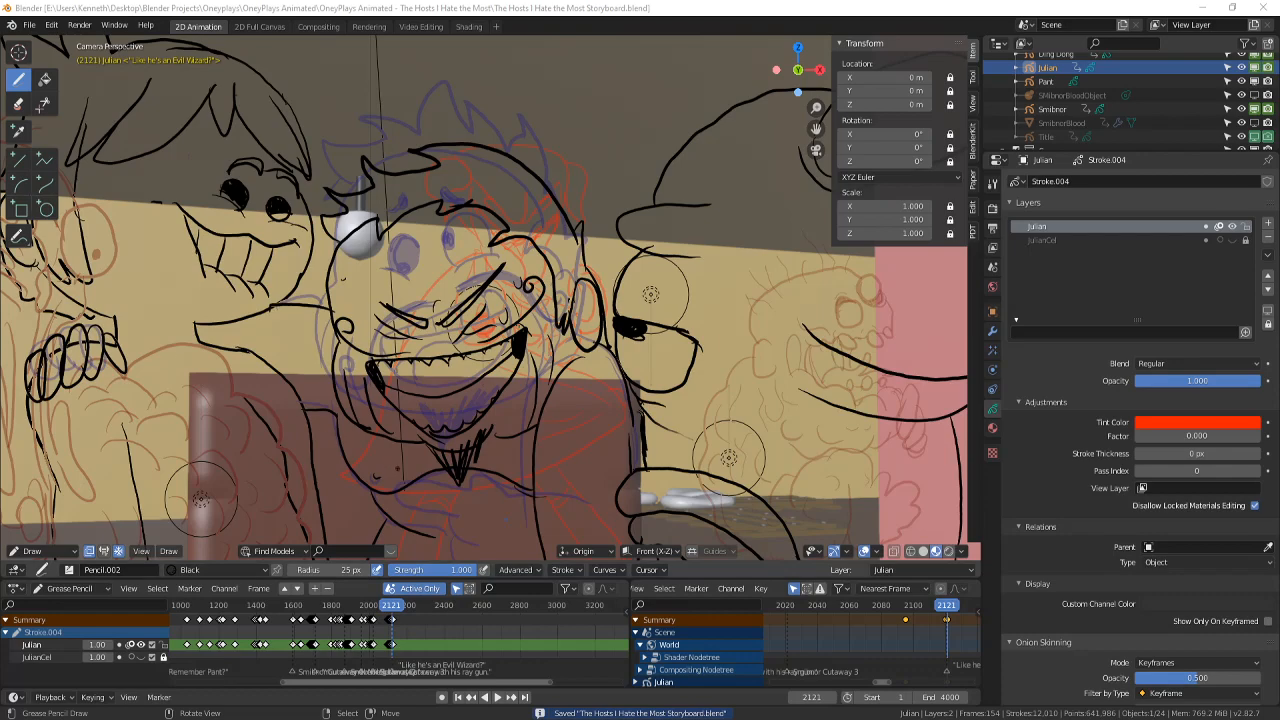
- Restore the active camera view at frame 2121 with all three characters framed, and save the file
key(KP_0)
click(141, 551)
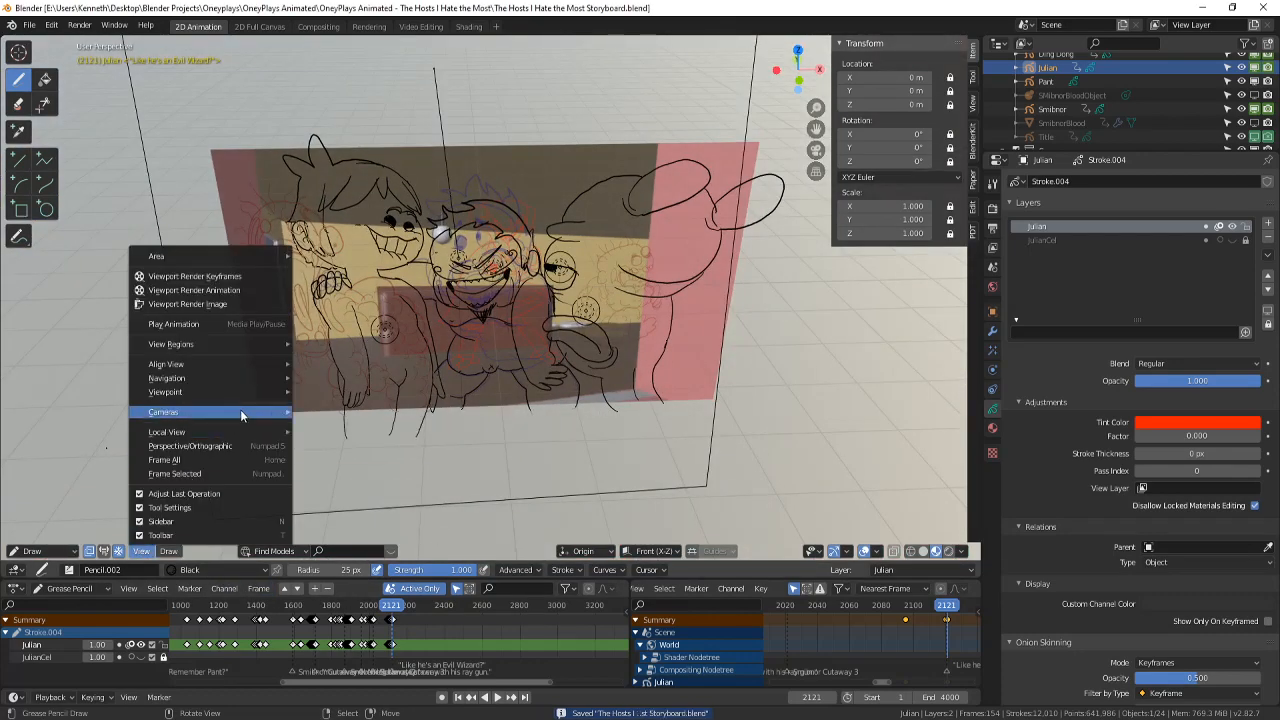
click(335, 427)
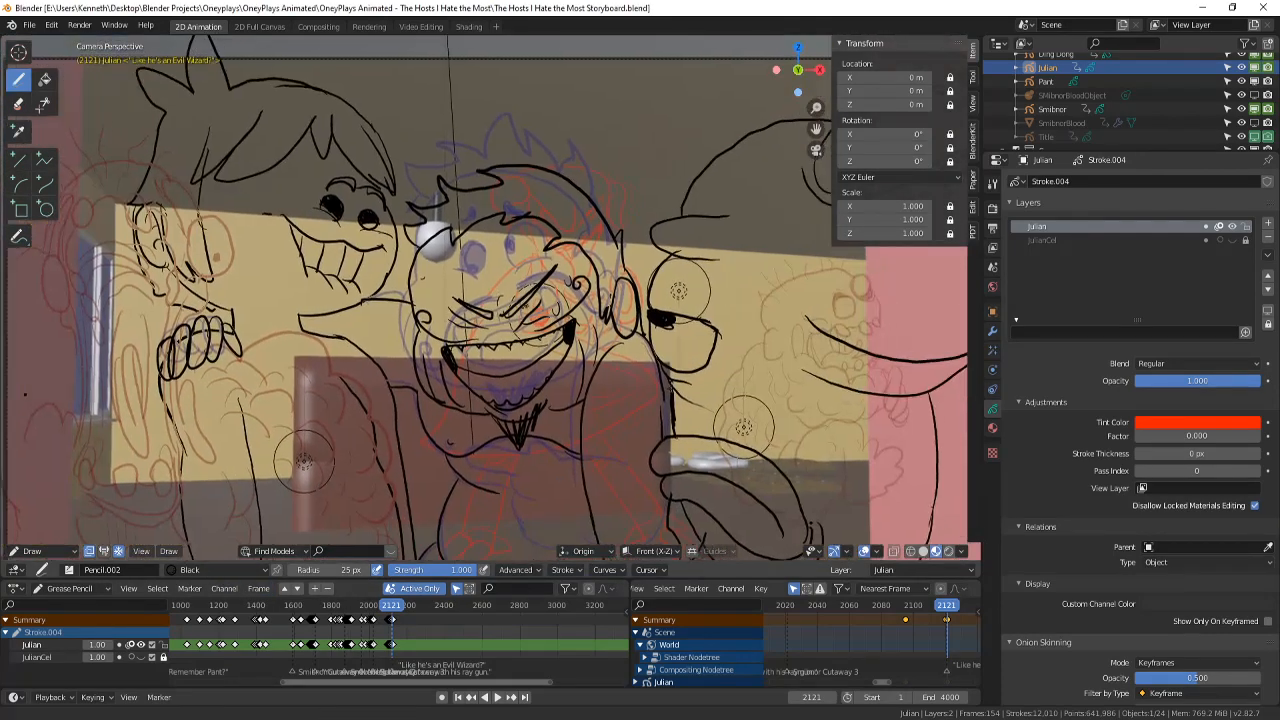
scroll(520, 300, down, 1)
mouse_move(541, 313)
shift+middle_down()
mouse_move(487, 278)
mouse_move(521, 308)
shift+middle_up()
key(ctrl+s)
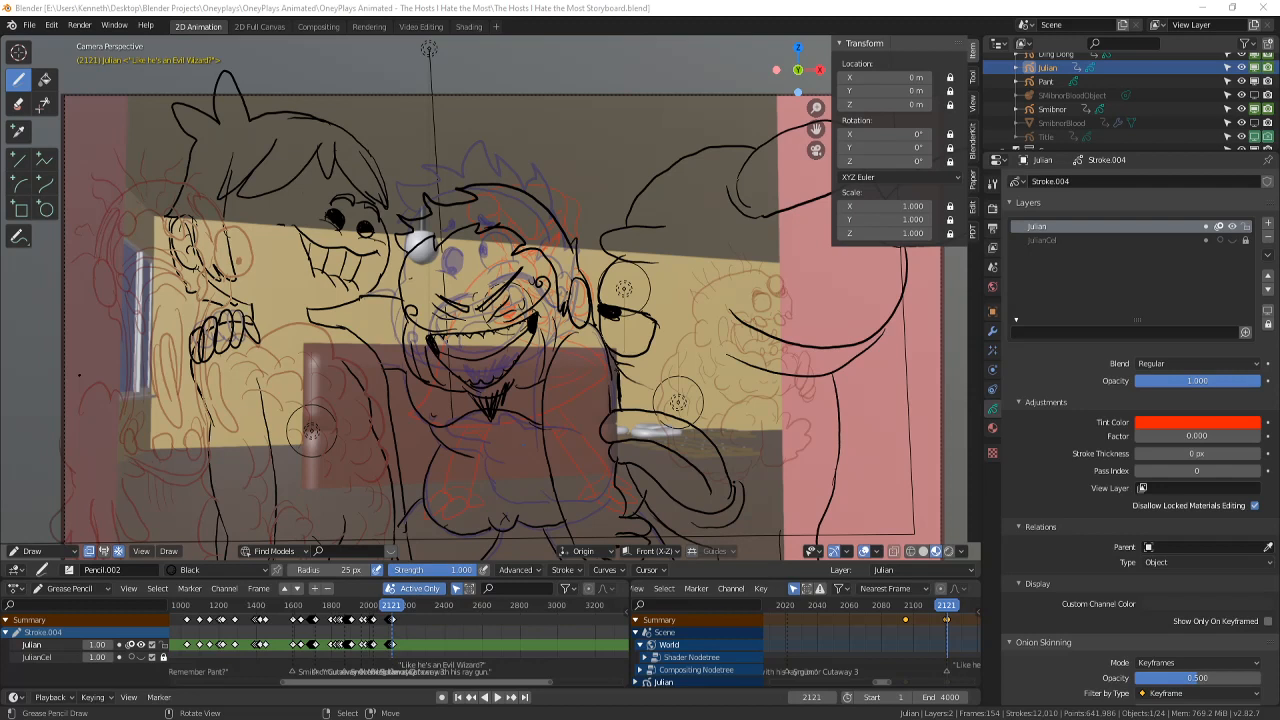
- Save the file and play the cut from frame 2086 up to frame 2158
click(371, 590)
shift+middle_drag(565, 275, 538, 240)
key(ctrl+s)
click(386, 607)
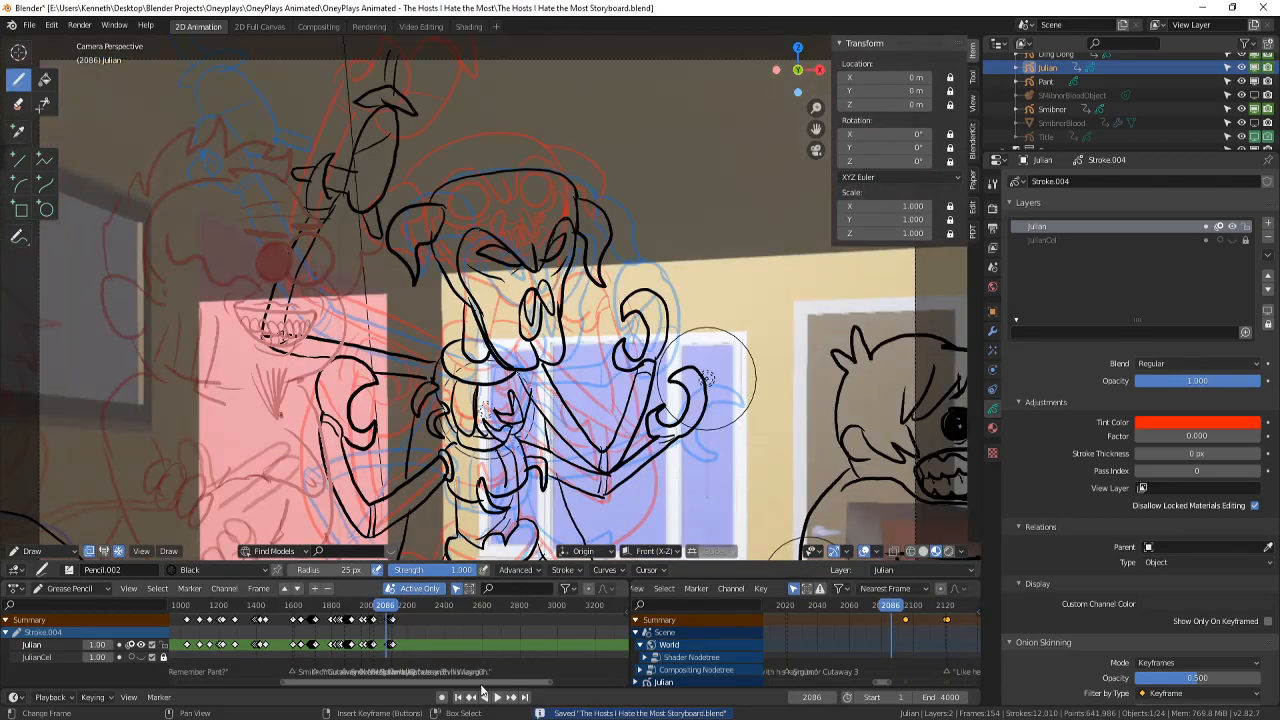
click(496, 697)
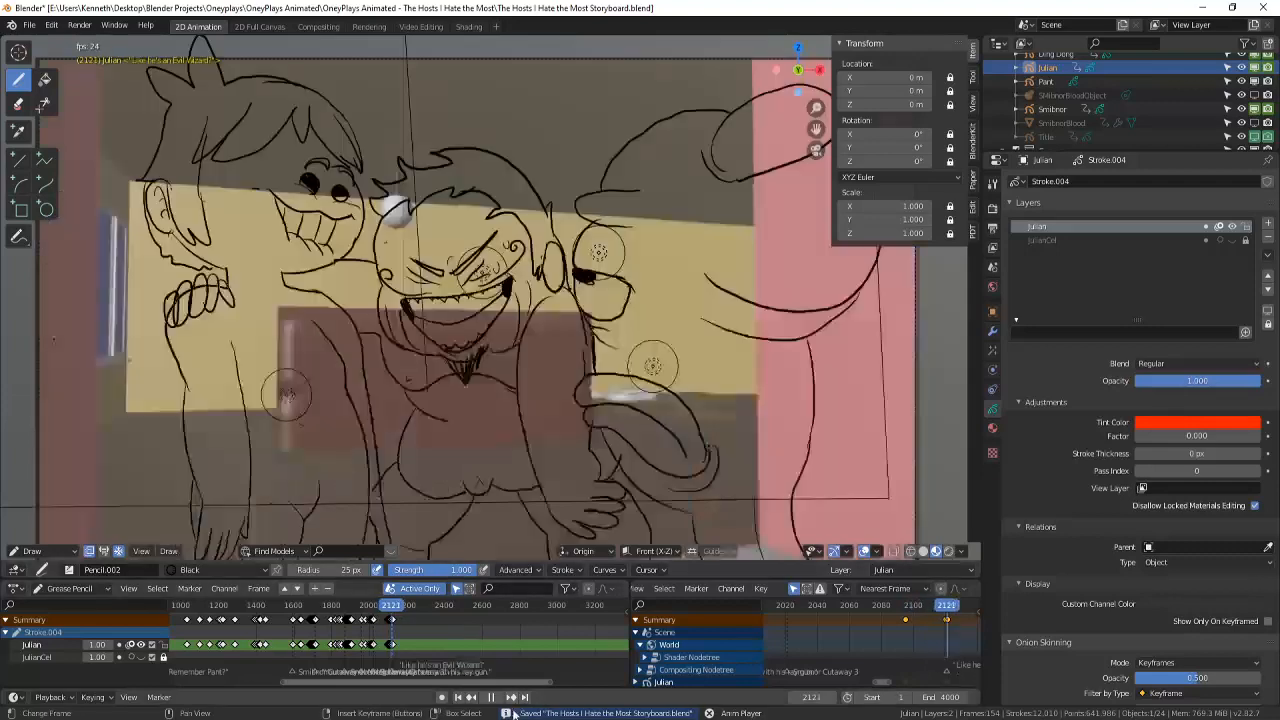
click(496, 697)
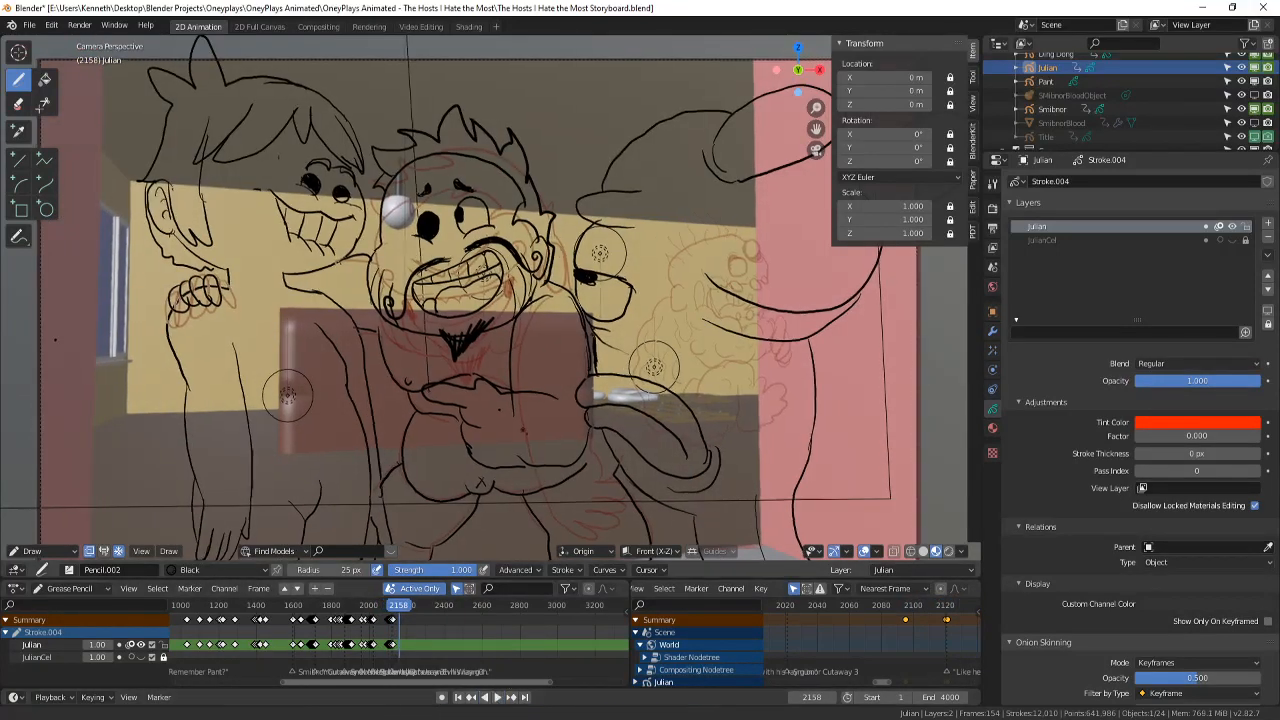
- Scrub back to before the cut and replay it up to frame 2163
drag(395, 625, 383, 619)
click(497, 697)
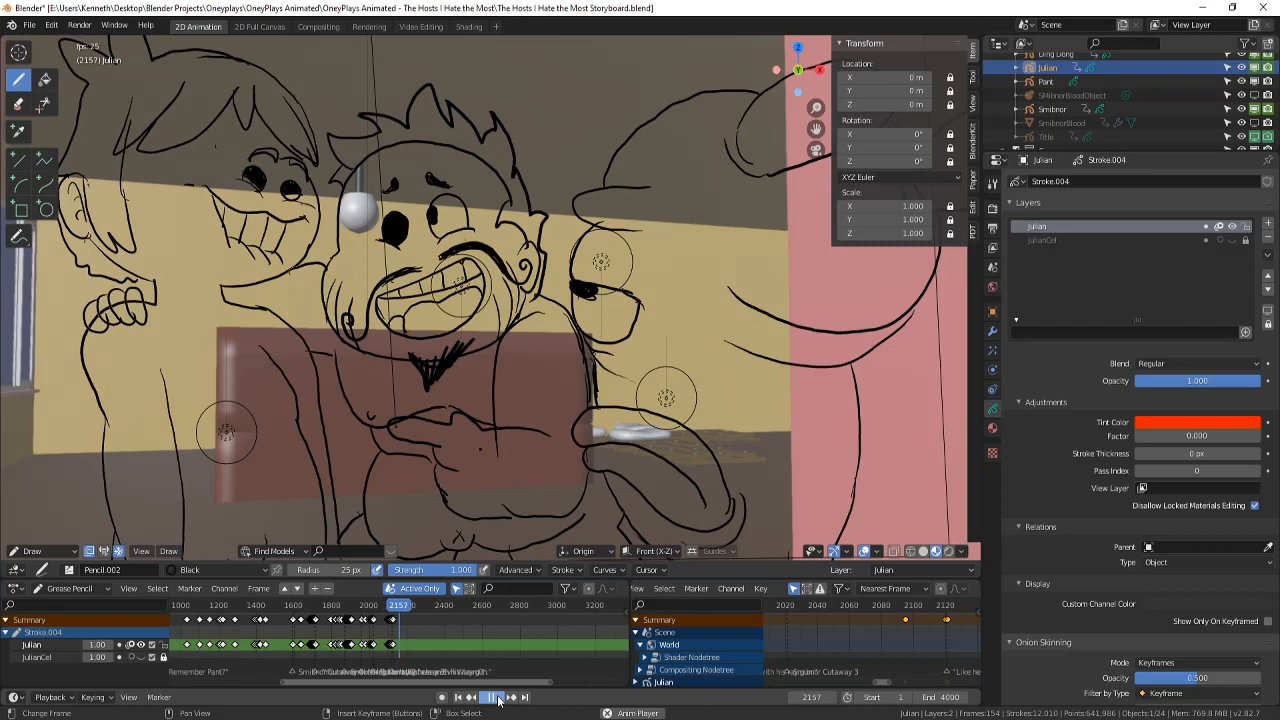
click(497, 697)
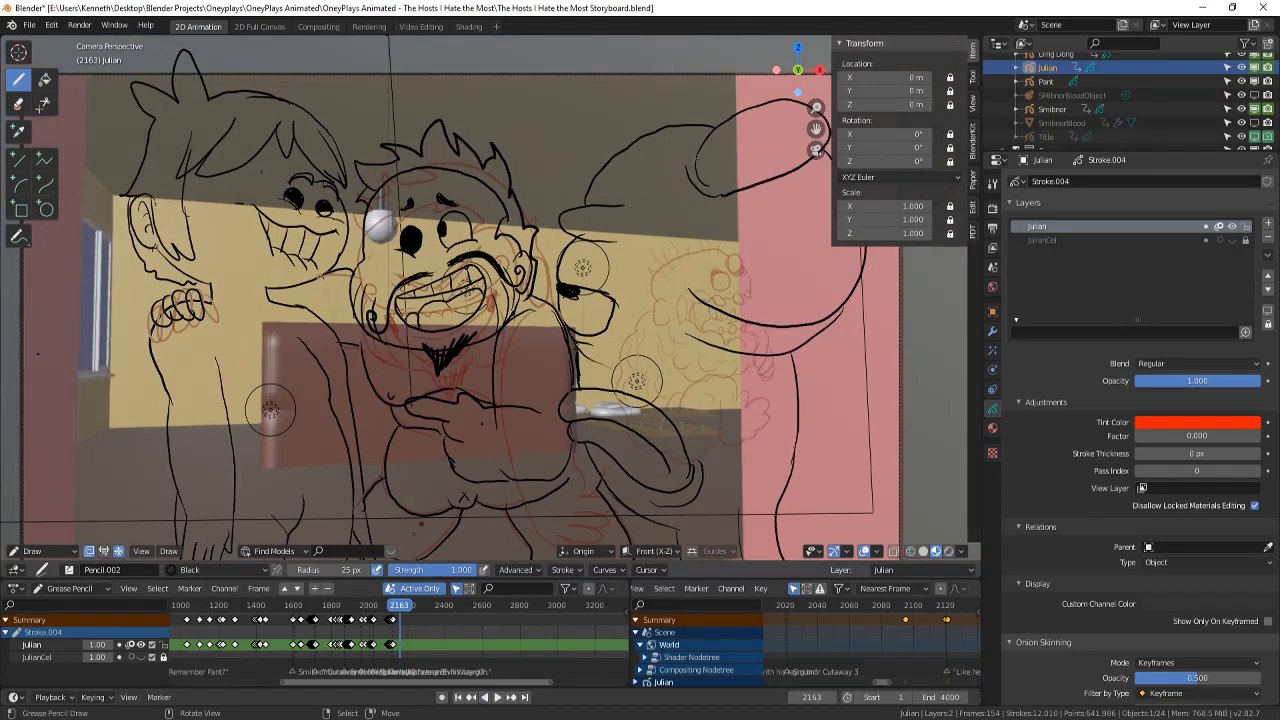
- Step back to frame 2162 and add a new keyframe to Julian's drawing by making a mark
key(Left)
scroll(416, 532, up, 2)
click(614, 371)
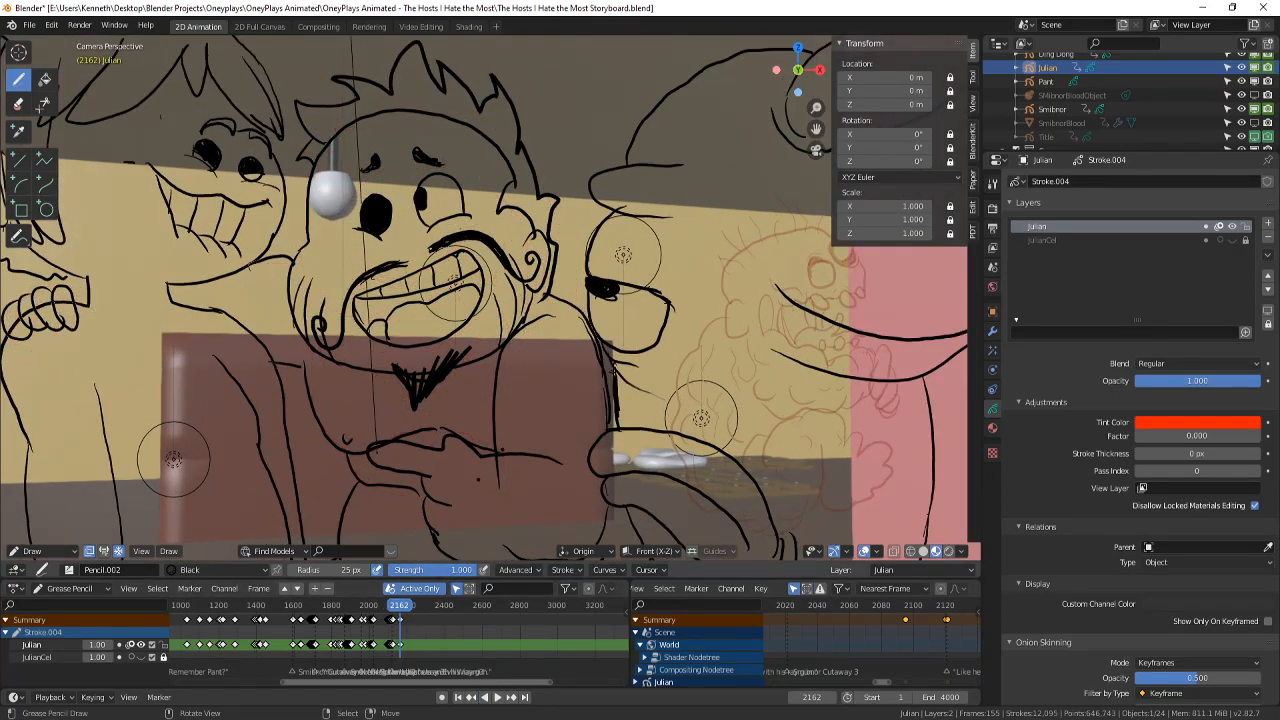
- Select all of Julian's strokes at frame 2162 in Edit Mode and delete their points
scroll(614, 371, down, 1)
click(38, 551)
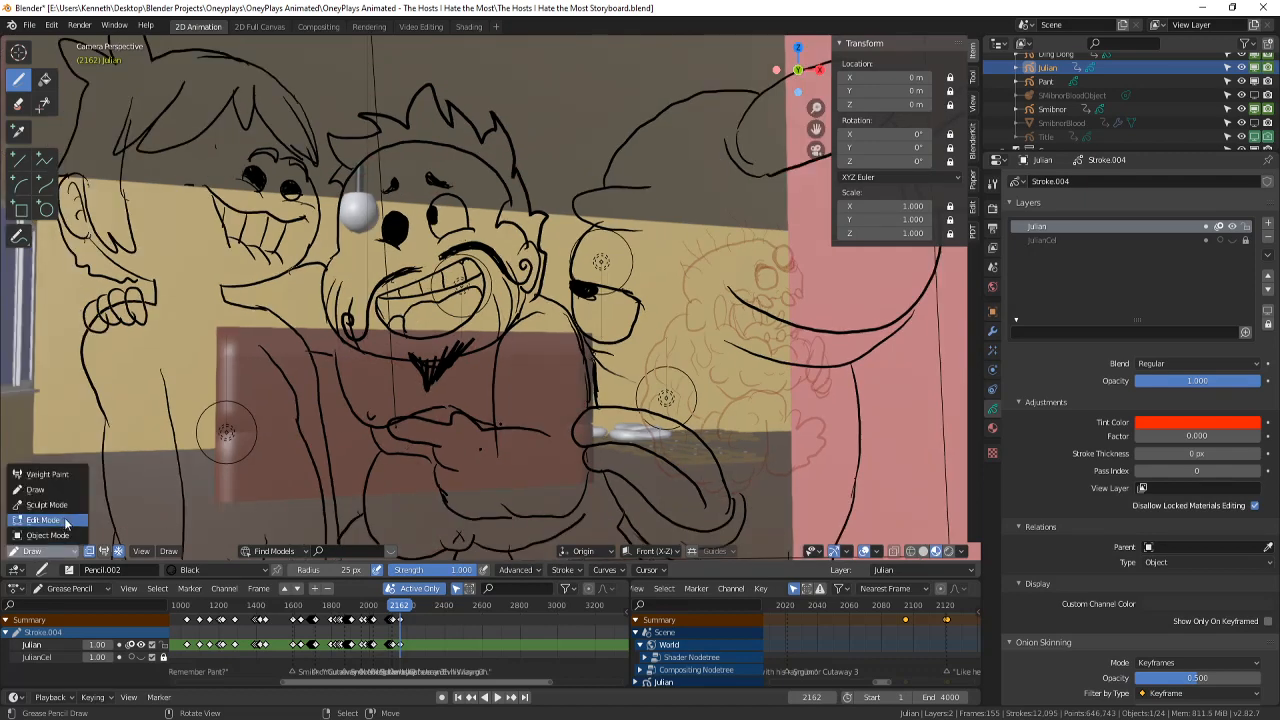
click(42, 520)
scroll(348, 434, down, 1)
scroll(348, 439, up, 1)
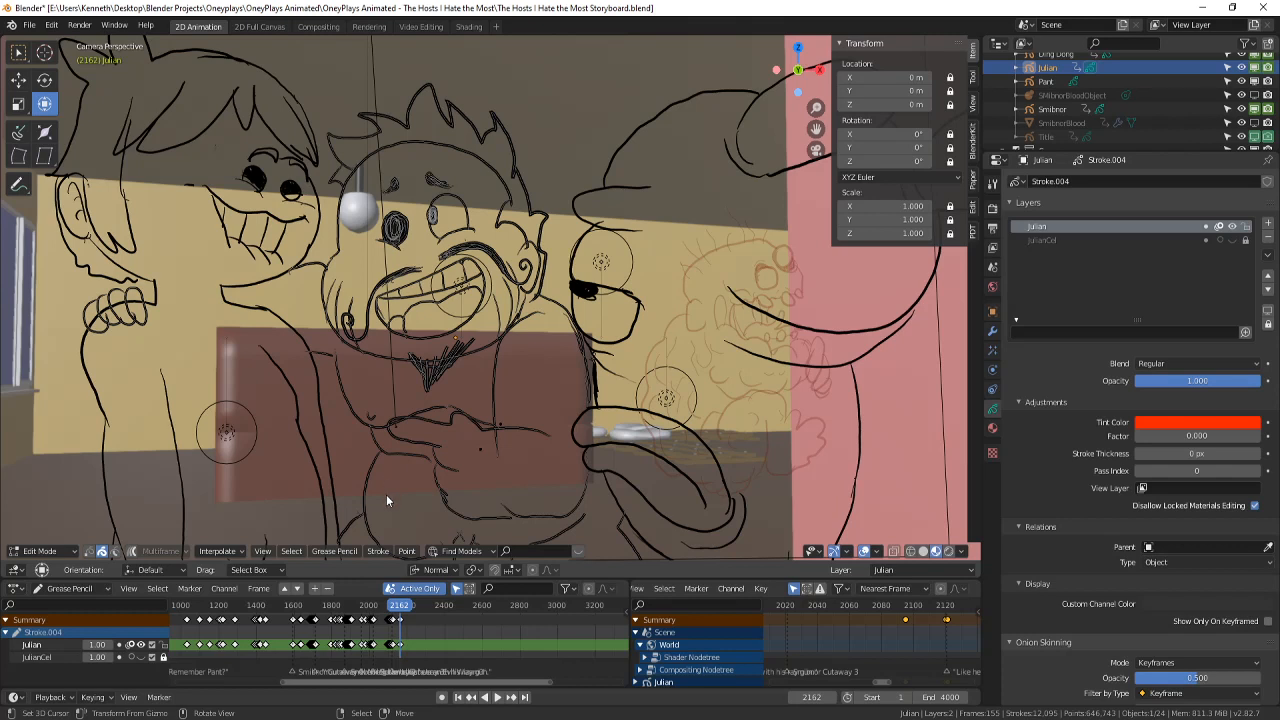
scroll(430, 650, up, 8)
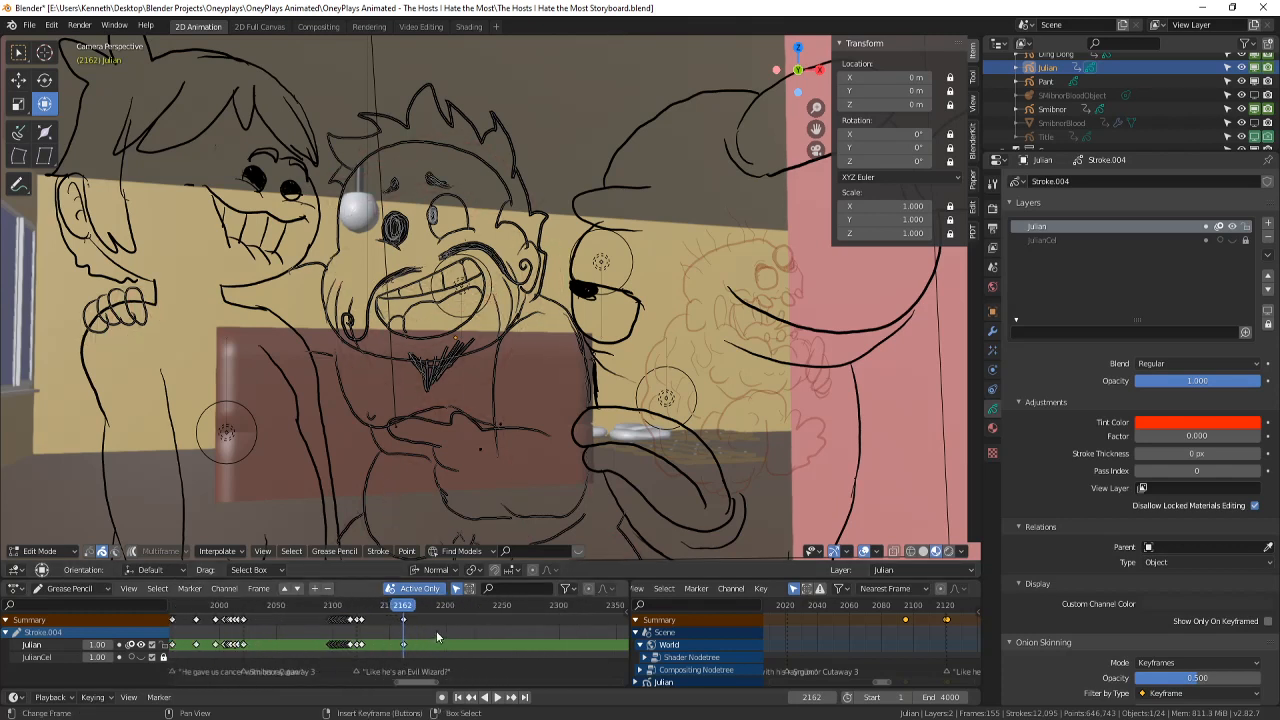
scroll(426, 517, down, 3)
key(a)
key(x)
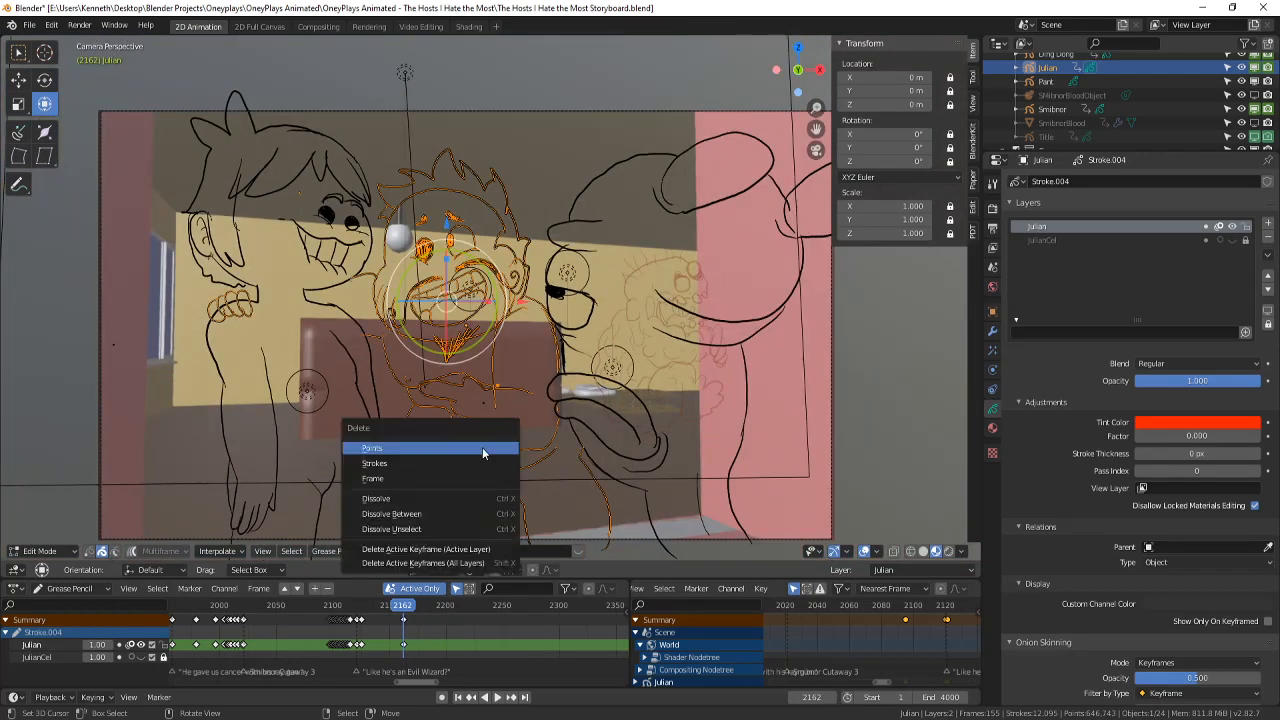
click(482, 447)
- Switch Julian's drawing to Draw mode and draw his new eyes, pupils and raised eyebrows at frame 2162
click(35, 551)
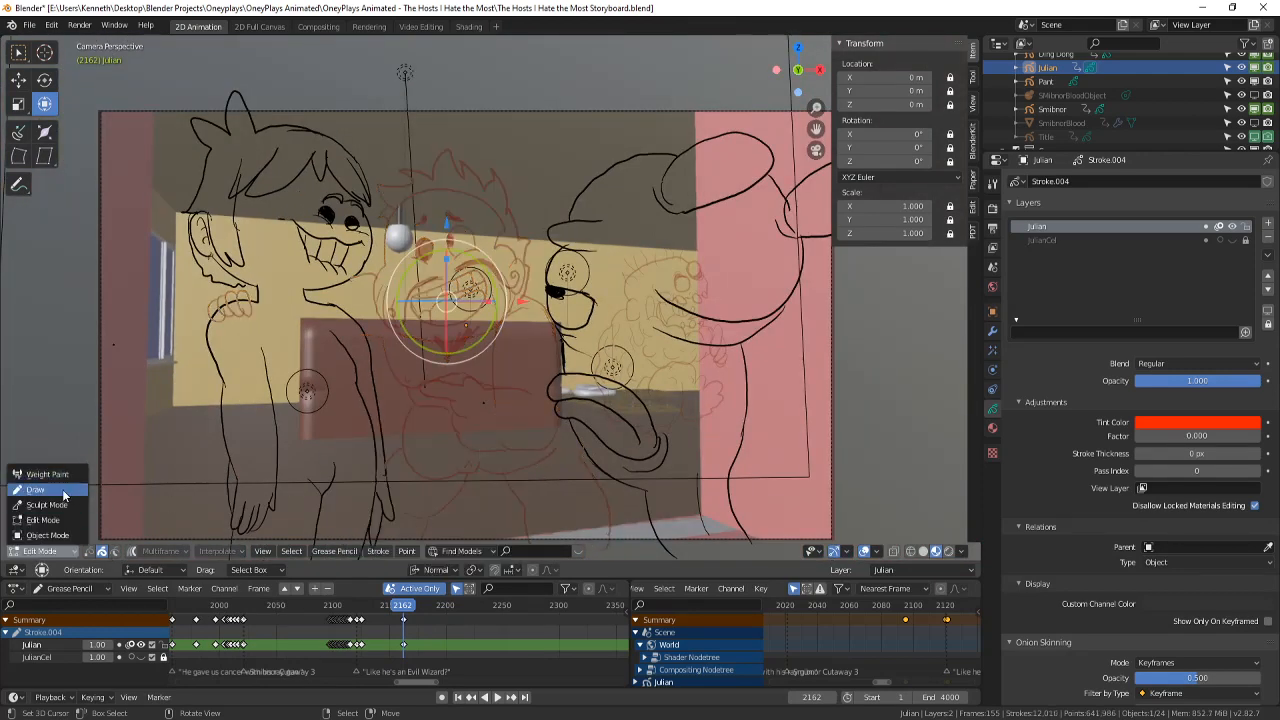
click(20, 475)
scroll(561, 497, up, 2)
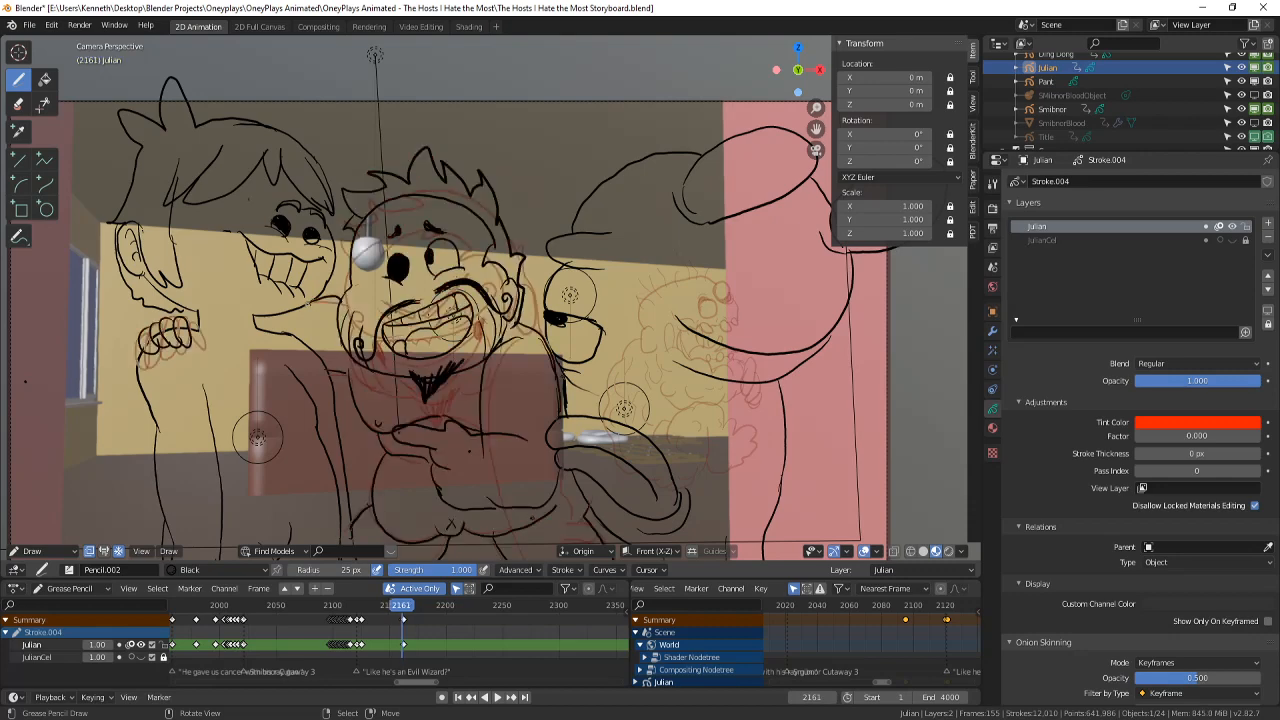
scroll(211, 465, up, 1)
shift+middle_drag(499, 440, 523, 465)
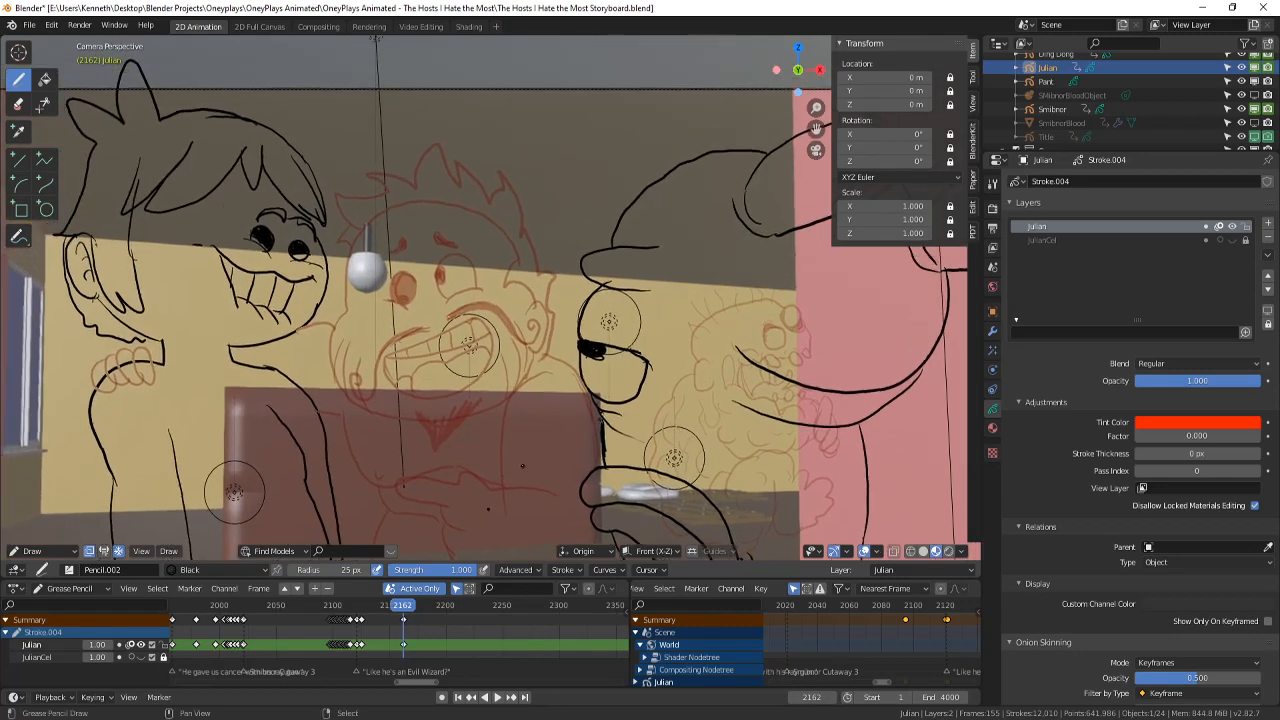
shift+middle_drag(331, 403, 345, 414)
scroll(345, 414, up, 1)
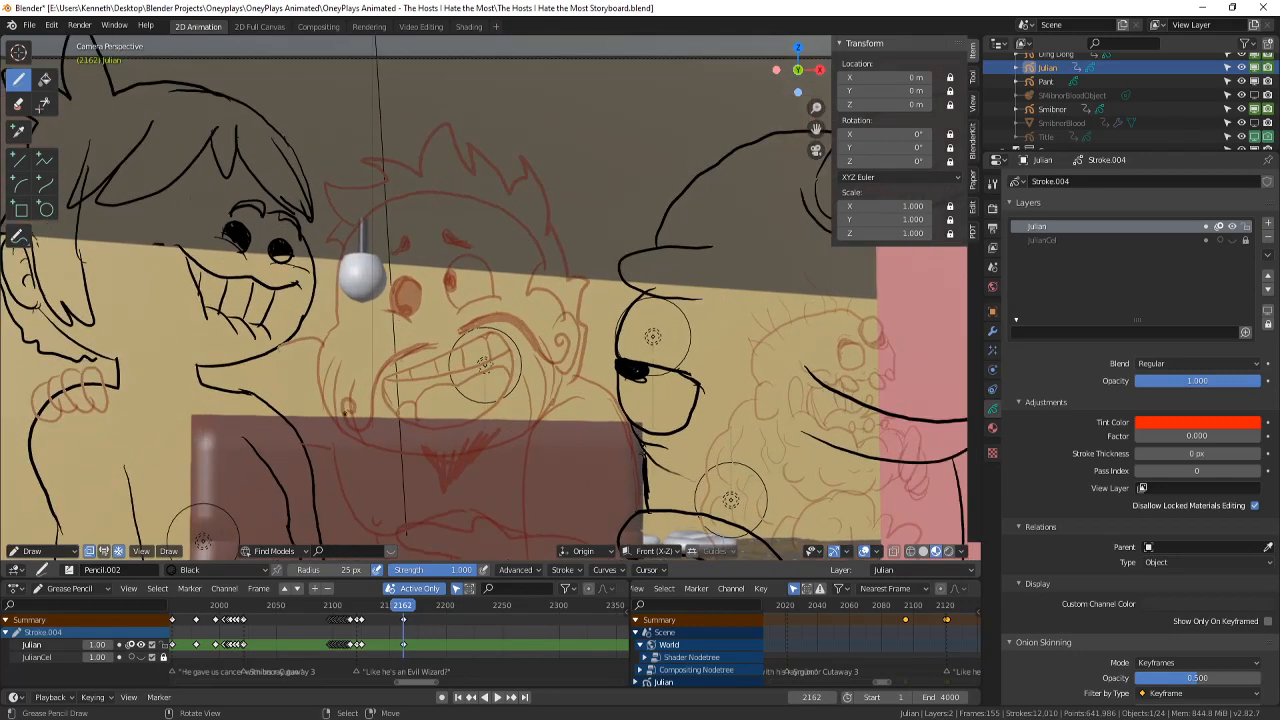
mouse_move(460, 258)
mouse_down()
mouse_move(462, 292)
mouse_move(506, 272)
mouse_move(461, 262)
mouse_move(430, 298)
mouse_move(420, 268)
mouse_move(432, 292)
mouse_move(432, 272)
mouse_up()
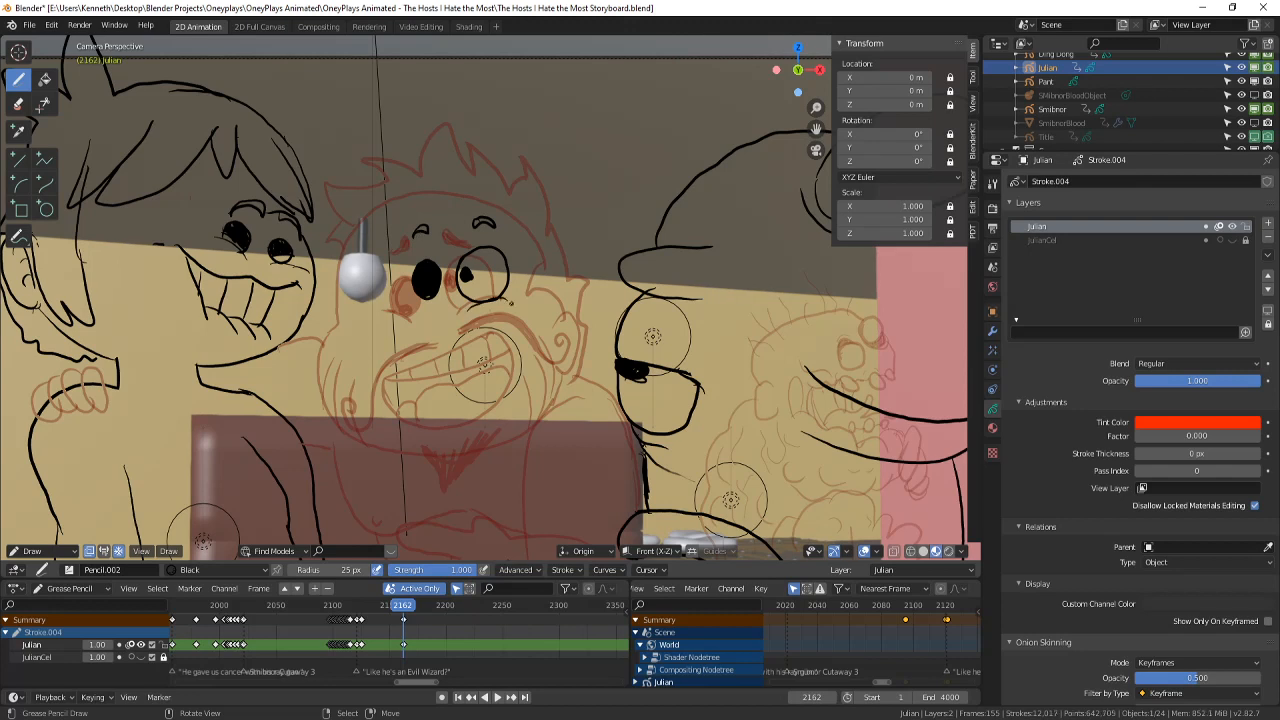
- Draw Julian's wide toothy grin and curled moustache, and compare the pose with the previous frame
mouse_move(374, 338)
mouse_down()
mouse_move(432, 346)
mouse_move(518, 321)
mouse_up()
mouse_move(386, 349)
mouse_down()
mouse_move(473, 390)
mouse_move(432, 392)
mouse_up()
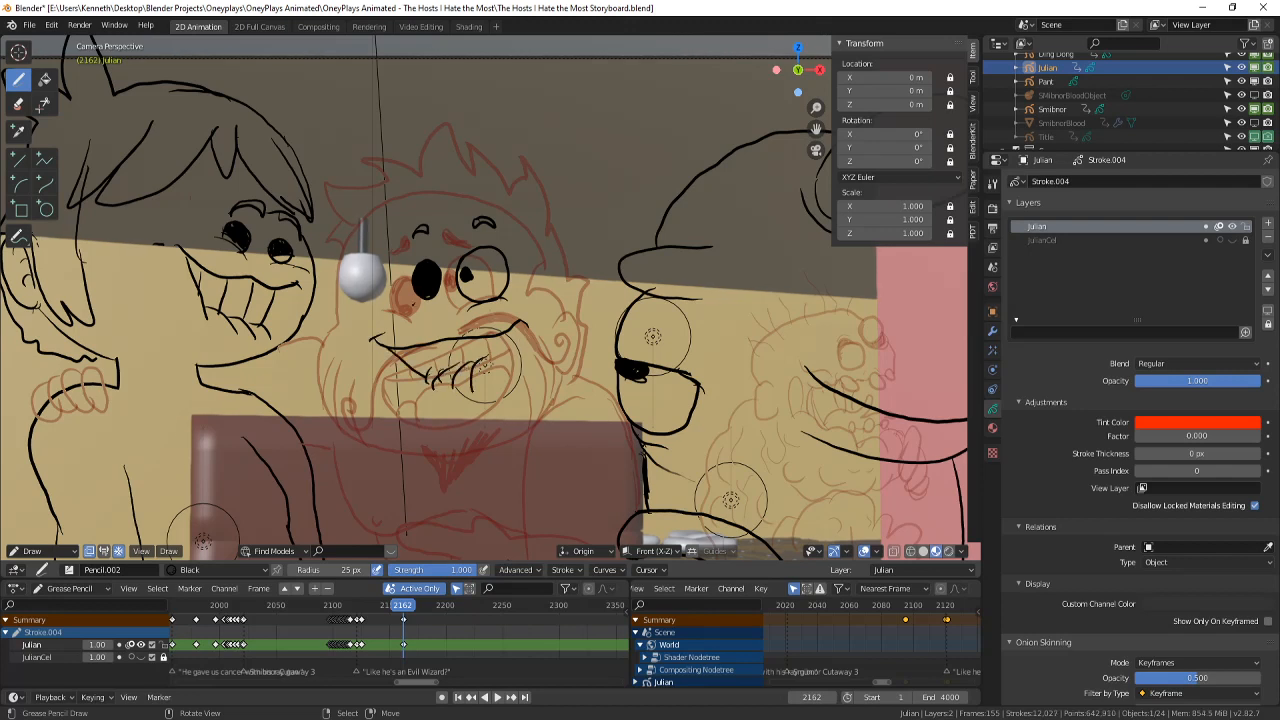
drag(468, 290, 500, 286)
mouse_move(460, 320)
mouse_down()
mouse_move(574, 350)
mouse_move(350, 358)
mouse_up()
key(Left)
key(Right)
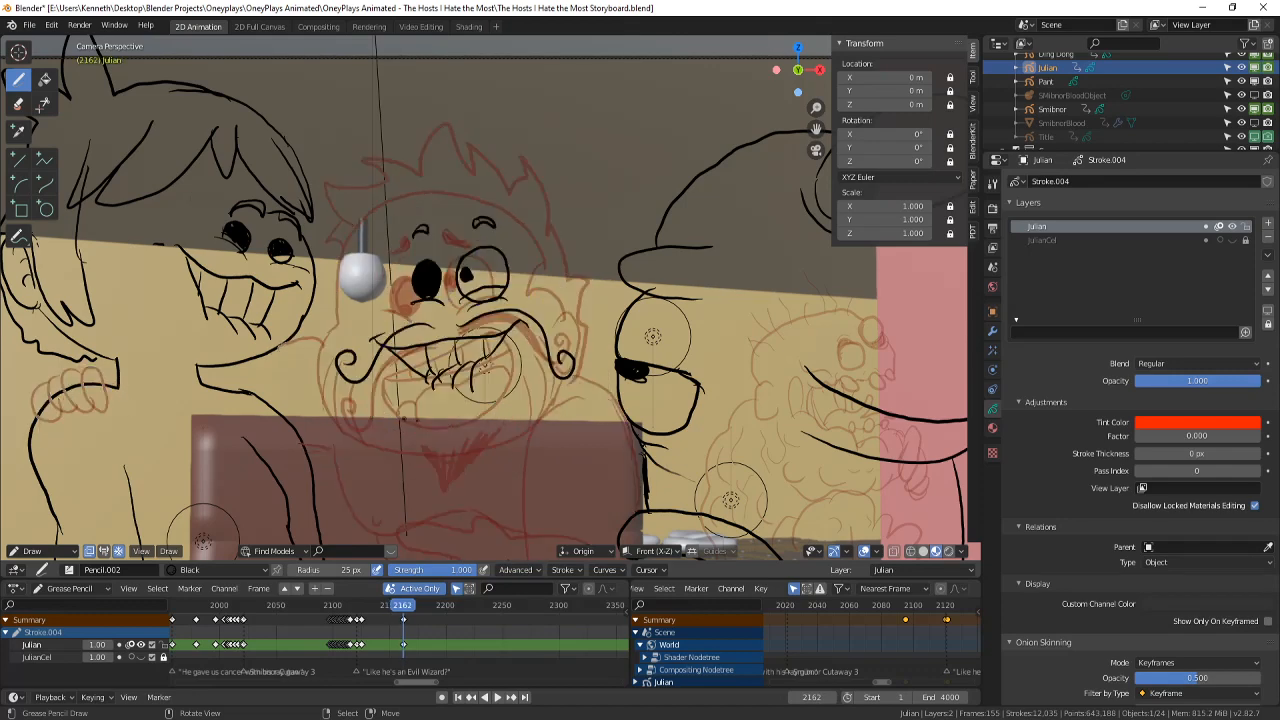
scroll(490, 299, down, 3)
key(Left)
key(Right)
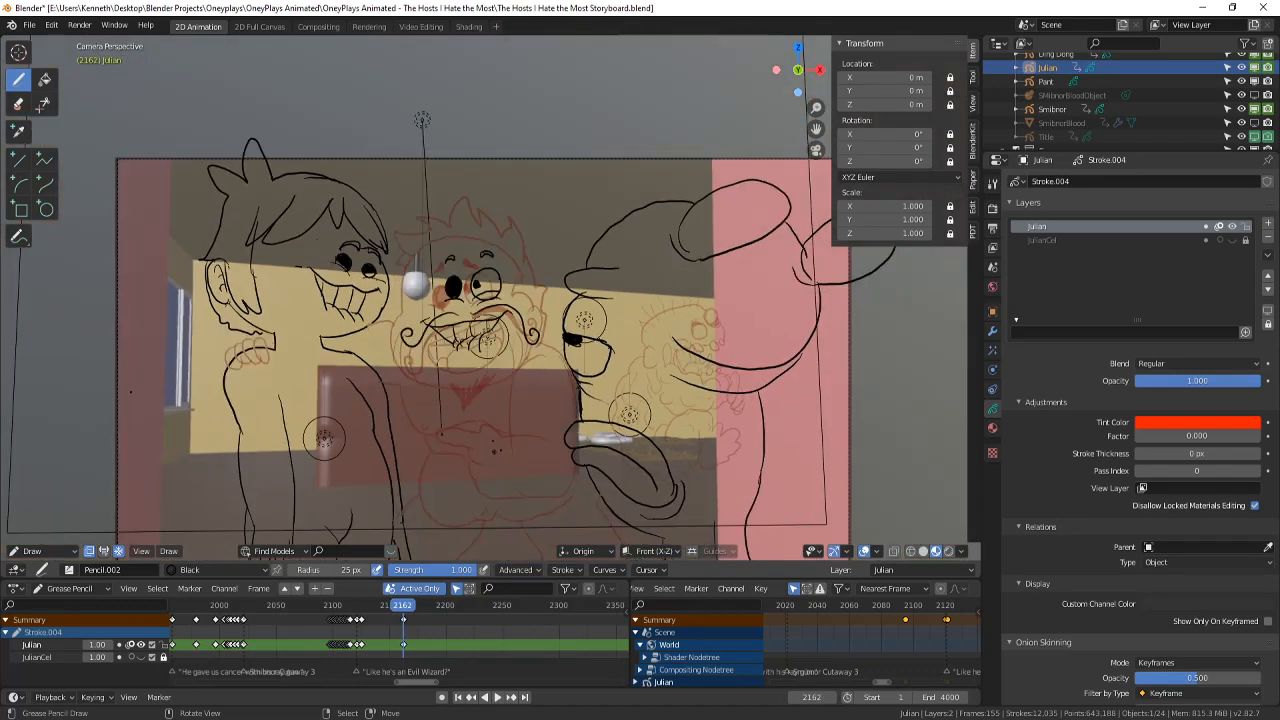
scroll(488, 340, up, 3)
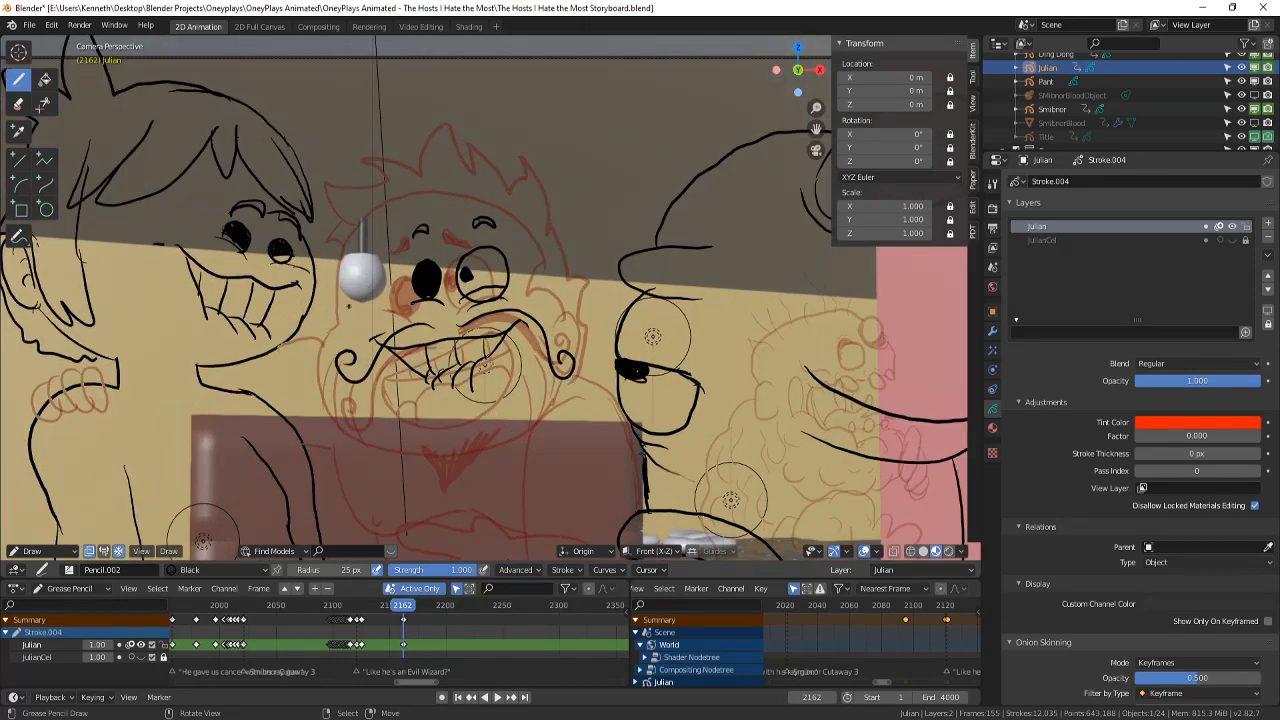
mouse_move(334, 315)
mouse_down()
mouse_move(338, 404)
mouse_move(458, 448)
mouse_move(540, 393)
mouse_up()
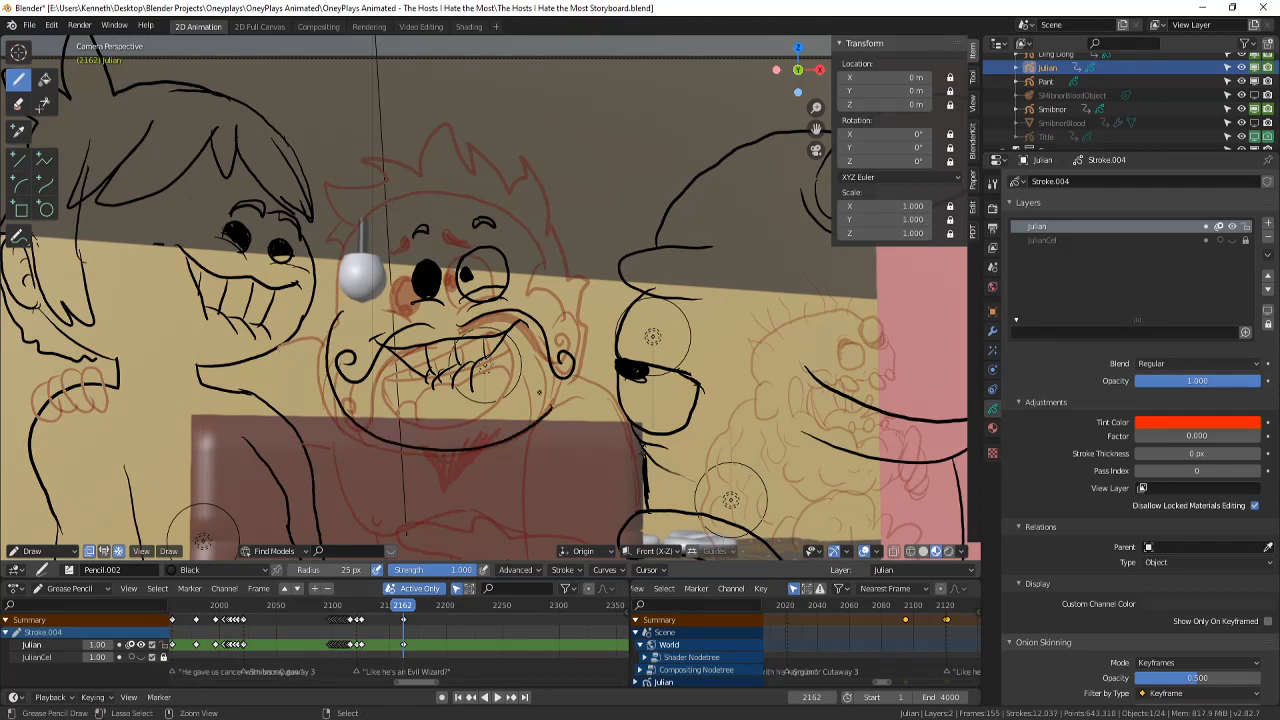
key(ctrl+z)
mouse_move(336, 312)
mouse_down()
mouse_move(330, 352)
mouse_move(398, 418)
mouse_move(544, 400)
mouse_up()
key(ctrl+z)
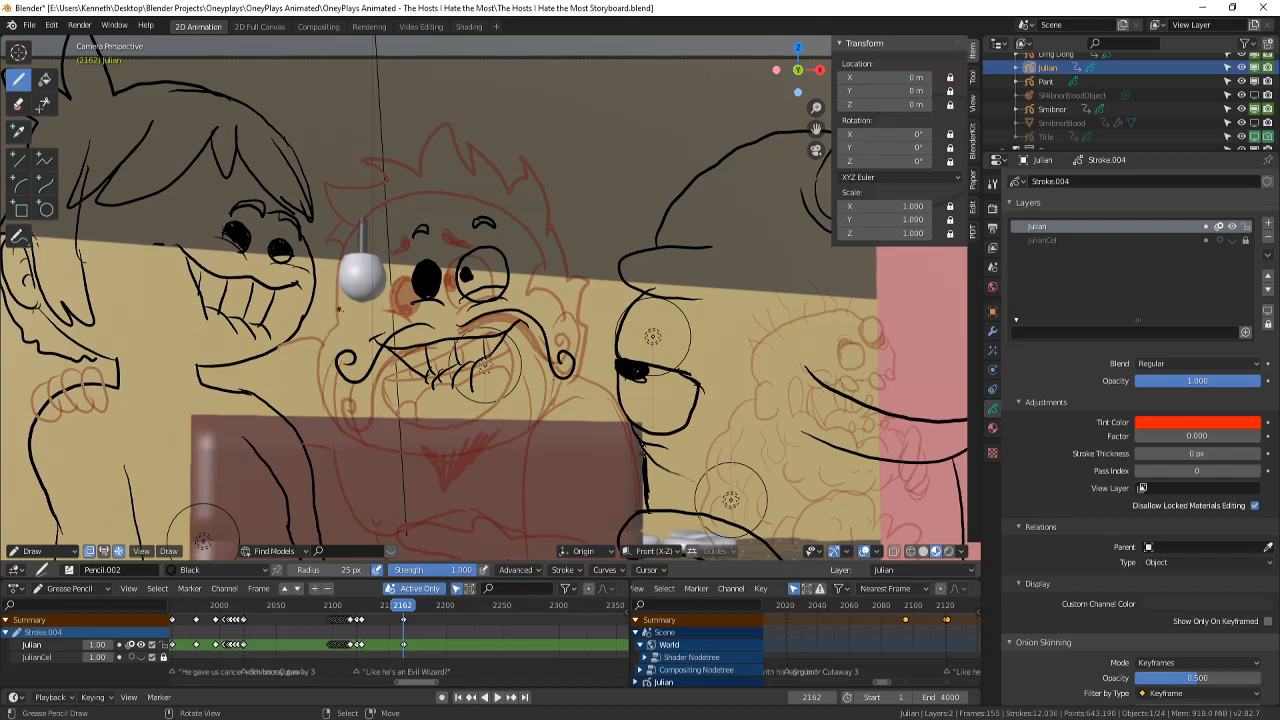
- Draw Julian's jawline, ear and rounded head outline around the new face, and add his spiky hair
mouse_move(336, 312)
mouse_down()
mouse_move(332, 344)
mouse_move(394, 428)
mouse_move(530, 409)
mouse_move(576, 378)
mouse_up()
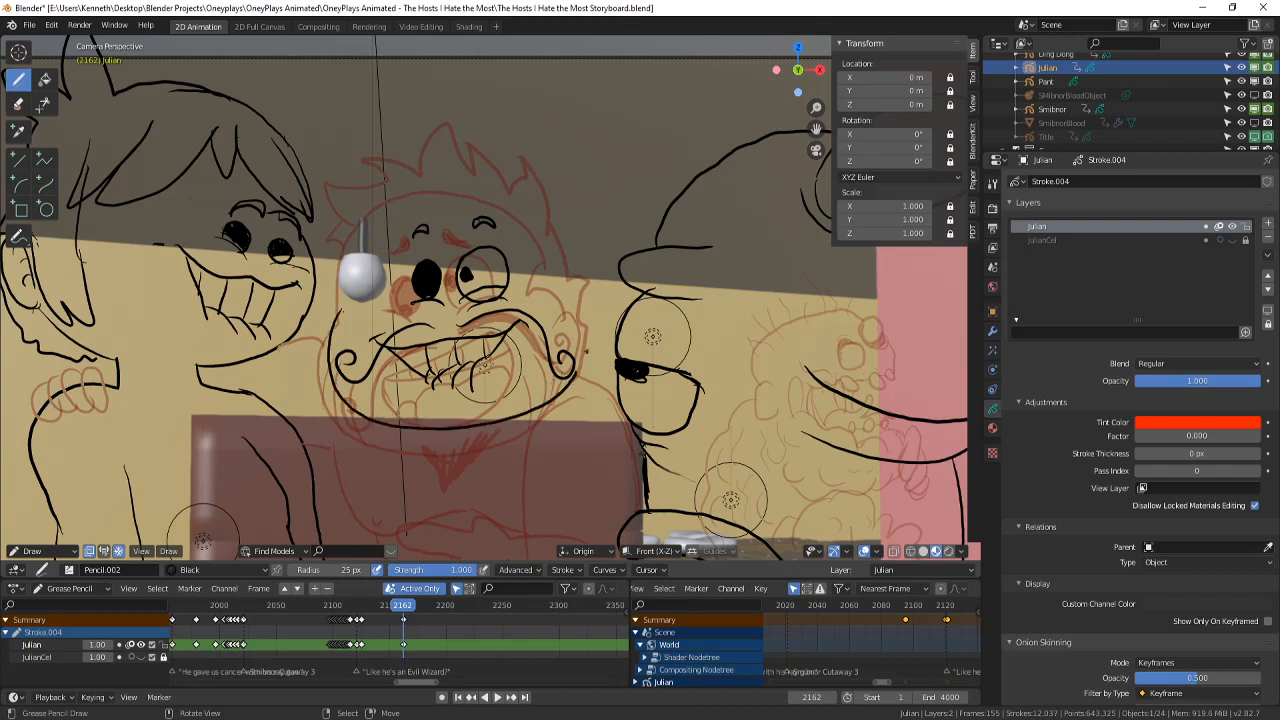
mouse_move(561, 298)
mouse_down()
mouse_move(589, 310)
mouse_move(568, 356)
mouse_up()
mouse_move(562, 300)
mouse_down()
mouse_move(546, 250)
mouse_move(498, 192)
mouse_move(372, 214)
mouse_move(344, 296)
mouse_up()
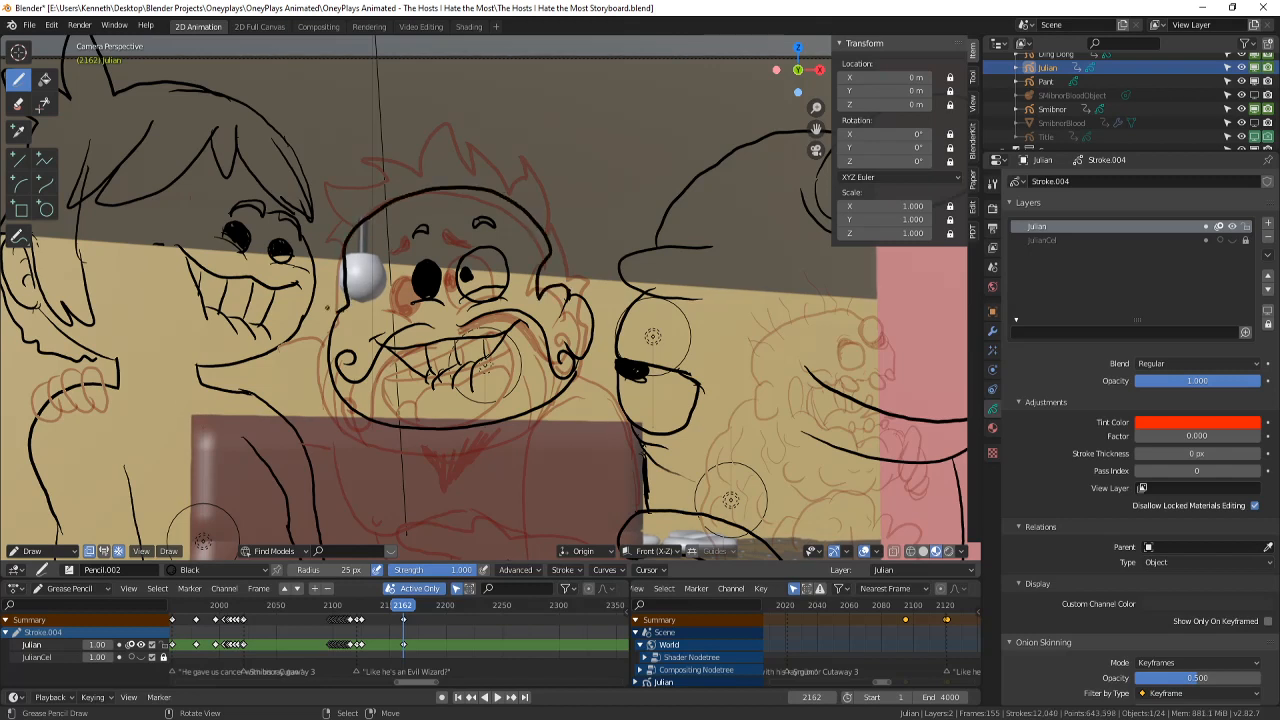
mouse_move(598, 296)
mouse_down()
mouse_move(579, 255)
mouse_move(580, 200)
mouse_move(554, 200)
mouse_move(503, 165)
mouse_move(376, 164)
mouse_move(356, 142)
mouse_move(327, 232)
mouse_move(344, 245)
mouse_up()
scroll(484, 298, down, 1)
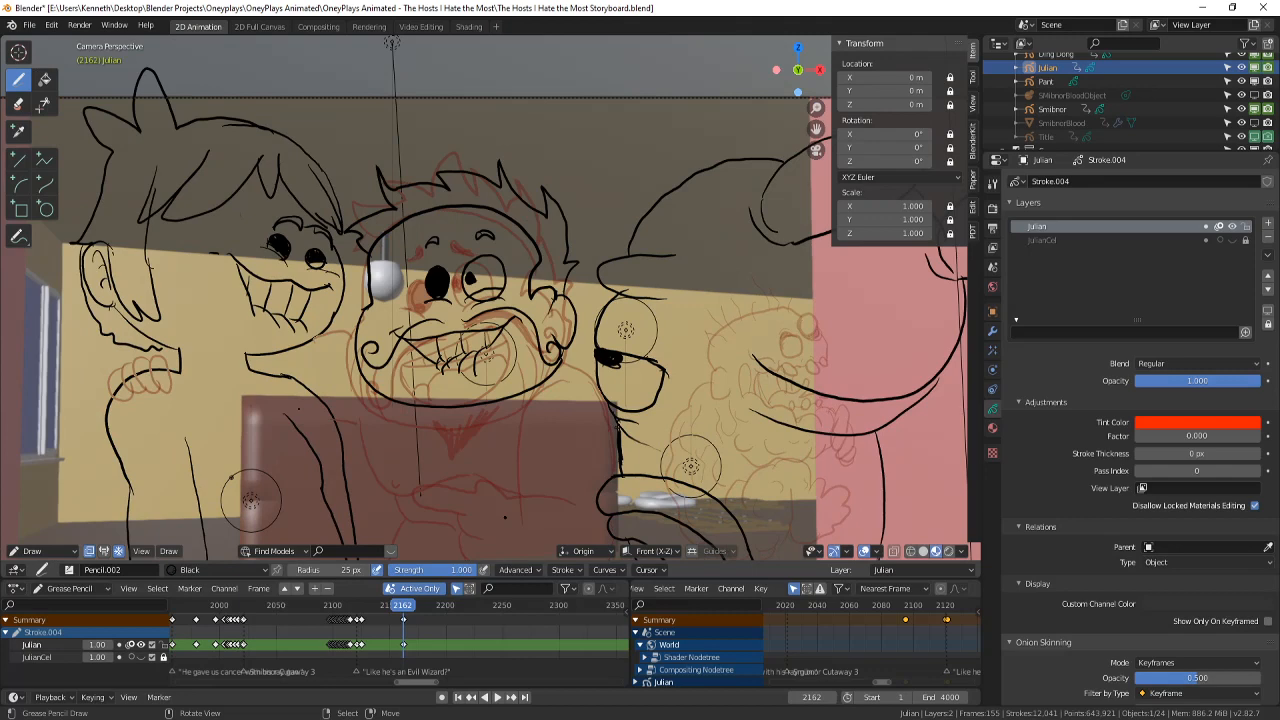
- In Edit Mode, select the middle character's eyes and eyebrows on frame 2162 and move them about -0.09 m along X
click(62, 552)
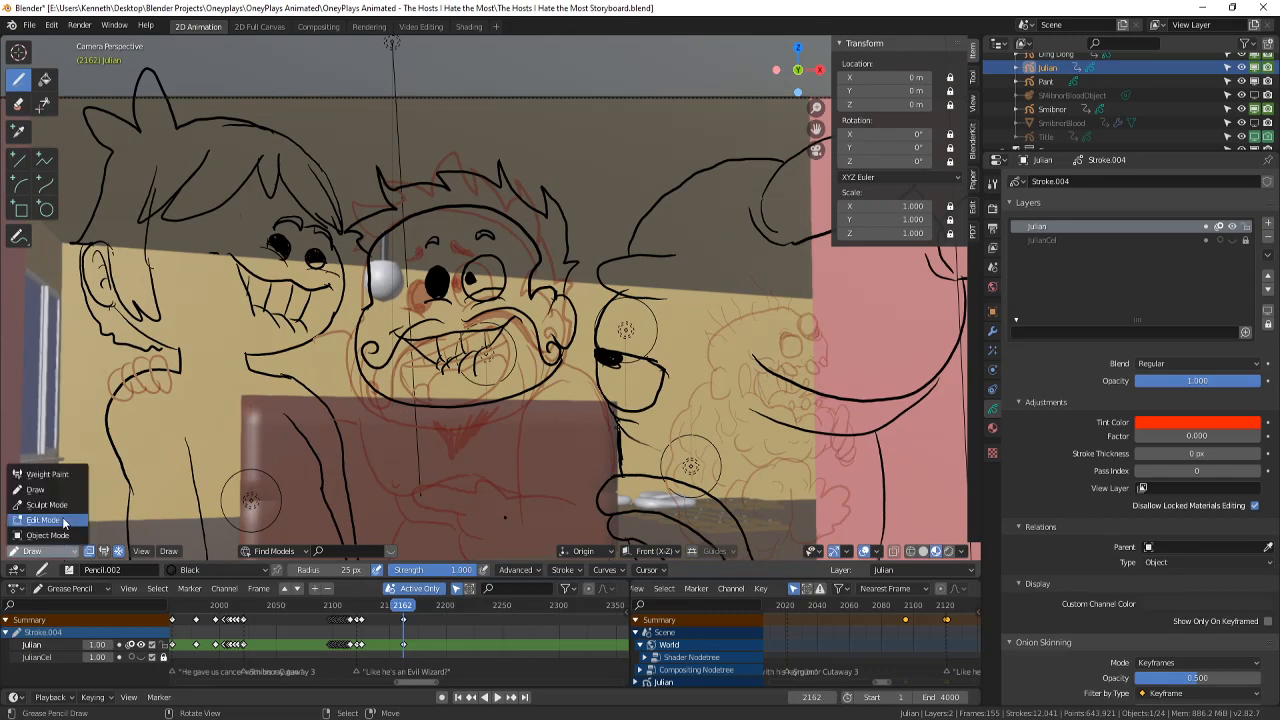
click(63, 521)
scroll(472, 258, up, 3)
key(c)
scroll(473, 255, down, 2)
click(438, 241)
right_click(438, 241)
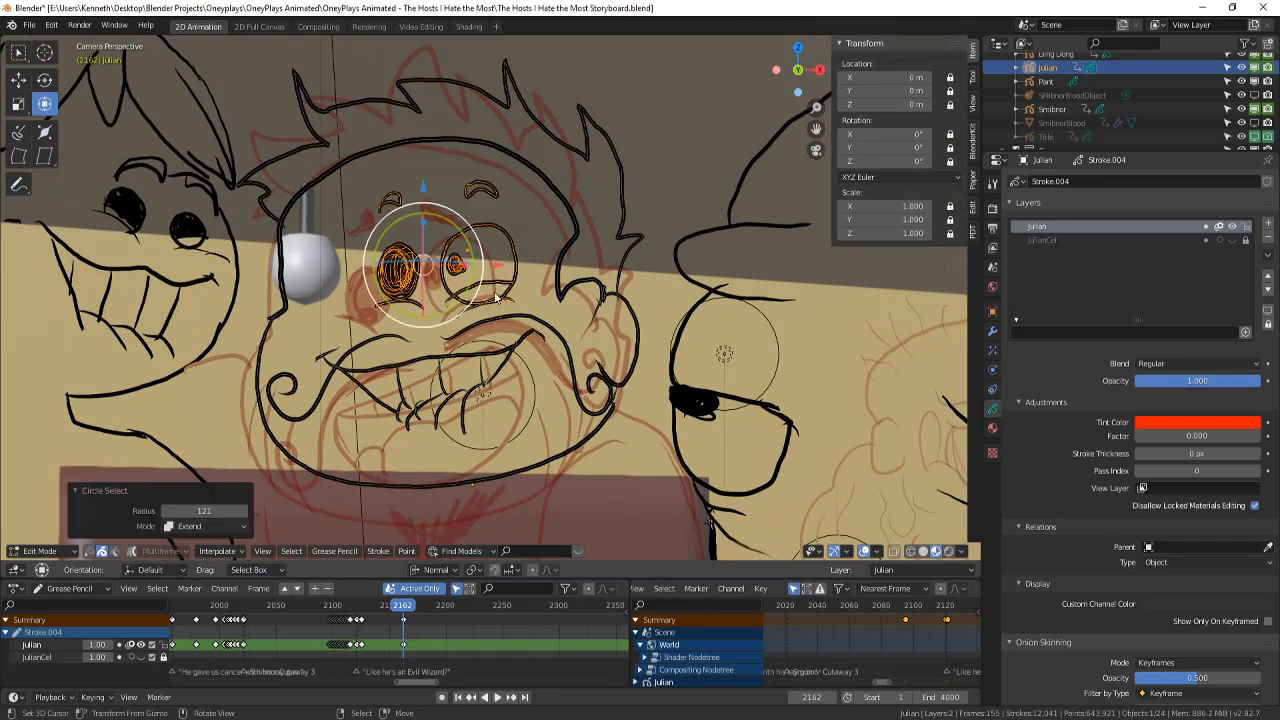
key(g)
click(510, 285)
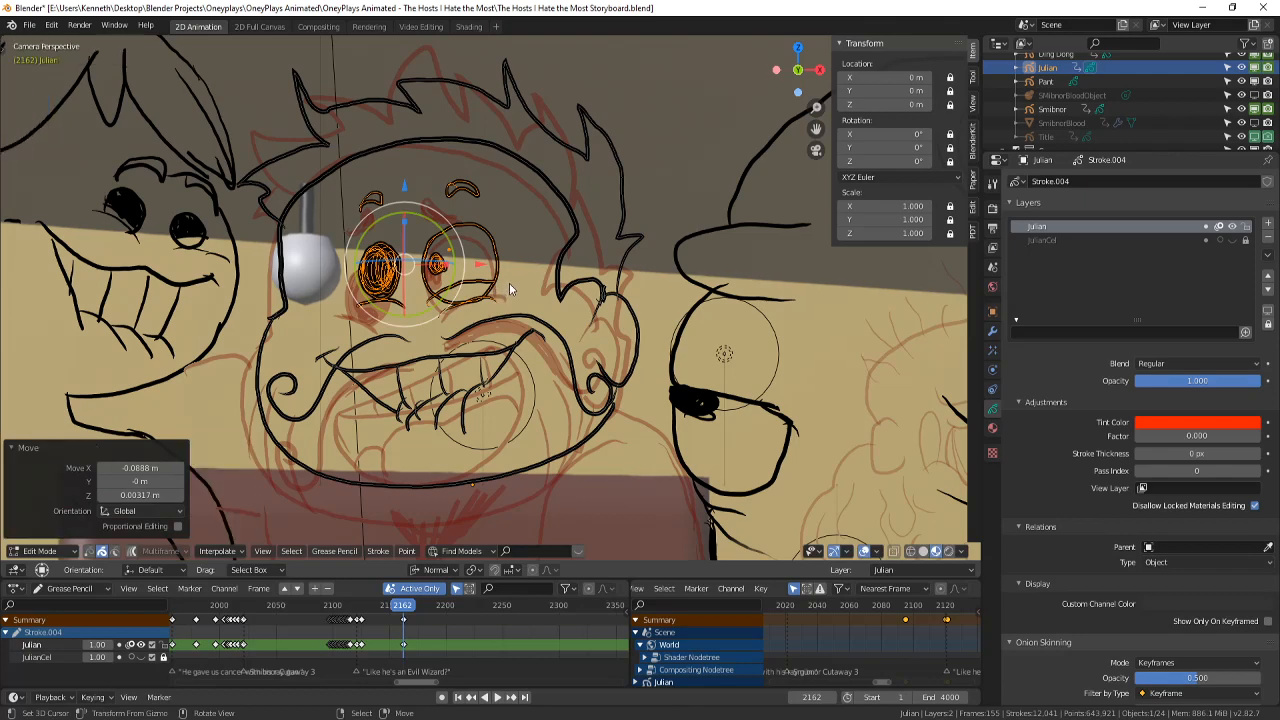
- Rotate the selected eyes and eyebrows by about -3.6°, nudge them slightly downward, and return to Draw mode
key(r)
click(510, 283)
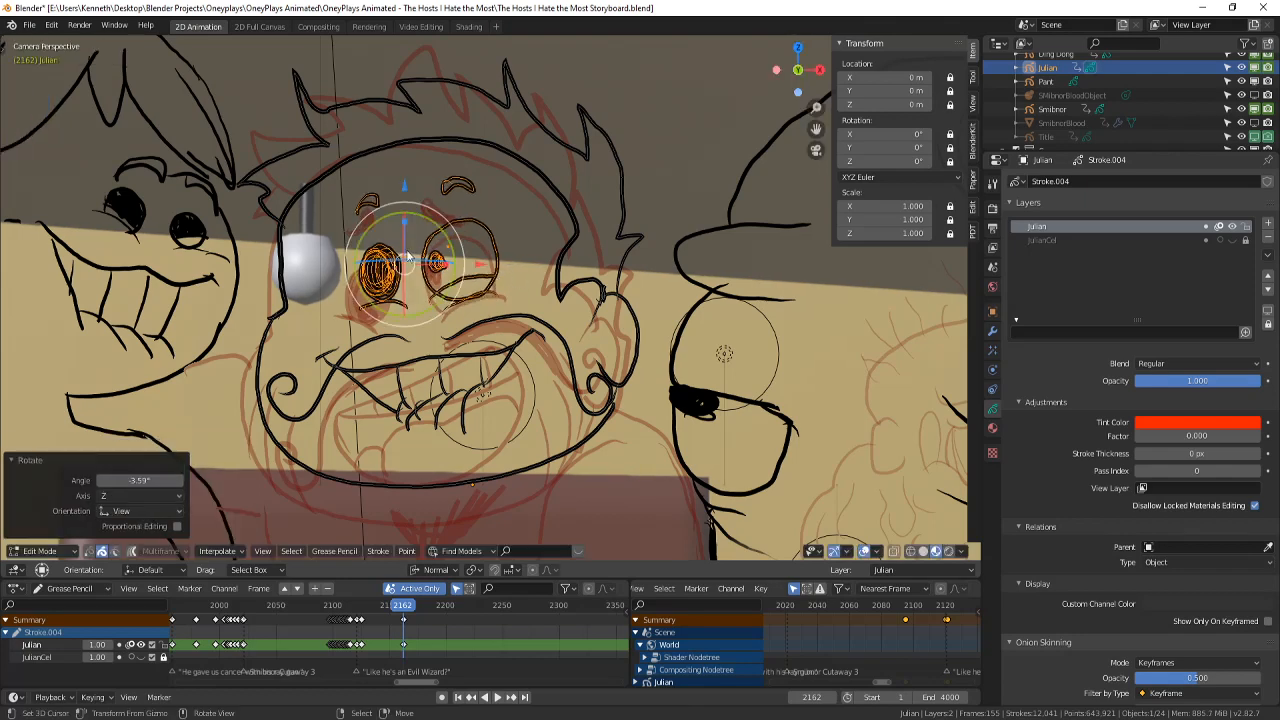
key(g)
key(Return)
scroll(480, 300, down, 2)
click(40, 551)
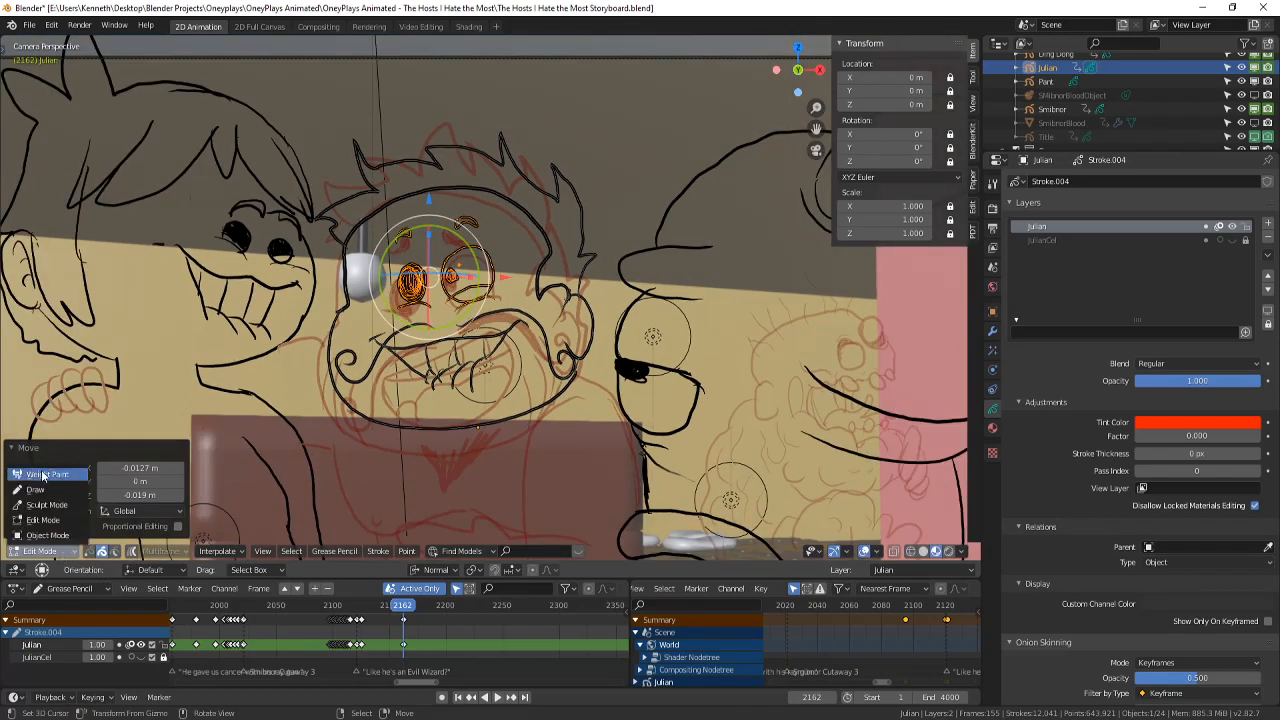
click(50, 496)
key(Left)
key(Right)
scroll(505, 515, down, 1)
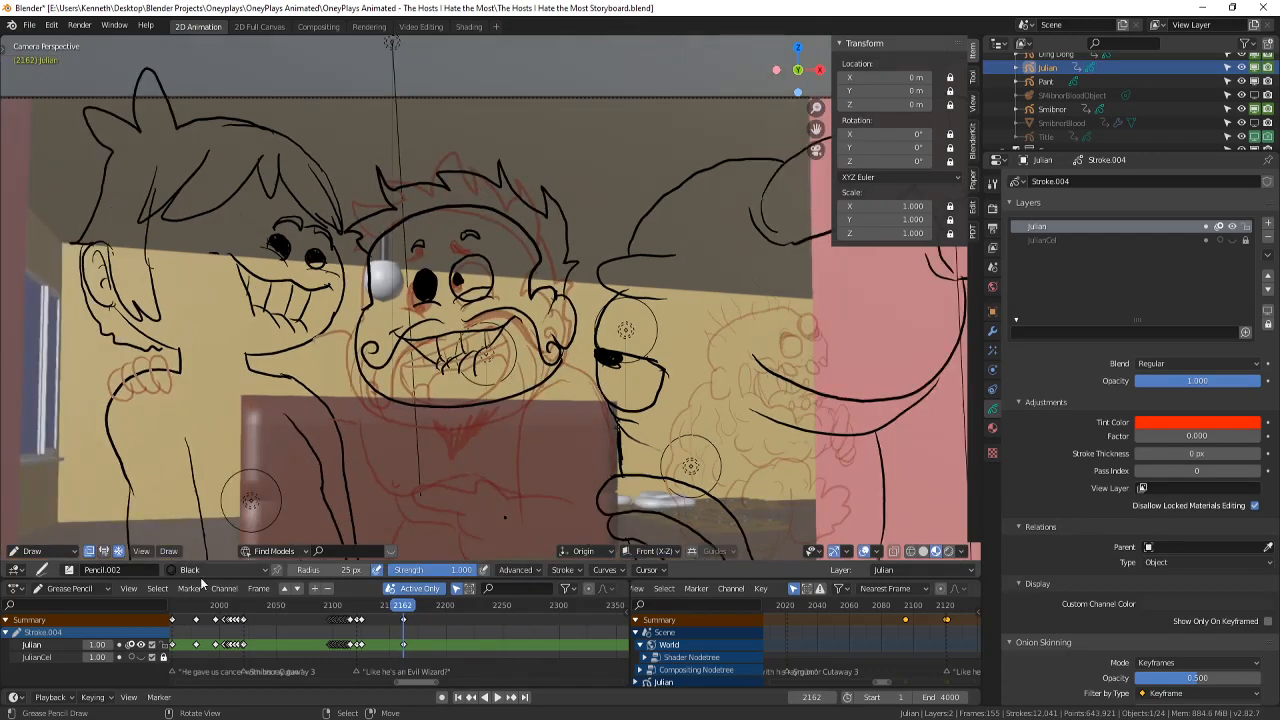
- In Edit Mode, move the middle character's whole head up about 0.28 m and 0.07 m along X, then return to Draw mode
click(53, 551)
click(64, 528)
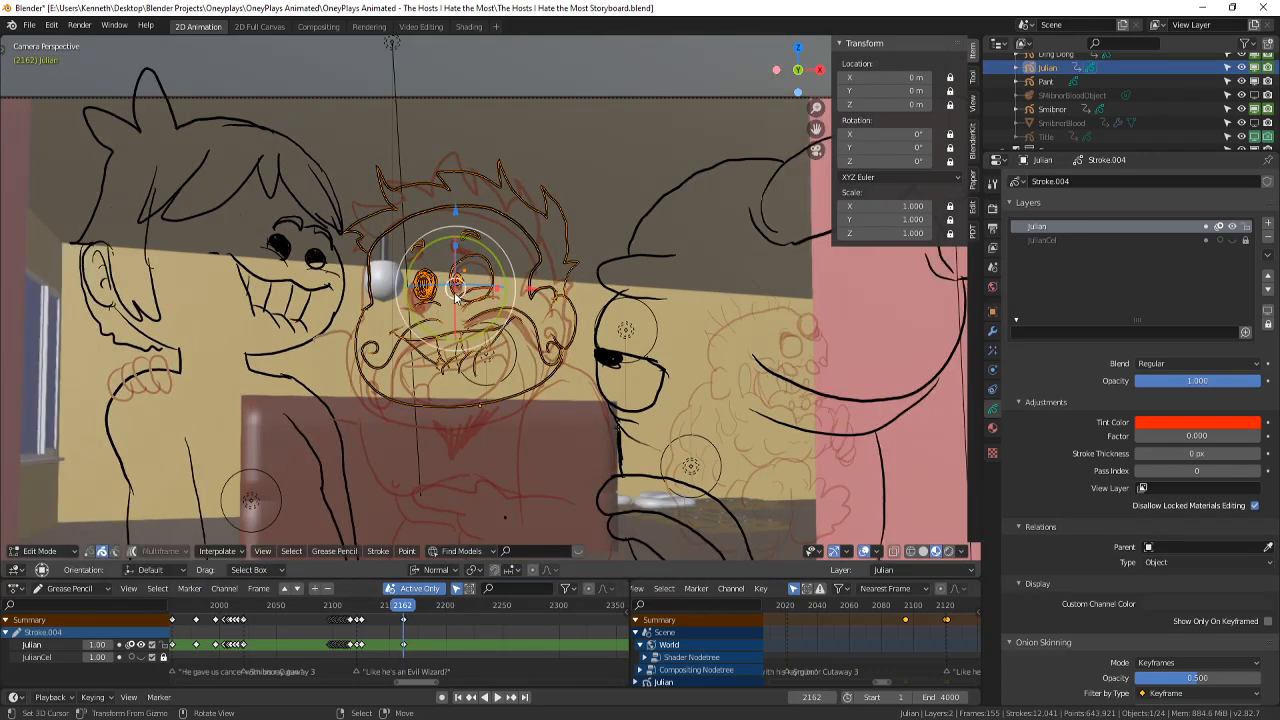
key(g)
key(Return)
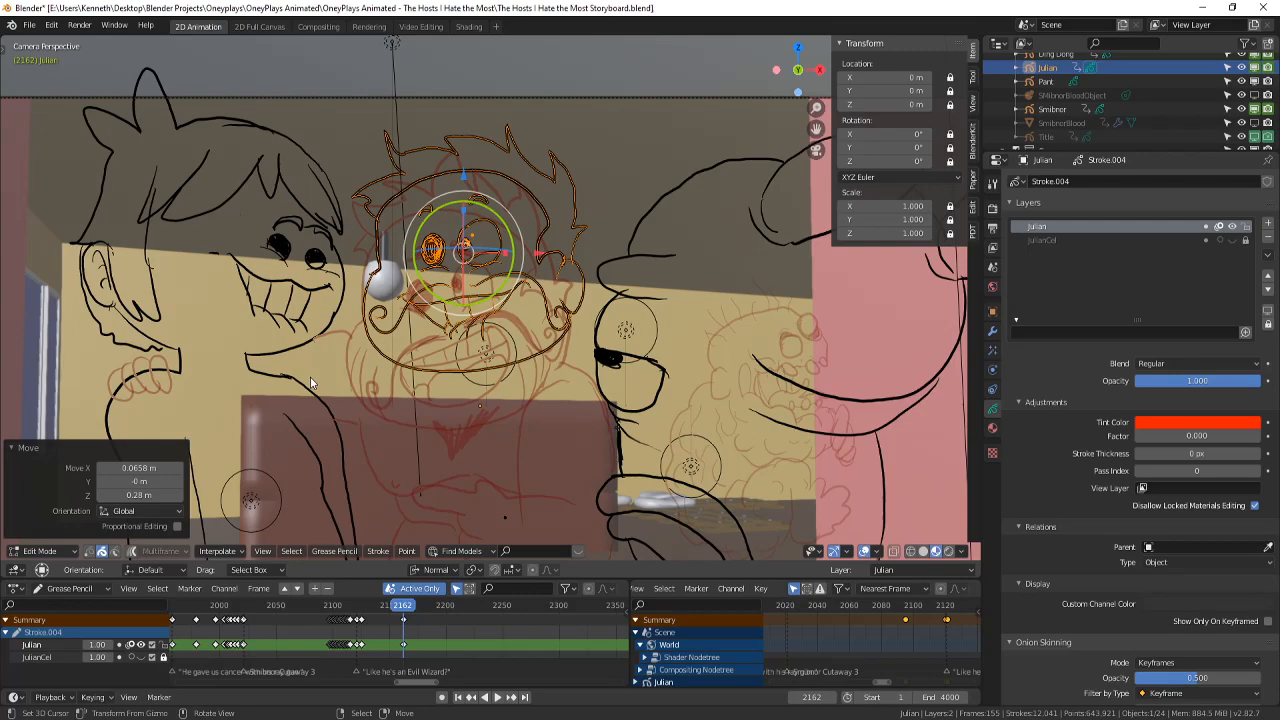
click(40, 551)
click(48, 493)
- Play back the animation leading into the raised head pose and return to frame 2162
scroll(350, 500, down, 2)
mouse_move(402, 632)
mouse_down()
mouse_move(335, 620)
mouse_move(392, 611)
mouse_move(354, 636)
mouse_up()
key(space)
click(497, 697)
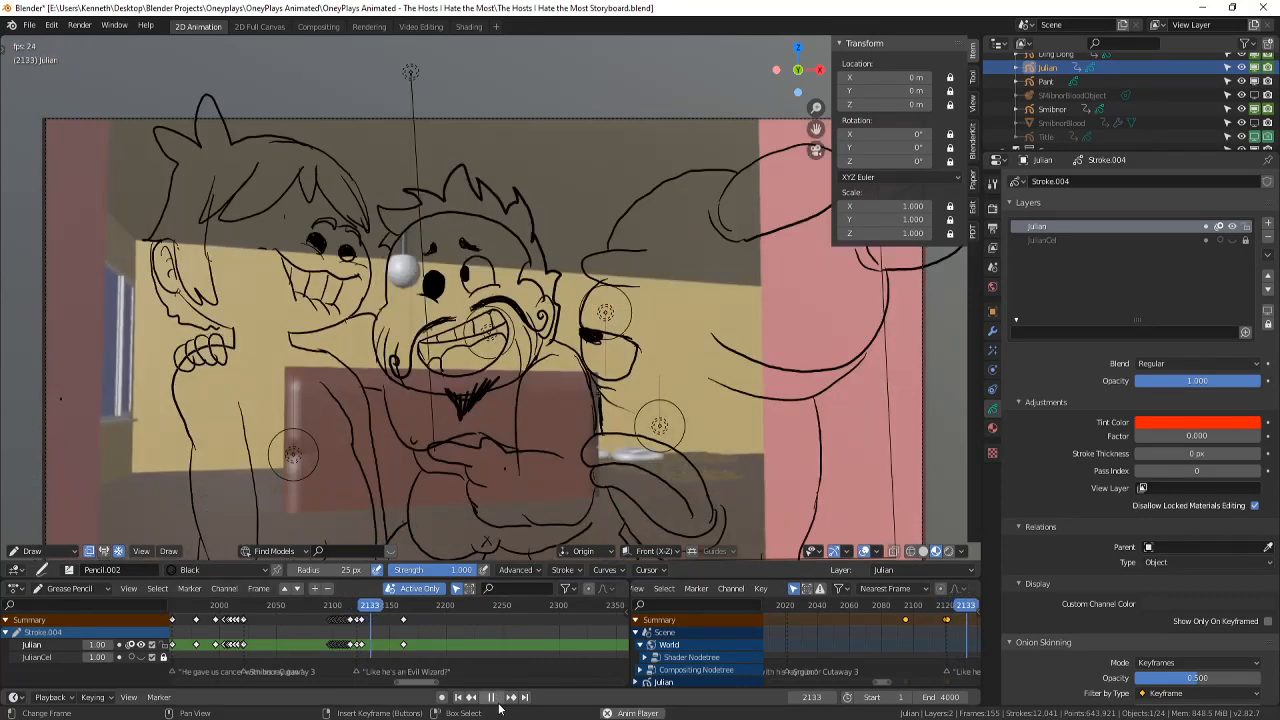
click(491, 697)
drag(421, 643, 403, 650)
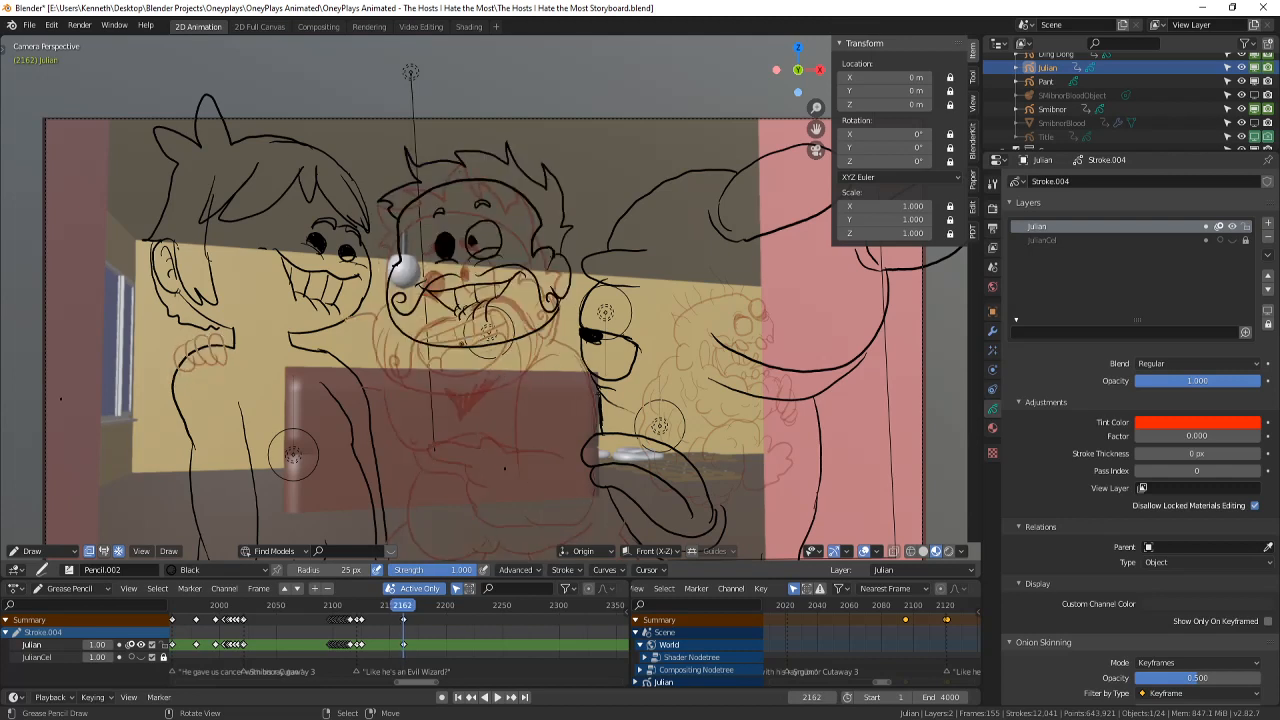
- Draw the middle character's pointed black goatee and the beard lines around his mouth
drag(488, 331, 478, 364)
drag(511, 300, 518, 339)
drag(548, 296, 538, 320)
drag(427, 310, 451, 342)
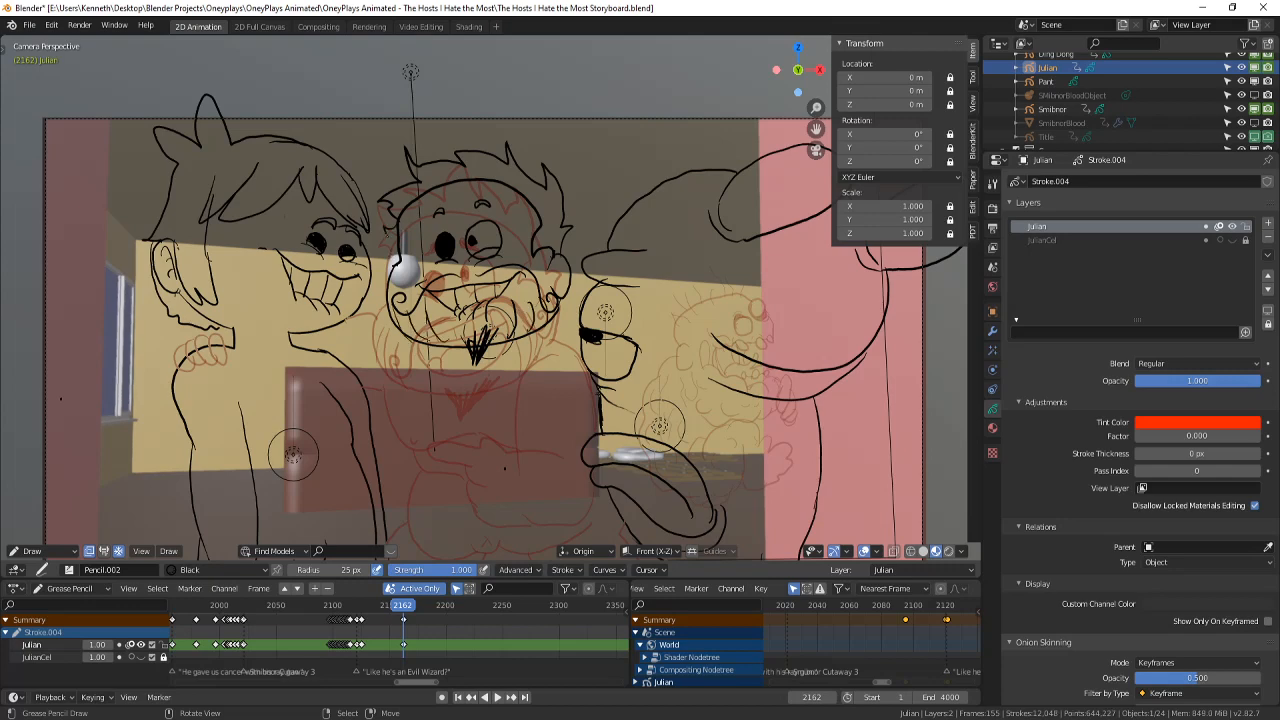
- Draw the middle character's arm reaching behind the neighbouring boy with fingers gripping the boy's far shoulder, and save the file
scroll(61, 399, up, 2)
shift+middle_drag(61, 399, 187, 392)
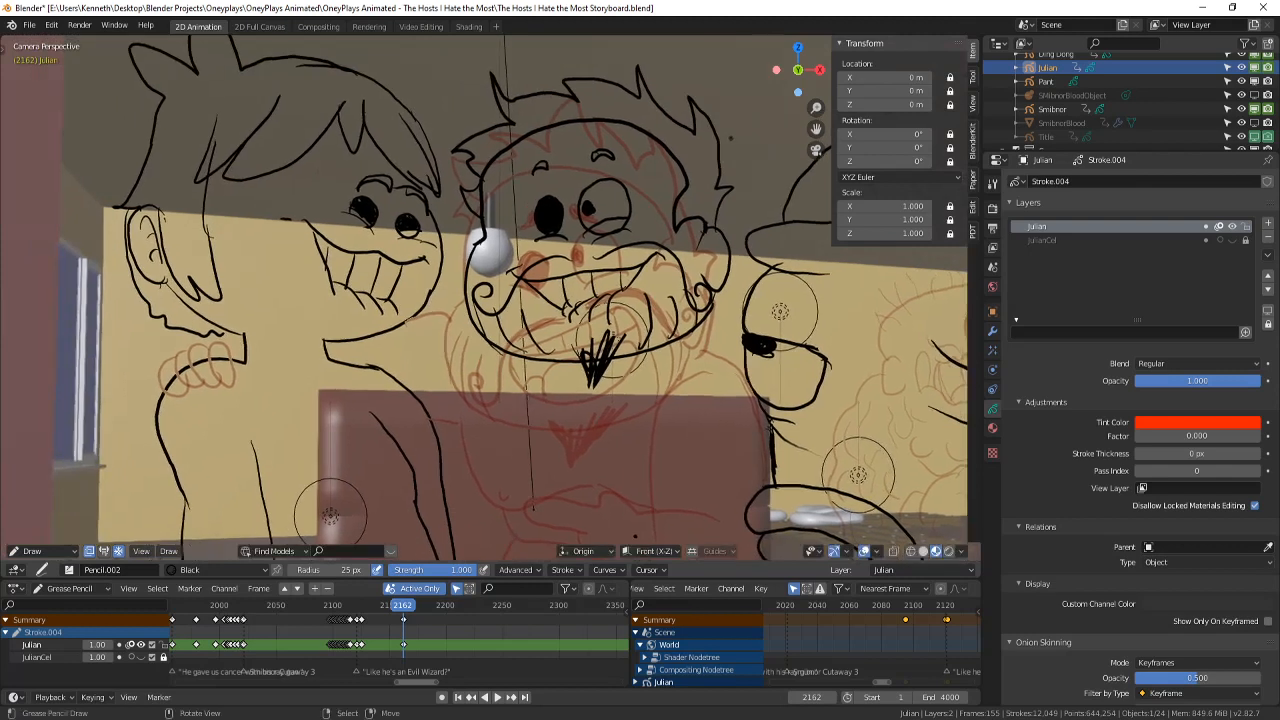
drag(465, 309, 372, 332)
drag(424, 412, 489, 432)
mouse_move(213, 366)
mouse_down()
mouse_move(229, 335)
mouse_move(197, 382)
mouse_move(163, 395)
mouse_up()
key(ctrl+s)
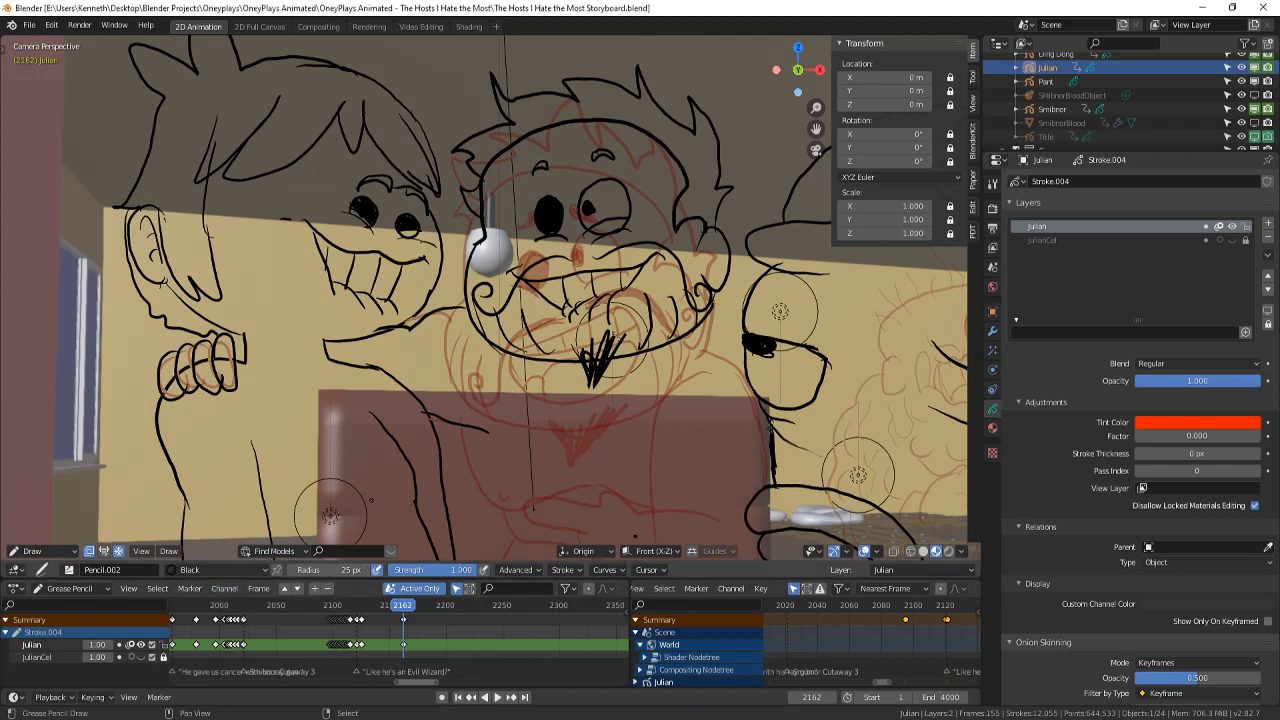
scroll(330, 515, down, 2)
key(ctrl+s)
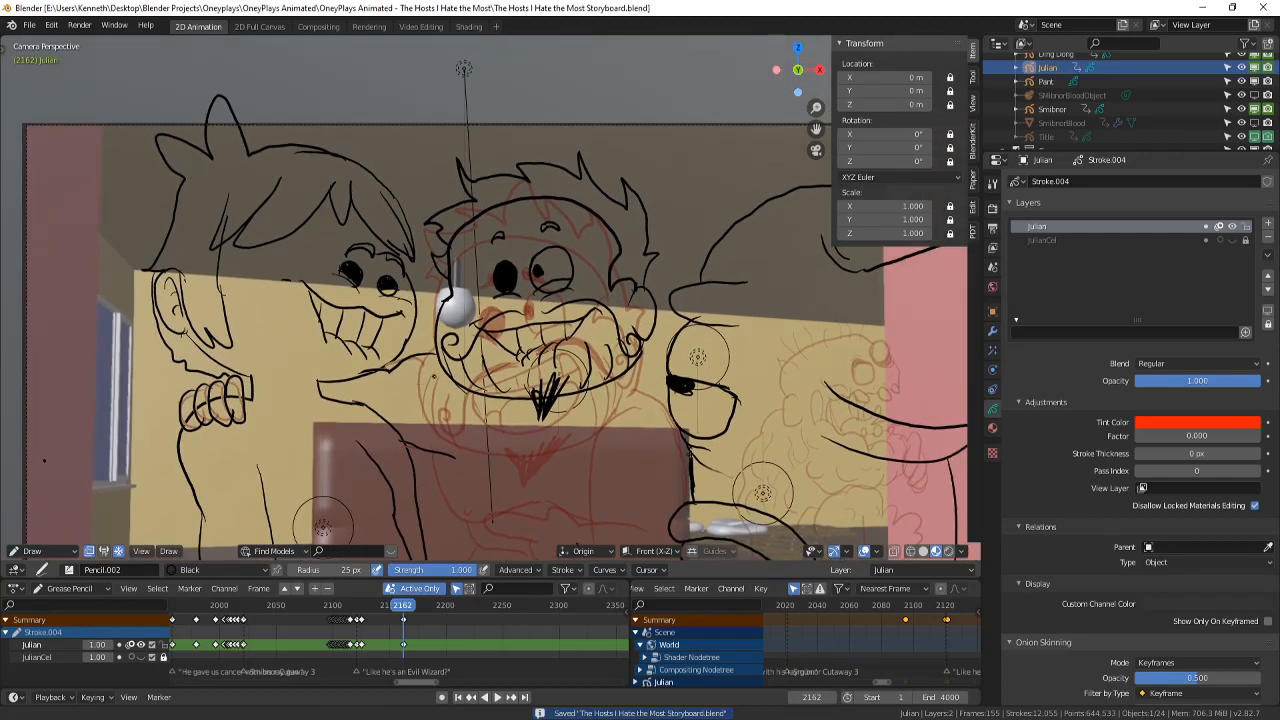
- Draw the middle character's chest line and his other arm hanging down with its hand
shift+middle_drag(323, 527, 289, 527)
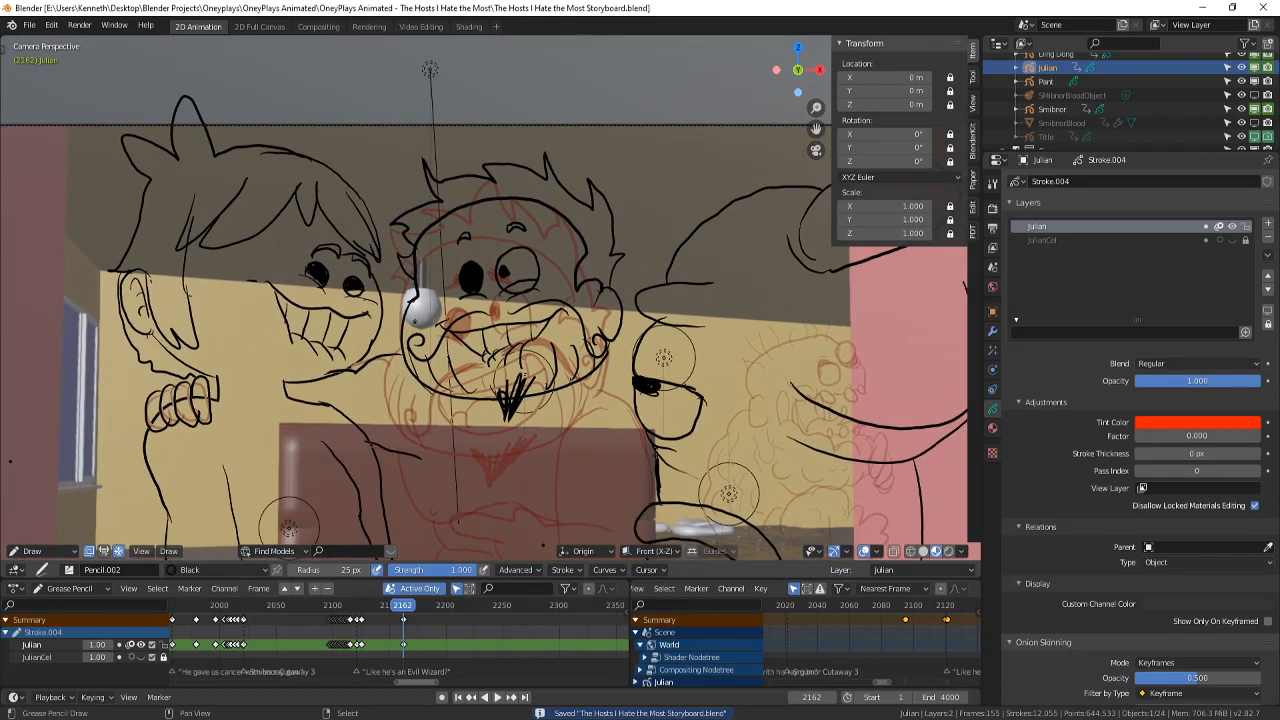
scroll(484, 300, down, 3)
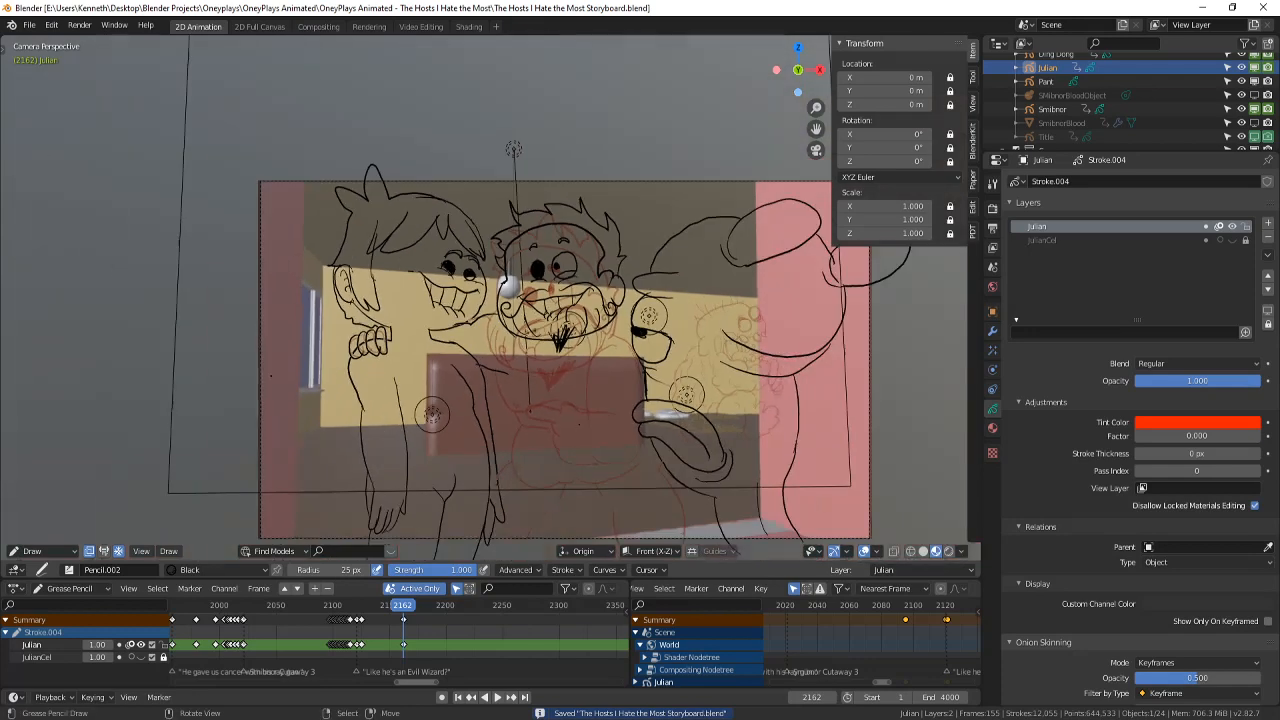
scroll(488, 302, up, 2)
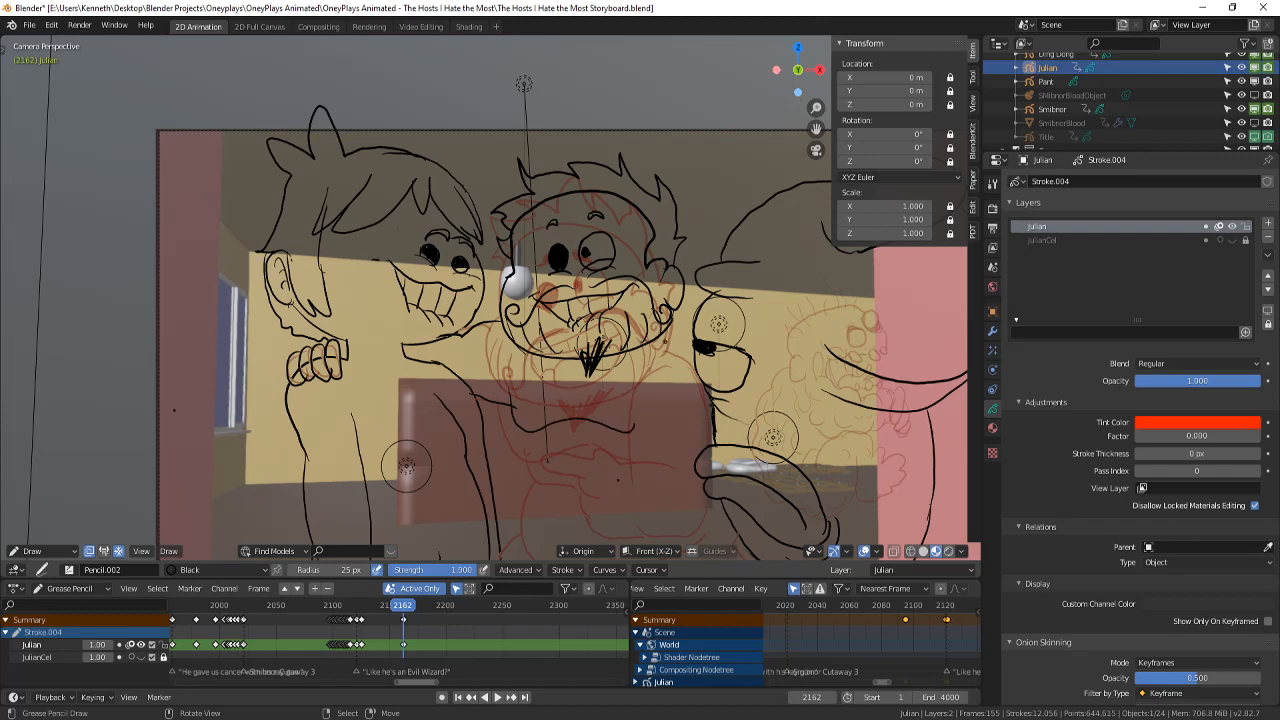
mouse_move(645, 346)
mouse_down()
mouse_move(622, 411)
mouse_move(634, 501)
mouse_up()
drag(697, 384, 701, 520)
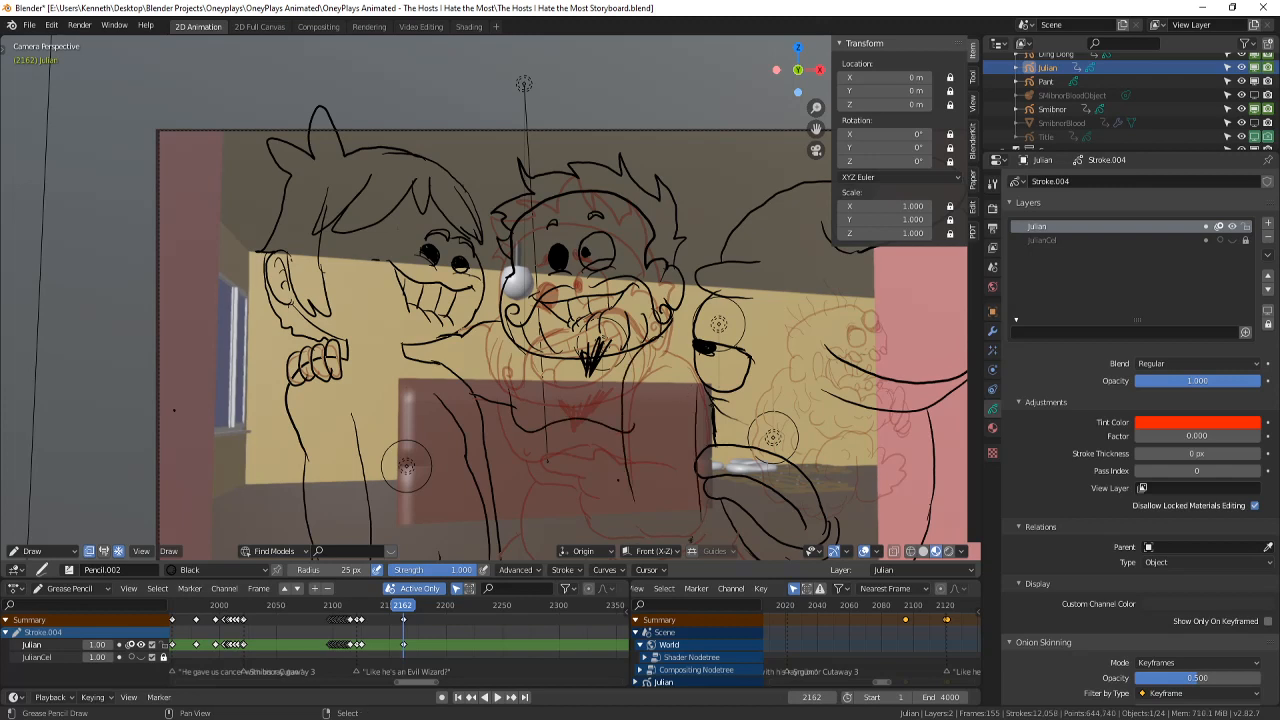
shift+middle_drag(174, 409, 170, 293)
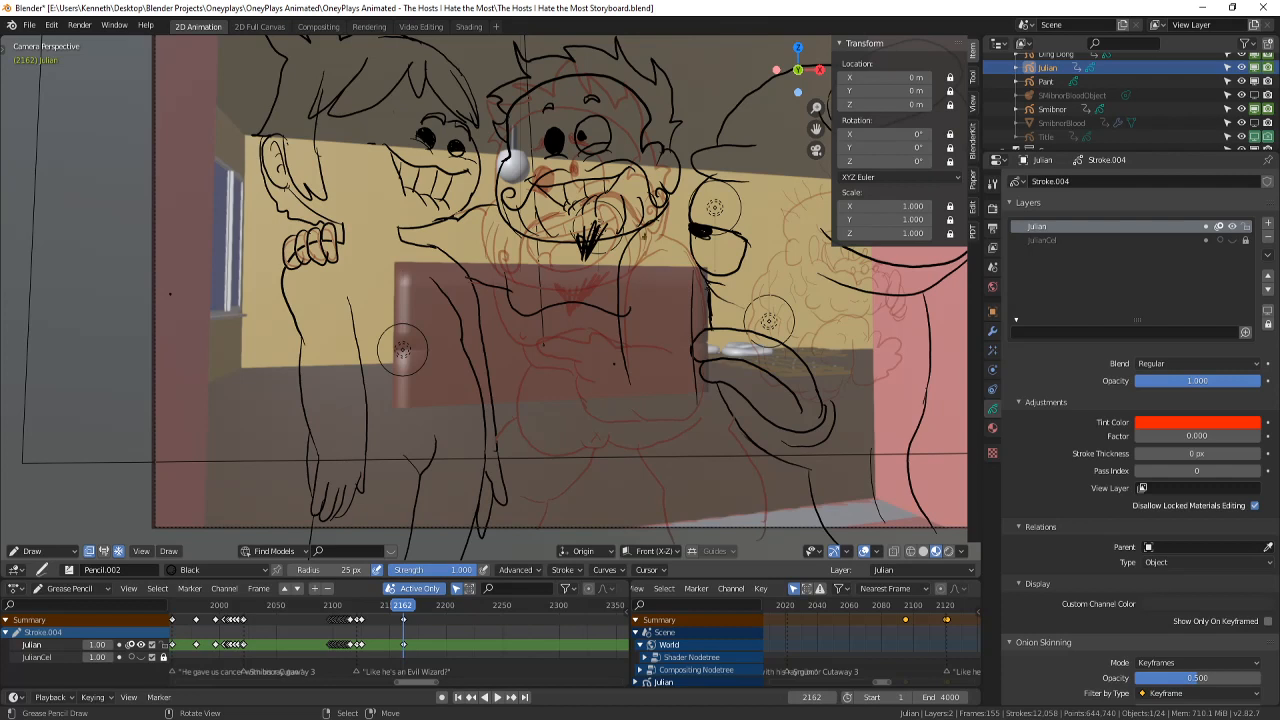
key(ctrl+z)
drag(657, 217, 695, 293)
mouse_move(631, 381)
mouse_down()
mouse_move(643, 437)
mouse_move(715, 446)
mouse_up()
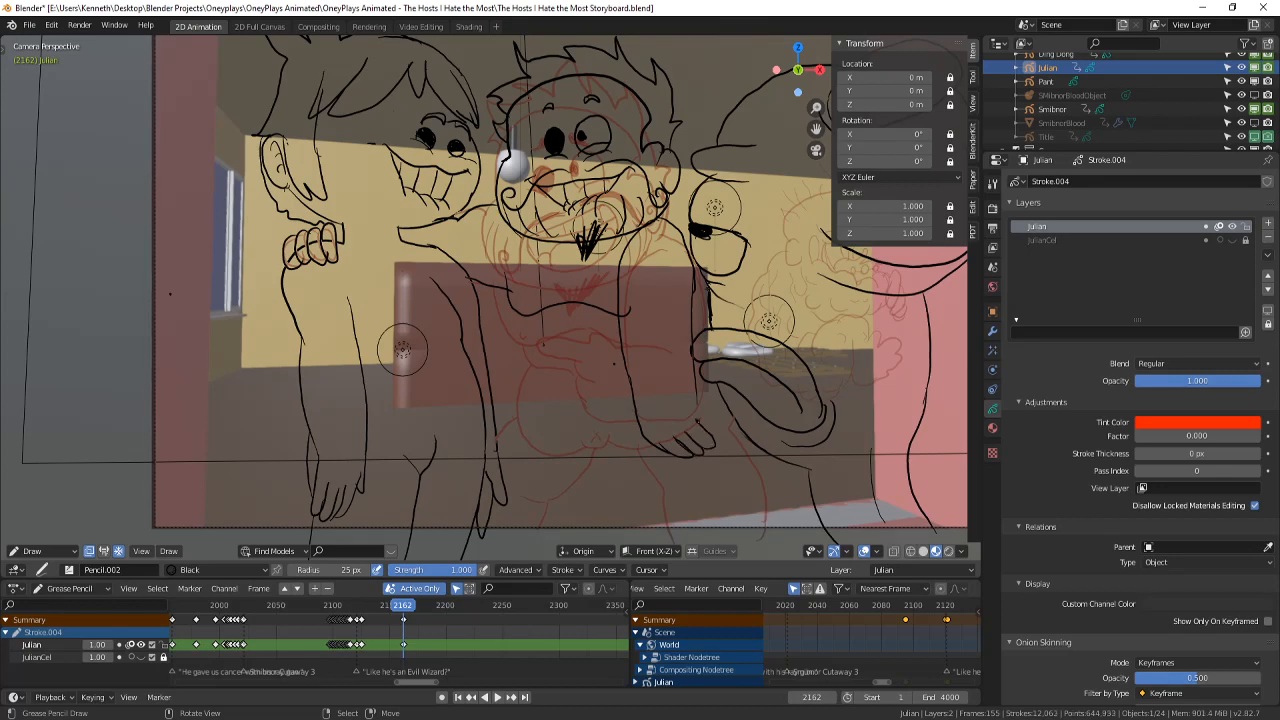
- Compare the pose with frame 2161, add a small detail mark on the chest at frame 2162, and save the file
scroll(408, 358, down, 2)
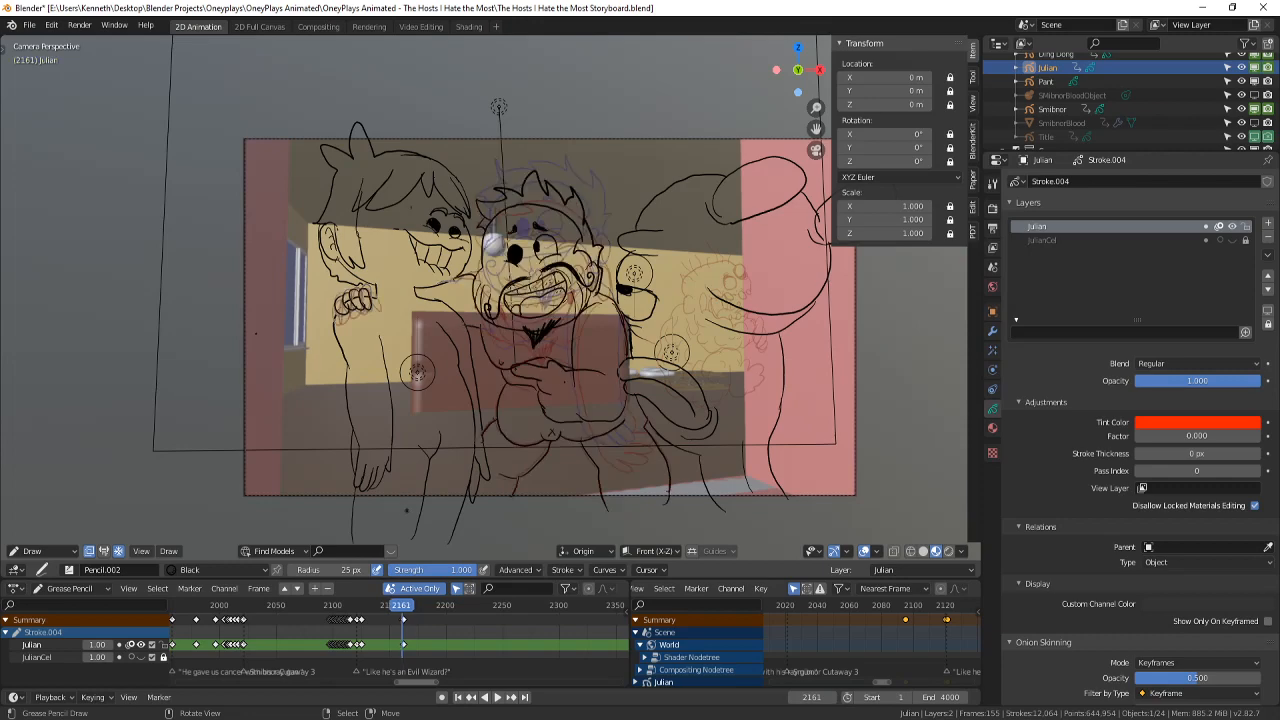
scroll(364, 427, up, 3)
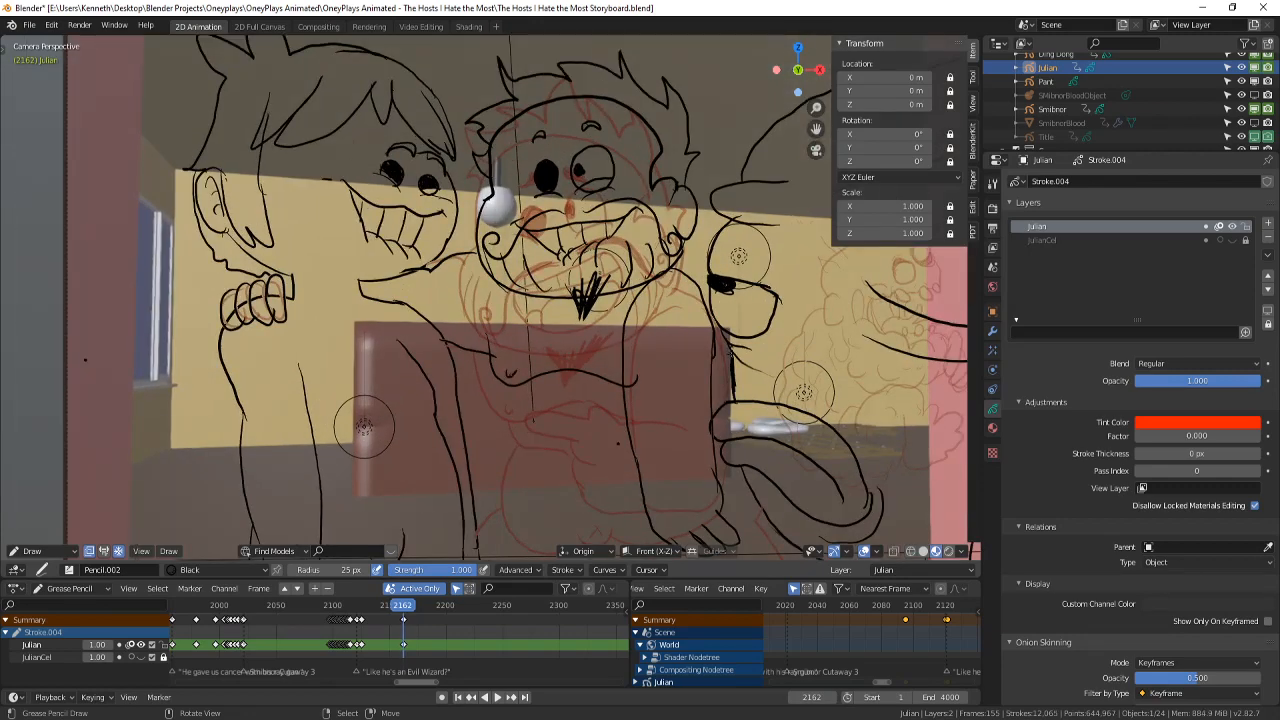
scroll(385, 405, down, 1)
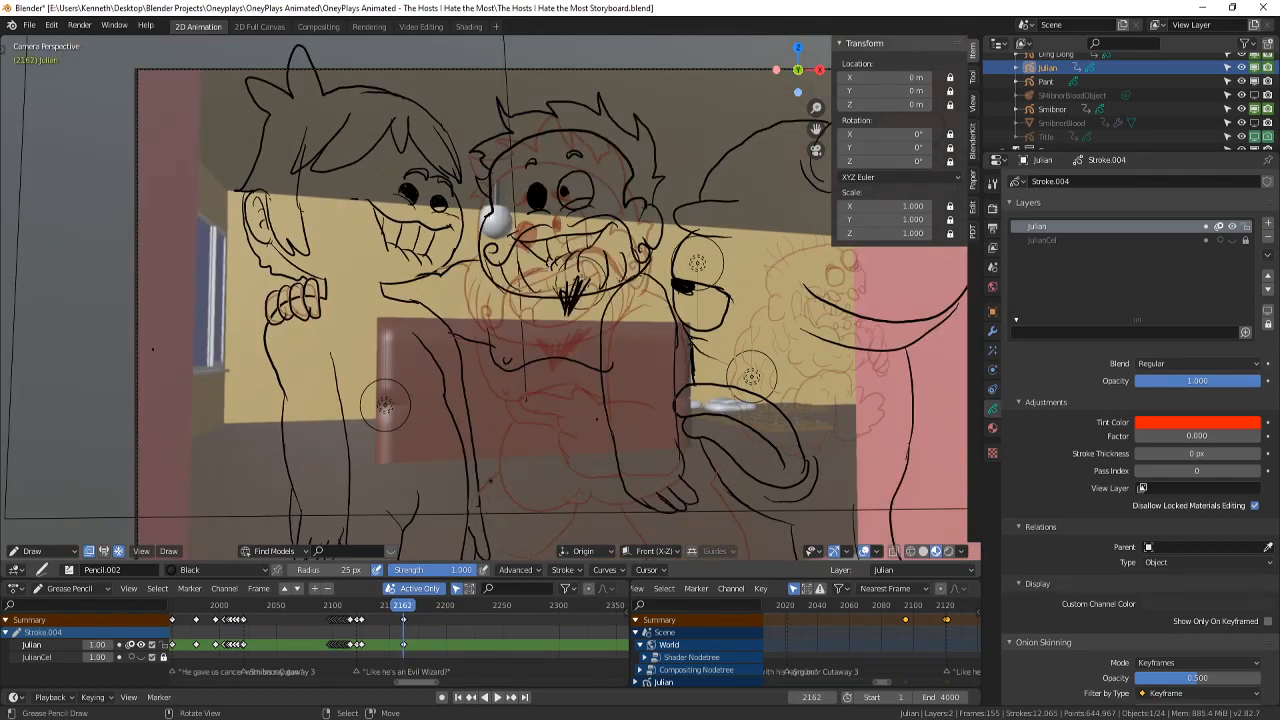
scroll(385, 405, up, 3)
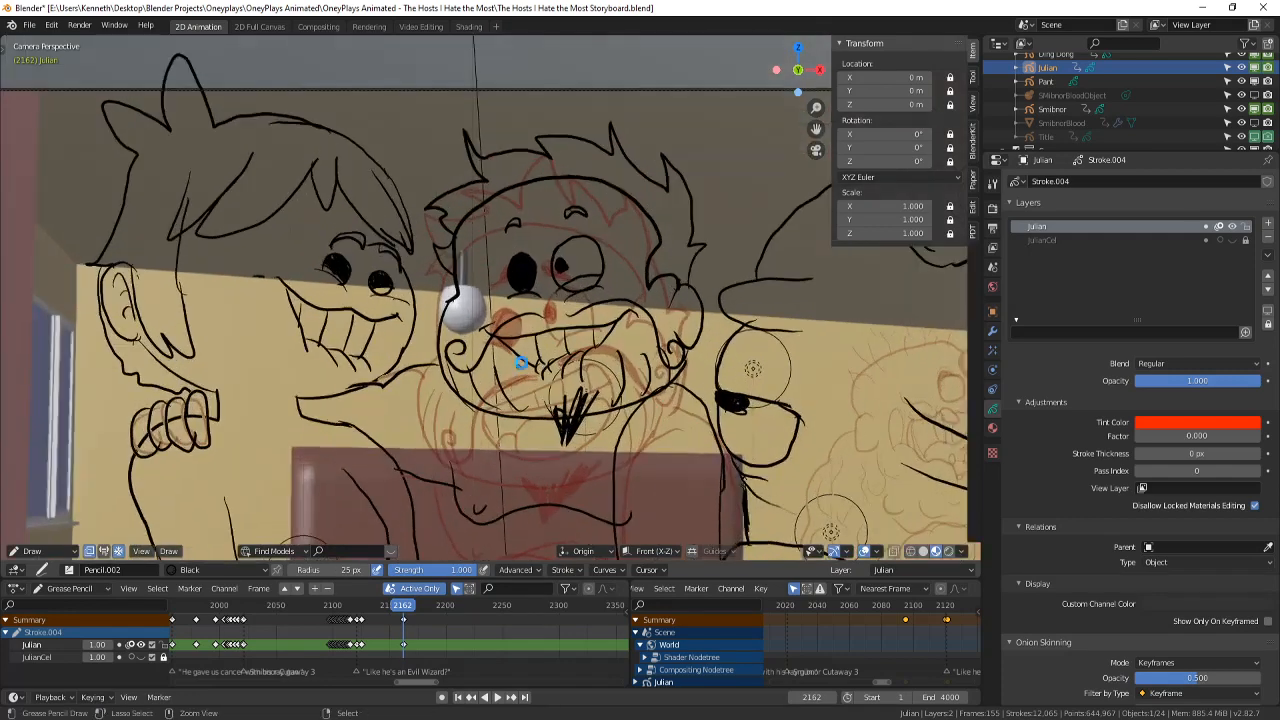
key(ctrl+s)
scroll(481, 250, down, 4)
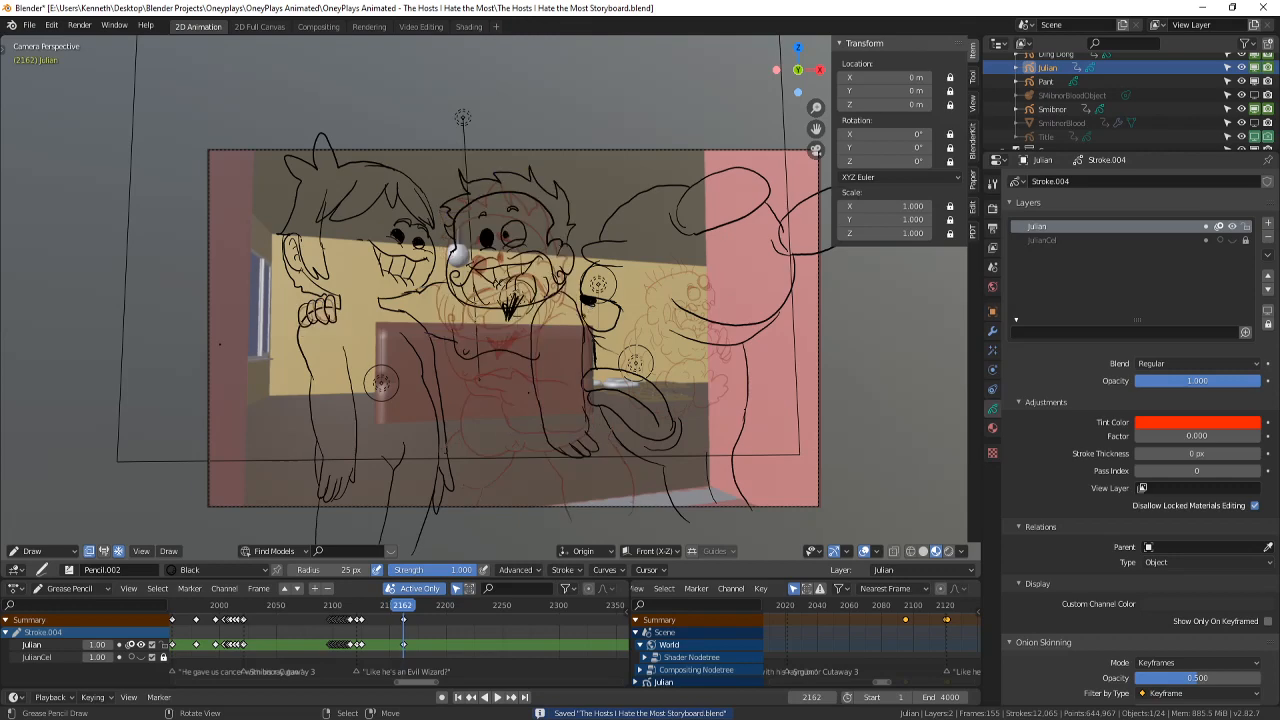
- Draw the middle character's rounded belly outline and the small details on its lower part
scroll(484, 298, up, 3)
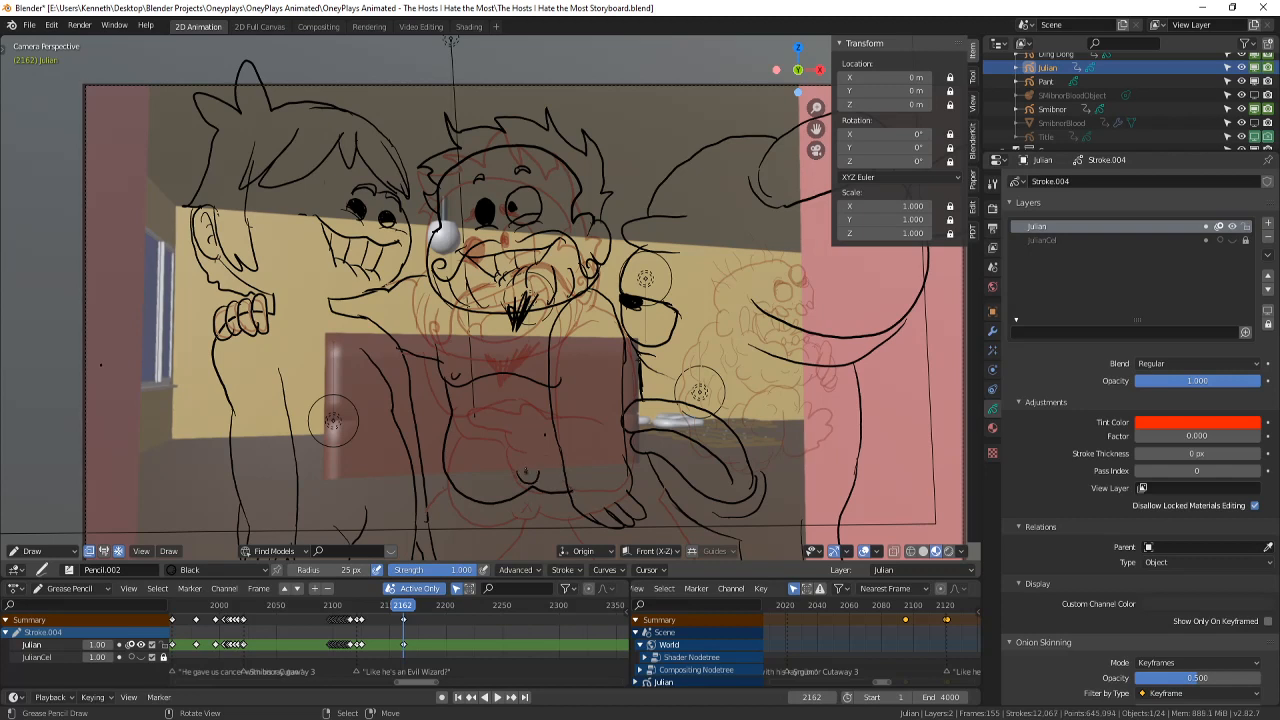
drag(521, 464, 540, 470)
shift+middle_drag(539, 458, 492, 411)
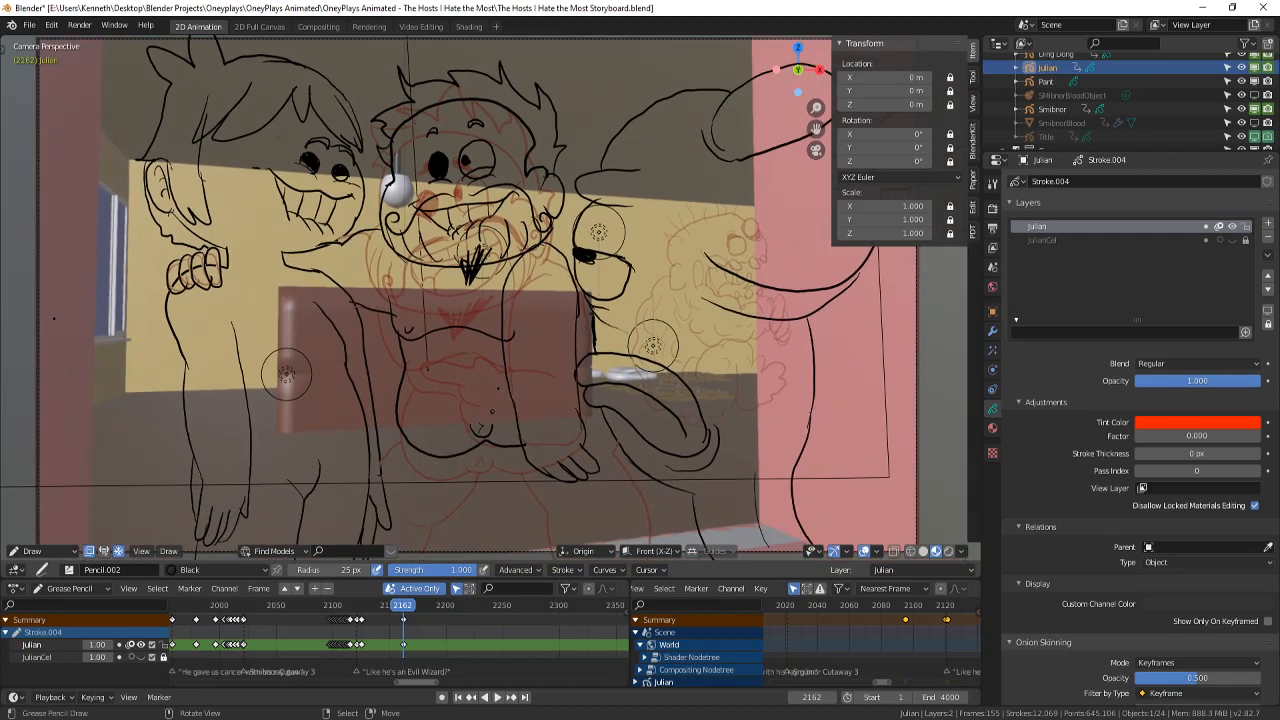
- Draw the middle character's lower body and leg lines extending below the camera frame
drag(601, 452, 599, 557)
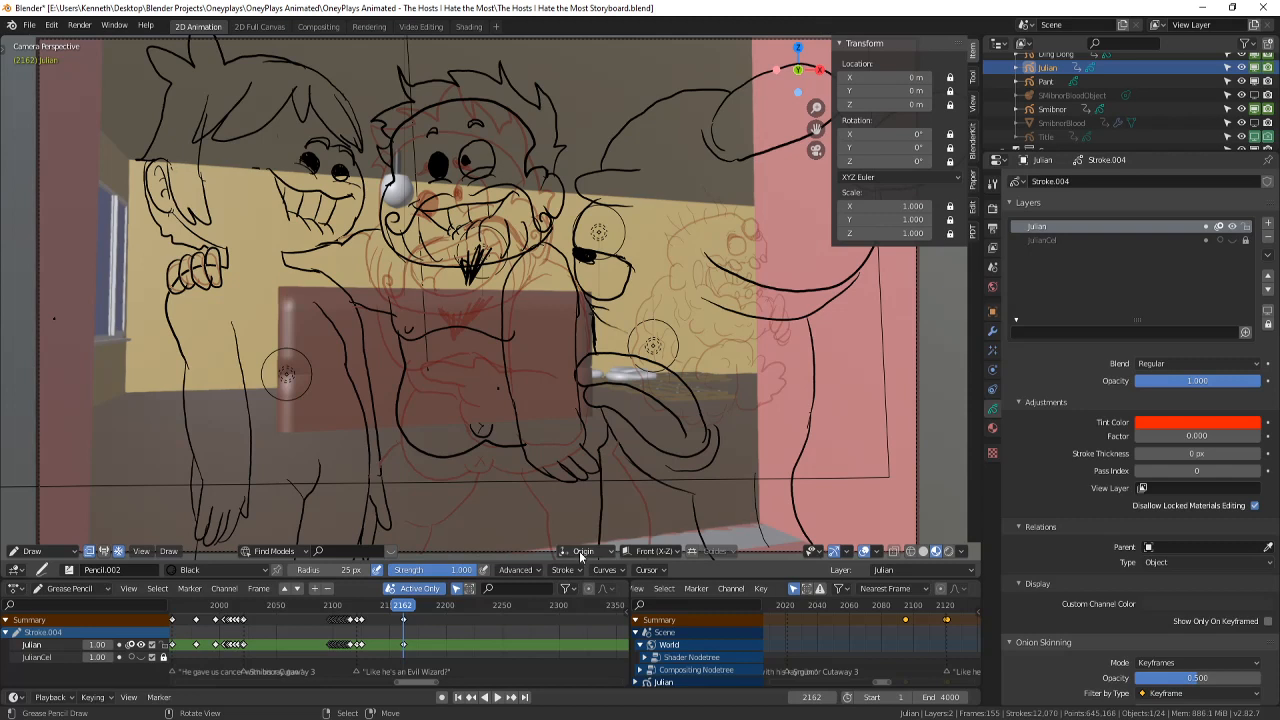
shift+middle_drag(588, 527, 581, 450)
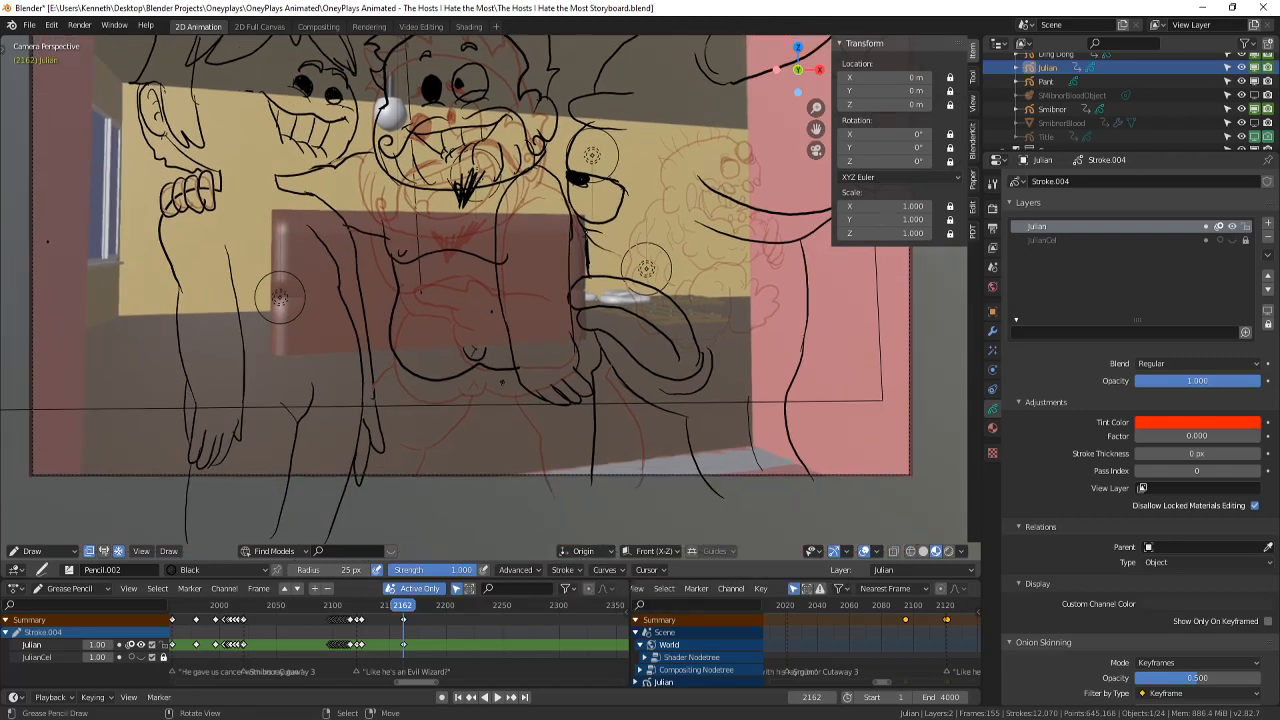
drag(502, 382, 505, 489)
drag(444, 382, 508, 394)
drag(400, 366, 404, 484)
drag(470, 398, 473, 490)
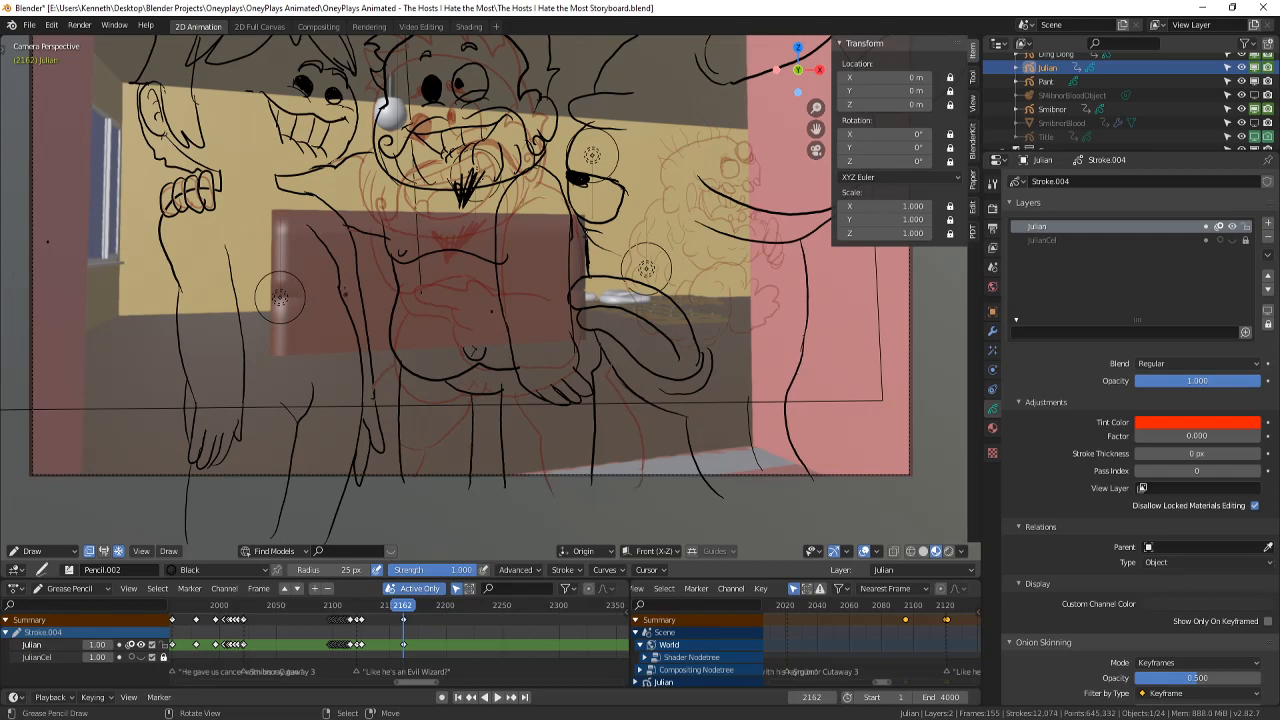
- Compare the finished drawing on frame 2162 with the preceding frames back to 2159
scroll(426, 523, down, 2)
key(Left)
key(Right)
scroll(369, 494, down, 1)
key(Left)
key(Left)
key(Left)
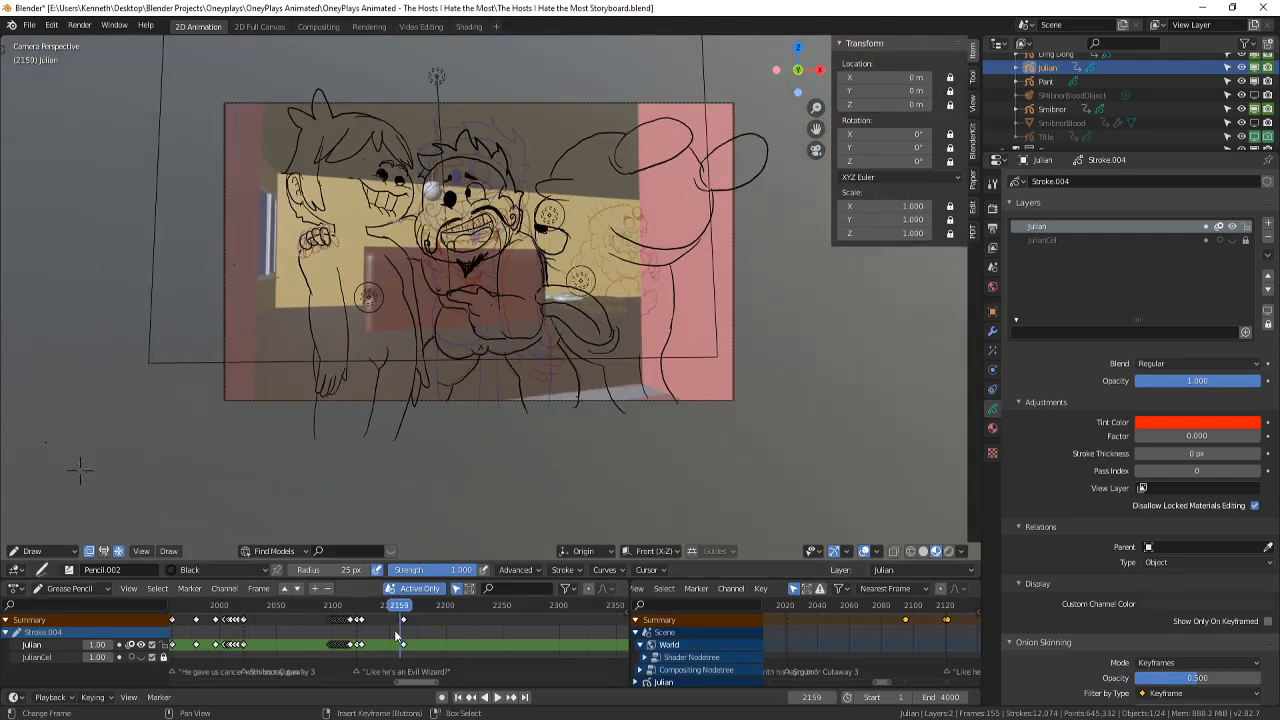
- Play back the animation through the new pose and stop around frame 2186
mouse_move(395, 632)
mouse_down()
mouse_move(408, 640)
mouse_move(394, 642)
mouse_up()
click(496, 699)
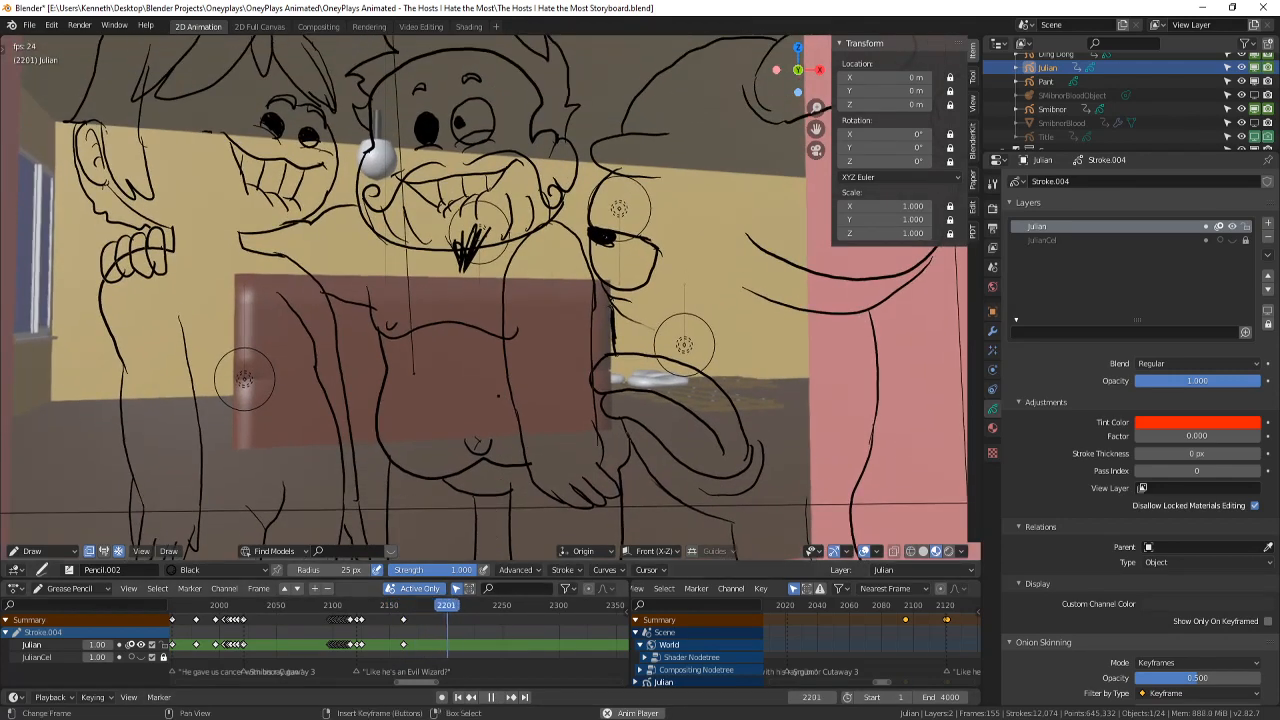
scroll(393, 654, down, 1)
mouse_move(433, 639)
mouse_down()
mouse_move(404, 661)
mouse_move(426, 640)
mouse_up()
click(490, 698)
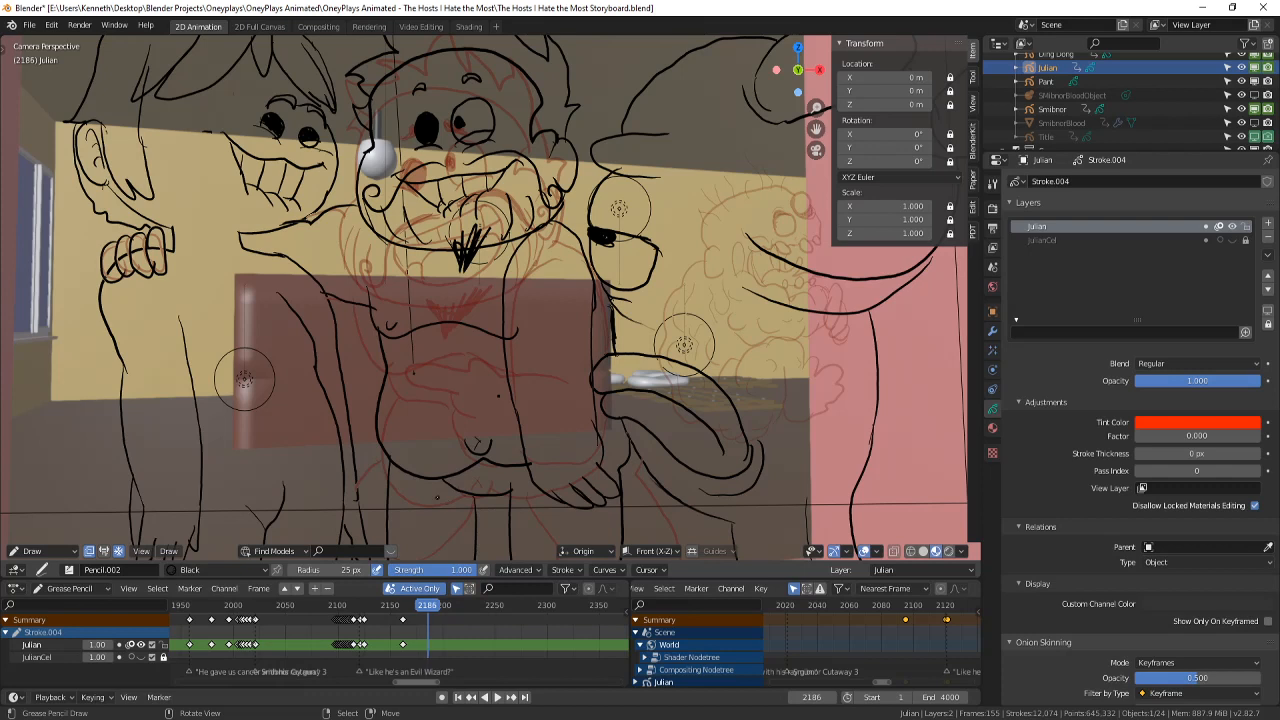
- Create a new drawing keyframe at frame 2187 that carries over the middle character's current pose
click(430, 640)
click(40, 551)
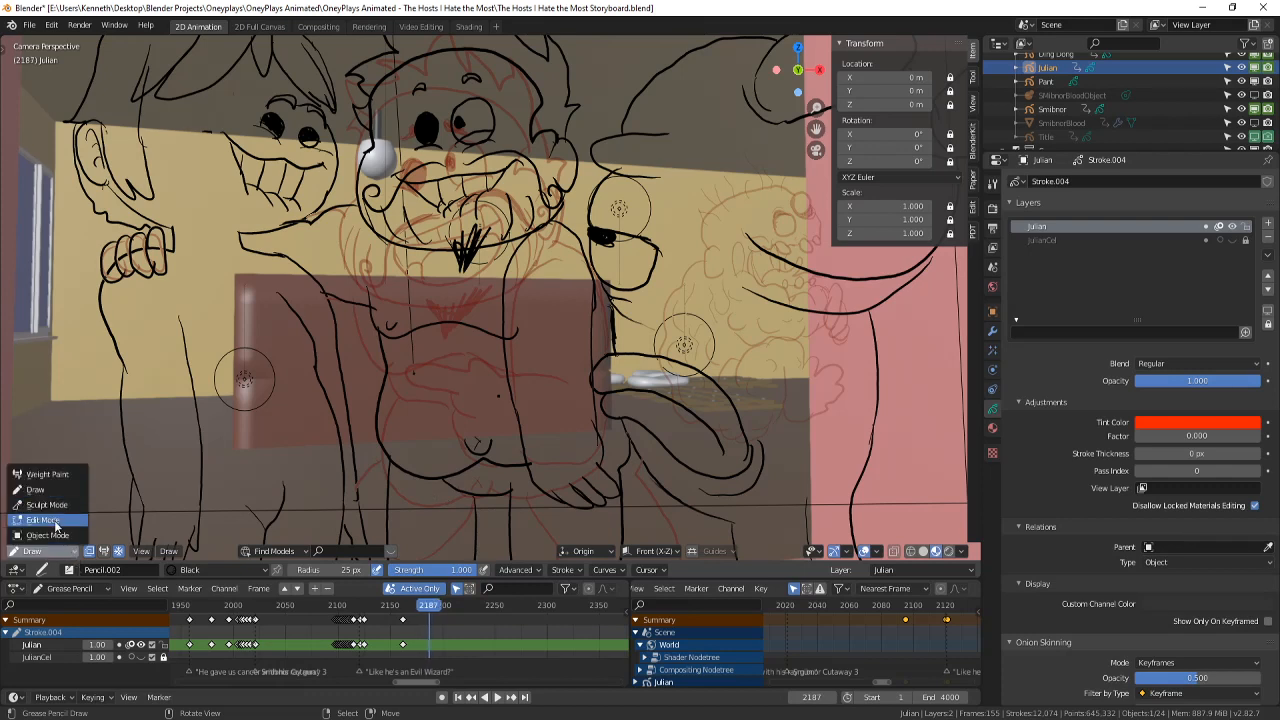
drag(463, 327, 466, 325)
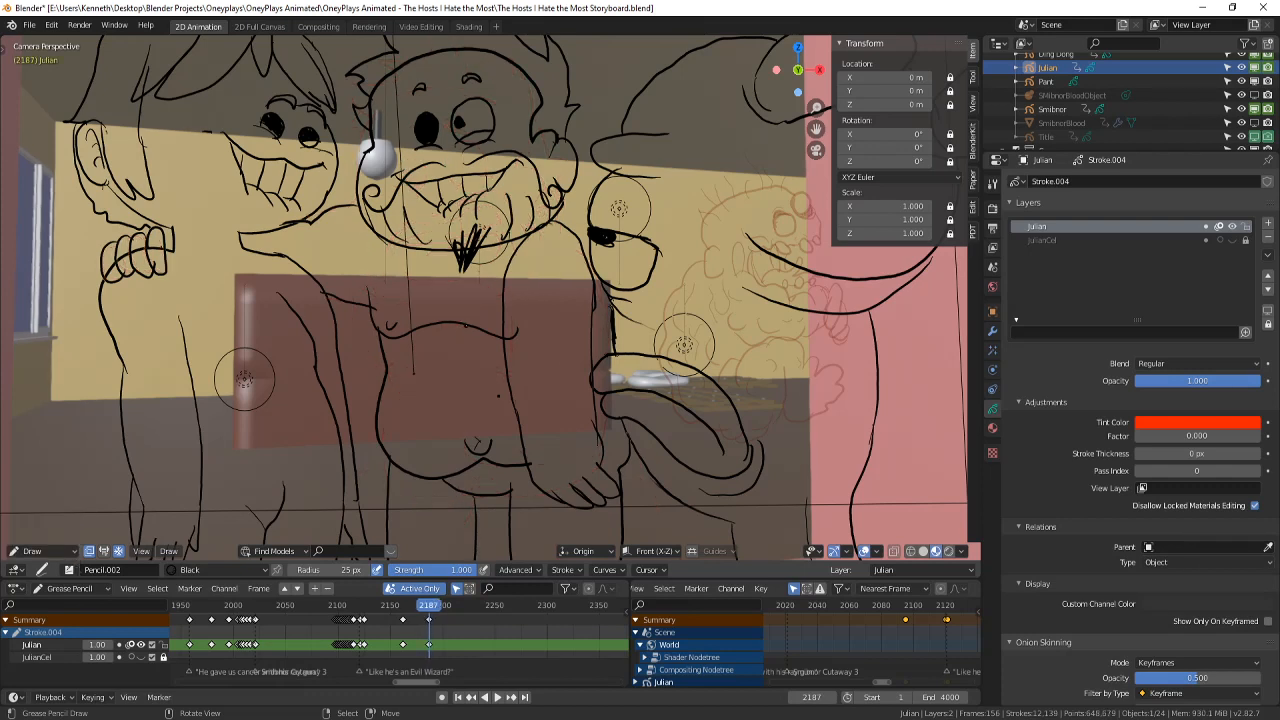
- Save the file and clear the carried-over strokes from frame 2187 in Edit Mode, returning to Draw Mode
key(ctrl+s)
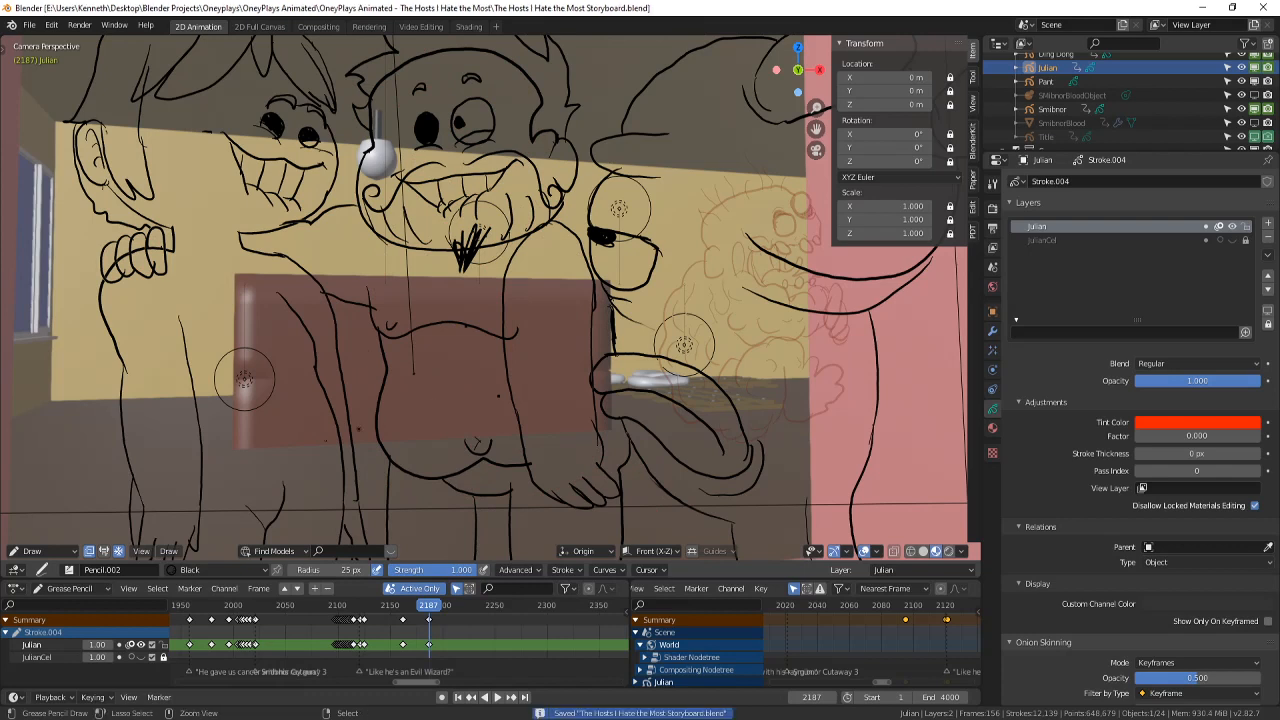
click(40, 551)
click(71, 521)
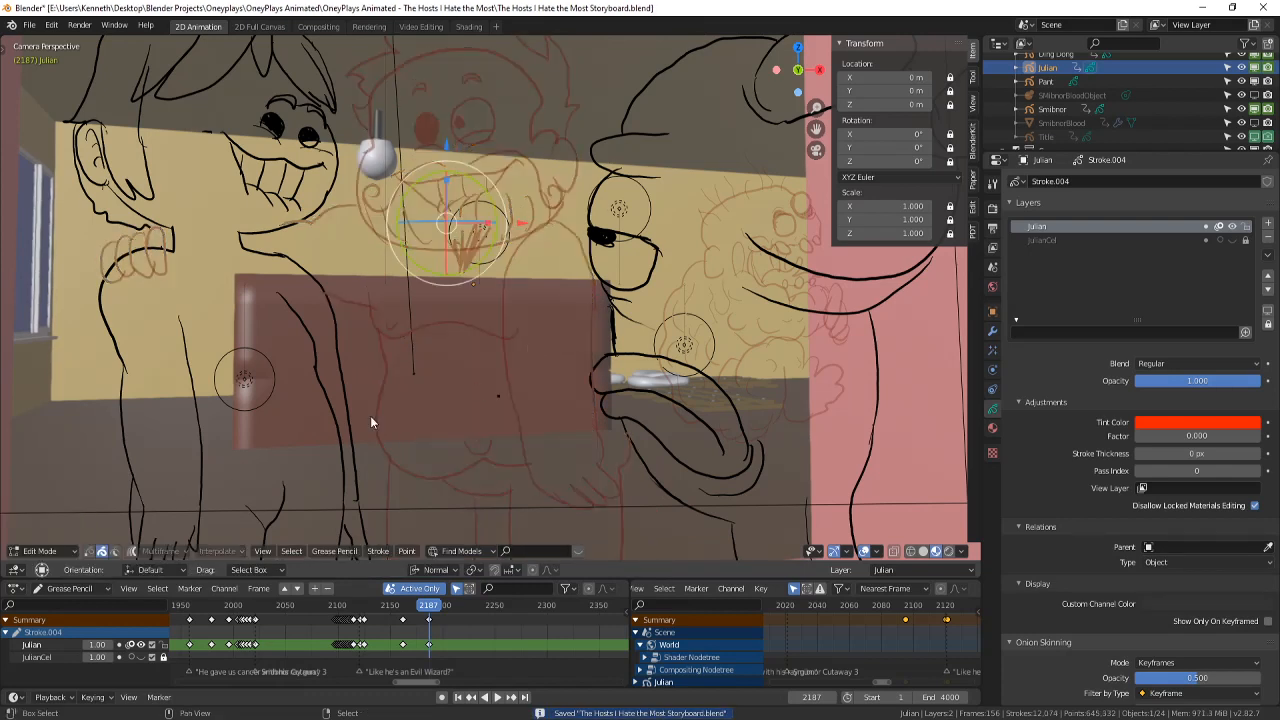
click(58, 551)
click(38, 489)
- Draw two round eyes, one with a small pupil, and thick angry V-shaped eyebrows for the middle character
scroll(430, 355, up, 3)
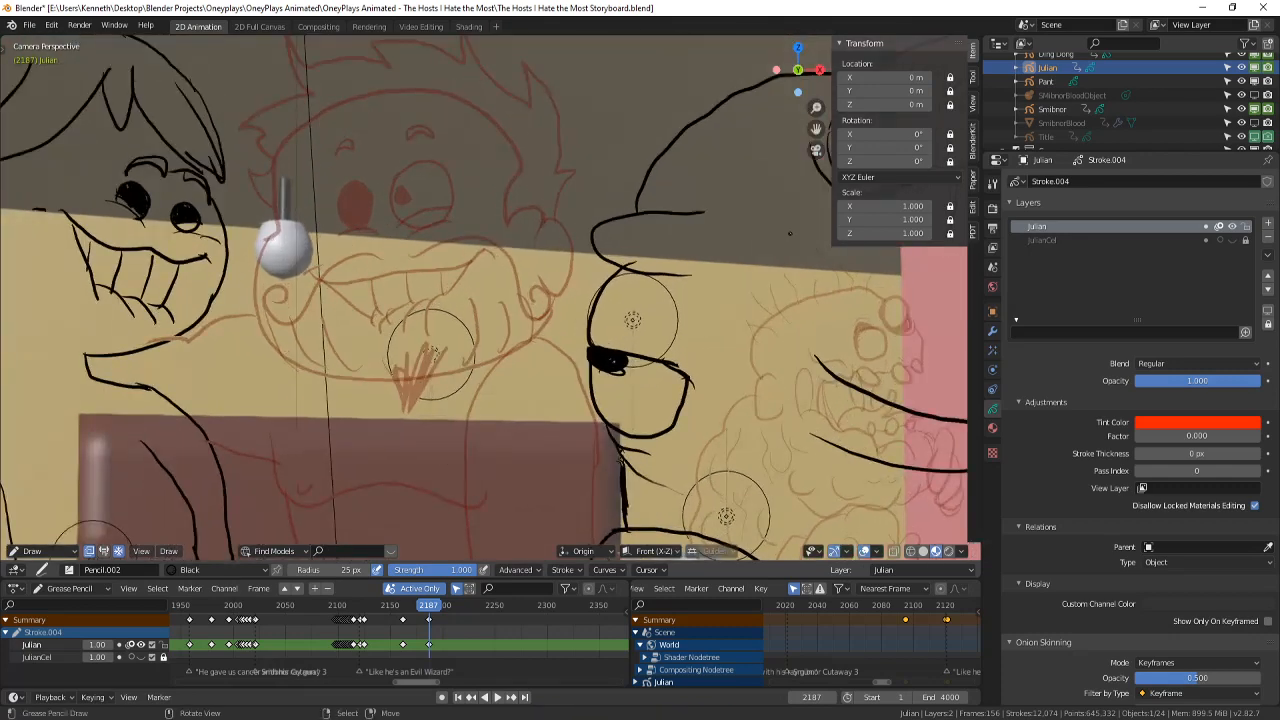
mouse_move(415, 191)
mouse_down()
mouse_move(404, 228)
mouse_move(413, 191)
mouse_up()
drag(481, 215, 492, 205)
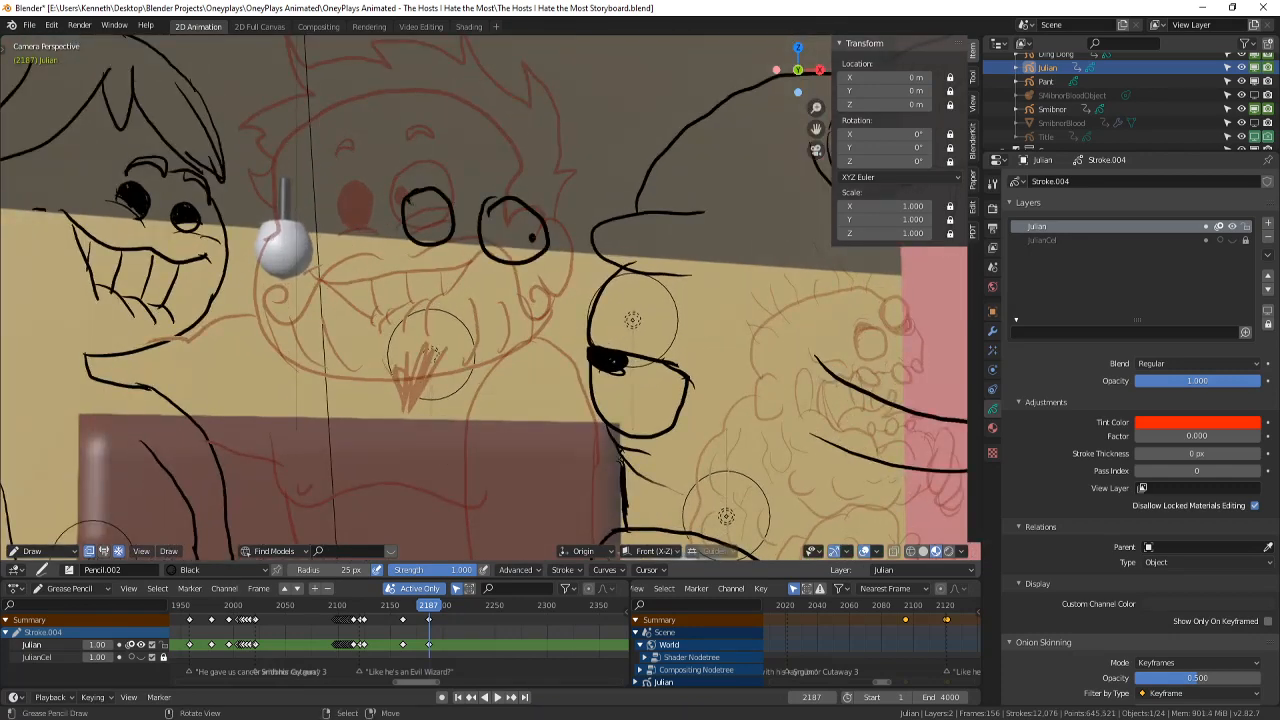
drag(426, 148, 462, 228)
drag(522, 162, 468, 222)
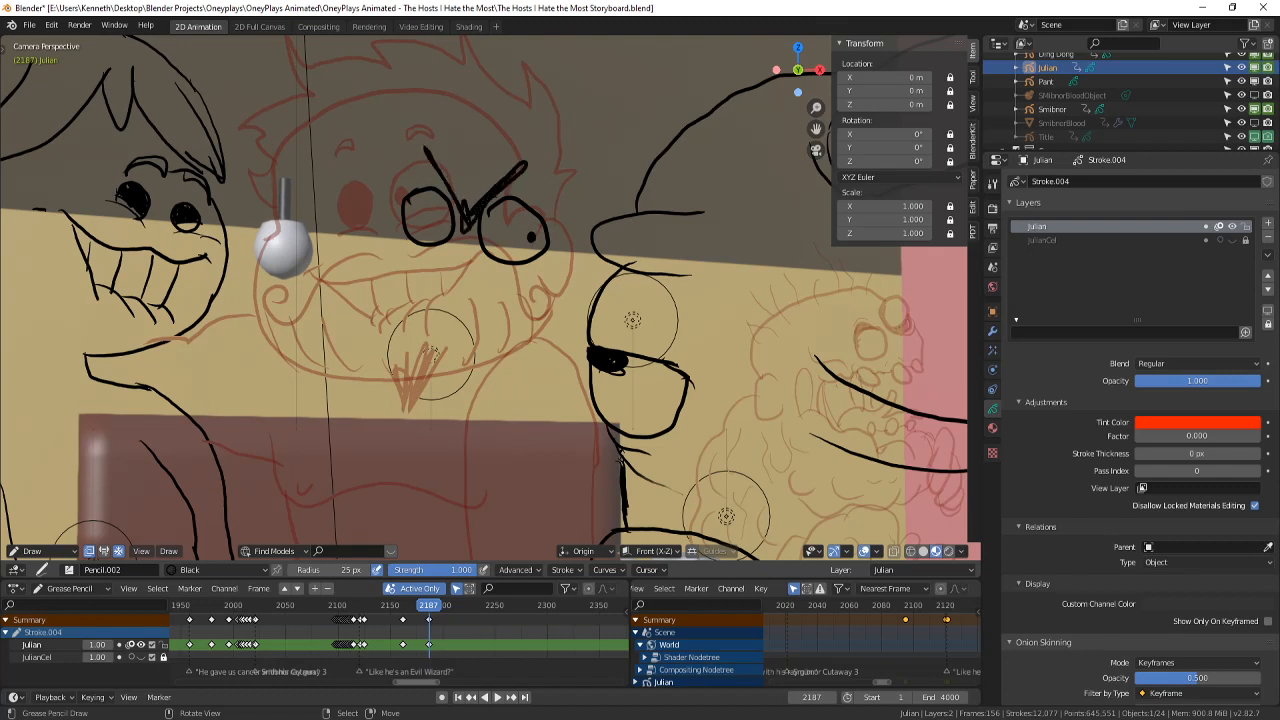
drag(432, 154, 465, 207)
- Draw a wide open mouth lined with pointed upper and lower teeth, and scribble the left eye solid black
mouse_move(512, 276)
mouse_down()
mouse_move(462, 258)
mouse_move(330, 300)
mouse_move(490, 386)
mouse_move(500, 278)
mouse_move(522, 300)
mouse_up()
mouse_move(376, 258)
mouse_down()
mouse_move(443, 264)
mouse_move(518, 302)
mouse_up()
drag(447, 262, 462, 268)
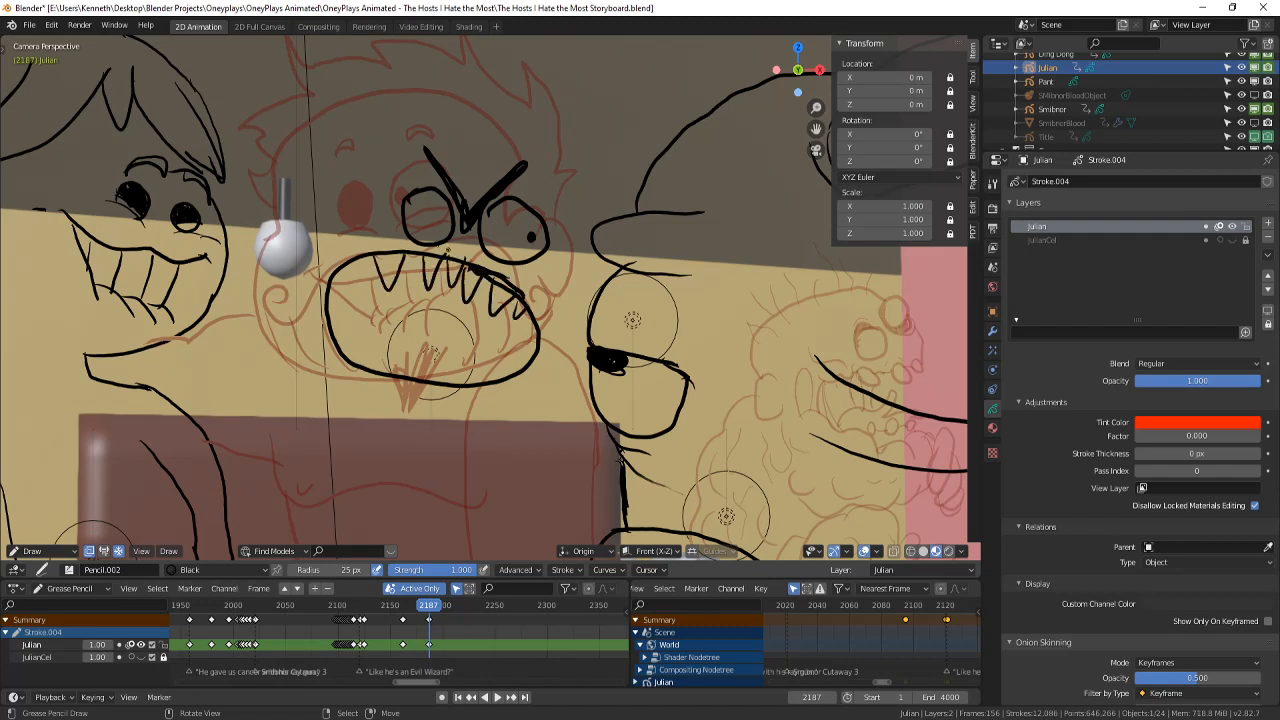
drag(354, 256, 371, 258)
drag(370, 370, 443, 382)
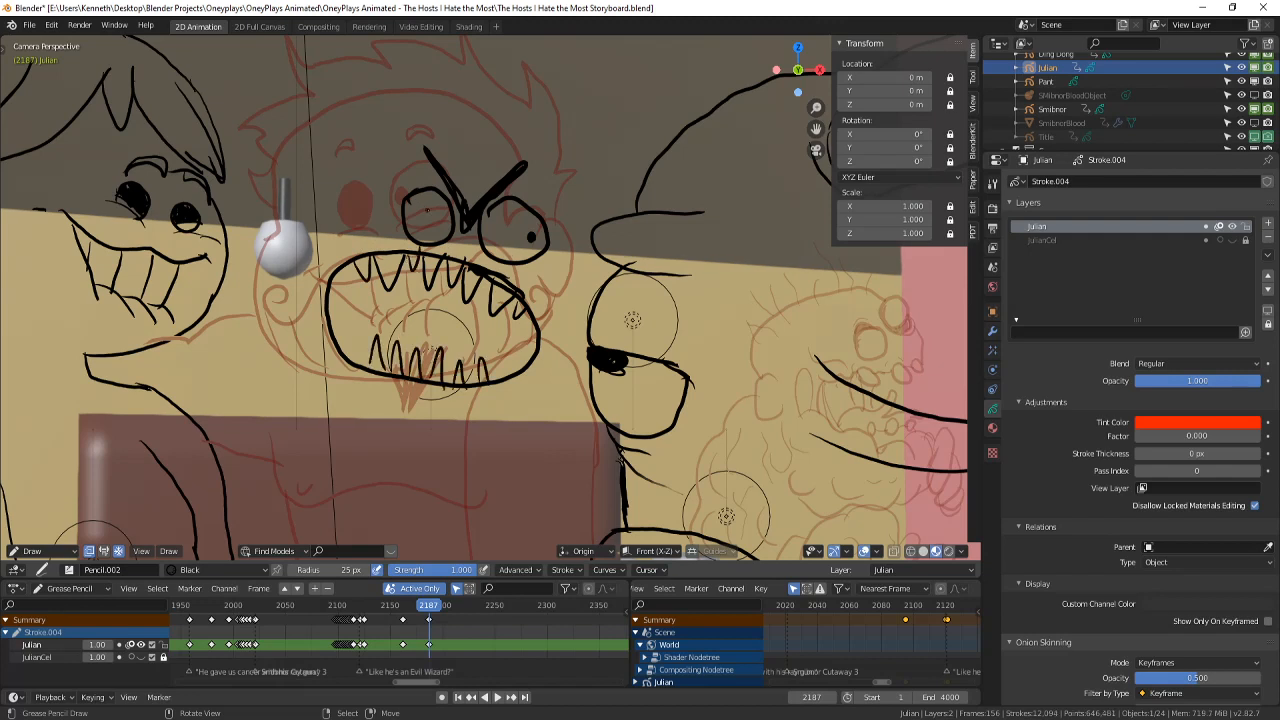
mouse_move(418, 198)
mouse_down()
mouse_move(424, 232)
mouse_move(438, 228)
mouse_up()
drag(446, 198, 436, 230)
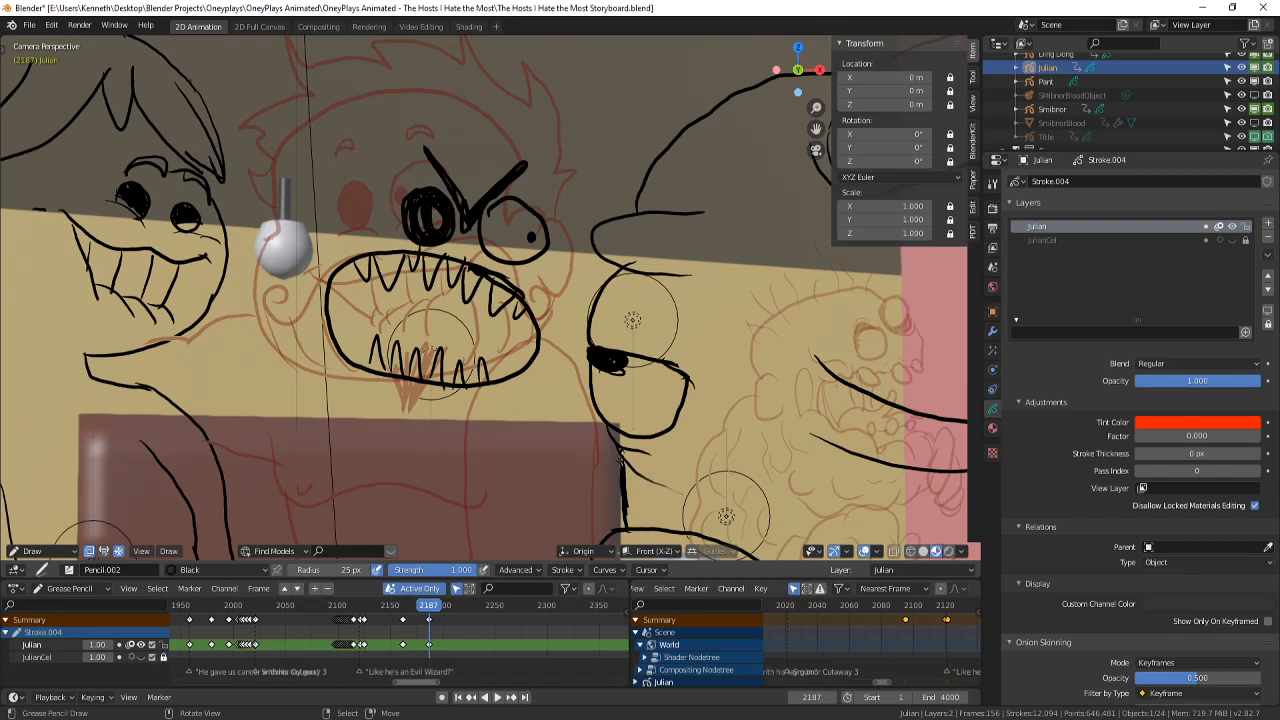
- Draw the jaw outline curving around both sides of the open mouth, redoing unwanted strokes, and save the file
mouse_move(570, 262)
mouse_down()
mouse_move(550, 362)
mouse_move(490, 390)
mouse_up()
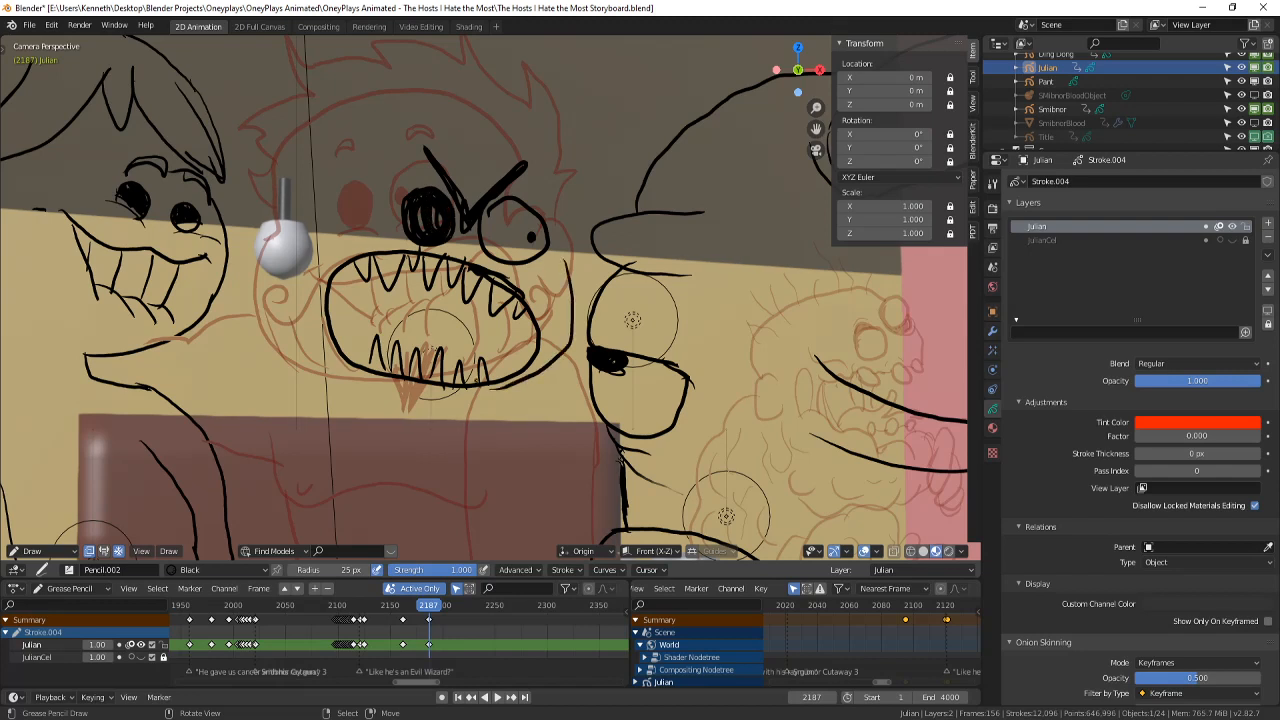
key(ctrl+z)
mouse_move(566, 258)
mouse_down()
mouse_move(563, 288)
mouse_move(466, 389)
mouse_move(288, 330)
mouse_move(280, 252)
mouse_up()
key(ctrl+z)
mouse_move(326, 332)
mouse_down()
mouse_move(336, 362)
mouse_move(474, 402)
mouse_move(553, 290)
mouse_move(566, 376)
mouse_move(468, 396)
mouse_up()
drag(362, 382, 274, 250)
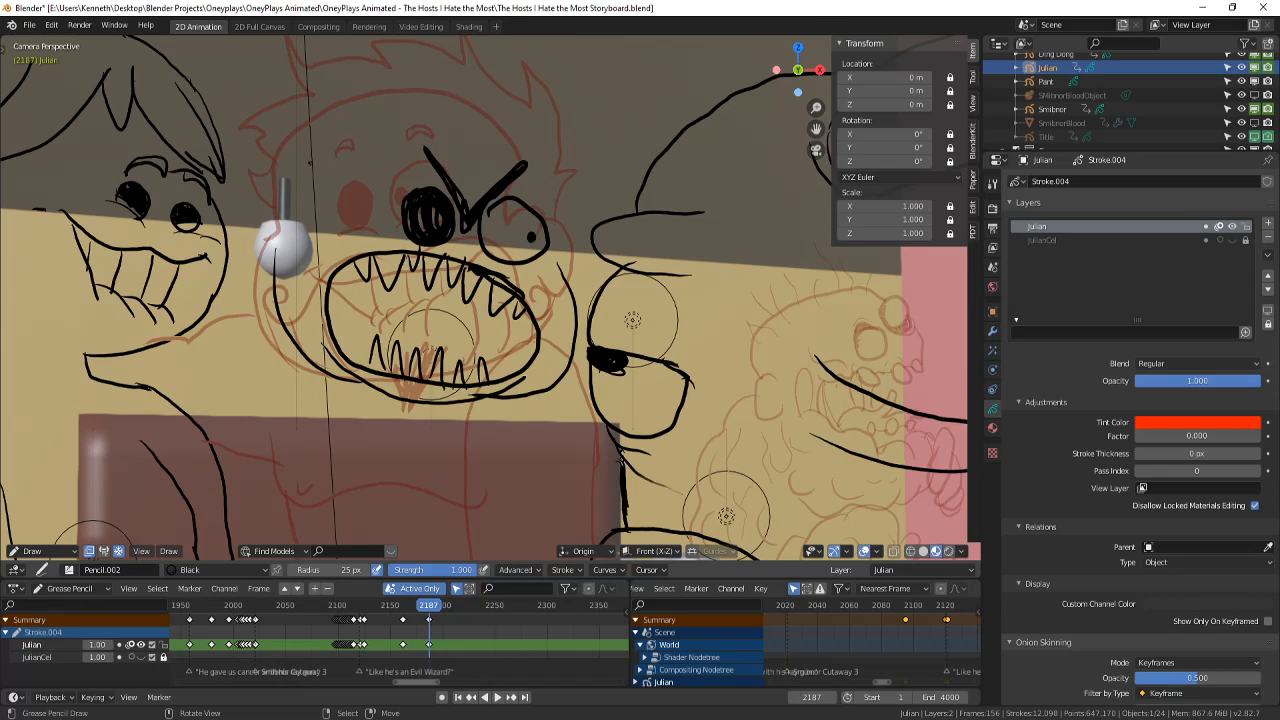
scroll(590, 210, down, 2)
key(ctrl+s)
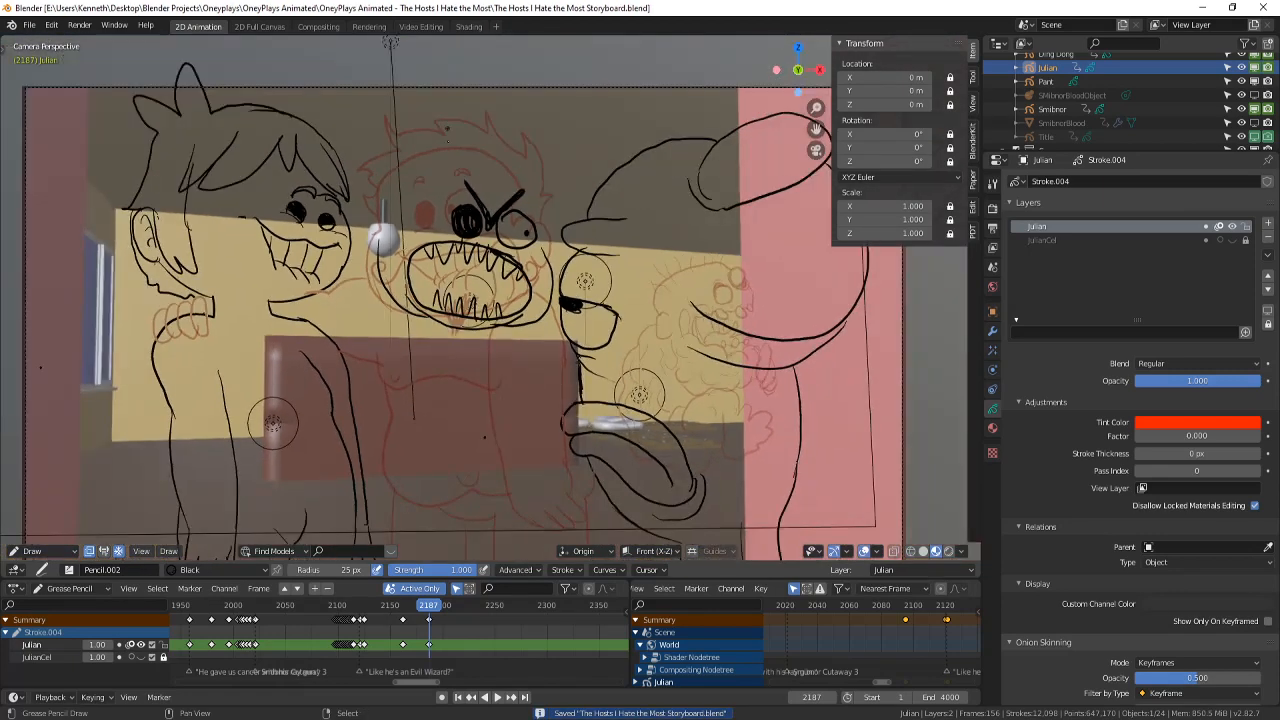
- Try a short shoulder line running outward from beneath the left side of the jaw
shift+middle_drag(448, 140, 450, 166)
scroll(450, 166, down, 2)
scroll(480, 230, up, 4)
shift+middle_drag(492, 253, 500, 253)
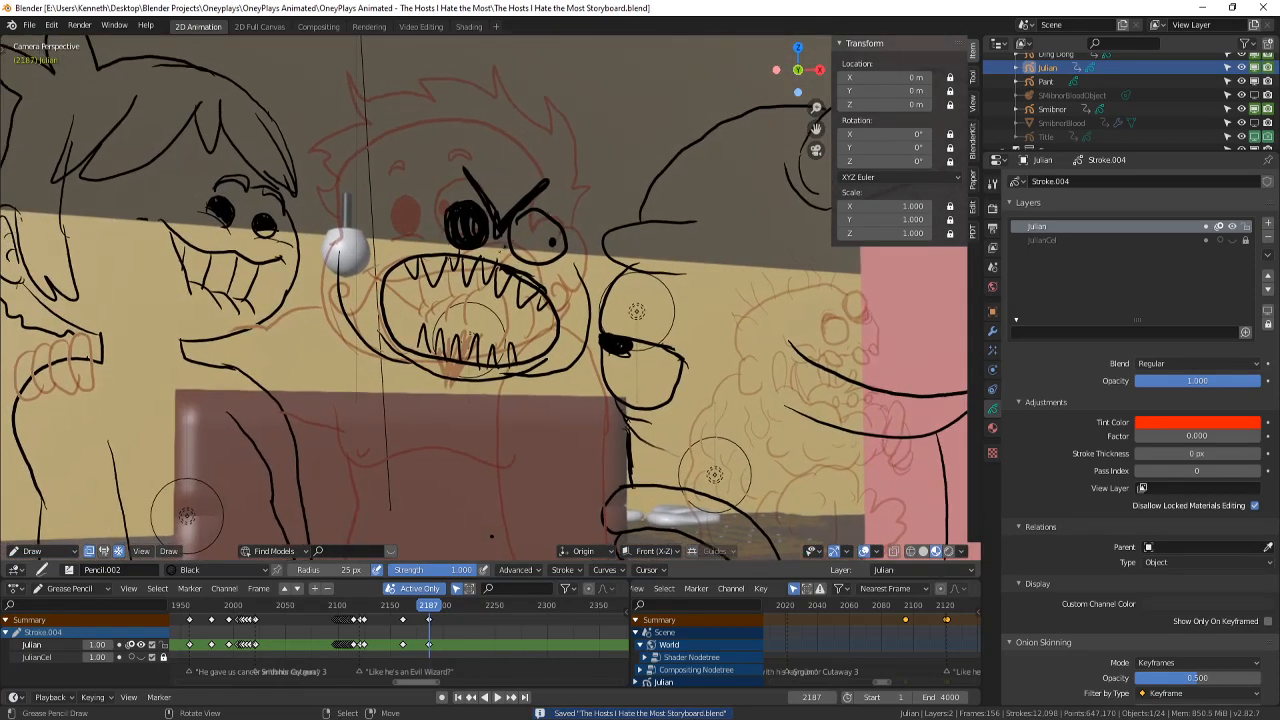
drag(385, 362, 290, 347)
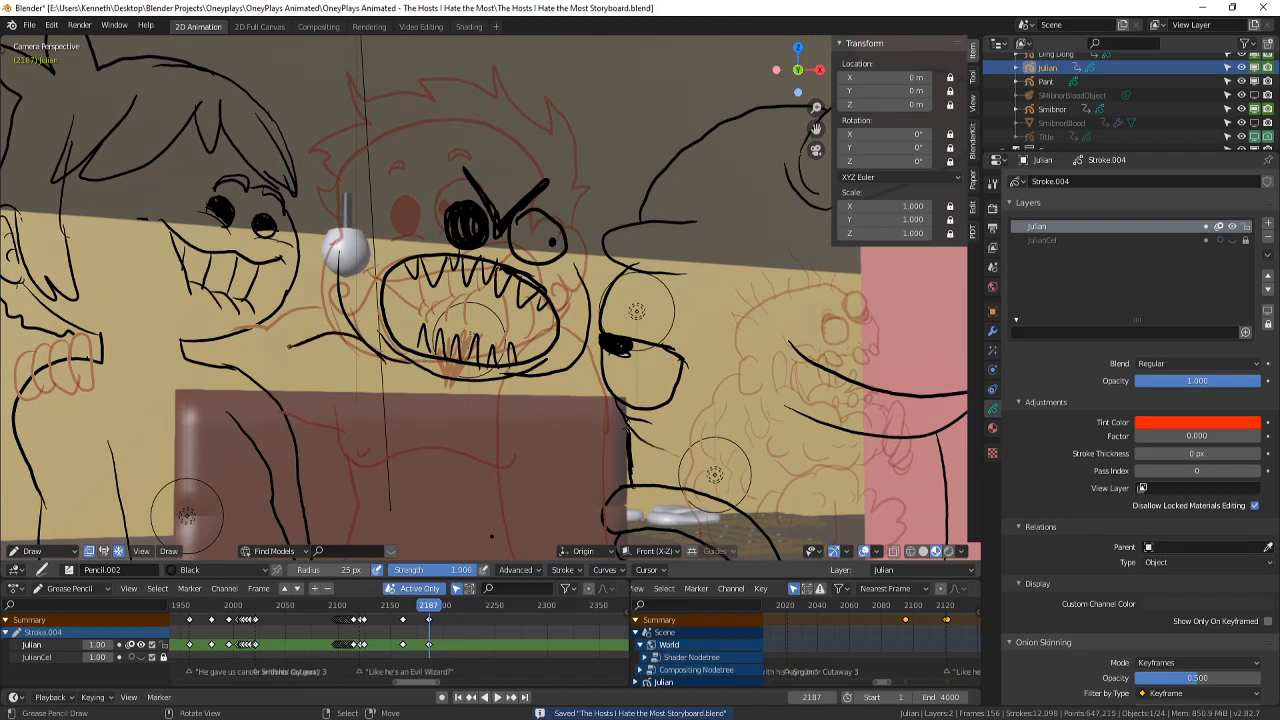
- Hide the Chris and Ding Dong objects in the viewport so that Julian's drawing is unobstructed
scroll(1258, 100, up, 3)
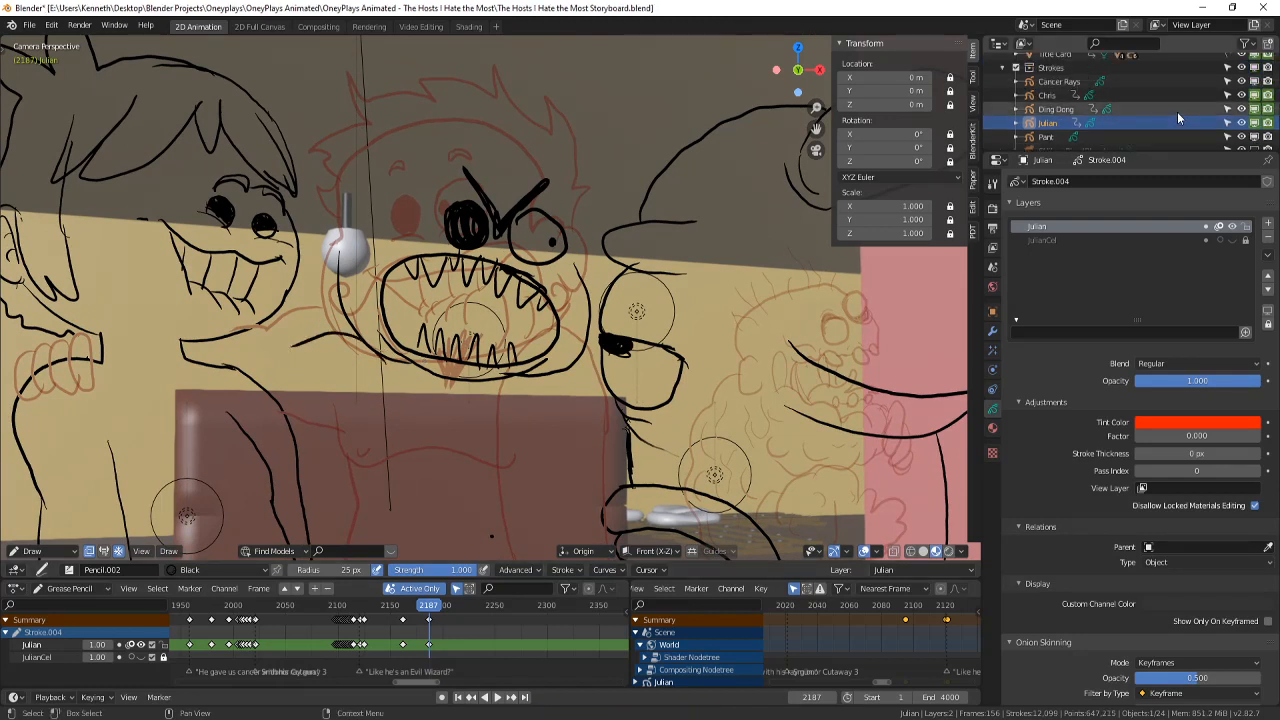
click(1241, 95)
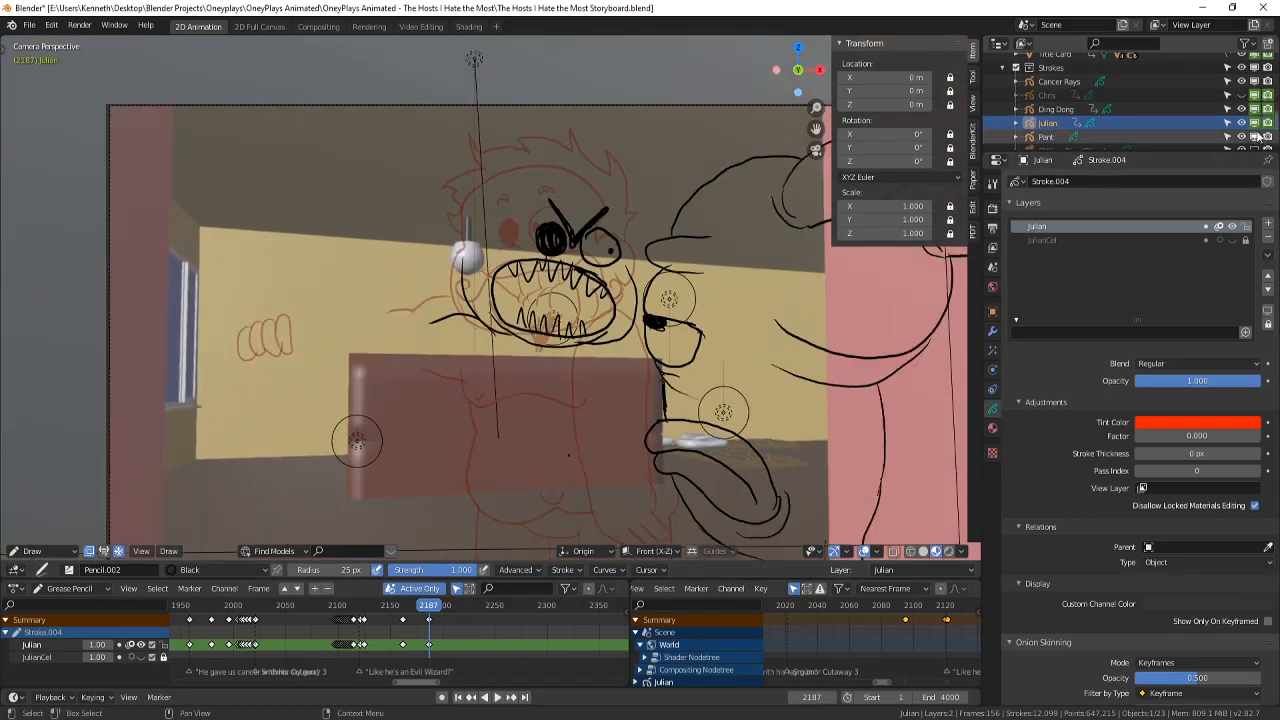
scroll(1240, 86, down, 2)
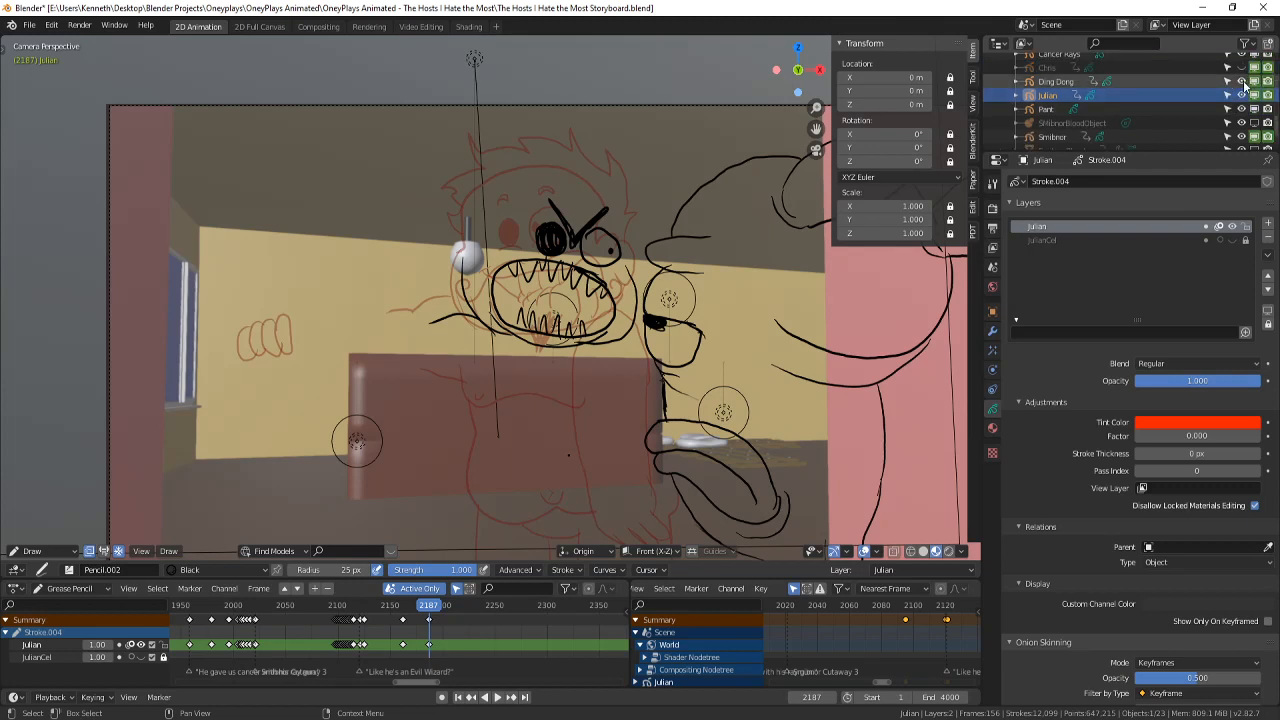
click(1241, 81)
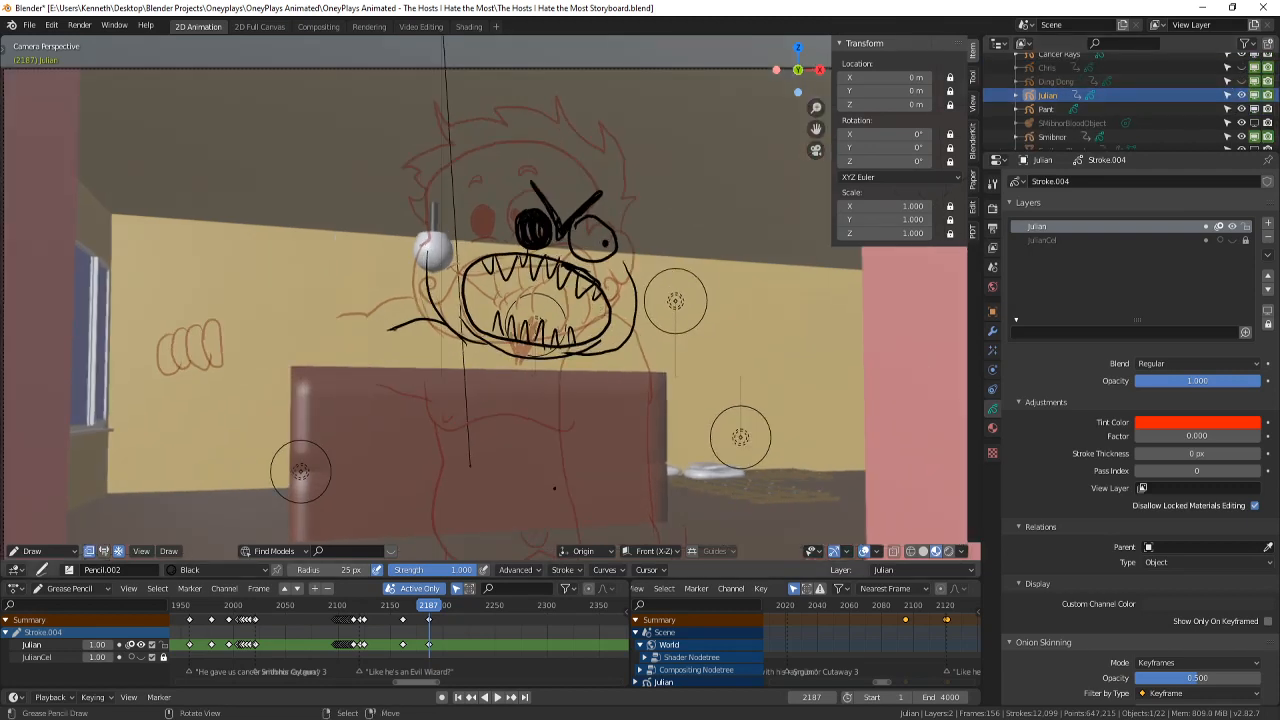
- Try a diagonal arm line rising from the shoulder, and erase the shoulder and arm strokes with the Eraser Hard brush
drag(400, 322, 333, 260)
click(554, 488)
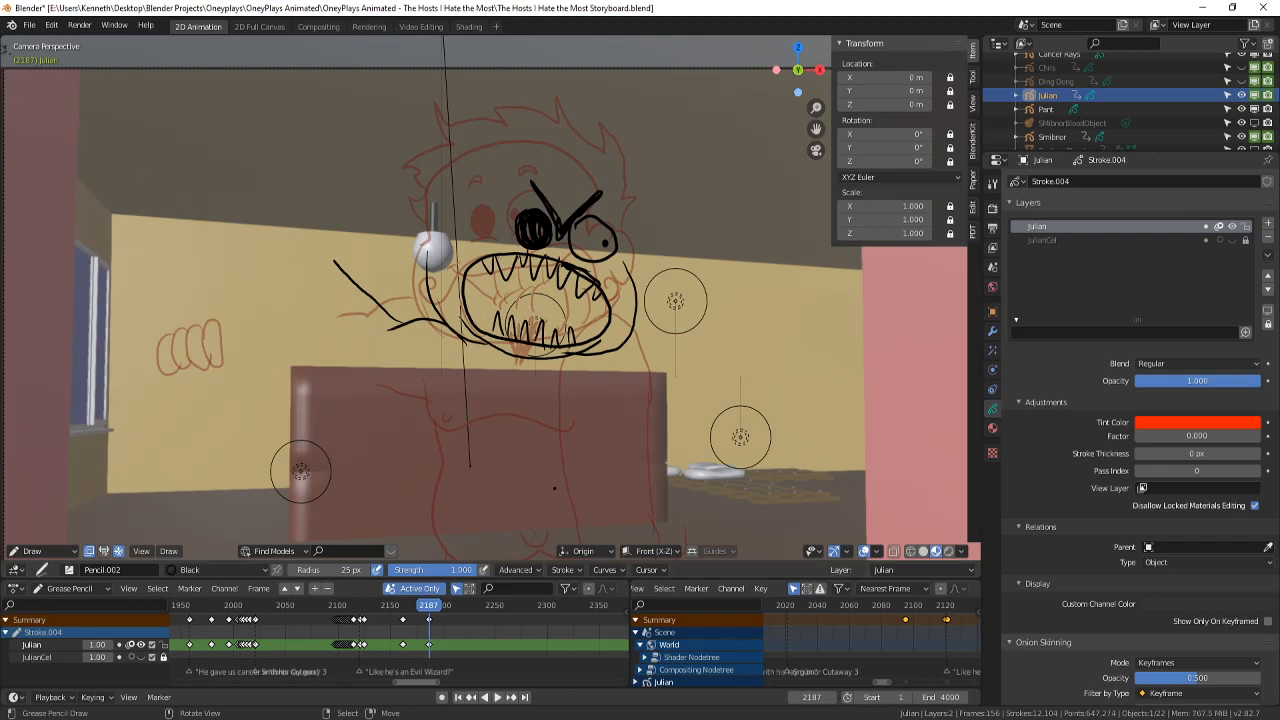
click(6, 50)
click(6, 48)
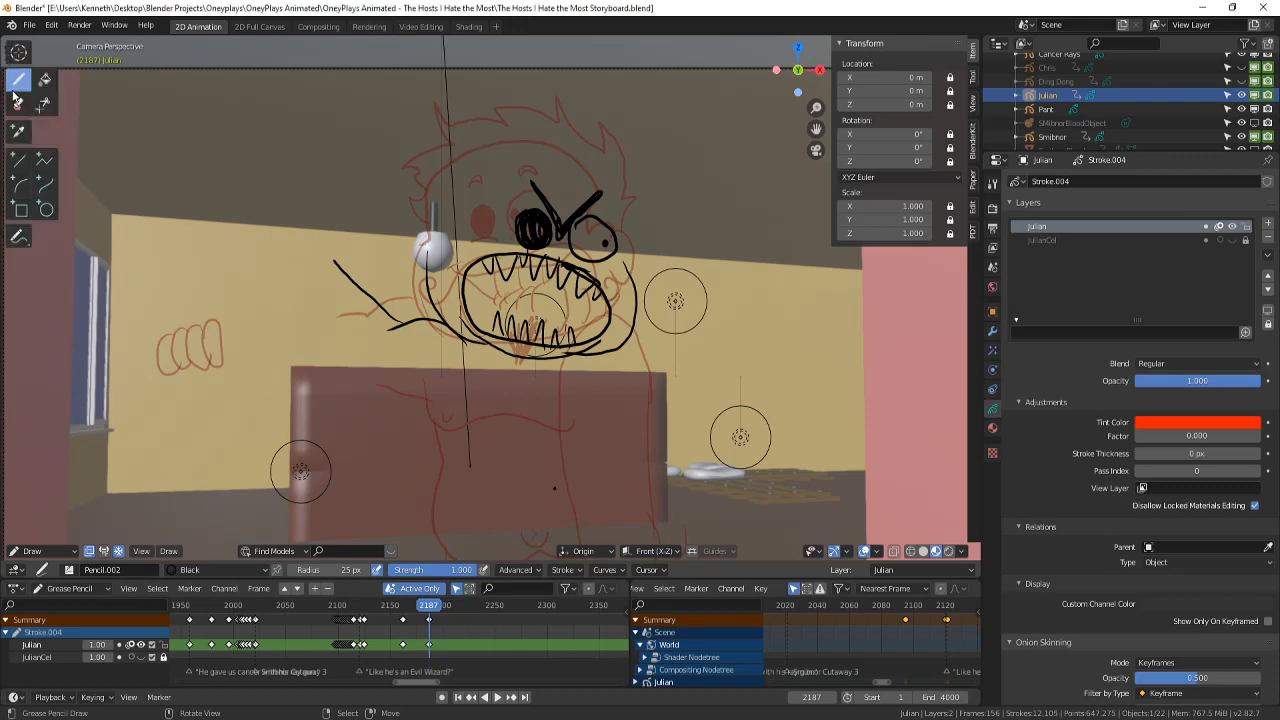
click(19, 104)
scroll(269, 446, down, 6)
scroll(367, 377, down, 3)
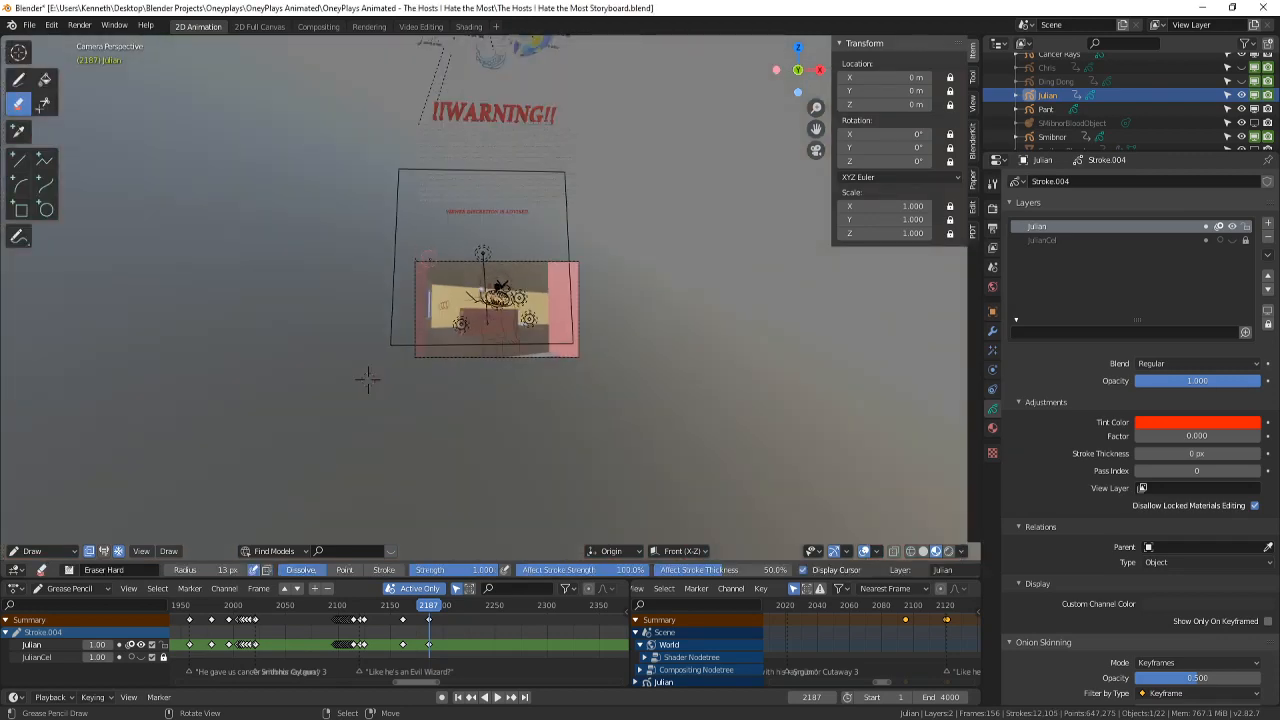
scroll(367, 377, up, 8)
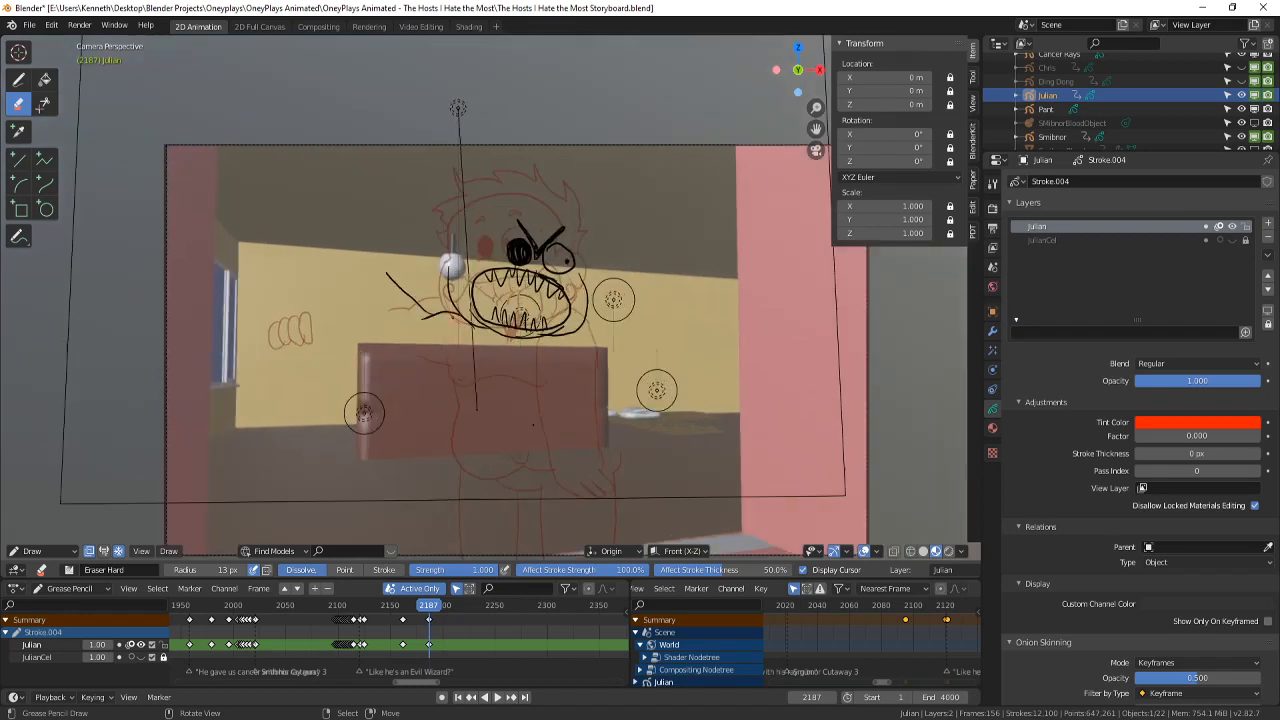
drag(432, 316, 398, 286)
- Draw the raised arm on the character's left side with bent outer and inner contours, and restore the jaw line
click(18, 80)
scroll(468, 289, up, 2)
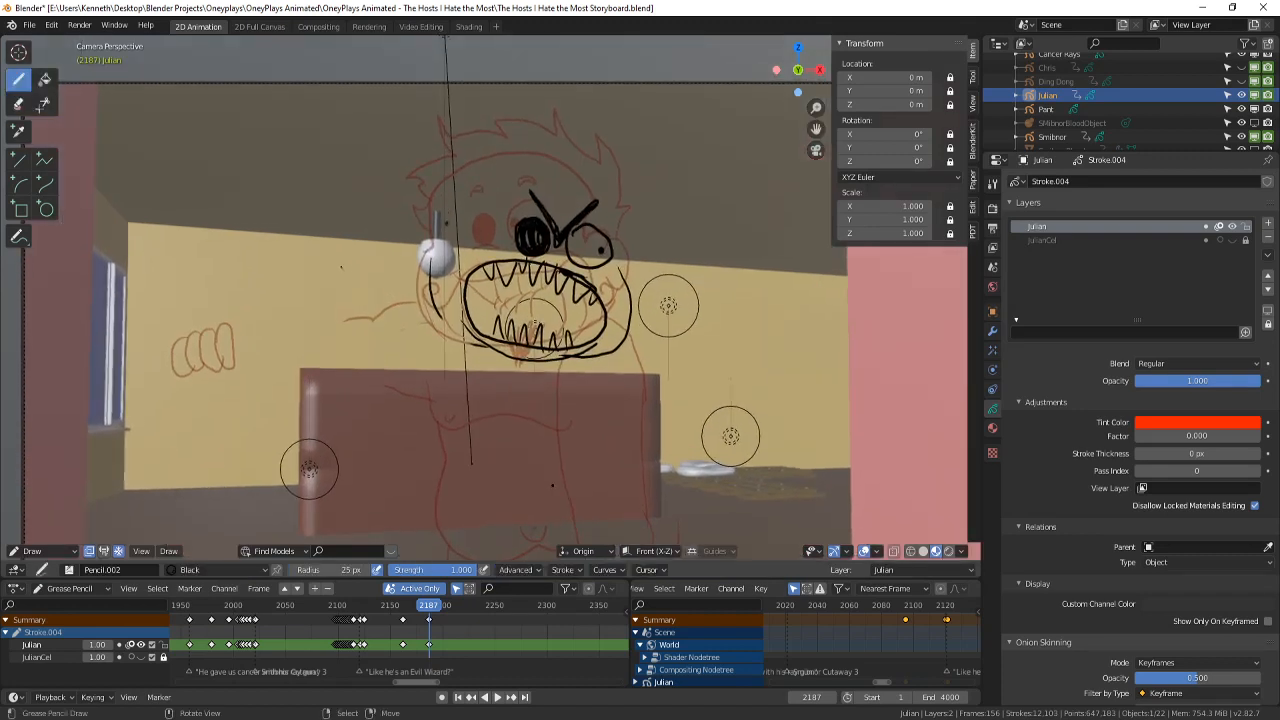
mouse_move(428, 289)
mouse_down()
mouse_move(465, 342)
mouse_move(358, 296)
mouse_move(338, 242)
mouse_move(405, 180)
mouse_up()
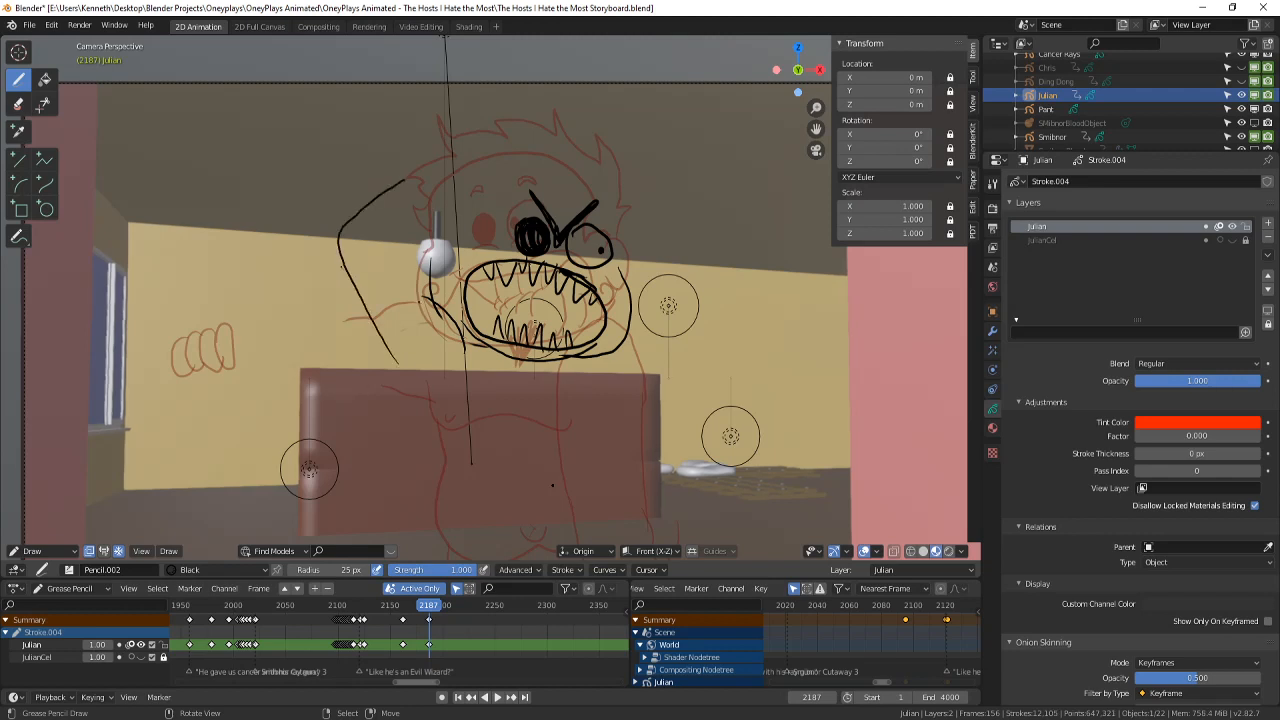
drag(410, 281, 422, 298)
drag(456, 208, 412, 266)
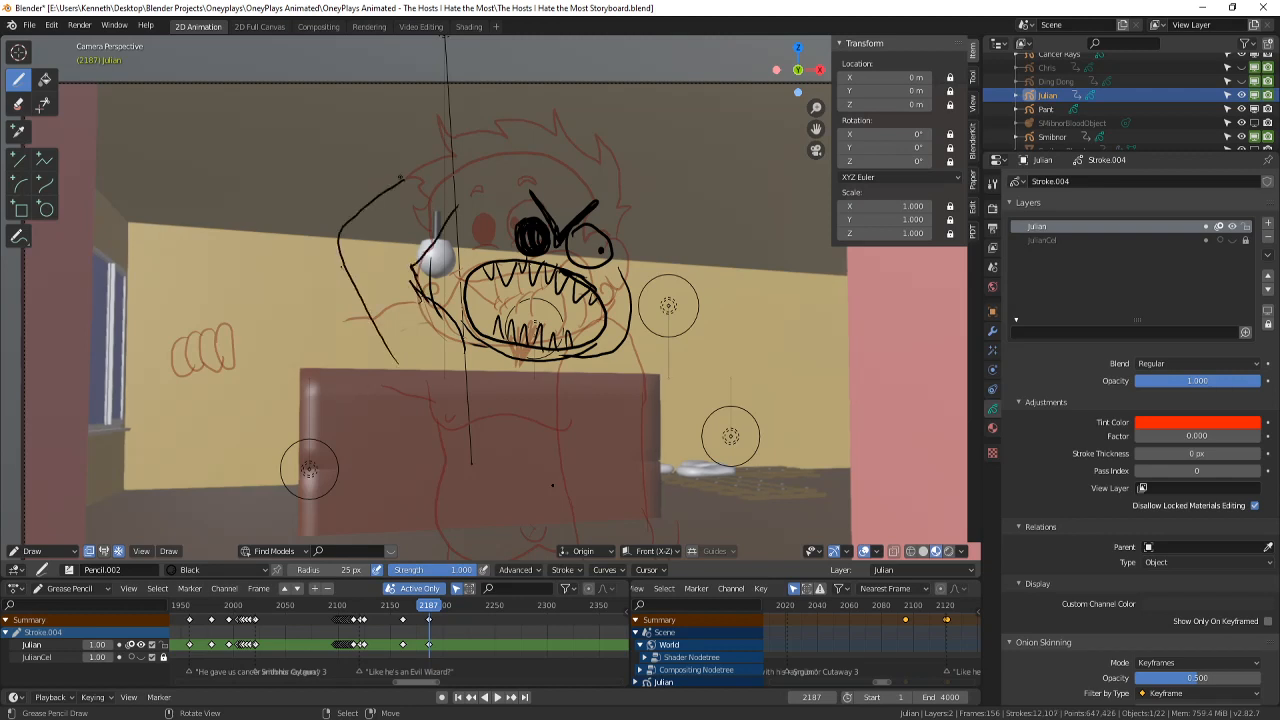
- Erase the raised arm's entire outer contour, keeping the inner contour and the face
shift+middle_drag(552, 485, 548, 545)
ctrl+middle_drag(548, 545, 440, 246)
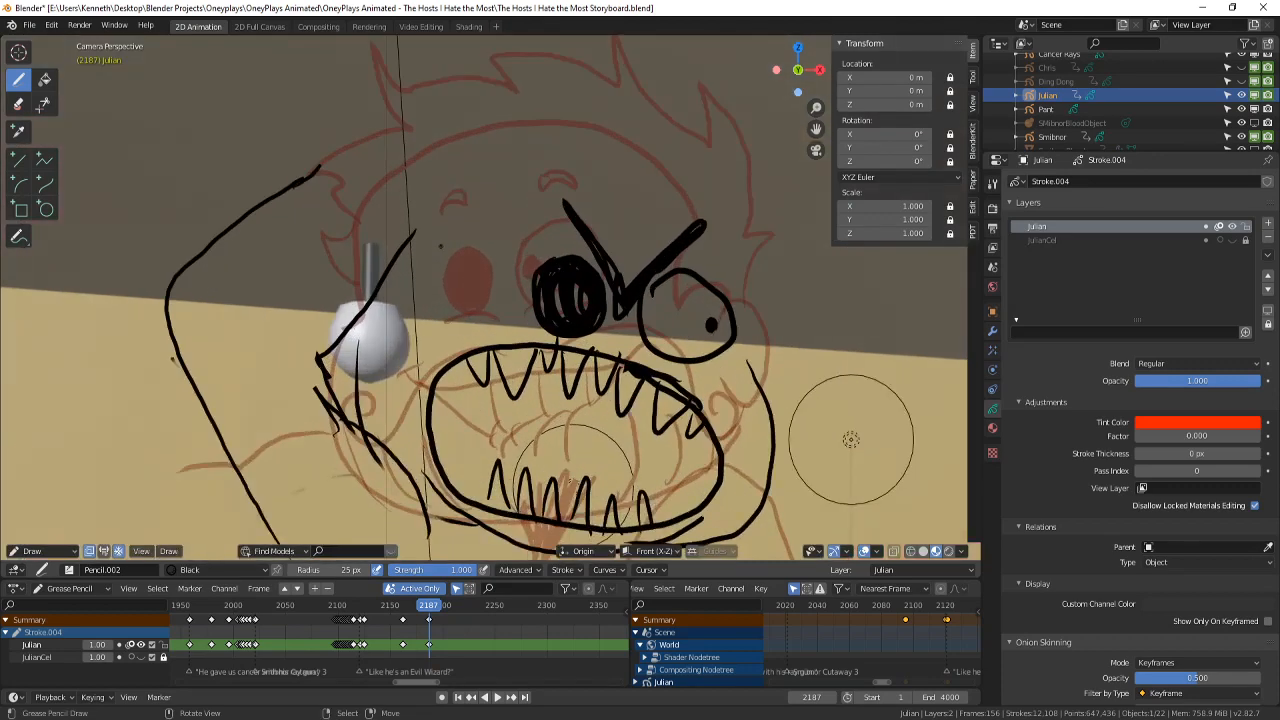
mouse_move(320, 167)
mouse_down()
mouse_move(356, 120)
mouse_move(291, 185)
mouse_move(361, 115)
mouse_move(282, 198)
mouse_move(190, 262)
mouse_up()
click(19, 104)
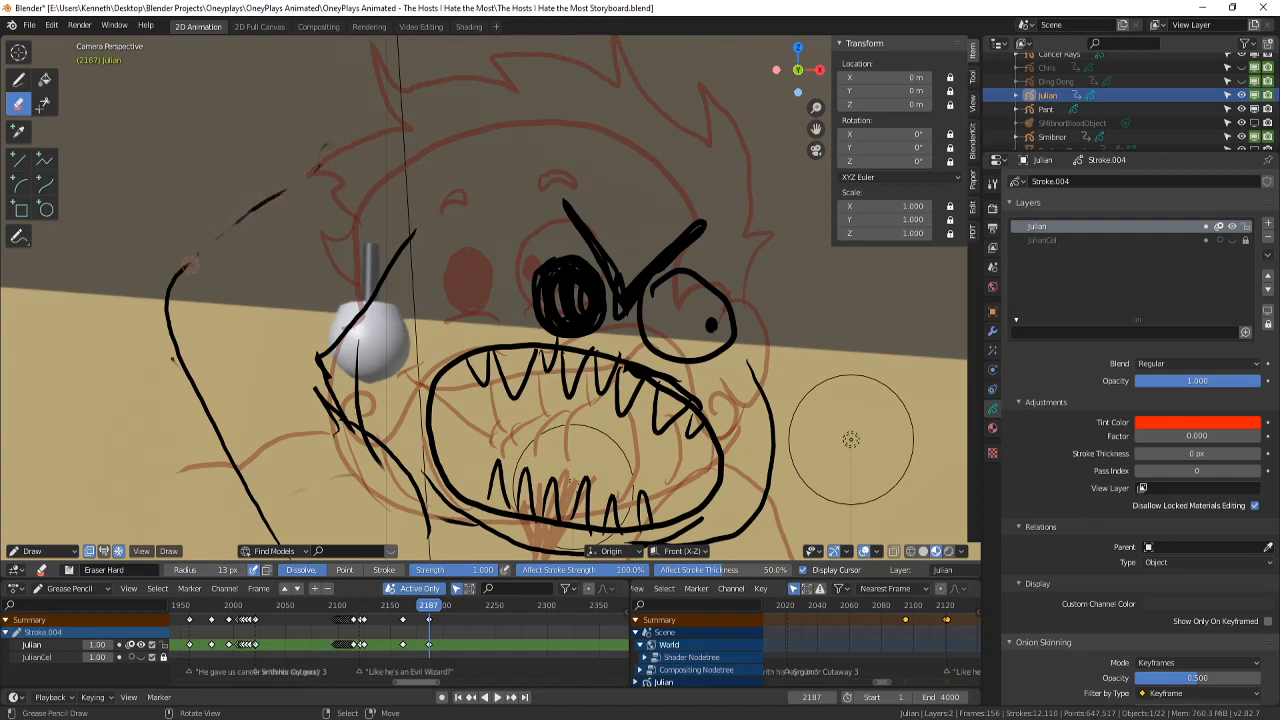
drag(263, 199, 248, 214)
scroll(180, 360, down, 3)
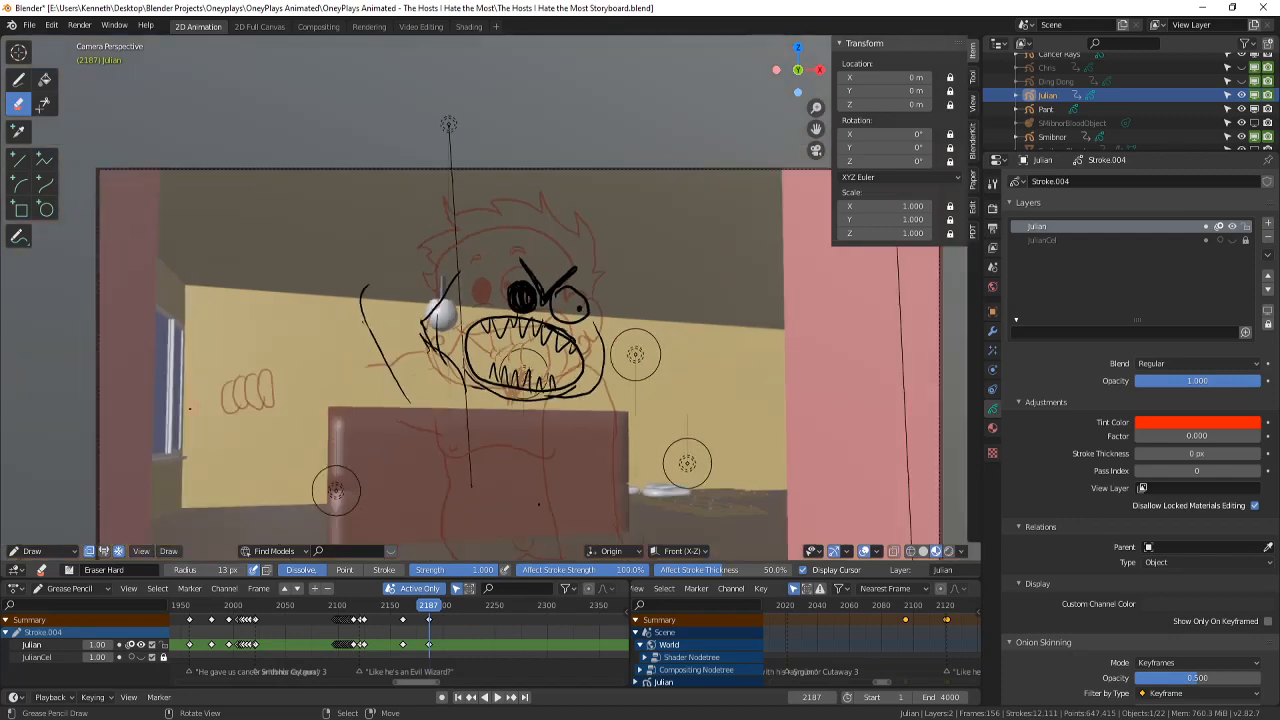
scroll(486, 304, up, 2)
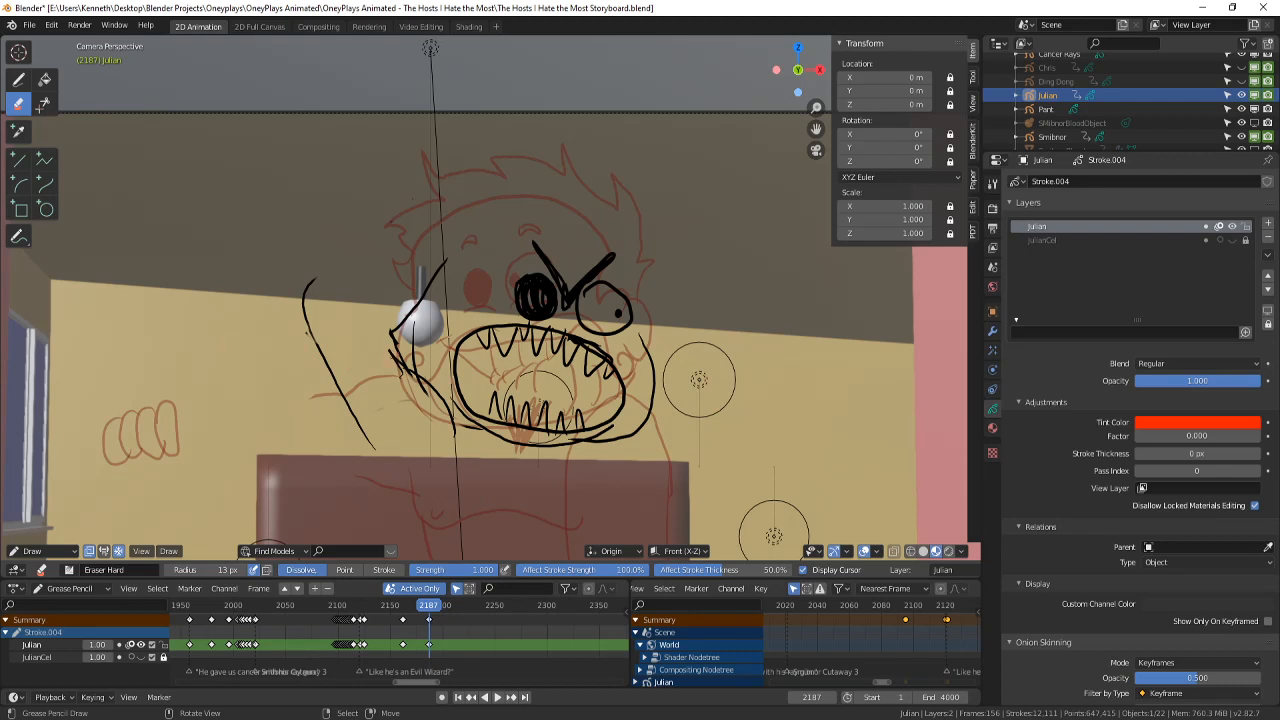
drag(312, 284, 310, 330)
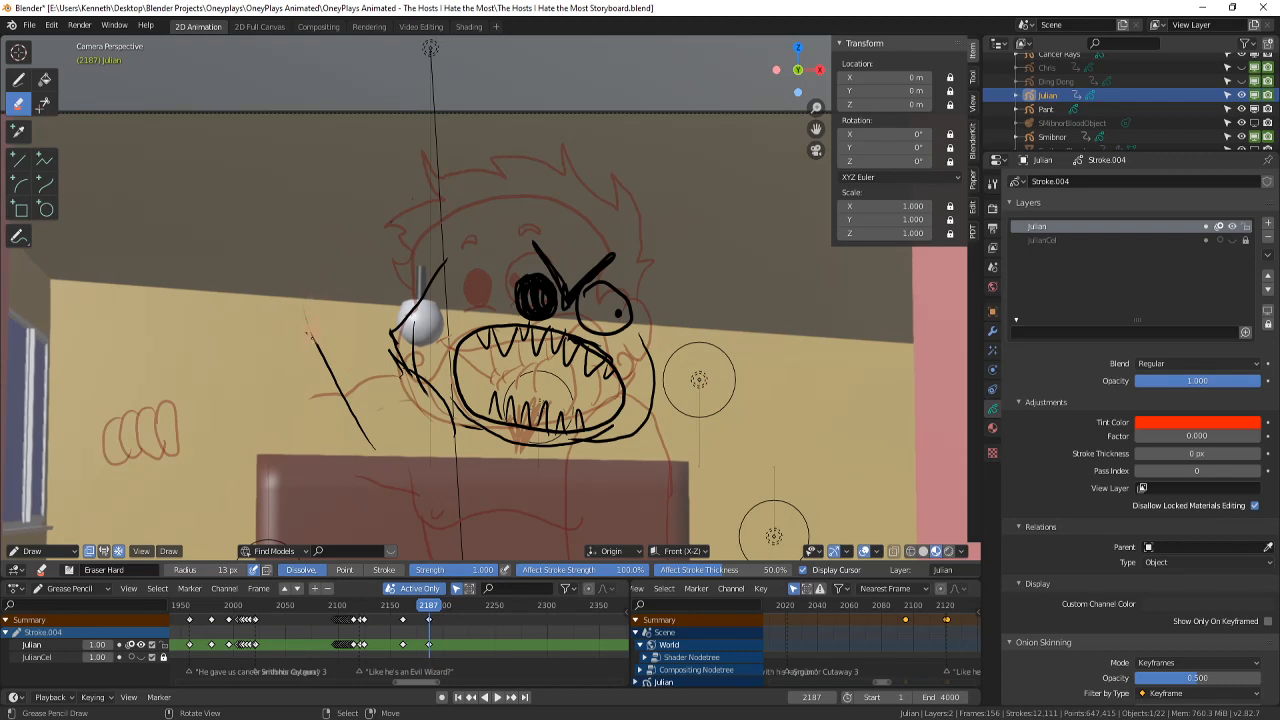
scroll(301, 320, down, 3)
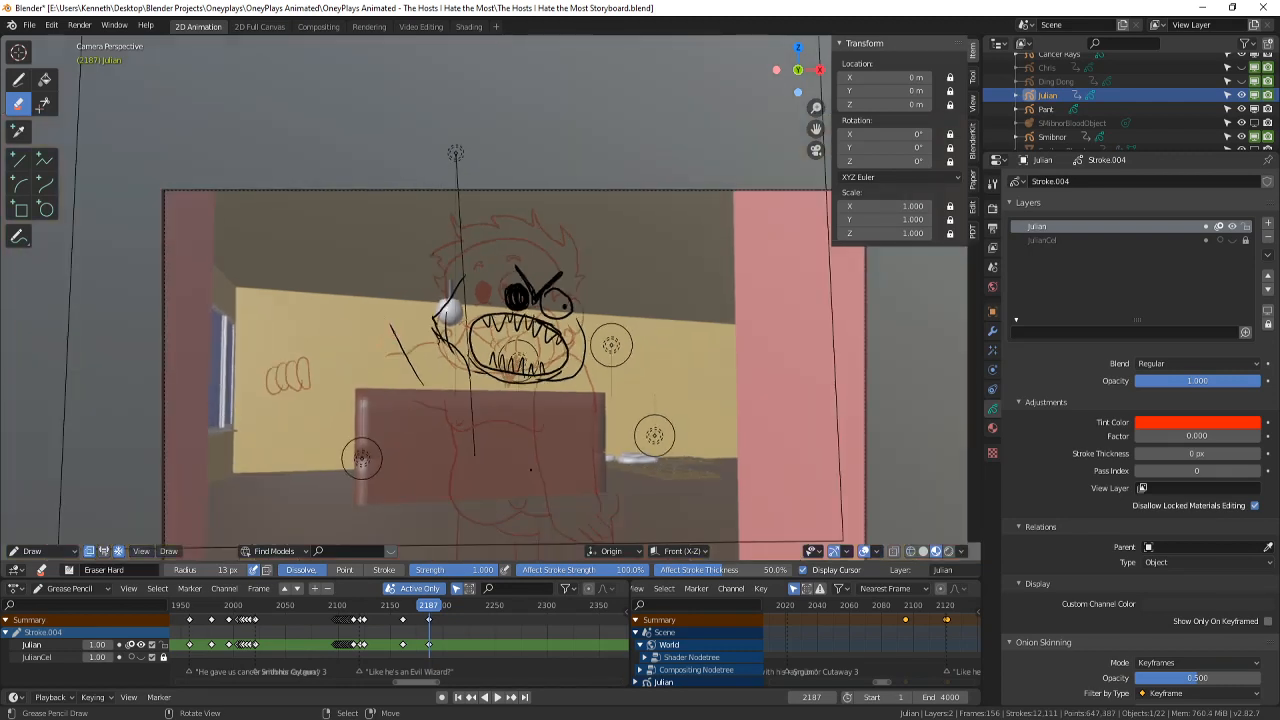
mouse_move(391, 322)
mouse_down()
mouse_move(402, 346)
mouse_move(392, 325)
mouse_up()
- Redraw the raised arm's outer contour with the pencil, curving from below the jaw around the elbow up to the wrist
click(18, 79)
scroll(373, 264, up, 2)
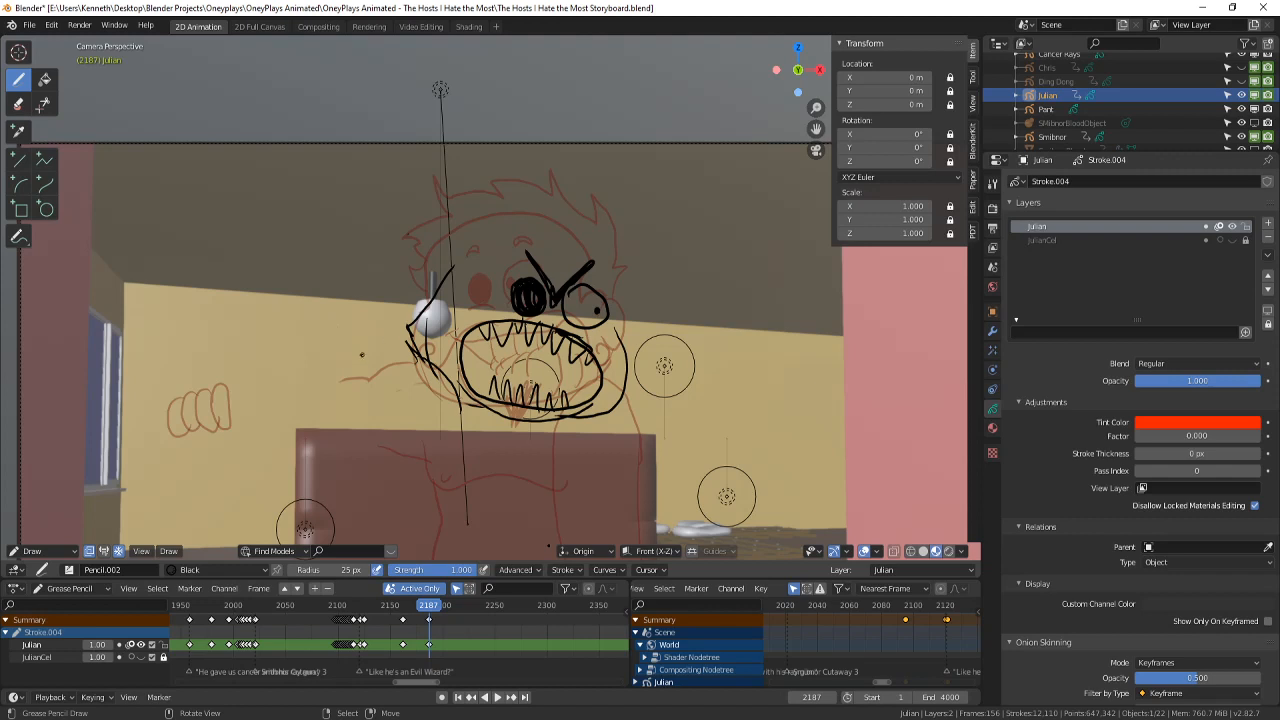
drag(362, 371, 401, 440)
mouse_move(372, 390)
mouse_down()
mouse_move(343, 348)
mouse_move(340, 295)
mouse_move(407, 237)
mouse_up()
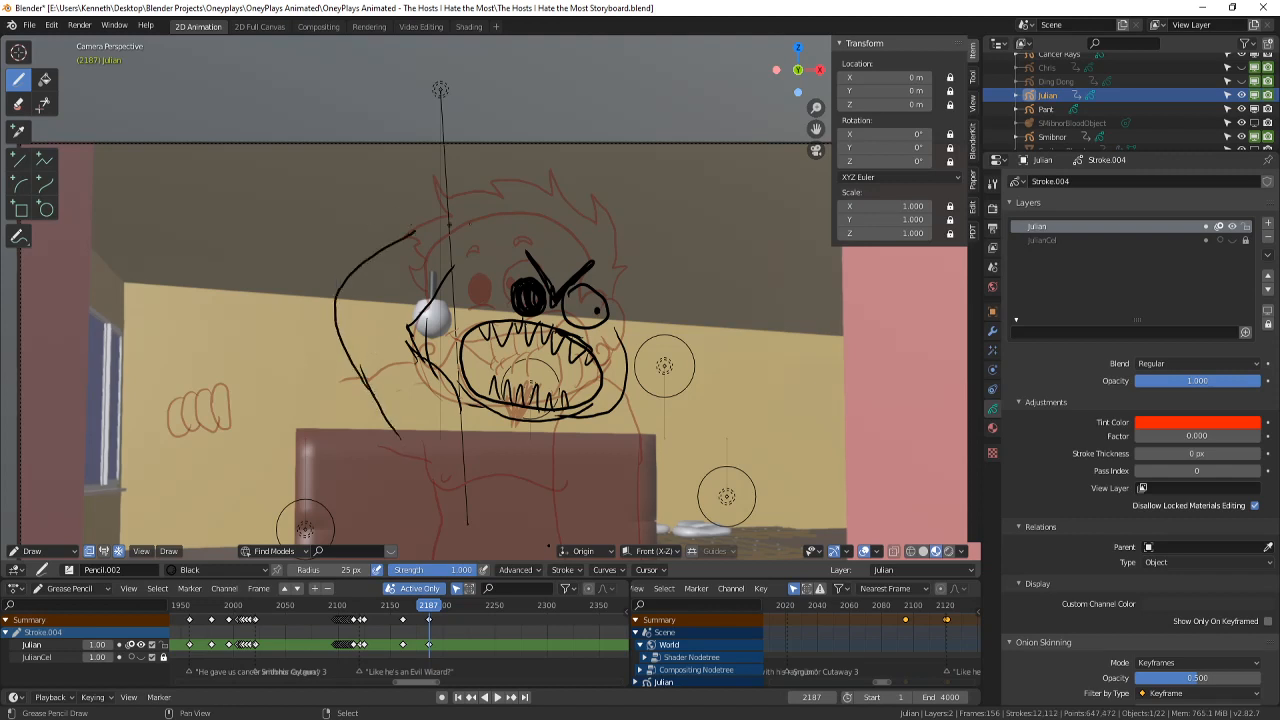
- Draw the hand at the raised arm's wrist with curled fingers, an upright pointing index finger and a thumb
shift+middle_drag(411, 223, 444, 328)
scroll(750, 530, up, 3)
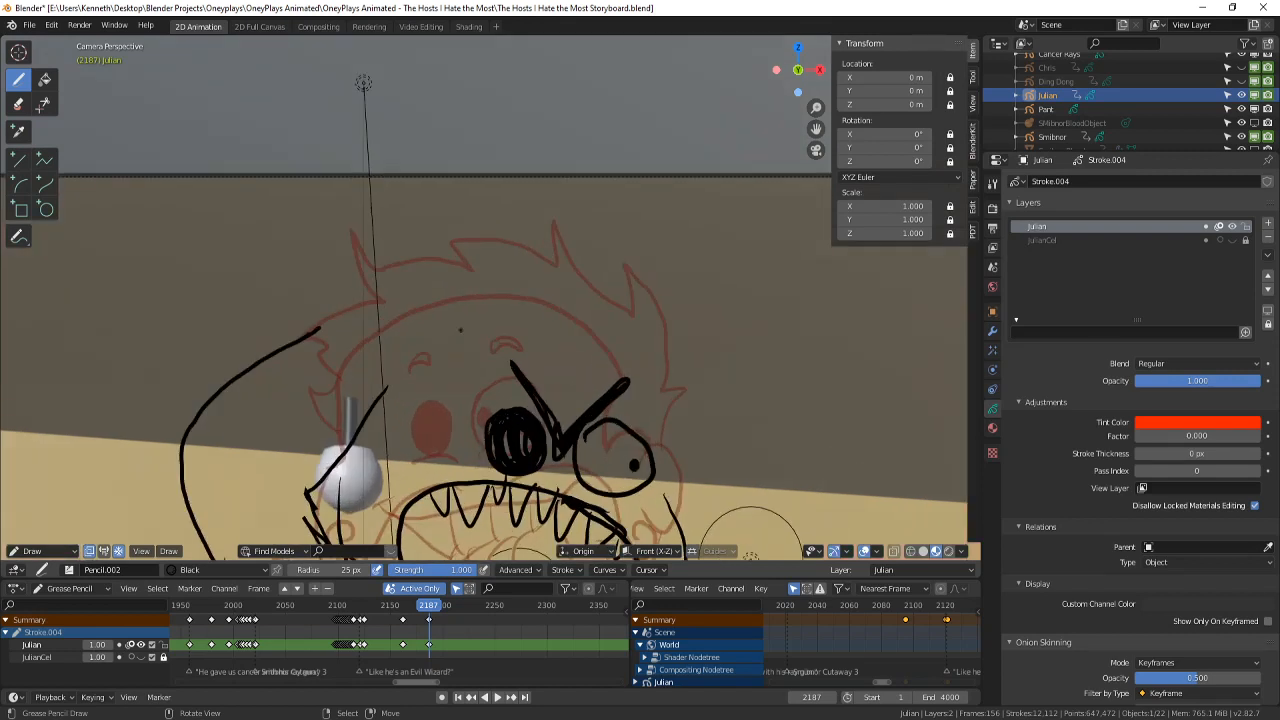
mouse_move(336, 328)
mouse_down()
mouse_move(352, 276)
mouse_move(370, 318)
mouse_move(350, 302)
mouse_move(396, 300)
mouse_move(418, 332)
mouse_move(388, 345)
mouse_up()
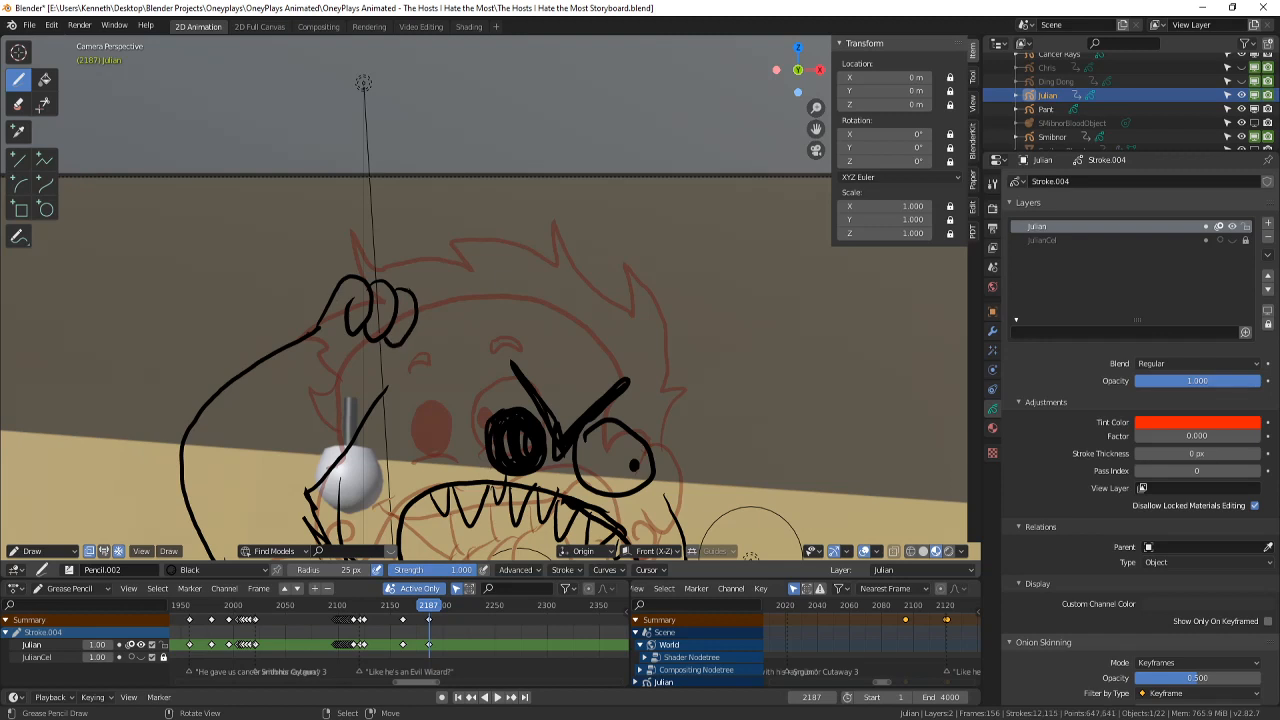
mouse_move(408, 290)
mouse_down()
mouse_move(478, 230)
mouse_move(434, 316)
mouse_up()
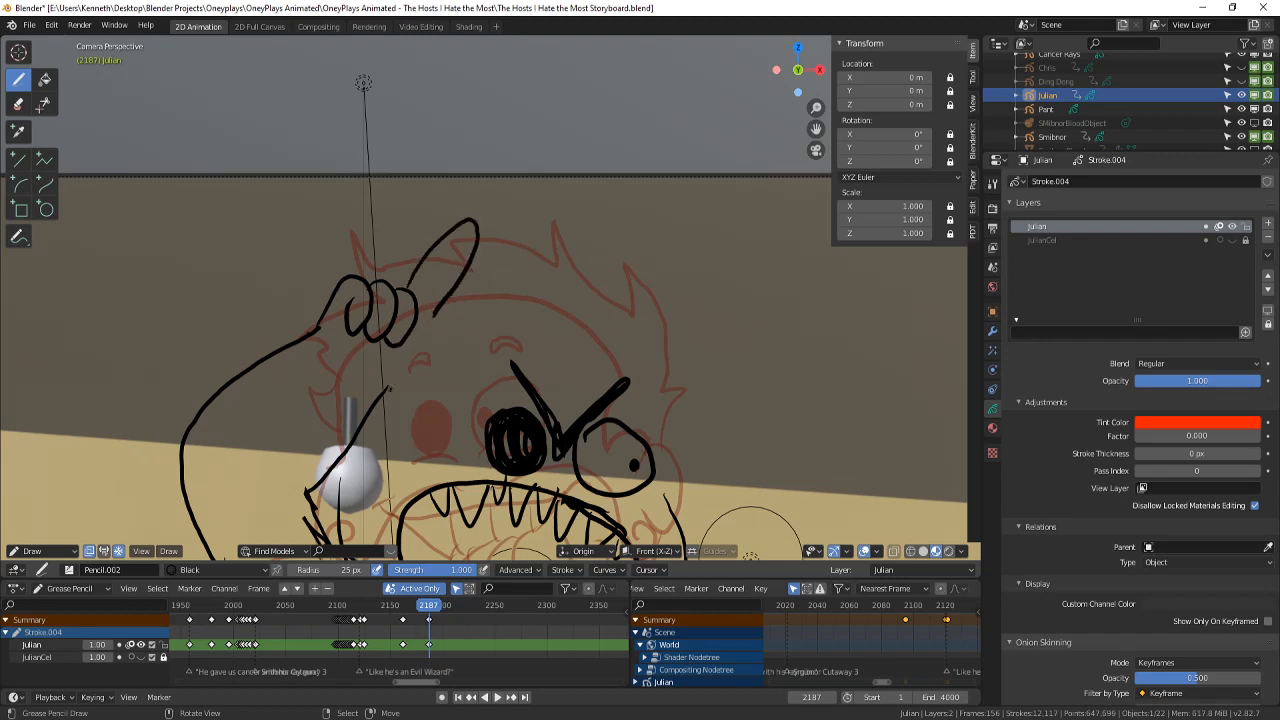
mouse_move(388, 389)
mouse_down()
mouse_move(403, 343)
mouse_move(406, 357)
mouse_up()
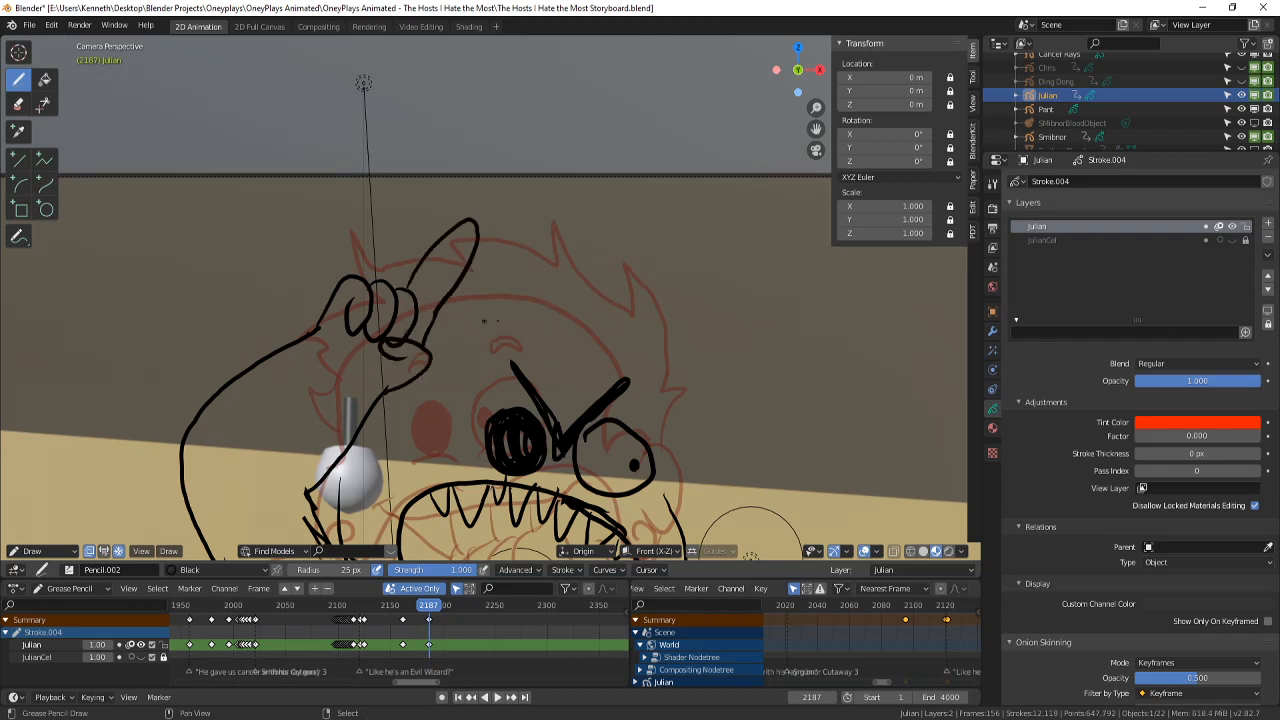
- Draw the rounded top and side of the head, and a second hand with a raised index finger on the opposite side
mouse_move(417, 337)
ctrl+middle_down()
mouse_move(530, 226)
mouse_move(517, 198)
ctrl+middle_up()
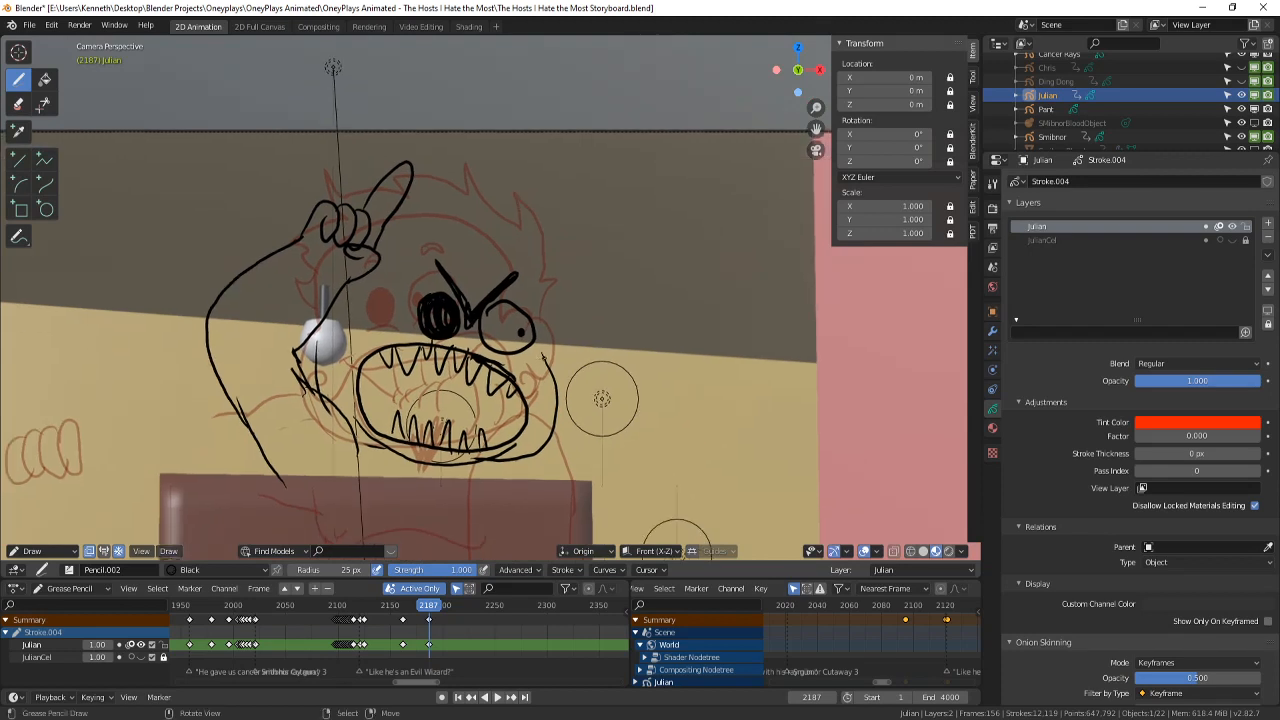
mouse_move(402, 214)
mouse_down()
mouse_move(494, 218)
mouse_move(544, 290)
mouse_move(540, 350)
mouse_up()
mouse_move(538, 270)
mouse_down()
mouse_move(520, 178)
mouse_move(590, 250)
mouse_move(566, 246)
mouse_move(608, 257)
mouse_up()
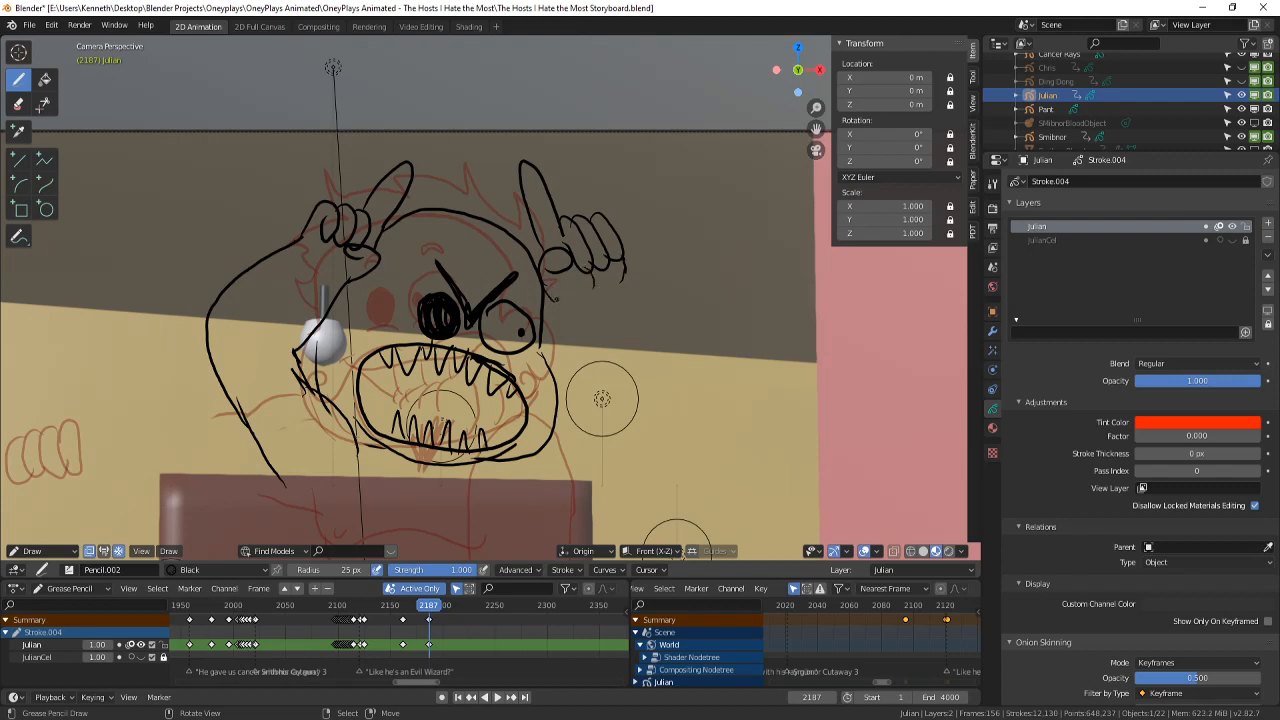
- Draw the second arm's inner and outer contours bending around the elbow from the new hand to the shoulder, and save the file
drag(556, 304, 592, 372)
drag(649, 310, 664, 356)
drag(562, 386, 582, 355)
drag(665, 362, 588, 490)
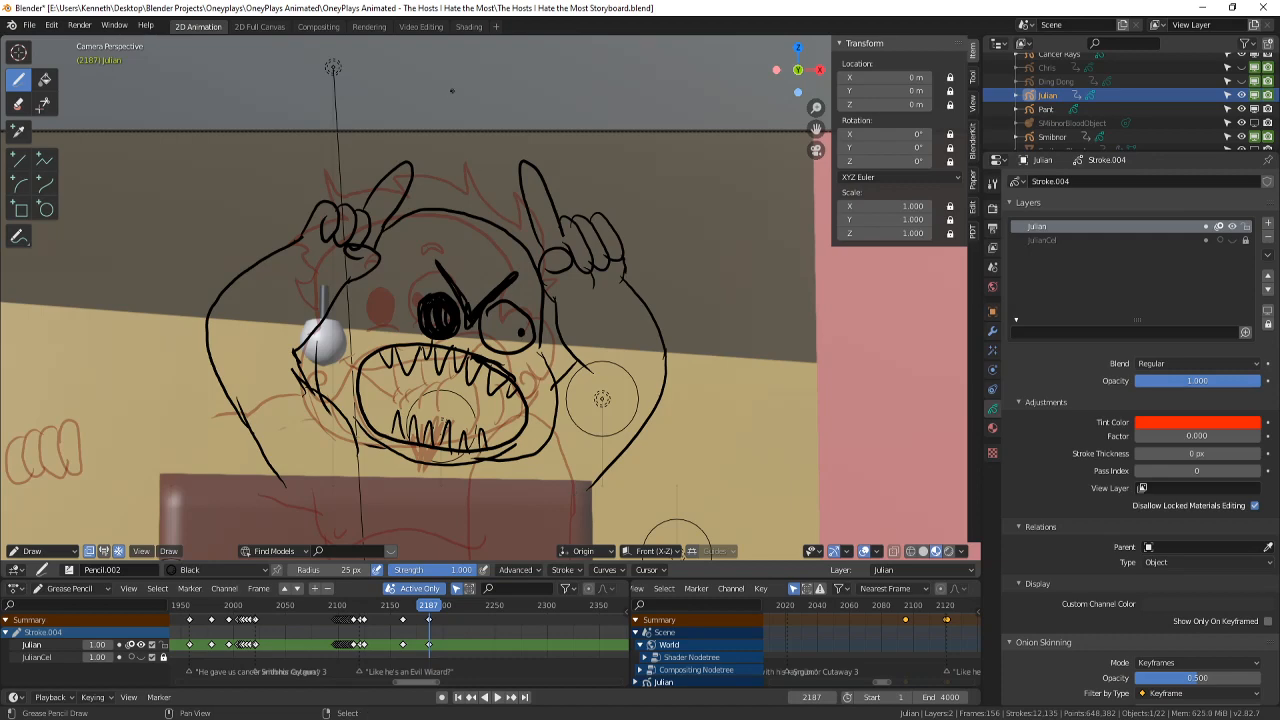
scroll(491, 504, down, 2)
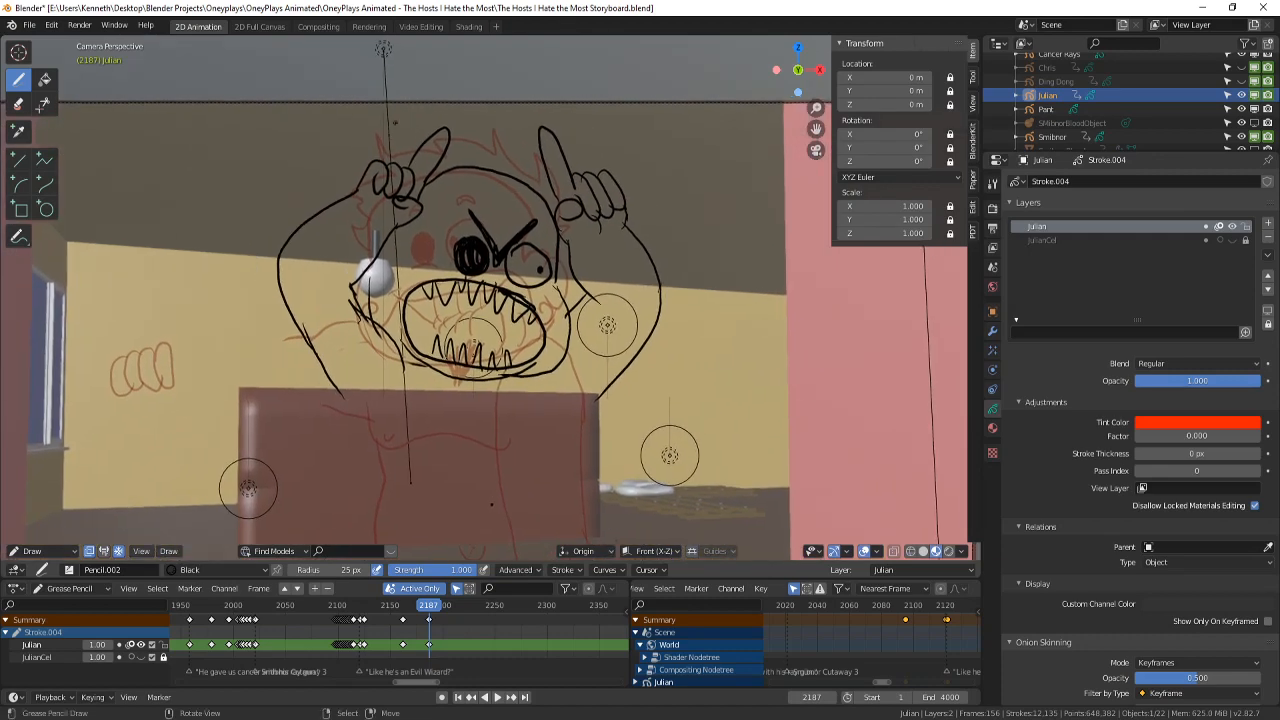
shift+middle_drag(491, 504, 445, 522)
key(ctrl+s)
- Draw a curled moustache end on each side of the upper lip, and spiky hair on the head between the hands
scroll(515, 540, up, 2)
scroll(508, 395, up, 2)
mouse_move(513, 354)
shift+middle_down()
mouse_move(508, 395)
mouse_move(538, 453)
shift+middle_up()
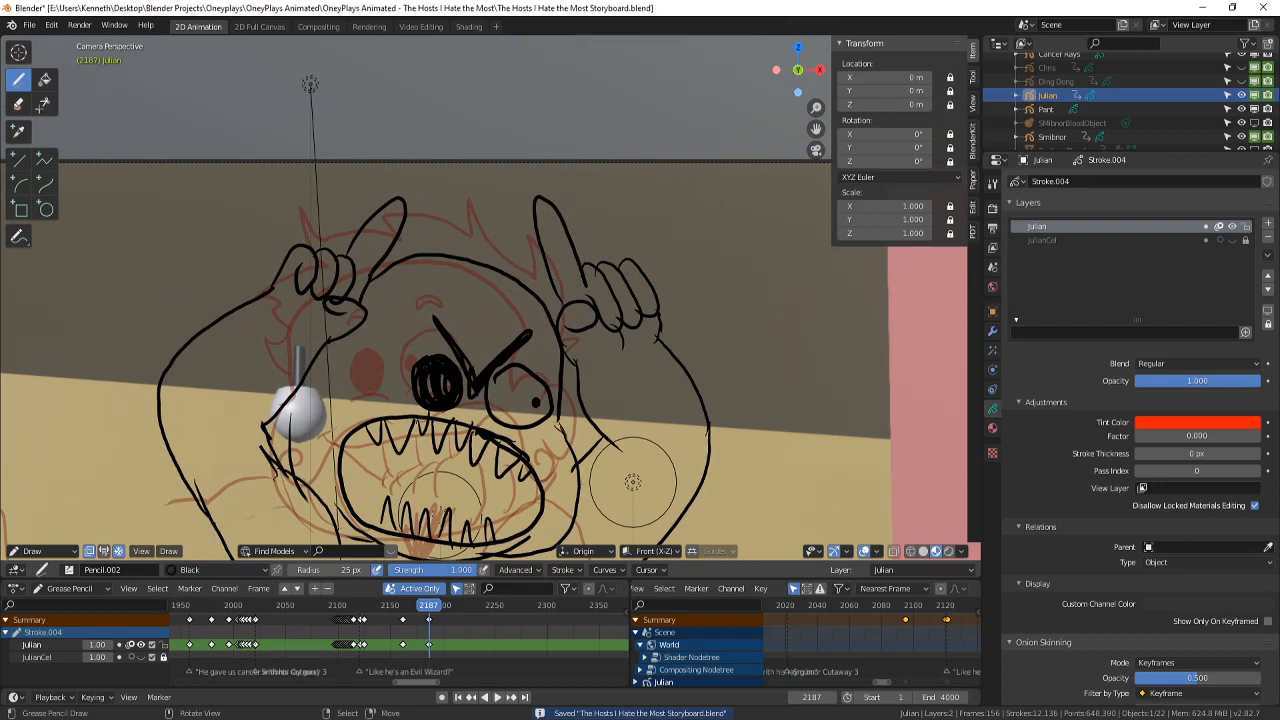
mouse_move(449, 415)
mouse_down()
mouse_move(362, 411)
mouse_move(364, 389)
mouse_up()
drag(528, 456, 590, 414)
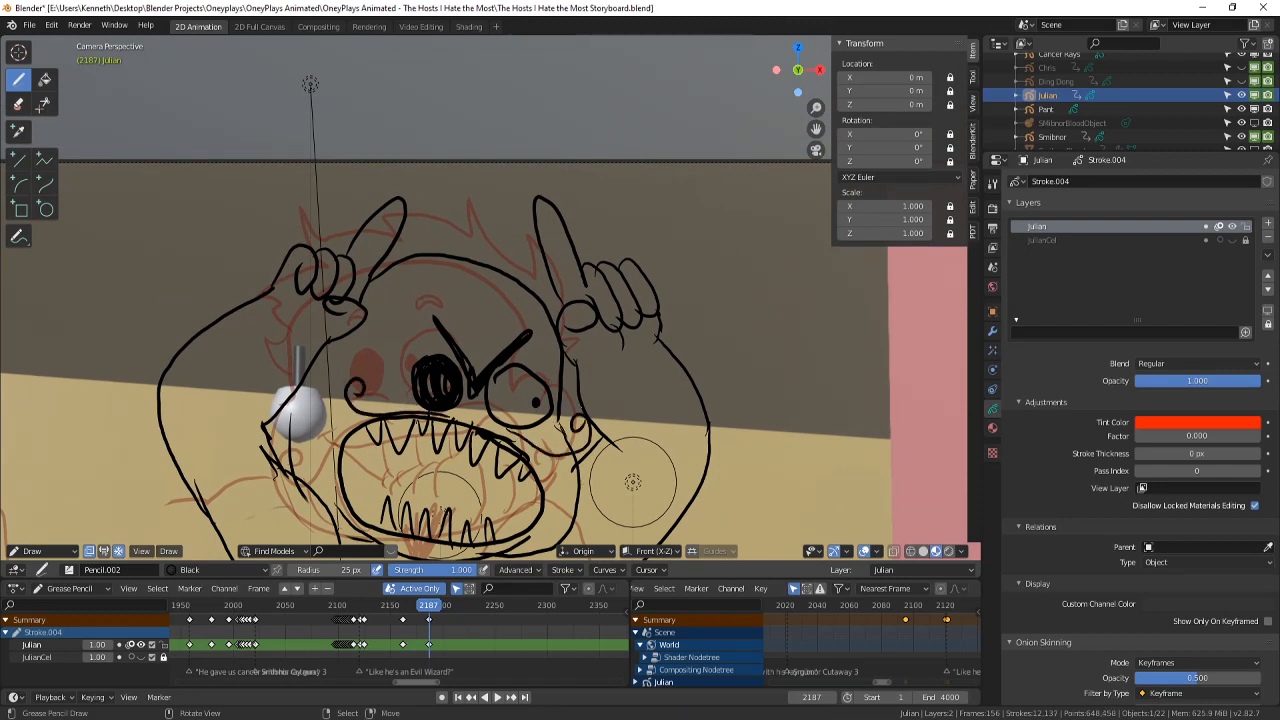
mouse_move(402, 228)
mouse_down()
mouse_move(455, 178)
mouse_move(462, 220)
mouse_move(522, 224)
mouse_move(531, 260)
mouse_up()
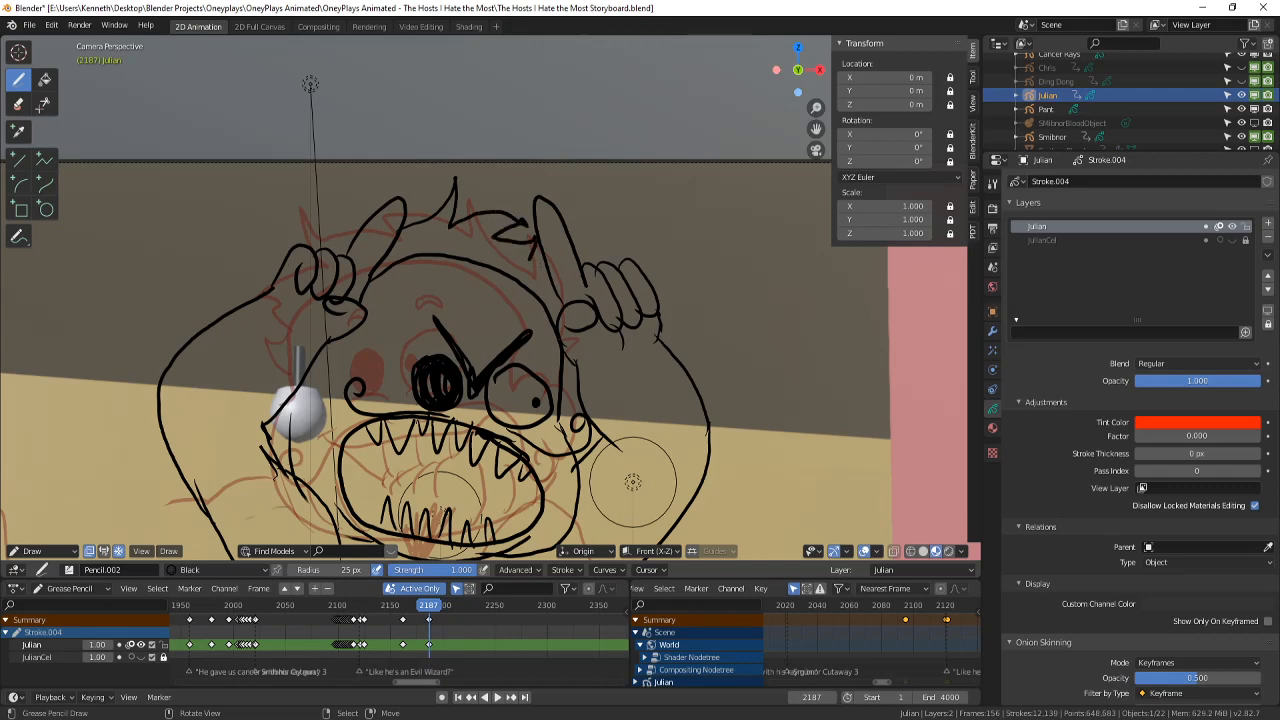
- Draw the armpit lines and the curved chest line with a nipple at each end below the head
scroll(535, 245, down, 2)
scroll(535, 245, up, 3)
scroll(535, 245, down, 2)
shift+middle_drag(535, 245, 543, 229)
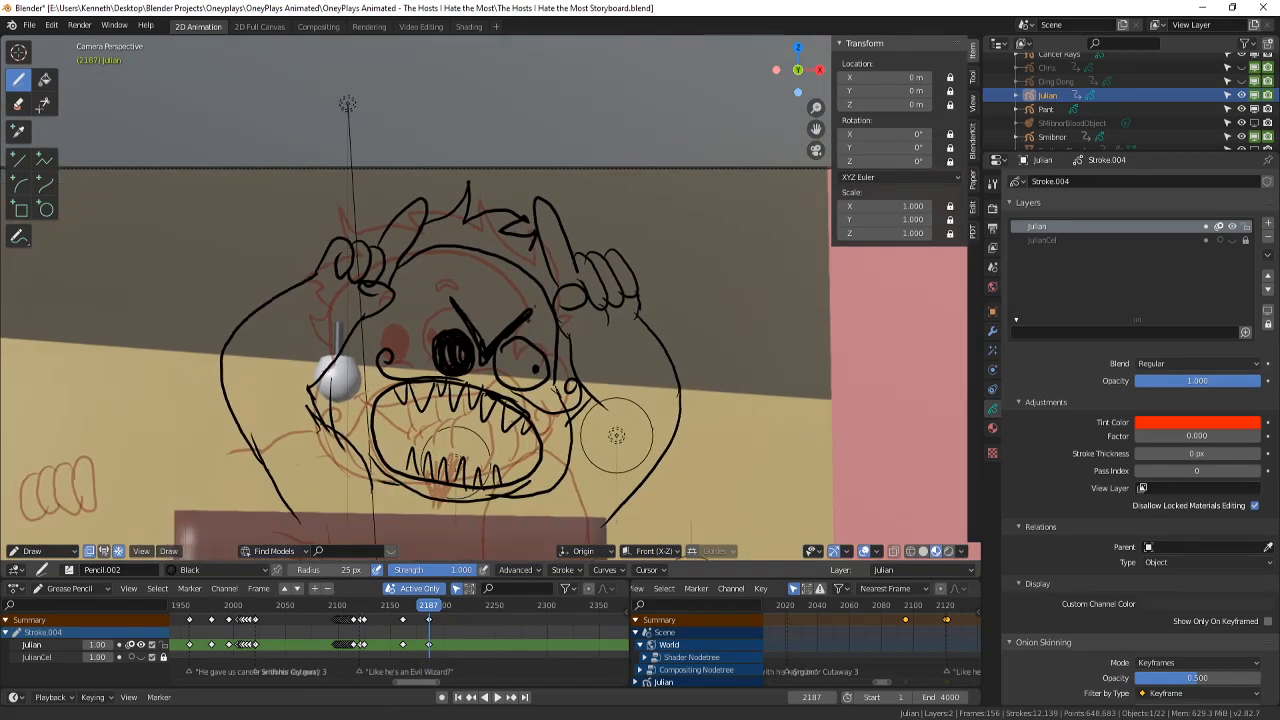
scroll(515, 427, down, 2)
scroll(515, 427, up, 2)
scroll(515, 427, down, 3)
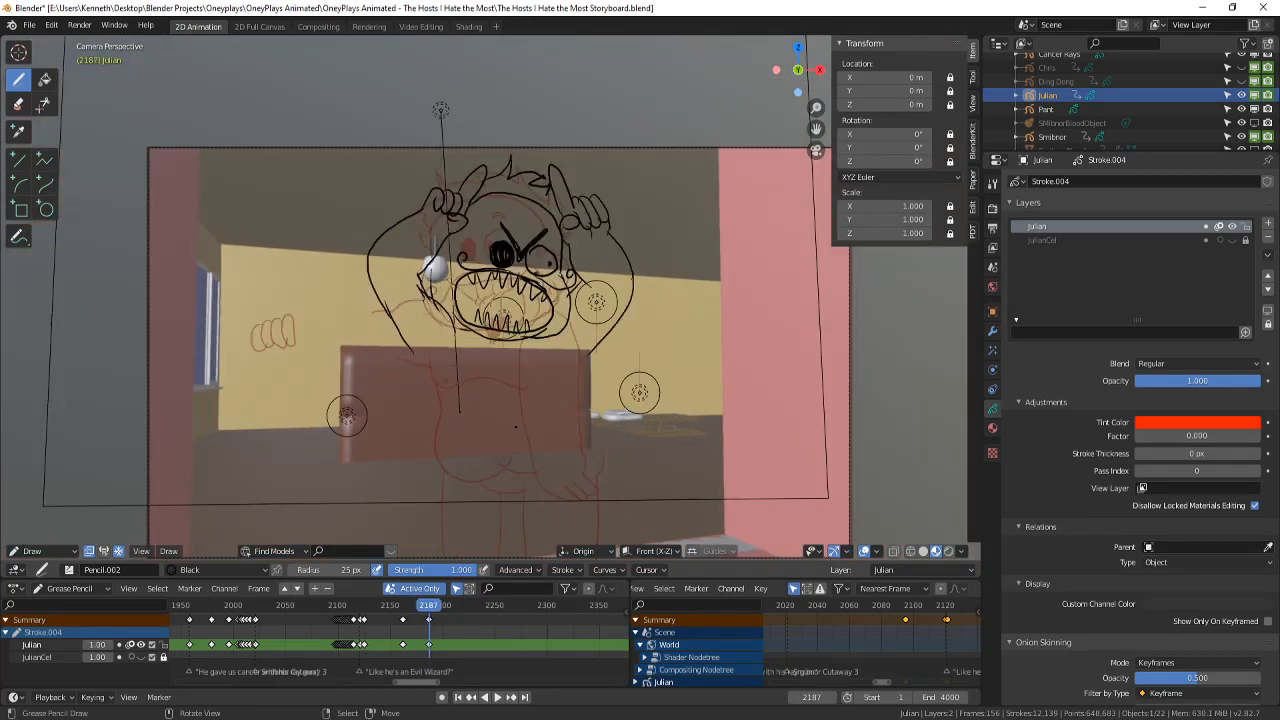
scroll(515, 427, down, 2)
scroll(518, 440, up, 3)
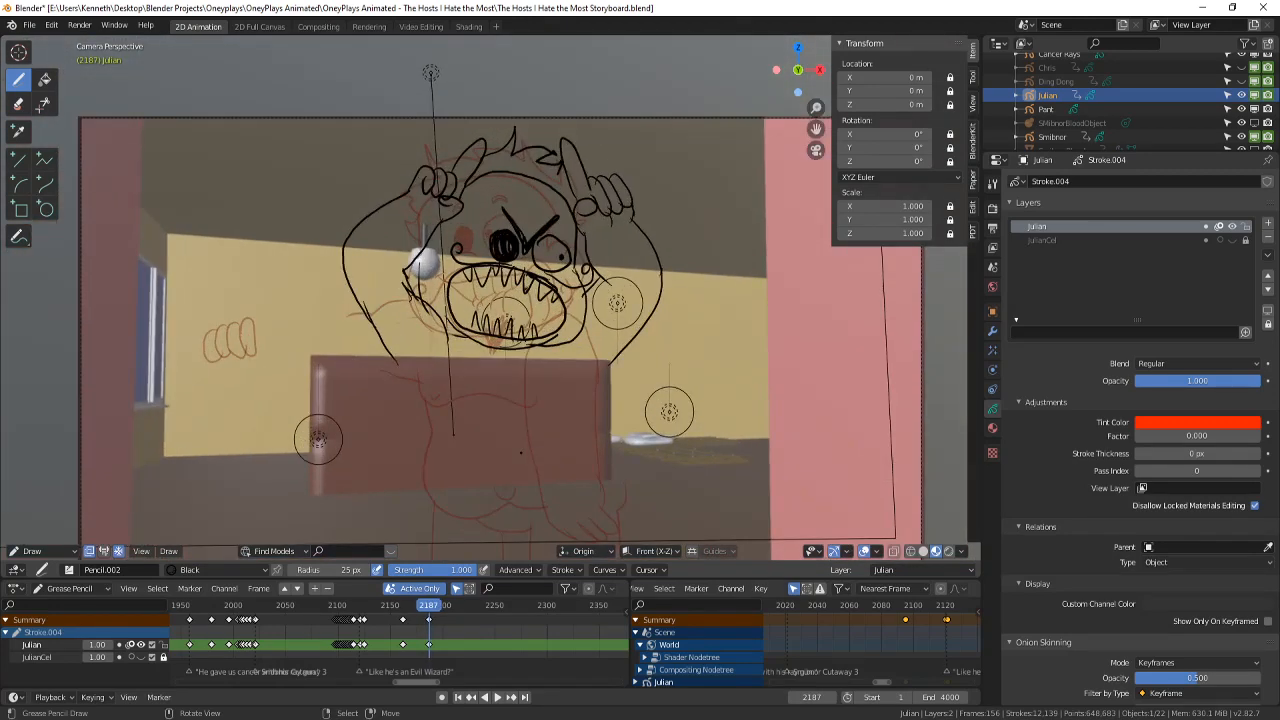
drag(612, 358, 567, 394)
shift+middle_drag(528, 412, 545, 388)
right_click(428, 320)
mouse_move(434, 320)
mouse_down()
mouse_move(448, 378)
mouse_move(588, 378)
mouse_up()
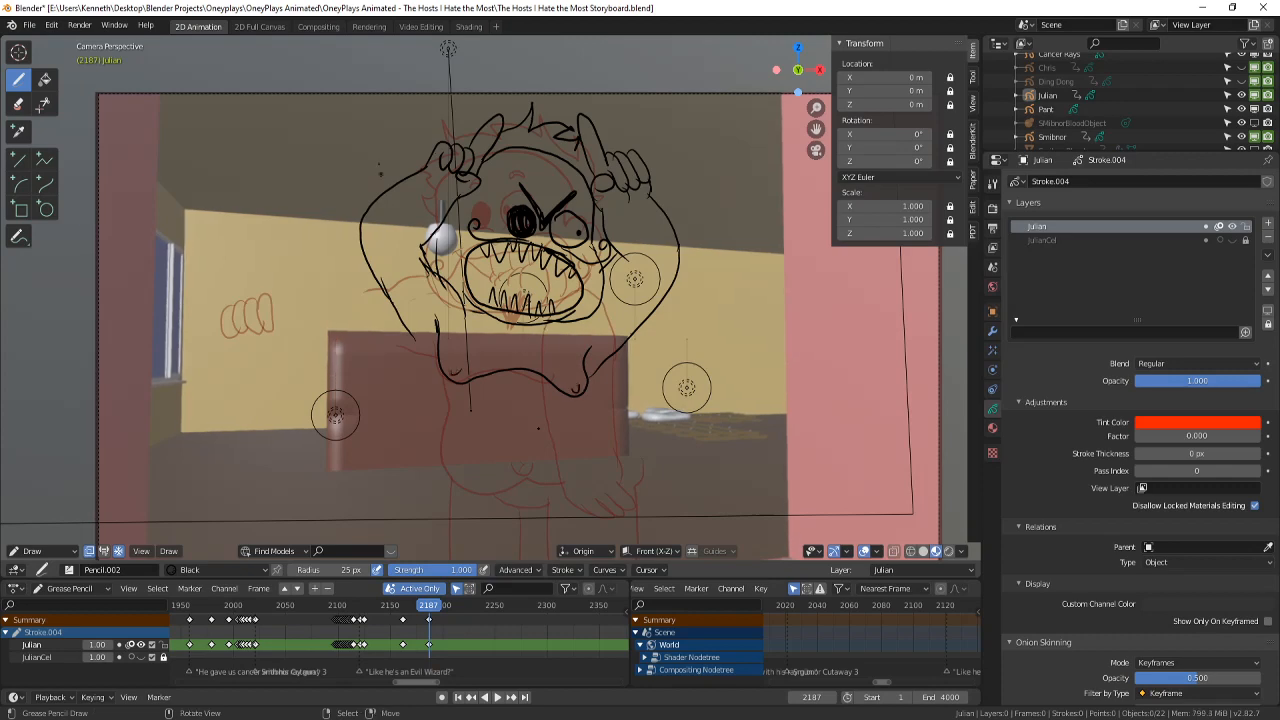
- Draw a two-lobed tongue inside the open mouth, arching over the lower teeth
scroll(544, 202, up, 6)
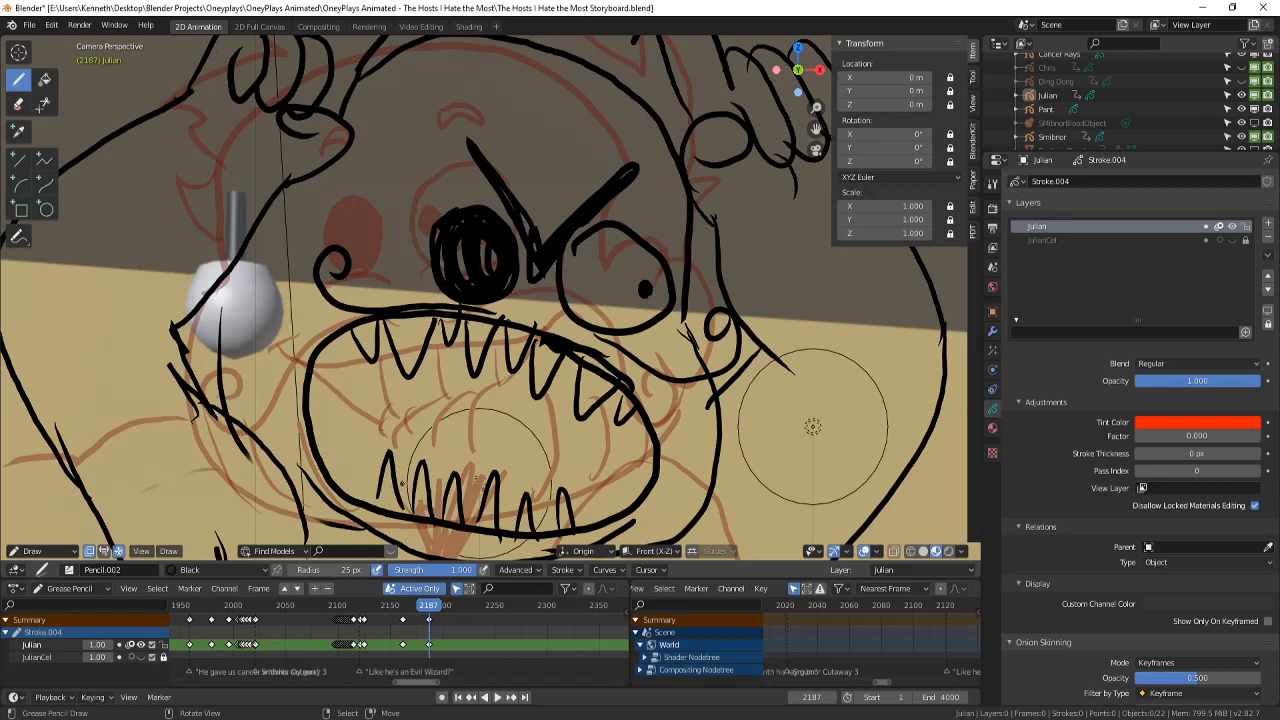
mouse_move(400, 484)
mouse_down()
mouse_move(455, 440)
mouse_move(568, 490)
mouse_up()
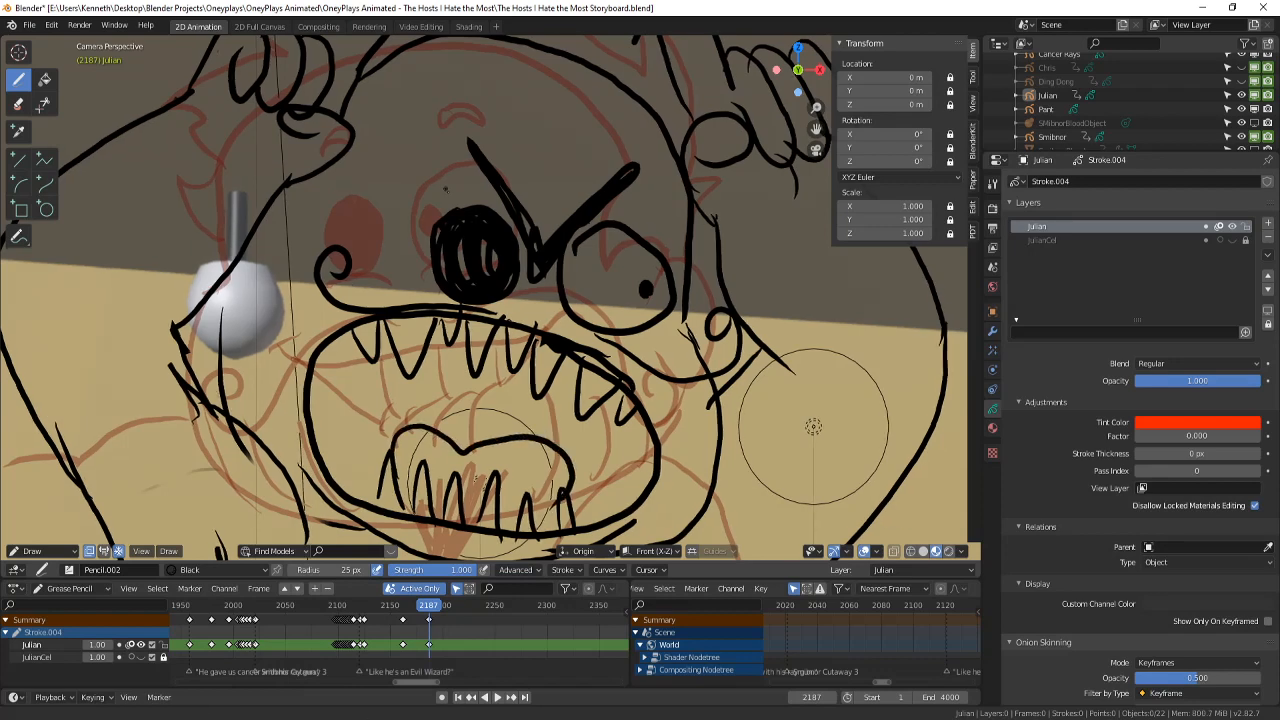
scroll(790, 420, down, 6)
scroll(485, 245, up, 1)
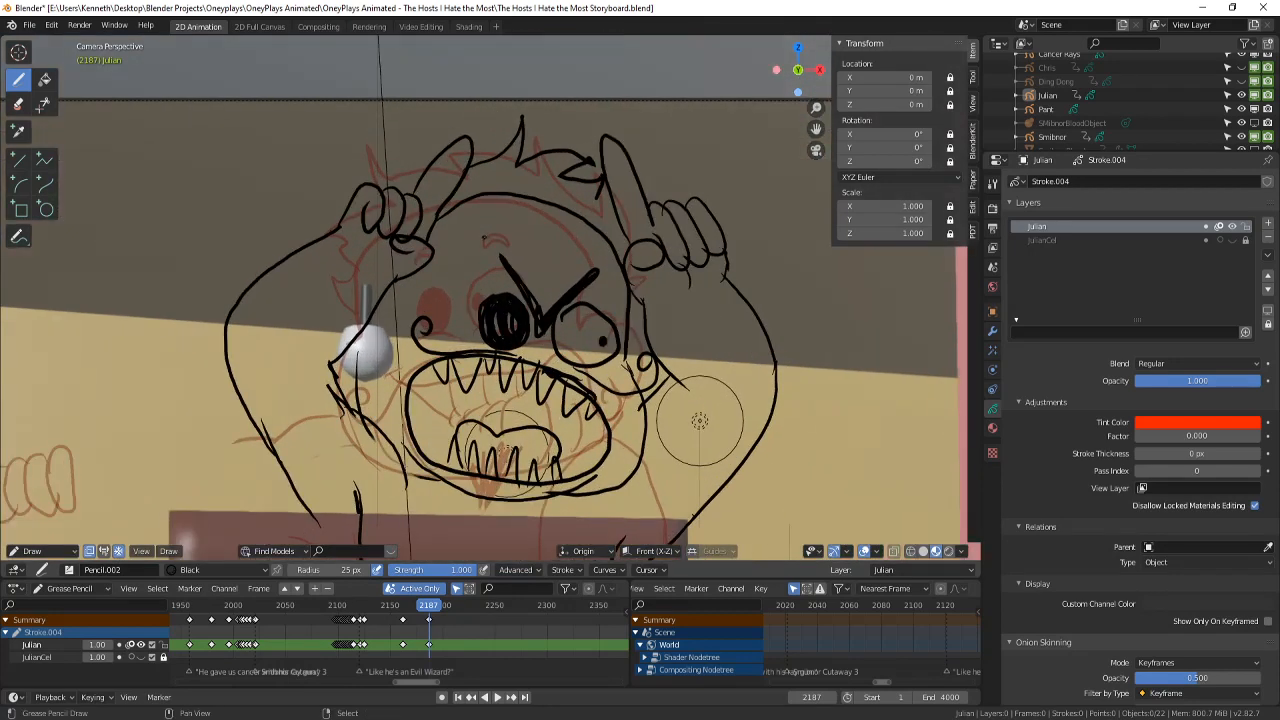
- Add elbow creases to both arms and beard strokes with a pointed goatee along the jaw, and save the file
scroll(458, 195, down, 2)
scroll(457, 231, up, 1)
drag(350, 323, 287, 300)
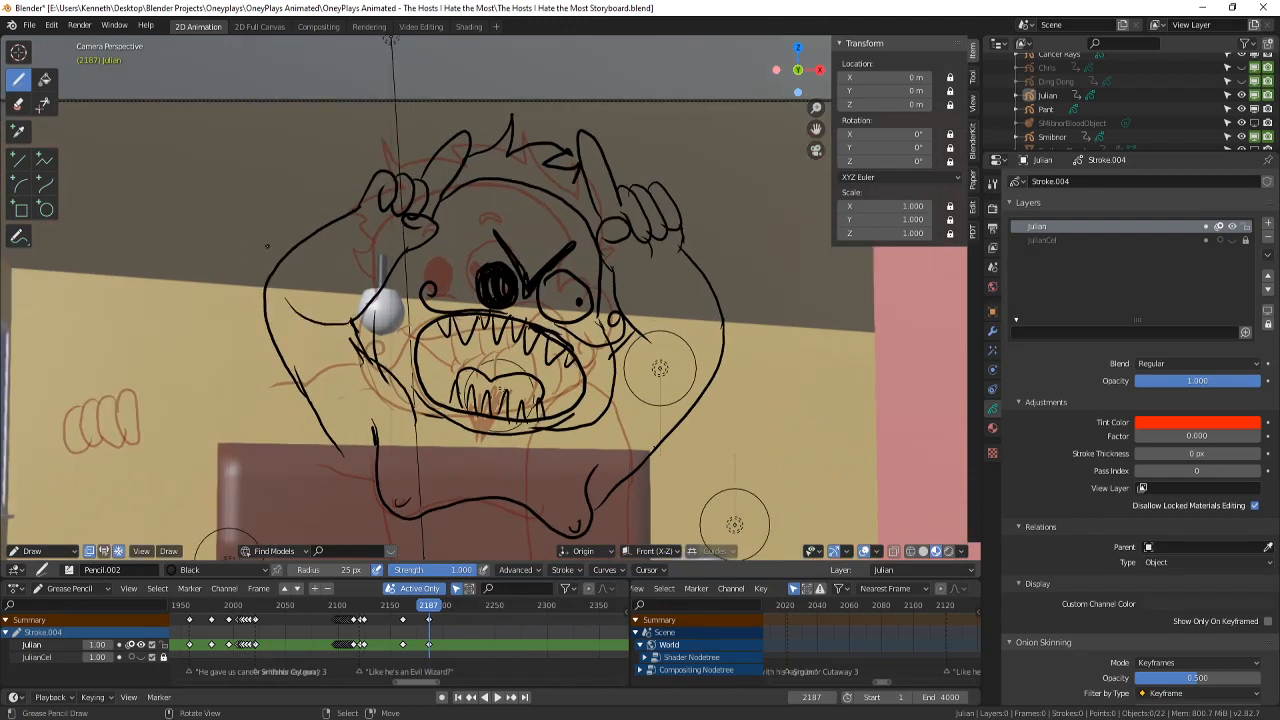
drag(641, 340, 682, 347)
mouse_move(476, 428)
mouse_down()
mouse_move(490, 458)
mouse_move(518, 432)
mouse_up()
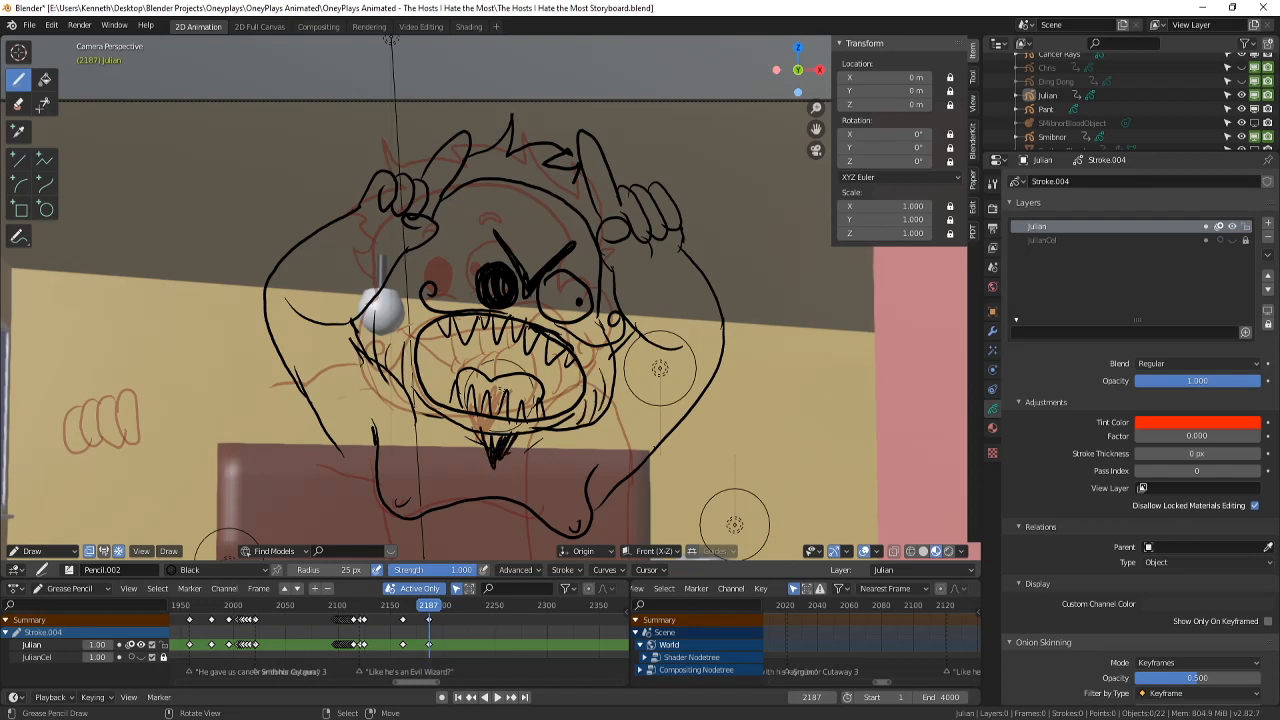
mouse_move(518, 432)
shift+middle_down()
mouse_move(438, 430)
mouse_move(443, 410)
shift+middle_up()
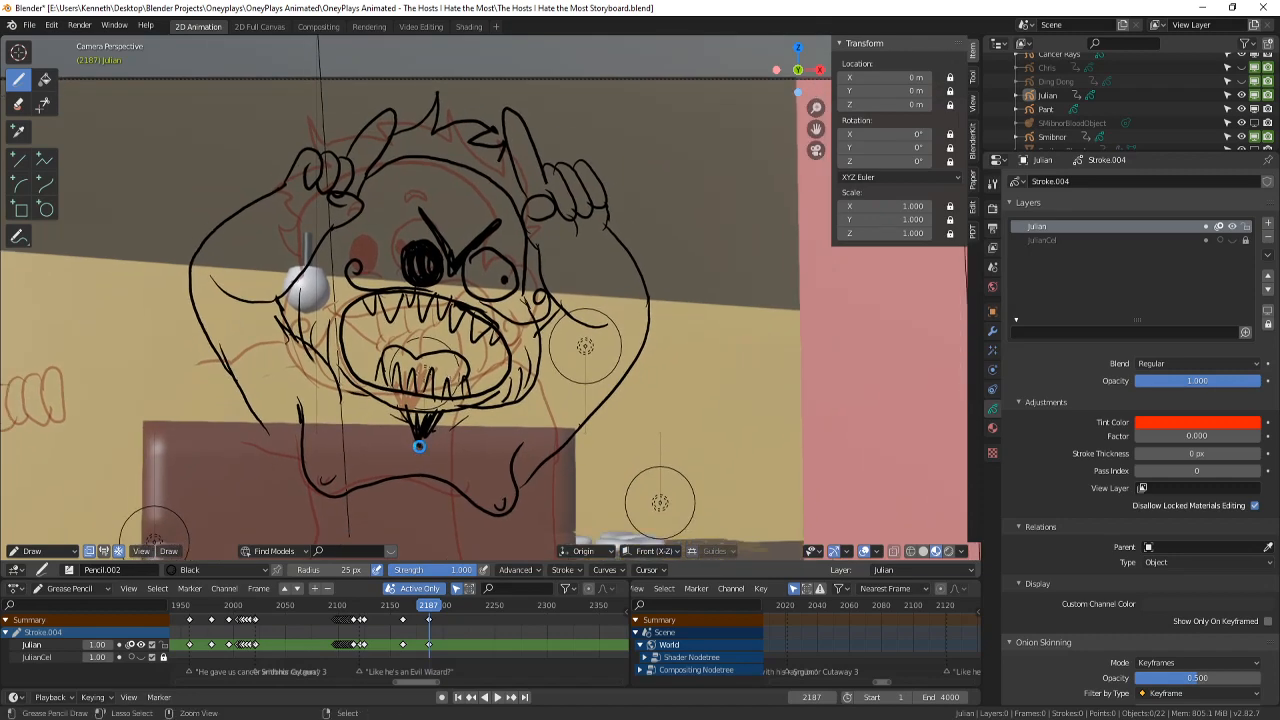
key(ctrl+s)
- Draw the torso's side contours widening at the hips, with the belly fold and navel below the chest
key(Home)
key(Left)
key(Right)
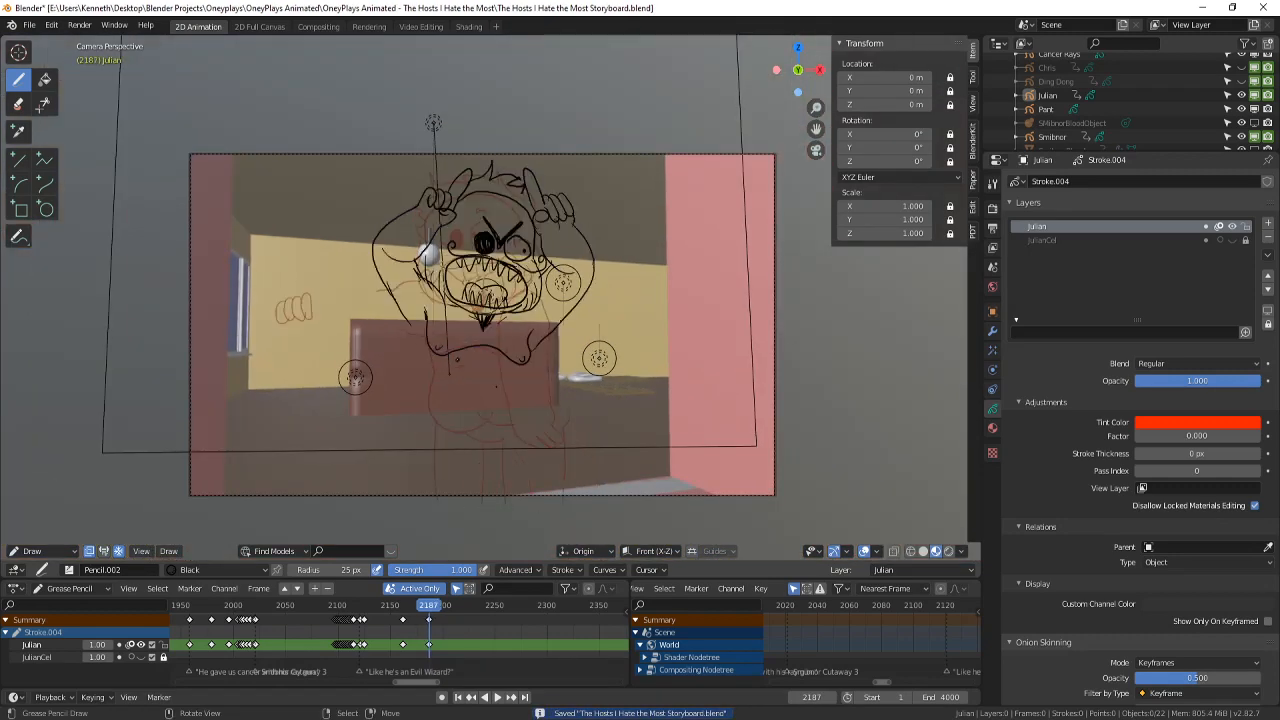
scroll(457, 361, up, 4)
scroll(490, 358, down, 2)
shift+middle_drag(500, 358, 557, 203)
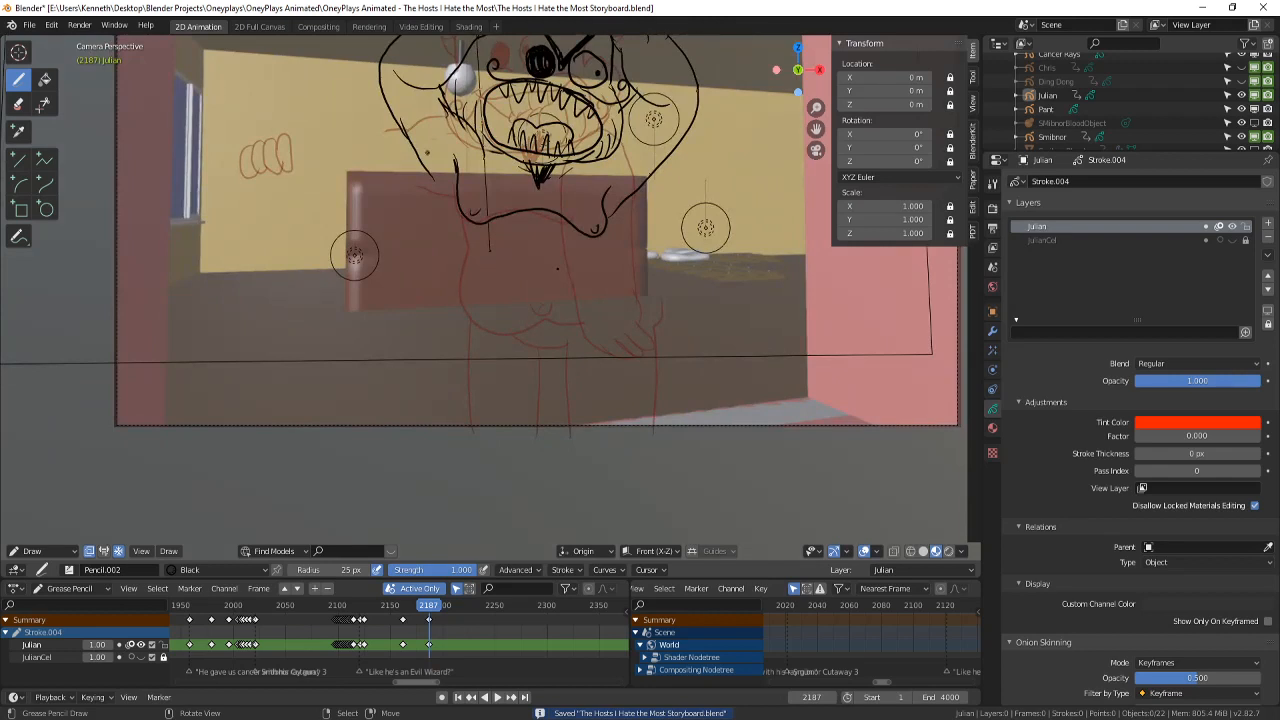
mouse_move(433, 178)
mouse_down()
mouse_move(438, 243)
mouse_move(413, 298)
mouse_move(513, 328)
mouse_move(612, 302)
mouse_move(599, 256)
mouse_up()
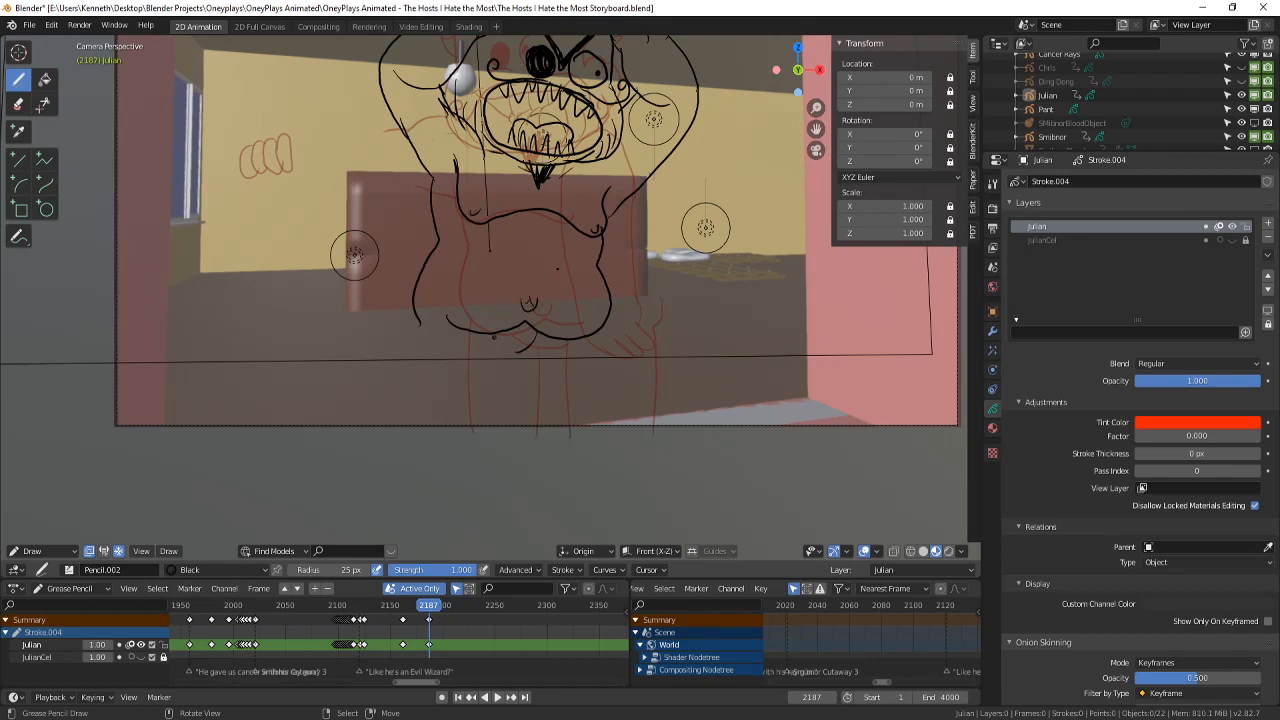
- Draw the inner and outer contours of both legs from the hips down past the camera frame's lower edge
drag(501, 342, 495, 436)
drag(420, 332, 418, 434)
drag(591, 336, 581, 446)
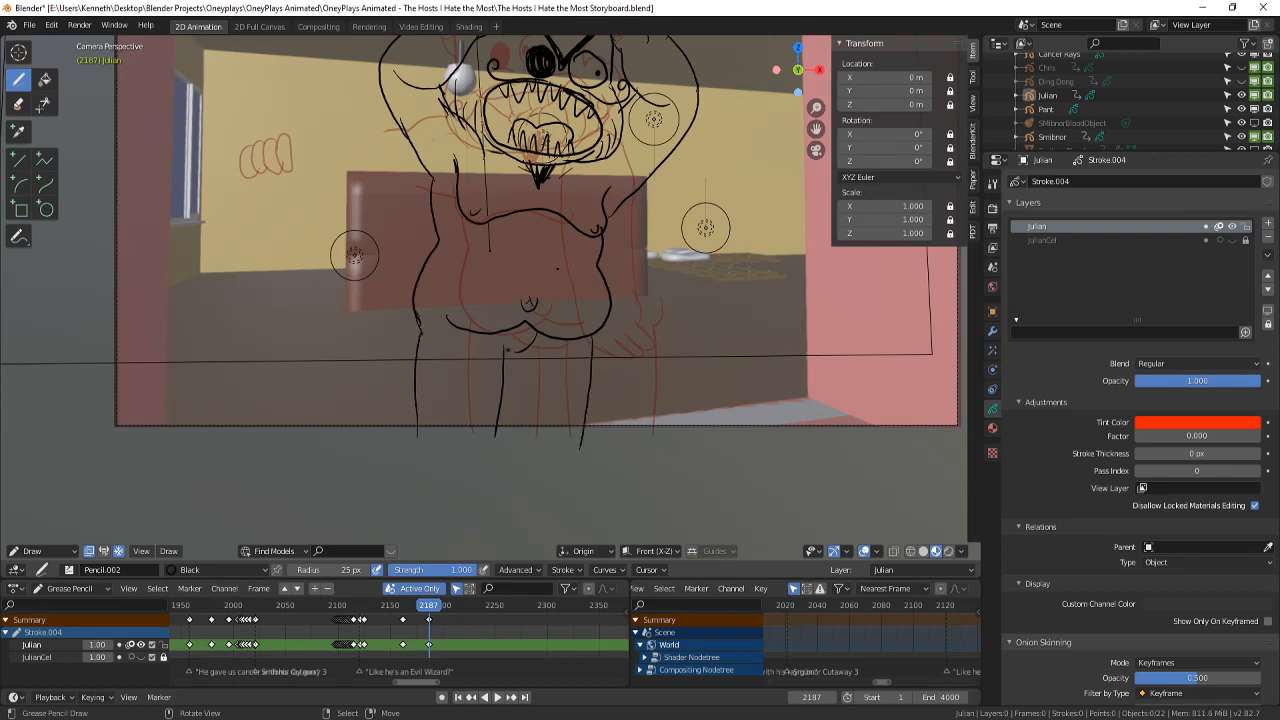
drag(508, 362, 505, 432)
shift+middle_drag(480, 463, 474, 548)
scroll(475, 476, down, 1)
scroll(475, 476, up, 3)
scroll(475, 476, down, 3)
key(Left)
key(Right)
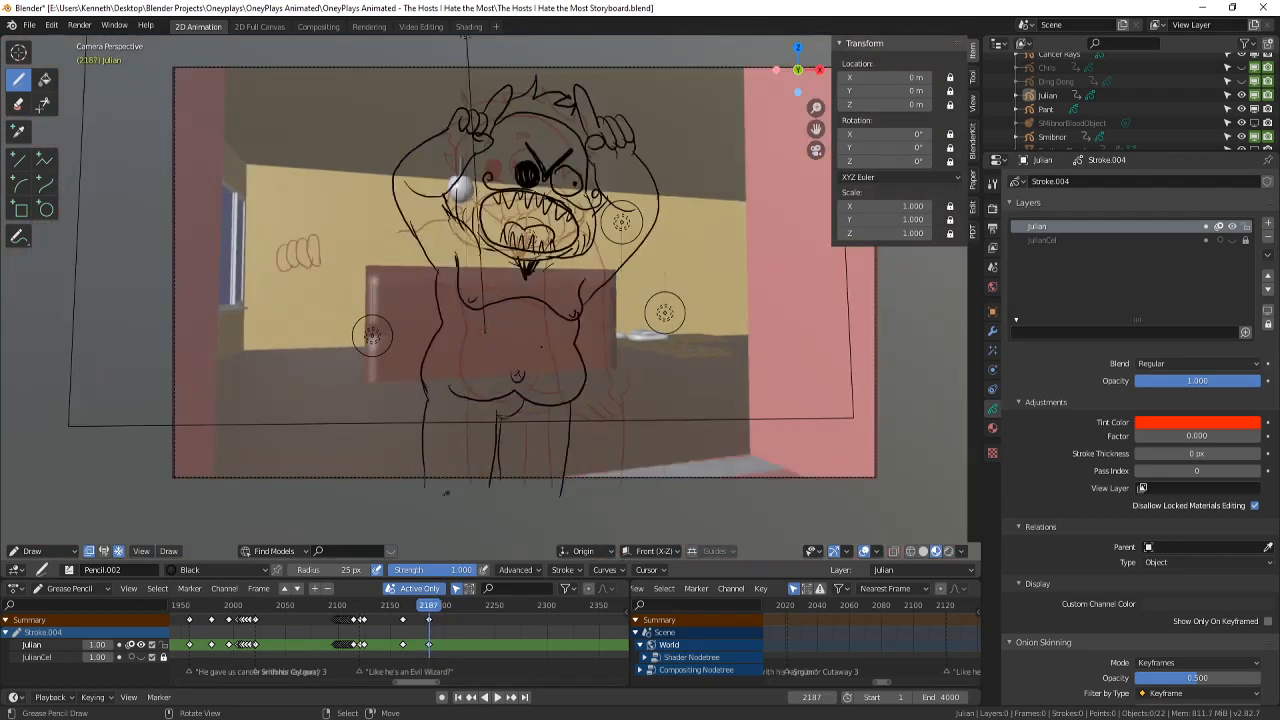
scroll(446, 492, down, 2)
scroll(130, 486, up, 1)
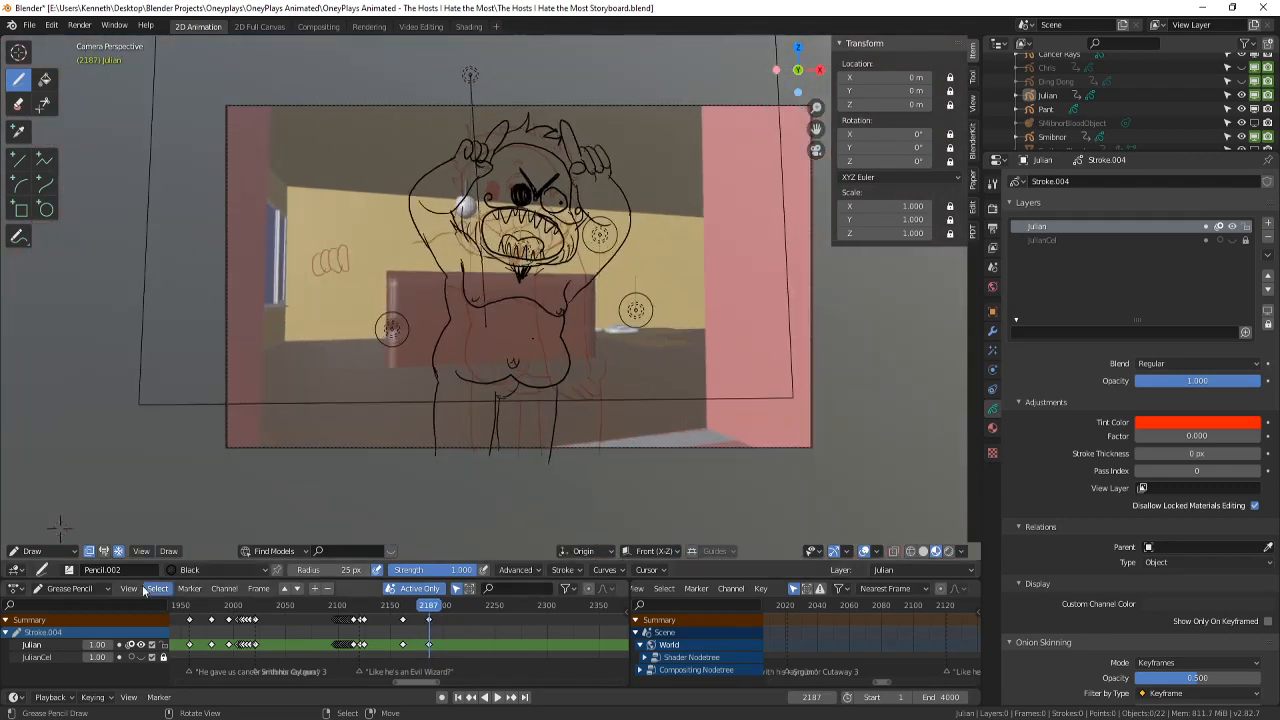
- Select all of Julian's strokes in Edit Mode, advance to frame 2195 and enable automatic keyframing
click(33, 554)
click(50, 521)
key(a)
key(Right)
key(Right)
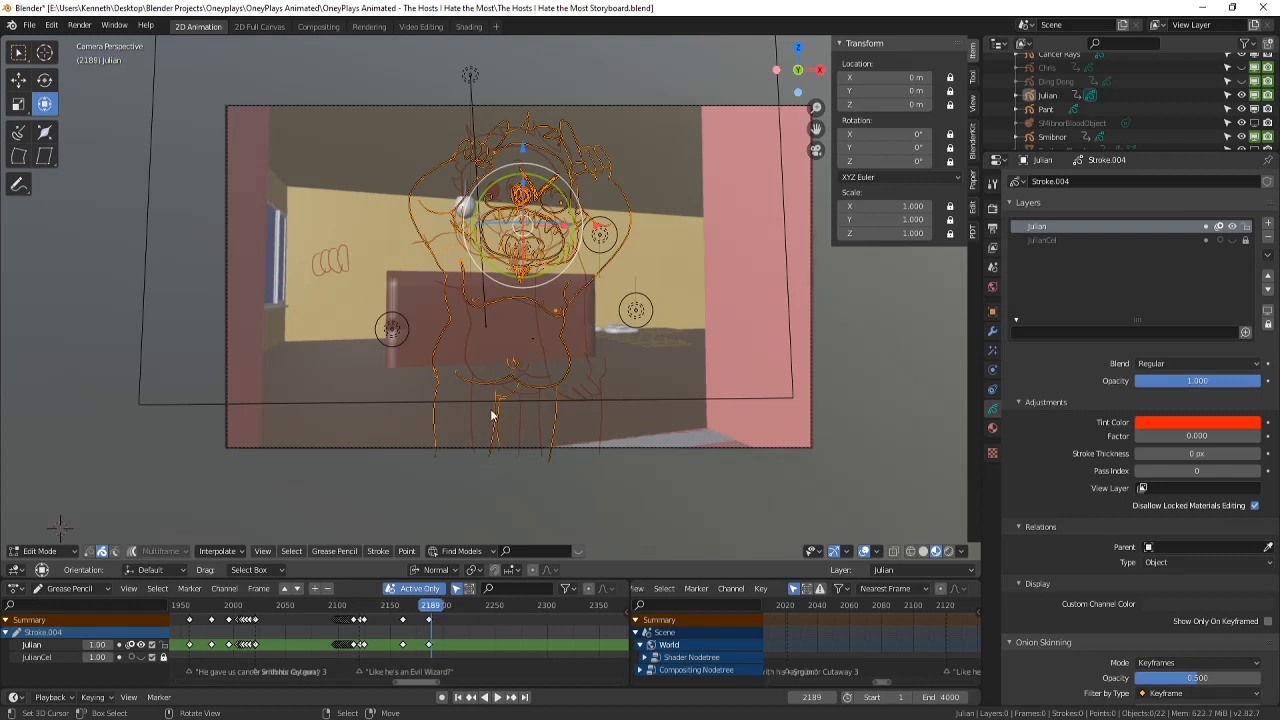
key(Right)
key(Right)
key(Right)
key(Right)
key(Right)
key(Right)
click(441, 697)
- Tilt the selected drawing by about 8.4° at frame 2195 and reposition it slightly
key(r)
click(623, 383)
key(g)
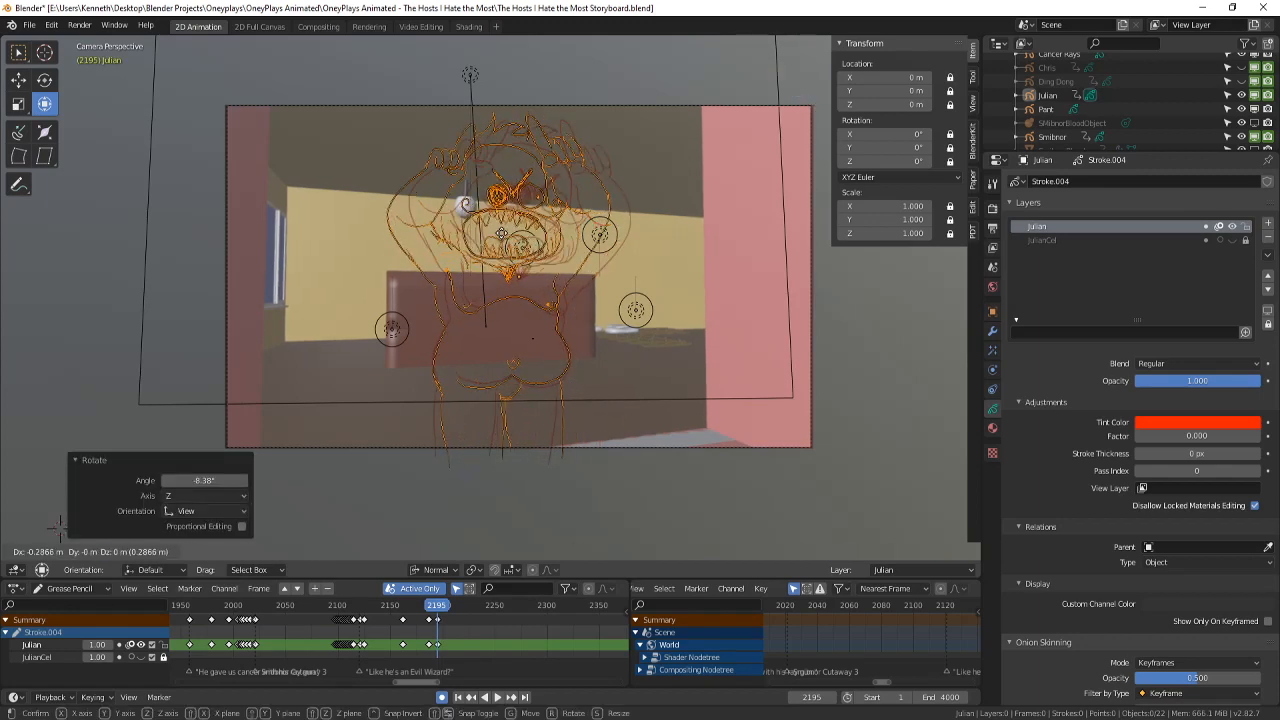
click(514, 329)
- At frame 2203, move all of Julian's strokes slightly and rotate them back by about 5.65°
mouse_move(444, 627)
mouse_down()
mouse_move(420, 620)
mouse_move(446, 615)
mouse_up()
key(a)
key(g)
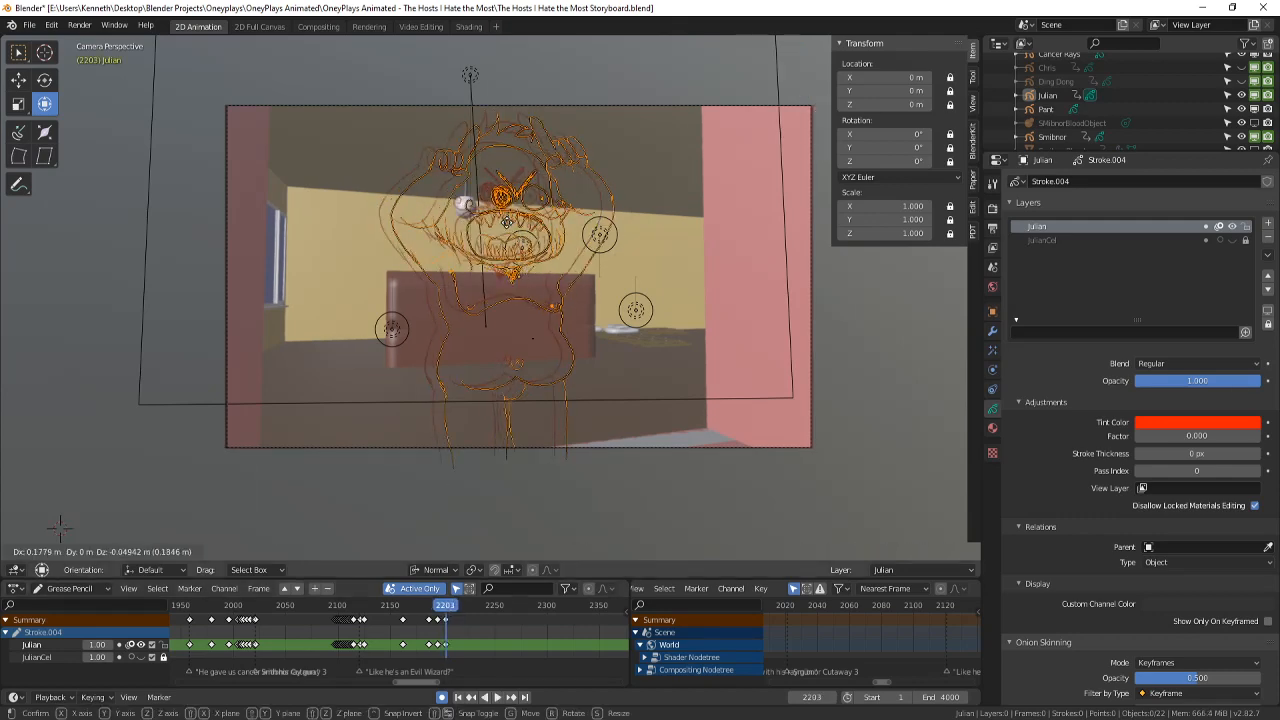
click(510, 224)
key(r)
click(599, 288)
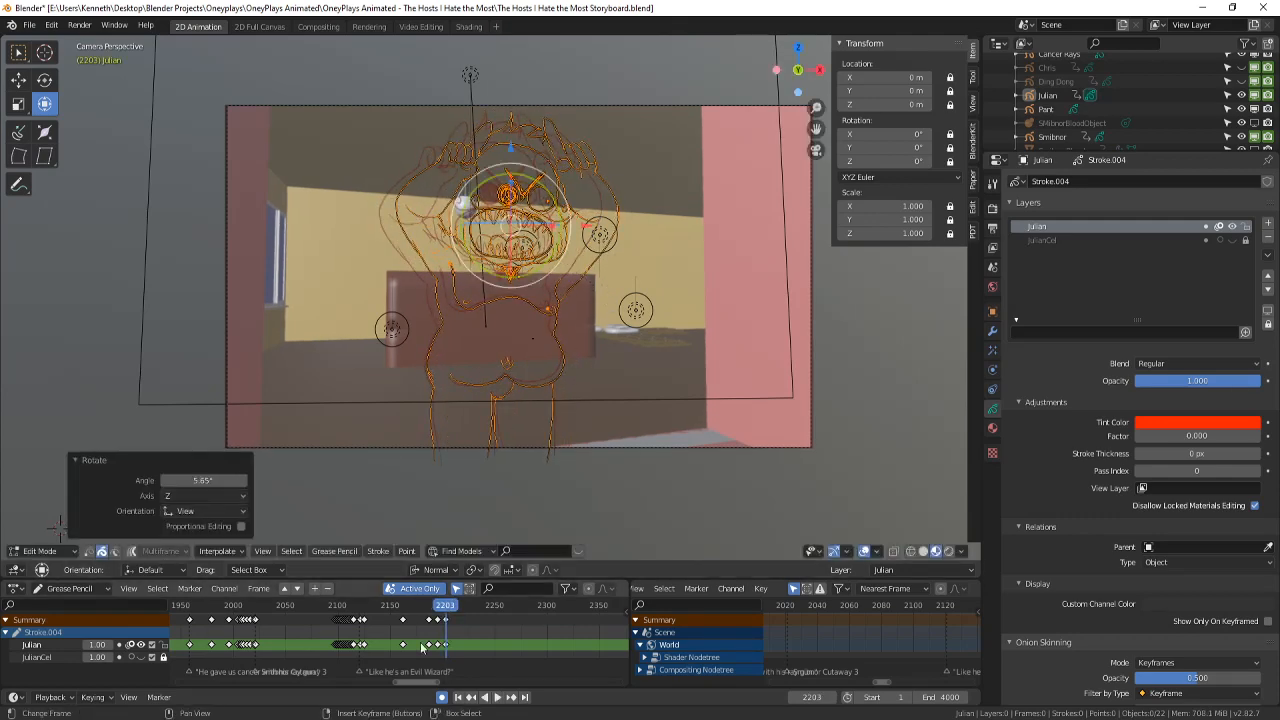
- Play back the animation around frames 2187 to 2203 to check the change into the angry pose and its shaking movement
key(space)
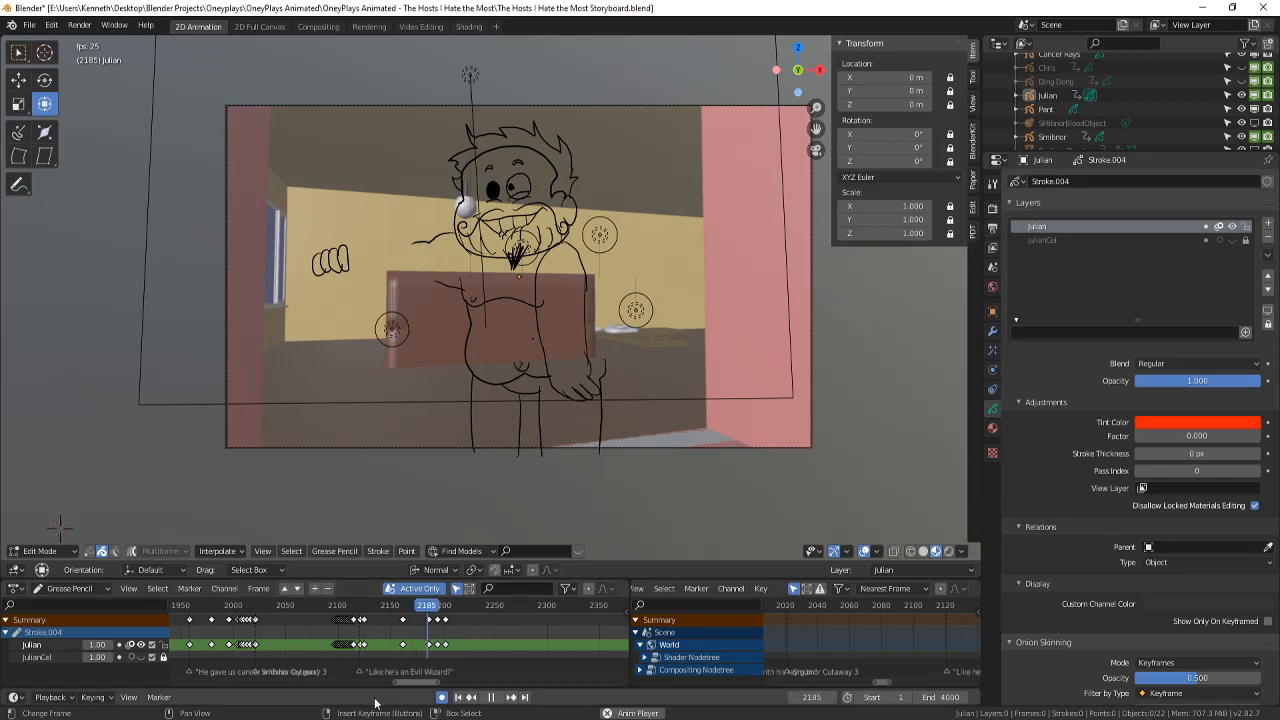
click(491, 699)
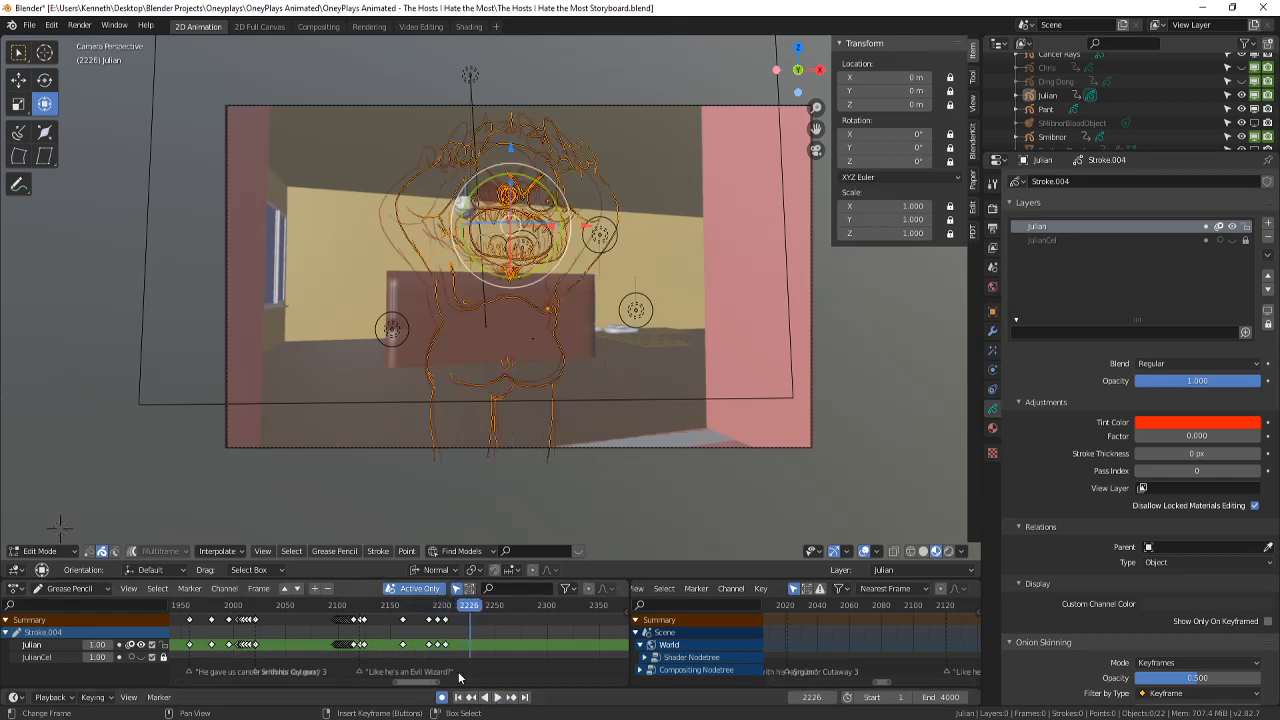
drag(445, 607, 359, 625)
click(499, 698)
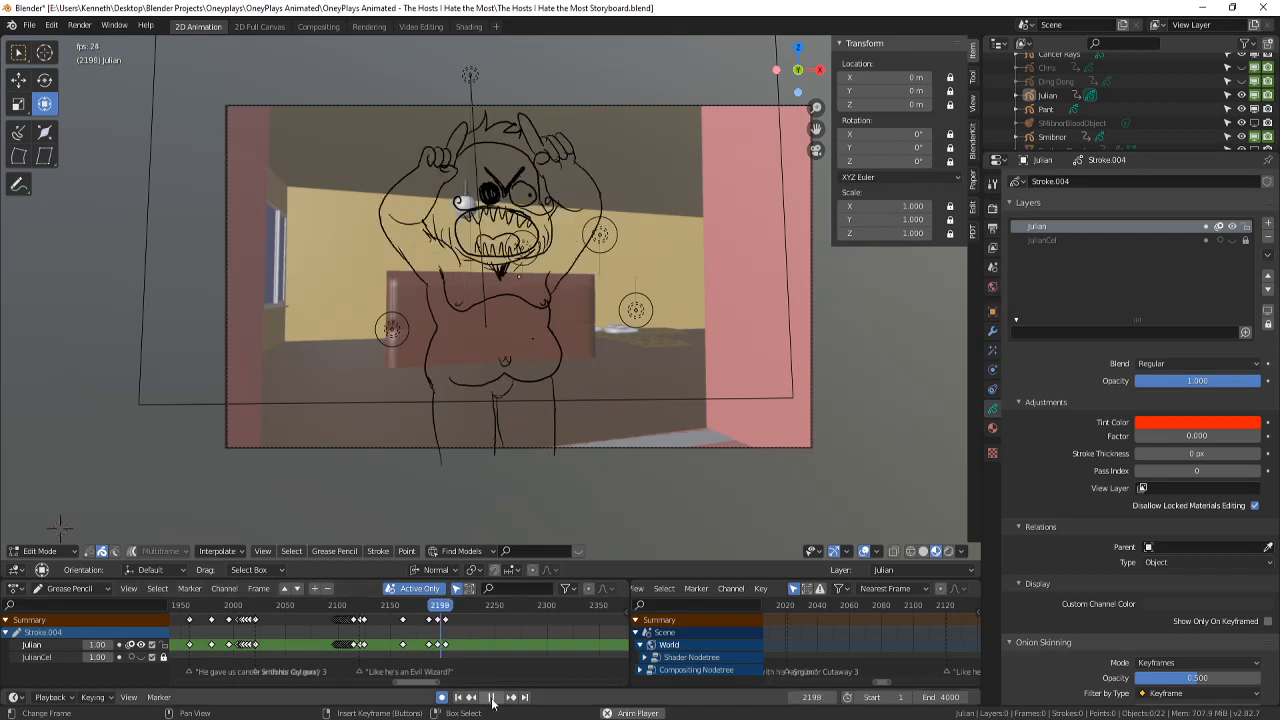
click(491, 697)
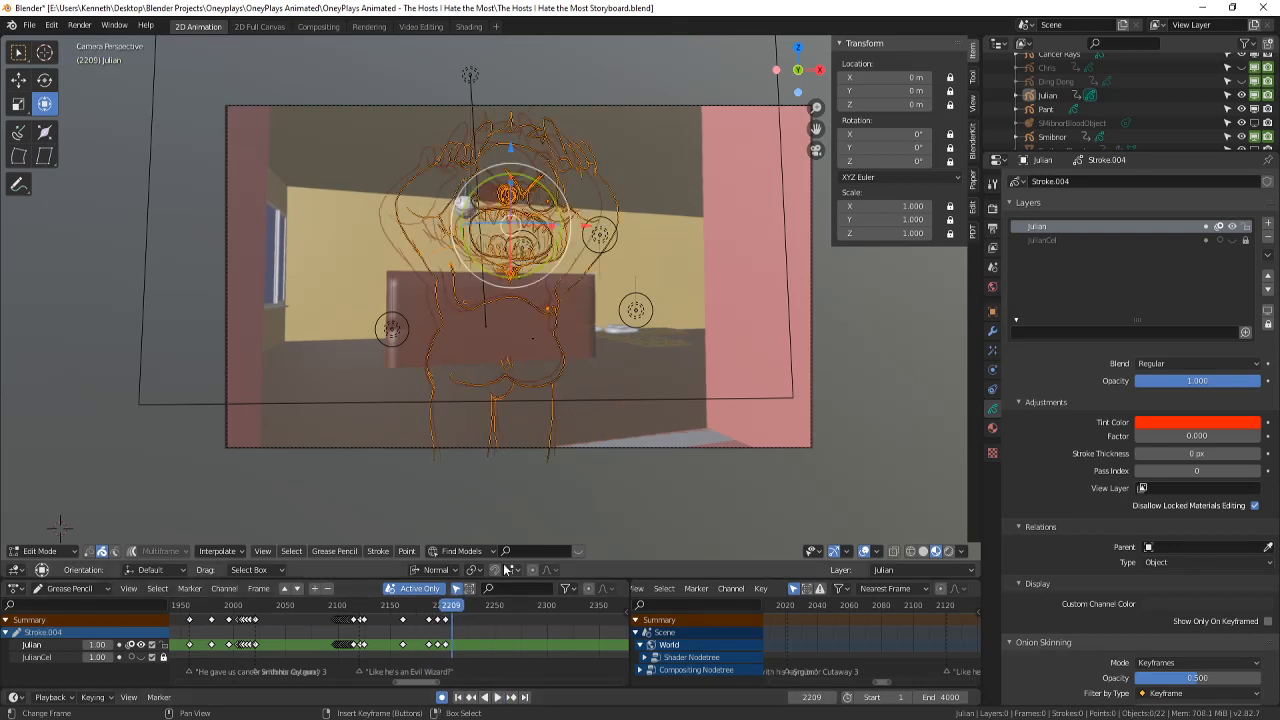
- Move to frame 2210, switch Julian's drawing back to Object Mode and save the storyboard file
key(Left)
click(55, 548)
click(45, 533)
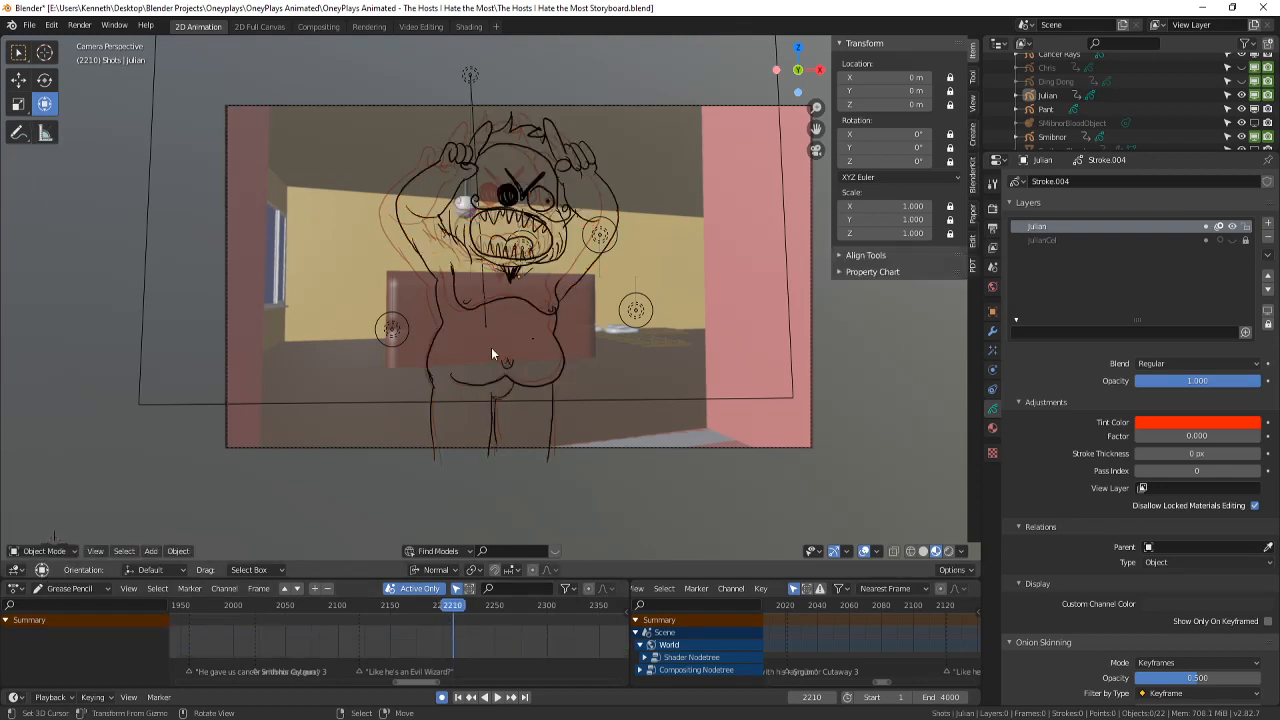
scroll(491, 347, up, 3)
key(ctrl+s)
shift+middle_drag(729, 422, 698, 412)
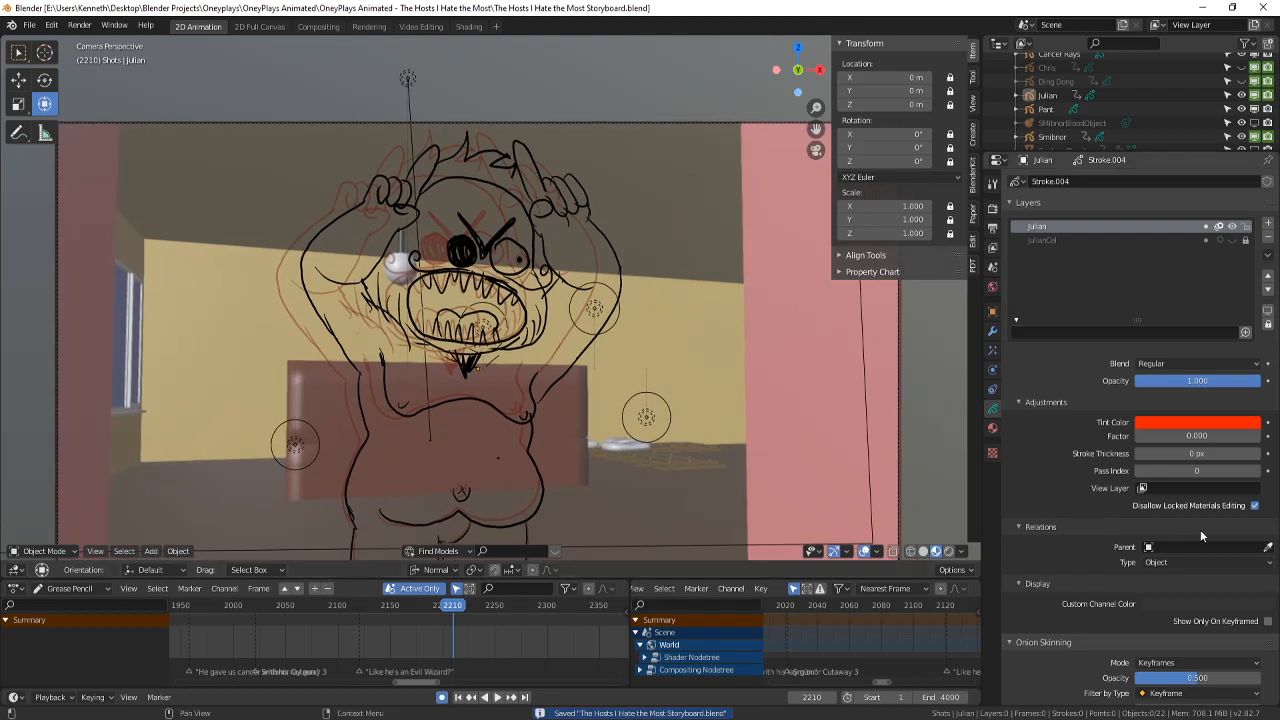
- Hide the viewport overlays and find the shot objects in the outliner
click(865, 551)
shift+middle_drag(683, 266, 698, 271)
scroll(1152, 95, up, 2)
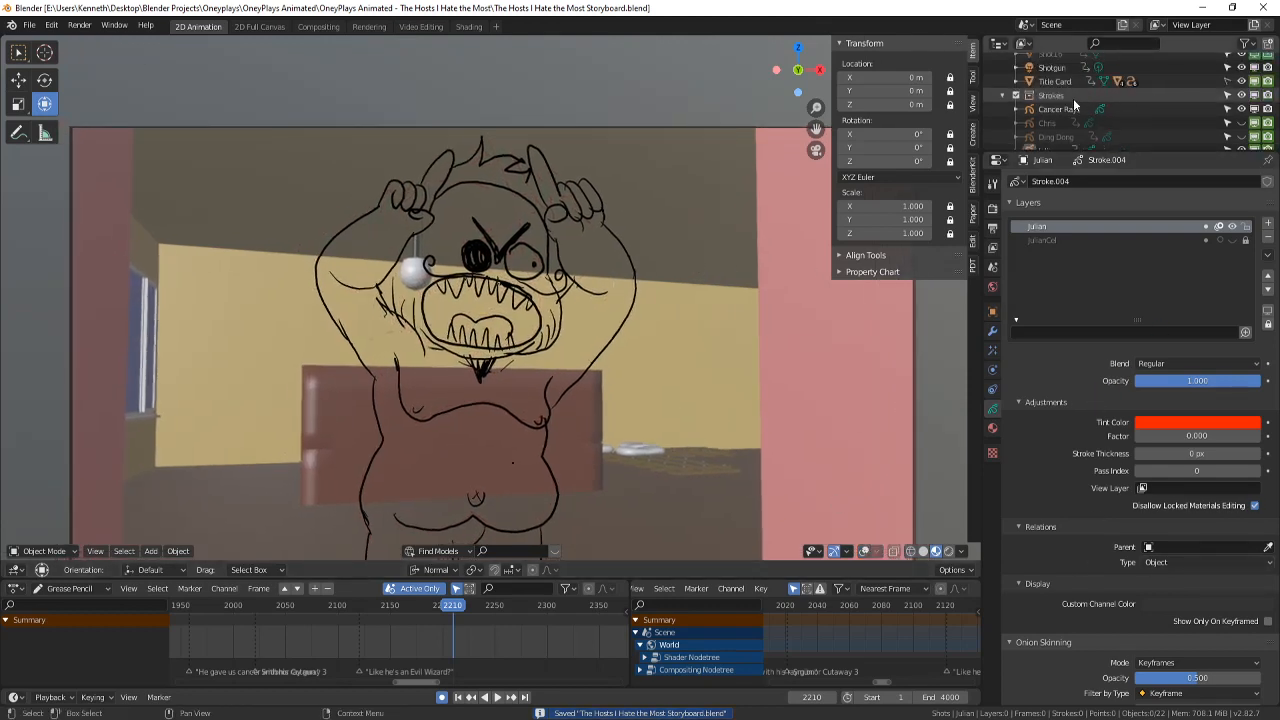
scroll(1080, 83, up, 5)
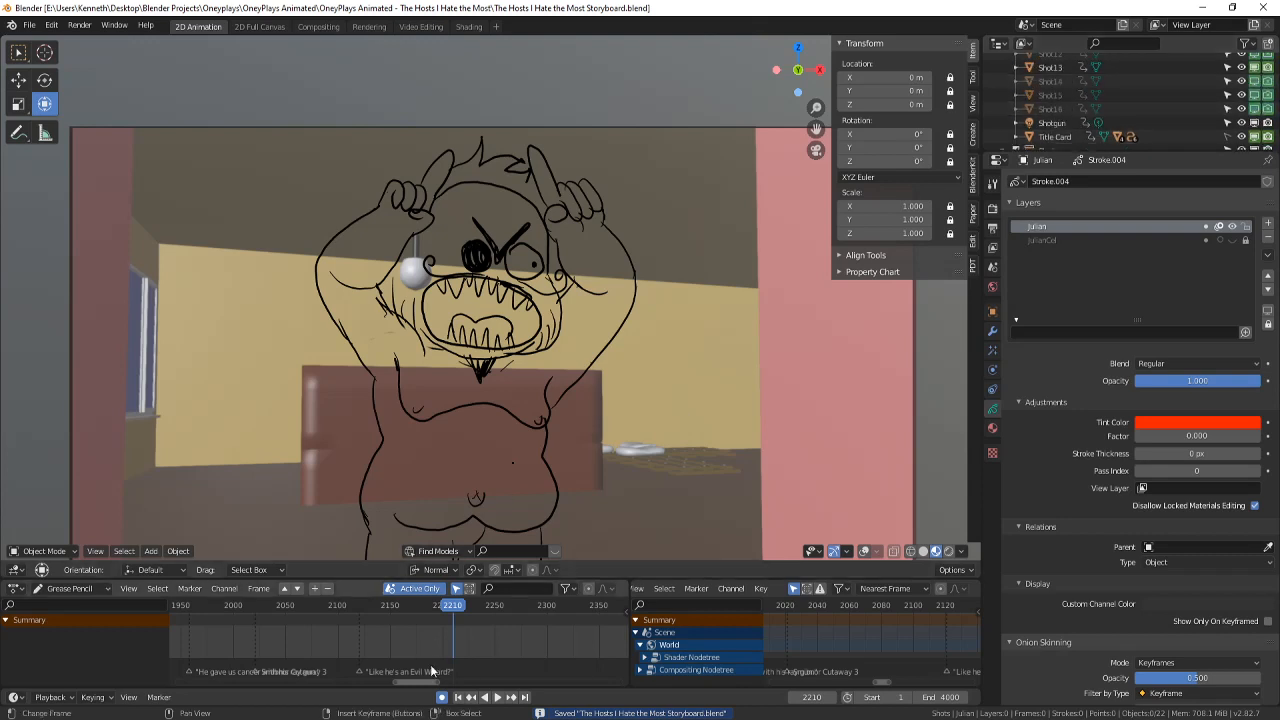
click(521, 456)
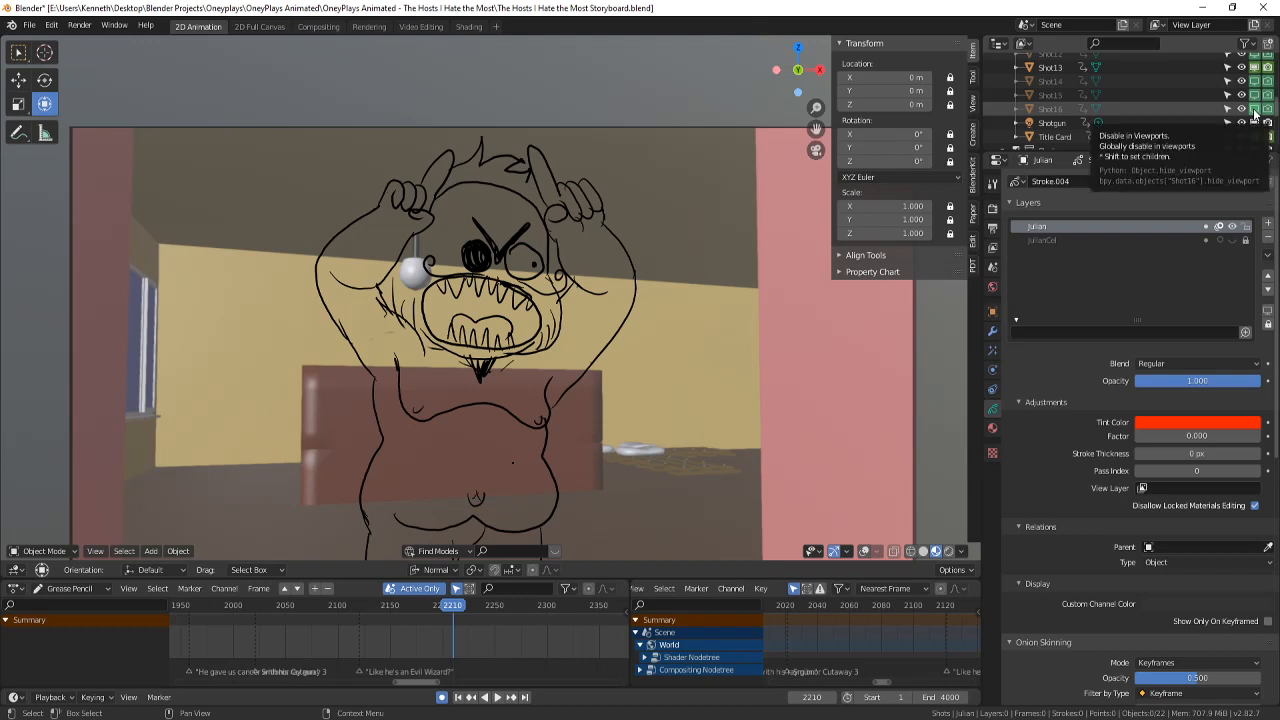
scroll(670, 386, down, 2)
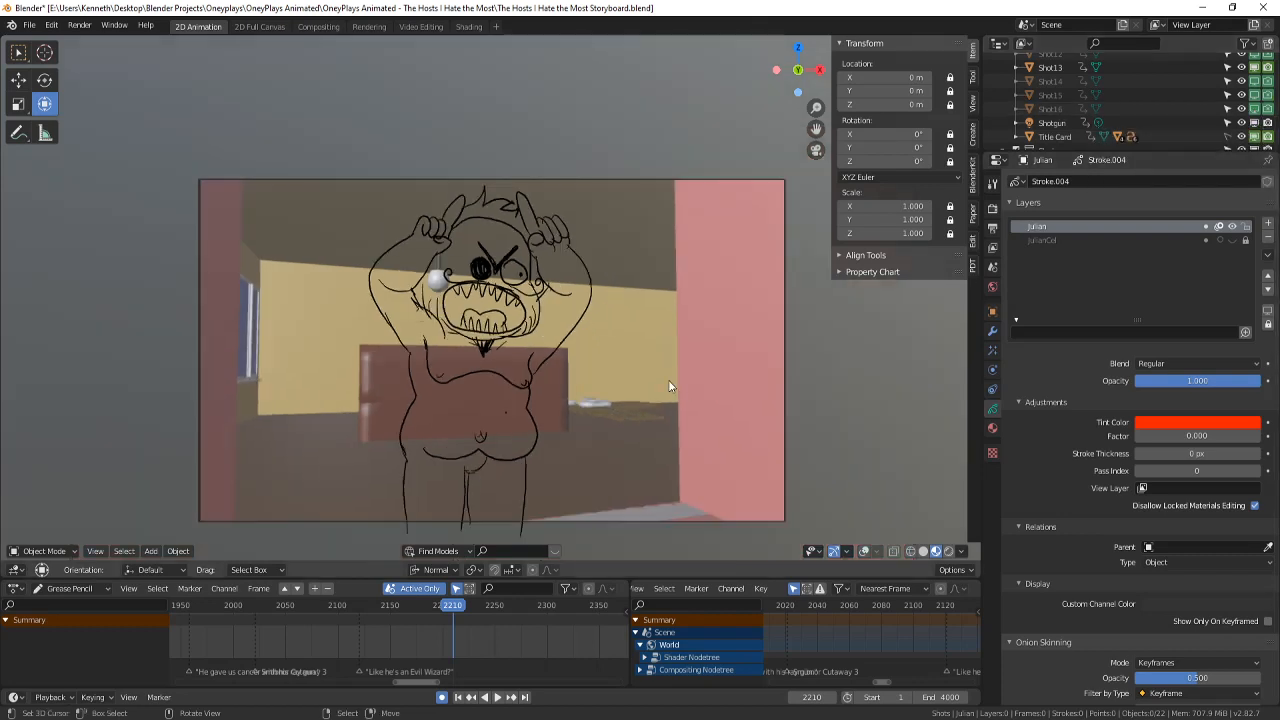
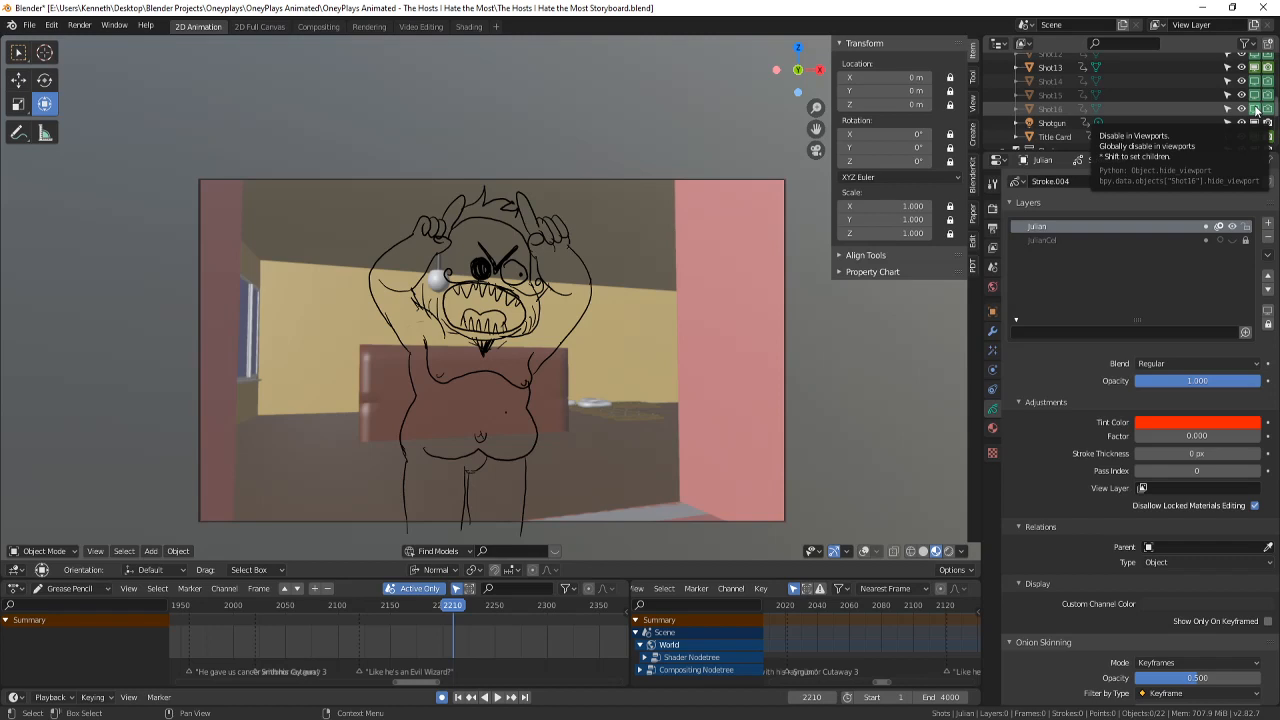
- Key Shot16, Shot15 and Shot14 as disabled in viewports at frame 2210
click(1255, 110)
click(1255, 110)
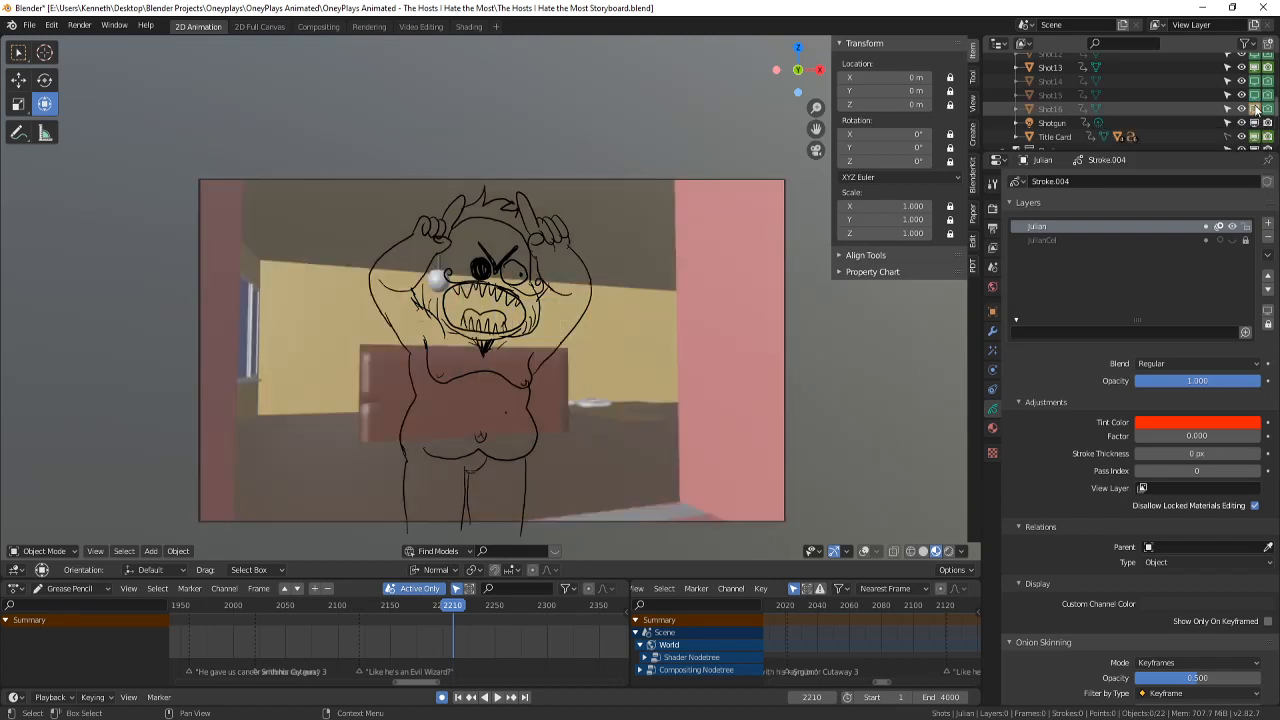
click(1254, 95)
click(1254, 95)
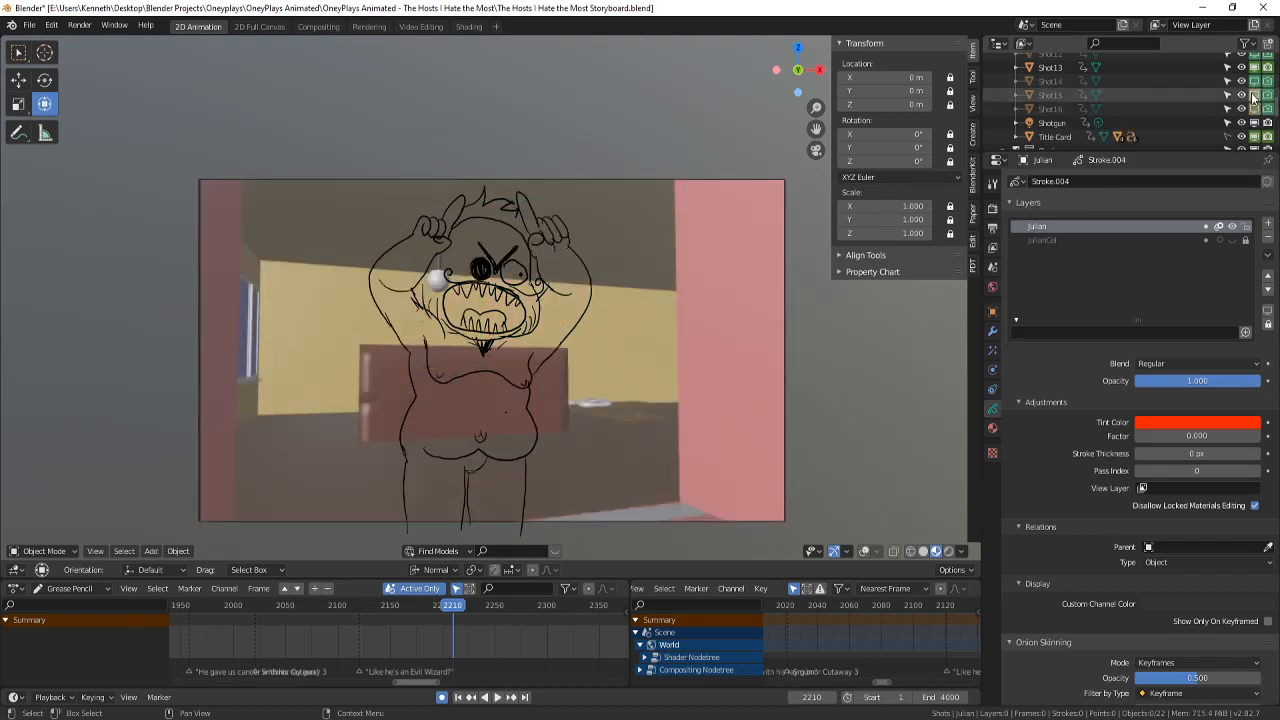
click(1254, 95)
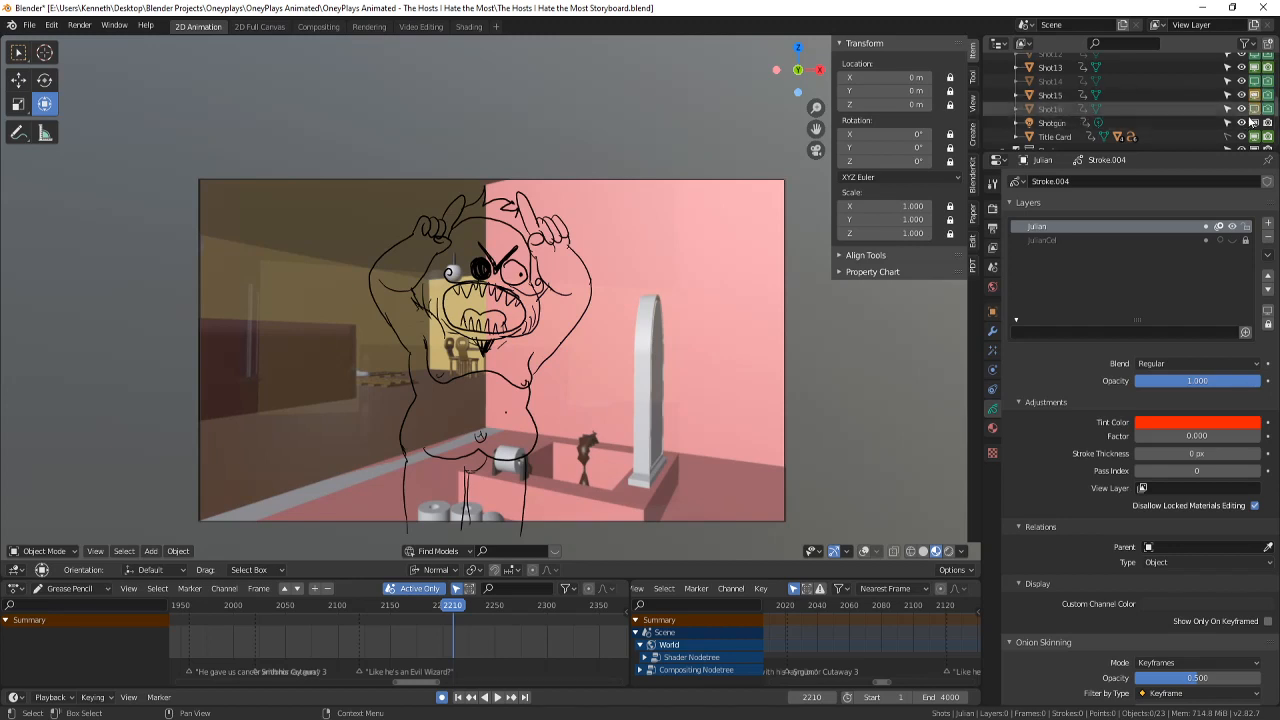
click(1256, 96)
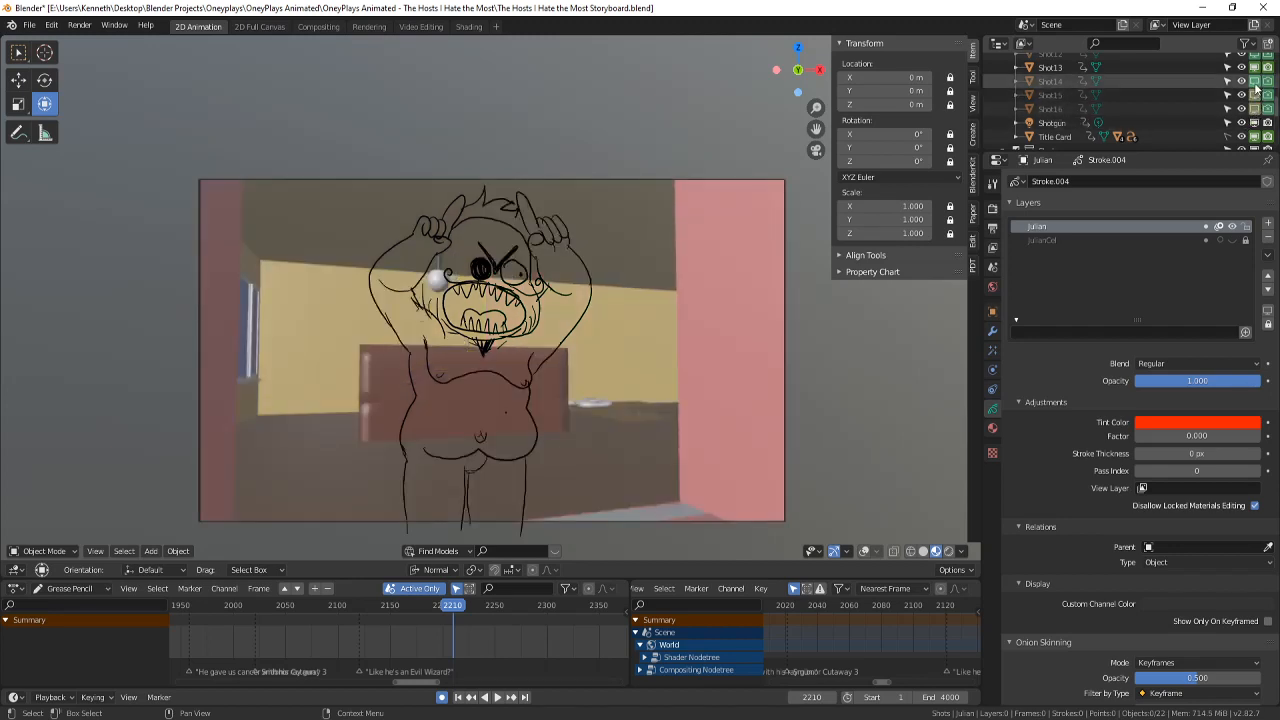
click(1256, 82)
click(1256, 82)
- At frame 2210, enable Shot12 in viewports and disable Shot13 to cut to the new background
scroll(1257, 82, up, 1)
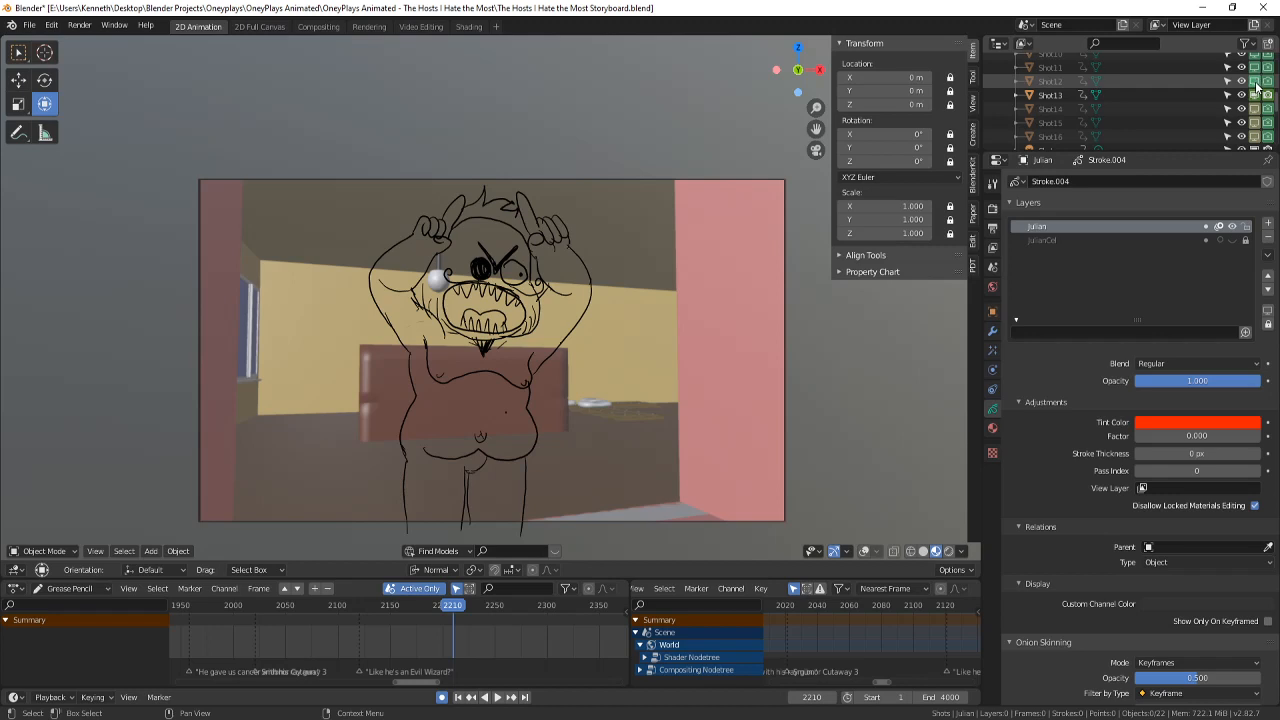
click(1256, 82)
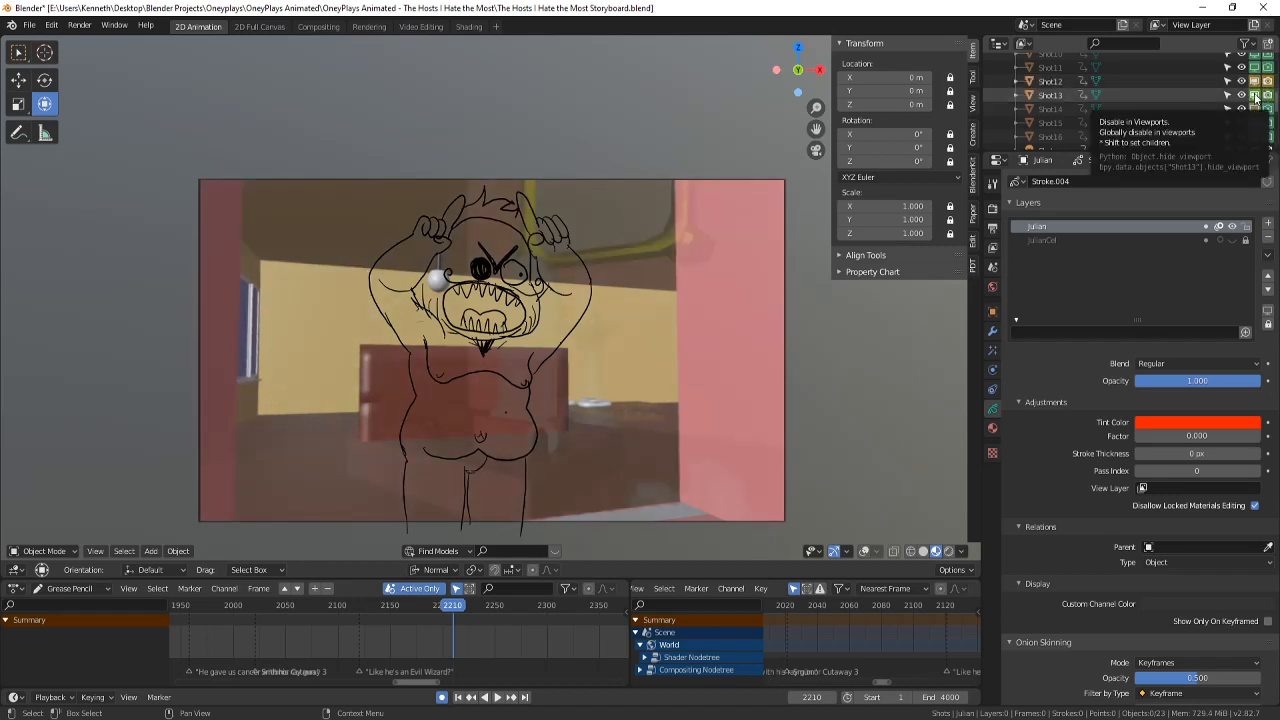
click(1258, 95)
scroll(1262, 115, down, 2)
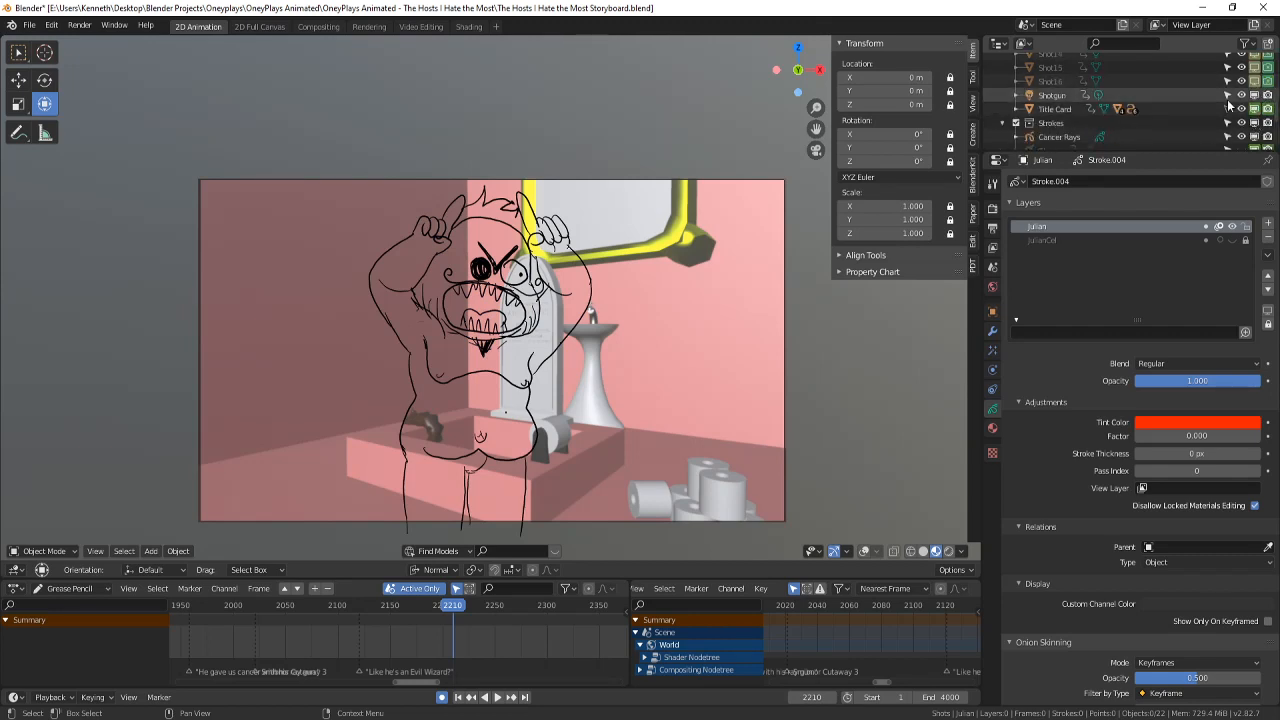
- Step back and forth between frames 2209 and 2210 to check the background cut
key(Left)
key(Right)
key(Left)
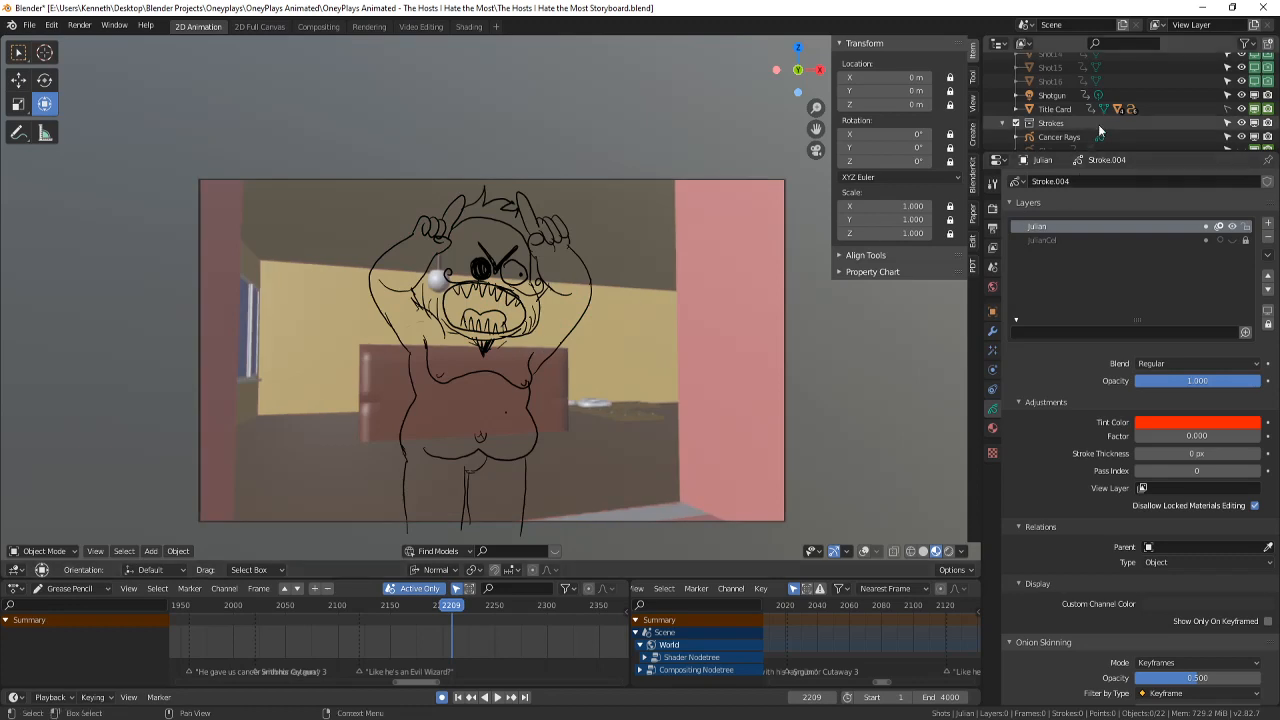
key(Right)
scroll(1070, 99, up, 8)
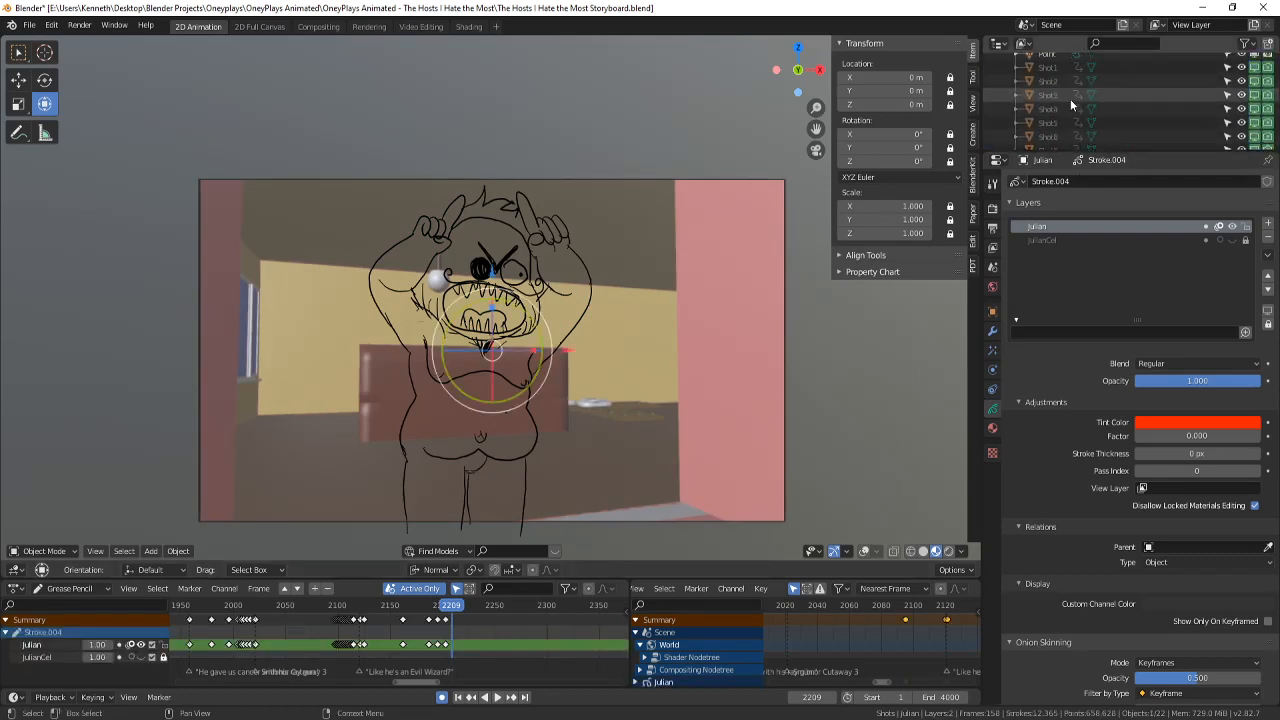
key(Left)
key(Right)
key(Right)
scroll(1118, 101, down, 4)
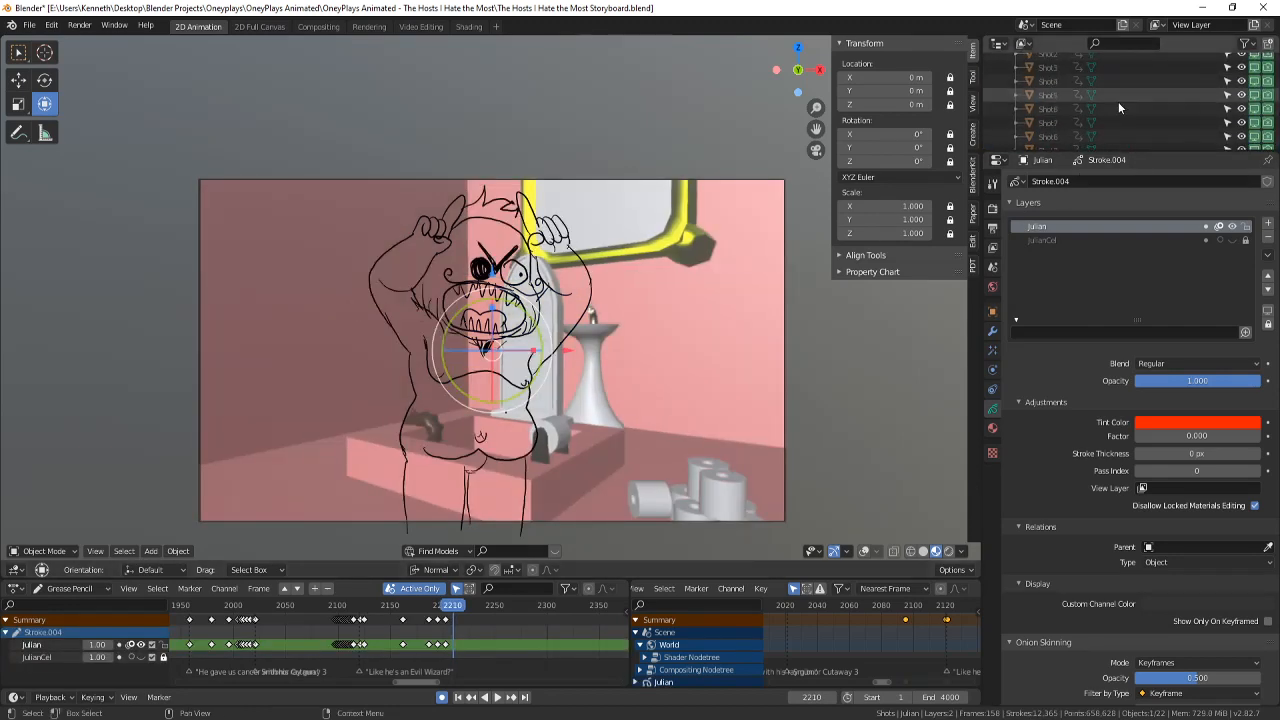
key(Left)
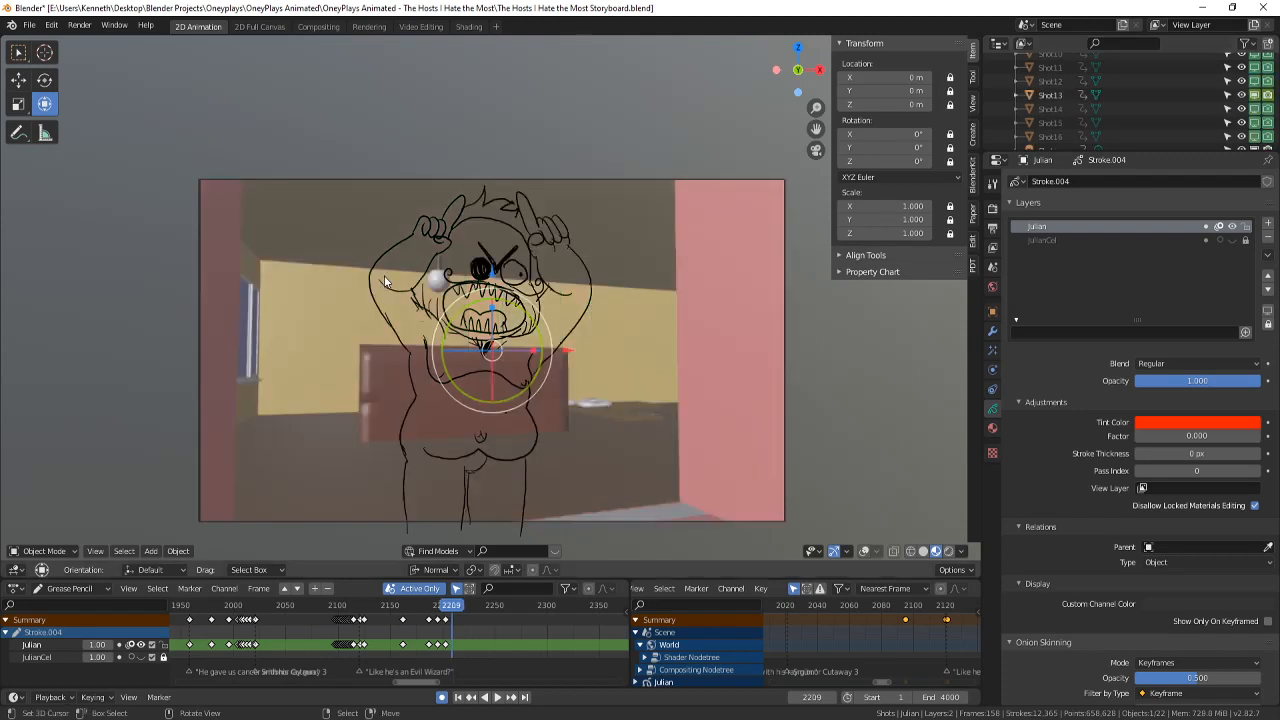
key(Right)
key(Left)
key(Right)
- Enter Edit Mode on Julian's drawing at frame 2210 and show the viewport overlays again
scroll(388, 281, up, 1)
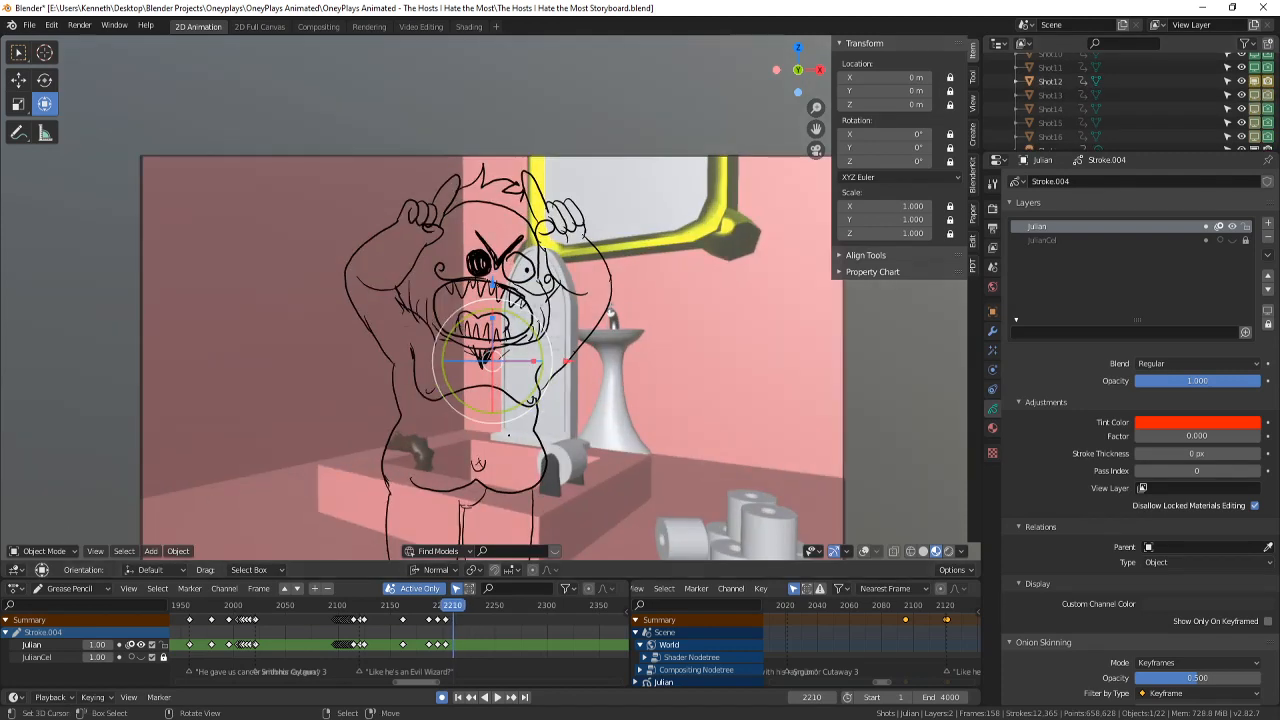
click(40, 551)
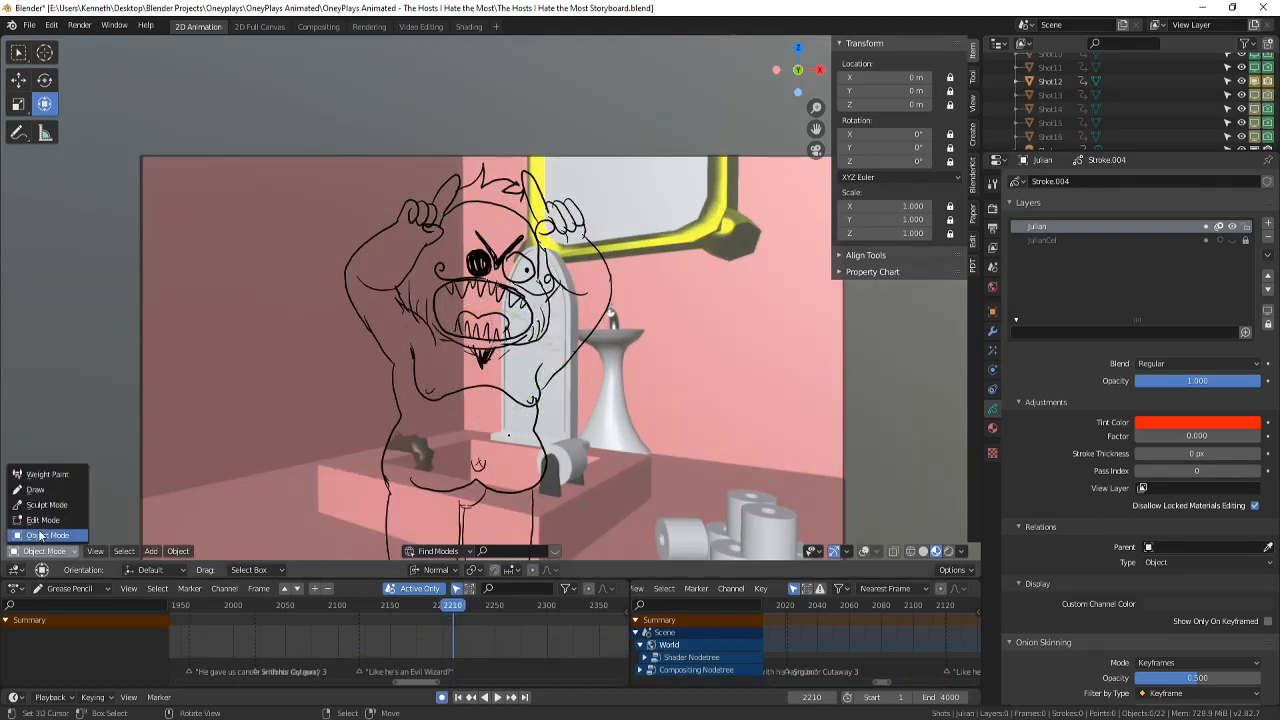
click(43, 520)
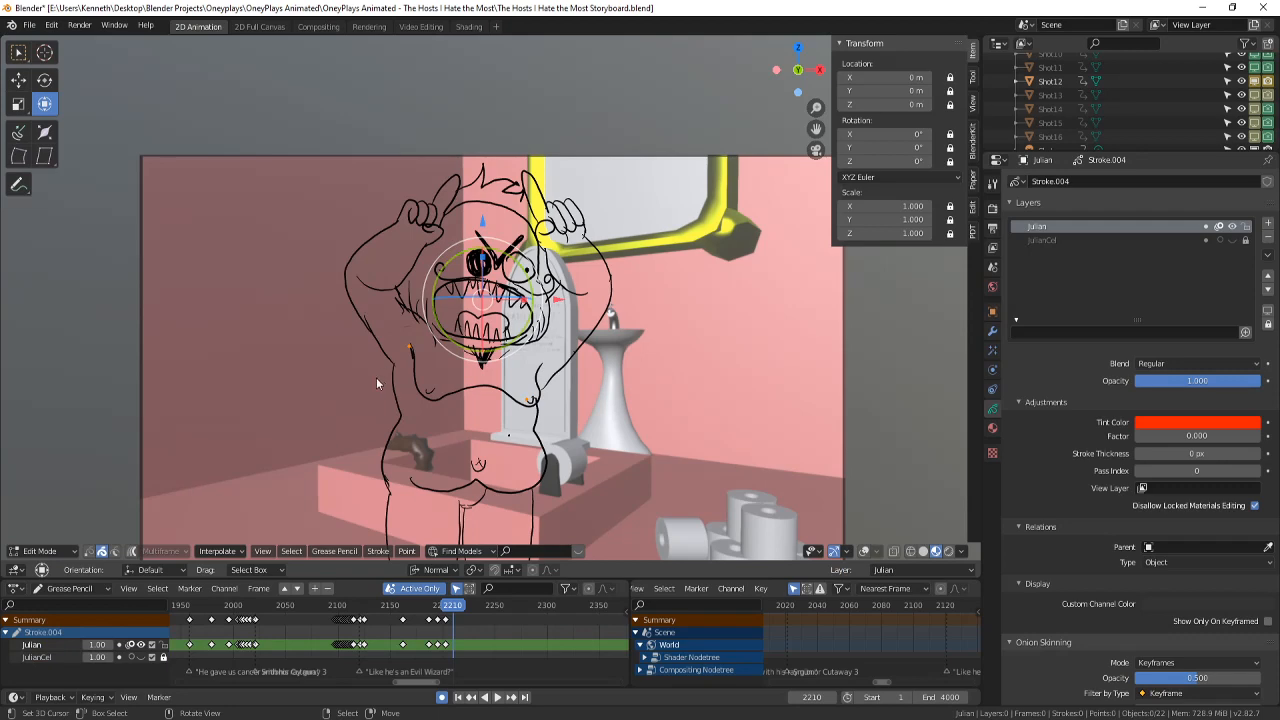
shift+right_click(390, 426)
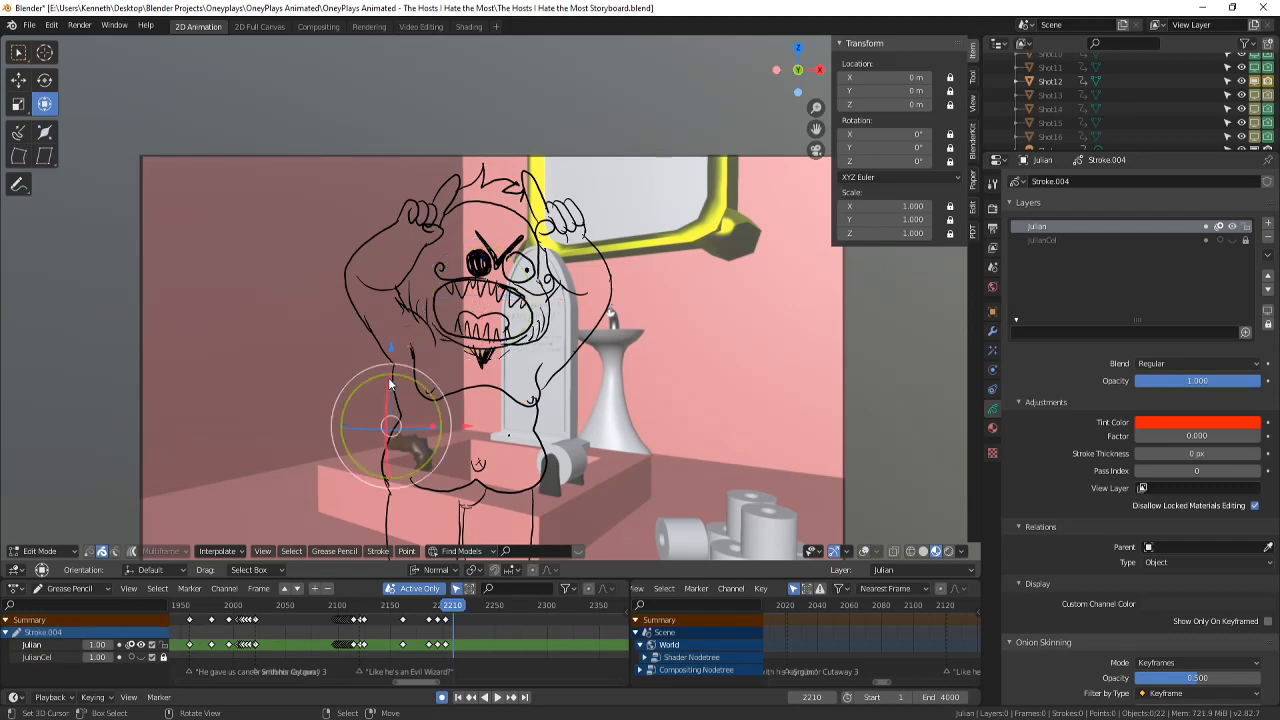
click(874, 553)
click(868, 552)
scroll(246, 424, up, 2)
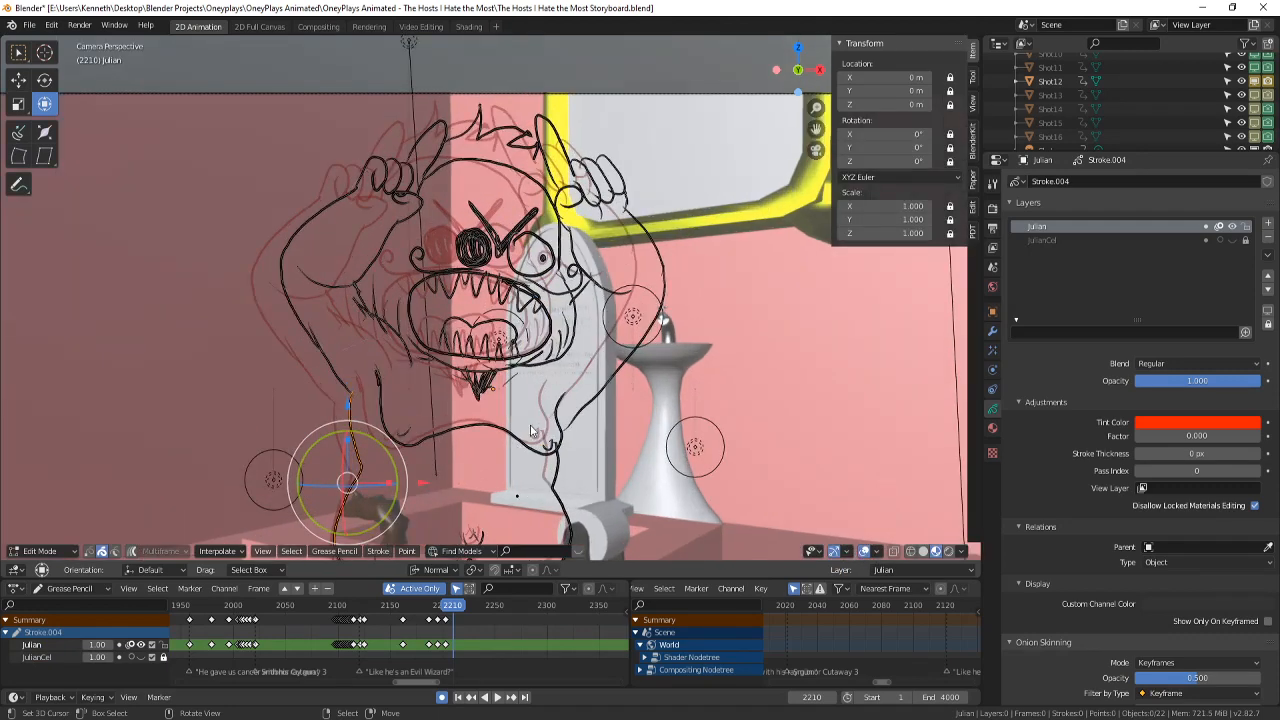
- Select all of Julian's strokes and nudge them to create a keyframe at frame 2210
scroll(520, 428, down, 1)
key(a)
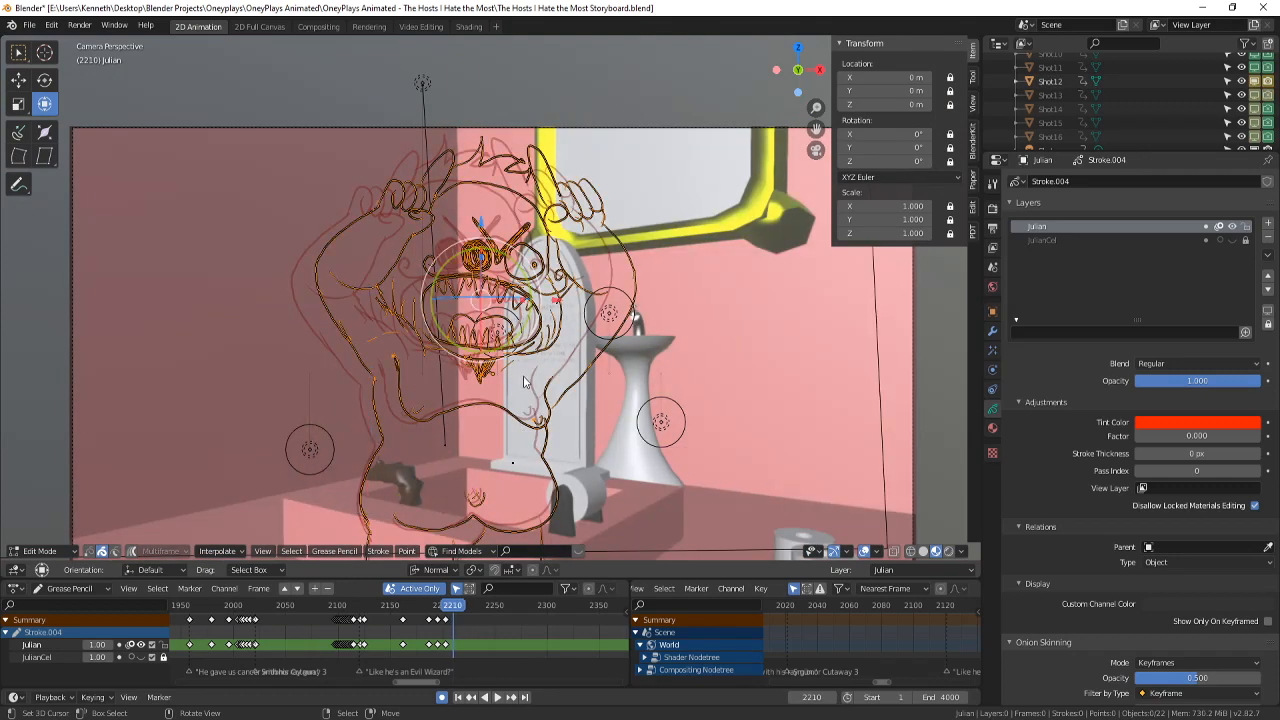
key(g)
click(523, 376)
key(z)
key(alt+a)
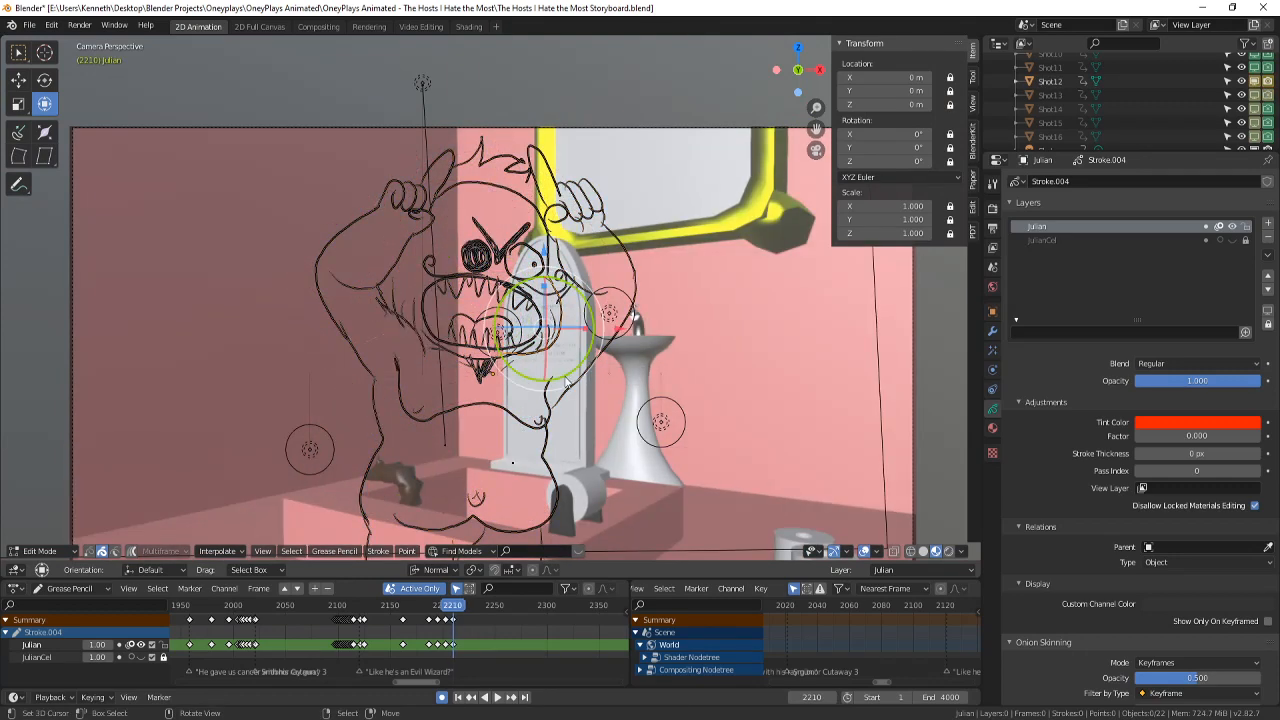
- Delete all of Julian's strokes at frame 2210 and return to Object Mode
key(a)
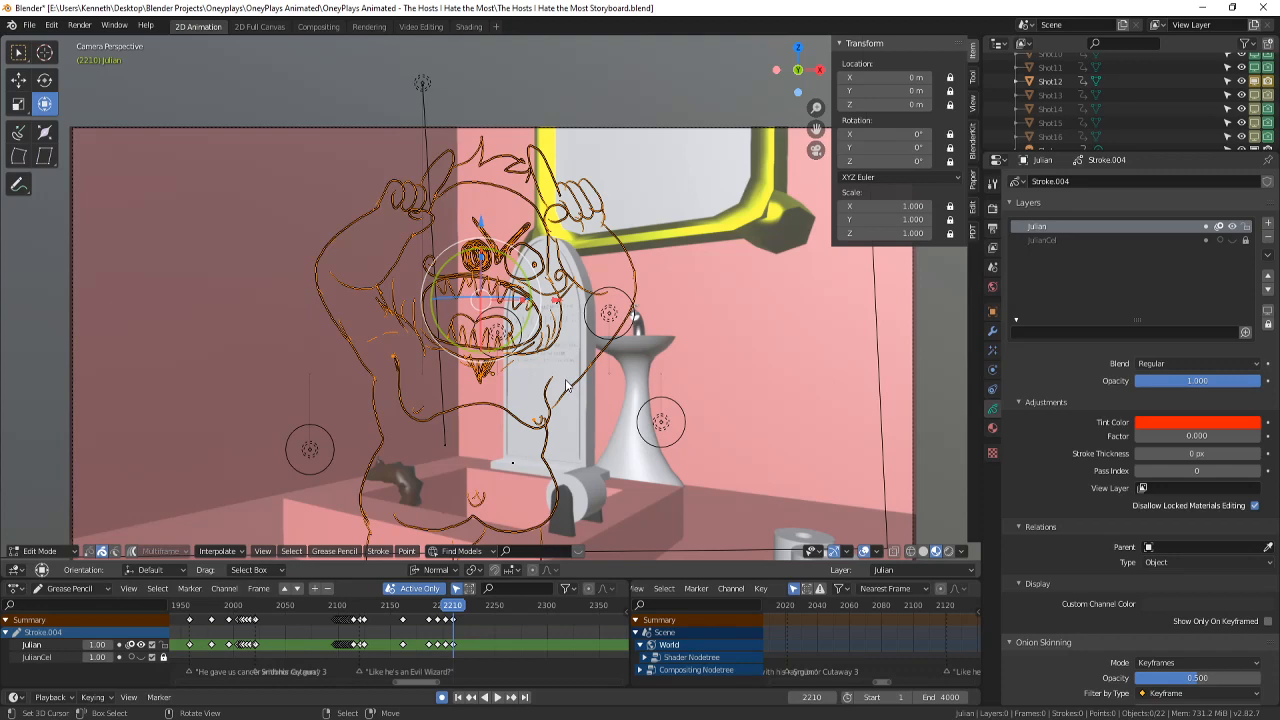
key(x)
click(565, 380)
click(47, 552)
click(57, 540)
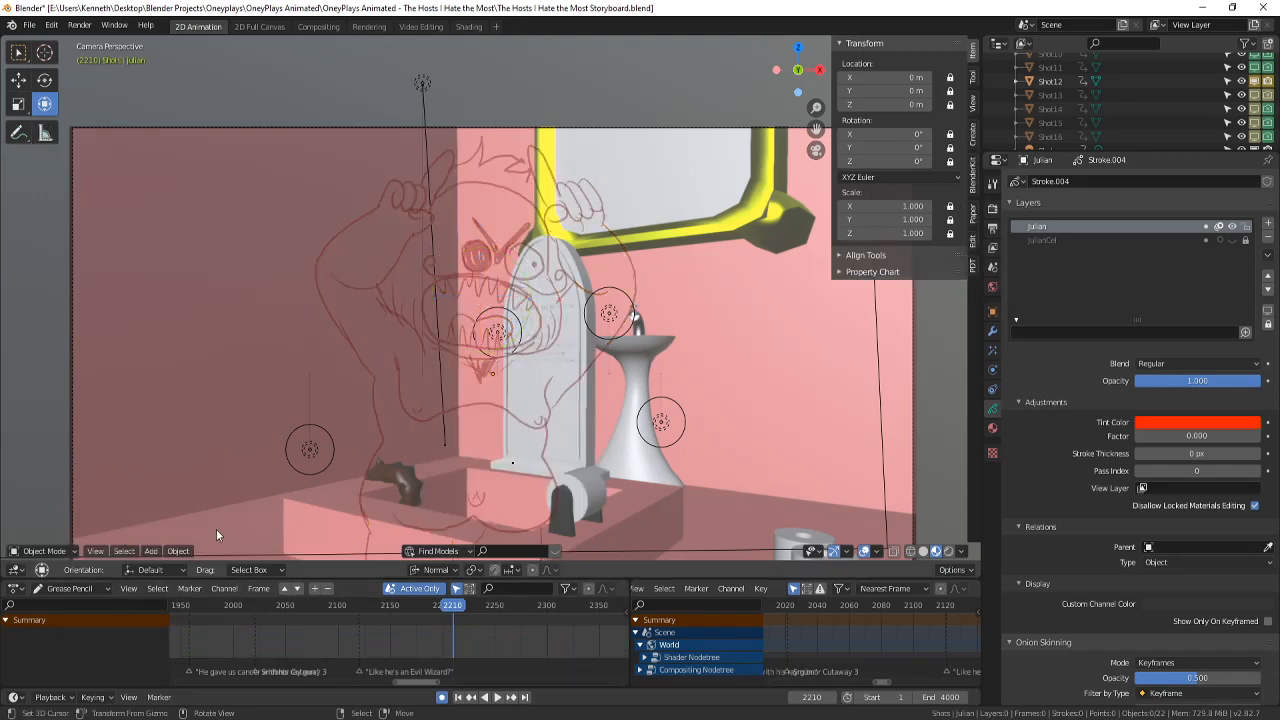
- Save the storyboard file and play back the animation through the cut at frame 2210
shift+middle_drag(510, 505, 524, 502)
key(ctrl+s)
click(447, 626)
key(space)
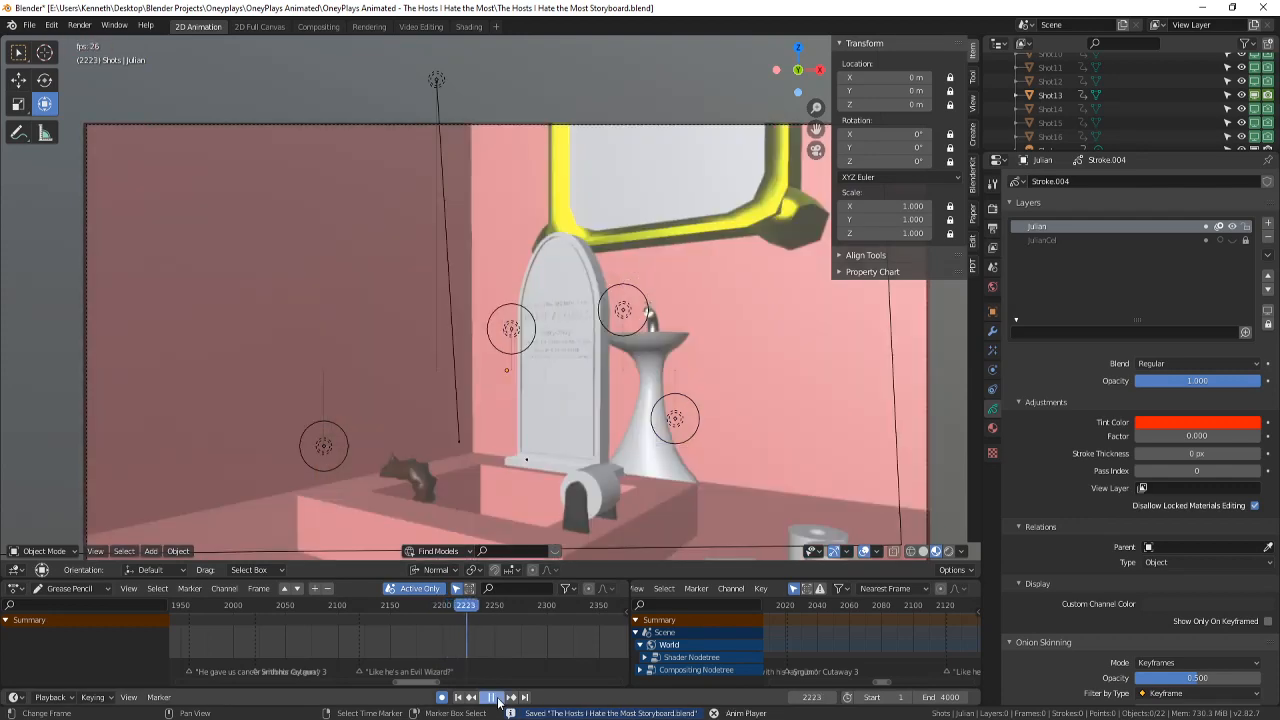
click(498, 699)
click(385, 624)
click(498, 697)
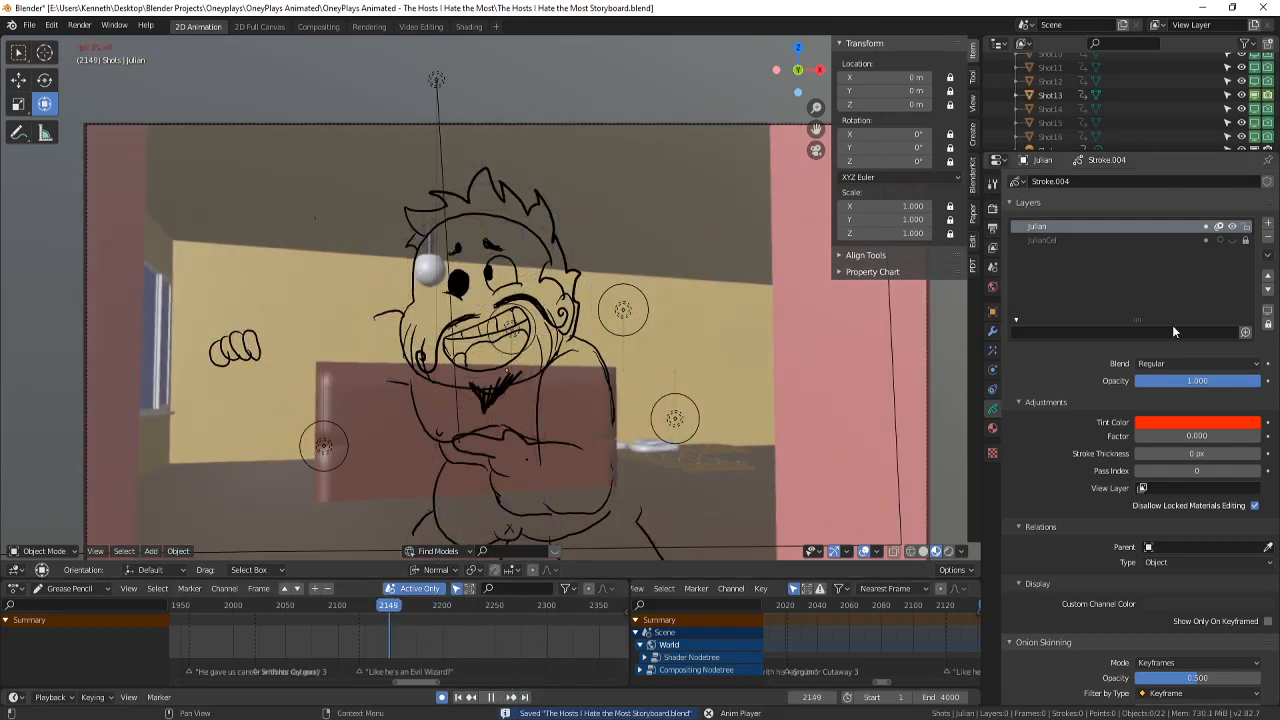
- Unhide the Chris drawing in the Strokes collection and replay the frames leading through the cut
scroll(1225, 95, down, 1)
scroll(1225, 95, down, 2)
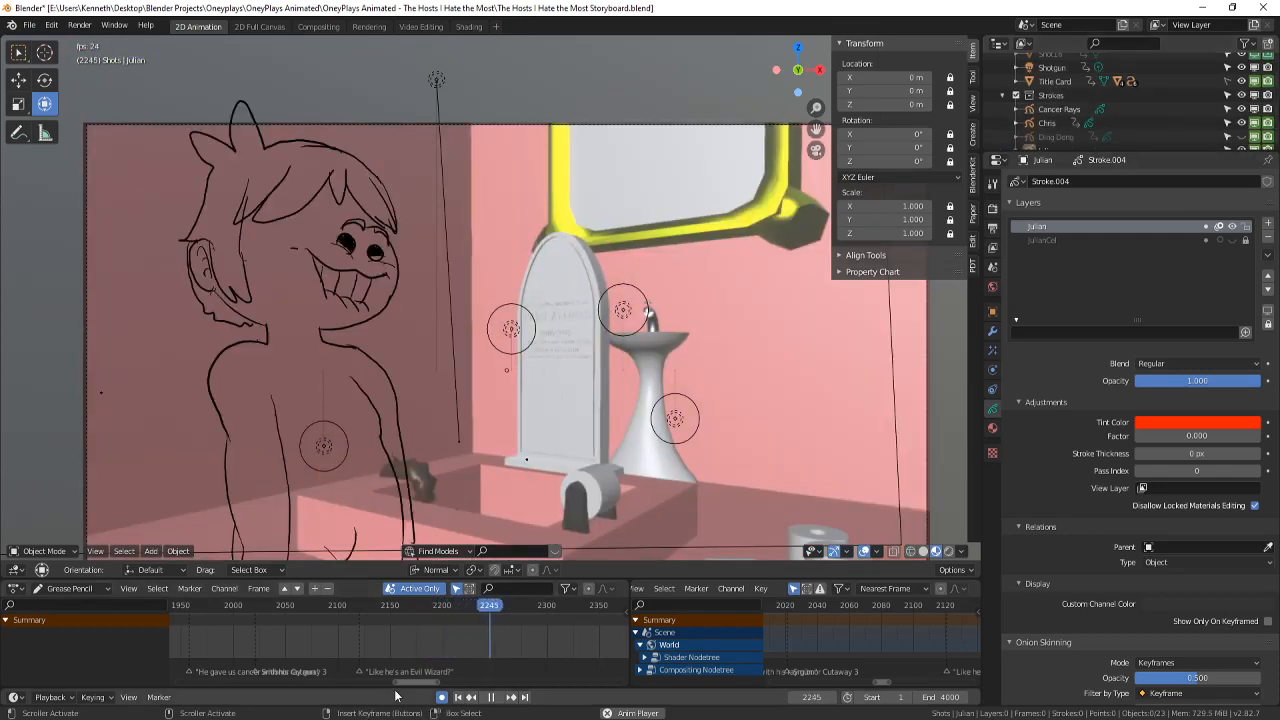
drag(434, 615, 382, 633)
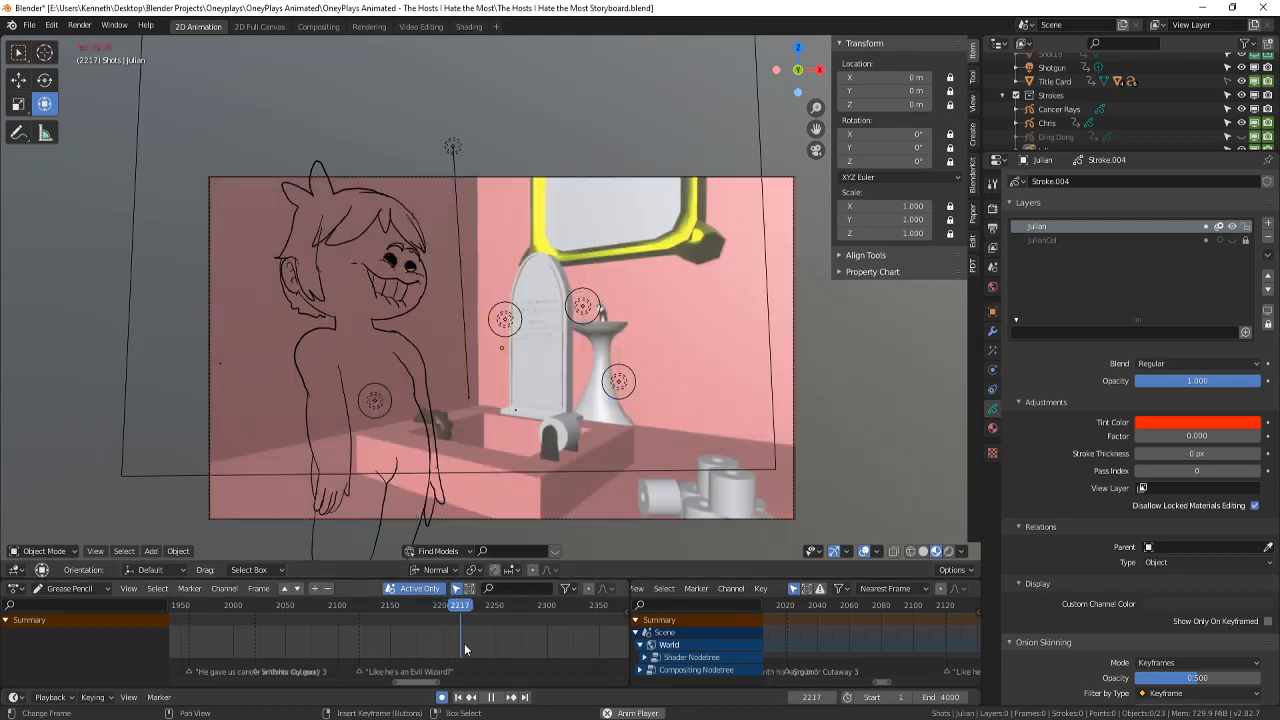
click(420, 622)
click(410, 624)
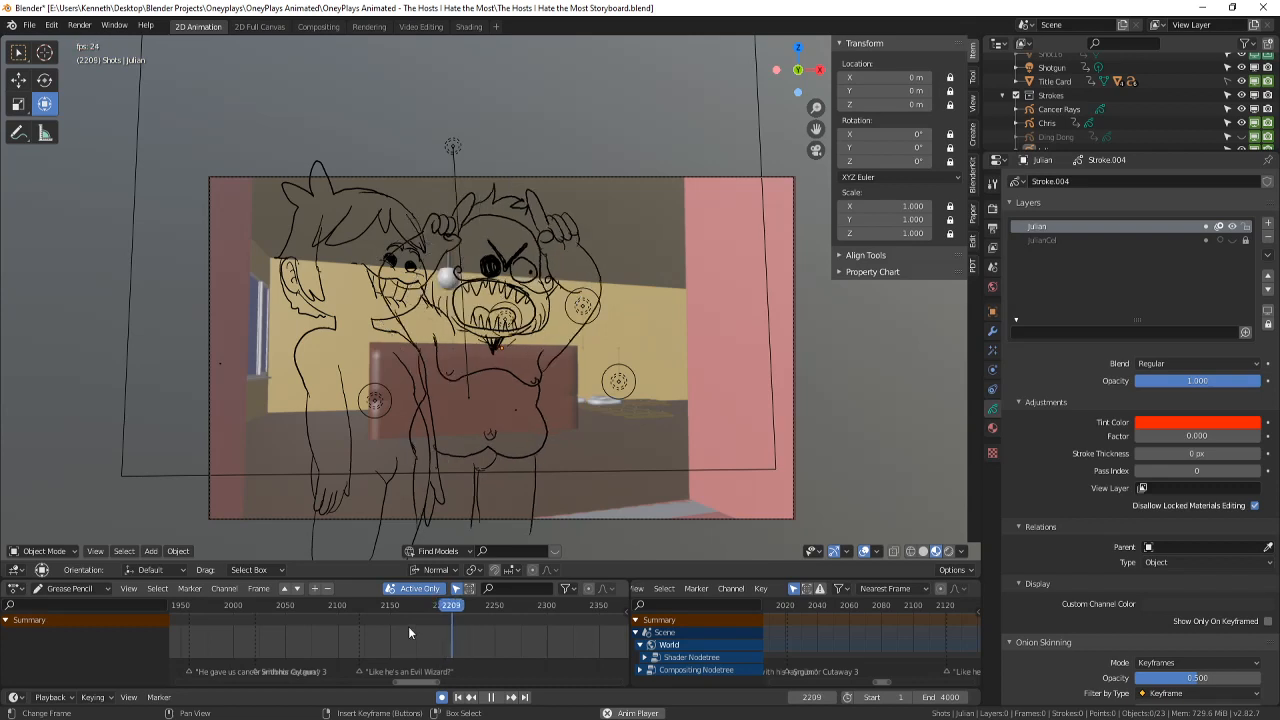
- Unhide the Ding Dong drawing, turn off Active Only for the keyframes and replay the section around the cut
click(386, 619)
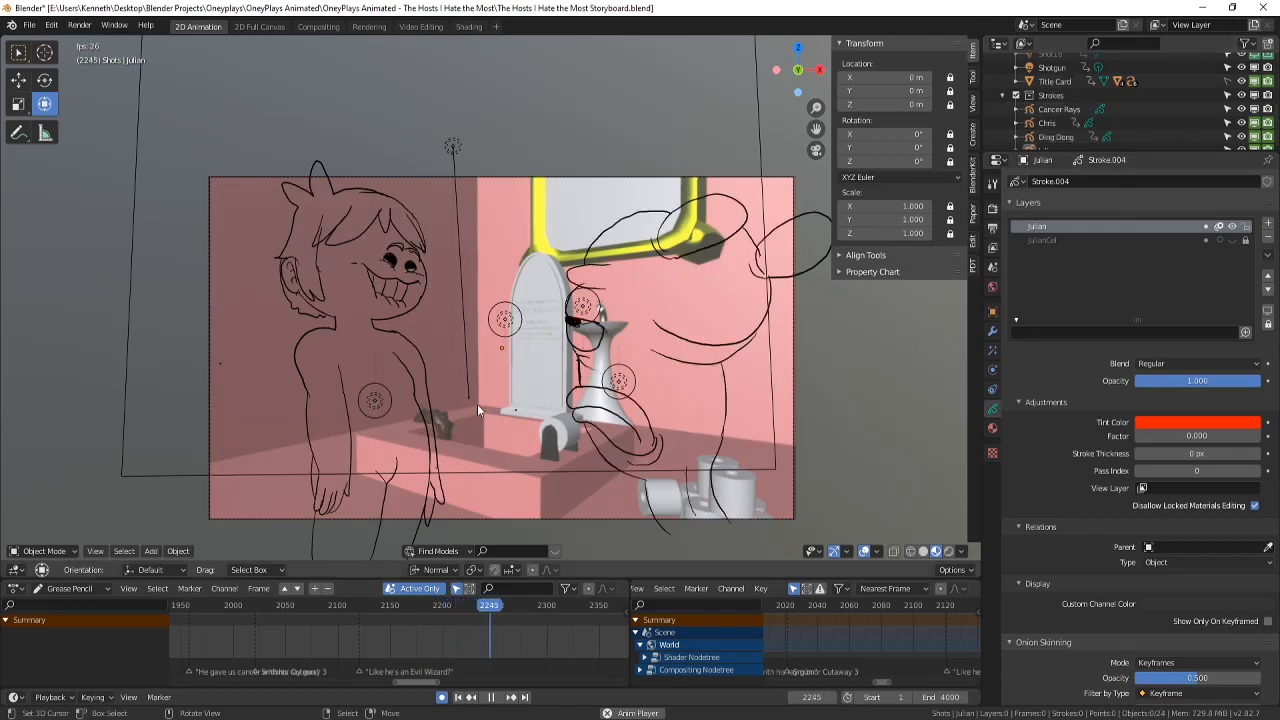
click(422, 588)
click(415, 617)
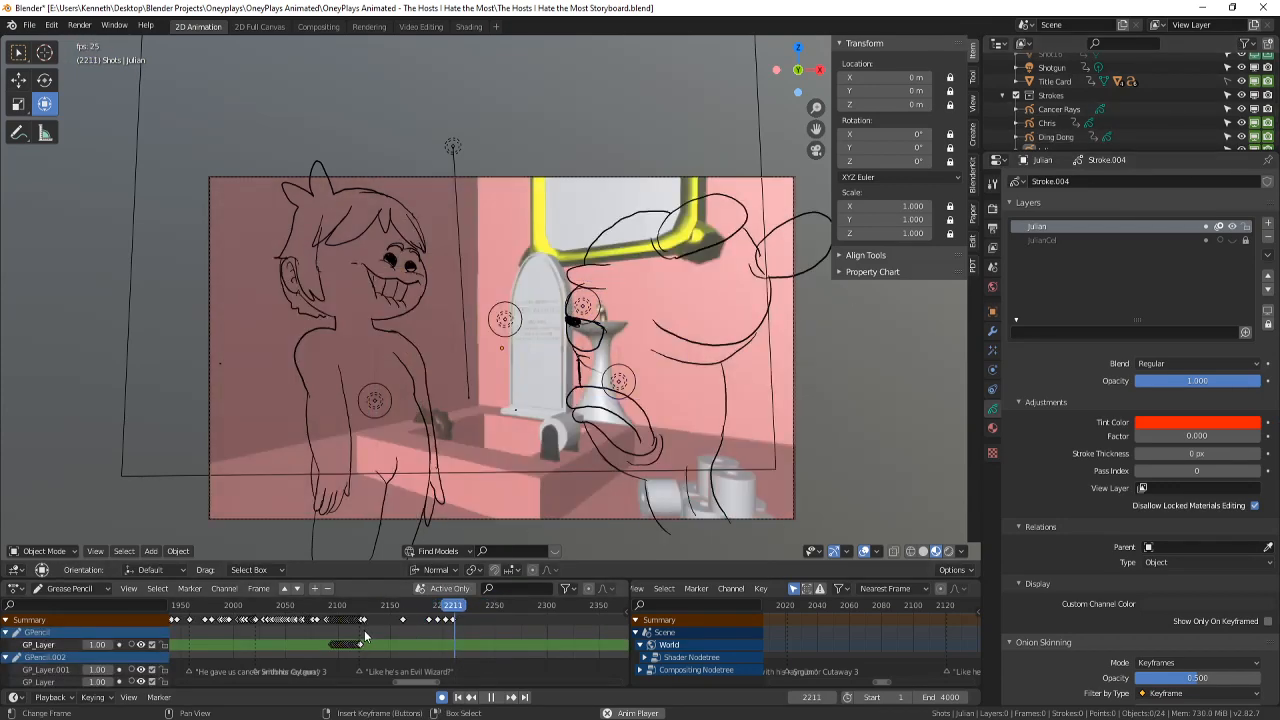
click(364, 630)
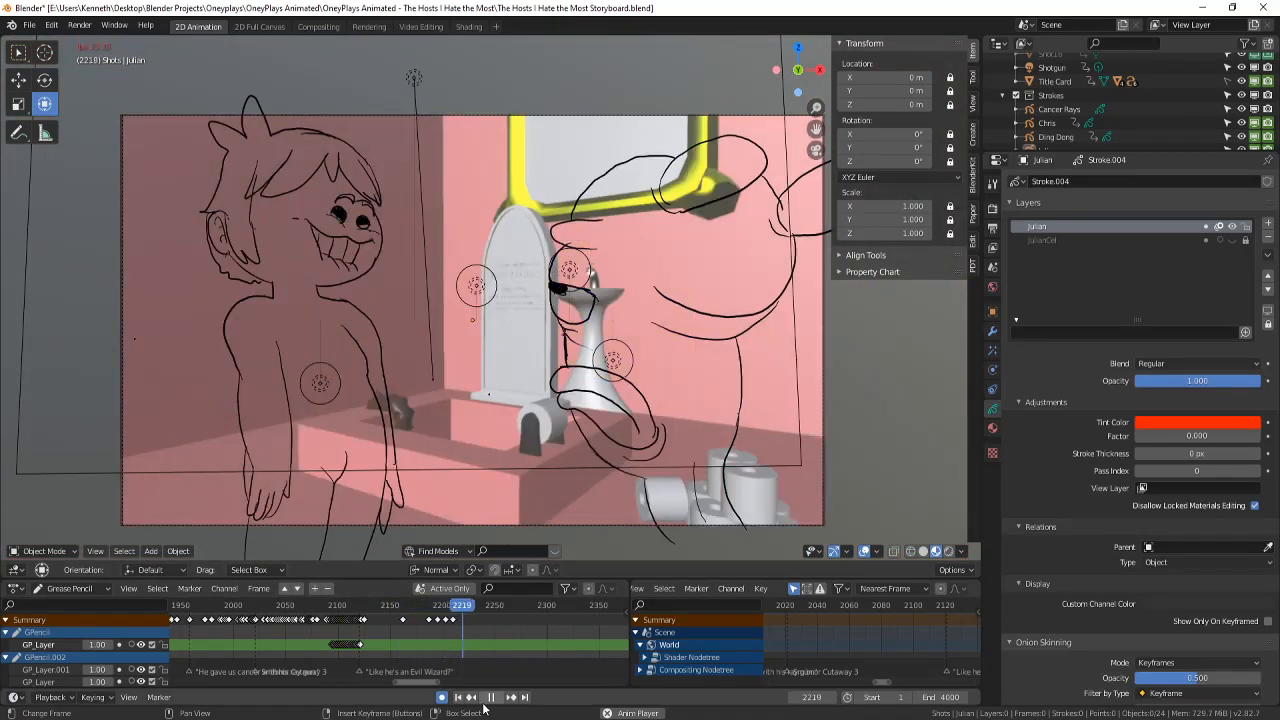
- Replay the cut between the angry Julian shot and the next shot, stopping at frame 2210
click(428, 626)
key(space)
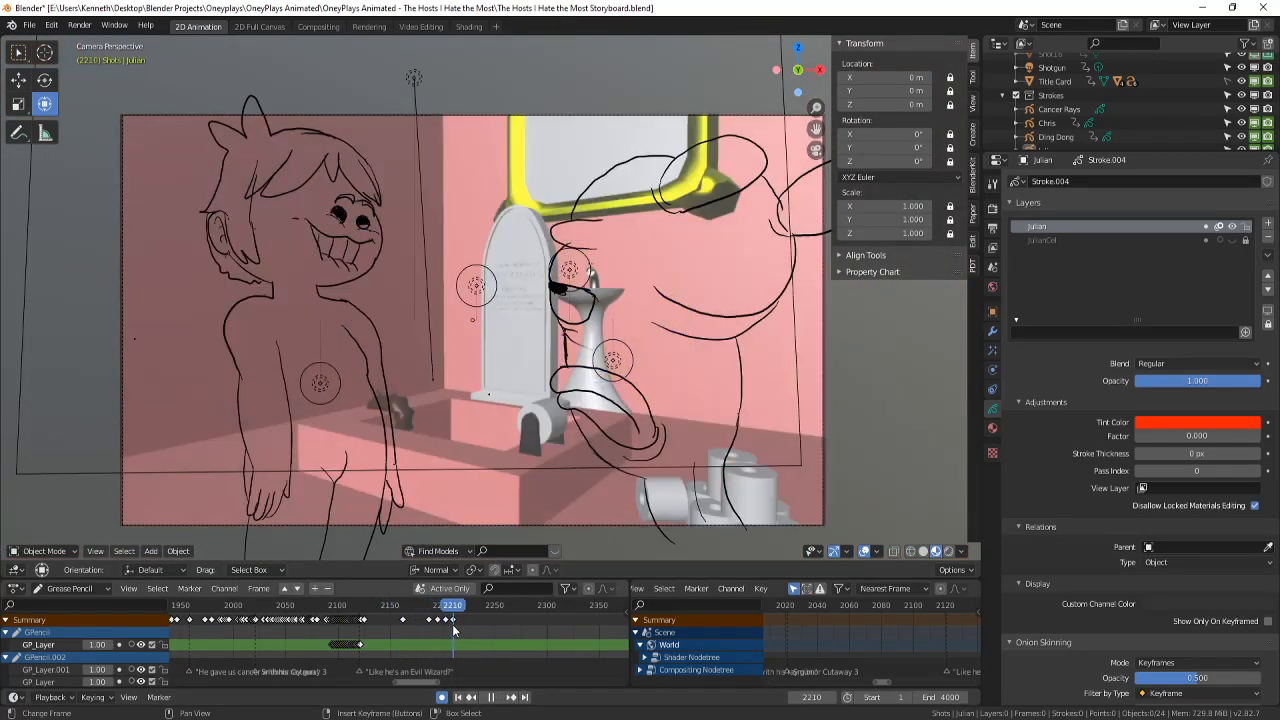
scroll(681, 441, down, 1)
key(Left)
key(Right)
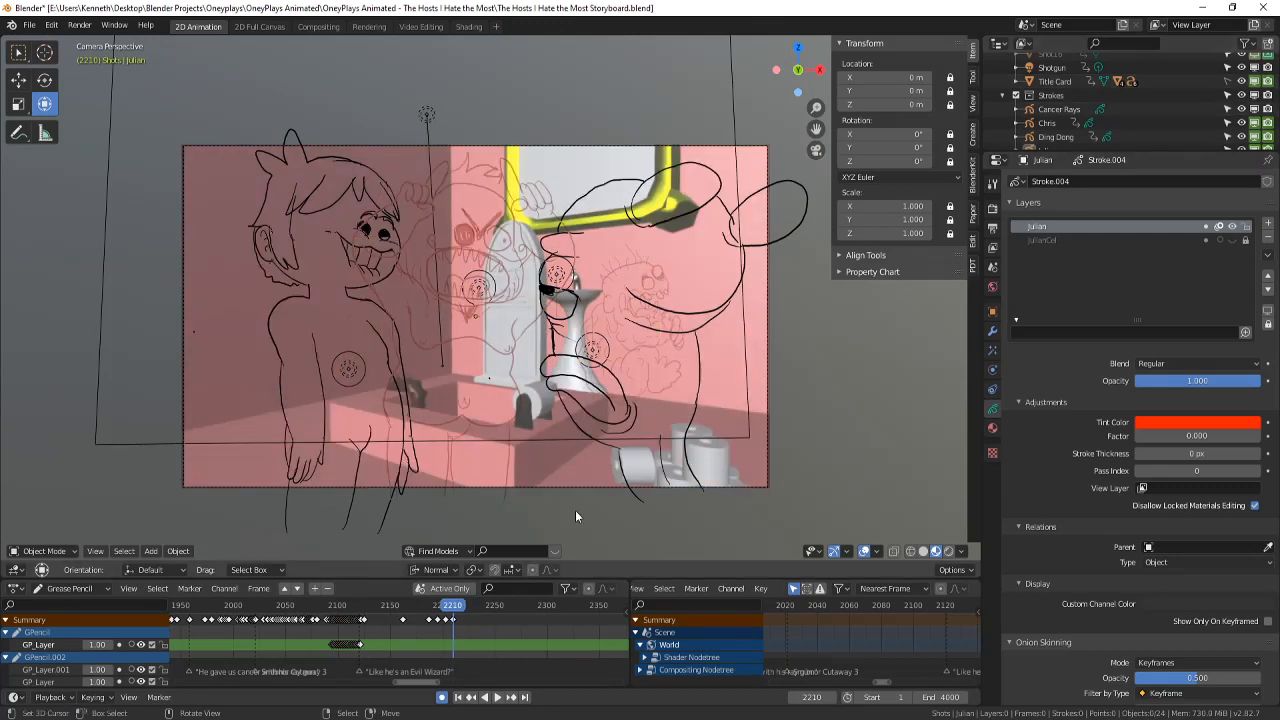
- Hide the Shot12 background at frame 2210, try Shot11 and Shot14 as replacements, and show Shot15
scroll(1240, 92, up, 5)
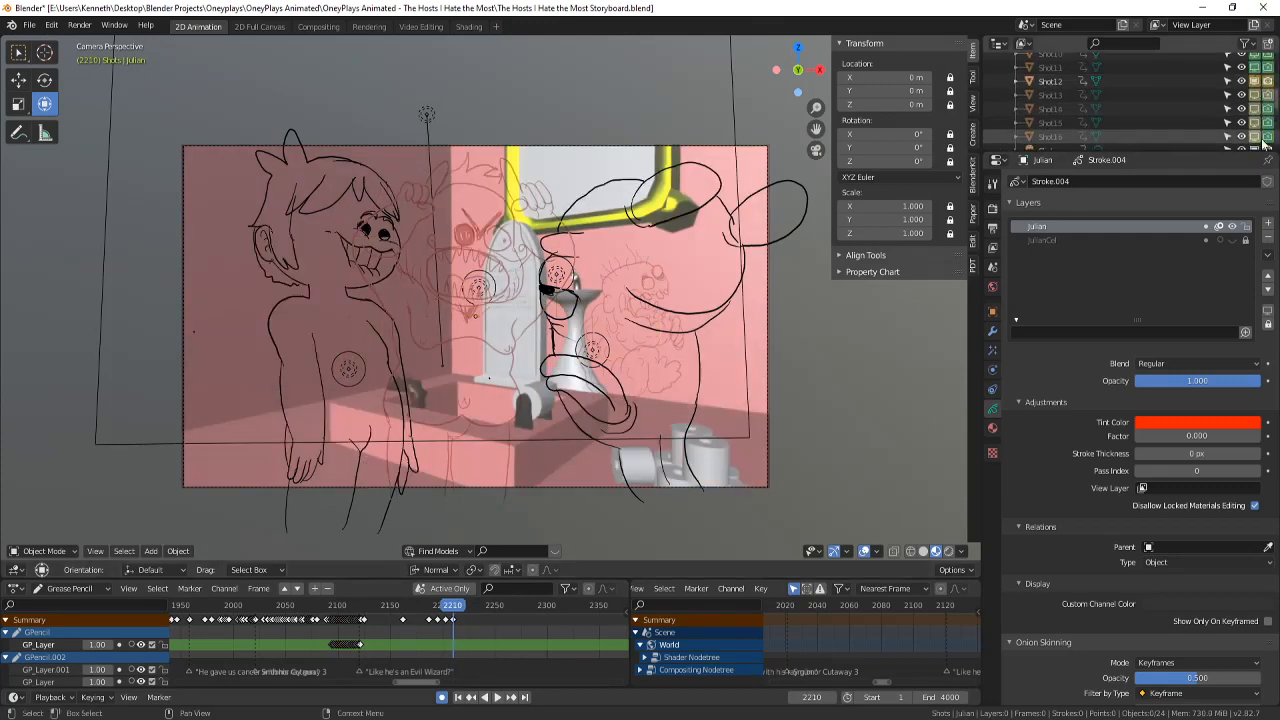
click(1255, 82)
click(1256, 81)
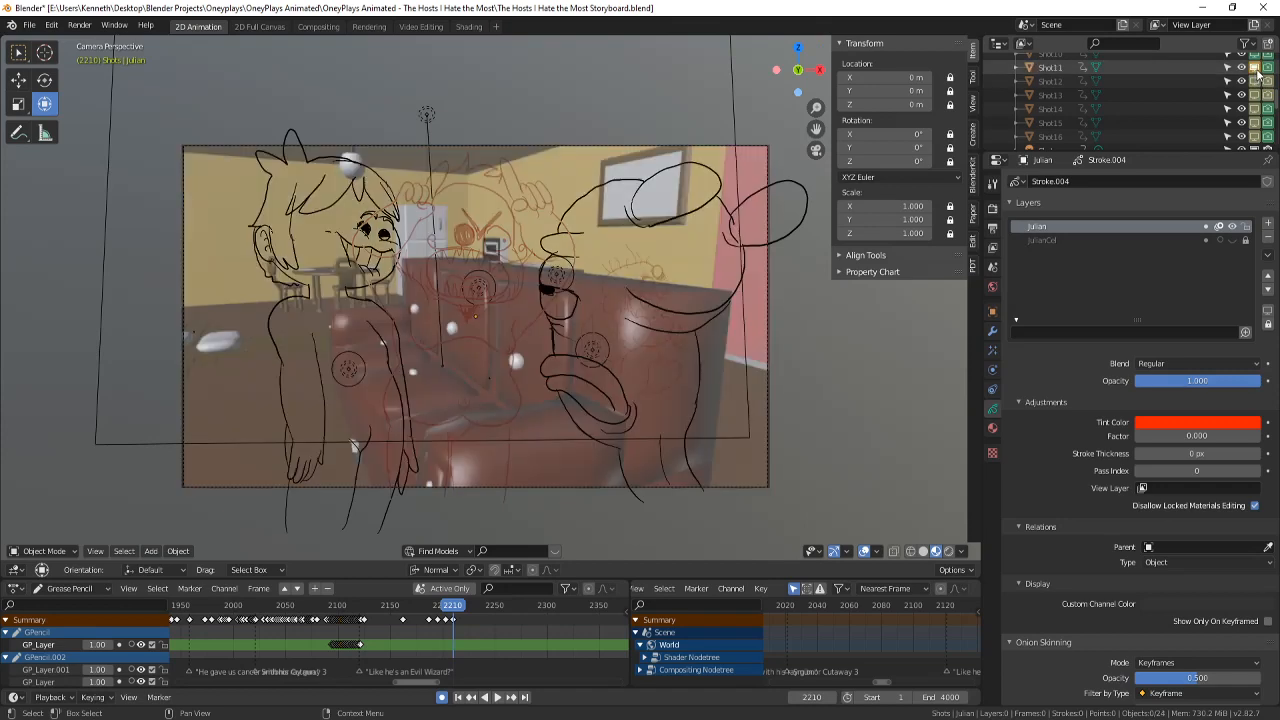
click(1256, 81)
click(1254, 109)
click(1255, 109)
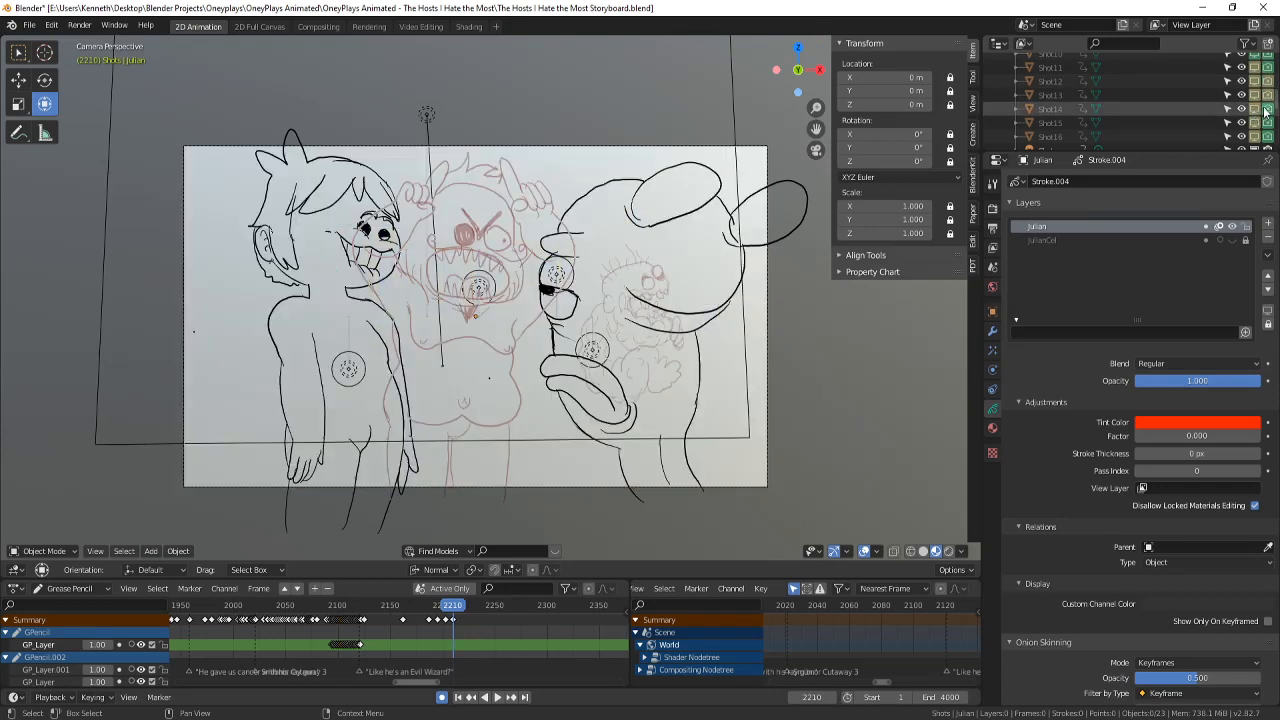
click(1255, 123)
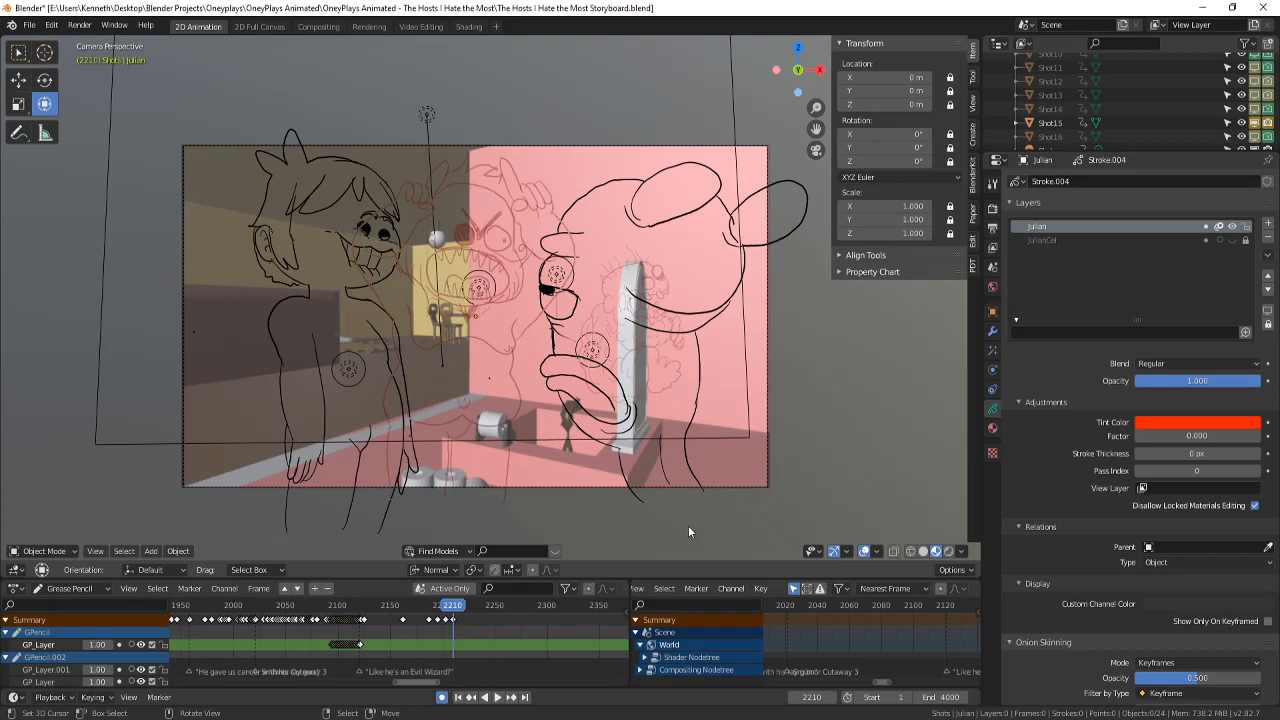
- Save the storyboard file and frame the Chris and Ding Dong drawings against the Shot15 background
scroll(325, 165, down, 1)
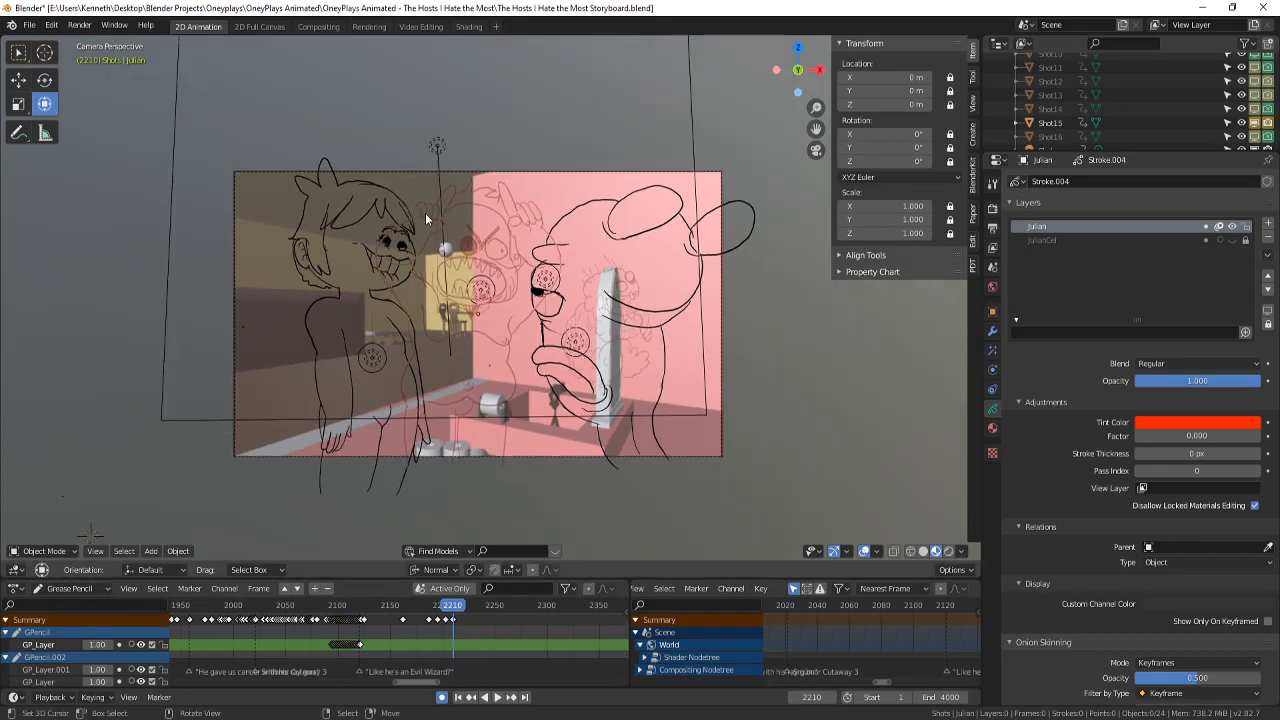
shift+middle_drag(458, 227, 491, 251)
scroll(520, 265, down, 1)
key(ctrl+s)
shift+middle_drag(694, 354, 622, 322)
scroll(613, 322, up, 2)
scroll(615, 324, up, 1)
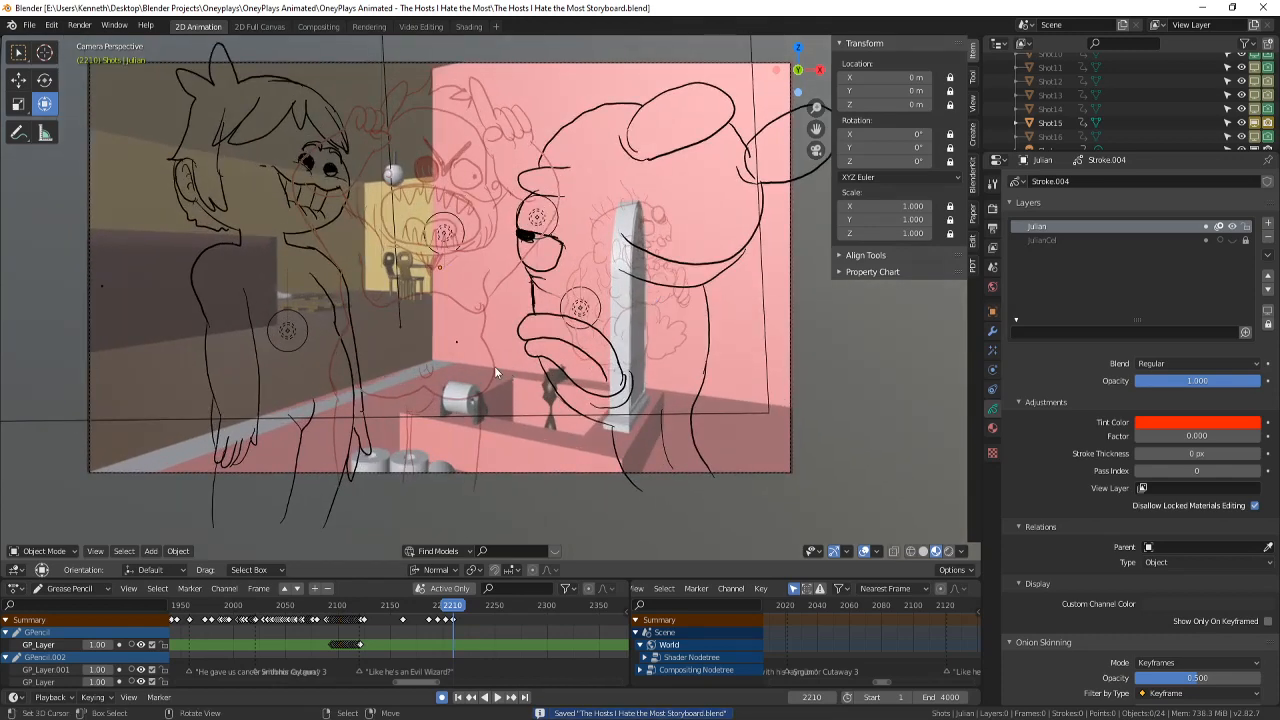
- Play back the section from about frame 2192 through the cut with the Shot15 background and return to frame 2210
key(Left)
key(Right)
click(439, 621)
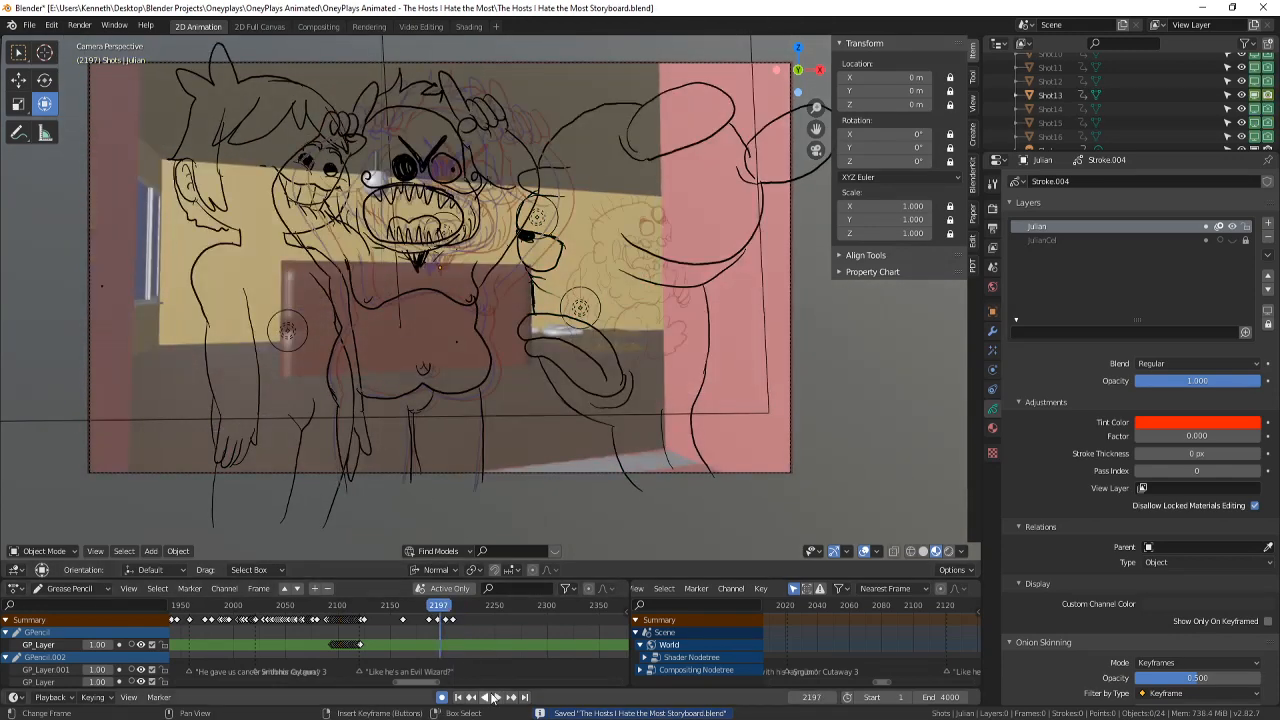
click(495, 698)
click(496, 699)
click(433, 618)
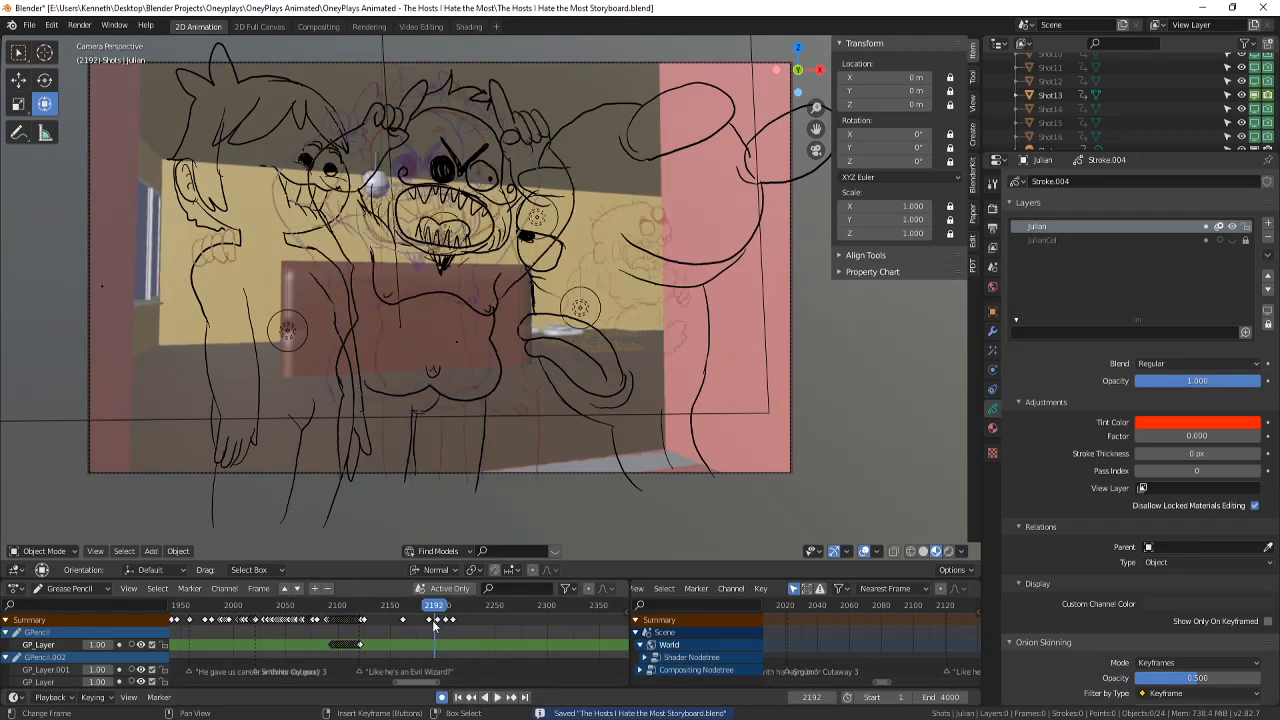
click(500, 699)
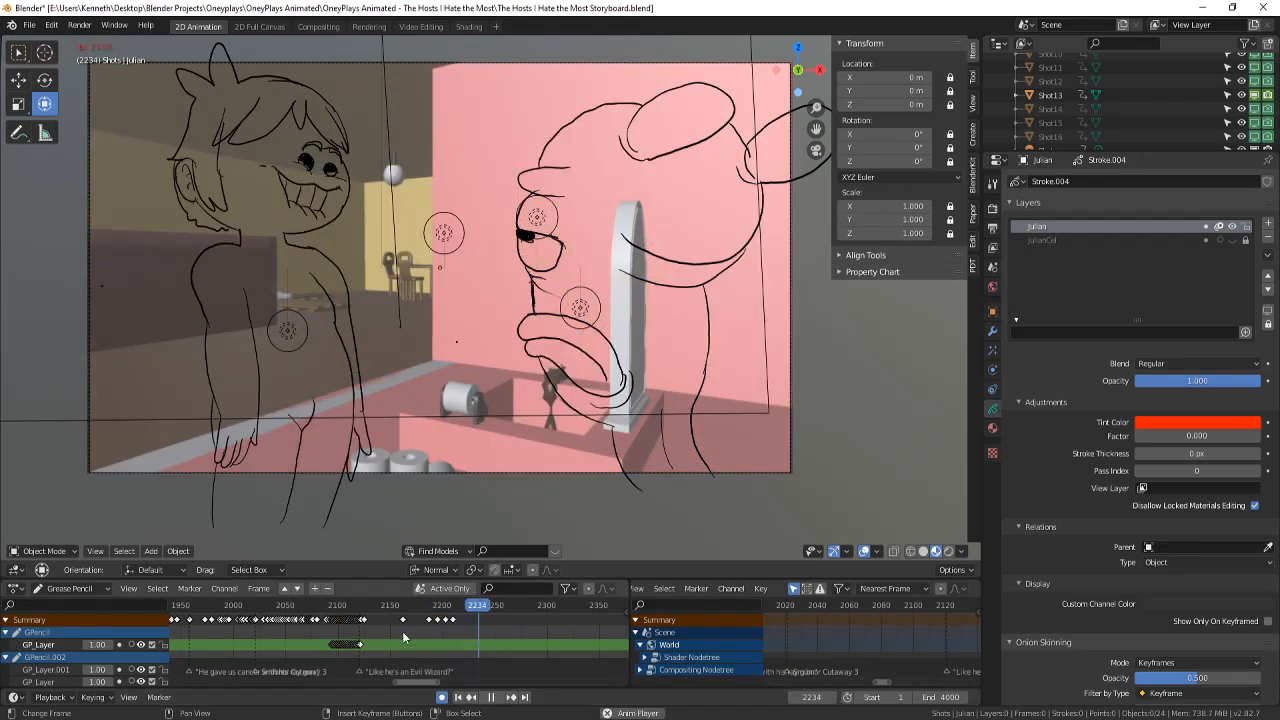
key(Escape)
click(493, 699)
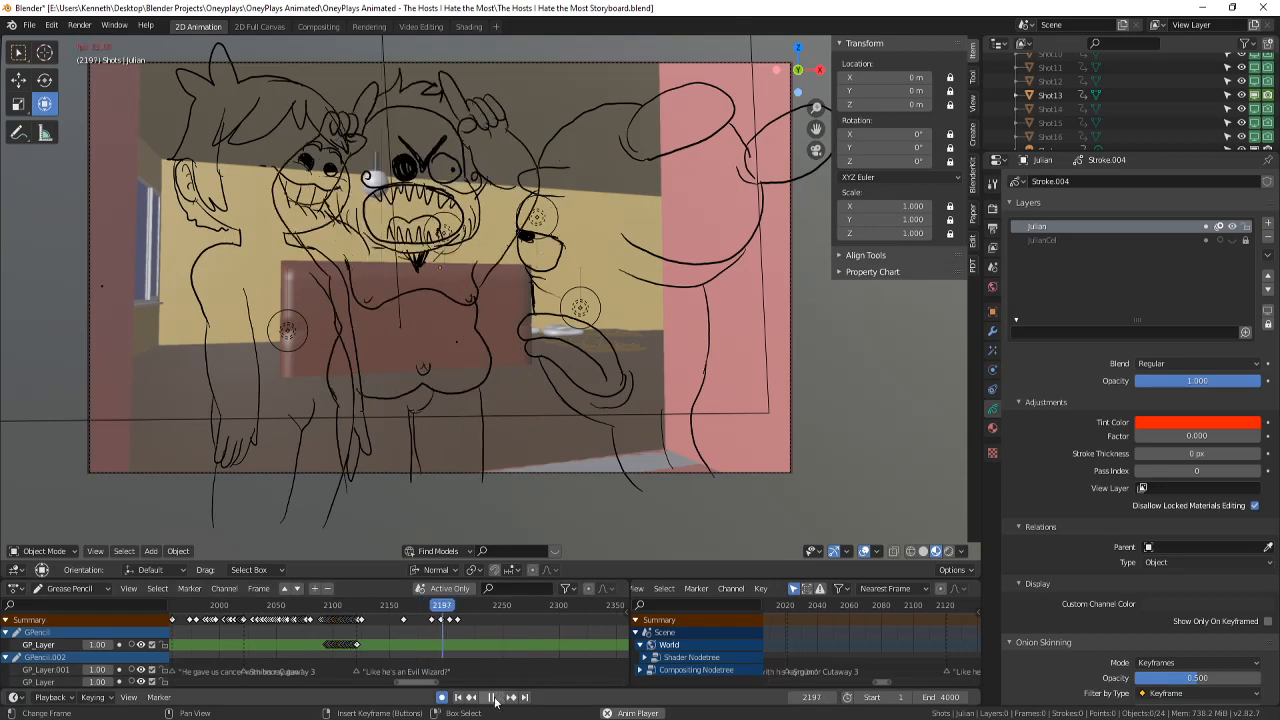
click(492, 699)
mouse_move(446, 636)
mouse_down()
mouse_move(423, 643)
mouse_move(457, 645)
mouse_up()
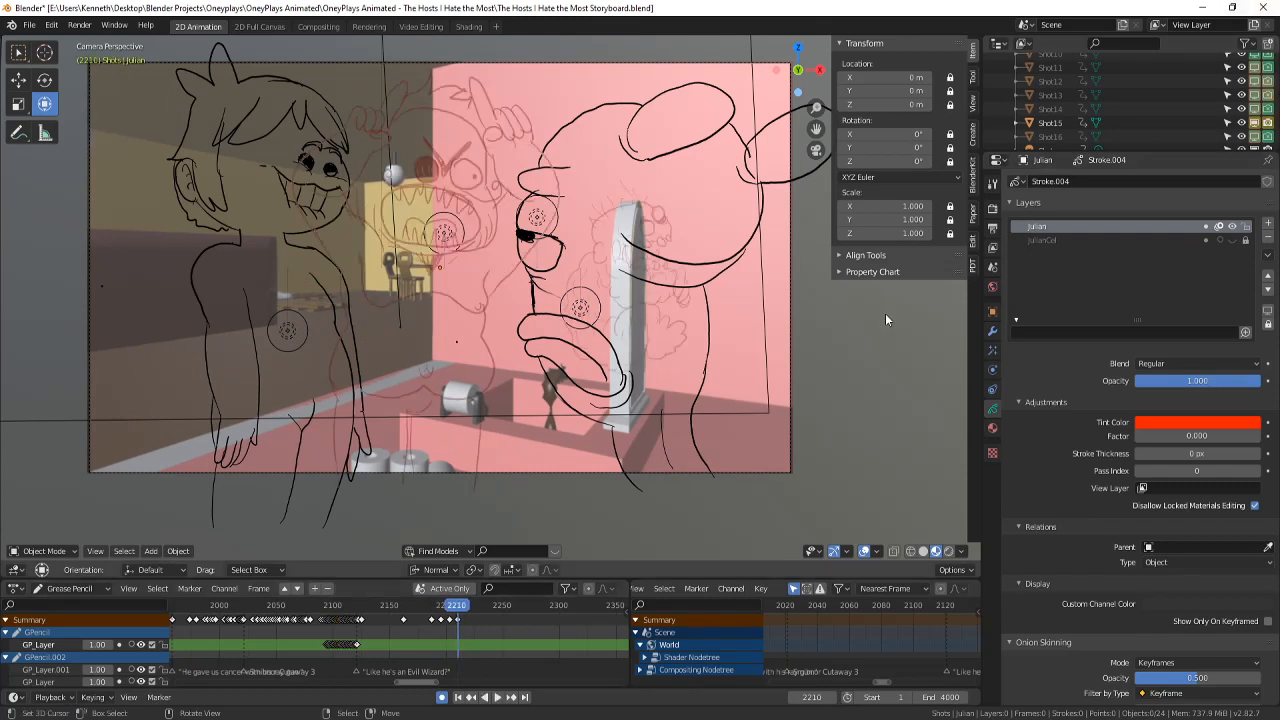
- Hide the Shot15 background and preview Shot3, Shot4, Shot5 and Shot6 one at a time at frame 2210
click(1253, 122)
scroll(1267, 122, up, 5)
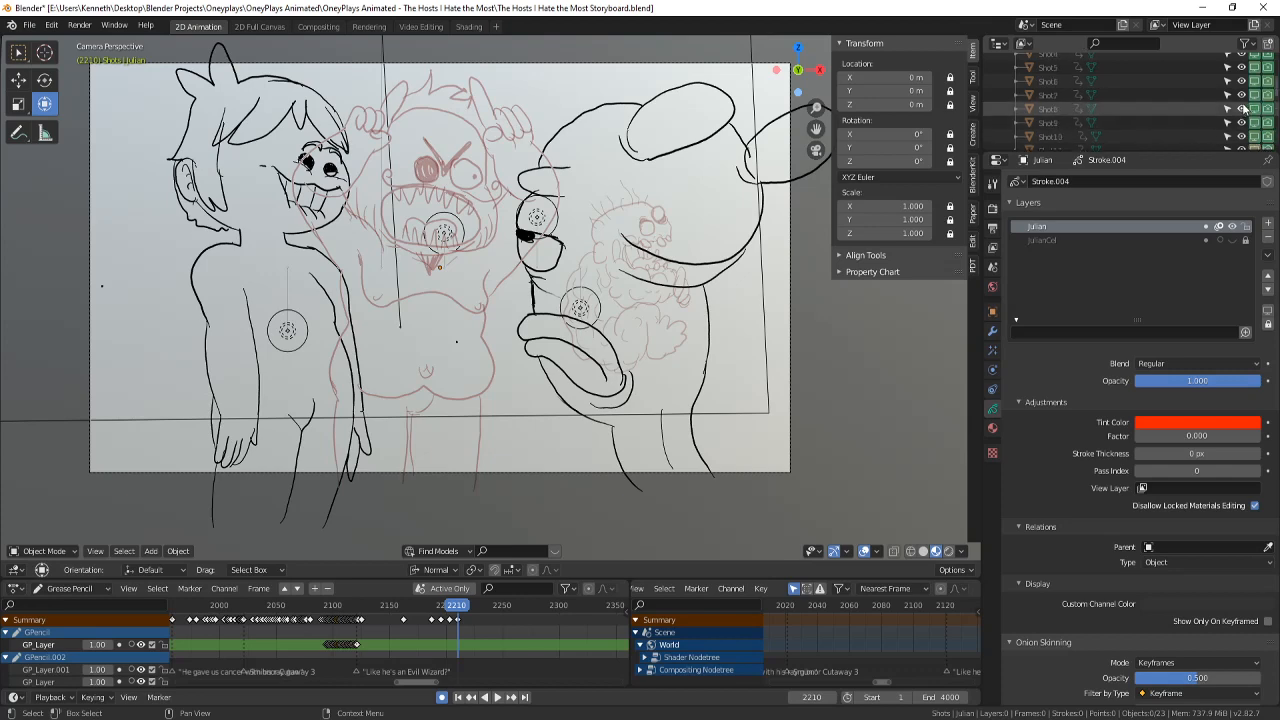
click(1254, 70)
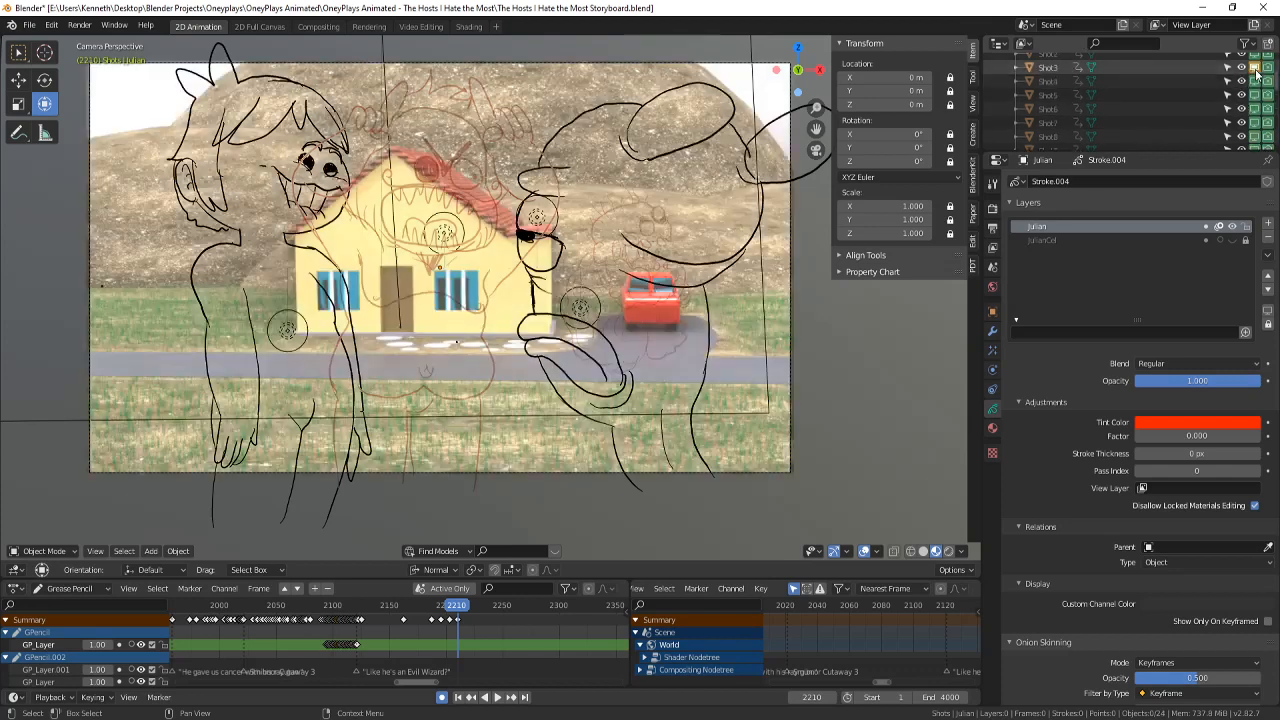
click(1254, 70)
click(1255, 81)
click(1255, 81)
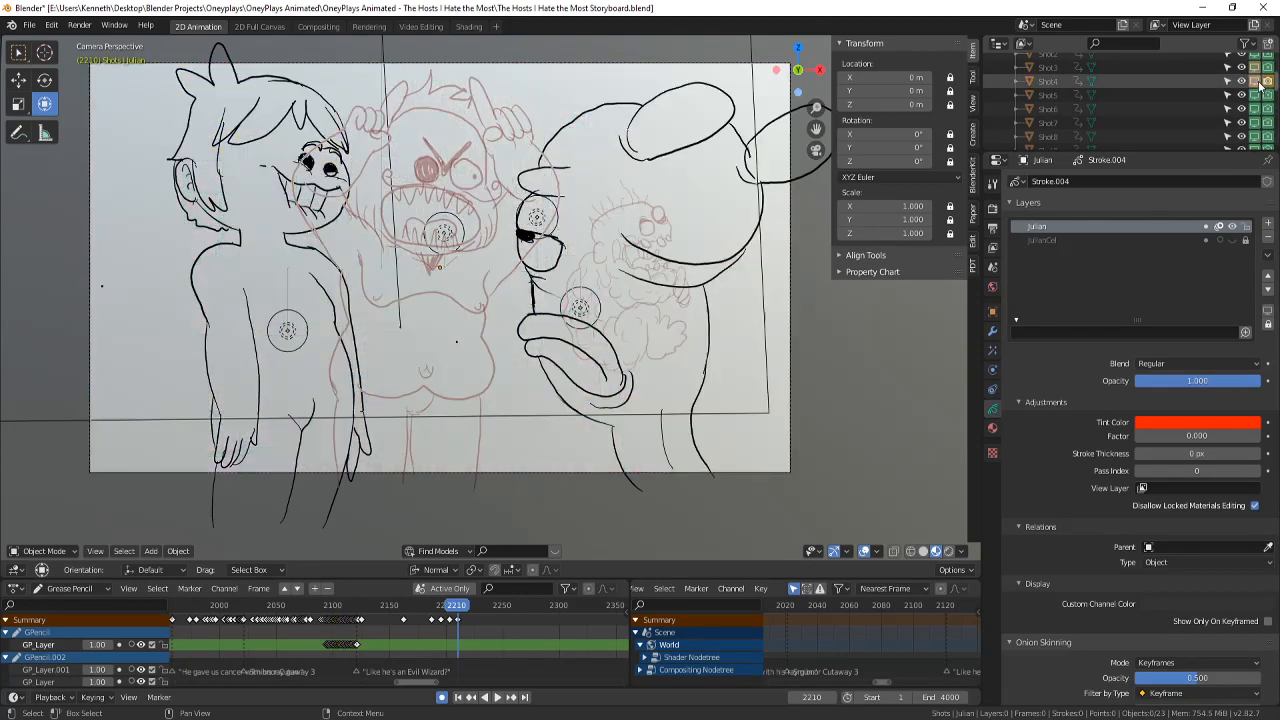
click(1255, 94)
click(1255, 94)
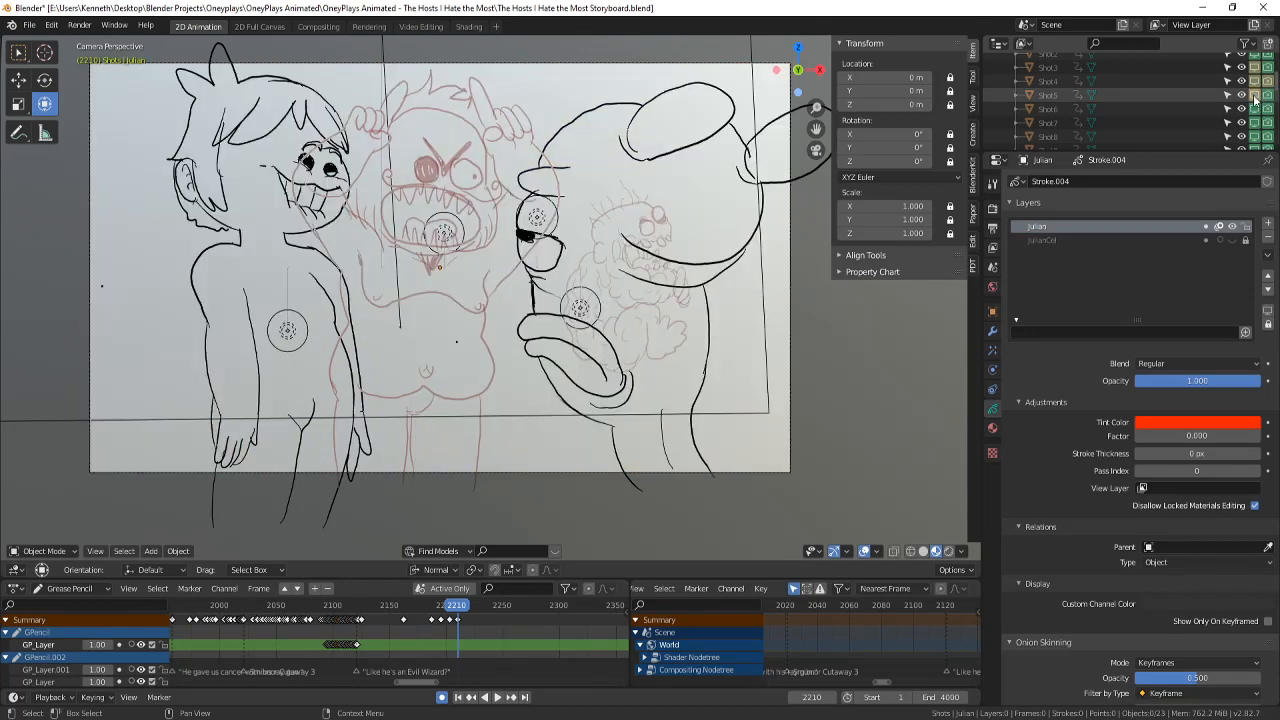
click(1255, 108)
click(1255, 108)
- Preview the Shot7, Shot8, Shot9, Shot10 and Shot13 backgrounds one at a time, hiding each again
click(1255, 122)
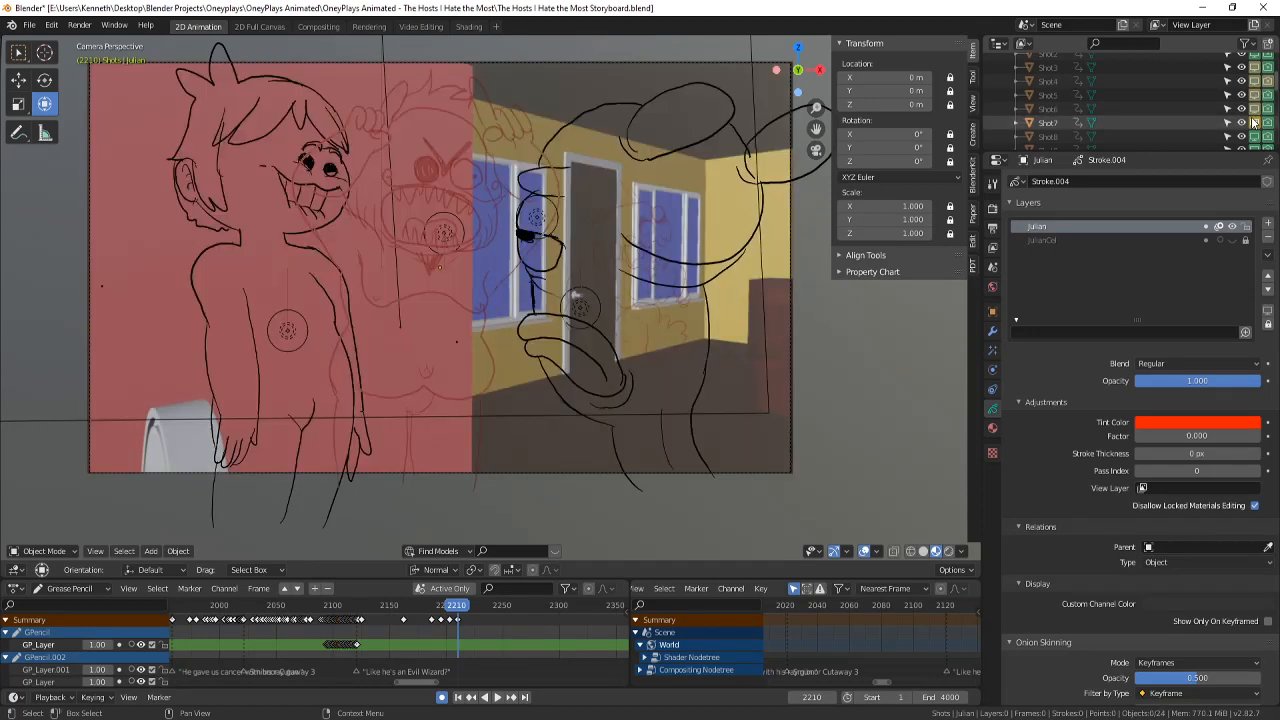
click(1255, 122)
click(1255, 136)
click(1253, 136)
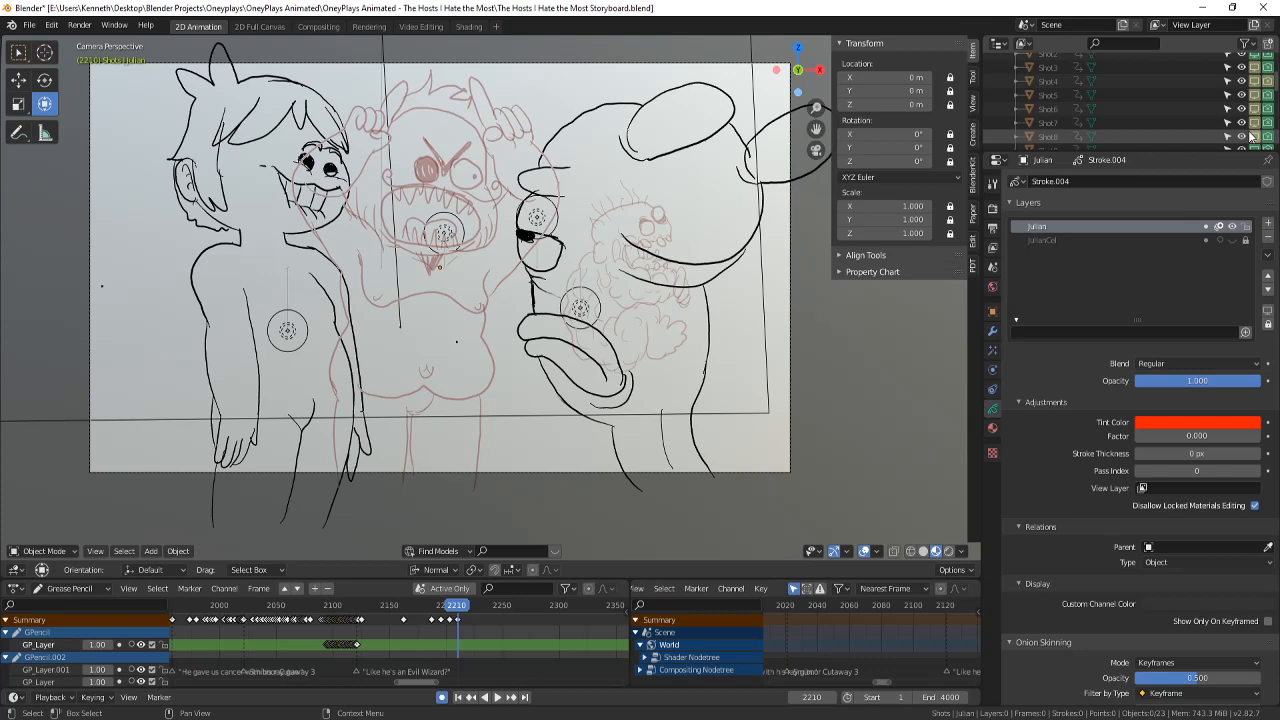
click(1253, 136)
click(1253, 136)
click(1254, 122)
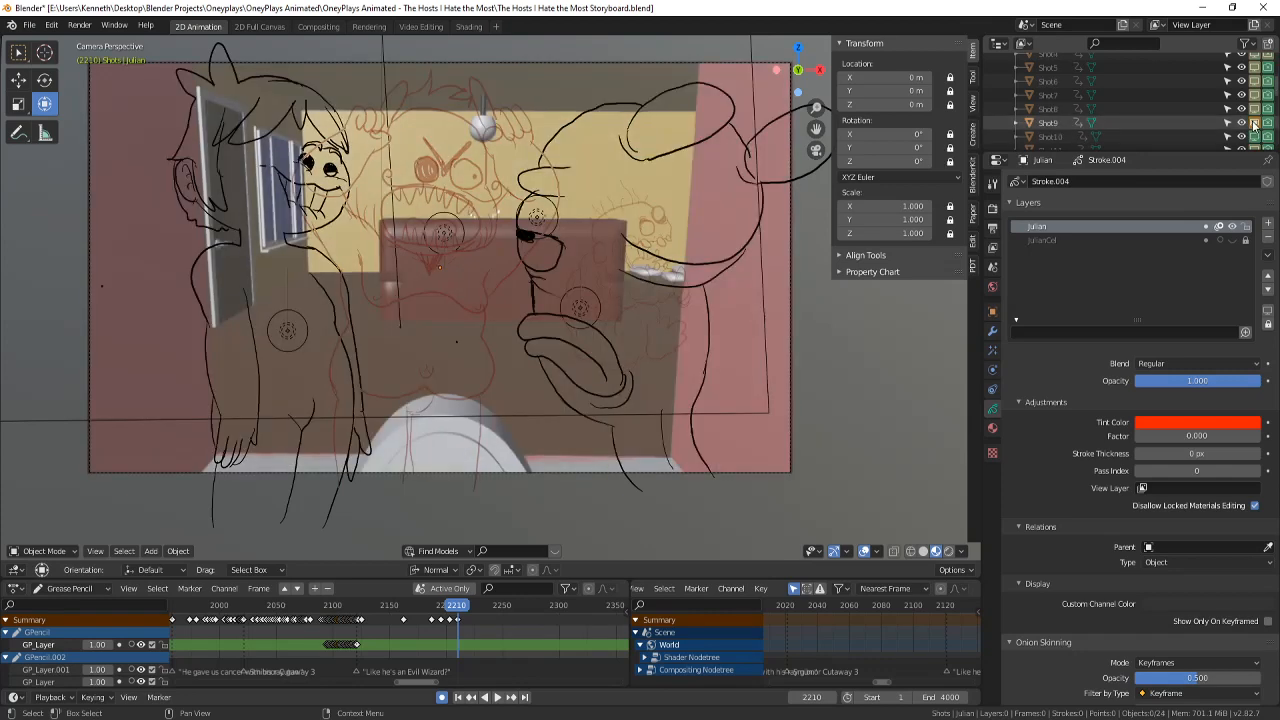
click(1254, 122)
click(1254, 122)
click(1254, 122)
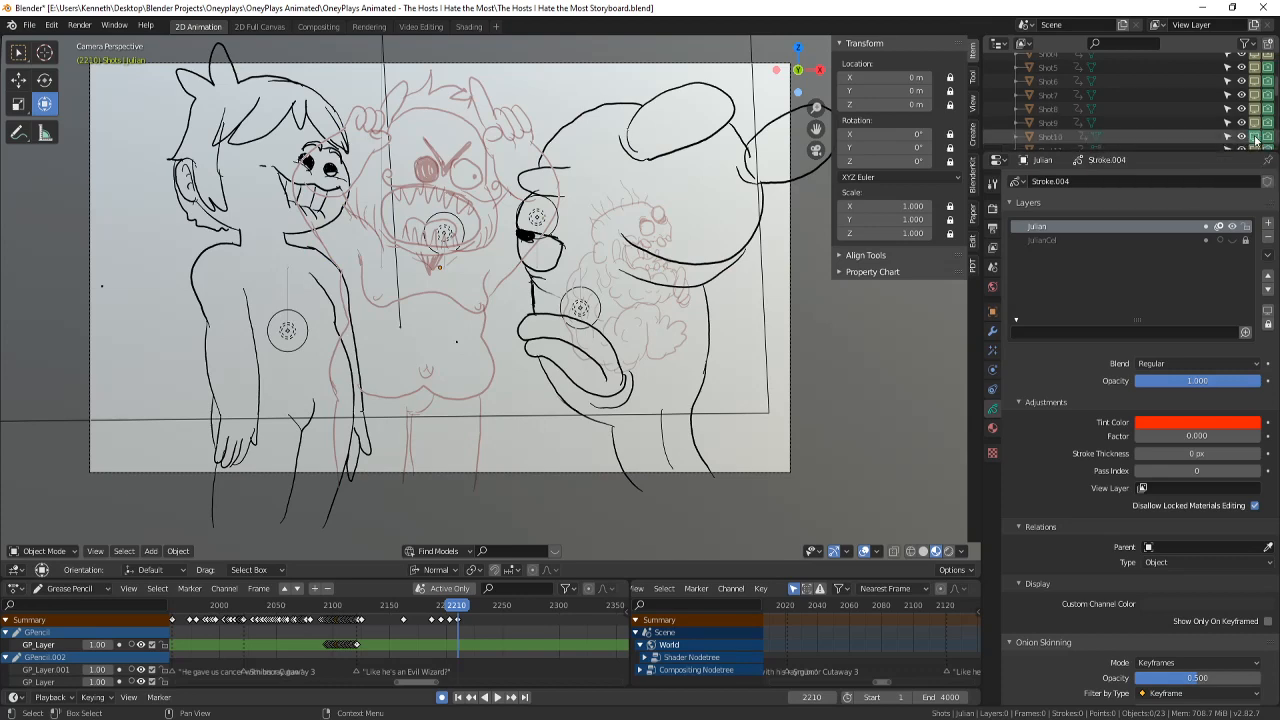
click(1254, 136)
click(1254, 136)
scroll(1256, 130, down, 2)
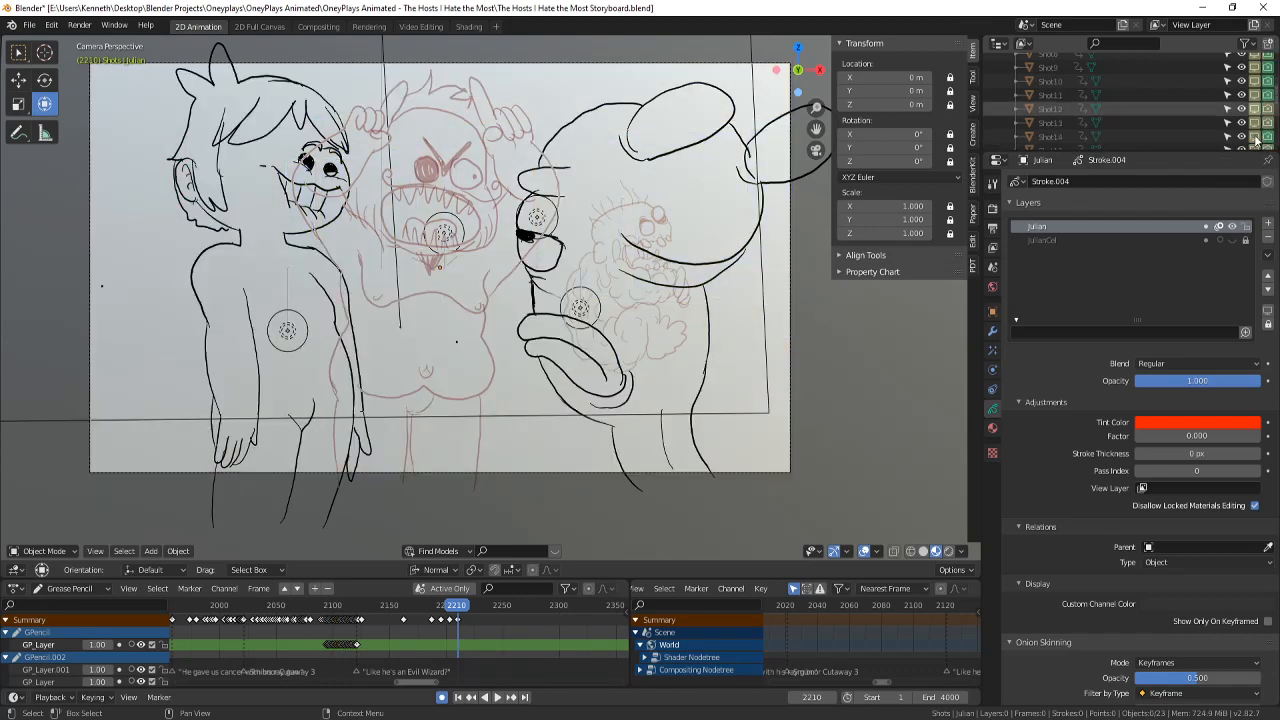
click(1256, 122)
click(1256, 122)
- Show the Shot12 bathroom background in the viewport at frame 2210
click(1255, 109)
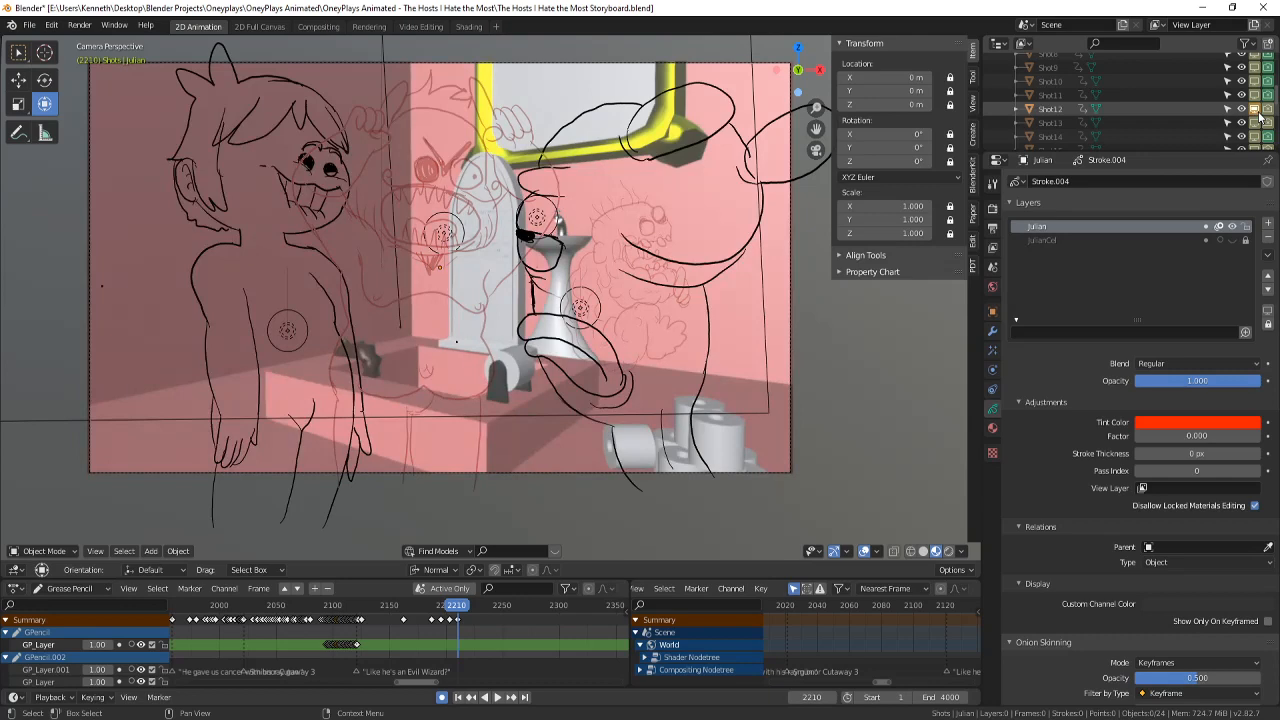
click(1256, 112)
click(1256, 112)
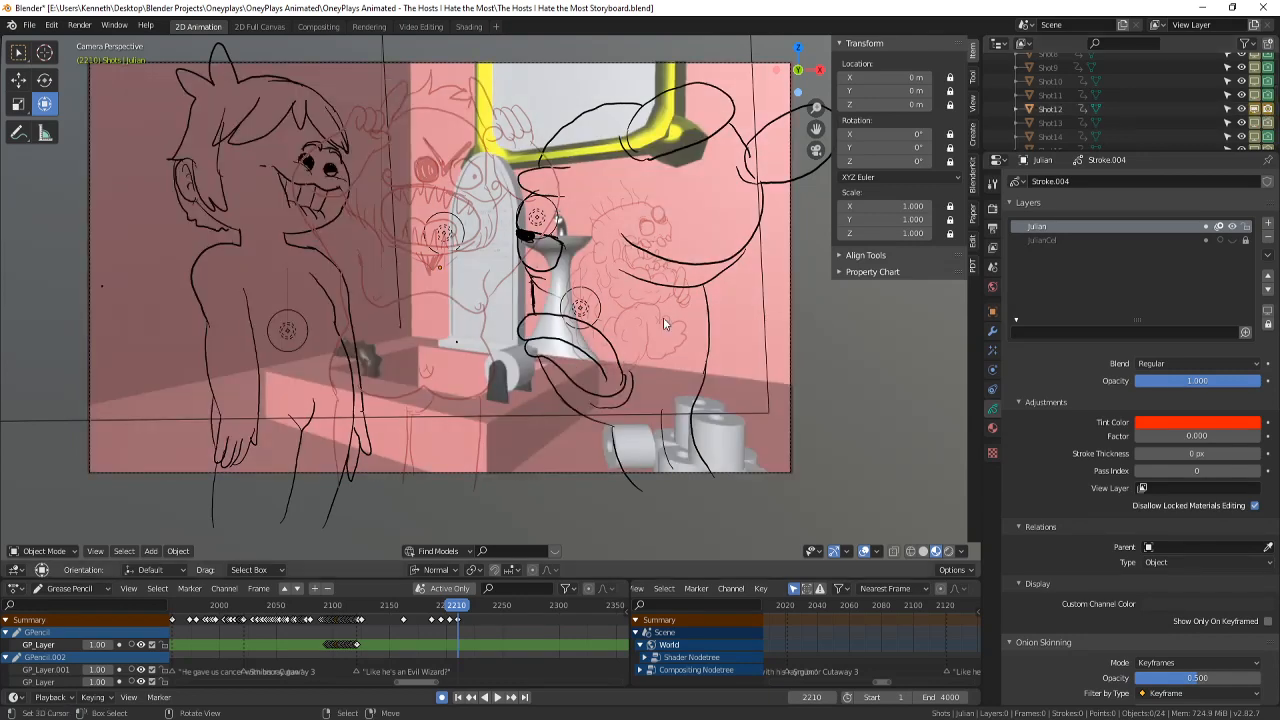
- Select the Ding Dong drawing in Object Mode and save the storyboard file
scroll(508, 400, up, 3)
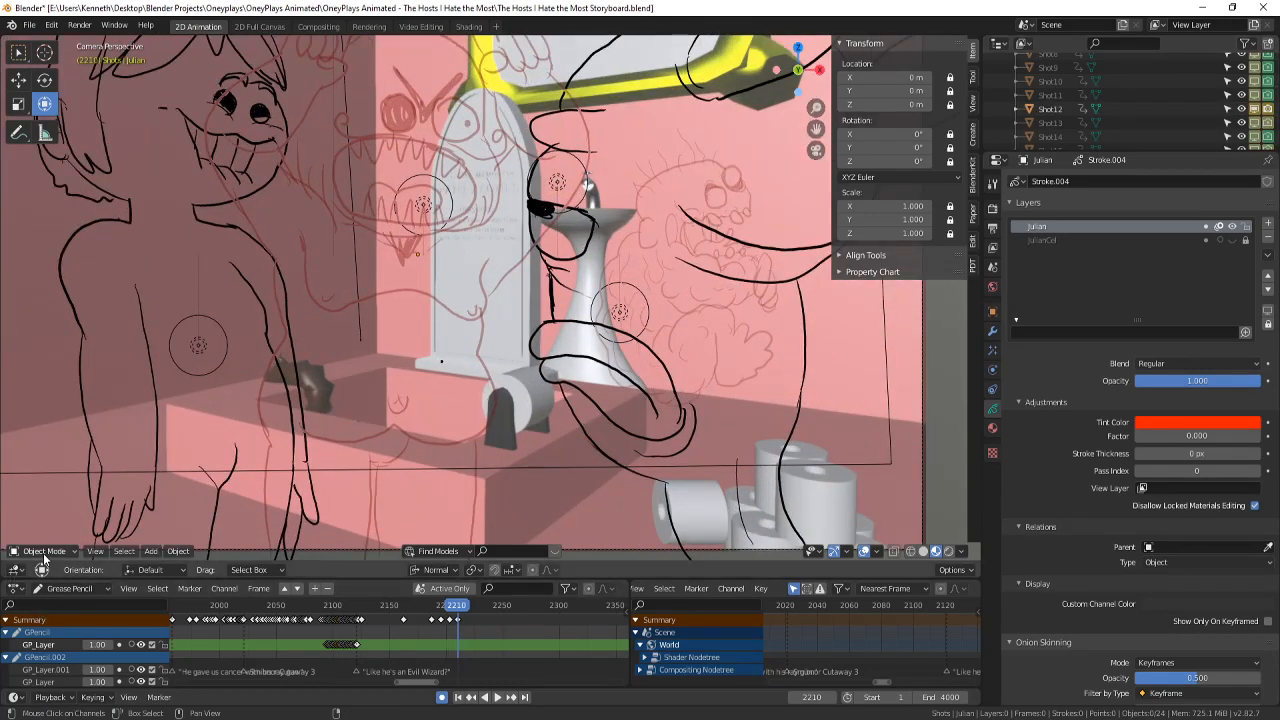
click(42, 551)
click(55, 536)
click(630, 347)
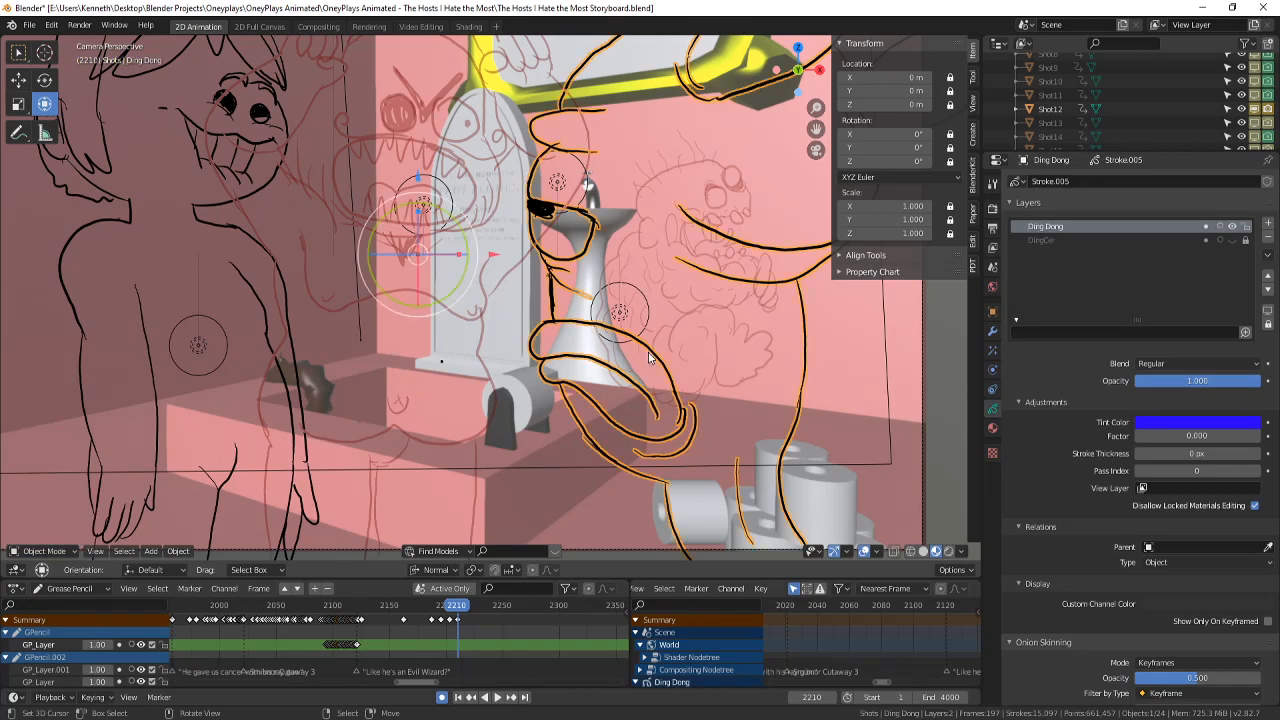
shift+middle_drag(373, 489, 386, 491)
key(ctrl+s)
shift+middle_drag(370, 362, 393, 397)
scroll(395, 396, down, 1)
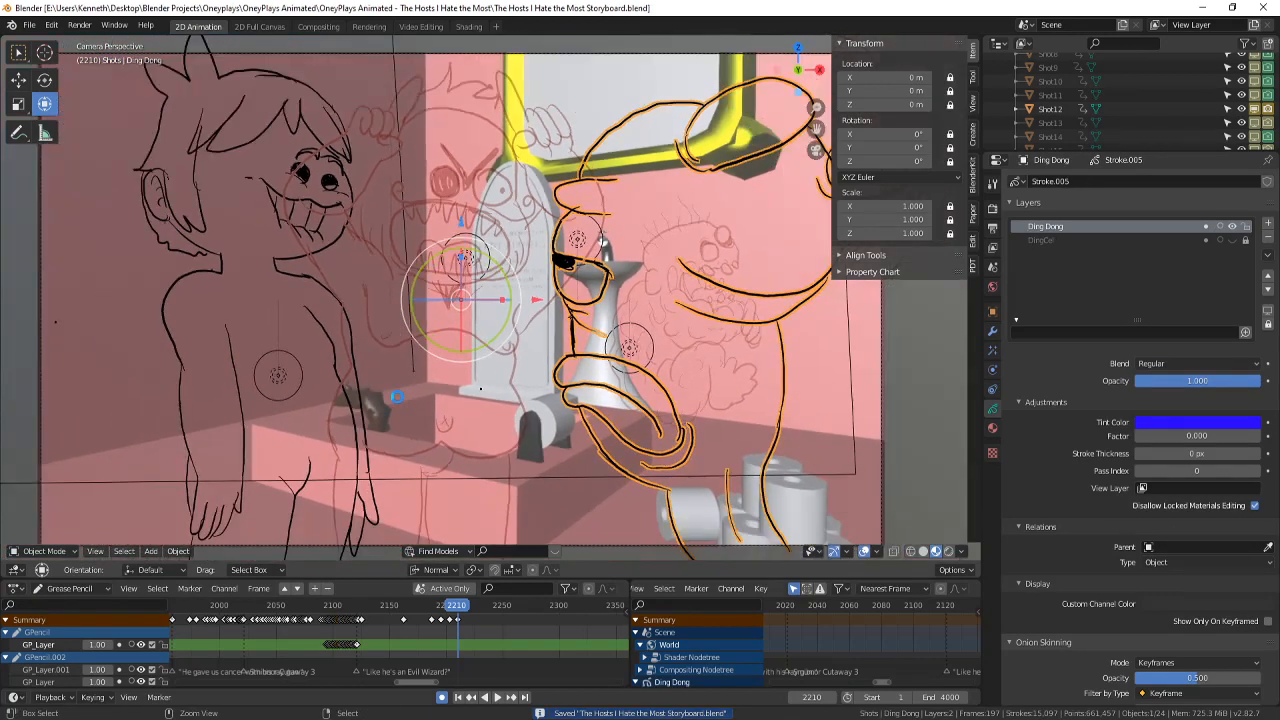
shift+middle_drag(423, 323, 434, 339)
- Replay the frames around the cut to Shot12 and save the storyboard file again
click(449, 626)
key(space)
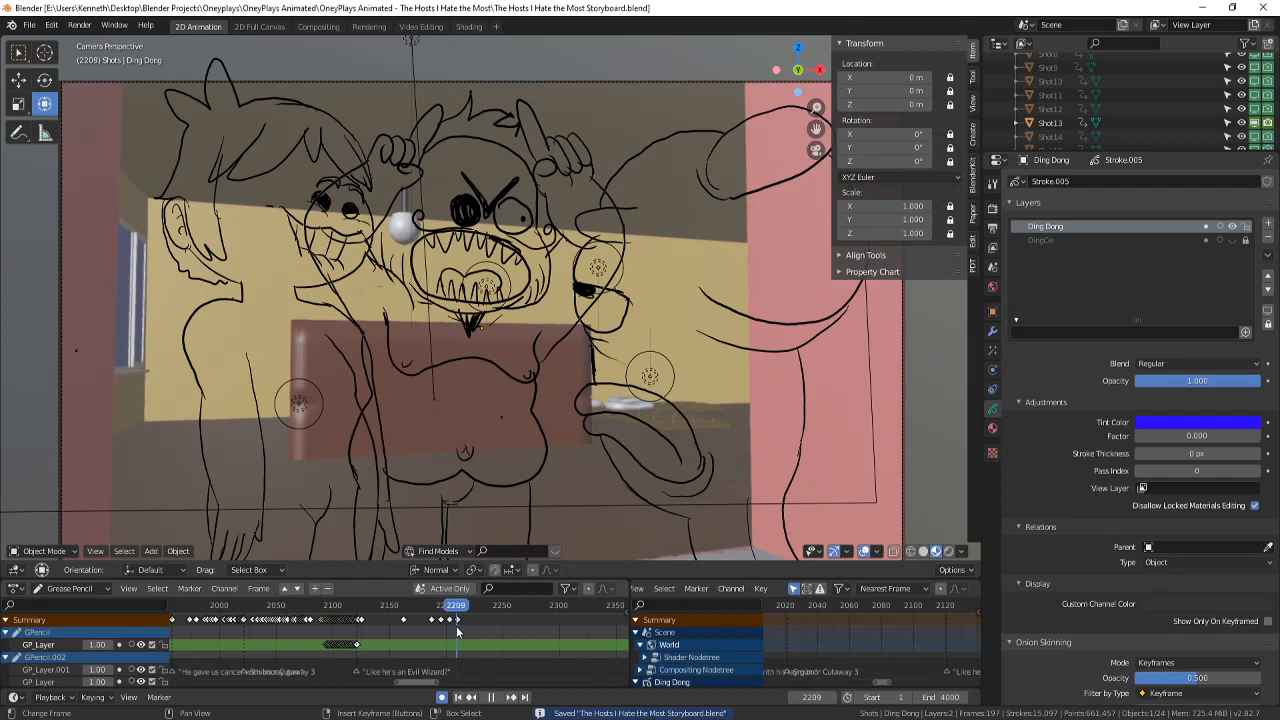
key(space)
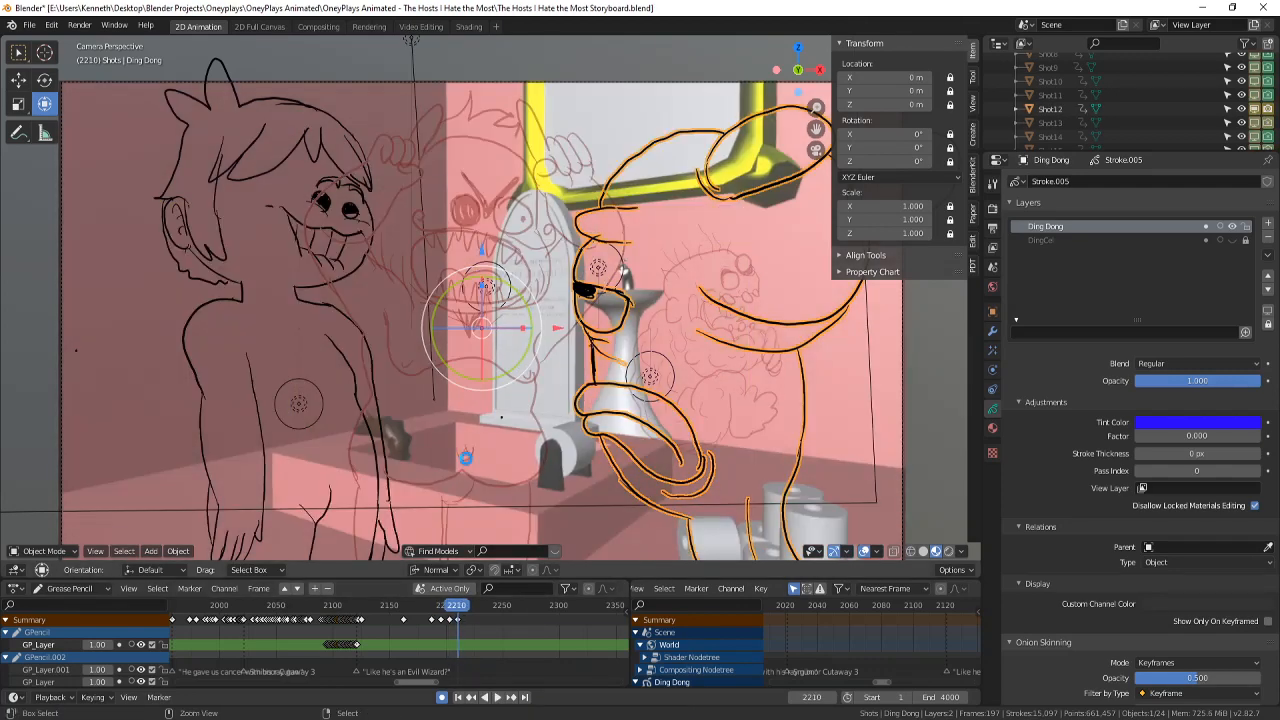
key(ctrl+s)
click(433, 626)
key(space)
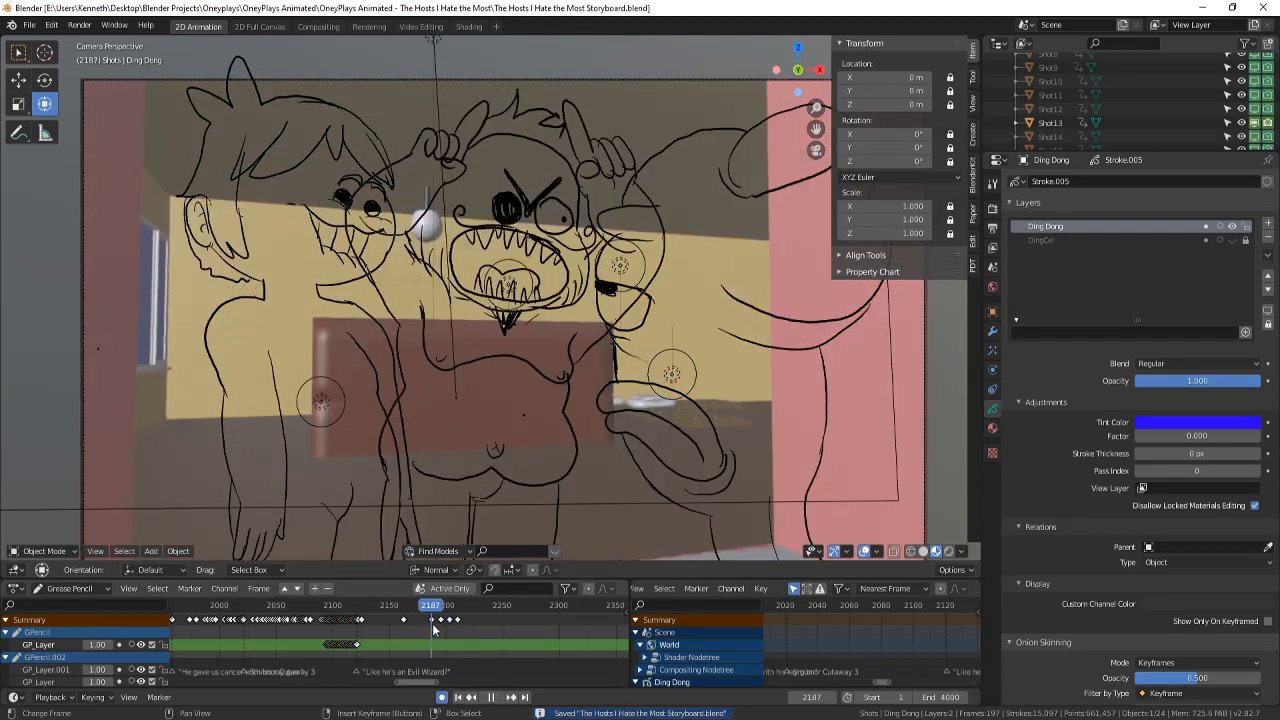
- Look back through the earlier shots, playing sections from about frame 2061 back to frame 1853
click(288, 625)
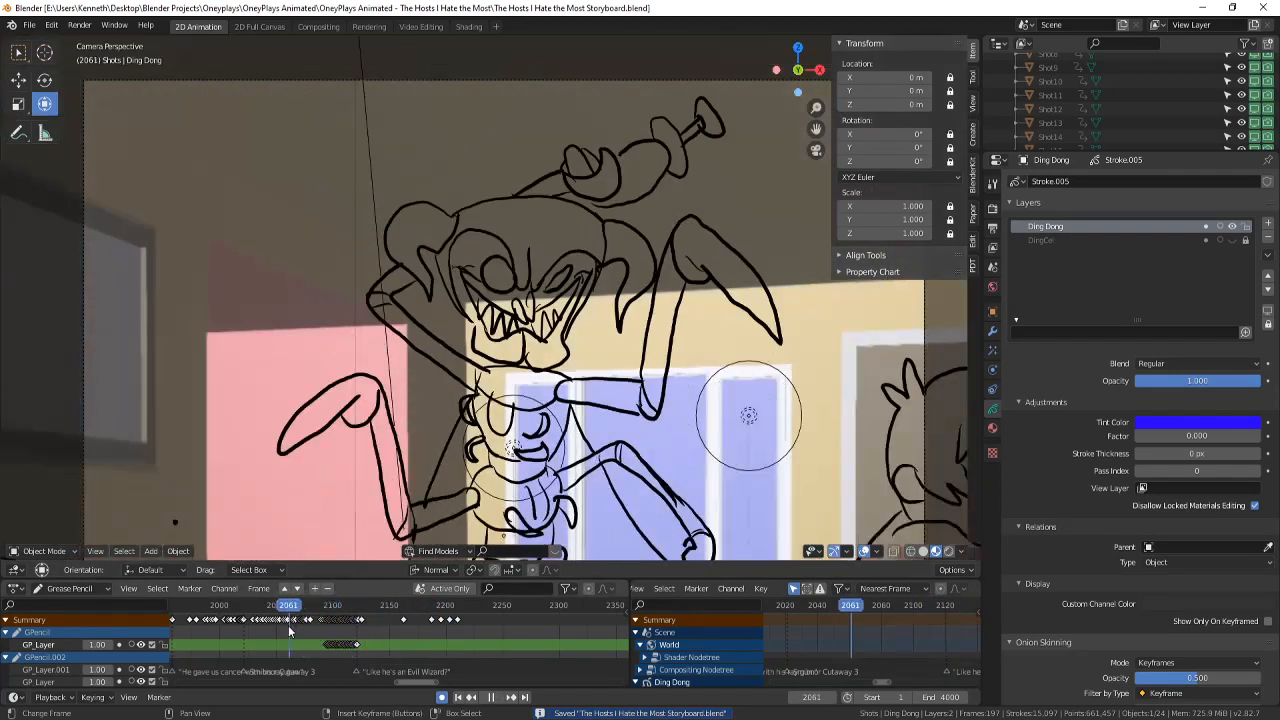
click(253, 618)
key(space)
scroll(278, 618, down, 7)
click(239, 622)
key(space)
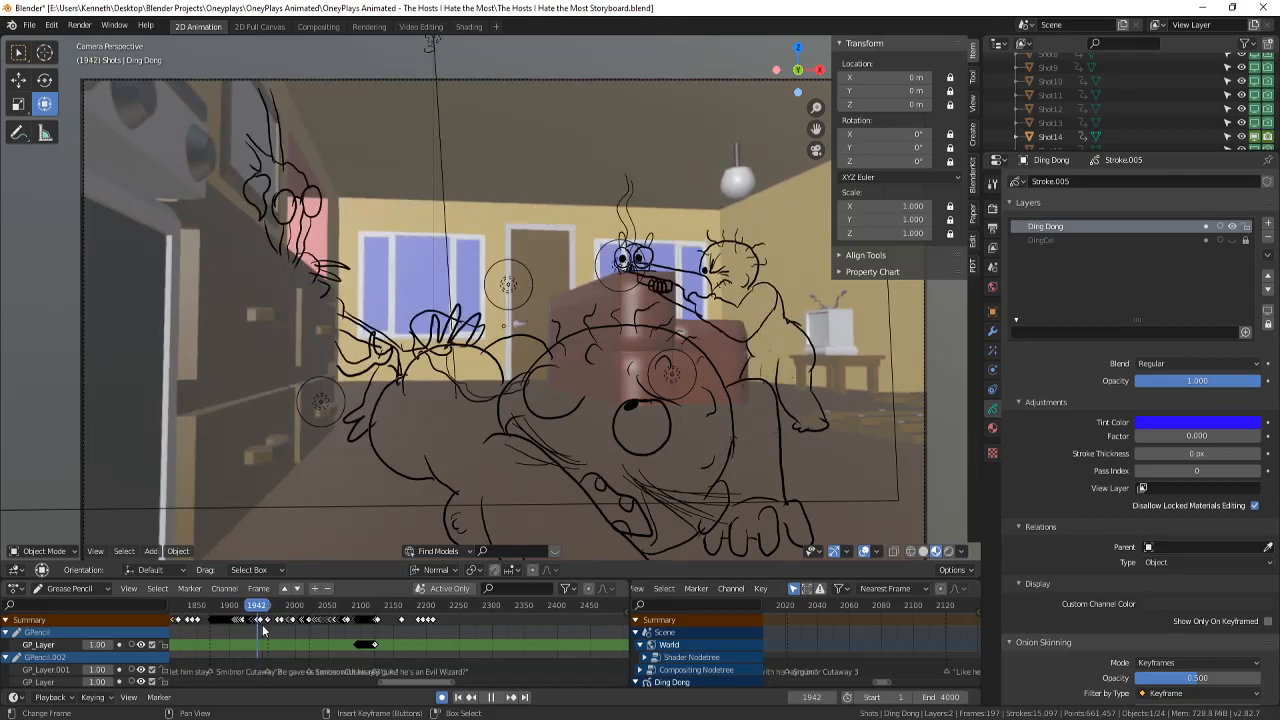
click(214, 632)
click(197, 632)
key(space)
ctrl+scroll(262, 627, up, 4)
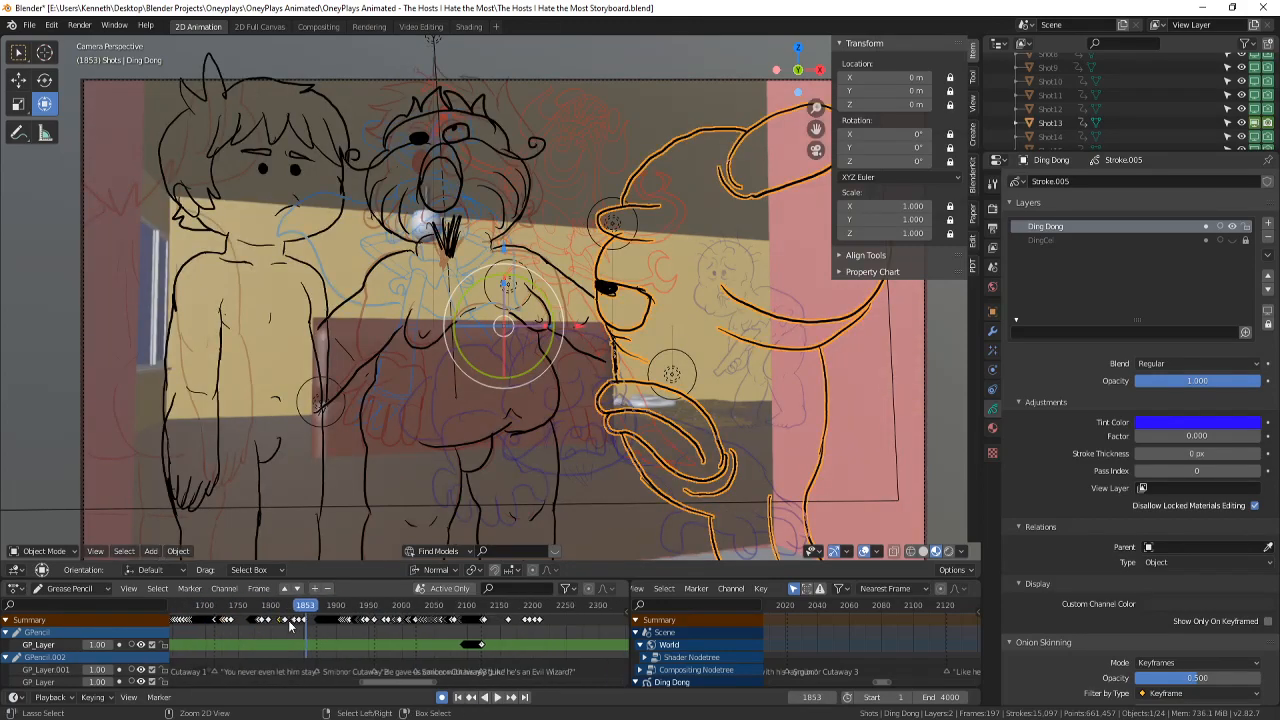
- Examine Ding Dong's earlier drawings around the Shot11 to Shot12 cut at frames 1714 to 1716
ctrl+scroll(290, 625, up, 5)
mouse_move(402, 609)
mouse_down()
mouse_move(315, 609)
mouse_move(402, 607)
mouse_move(350, 605)
mouse_up()
key(Left)
key(Left)
key(Left)
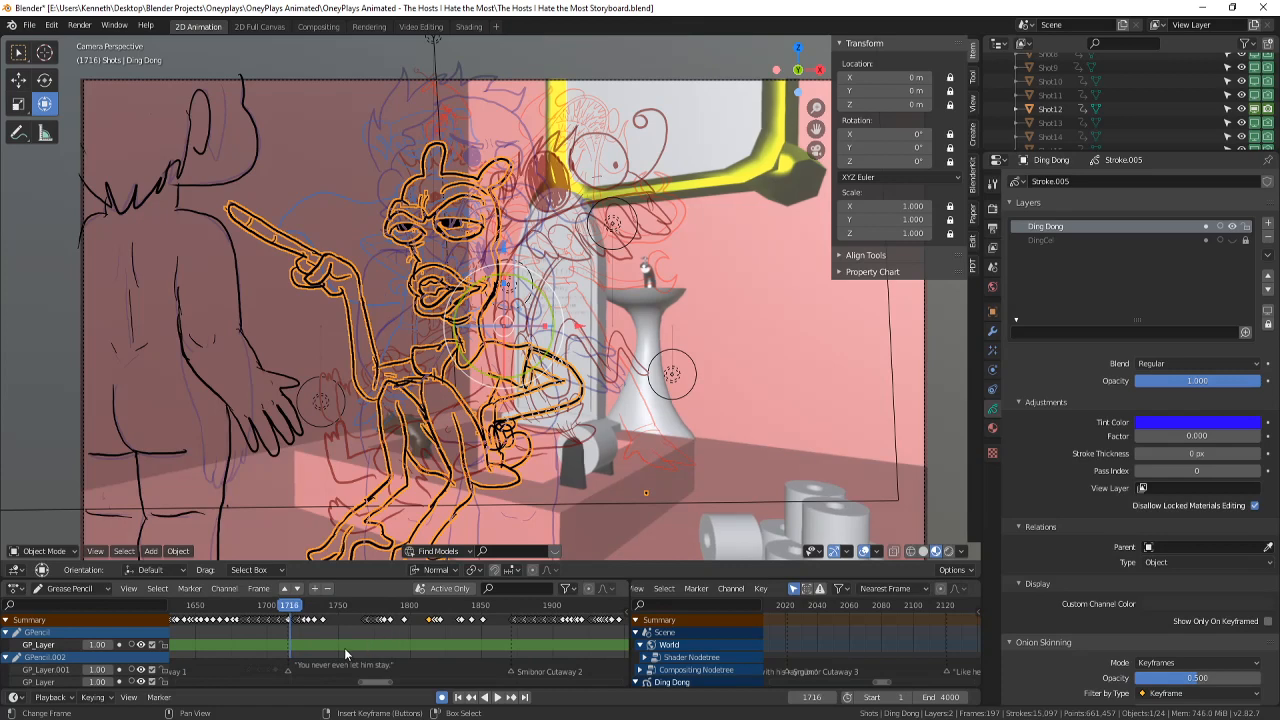
scroll(310, 643, up, 6)
click(224, 626)
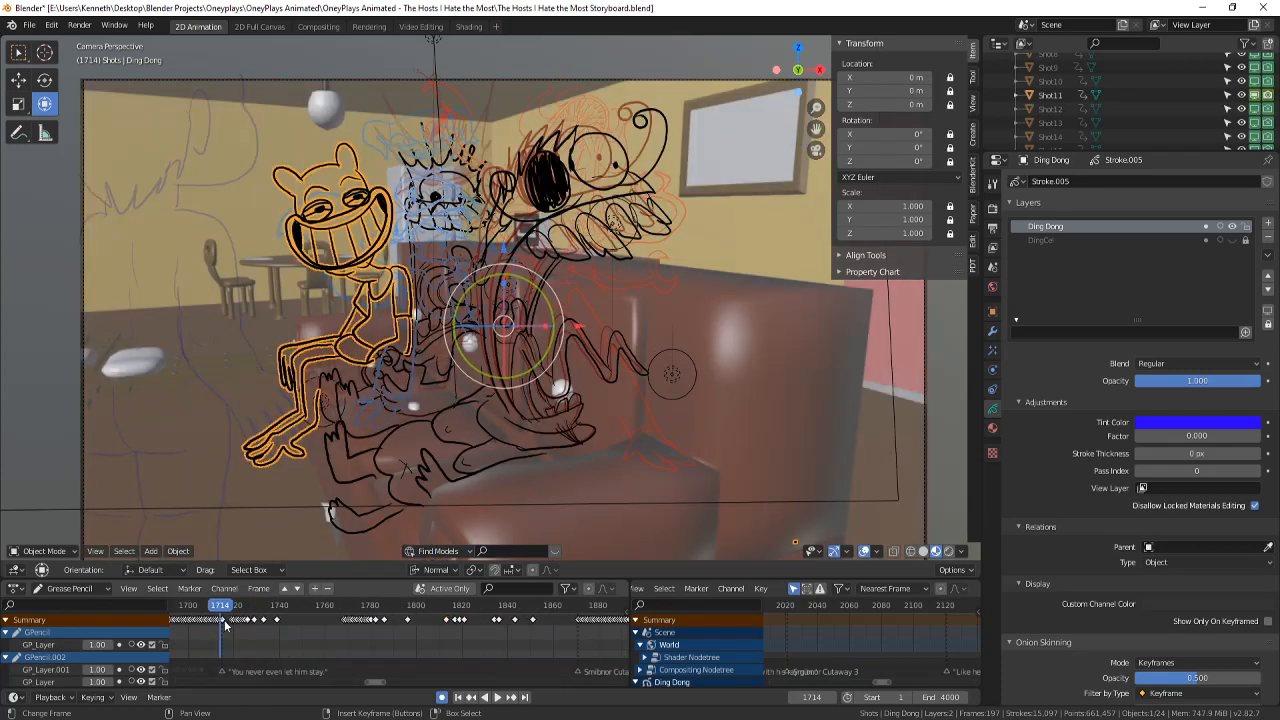
- Limit the timeline to the active object and copy the Ding Dong layer's keyframe at frame 1715
key(Right)
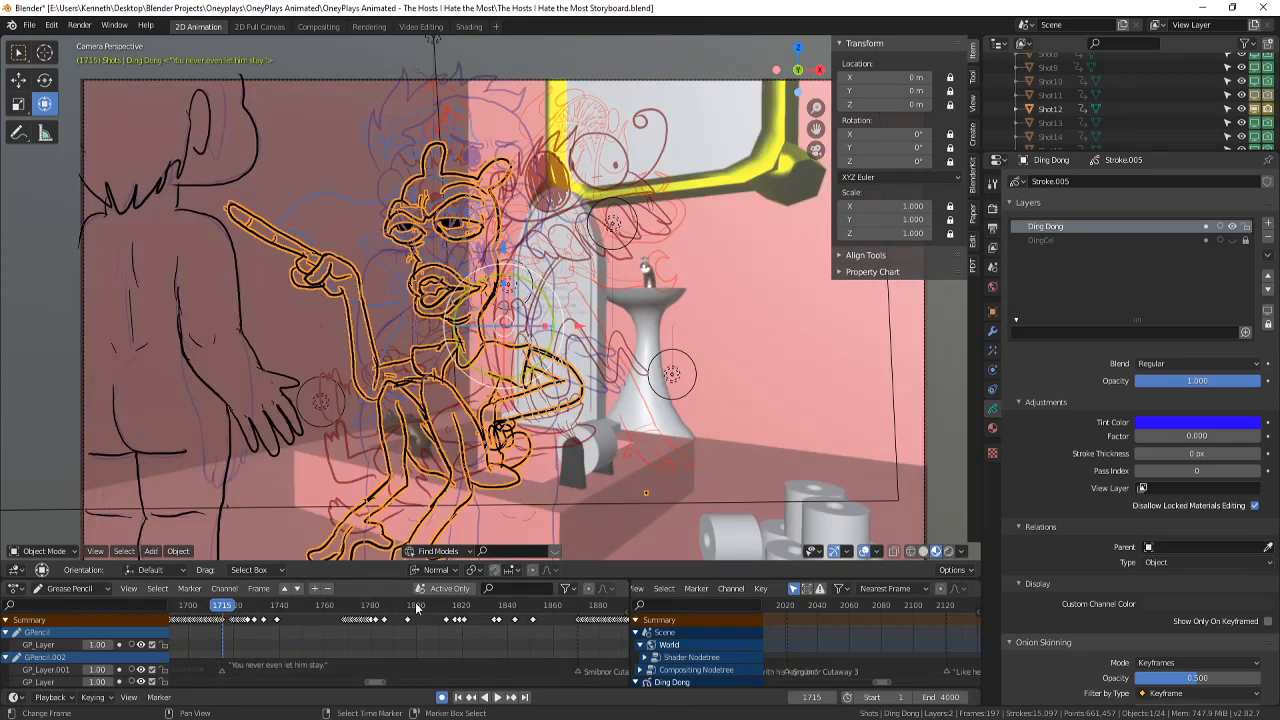
click(430, 589)
right_click(224, 654)
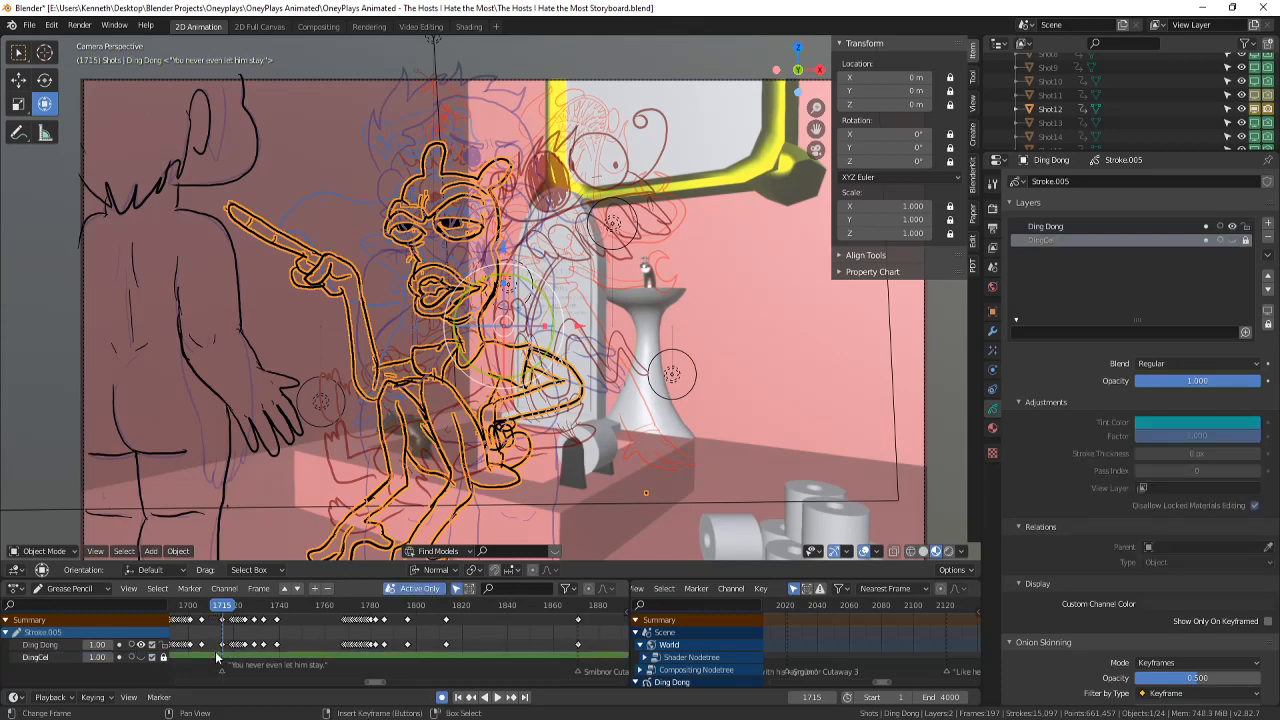
right_click(225, 648)
- Paste the copied Ding Dong drawing as a keyframe at frame 2210
key(space)
drag(259, 639, 578, 640)
ctrl+scroll(575, 634, down, 12)
ctrl+scroll(475, 648, down, 7)
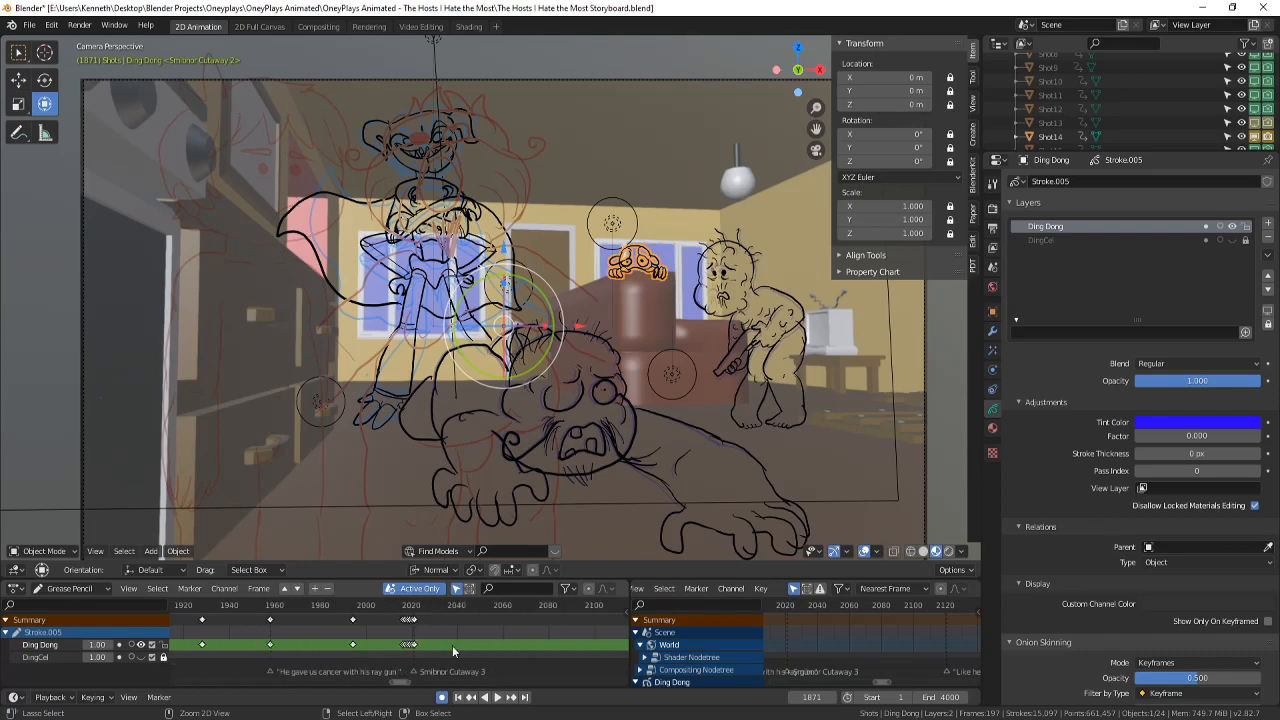
drag(409, 649, 557, 645)
key(space)
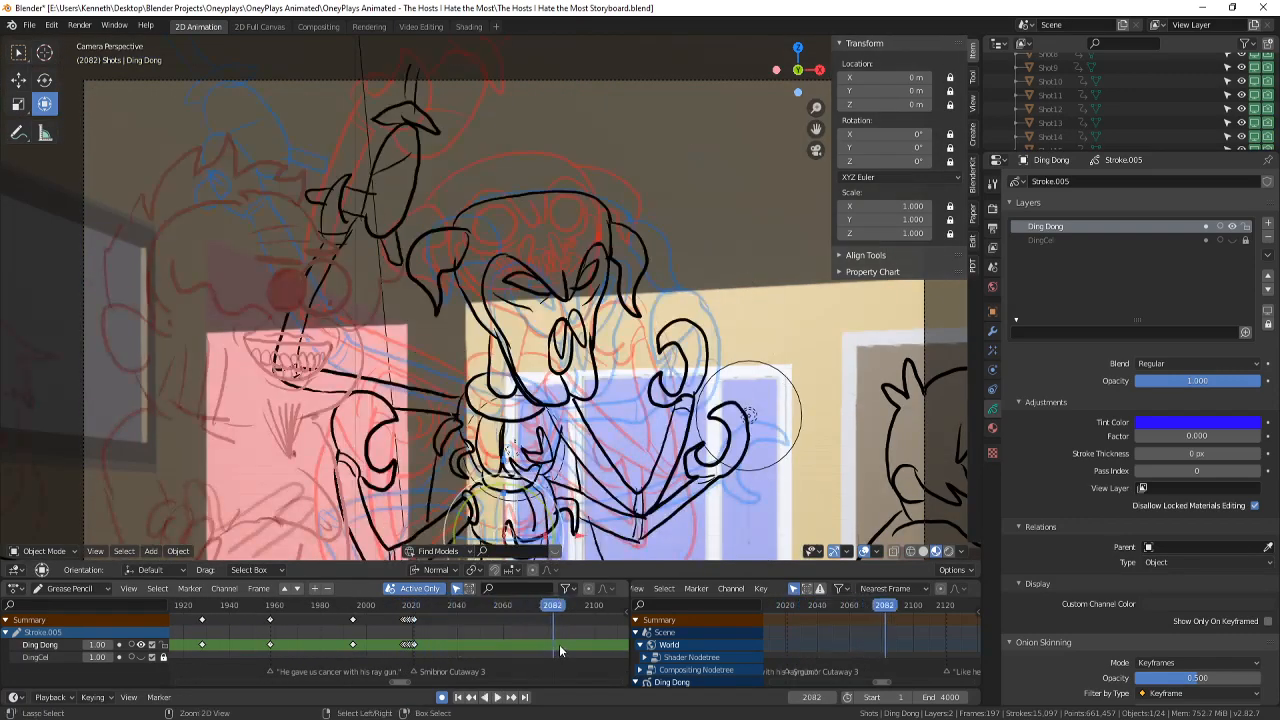
ctrl+scroll(480, 635, down, 12)
drag(313, 646, 520, 622)
key(Right)
key(Right)
key(Right)
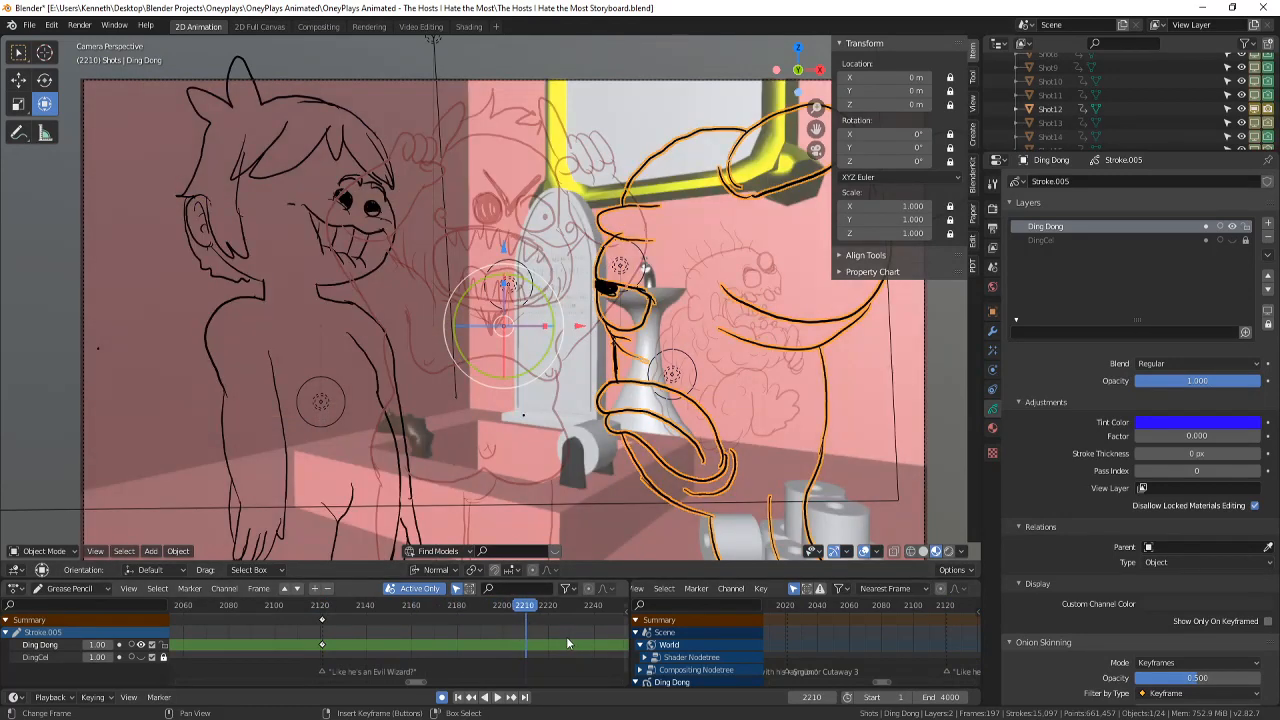
key(i)
key(Left)
key(Right)
- Hide the Chris drawing and save the storyboard file, with the viewport overlays switched off meanwhile
click(864, 551)
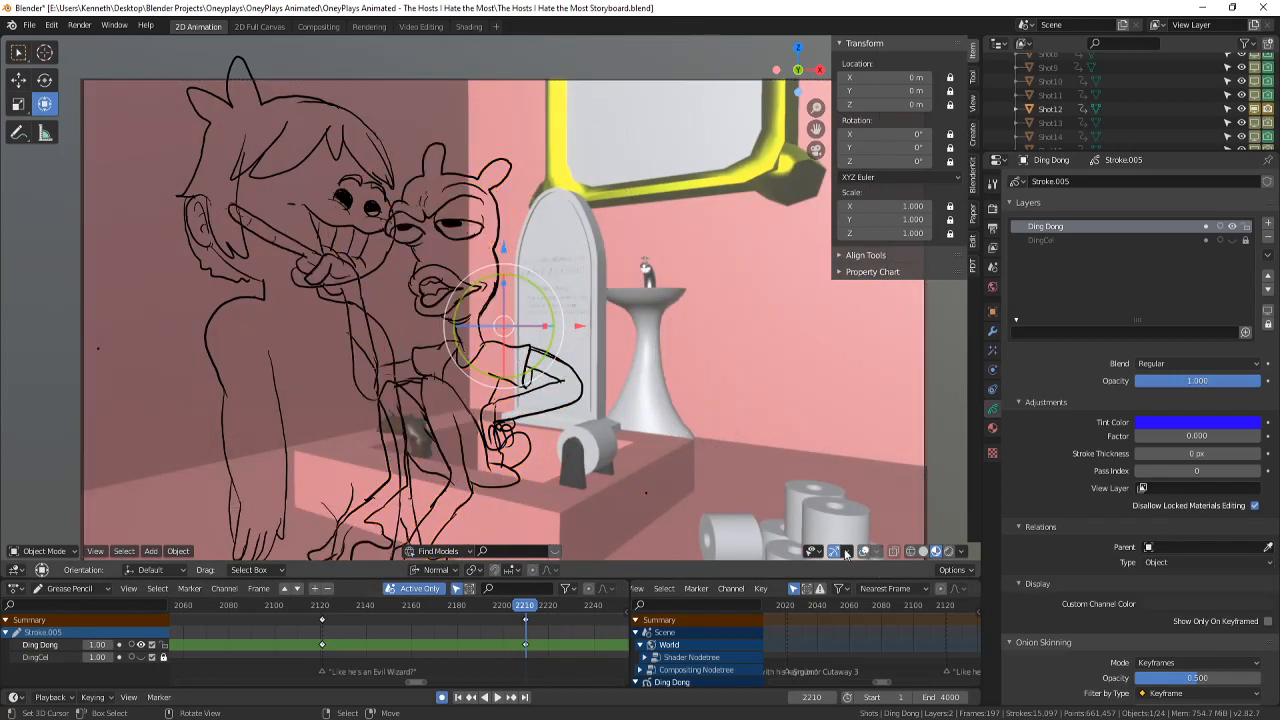
shift+middle_drag(514, 384, 590, 394)
scroll(1191, 97, down, 2)
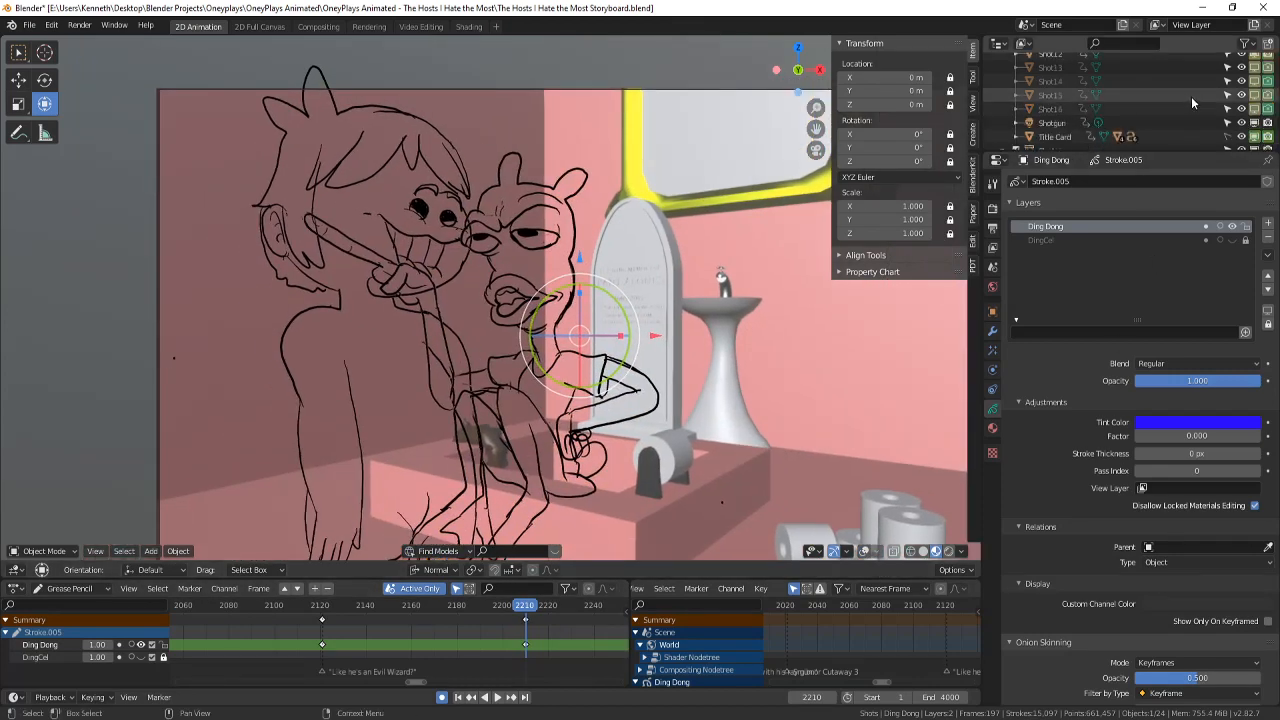
scroll(1191, 96, down, 3)
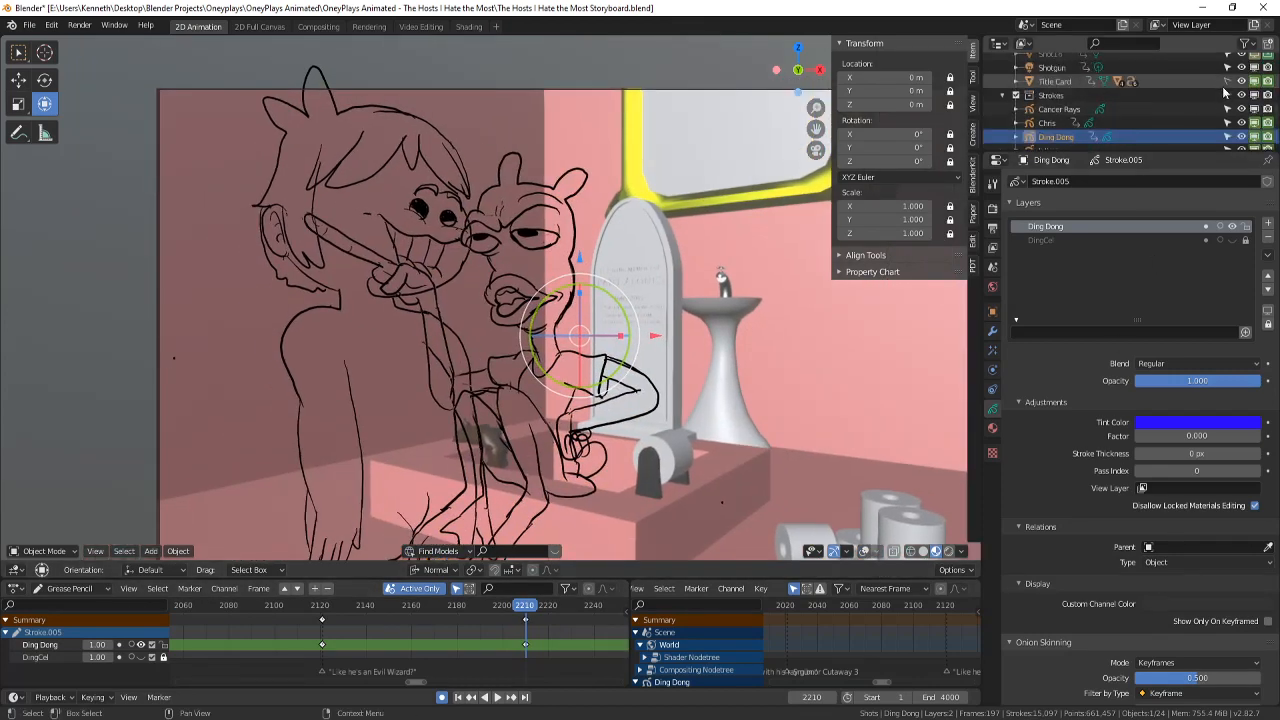
click(1243, 96)
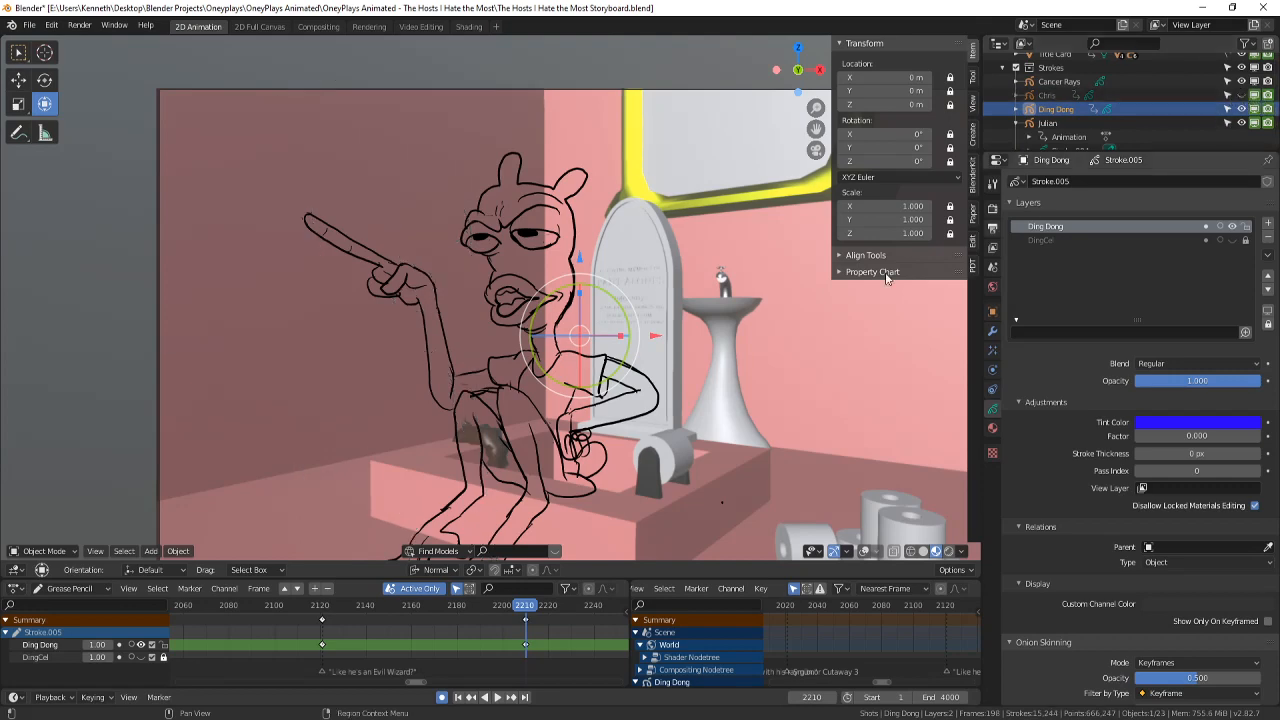
shift+middle_drag(752, 372, 830, 368)
key(ctrl+s)
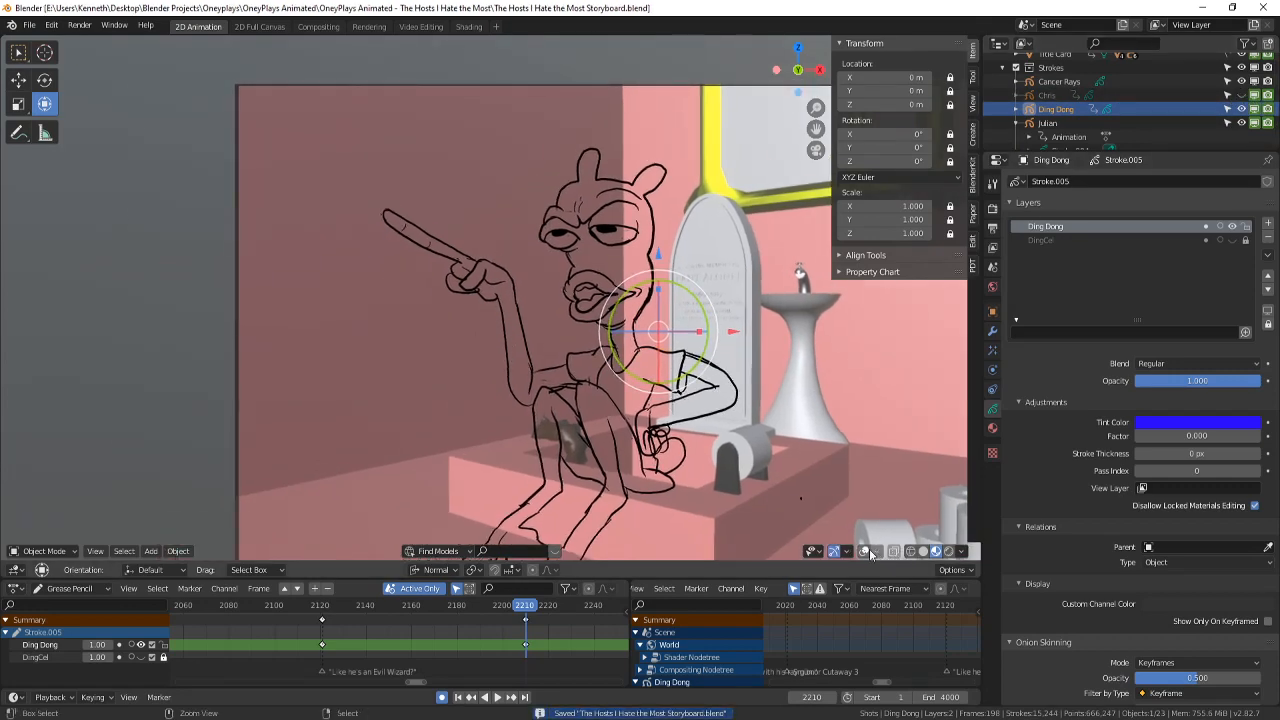
click(864, 551)
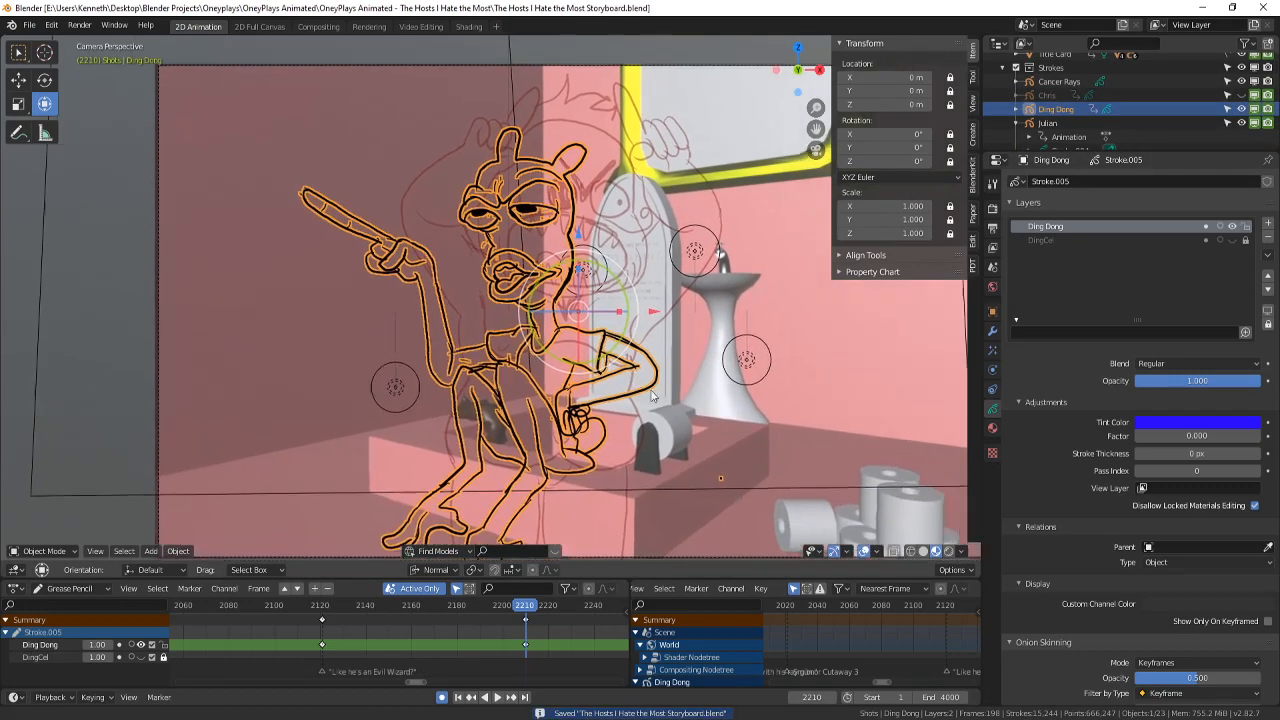
- Advance to frame 2211, reselect Ding Dong and place a stroke in Draw mode to create a new keyframe there
scroll(500, 353, down, 2)
shift+middle_drag(503, 360, 648, 402)
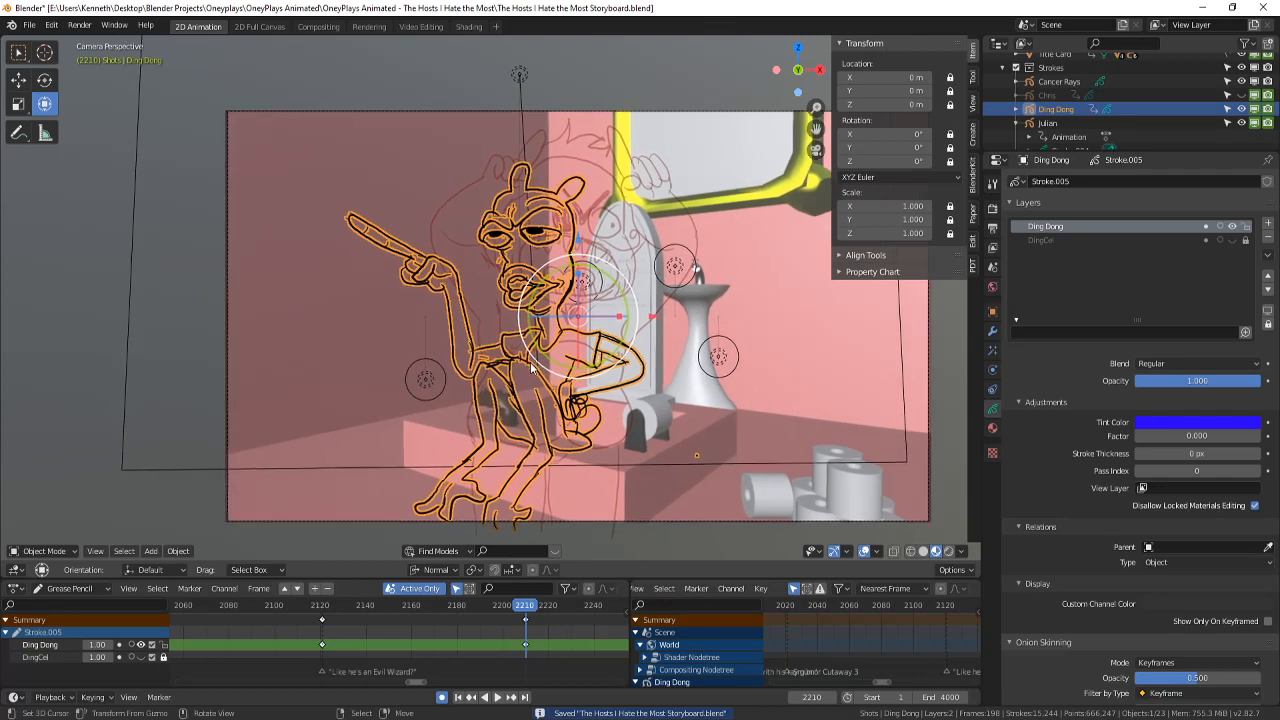
key(alt+a)
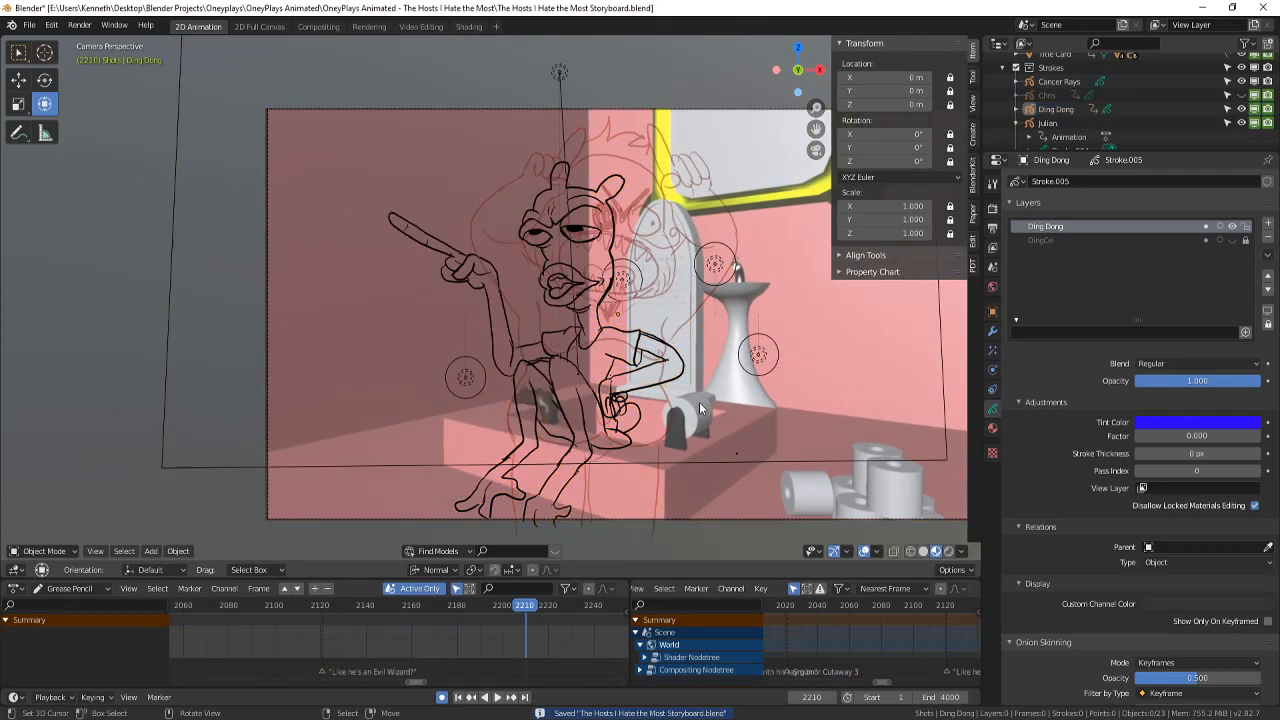
shift+middle_drag(746, 230, 748, 260)
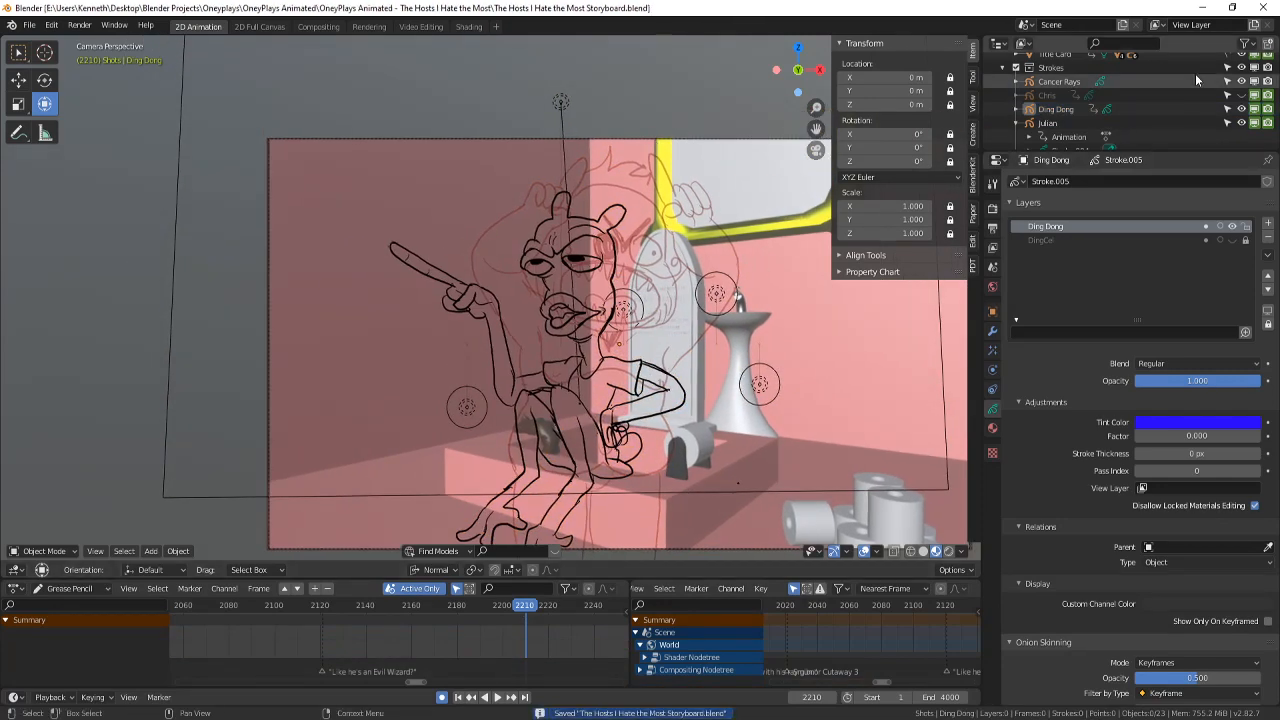
scroll(735, 400, up, 1)
scroll(595, 607, up, 6)
drag(597, 607, 570, 611)
key(Right)
key(Right)
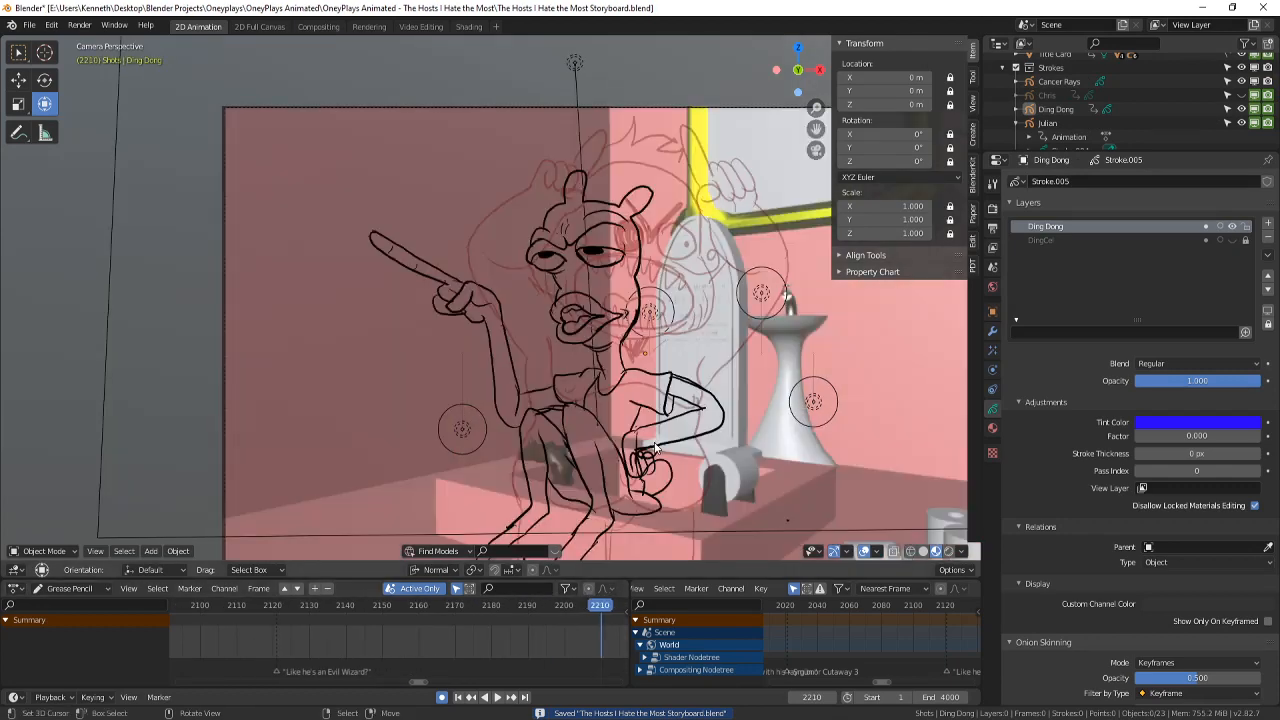
right_click(615, 438)
click(38, 551)
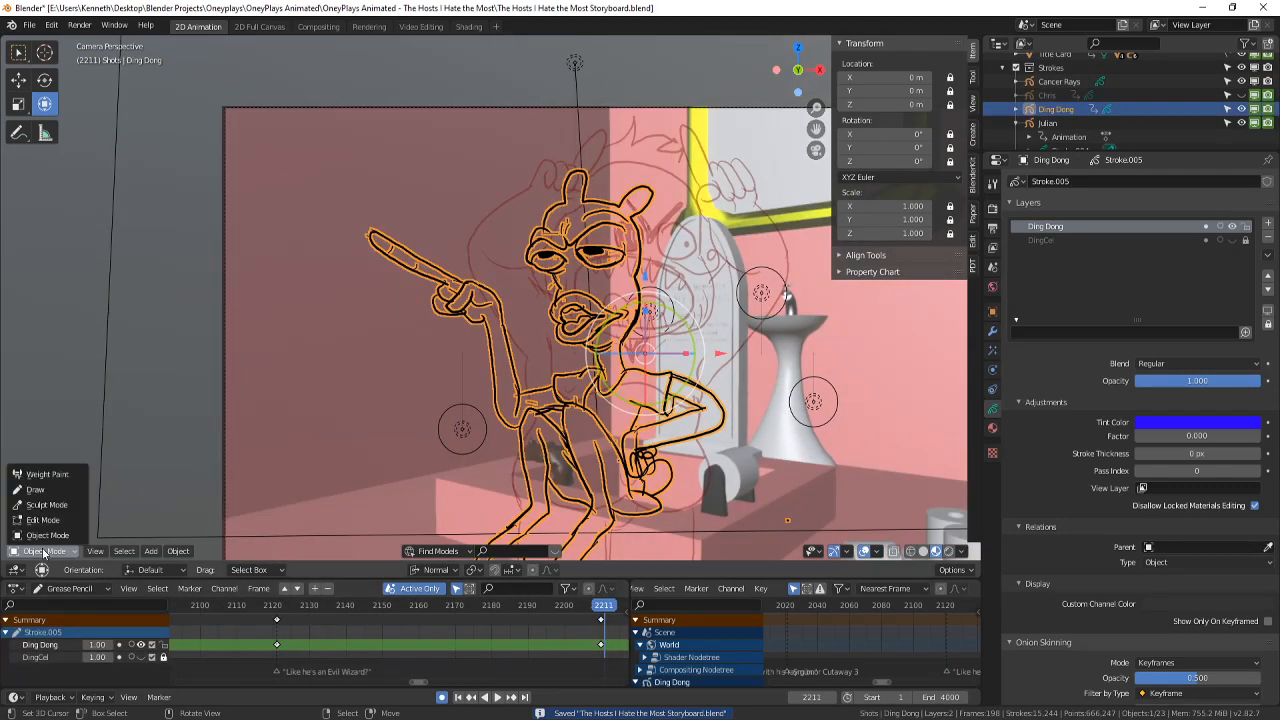
click(40, 516)
click(311, 514)
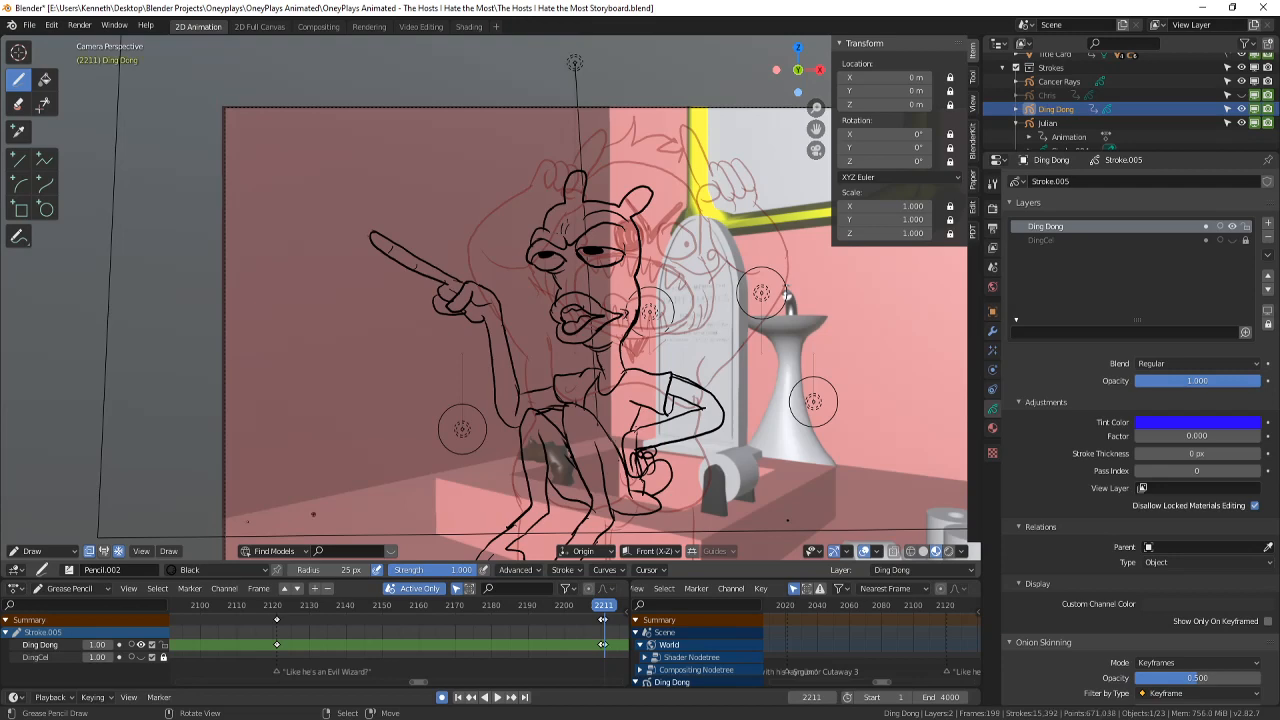
- Delete all of Ding Dong's strokes on frame 2211 in Edit Mode
click(40, 551)
click(48, 523)
scroll(577, 339, down, 1)
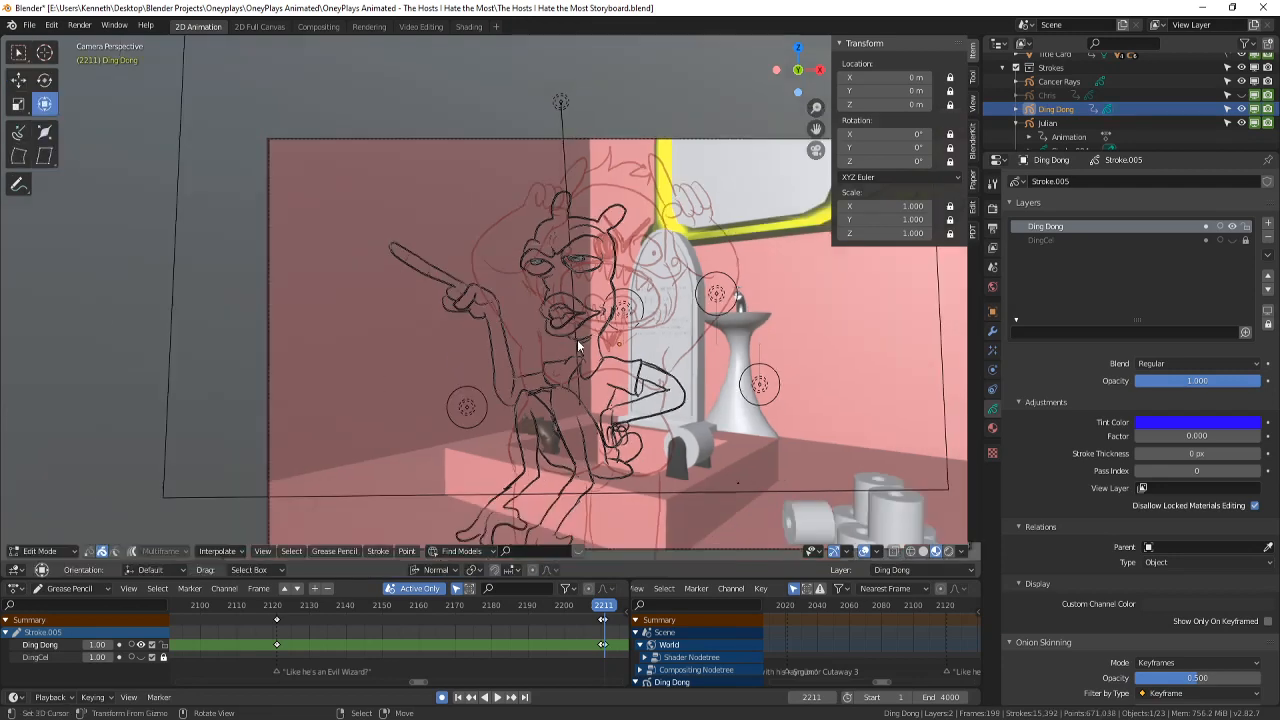
key(a)
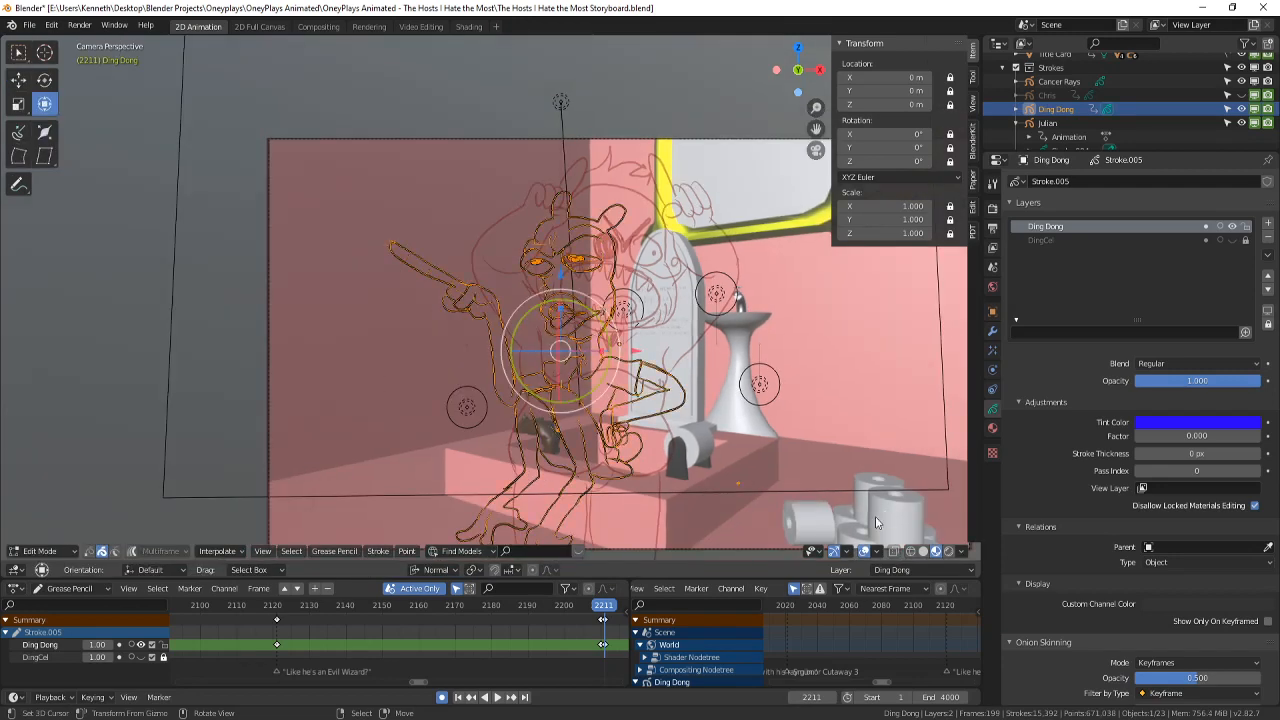
key(x)
click(717, 382)
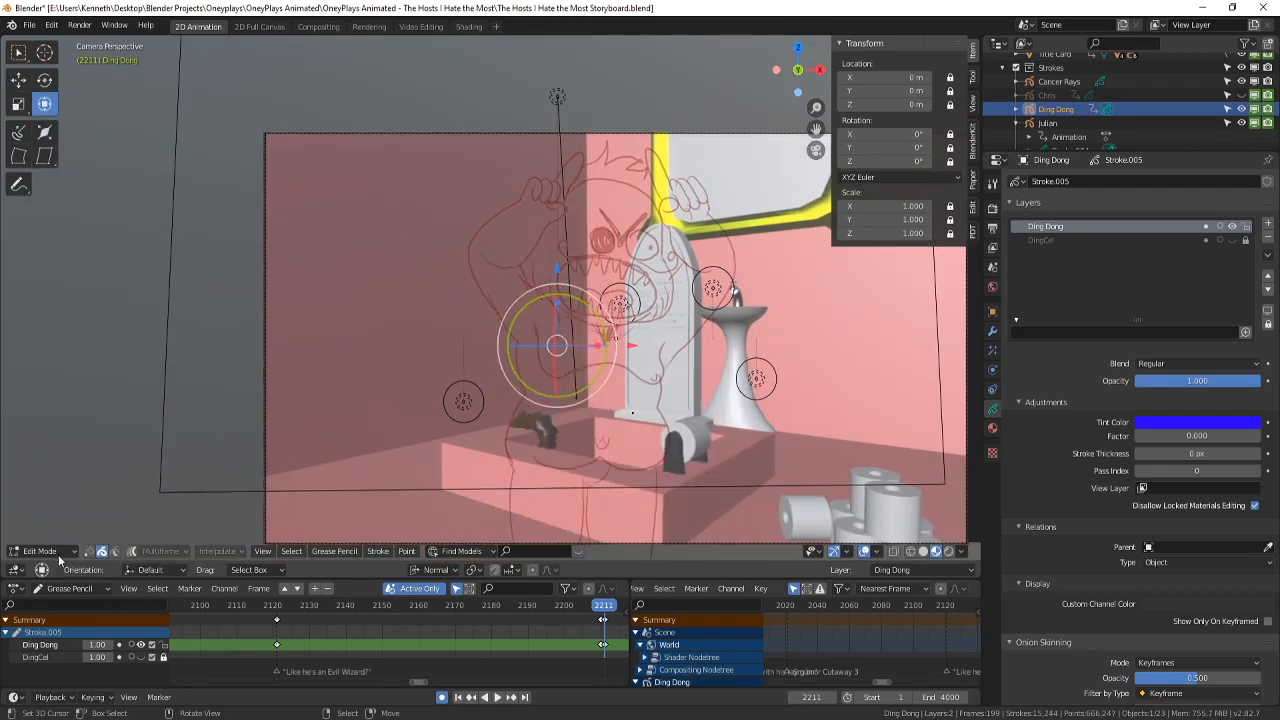
- Return to Draw mode with onion skinning on for the Ding Dong layer, hide the Julian drawing and save the file
click(40, 551)
click(40, 495)
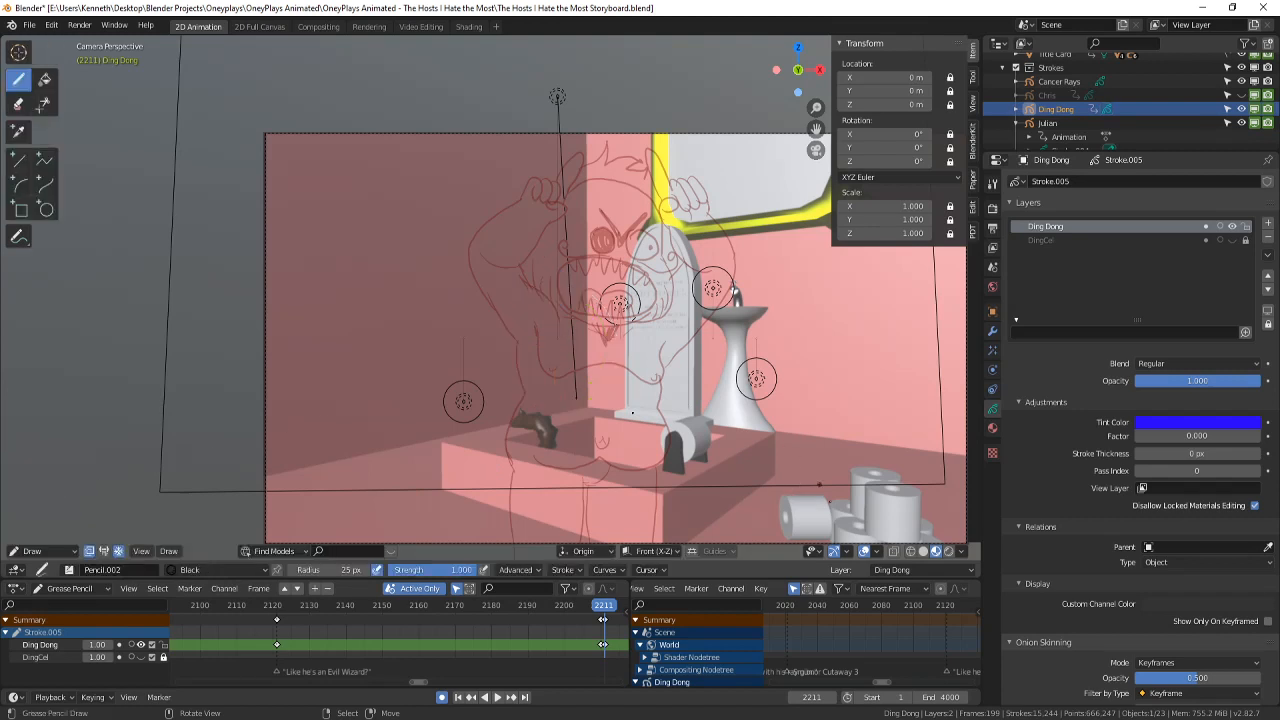
click(1219, 226)
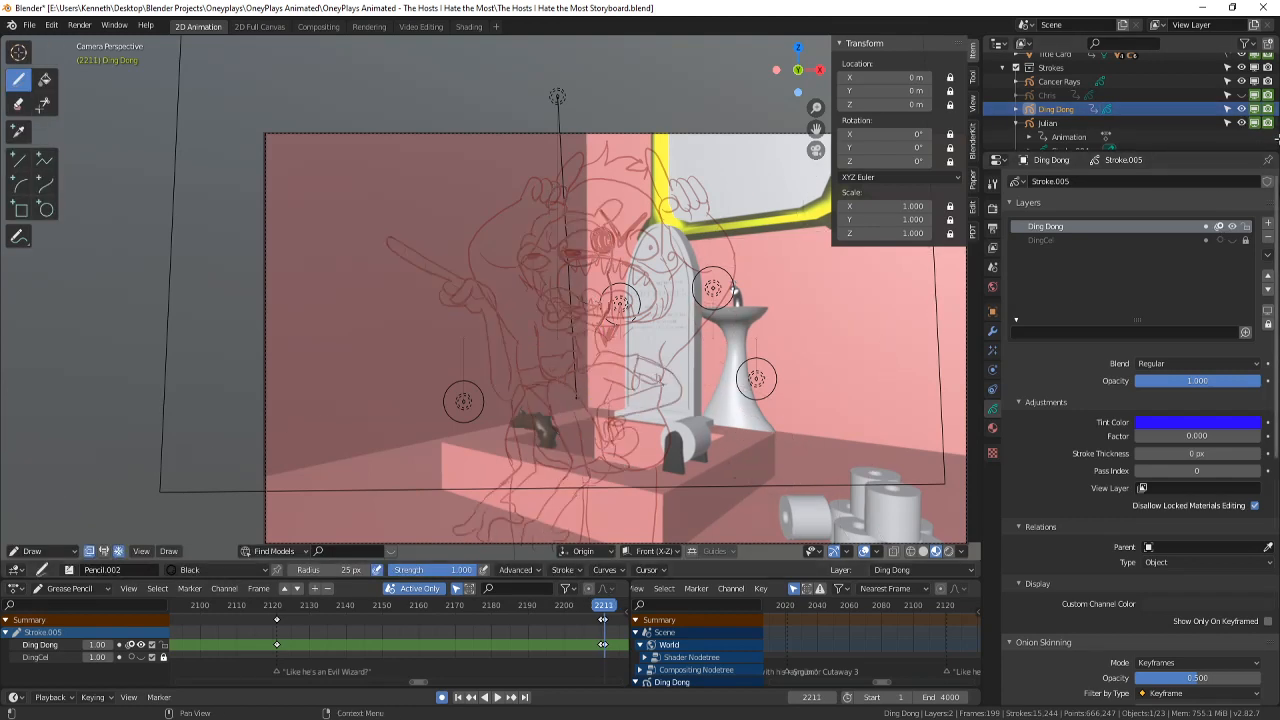
click(1241, 123)
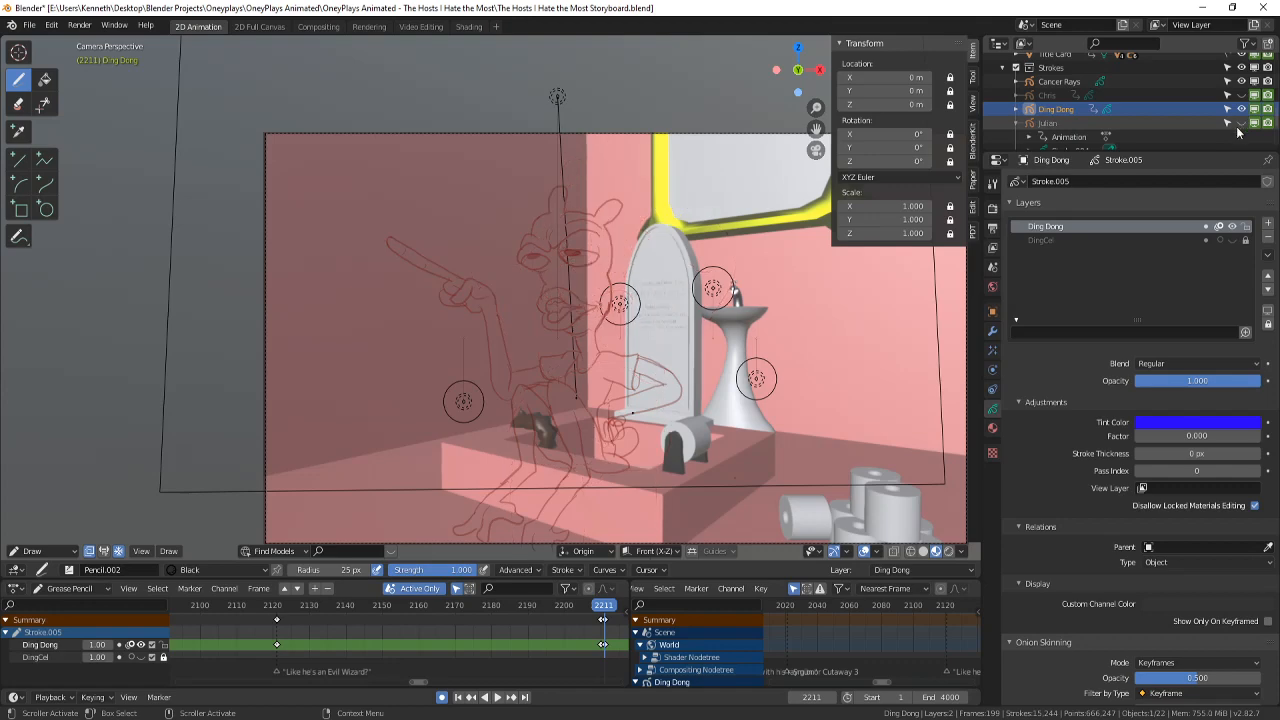
scroll(715, 405, up, 3)
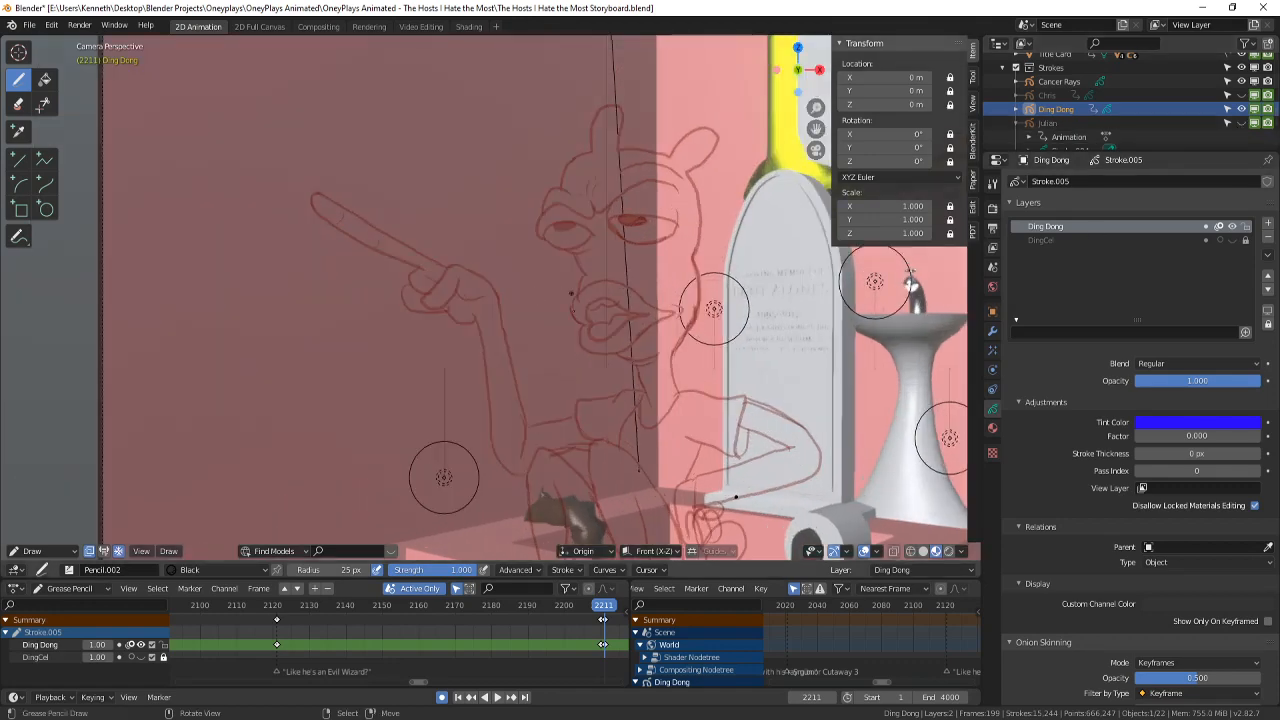
ctrl+scroll(572, 293, up, 2)
key(ctrl+s)
- Draw the upper lid line of Ding Dong's eye nearer the gravestone and return to the camera view
shift+scroll(533, 308, up, 2)
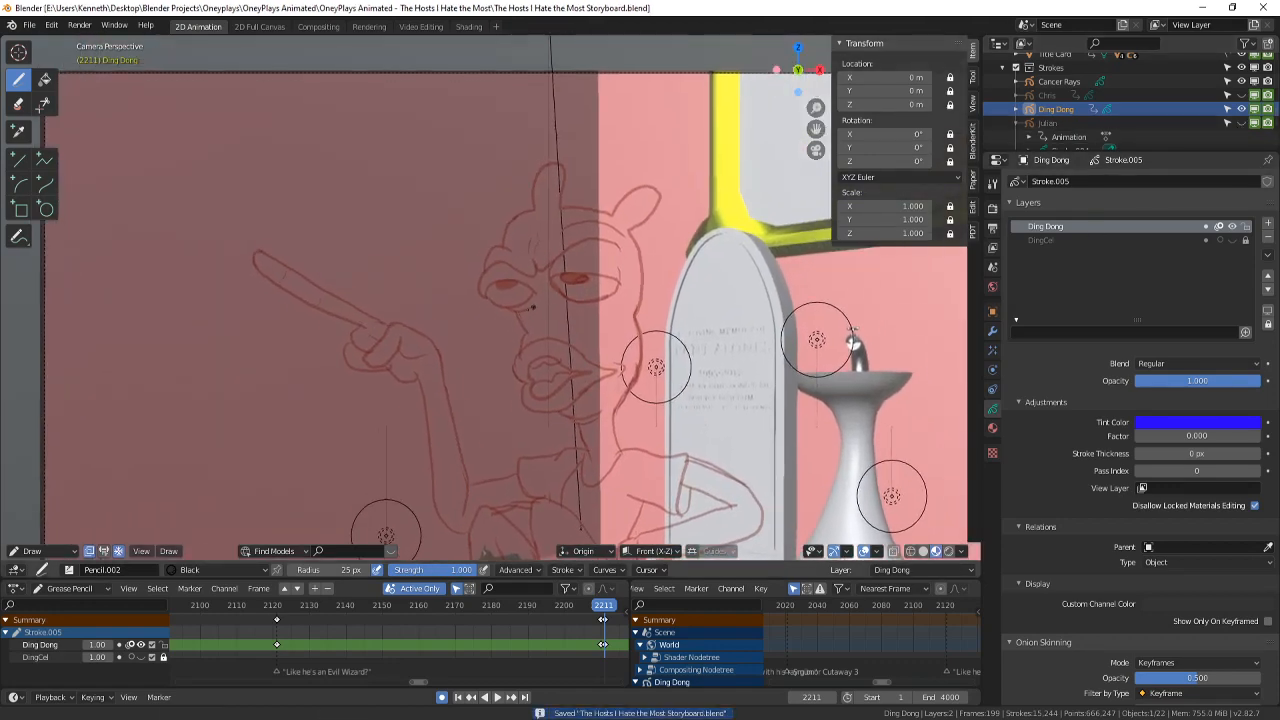
scroll(533, 307, up, 2)
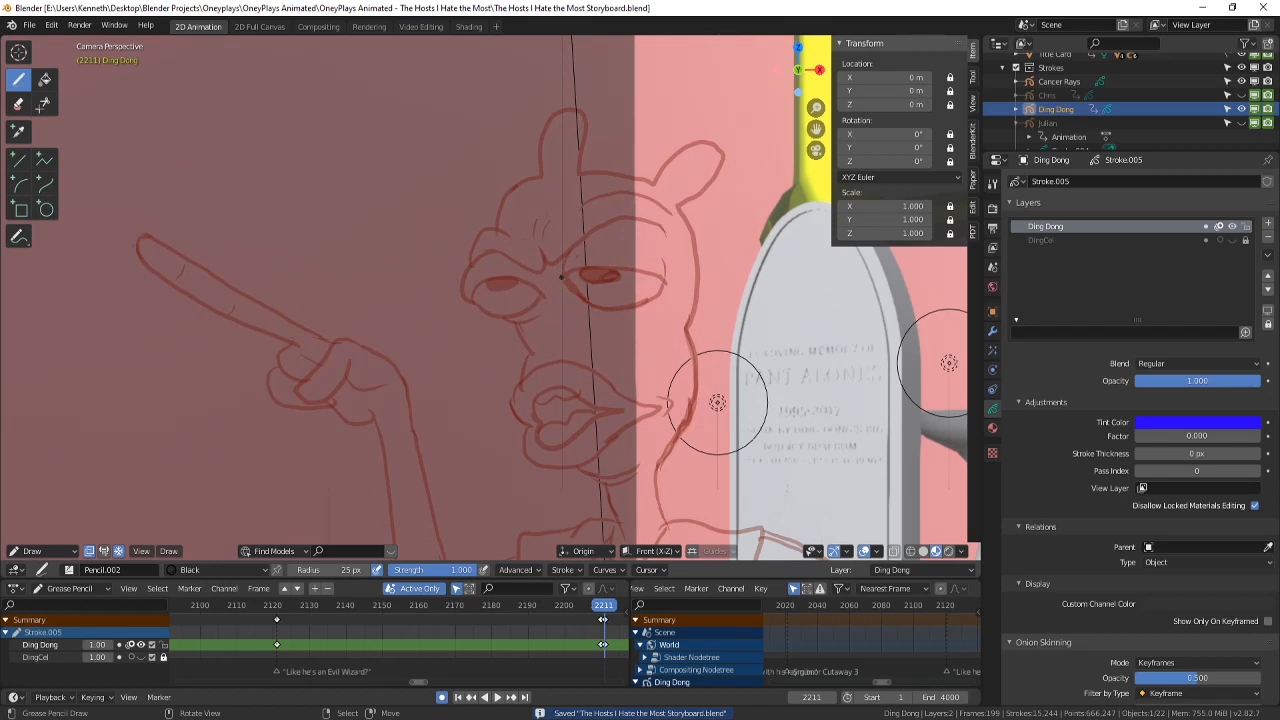
drag(641, 283, 652, 286)
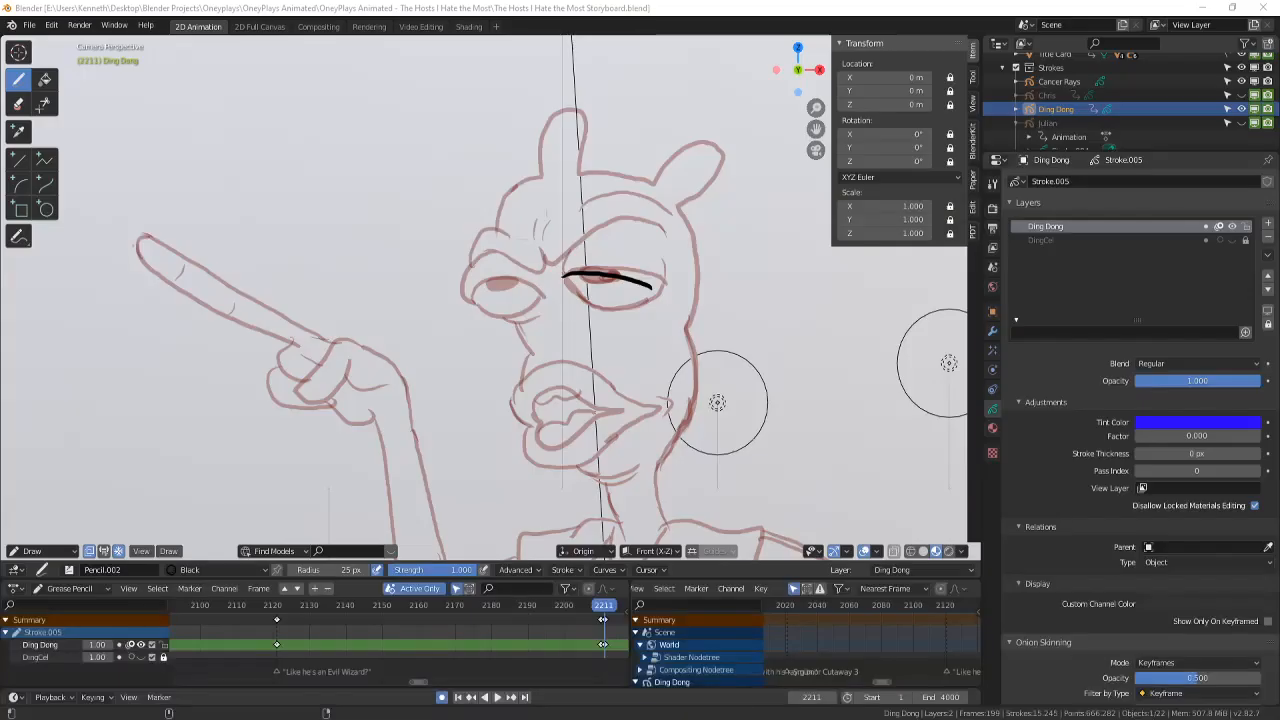
key(KP_0)
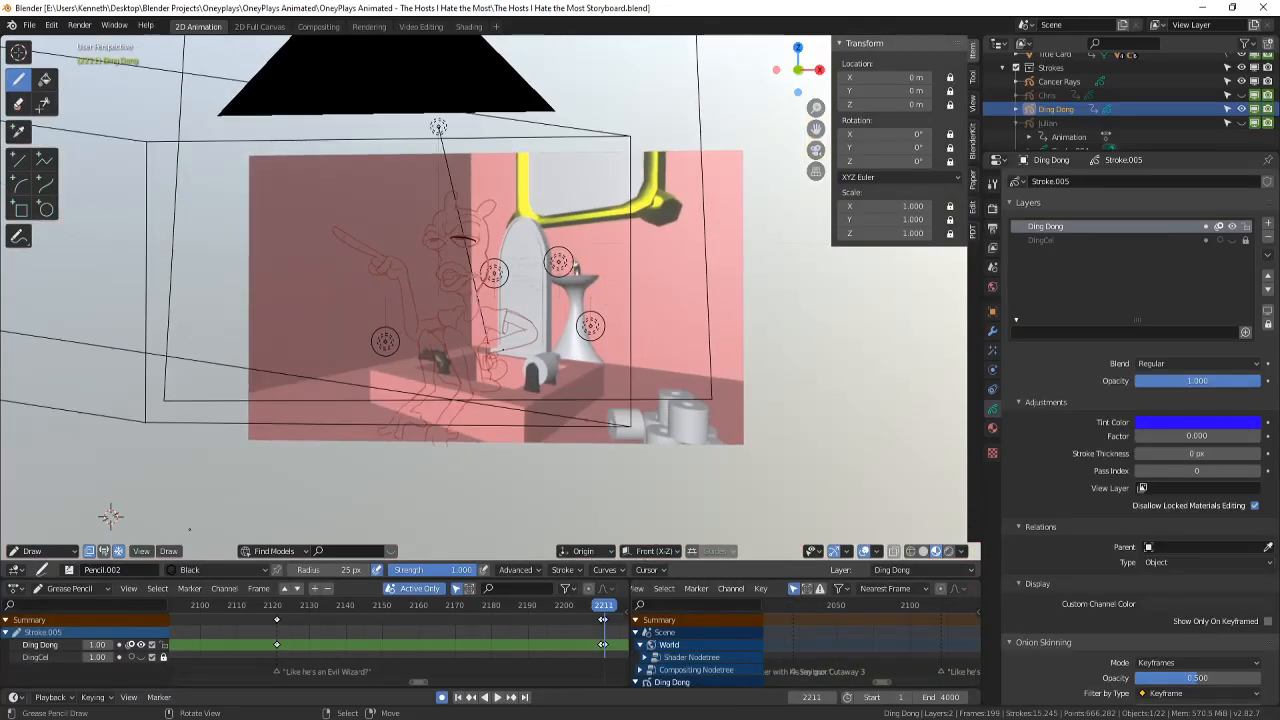
click(141, 551)
mouse_move(241, 415)
click(337, 425)
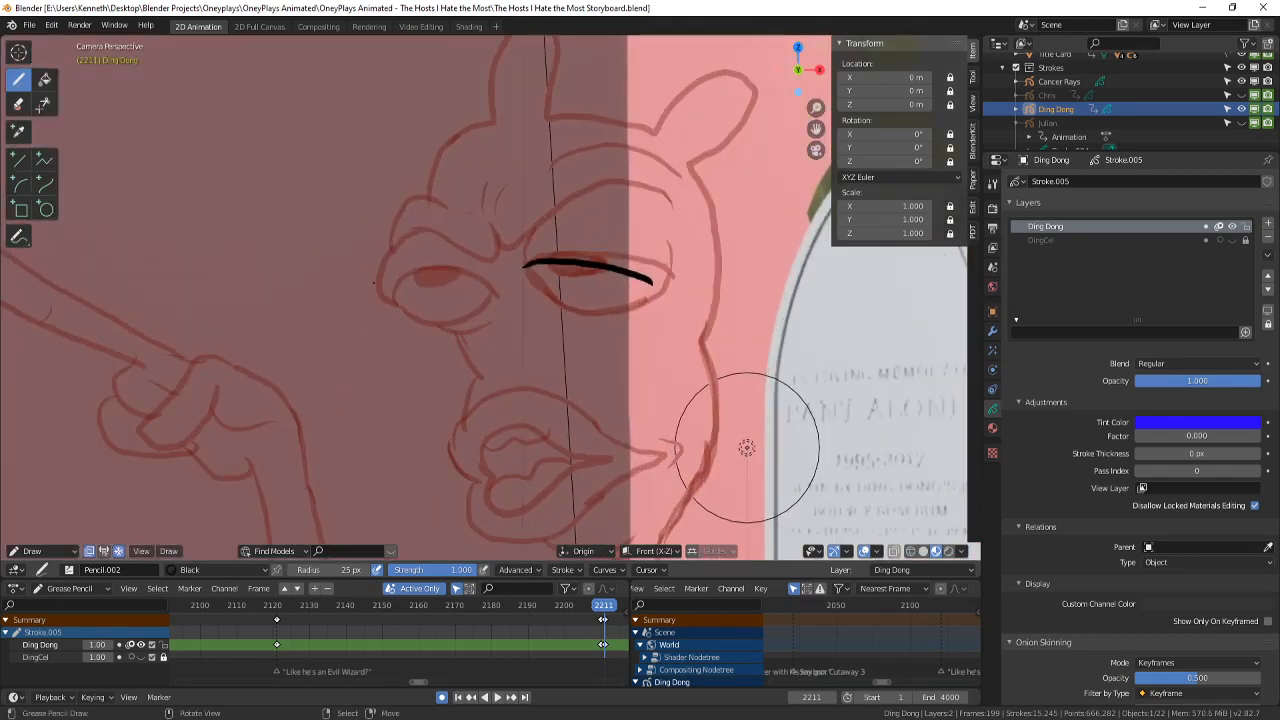
- Draw the other eye's lid line, both lower eye outlines and the curved upper outlines over the onion skin
drag(395, 278, 478, 271)
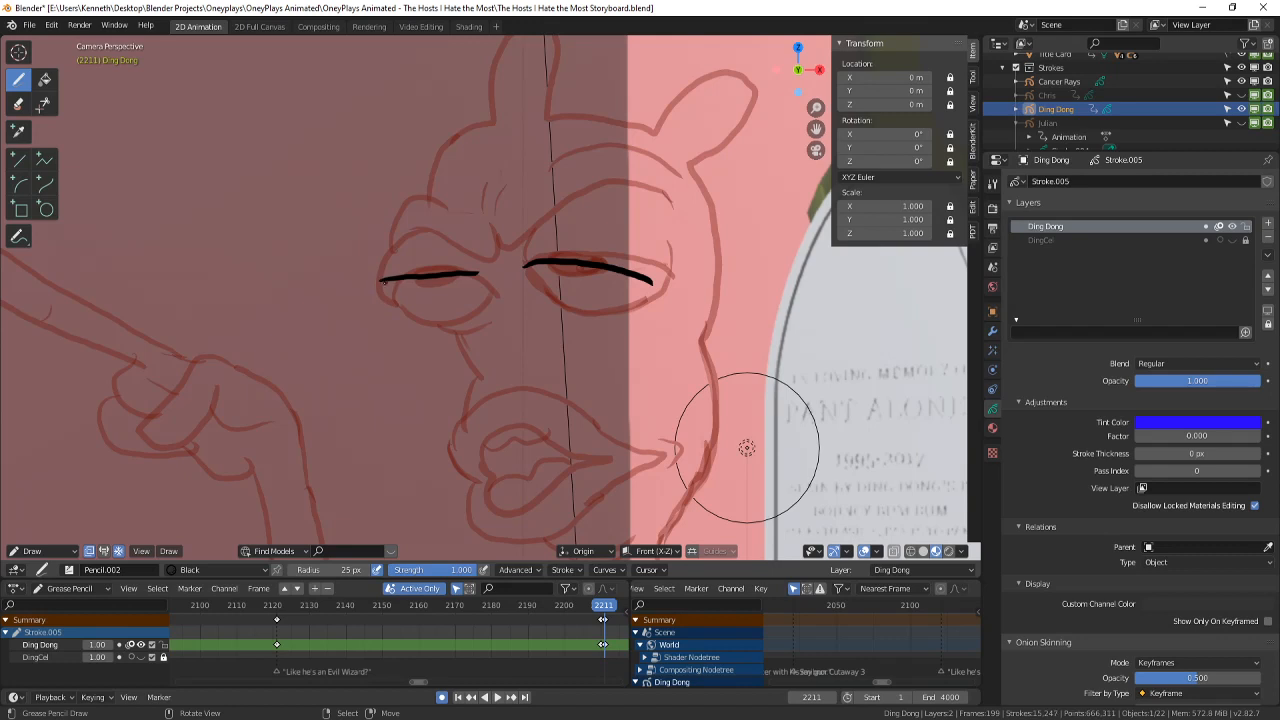
mouse_move(380, 283)
mouse_down()
mouse_move(472, 314)
mouse_move(478, 286)
mouse_move(581, 311)
mouse_move(650, 283)
mouse_up()
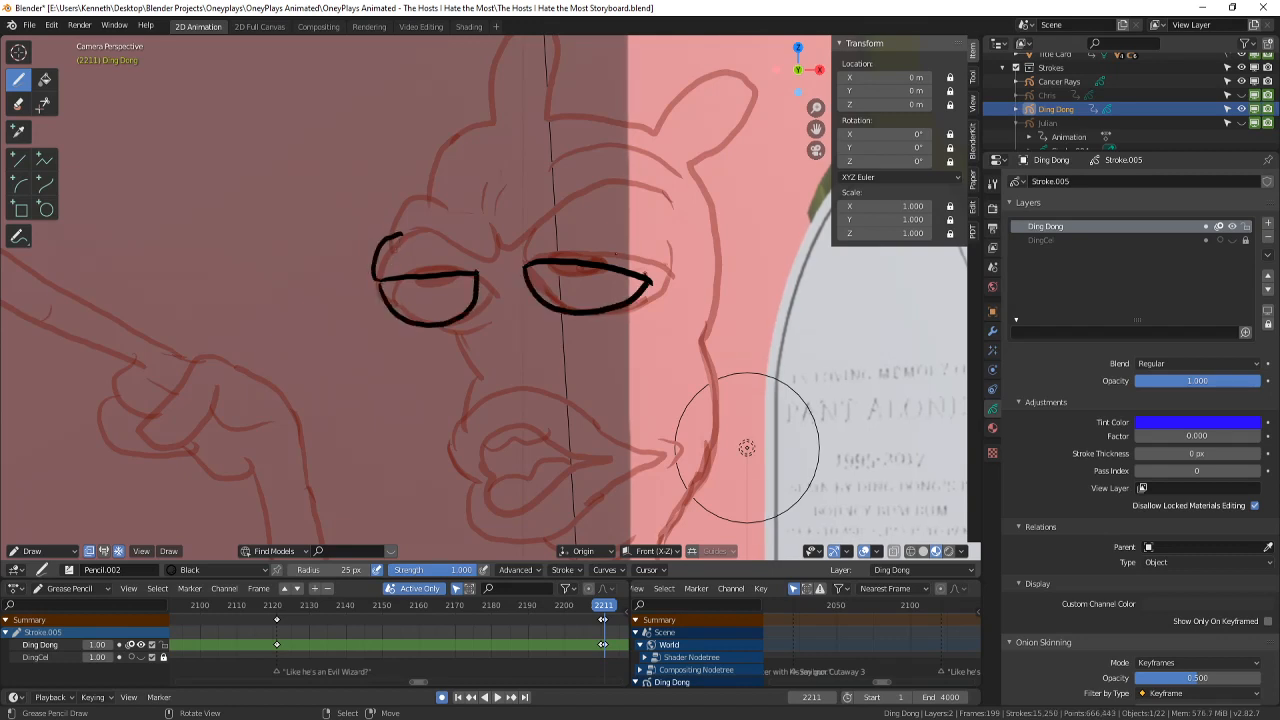
drag(530, 238, 568, 216)
- Draw Ding Dong's eyebrow lines and the small frown wrinkles between them
drag(665, 213, 518, 196)
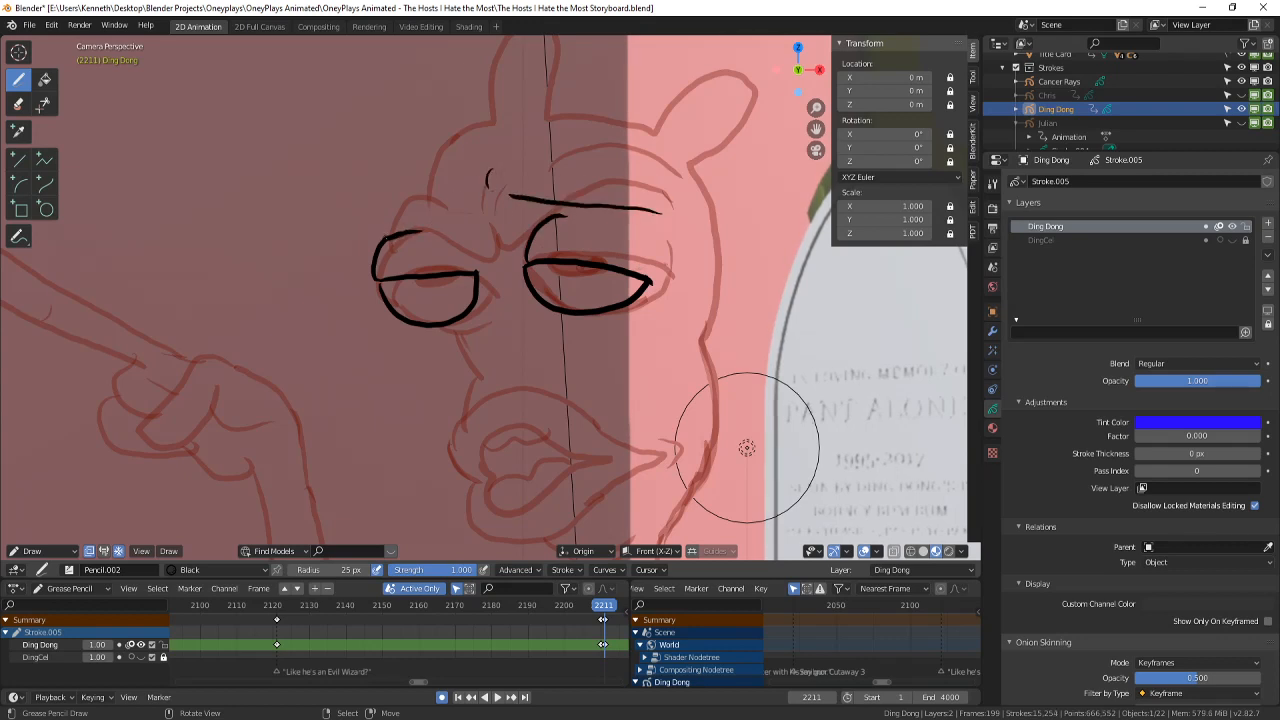
drag(388, 228, 470, 175)
click(497, 233)
- Fill in the black pupils of both eyes and add crease lines above the eyelids
drag(582, 270, 612, 284)
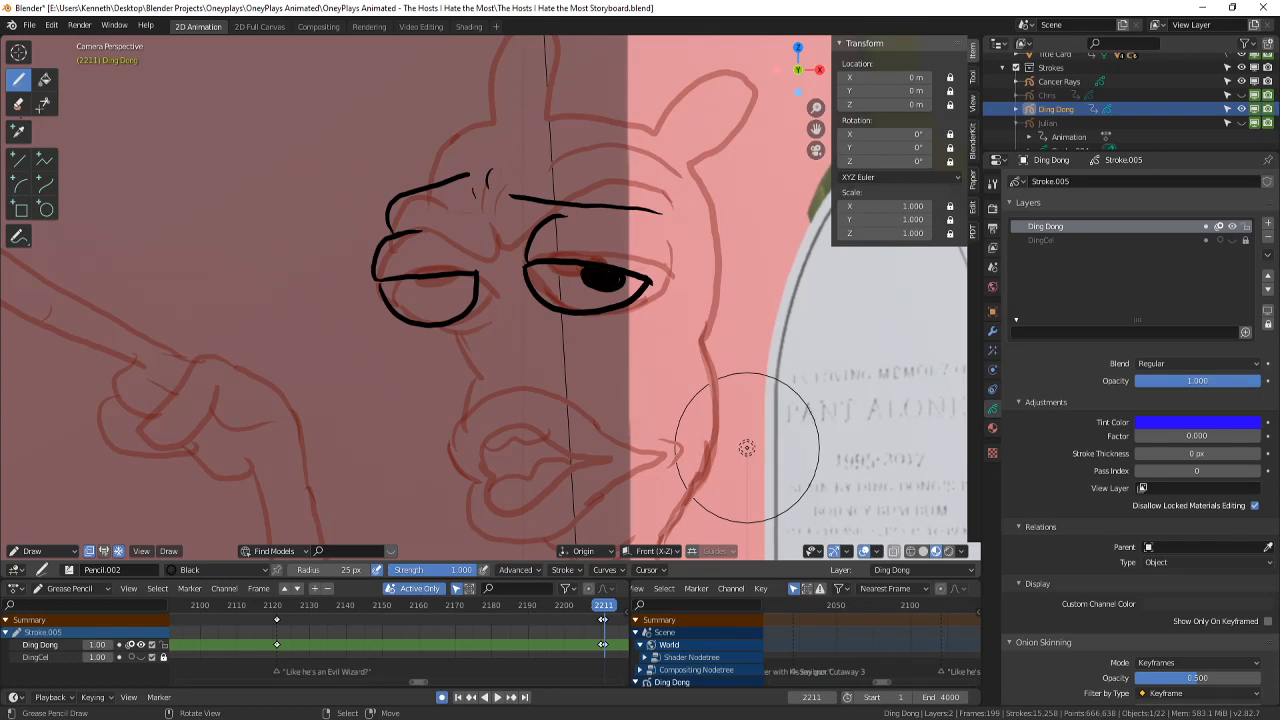
drag(434, 280, 464, 288)
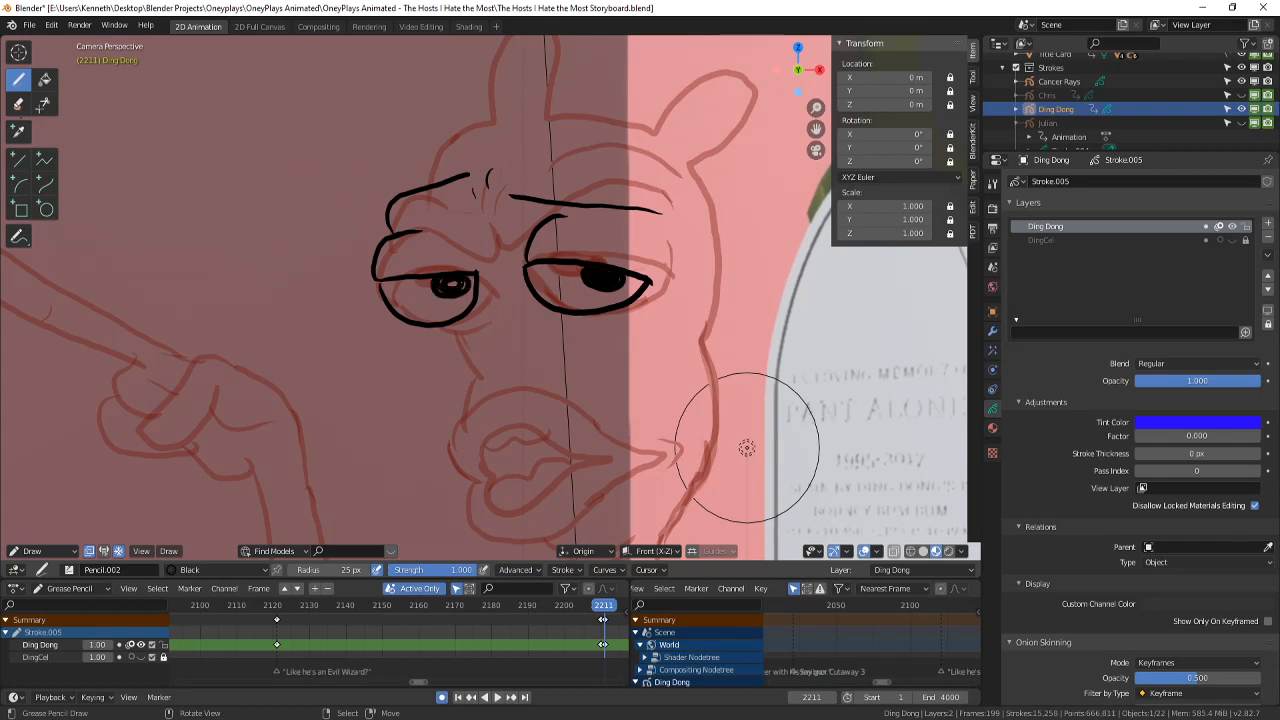
drag(528, 248, 598, 258)
drag(384, 282, 460, 233)
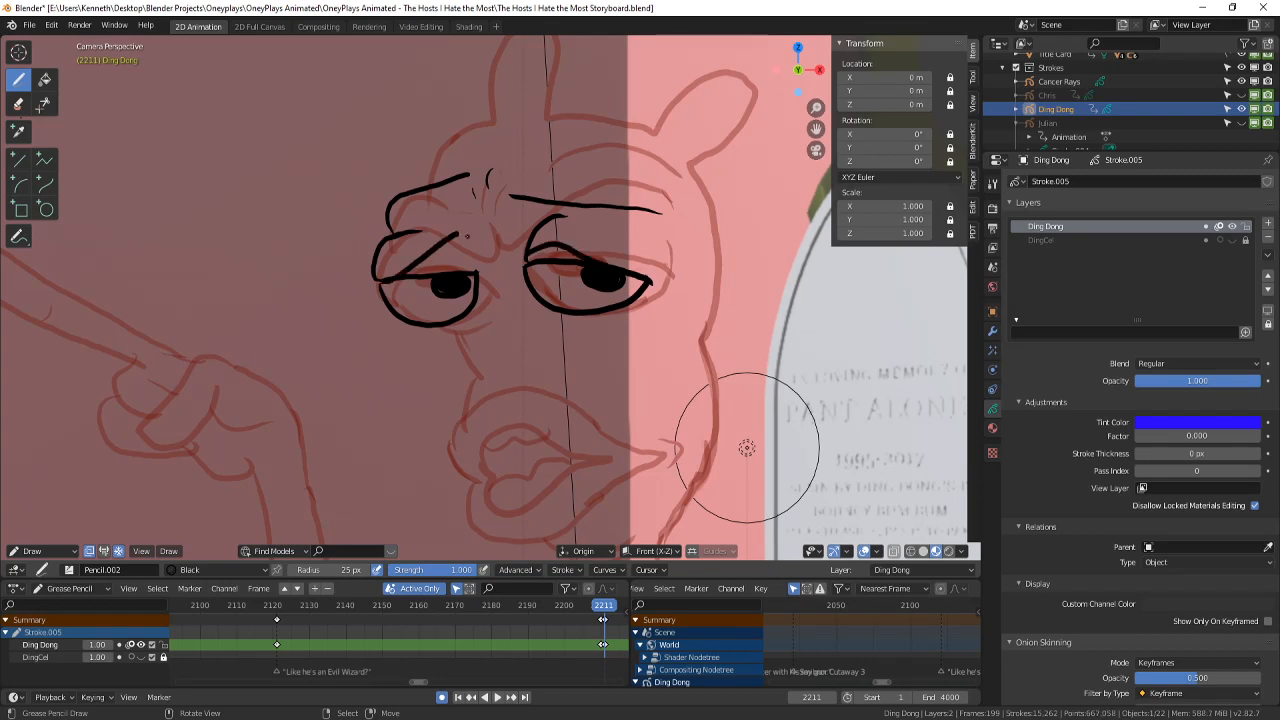
- Undo the eyelid crease lines and the filled pupils of both eyes
key(ctrl+z)
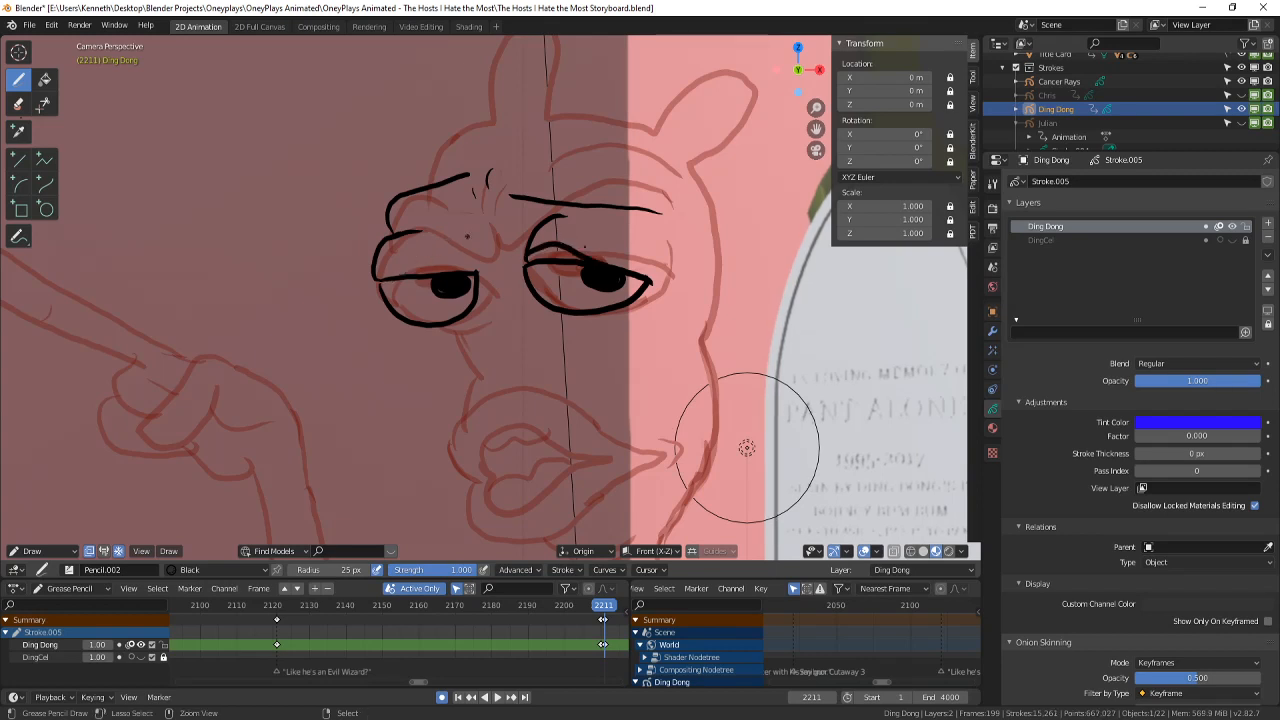
scroll(716, 441, down, 2)
key(ctrl+z)
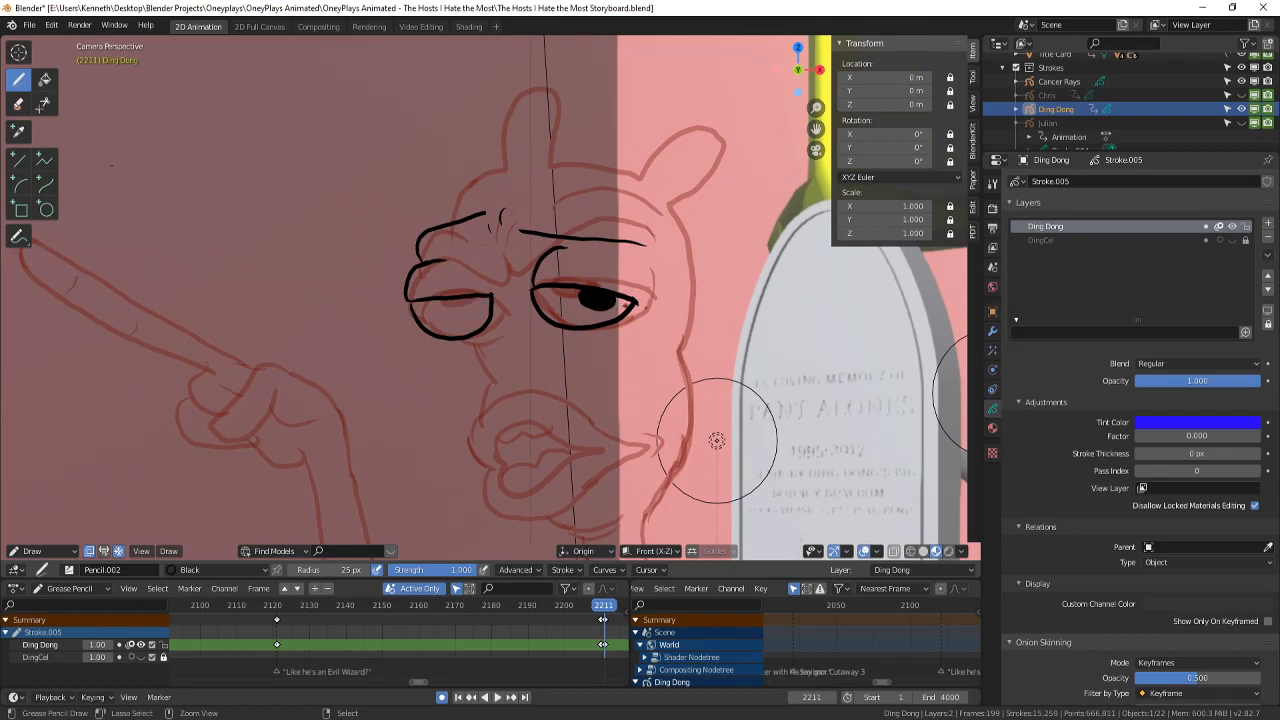
key(ctrl+z)
scroll(816, 504, up, 2)
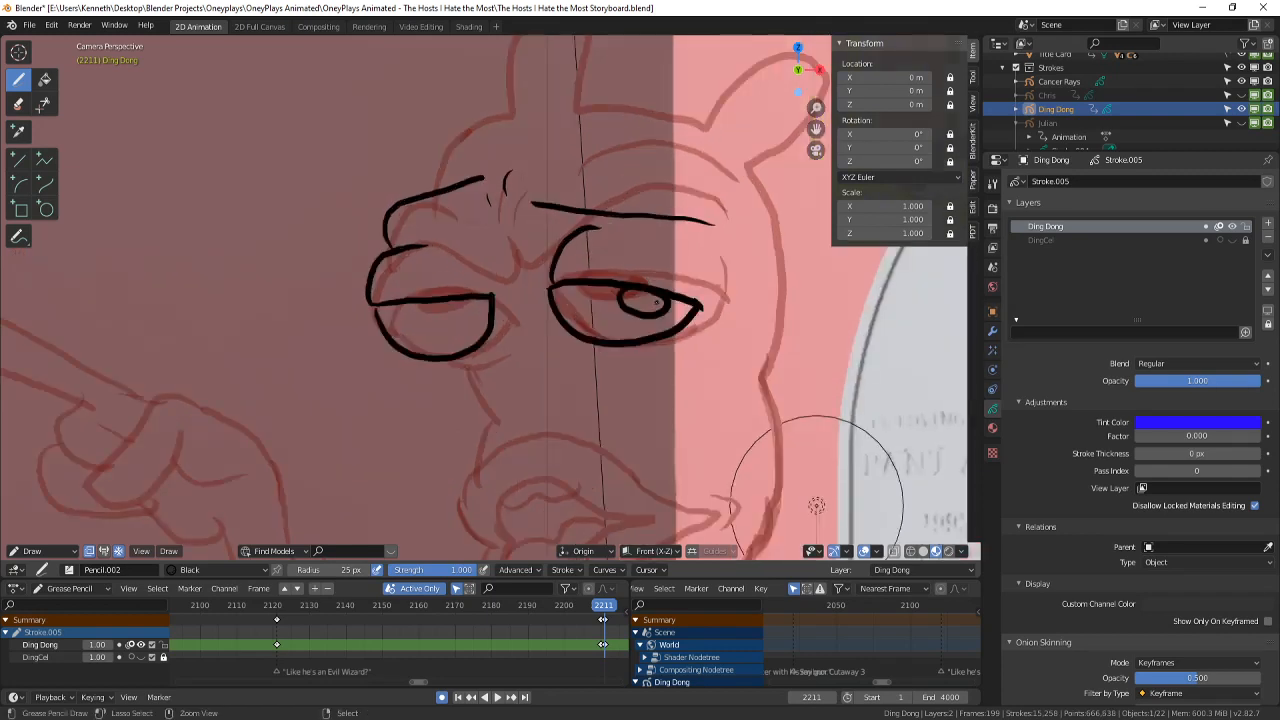
key(ctrl+z)
- Redraw both black pupils farther toward the pointing hand under the half-closed lids, and save the file
mouse_move(570, 284)
mouse_down()
mouse_move(604, 297)
mouse_move(582, 294)
mouse_up()
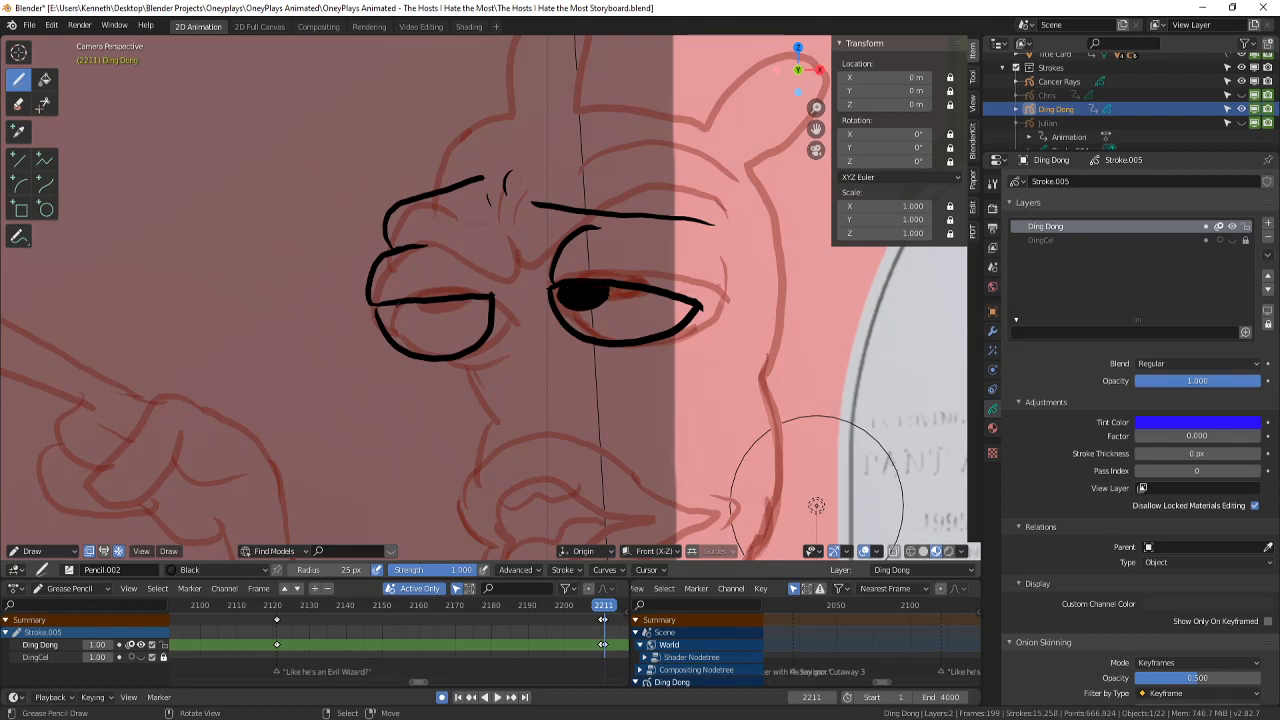
mouse_move(388, 305)
mouse_down()
mouse_move(436, 325)
mouse_move(412, 318)
mouse_move(430, 312)
mouse_up()
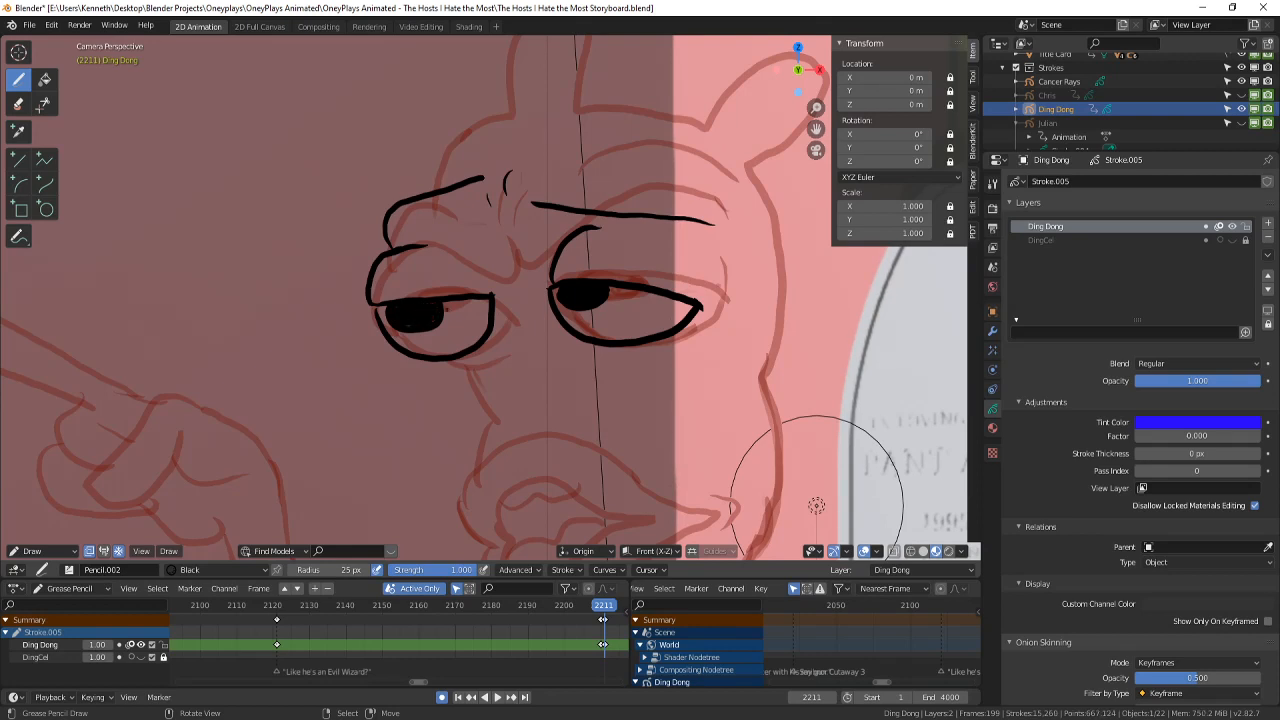
shift+middle_drag(817, 506, 758, 383)
scroll(811, 403, down, 2)
key(ctrl+s)
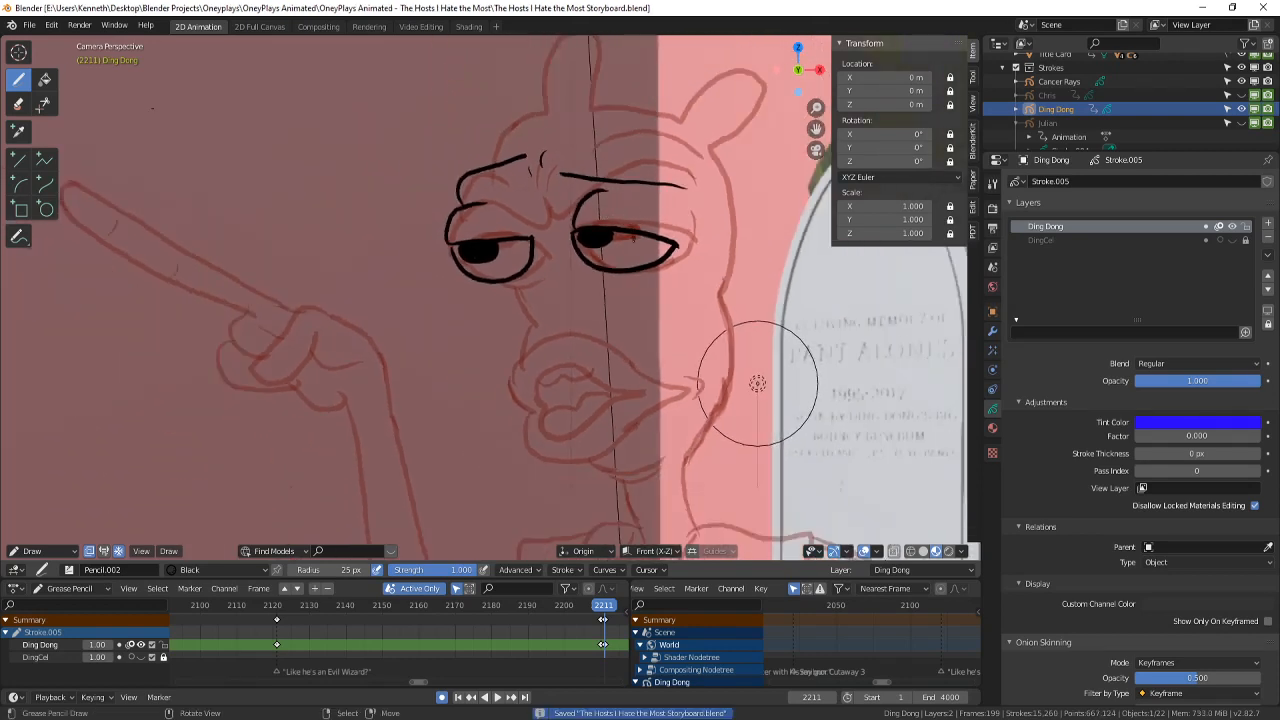
- Draw creases under both eyes, extend the brow fold, and add a forehead wrinkle and the top outline of the head
scroll(855, 513, up, 2)
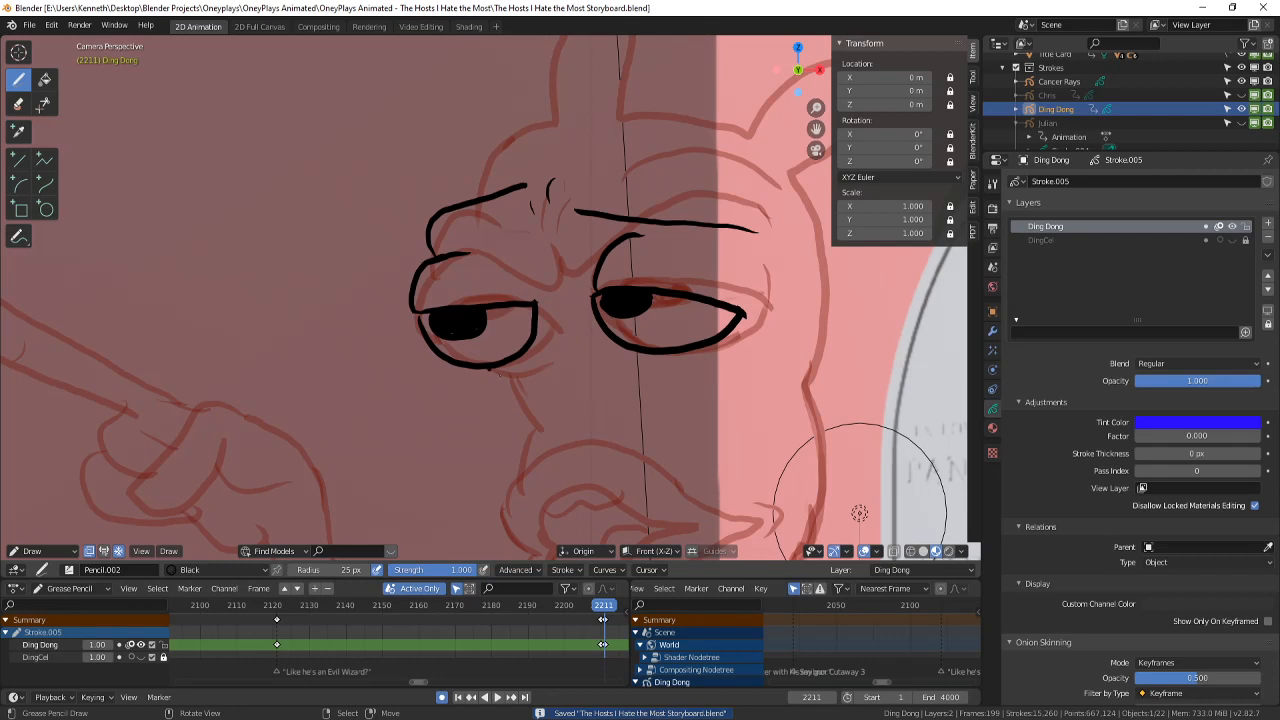
drag(500, 375, 543, 376)
drag(458, 252, 532, 230)
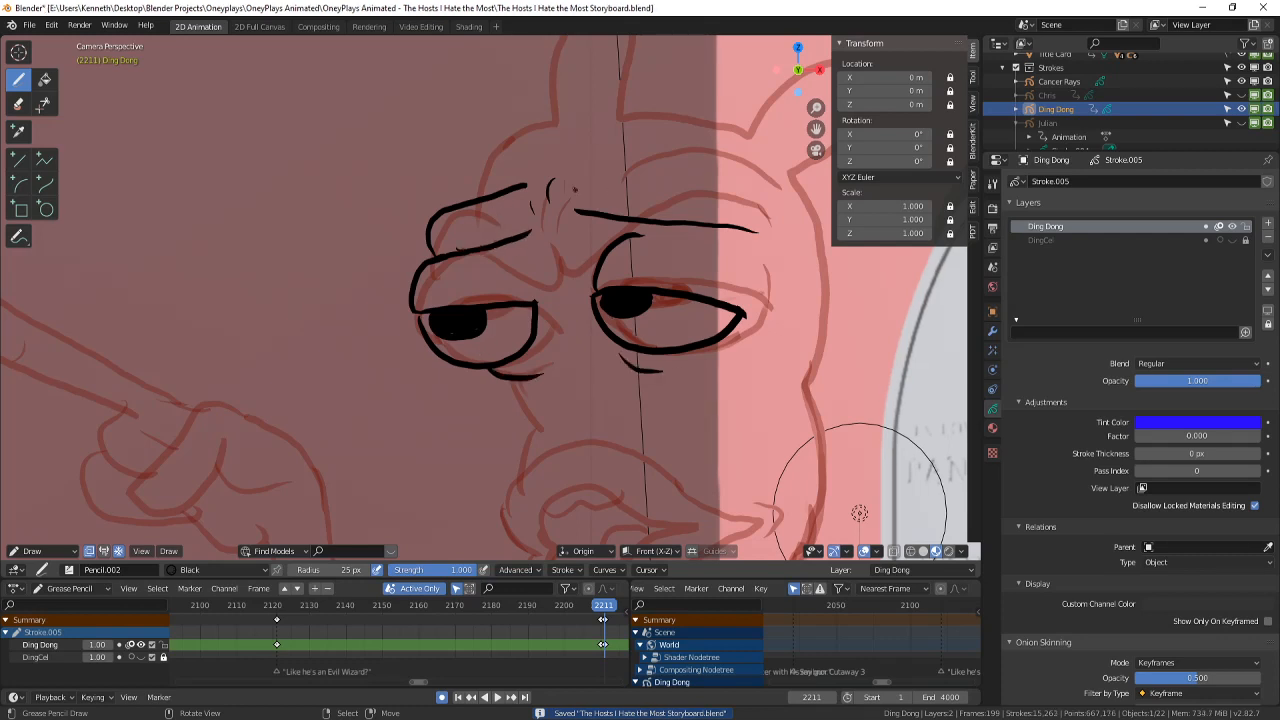
mouse_move(566, 184)
mouse_down()
mouse_move(626, 162)
mouse_move(716, 188)
mouse_up()
mouse_move(484, 164)
mouse_down()
mouse_move(471, 200)
mouse_move(558, 116)
mouse_move(731, 136)
mouse_up()
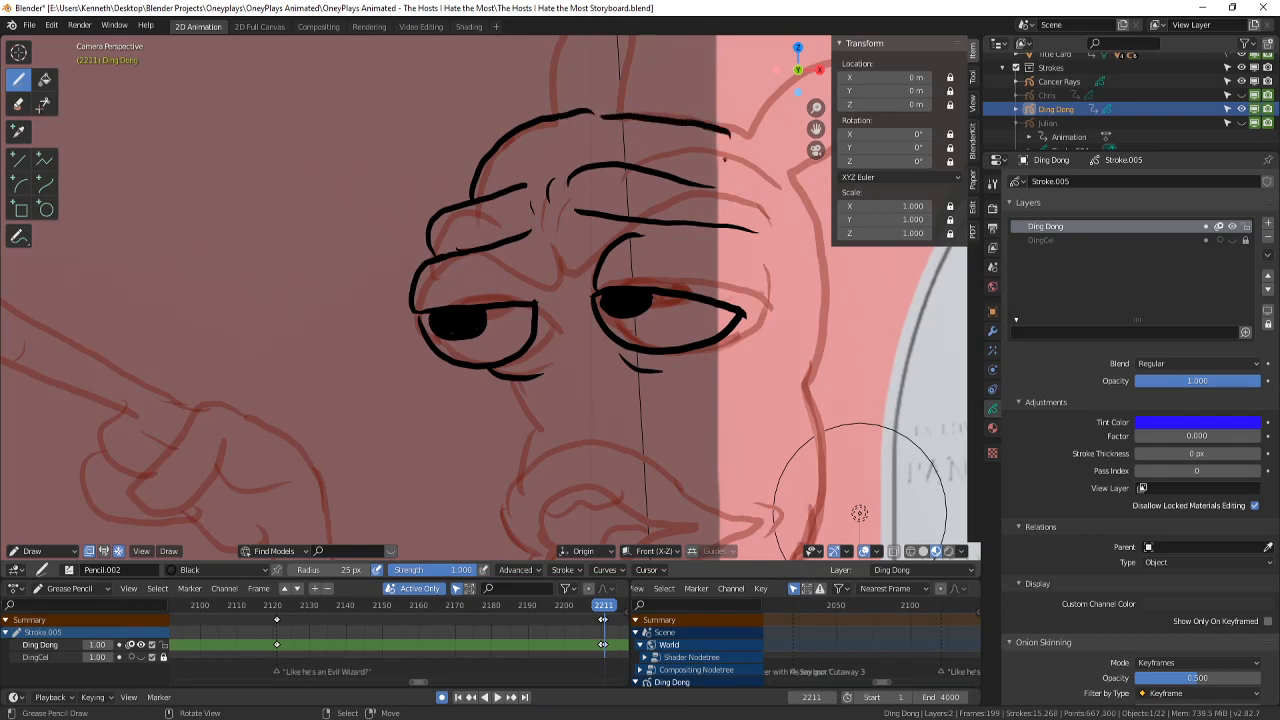
- Redraw the head's top edge with both ears outlined over the onion skin, and compare the drawing with frame 2210
mouse_move(697, 39)
shift+middle_down()
mouse_move(580, 112)
mouse_move(574, 185)
shift+middle_up()
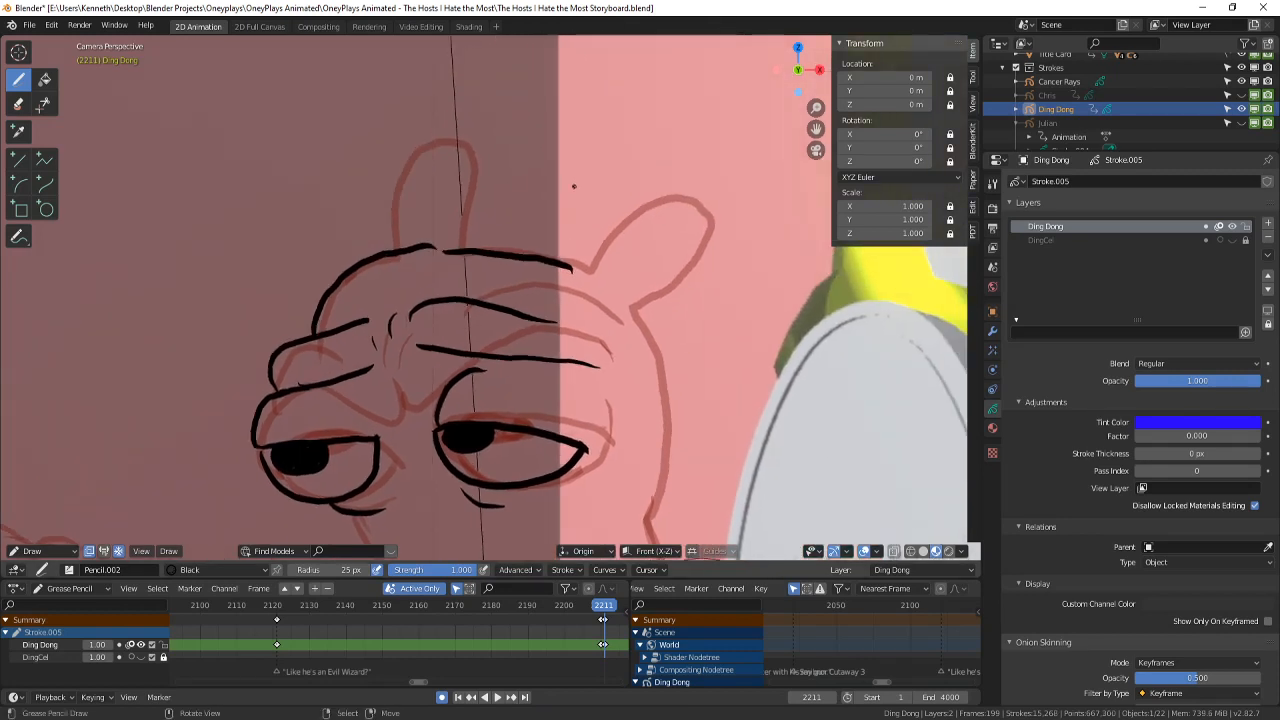
key(ctrl+z)
mouse_move(446, 246)
mouse_down()
mouse_move(545, 258)
mouse_move(646, 212)
mouse_move(706, 258)
mouse_move(637, 311)
mouse_up()
mouse_move(396, 248)
mouse_down()
mouse_move(406, 174)
mouse_move(474, 188)
mouse_move(466, 246)
mouse_up()
scroll(674, 465, down, 2)
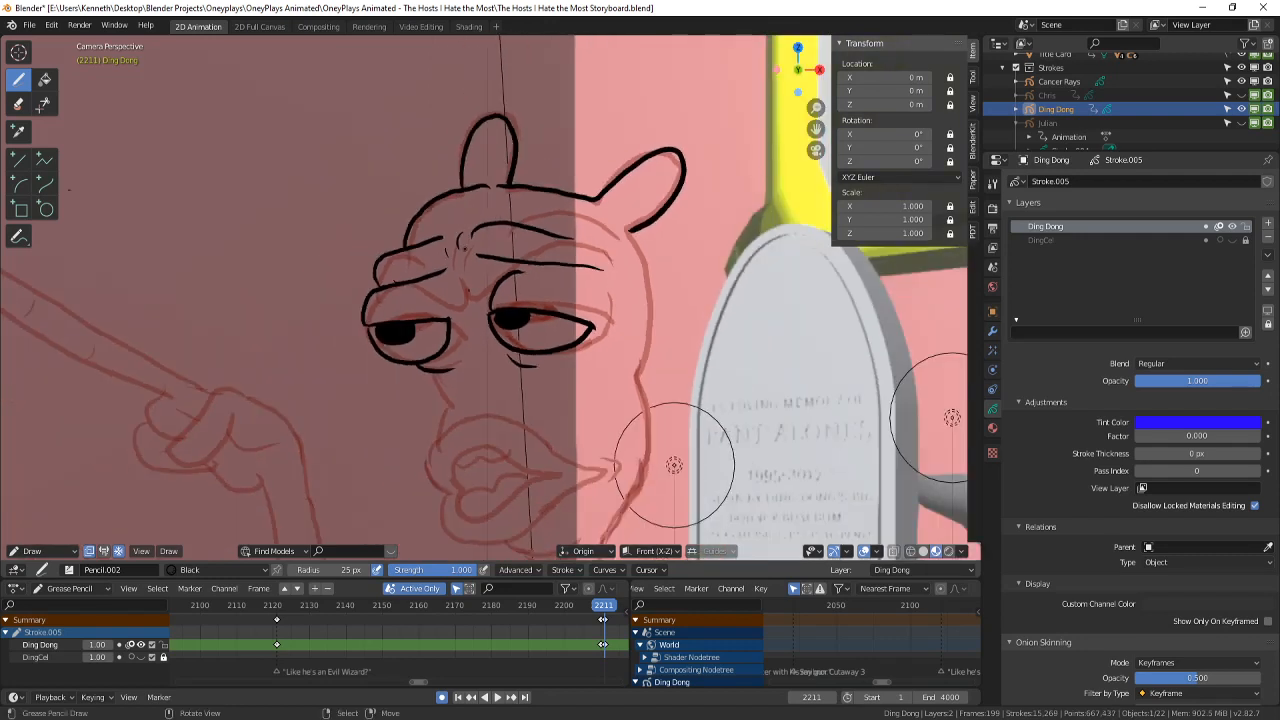
scroll(674, 465, up, 3)
key(Left)
scroll(797, 540, down, 4)
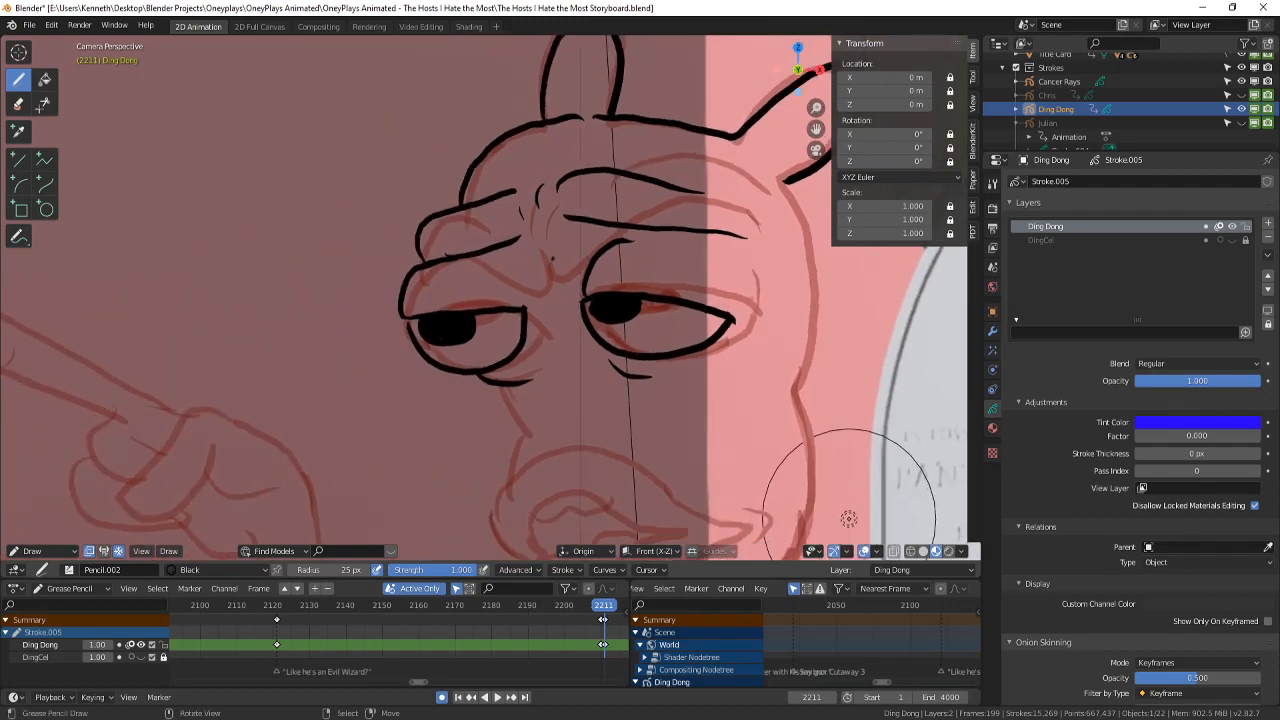
scroll(647, 149, down, 3)
key(Right)
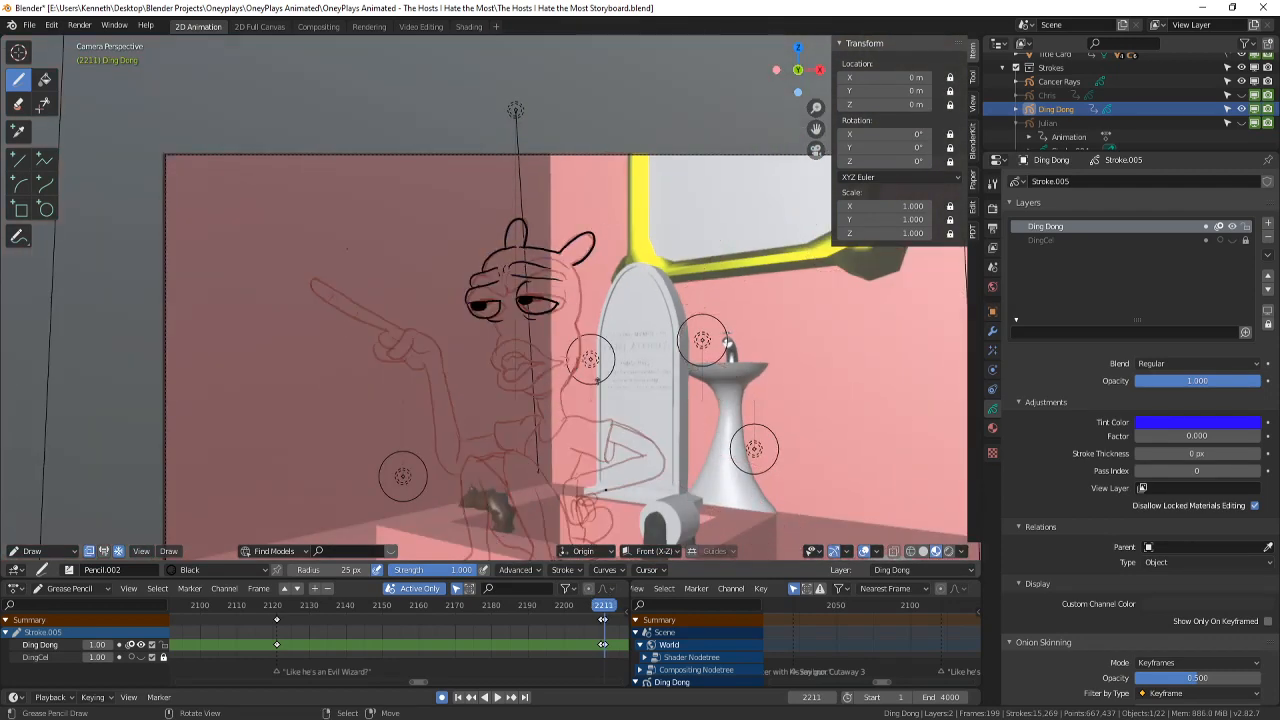
- Erase the pupils and the straight upper lid lines from both of Ding Dong's eyes
scroll(600, 647, up, 3)
scroll(315, 233, up, 3)
click(17, 103)
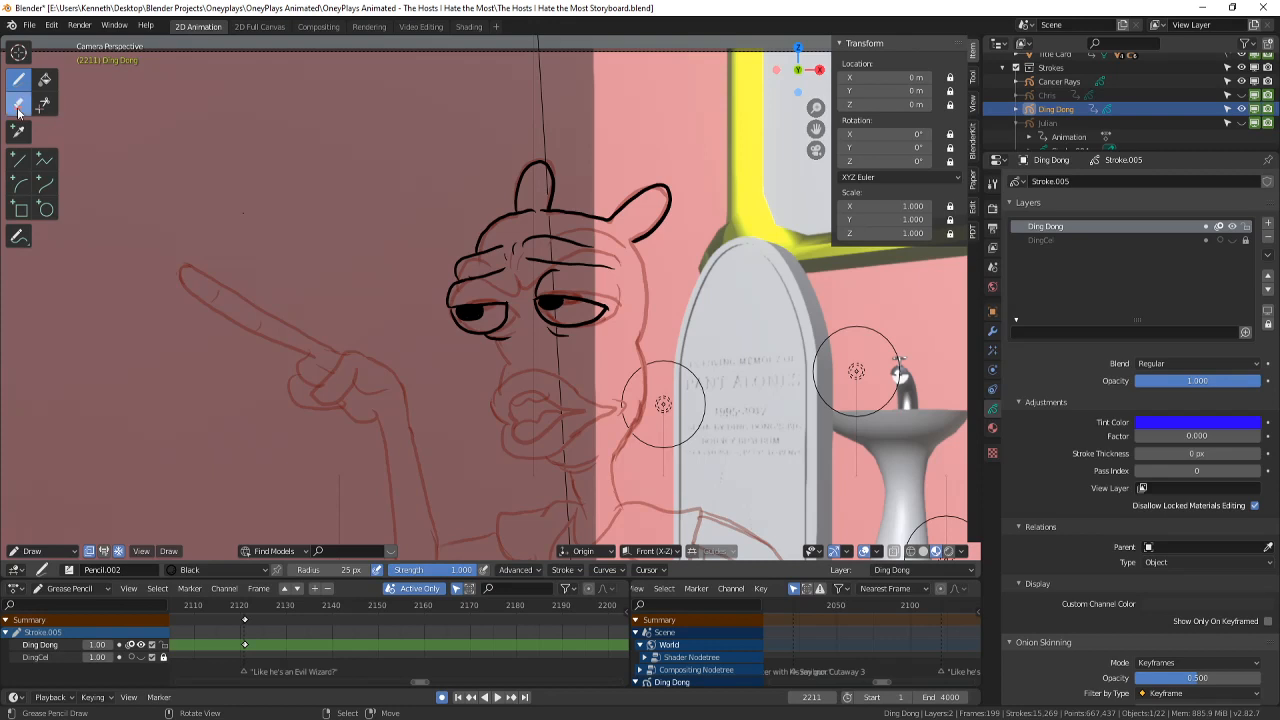
drag(548, 298, 580, 299)
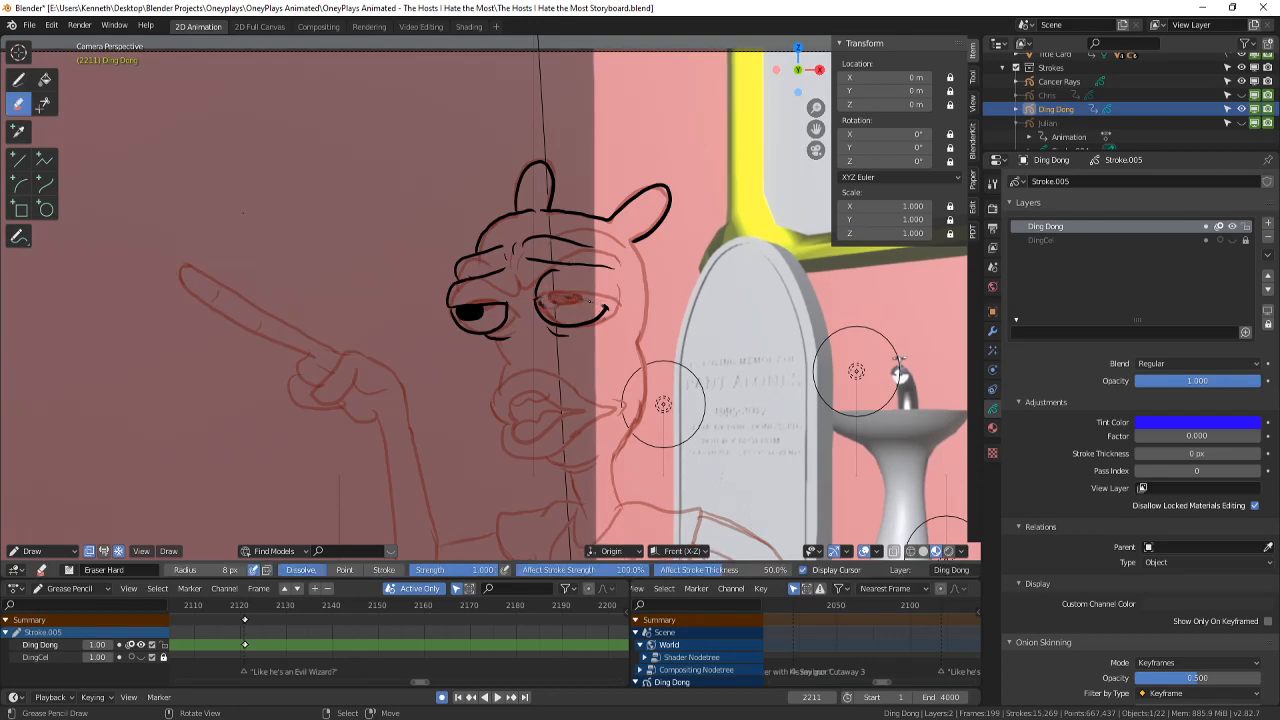
scroll(490, 304, down, 1)
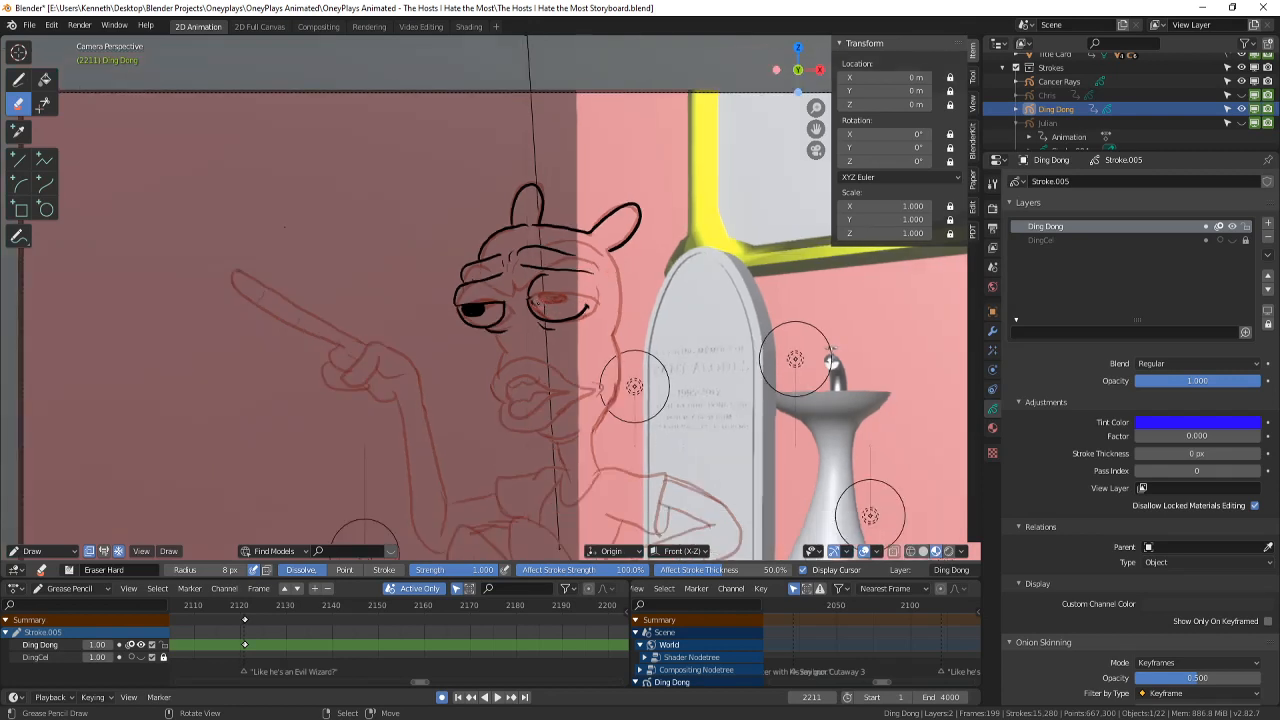
mouse_move(464, 304)
mouse_down()
mouse_move(489, 304)
mouse_move(463, 311)
mouse_move(478, 311)
mouse_up()
scroll(739, 451, up, 3)
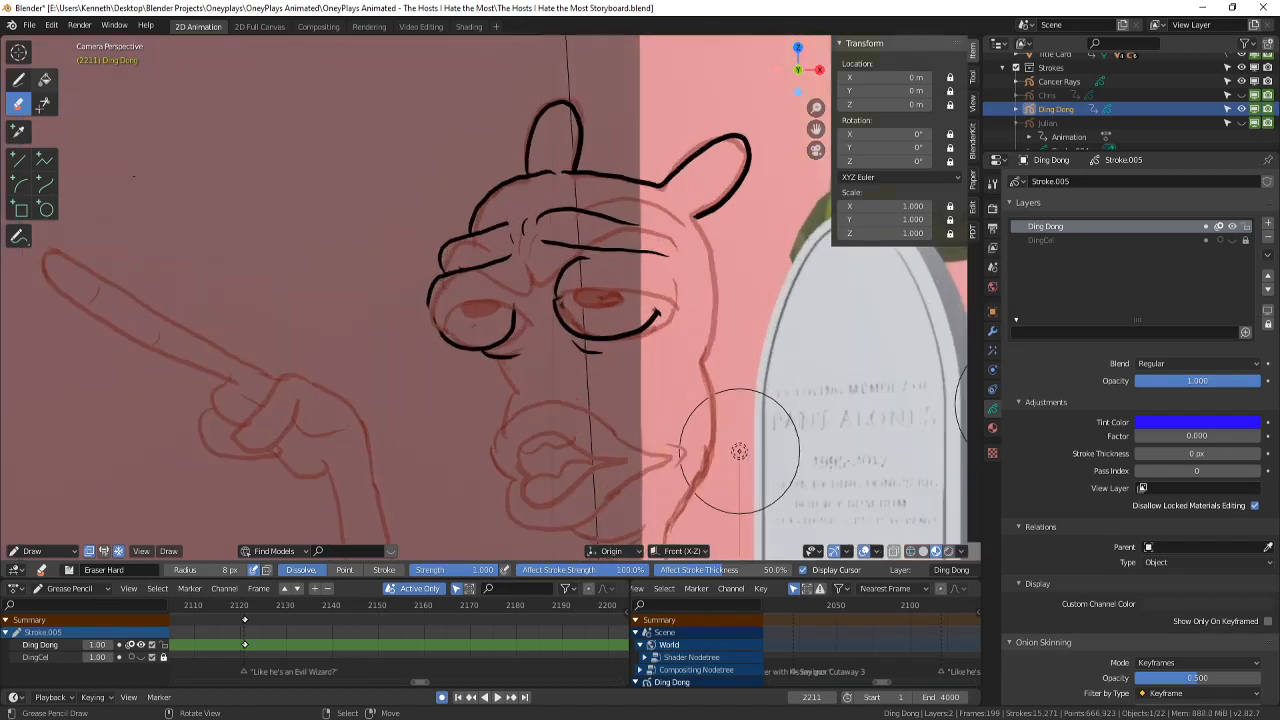
- Set the eraser mode to Point, erase the leftover outer corner of the eye nearer the gravestone, and save the file
click(974, 78)
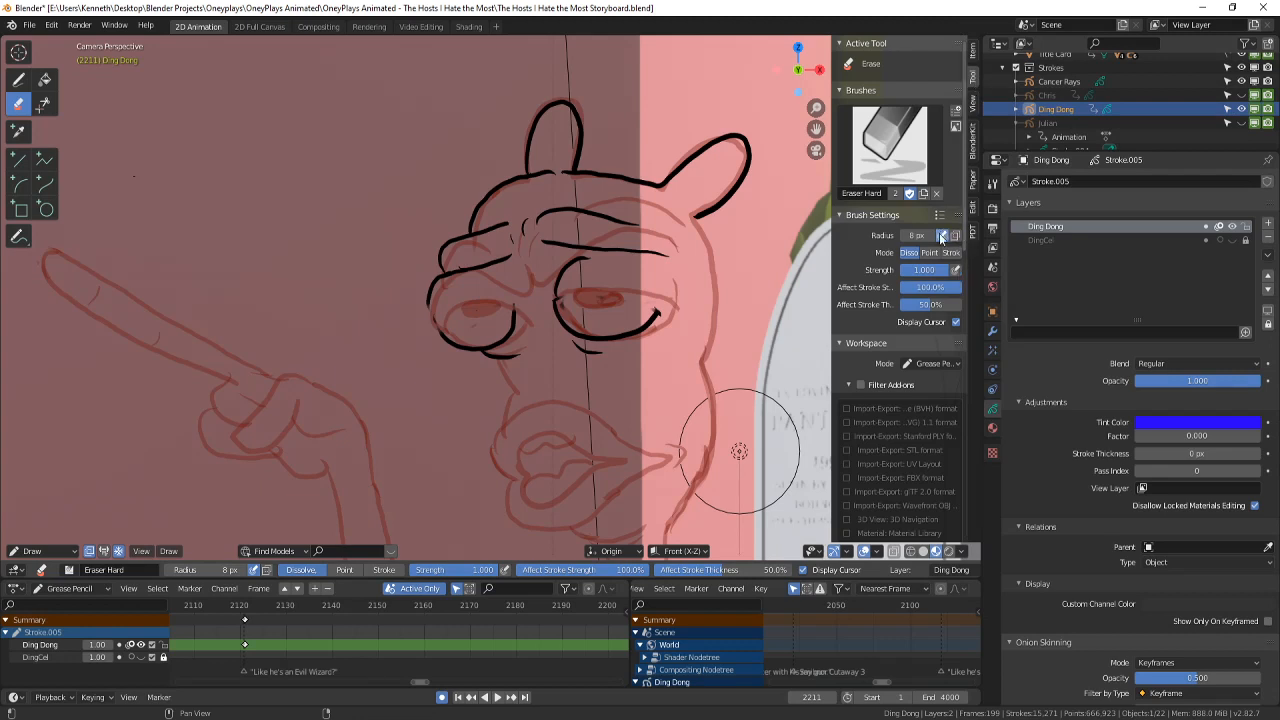
key(ctrl+s)
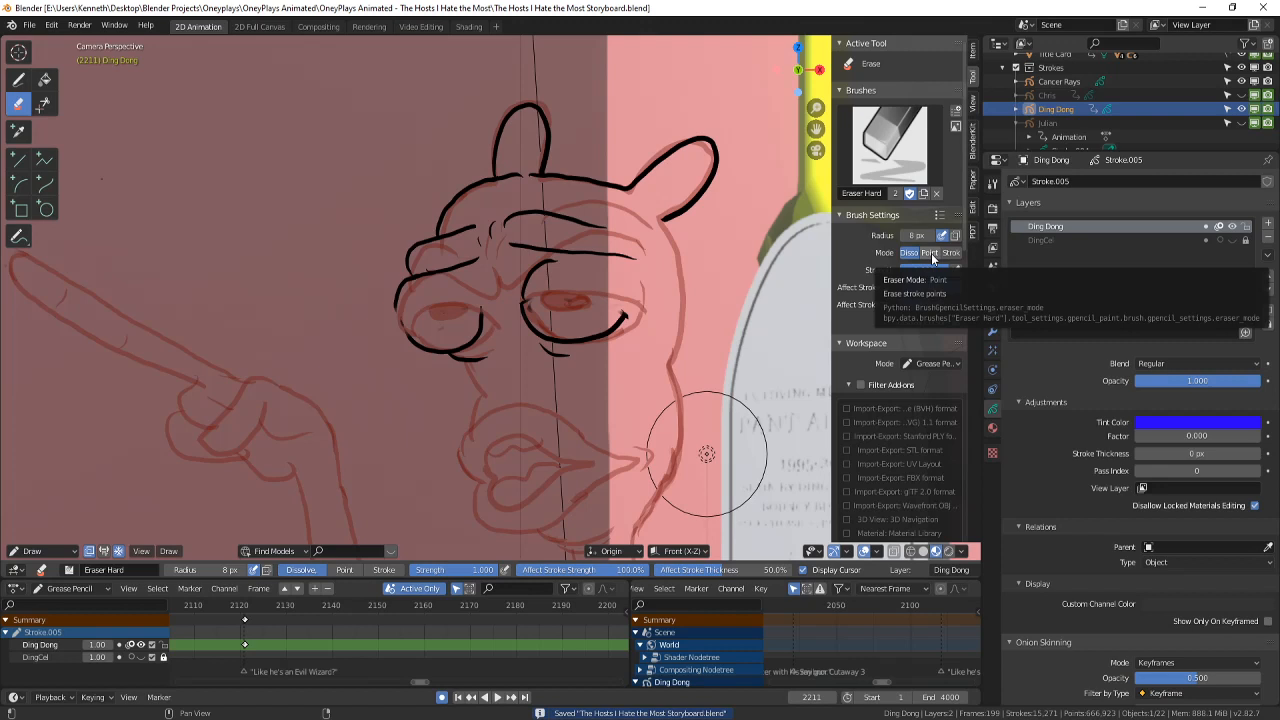
click(929, 253)
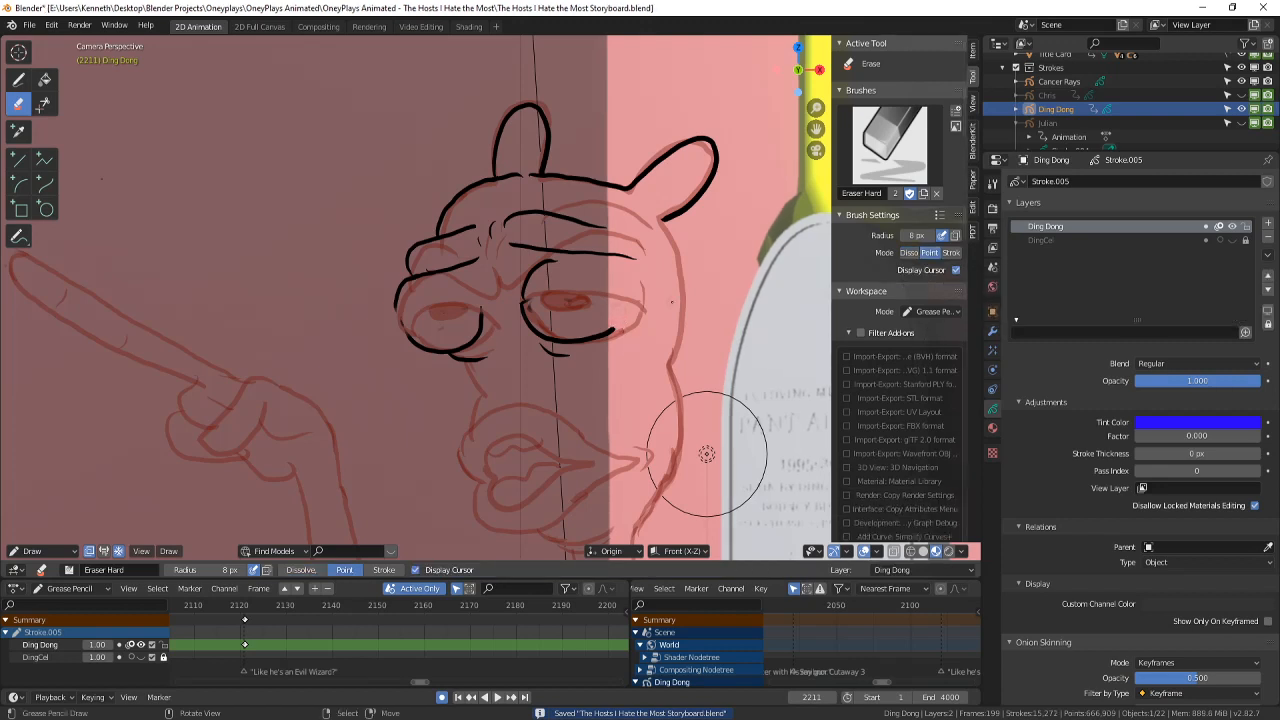
- Check frame 2210, save, and draw wide-open round eye outlines with small black pupils looking toward the pointing hand on frame 2211
click(19, 80)
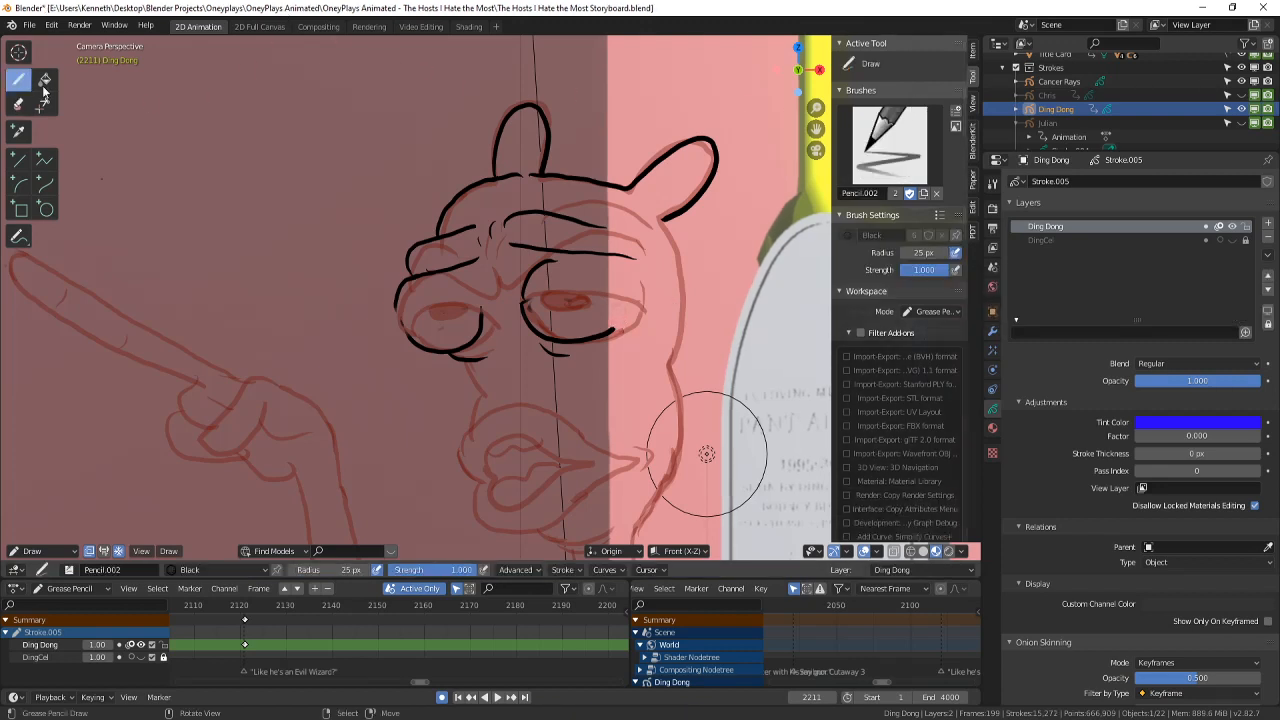
key(Left)
key(ctrl+s)
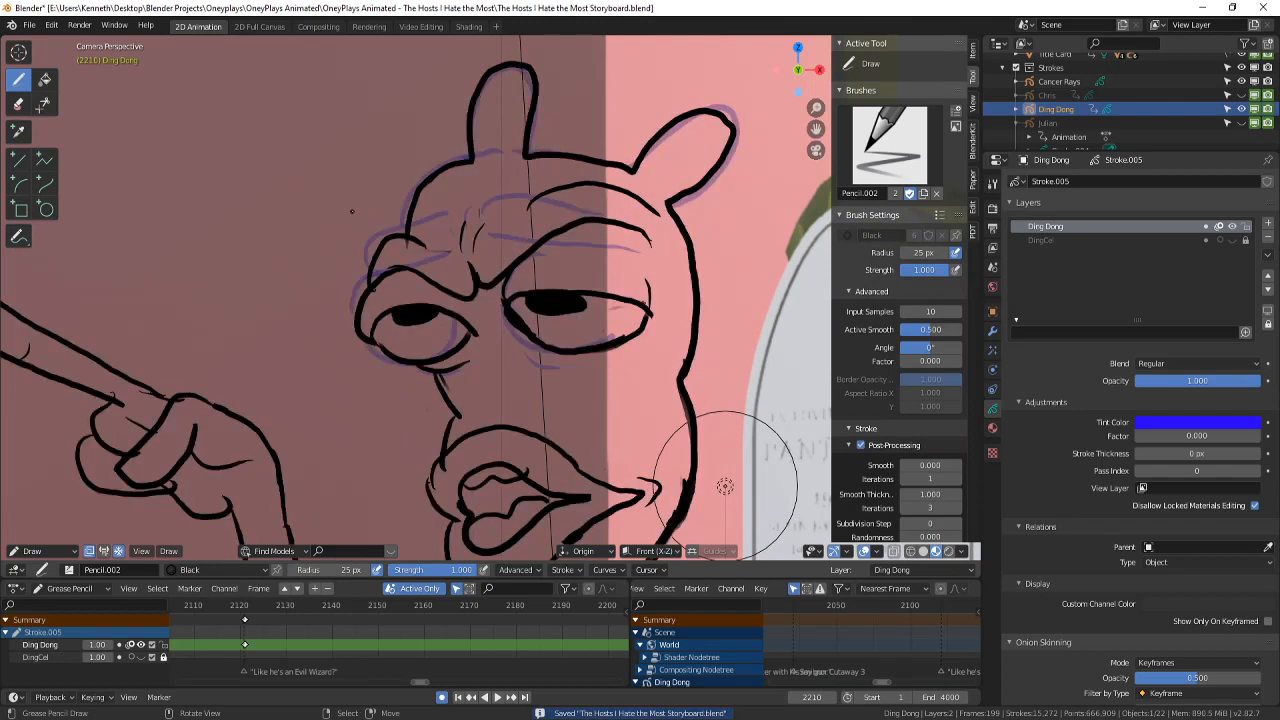
key(Right)
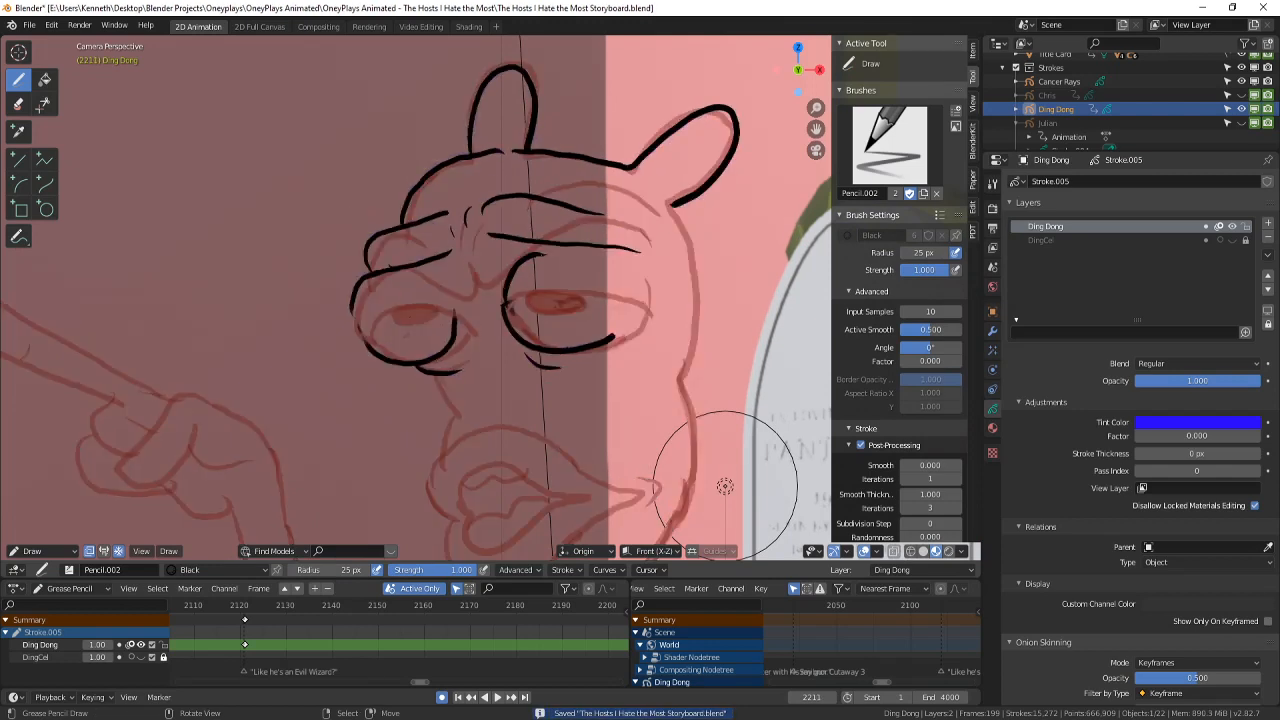
mouse_move(538, 256)
mouse_down()
mouse_move(622, 316)
mouse_move(618, 342)
mouse_up()
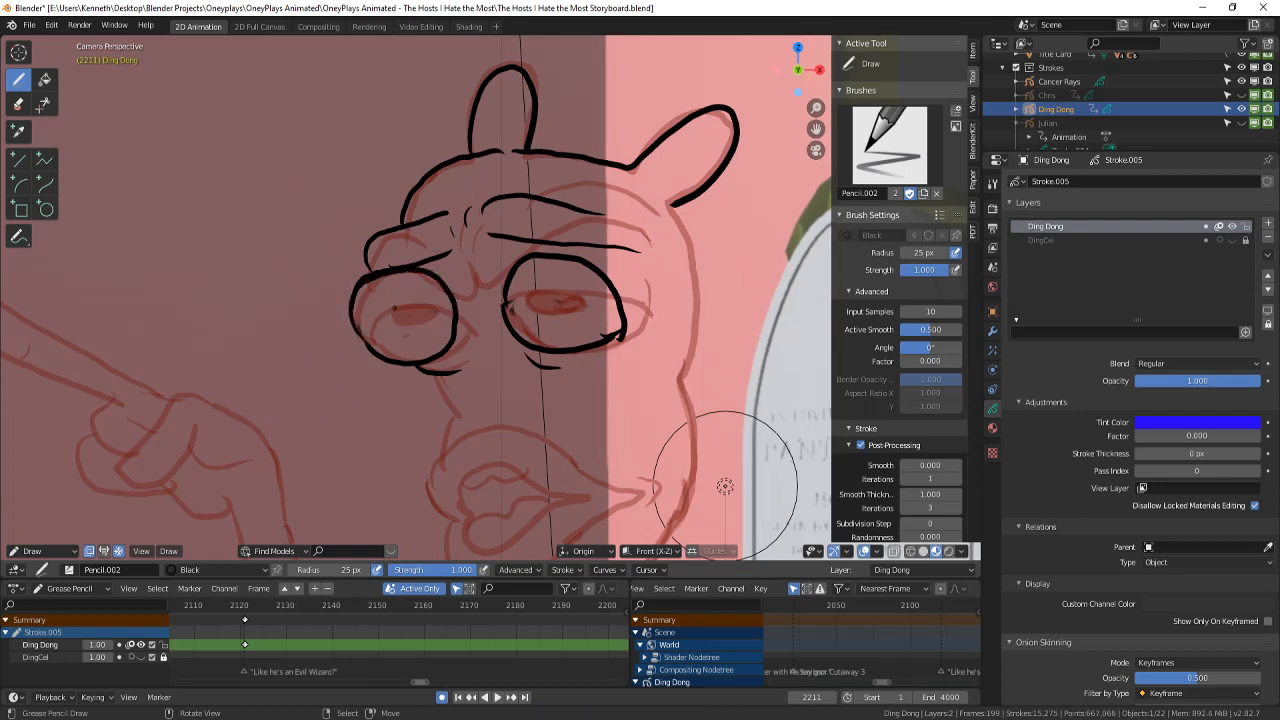
drag(380, 308, 392, 312)
drag(538, 302, 508, 298)
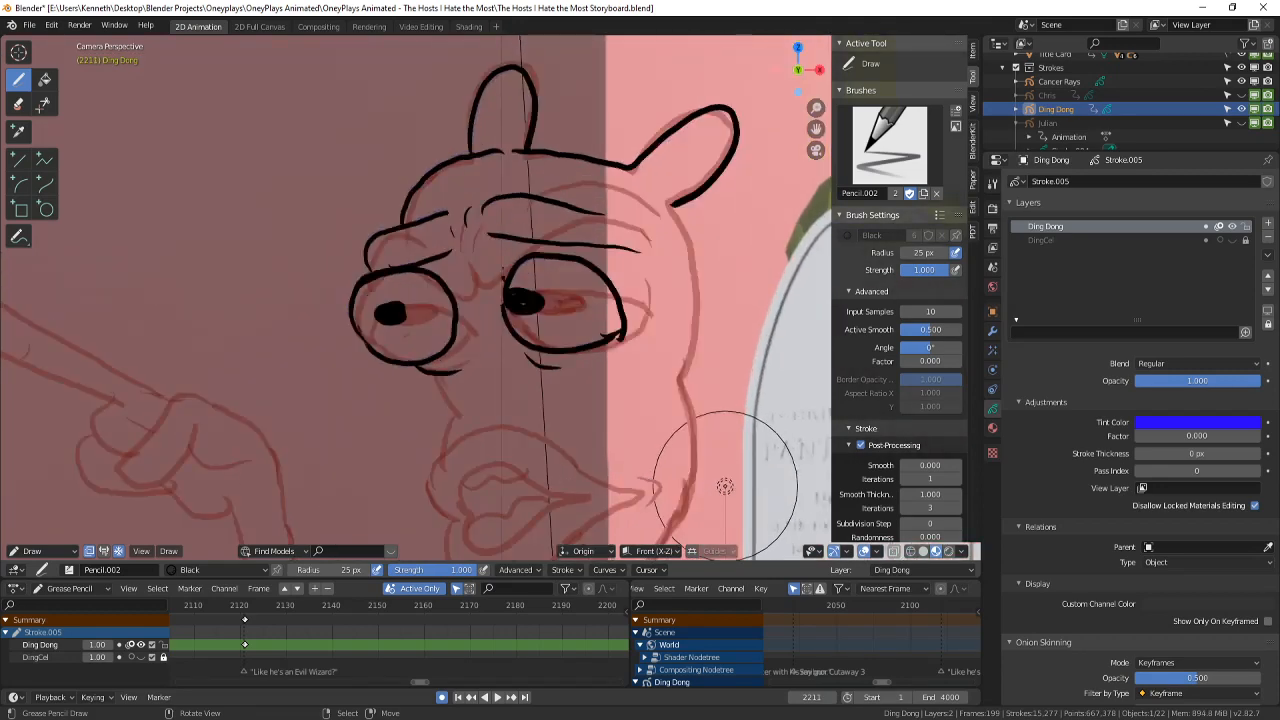
- Draw the front edge of the face below the eye, wide closed lips with a mouth-corner crease, and the chin
shift+middle_drag(725, 487, 717, 367)
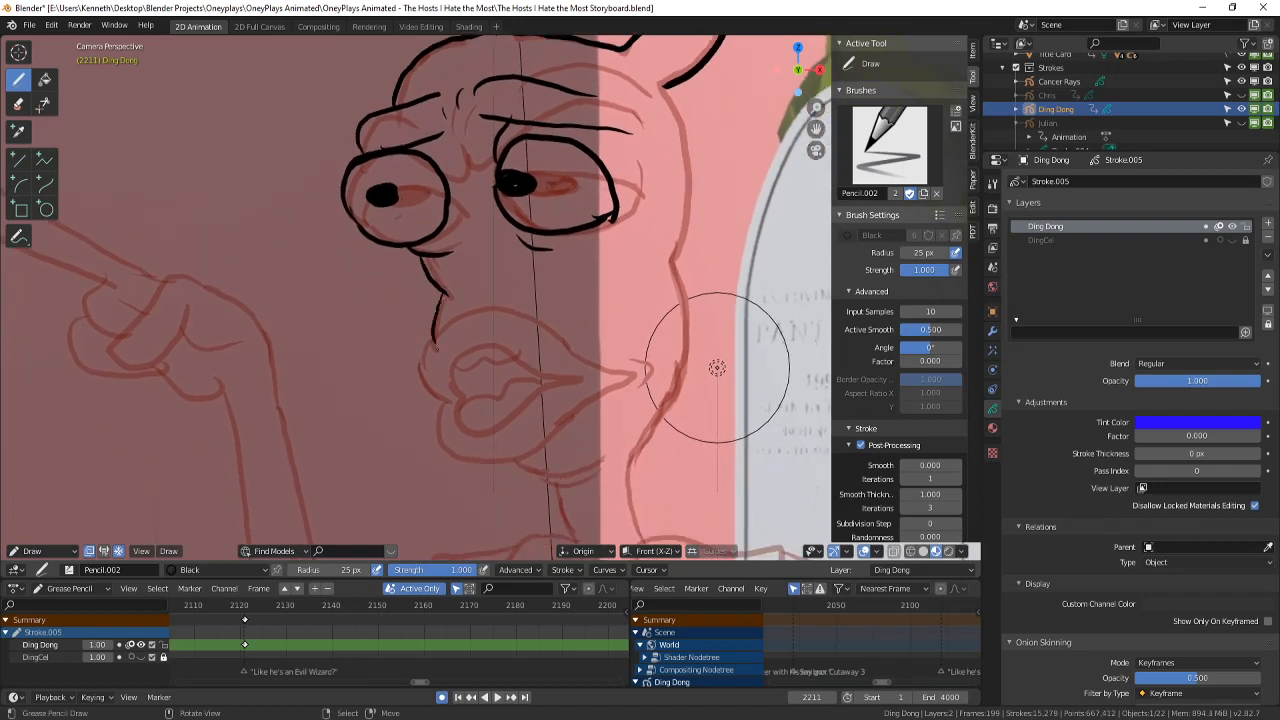
shift+middle_drag(717, 367, 694, 389)
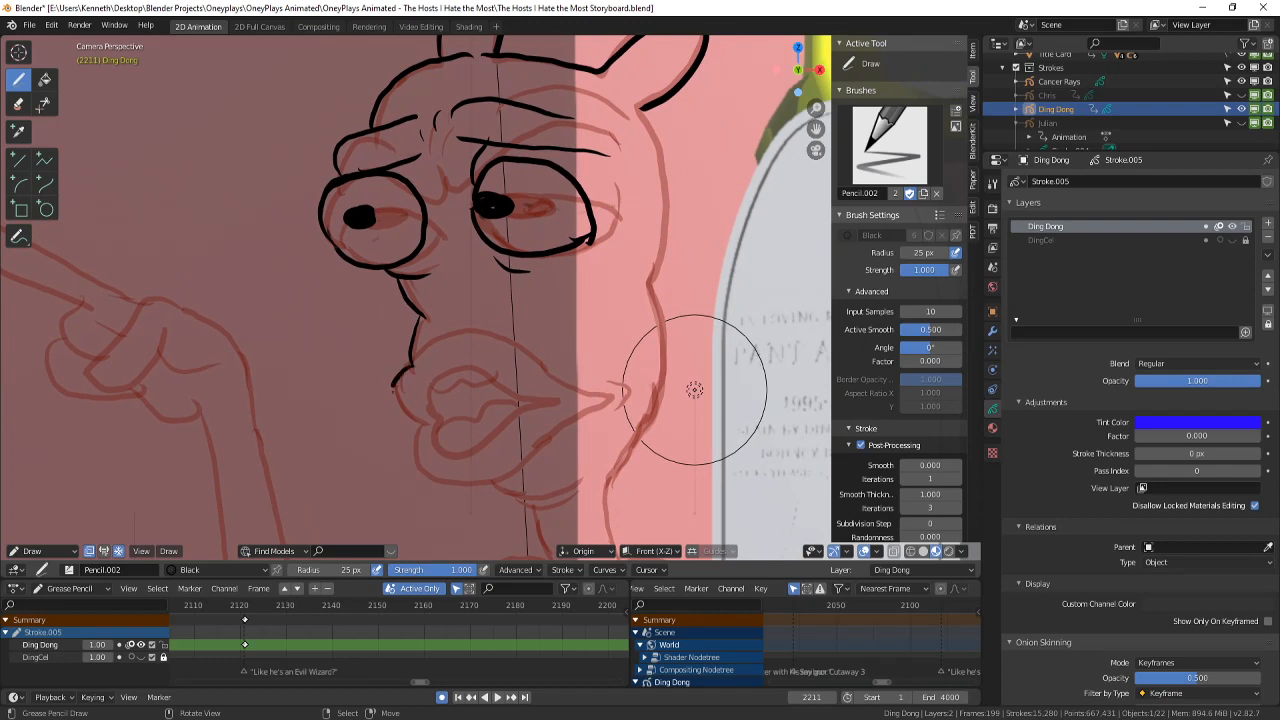
mouse_move(396, 380)
mouse_down()
mouse_move(634, 412)
mouse_move(512, 428)
mouse_move(401, 420)
mouse_move(538, 355)
mouse_move(620, 382)
mouse_move(630, 431)
mouse_up()
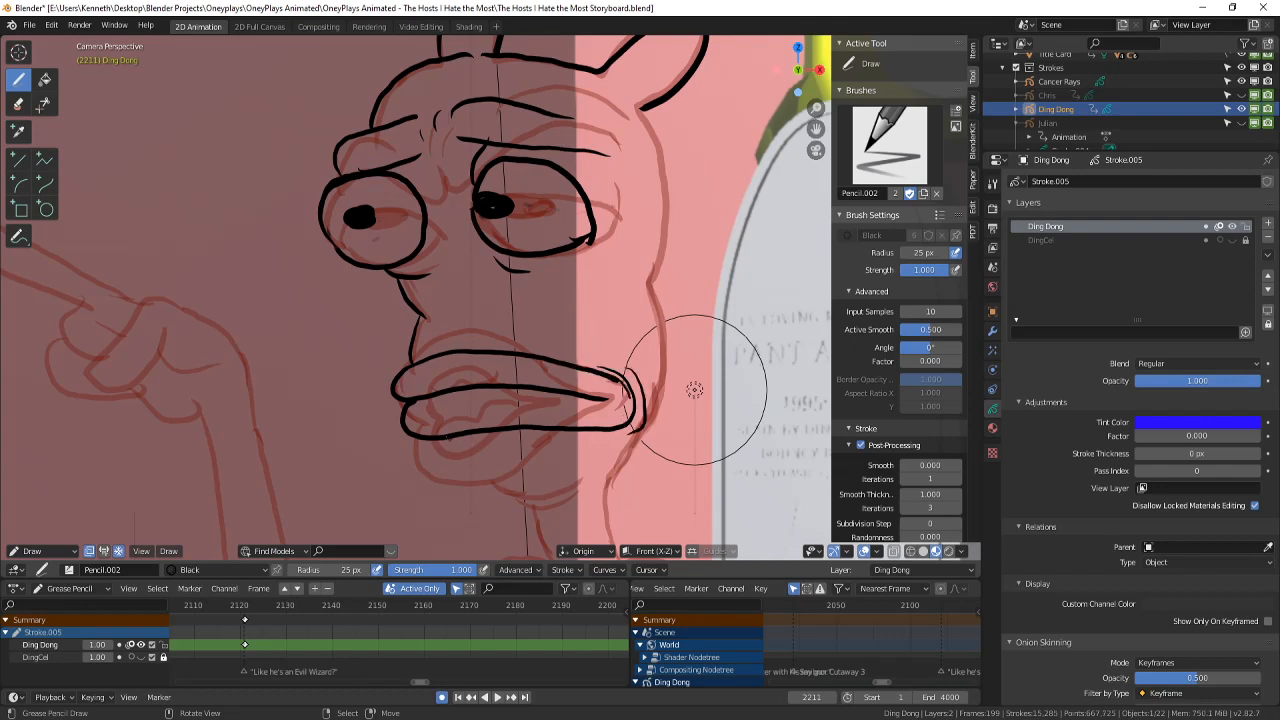
mouse_move(428, 436)
mouse_down()
mouse_move(462, 484)
mouse_move(578, 490)
mouse_up()
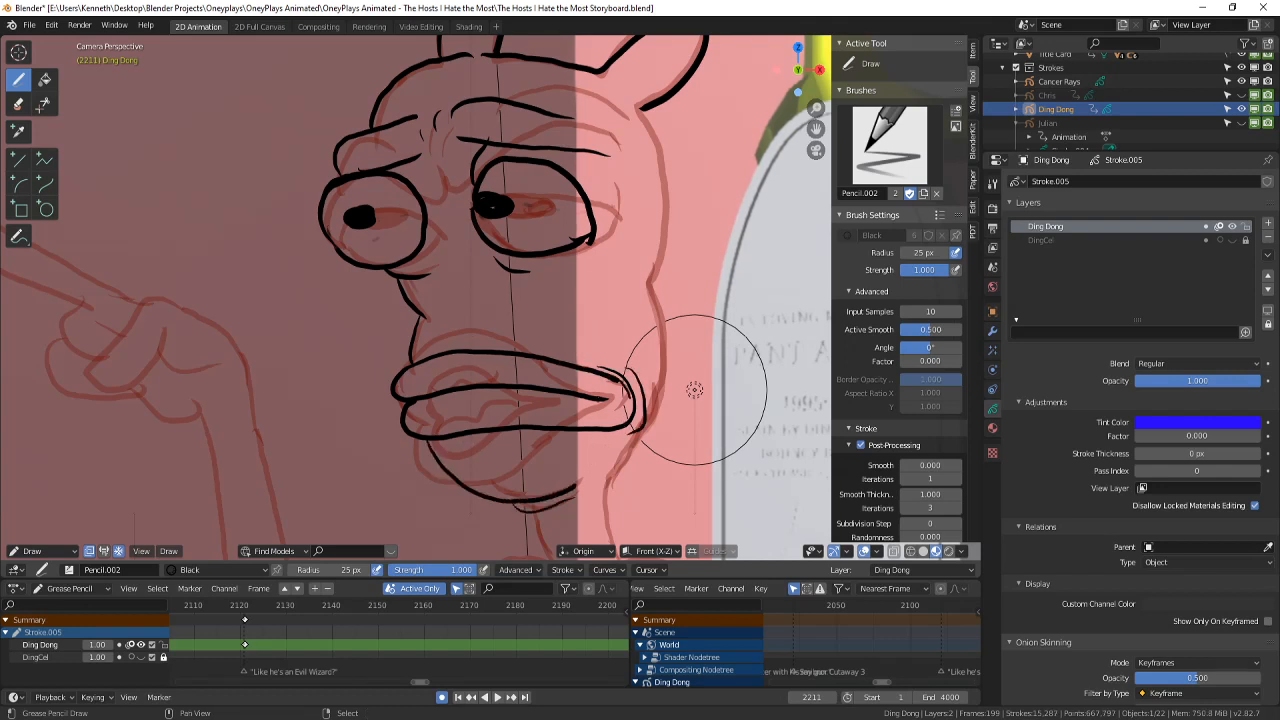
- Draw the back of the head from the ear down to the neck, add the front neck line, and save the file
mouse_move(592, 330)
ctrl+middle_down()
mouse_move(593, 440)
mouse_move(594, 334)
mouse_move(588, 367)
ctrl+middle_up()
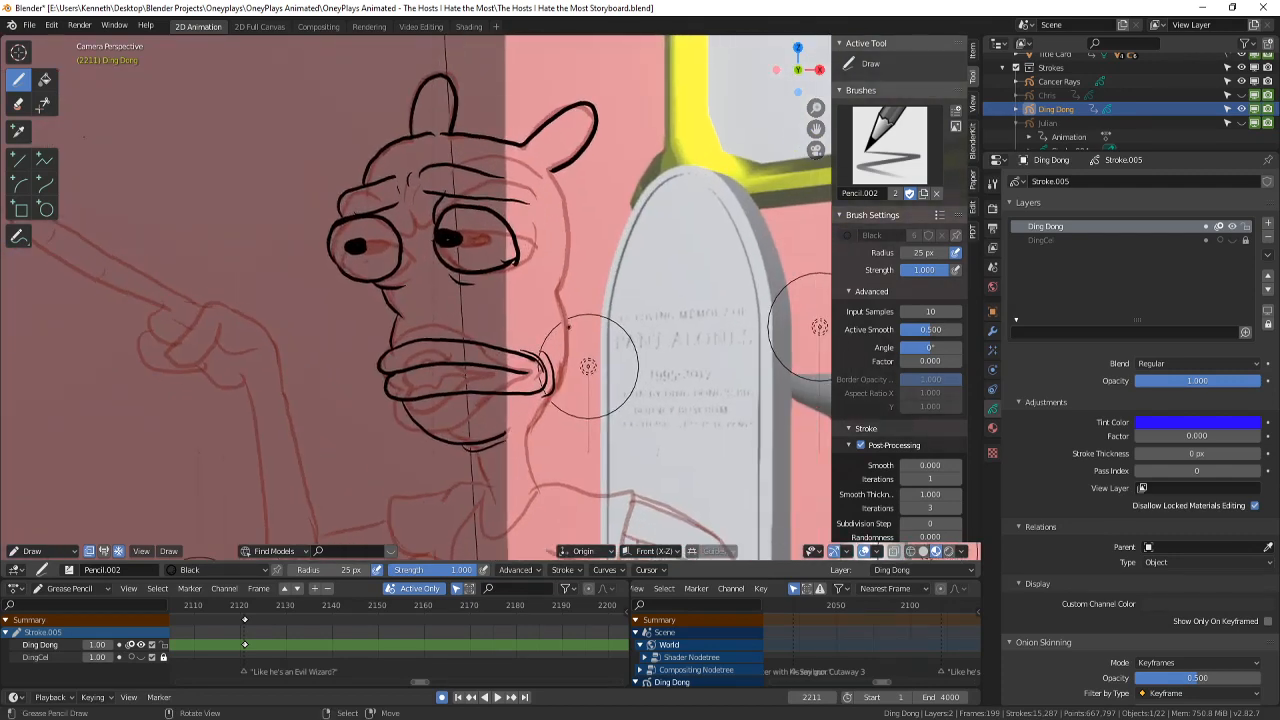
drag(553, 167, 566, 272)
mouse_move(562, 322)
mouse_down()
mouse_move(522, 437)
mouse_move(540, 488)
mouse_up()
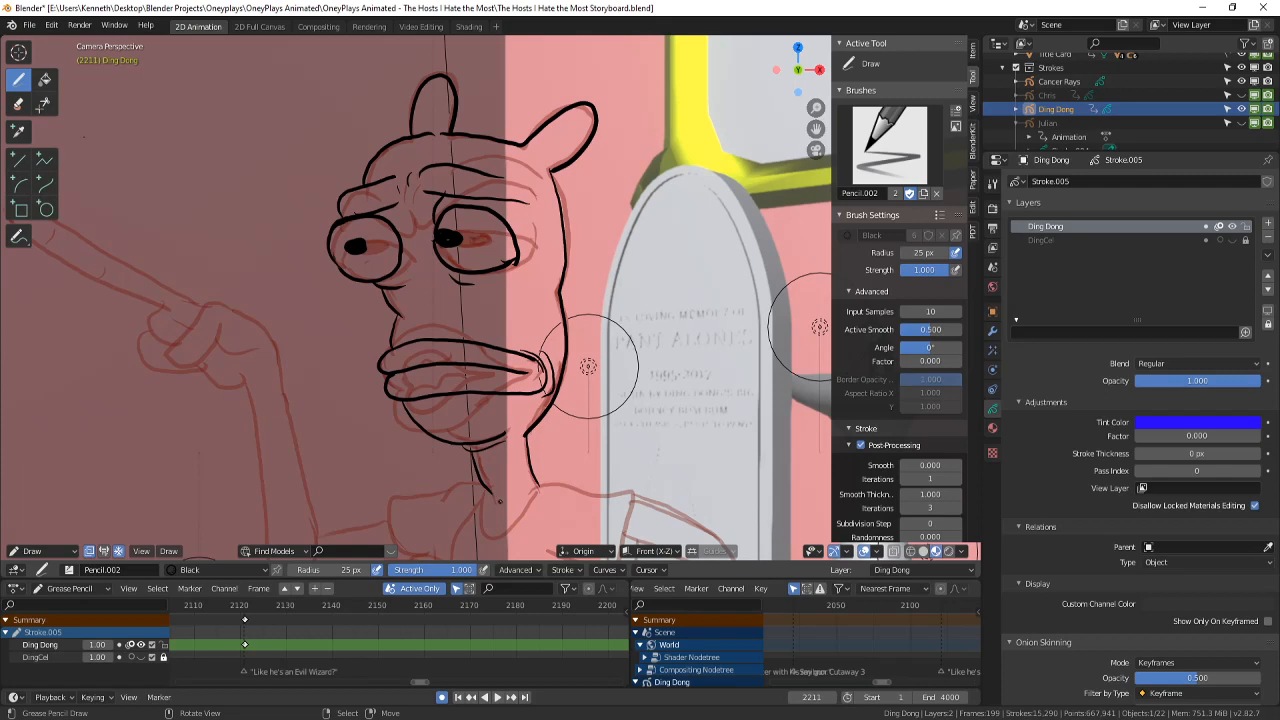
key(ctrl+s)
- Step between frames 2210 and 2211 to compare Ding Dong's old and new expressions in the full camera view
shift+middle_drag(500, 501, 551, 430)
scroll(552, 400, down, 5)
key(Left)
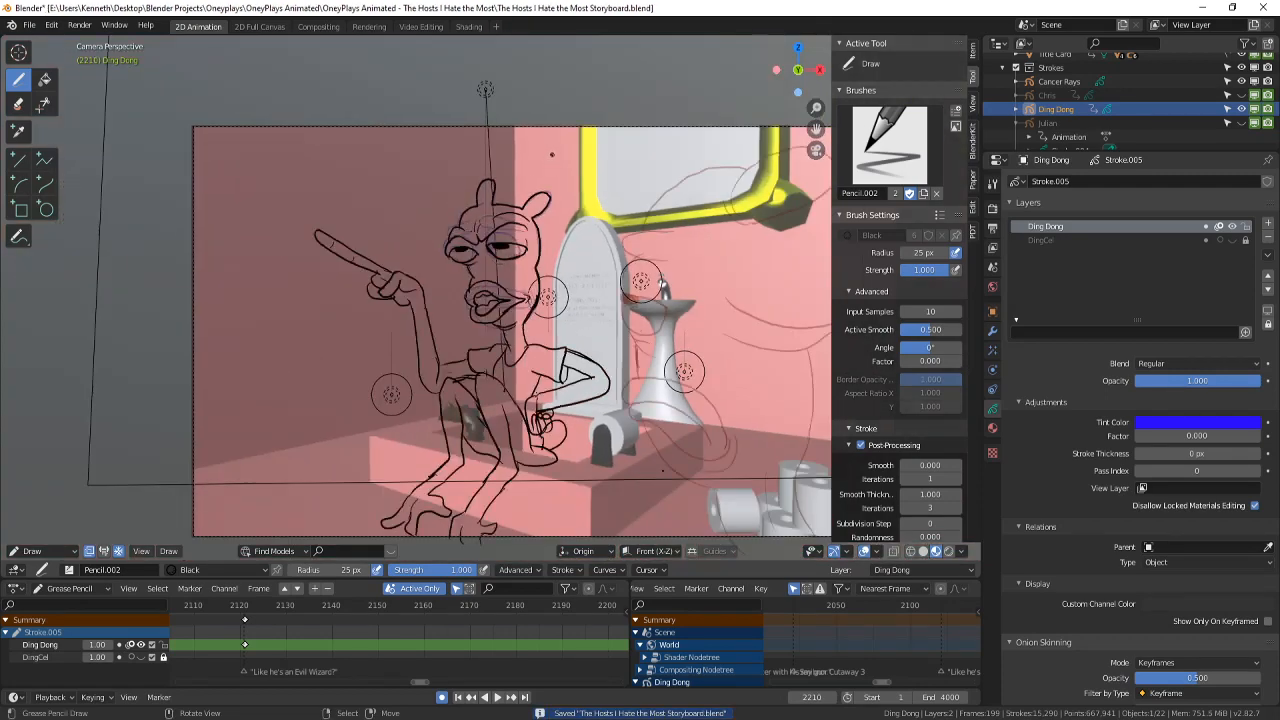
key(Left)
key(Right)
scroll(298, 639, down, 10)
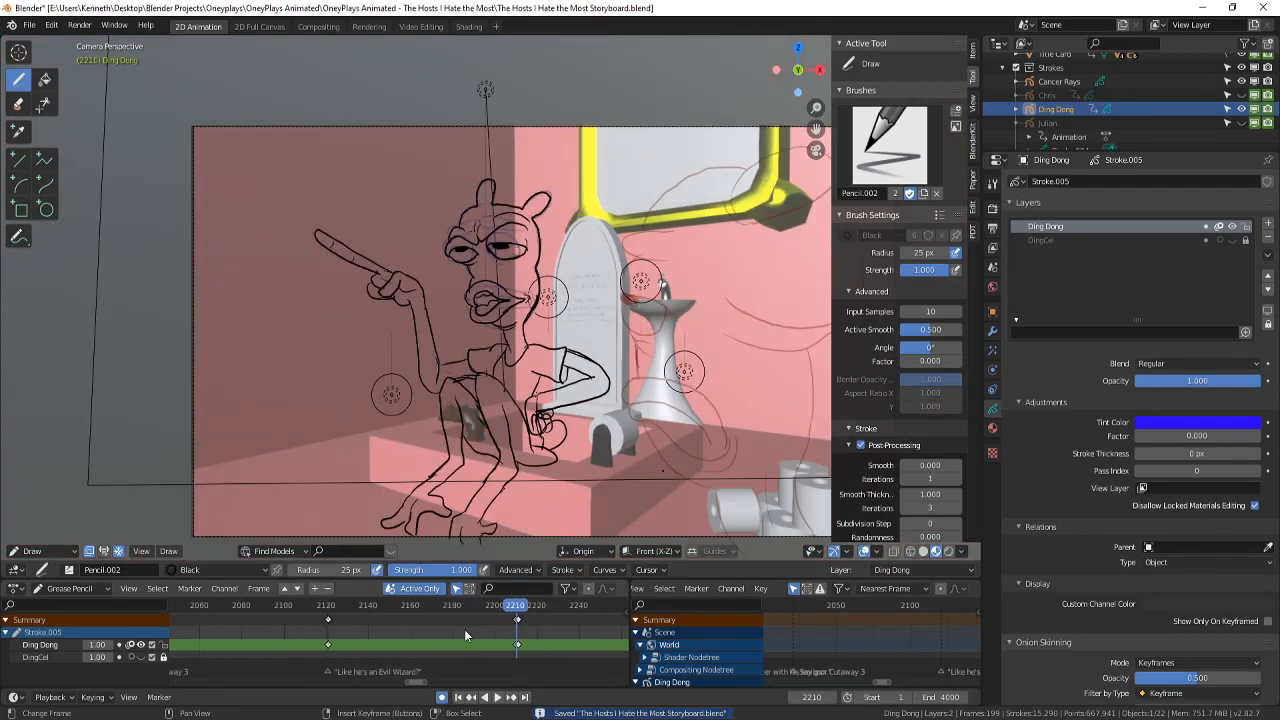
drag(464, 629, 518, 624)
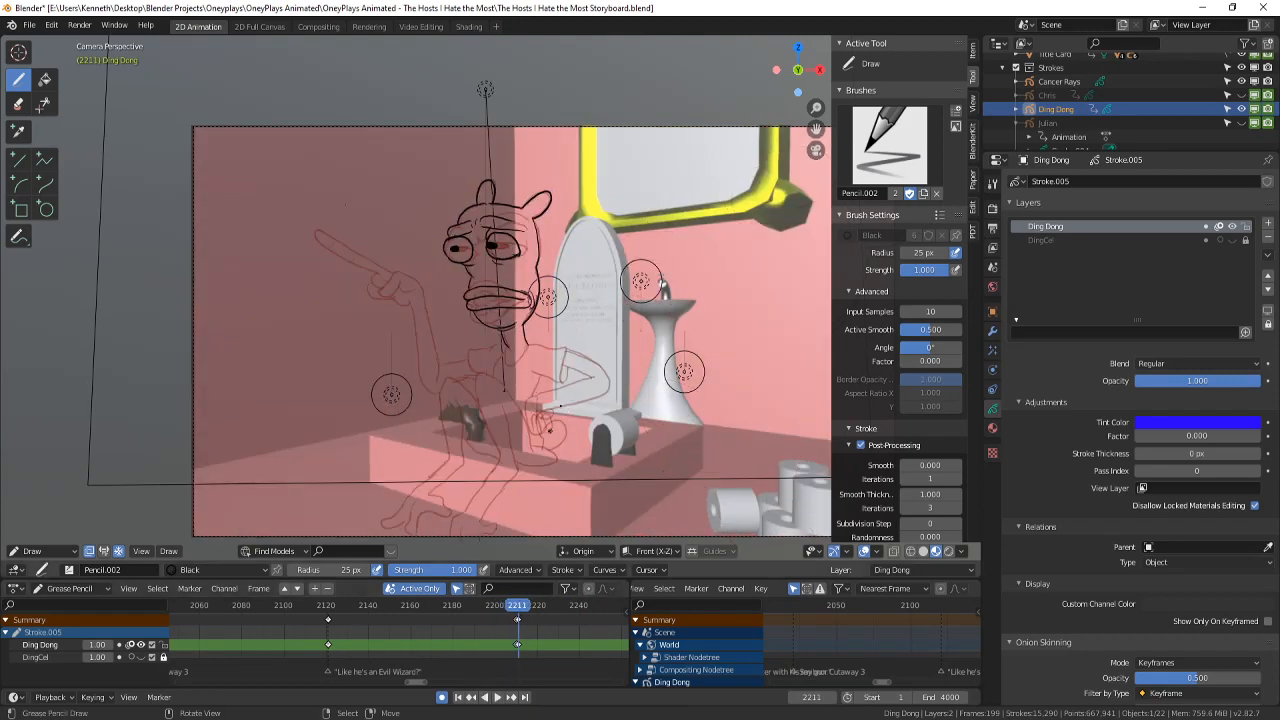
scroll(466, 244, up, 6)
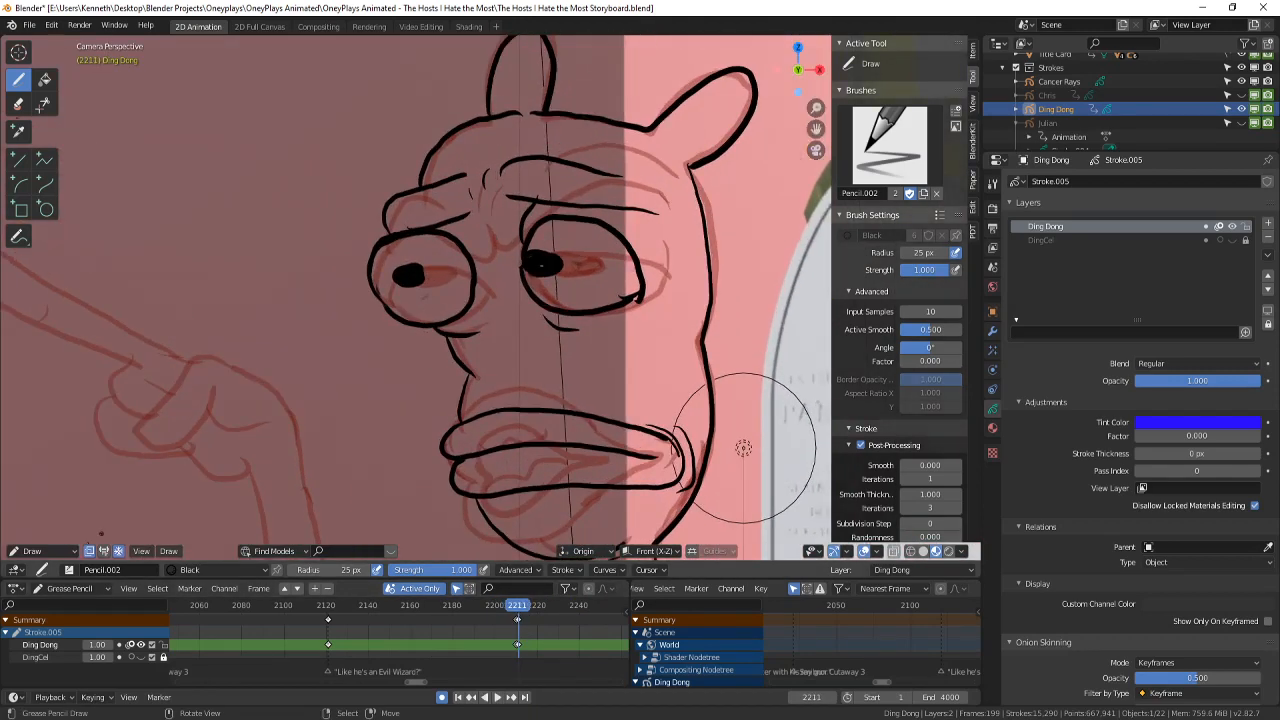
- Move both of Ding Dong's pupils to the upper part of the eyes and compare frames 2210 and 2211
click(40, 551)
click(45, 490)
right_drag(416, 281, 408, 258)
right_drag(557, 261, 552, 246)
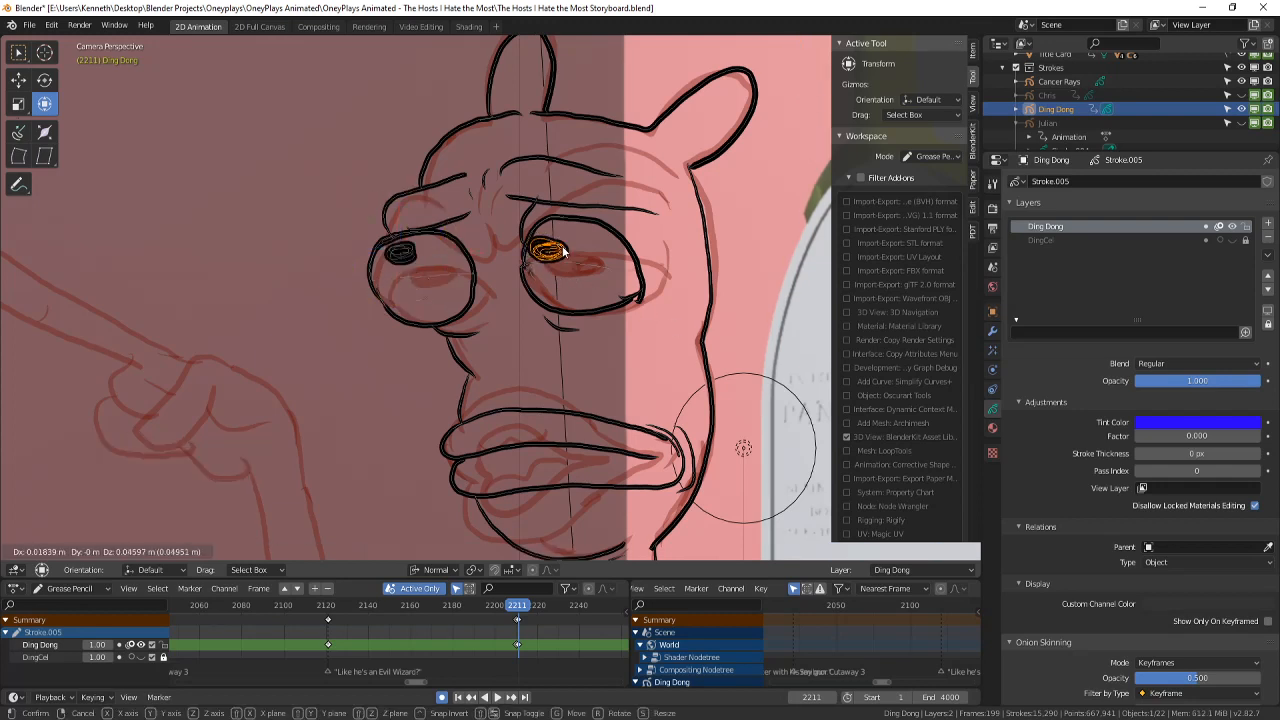
scroll(300, 482, down, 1)
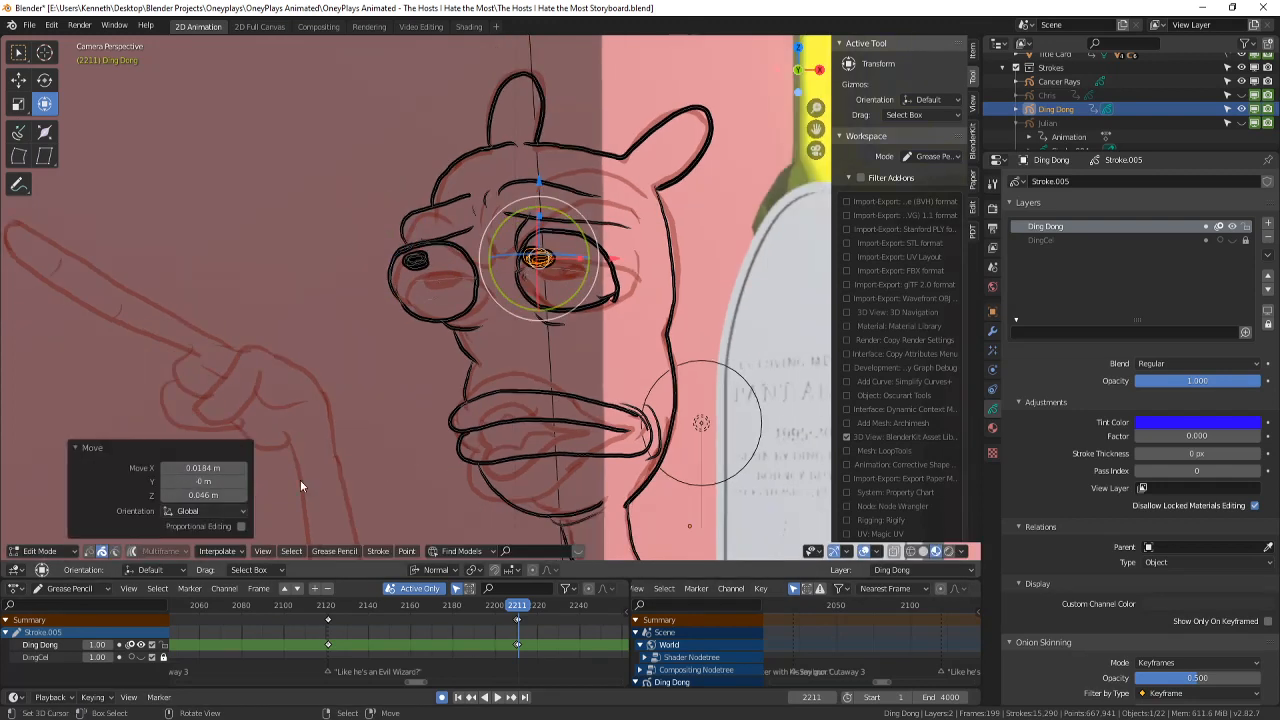
click(62, 552)
click(42, 491)
shift+middle_drag(460, 379, 541, 338)
scroll(541, 338, down, 4)
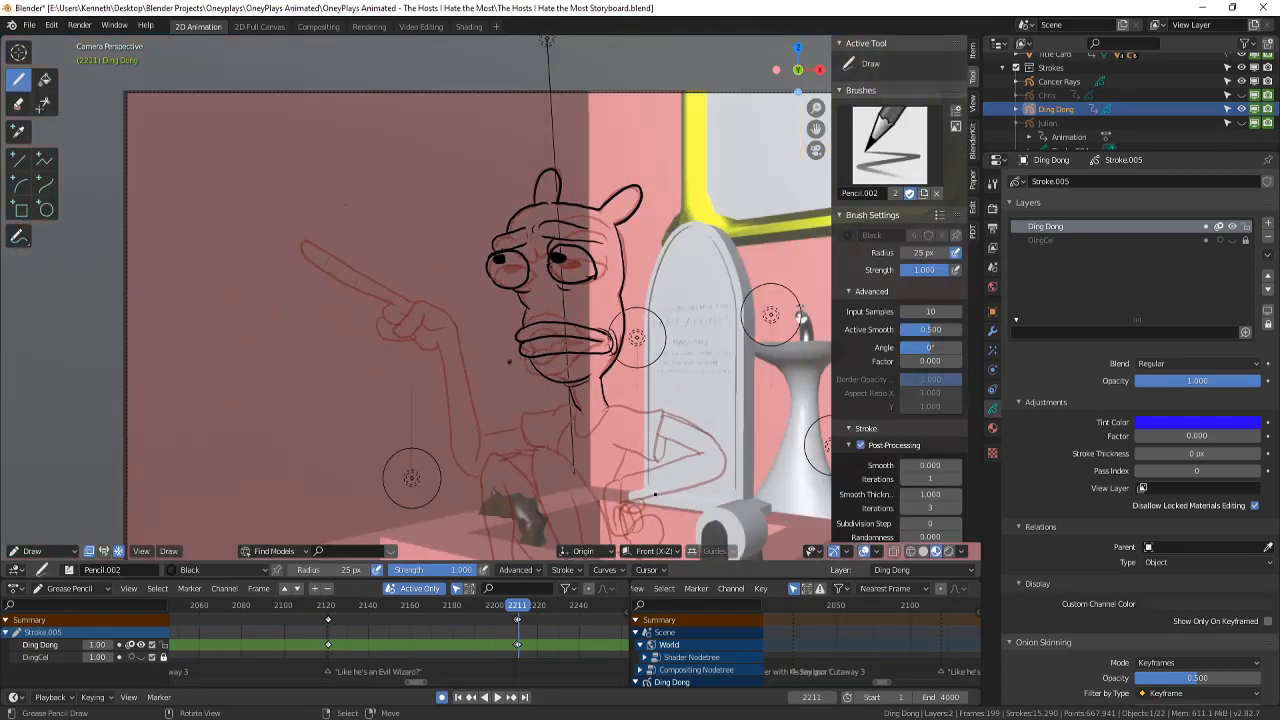
scroll(191, 504, down, 3)
key(Left)
key(Right)
scroll(191, 504, up, 3)
key(Left)
key(Right)
- Move both pupils down and toward the pointing hand, against the front edge of each eye, and save the file
click(71, 556)
click(62, 524)
scroll(605, 238, up, 3)
key(g)
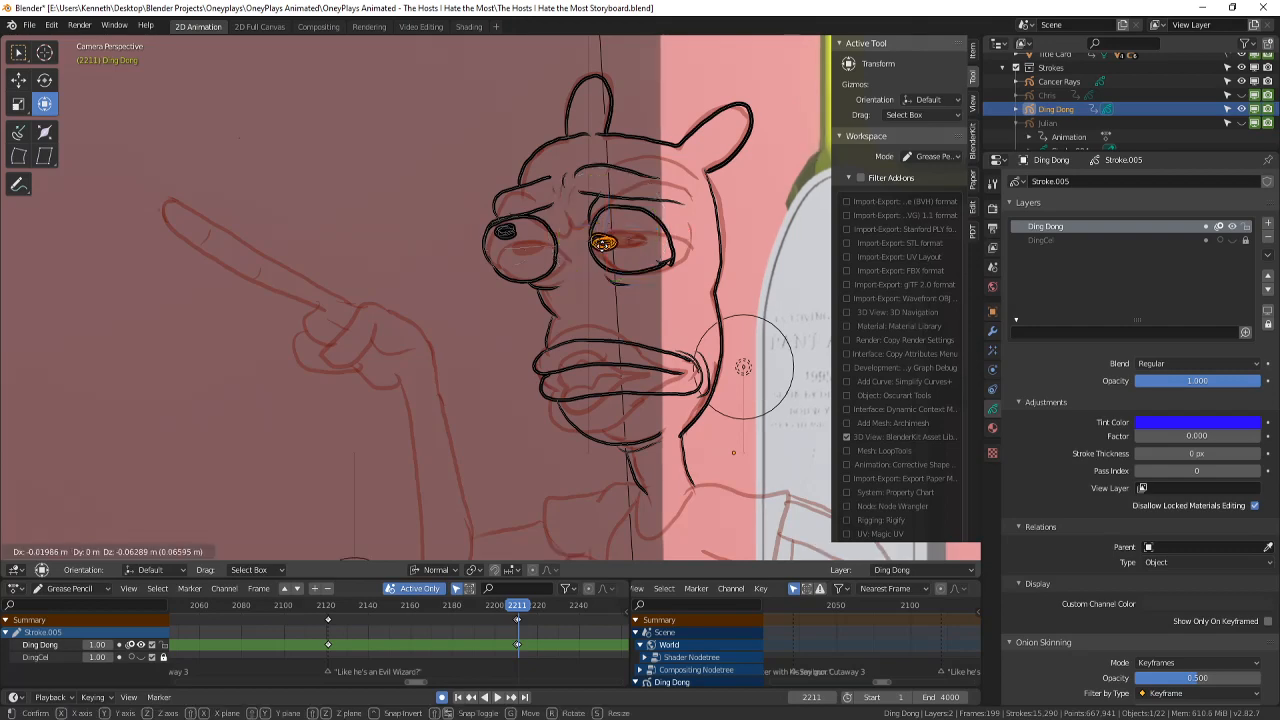
click(606, 240)
key(g)
click(506, 247)
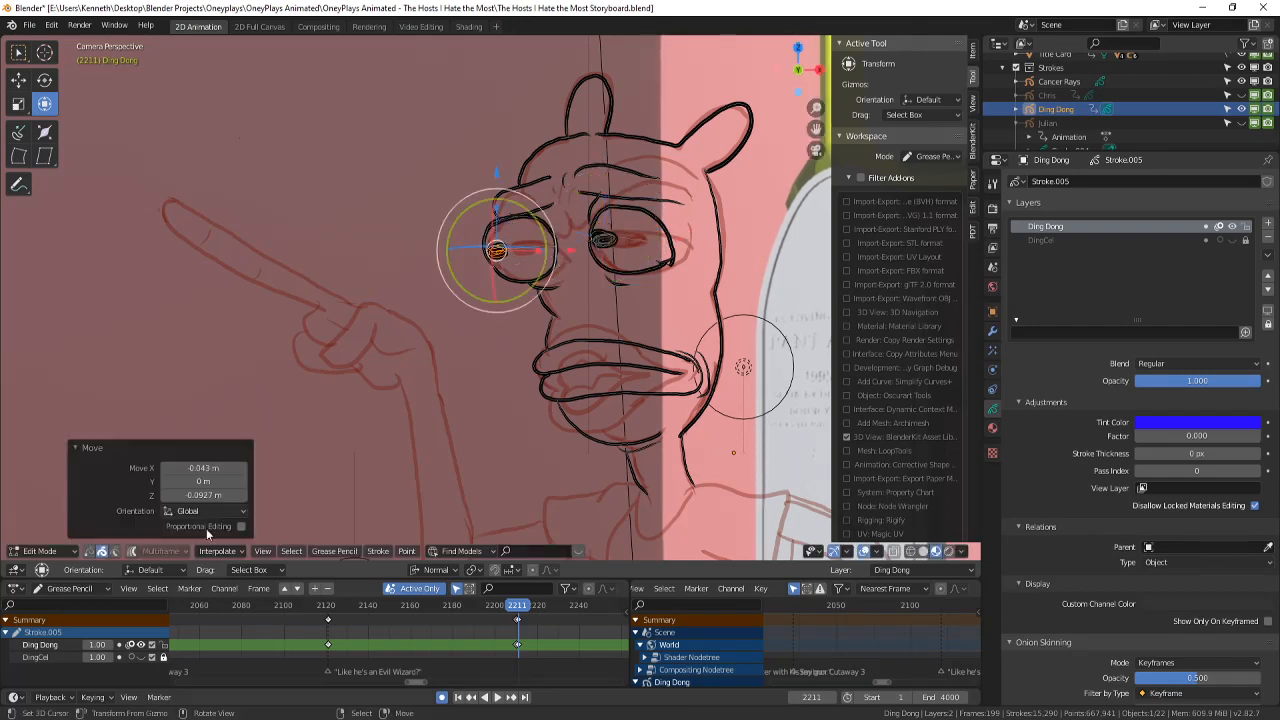
click(60, 552)
click(40, 500)
key(ctrl+s)
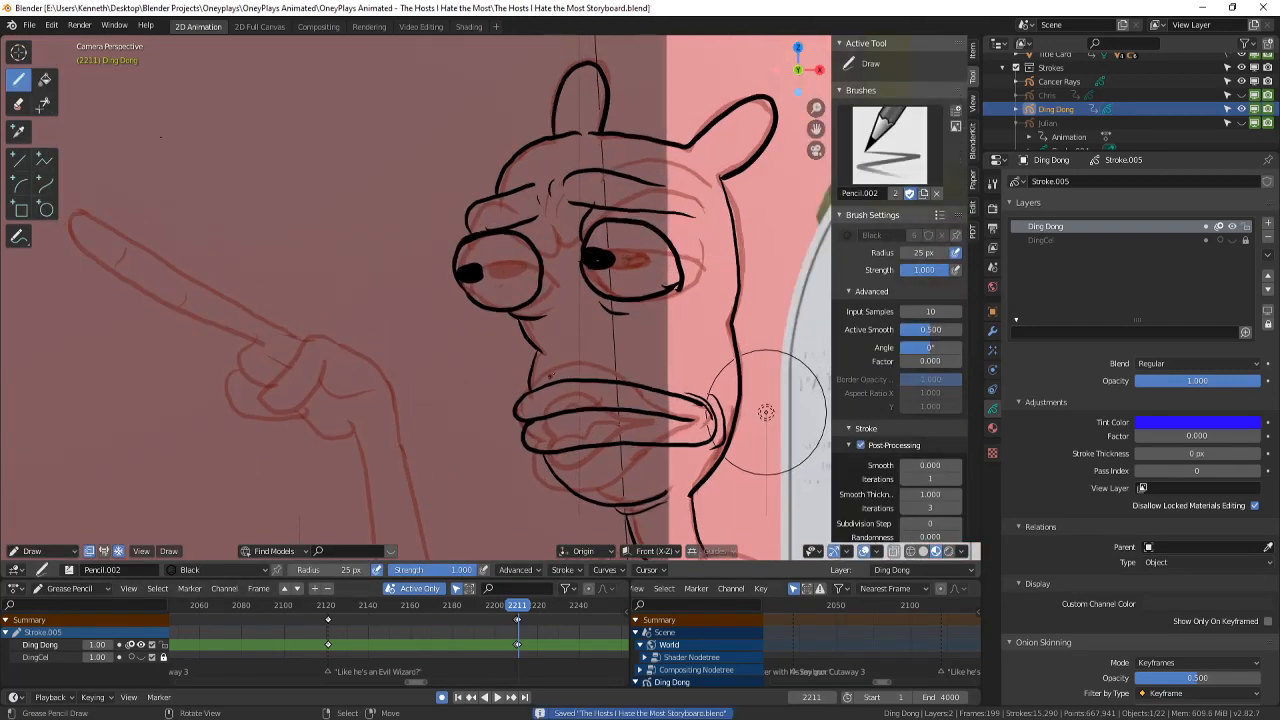
- Draw the near shoulder with a short flared sleeve and the two edges of the upper arm hanging straight down
mouse_move(720, 393)
shift+middle_down()
mouse_move(644, 346)
mouse_move(601, 274)
mouse_move(565, 160)
shift+middle_up()
scroll(505, 383, down, 2)
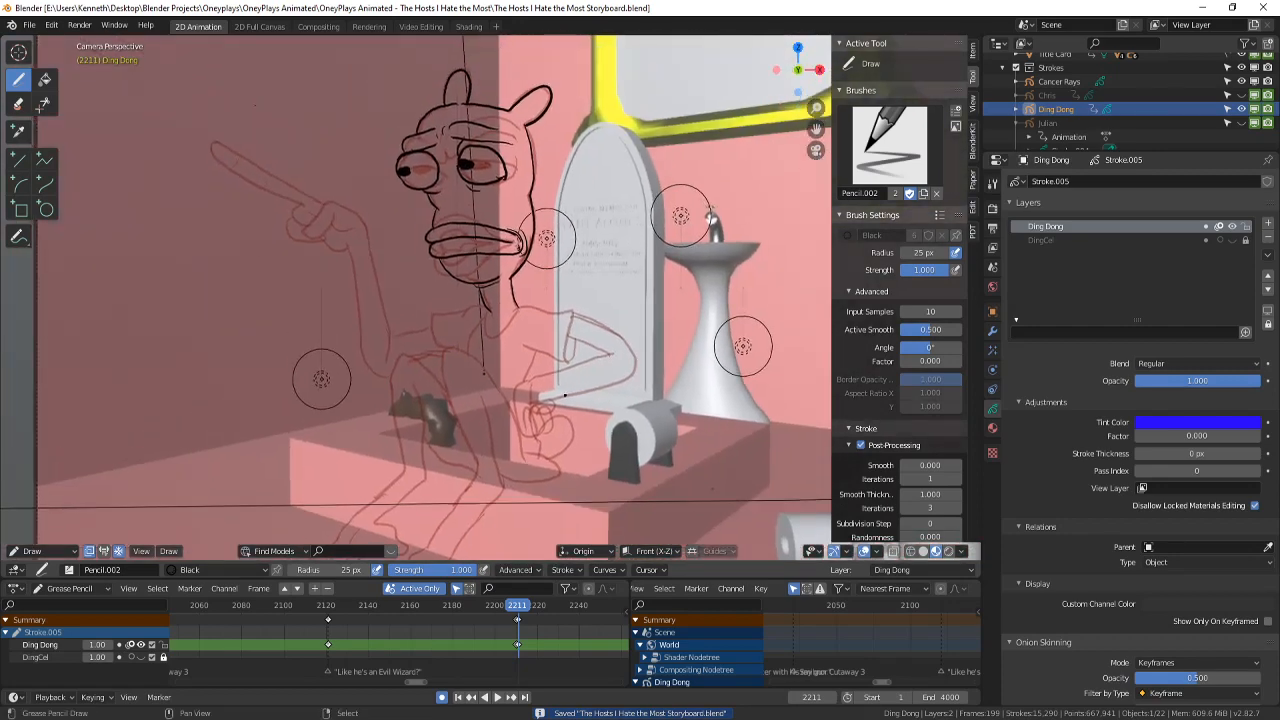
scroll(505, 375, down, 1)
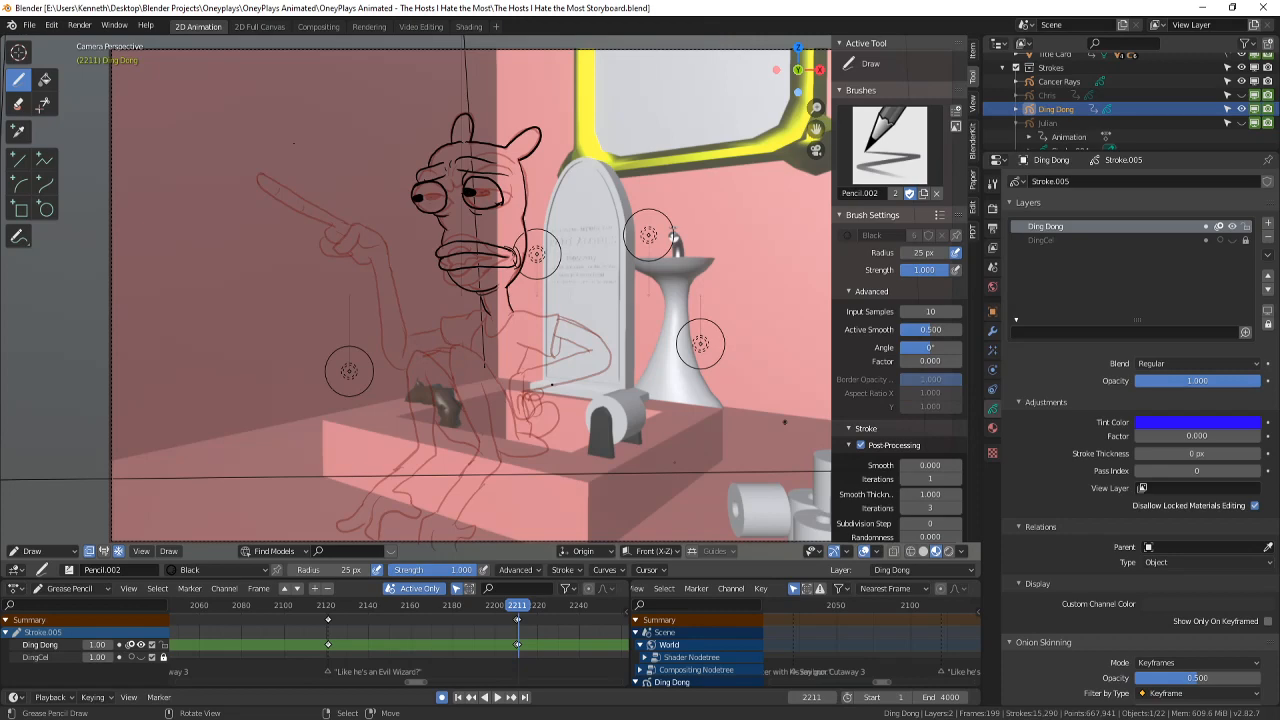
scroll(770, 391, up, 3)
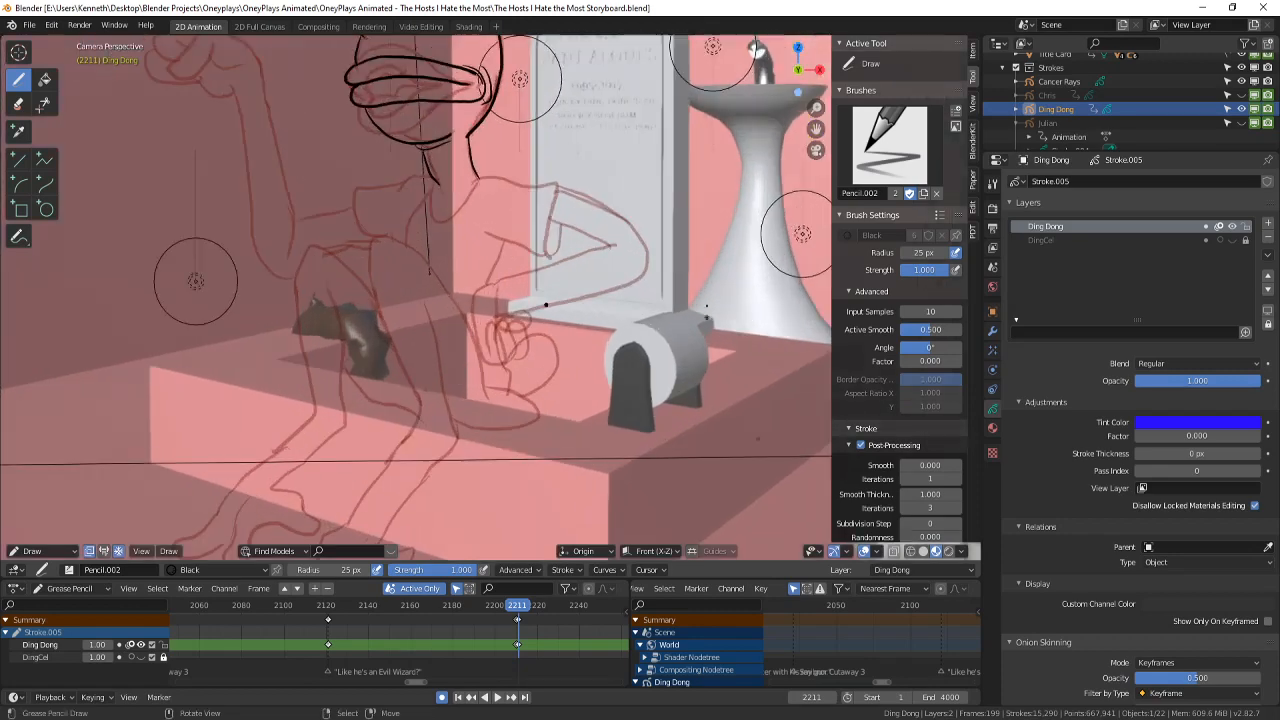
mouse_move(497, 230)
mouse_down()
mouse_move(546, 288)
mouse_move(505, 342)
mouse_move(499, 257)
mouse_up()
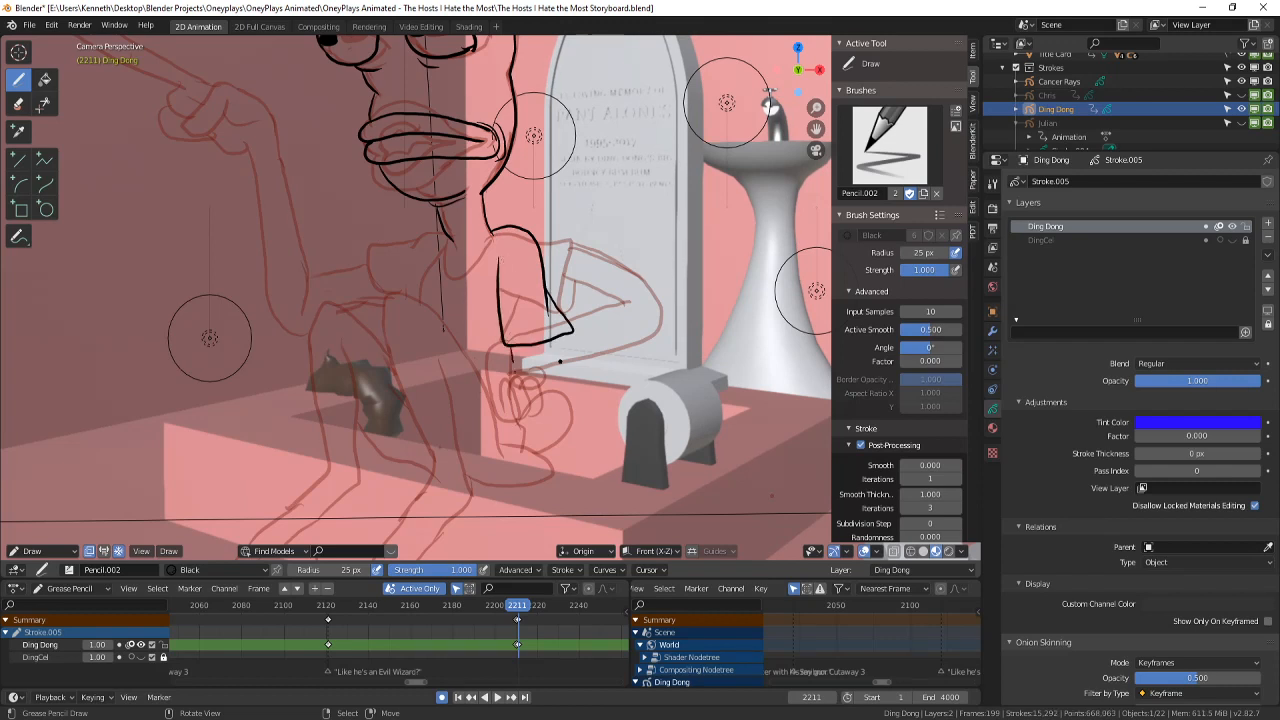
drag(513, 362, 522, 470)
drag(557, 388, 548, 500)
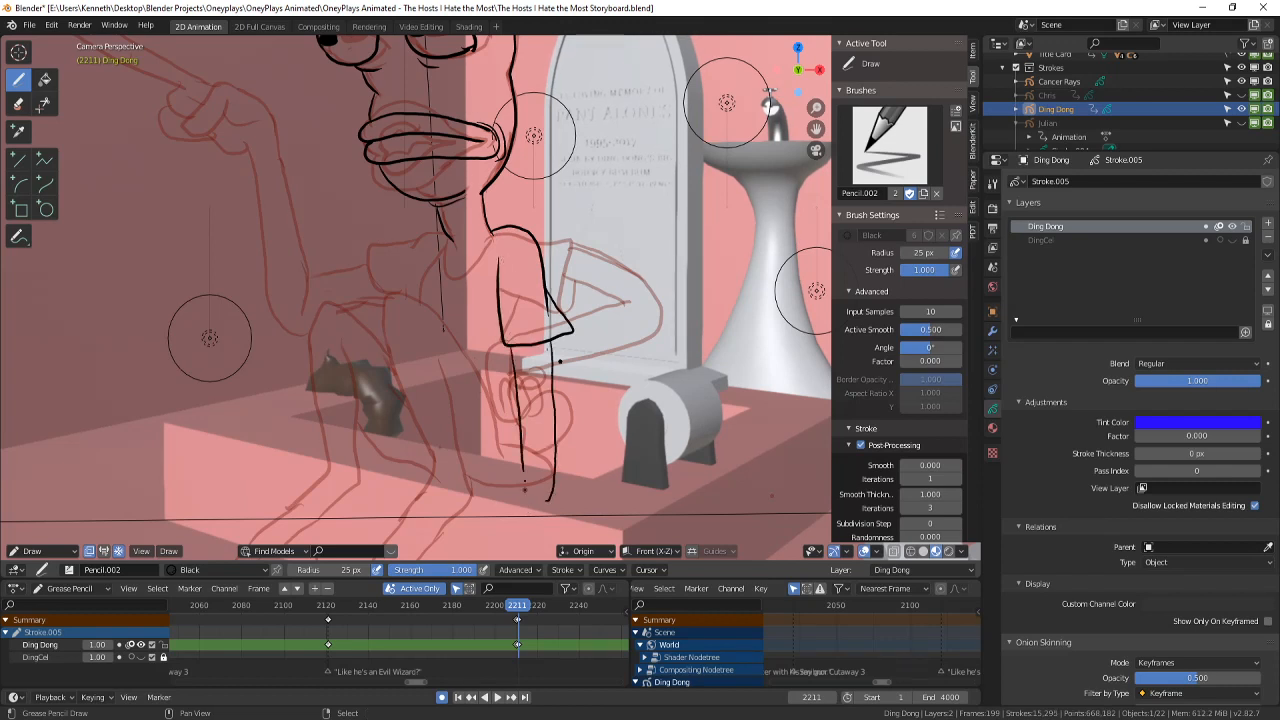
- Draw the elbow and the forearm reaching forward from the upper arm, ending in clasped hands with curled fingers
shift+middle_drag(614, 323, 672, 244)
scroll(646, 275, up, 1)
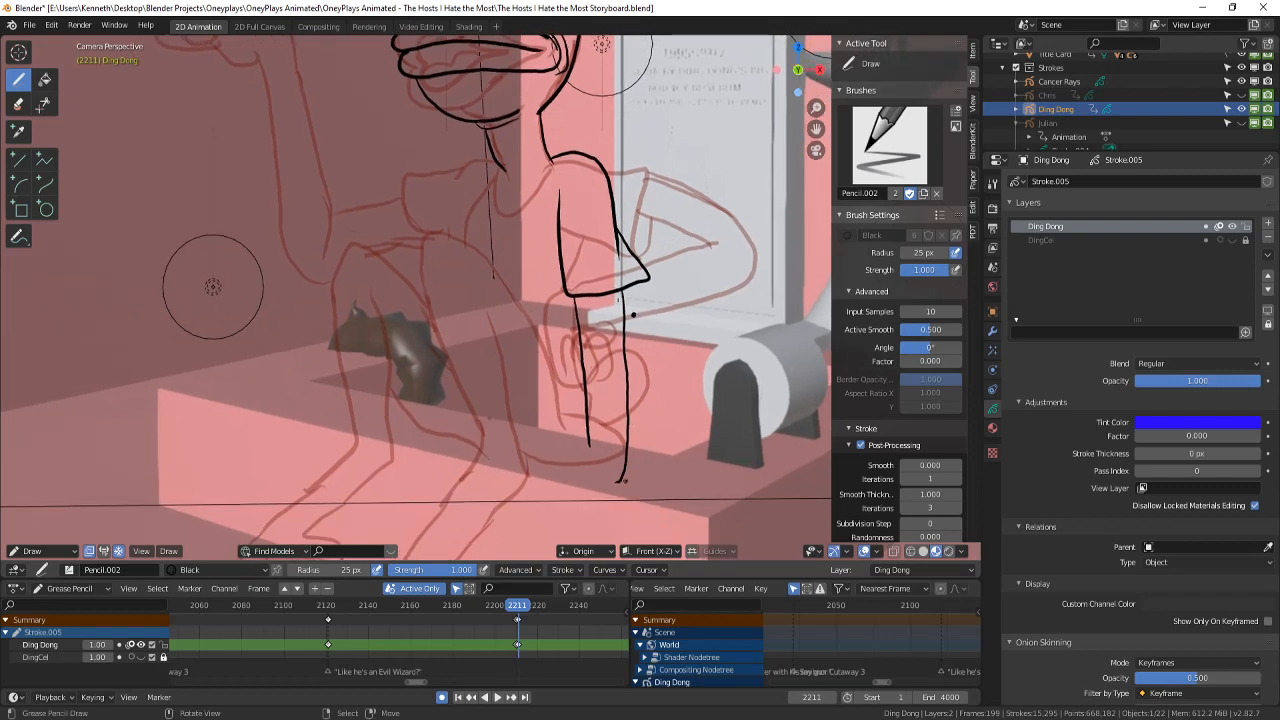
mouse_move(588, 440)
mouse_down()
mouse_move(464, 464)
mouse_move(418, 412)
mouse_move(422, 448)
mouse_up()
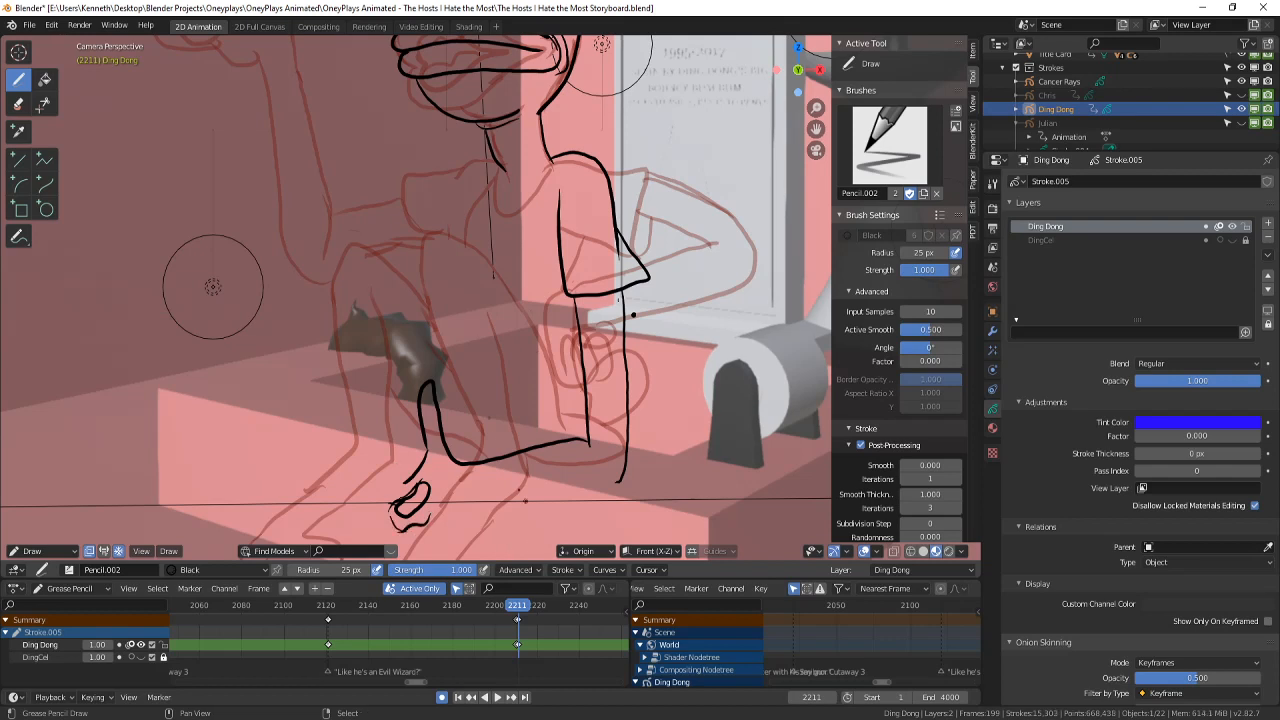
shift+middle_drag(494, 510, 487, 374)
scroll(487, 372, up, 3)
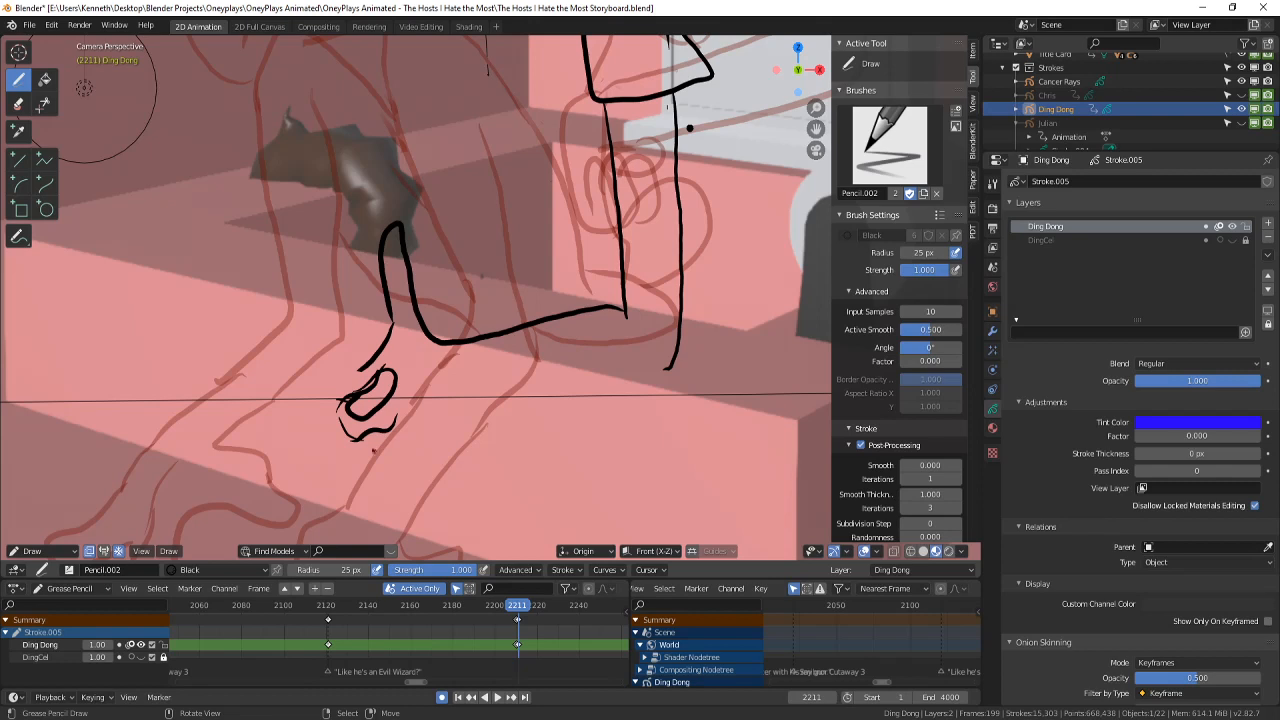
mouse_move(369, 448)
mouse_down()
mouse_move(414, 421)
mouse_move(358, 457)
mouse_move(450, 413)
mouse_move(676, 346)
mouse_up()
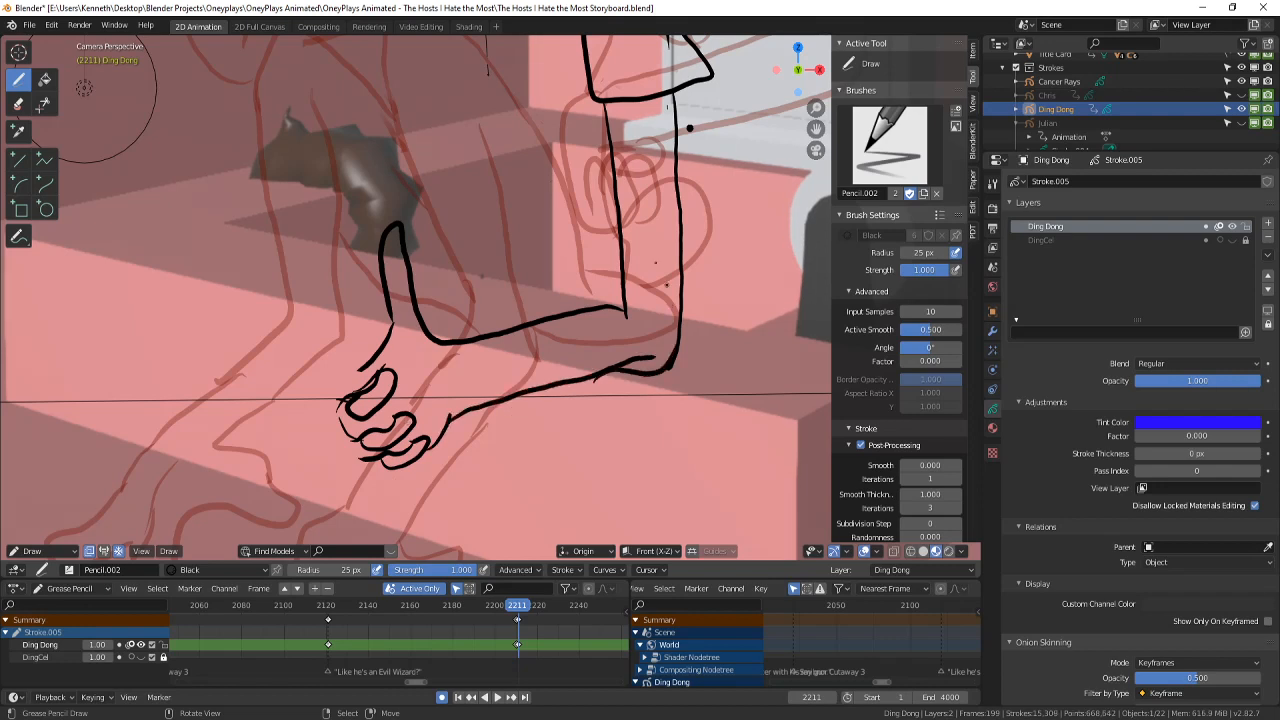
shift+middle_drag(84, 88, 118, 131)
mouse_move(347, 370)
mouse_down()
mouse_move(358, 326)
mouse_move(418, 338)
mouse_move(372, 350)
mouse_move(395, 394)
mouse_move(396, 500)
mouse_up()
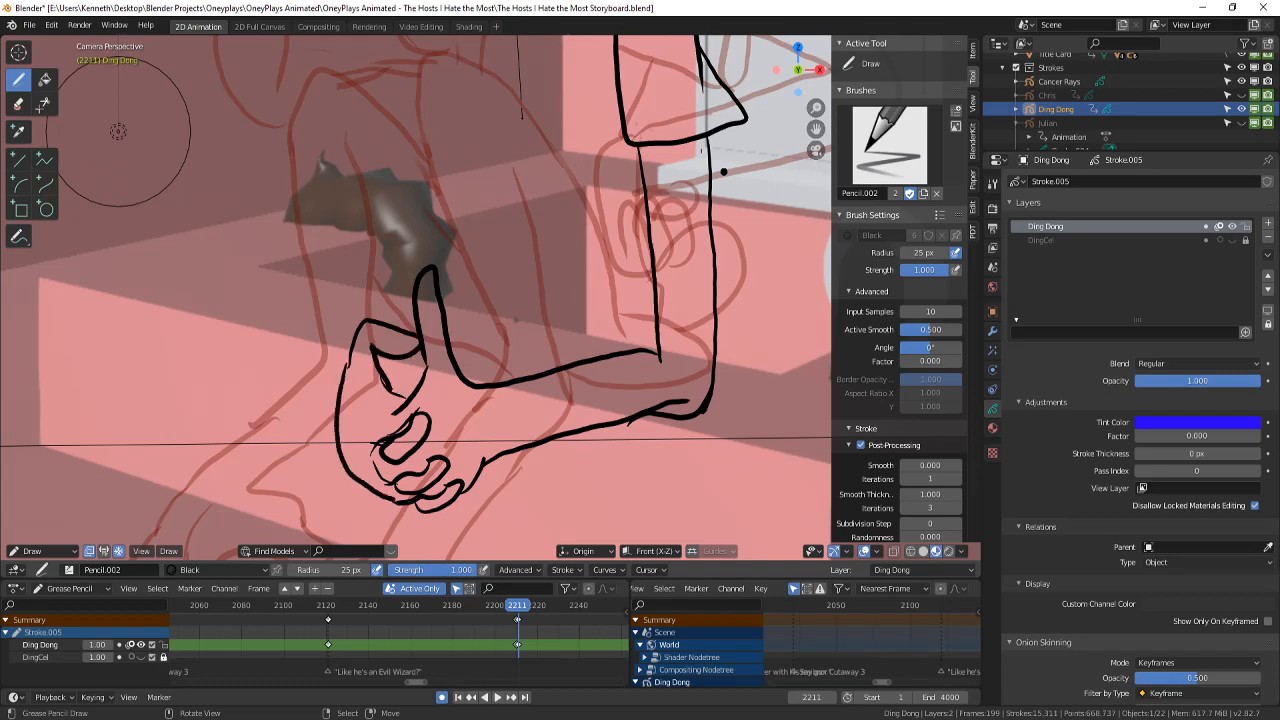
- Draw the rounded shirt collar below the neck and the far shoulder with its sleeve lines
shift+middle_drag(516, 320, 618, 466)
scroll(618, 466, down, 3)
shift+middle_drag(563, 228, 490, 459)
scroll(490, 461, down, 3)
scroll(562, 278, up, 4)
shift+middle_drag(640, 273, 632, 133)
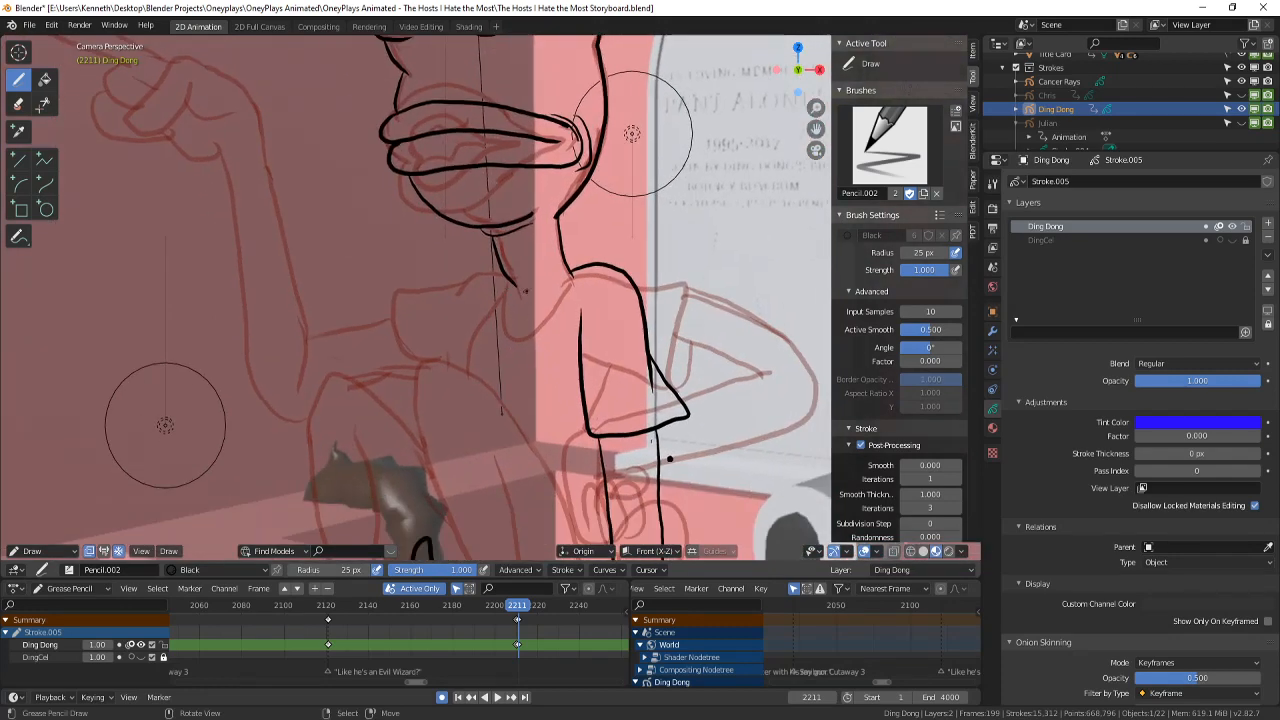
mouse_move(500, 280)
mouse_down()
mouse_move(508, 326)
mouse_move(572, 274)
mouse_up()
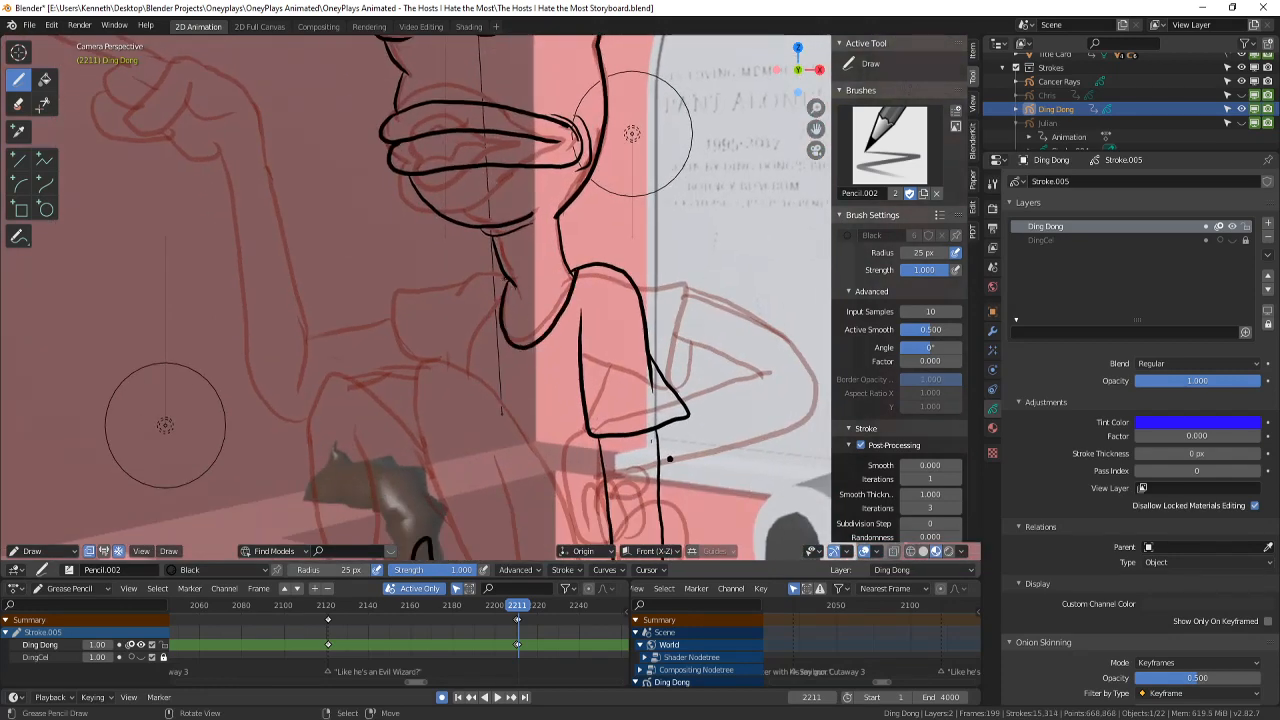
drag(490, 304, 470, 382)
mouse_move(468, 282)
mouse_down()
mouse_move(502, 270)
mouse_move(448, 362)
mouse_up()
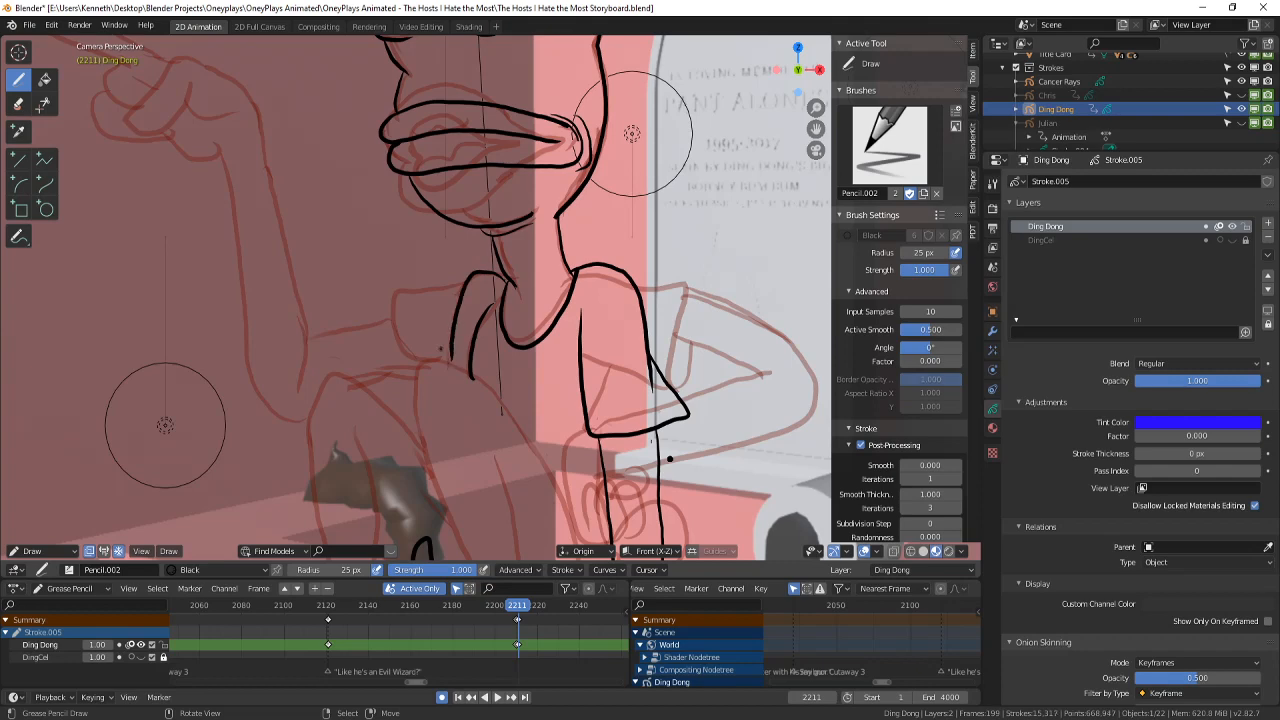
- Move both pupils across the eyes so Ding Dong looks away from the pointing hand, toward the back of the head
shift+middle_drag(630, 133, 605, 377)
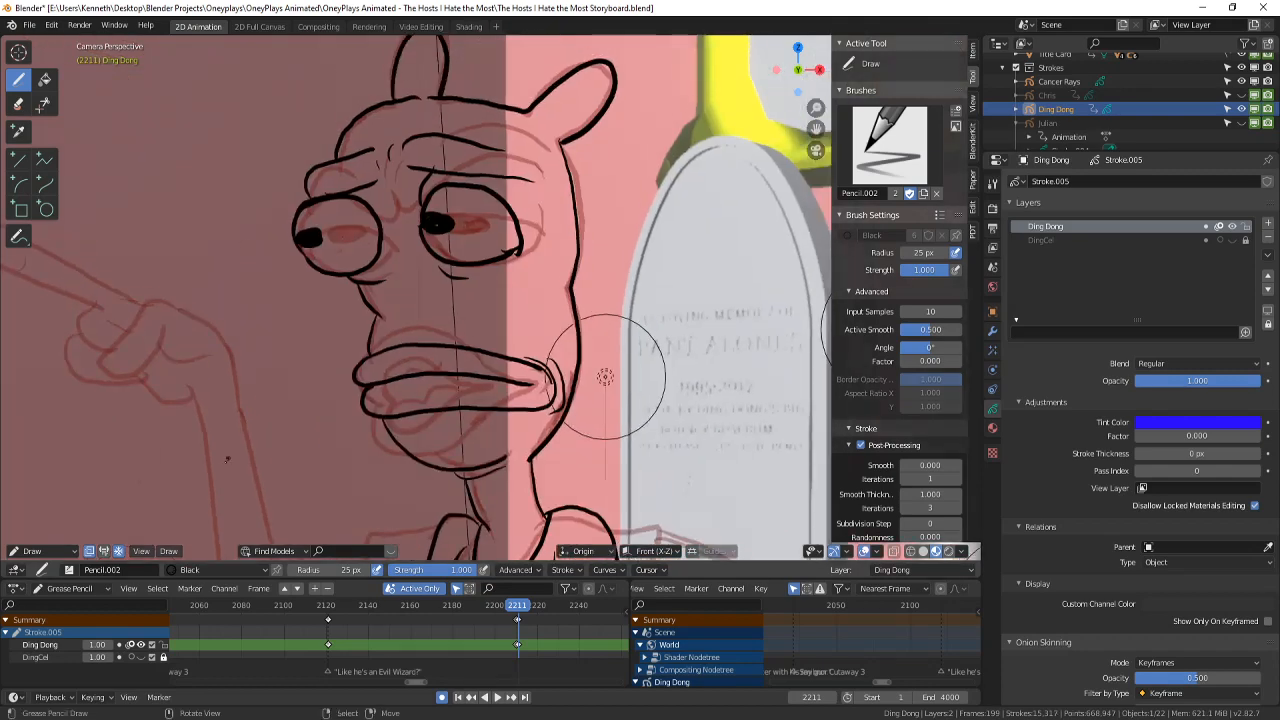
click(35, 553)
click(44, 521)
right_drag(438, 227, 503, 230)
right_drag(312, 240, 364, 233)
click(35, 551)
click(44, 489)
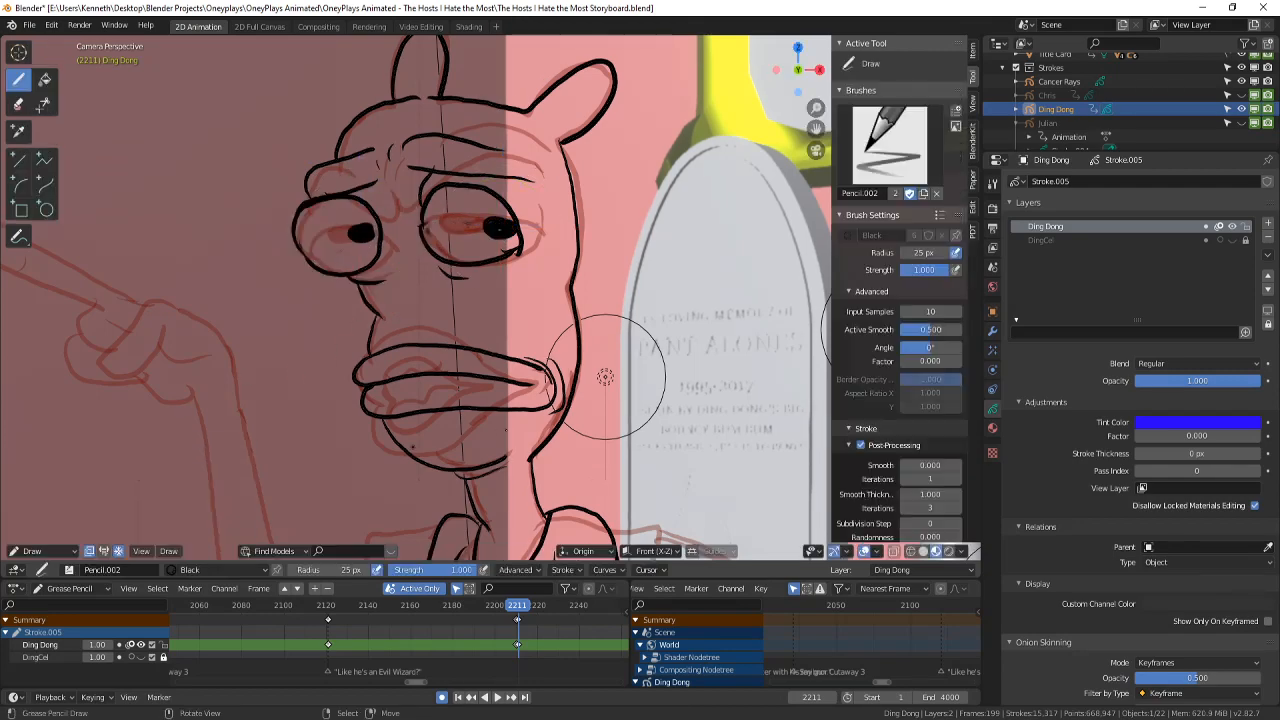
scroll(413, 447, down, 3)
shift+middle_drag(579, 530, 575, 333)
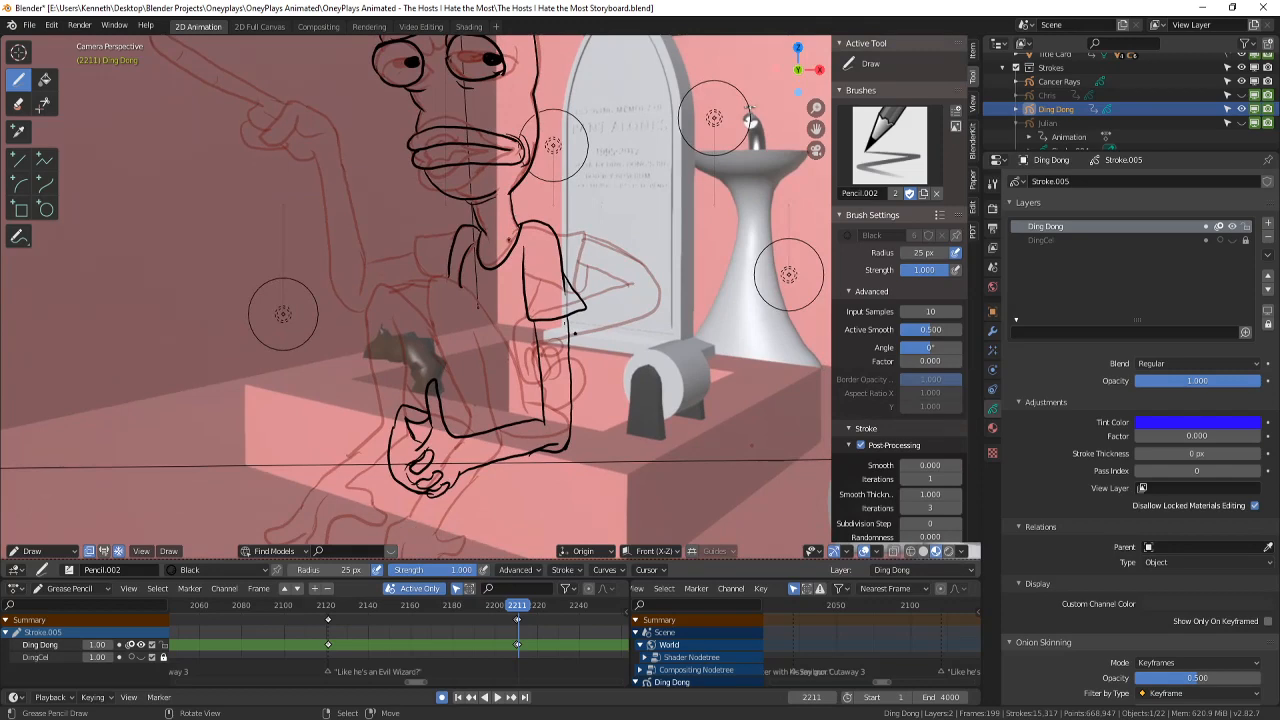
click(18, 105)
scroll(221, 186, down, 2)
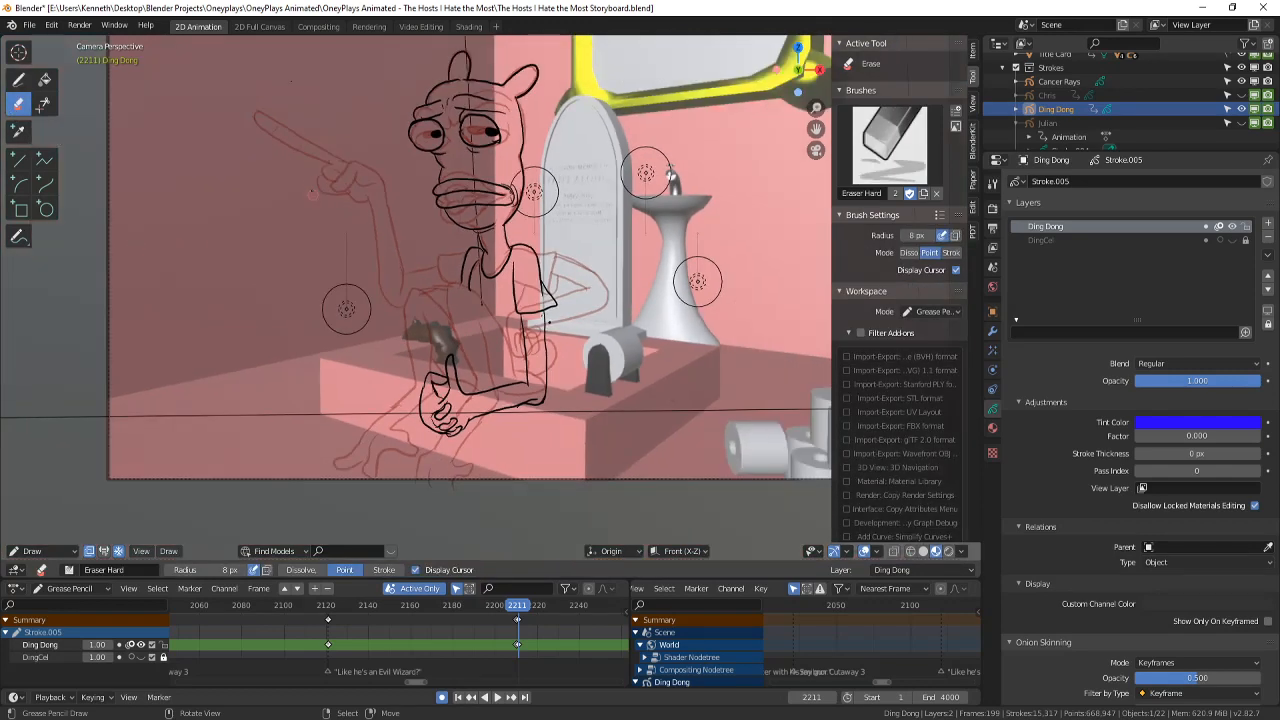
scroll(221, 186, up, 1)
drag(426, 390, 438, 440)
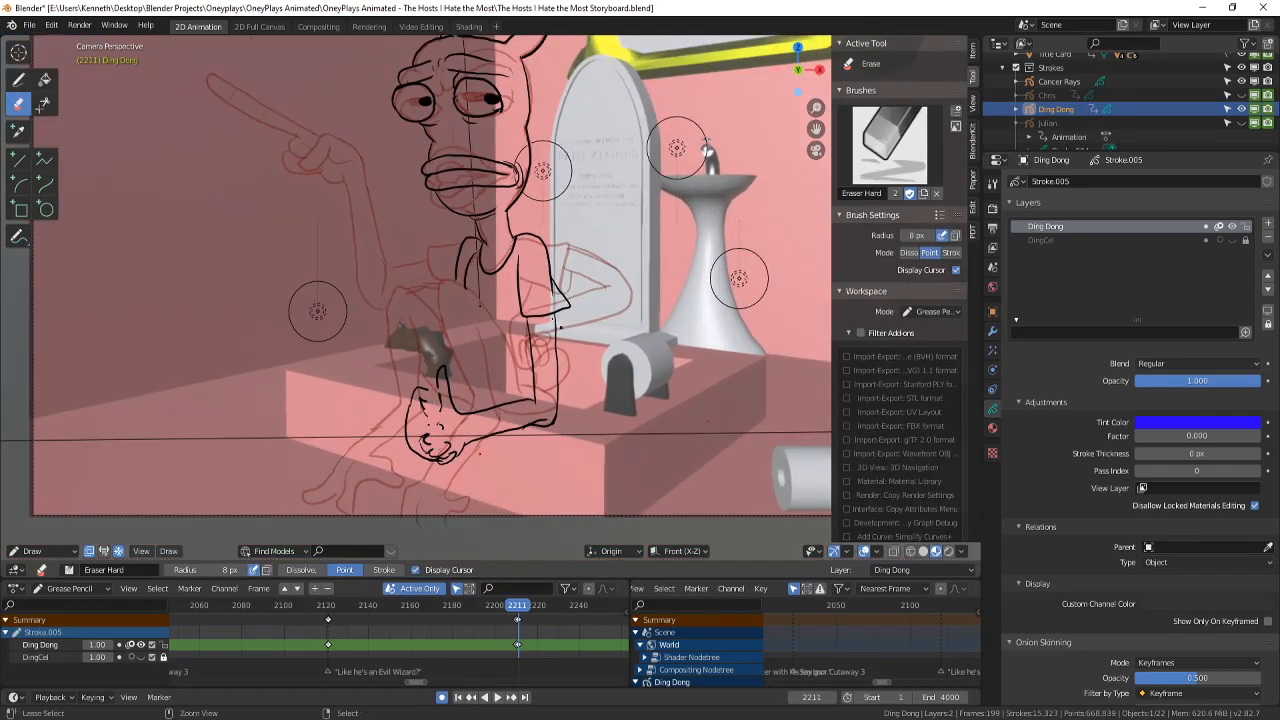
key(ctrl+z)
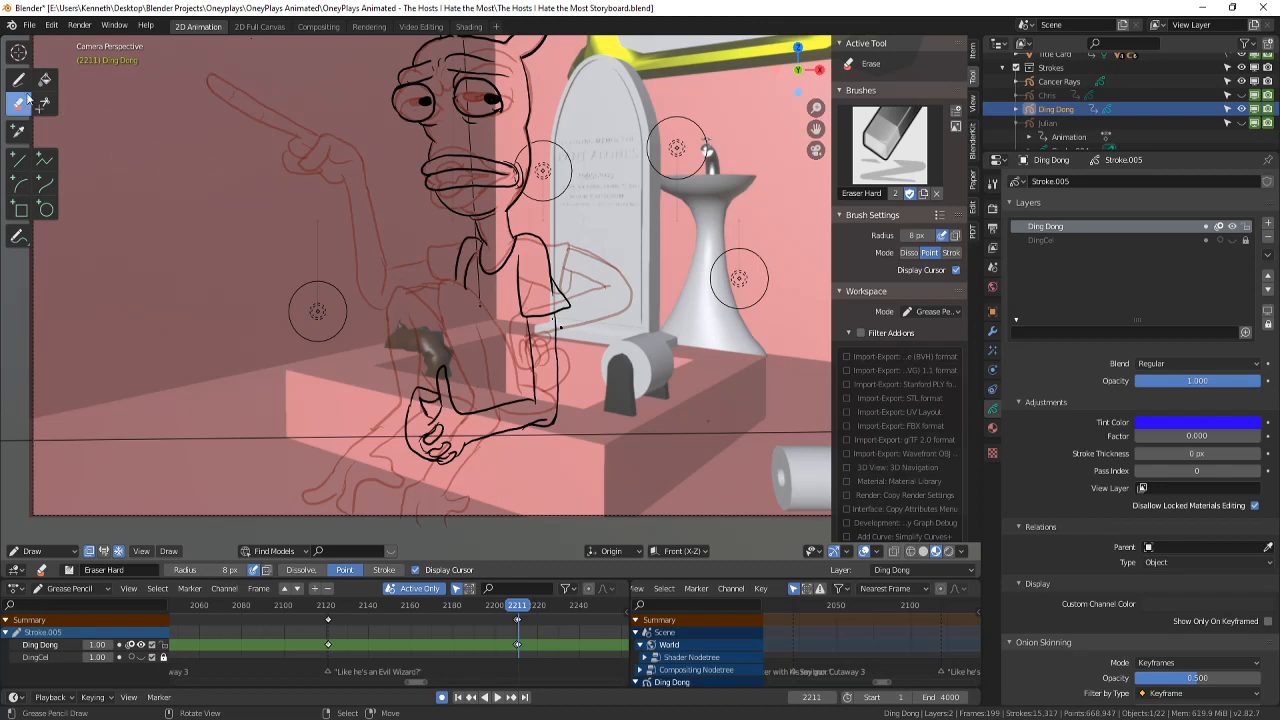
click(18, 81)
- Save the file and draw both thighs with raised, bent knees between the torso and the clasped hands
shift+middle_drag(325, 292, 299, 275)
key(ctrl+s)
scroll(345, 270, up, 2)
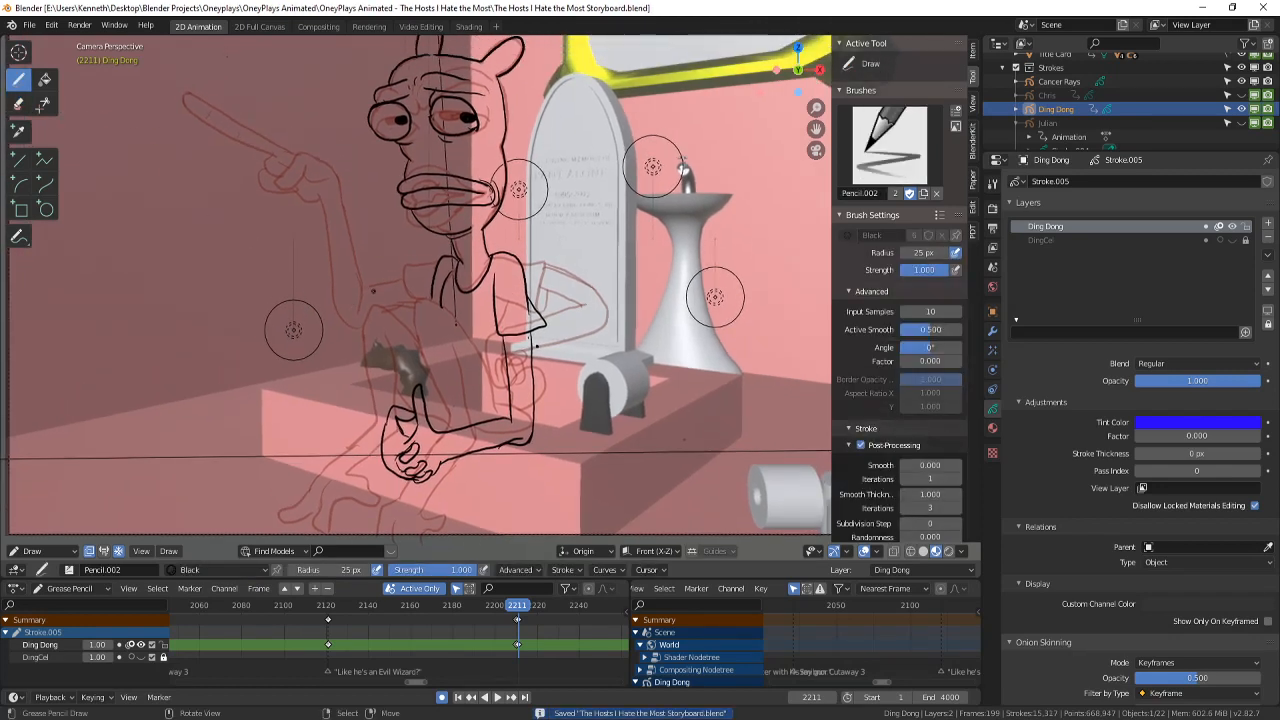
mouse_move(546, 354)
mouse_down()
mouse_move(470, 385)
mouse_move(440, 333)
mouse_up()
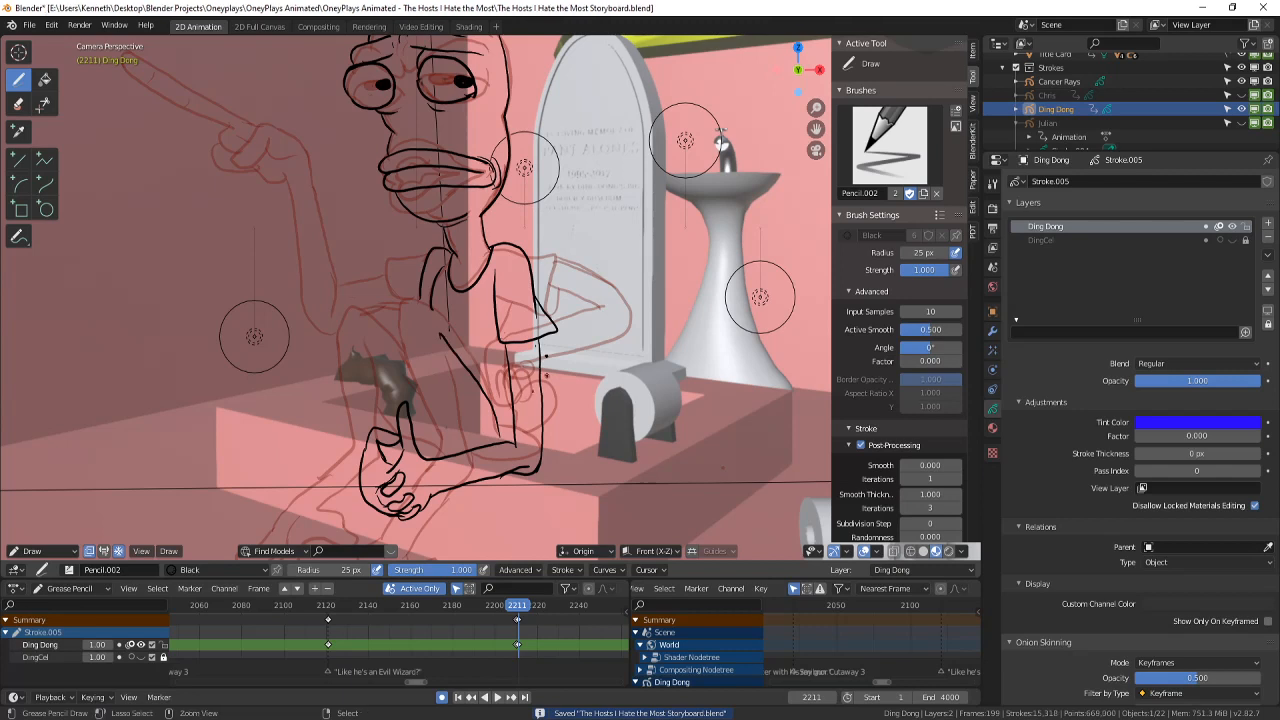
key(ctrl+z)
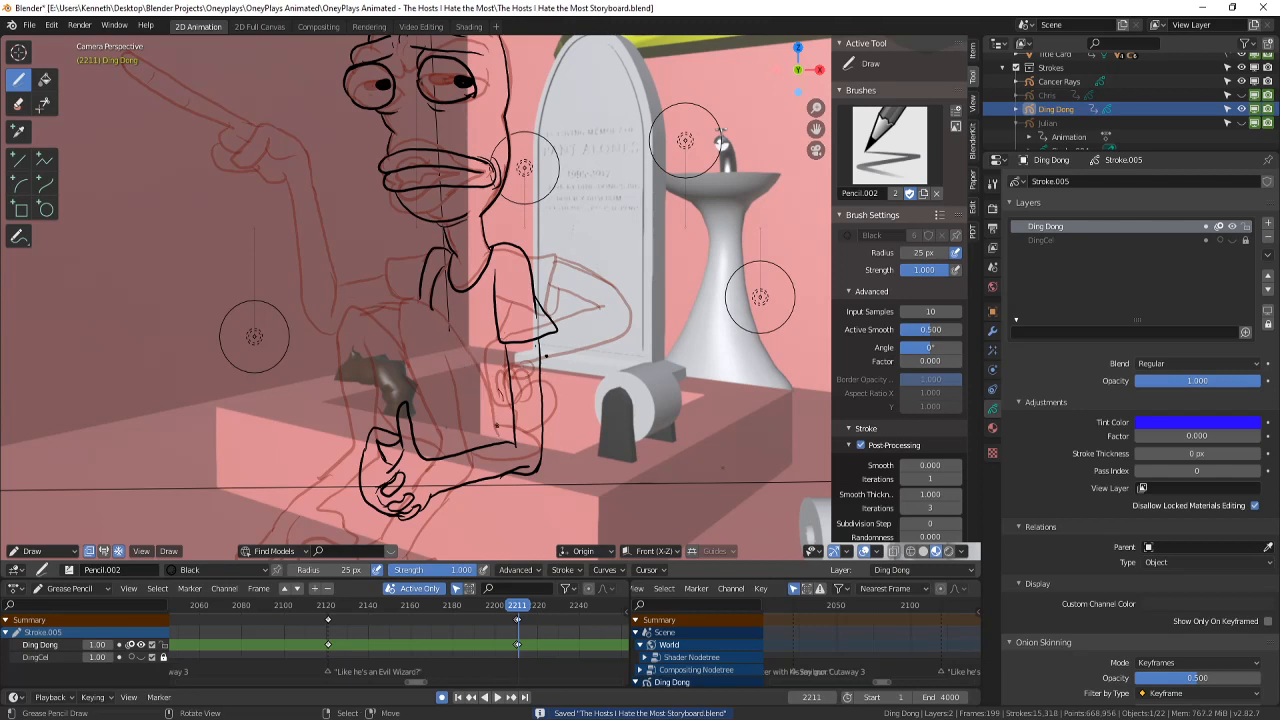
mouse_move(546, 354)
mouse_down()
mouse_move(440, 333)
mouse_move(440, 440)
mouse_up()
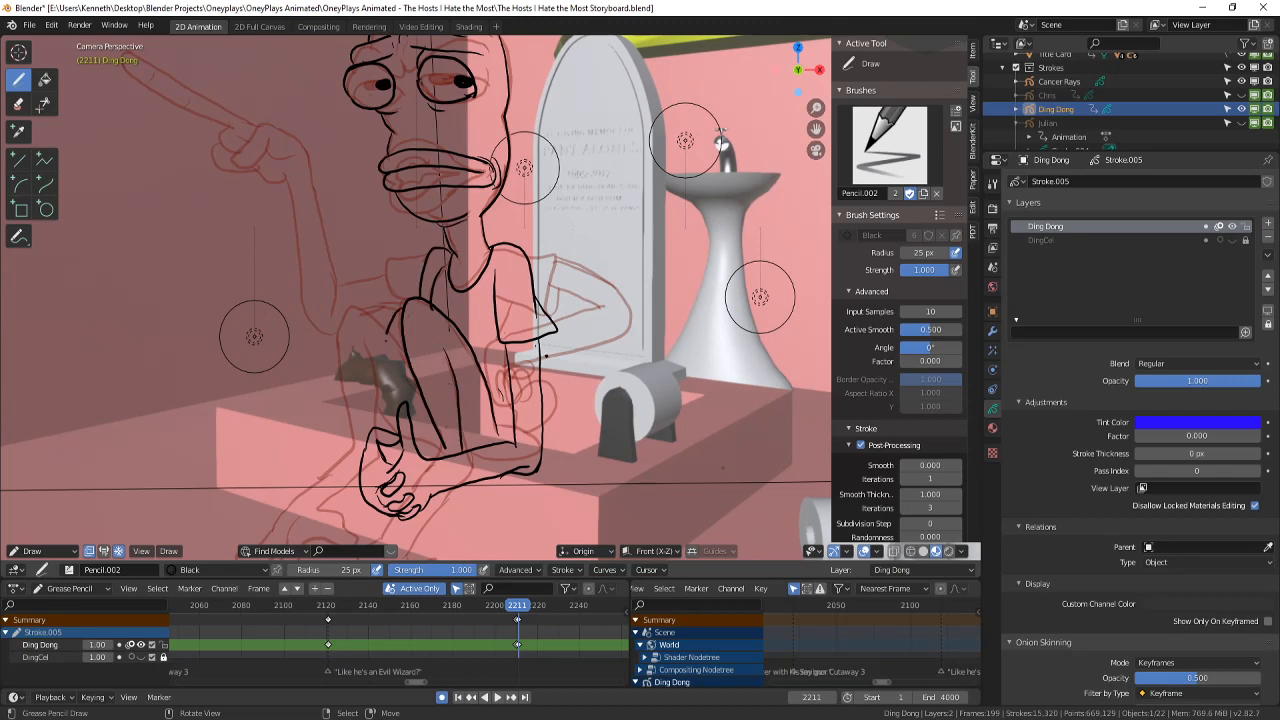
drag(386, 341, 389, 408)
key(ctrl+z)
shift+middle_drag(437, 443, 517, 369)
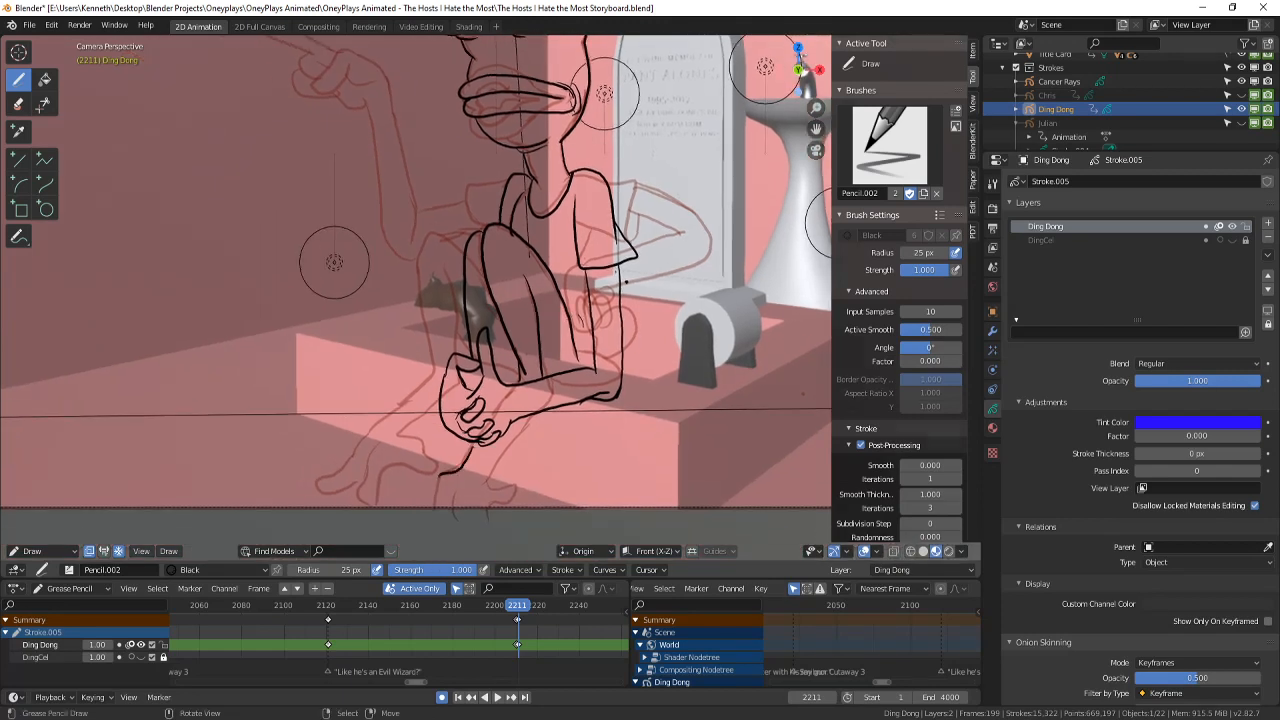
- Draw both lower legs extending below the clasped hands, with toed feet at the bottom edge of the camera frame
mouse_move(463, 491)
mouse_down()
mouse_move(443, 510)
mouse_move(538, 414)
mouse_up()
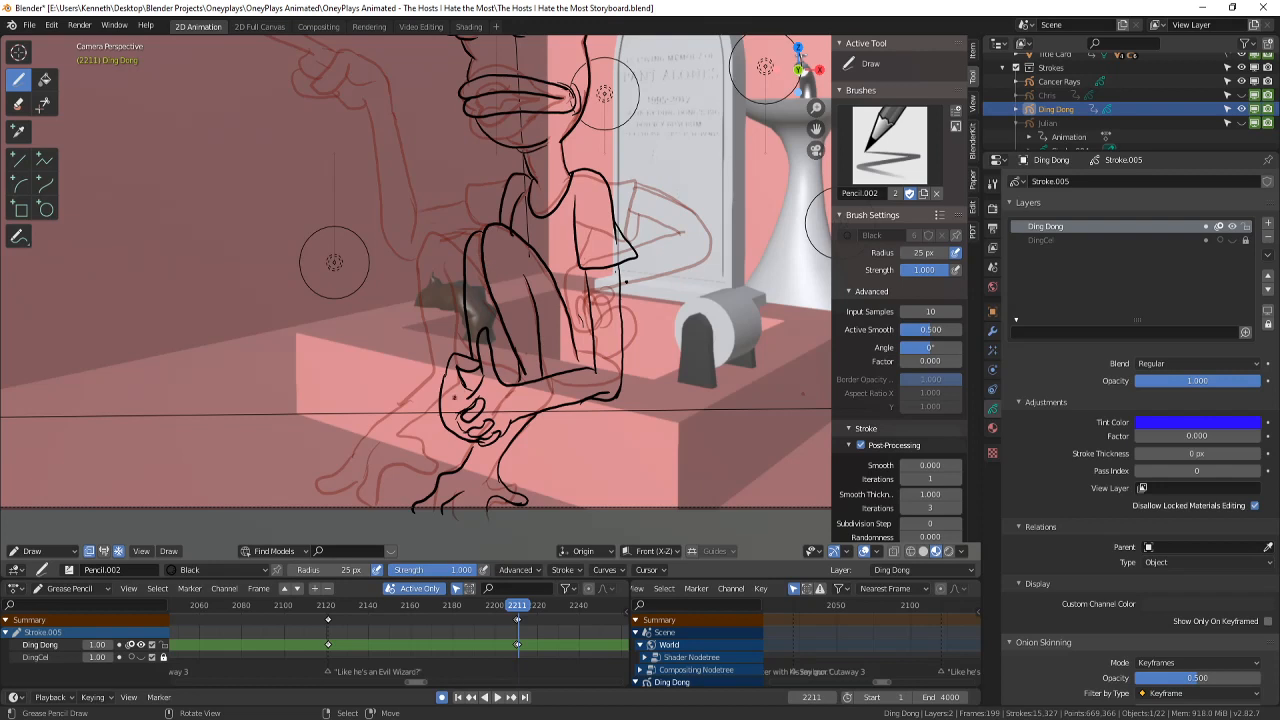
drag(402, 452, 385, 513)
shift+middle_drag(334, 262, 327, 307)
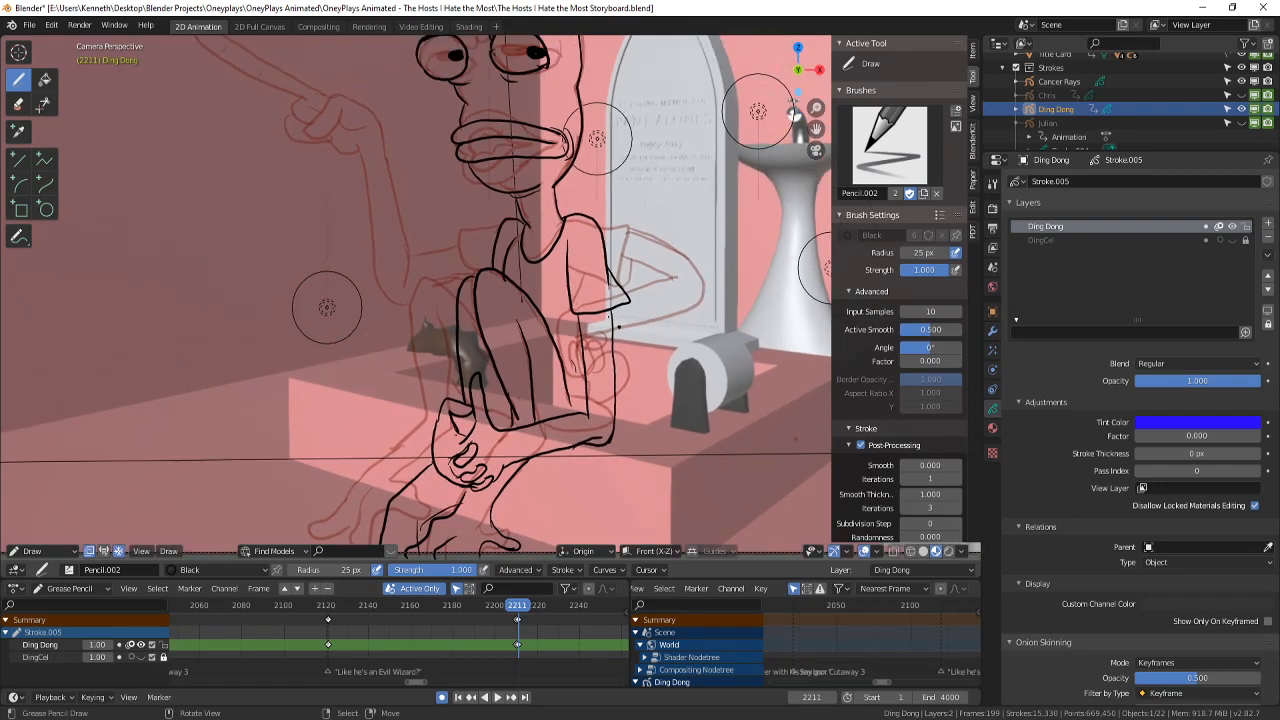
scroll(327, 307, up, 4)
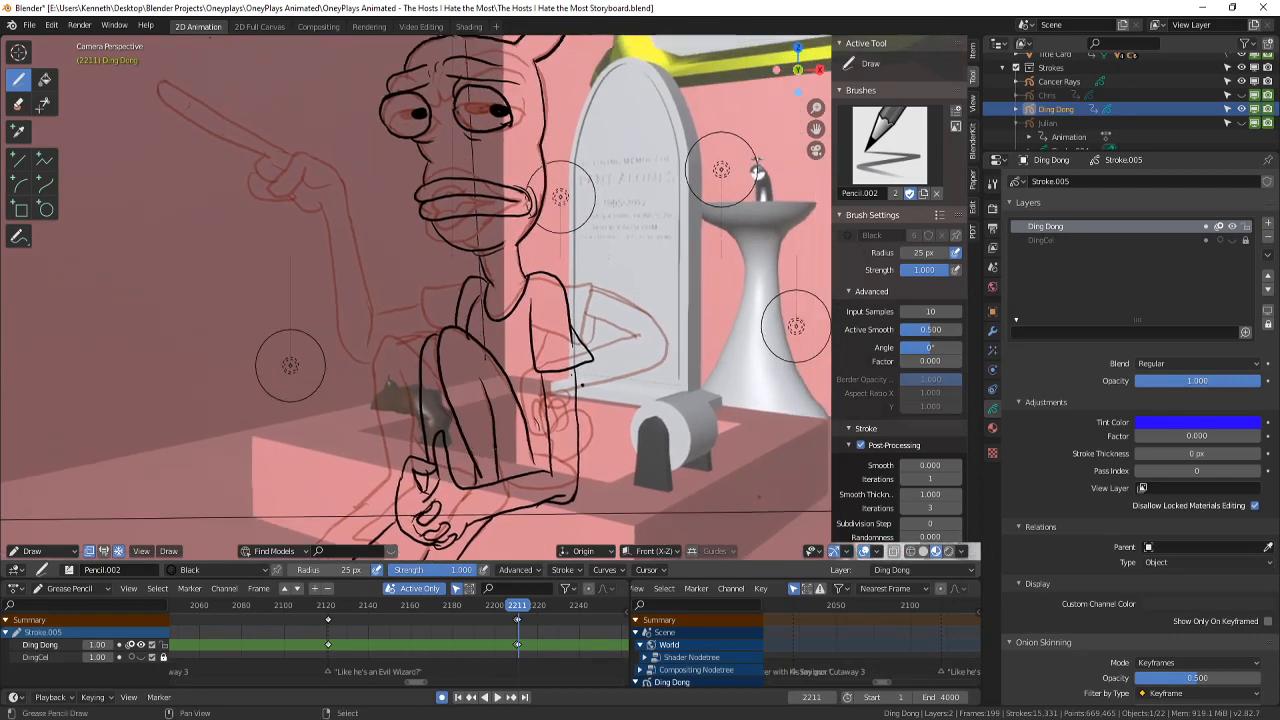
drag(551, 520, 579, 531)
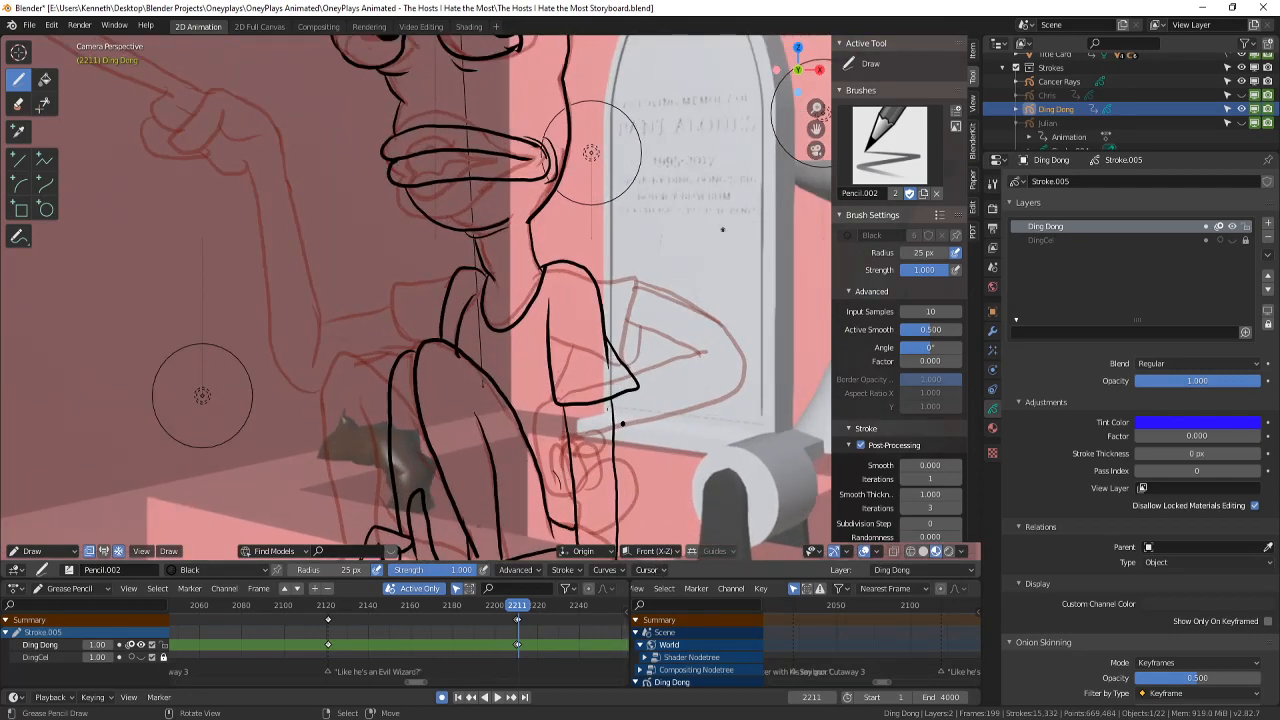
mouse_move(723, 229)
ctrl+middle_down()
mouse_move(640, 545)
mouse_move(624, 526)
mouse_move(612, 428)
ctrl+middle_up()
scroll(612, 428, up, 1)
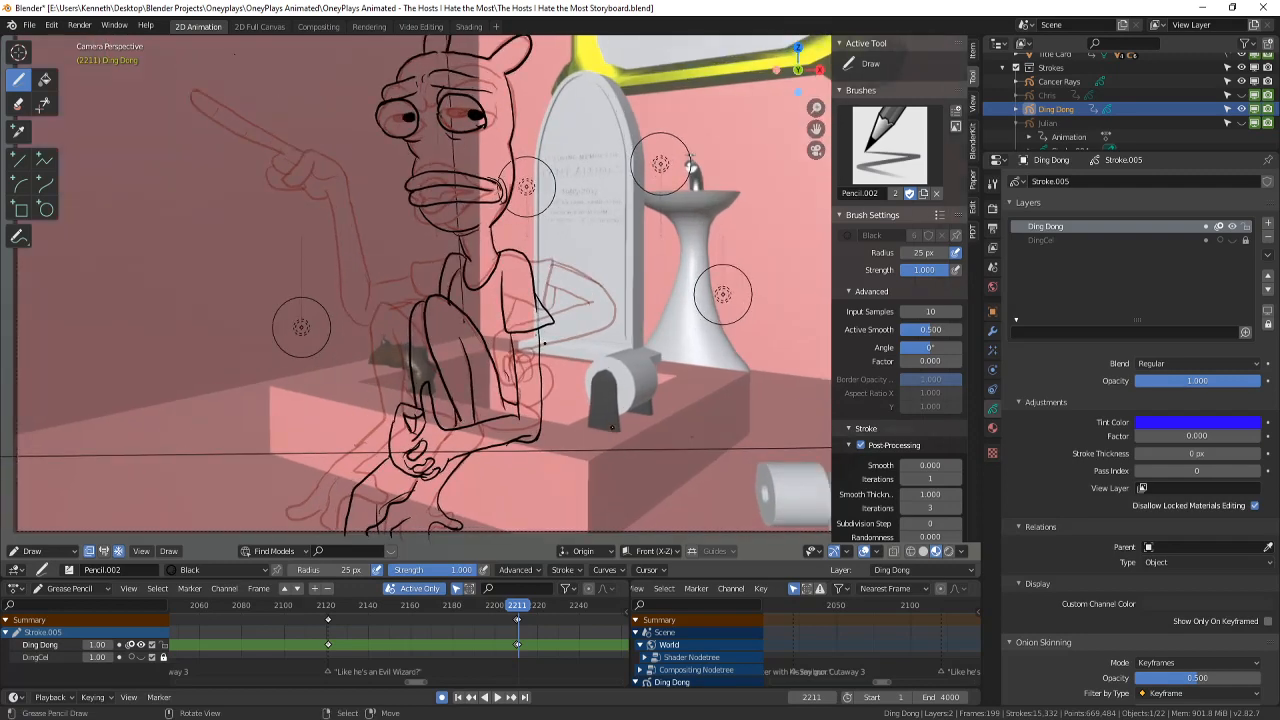
- Draw the small rounded tail behind Ding Dong's lower back
drag(544, 345, 553, 400)
scroll(545, 343, down, 1)
key(Down)
key(Up)
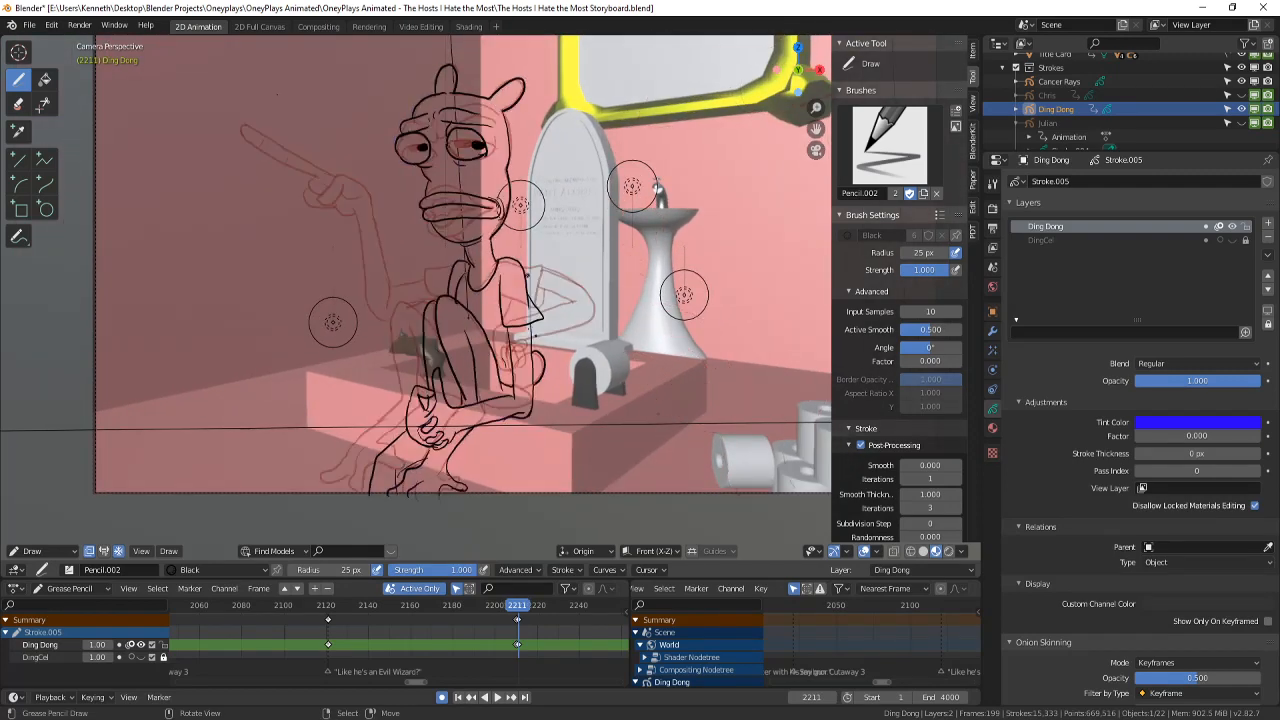
scroll(534, 335, down, 1)
scroll(540, 340, up, 2)
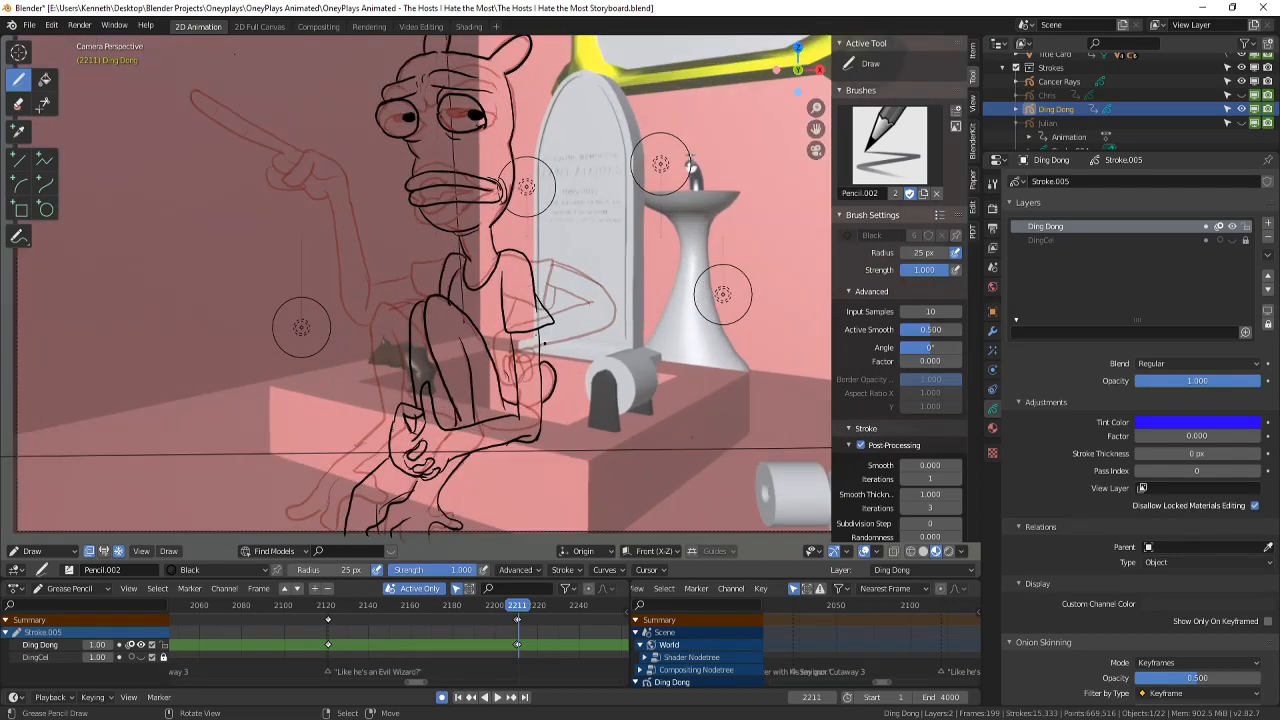
- Move the hands-clasped pose's keyframe one frame earlier to frame 2210, overwriting the pointing drawing there
key(space)
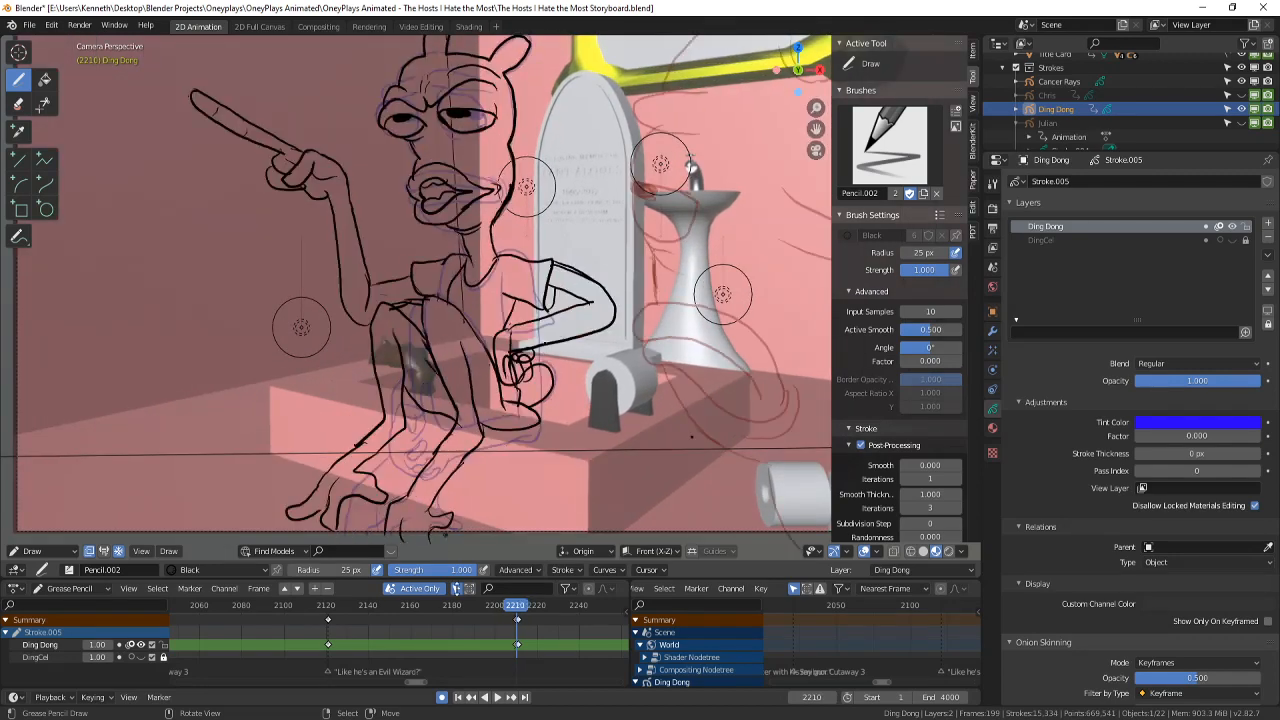
key(Escape)
scroll(545, 645, up, 3)
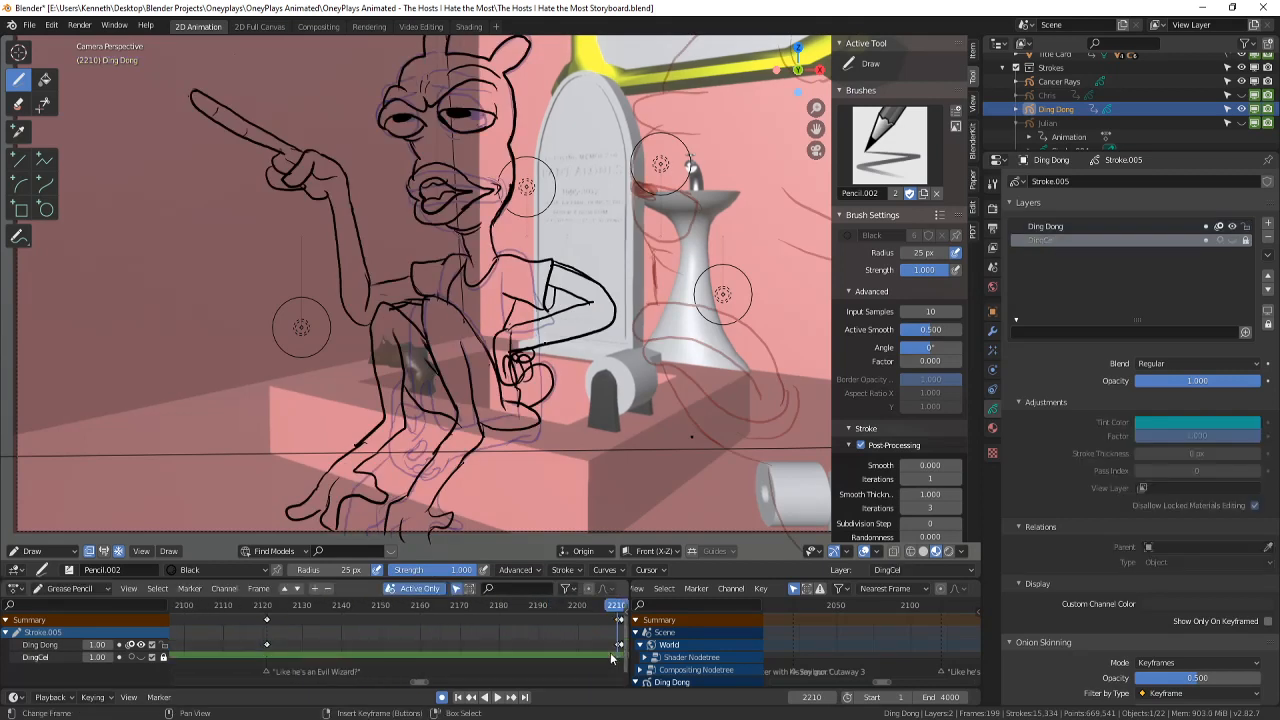
scroll(614, 647, down, 1)
right_drag(606, 645, 600, 645)
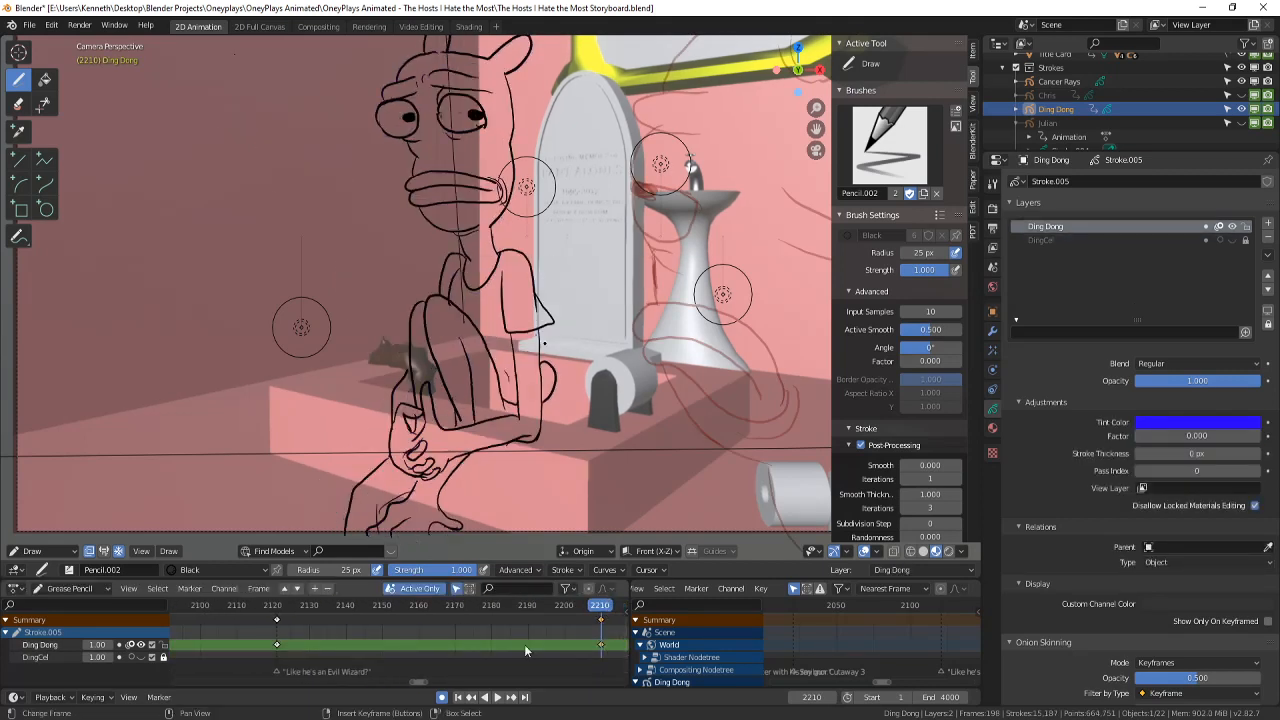
- Play back and scrub the Ding Dong shot around the "Like he's an Evil Wizard!" marker
scroll(510, 643, down, 4)
click(294, 639)
key(space)
key(space)
drag(318, 638, 307, 646)
- Save the file and insert a Ding Dong keyframe at frame 2122
key(Right)
ctrl+middle_drag(552, 262, 478, 400)
ctrl+middle_drag(478, 400, 478, 302)
key(ctrl+s)
key(Right)
key(Home)
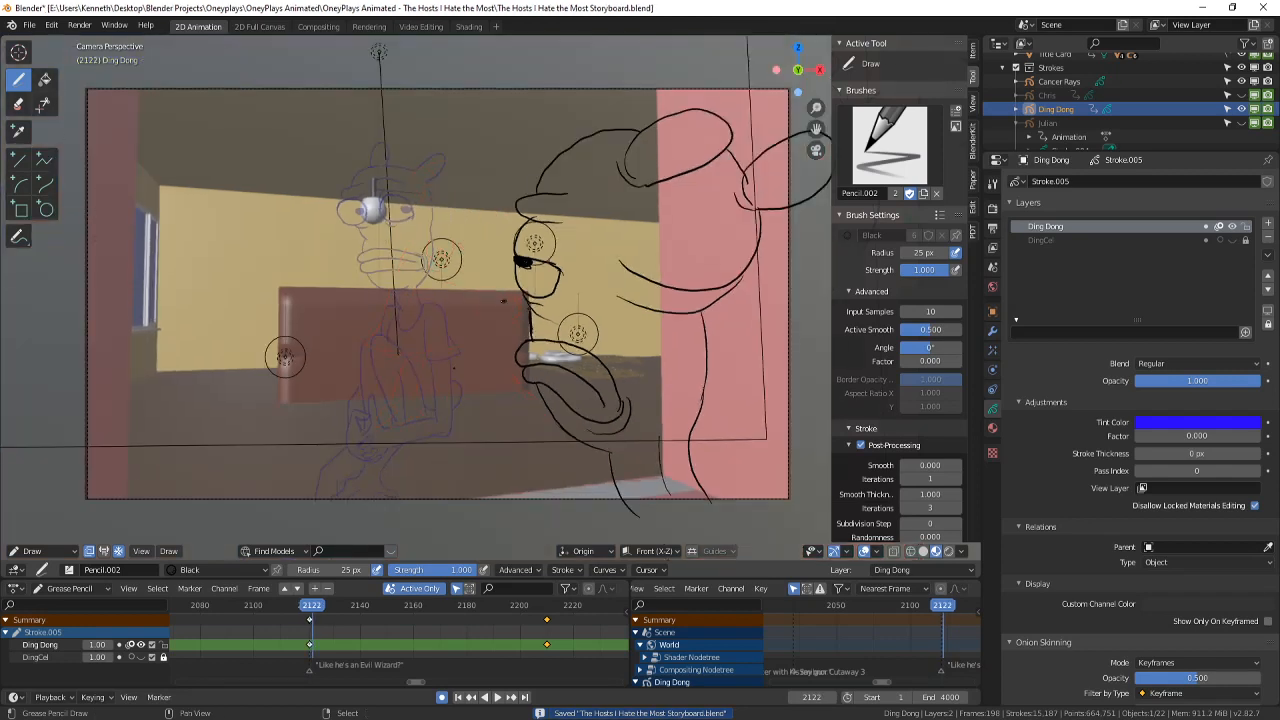
key(i)
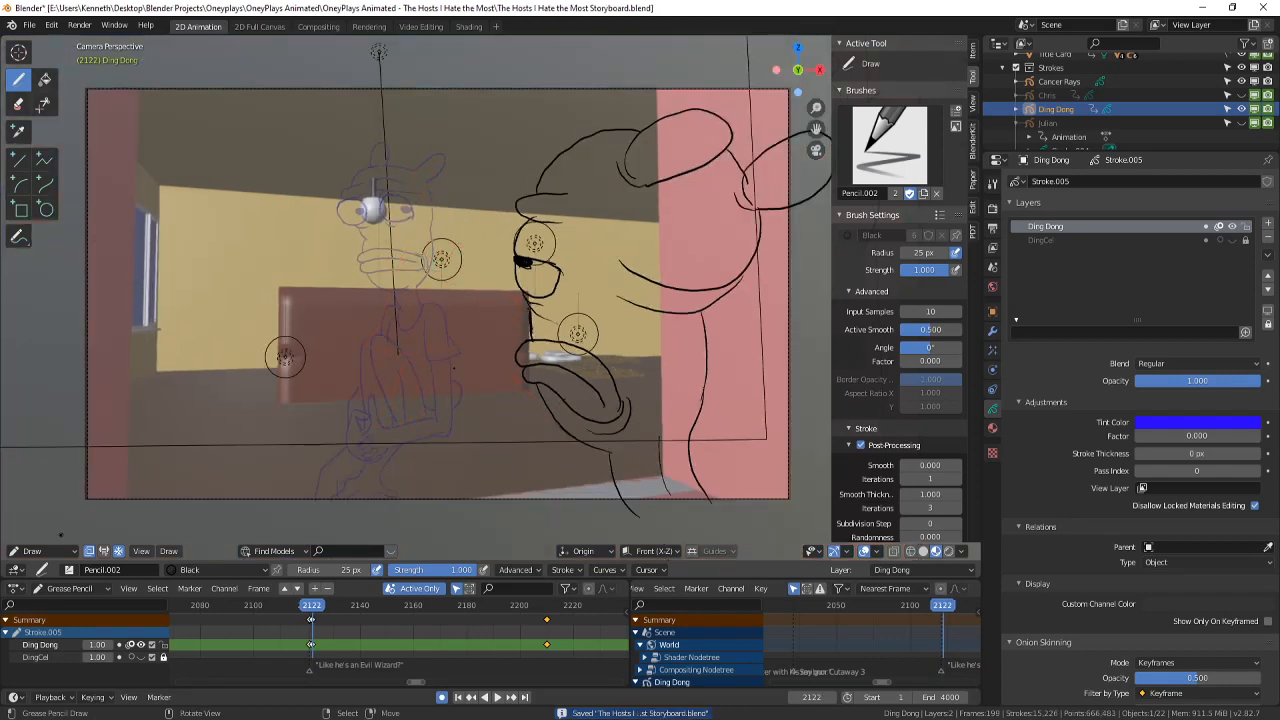
click(52, 550)
click(59, 526)
key(a)
key(x)
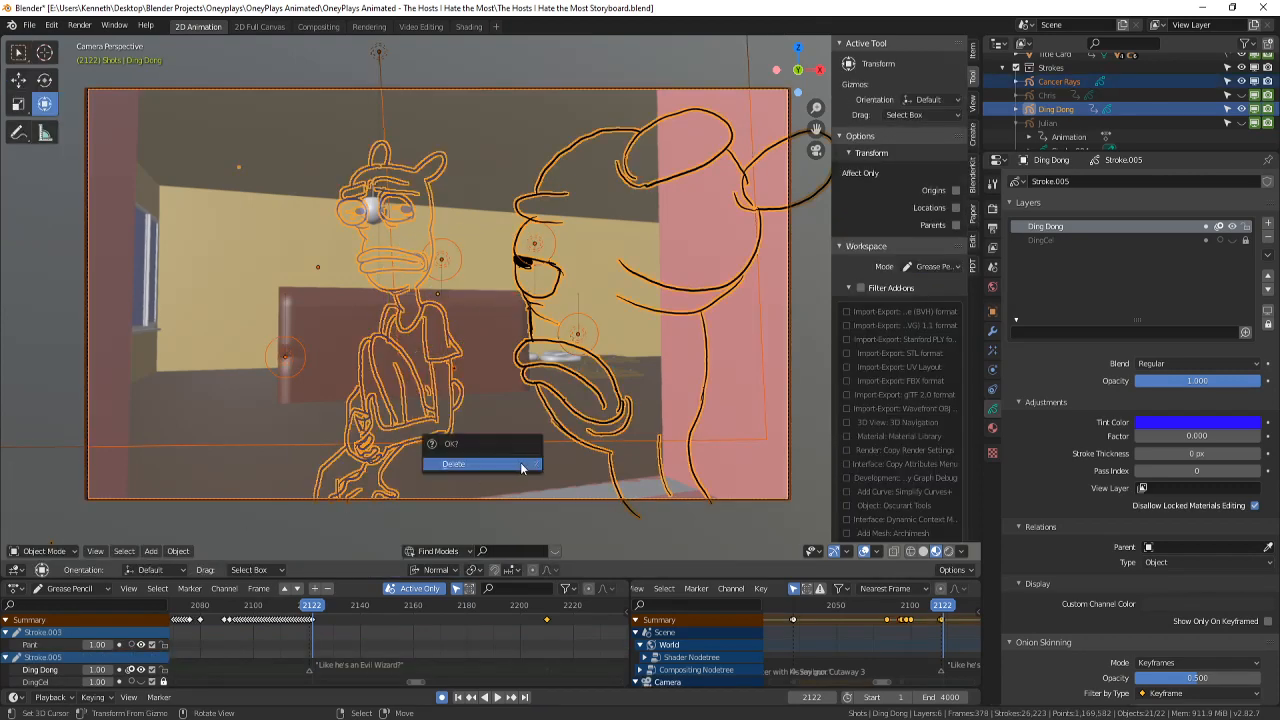
click(564, 403)
click(570, 405)
- Delete the copied strokes on frame 2122 in Edit Mode and return to Draw mode
click(45, 551)
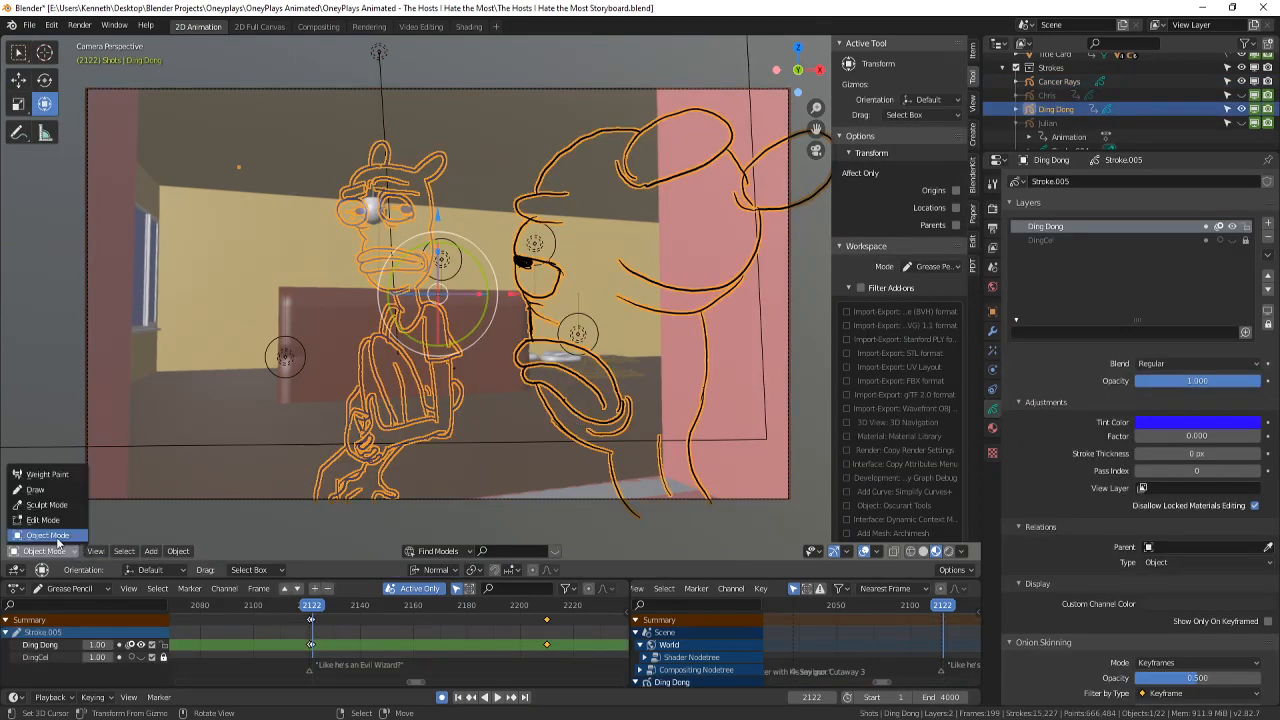
click(60, 521)
key(x)
click(505, 407)
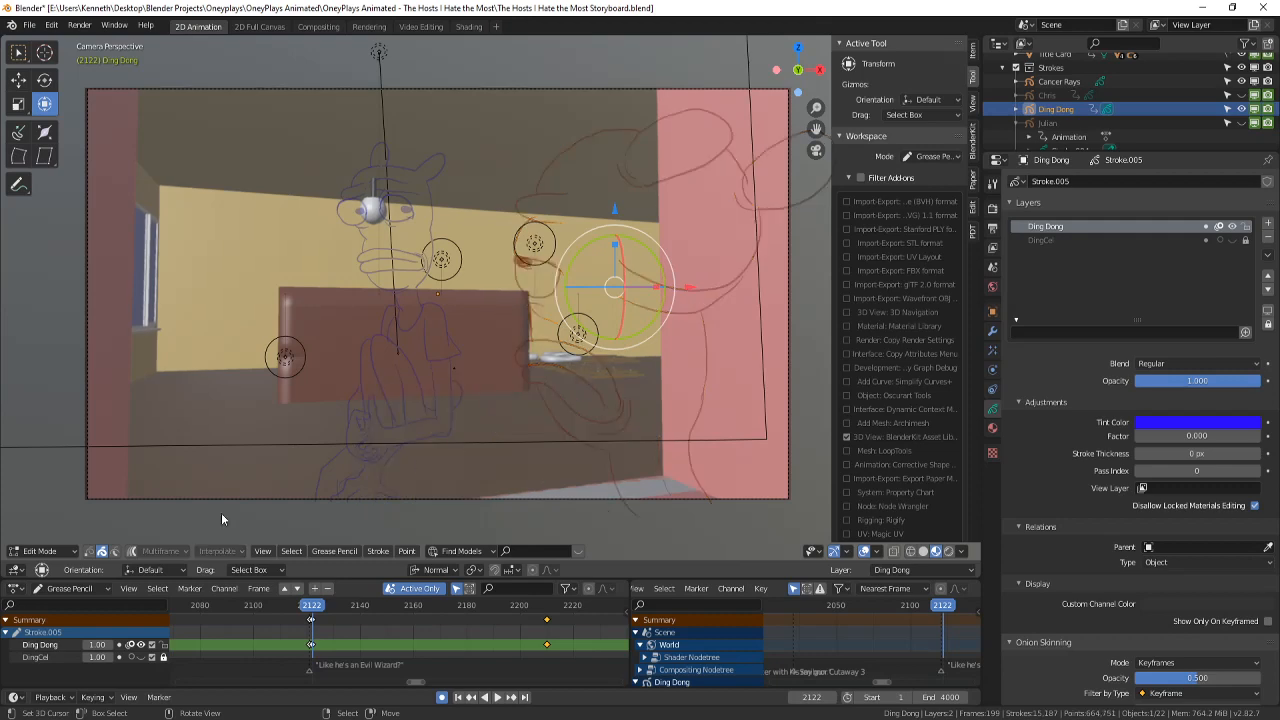
click(45, 556)
click(74, 494)
- Save the file and flip between frame 2122 and its neighbour to compare the drawings
scroll(74, 494, down, 2)
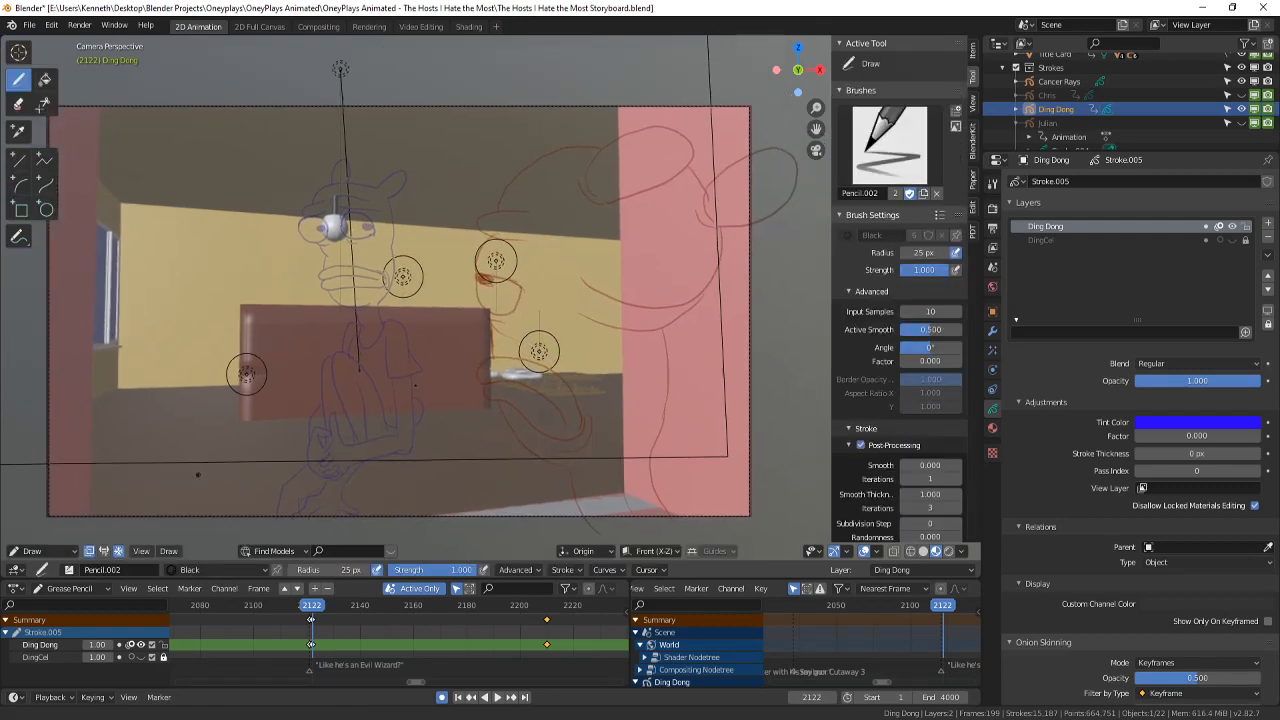
key(ctrl+s)
scroll(303, 456, down, 2)
key(Left)
key(Right)
scroll(464, 458, up, 2)
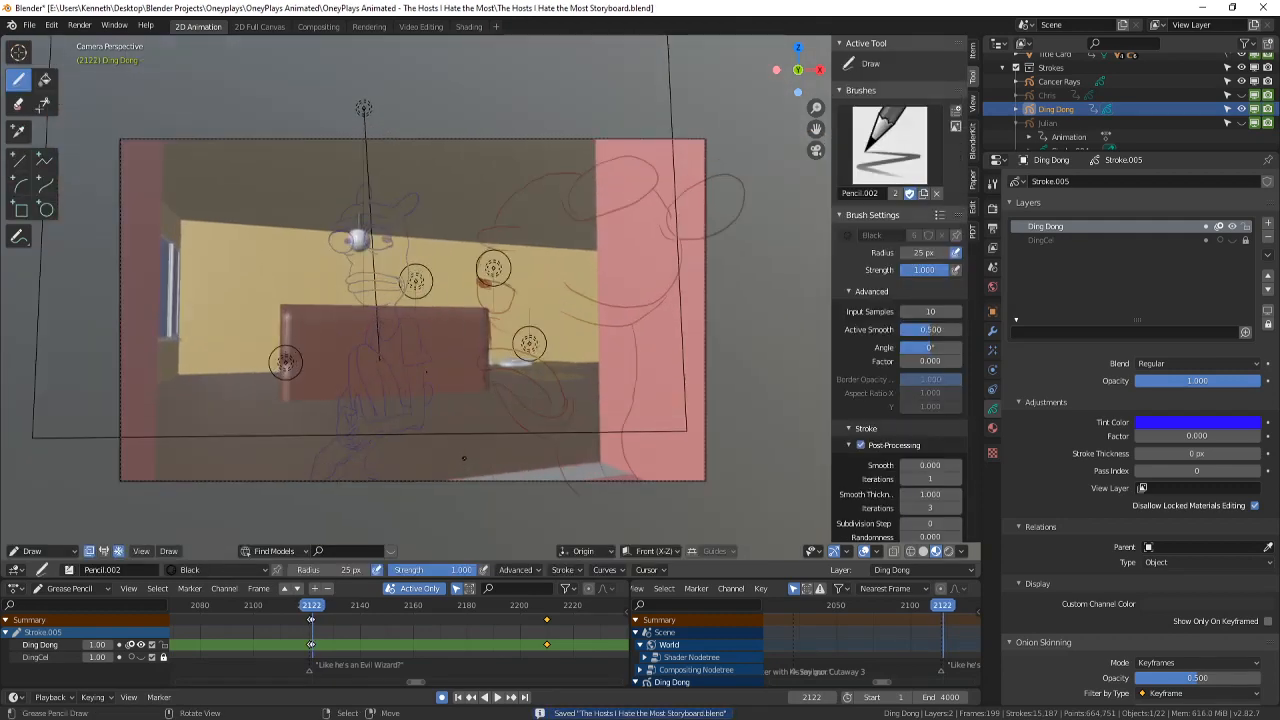
key(Left)
key(Right)
scroll(345, 432, up, 2)
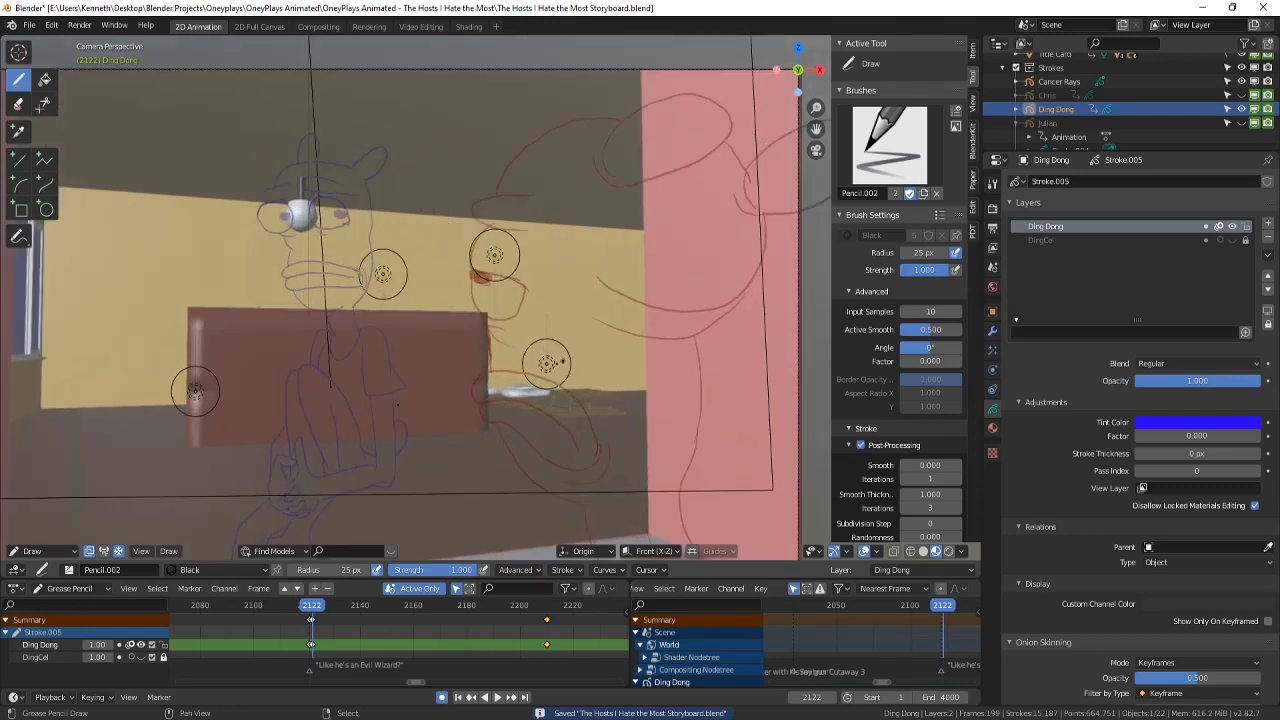
- Draw the raised brow and the tall, wide-open eye with a small pupil over the onion-skinned close-up profile
scroll(345, 432, up, 2)
scroll(510, 389, up, 2)
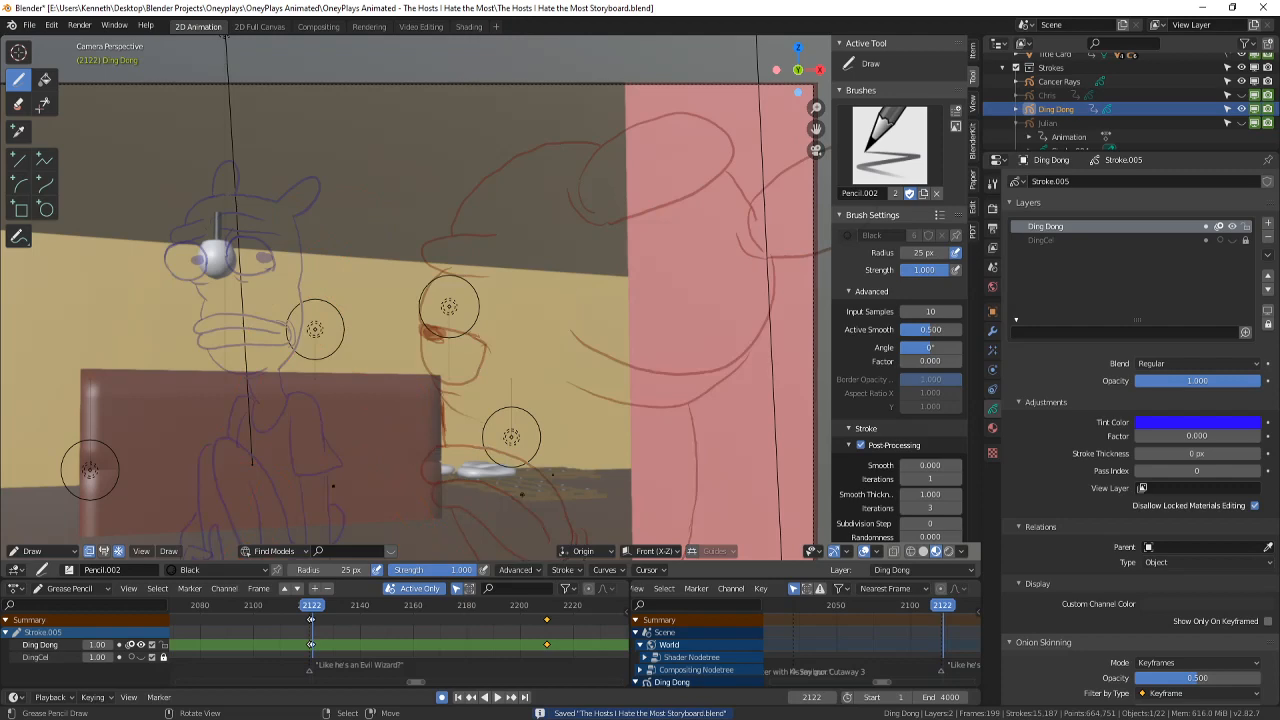
scroll(449, 306, up, 3)
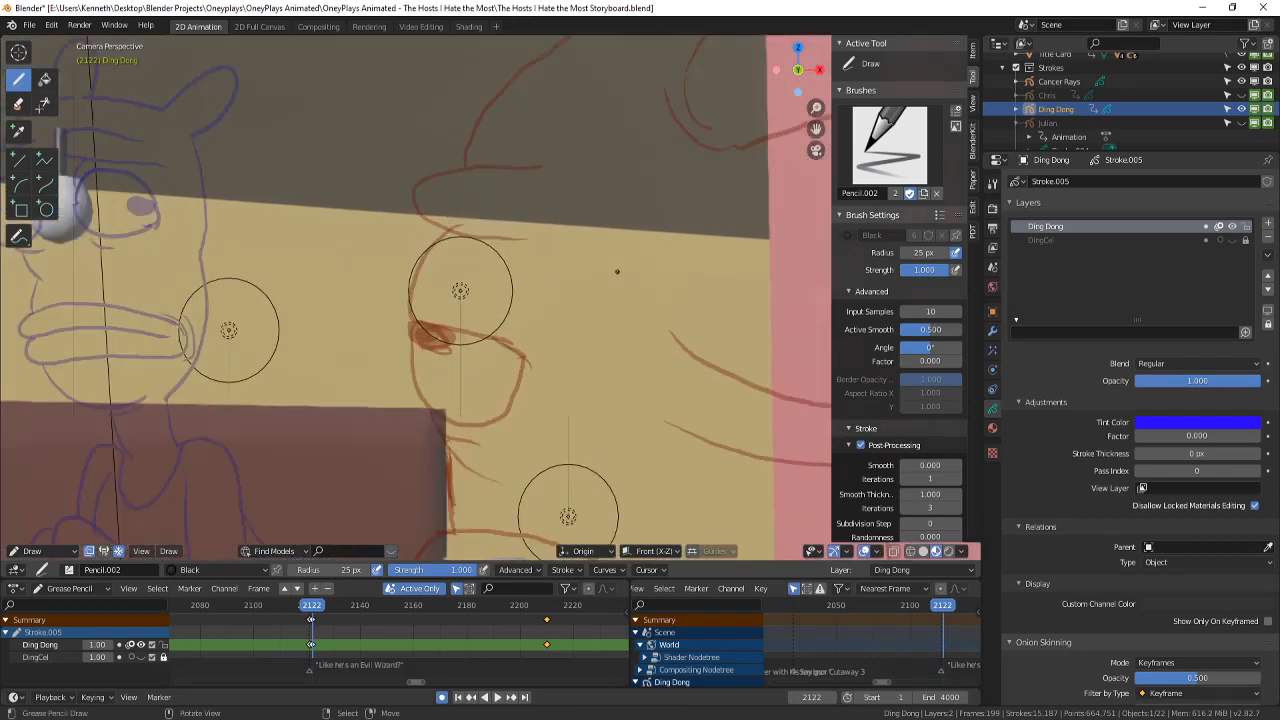
mouse_move(533, 236)
mouse_down()
mouse_move(488, 226)
mouse_move(468, 124)
mouse_move(520, 127)
mouse_up()
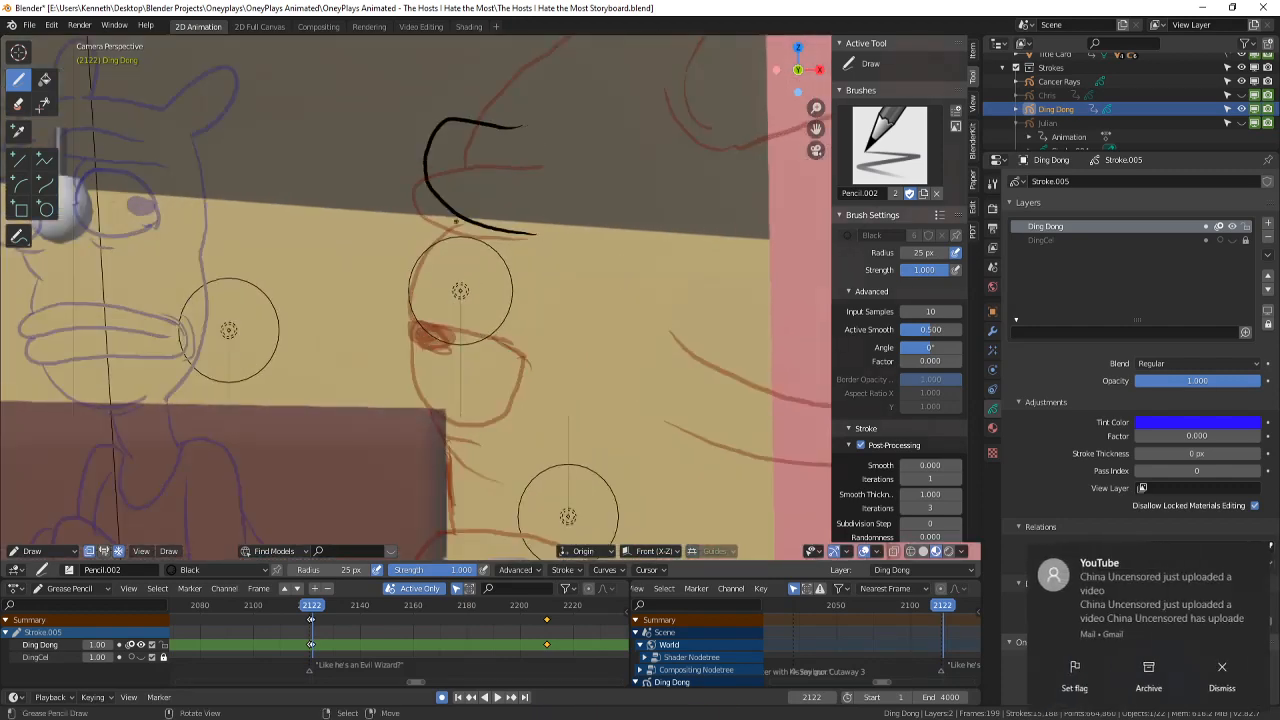
mouse_move(458, 233)
mouse_down()
mouse_move(522, 376)
mouse_move(437, 398)
mouse_move(440, 232)
mouse_up()
drag(434, 326, 436, 313)
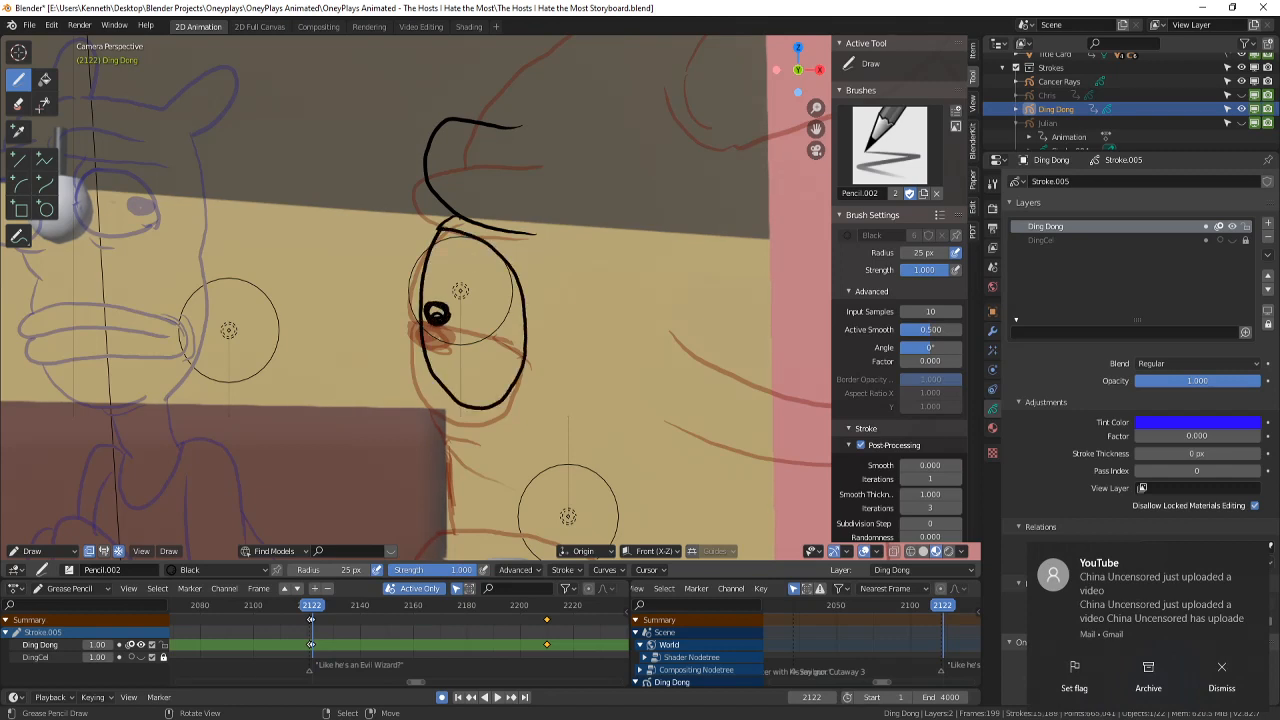
- Draw the front of the face below the eye and the small, pursed two-lipped mouth
shift+middle_drag(504, 298, 540, 126)
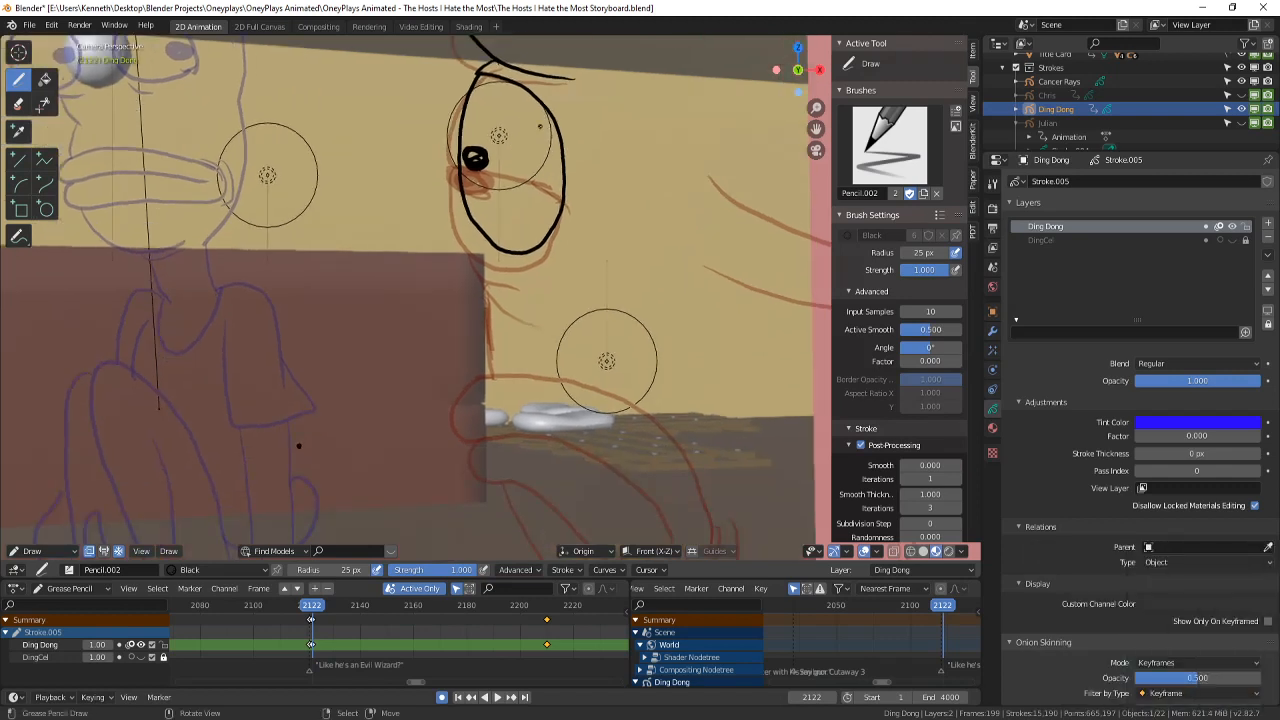
mouse_move(477, 232)
mouse_down()
mouse_move(508, 278)
mouse_move(531, 281)
mouse_move(471, 353)
mouse_move(508, 482)
mouse_move(526, 432)
mouse_move(512, 411)
mouse_up()
ctrl+middle_drag(378, 215, 377, 290)
shift+middle_drag(377, 280, 377, 366)
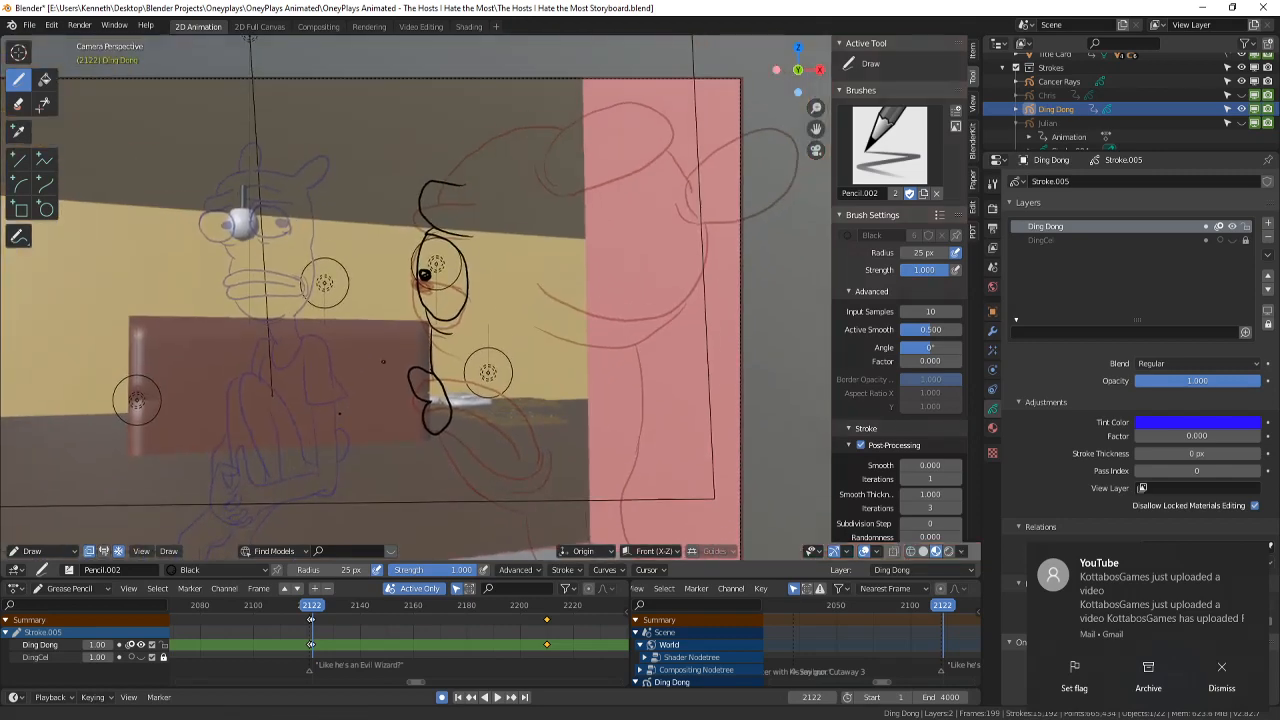
- Draw the curved top of the head and both rounded ears over the onion-skin guide
mouse_move(452, 182)
mouse_down()
mouse_move(520, 128)
mouse_move(572, 114)
mouse_up()
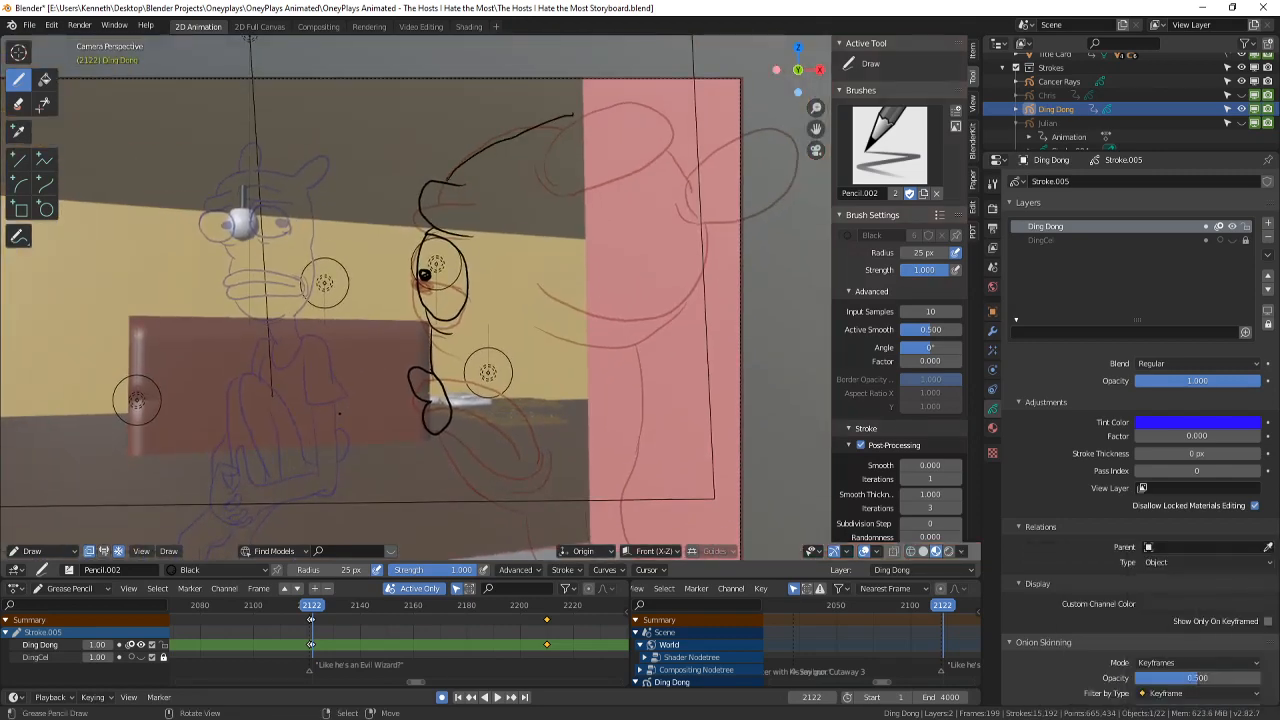
key(ctrl+z)
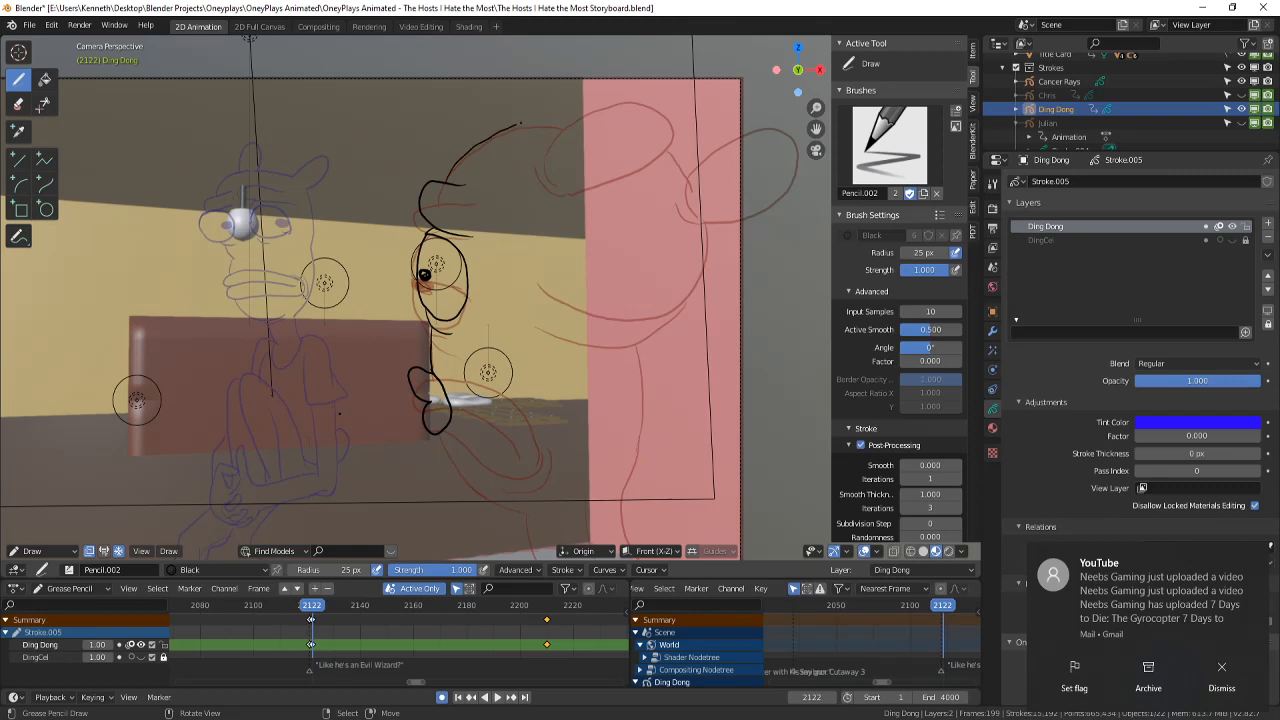
drag(664, 122, 604, 186)
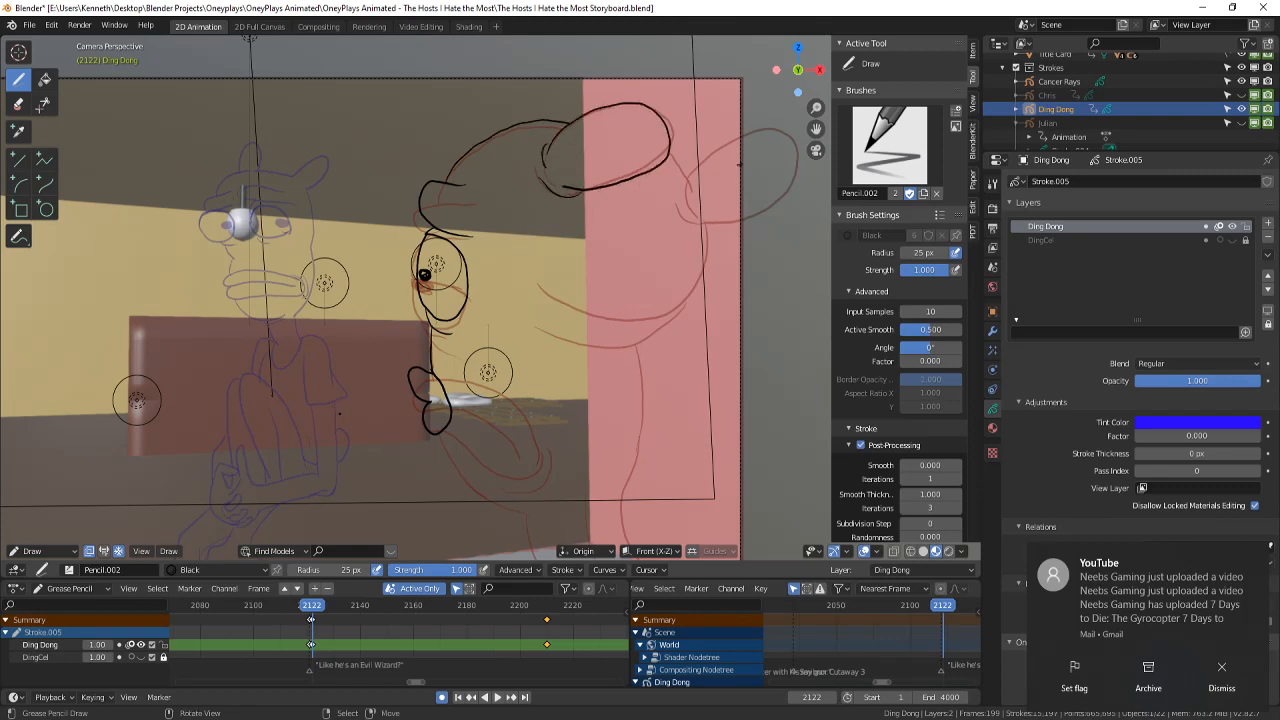
mouse_move(682, 180)
mouse_down()
mouse_move(796, 140)
mouse_move(722, 224)
mouse_move(696, 220)
mouse_move(688, 174)
mouse_up()
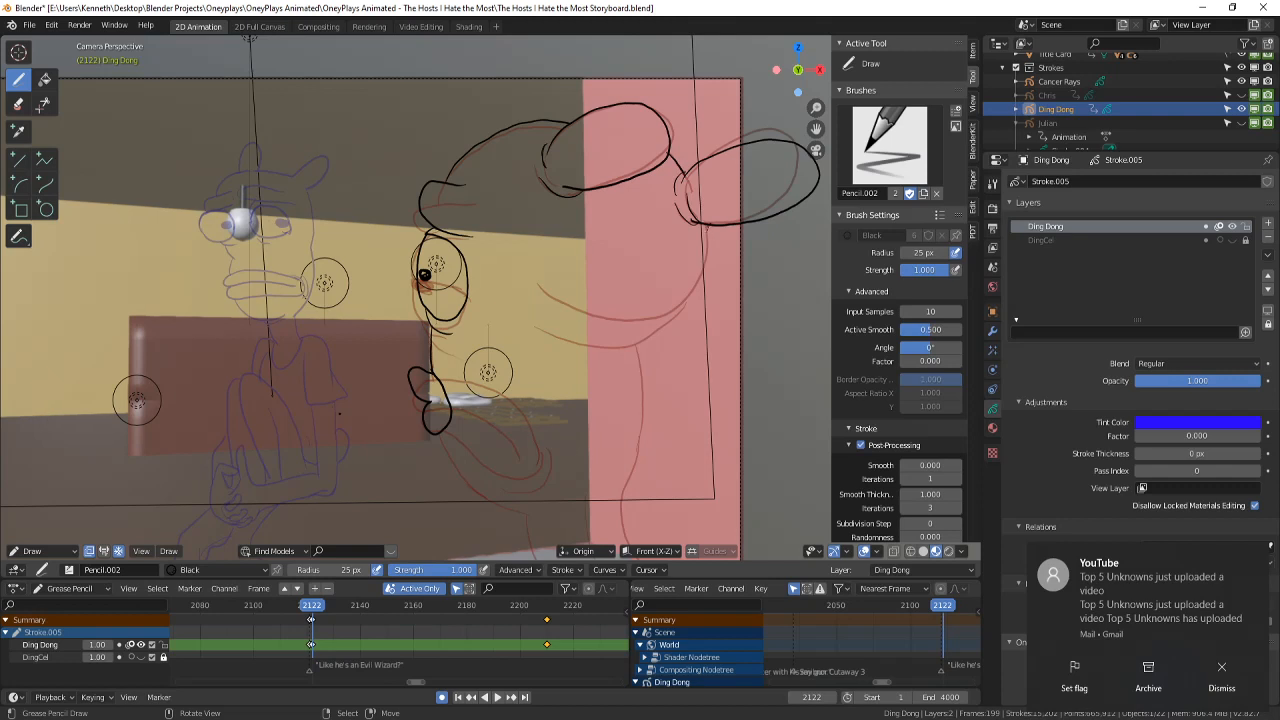
- Draw the back of the head curving into the cheek, with a second jaw line beneath it
mouse_move(706, 227)
mouse_down()
mouse_move(626, 312)
mouse_move(545, 275)
mouse_up()
drag(692, 280, 689, 290)
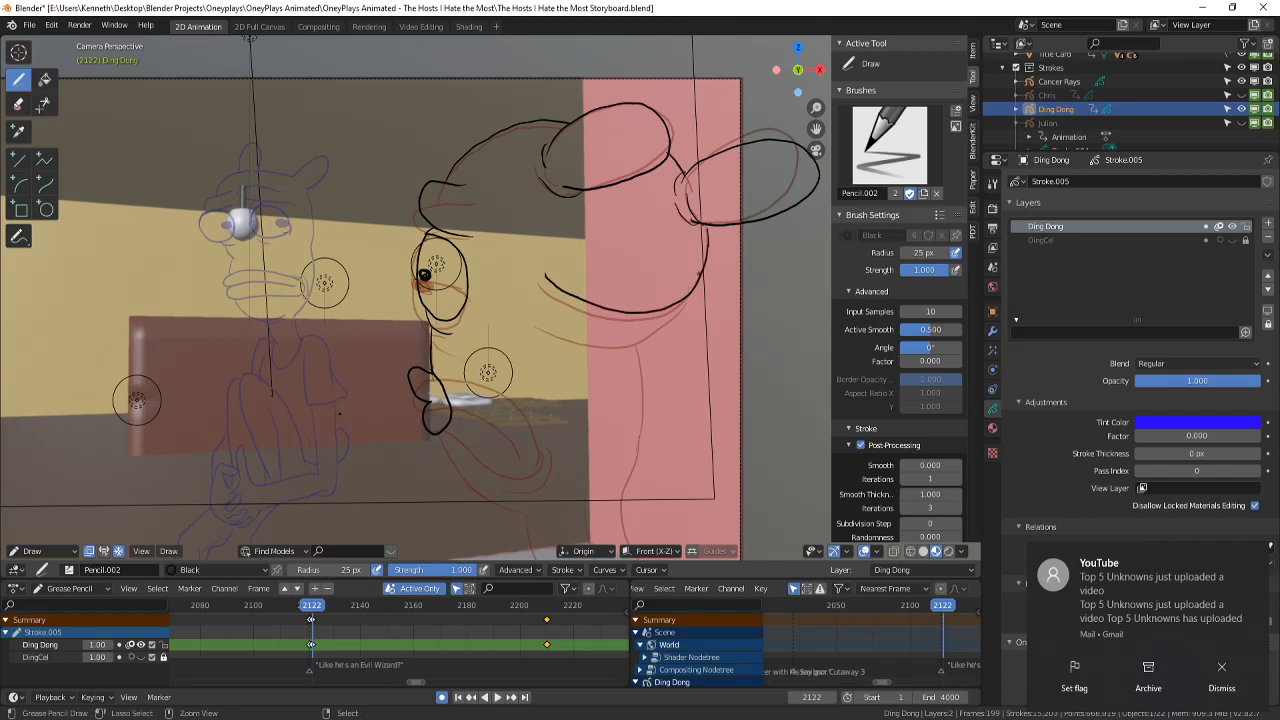
key(ctrl+z)
mouse_move(704, 219)
mouse_down()
mouse_move(708, 251)
mouse_move(604, 318)
mouse_move(543, 286)
mouse_up()
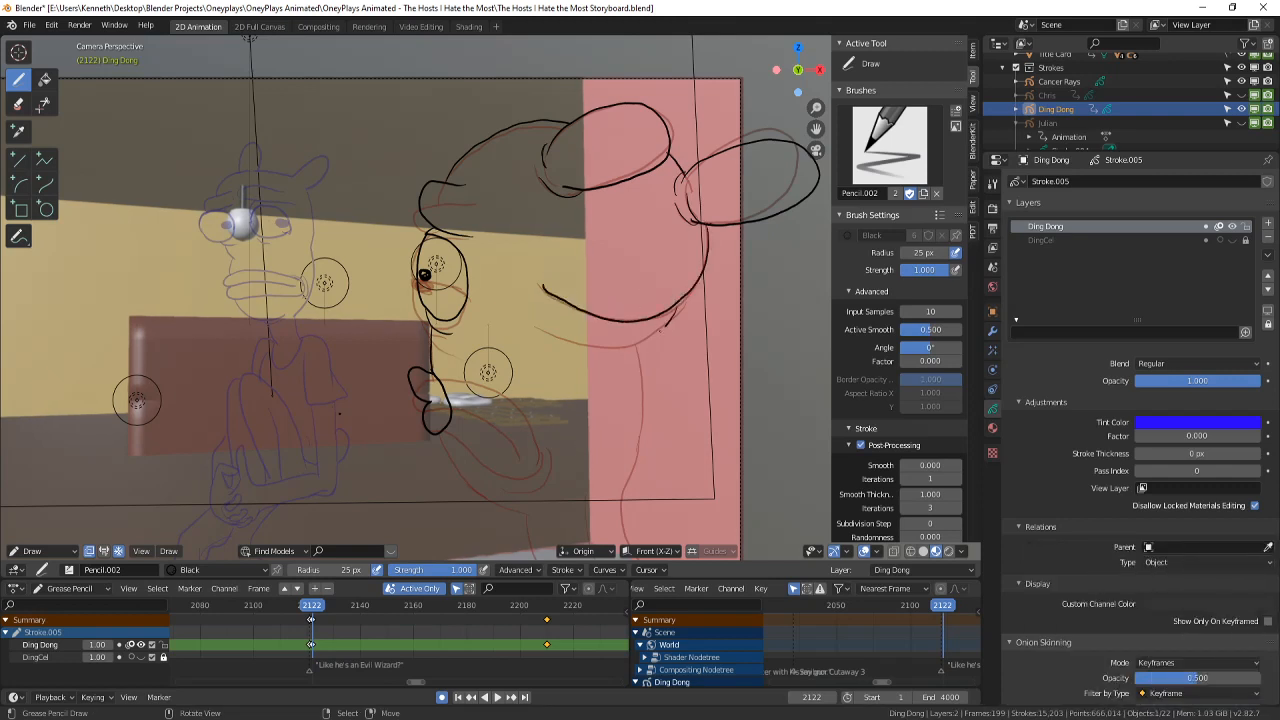
drag(662, 328, 594, 352)
- Draw the chin and neck lines down past the camera frame's bottom edge and save the file
shift+middle_drag(547, 314, 514, 195)
scroll(481, 78, up, 1)
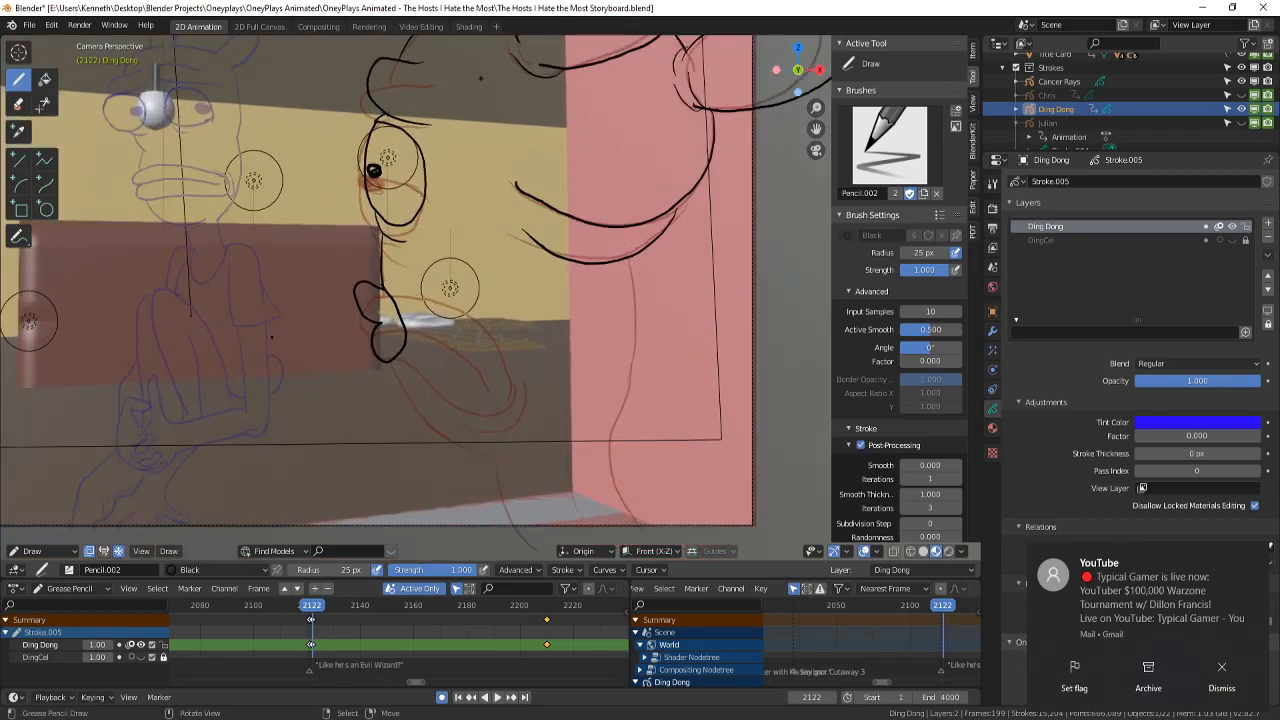
drag(490, 466, 530, 555)
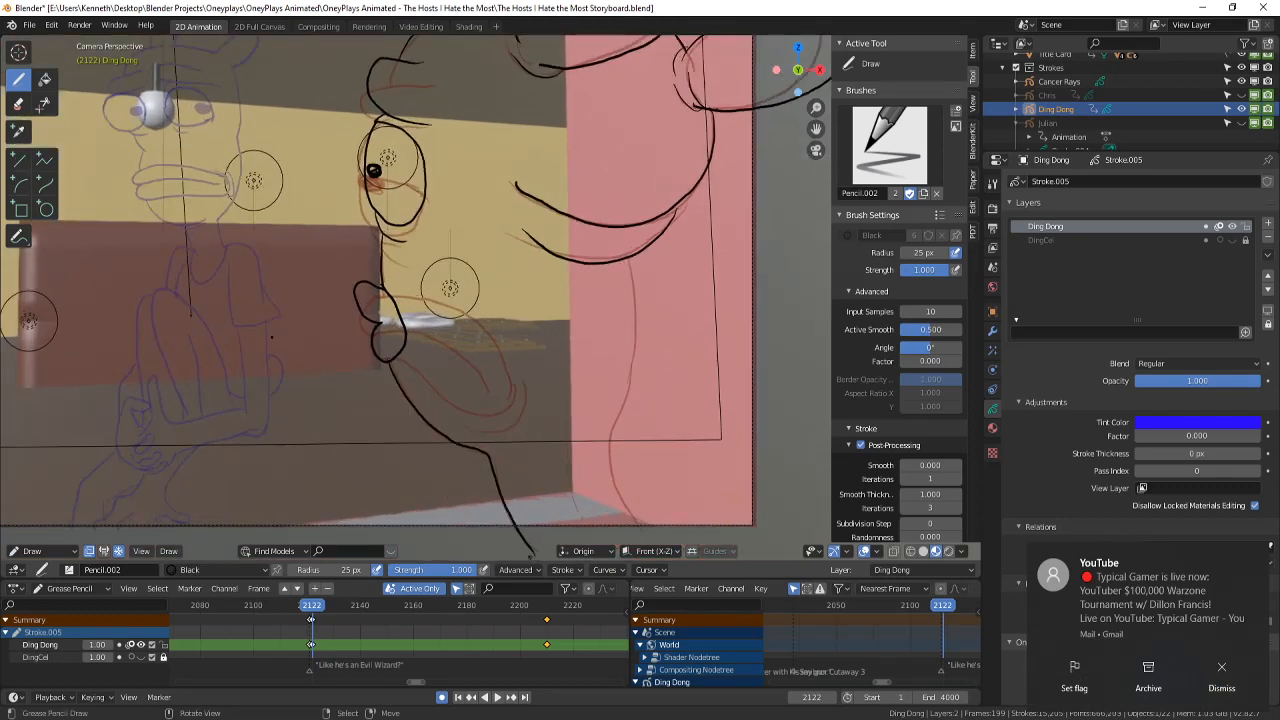
drag(632, 268, 602, 535)
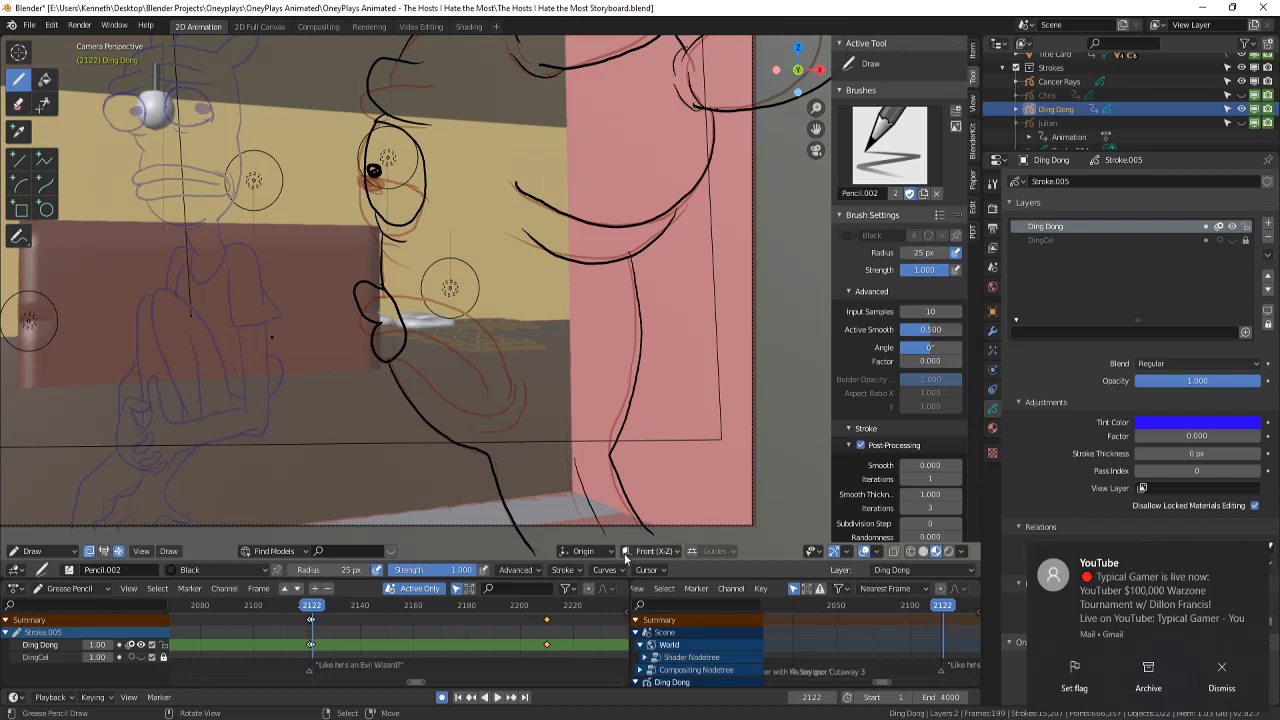
key(ctrl+s)
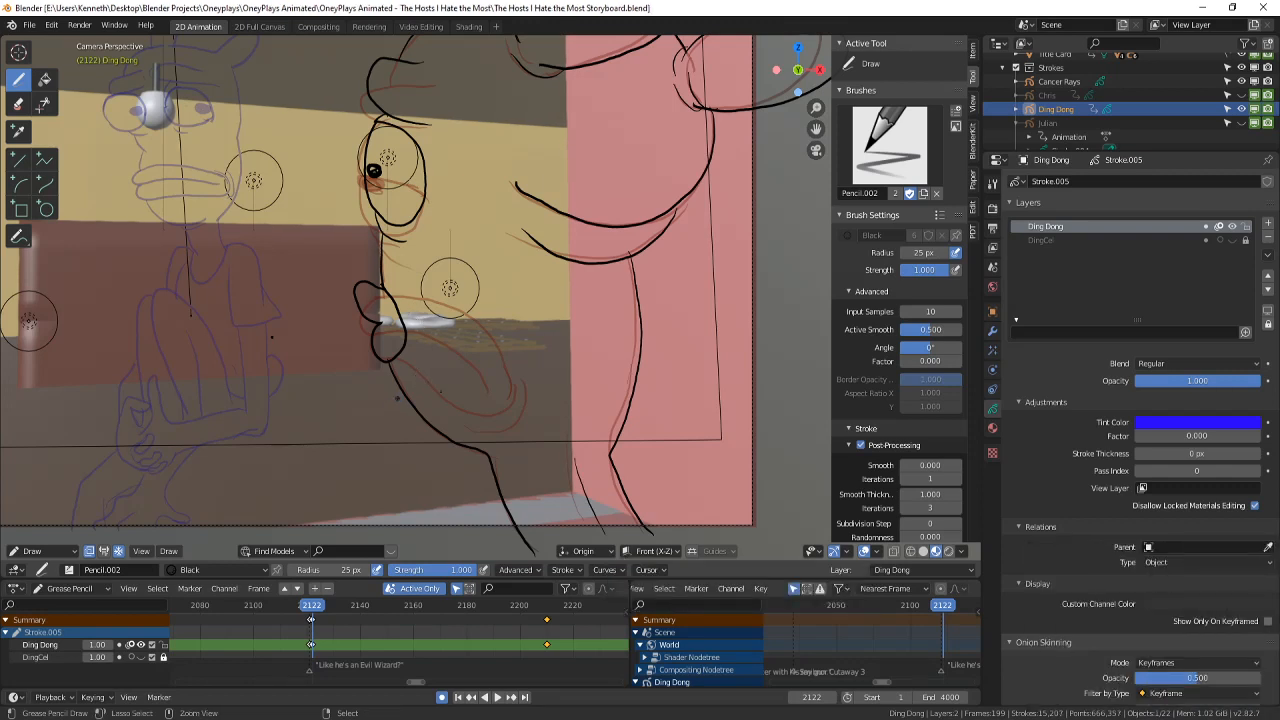
- Move the redrawn close-up's keyframe one frame earlier to frame 2121, overwriting the old drawing, and play it back
scroll(415, 289, down, 3)
key(Right)
key(Right)
key(Right)
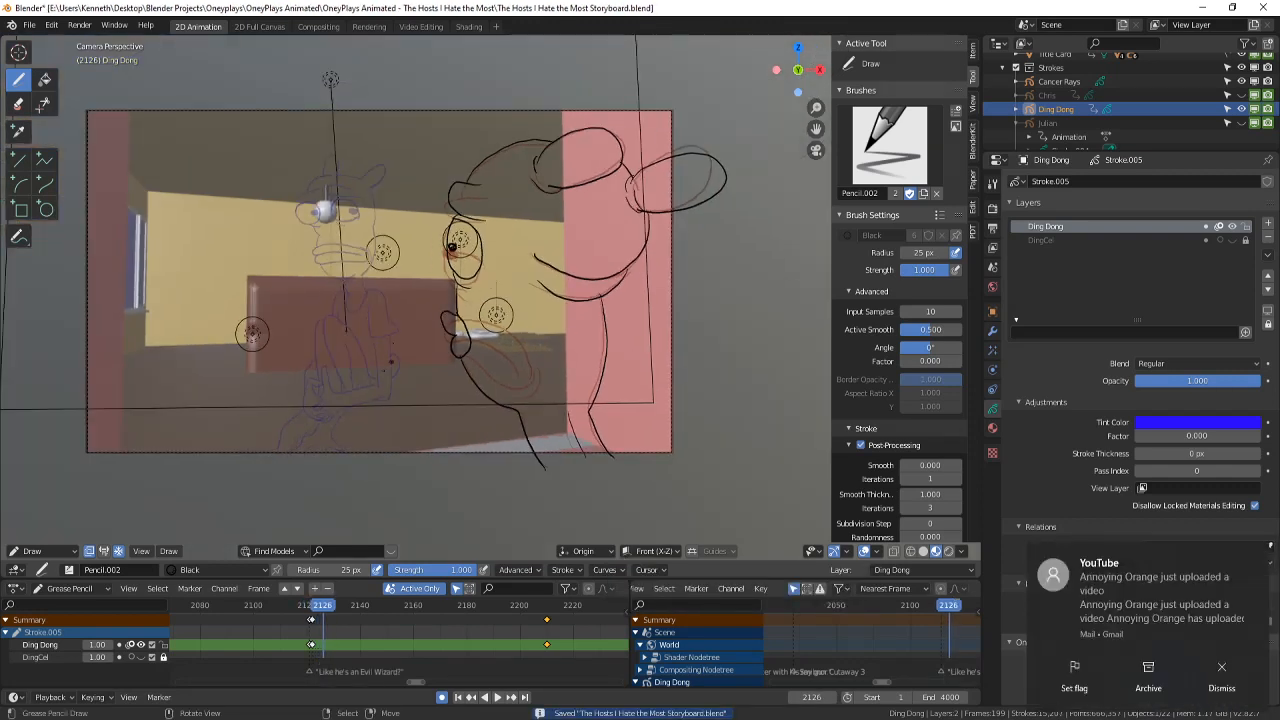
scroll(302, 623, up, 2)
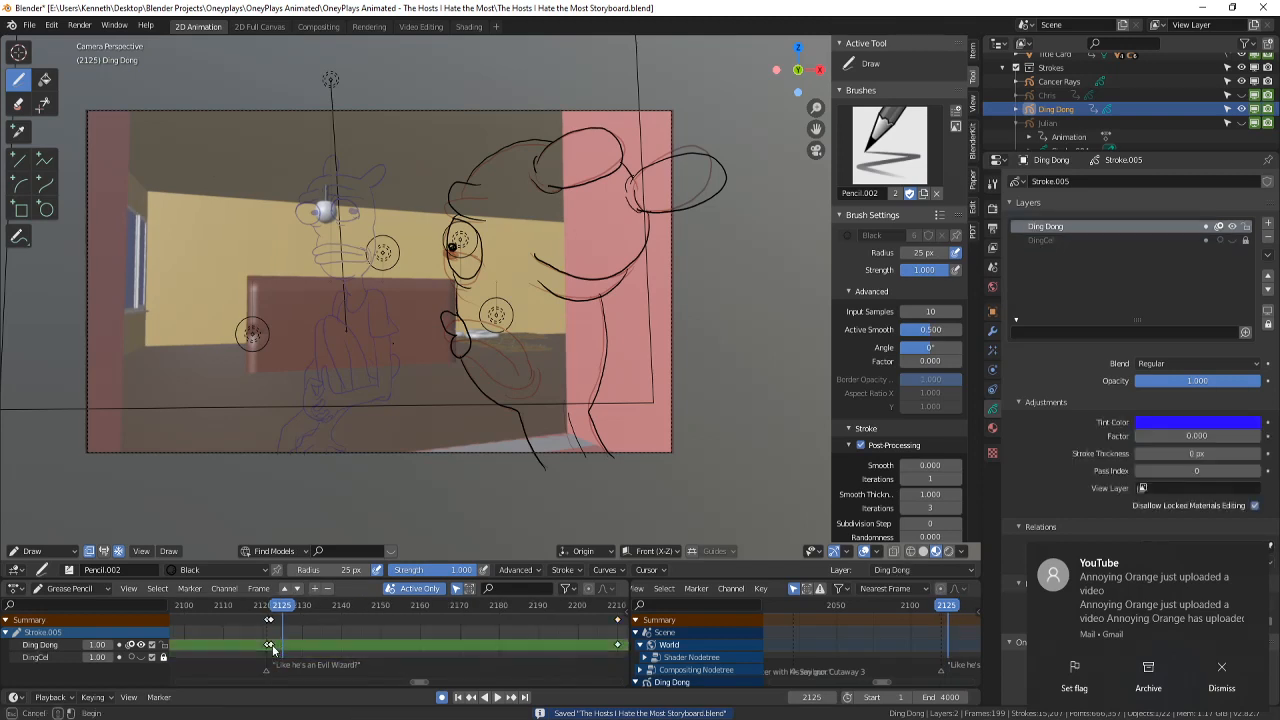
drag(271, 645, 269, 645)
click(269, 645)
key(space)
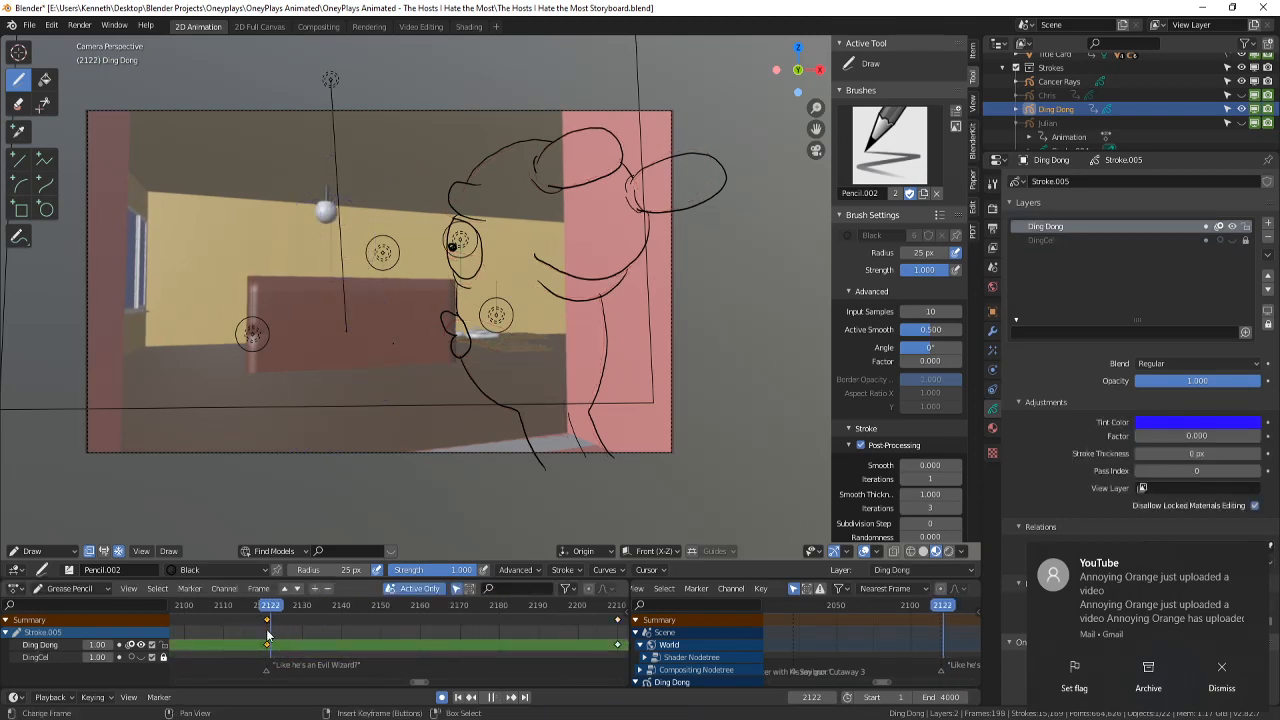
key(space)
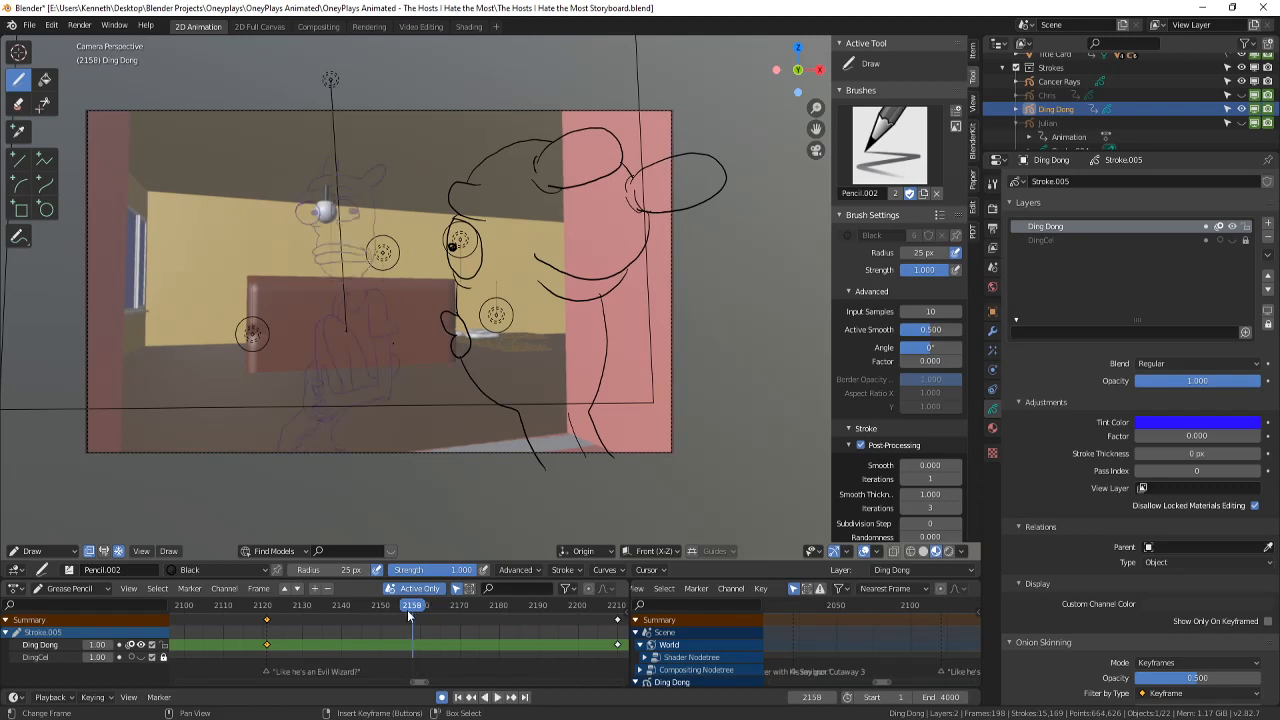
- Unhide the Chris and Julian stroke objects and play the shot from about frame 2121
click(1241, 95)
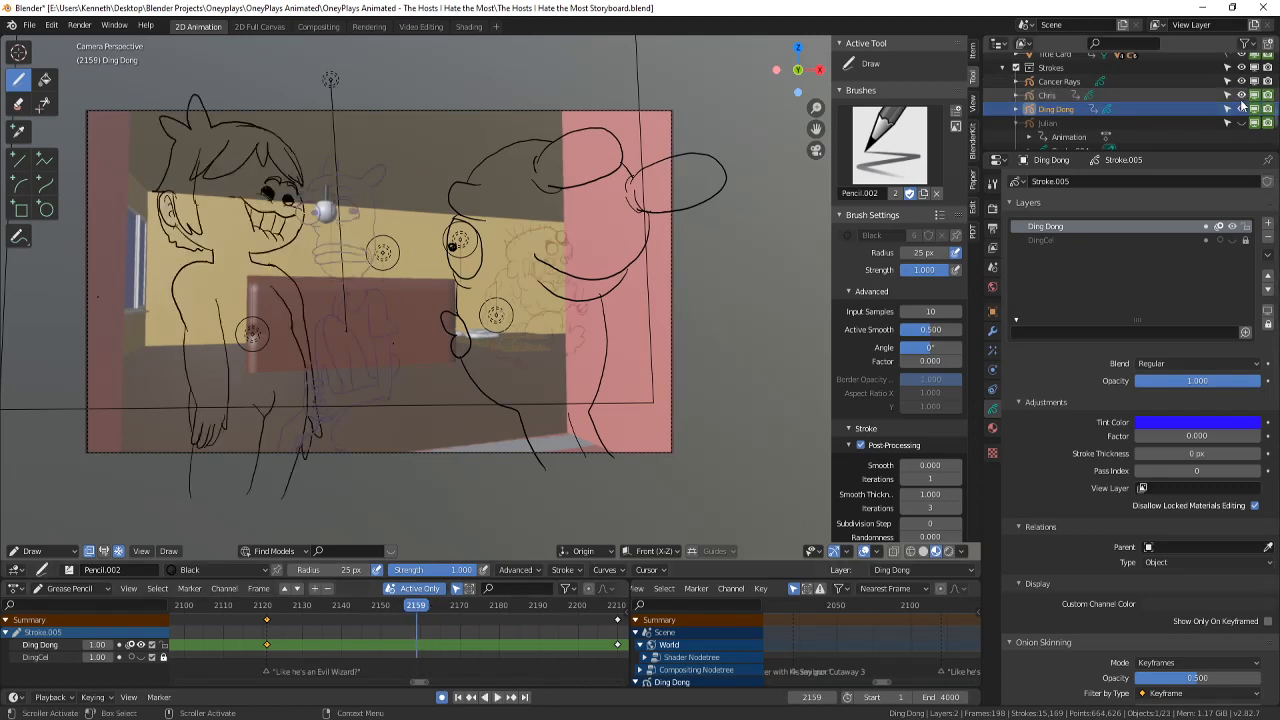
click(1241, 122)
drag(414, 606, 270, 618)
click(501, 702)
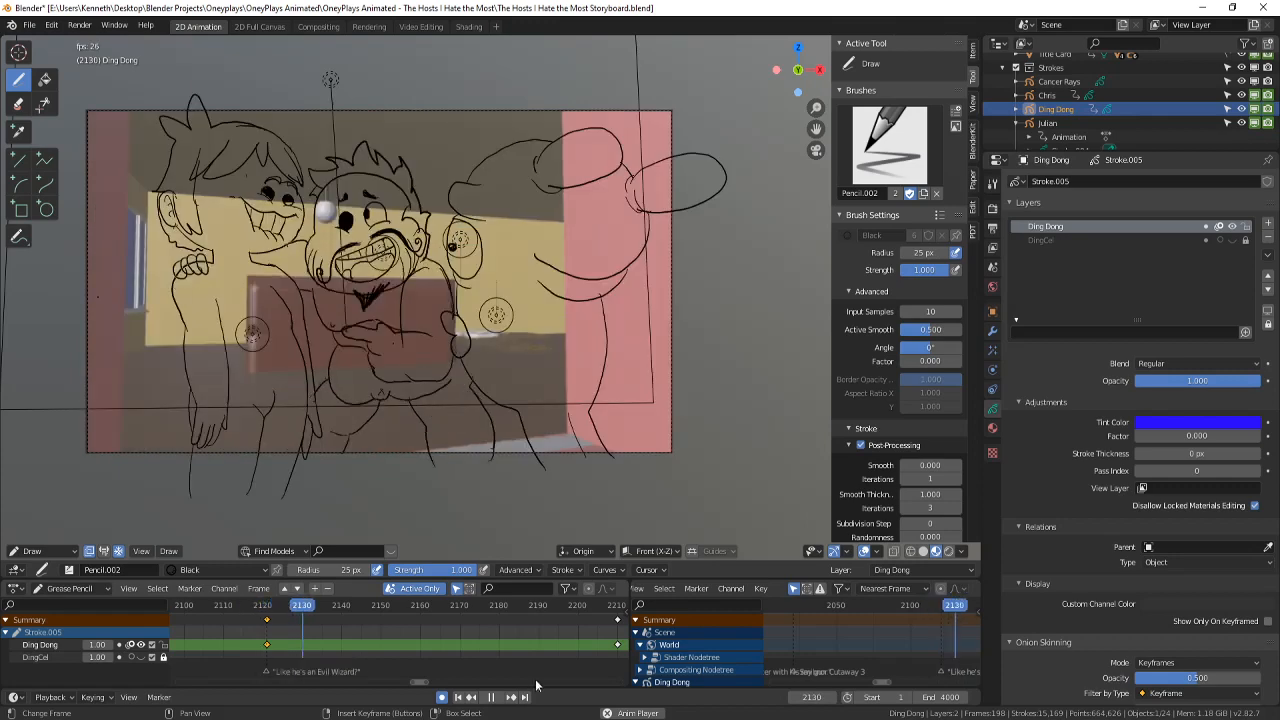
- Stop playback at frame 2163, select the Chris stroke object in Object Mode, and save the file
click(493, 698)
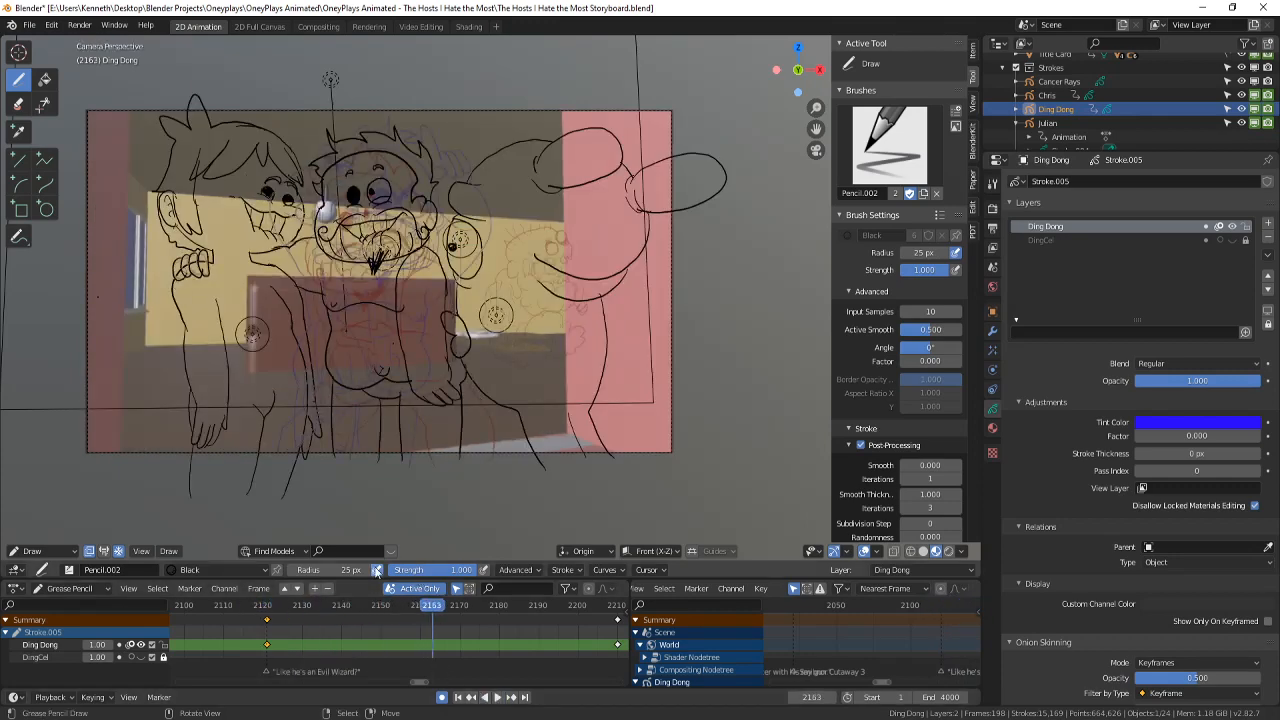
click(33, 551)
click(52, 538)
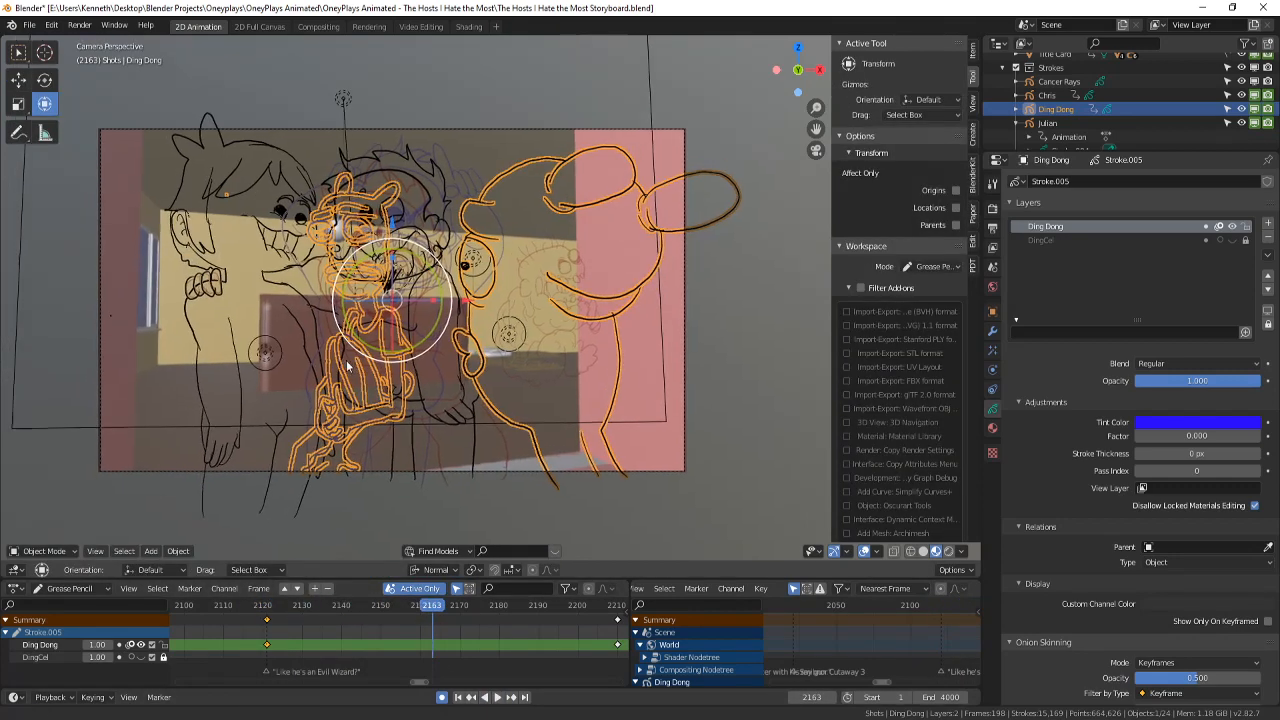
click(223, 351)
click(229, 362)
key(ctrl+s)
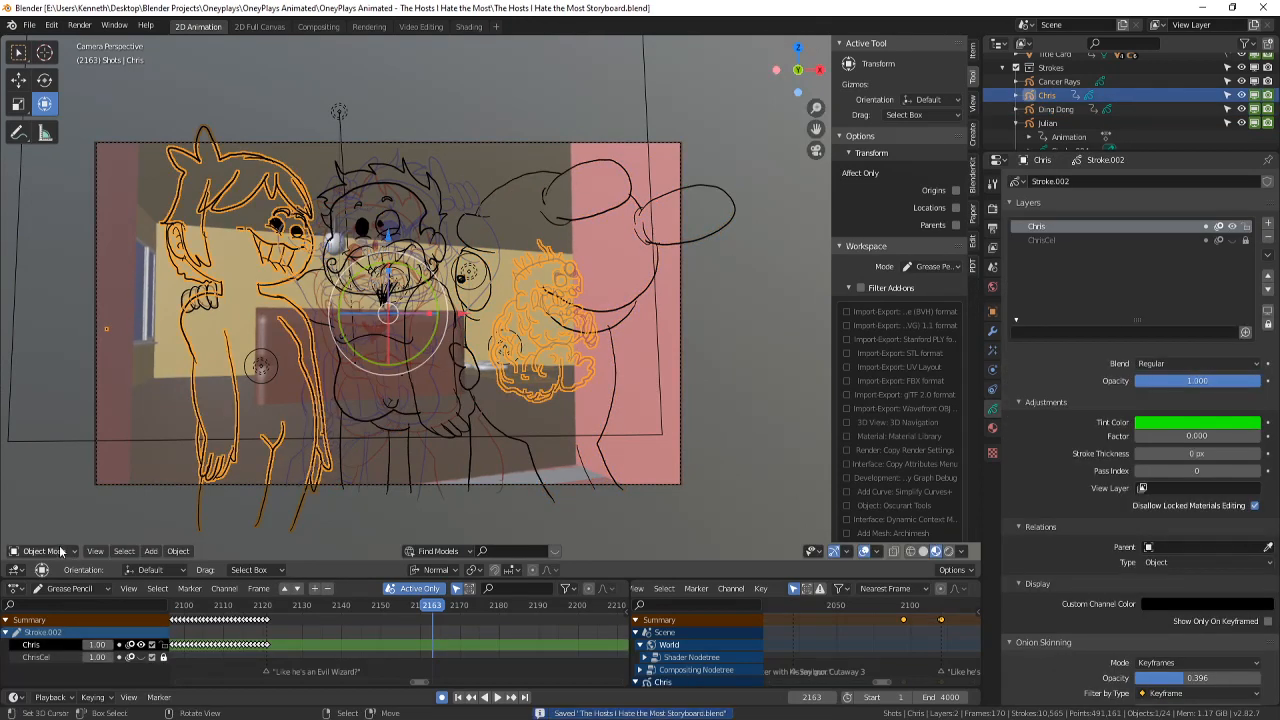
- Enter Draw mode on the Chris object, return to the camera view, and save the file
click(40, 551)
click(65, 490)
middle_drag(120, 452, 194, 436)
click(143, 551)
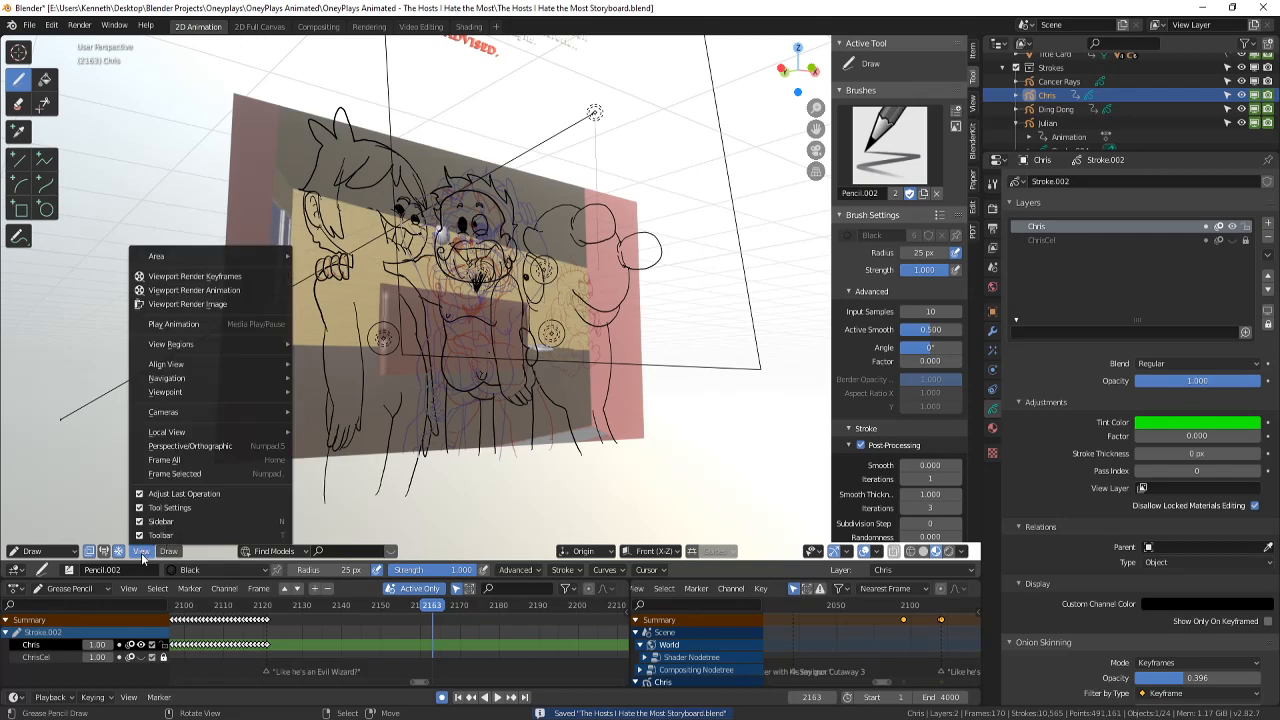
mouse_move(209, 407)
click(390, 425)
shift+middle_drag(378, 422, 391, 437)
key(ctrl+s)
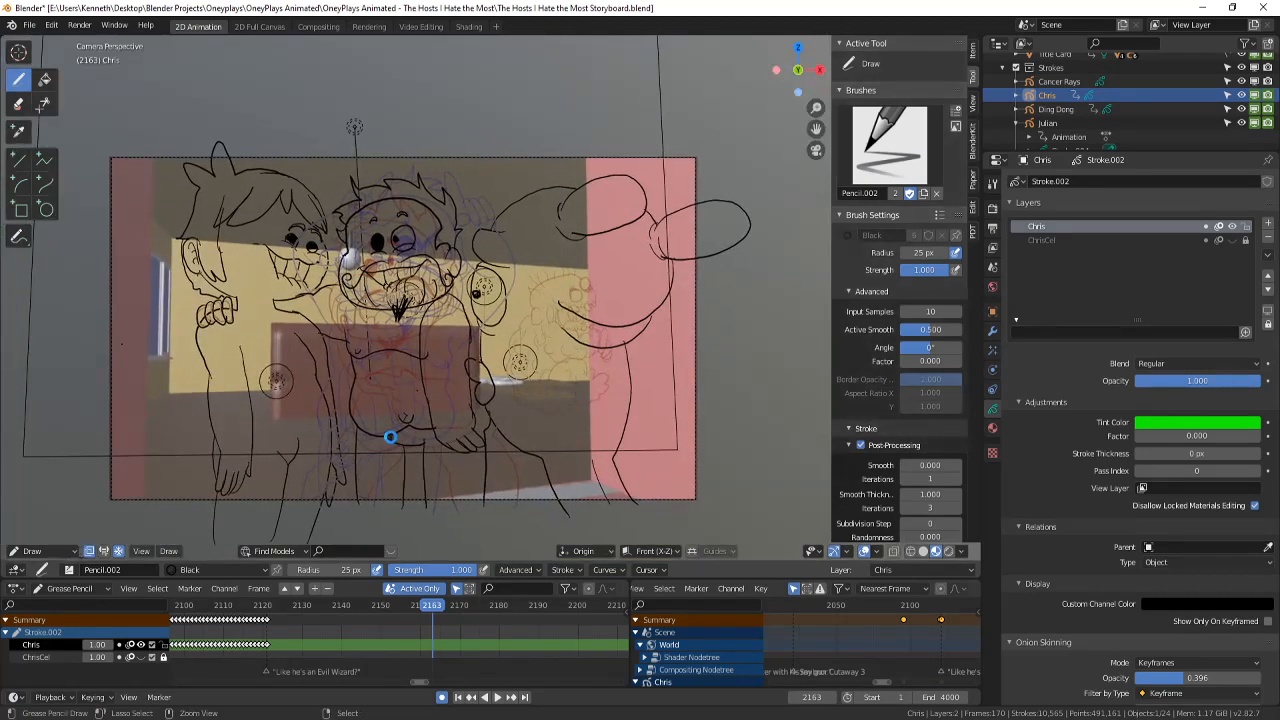
- Add a Chris keyframe at frame 2163 from the existing drawing and delete its strokes except the gripping hand
scroll(391, 437, up, 2)
key(Right)
key(Right)
key(Left)
key(Left)
key(Left)
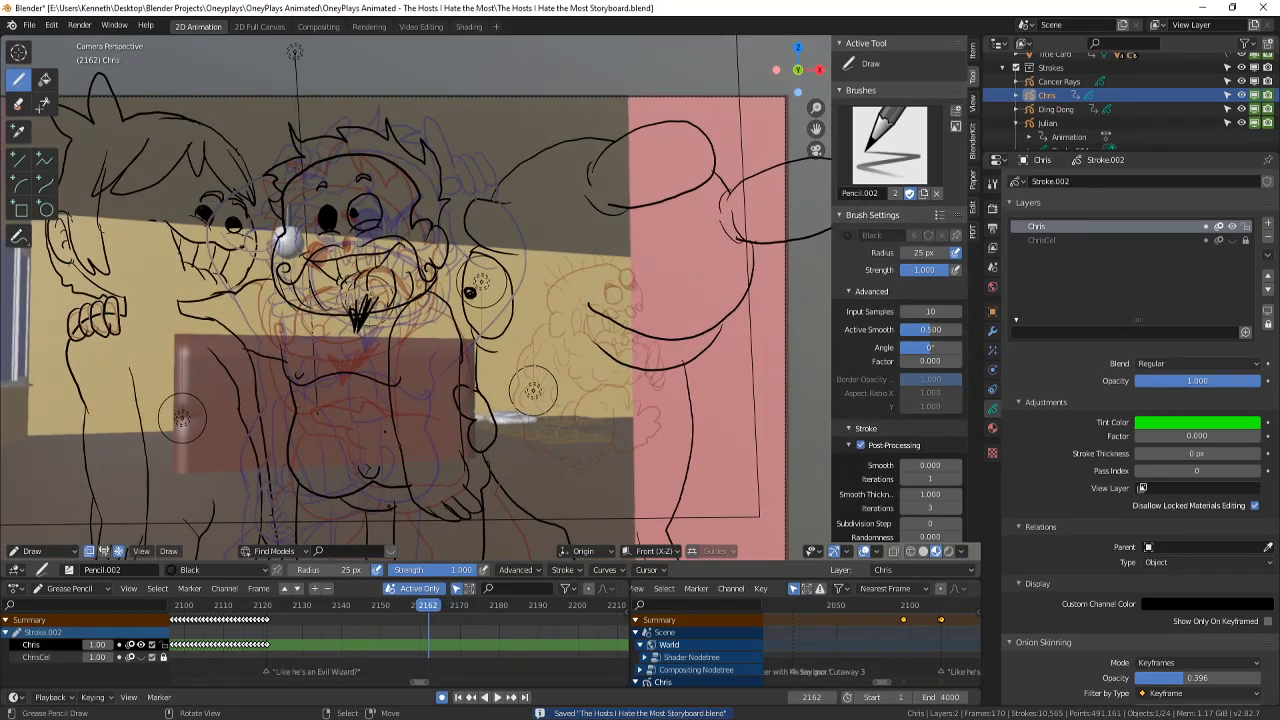
key(Right)
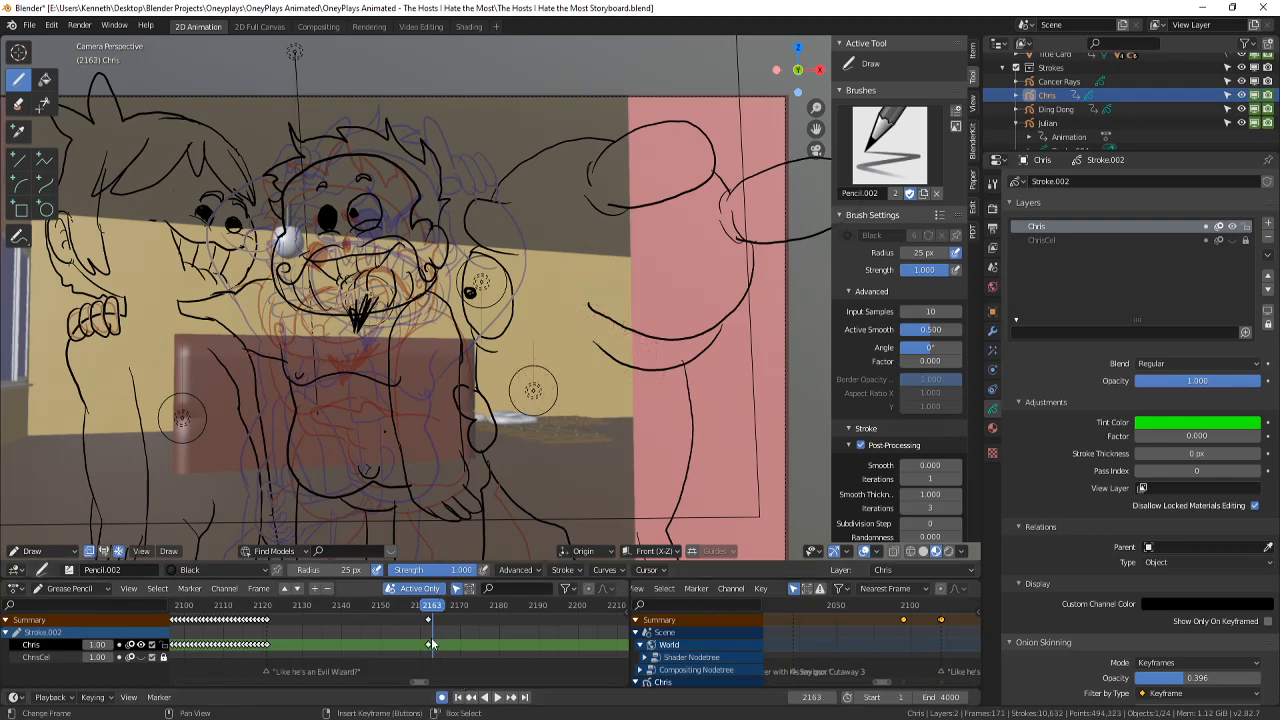
click(38, 551)
click(60, 521)
key(a)
key(x)
click(514, 357)
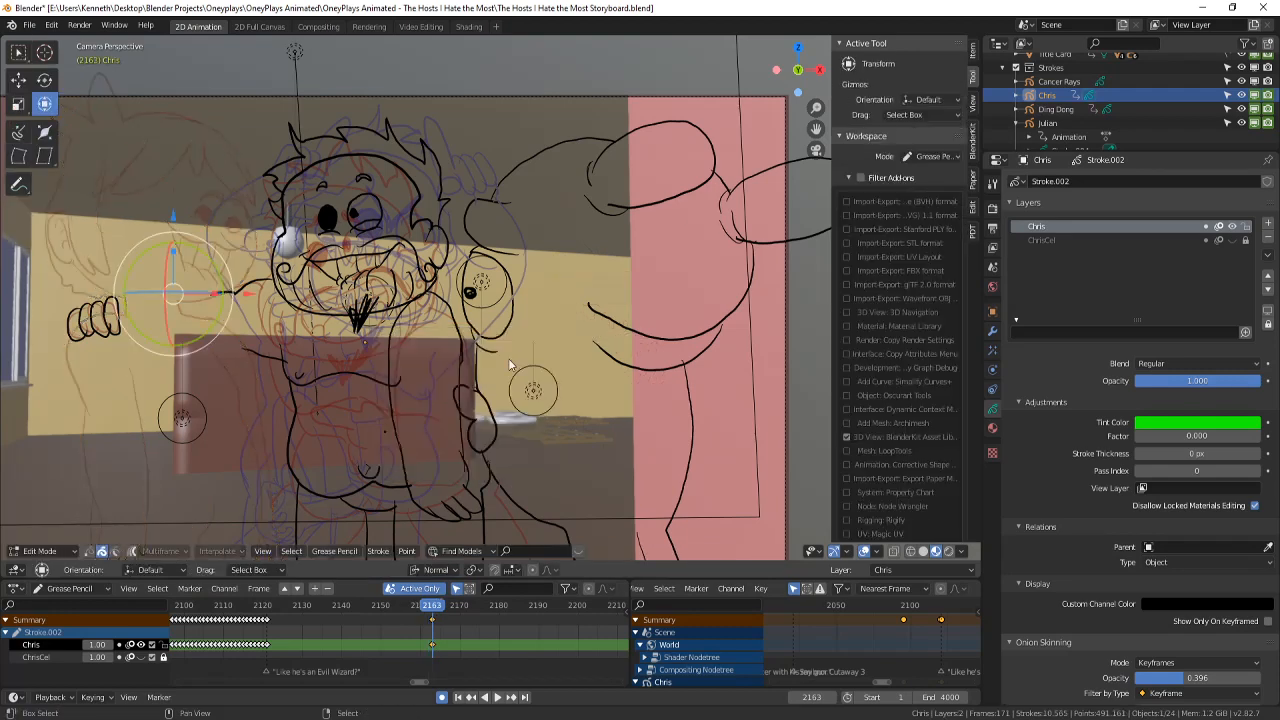
- Return the Chris object to Draw mode at frame 2163 and save the file
shift+middle_drag(180, 368, 226, 376)
click(38, 551)
click(40, 490)
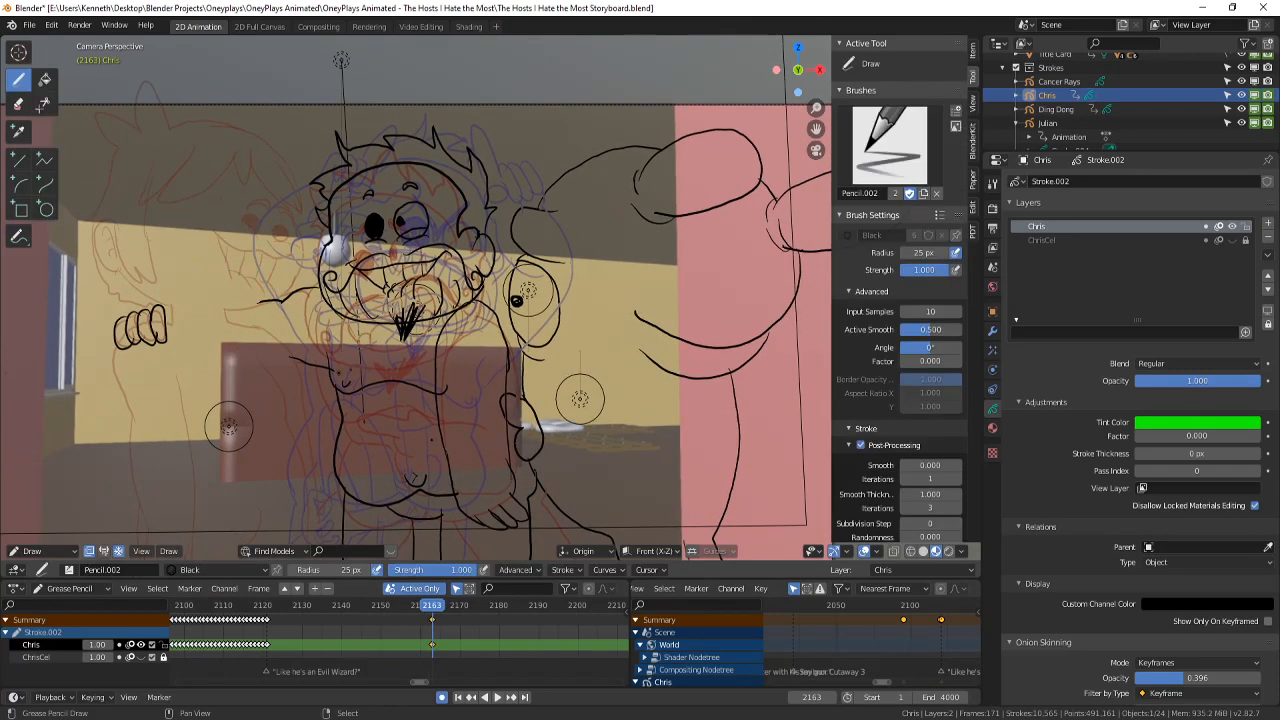
key(Home)
scroll(526, 371, down, 1)
shift+middle_drag(502, 420, 535, 372)
scroll(506, 385, up, 1)
key(ctrl+s)
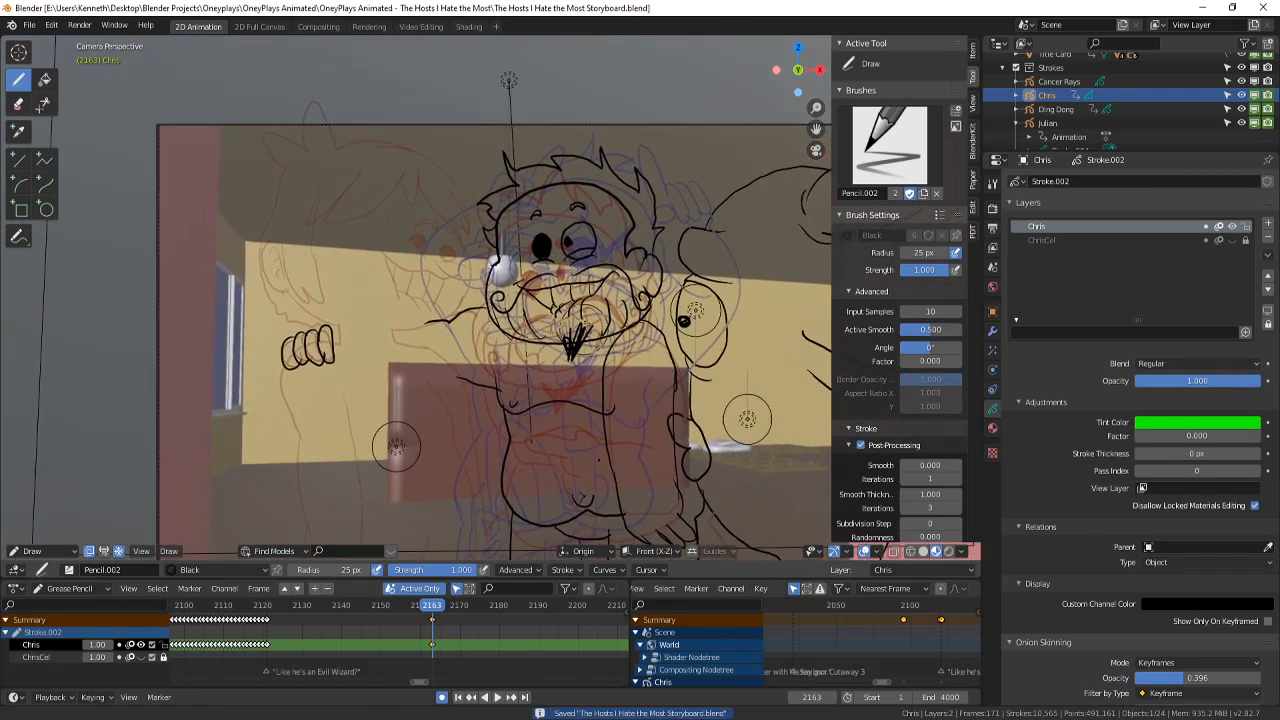
key(ctrl+s)
- Draw two short neck lines for Chris, one beside the gripping hand and one below the chin
shift+middle_drag(581, 329, 618, 320)
scroll(618, 320, up, 1)
shift+middle_drag(589, 363, 629, 395)
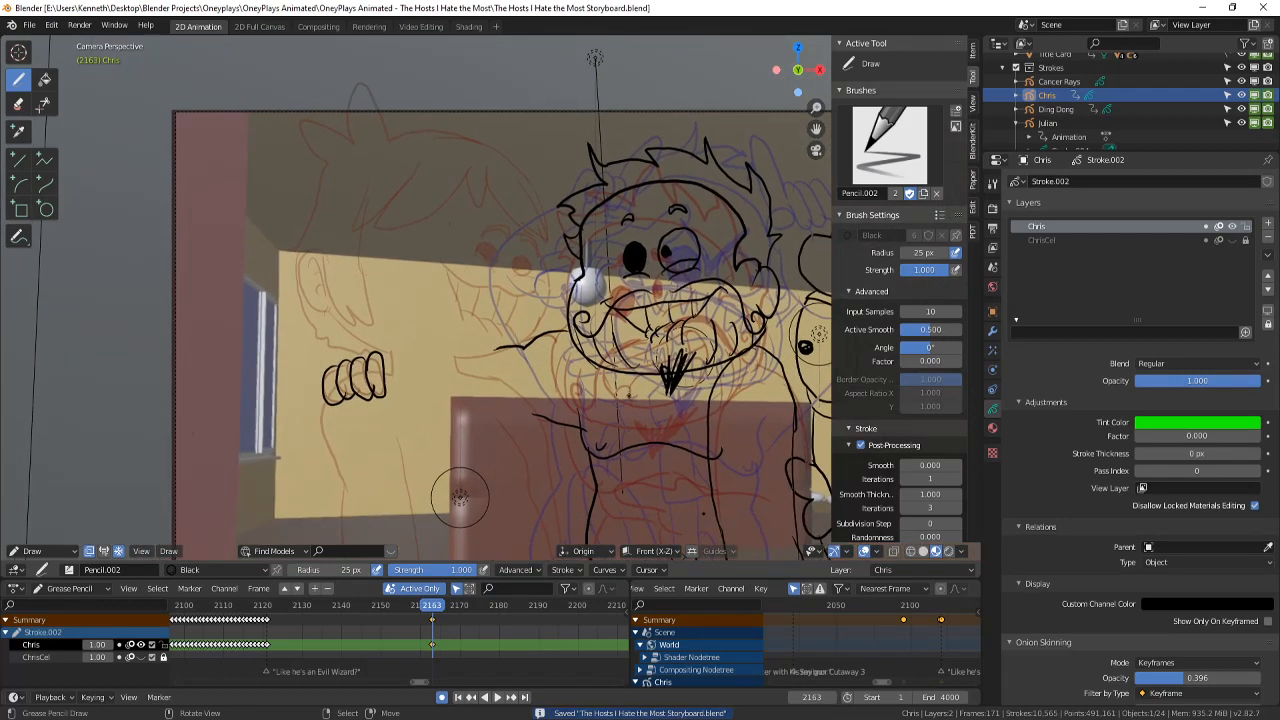
scroll(629, 395, up, 1)
shift+middle_drag(454, 538, 467, 530)
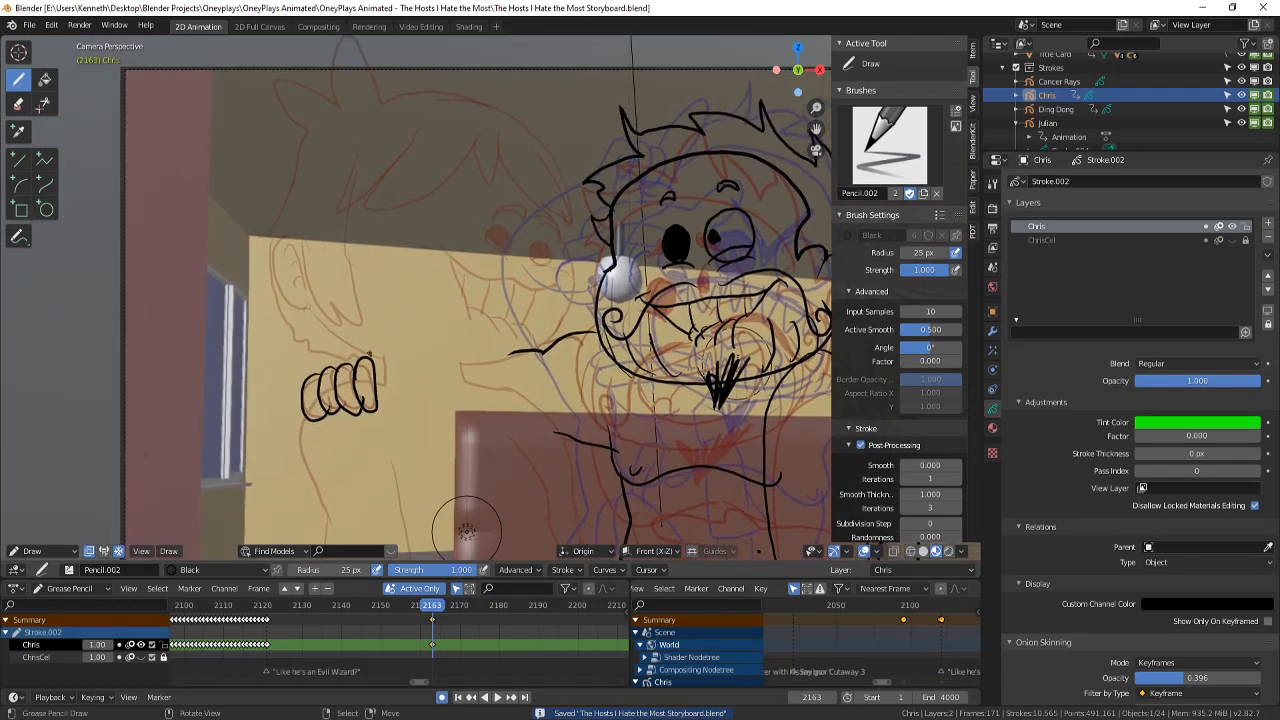
click(411, 368)
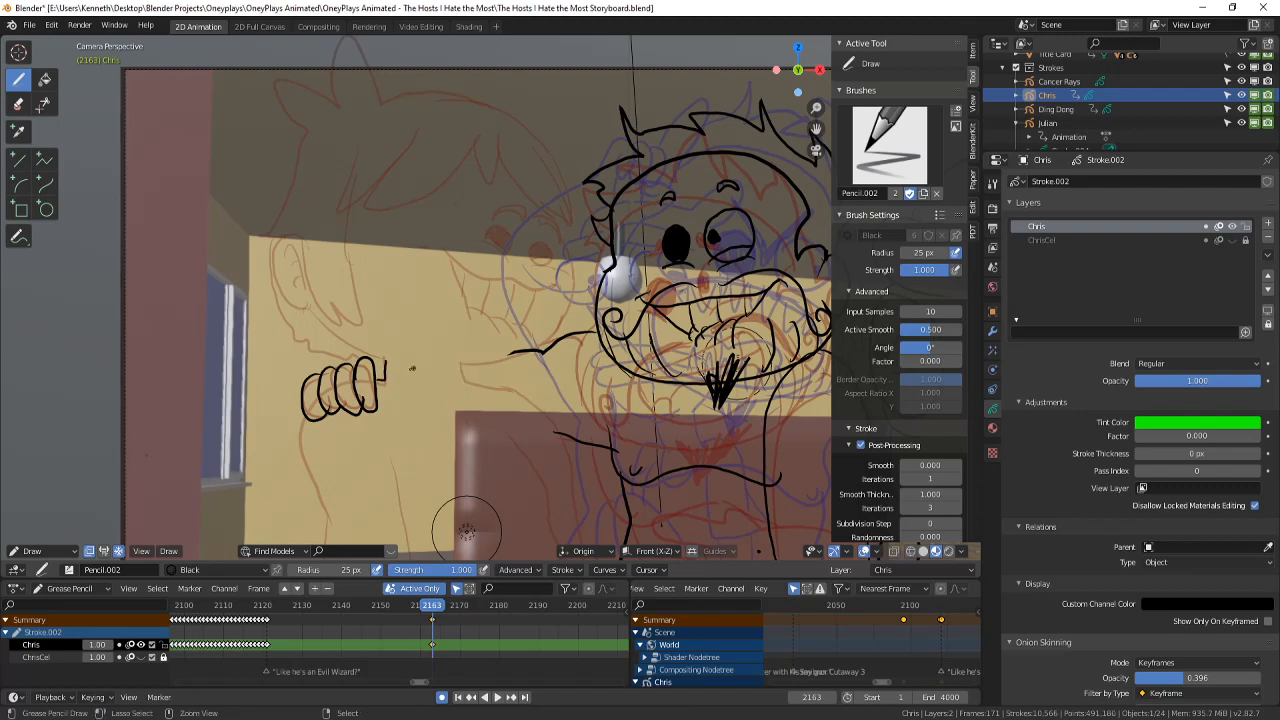
key(ctrl+z)
click(466, 364)
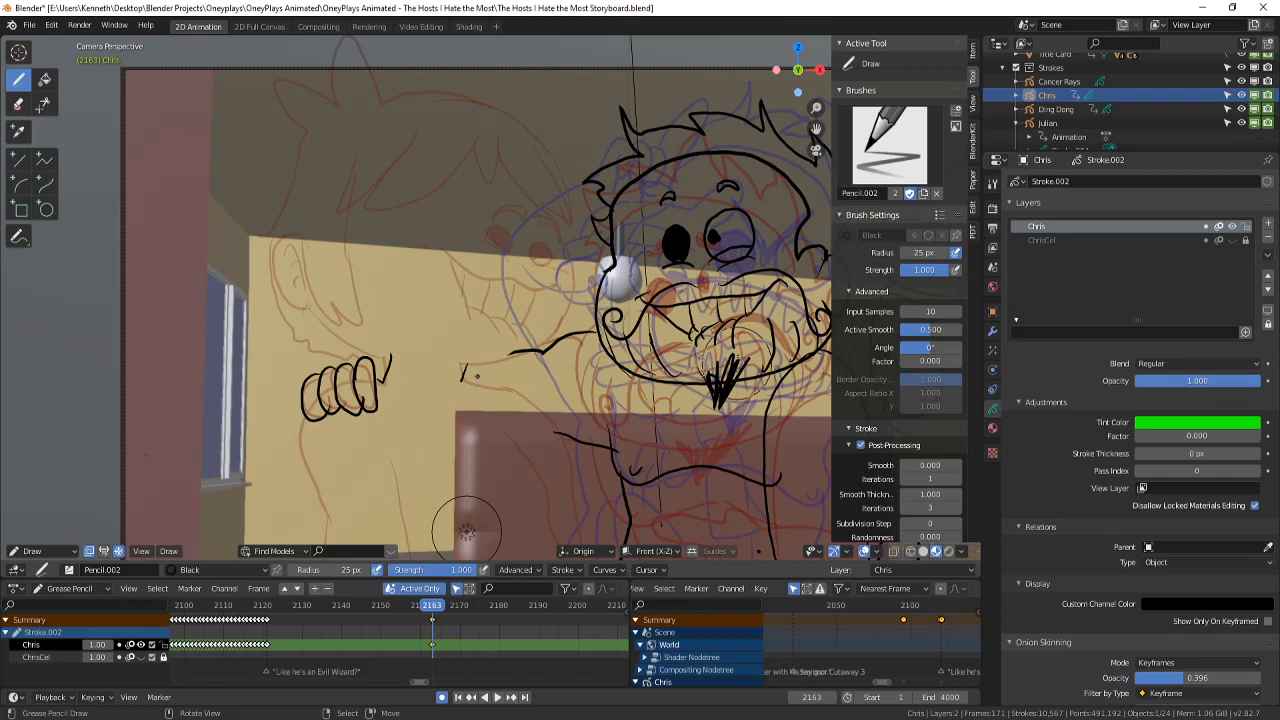
- Draw Chris's jaw line toward Ding Dong's shoulder and curve the cheek up from it, undoing unwanted strokes
ctrl+middle_drag(477, 376, 526, 398)
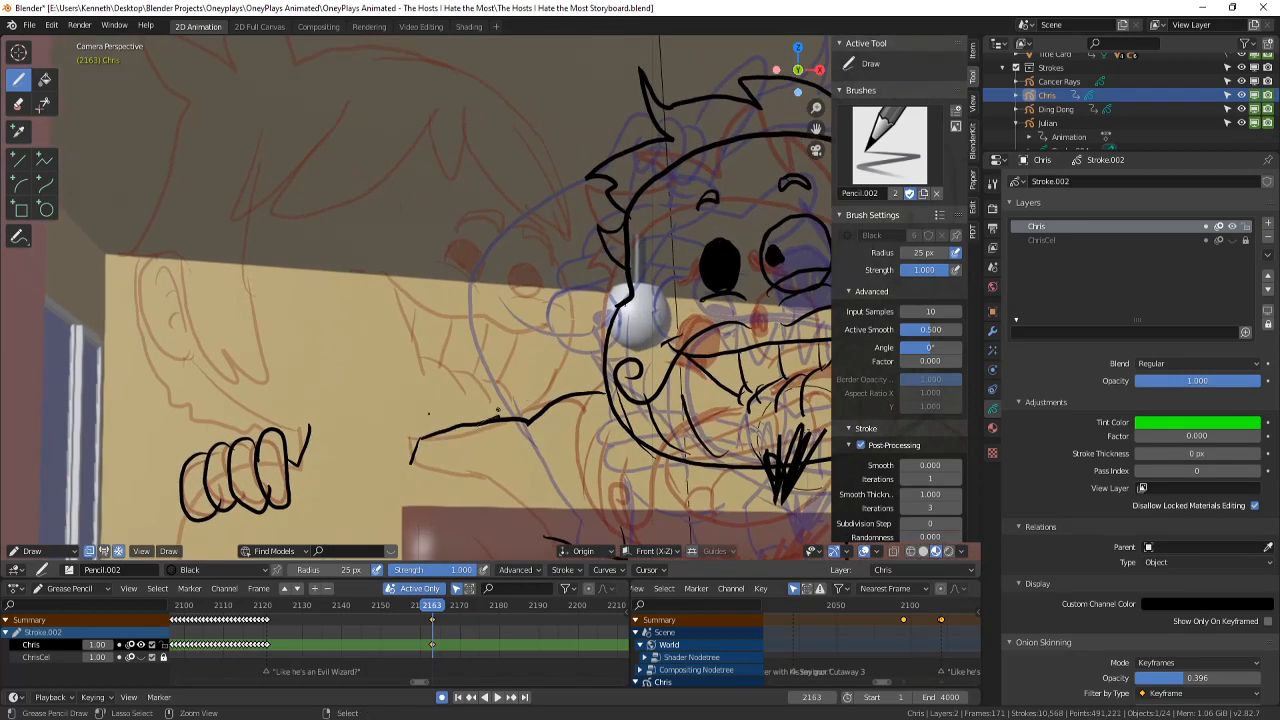
key(ctrl+z)
drag(535, 396, 549, 390)
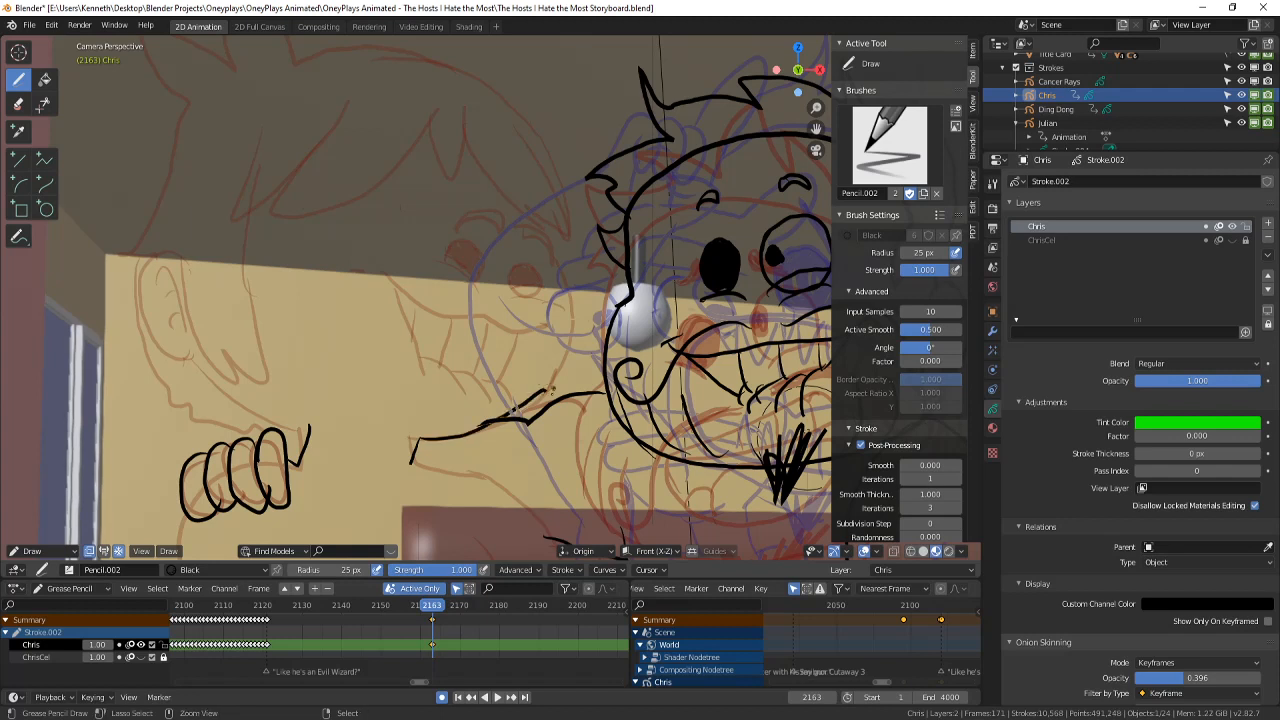
key(ctrl+z)
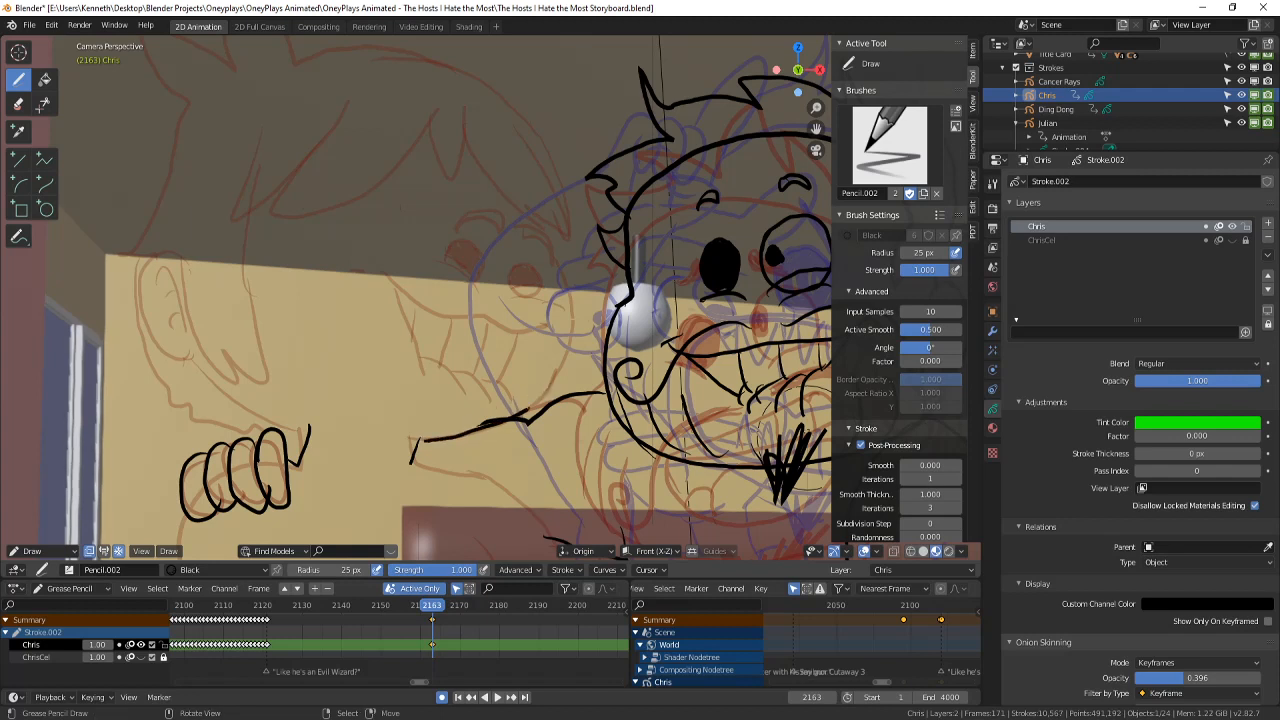
mouse_move(545, 400)
mouse_down()
mouse_move(580, 275)
mouse_move(550, 242)
mouse_up()
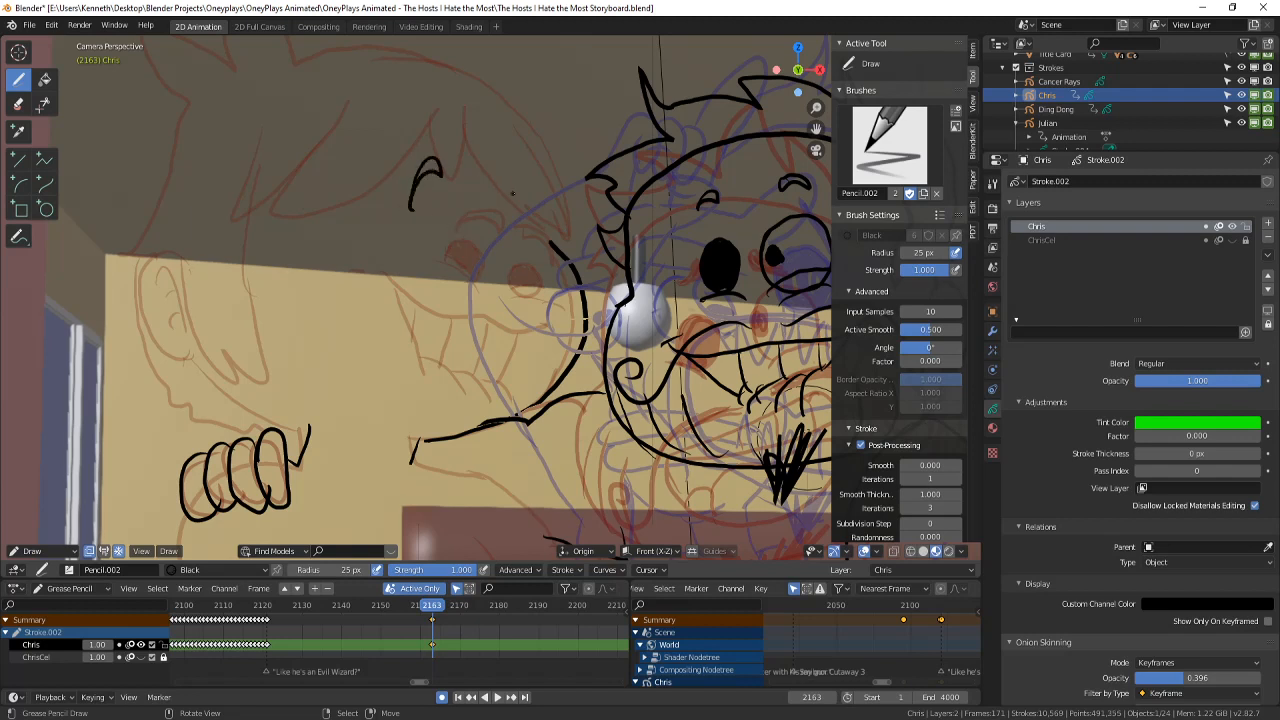
- Draw Chris's raised eyebrows, filled-in eyes and ear, and the nape line running down to the gripping hand
mouse_move(432, 203)
mouse_down()
mouse_move(428, 226)
mouse_move(448, 214)
mouse_move(440, 228)
mouse_move(512, 236)
mouse_up()
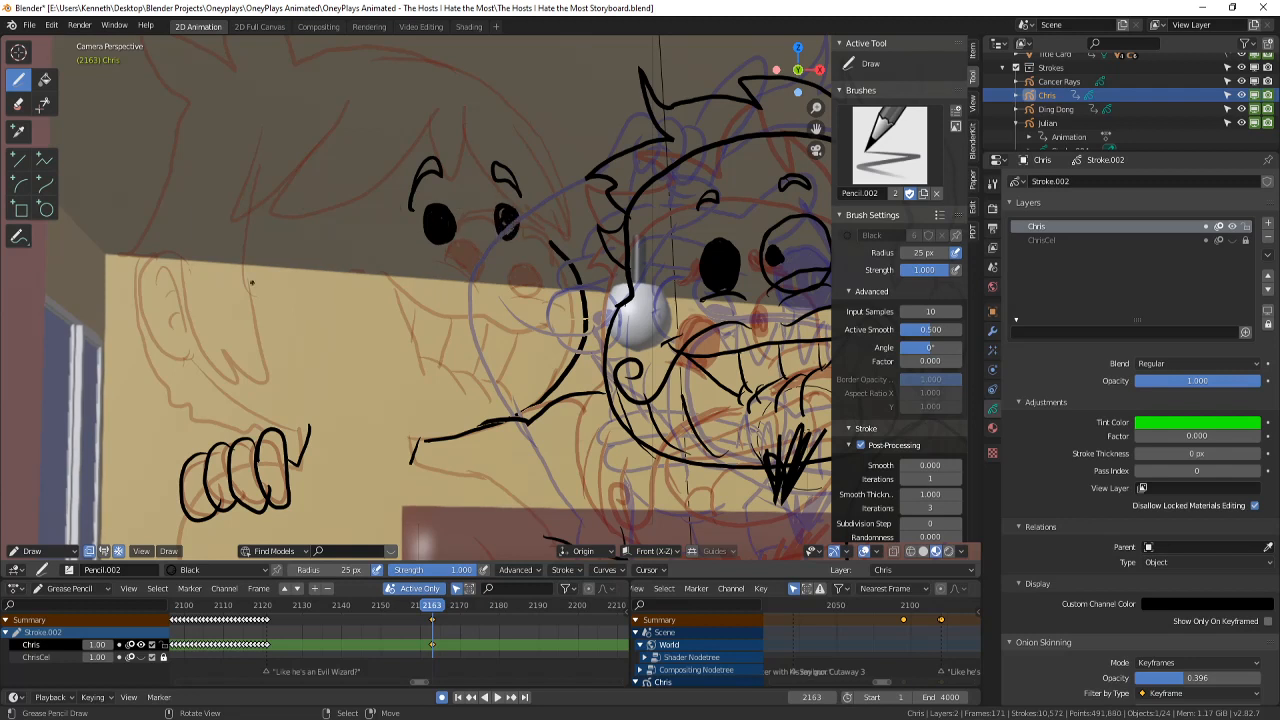
drag(218, 252, 258, 338)
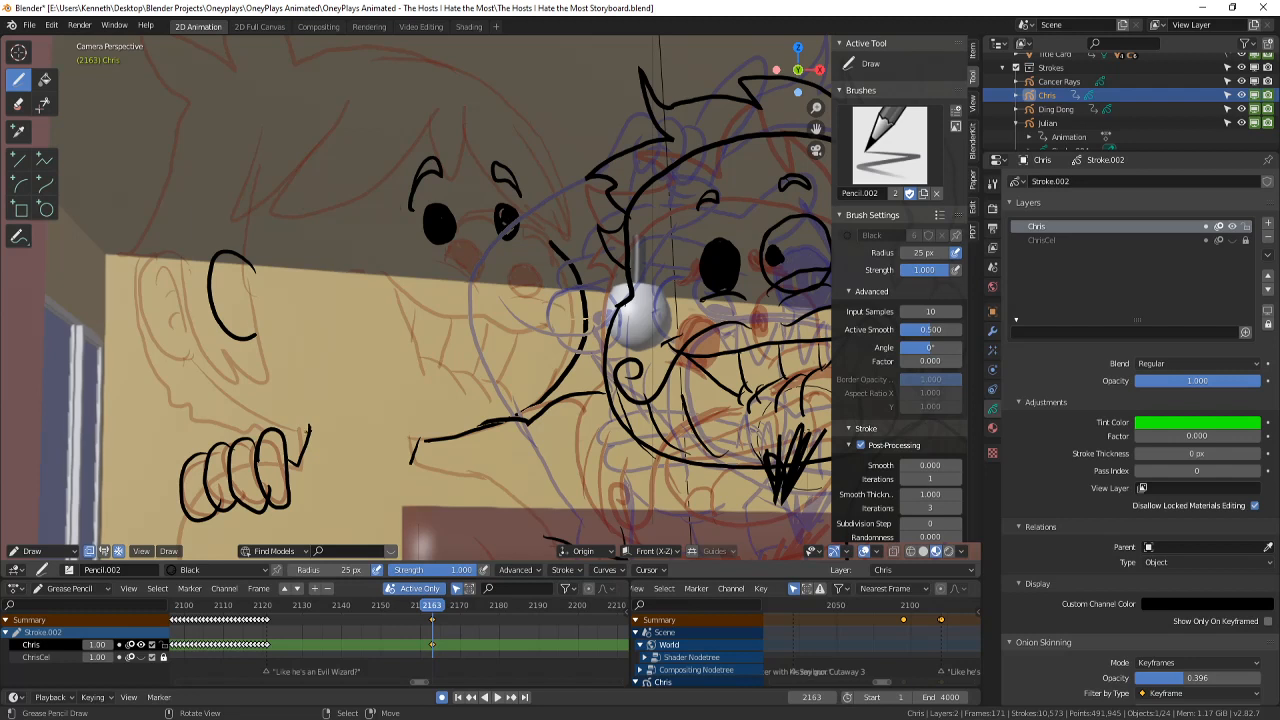
drag(258, 405, 308, 428)
drag(254, 351, 311, 428)
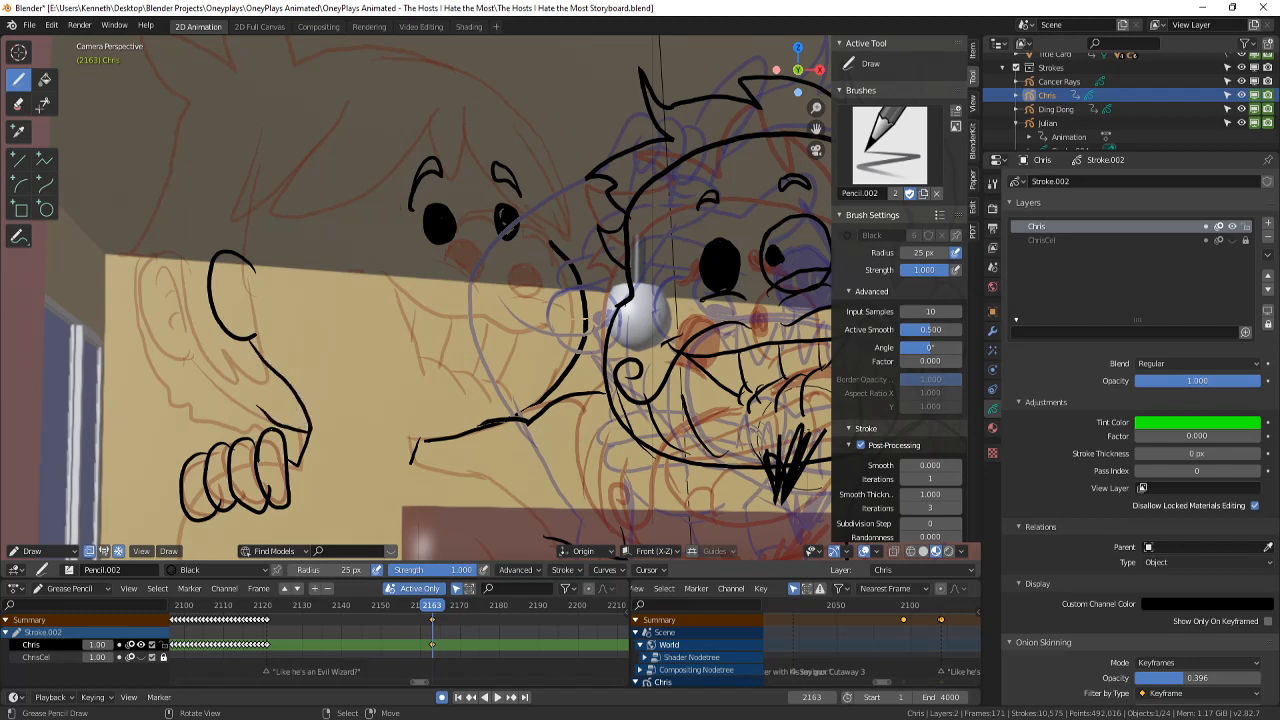
- Draw the hair down the back of Chris's head and redraw the pointed lock in front of the ear
mouse_move(244, 396)
mouse_down()
mouse_move(219, 419)
mouse_move(163, 236)
mouse_move(168, 163)
mouse_up()
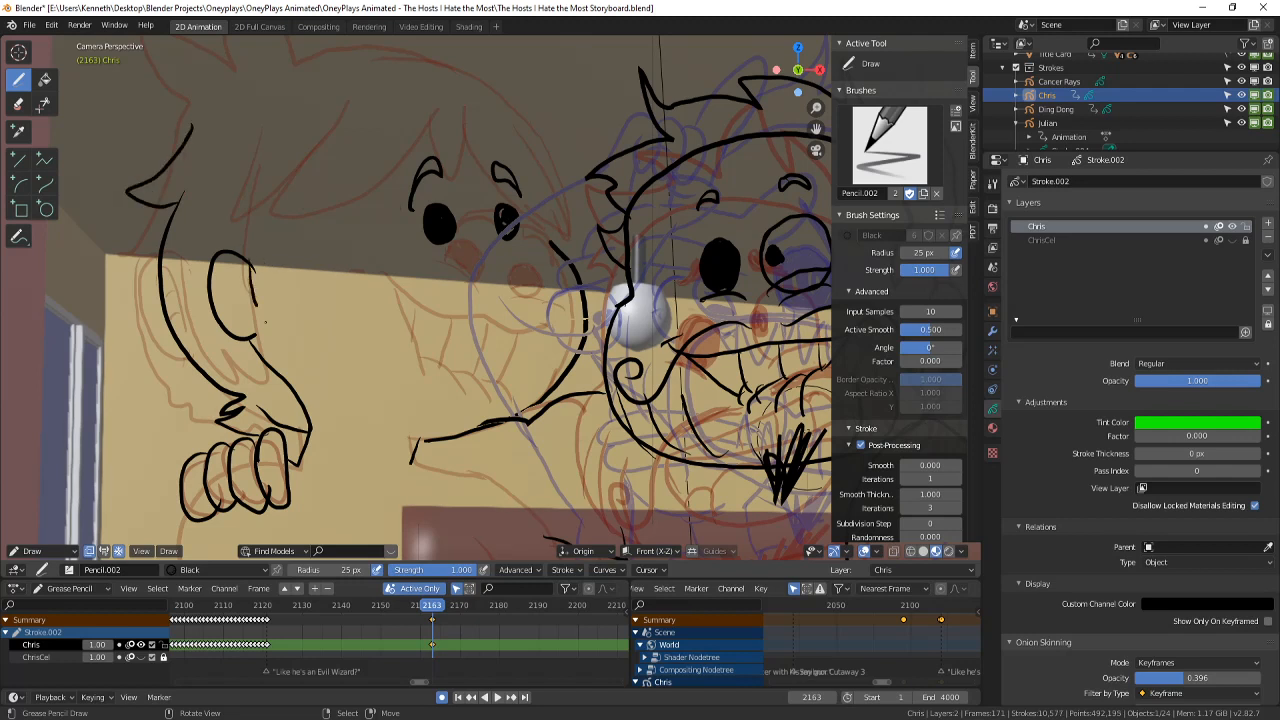
mouse_move(262, 306)
mouse_down()
mouse_move(328, 372)
mouse_move(372, 207)
mouse_up()
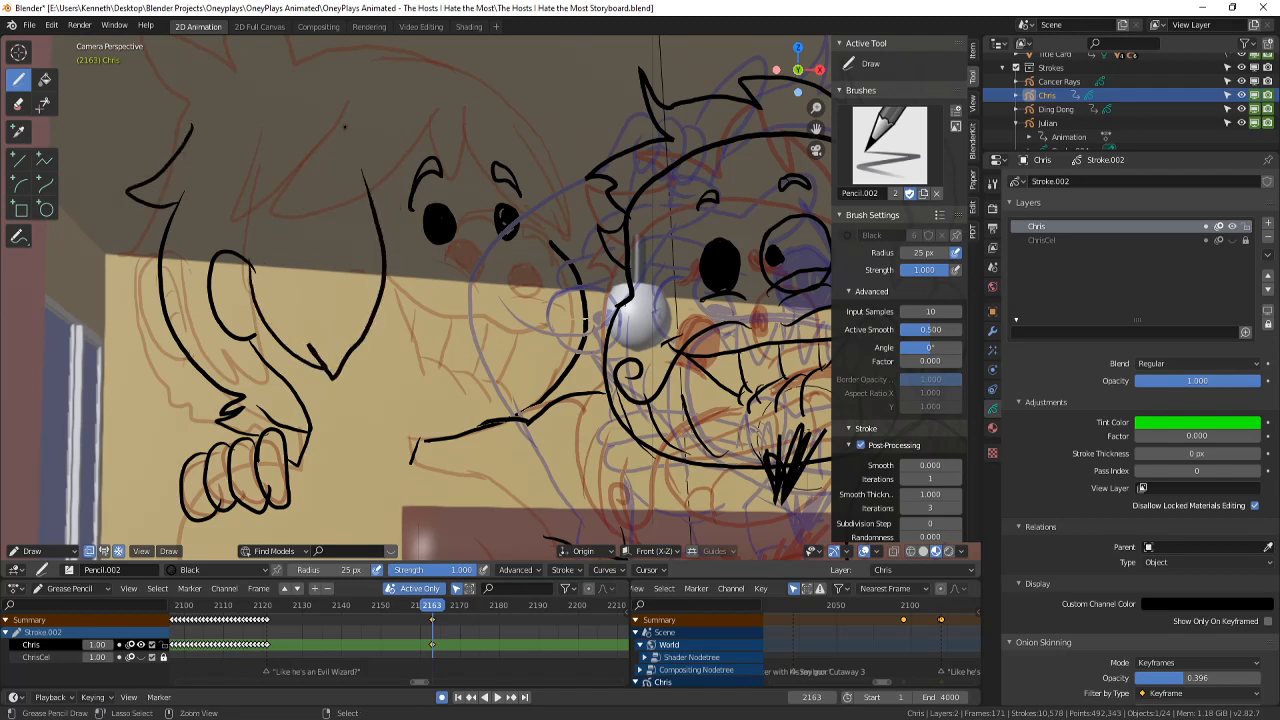
key(ctrl+z)
key(ctrl+z)
mouse_move(246, 228)
mouse_down()
mouse_move(288, 346)
mouse_move(343, 357)
mouse_move(360, 190)
mouse_up()
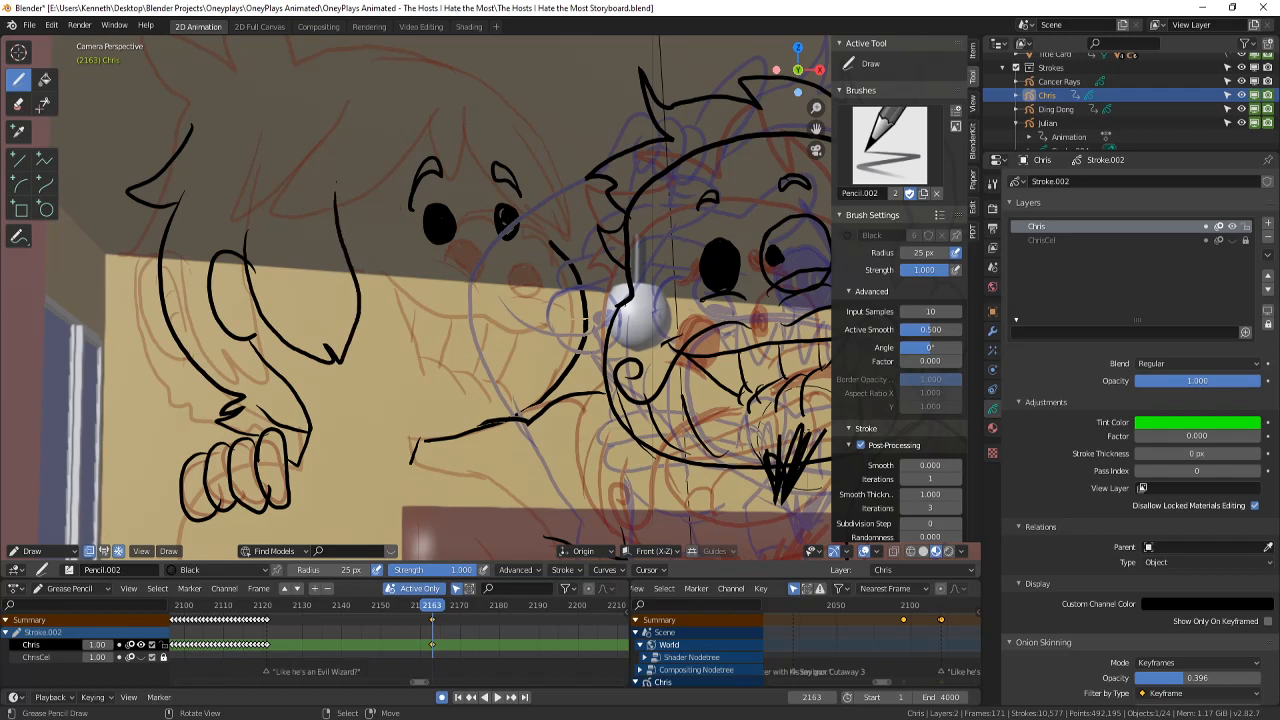
- Draw Chris's pointed bangs across the forehead, ending in spiky tips above the far eye
shift+middle_drag(350, 159, 361, 301)
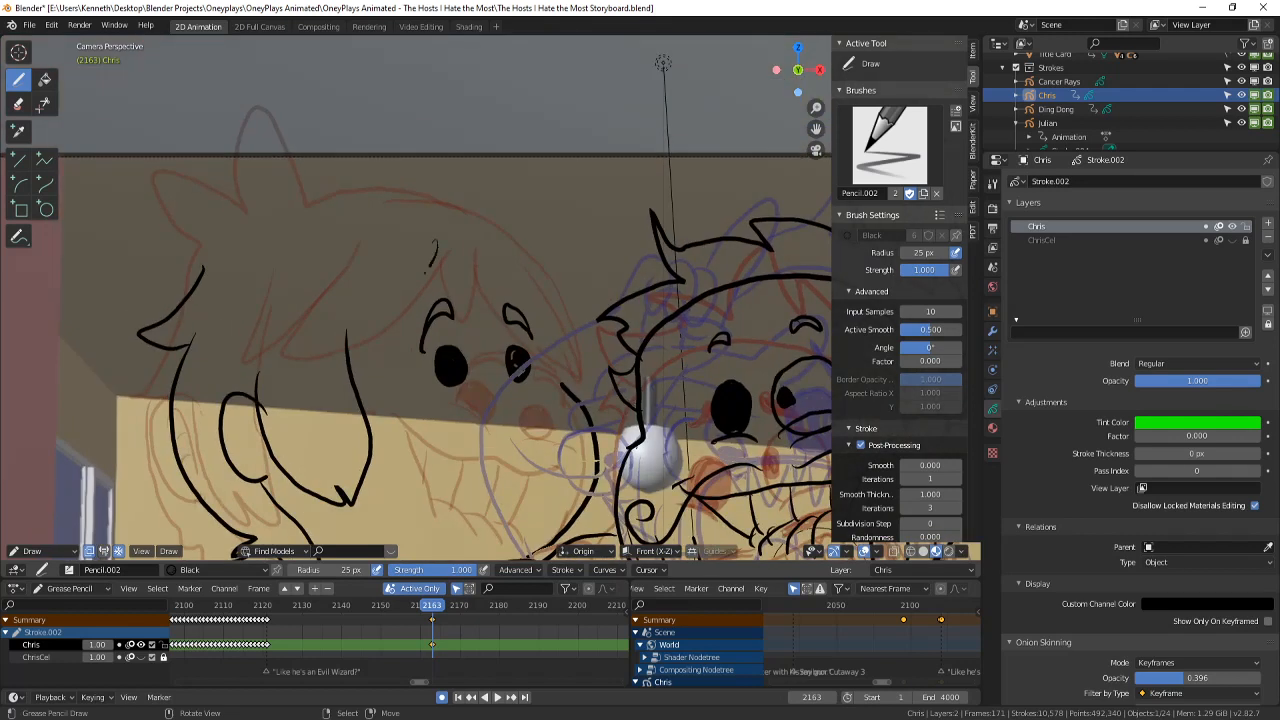
mouse_move(434, 245)
mouse_down()
mouse_move(342, 358)
mouse_move(388, 222)
mouse_move(310, 362)
mouse_move(340, 336)
mouse_up()
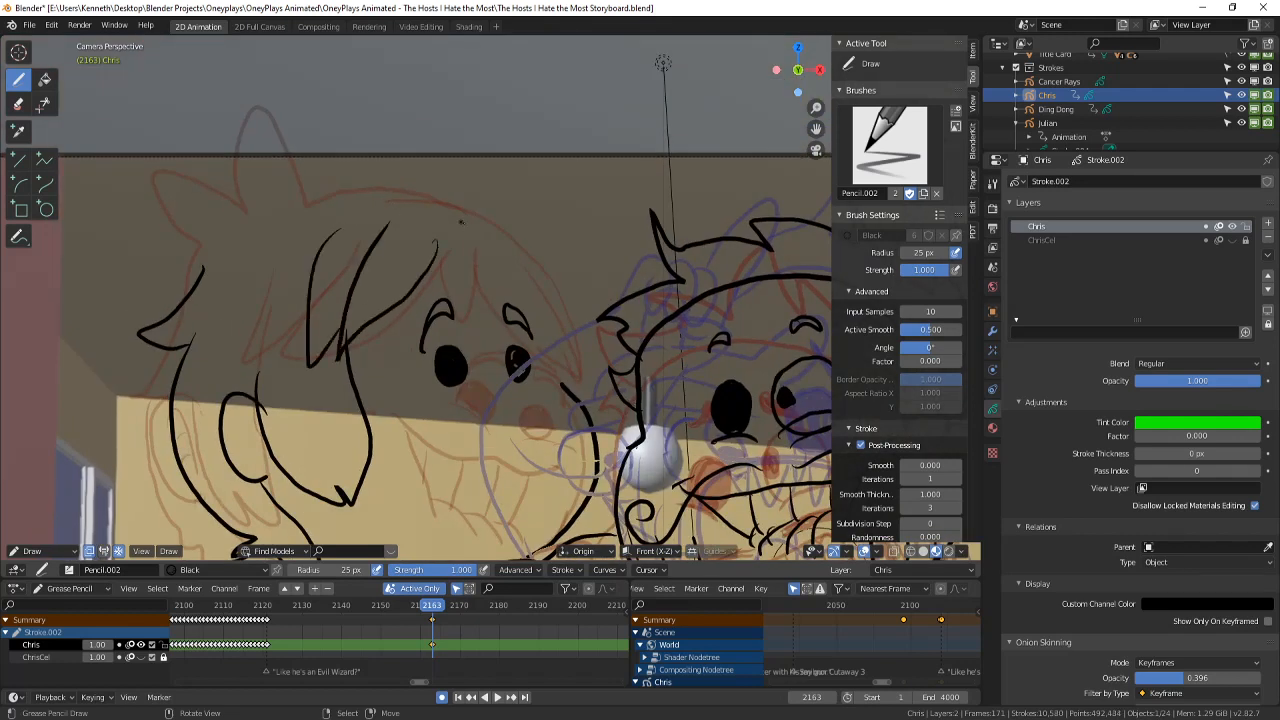
mouse_move(436, 240)
mouse_down()
mouse_move(481, 228)
mouse_move(562, 329)
mouse_up()
drag(515, 252, 573, 325)
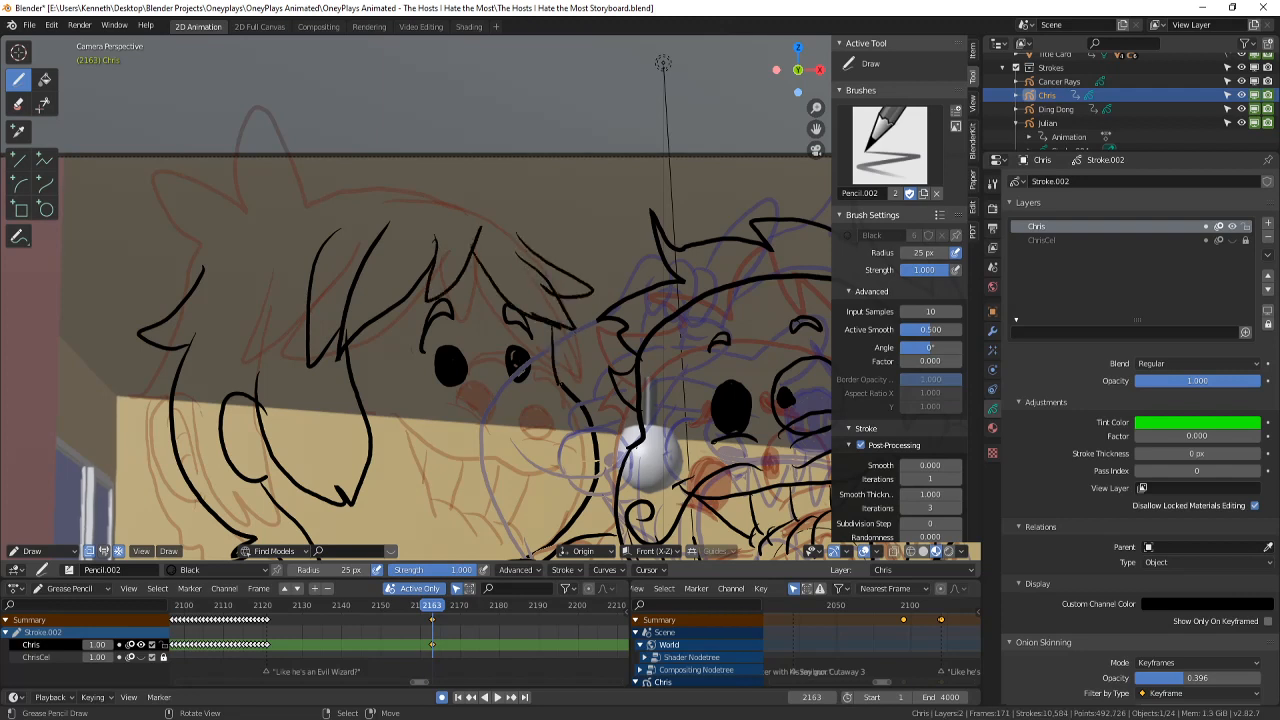
- Draw the upright hair tufts on top of Chris's head and redraw the crown line down to the bangs
mouse_move(281, 90)
mouse_down()
mouse_move(248, 216)
mouse_move(140, 180)
mouse_move(236, 250)
mouse_move(196, 277)
mouse_up()
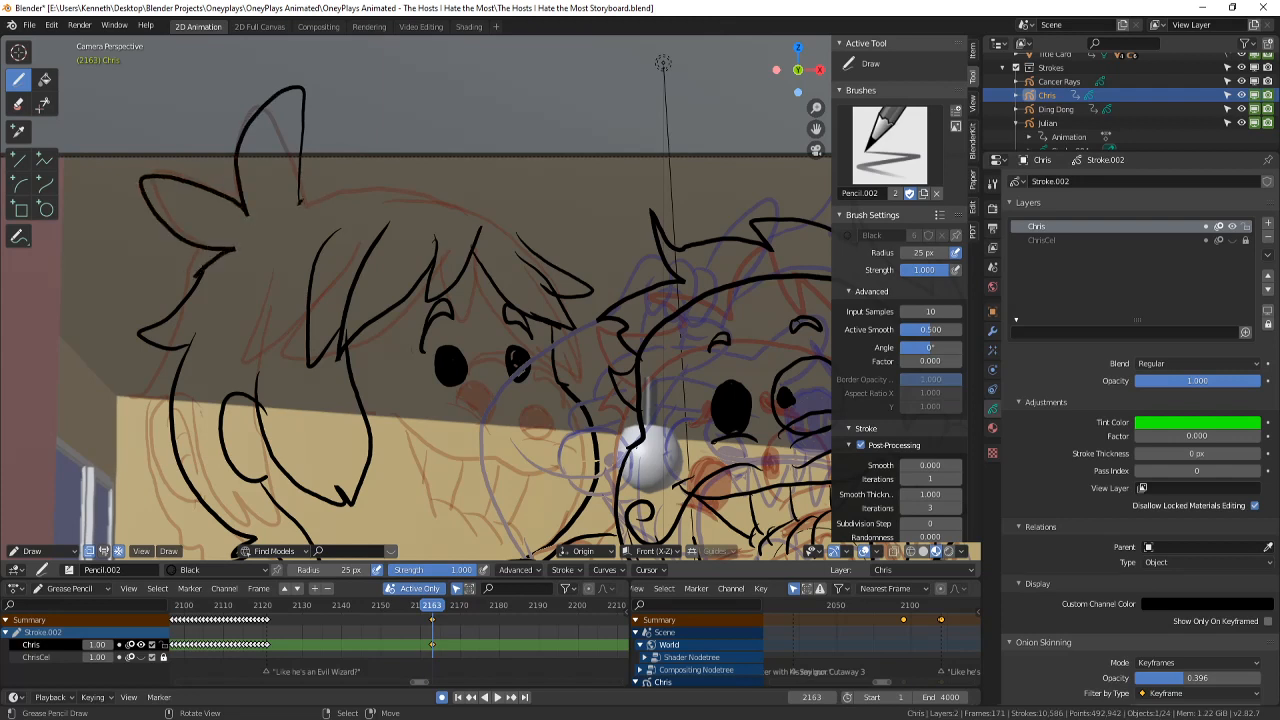
drag(302, 202, 418, 186)
drag(489, 214, 489, 214)
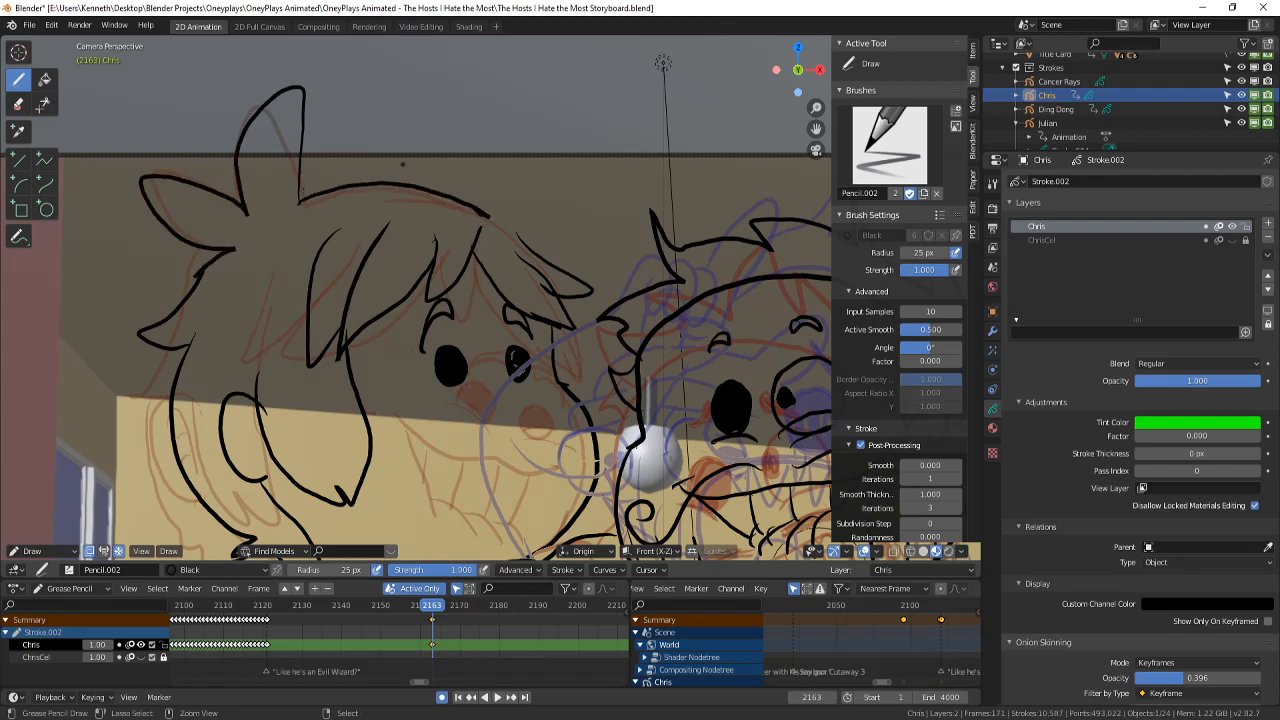
key(ctrl+z)
mouse_move(300, 197)
mouse_down()
mouse_move(431, 163)
mouse_move(540, 202)
mouse_move(505, 240)
mouse_up()
- Step and scrub through the frames before 2163 to compare Chris's new pose with the previous drawing
mouse_move(503, 238)
shift+middle_down()
mouse_move(510, 131)
mouse_move(472, 380)
mouse_move(452, 282)
shift+middle_up()
key(Left)
key(Right)
key(Left)
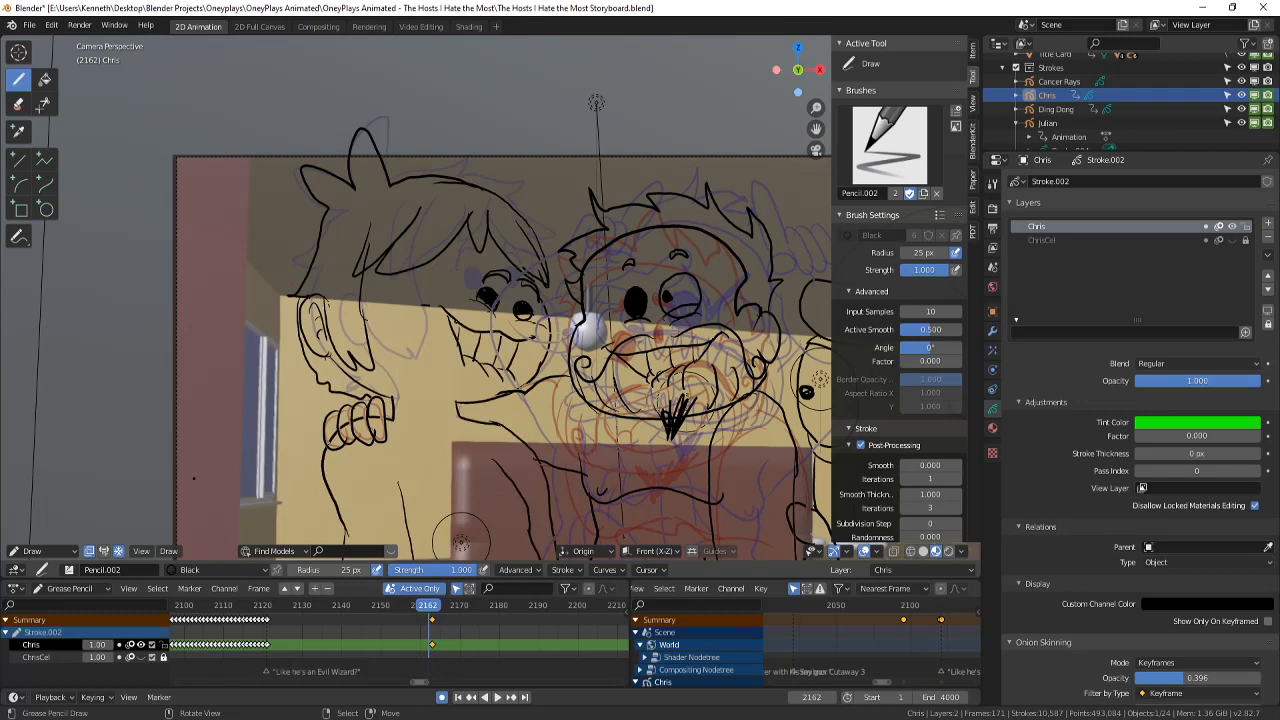
key(Right)
key(Left)
key(Left)
key(Left)
key(Left)
key(Left)
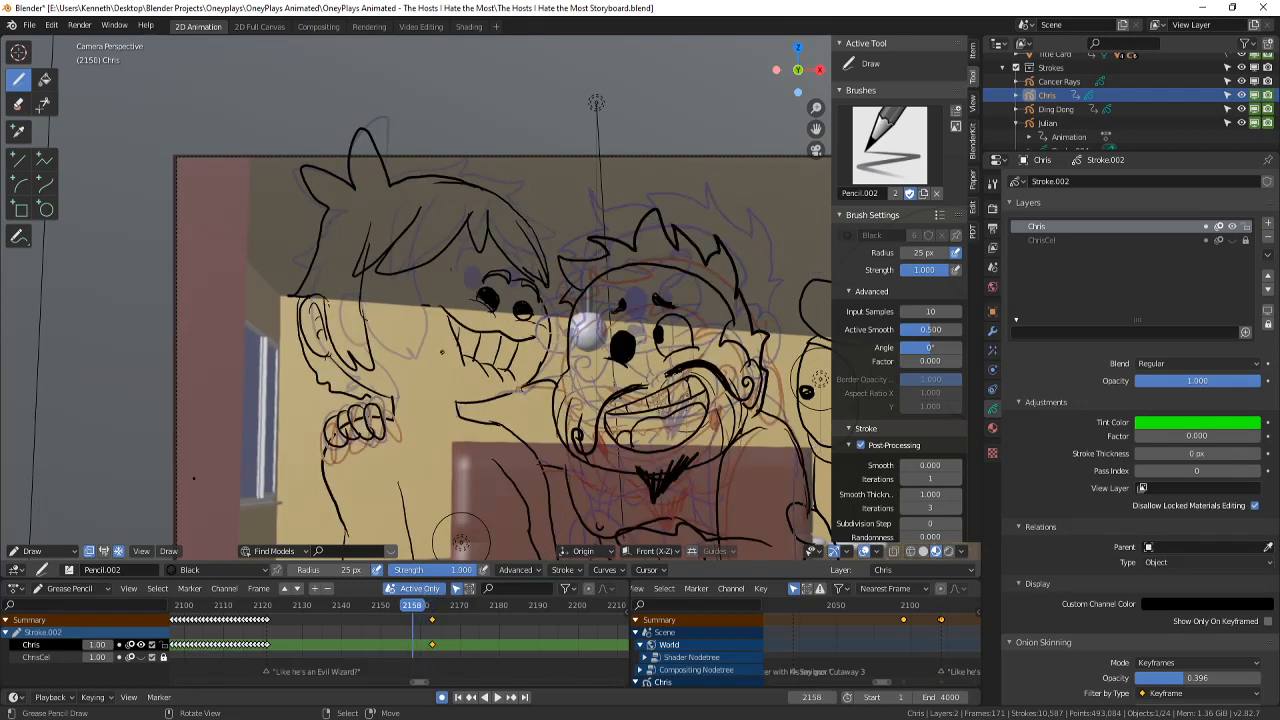
key(Left)
key(Left)
key(Left)
key(Left)
key(Left)
key(Left)
key(Left)
key(Left)
key(Left)
key(Left)
key(Left)
key(Left)
key(Left)
key(Left)
mouse_move(362, 609)
mouse_down()
mouse_move(323, 612)
mouse_move(436, 625)
mouse_up()
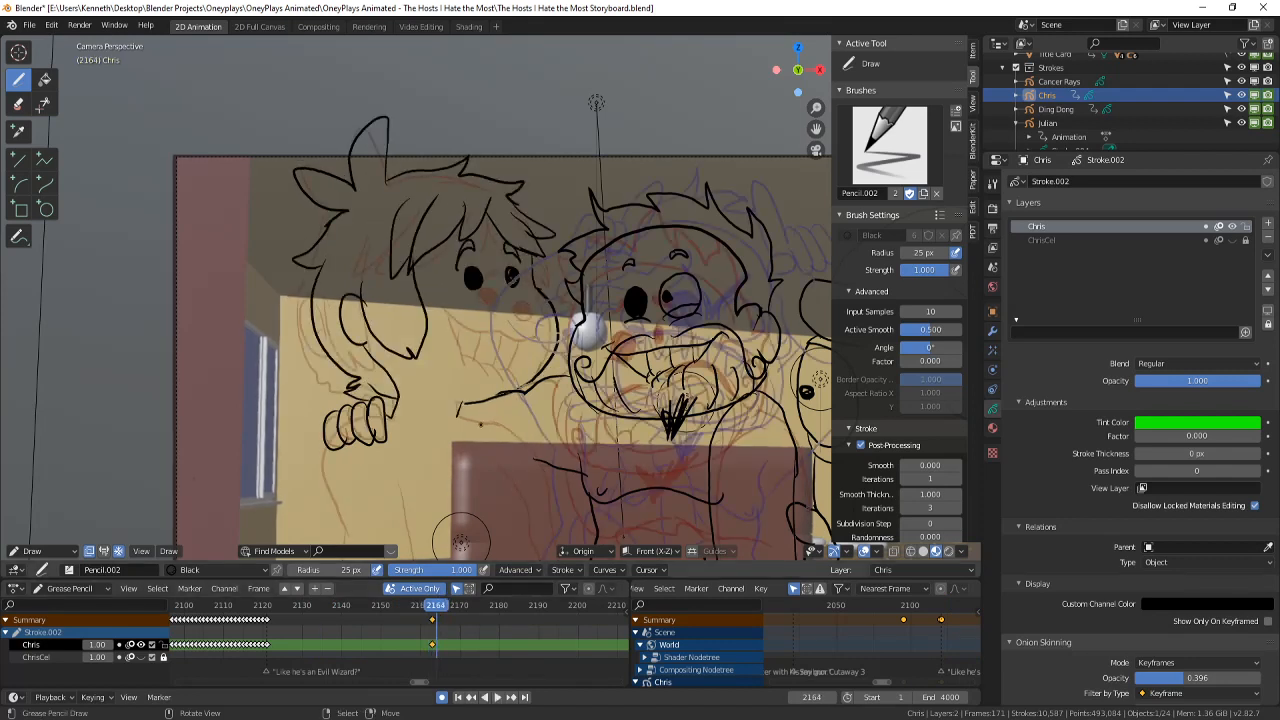
key(Left)
- Save the file, then in Edit Mode move Chris's eyes and eyebrows slightly toward Ding Dong and downward and rotate them about 2.8°
click(40, 551)
click(40, 530)
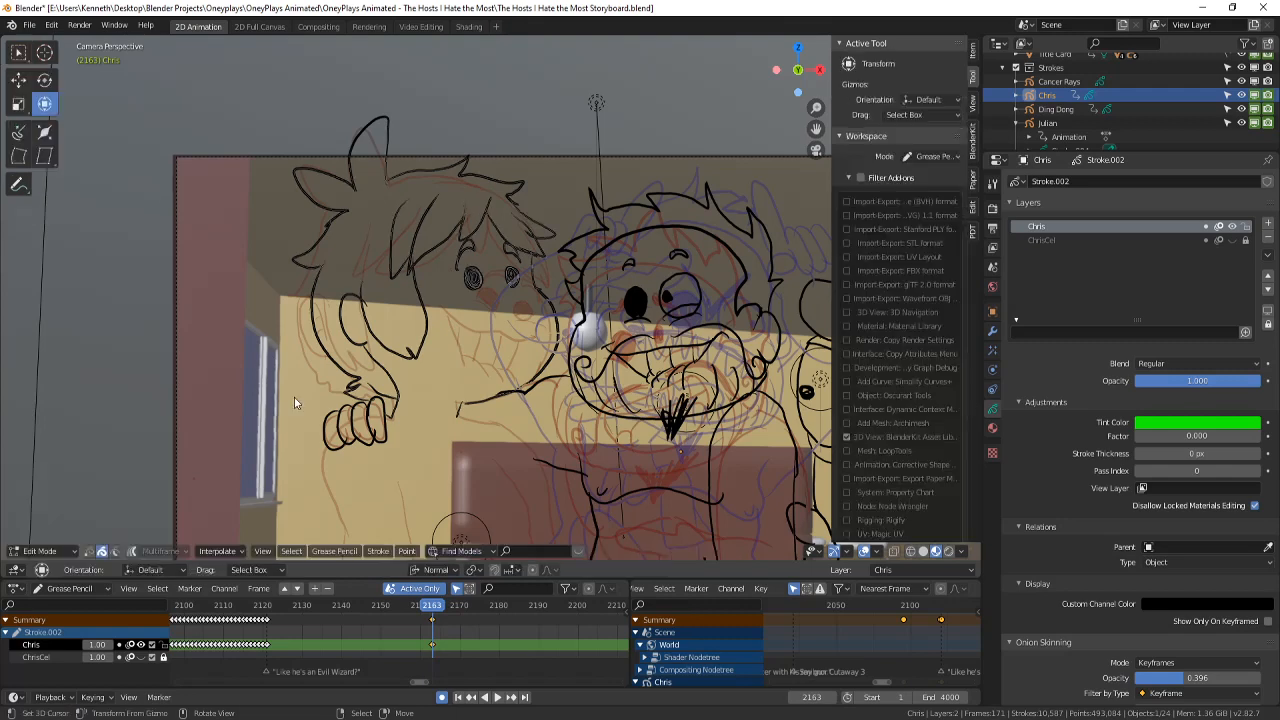
key(ctrl+s)
scroll(452, 289, up, 4)
key(c)
mouse_move(461, 270)
mouse_down()
mouse_move(460, 230)
mouse_move(527, 262)
mouse_move(490, 261)
mouse_move(502, 271)
mouse_up()
right_click(526, 262)
key(r)
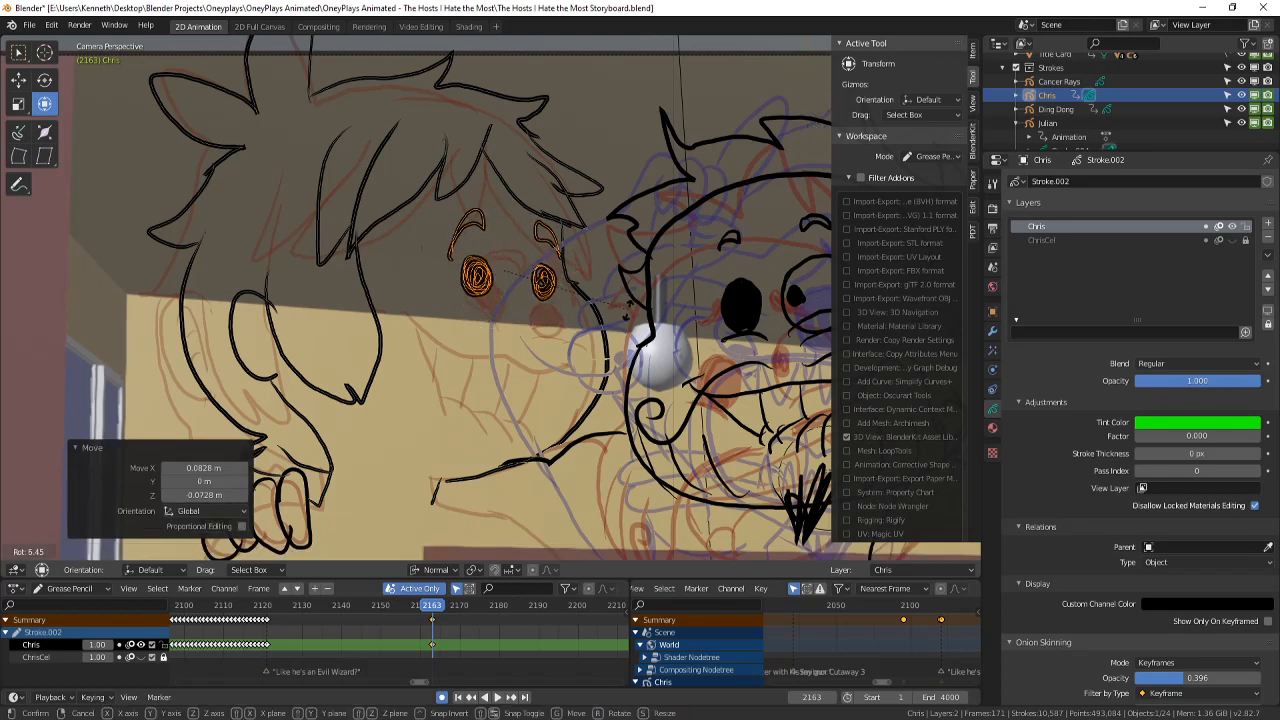
click(618, 304)
click(40, 551)
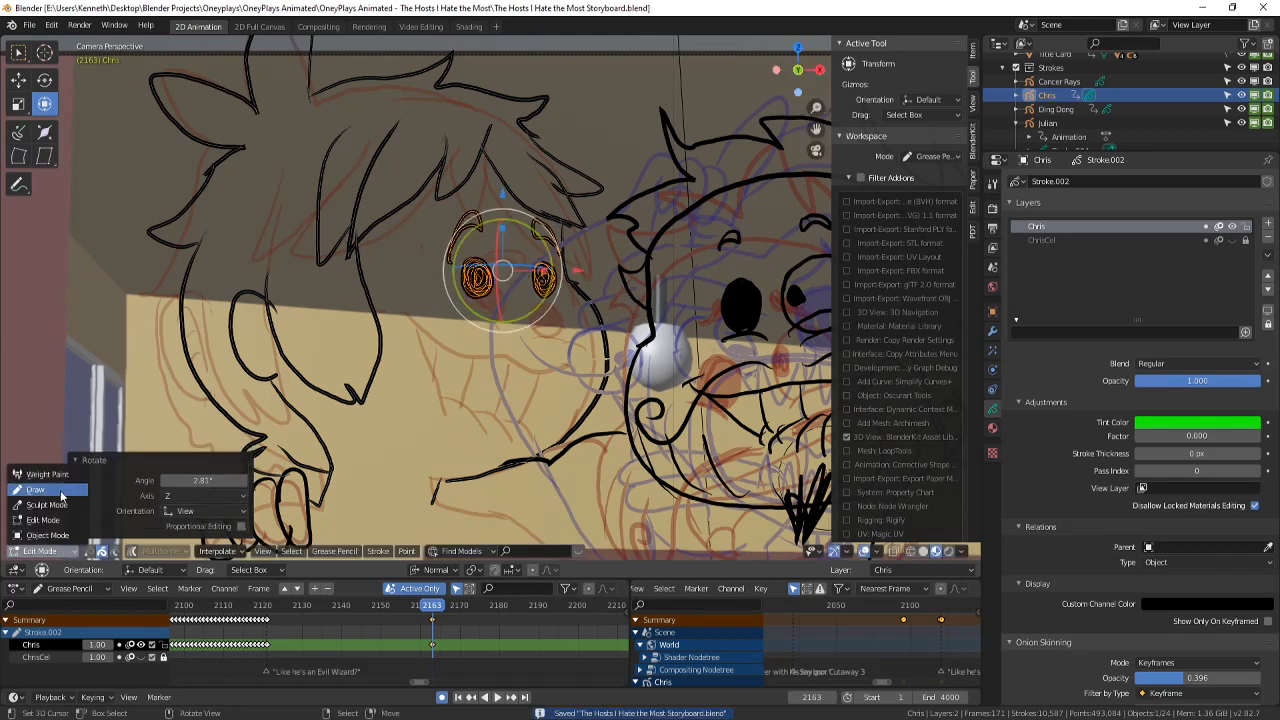
- Switch Chris's grease pencil object back to Draw Mode and save the file
click(40, 491)
key(ctrl+s)
scroll(315, 360, down, 6)
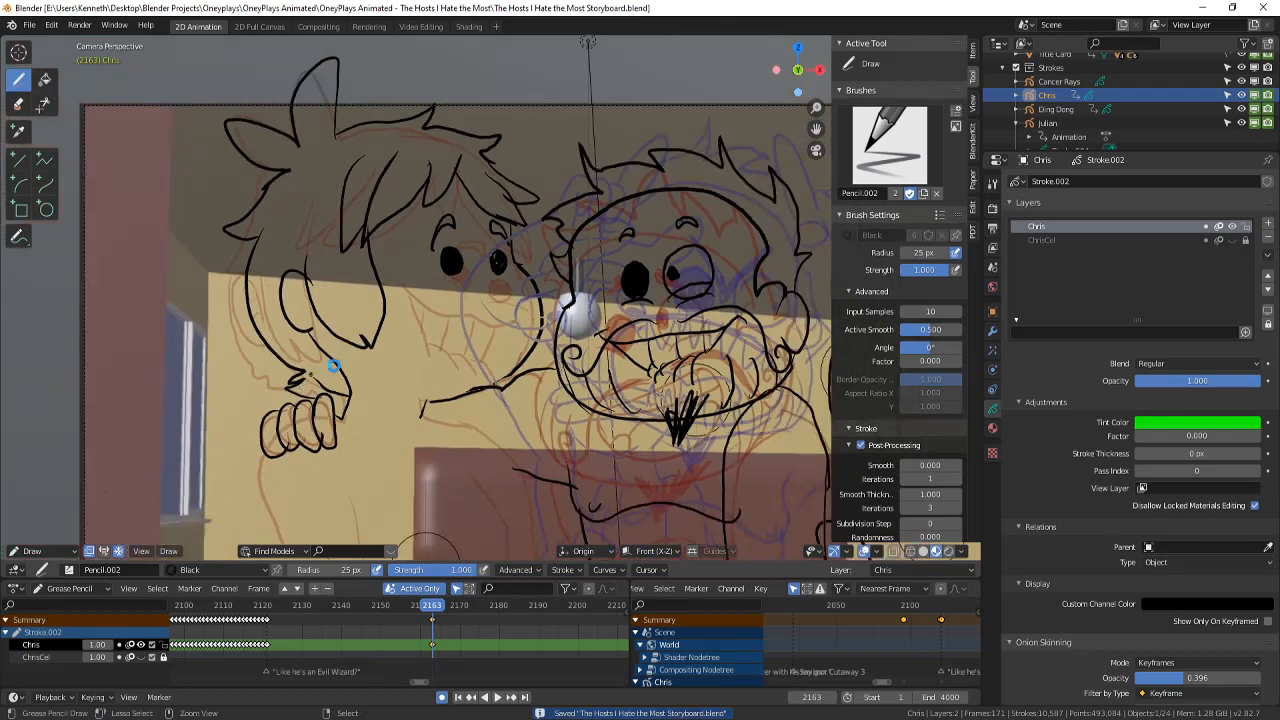
- Play the shot from frame 2163 to review Chris's new pose in motion, and return to frame 2163
key(space)
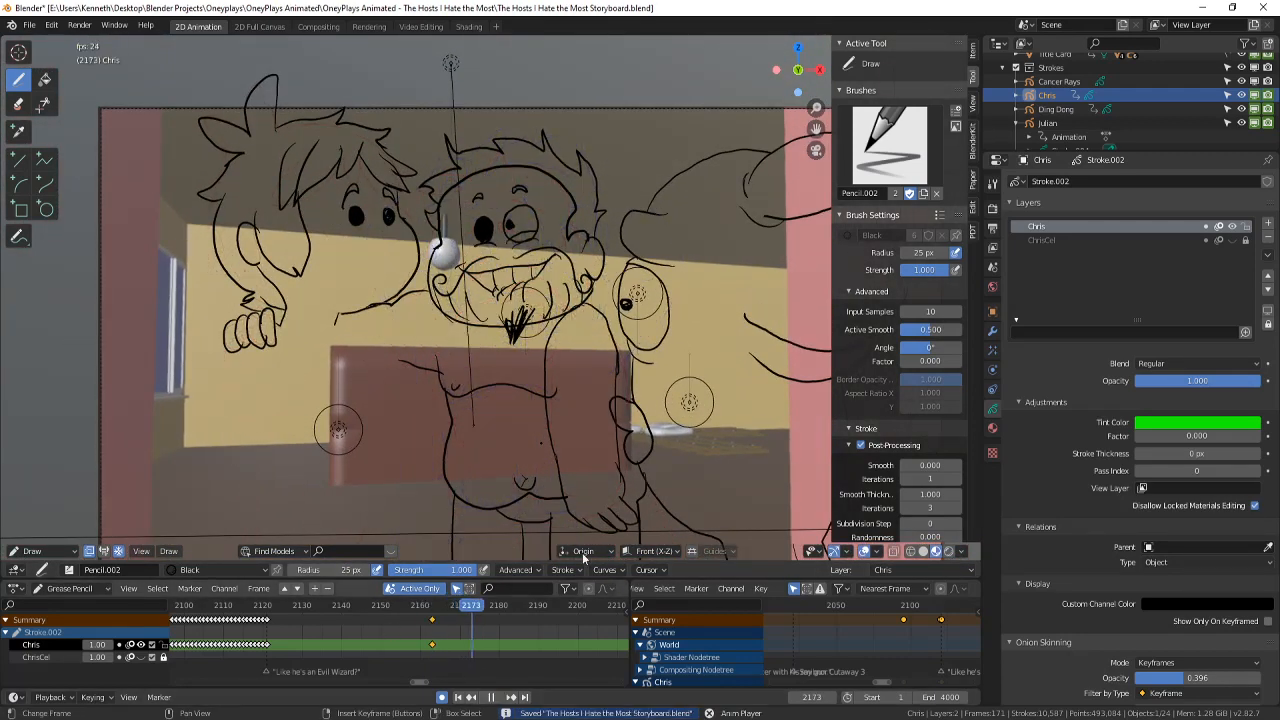
scroll(183, 513, down, 3)
scroll(495, 628, down, 6)
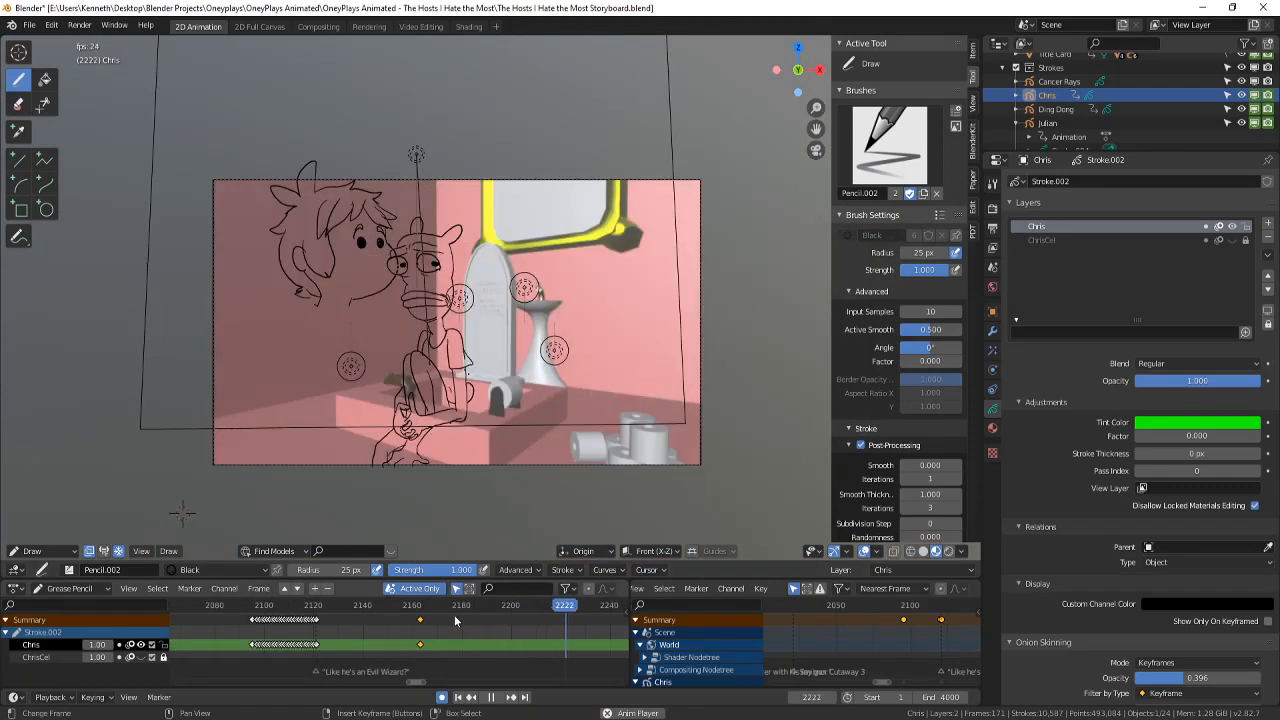
click(412, 631)
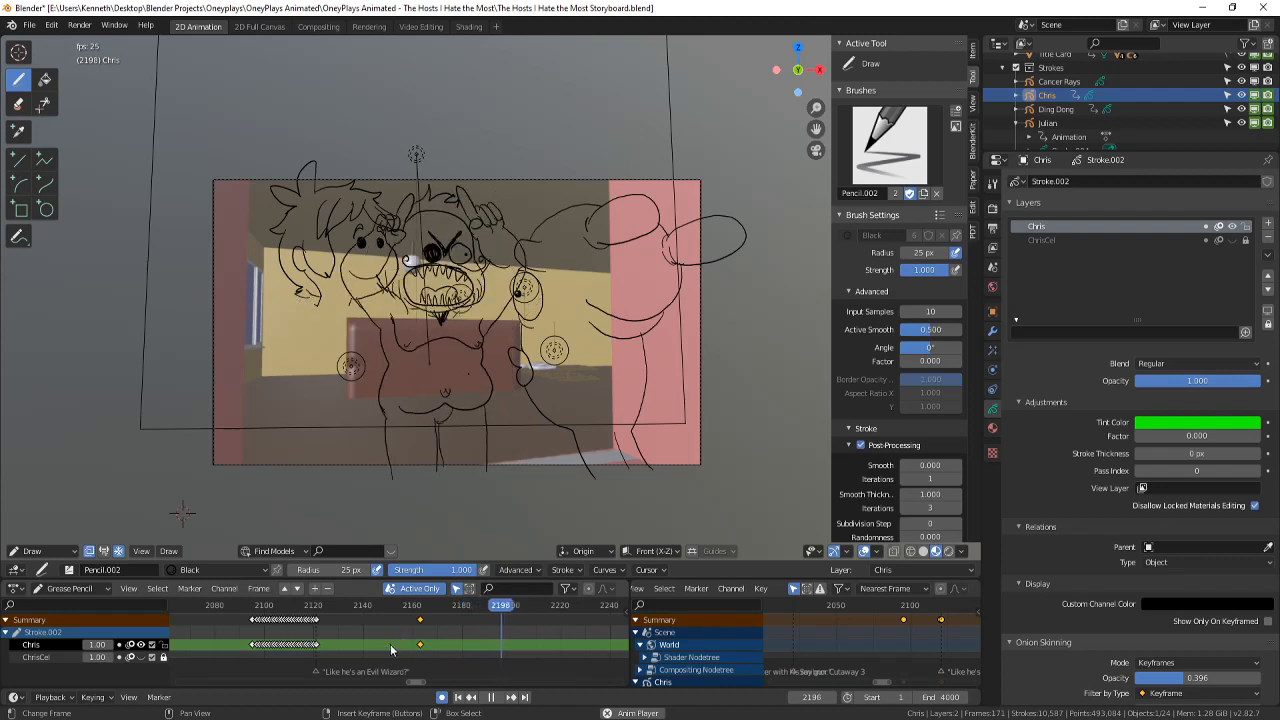
click(498, 701)
mouse_move(442, 640)
mouse_down()
mouse_move(416, 632)
mouse_move(437, 629)
mouse_move(352, 640)
mouse_move(419, 645)
mouse_up()
scroll(429, 251, up, 1)
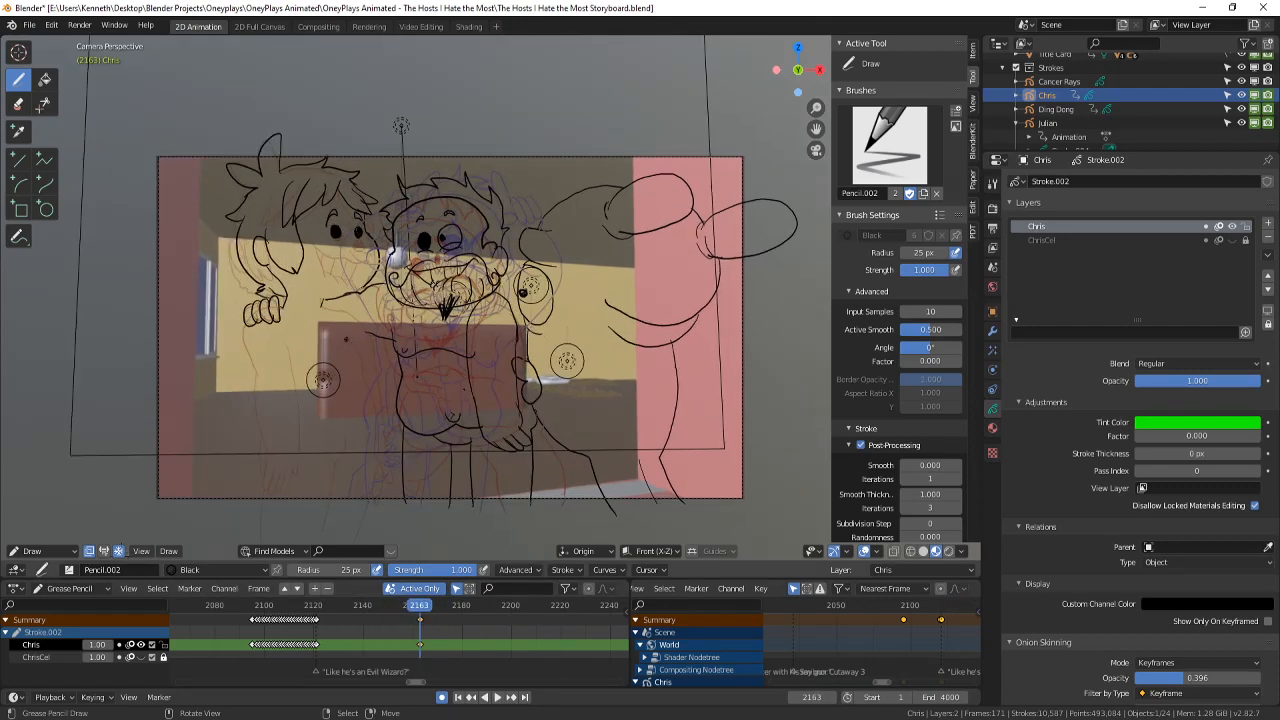
- Save the file, and draw Chris's bent near arm and his far arm reaching to a hand on the bearded character's belly
scroll(465, 315, up, 1)
mouse_move(354, 334)
shift+middle_down()
mouse_move(496, 311)
mouse_move(547, 326)
shift+middle_up()
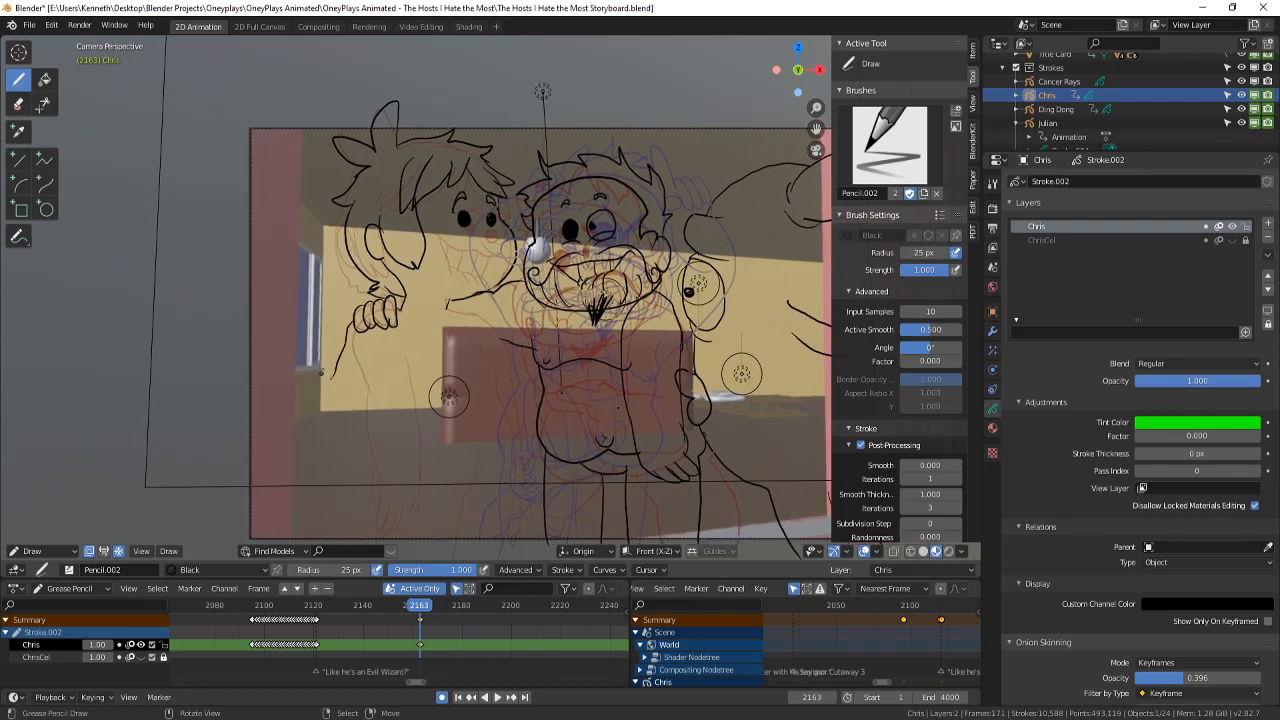
scroll(321, 373, down, 1)
shift+middle_drag(404, 378, 451, 326)
scroll(399, 385, up, 2)
key(ctrl+s)
scroll(460, 315, up, 1)
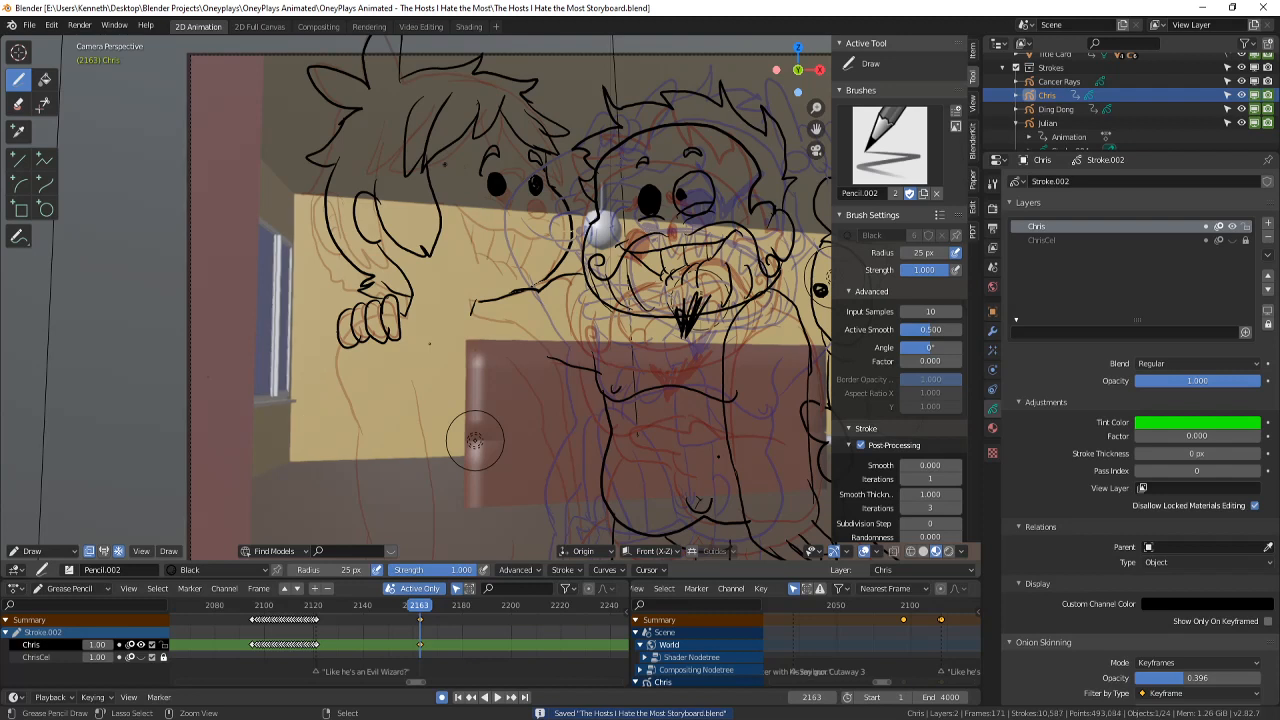
shift+middle_drag(475, 440, 486, 410)
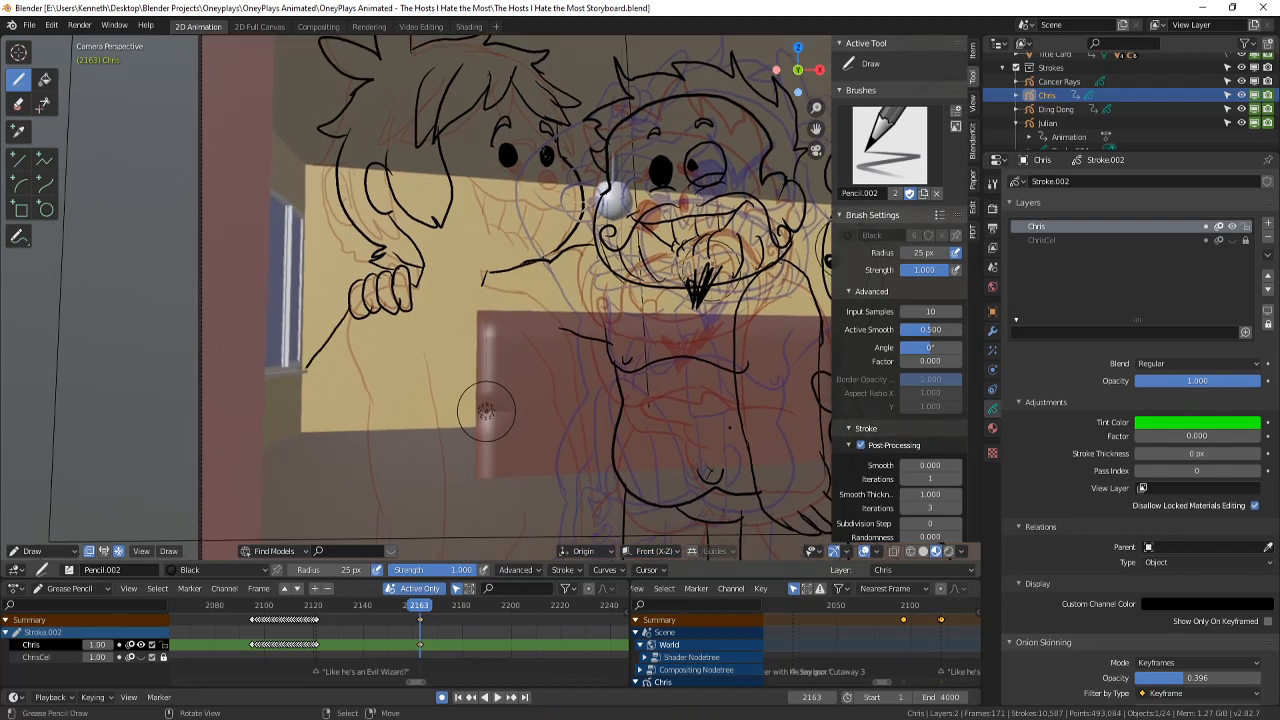
drag(310, 460, 380, 500)
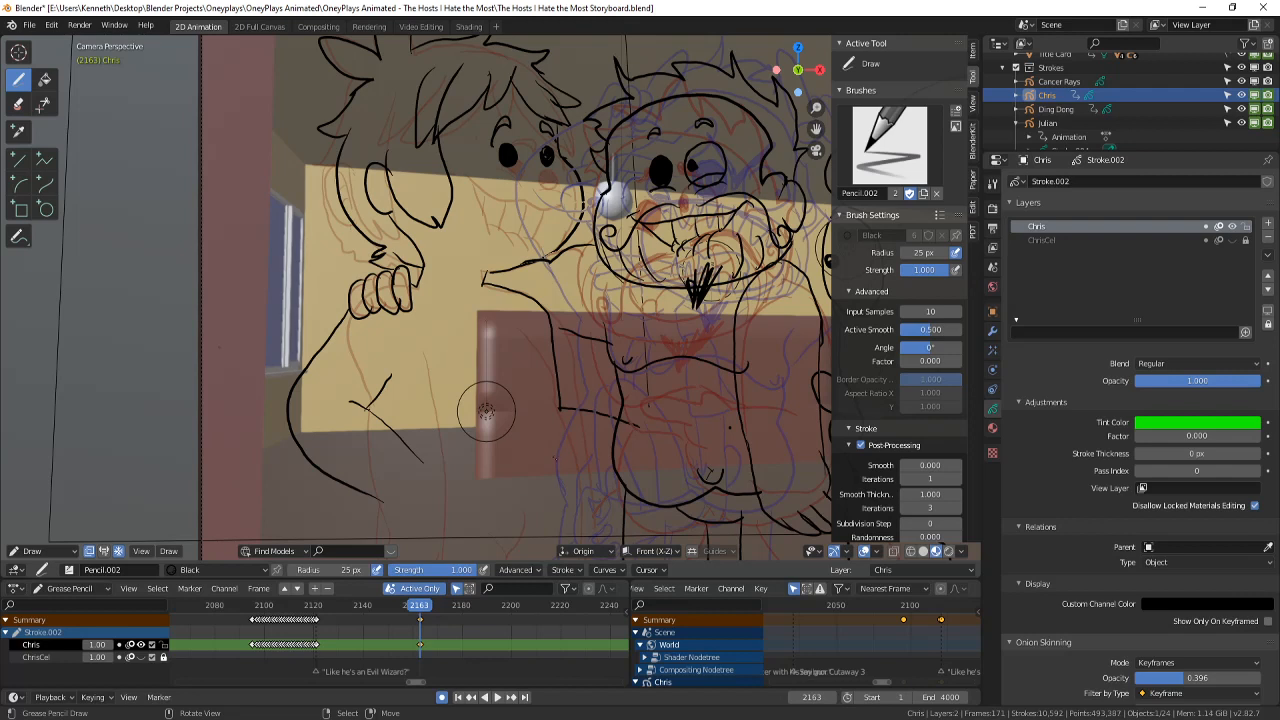
key(ctrl+z)
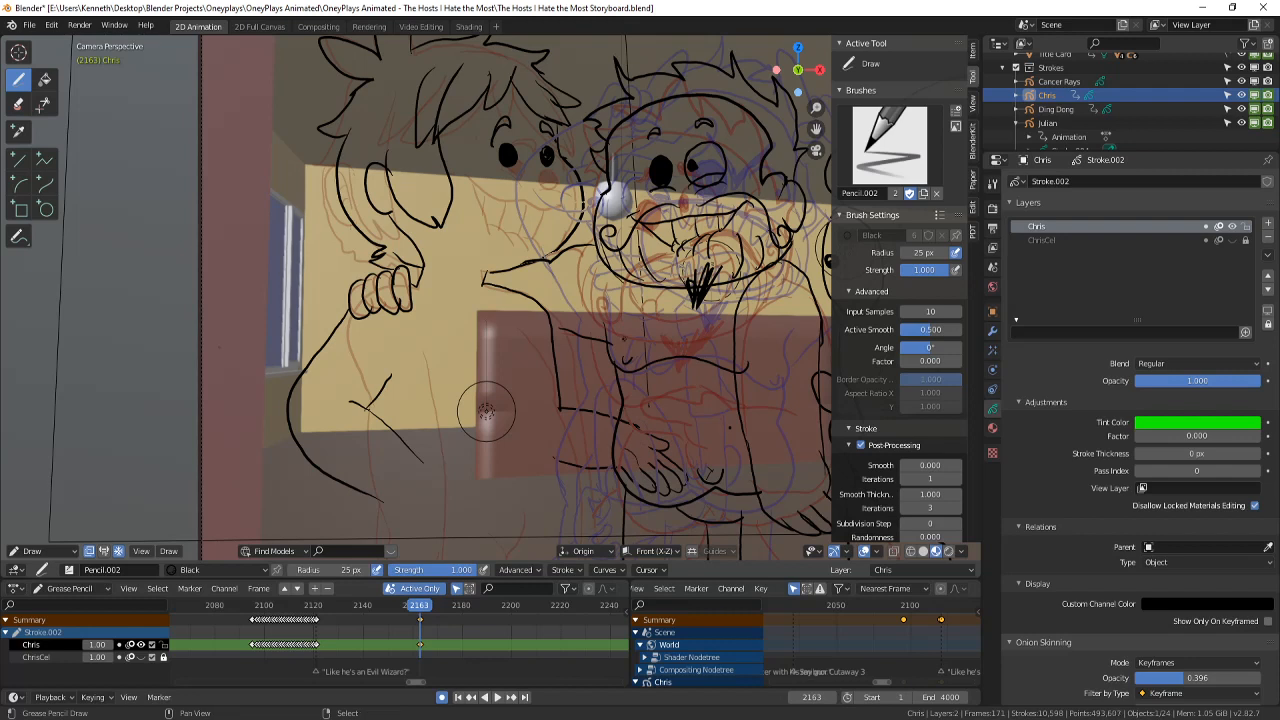
- Finish Chris's near forearm and hand, and draw the side lines of his torso between the two arms
shift+middle_drag(486, 411, 502, 362)
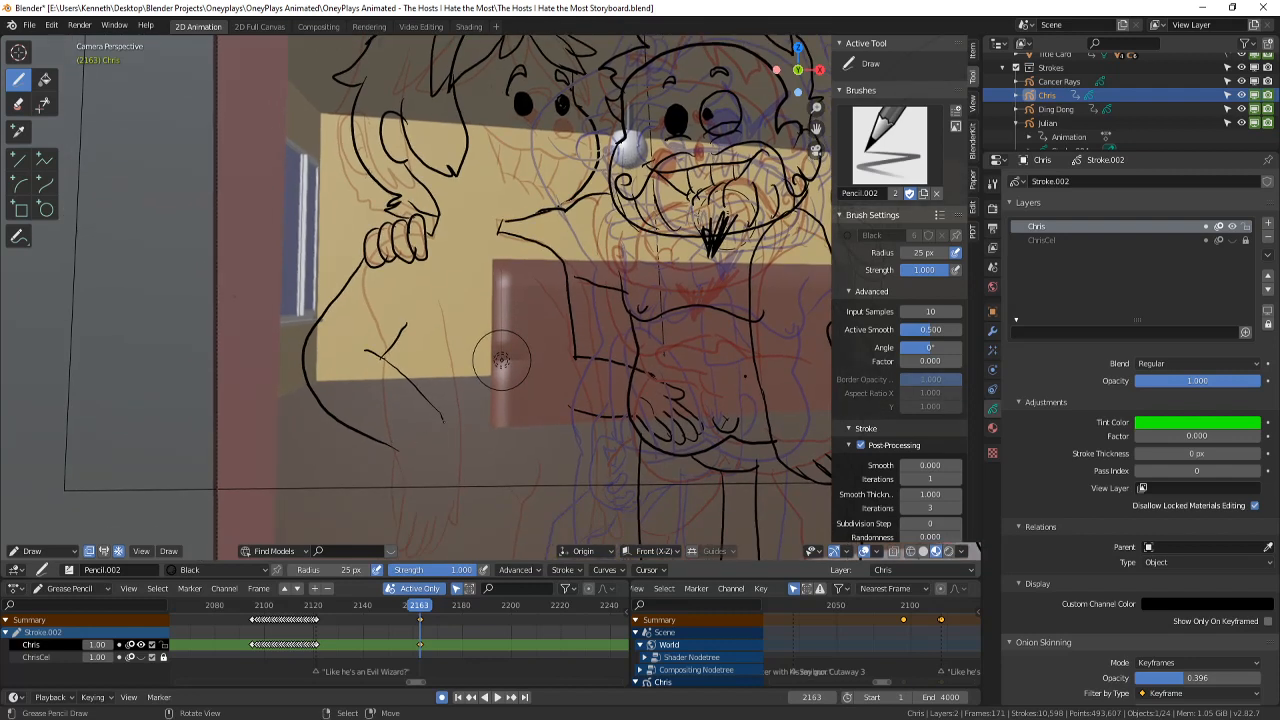
drag(389, 468, 410, 490)
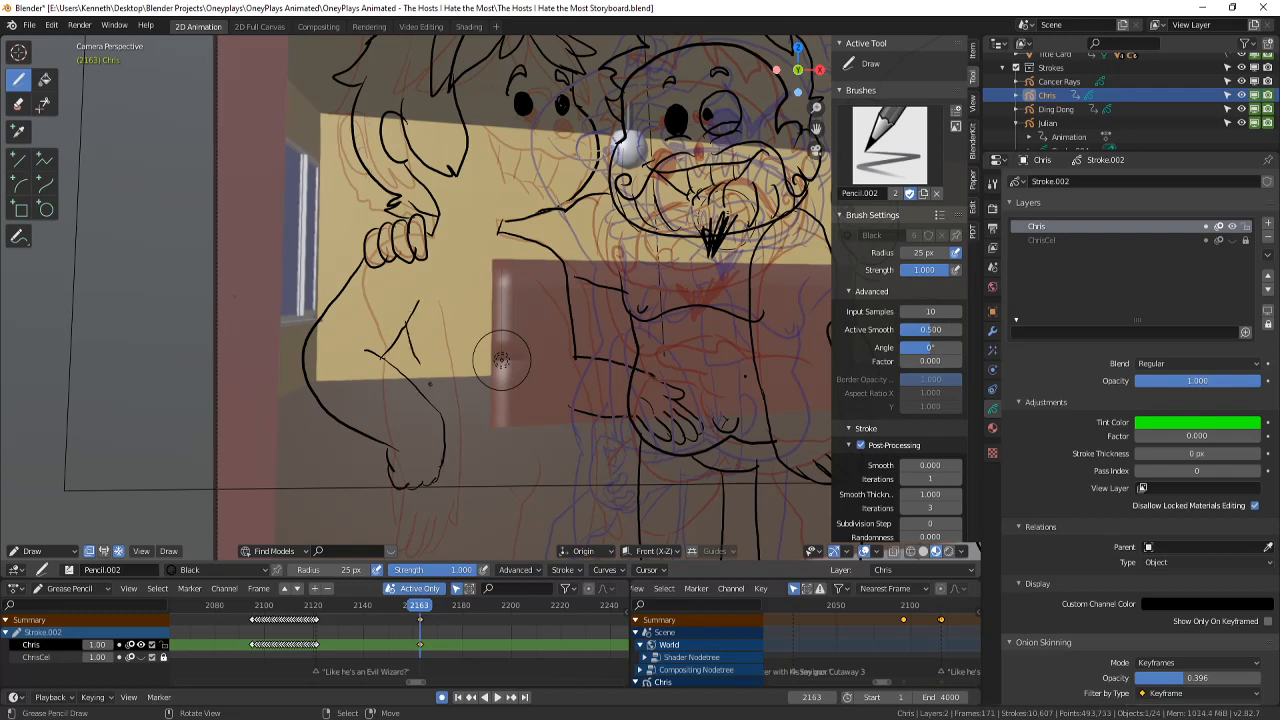
key(ctrl+z)
drag(406, 326, 404, 370)
drag(550, 338, 560, 378)
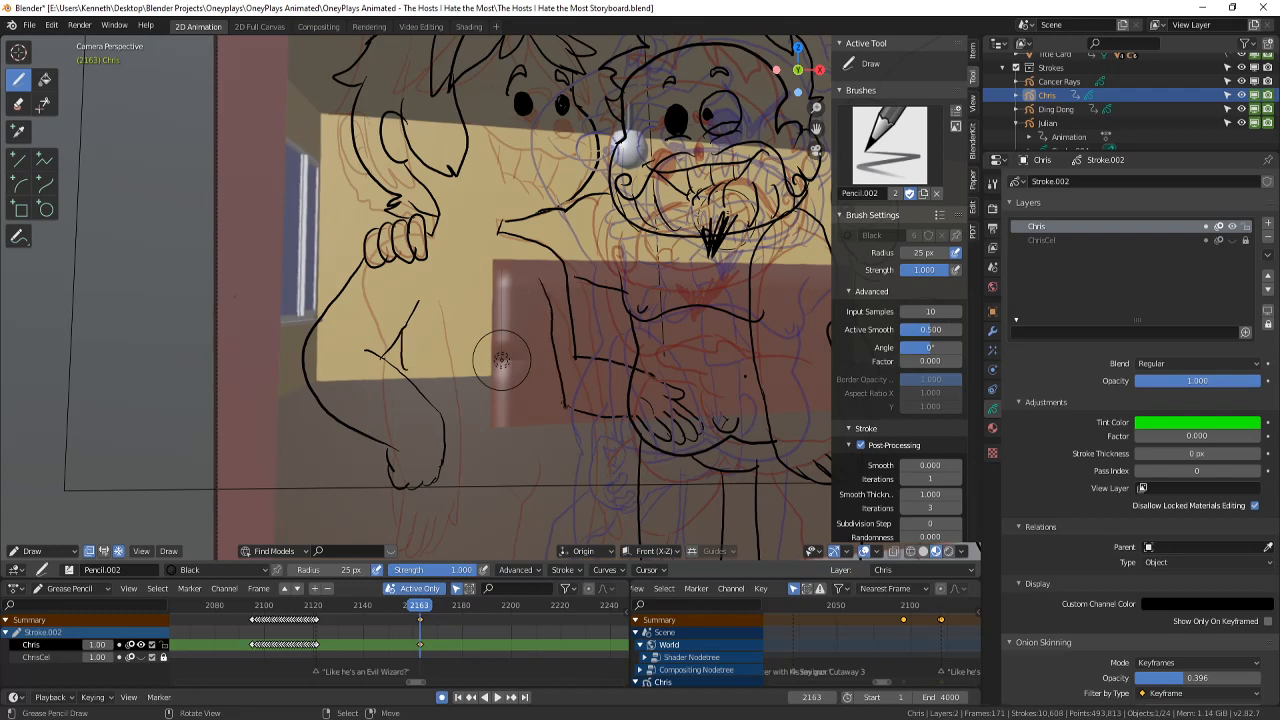
- Draw the outer lines of Chris's hips and legs below the near hand and the torso
shift+middle_drag(553, 493, 512, 498)
scroll(512, 498, down, 1)
key(ctrl+z)
key(ctrl+z)
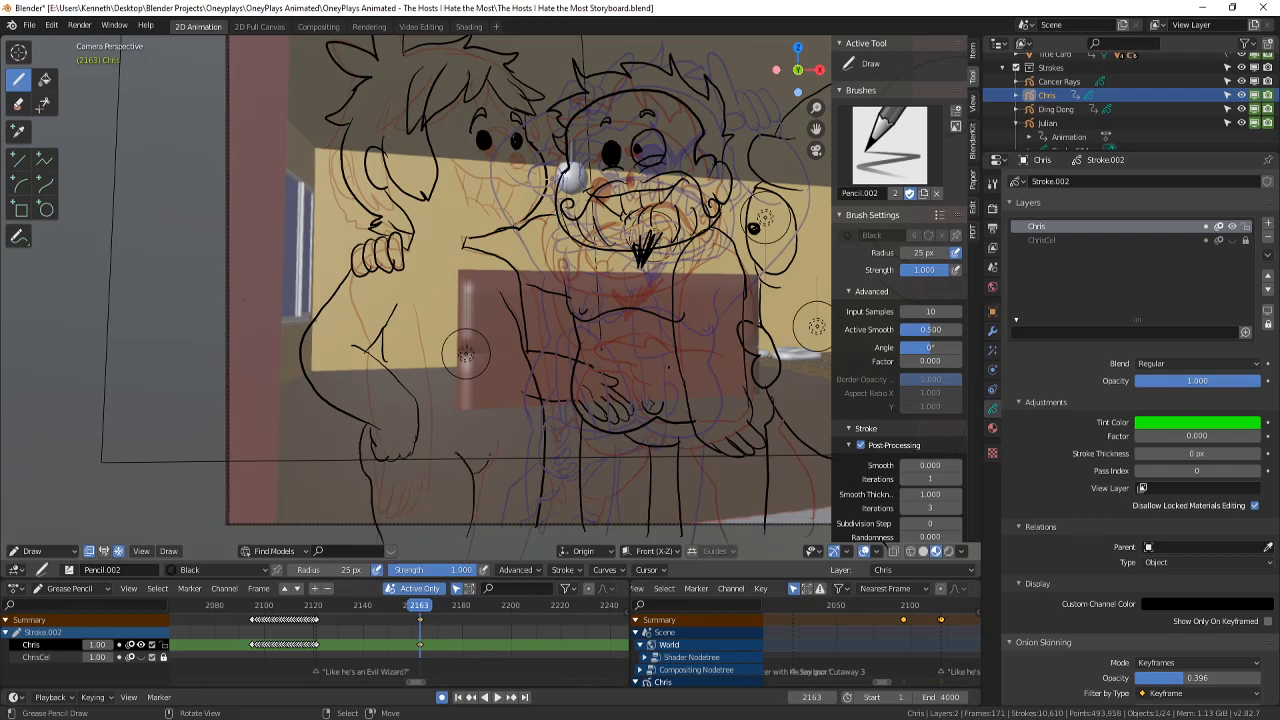
- Compare Chris's new drawing at frame 2163 with the one at 2162, and move back to frame 2126 to check playback
shift+middle_drag(611, 353, 577, 453)
scroll(616, 453, up, 1)
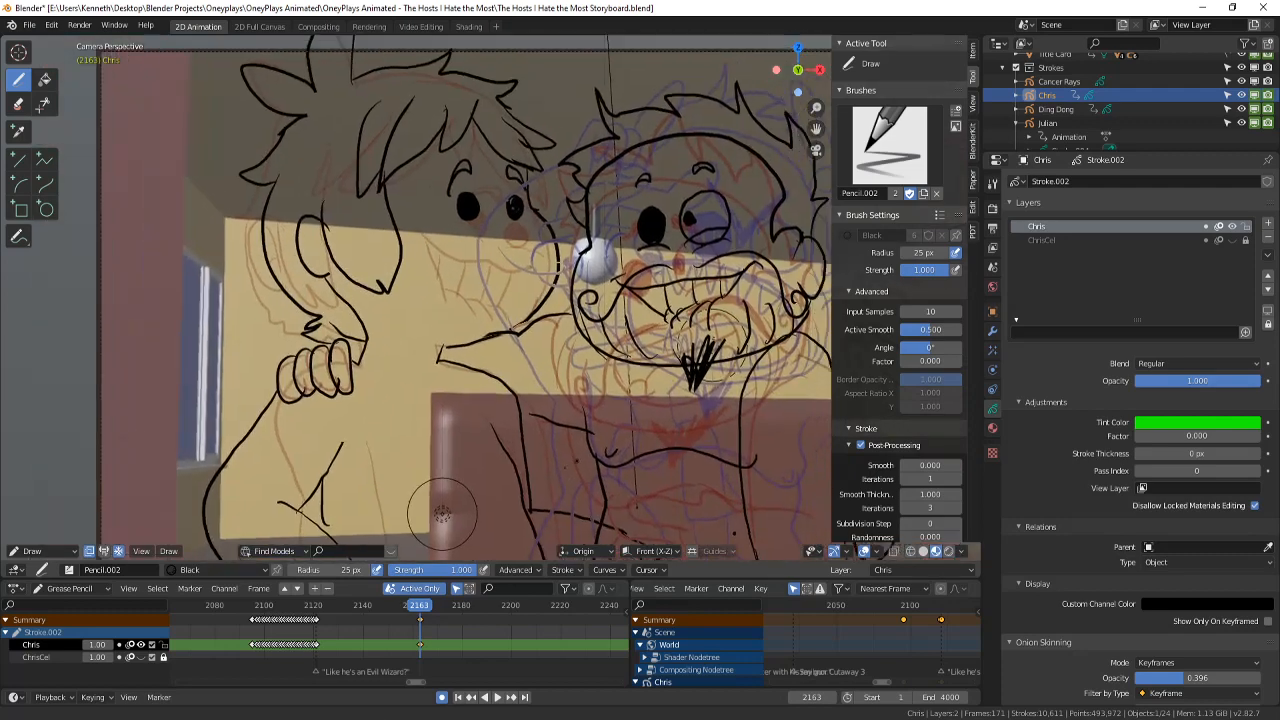
scroll(577, 453, down, 1)
key(Left)
key(Right)
key(Left)
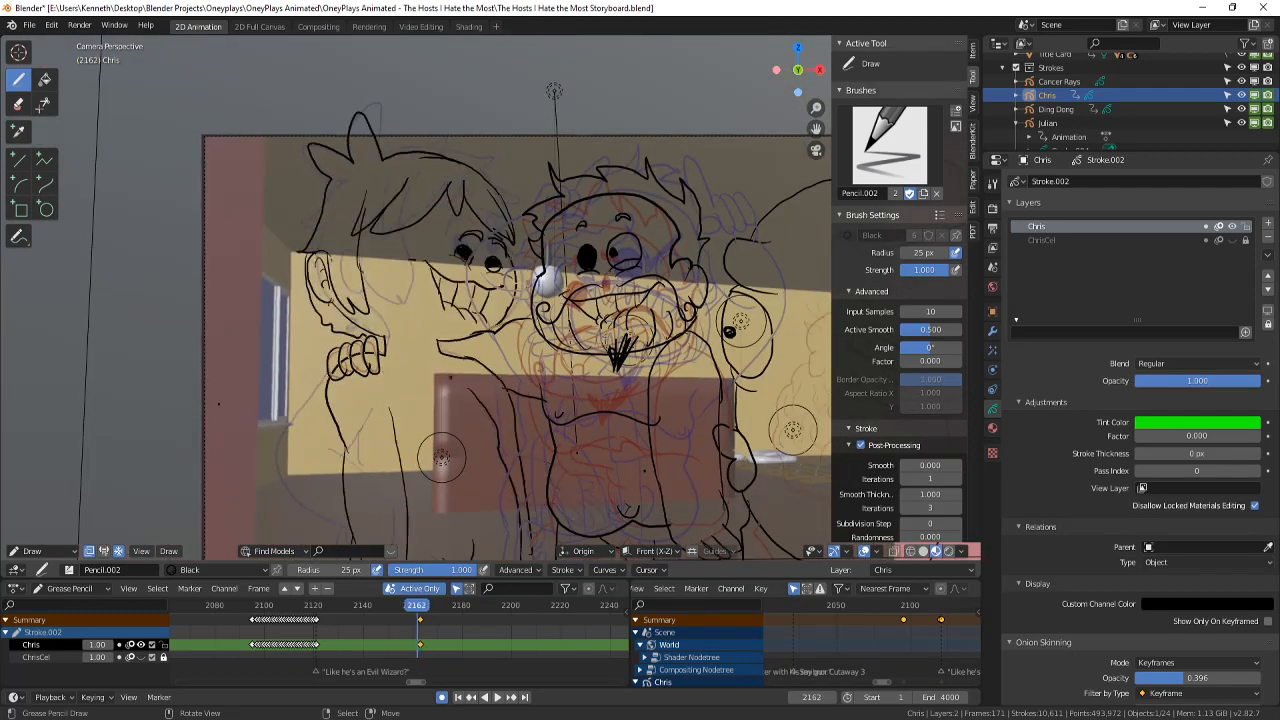
drag(423, 621, 331, 624)
key(space)
key(Escape)
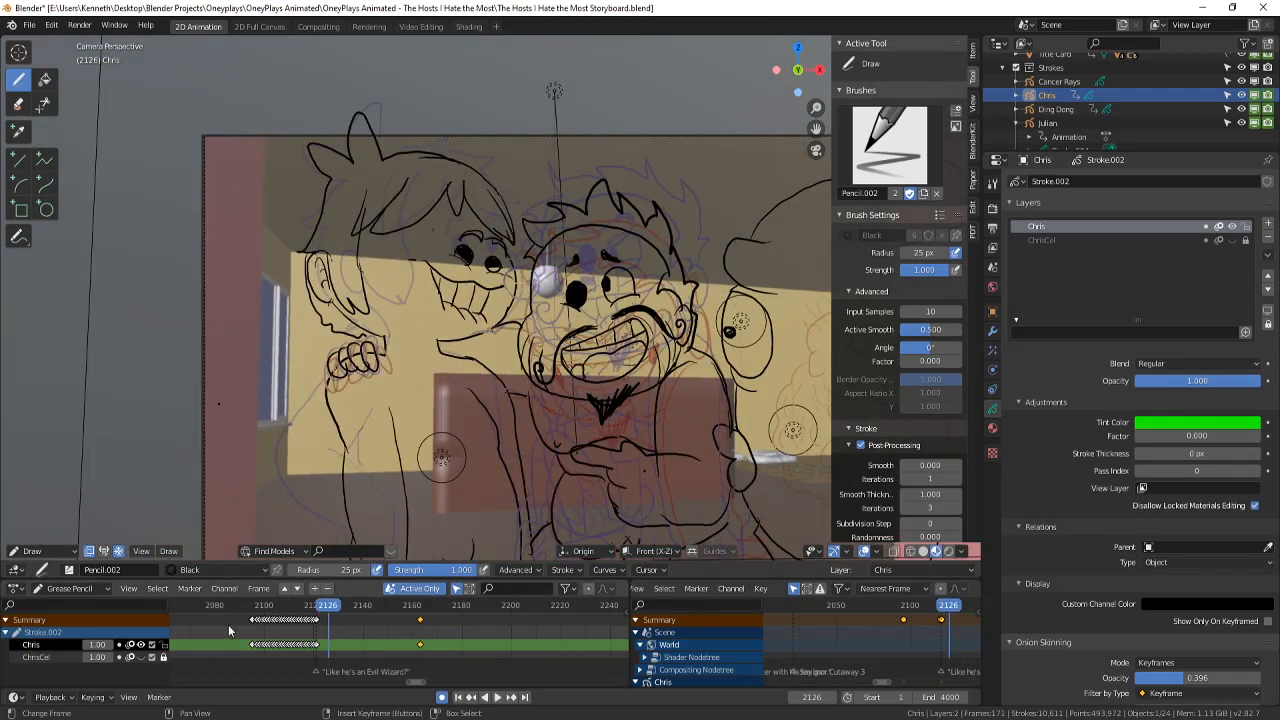
- Play back the section leading into the "Like he's an Evil Wizard?" marker and save the storyboard file
click(228, 625)
scroll(220, 641, down, 4)
click(206, 636)
key(space)
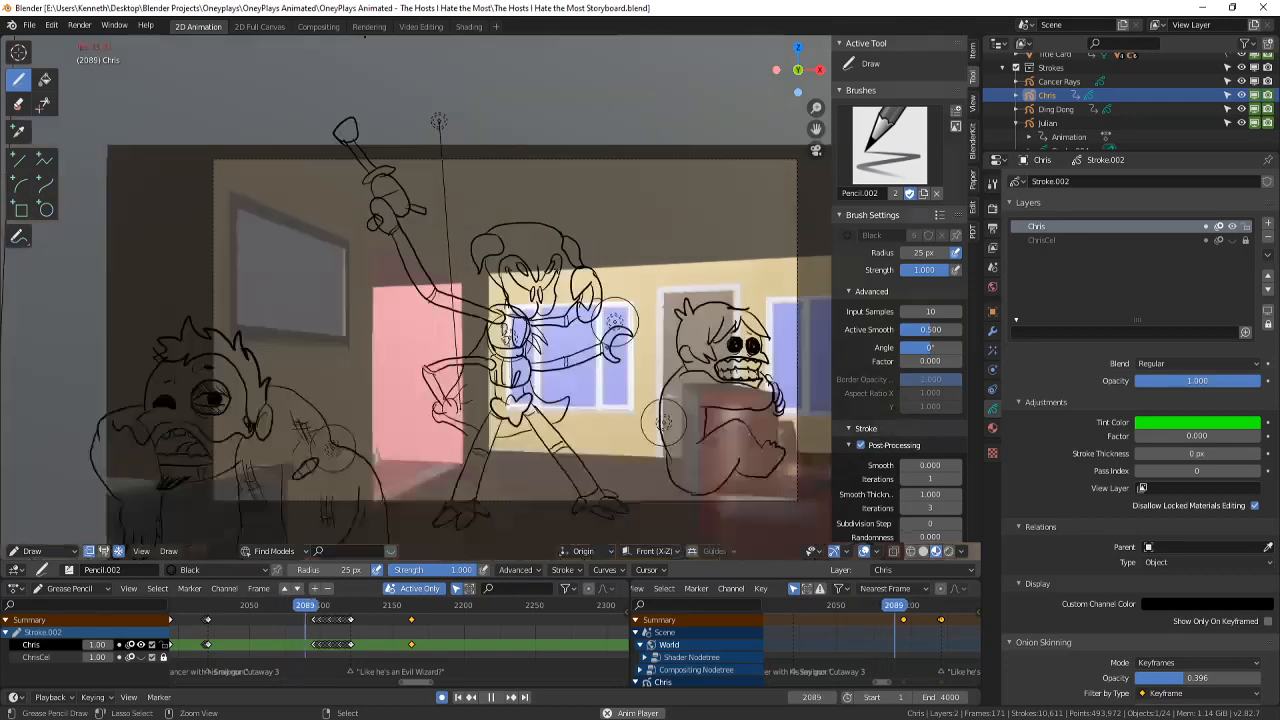
key(ctrl+s)
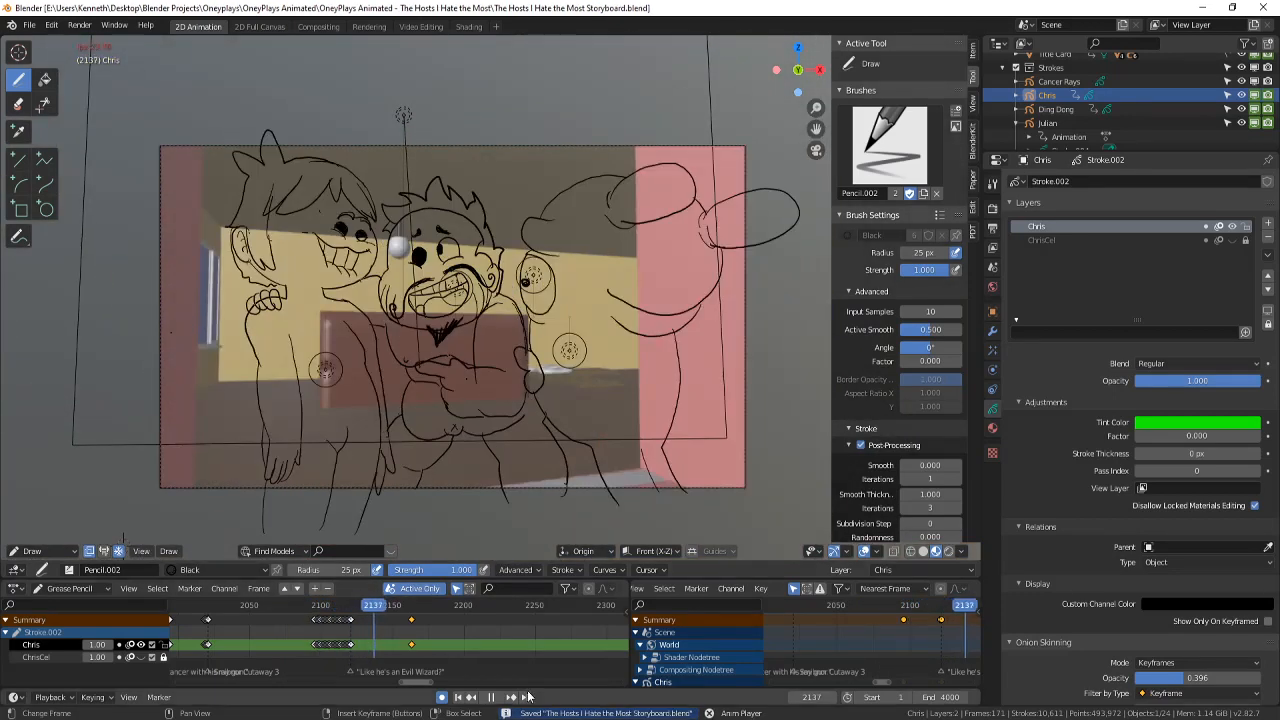
- Stop playback at the keyframe at frame 2163, compare it with the preceding frame, and save the file
click(410, 647)
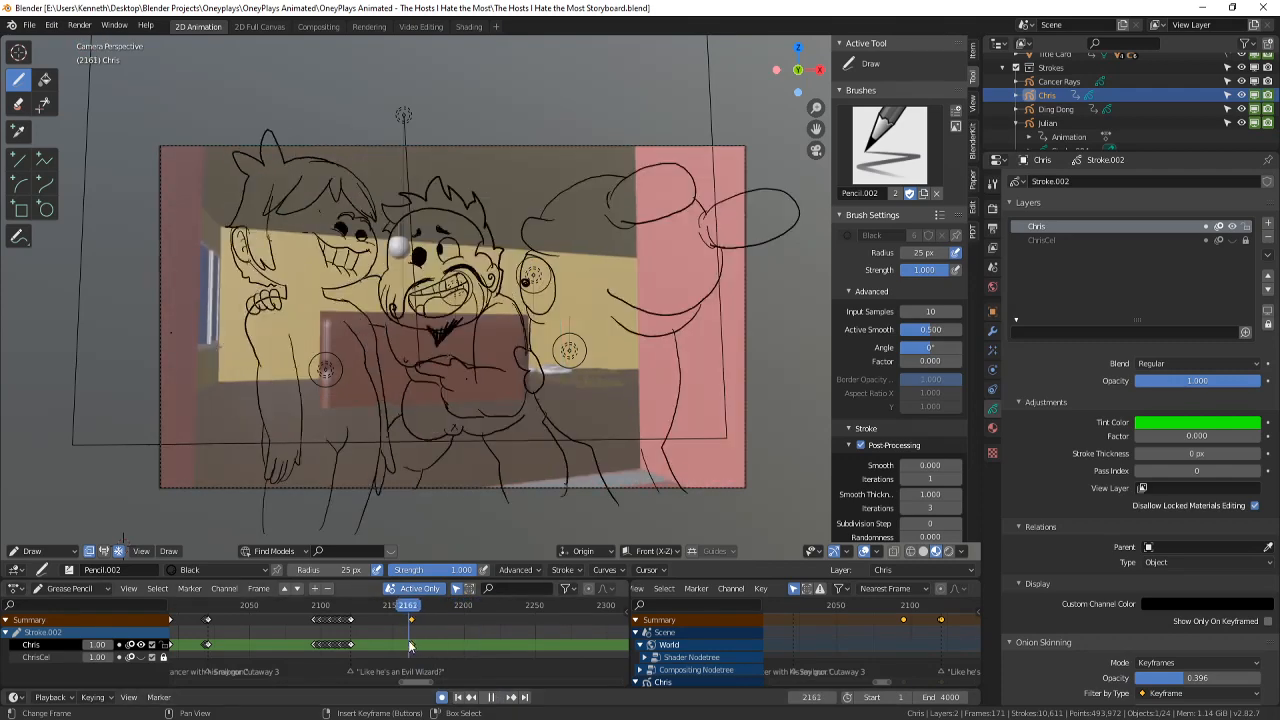
key(space)
scroll(486, 283, up, 2)
key(ctrl+s)
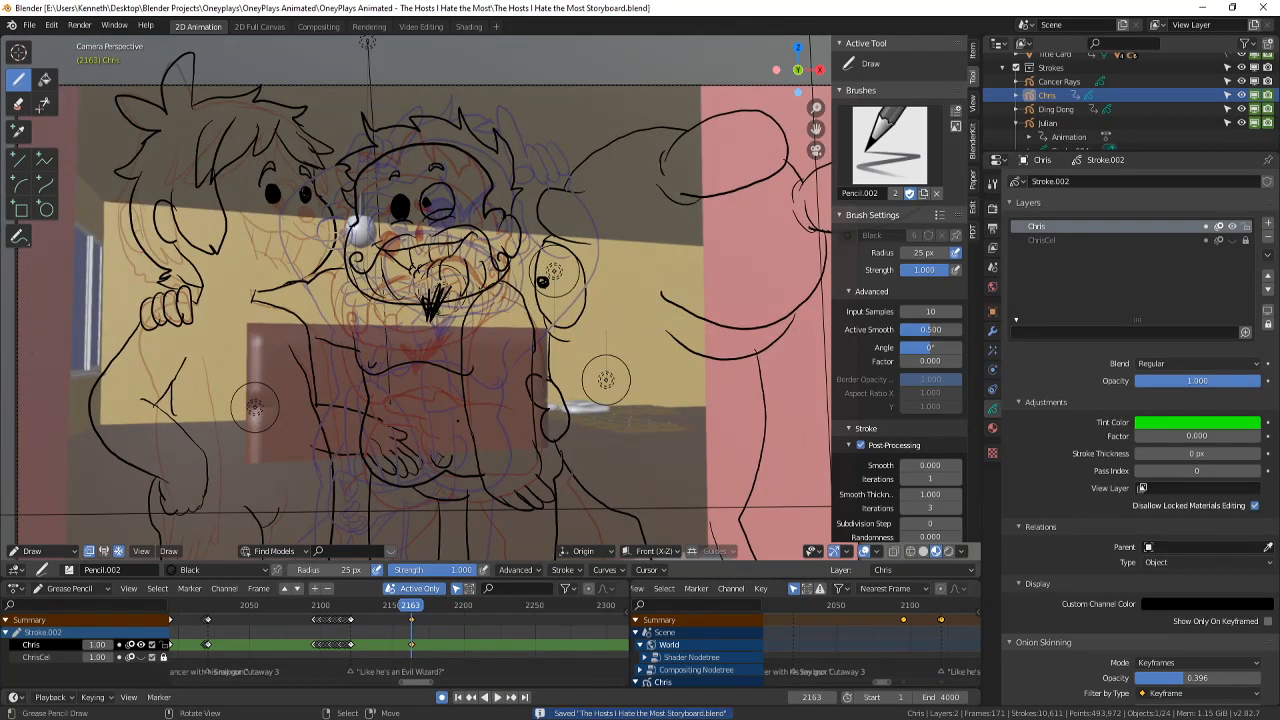
key(Left)
key(Right)
shift+middle_drag(311, 226, 440, 338)
key(ctrl+s)
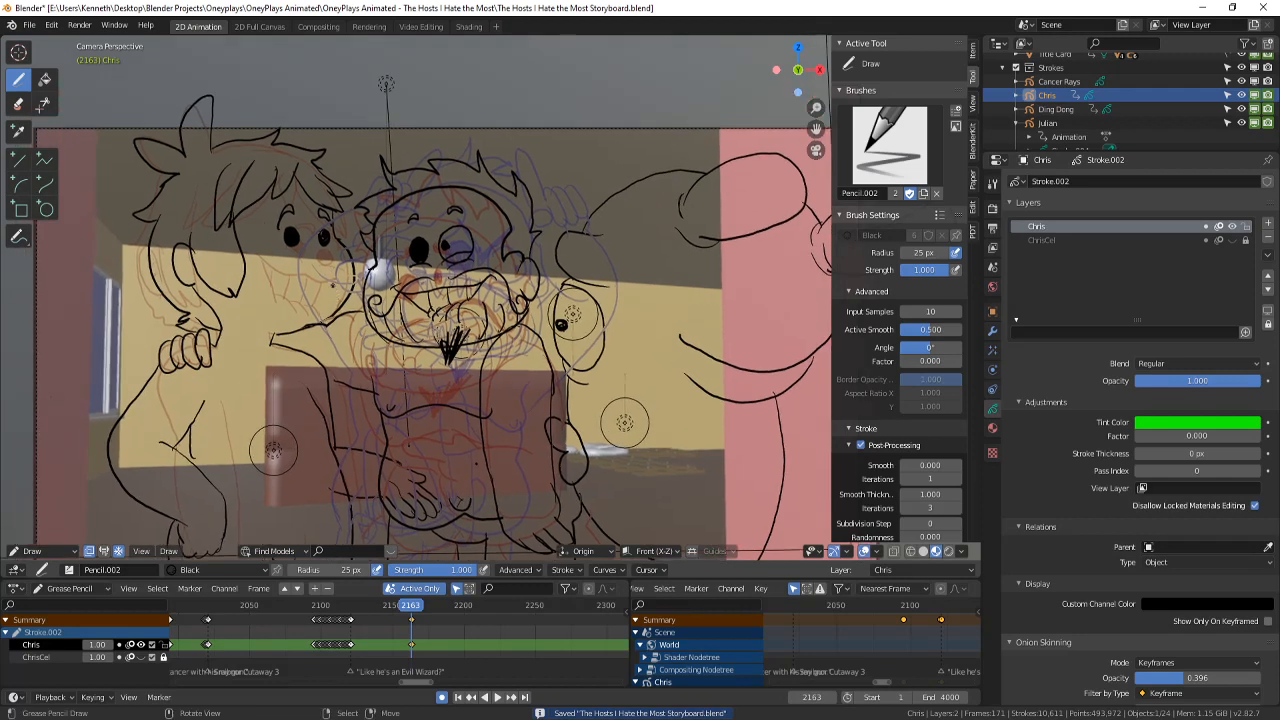
key(ctrl+s)
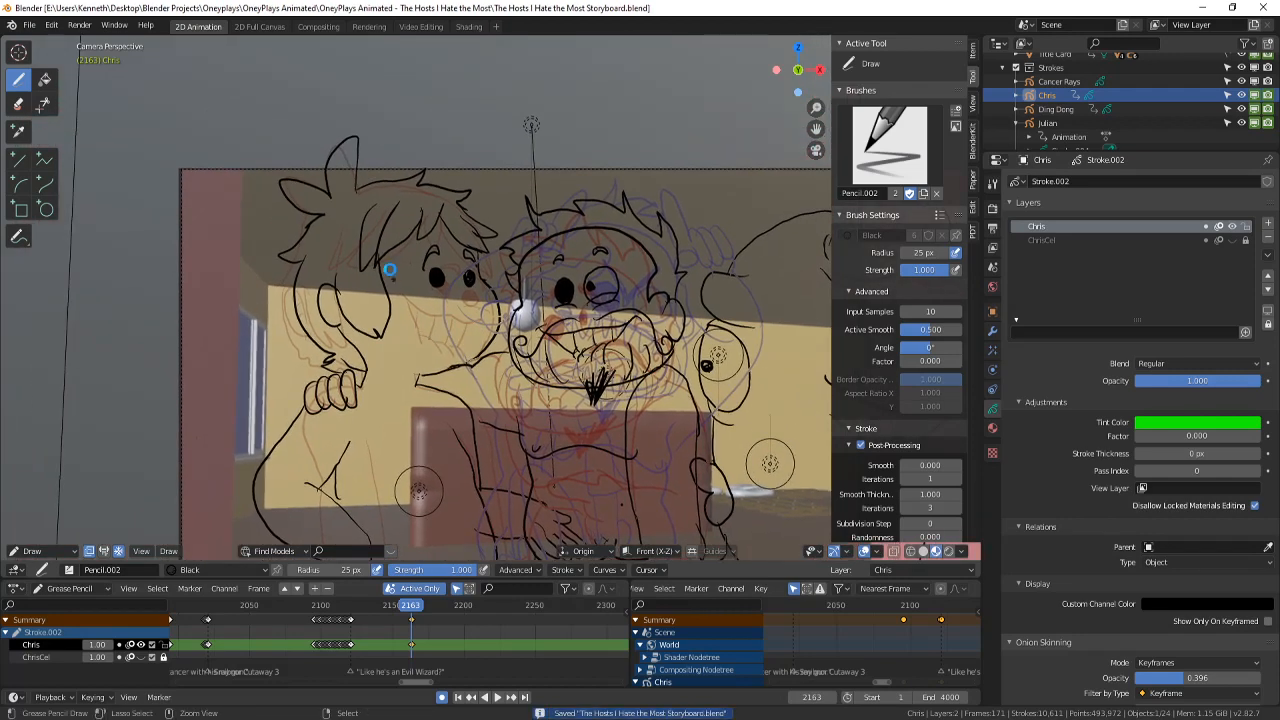
- Draw a wide grin with teeth lines on the unfinished face of the Chris drawing at frame 2163
shift+middle_drag(391, 271, 414, 214)
scroll(375, 320, down, 2)
mouse_move(370, 328)
shift+middle_down()
mouse_move(368, 295)
mouse_move(360, 331)
mouse_move(387, 336)
shift+middle_up()
scroll(368, 295, up, 1)
scroll(387, 336, up, 3)
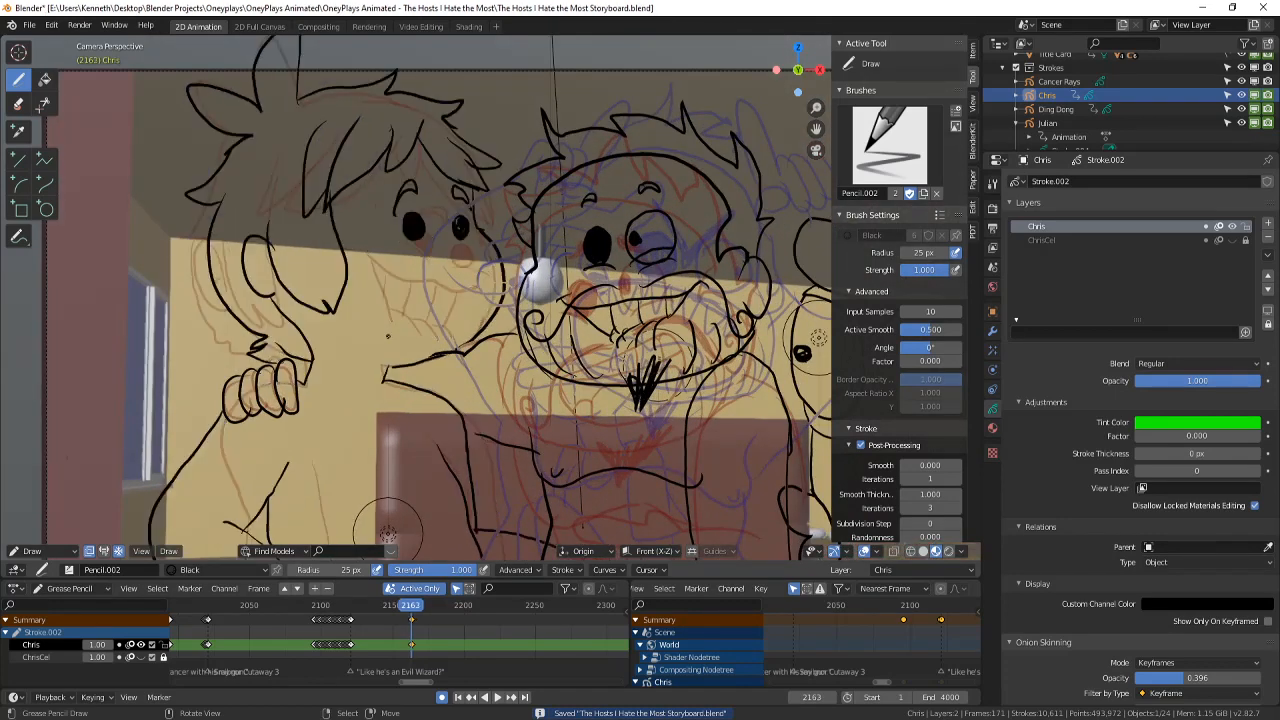
scroll(387, 335, up, 3)
scroll(387, 335, down, 1)
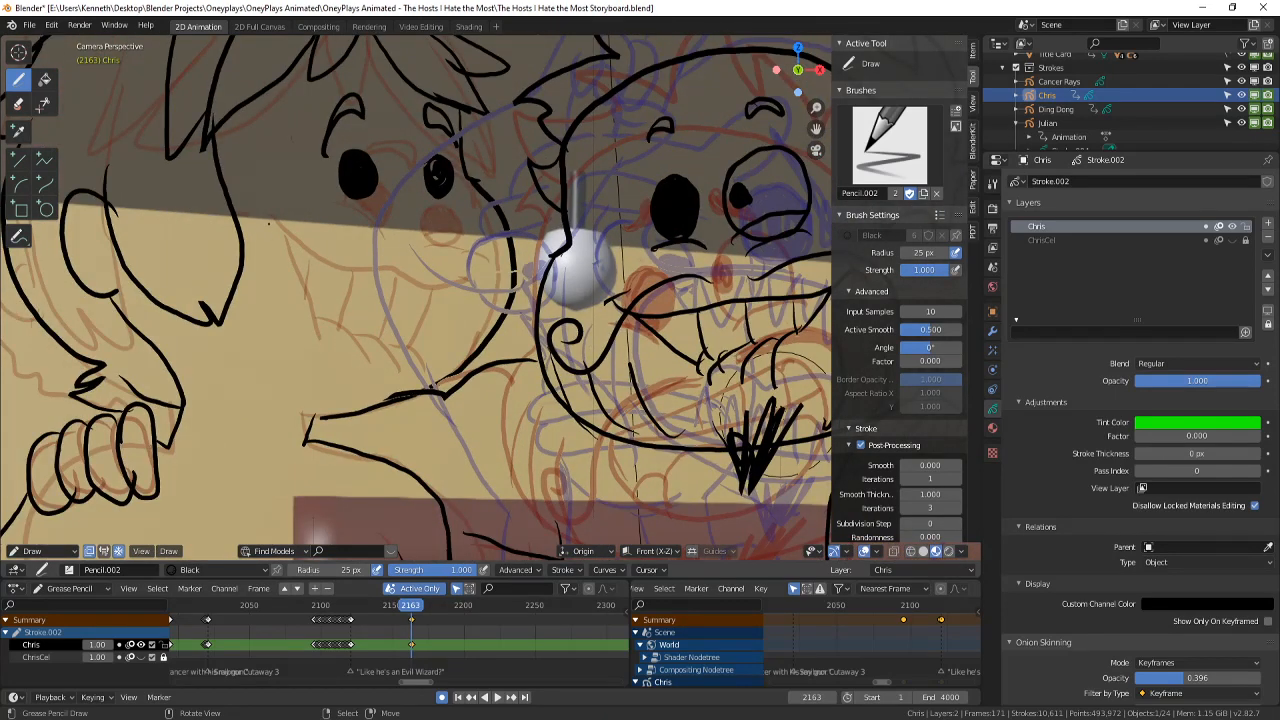
mouse_move(491, 280)
mouse_down()
mouse_move(390, 348)
mouse_move(265, 268)
mouse_move(439, 286)
mouse_up()
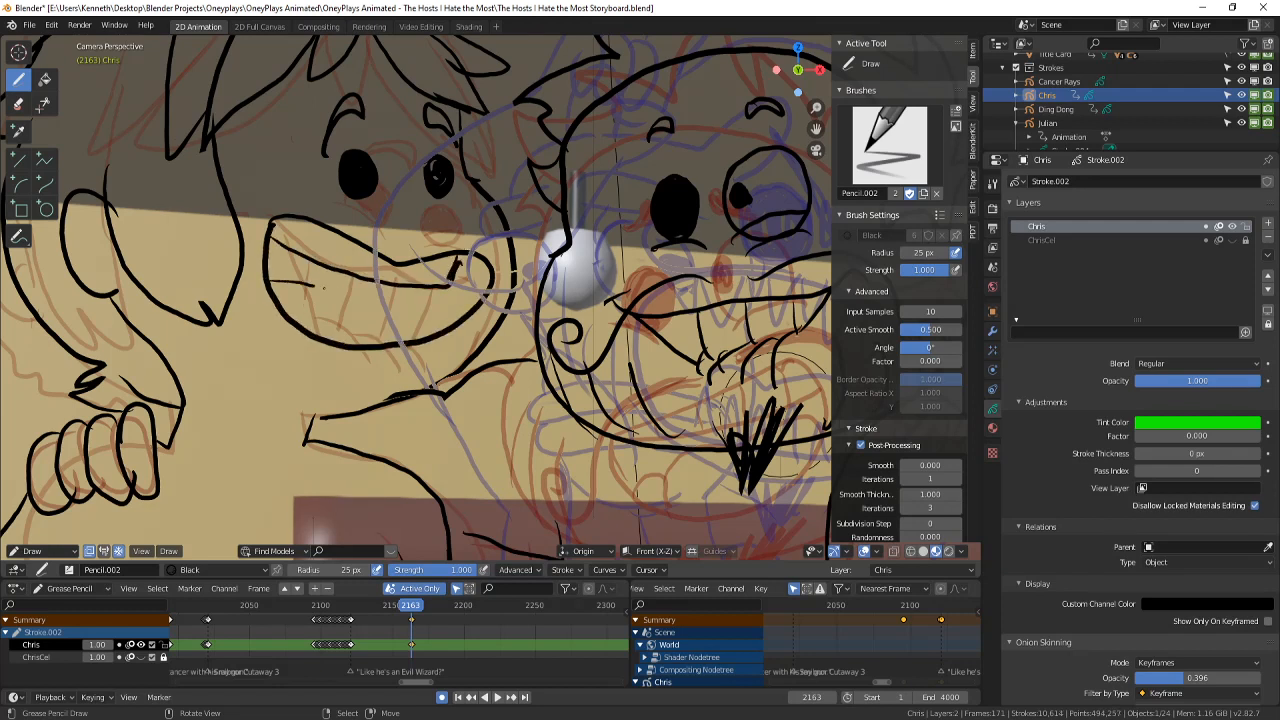
drag(324, 288, 411, 337)
scroll(429, 303, down, 4)
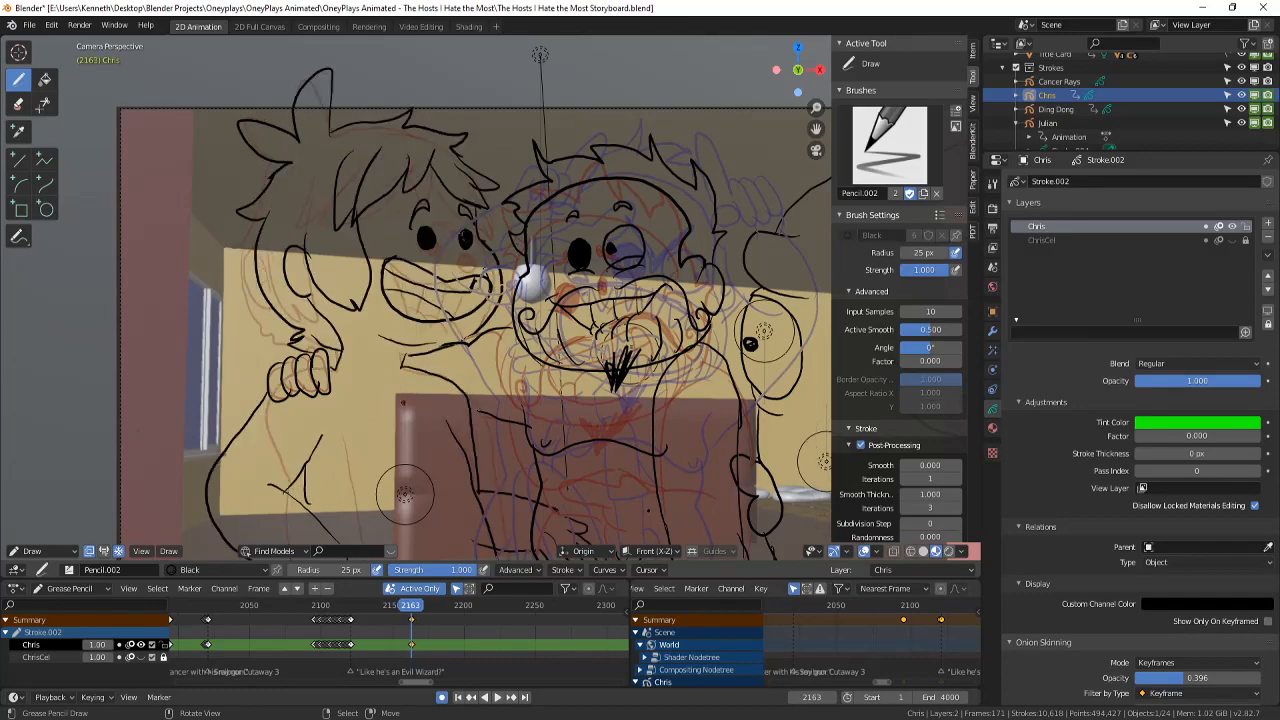
scroll(410, 400, up, 4)
scroll(403, 421, down, 2)
scroll(403, 421, down, 2)
- Play and scrub through the frames around 2147 to 2162 to check the pose change, and save the file
key(space)
scroll(403, 421, down, 3)
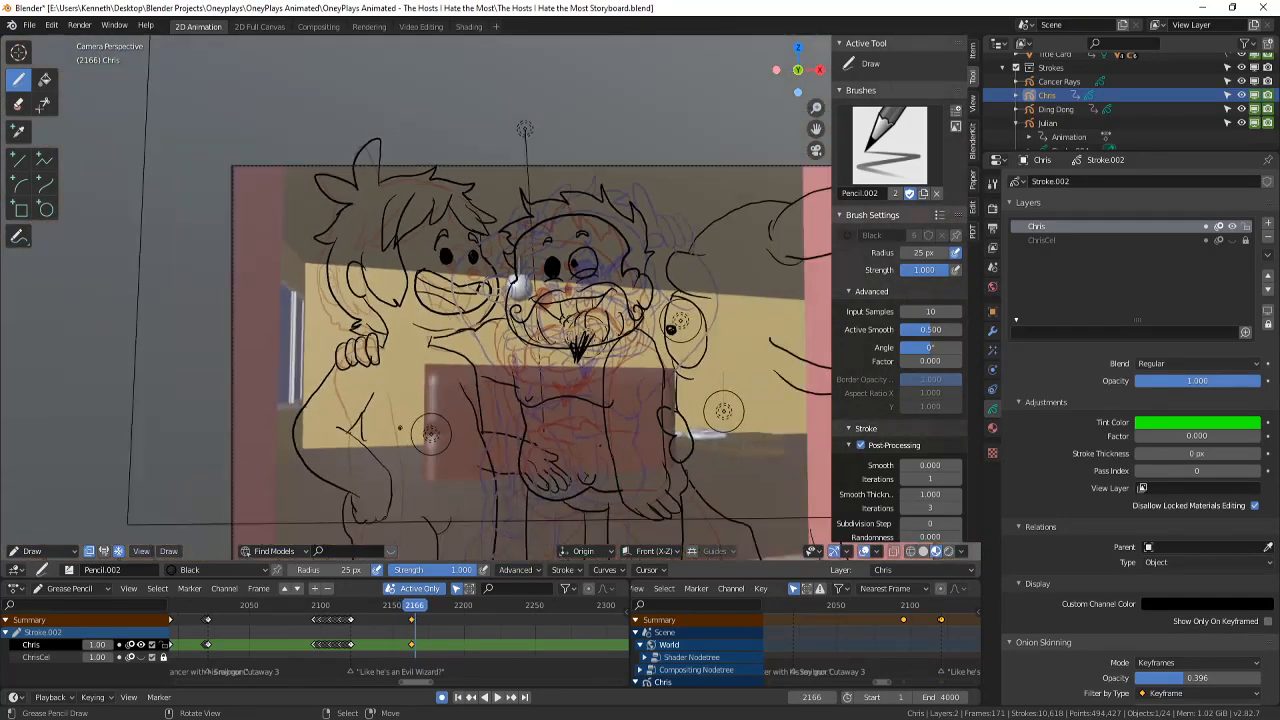
click(376, 628)
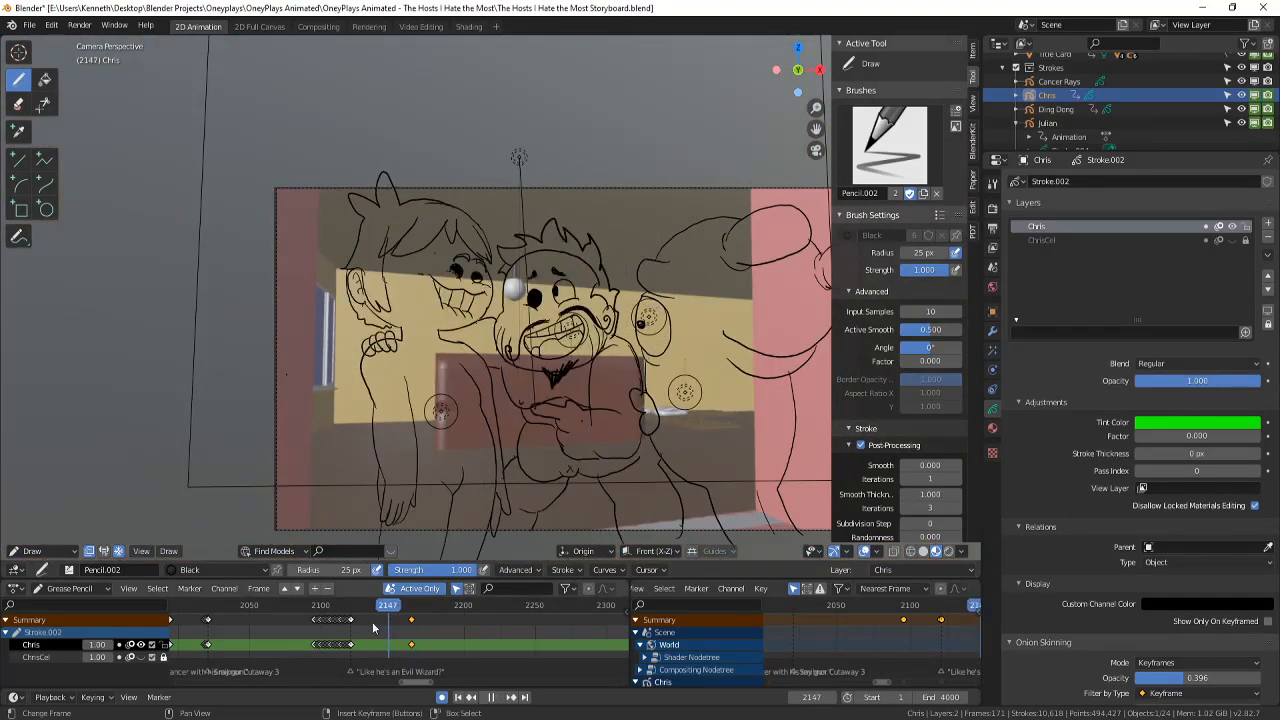
mouse_move(376, 628)
mouse_down()
mouse_move(255, 612)
mouse_move(215, 600)
mouse_move(215, 583)
mouse_move(180, 579)
mouse_move(615, 578)
mouse_move(200, 598)
mouse_move(426, 644)
mouse_move(410, 645)
mouse_up()
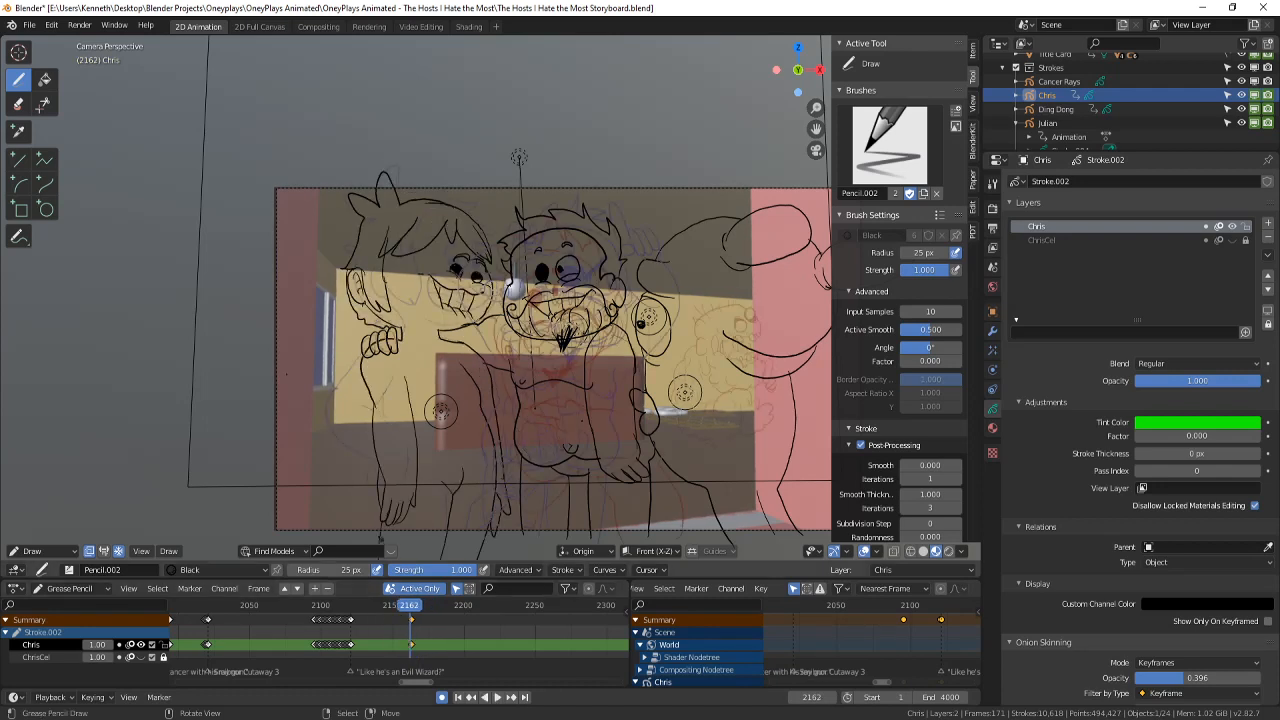
shift+middle_drag(471, 443, 437, 428)
key(ctrl+s)
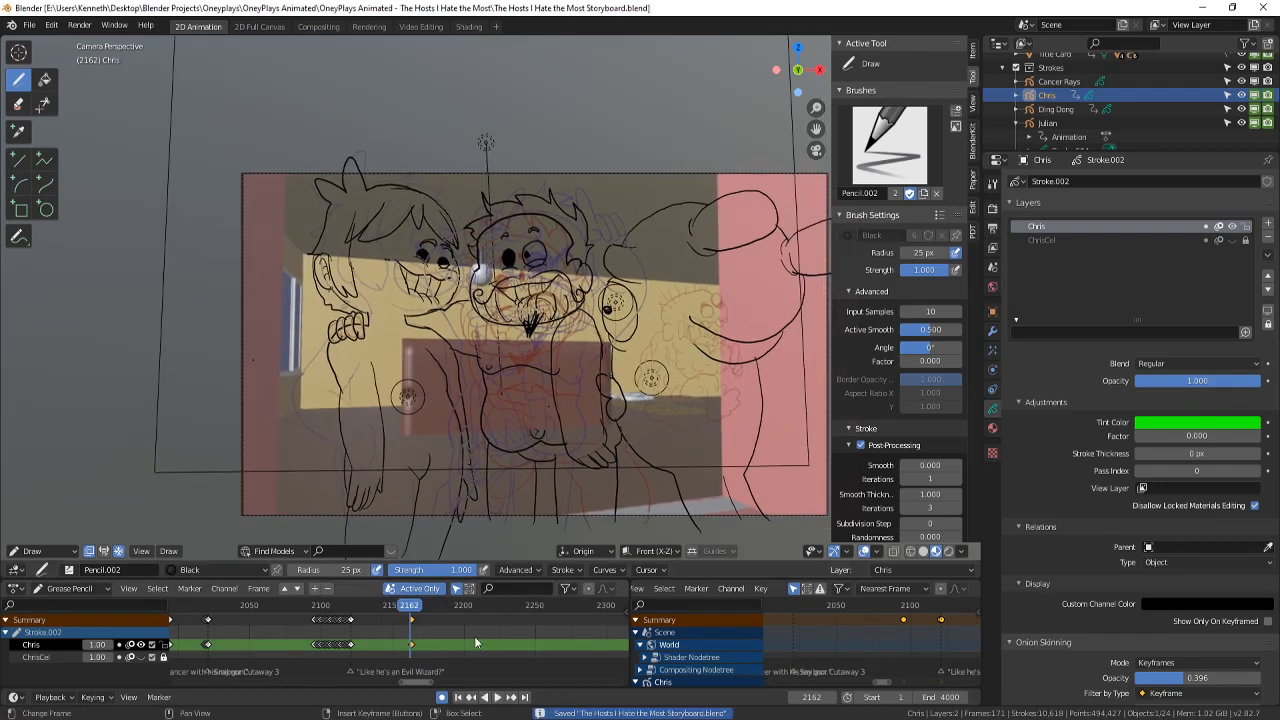
- Play ahead to frame 2194 and add a keyframe there on the Chris layer with a tiny pencil mark
click(497, 697)
click(497, 697)
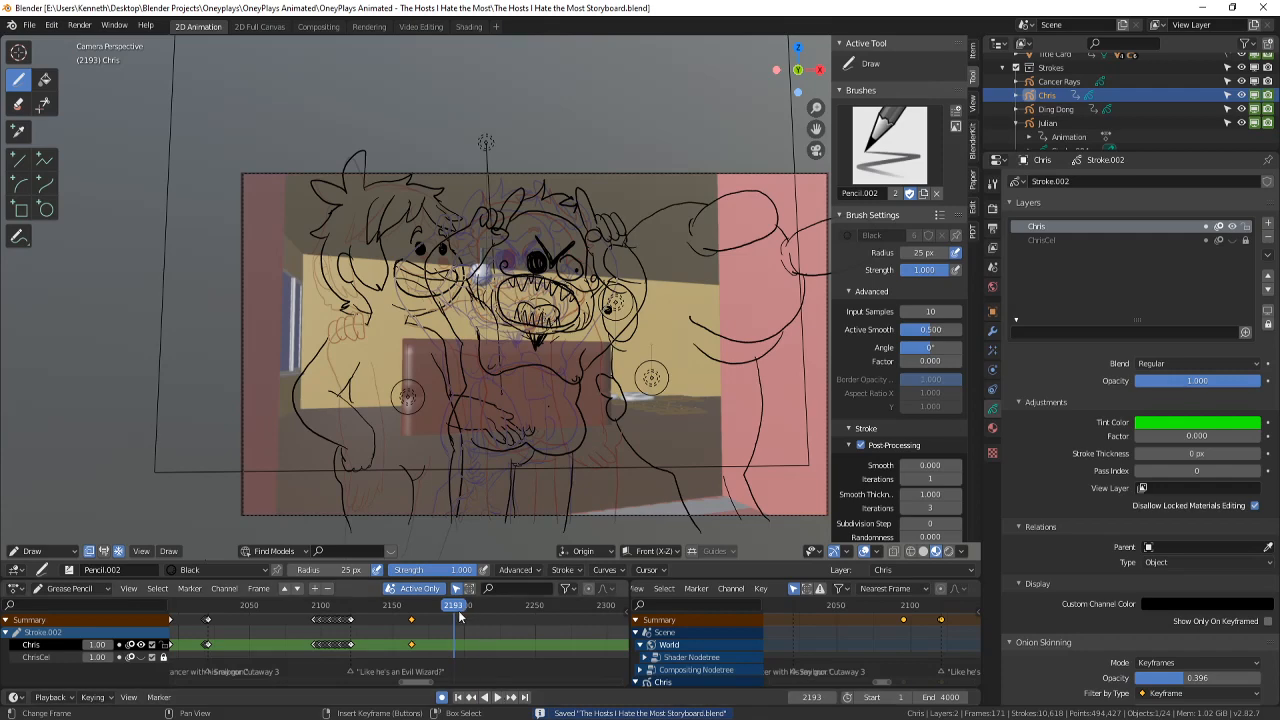
key(space)
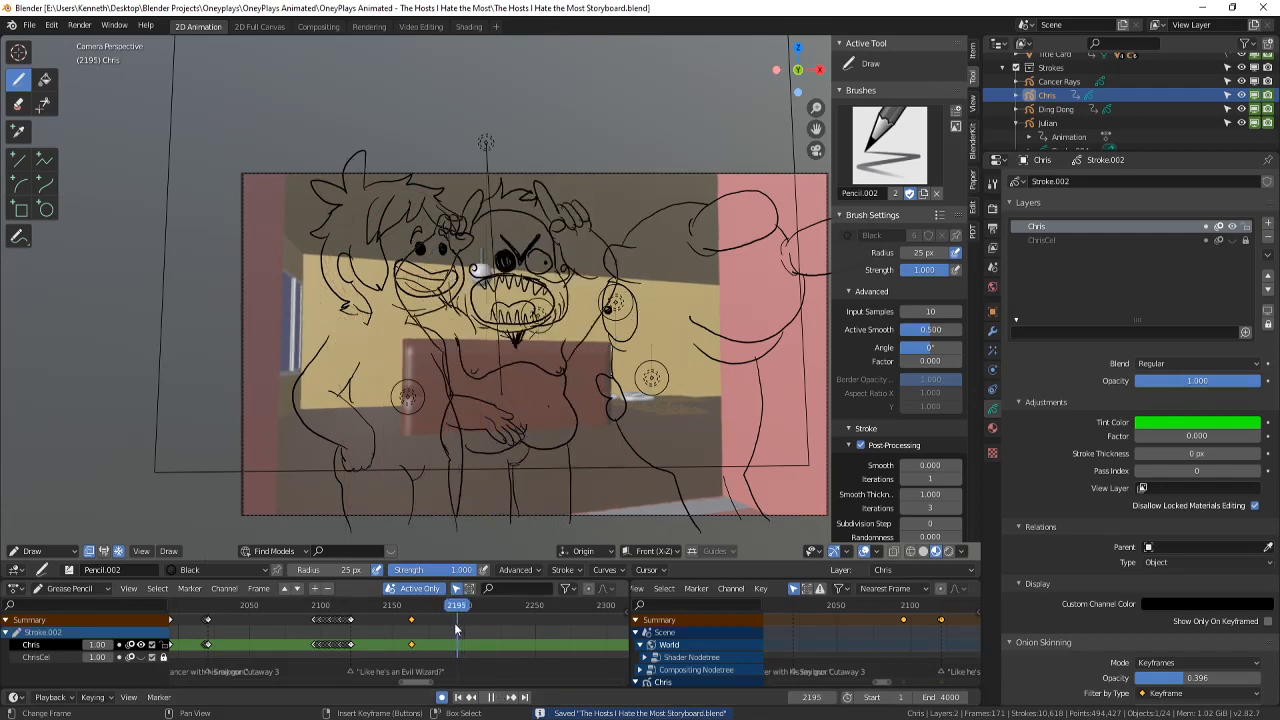
key(Escape)
key(space)
key(Escape)
click(455, 606)
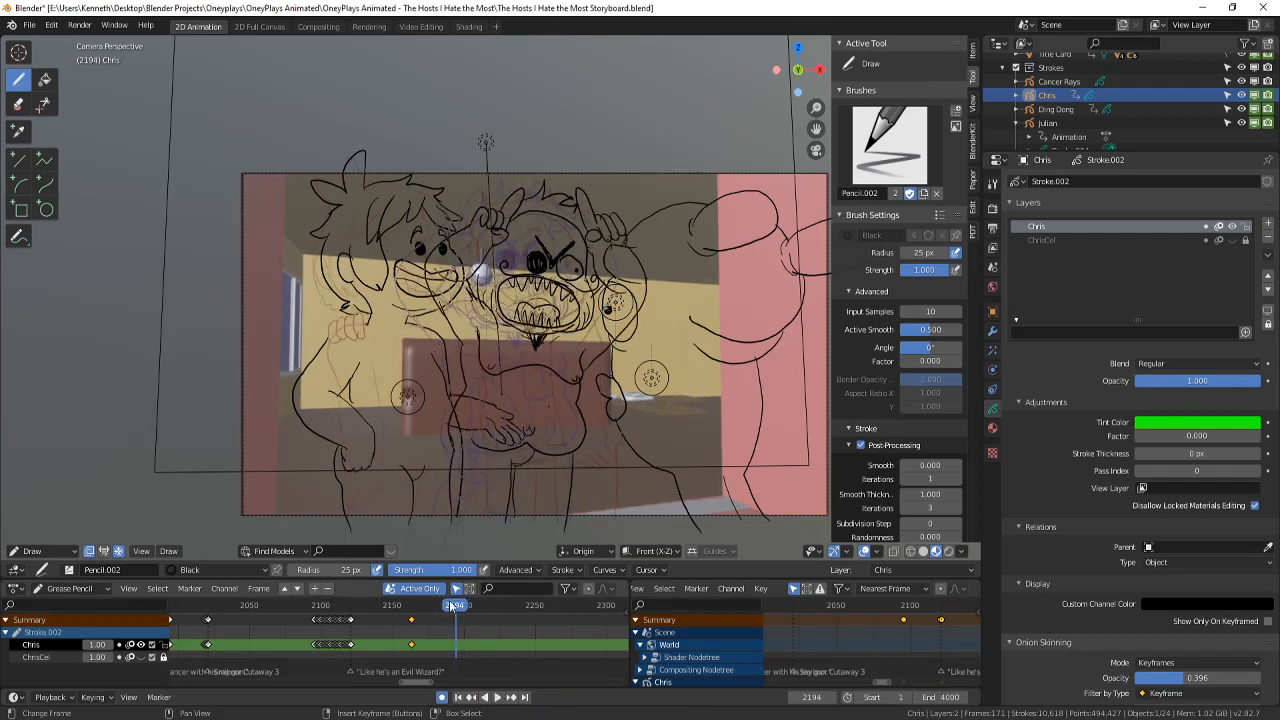
drag(368, 432, 370, 430)
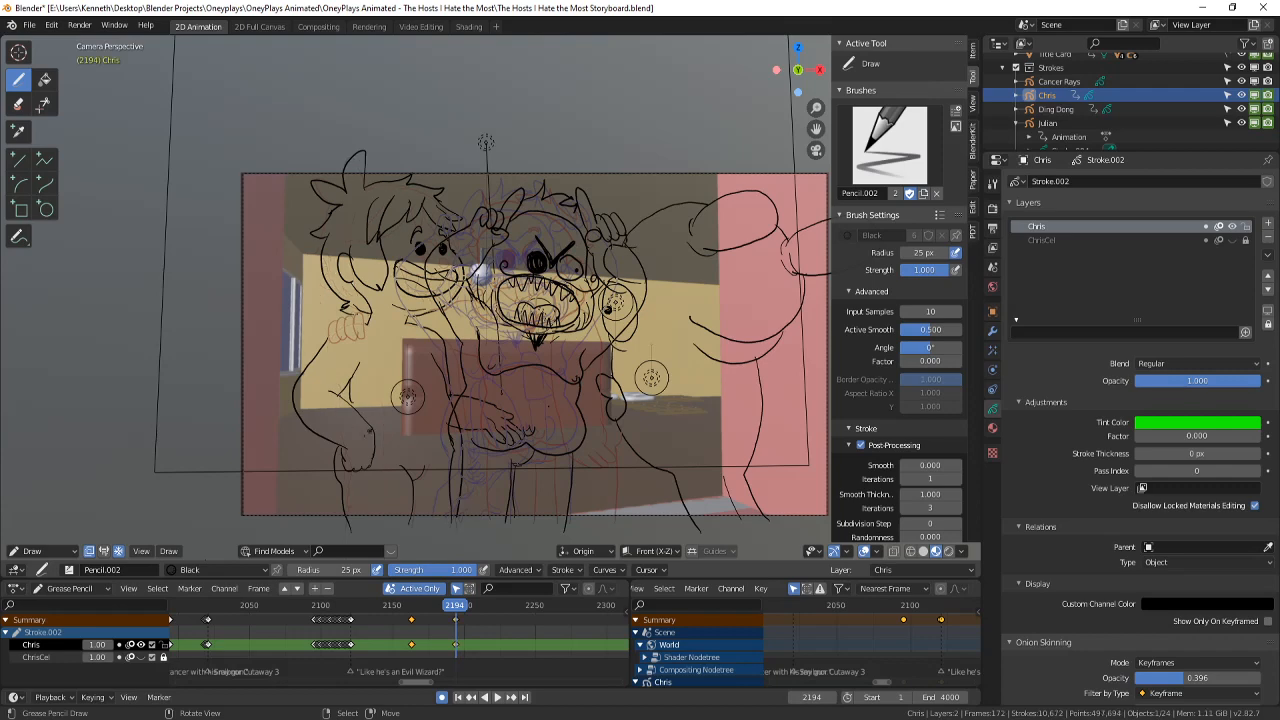
click(40, 551)
click(60, 534)
key(x)
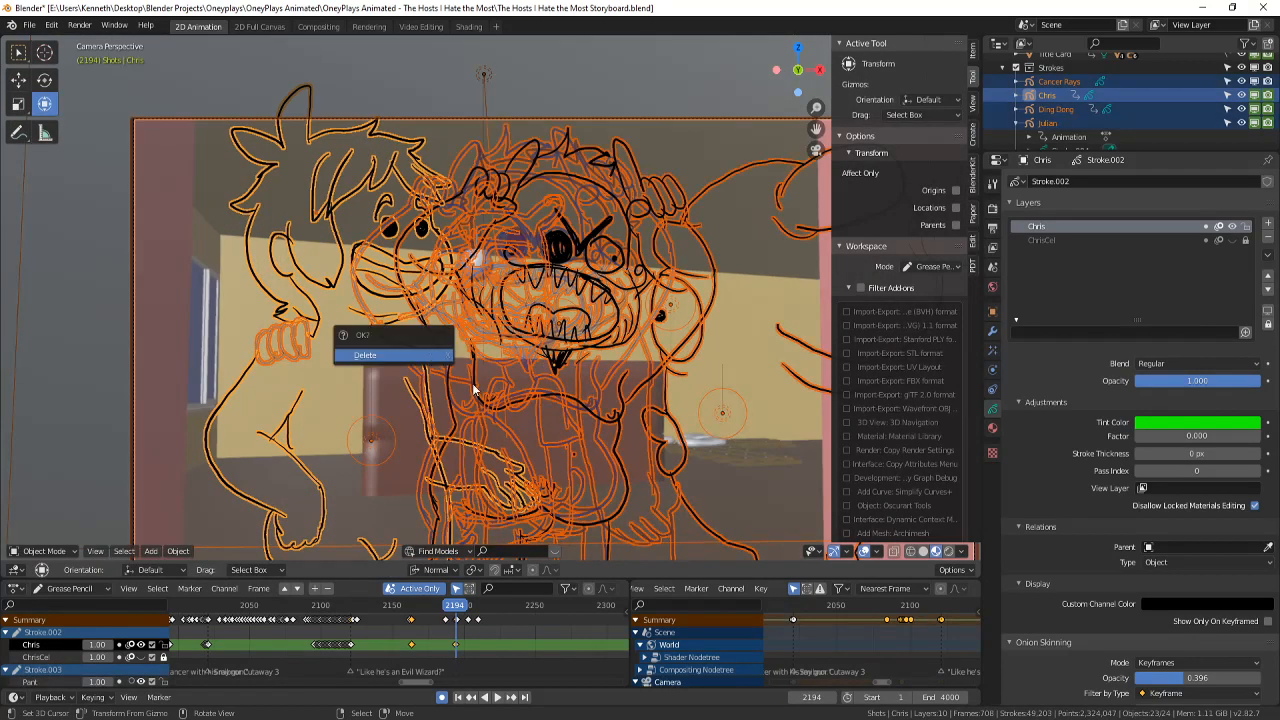
click(49, 554)
click(57, 541)
click(281, 440)
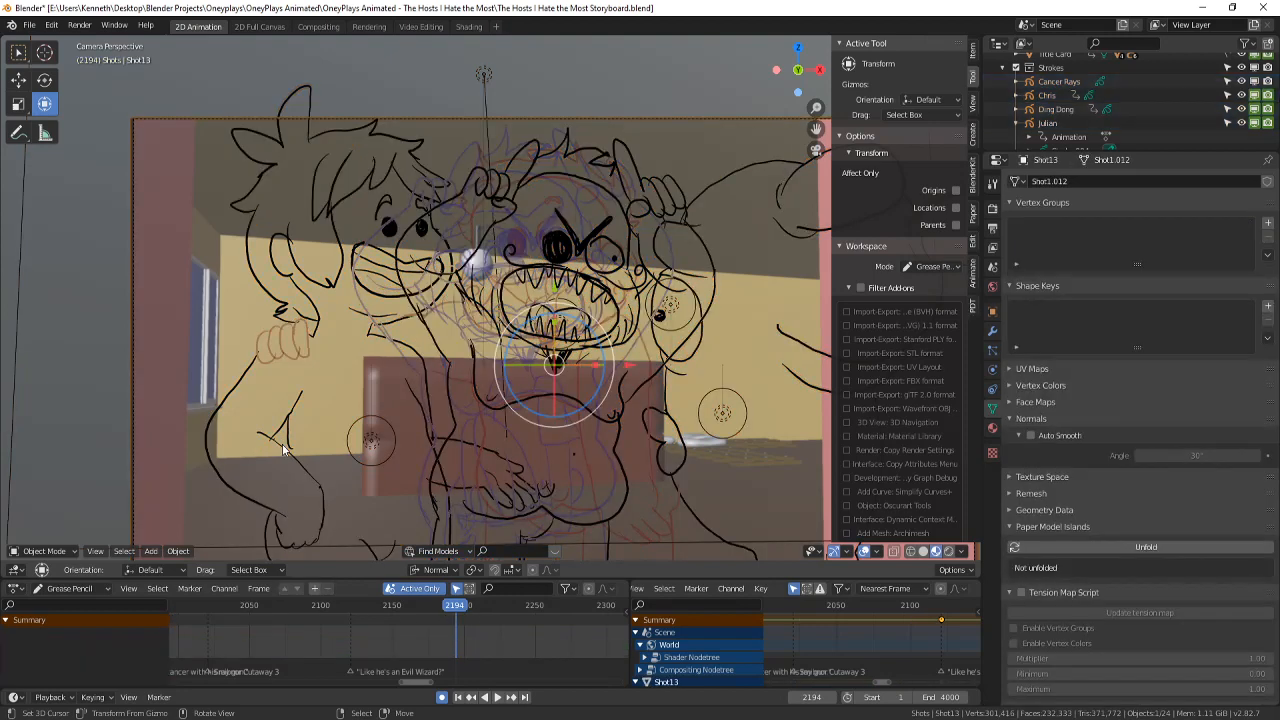
click(282, 443)
- In Edit Mode, delete all of the Chris strokes copied into frame 2194, and return to Draw mode
click(51, 555)
click(57, 520)
key(a)
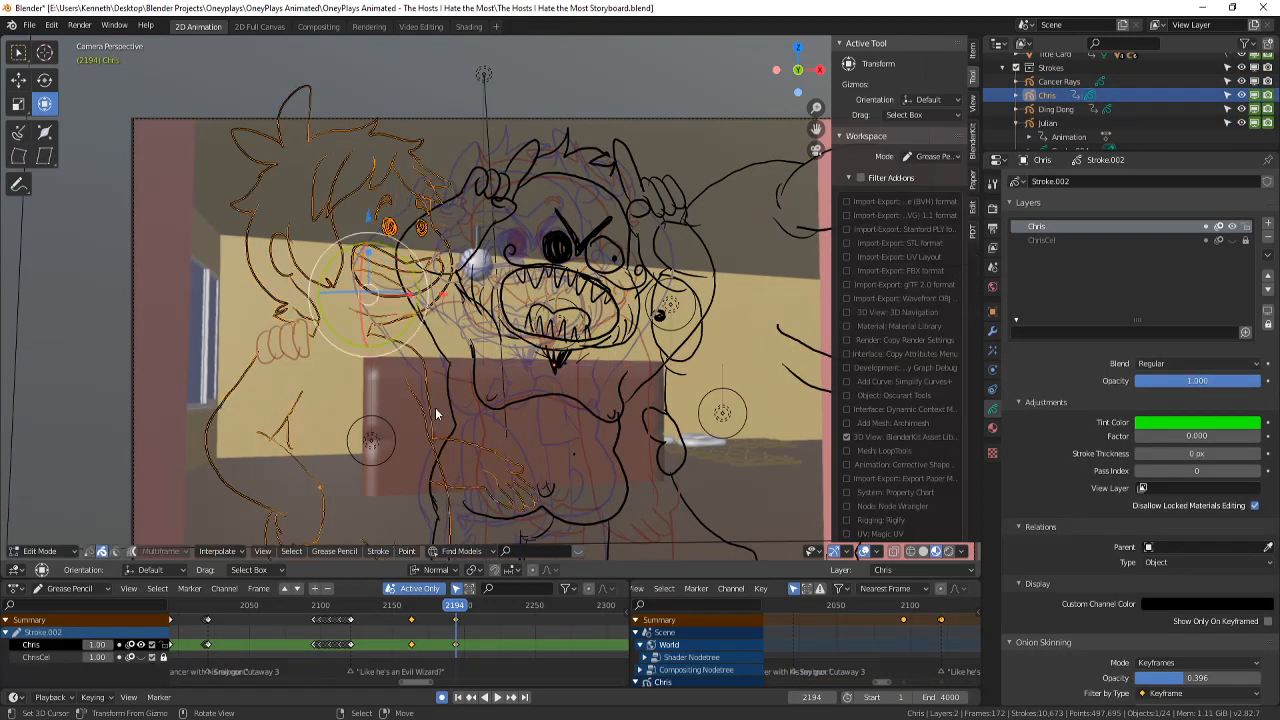
key(x)
click(435, 409)
scroll(450, 435, down, 1)
scroll(450, 436, up, 2)
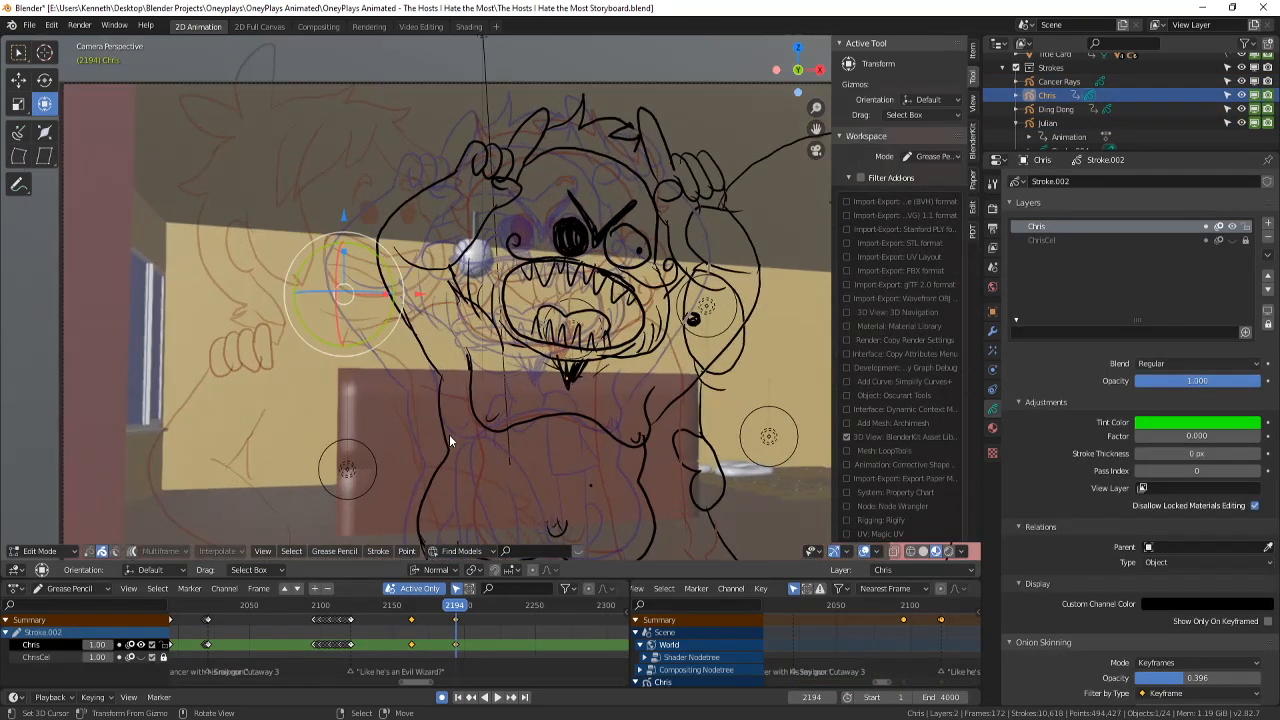
key(Left)
key(Right)
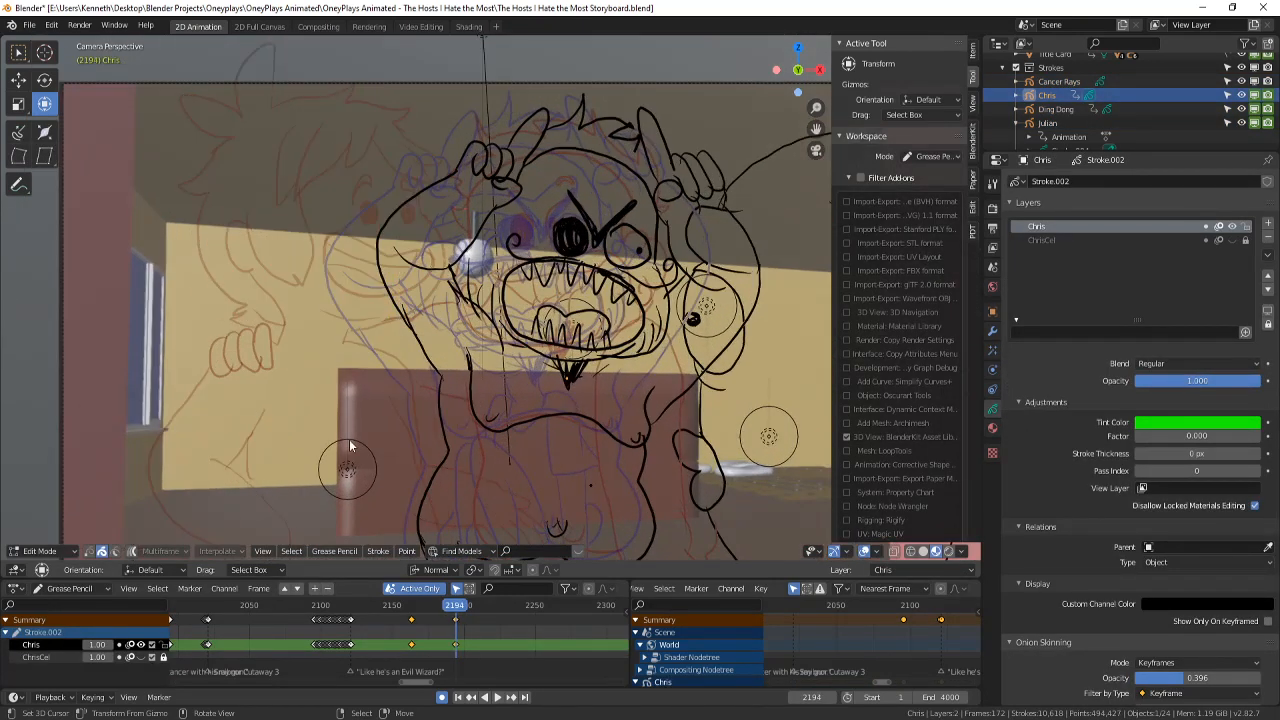
click(51, 555)
click(58, 521)
click(48, 550)
click(62, 489)
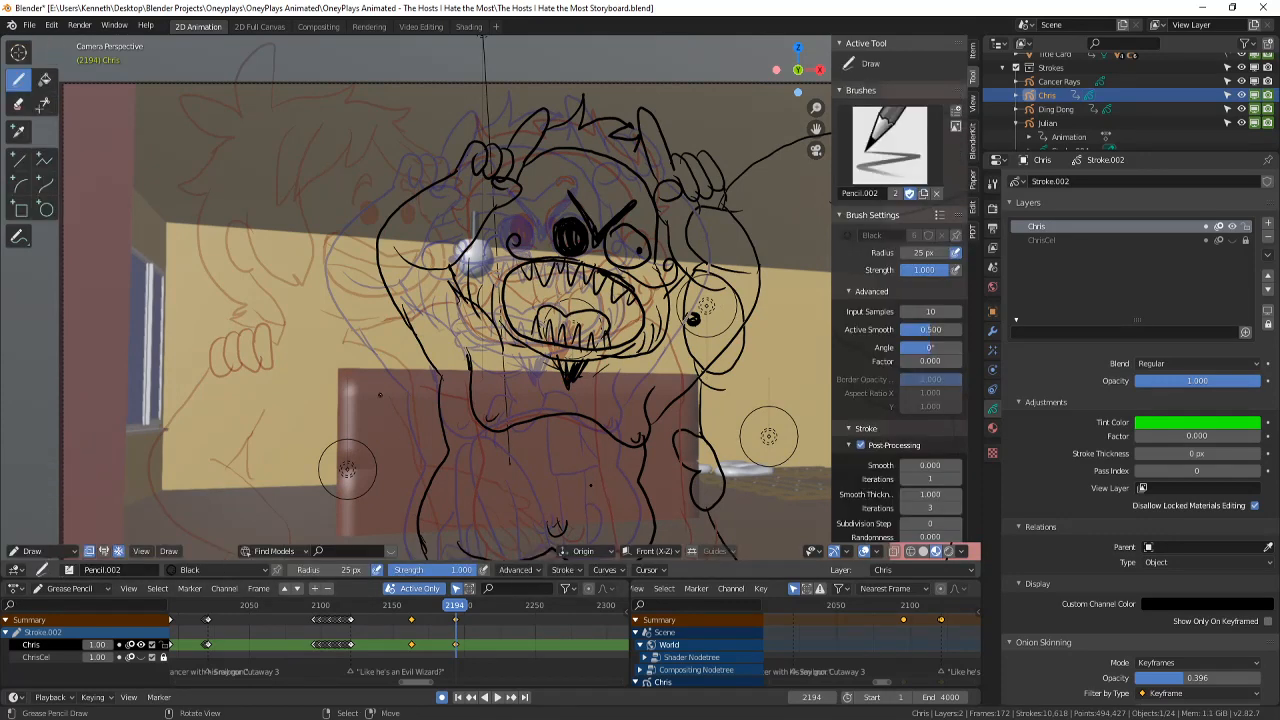
- Hide the Julian strokes in the viewport and save the file, keeping frame 2194 as the current frame
shift+middle_drag(450, 340, 473, 400)
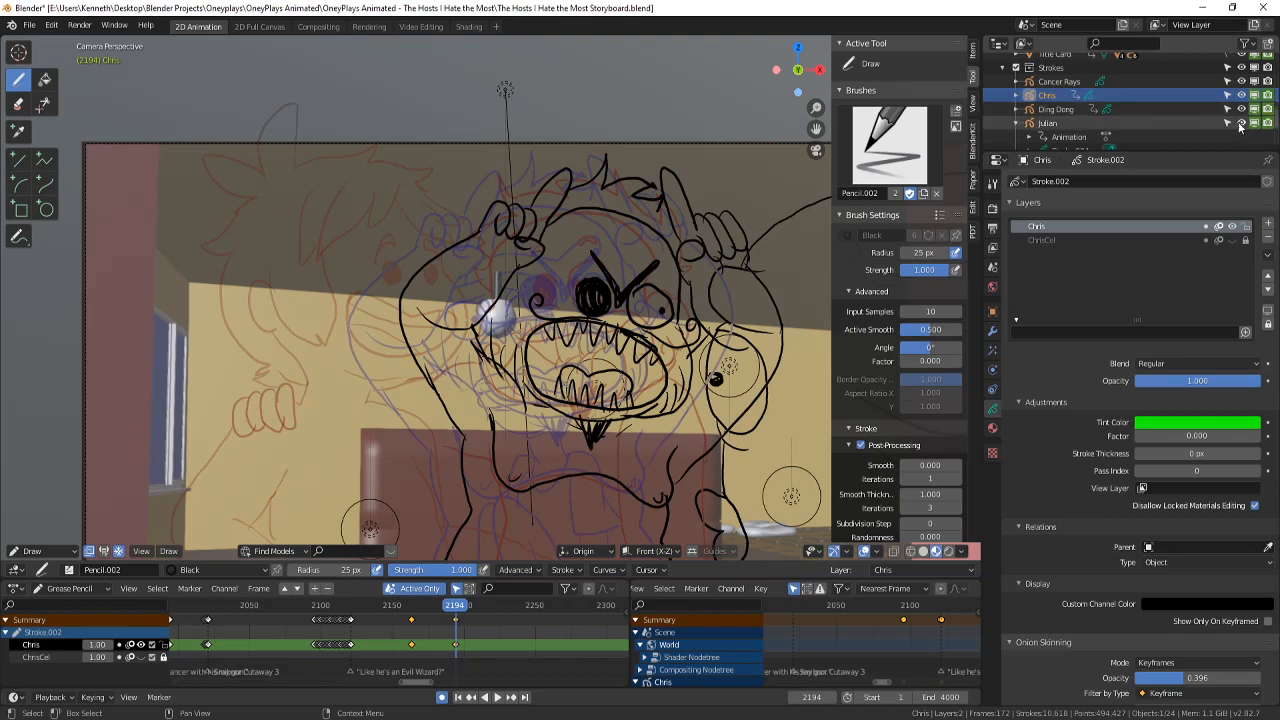
click(1242, 124)
shift+middle_drag(304, 509, 277, 403)
scroll(277, 403, down, 7)
key(ctrl+s)
scroll(124, 483, up, 5)
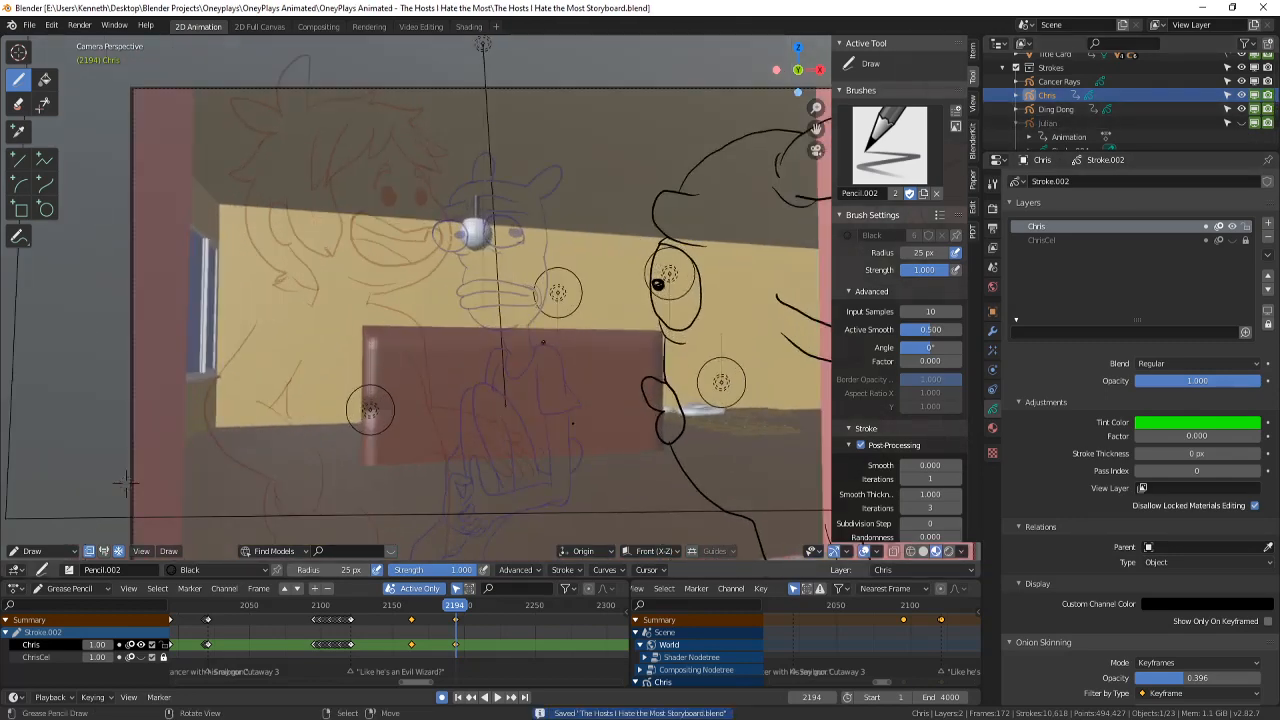
key(Left)
key(Right)
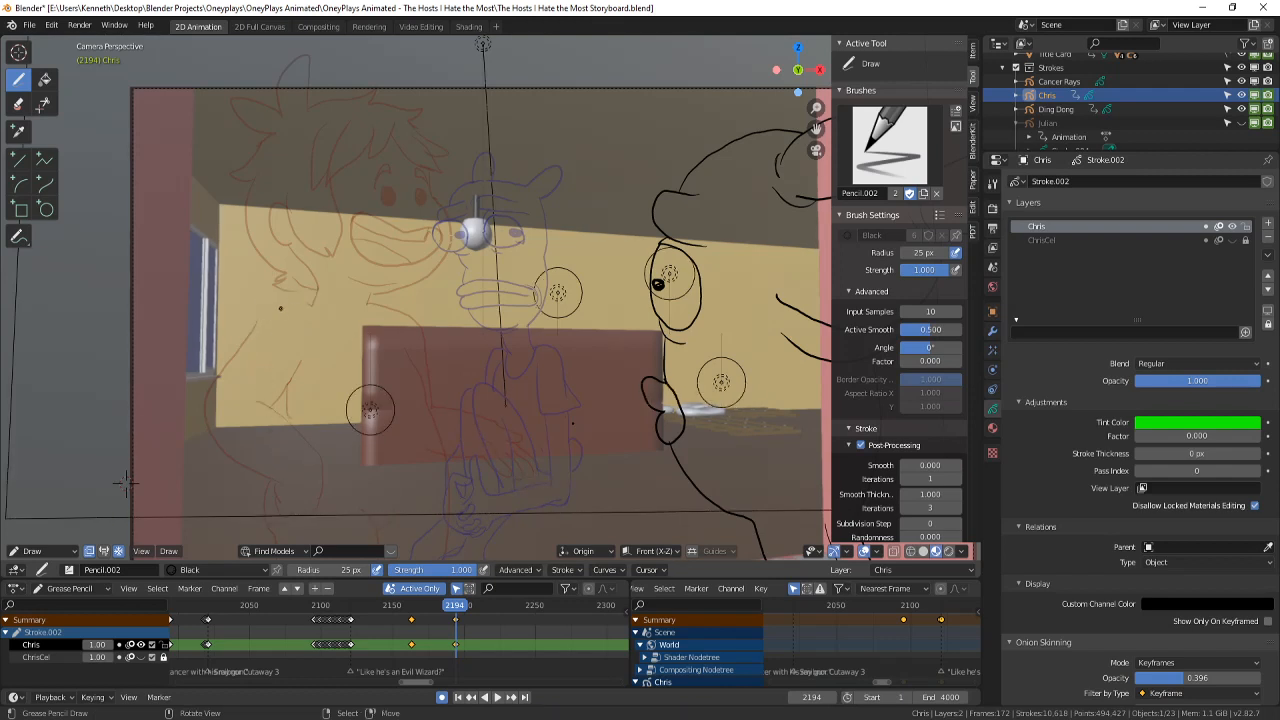
- Try outlining the outer and inner edges of Chris's arm at frame 2194, and undo both strokes
drag(237, 323, 272, 306)
drag(292, 362, 302, 440)
click(297, 443)
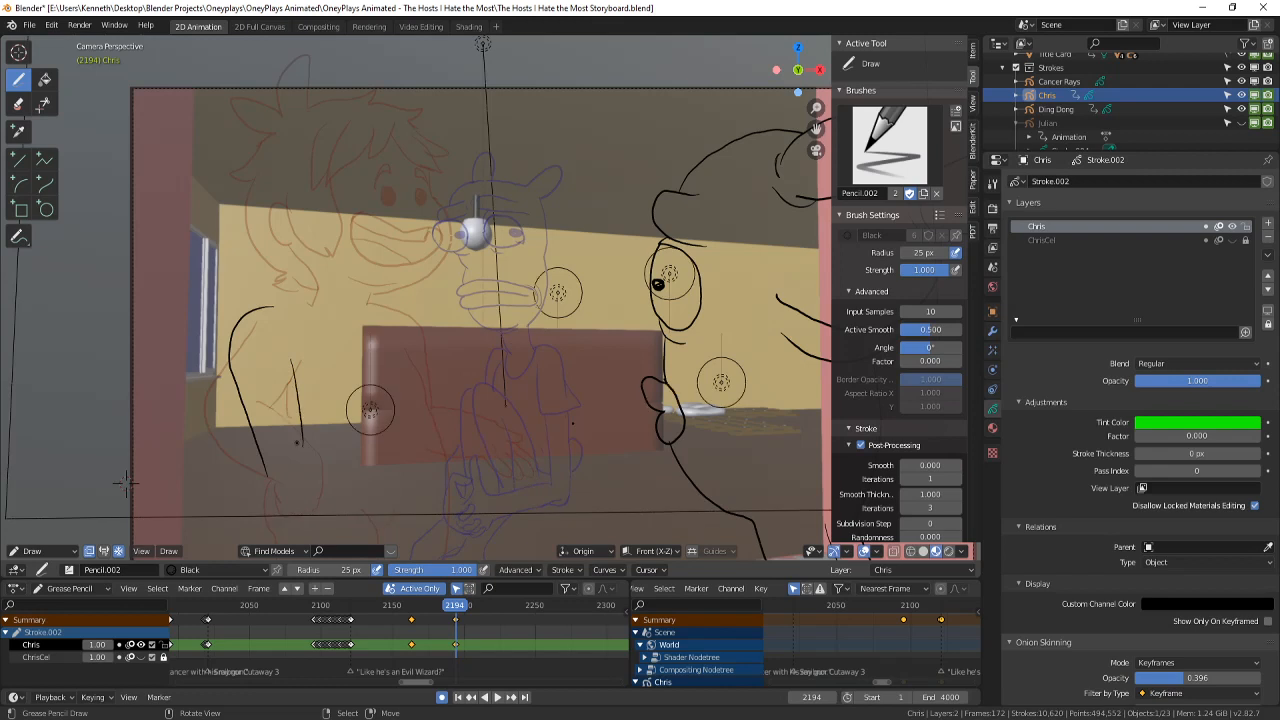
key(ctrl+z)
key(ctrl+z)
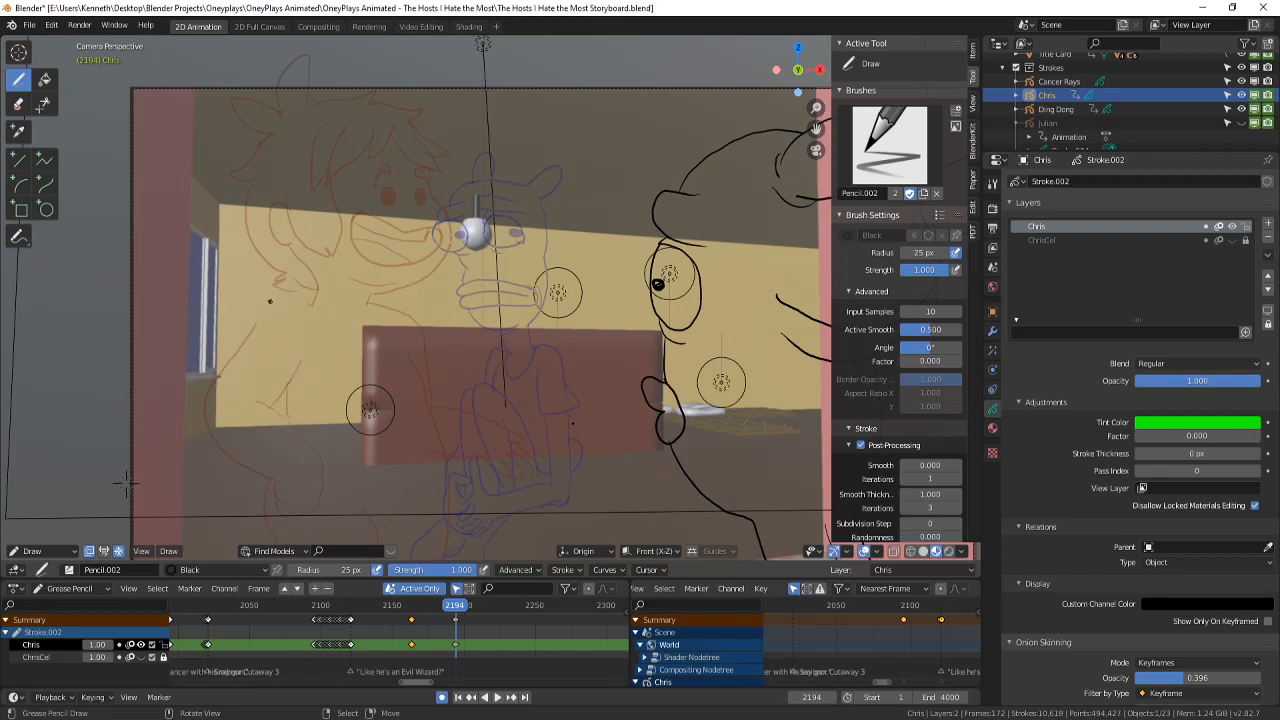
- Draw Chris's bent arm at frame 2194 with a long outer curve and a short diagonal inner line
mouse_move(270, 301)
mouse_down()
mouse_move(195, 389)
mouse_move(267, 480)
mouse_up()
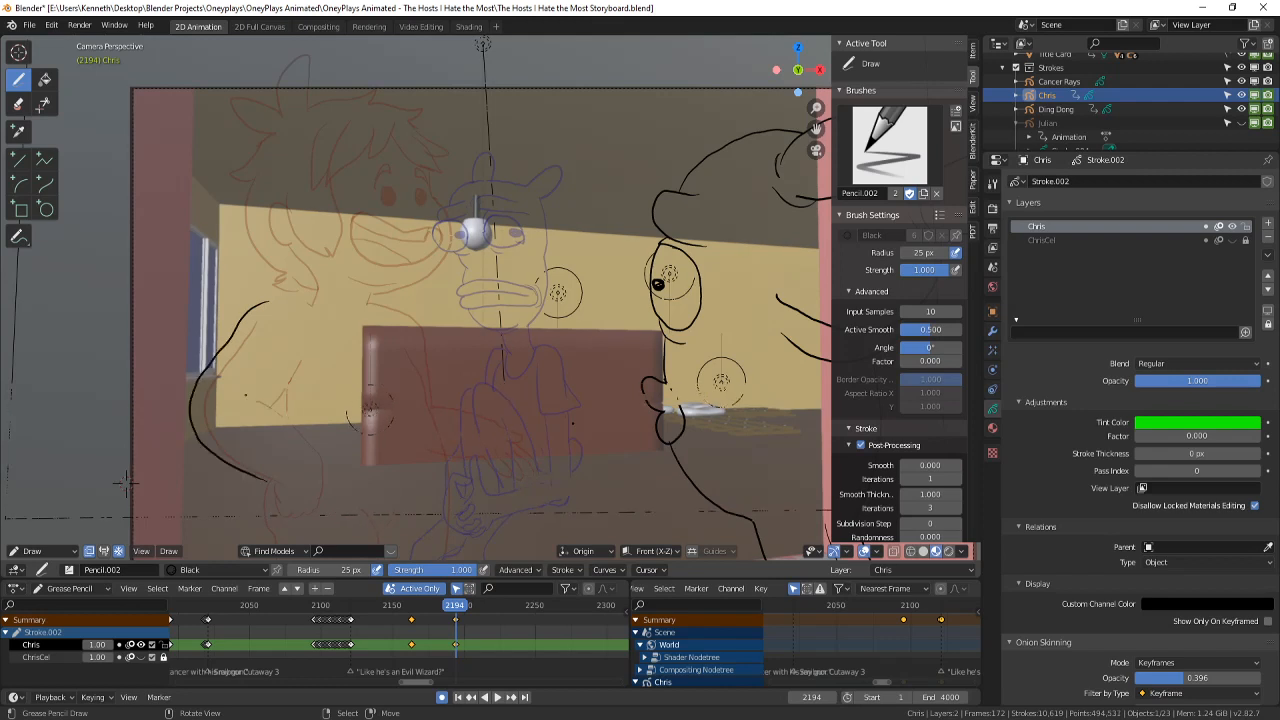
drag(245, 398, 297, 448)
- Save the storyboard file and close Blender
key(ctrl+s)
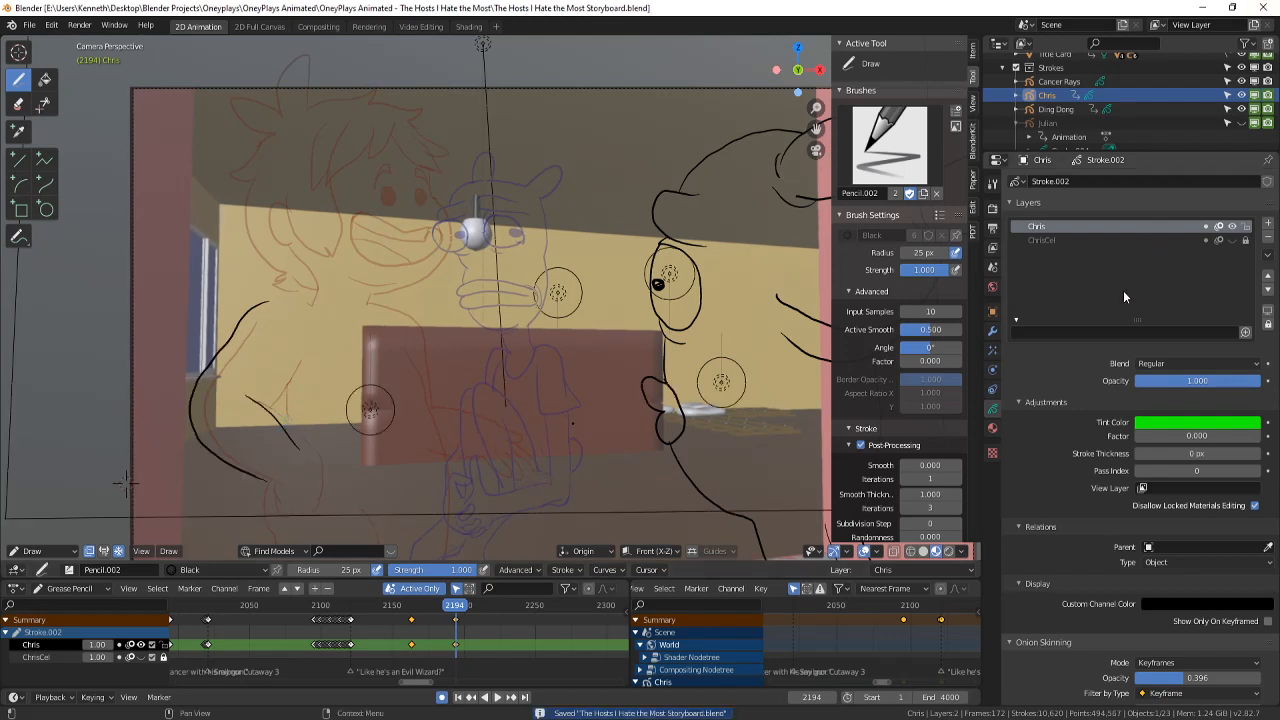
click(1262, 7)
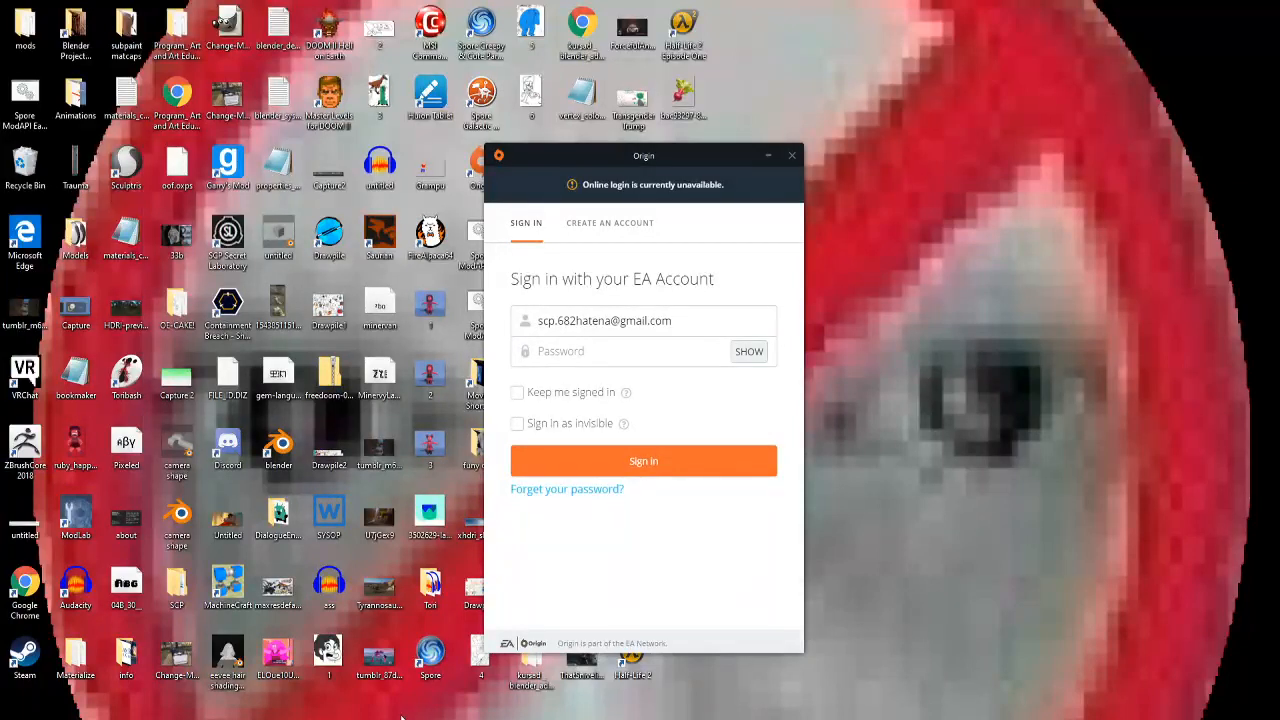
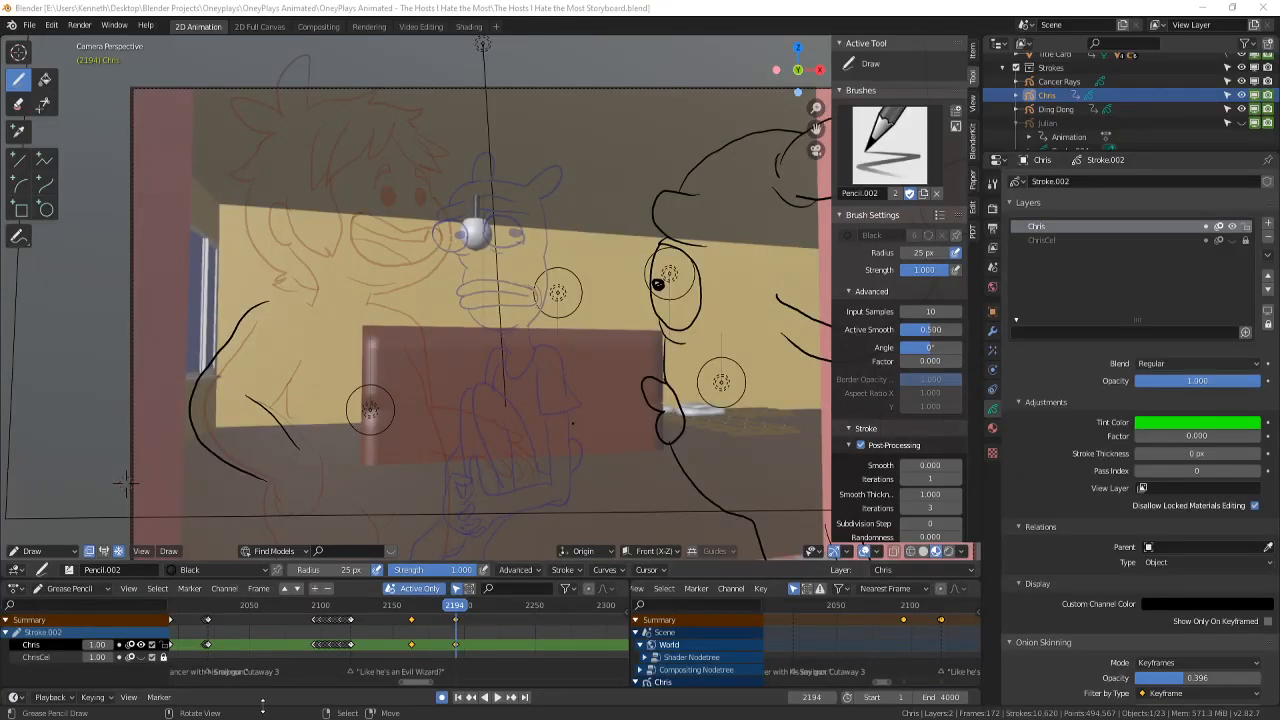
- Play back the storyboard from before frame 2090 to review the lead-in to the new drawing
click(298, 605)
click(502, 699)
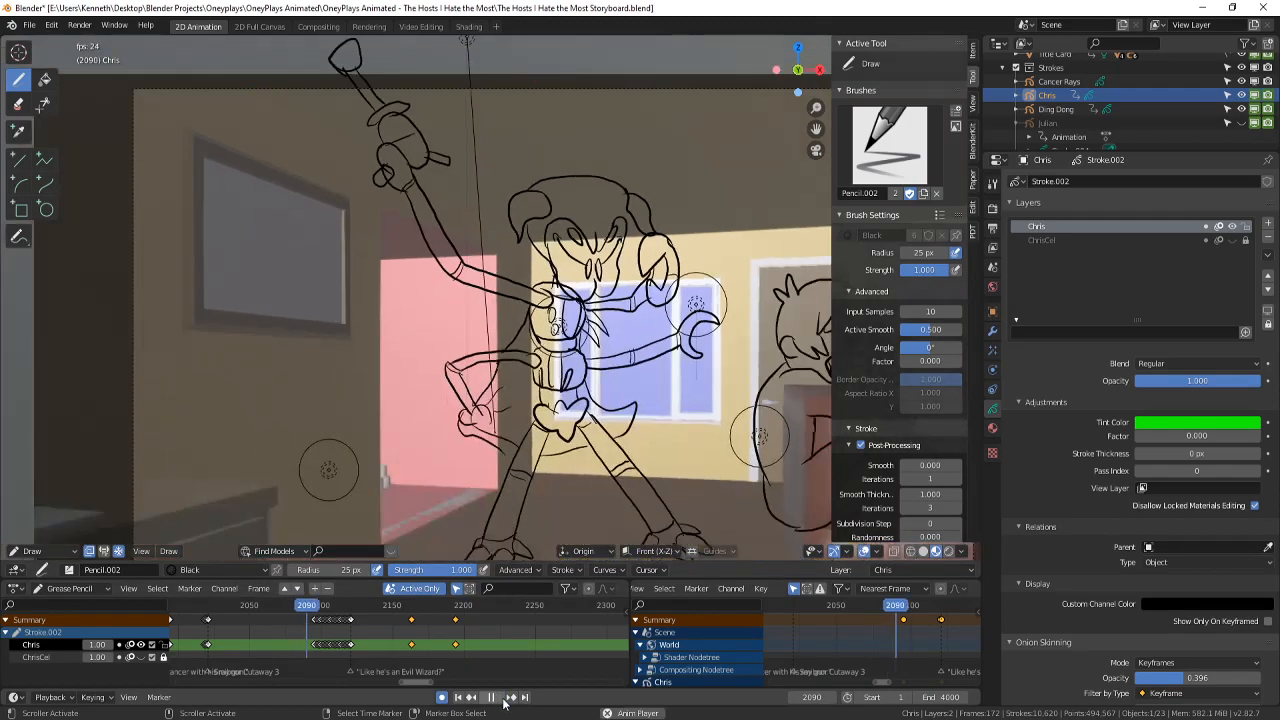
click(208, 637)
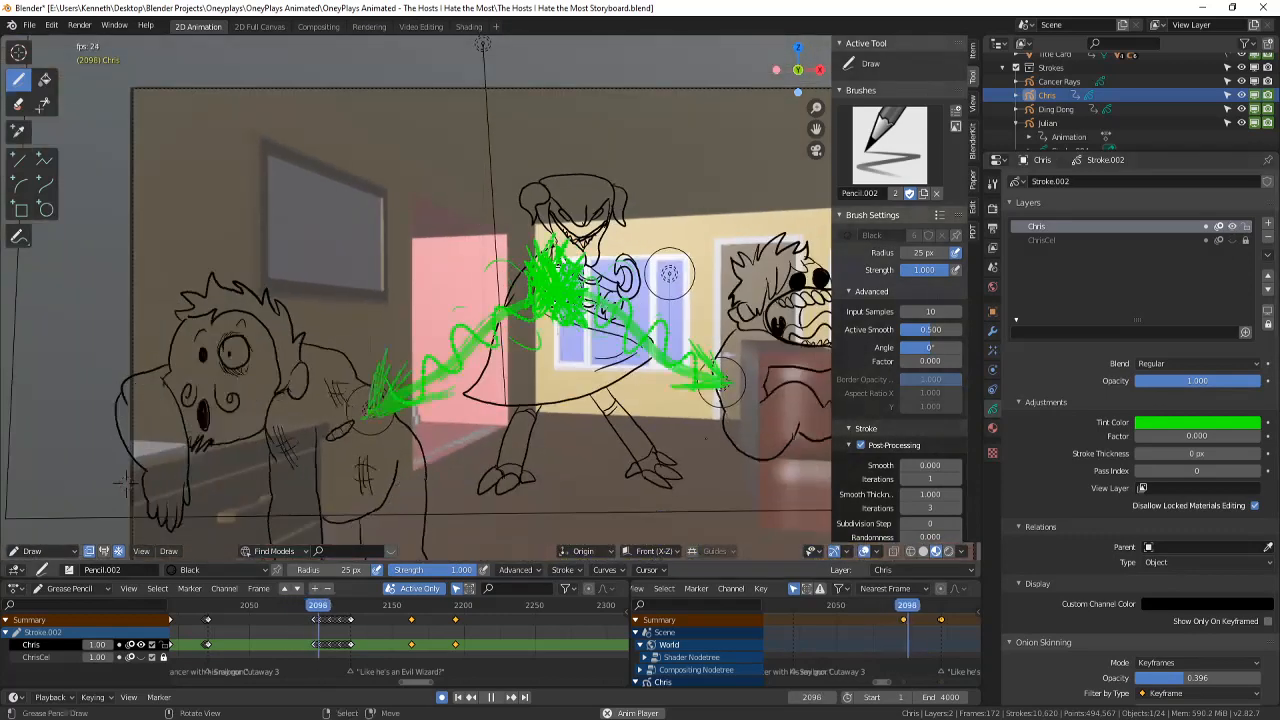
- Stop the playback, return to frame 2194 and hide the Julian drawing in the viewport
click(493, 697)
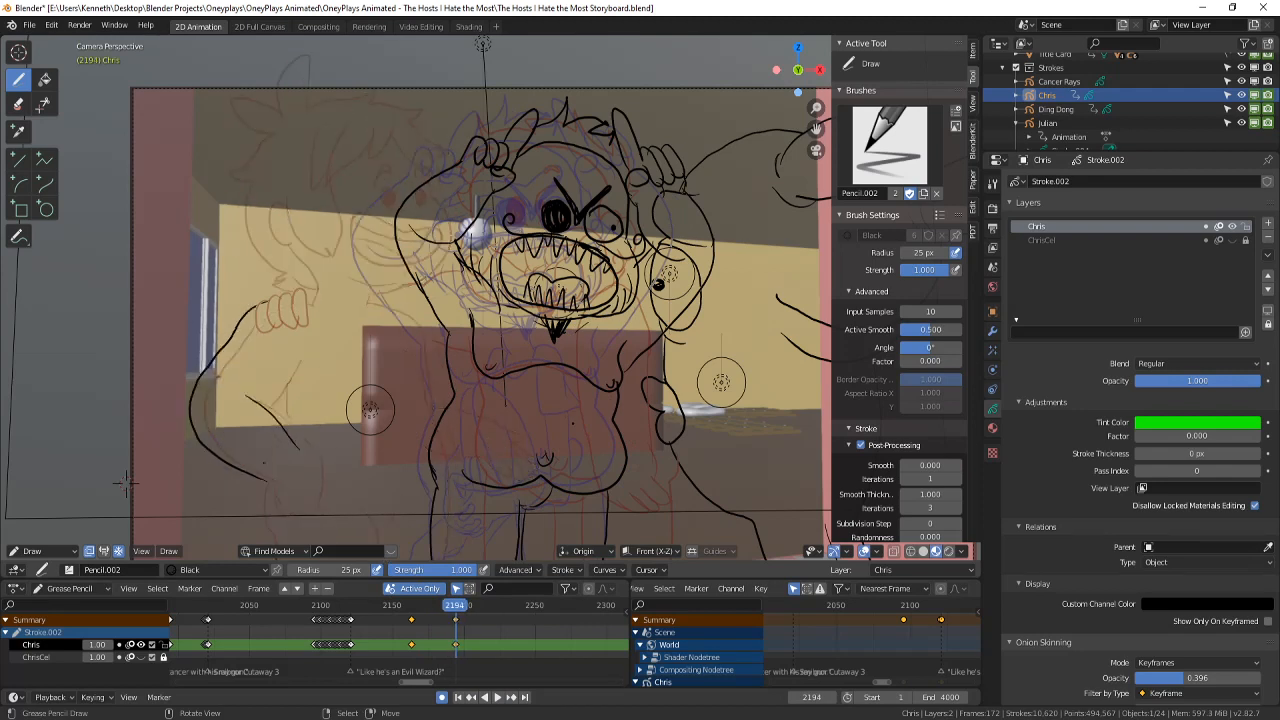
shift+middle_drag(126, 484, 158, 482)
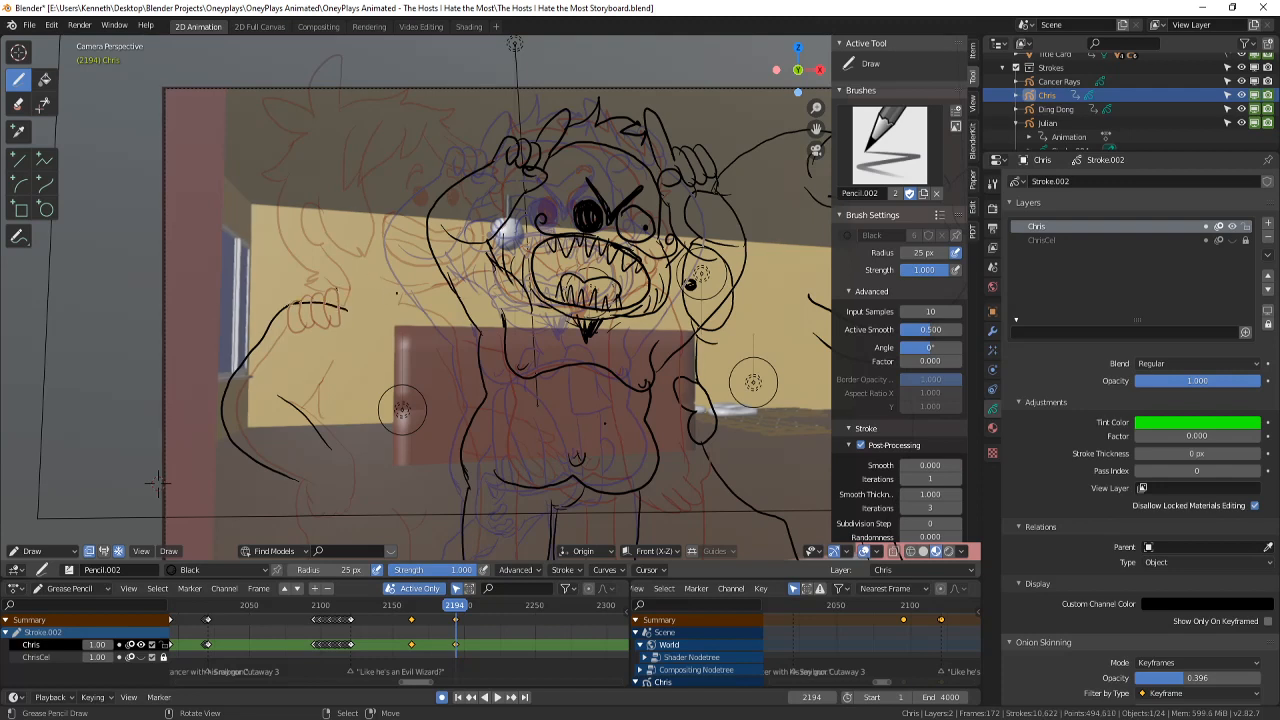
click(1245, 110)
click(1245, 110)
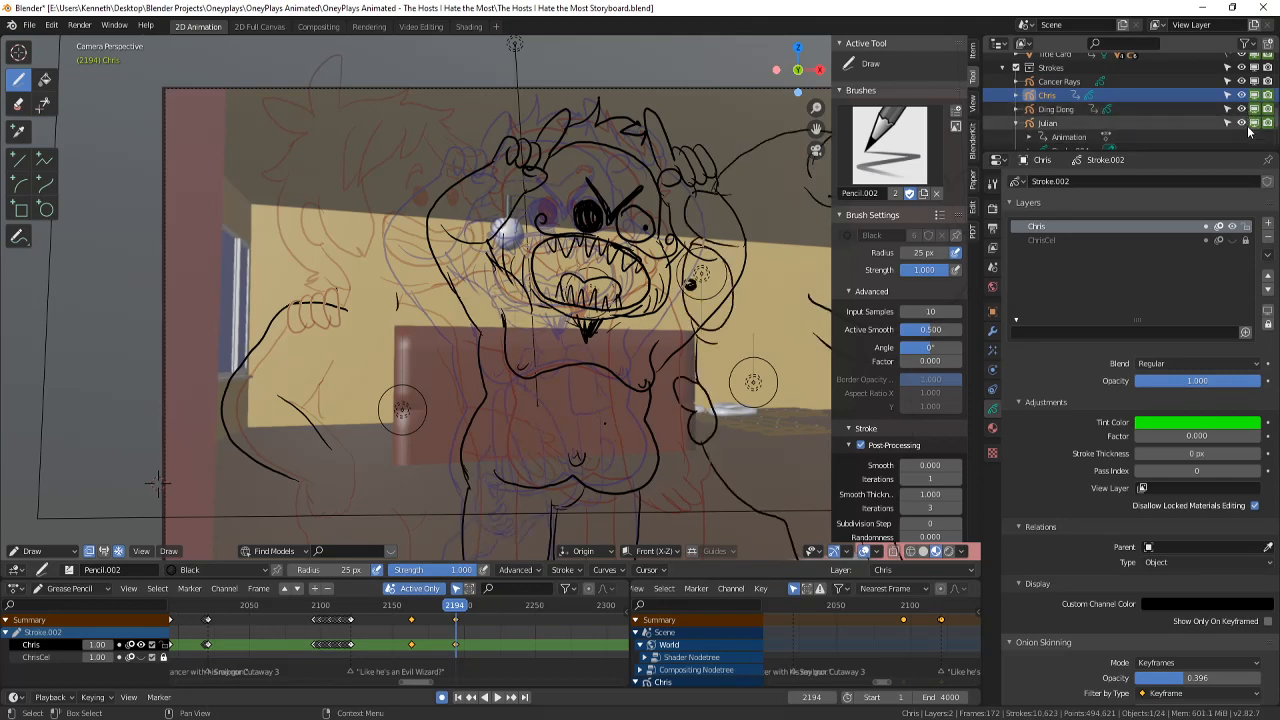
click(1244, 124)
- Draw the gap between Chris's bent arm and torso, his other shoulder, and that arm's inner edge at frame 2194
scroll(157, 484, up, 2)
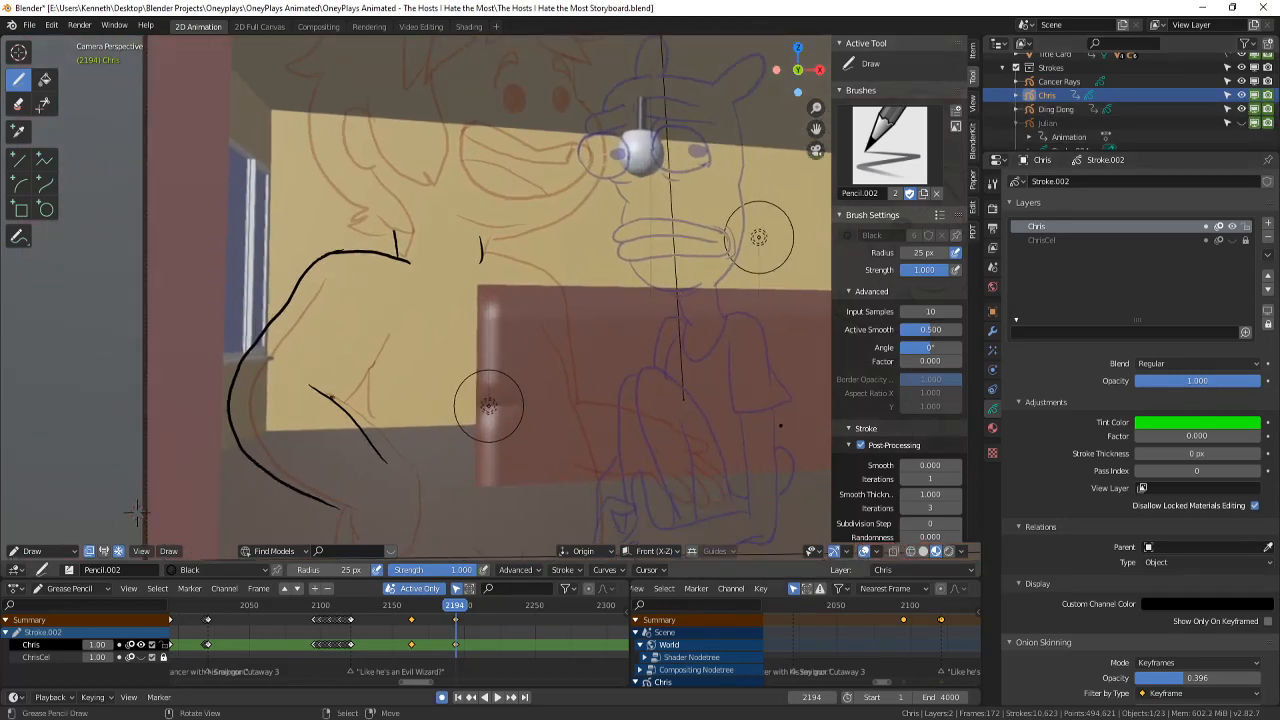
drag(356, 366, 333, 398)
drag(500, 260, 560, 300)
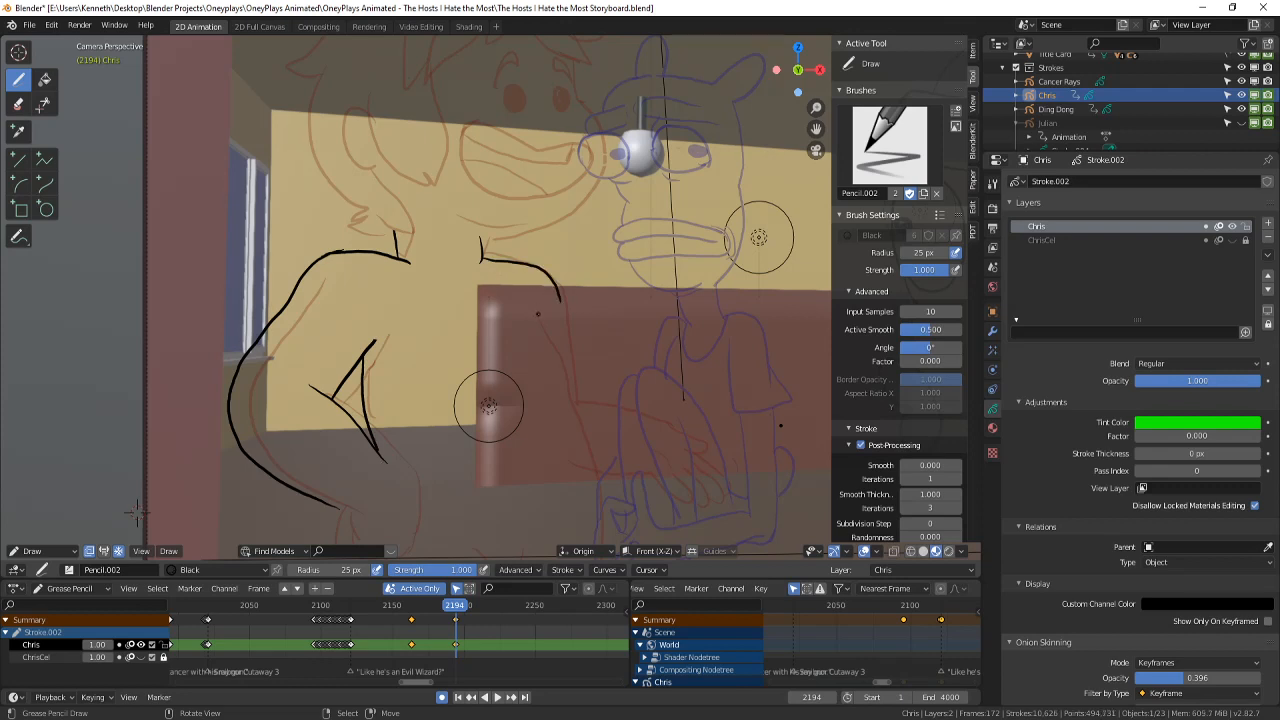
drag(577, 428, 597, 530)
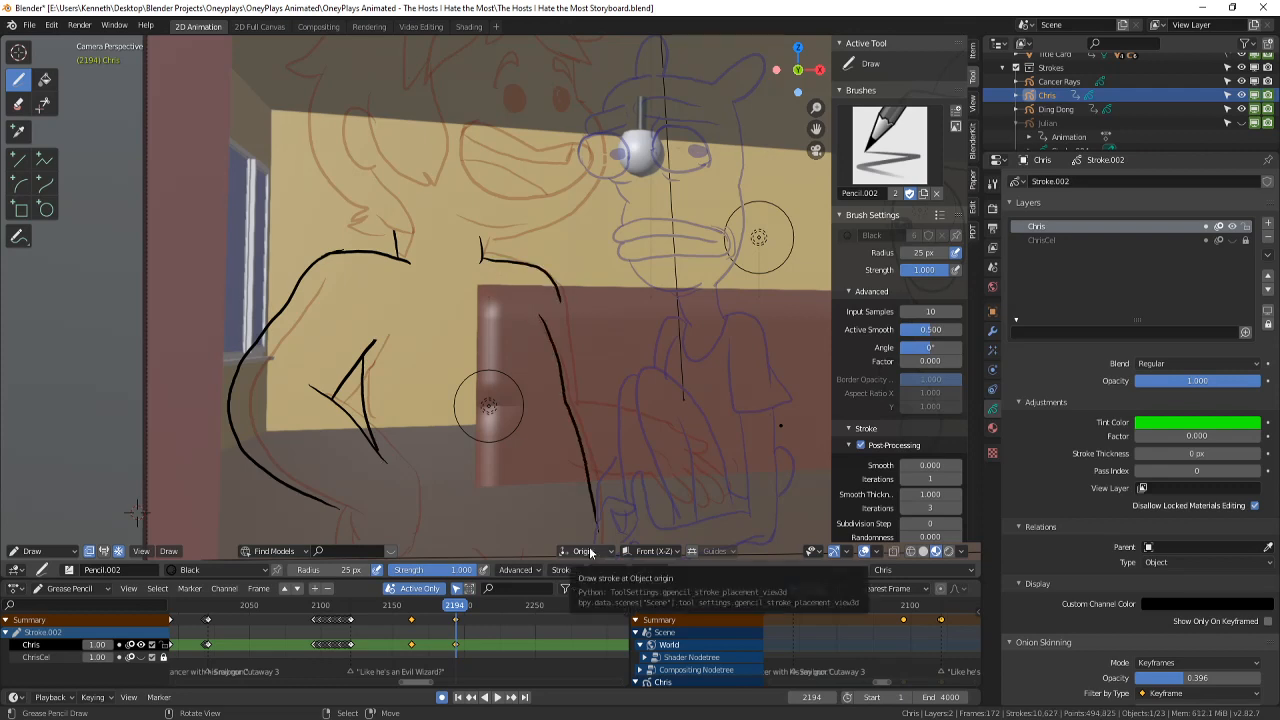
- Draw Chris's fist resting on his hip, finish the straight arm's outer edge, and outline his hips and legs
shift+middle_drag(609, 386, 655, 264)
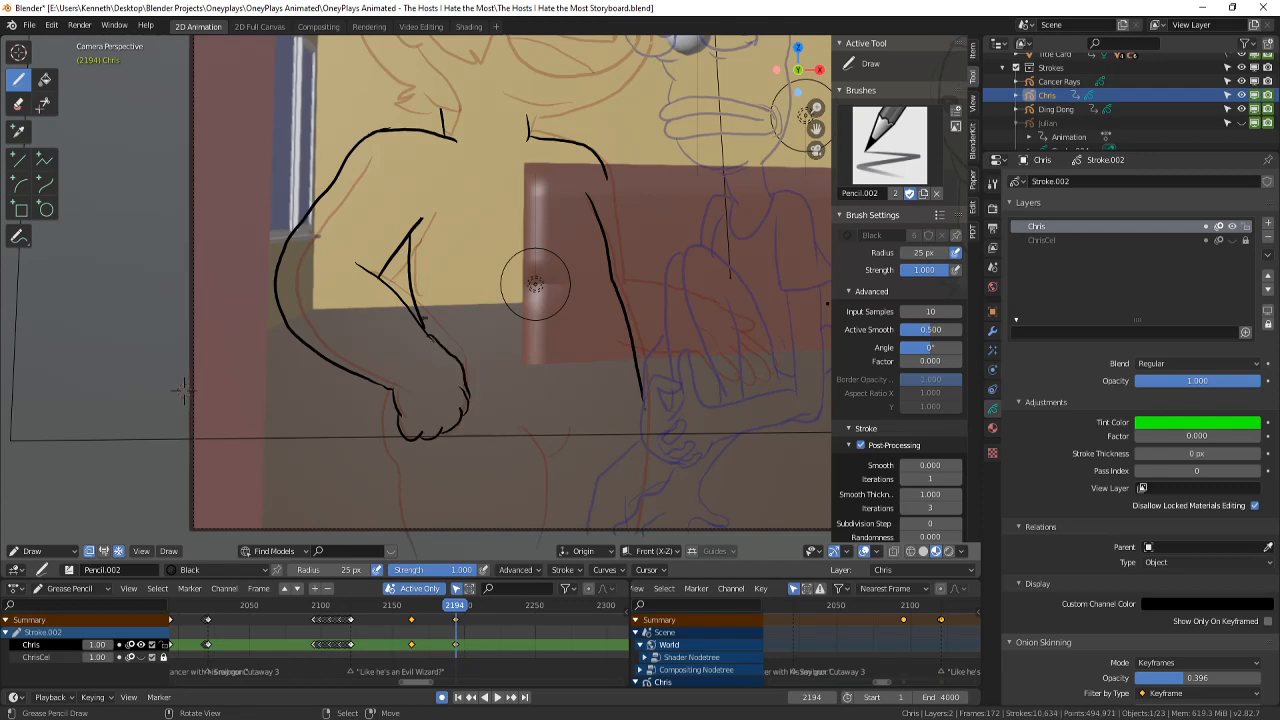
shift+middle_drag(318, 262, 356, 311)
scroll(356, 311, down, 2)
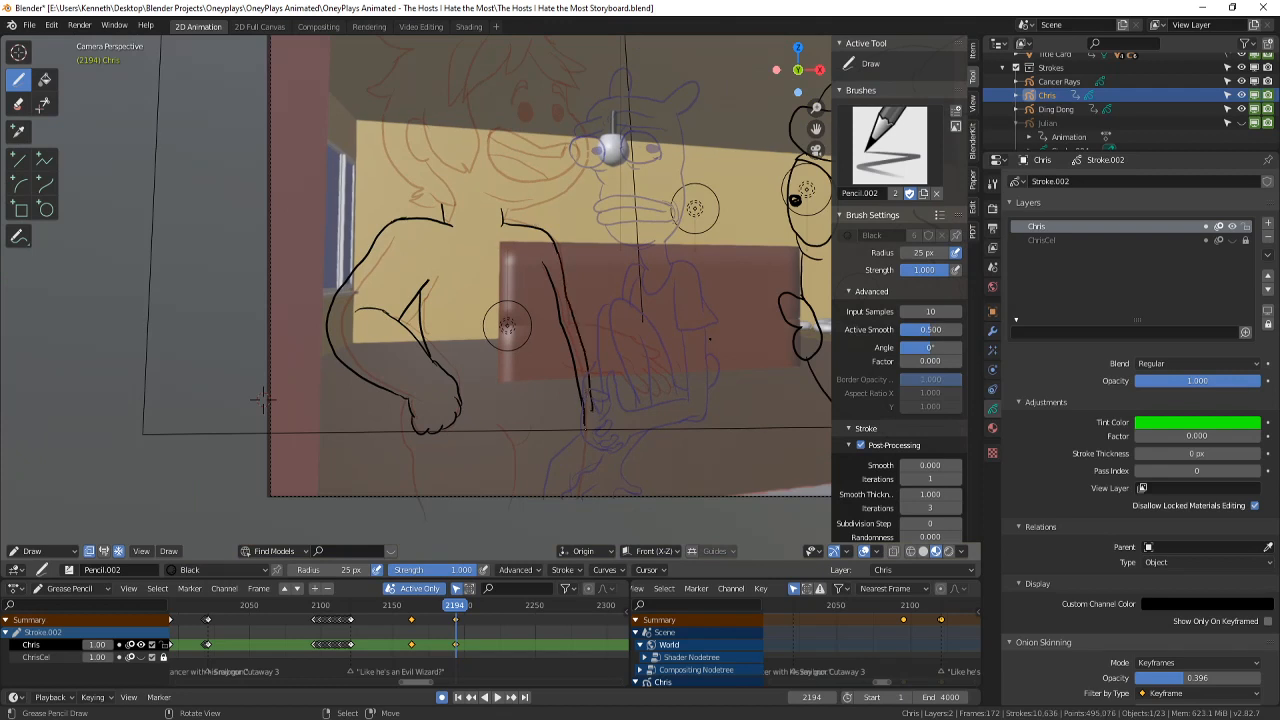
drag(588, 424, 580, 508)
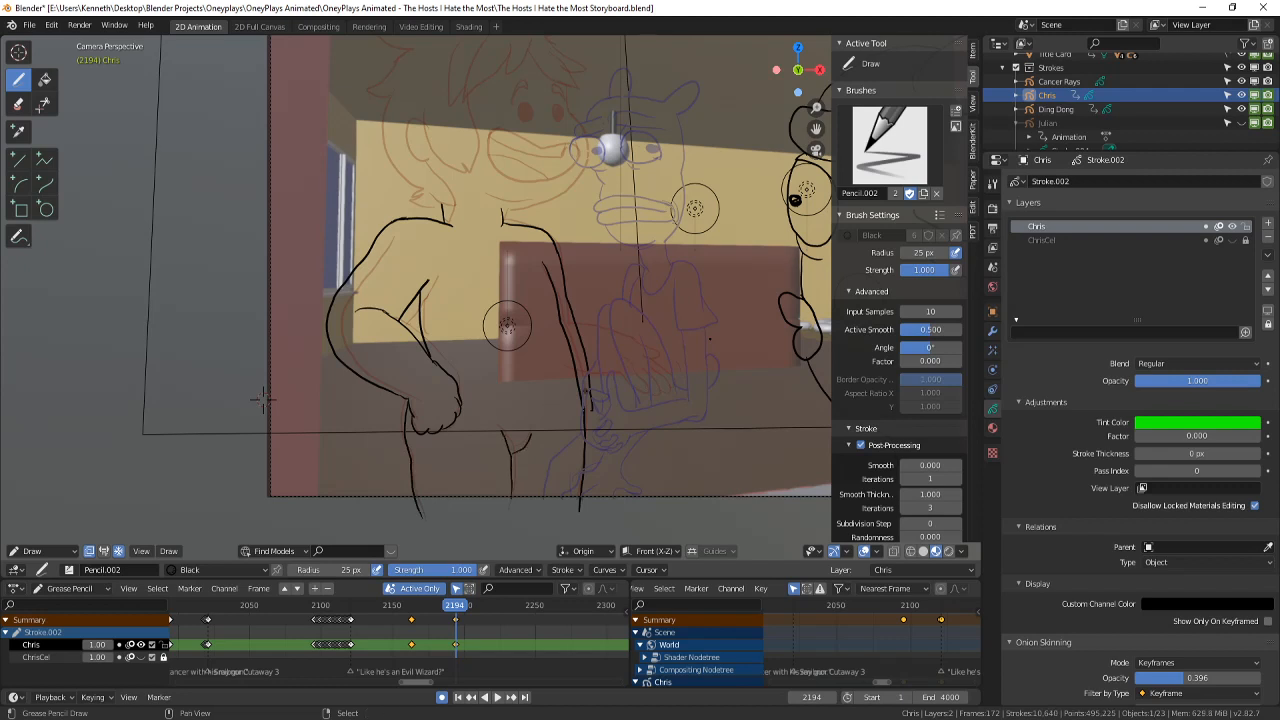
- Flip between frames 2188 and 2196 to compare Chris's previous pose with the new body drawing
shift+middle_drag(611, 338, 618, 418)
scroll(616, 416, down, 2)
key(Left)
key(Right)
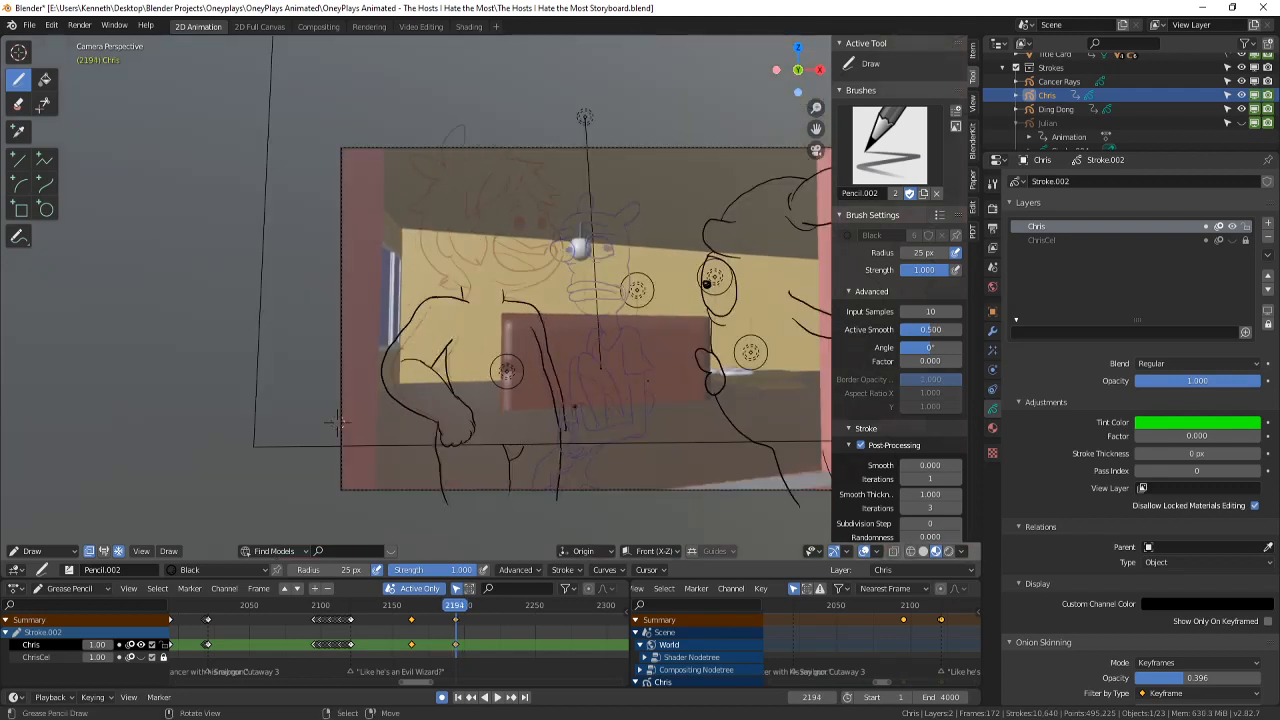
key(Left)
scroll(575, 406, up, 1)
key(Left)
key(Left)
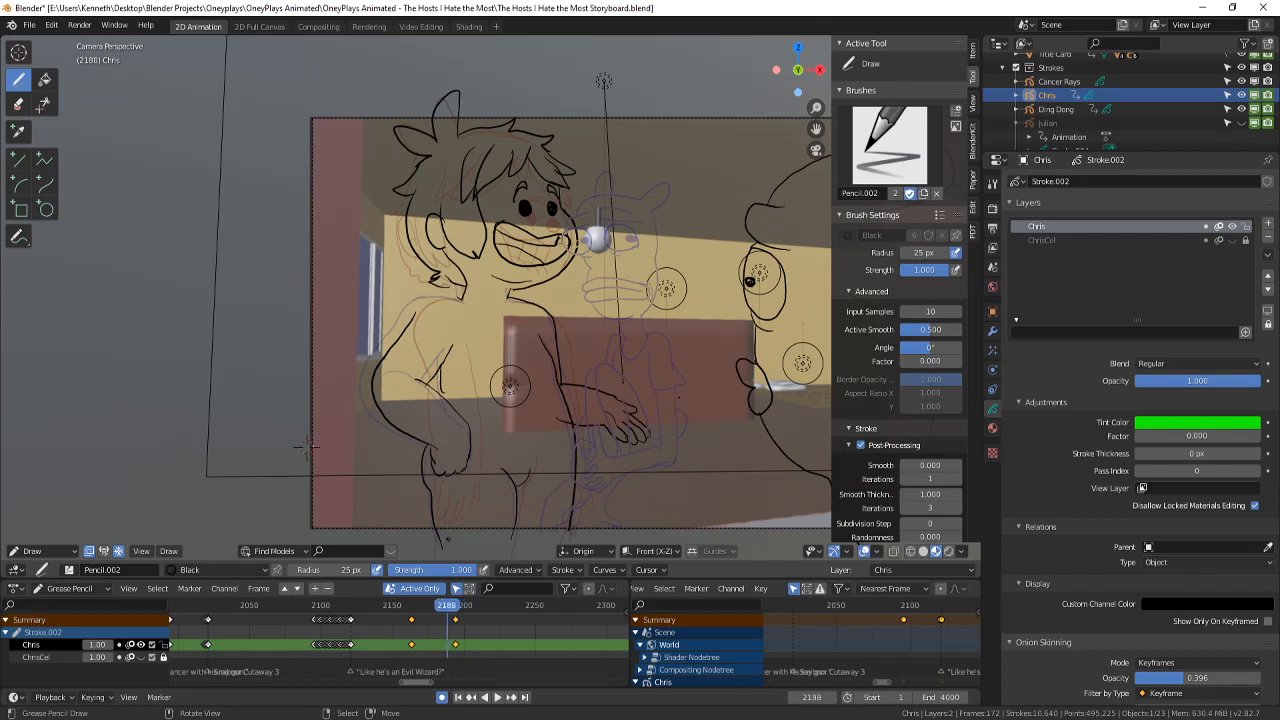
key(Right)
key(Right)
key(Right)
key(Right)
key(Right)
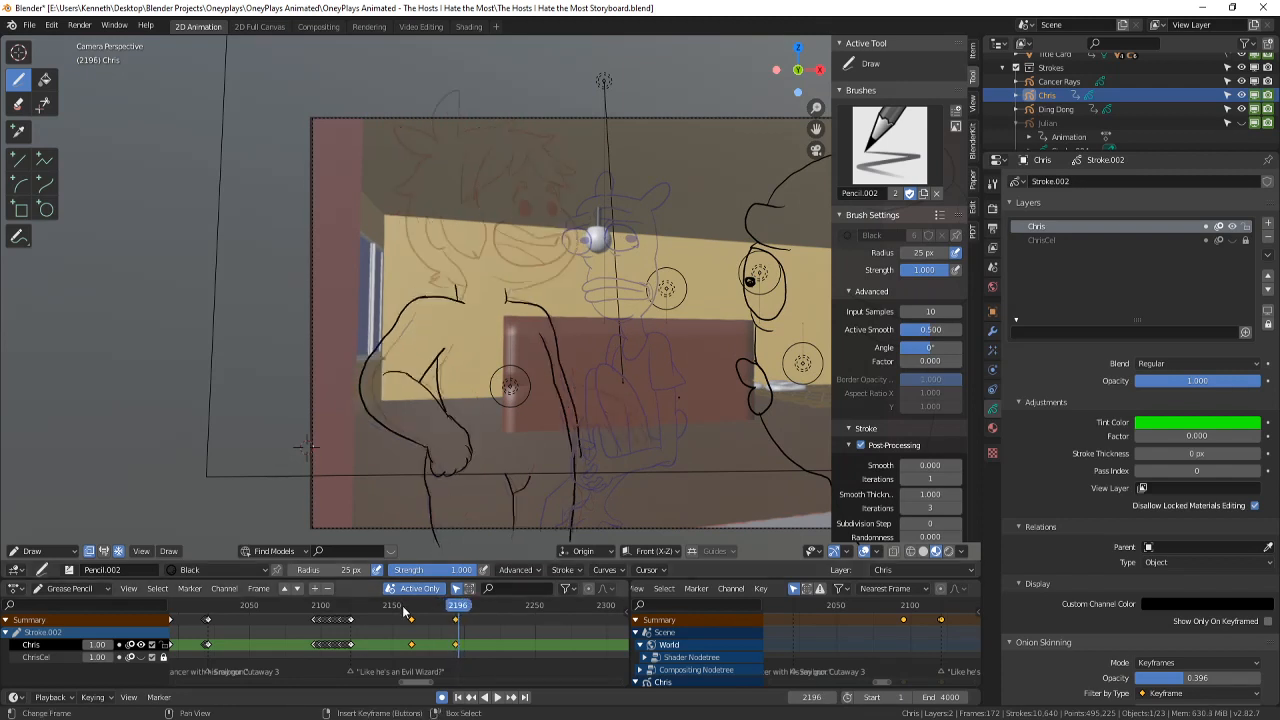
key(Left)
key(Right)
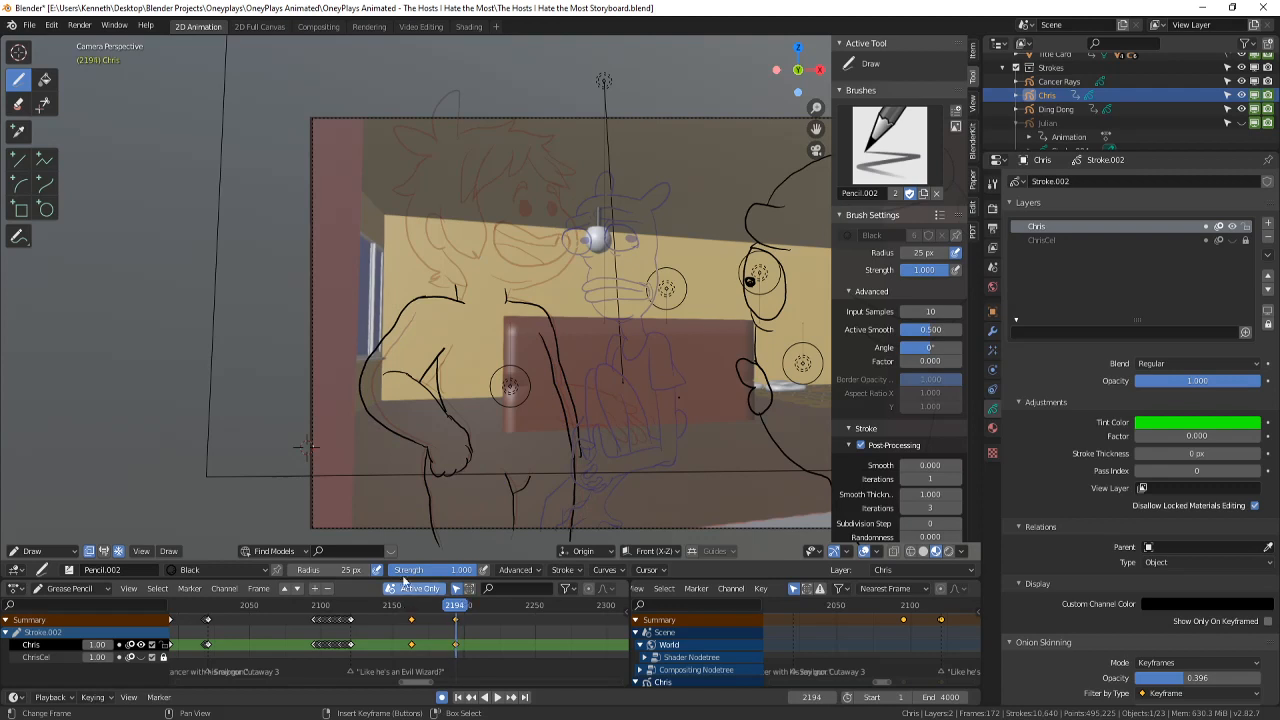
key(Left)
key(Right)
key(Left)
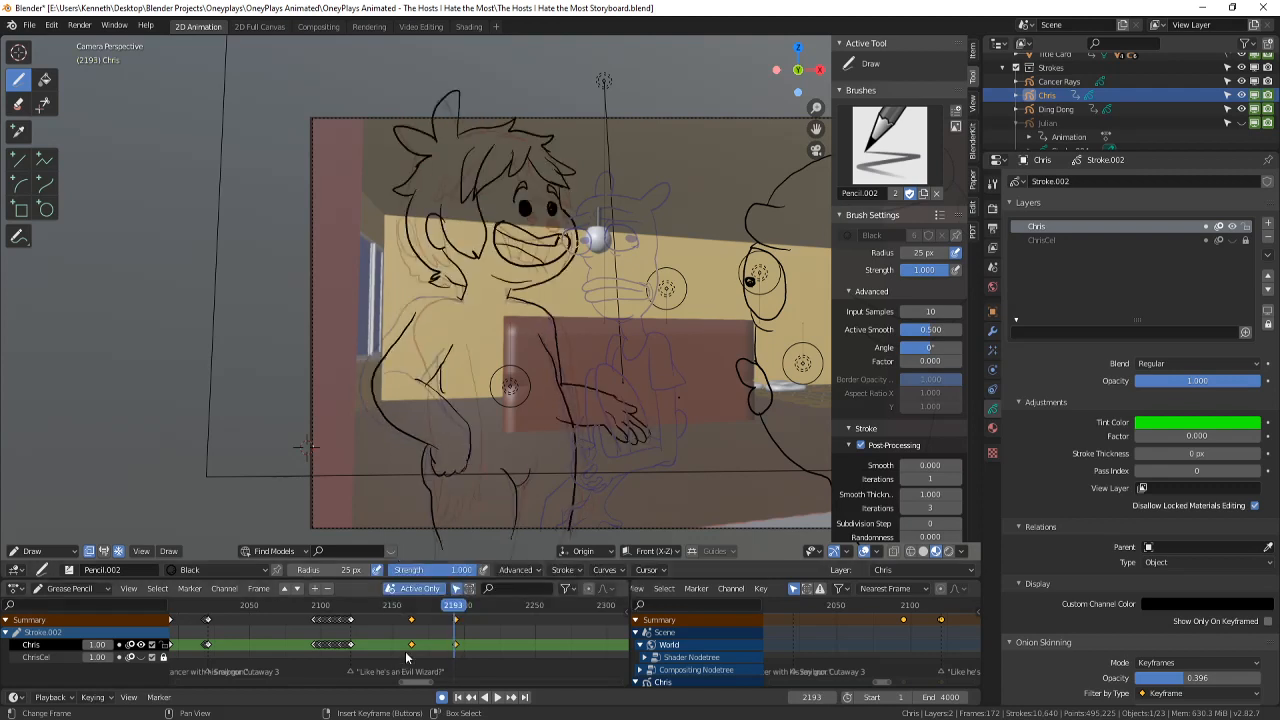
key(Right)
- In Edit Mode, select the outer curve of Chris's bent arm and move it slightly inward and down
click(40, 551)
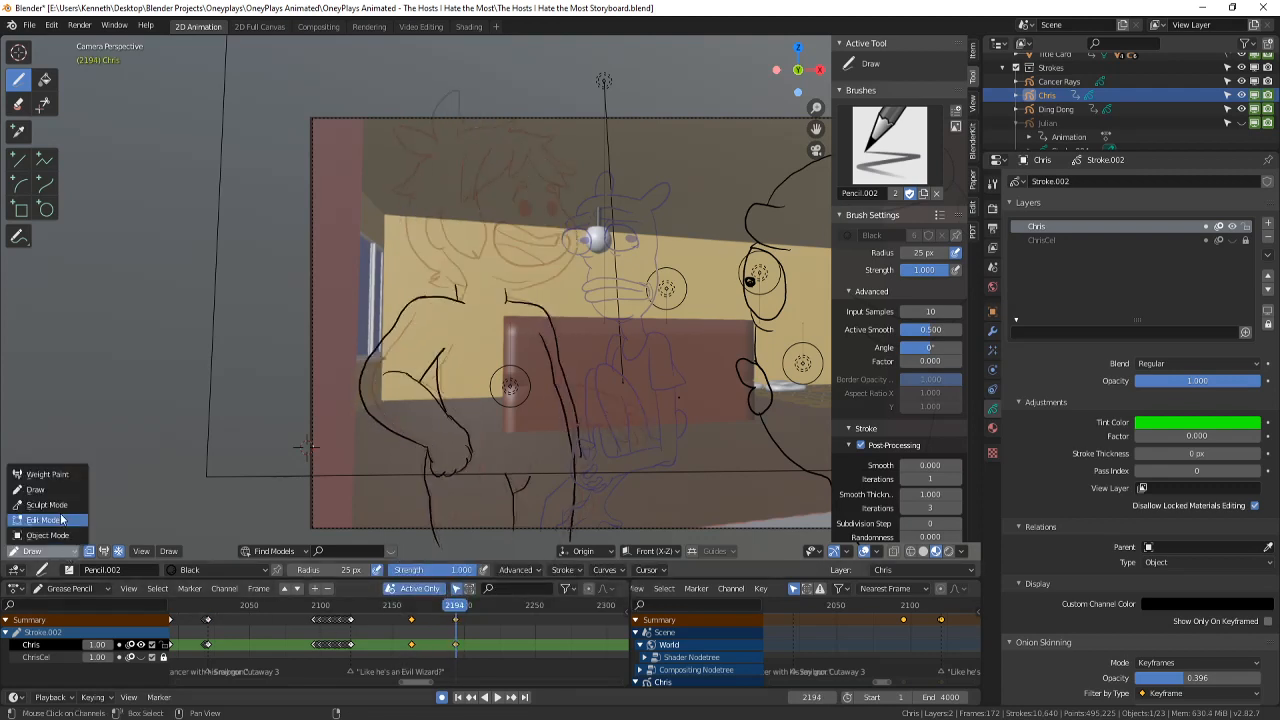
click(45, 521)
drag(352, 408, 364, 350)
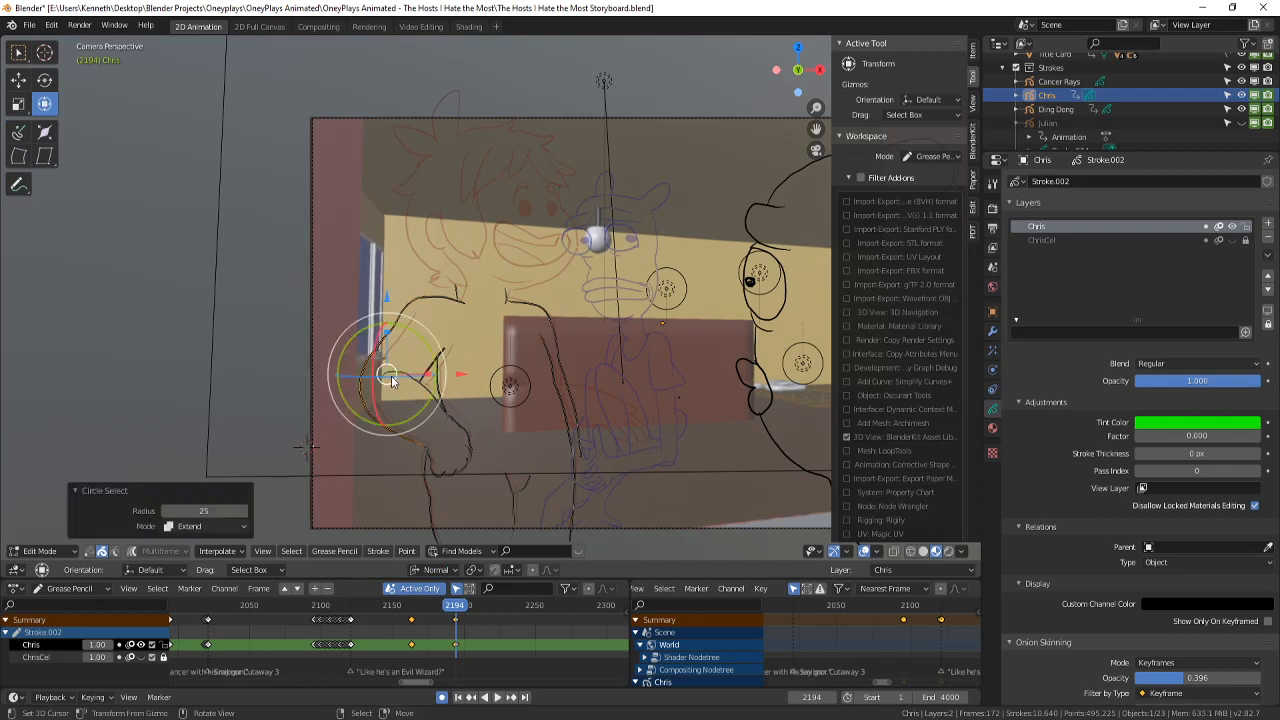
key(g)
click(400, 376)
key(g)
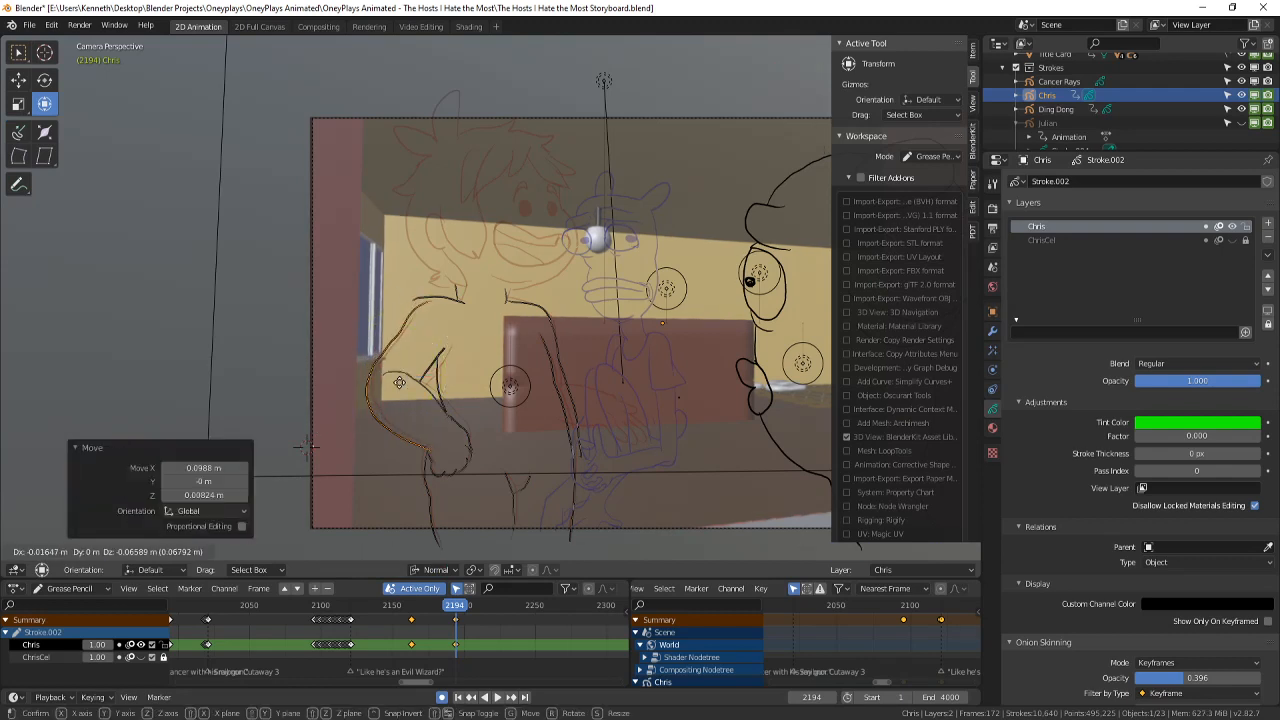
click(401, 383)
- Select Chris's fist strokes, rotate and nudge them into place, and compare the result with the neighbouring frames
key(alt+a)
key(c)
click(450, 456)
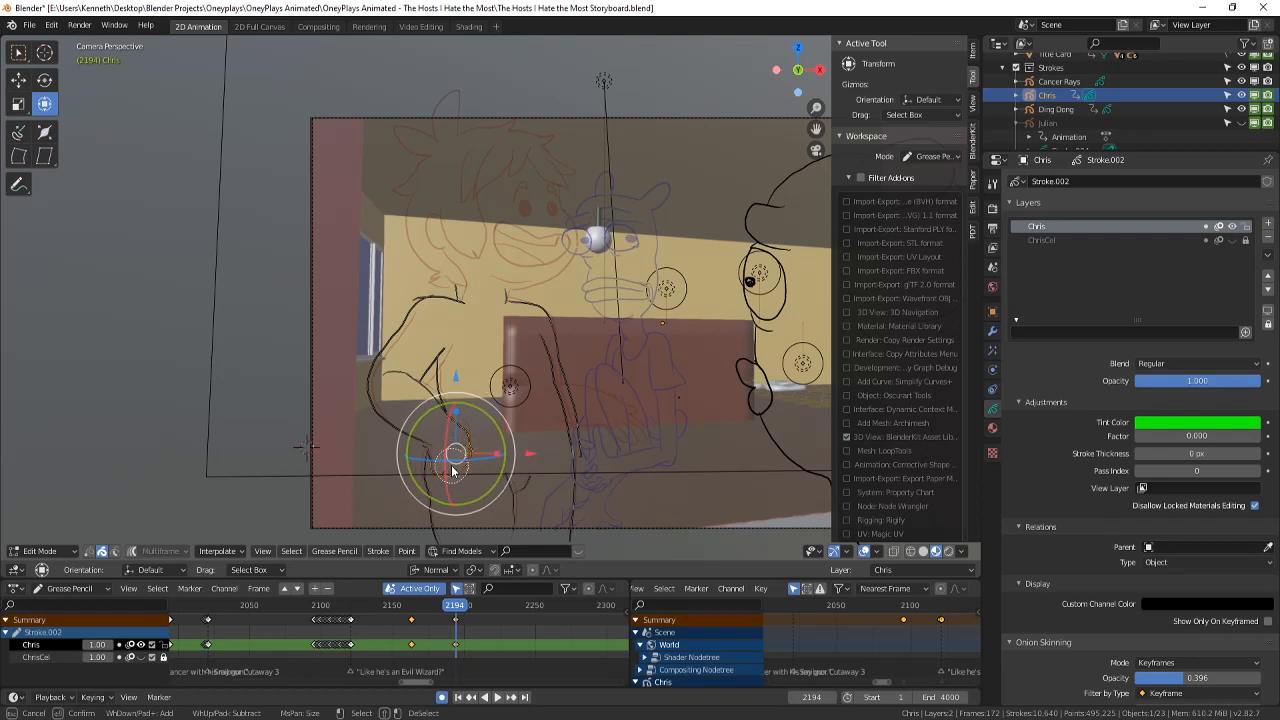
right_click(448, 459)
key(r)
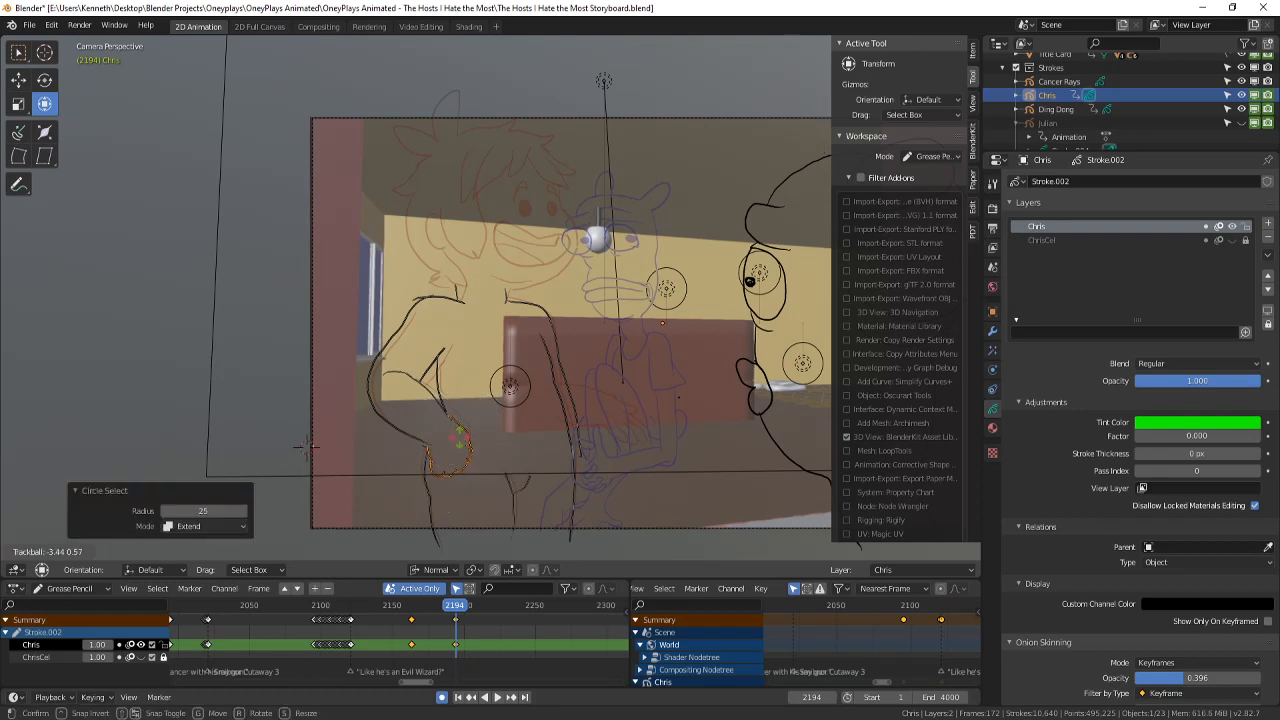
click(452, 455)
key(g)
click(453, 446)
key(Left)
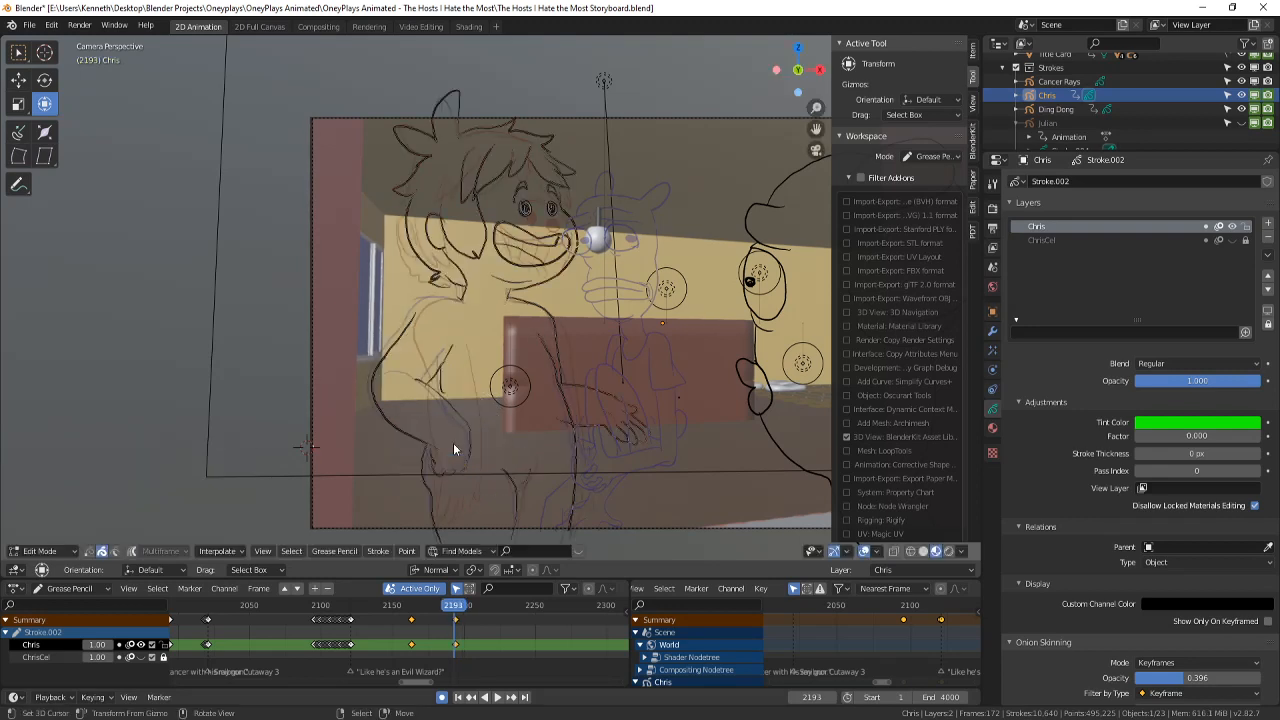
key(Right)
key(Right)
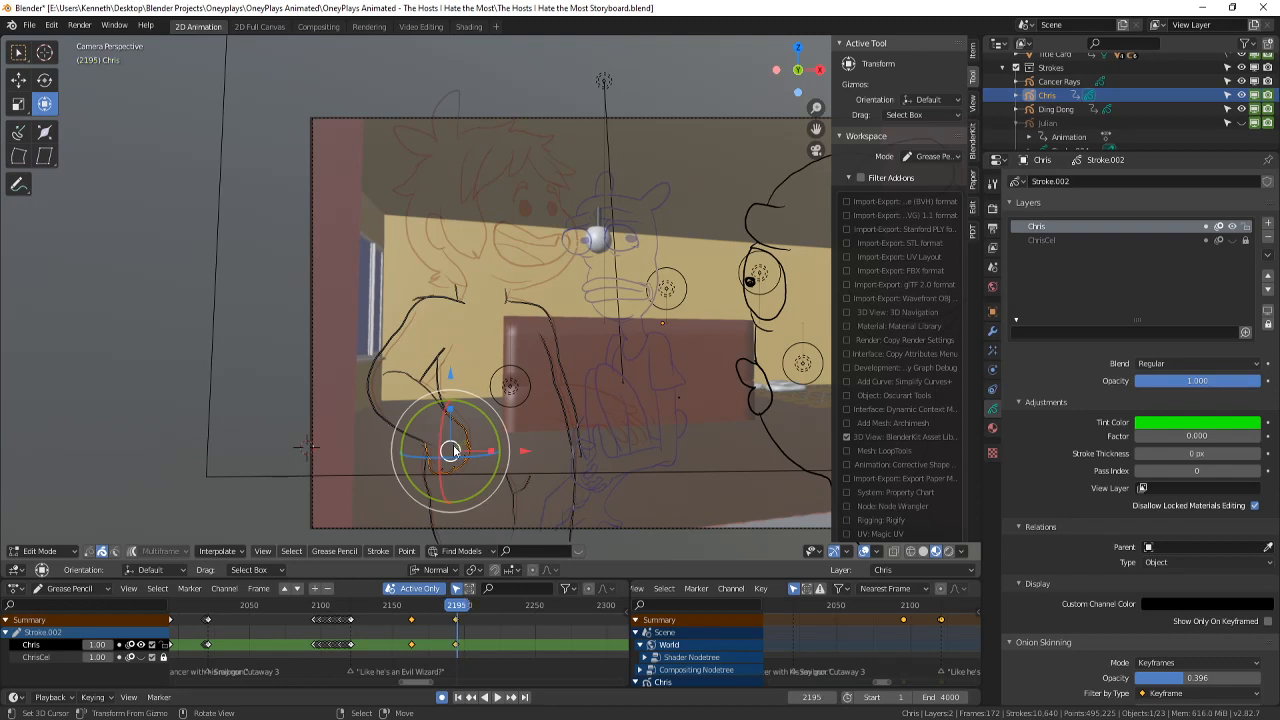
key(Left)
- Return to Draw mode, extend the end of Chris's straight arm with a short stroke, and check it against frame 2193
click(38, 551)
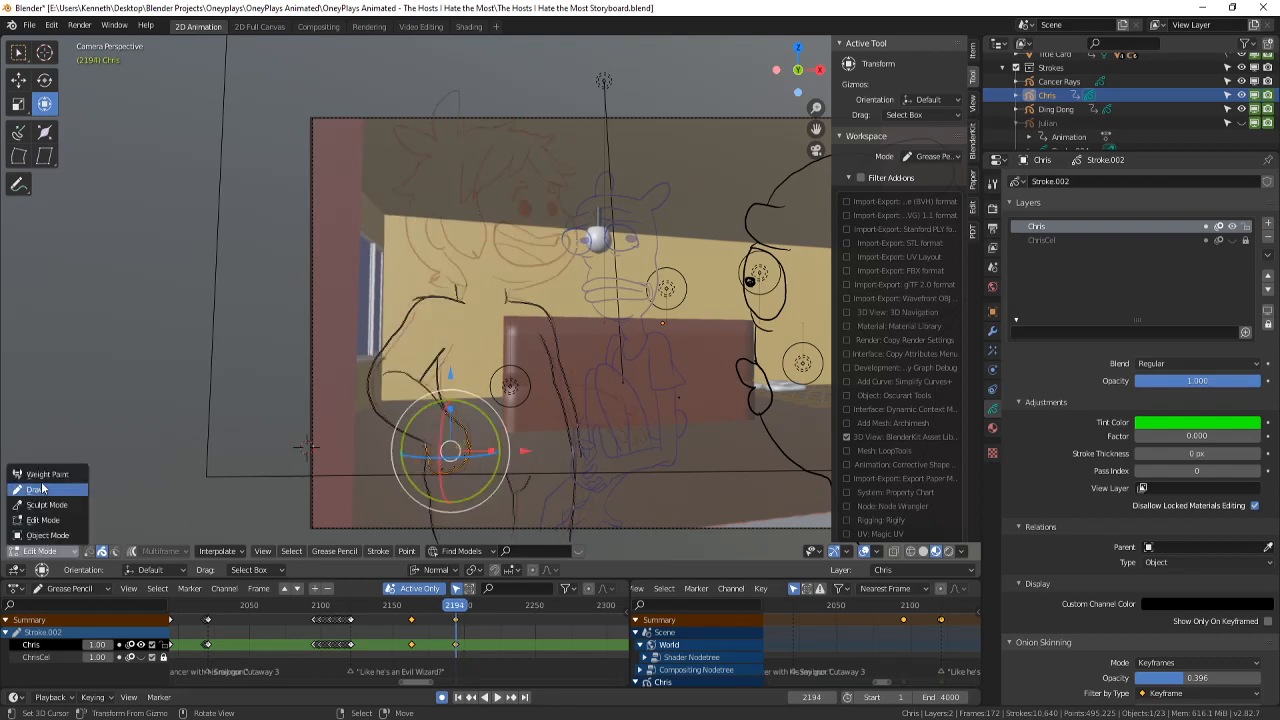
click(38, 489)
scroll(268, 478, up, 1)
shift+middle_drag(454, 330, 434, 210)
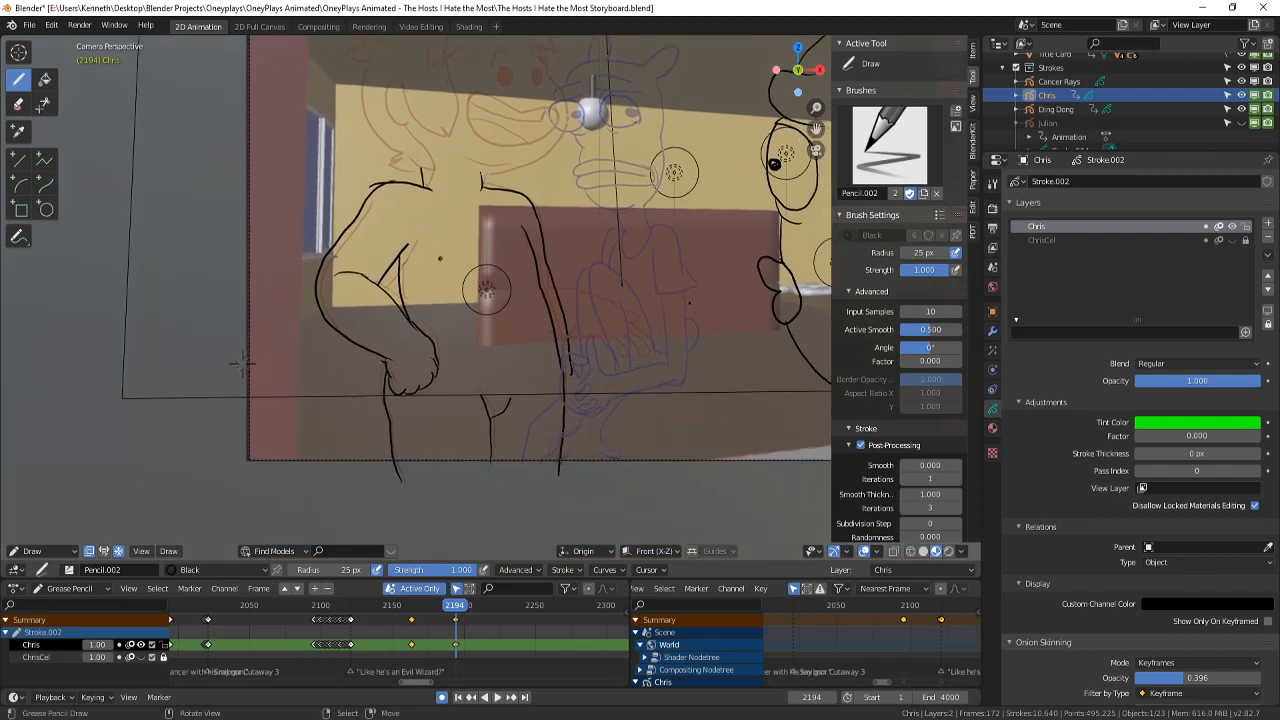
scroll(434, 212, up, 1)
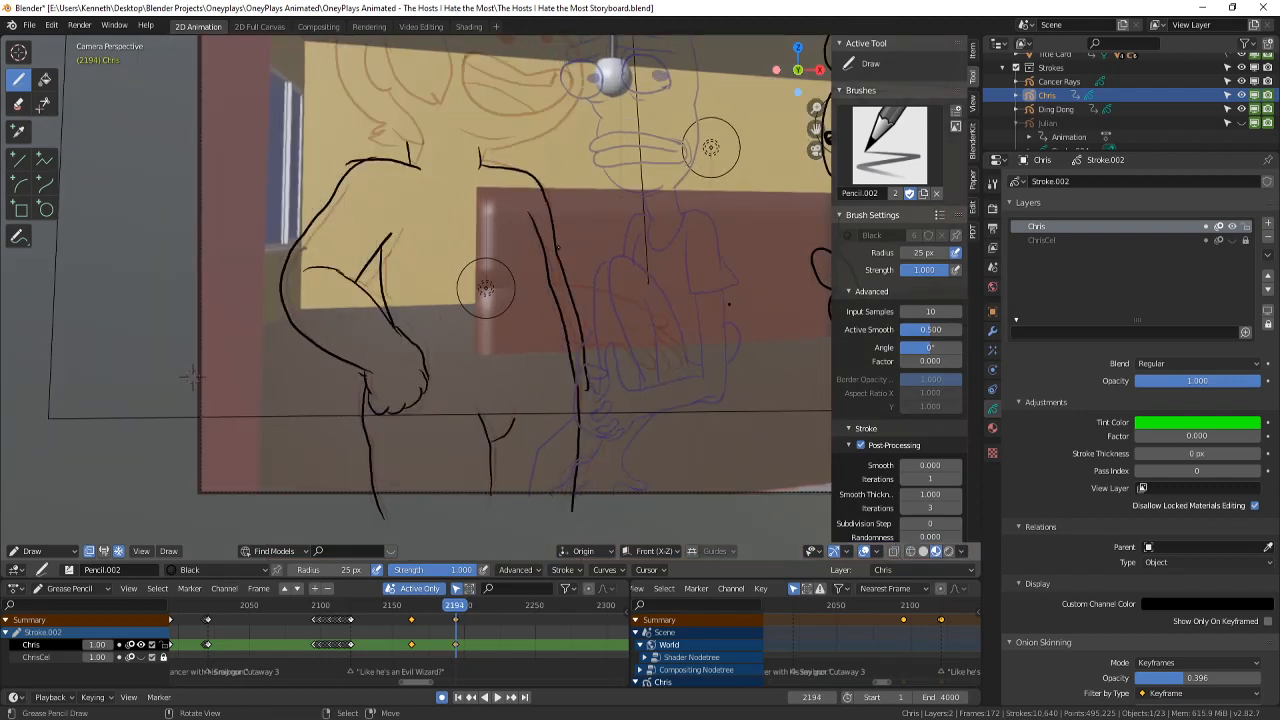
drag(586, 386, 594, 436)
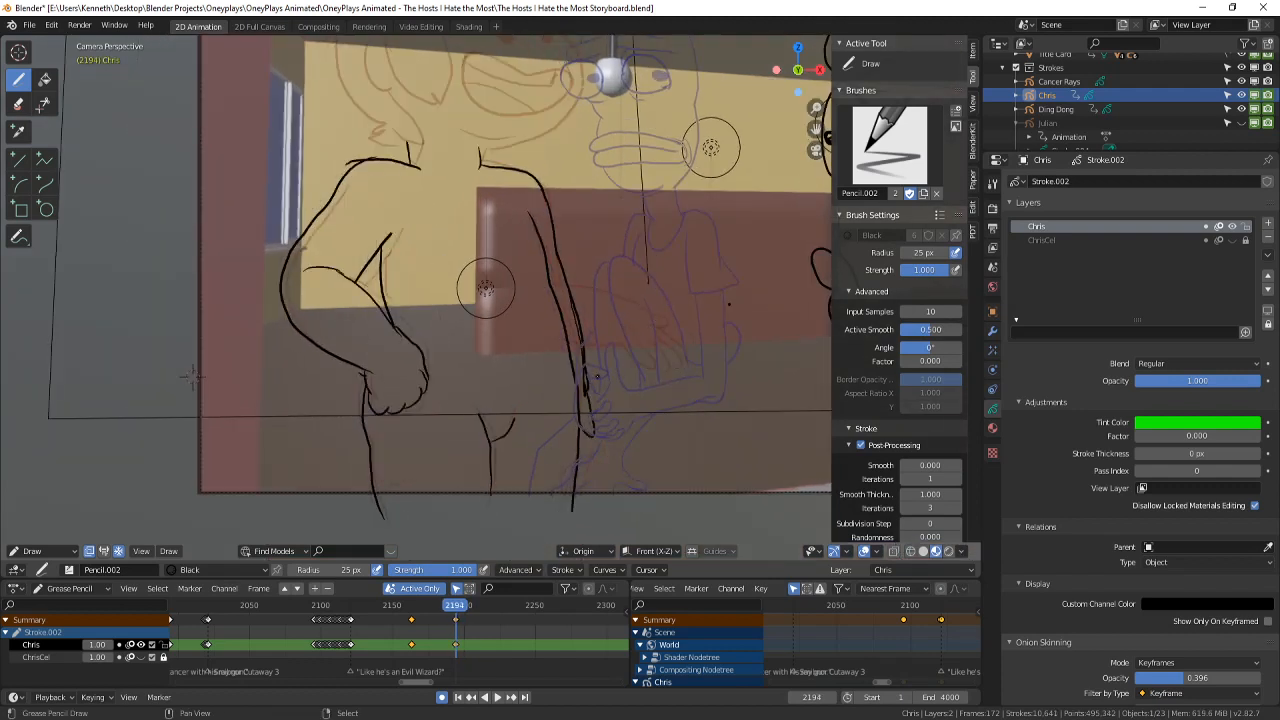
shift+middle_drag(597, 376, 620, 490)
scroll(615, 470, down, 2)
key(Left)
key(Right)
- Draw Chris's jaw and cheek line, the back of his neck, and the pointed sideburn at frame 2194
scroll(543, 265, up, 2)
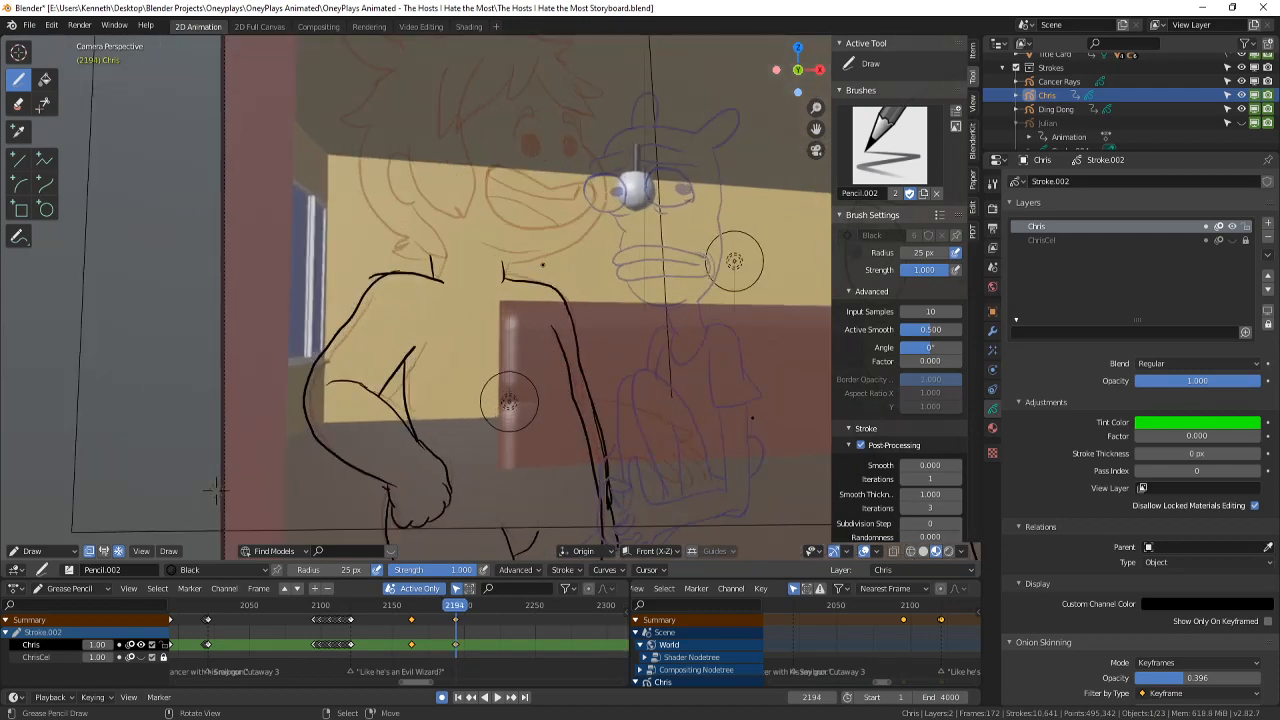
scroll(543, 263, up, 1)
shift+middle_drag(537, 205, 533, 324)
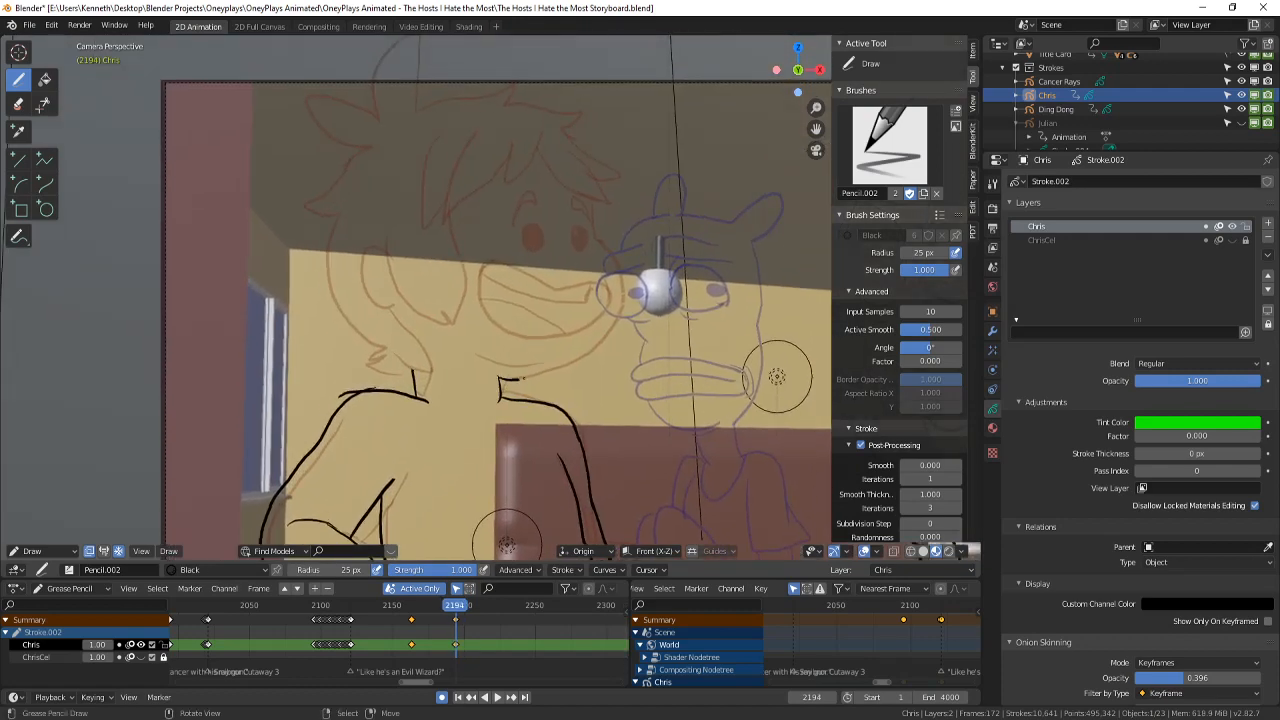
drag(500, 378, 601, 317)
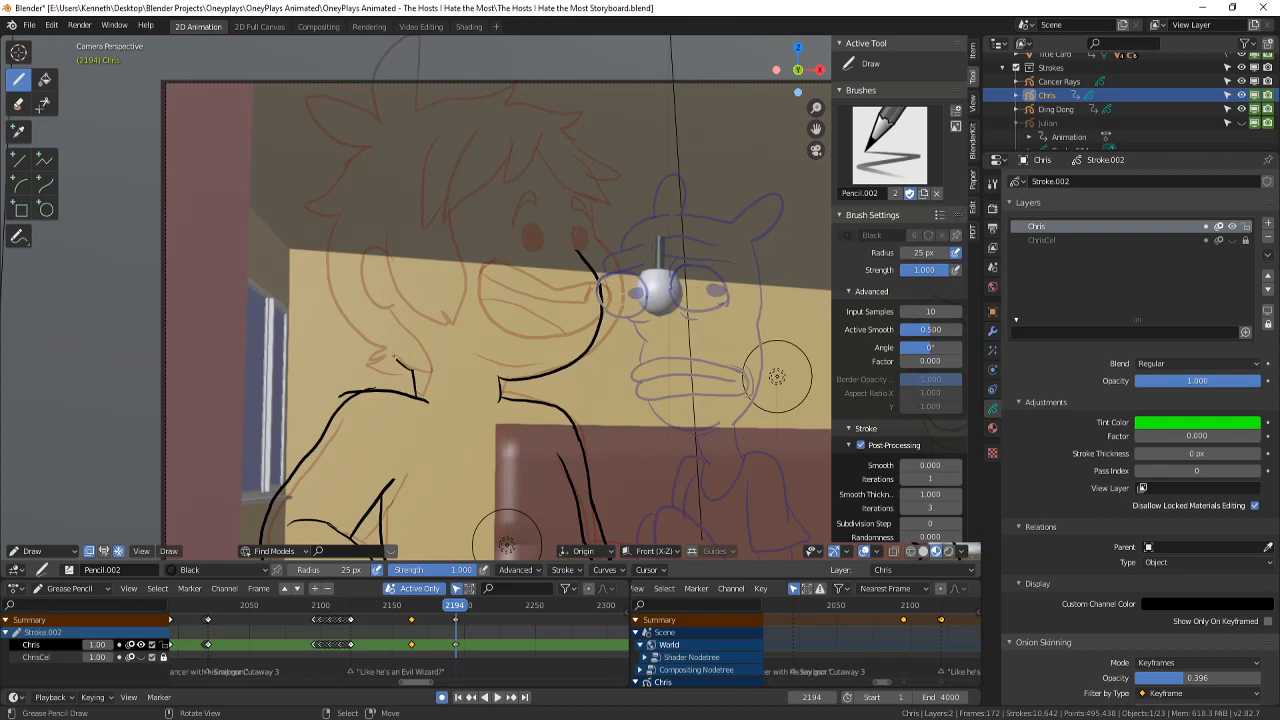
drag(379, 258, 394, 312)
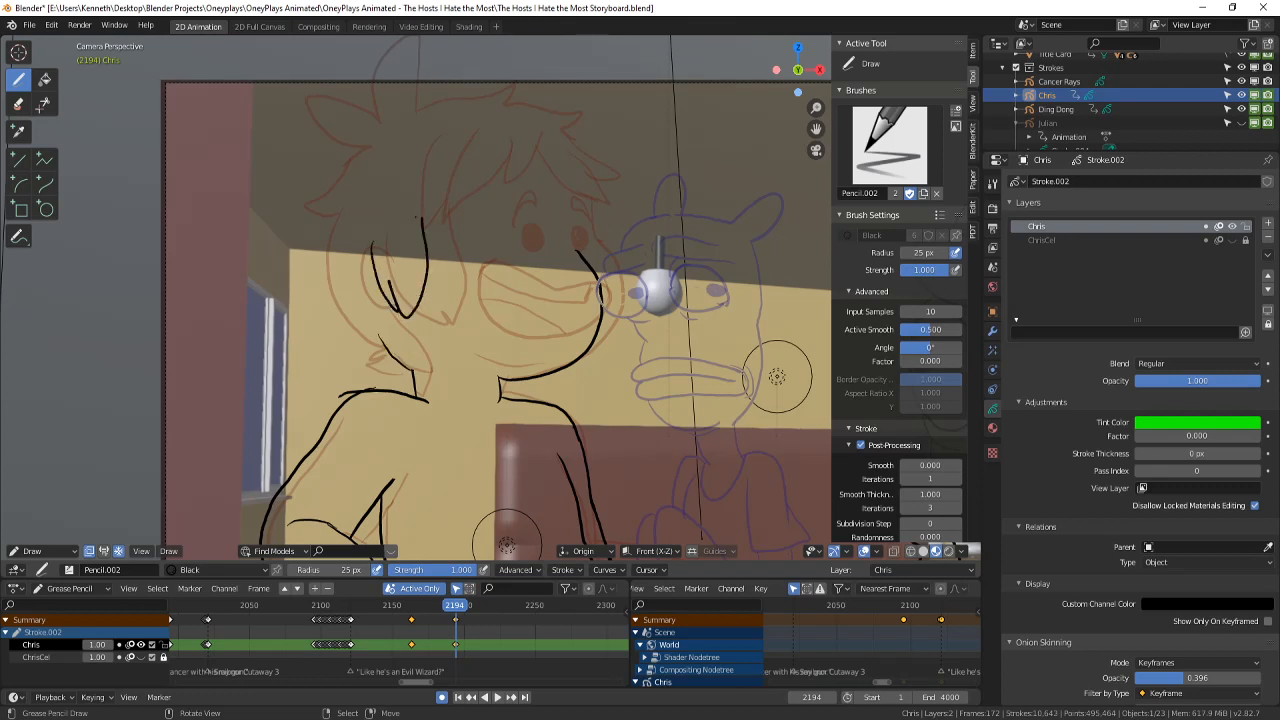
- Draw Chris's ear behind the sideburn, the spiky outline of his hair, and the bangs over his forehead
drag(374, 244, 372, 296)
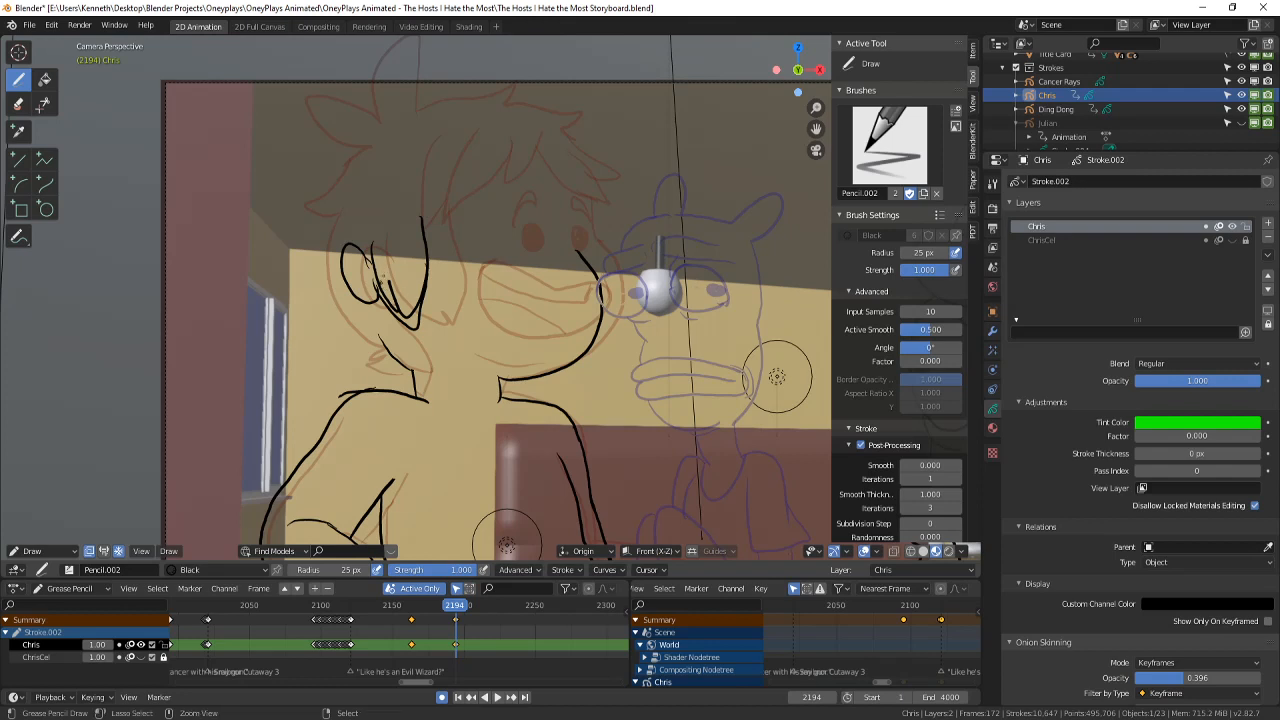
key(ctrl+z)
drag(367, 247, 344, 301)
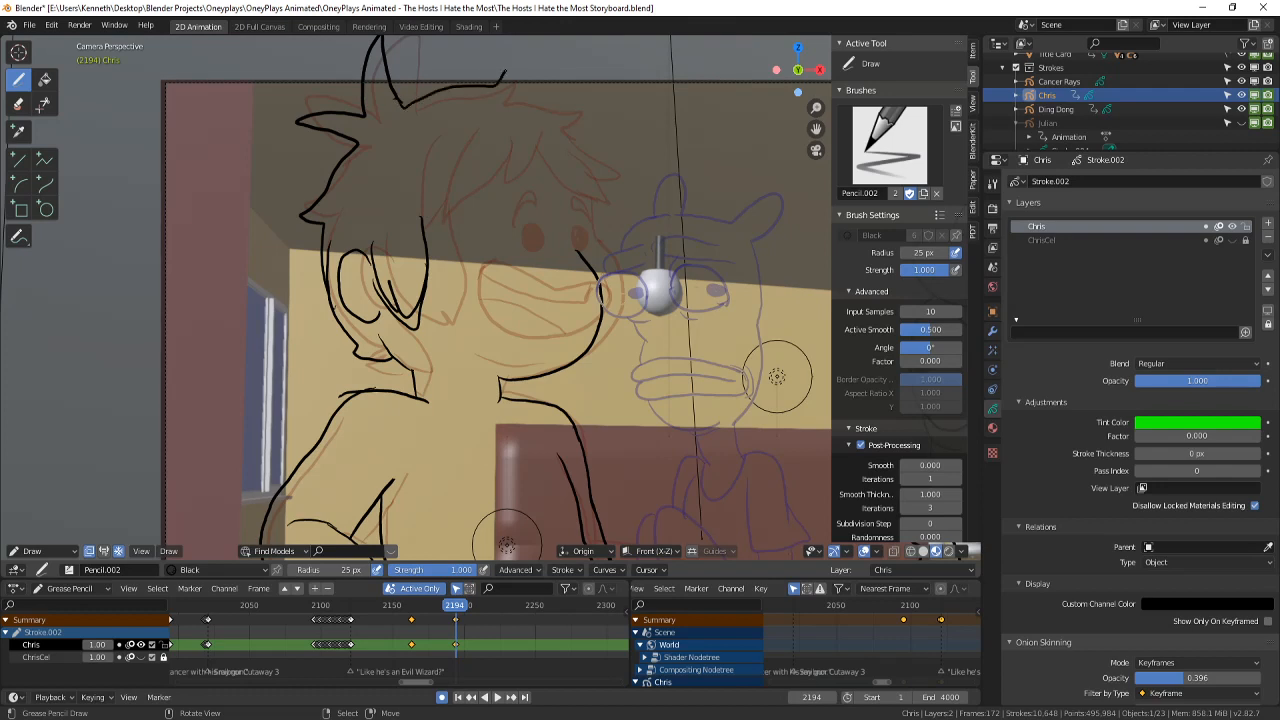
drag(558, 126, 603, 205)
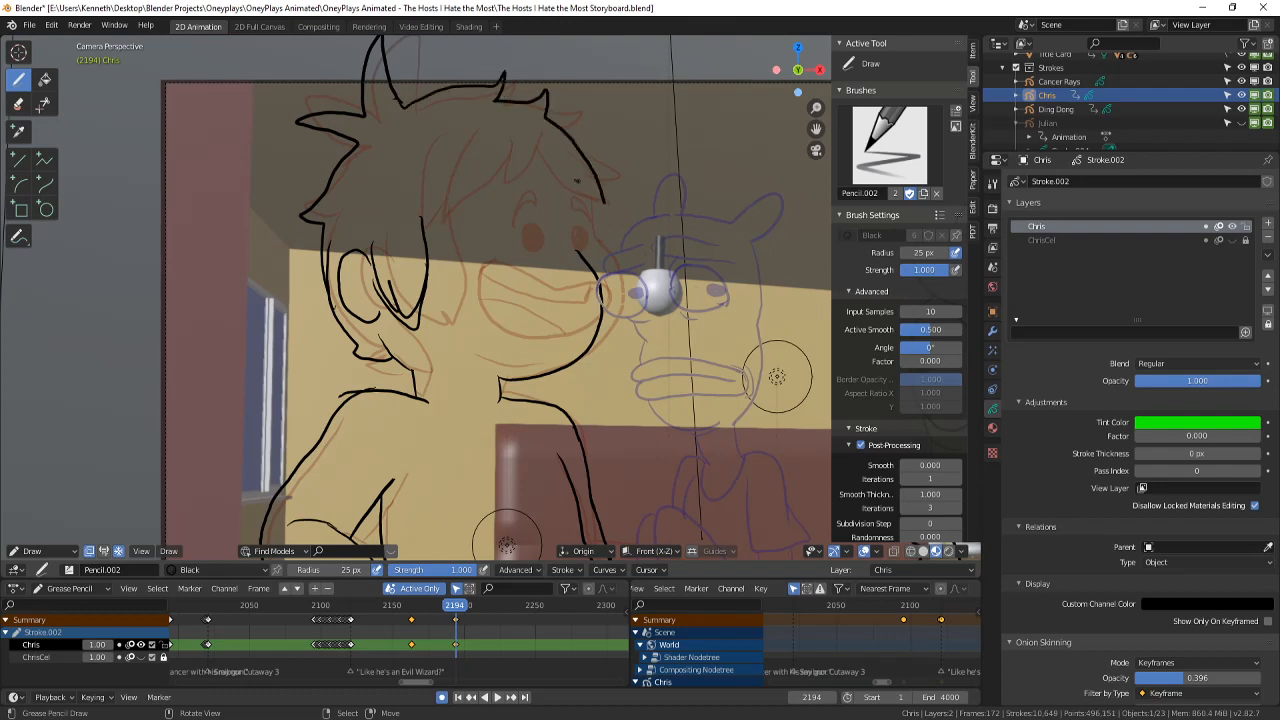
drag(507, 139, 504, 192)
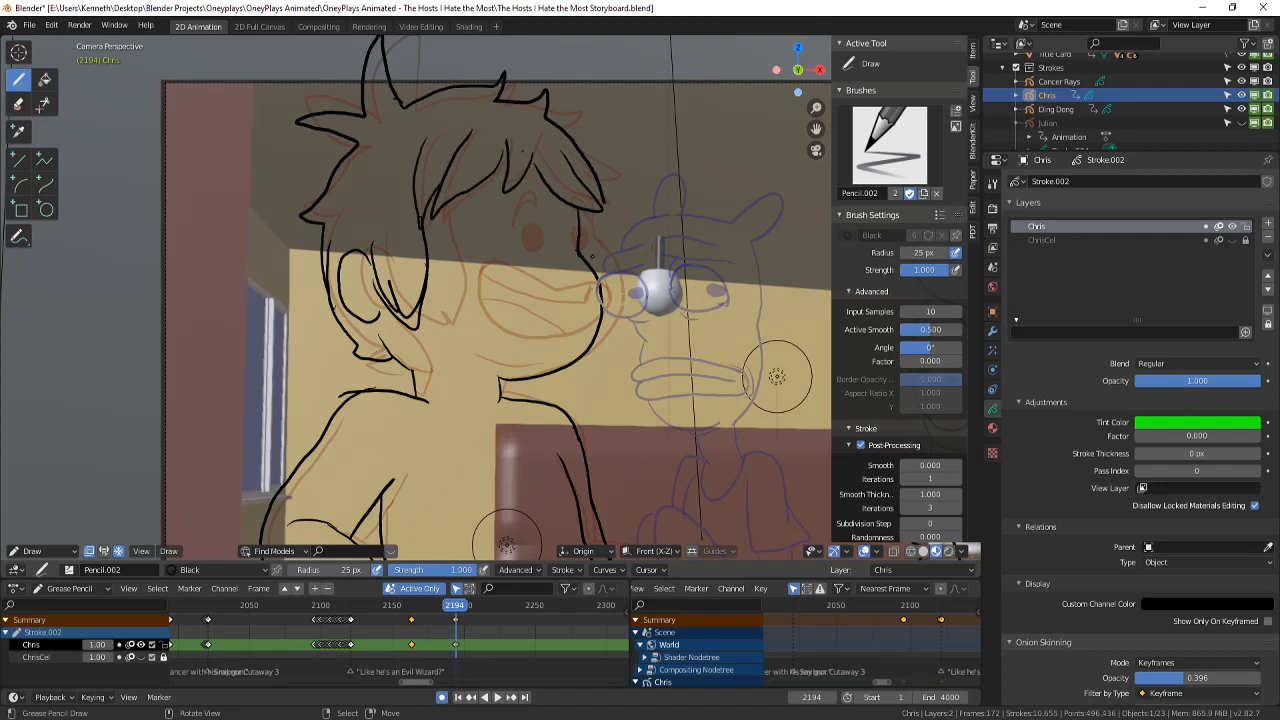
- Flip between frames 2193 and 2194 to compare Chris's new head and hair with the previous pose
scroll(522, 151, down, 4)
key(Left)
key(Right)
scroll(704, 483, up, 2)
key(Left)
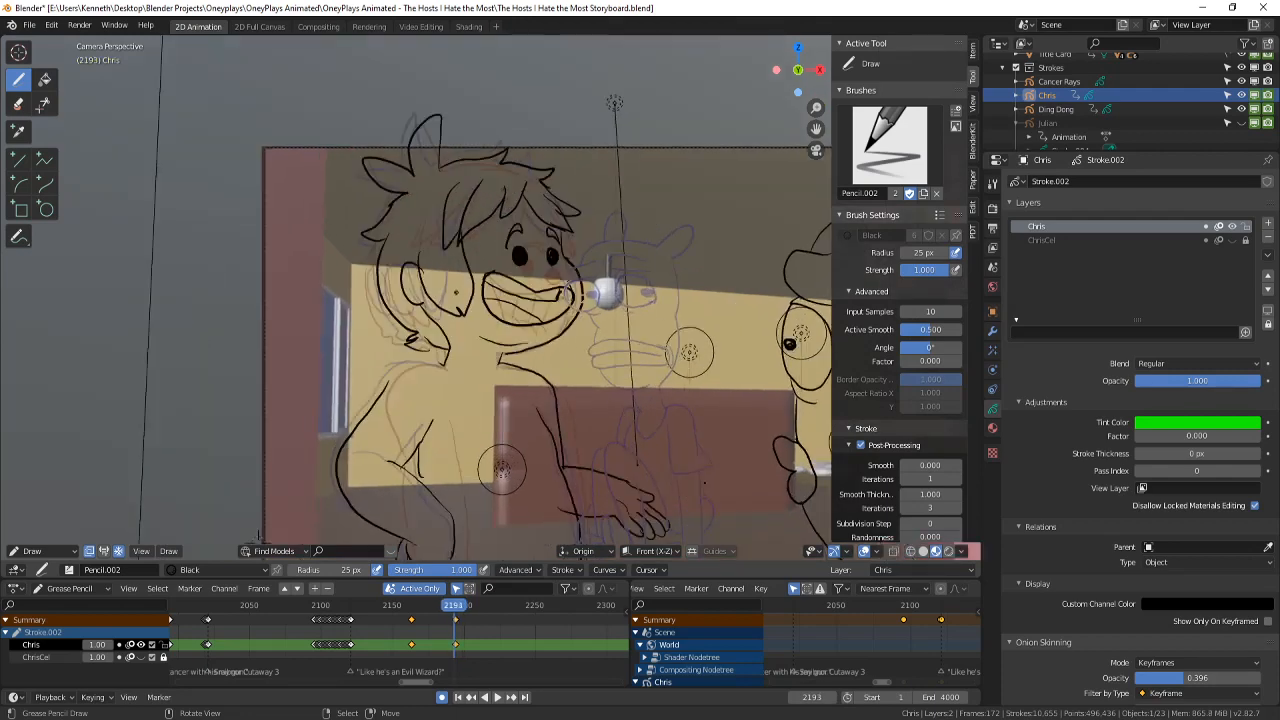
key(Right)
key(Left)
key(Right)
scroll(494, 289, up, 3)
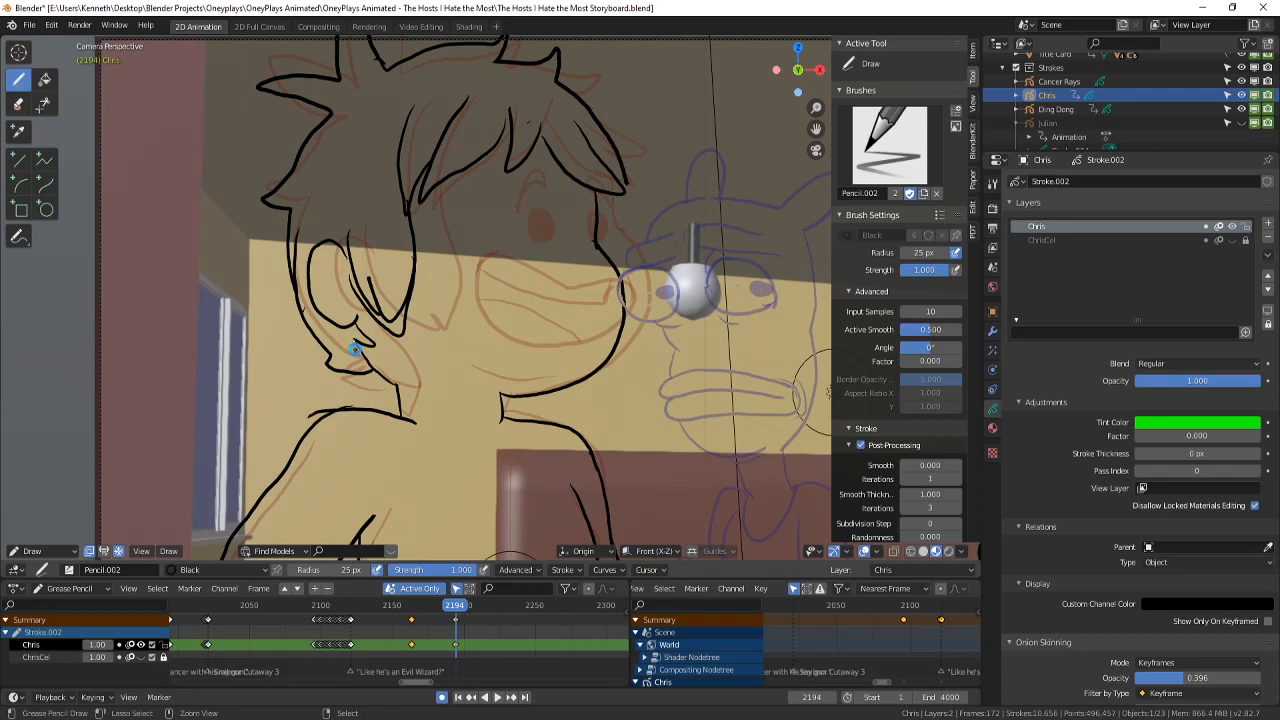
- Save the storyboard, and play back Chris's poses from frame 2163 past the shot cut
key(ctrl+s)
scroll(355, 349, down, 5)
key(Down)
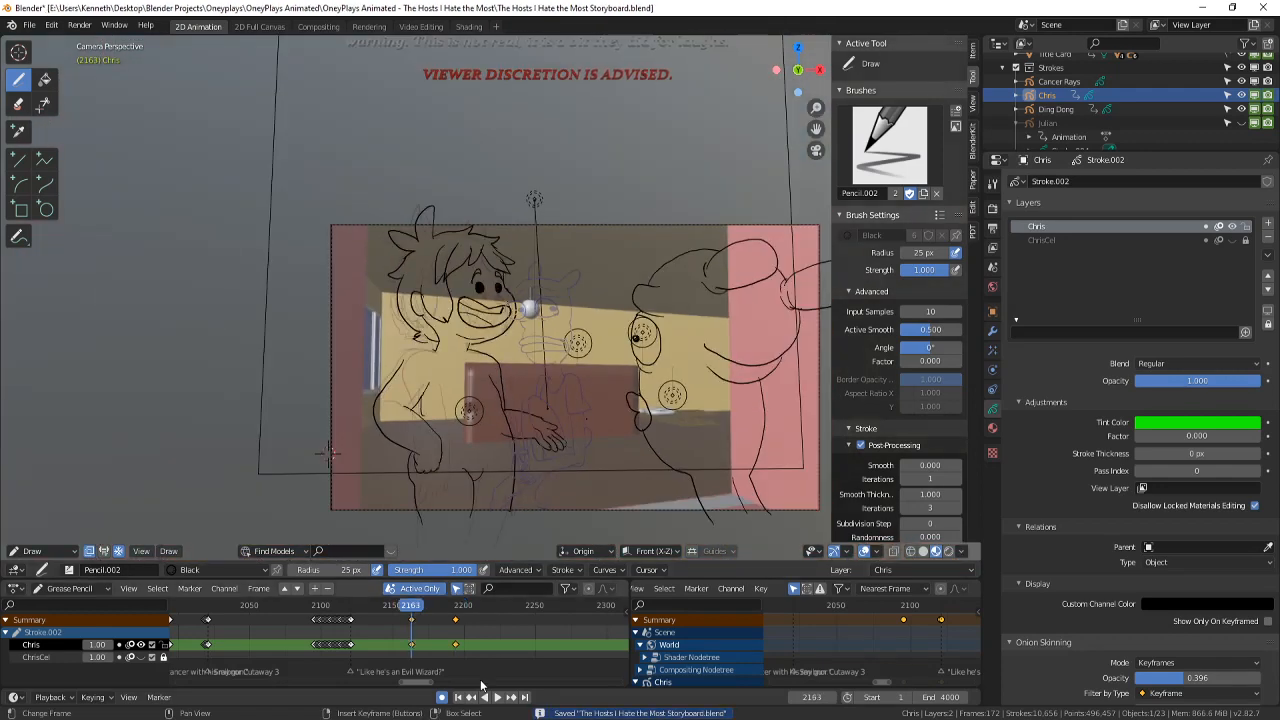
click(497, 698)
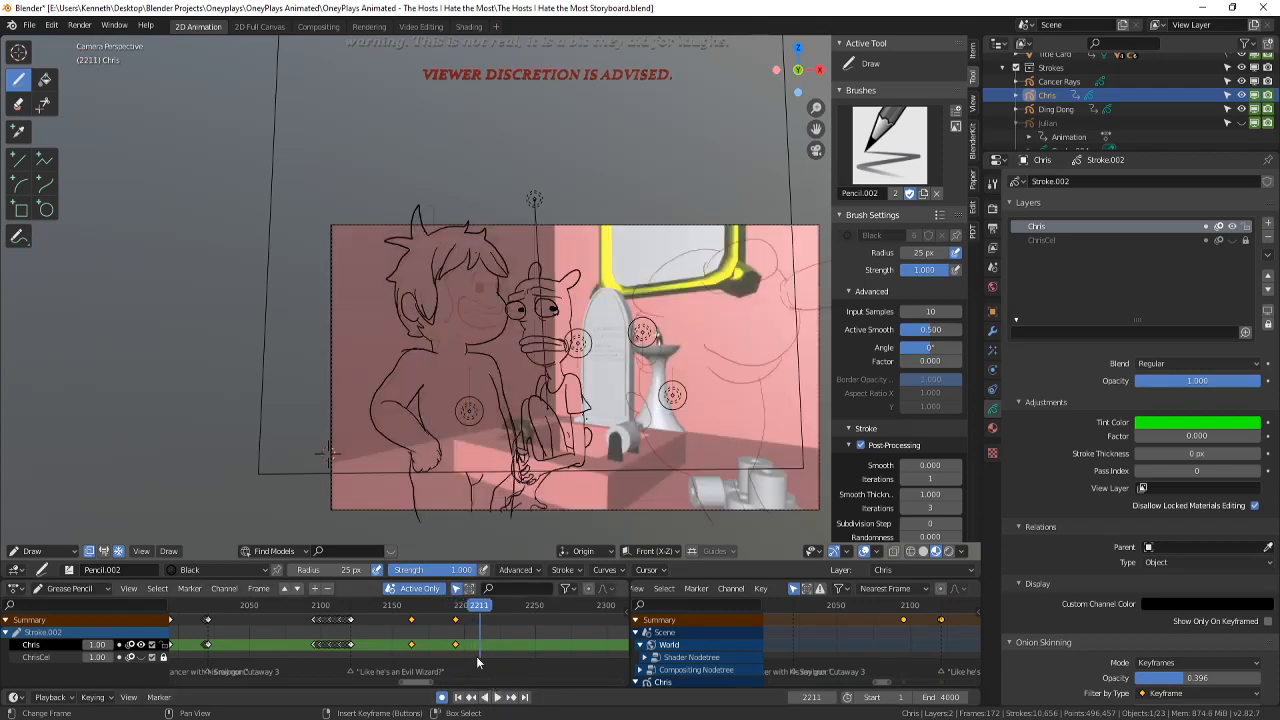
key(Escape)
scroll(328, 453, up, 2)
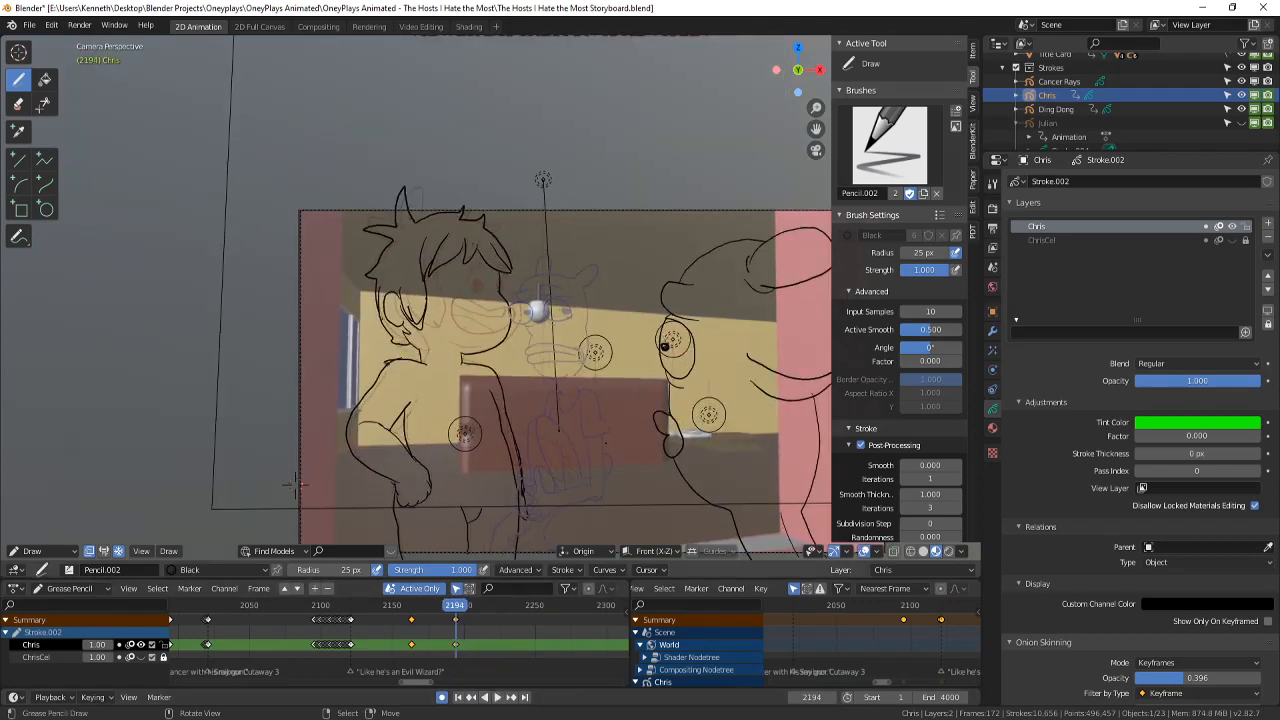
- Erase the lower part of Chris's straight arm at frame 2194 and redraw its outline down to the hand
click(18, 104)
shift+middle_drag(613, 418, 605, 340)
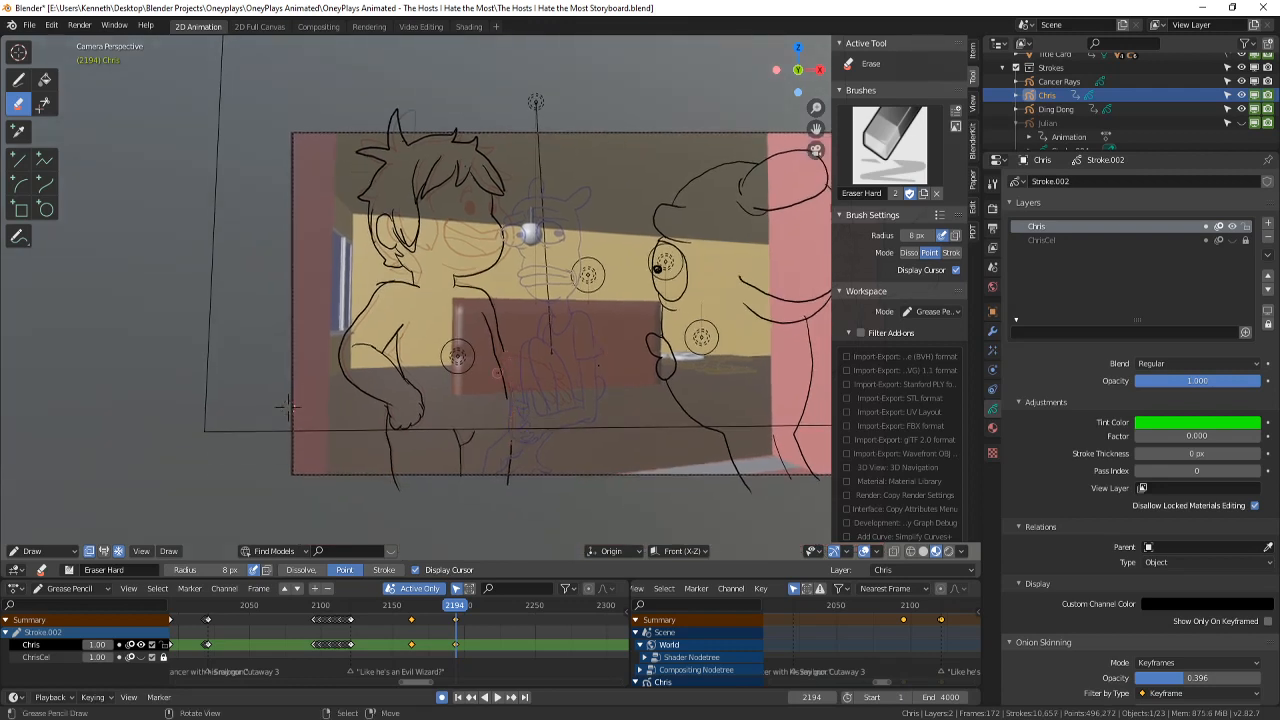
click(18, 80)
shift+middle_drag(552, 450, 552, 417)
scroll(552, 417, up, 2)
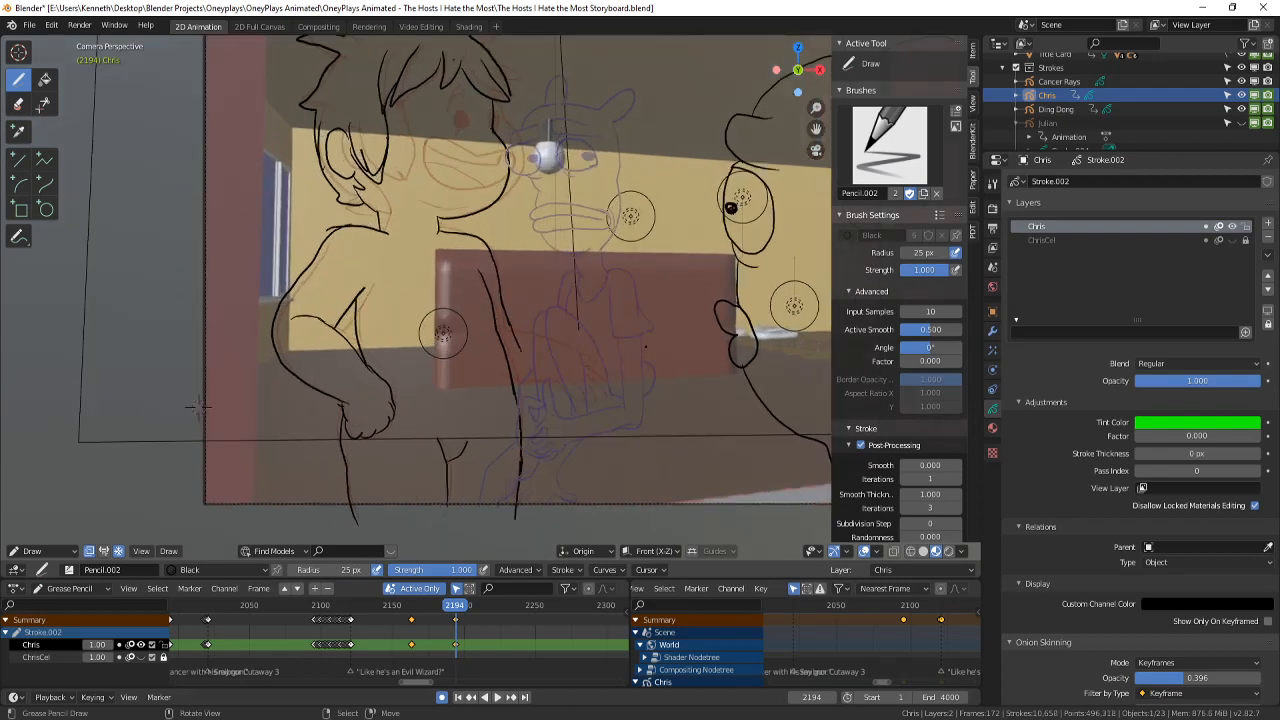
key(ctrl+z)
- Draw a short chest line on Chris's torso at frame 2194, and repeat it on his poses at frames 2163 and 2121
shift+middle_drag(403, 230, 431, 311)
scroll(431, 311, up, 2)
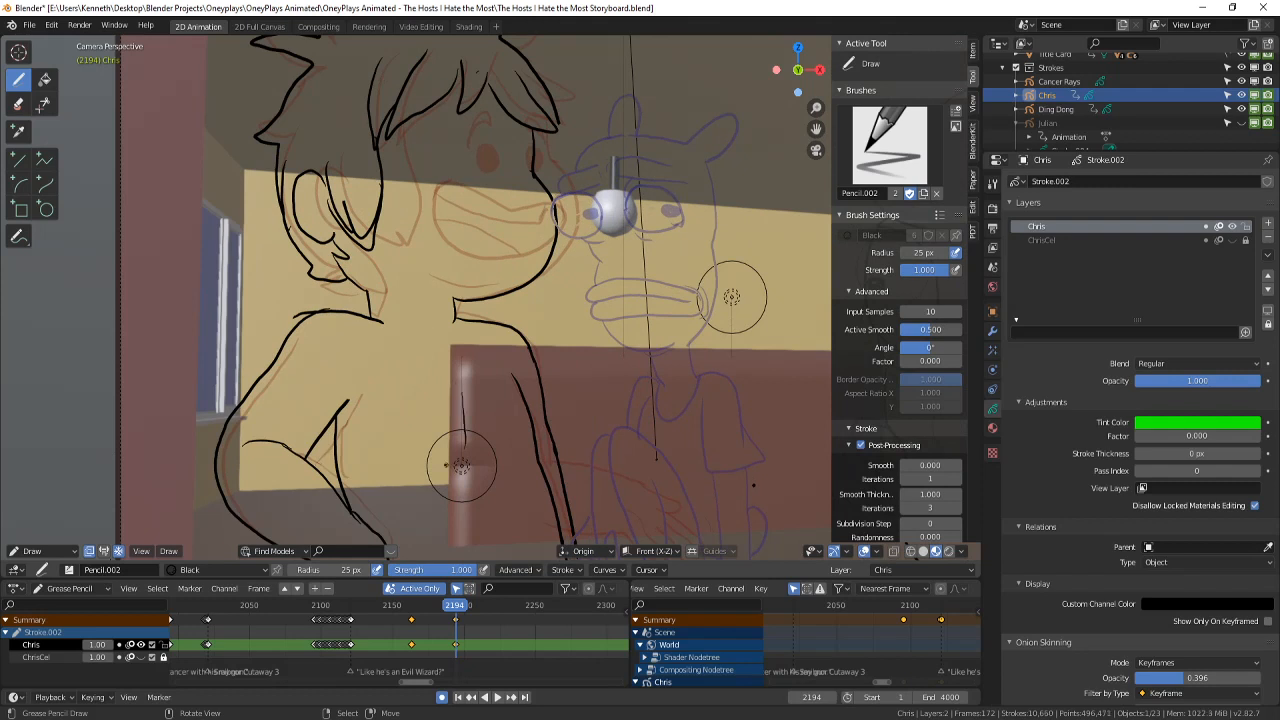
click(409, 645)
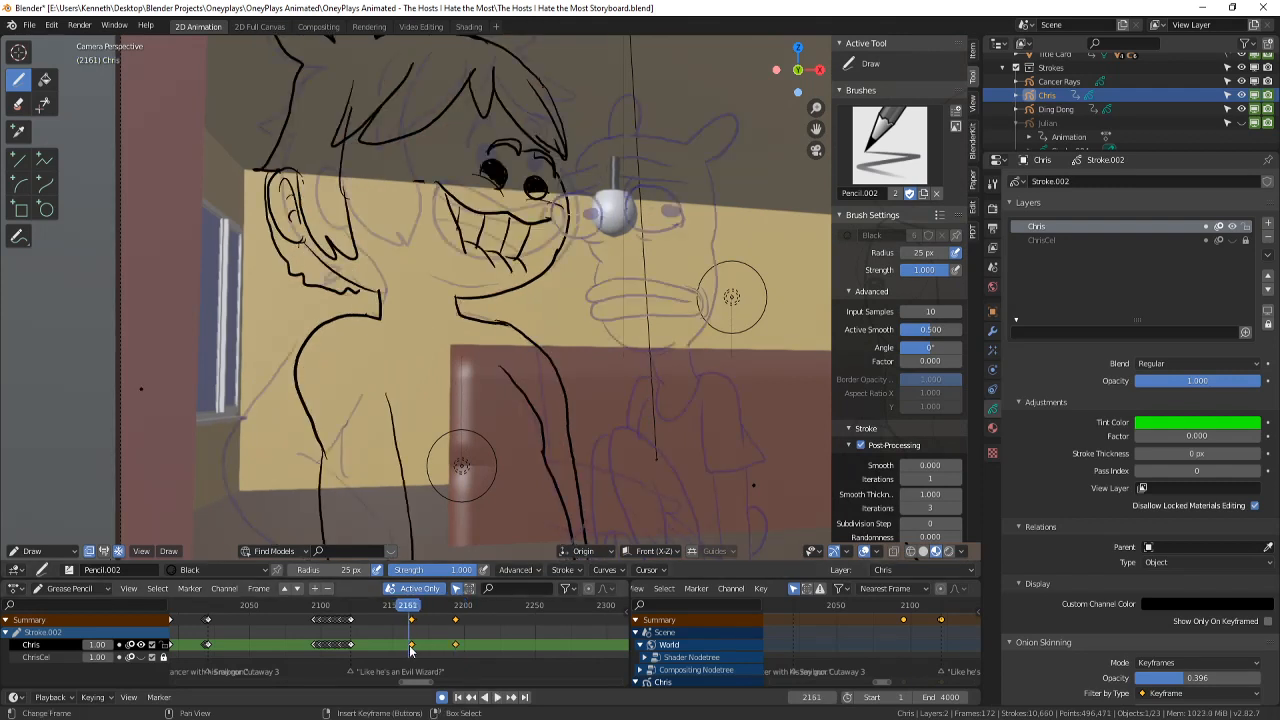
key(Right)
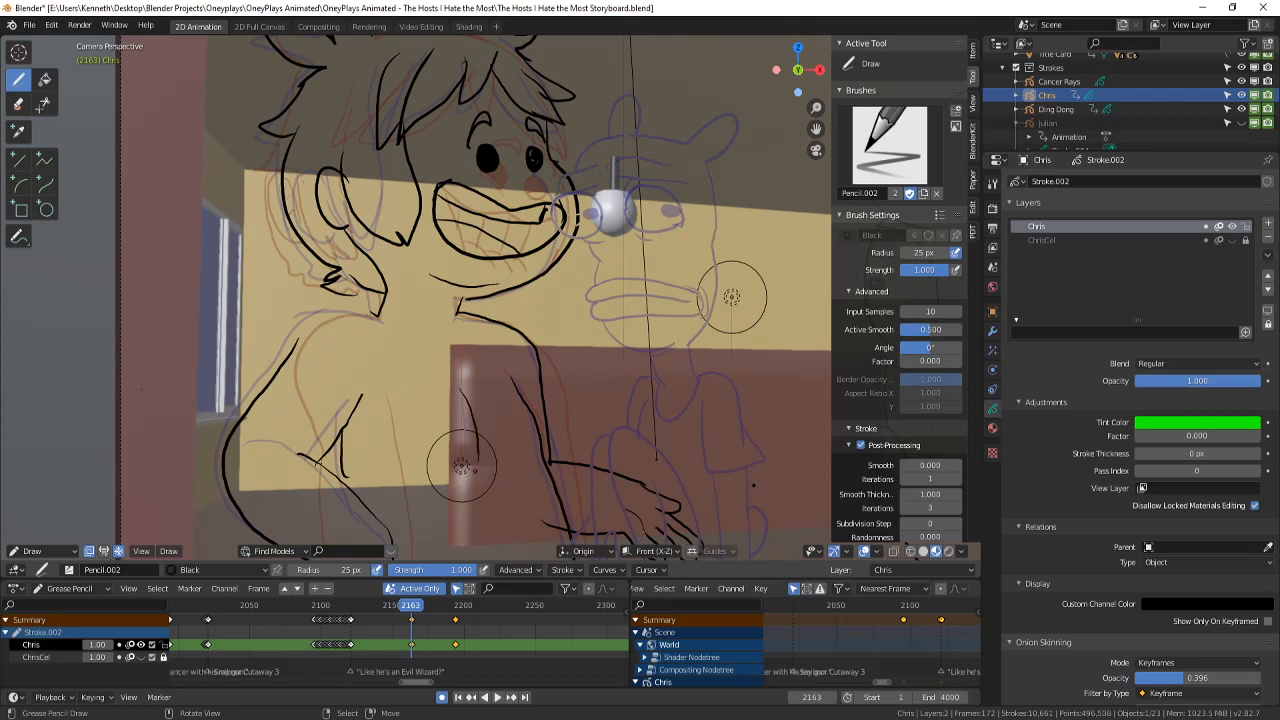
click(353, 645)
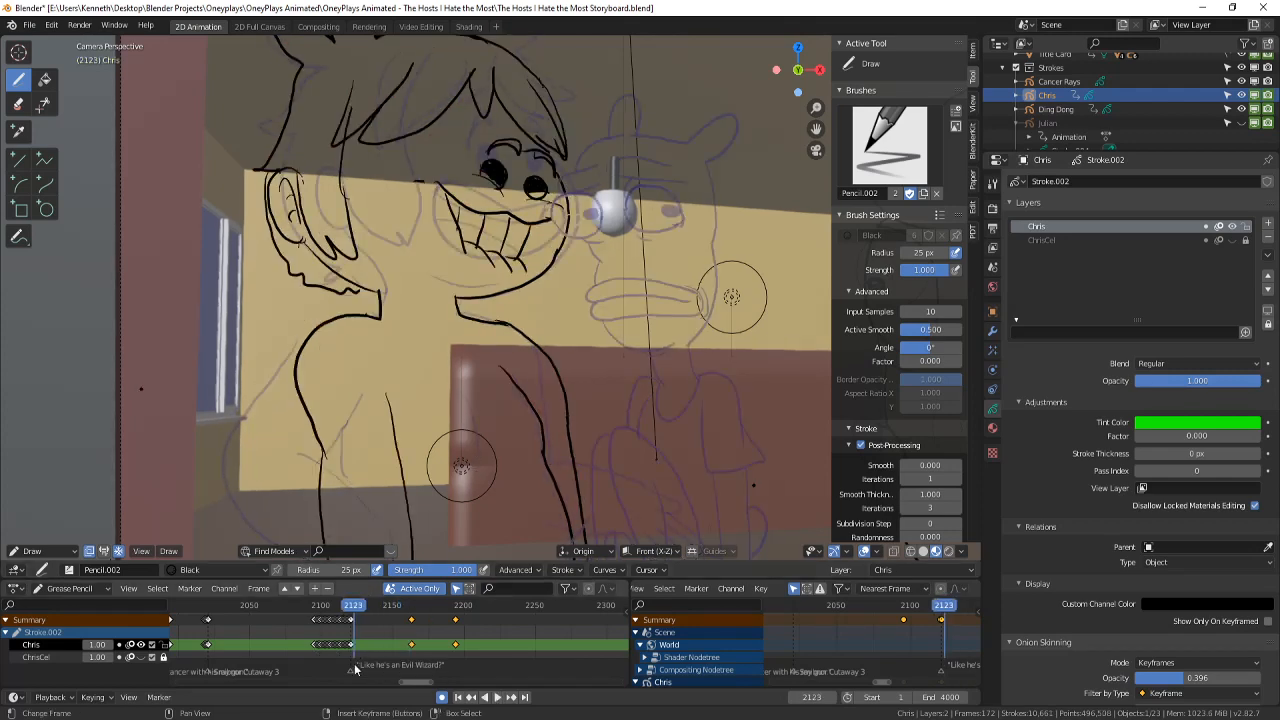
key(Left)
key(Left)
key(Left)
key(Right)
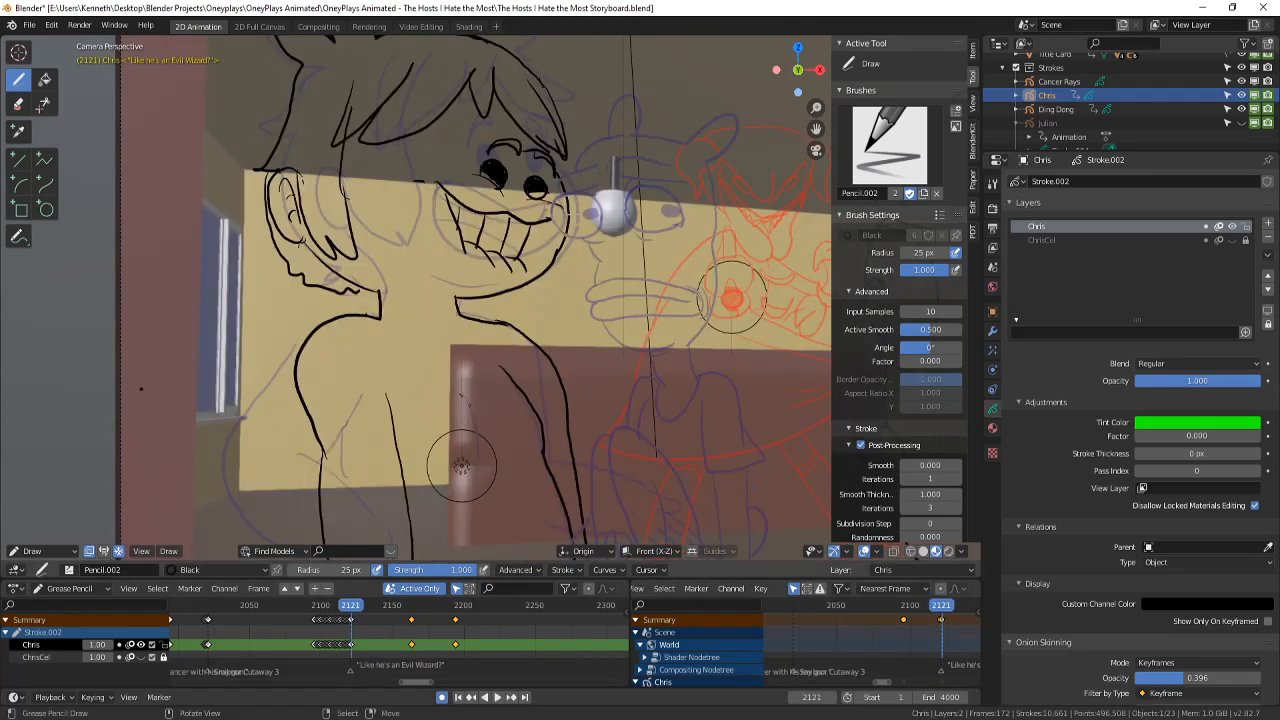
key(Right)
key(Right)
key(Right)
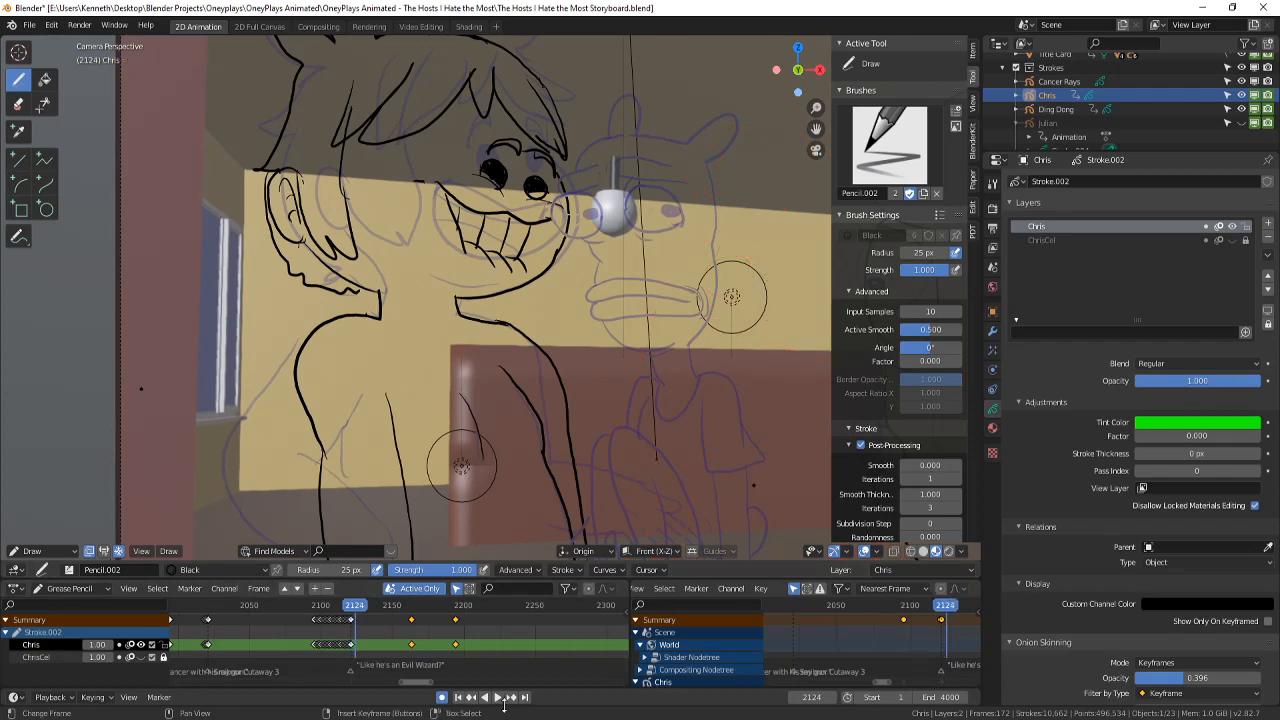
- Play back Chris's poses from frame 2124 onward, and save the storyboard at frame 2194
click(501, 699)
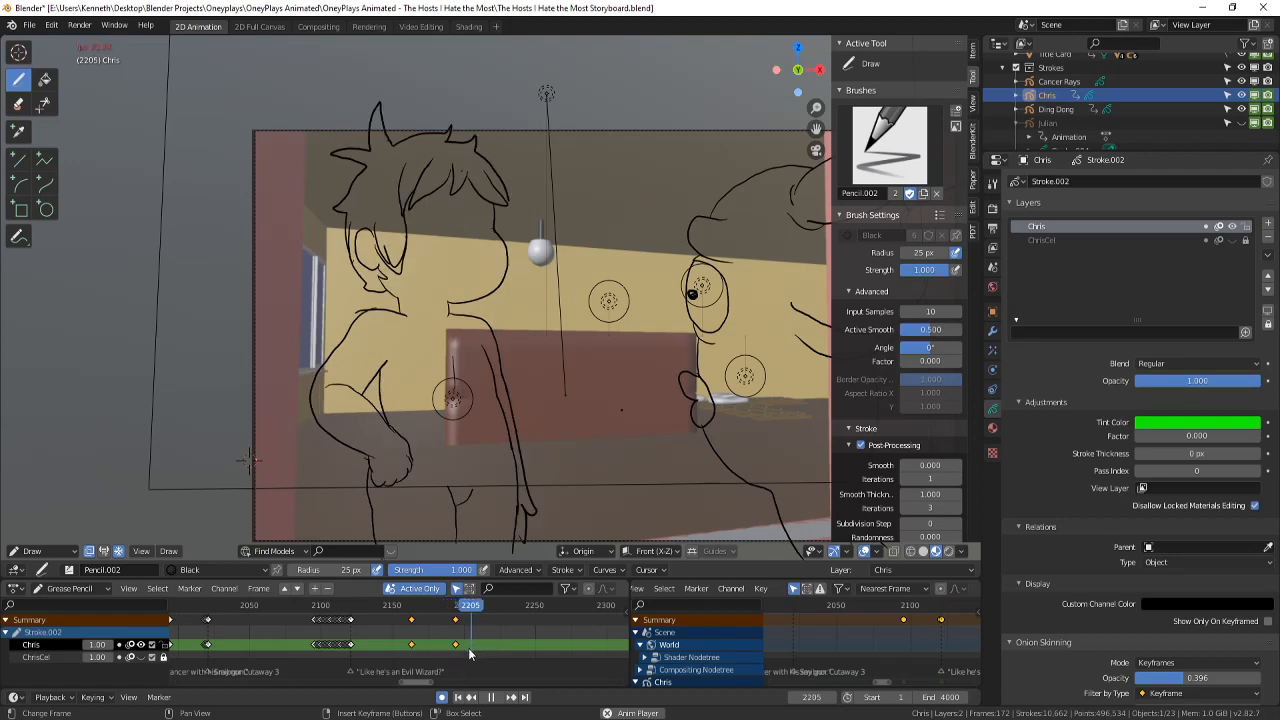
click(491, 699)
drag(456, 650, 456, 653)
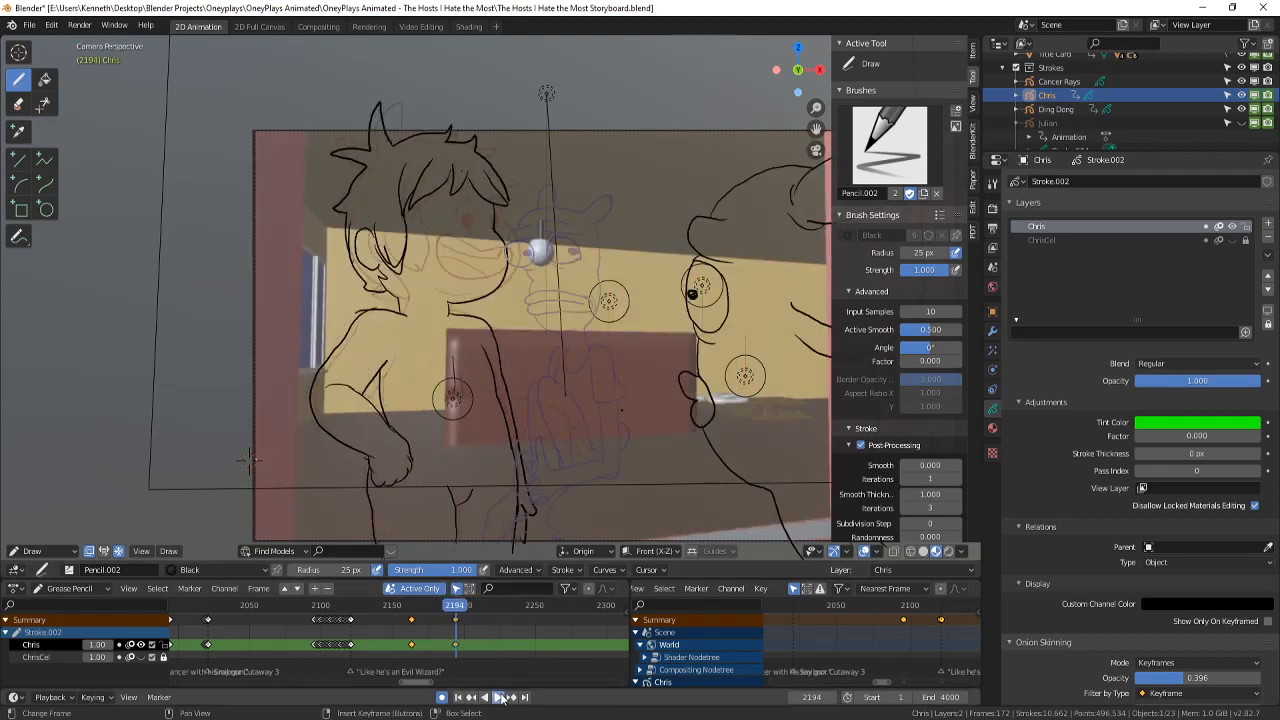
click(499, 697)
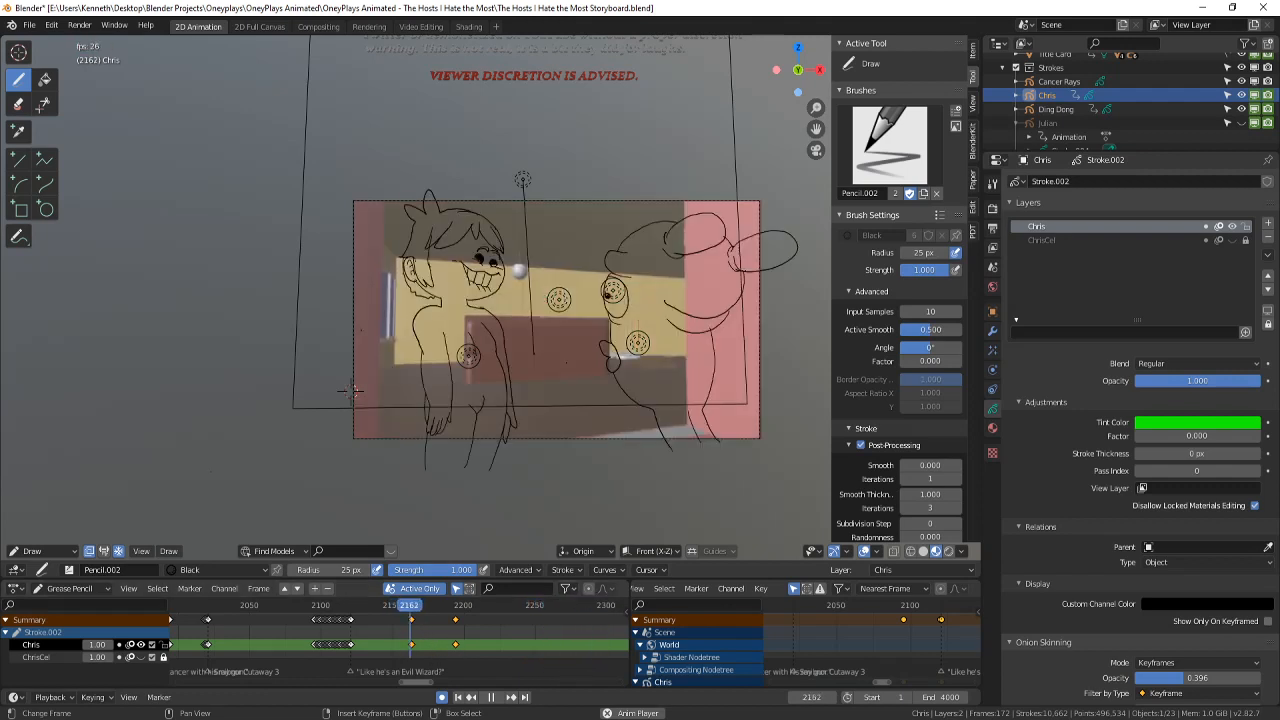
click(499, 694)
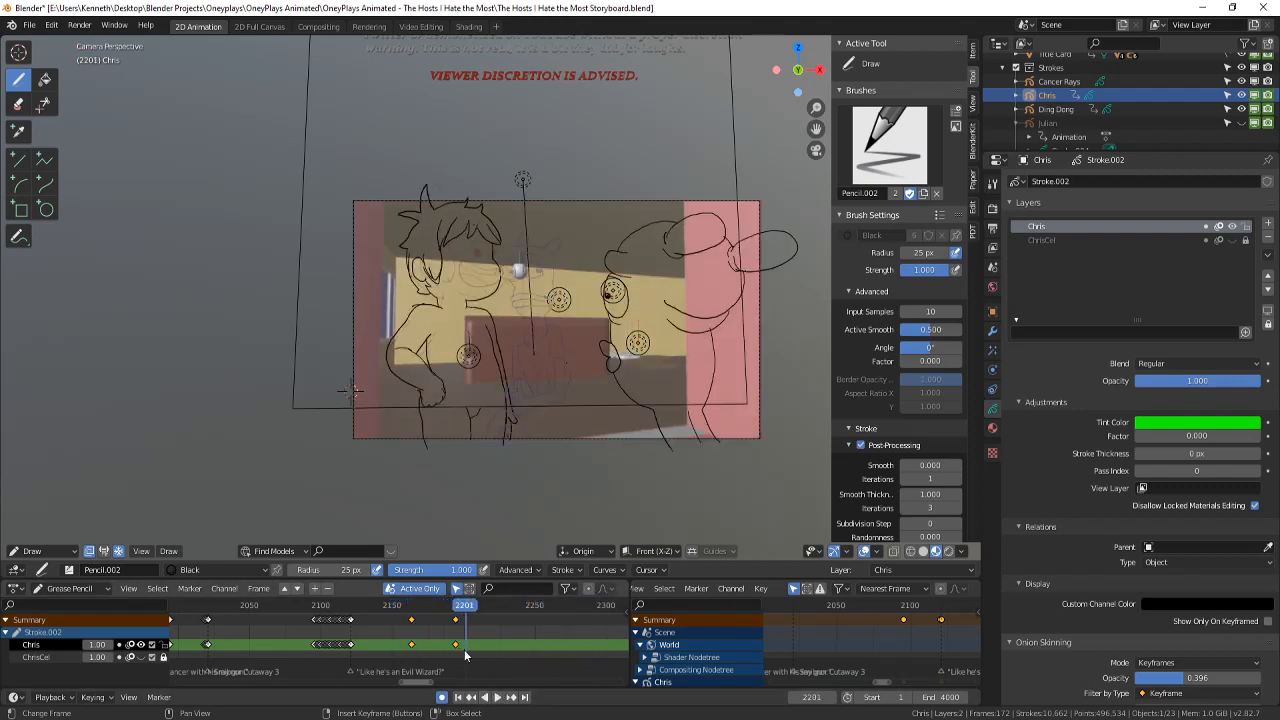
drag(460, 652, 454, 653)
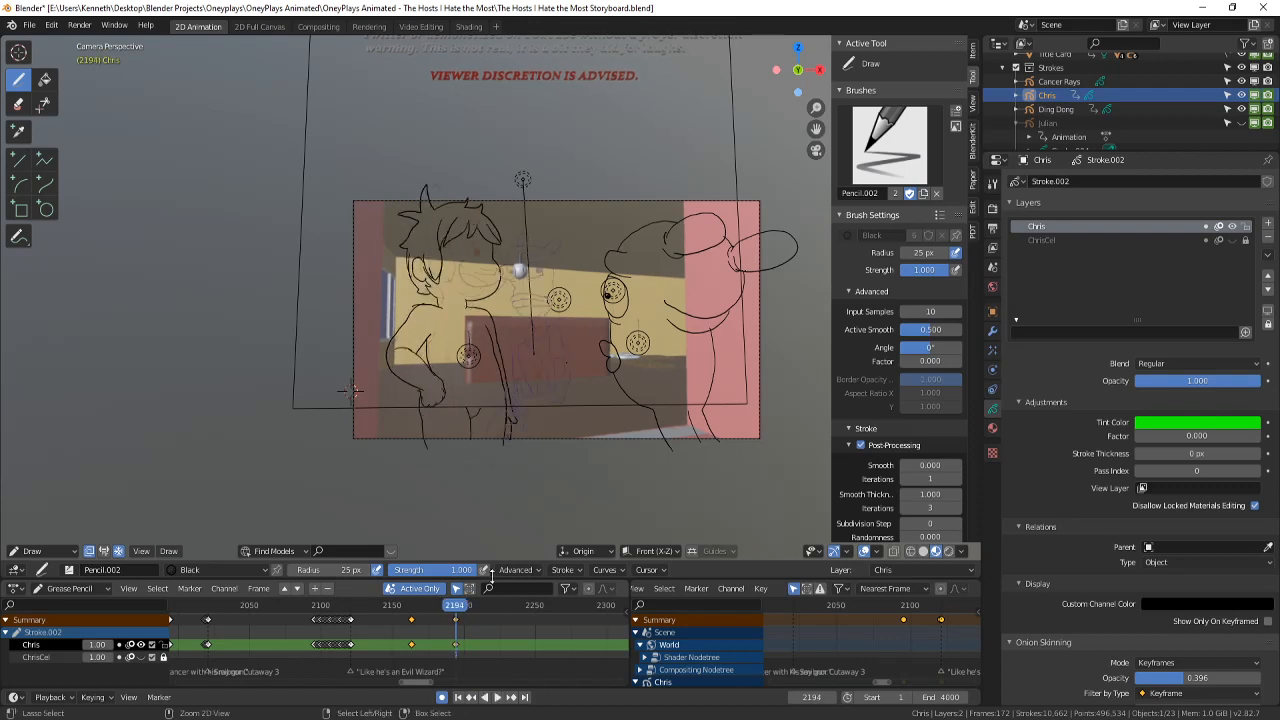
key(ctrl+s)
key(Right)
shift+middle_drag(367, 404, 381, 375)
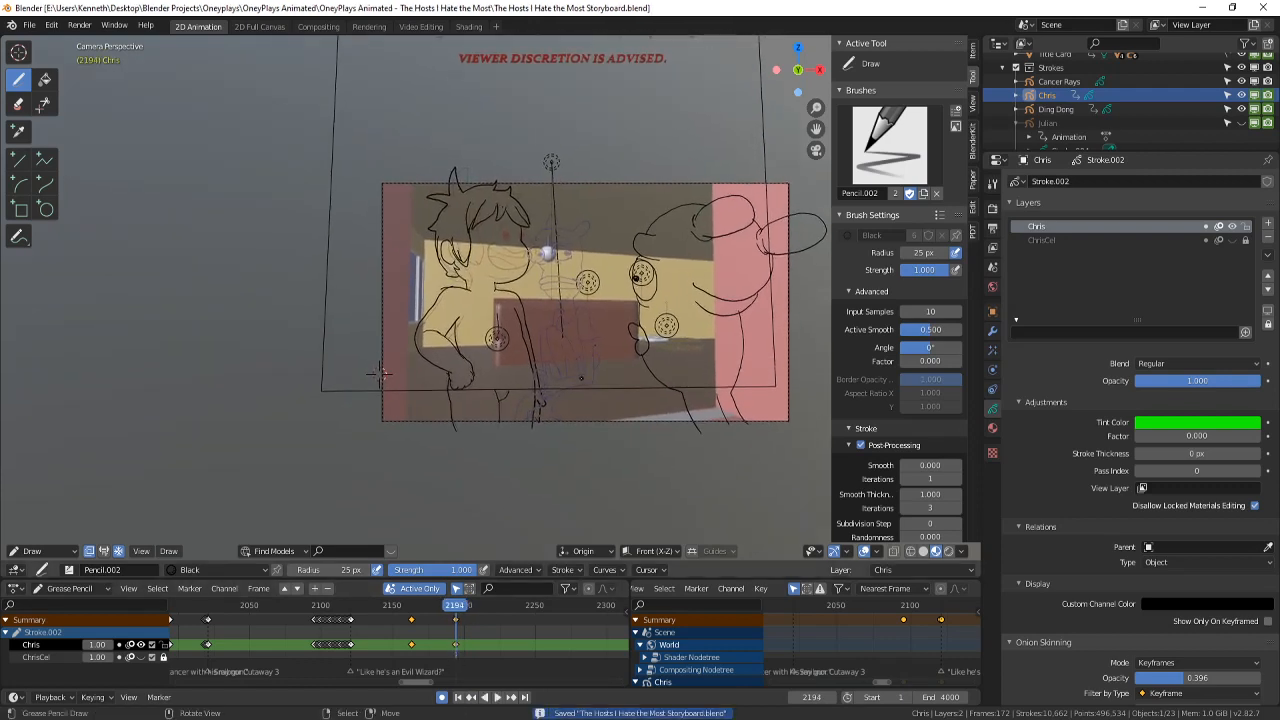
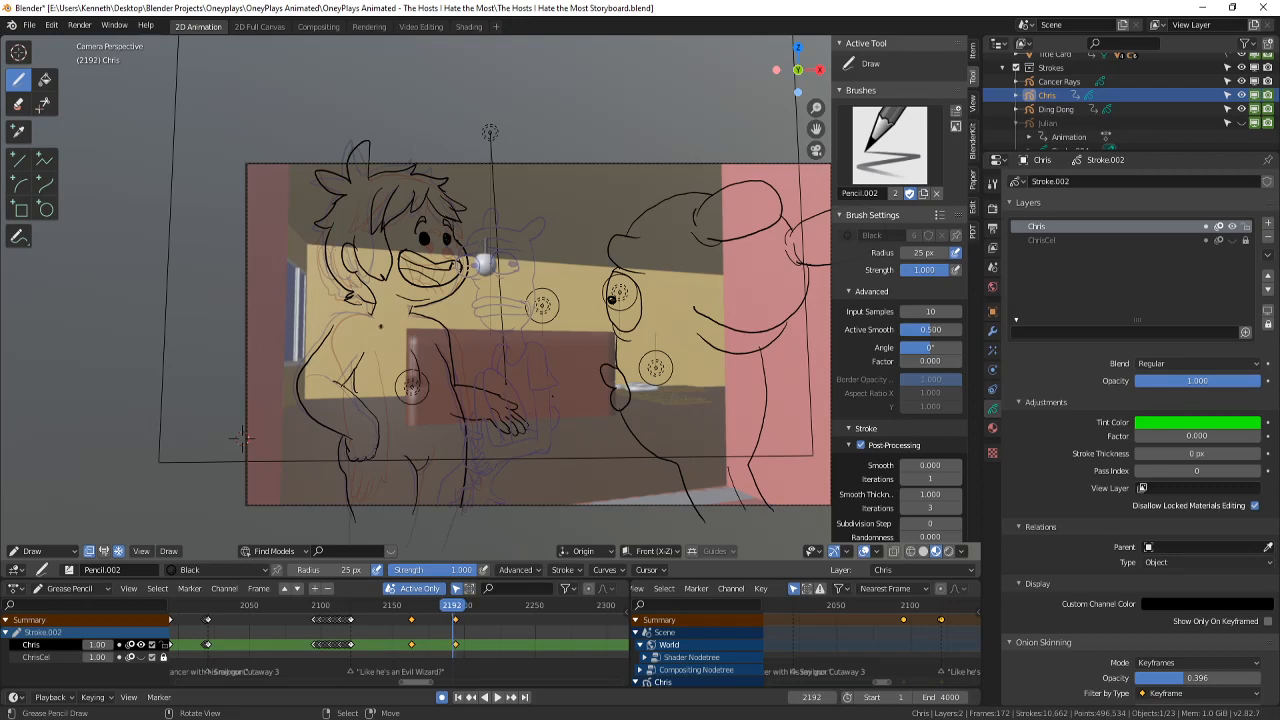
- Draw two thin, flat eyebrows on Chris's blank face below the bangs at frame 2194
scroll(243, 437, up, 2)
scroll(580, 440, up, 3)
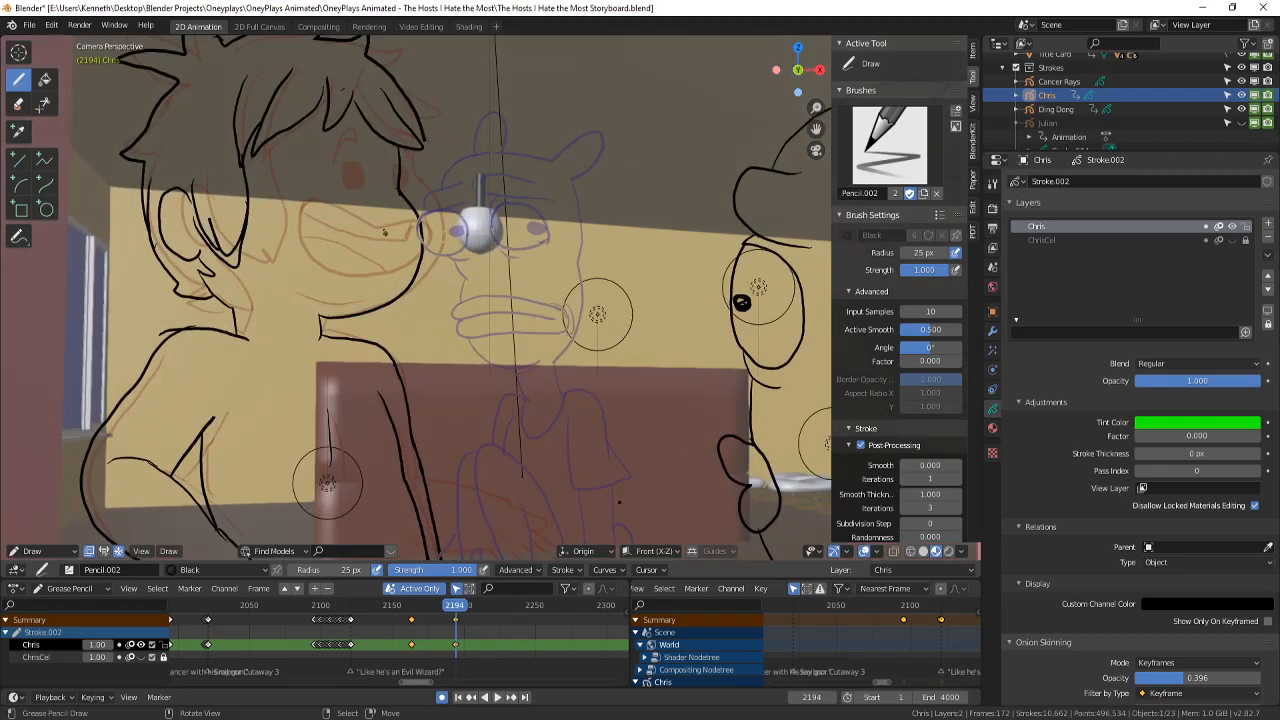
shift+middle_drag(415, 191, 638, 409)
scroll(441, 288, up, 1)
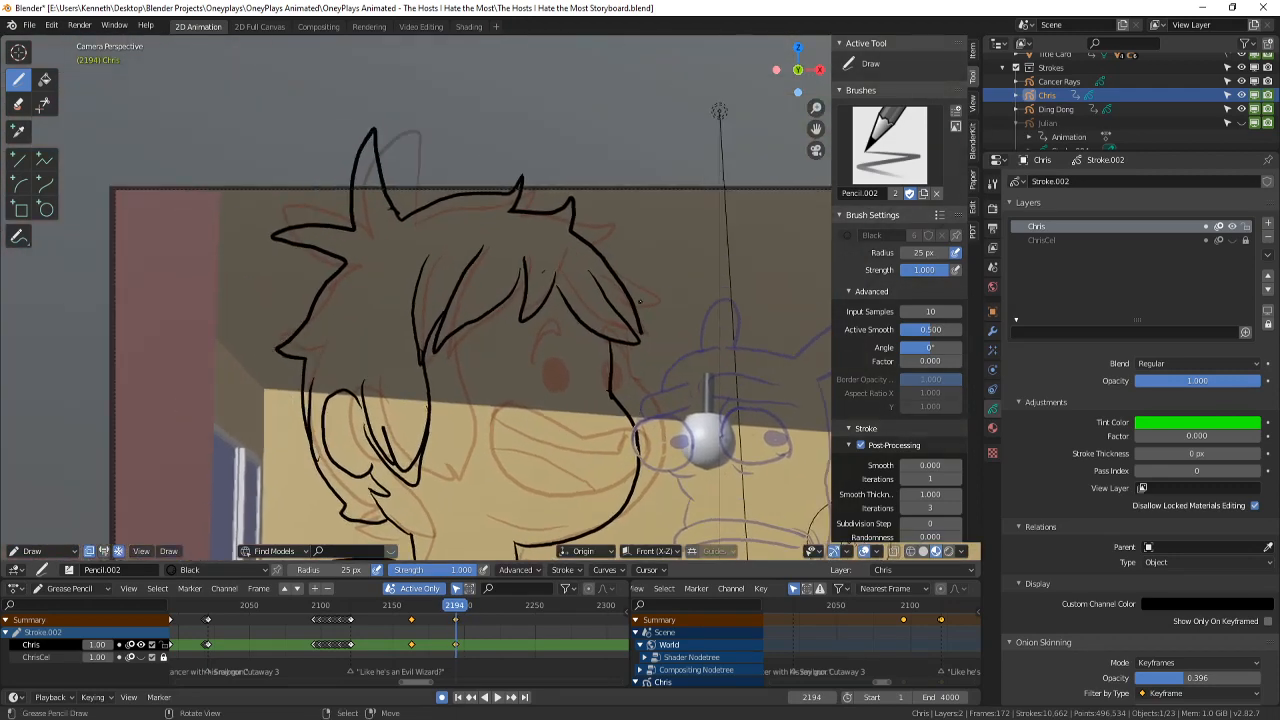
shift+middle_drag(640, 301, 595, 290)
scroll(568, 389, up, 2)
shift+middle_drag(575, 516, 598, 460)
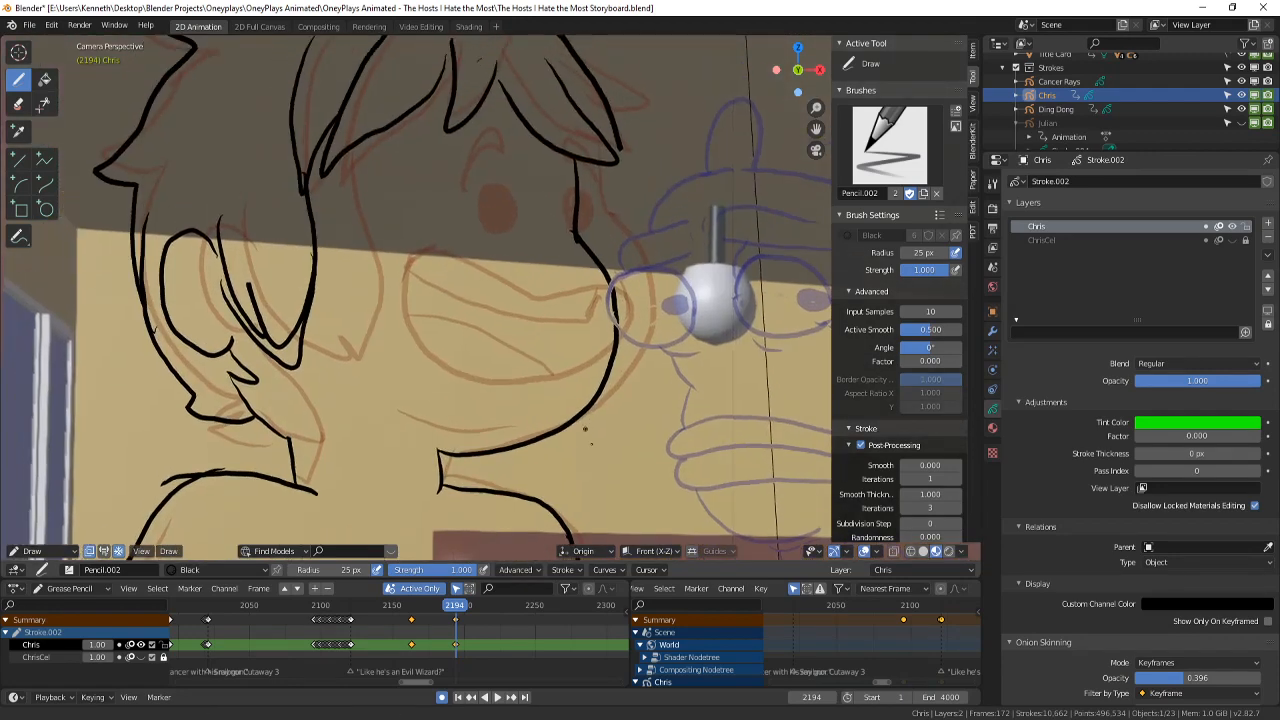
scroll(497, 263, up, 3)
shift+middle_drag(489, 176, 489, 109)
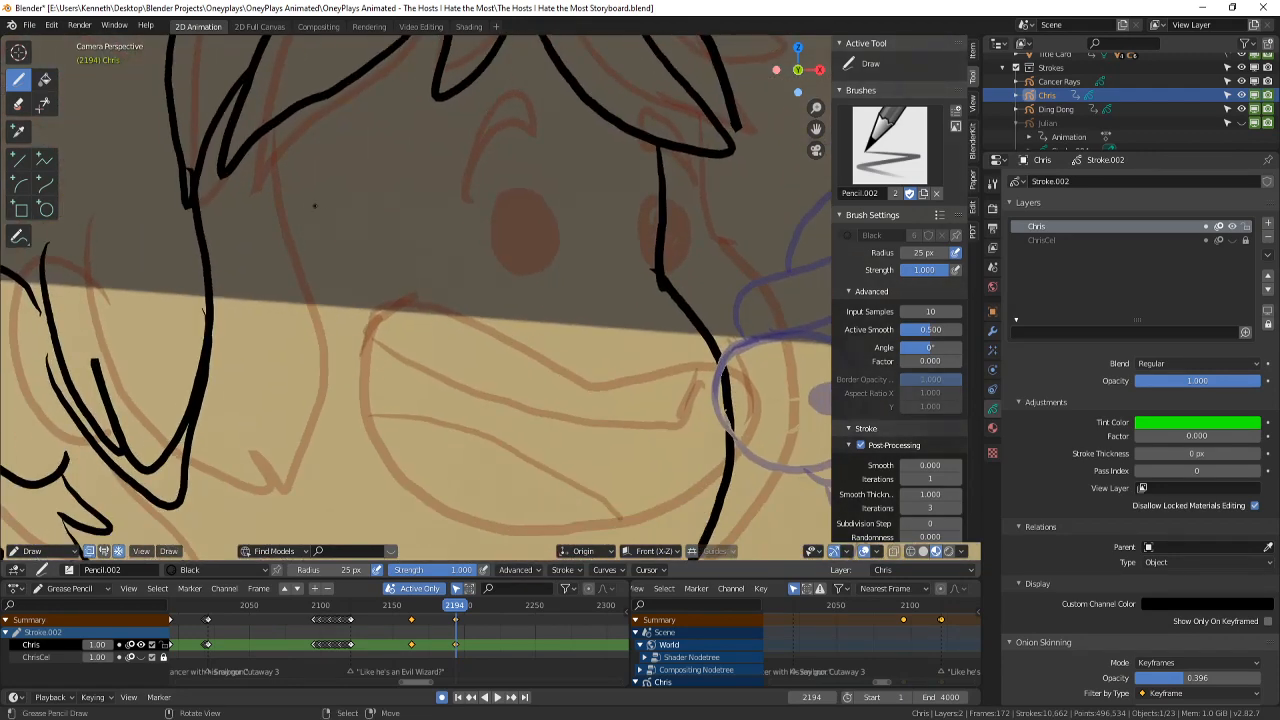
mouse_move(323, 199)
mouse_down()
mouse_move(436, 190)
mouse_move(430, 175)
mouse_up()
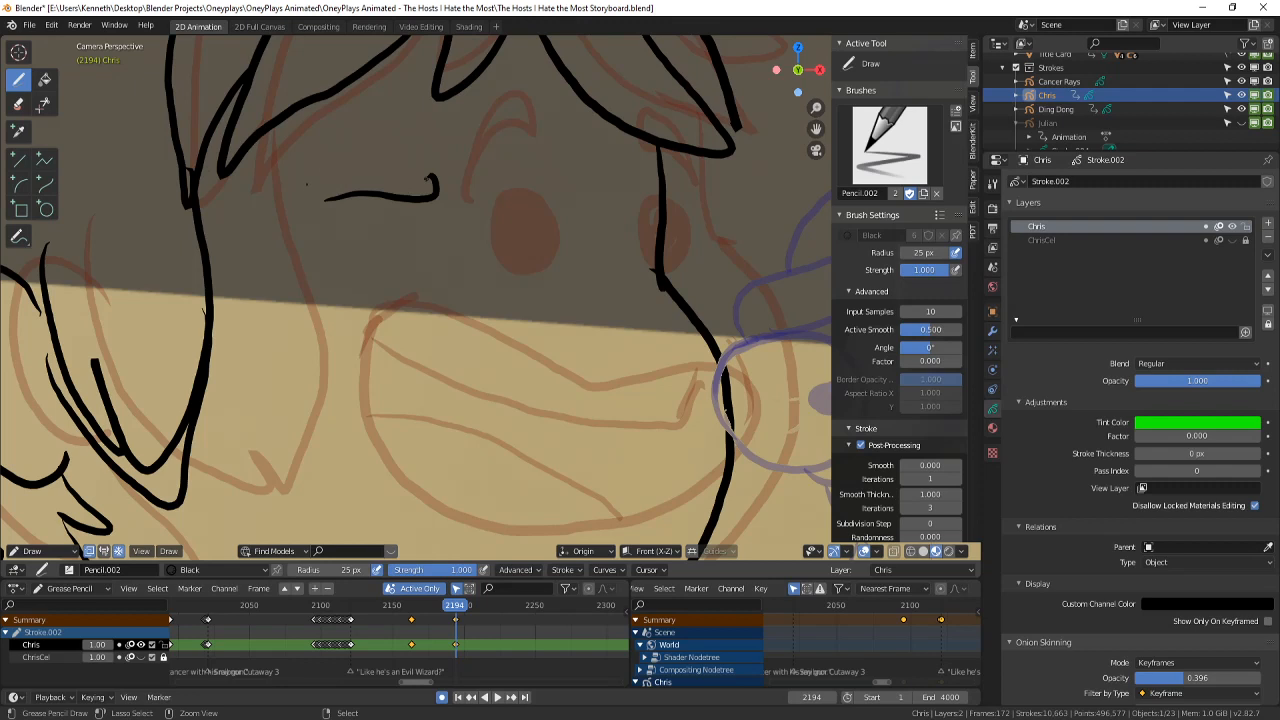
key(ctrl+z)
mouse_move(306, 184)
mouse_down()
mouse_move(412, 194)
mouse_move(400, 172)
mouse_move(328, 183)
mouse_up()
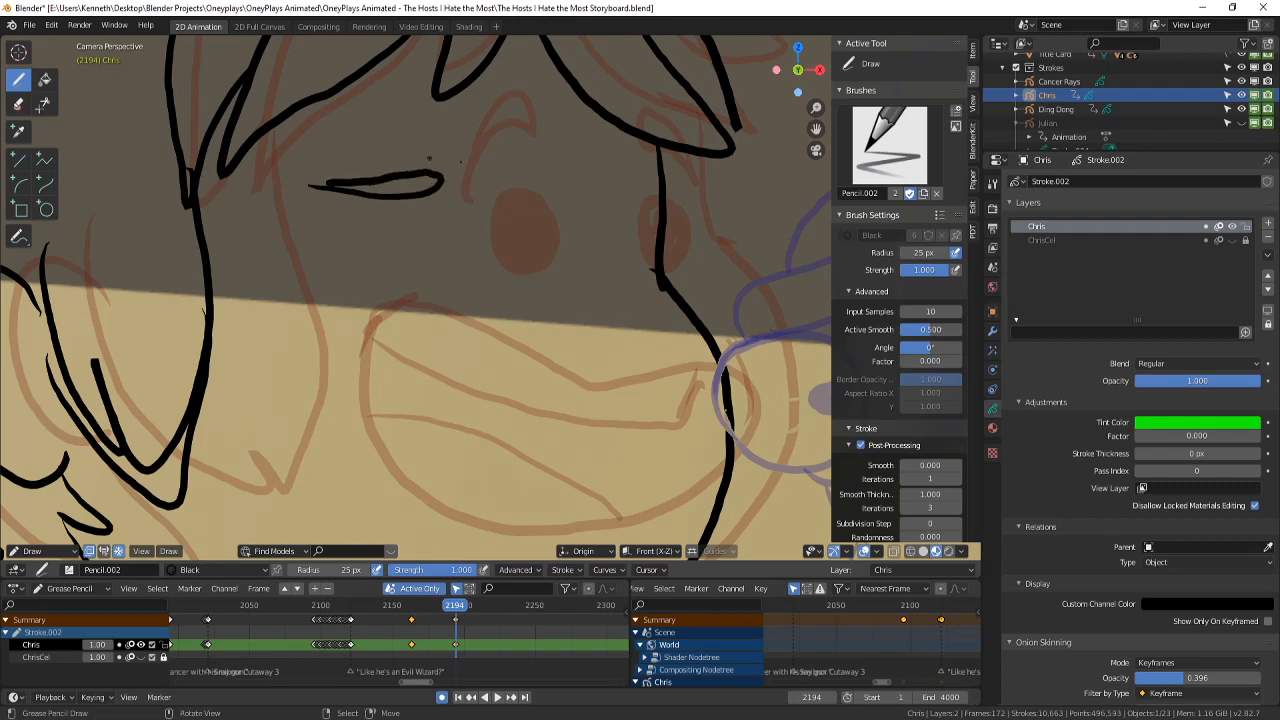
mouse_move(576, 188)
mouse_down()
mouse_move(485, 182)
mouse_move(588, 180)
mouse_up()
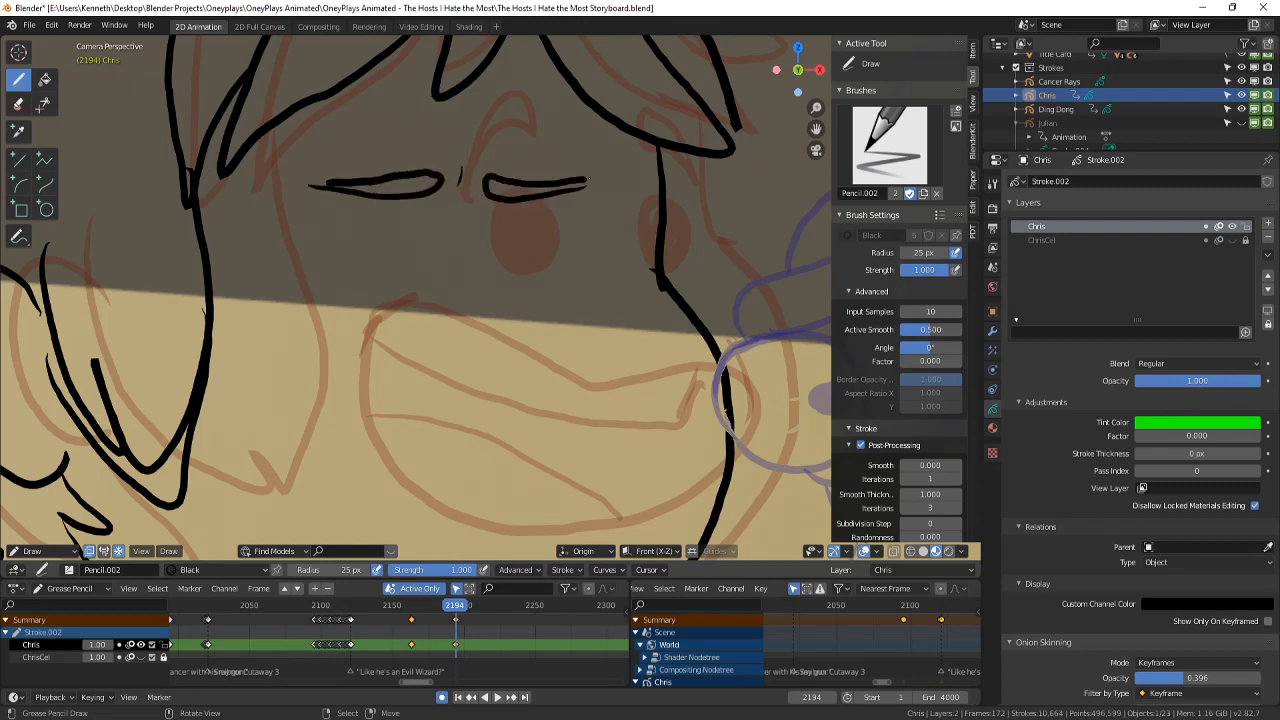
- Draw two solid black eyes beneath Chris's eyebrows and a wide, closed, curved smile at frame 2194
mouse_move(405, 212)
mouse_down()
mouse_move(436, 193)
mouse_move(407, 222)
mouse_move(465, 245)
mouse_move(395, 248)
mouse_move(452, 226)
mouse_move(440, 250)
mouse_move(458, 228)
mouse_up()
key(ctrl+z)
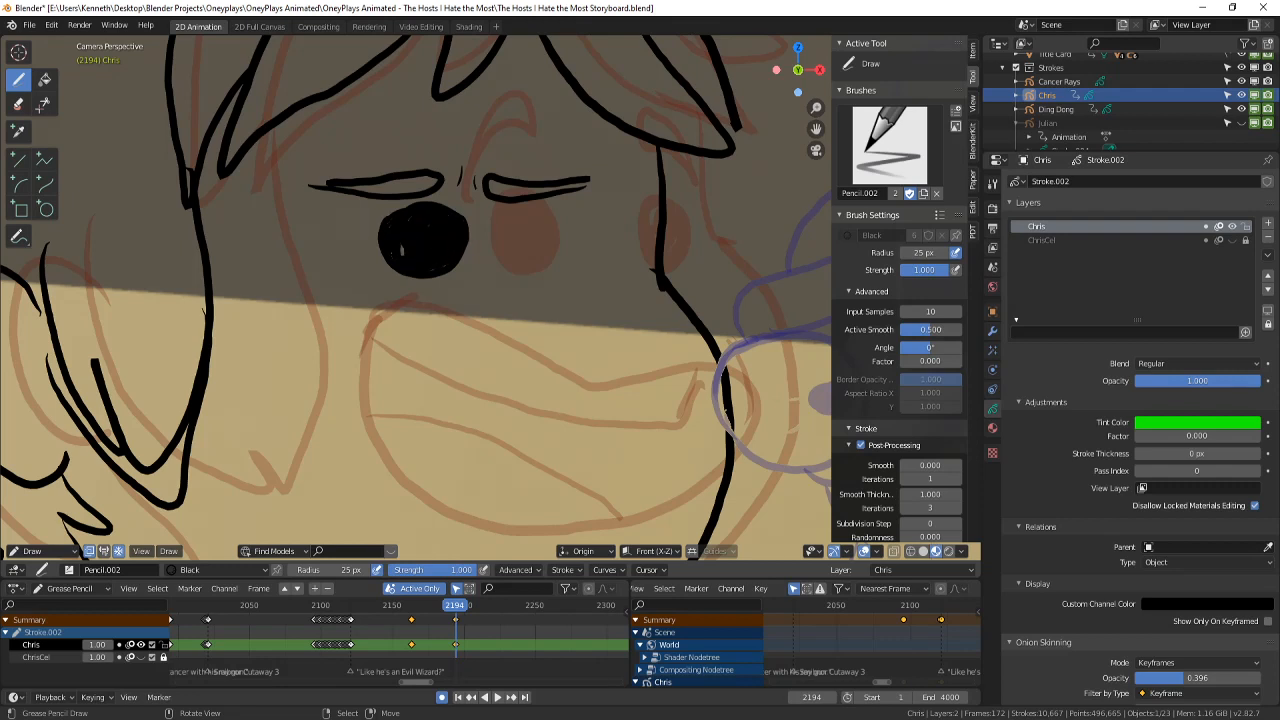
mouse_move(566, 212)
mouse_down()
mouse_move(552, 232)
mouse_move(585, 248)
mouse_move(568, 232)
mouse_up()
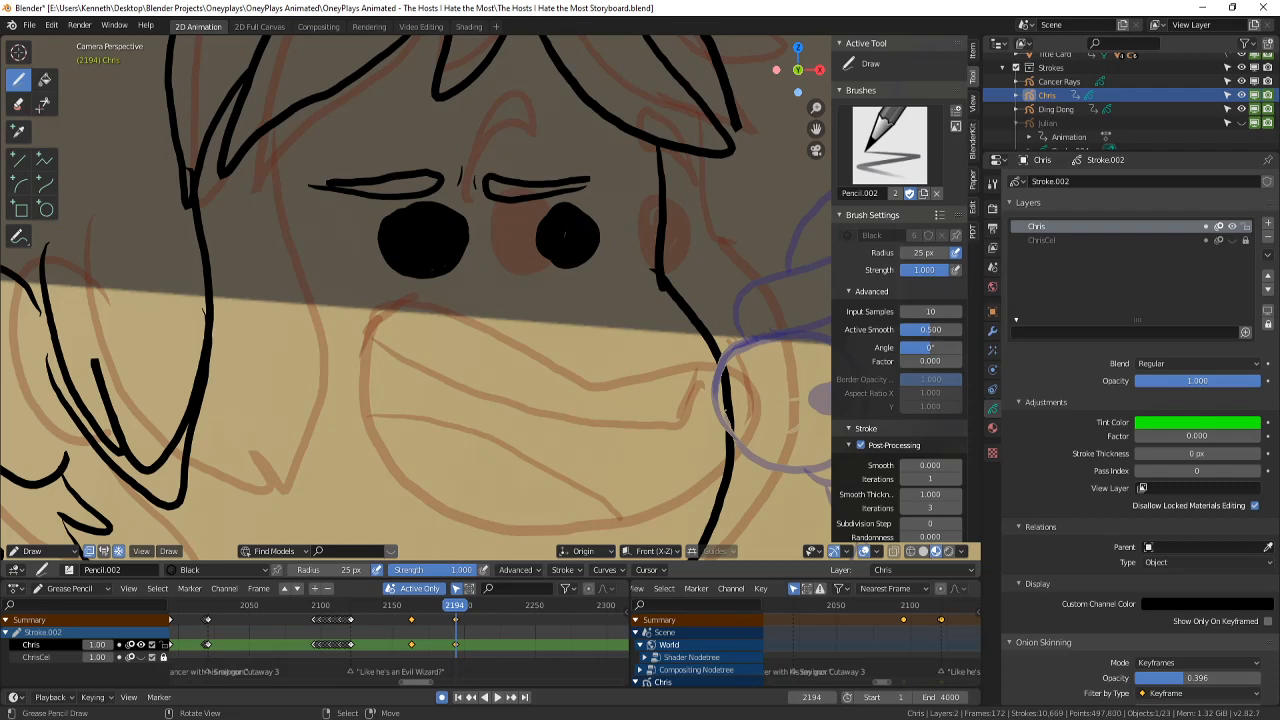
mouse_move(295, 349)
mouse_down()
mouse_move(506, 455)
mouse_move(648, 373)
mouse_up()
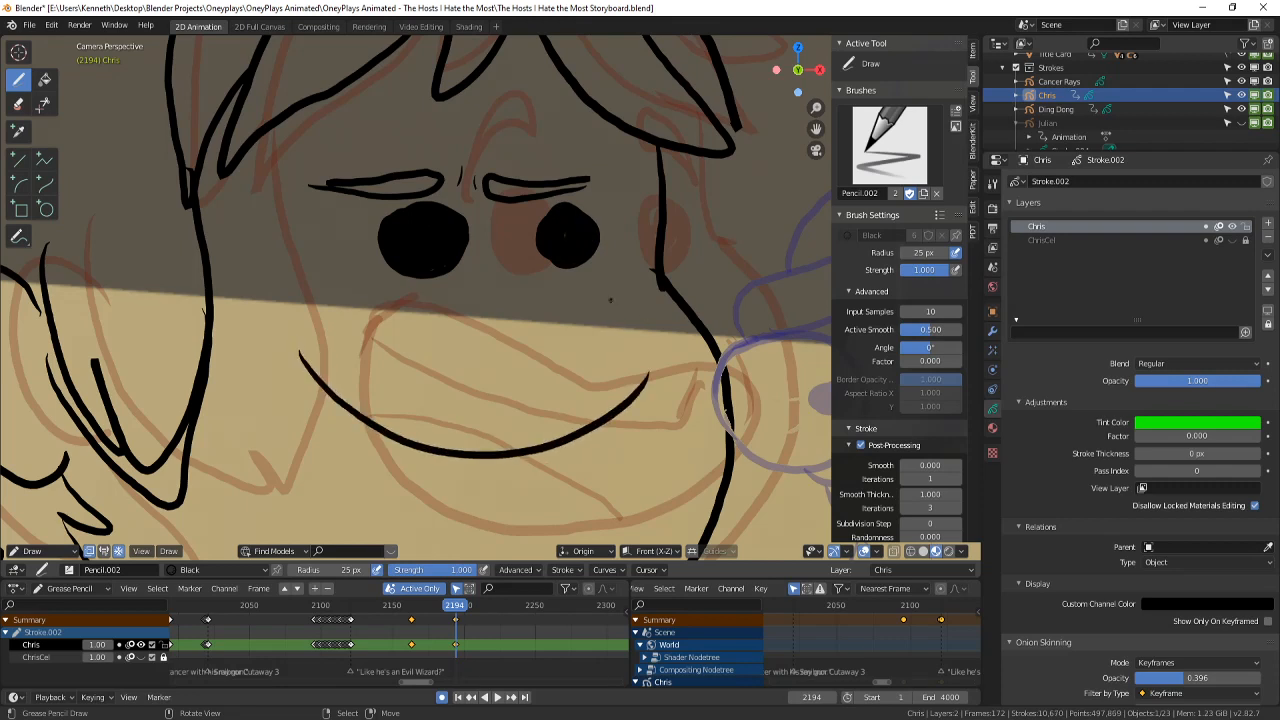
mouse_move(441, 497)
mouse_down()
mouse_move(531, 478)
mouse_move(391, 452)
mouse_up()
- Compare Chris's new face with the pose at frame 2193, and play back the shot to check the change
scroll(538, 400, down, 4)
key(Left)
key(Right)
key(Left)
scroll(73, 312, down, 4)
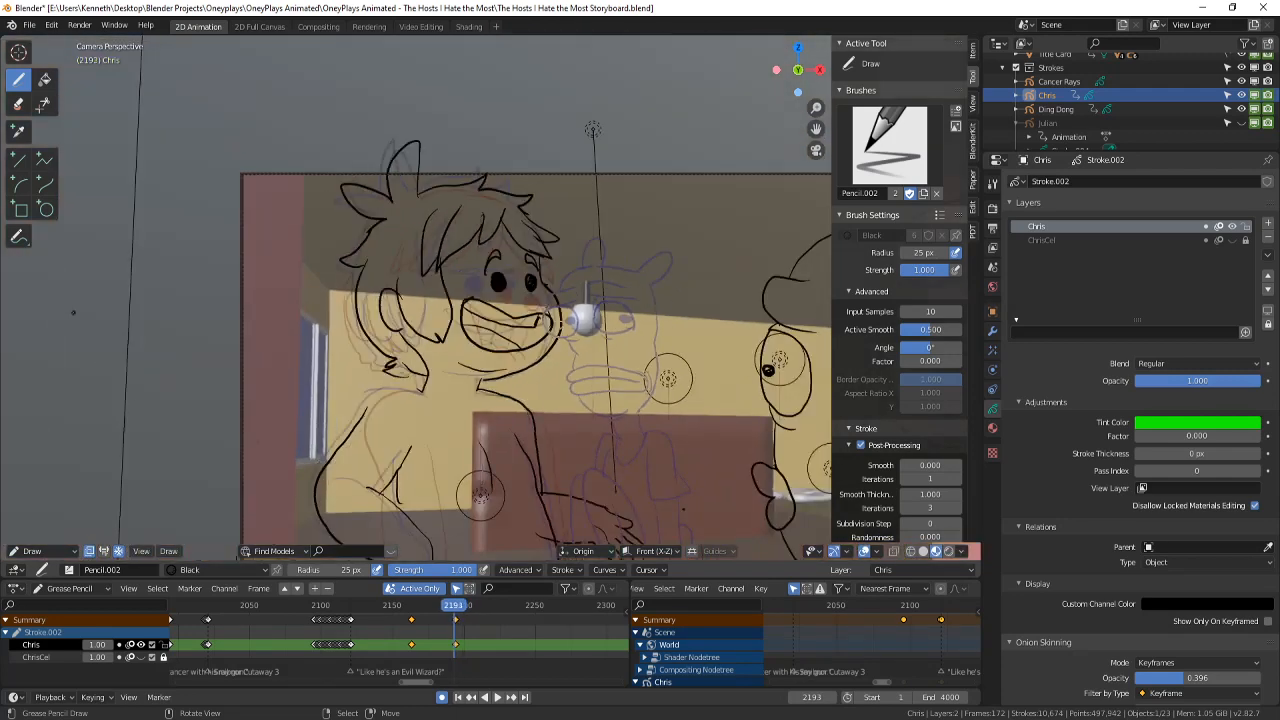
click(496, 698)
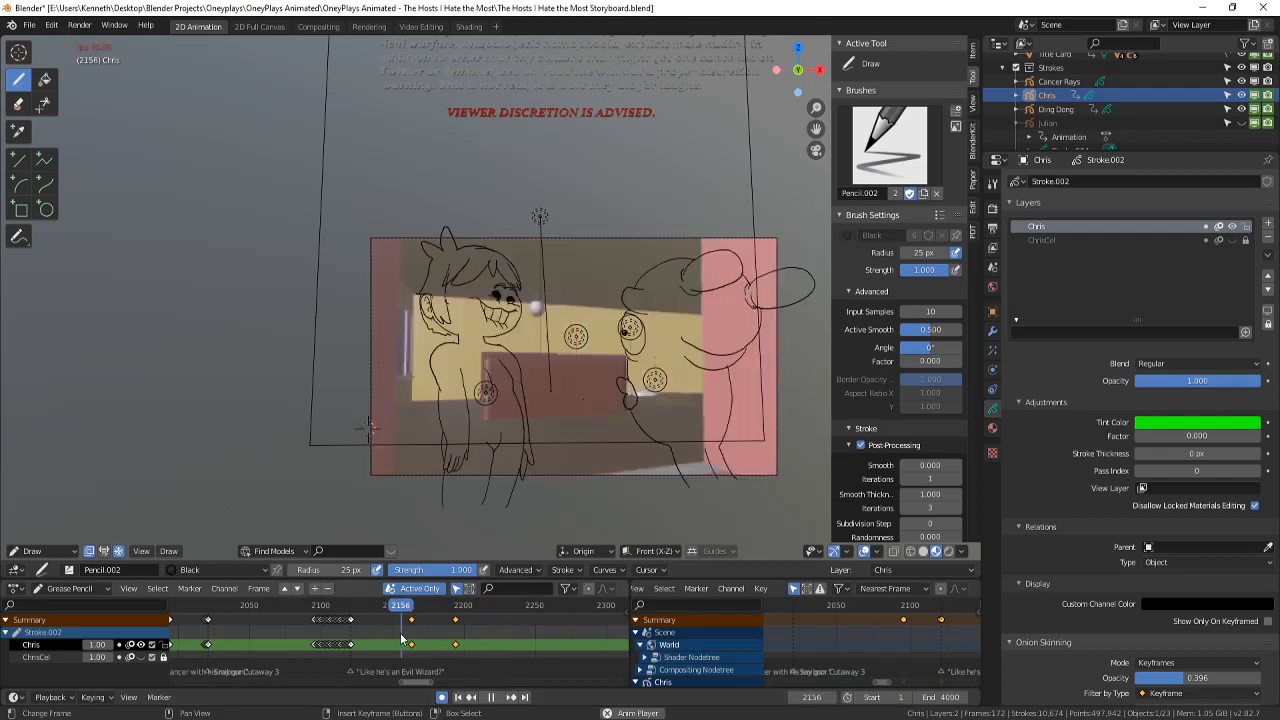
click(492, 698)
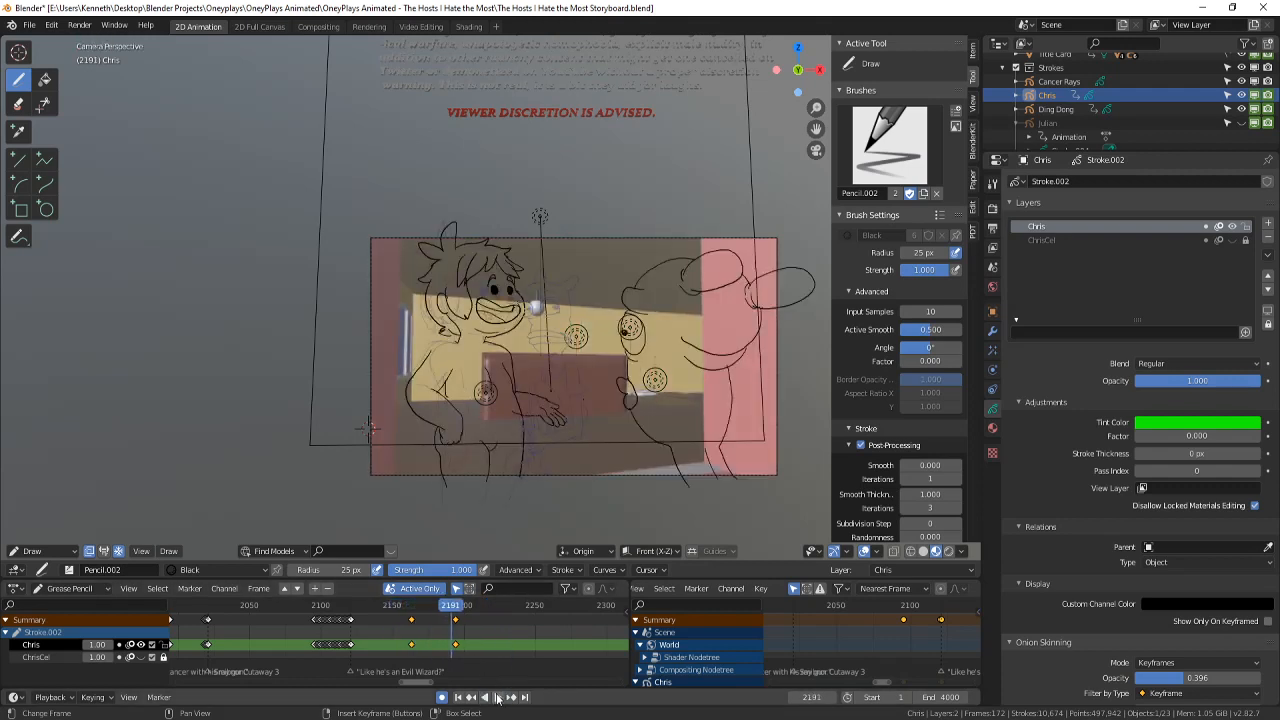
- Unhide Julian's drawing, and duplicate Chris's held pose as a new keyframe at frame 2210, where the next shot starts
click(1241, 122)
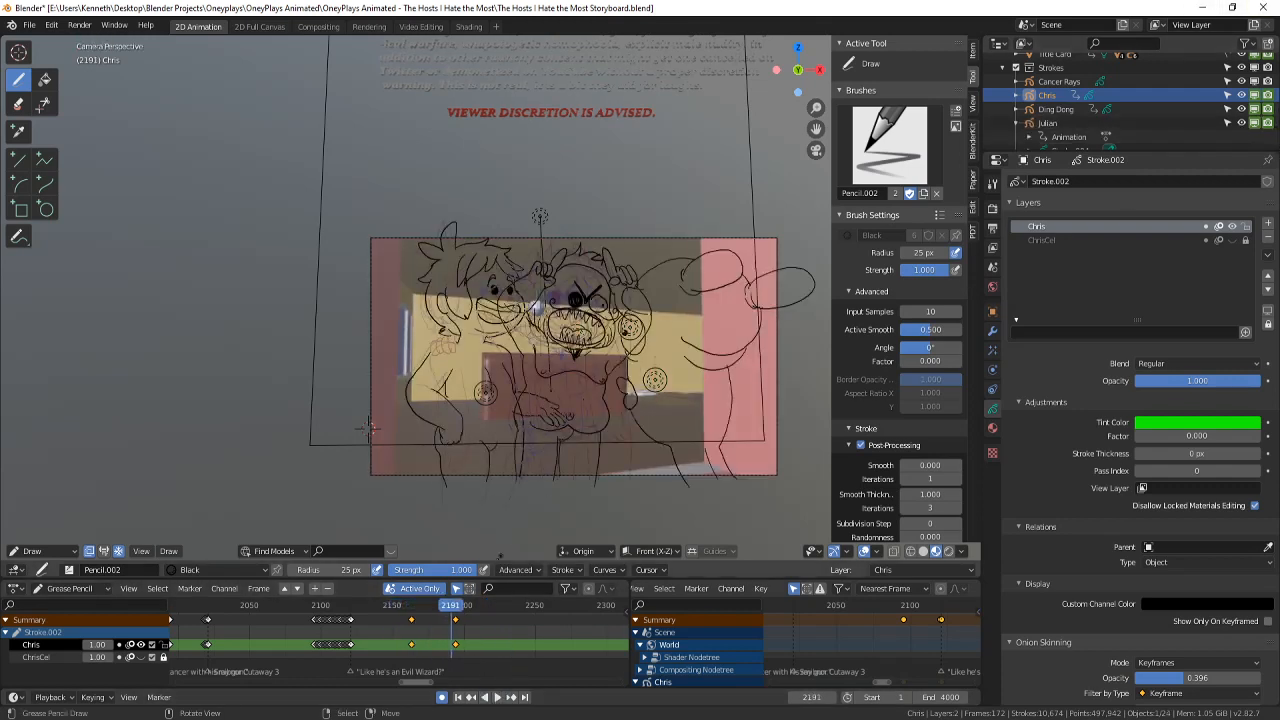
click(497, 697)
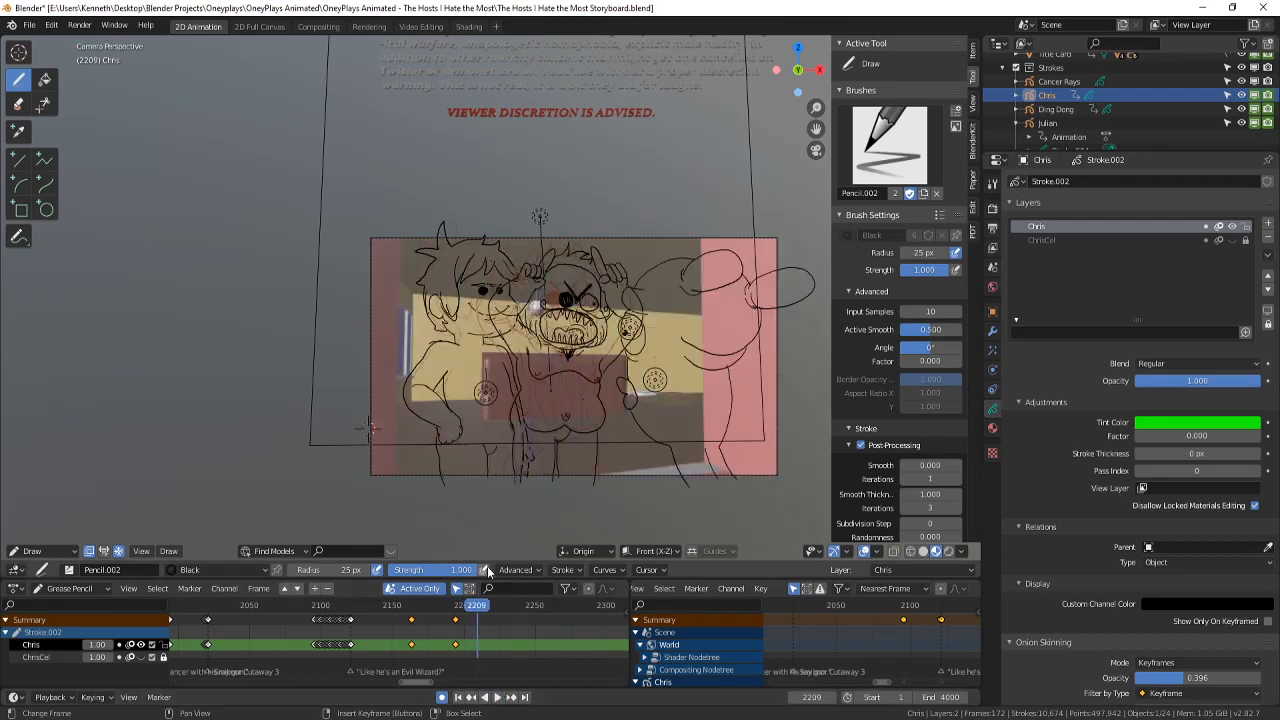
key(Right)
key(ctrl+v)
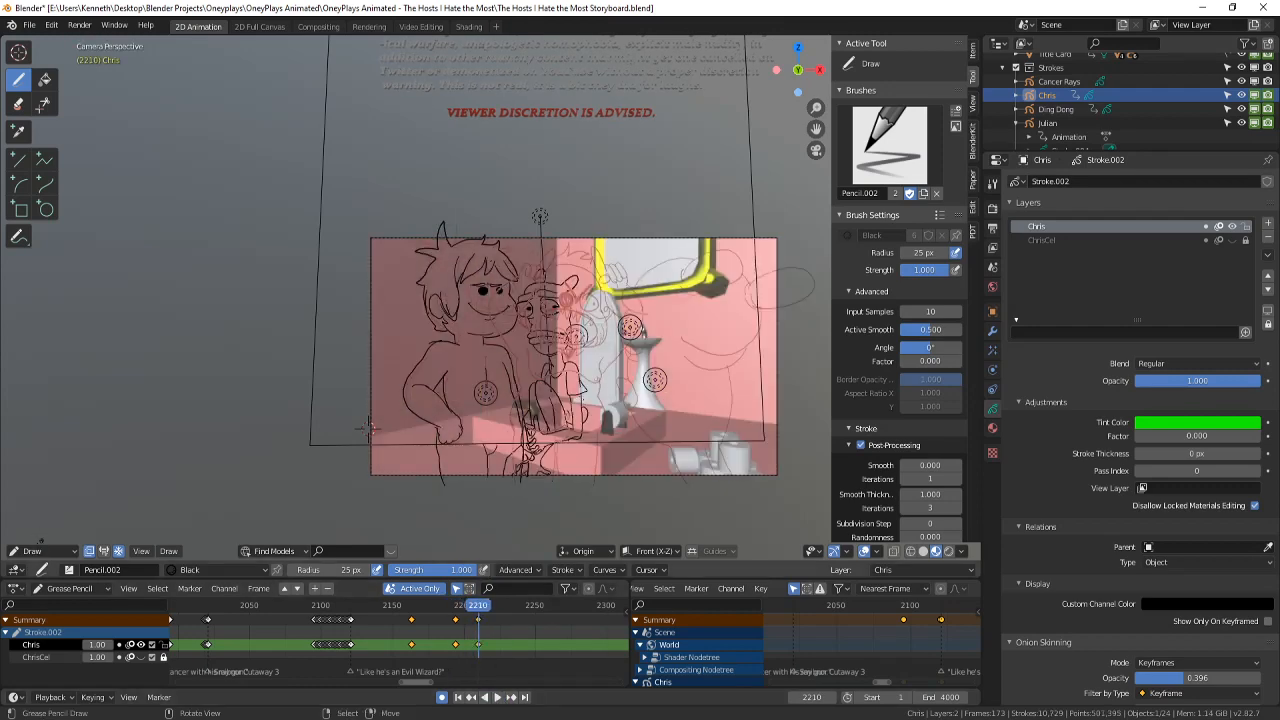
- Switch Chris's drawing to Object Mode and compare his poses at frames 2209 and 2210 across the shot change
click(40, 550)
click(47, 536)
ctrl+scroll(462, 369, up, 3)
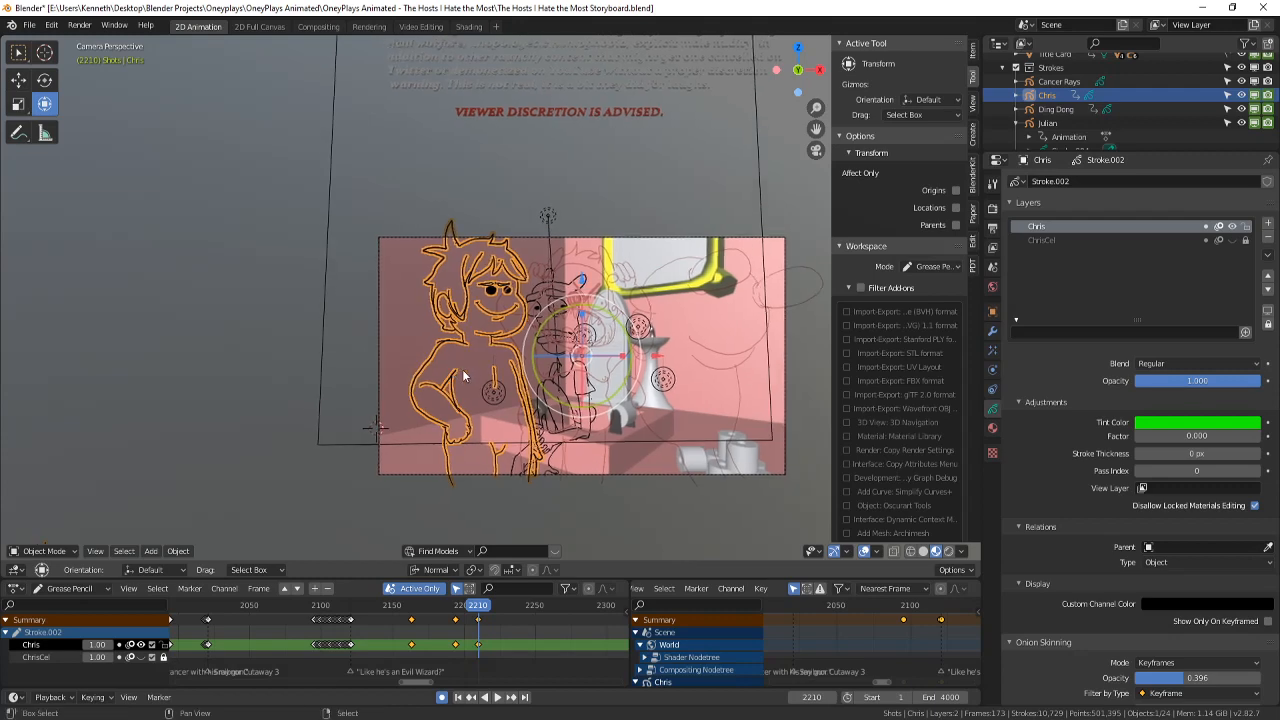
shift+middle_drag(549, 400, 551, 400)
key(Left)
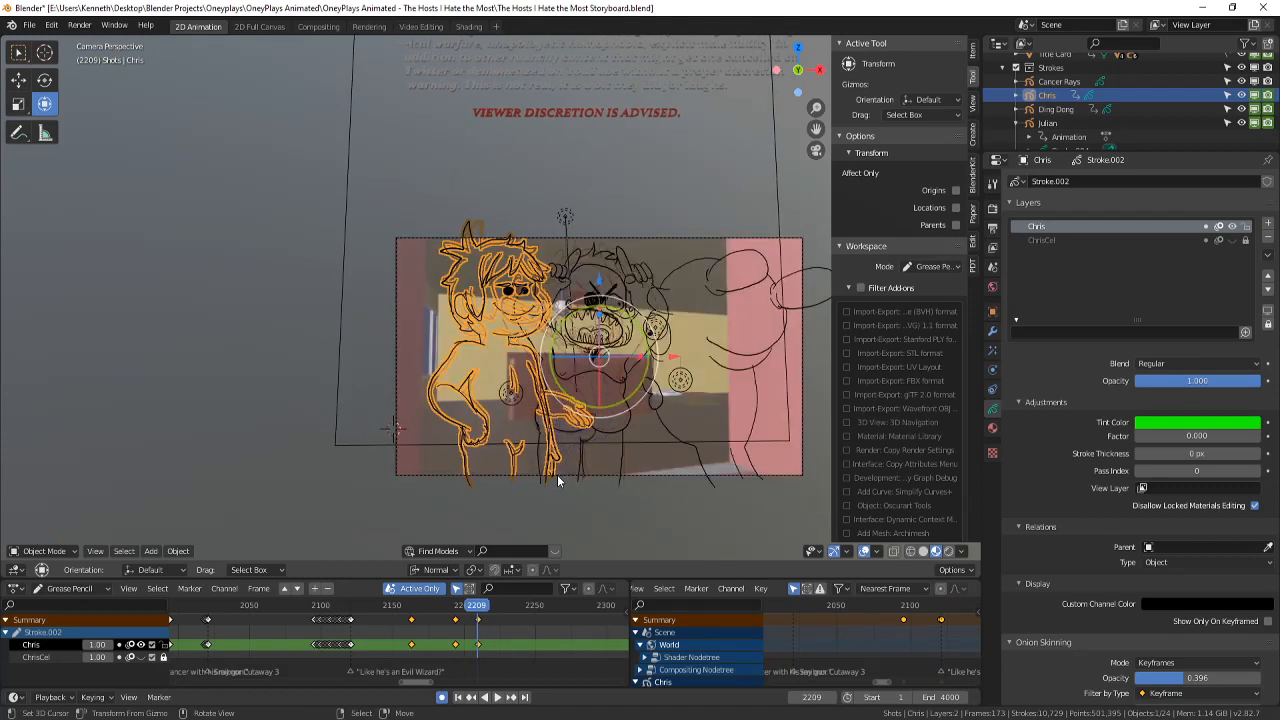
key(Right)
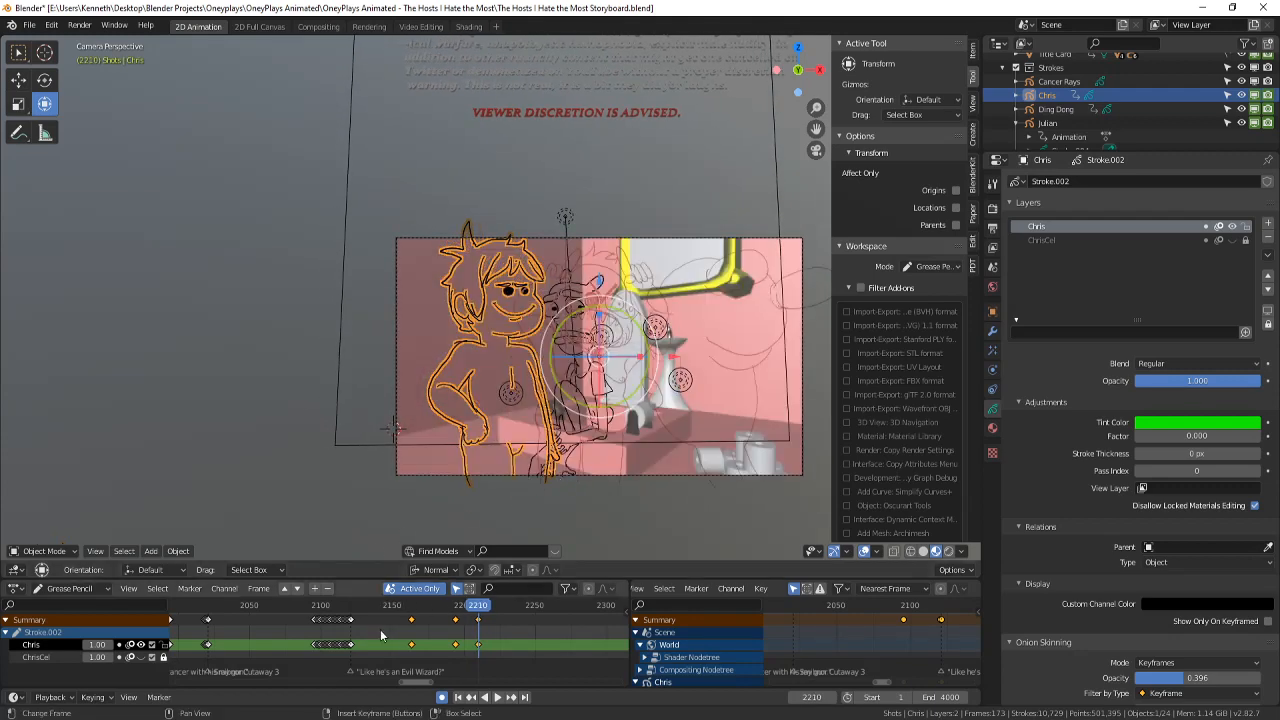
- Search back through Chris's earlier keyframes for his back-view pose in the pink bathroom shot
scroll(381, 635, down, 6)
click(303, 637)
key(space)
mouse_move(232, 632)
mouse_down()
mouse_move(178, 627)
mouse_move(243, 627)
mouse_up()
scroll(212, 622, down, 12)
click(193, 633)
key(space)
scroll(250, 648, up, 6)
middle_drag(206, 648, 268, 641)
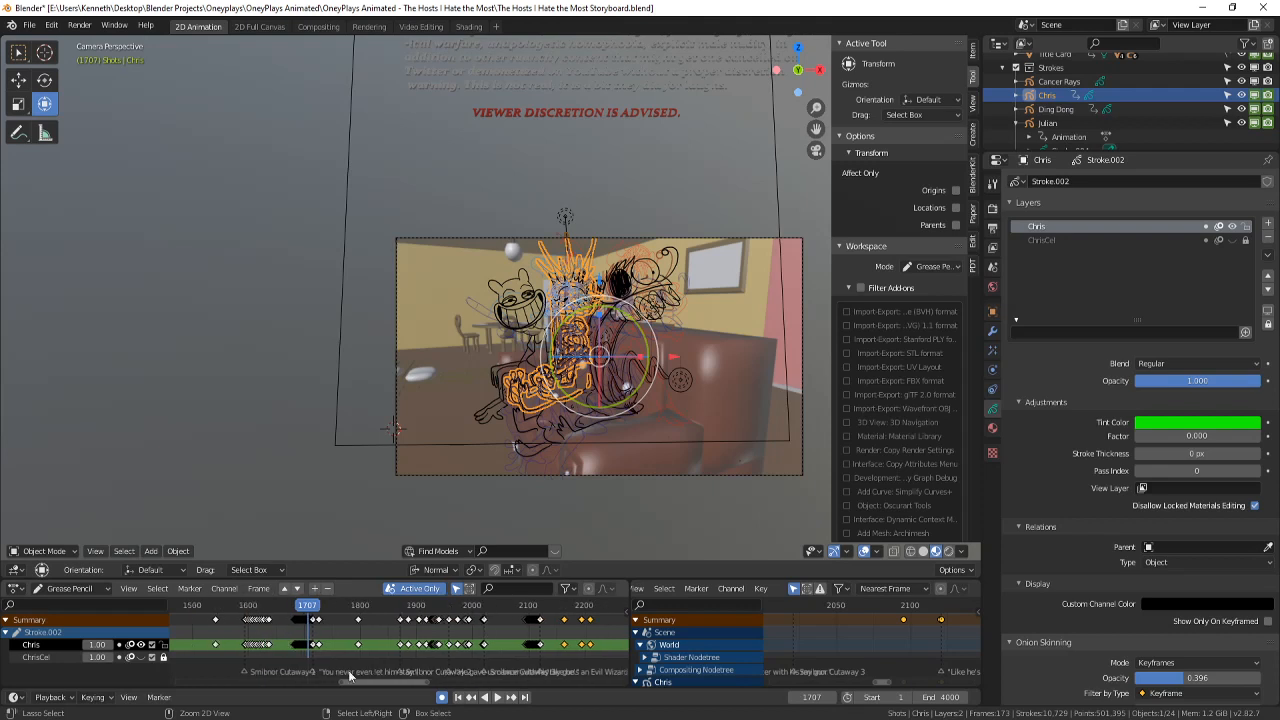
scroll(335, 652, up, 6)
scroll(331, 648, up, 2)
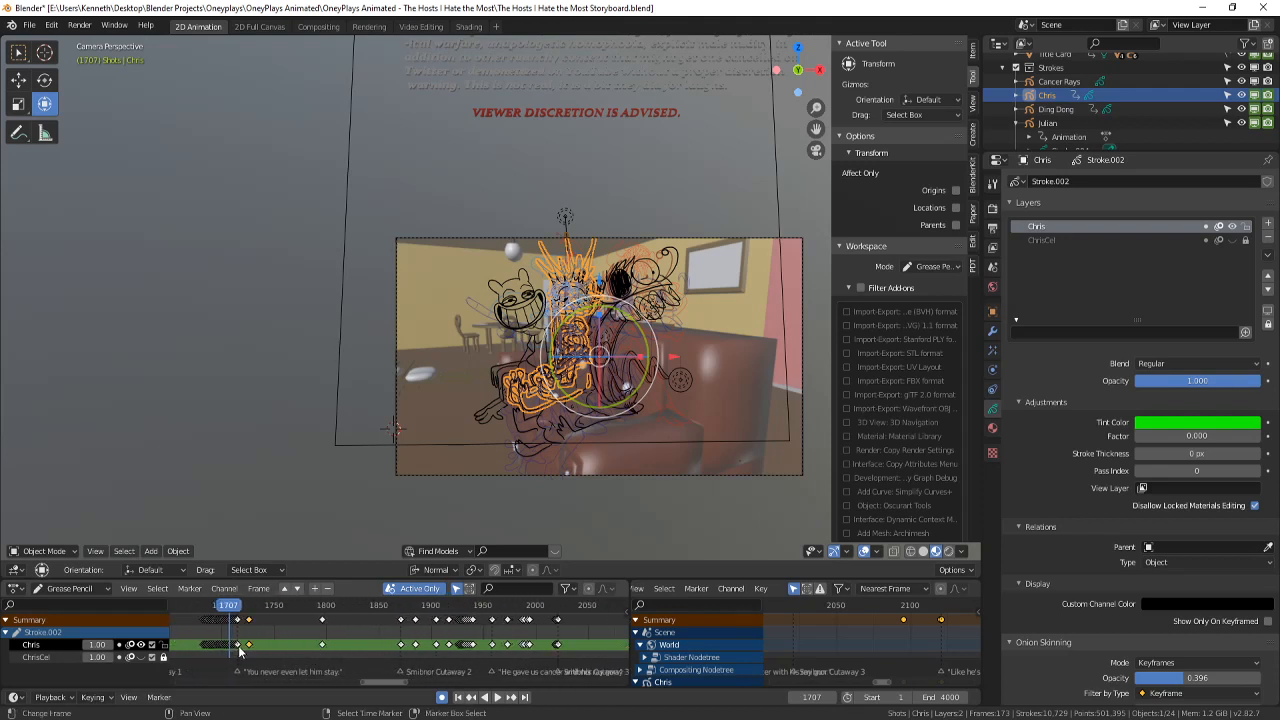
scroll(234, 648, up, 4)
drag(182, 649, 177, 649)
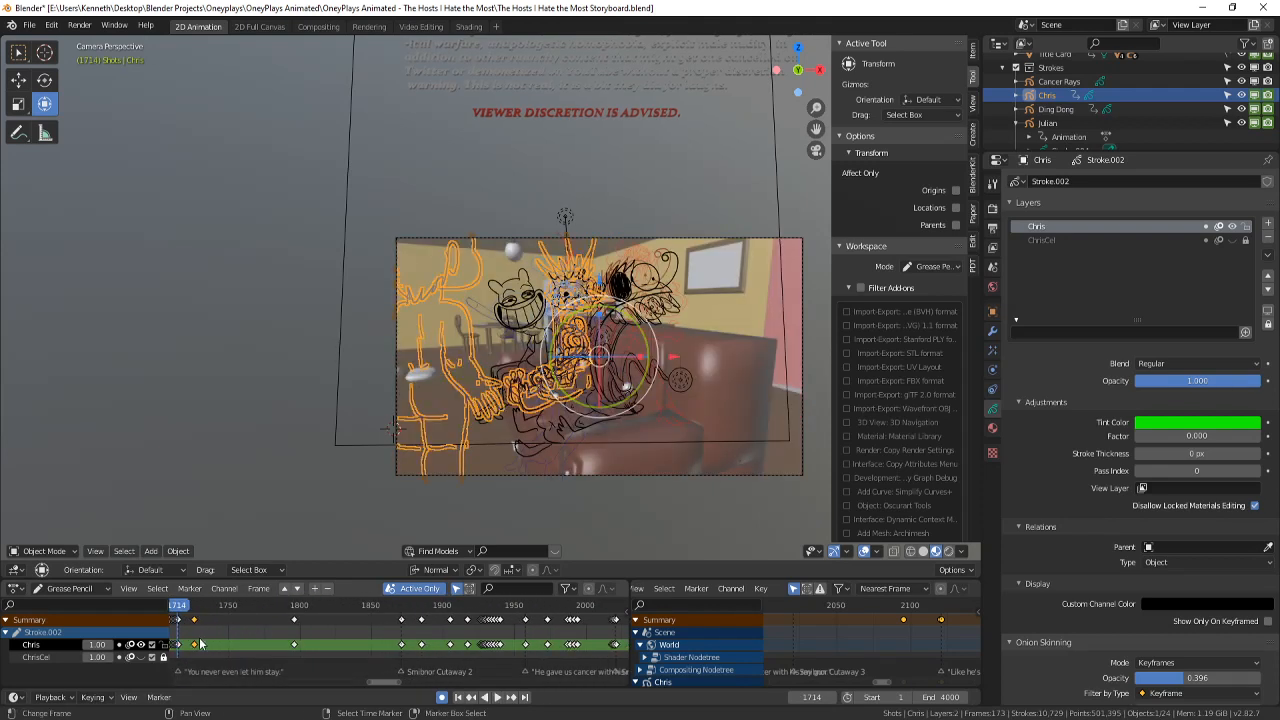
scroll(286, 644, up, 5)
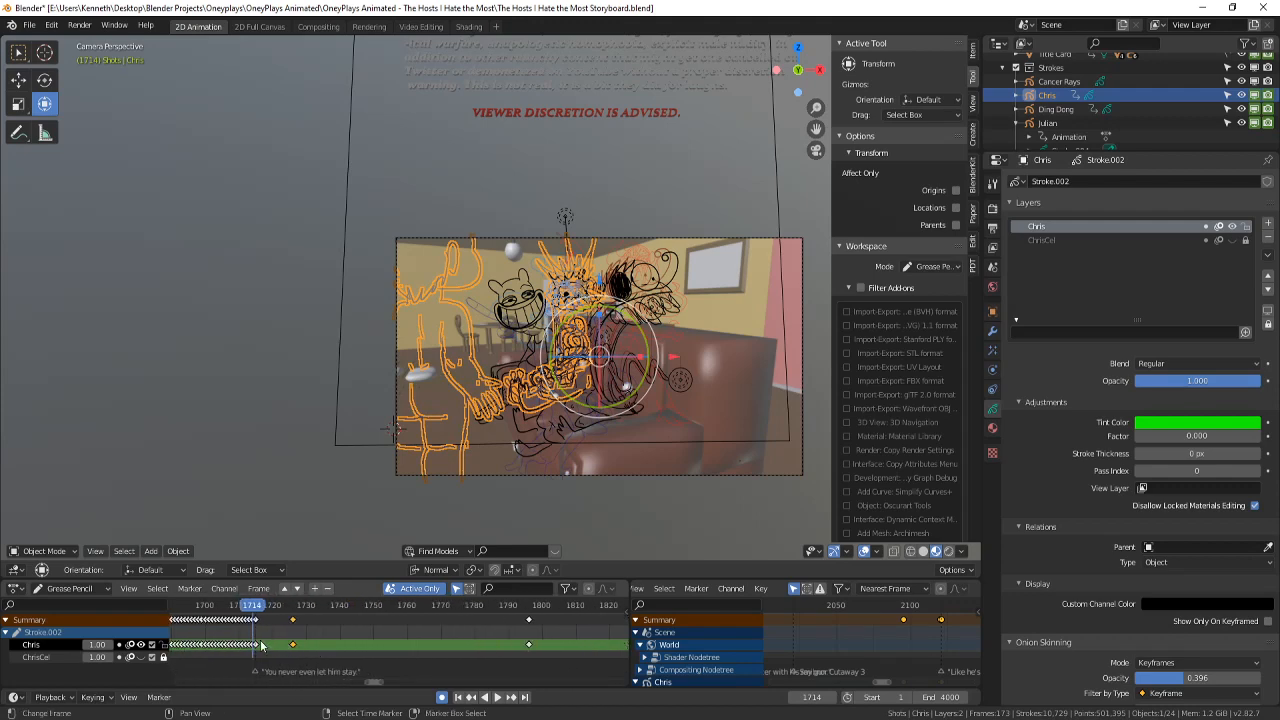
- Replace Chris's keyframe at frame 2210 with a copy of his back-view pose from the earlier bathroom shot
click(293, 643)
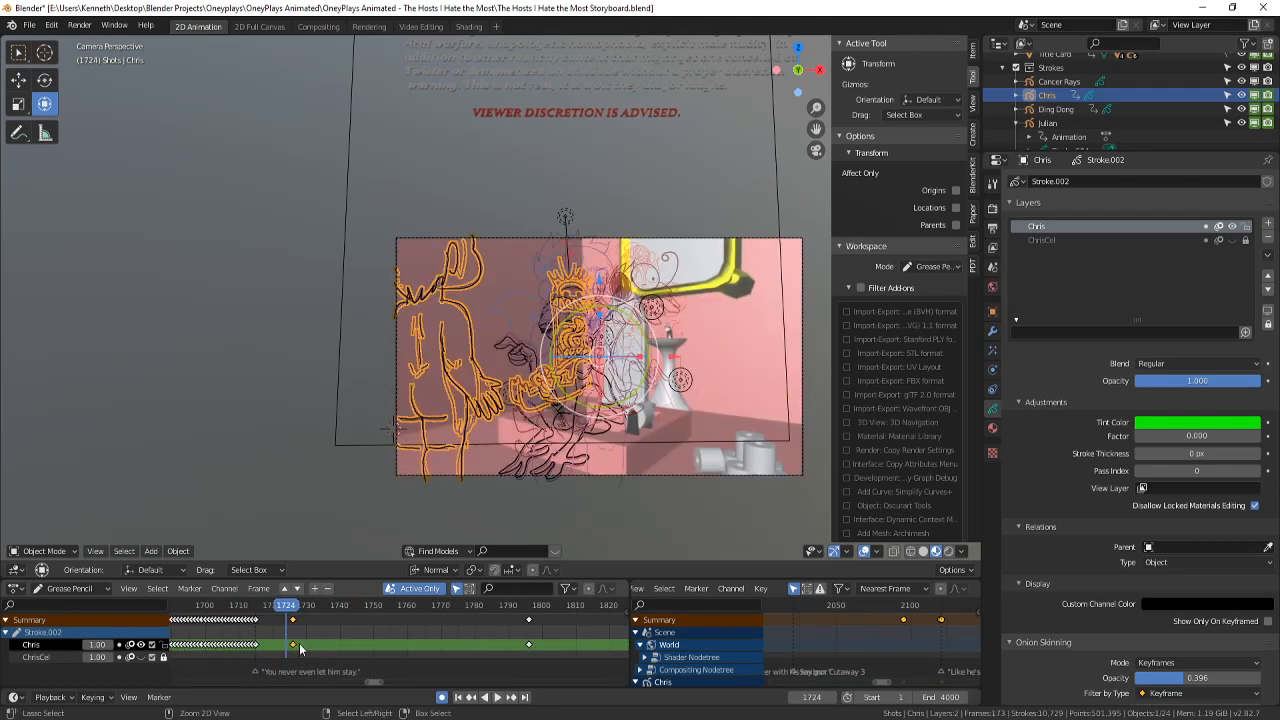
ctrl+middle_drag(299, 643, 308, 630)
drag(468, 644, 543, 642)
middle_drag(545, 640, 397, 634)
middle_drag(578, 628, 184, 628)
click(287, 651)
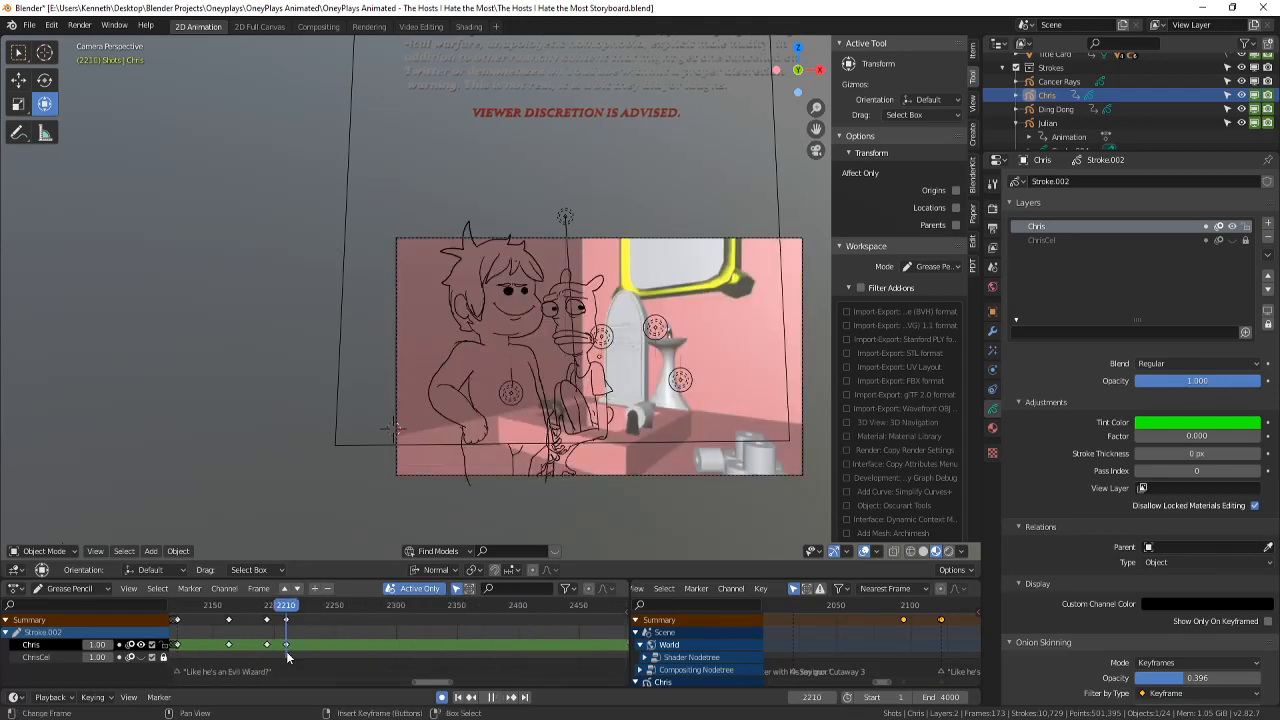
key(Left)
key(Right)
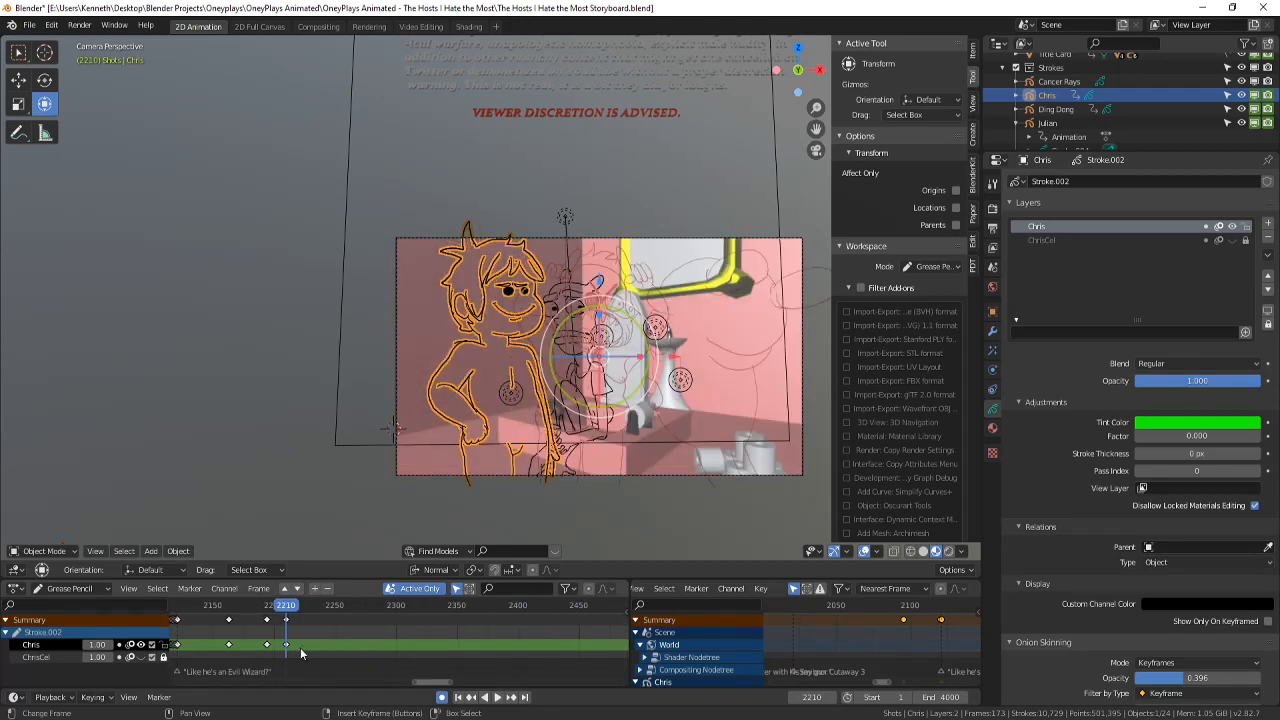
key(x)
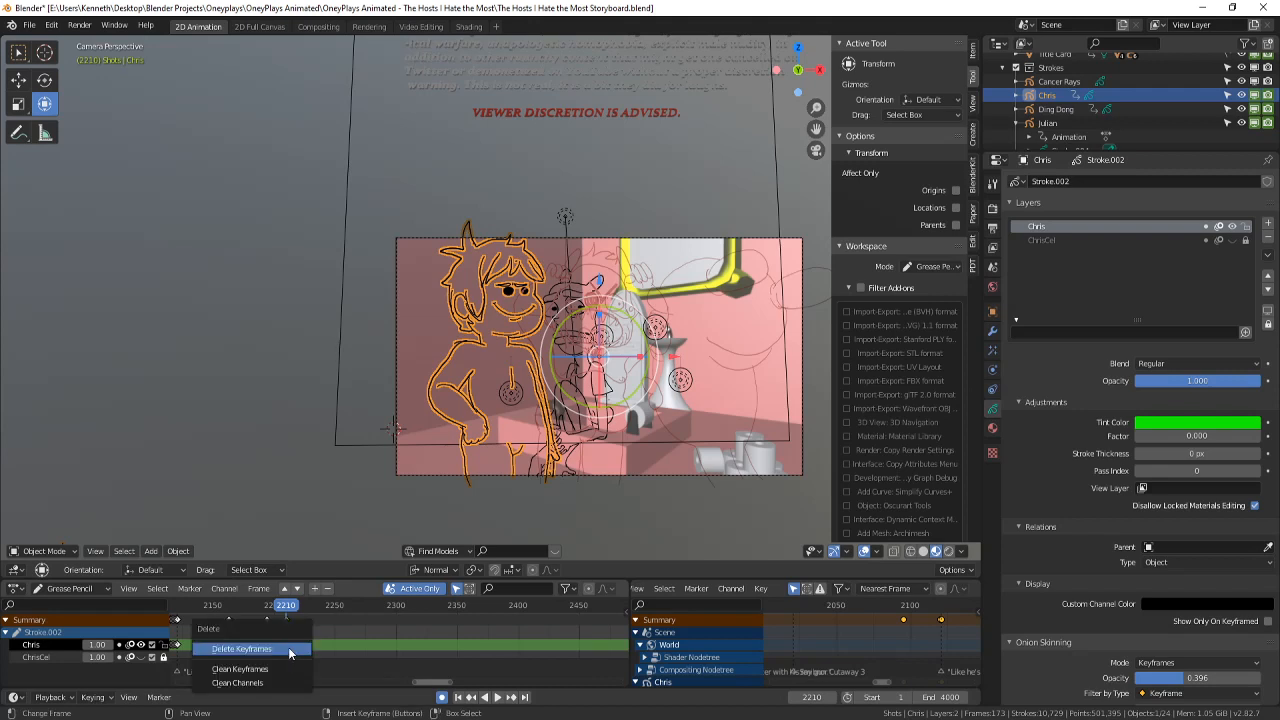
click(288, 647)
key(Left)
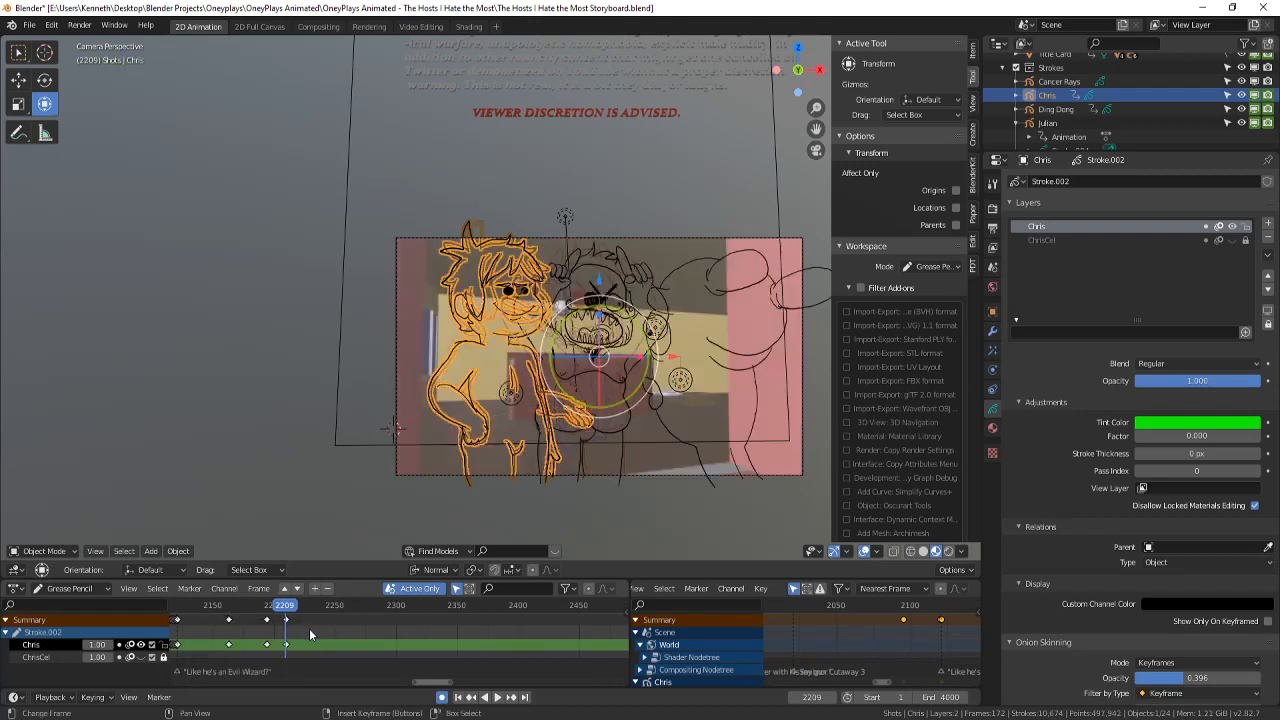
key(Right)
- Switch Chris's drawing to Draw Mode and erase the hanging arm of the back-view pose at frame 2210
click(863, 551)
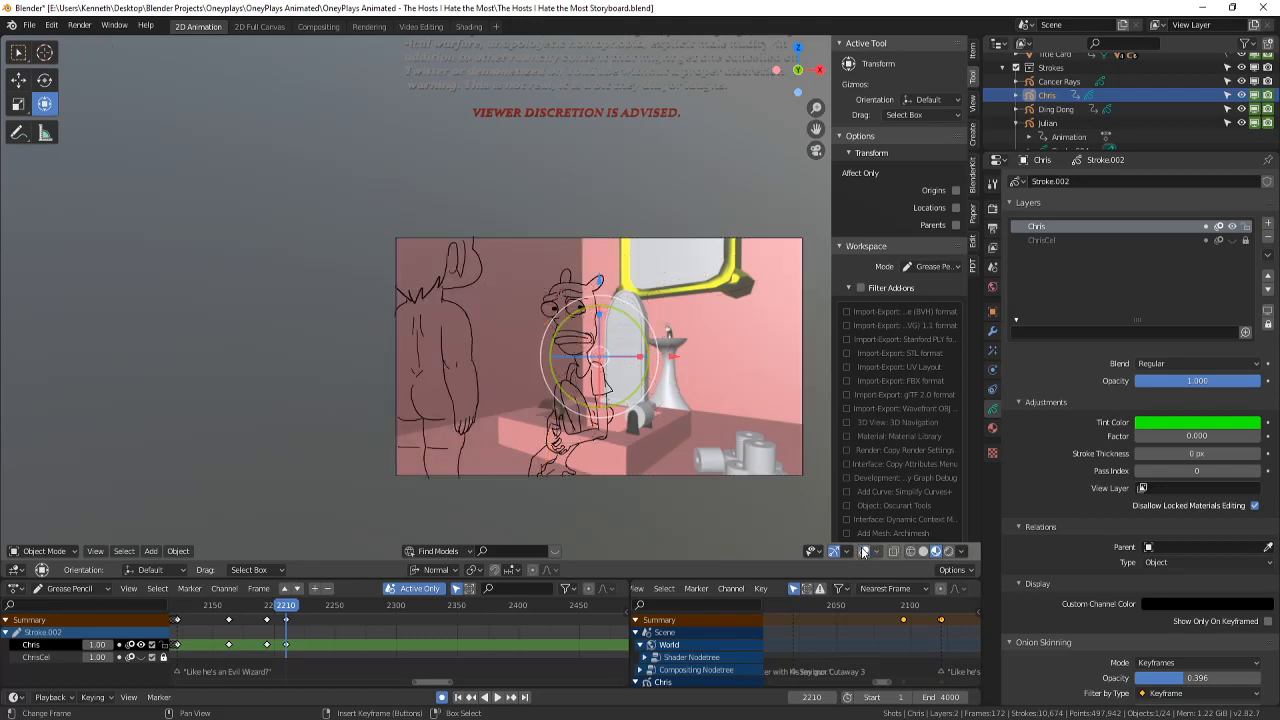
scroll(744, 345, up, 4)
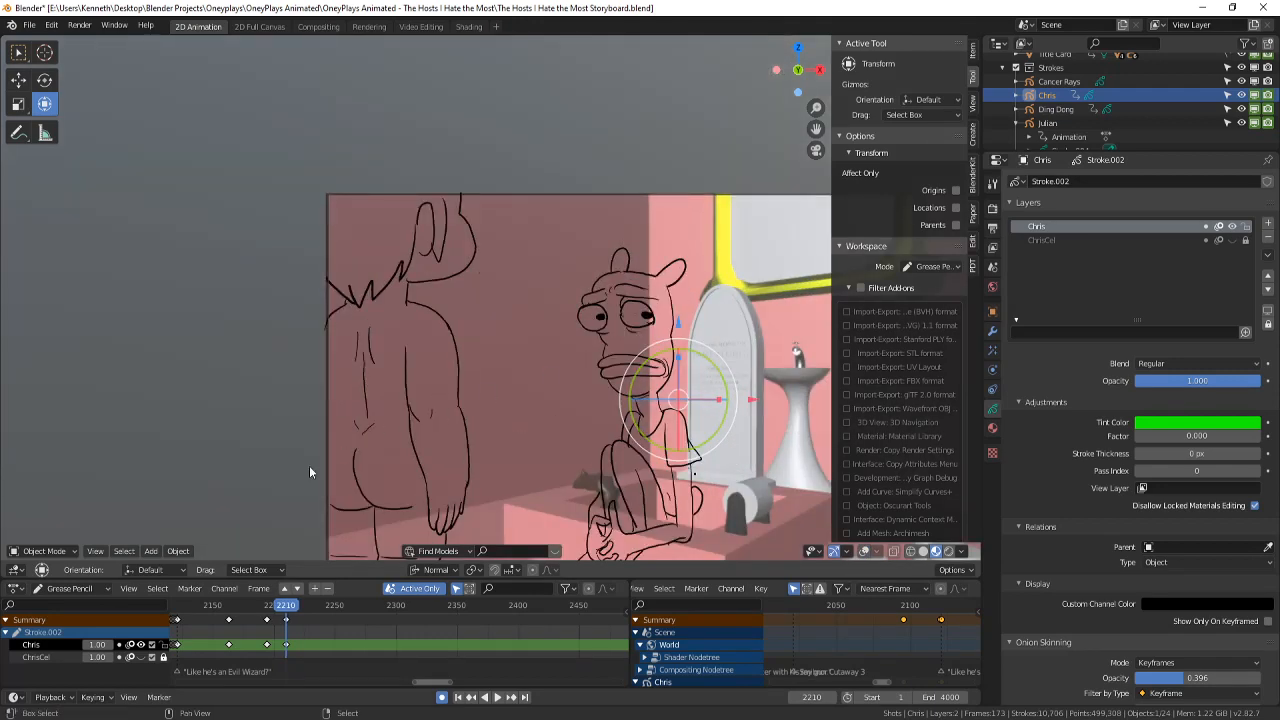
click(58, 546)
click(86, 491)
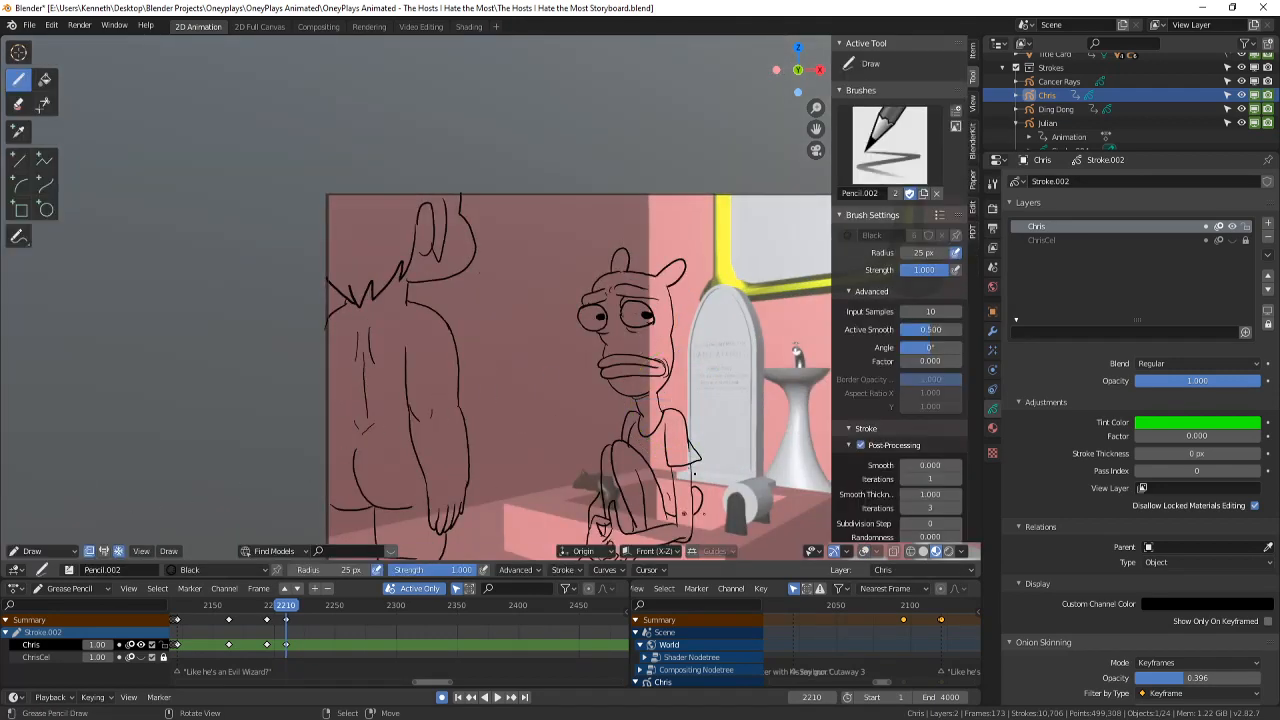
key(KP_0)
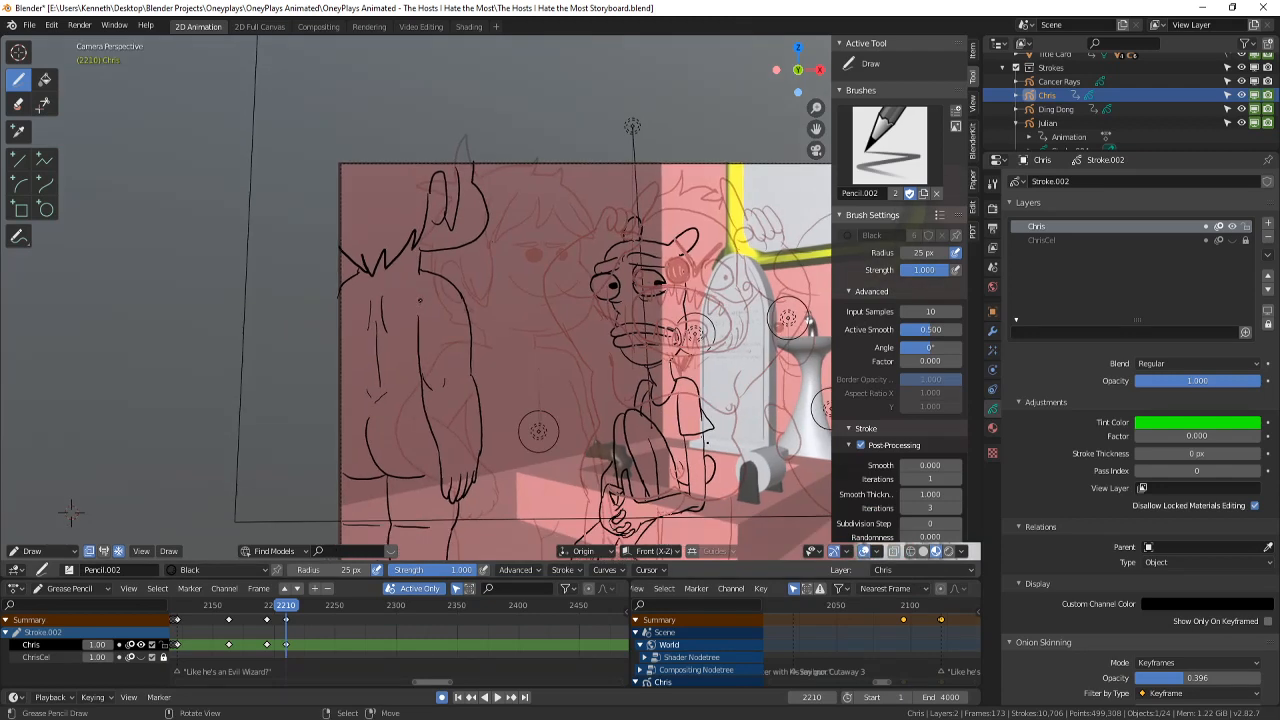
key(e)
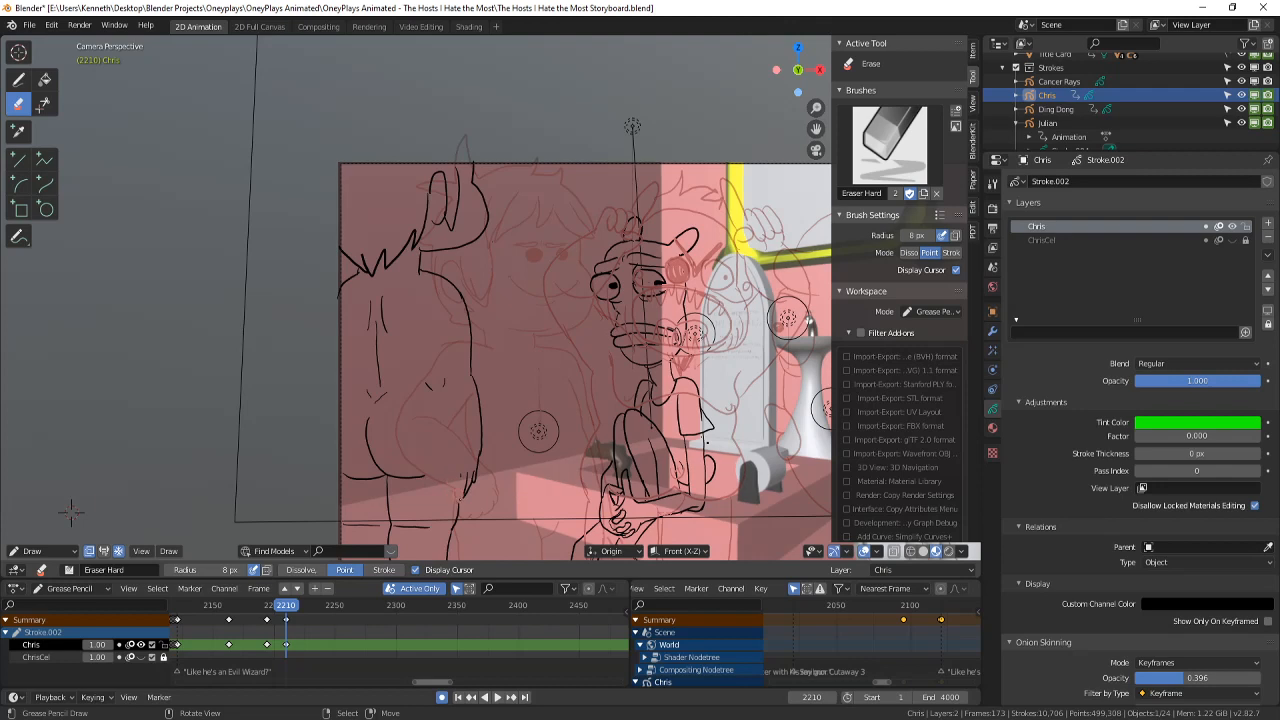
drag(468, 438, 465, 300)
- Draw Chris's arm bent at the elbow, with a closed hand resting at his lower back, at frame 2210
click(18, 80)
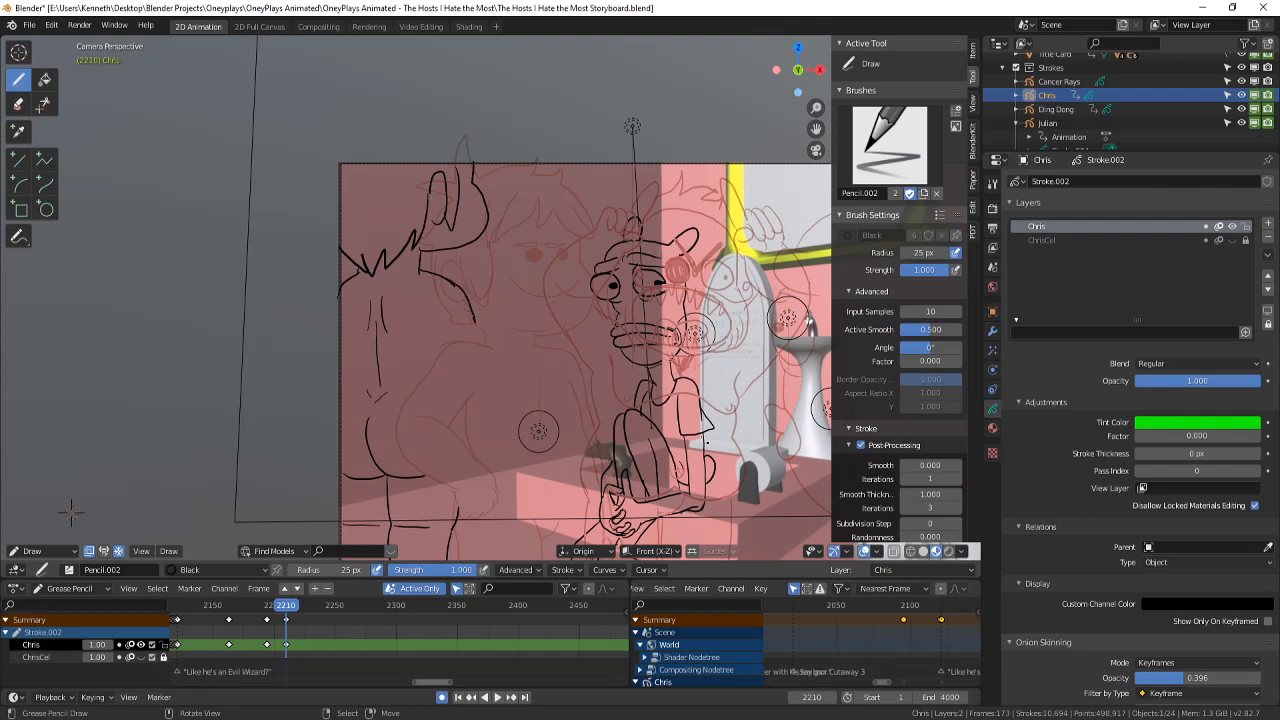
drag(492, 390, 463, 430)
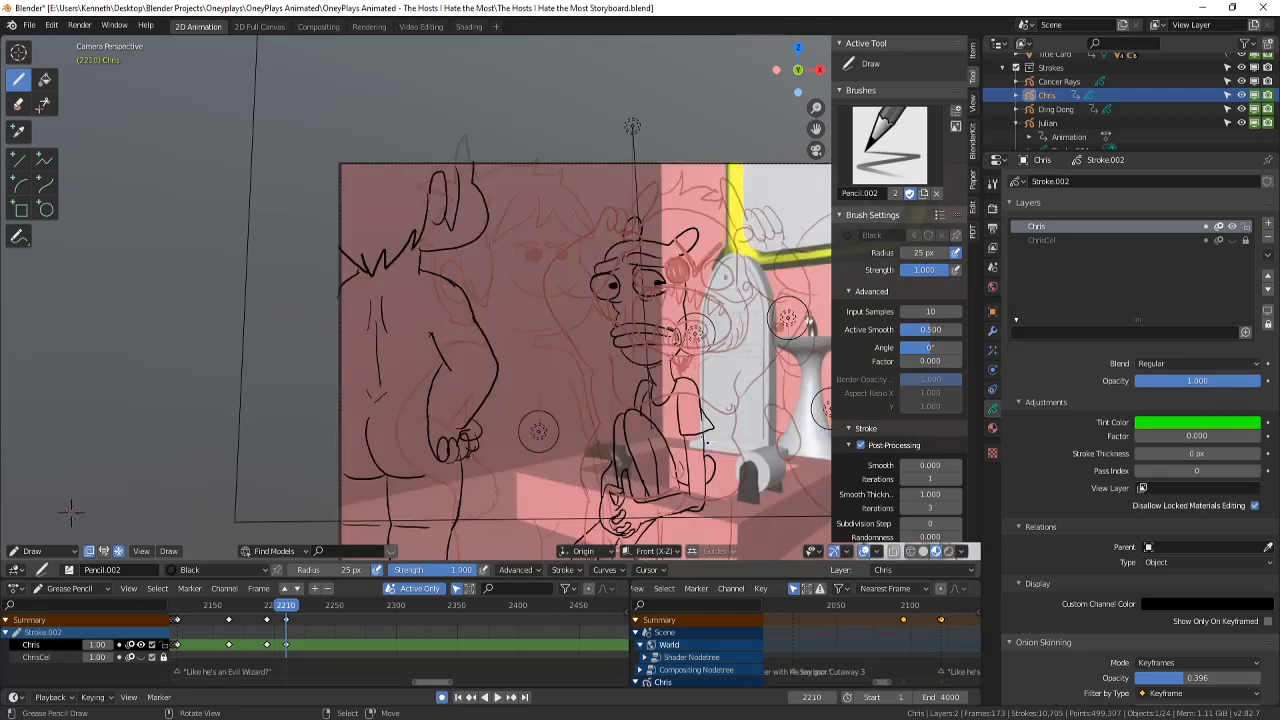
scroll(323, 380, down, 4)
scroll(550, 371, up, 5)
scroll(548, 458, up, 2)
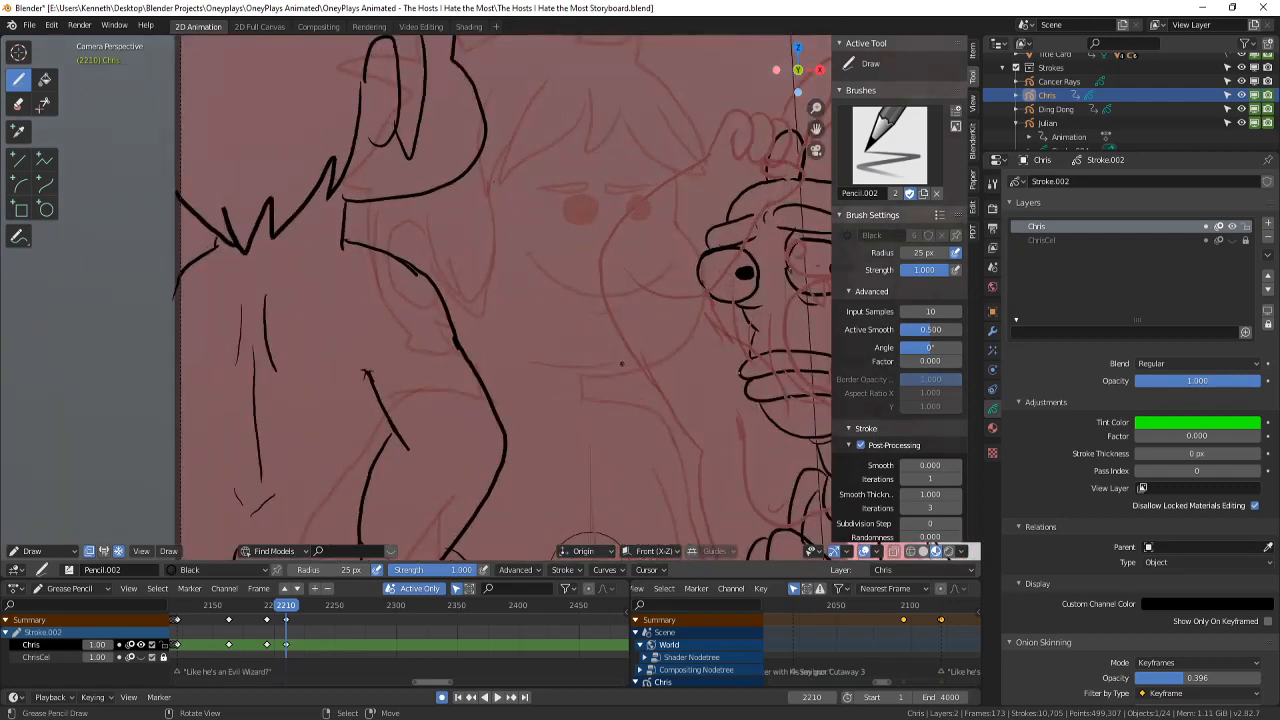
- Return to the active camera view, switch to Object Mode, and save the storyboard file
middle_drag(548, 458, 710, 480)
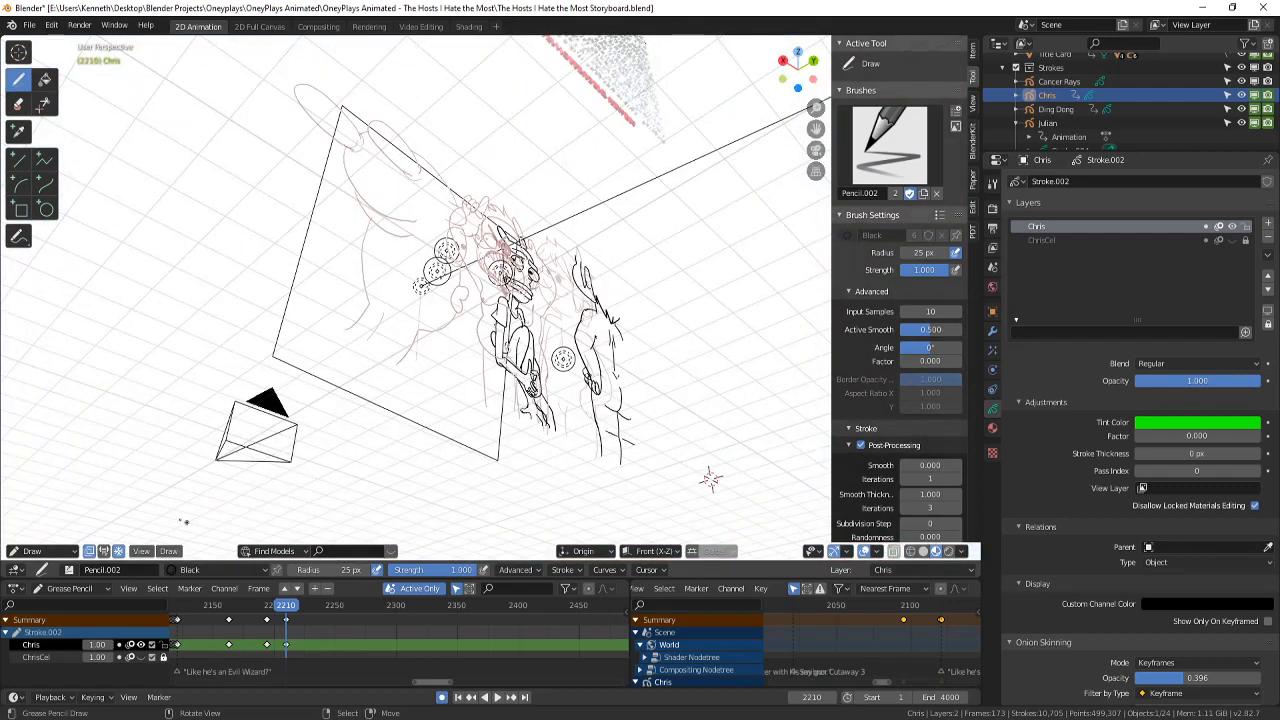
click(141, 551)
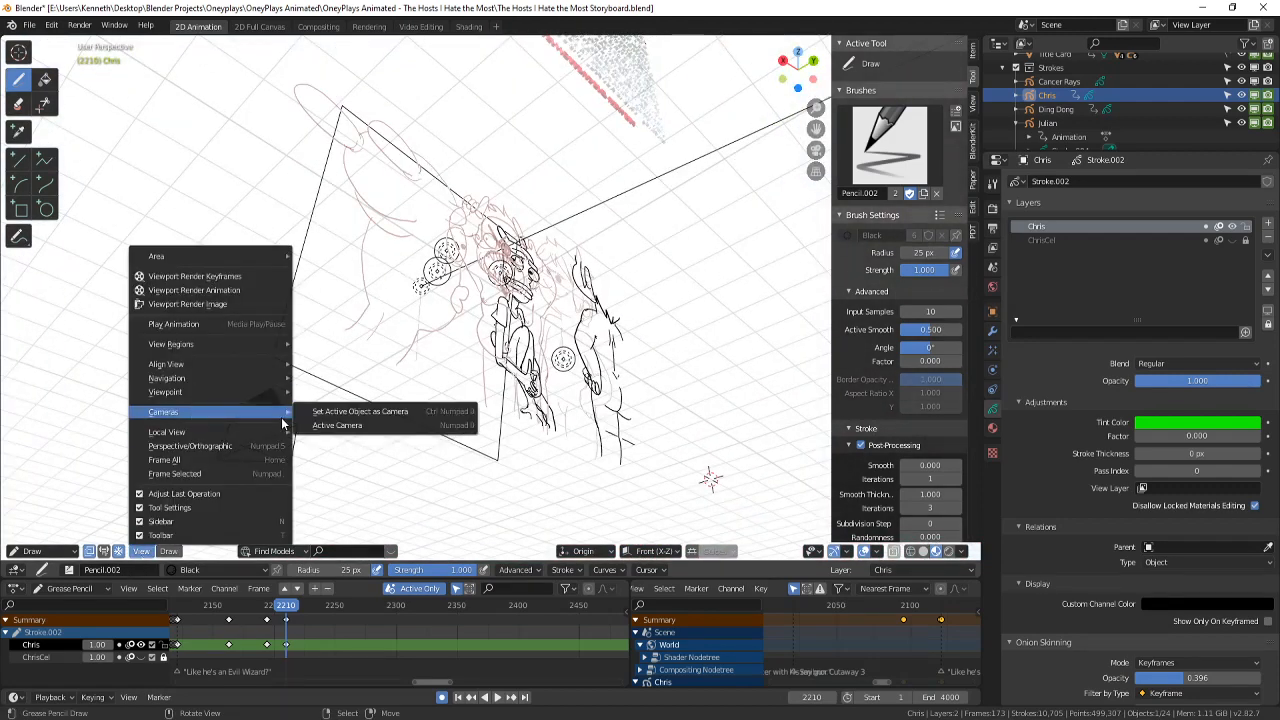
mouse_move(275, 418)
click(337, 425)
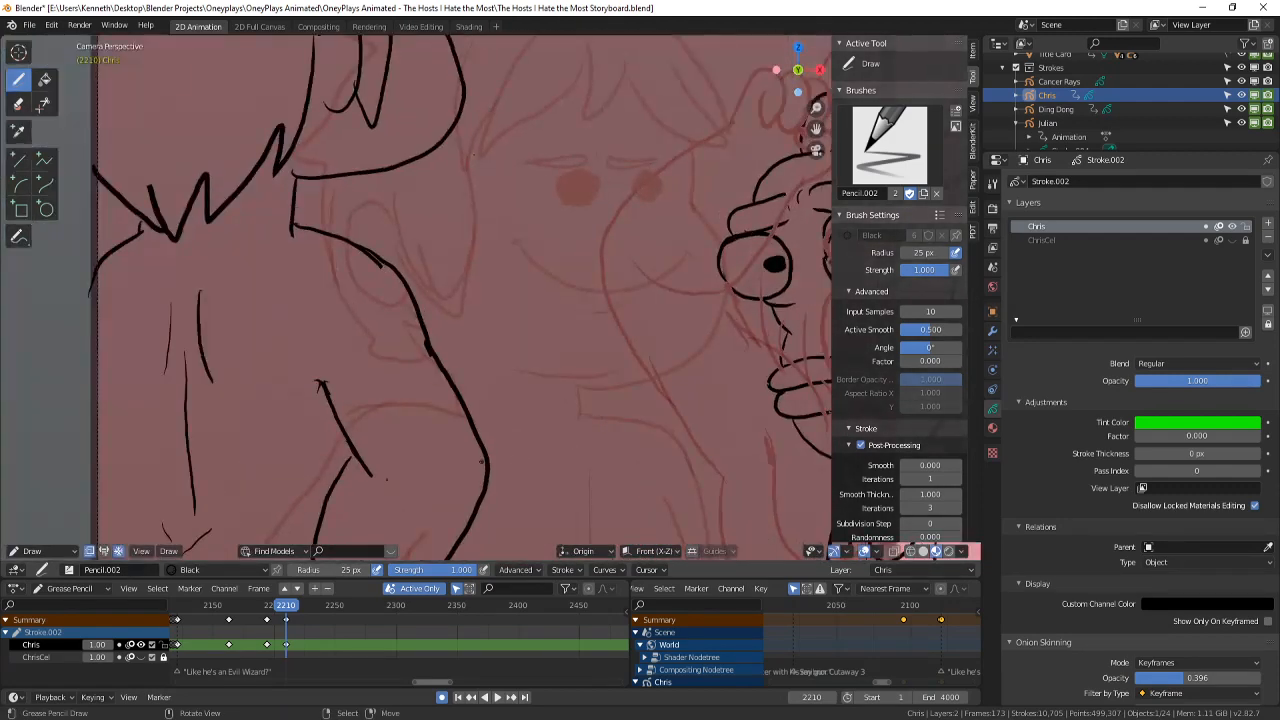
click(56, 549)
click(57, 541)
shift+middle_drag(423, 379, 316, 332)
key(a)
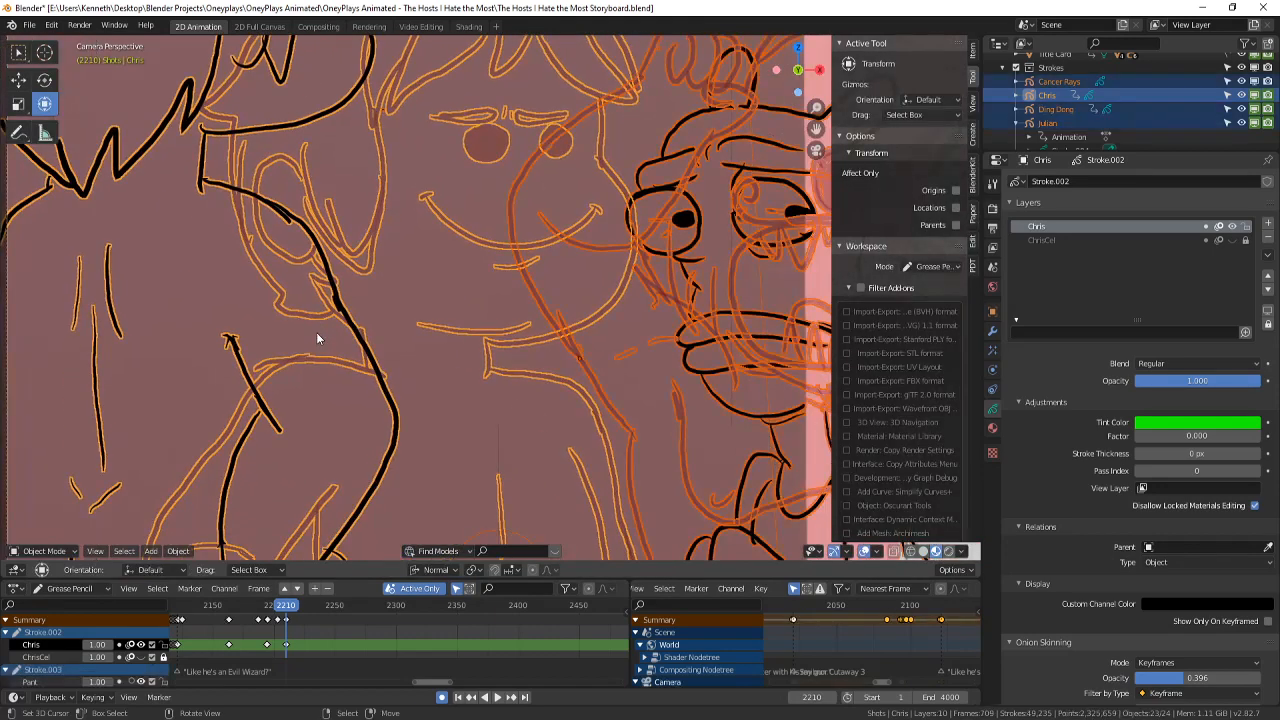
key(a)
scroll(316, 332, down, 2)
key(ctrl+s)
- Make Julian the active drawing and hide the viewport overlays
click(687, 354)
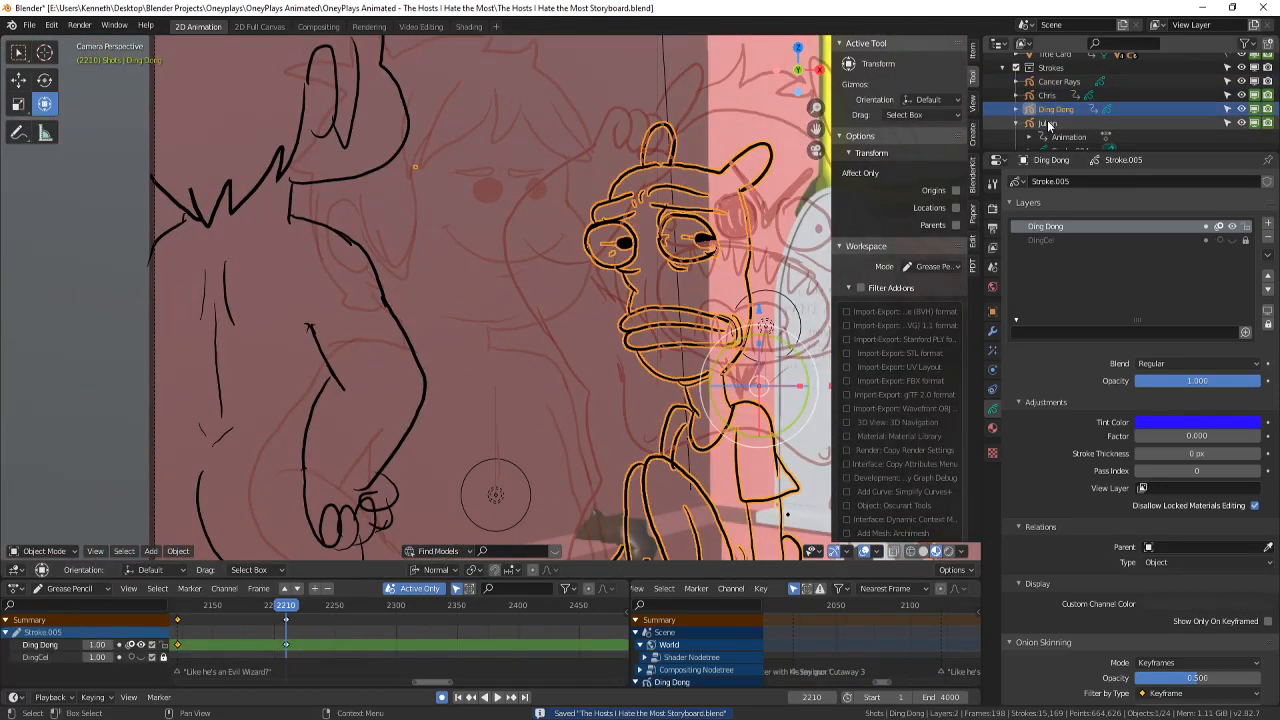
scroll(687, 354, down, 4)
key(alt+a)
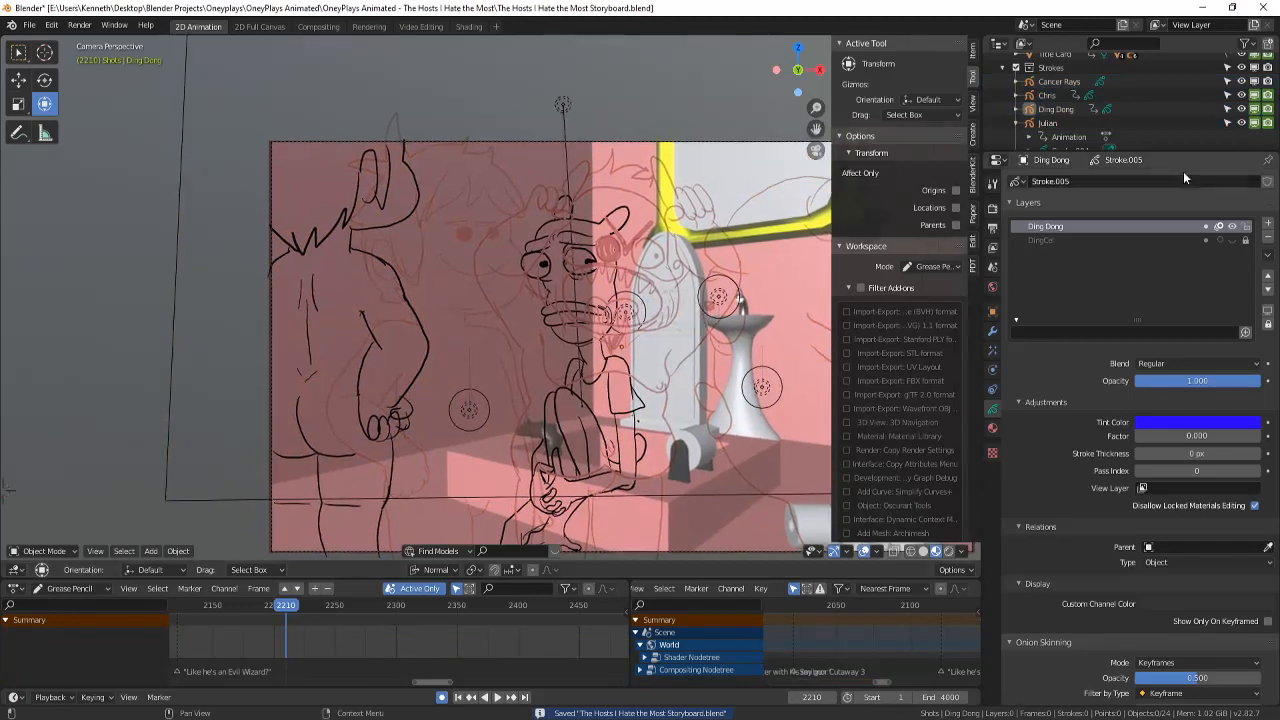
click(1053, 127)
shift+middle_drag(700, 380, 700, 352)
click(864, 551)
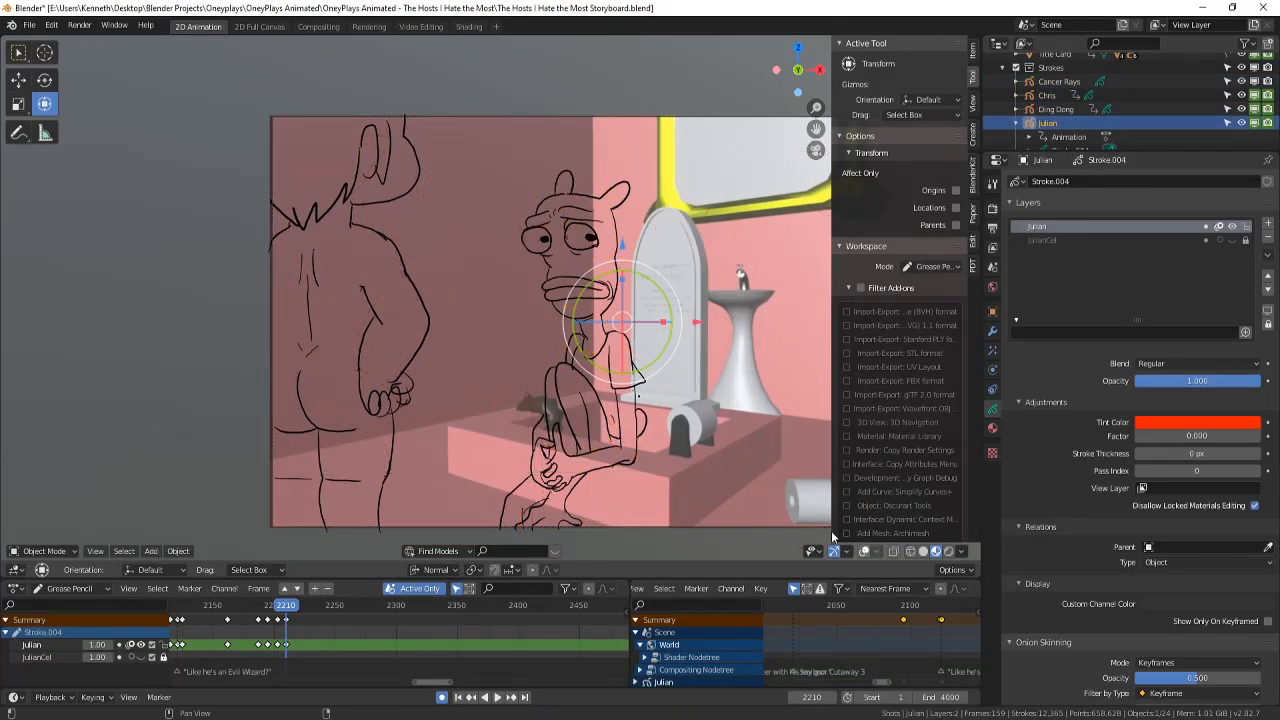
- Play back the cut from the three-character shot to the bathroom shot around frame 2210 several times
shift+middle_drag(507, 320, 503, 362)
scroll(503, 363, up, 2)
key(KP_0)
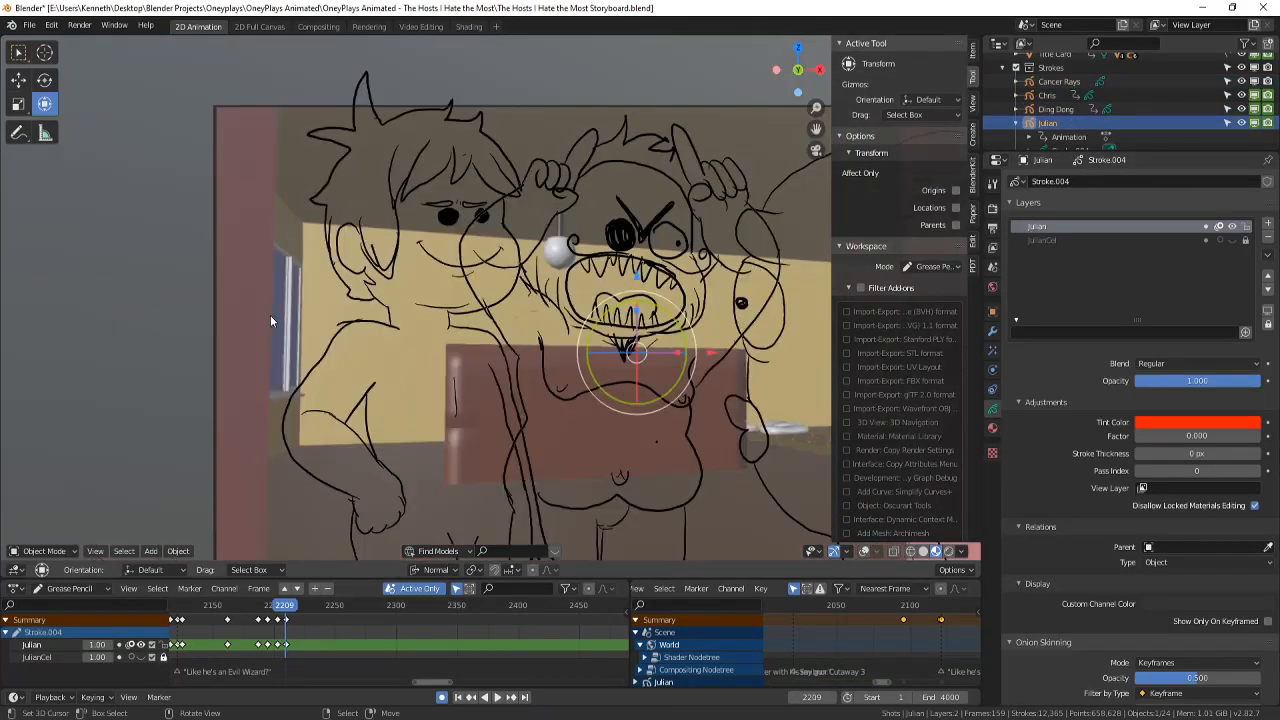
key(Left)
drag(239, 606, 248, 608)
key(space)
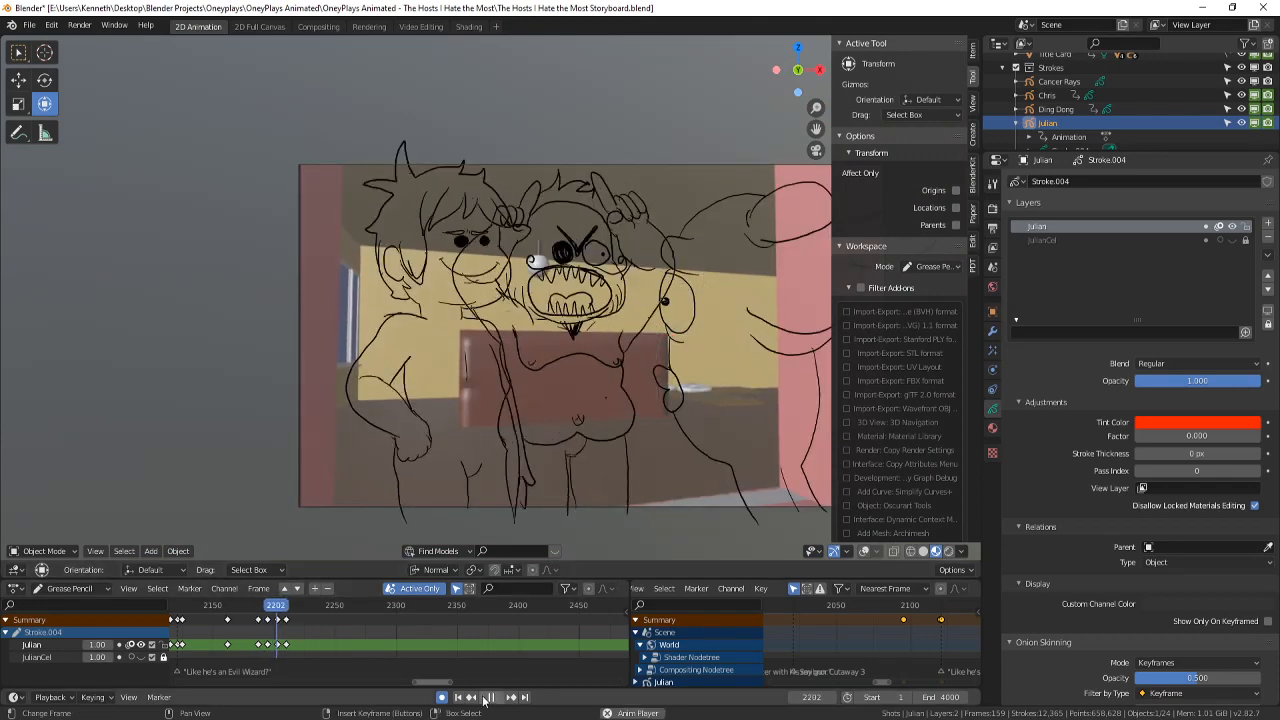
click(248, 620)
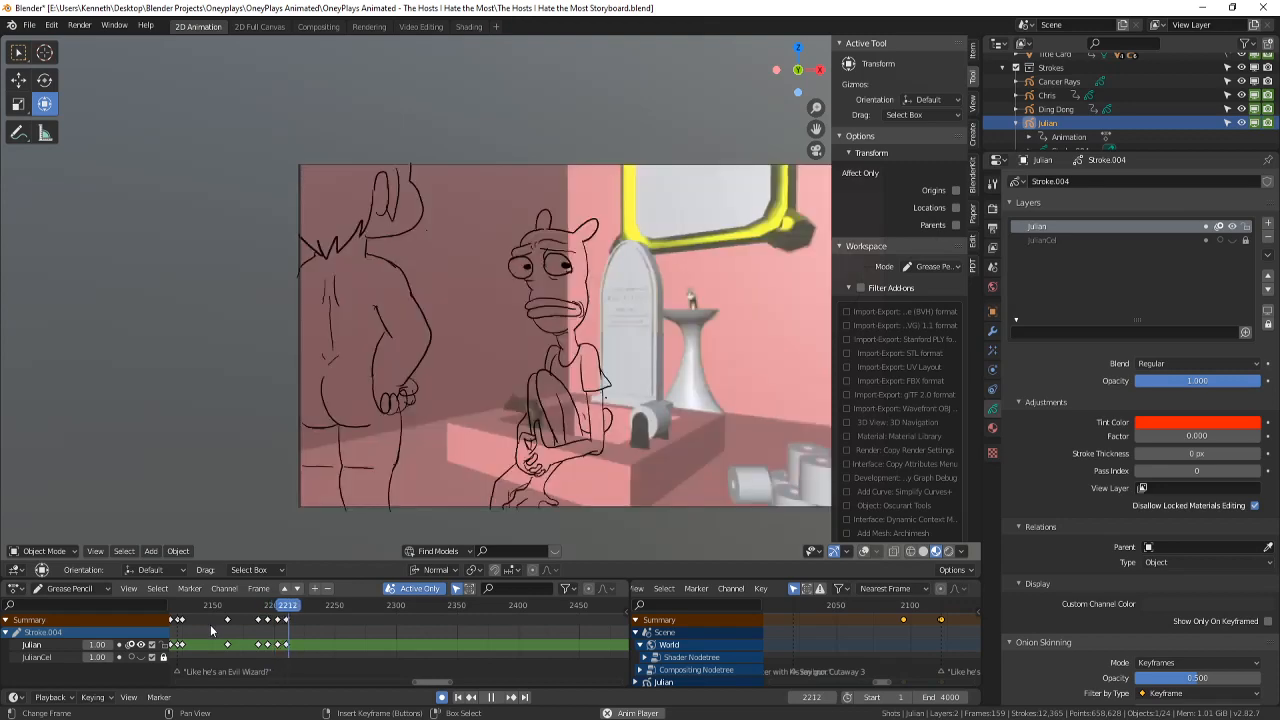
click(210, 625)
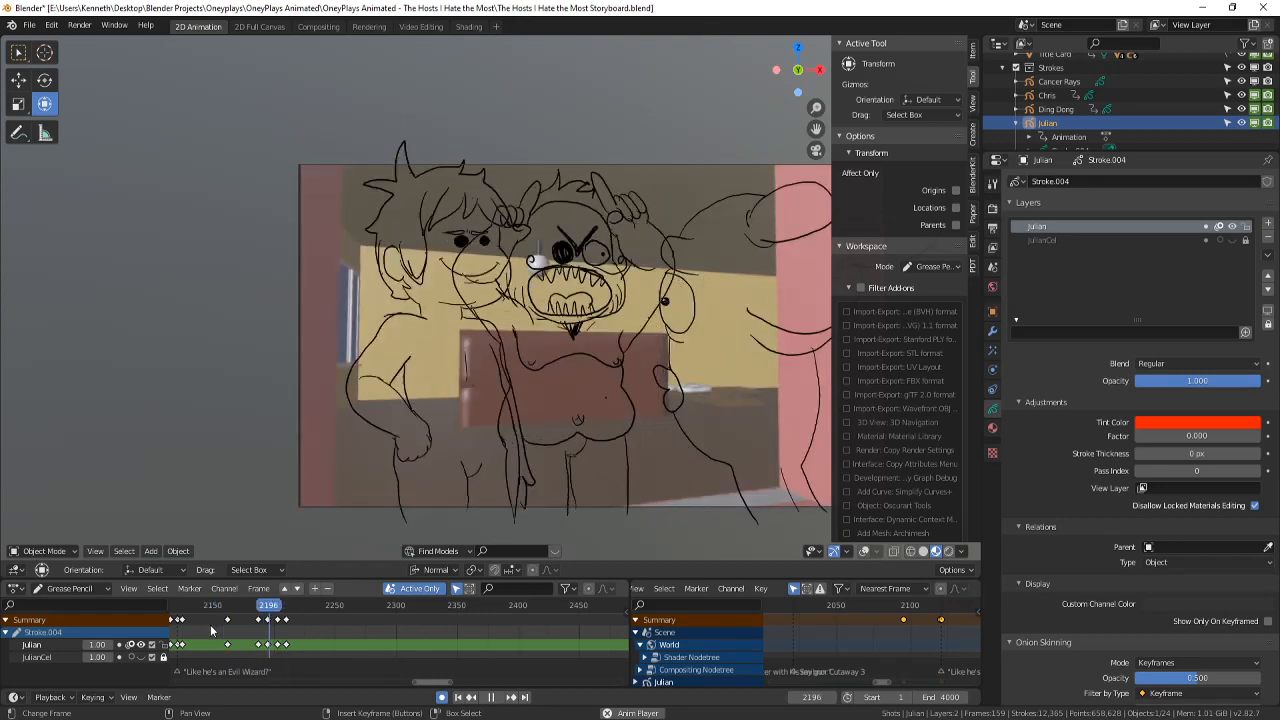
click(243, 625)
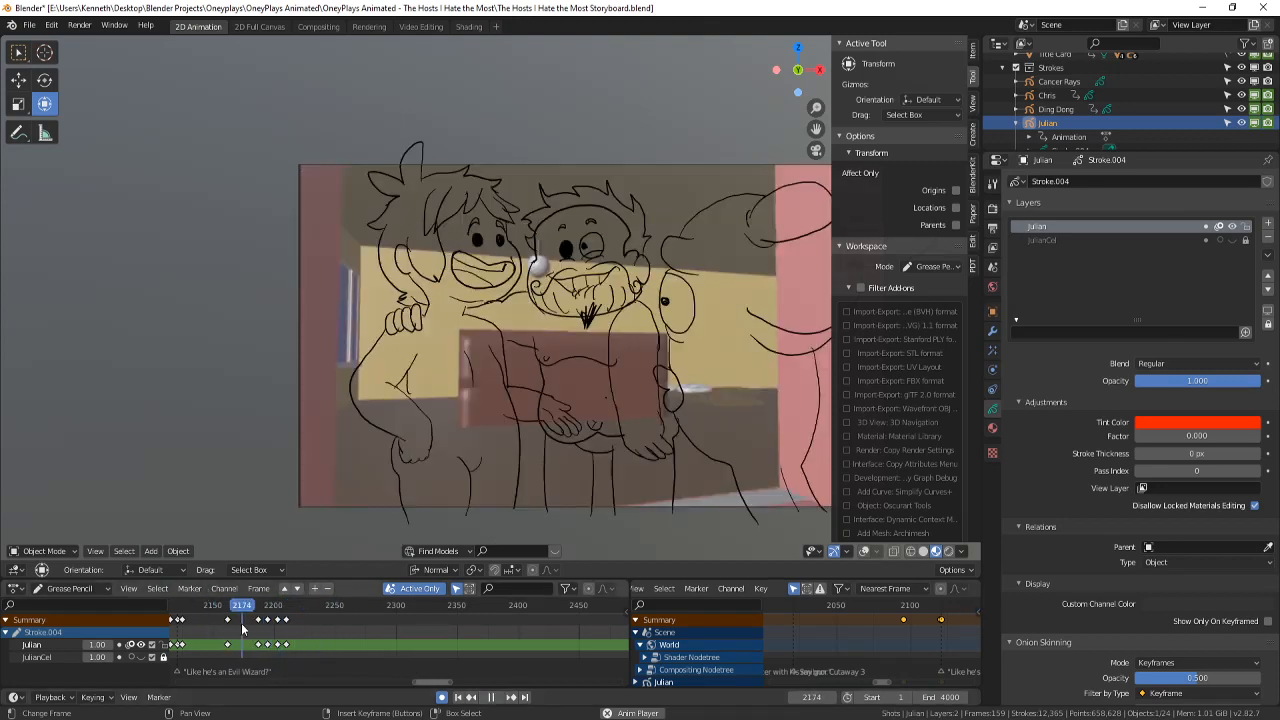
click(242, 624)
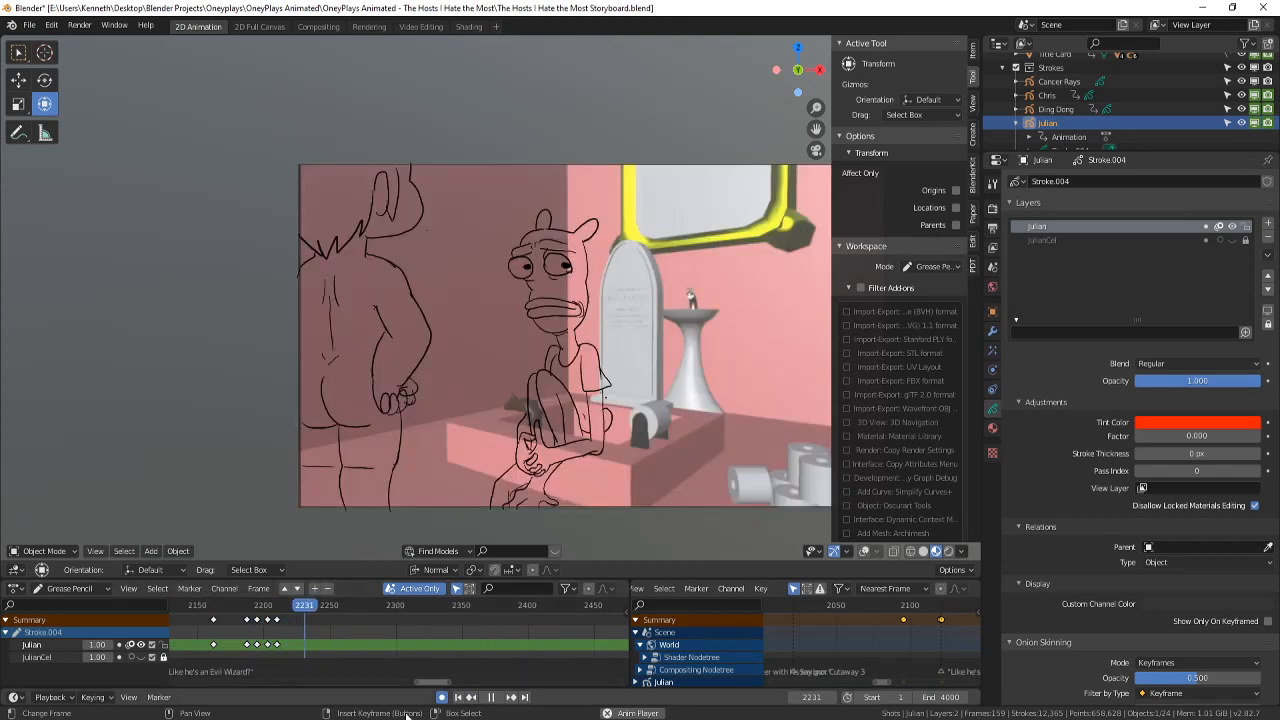
click(492, 698)
- Go to frame 2214 and switch Julian's drawing to Draw mode with the viewport overlays hidden
drag(350, 632, 281, 643)
click(864, 552)
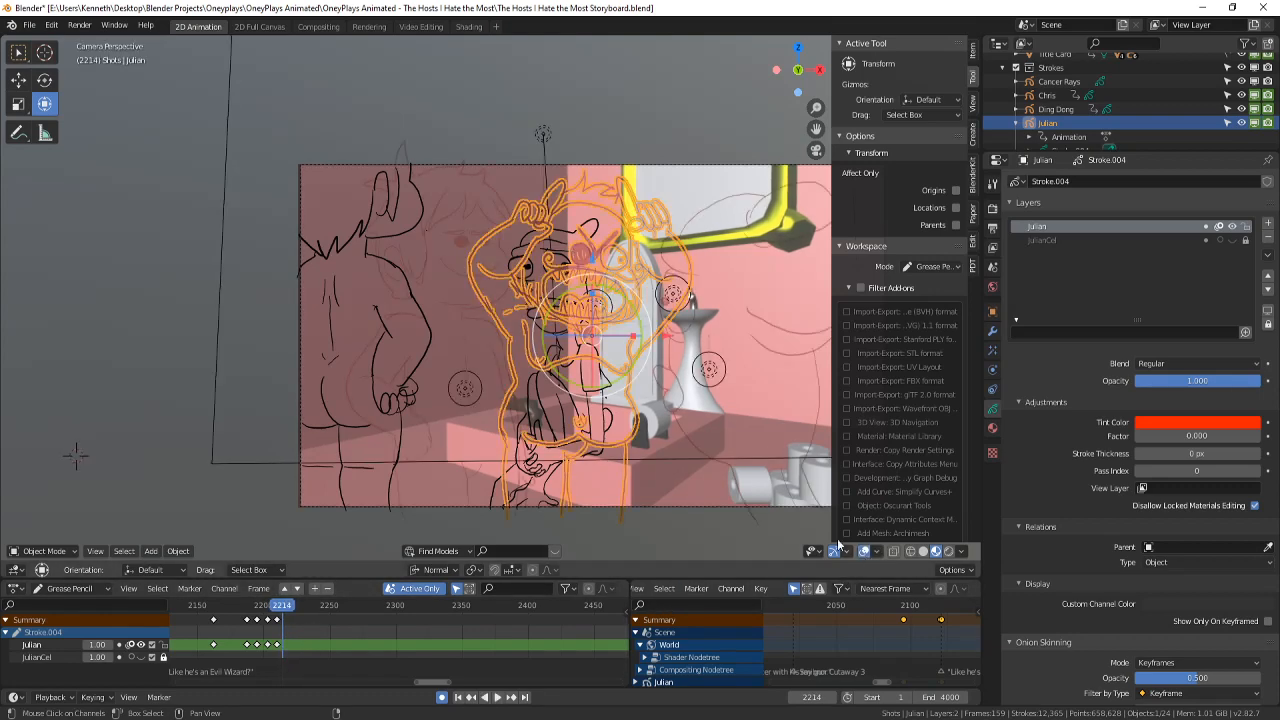
scroll(216, 480, up, 3)
key(Right)
click(62, 552)
click(51, 491)
shift+middle_drag(440, 382, 450, 380)
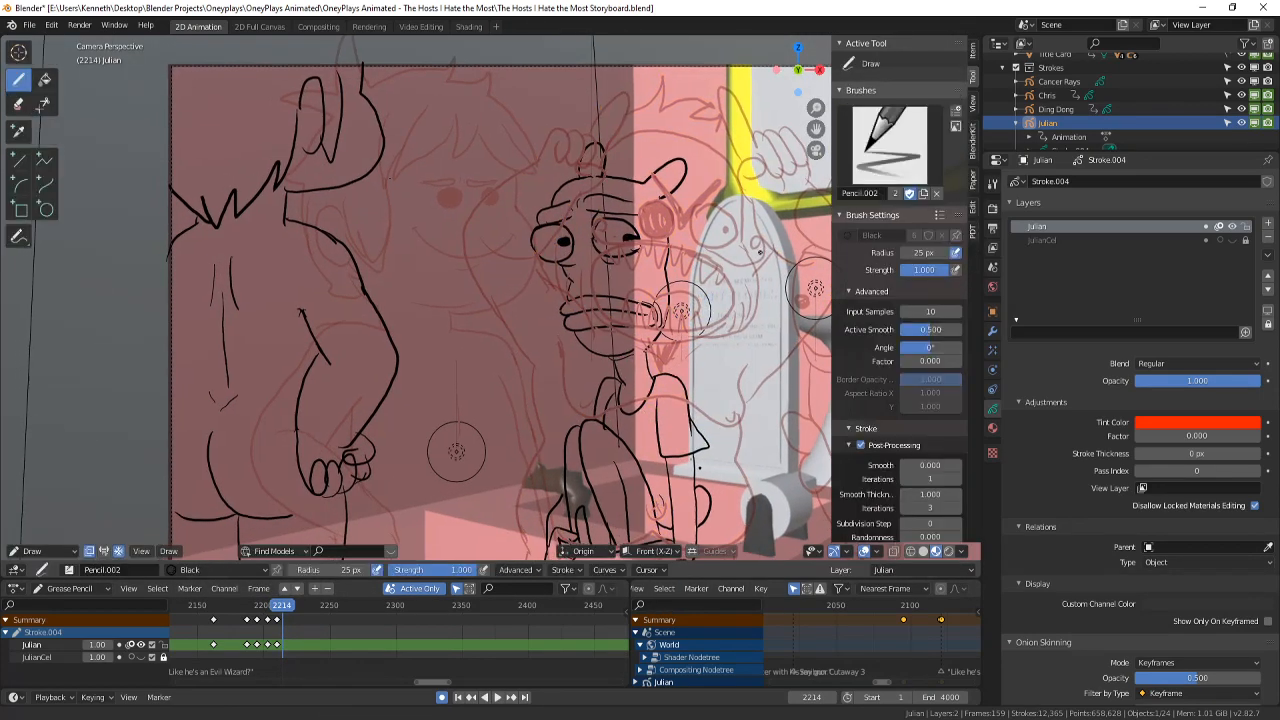
scroll(500, 370, up, 1)
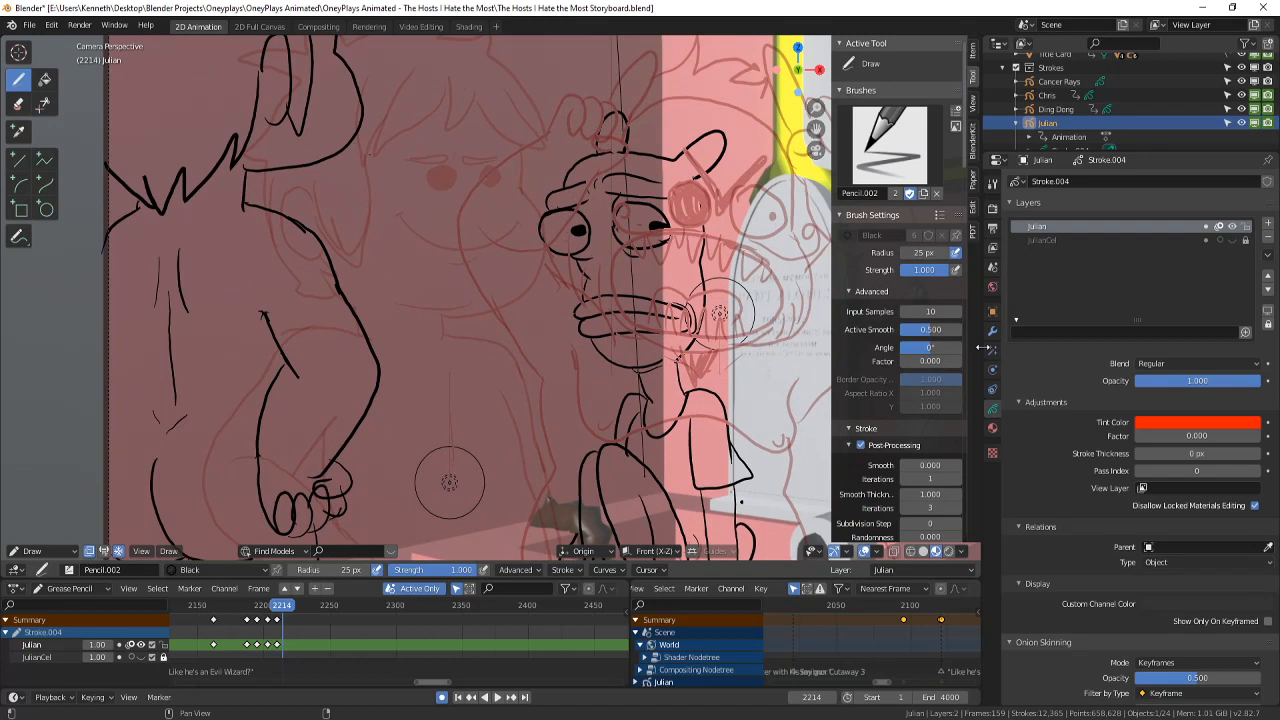
click(864, 552)
shift+middle_drag(626, 352, 626, 364)
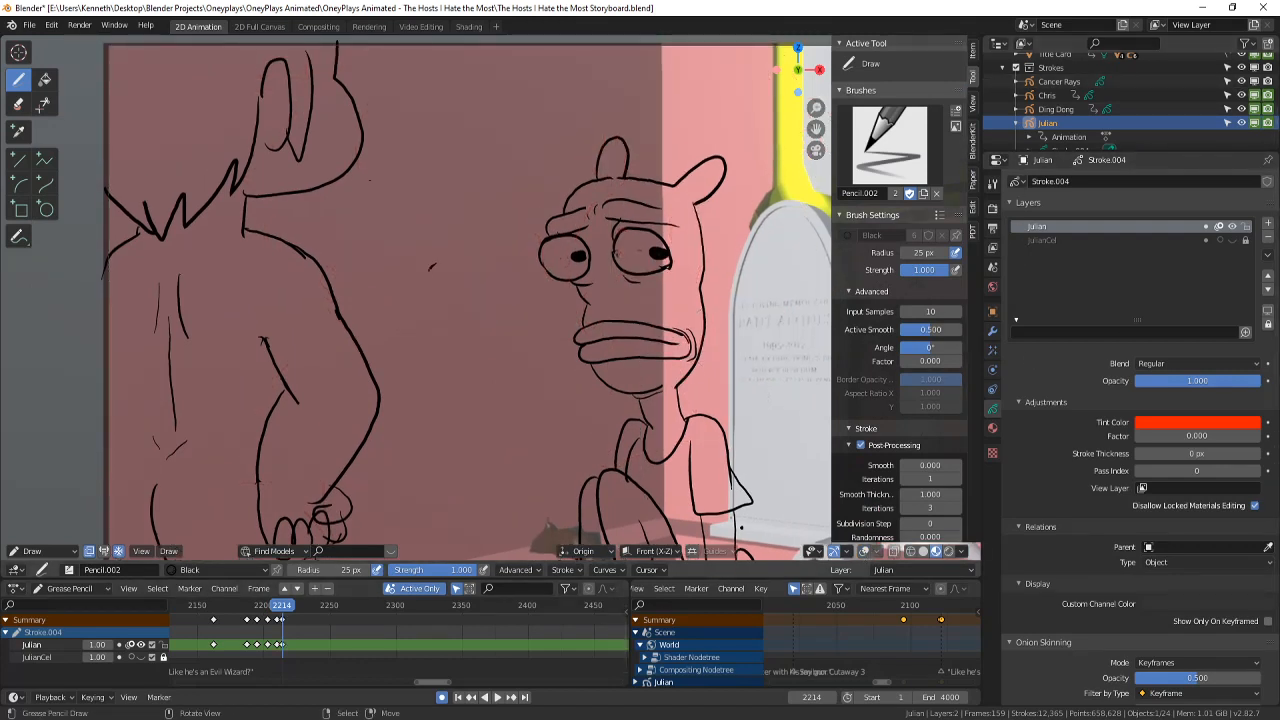
- Draw Julian's filled dark eye, open eye, angry brow lines and raised pointing hands between the two figures at frame 2214
mouse_move(452, 262)
mouse_down()
mouse_move(493, 263)
mouse_move(450, 286)
mouse_move(455, 266)
mouse_move(438, 290)
mouse_move(444, 278)
mouse_up()
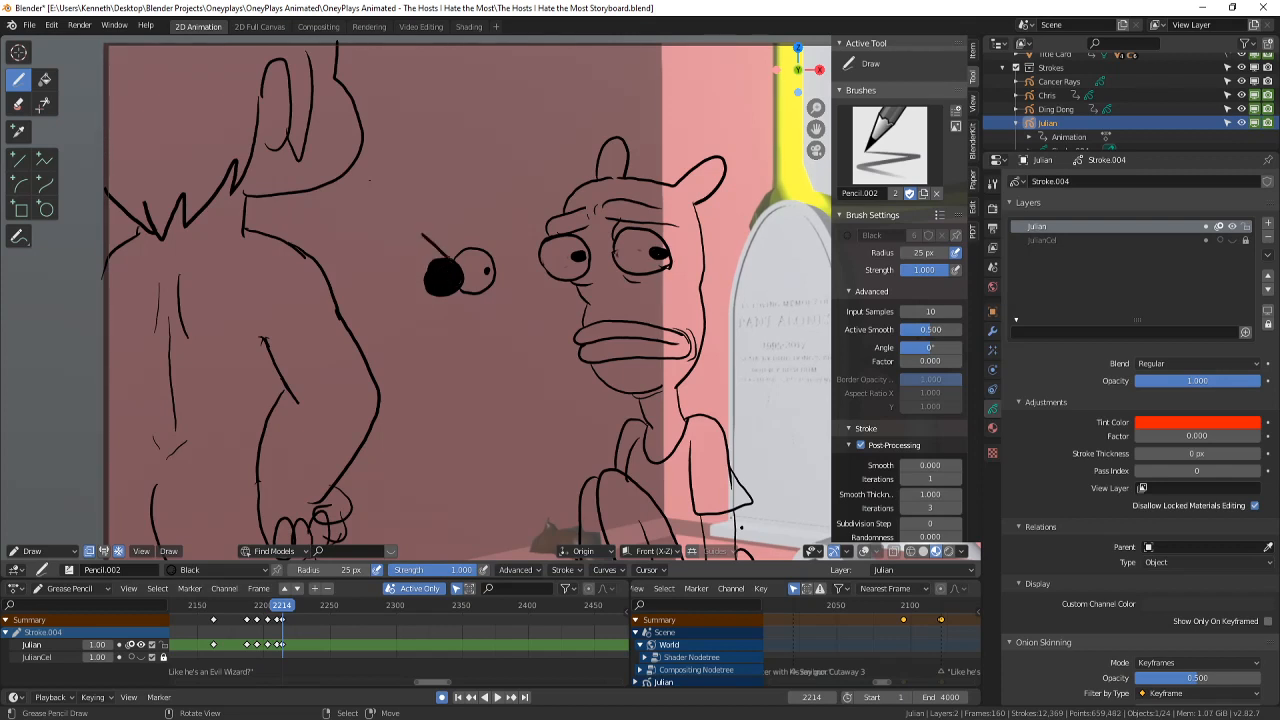
mouse_move(462, 227)
mouse_down()
mouse_move(456, 258)
mouse_move(442, 255)
mouse_up()
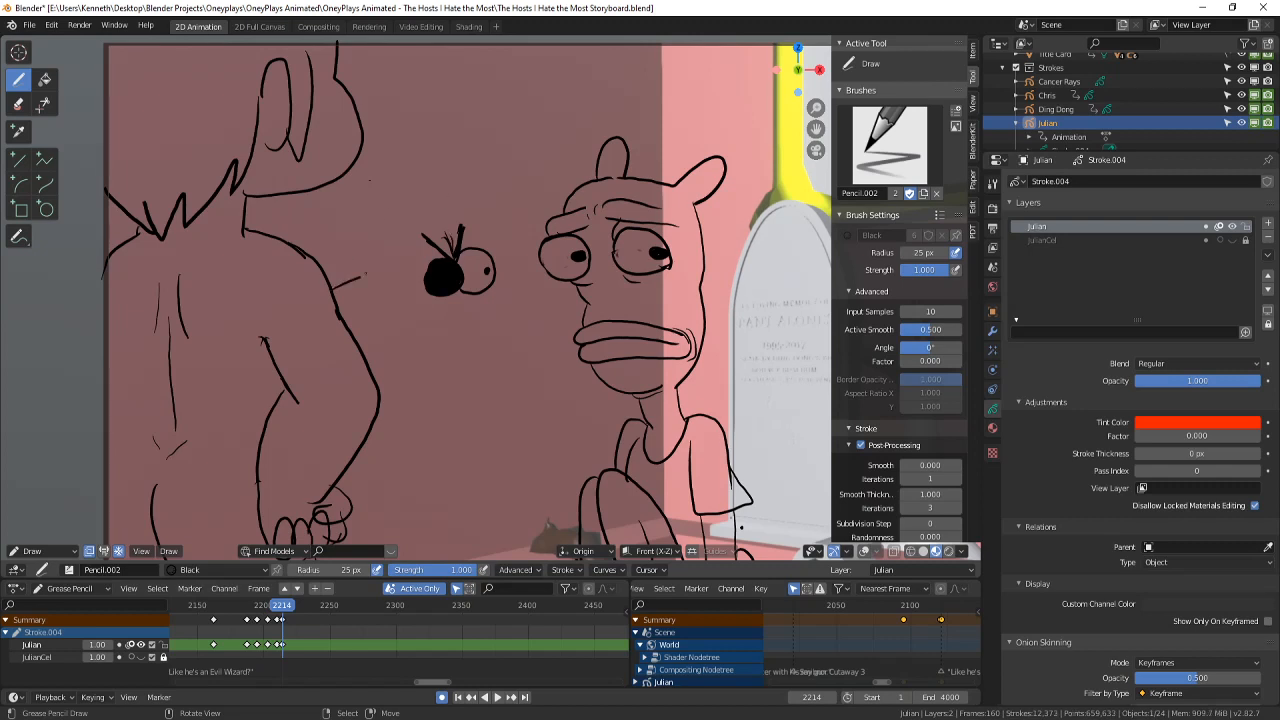
mouse_move(358, 234)
mouse_down()
mouse_move(366, 268)
mouse_move(404, 172)
mouse_move(415, 264)
mouse_up()
mouse_move(468, 214)
mouse_down()
mouse_move(468, 170)
mouse_move(498, 220)
mouse_move(534, 230)
mouse_move(486, 252)
mouse_move(515, 249)
mouse_move(517, 263)
mouse_move(537, 240)
mouse_up()
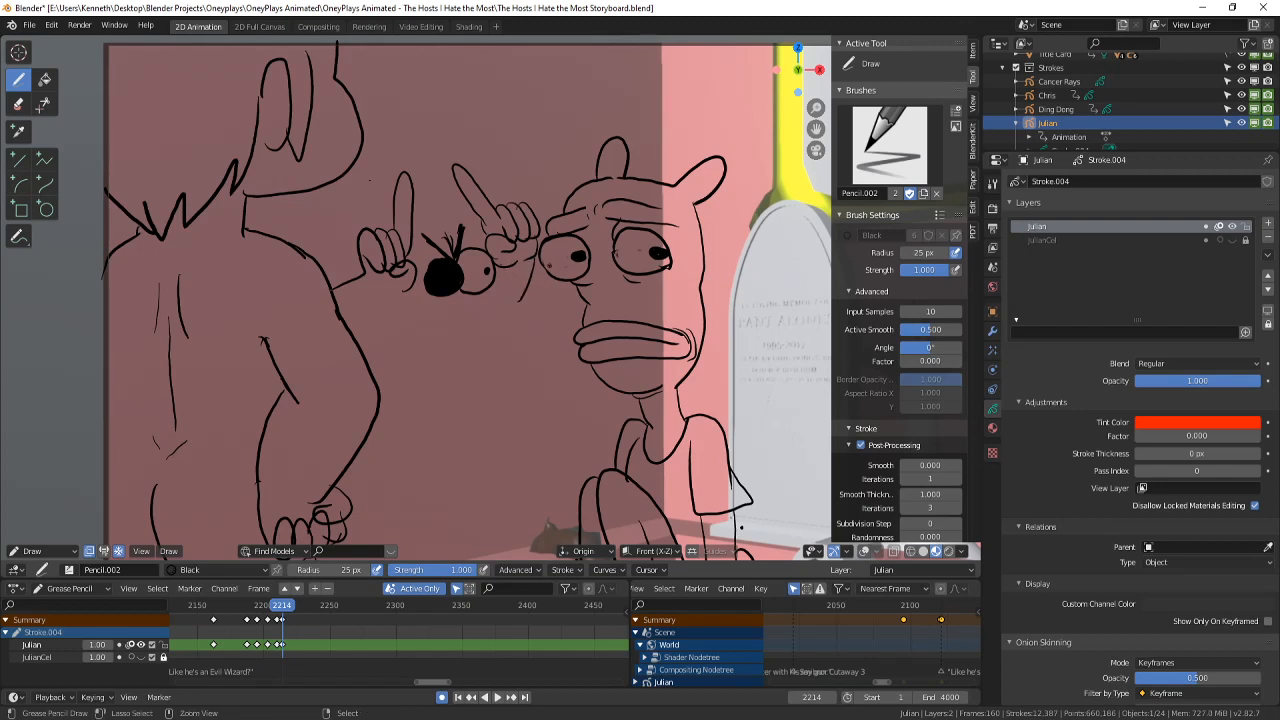
- Draw Julian's gaping mouth with pointed upper and lower teeth, a tongue, and his forearm line
mouse_move(500, 264)
mouse_down()
mouse_move(509, 290)
mouse_move(392, 320)
mouse_move(432, 379)
mouse_move(516, 375)
mouse_up()
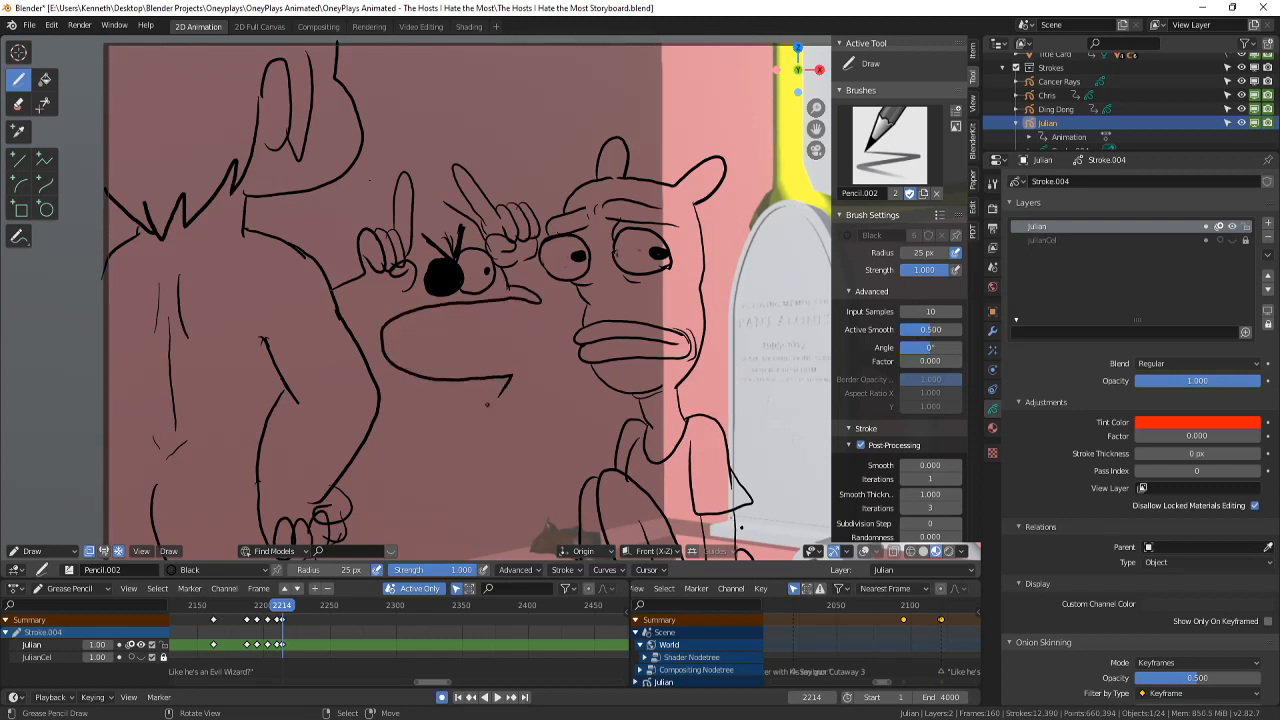
drag(409, 315, 452, 318)
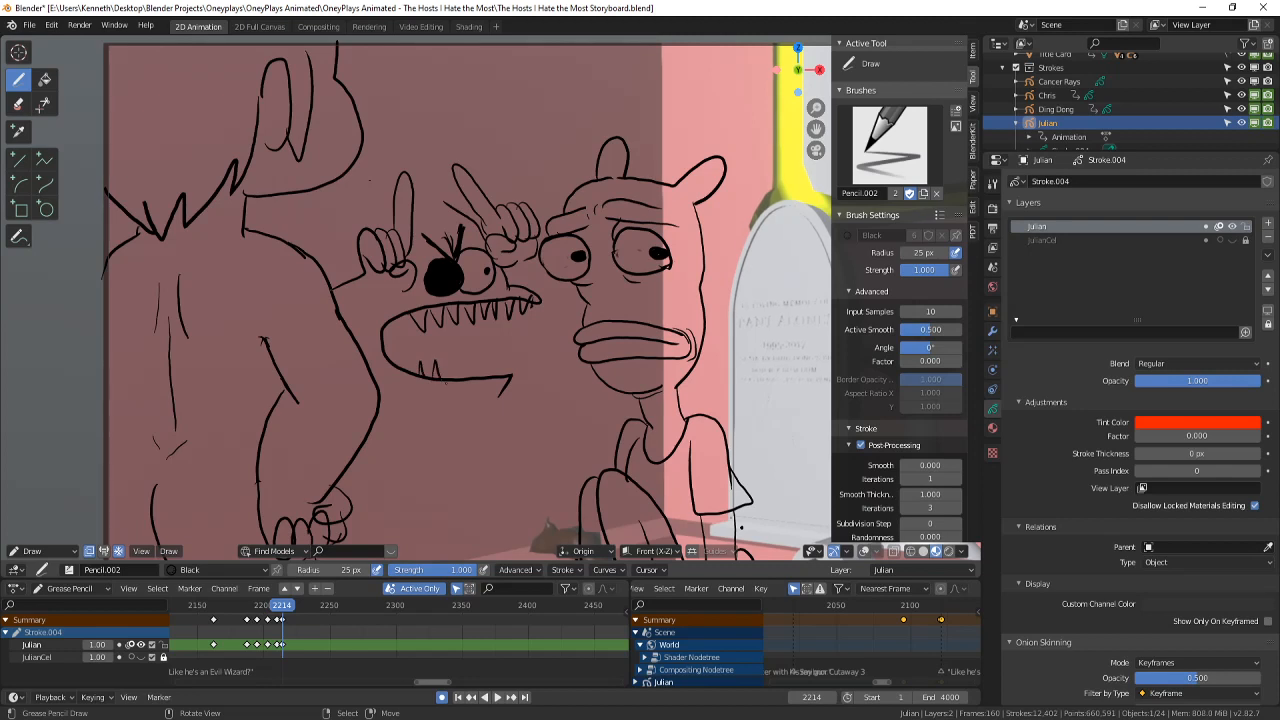
drag(486, 373, 498, 375)
drag(500, 373, 510, 375)
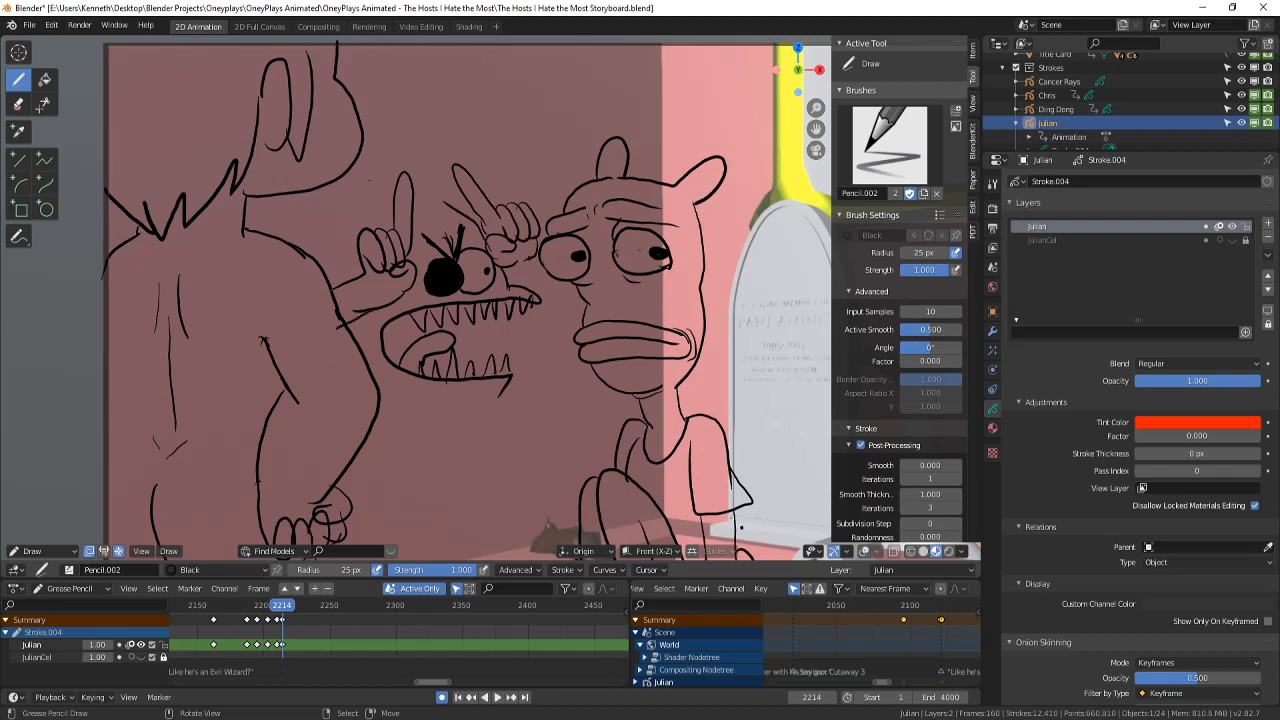
- Add spiky hair, a curled moustache and a pointed goatee to Julian's head
drag(530, 266, 508, 294)
drag(364, 206, 402, 146)
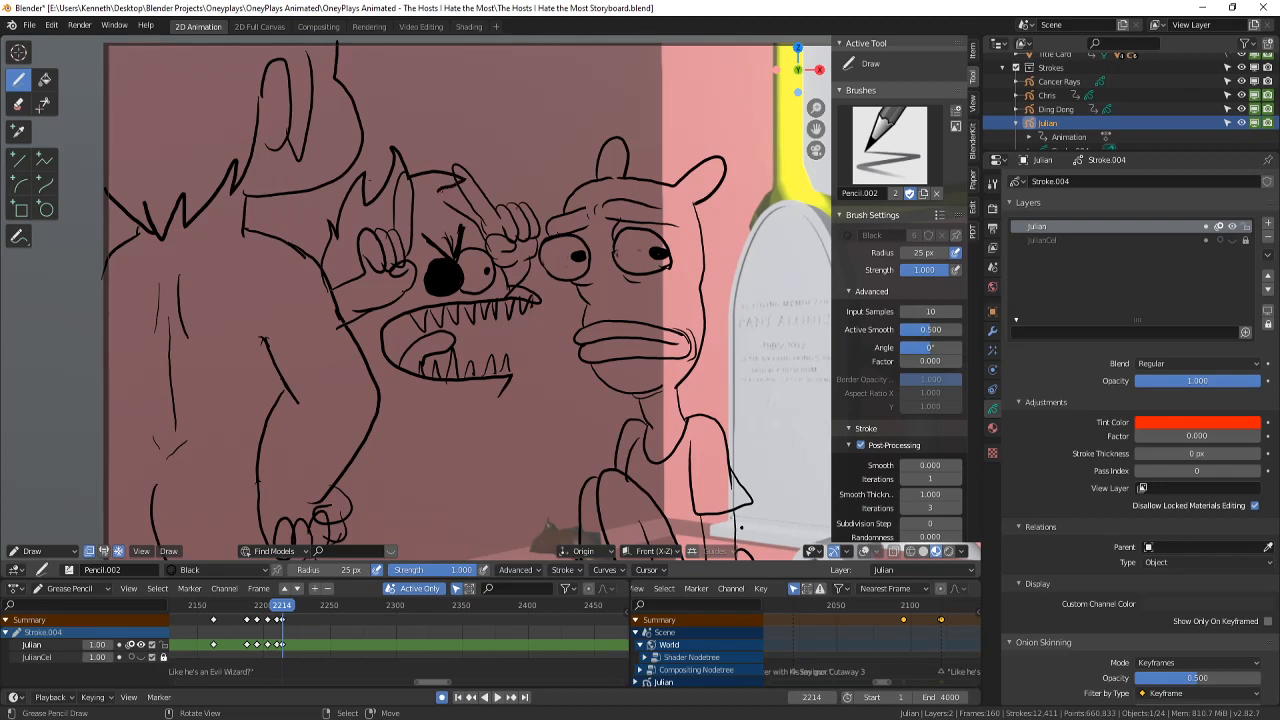
drag(471, 401, 487, 403)
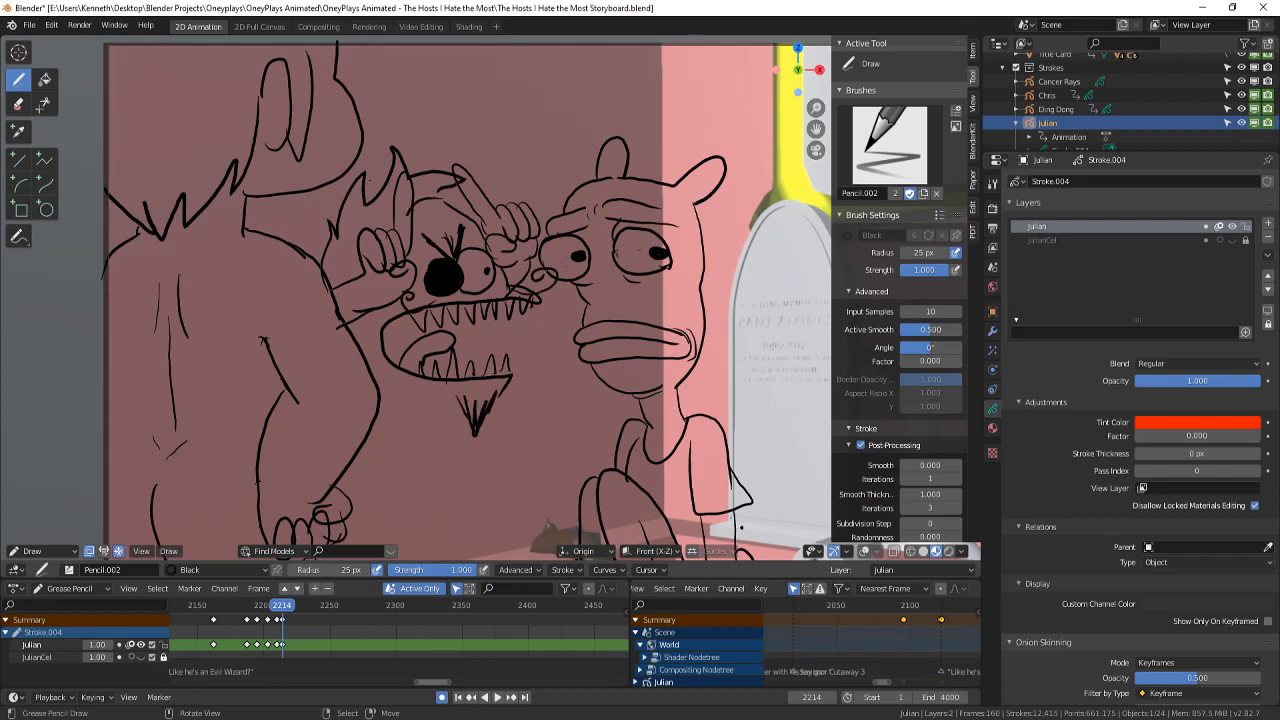
- Play back the cut into the bathroom shot to review Julian's drawing at frame 2214
scroll(490, 298, down, 1)
key(Down)
key(Up)
scroll(490, 298, down, 3)
key(Down)
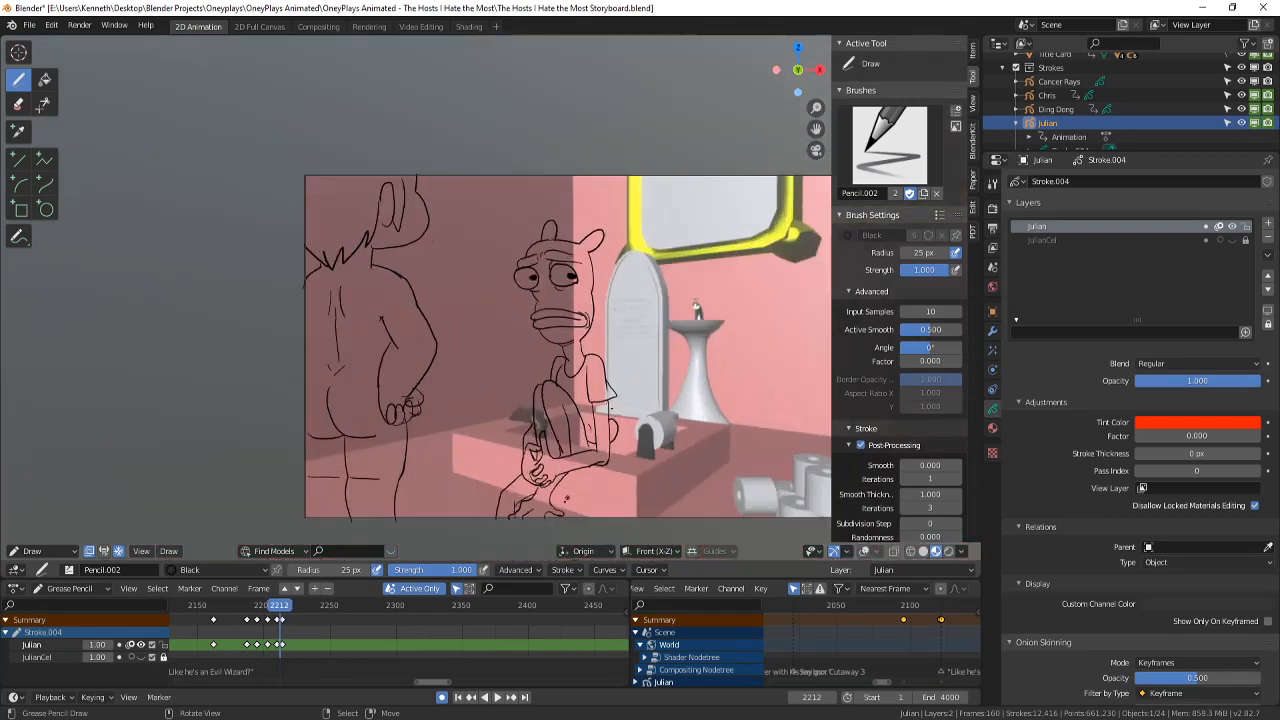
click(496, 697)
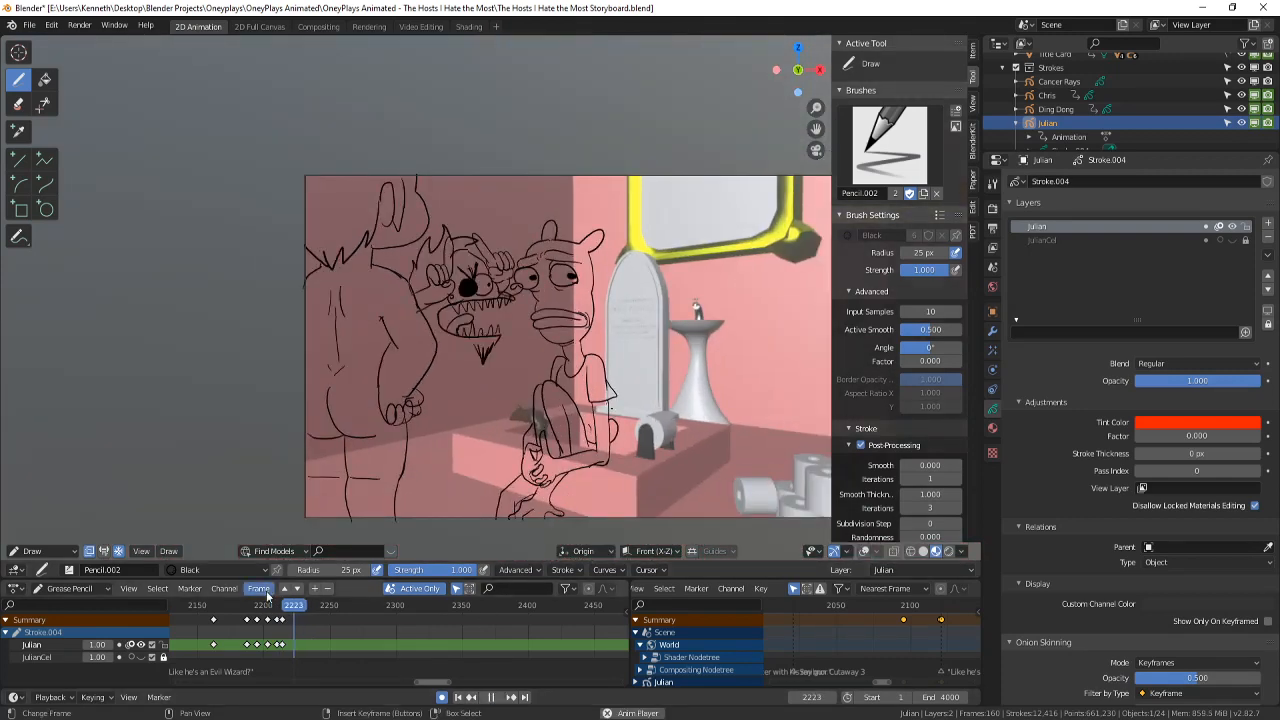
click(264, 624)
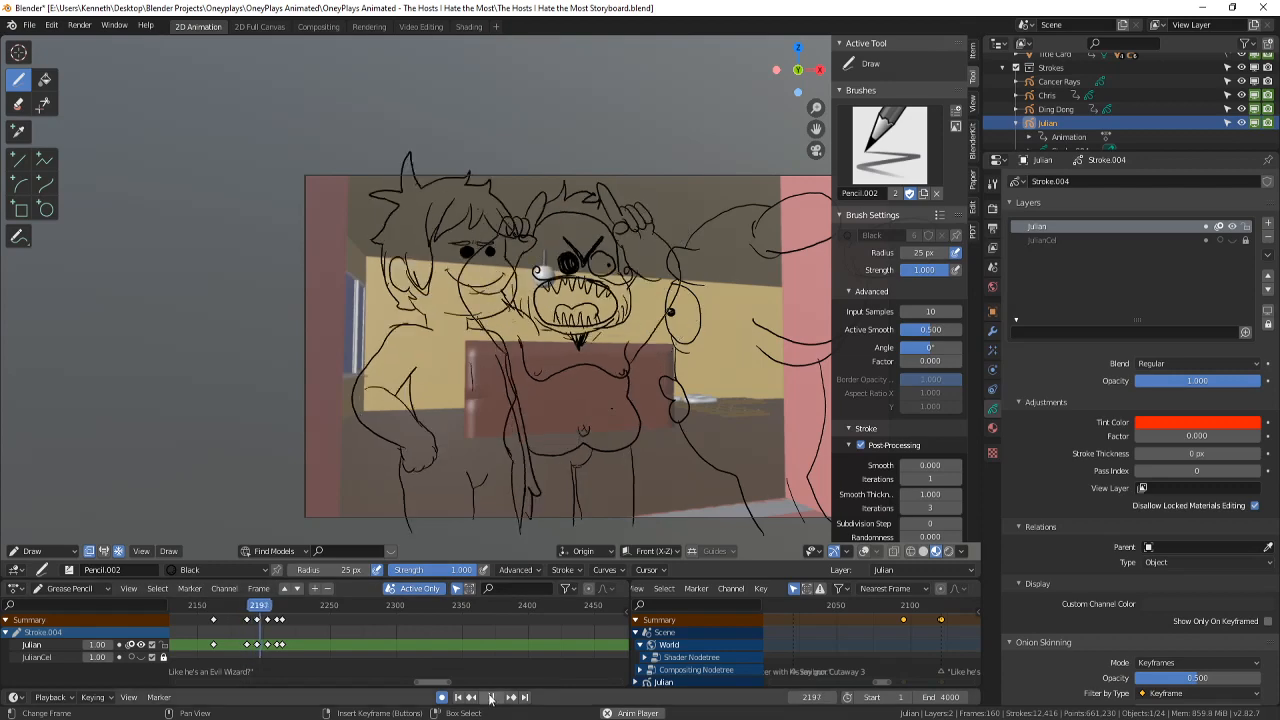
- Stop playback and delete Julian's keyframe at frame 2214
click(500, 699)
key(Up)
key(Up)
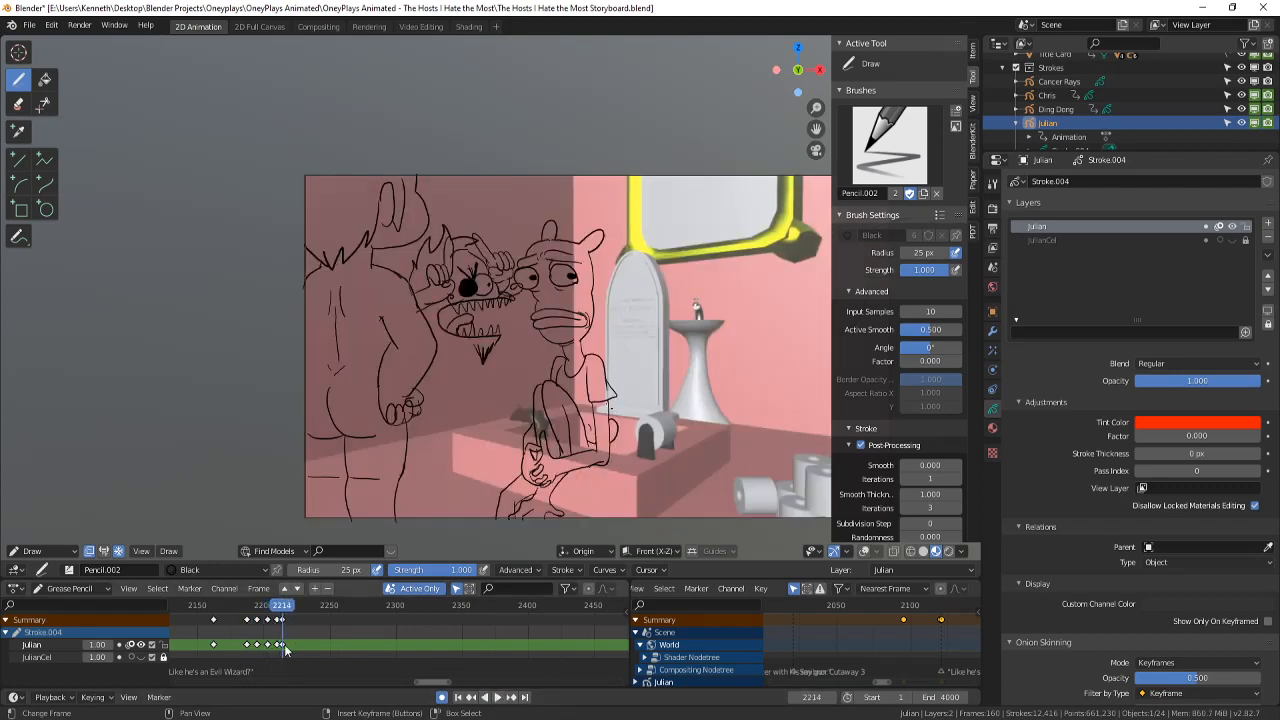
key(x)
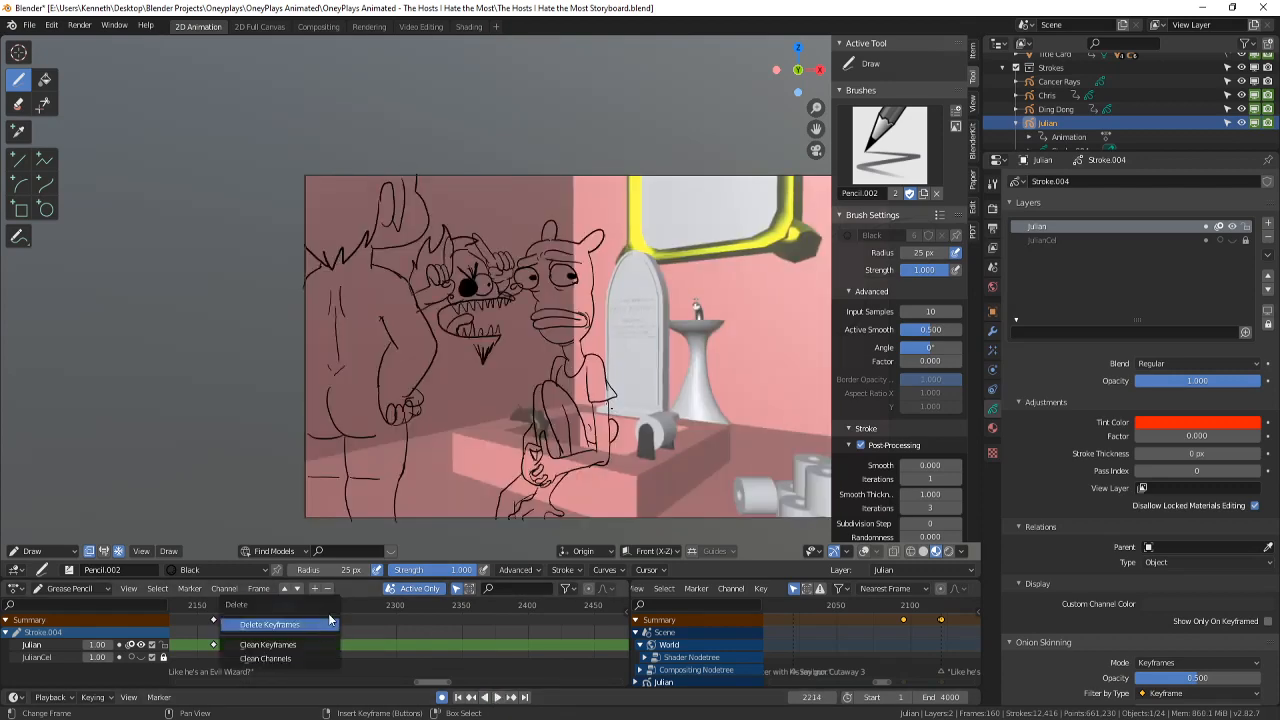
click(329, 624)
- Draw Julian's filled dark eye, open eye with a pupil, furrowed brow lines and rounded head top at frame 2214
scroll(562, 278, up, 6)
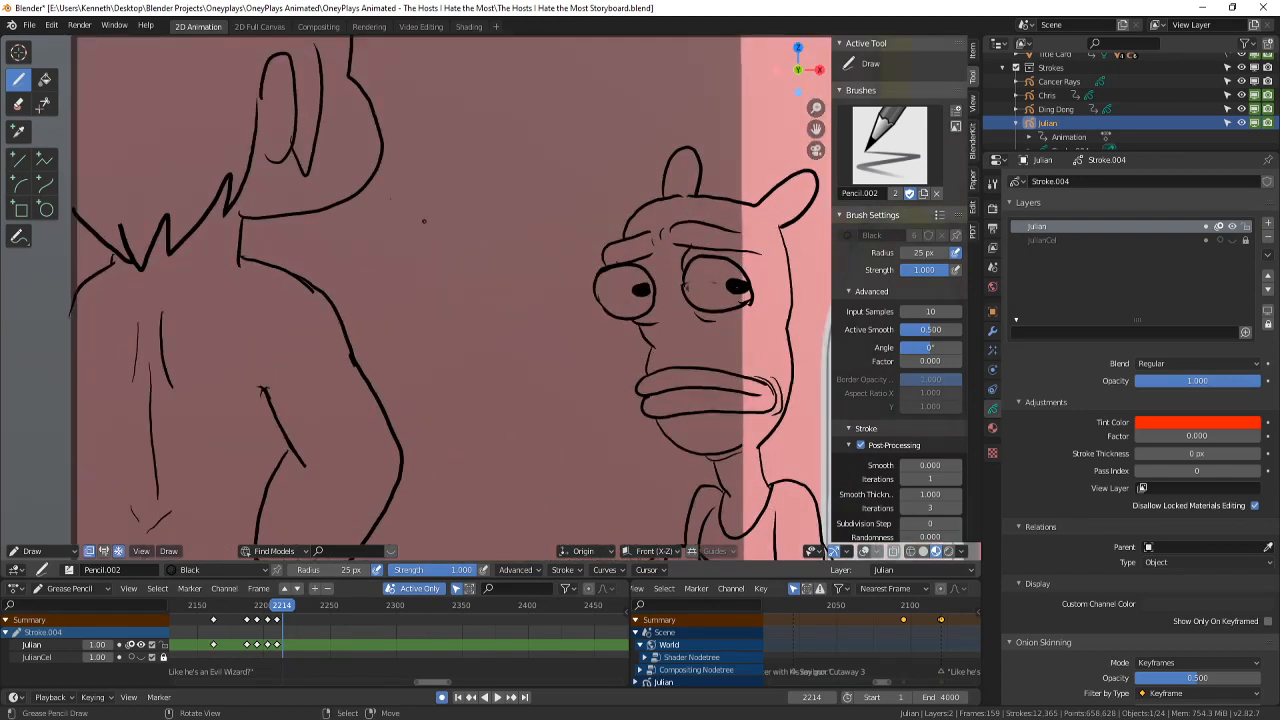
mouse_move(424, 221)
mouse_down()
mouse_move(432, 268)
mouse_move(426, 210)
mouse_up()
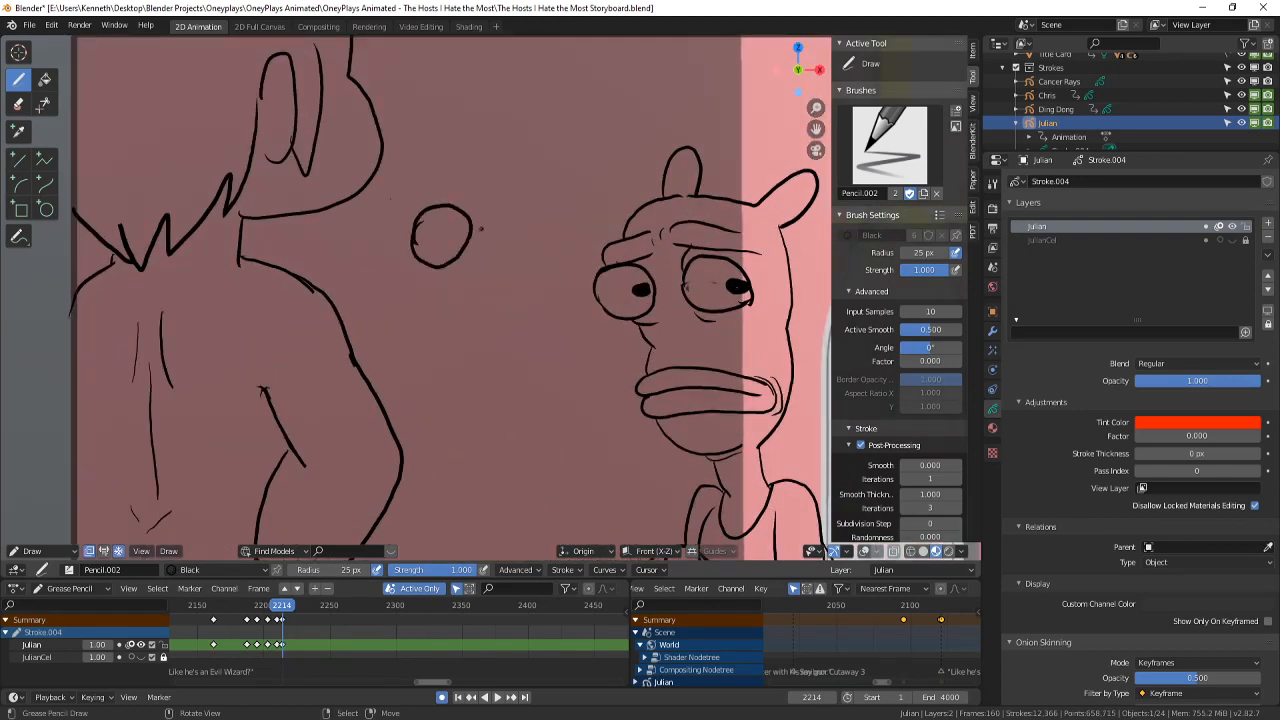
mouse_move(512, 190)
mouse_down()
mouse_move(484, 246)
mouse_move(518, 243)
mouse_move(428, 240)
mouse_up()
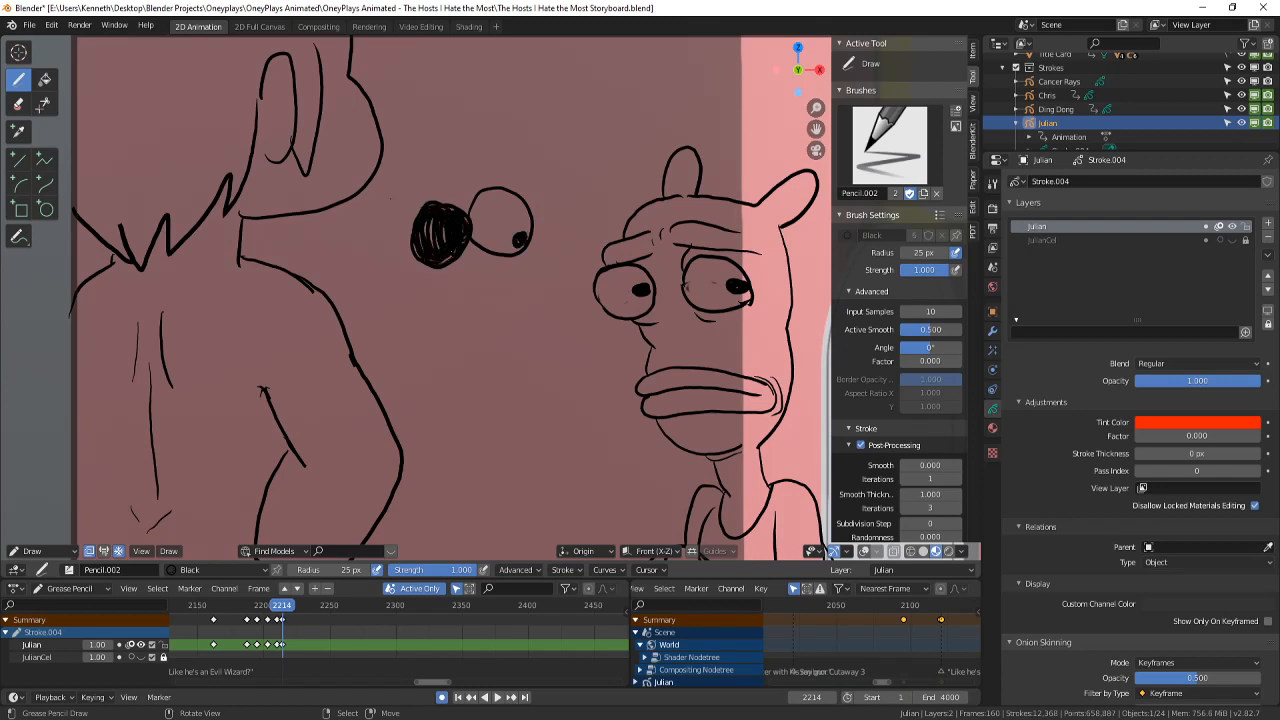
scroll(571, 338, down, 3)
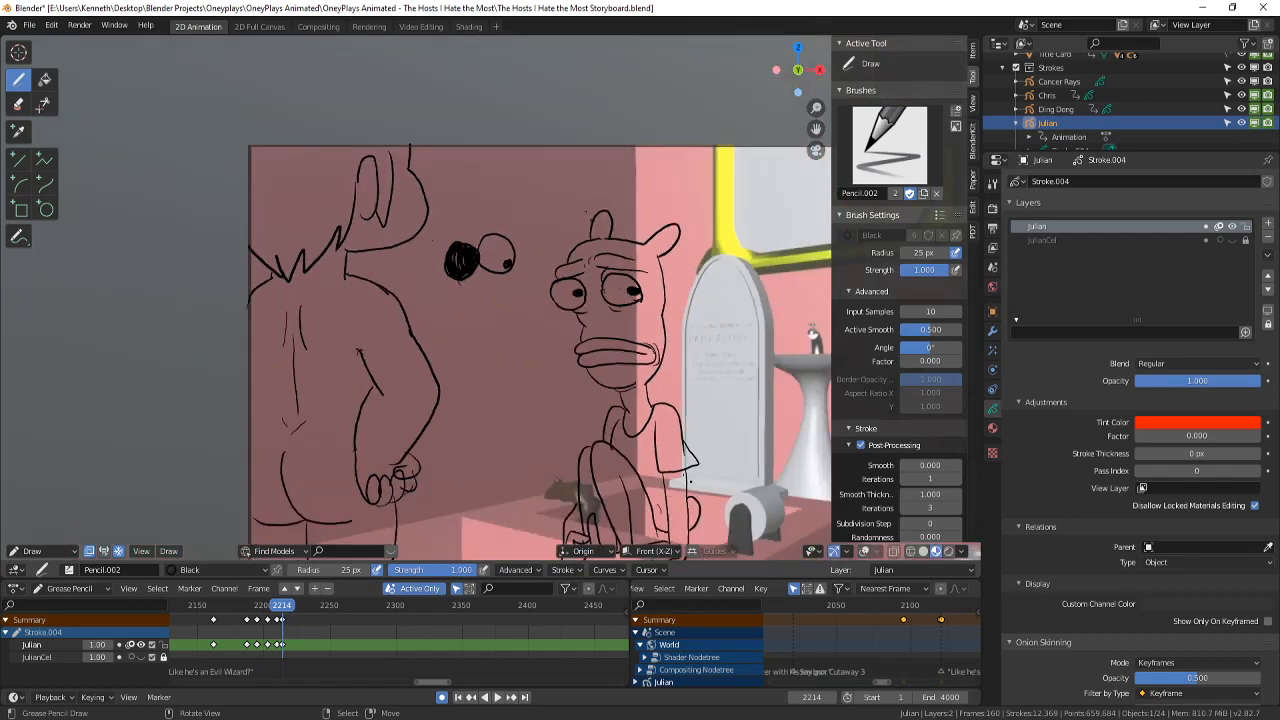
shift+middle_drag(565, 185, 568, 203)
scroll(568, 203, up, 3)
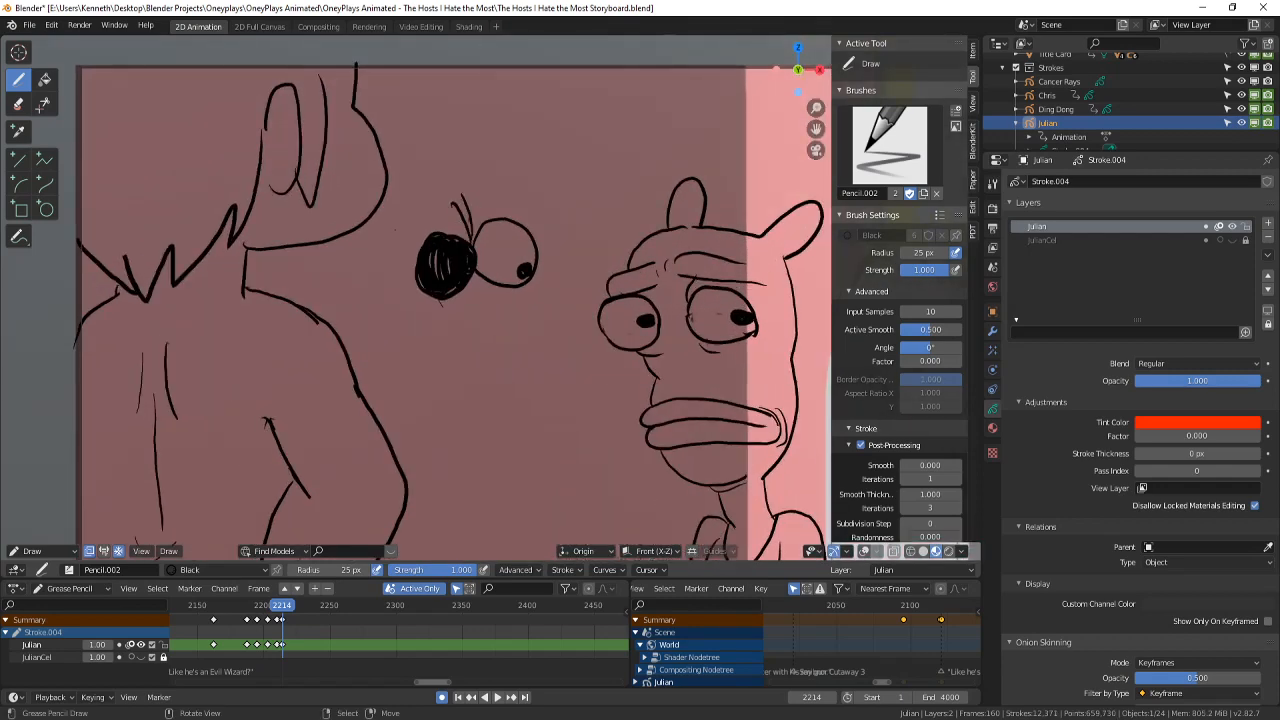
mouse_move(466, 238)
mouse_down()
mouse_move(400, 203)
mouse_move(503, 157)
mouse_up()
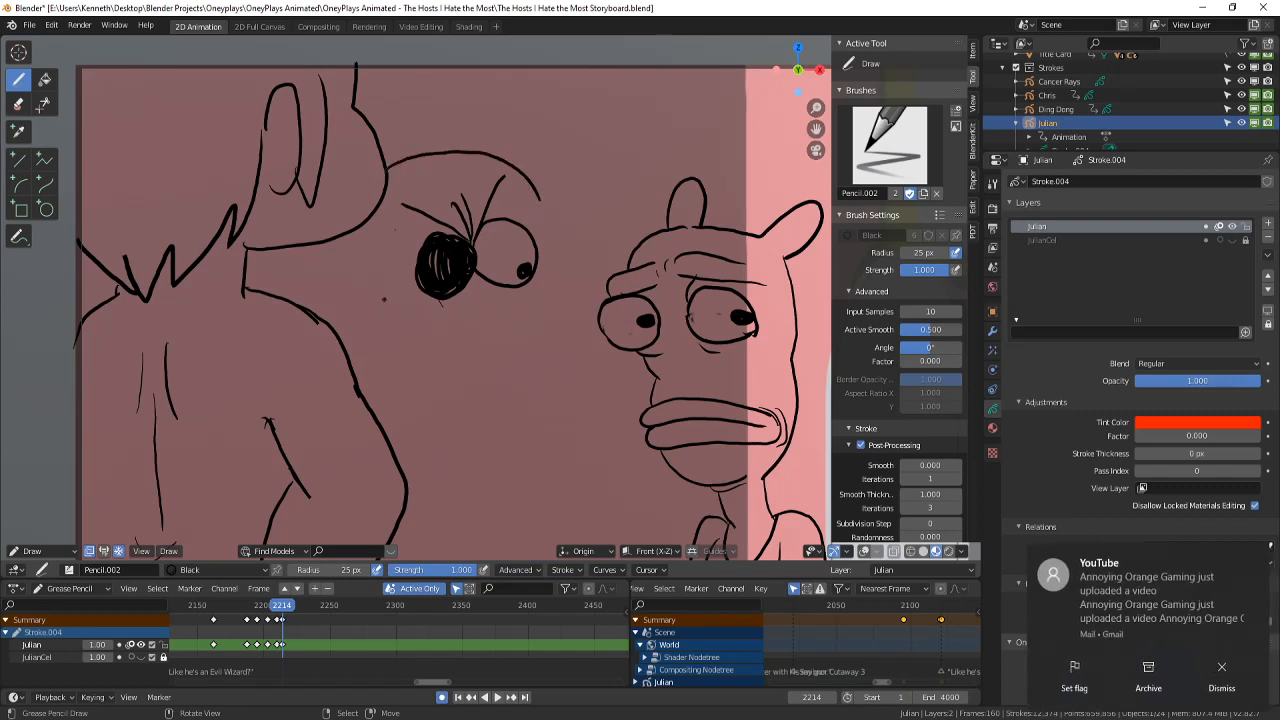
- Draw Julian's upper jaw line ending in a pointed lip, and his lowered jaw emerging behind Chris's arm
mouse_move(352, 340)
mouse_down()
mouse_move(497, 296)
mouse_move(548, 254)
mouse_up()
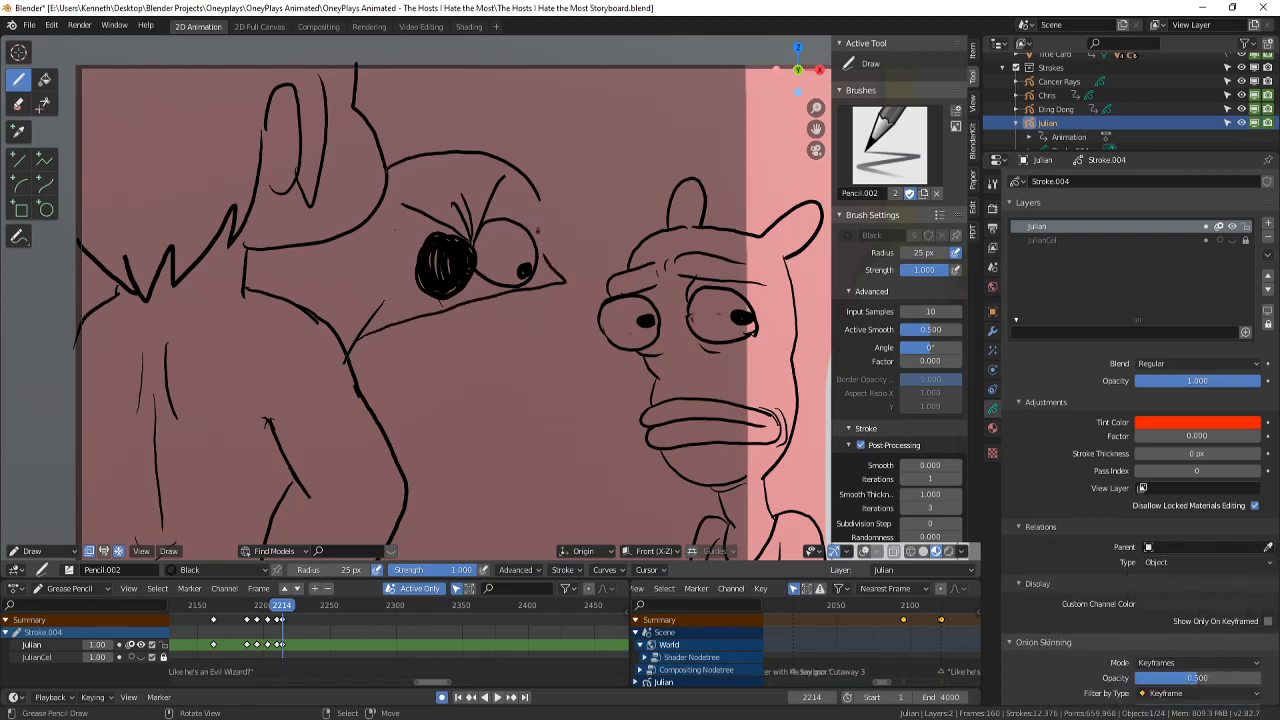
key(ctrl+z)
drag(365, 326, 577, 277)
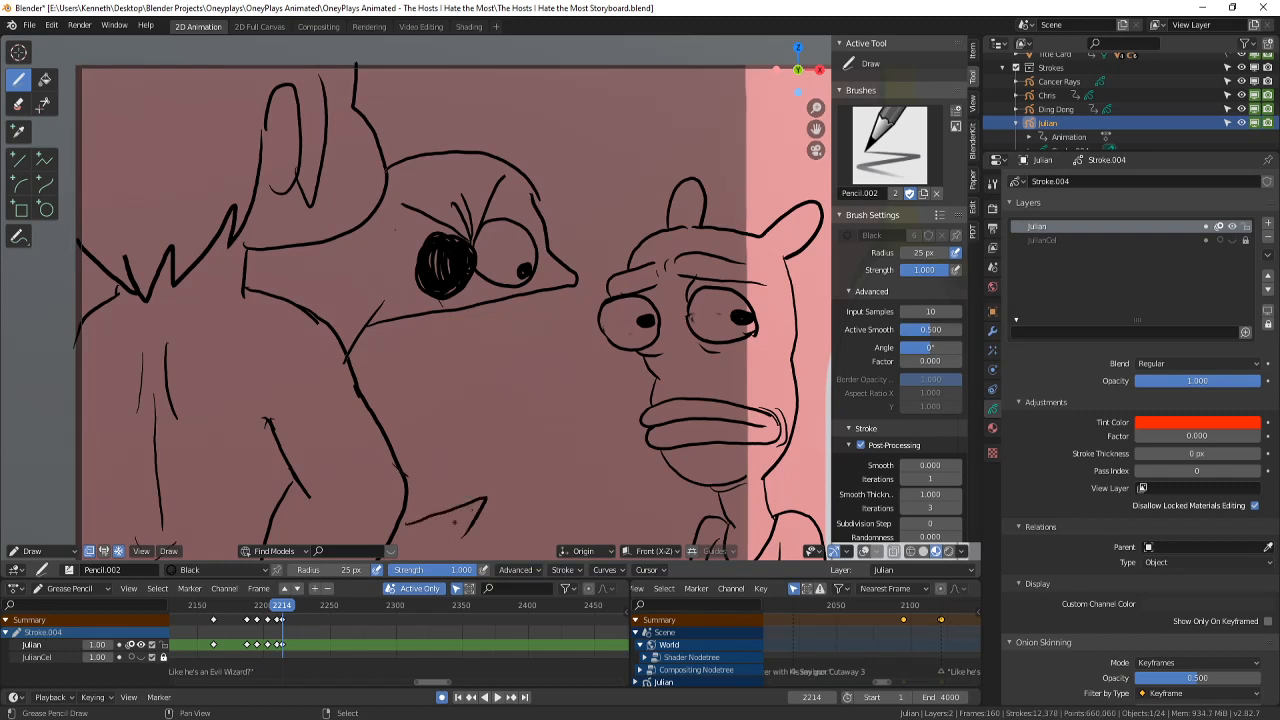
shift+middle_drag(450, 300, 529, 252)
drag(544, 488, 430, 556)
key(ctrl+z)
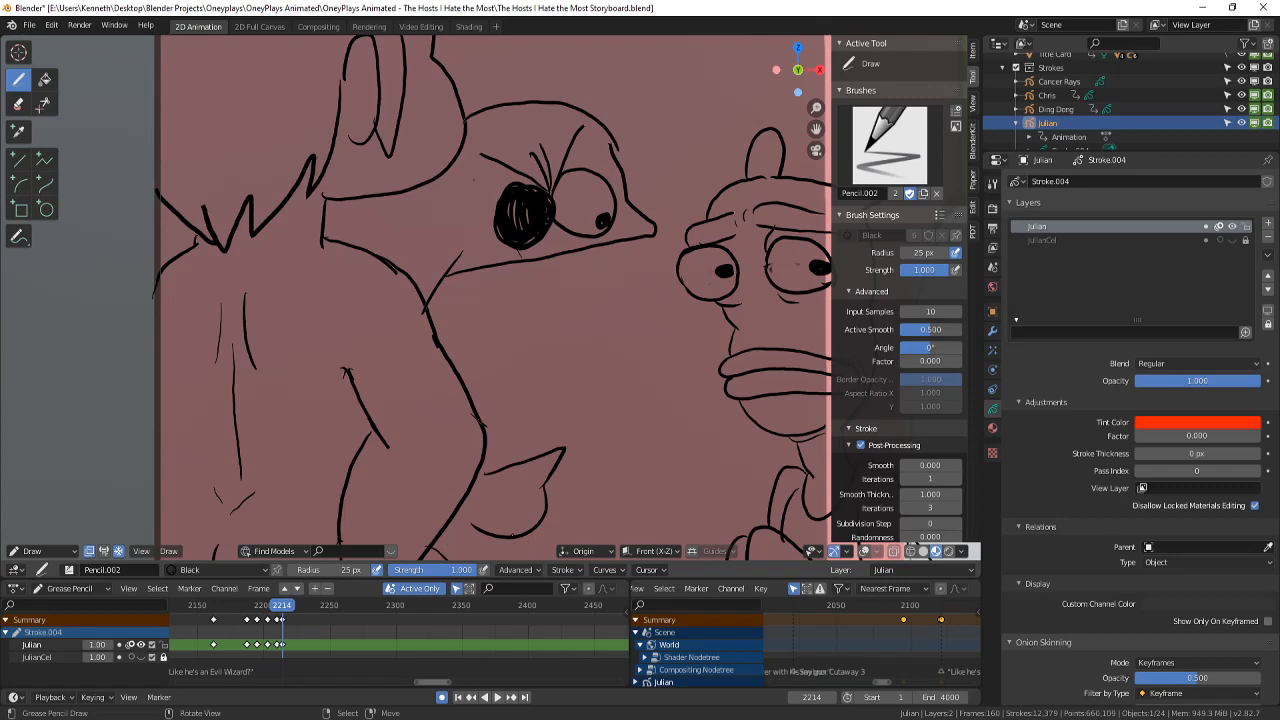
- Examine Julian's head and lowered jaw at frame 2214, both up close and within the whole shot
scroll(617, 290, down, 5)
shift+middle_drag(617, 290, 591, 307)
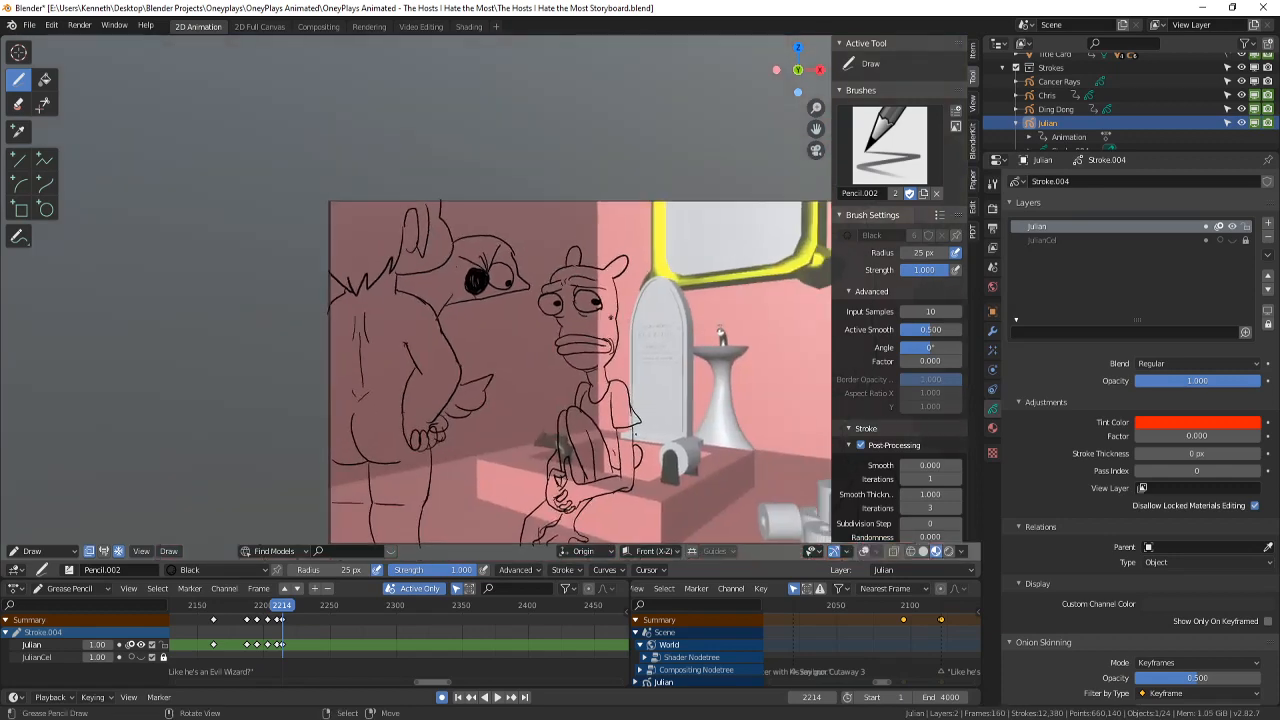
scroll(591, 307, up, 3)
scroll(440, 280, up, 3)
scroll(440, 280, down, 2)
scroll(440, 280, up, 5)
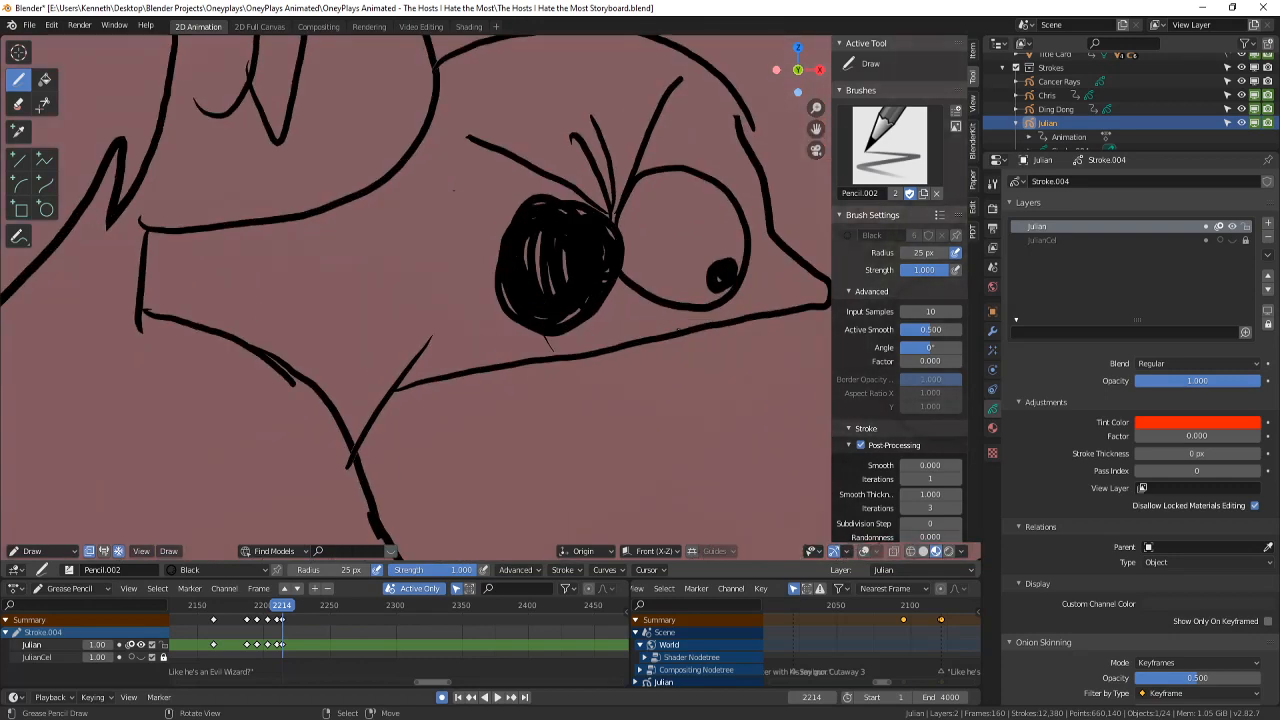
scroll(450, 300, down, 2)
scroll(580, 316, down, 5)
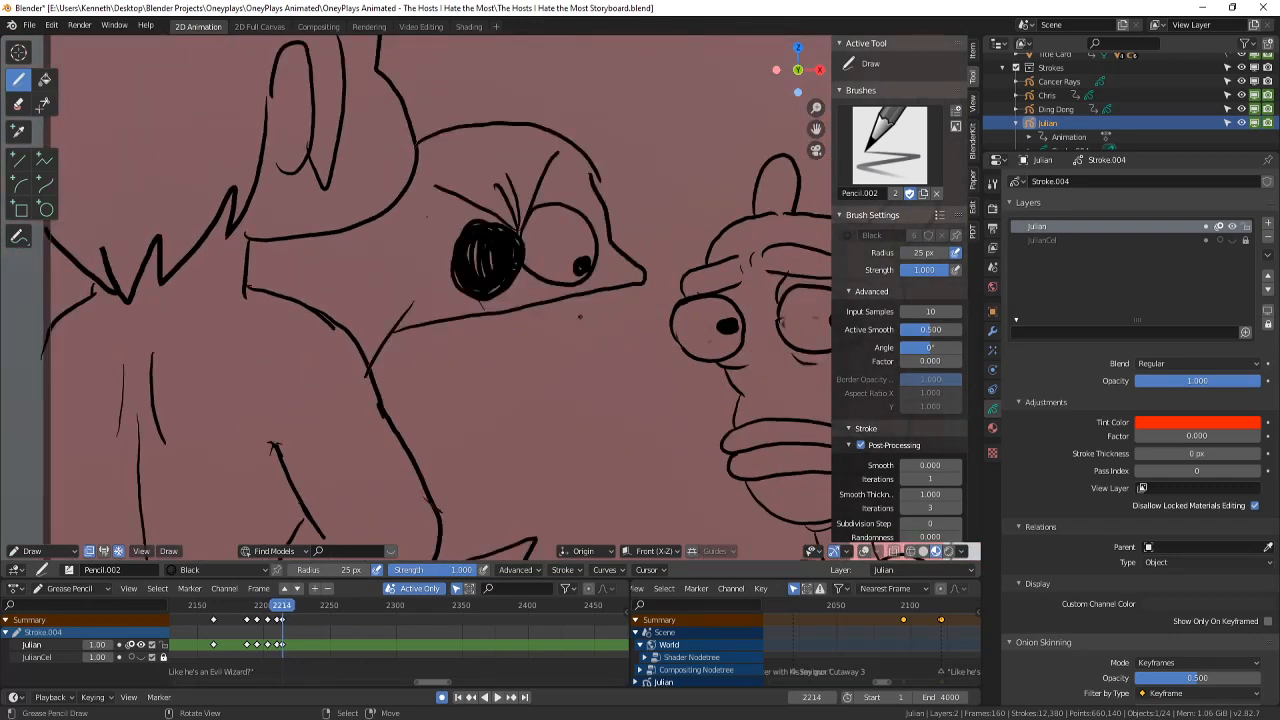
scroll(490, 398, up, 2)
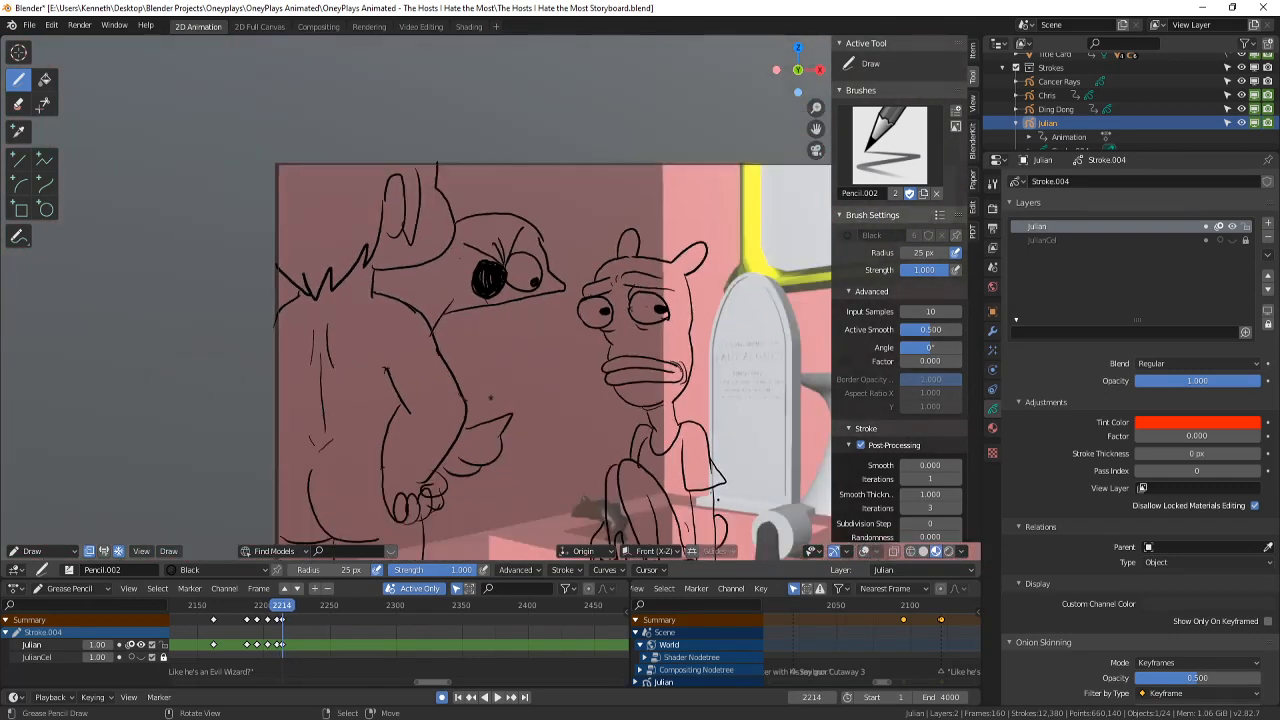
- Show the viewport overlays and bring the Onion Skinning settings of Julian's drawing into view
click(864, 552)
key(Left)
key(Right)
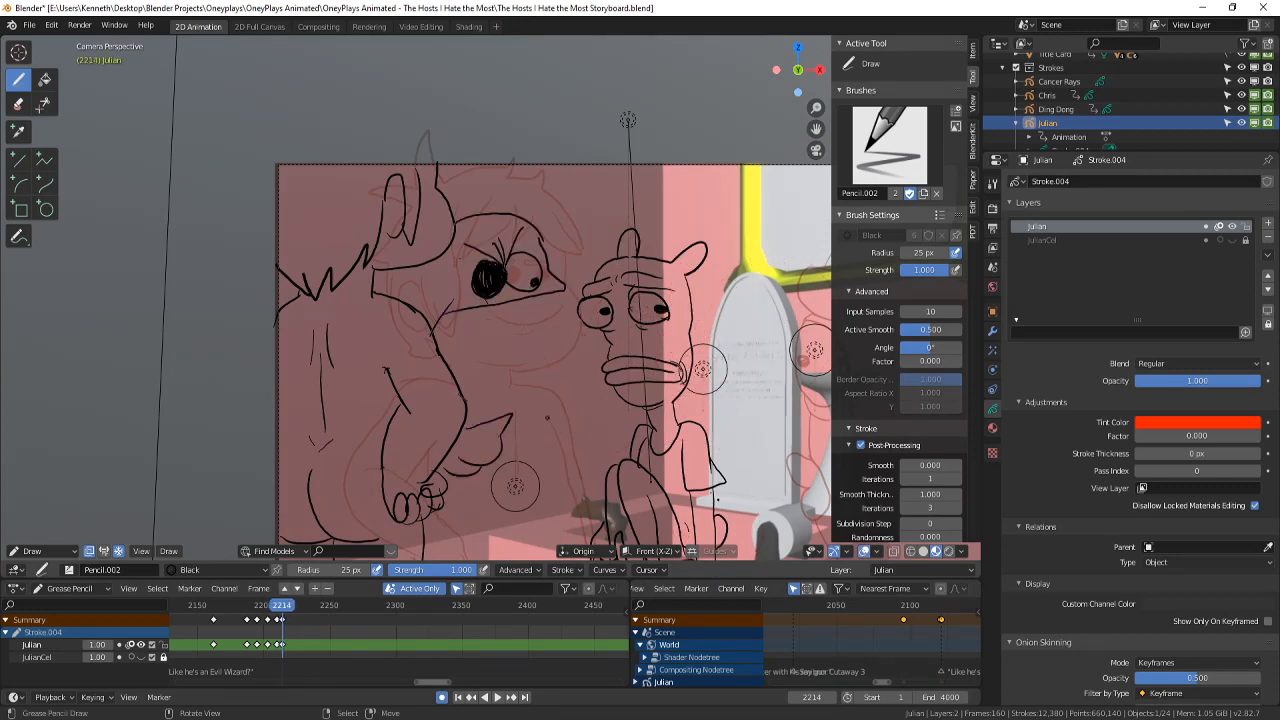
key(Left)
key(Right)
scroll(1152, 485, down, 3)
scroll(1152, 485, down, 3)
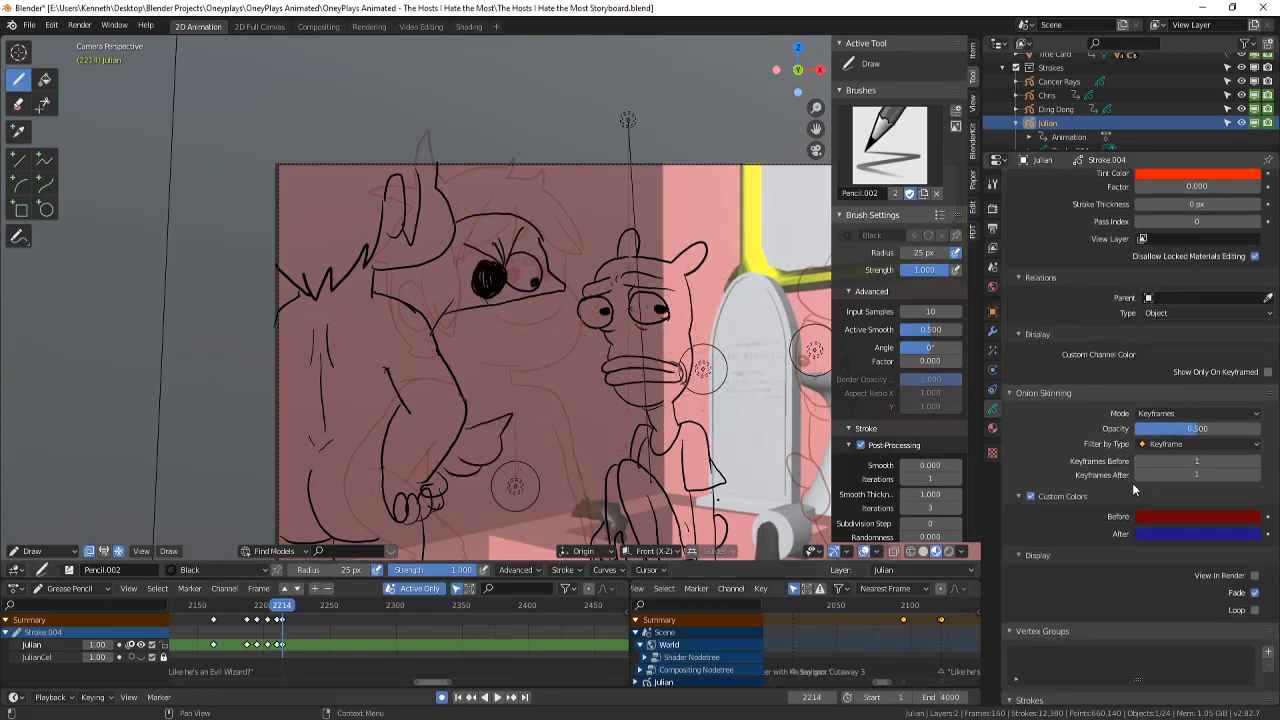
- Step through the frames between 2209 and 2214, comparing Julian's drawings with their onion skins
click(273, 604)
key(Right)
key(Right)
key(Right)
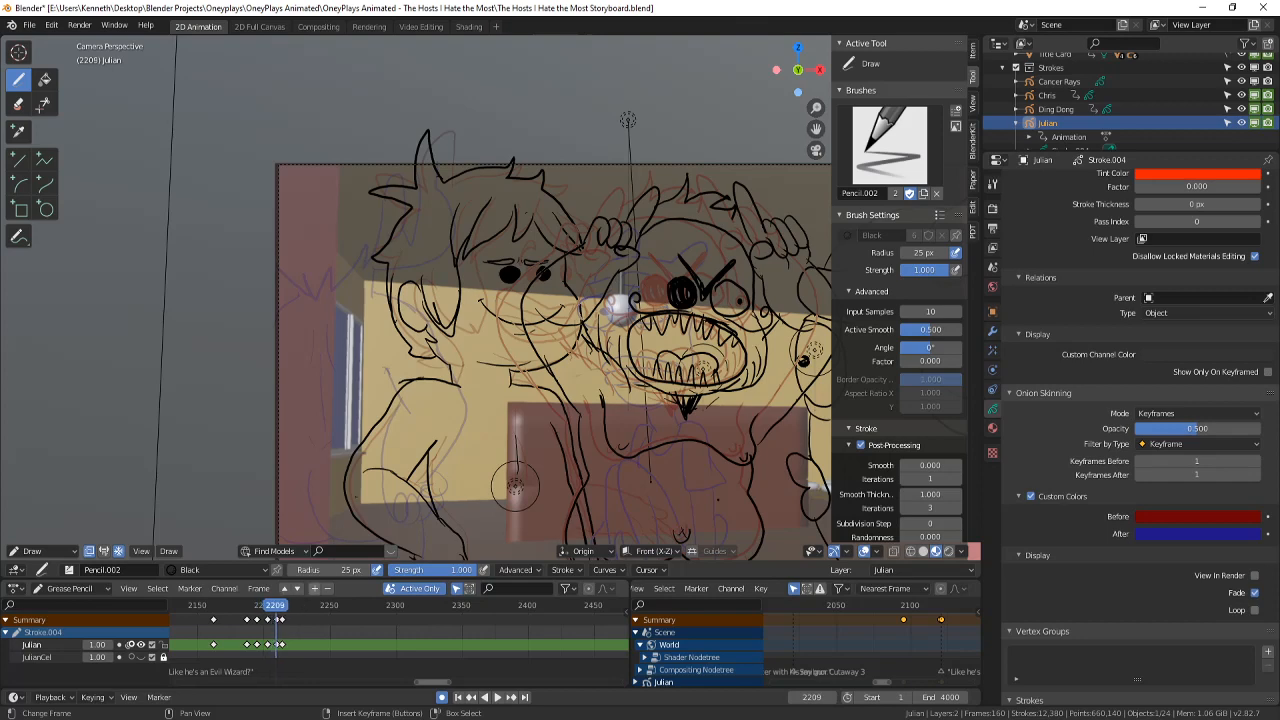
scroll(389, 452, down, 2)
scroll(389, 452, up, 1)
key(Left)
scroll(389, 452, up, 1)
key(Right)
key(Right)
key(Right)
key(Right)
key(Right)
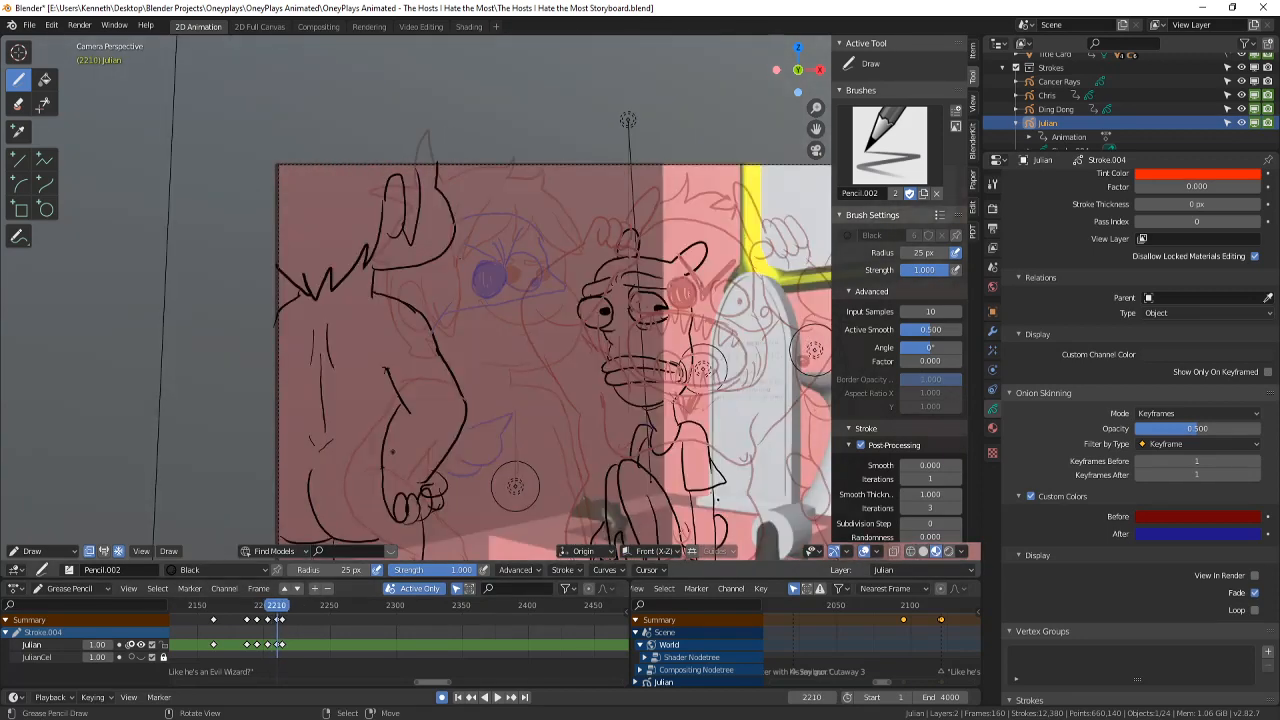
scroll(44, 531, down, 1)
key(Left)
key(Left)
scroll(312, 643, up, 8)
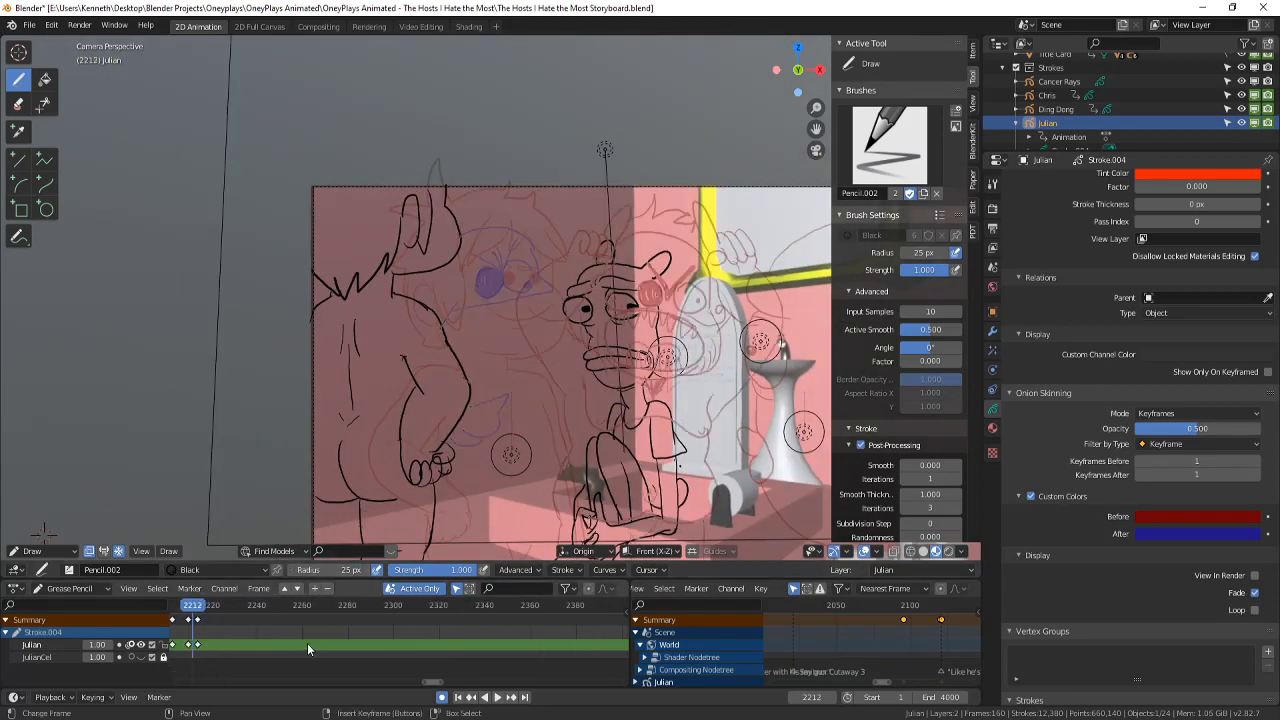
- Draw pointed teeth along Julian's upper jaw and along his lowered lower jaw at frame 2212
ctrl+scroll(256, 619, up, 2)
scroll(257, 619, up, 8)
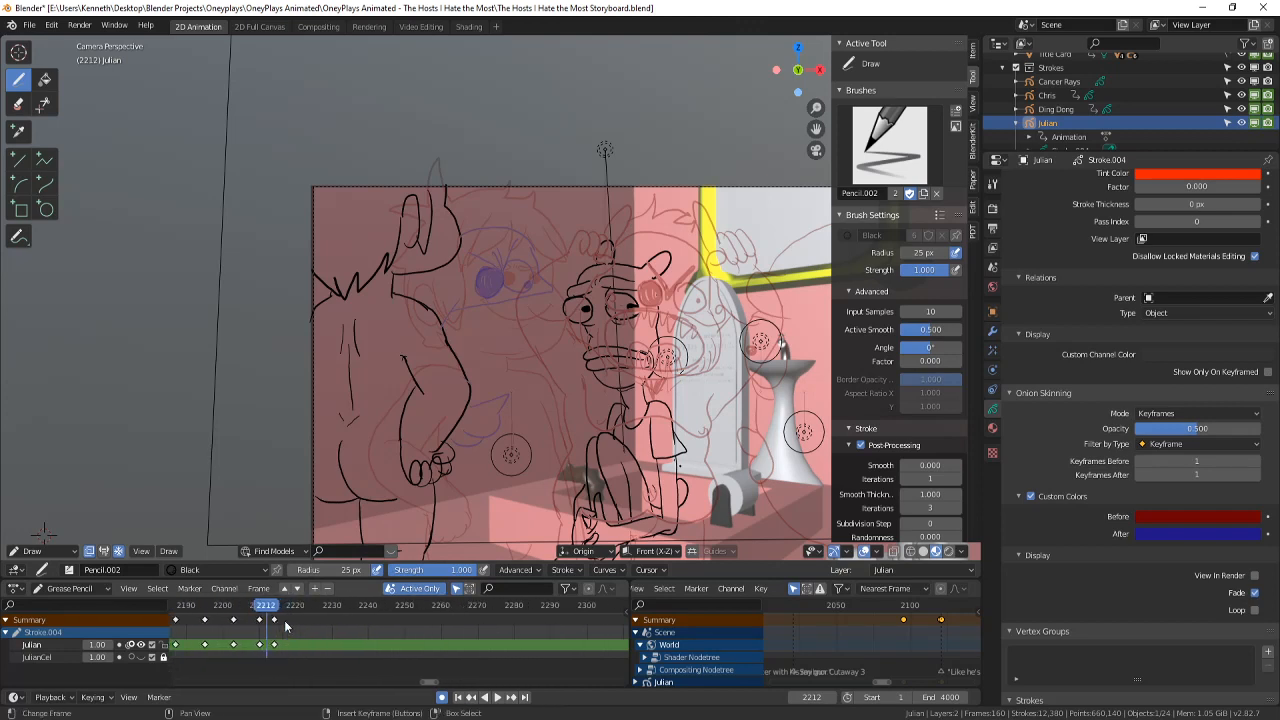
right_drag(238, 645, 228, 649)
scroll(440, 290, up, 3)
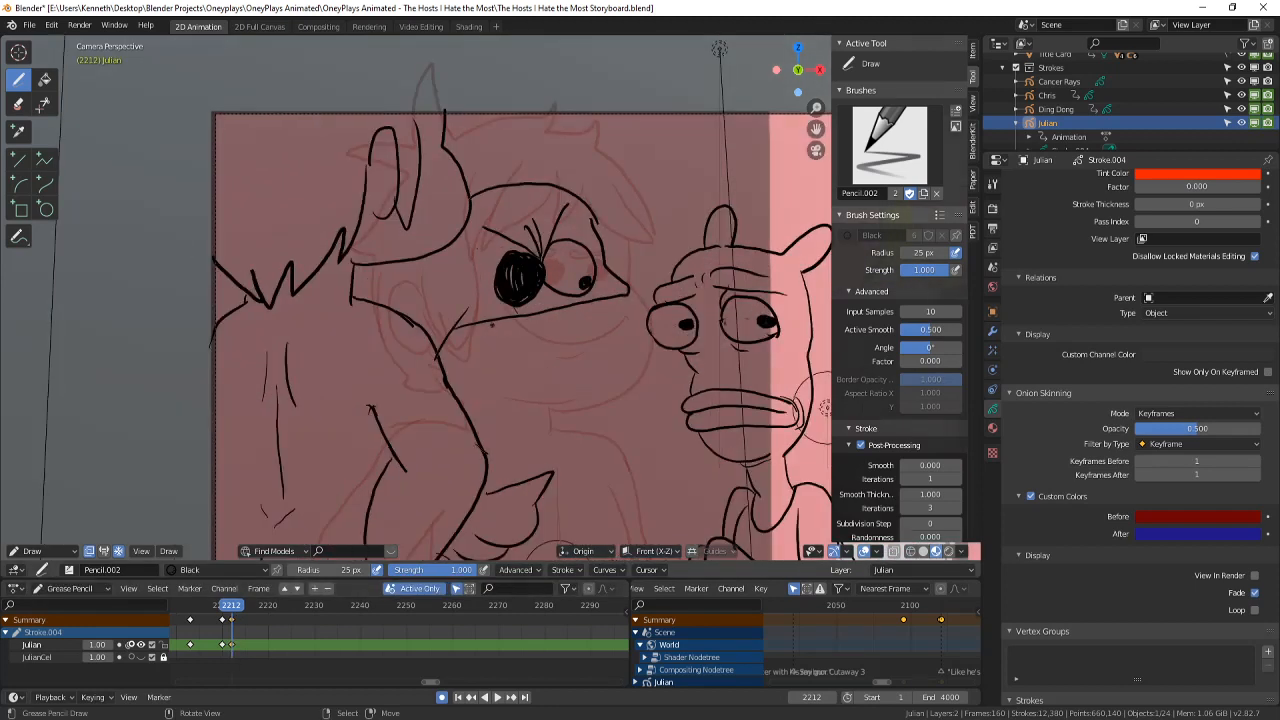
drag(509, 320, 571, 325)
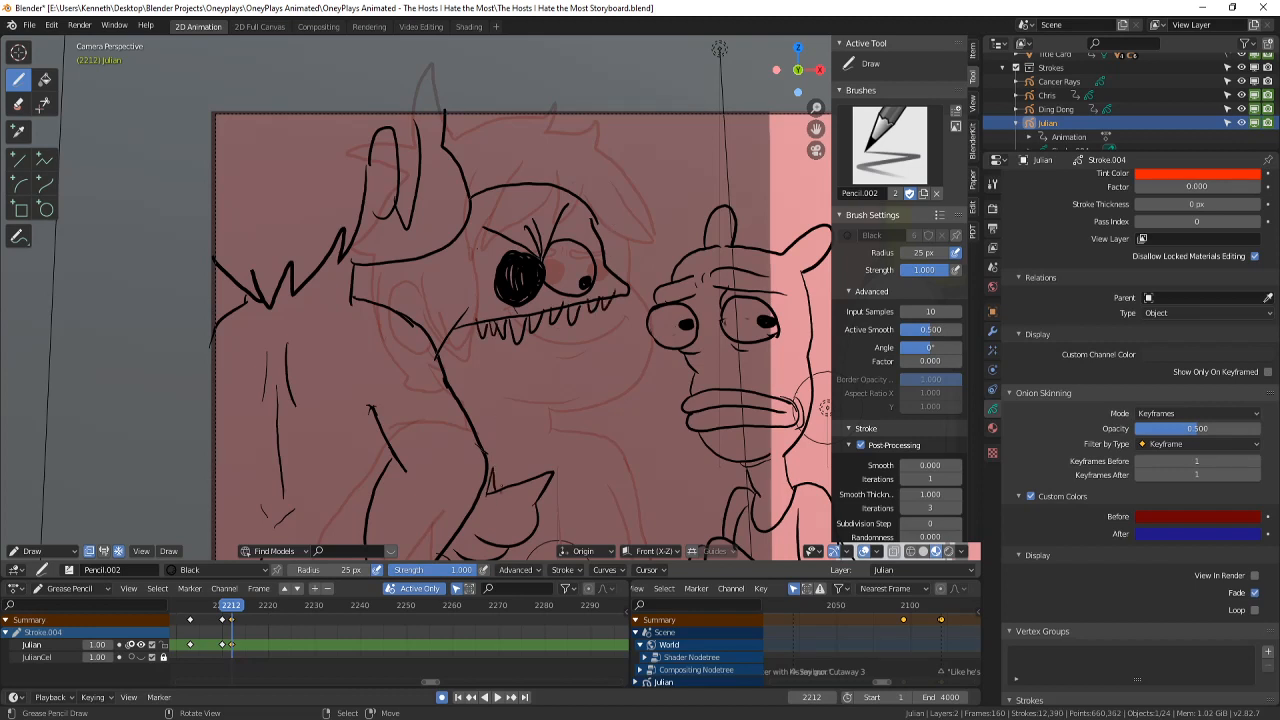
drag(539, 465, 541, 479)
drag(545, 462, 547, 478)
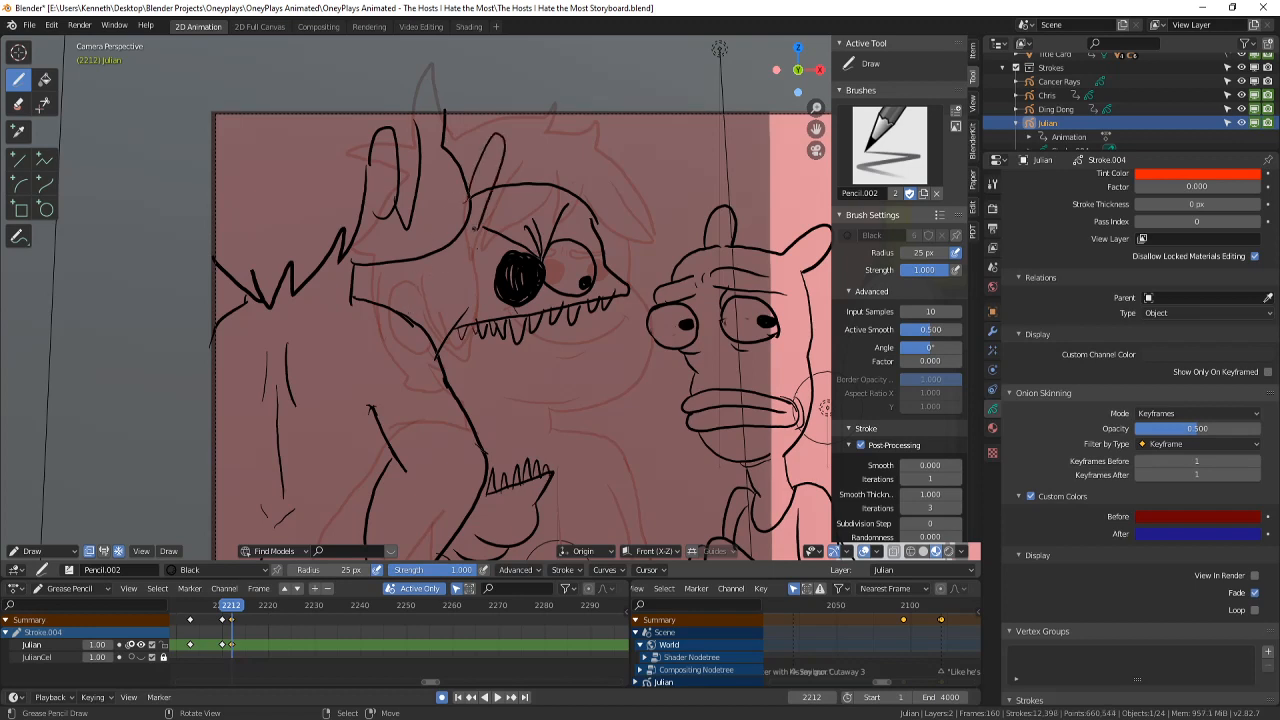
- Finish Julian's open-mouthed pose at frame 2212 with hair spikes, ears, gripping fingers, a hanging tongue and the cheek line down to the jaw
drag(590, 155, 616, 233)
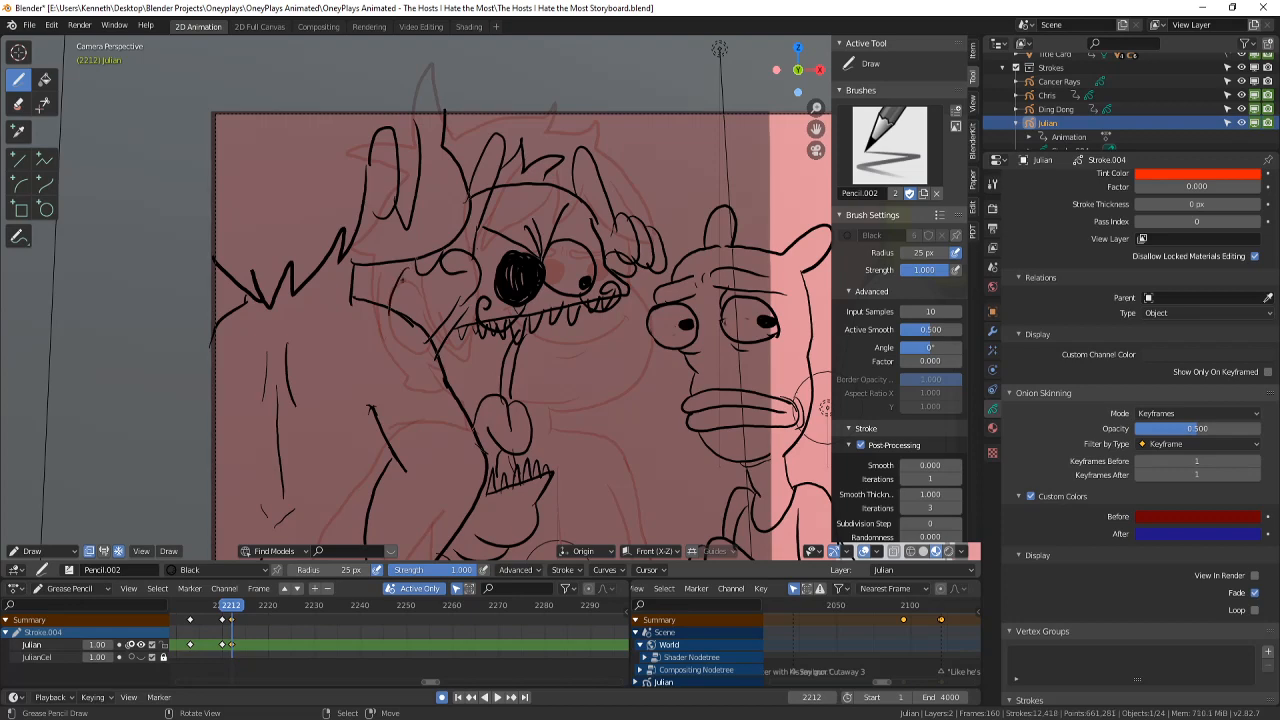
drag(656, 276, 559, 370)
scroll(133, 500, down, 5)
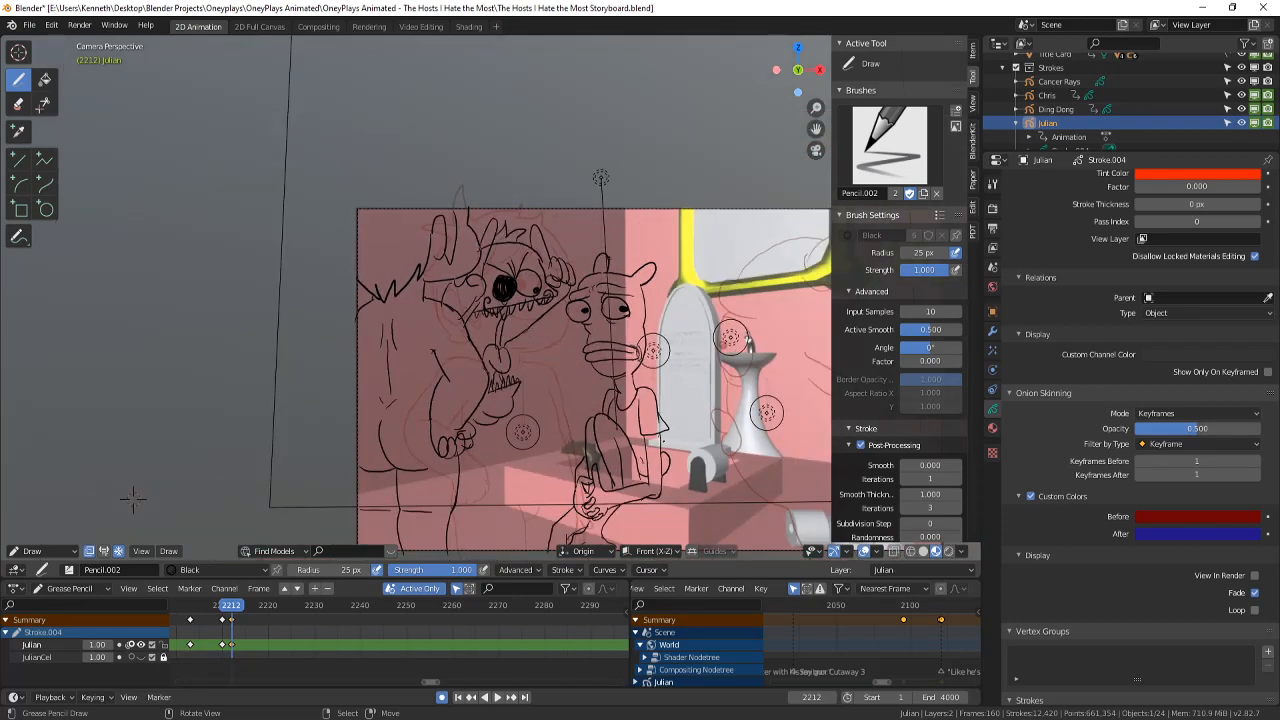
- Draw Julian's in-between head outline at frame 2211 with a pointed upper lip and a clenched mouth full of zigzag teeth
key(Left)
scroll(587, 369, up, 4)
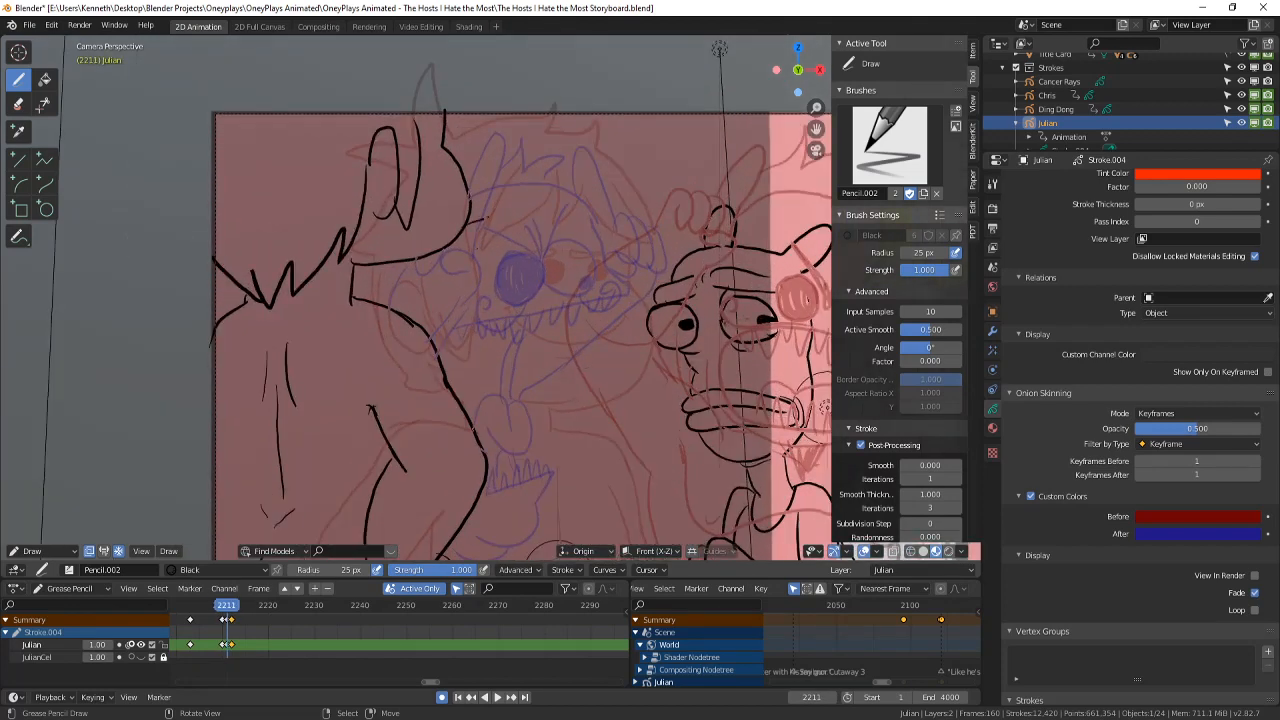
mouse_move(486, 217)
mouse_down()
mouse_move(582, 284)
mouse_move(449, 346)
mouse_move(560, 382)
mouse_up()
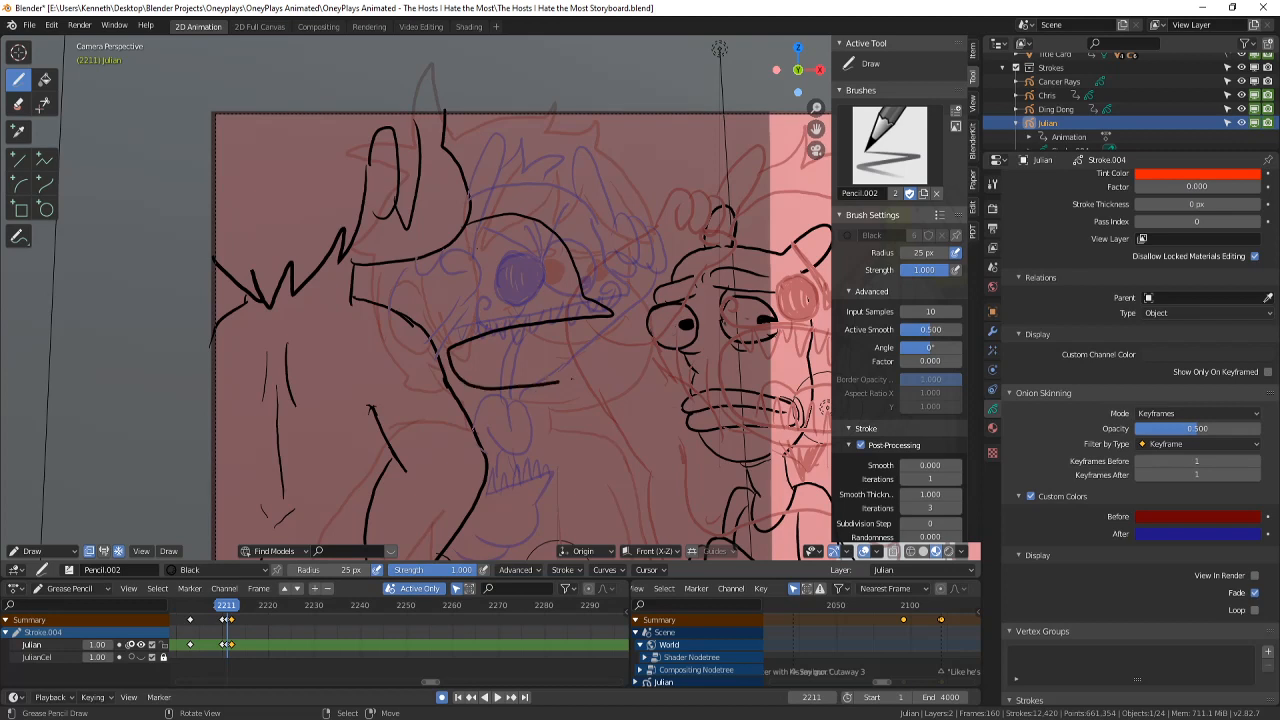
mouse_move(604, 318)
mouse_down()
mouse_move(520, 362)
mouse_move(452, 350)
mouse_up()
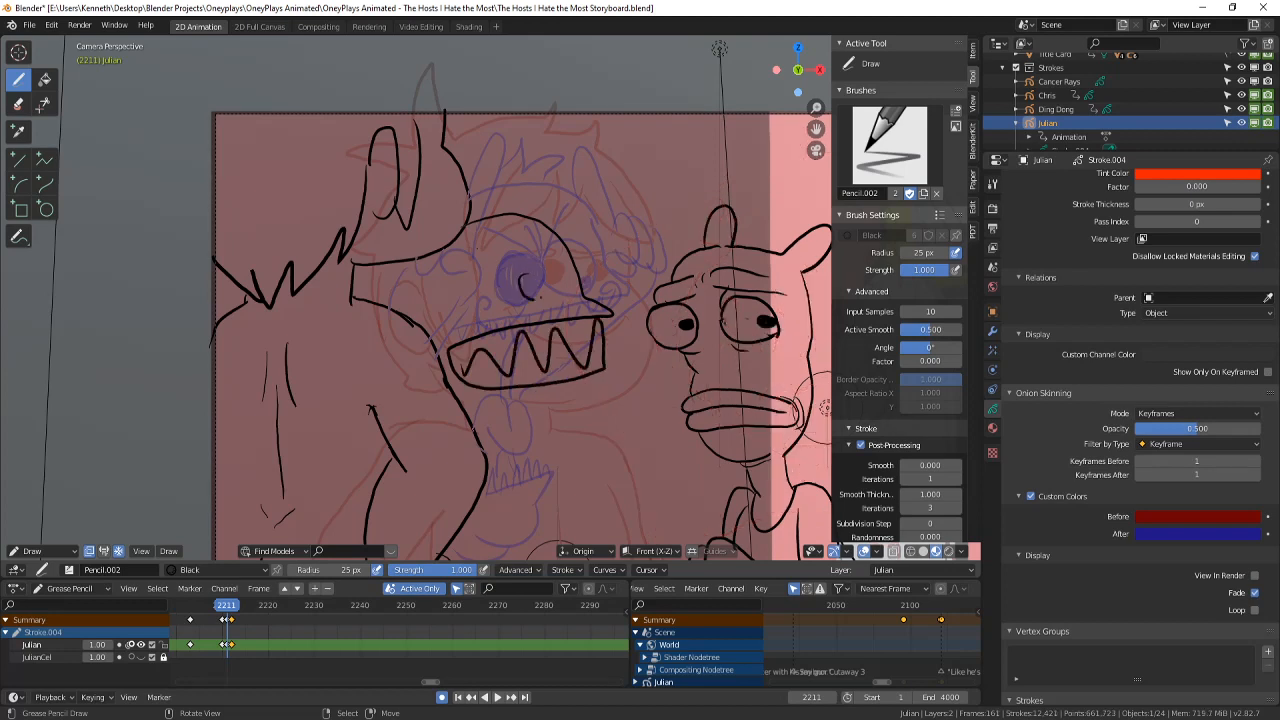
- Add the eyes, angry brow, hair tuft, fingers and rounded chin to Julian's head at frame 2211
mouse_move(540, 270)
mouse_down()
mouse_move(528, 298)
mouse_move(562, 262)
mouse_up()
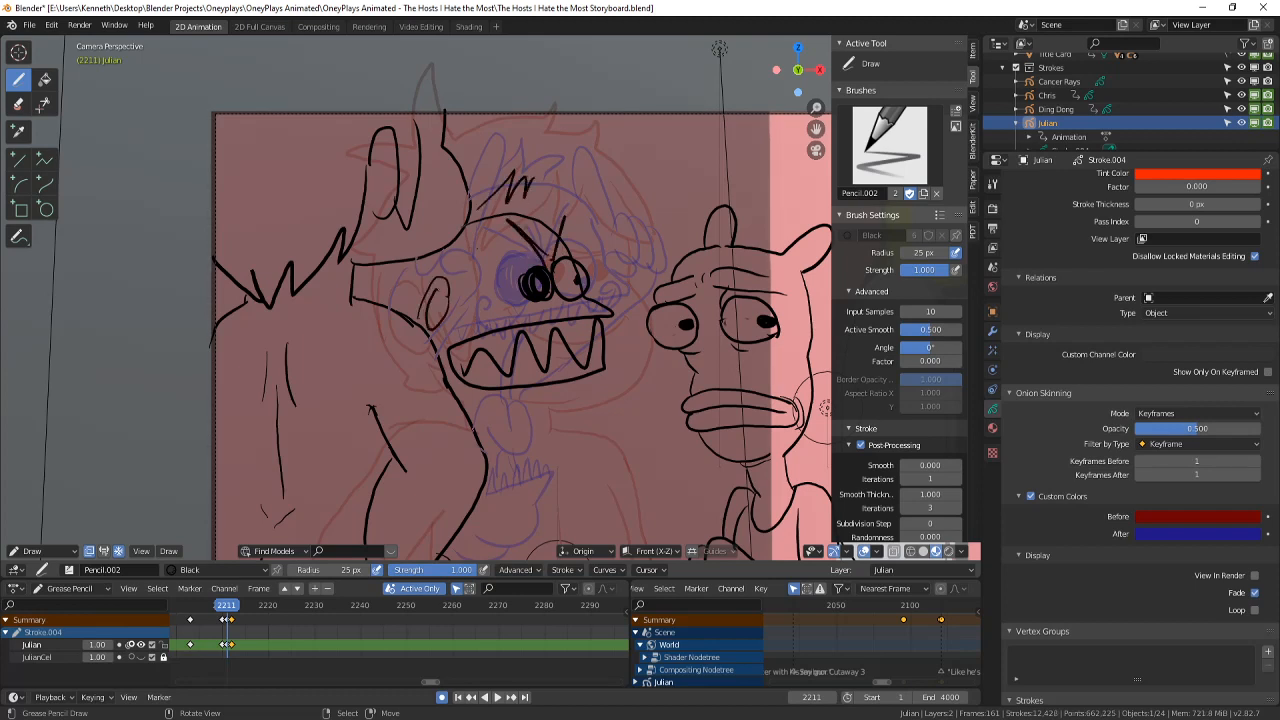
drag(588, 255, 573, 390)
click(448, 408)
- Step back and forth through the frames around 2211 to compare Julian's in-between with the neighbouring drawings
key(Left)
key(Right)
key(Right)
key(Right)
key(Right)
scroll(564, 440, down, 1)
key(Left)
key(Left)
key(Left)
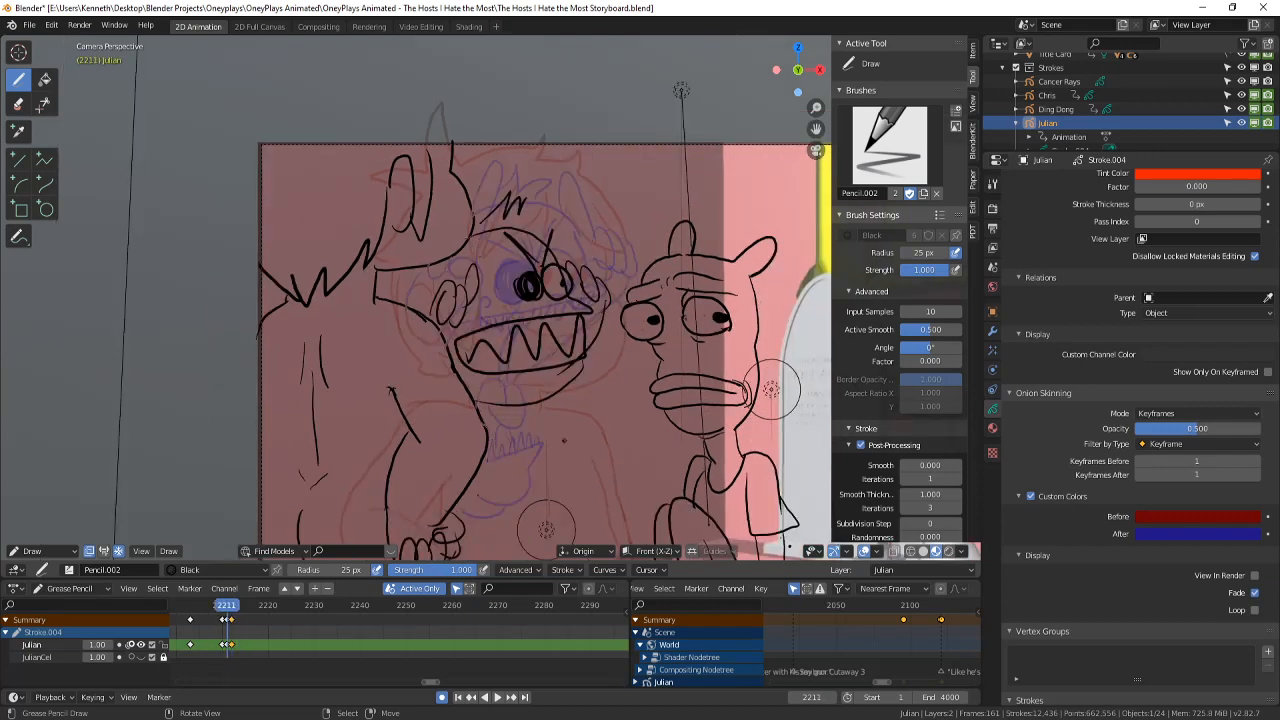
- Scribble a pointed goatee under Julian's jaw at frame 2212 and under his chin at frame 2211
key(Right)
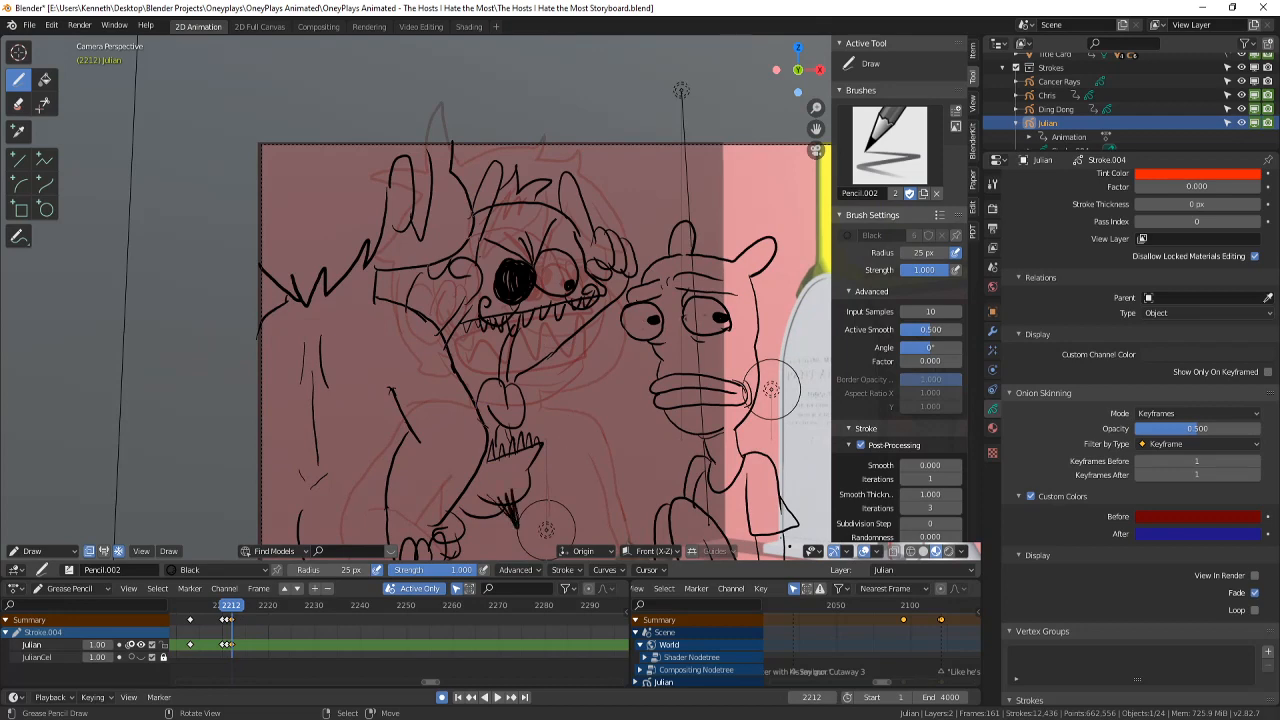
key(Left)
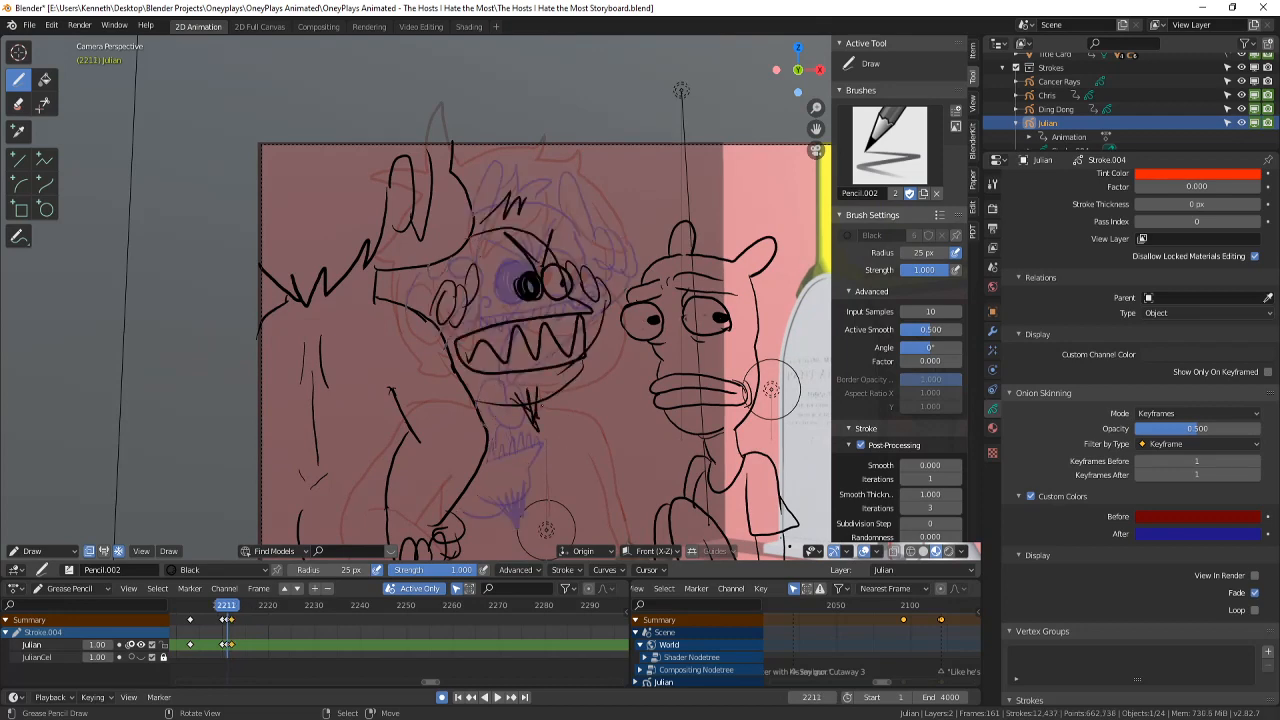
key(Right)
key(Right)
key(Right)
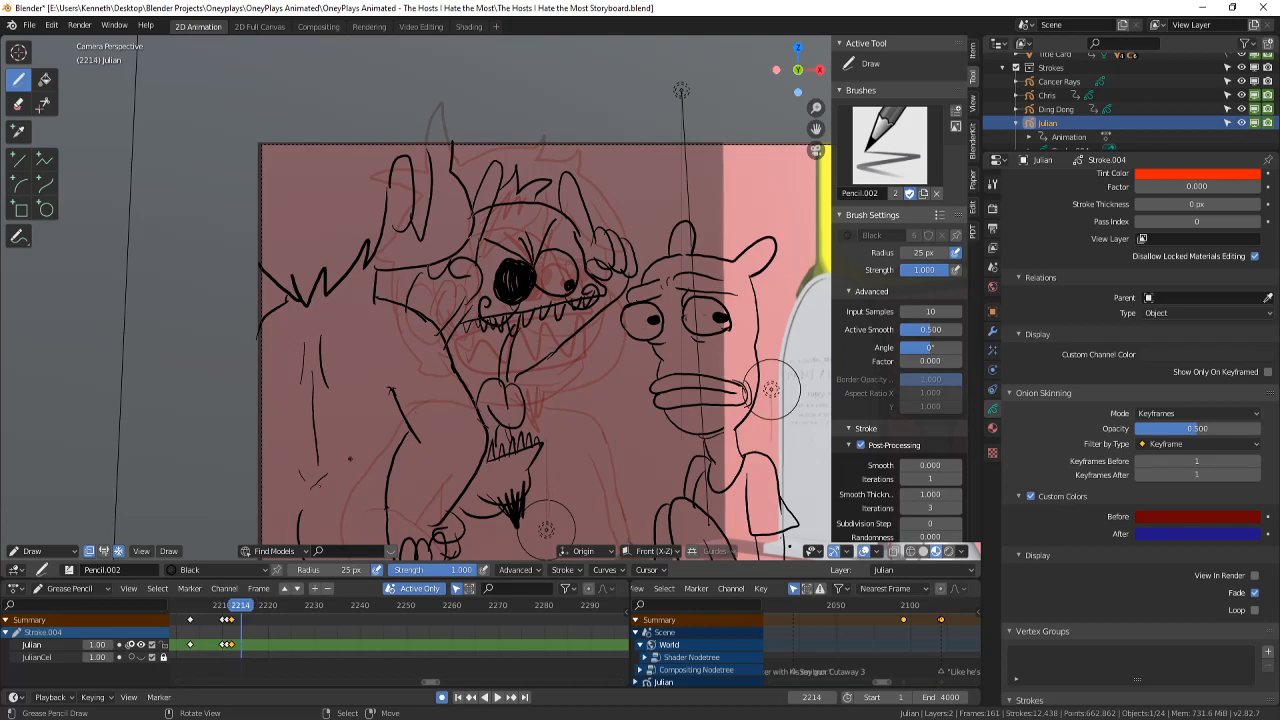
- Play back the shot and scrub between frames 2210 and 2212 to check Julian's jaw-drop motion
key(space)
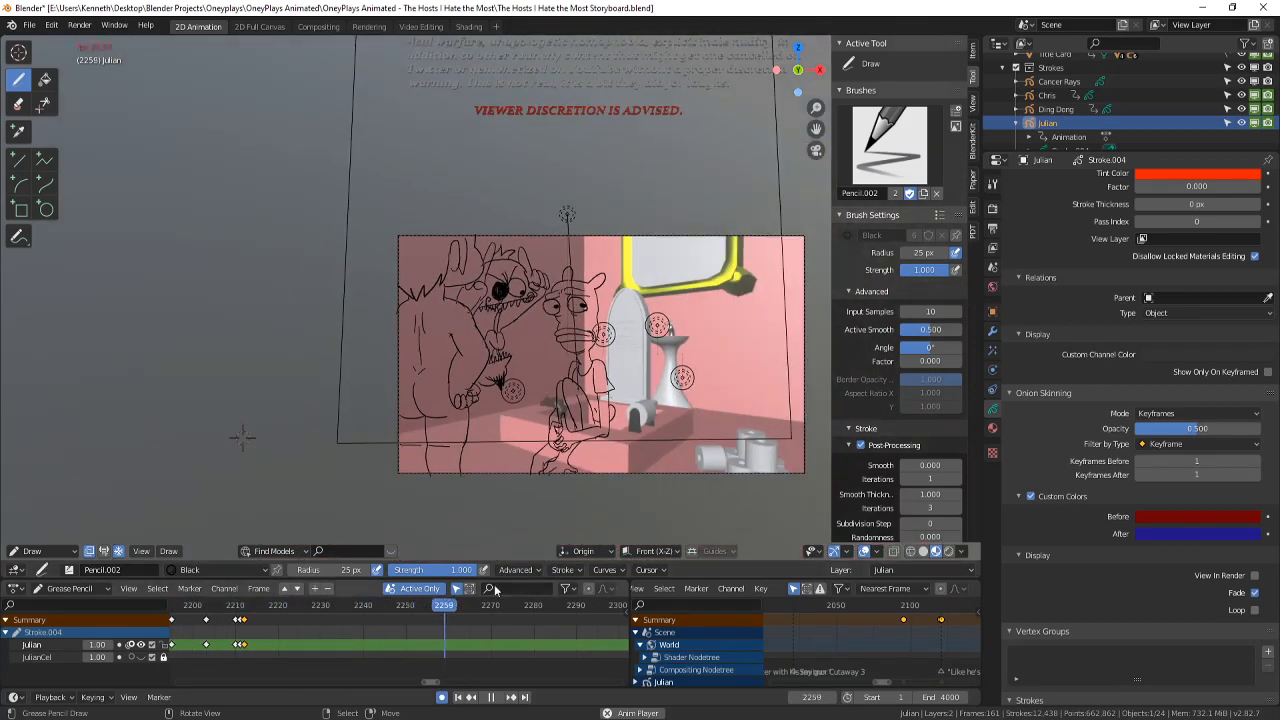
click(515, 698)
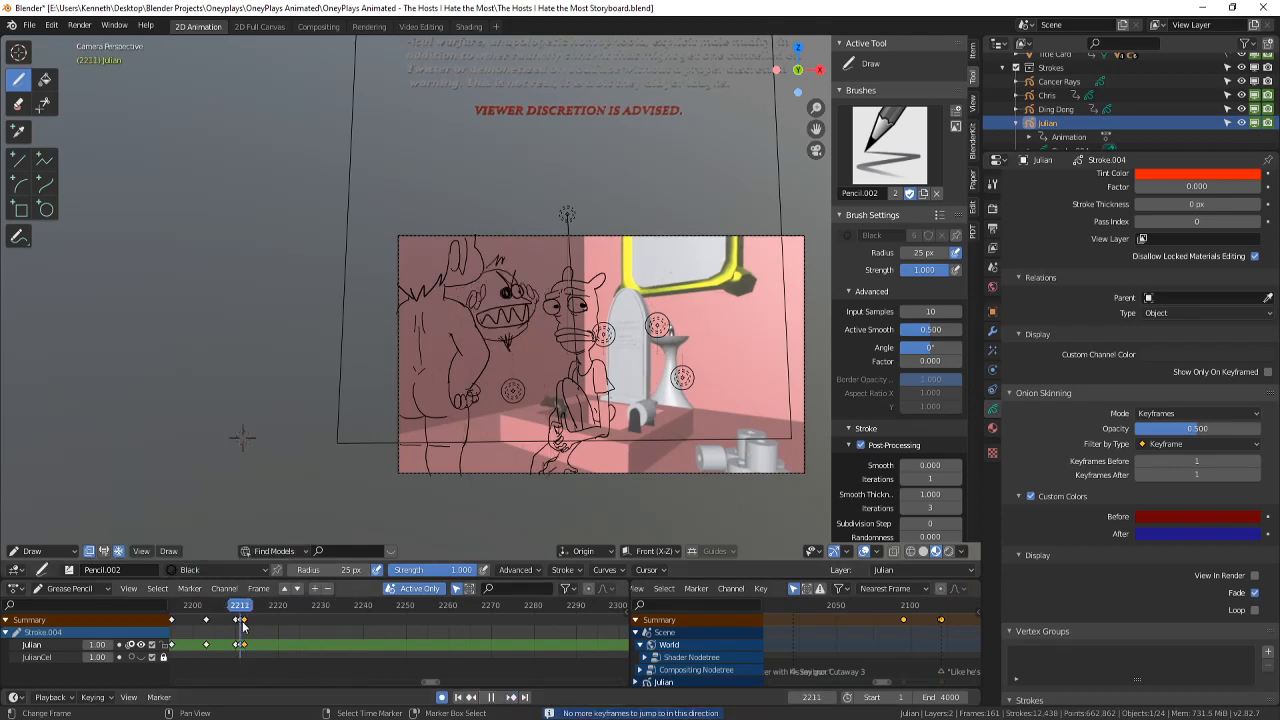
drag(243, 622, 245, 622)
scroll(1085, 190, up, 1)
scroll(1112, 107, up, 1)
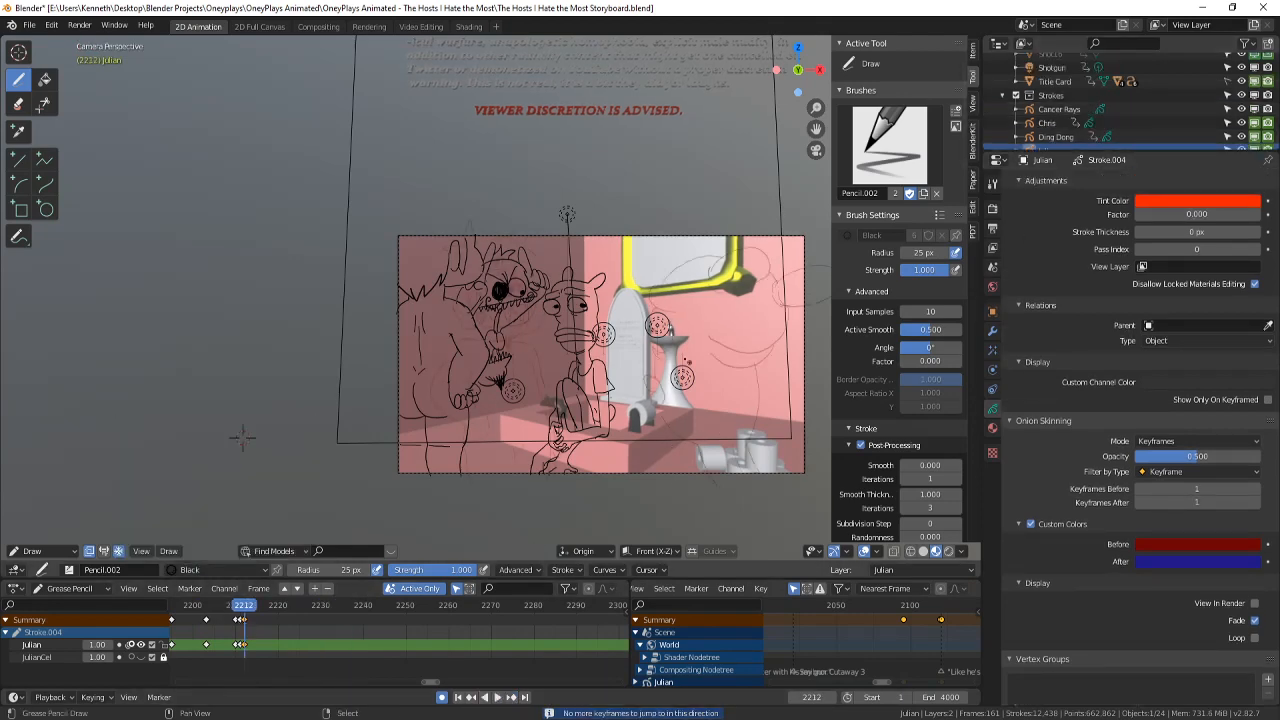
shift+middle_drag(687, 361, 709, 353)
scroll(709, 354, up, 2)
scroll(703, 420, down, 1)
shift+middle_drag(700, 435, 708, 437)
scroll(708, 437, up, 1)
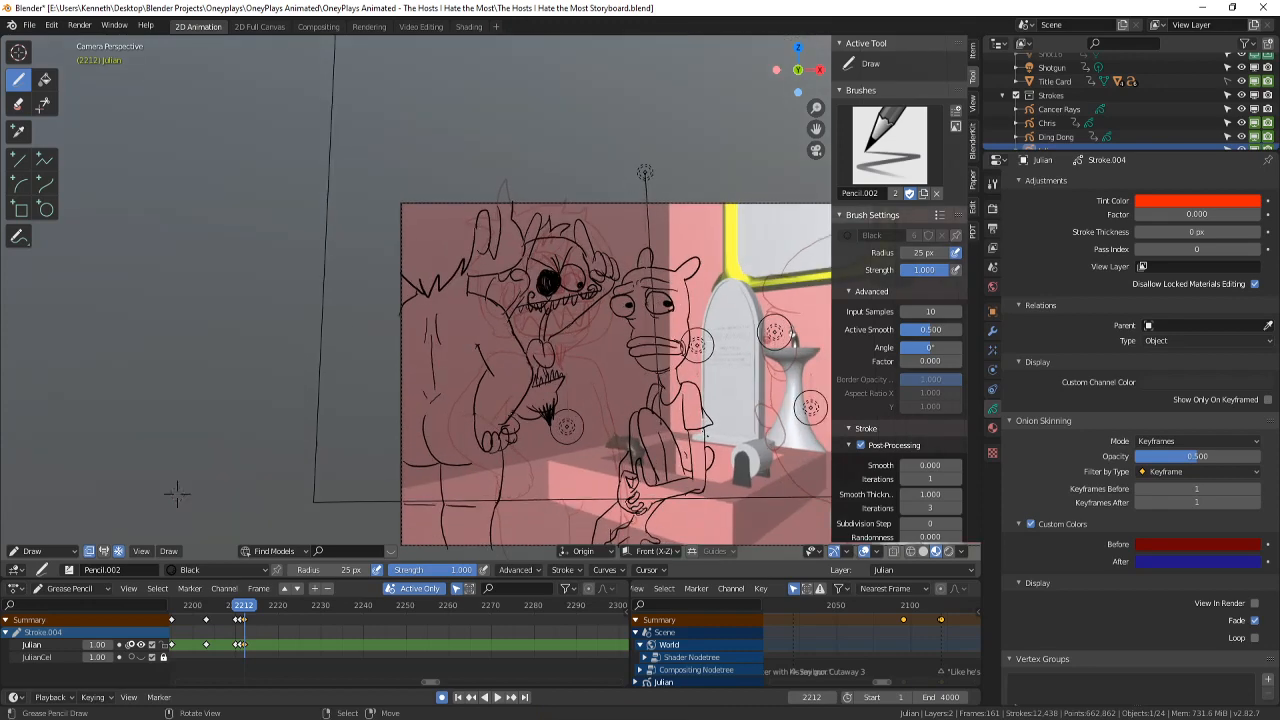
key(space)
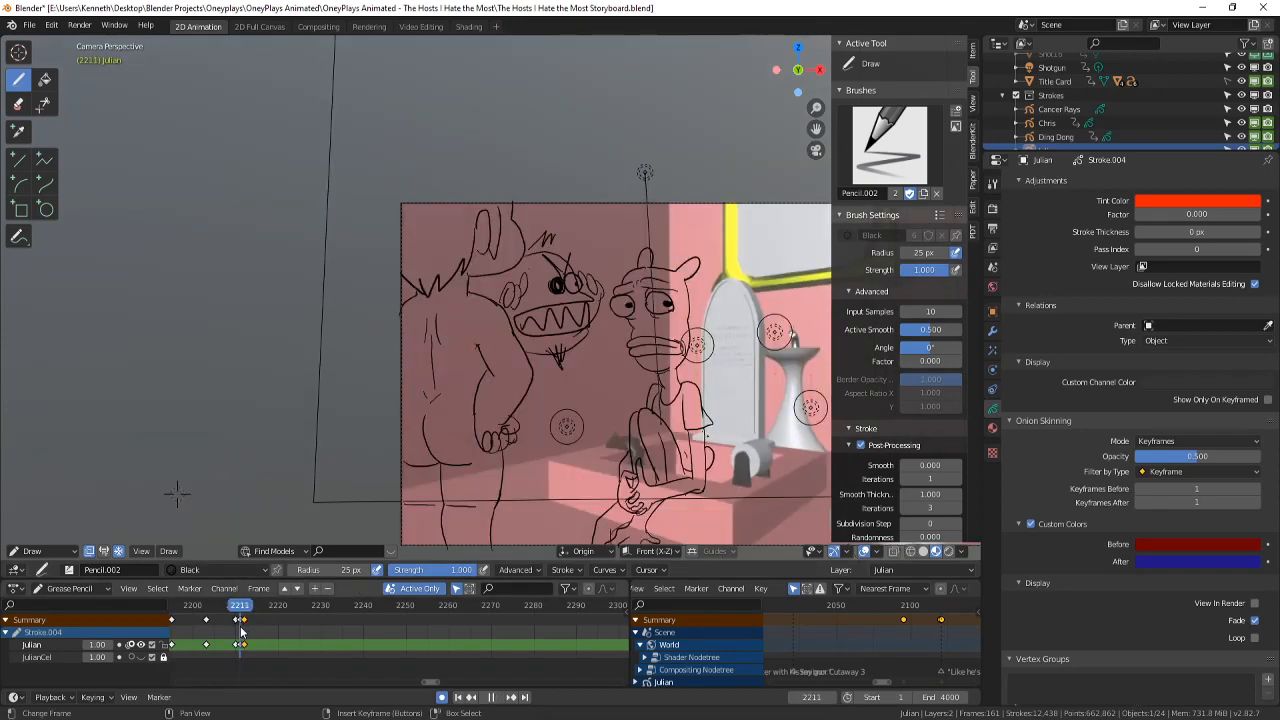
drag(239, 631, 236, 631)
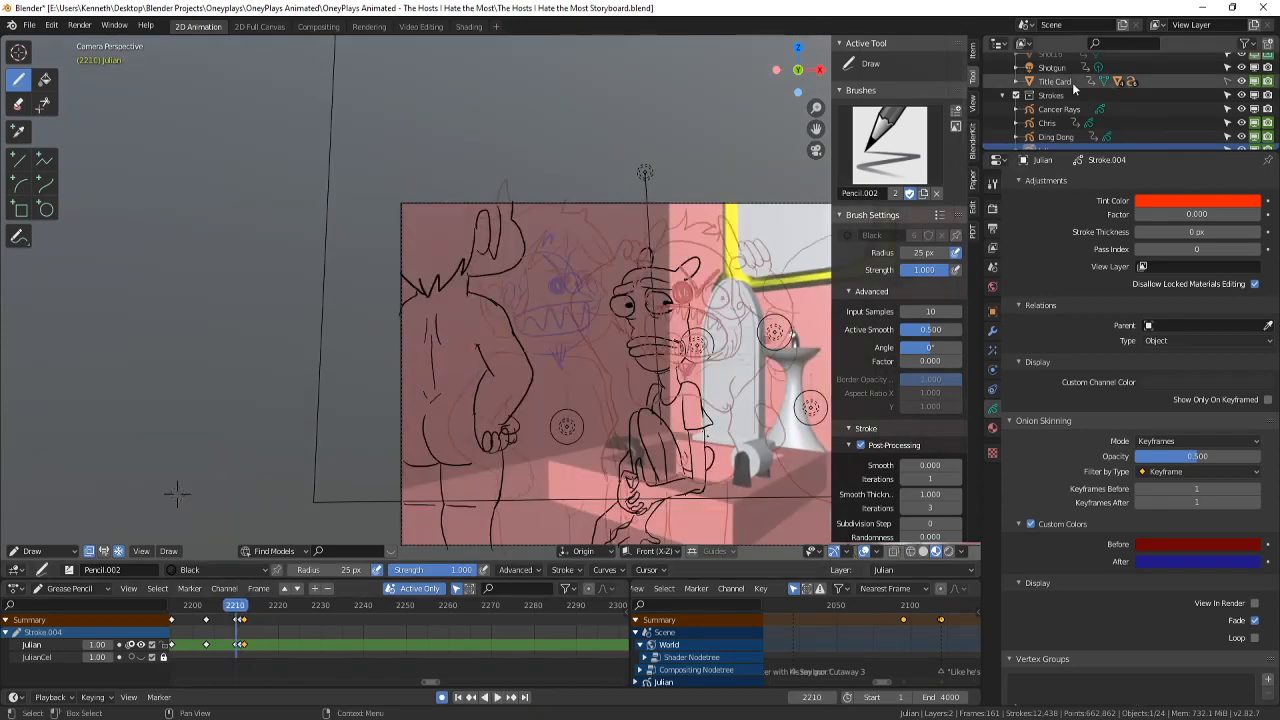
- Make Chris's Grease Pencil drawing the active object and switch to Object Mode
click(1050, 123)
click(38, 552)
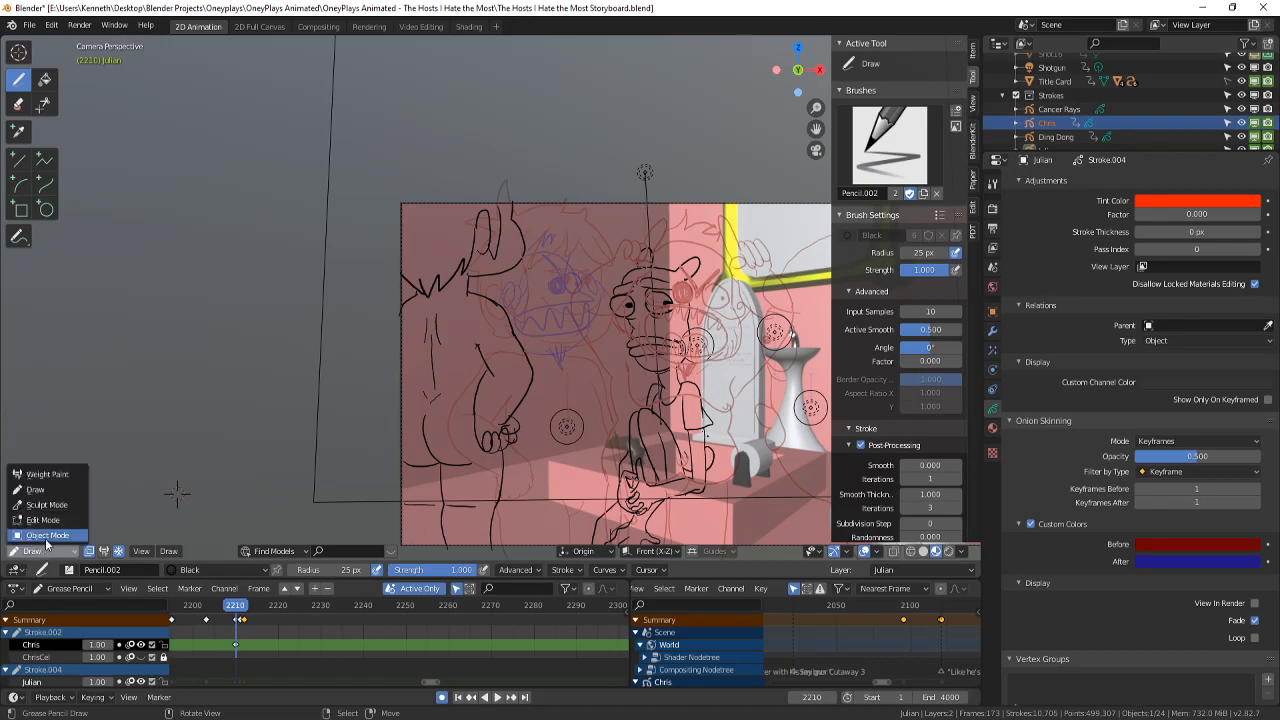
click(46, 537)
scroll(451, 430, up, 2)
click(466, 447)
click(465, 446)
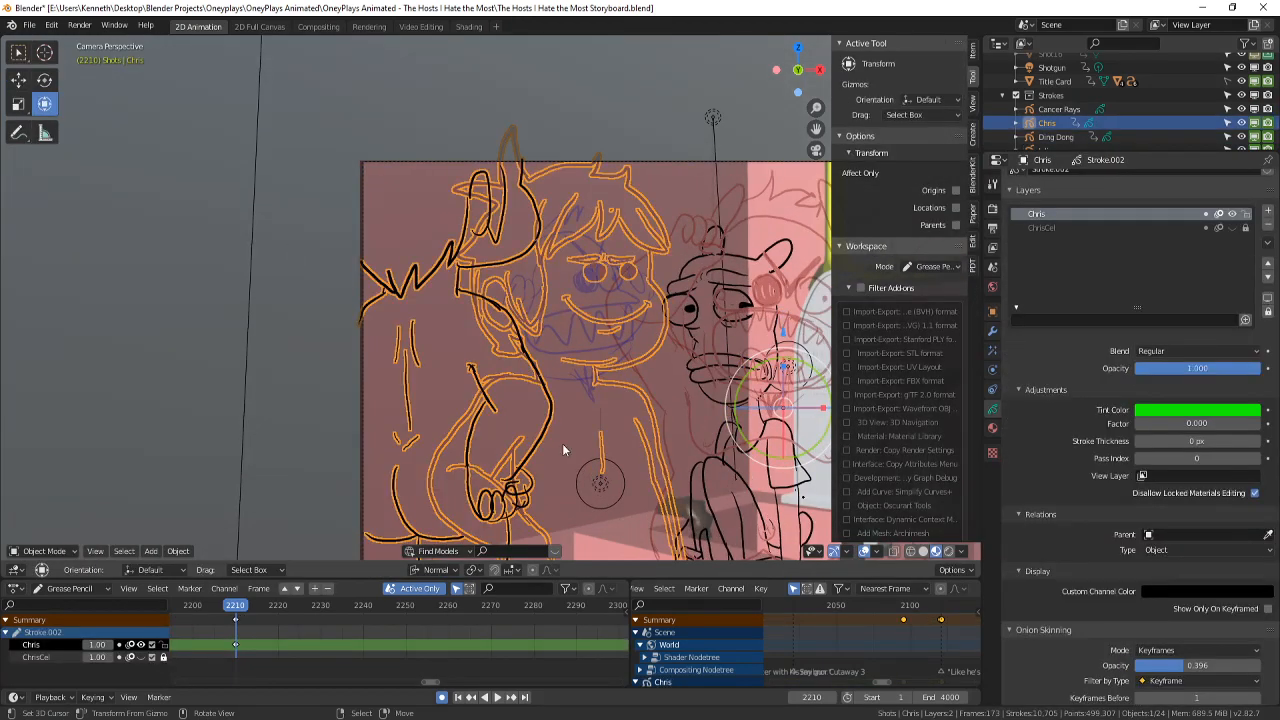
- Save the storyboard file
shift+middle_drag(628, 402, 566, 424)
scroll(606, 394, down, 1)
key(ctrl+s)
scroll(257, 638, down, 1)
scroll(495, 389, down, 2)
scroll(508, 388, up, 1)
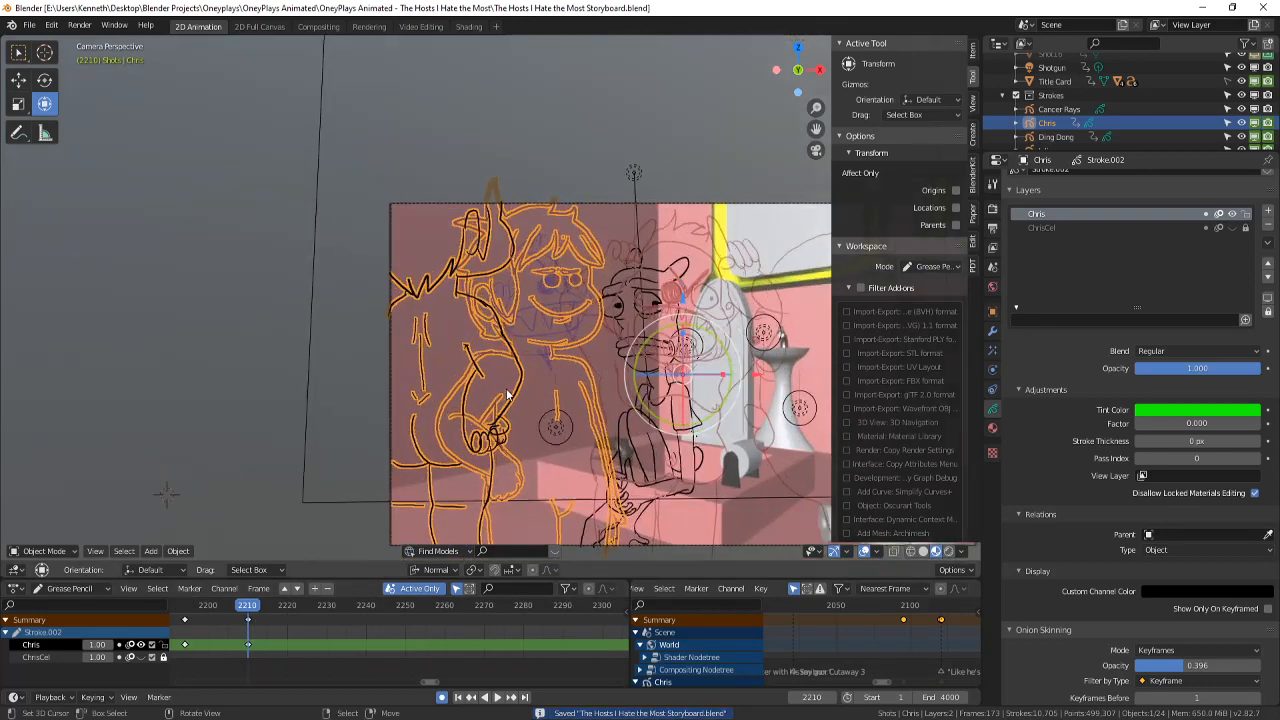
shift+middle_drag(511, 388, 523, 311)
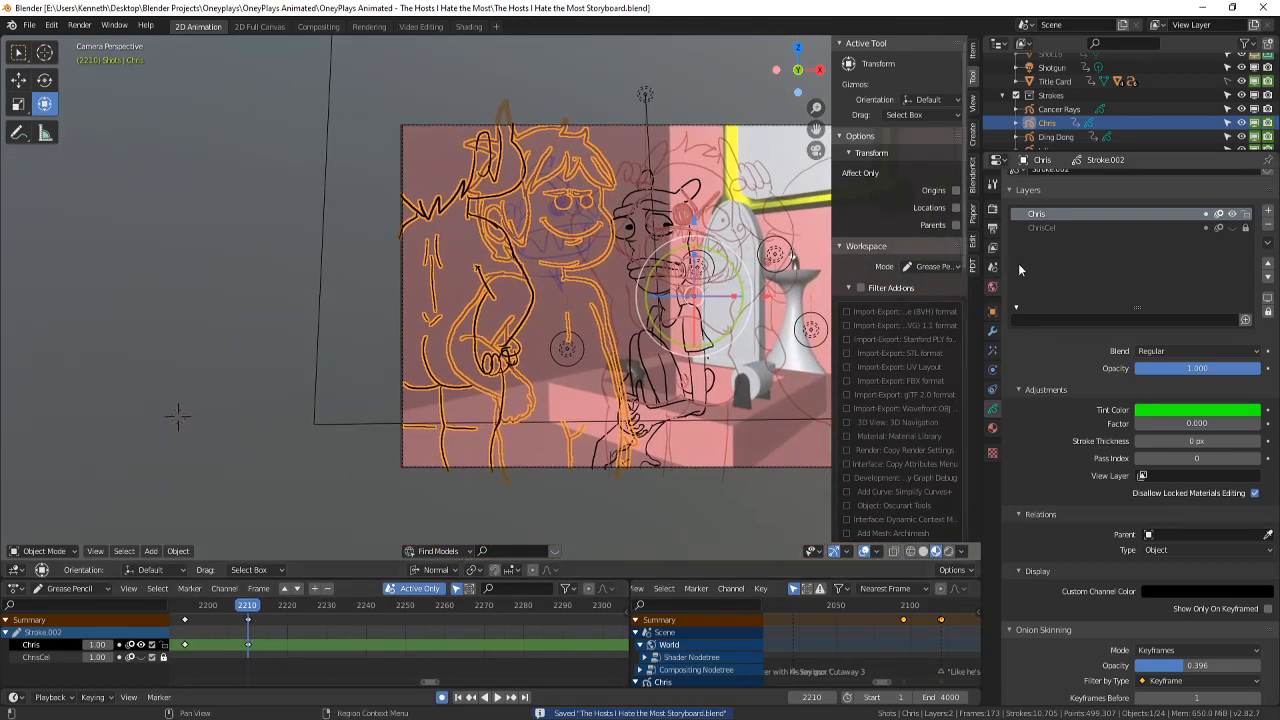
- Select Julian's drawing again and go to frame 2211
click(1047, 147)
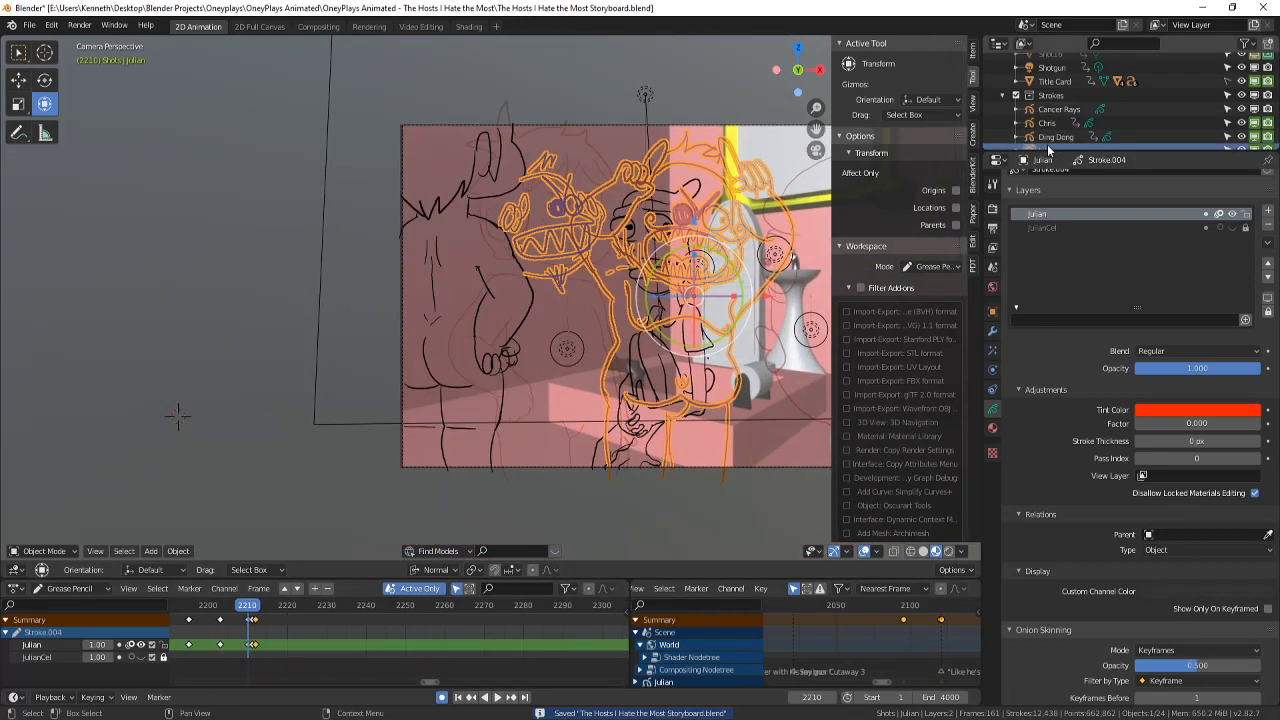
scroll(1047, 144, down, 3)
scroll(1055, 122, up, 1)
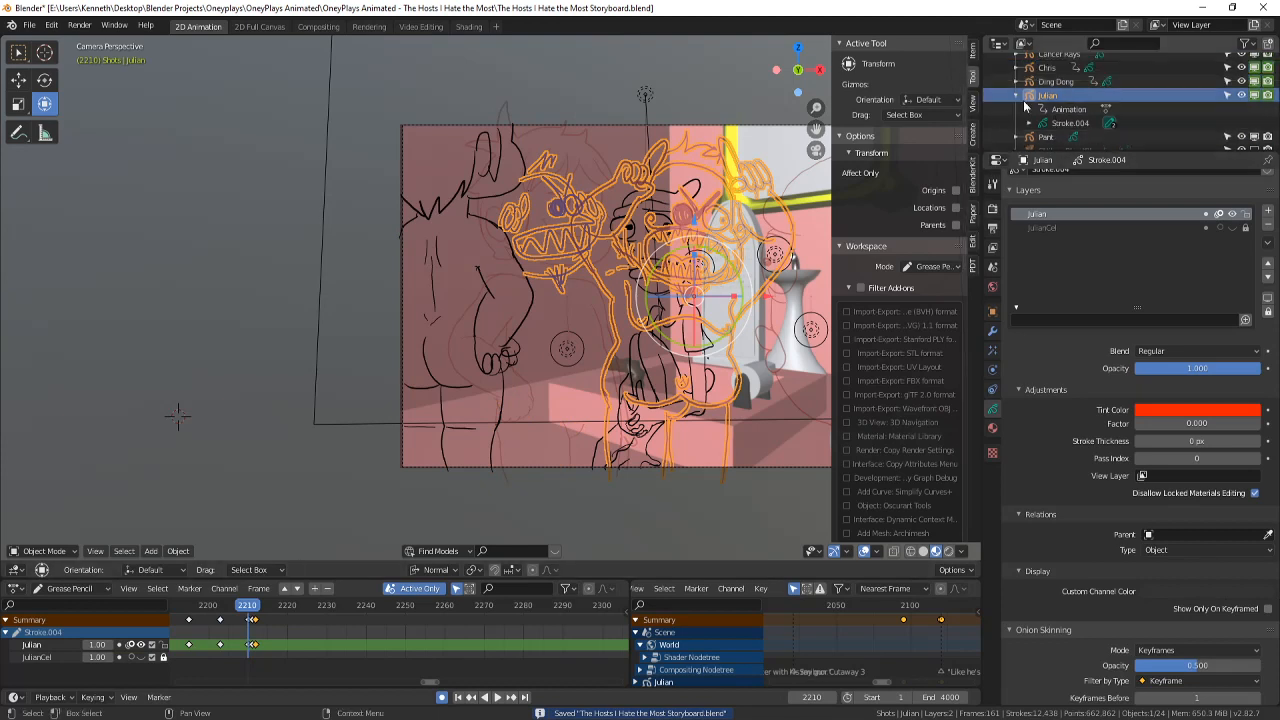
mouse_move(678, 305)
shift+middle_down()
mouse_move(690, 312)
mouse_move(673, 311)
shift+middle_up()
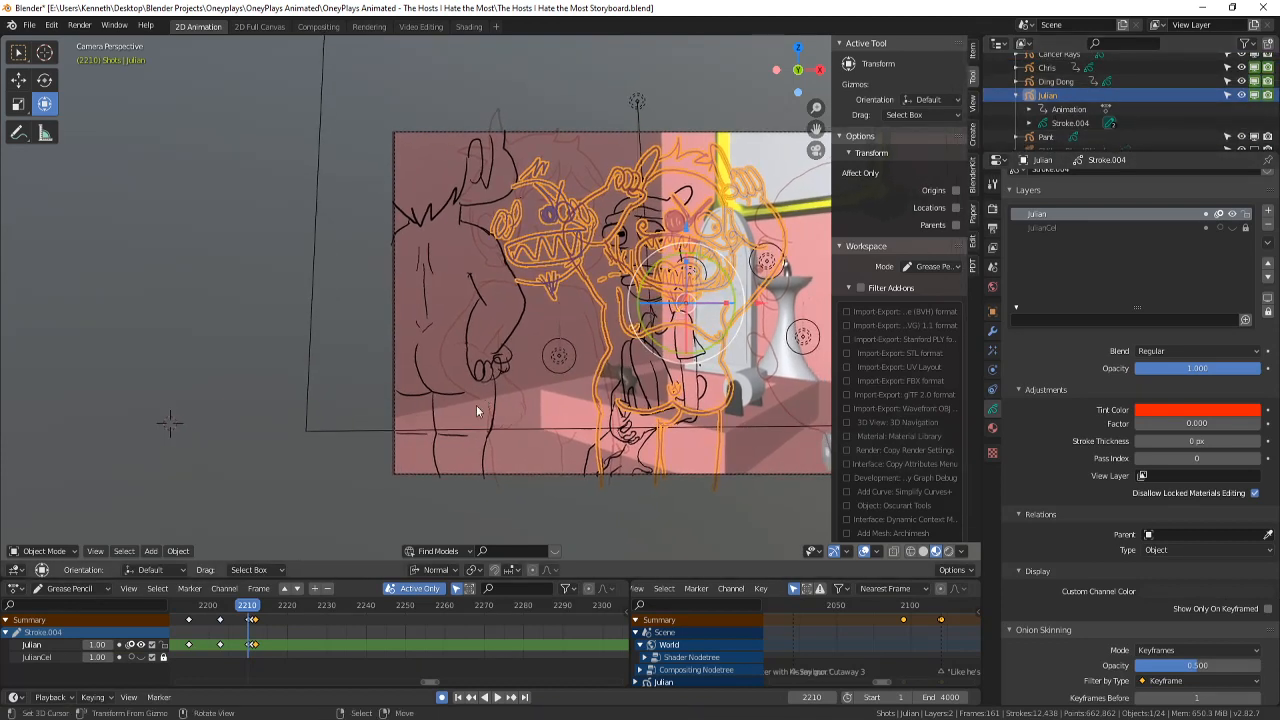
key(Right)
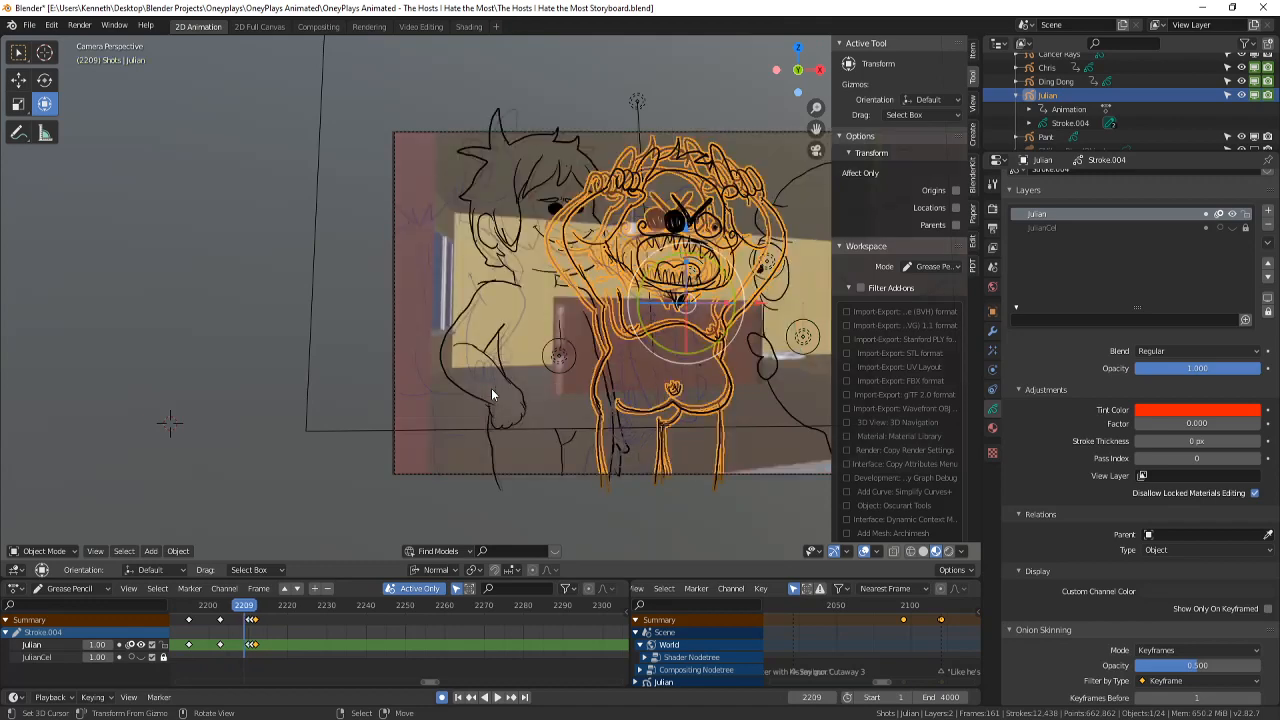
click(453, 451)
click(592, 270)
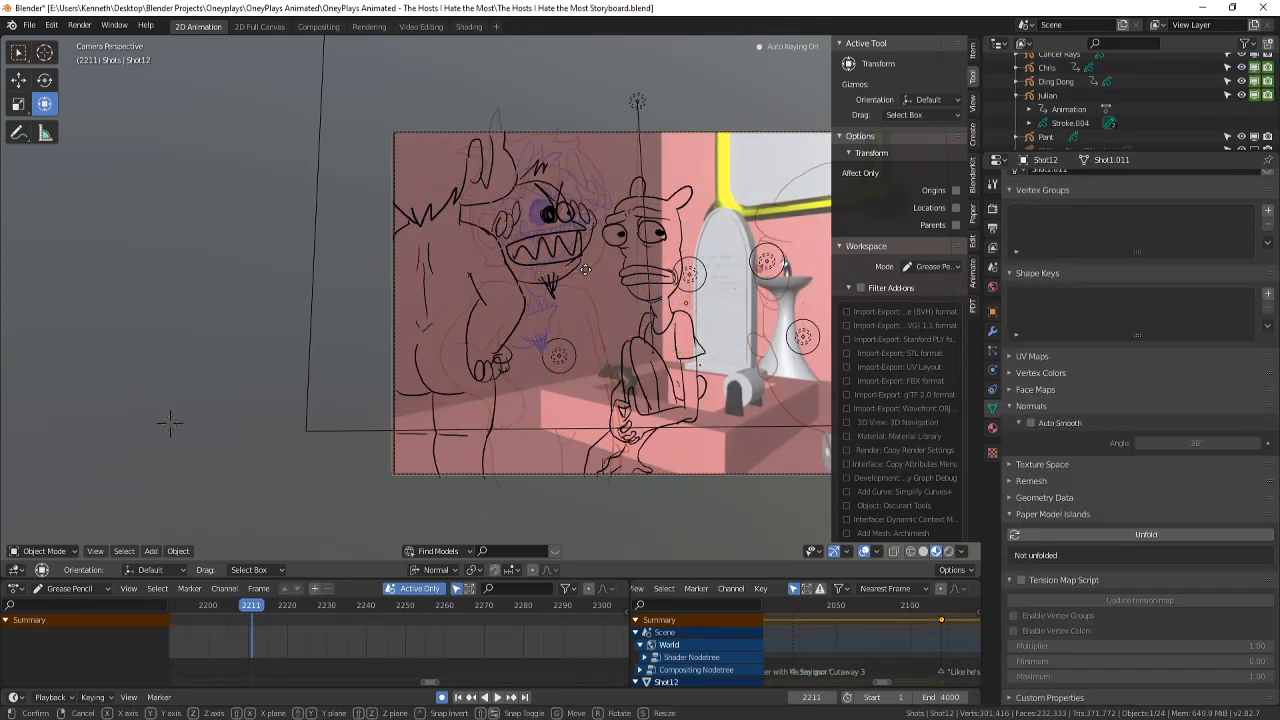
click(560, 265)
scroll(624, 328, up, 3)
shift+middle_drag(624, 328, 702, 446)
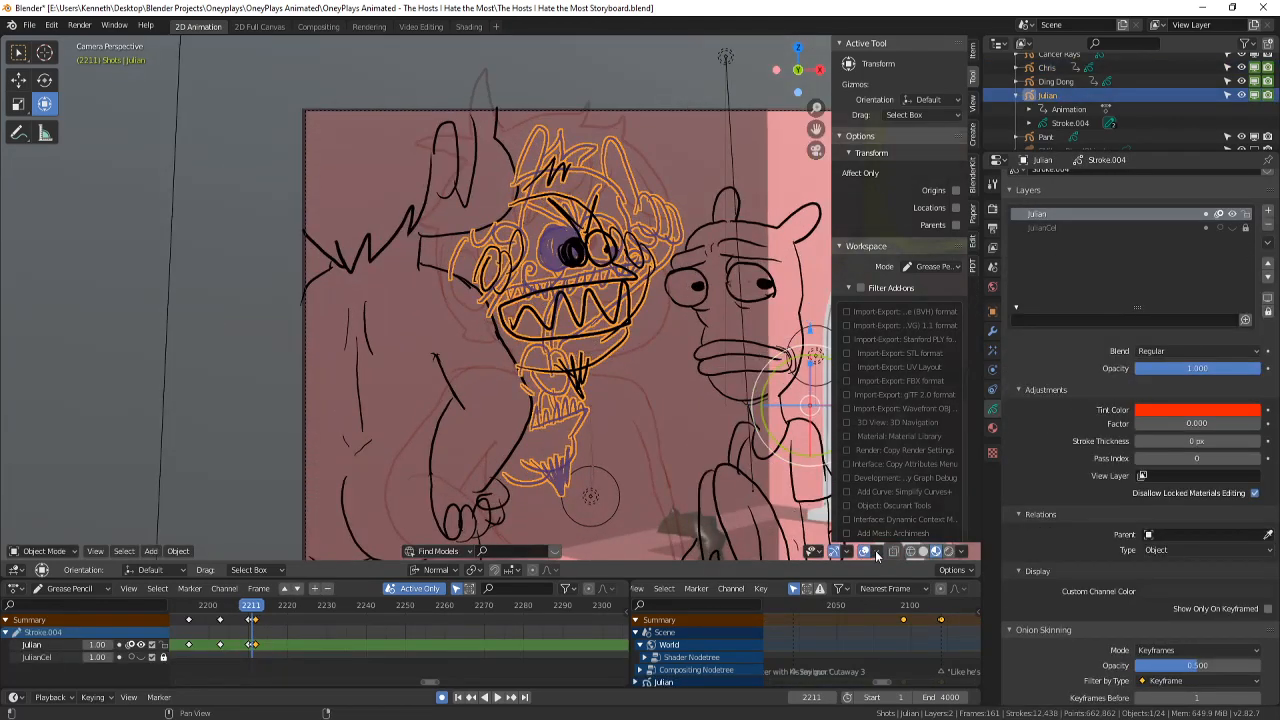
- Hide the viewport overlays and check Julian's pose change up to frame 2212
click(865, 552)
scroll(700, 400, down, 2)
key(Right)
key(Right)
key(Left)
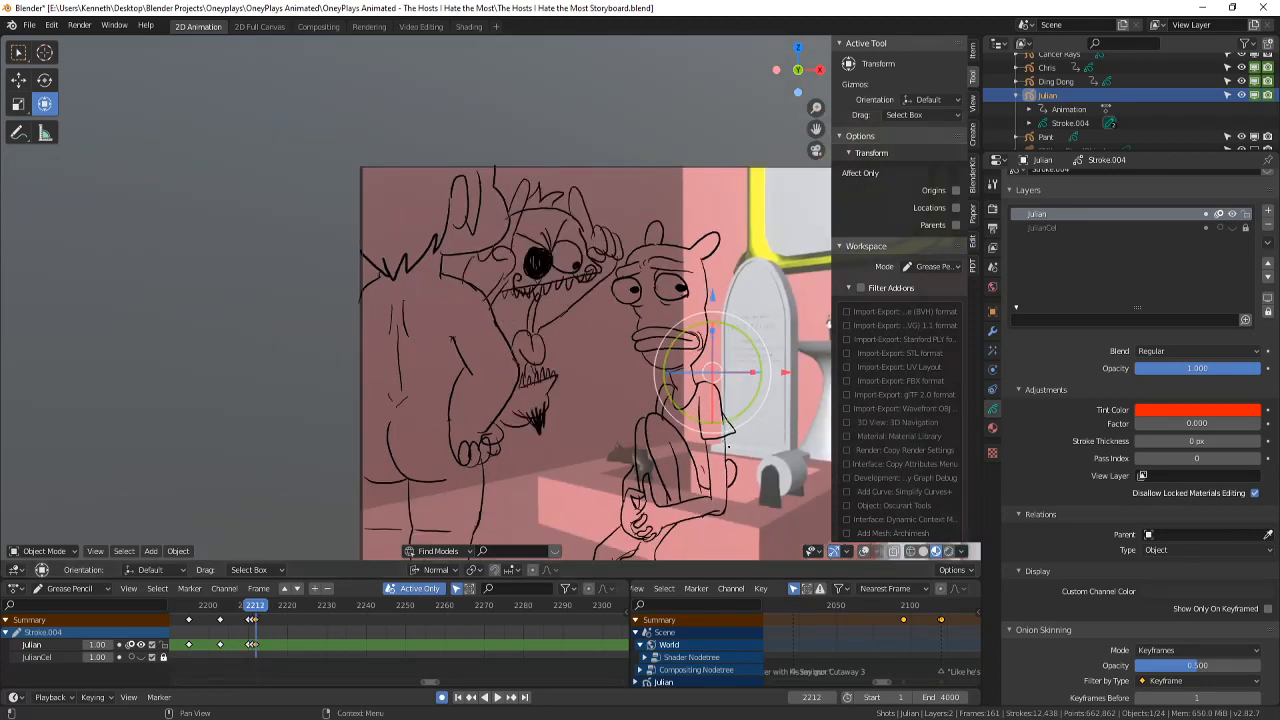
- Delete Julian's in-between keyframe at frame 2211
scroll(341, 605, up, 3)
ctrl+scroll(350, 627, up, 6)
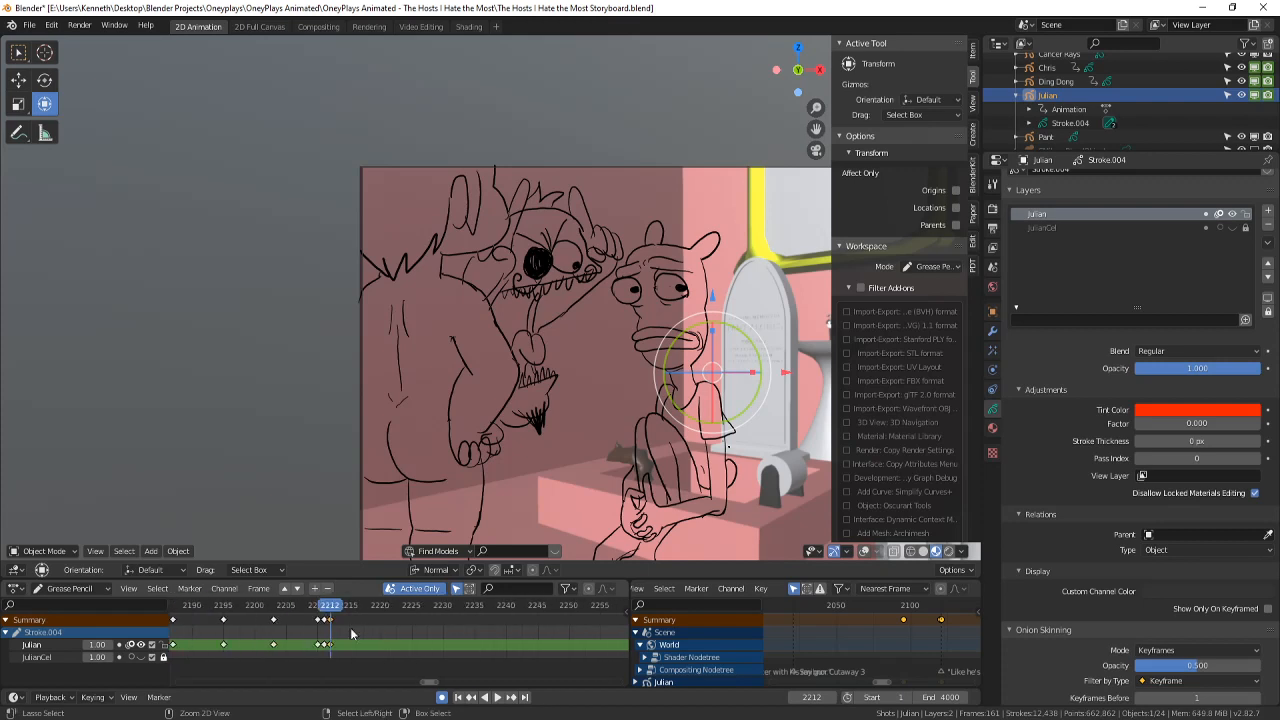
scroll(350, 627, up, 6)
key(x)
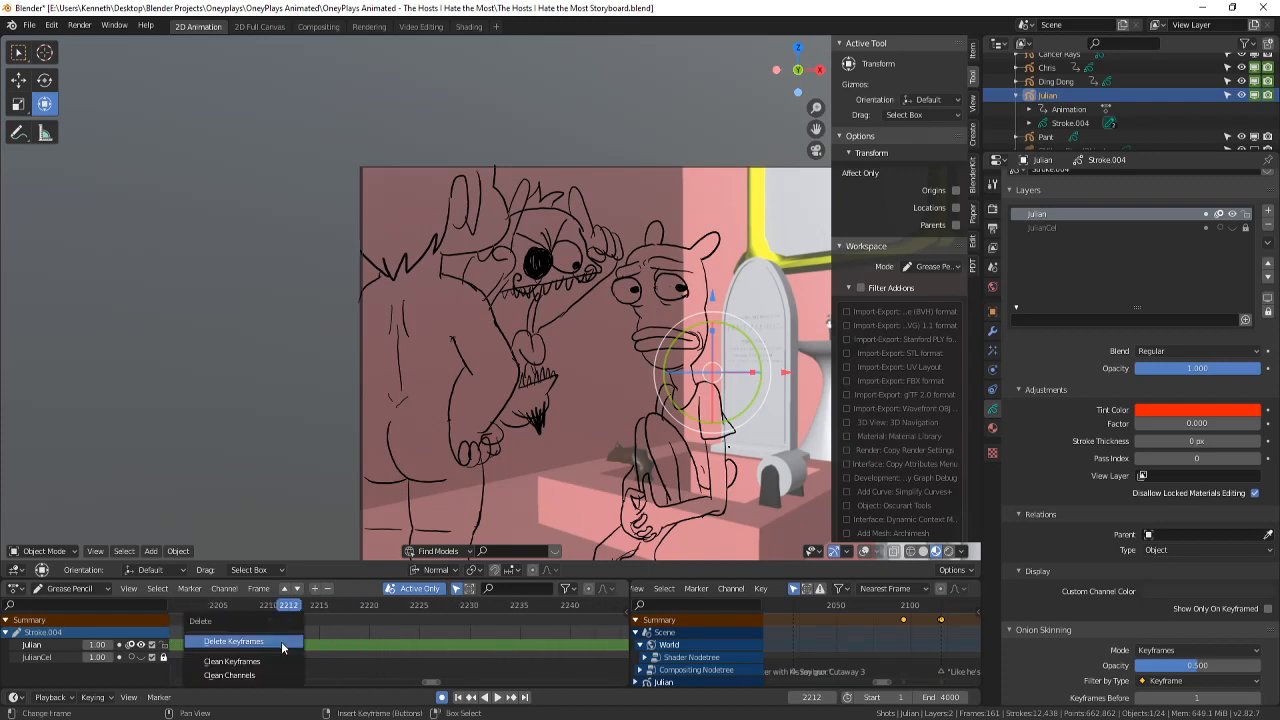
click(281, 641)
- Return Julian's drawing to Draw mode and go to frame 2210
click(67, 552)
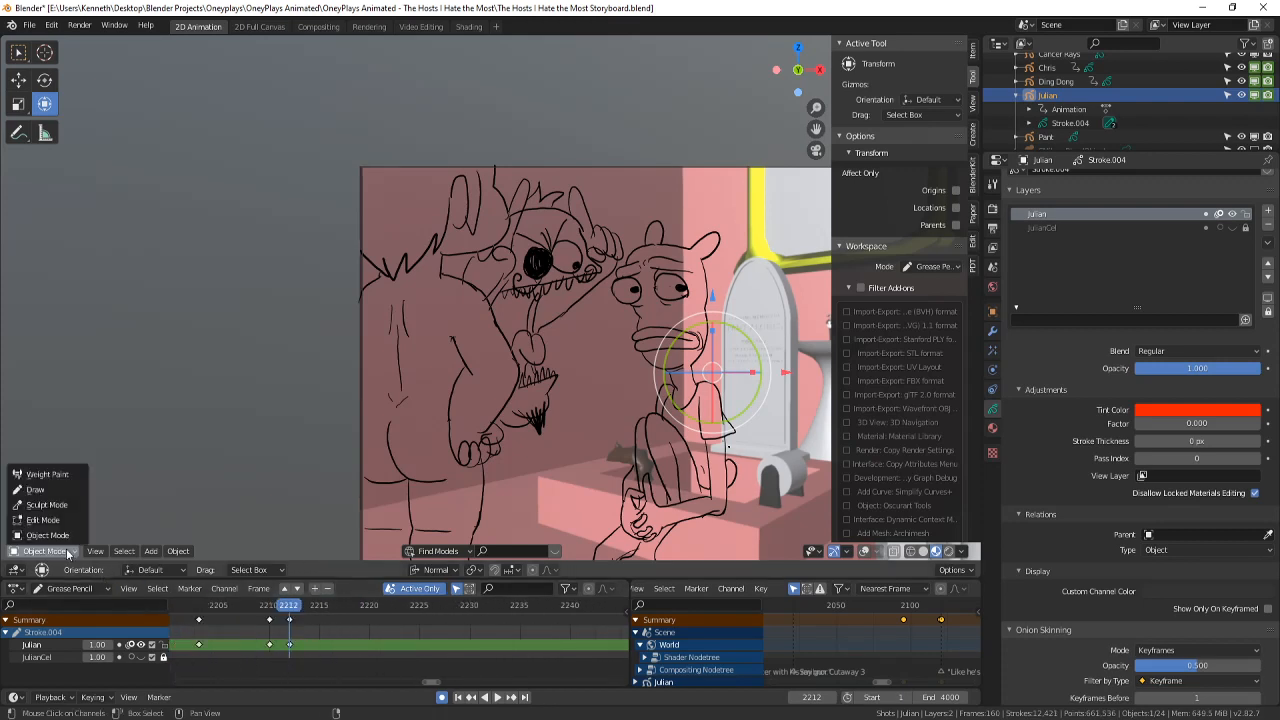
click(40, 489)
key(Left)
key(Left)
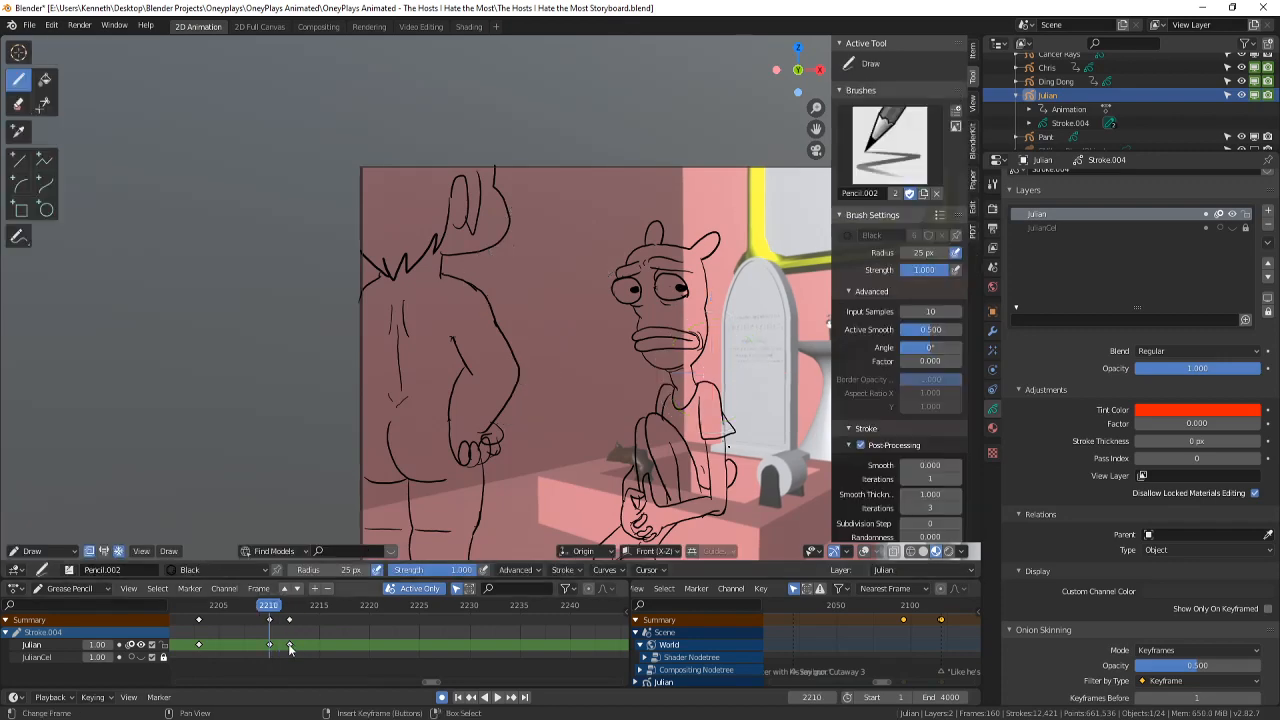
- Move Julian's keyframe after frame 2210 back onto frame 2210, replacing the drawing there, and show the viewport overlays
drag(291, 648, 276, 655)
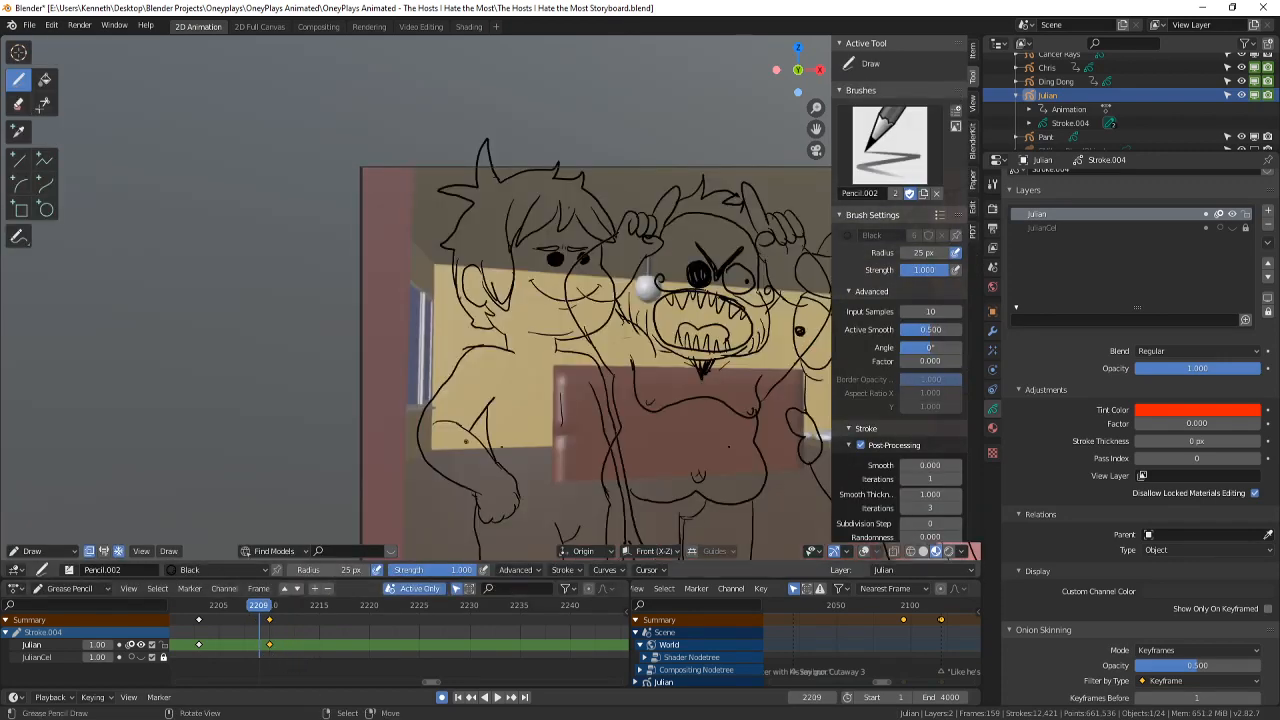
click(865, 552)
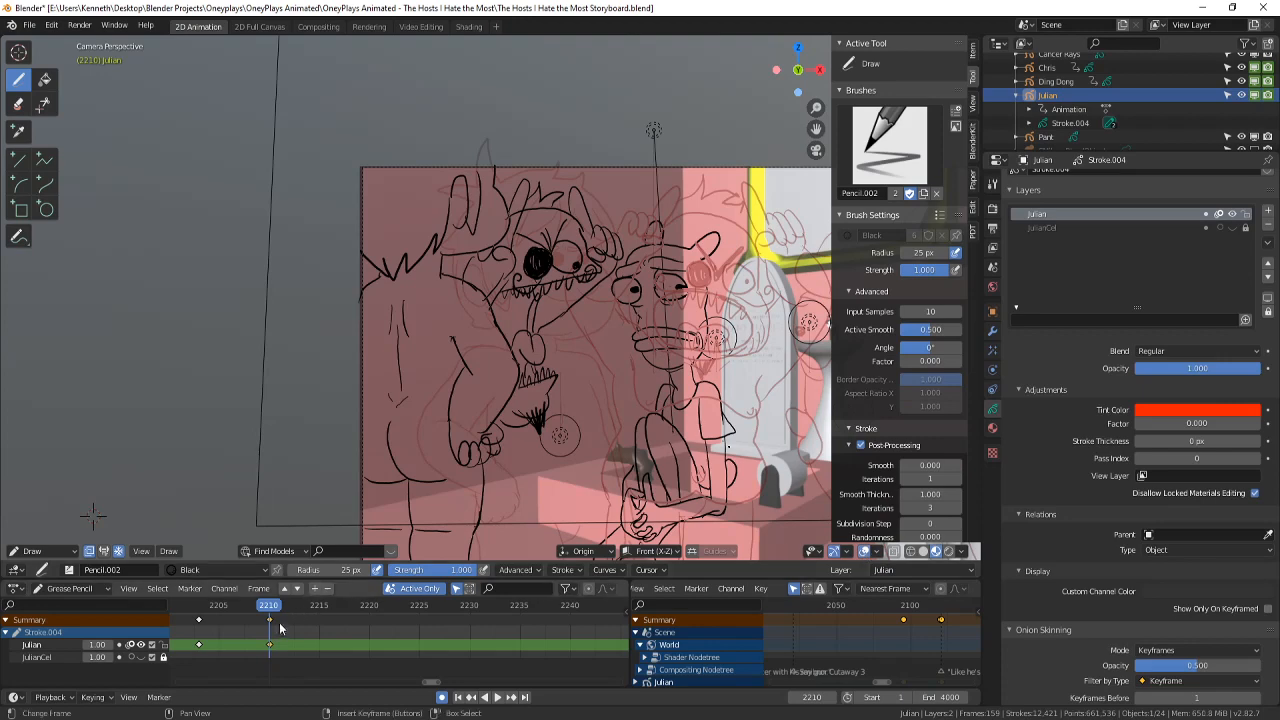
- Play back Julian's pose change, including the lead-in from the "Like he's an Evil Wizard!" marker, and stop the playback
click(497, 697)
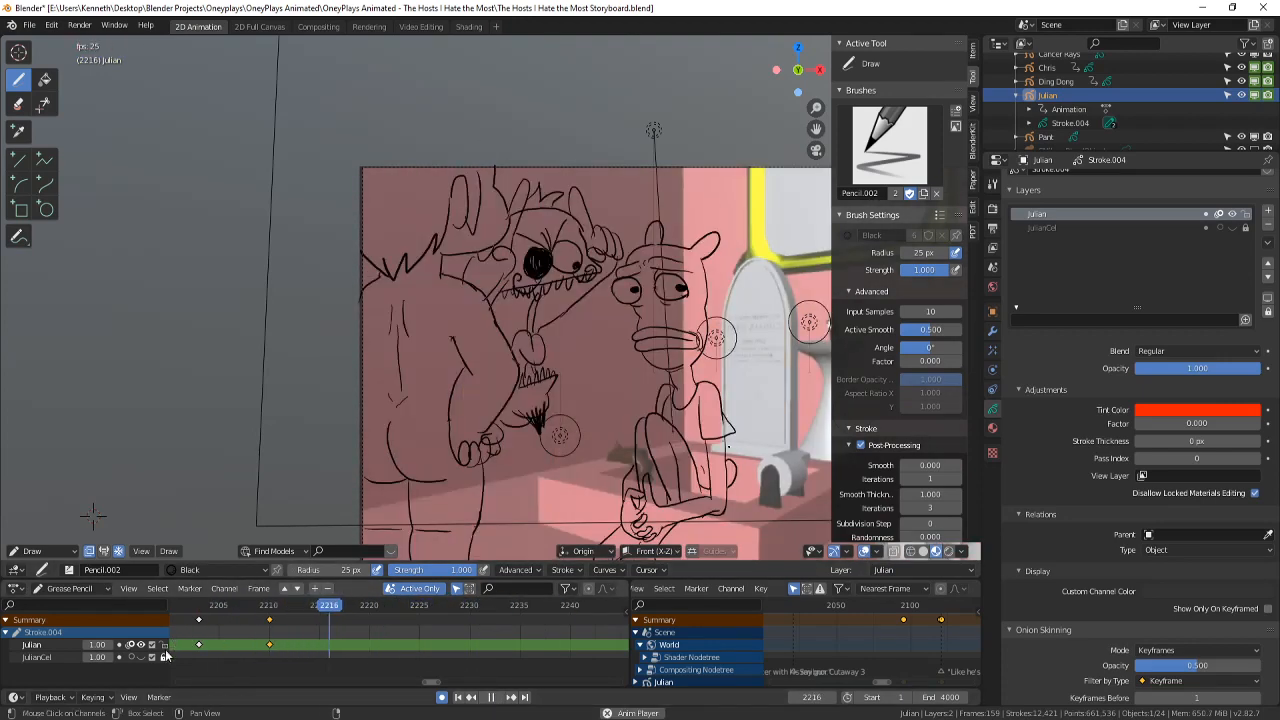
scroll(206, 628, down, 3)
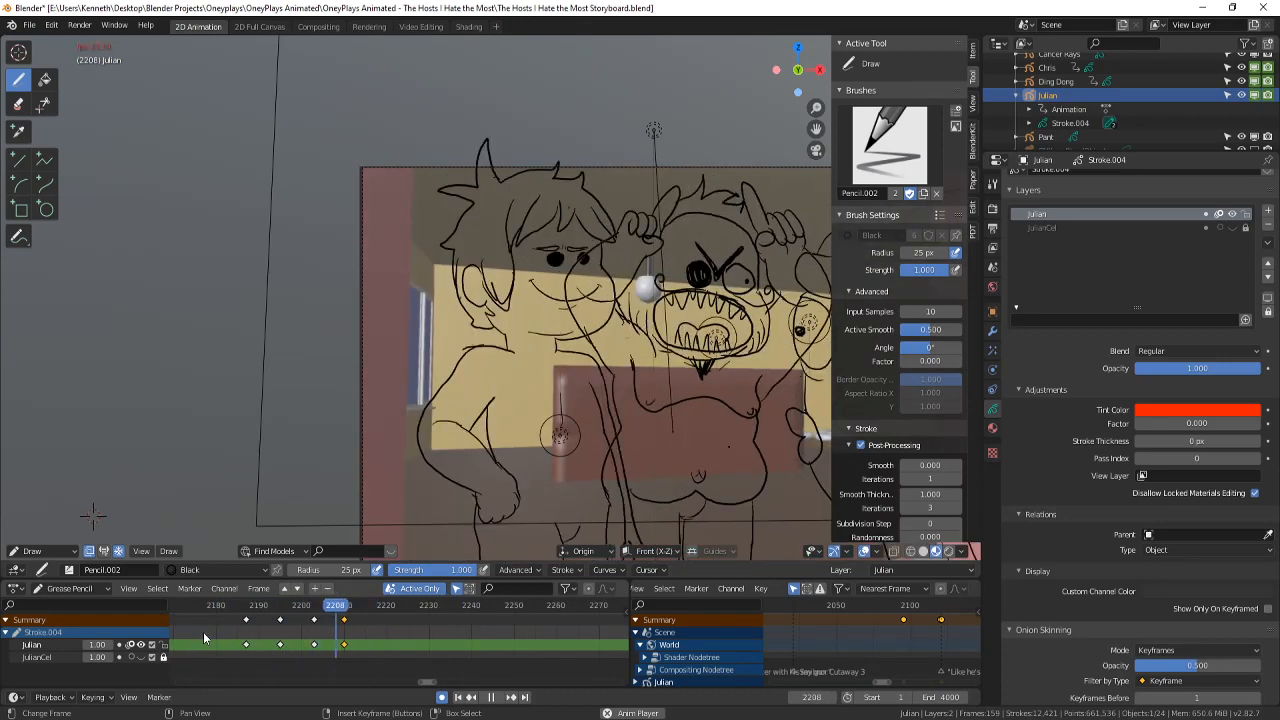
scroll(237, 645, down, 3)
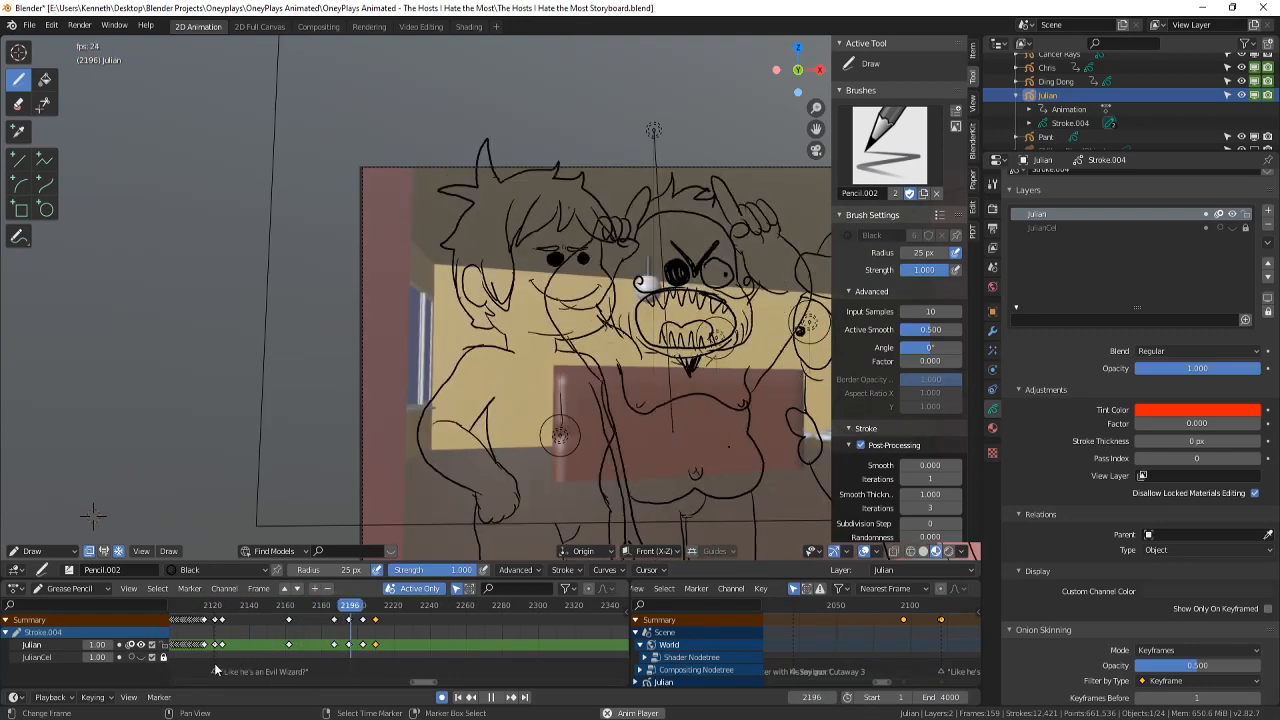
scroll(214, 663, down, 3)
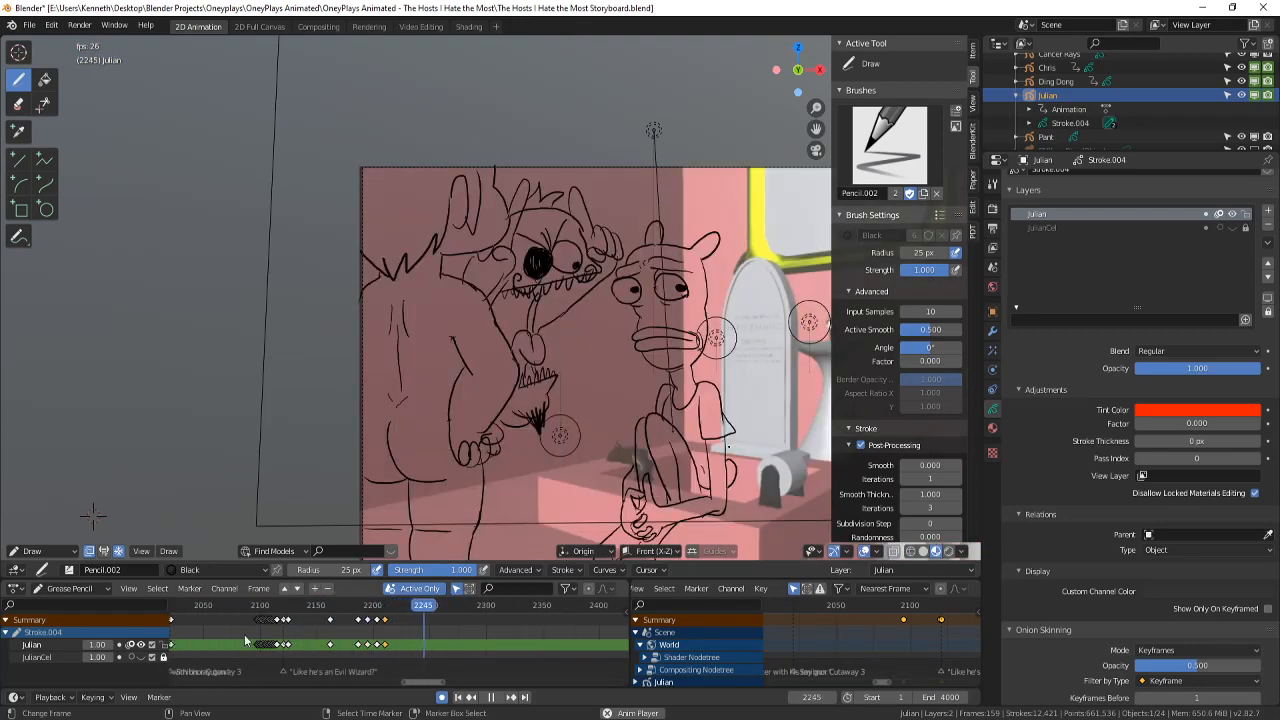
click(233, 628)
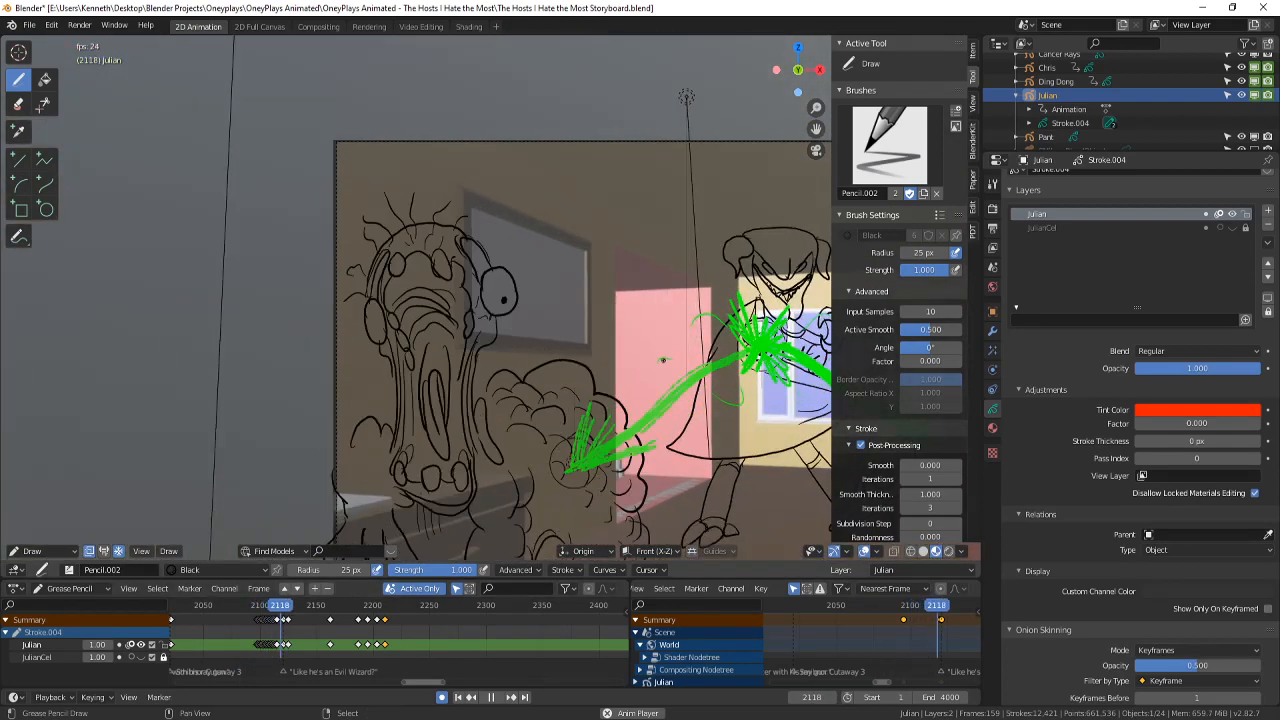
click(487, 702)
- Go to frame 2210, compare Julian's drawing with the neighbouring frames, and save the file
click(369, 638)
drag(369, 638, 382, 646)
key(Right)
key(Left)
scroll(420, 545, up, 1)
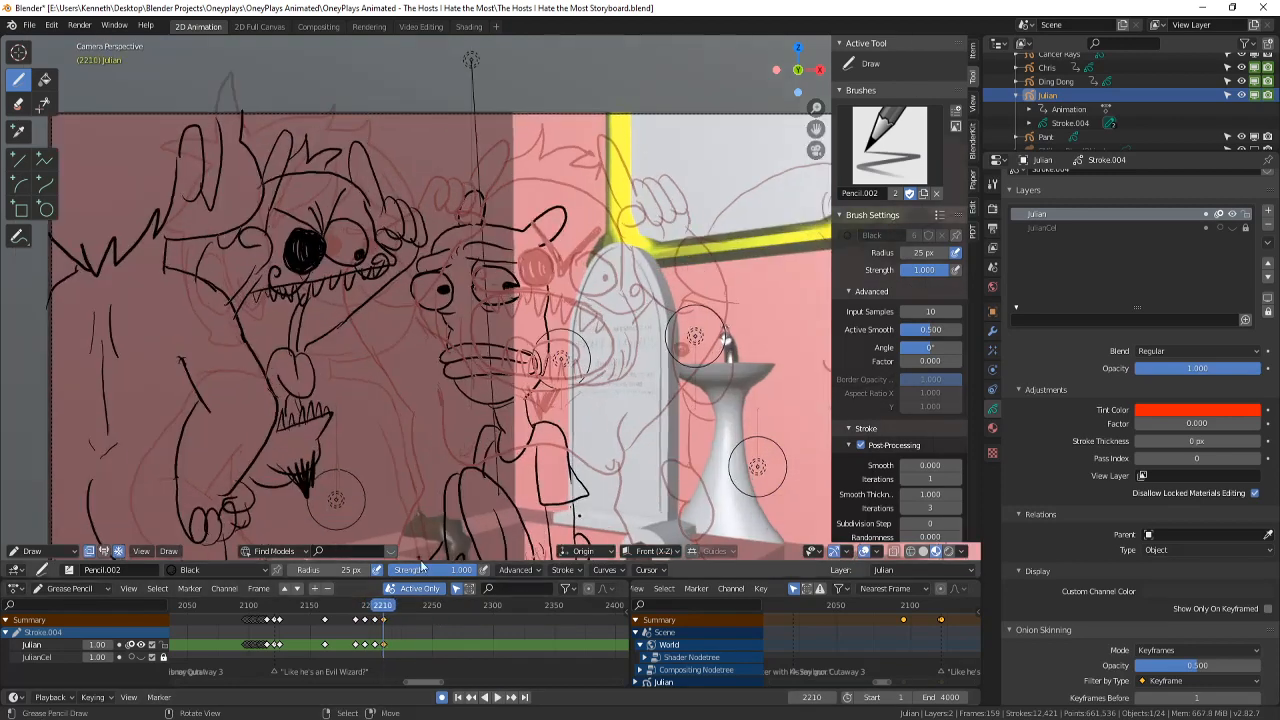
scroll(425, 365, up, 2)
key(Left)
key(Right)
scroll(425, 365, down, 2)
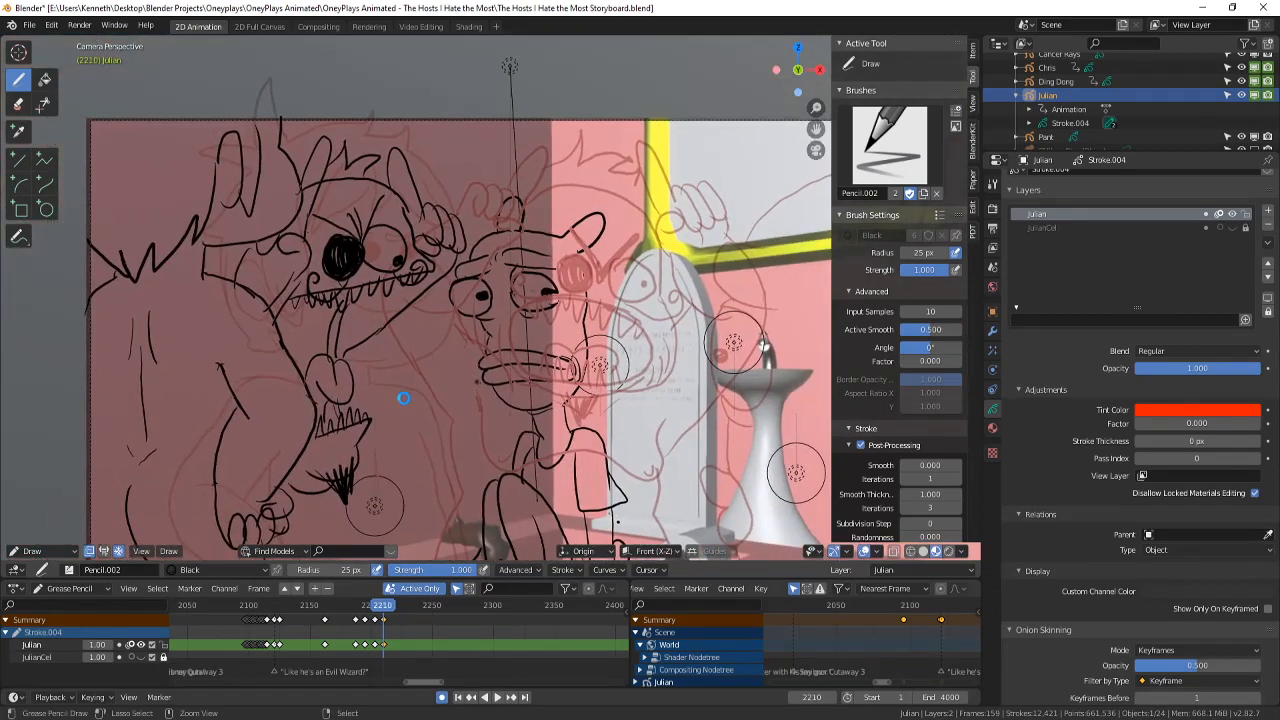
key(ctrl+s)
- Delete all of Julian's strokes on frame 2210 in Edit Mode and hide the viewport overlays
scroll(636, 522, down, 2)
scroll(718, 406, down, 1)
shift+middle_drag(552, 388, 700, 422)
click(864, 551)
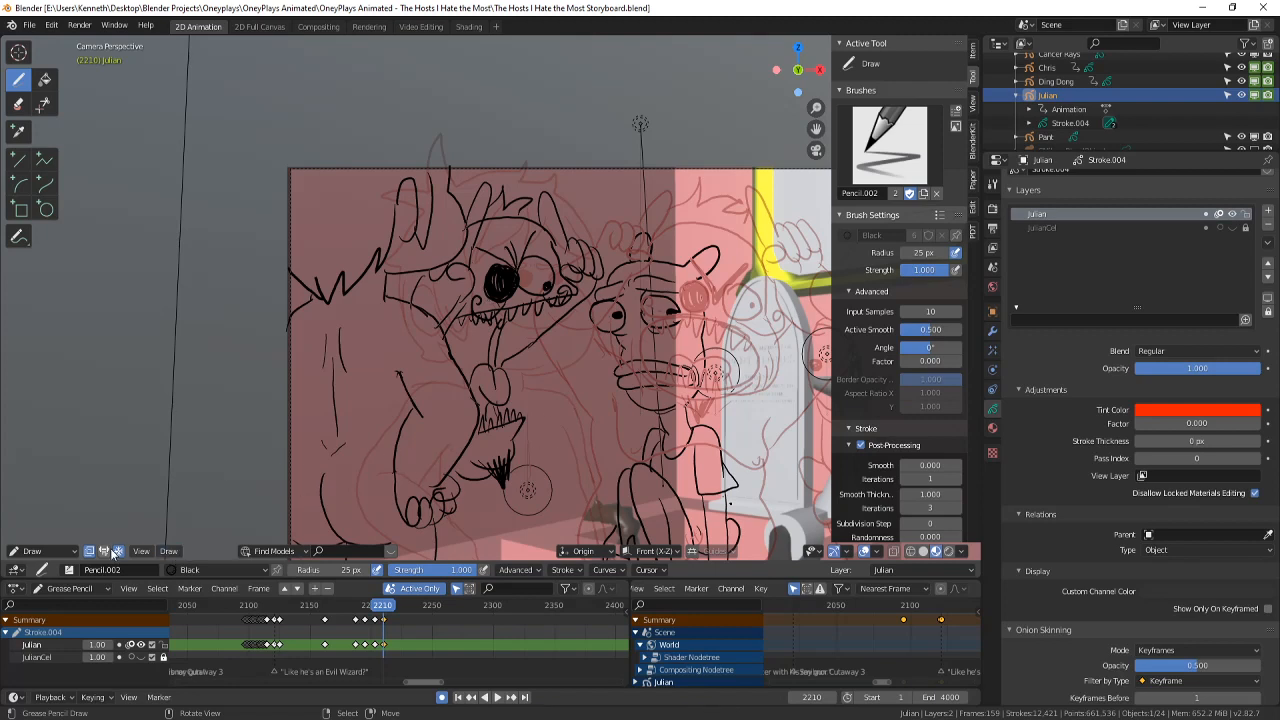
click(67, 552)
click(66, 522)
key(a)
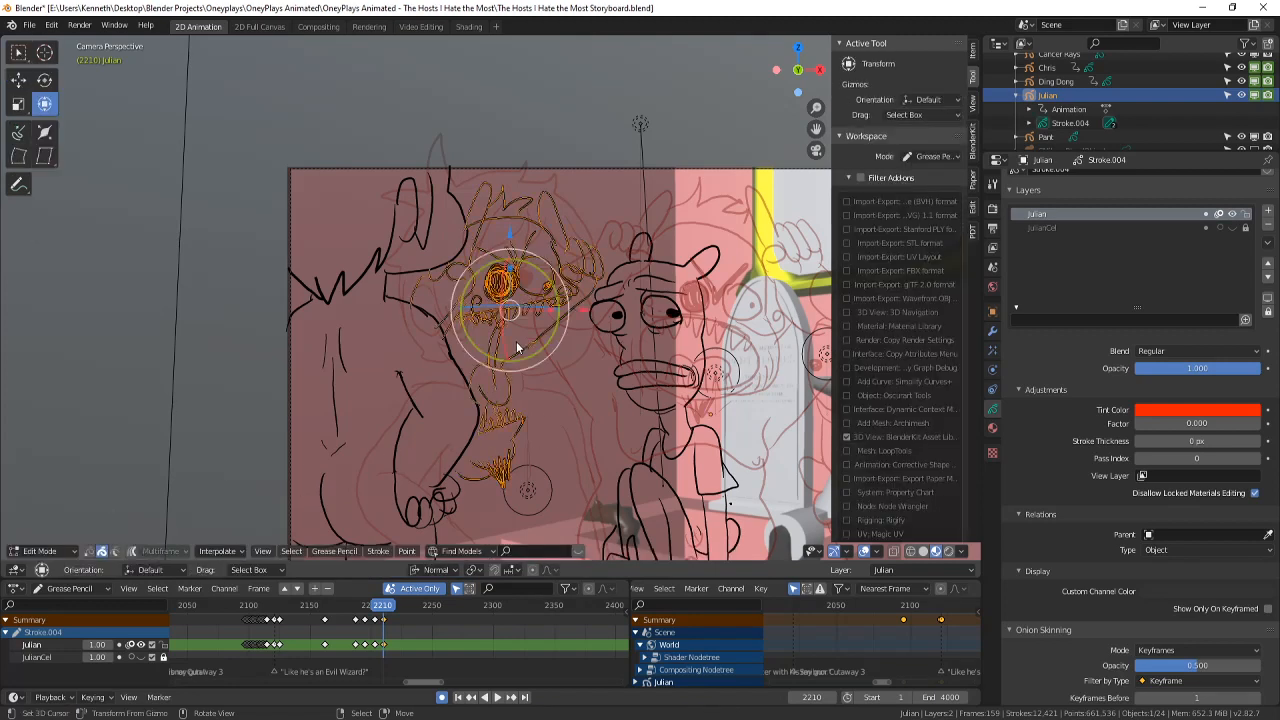
key(x)
click(518, 349)
click(864, 551)
shift+middle_drag(674, 425, 650, 429)
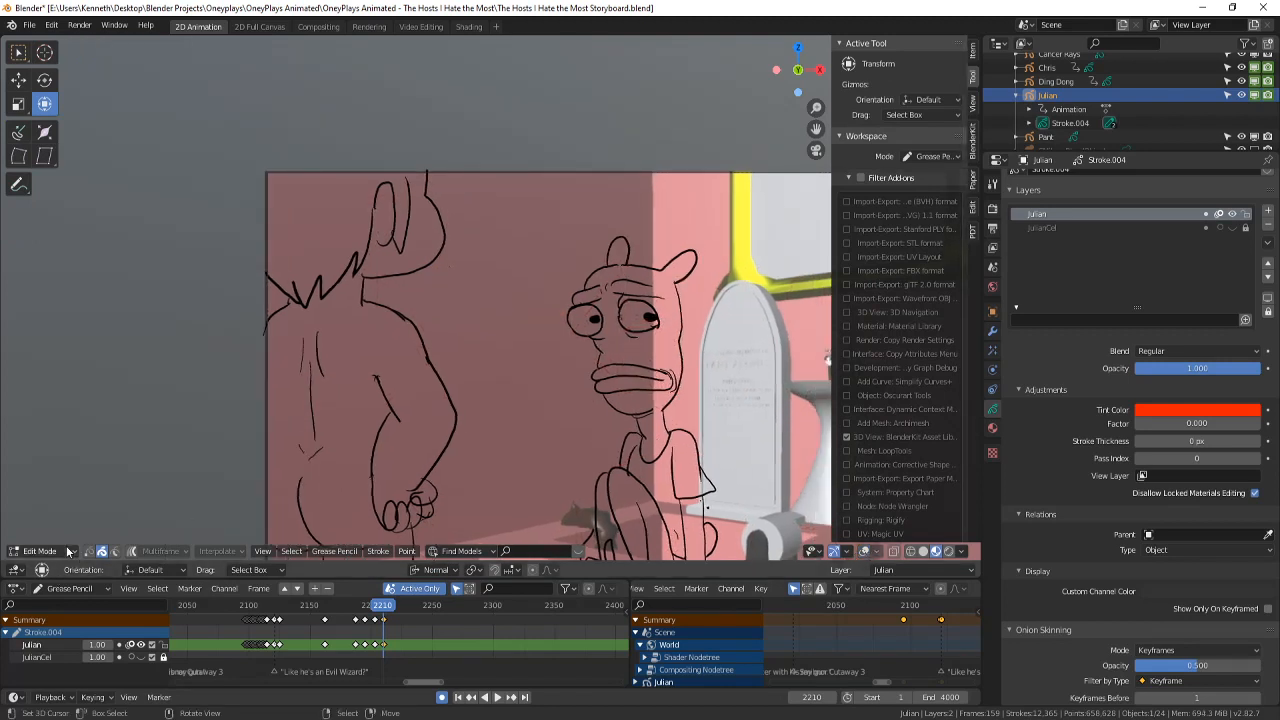
- Return Julian's drawing to Draw mode with the viewport overlays shown, and save the file
click(67, 552)
click(45, 489)
click(864, 551)
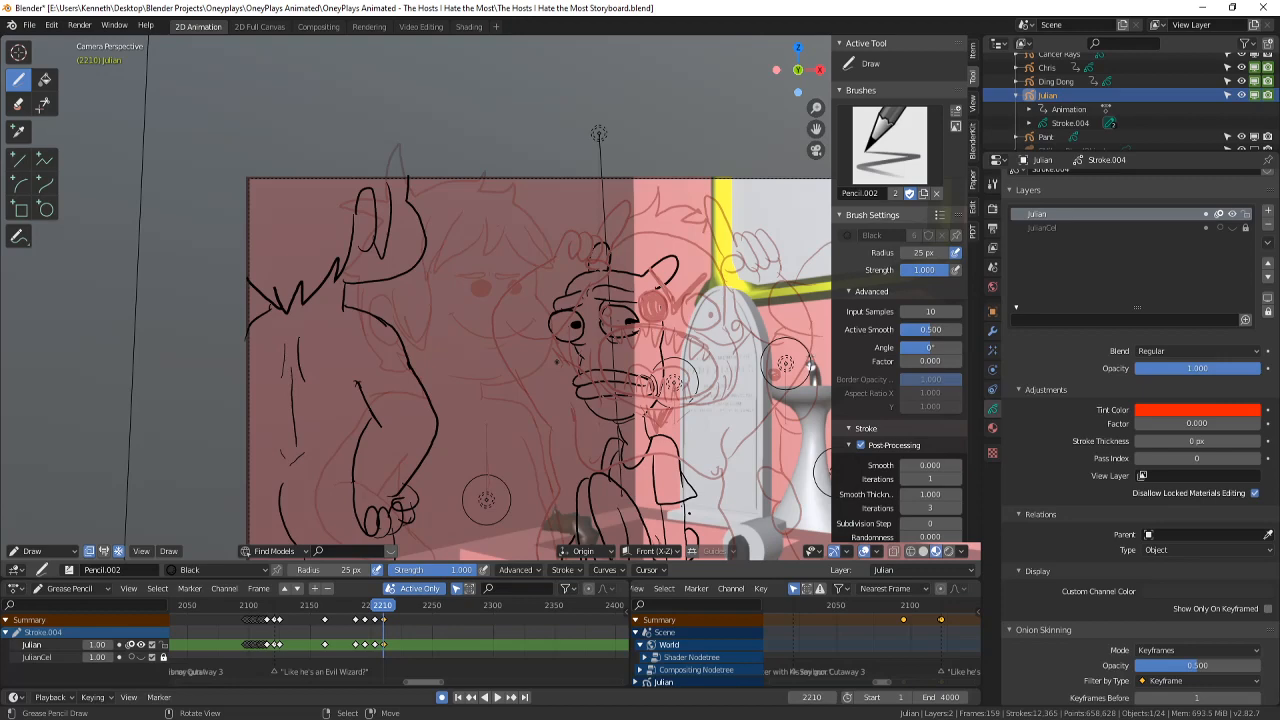
scroll(486, 498, up, 4)
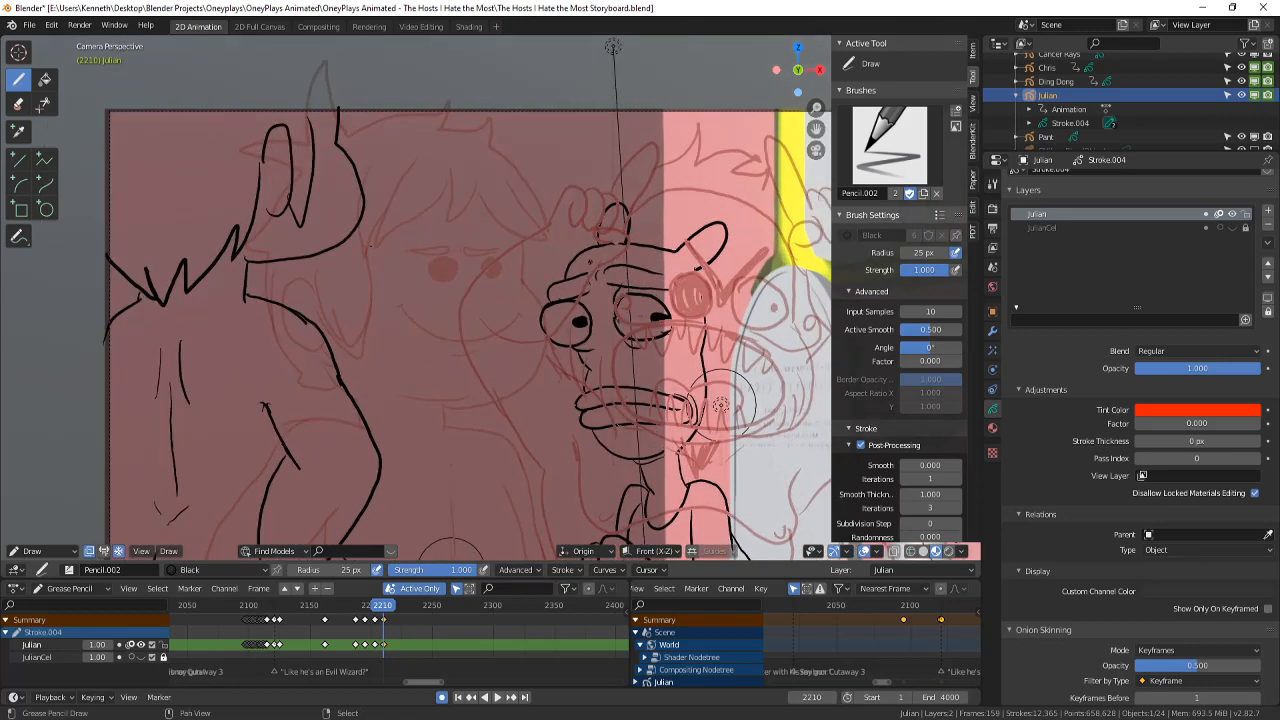
scroll(720, 404, up, 1)
key(ctrl+s)
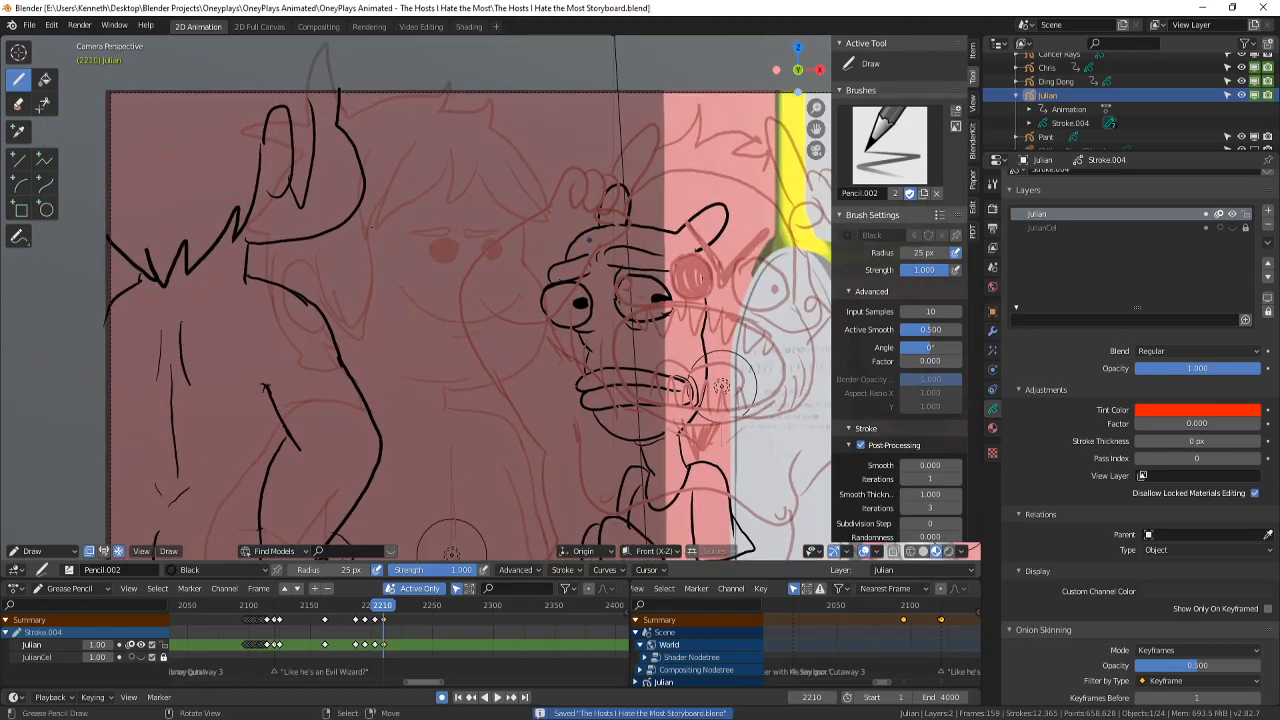
scroll(748, 420, up, 2)
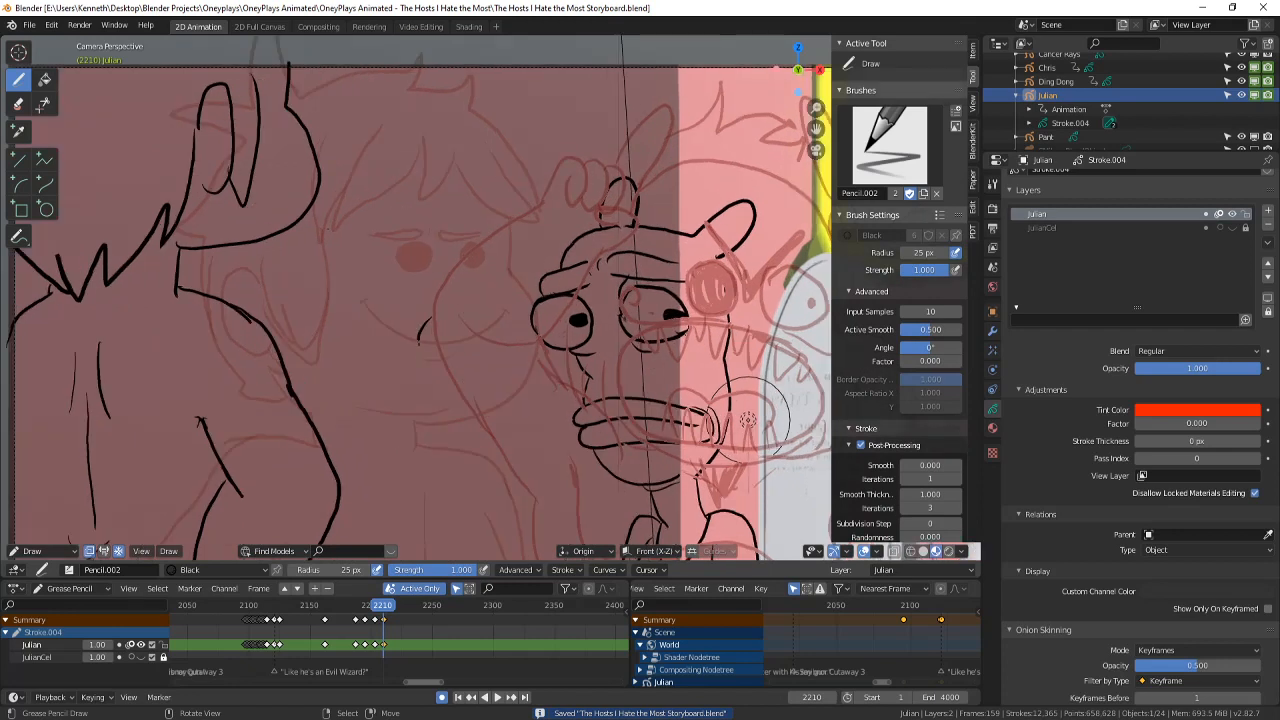
- Draw Julian's two overlapping eyes between Chris and Ding Dong on frame 2210, filling the near one solid black
mouse_move(420, 338)
mouse_down()
mouse_move(460, 345)
mouse_move(430, 318)
mouse_move(462, 278)
mouse_move(488, 344)
mouse_up()
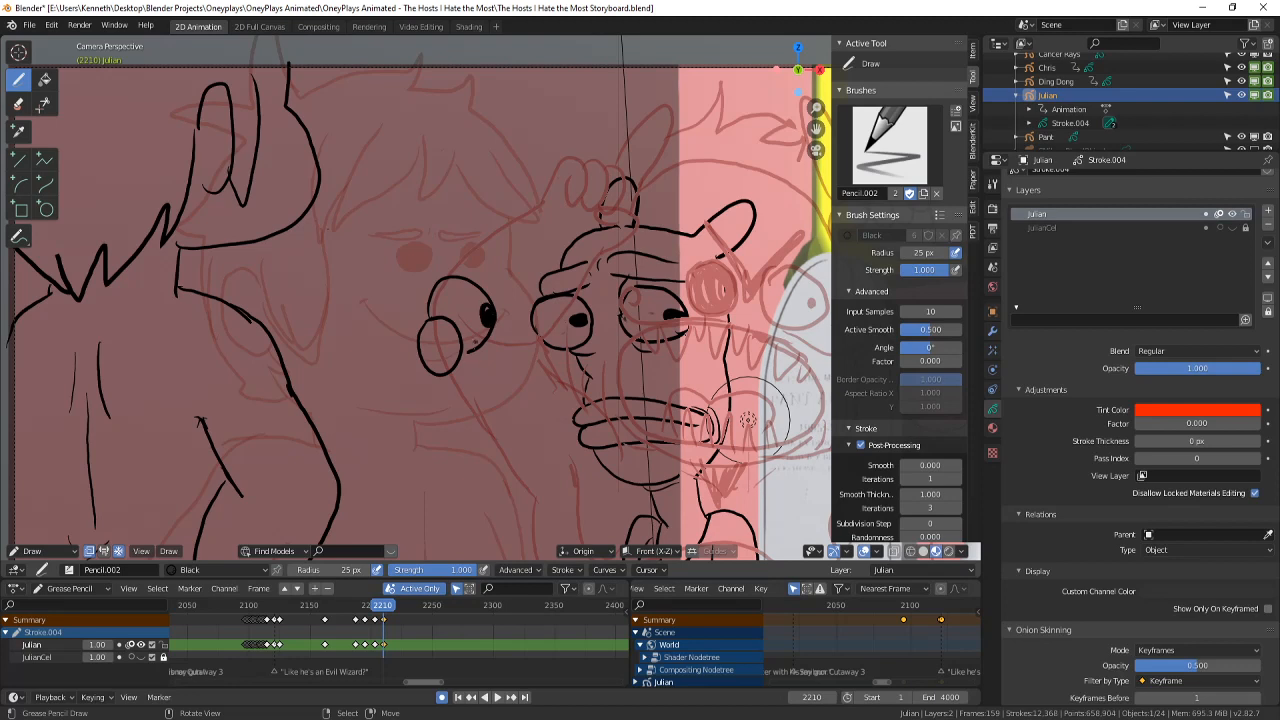
mouse_move(452, 328)
mouse_down()
mouse_move(448, 360)
mouse_move(440, 326)
mouse_move(436, 368)
mouse_move(432, 330)
mouse_move(450, 375)
mouse_up()
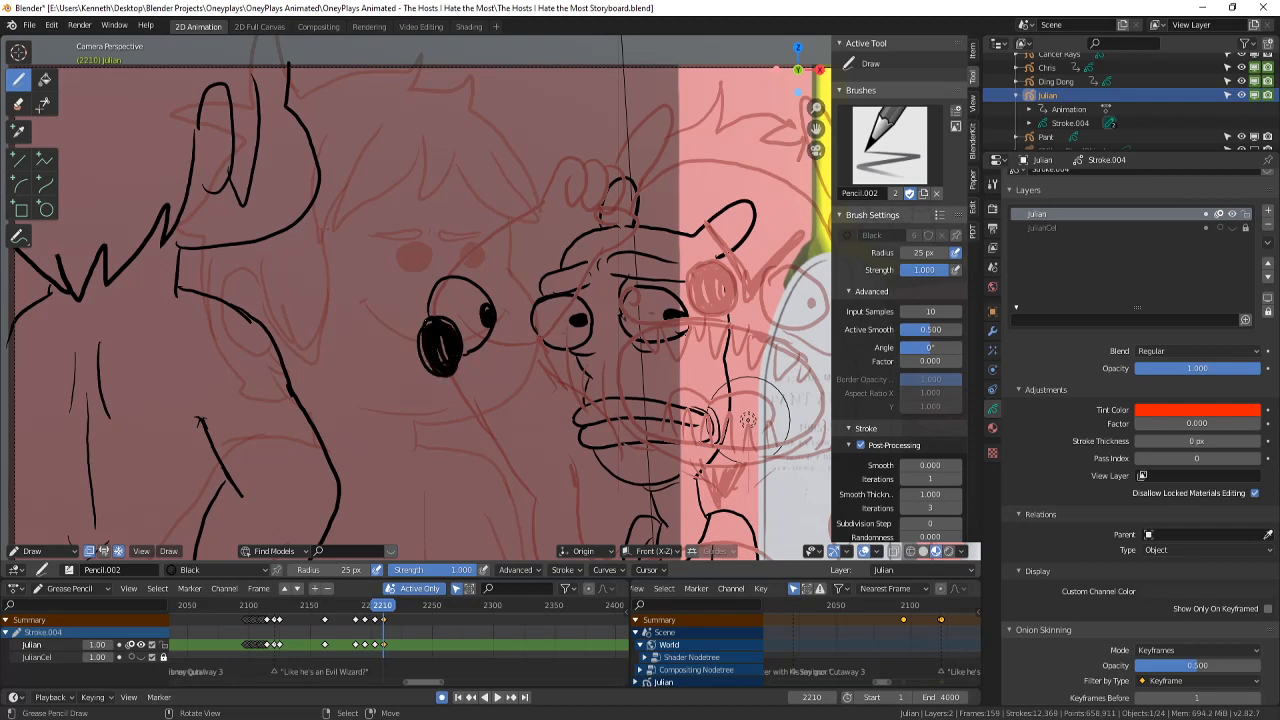
drag(426, 322, 422, 362)
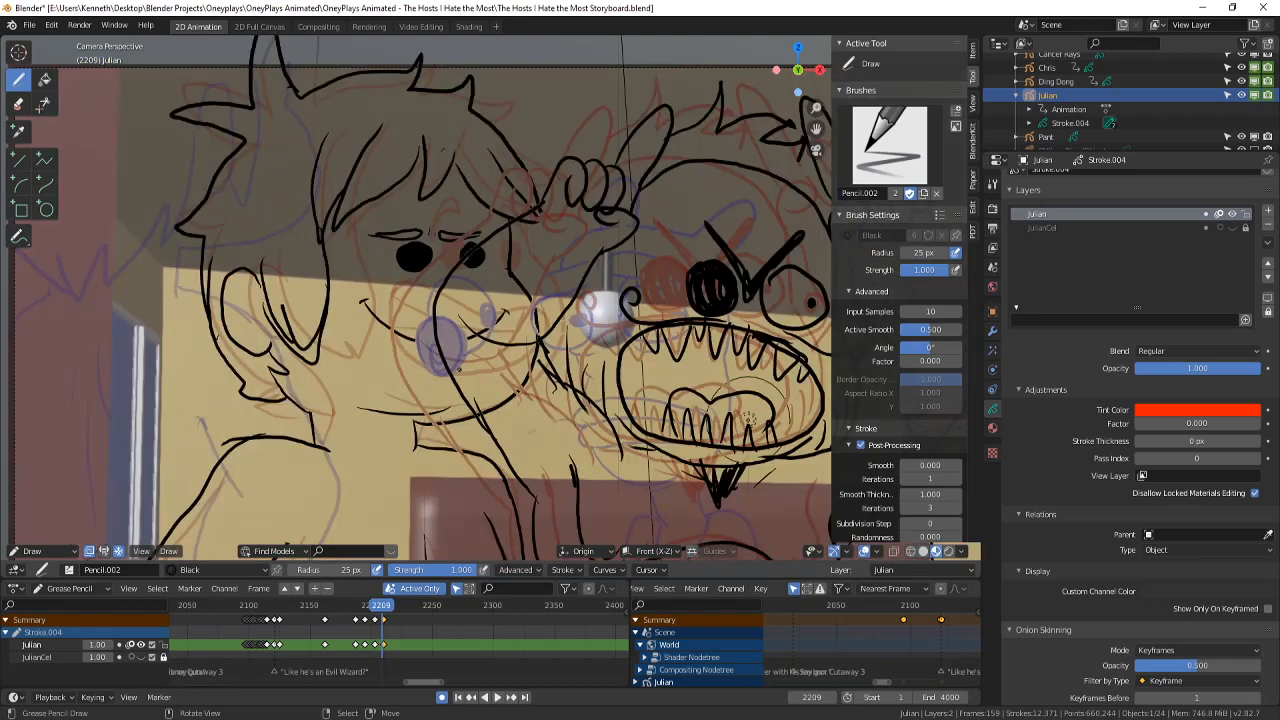
- Try a pointed nose and a long mouth line below Julian's eyes
mouse_move(440, 334)
mouse_down()
mouse_move(457, 368)
mouse_move(536, 368)
mouse_move(492, 384)
mouse_move(308, 397)
mouse_up()
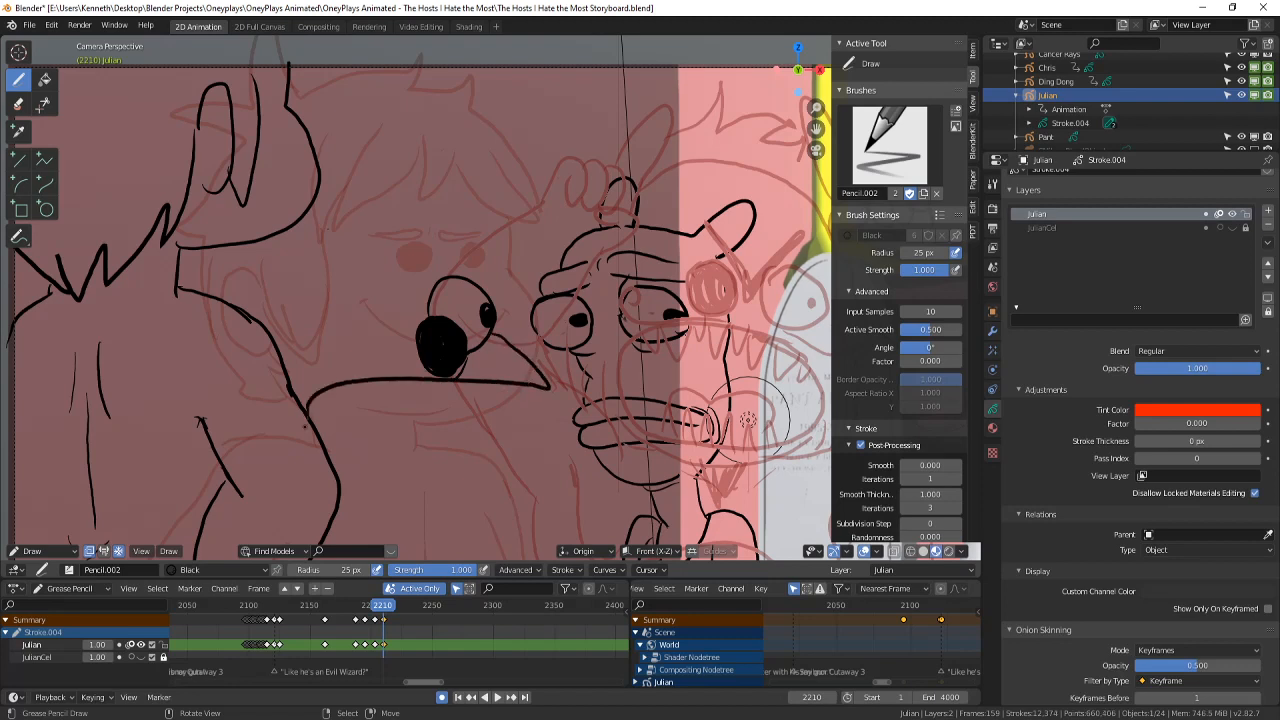
key(ctrl+z)
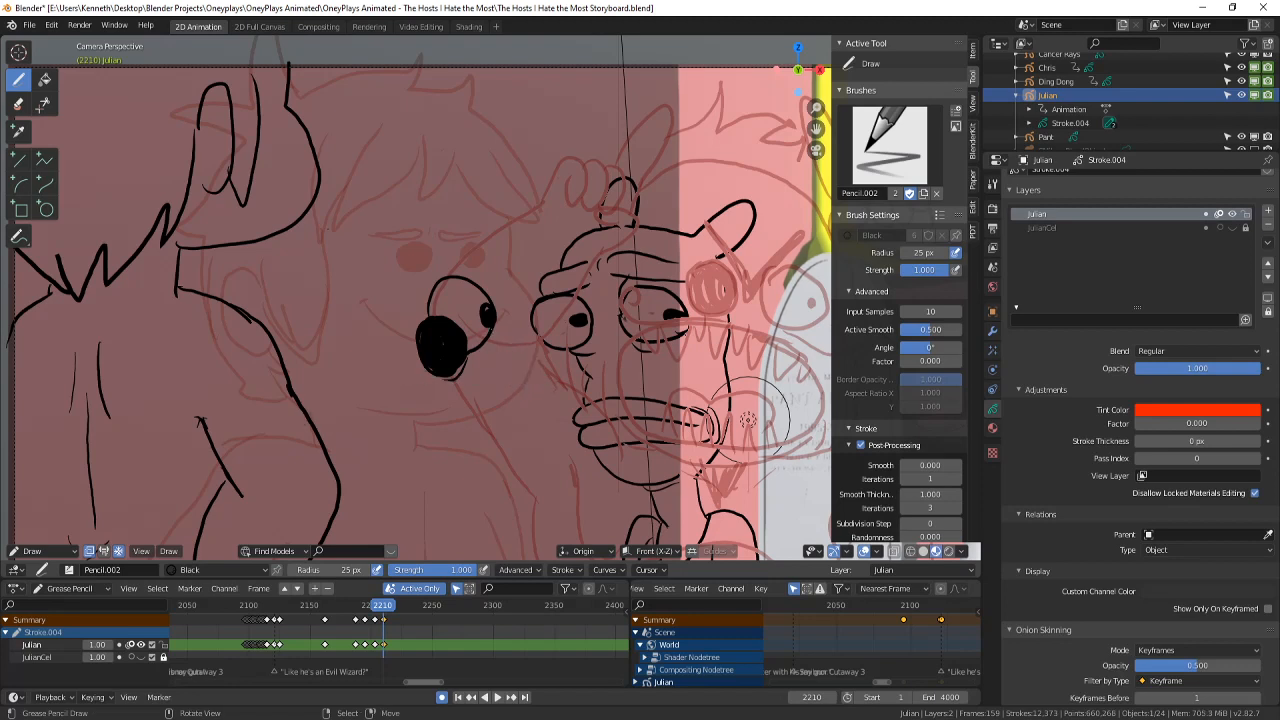
drag(524, 381, 302, 390)
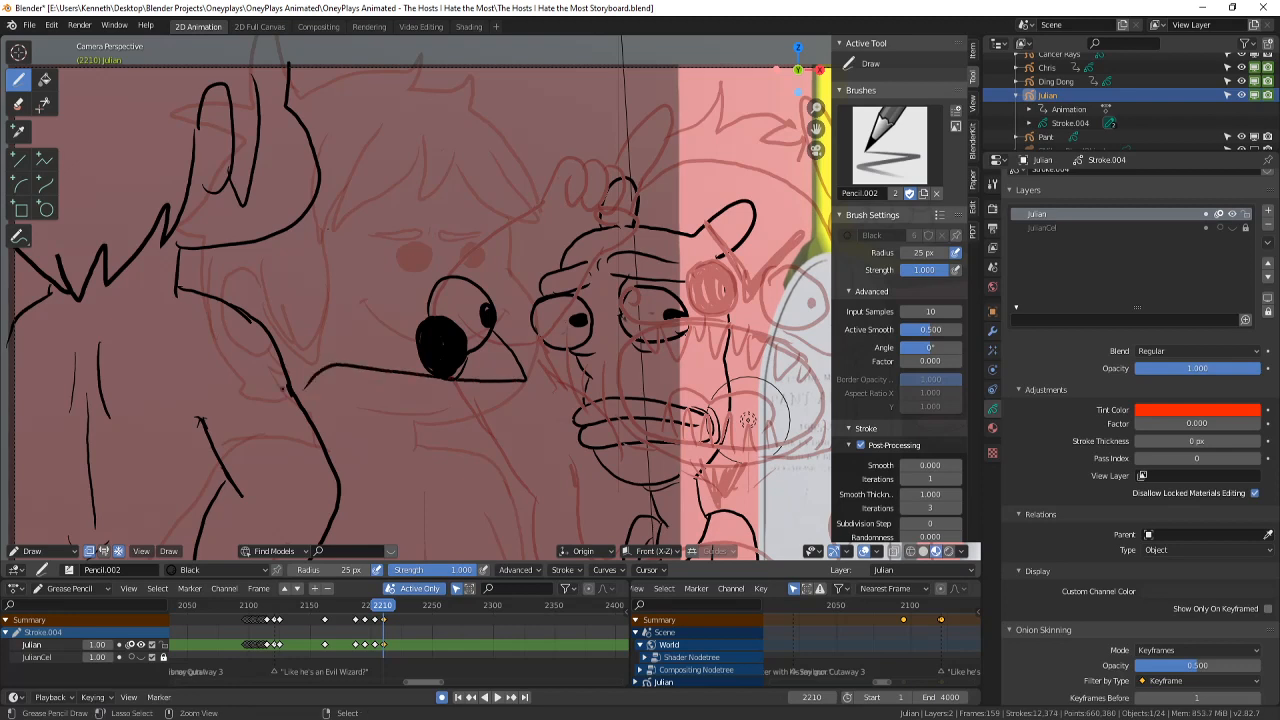
key(ctrl+z)
- Draw Julian's jagged hairline, the lashes on the black eye, and the two horn-like shapes around his head
mouse_move(424, 259)
mouse_down()
mouse_move(438, 316)
mouse_move(422, 242)
mouse_move(437, 315)
mouse_move(372, 309)
mouse_move(426, 304)
mouse_move(296, 228)
mouse_move(197, 252)
mouse_up()
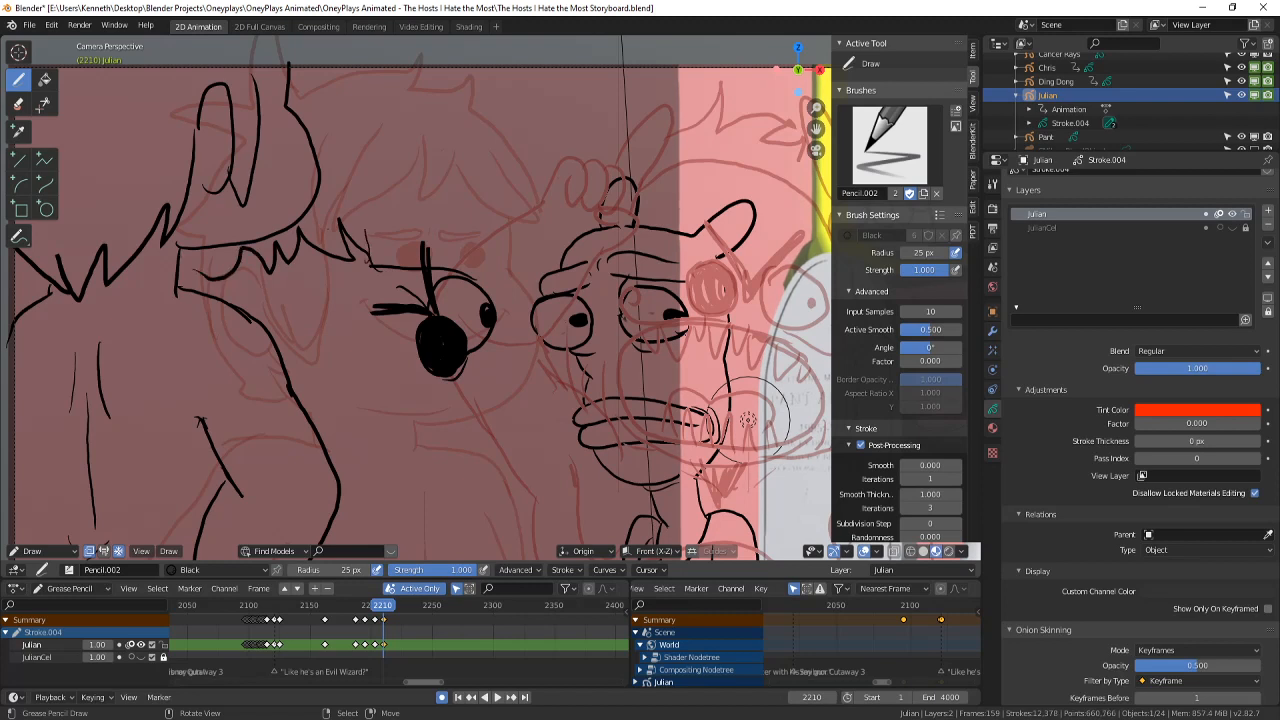
drag(388, 264, 367, 232)
mouse_move(366, 307)
mouse_down()
mouse_move(335, 358)
mouse_move(290, 376)
mouse_up()
mouse_move(447, 267)
mouse_down()
mouse_move(451, 195)
mouse_move(462, 270)
mouse_up()
key(ctrl+z)
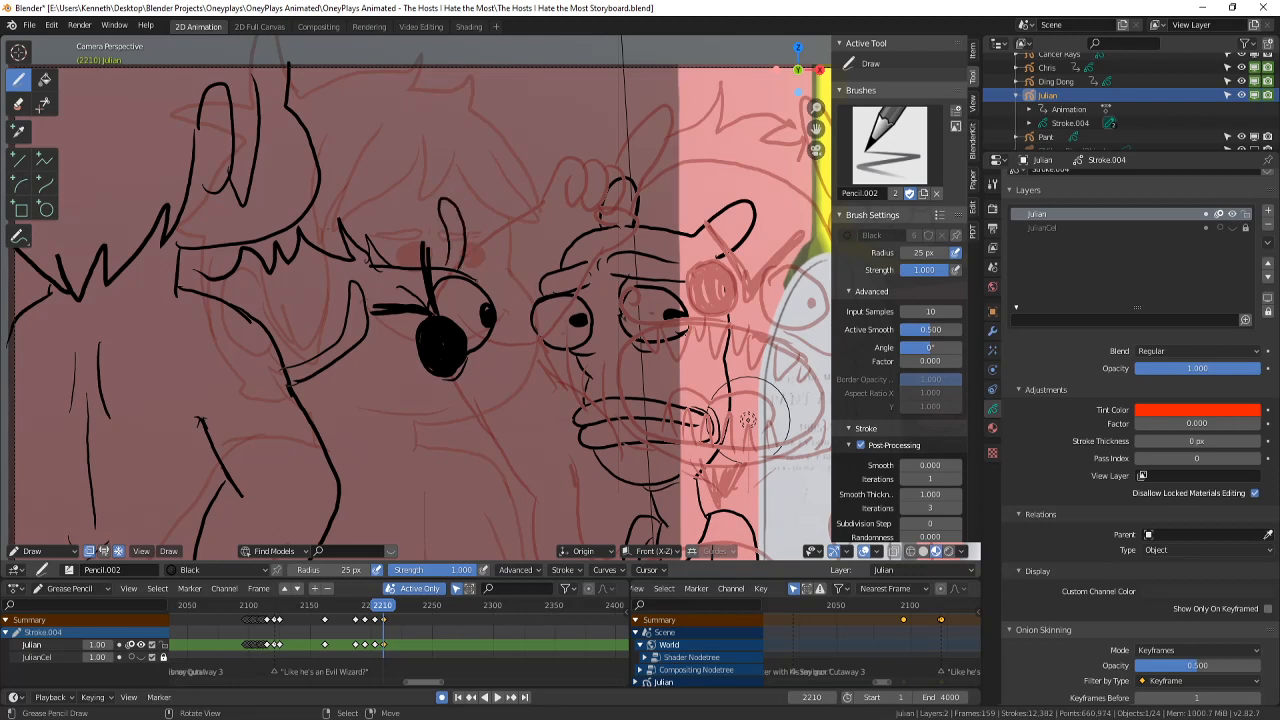
- Draw Julian's pointed nose with the upper mouth line, the curled moustache and the long lower jaw
mouse_move(521, 321)
mouse_down()
mouse_move(499, 369)
mouse_move(330, 428)
mouse_up()
key(ctrl+z)
drag(524, 341, 320, 436)
drag(480, 372, 433, 411)
drag(536, 360, 498, 378)
mouse_move(350, 484)
mouse_down()
mouse_move(522, 452)
mouse_move(420, 506)
mouse_move(336, 518)
mouse_up()
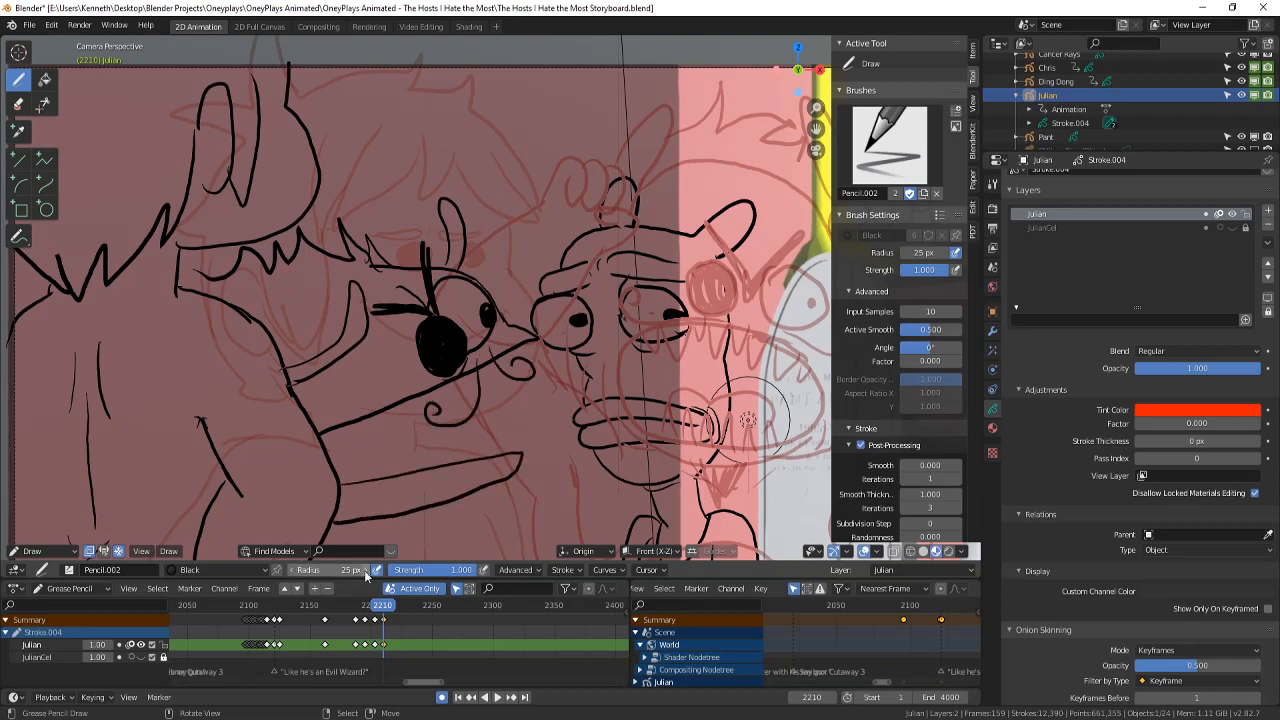
- Delete all of Julian's redrawn strokes on frame 2210 in Edit Mode and save the file
shift+middle_drag(385, 525, 472, 416)
scroll(472, 416, down, 4)
scroll(598, 357, up, 3)
shift+middle_drag(598, 357, 570, 397)
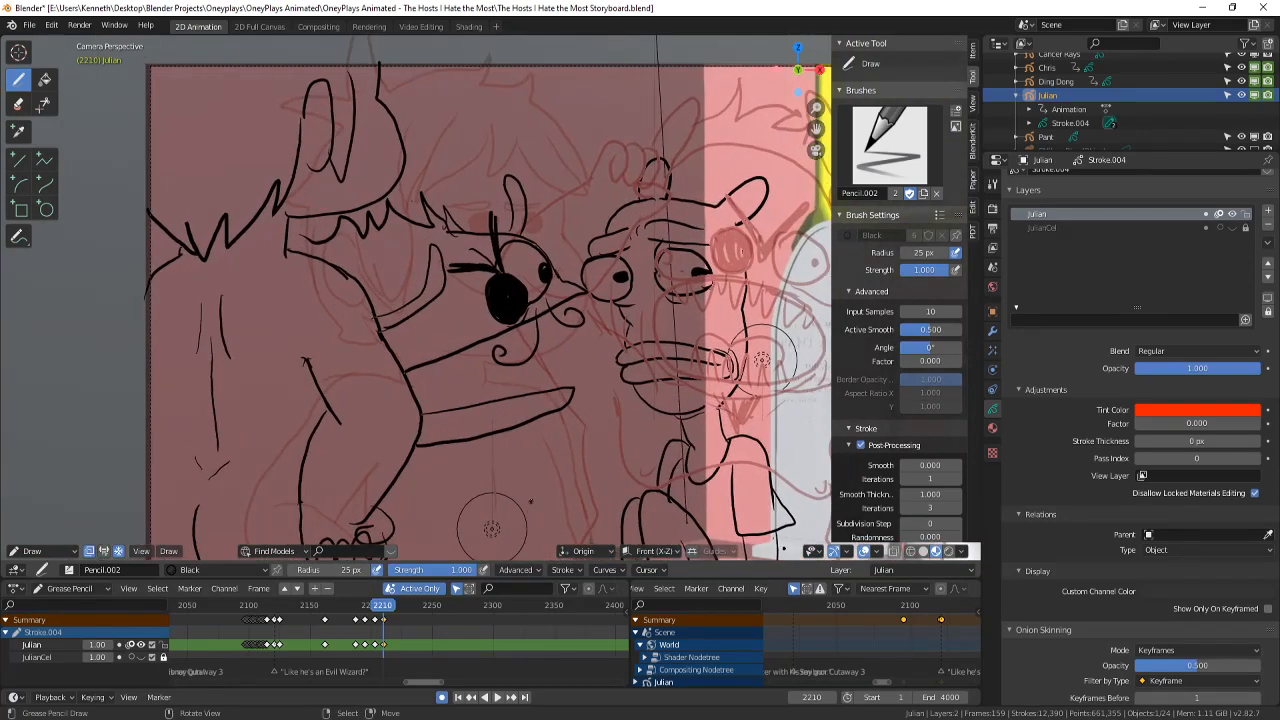
scroll(166, 447, down, 4)
scroll(166, 447, up, 3)
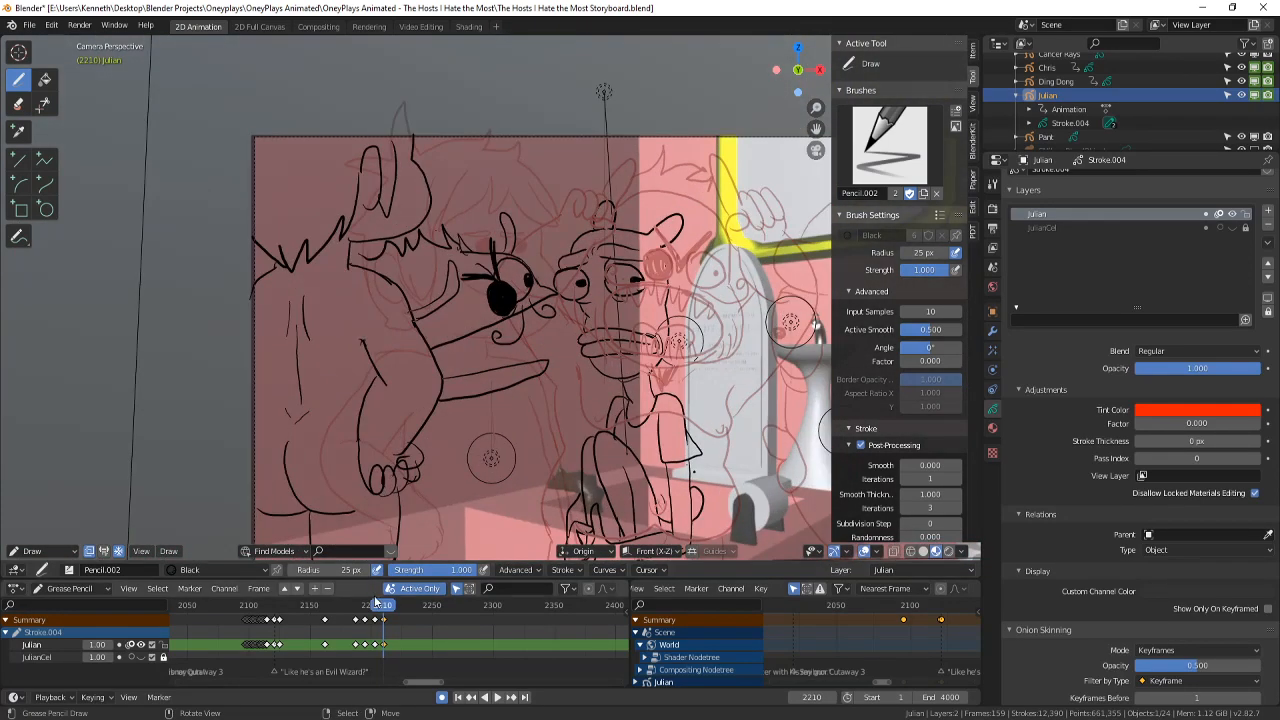
click(48, 549)
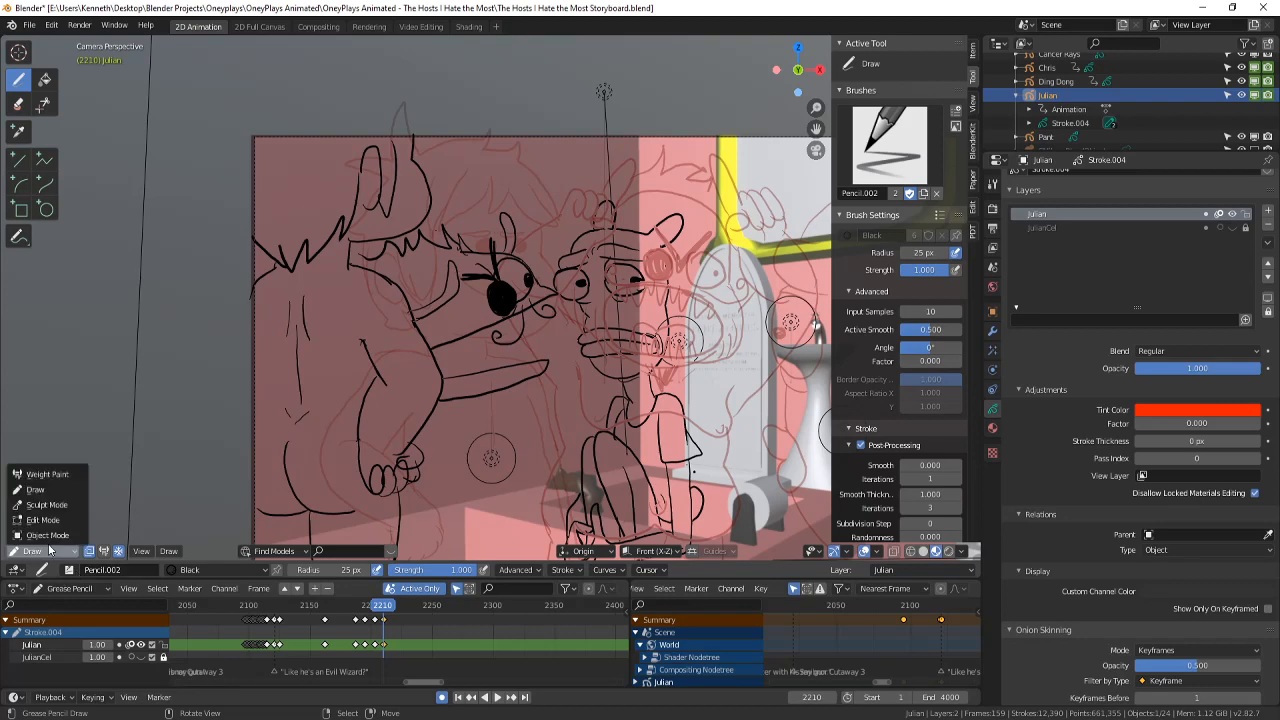
click(48, 523)
key(a)
key(x)
click(418, 343)
shift+middle_drag(489, 354, 492, 350)
scroll(492, 349, up, 1)
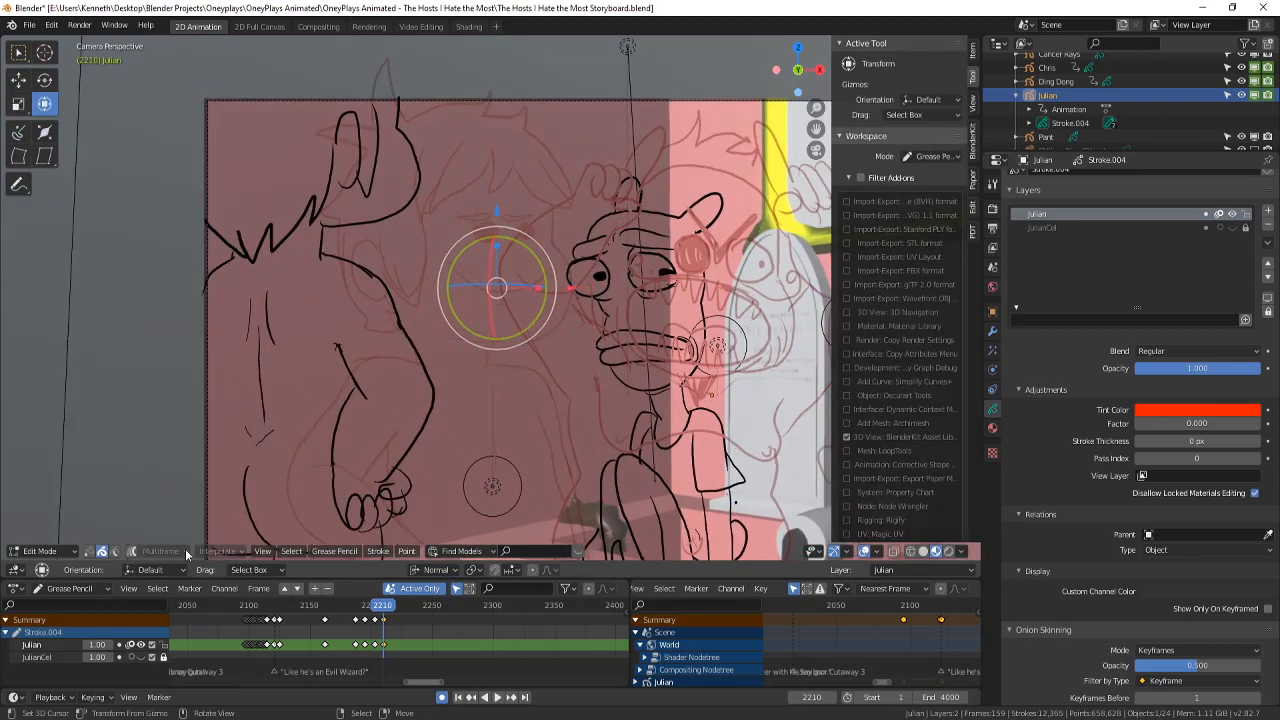
key(ctrl+s)
- Switch to Chris's drawing and delete all of its strokes on frame 2210 in Edit Mode
click(1052, 81)
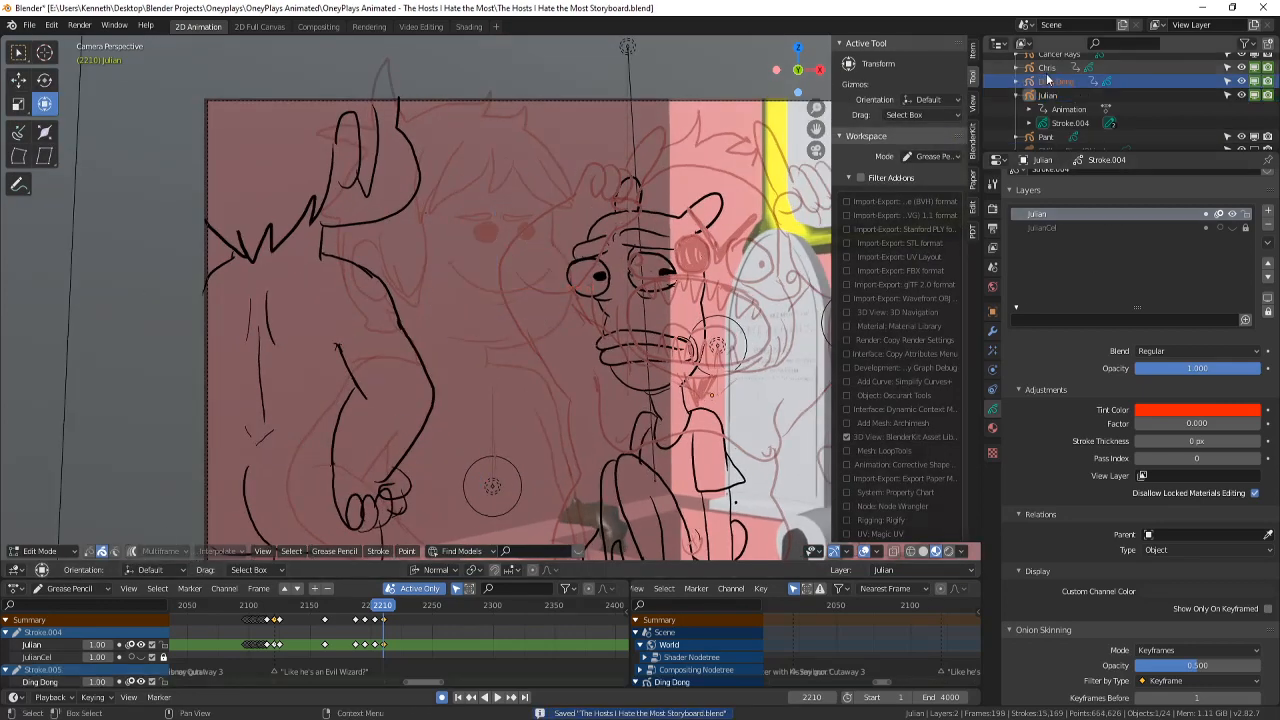
click(48, 551)
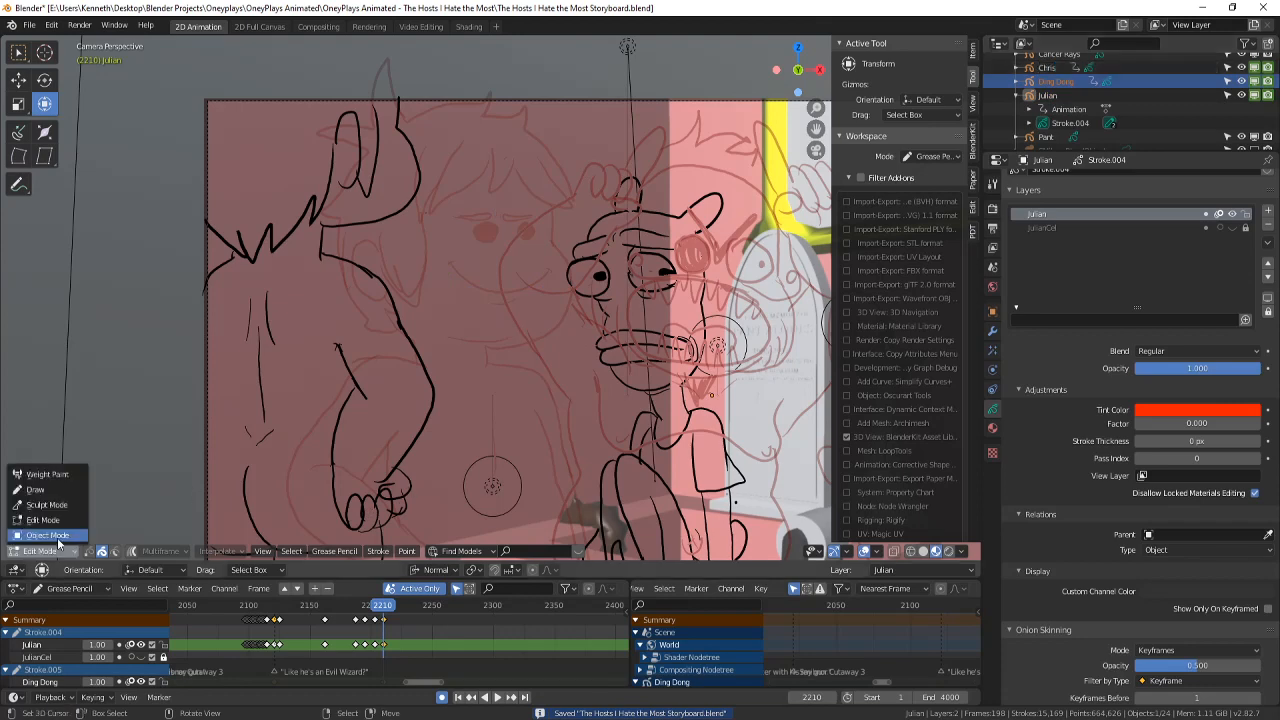
click(50, 536)
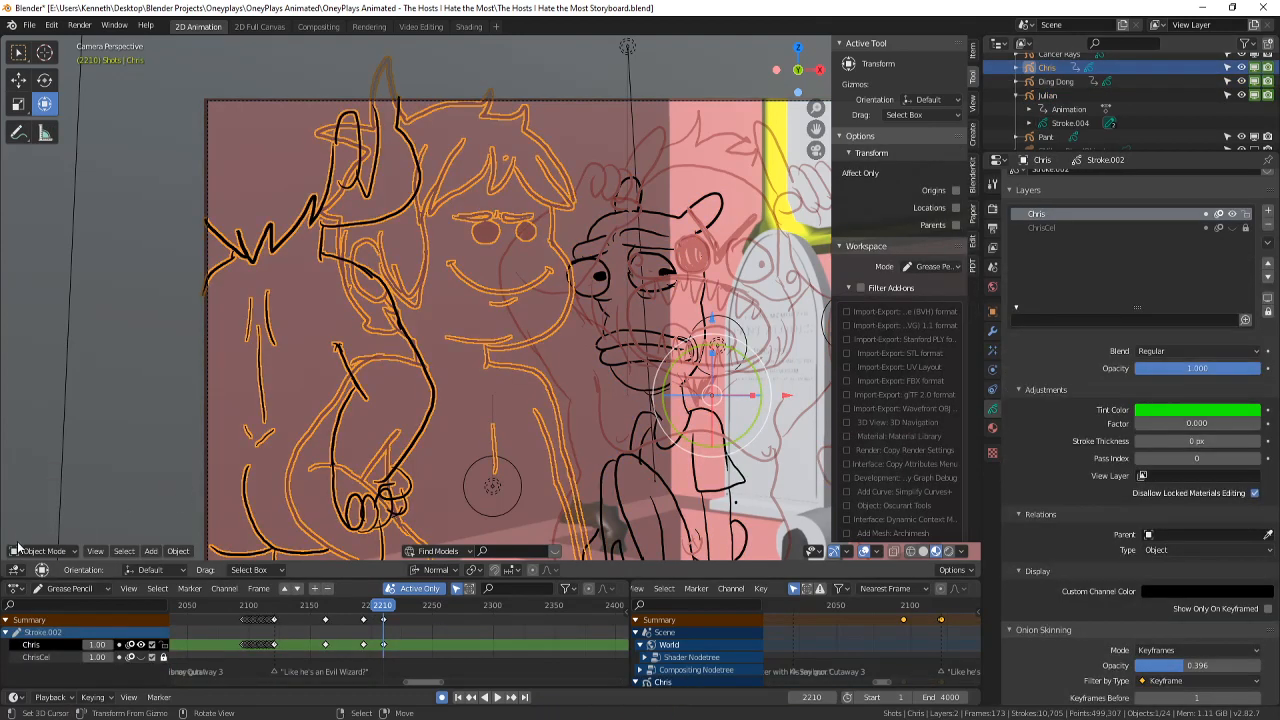
click(40, 551)
click(45, 522)
key(x)
click(455, 378)
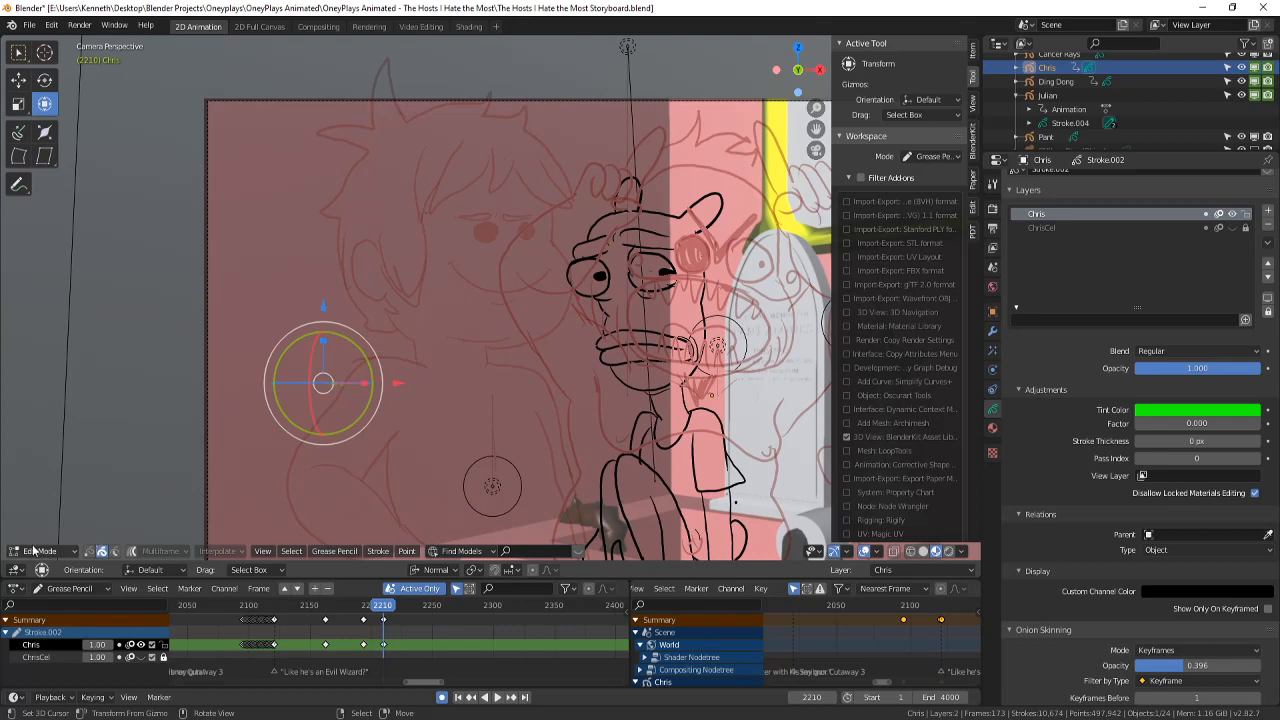
- Switch from Chris to the Ding Dong drawing and delete all of its points on frame 2210 in Edit Mode
click(39, 550)
click(66, 535)
click(617, 454)
click(617, 454)
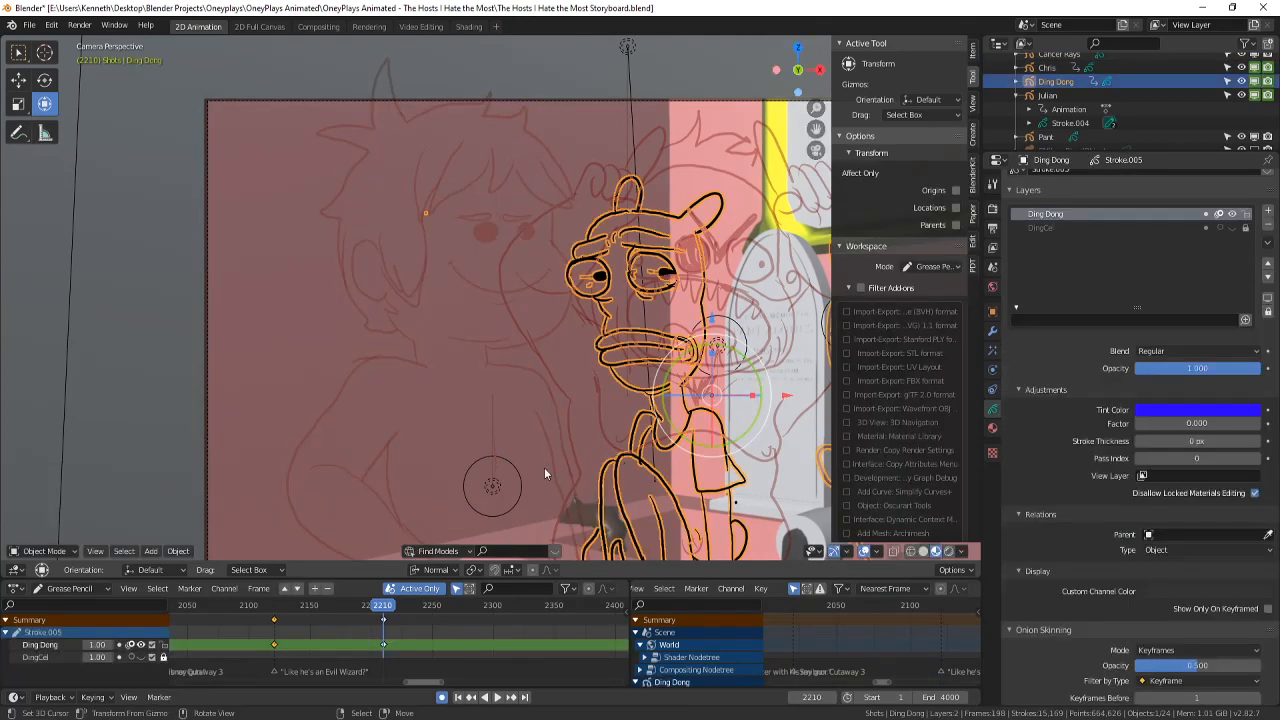
click(29, 549)
click(53, 518)
key(x)
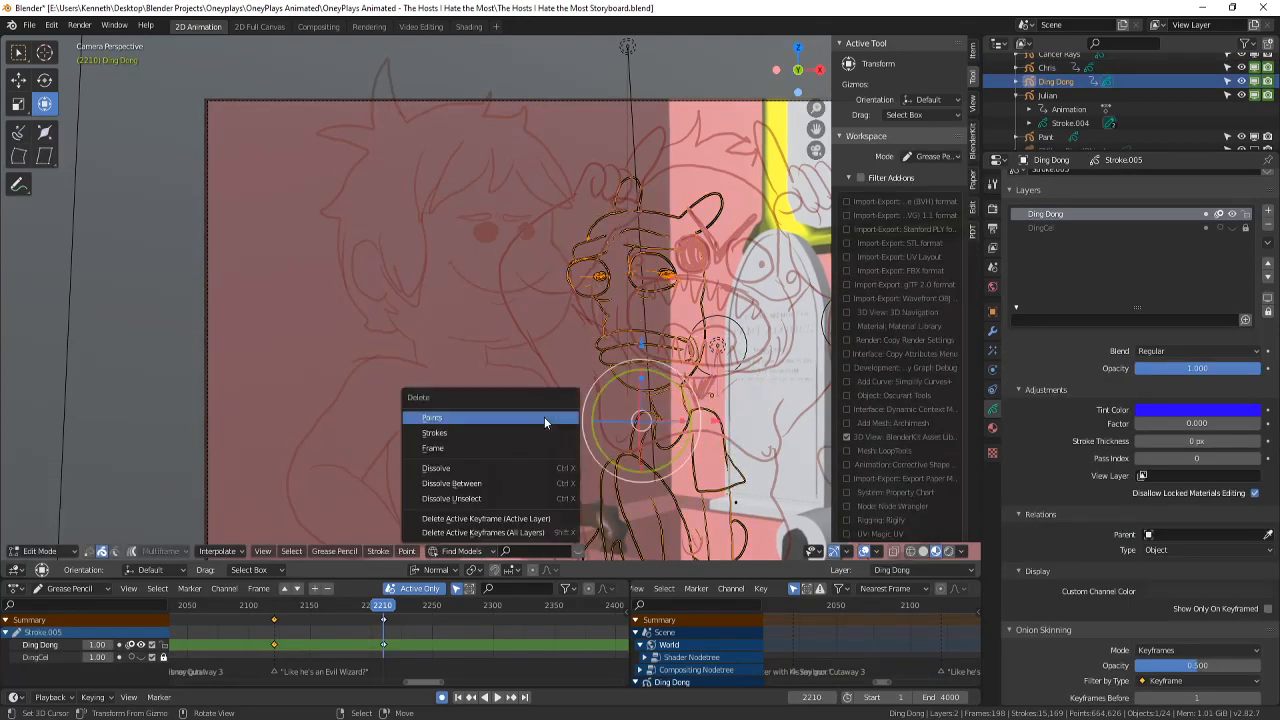
click(544, 417)
- Return the Ding Dong drawing to Object Mode and save the storyboard file
click(42, 551)
click(60, 535)
shift+middle_drag(194, 498, 179, 488)
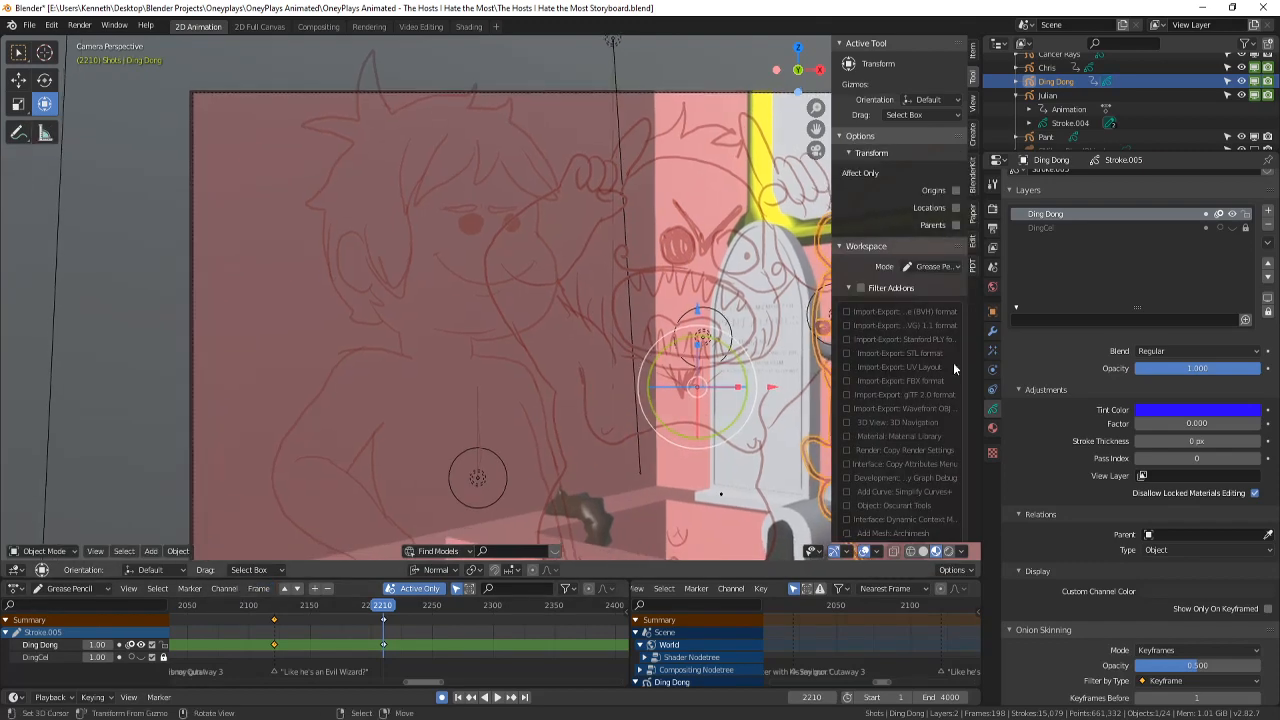
scroll(574, 299, down, 1)
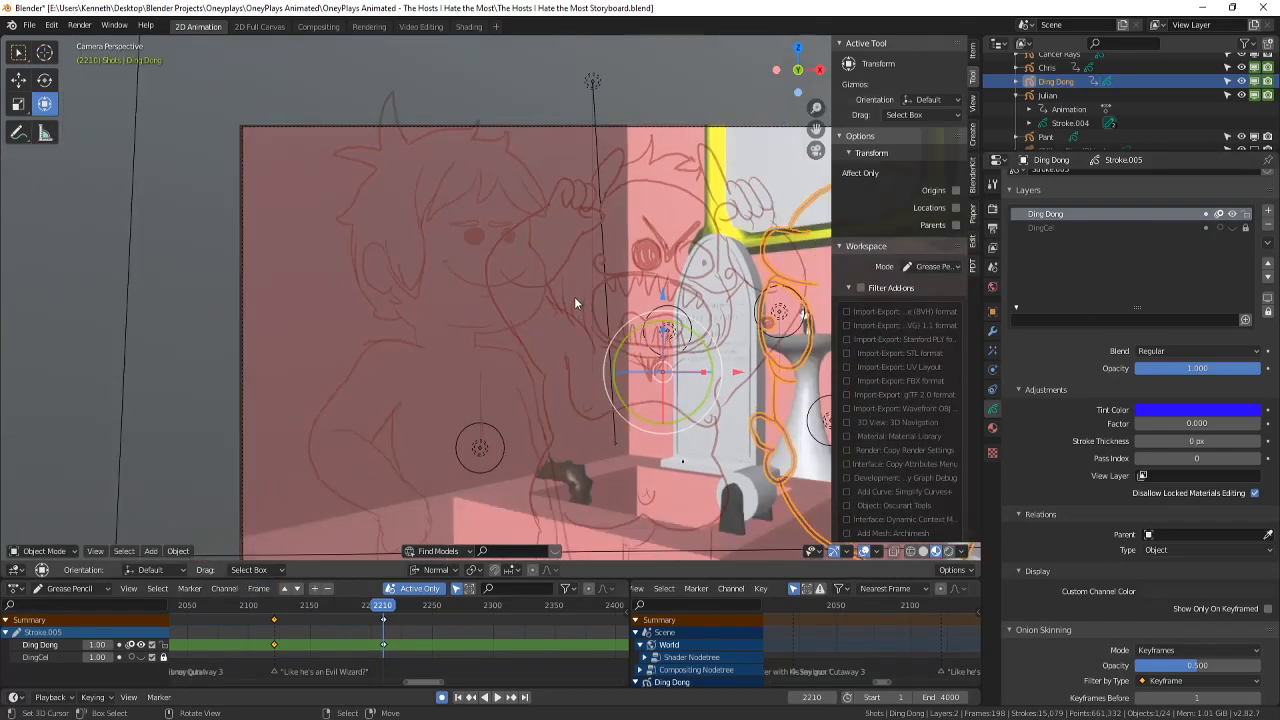
scroll(574, 298, down, 2)
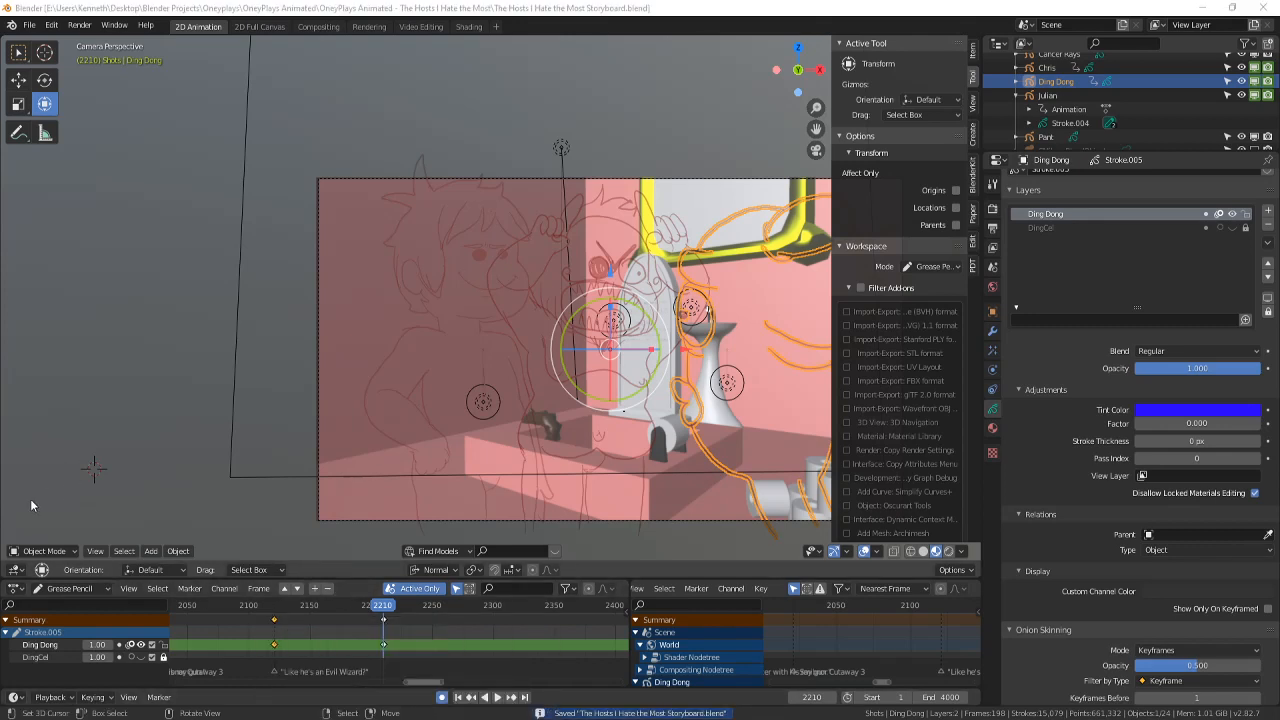
shift+right_click(30, 500)
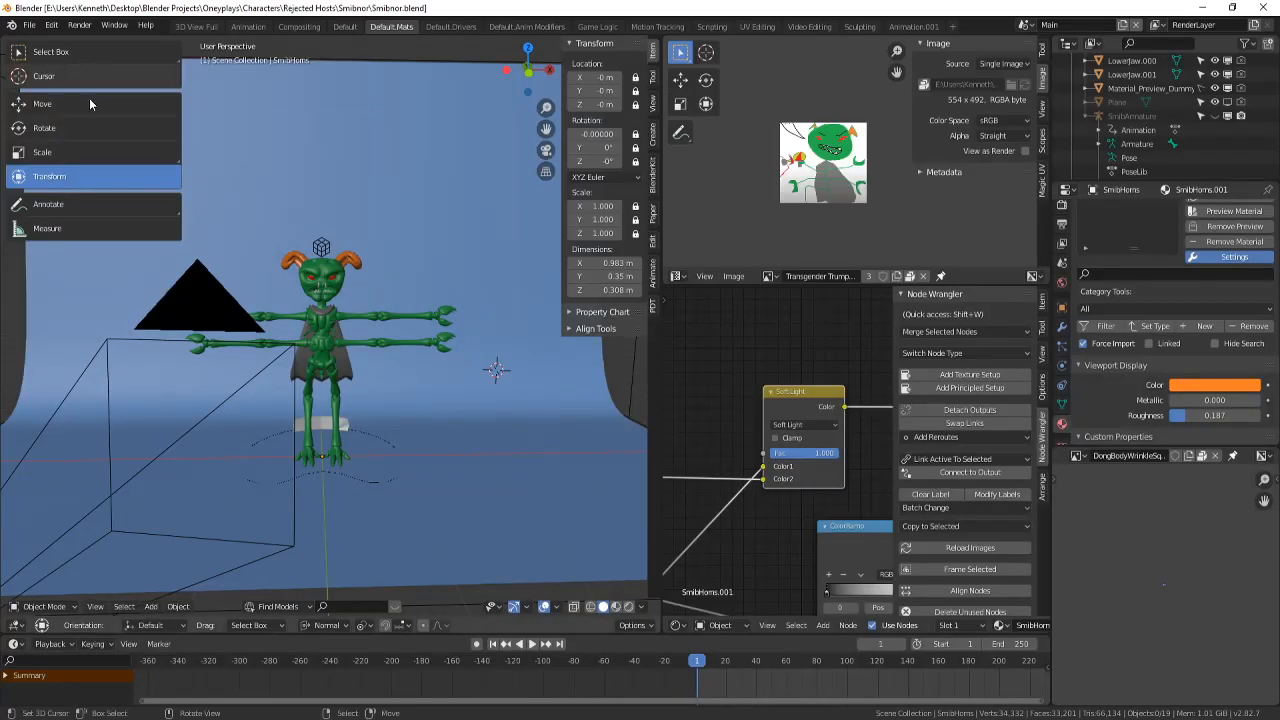
- In the Smibnor file, unpack all packed files to their original location, overwriting existing files, and save it
click(30, 24)
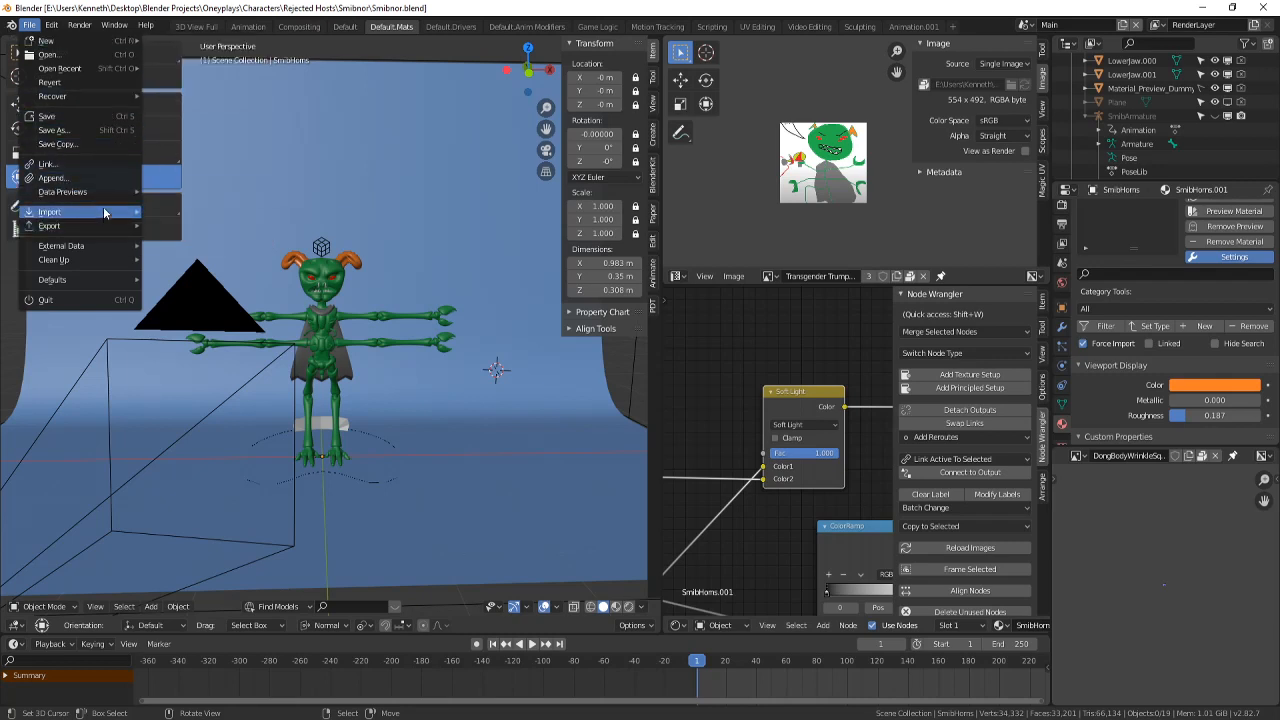
mouse_move(104, 252)
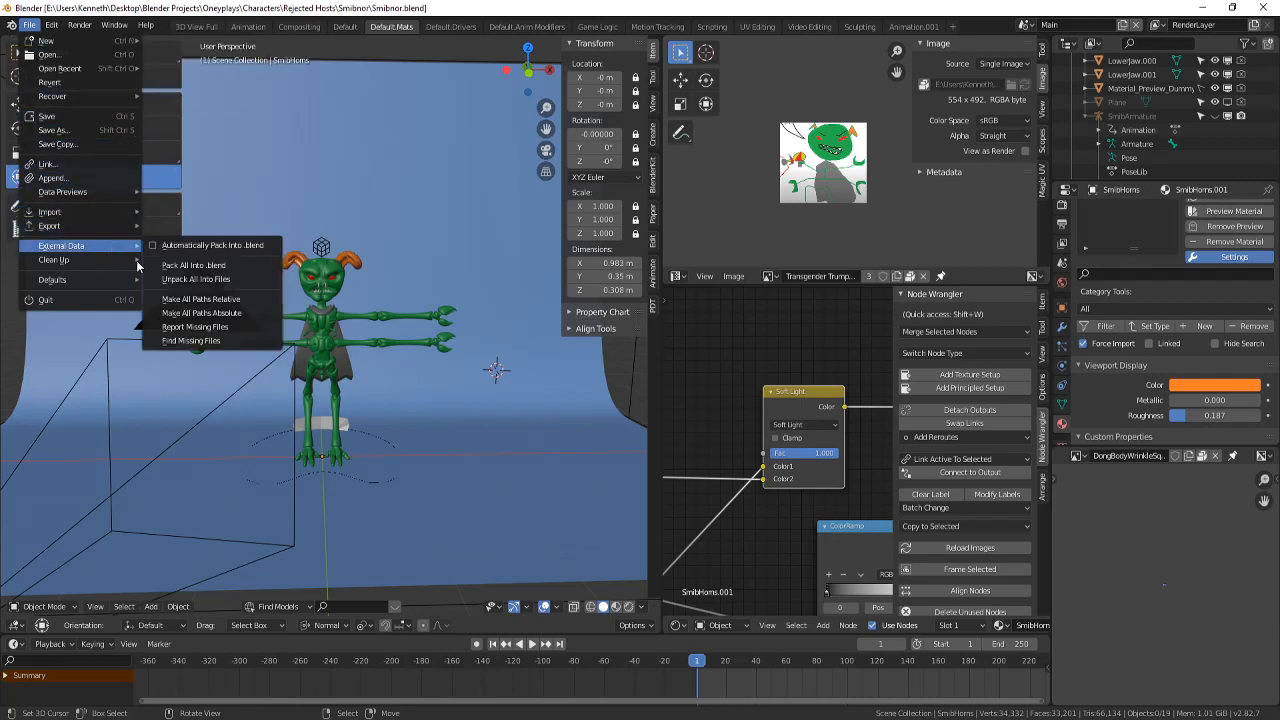
click(207, 280)
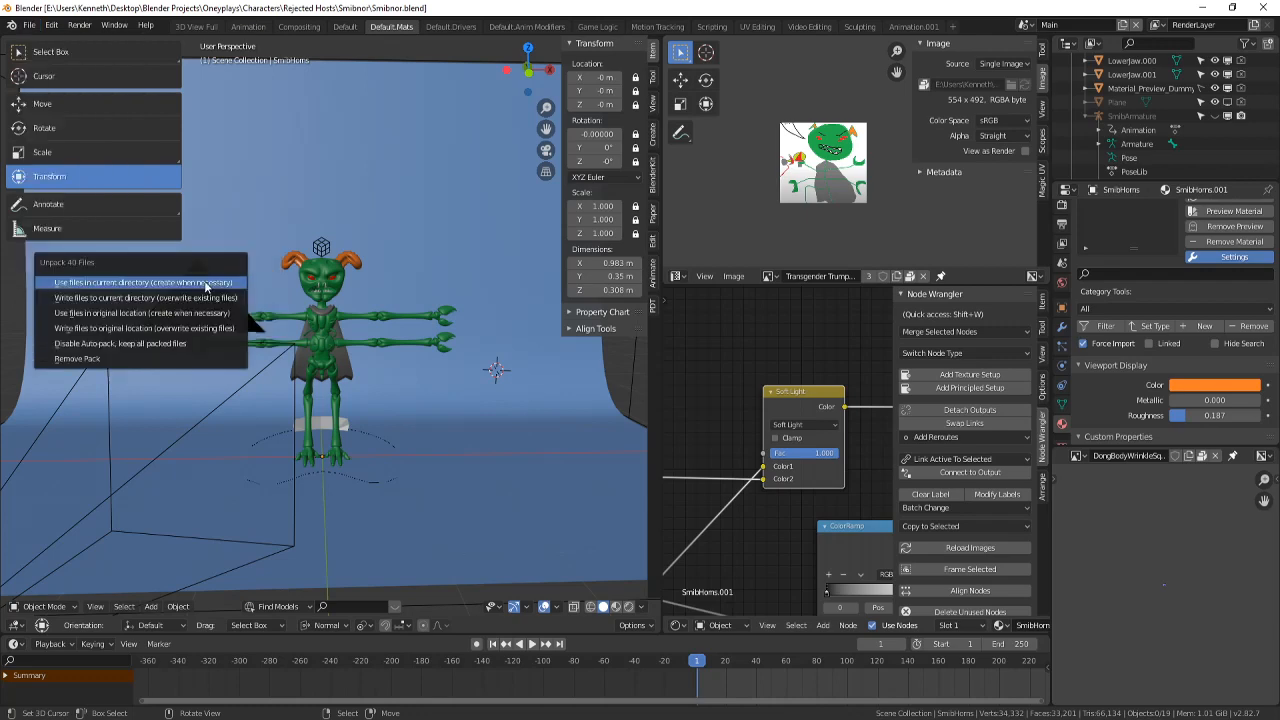
click(199, 334)
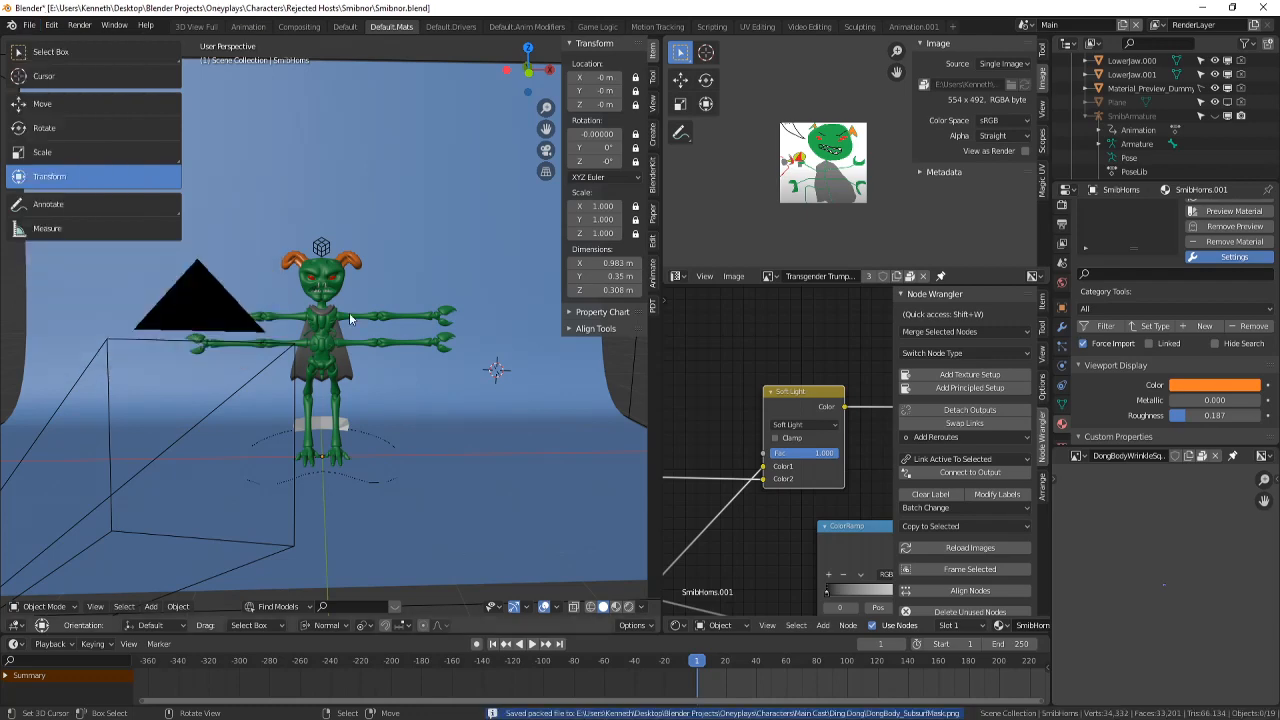
middle_drag(199, 334, 450, 228)
key(ctrl+s)
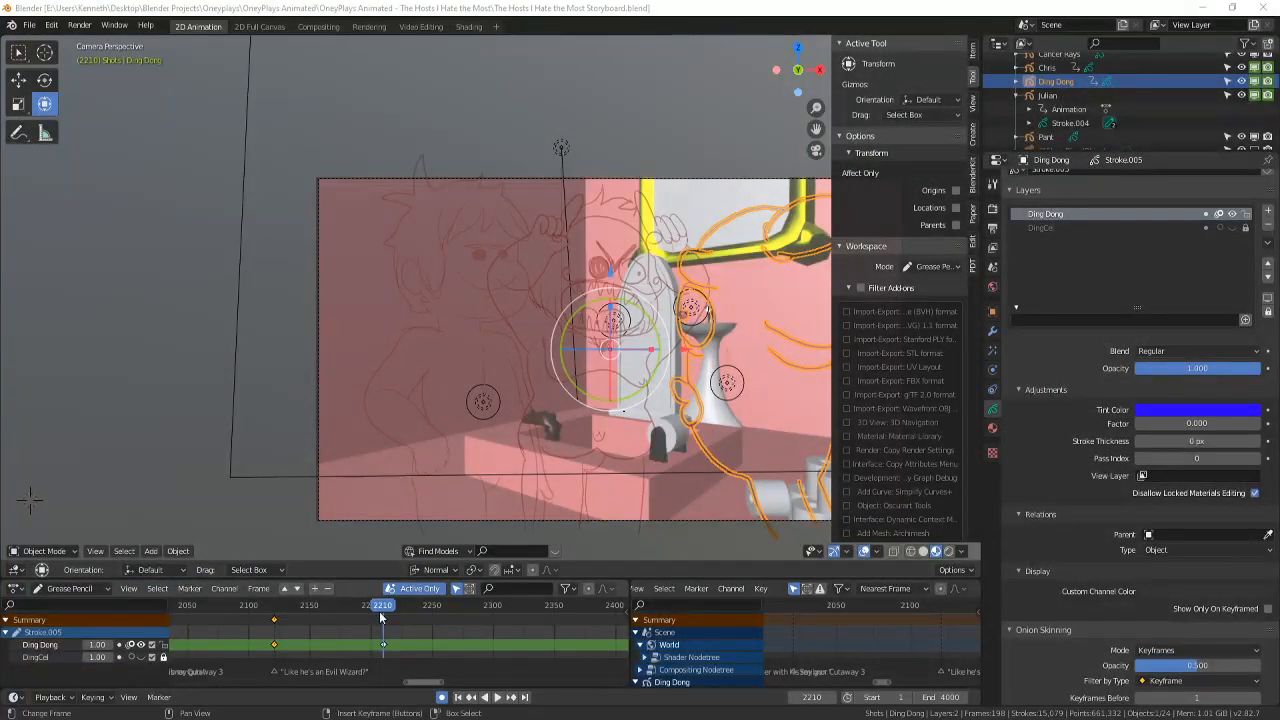
- Switch back to the storyboard file, check the drawings around frame 2210 and save the file
drag(387, 611, 383, 612)
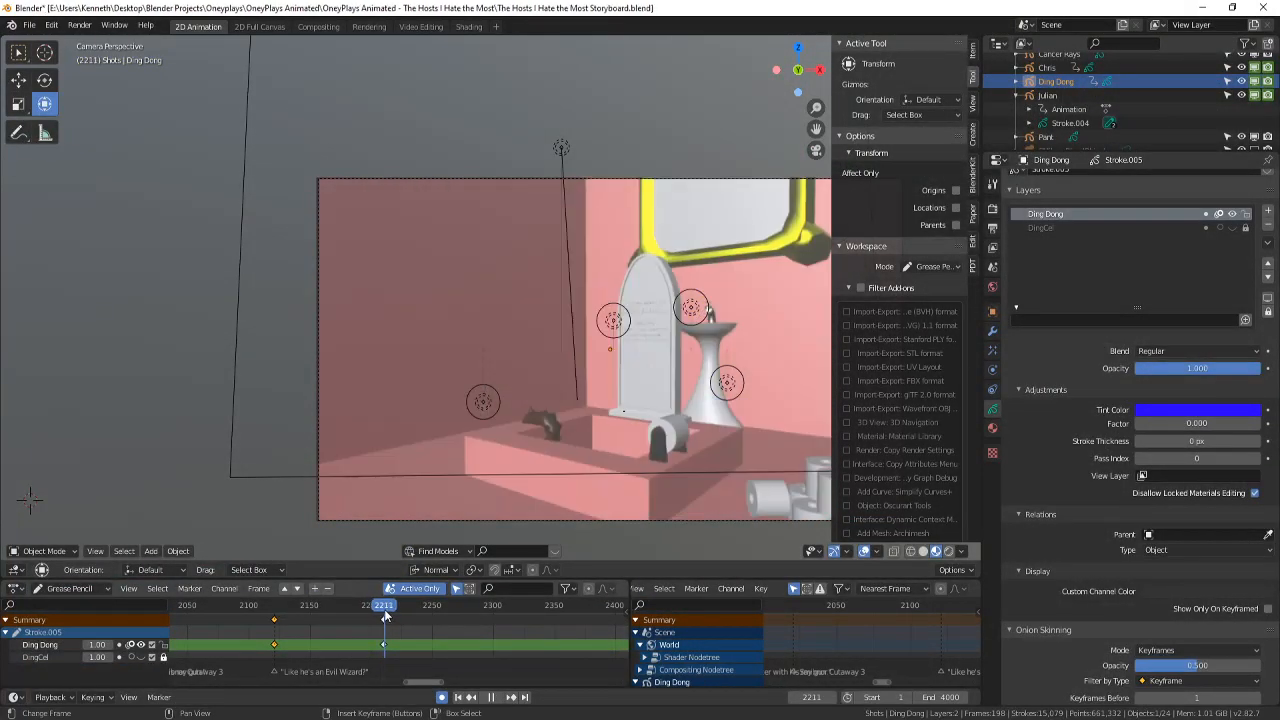
click(458, 286)
scroll(470, 310, up, 3)
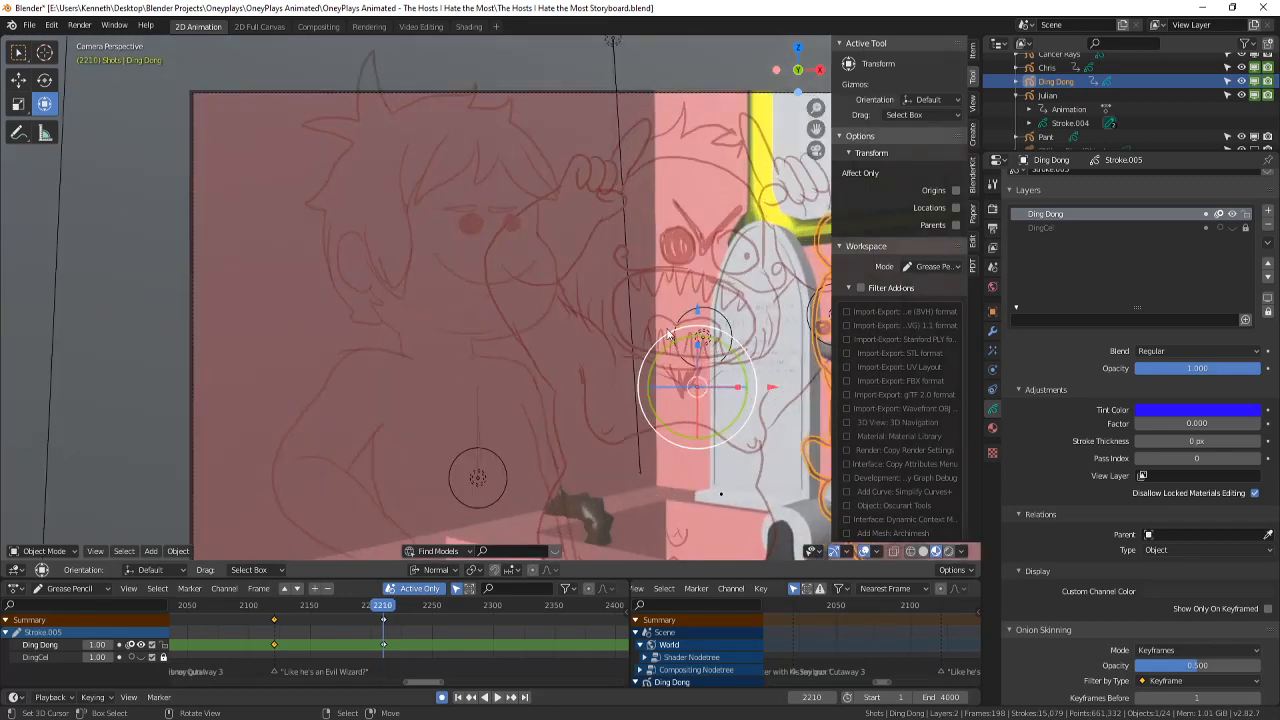
shift+middle_drag(595, 352, 587, 358)
key(ctrl+s)
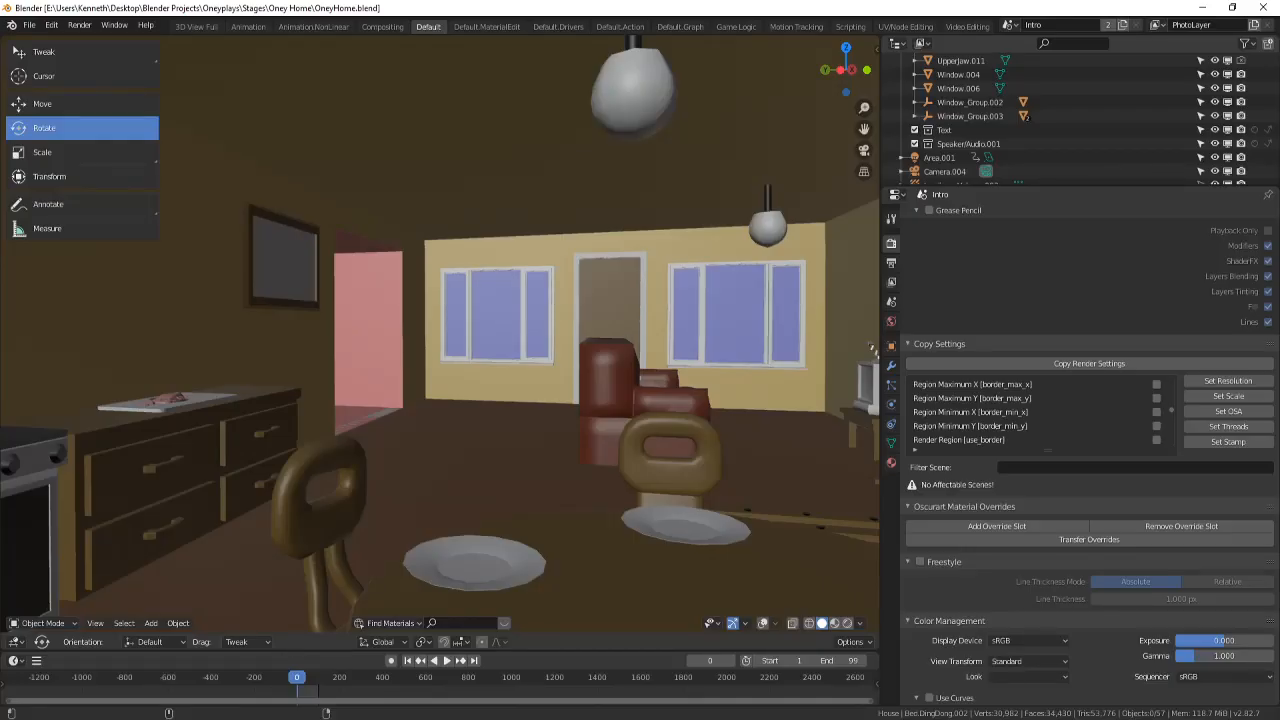
- In the OneyHome file, frame the pink wall between the dining table and the gravestone, and render the viewport as an image
middle_drag(88, 276, 625, 368)
scroll(531, 345, up, 4)
shift+middle_drag(531, 345, 601, 342)
scroll(557, 386, up, 3)
scroll(570, 362, down, 3)
scroll(578, 343, up, 1)
mouse_move(703, 372)
shift+middle_down()
mouse_move(705, 342)
mouse_move(714, 366)
shift+middle_up()
scroll(724, 342, up, 1)
click(96, 623)
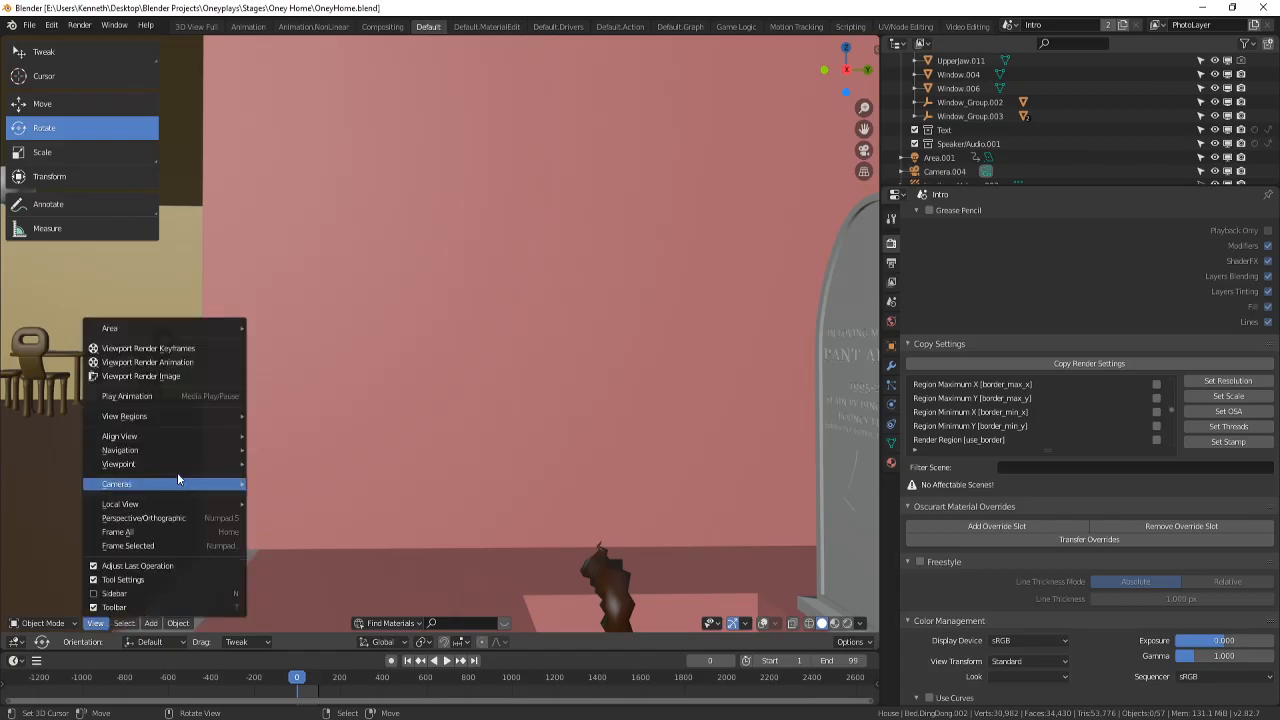
click(212, 372)
scroll(745, 415, down, 1)
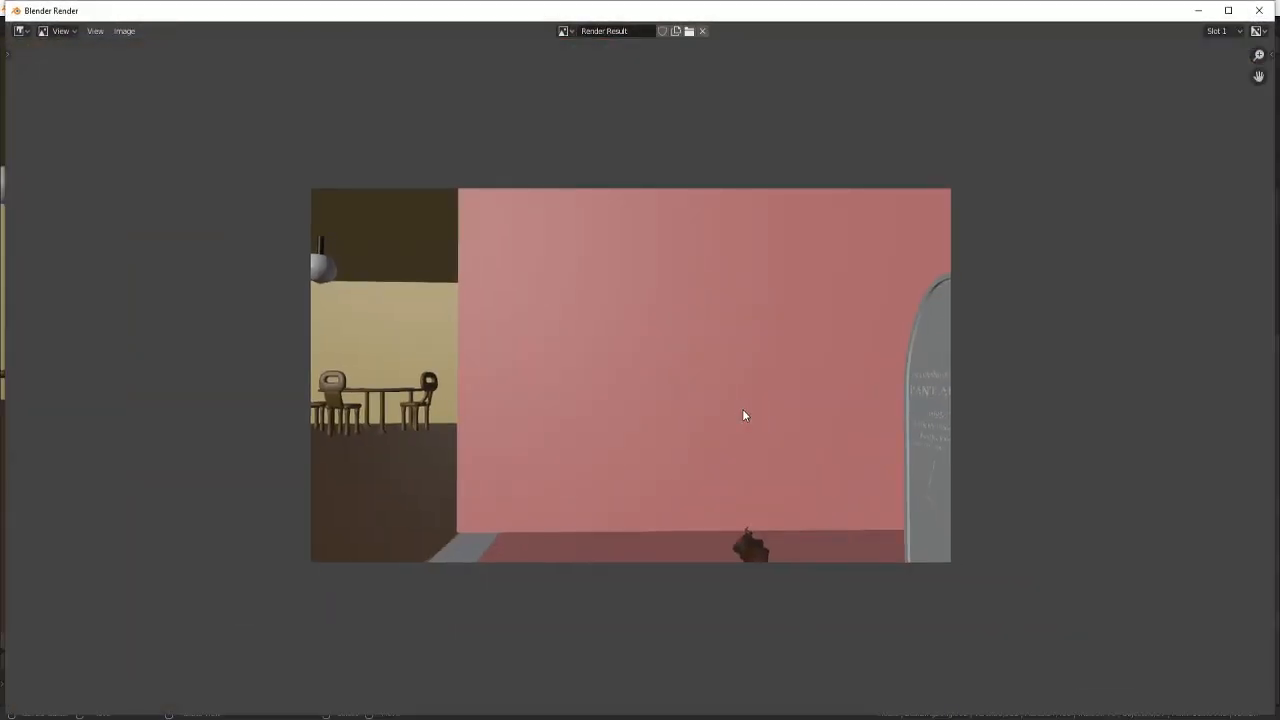
scroll(743, 414, up, 1)
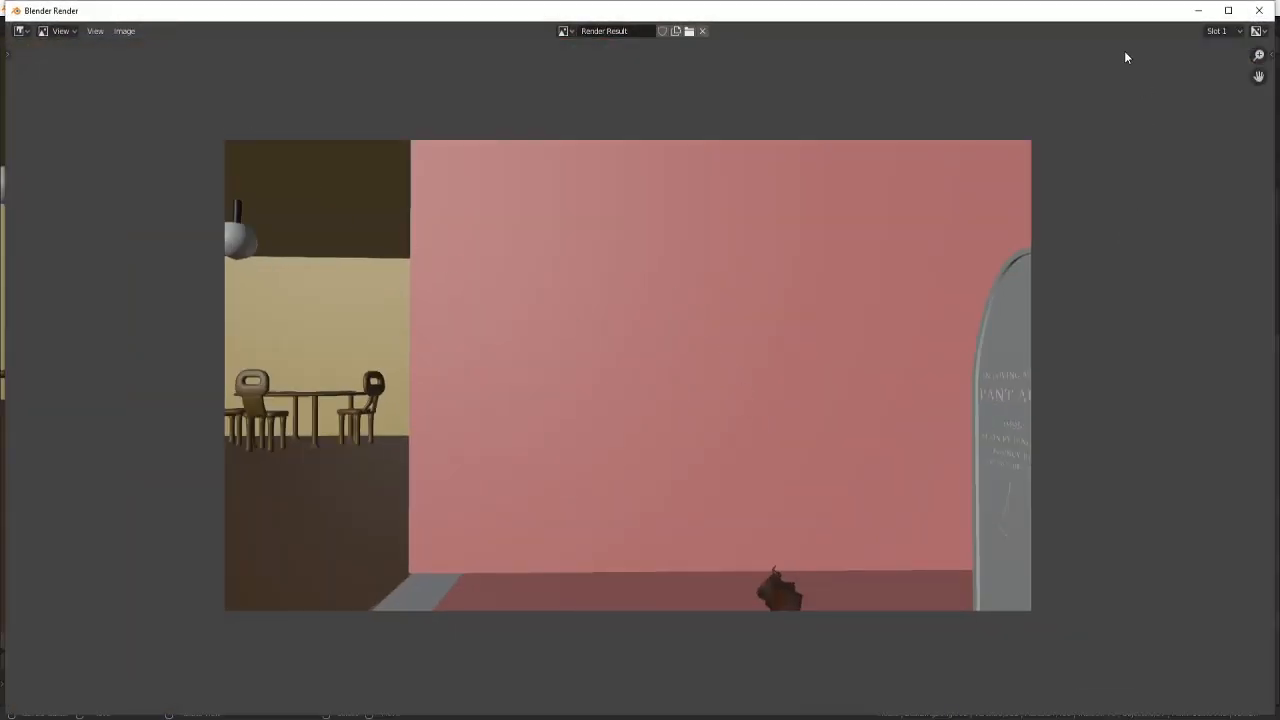
- Start saving the render as an image in the Storyboard Shots folder and sort its files by name
click(124, 31)
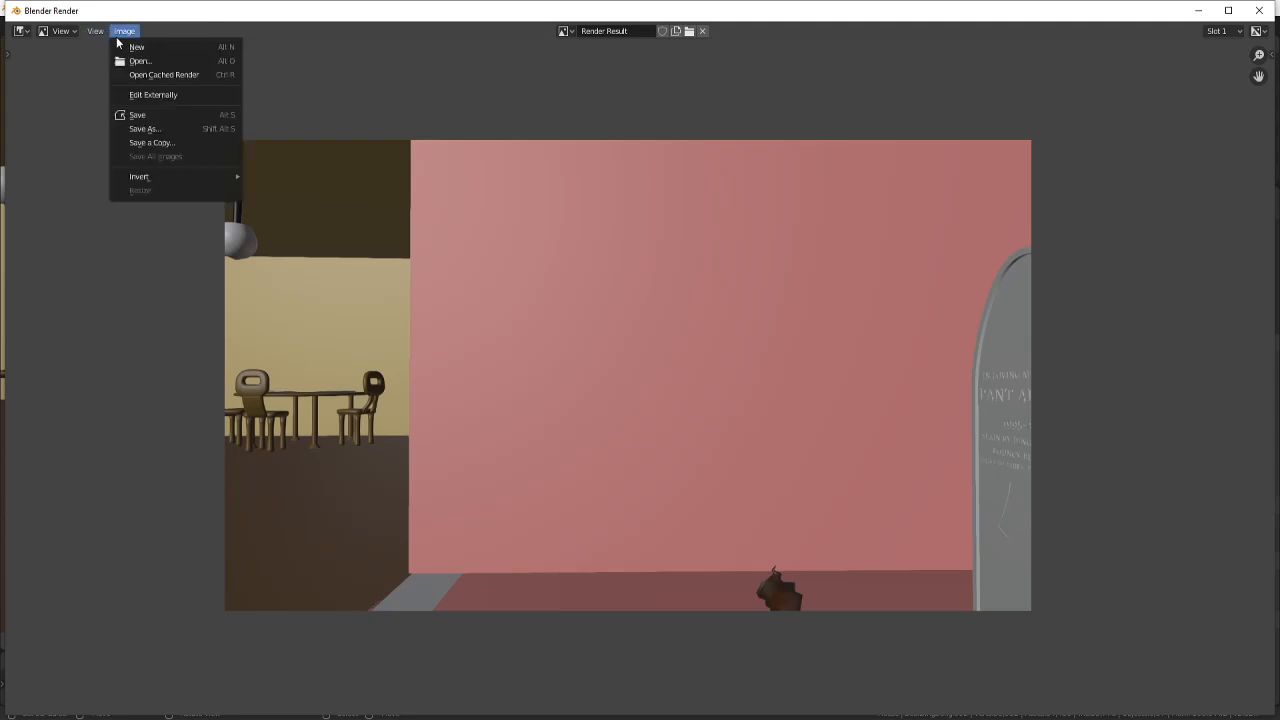
click(149, 129)
scroll(298, 525, down, 4)
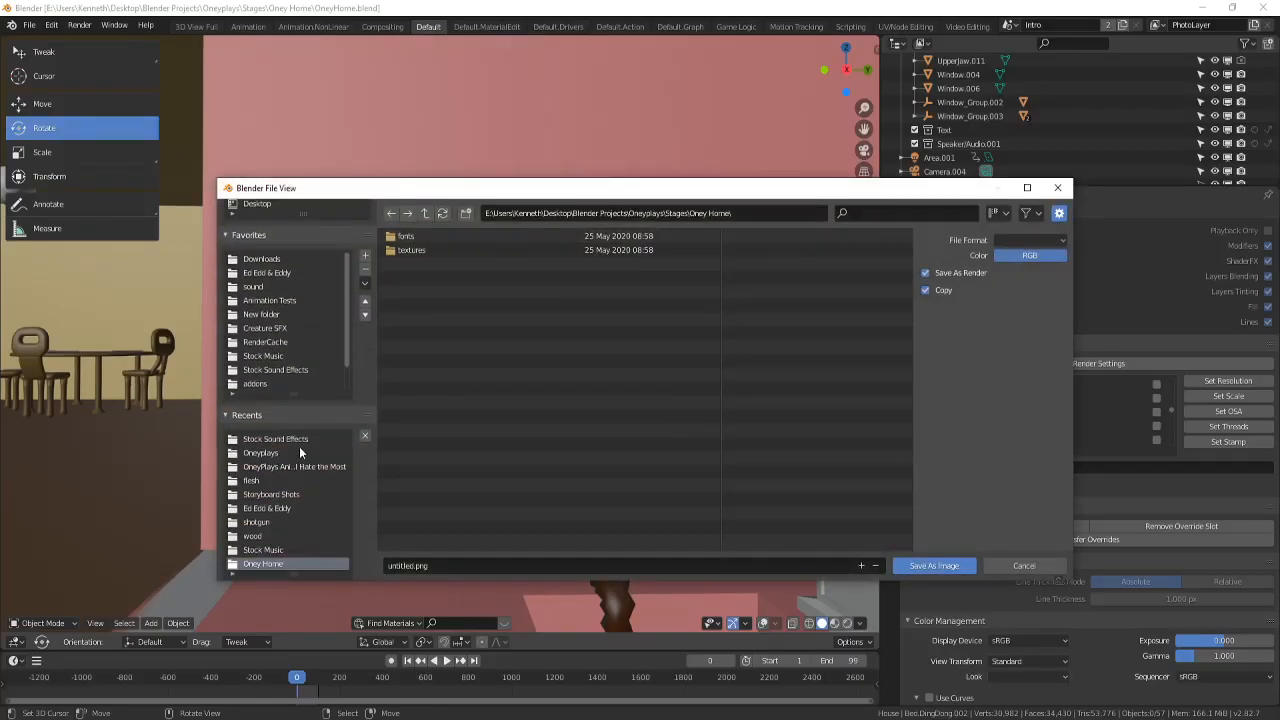
click(276, 494)
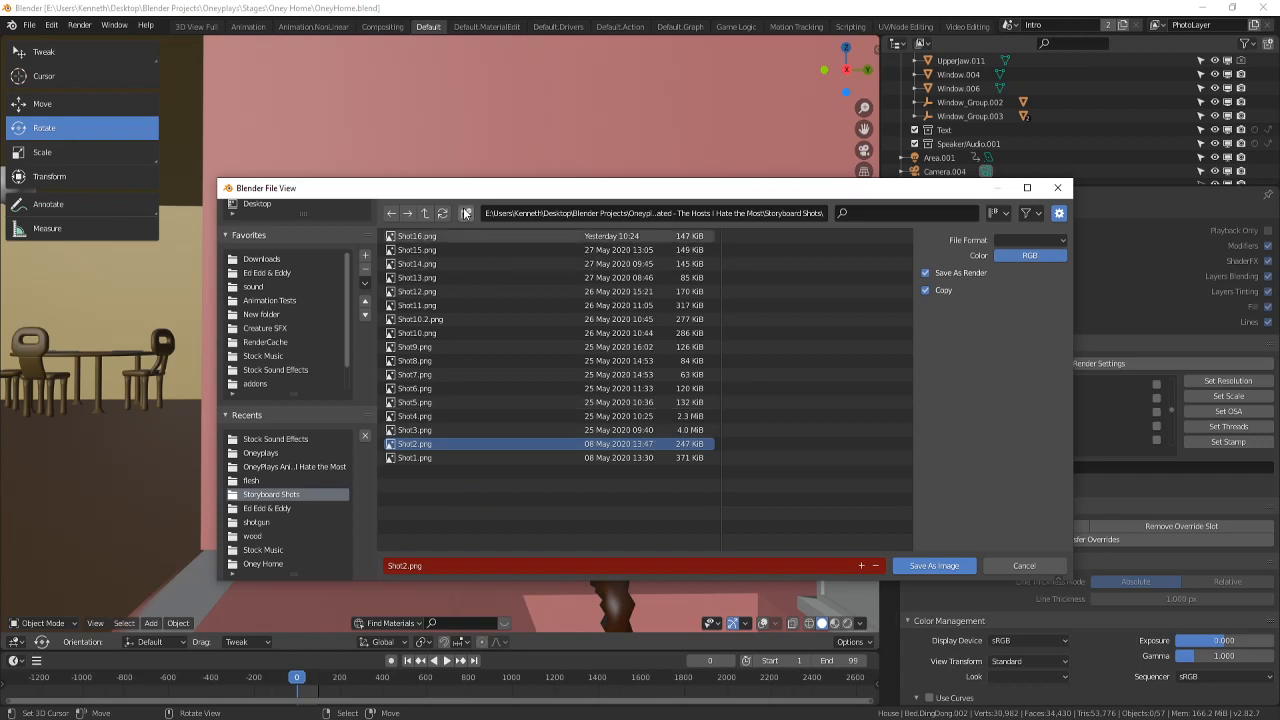
click(998, 213)
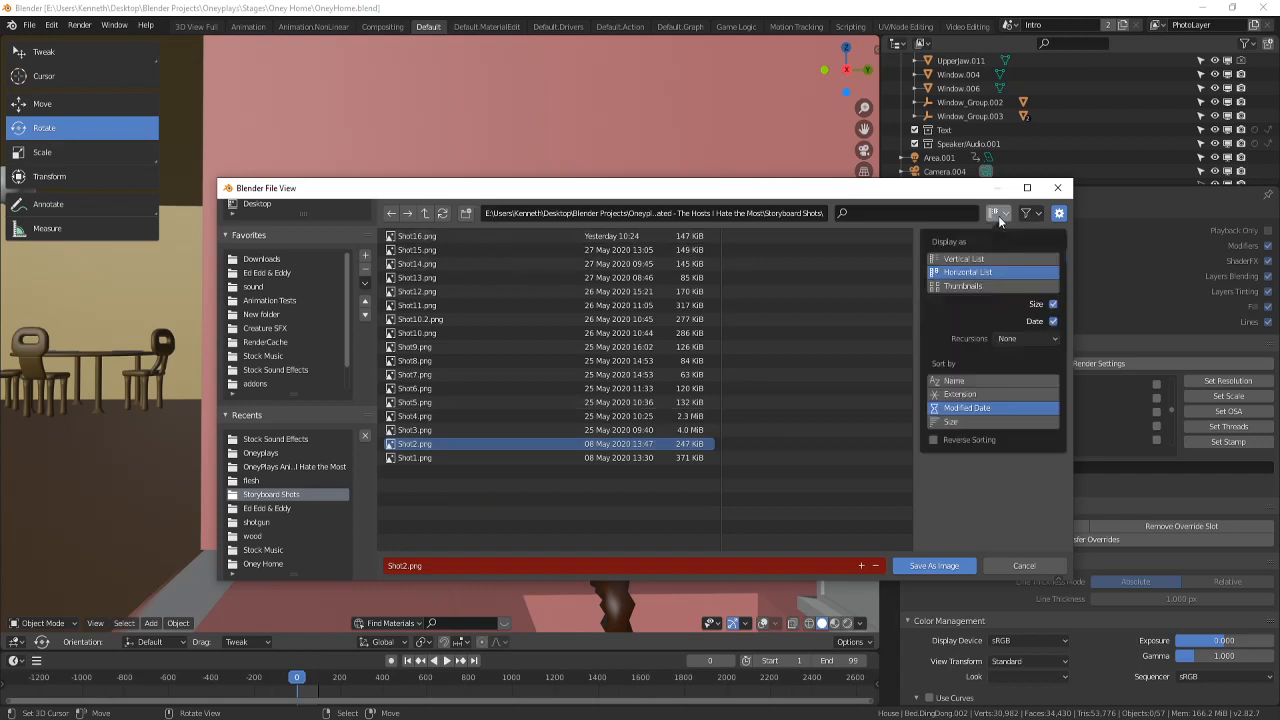
click(969, 381)
- Name the rendered image Shot17.png, based on the Shot16.png file name, and save it
click(441, 462)
click(416, 566)
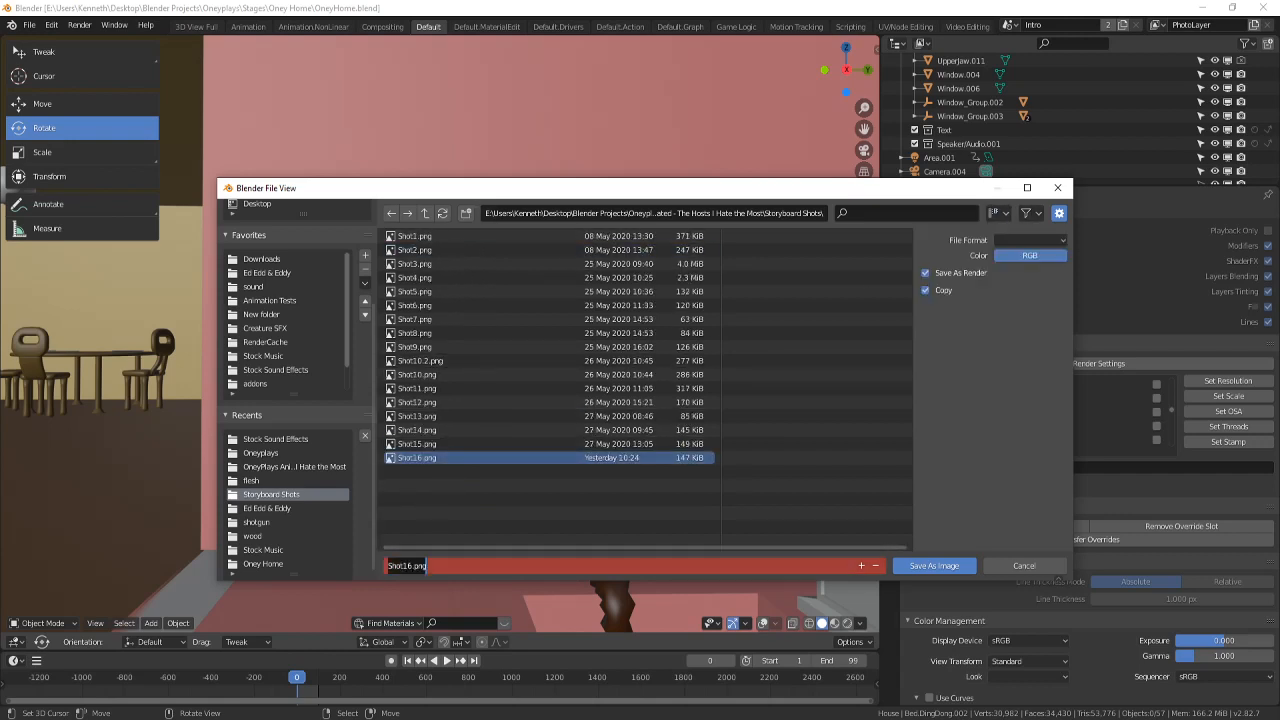
click(412, 566)
key(Return)
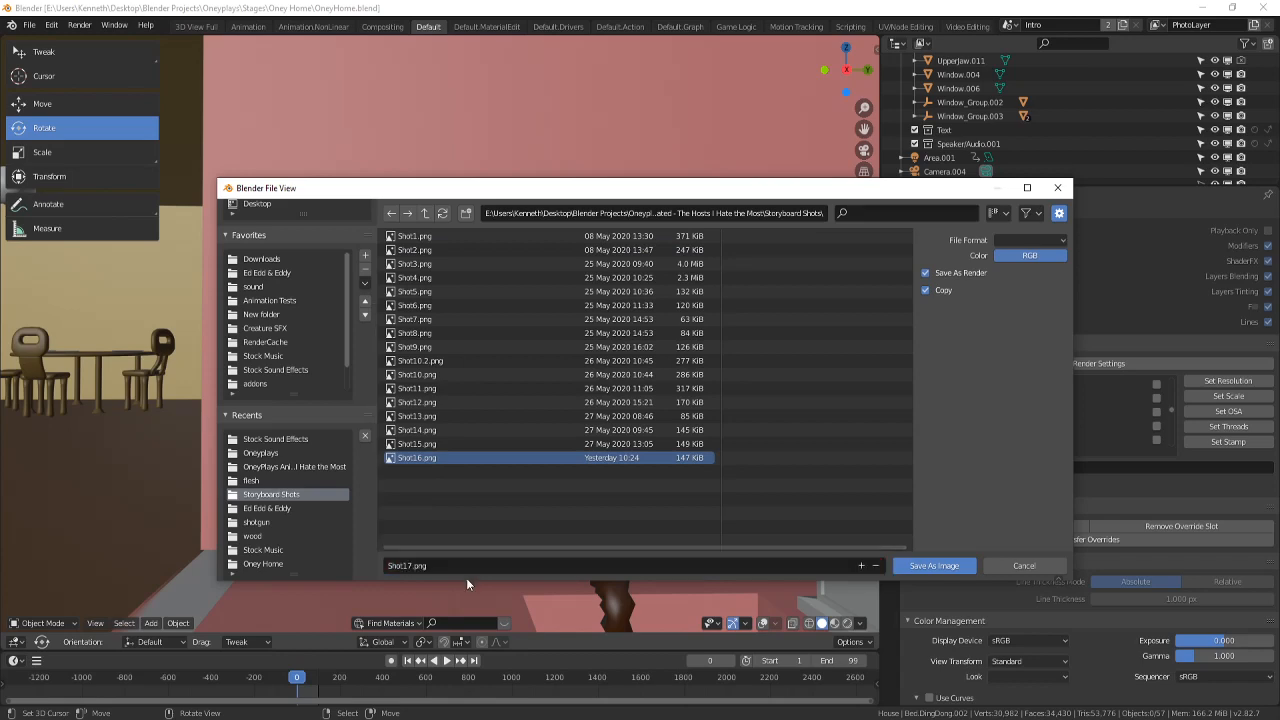
click(929, 563)
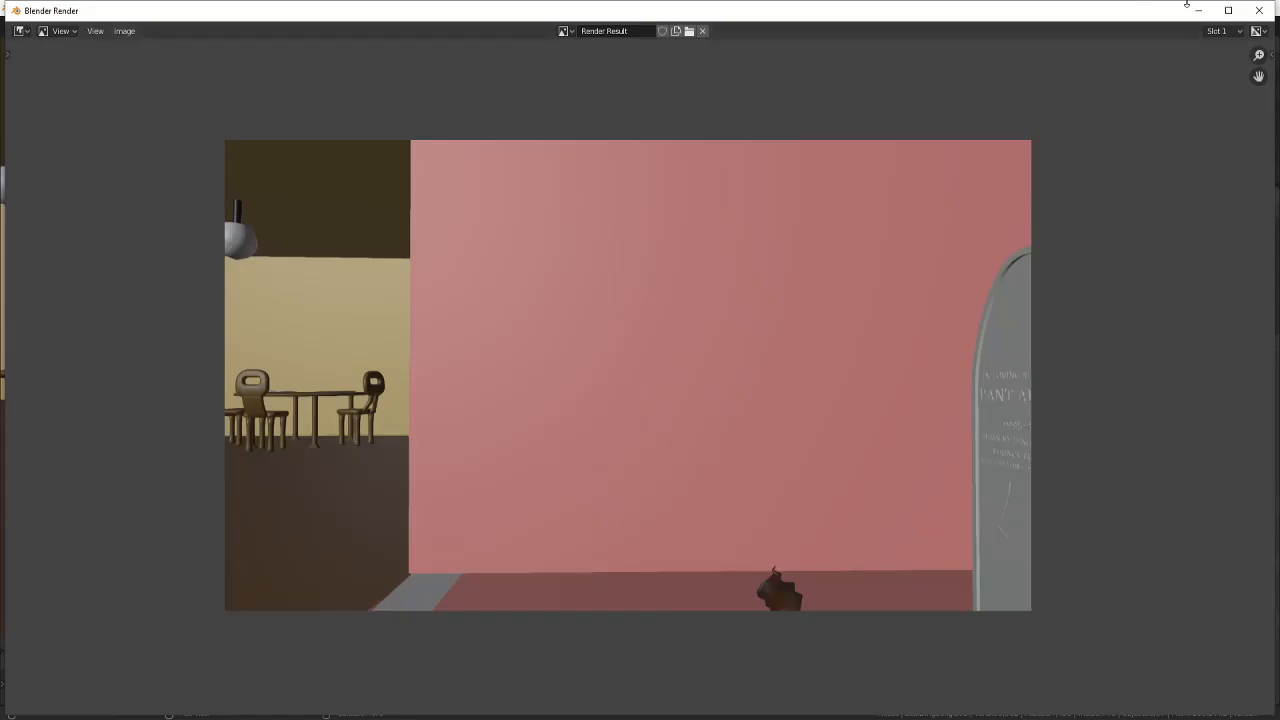
- Close the render window and the OneyHome file without saving its changes
click(1259, 11)
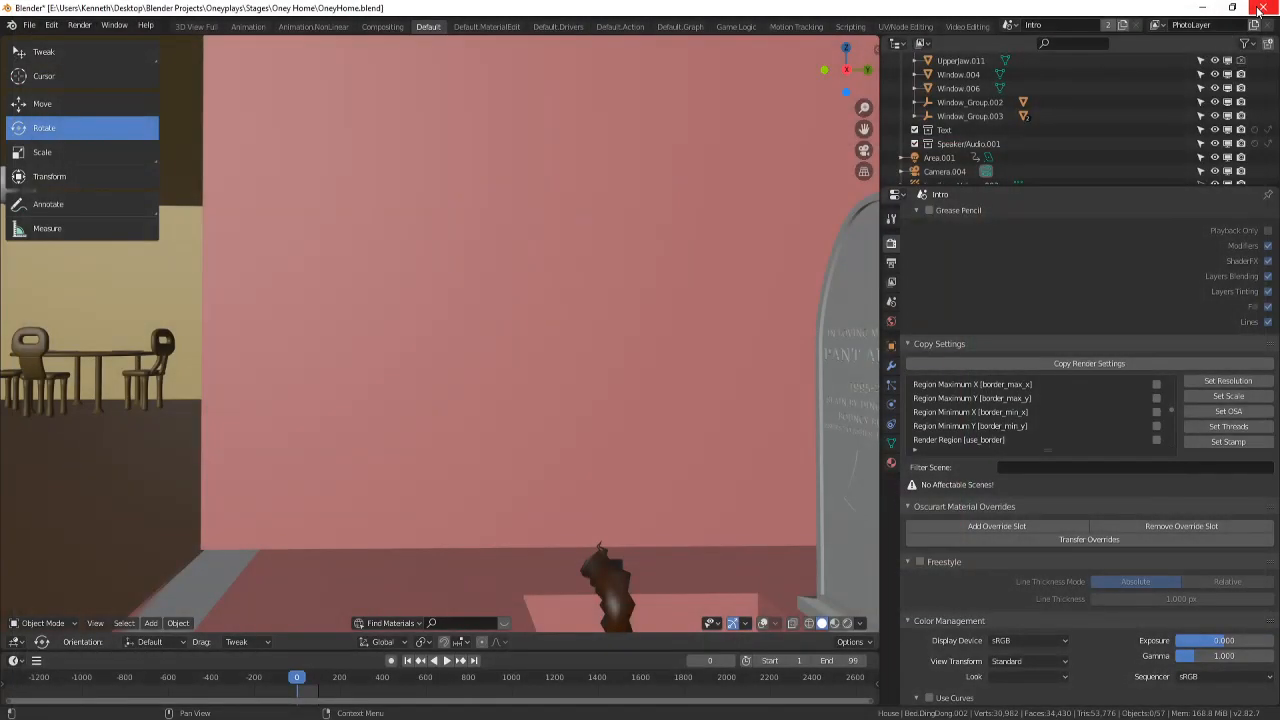
click(1262, 8)
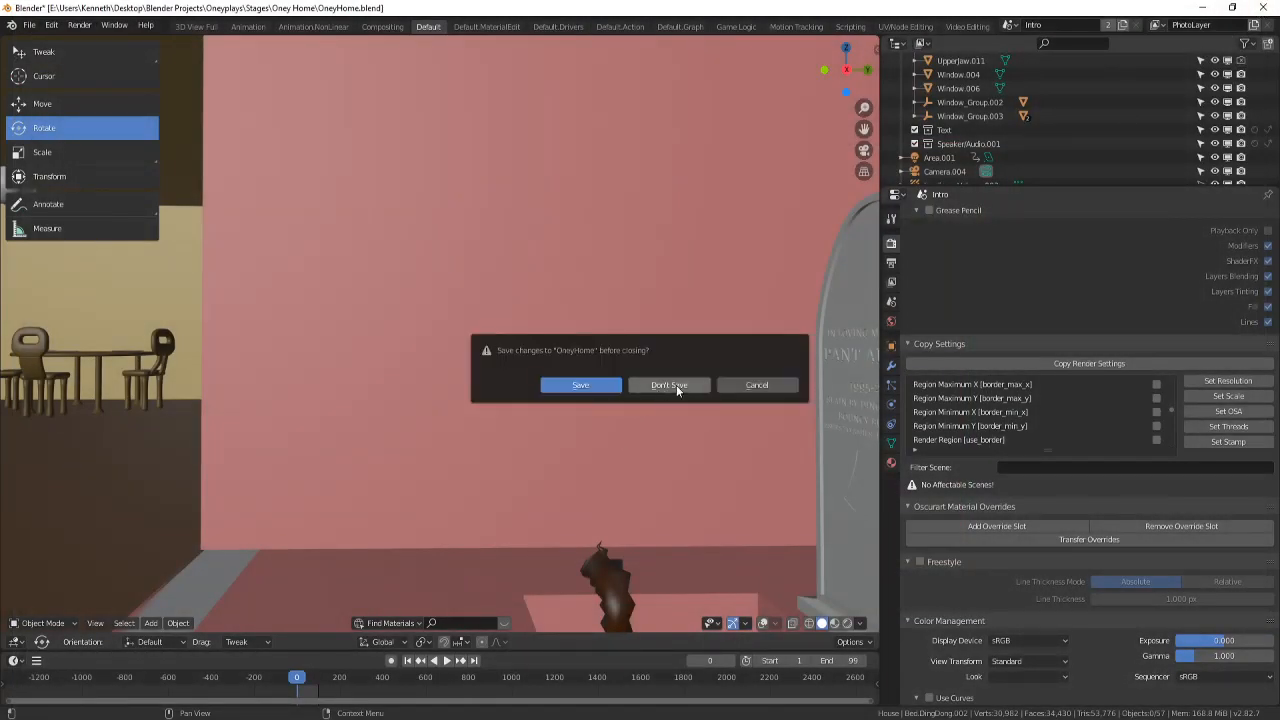
click(784, 388)
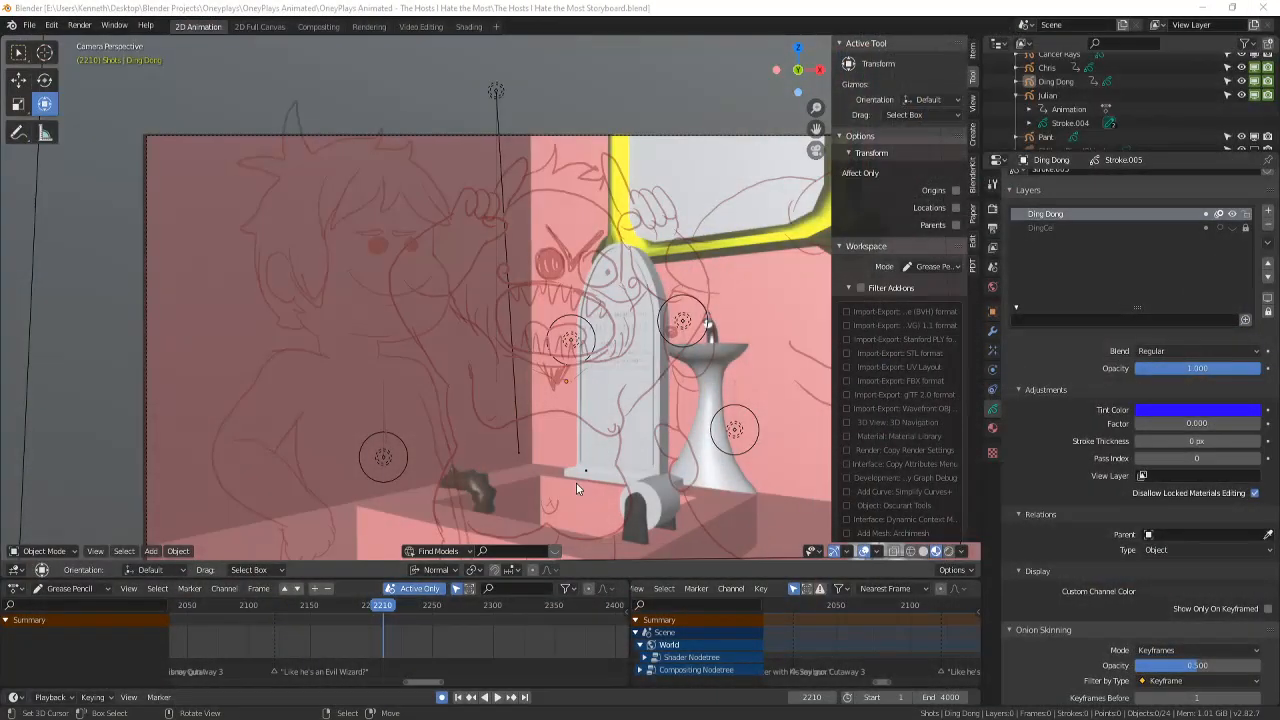
- In the storyboard file, select the hidden Shot16 background plane and make it visible in the viewport at frame 2210
scroll(576, 487, down, 1)
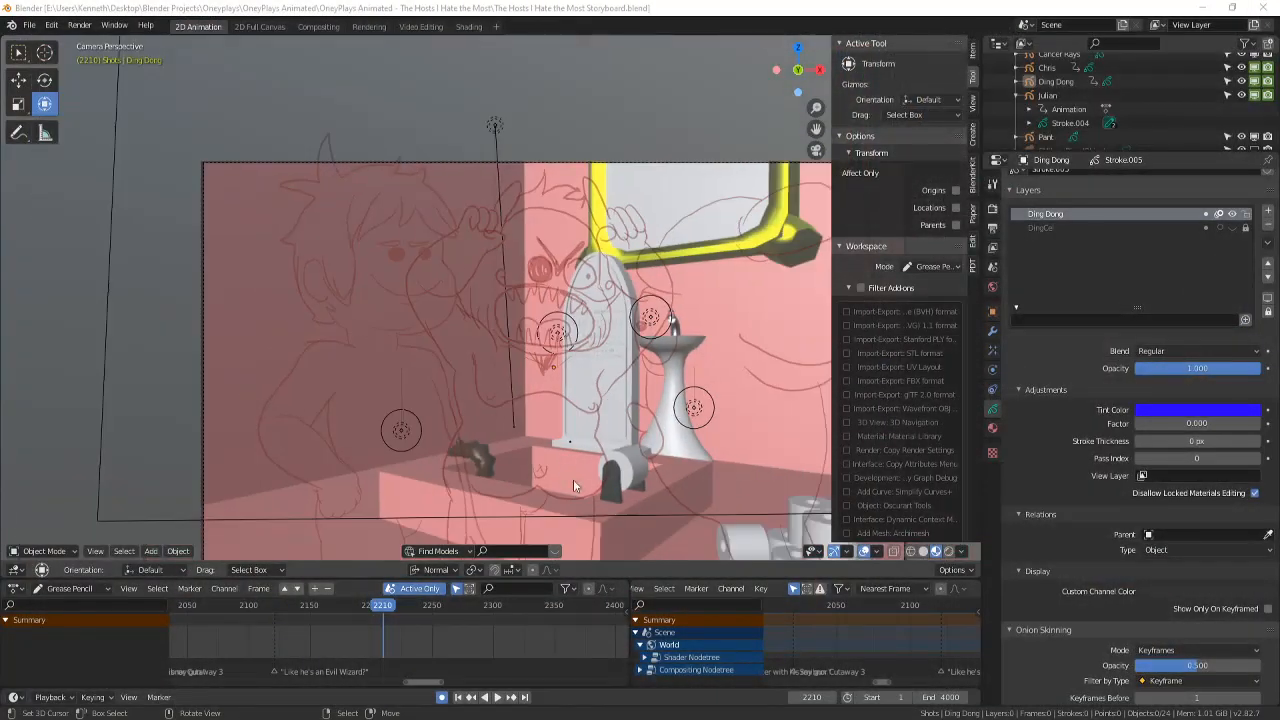
click(384, 604)
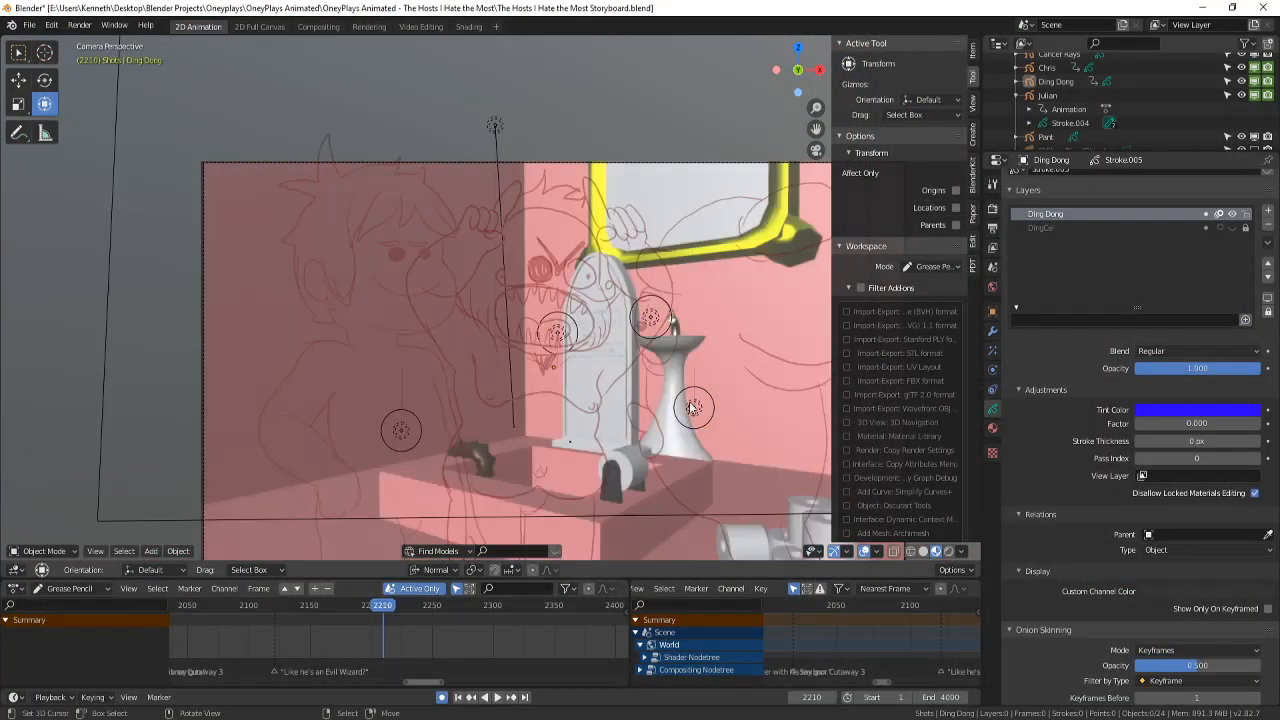
scroll(1060, 110, down, 6)
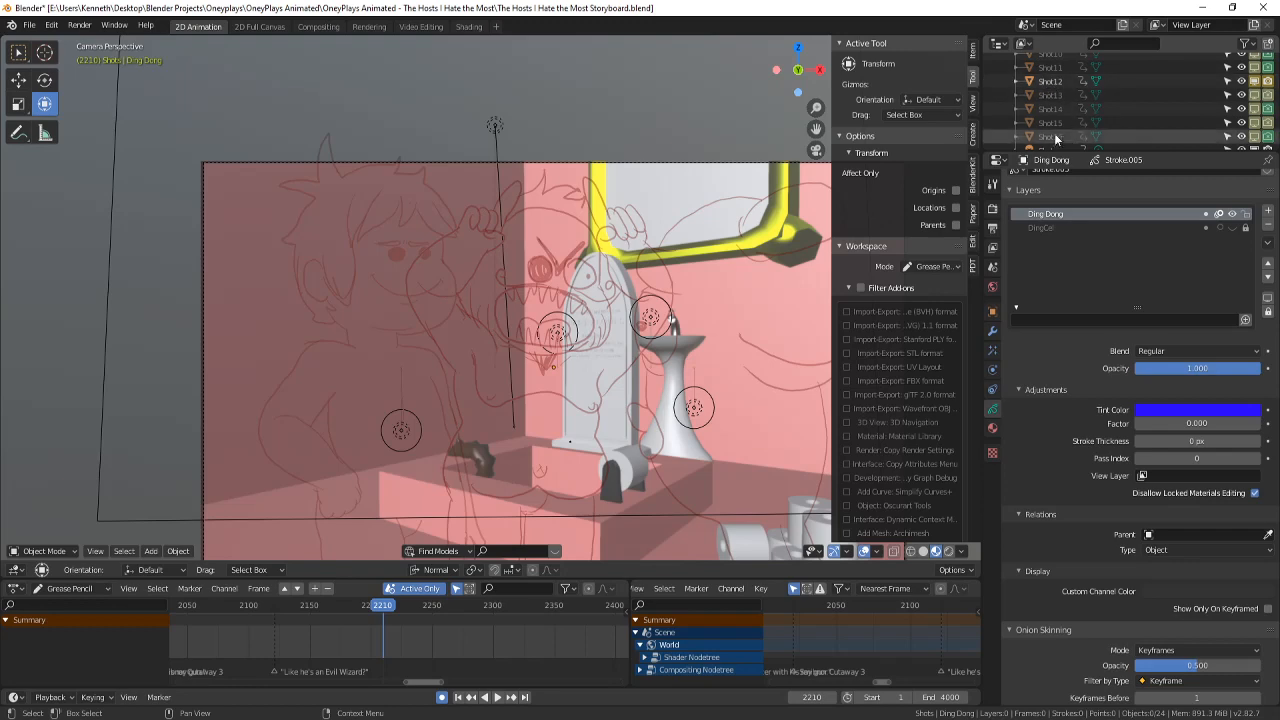
scroll(1056, 132, down, 1)
click(1051, 111)
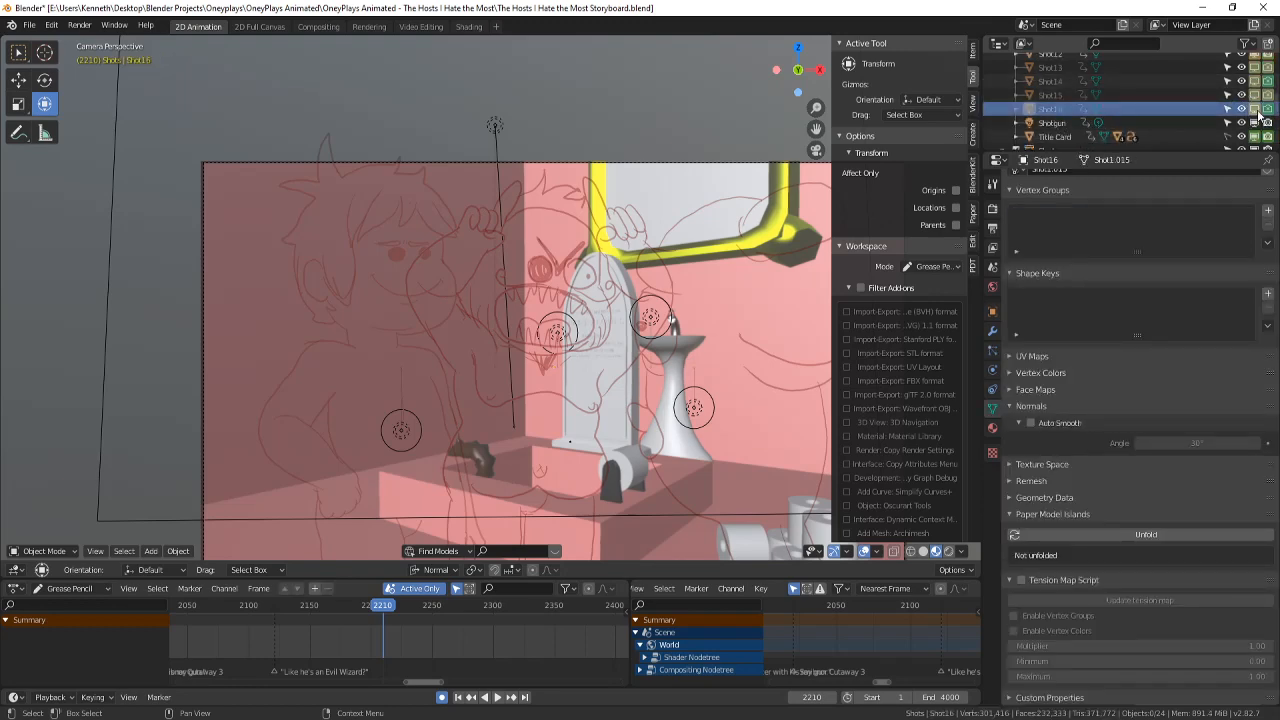
key(Left)
key(Right)
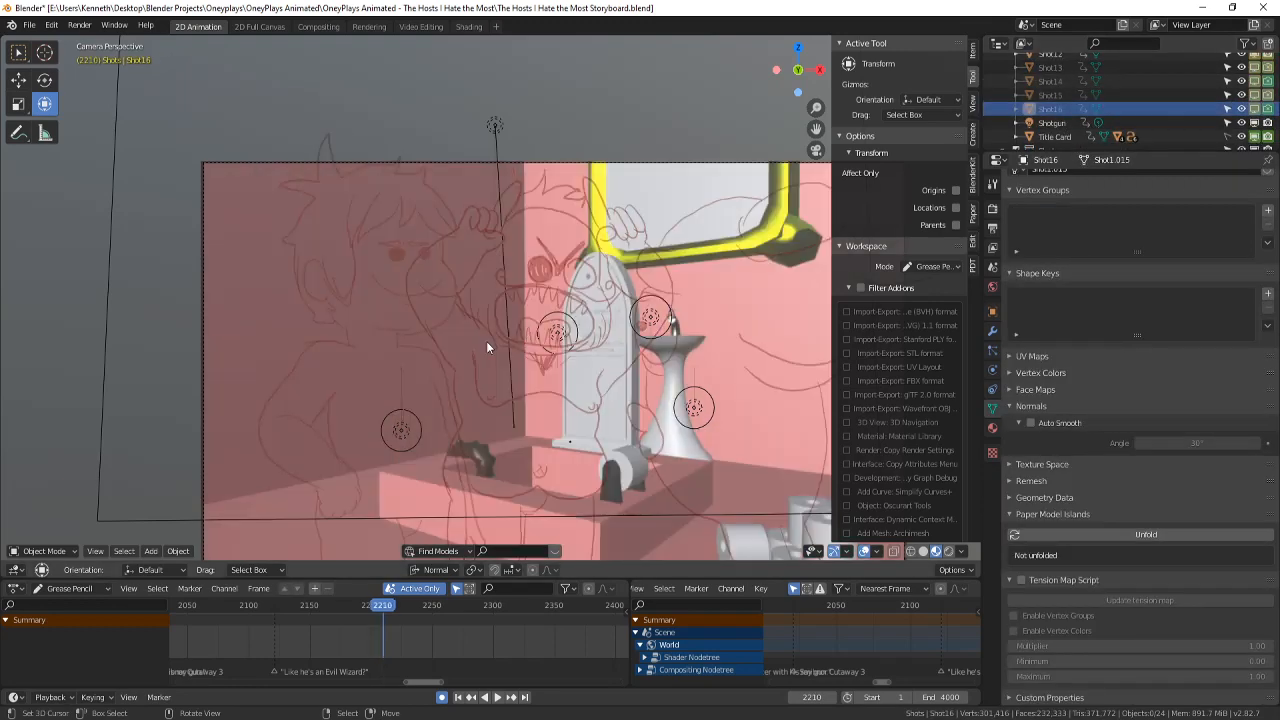
click(1256, 112)
click(1111, 109)
right_click(1020, 109)
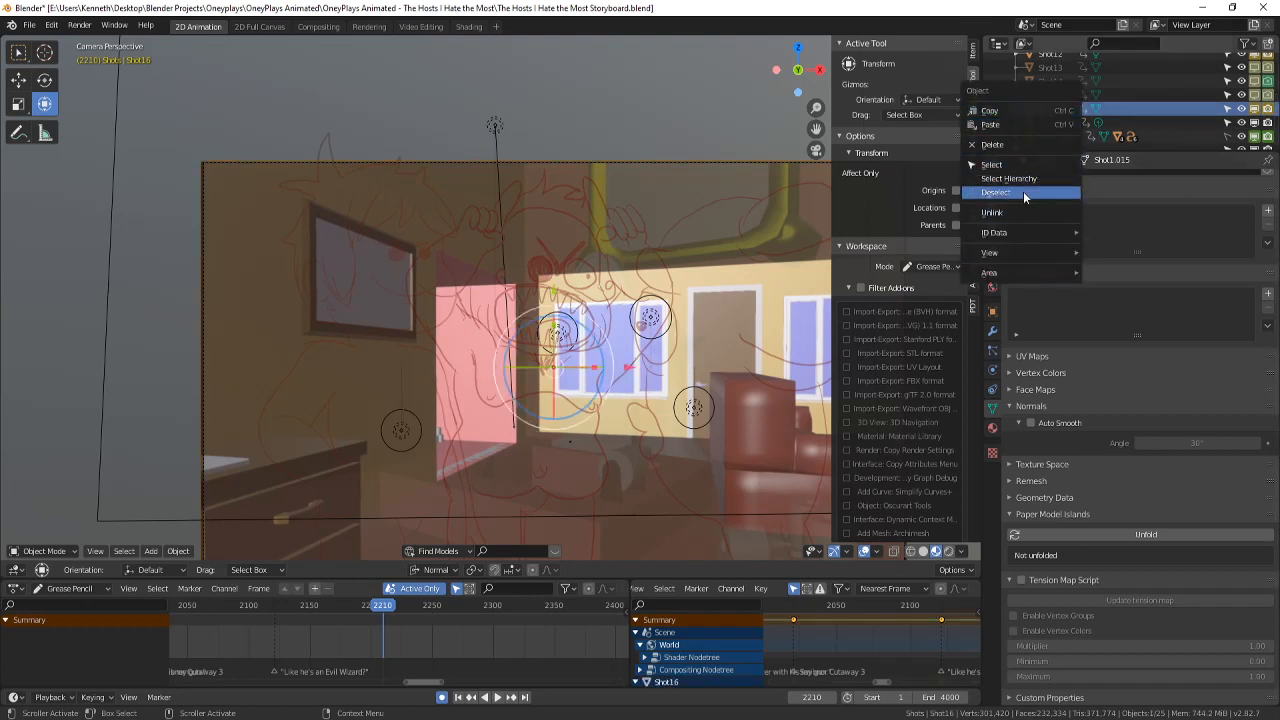
click(1023, 191)
- Duplicate the Shot16 background plane in place and rename the copy Shot17
click(151, 551)
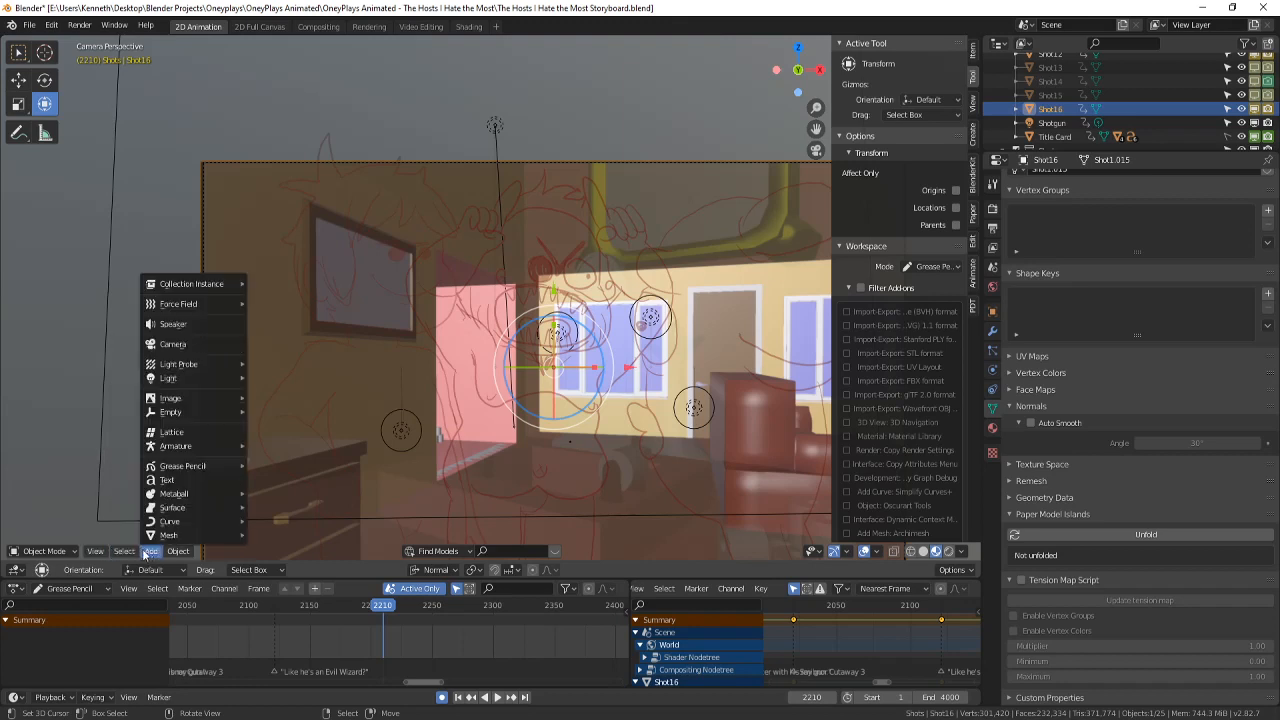
mouse_move(178, 551)
click(235, 441)
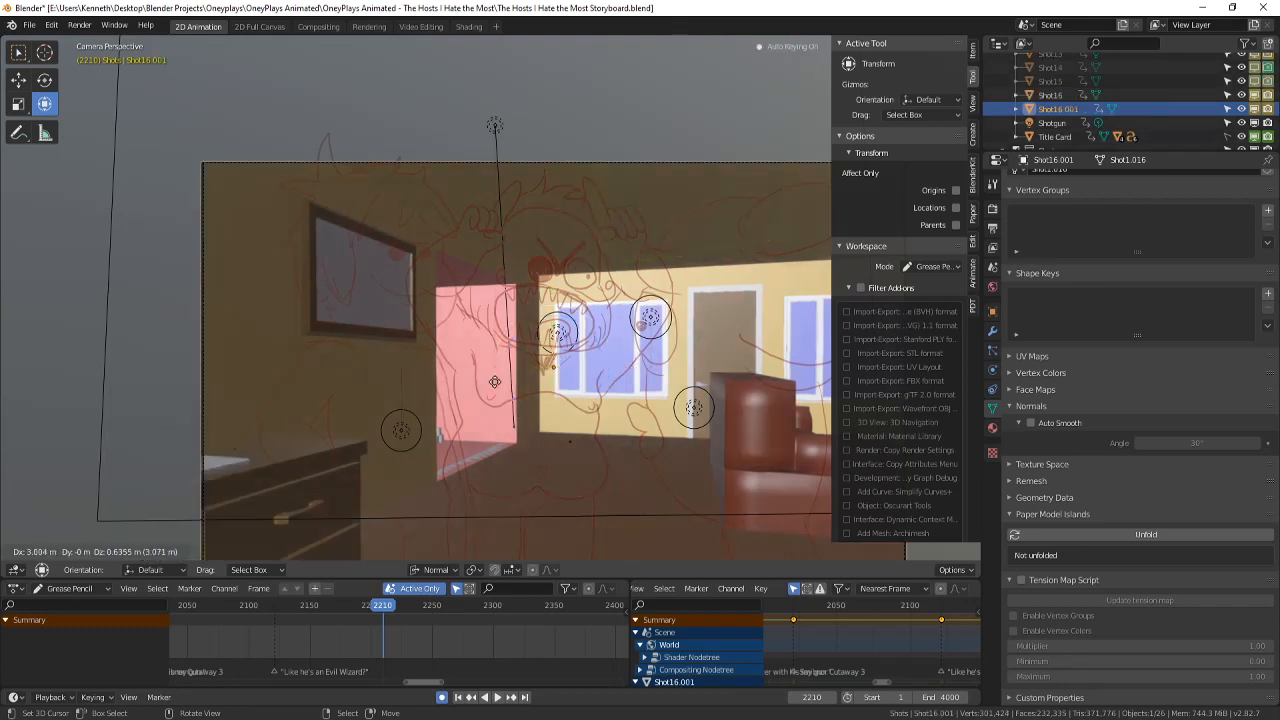
right_click(495, 382)
double_click(1072, 109)
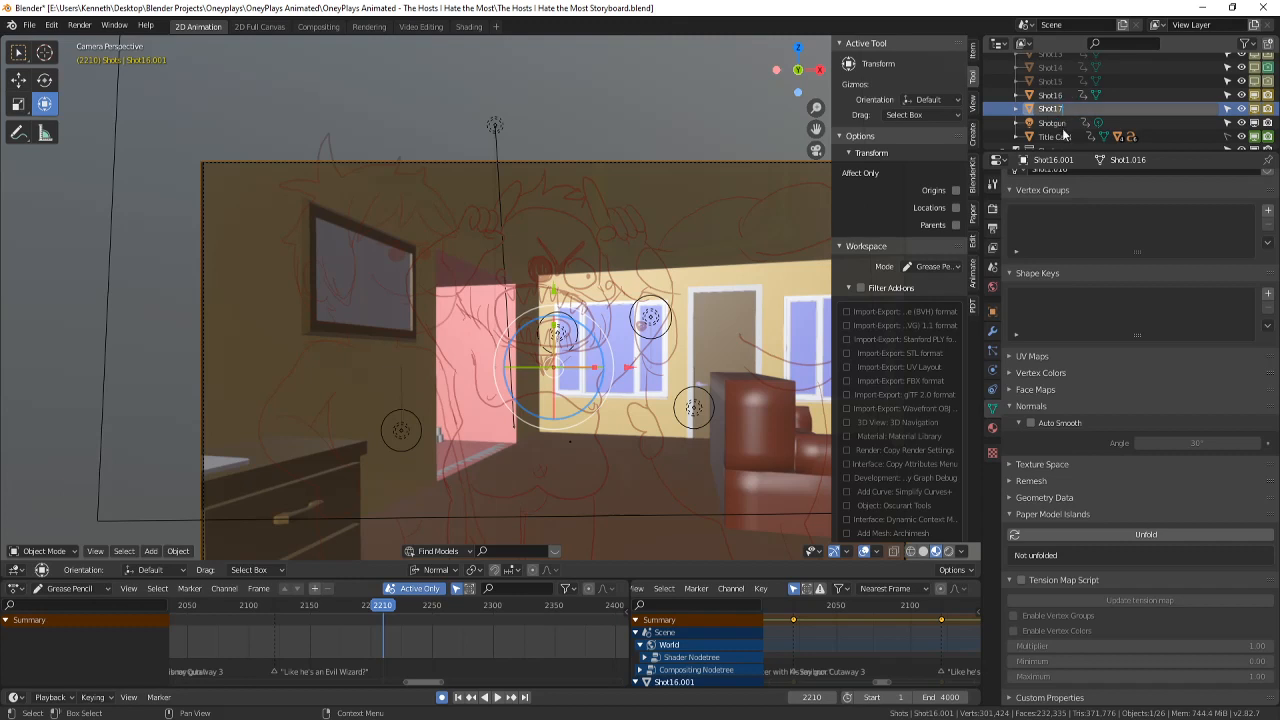
key(Return)
- Replace the Shot17 plane's viewport and render visibility keyframes at frame 2210 so it is shown there
right_click(1257, 102)
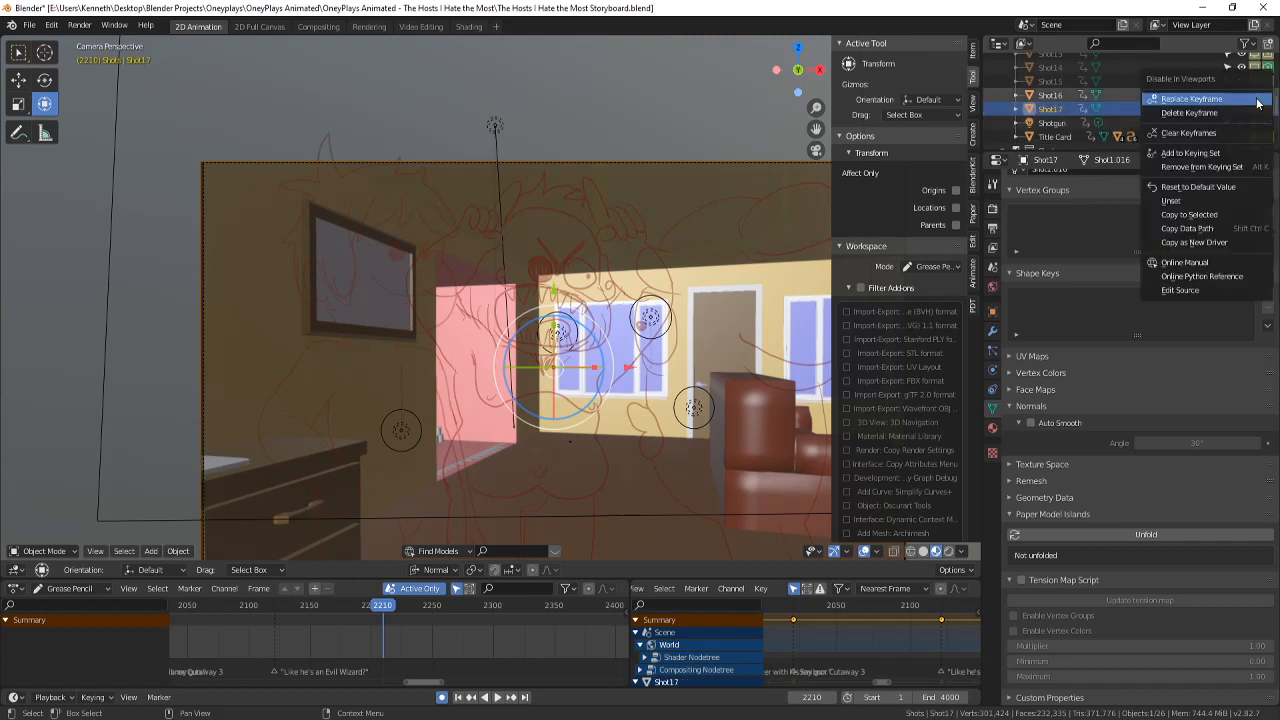
right_click(1265, 101)
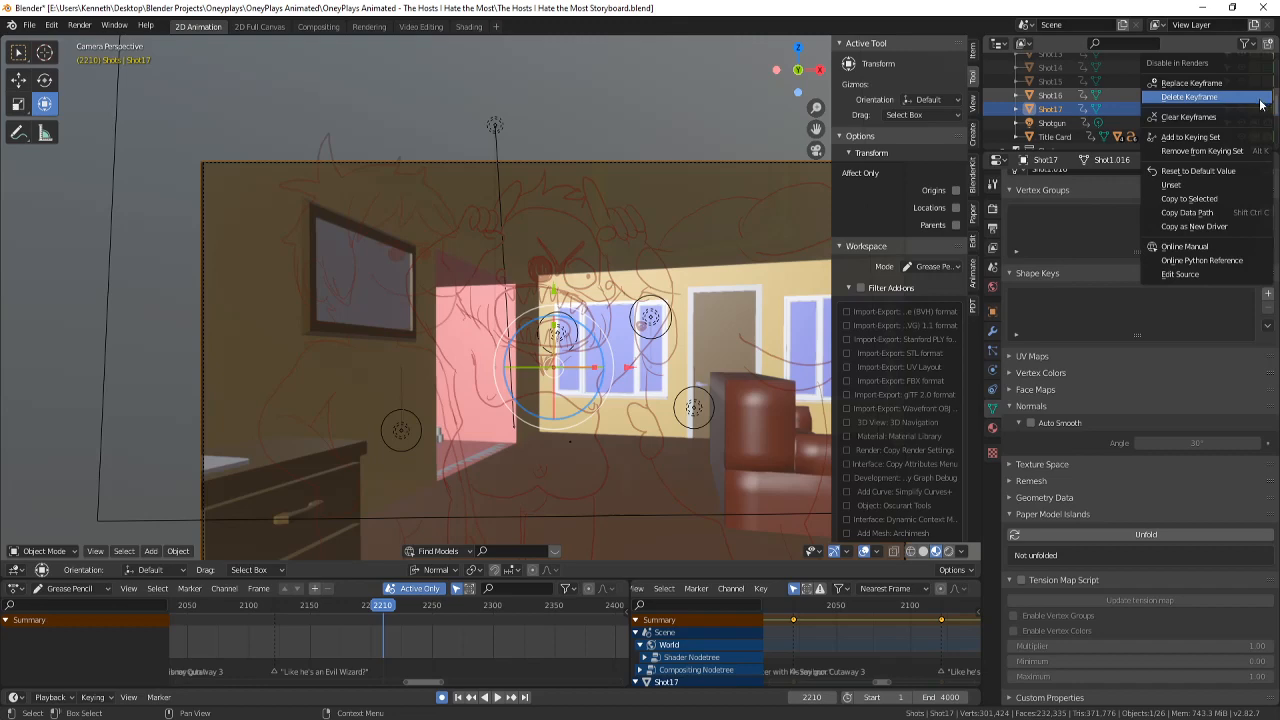
click(1262, 104)
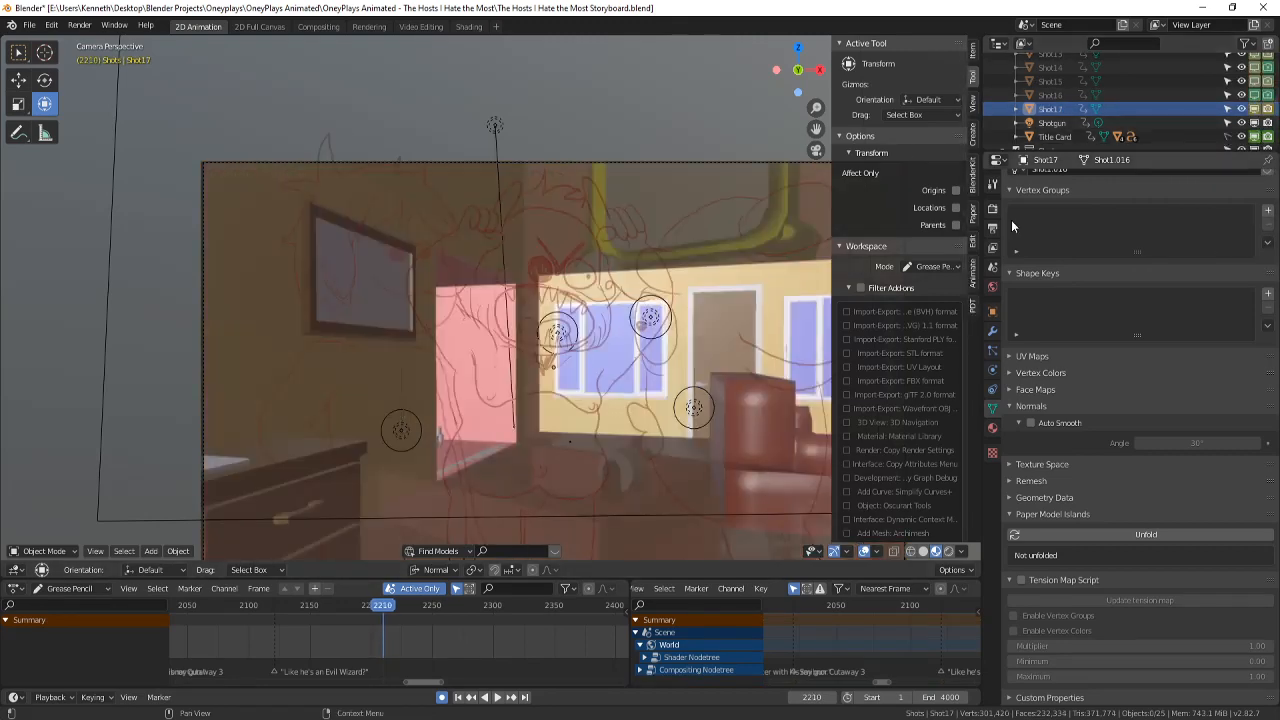
- Delete the Shot17 plane's viewport and render visibility keyframes at frame 2021, at the Smibnor Cutaway 3 marker
scroll(429, 677, down, 6)
drag(400, 606, 319, 626)
key(Right)
key(Right)
key(Left)
key(Left)
scroll(430, 644, down, 2)
scroll(430, 640, down, 6)
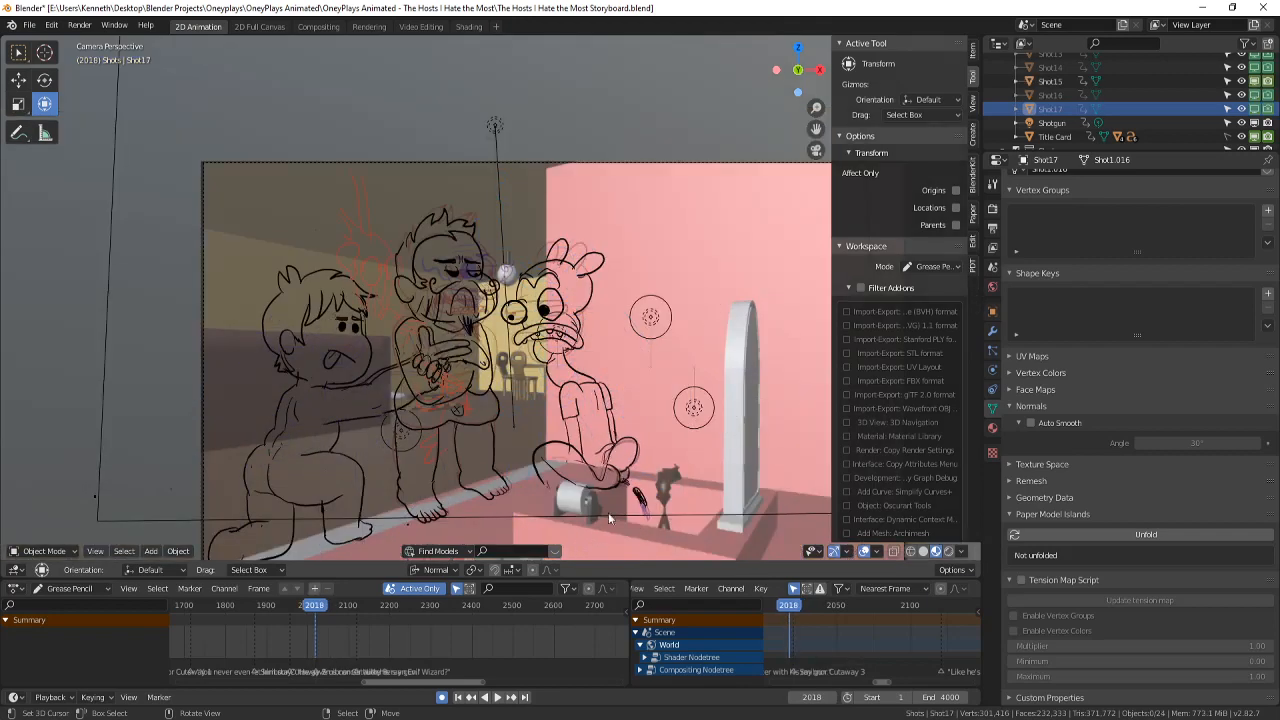
key(Right)
key(Right)
key(Right)
right_click(1256, 109)
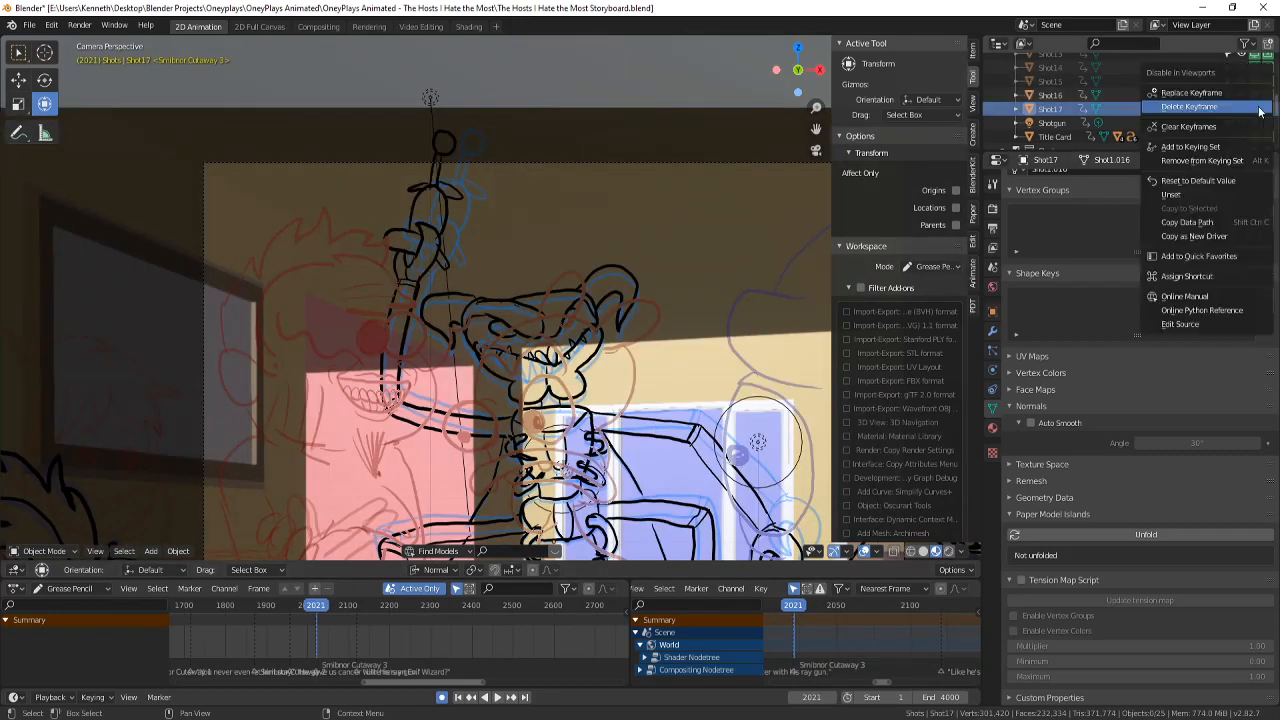
click(1260, 110)
right_click(1269, 110)
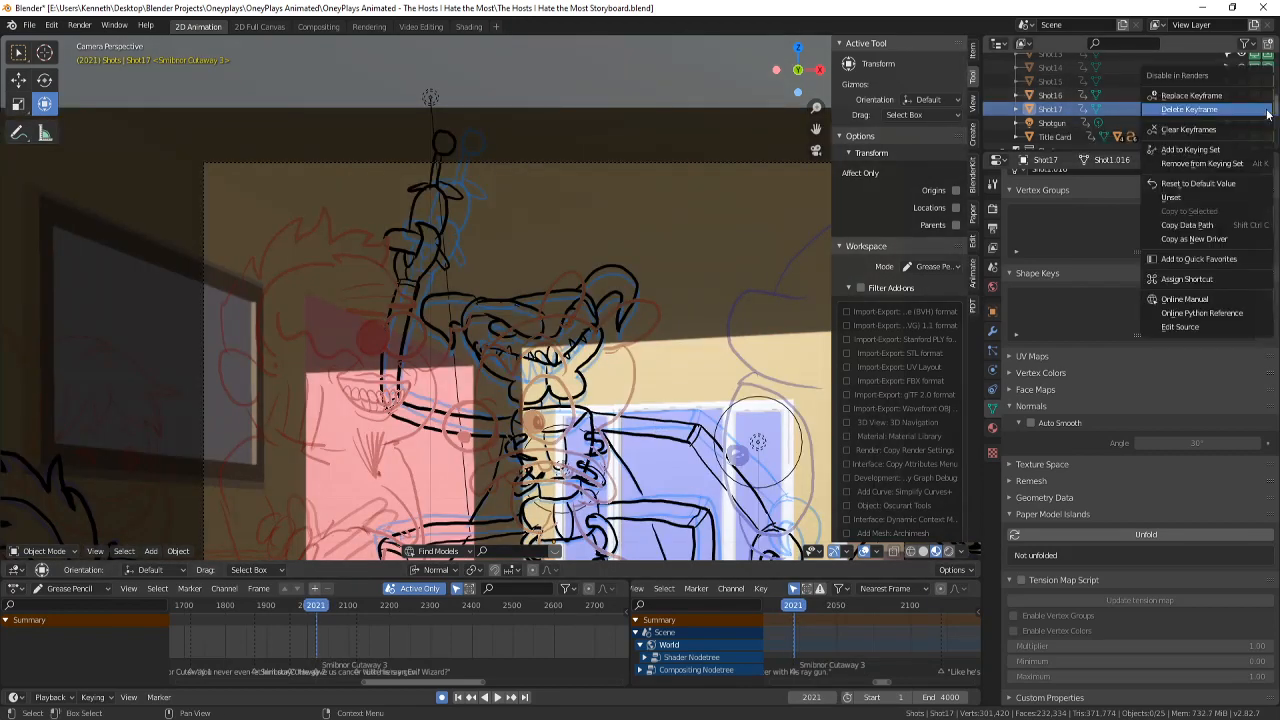
click(1269, 111)
- Return to frame 2210 and hide the Shot12 plane in the viewport there
key(Left)
key(Right)
drag(453, 624, 393, 620)
key(Left)
key(Right)
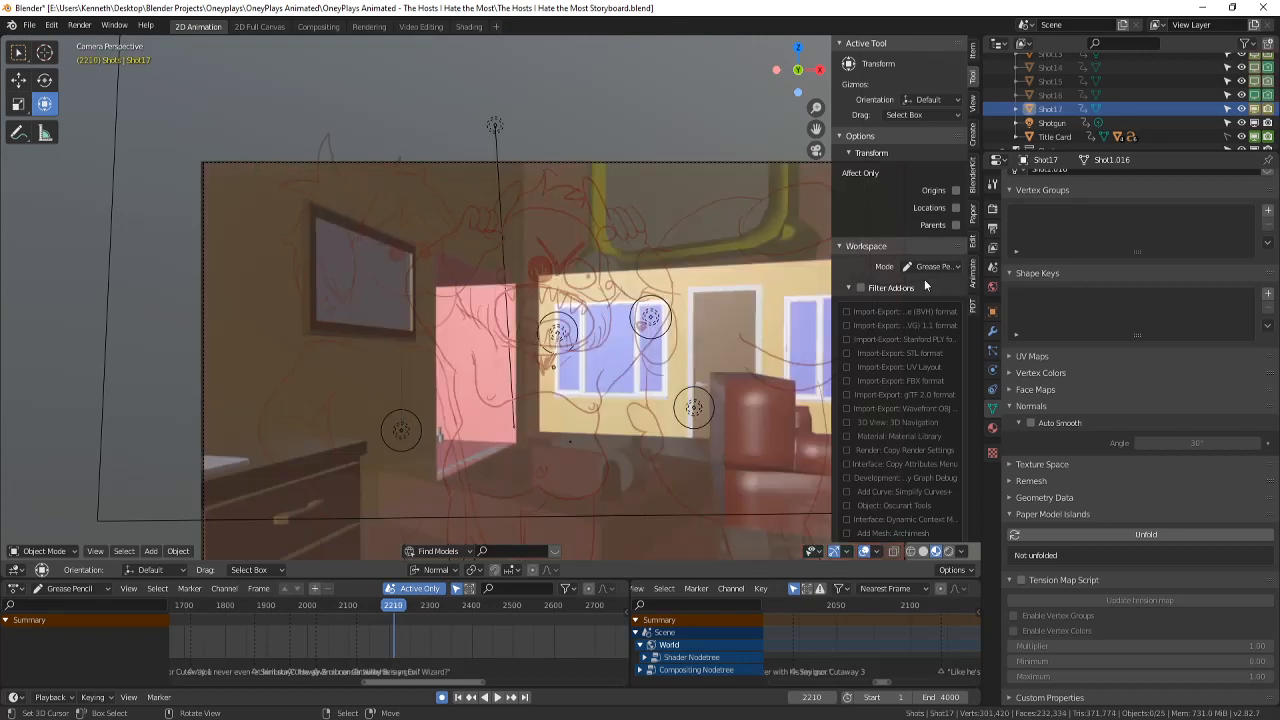
key(Left)
key(Right)
scroll(1237, 100, up, 3)
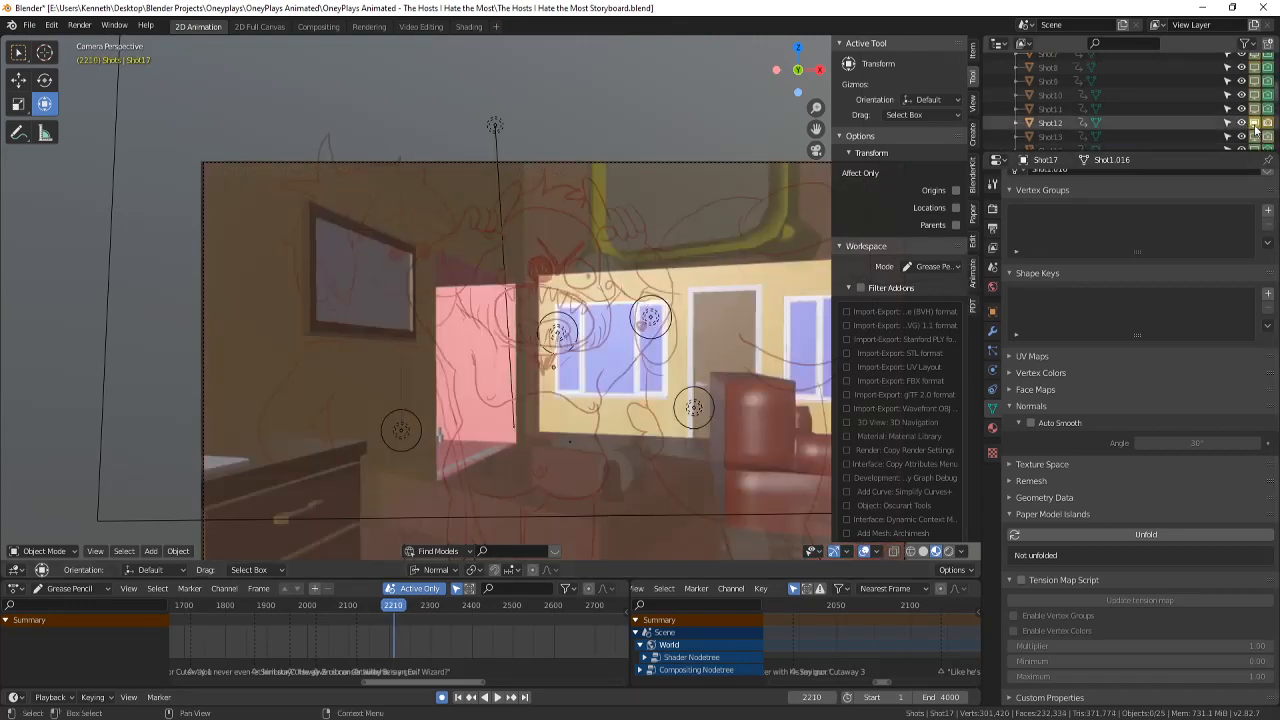
click(1256, 124)
key(Left)
key(Right)
scroll(588, 362, down, 1)
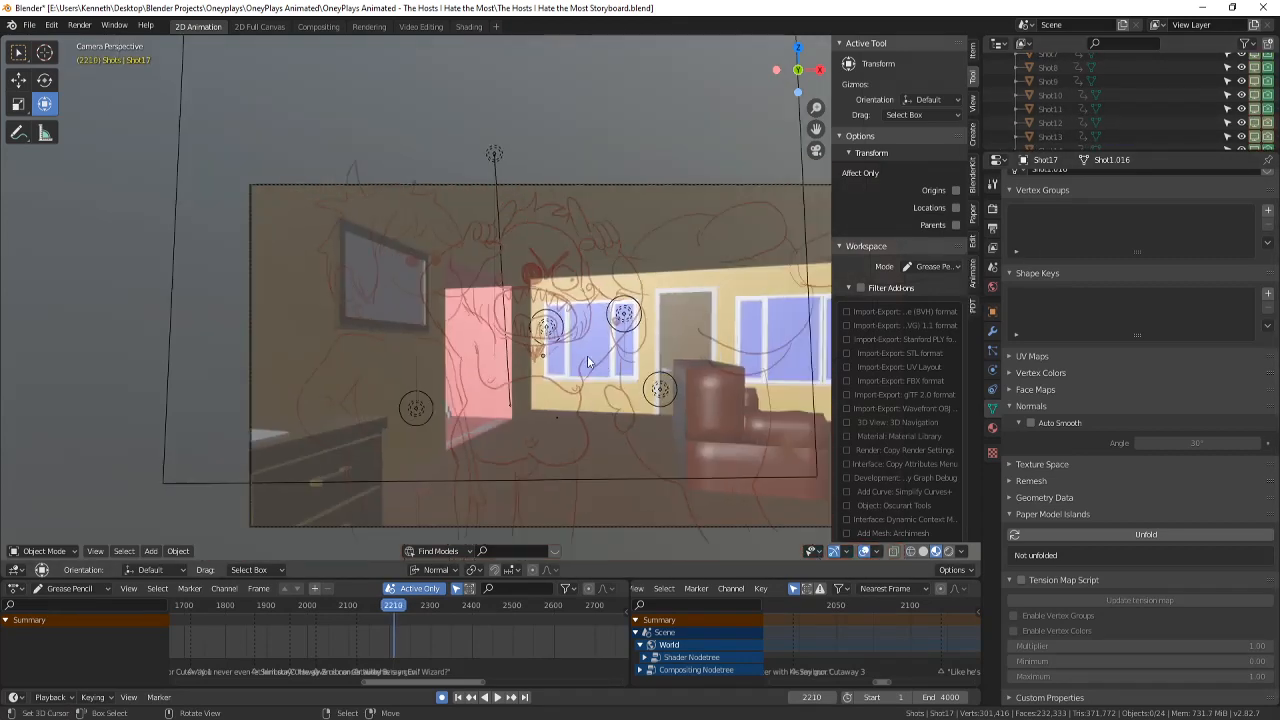
scroll(1034, 134, down, 4)
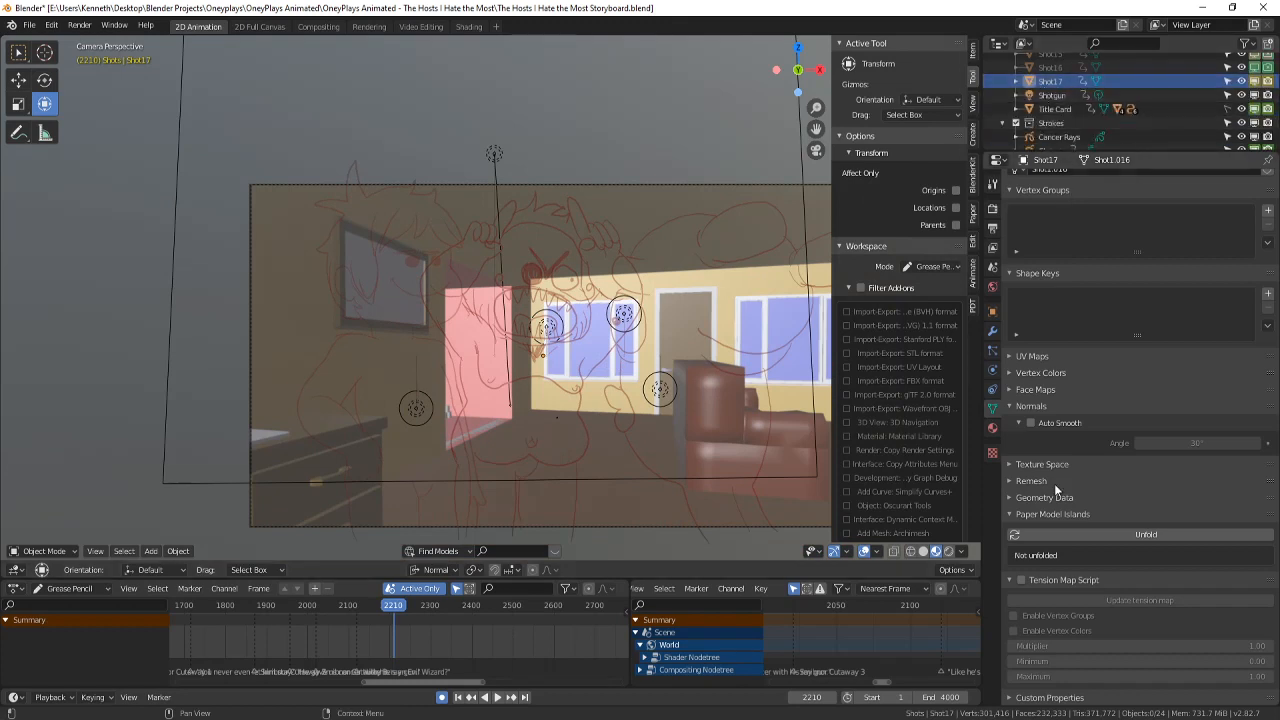
- Make the Shot17 plane's material a single-user copy and rename it Shot17
click(993, 428)
click(1228, 241)
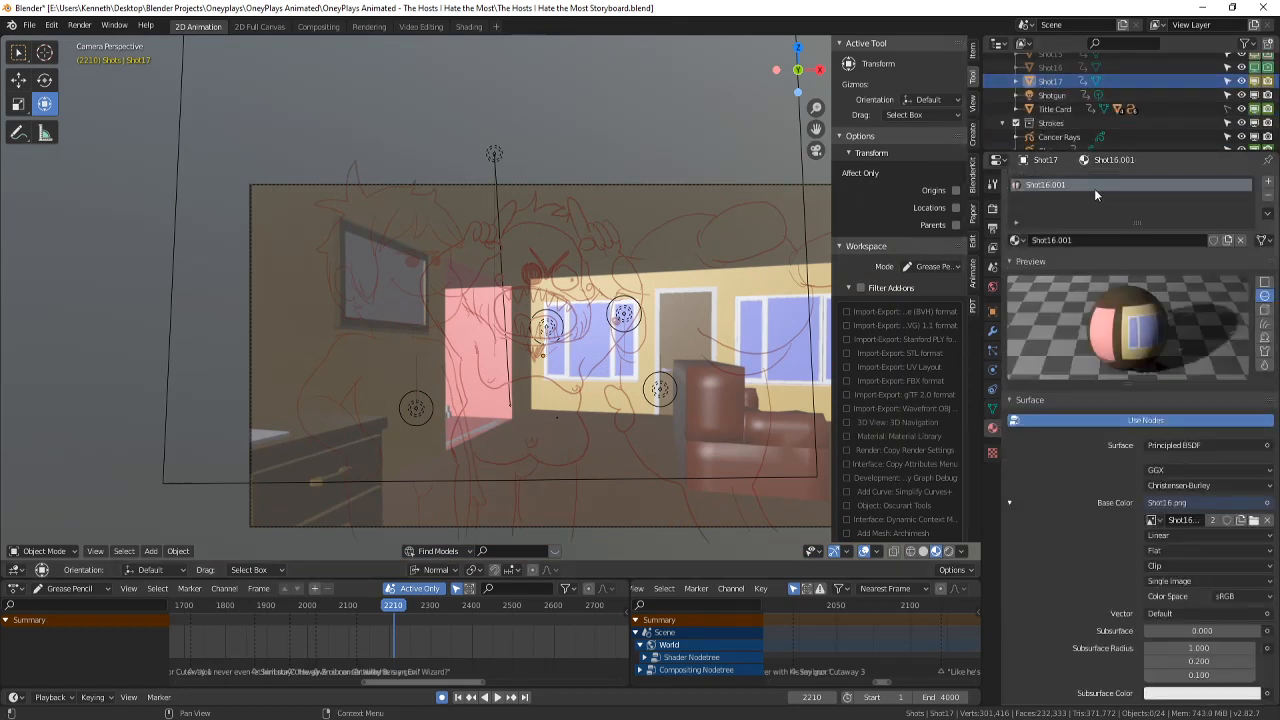
double_click(1094, 186)
text(Shot17)
key(Return)
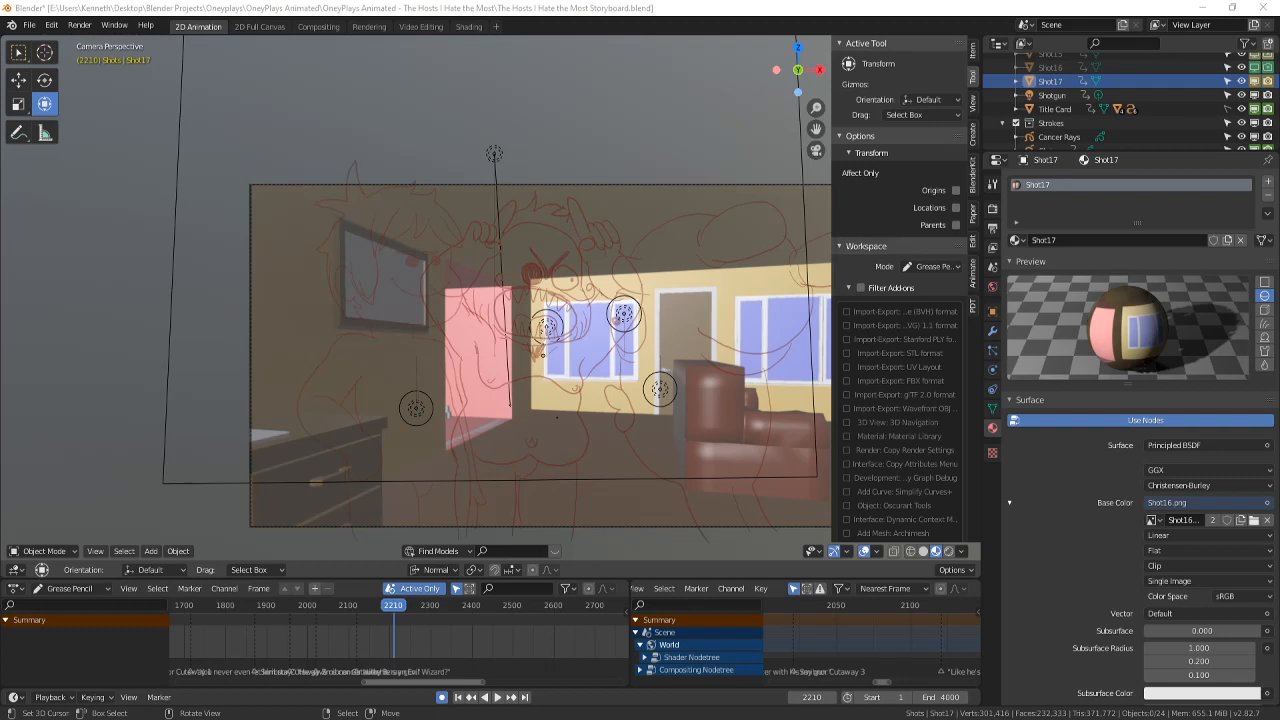
- Go to frame 0 and turn off the viewport overlays for an unobstructed preview
scroll(521, 276, down, 2)
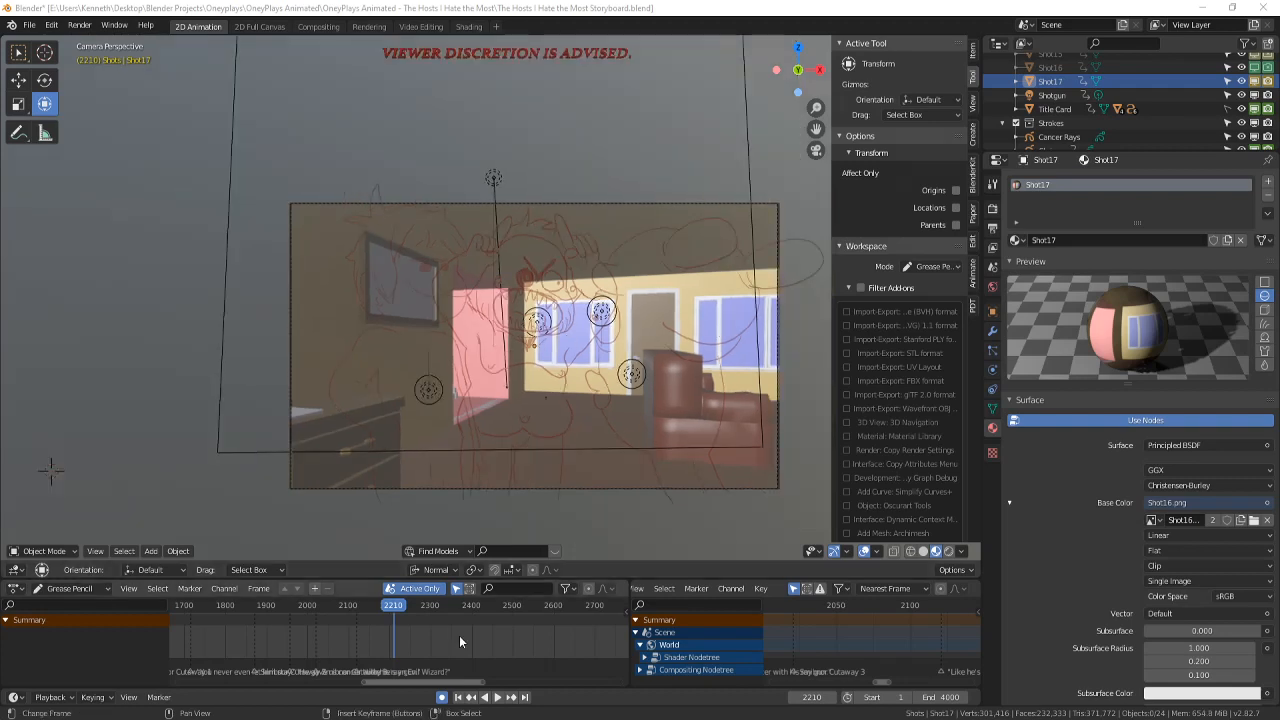
scroll(459, 635, down, 5)
scroll(340, 640, down, 2)
click(319, 625)
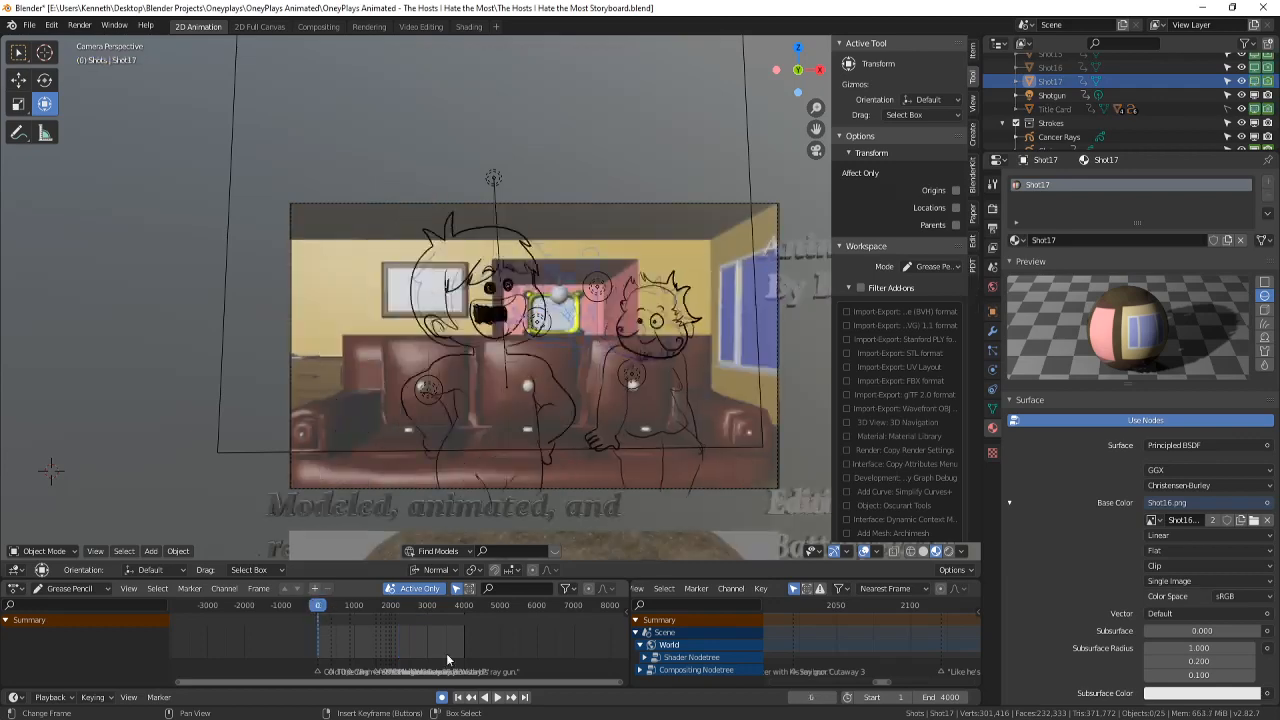
scroll(585, 514, down, 1)
click(876, 552)
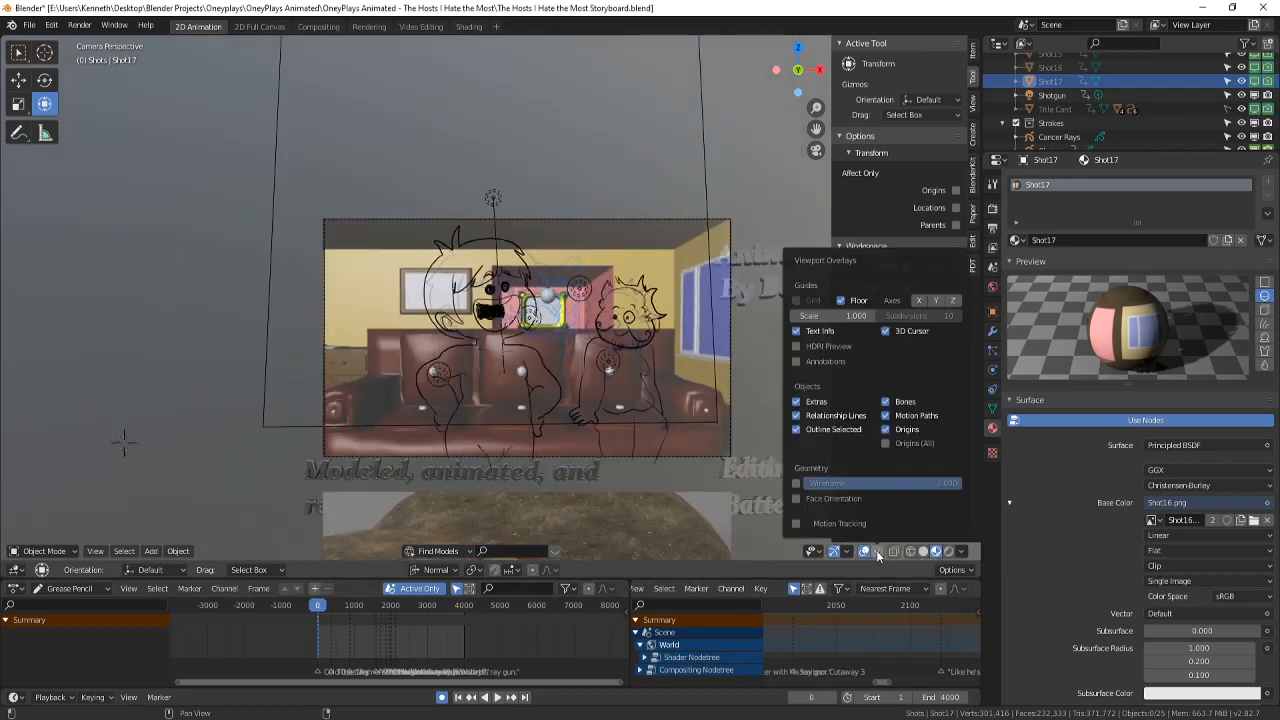
click(876, 552)
click(876, 552)
click(865, 556)
- Play the storyboard from the start, stop the playback, and save the file
click(497, 697)
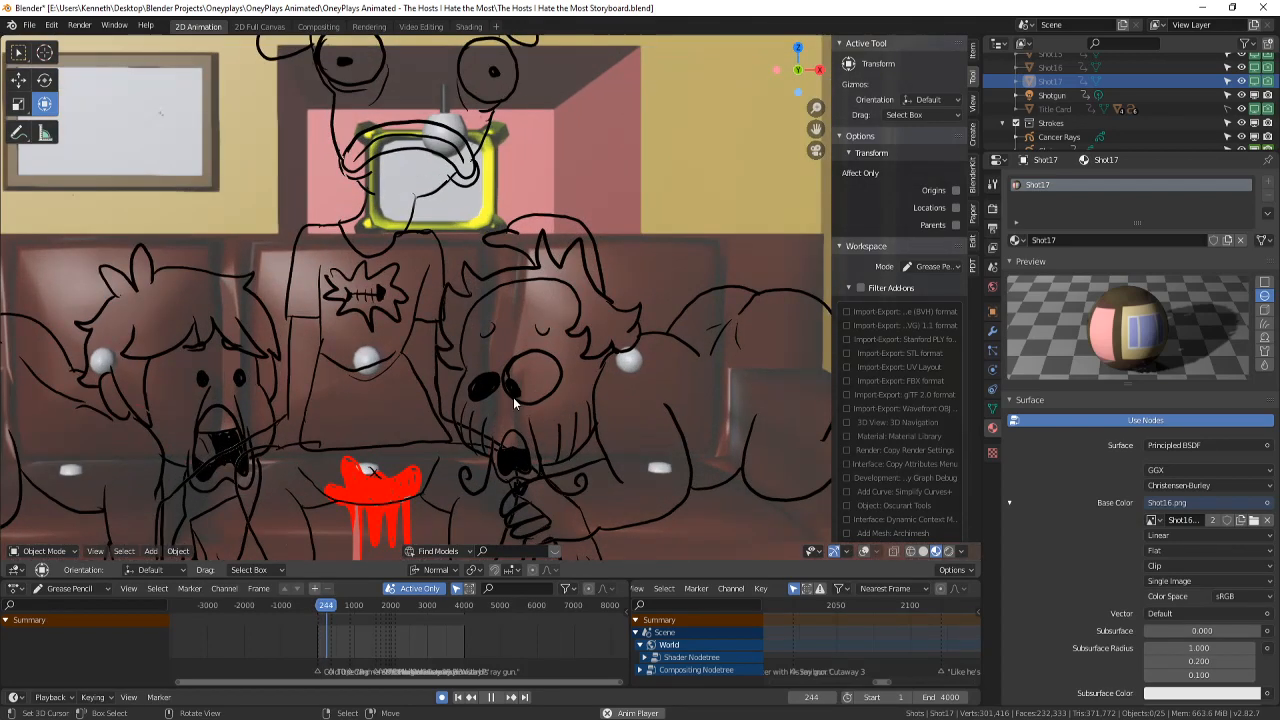
click(491, 697)
key(ctrl+s)
- Examine the Pant Alones gravestone shot at frame 975 up close and save the file
drag(338, 651, 352, 655)
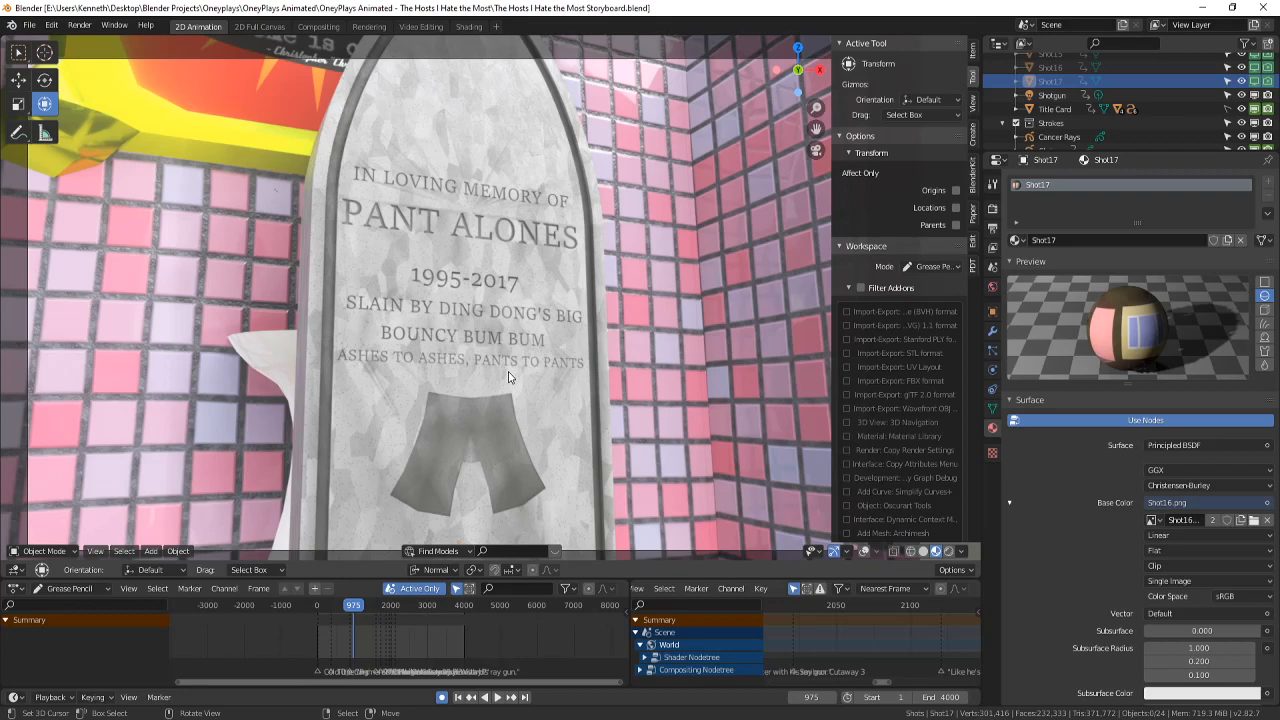
scroll(467, 440, up, 3)
scroll(474, 425, down, 4)
shift+middle_drag(482, 404, 481, 384)
scroll(487, 384, up, 1)
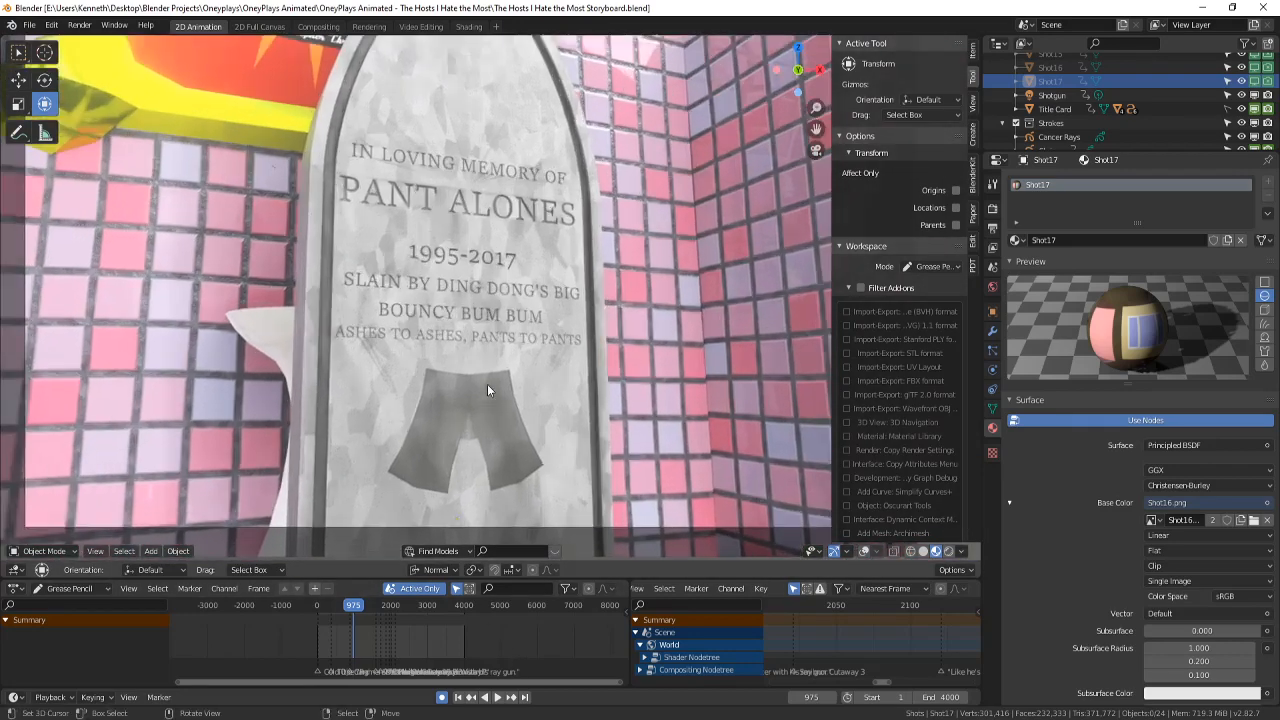
scroll(483, 392, up, 2)
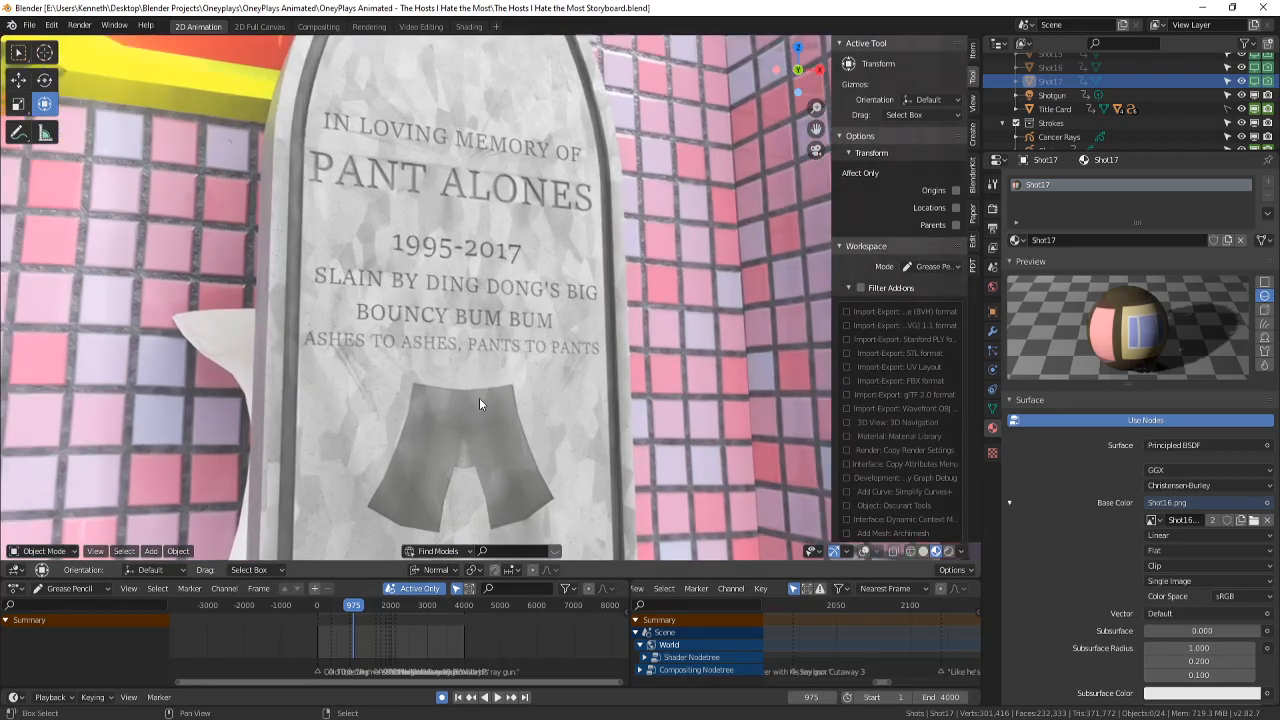
key(ctrl+s)
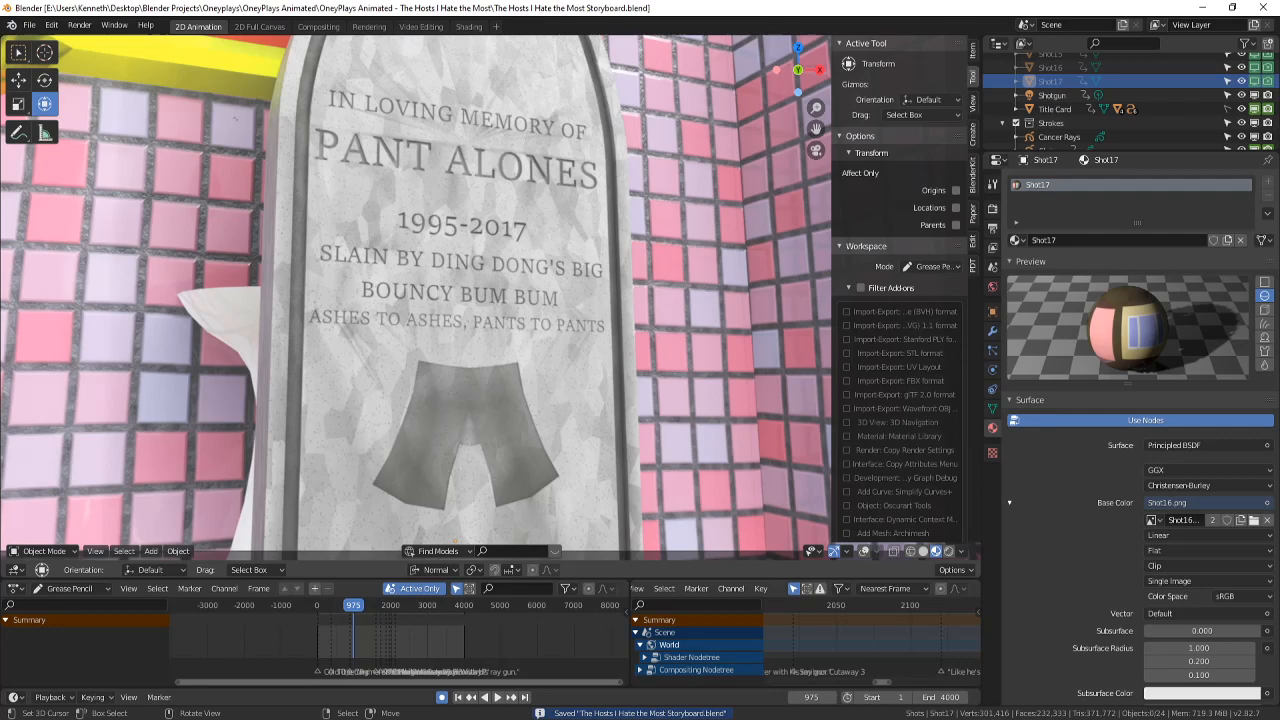
key(alt+Tab)
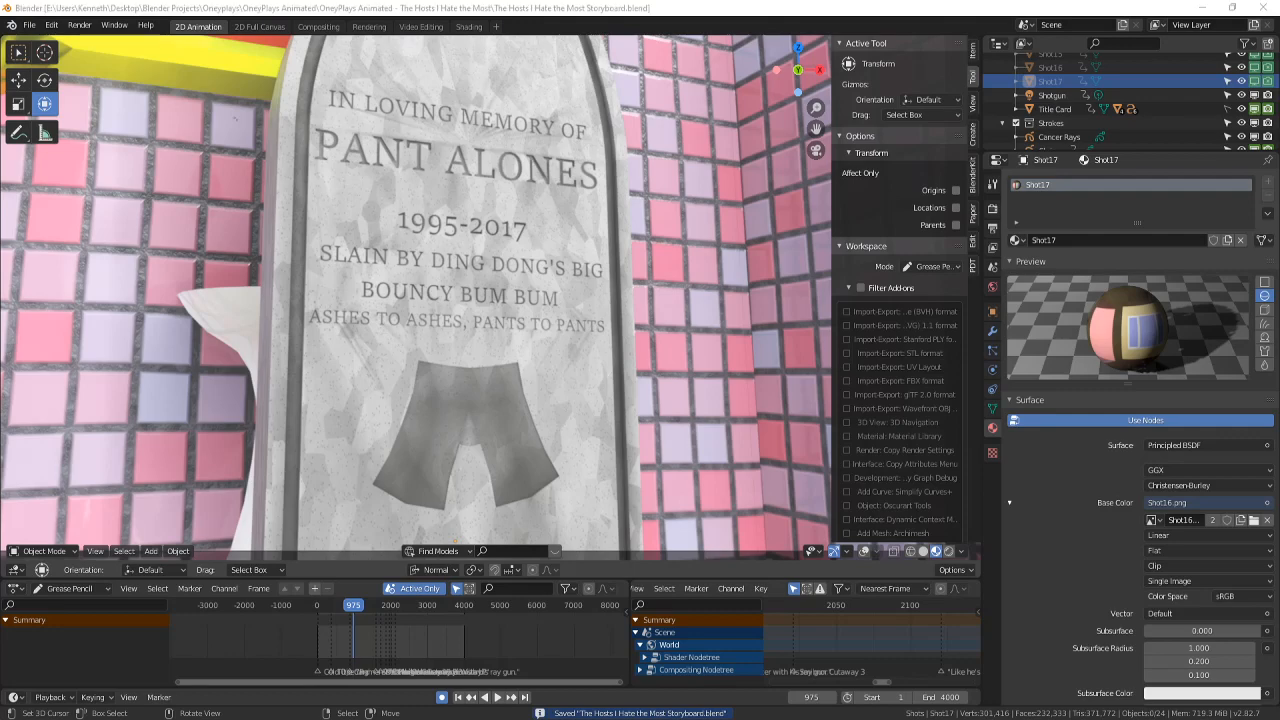
- At frame 2210, replace the Shot17 material's Base Color image with Shot17.png, sorting the files by name, and save
drag(368, 644, 398, 640)
scroll(478, 444, down, 2)
key(Left)
key(Left)
key(Left)
key(Left)
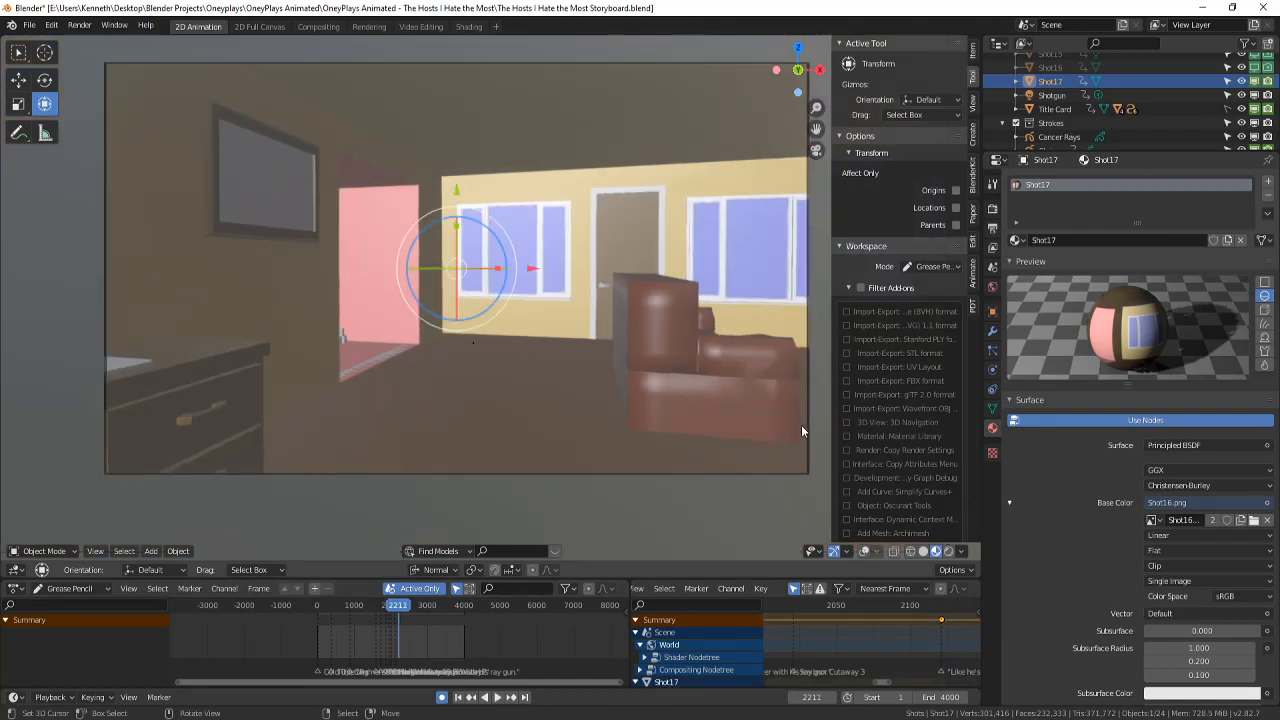
key(Left)
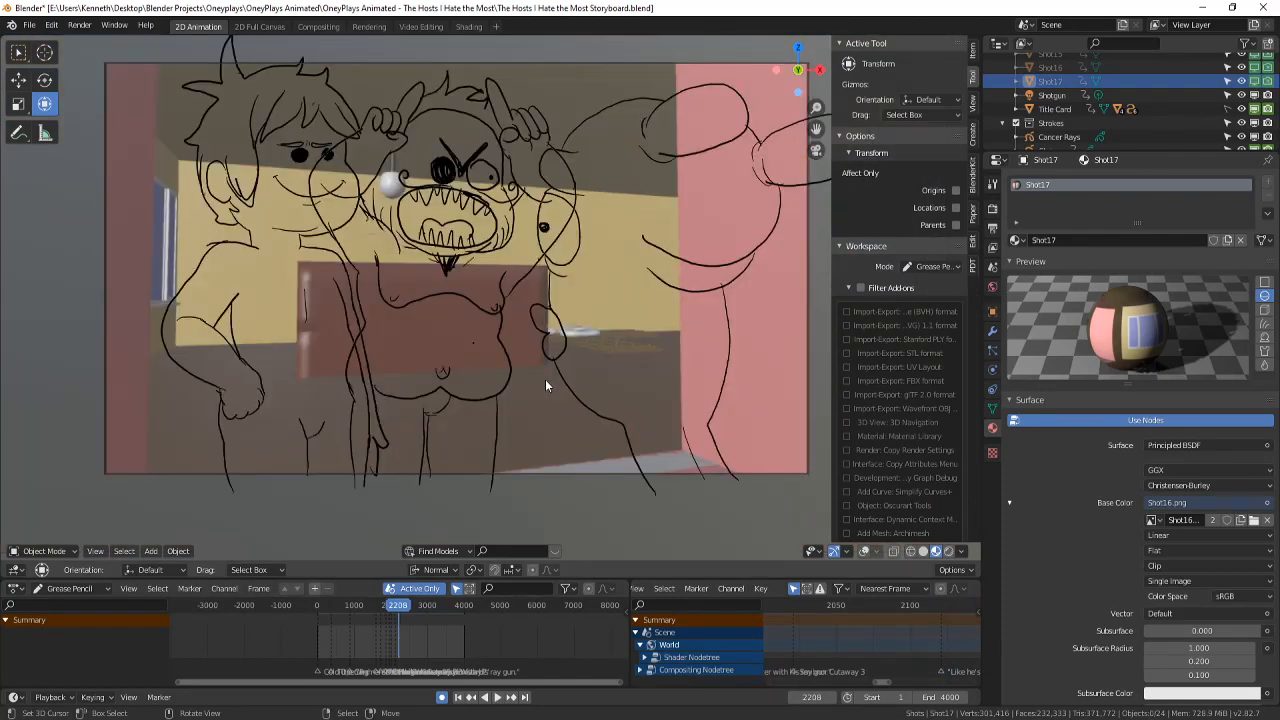
key(Right)
key(Right)
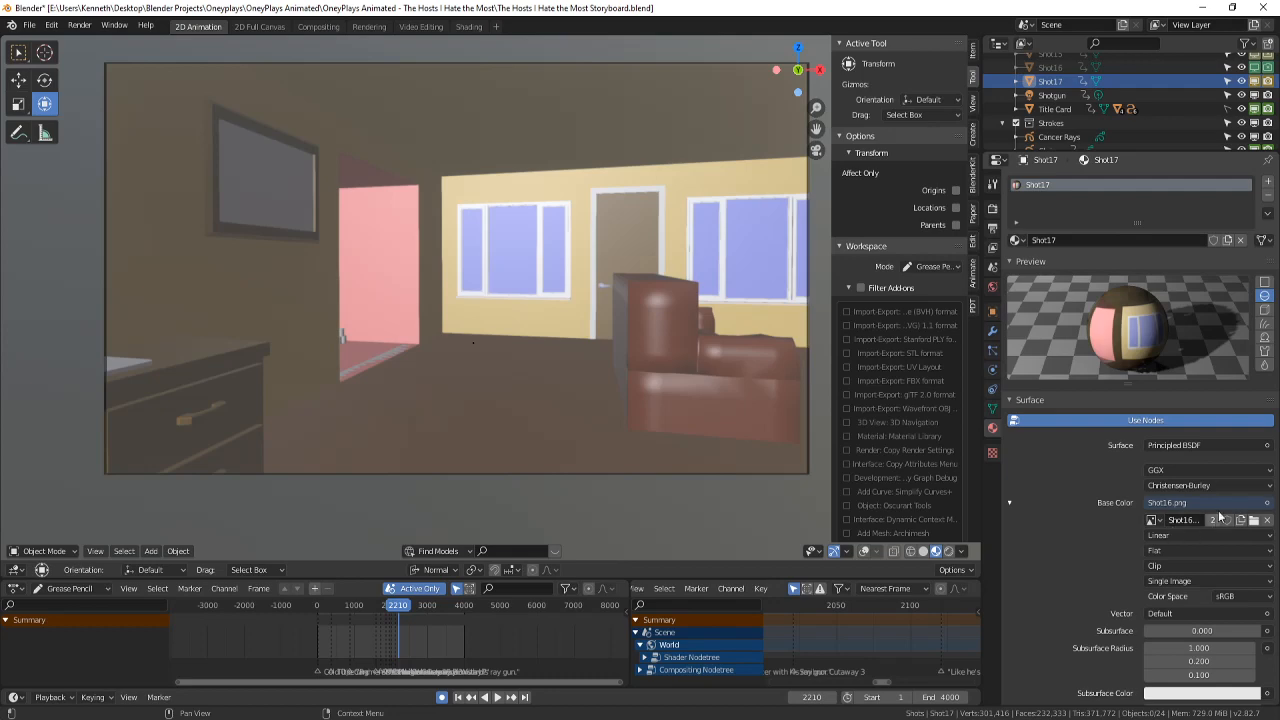
click(1253, 521)
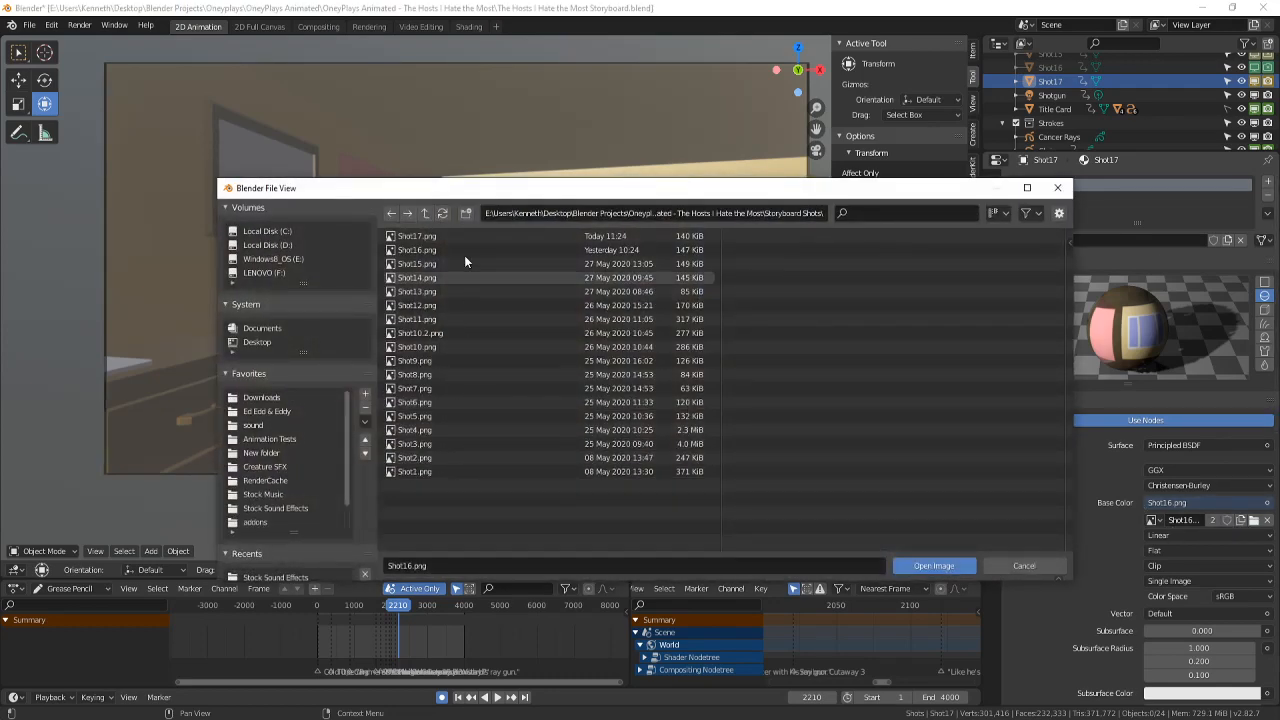
click(1006, 214)
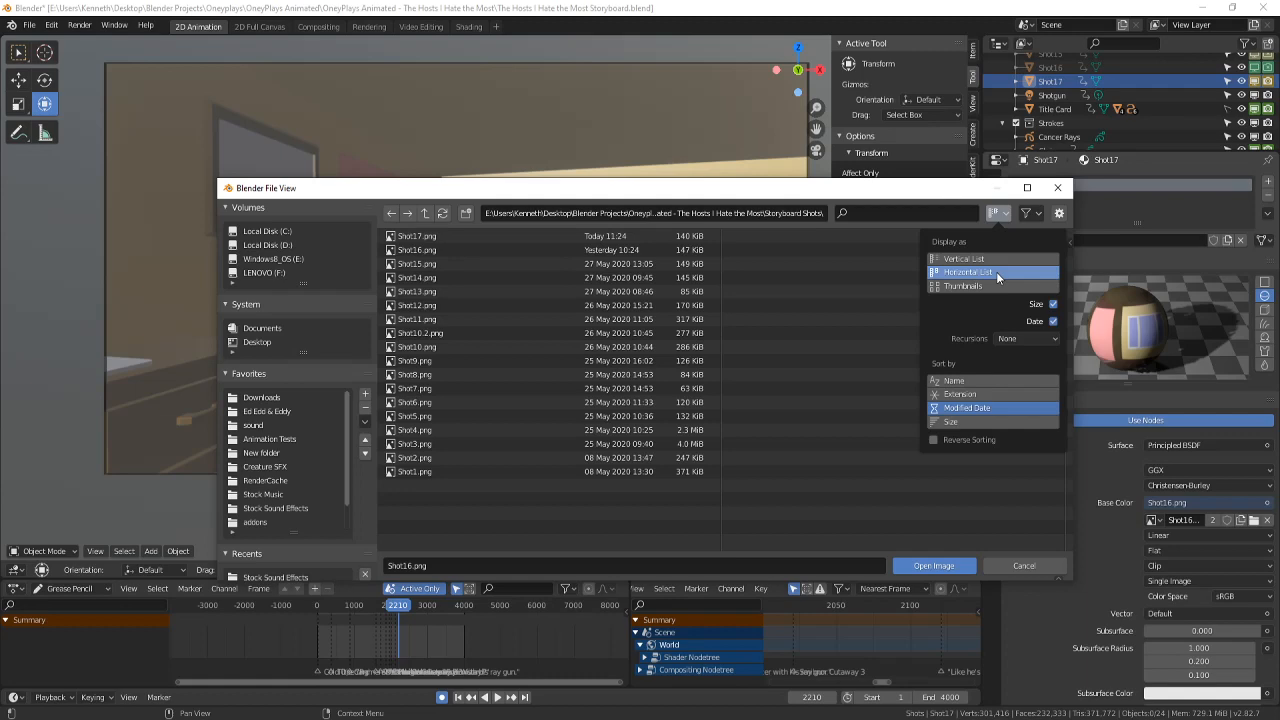
click(989, 385)
double_click(444, 467)
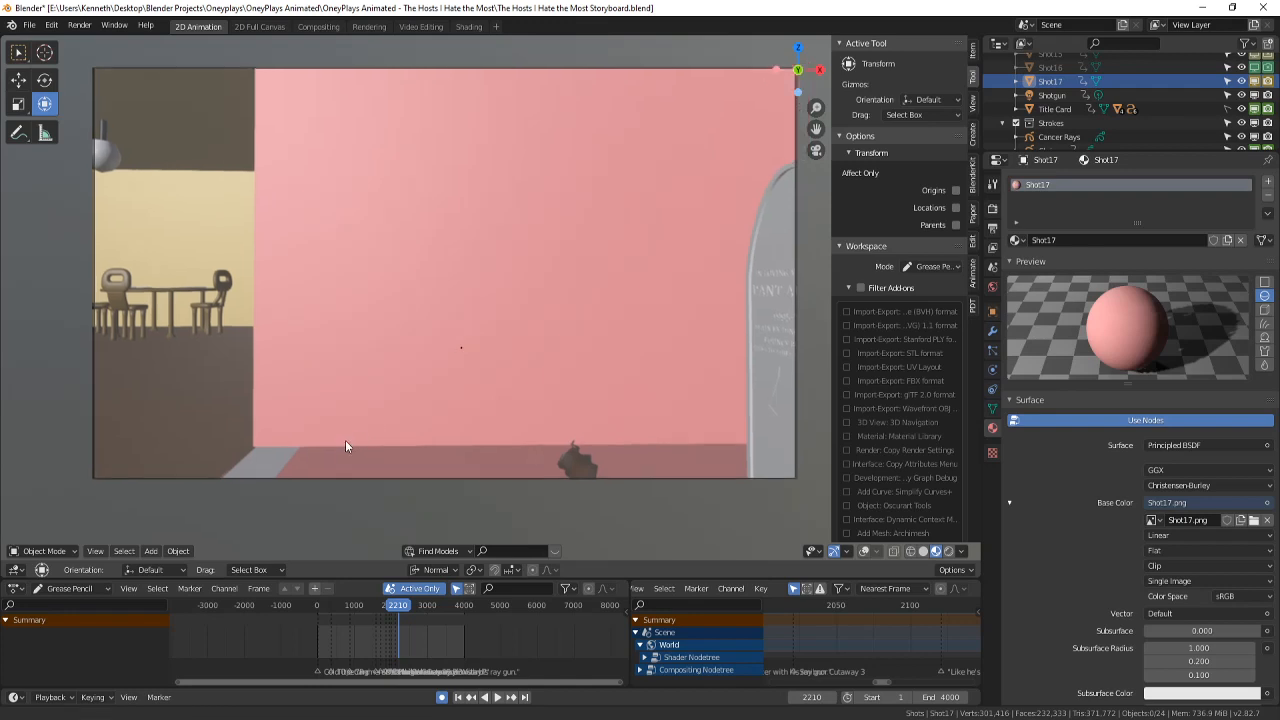
key(ctrl+s)
- Play the storyboard from about frame 1558, stop it, and check the cut to the Shot17 background at frame 2210
scroll(205, 379, down, 6)
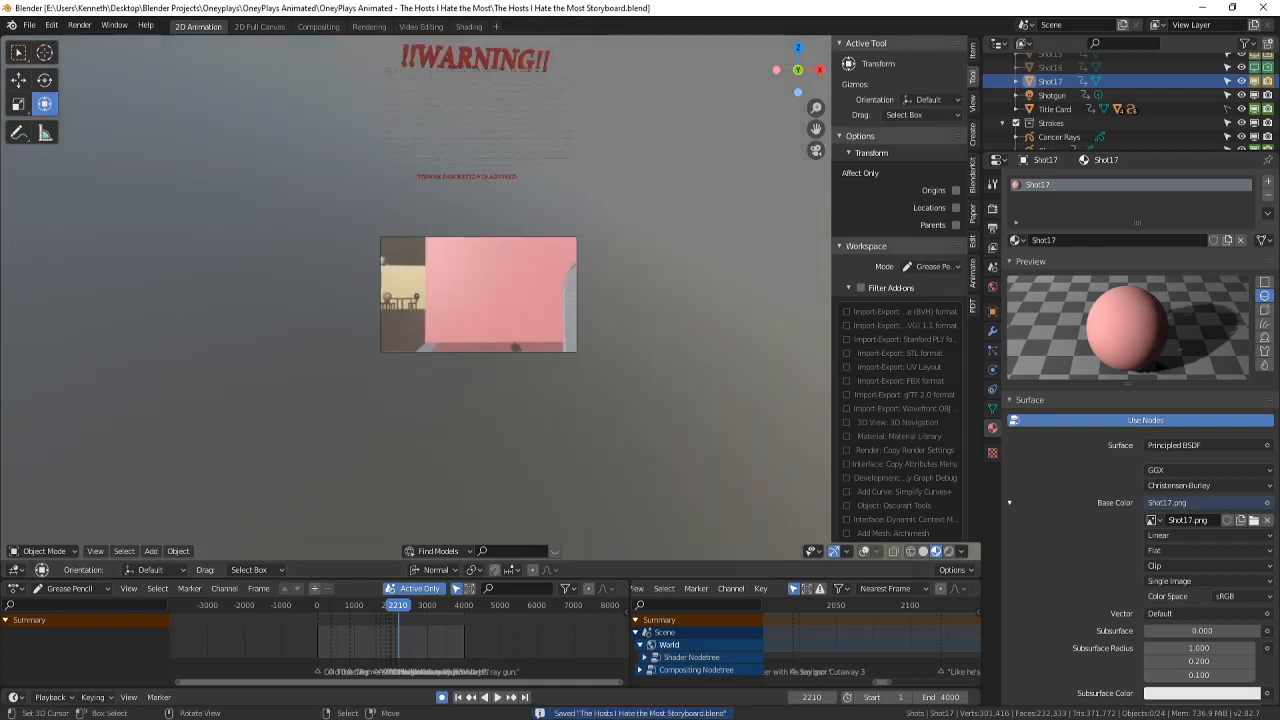
scroll(300, 374, up, 4)
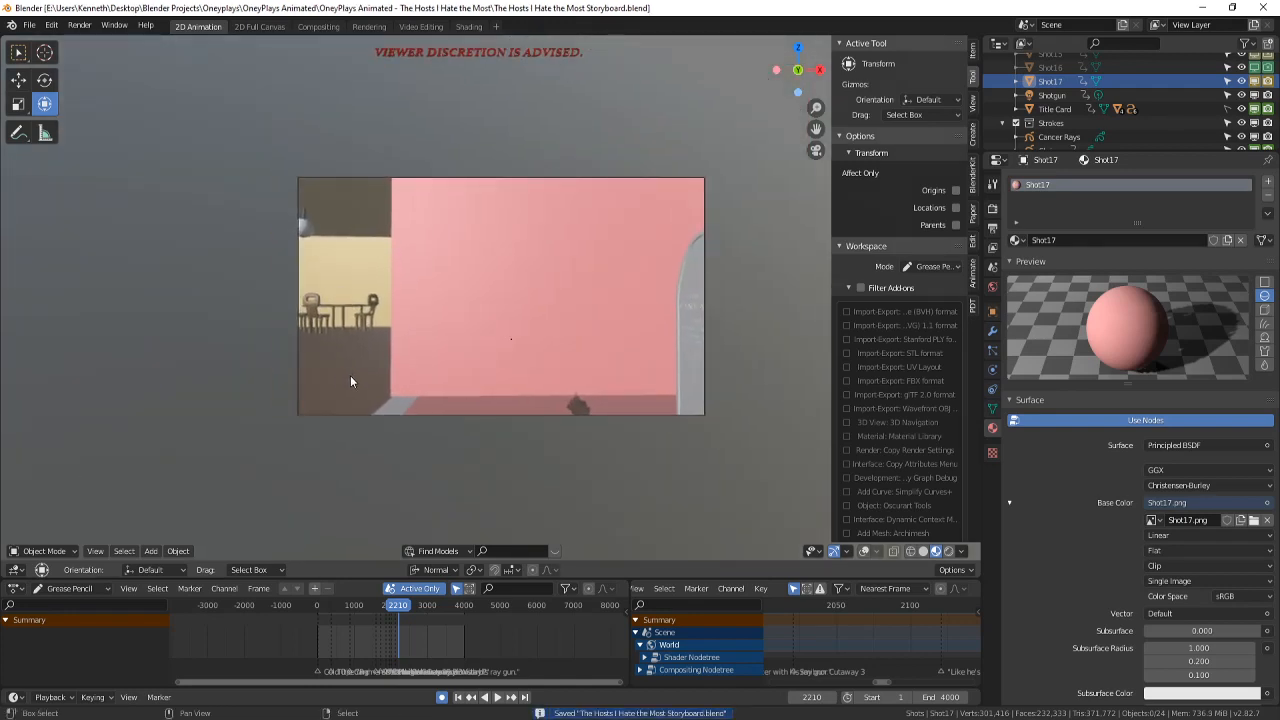
click(389, 641)
drag(389, 641, 376, 641)
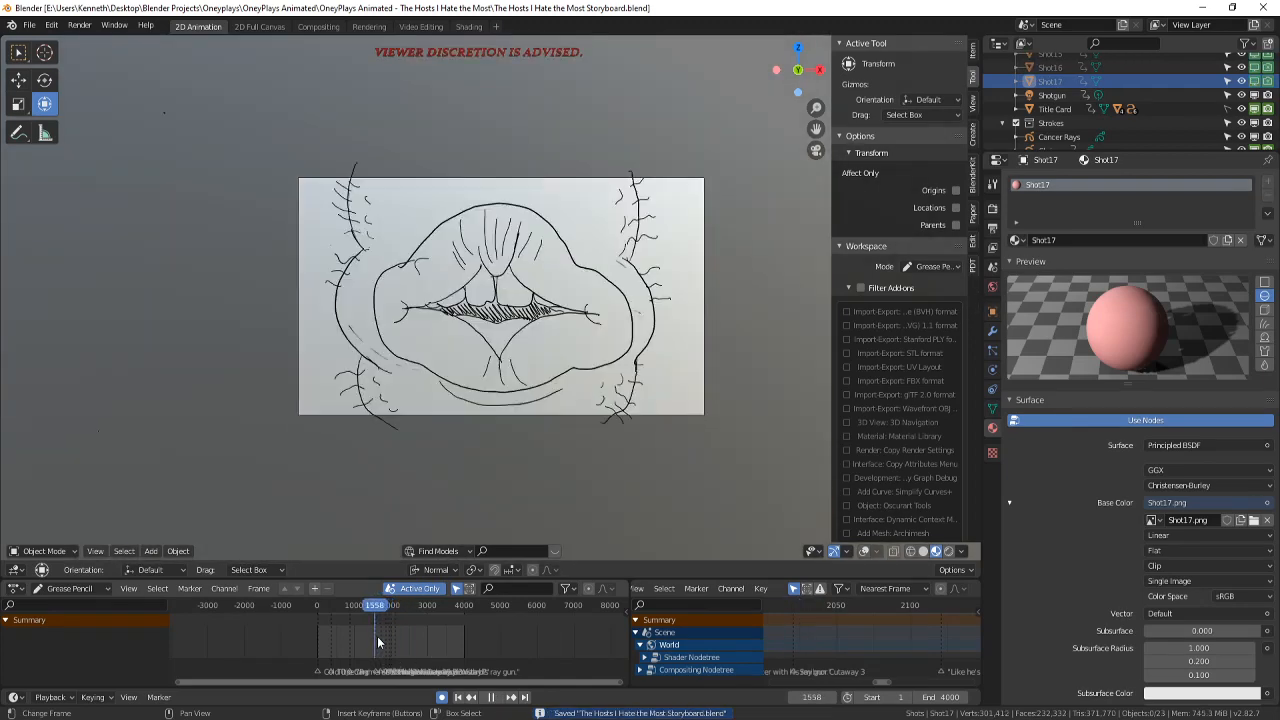
click(499, 698)
scroll(452, 469, up, 5)
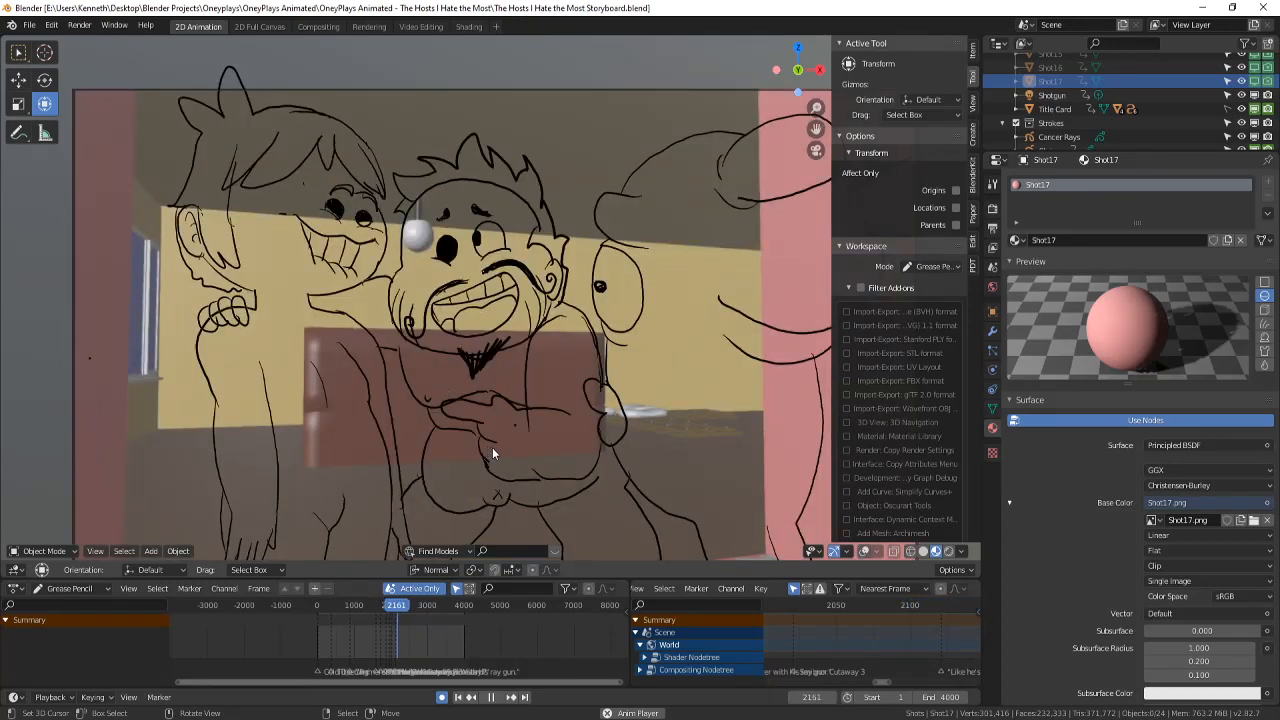
click(503, 698)
key(Left)
scroll(440, 378, down, 5)
key(Right)
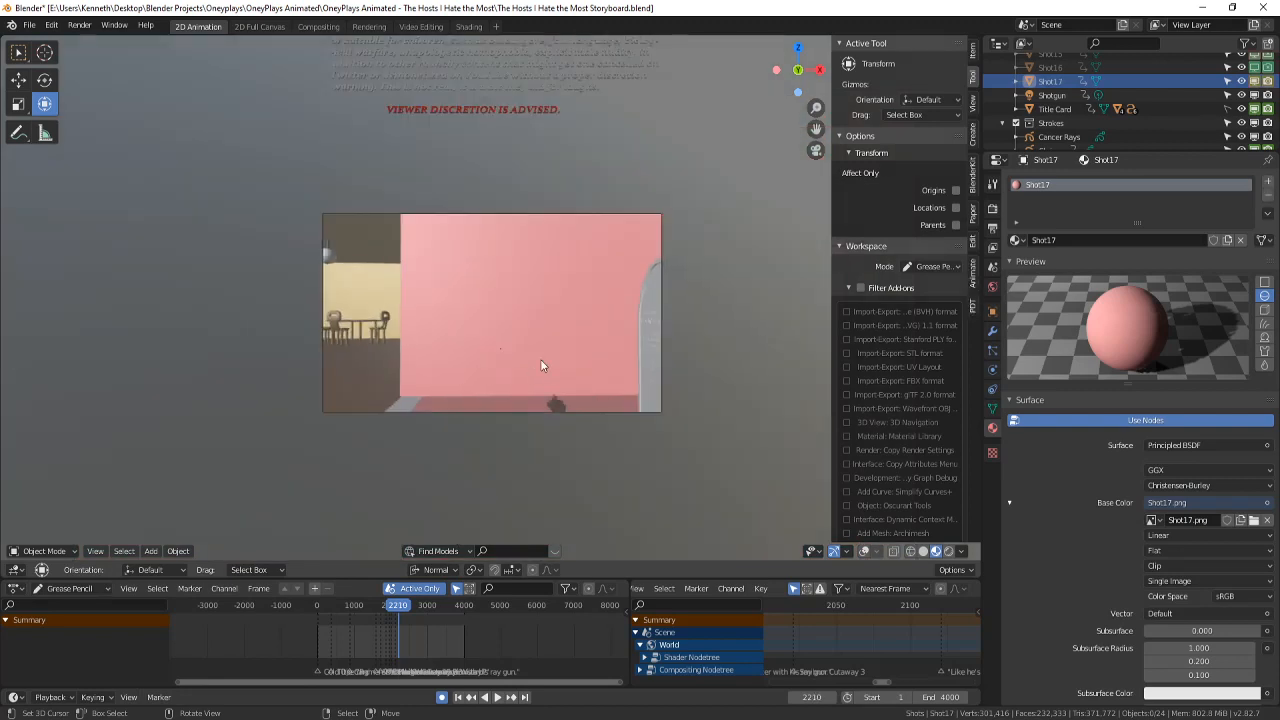
- Select the Ding Dong object in the Strokes collection and turn the viewport overlays on
scroll(543, 364, up, 1)
scroll(1065, 110, up, 10)
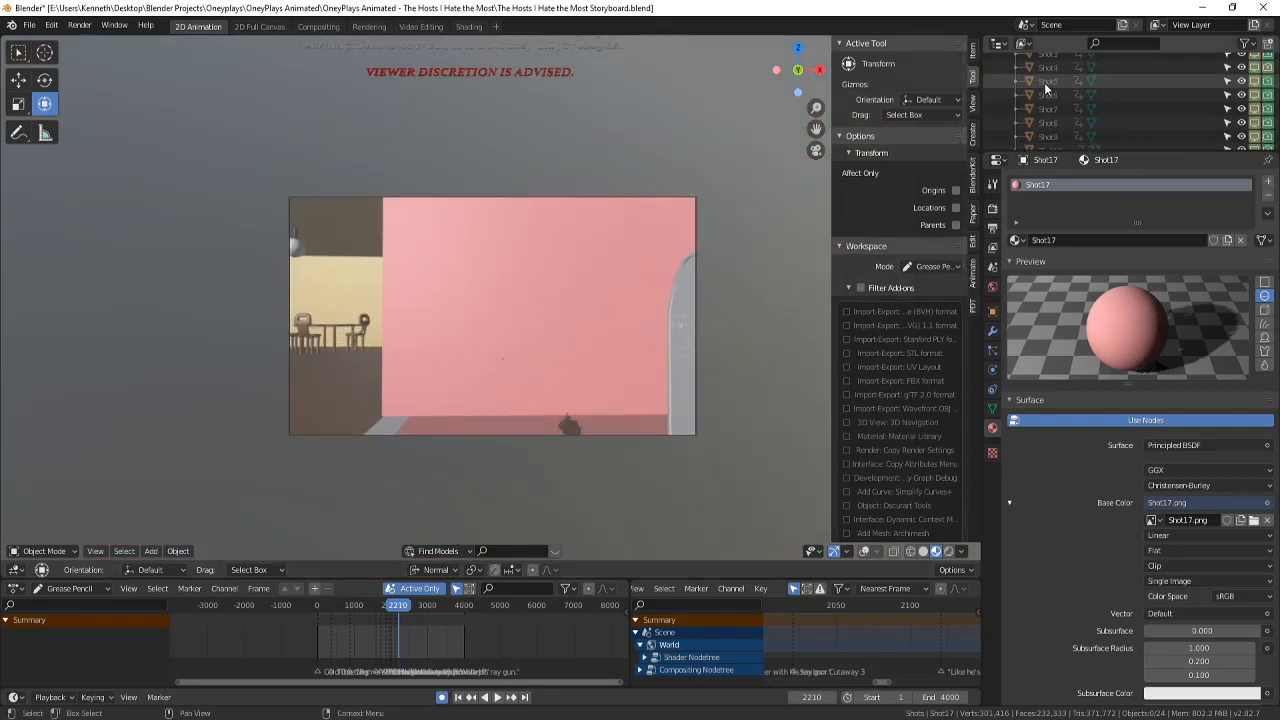
scroll(1051, 130, down, 5)
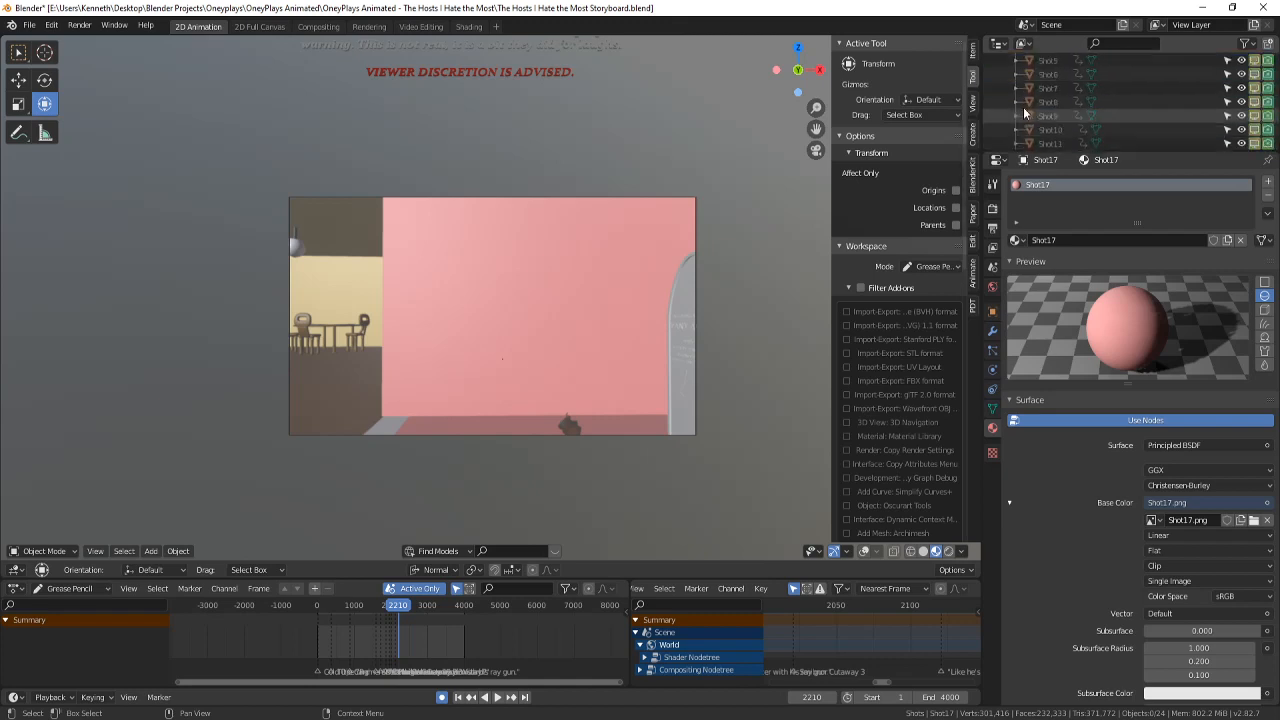
scroll(1040, 118, down, 6)
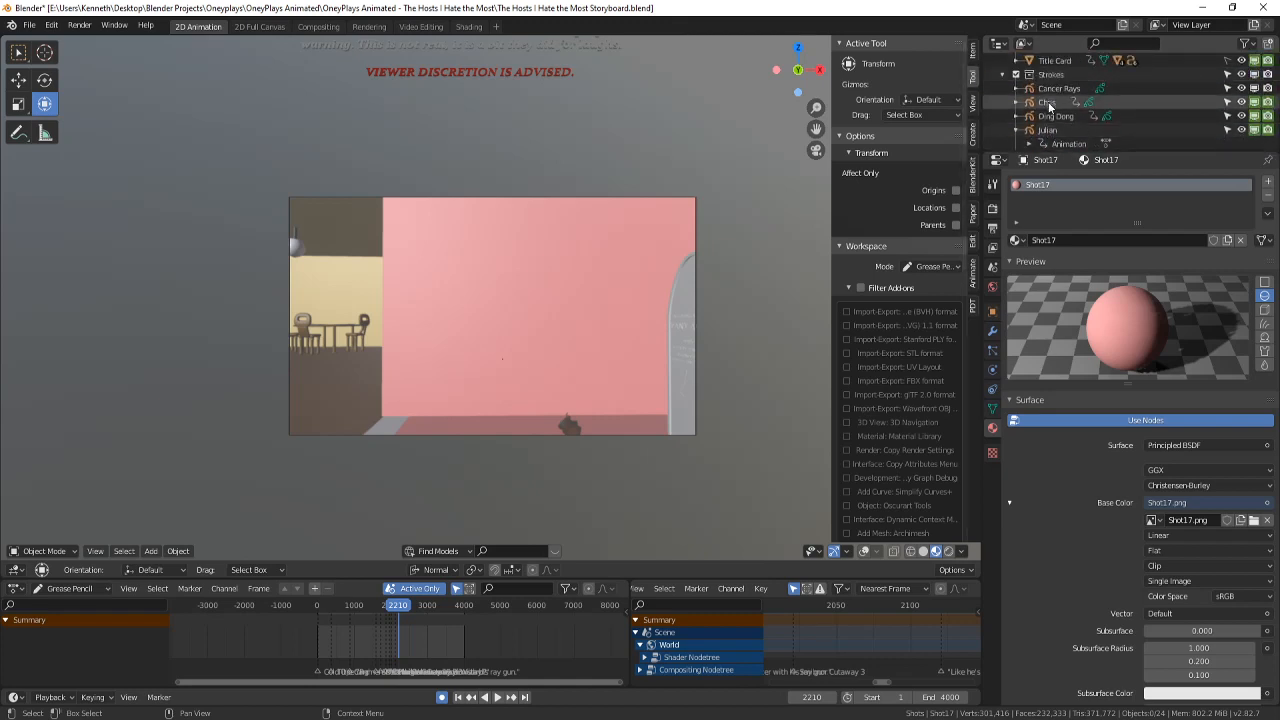
click(1052, 118)
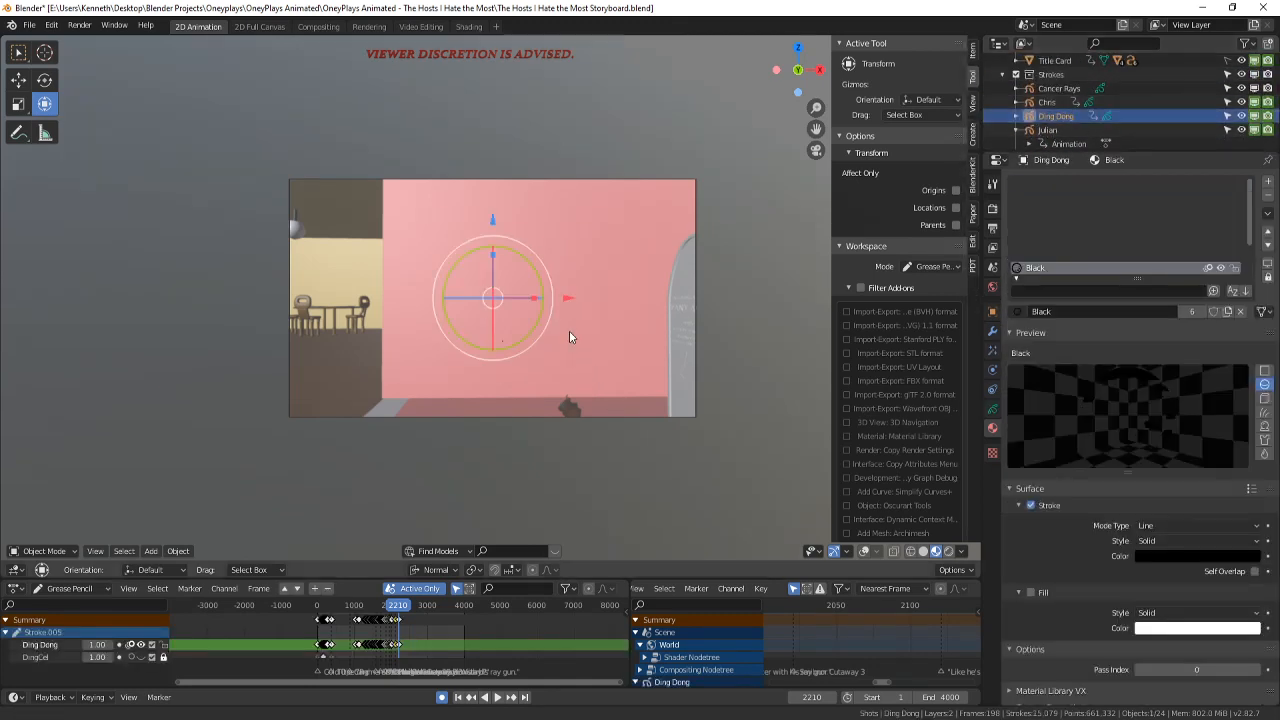
click(864, 551)
scroll(758, 449, up, 2)
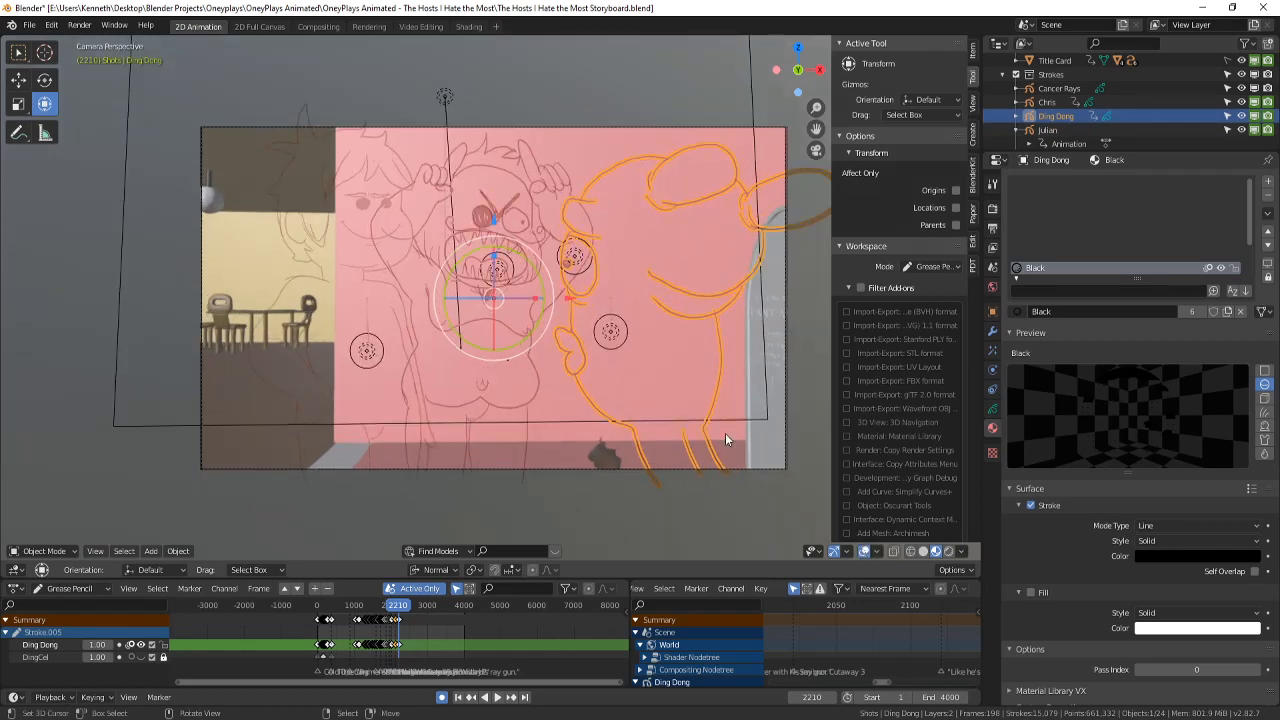
- Switch the Ding Dong object to Draw mode, hide the viewport overlays and save the file
key(Left)
key(Right)
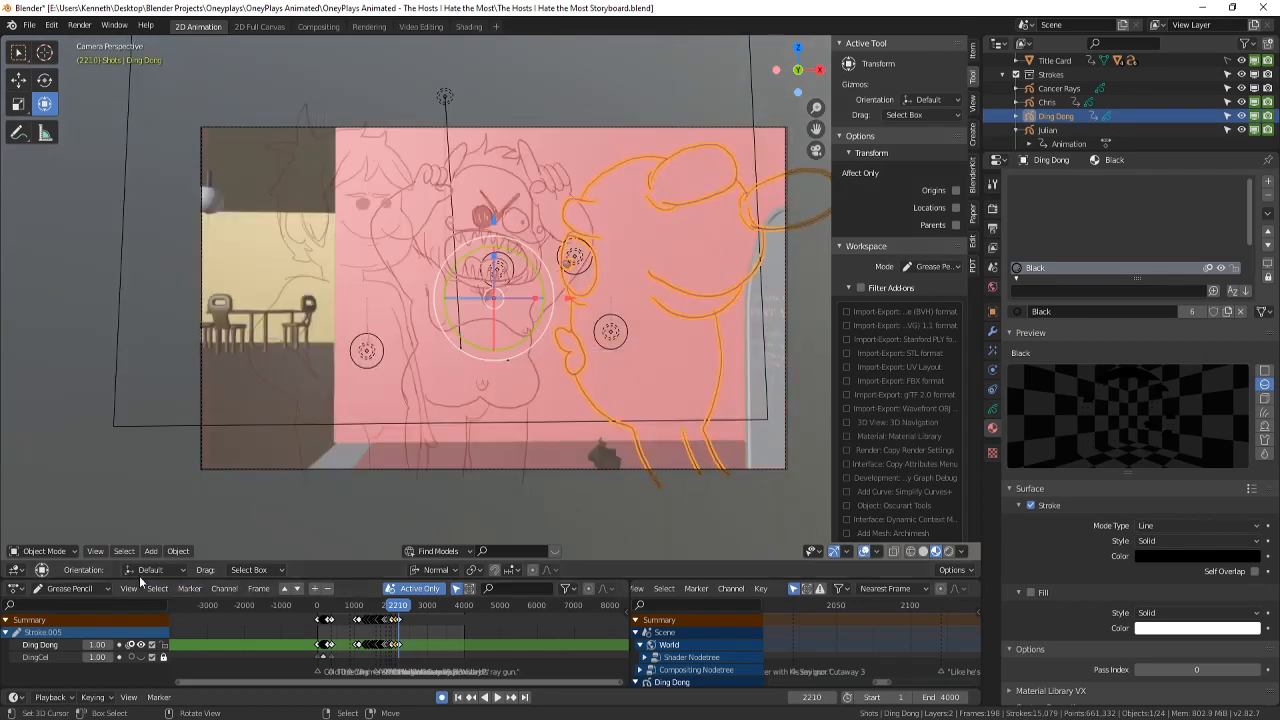
click(40, 551)
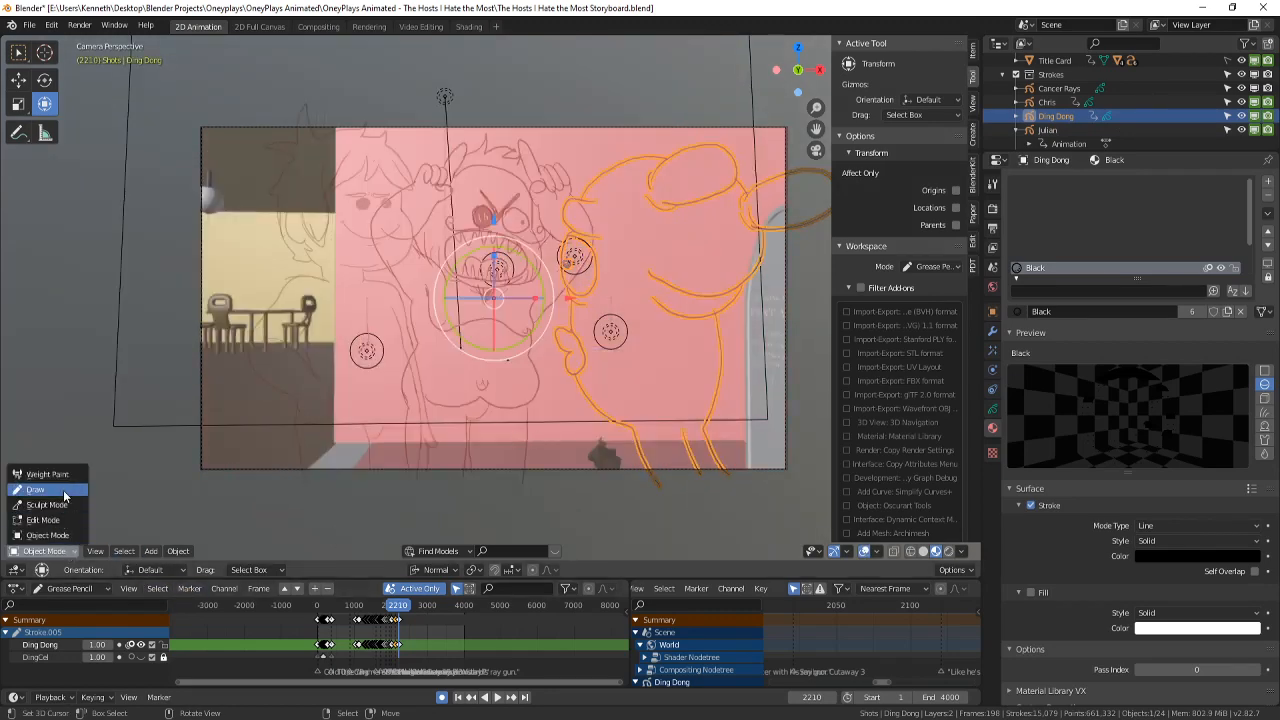
click(40, 506)
click(864, 551)
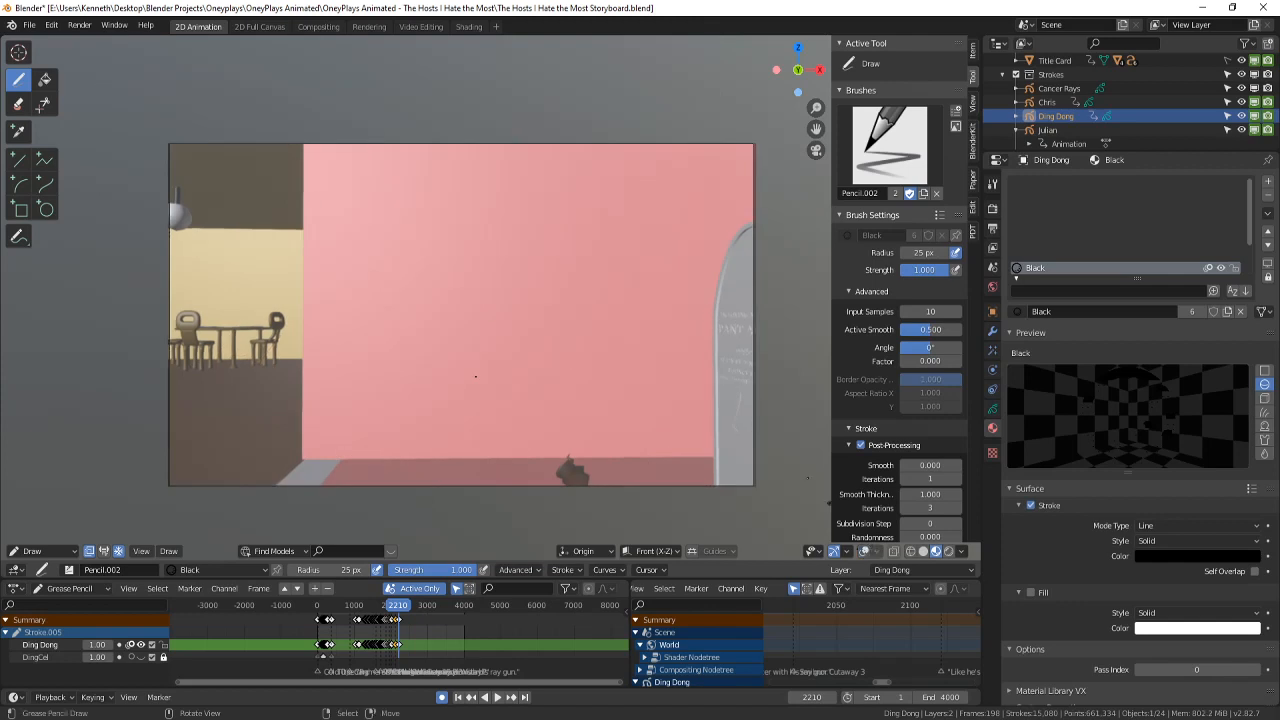
scroll(705, 404, up, 2)
key(ctrl+s)
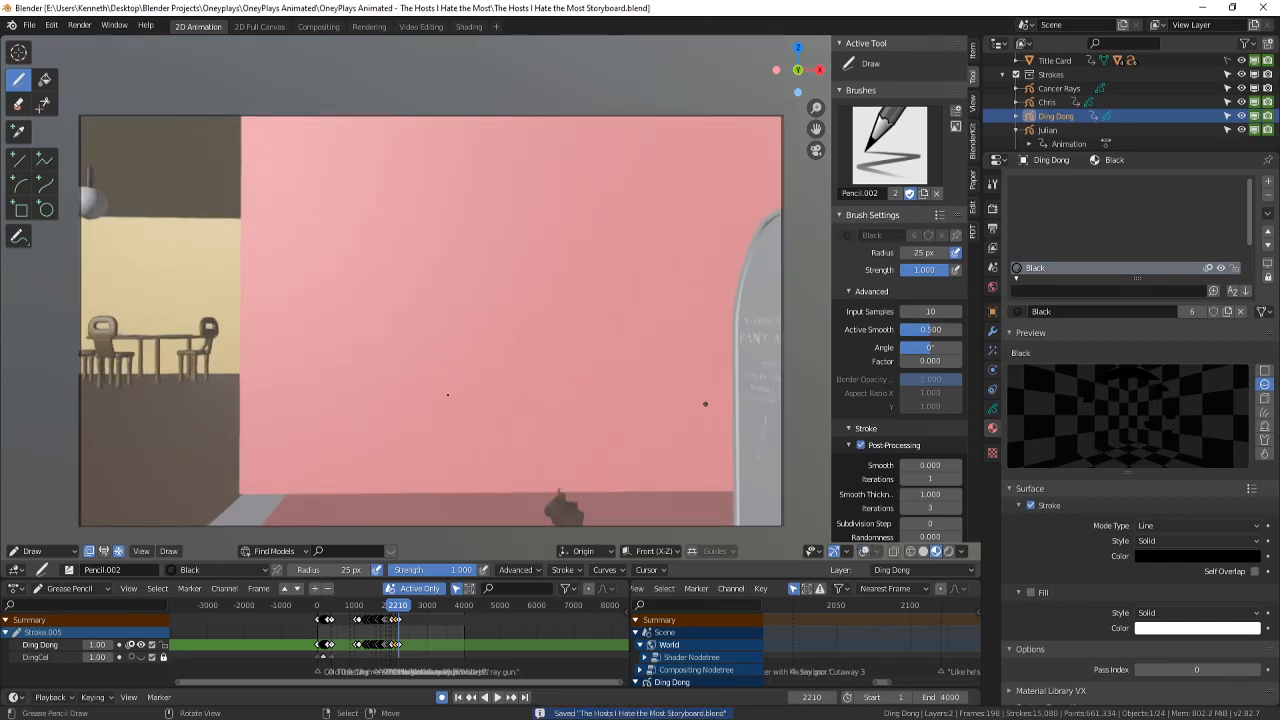
- Try an oval eye outline on the pink wall at frame 2210 and undo it
key(Left)
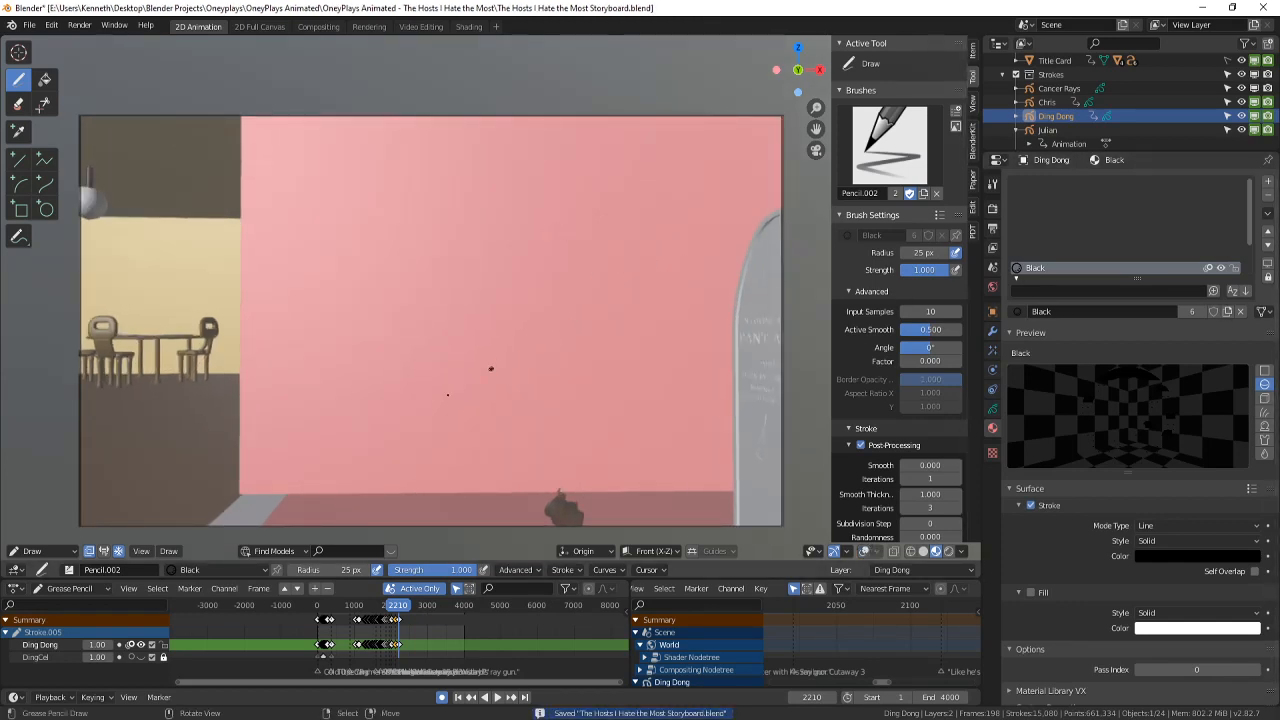
key(Right)
scroll(447, 400, down, 2)
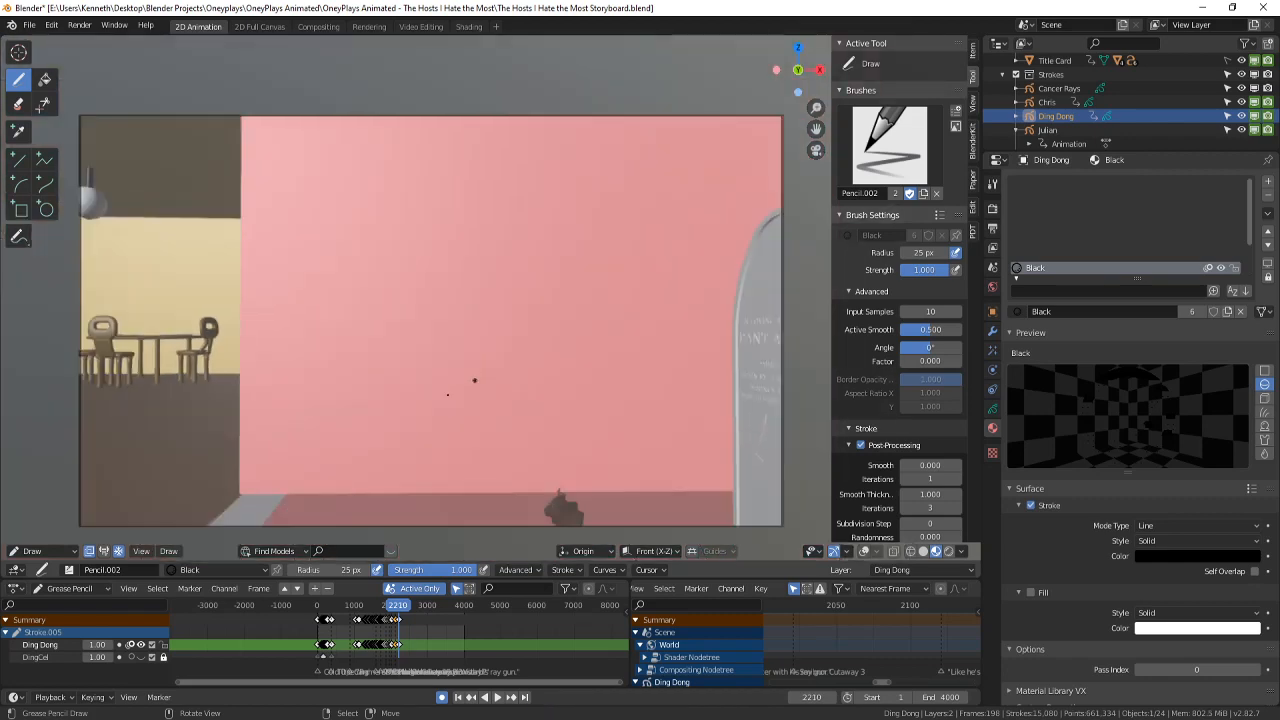
key(Left)
key(Right)
scroll(447, 394, up, 2)
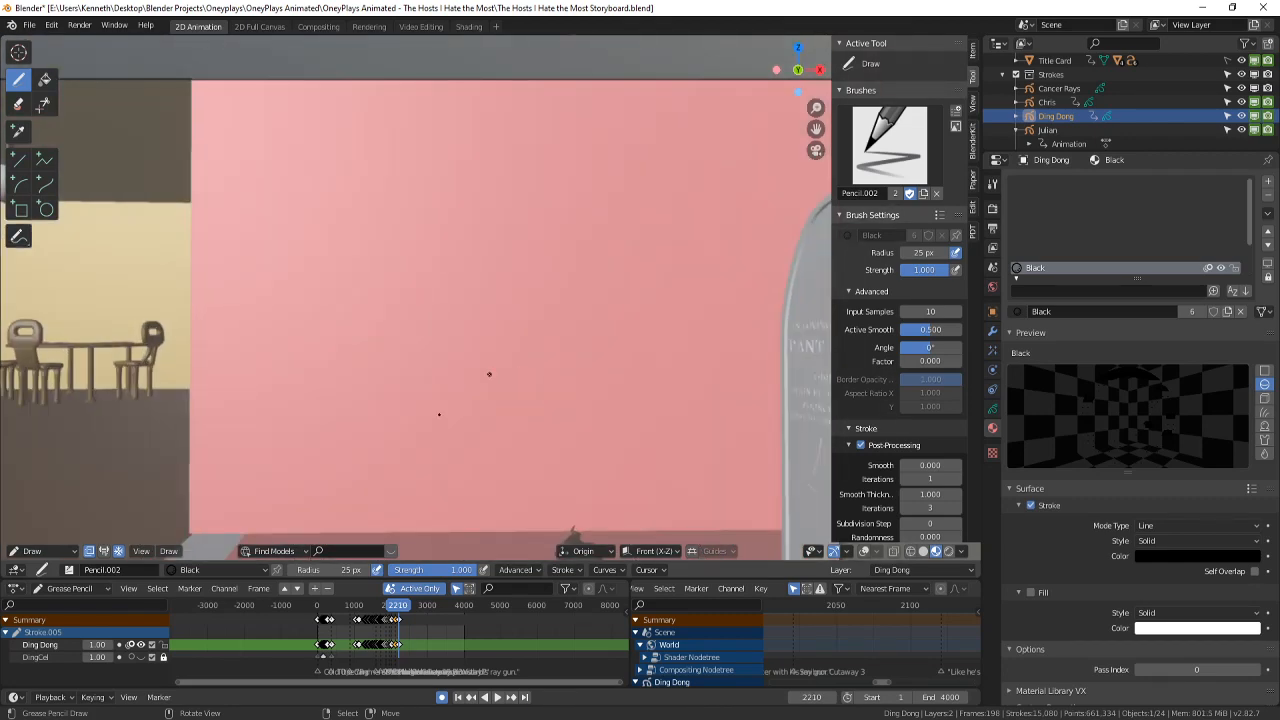
mouse_move(525, 249)
mouse_down()
mouse_move(458, 303)
mouse_move(540, 312)
mouse_move(528, 250)
mouse_up()
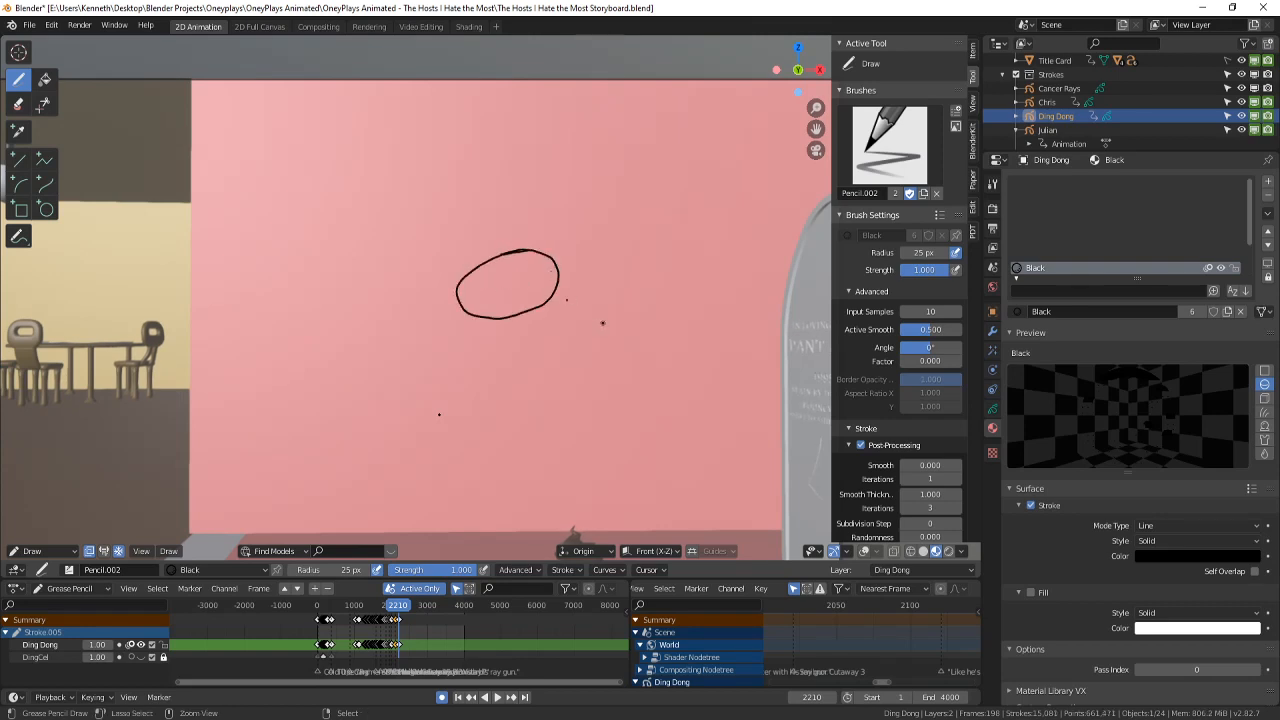
key(ctrl+z)
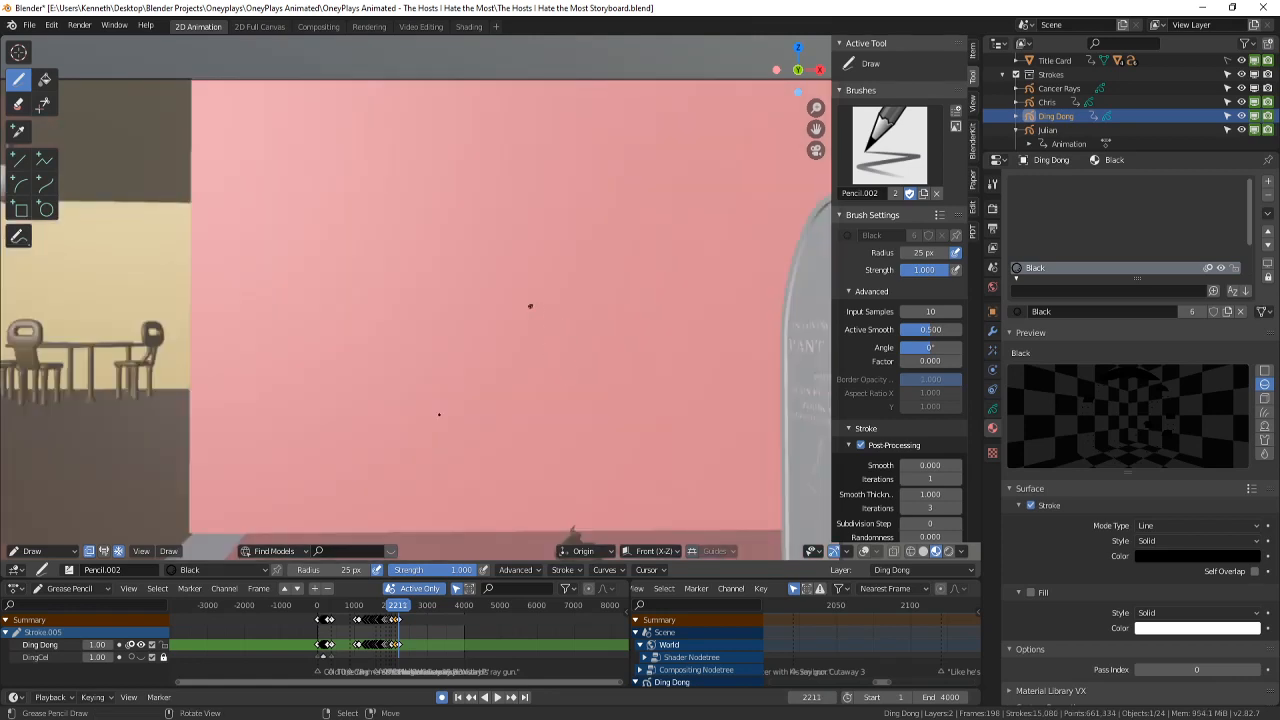
- At frame 2211, draw the character's two round eyes with black pupils, the lower lid line and the brow
mouse_move(528, 283)
mouse_down()
mouse_move(510, 352)
mouse_move(600, 325)
mouse_move(536, 281)
mouse_up()
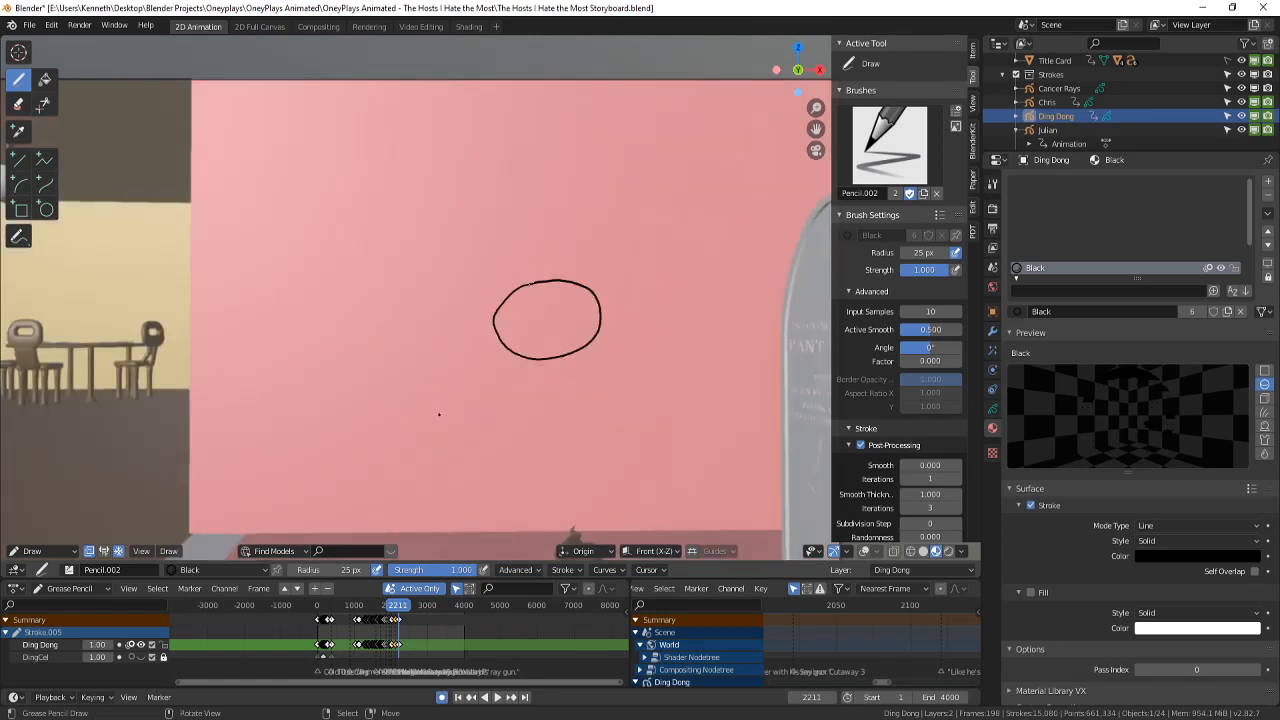
drag(580, 318, 584, 321)
click(539, 301)
click(562, 301)
drag(514, 356, 547, 368)
mouse_move(586, 274)
mouse_down()
mouse_move(463, 259)
mouse_move(467, 243)
mouse_move(515, 240)
mouse_move(432, 264)
mouse_move(479, 243)
mouse_up()
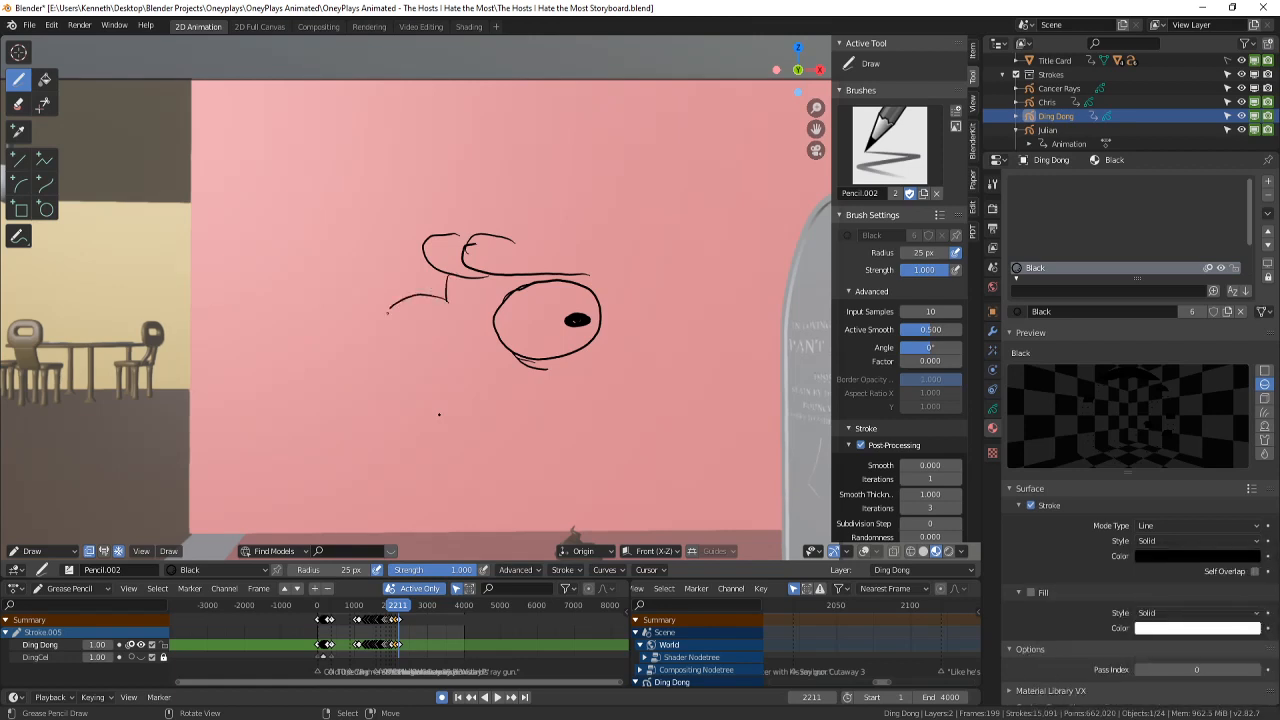
mouse_move(425, 297)
mouse_down()
mouse_move(444, 354)
mouse_move(432, 299)
mouse_move(455, 328)
mouse_move(466, 308)
mouse_up()
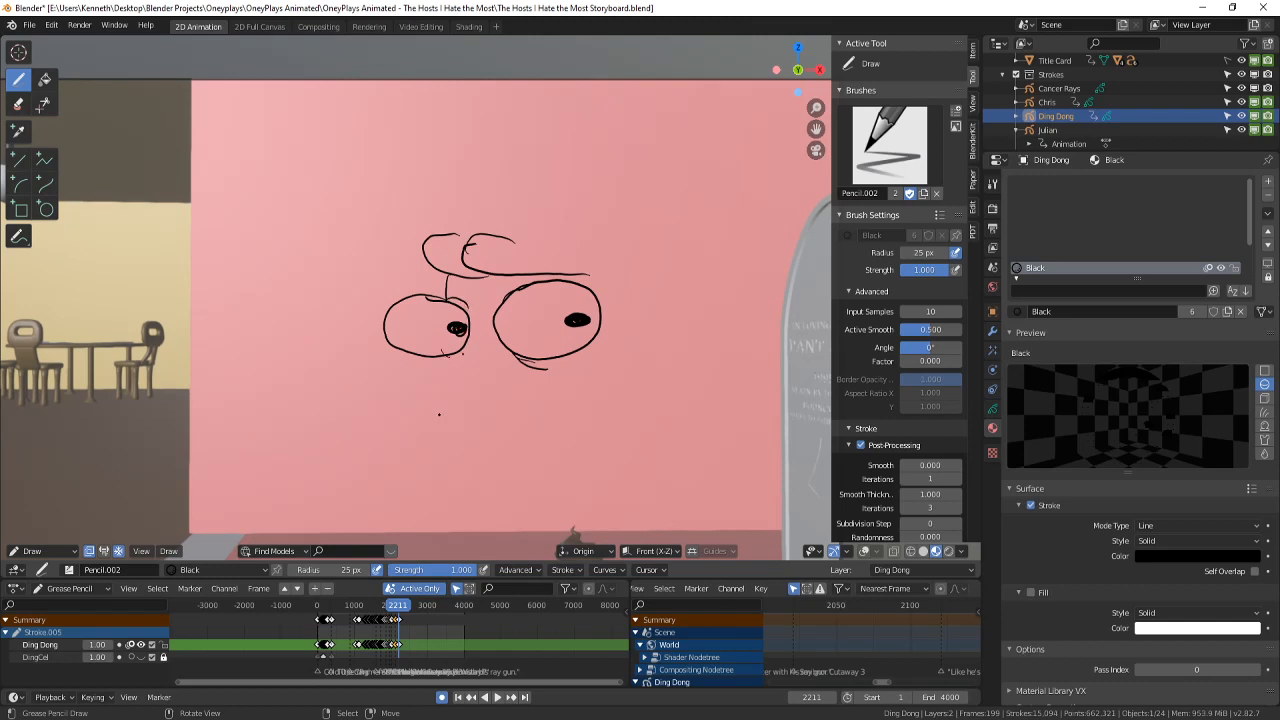
- Draw the curved head outline above the brow and the long rounded ear with its crease lines
mouse_move(437, 236)
mouse_down()
mouse_move(484, 156)
mouse_move(687, 128)
mouse_move(583, 207)
mouse_up()
drag(577, 151, 563, 181)
drag(532, 139, 577, 141)
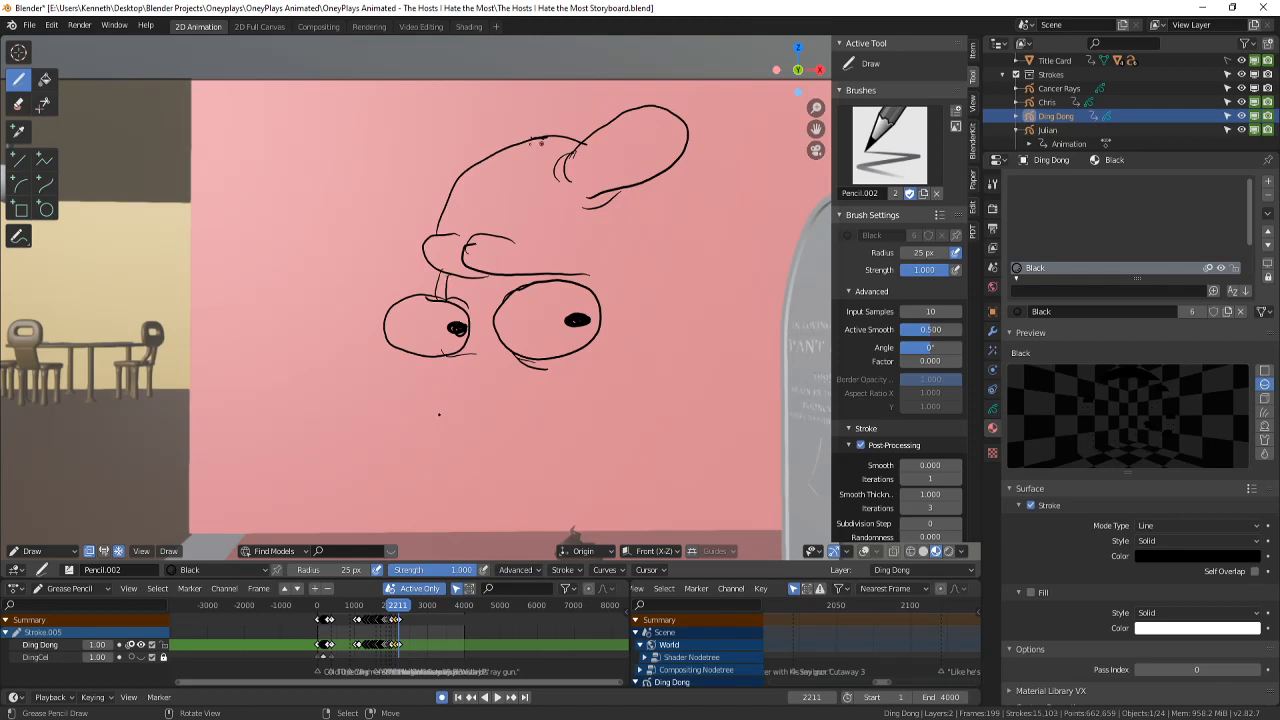
mouse_move(508, 148)
mouse_down()
mouse_move(548, 106)
mouse_move(592, 130)
mouse_up()
- Erase the whole face sketch with the Eraser Hard brush, return to the Draw tool and save the file
key(e)
scroll(586, 368, down, 7)
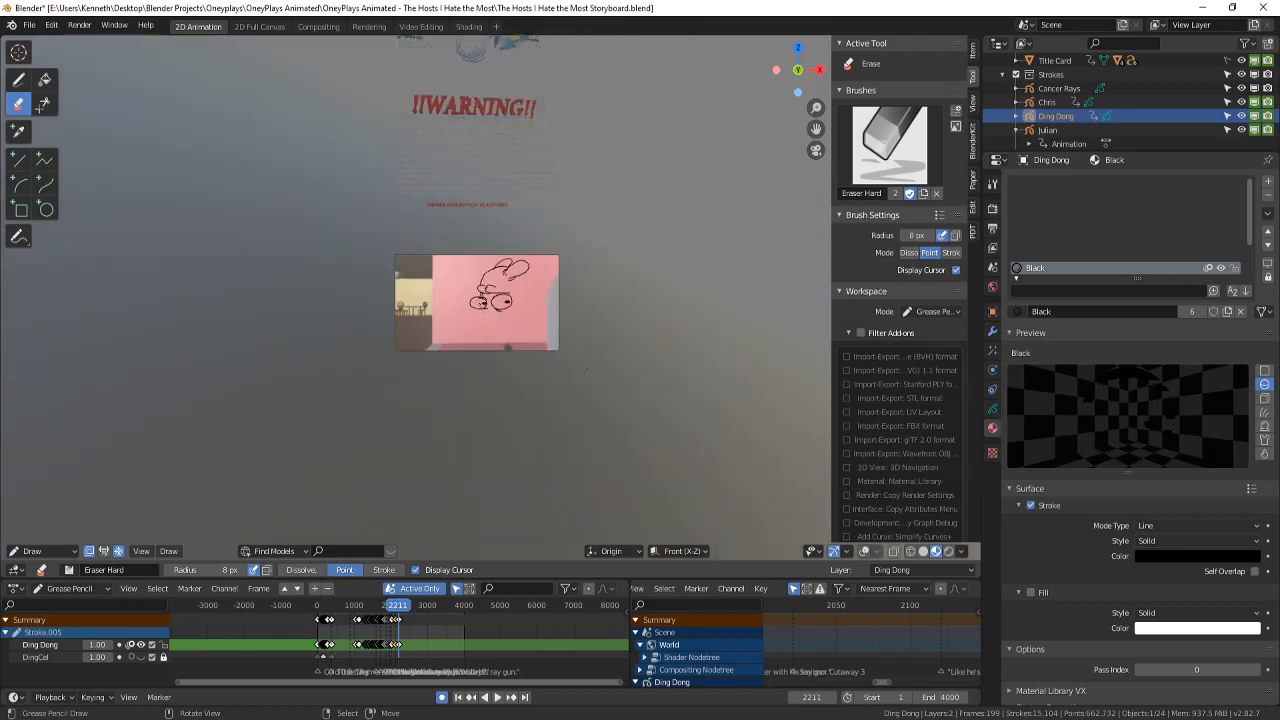
mouse_move(472, 300)
mouse_down()
mouse_move(484, 288)
mouse_move(512, 302)
mouse_move(526, 273)
mouse_up()
click(18, 80)
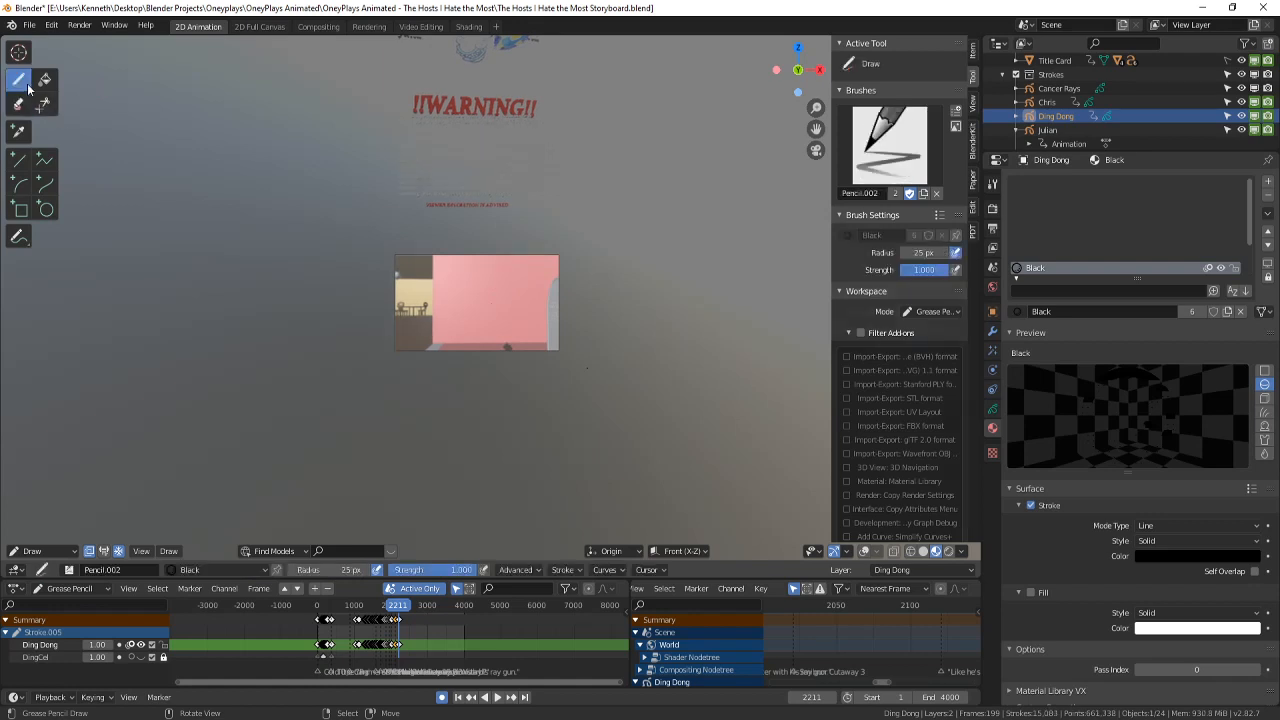
scroll(520, 266, up, 4)
key(ctrl+s)
scroll(537, 368, up, 3)
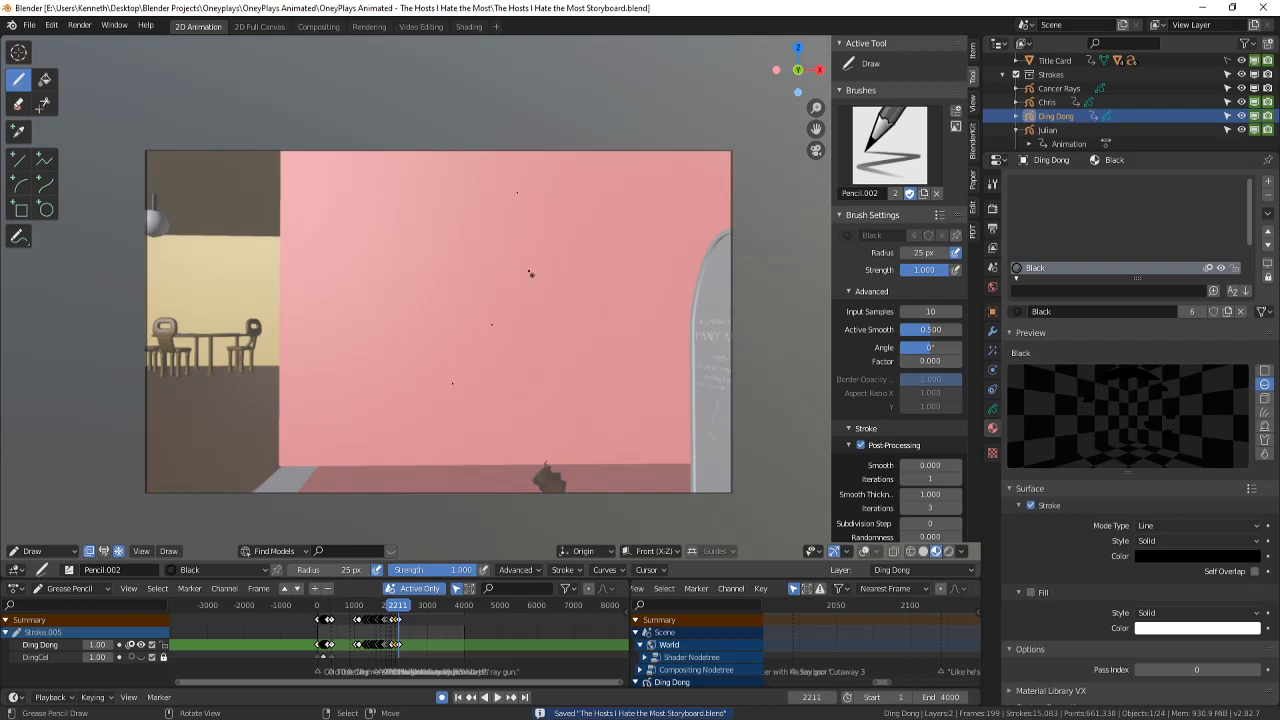
drag(528, 313, 558, 327)
scroll(558, 330, up, 3)
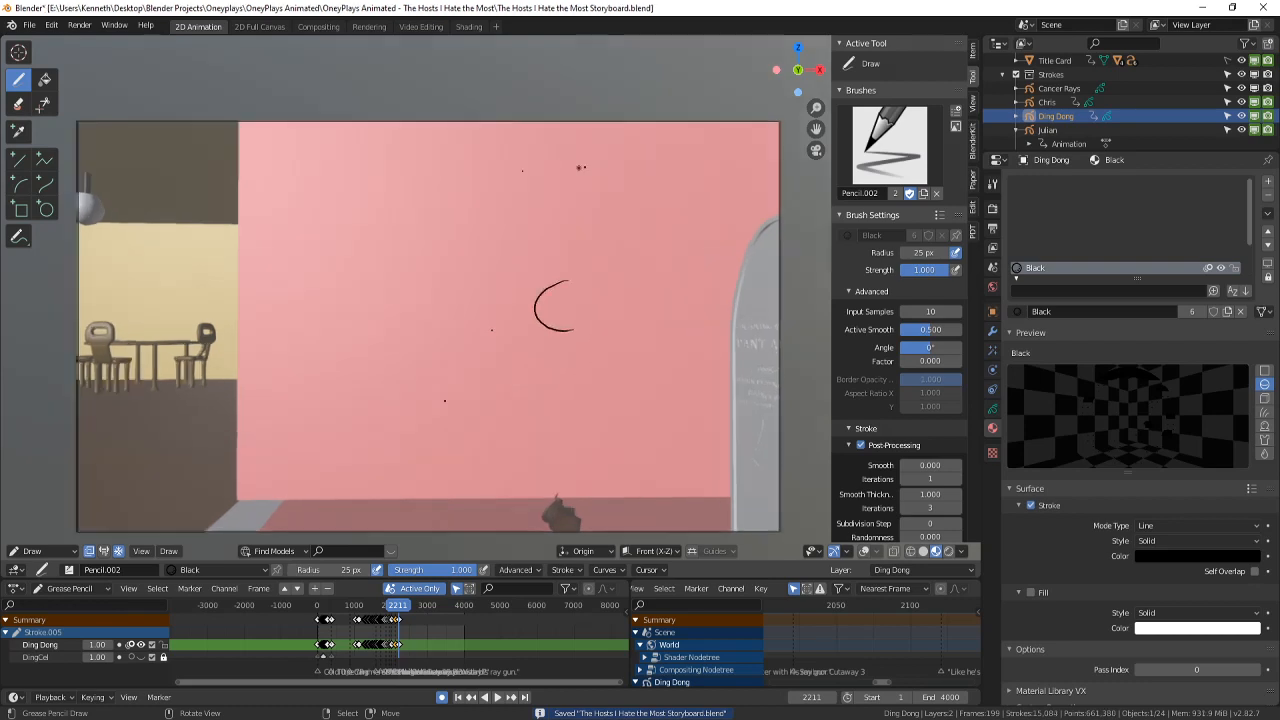
key(ctrl+z)
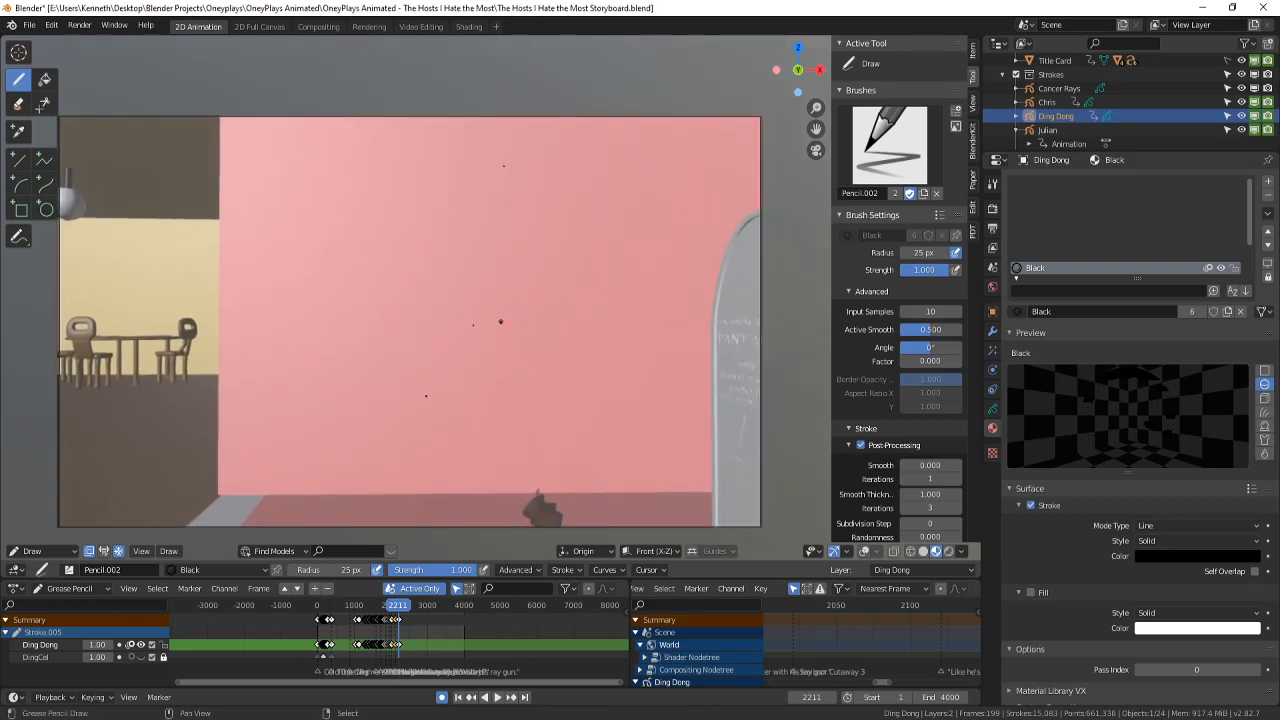
- Draw a protruding mouth in the middle of the pink wall, with two long lips, a chin curve and cheek lines
scroll(515, 318, up, 2)
drag(397, 349, 542, 449)
mouse_move(573, 408)
mouse_down()
mouse_move(548, 393)
mouse_move(527, 345)
mouse_up()
drag(354, 313, 430, 372)
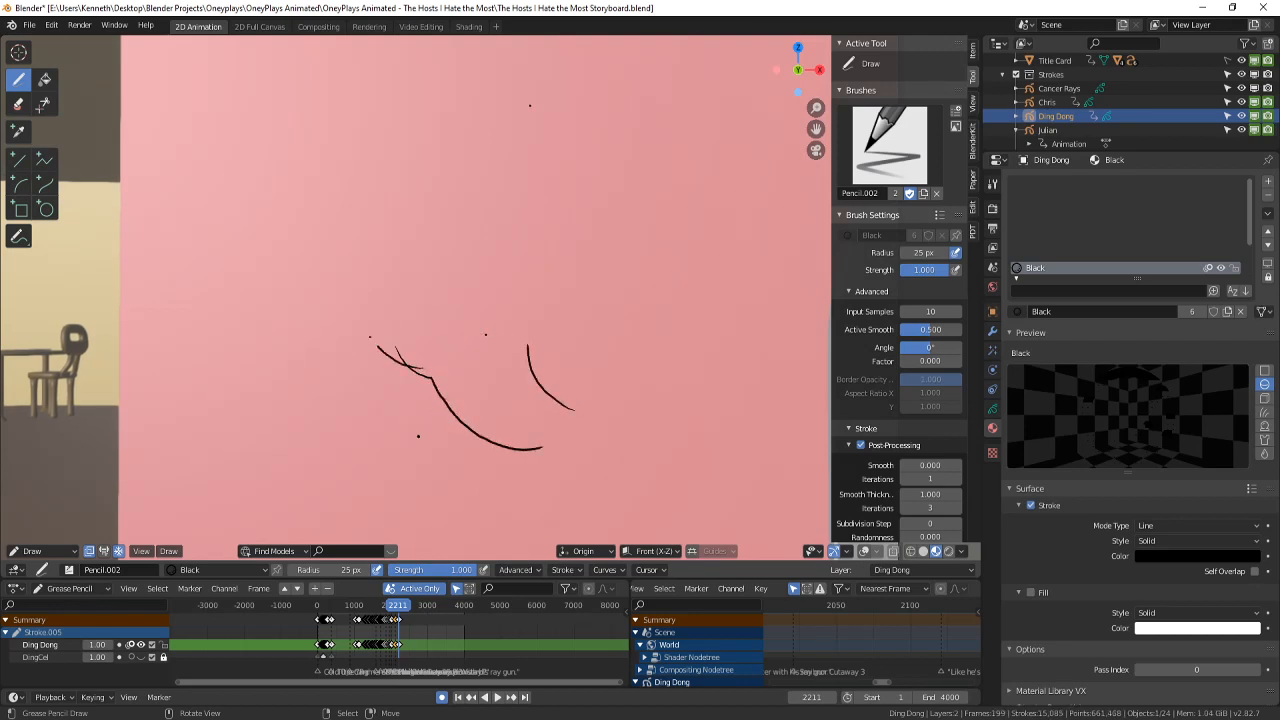
drag(528, 344, 548, 269)
mouse_move(364, 230)
mouse_down()
mouse_move(322, 242)
mouse_move(481, 284)
mouse_up()
mouse_move(375, 228)
mouse_down()
mouse_move(488, 266)
mouse_move(474, 325)
mouse_move(487, 313)
mouse_move(406, 282)
mouse_move(364, 290)
mouse_move(401, 289)
mouse_move(474, 326)
mouse_up()
key(ctrl+z)
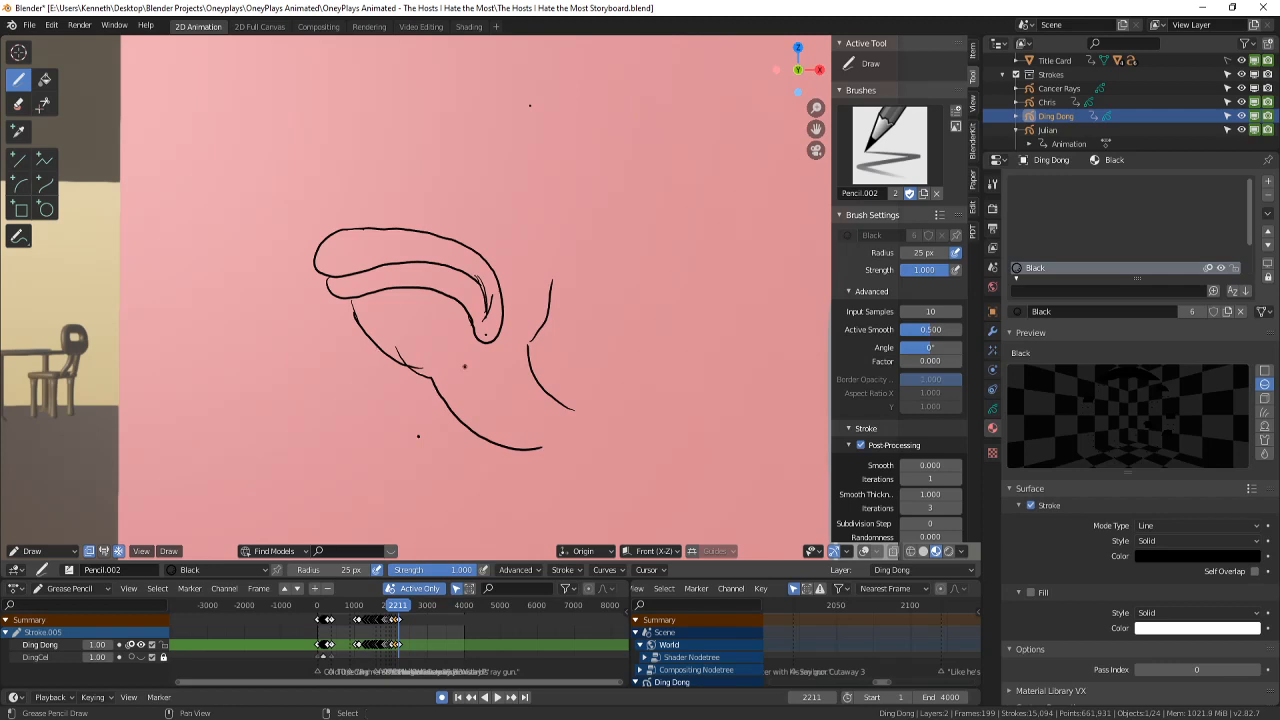
- Add the crease around the mouth corner and a short cheek line beside it, and save the file
shift+middle_drag(463, 365, 450, 385)
drag(436, 362, 500, 366)
drag(507, 296, 504, 348)
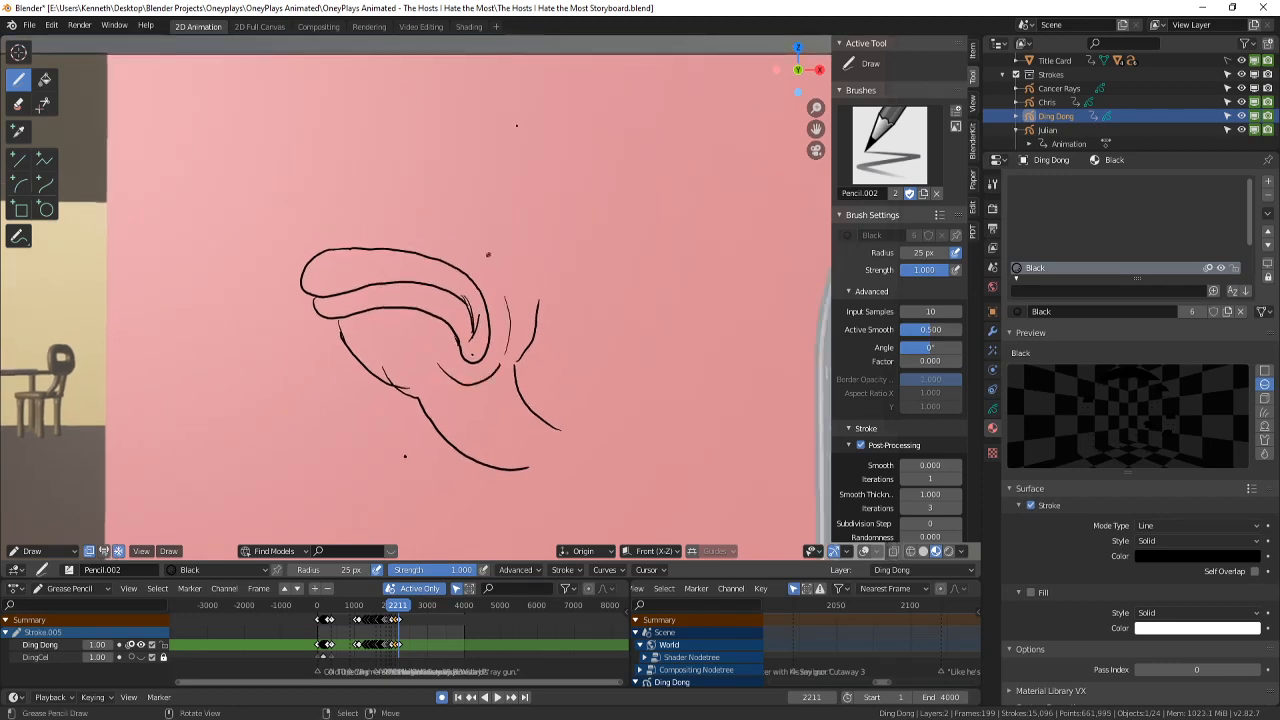
key(ctrl+s)
scroll(490, 300, down, 3)
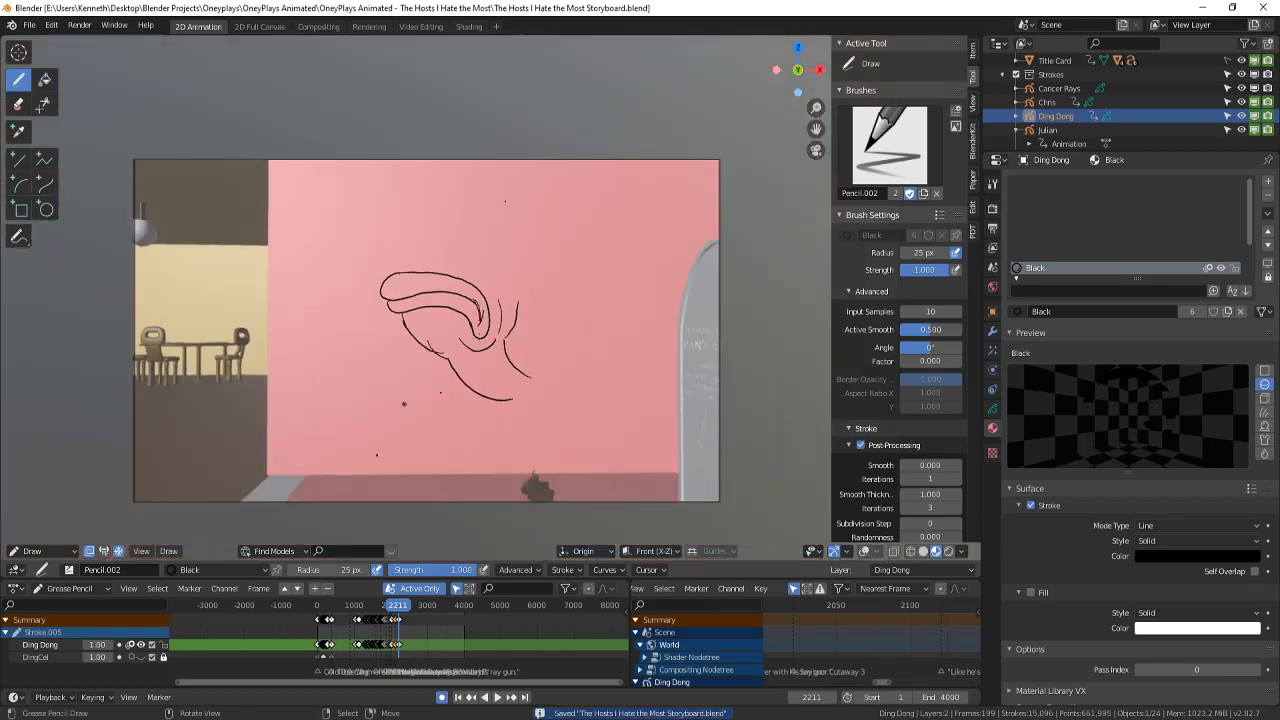
- Play the storyboard from frame 2104, check the cut to the mouth sketch and stop the playback
click(394, 606)
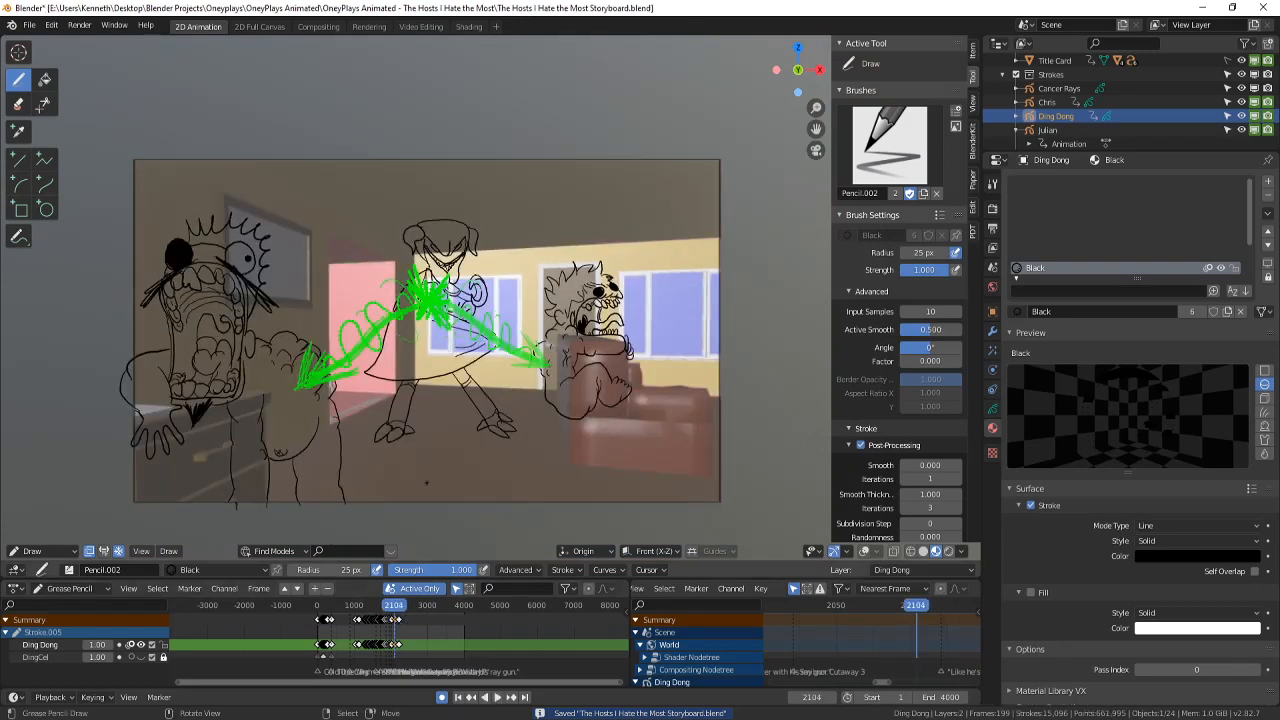
click(496, 698)
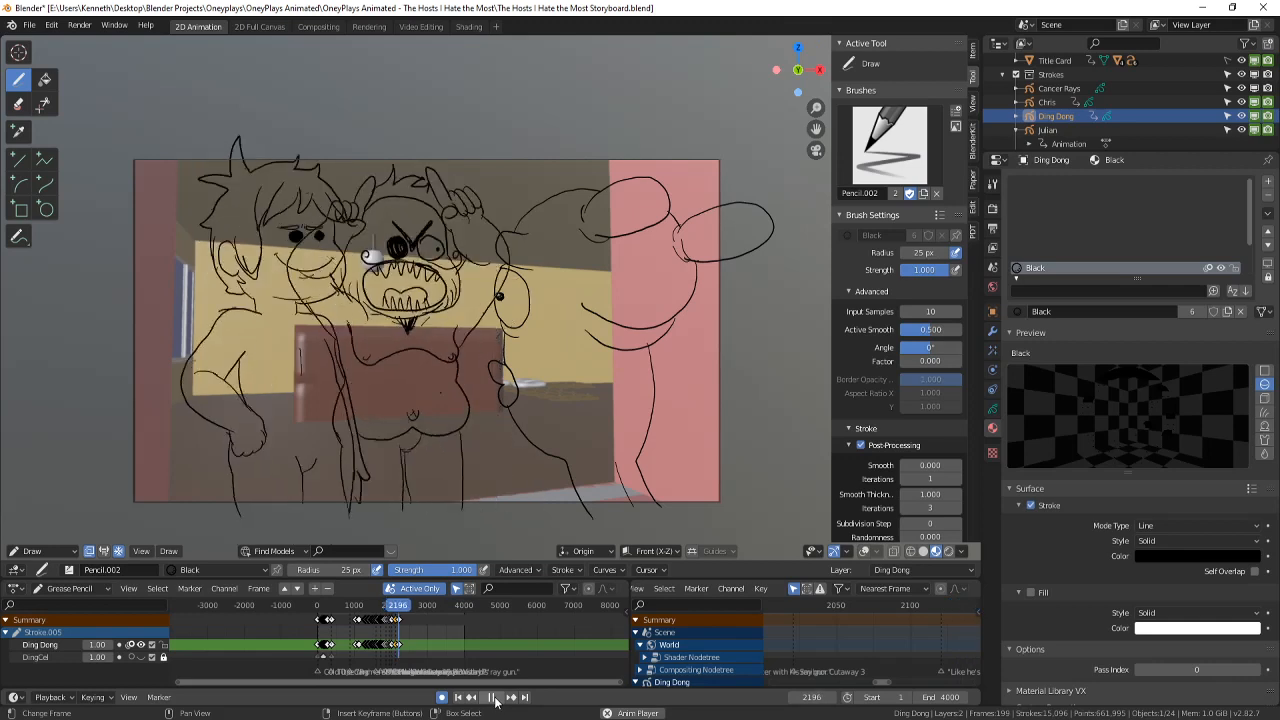
click(493, 698)
- Replace Ding Dong's empty keyframe at frame 2210 with the mouth sketch's keyframe from frame 2211
scroll(434, 640, up, 5)
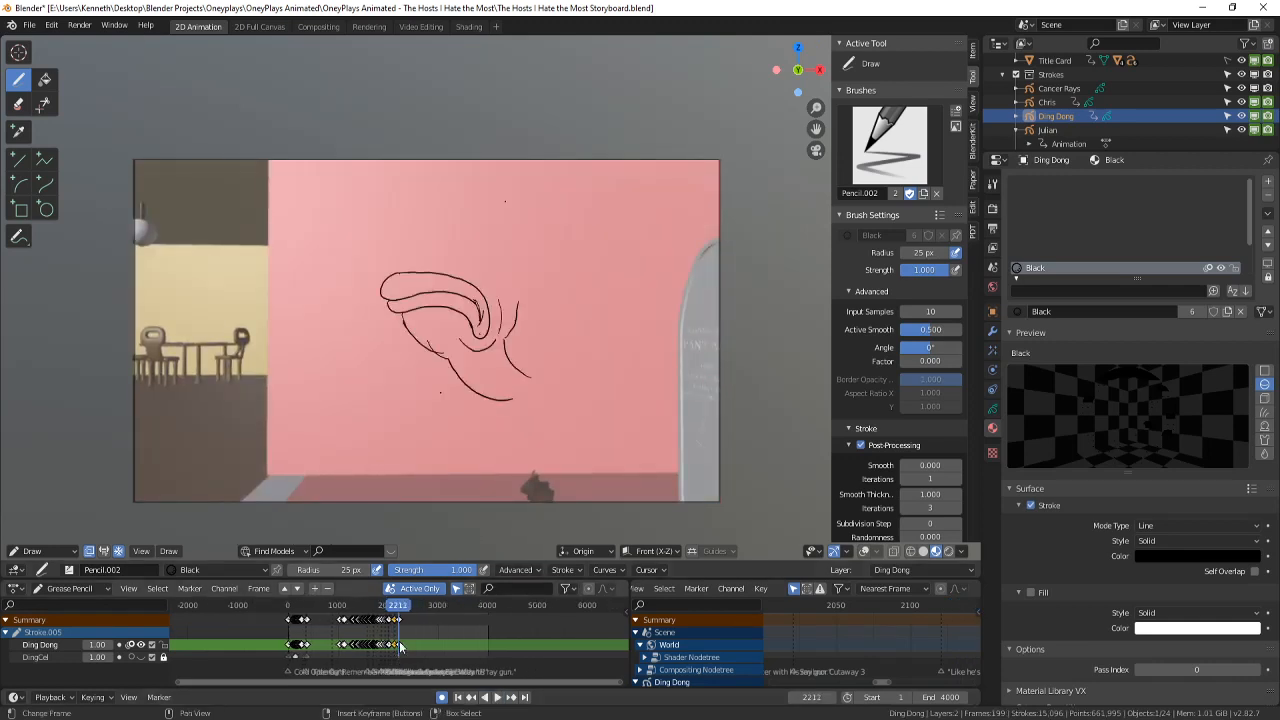
scroll(434, 638, up, 12)
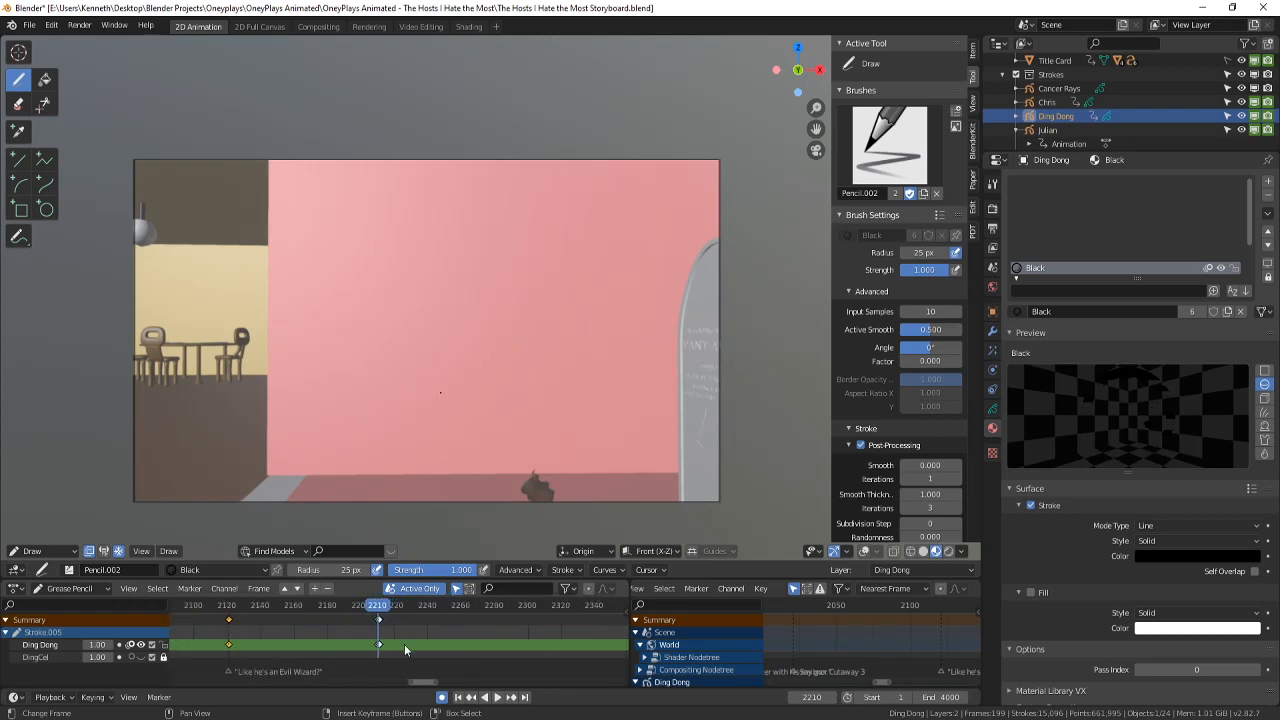
click(355, 645)
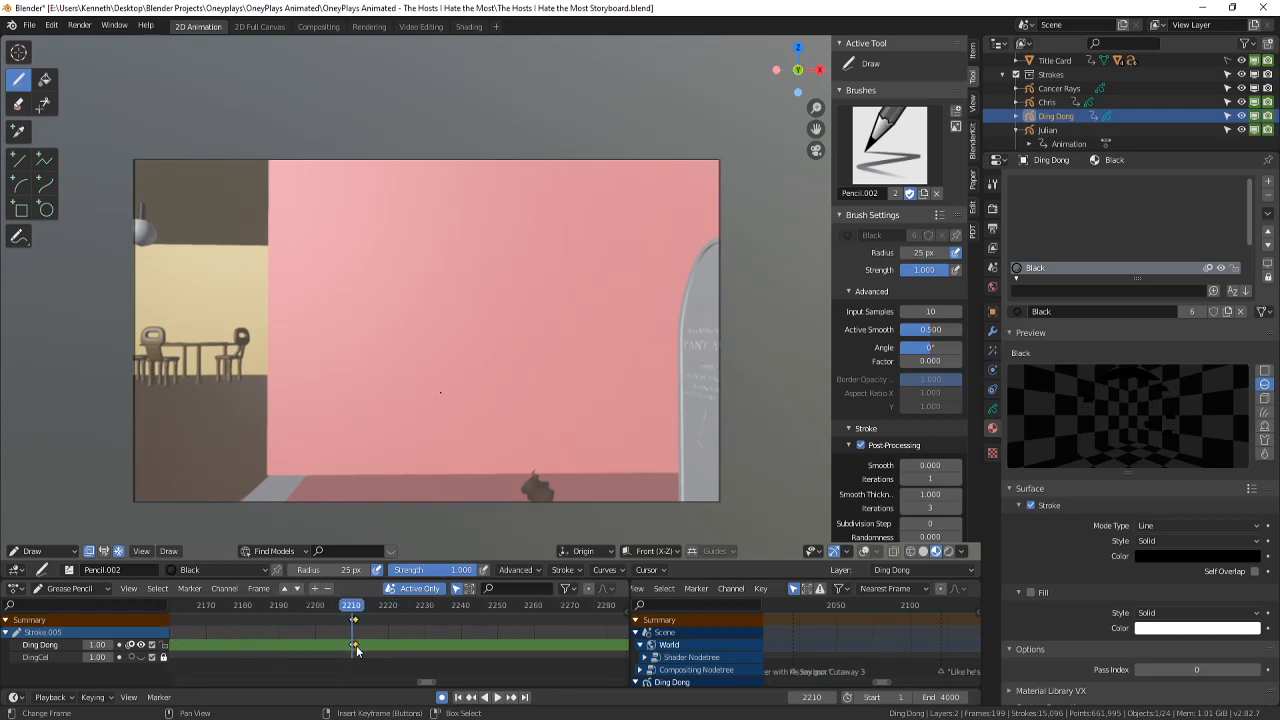
key(Delete)
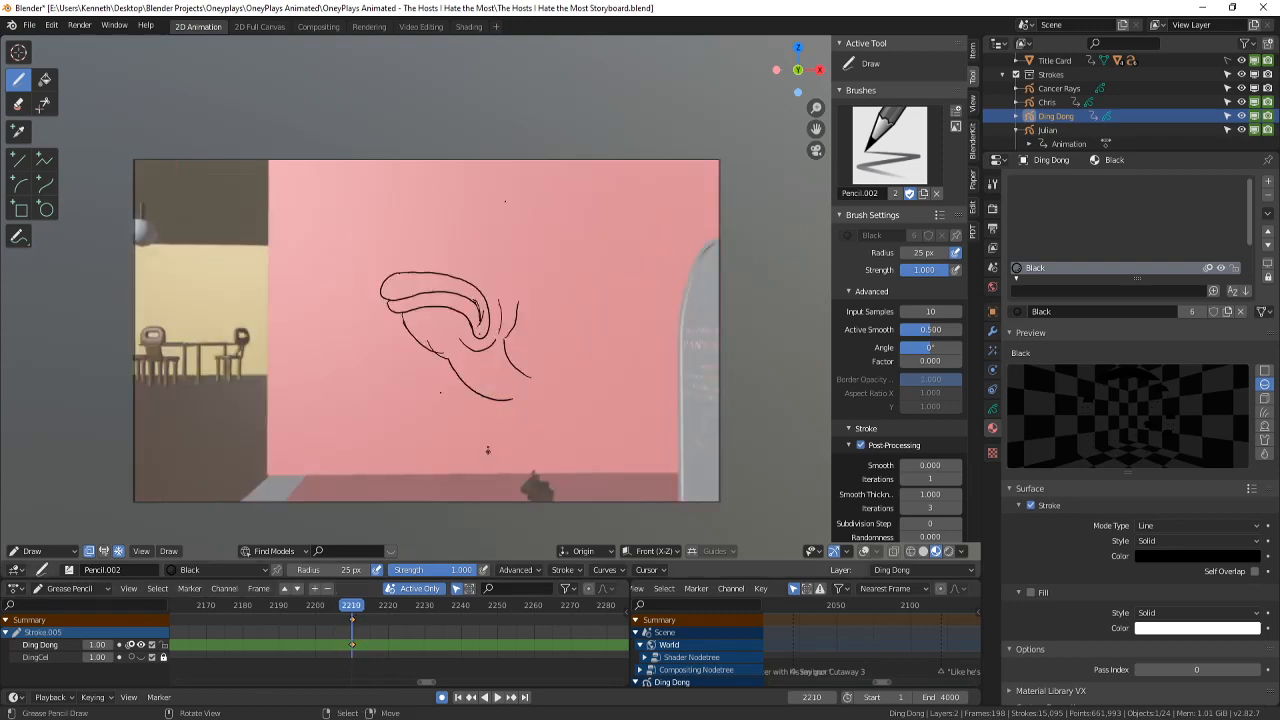
- Move the whole mouth sketch straight down by about 0.38 m, show the viewport overlays and save the file
scroll(438, 300, up, 3)
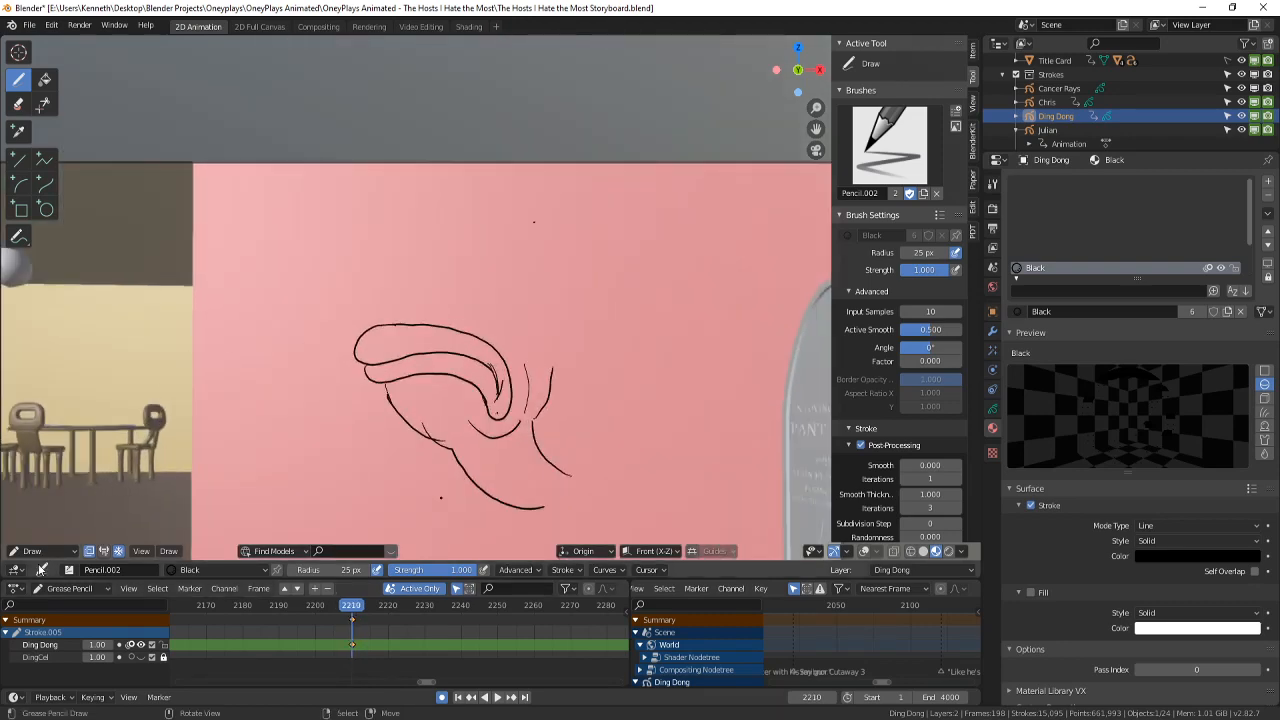
click(43, 552)
click(54, 523)
scroll(450, 318, down, 3)
key(a)
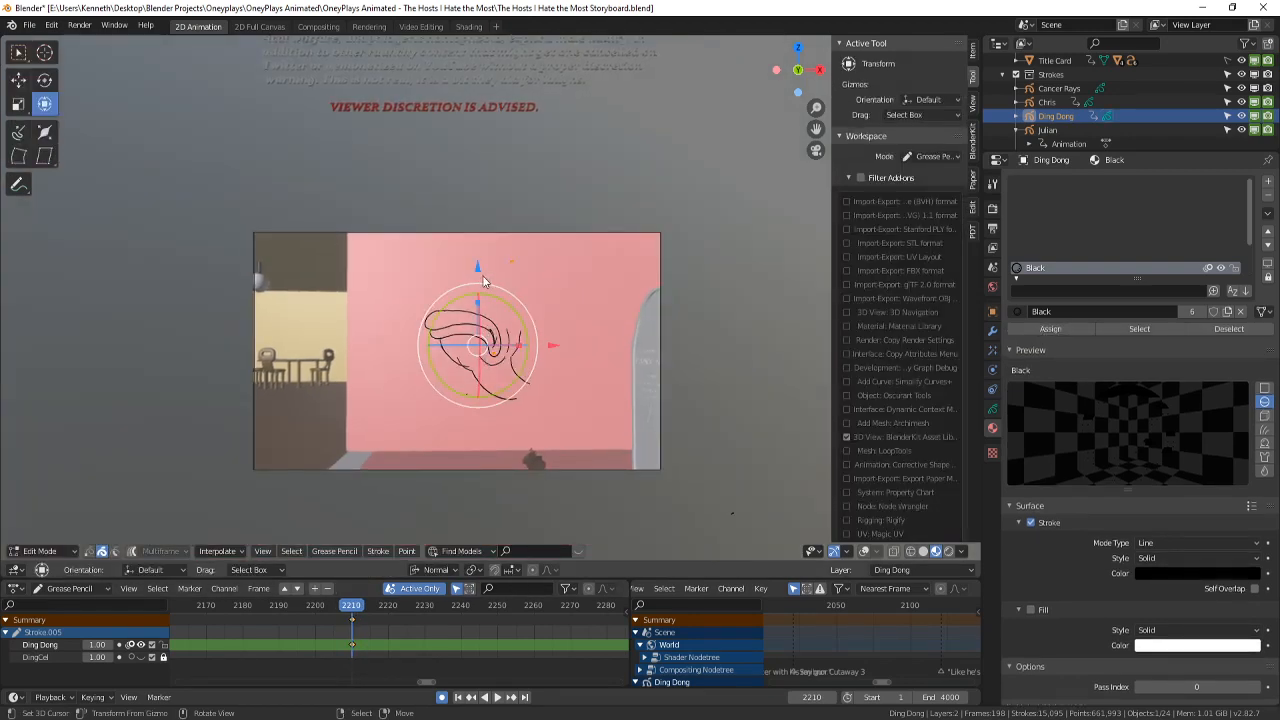
drag(478, 272, 479, 289)
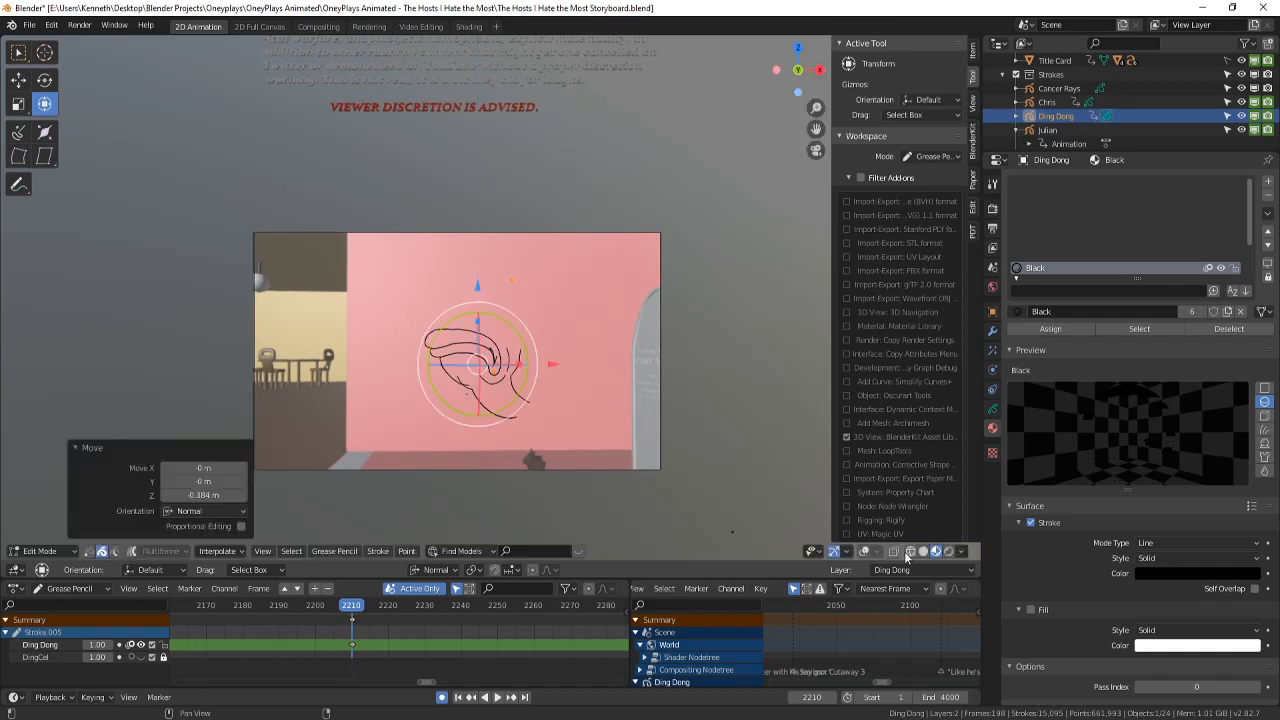
click(865, 551)
scroll(764, 399, up, 2)
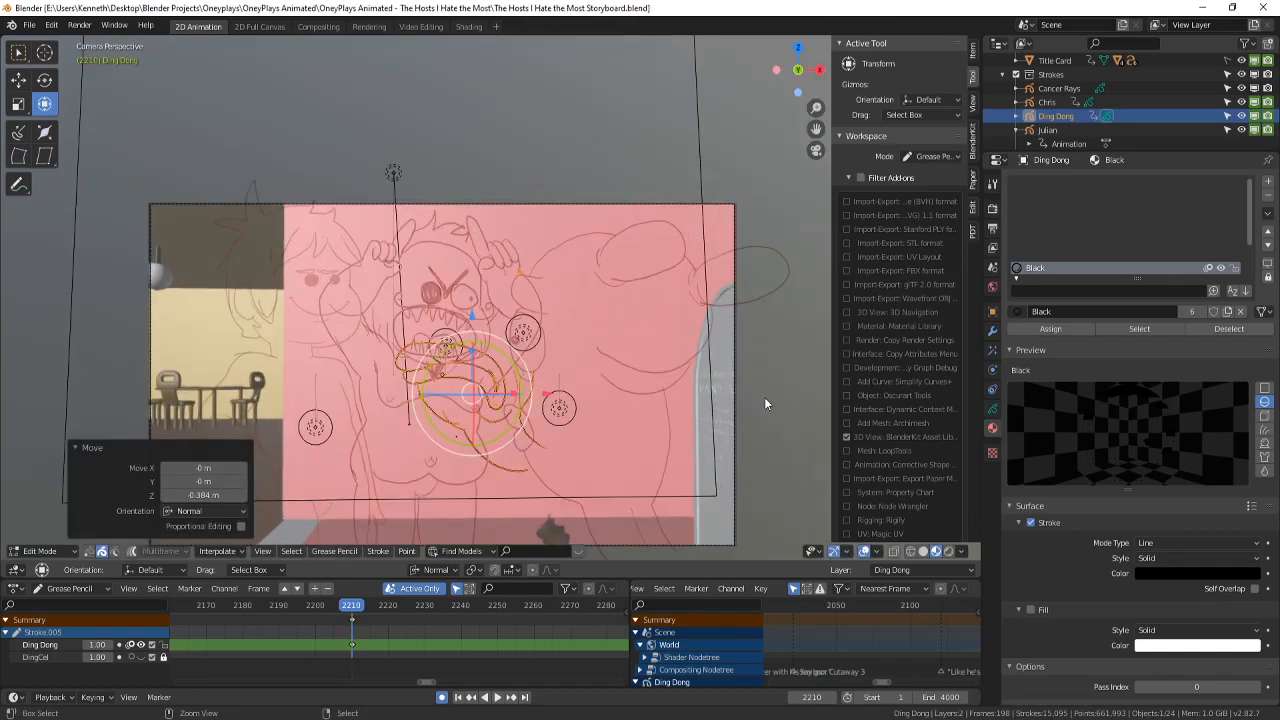
key(ctrl+s)
- Delete the stray stroke point outside the camera frame and try to remove the stray dot above the mouth sketch
scroll(764, 397, down, 2)
key(alt+a)
key(c)
click(722, 510)
right_click(723, 510)
key(x)
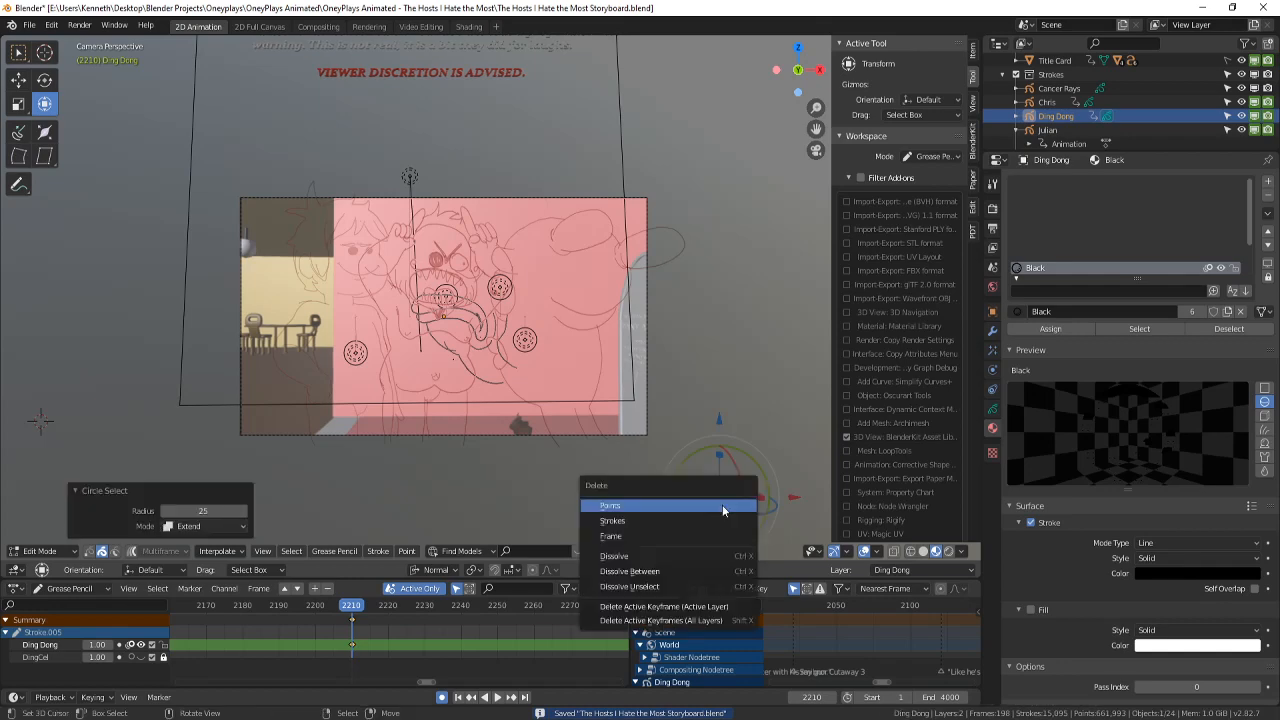
click(723, 506)
key(c)
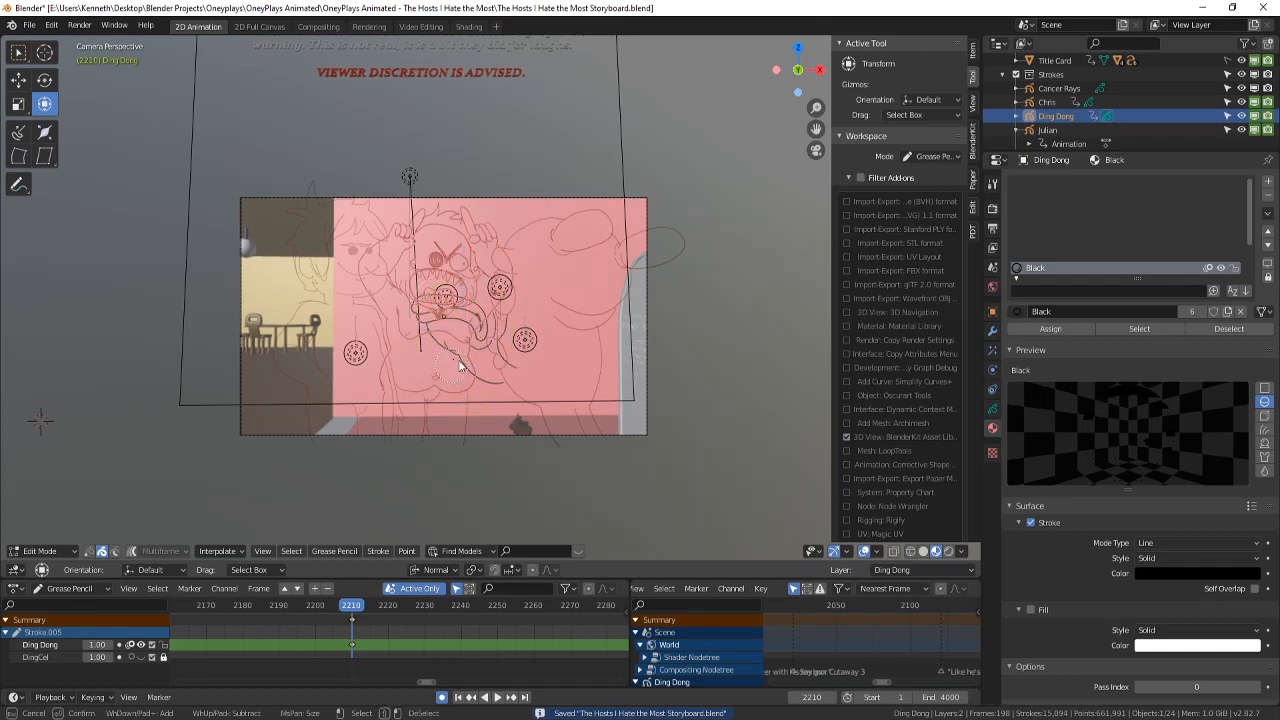
right_click(521, 288)
key(x)
click(522, 290)
shift+middle_drag(523, 291, 527, 312)
scroll(508, 360, up, 5)
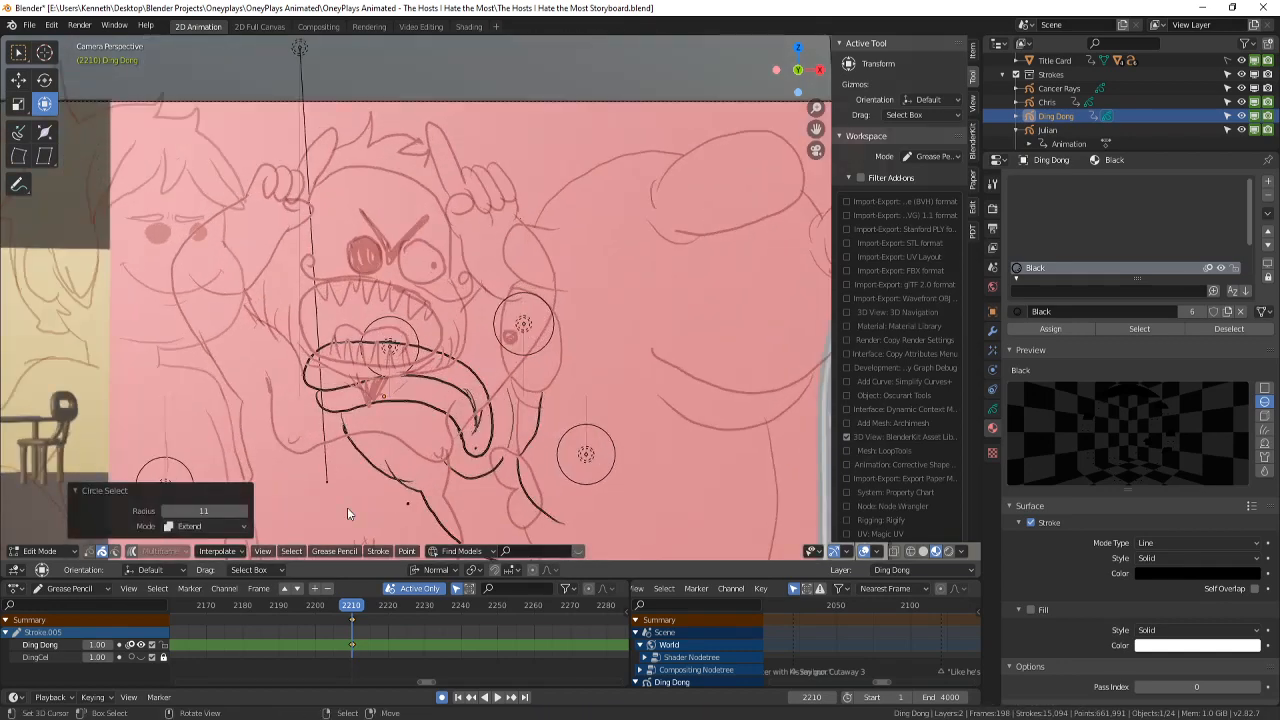
- Return the Ding Dong object to Draw mode, hide the viewport overlays and save the file
click(40, 551)
click(42, 489)
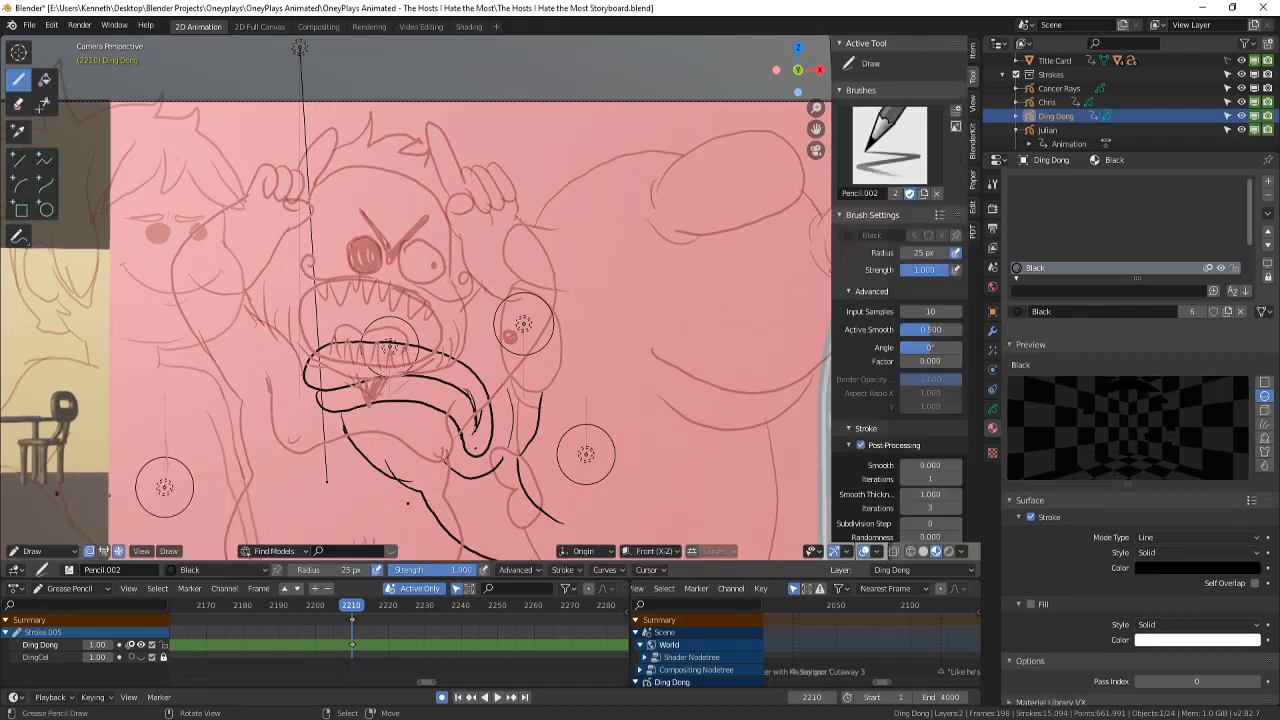
click(864, 551)
scroll(722, 340, down, 3)
key(ctrl+s)
shift+middle_drag(698, 287, 676, 267)
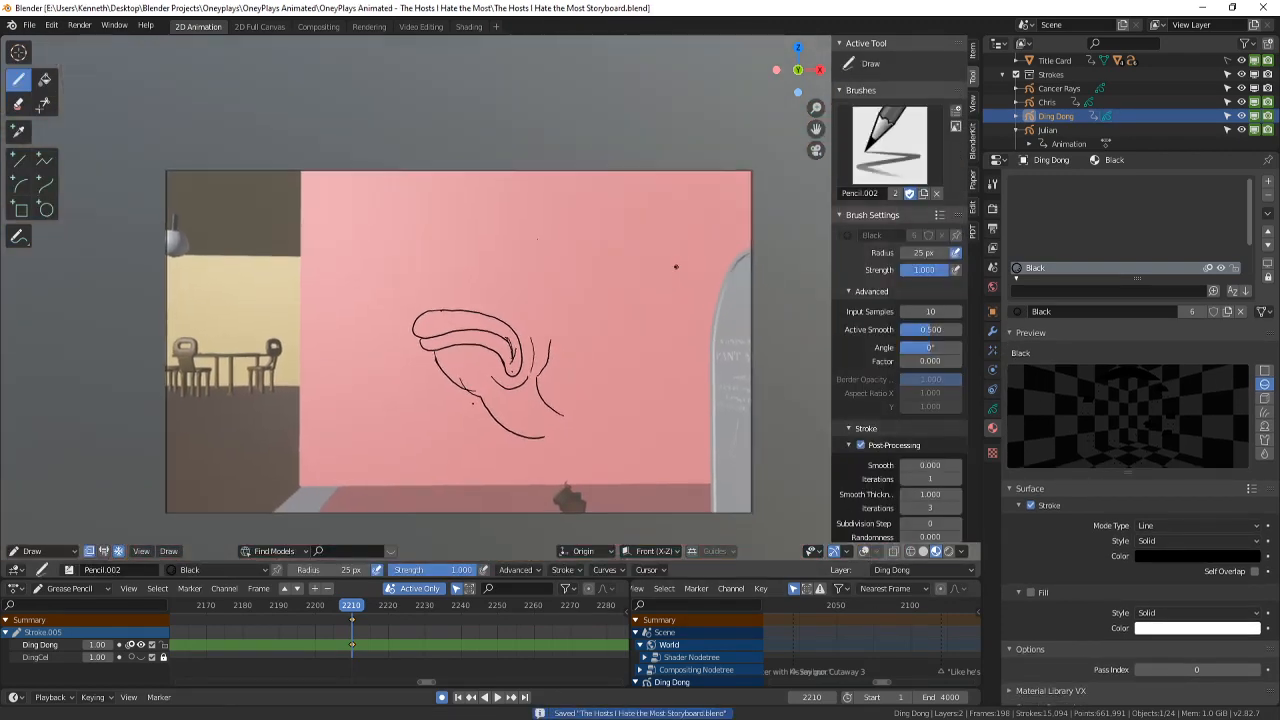
scroll(676, 267, up, 1)
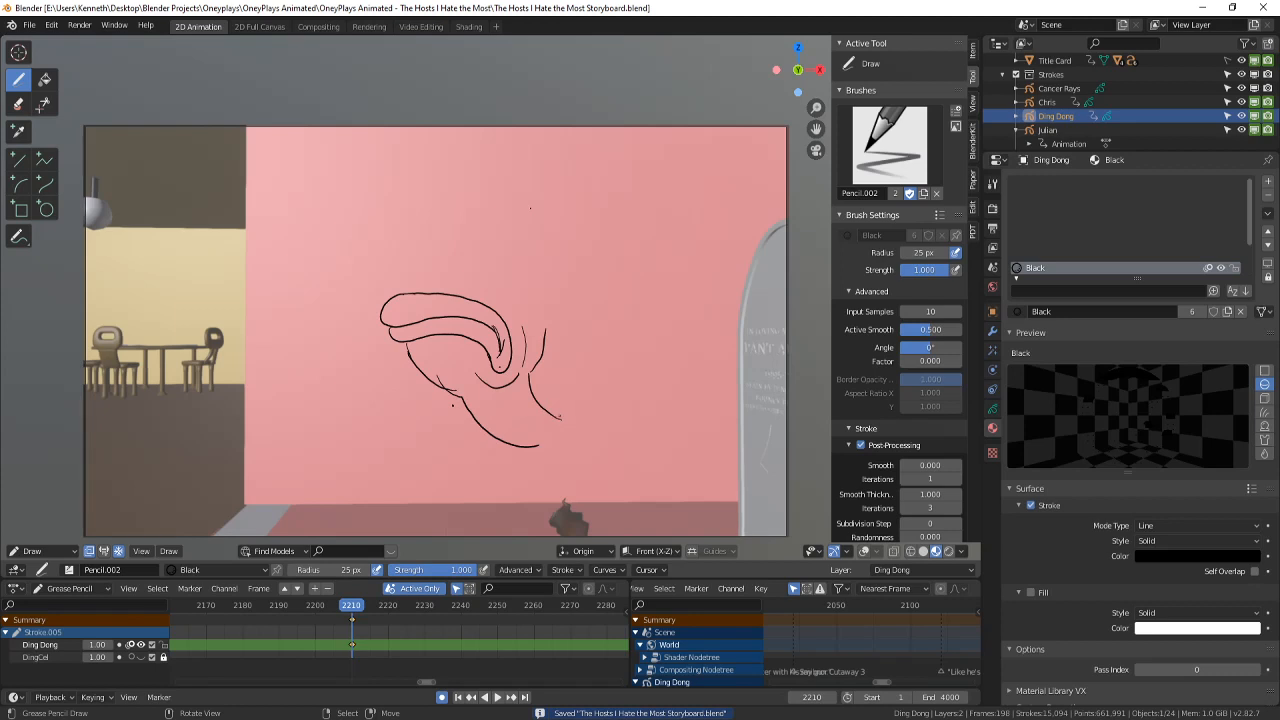
- Draw a rounded shoulder and arm with body lines on both sides below the neck, and save the file
mouse_move(559, 417)
mouse_down()
mouse_move(600, 430)
mouse_move(602, 500)
mouse_move(559, 516)
mouse_move(601, 480)
mouse_up()
drag(557, 432, 536, 528)
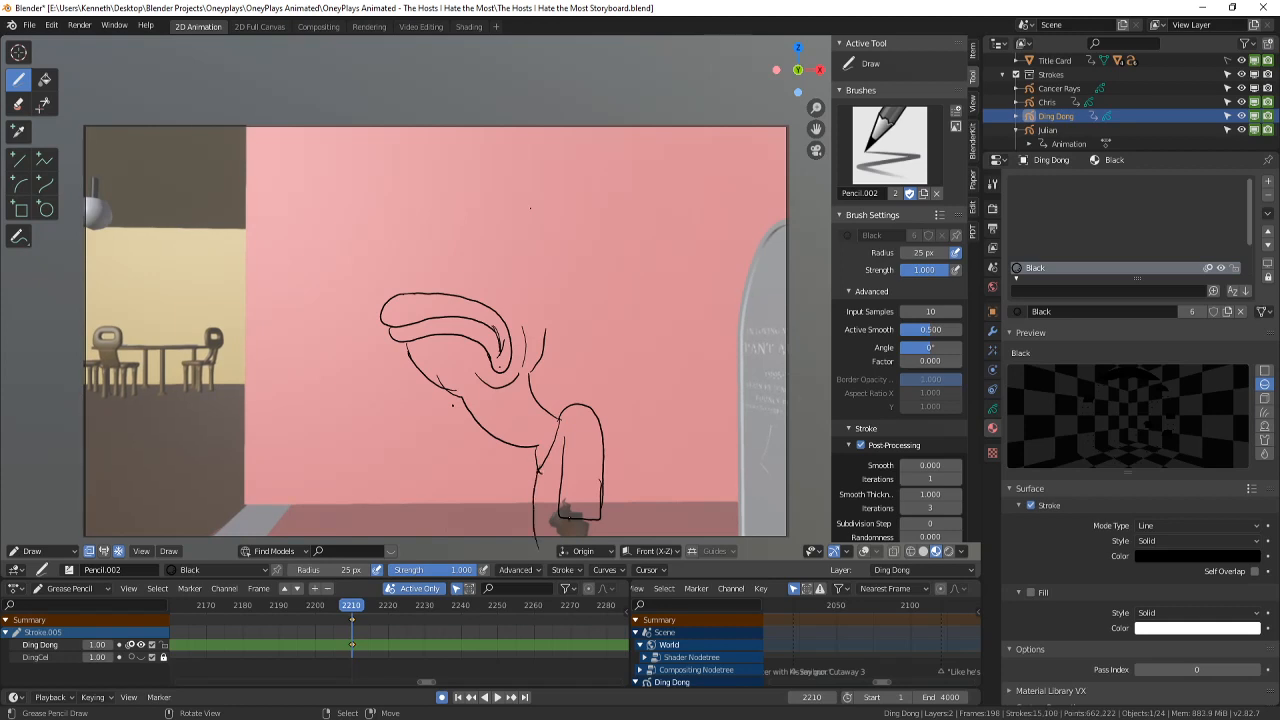
drag(612, 448, 605, 531)
shift+middle_drag(667, 373, 715, 412)
scroll(668, 383, up, 2)
key(ctrl+s)
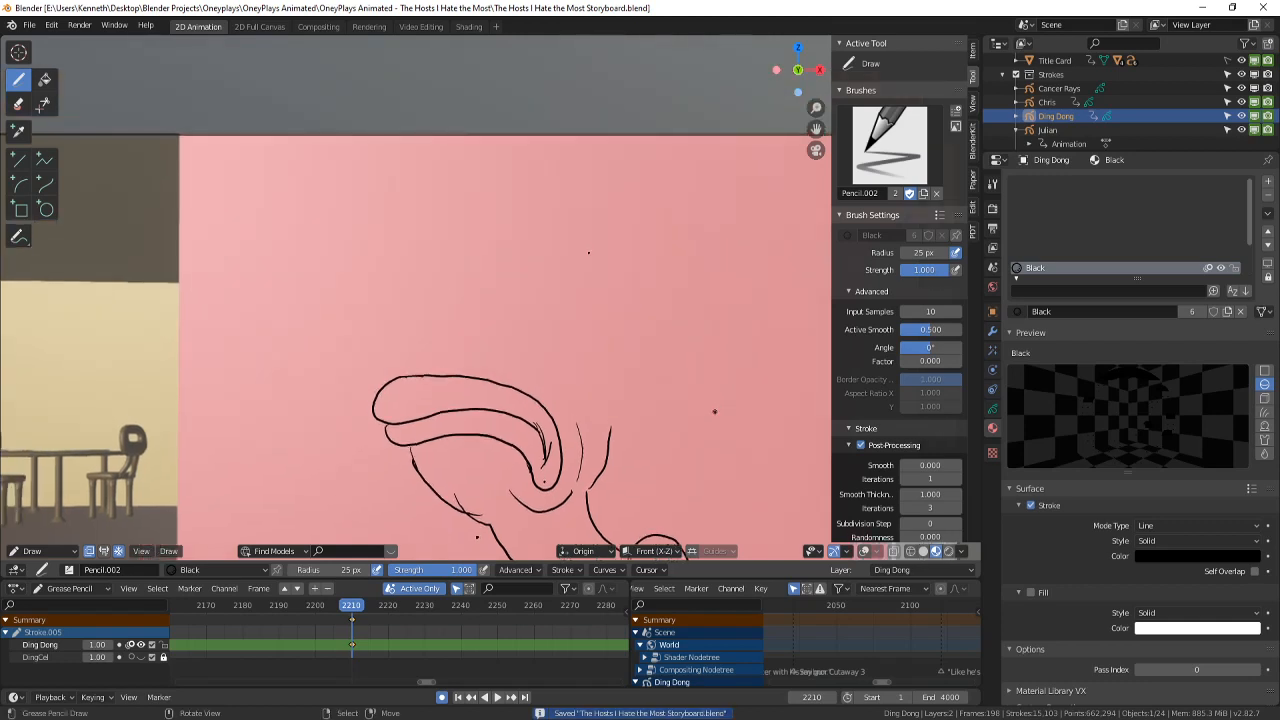
key(Left)
key(Left)
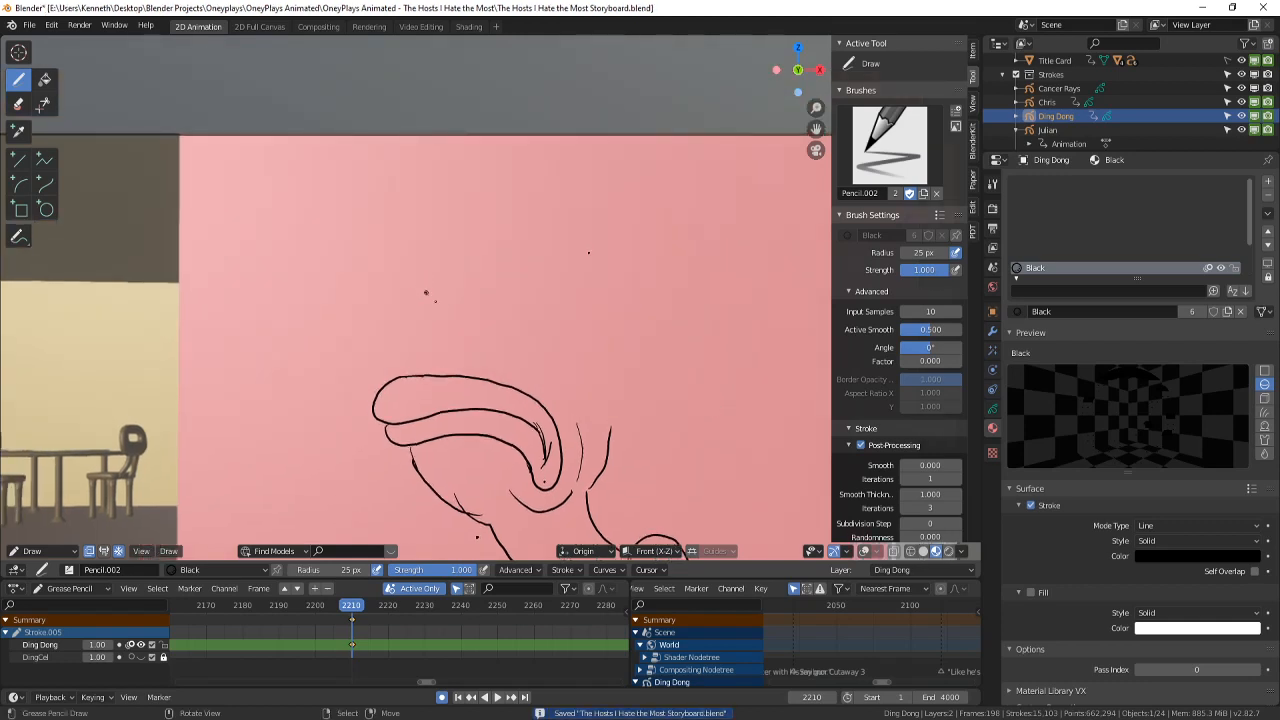
key(Right)
key(Right)
mouse_move(543, 262)
mouse_down()
mouse_move(418, 215)
mouse_move(455, 188)
mouse_up()
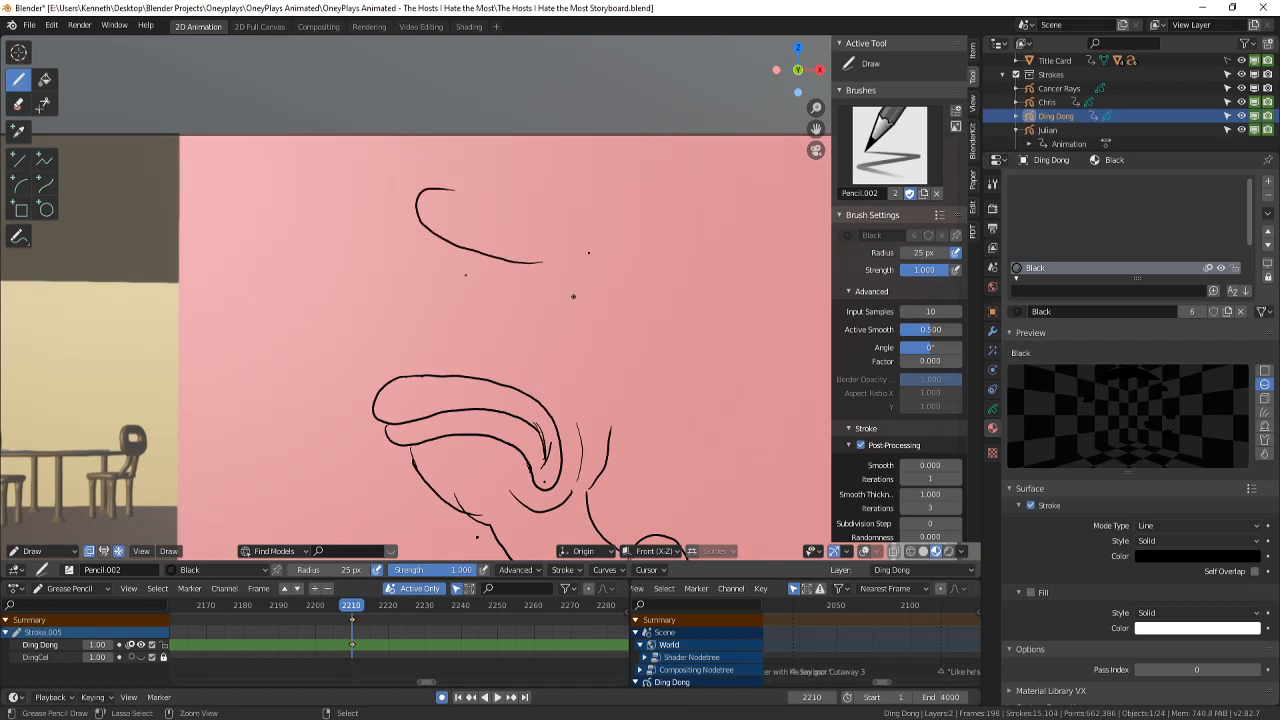
key(ctrl+z)
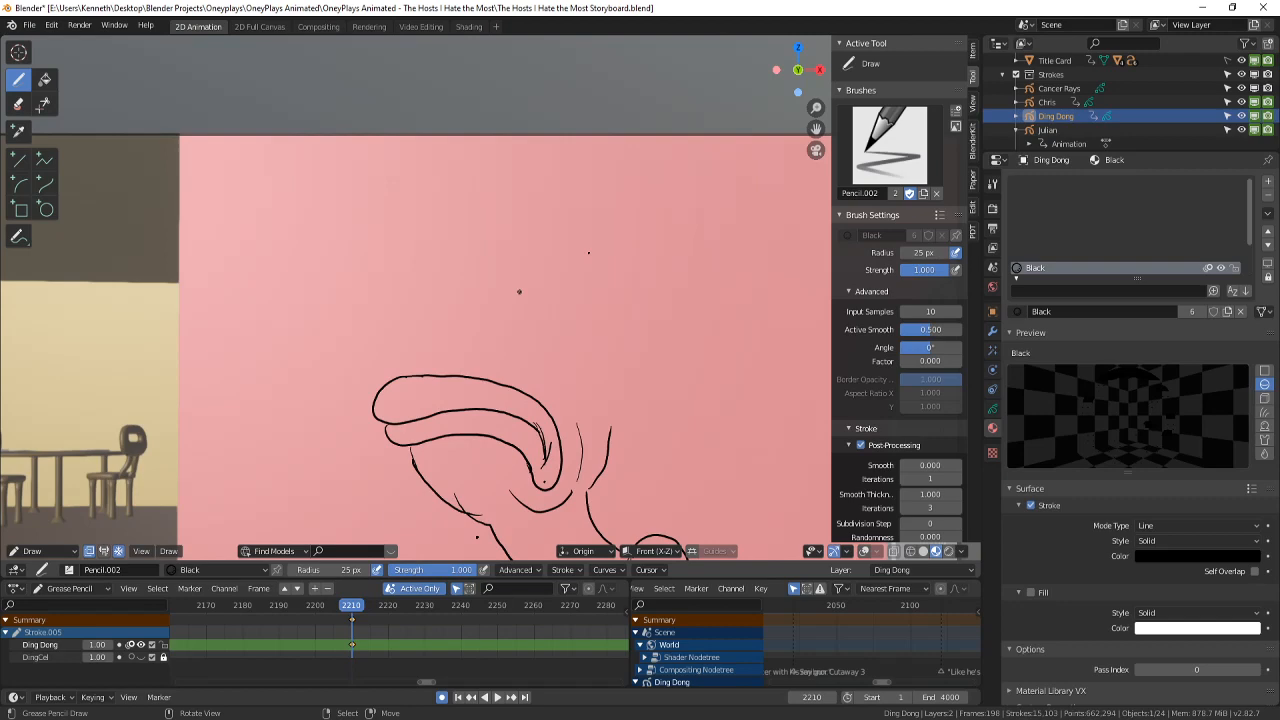
- Add short crease lines on the neck and a short line rising from the front of the upper lip
scroll(545, 191, down, 3)
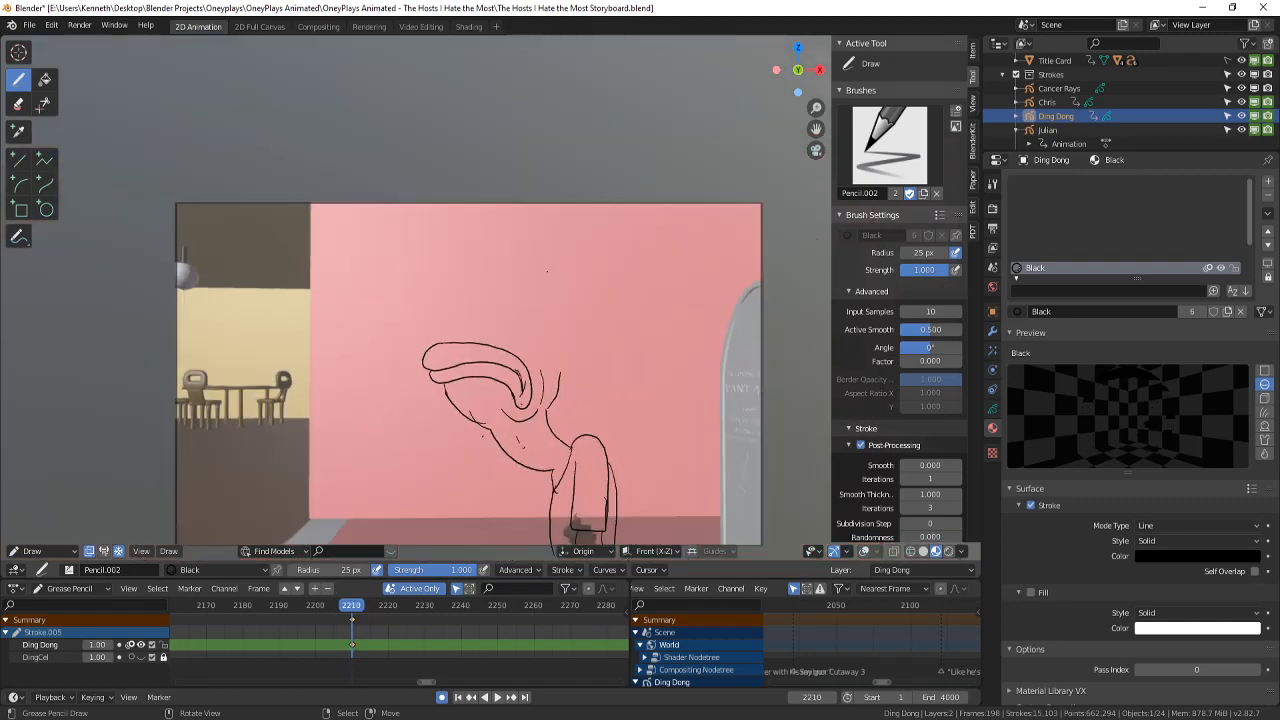
drag(521, 443, 544, 460)
scroll(617, 437, up, 2)
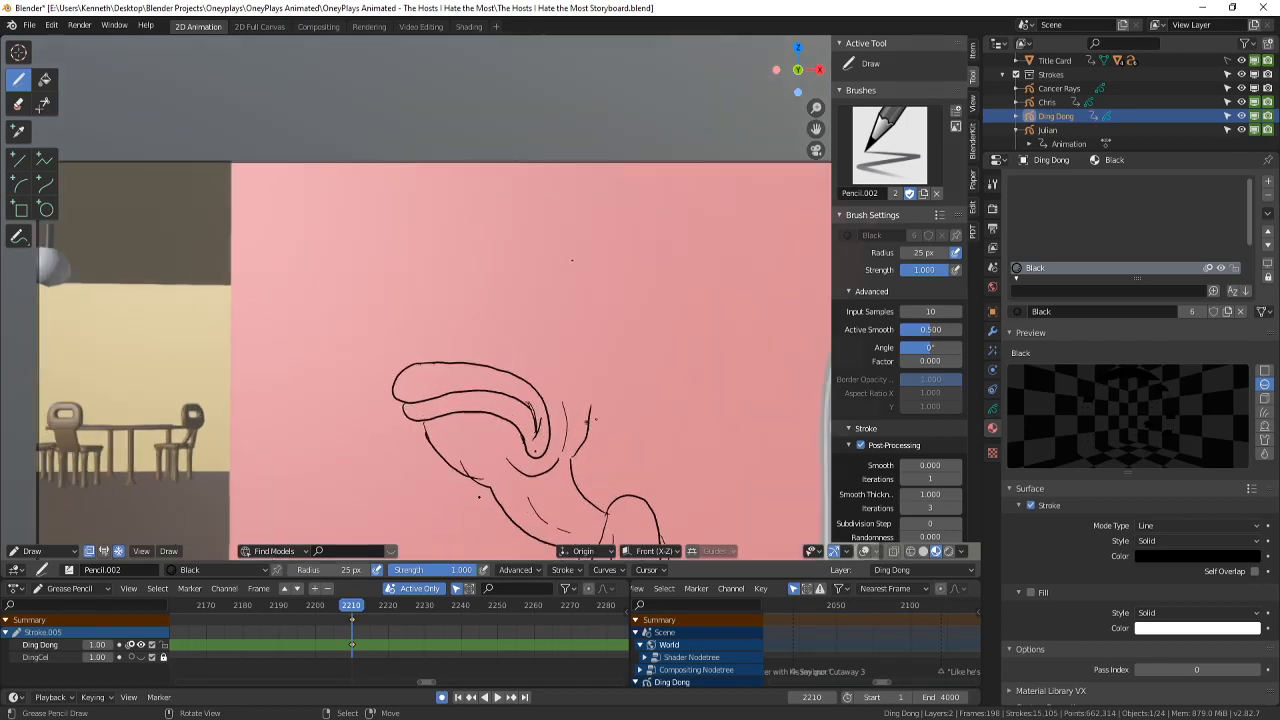
drag(411, 376, 422, 341)
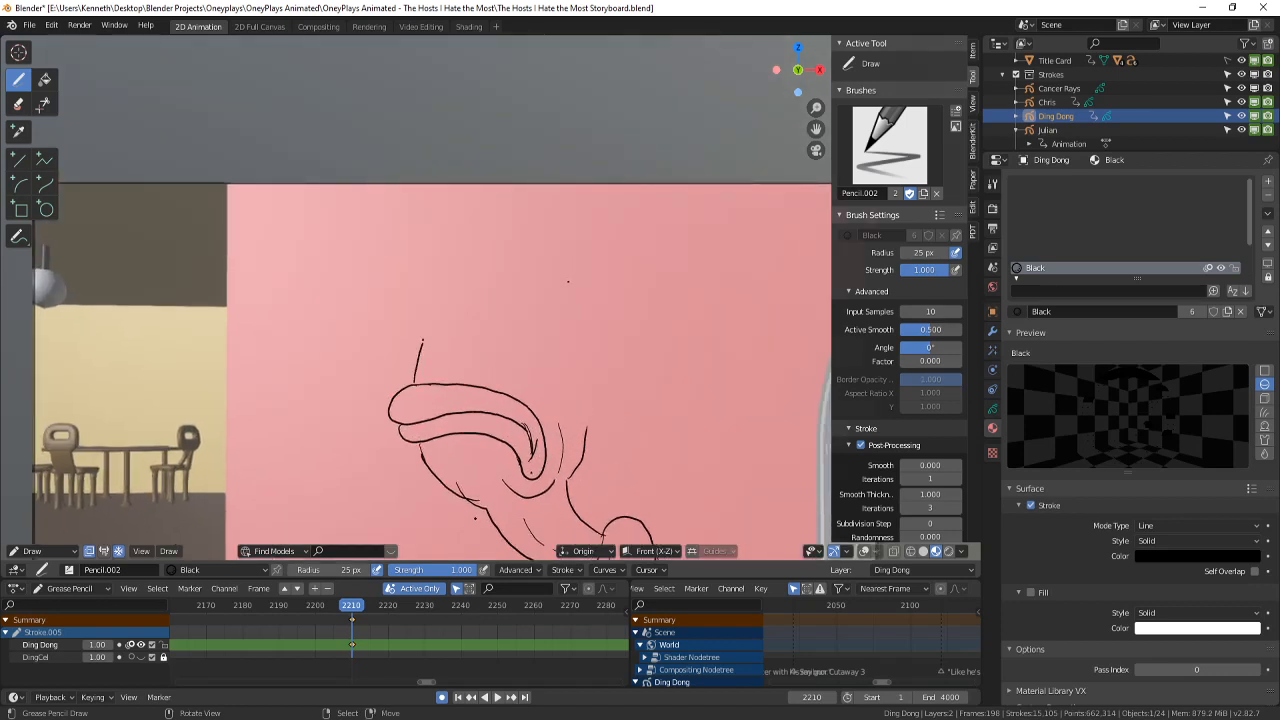
mouse_move(462, 270)
mouse_down()
mouse_move(418, 274)
mouse_move(450, 343)
mouse_move(508, 292)
mouse_move(437, 266)
mouse_up()
scroll(564, 212, up, 2)
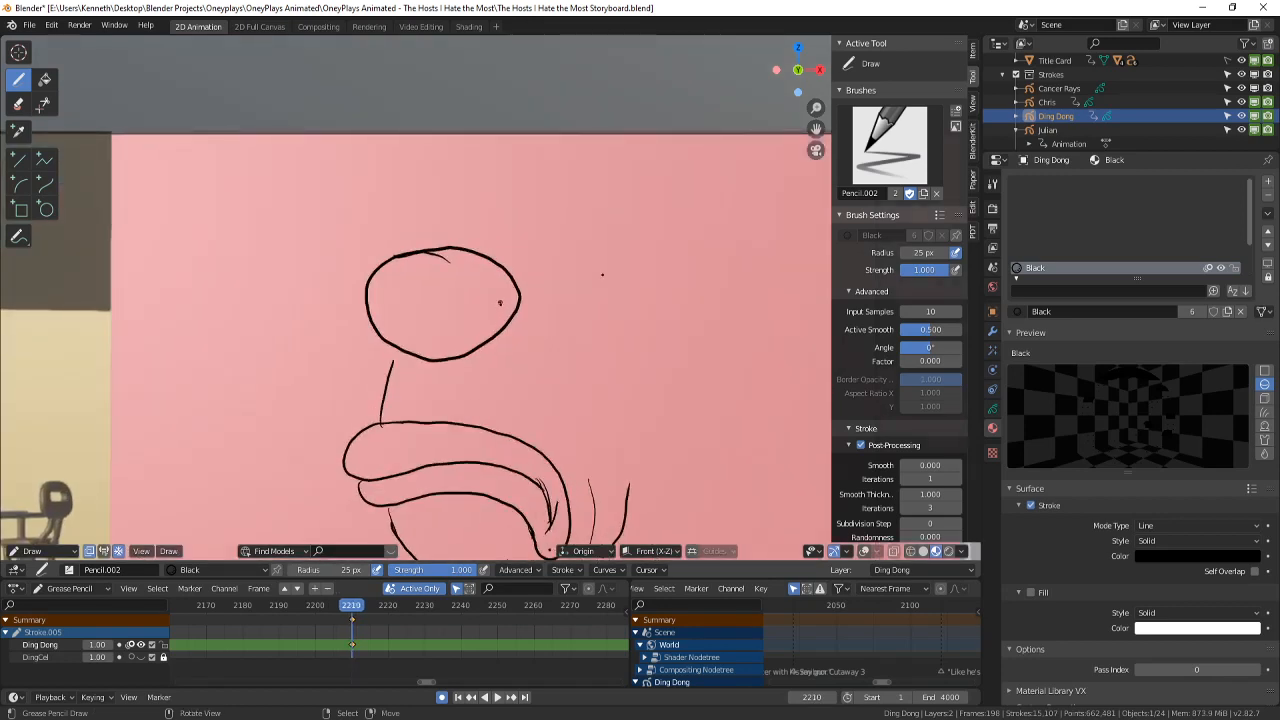
key(ctrl+z)
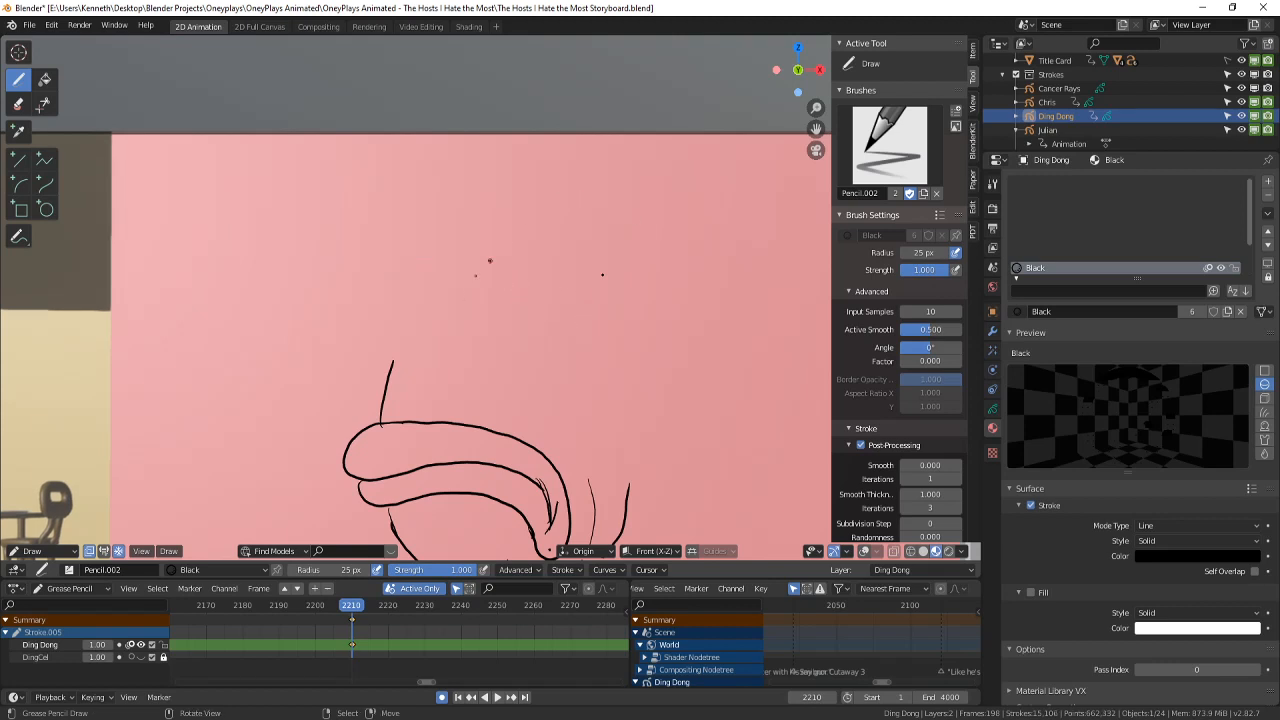
- Draw an almond-shaped eye above the mouth with a filled black pupil at its front edge, and save the file
mouse_move(501, 302)
mouse_down()
mouse_move(466, 266)
mouse_move(380, 295)
mouse_move(494, 338)
mouse_move(497, 281)
mouse_move(508, 300)
mouse_up()
mouse_move(383, 287)
mouse_down()
mouse_move(400, 284)
mouse_move(391, 289)
mouse_up()
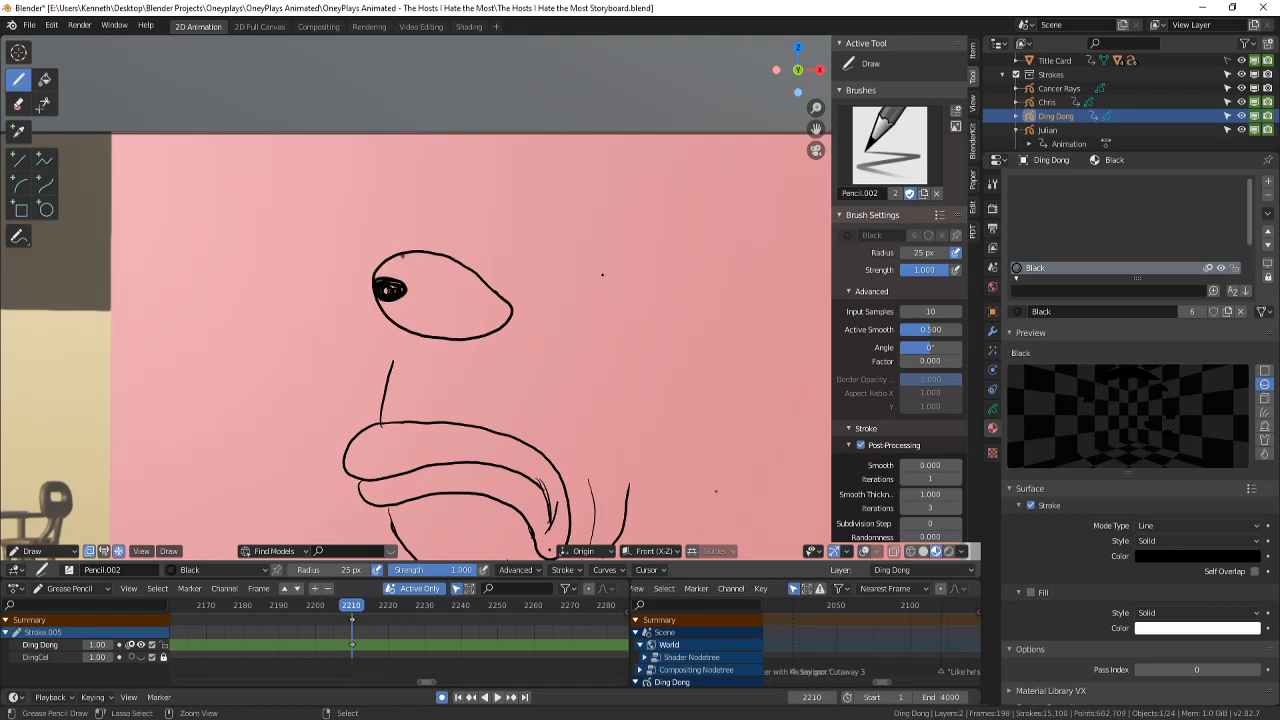
key(ctrl+s)
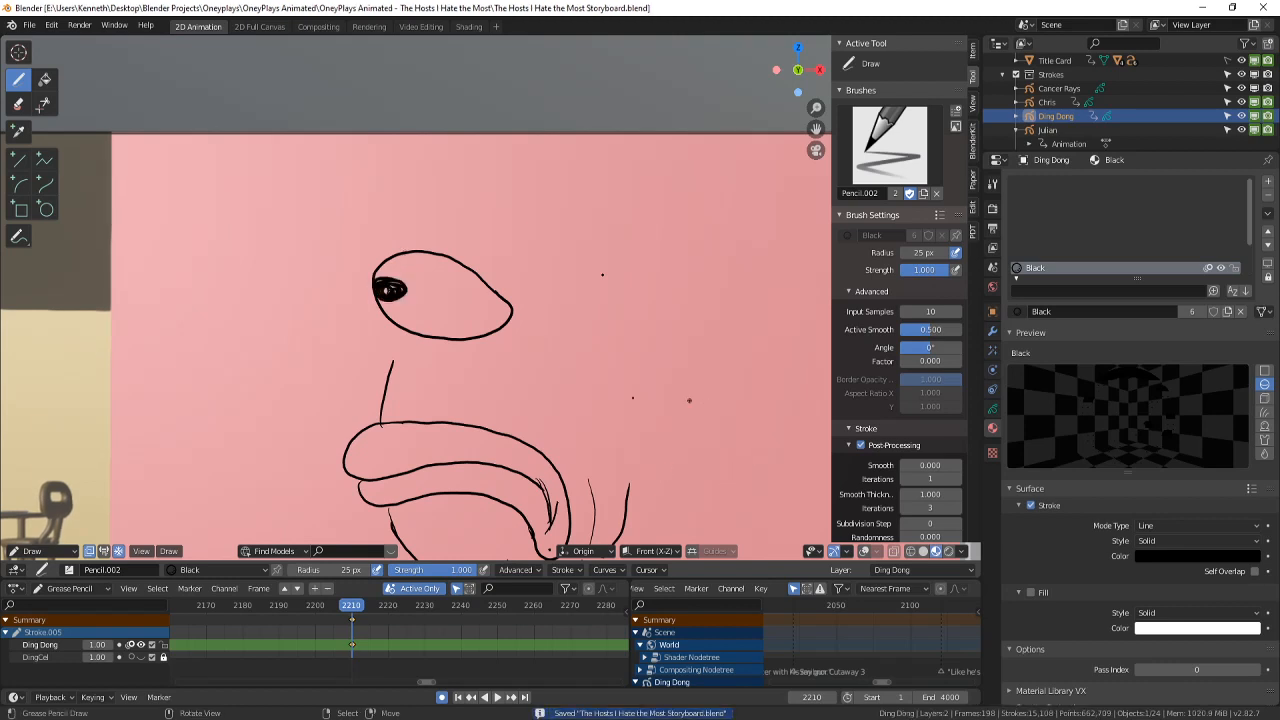
scroll(689, 400, down, 2)
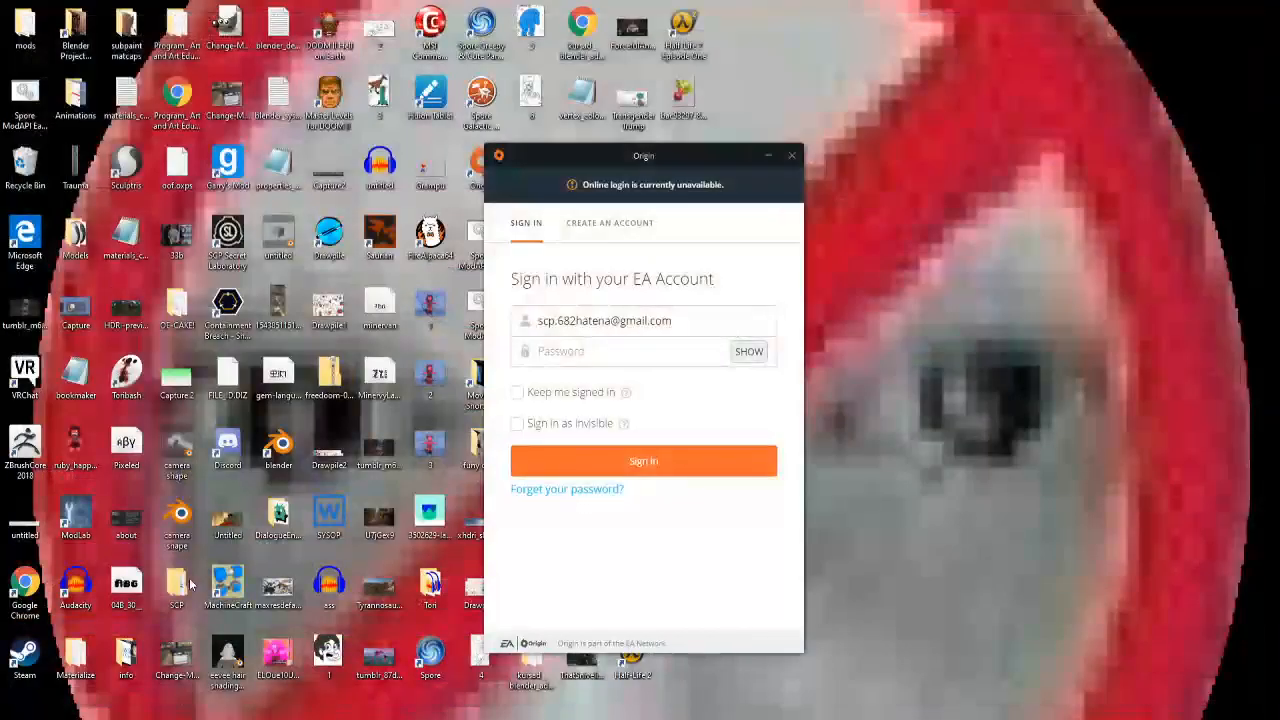
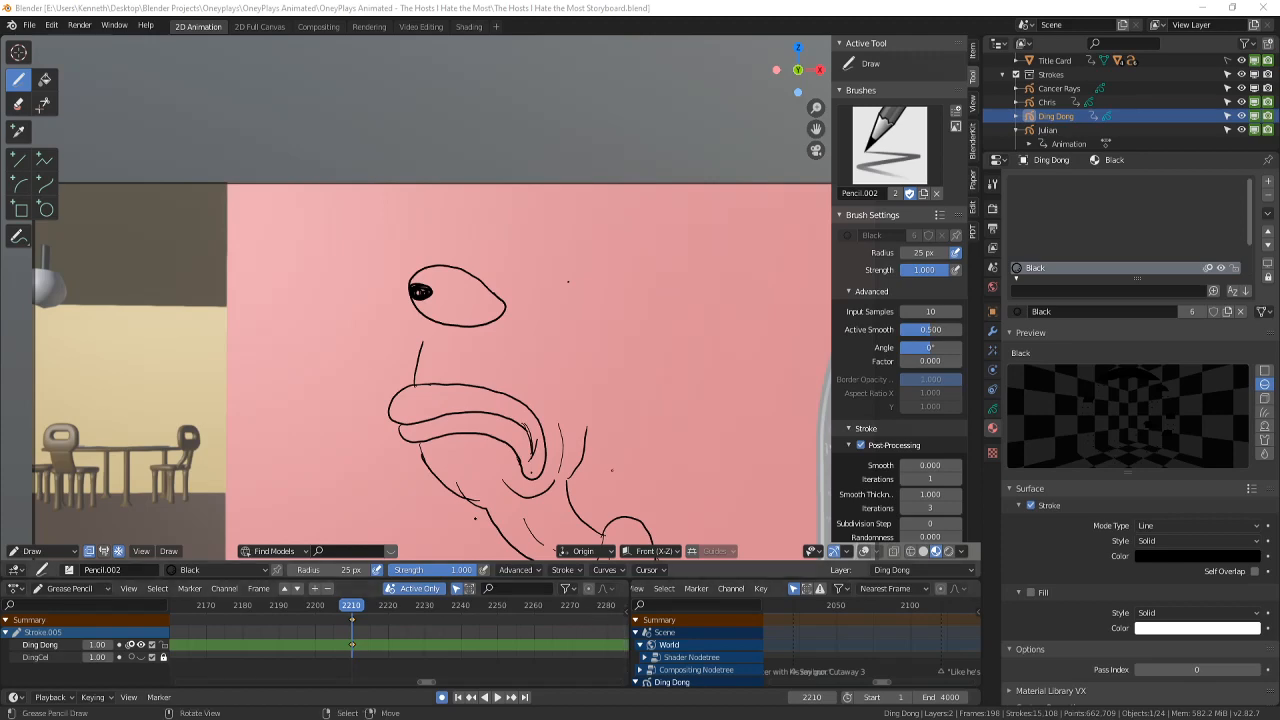
middle_drag(212, 531, 227, 456)
click(141, 551)
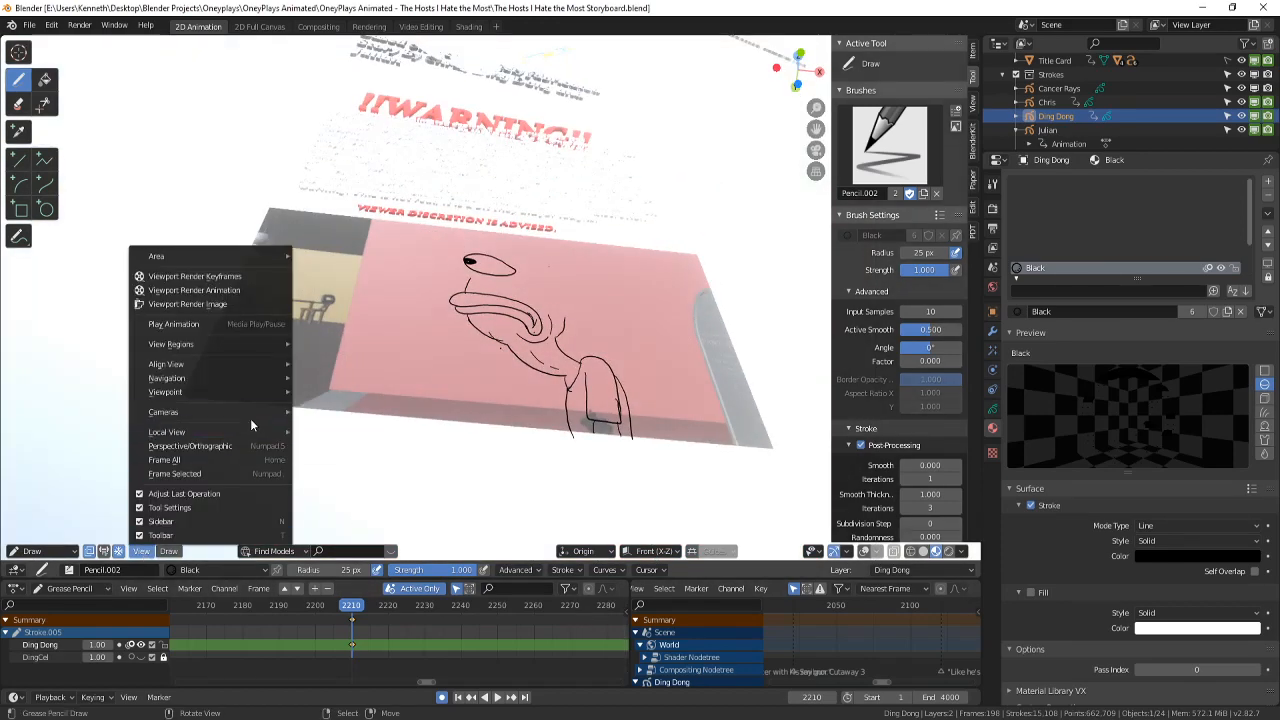
mouse_move(250, 418)
click(318, 429)
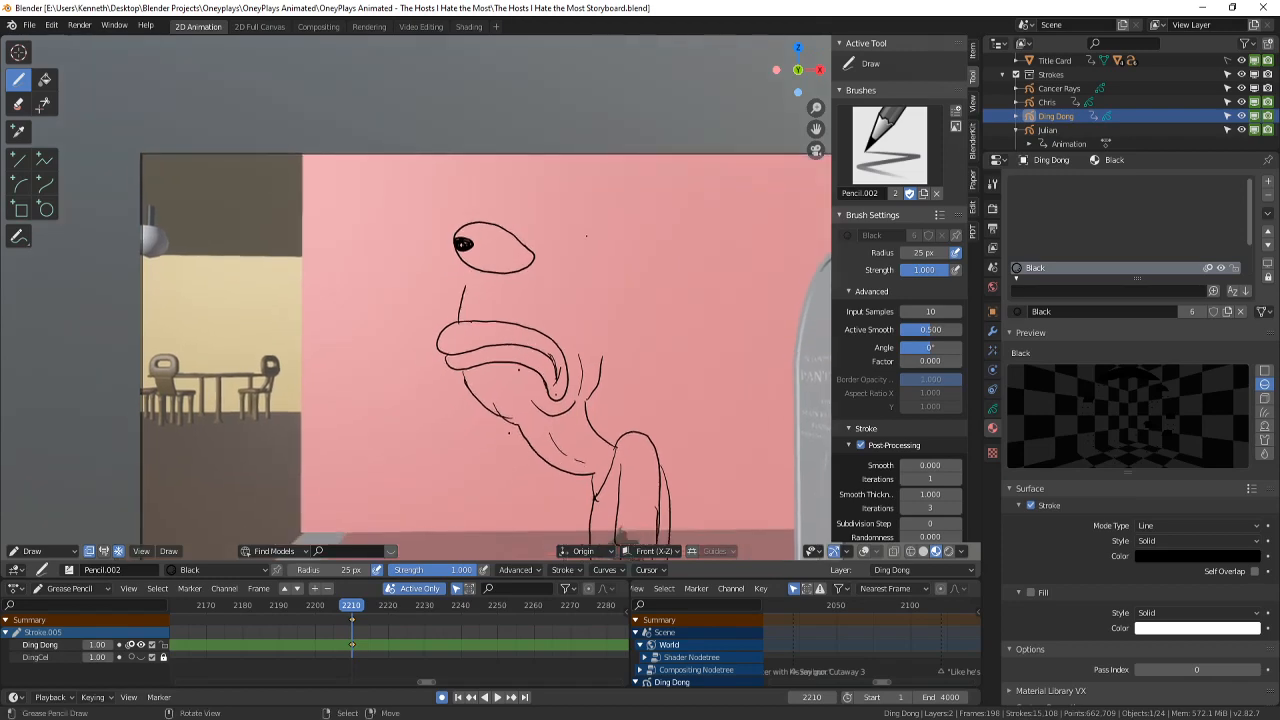
- Compare the sketched character at frame 2210 with the frames just before it and examine the face up close
key(Left)
key(Left)
key(Right)
key(Right)
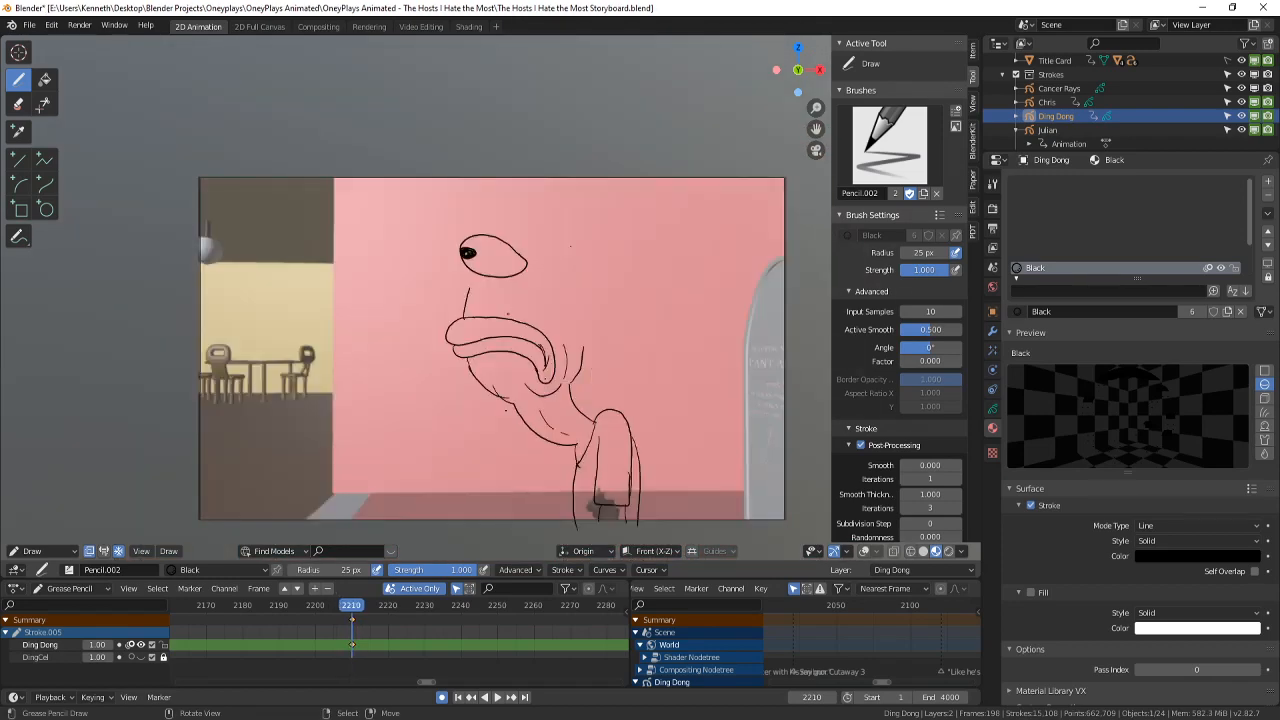
scroll(557, 254, up, 1)
scroll(557, 254, down, 2)
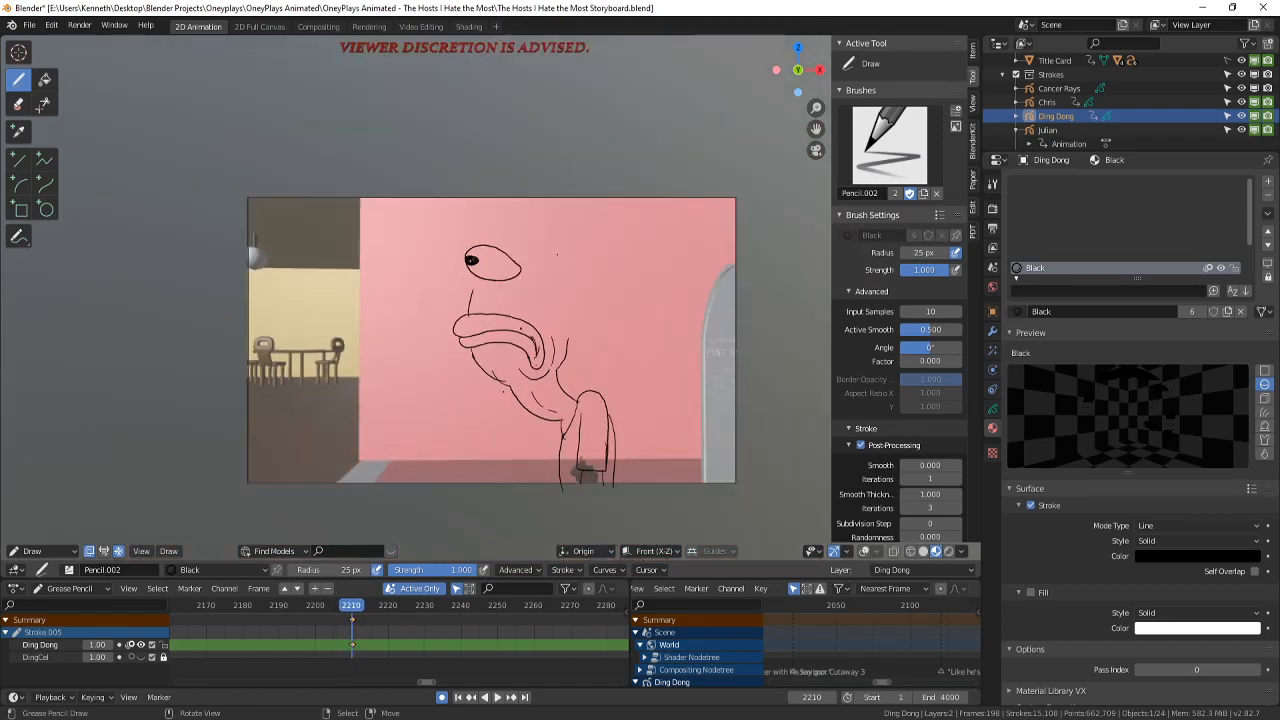
scroll(557, 254, down, 2)
scroll(580, 245, up, 4)
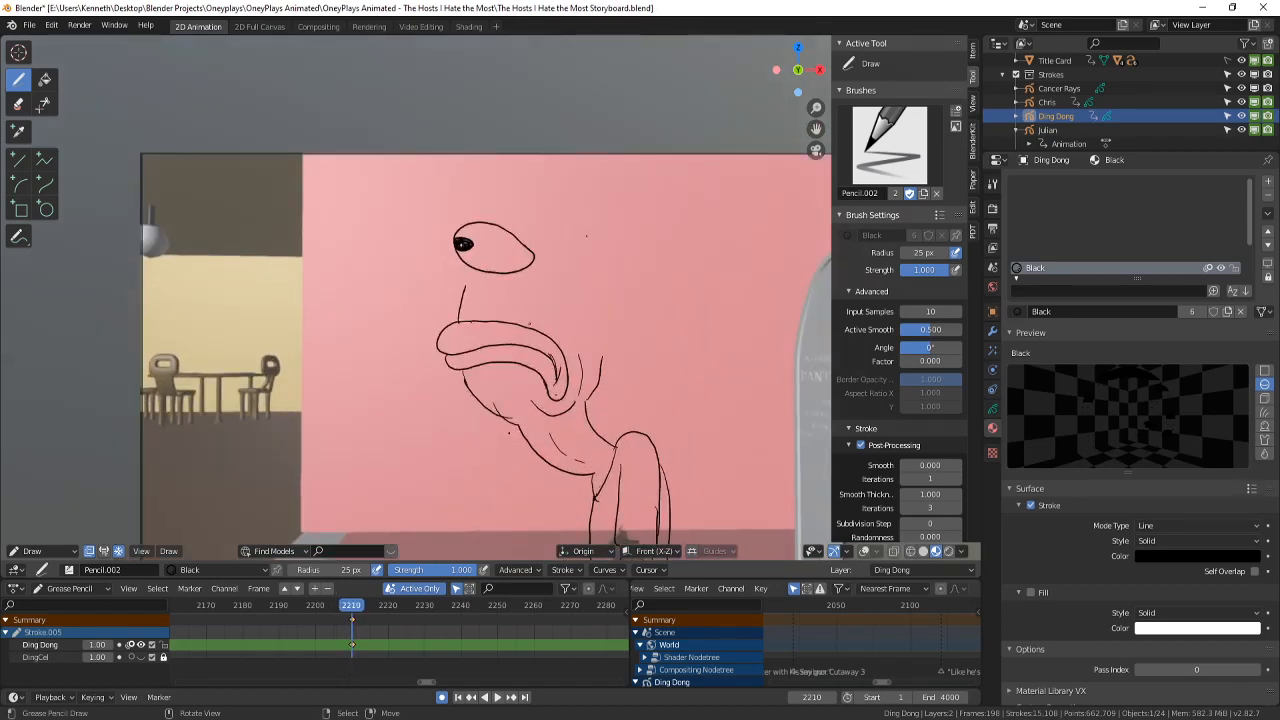
scroll(520, 230, up, 2)
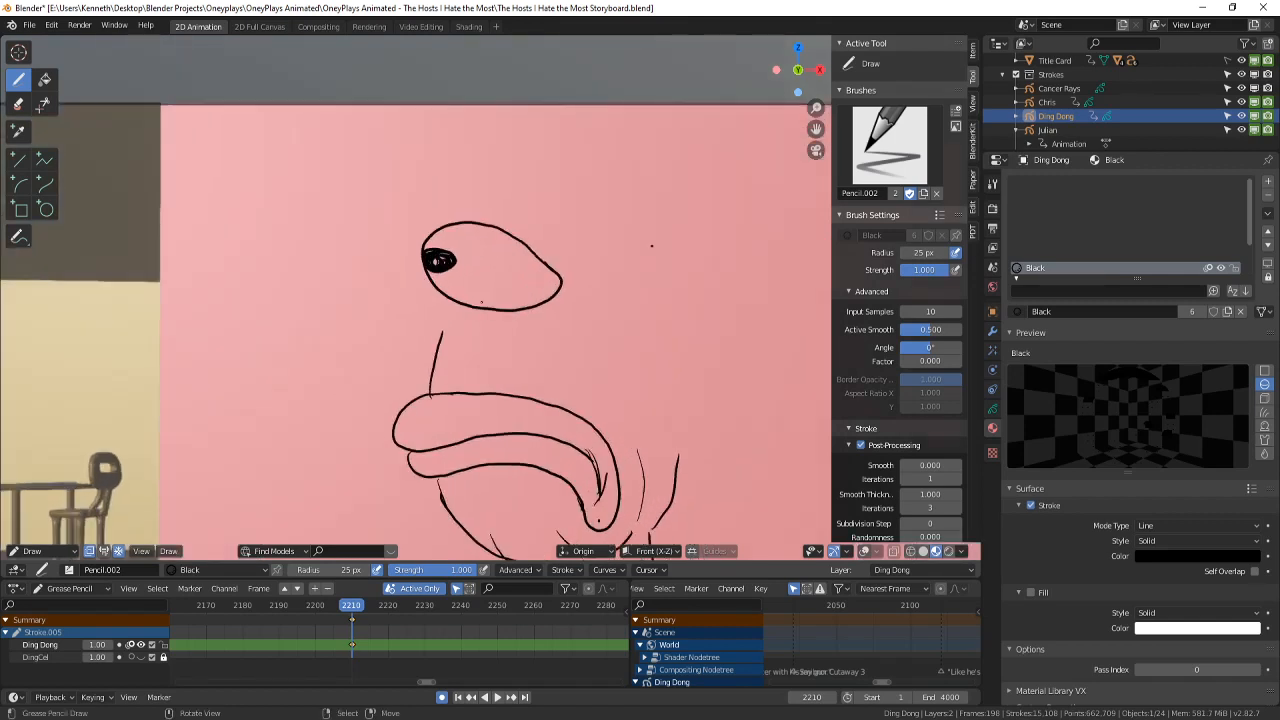
- Draw lid creases above and below the character's eye and extend the nose line up to the eye
drag(460, 307, 527, 337)
drag(448, 300, 437, 351)
drag(441, 223, 526, 224)
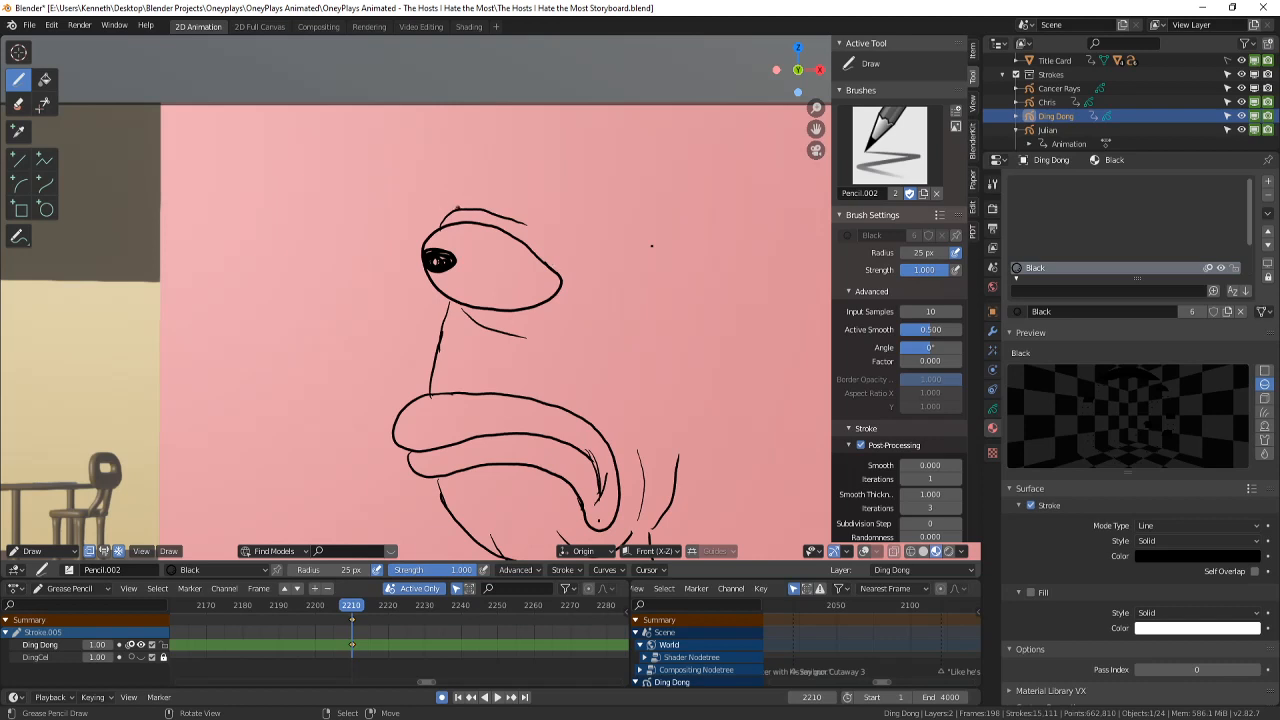
- Outline the upper head with a folded brow, a domed skull and a large oval ear at the back
drag(461, 186, 461, 211)
mouse_move(594, 197)
mouse_down()
mouse_move(454, 172)
mouse_move(534, 153)
mouse_move(576, 107)
mouse_move(668, 135)
mouse_up()
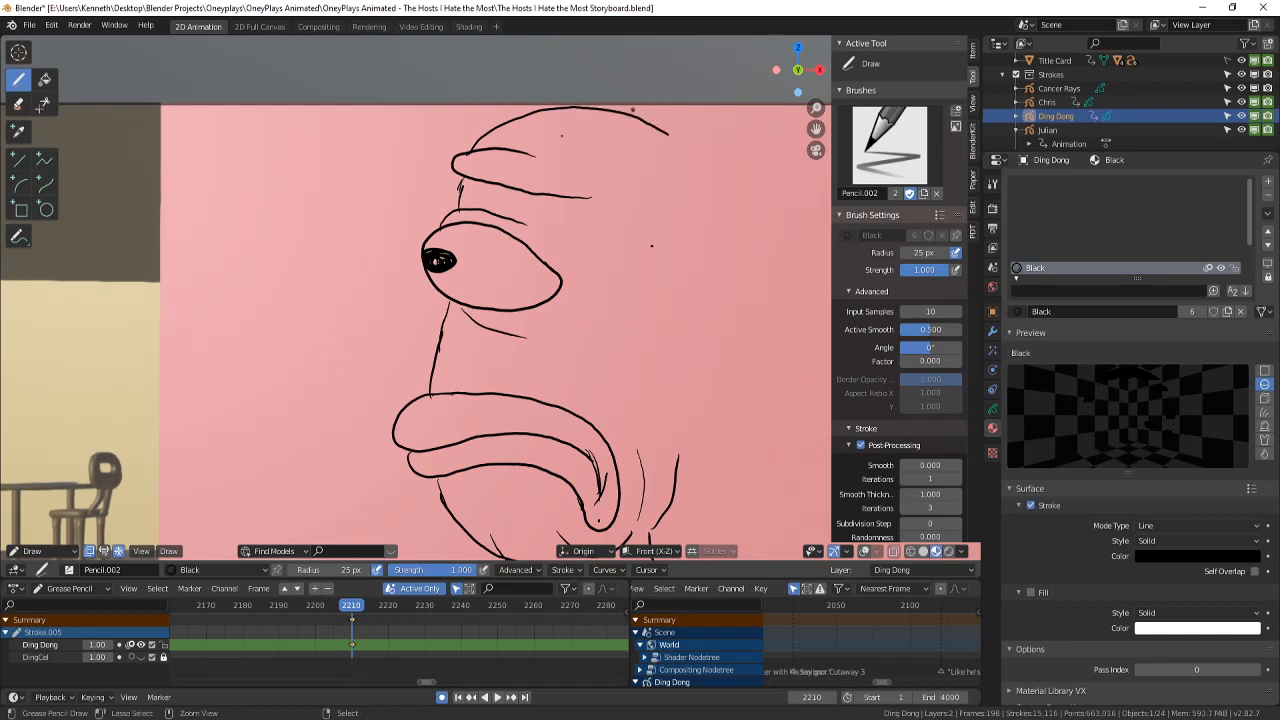
key(ctrl+z)
mouse_move(478, 144)
mouse_down()
mouse_move(582, 108)
mouse_move(733, 180)
mouse_move(816, 326)
mouse_up()
drag(736, 180, 706, 187)
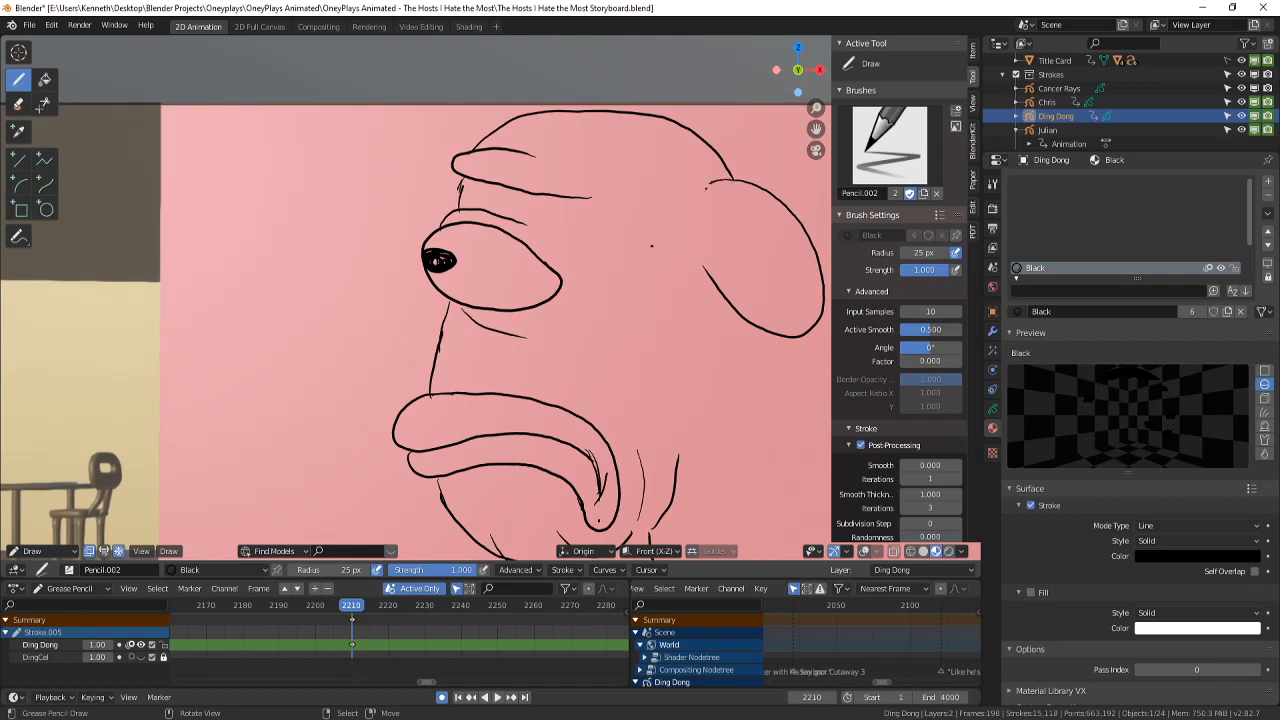
- Draw the ear crease, jaw and back-of-neck lines, and add small U-shaped marks across the side of the head
drag(701, 231, 709, 276)
mouse_move(738, 320)
mouse_down()
mouse_move(676, 368)
mouse_move(670, 480)
mouse_up()
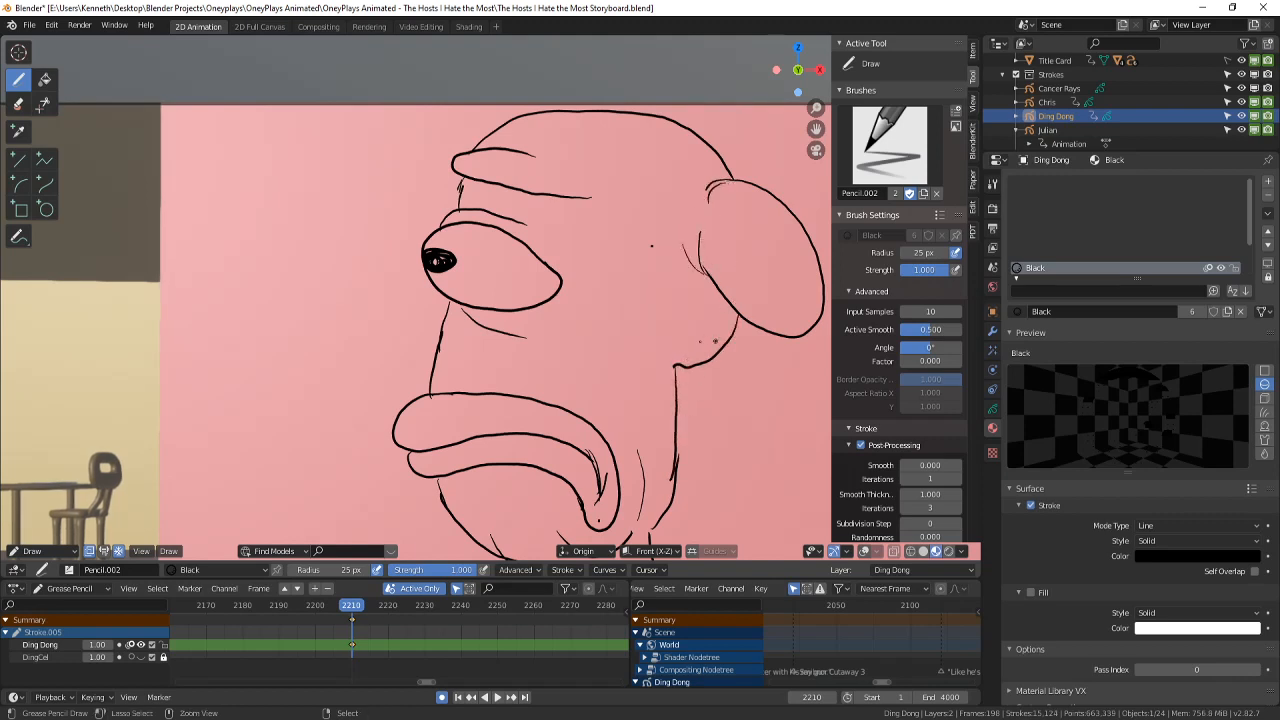
key(ctrl+z)
mouse_move(642, 381)
mouse_down()
mouse_move(688, 371)
mouse_move(670, 484)
mouse_up()
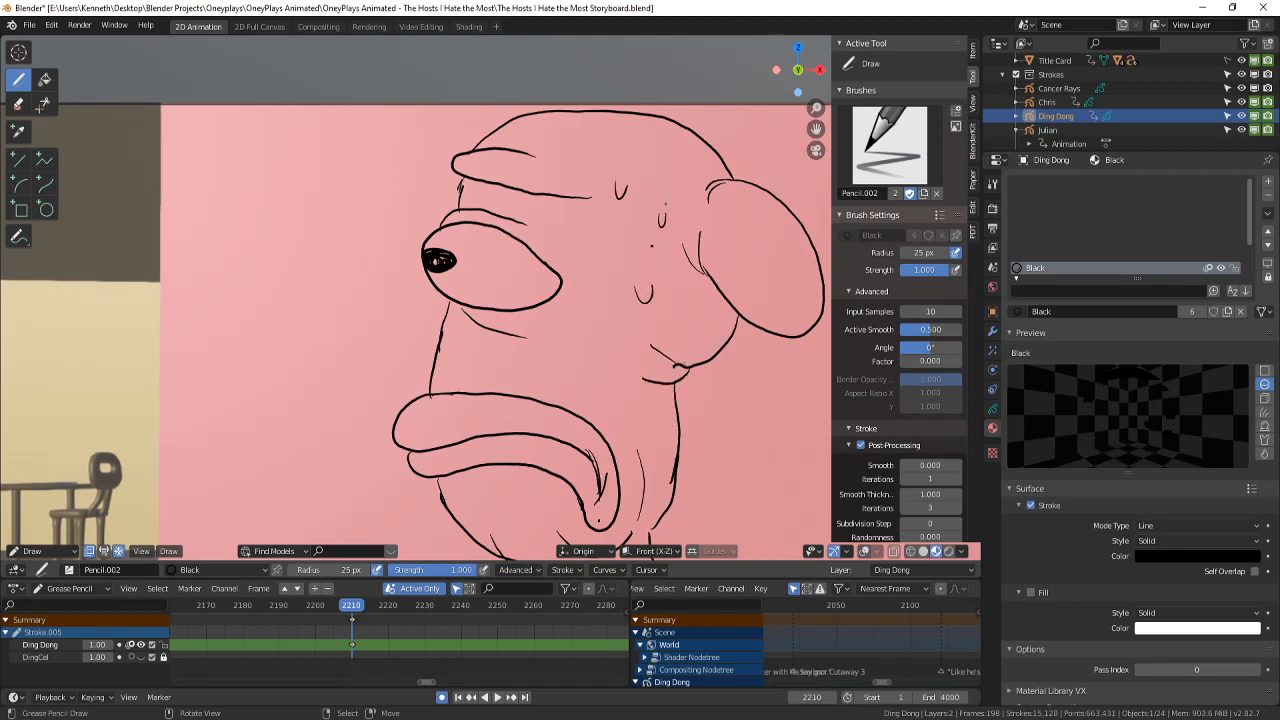
drag(601, 249, 613, 250)
scroll(415, 330, down, 4)
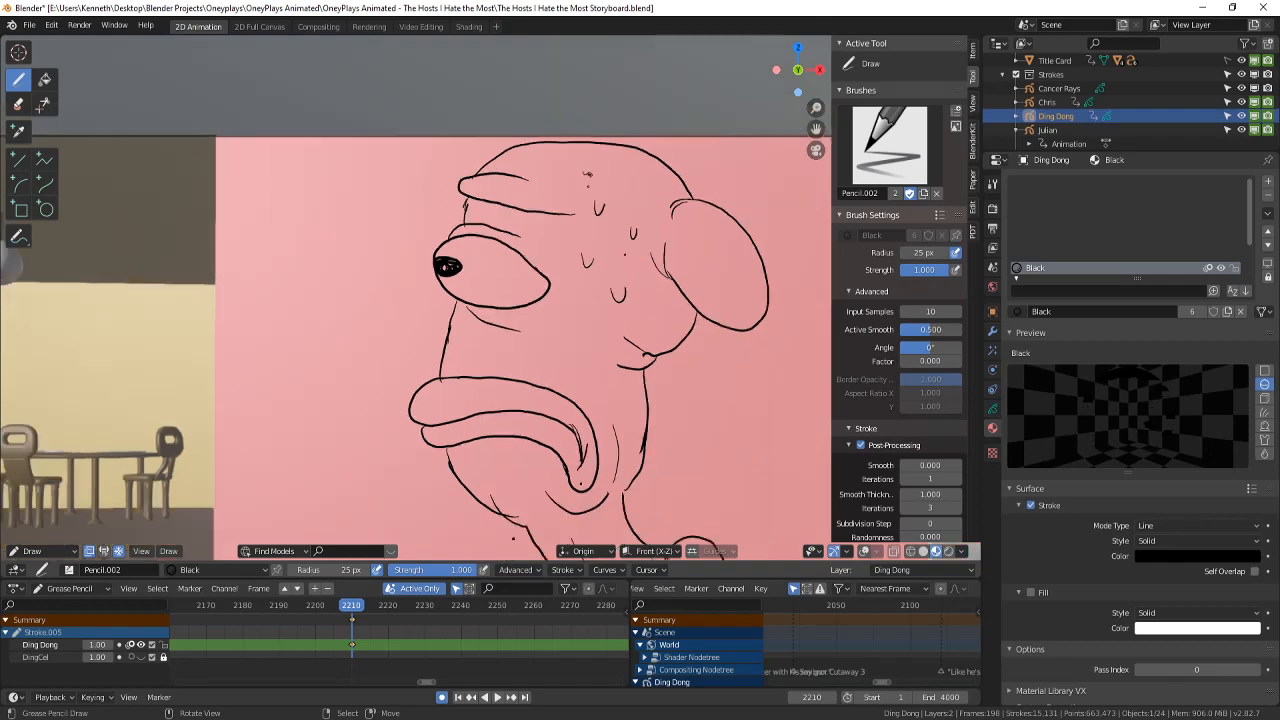
- Erase the pupil at the eye's front edge on frame 2210, repair the outline and draw a filled pupil at the rear corner
key(Left)
key(Left)
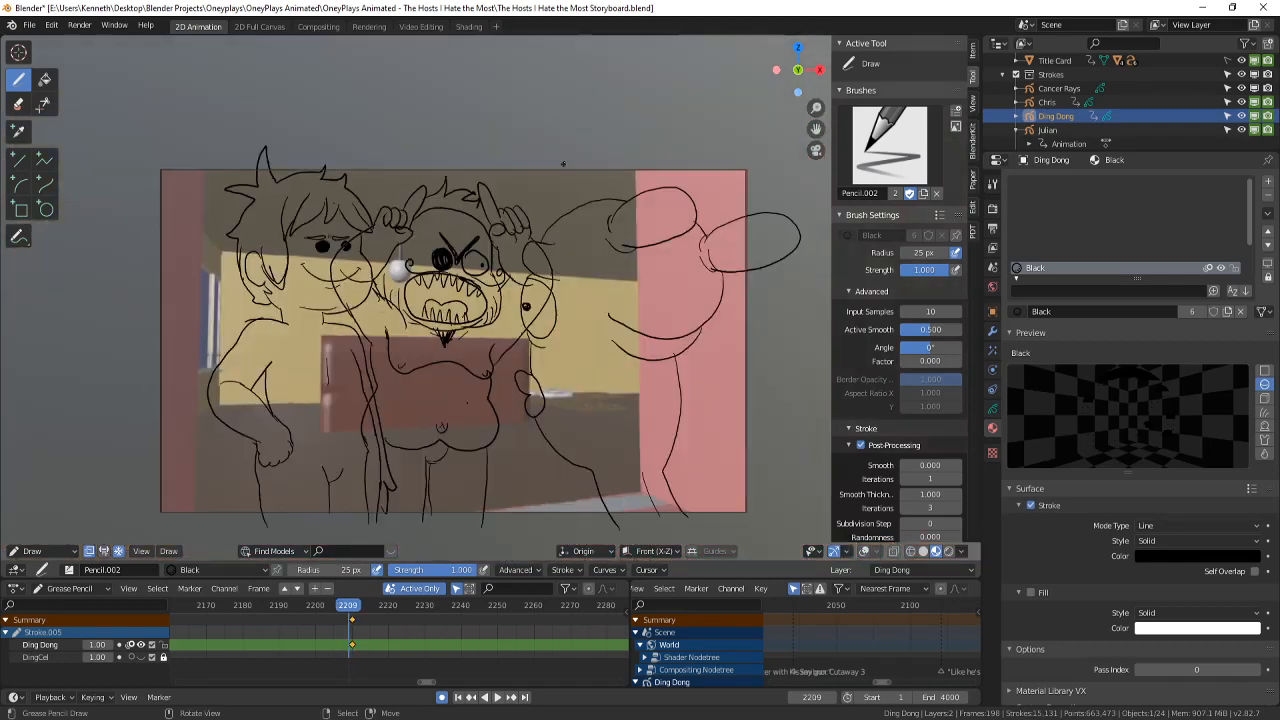
key(Right)
key(Right)
key(Left)
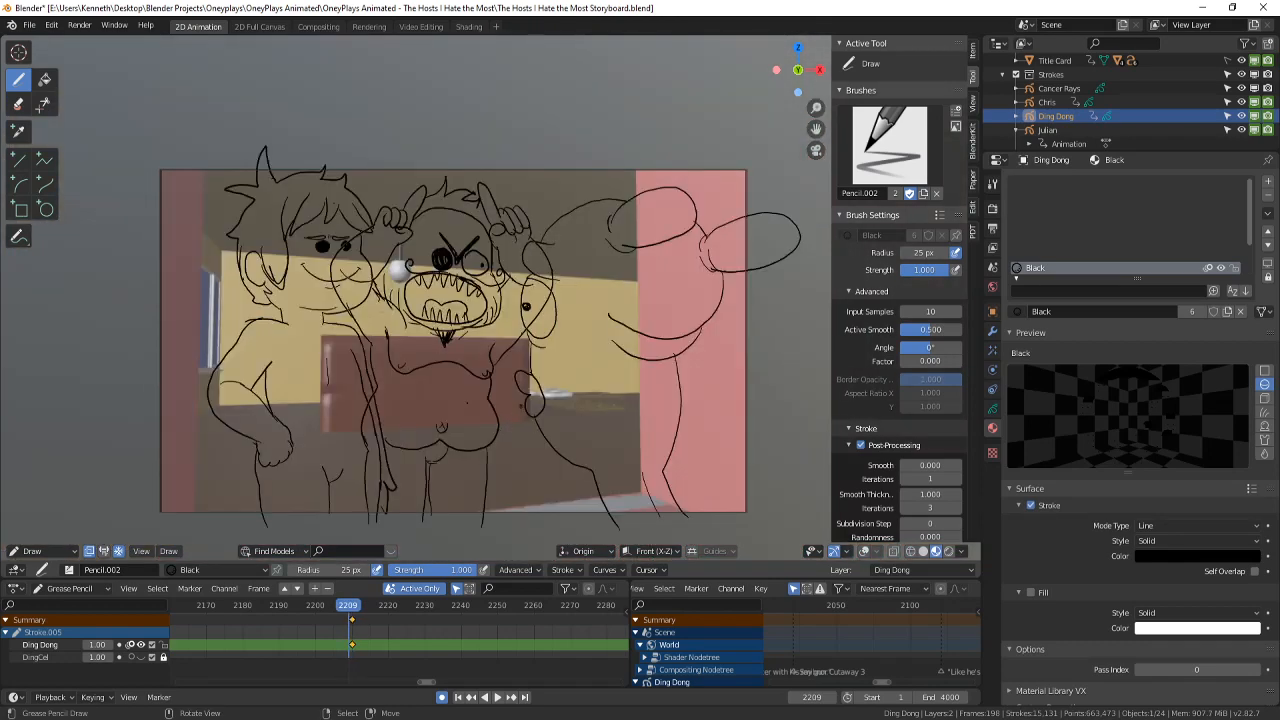
key(Right)
click(18, 104)
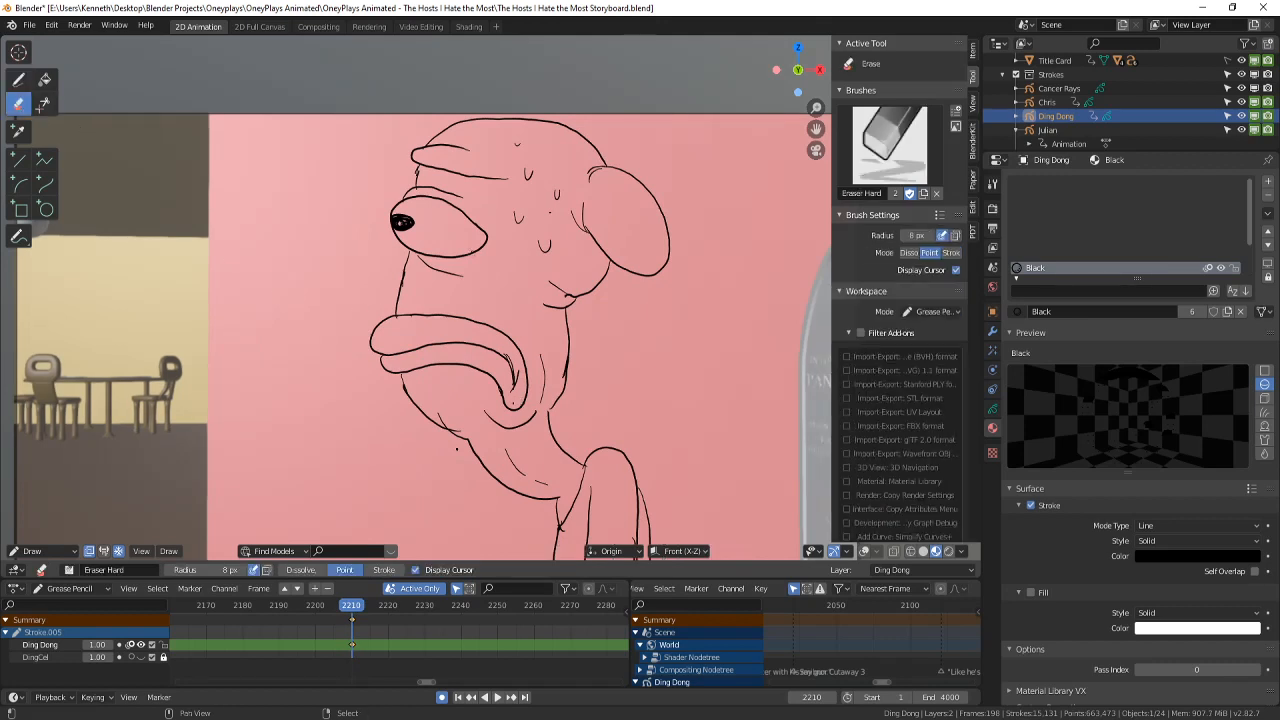
shift+middle_drag(400, 222, 416, 240)
drag(418, 234, 413, 240)
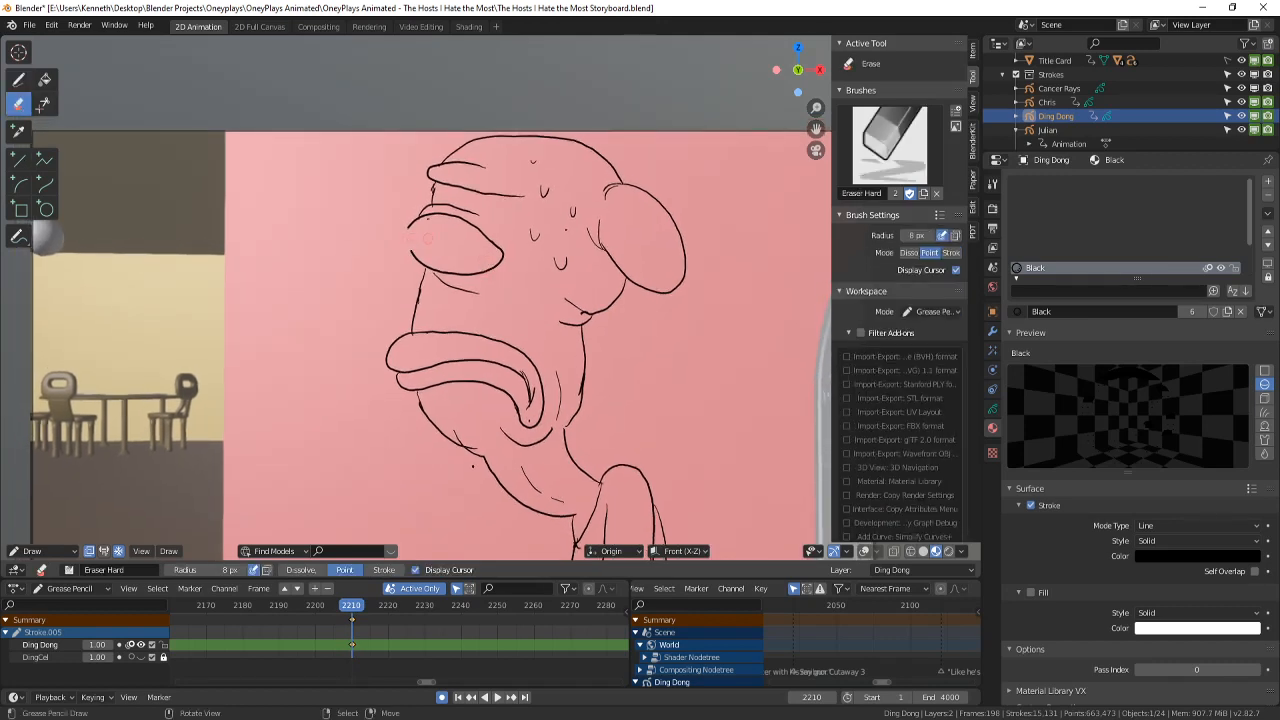
click(18, 80)
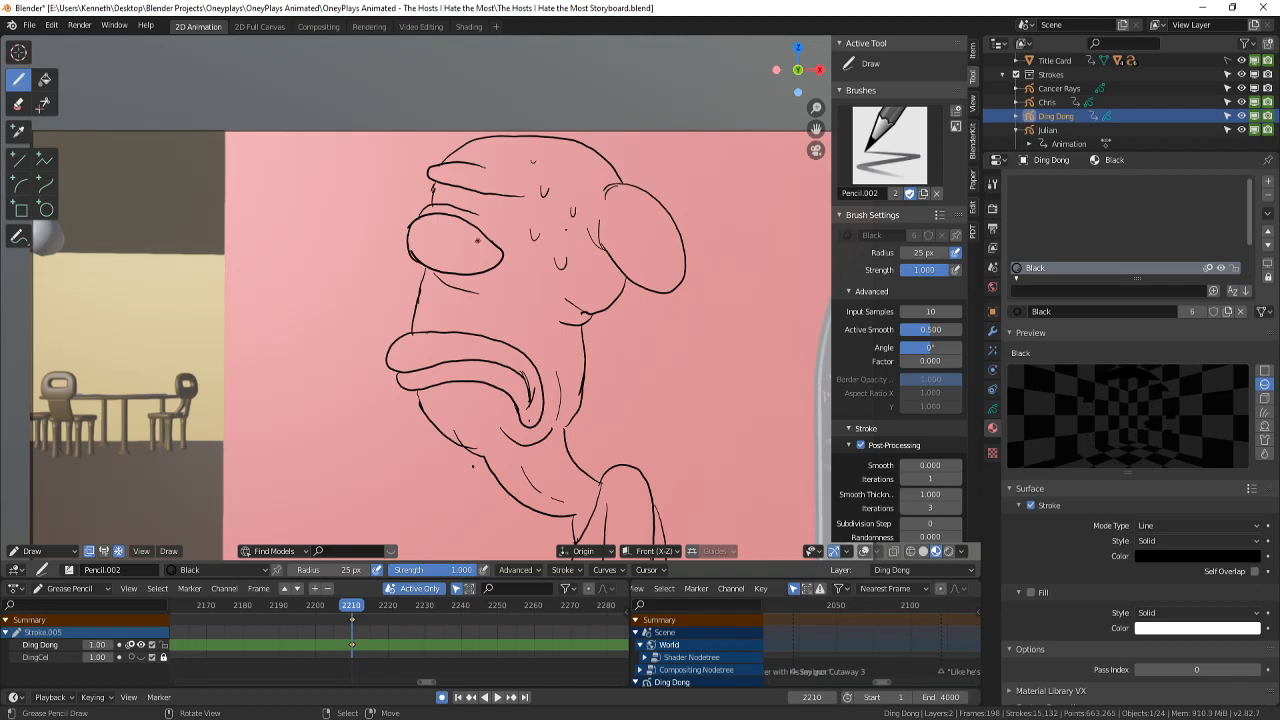
drag(470, 248, 495, 257)
- Draw a second eye with a filled pupil and lid creases in front of the face, plus a second ear below the first
mouse_move(420, 217)
mouse_down()
mouse_move(388, 216)
mouse_move(422, 268)
mouse_move(401, 246)
mouse_up()
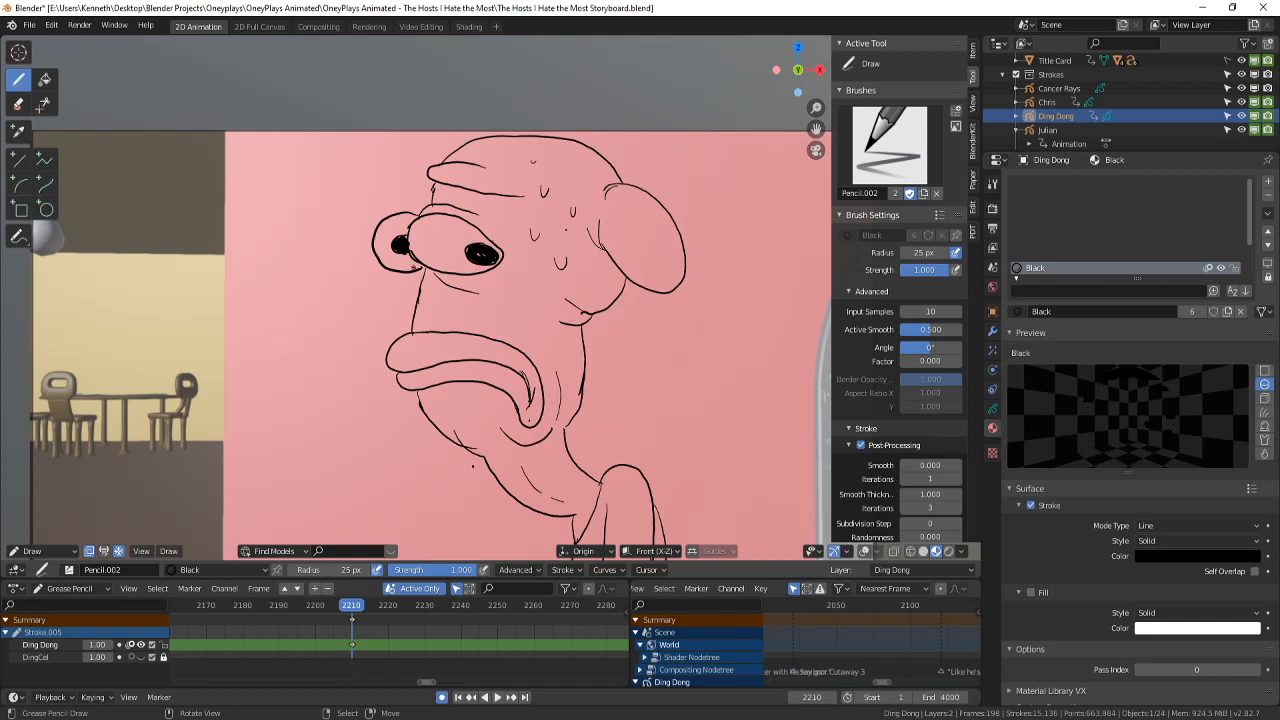
drag(404, 274, 426, 274)
drag(402, 214, 435, 211)
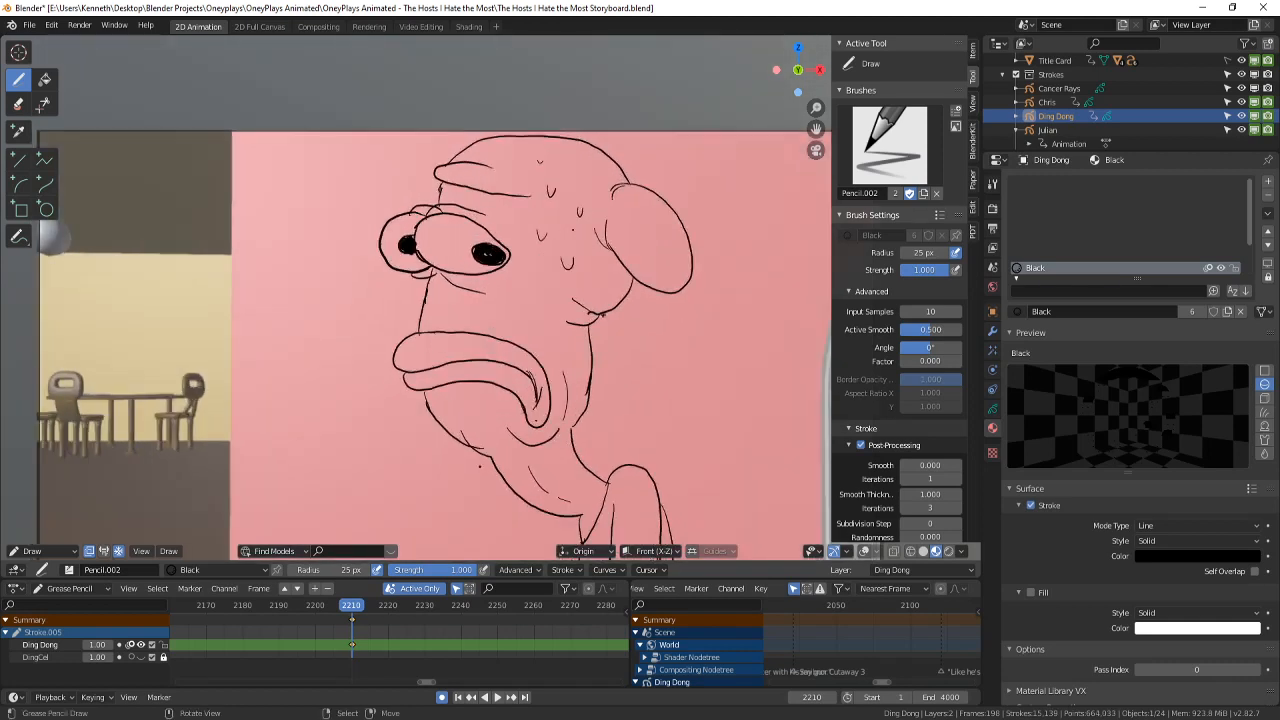
mouse_move(601, 316)
mouse_down()
mouse_move(632, 340)
mouse_move(634, 270)
mouse_up()
- Flip between frames 2209 and 2210 to compare the new pose with the preceding shot
scroll(646, 265, down, 4)
key(Left)
key(Right)
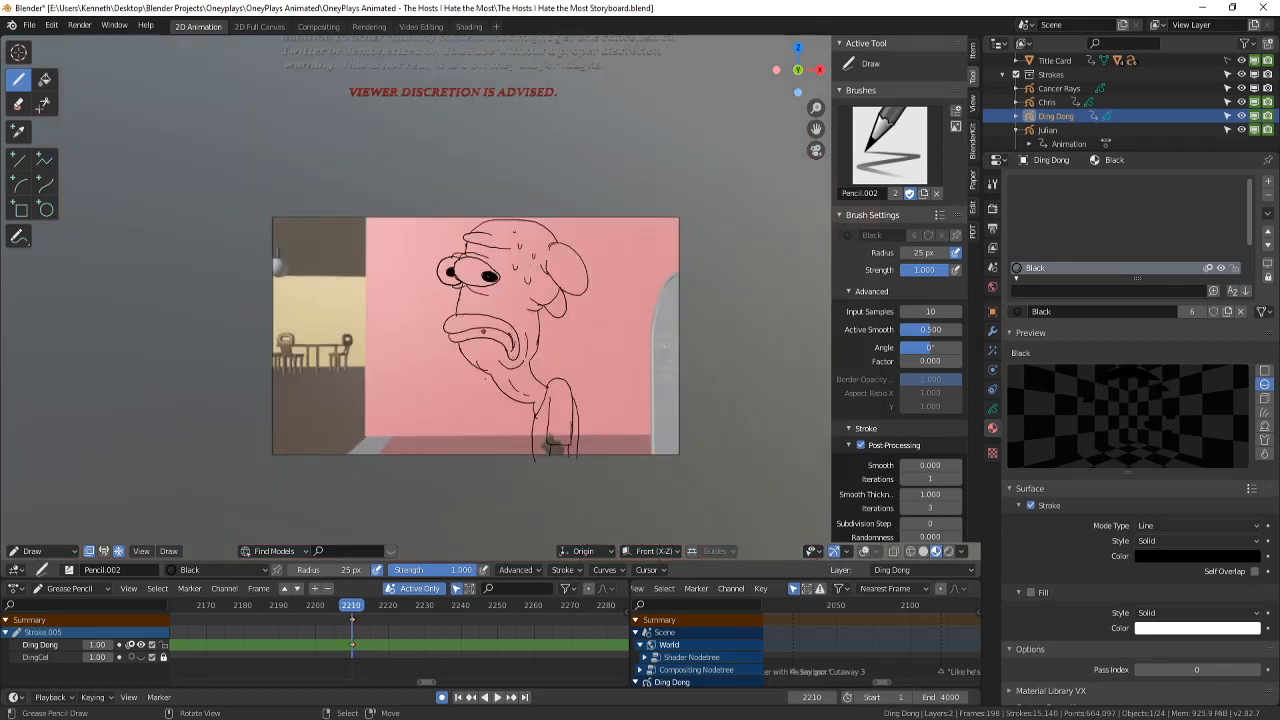
scroll(488, 299, up, 2)
key(Left)
key(Right)
key(Left)
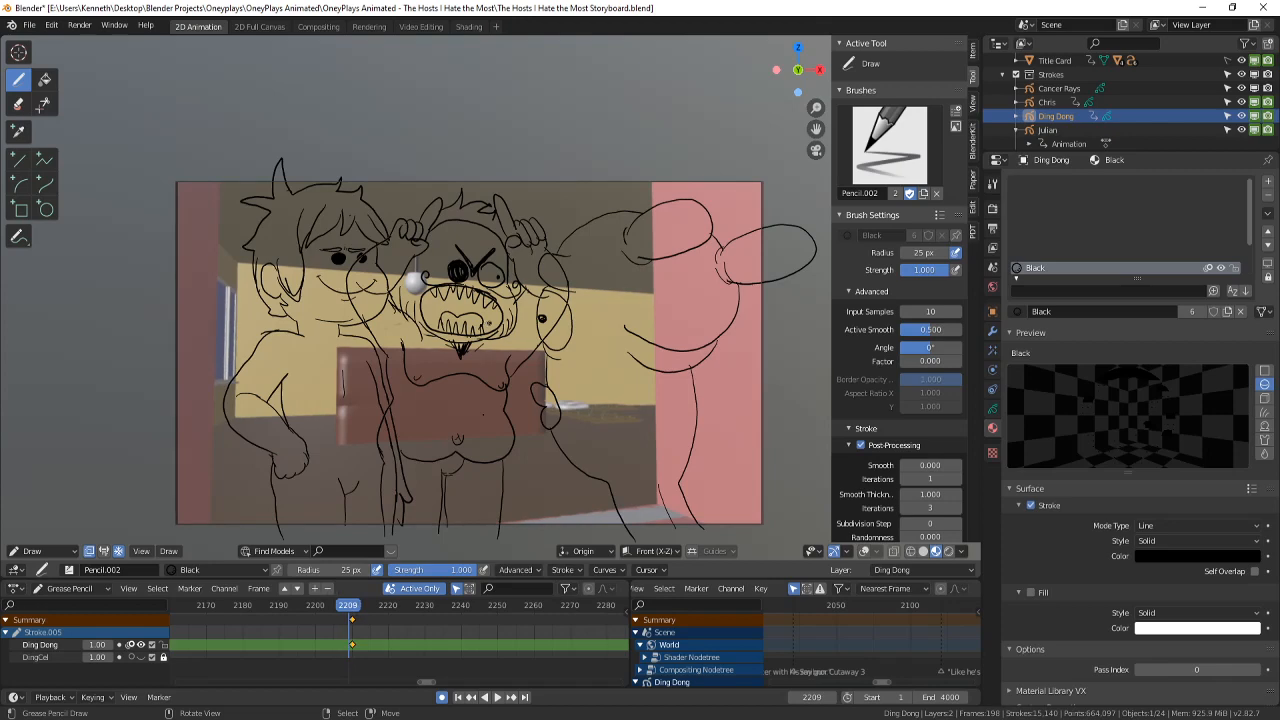
key(Right)
key(Left)
key(Right)
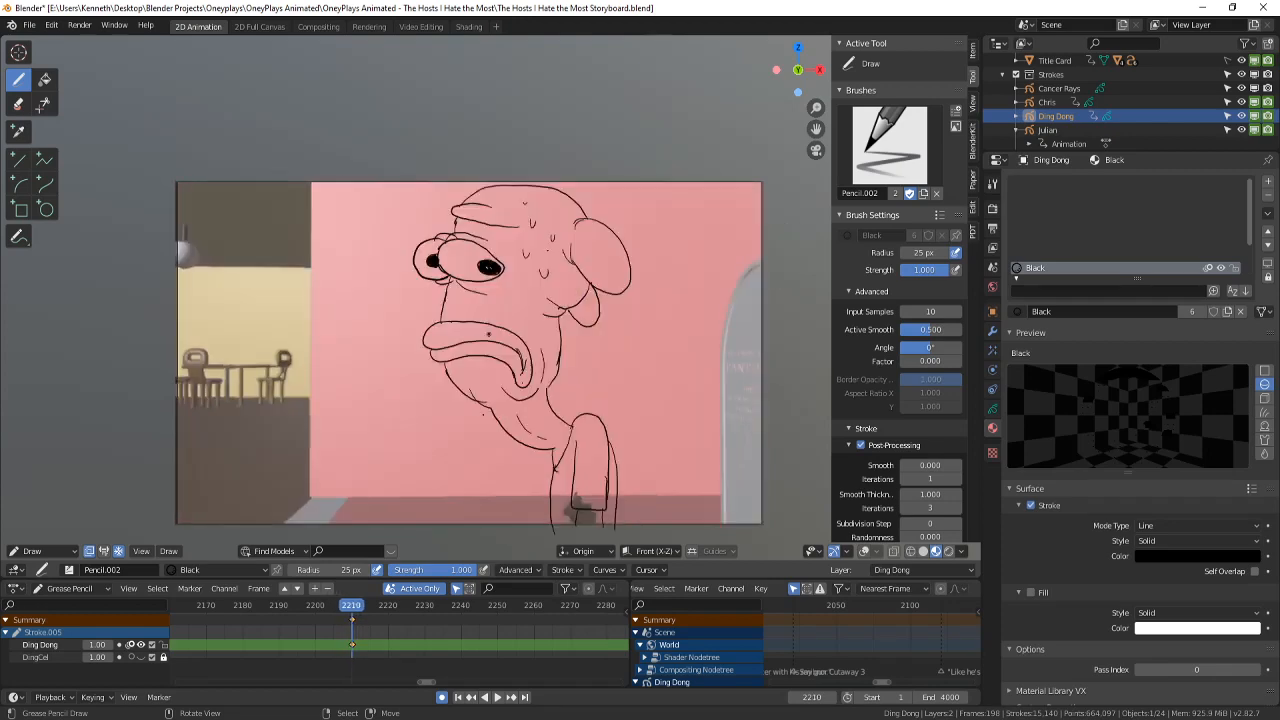
scroll(489, 334, up, 1)
scroll(489, 334, down, 3)
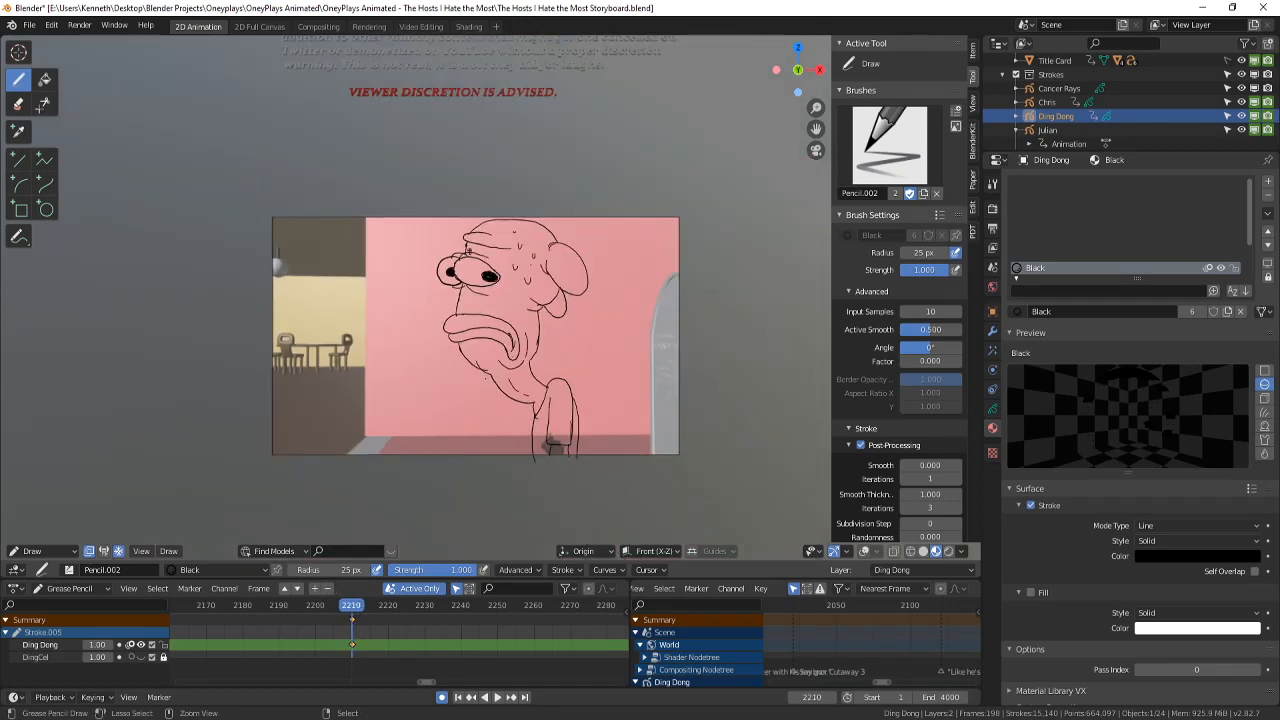
- Undo the second ear and the second eye's lid creases and pupil
key(ctrl+z)
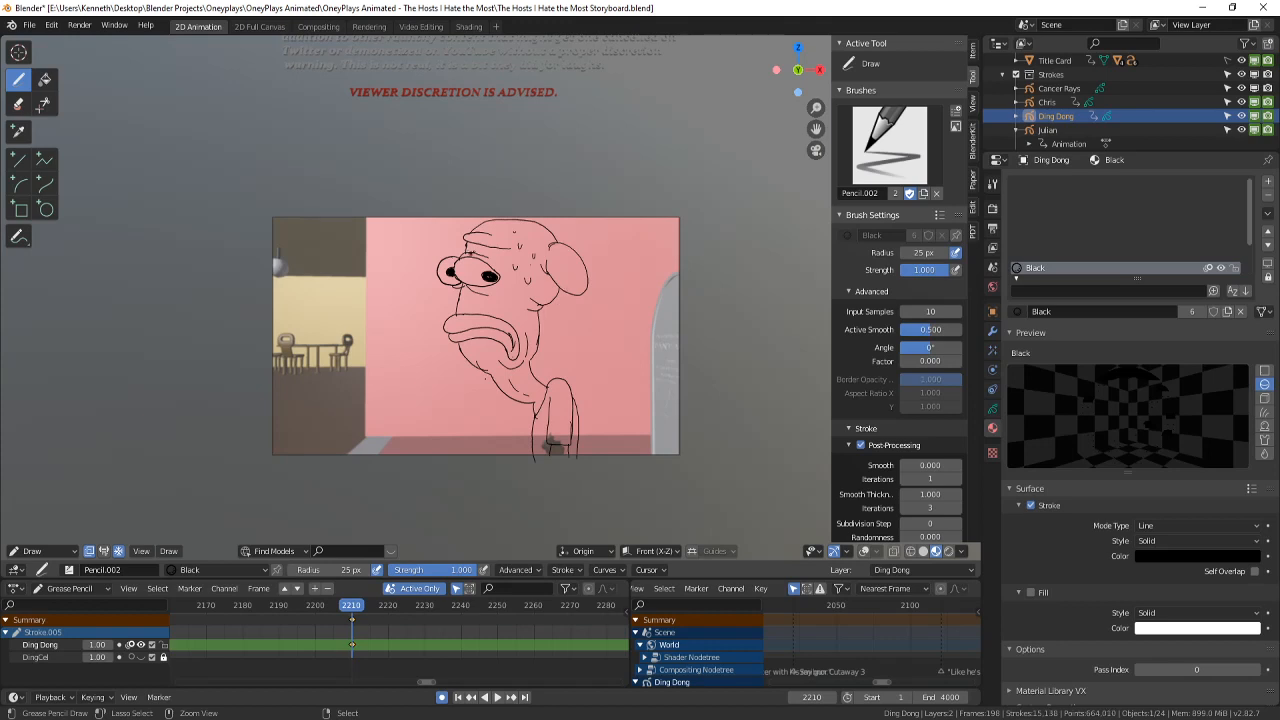
key(ctrl+z)
key(ctrl+z)
scroll(476, 300, up, 2)
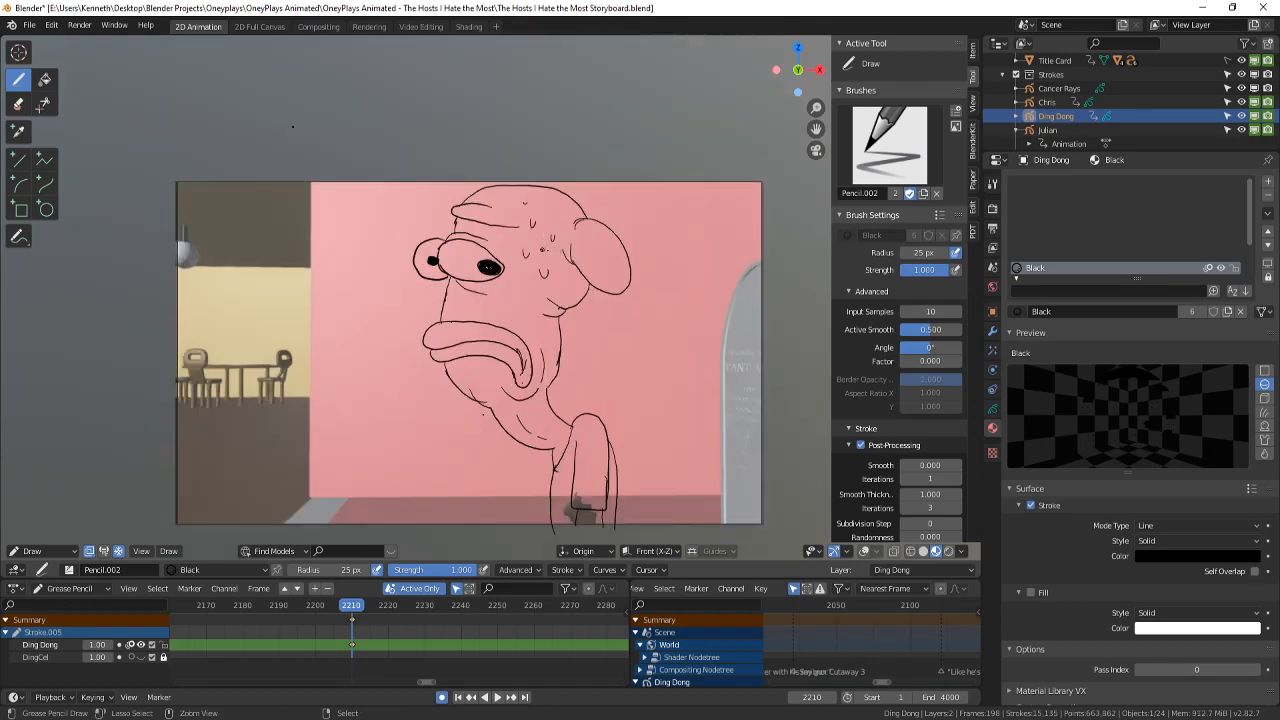
key(ctrl+z)
key(ctrl+z)
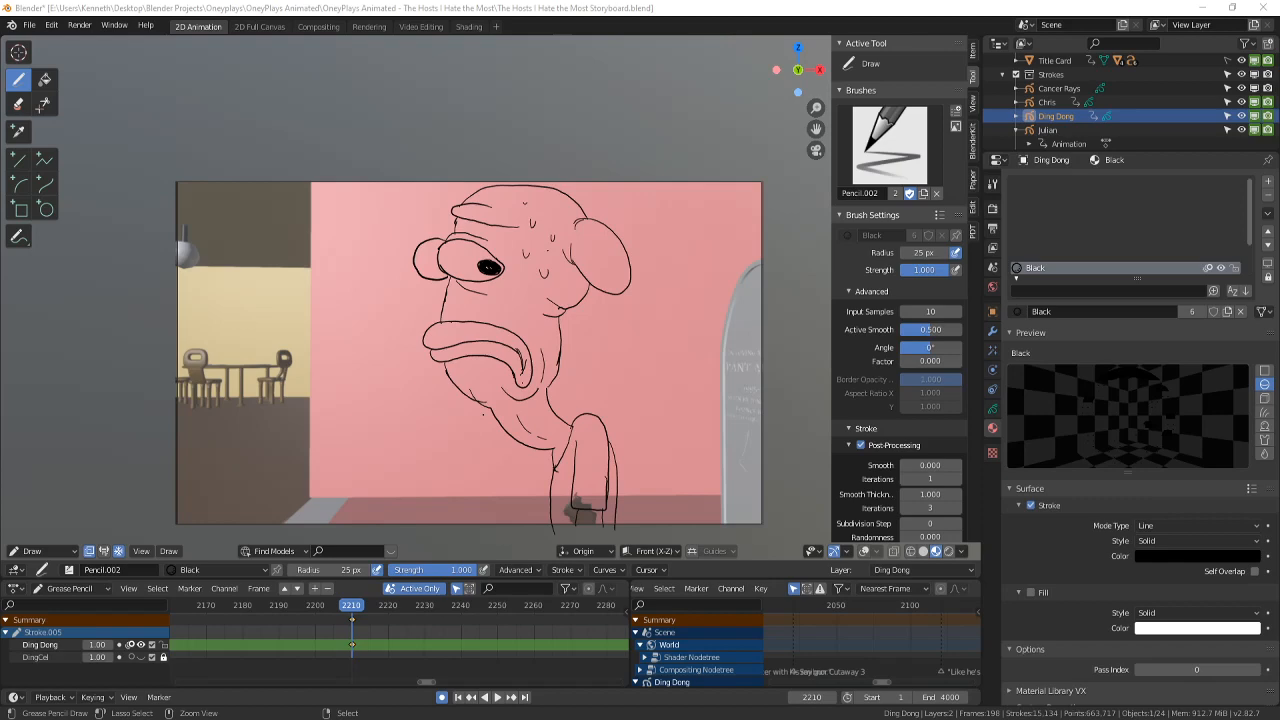
scroll(320, 430, down, 1)
scroll(323, 429, up, 2)
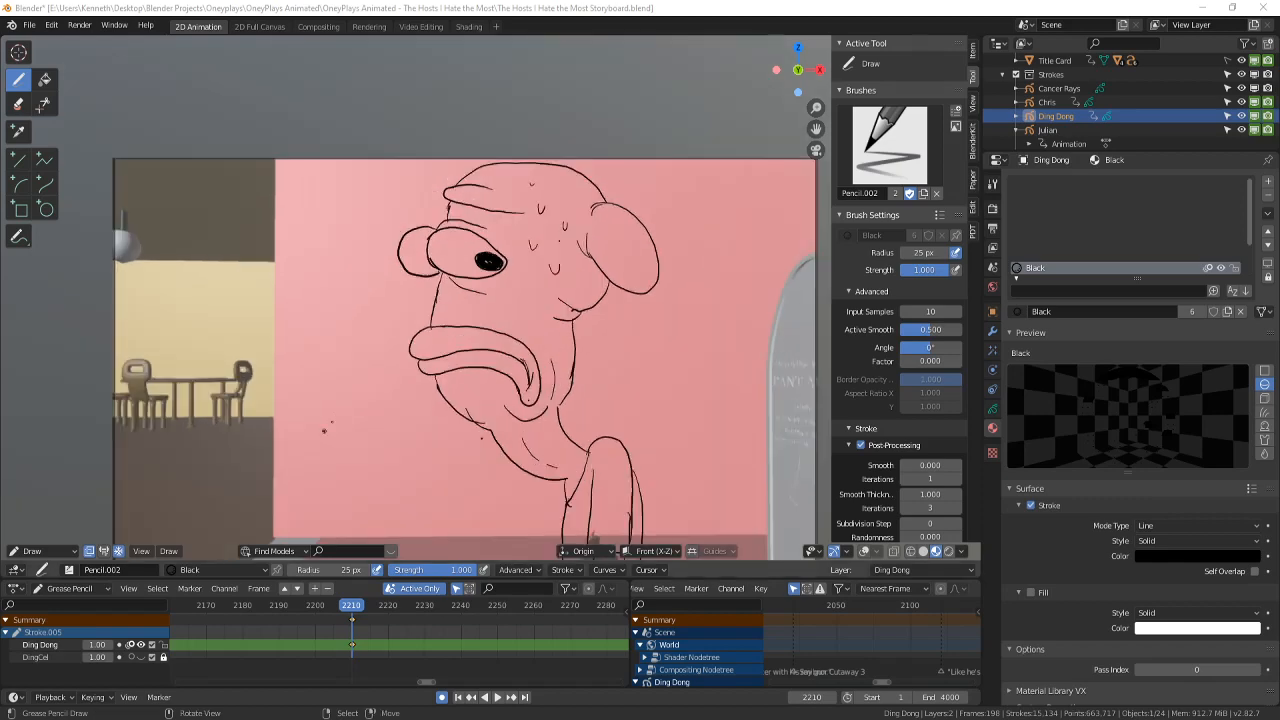
- Restore the active camera view and undo the remaining outline of the second eye
middle_drag(305, 430, 295, 484)
click(141, 551)
mouse_move(210, 409)
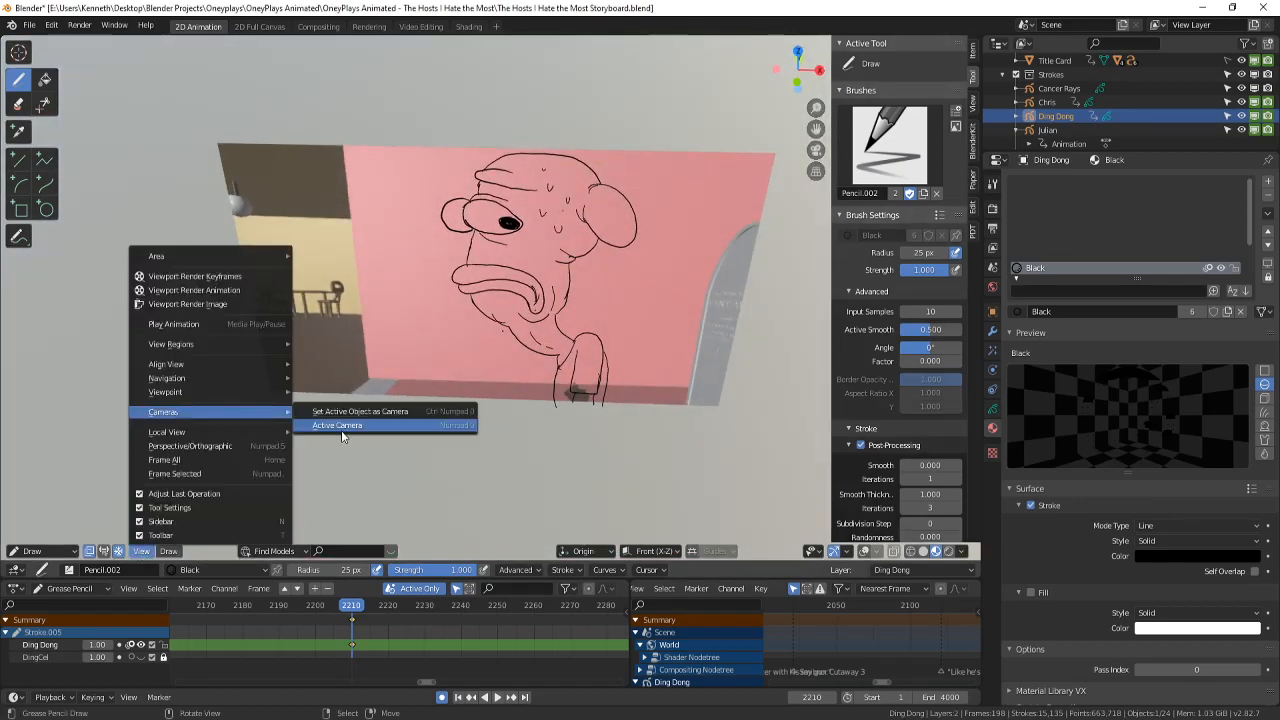
click(341, 430)
key(ctrl+z)
shift+middle_drag(453, 377, 459, 385)
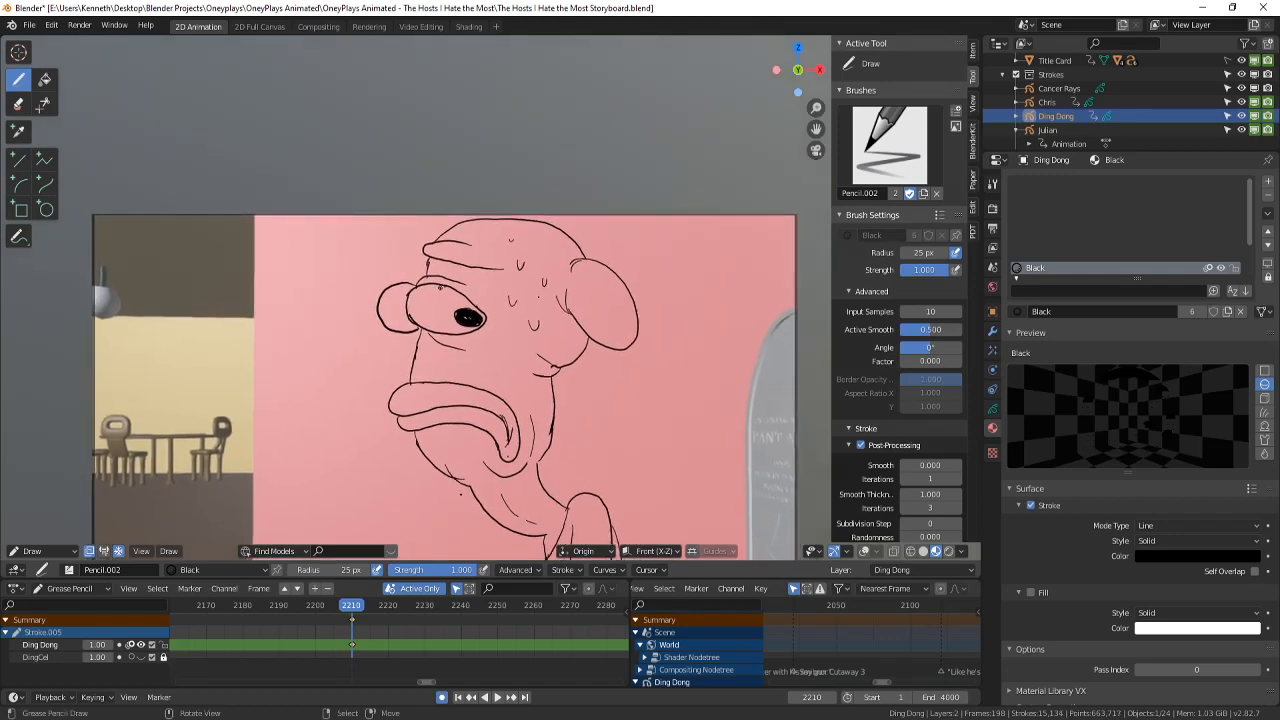
scroll(497, 286, up, 1)
scroll(466, 289, up, 2)
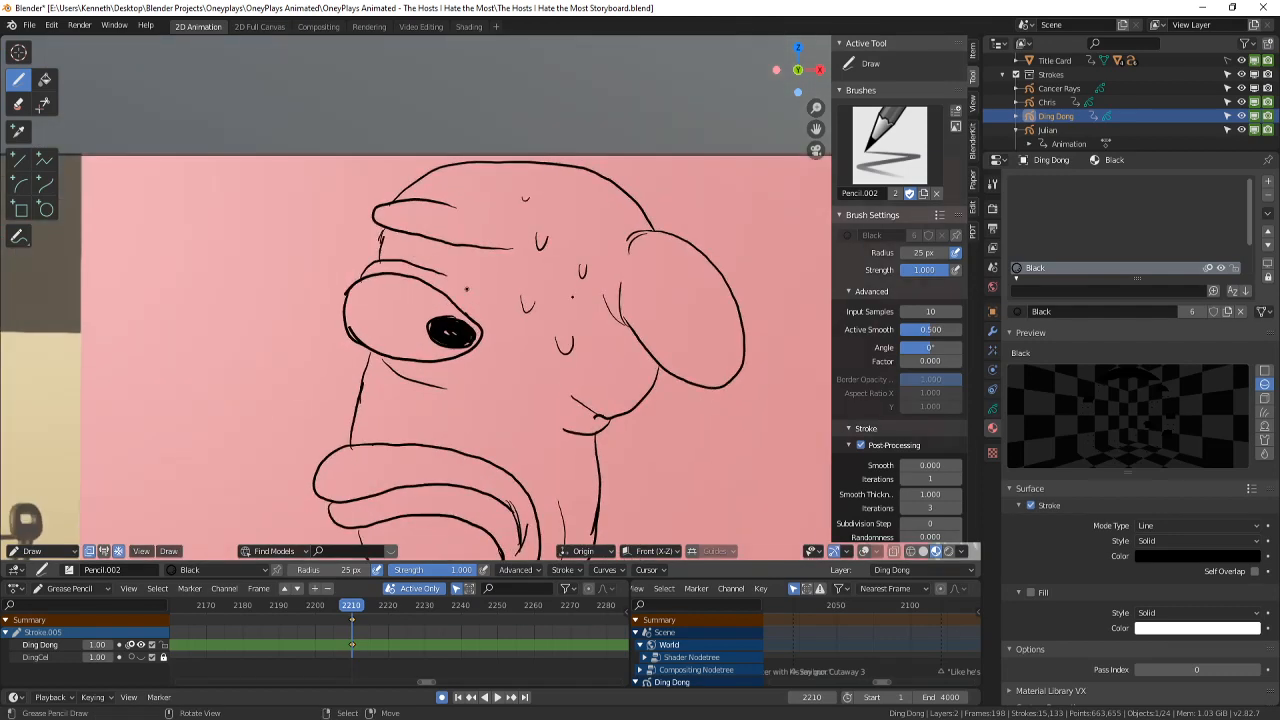
- Draw a second oval ear behind the top of the head and save the storyboard file
mouse_move(606, 174)
mouse_down()
mouse_move(684, 174)
mouse_move(789, 262)
mouse_move(708, 268)
mouse_up()
scroll(708, 270, down, 4)
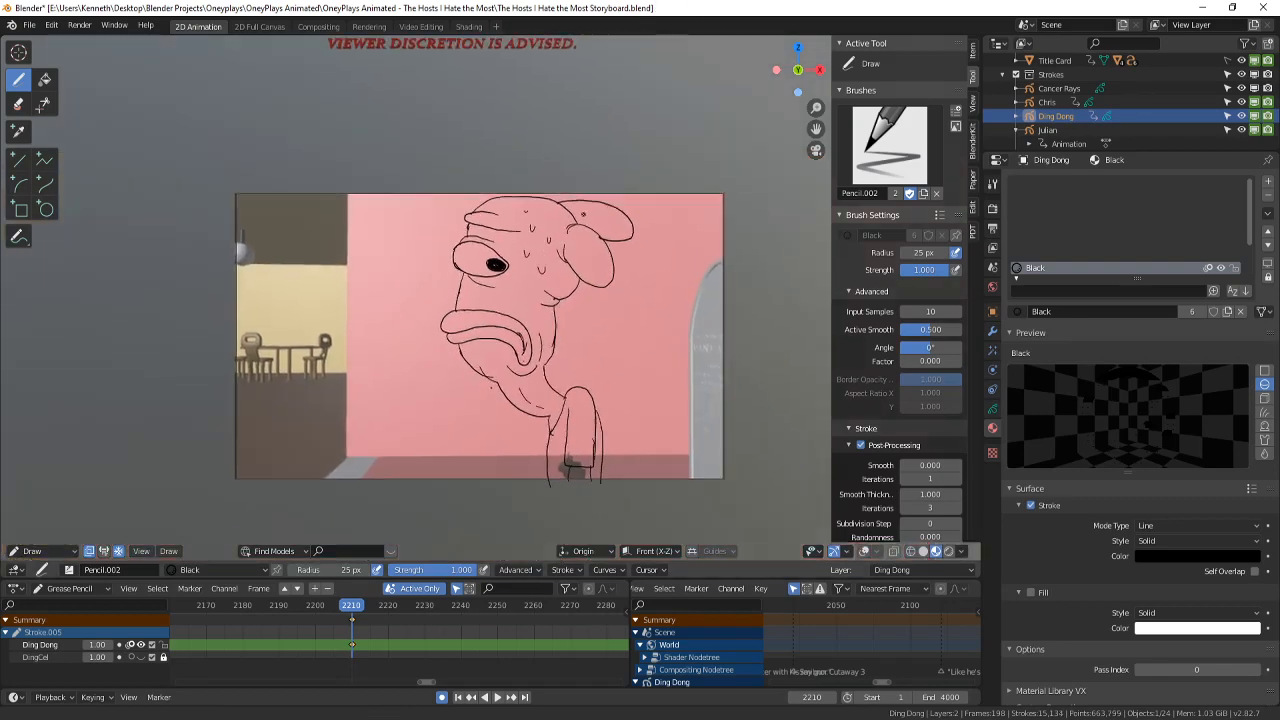
scroll(550, 258, up, 3)
key(ctrl+s)
- Play the animation from about 30 frames before the new drawing to review the cut
key(Left)
scroll(550, 258, down, 3)
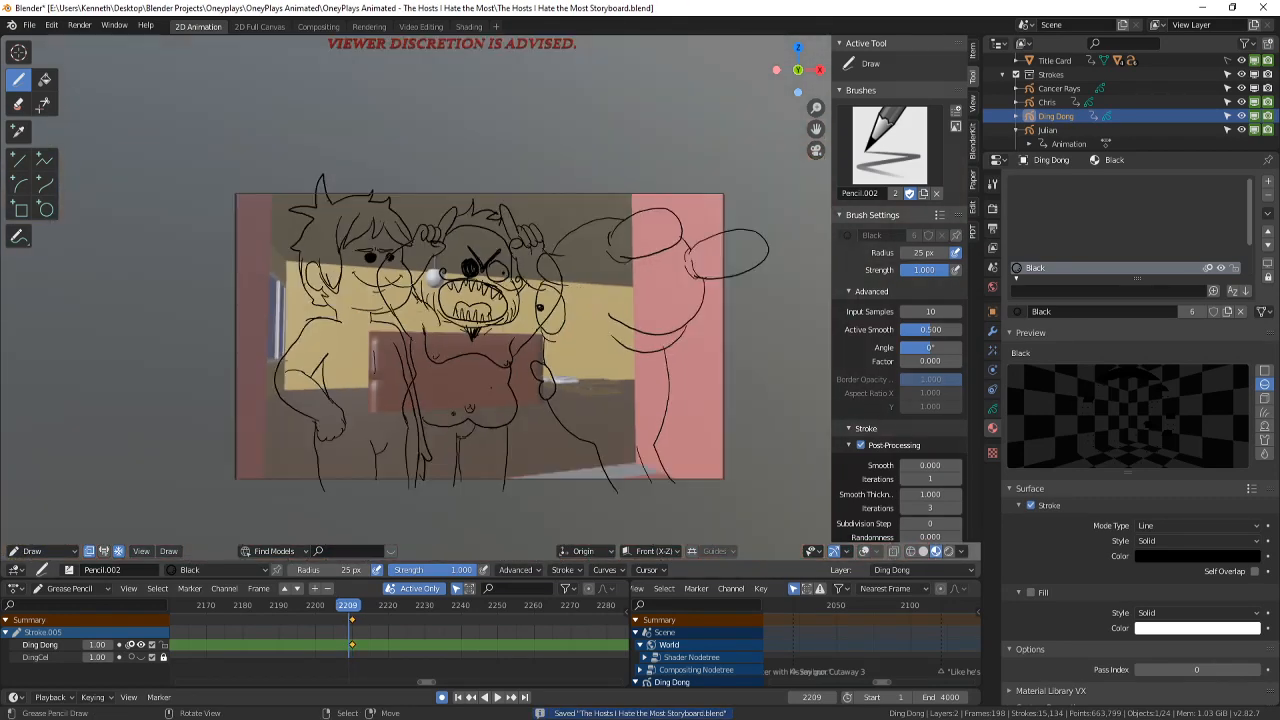
key(Left)
key(Left)
click(240, 631)
key(space)
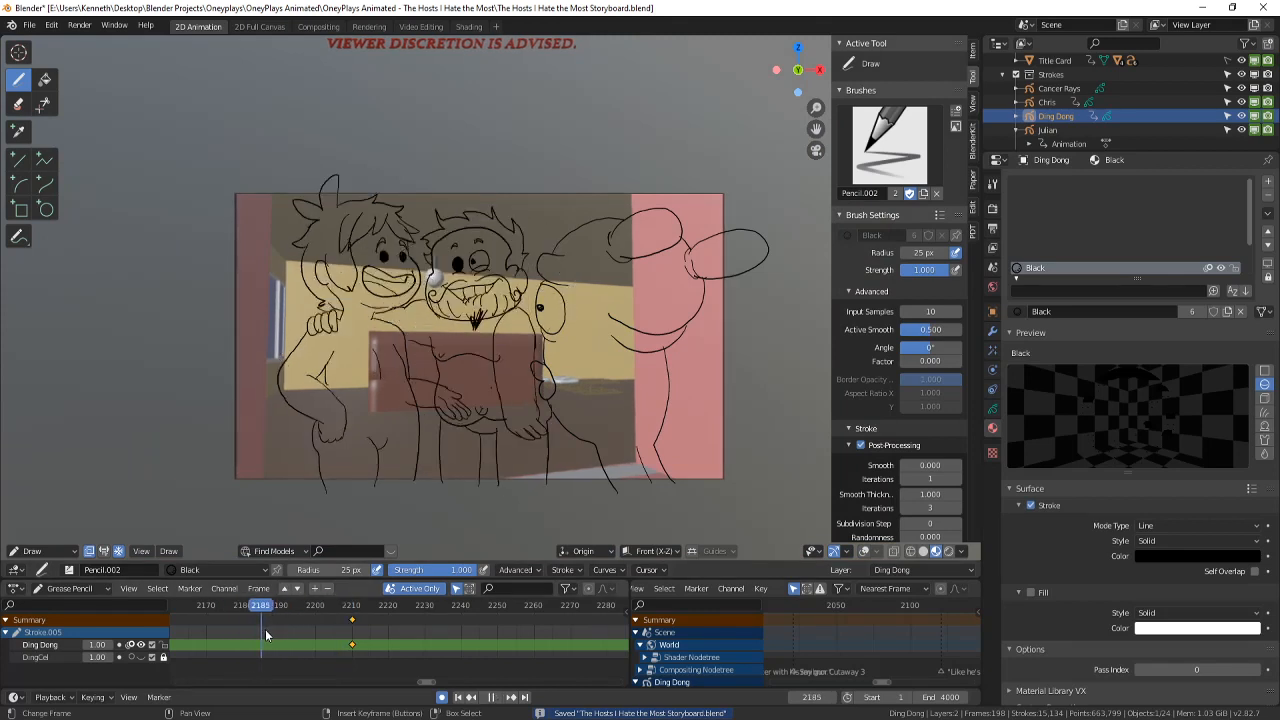
- Go to frame 2190 and delete all of Ding Dong's strokes on its new keyframe in Edit Mode
drag(265, 632, 280, 632)
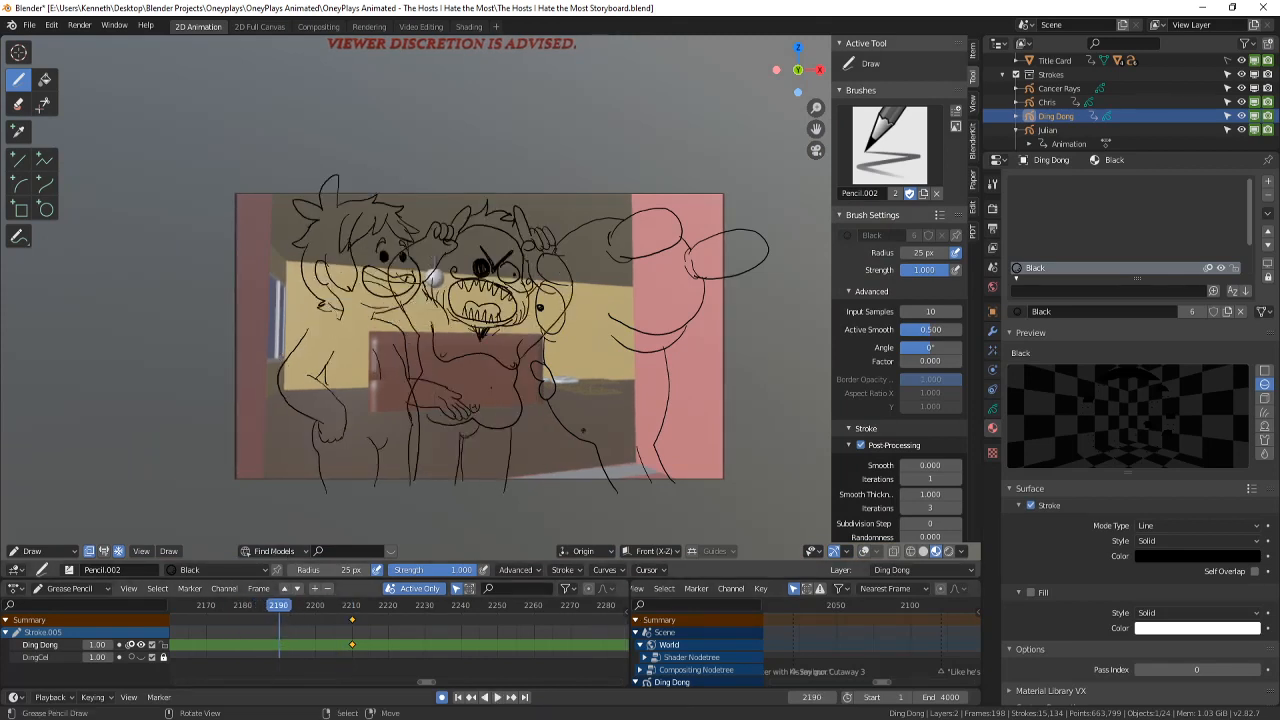
click(42, 552)
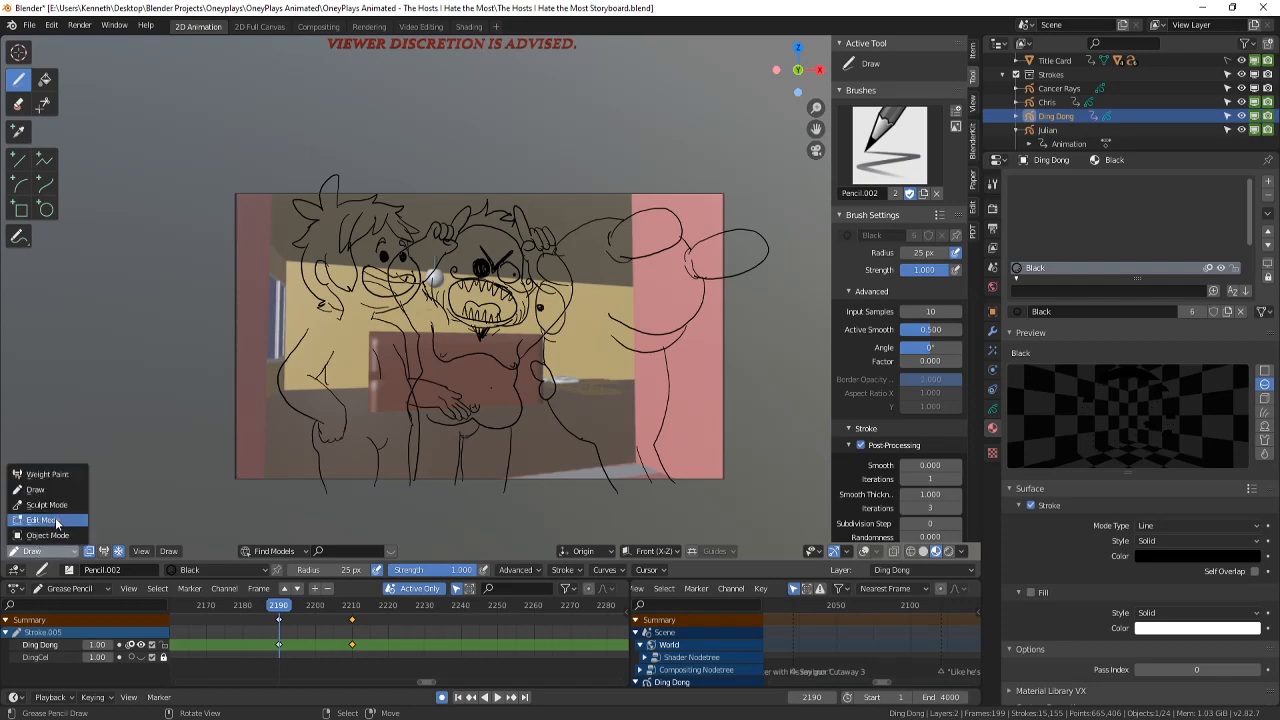
click(53, 521)
key(x)
click(549, 360)
- Show the viewport overlays and hide the Chris and Julian drawings, keeping Cancer Rays visible
shift+middle_drag(613, 395, 580, 384)
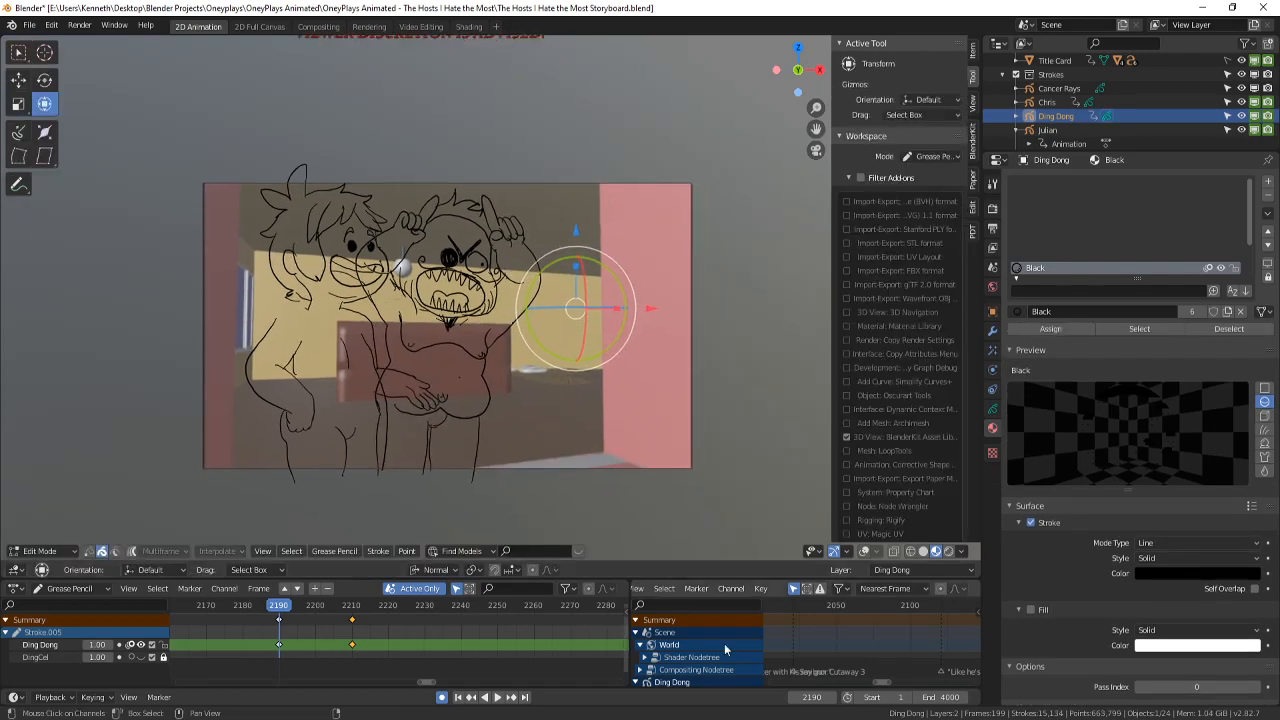
click(863, 552)
scroll(686, 516, up, 2)
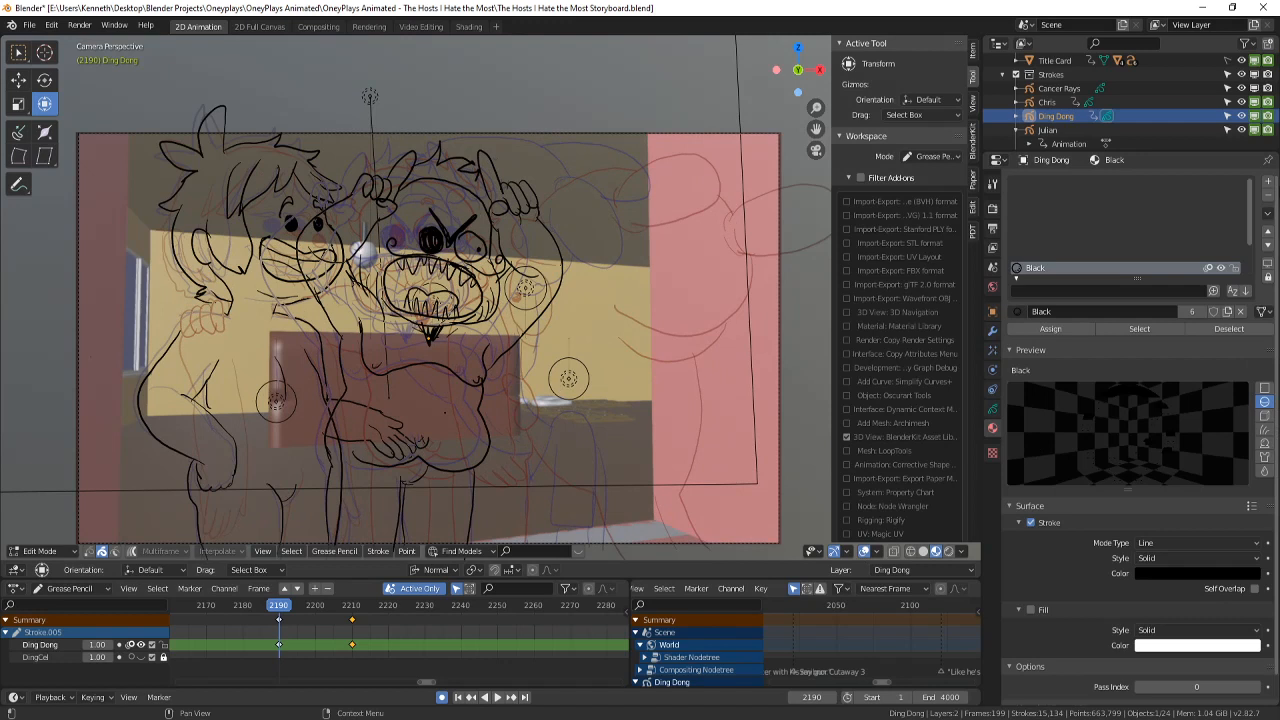
click(1241, 102)
click(1241, 88)
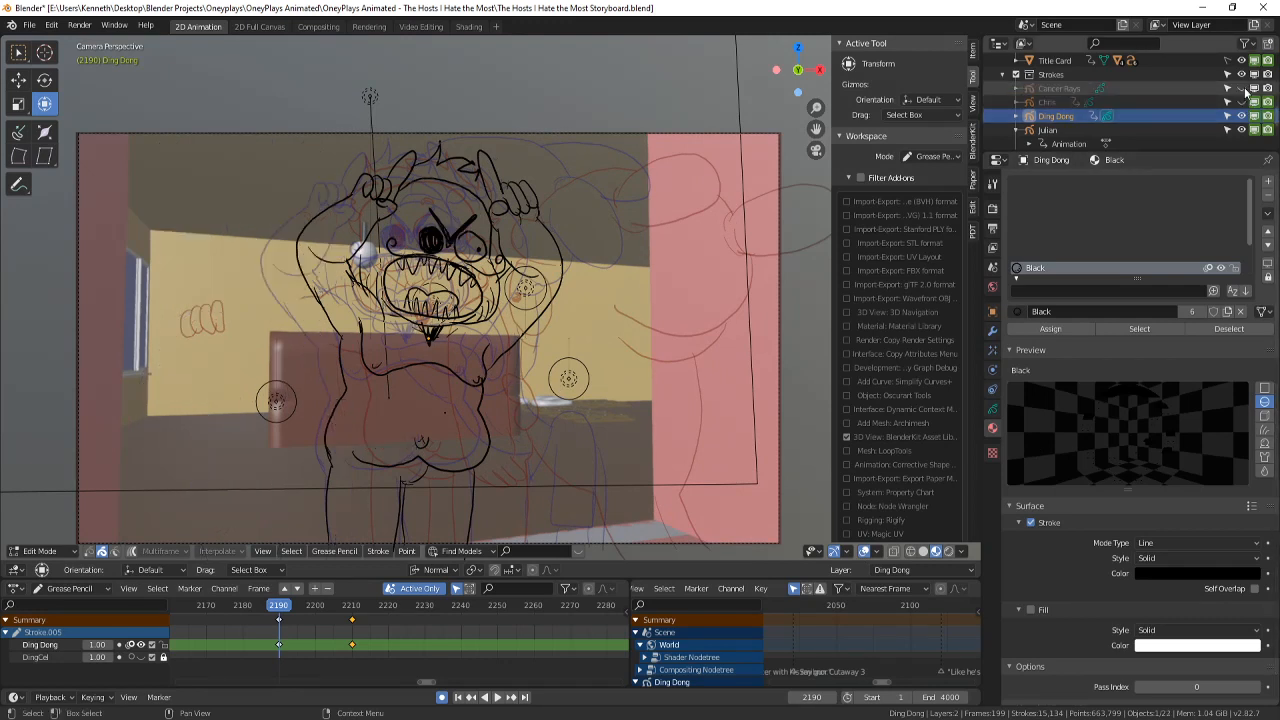
click(1242, 90)
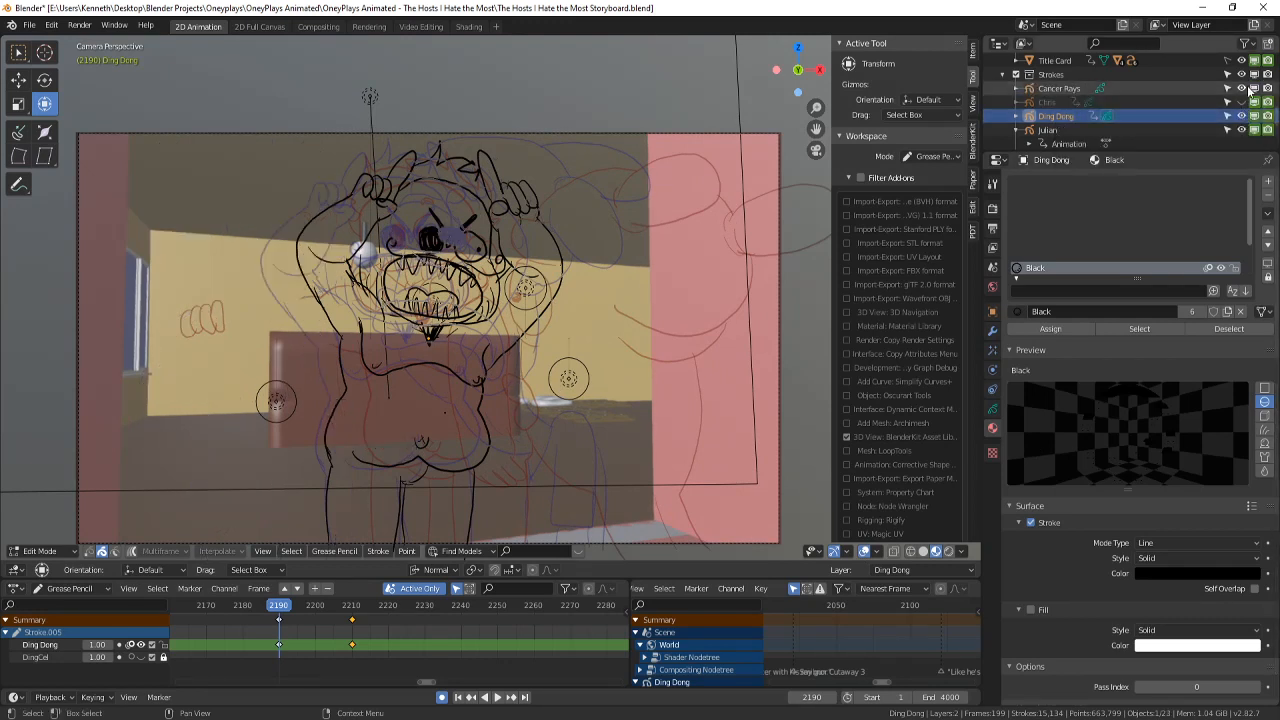
click(1241, 130)
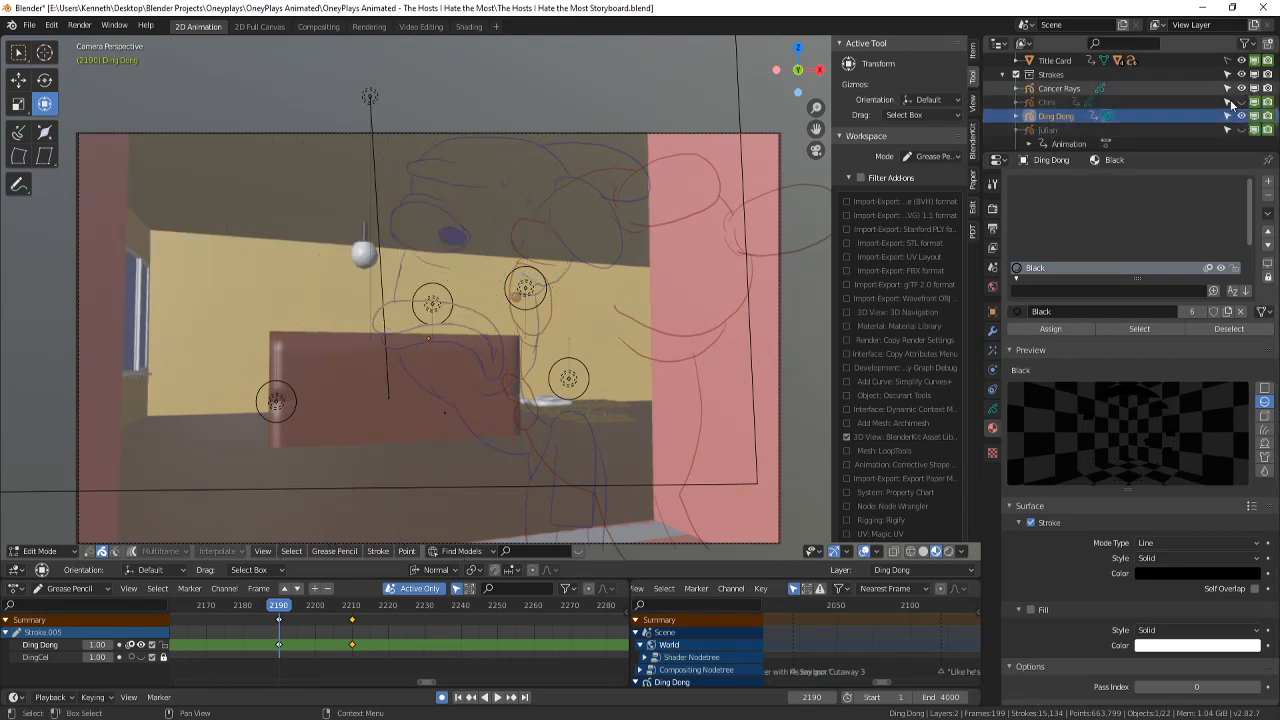
- Return to Draw mode and draw Ding Dong's protruding lips, jaw curve and outer back line over the onion skin
click(40, 551)
click(59, 492)
scroll(710, 380, up, 2)
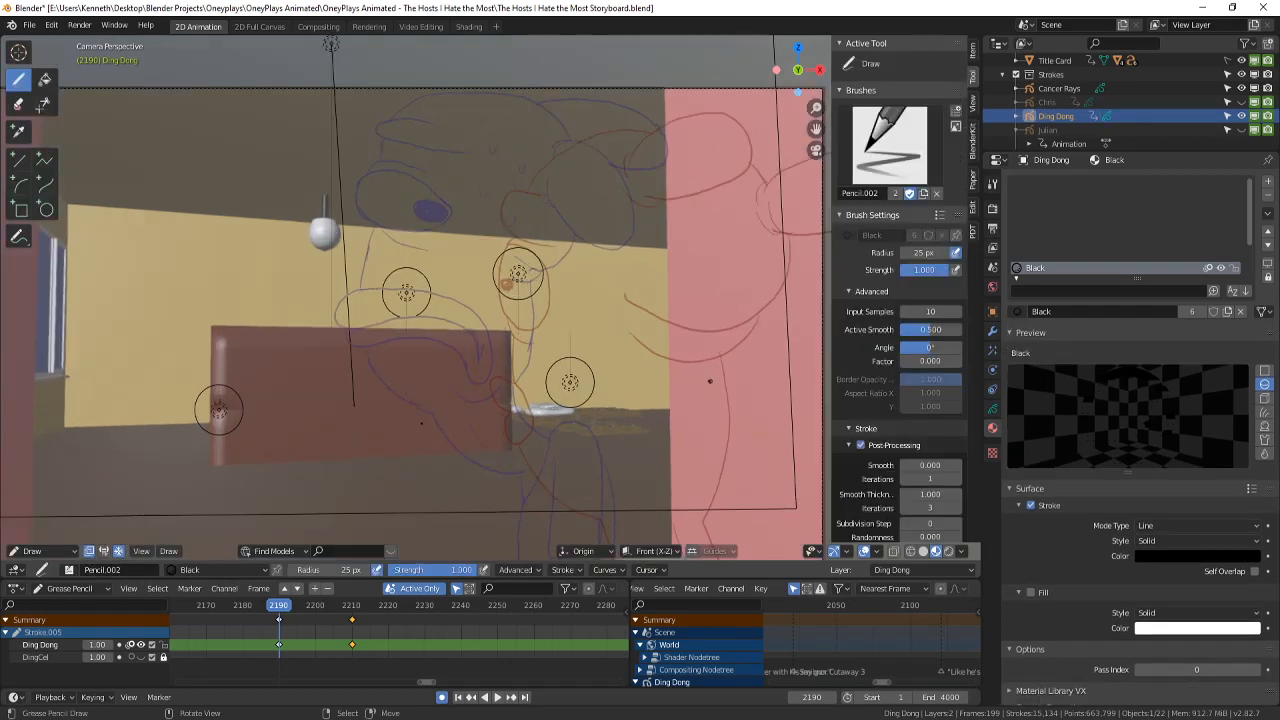
drag(505, 383, 591, 454)
mouse_move(512, 378)
mouse_down()
mouse_move(558, 380)
mouse_move(605, 458)
mouse_move(575, 478)
mouse_move(521, 446)
mouse_move(653, 462)
mouse_up()
drag(705, 510, 723, 373)
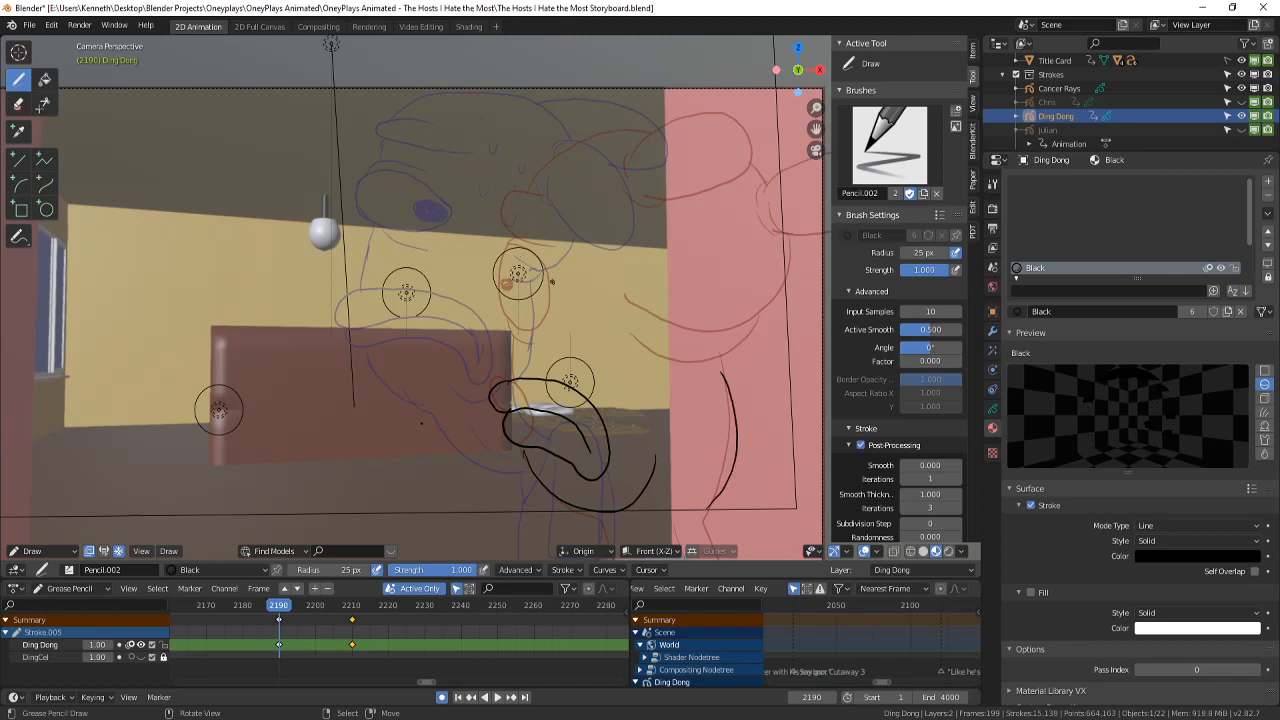
- Draw Ding Dong's rounded brow, an oval eye with a filled pupil, and the face line down to the lips
mouse_move(528, 258)
mouse_down()
mouse_move(503, 310)
mouse_move(545, 316)
mouse_up()
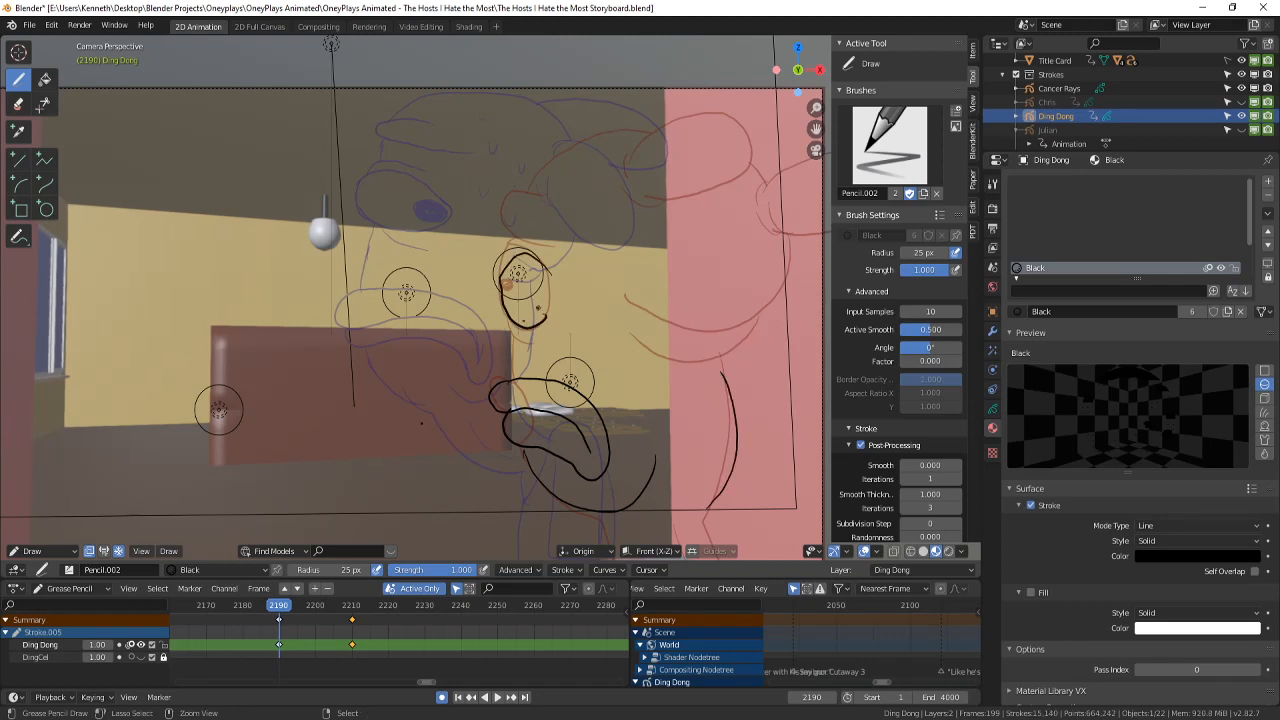
key(ctrl+z)
mouse_move(540, 320)
ctrl+middle_down()
mouse_move(594, 272)
mouse_move(595, 340)
ctrl+middle_up()
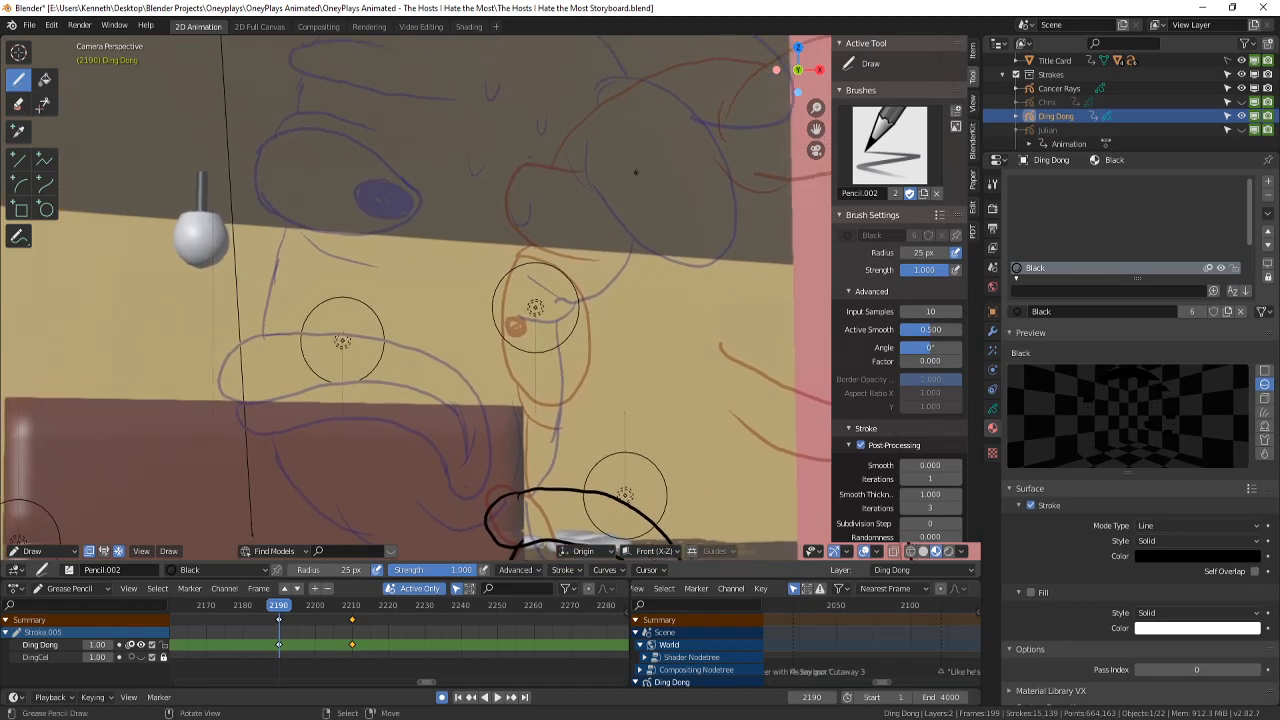
mouse_move(635, 170)
mouse_down()
mouse_move(537, 149)
mouse_move(597, 222)
mouse_move(517, 257)
mouse_move(556, 410)
mouse_move(558, 265)
mouse_move(514, 261)
mouse_up()
drag(575, 340, 588, 368)
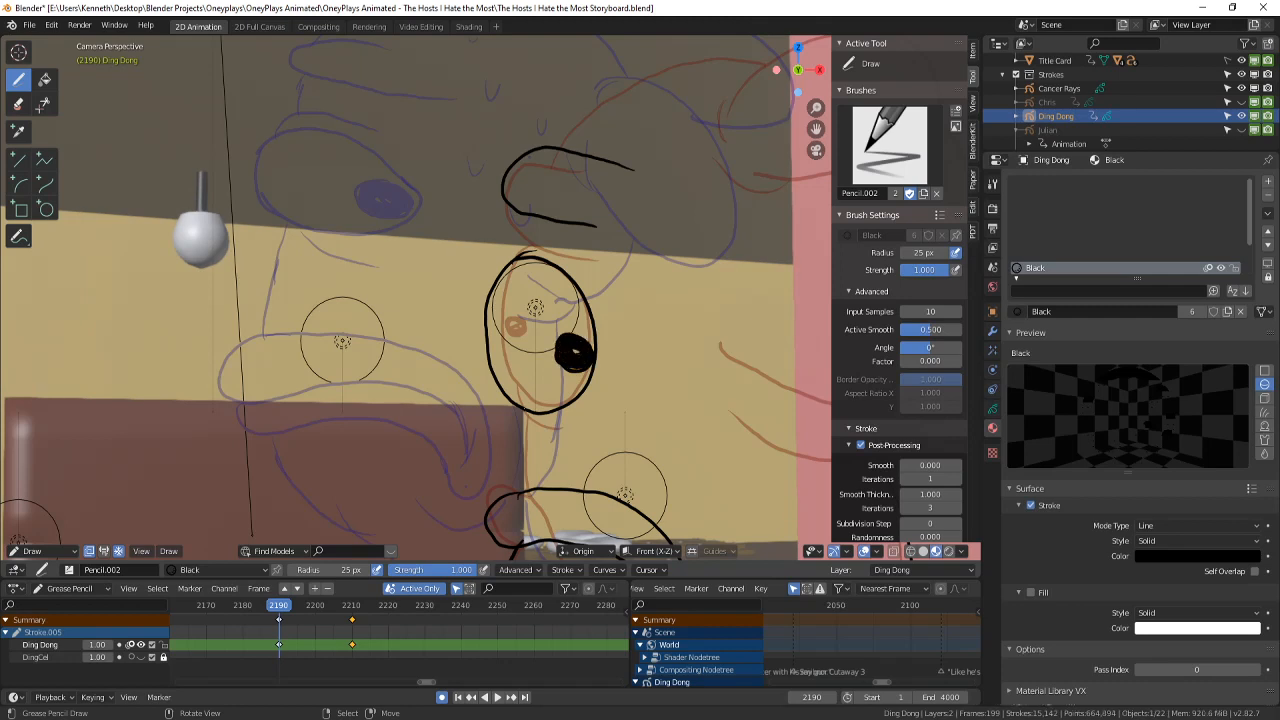
mouse_move(567, 432)
mouse_down()
mouse_move(522, 418)
mouse_move(524, 484)
mouse_up()
scroll(214, 338, down, 3)
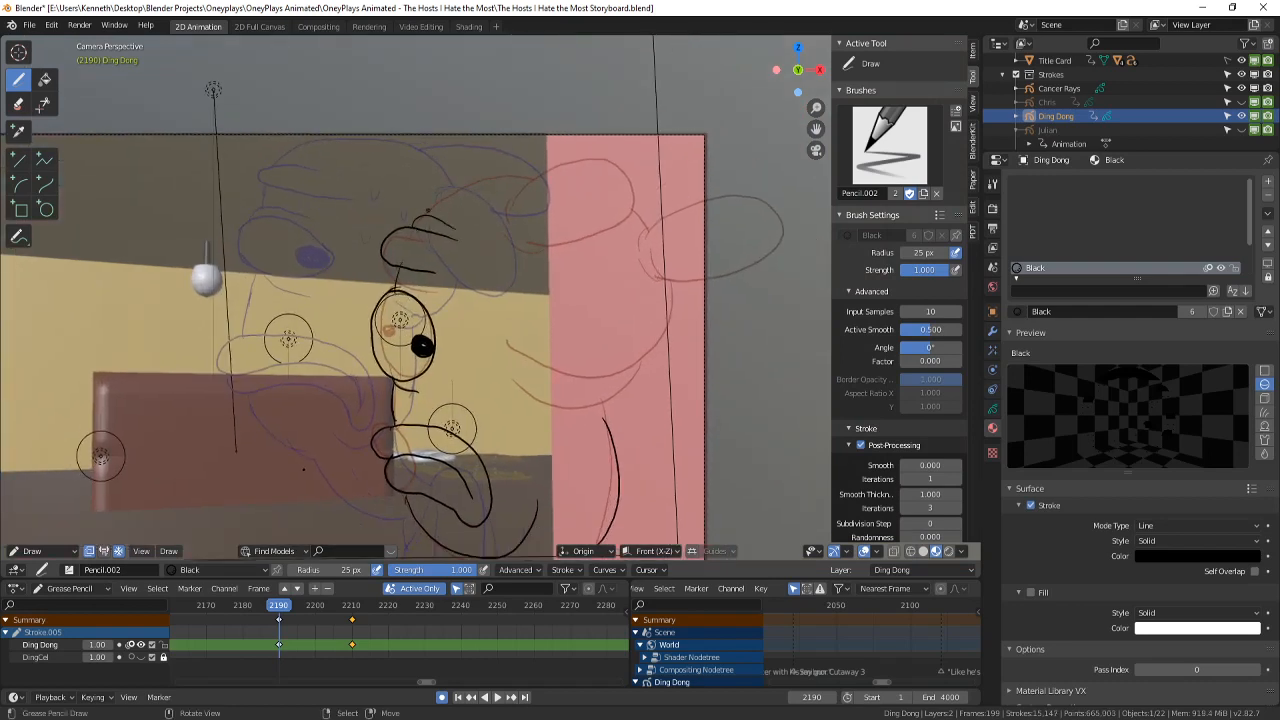
- Draw the top curve of the head, the two long oval ears, and sweat drops on the face
mouse_move(430, 210)
mouse_down()
mouse_move(528, 170)
mouse_move(572, 168)
mouse_move(590, 280)
mouse_move(568, 280)
mouse_up()
mouse_move(591, 176)
mouse_down()
mouse_move(690, 226)
mouse_move(778, 296)
mouse_move(660, 292)
mouse_up()
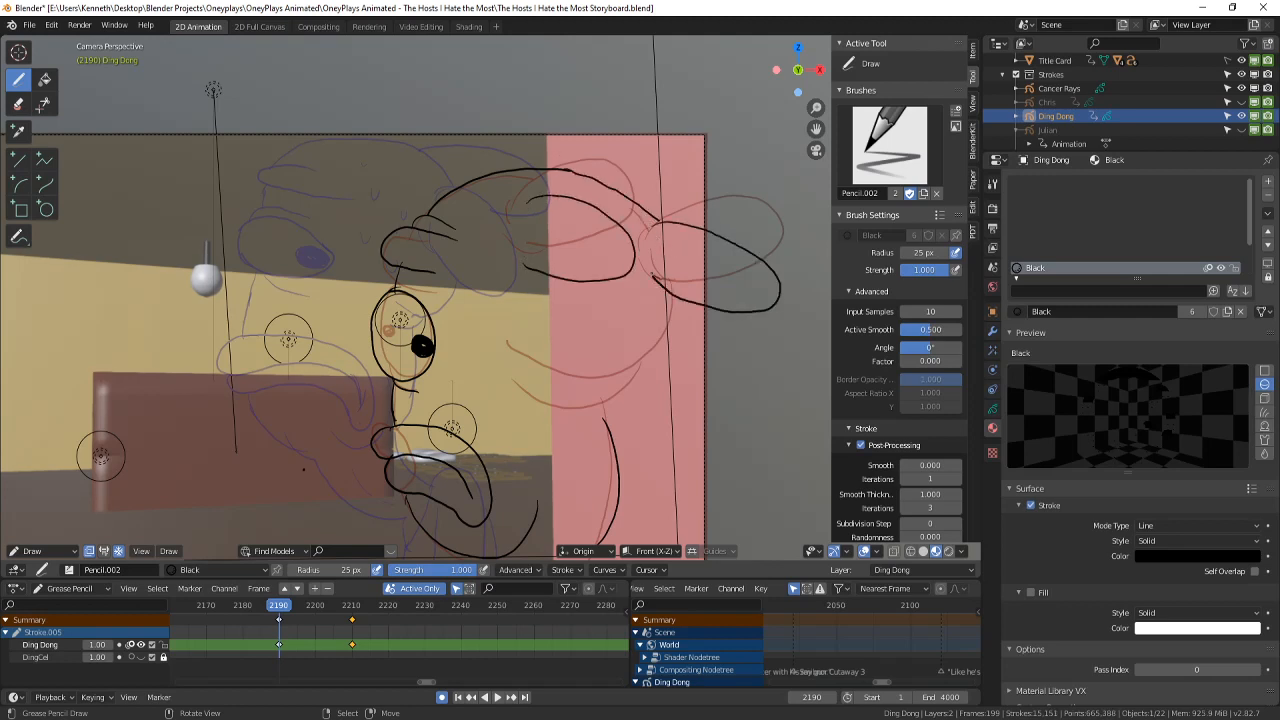
drag(477, 302, 485, 309)
mouse_move(668, 302)
mouse_down()
mouse_move(640, 352)
mouse_move(516, 345)
mouse_up()
mouse_move(644, 346)
mouse_down()
mouse_move(606, 404)
mouse_move(512, 392)
mouse_up()
key(ctrl+z)
key(ctrl+z)
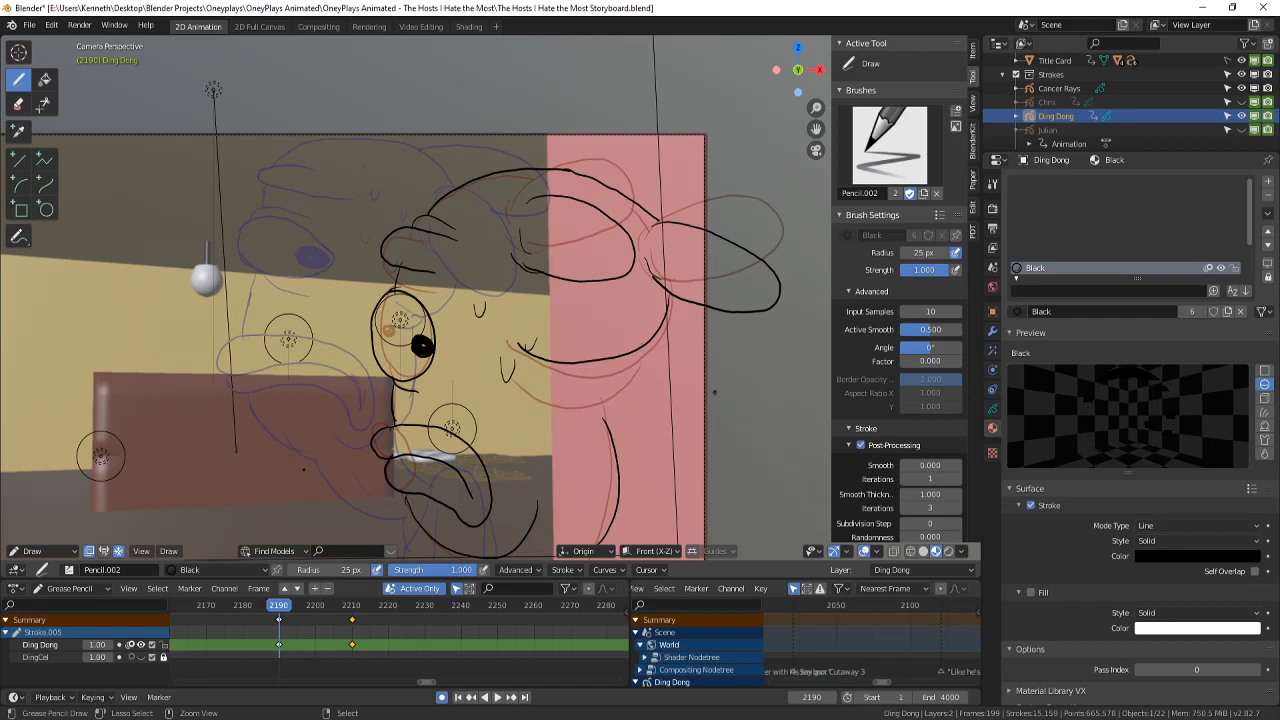
- Draw two curved folds from beneath the rear ear toward the face and extend the back line up to them
shift+middle_drag(695, 332, 693, 294)
scroll(693, 294, up, 2)
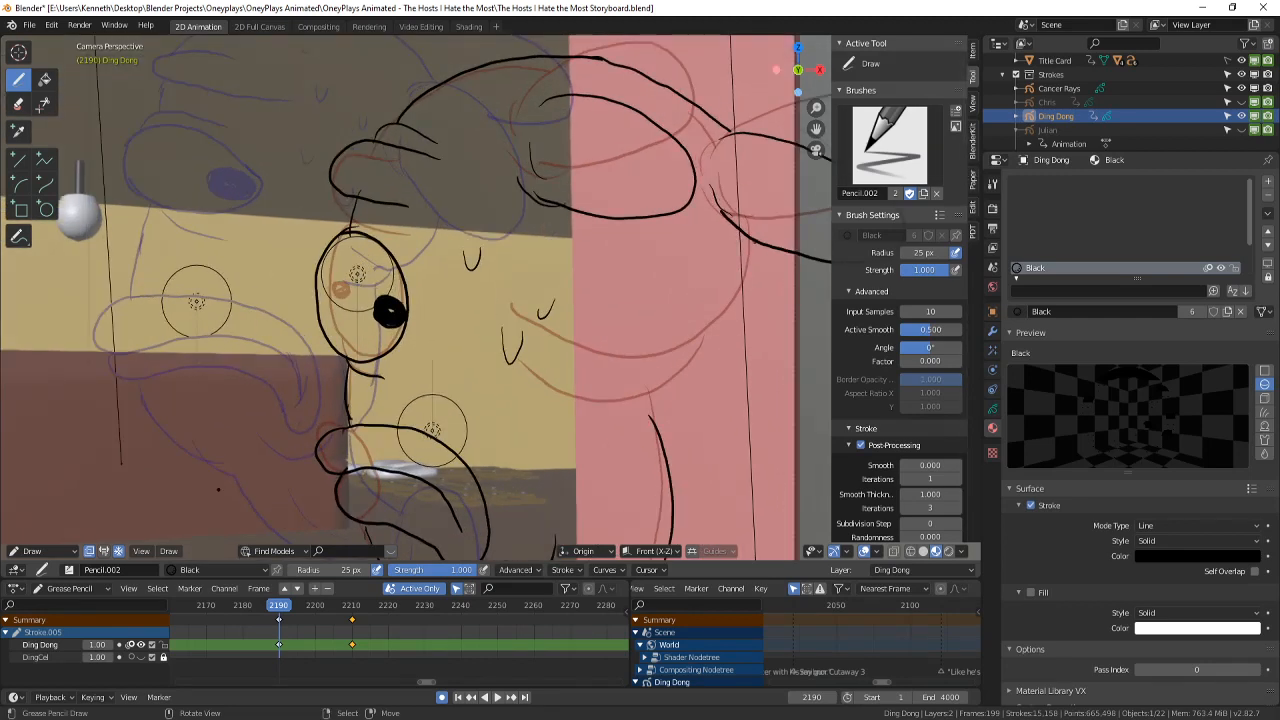
mouse_move(752, 245)
mouse_down()
mouse_move(703, 330)
mouse_move(508, 304)
mouse_up()
drag(710, 330, 548, 404)
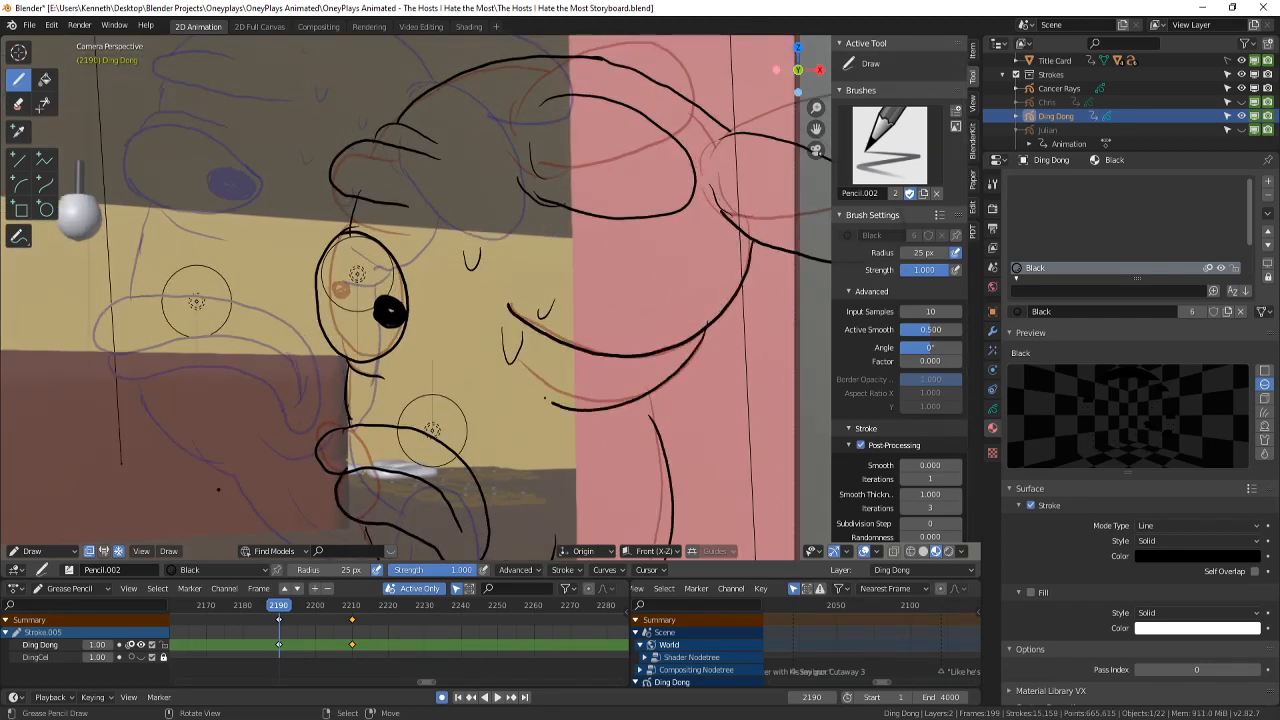
key(ctrl+z)
mouse_move(703, 341)
mouse_down()
mouse_move(668, 363)
mouse_move(520, 362)
mouse_up()
drag(640, 388, 662, 456)
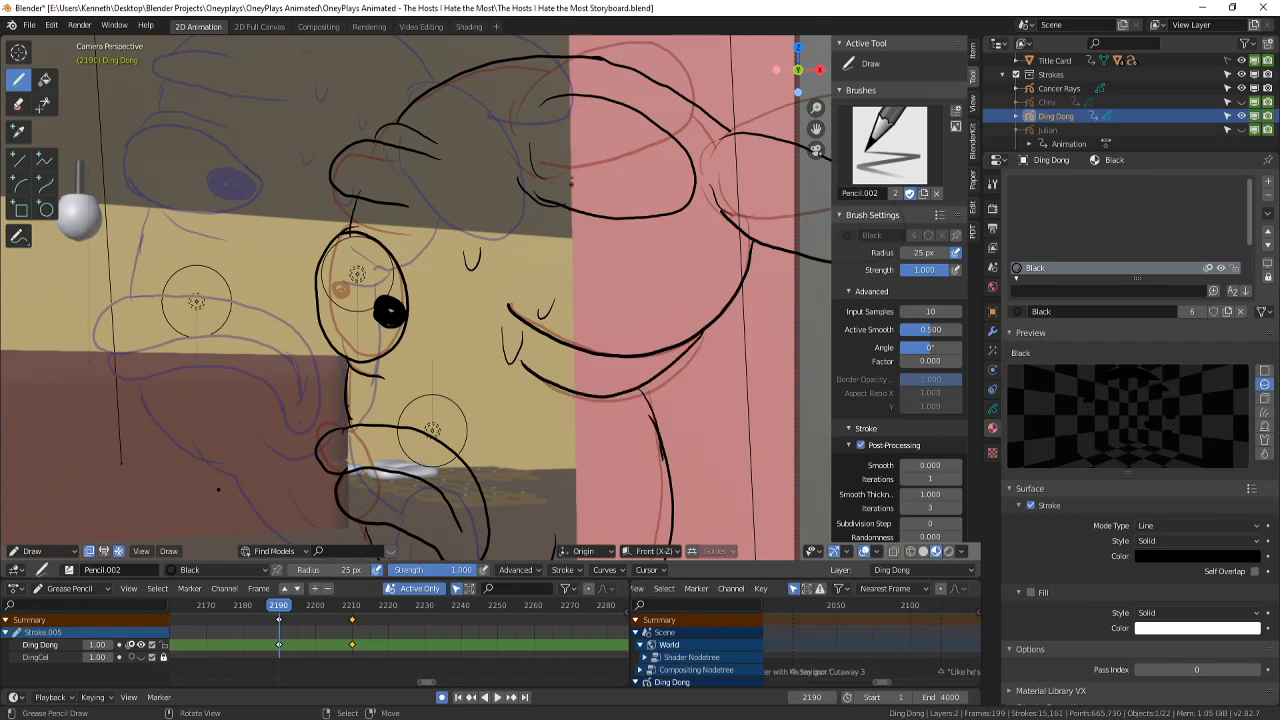
- Add three more sweat drops around Ding Dong's eye, brow and cheek
drag(430, 282, 442, 300)
drag(466, 196, 474, 210)
drag(532, 246, 548, 260)
scroll(458, 330, down, 4)
scroll(458, 330, up, 3)
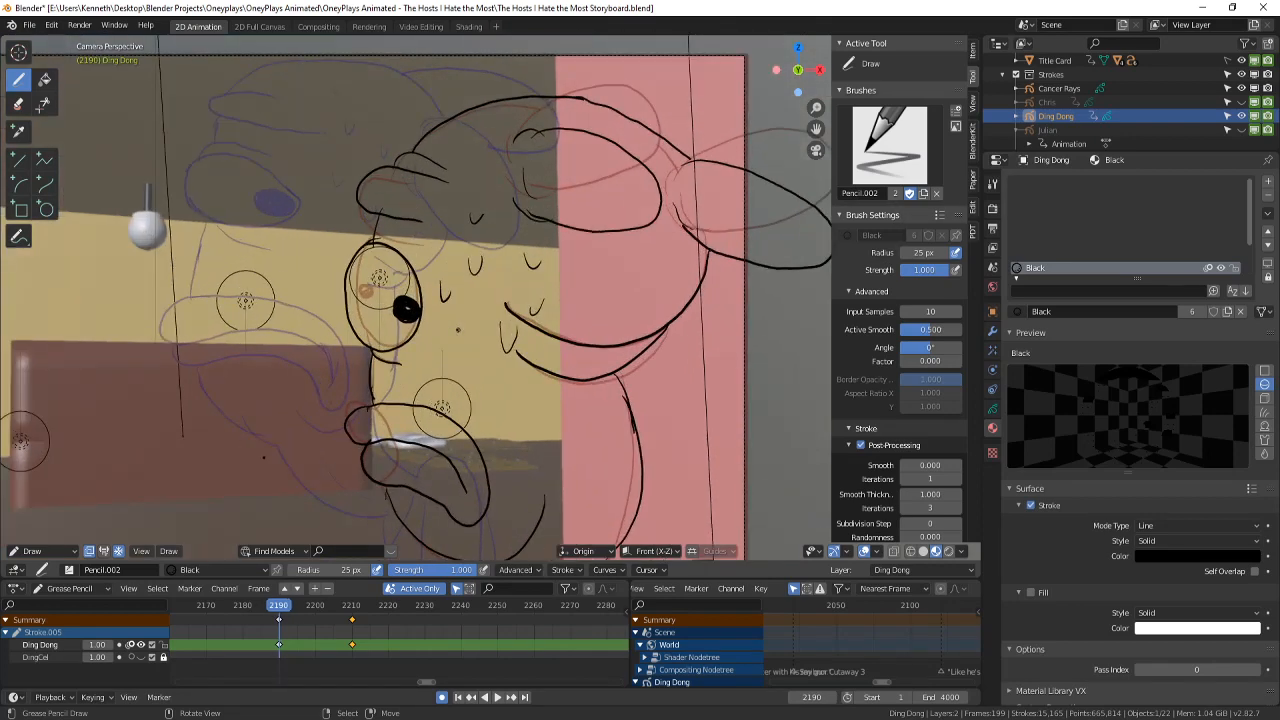
- Draw the leg lines from the belly and back down past the camera frame's lower edge
shift+middle_drag(20, 440, 55, 235)
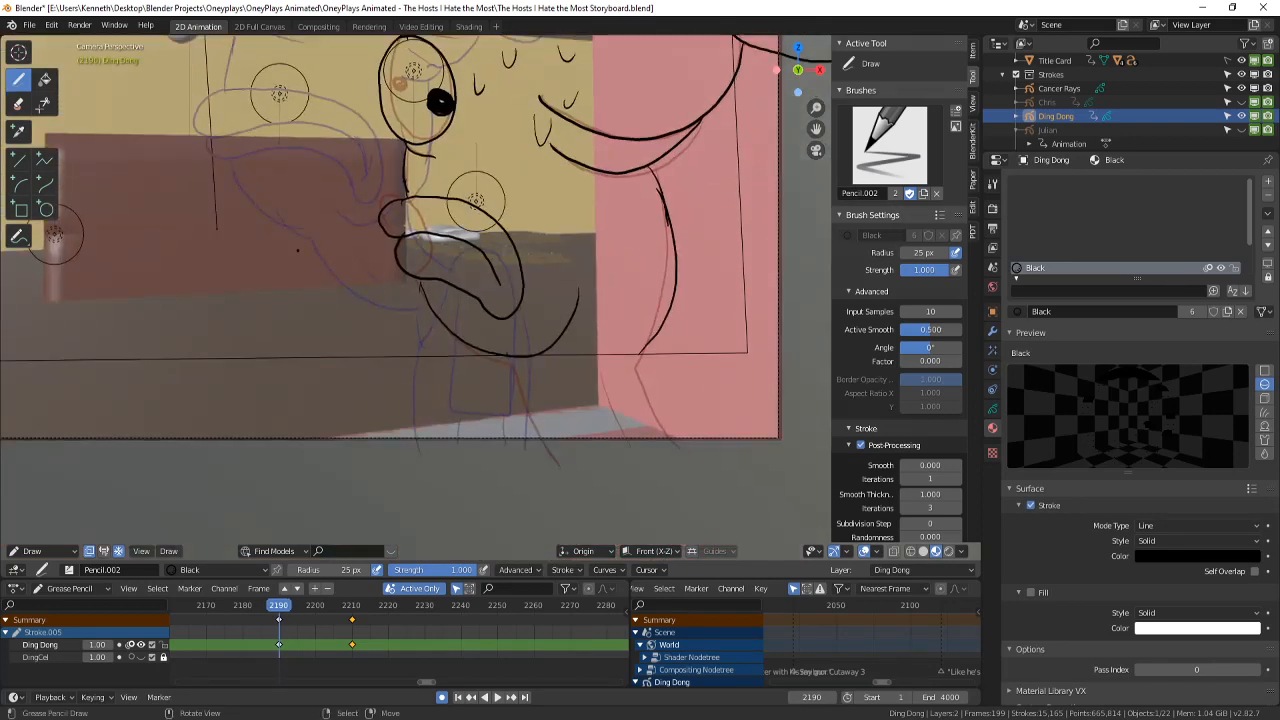
drag(508, 355, 555, 460)
drag(643, 345, 678, 446)
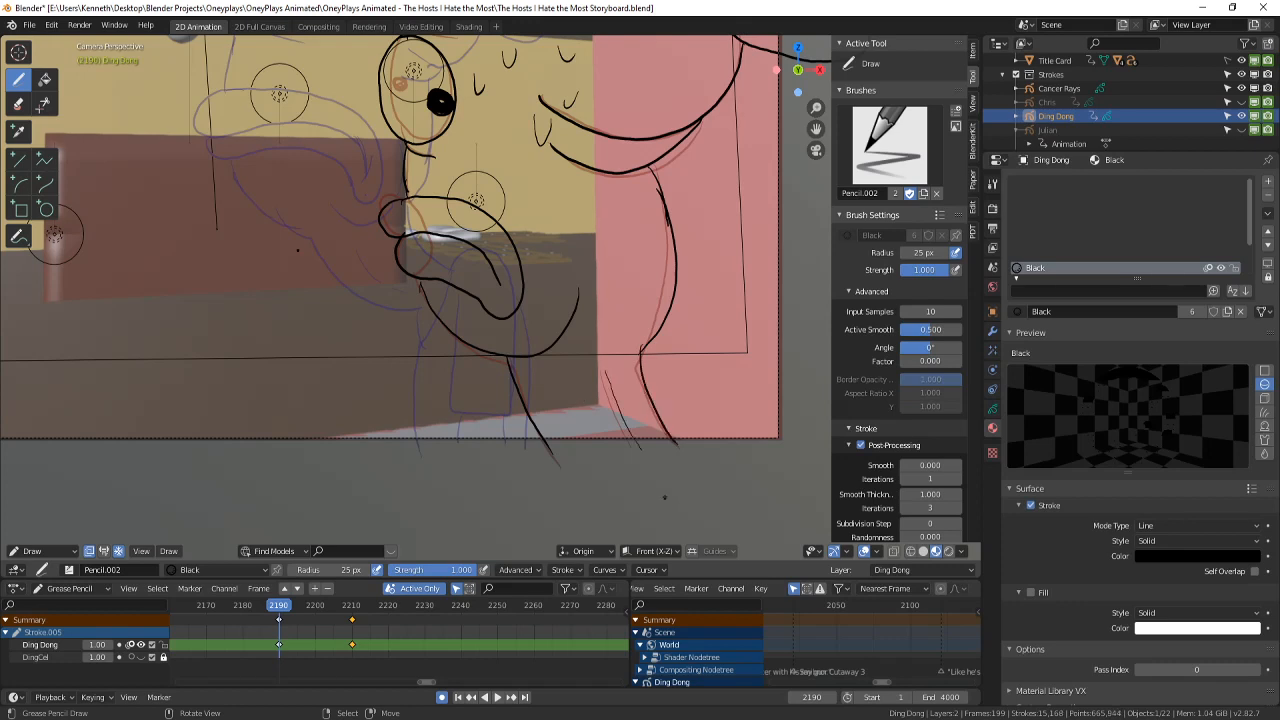
scroll(800, 451, down, 4)
- Play the animation across the new frame 2190 drawing and stop at frame 2210
click(497, 697)
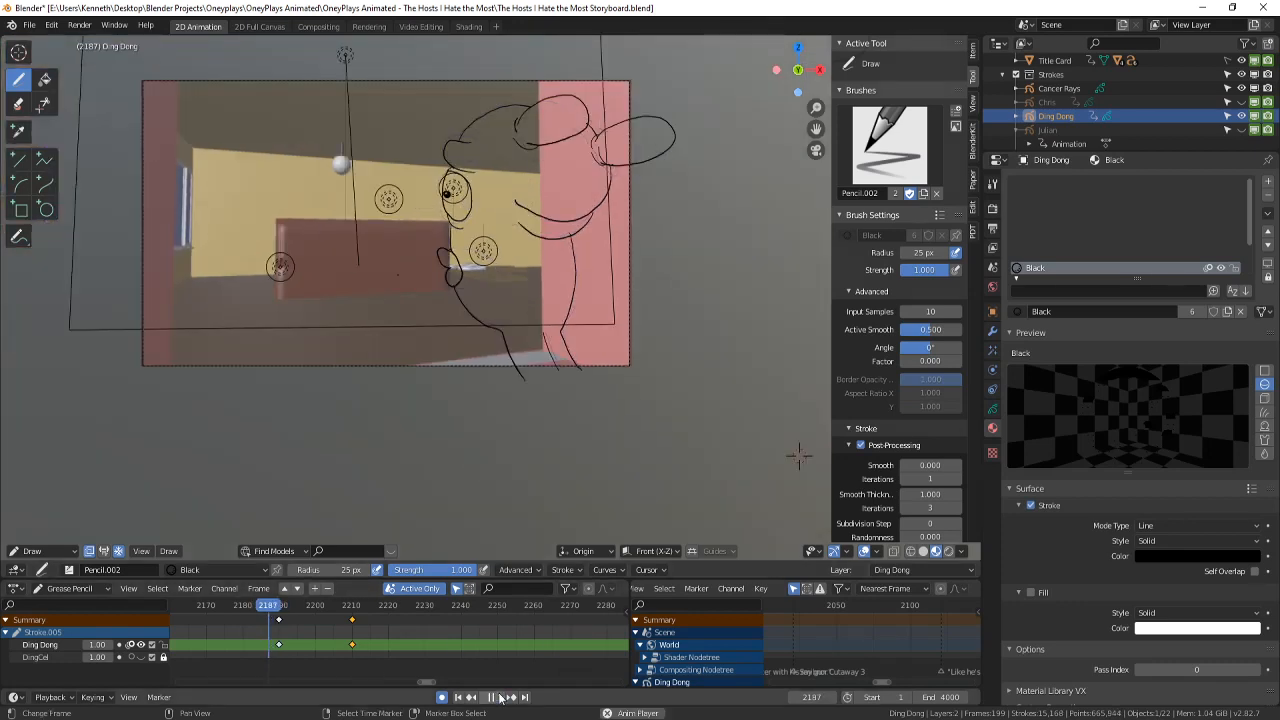
click(499, 697)
drag(363, 639, 352, 642)
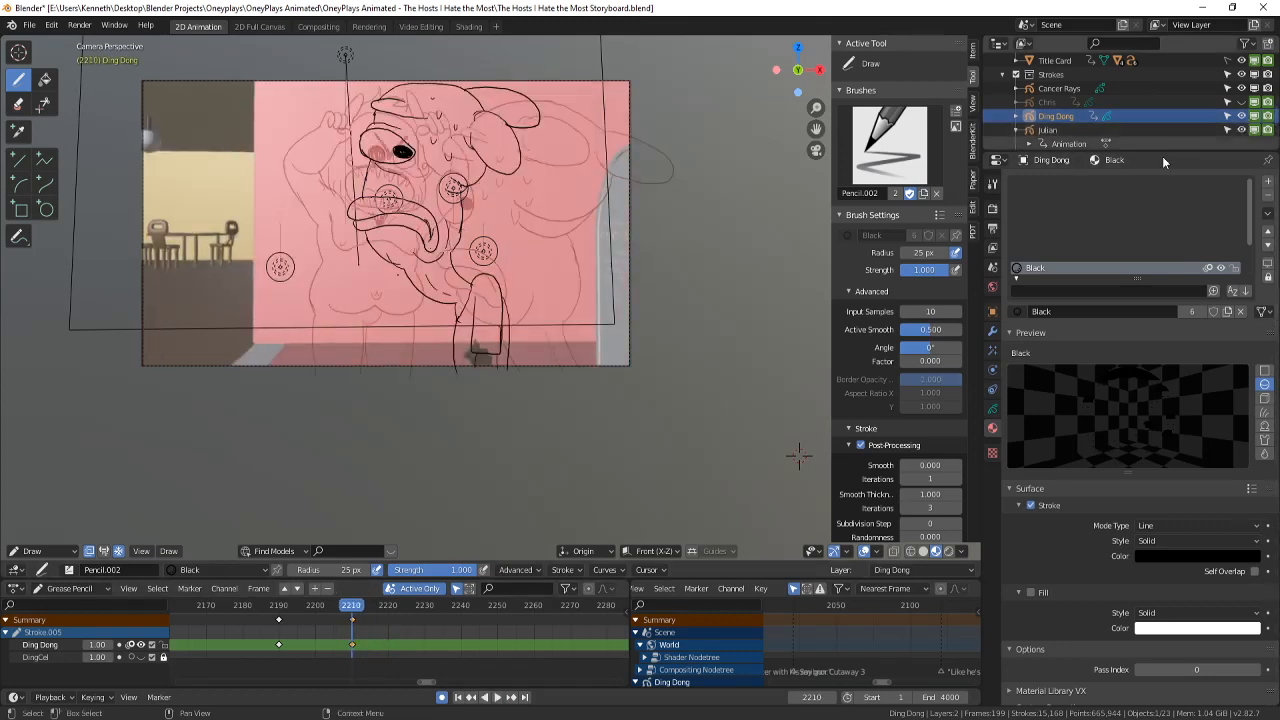
- Switch to Object Mode, make the Julian drawing the active object, and save the storyboard file
scroll(325, 410, up, 1)
click(48, 551)
click(48, 535)
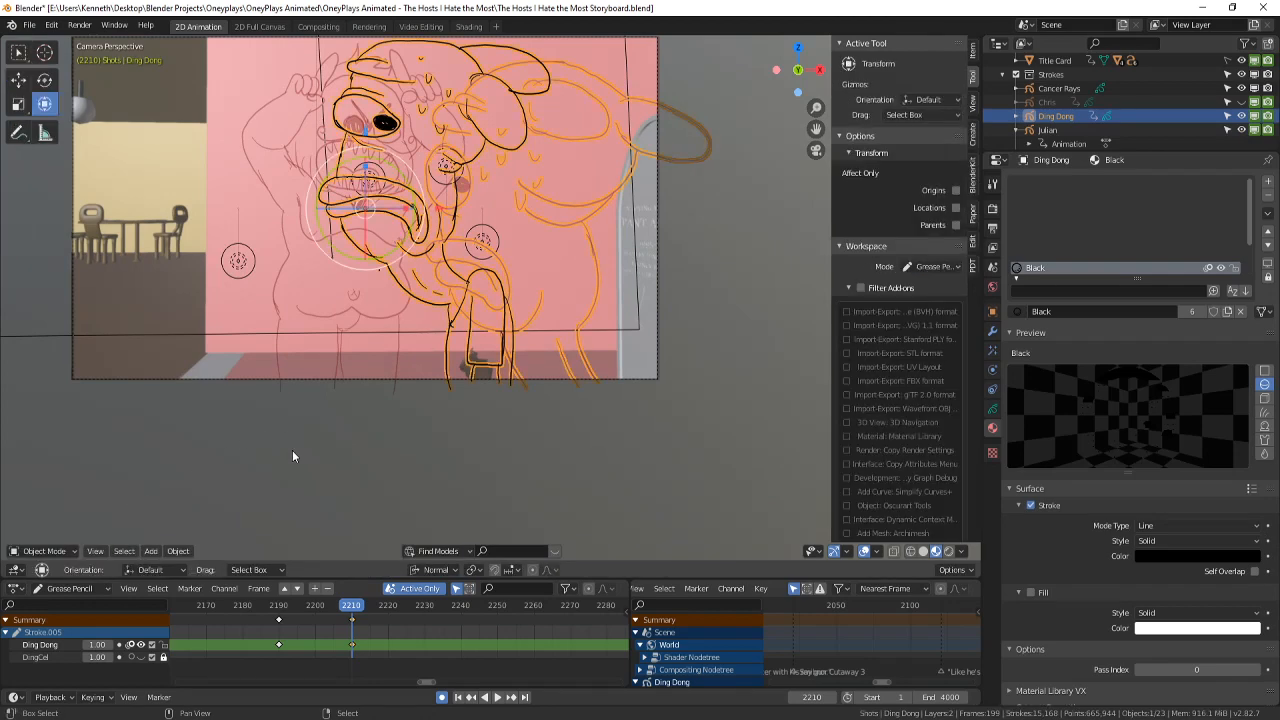
shift+middle_drag(291, 454, 476, 474)
key(a)
click(1058, 88)
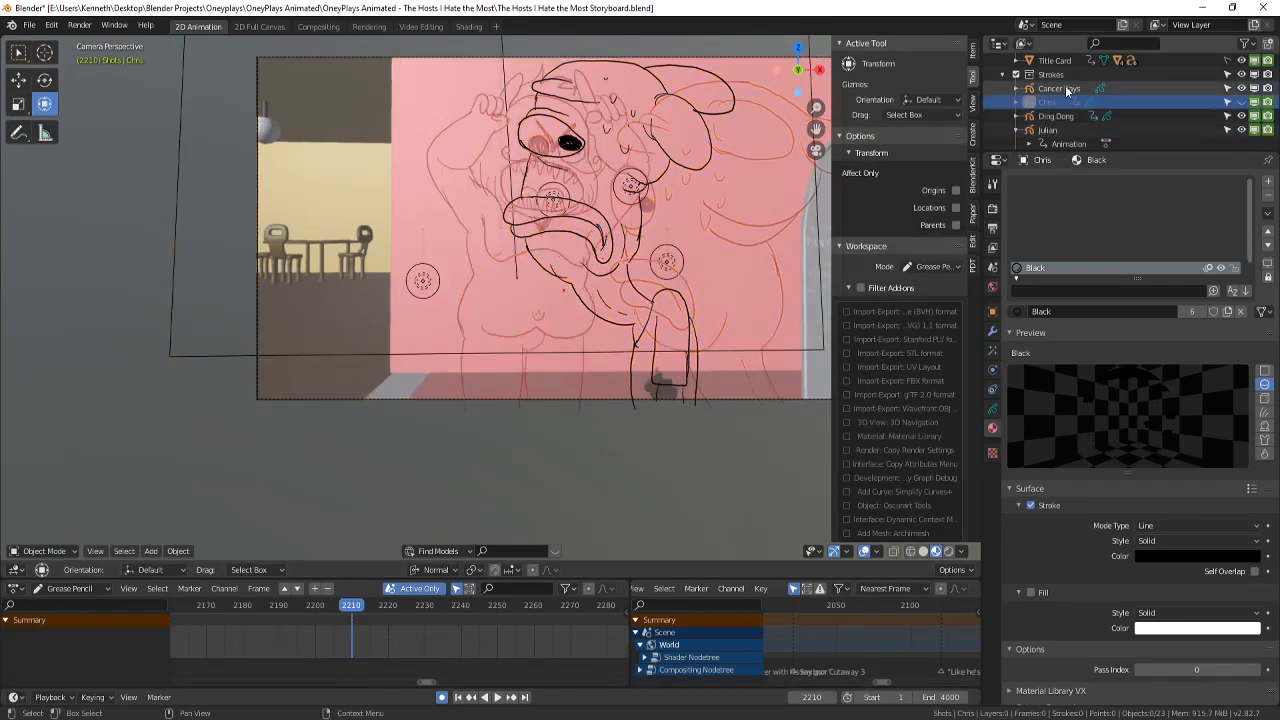
click(1048, 130)
scroll(504, 354, up, 2)
key(ctrl+s)
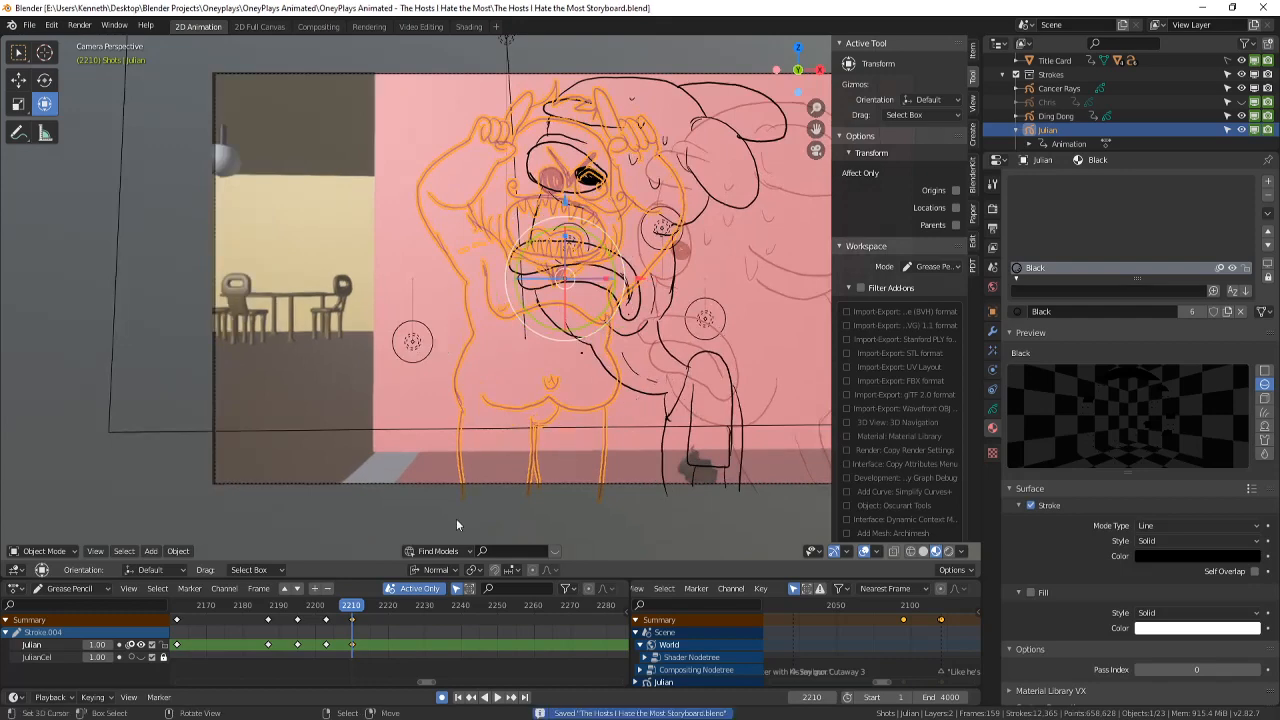
- Advance to frame 2213 and put the Julian drawing in Draw mode
scroll(460, 434, up, 2)
key(Right)
key(Right)
key(Right)
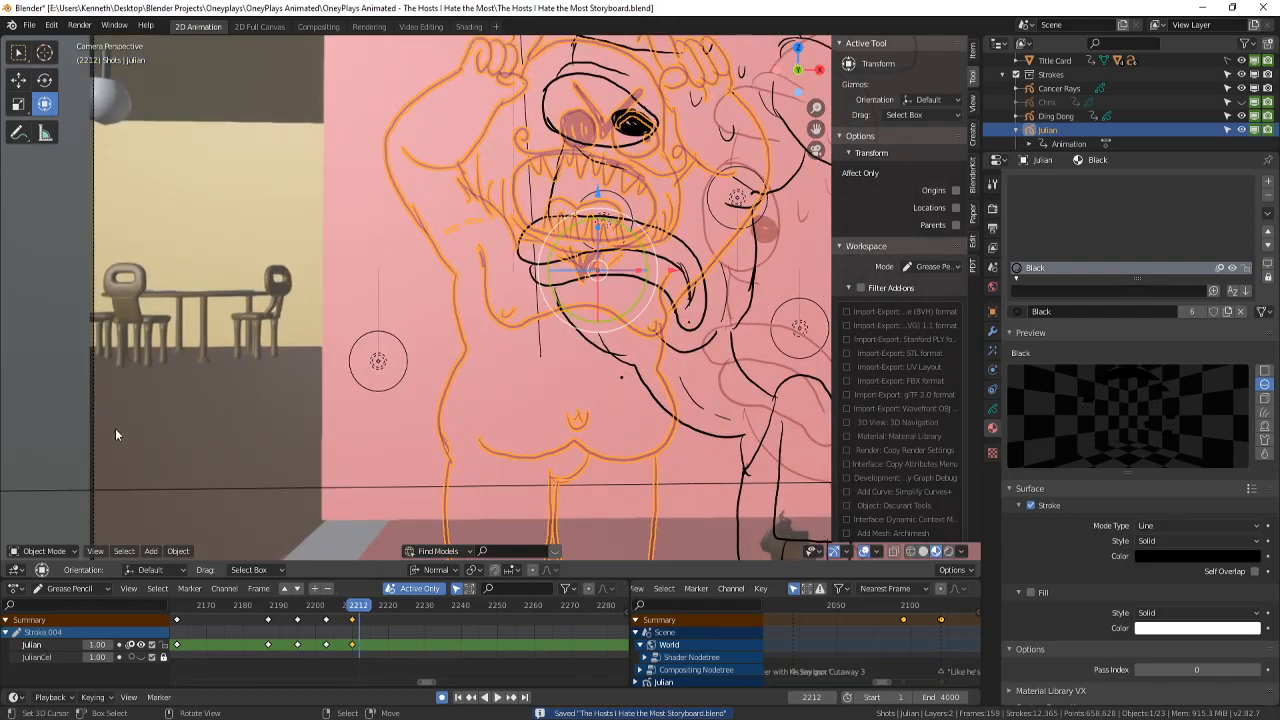
click(44, 551)
click(40, 489)
scroll(414, 543, up, 3)
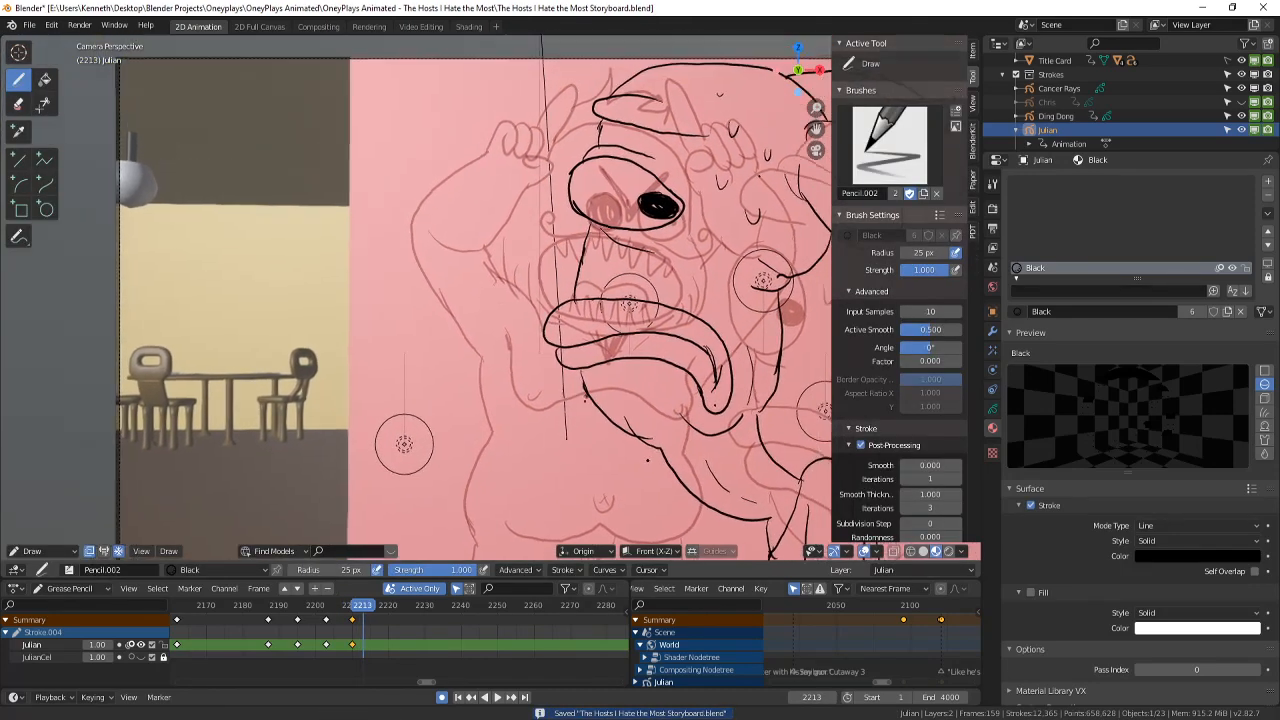
- Draw two overlapping round outlines for Julian in front of Ding Dong's face, compare with the previous frame, and save
shift+middle_drag(729, 350, 869, 460)
shift+middle_drag(643, 344, 563, 306)
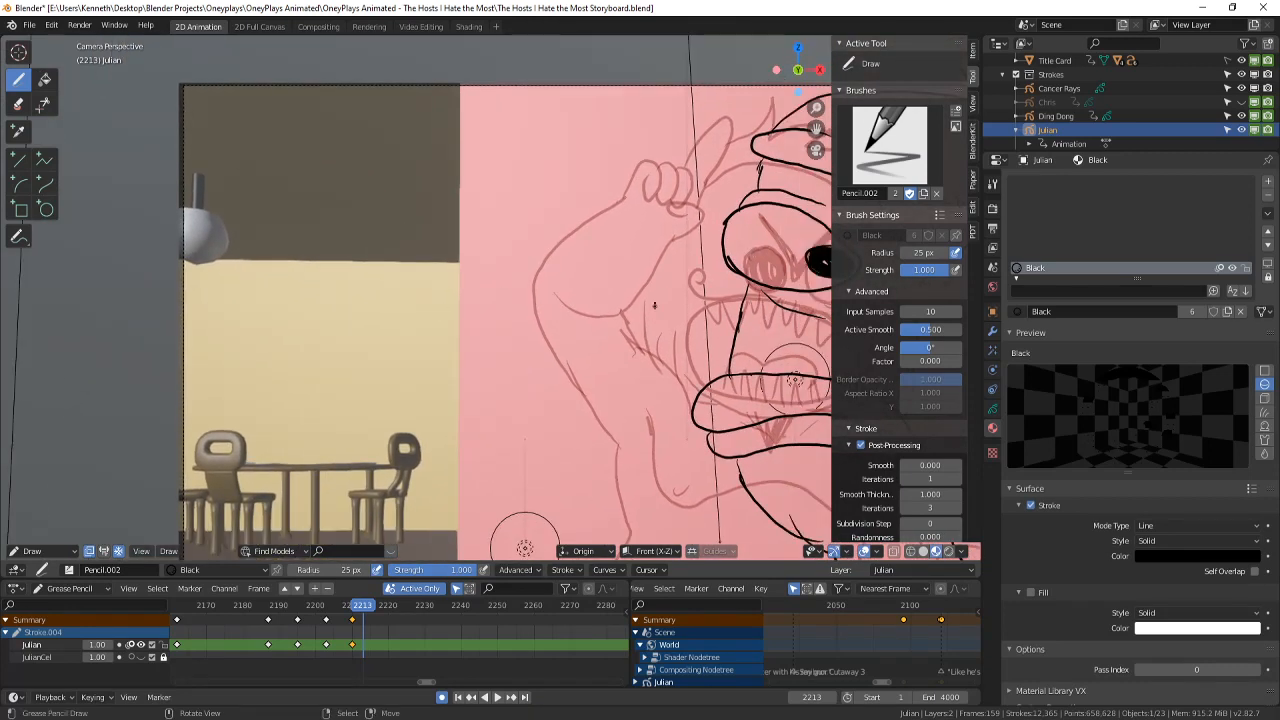
mouse_move(413, 234)
mouse_down()
mouse_move(396, 254)
mouse_move(452, 294)
mouse_move(440, 228)
mouse_move(401, 236)
mouse_move(455, 195)
mouse_move(541, 226)
mouse_move(483, 294)
mouse_up()
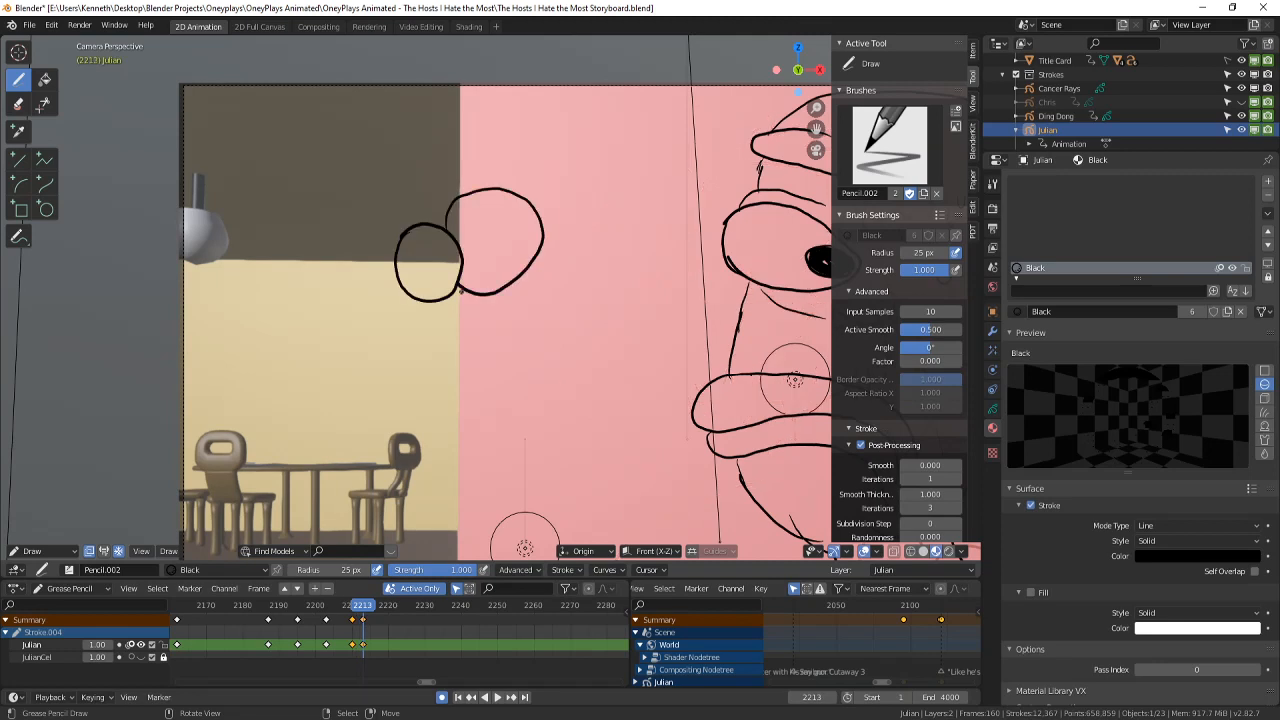
key(Left)
key(Right)
scroll(478, 290, down, 4)
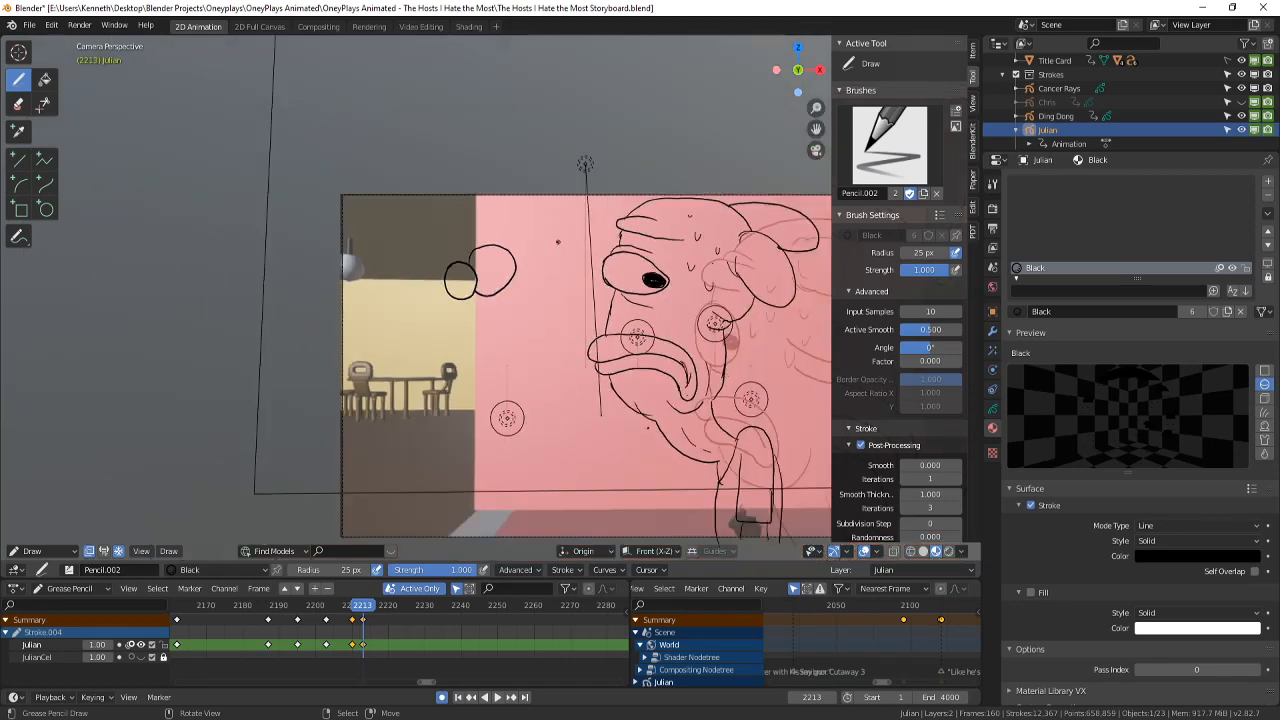
shift+middle_drag(550, 255, 592, 208)
scroll(592, 208, up, 4)
key(ctrl+s)
- Select both round outlines in Edit Mode and move them 0.302 m in X and 0.111 m in Z
click(40, 551)
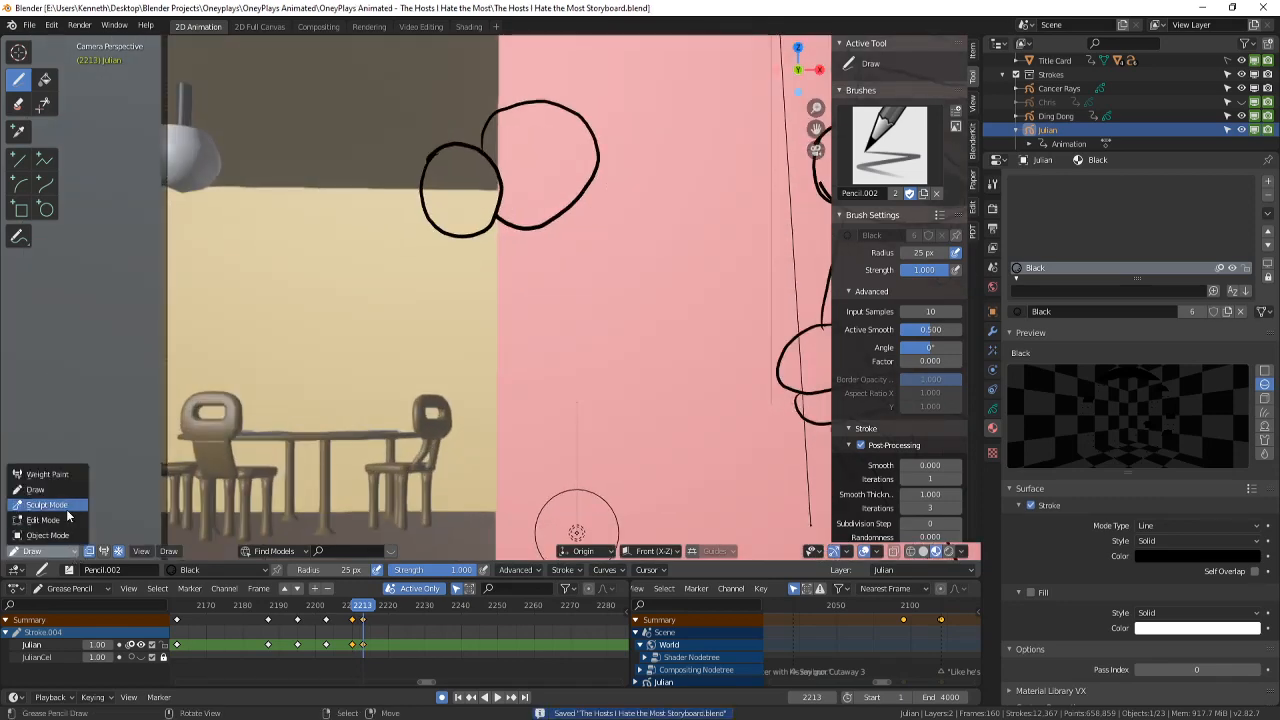
click(45, 489)
key(a)
drag(508, 172, 522, 168)
key(ctrl+z)
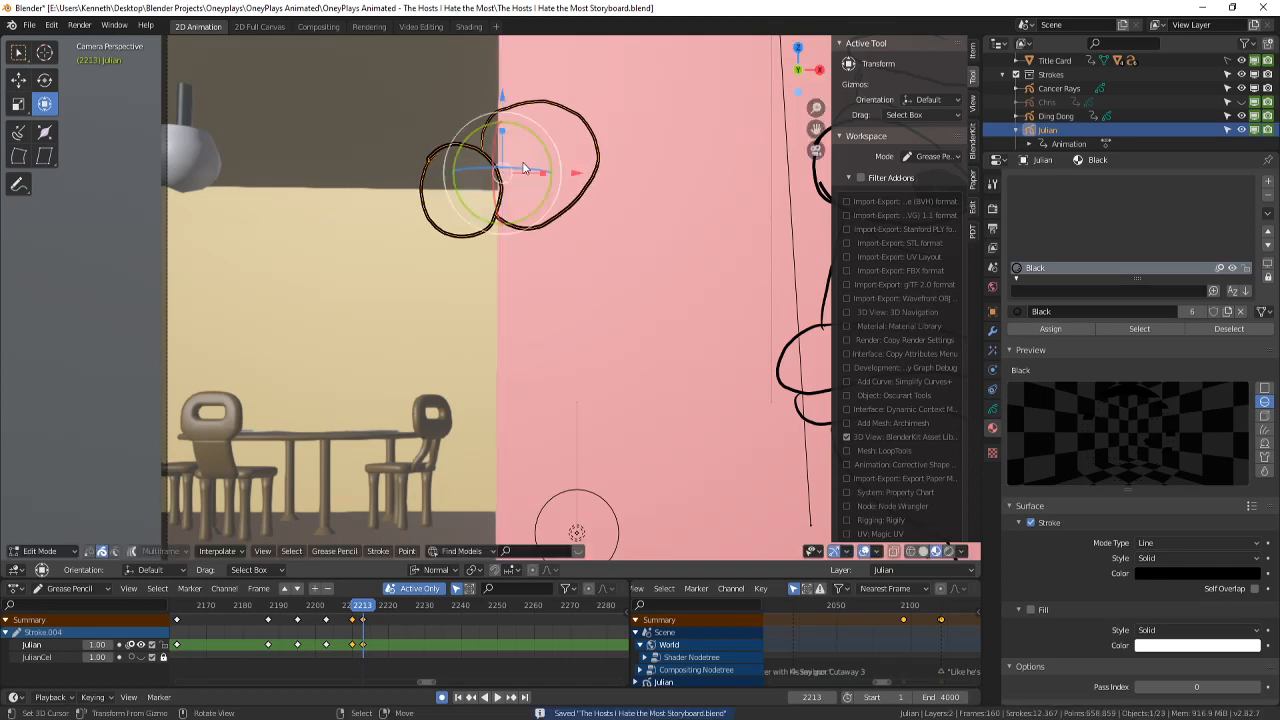
key(g)
click(556, 158)
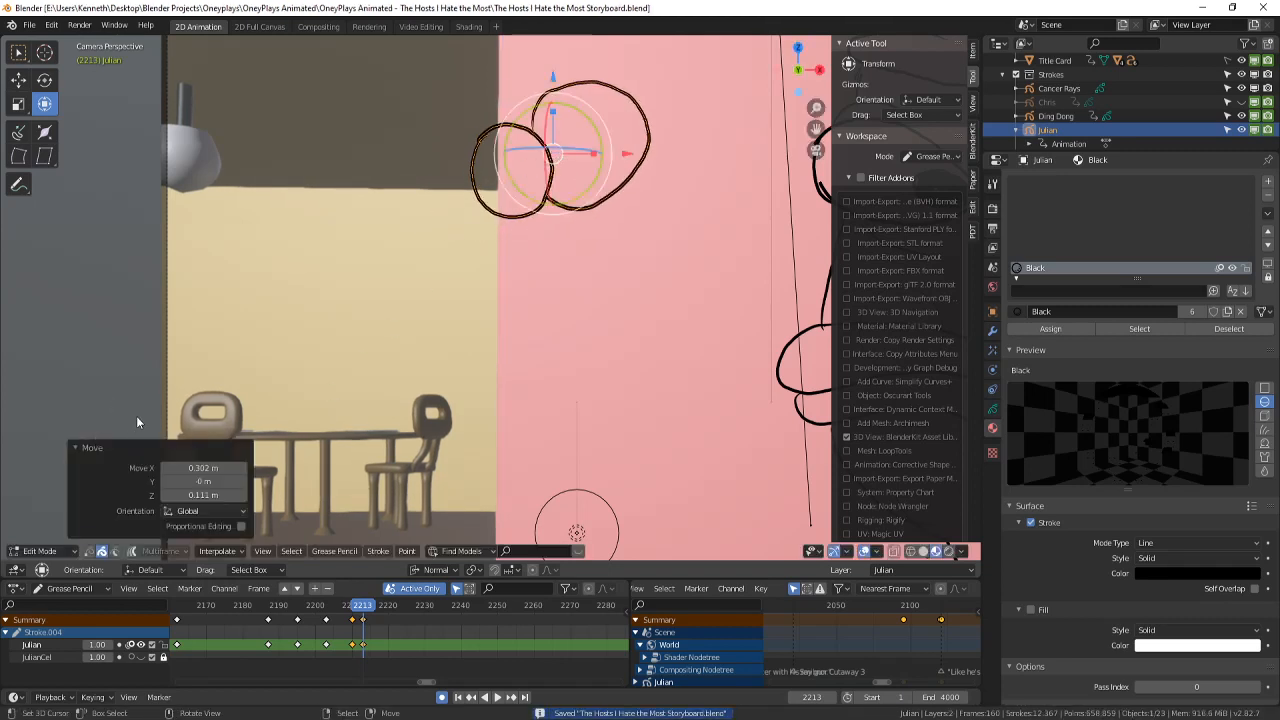
- In Draw mode, add a bag line beneath Julian's smaller eye, lashes above it, and a filled pupil in the larger eye
shift+middle_drag(281, 320, 270, 344)
click(40, 551)
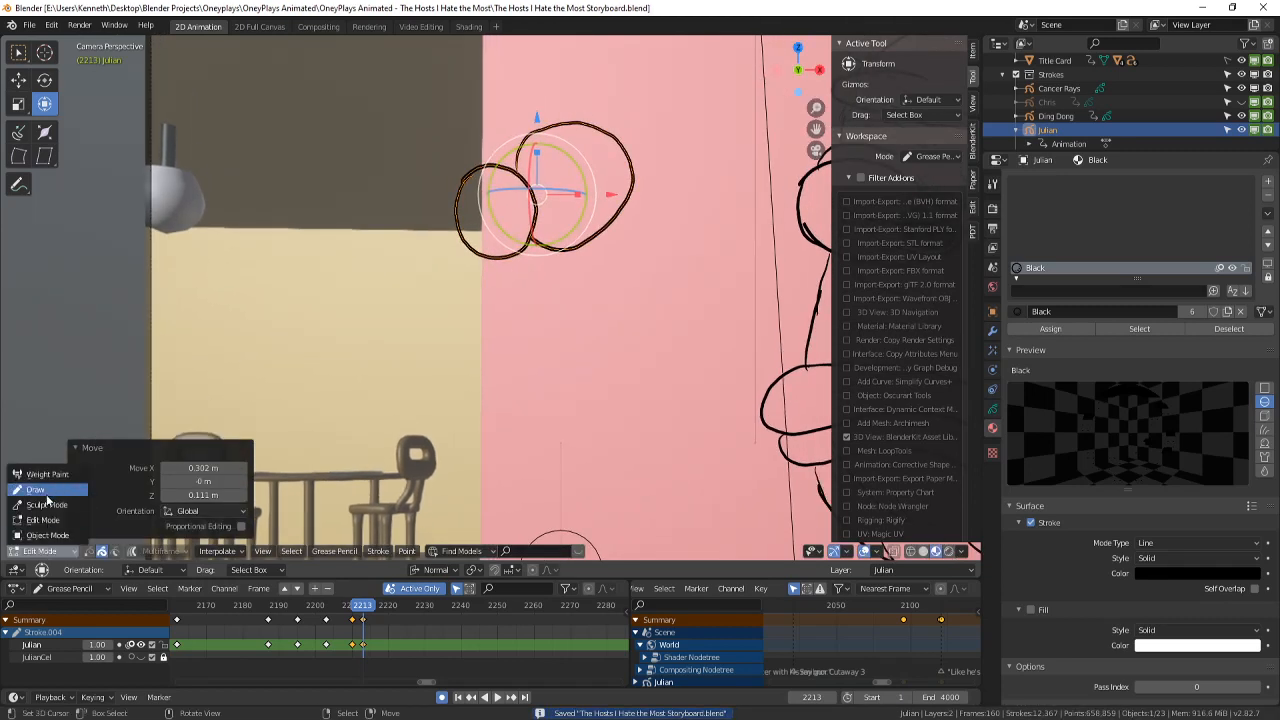
click(38, 497)
scroll(310, 378, up, 4)
scroll(323, 375, down, 3)
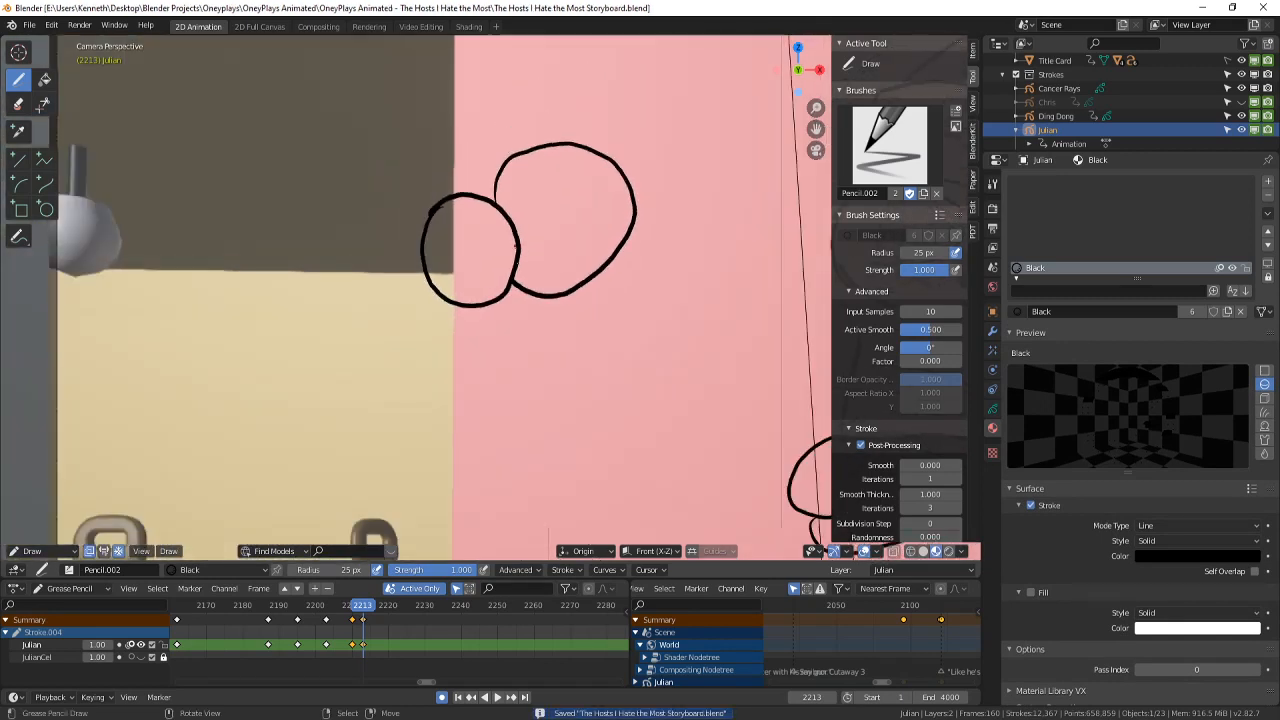
drag(516, 282, 474, 344)
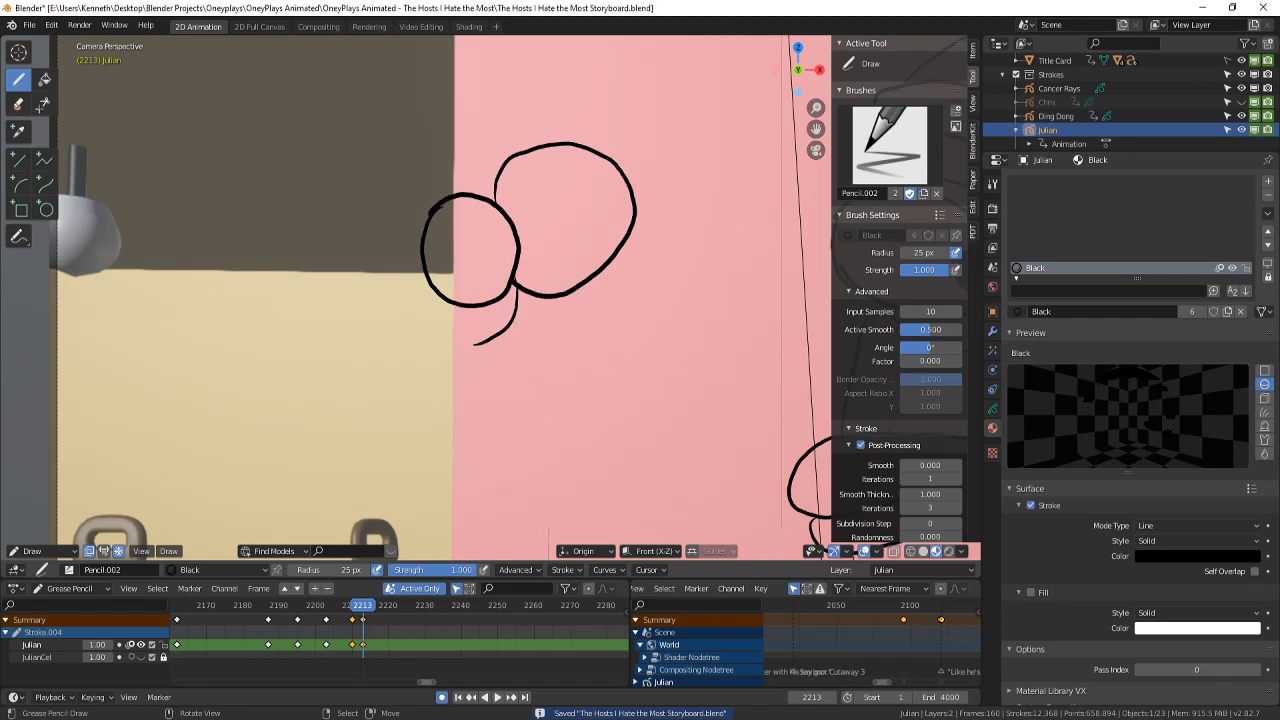
mouse_move(430, 130)
mouse_down()
mouse_move(490, 200)
mouse_move(354, 168)
mouse_move(482, 194)
mouse_move(478, 88)
mouse_move(490, 195)
mouse_up()
mouse_move(607, 174)
mouse_down()
mouse_move(604, 192)
mouse_move(624, 202)
mouse_up()
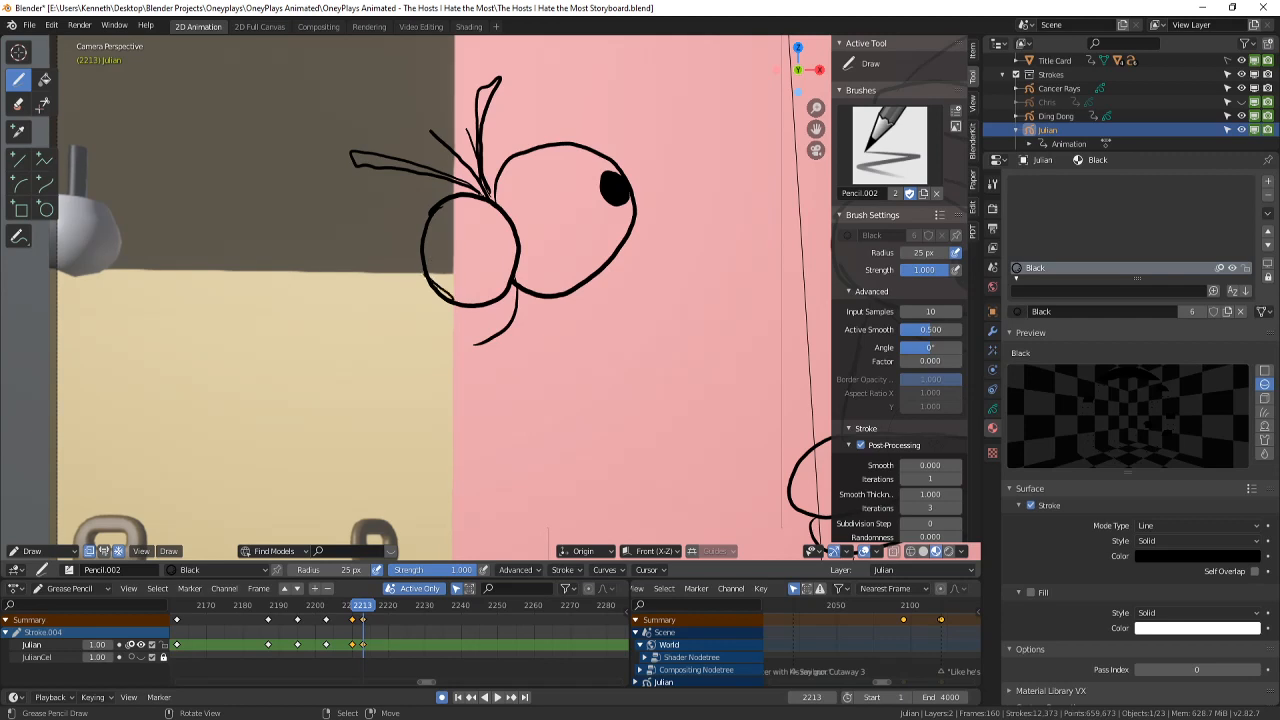
- Fill Julian's smaller round eye with dense diagonal hatching and save the storyboard file
drag(446, 272, 478, 300)
drag(430, 250, 490, 288)
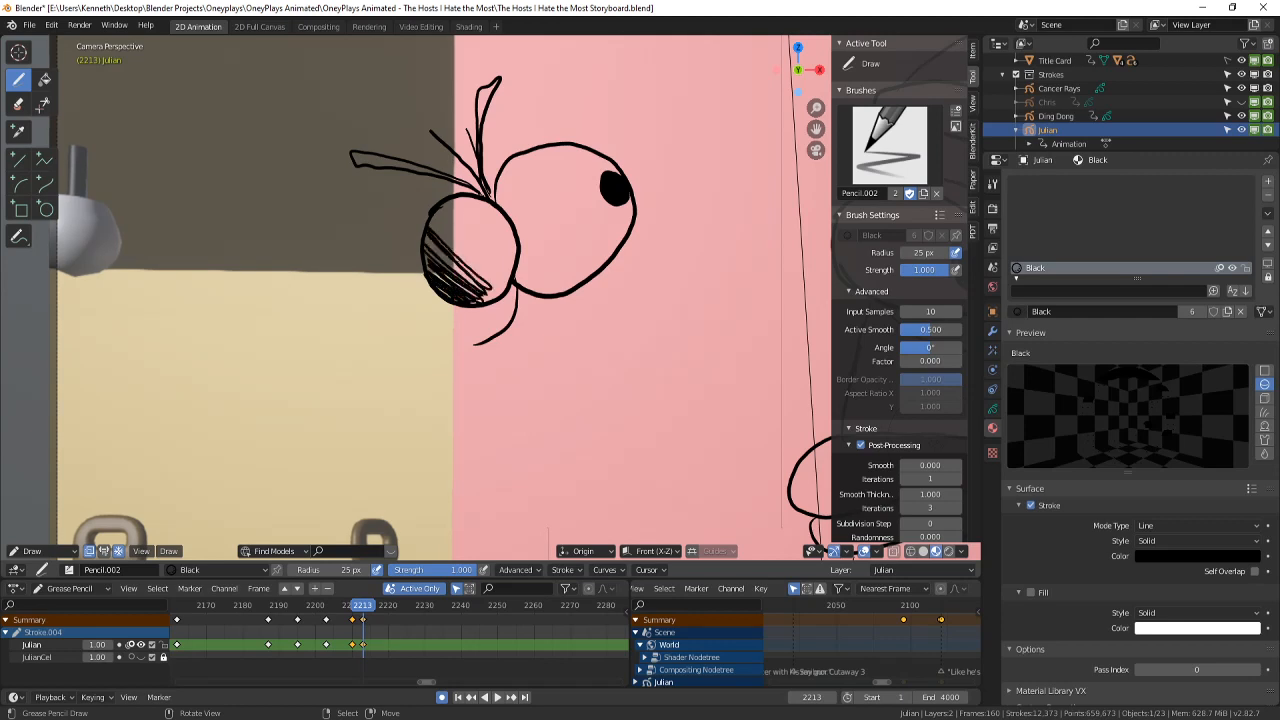
drag(432, 220, 490, 284)
drag(444, 206, 504, 278)
mouse_move(456, 200)
mouse_down()
mouse_move(508, 272)
mouse_move(480, 232)
mouse_up()
drag(462, 198, 512, 266)
drag(484, 200, 515, 246)
scroll(539, 170, down, 5)
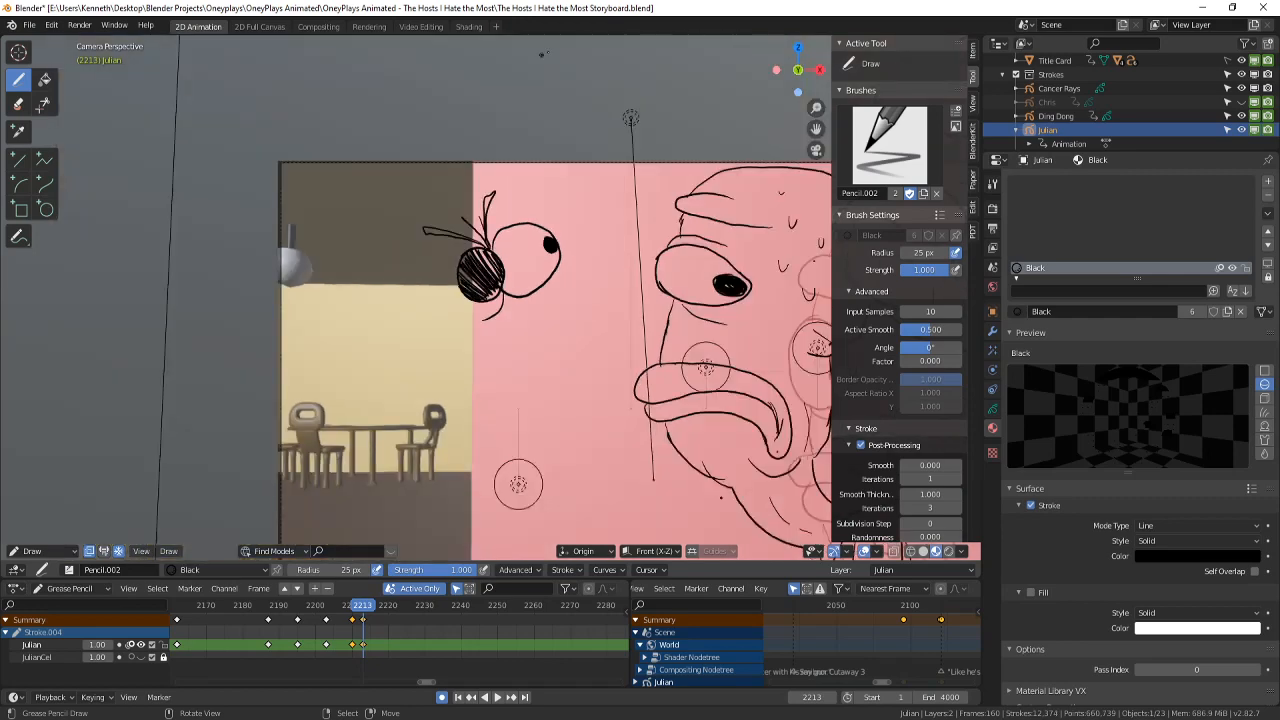
scroll(504, 332, down, 2)
shift+middle_drag(481, 361, 496, 336)
scroll(456, 332, up, 3)
scroll(496, 335, up, 2)
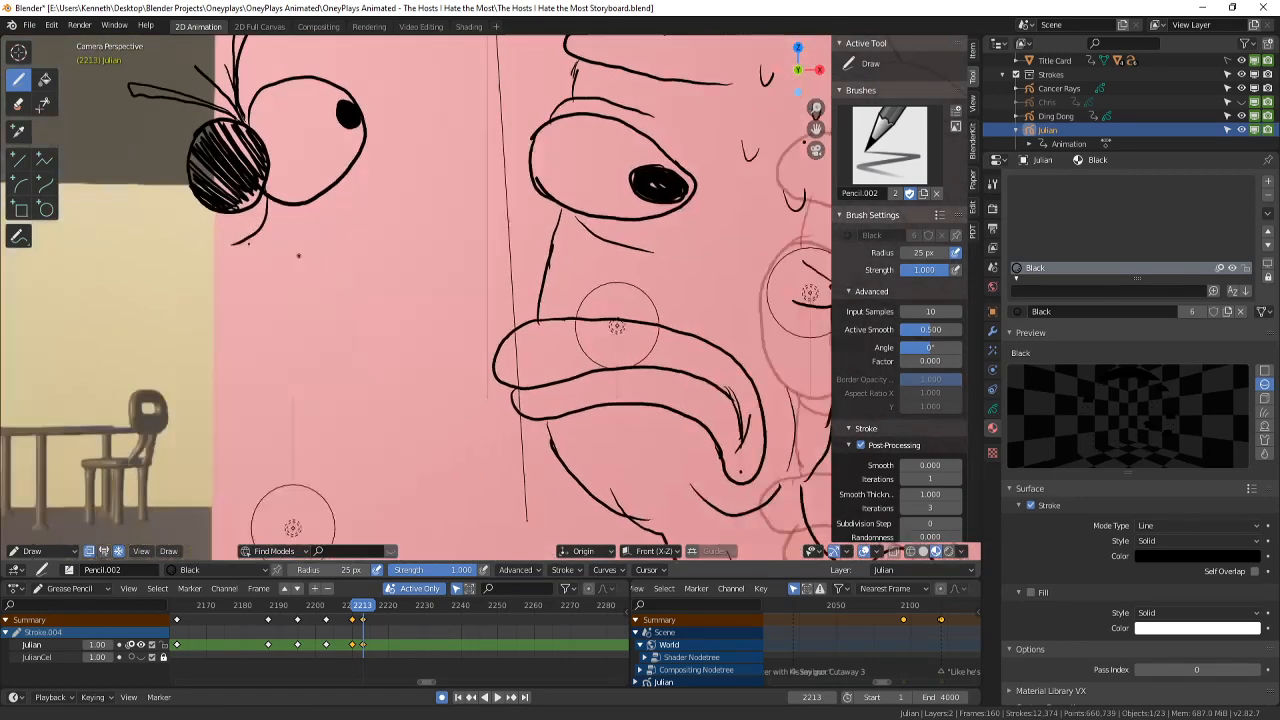
scroll(496, 335, down, 4)
scroll(496, 335, up, 3)
key(ctrl+s)
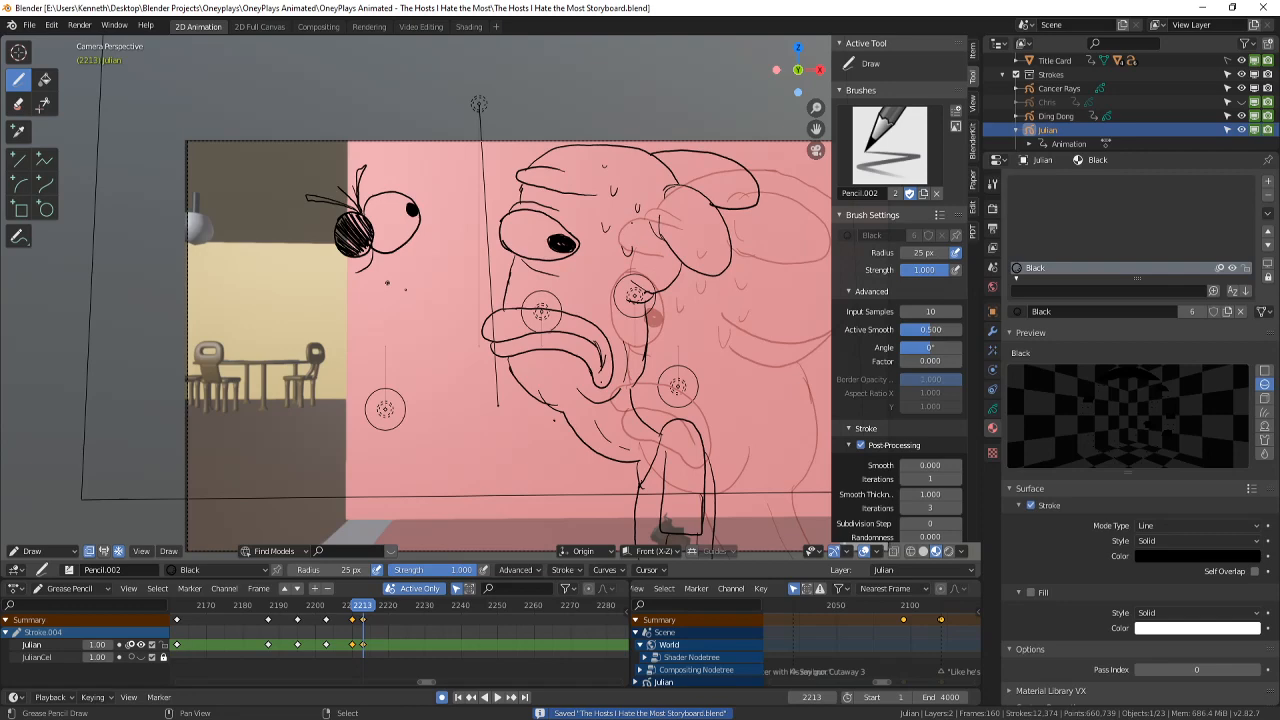
scroll(442, 305, up, 1)
mouse_move(387, 283)
shift+middle_down()
mouse_move(440, 306)
mouse_move(443, 293)
mouse_move(414, 303)
shift+middle_up()
scroll(427, 301, down, 3)
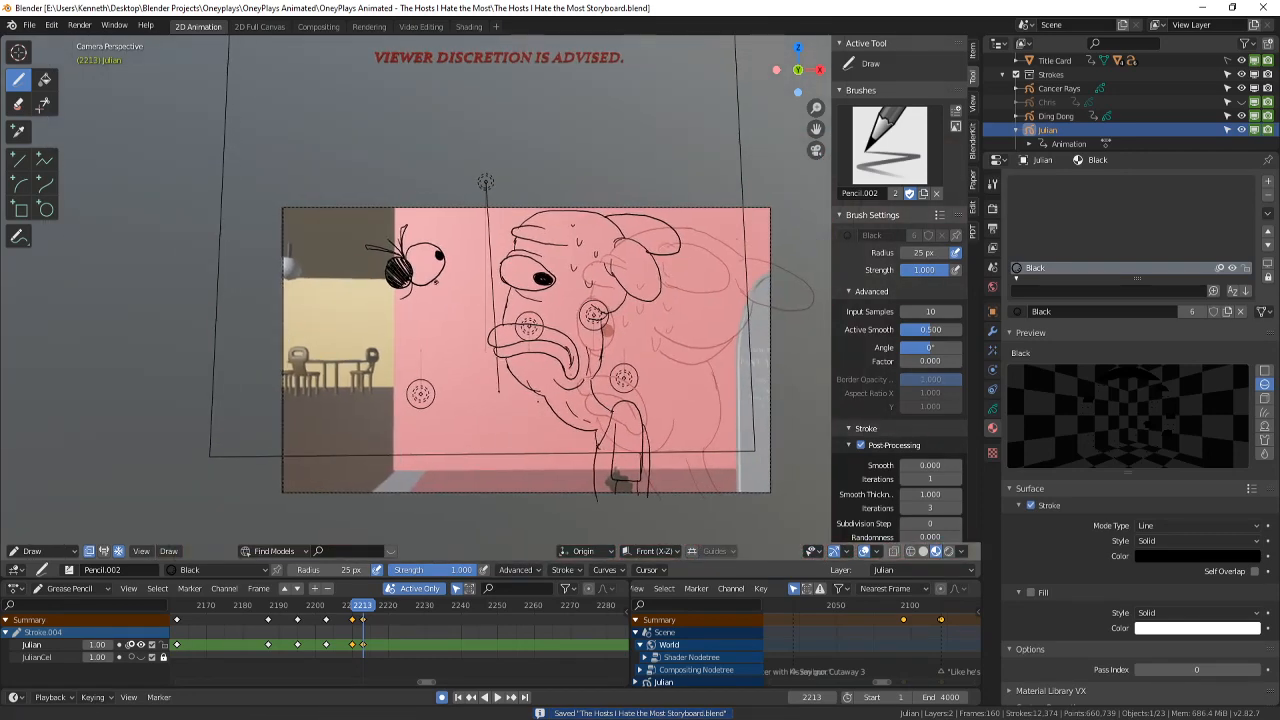
- Switch to Object Mode, make the Ding Dong drawing the active object, and go back to frame 2210
click(45, 551)
click(48, 536)
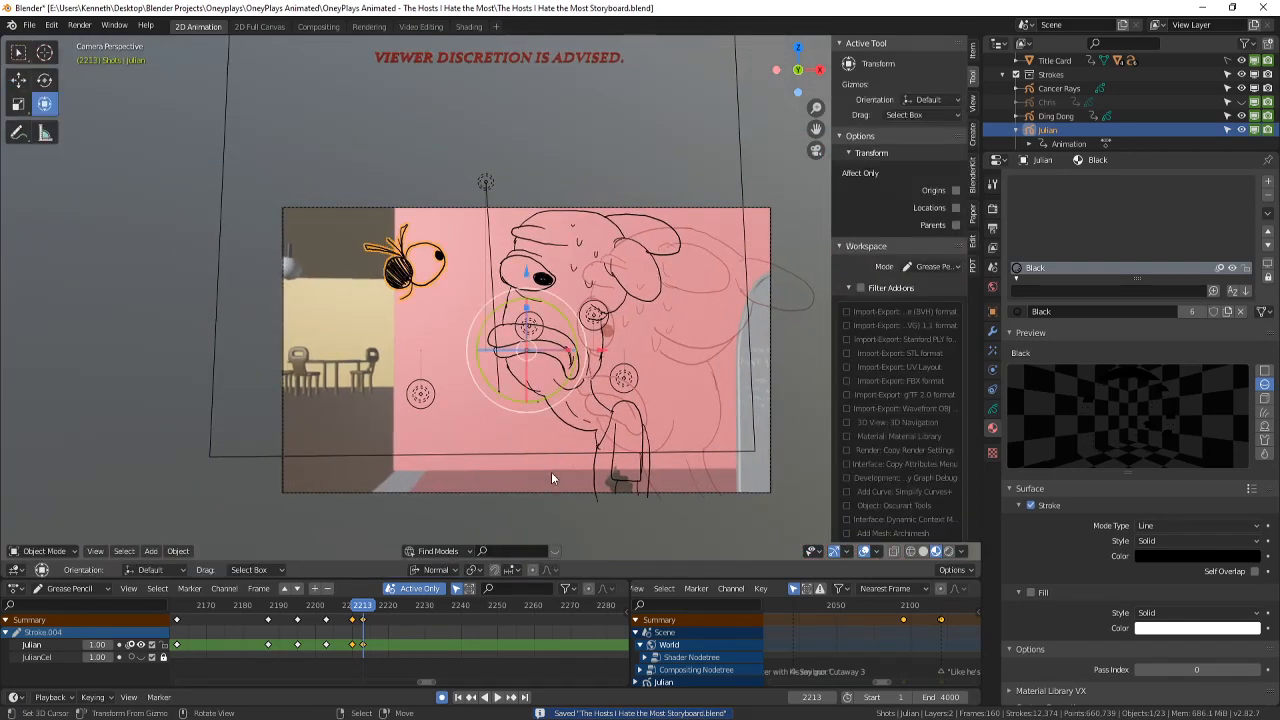
click(594, 461)
key(Left)
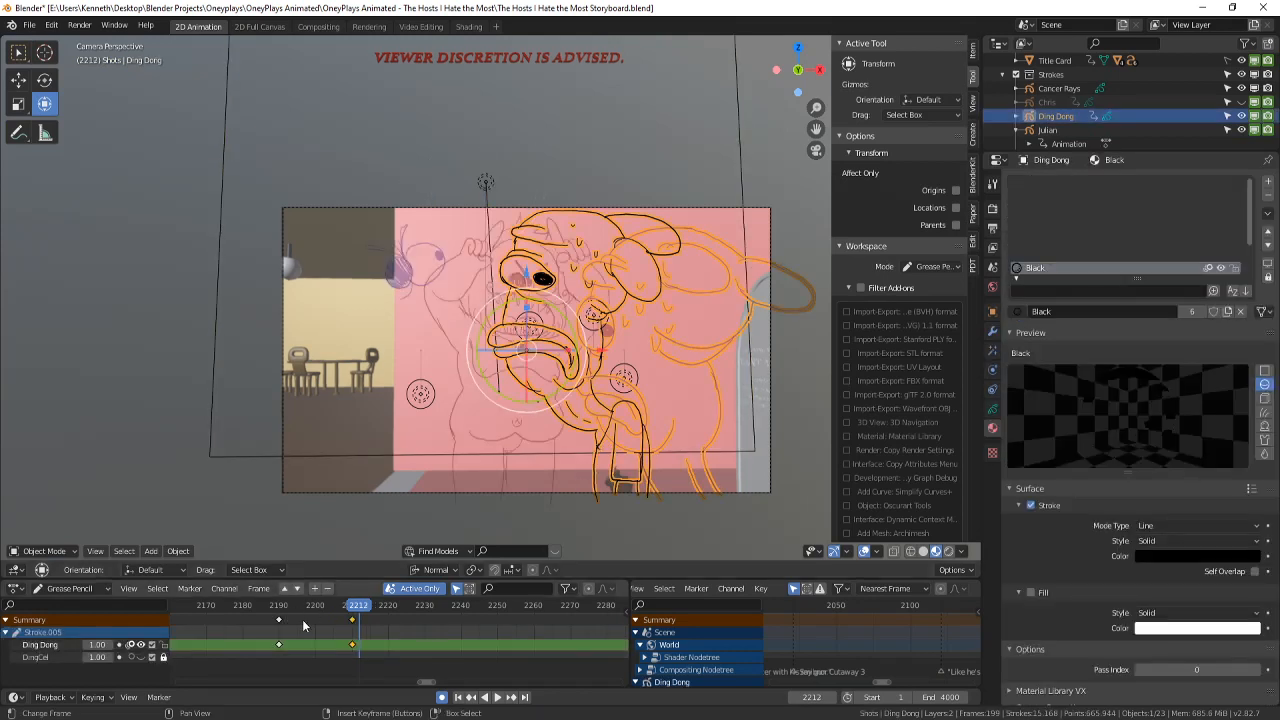
key(Left)
- Select all of Ding Dong's strokes in Edit Mode and move them 0.748 m in X
click(45, 551)
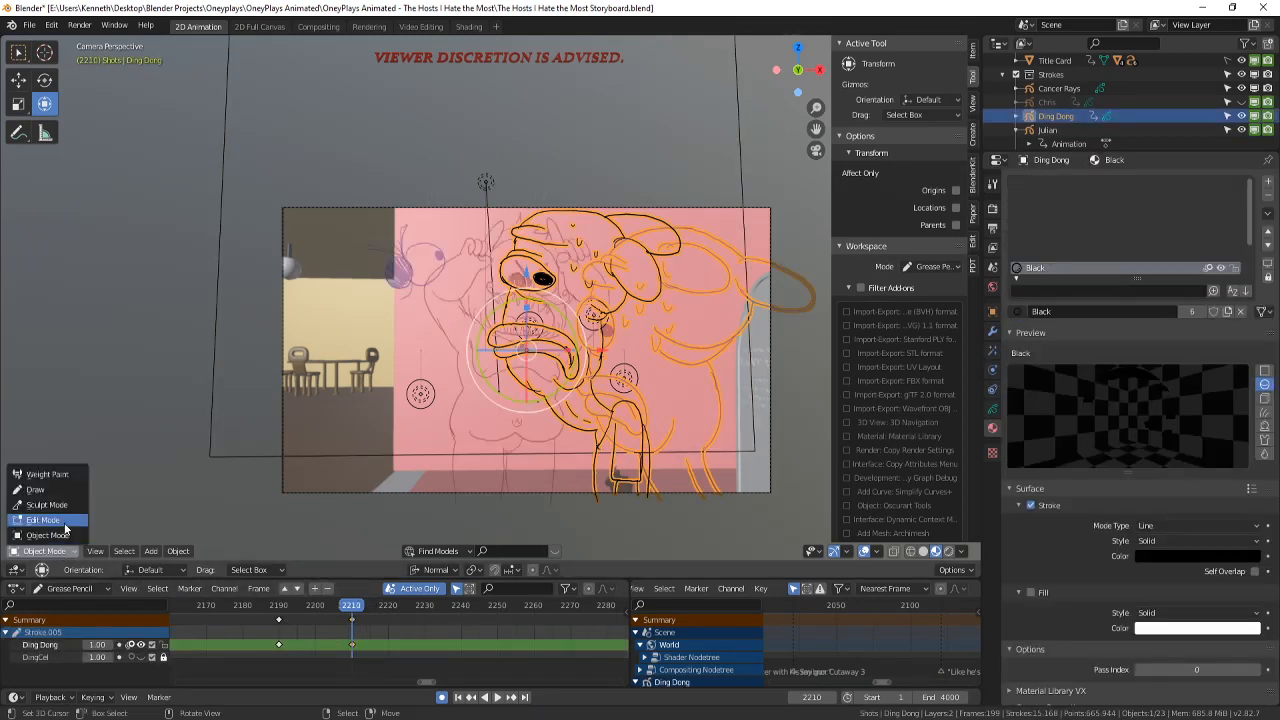
click(48, 522)
key(a)
key(g)
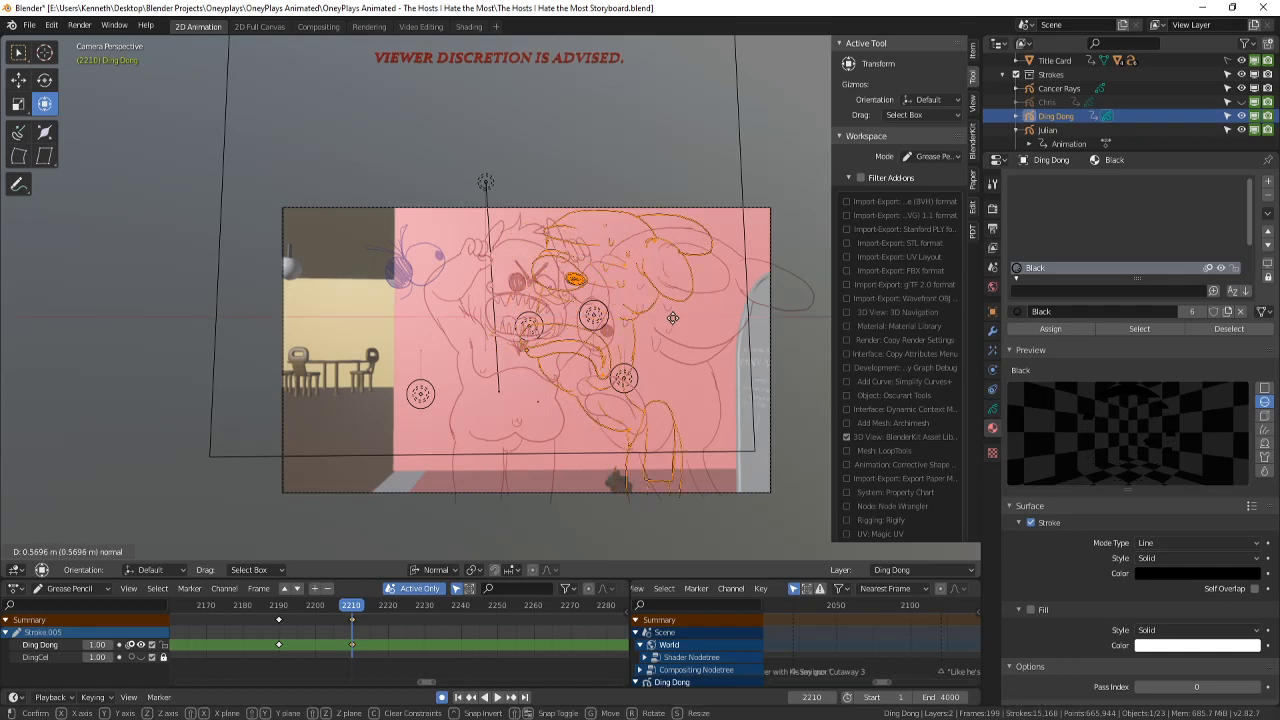
click(681, 319)
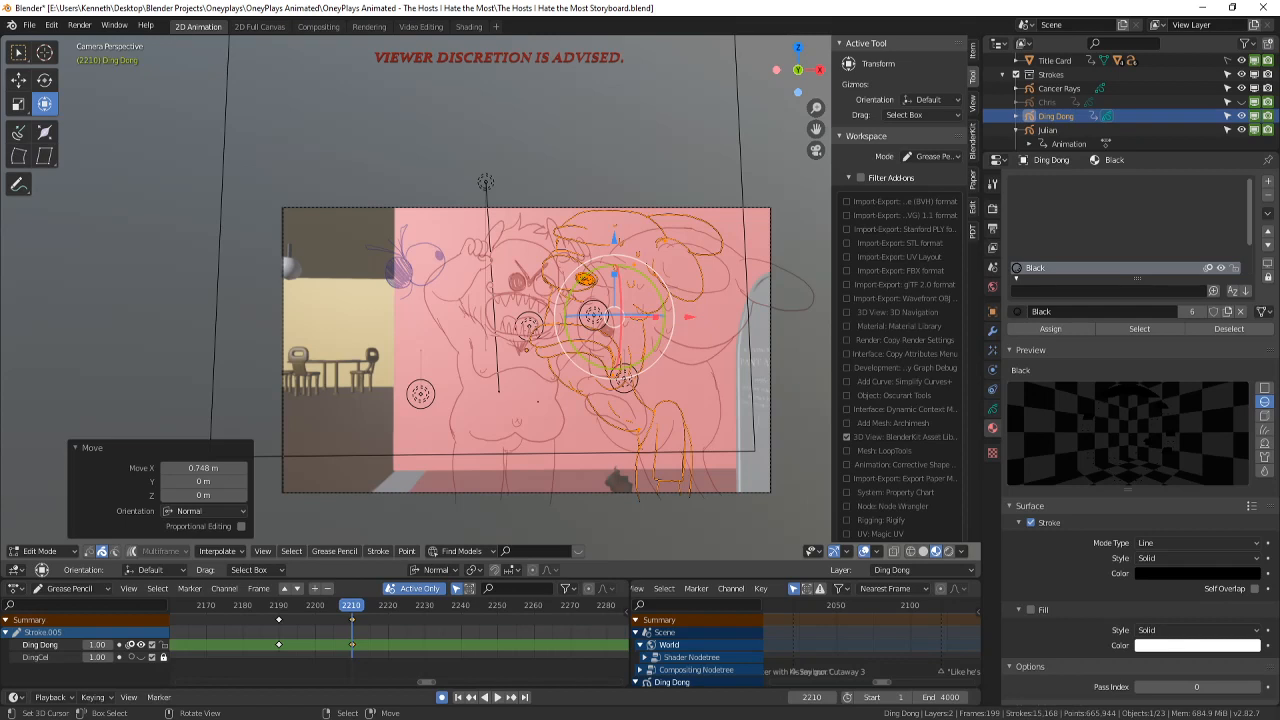
- Return to Object Mode, make the Julian drawing active, and put it in Draw mode
click(42, 551)
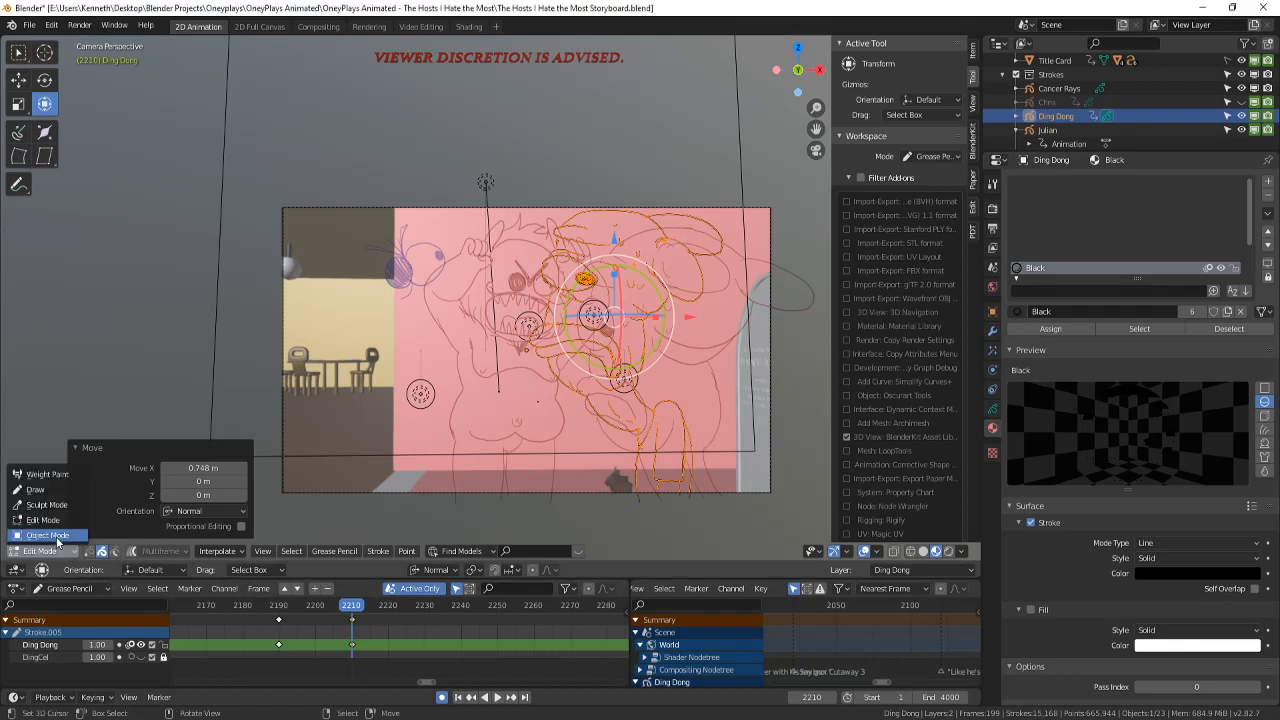
click(50, 536)
scroll(447, 347, up, 1)
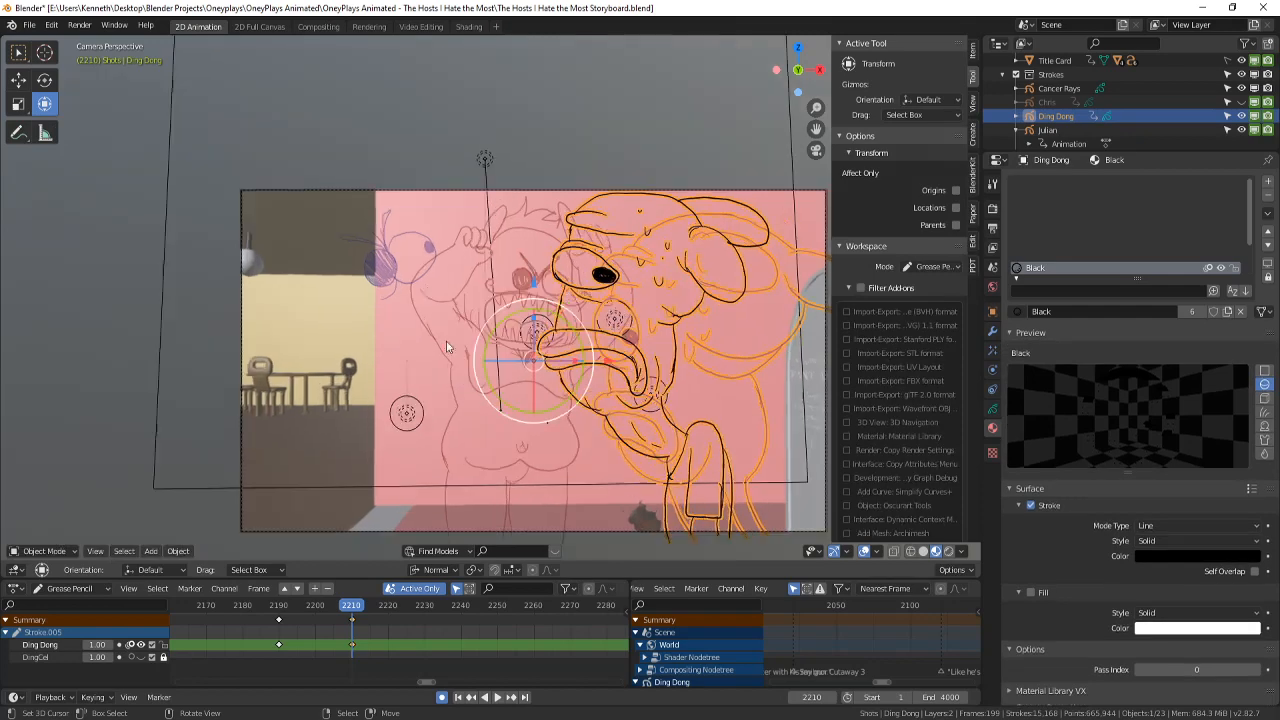
click(397, 283)
click(392, 281)
click(396, 286)
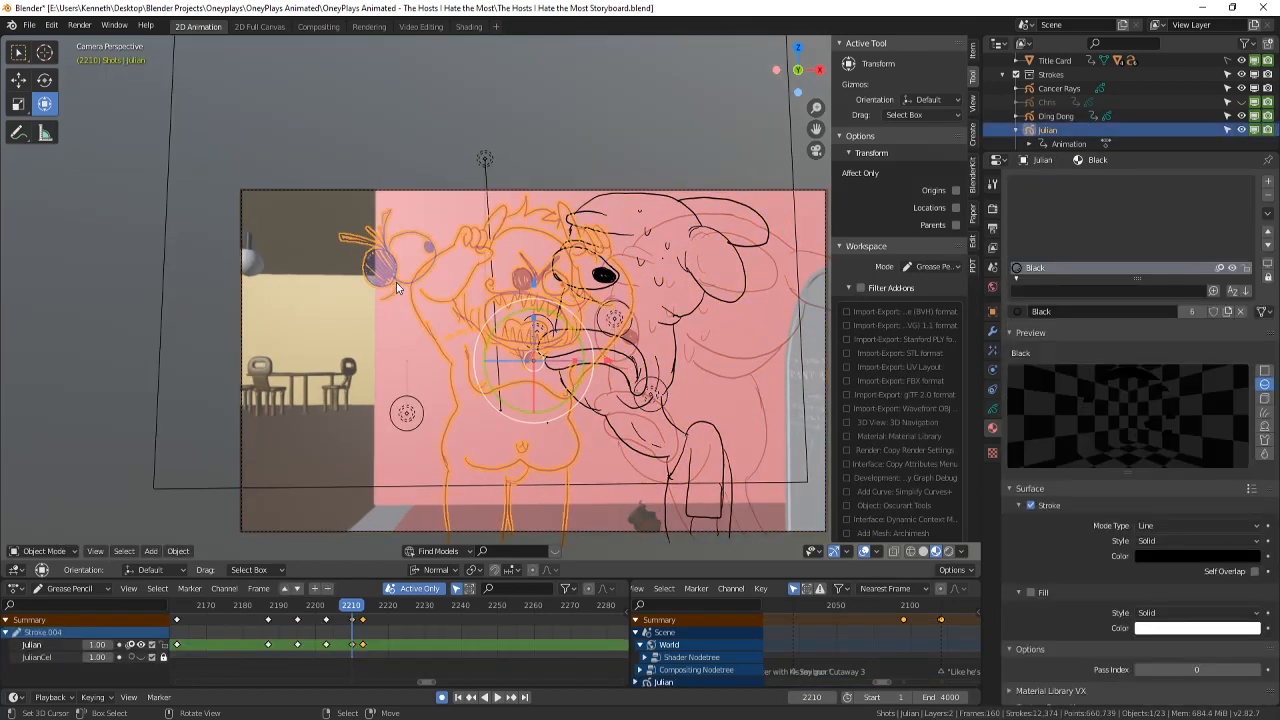
mouse_move(519, 404)
shift+middle_down()
mouse_move(555, 443)
mouse_move(524, 418)
shift+middle_up()
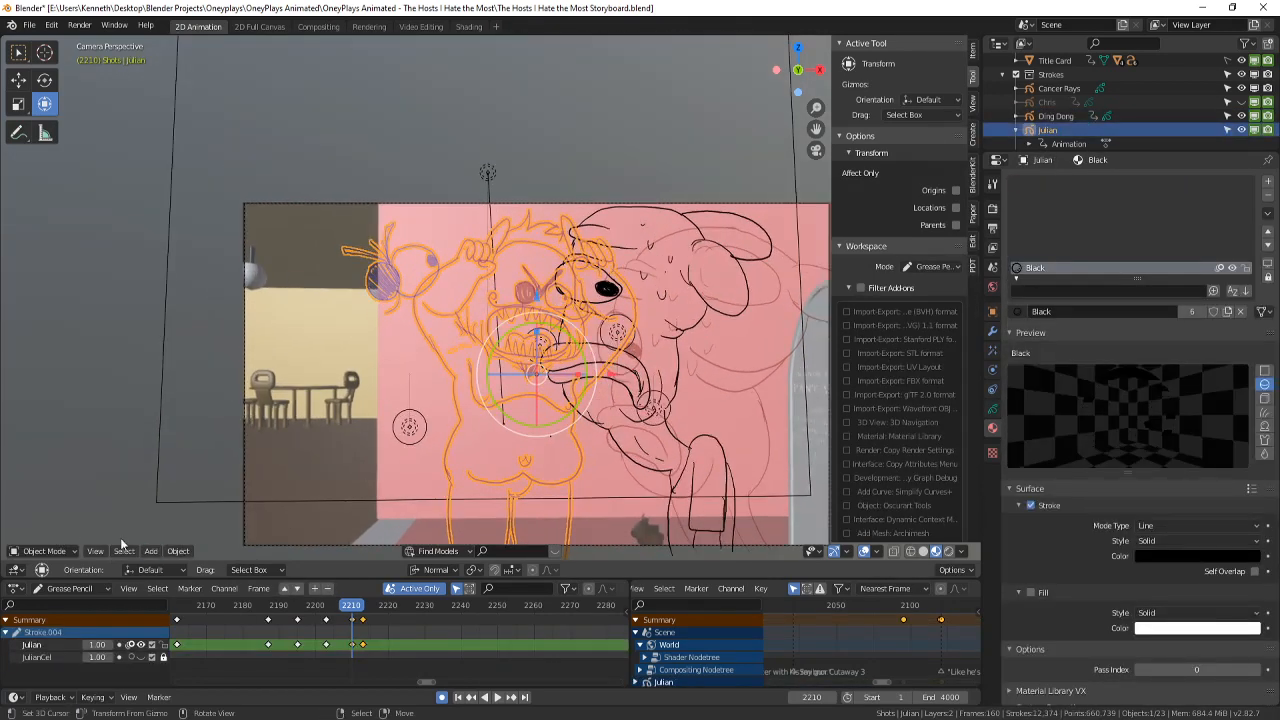
click(43, 551)
click(40, 500)
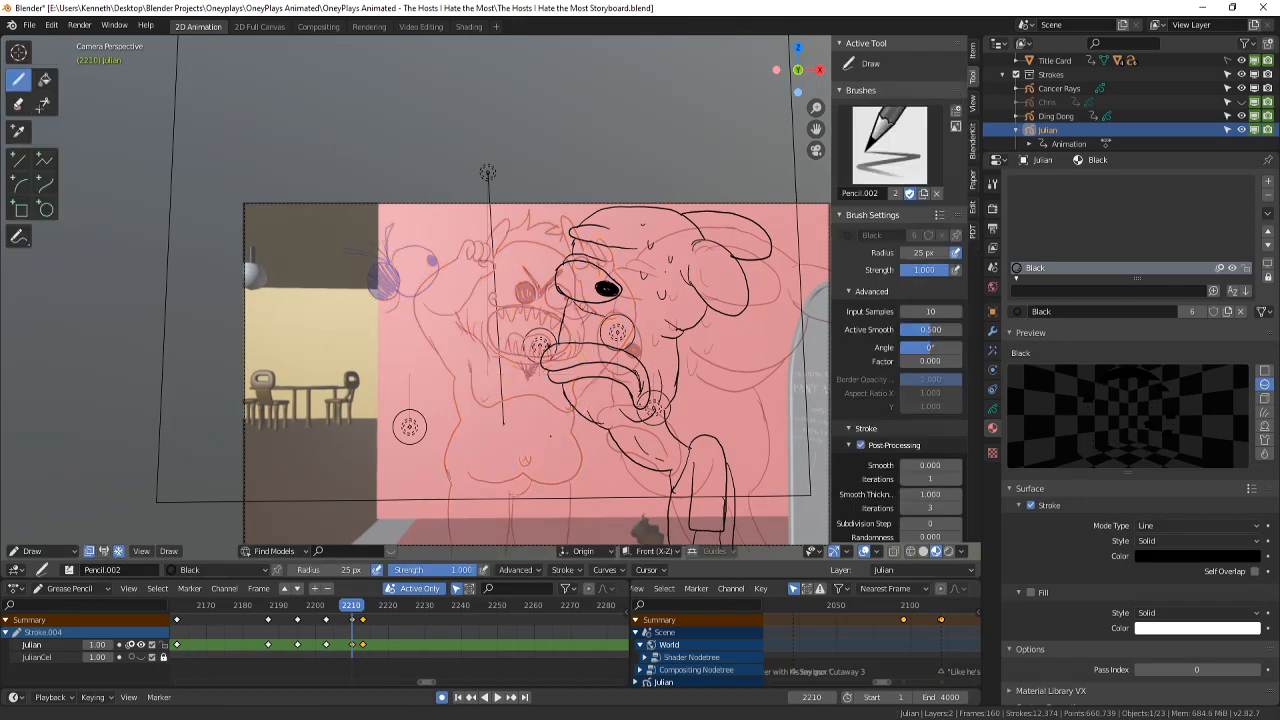
- Advance to frame 2213 and compare Julian's new eyes with his pose on the previous frame
scroll(409, 427, up, 1)
scroll(415, 420, down, 2)
key(Right)
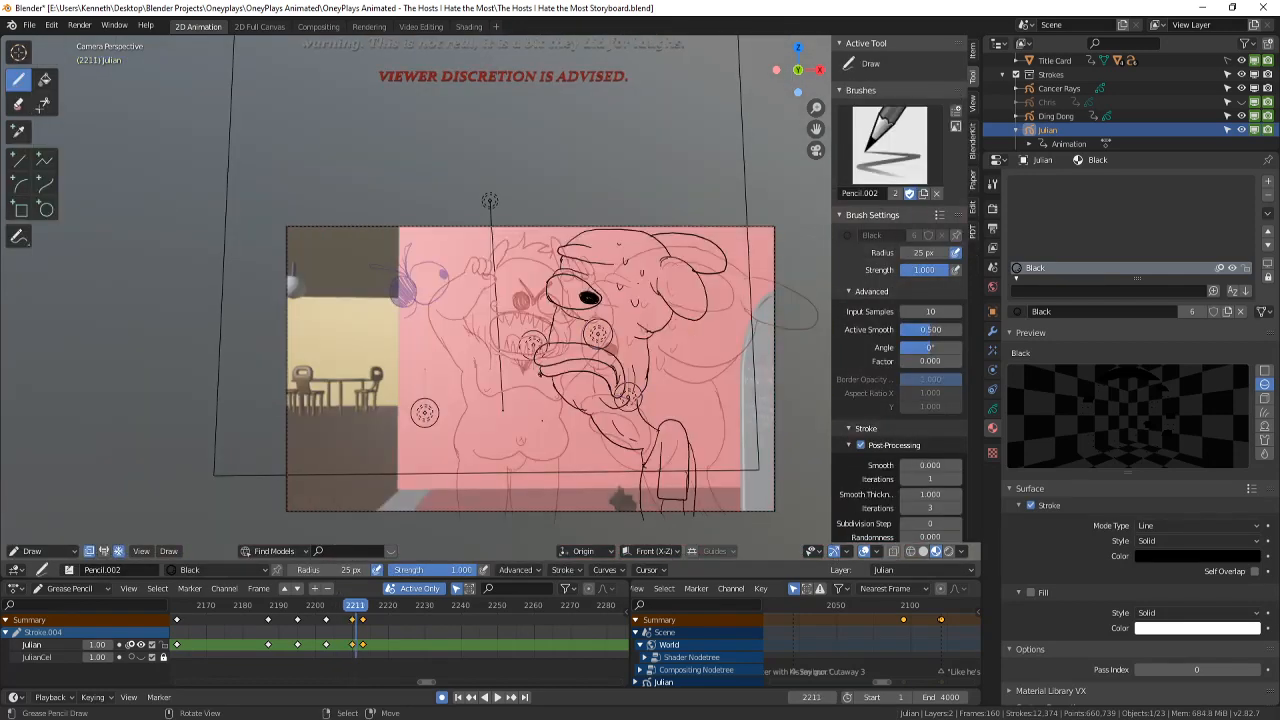
key(Right)
key(Right)
scroll(522, 396, up, 1)
key(Left)
key(Right)
scroll(517, 398, up, 1)
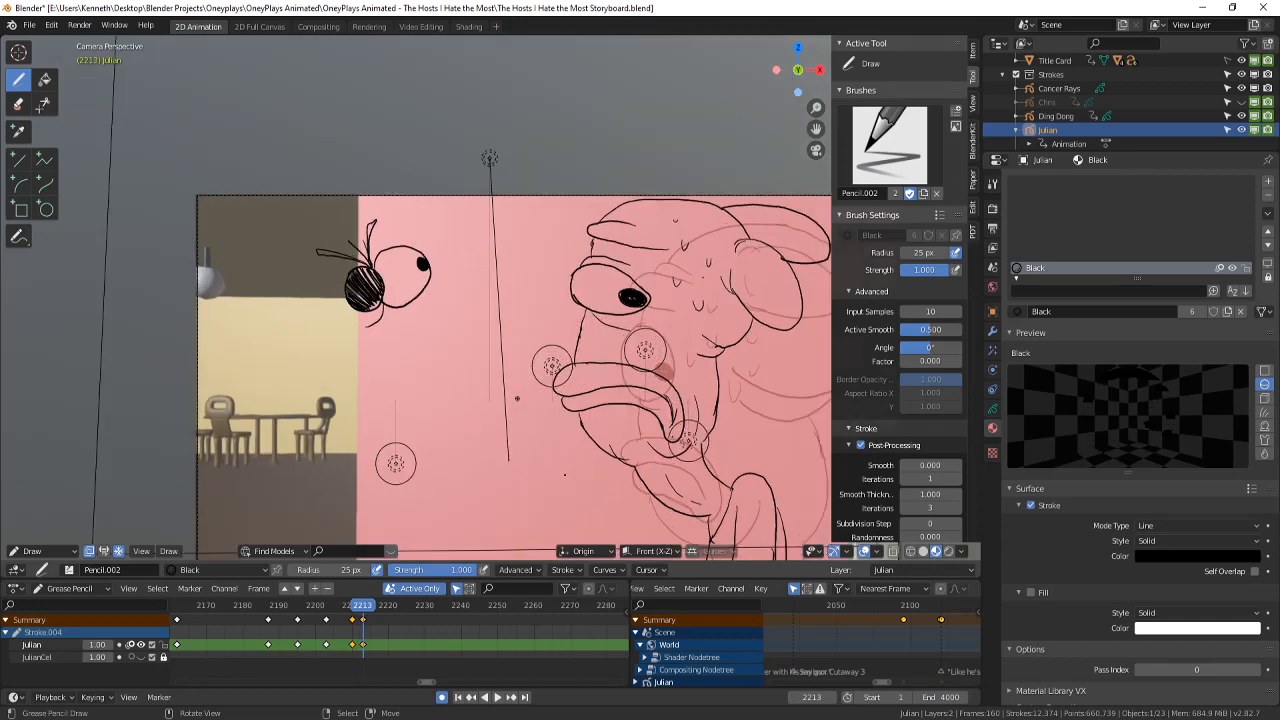
key(Left)
key(Right)
scroll(522, 388, up, 1)
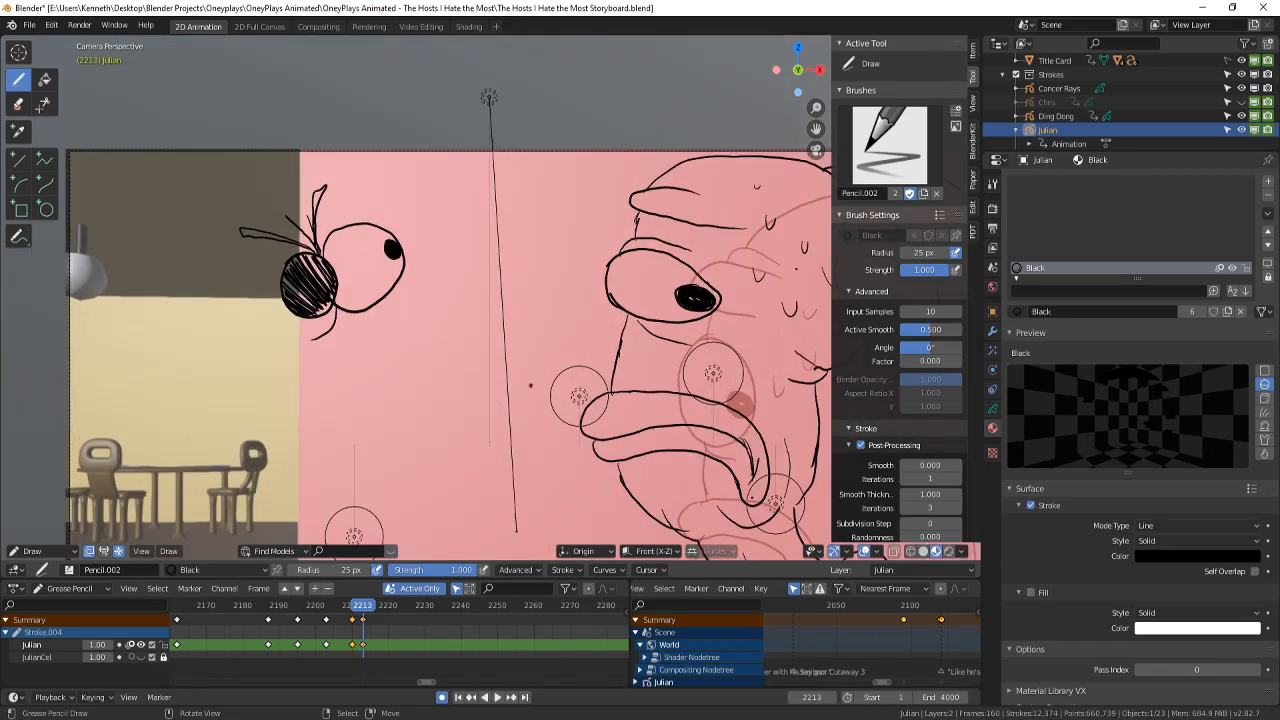
- Flip against the previous frame, draw a short curved line beneath Julian's larger eye, and save the file
key(Left)
key(Right)
key(Left)
key(Right)
scroll(537, 262, down, 2)
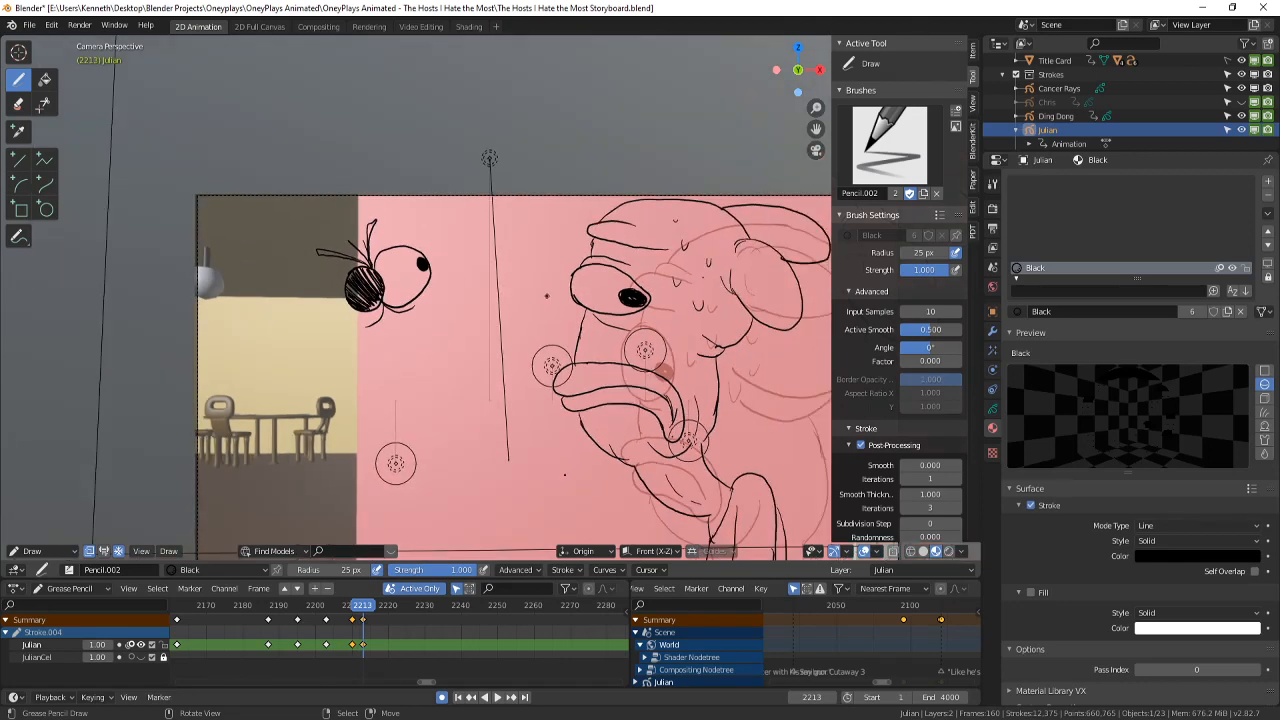
scroll(530, 268, up, 2)
shift+middle_drag(502, 269, 525, 246)
key(ctrl+s)
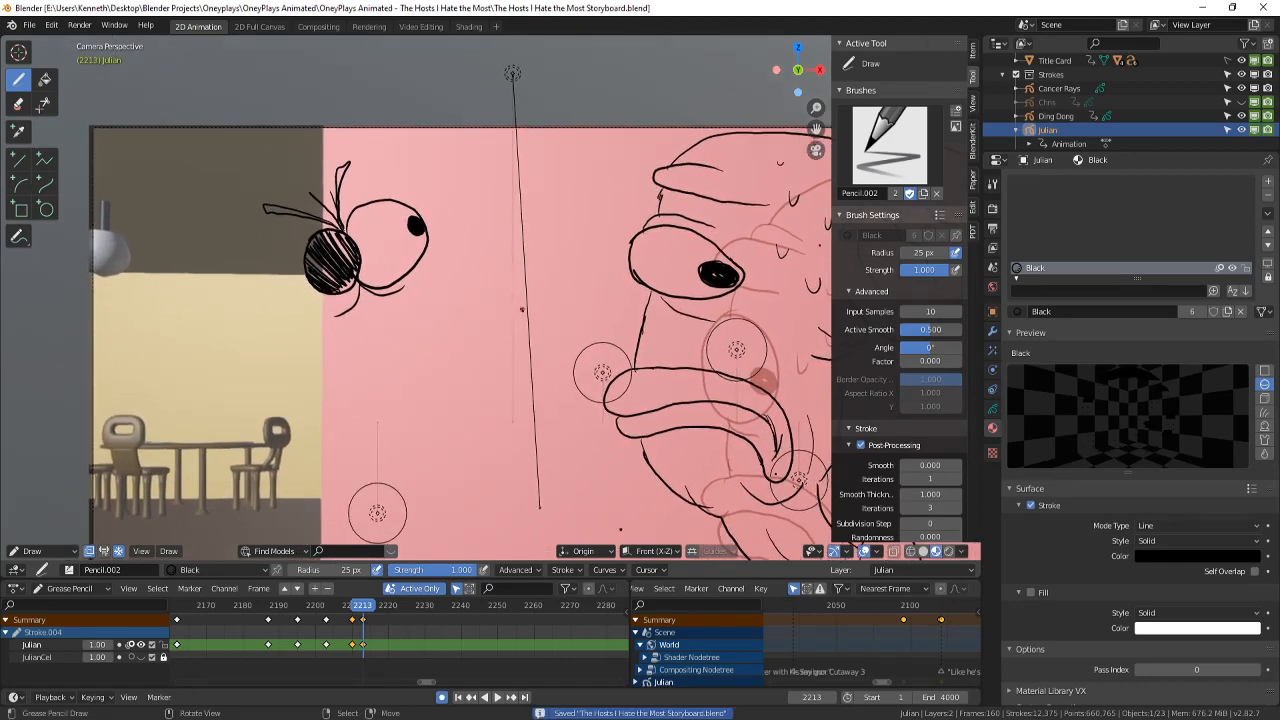
- Draw Julian's pointed snout below the larger eye, then a long curve sweeping back and down from its tip
mouse_move(532, 306)
shift+middle_down()
mouse_move(543, 222)
mouse_move(566, 230)
mouse_move(507, 208)
mouse_move(524, 205)
mouse_move(551, 250)
mouse_move(568, 216)
shift+middle_up()
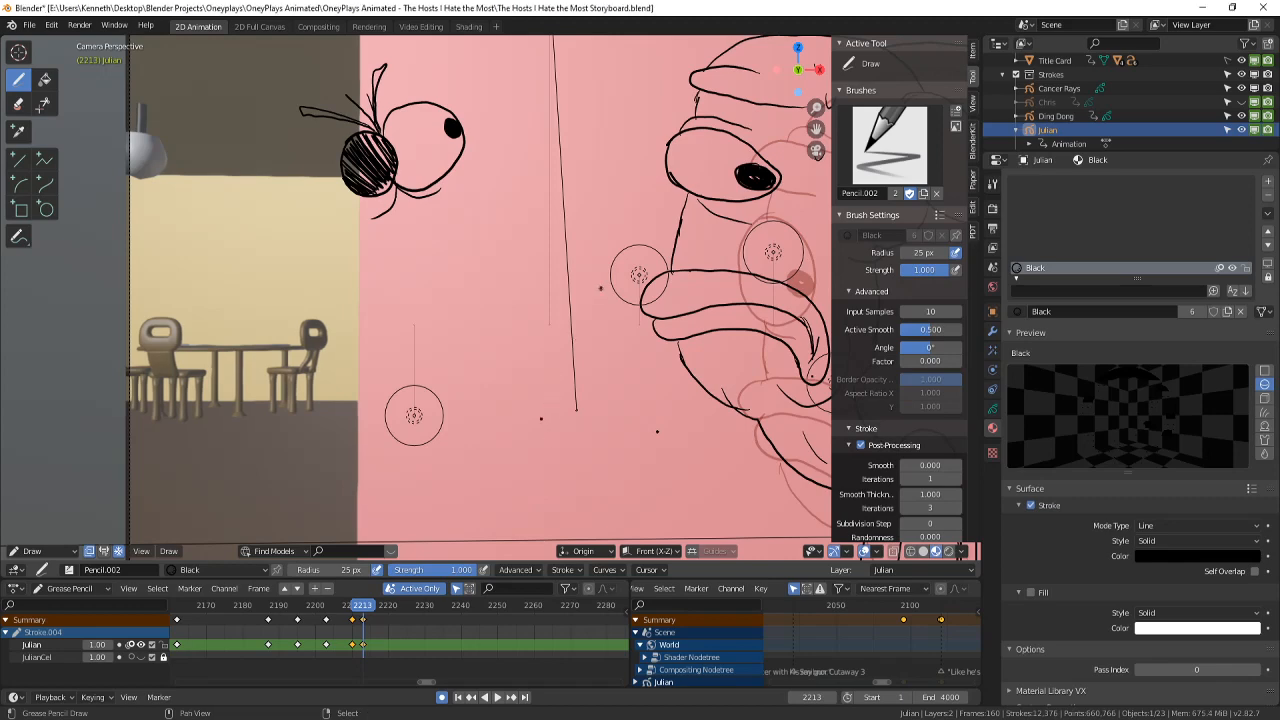
mouse_move(414, 415)
shift+middle_down()
mouse_move(377, 458)
mouse_move(338, 445)
shift+middle_up()
scroll(338, 445, down, 3)
scroll(423, 366, up, 2)
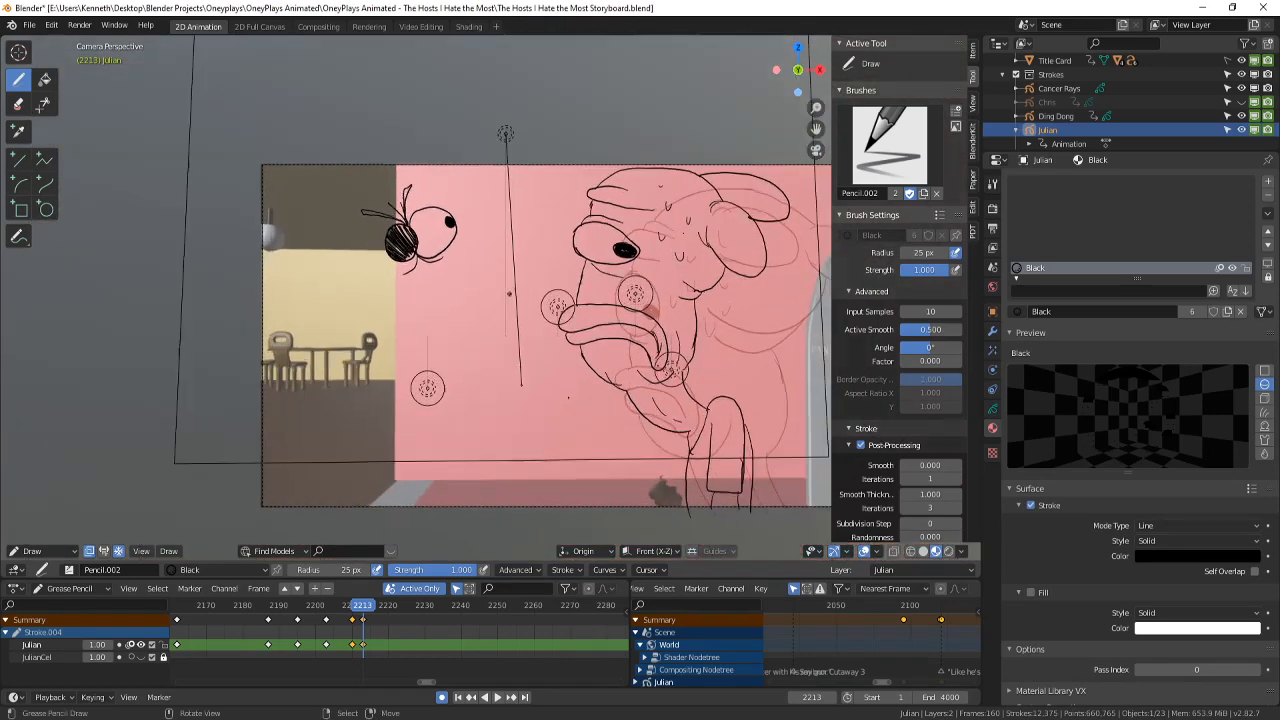
key(Left)
key(Right)
scroll(415, 405, up, 4)
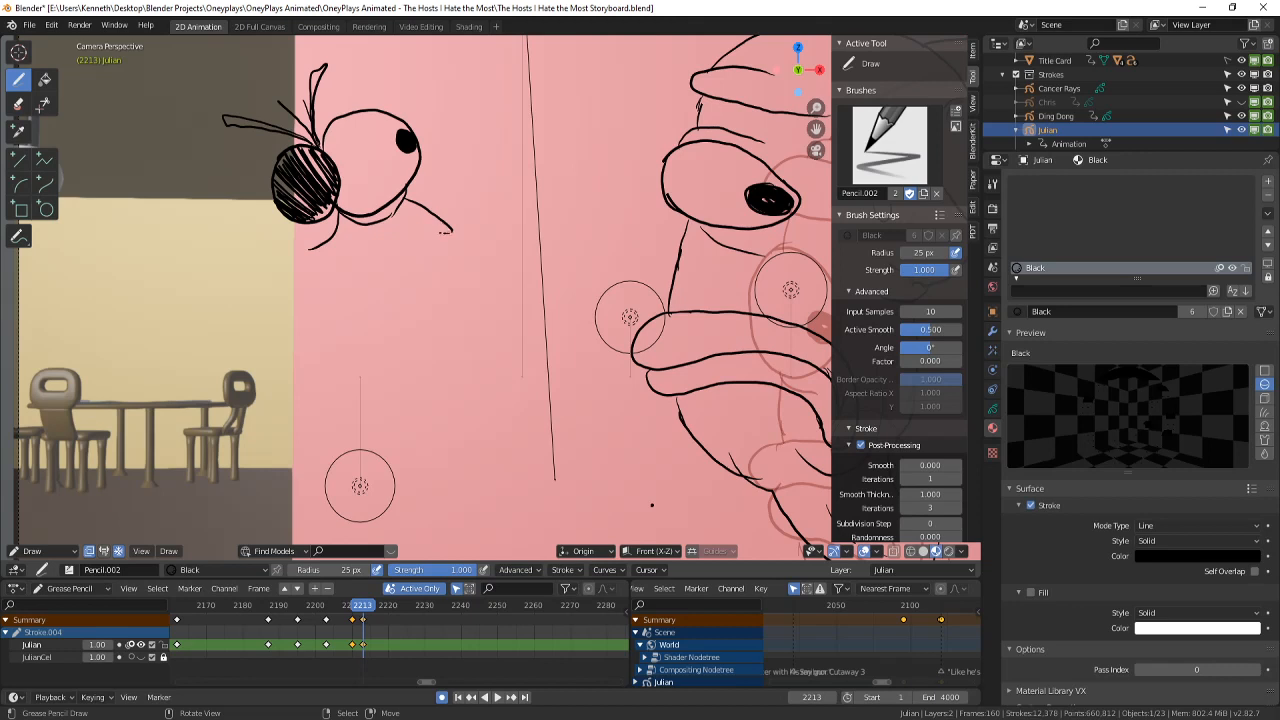
mouse_move(450, 230)
mouse_down()
mouse_move(184, 330)
mouse_move(238, 535)
mouse_up()
- Draw a row of long, jagged upper teeth beneath Julian's snout line, reaching to its tip
shift+middle_drag(386, 308, 501, 313)
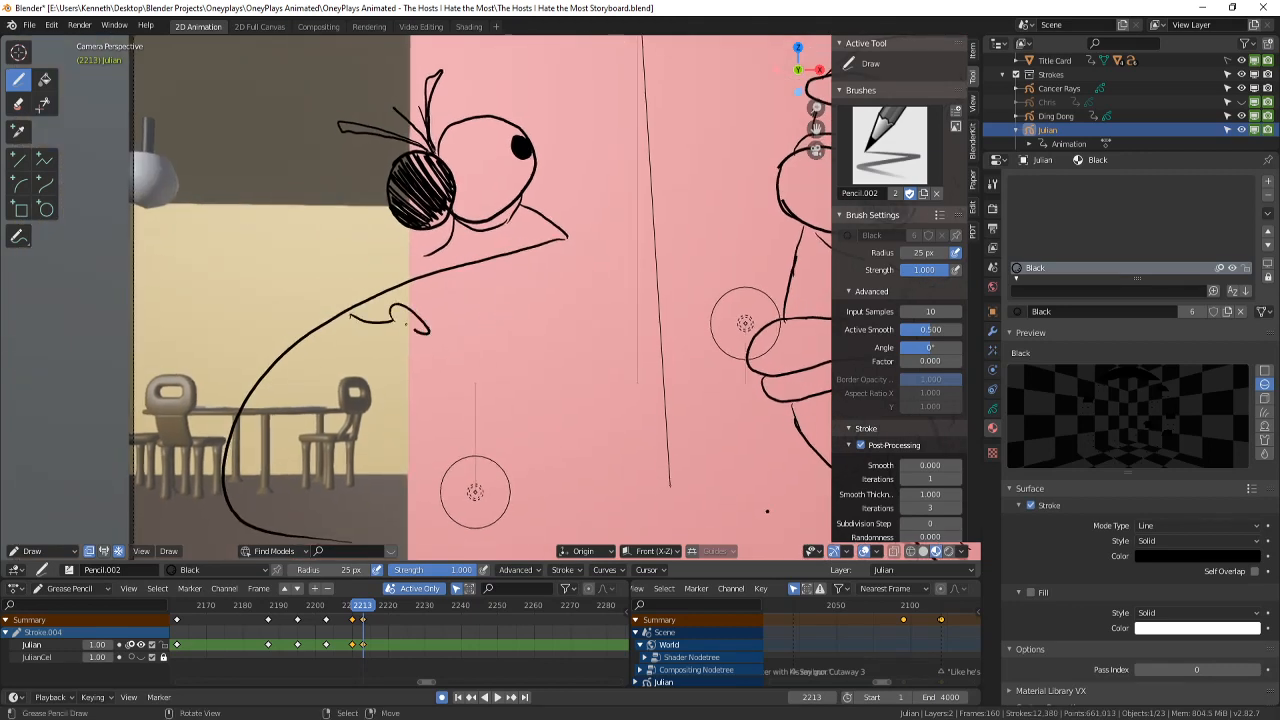
drag(406, 324, 392, 318)
drag(412, 312, 511, 326)
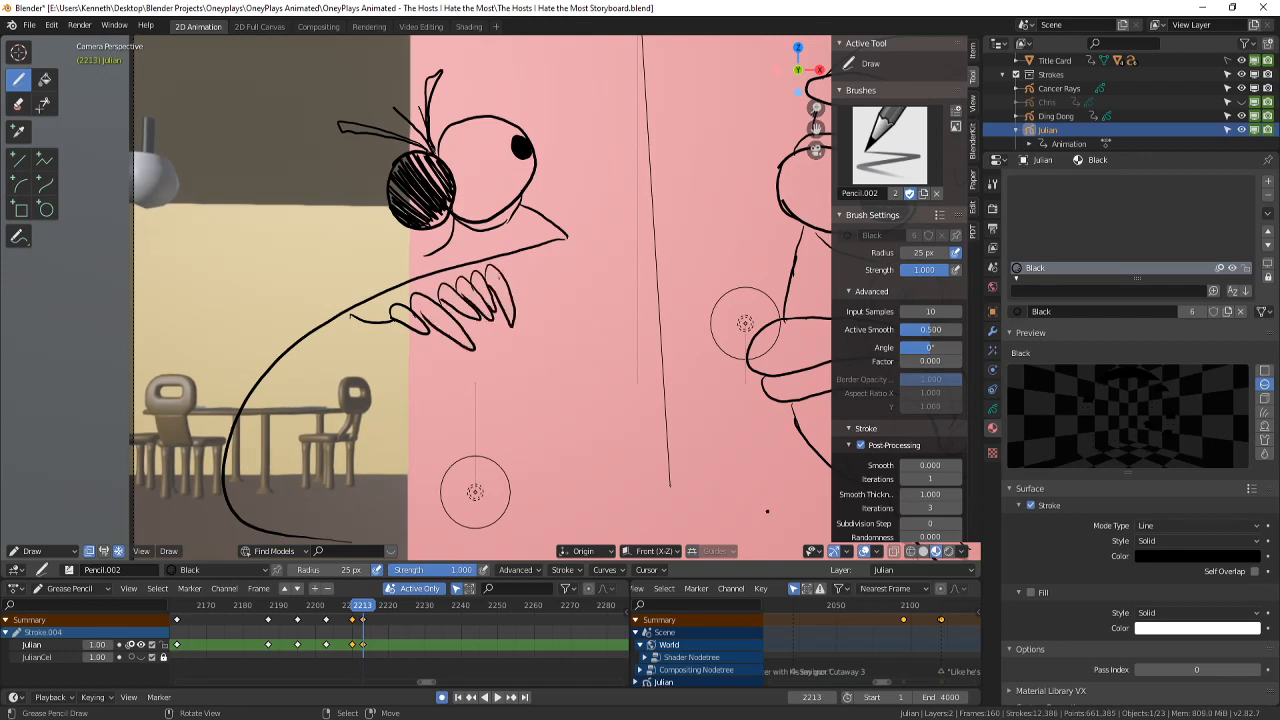
mouse_move(512, 256)
mouse_down()
mouse_move(526, 310)
mouse_move(546, 312)
mouse_up()
drag(550, 258, 562, 306)
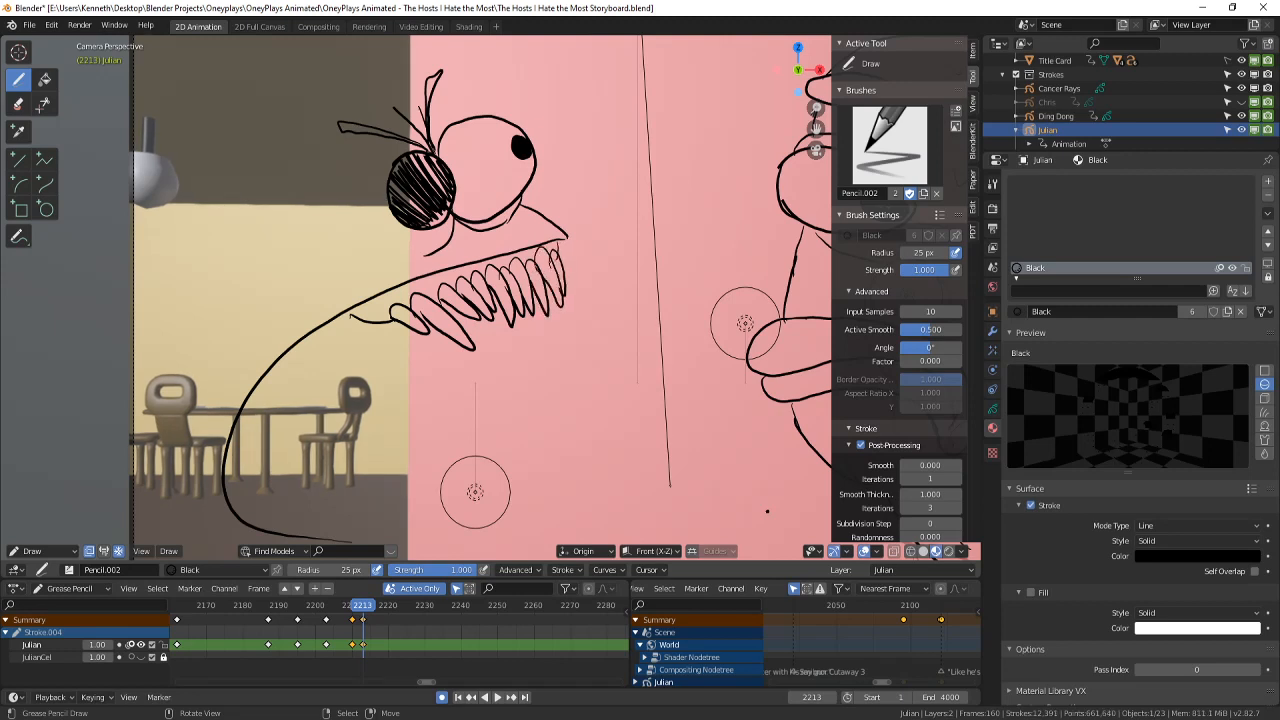
- Draw a curled moustache end on each side of Julian's snout and compare the drawing with the previous frame
drag(444, 270, 336, 243)
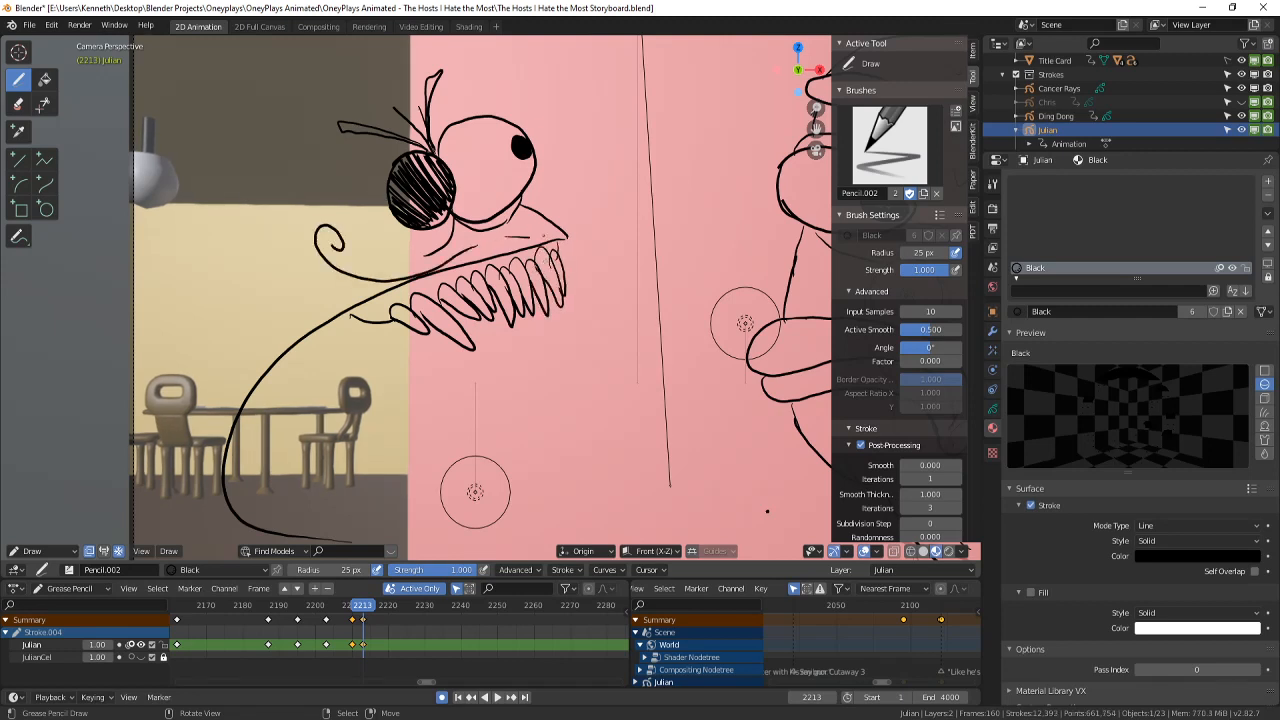
drag(530, 236, 588, 174)
scroll(475, 491, down, 5)
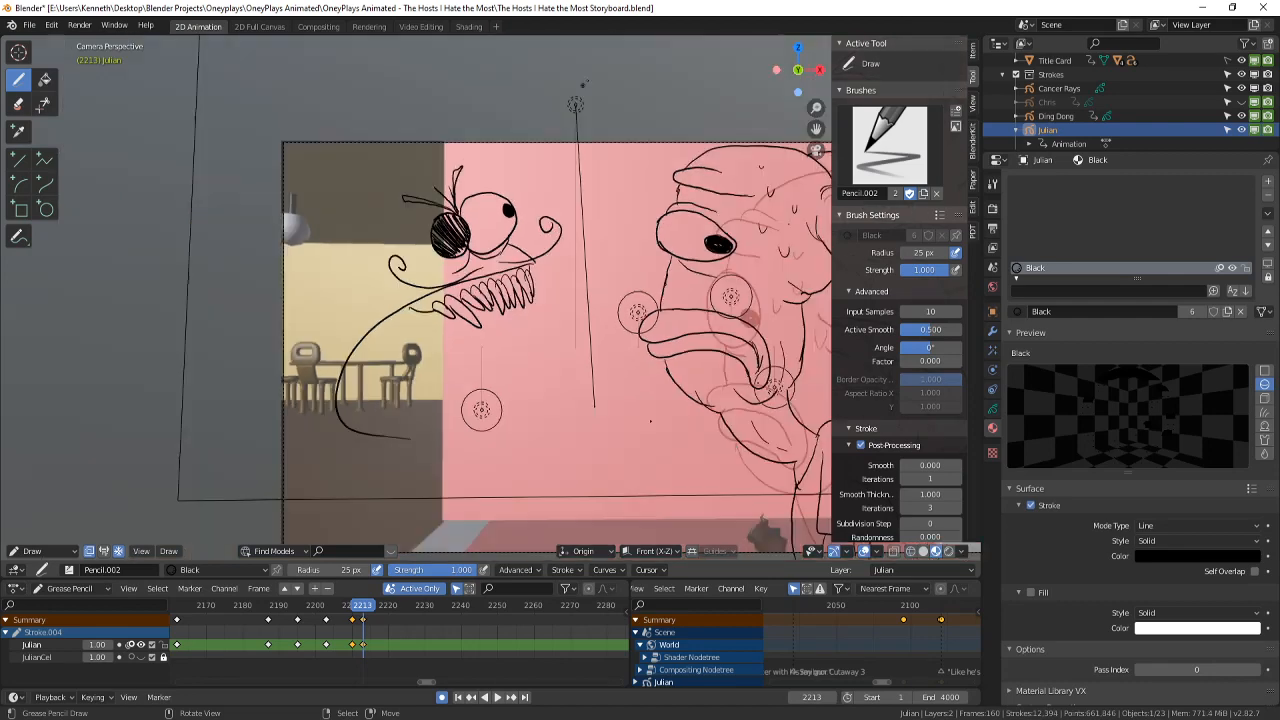
scroll(480, 470, up, 5)
key(Left)
key(Right)
scroll(487, 440, down, 4)
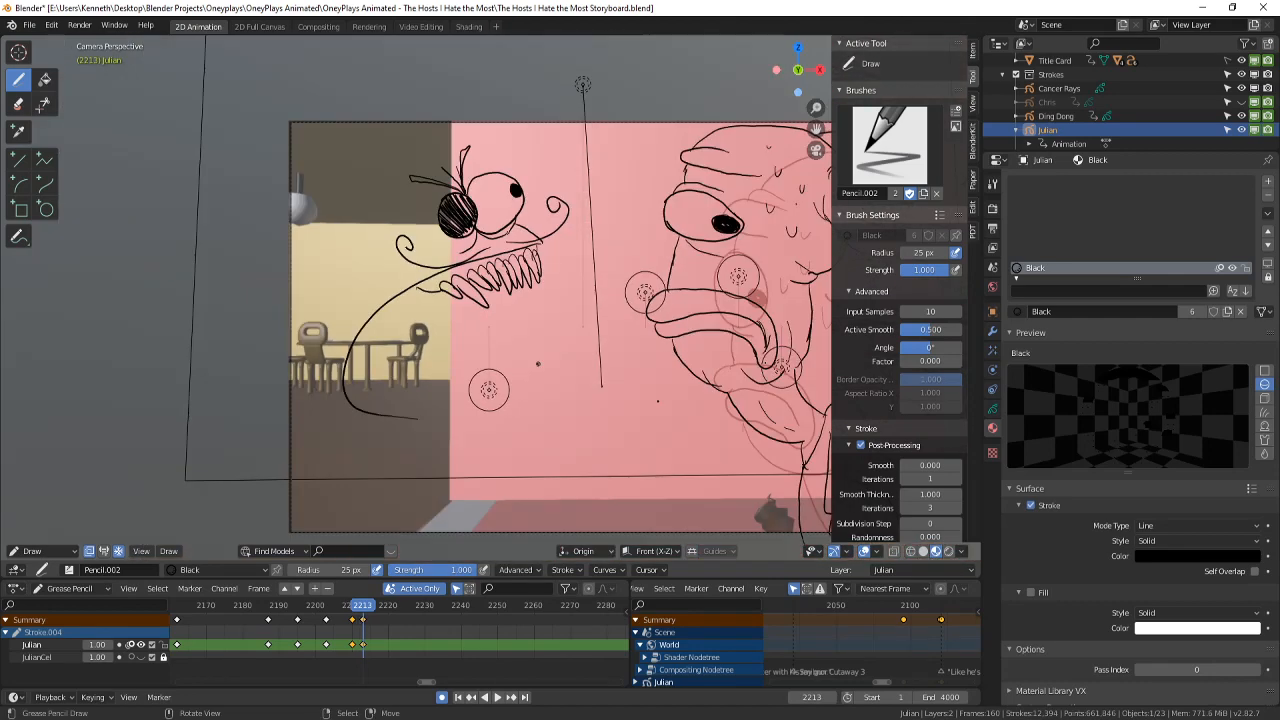
scroll(482, 370, up, 2)
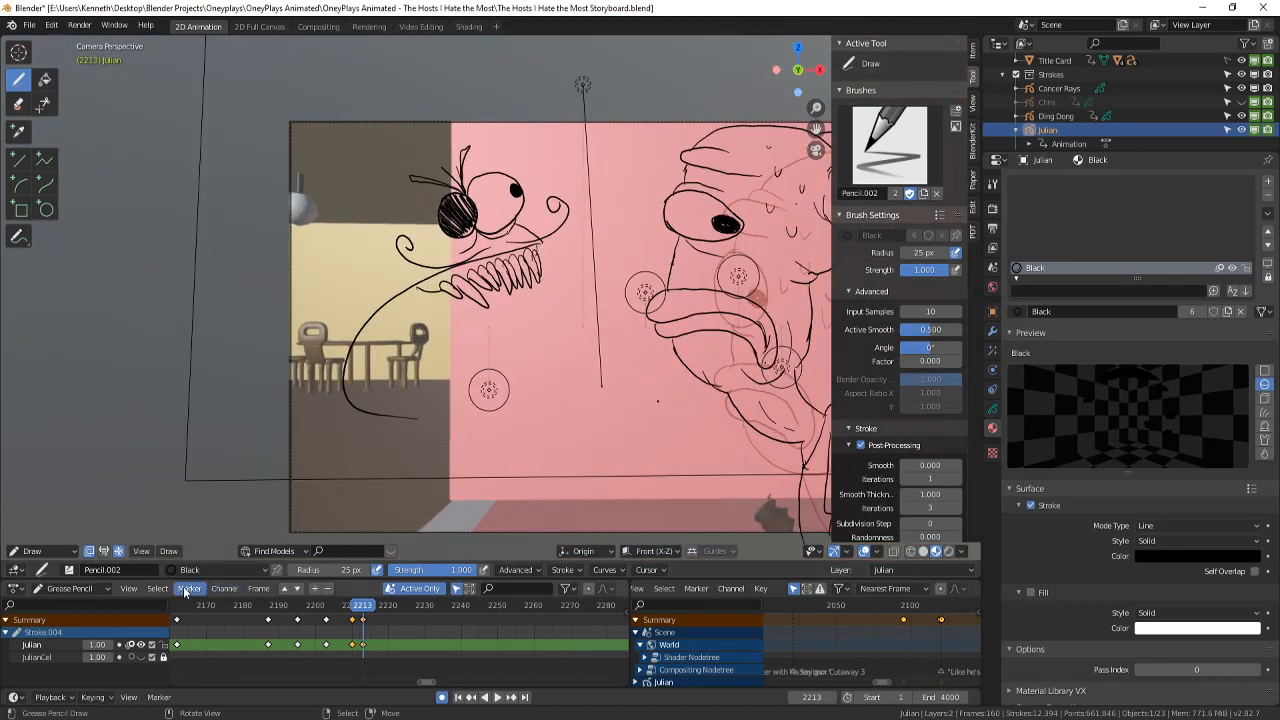
- Move Julian's whole drawing at frame 2213 by 0.346 m along X in Edit Mode
click(57, 550)
click(40, 487)
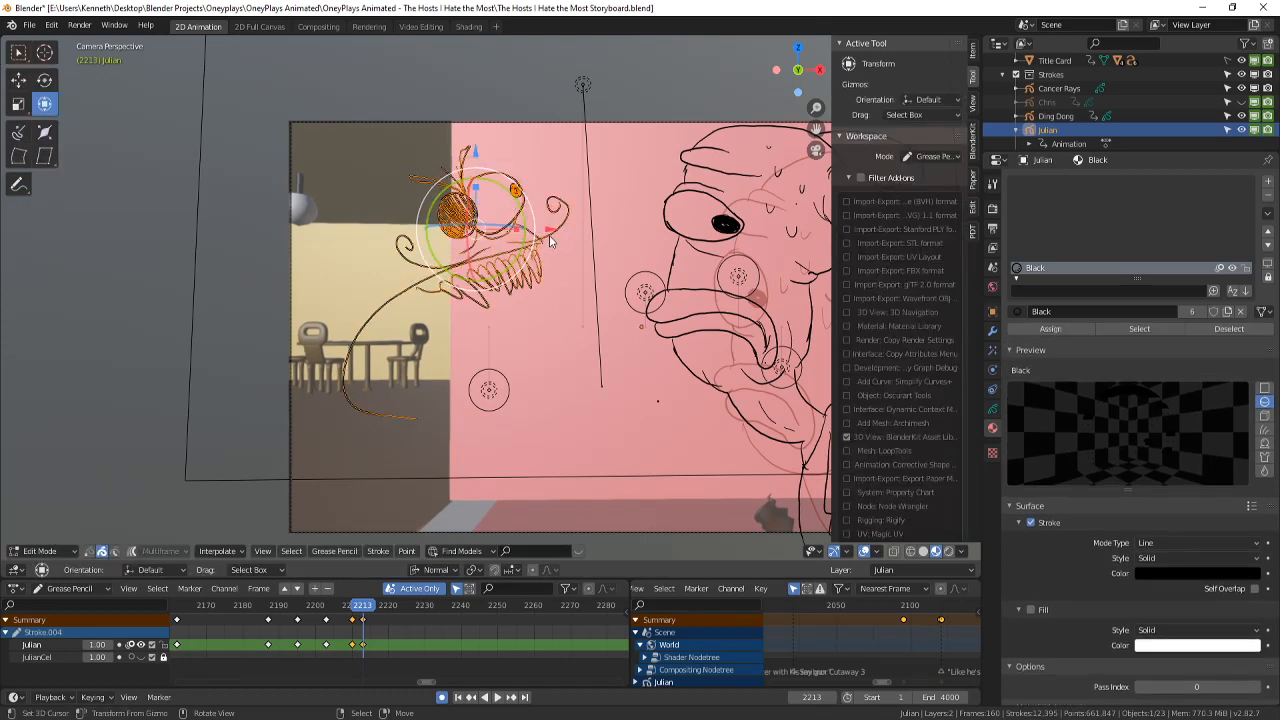
drag(549, 235, 578, 236)
click(49, 550)
click(43, 524)
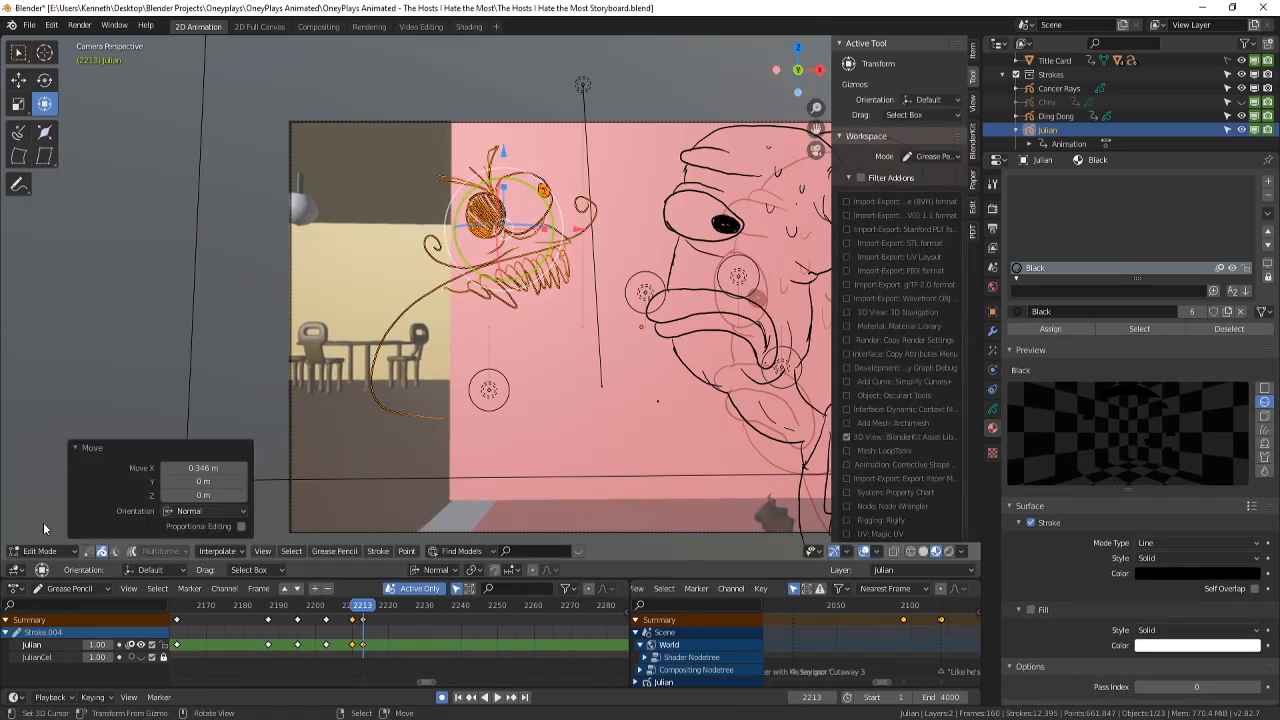
- Select a point near the lower end of Julian's jaw curve and pull that end down with proportional editing
click(399, 425)
click(89, 551)
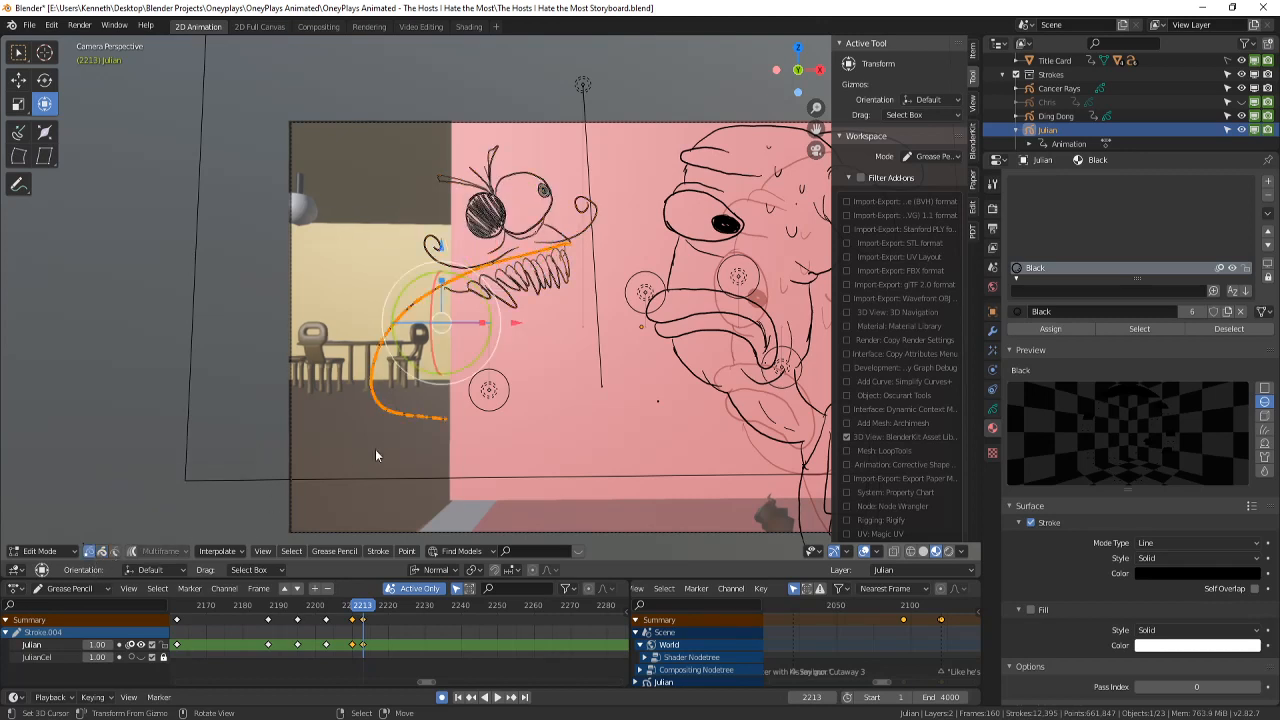
click(398, 417)
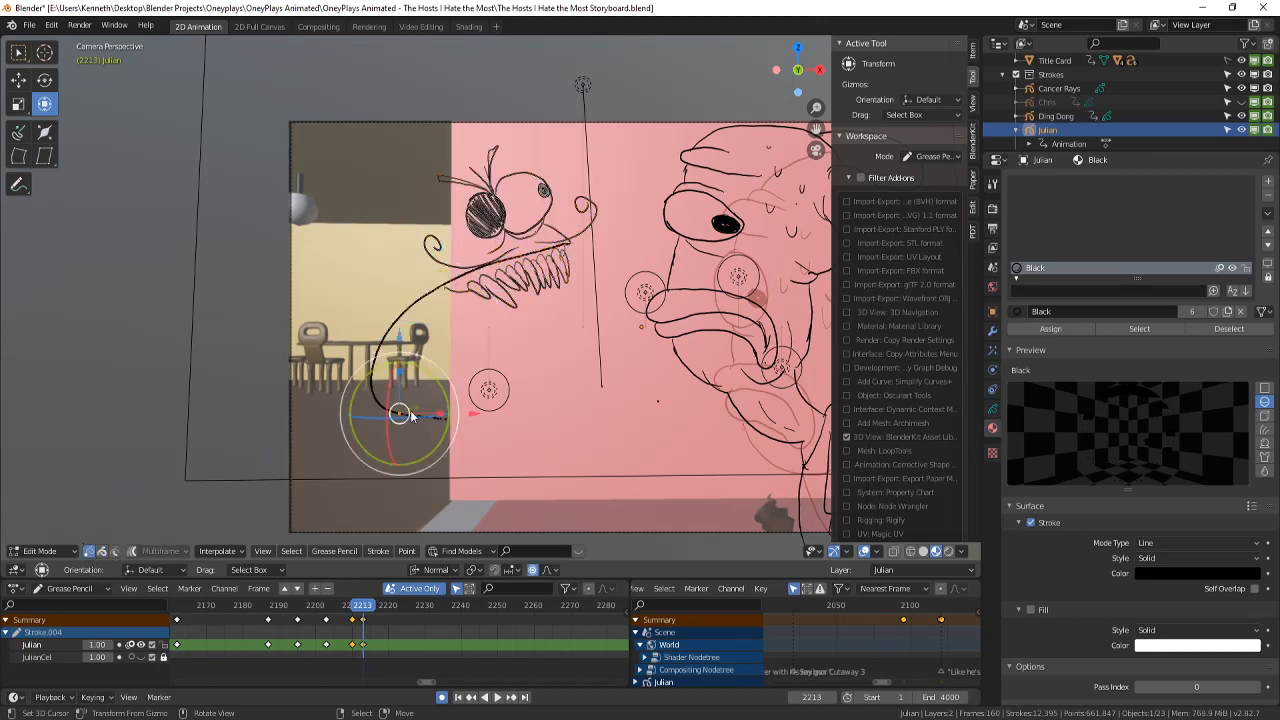
drag(407, 413, 398, 436)
scroll(401, 430, down, 5)
key(g)
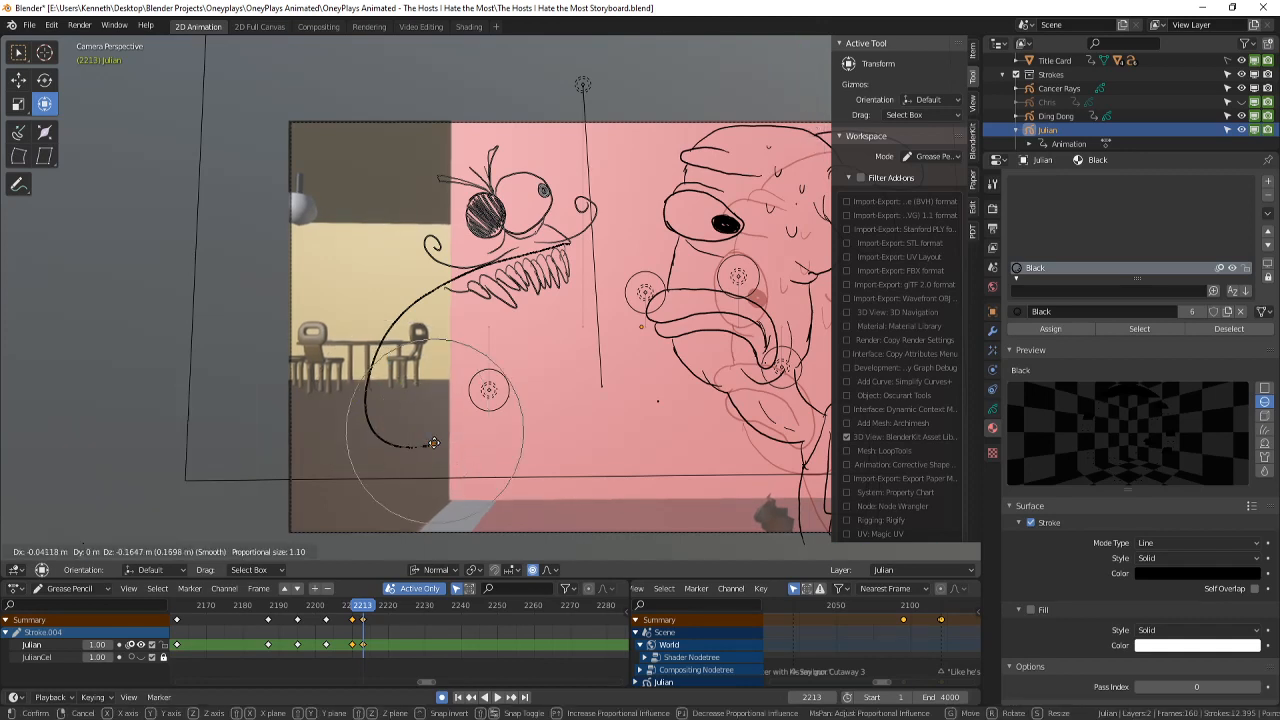
click(436, 446)
- Try bending the base of Julian's jaw curve with proportional moves and a -24.8° rotation
key(g)
scroll(365, 455, up, 6)
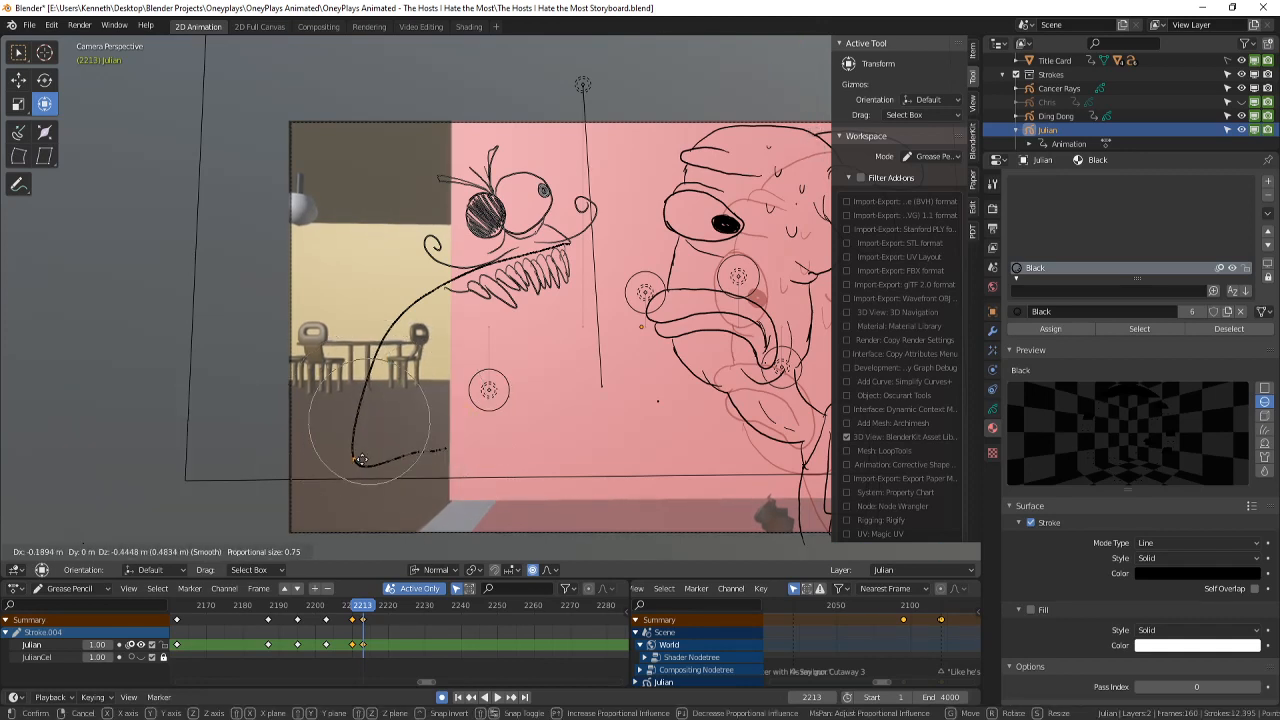
scroll(358, 453, down, 1)
click(350, 451)
key(r)
scroll(440, 440, down, 11)
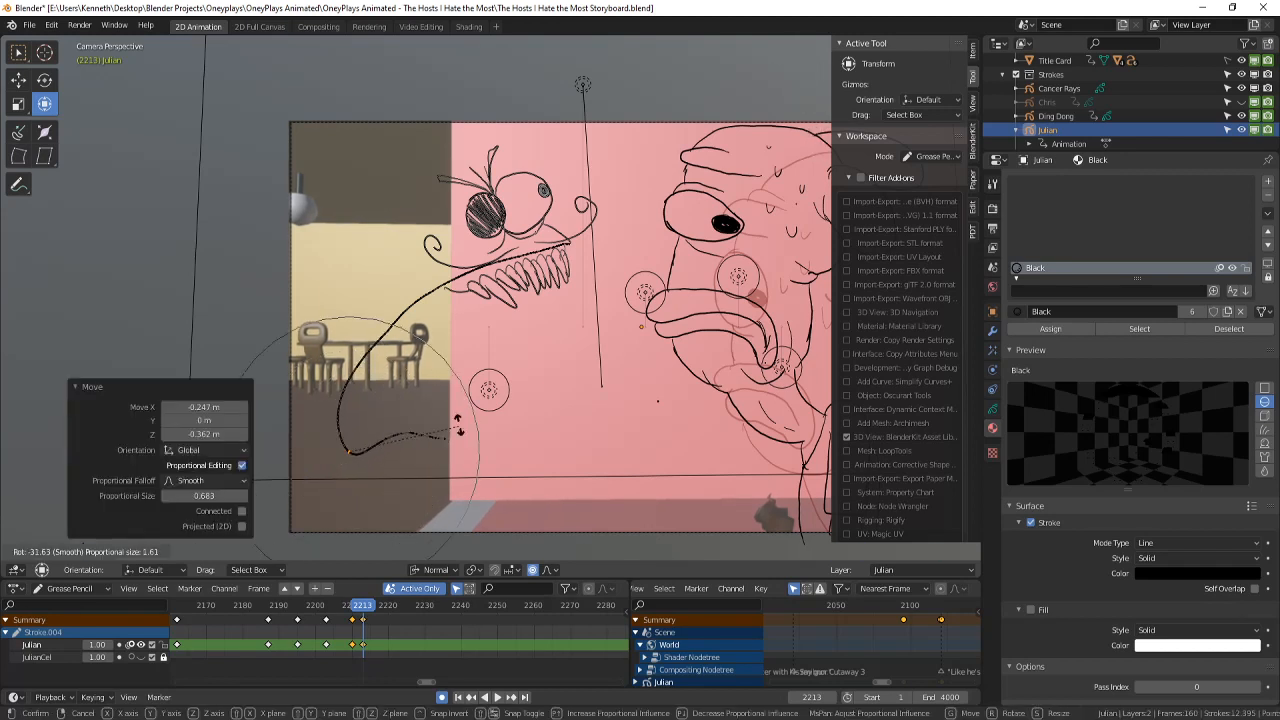
click(375, 459)
key(g)
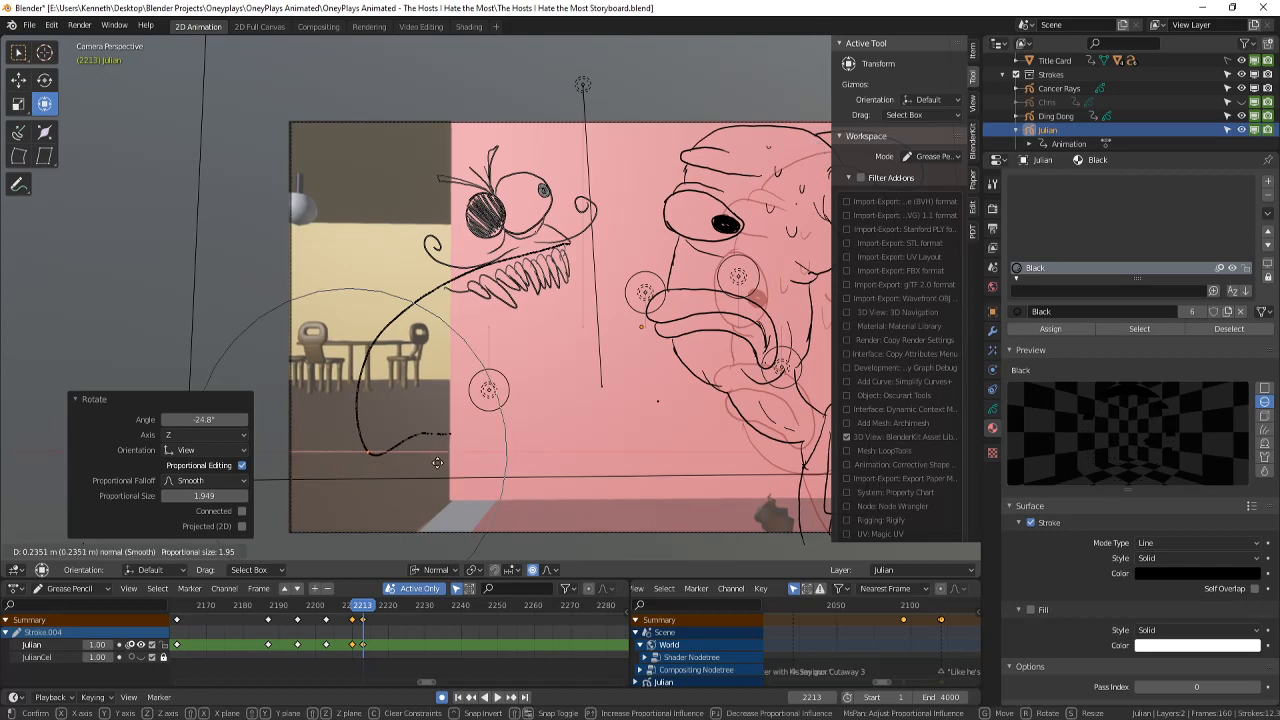
scroll(440, 469, down, 1)
scroll(440, 469, down, 1)
click(432, 466)
- Try drawing extra outlines around Julian's bent jaw and a chin line sweeping back, and undo the chin strokes
click(38, 551)
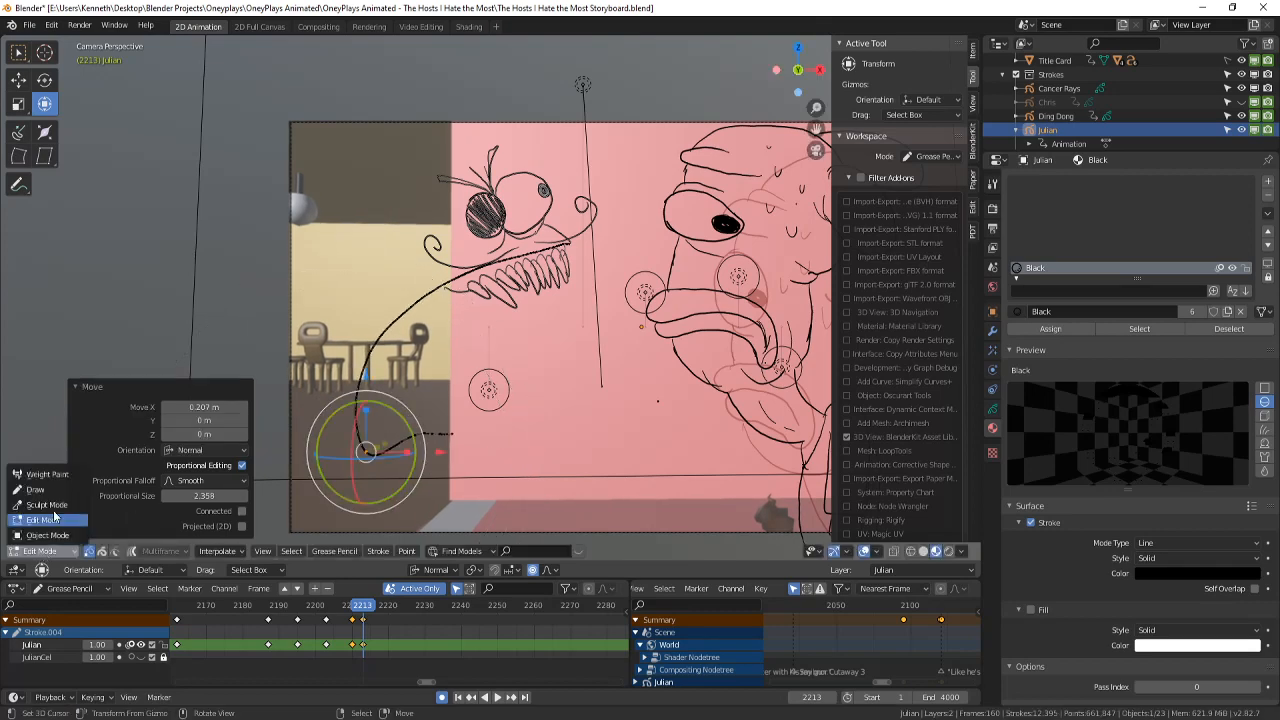
click(40, 490)
scroll(424, 440, up, 3)
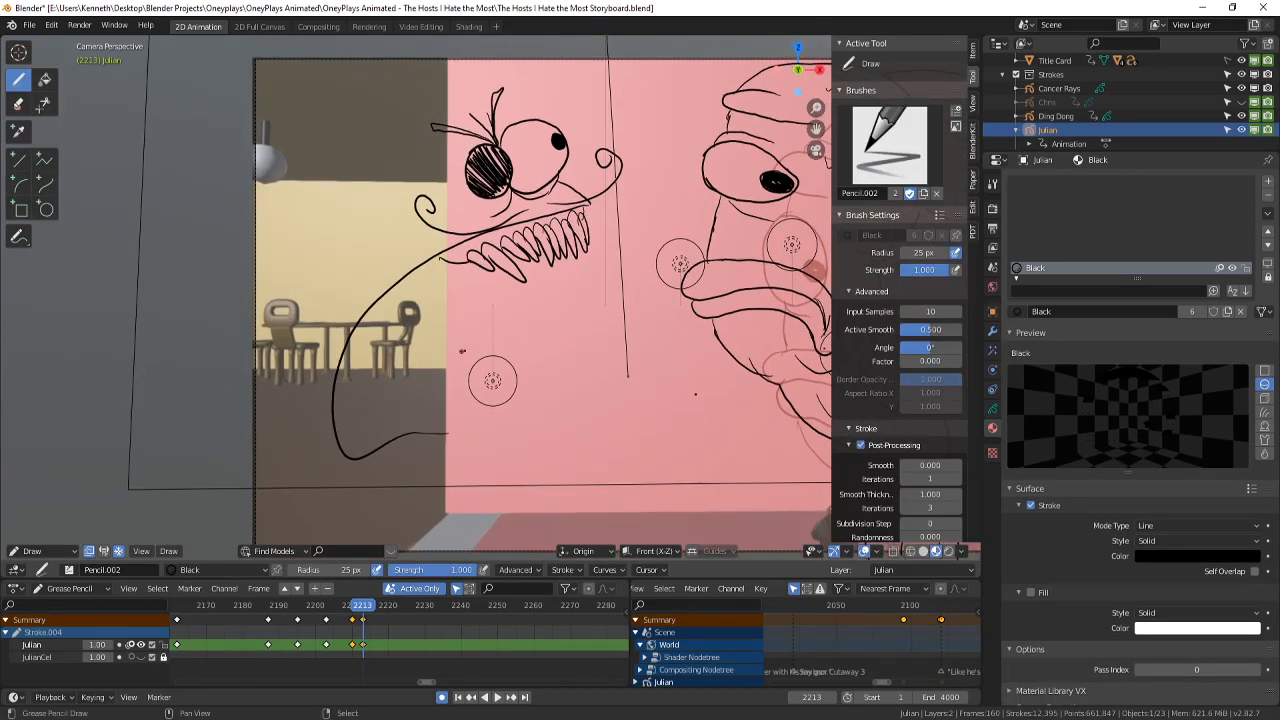
drag(443, 211, 458, 219)
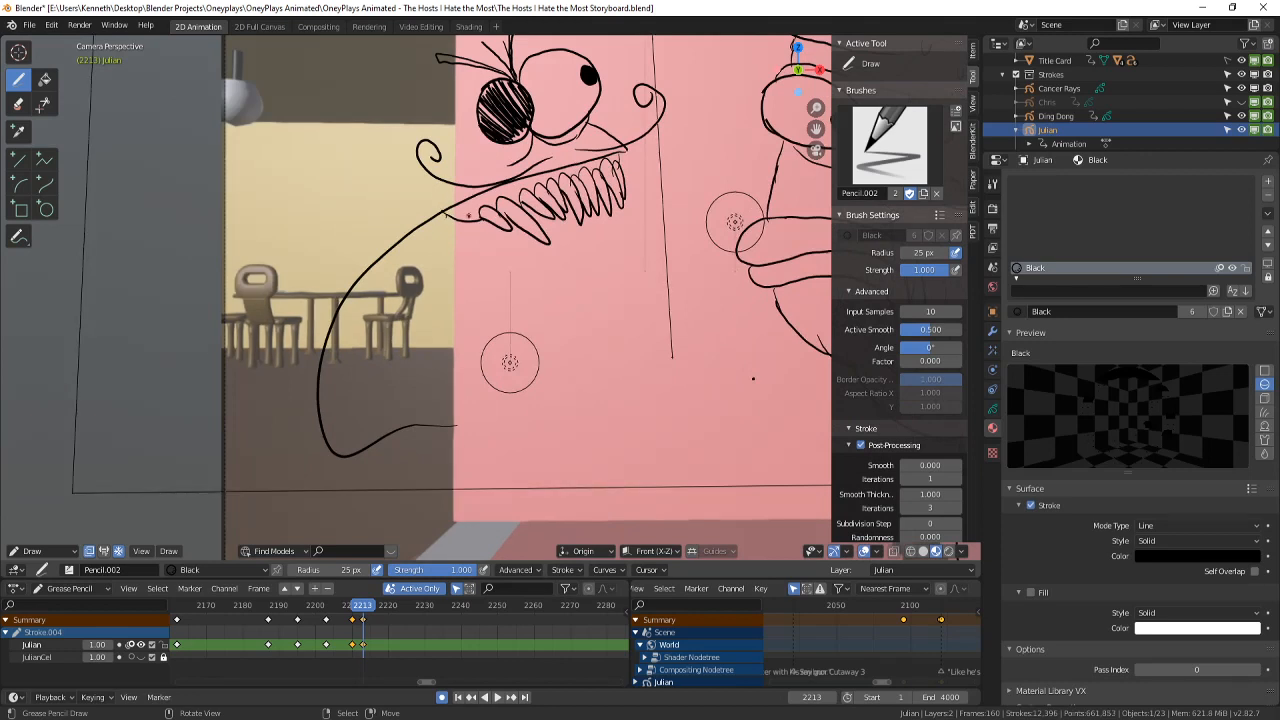
drag(312, 428, 358, 466)
shift+middle_drag(405, 428, 468, 302)
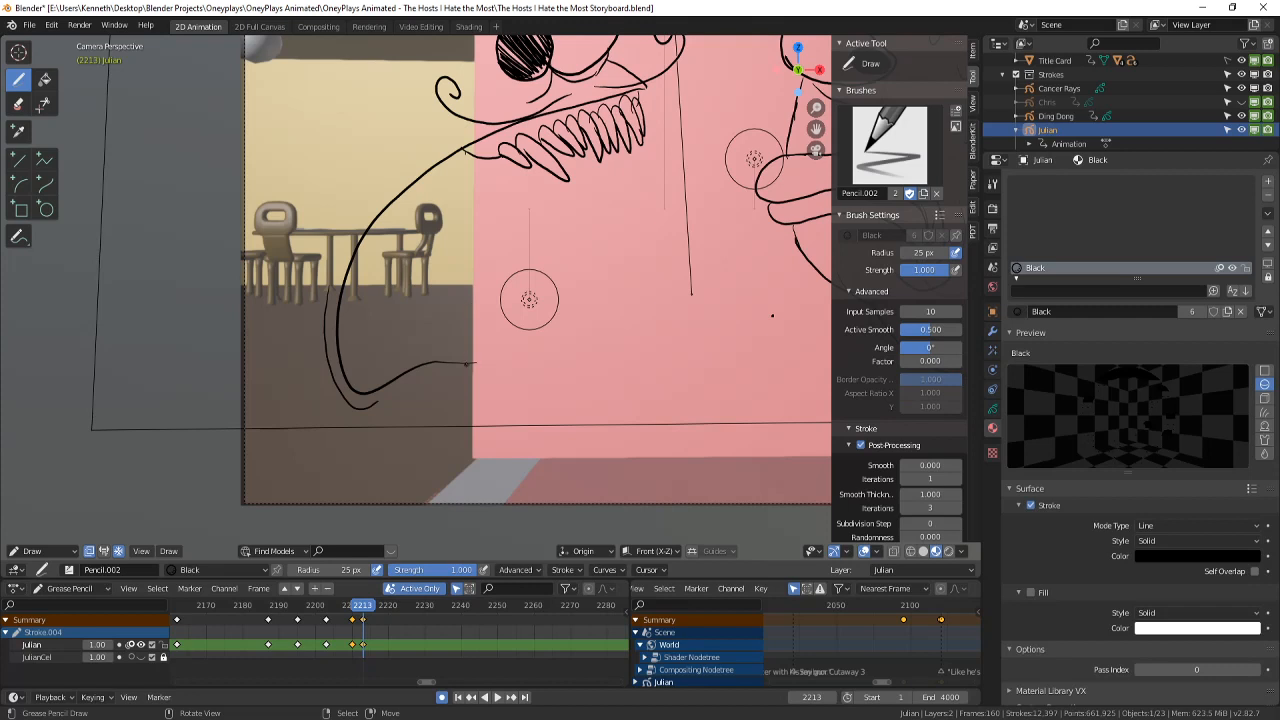
drag(481, 362, 489, 388)
drag(482, 447, 209, 354)
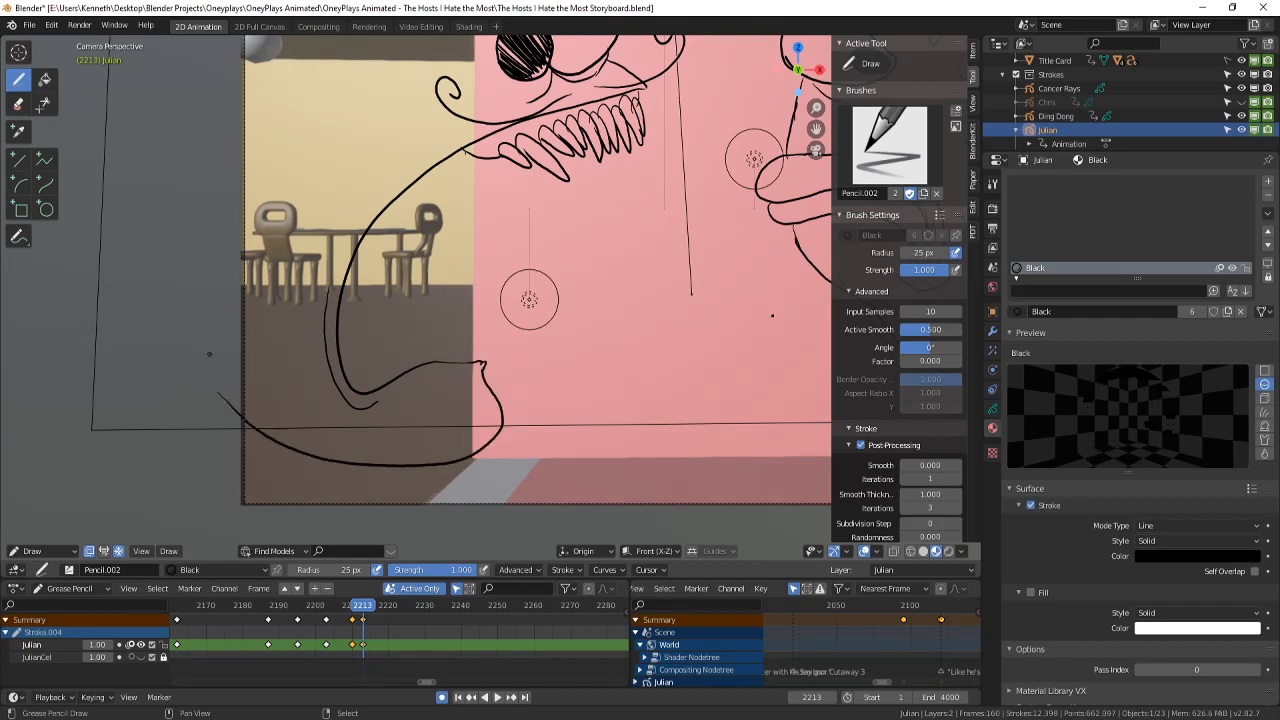
mouse_move(529, 299)
ctrl+middle_down()
mouse_move(495, 340)
mouse_move(491, 390)
mouse_move(490, 351)
mouse_move(455, 362)
ctrl+middle_up()
key(ctrl+z)
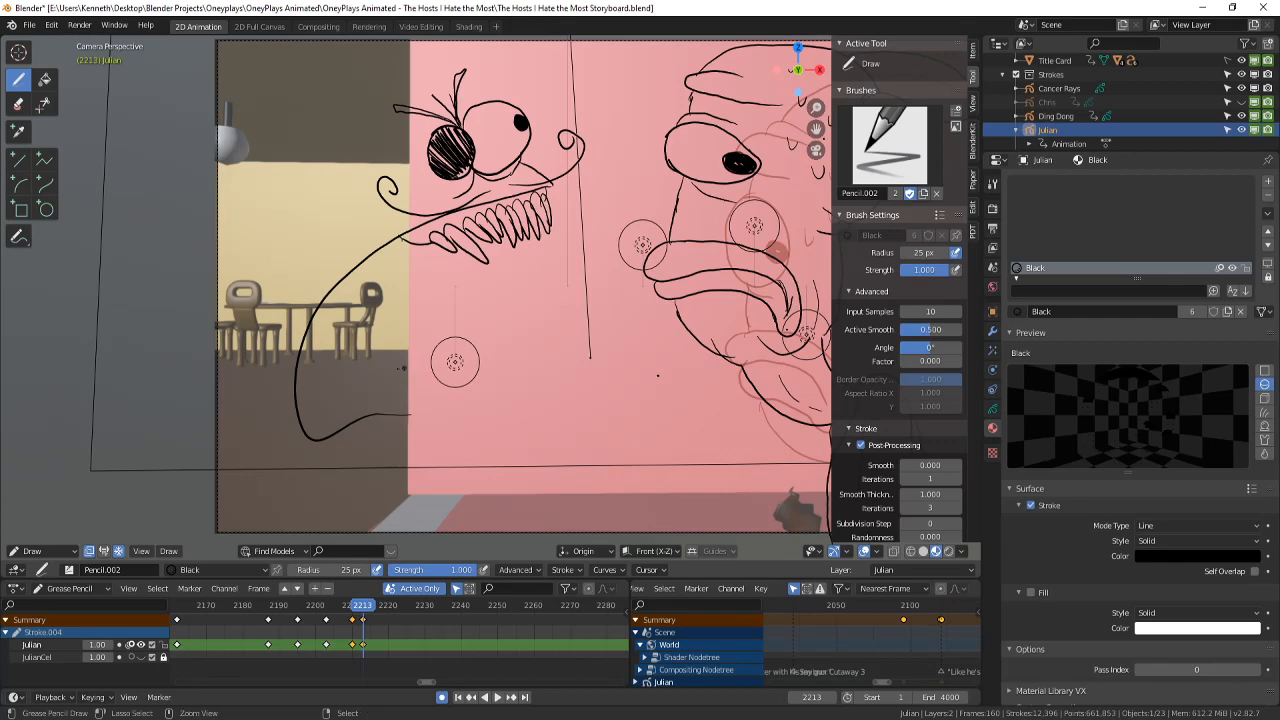
- Undo the bend in Julian's jaw and round the curve's lower end in Edit Mode
key(Tab)
shift+middle_drag(402, 362, 389, 366)
key(Tab)
shift+middle_drag(445, 328, 424, 343)
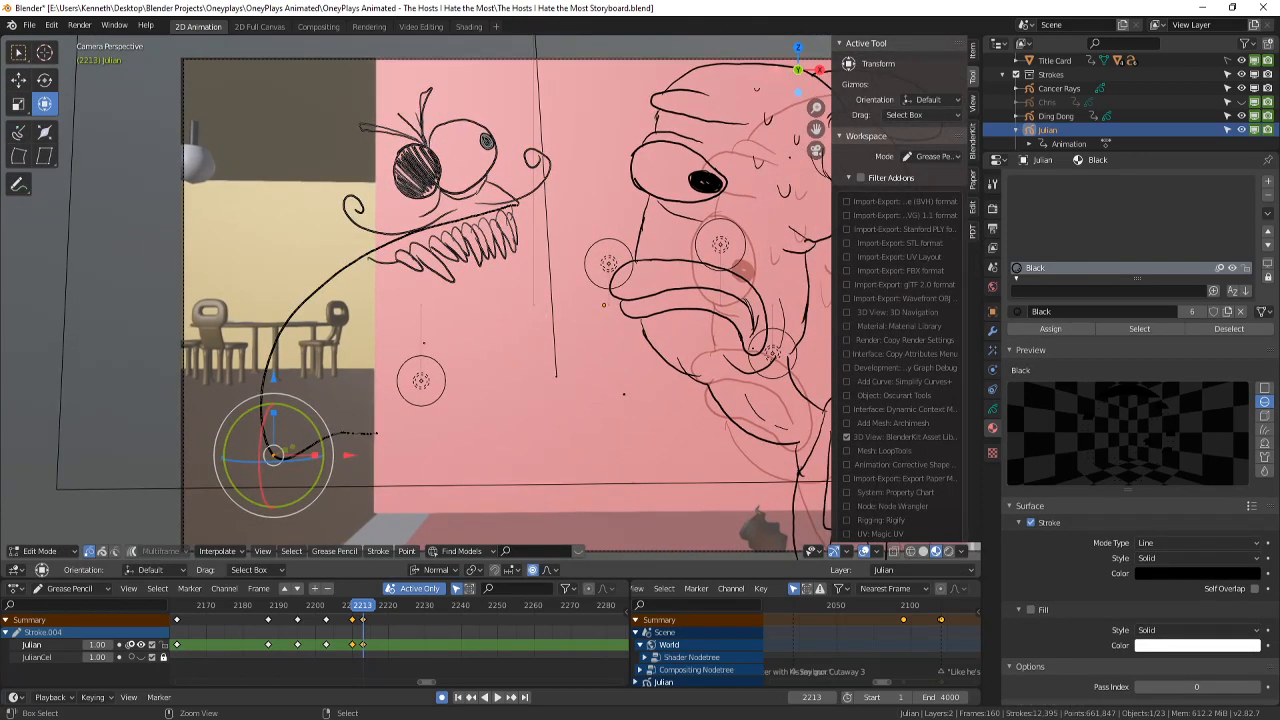
key(ctrl+z)
mouse_move(254, 455)
mouse_down()
mouse_move(277, 418)
mouse_move(355, 430)
mouse_move(355, 484)
mouse_up()
- Draw a stroke extending the lower end of Julian's jaw curve forward, and save the file
click(40, 551)
click(40, 490)
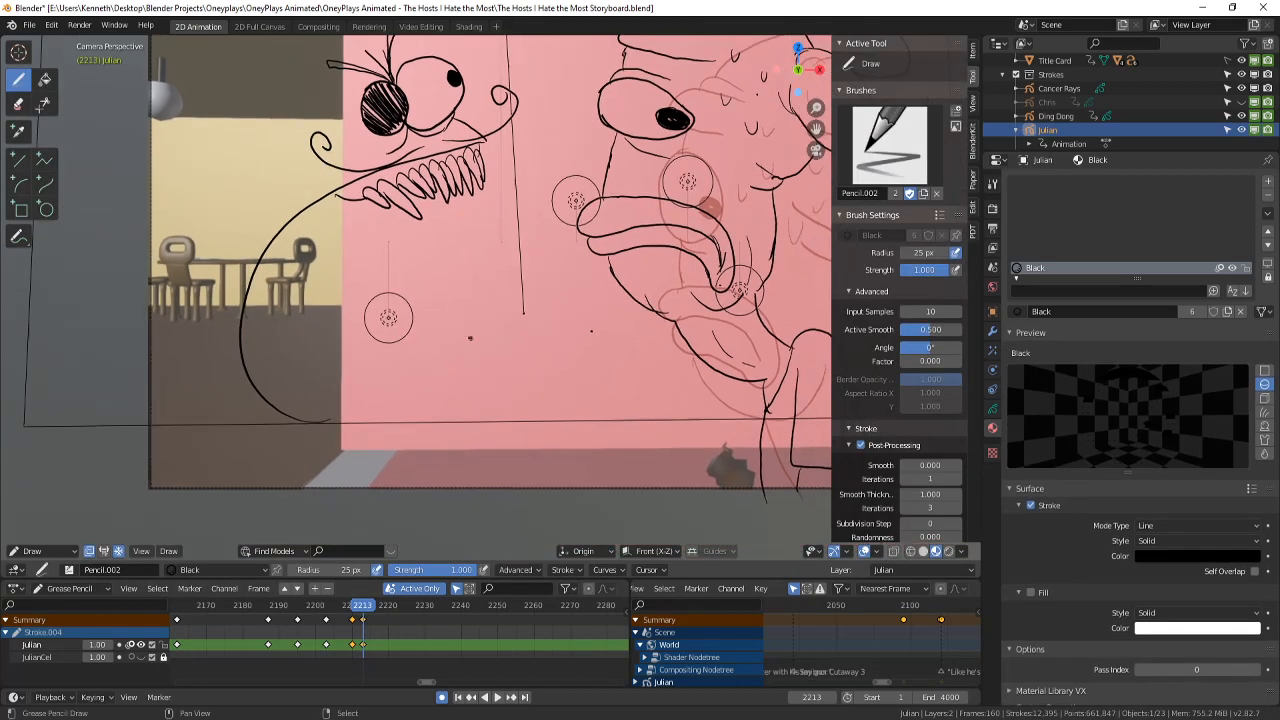
drag(326, 421, 400, 408)
shift+middle_drag(414, 374, 427, 401)
key(ctrl+s)
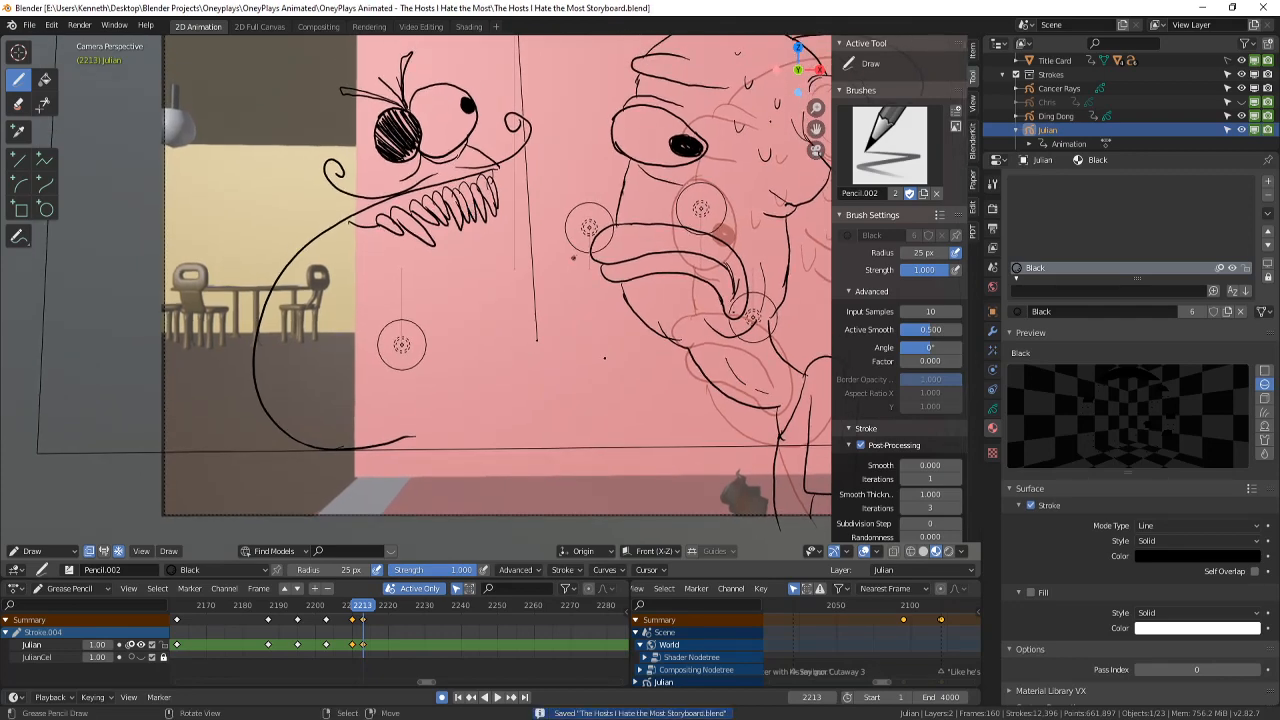
- Restore the camera view of the storyboard and save the file
shift+middle_drag(601, 268, 578, 293)
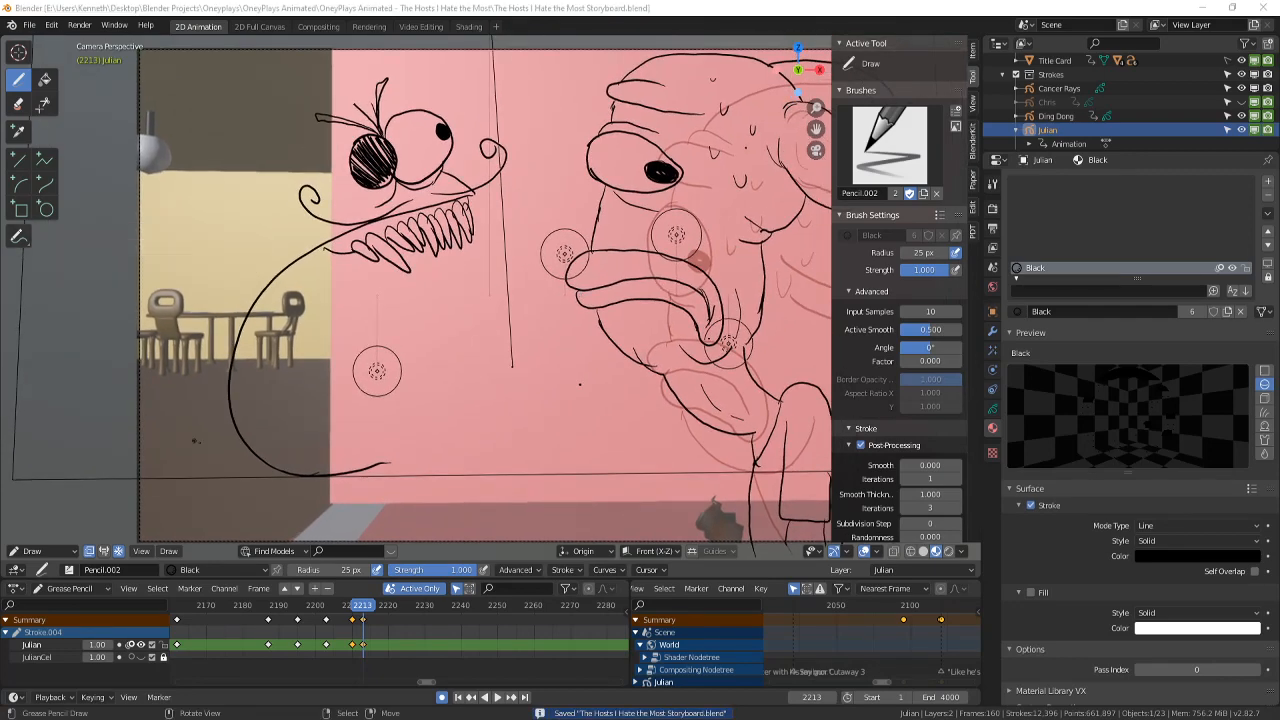
middle_drag(266, 444, 269, 448)
click(141, 551)
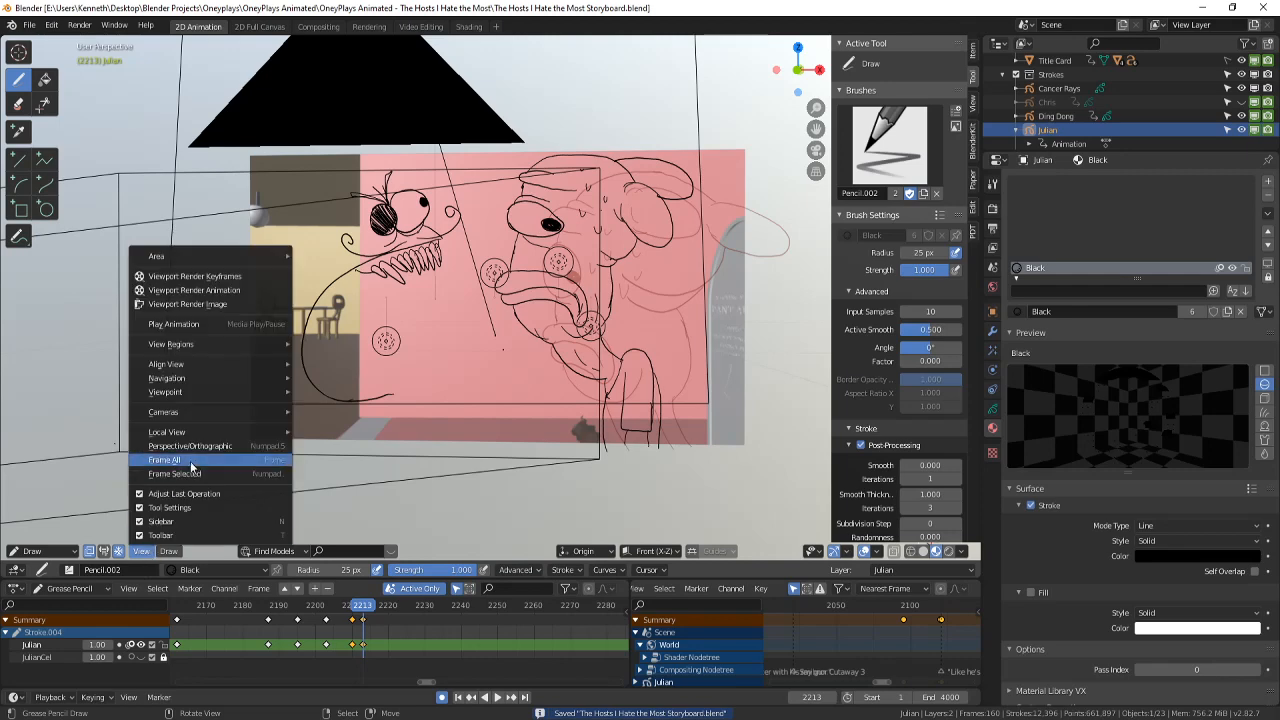
mouse_move(245, 423)
click(330, 432)
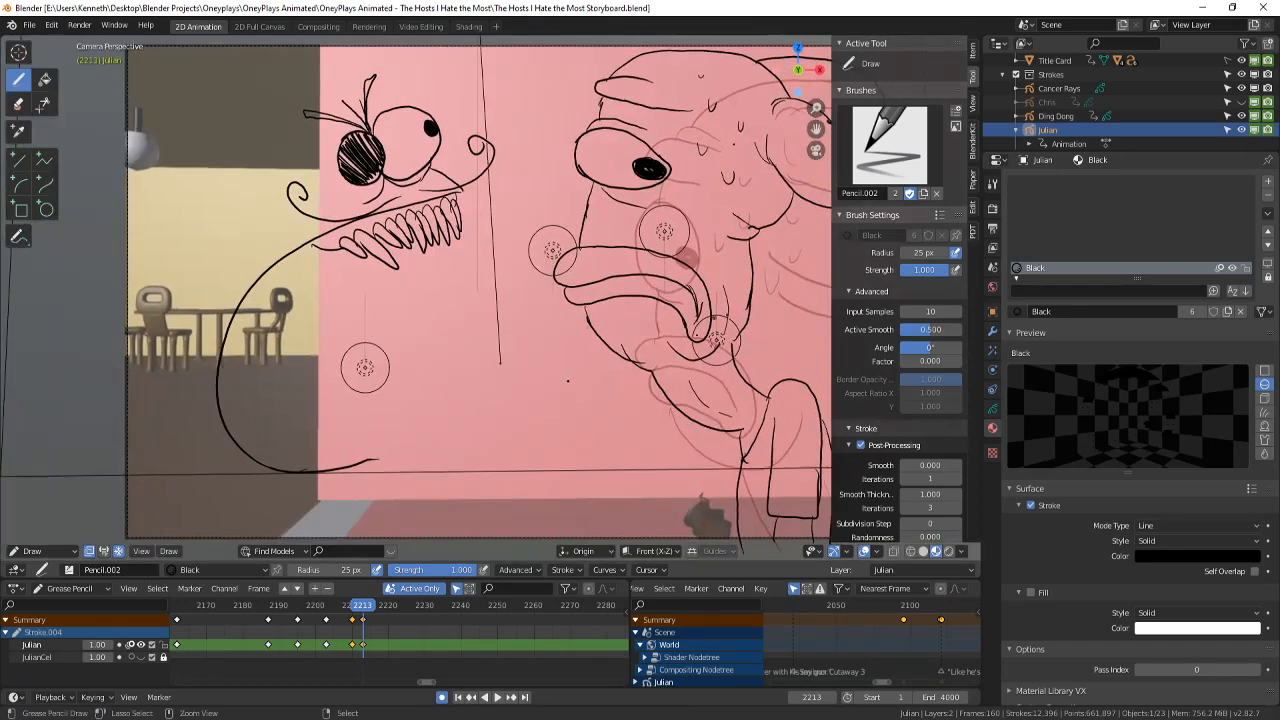
key(ctrl+s)
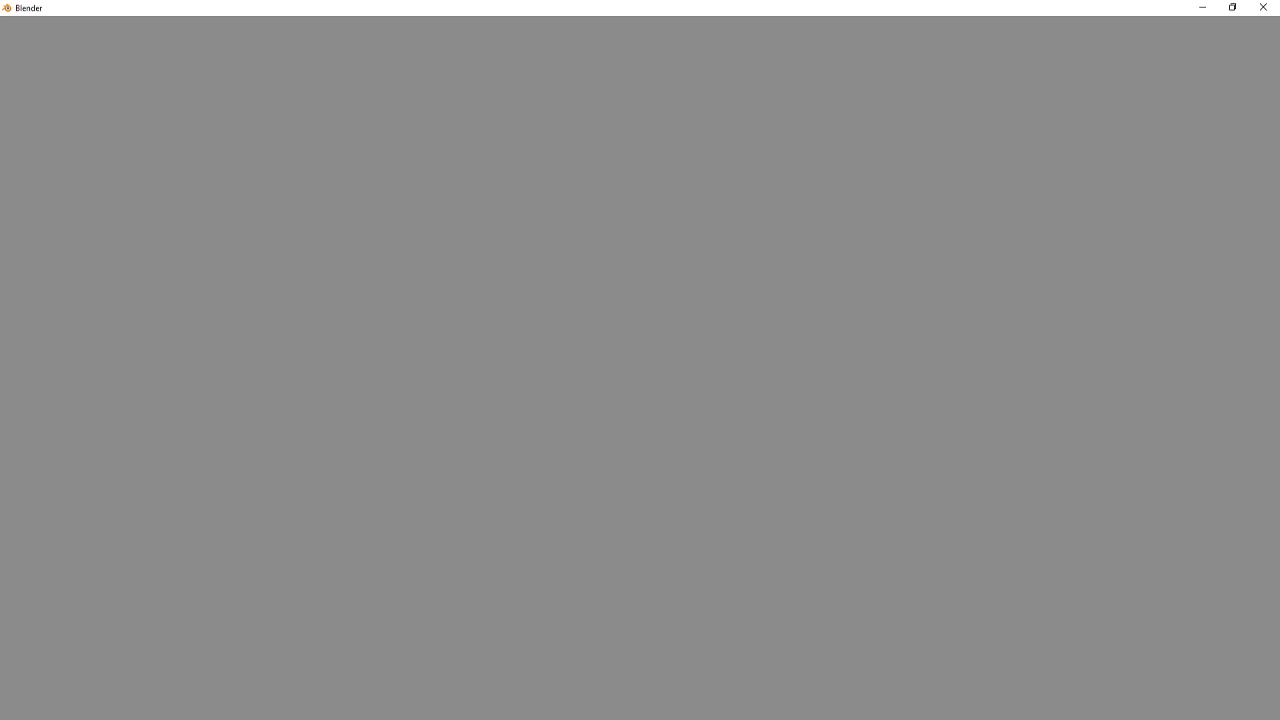
- Flip between frames 2212 and 2213 to compare Julian's new drawing with his previous pose
mouse_move(539, 719)
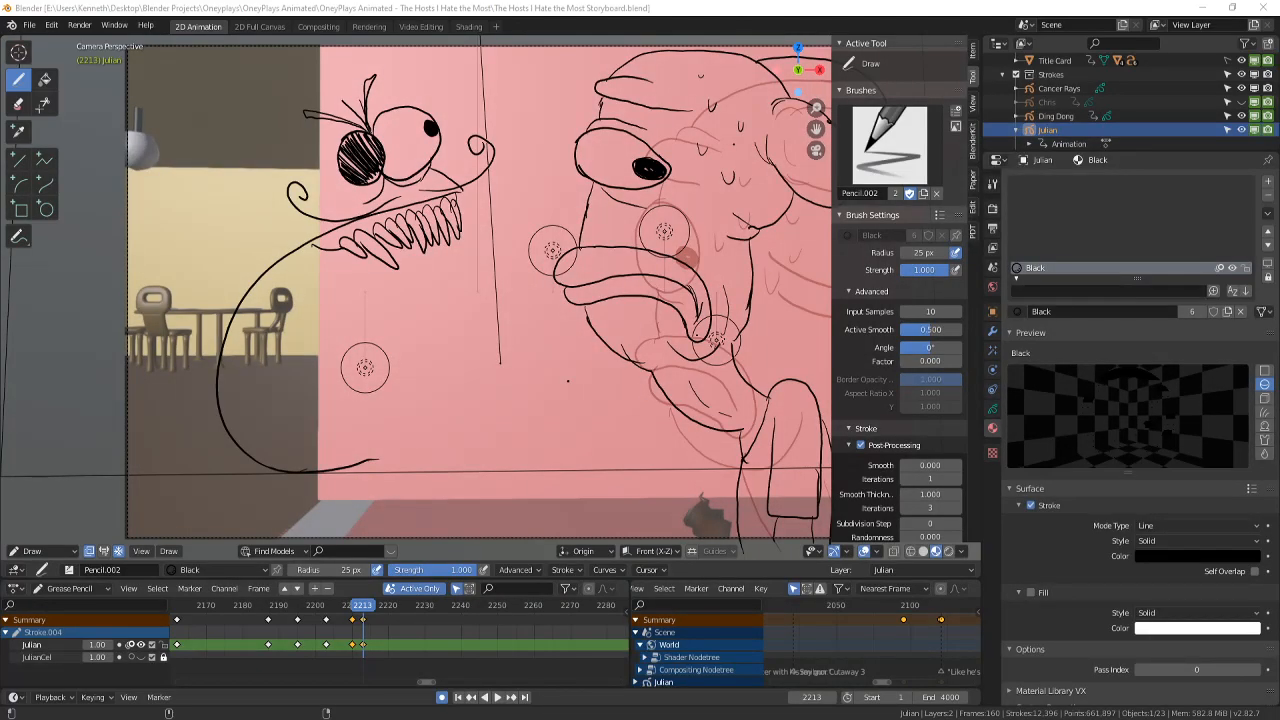
scroll(460, 420, down, 1)
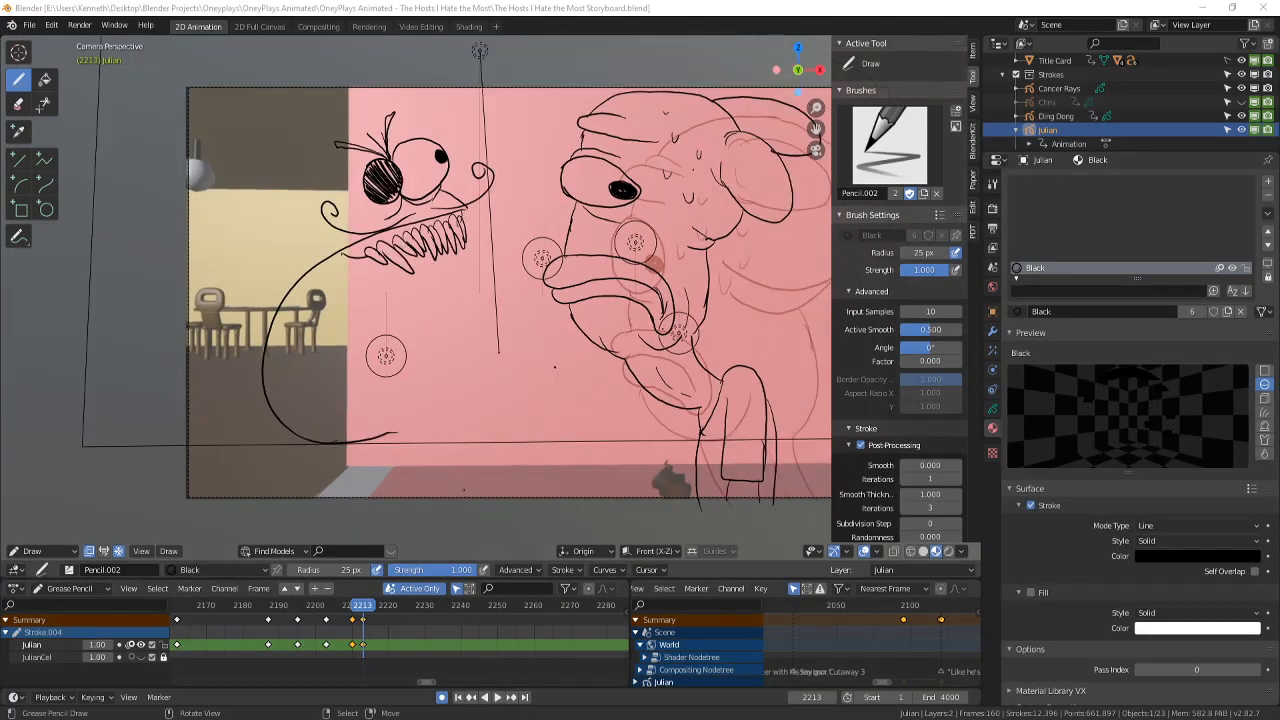
scroll(440, 420, up, 2)
click(375, 592)
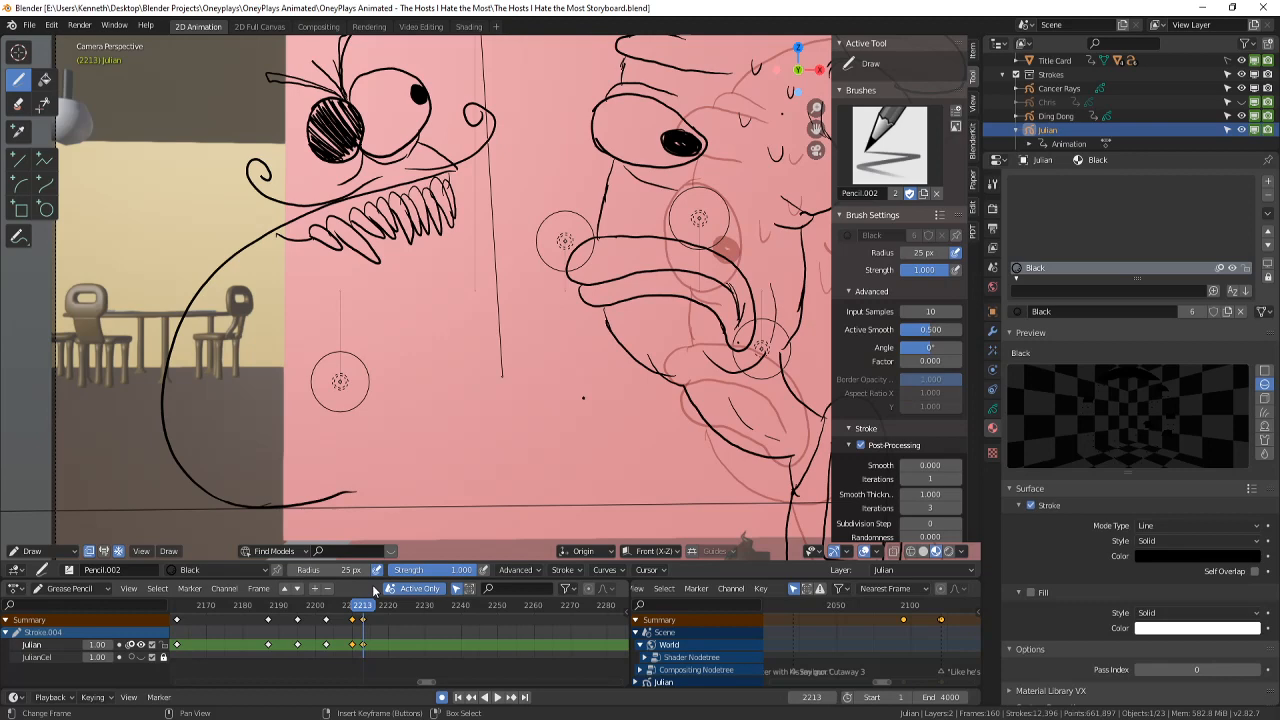
key(Left)
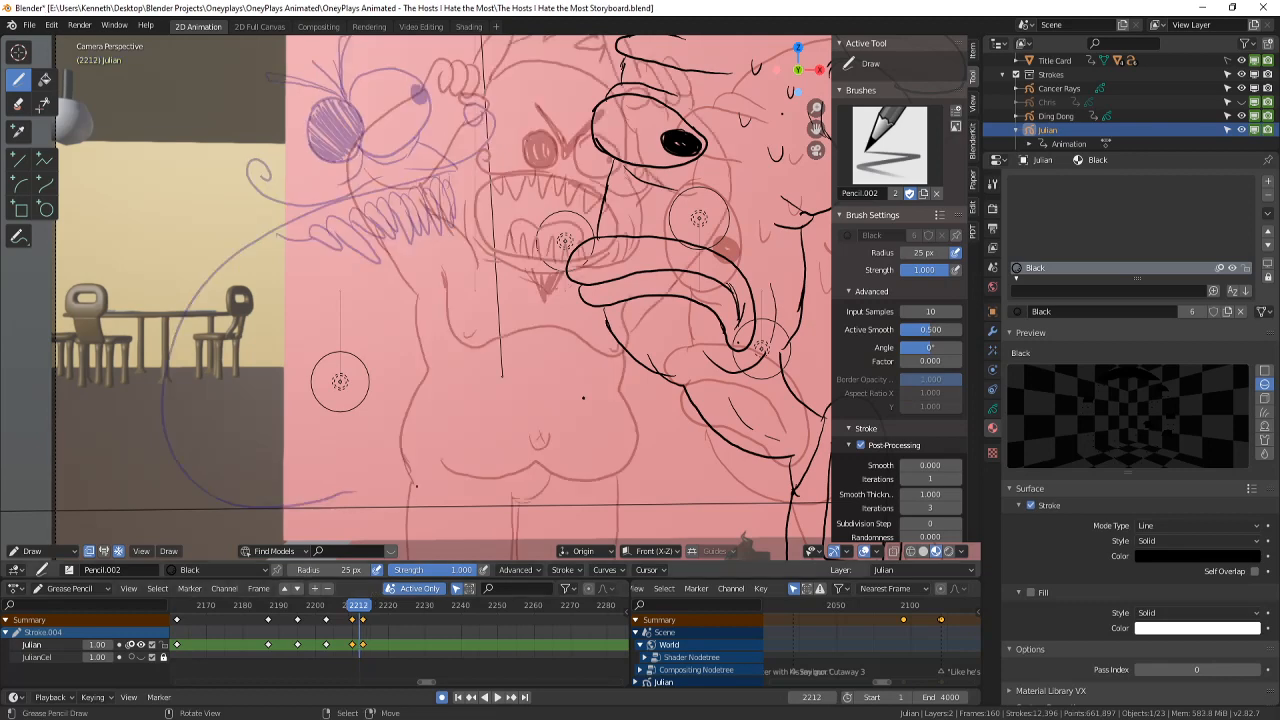
key(Right)
scroll(516, 277, down, 1)
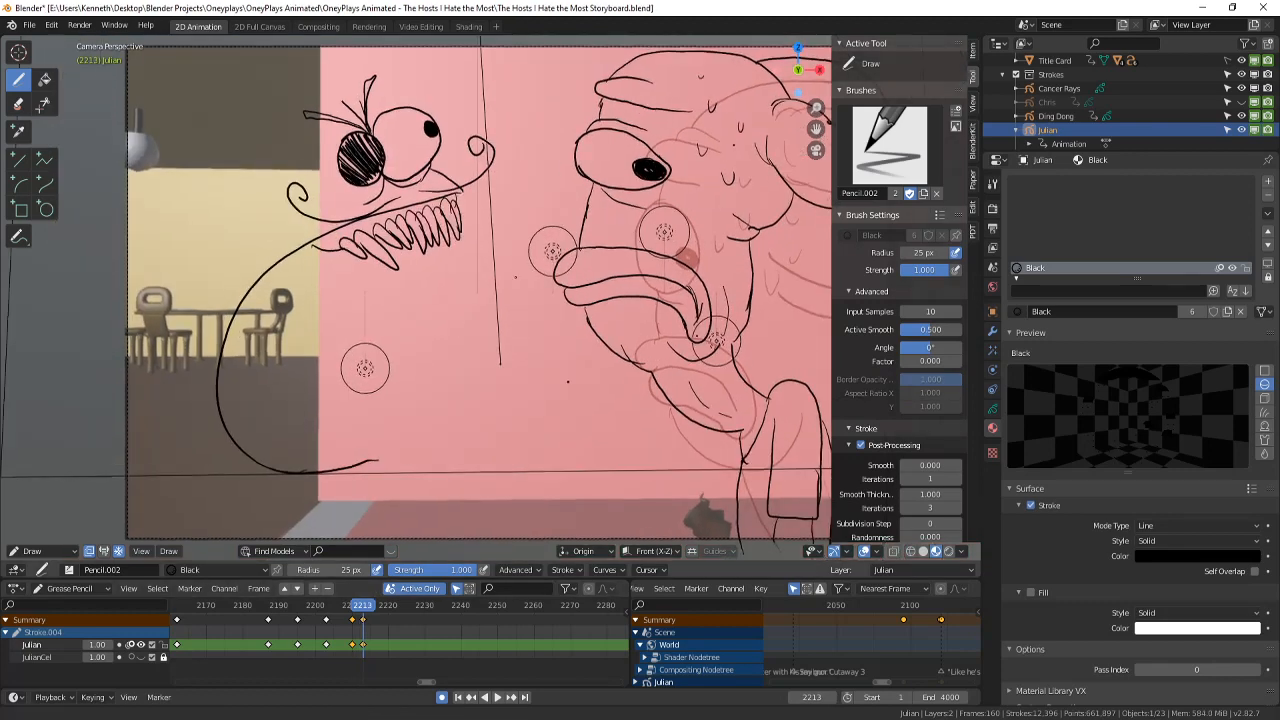
shift+middle_drag(516, 277, 526, 383)
scroll(524, 362, up, 2)
scroll(492, 399, down, 2)
scroll(527, 382, up, 2)
scroll(527, 381, down, 2)
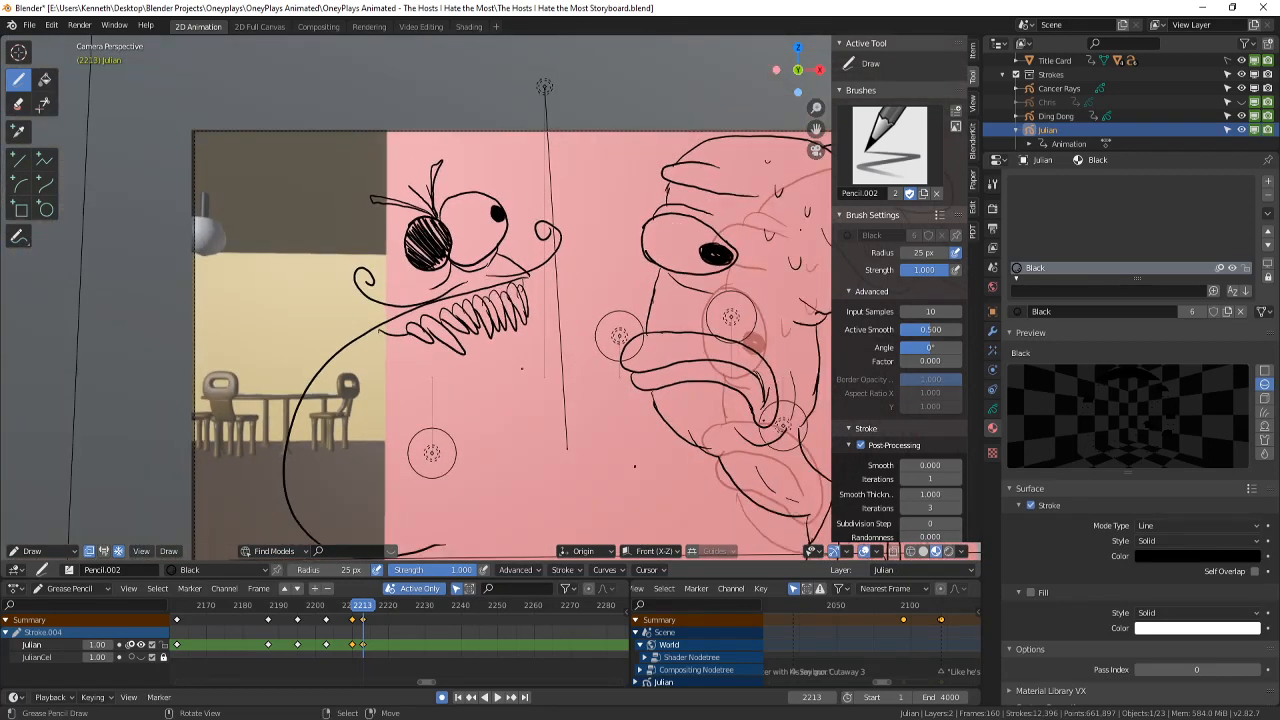
key(Left)
key(Right)
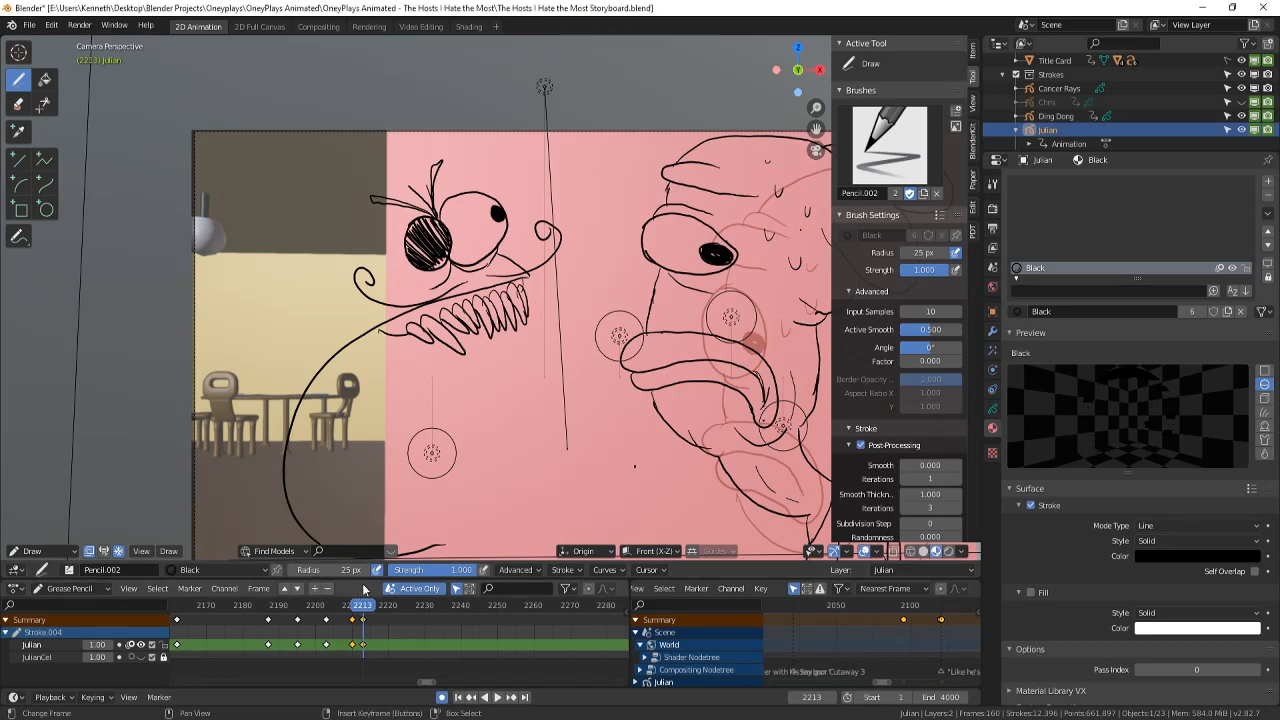
key(Left)
key(Right)
scroll(565, 348, down, 2)
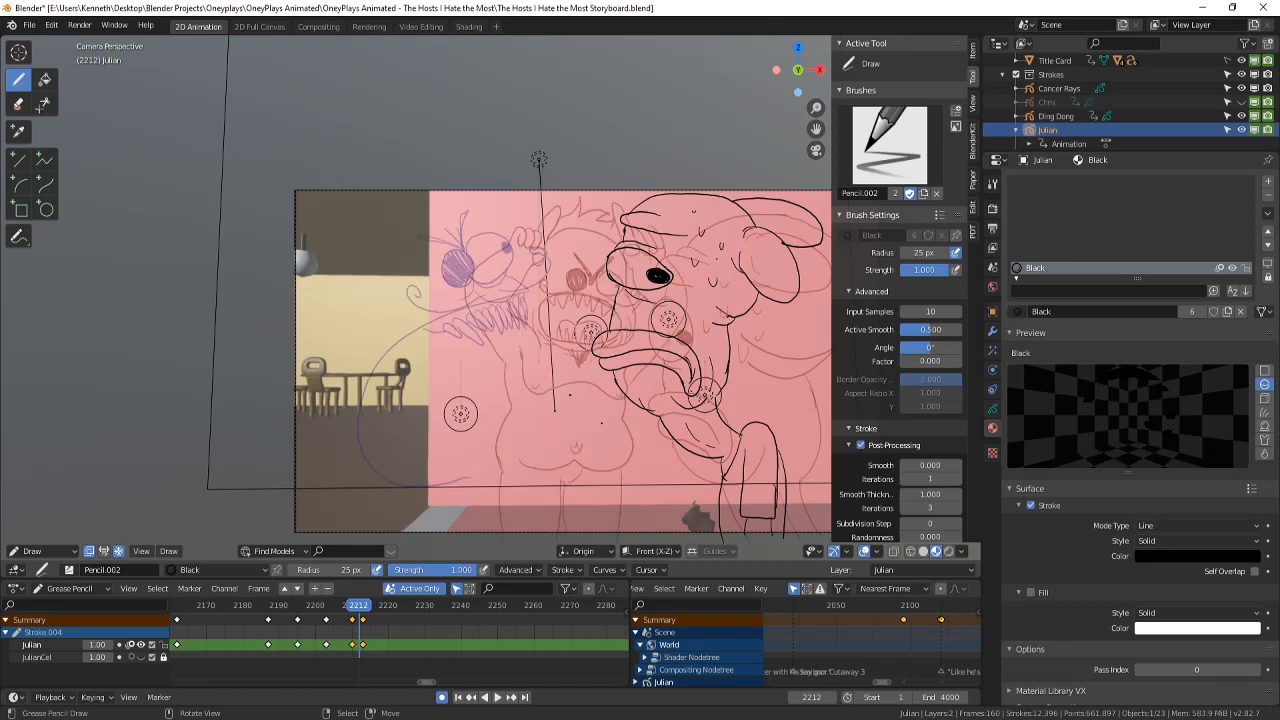
- Draw a row of pointed lower teeth rising from the end of Julian's jaw curve
scroll(477, 317, up, 3)
shift+middle_drag(454, 456, 531, 342)
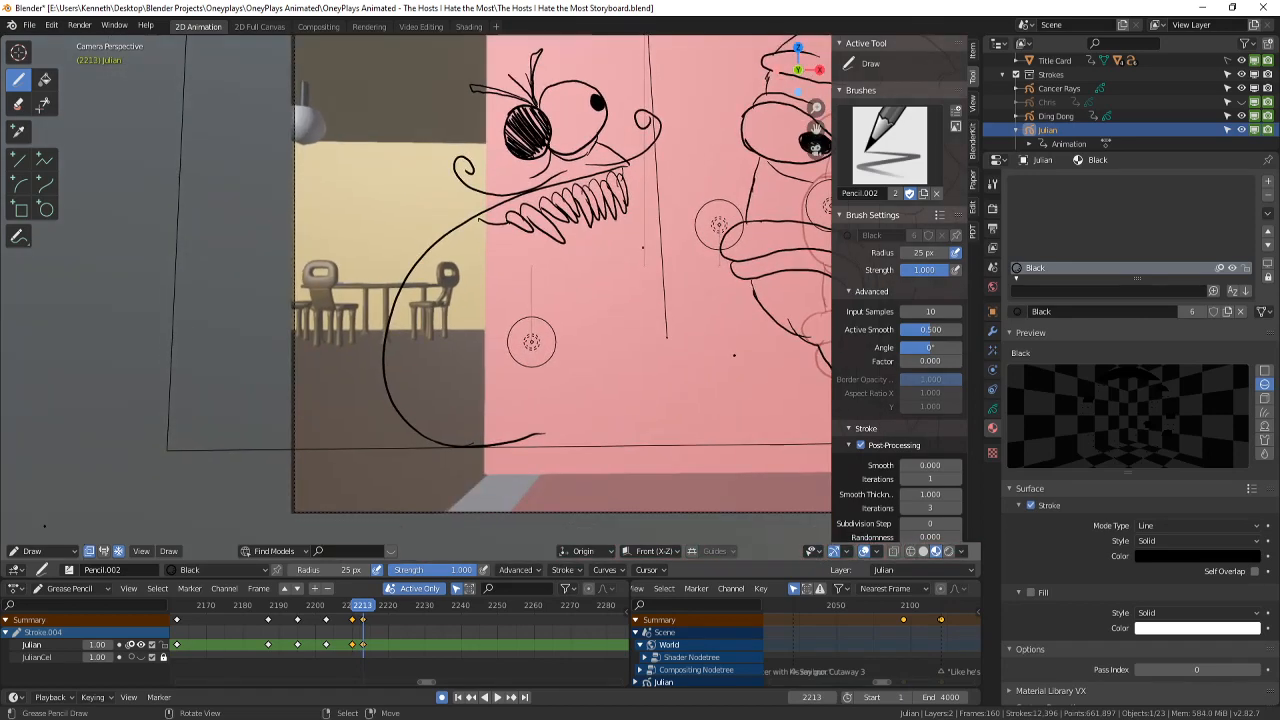
mouse_move(450, 442)
mouse_down()
mouse_move(472, 430)
mouse_move(478, 446)
mouse_move(497, 402)
mouse_up()
drag(497, 404, 506, 440)
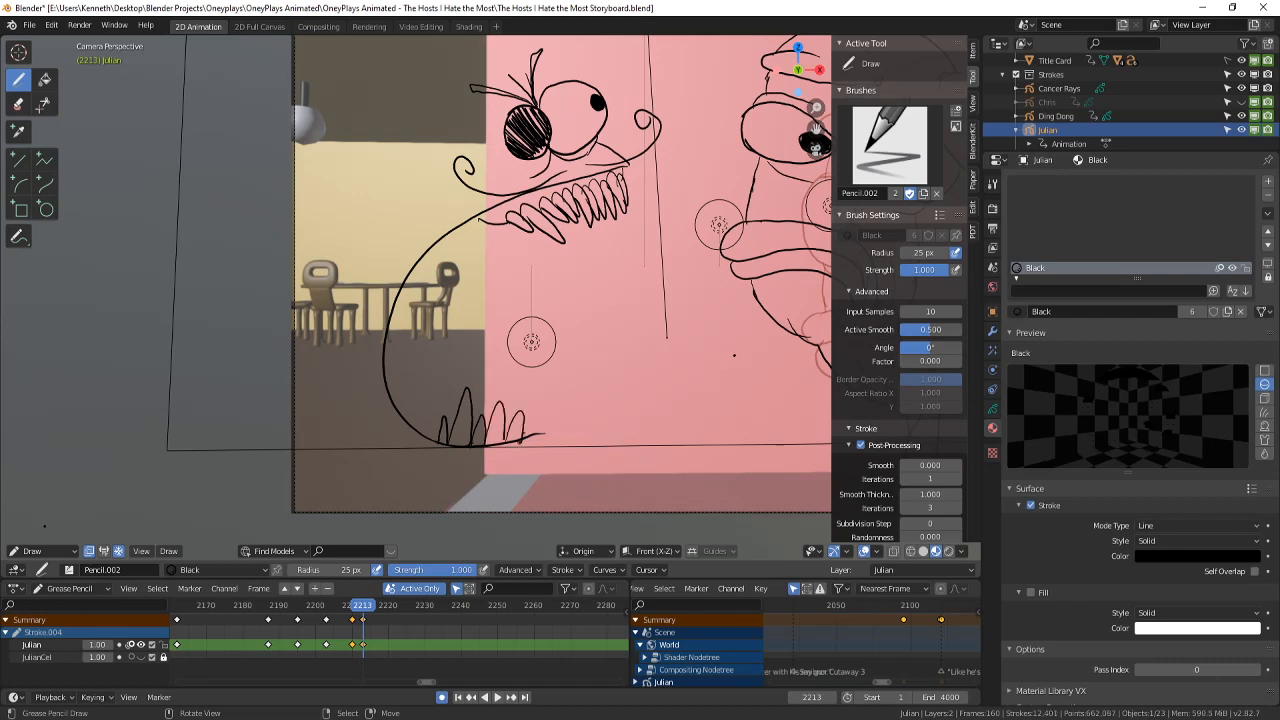
- Enlarge the pupil of Julian's larger eye and draw outer jaw lines behind and beneath the jaw curve, sweeping back
drag(443, 218, 393, 387)
key(ctrl+z)
drag(593, 106, 600, 112)
drag(416, 251, 379, 368)
mouse_move(534, 437)
mouse_down()
mouse_move(482, 470)
mouse_move(392, 467)
mouse_move(340, 412)
mouse_move(270, 384)
mouse_up()
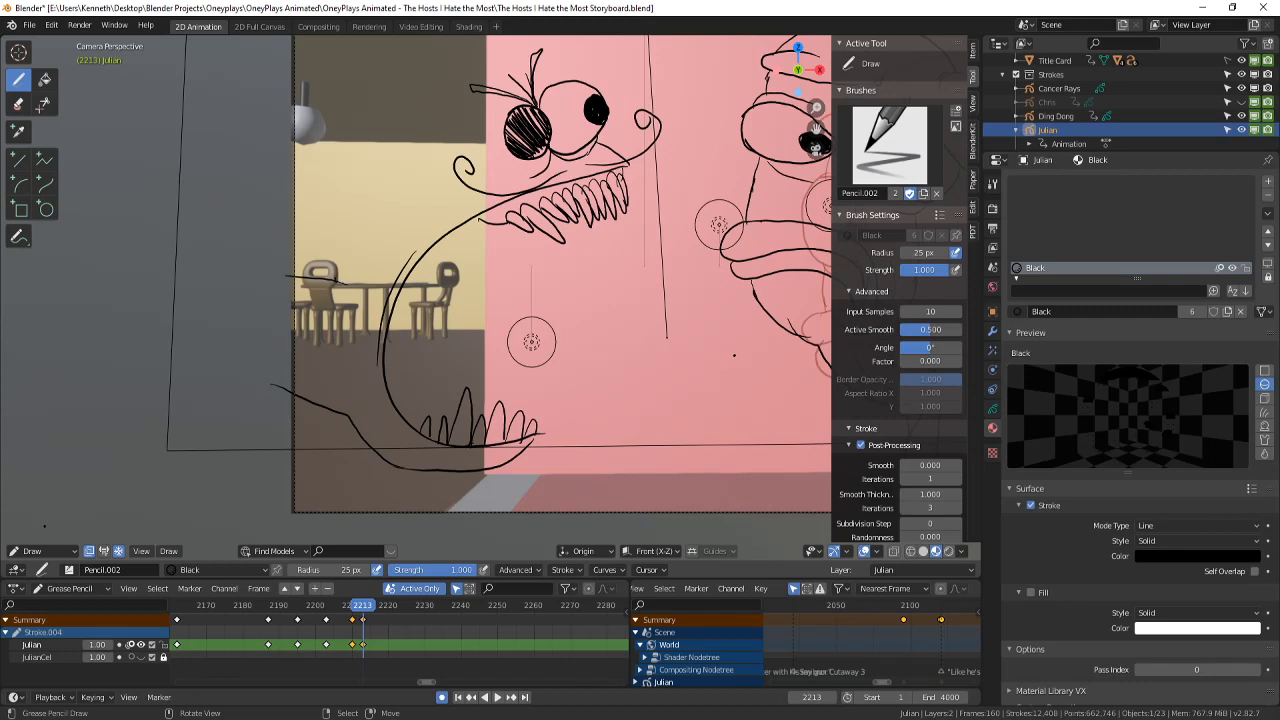
- Draw Julian's jagged hair outline from behind his brow down to the neck, with an ear and an inner hairline
mouse_move(328, 262)
mouse_down()
mouse_move(346, 178)
mouse_move(386, 124)
mouse_move(472, 88)
mouse_up()
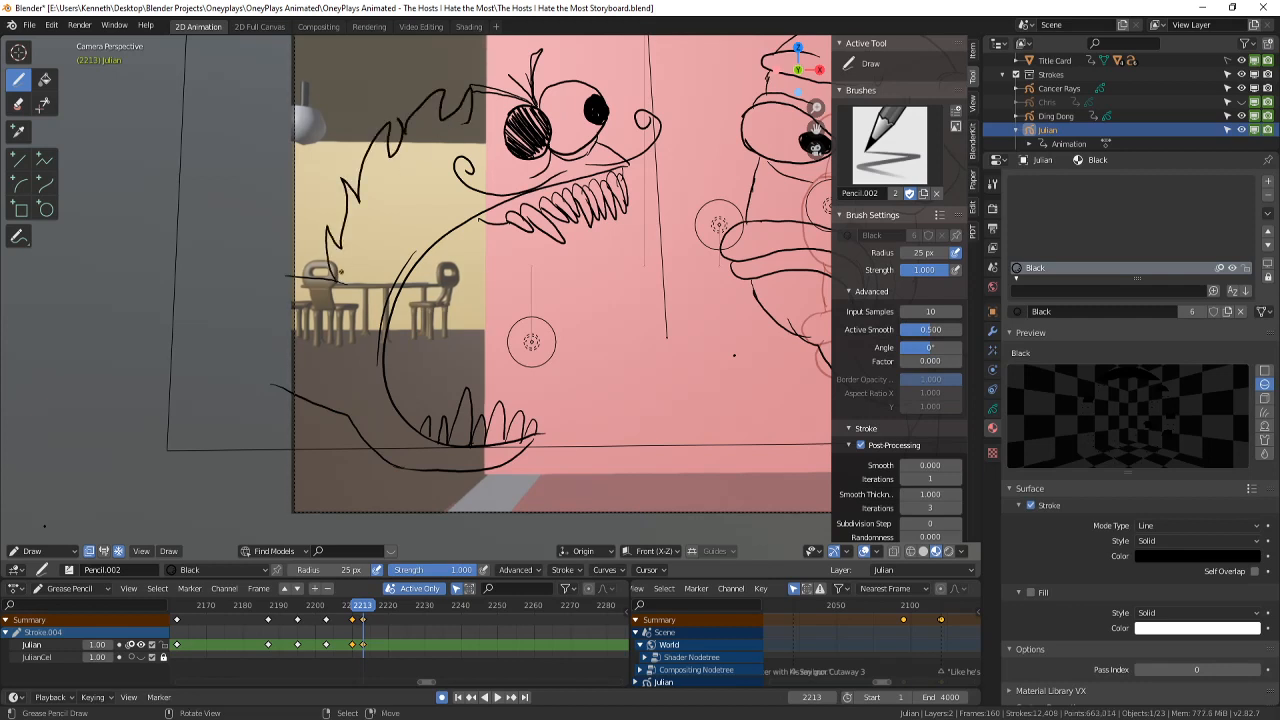
drag(347, 292, 342, 334)
mouse_move(370, 256)
mouse_down()
mouse_move(420, 194)
mouse_move(428, 152)
mouse_move(510, 107)
mouse_up()
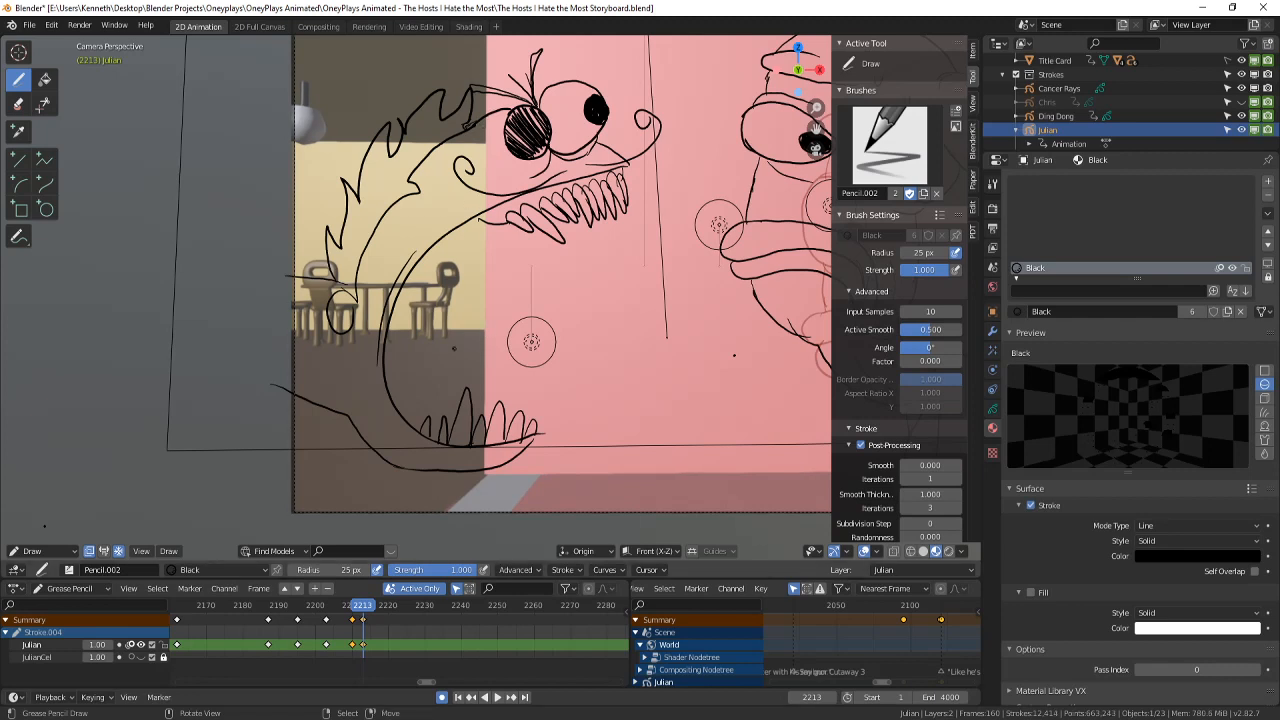
scroll(531, 342, up, 2)
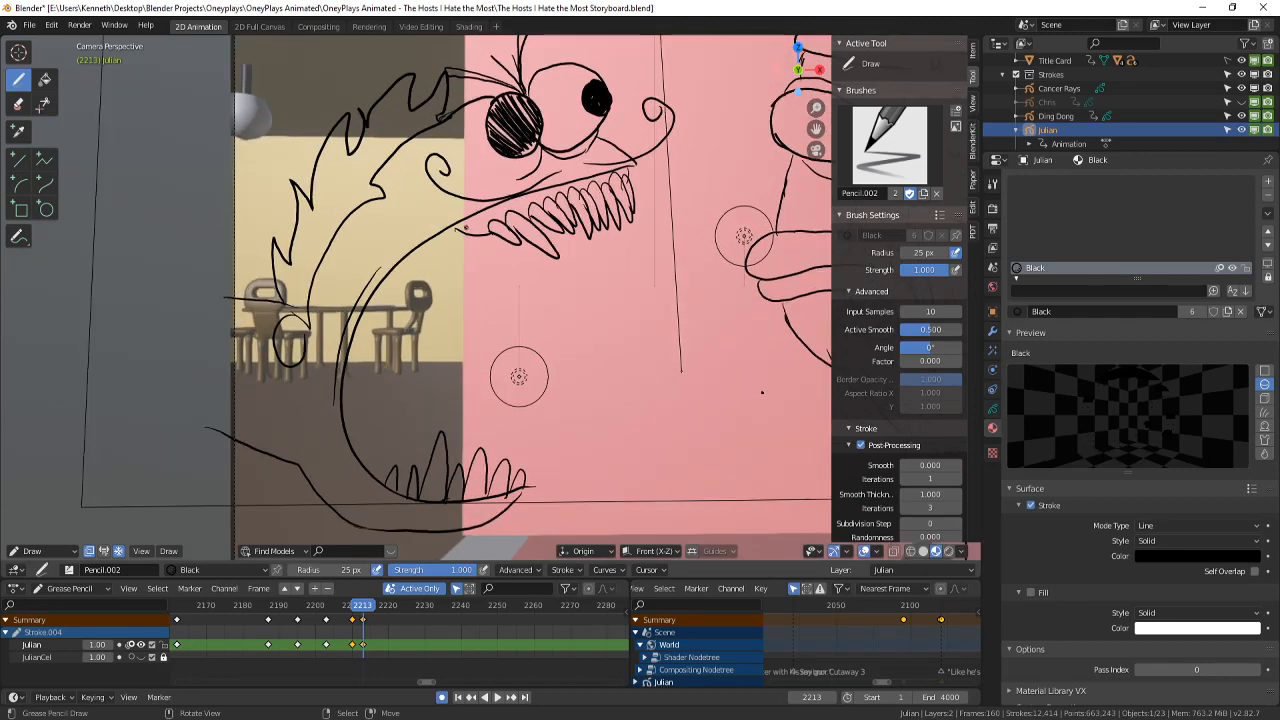
- Close the back of Julian's upper teeth with a short curve and draw a bulging tongue behind his lower teeth
drag(455, 229, 488, 235)
mouse_move(344, 430)
mouse_down()
mouse_move(372, 364)
mouse_move(460, 350)
mouse_move(500, 436)
mouse_move(453, 402)
mouse_up()
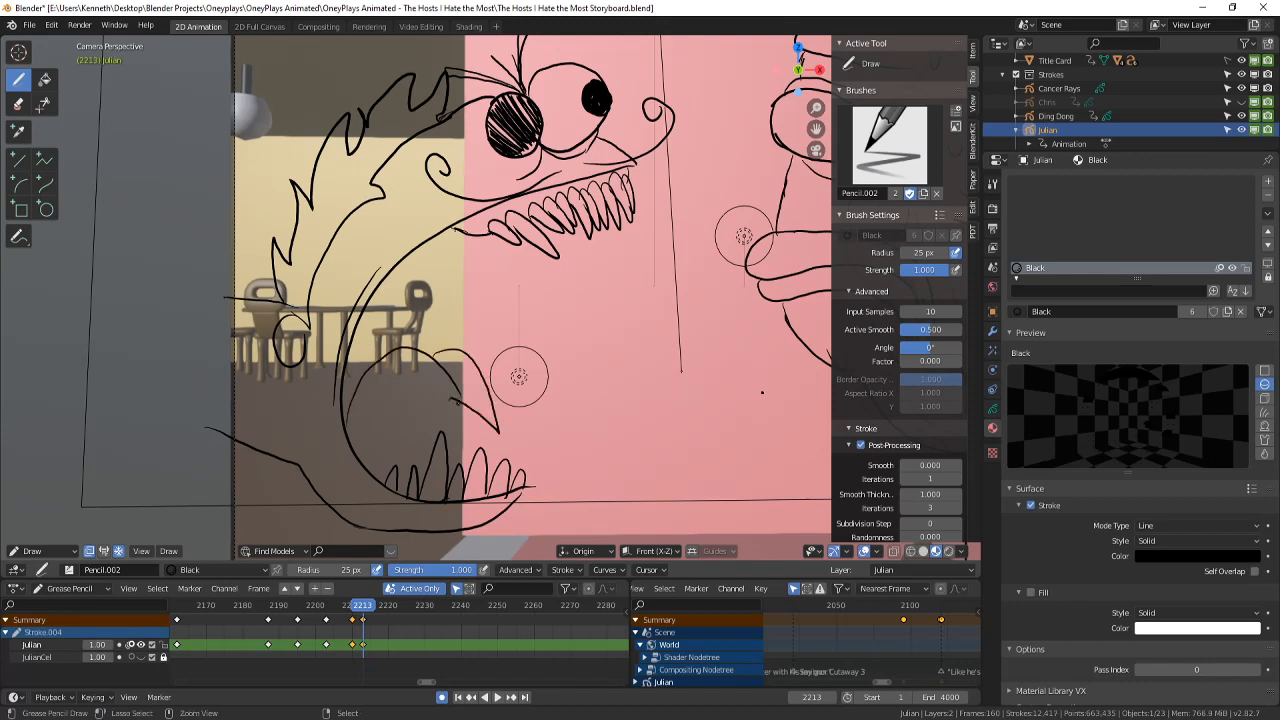
key(ctrl+z)
mouse_move(418, 342)
mouse_down()
mouse_move(490, 378)
mouse_move(388, 398)
mouse_move(392, 479)
mouse_up()
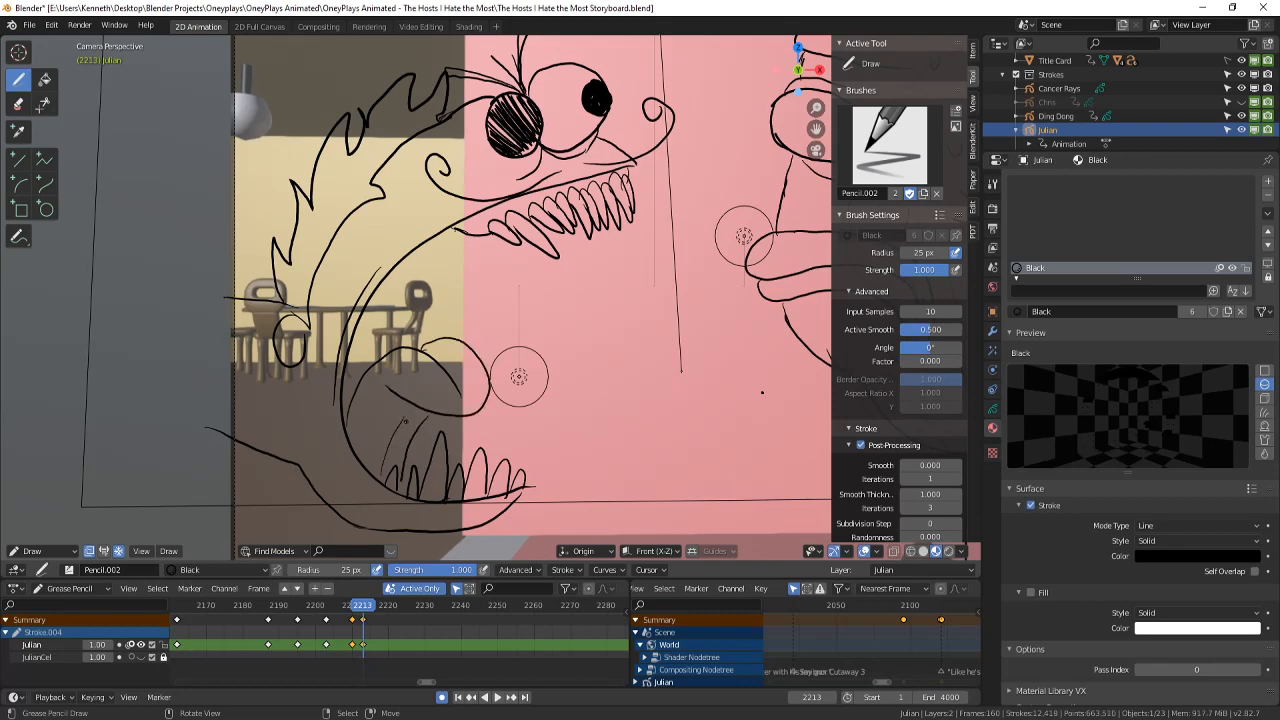
- Compare Julian's drawing at frame 2213 with frame 2212 and save the storyboard file
ctrl+middle_drag(414, 371, 385, 444)
key(Left)
key(Right)
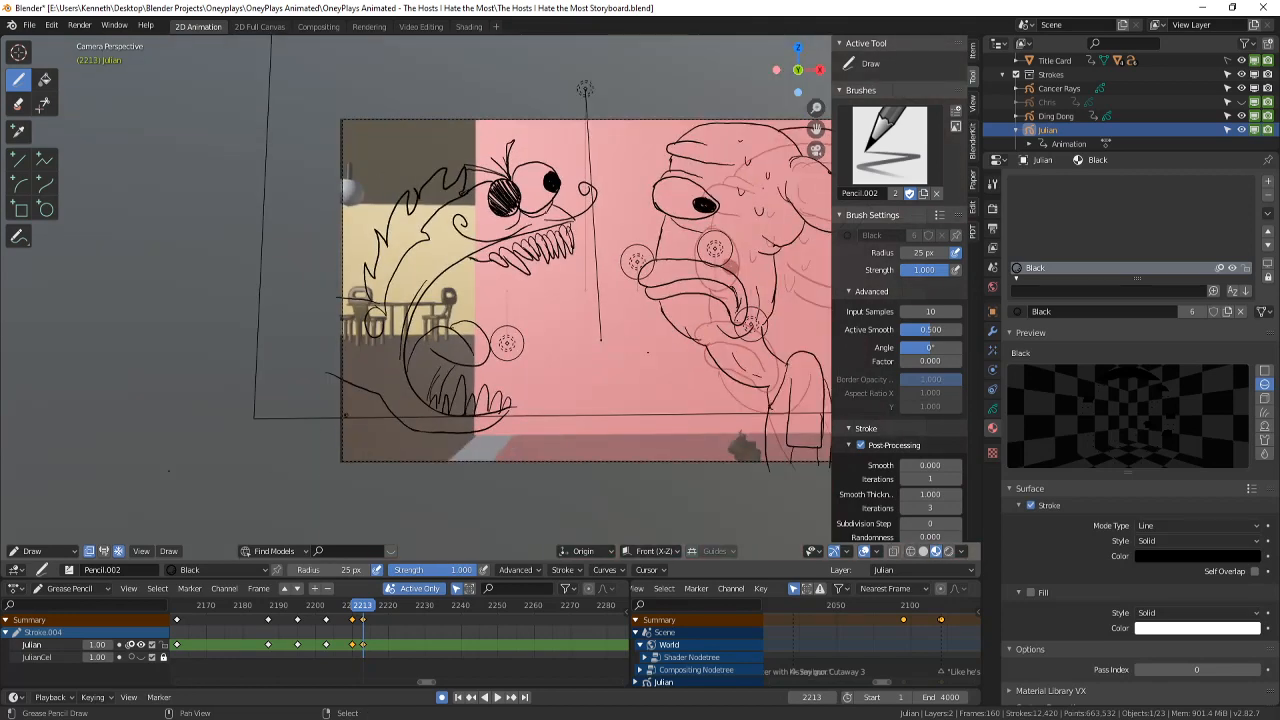
shift+middle_drag(647, 351, 625, 406)
key(ctrl+s)
- Draw a hand with curled fingers and one raised finger over Julian's hair, its wrist reaching the camera frame's edge
shift+middle_drag(381, 464, 340, 443)
shift+middle_drag(524, 350, 557, 347)
scroll(511, 367, up, 1)
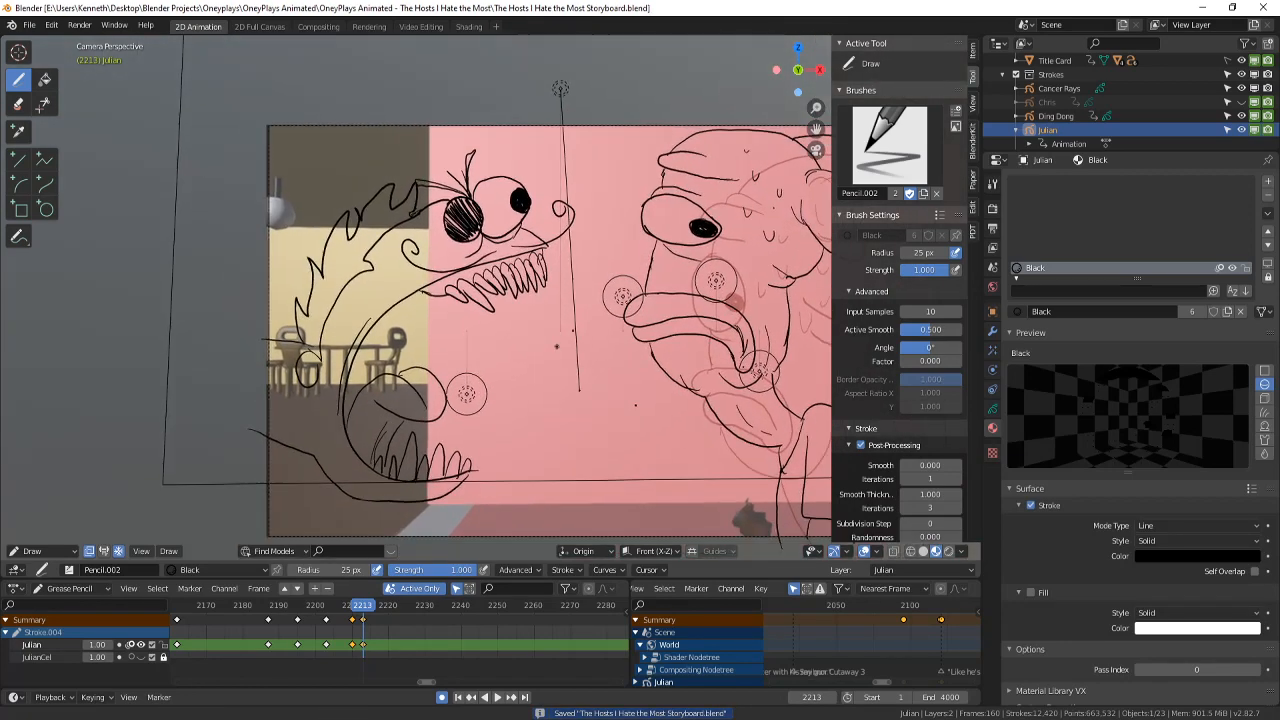
shift+middle_drag(511, 429, 561, 467)
mouse_move(331, 260)
mouse_down()
mouse_move(352, 234)
mouse_move(389, 228)
mouse_move(411, 282)
mouse_move(318, 311)
mouse_up()
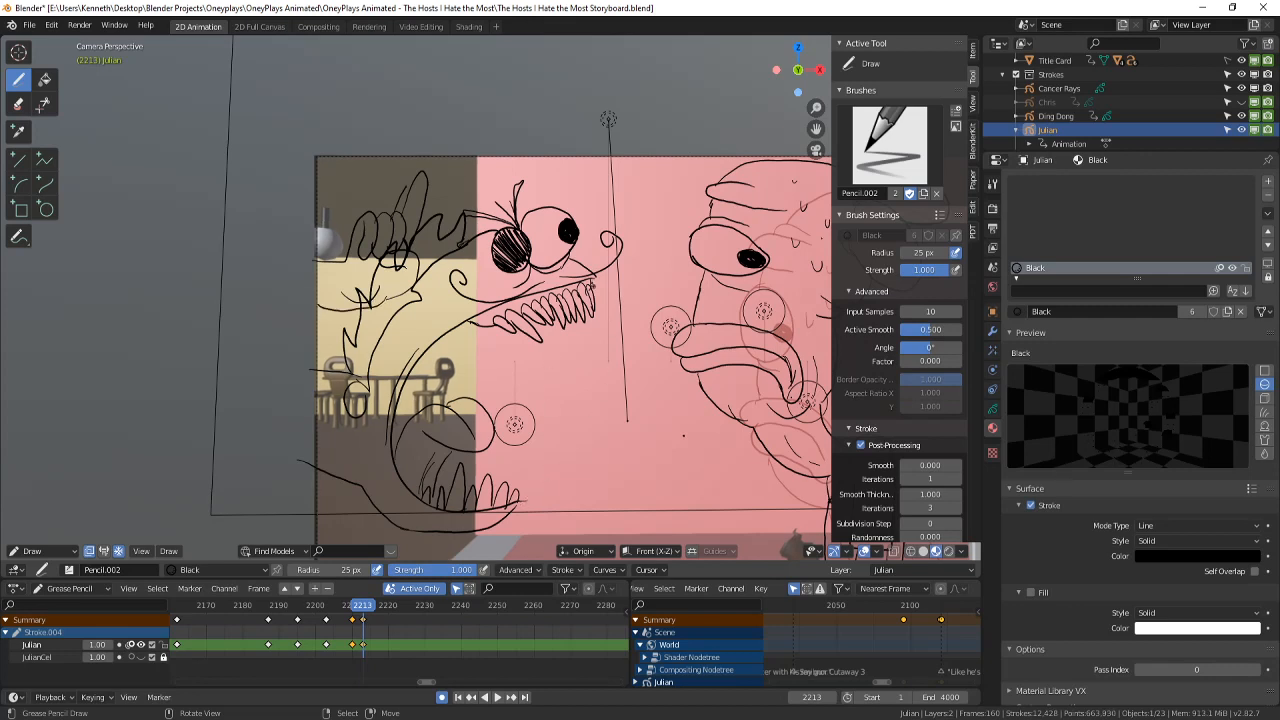
- Draw Julian's other hand with fingers curled above his far eye, and its arm line running back to the camera frame's edge
mouse_move(517, 210)
mouse_down()
mouse_move(527, 177)
mouse_move(548, 201)
mouse_up()
mouse_move(548, 201)
mouse_down()
mouse_move(542, 188)
mouse_move(595, 209)
mouse_move(577, 202)
mouse_up()
mouse_move(573, 178)
mouse_down()
mouse_move(597, 188)
mouse_move(588, 207)
mouse_move(562, 205)
mouse_up()
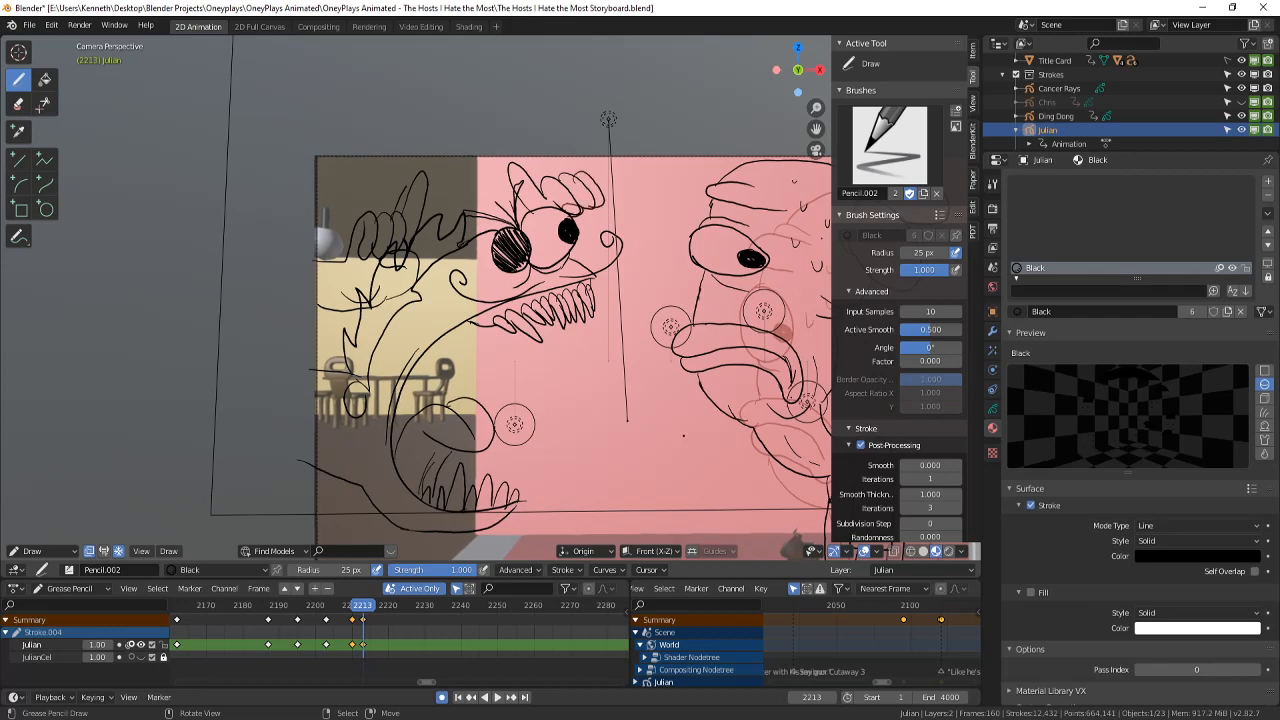
scroll(571, 209, down, 2)
shift+middle_drag(575, 225, 578, 269)
scroll(580, 272, up, 2)
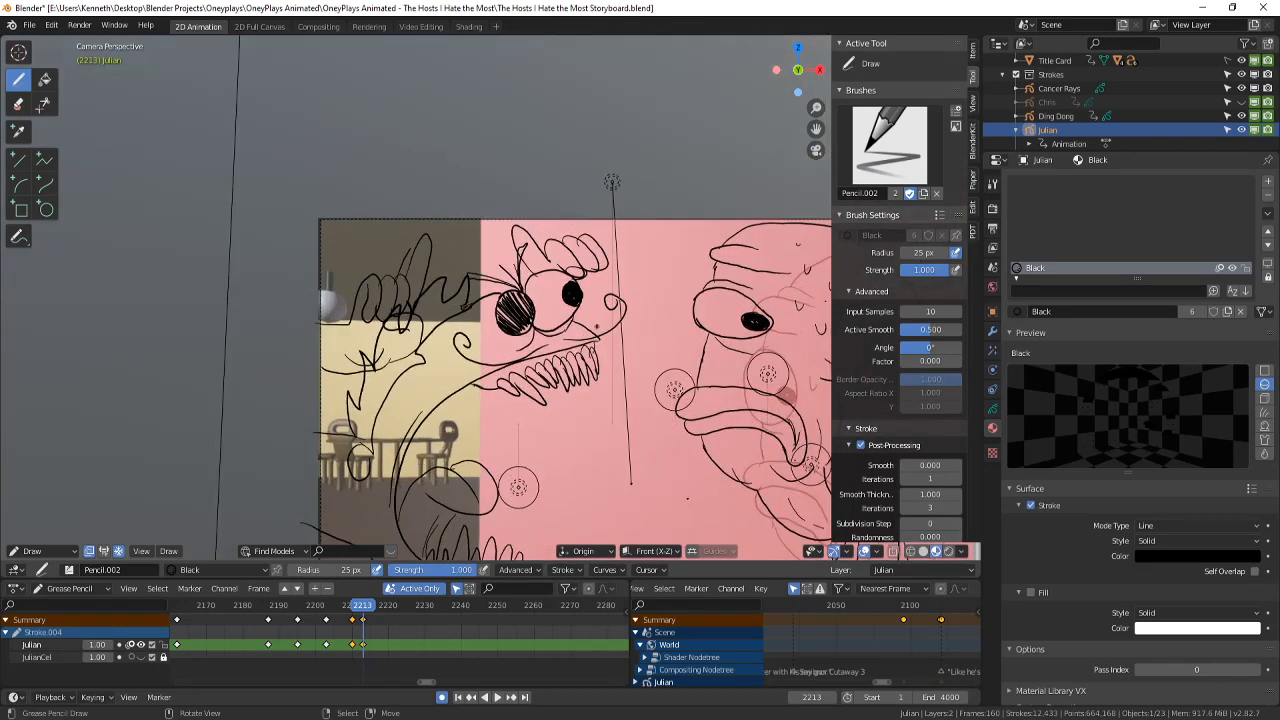
drag(528, 264, 320, 269)
drag(609, 296, 562, 301)
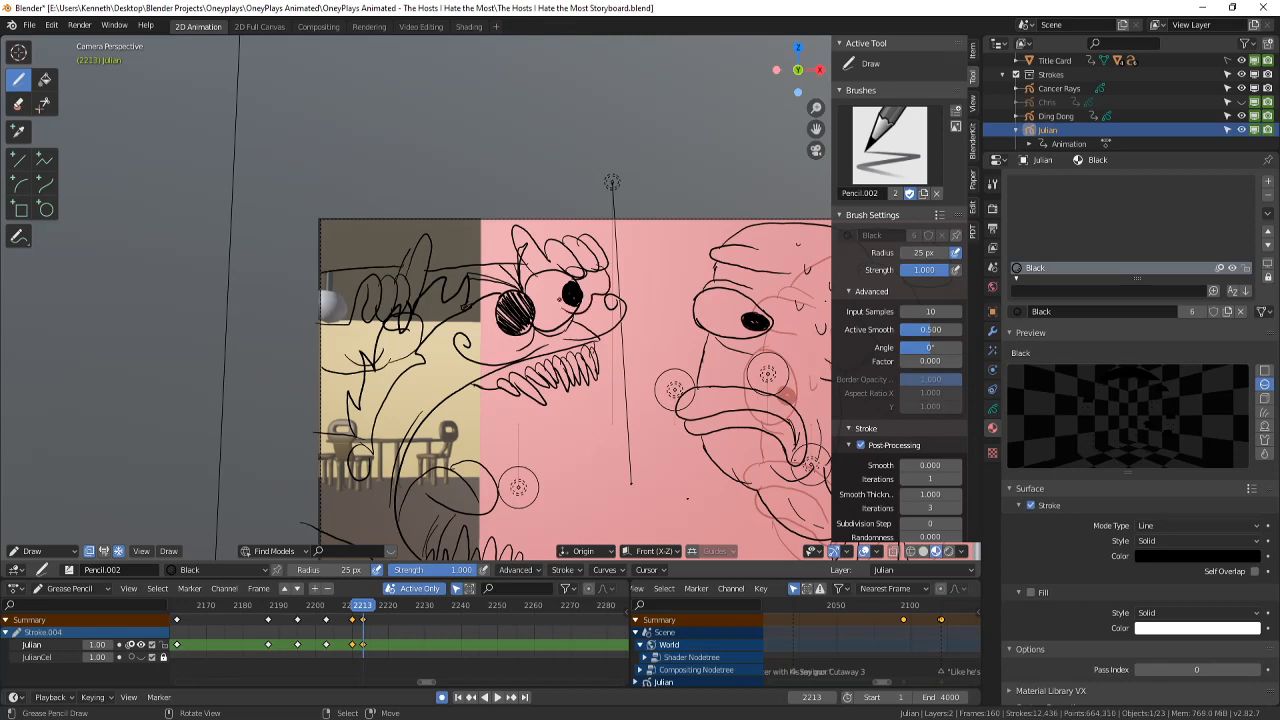
- Erase the hair and overlapping line fragments that cross the hand over Julian's hair
shift+middle_drag(559, 300, 572, 270)
scroll(572, 270, down, 1)
click(15, 110)
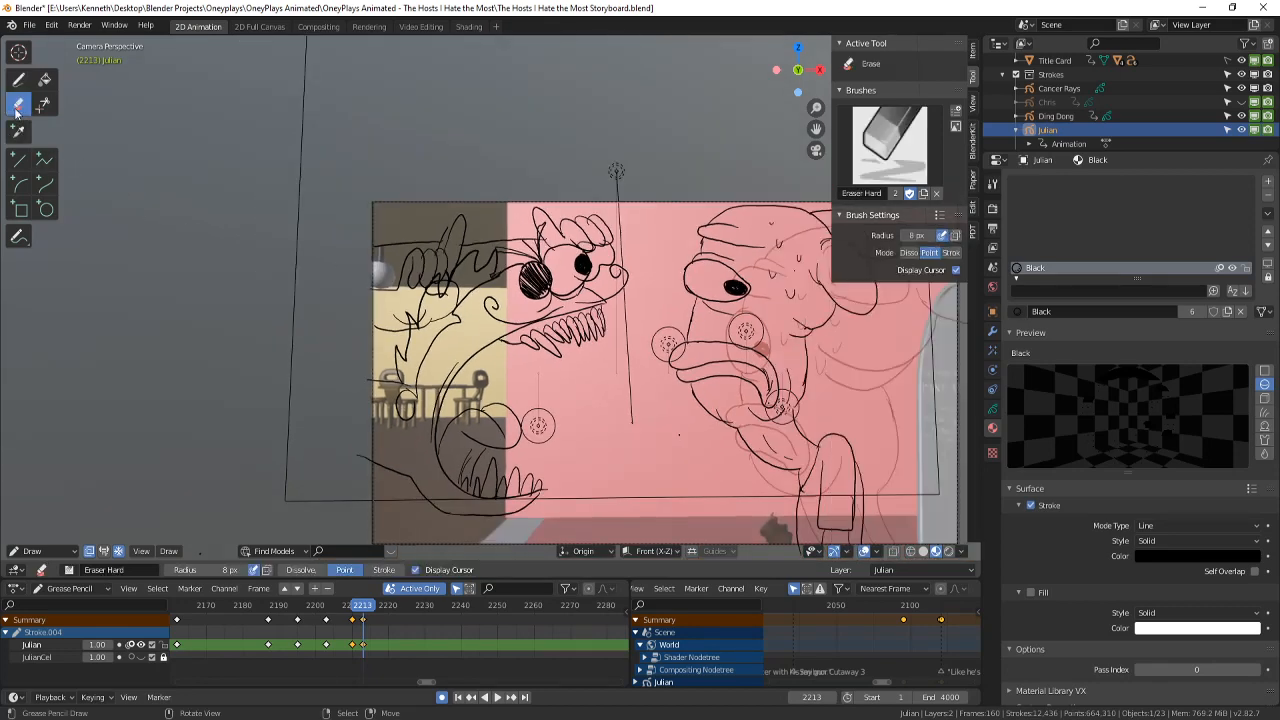
scroll(469, 329, up, 3)
mouse_move(373, 320)
mouse_down()
mouse_move(350, 344)
mouse_move(373, 295)
mouse_up()
mouse_move(425, 257)
mouse_down()
mouse_move(400, 275)
mouse_move(398, 260)
mouse_move(418, 285)
mouse_move(411, 252)
mouse_move(404, 292)
mouse_up()
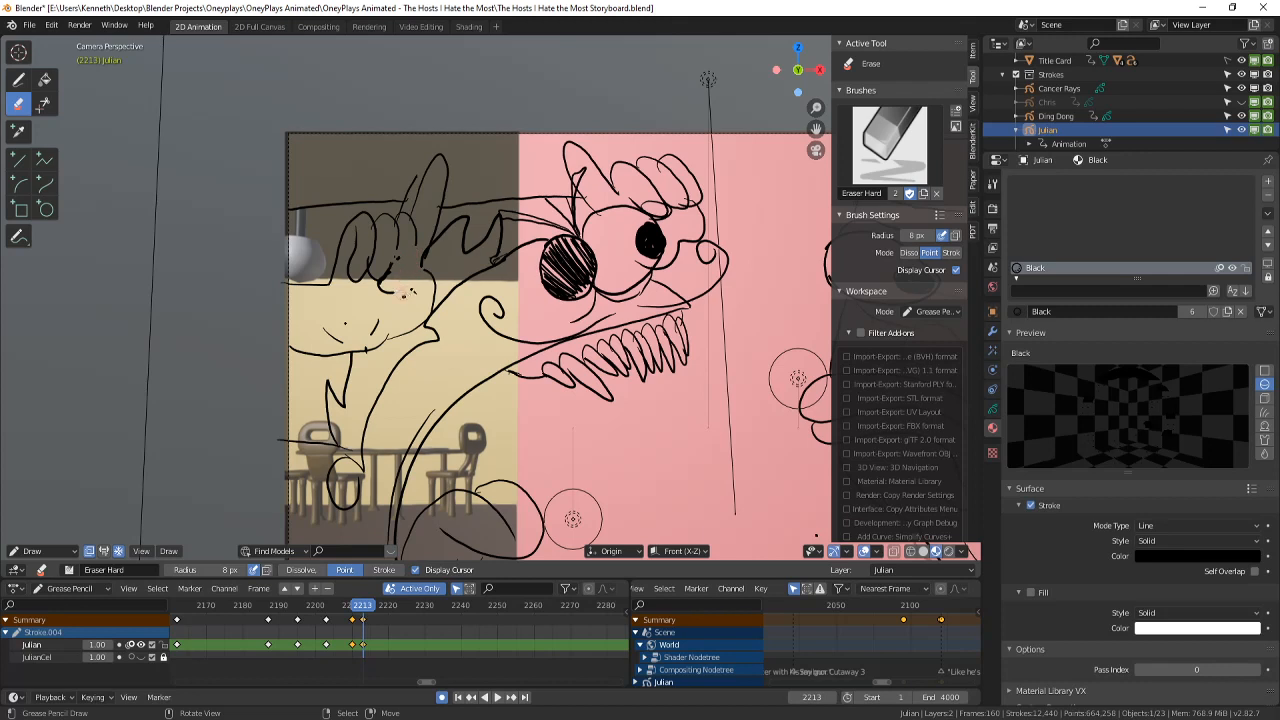
- Redraw the thumb and palm lines of the hand over Julian's hair with the Pencil.002 brush
click(20, 80)
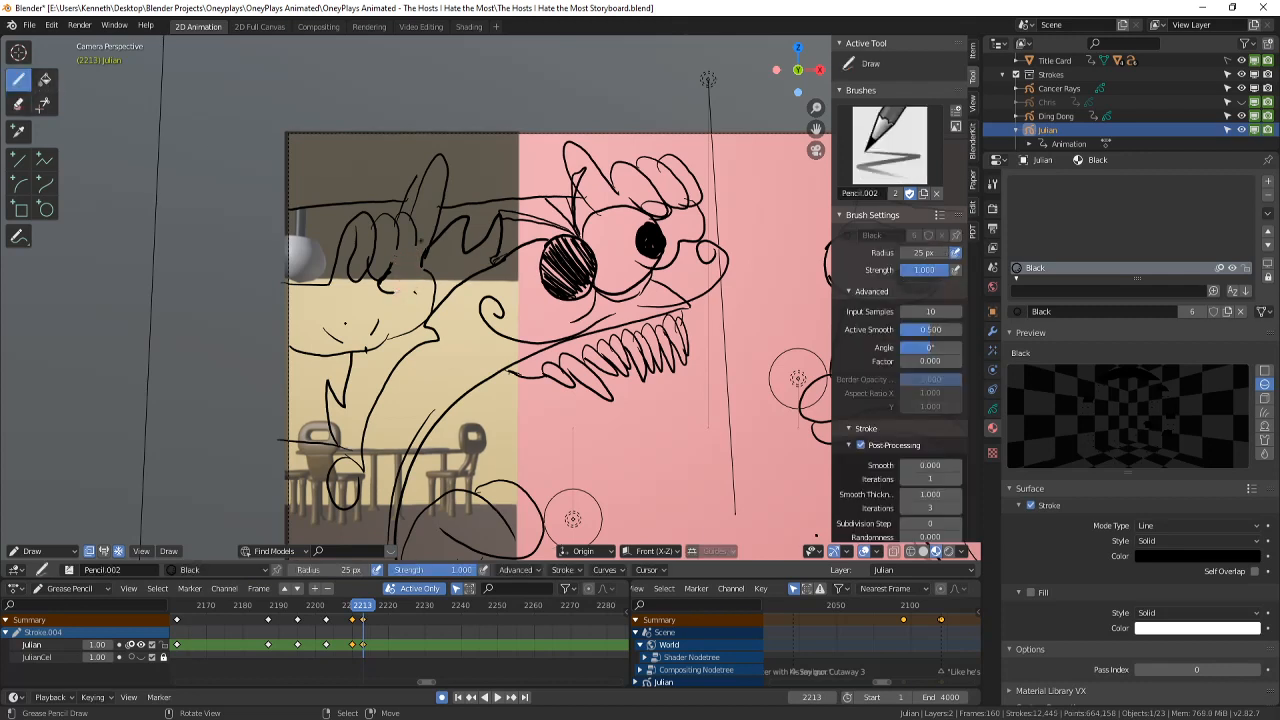
mouse_move(386, 298)
mouse_down()
mouse_move(420, 292)
mouse_move(386, 320)
mouse_up()
mouse_move(412, 238)
mouse_down()
mouse_move(408, 268)
mouse_move(421, 268)
mouse_up()
scroll(521, 365, down, 4)
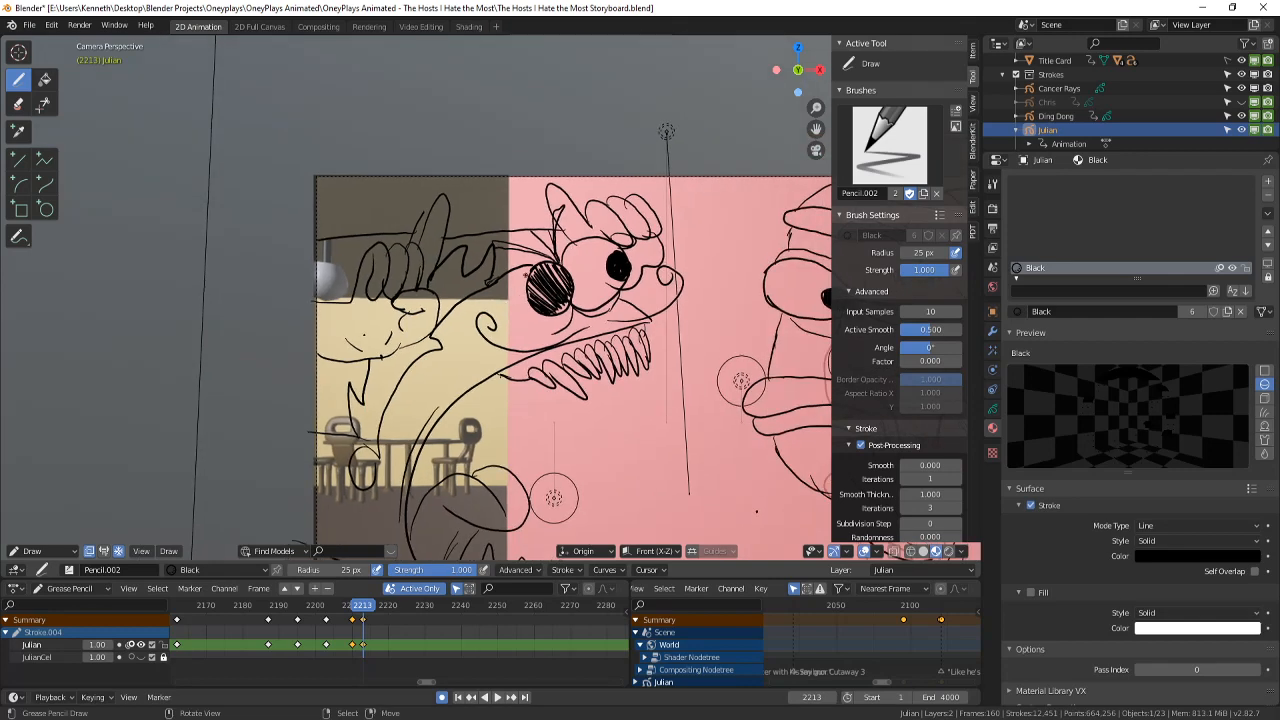
scroll(528, 363, up, 2)
scroll(530, 364, down, 1)
shift+middle_drag(531, 364, 512, 322)
scroll(492, 298, up, 2)
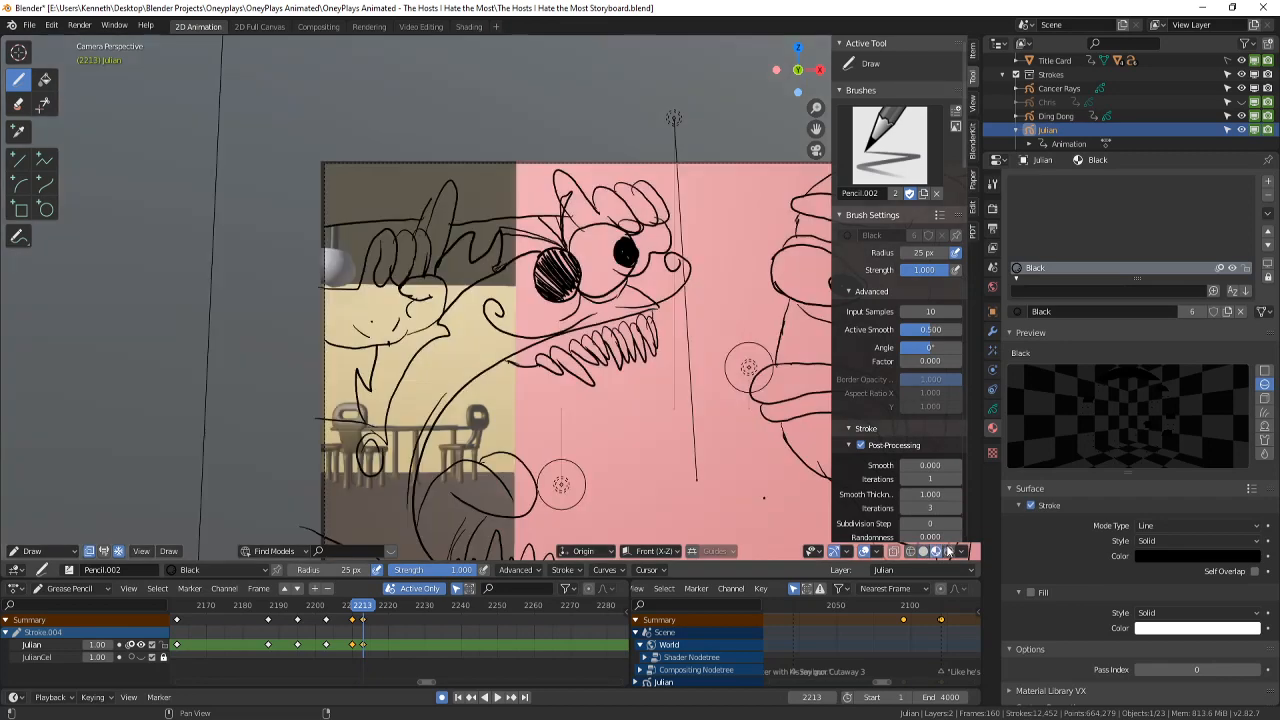
- Toggle Scene Lights in the viewport shading, and switch Scene World on and back off
click(961, 551)
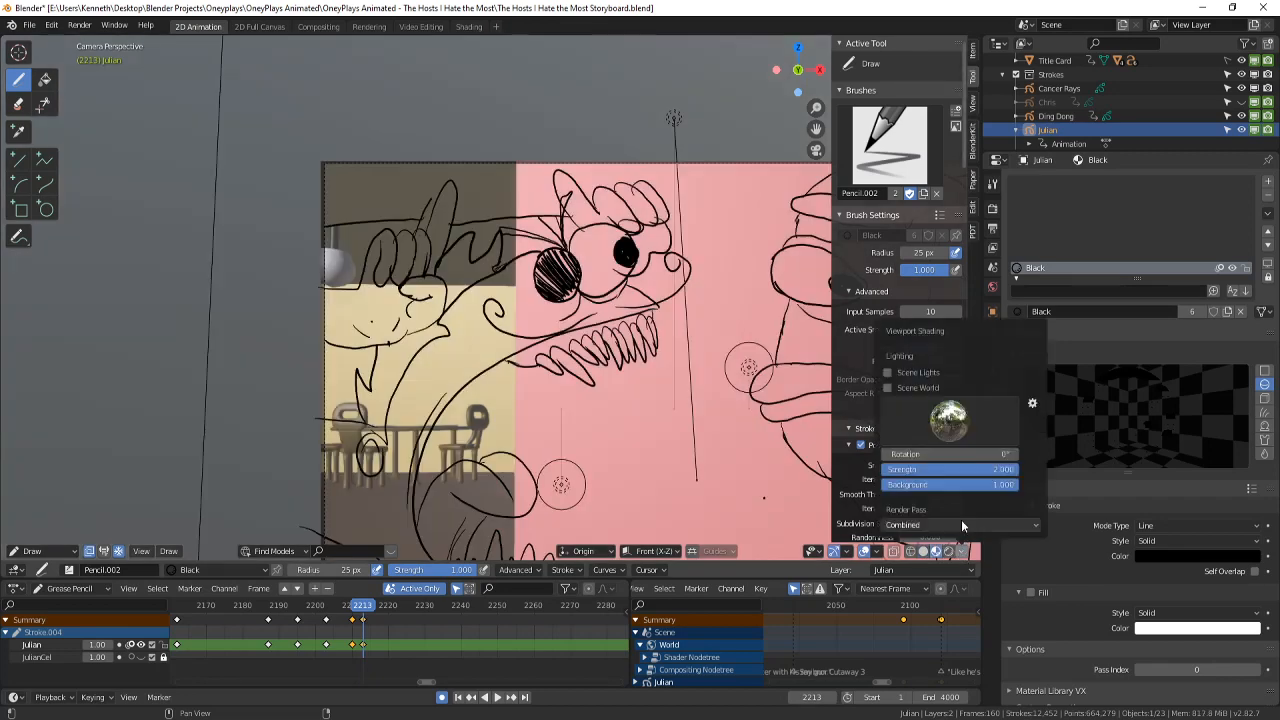
click(905, 374)
click(907, 387)
click(907, 388)
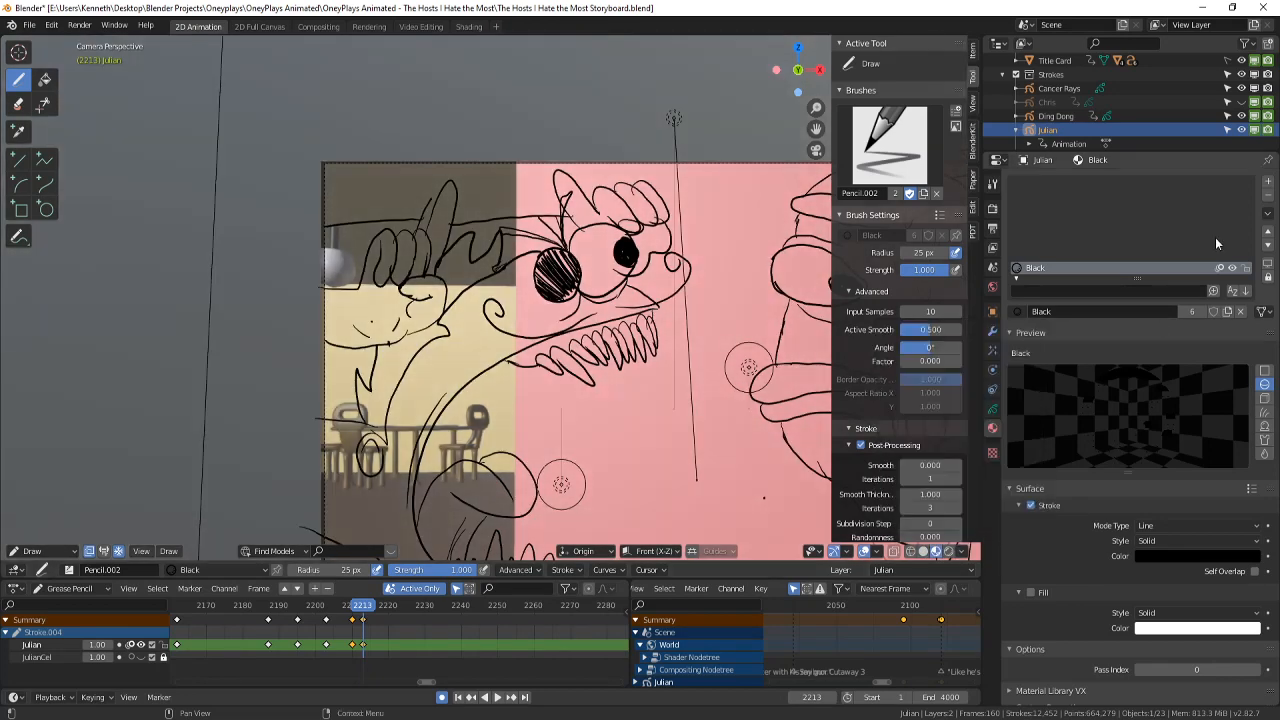
scroll(1220, 126, down, 6)
scroll(1228, 94, up, 6)
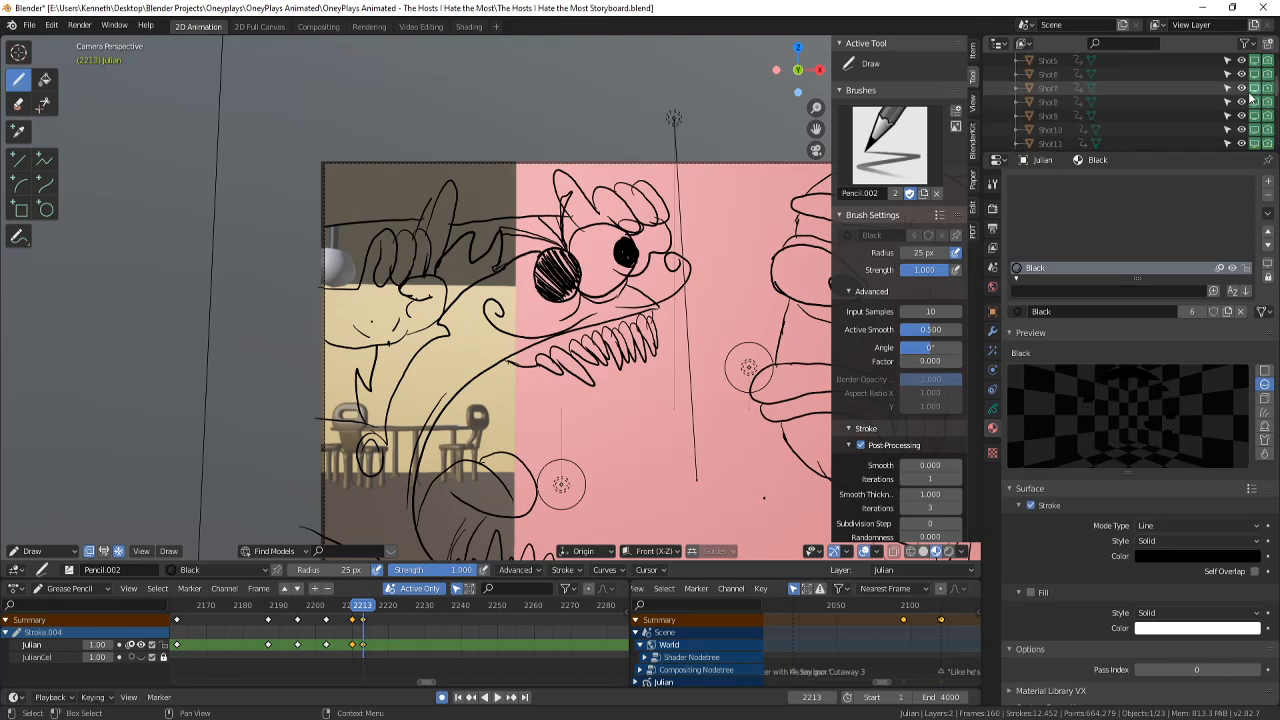
scroll(1240, 117, down, 4)
scroll(490, 297, down, 5)
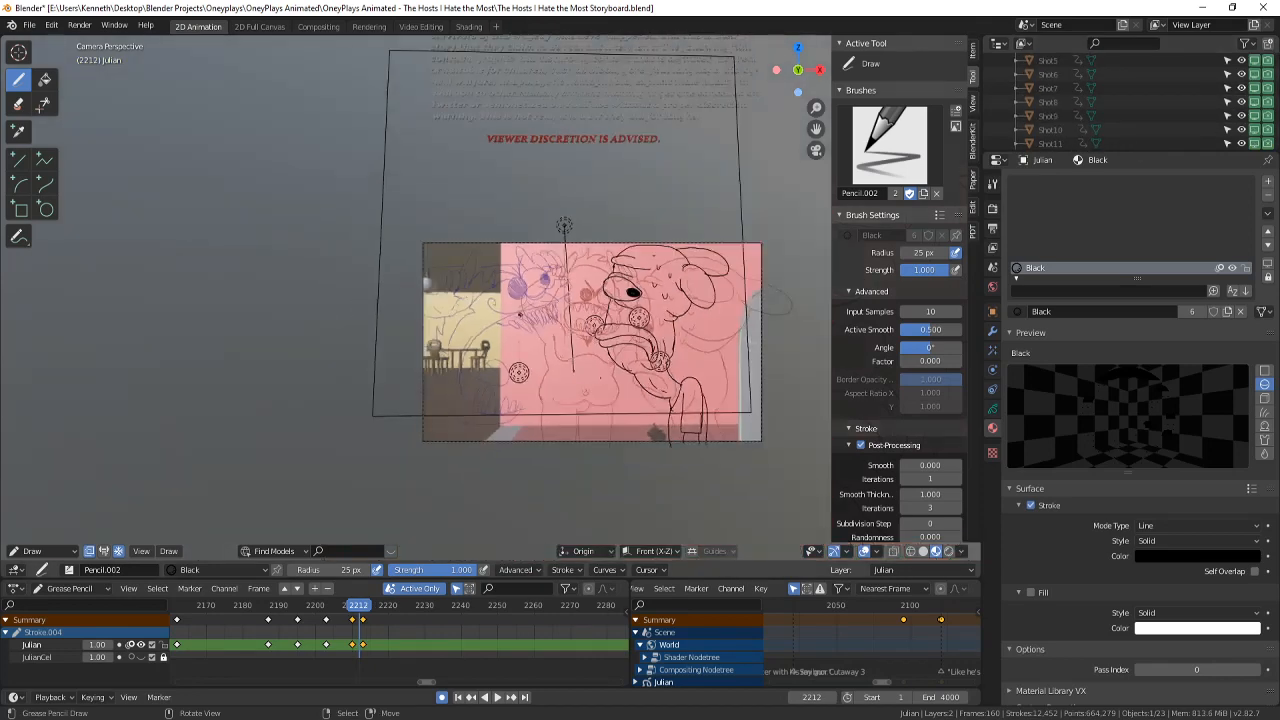
scroll(487, 293, up, 4)
scroll(487, 293, down, 3)
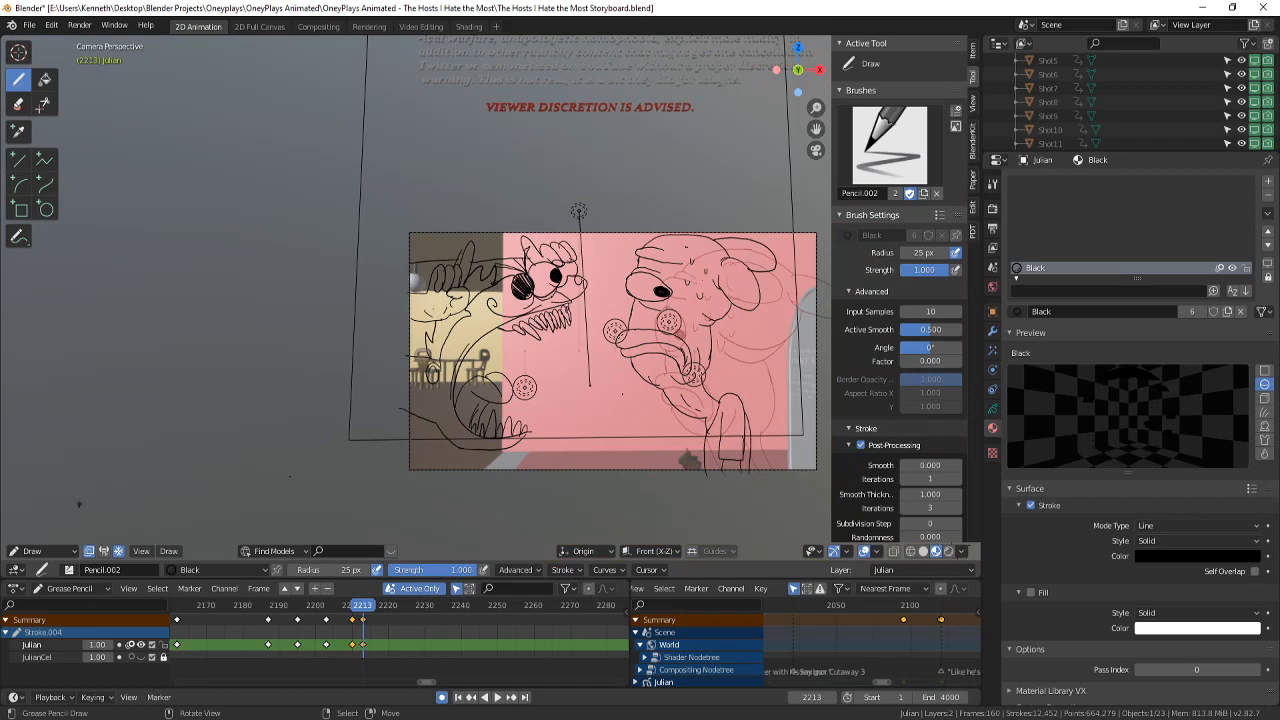
- Hatch the inside of Julian's open mouth with close strokes along the back of the jaw and behind the lower teeth
scroll(490, 325, up, 3)
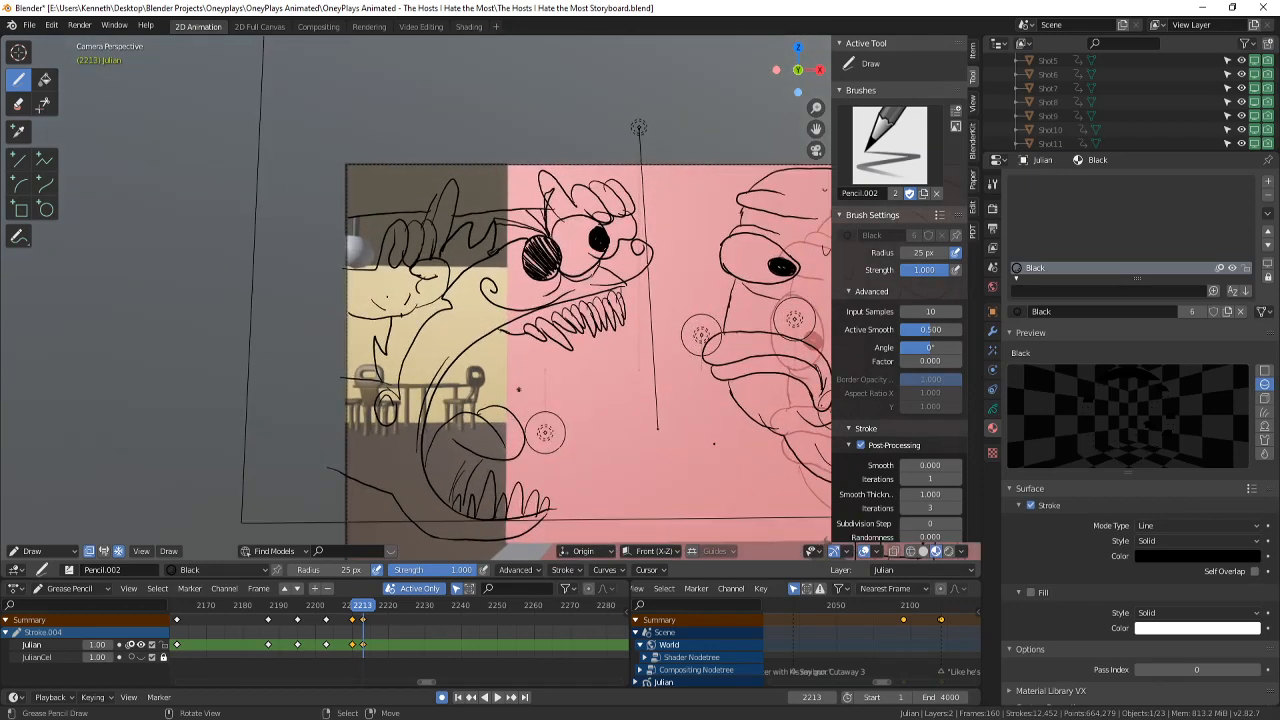
mouse_move(511, 351)
mouse_down()
mouse_move(478, 412)
mouse_move(519, 355)
mouse_up()
mouse_move(434, 426)
mouse_down()
mouse_move(452, 370)
mouse_move(480, 362)
mouse_move(470, 354)
mouse_up()
drag(470, 412, 478, 348)
drag(474, 412, 484, 338)
drag(482, 396, 492, 330)
drag(488, 376, 500, 332)
drag(498, 364, 504, 332)
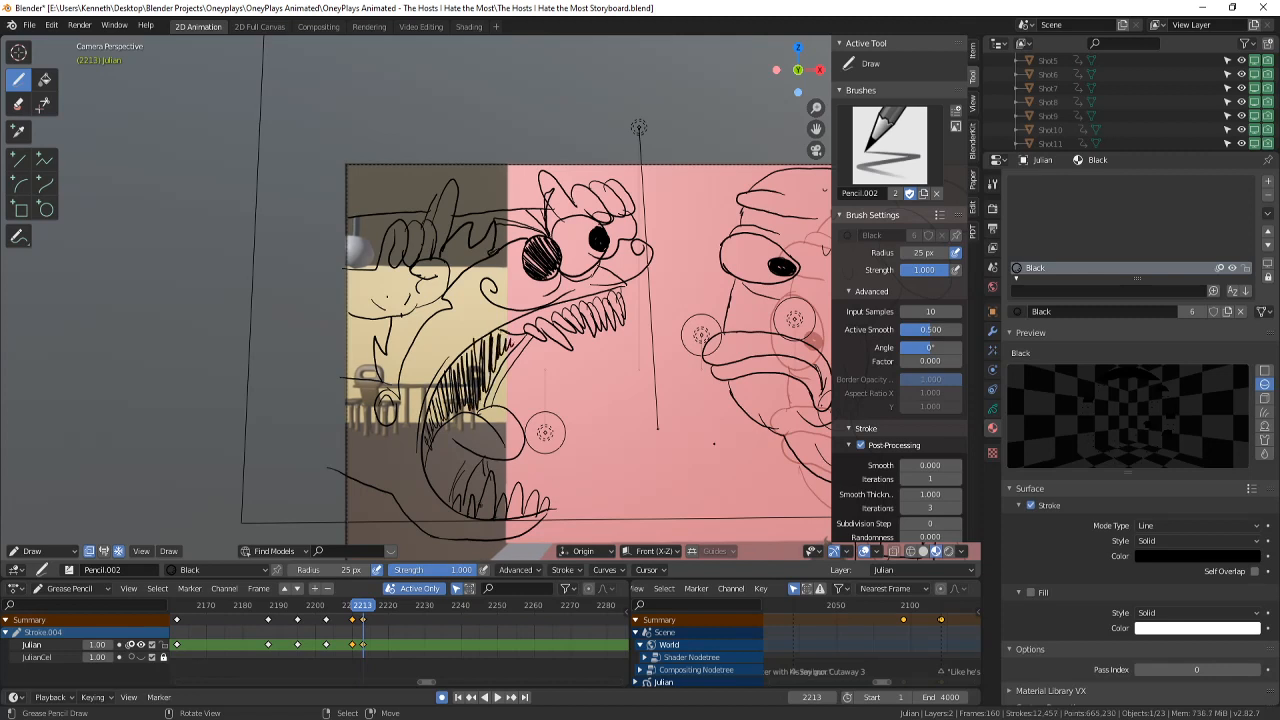
drag(472, 502, 478, 472)
drag(478, 504, 484, 474)
- Step back from frame 2213 to 2209, then play the cut into Julian's new drawing to check its timing
scroll(524, 524, down, 4)
key(Left)
key(Right)
scroll(530, 440, up, 2)
key(Left)
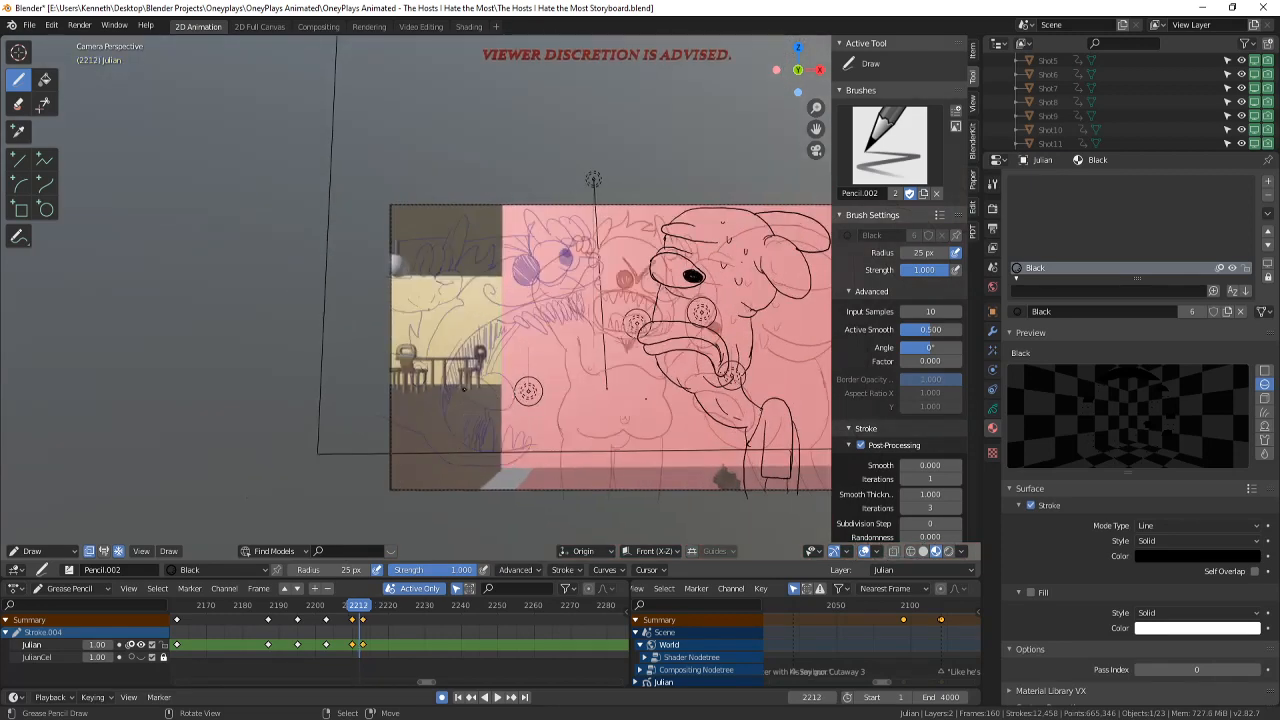
key(Right)
key(Left)
key(Left)
key(Left)
key(Left)
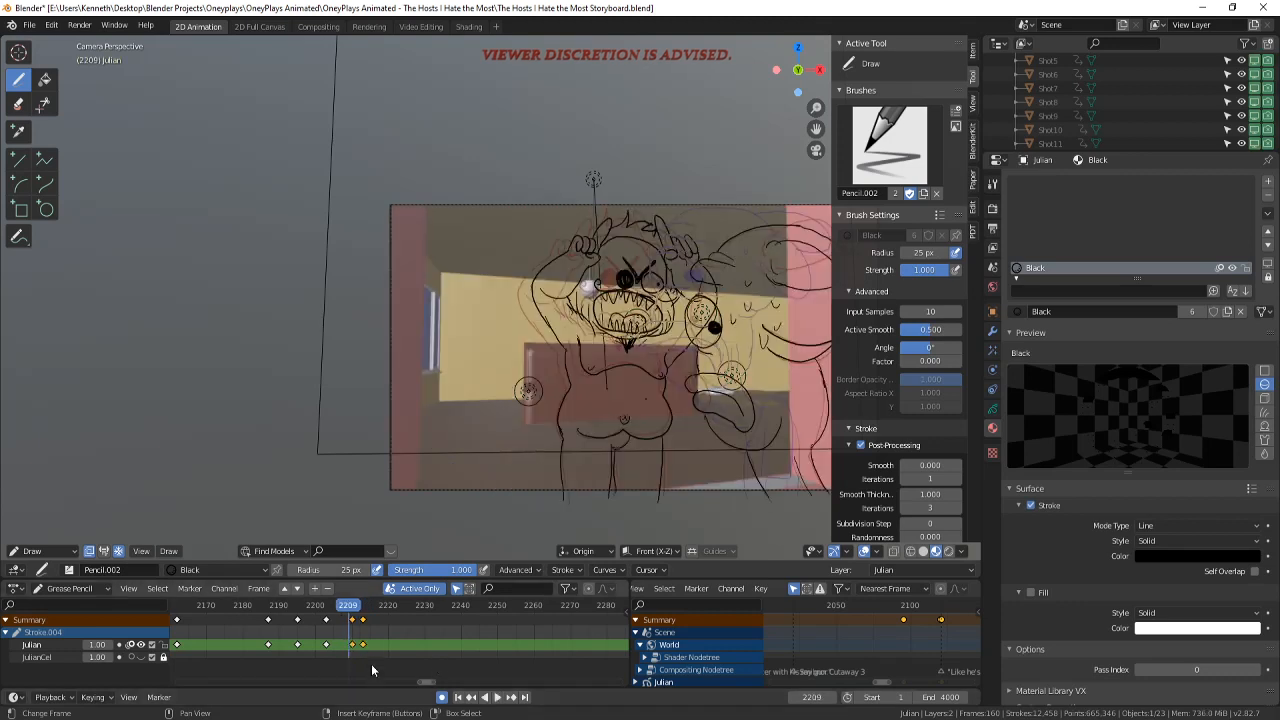
click(342, 646)
click(497, 699)
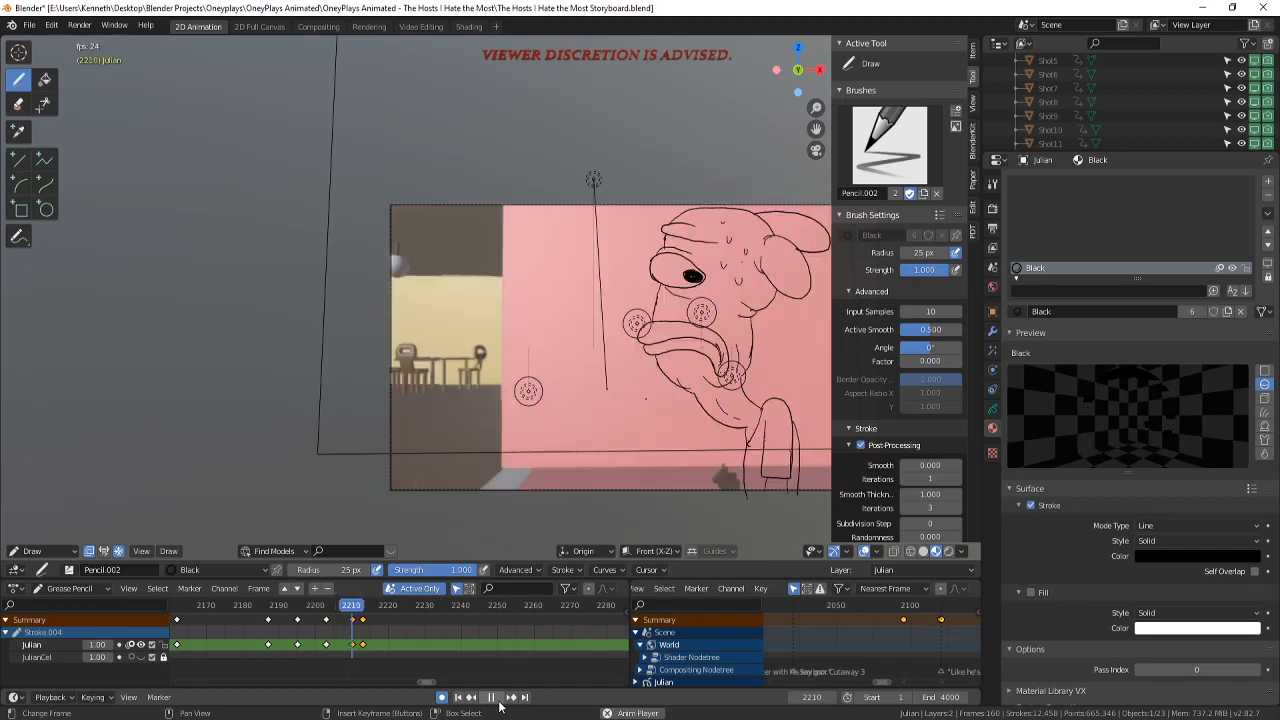
click(491, 698)
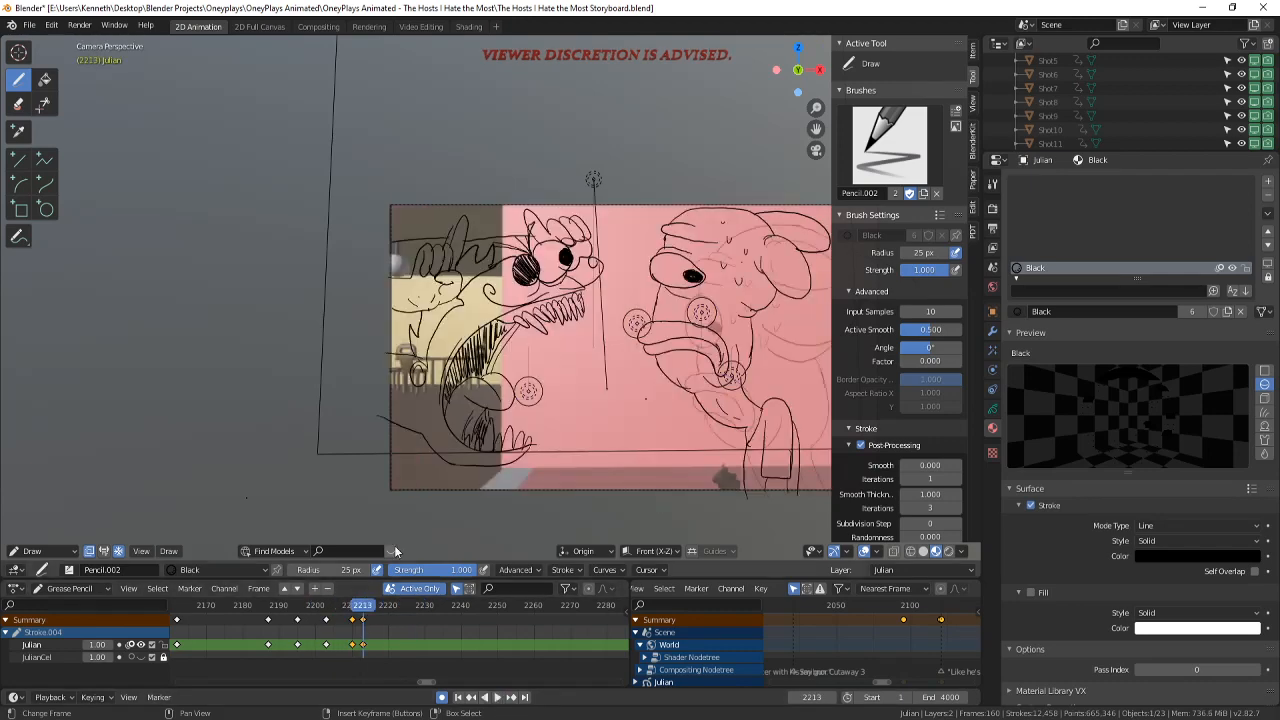
- Flip repeatedly through frames 2210 to 2214 to judge Julian's placement against Ding Dong
key(Left)
key(Right)
scroll(361, 410, up, 3)
scroll(361, 410, down, 5)
scroll(361, 410, up, 4)
key(Left)
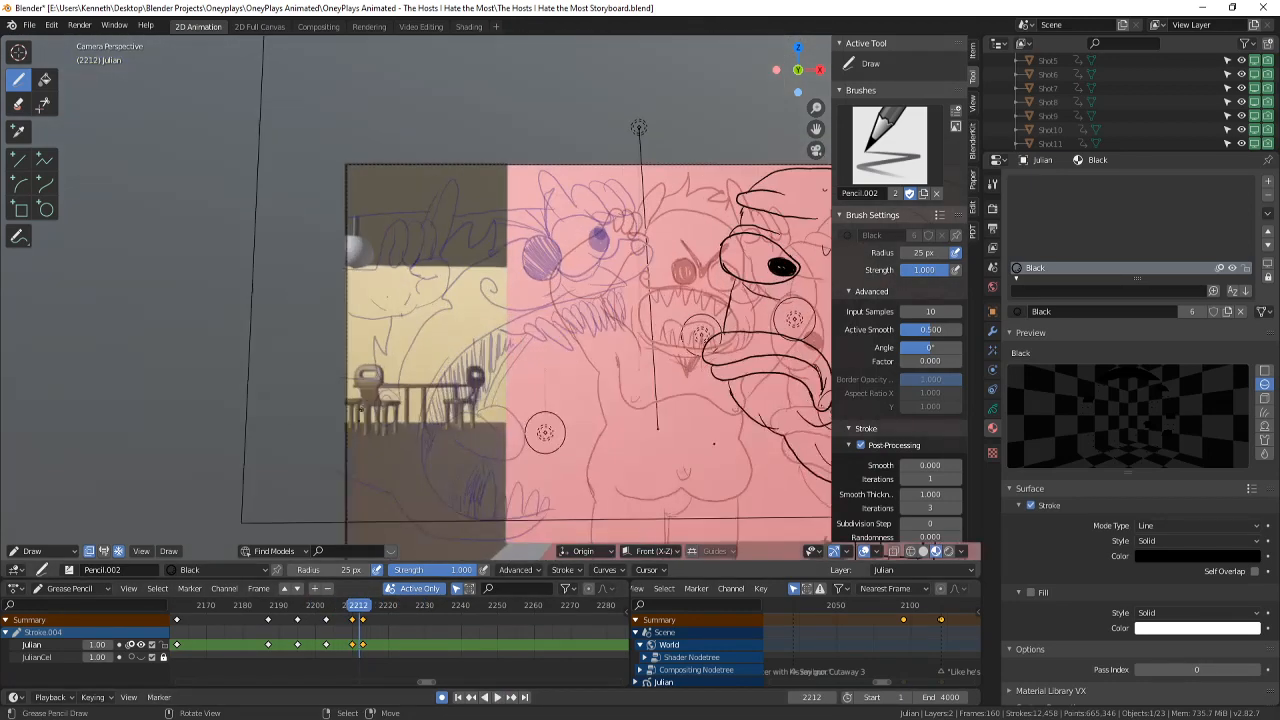
key(Left)
scroll(361, 410, down, 2)
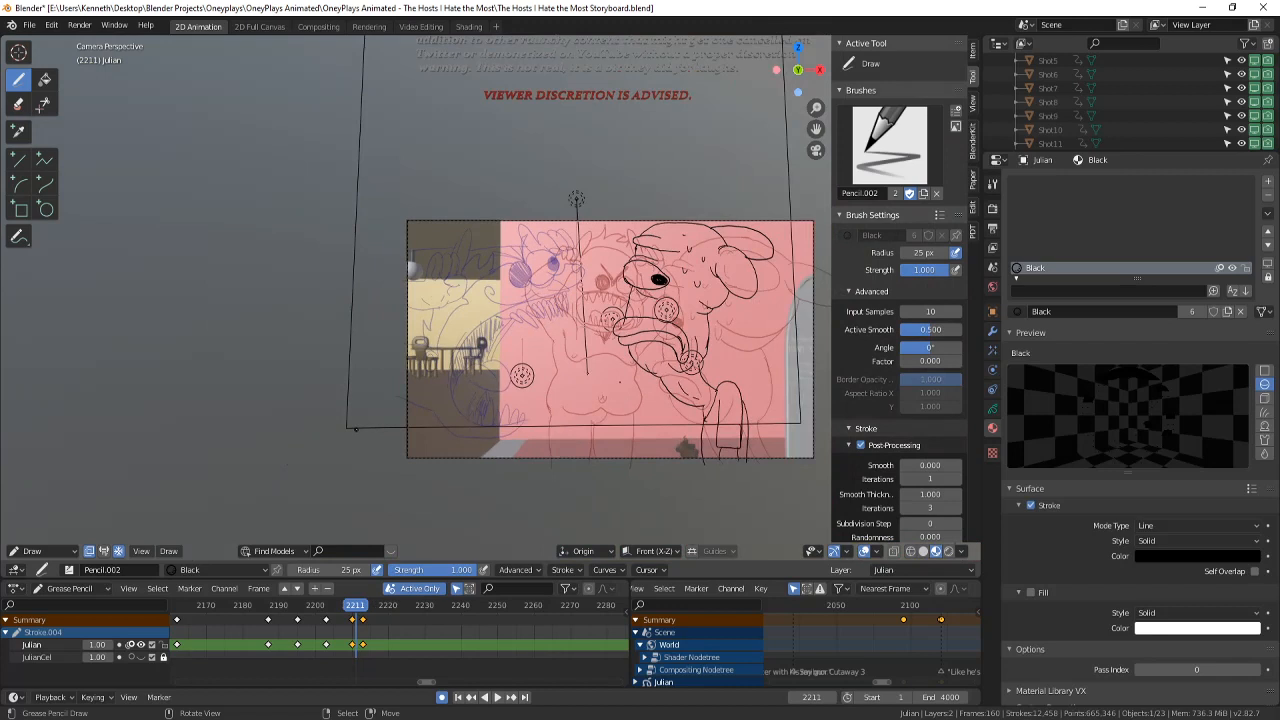
key(Left)
key(Right)
key(Right)
key(Right)
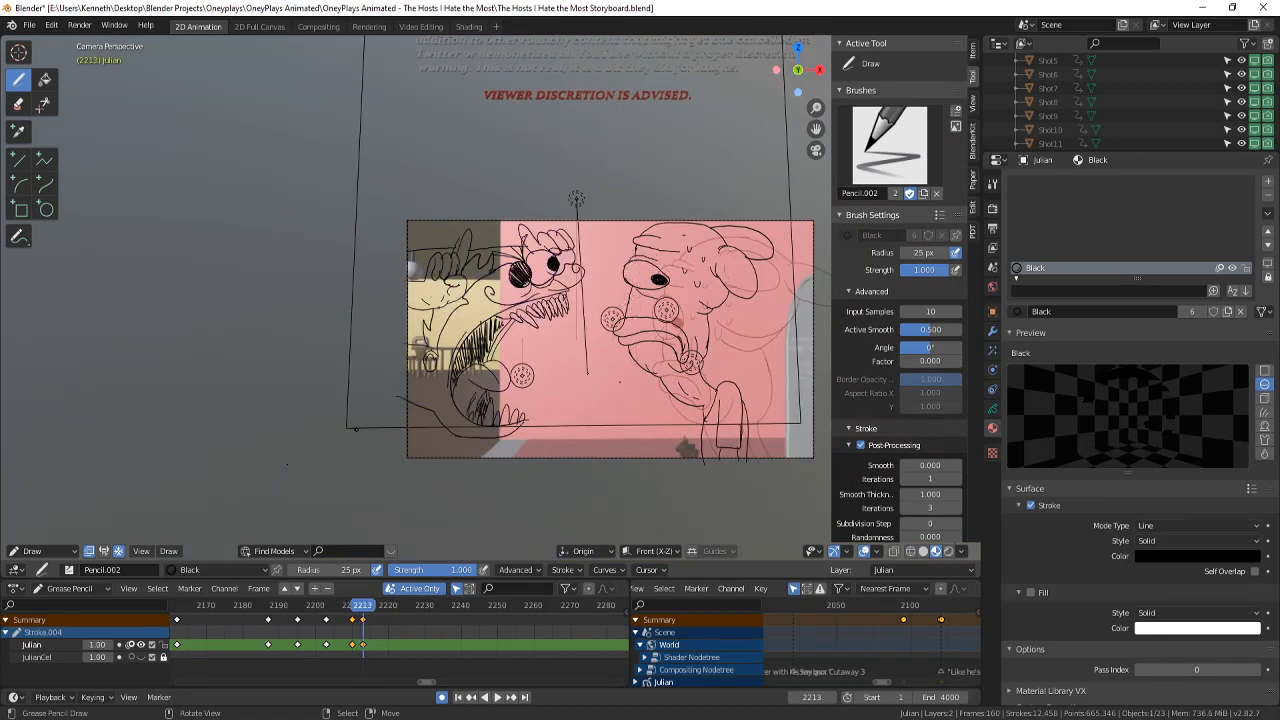
key(Right)
key(Left)
key(Left)
key(Left)
key(Right)
key(Right)
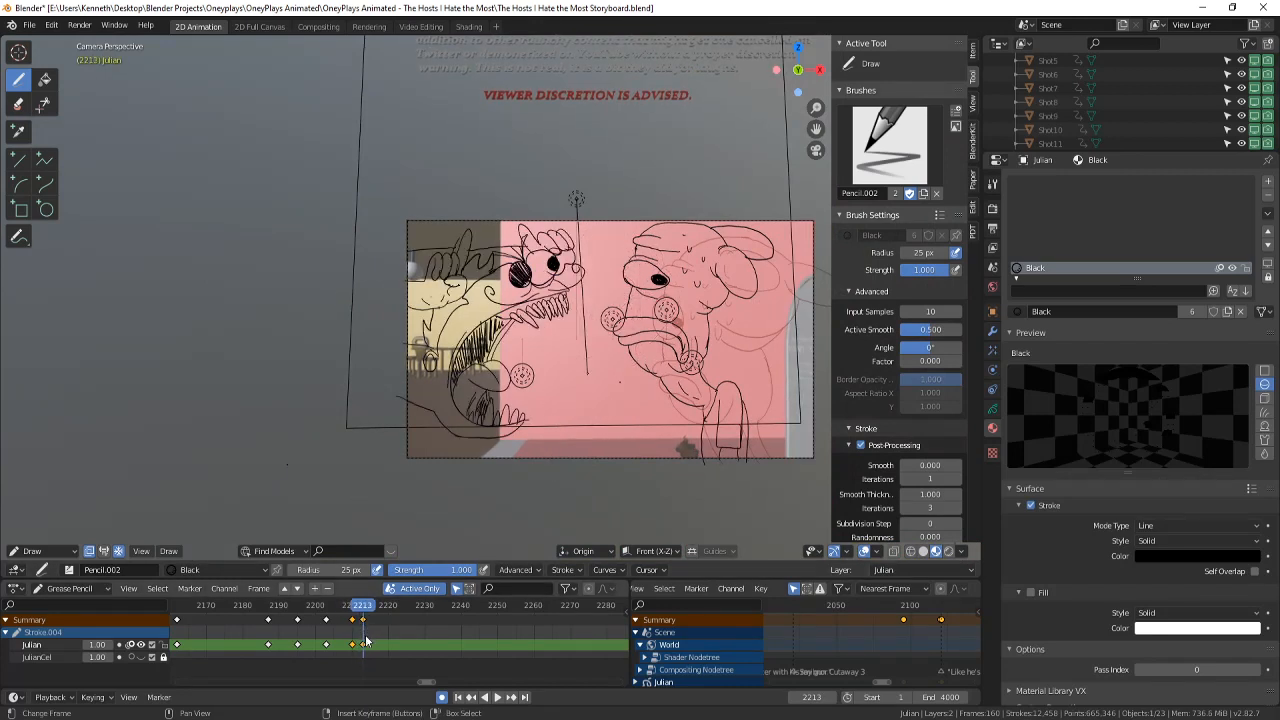
- Move Julian's whole drawing at frame 2213 about 0.583 m in X toward Ding Dong in Edit Mode, then return to Draw mode
click(55, 551)
click(43, 520)
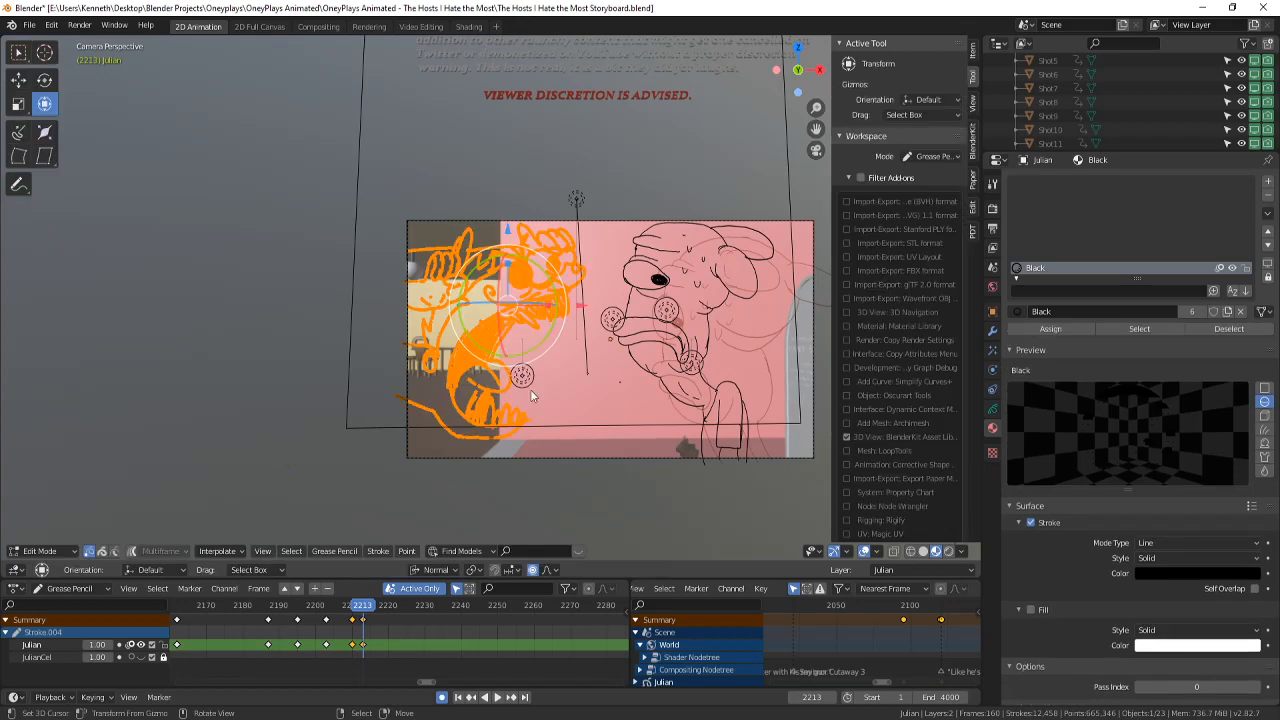
key(g)
drag(601, 303, 611, 304)
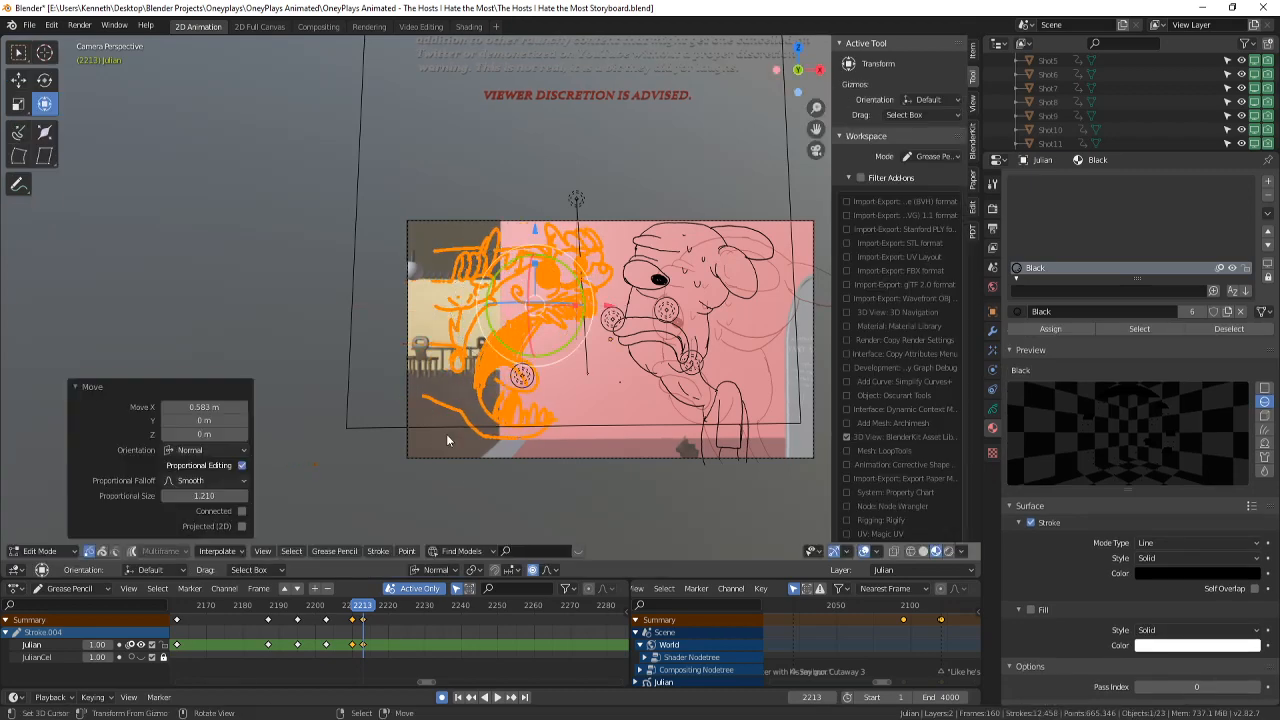
click(21, 551)
click(42, 490)
- Extend the open ends of Julian's arm lines back to the edge of the camera frame
ctrl+middle_drag(480, 345, 597, 246)
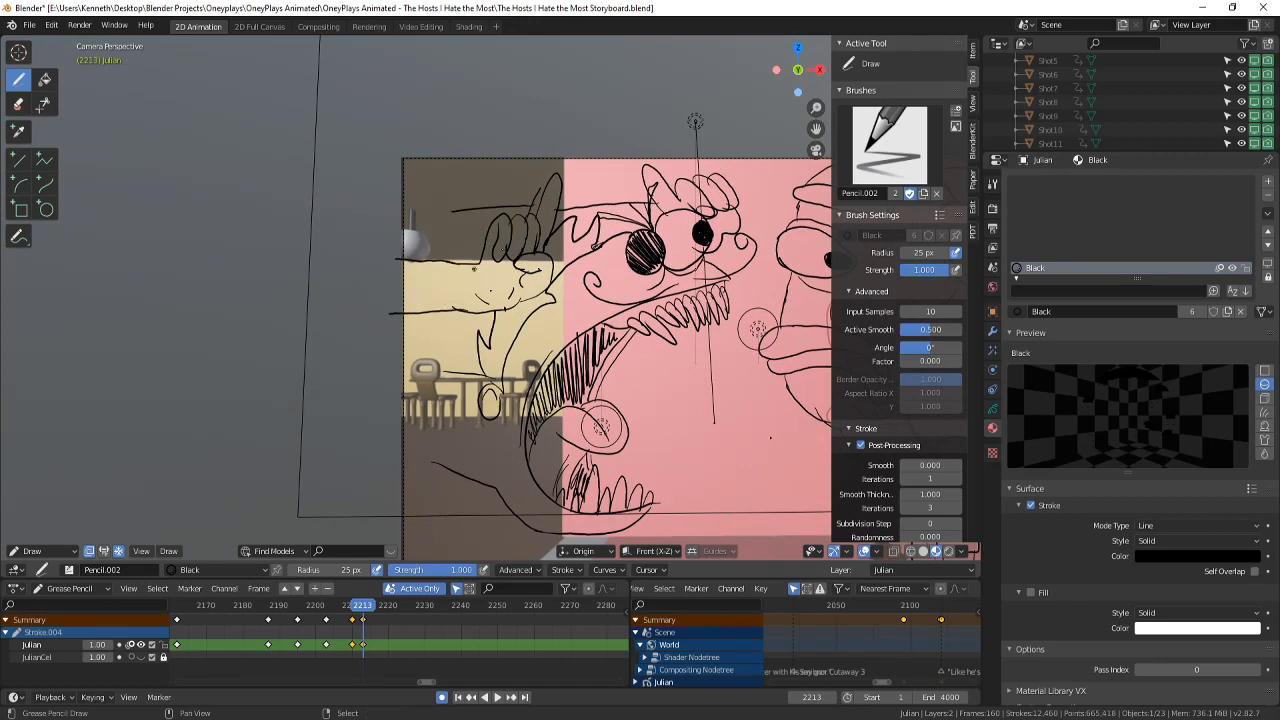
shift+middle_drag(770, 437, 778, 451)
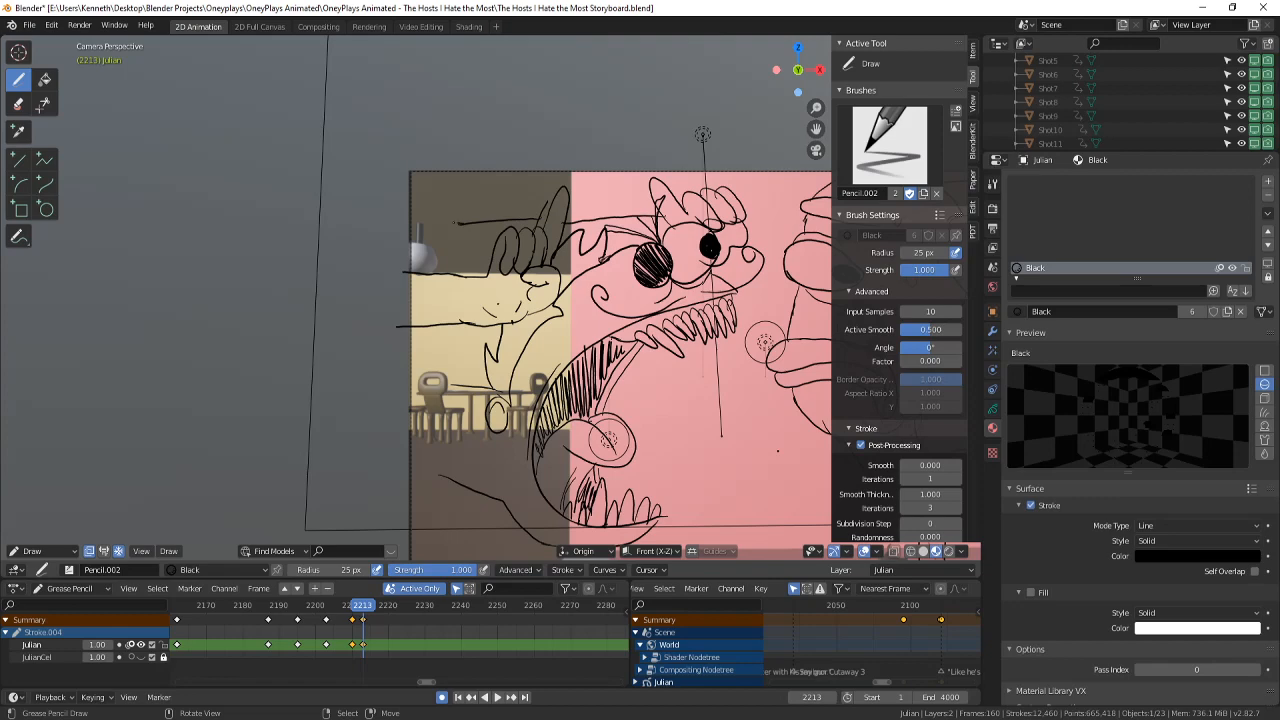
shift+middle_drag(395, 210, 508, 128)
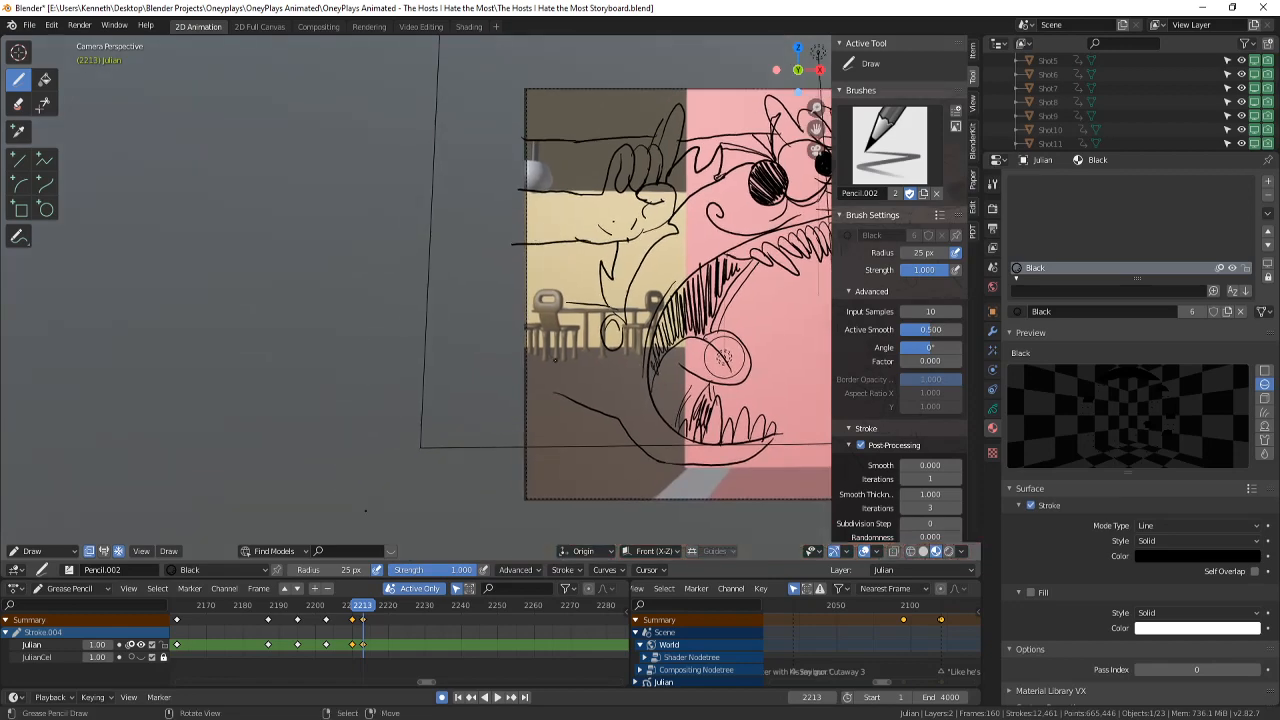
shift+middle_drag(471, 343, 401, 358)
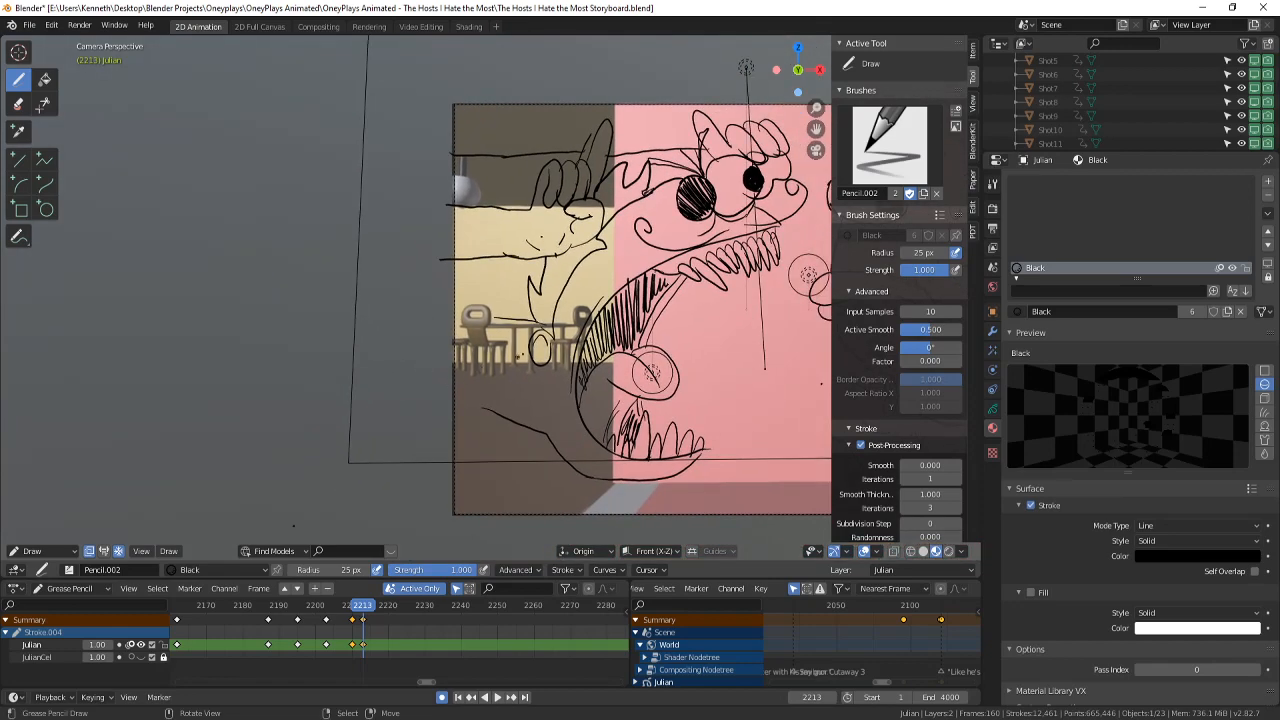
mouse_move(519, 356)
shift+middle_down()
mouse_move(435, 391)
mouse_move(504, 343)
shift+middle_up()
scroll(504, 343, up, 1)
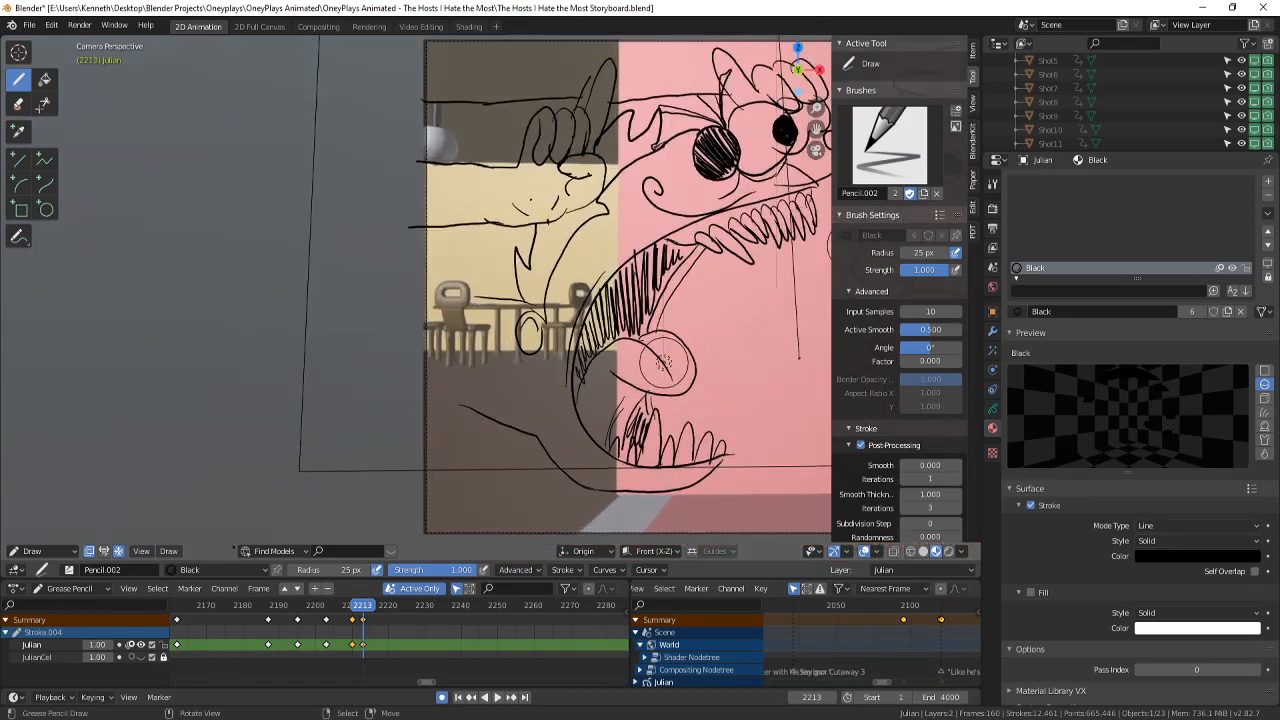
- Extend the lower two of Julian's open arm lines past the camera frame's edge at frame 2213
drag(480, 298, 421, 290)
drag(461, 404, 407, 380)
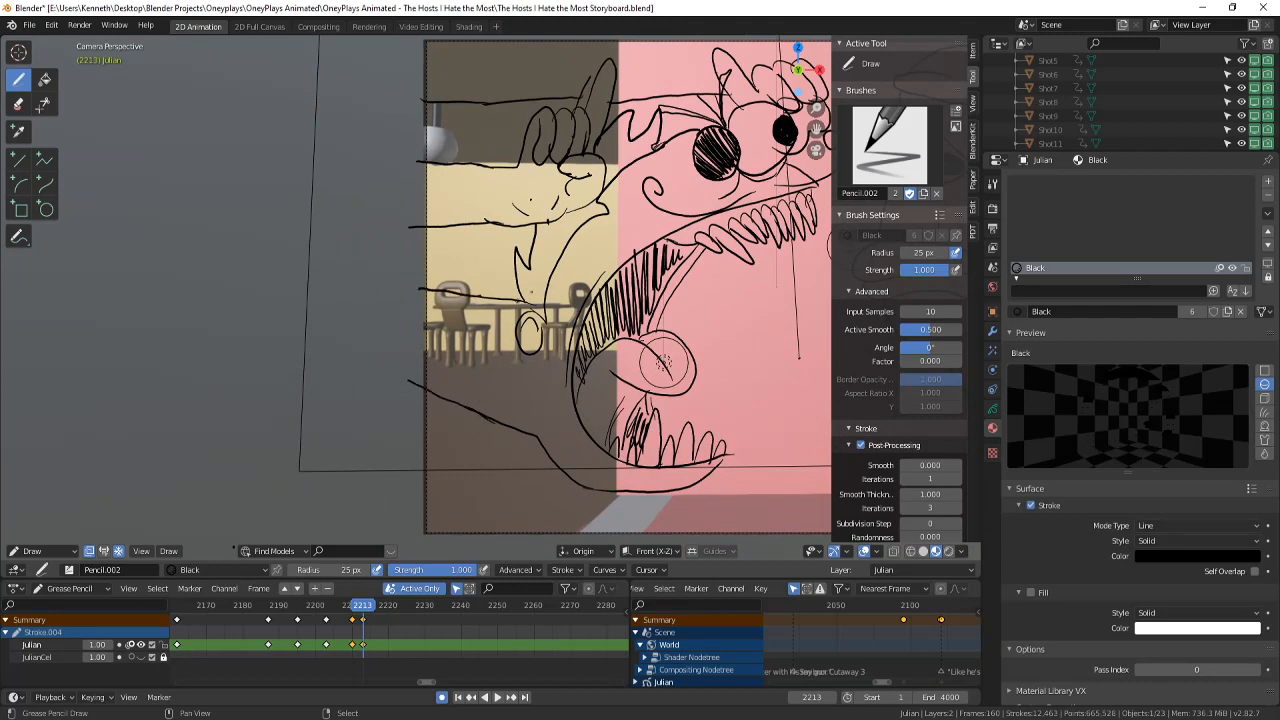
- Inspect Julian's jaw, teeth and extended arm lines at frame 2213 up close and within the whole shot
shift+middle_drag(719, 340, 680, 348)
scroll(680, 360, down, 3)
scroll(676, 372, up, 4)
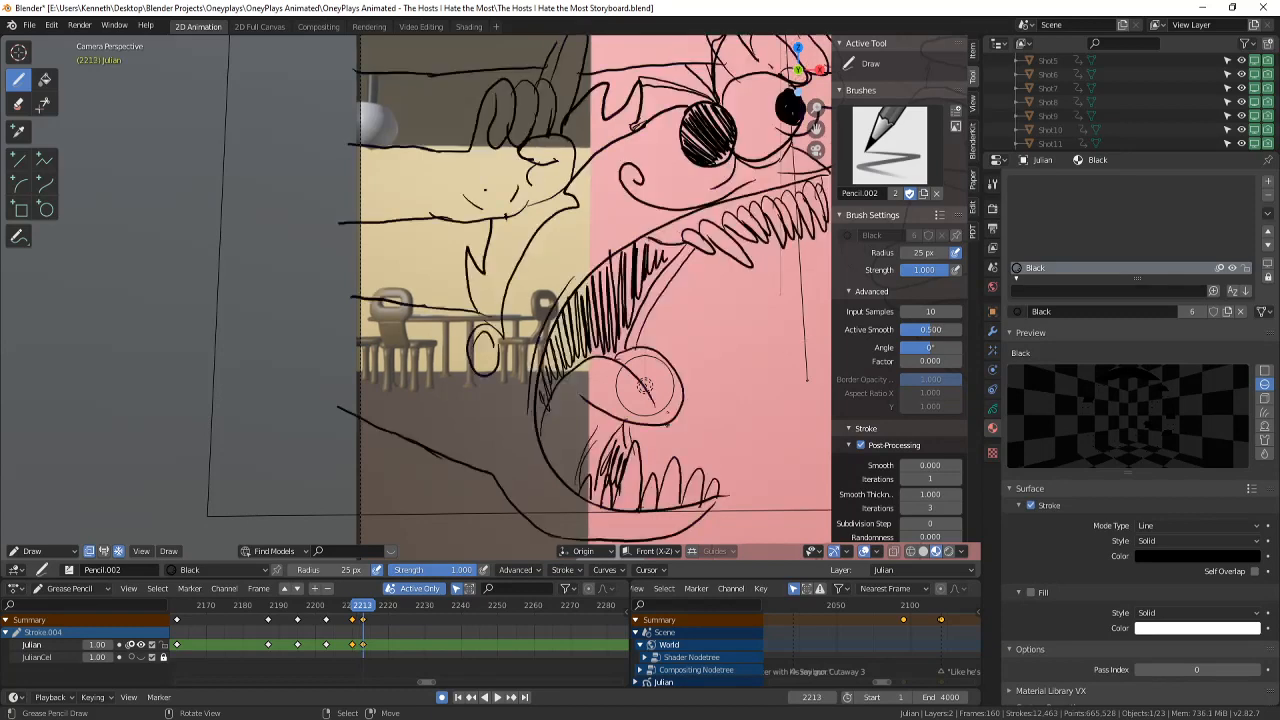
scroll(752, 262, down, 2)
scroll(597, 358, up, 2)
scroll(645, 385, up, 1)
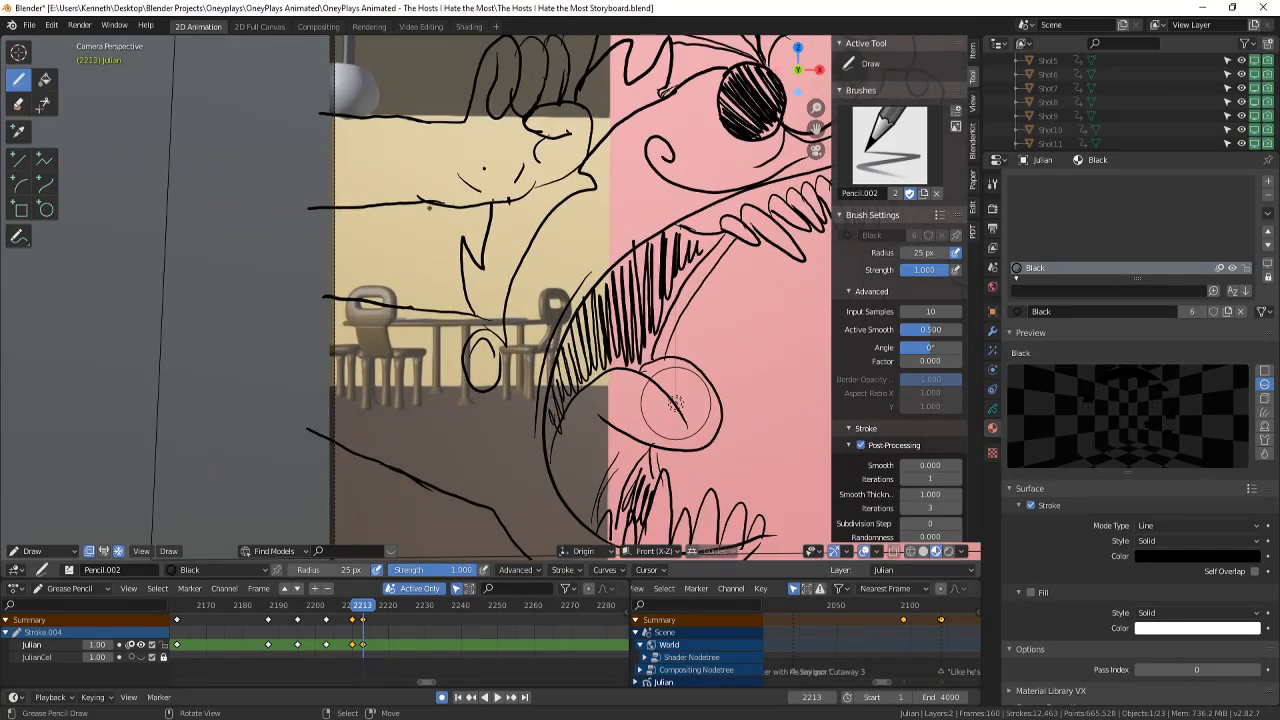
mouse_move(676, 403)
shift+middle_down()
mouse_move(590, 385)
mouse_move(530, 315)
mouse_move(535, 270)
mouse_move(529, 297)
shift+middle_up()
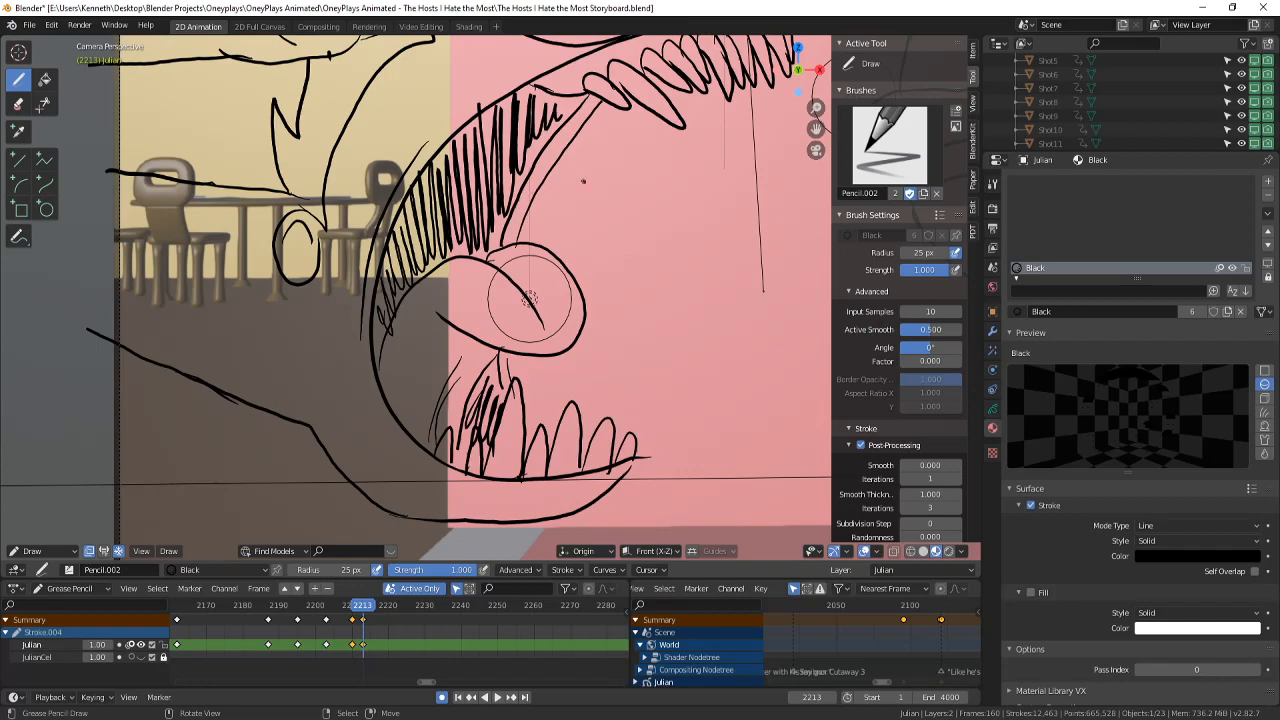
mouse_move(530, 300)
shift+middle_down()
mouse_move(518, 292)
mouse_move(474, 343)
mouse_move(470, 385)
shift+middle_up()
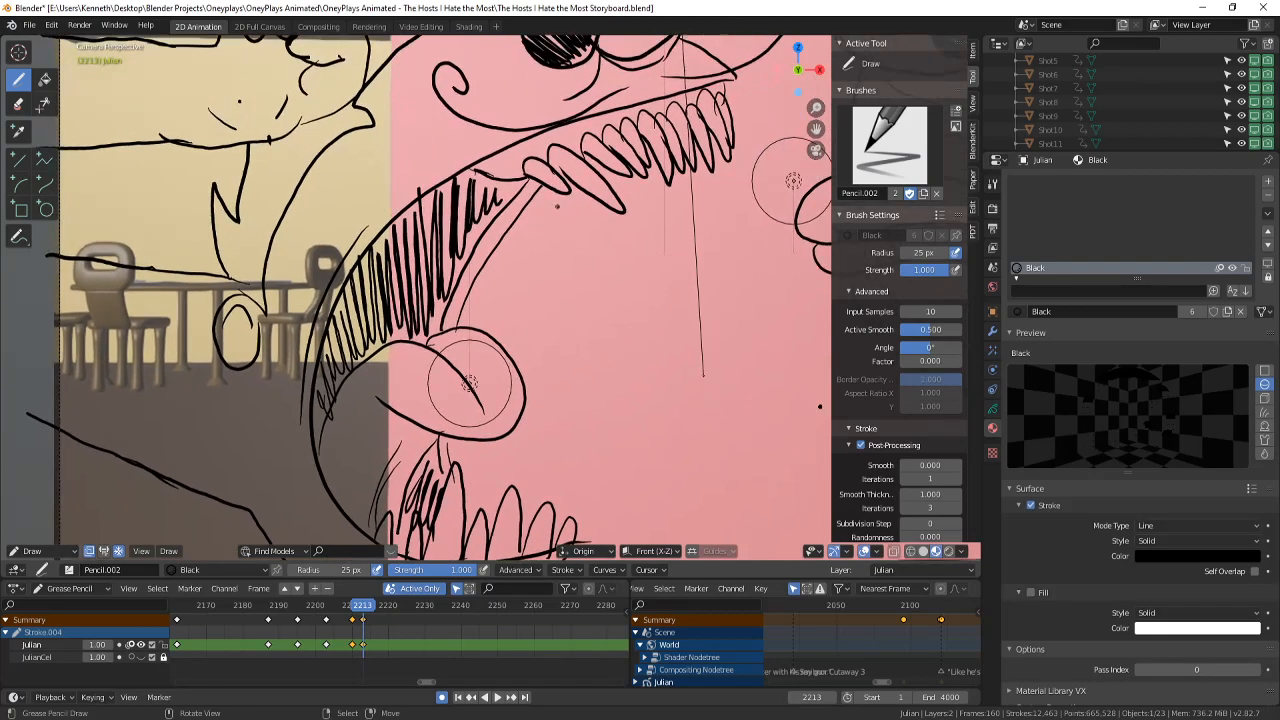
scroll(470, 383, down, 5)
scroll(425, 350, up, 3)
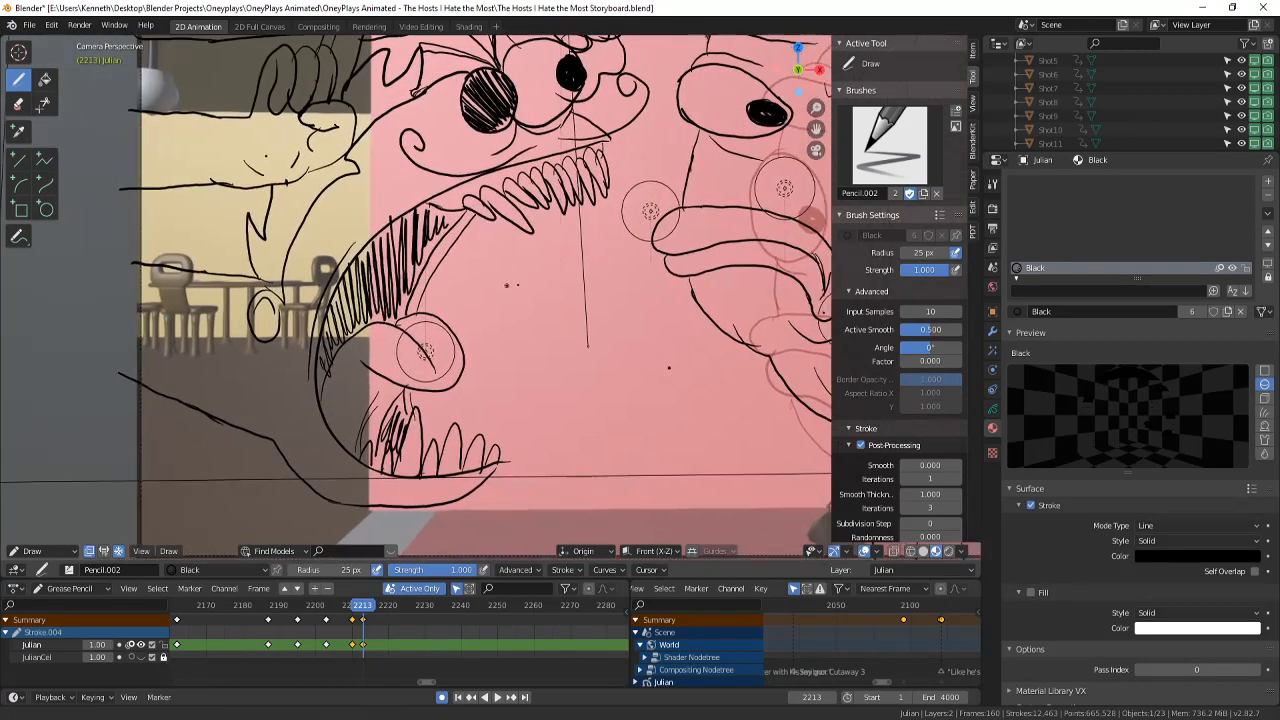
shift+middle_drag(530, 288, 563, 283)
scroll(535, 295, up, 2)
scroll(560, 282, down, 2)
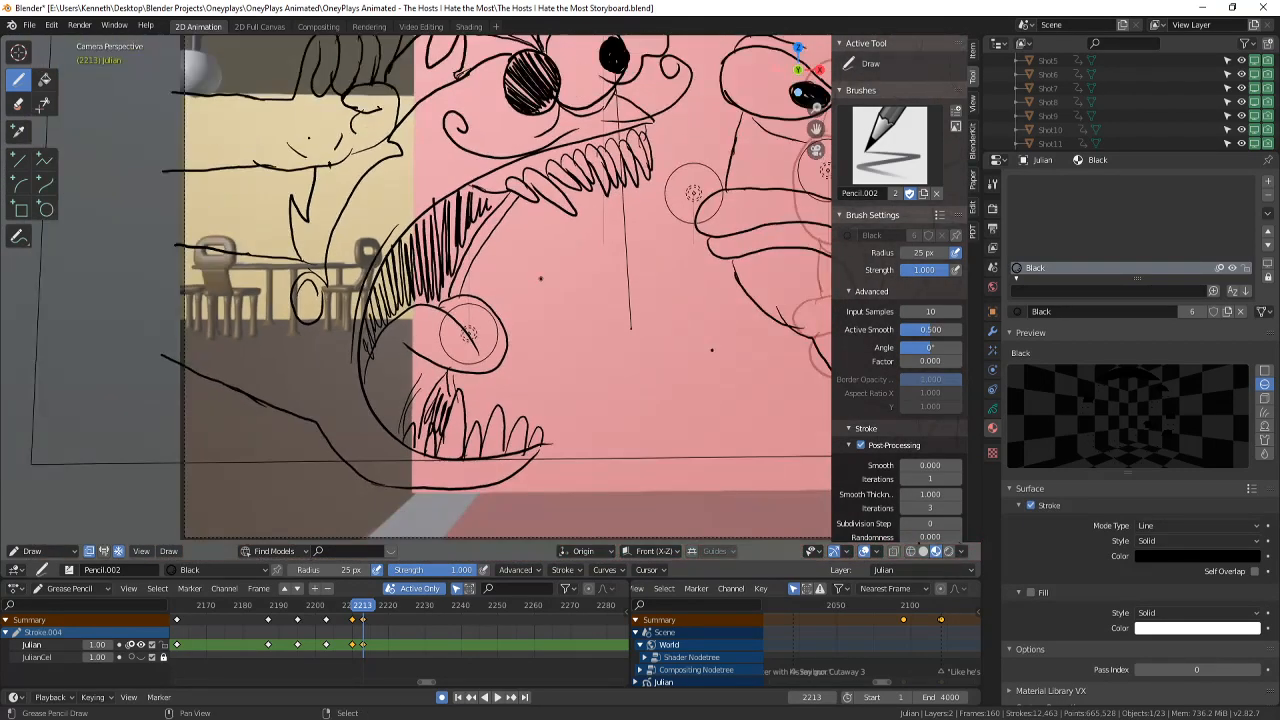
- Add denser hatching inside Julian's open mouth at frame 2213 and save the storyboard file
scroll(543, 276, up, 2)
mouse_move(541, 238)
shift+middle_down()
mouse_move(543, 291)
mouse_move(525, 315)
shift+middle_up()
scroll(543, 291, up, 1)
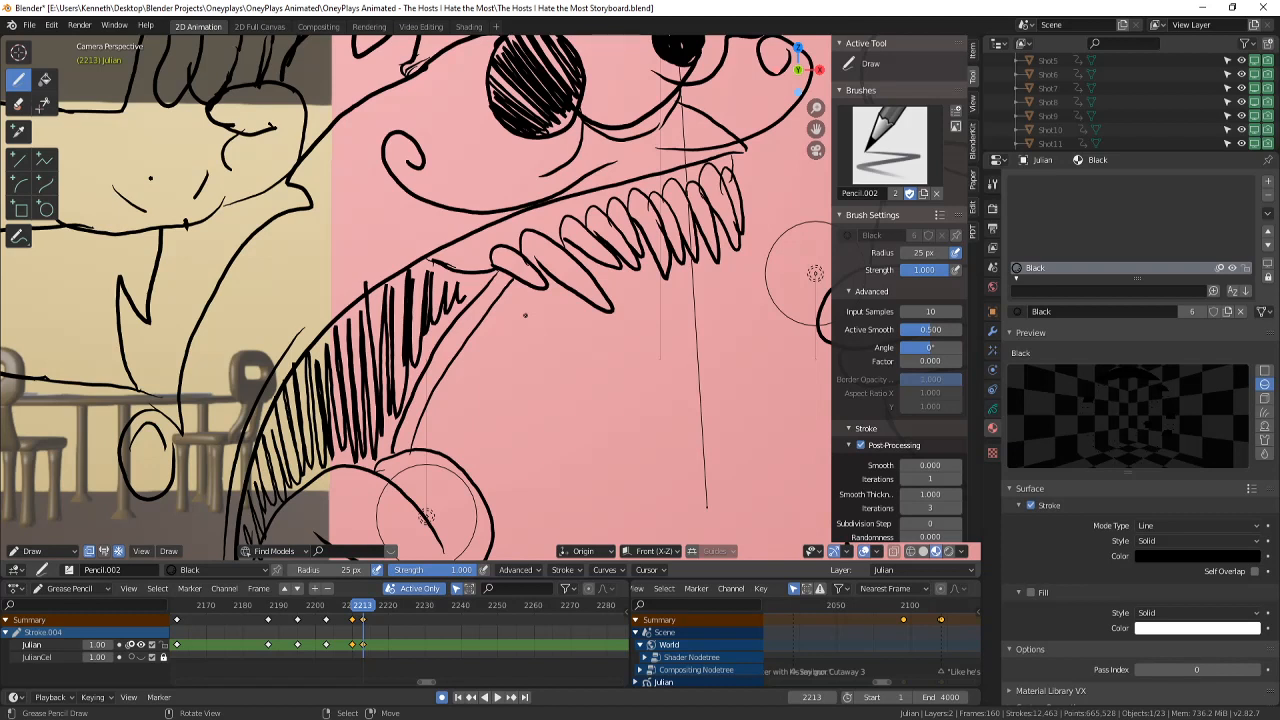
mouse_move(427, 360)
mouse_down()
mouse_move(442, 270)
mouse_move(452, 305)
mouse_move(470, 282)
mouse_move(414, 300)
mouse_move(412, 270)
mouse_move(392, 400)
mouse_move(356, 450)
mouse_move(336, 360)
mouse_up()
scroll(425, 515, down, 5)
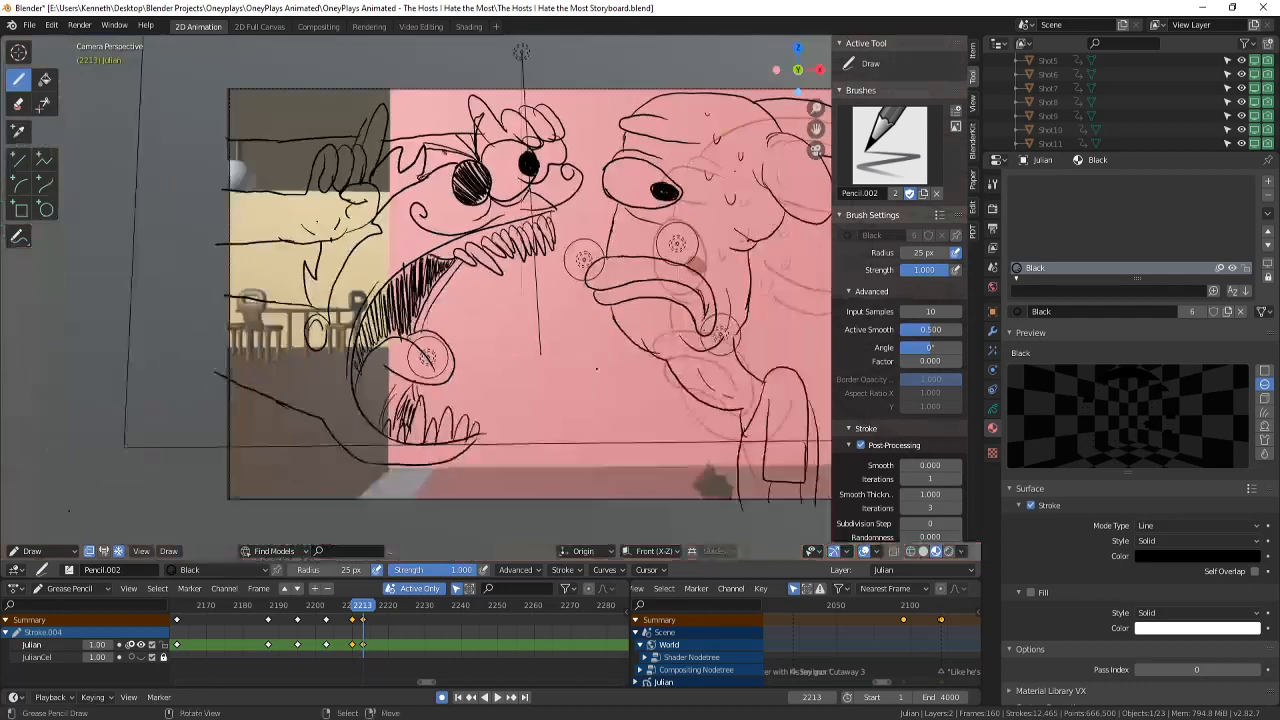
key(ctrl+s)
- Draw a pointed, hatched goatee under Julian's chin and short crease lines at the back of his jaw
scroll(350, 152, up, 2)
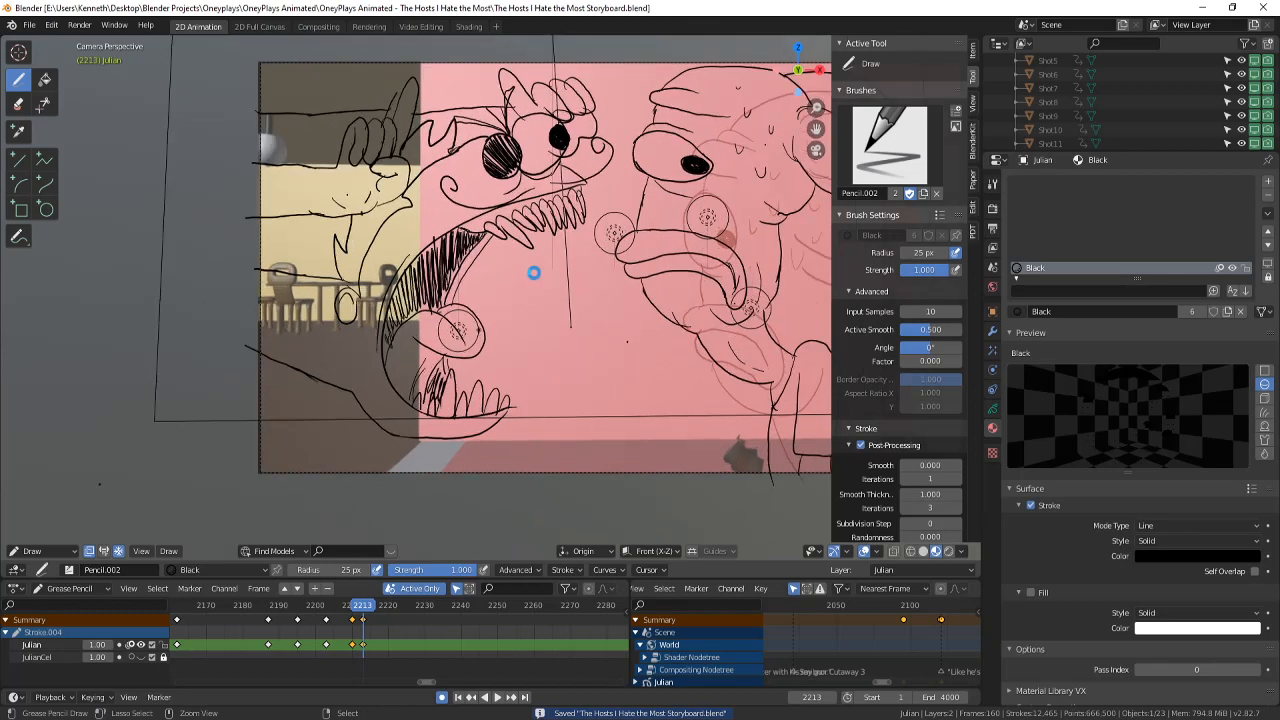
shift+middle_drag(486, 312, 512, 235)
drag(456, 364, 483, 404)
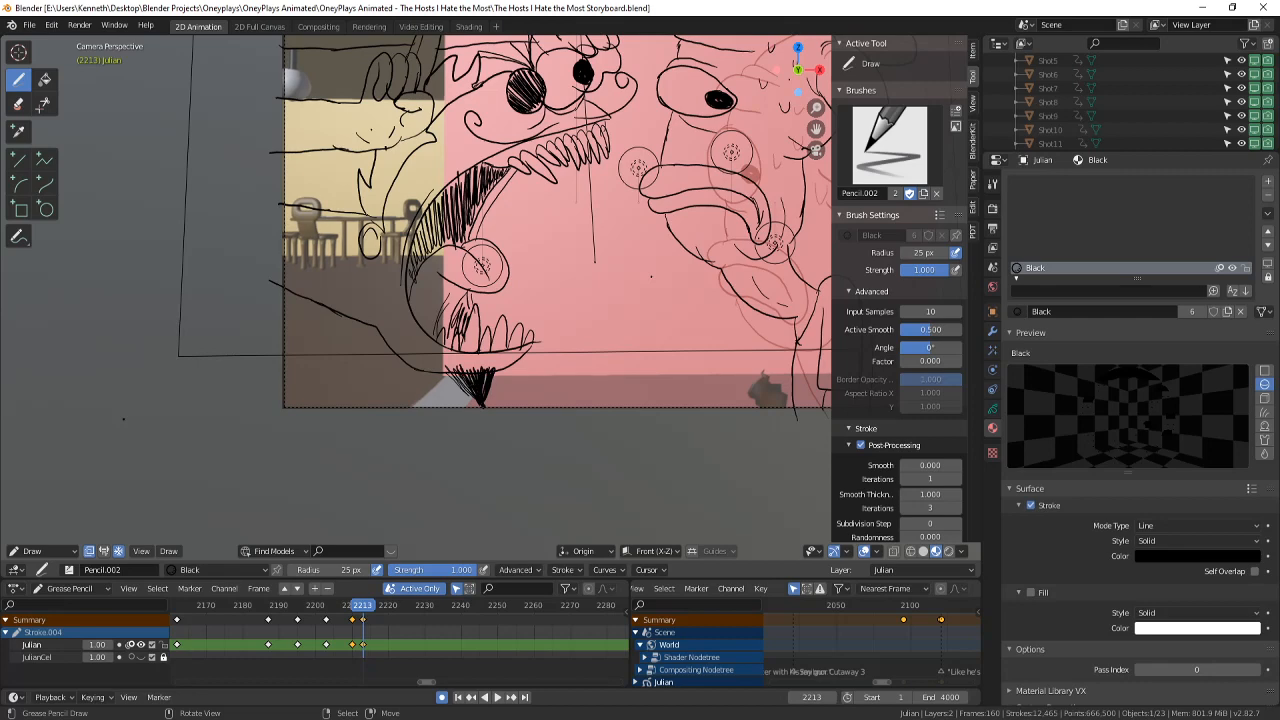
drag(451, 366, 467, 383)
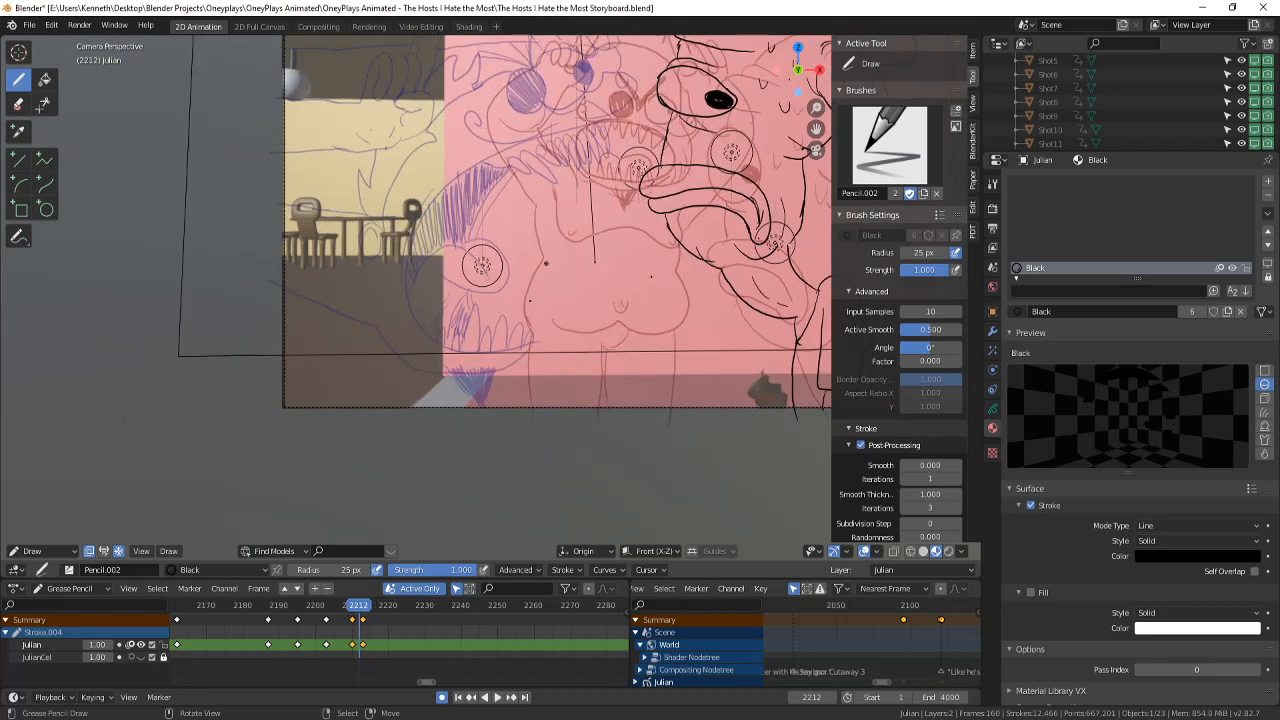
scroll(480, 298, up, 1)
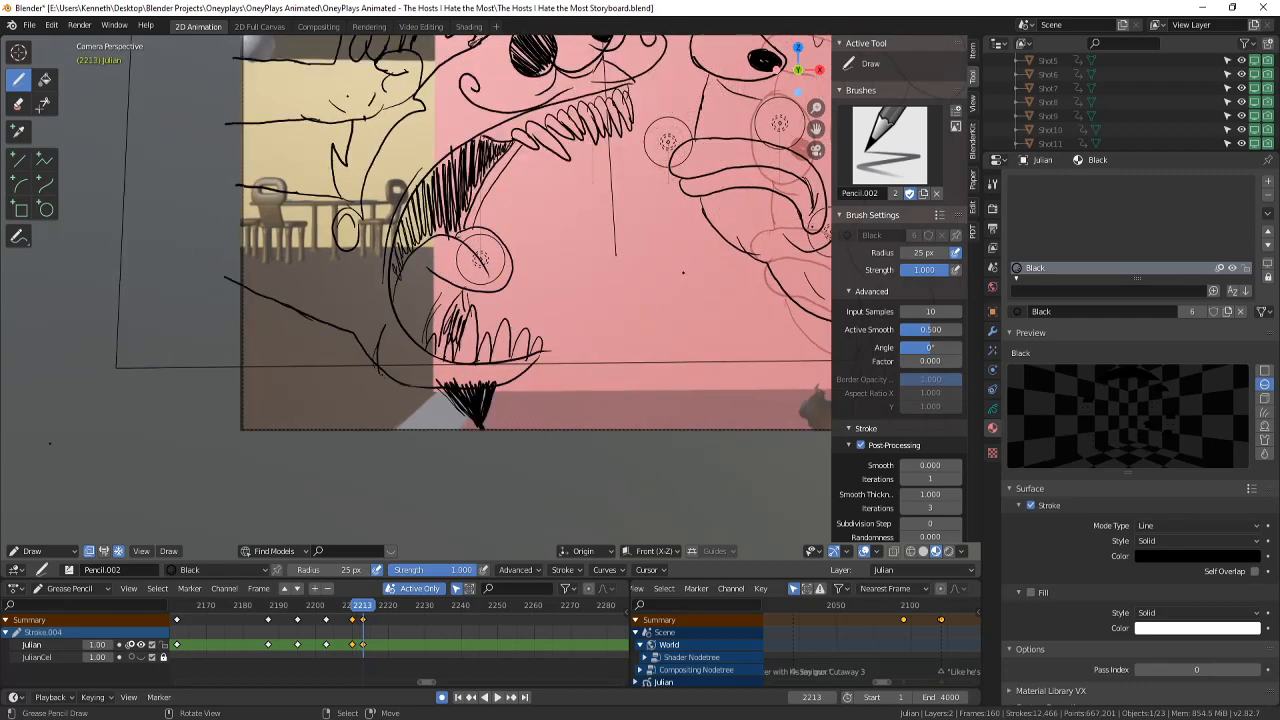
drag(393, 341, 396, 384)
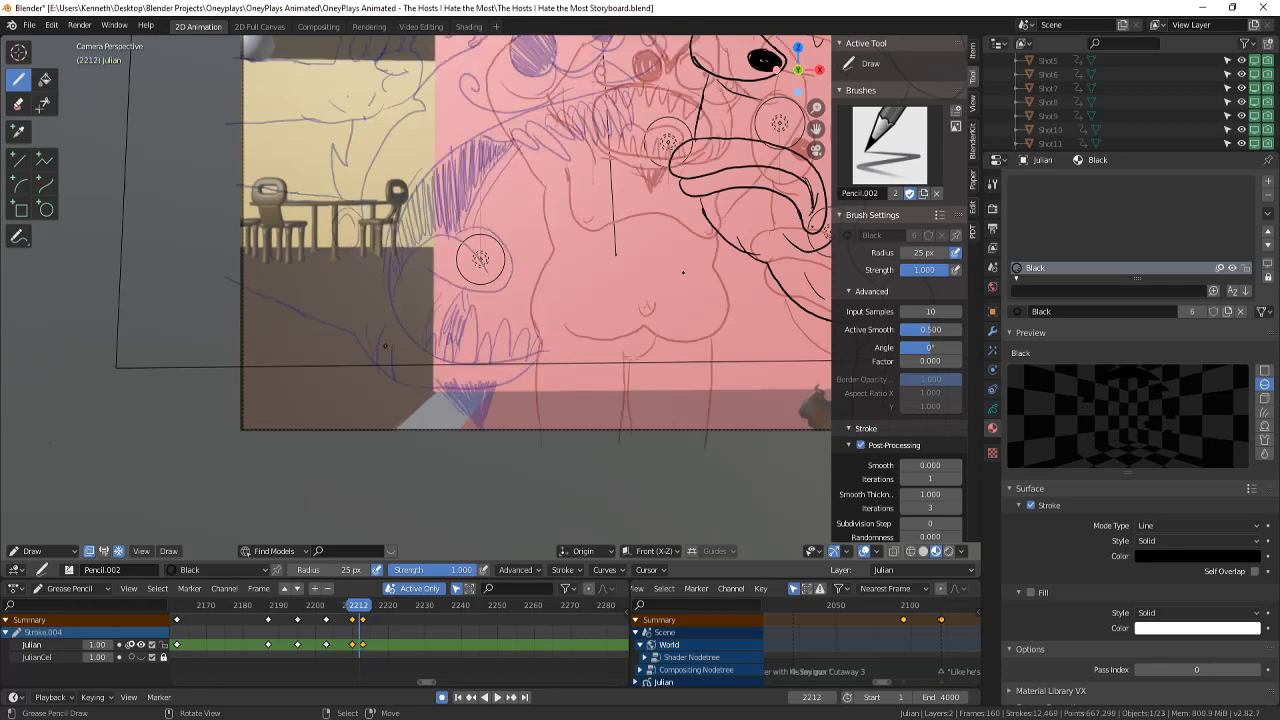
- Flip repeatedly between frames 2212 and 2213, then start playback to judge the change into Julian's toothy drawing
scroll(497, 293, down, 3)
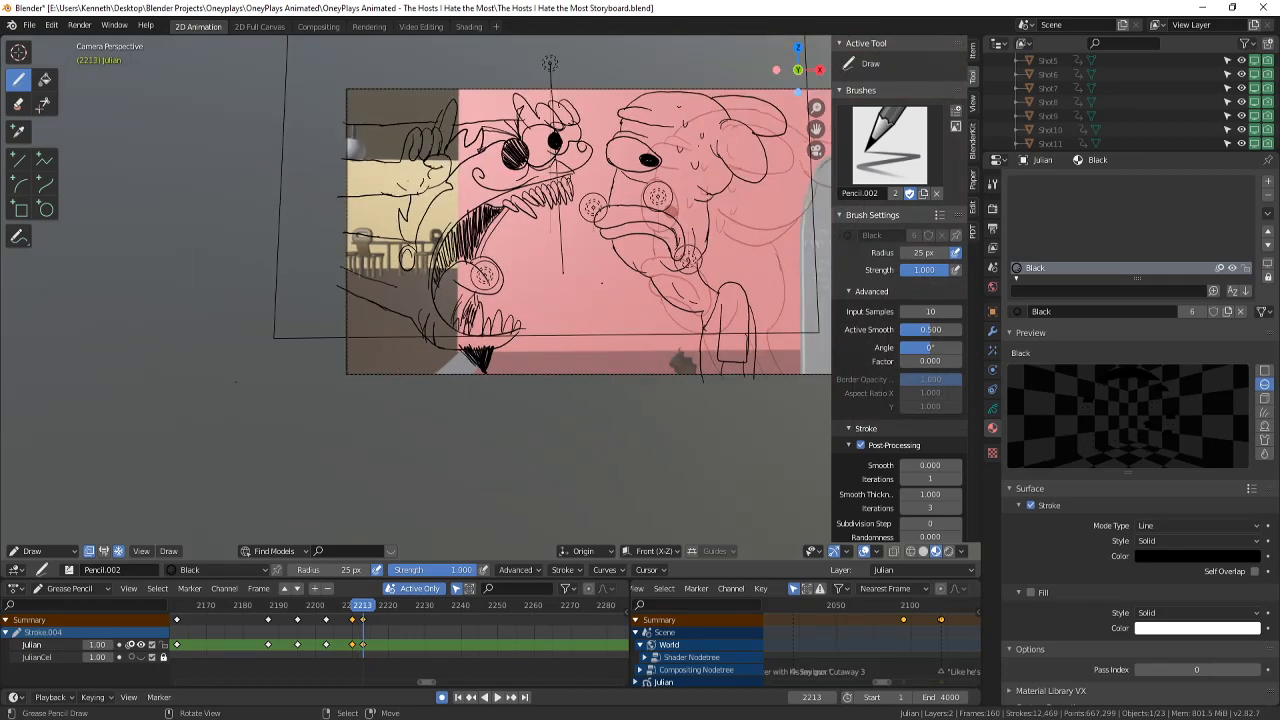
key(Left)
key(Right)
scroll(446, 278, down, 1)
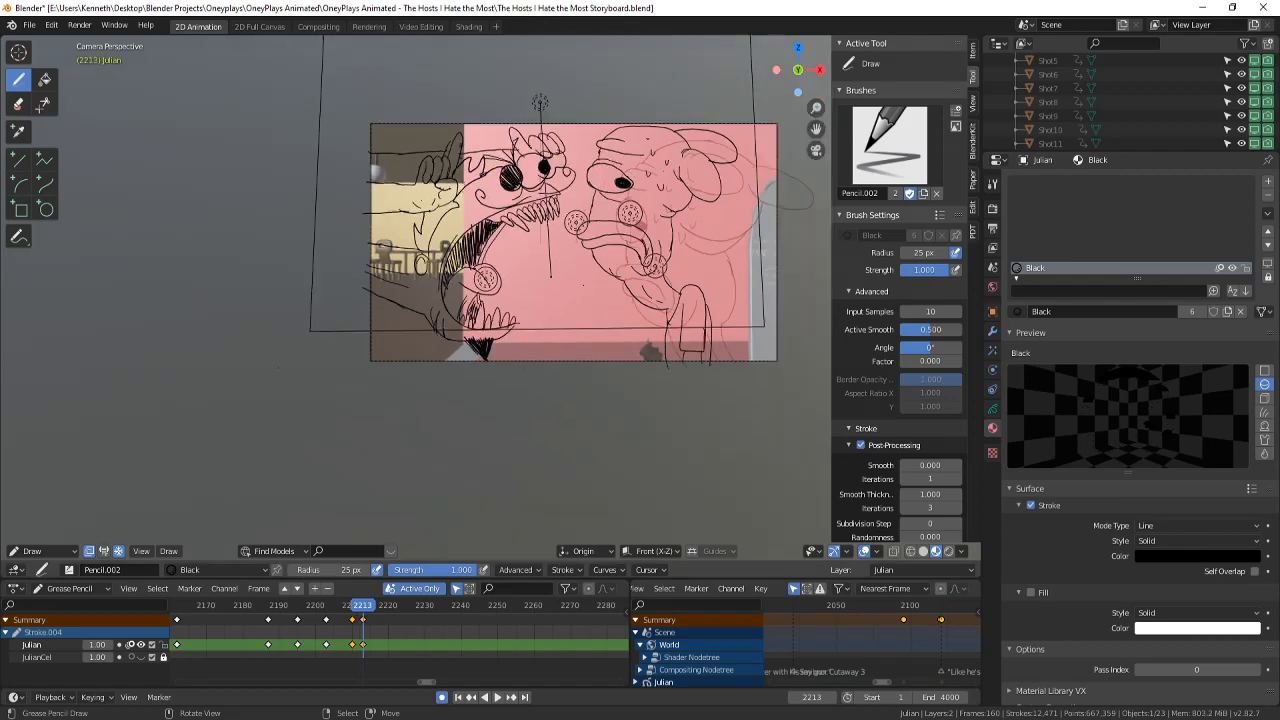
scroll(458, 240, up, 3)
scroll(466, 214, down, 3)
key(Left)
key(Right)
key(Left)
key(Right)
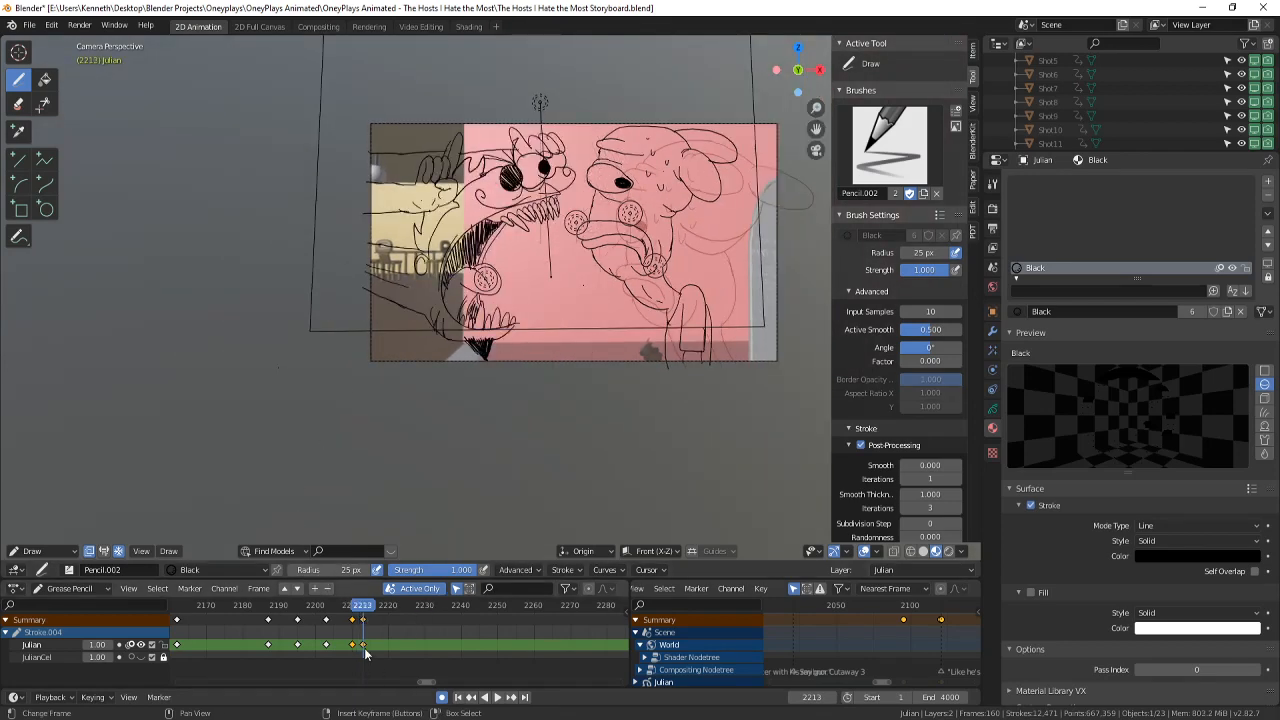
key(Left)
key(Right)
key(space)
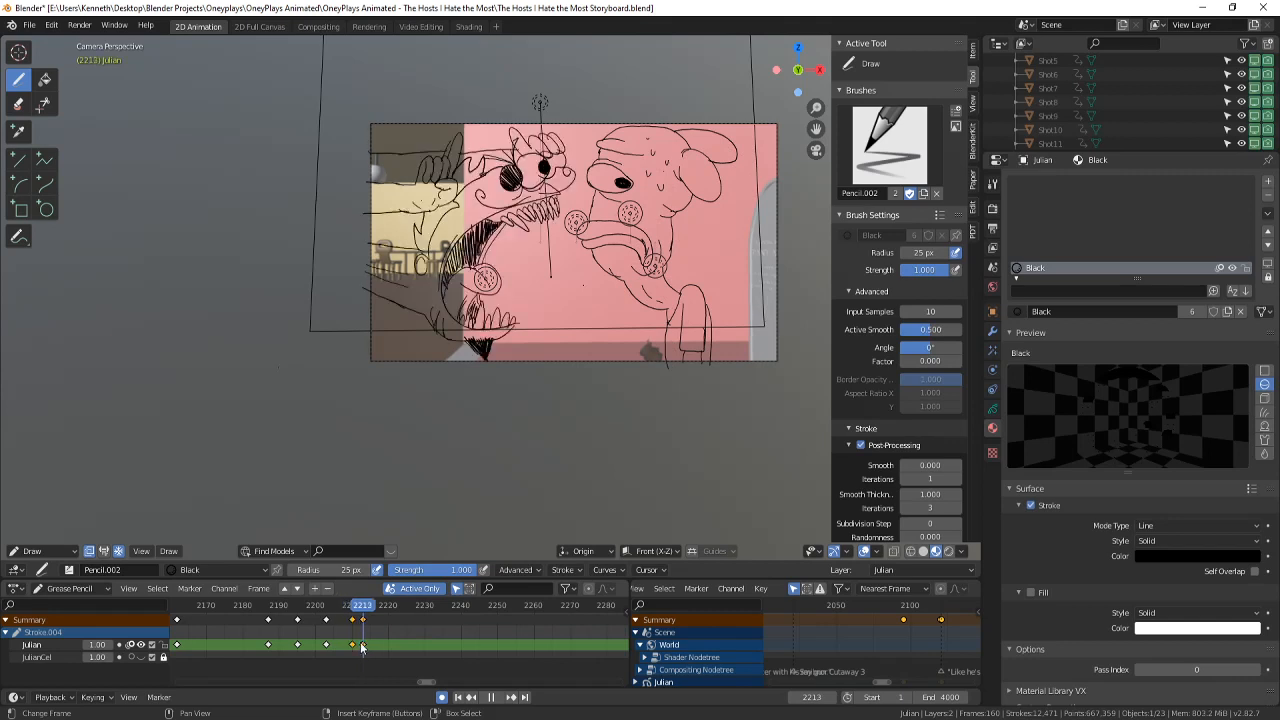
- Go to frame 2210 and set Julian's onion skinning to 0 keyframes before
drag(362, 646, 352, 646)
ctrl+middle_drag(411, 386, 509, 293)
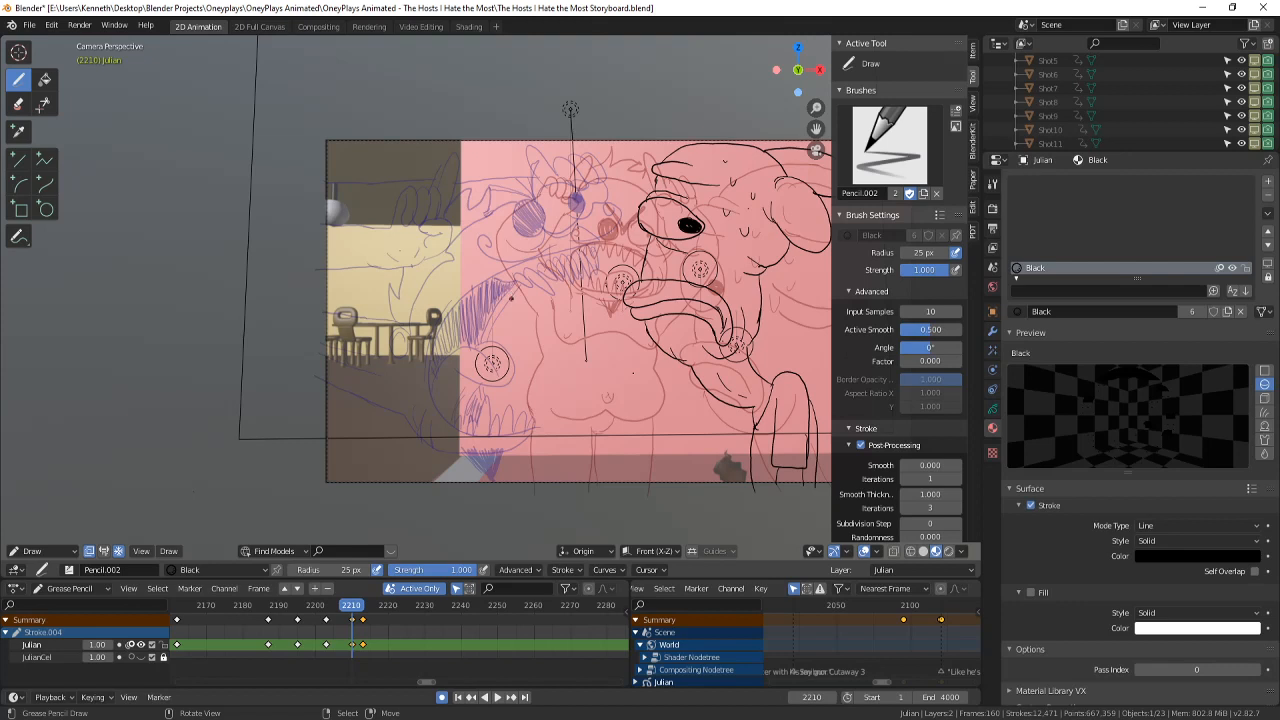
scroll(1146, 516, down, 1)
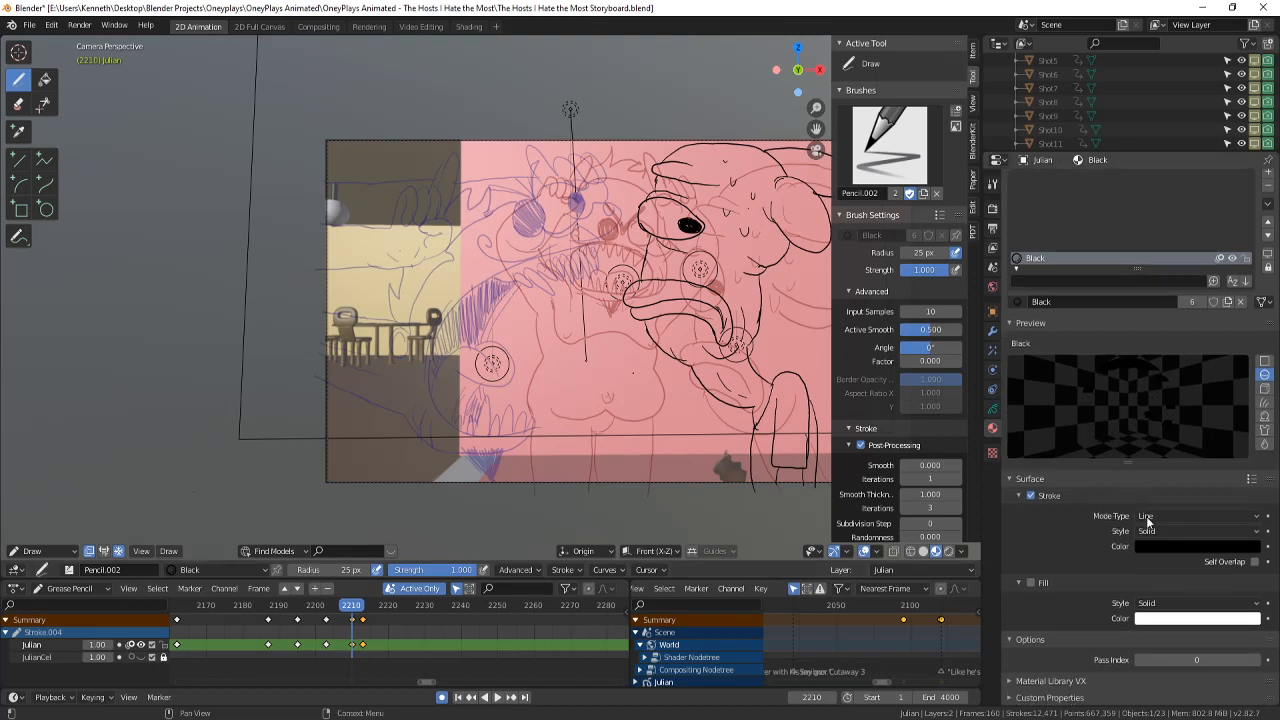
click(992, 408)
click(992, 388)
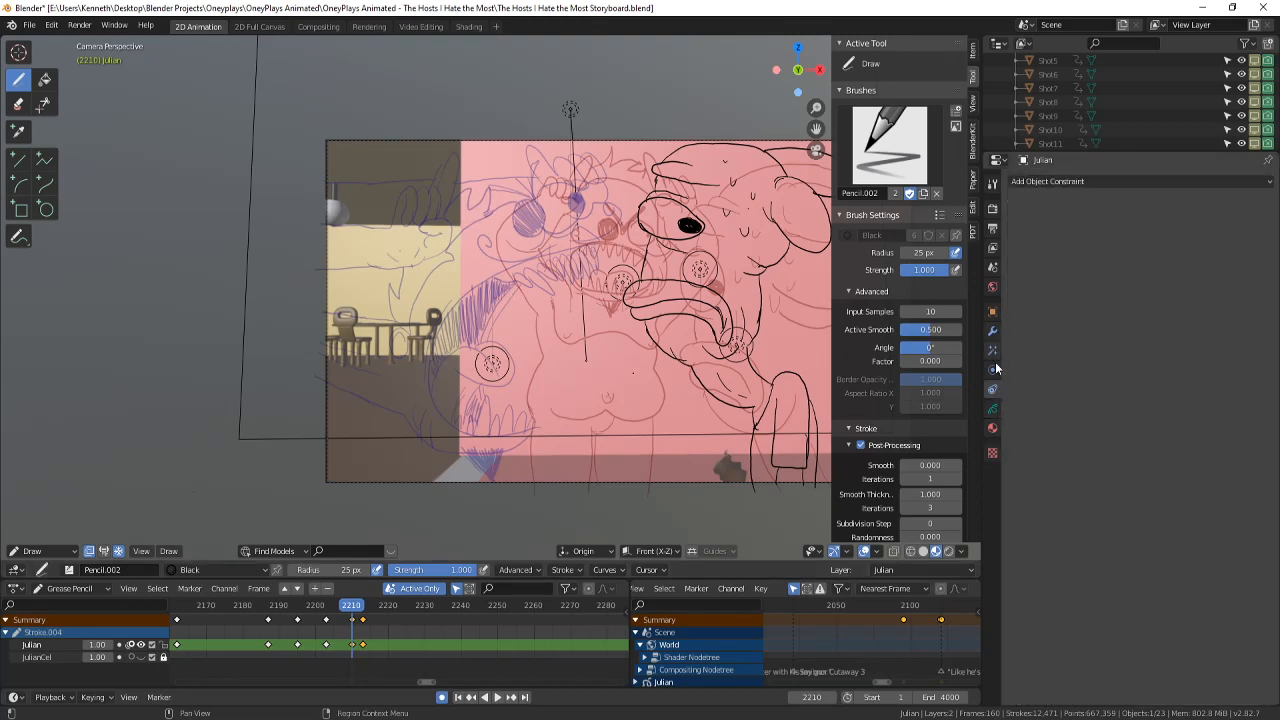
click(994, 410)
scroll(1200, 480, down, 4)
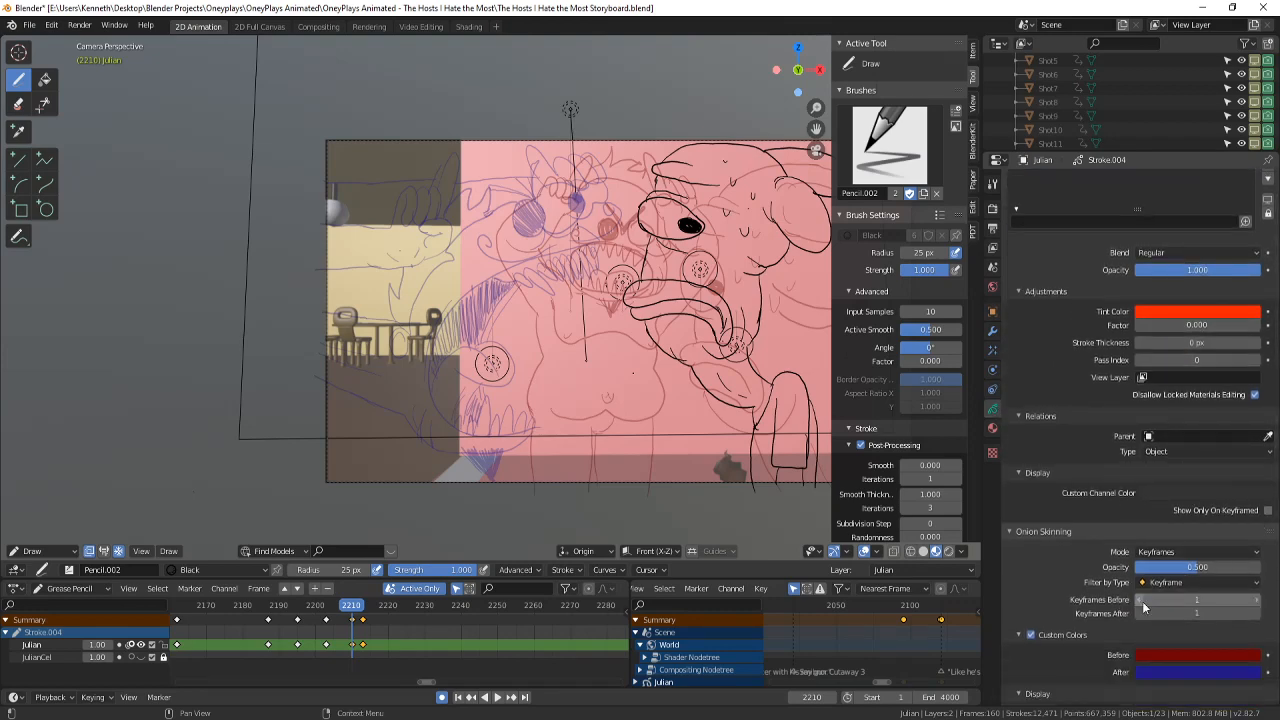
- Sketch Julian's flattened upper jaw and snout with two eyes and raised brows over the onion skin at frame 2210
scroll(496, 421, up, 3)
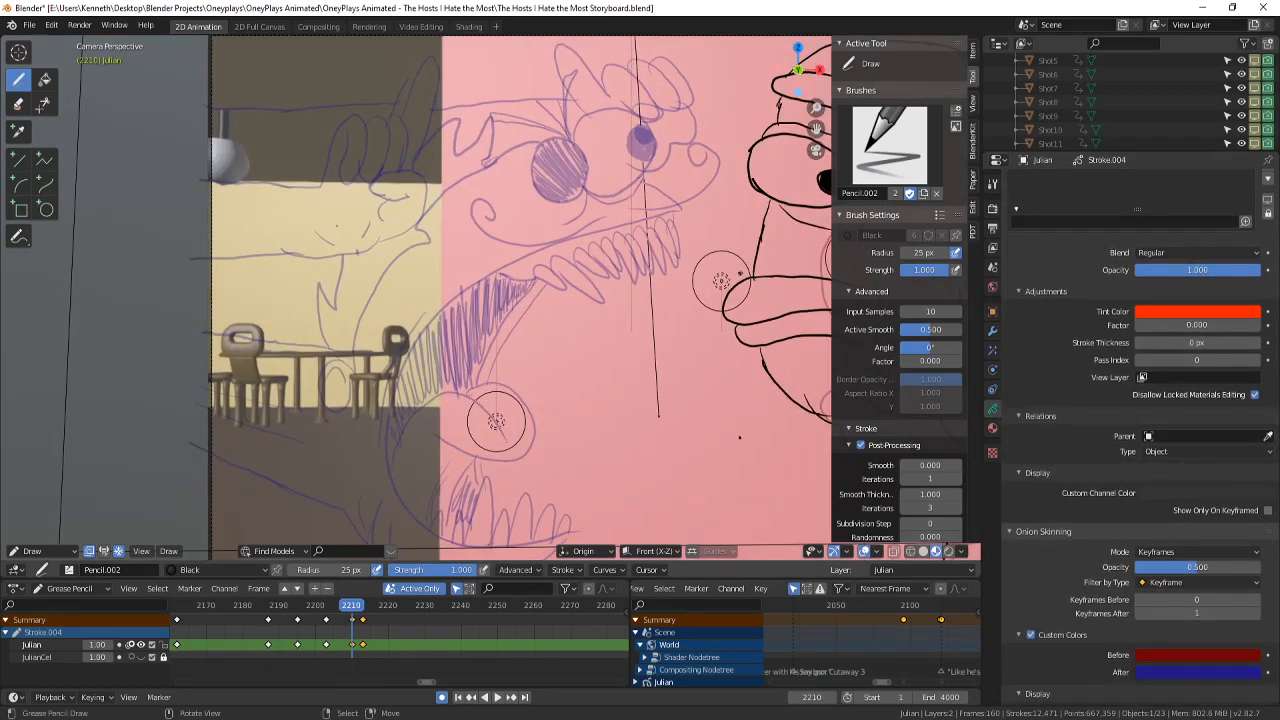
mouse_move(430, 320)
mouse_down()
mouse_move(530, 298)
mouse_move(680, 311)
mouse_up()
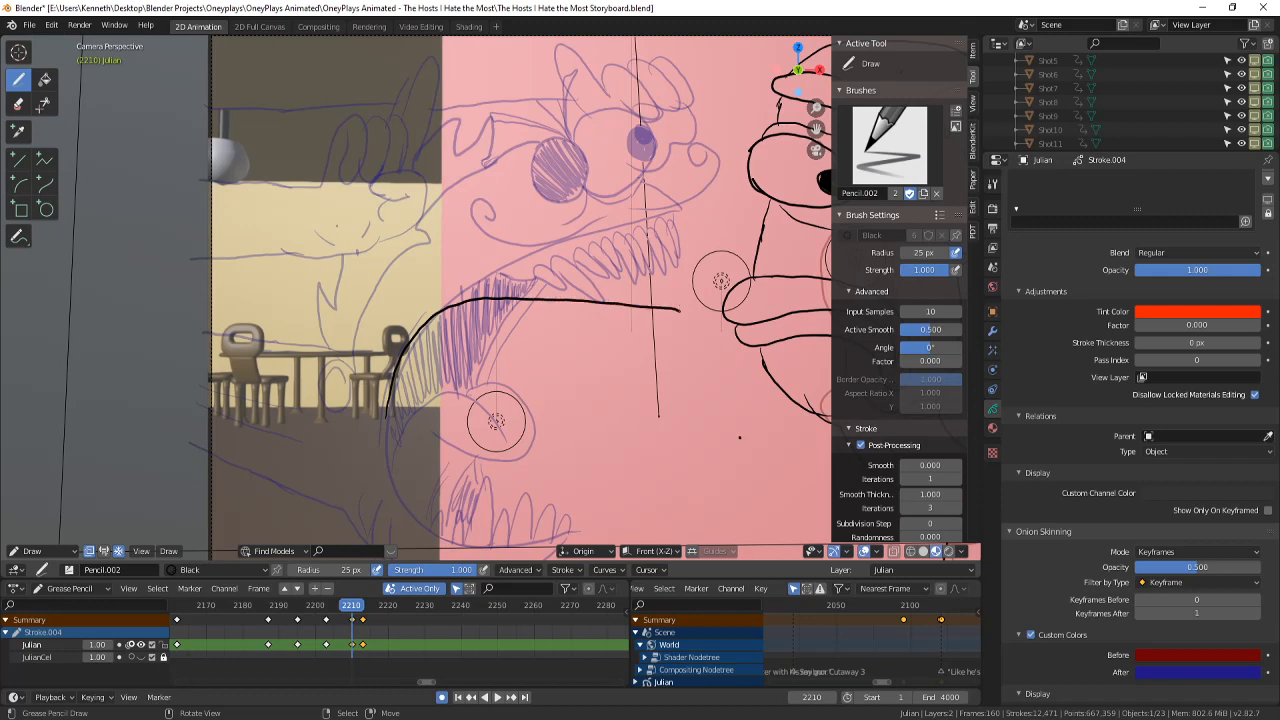
mouse_move(606, 226)
mouse_down()
mouse_move(655, 204)
mouse_move(616, 257)
mouse_up()
drag(663, 222, 580, 262)
mouse_move(538, 192)
mouse_down()
mouse_move(598, 228)
mouse_move(603, 143)
mouse_move(590, 226)
mouse_up()
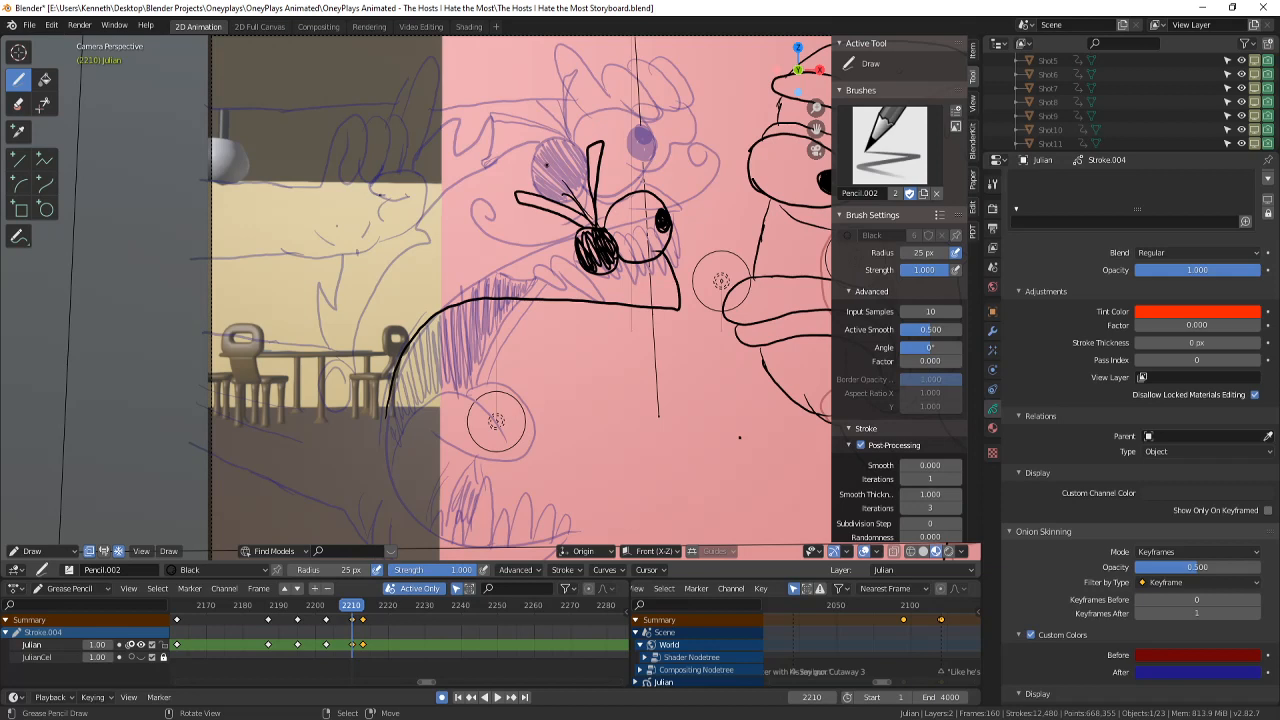
- Draw Julian's nearer forearm reaching in from the frame's edge, with curled fingers and one long finger pointing up
mouse_move(213, 203)
mouse_down()
mouse_move(314, 217)
mouse_move(414, 200)
mouse_move(404, 216)
mouse_up()
drag(406, 170, 428, 214)
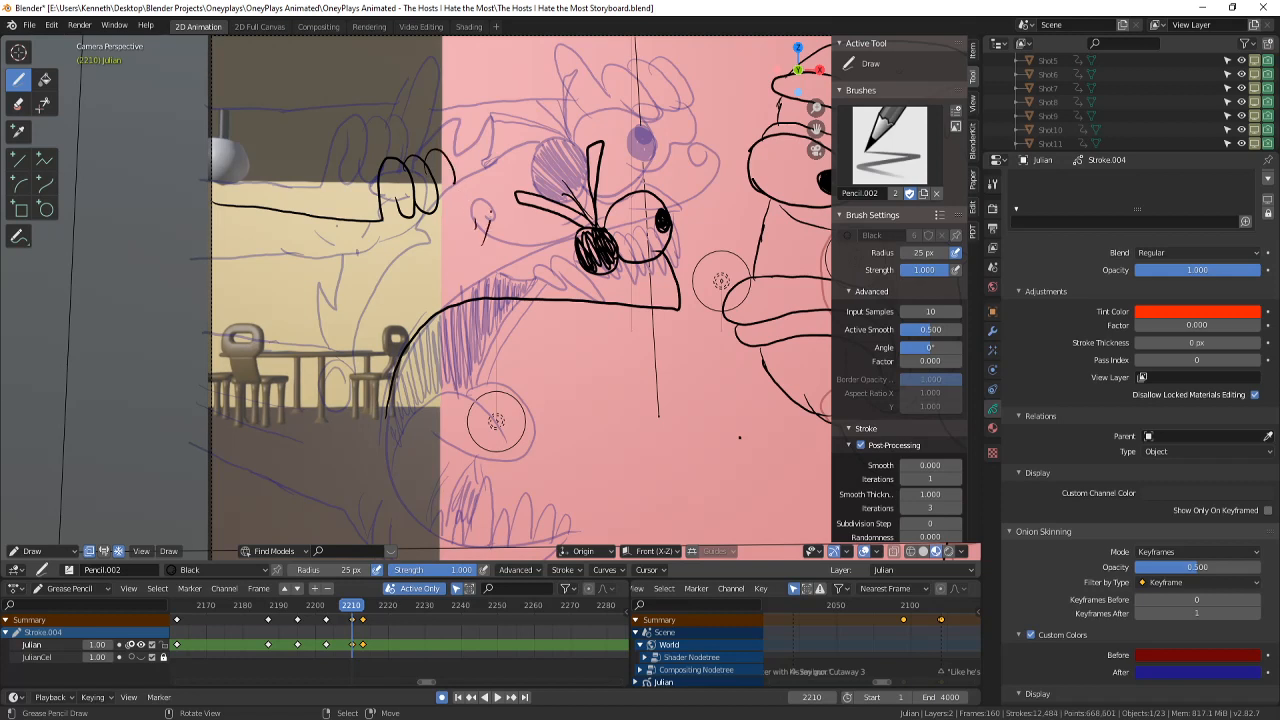
mouse_move(440, 238)
mouse_down()
mouse_move(384, 272)
mouse_move(210, 270)
mouse_up()
key(ctrl+z)
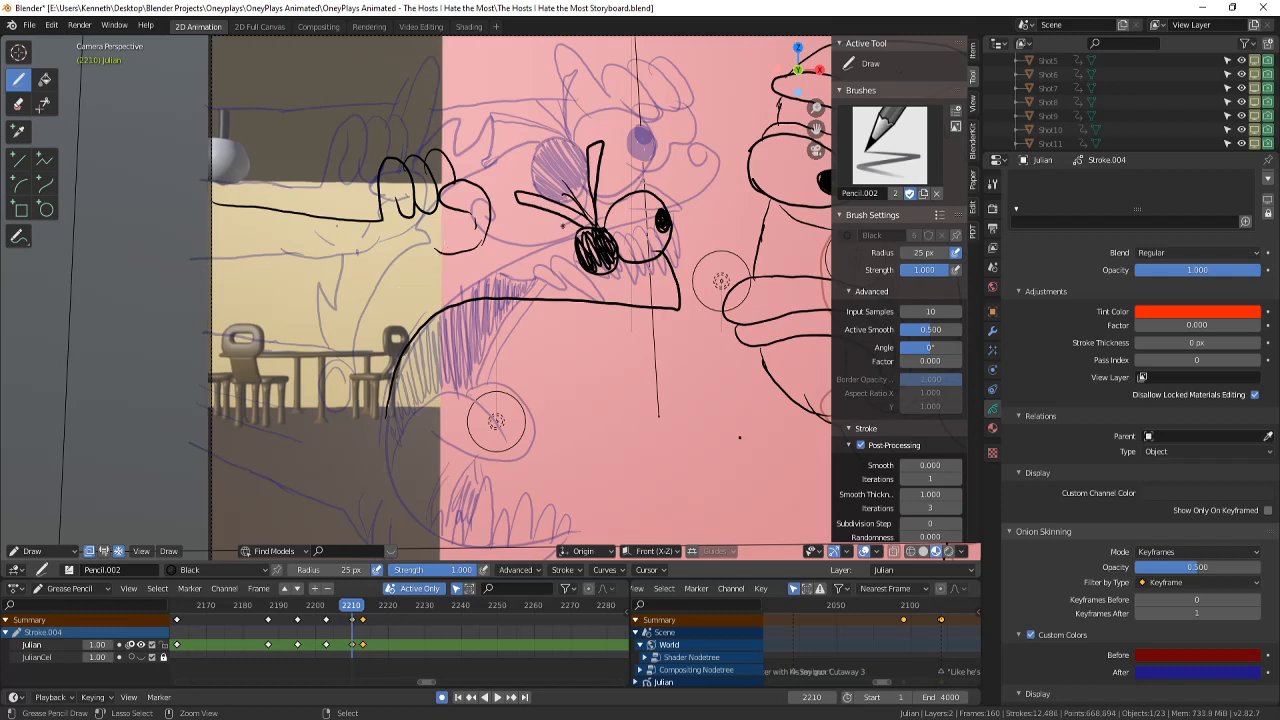
key(ctrl+z)
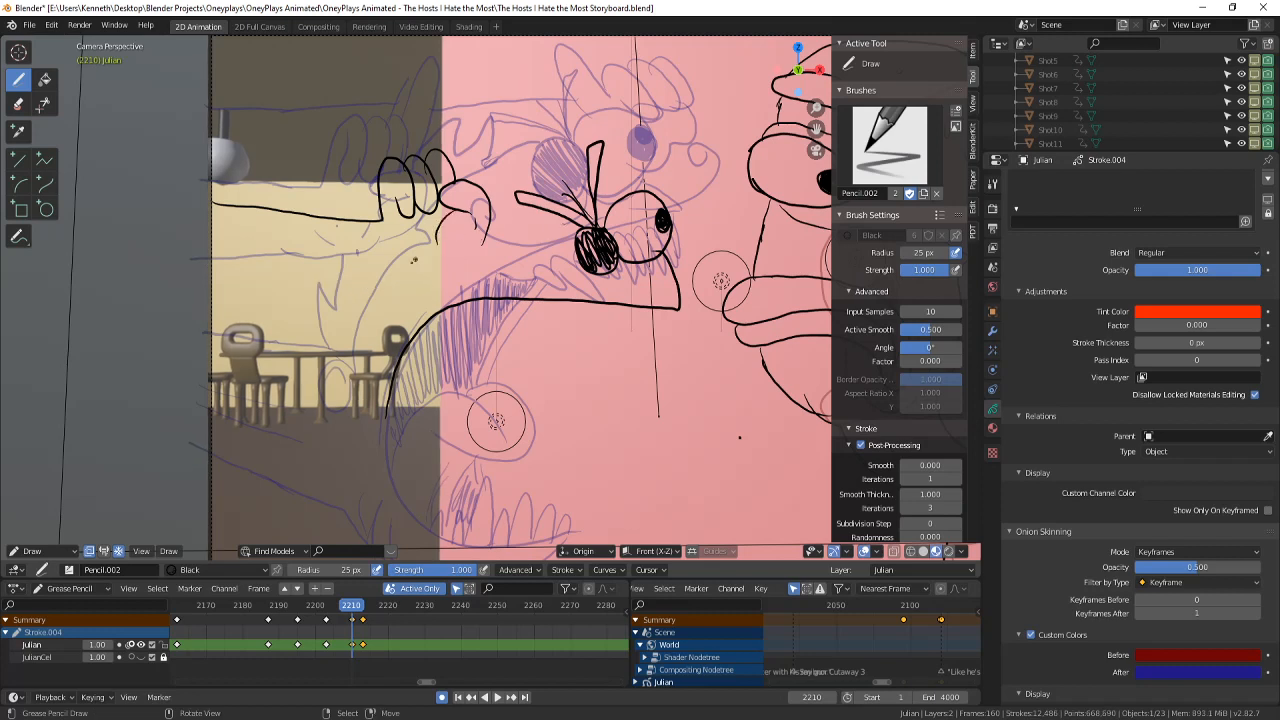
key(ctrl+shift+z)
drag(376, 287, 200, 290)
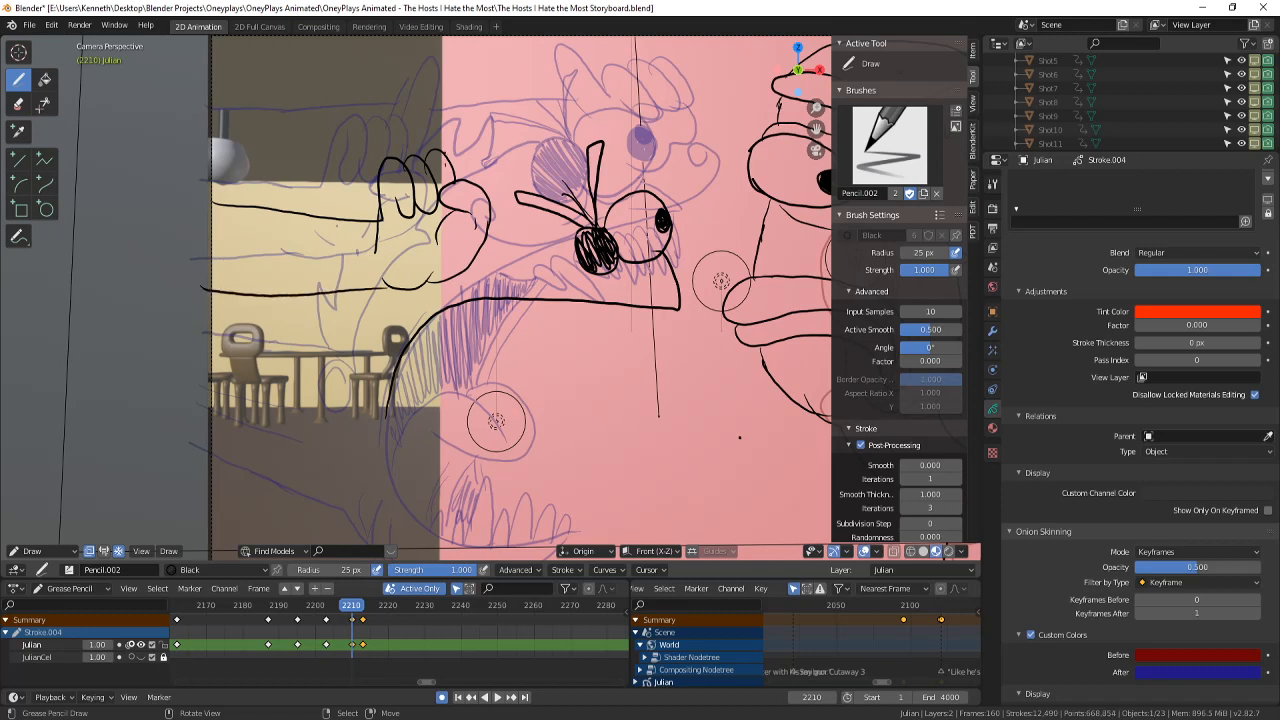
mouse_move(447, 155)
mouse_down()
mouse_move(460, 52)
mouse_move(470, 184)
mouse_up()
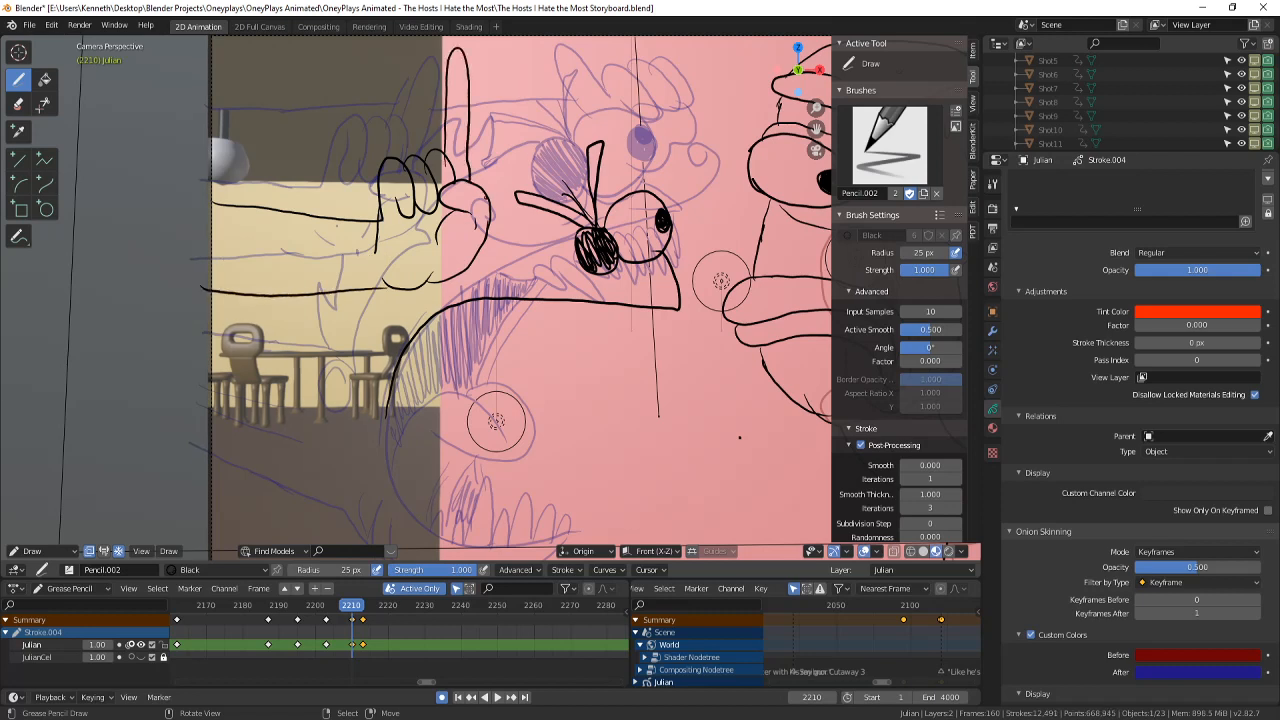
- Outline Julian's jagged hair and his lower arm with its rounded fingertip, following the onion skin at frame 2210
drag(497, 163, 558, 148)
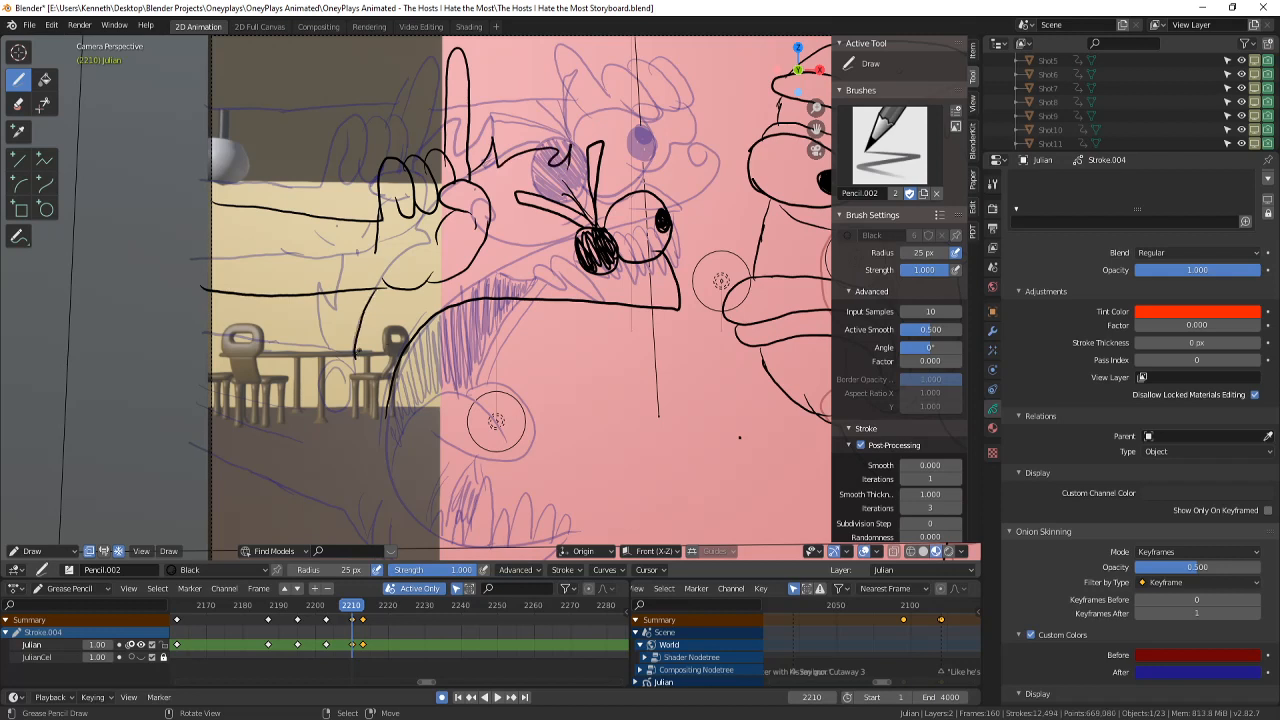
drag(215, 456, 340, 510)
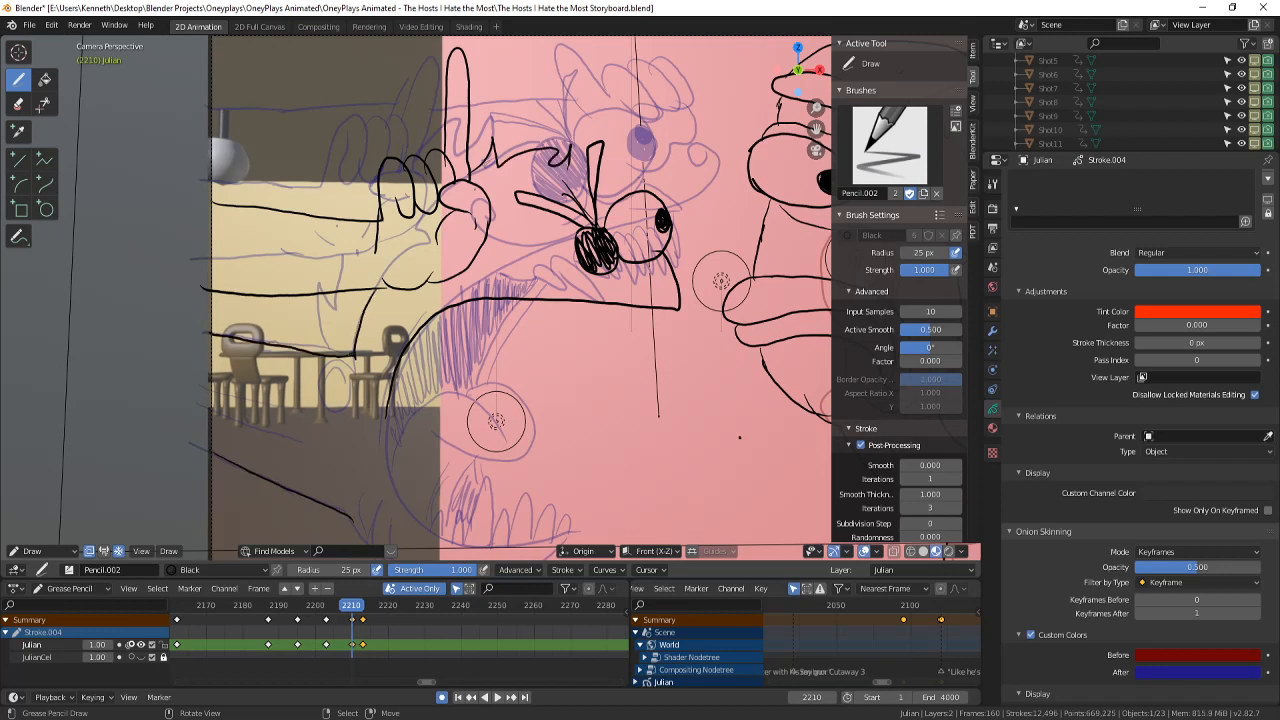
drag(318, 377, 352, 357)
- Draw Julian's long open lower jaw with its goatee strokes, and curl the moustache ends along his upper jaw at frame 2210
shift+middle_drag(695, 228, 697, 120)
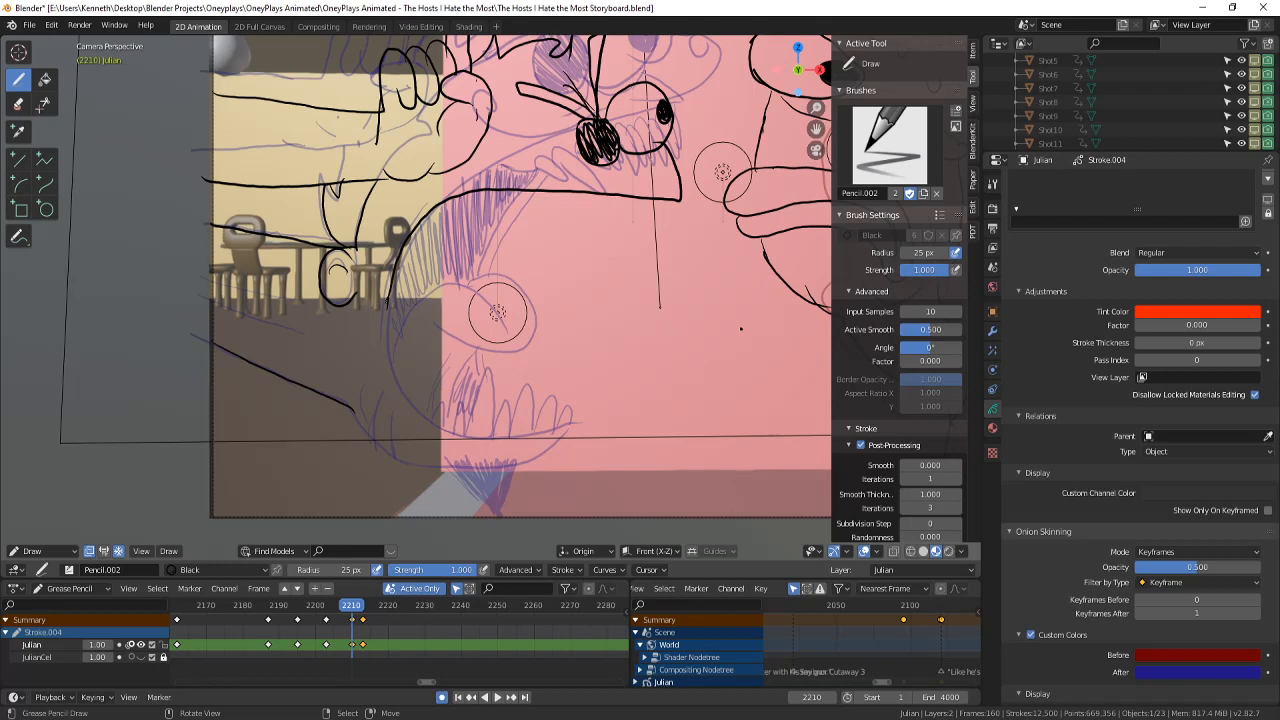
drag(388, 310, 552, 282)
key(ctrl+z)
mouse_move(388, 296)
mouse_down()
mouse_move(466, 340)
mouse_move(626, 298)
mouse_move(462, 405)
mouse_move(324, 404)
mouse_up()
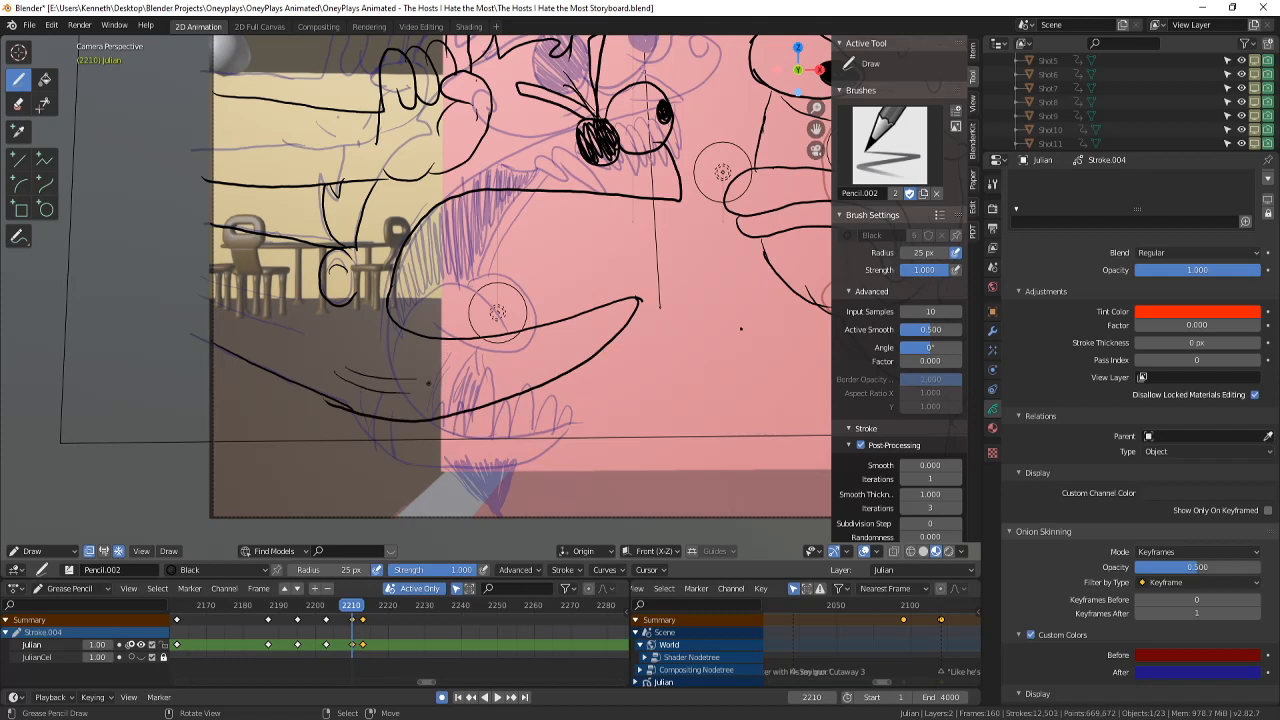
mouse_move(562, 345)
mouse_down()
mouse_move(576, 412)
mouse_move(590, 340)
mouse_up()
mouse_move(628, 190)
mouse_down()
mouse_move(582, 170)
mouse_move(694, 207)
mouse_up()
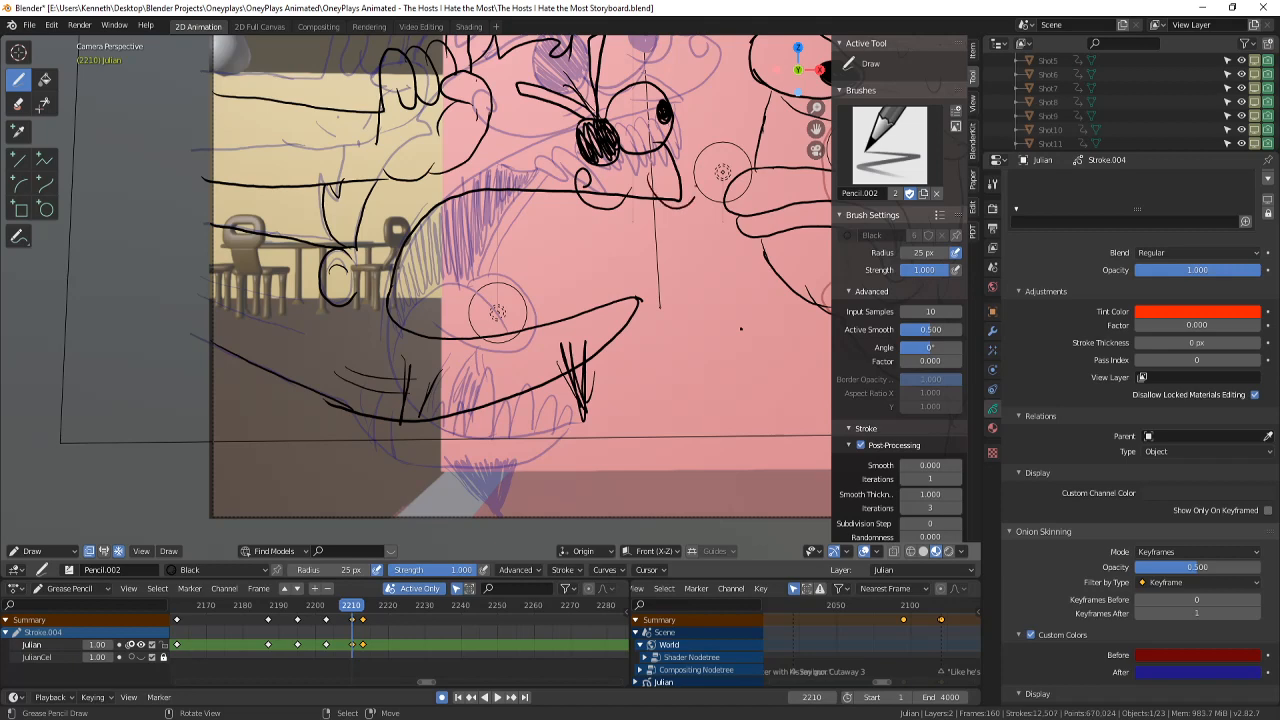
- Flip back and forth between frame 2210 and its neighbouring frames to examine how Julian's lead-in pose reads
scroll(741, 329, down, 2)
key(Left)
scroll(741, 329, down, 2)
key(Right)
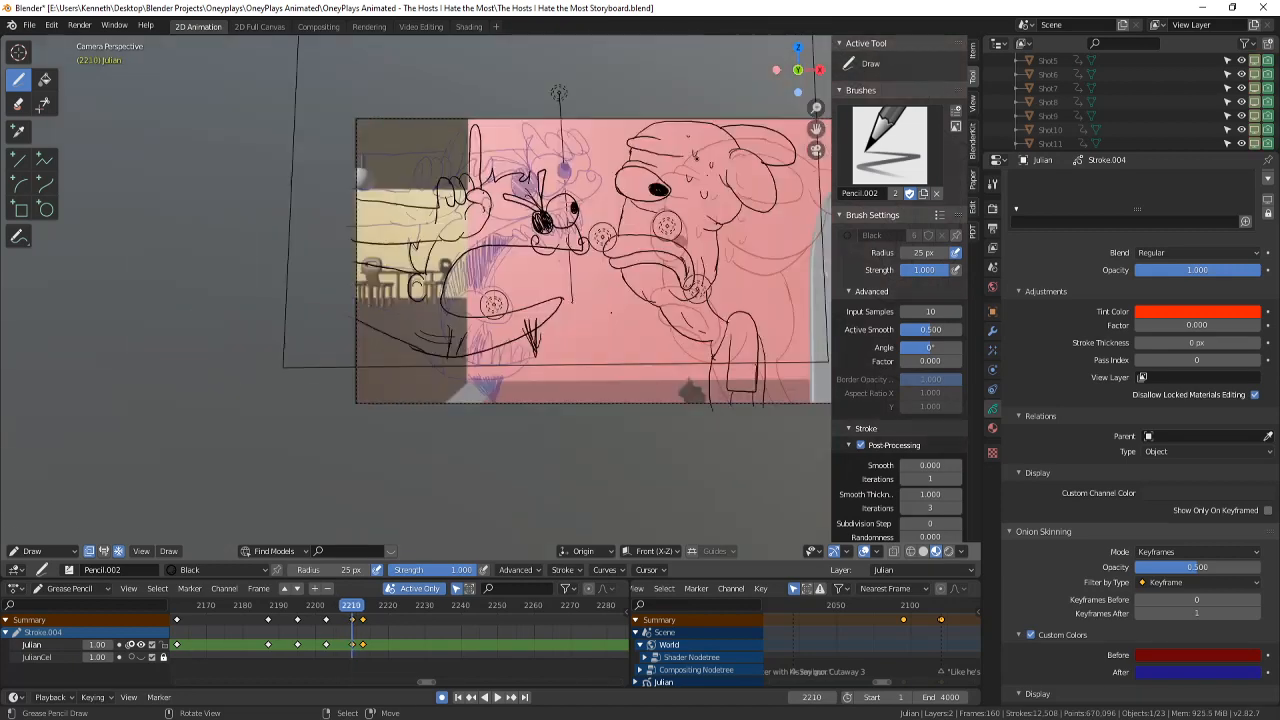
key(Right)
key(Left)
key(Right)
key(Left)
key(Right)
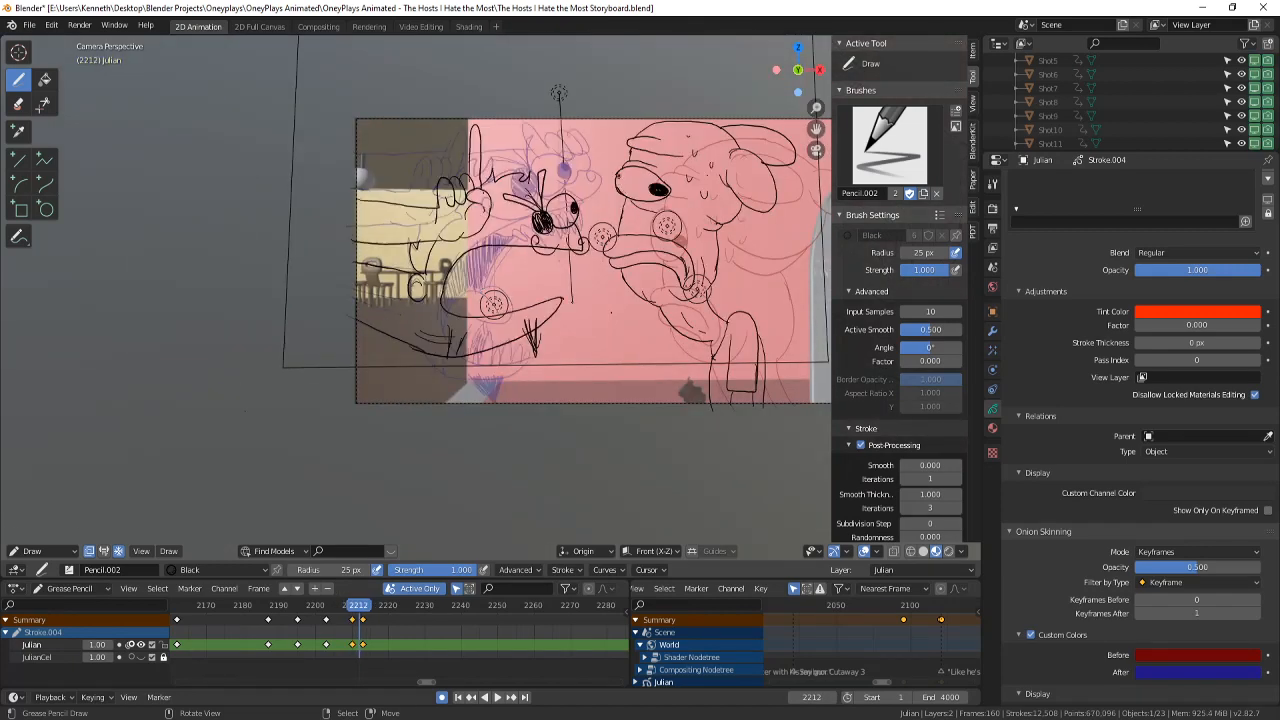
key(Left)
key(Right)
key(Left)
key(Right)
key(Left)
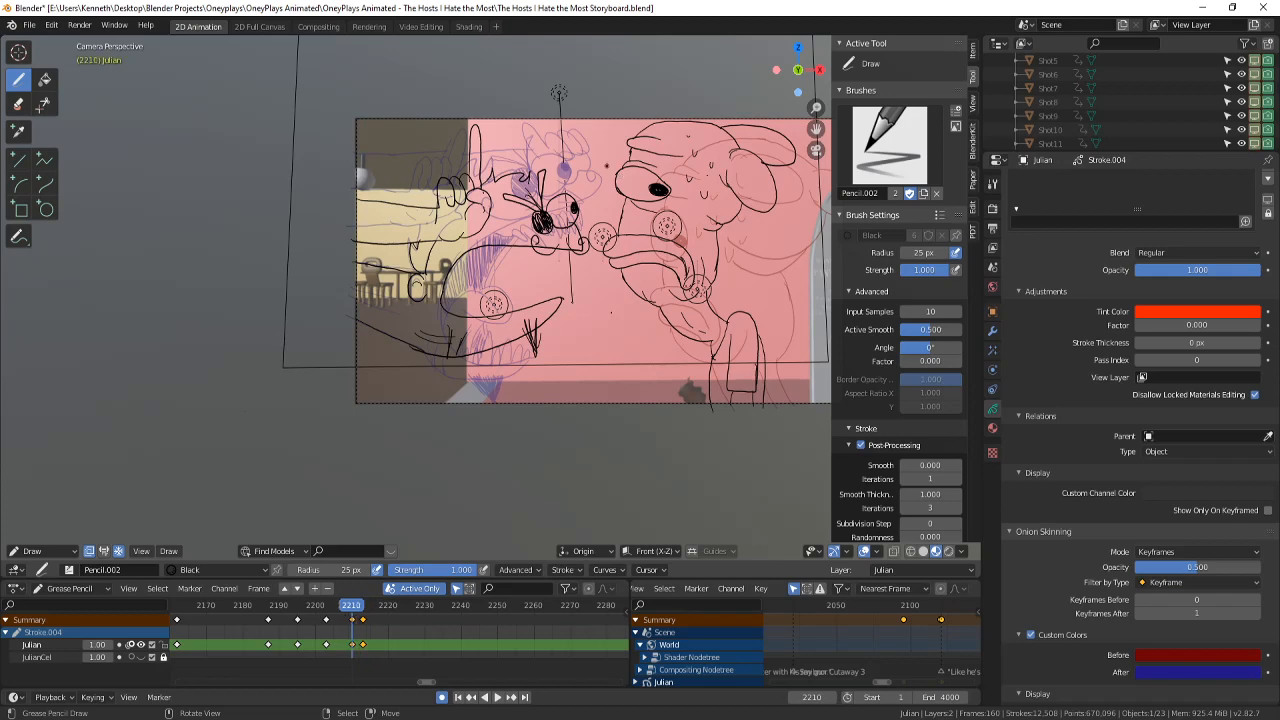
key(Right)
key(Left)
- Add jagged hair strokes around Julian's raised brows and a short line above his far eye
scroll(606, 166, up, 2)
scroll(560, 100, up, 5)
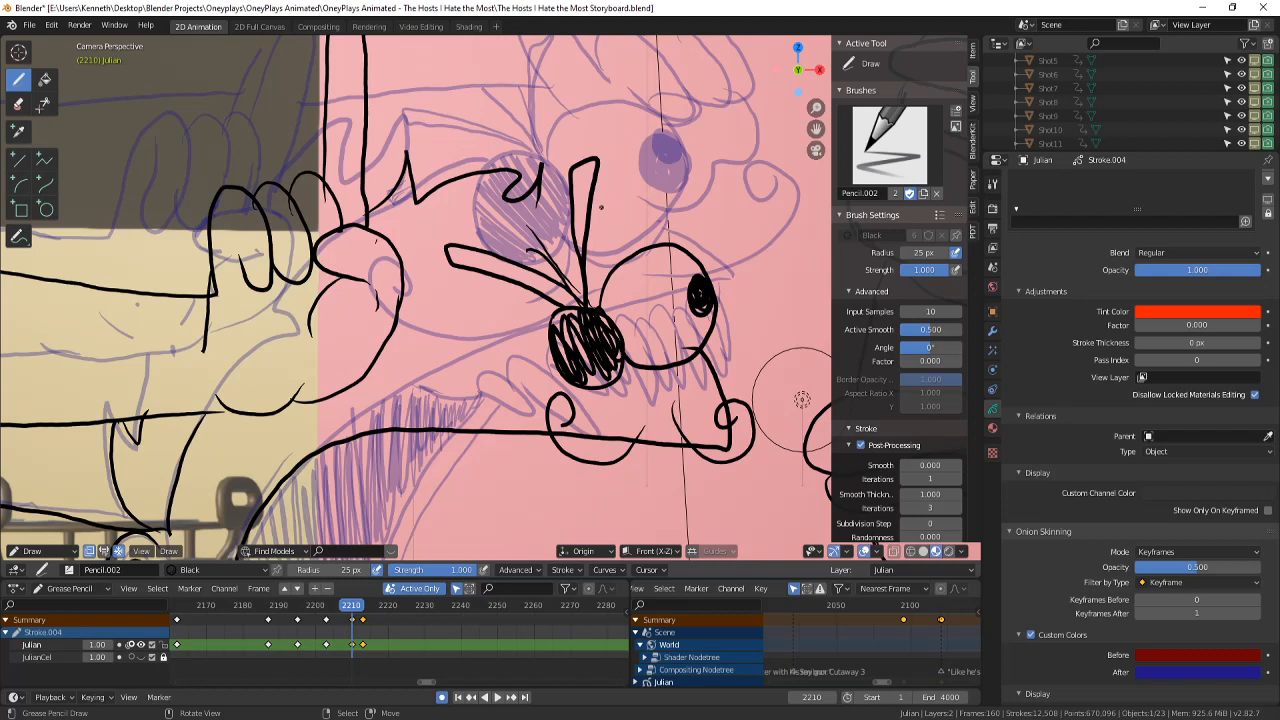
drag(553, 148, 561, 204)
drag(420, 248, 432, 290)
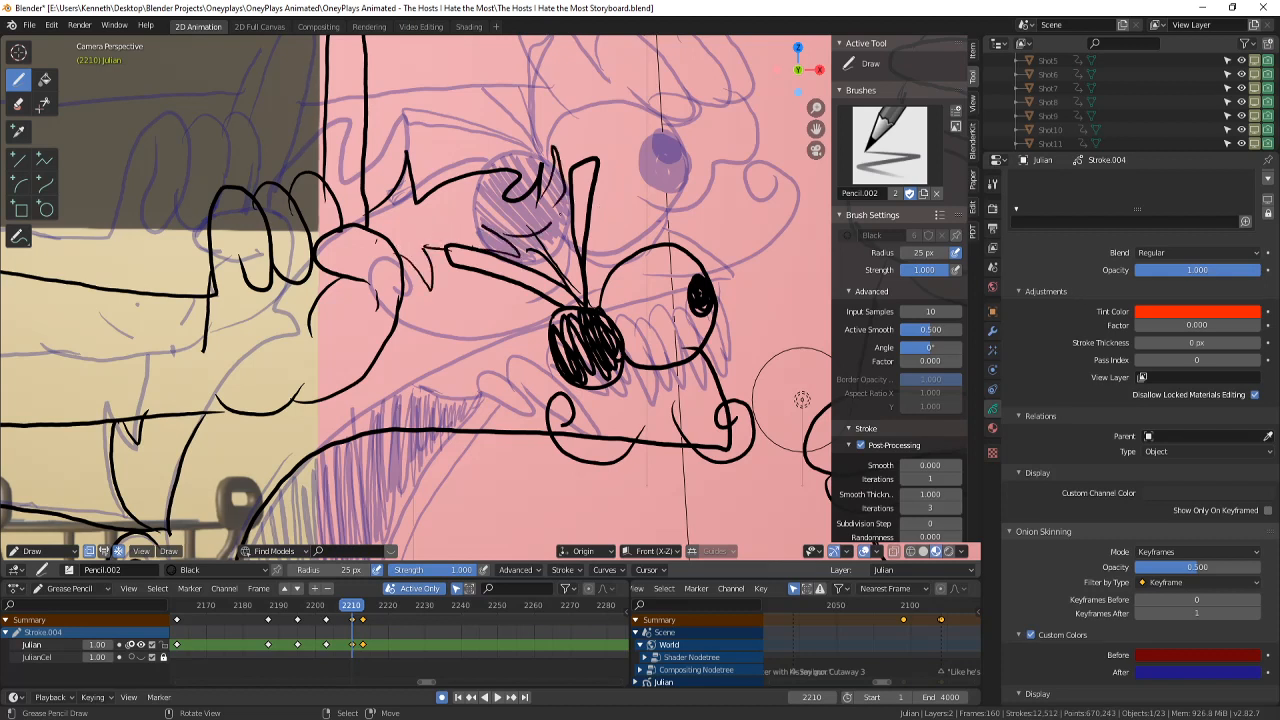
drag(595, 222, 638, 248)
- Draw Julian's far hand behind his eyes, with one long finger pointing up and the other fingers curled
scroll(802, 400, down, 3)
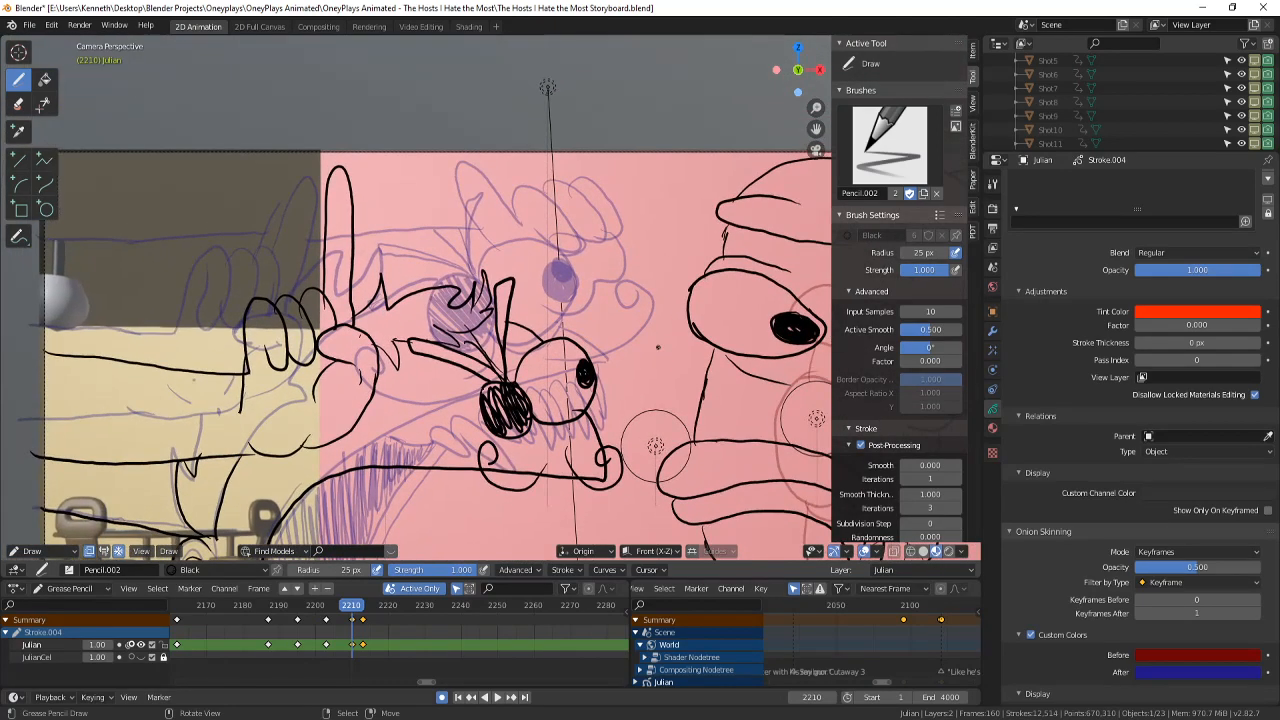
mouse_move(476, 282)
mouse_down()
mouse_move(478, 206)
mouse_move(532, 286)
mouse_move(576, 304)
mouse_up()
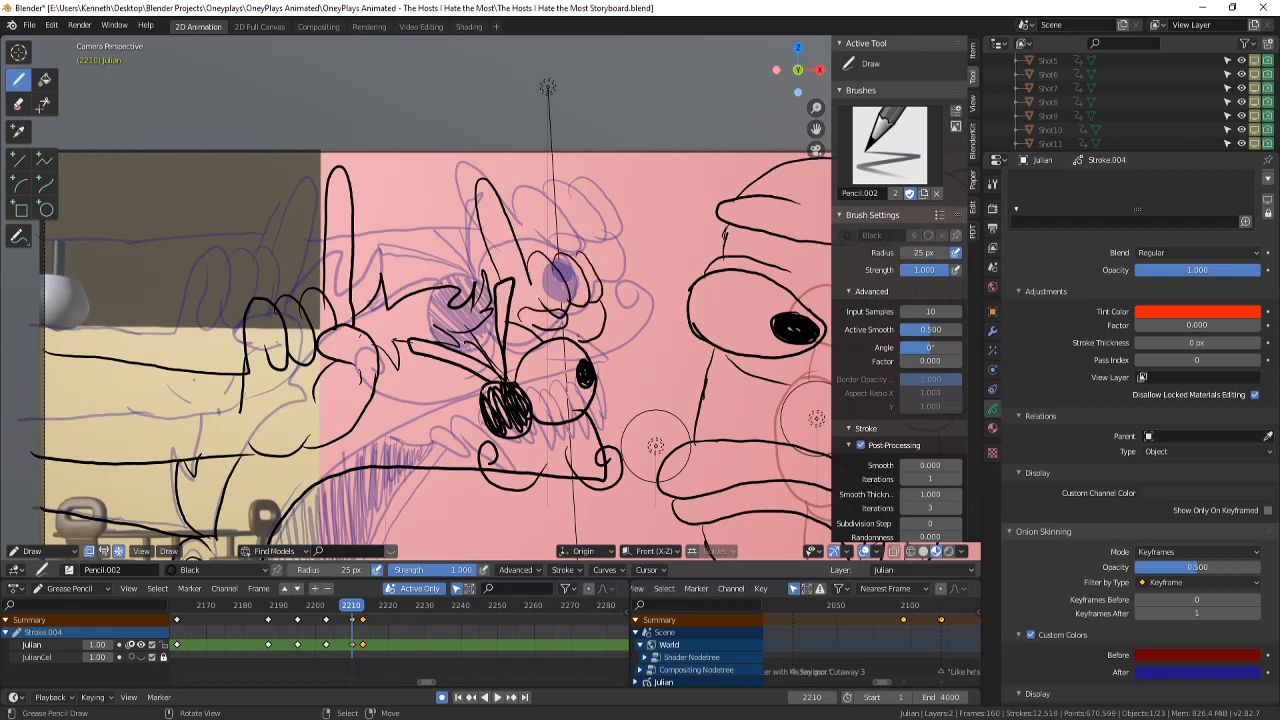
mouse_move(542, 325)
shift+middle_down()
mouse_move(534, 276)
mouse_move(583, 316)
mouse_move(551, 381)
shift+middle_up()
key(ctrl+z)
key(ctrl+z)
scroll(582, 325, down, 1)
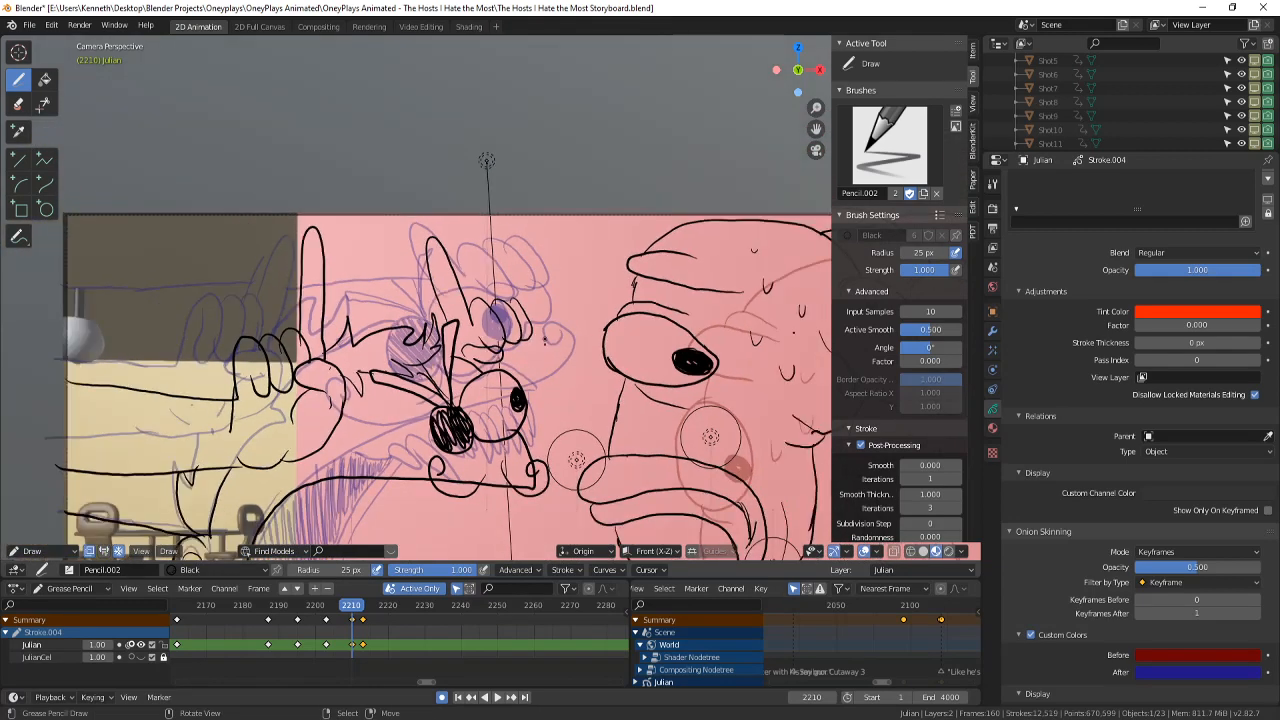
scroll(582, 325, up, 1)
shift+middle_drag(584, 298, 598, 233)
scroll(602, 188, up, 1)
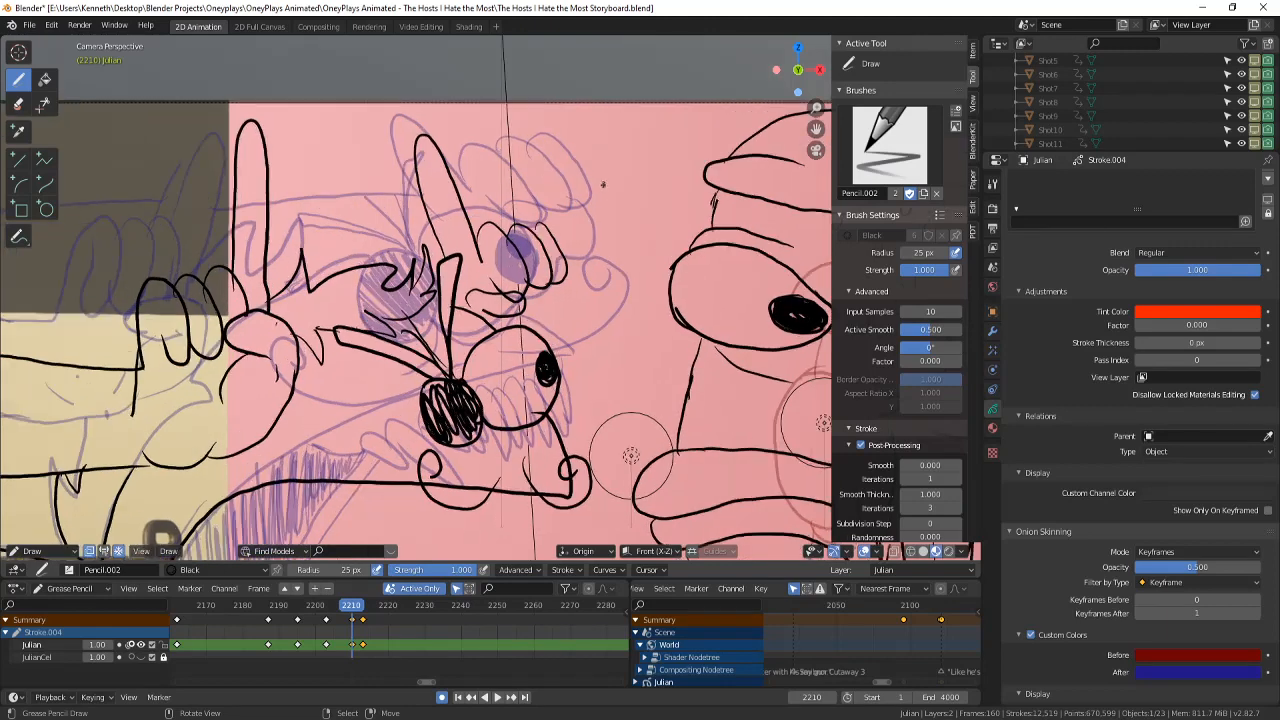
mouse_move(588, 181)
shift+middle_down()
mouse_move(572, 200)
mouse_move(556, 178)
mouse_move(537, 189)
shift+middle_up()
scroll(556, 178, down, 1)
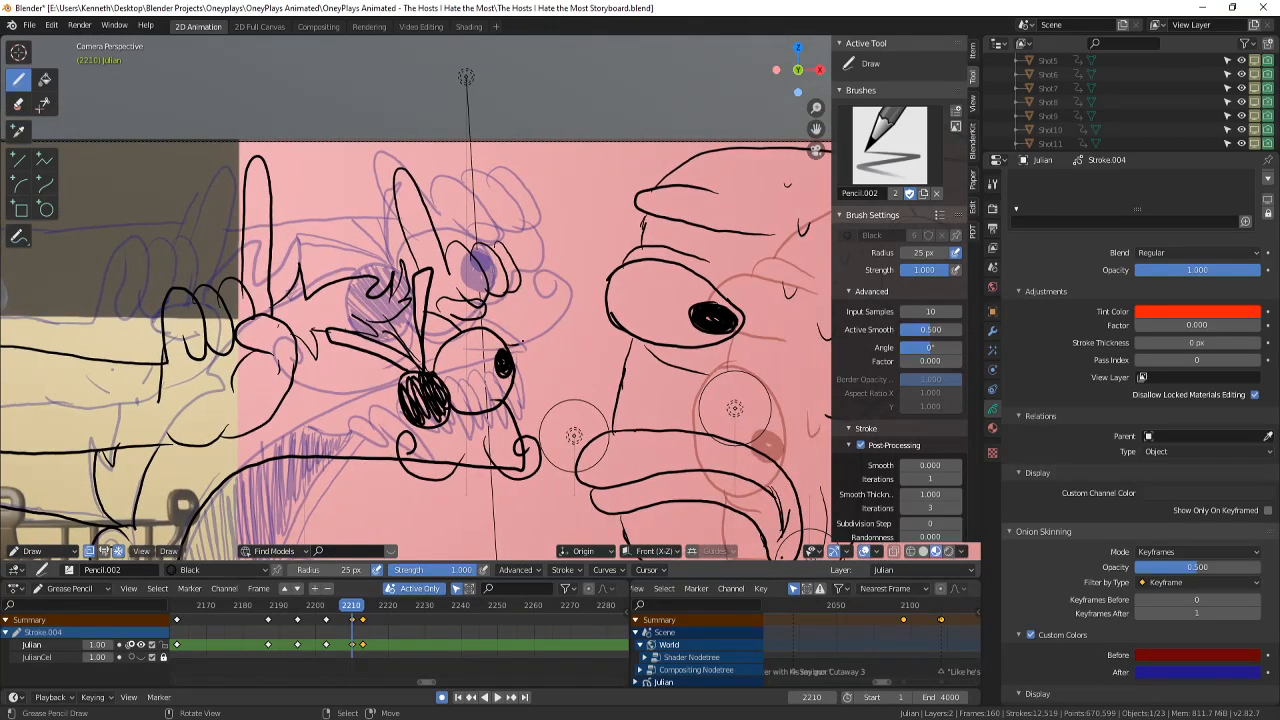
scroll(573, 435, down, 3)
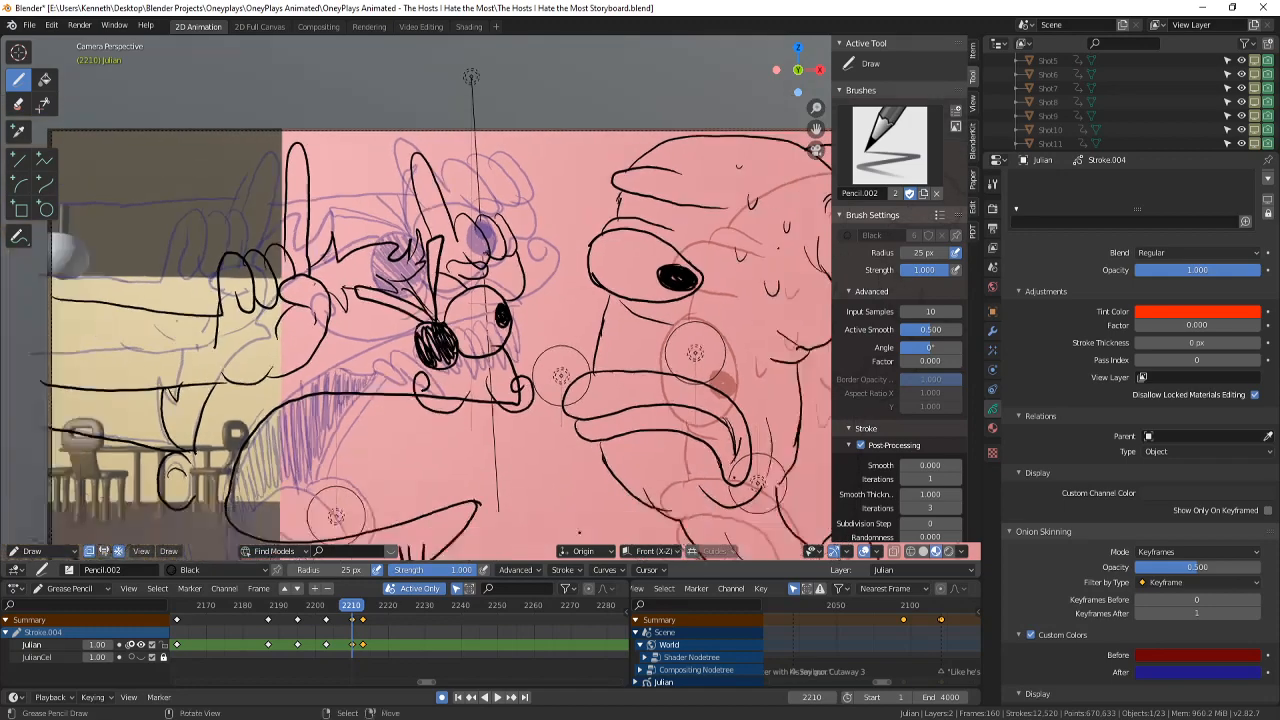
- Flip between frames 2209 and 2210 to compare Julian's previous pose with the new lead-in drawing
key(Left)
key(Right)
scroll(514, 198, up, 2)
key(Left)
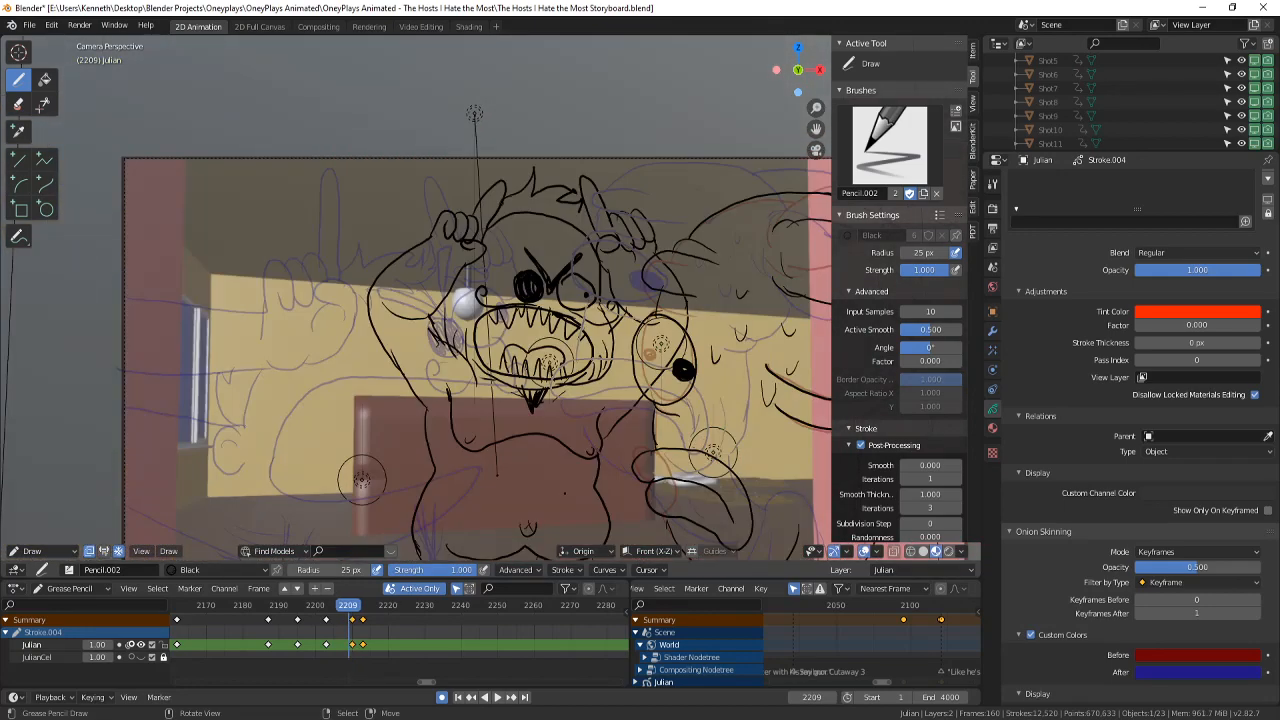
key(Right)
scroll(514, 198, down, 3)
key(Left)
key(Right)
scroll(514, 198, up, 2)
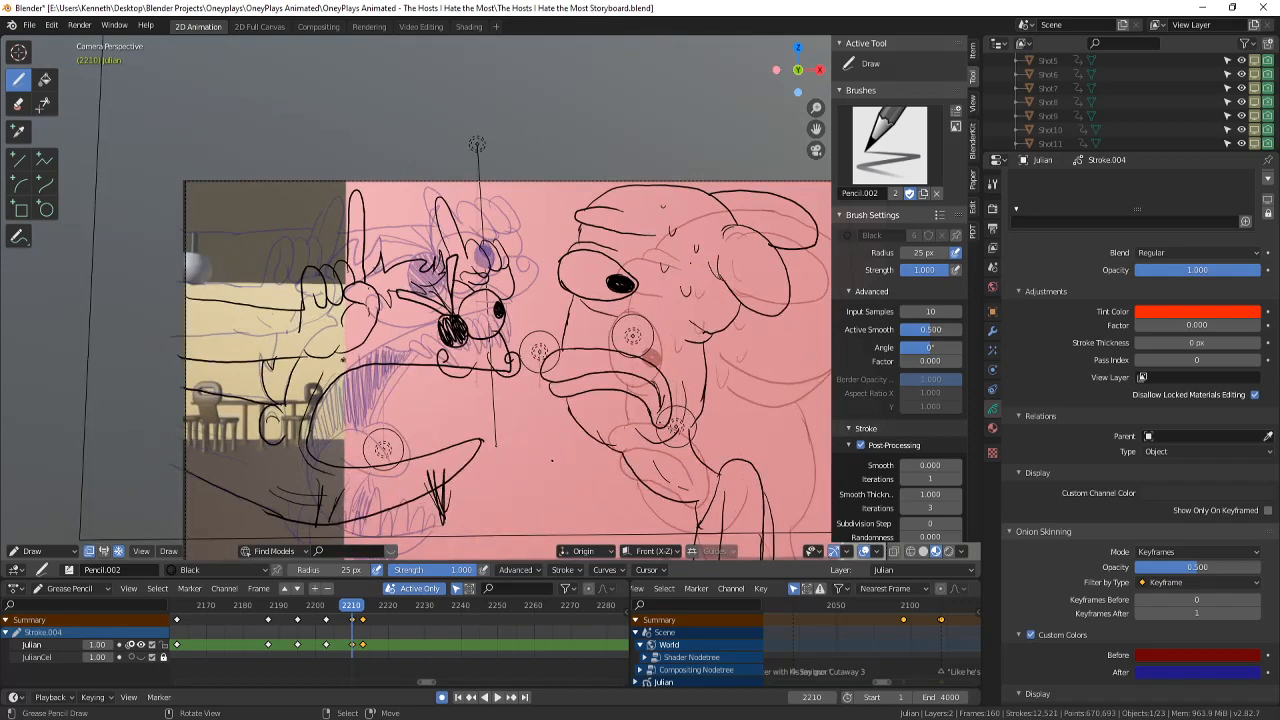
key(Left)
key(Right)
scroll(486, 305, up, 1)
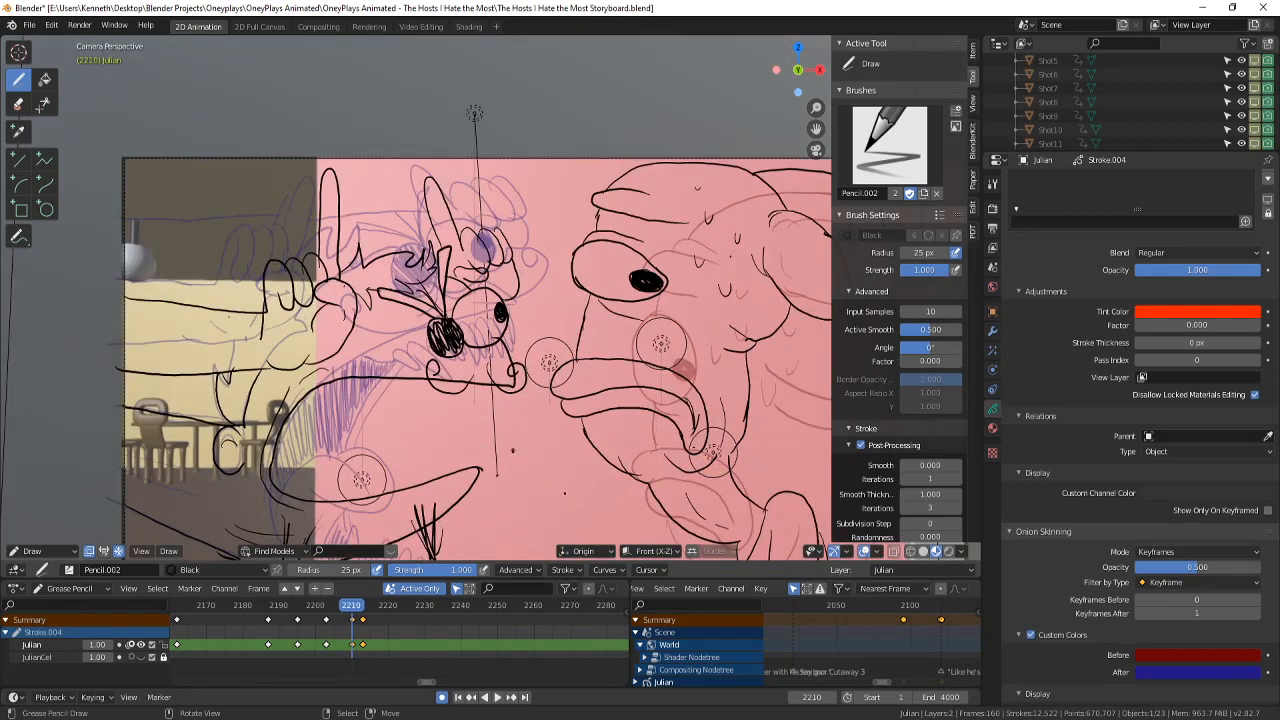
- Draw long jagged teeth across Julian's upper and lower jaws inside the open mouth at frame 2210
shift+middle_drag(513, 451, 585, 394)
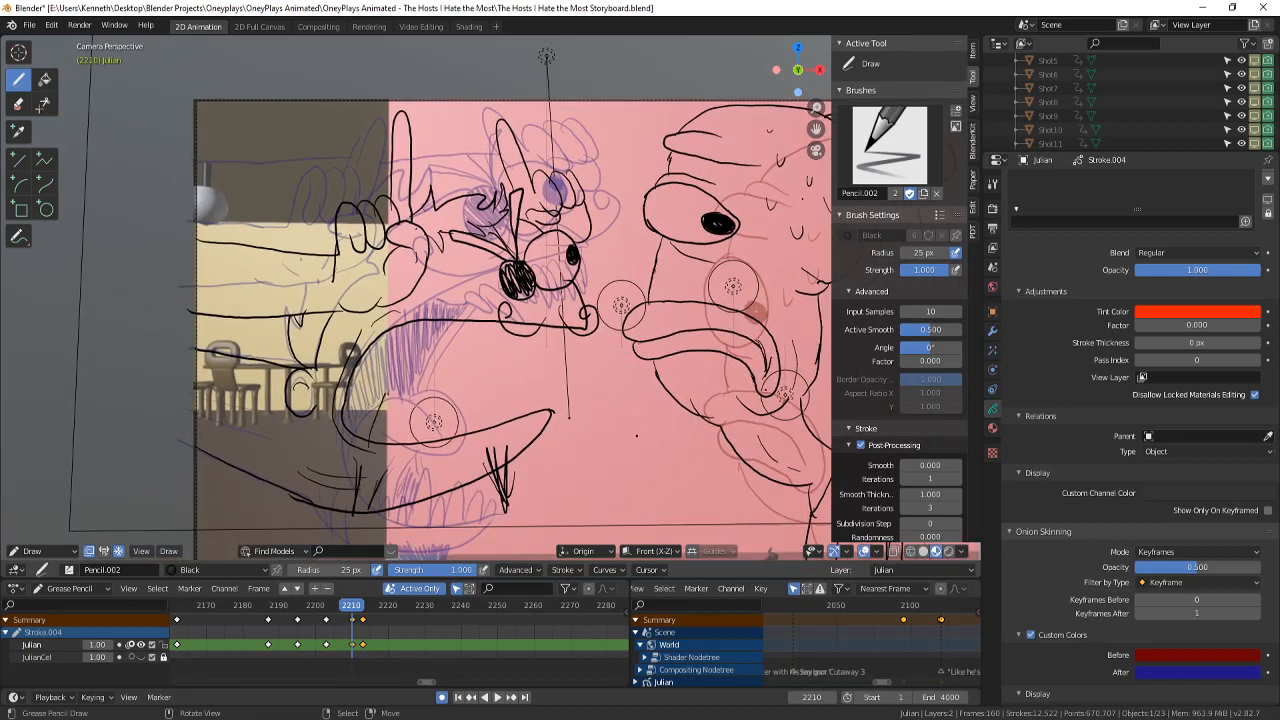
drag(410, 390, 428, 440)
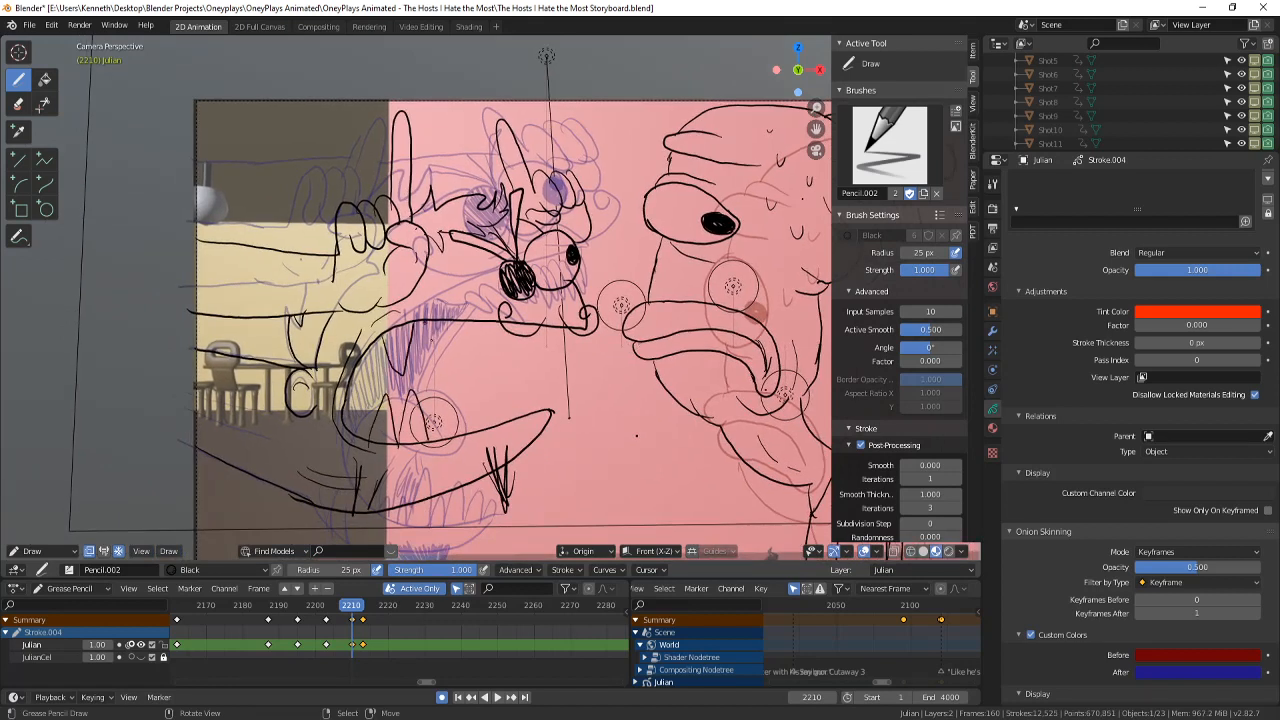
drag(431, 390, 473, 437)
mouse_move(448, 322)
mouse_down()
mouse_move(485, 392)
mouse_move(495, 324)
mouse_up()
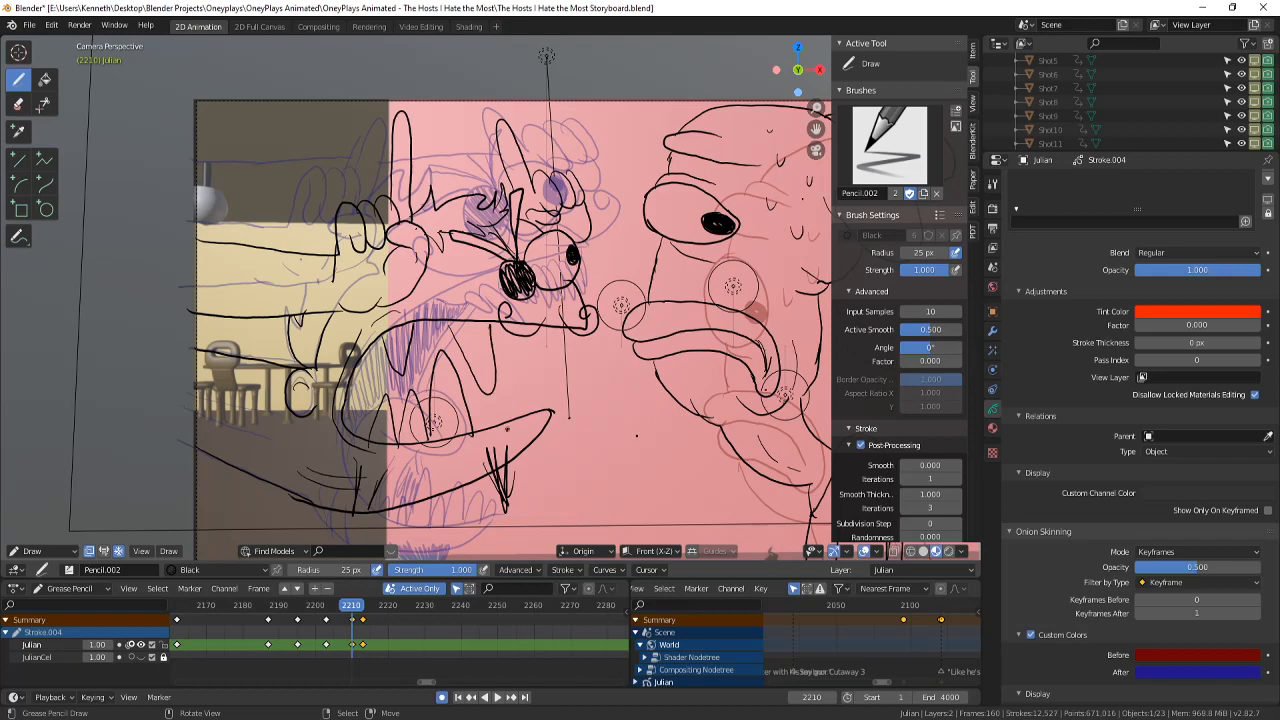
drag(502, 430, 527, 404)
scroll(560, 248, down, 3)
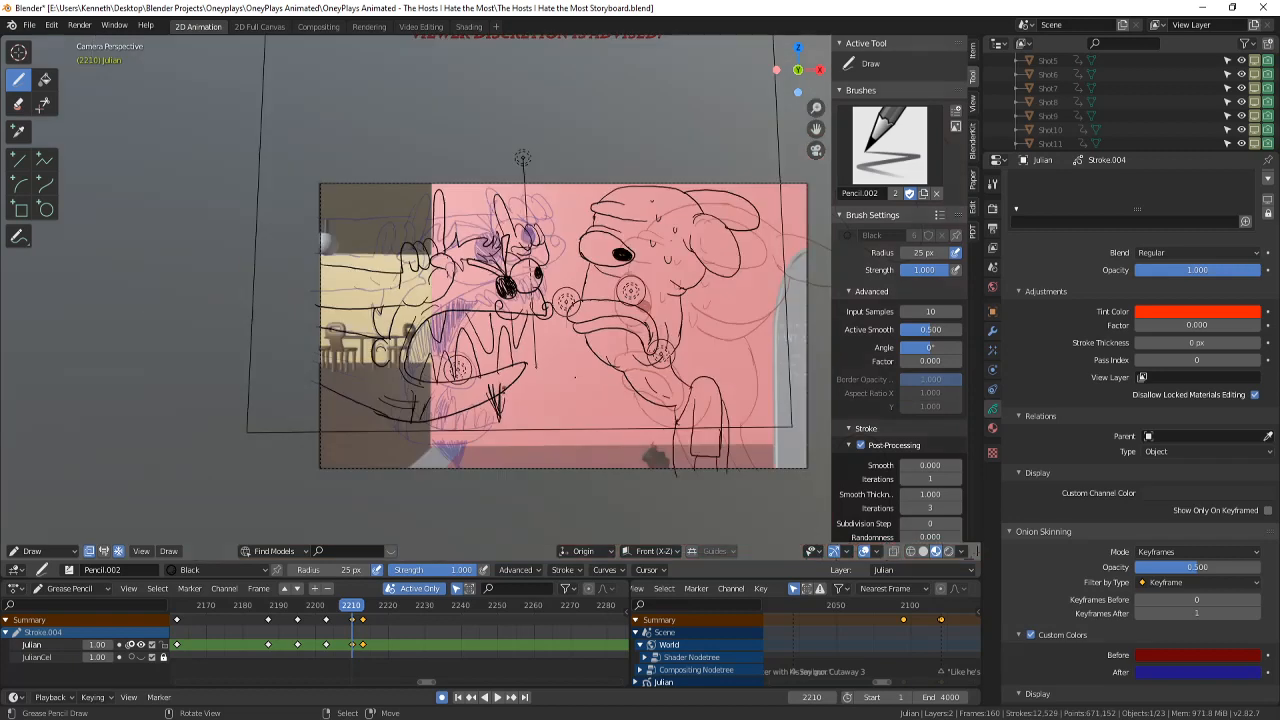
key(Left)
key(Right)
- Switch Julian to Object Mode and paste a copy of the frame 2210 drawing keyframe at frame 2218
click(52, 551)
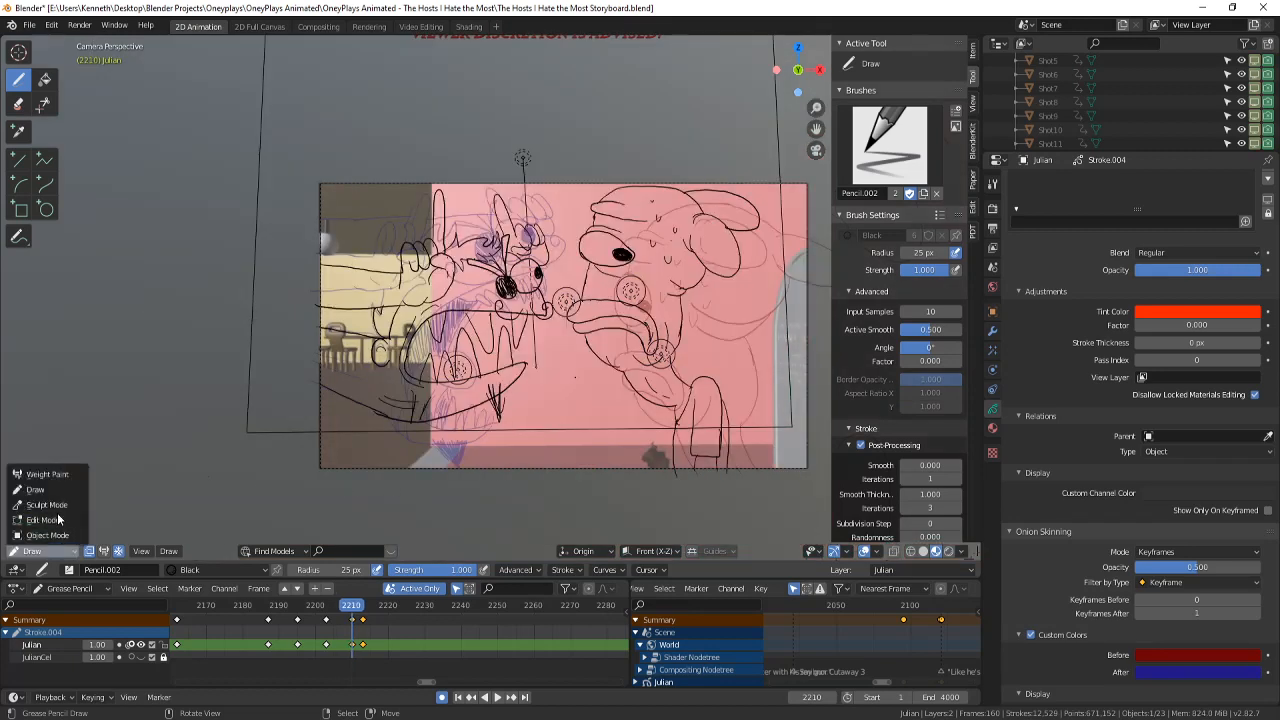
click(48, 520)
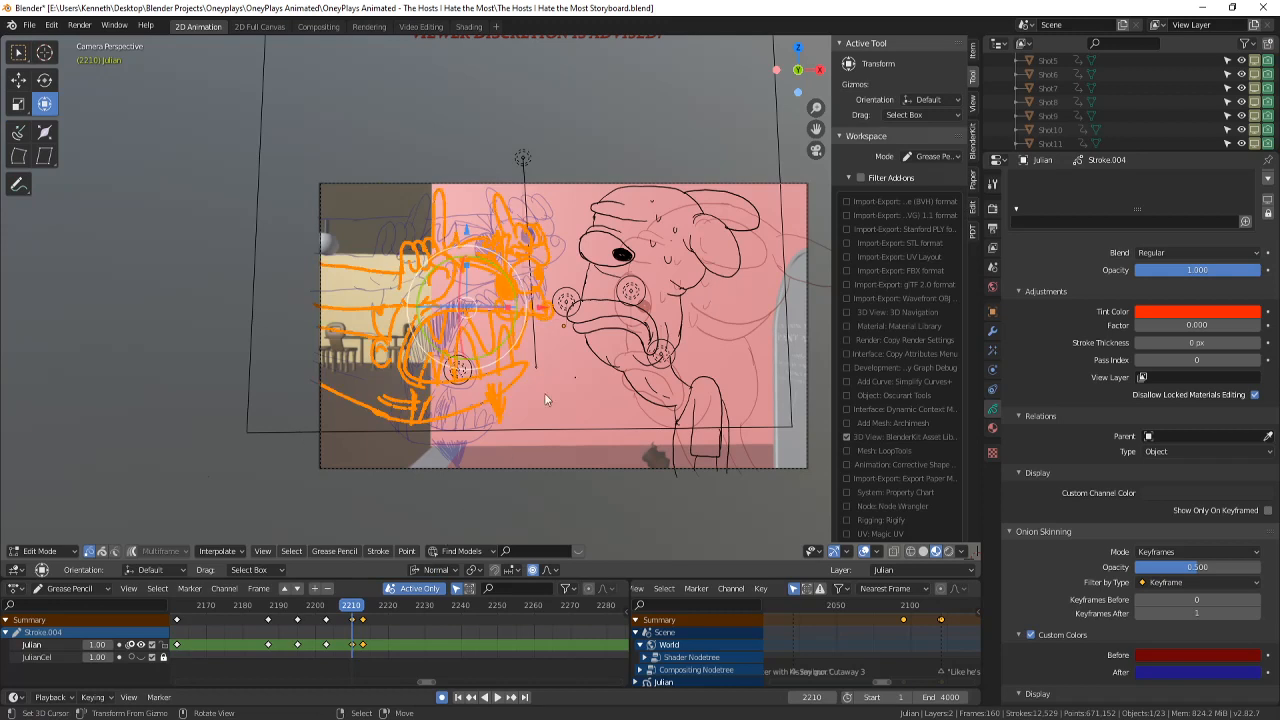
click(40, 551)
click(48, 537)
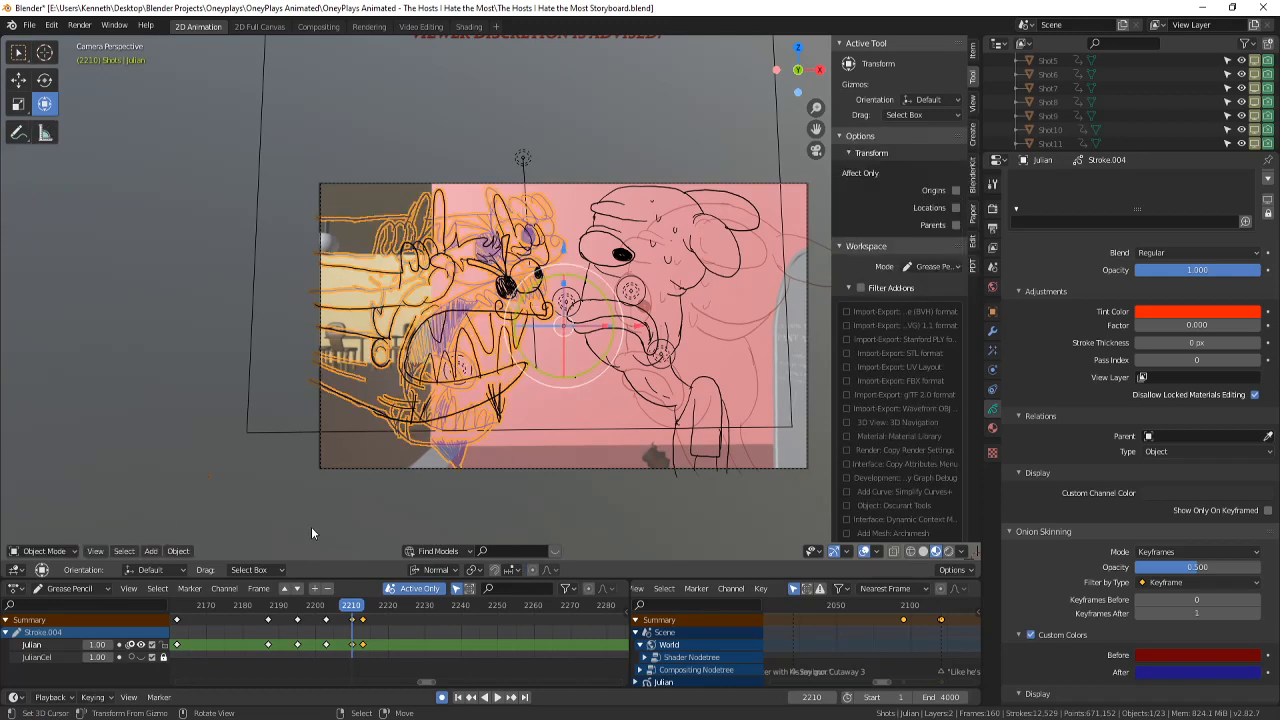
scroll(341, 652, up, 1)
click(343, 645)
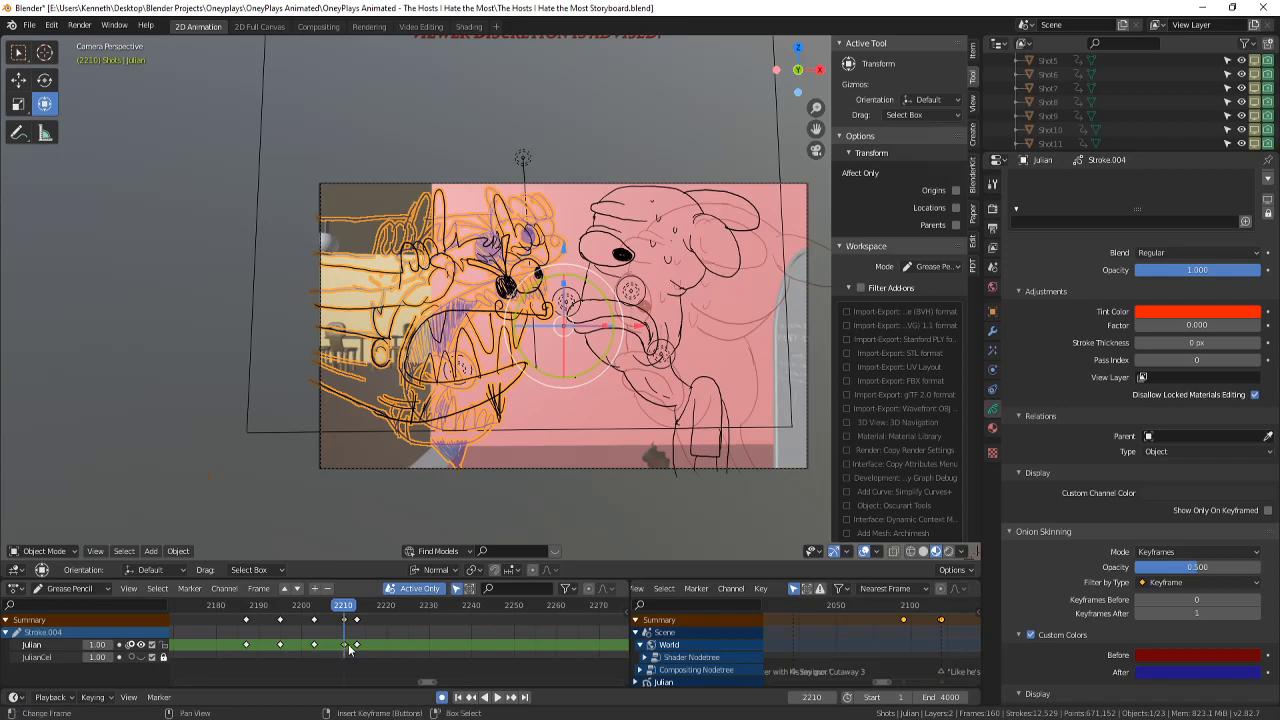
key(space)
drag(368, 645, 377, 644)
key(ctrl+v)
- Paste a copy of the frame 2213 toothy drawing keyframe at frame 2230
click(357, 645)
key(space)
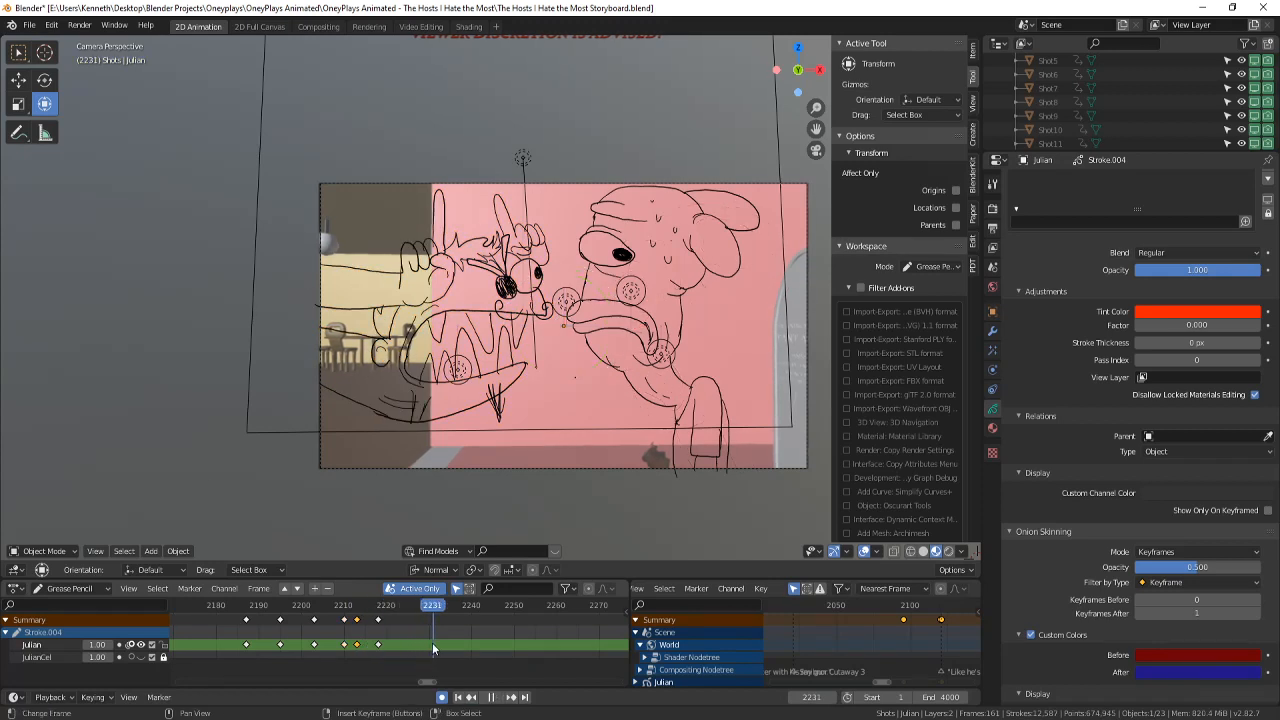
key(ctrl+v)
- Play the animation from frame 2211 to check the timing of Julian's repeated poses
mouse_move(431, 643)
mouse_down()
mouse_move(381, 629)
mouse_move(434, 627)
mouse_move(348, 636)
mouse_up()
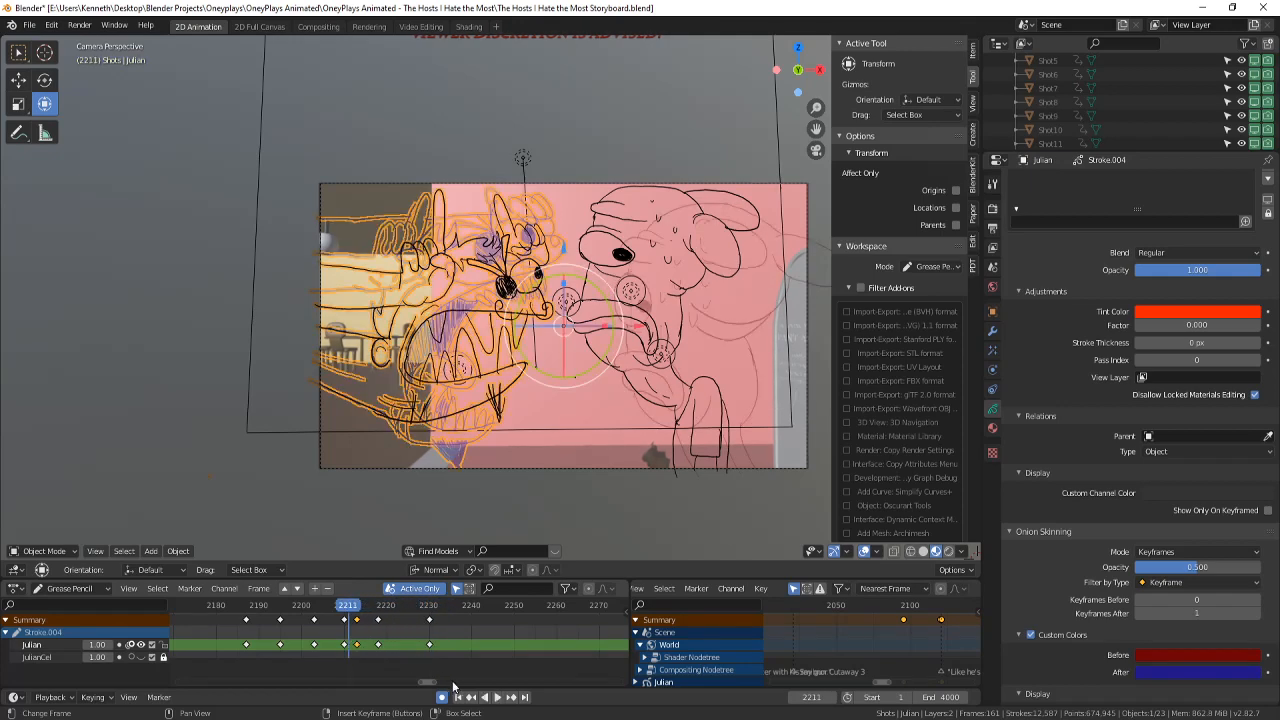
click(492, 698)
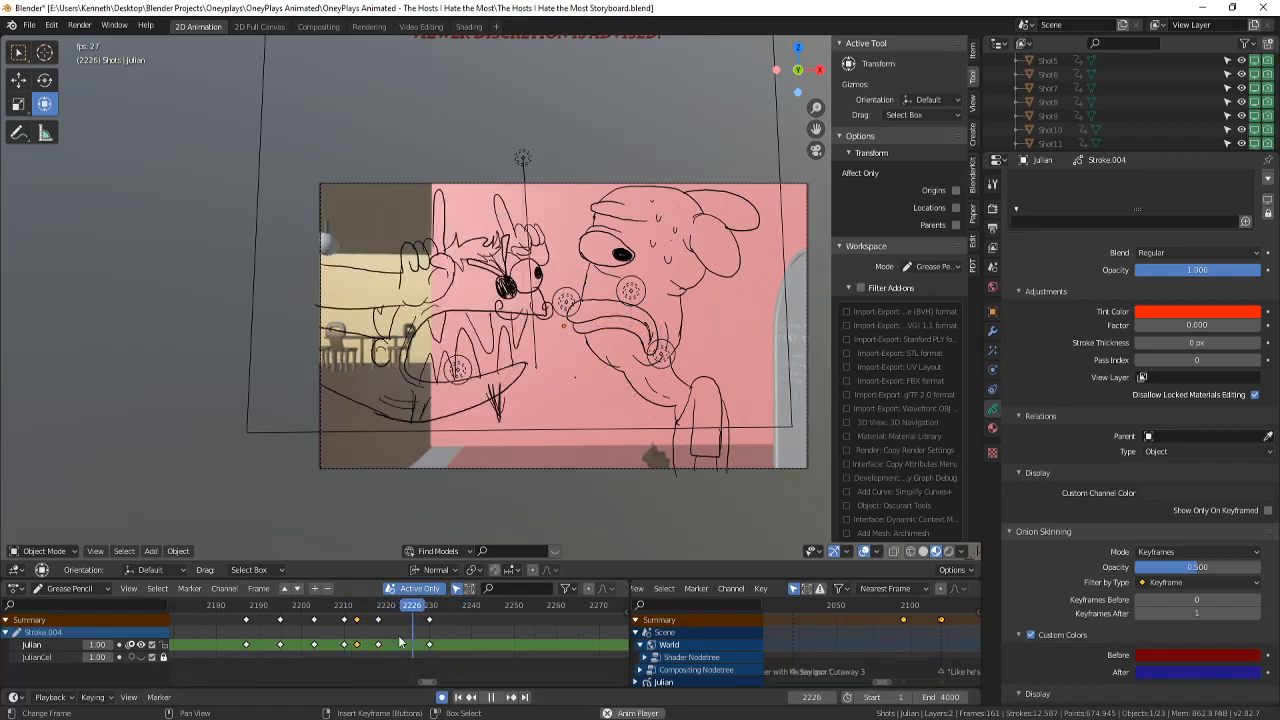
click(491, 697)
- Retime Julian's copied keyframes, moving the lead-in pose to frame 2221 and the toothy pose to frame 2228
mouse_move(452, 650)
mouse_down()
mouse_move(324, 635)
mouse_move(419, 618)
mouse_move(391, 644)
mouse_up()
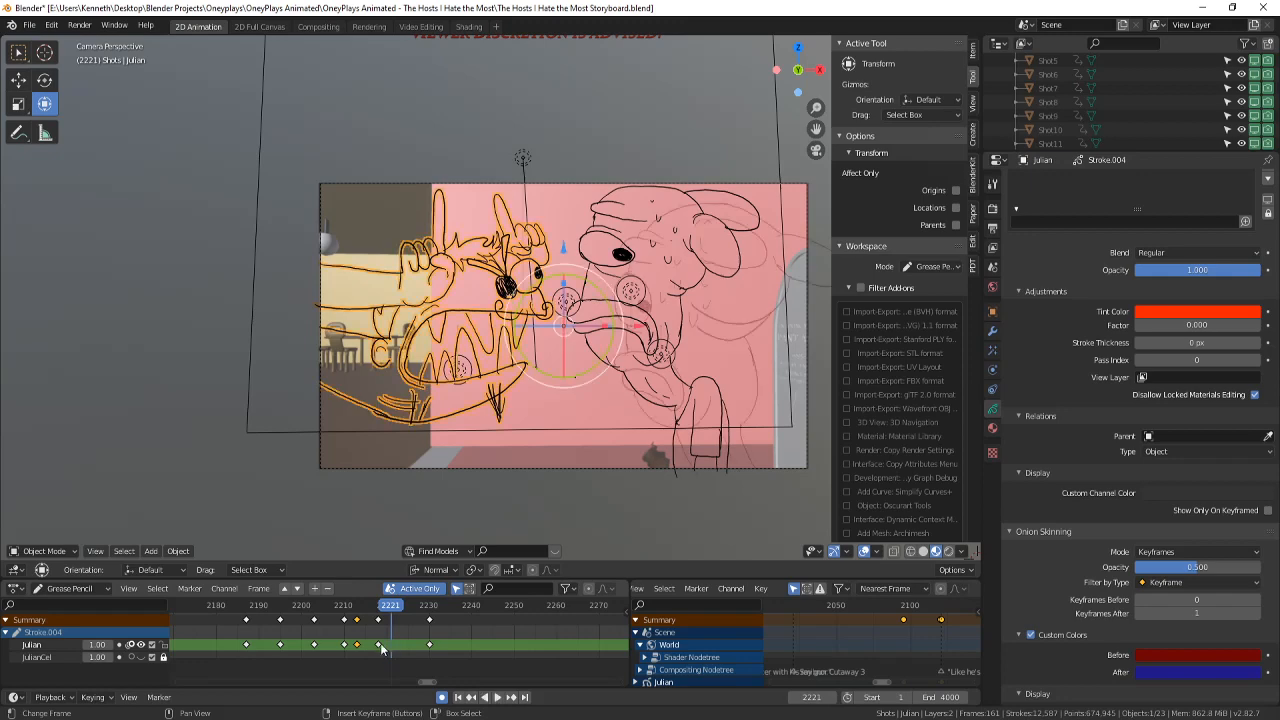
right_drag(379, 645, 390, 648)
mouse_move(390, 652)
mouse_down()
mouse_move(330, 640)
mouse_move(429, 621)
mouse_move(421, 628)
mouse_up()
right_drag(429, 645, 420, 645)
- Play the animation from frame 2214 to review the retimed keyframes
drag(412, 648, 362, 646)
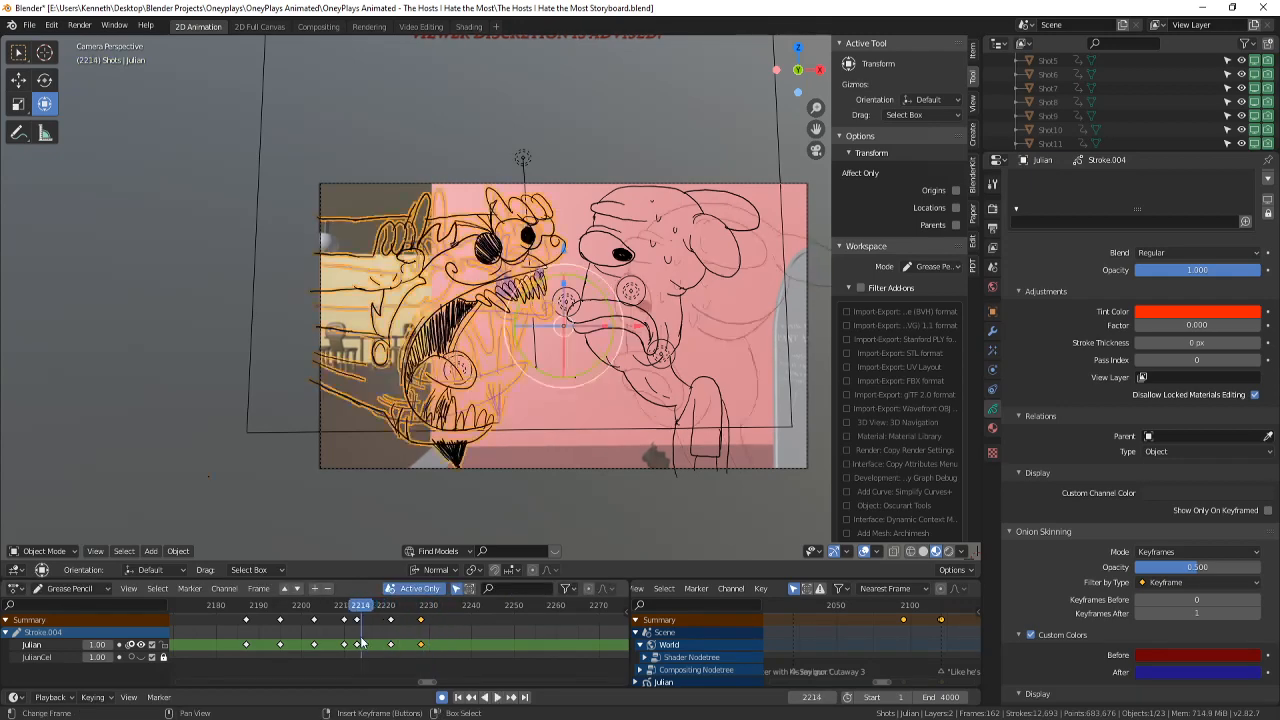
click(497, 697)
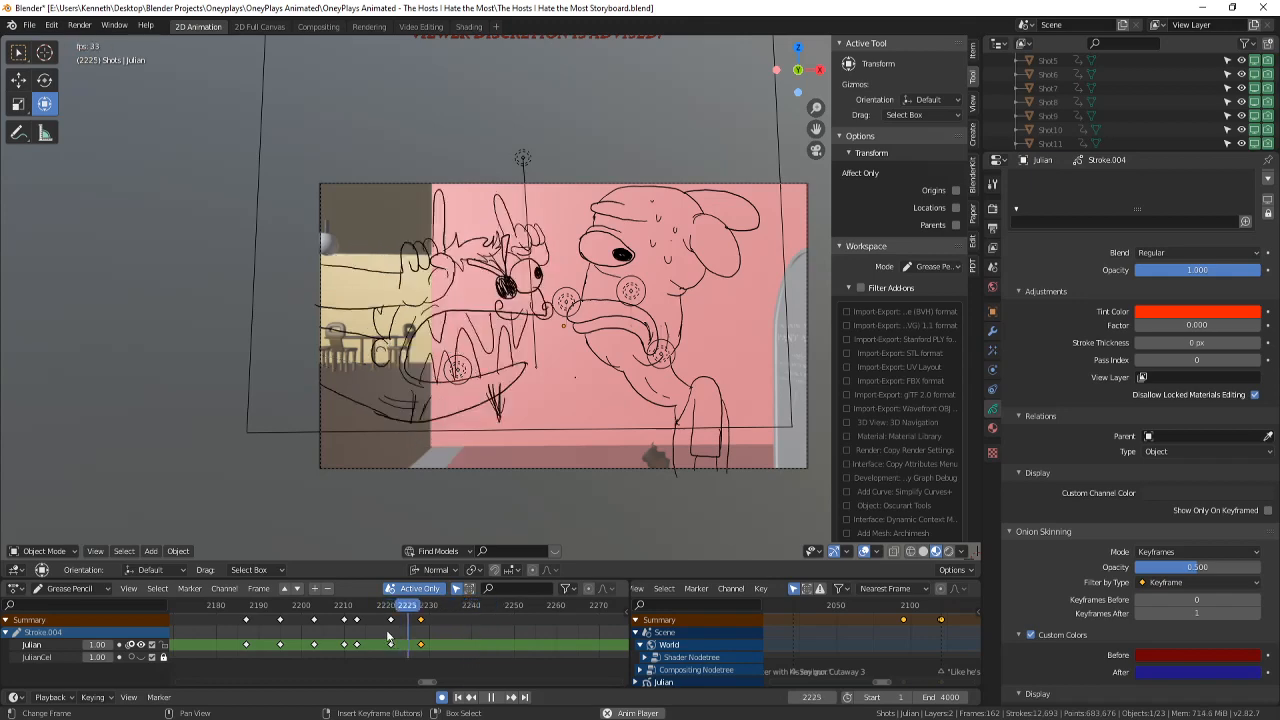
click(362, 641)
click(511, 697)
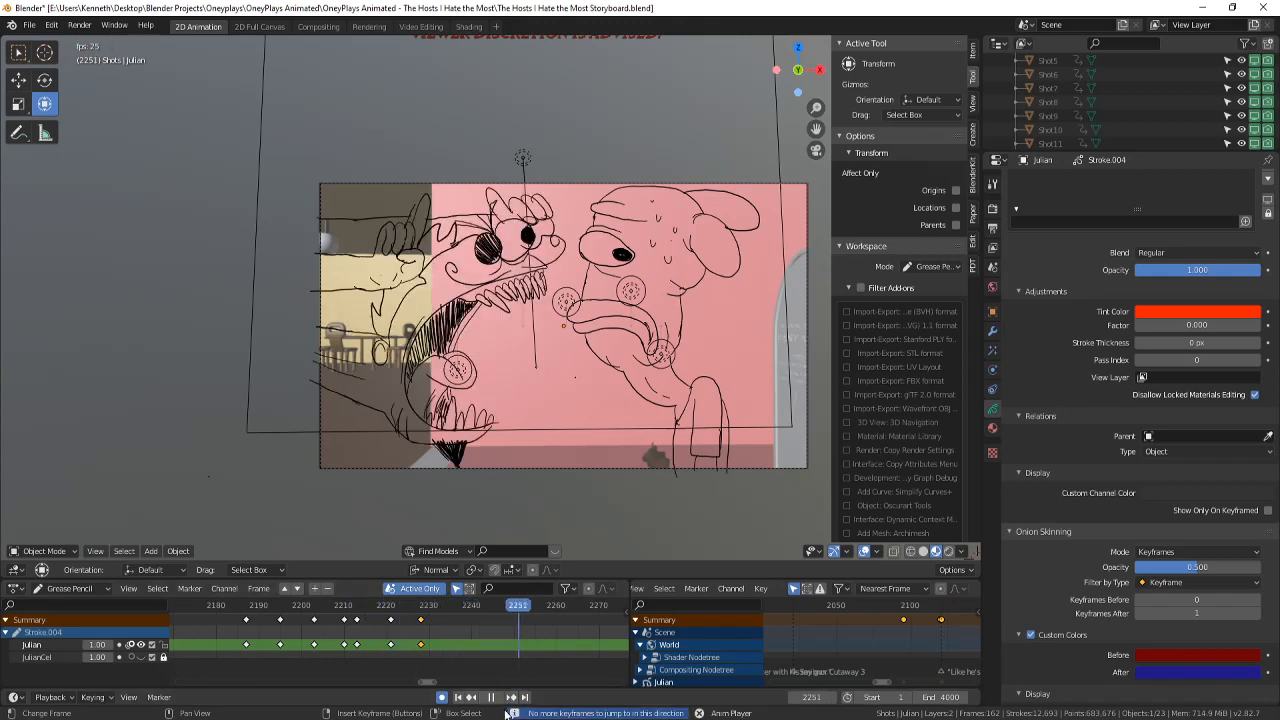
click(491, 697)
- In Edit Mode at frame 2210, shift Julian's drawing about 1.3 m away from Ding Dong and stretch his snout 1.4 m forward with smooth proportional editing
drag(432, 641, 344, 630)
click(43, 551)
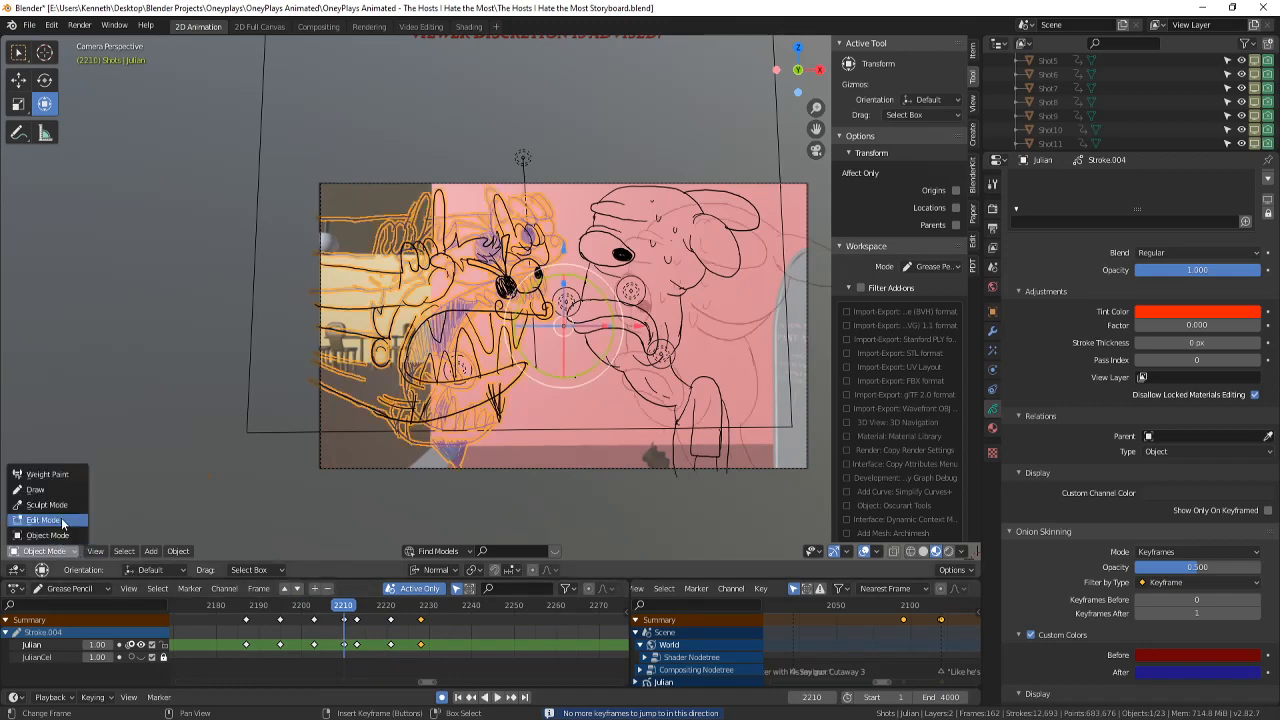
click(61, 521)
key(g)
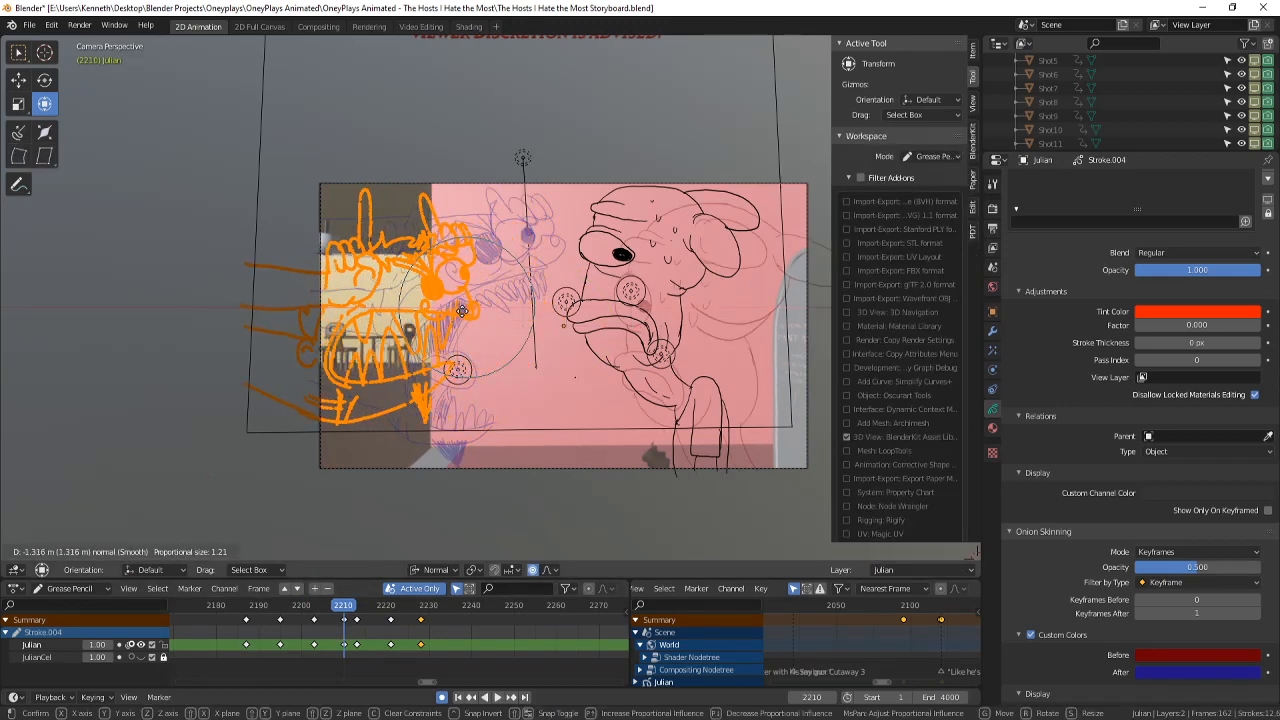
drag(462, 311, 543, 316)
click(467, 315)
scroll(540, 317, down, 6)
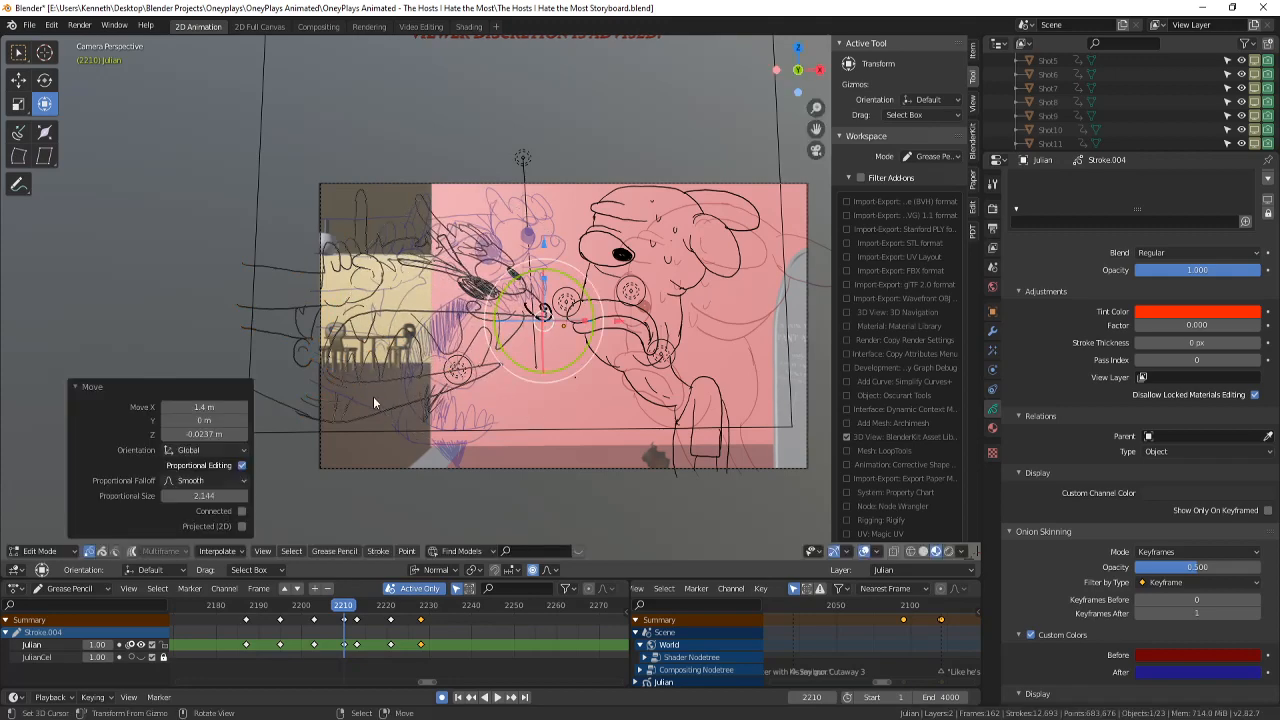
- Return Julian to Object Mode and play the animation from frames 2210 and 2213 to check the stretched lead-in pose
click(44, 551)
click(43, 537)
key(space)
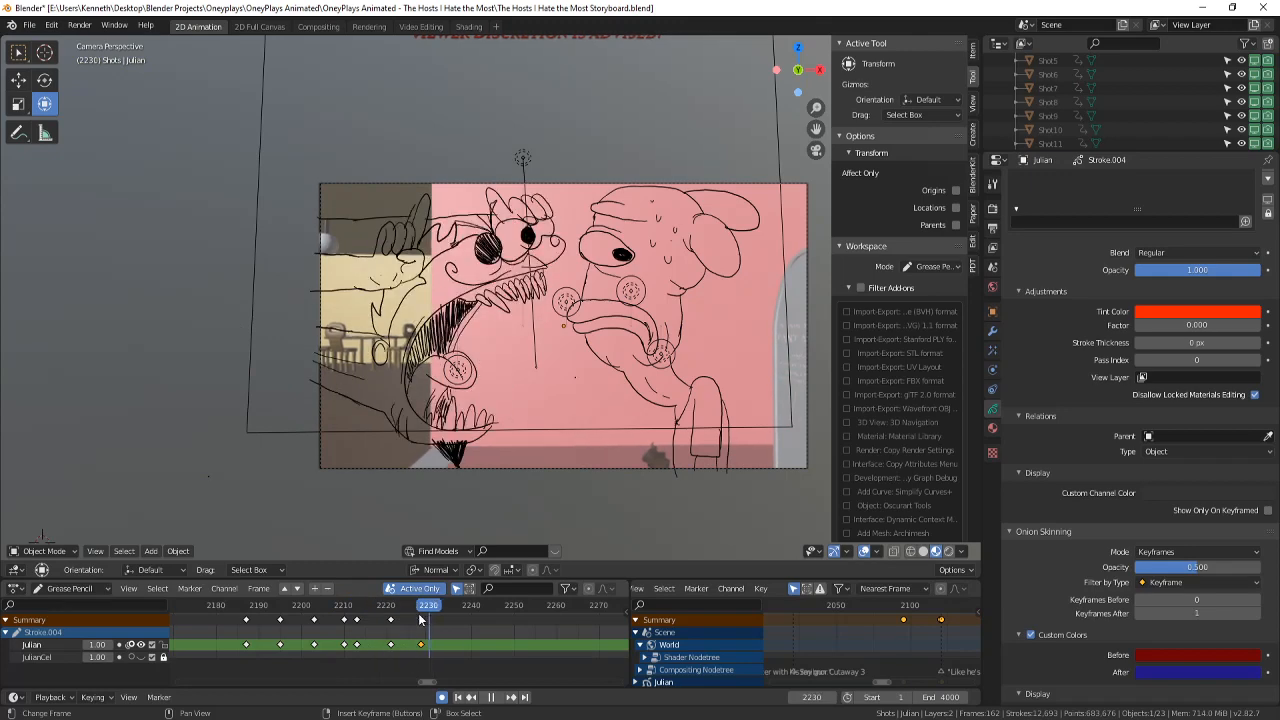
key(space)
drag(418, 608, 357, 607)
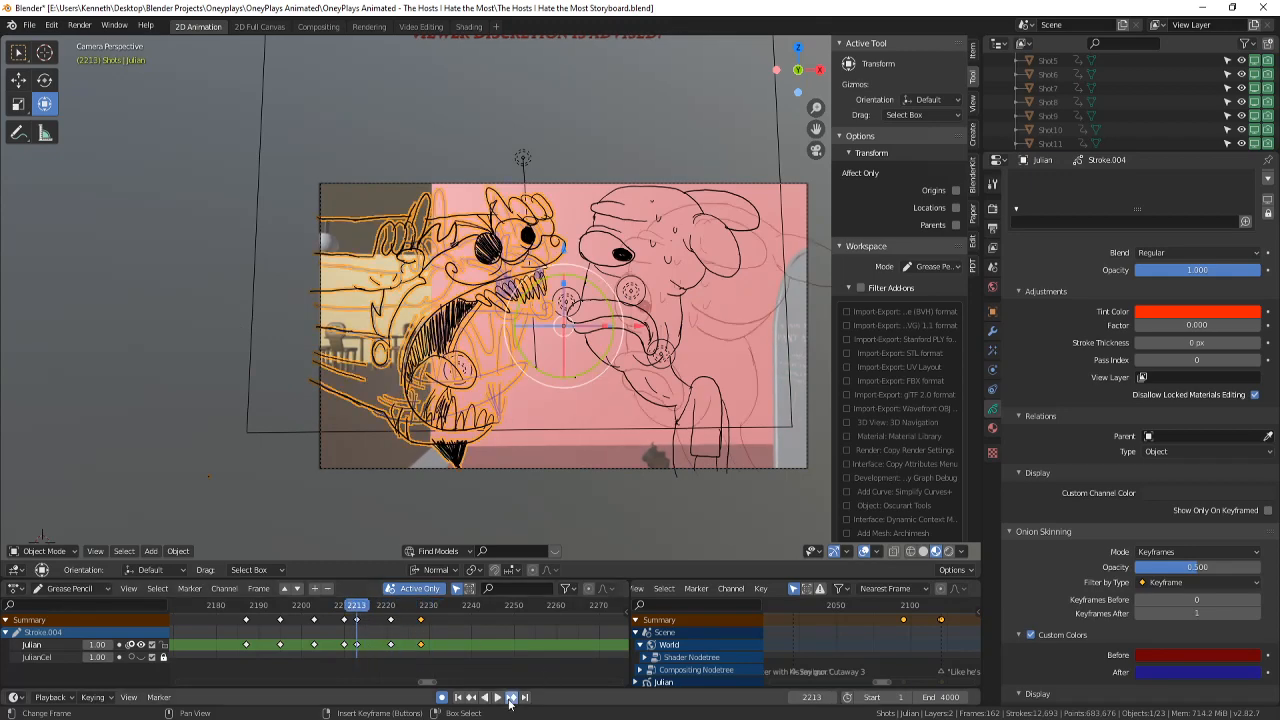
click(499, 701)
- Replay Julian's retimed poses over a wider span of the timeline to review how the confrontation reads
click(368, 607)
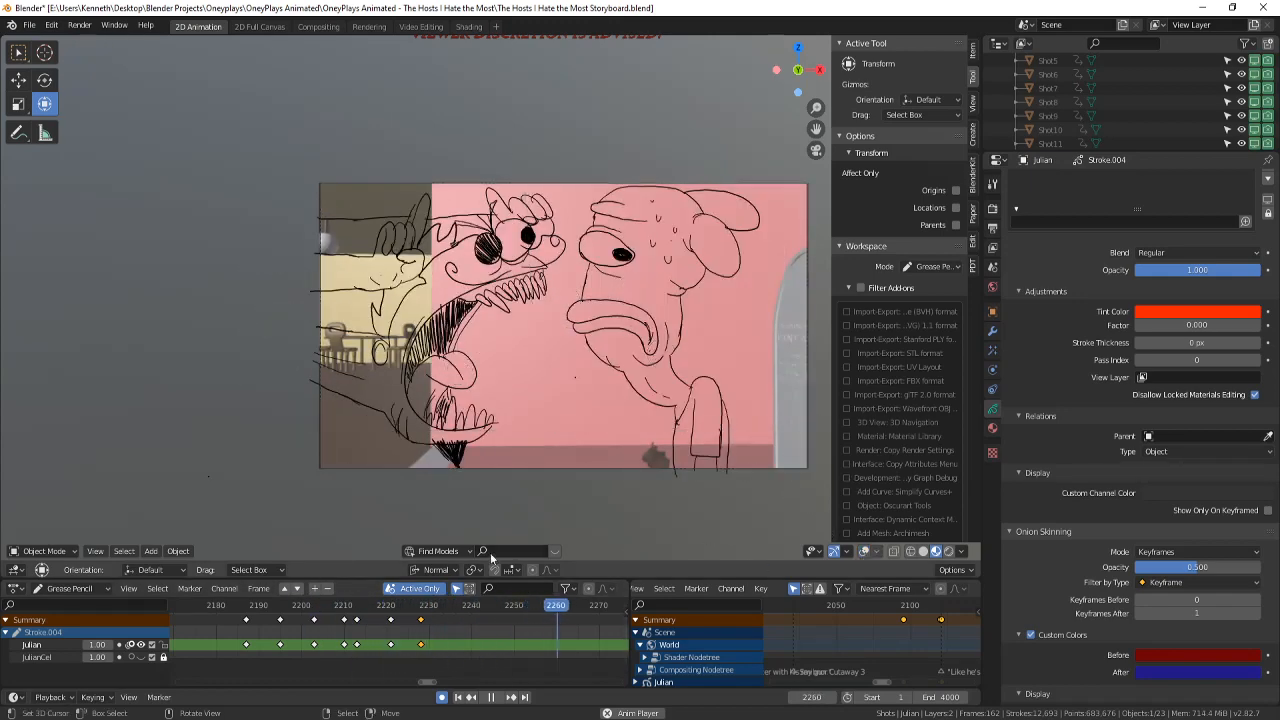
click(322, 642)
click(259, 624)
scroll(259, 624, down, 5)
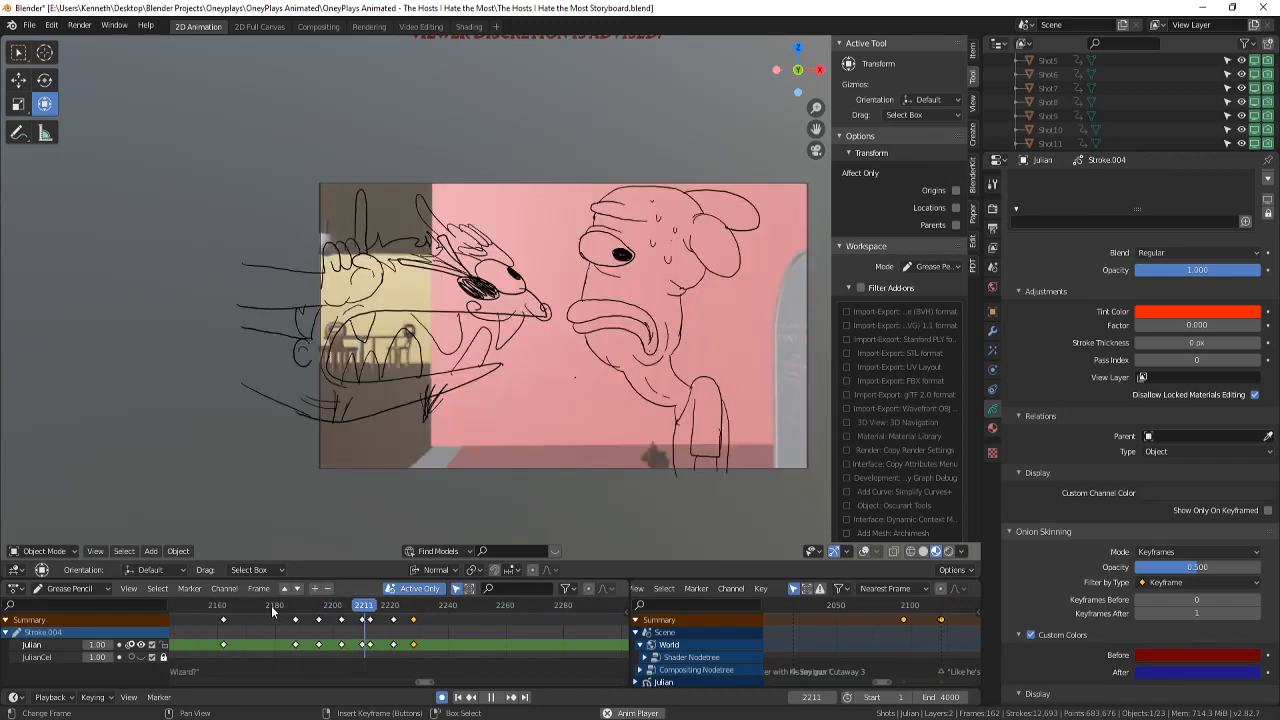
scroll(262, 622, down, 3)
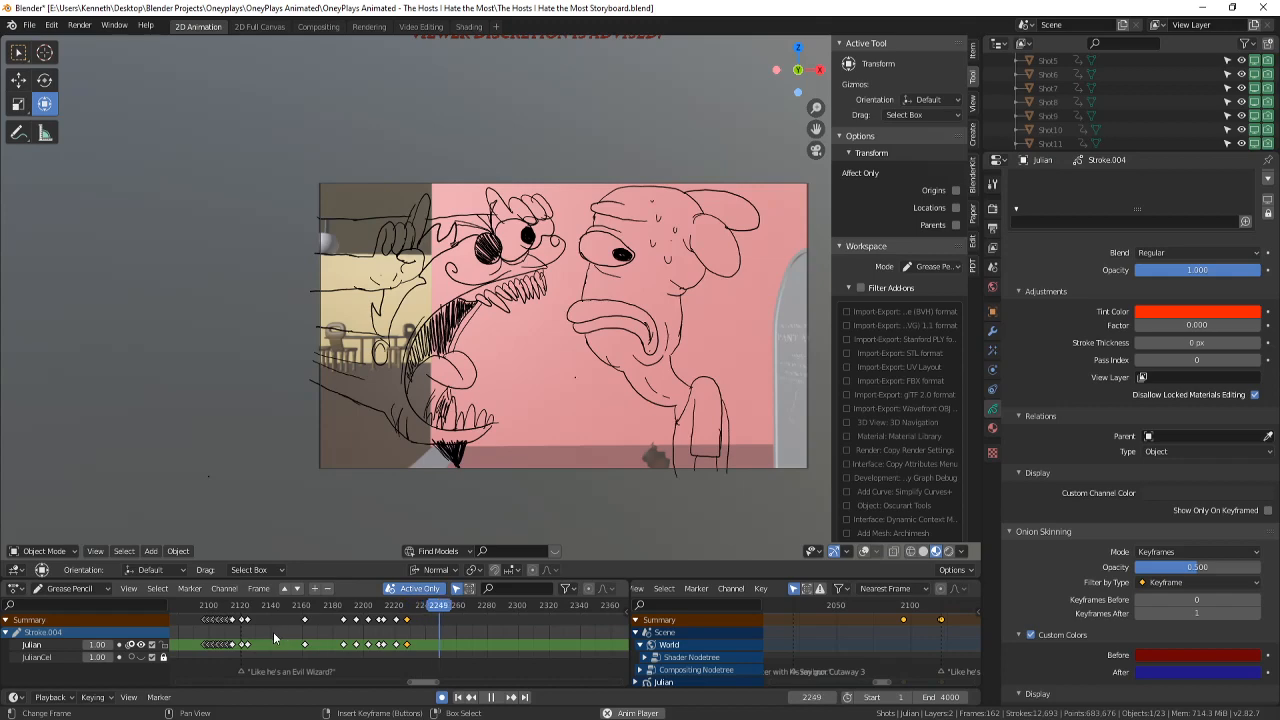
click(267, 638)
scroll(264, 639, down, 8)
scroll(1245, 105, down, 5)
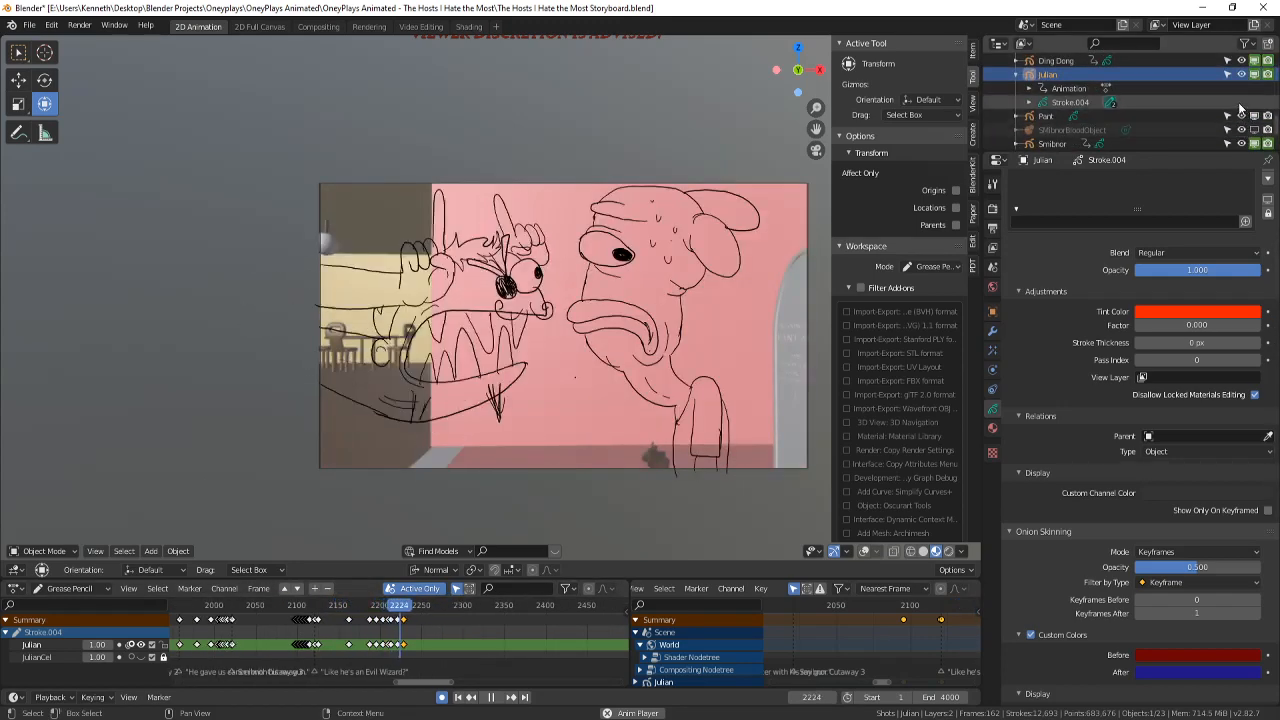
- Unhide the Chris object in the viewport, stop the playback and save the storyboard file
scroll(1204, 125, up, 2)
click(1241, 74)
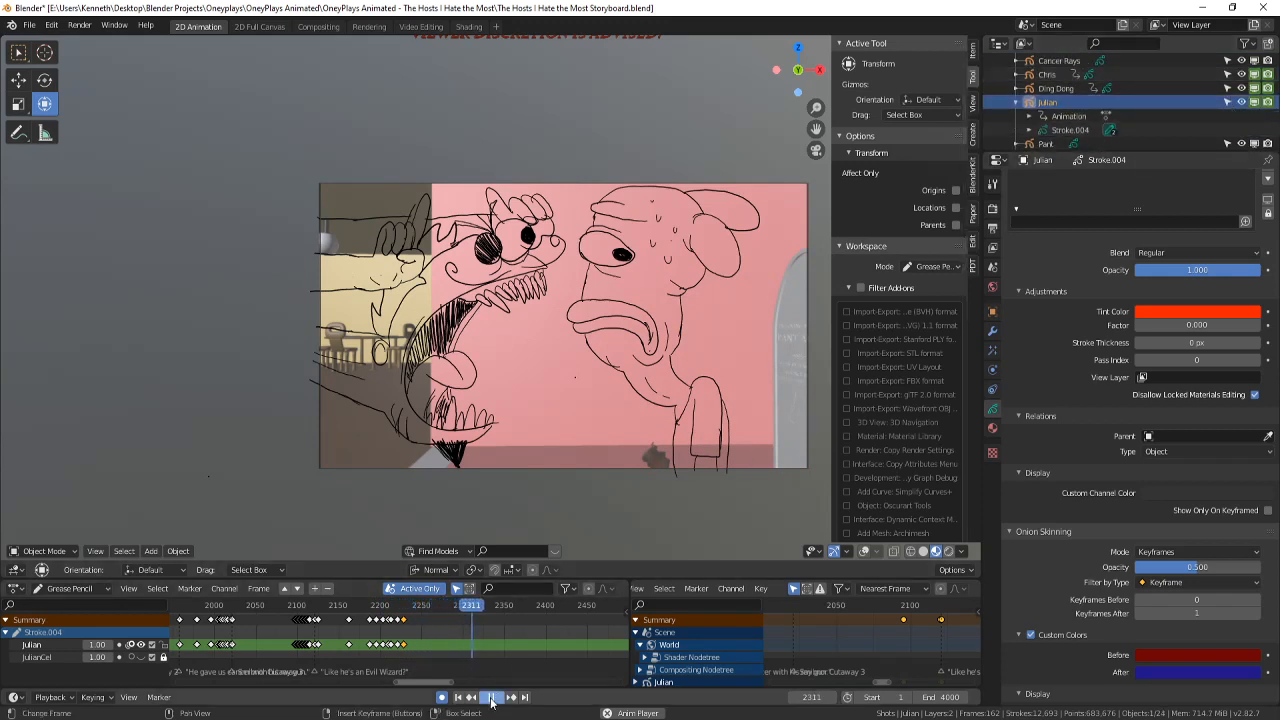
key(Escape)
key(ctrl+s)
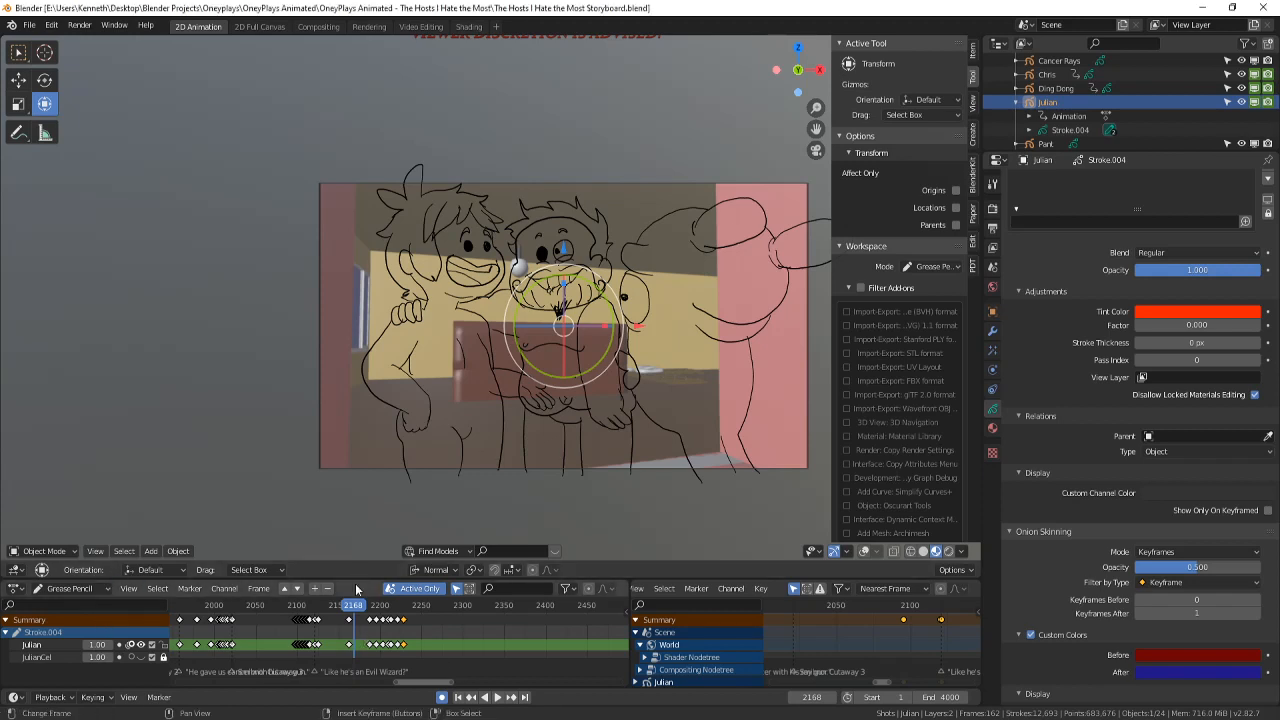
- Play the animation from shortly after the "Like he's an Evil Wizard?" marker through Julian's poses up to frame 2230
key(Left)
key(Left)
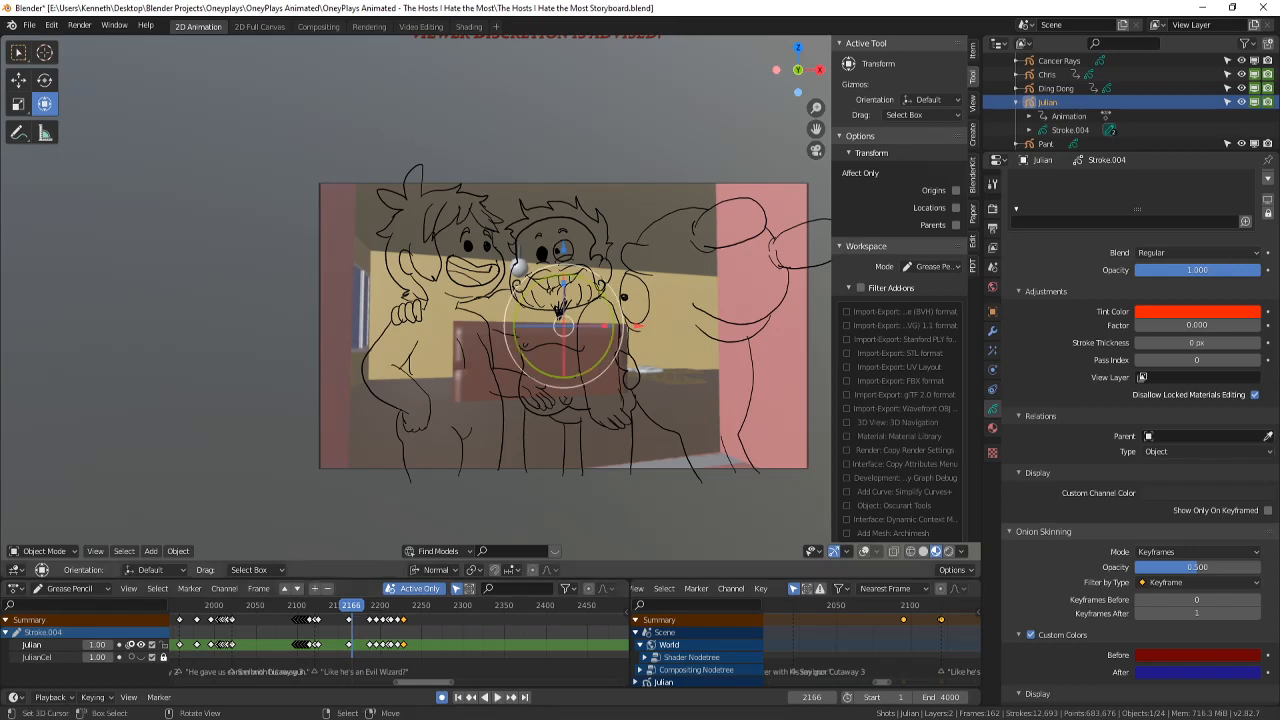
drag(345, 606, 318, 622)
click(496, 698)
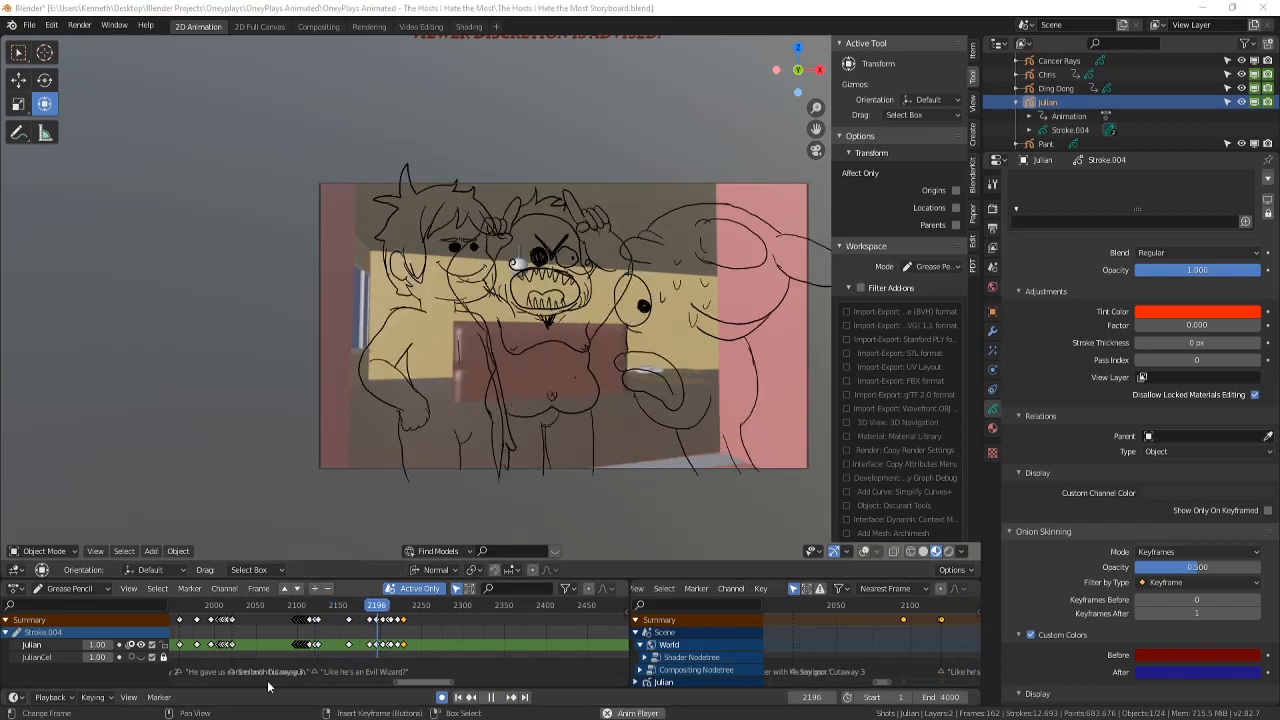
drag(404, 607, 332, 608)
scroll(536, 462, down, 4)
scroll(532, 462, up, 3)
scroll(533, 460, up, 1)
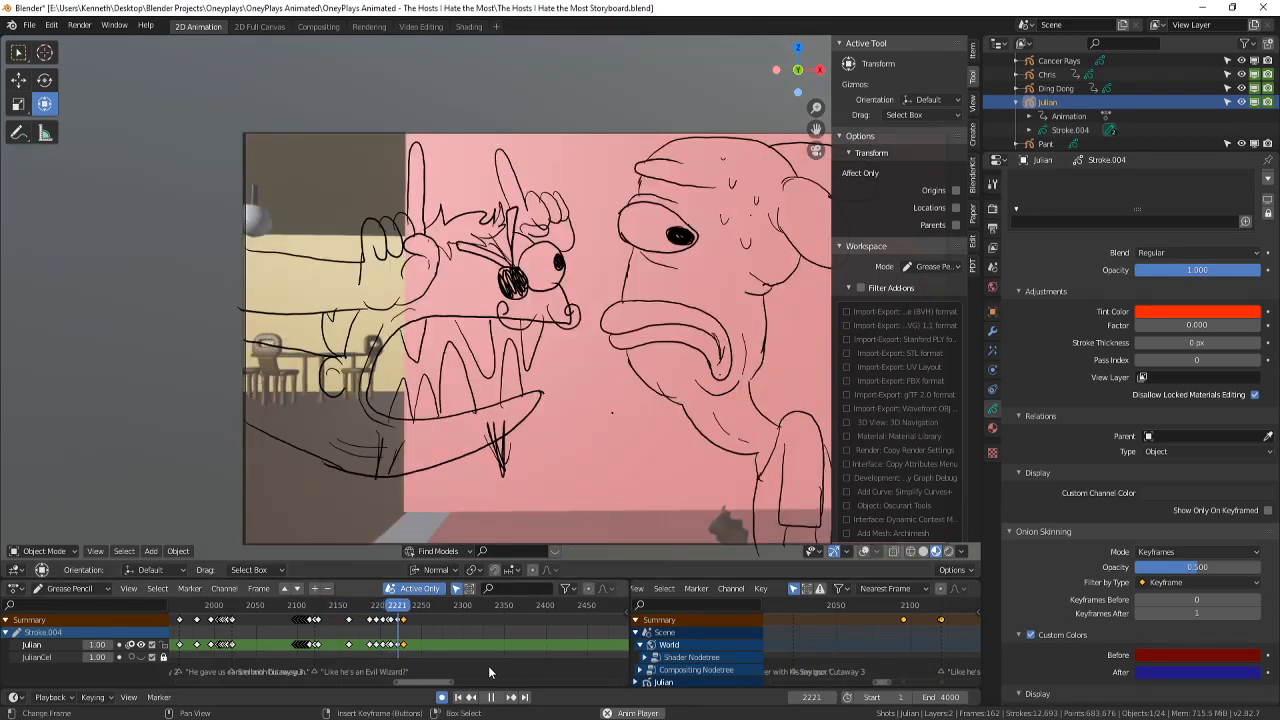
key(space)
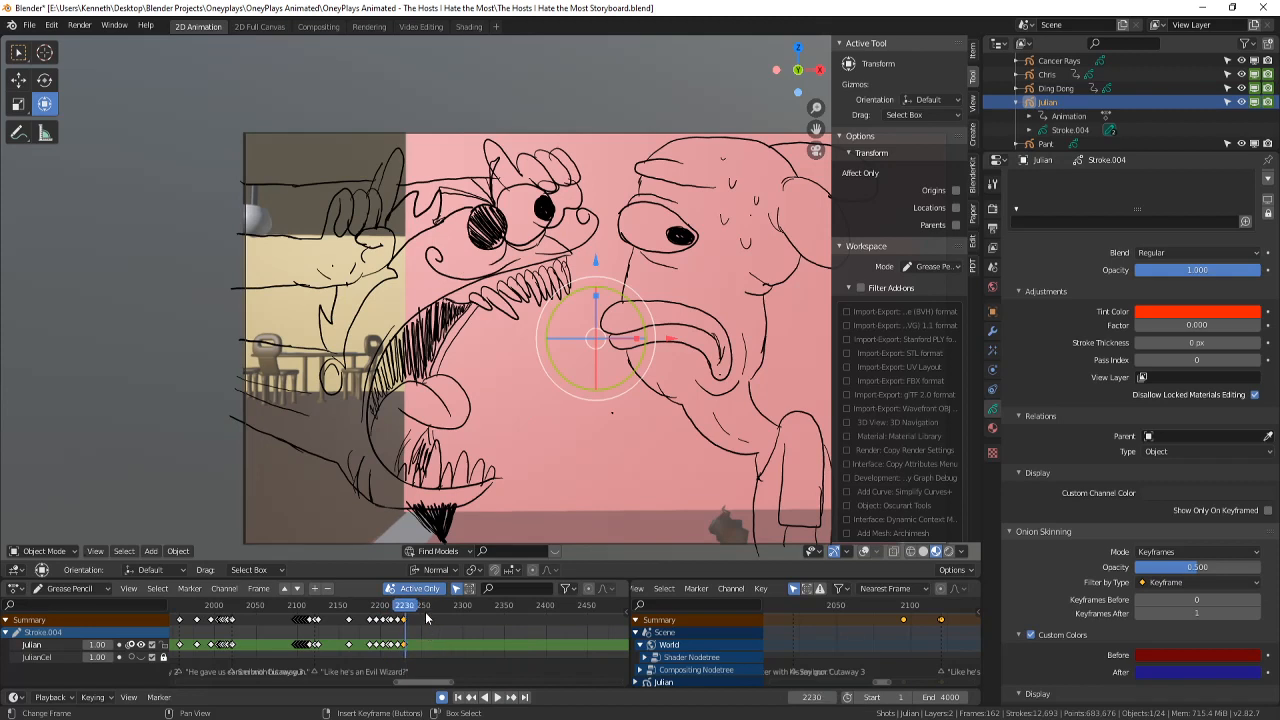
- Advance to frame 2232 and save the storyboard file
key(Right)
key(Right)
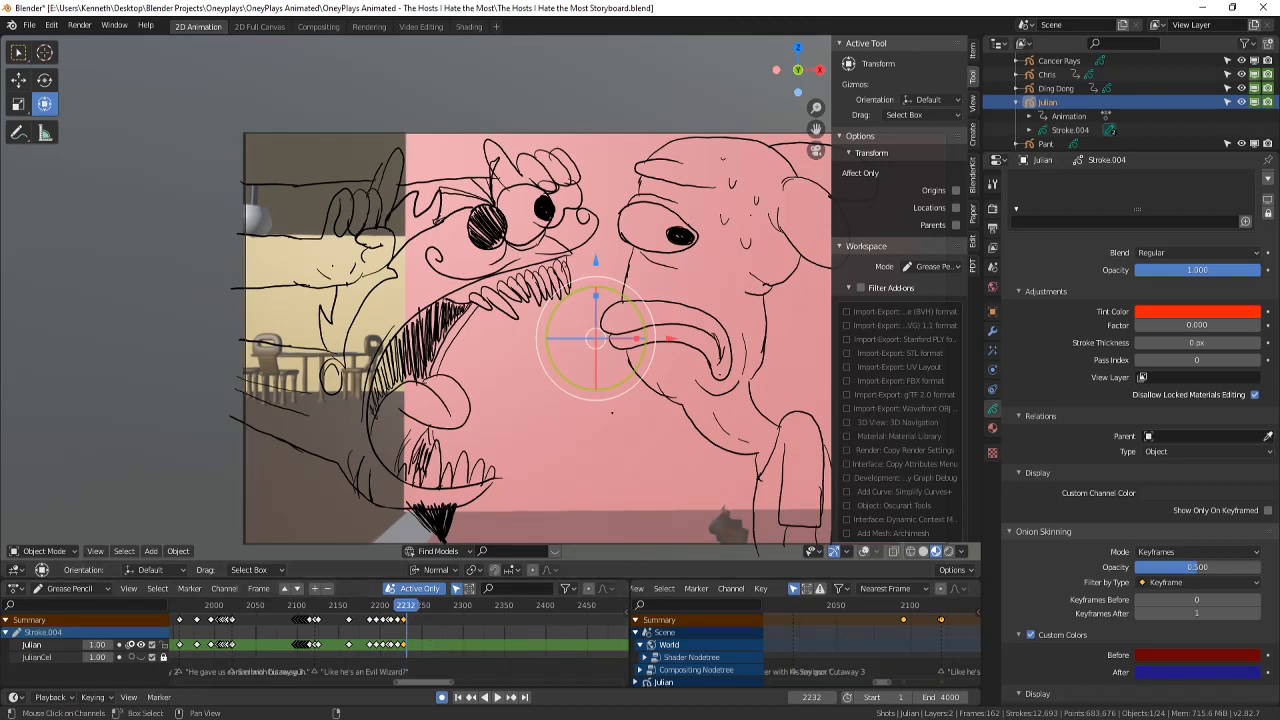
shift+middle_drag(525, 180, 543, 188)
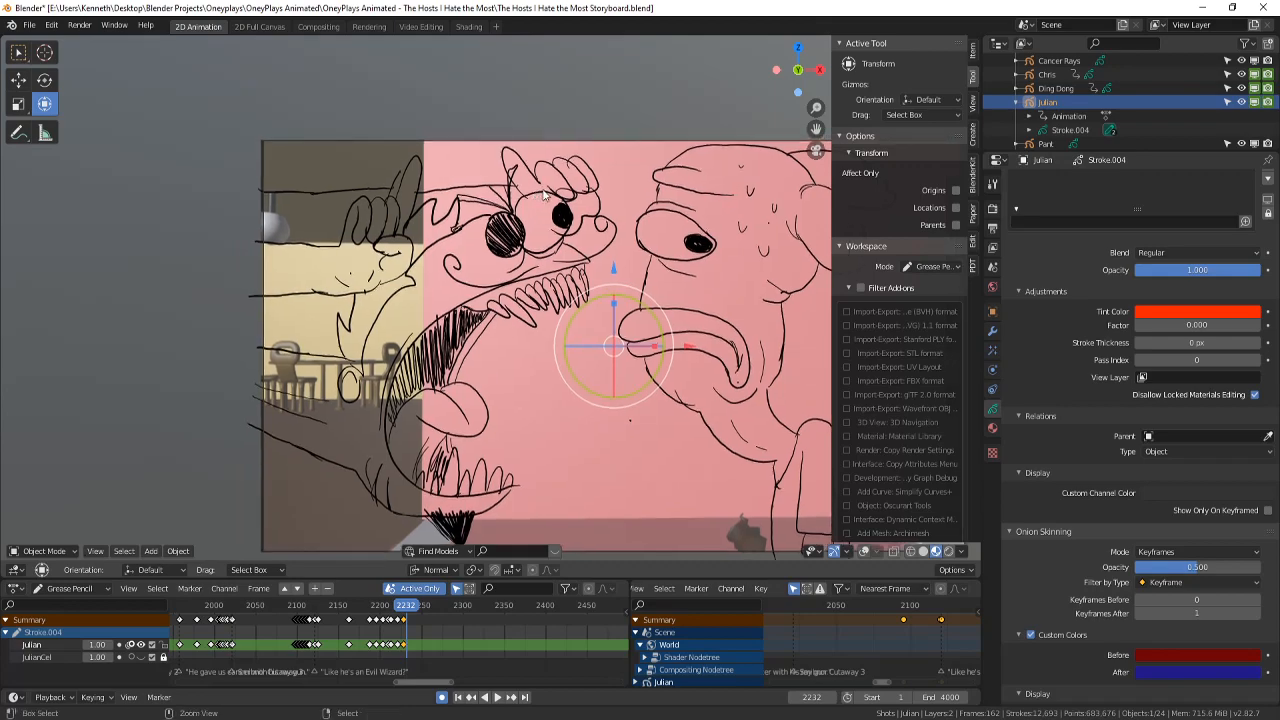
key(ctrl+s)
mouse_move(408, 719)
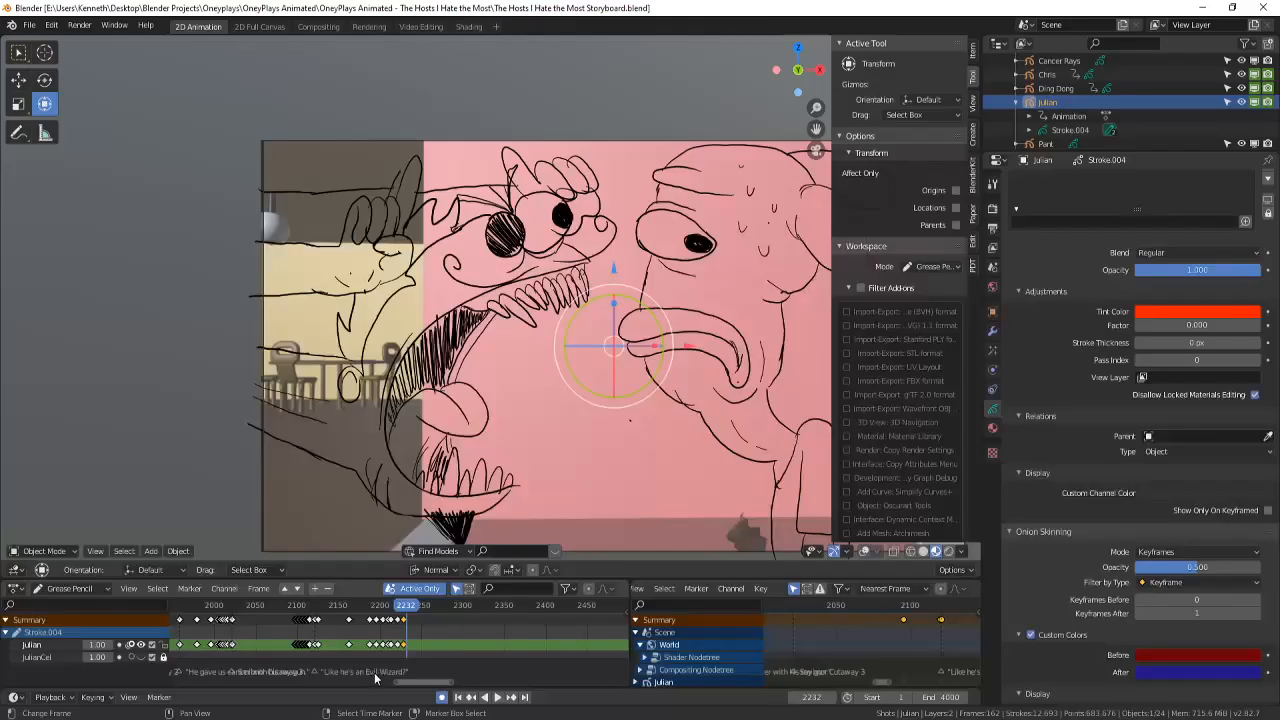
- Turn on the viewport overlays, keep Material Preview shading after trying Solid, and show Julian's transform properties
click(921, 552)
click(863, 552)
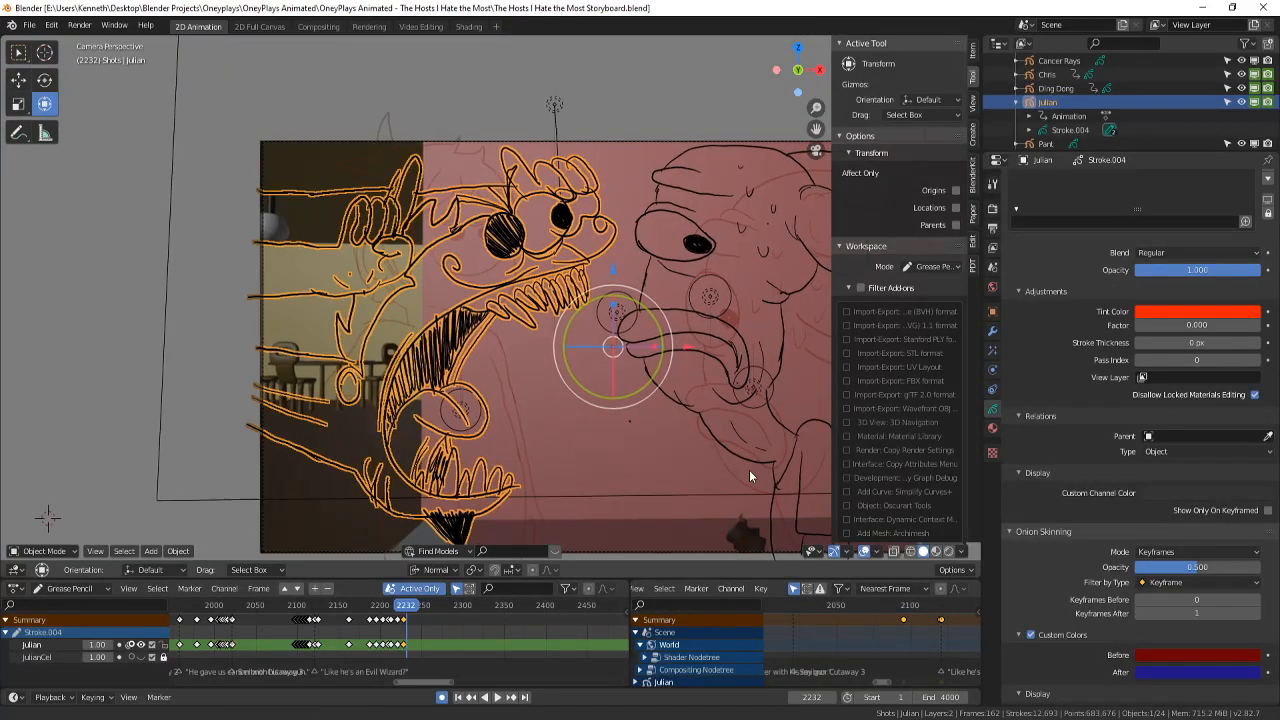
shift+middle_drag(749, 470, 721, 486)
click(935, 552)
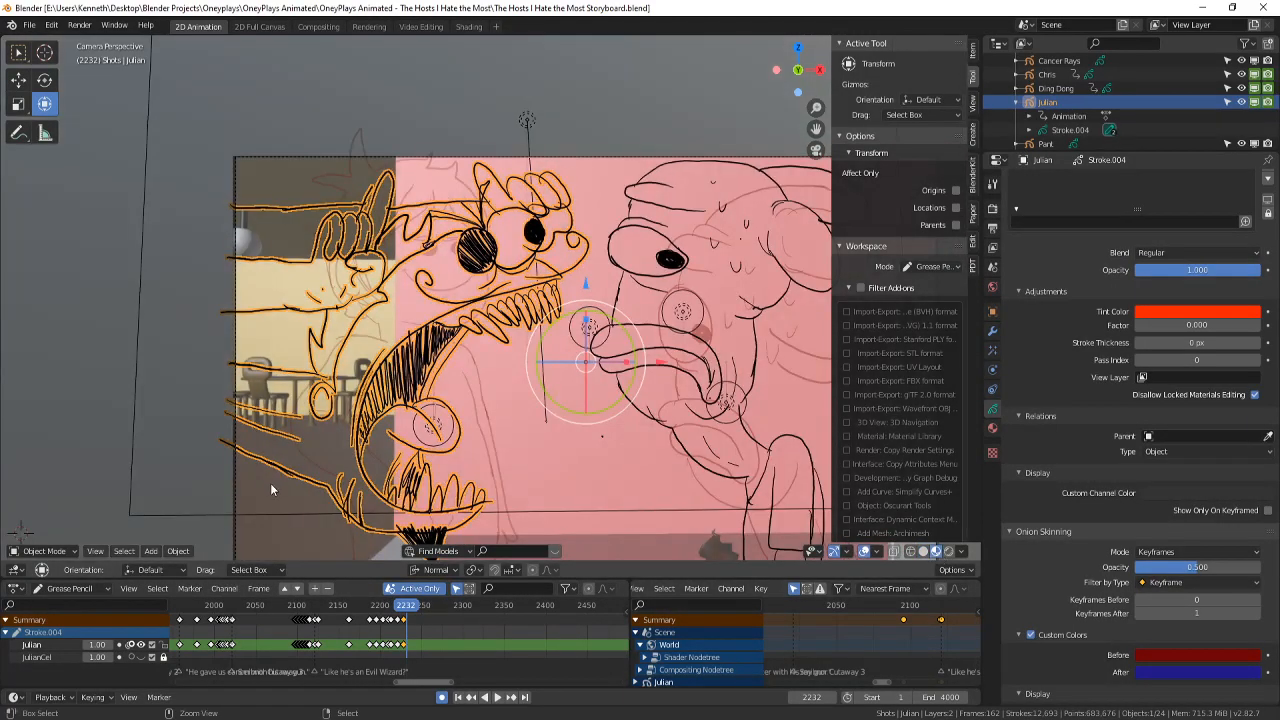
shift+middle_drag(445, 469, 430, 463)
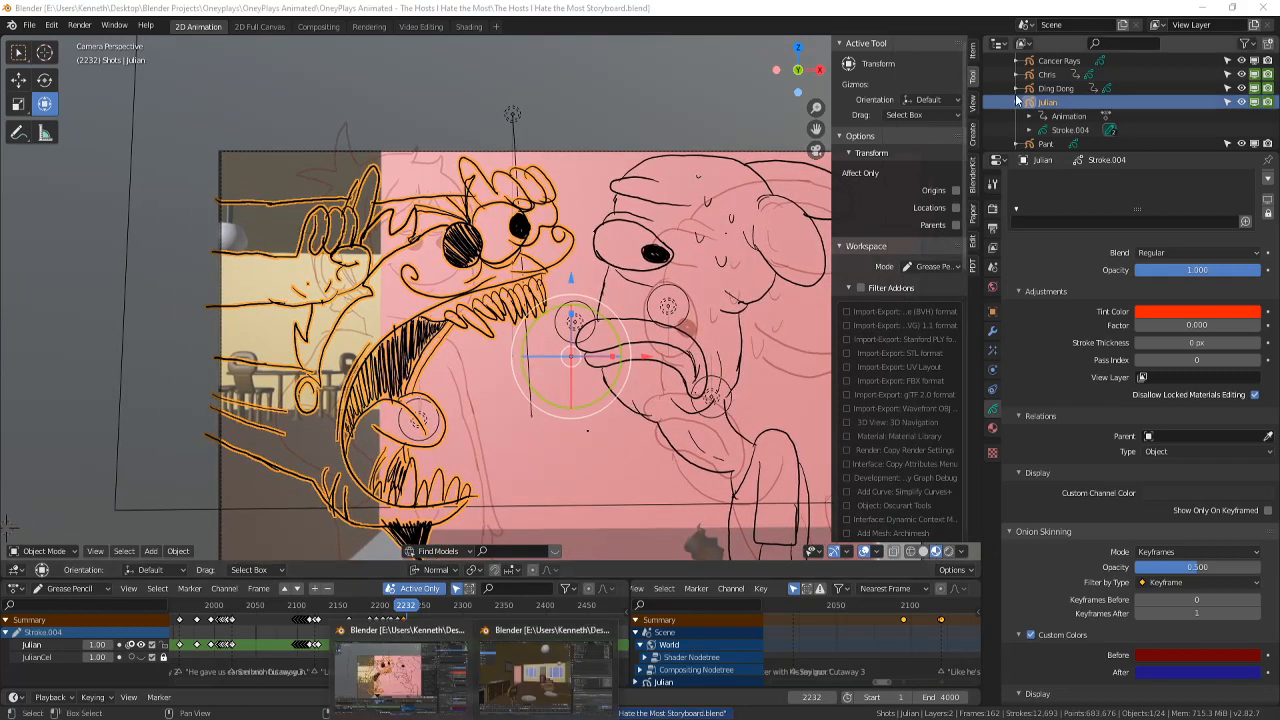
drag(969, 39, 969, 40)
click(972, 46)
- Switch to the Blender window holding OneyHome.blend1, close it, and return to the storyboard window
click(485, 719)
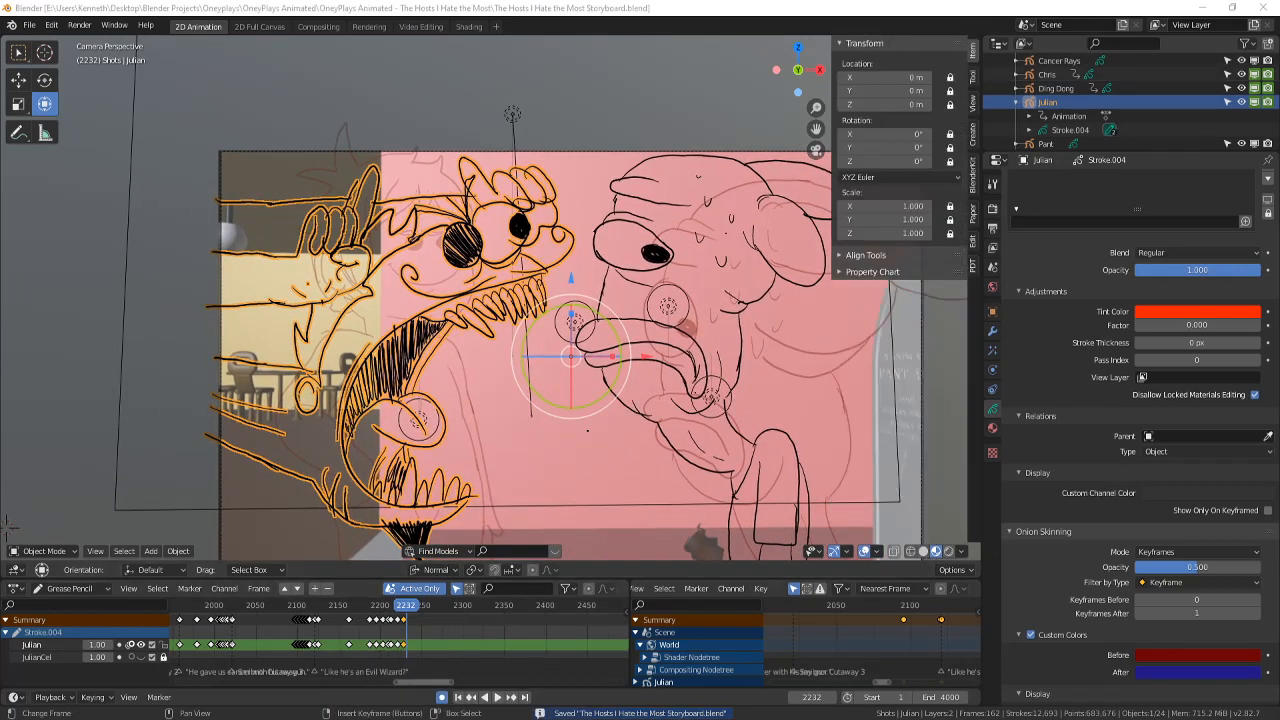
click(534, 696)
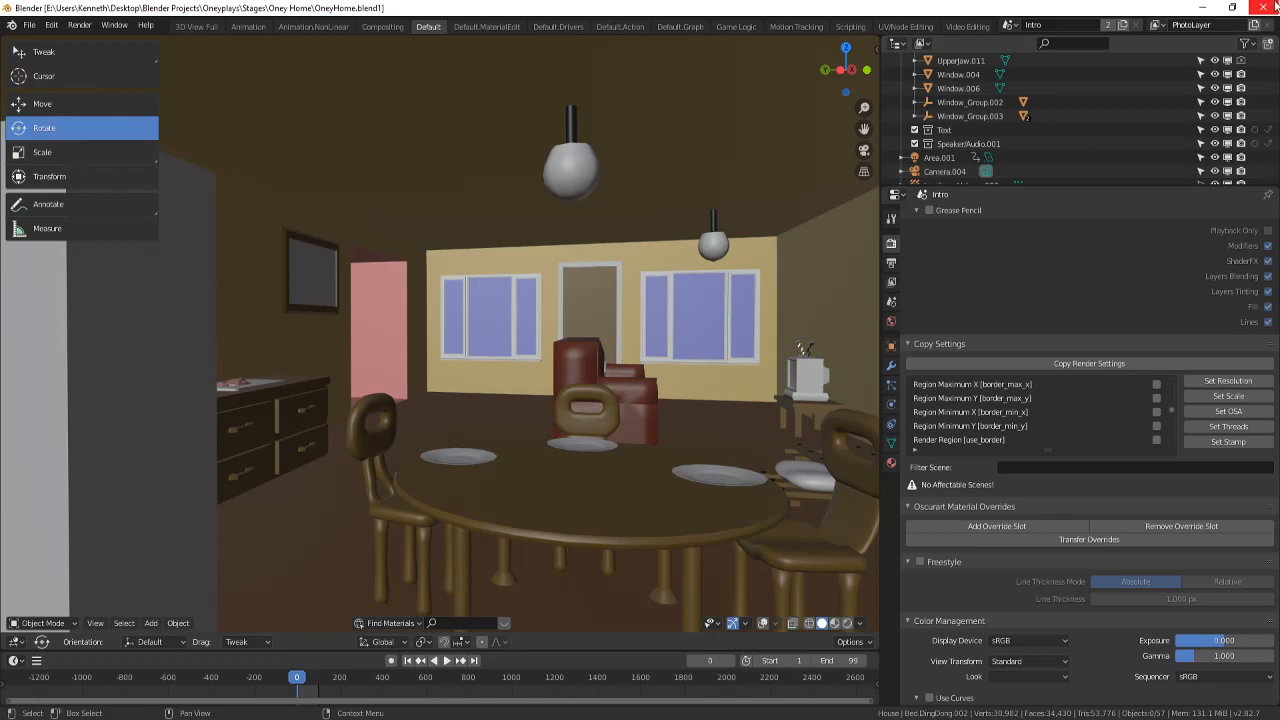
click(1263, 8)
mouse_move(461, 684)
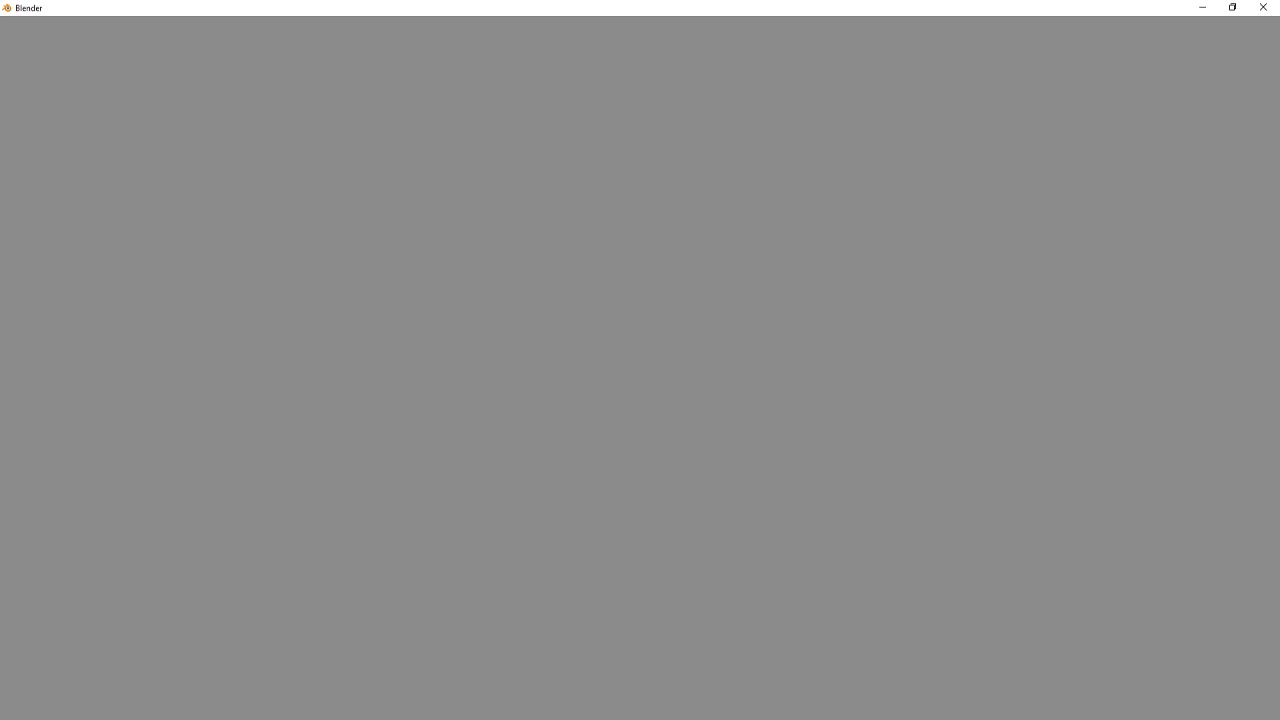
mouse_move(473, 717)
click(406, 686)
- Deselect all objects in the storyboard scene and save the file
key(a)
shift+middle_drag(591, 363, 562, 374)
key(a)
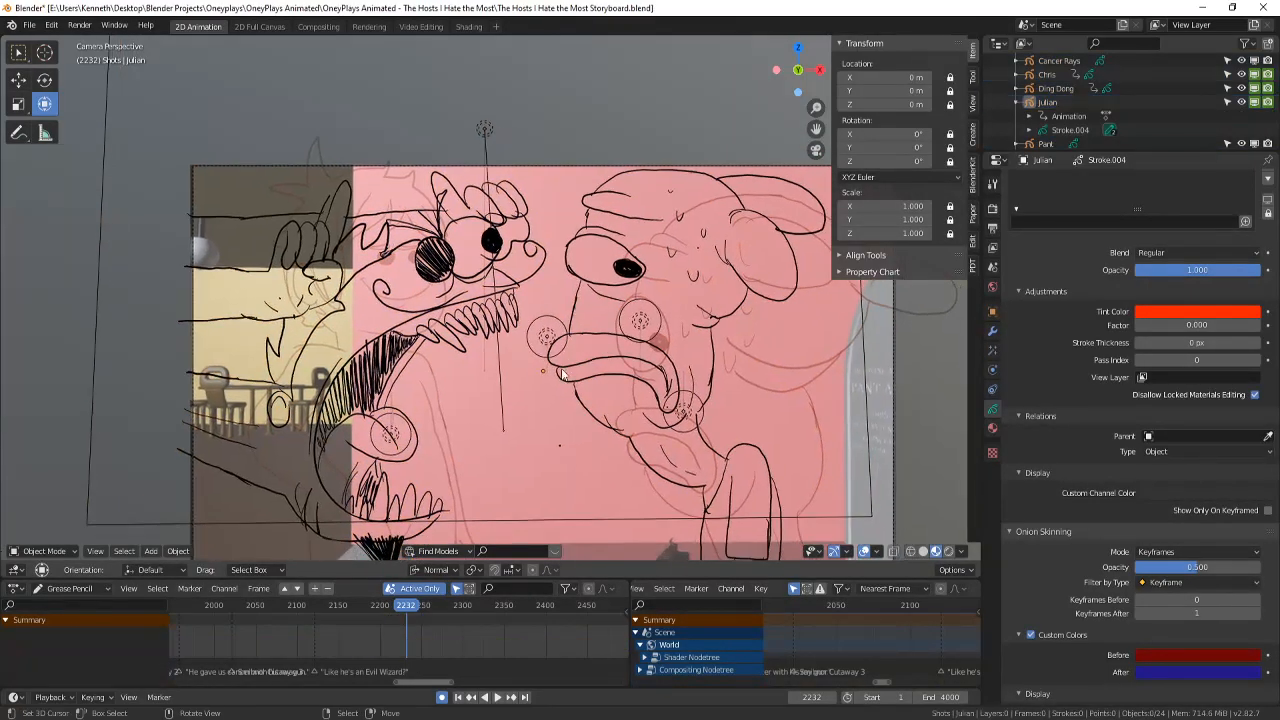
key(ctrl+s)
- Play the animation from frame 1999 with the viewport overlays hidden to review the scene
scroll(760, 436, down, 1)
drag(312, 642, 234, 627)
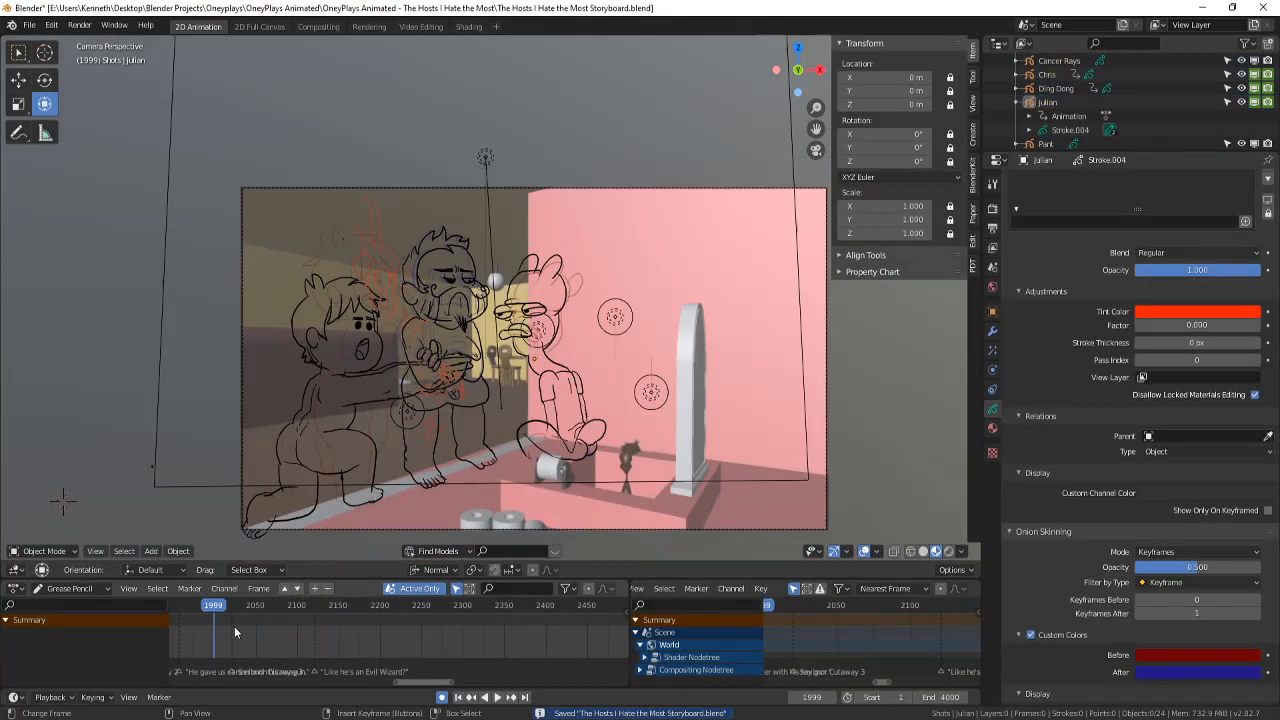
scroll(454, 653, down, 3)
key(space)
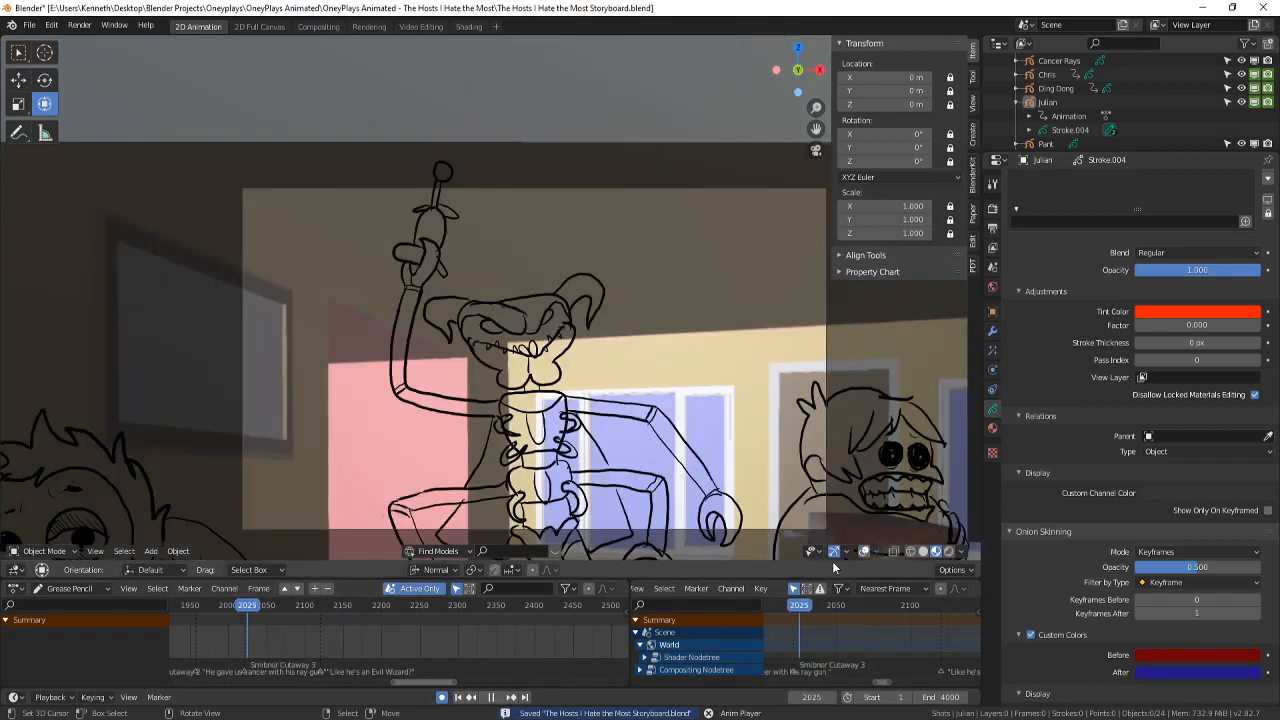
- Return the playhead to frame 1, stop the playback and save the storyboard file
click(459, 697)
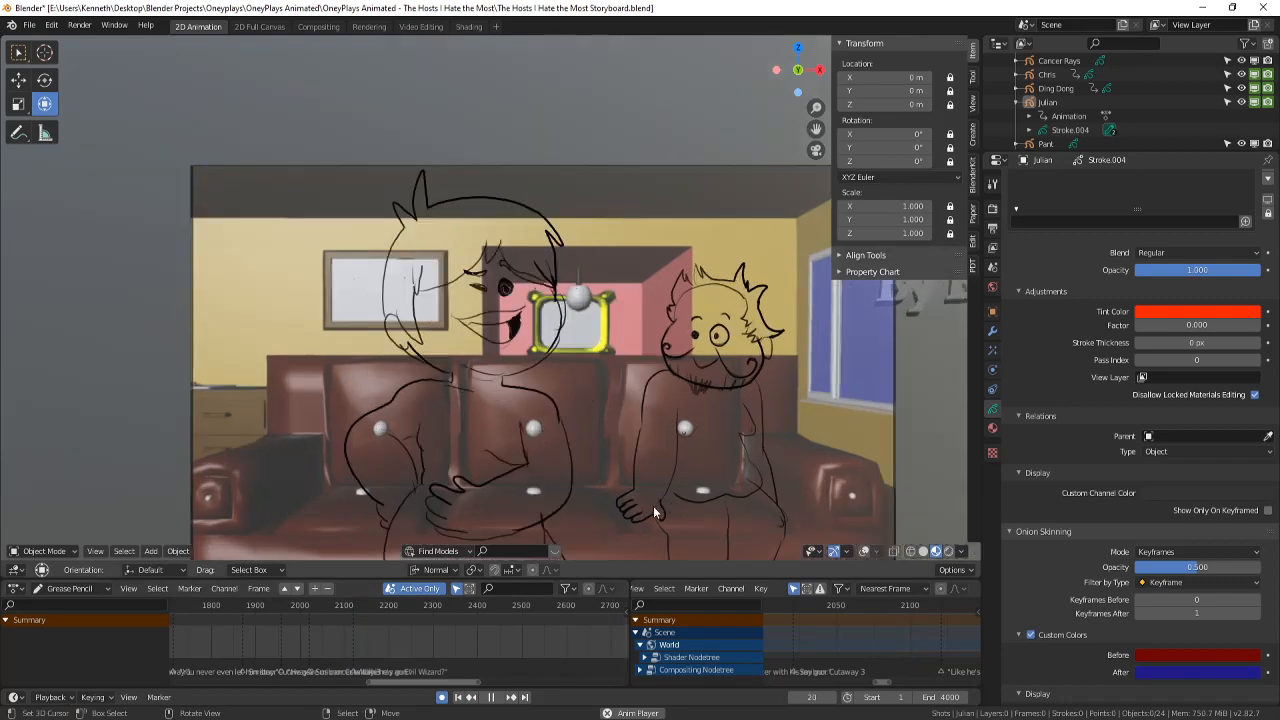
scroll(341, 639, down, 2)
scroll(341, 639, down, 7)
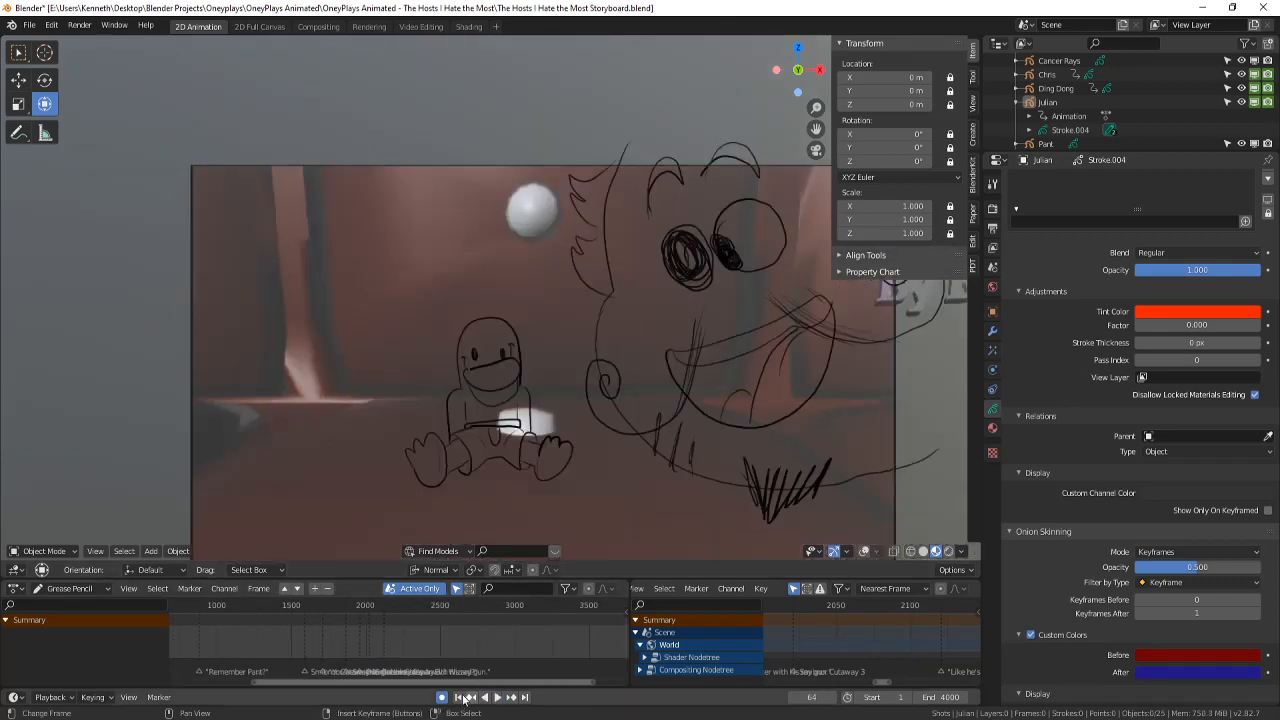
click(460, 697)
key(space)
shift+middle_drag(607, 388, 594, 308)
scroll(594, 309, up, 1)
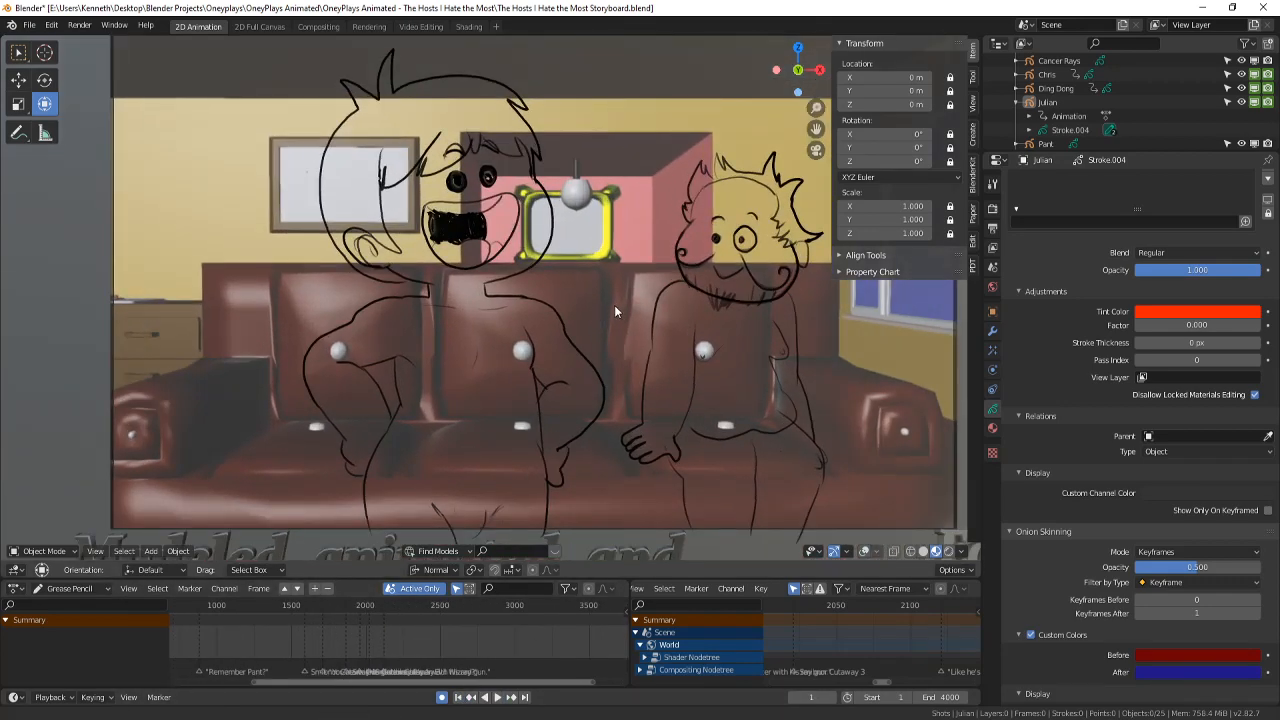
shift+middle_drag(729, 325, 720, 356)
key(ctrl+s)
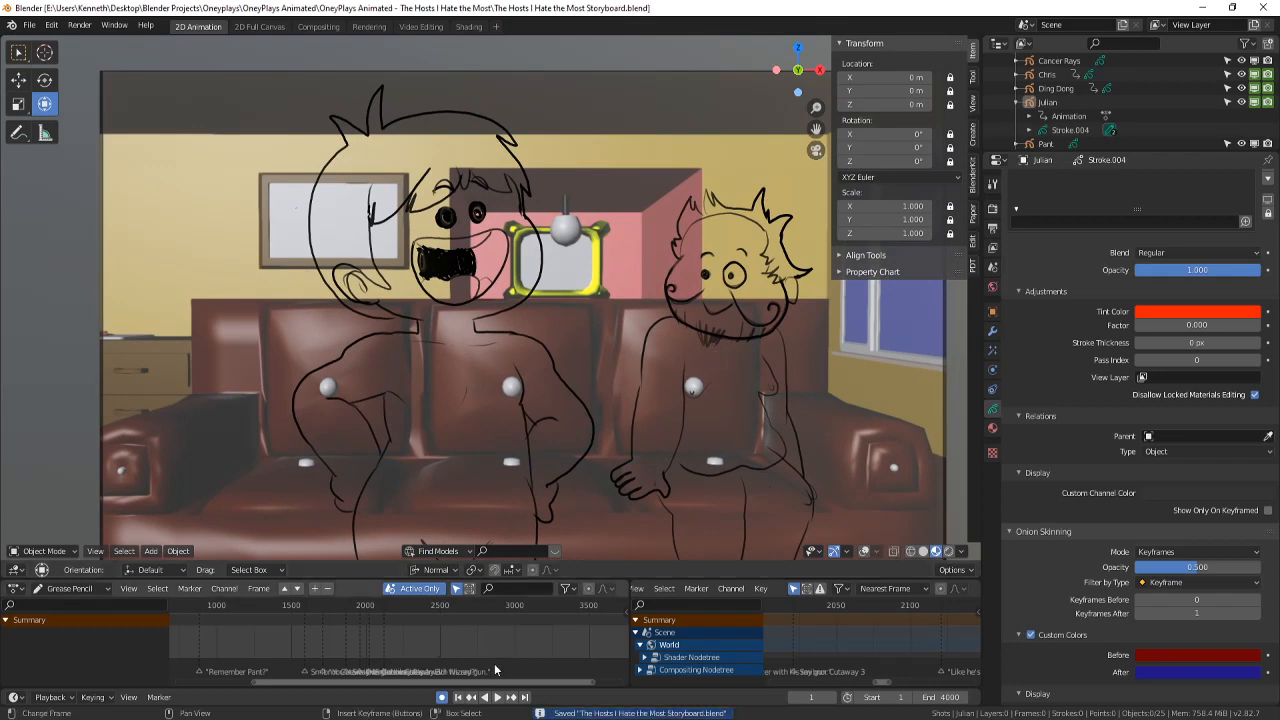
- Inspect the pink room in the OneyHome.blend stage window and return to the storyboard window
click(496, 697)
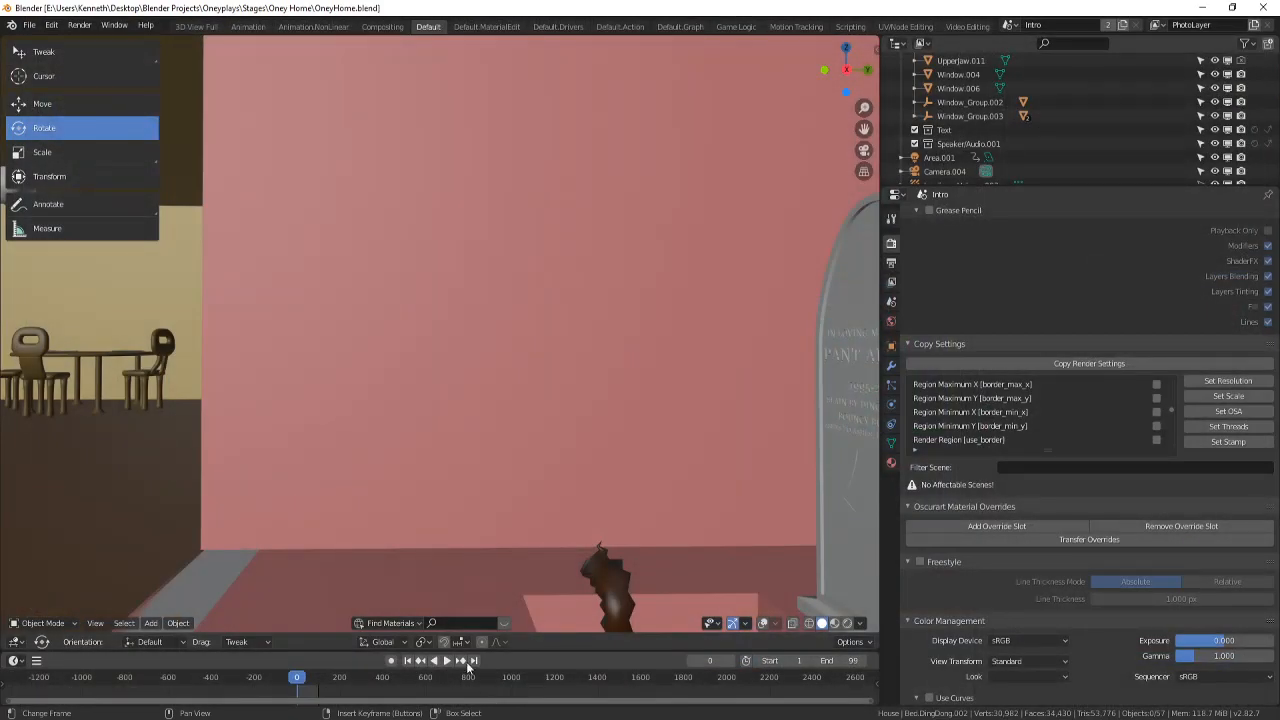
scroll(454, 569, down, 3)
click(408, 719)
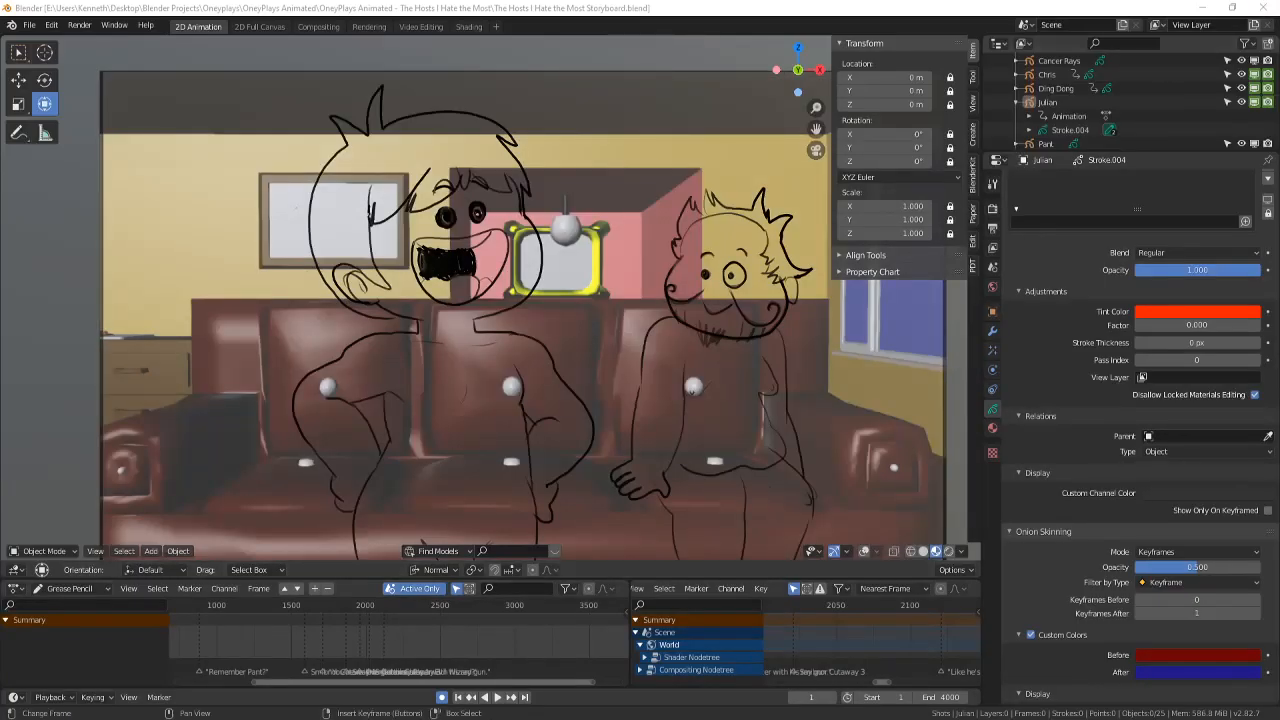
- Play the whole storyboard from frame 1 through Julian's confrontation, stopping at frame 2238
click(497, 697)
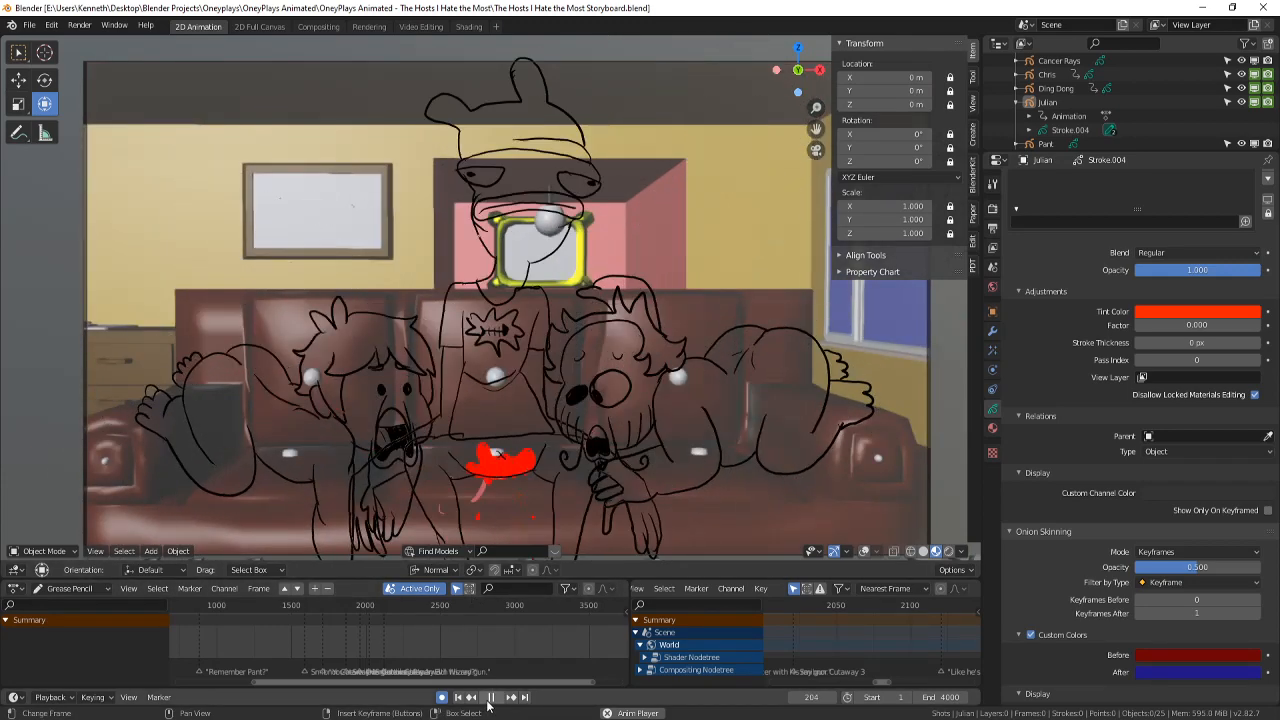
click(962, 551)
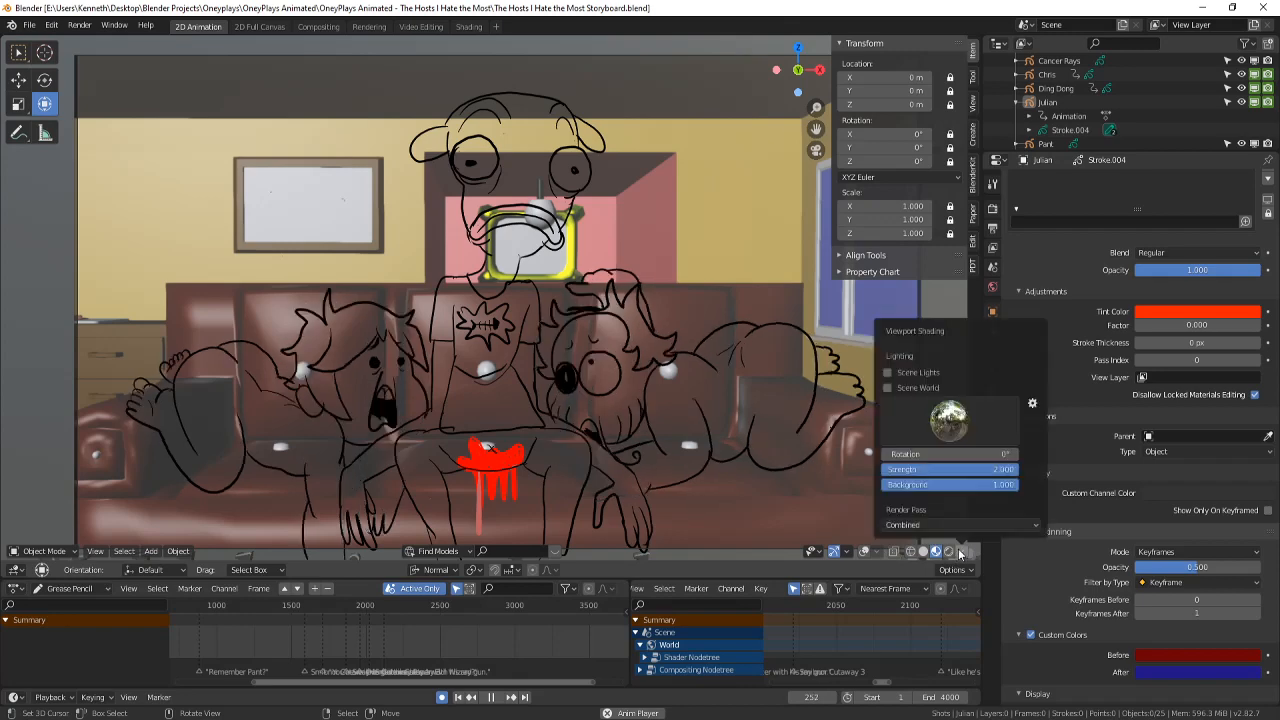
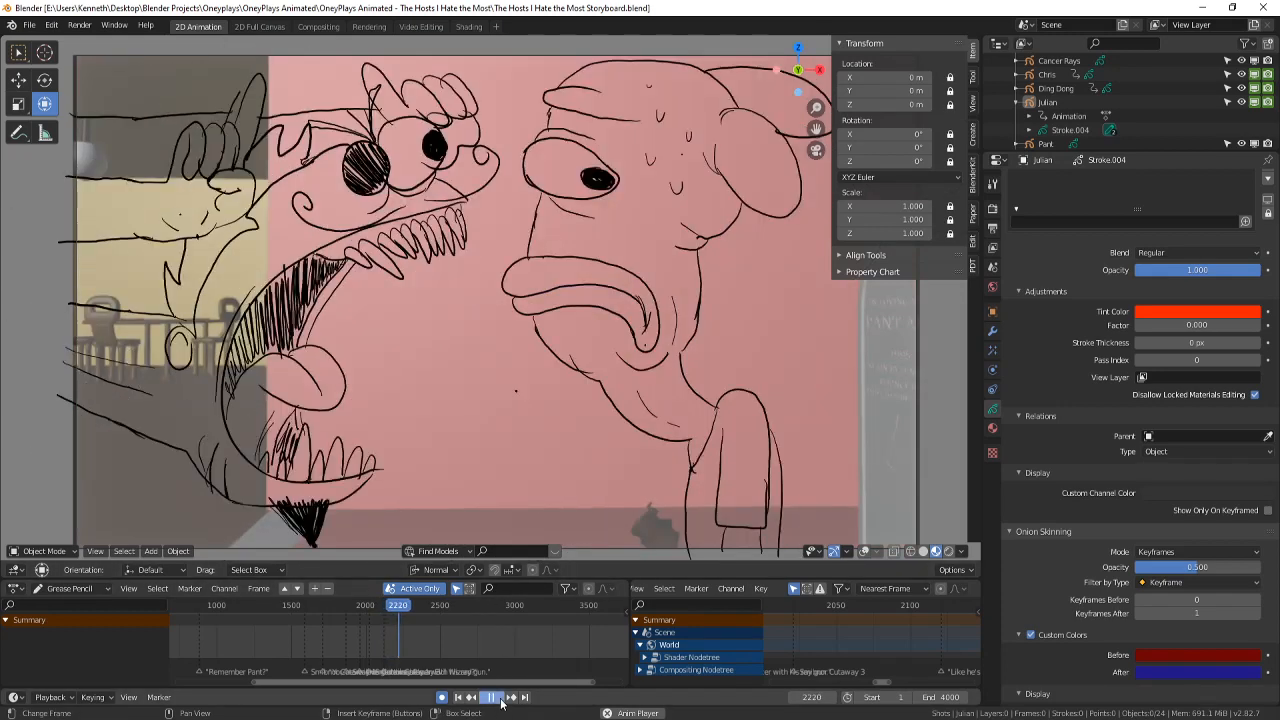
click(498, 697)
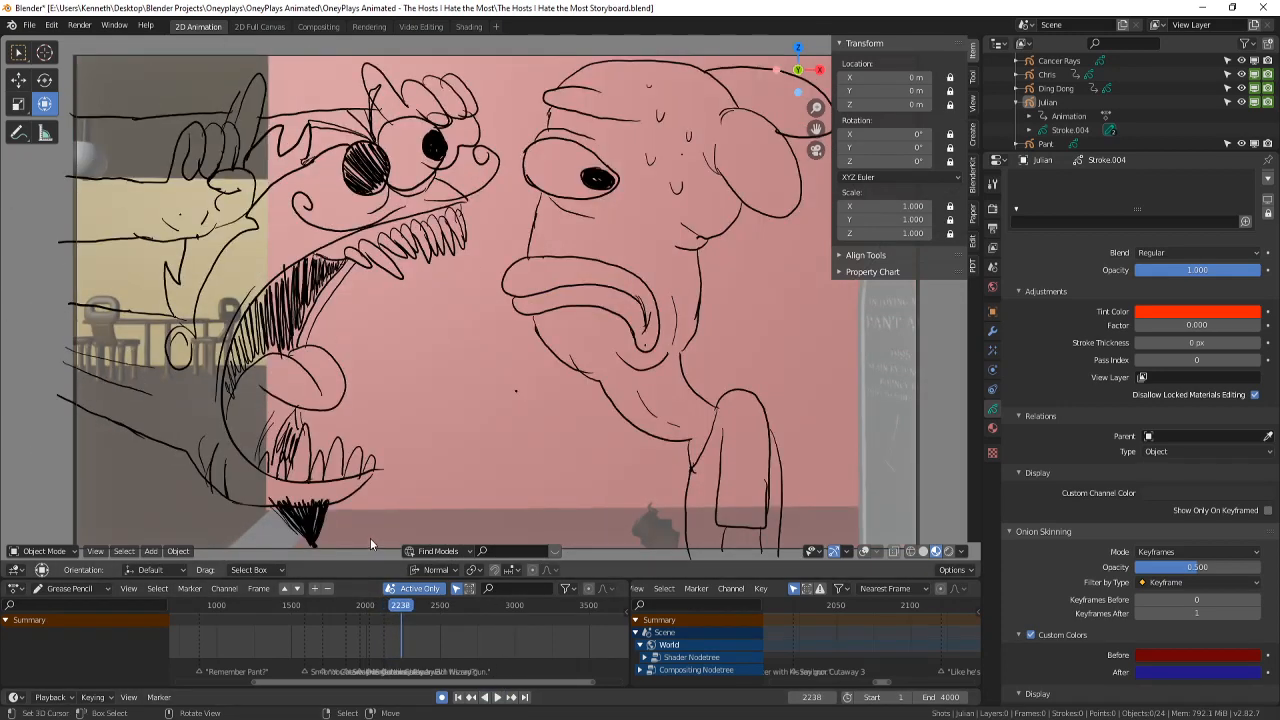
- Inspect the room around the red couch in the OneyHome.blend stage and return to the storyboard window
mouse_move(540, 662)
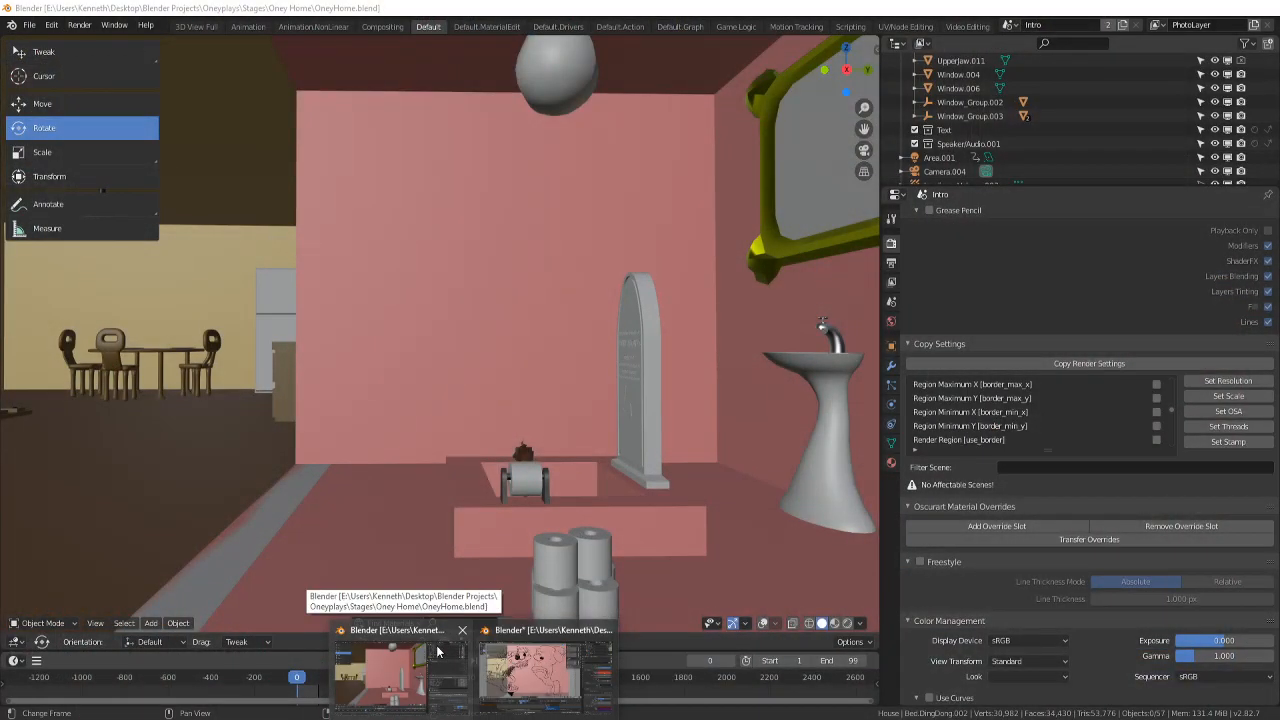
click(437, 652)
middle_drag(455, 455, 491, 421)
scroll(655, 430, up, 4)
scroll(563, 400, down, 5)
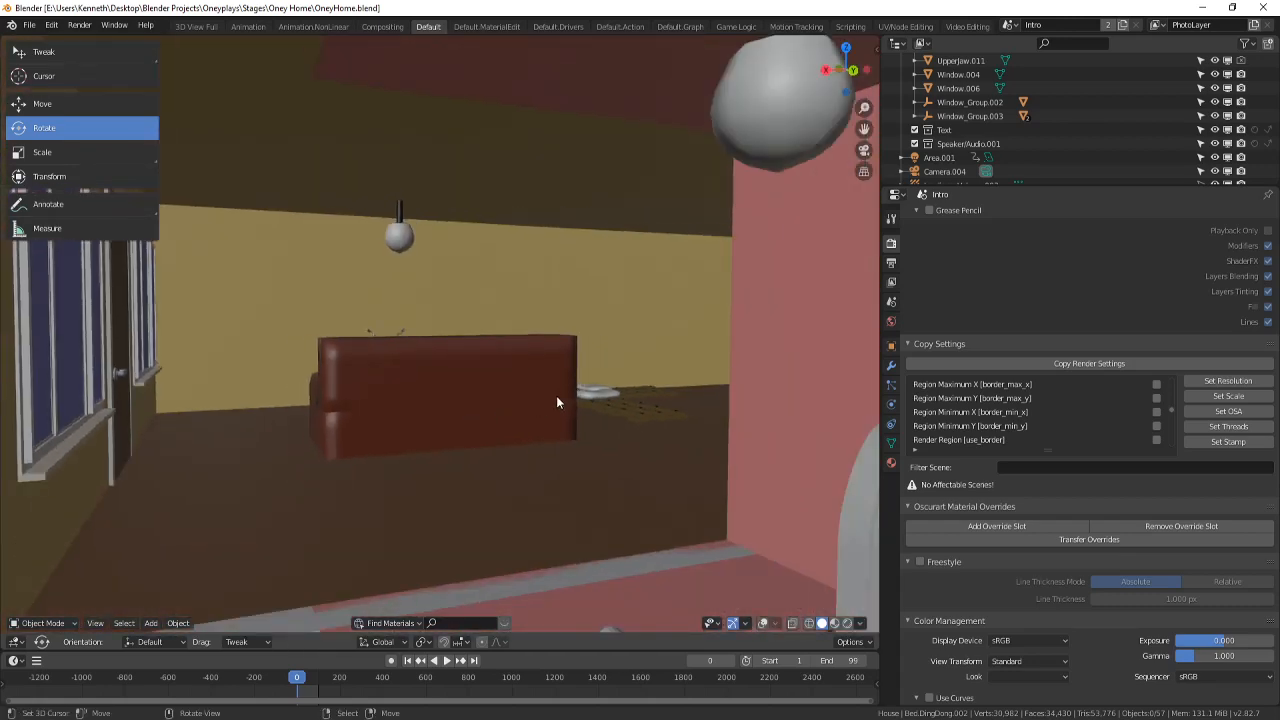
click(1214, 7)
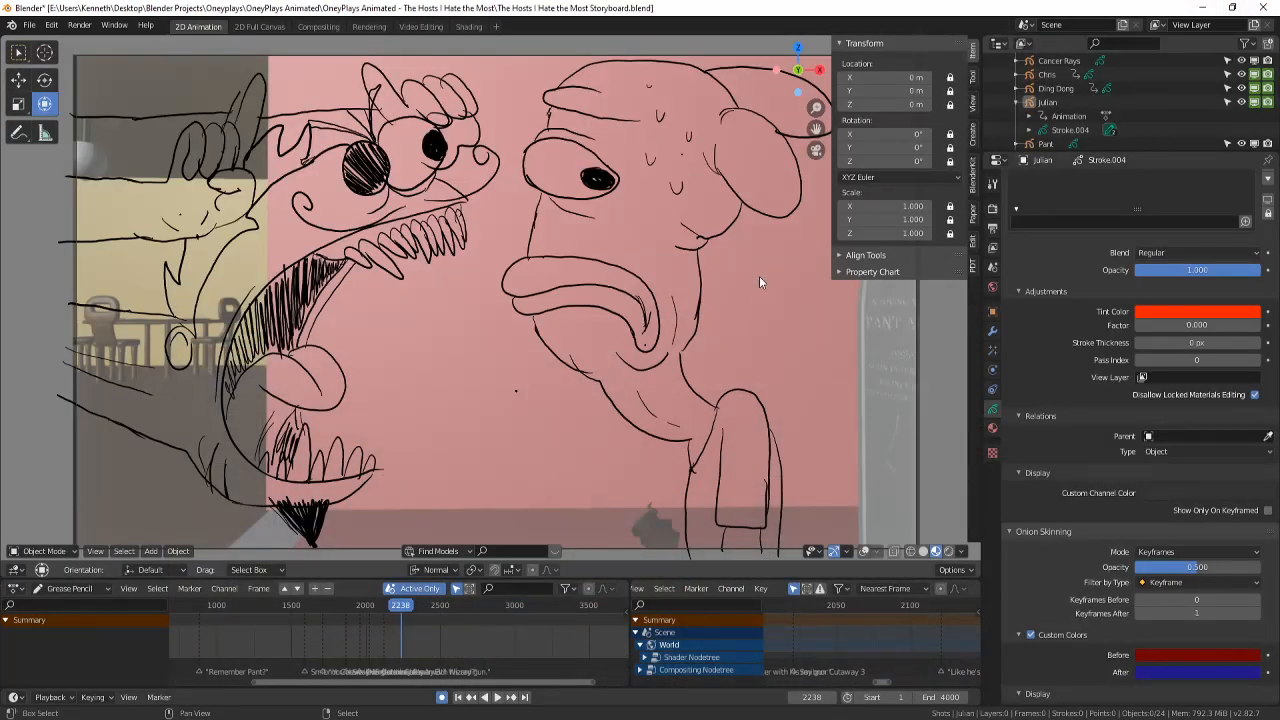
- Show the viewport overlays again and locate the shot background planes in the object list
shift+middle_drag(759, 276, 736, 290)
scroll(1188, 78, down, 5)
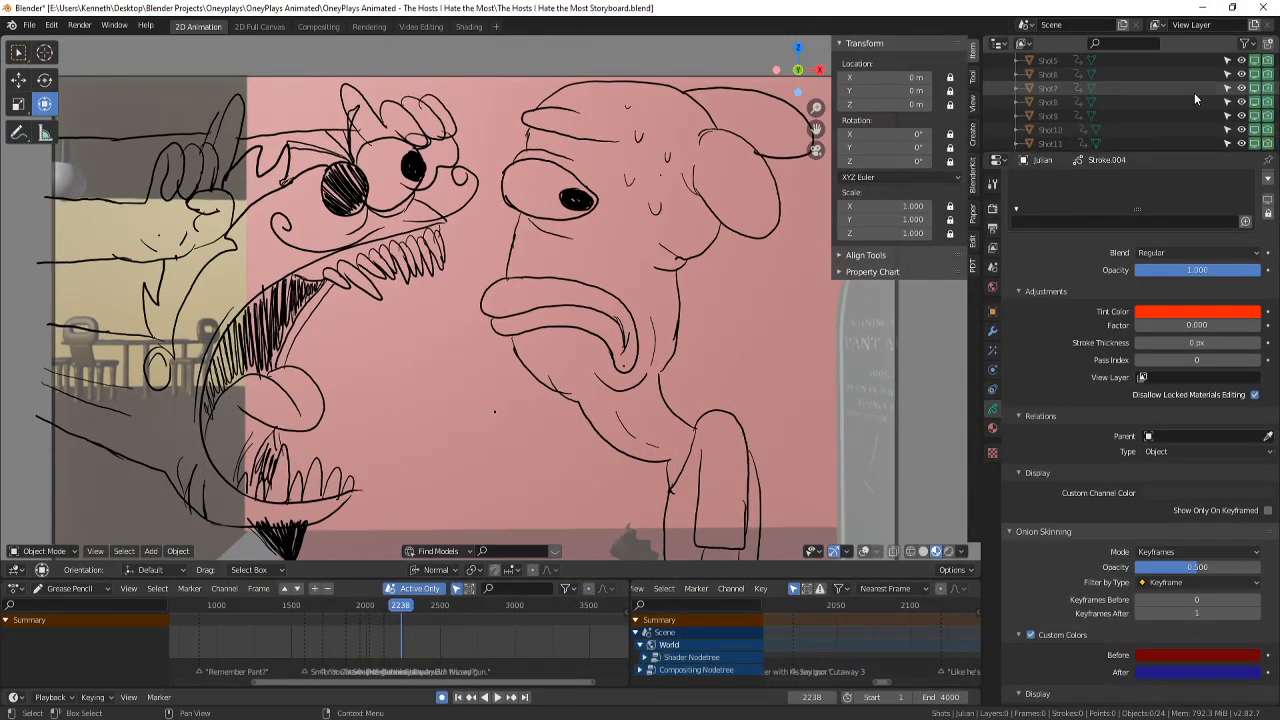
scroll(1194, 95, down, 1)
click(865, 551)
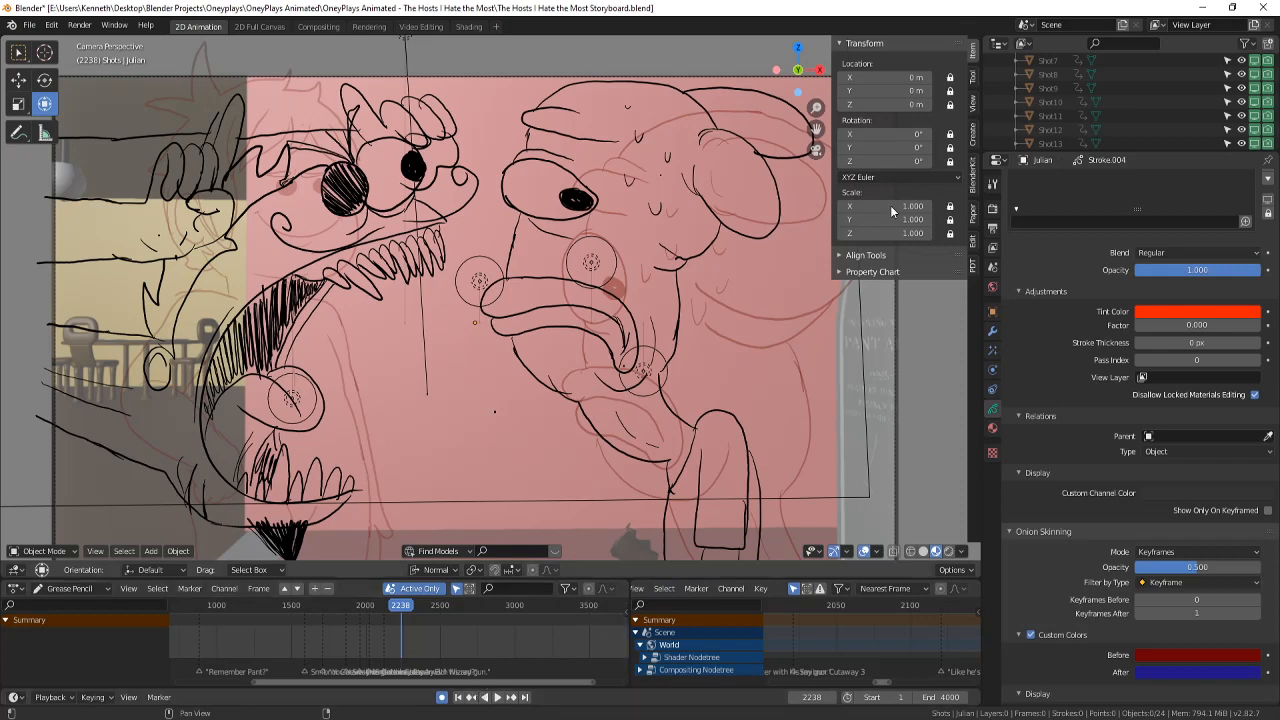
scroll(1250, 100, down, 3)
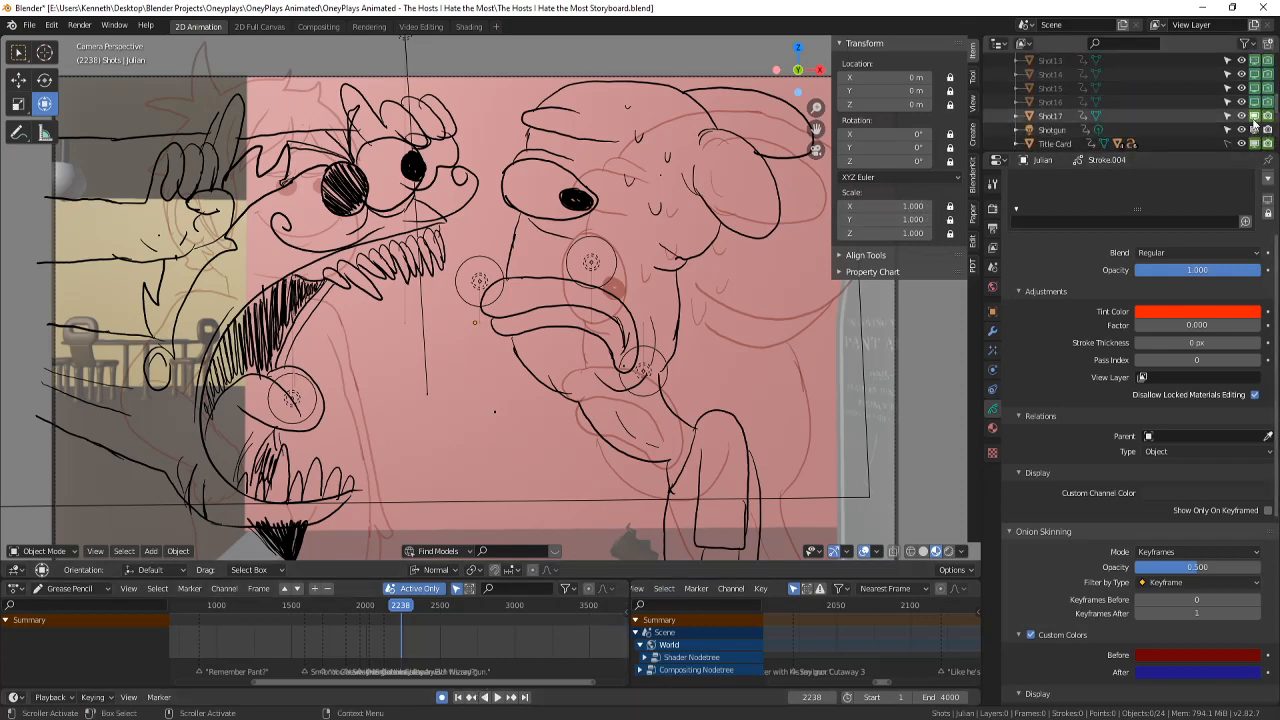
- Swap the background at frame 2238 by disabling Shot17 in viewport and render and enabling Shot15, comparing it with frame 2237
click(1255, 116)
click(1269, 118)
click(1256, 104)
click(1256, 104)
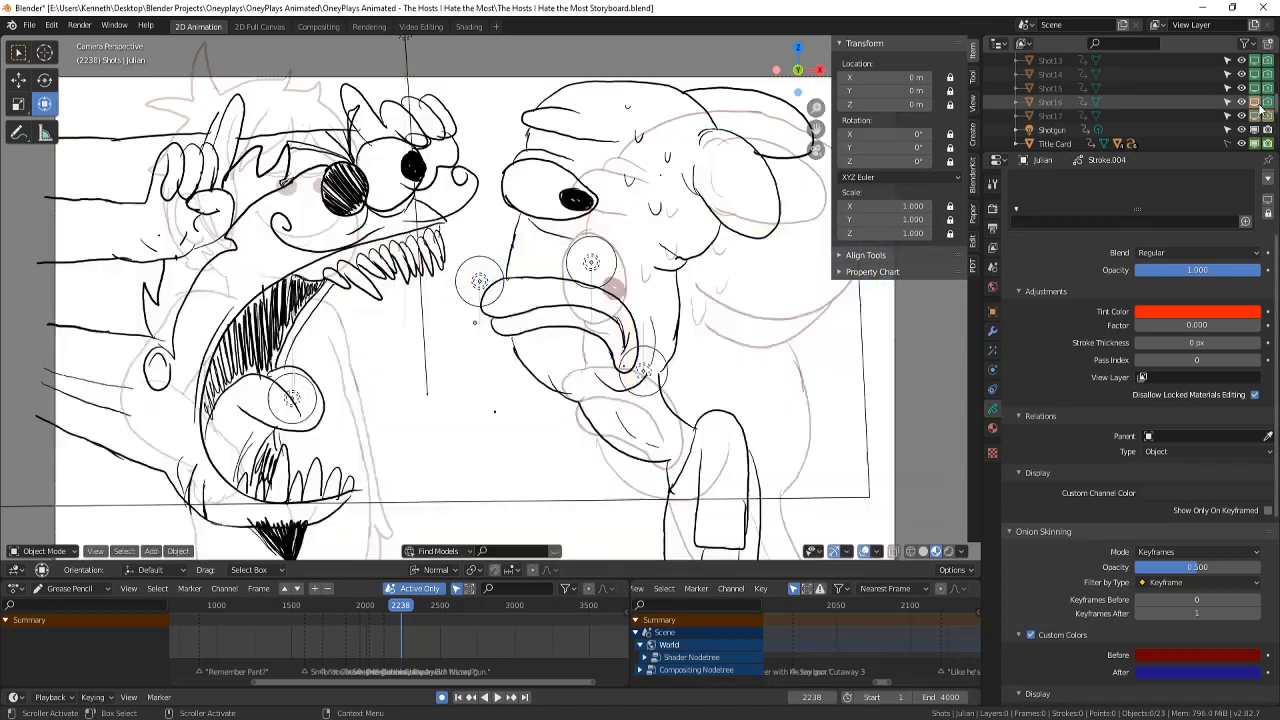
click(1255, 88)
click(1255, 88)
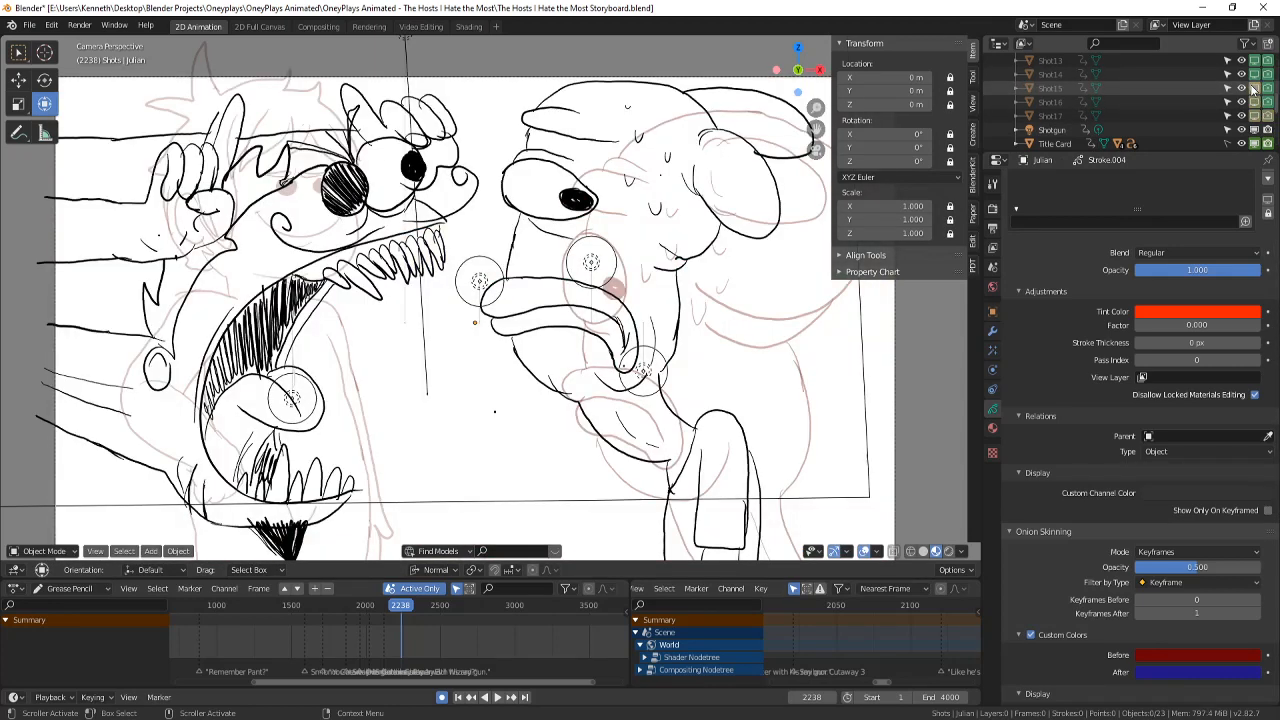
click(1255, 88)
scroll(422, 327, down, 3)
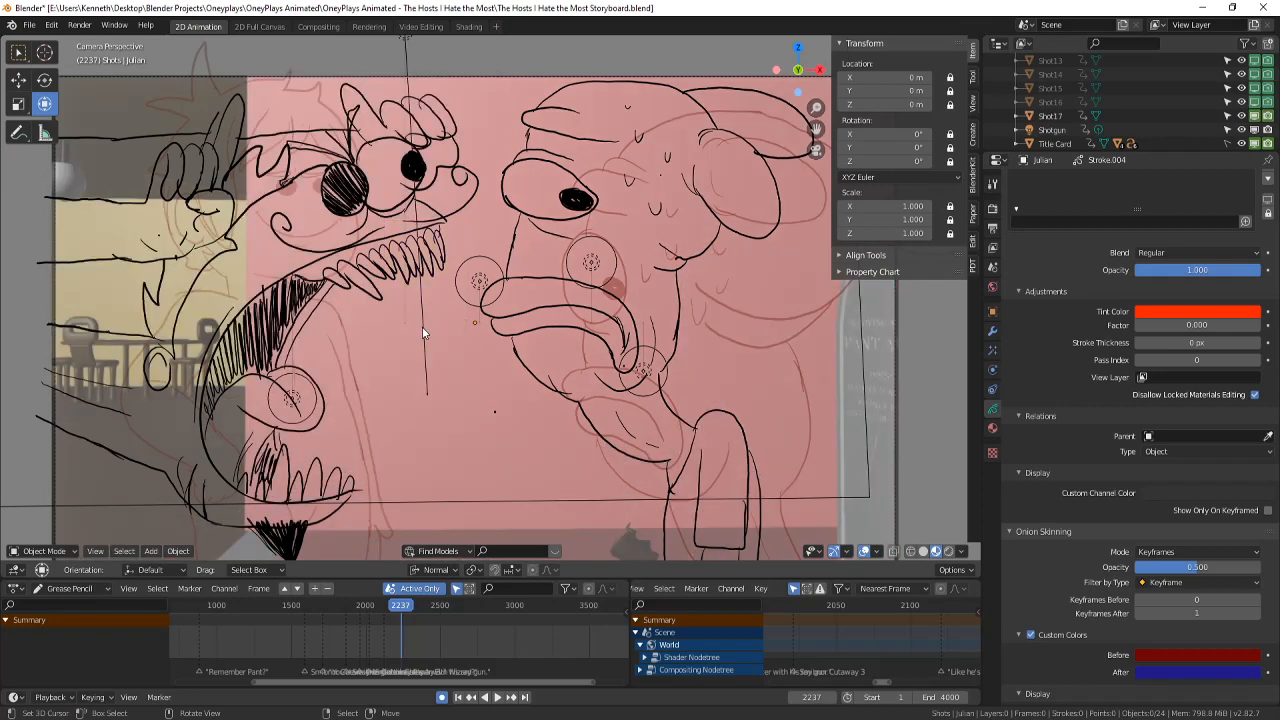
scroll(430, 330, down, 2)
key(Left)
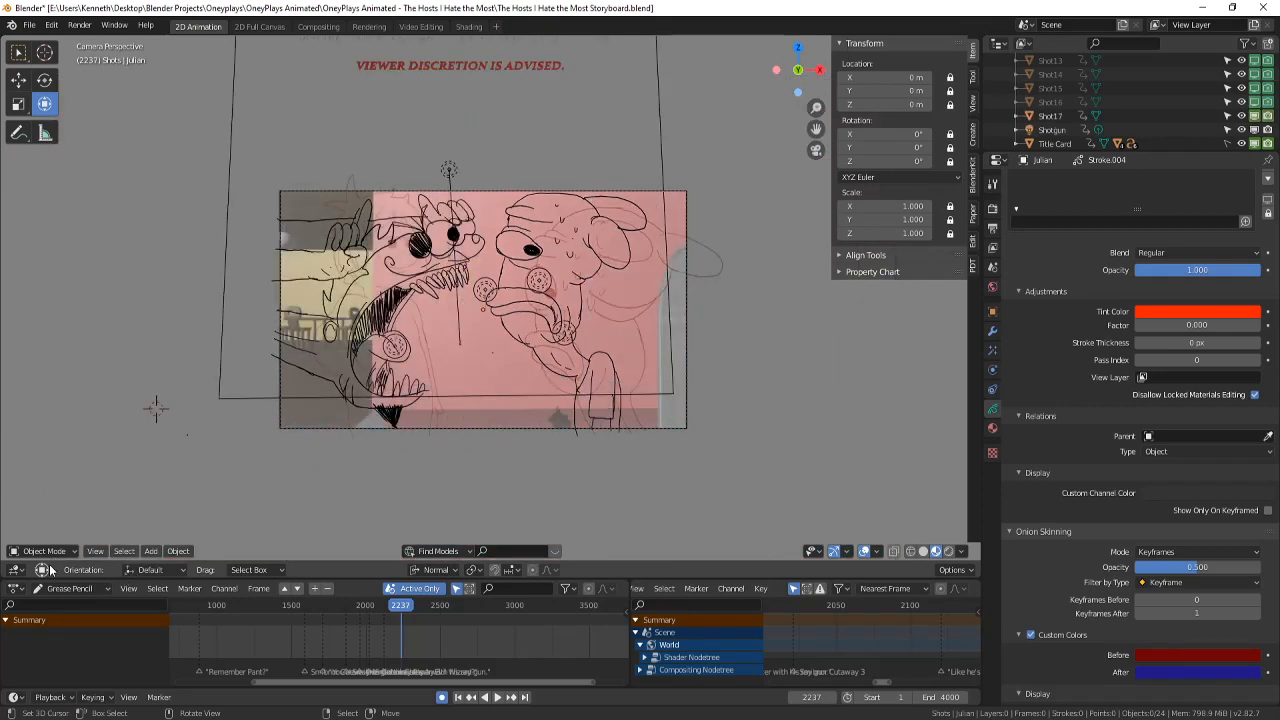
click(37, 549)
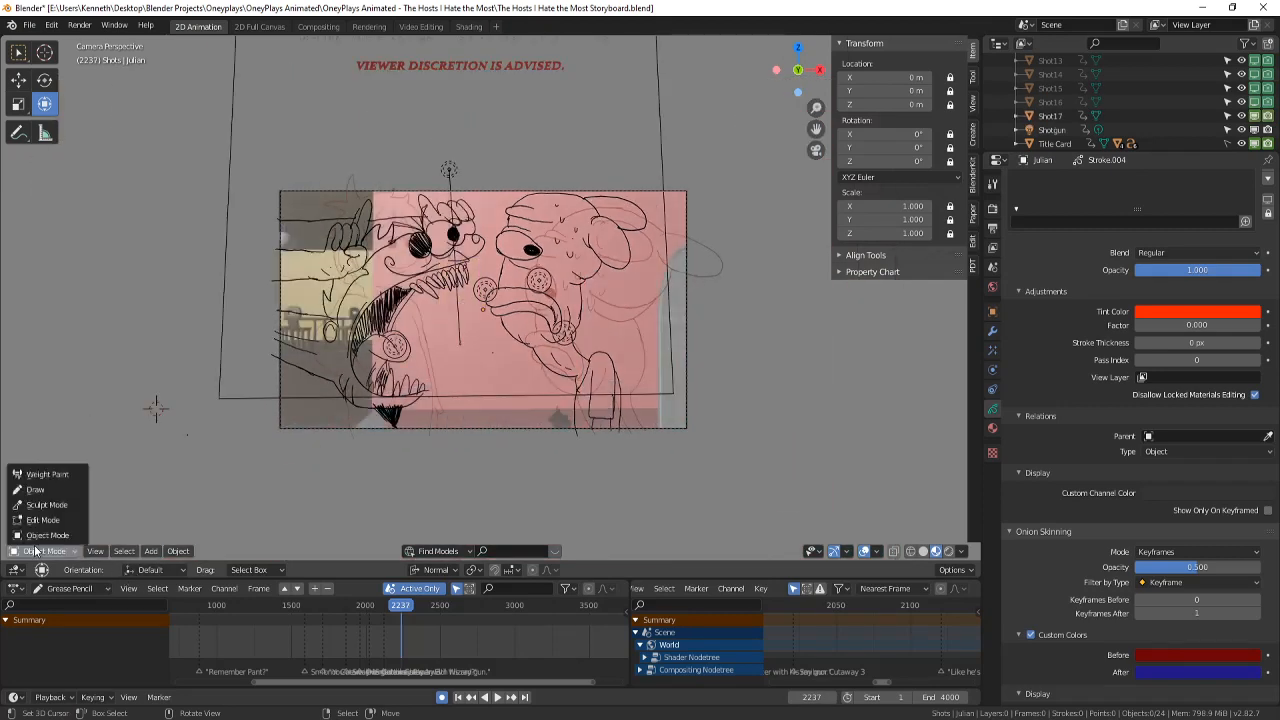
scroll(475, 367, up, 2)
key(Right)
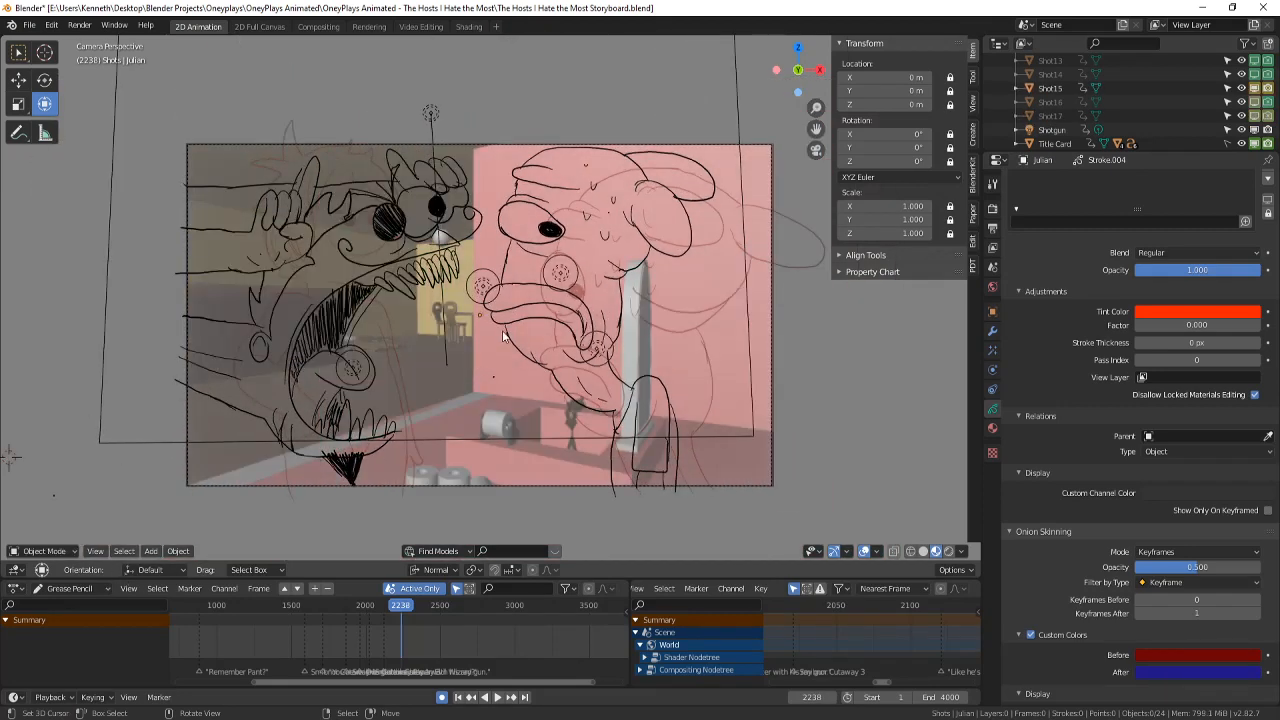
- Select the Ding Dong drawing and save the storyboard file
click(503, 337)
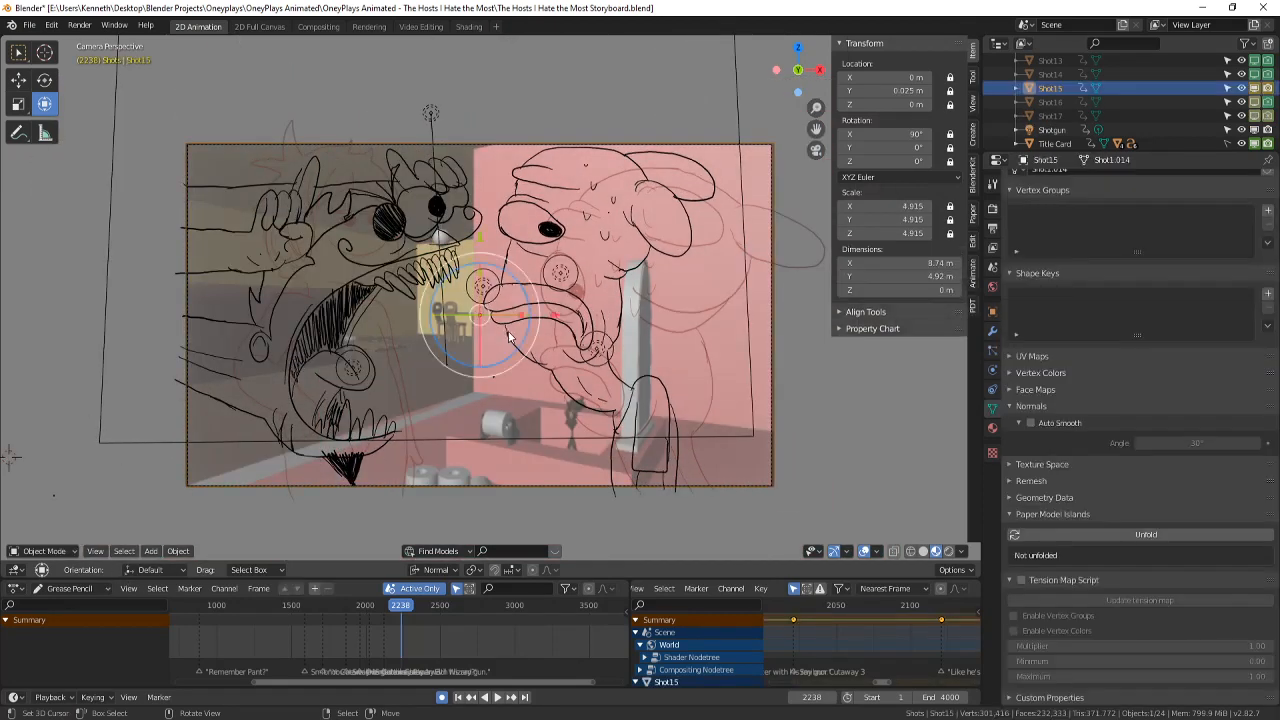
click(632, 428)
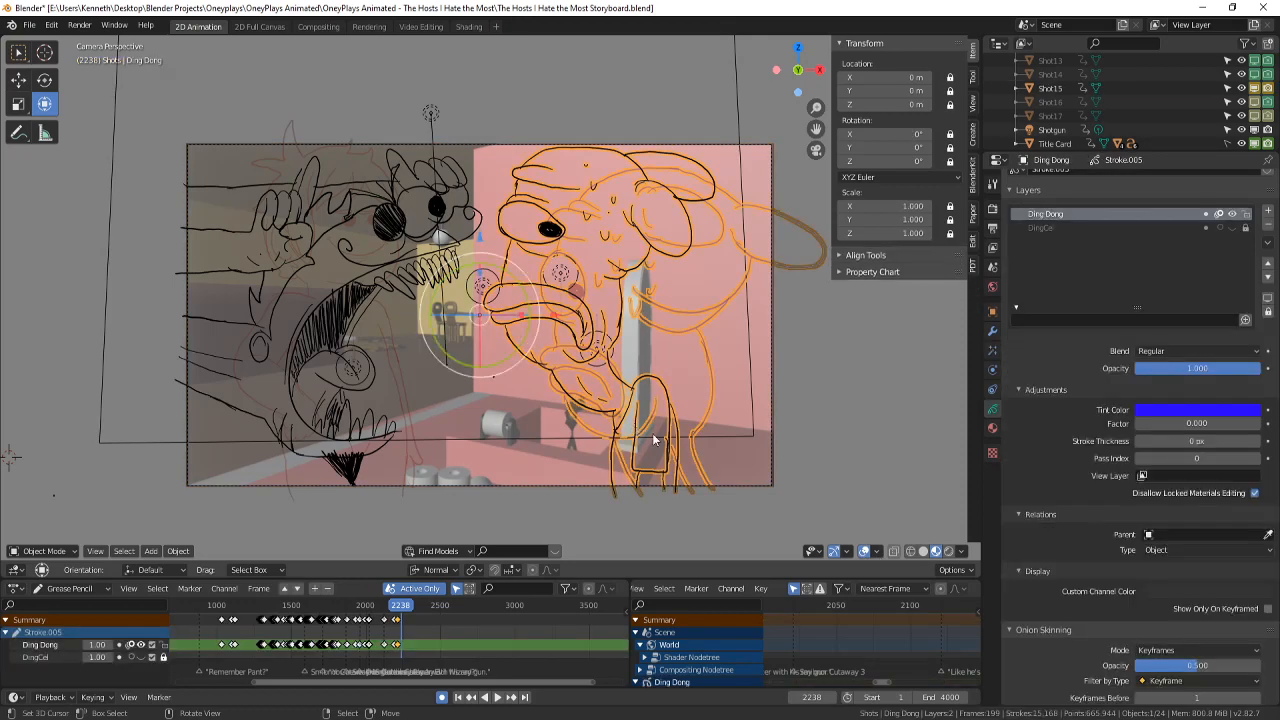
scroll(508, 410, up, 2)
shift+middle_drag(525, 391, 596, 405)
key(ctrl+s)
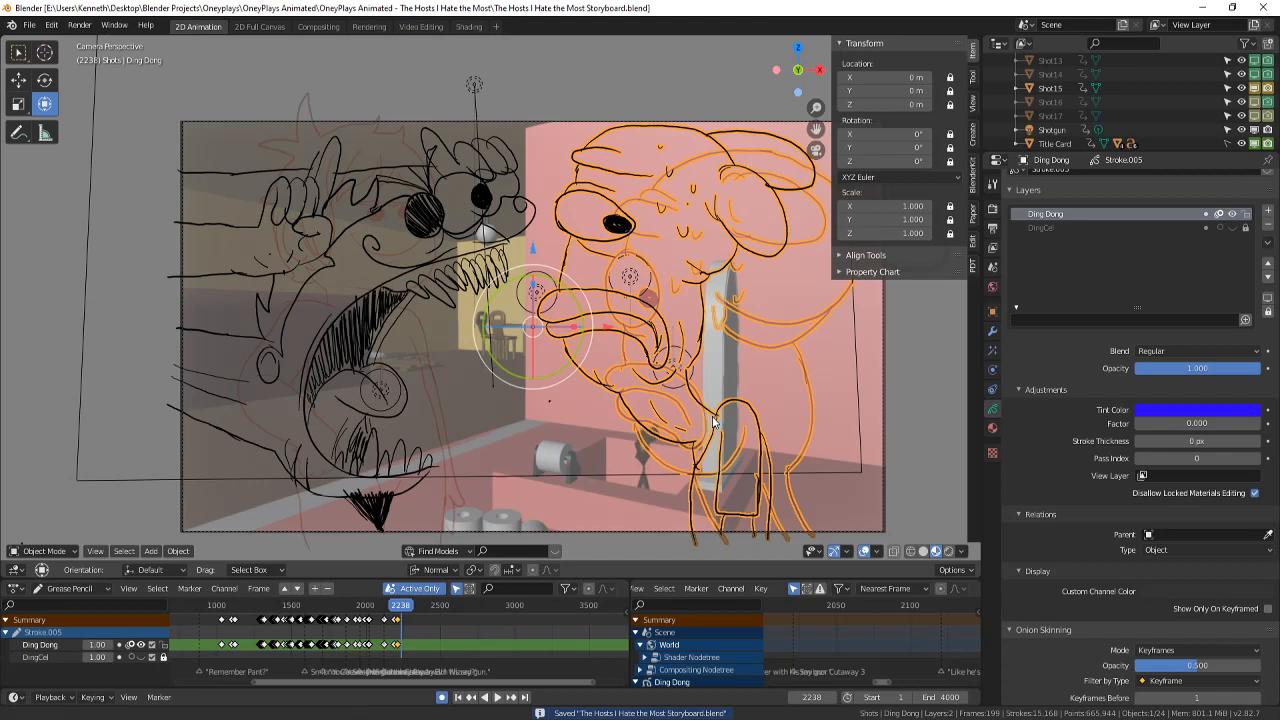
- Put Ding Dong into Draw mode and place a dot stroke on frame 2238 to create a keyframe there
shift+middle_drag(713, 421, 733, 417)
click(73, 549)
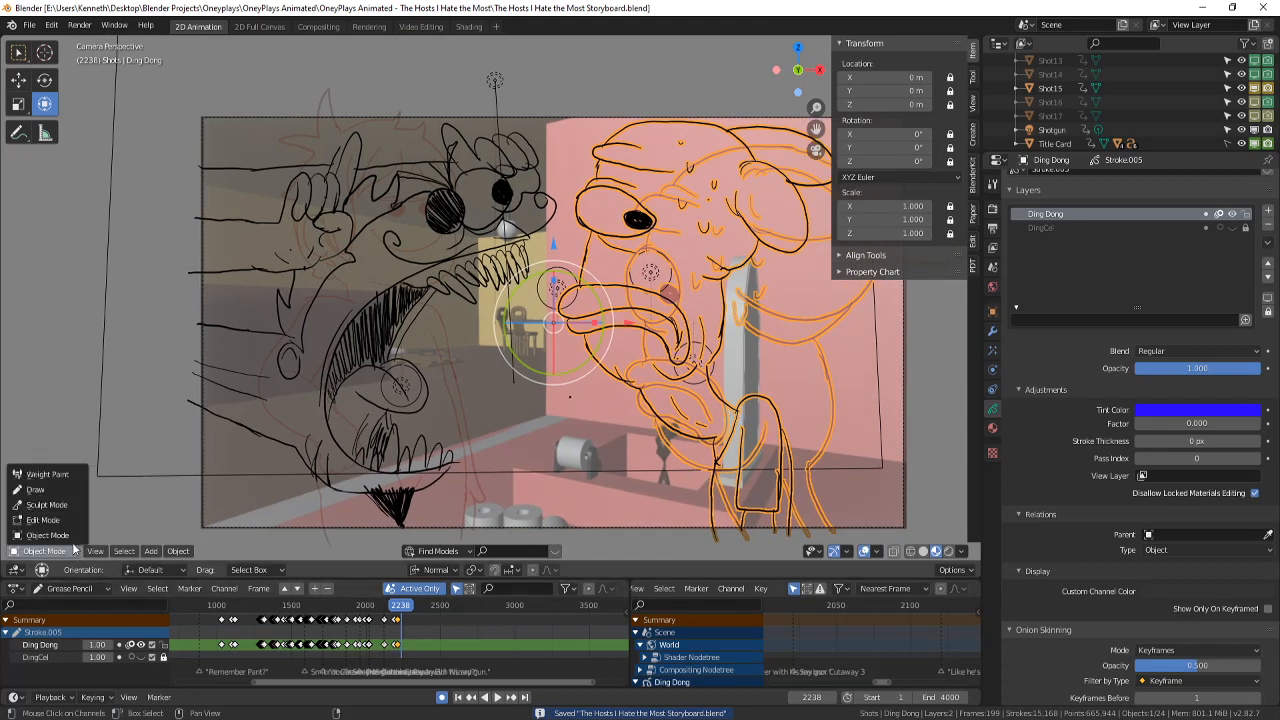
click(35, 489)
click(734, 443)
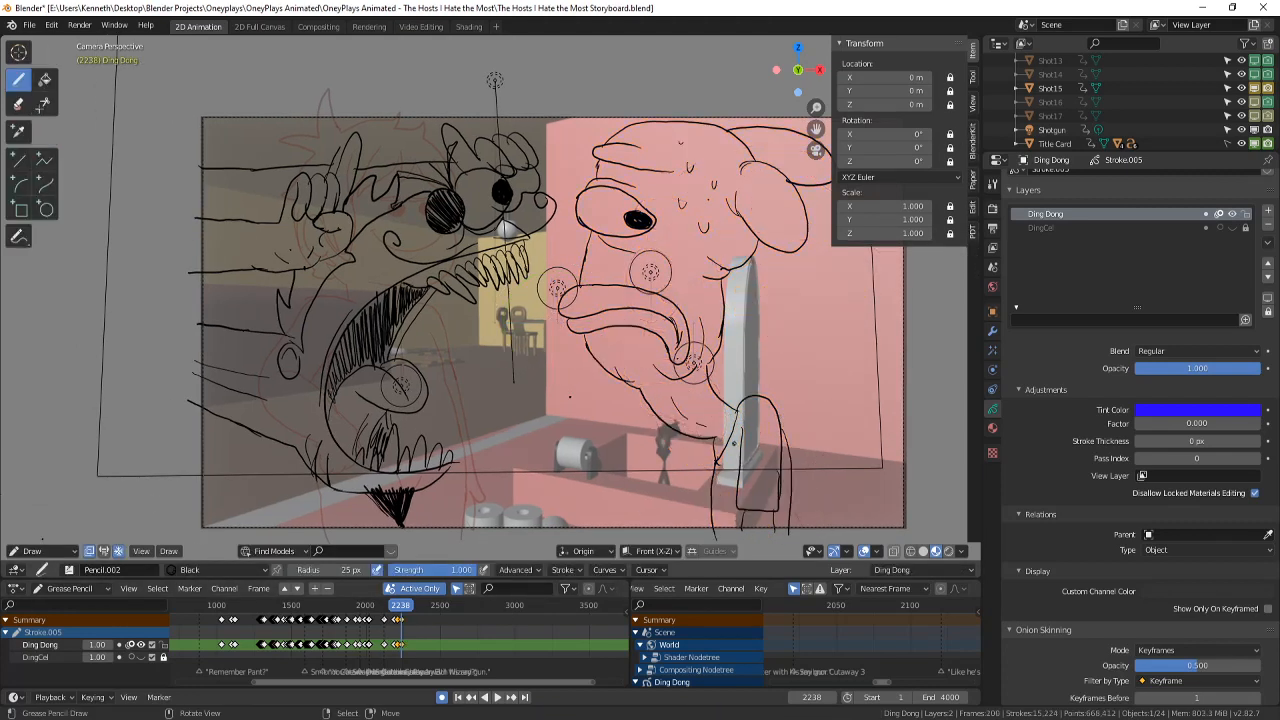
- Delete all of Ding Dong's stroke points on frame 2238 in Edit Mode and compare with the previous frame
click(14, 551)
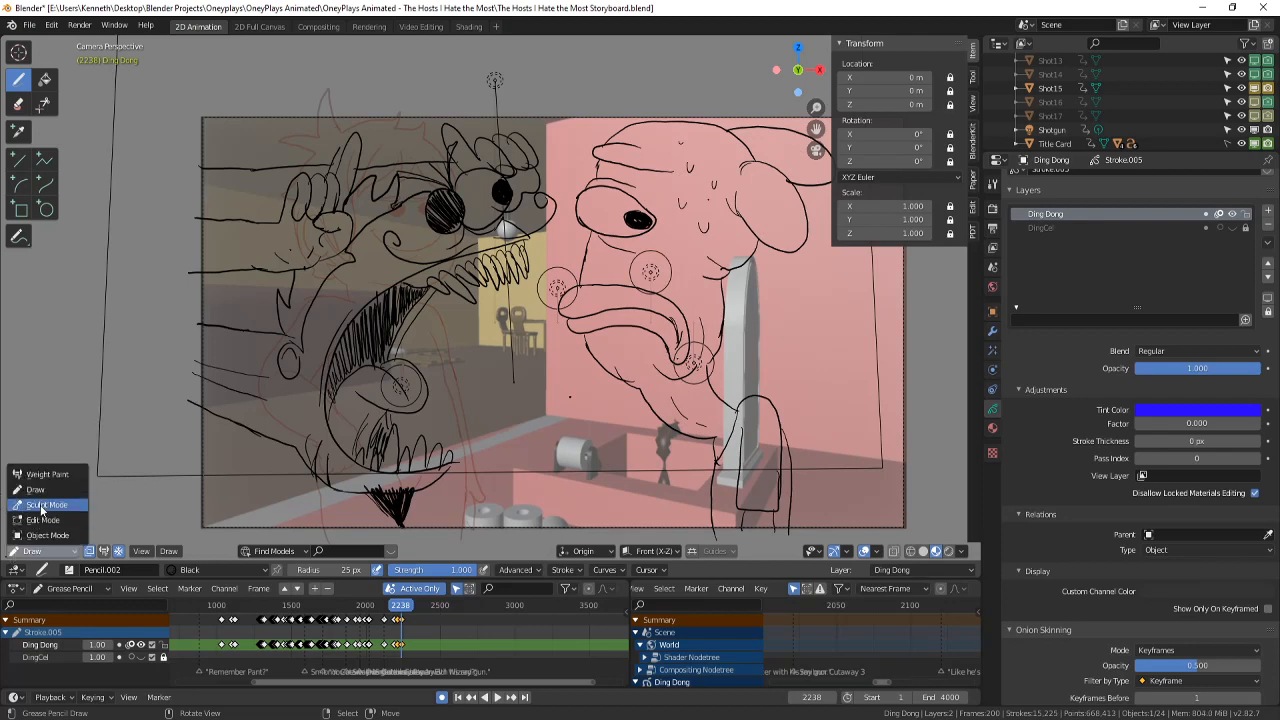
click(44, 519)
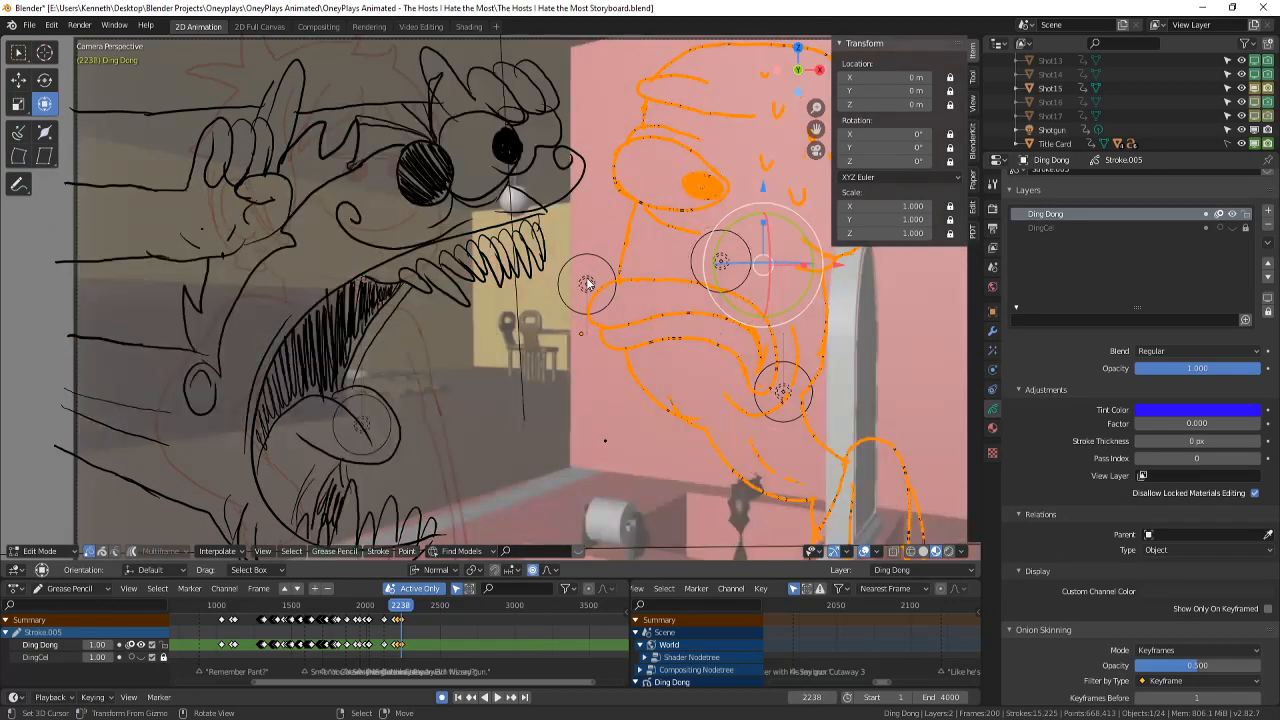
scroll(590, 284, down, 1)
key(x)
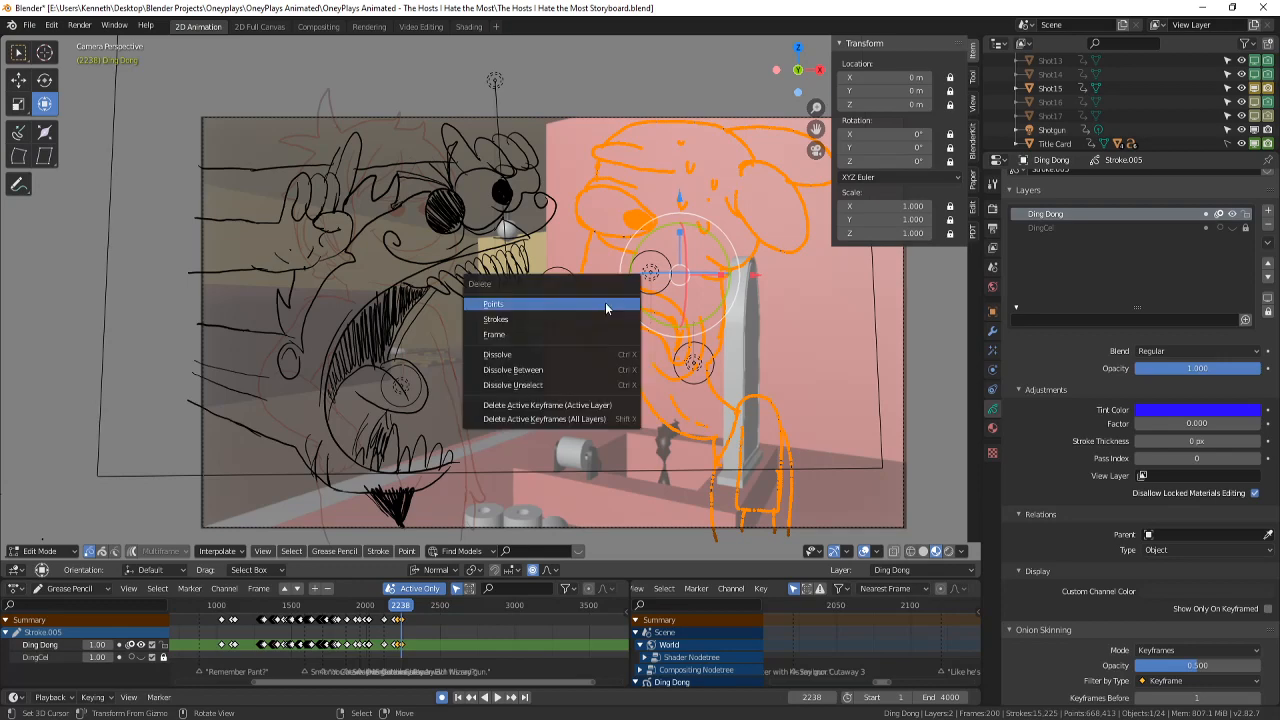
click(605, 306)
scroll(701, 328, up, 3)
key(Left)
key(Right)
scroll(683, 364, down, 2)
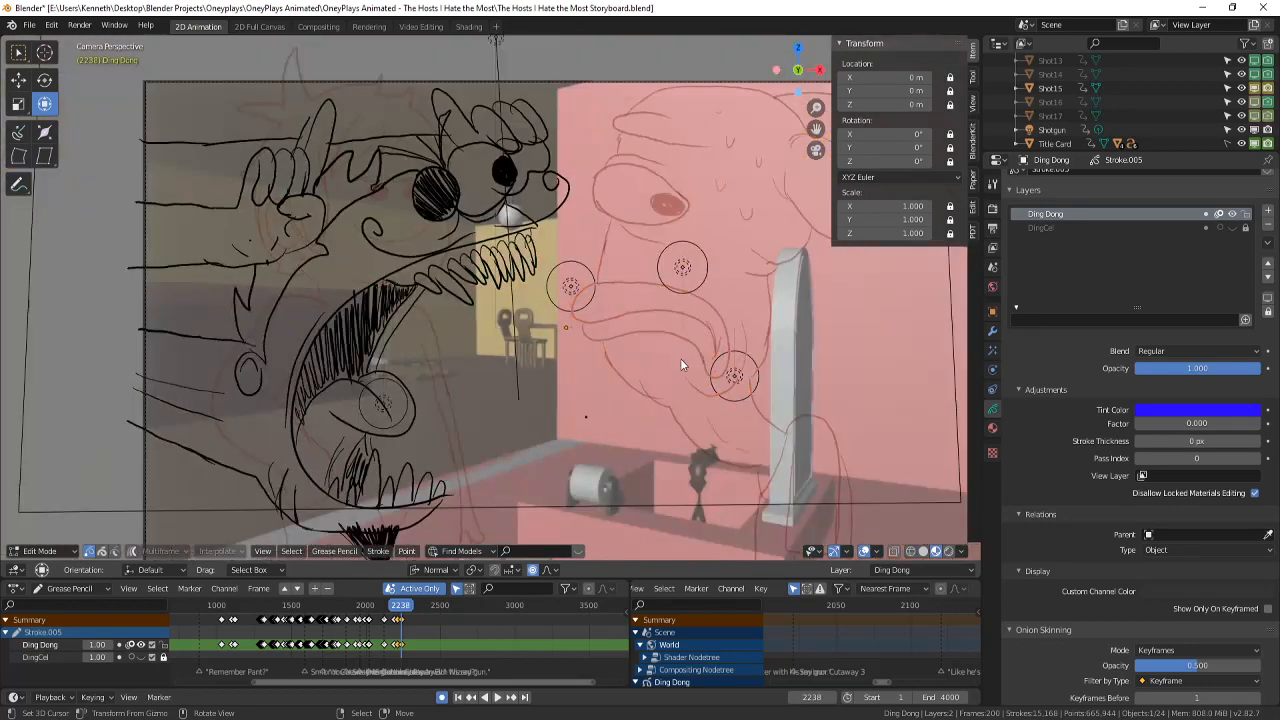
- Return to Object Mode, select the Julian drawing and put it into Edit Mode
click(45, 551)
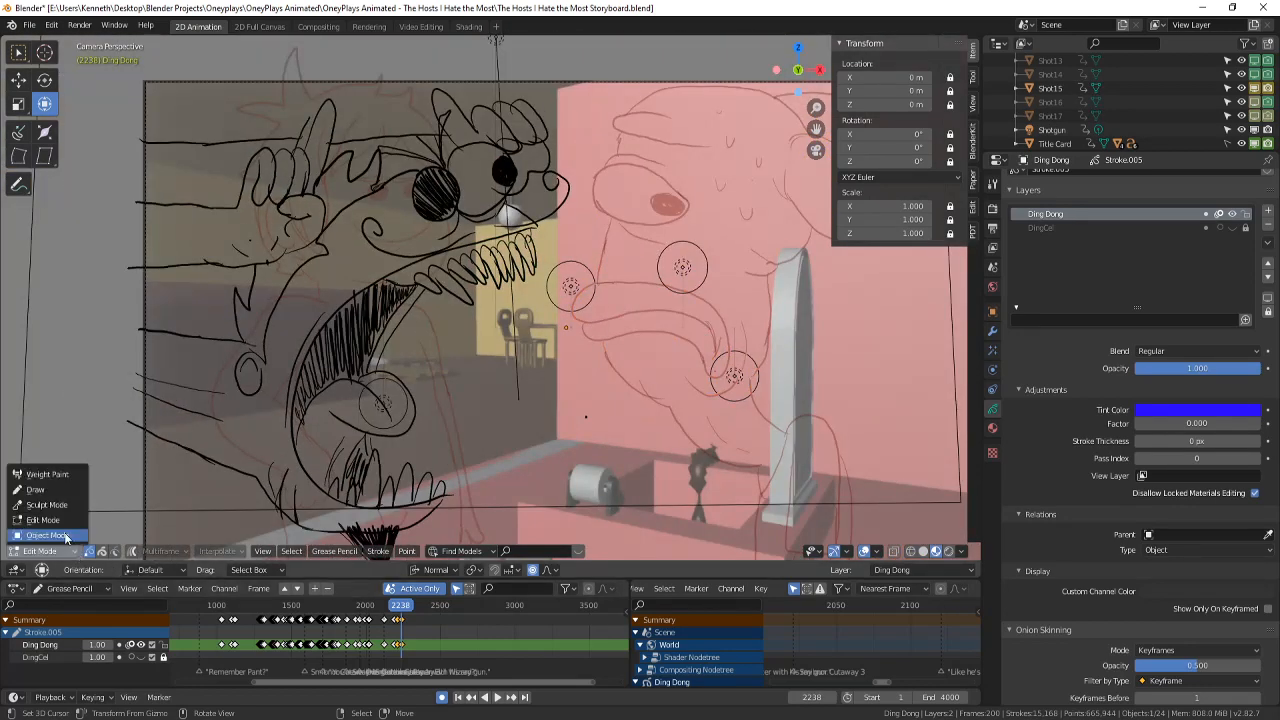
click(48, 536)
click(292, 382)
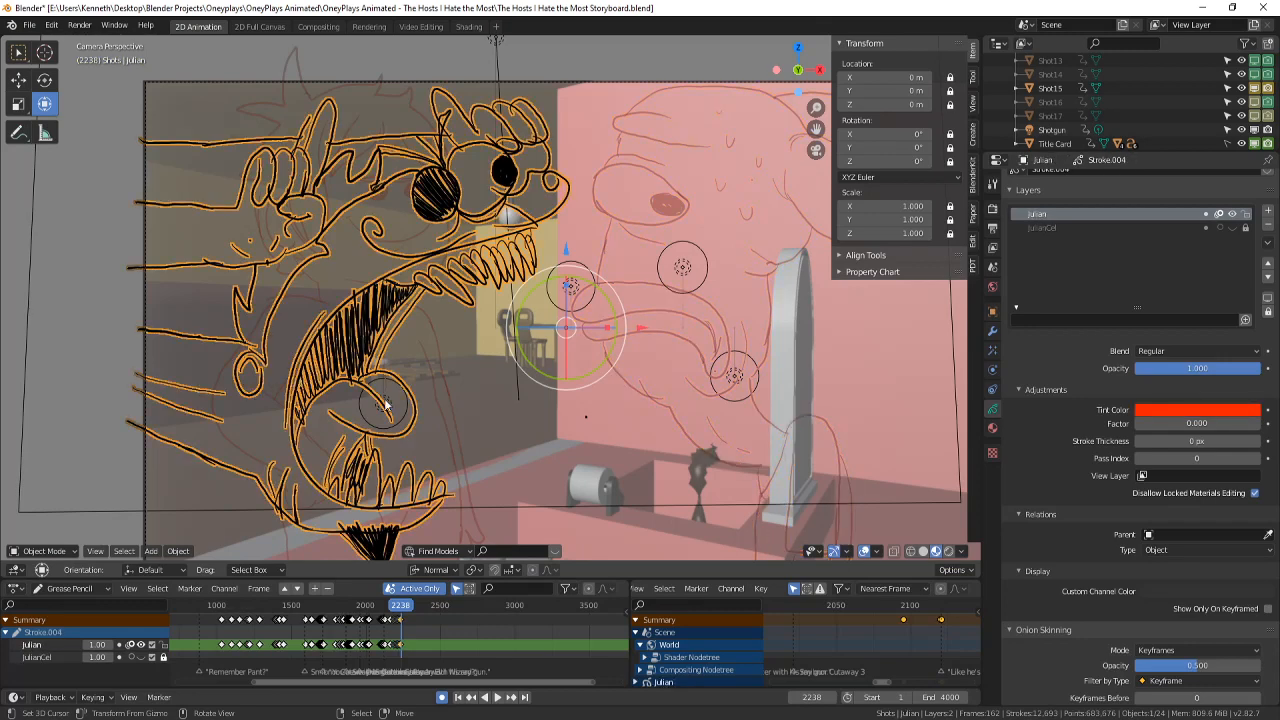
scroll(790, 456, down, 2)
scroll(595, 423, up, 2)
click(42, 551)
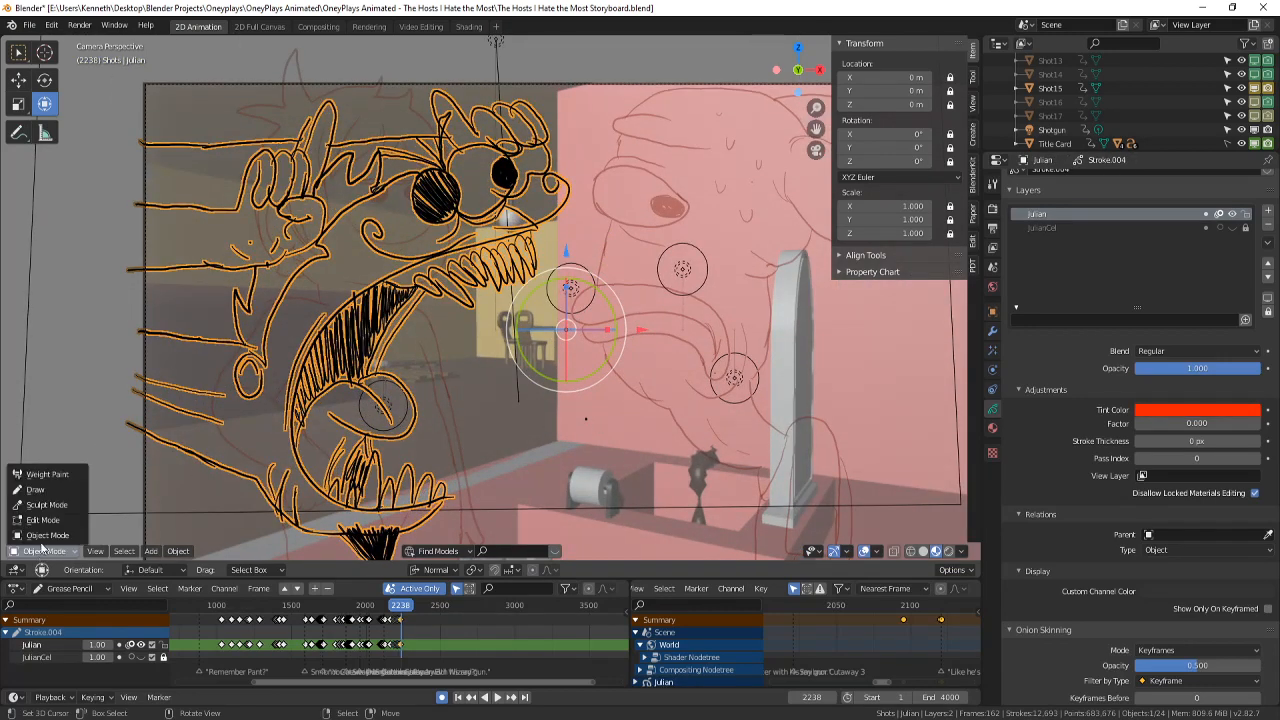
click(52, 520)
- Key Julian's strokes on frame 2237 by confirming a move of 0 m
scroll(459, 422, up, 4)
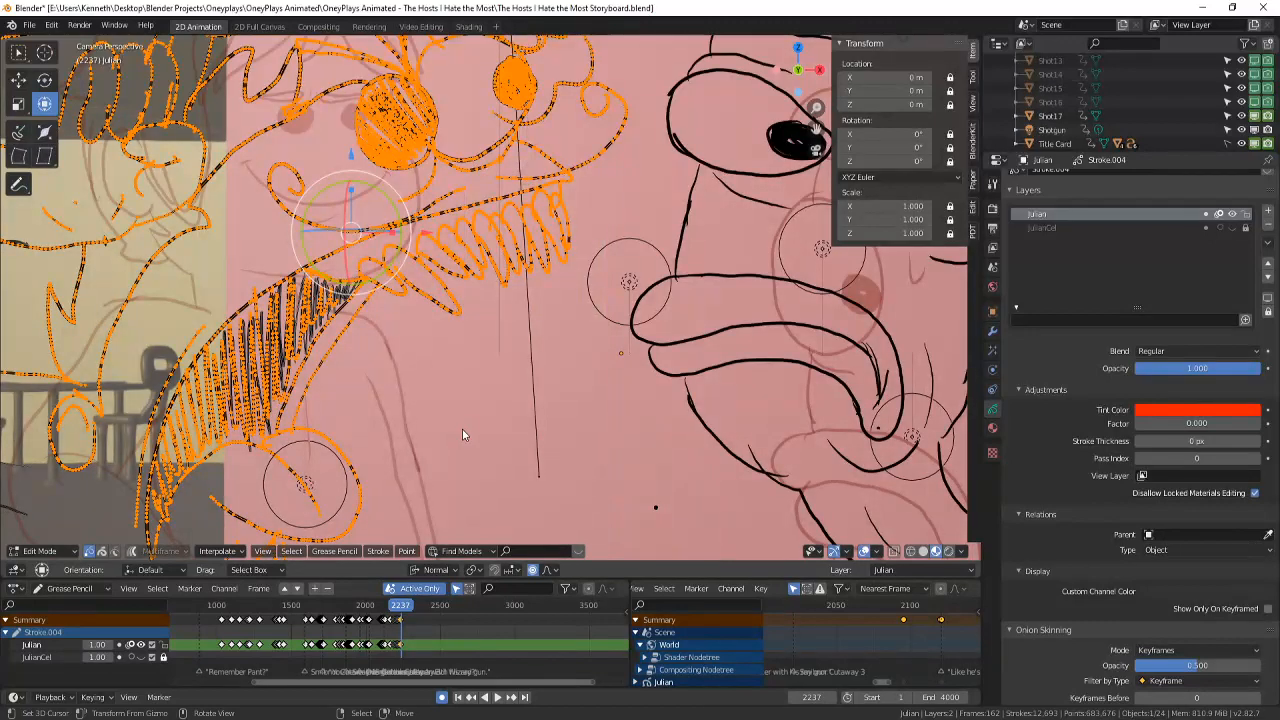
key(g)
click(458, 434)
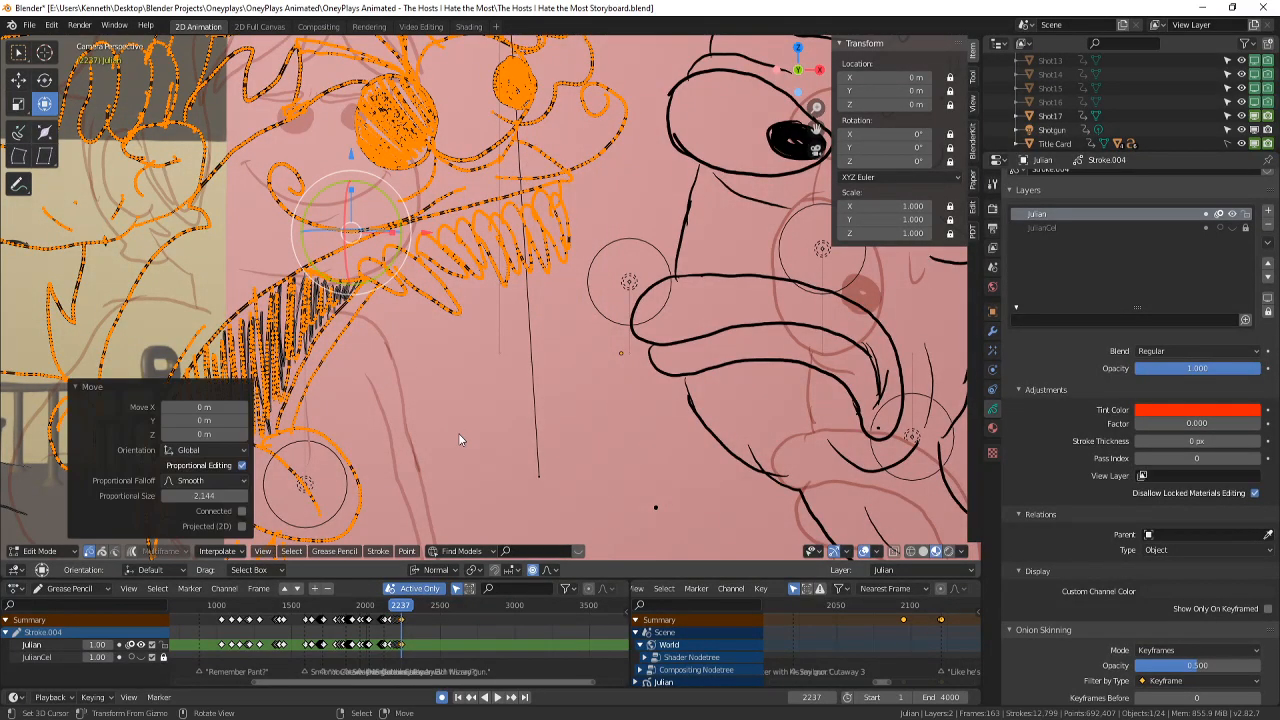
- Delete all of Julian's stroke points at frame 2238 to clear his held drawing for the new shot
key(Right)
key(x)
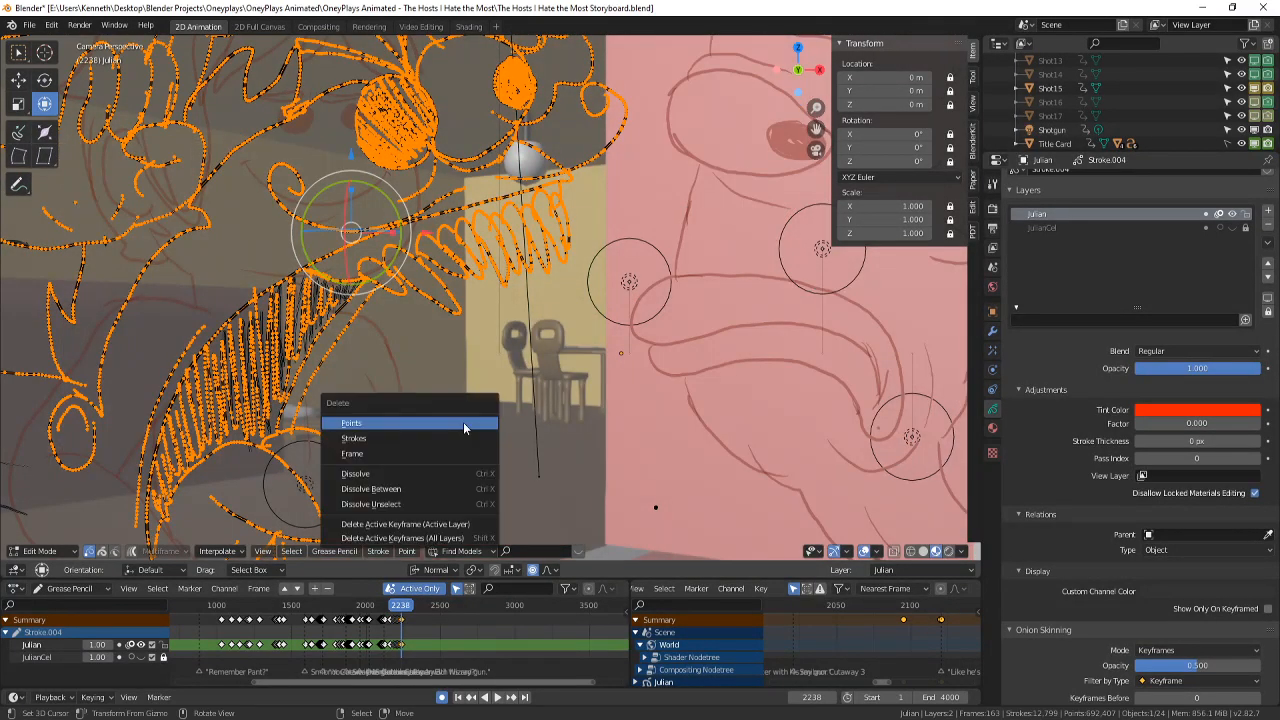
click(463, 422)
key(a)
key(x)
click(406, 383)
scroll(490, 358, down, 3)
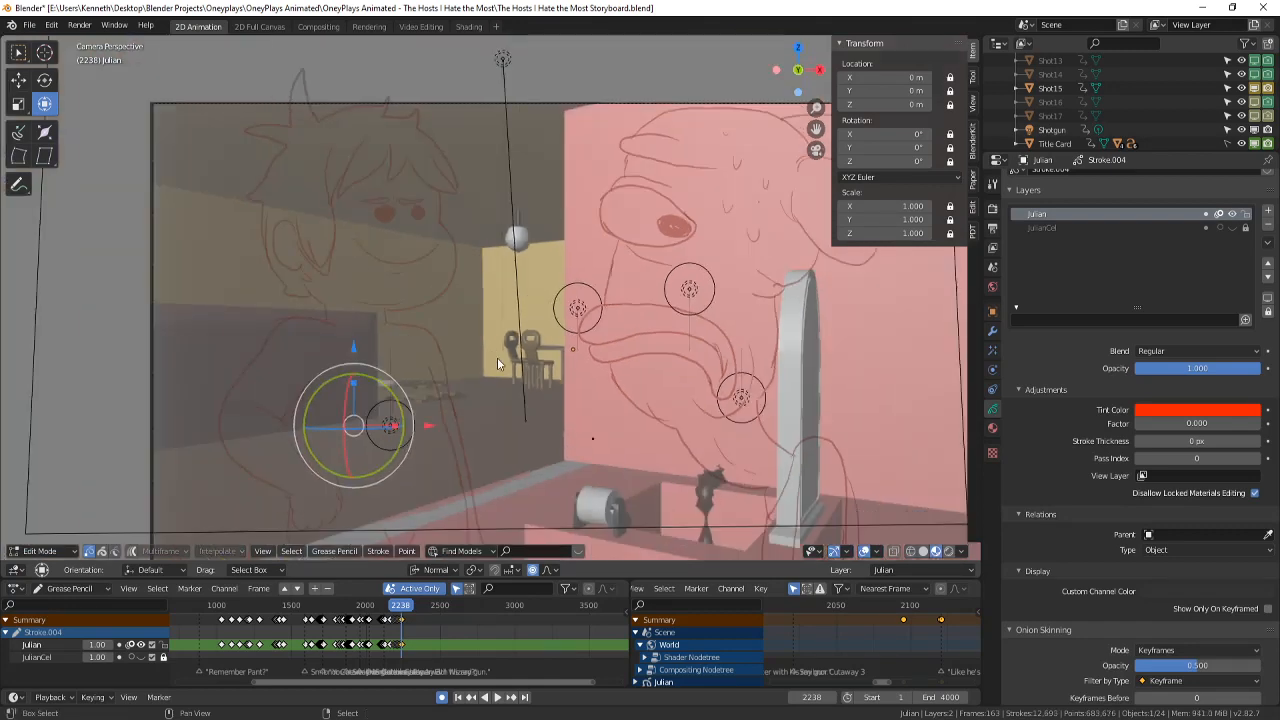
shift+middle_drag(502, 361, 505, 377)
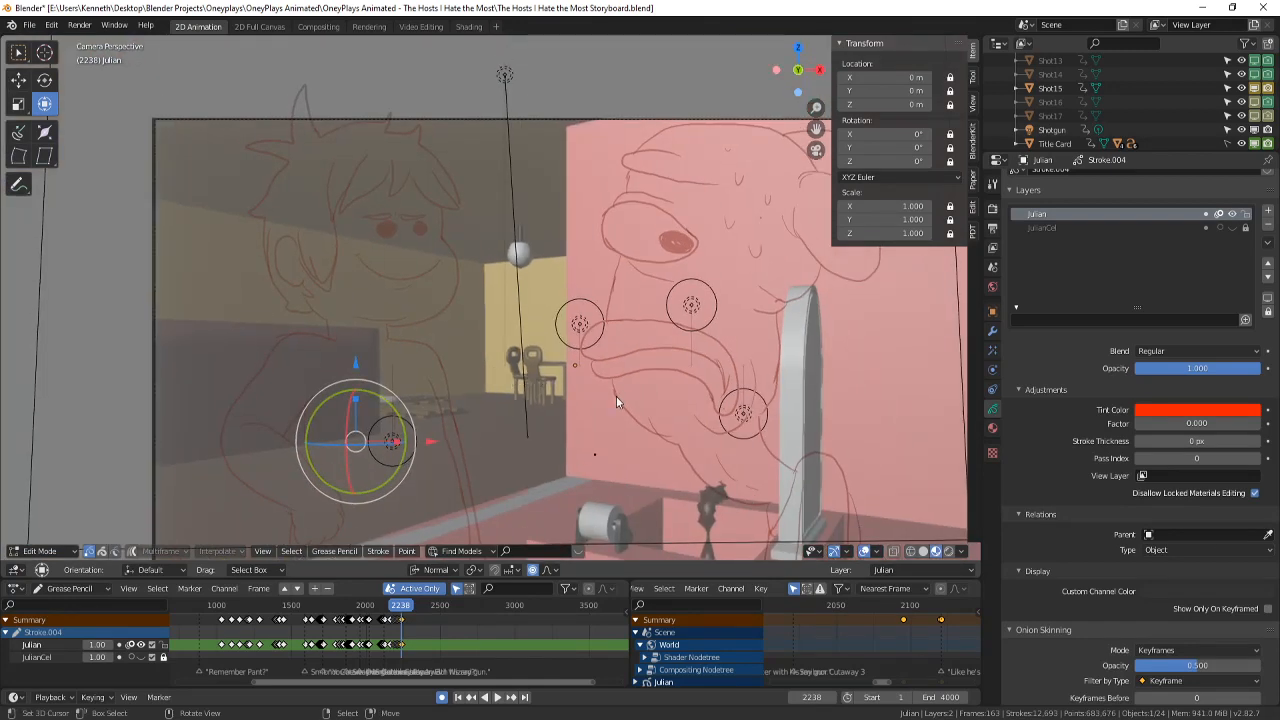
shift+middle_drag(749, 413, 710, 409)
scroll(710, 409, down, 5)
scroll(641, 447, up, 4)
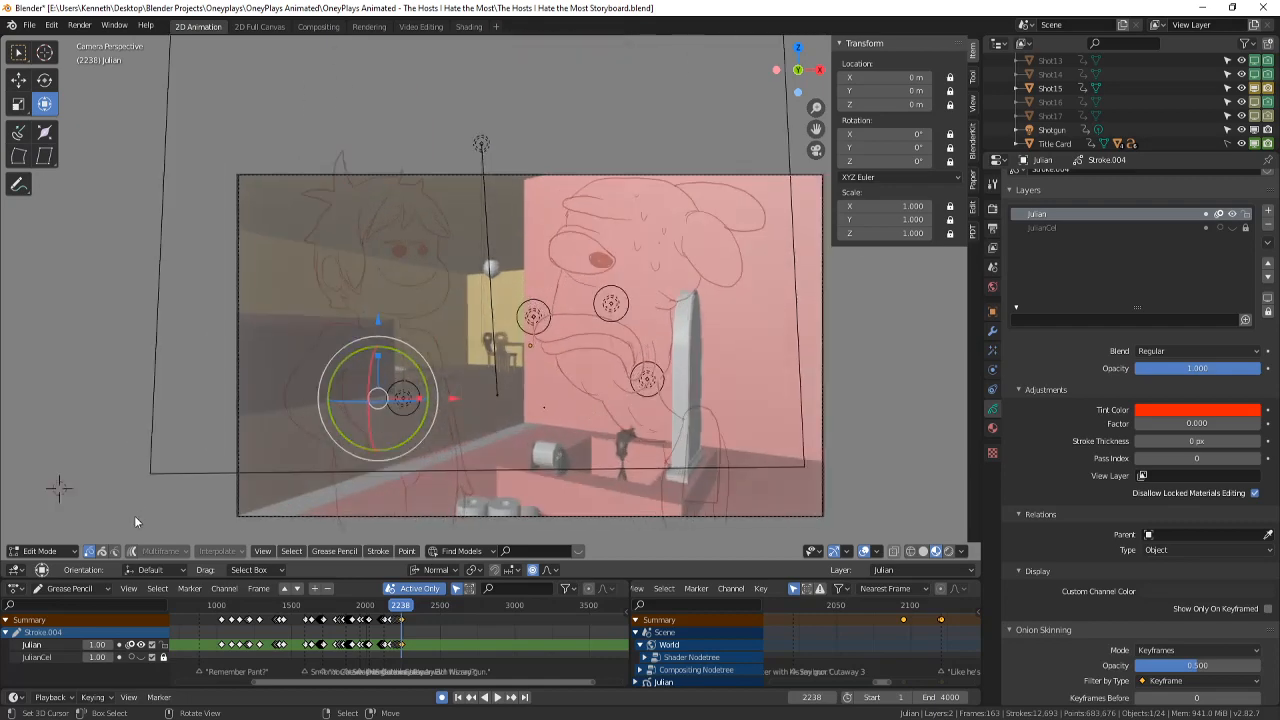
- Return Julian to Object Mode and compare frames 2237 and 2238 across the cut
click(58, 555)
click(47, 535)
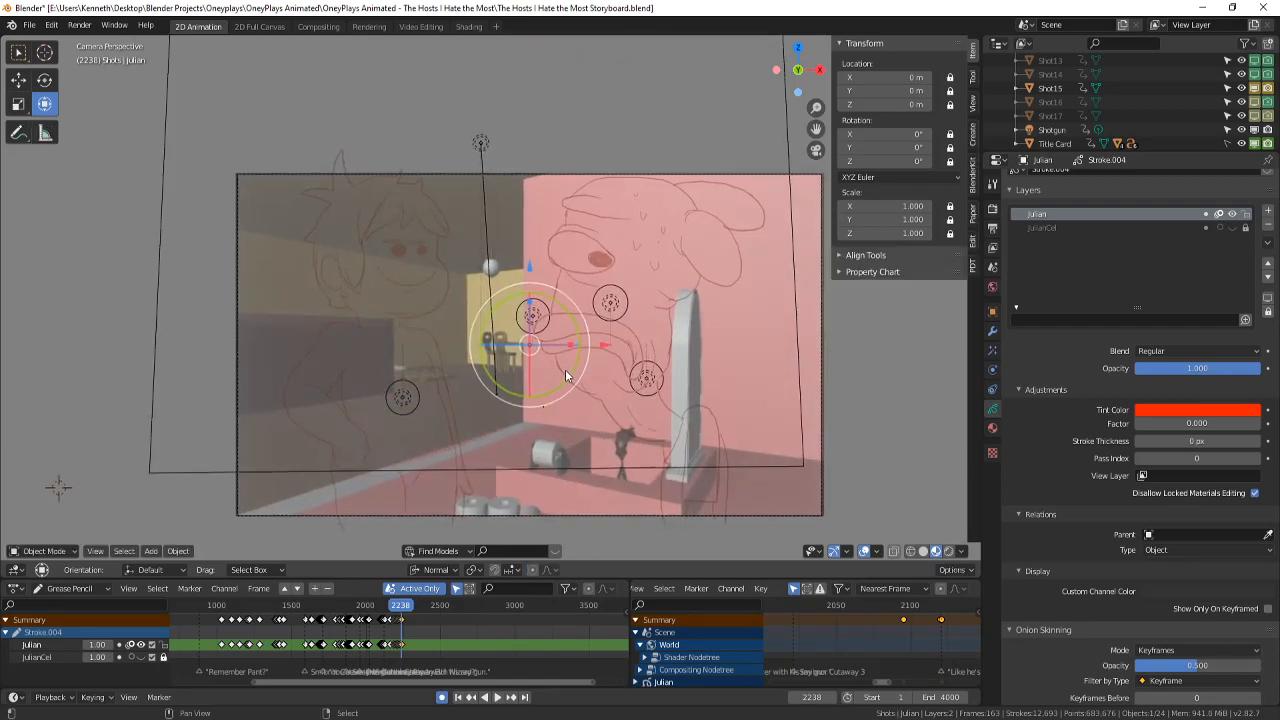
scroll(752, 405, up, 3)
scroll(839, 427, down, 3)
key(Left)
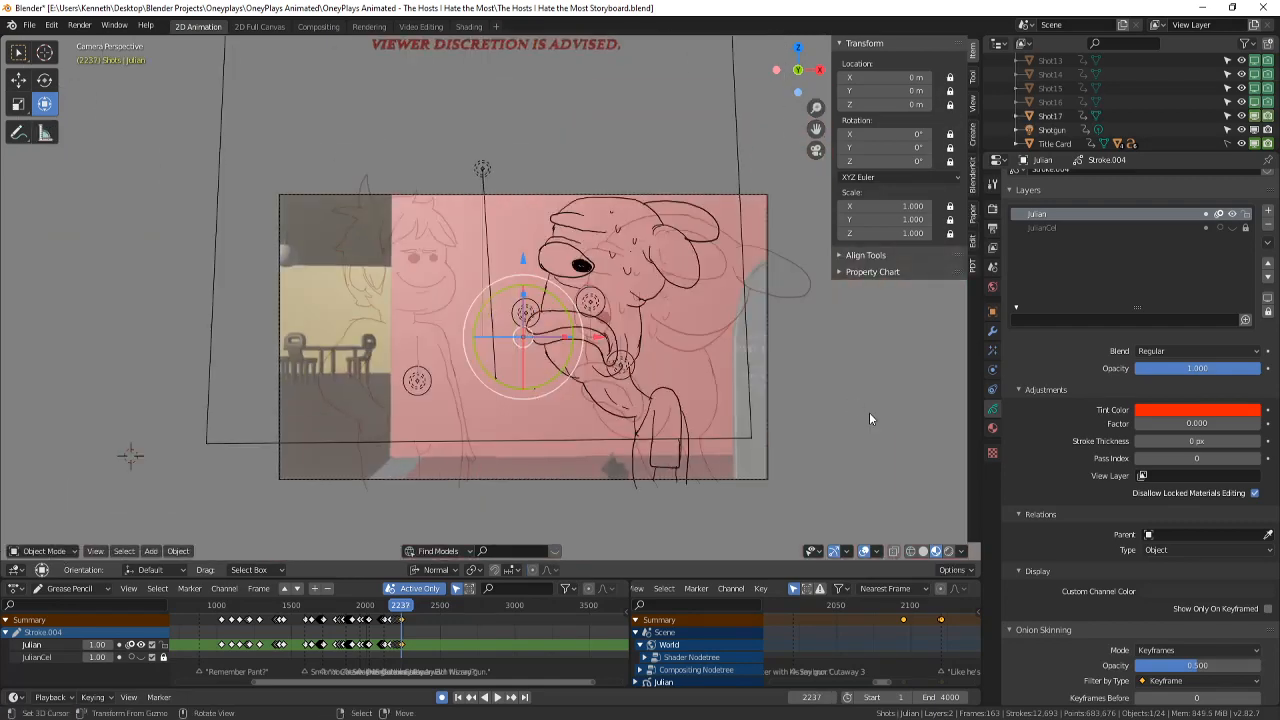
key(Right)
- Play the sequence from about frame 2091 with overlays hidden, then compare frames 2237 and 2238 at the cut
click(380, 635)
click(498, 698)
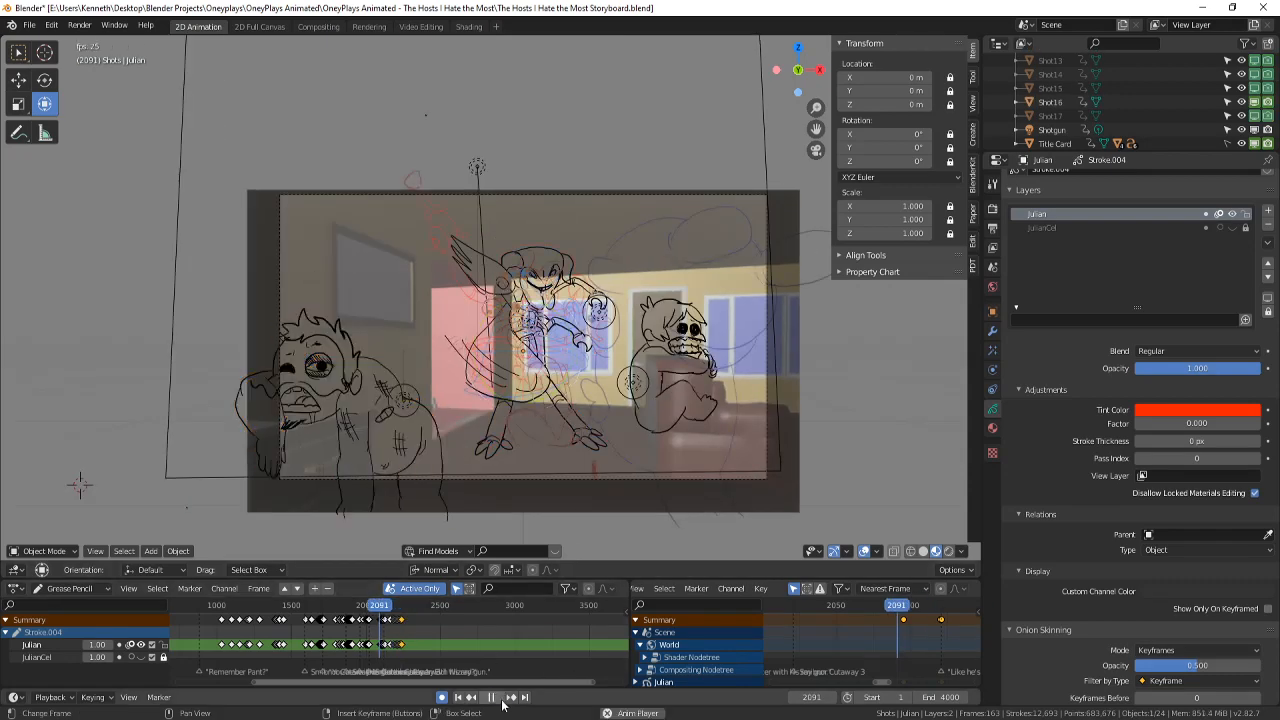
click(863, 553)
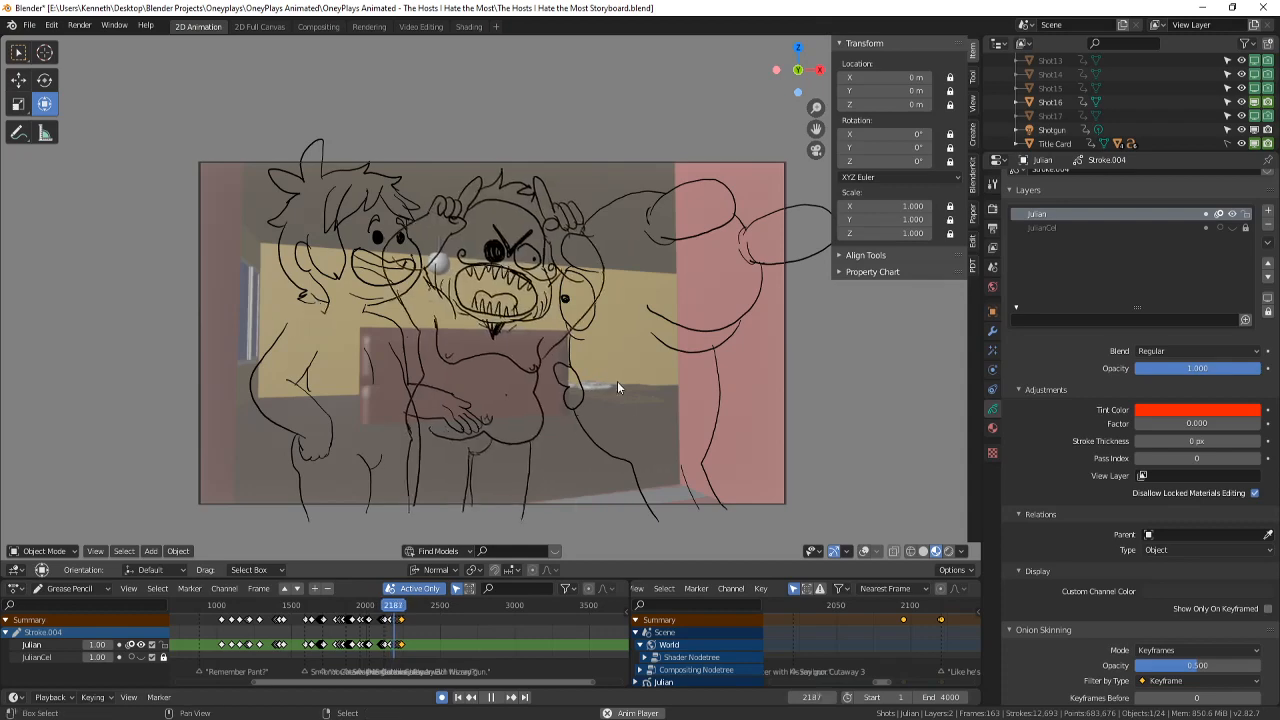
scroll(397, 631, up, 1)
scroll(398, 631, up, 1)
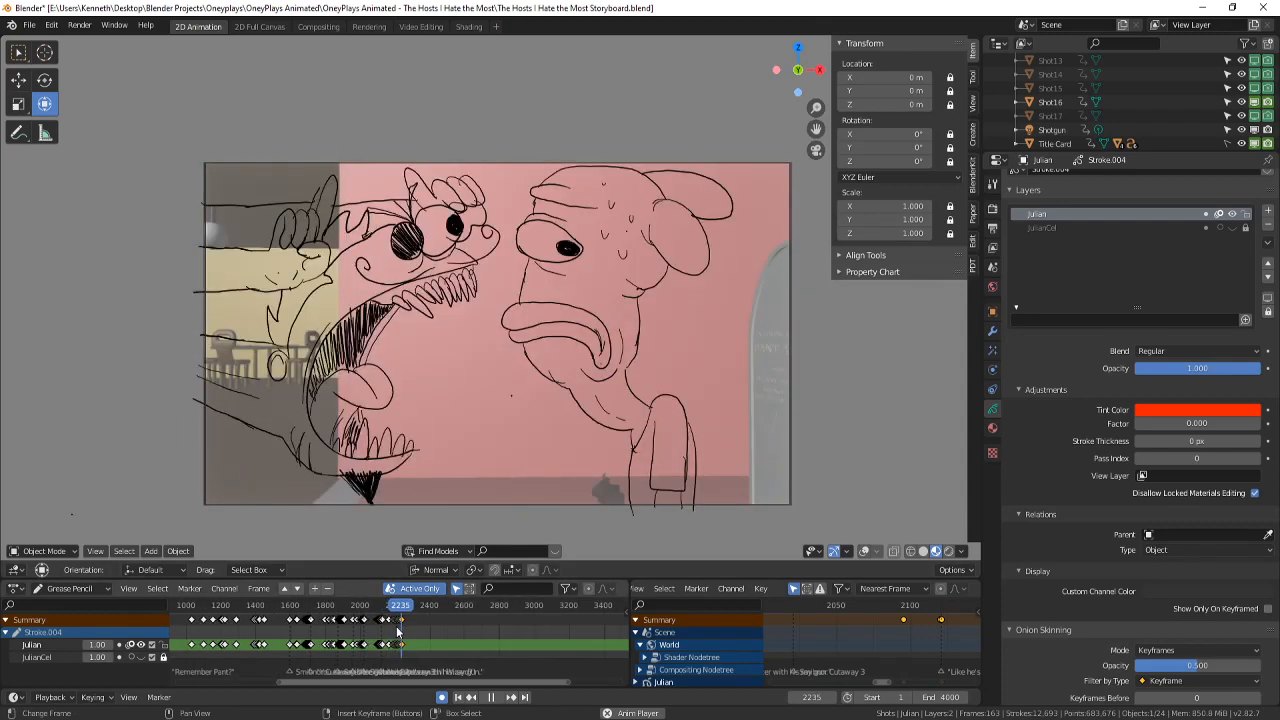
click(393, 633)
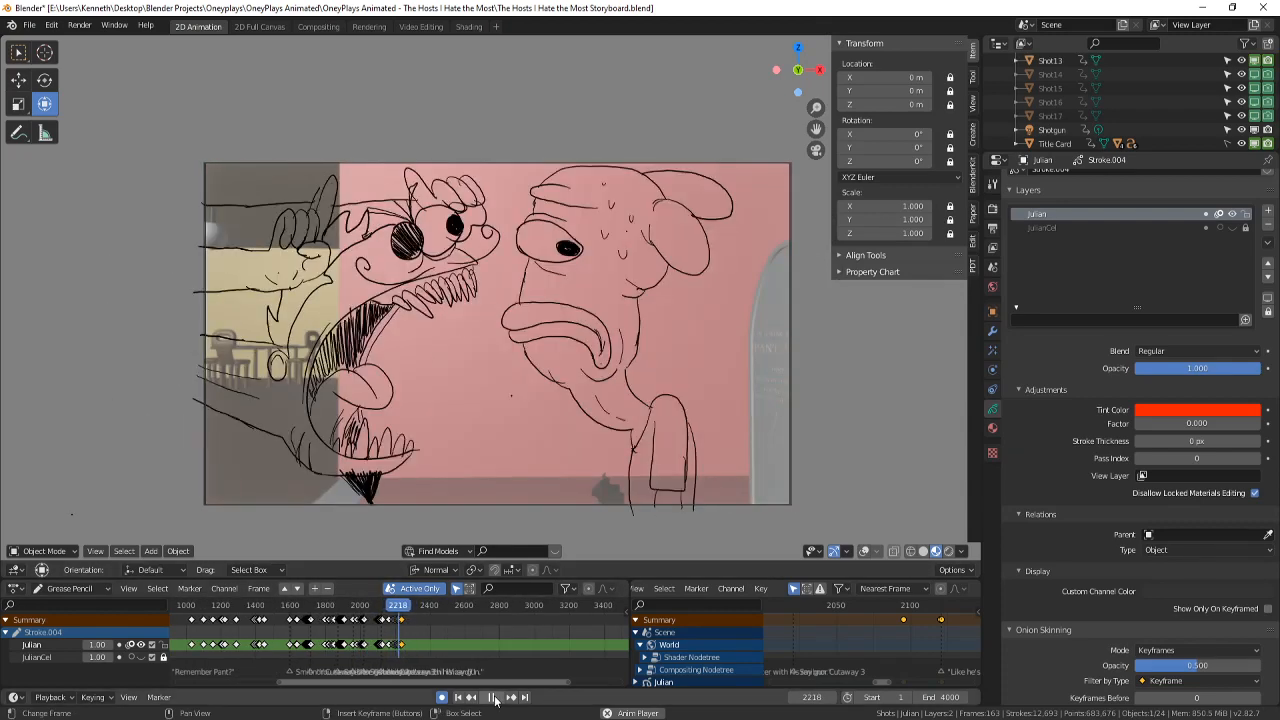
click(492, 698)
key(shift+alt+z)
key(Left)
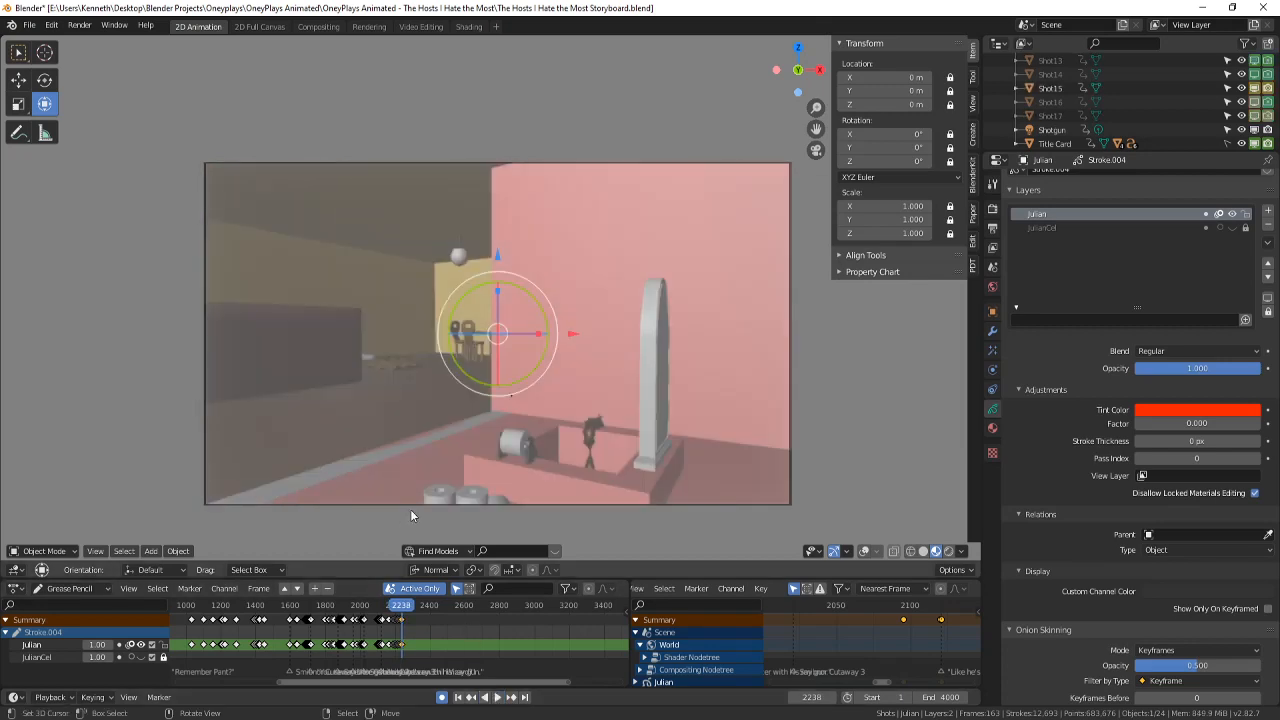
key(Right)
click(868, 552)
- Move Julian's cleared Grease Pencil keyframe to frame 2238 and check it against the neighbouring frame
scroll(505, 500, up, 4)
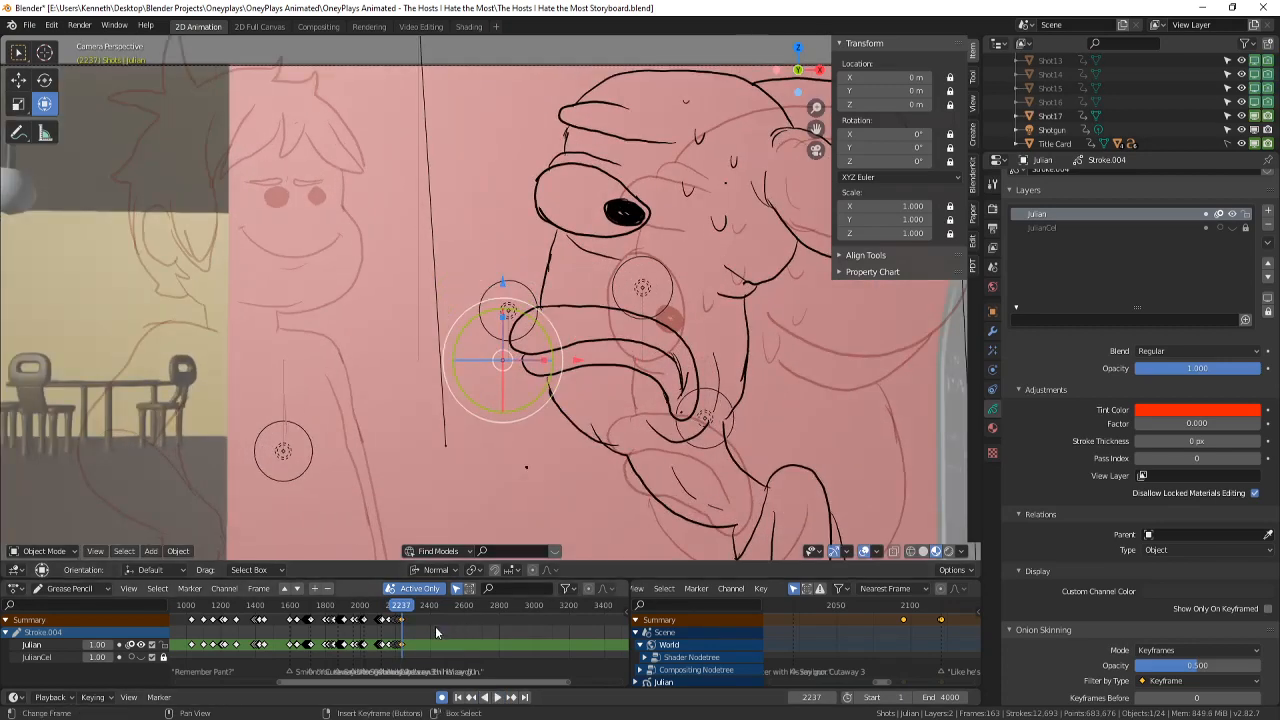
scroll(526, 481, down, 3)
scroll(364, 624, up, 4)
scroll(436, 634, up, 5)
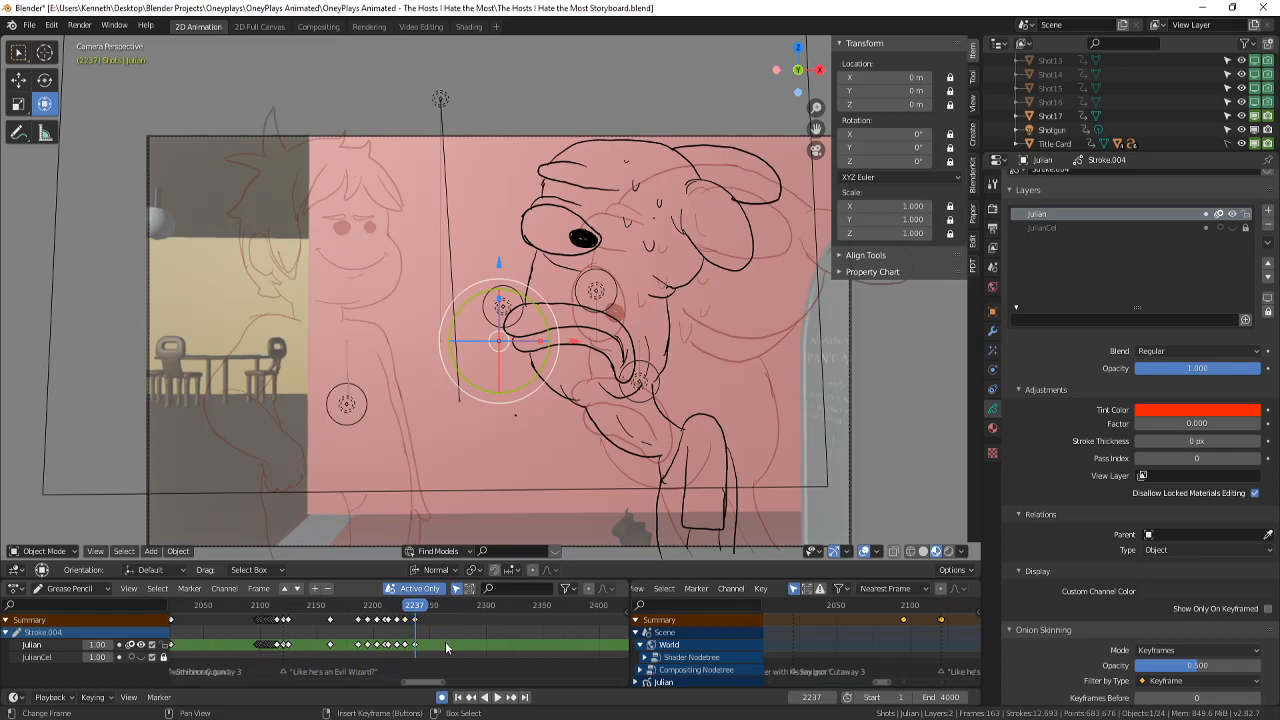
drag(445, 641, 418, 645)
right_drag(417, 643, 419, 646)
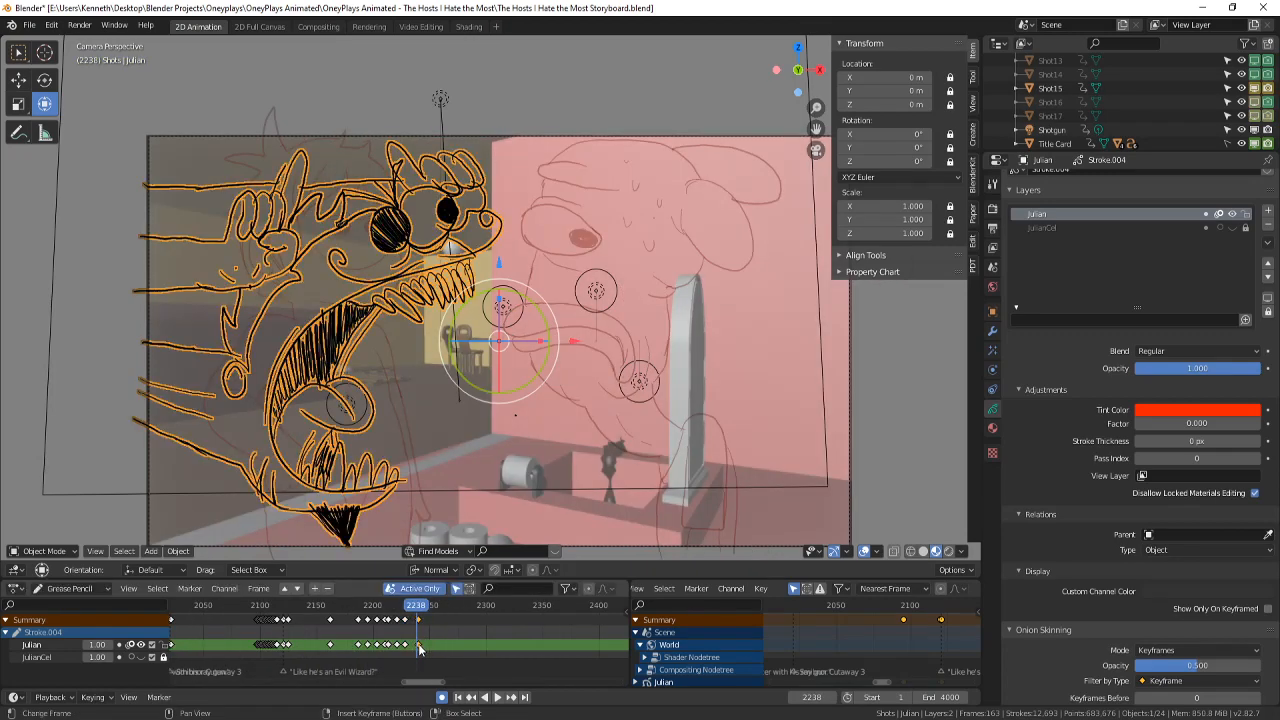
key(Left)
key(Right)
scroll(430, 649, up, 9)
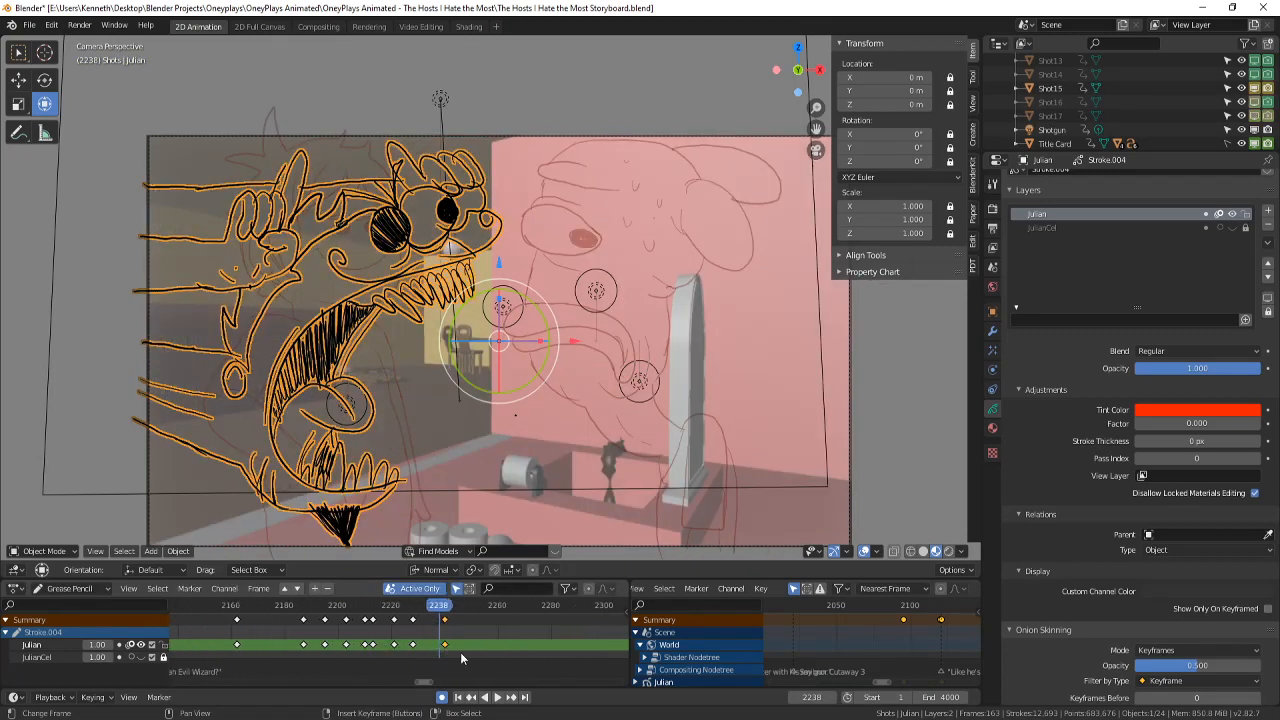
right_drag(441, 643, 437, 643)
key(Left)
key(Right)
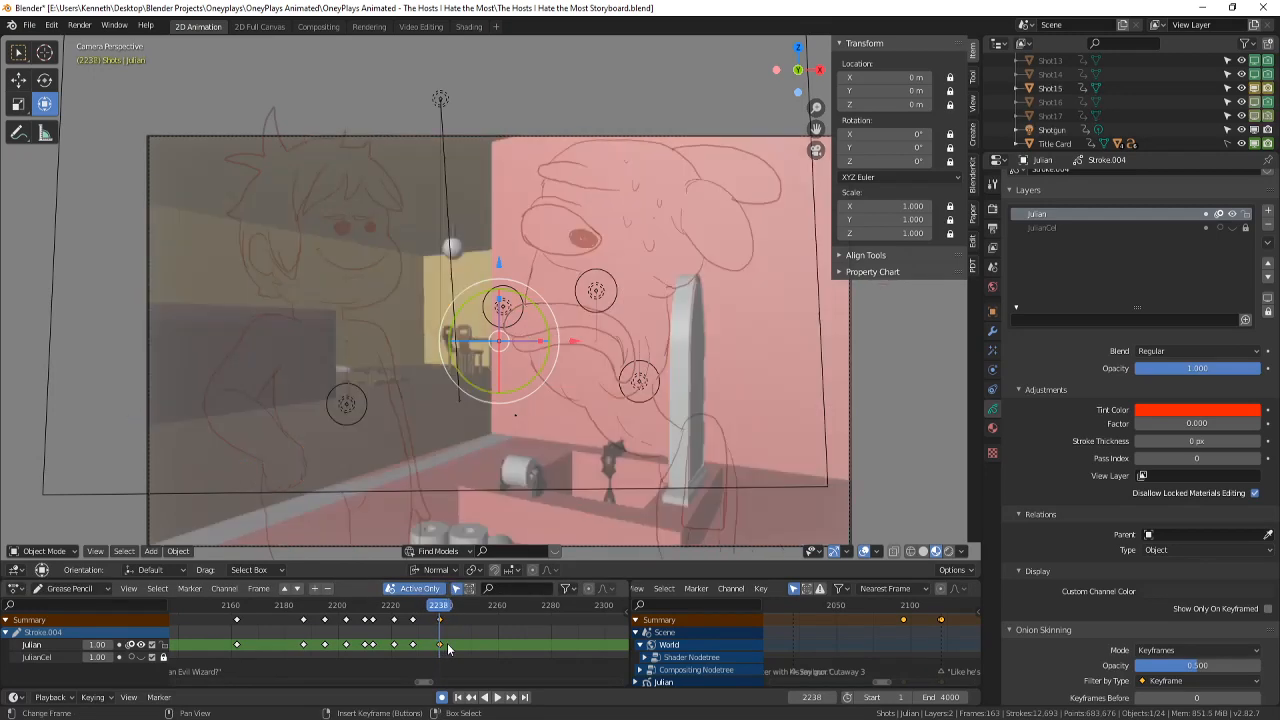
- Play across the cut and move Julian's cleared Grease Pencil keyframe to frame 2234
key(Left)
key(space)
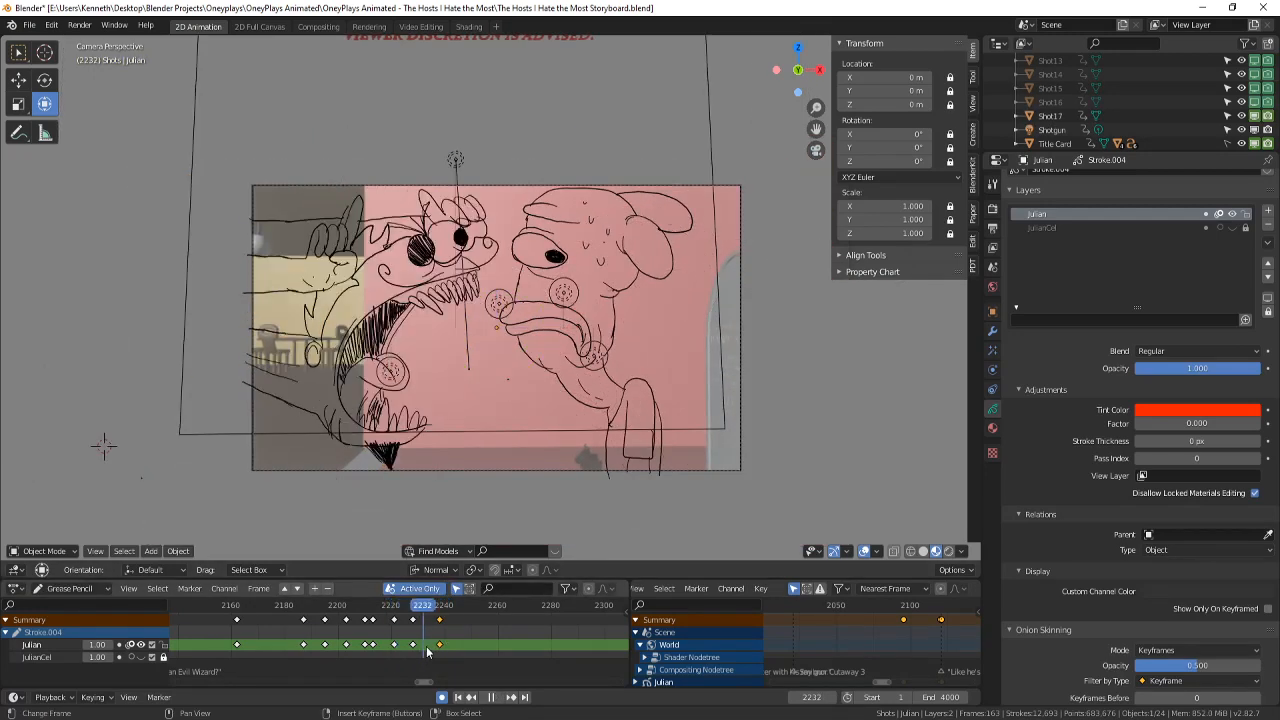
mouse_move(444, 645)
mouse_down()
mouse_move(415, 647)
mouse_move(430, 644)
mouse_up()
key(space)
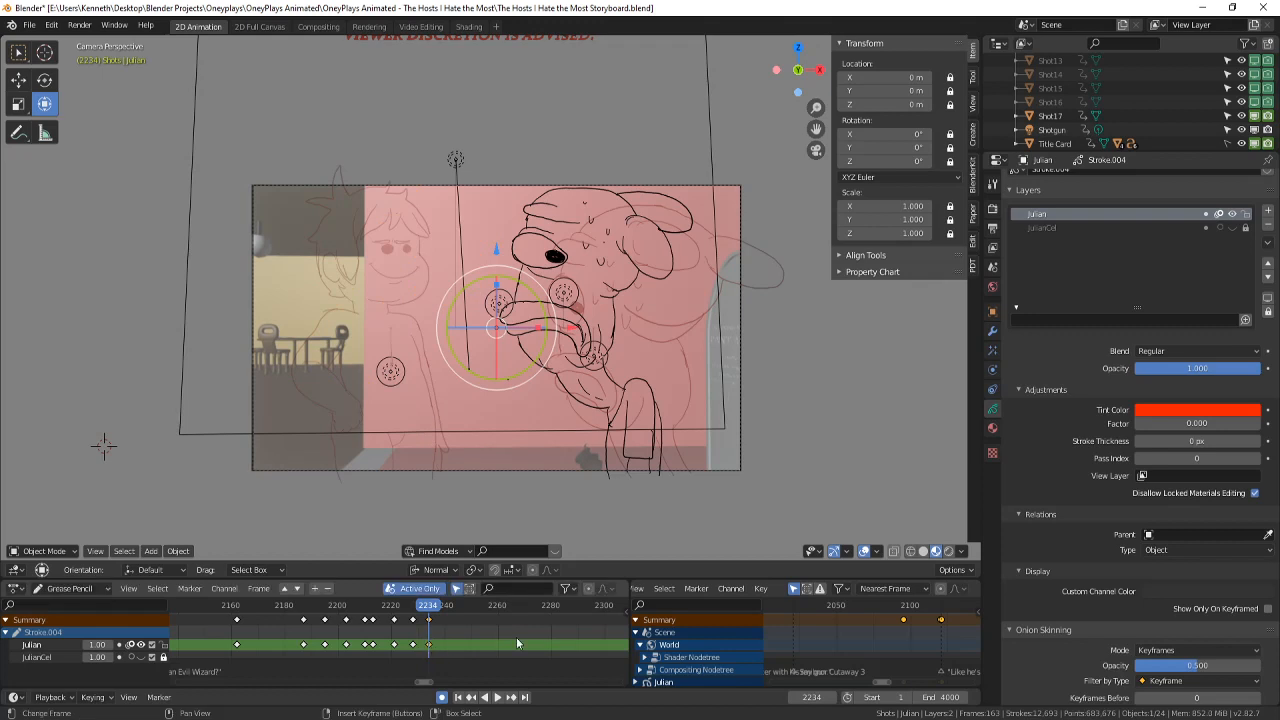
- Select the Ding Dong drawing, move its cleared keyframe to frame 2234 and check the neighbouring frames
click(606, 363)
right_drag(441, 647, 429, 648)
scroll(1060, 101, down, 2)
key(Left)
key(Right)
scroll(1099, 121, up, 2)
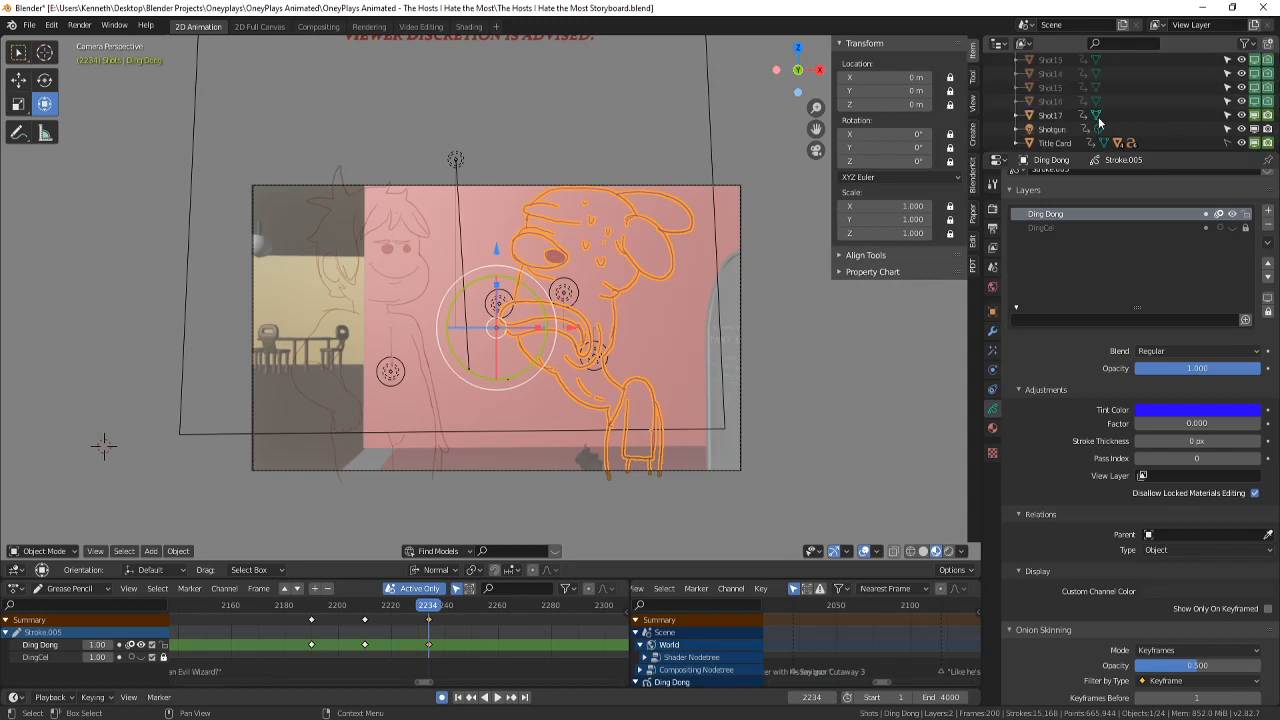
click(1076, 116)
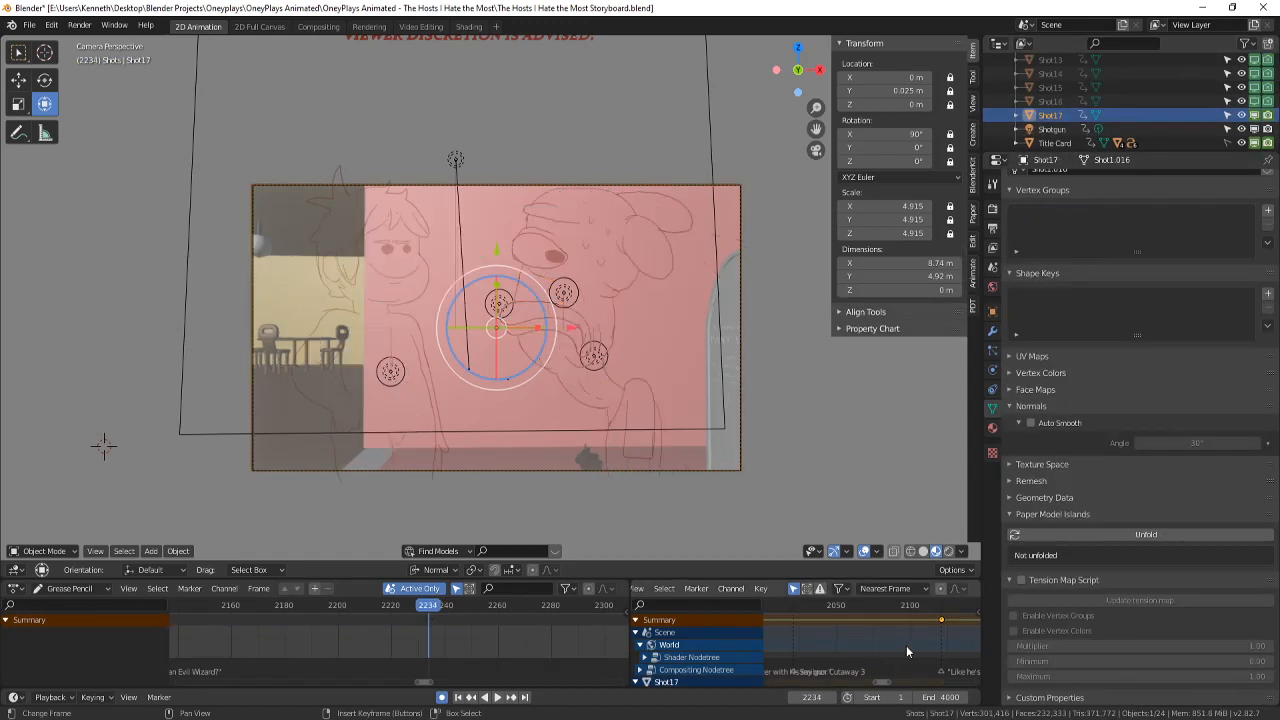
key(g)
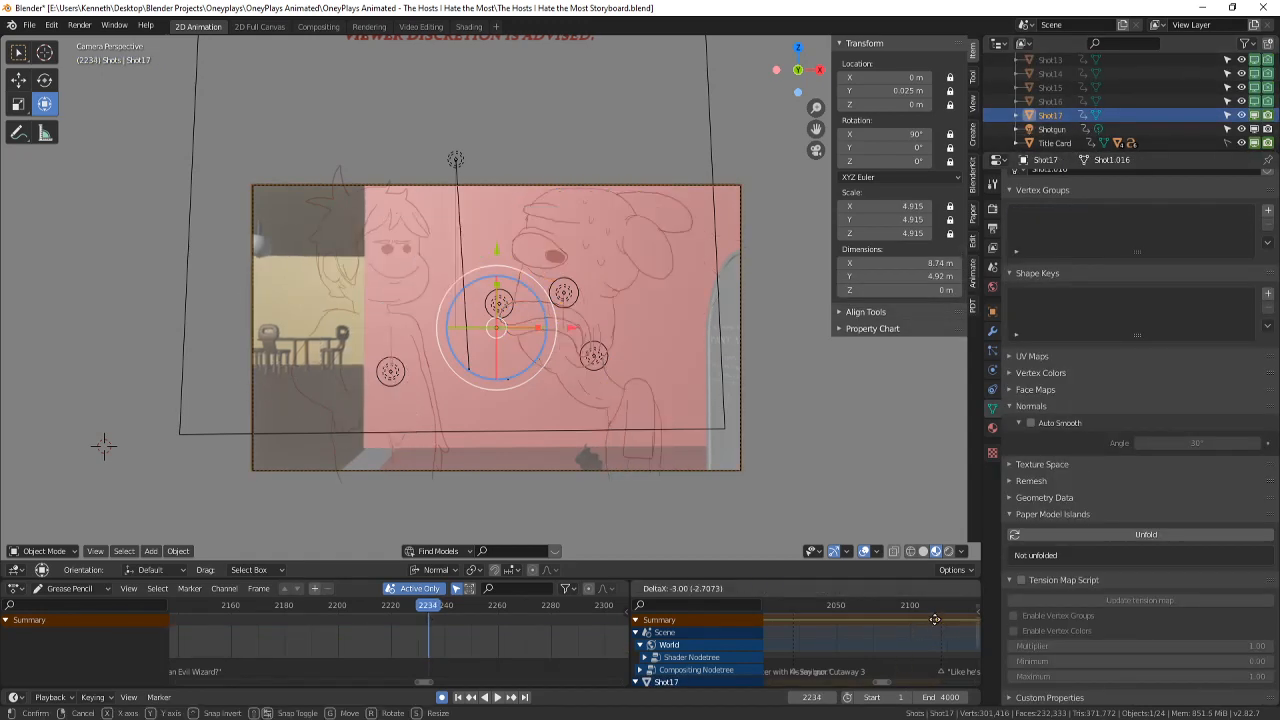
click(937, 624)
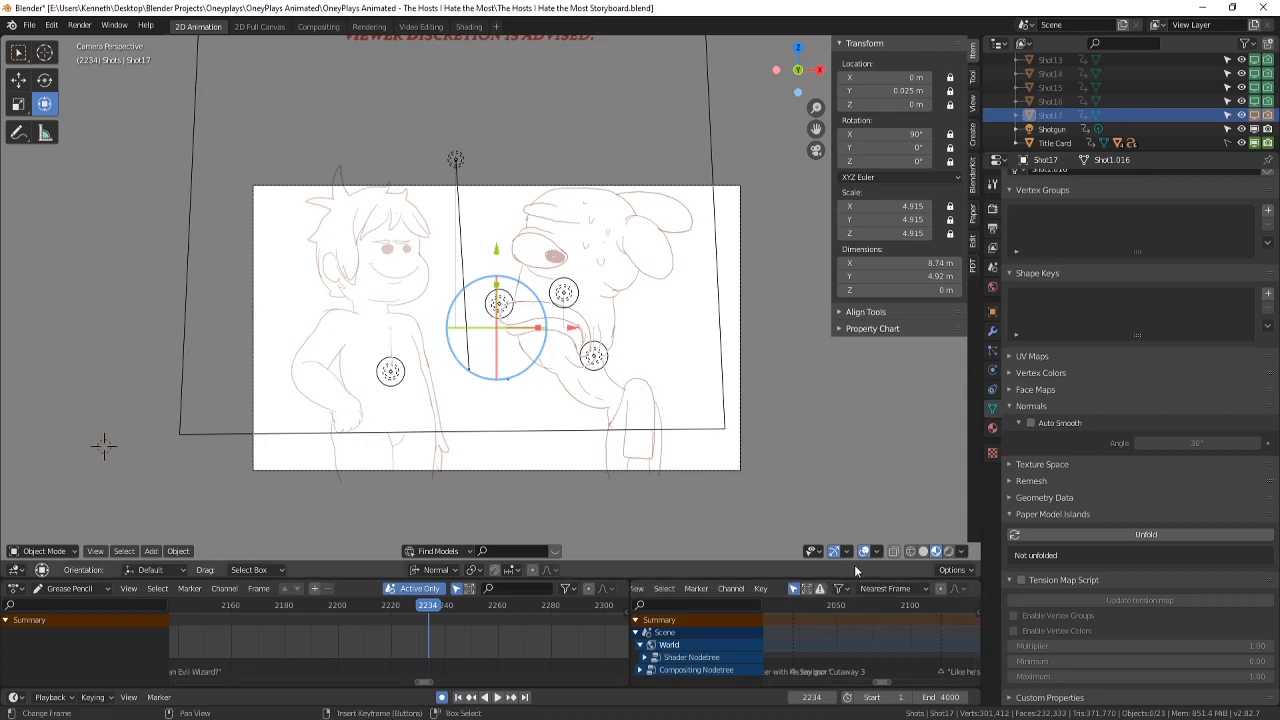
key(ctrl+z)
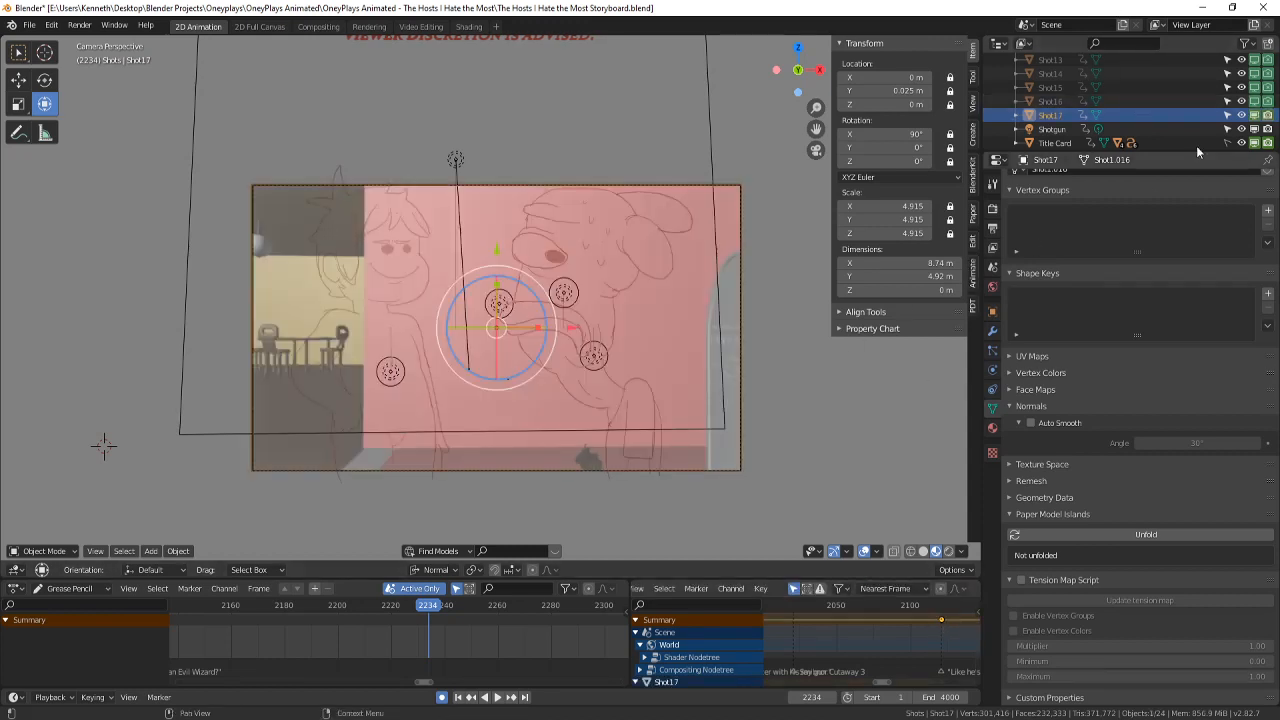
- Hide the Shot17 background in the viewport and renders at frame 2234 and compare with frame 2233
click(1255, 115)
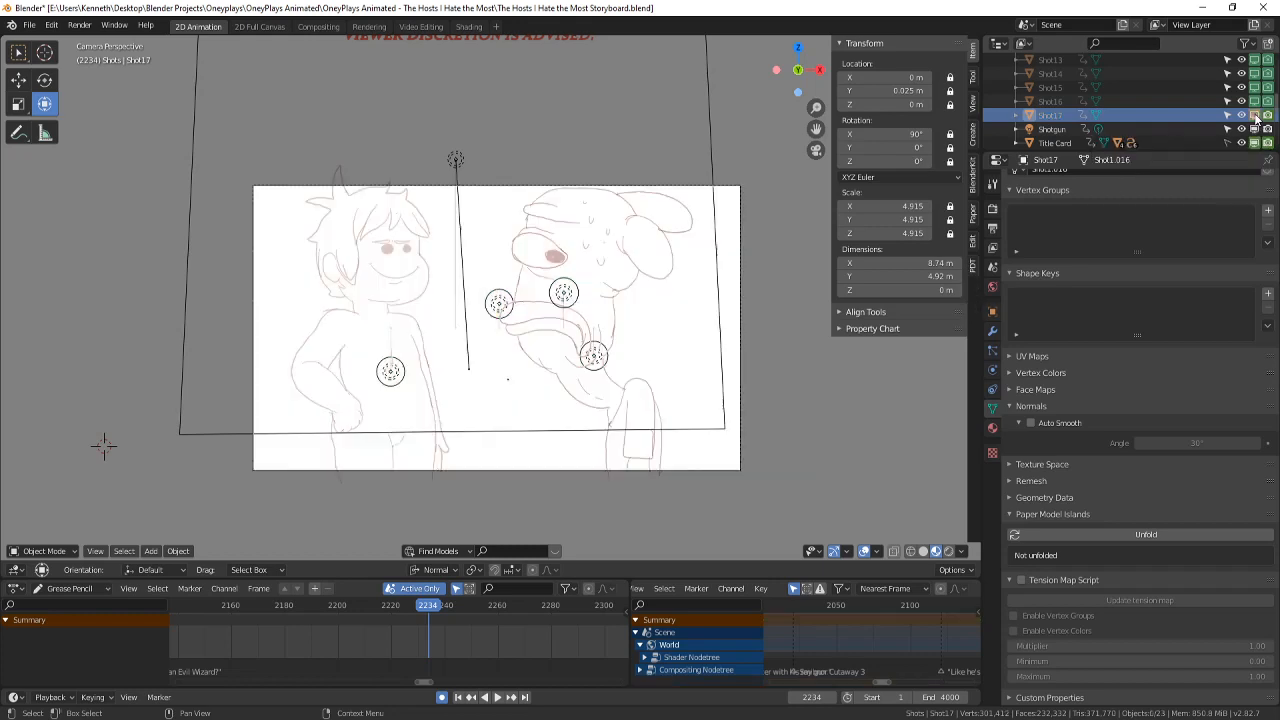
key(Left)
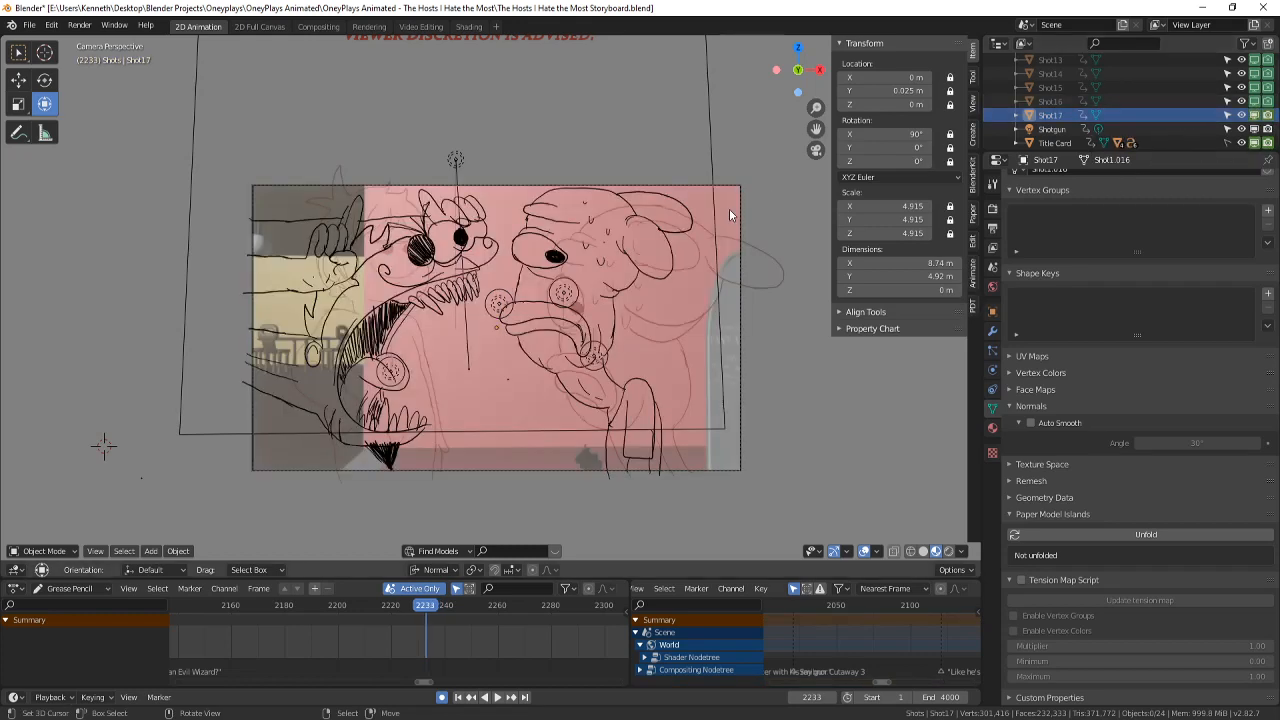
key(Right)
scroll(1276, 88, up, 3)
scroll(1268, 96, down, 2)
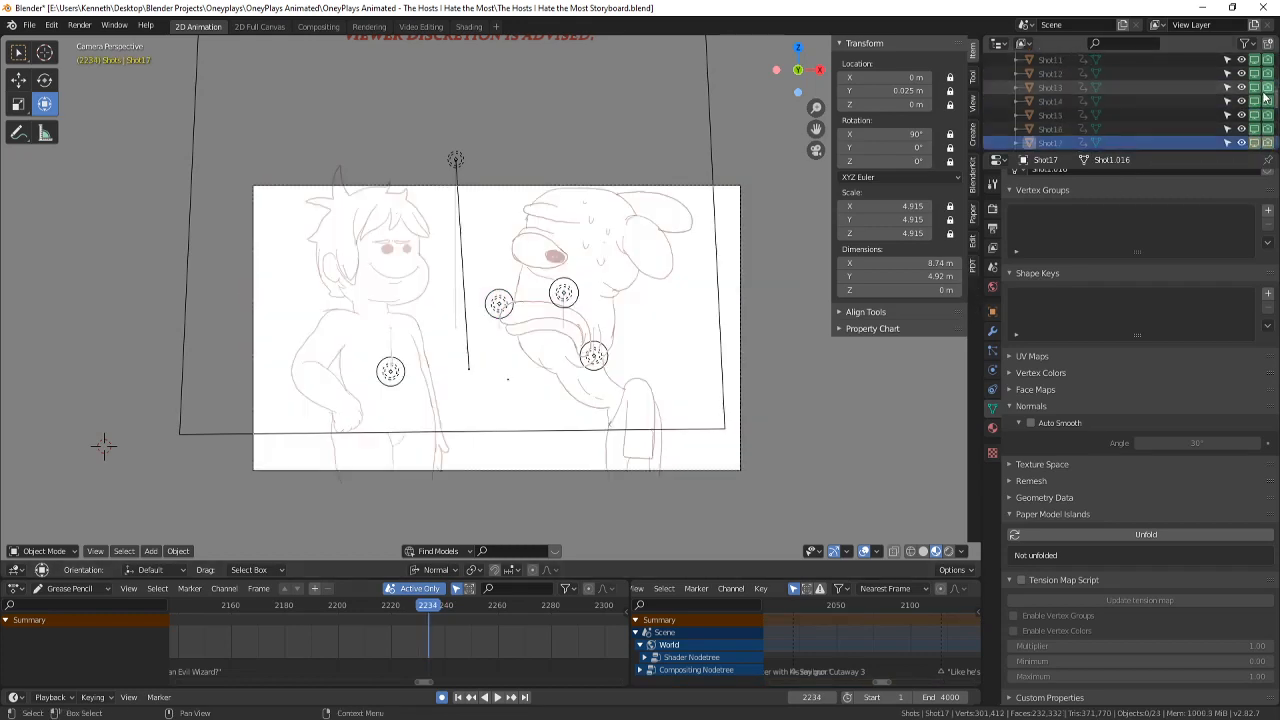
click(1255, 89)
click(1255, 89)
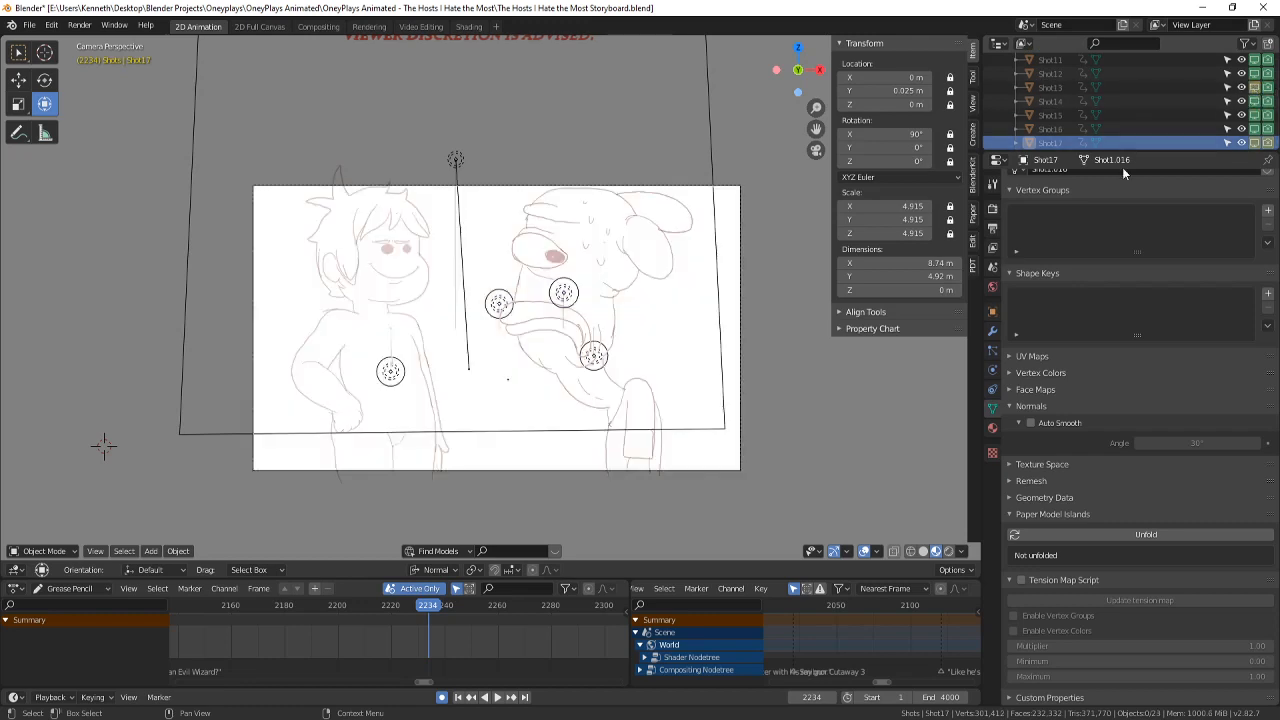
- Examine the Shot15 background's visibility keyframes around frame 2238
key(Right)
key(Right)
key(Right)
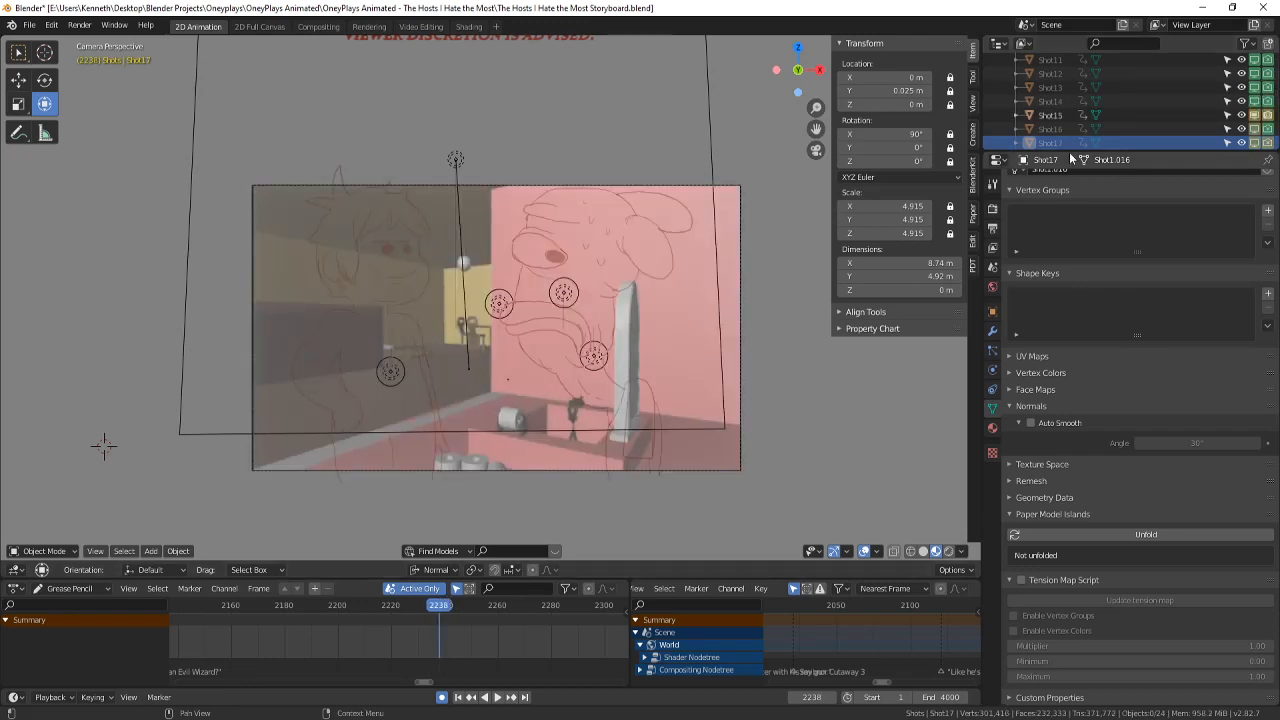
scroll(1050, 76, down, 2)
click(1050, 60)
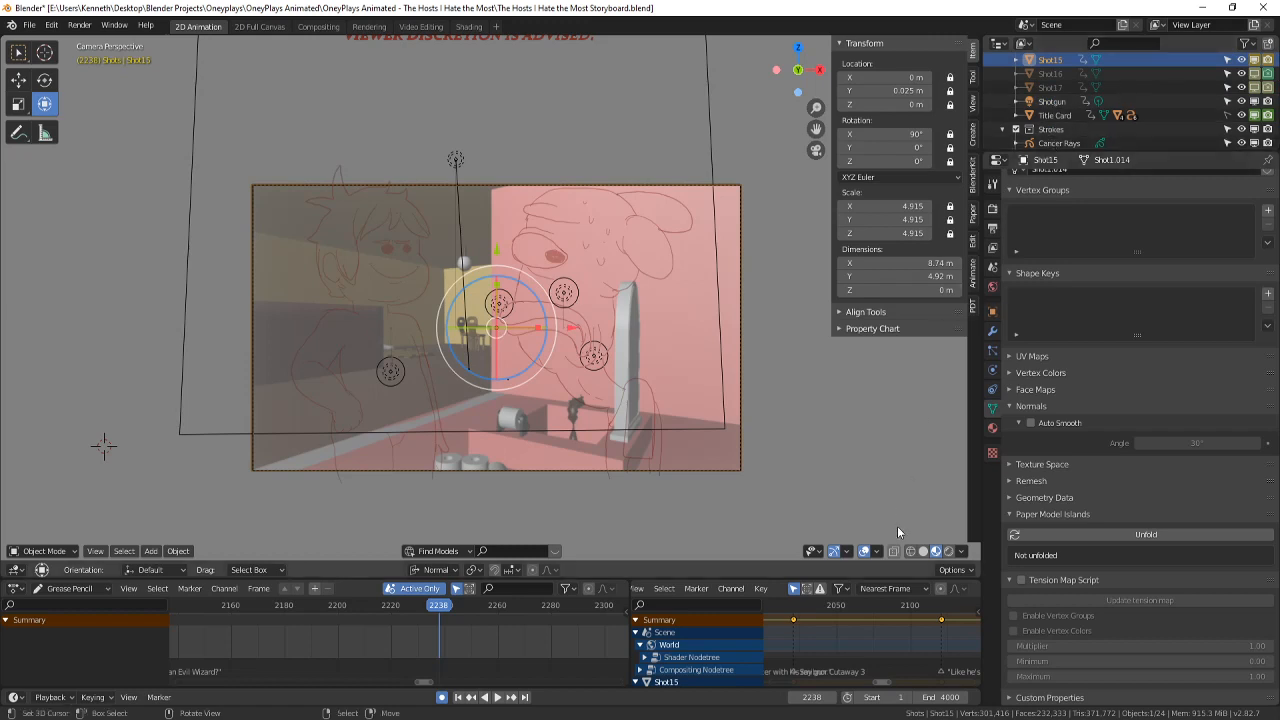
scroll(900, 545, down, 1)
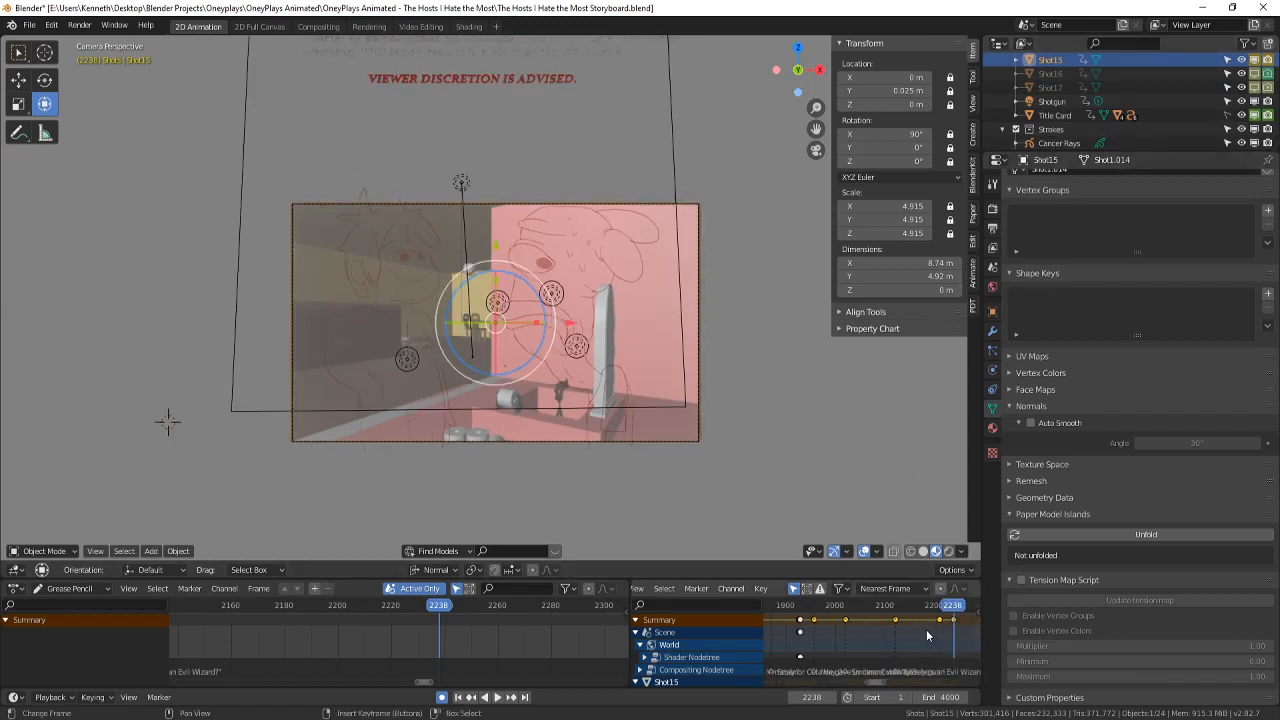
key(Left)
key(Right)
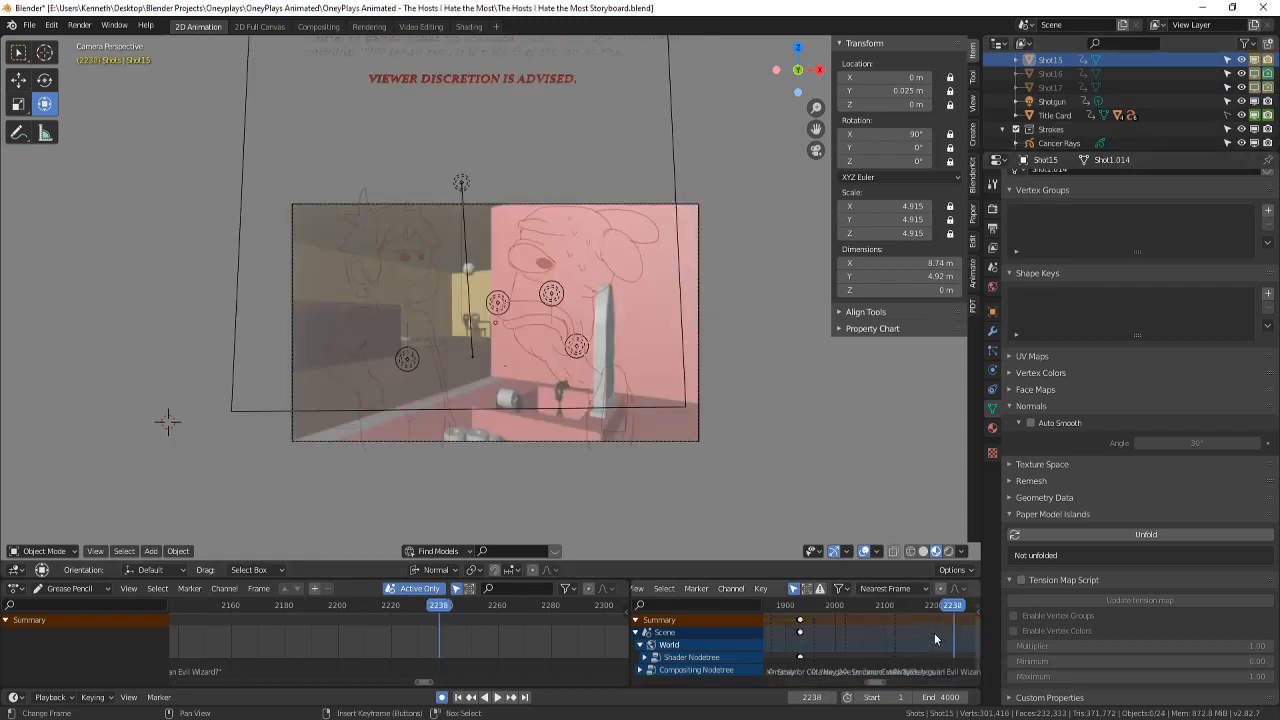
- Go back to frame 2233 and key Shot15 as hidden in both the viewport and renders
click(1052, 61)
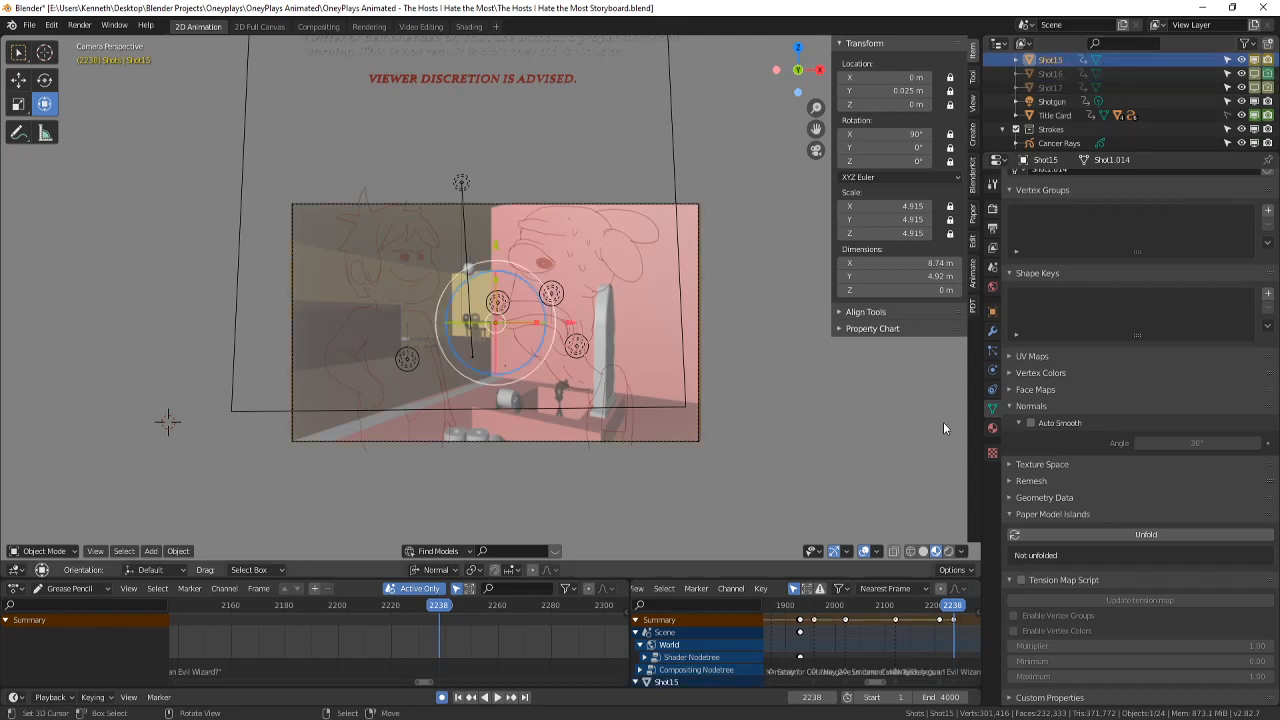
key(Left)
key(Left)
key(Left)
key(Left)
key(Left)
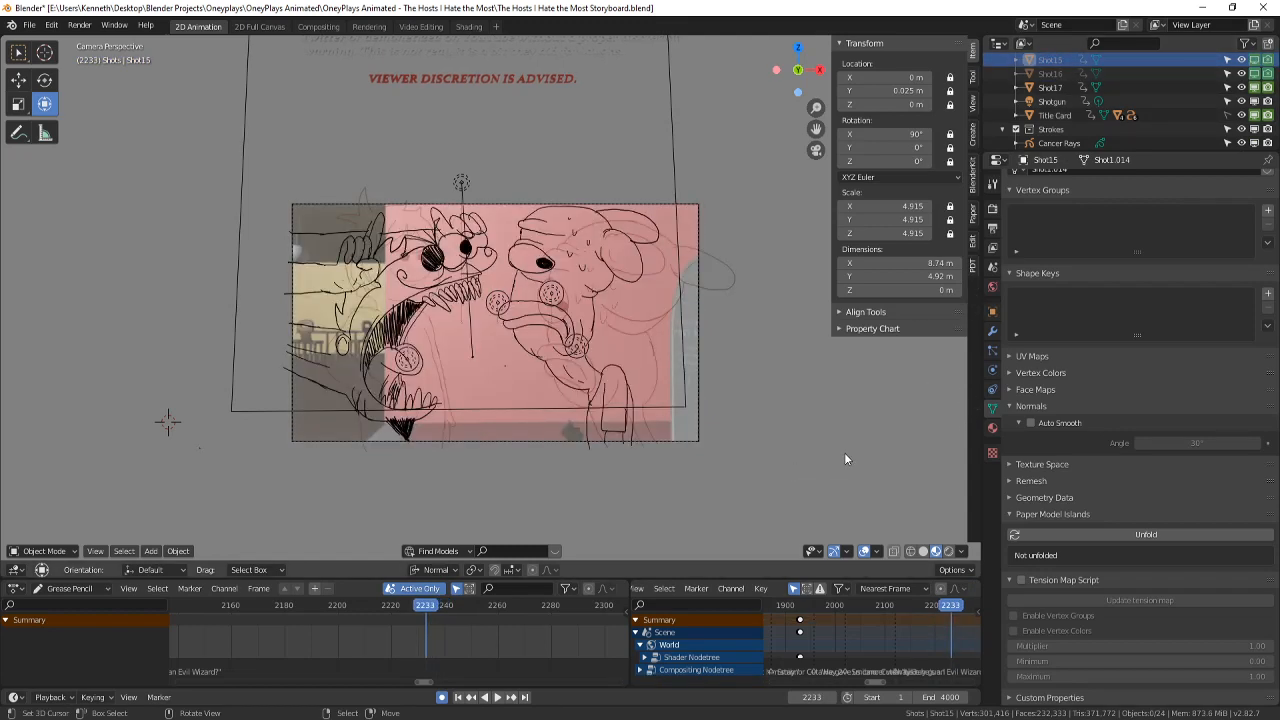
click(1267, 60)
click(1267, 62)
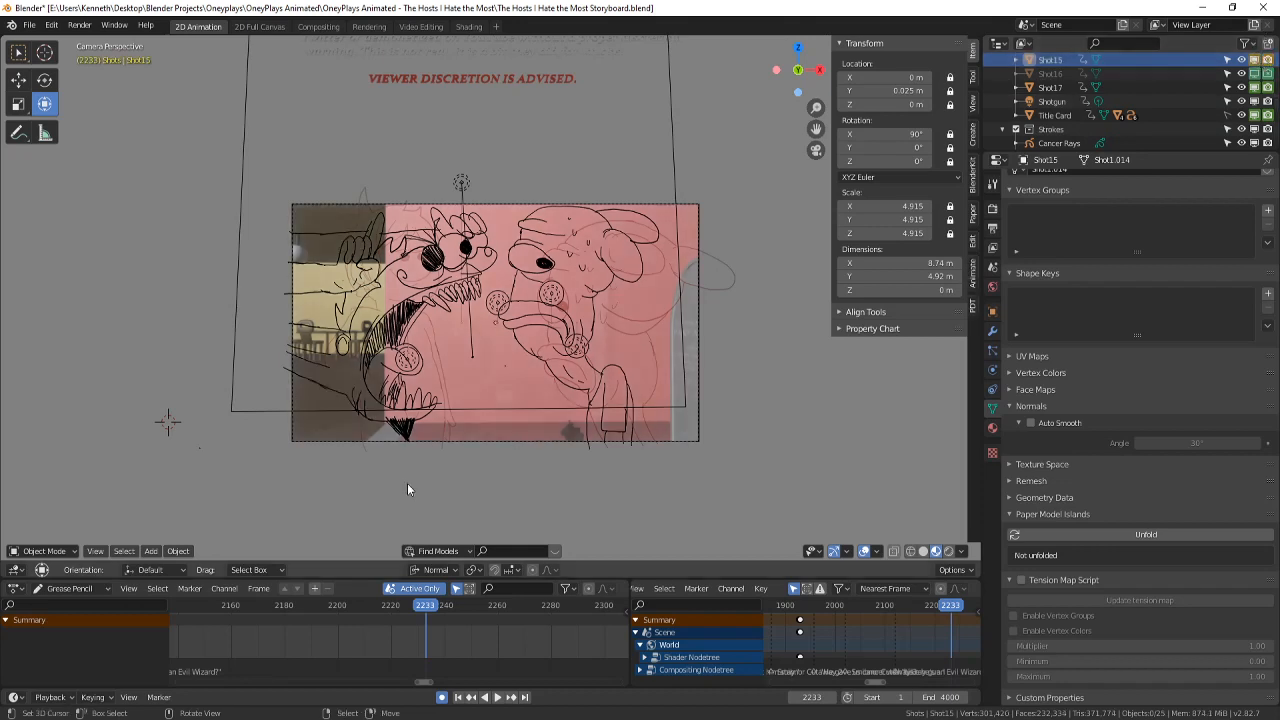
click(1255, 62)
click(1268, 62)
- Make Shot15 visible in both the viewport and renders at frame 2234 and check the frame before it
key(Right)
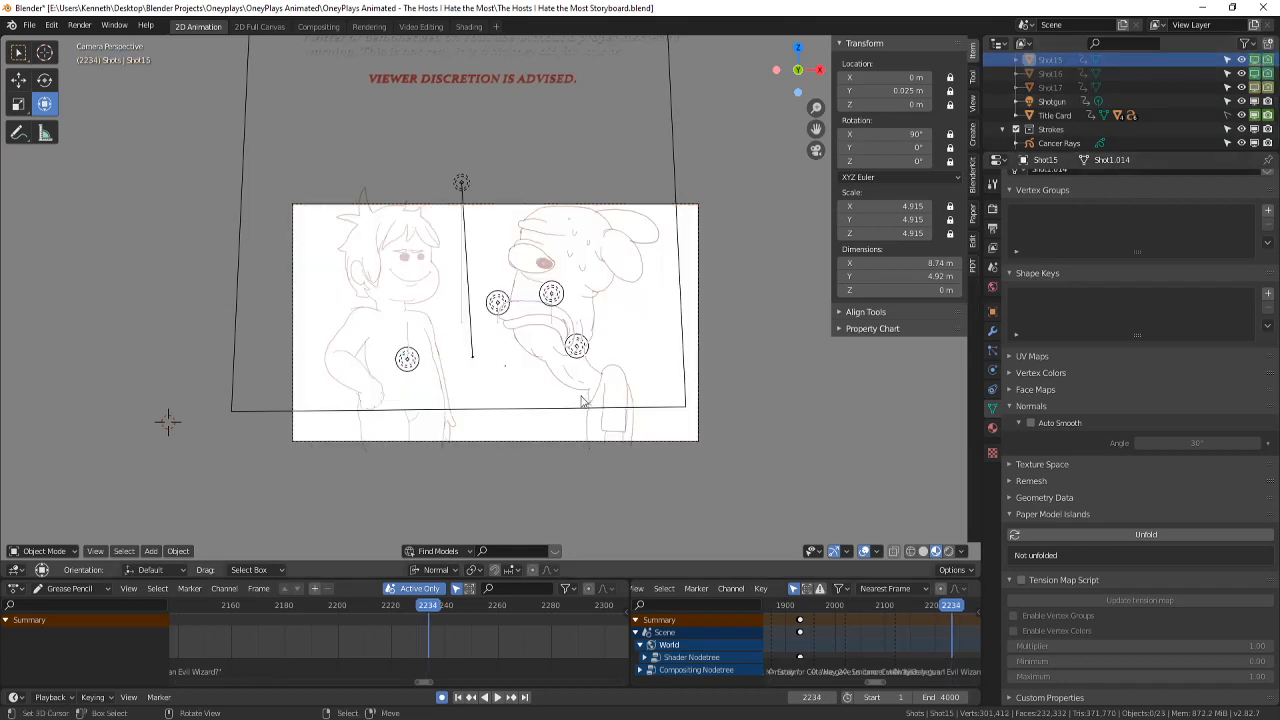
click(1255, 62)
click(1267, 64)
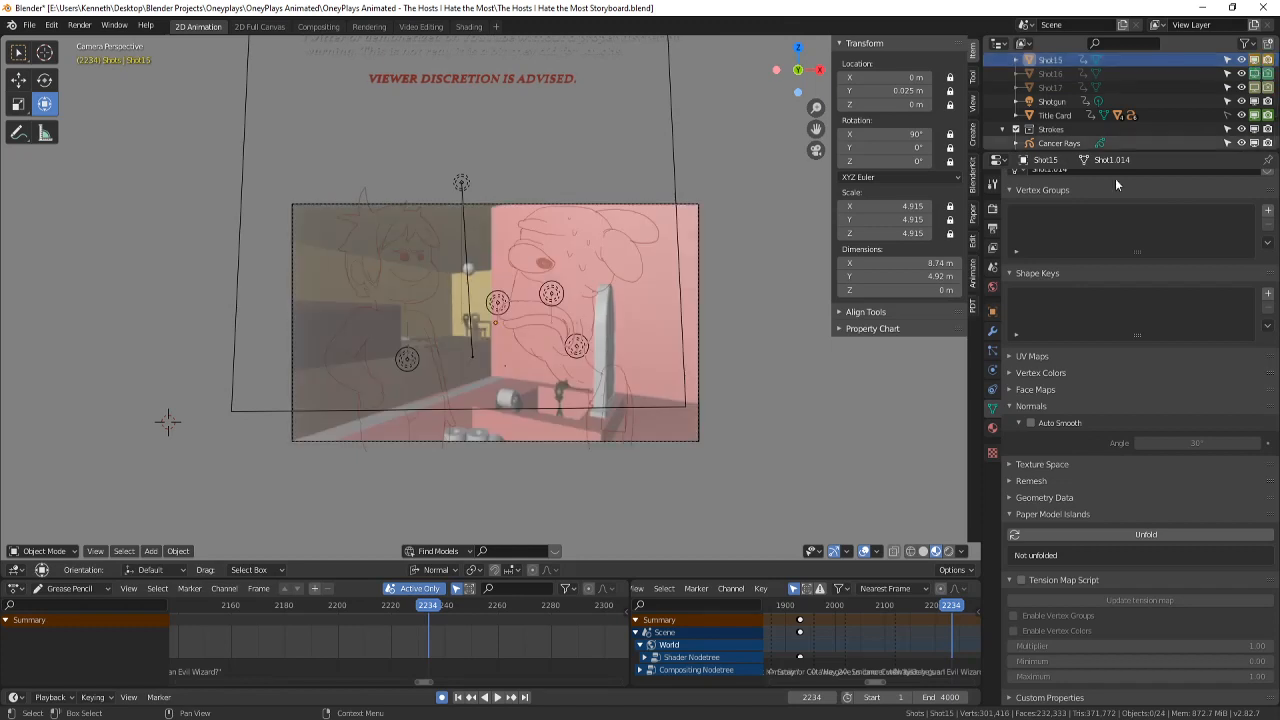
key(Left)
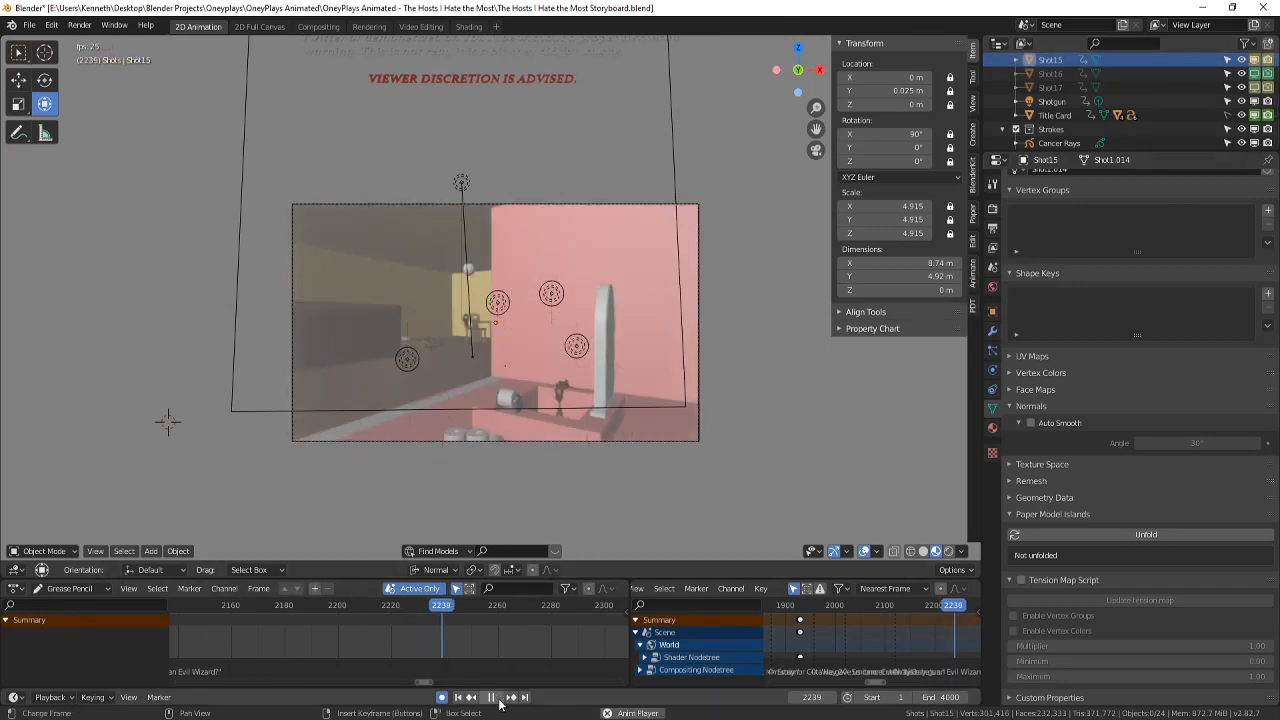
- Play back the cut at frame 2234, inspect the frames around it and select the Shot15 background
click(484, 697)
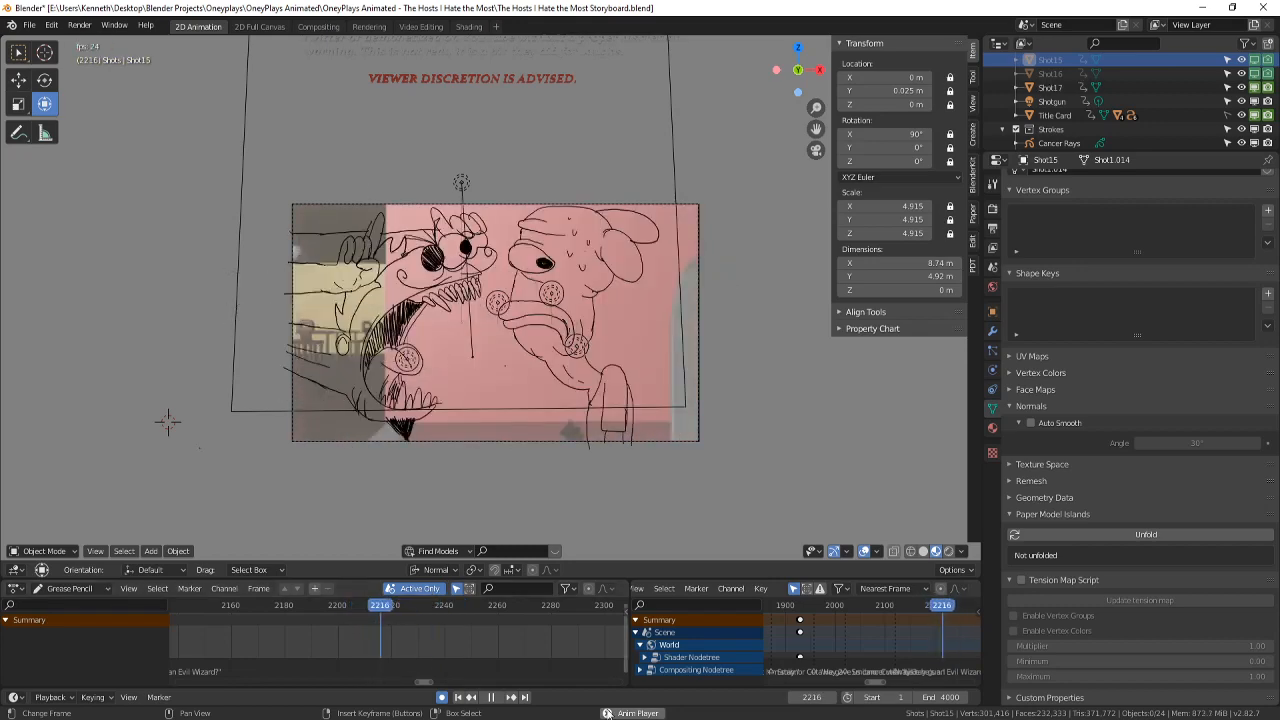
scroll(448, 383, up, 3)
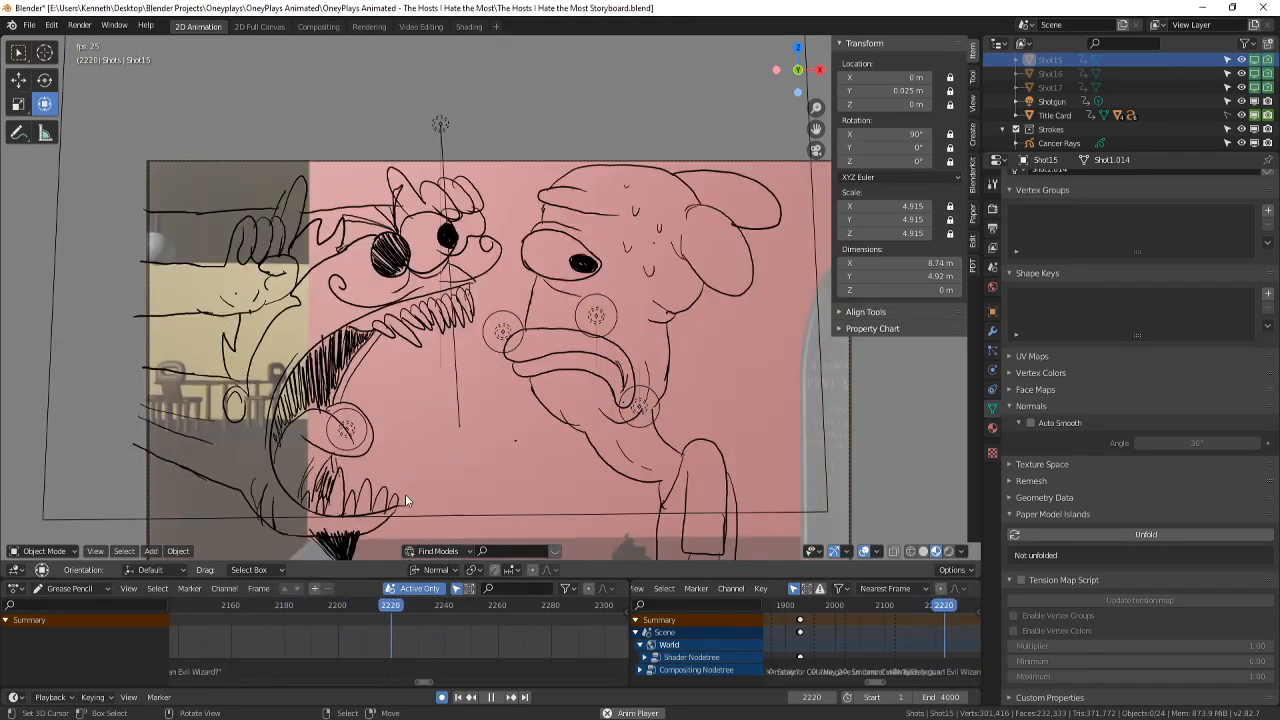
click(490, 697)
drag(452, 652, 429, 611)
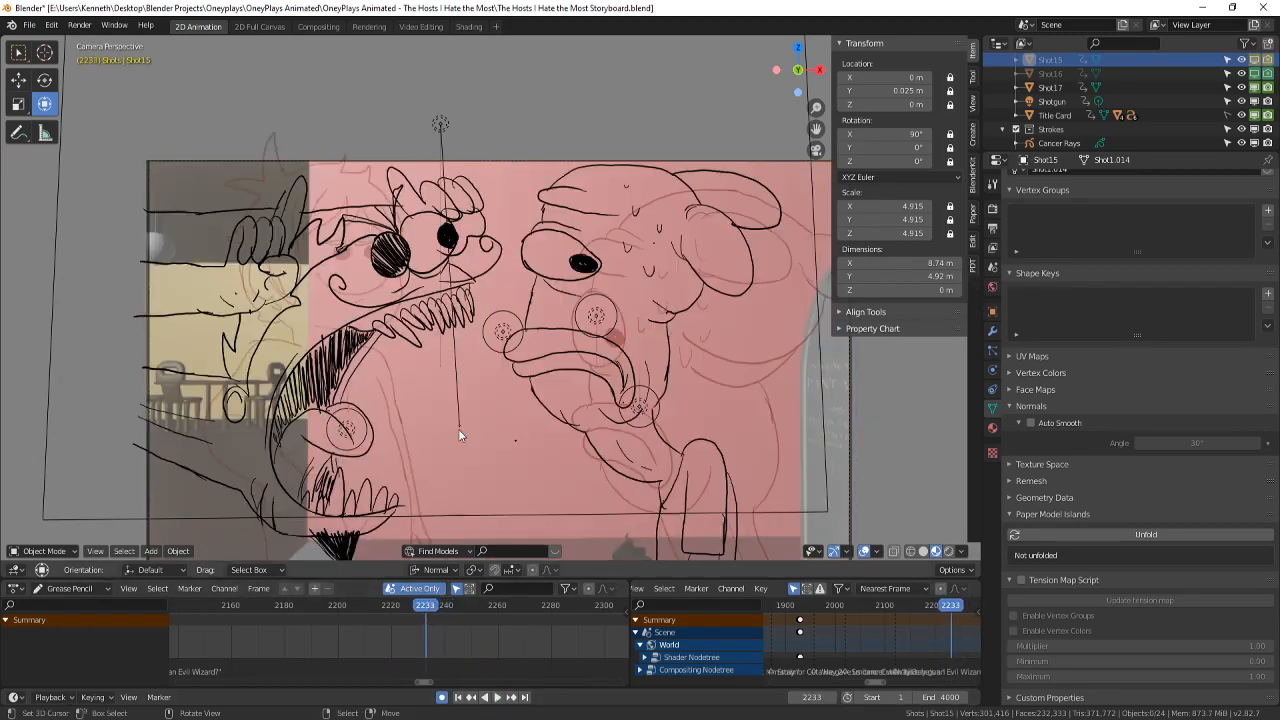
click(47, 557)
click(580, 434)
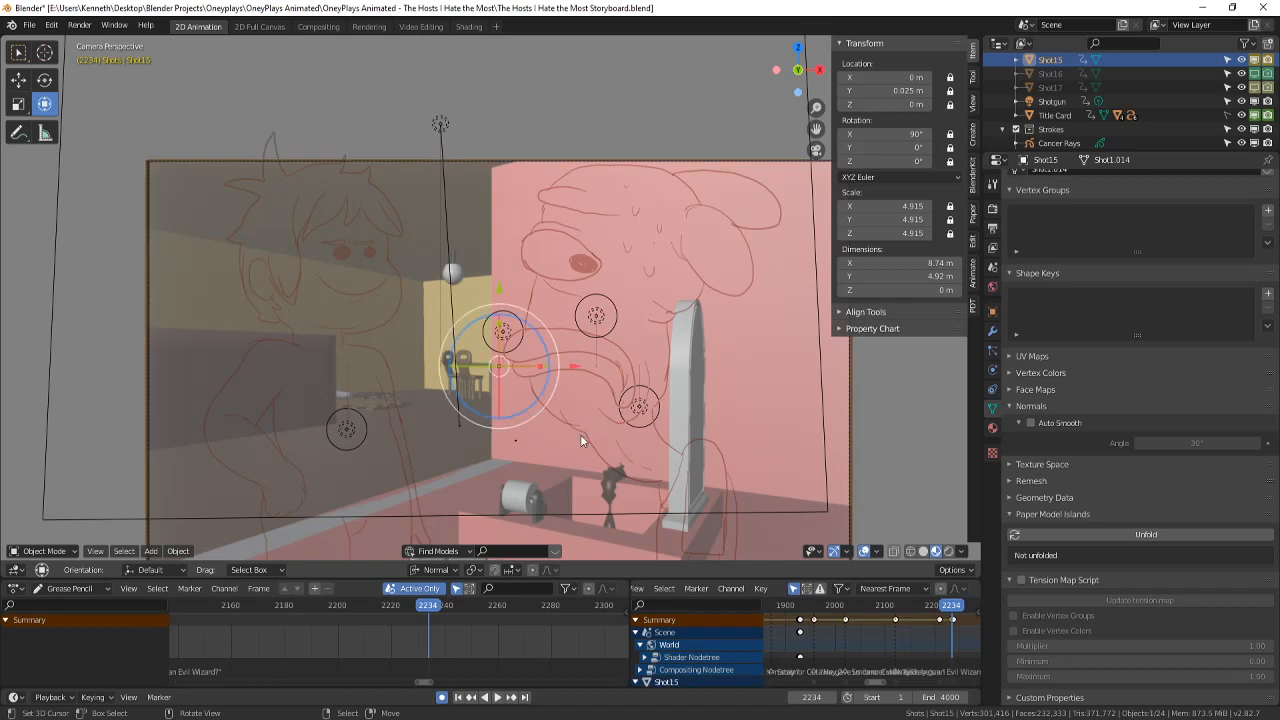
- Select the Ding Dong drawing, save the file and go back to frame 2226
click(585, 435)
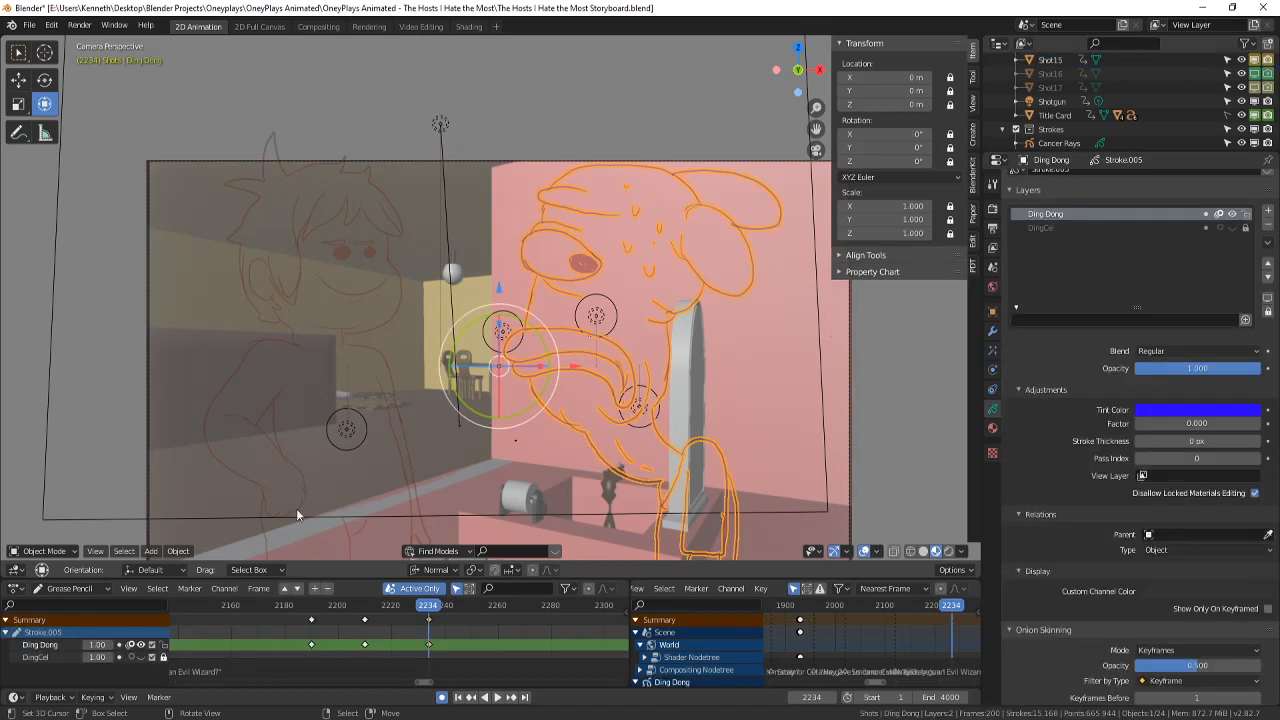
key(ctrl+s)
scroll(368, 609, down, 1)
mouse_move(428, 610)
mouse_down()
mouse_move(416, 618)
mouse_move(430, 623)
mouse_up()
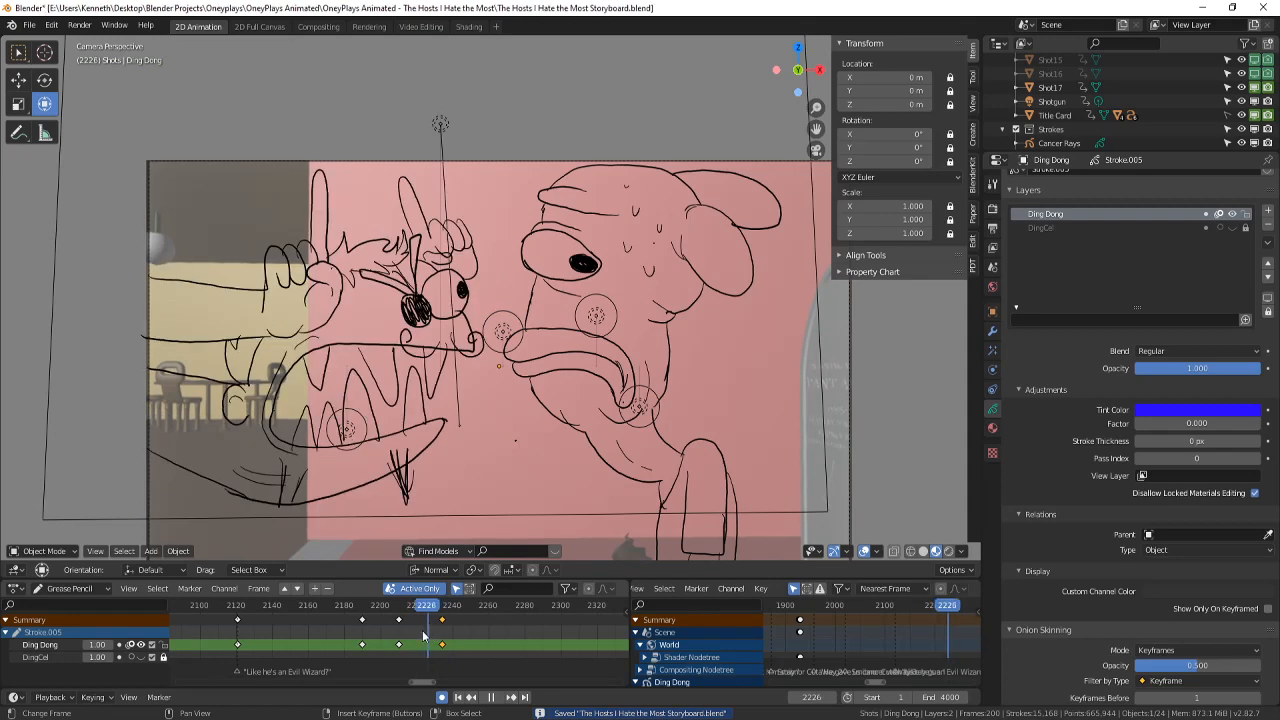
- Key a new Ding Dong drawing at frame 2226 and delete all the strokes carried over into it
click(38, 551)
click(45, 490)
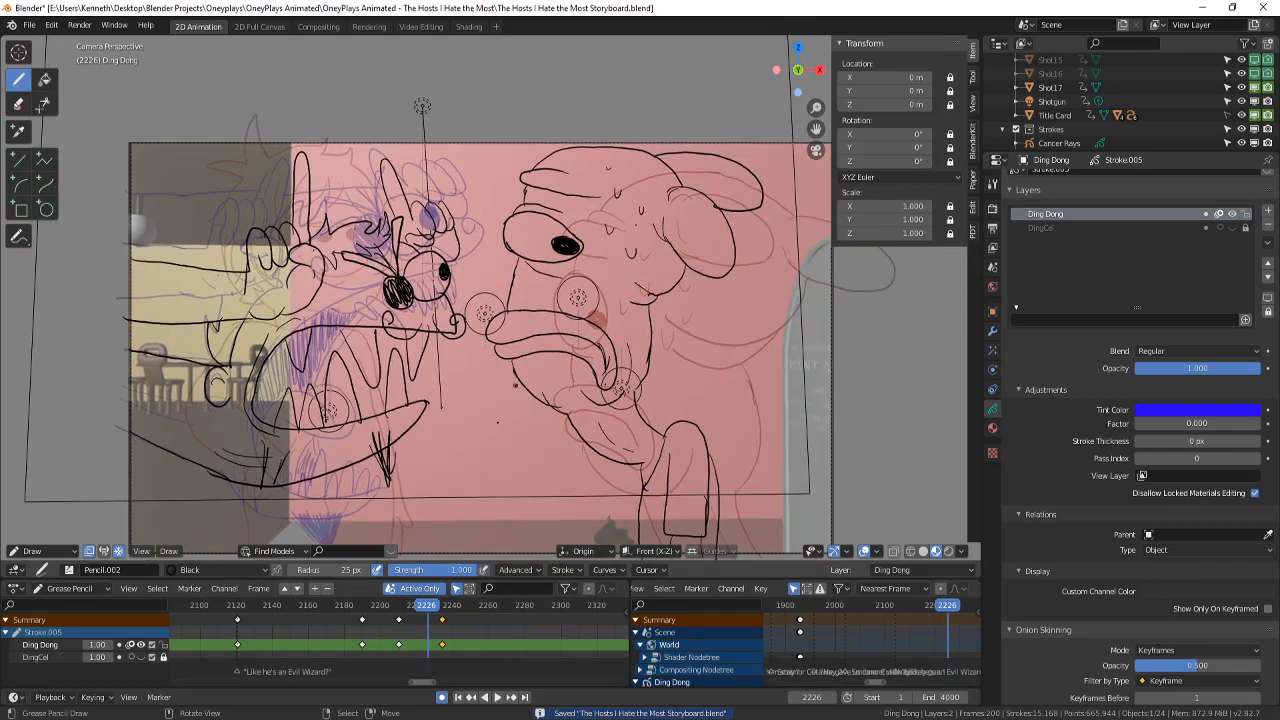
click(489, 398)
click(30, 551)
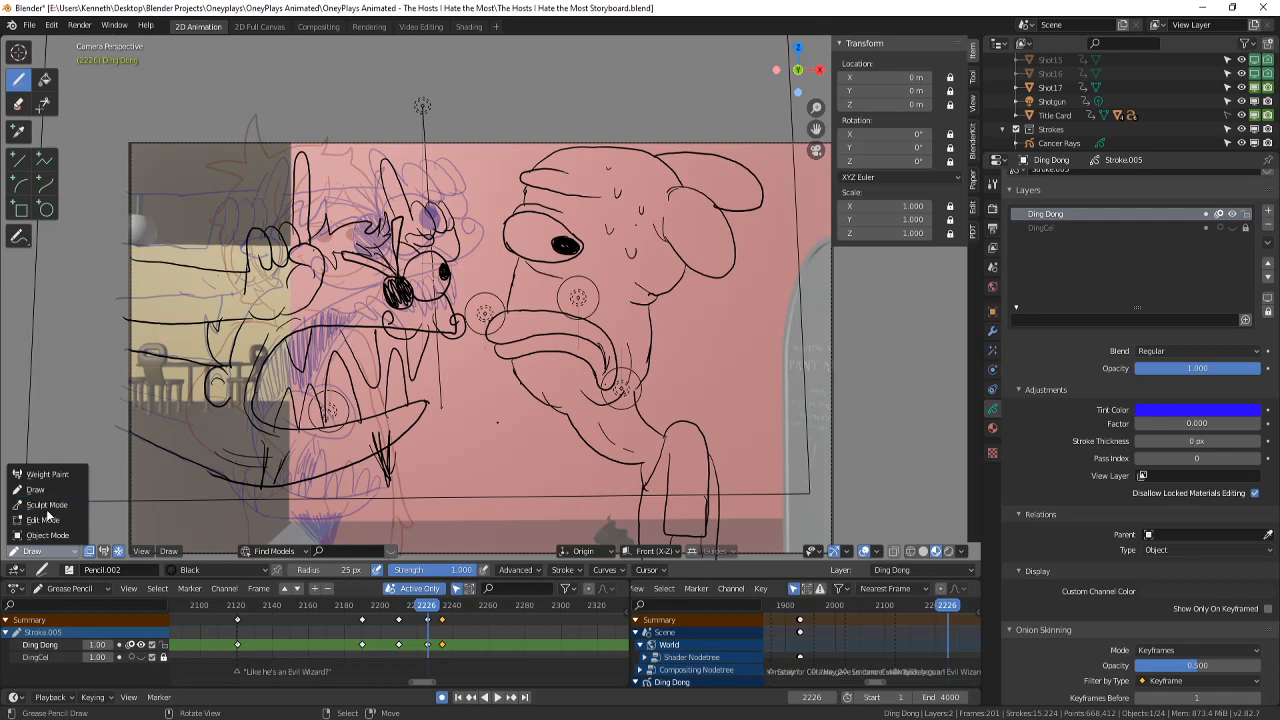
click(43, 519)
scroll(577, 406, up, 5)
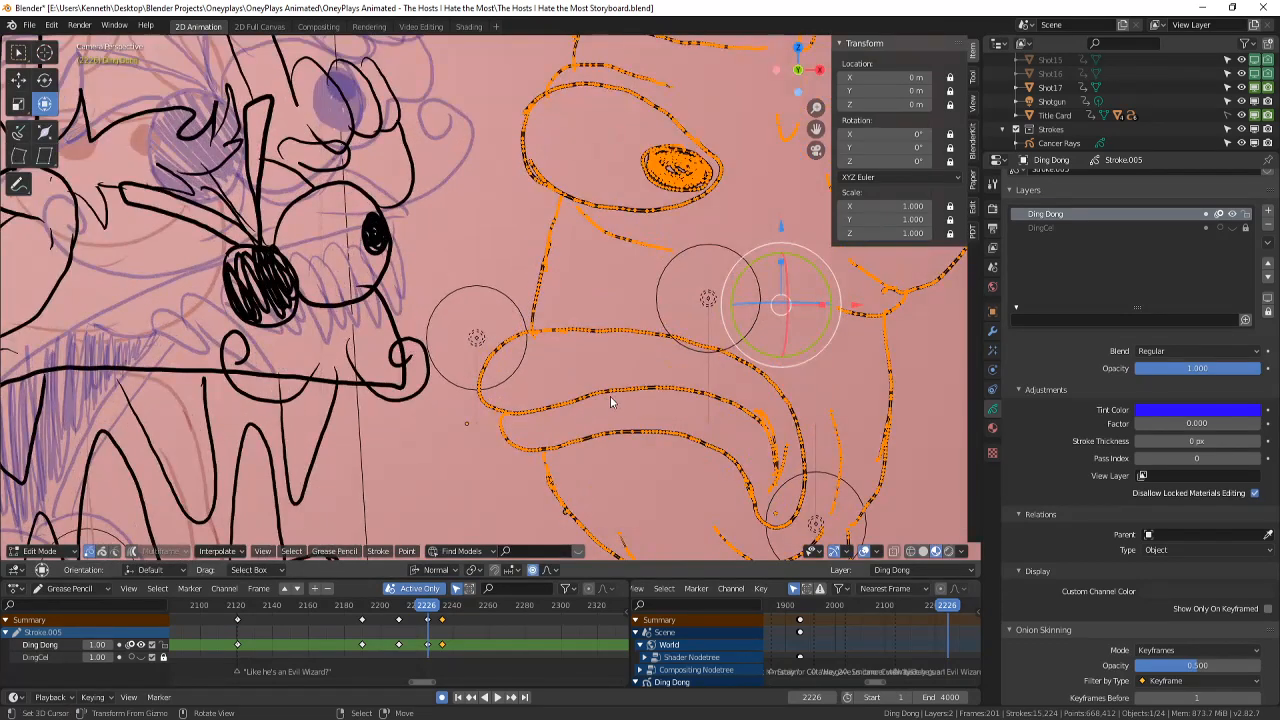
key(x)
click(611, 398)
scroll(578, 392, down, 5)
- Return Ding Dong to Draw mode and save the storyboard file
click(66, 550)
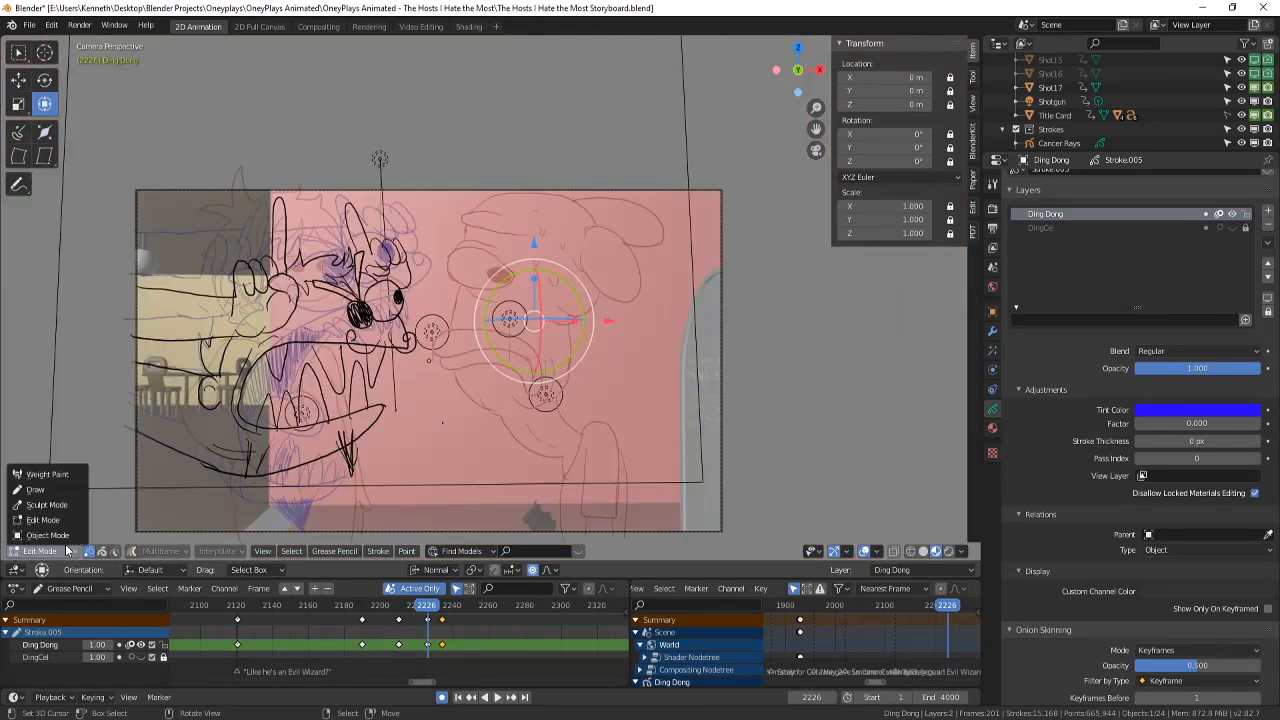
click(59, 491)
scroll(600, 360, up, 3)
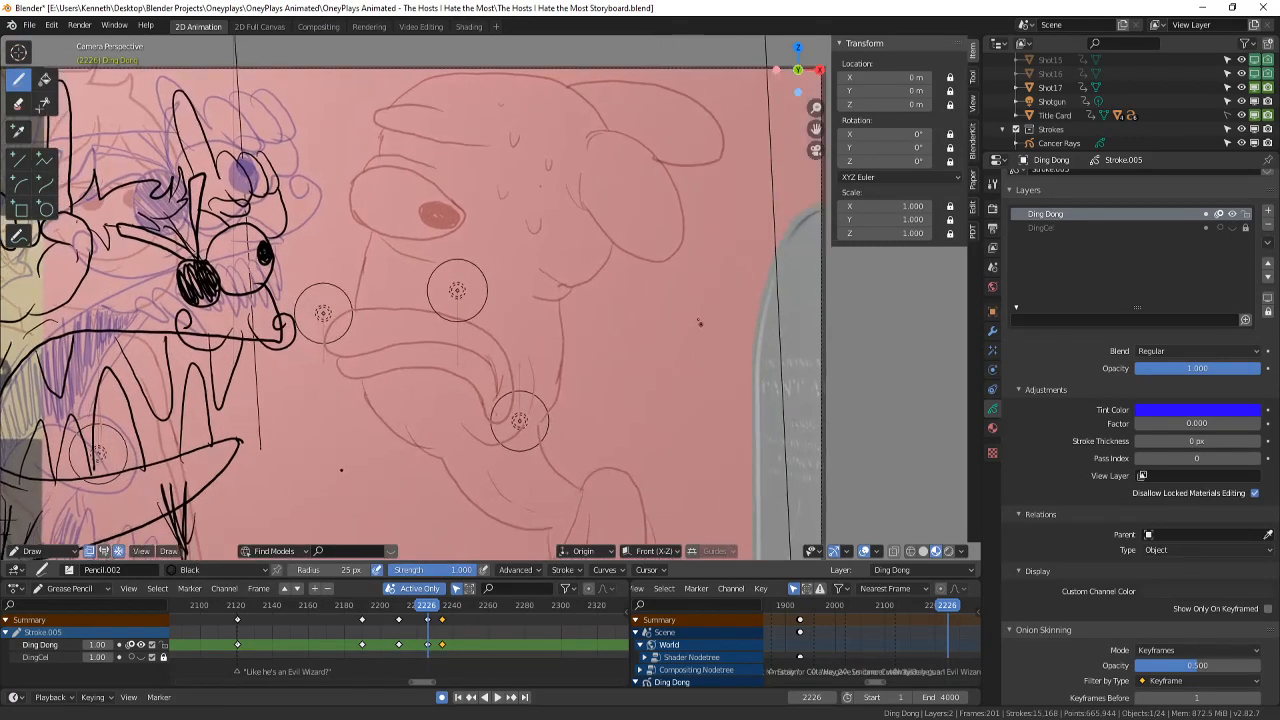
key(ctrl+s)
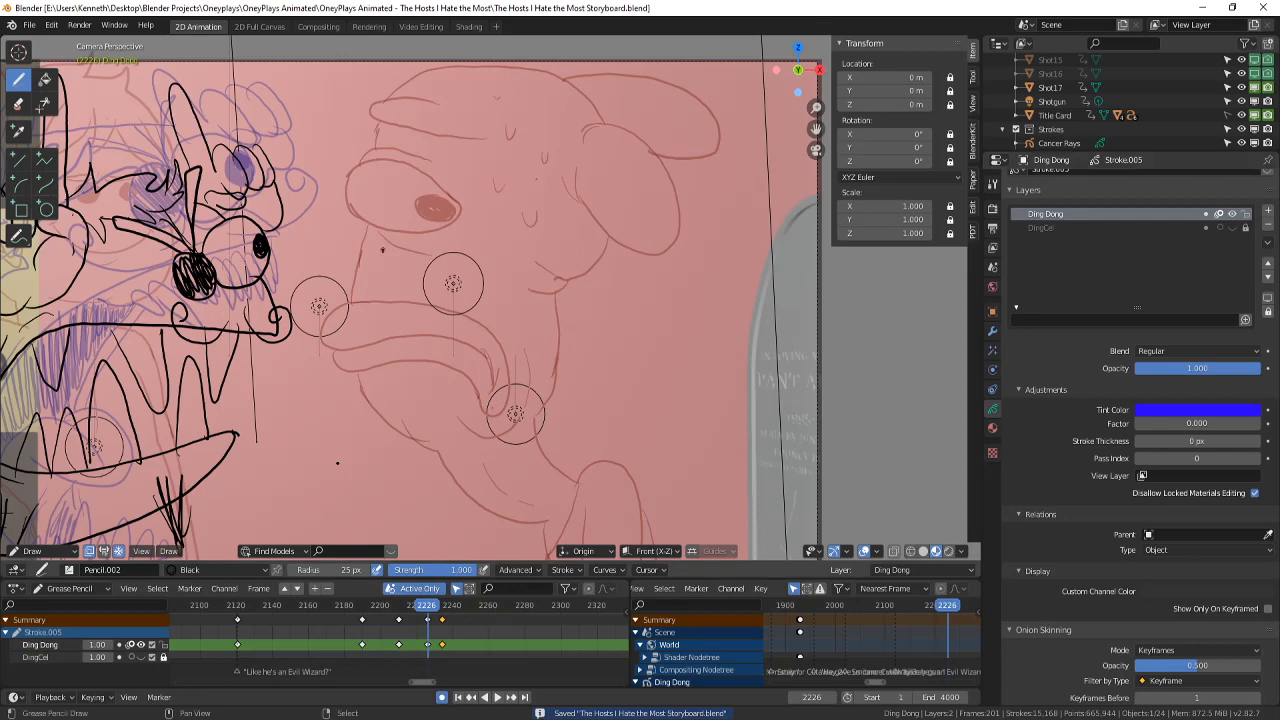
- Draw Ding Dong's two oval eyes with dark pupils looking toward the right, adding crease lines above and below them
shift+middle_drag(388, 260, 421, 281)
mouse_move(588, 244)
mouse_down()
mouse_move(556, 287)
mouse_move(660, 272)
mouse_move(572, 238)
mouse_move(622, 270)
mouse_up()
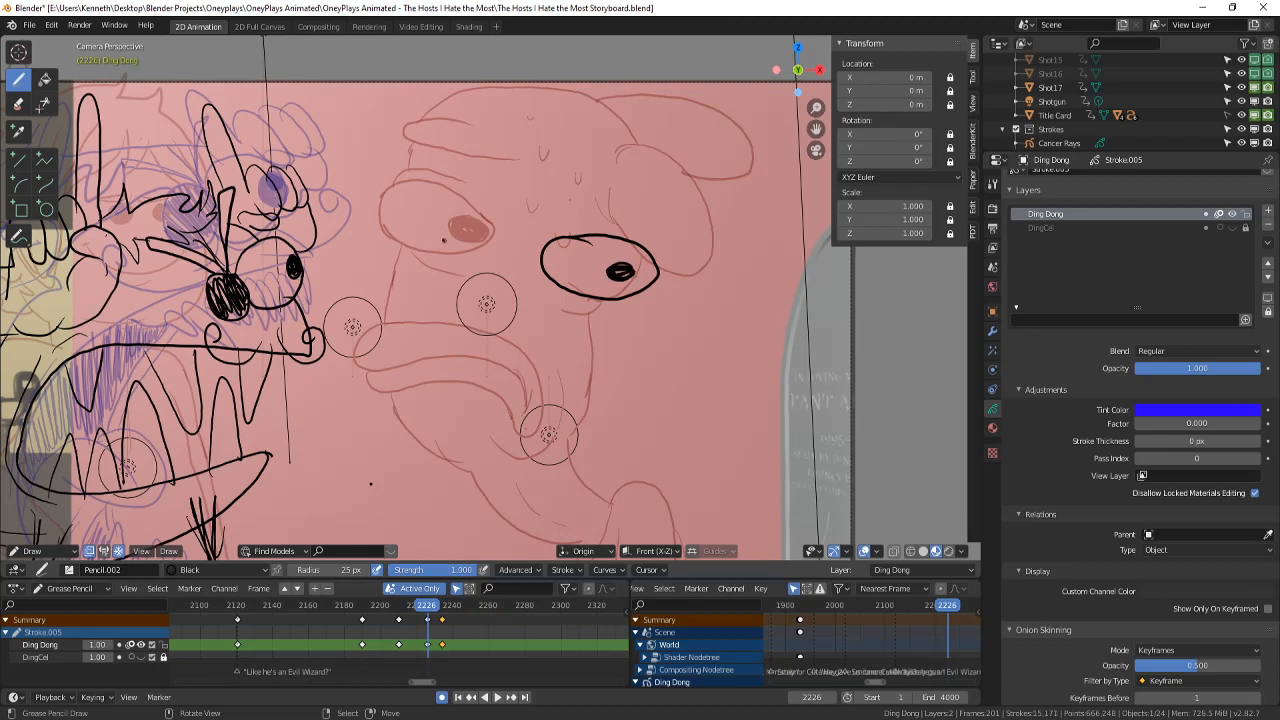
mouse_move(435, 230)
mouse_down()
mouse_move(401, 218)
mouse_move(448, 282)
mouse_move(484, 234)
mouse_move(406, 222)
mouse_up()
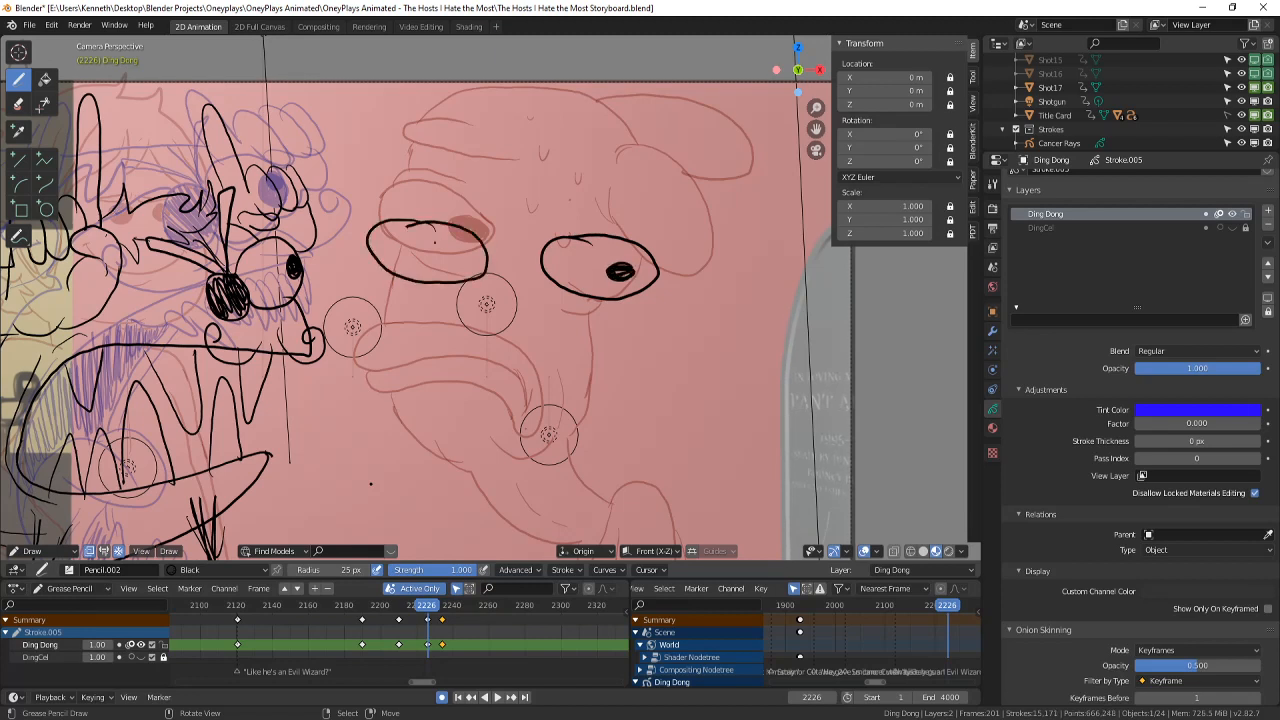
drag(466, 256, 478, 262)
drag(630, 300, 603, 313)
drag(472, 282, 425, 288)
drag(467, 223, 486, 246)
- Draw the cheek lines down both sides of Ding Dong's face and a thick-lipped frowning mouth at the lower right
scroll(680, 288, up, 2)
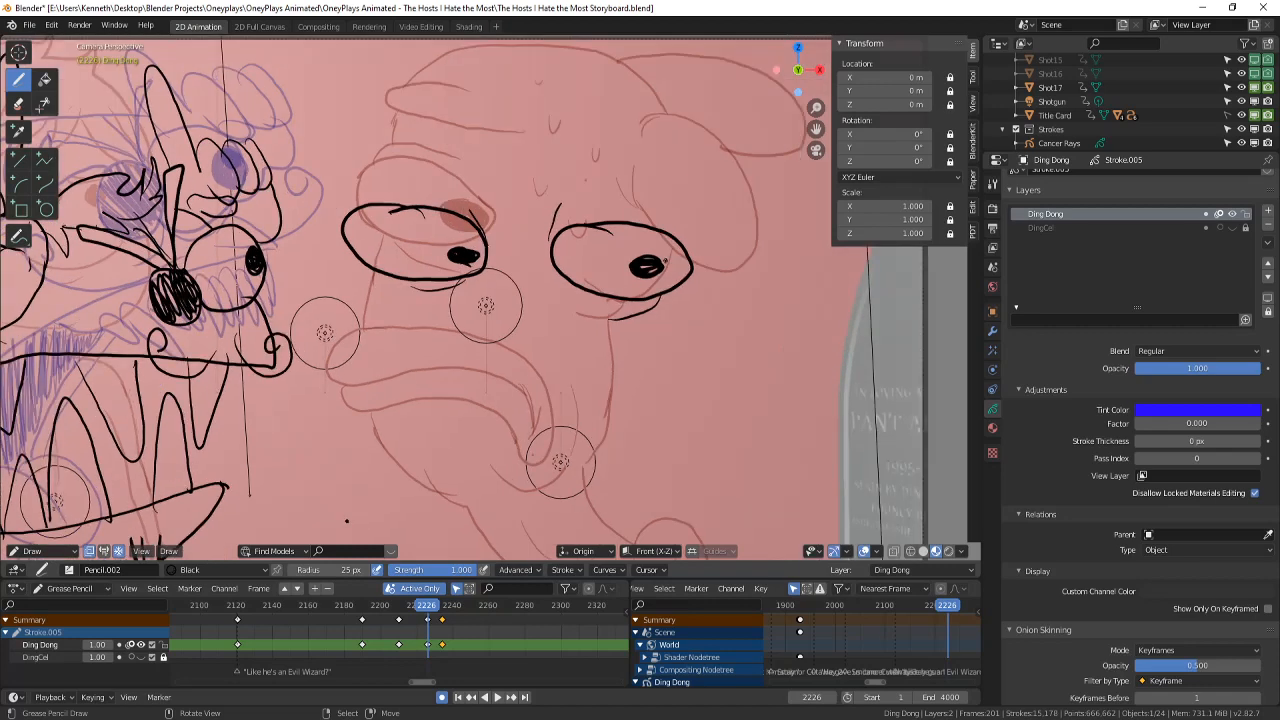
drag(325, 245, 420, 307)
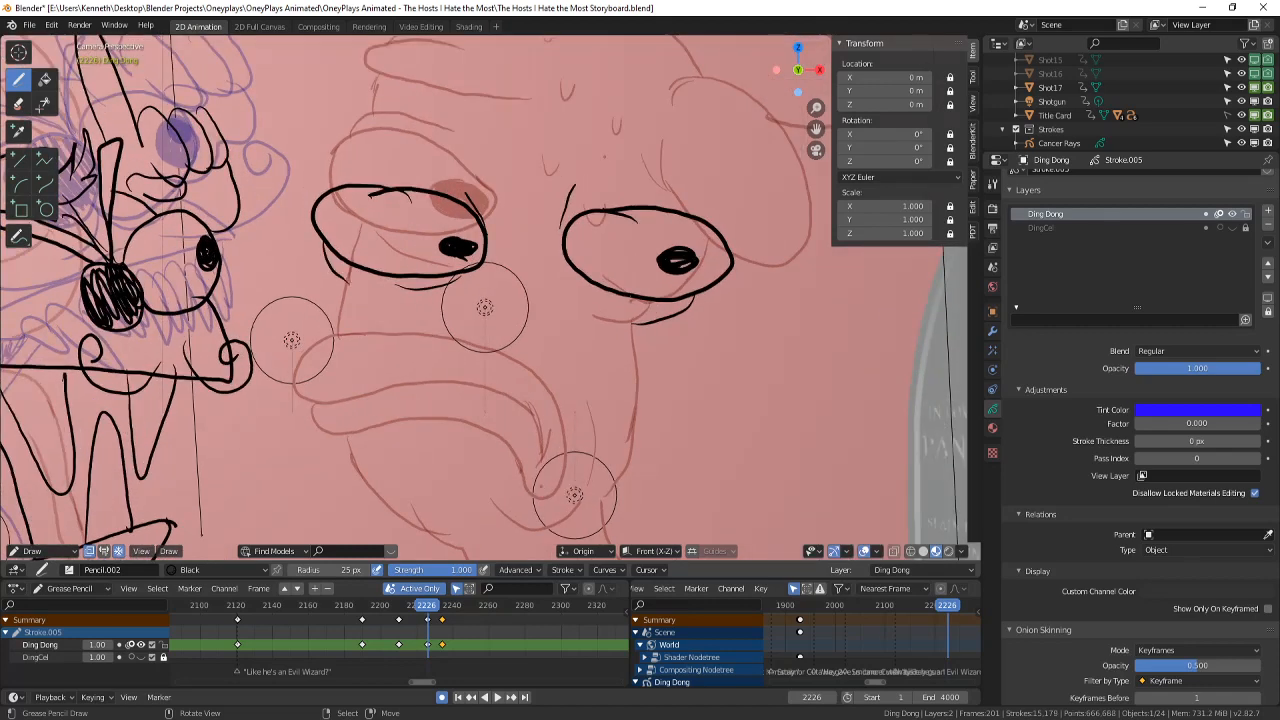
mouse_move(344, 286)
mouse_down()
mouse_move(359, 430)
mouse_move(425, 524)
mouse_up()
drag(667, 328, 644, 446)
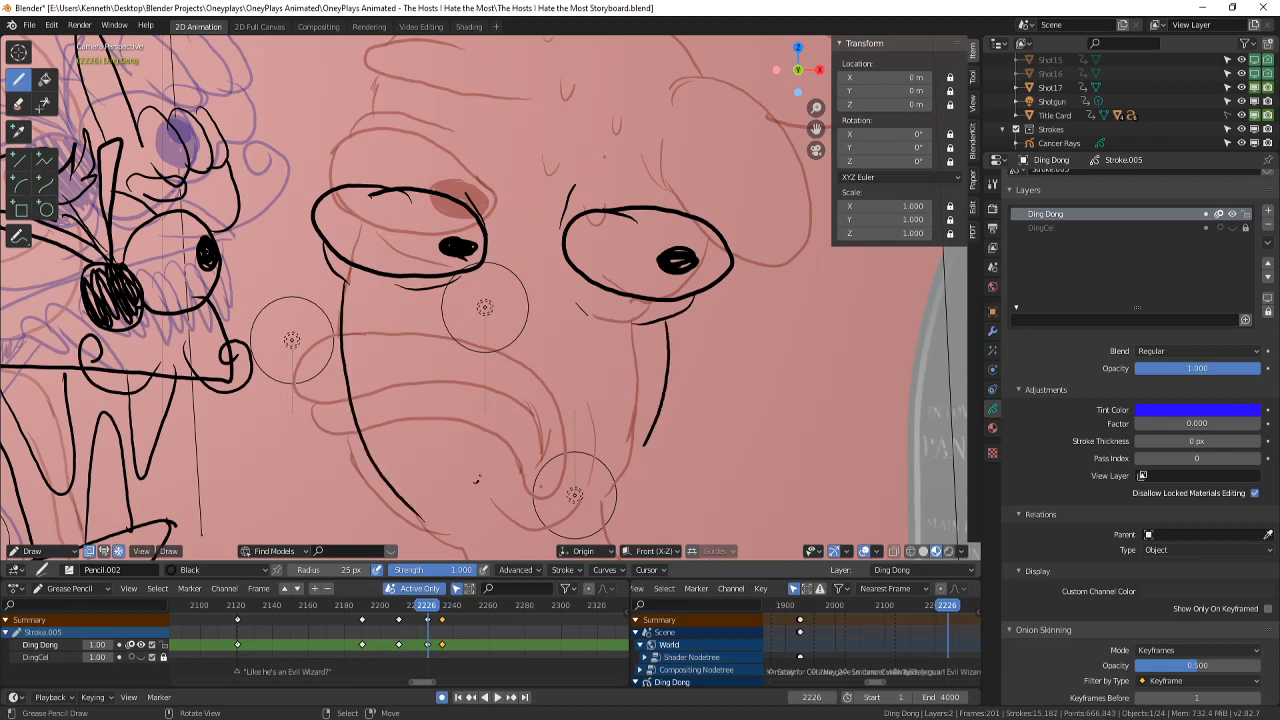
mouse_move(476, 480)
mouse_down()
mouse_move(637, 402)
mouse_move(620, 445)
mouse_move(524, 488)
mouse_move(541, 535)
mouse_move(650, 492)
mouse_move(645, 436)
mouse_up()
- Add a worried brow line above Ding Dong's left-hand eye and lower eyelid lines across both eyes
drag(360, 154, 540, 116)
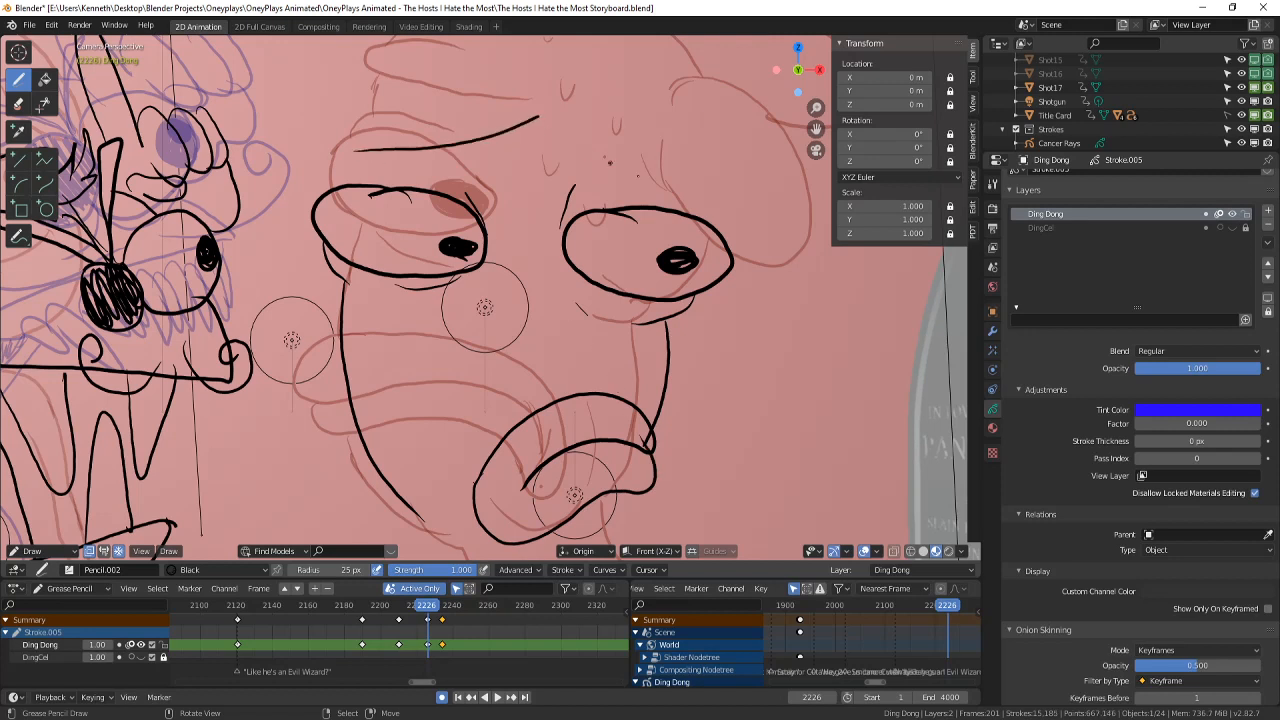
drag(328, 242, 488, 272)
drag(592, 281, 722, 266)
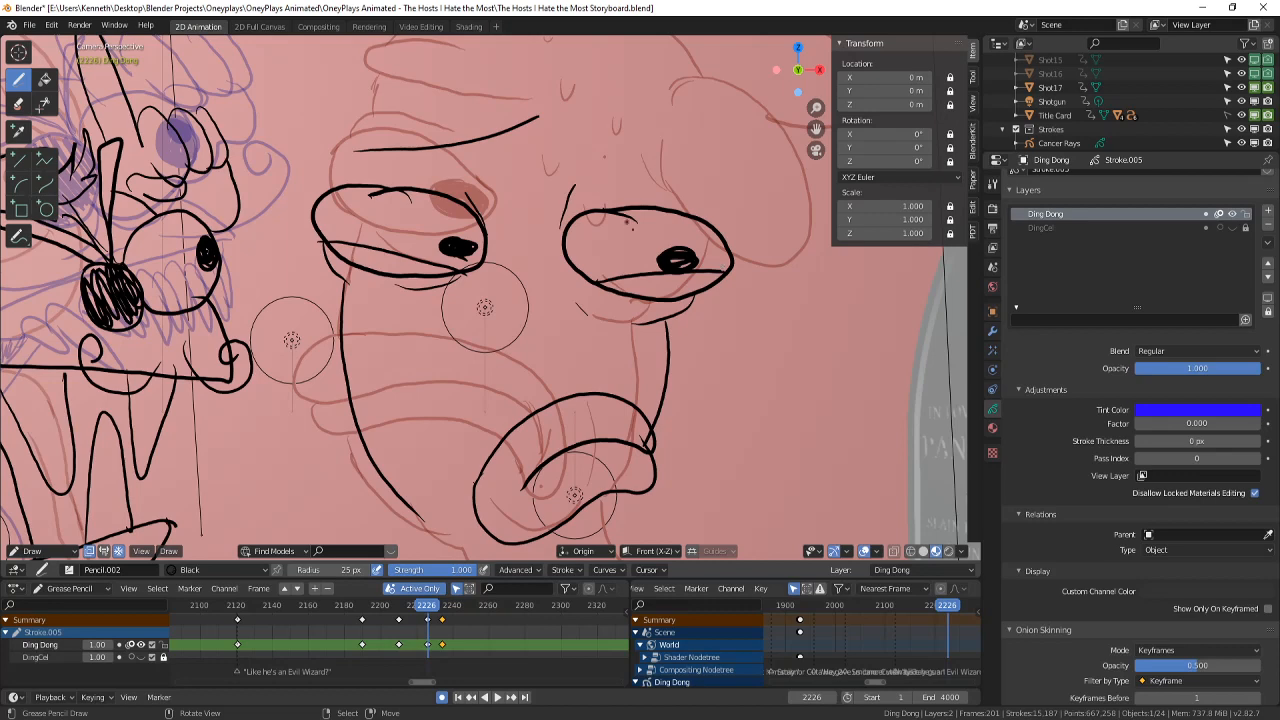
- Draw the raised brow over Ding Dong's right-hand eye and the furrowed wrinkles between the brows
scroll(627, 222, down, 2)
mouse_move(627, 222)
shift+middle_down()
mouse_move(631, 285)
mouse_move(566, 335)
shift+middle_up()
scroll(631, 285, up, 3)
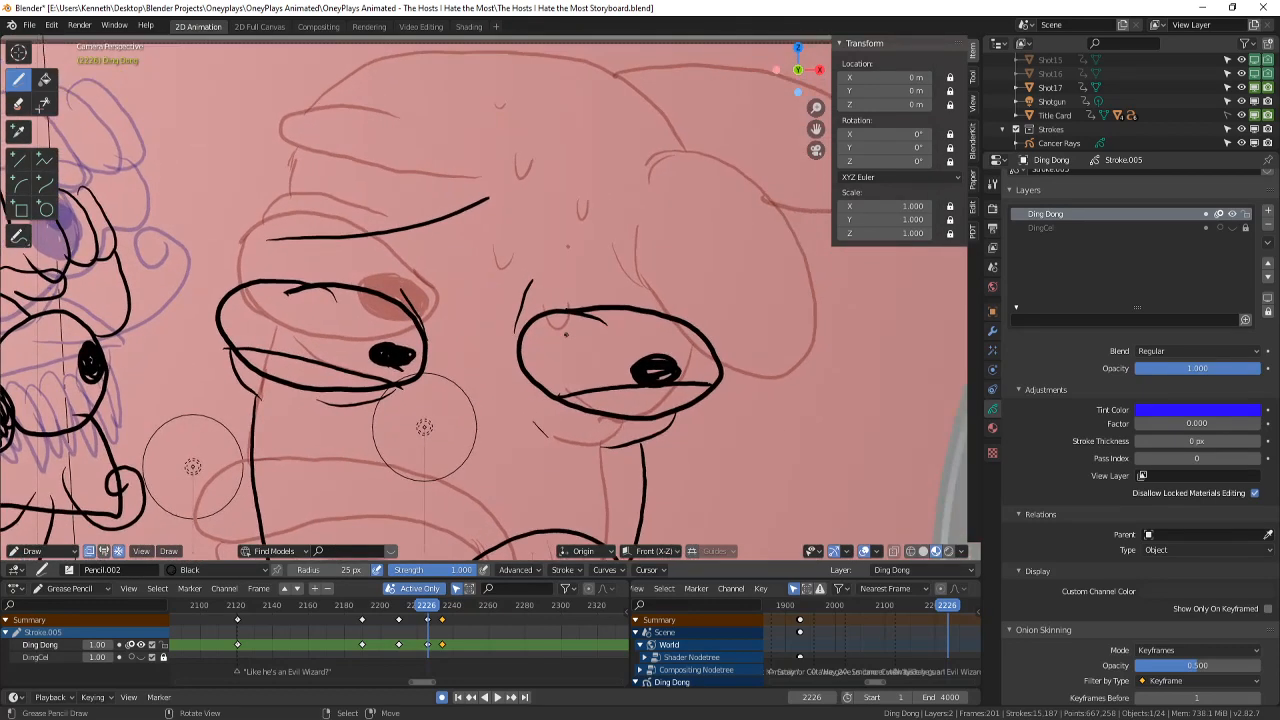
mouse_move(500, 204)
mouse_down()
mouse_move(492, 144)
mouse_move(528, 110)
mouse_move(561, 136)
mouse_up()
drag(576, 134, 670, 250)
drag(504, 197, 590, 254)
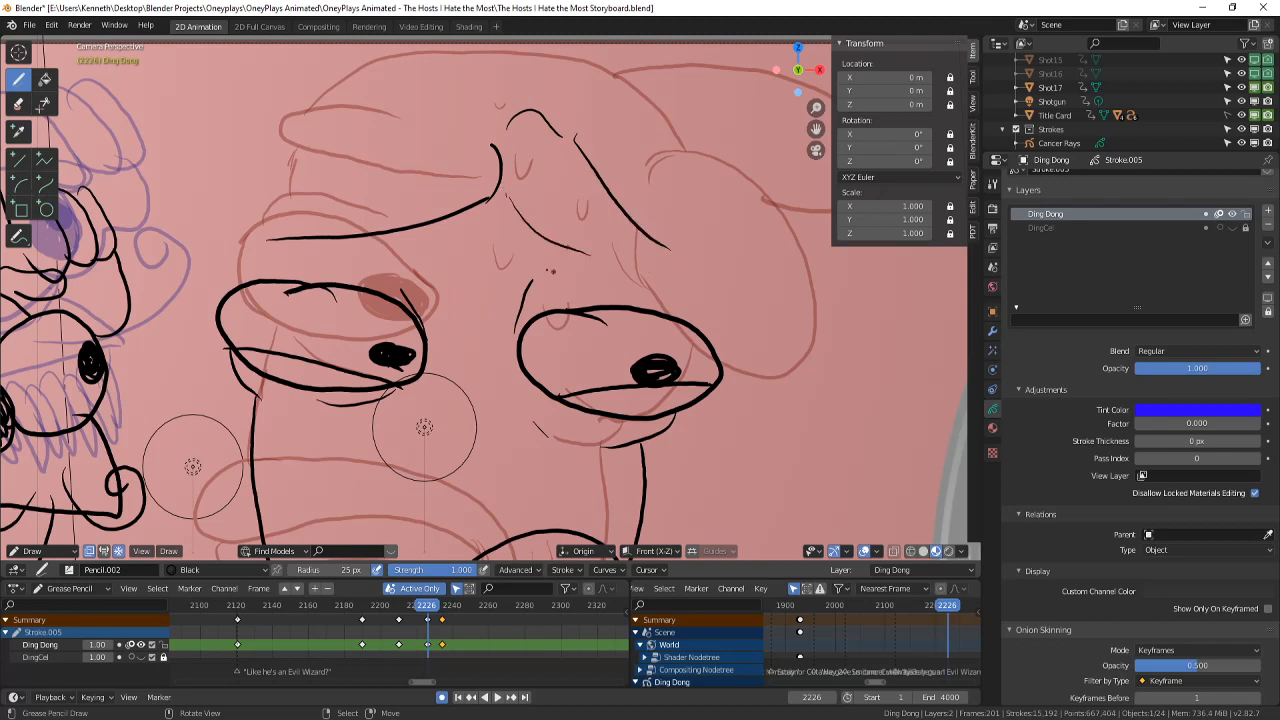
- Outline Ding Dong's forehead and the top of the head, with one ear pointing up and the other drooping to the right
mouse_move(230, 285)
mouse_down()
mouse_move(252, 198)
mouse_move(244, 205)
mouse_move(315, 127)
mouse_up()
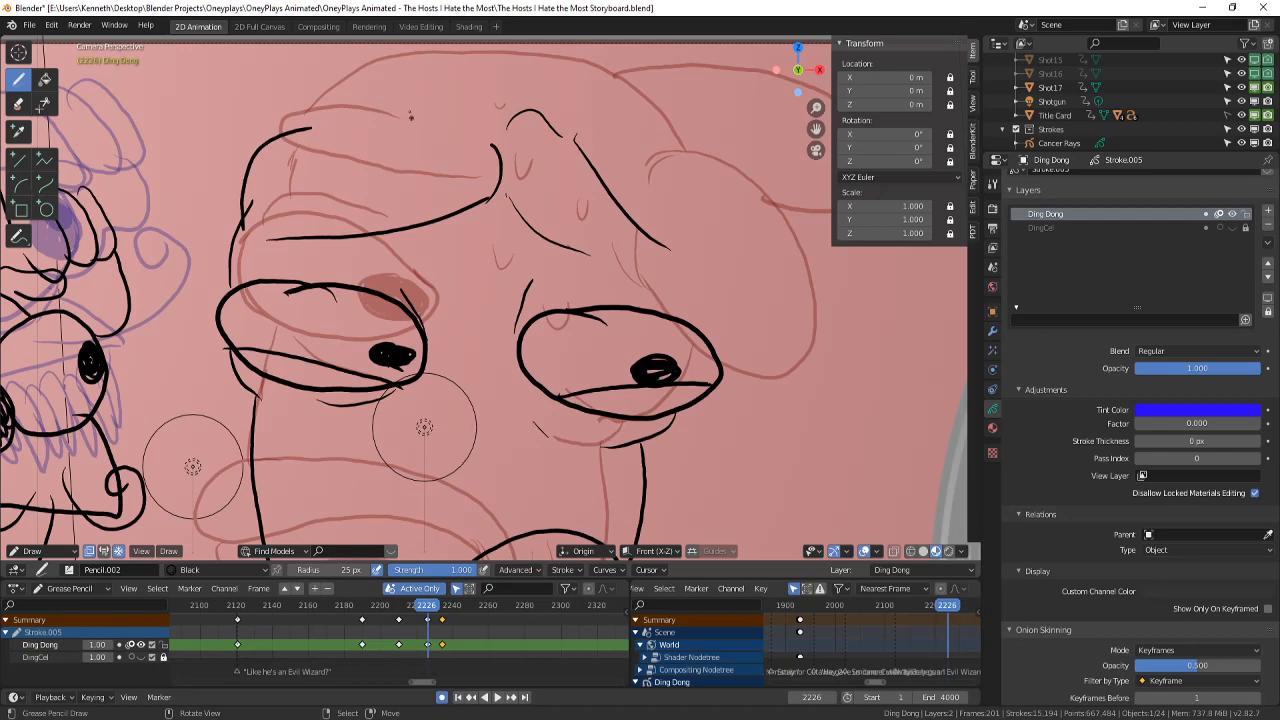
scroll(412, 100, down, 5)
shift+middle_drag(496, 202, 444, 198)
scroll(444, 198, up, 4)
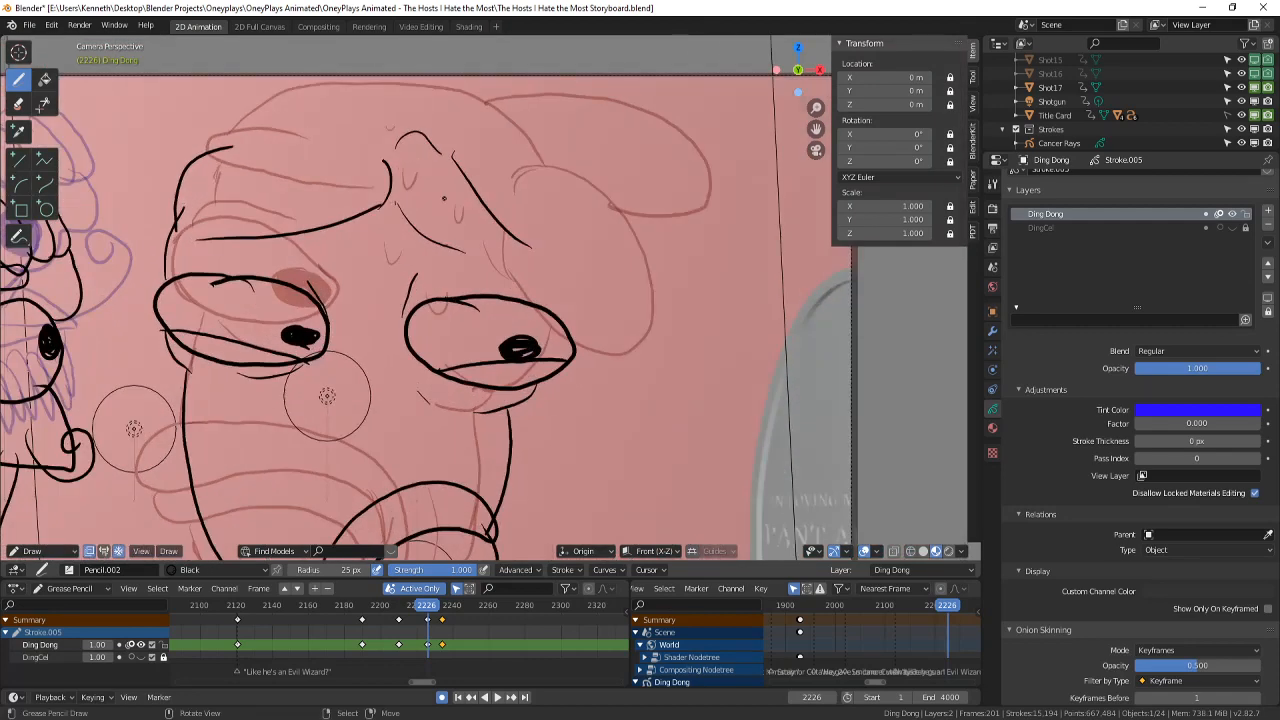
mouse_move(203, 157)
mouse_down()
mouse_move(212, 136)
mouse_move(333, 66)
mouse_up()
scroll(379, 219, down, 1)
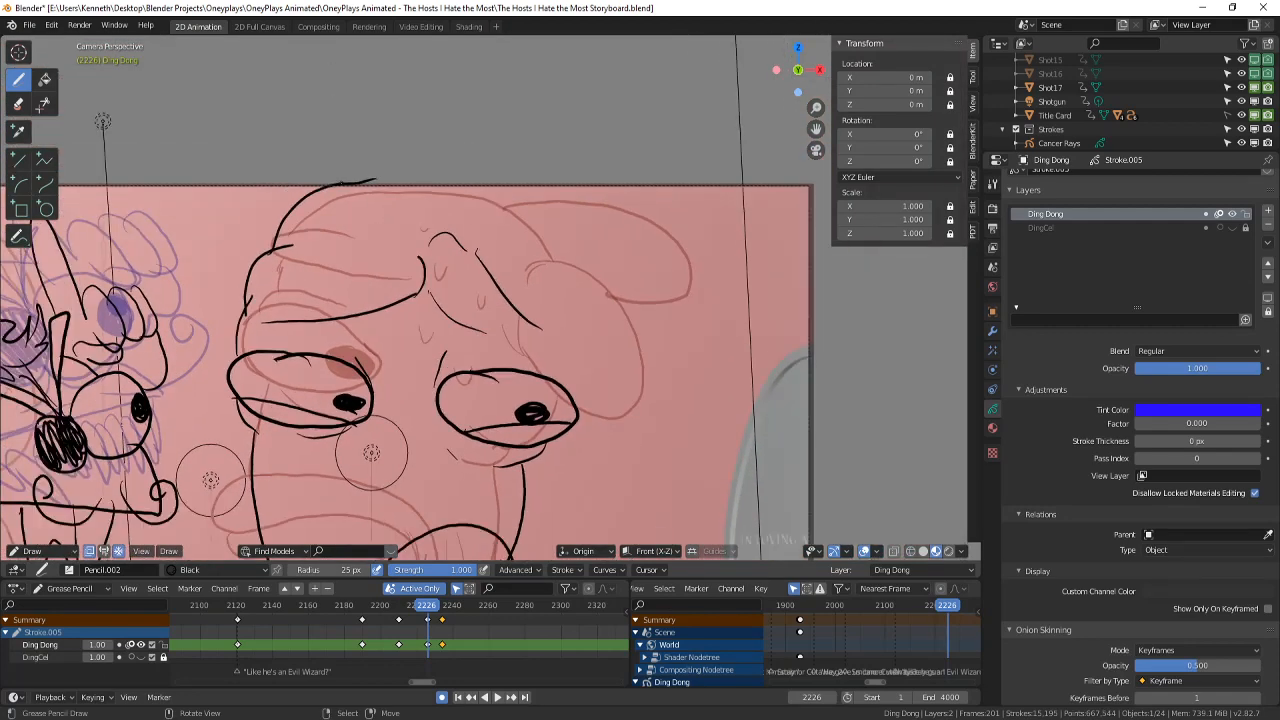
mouse_move(356, 182)
mouse_down()
mouse_move(495, 54)
mouse_move(430, 180)
mouse_move(530, 225)
mouse_move(670, 260)
mouse_move(604, 326)
mouse_move(560, 300)
mouse_up()
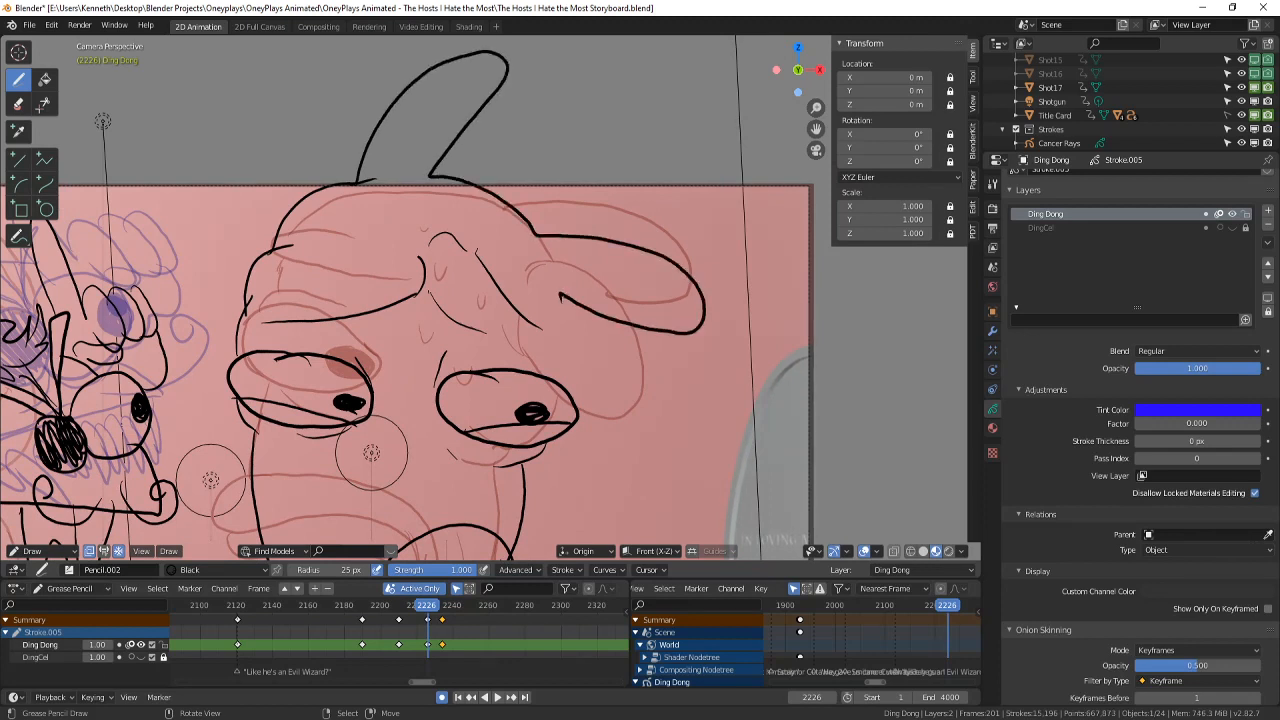
- Undo the stroke below the drooping ear and redraw the side of the head from that ear down to the eye
mouse_move(540, 258)
mouse_down()
mouse_move(562, 295)
mouse_move(578, 384)
mouse_up()
key(ctrl+z)
mouse_move(562, 292)
mouse_down()
mouse_move(554, 376)
mouse_move(523, 356)
mouse_up()
scroll(580, 234, down, 1)
shift+middle_drag(580, 234, 583, 150)
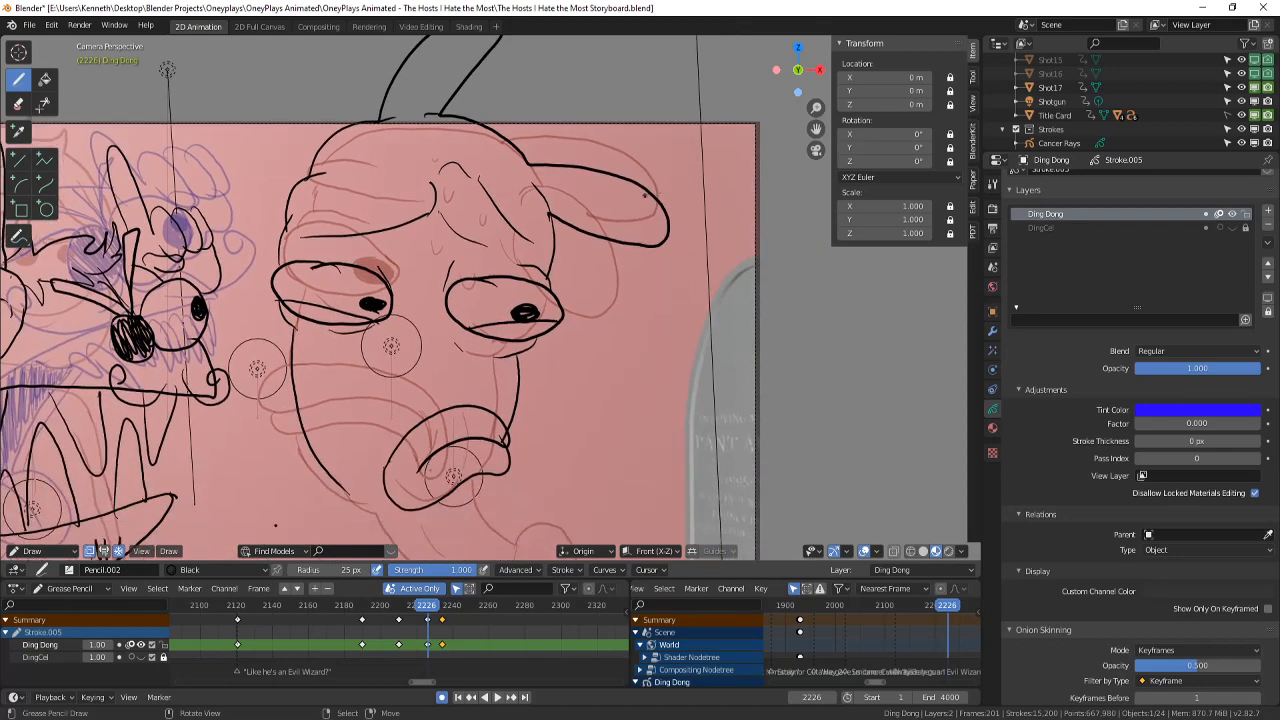
scroll(480, 300, down, 1)
scroll(137, 423, down, 4)
scroll(137, 423, up, 3)
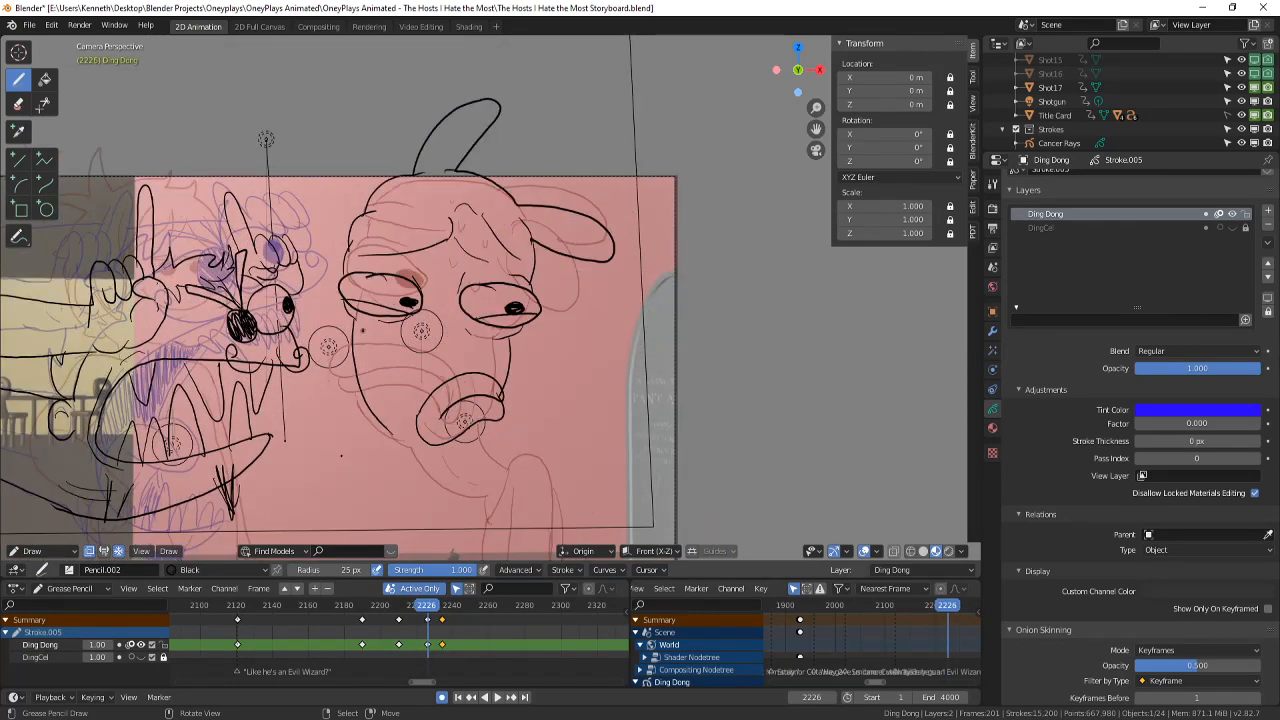
- Extend Ding Dong's jawline and draw the first neck line below the mouth at frame 2226, comparing with frame 2225
scroll(120, 480, down, 1)
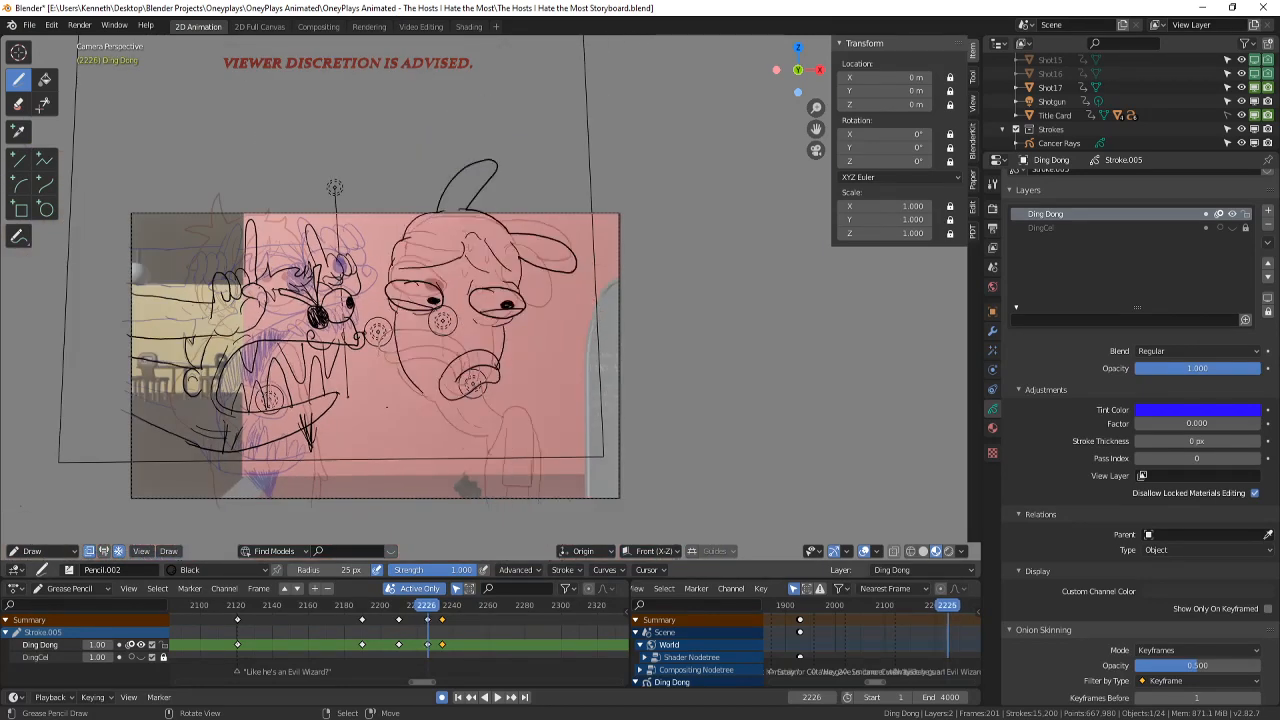
scroll(387, 407, up, 1)
key(Left)
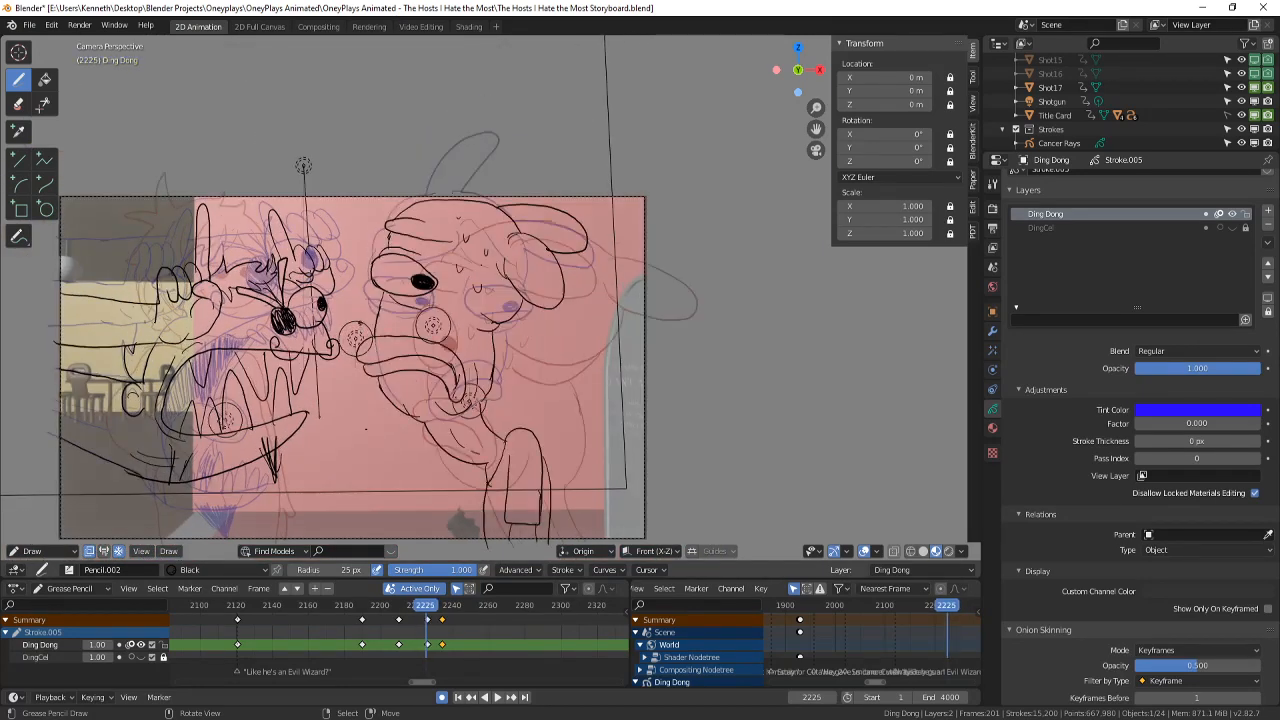
key(Right)
scroll(546, 313, up, 3)
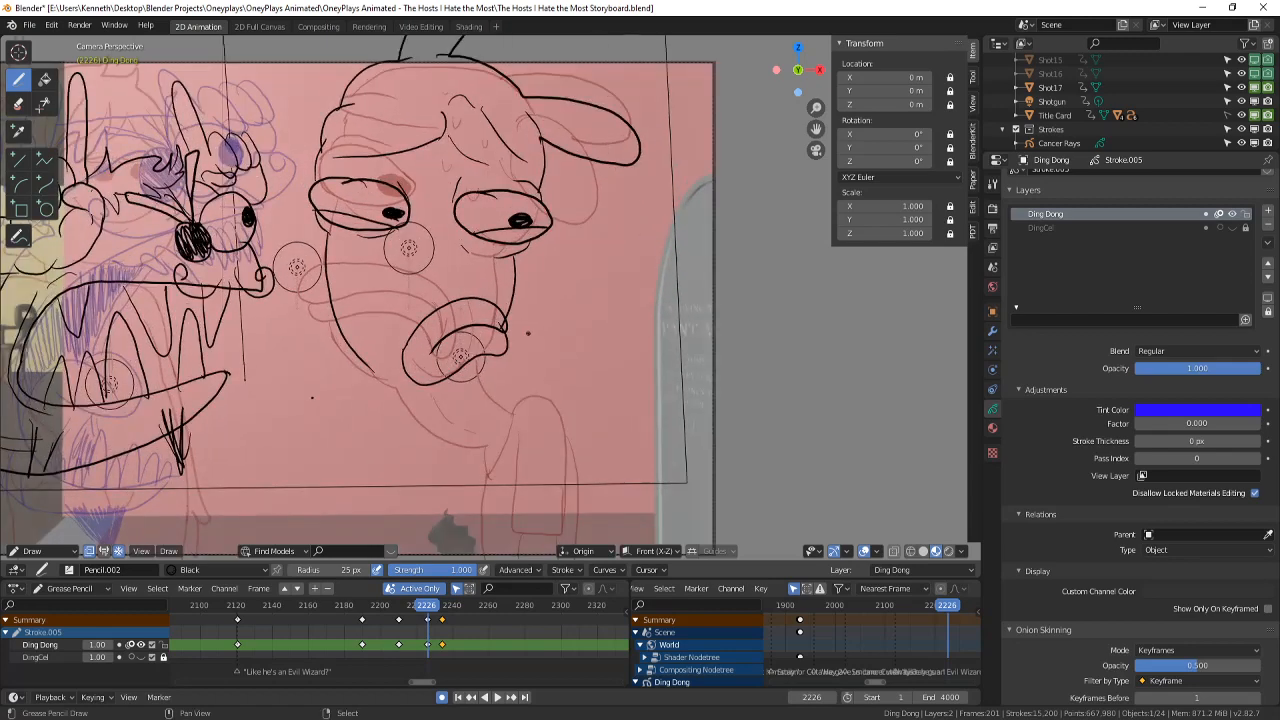
scroll(546, 313, up, 1)
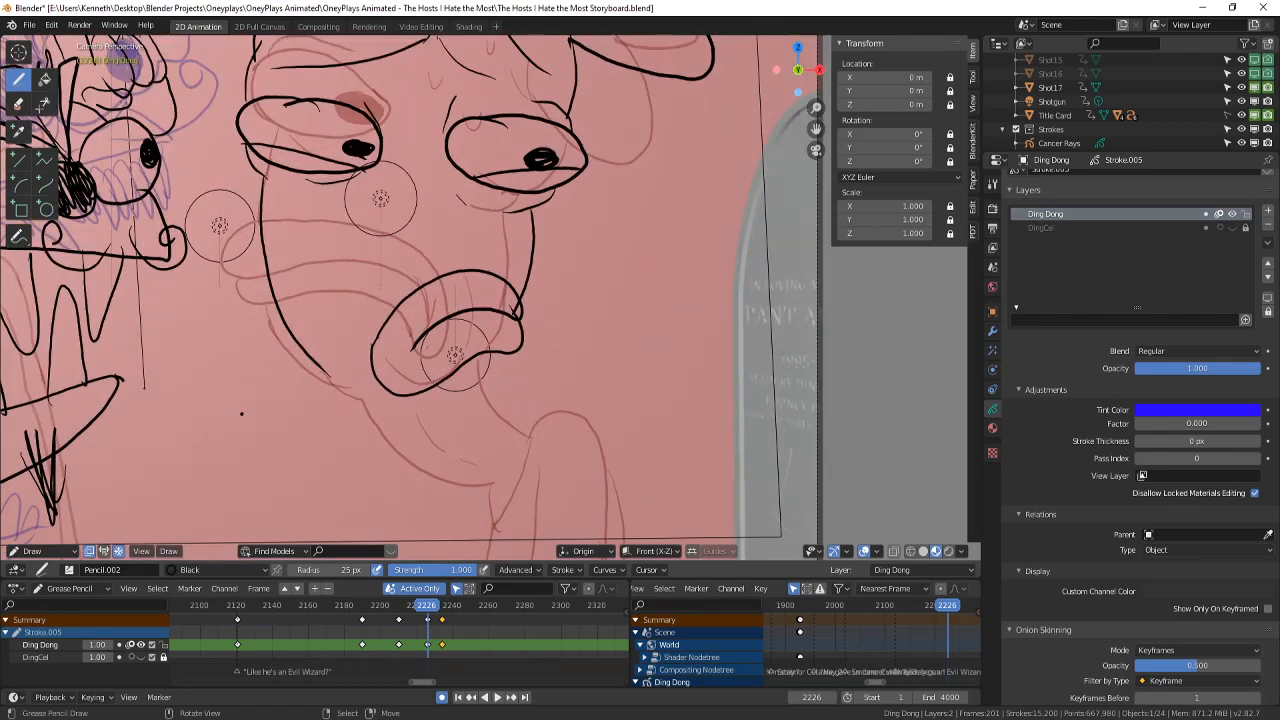
drag(314, 362, 354, 392)
mouse_move(494, 351)
mouse_down()
mouse_move(434, 398)
mouse_move(532, 437)
mouse_up()
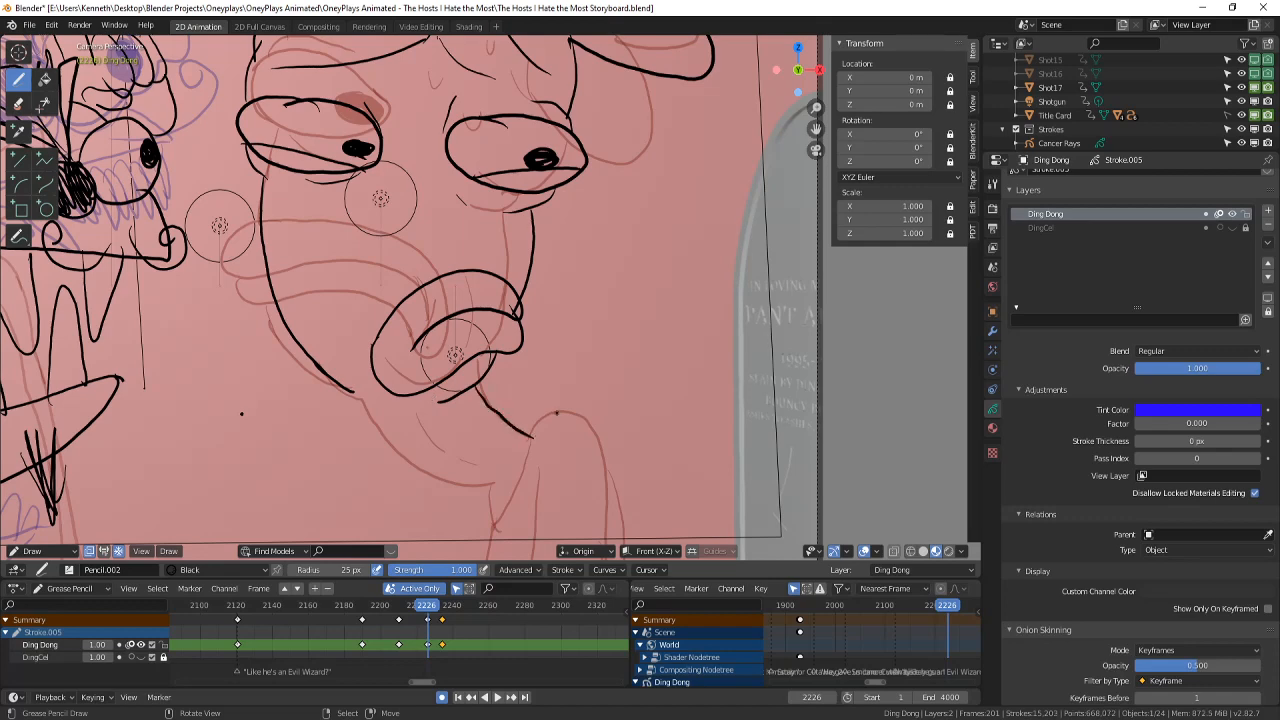
- Draw the outer contour around the lower lip and the curved underside of Ding Dong's neck
scroll(645, 420, up, 2)
scroll(651, 423, down, 2)
scroll(651, 400, up, 2)
scroll(642, 345, down, 3)
scroll(638, 318, up, 3)
scroll(637, 310, down, 4)
scroll(637, 310, up, 3)
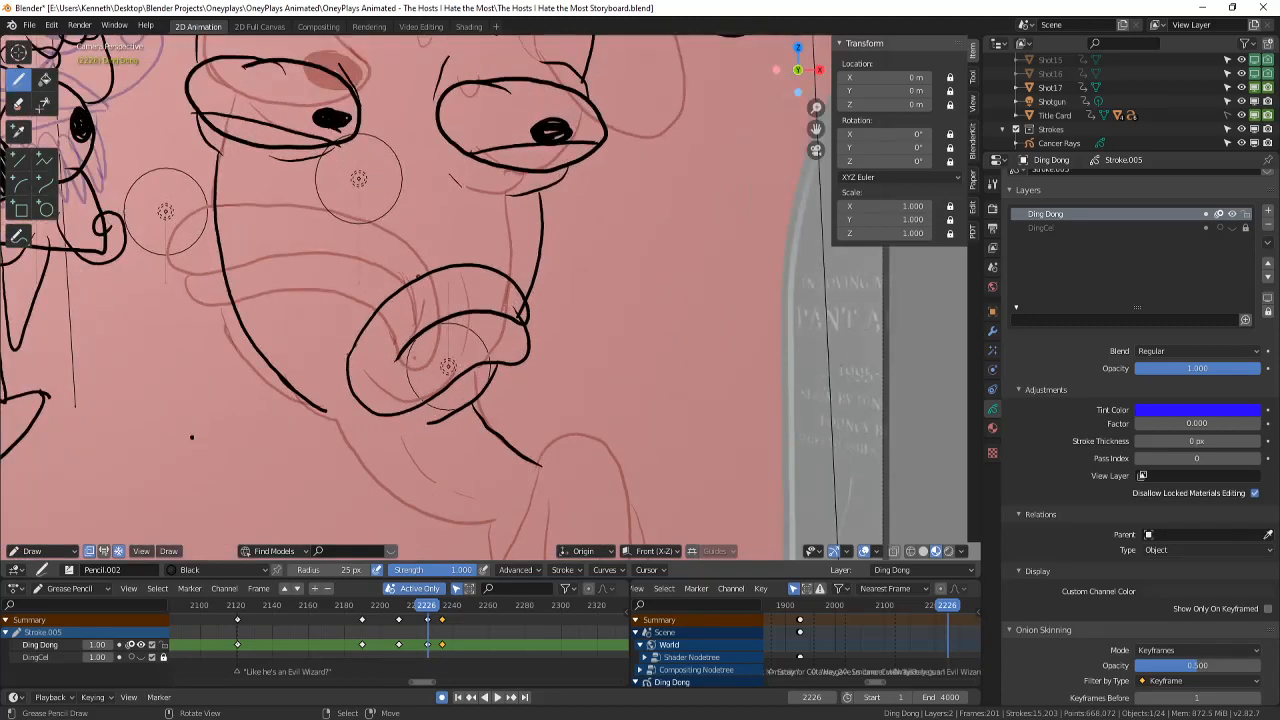
scroll(637, 310, up, 1)
shift+middle_drag(637, 310, 720, 255)
scroll(400, 420, up, 1)
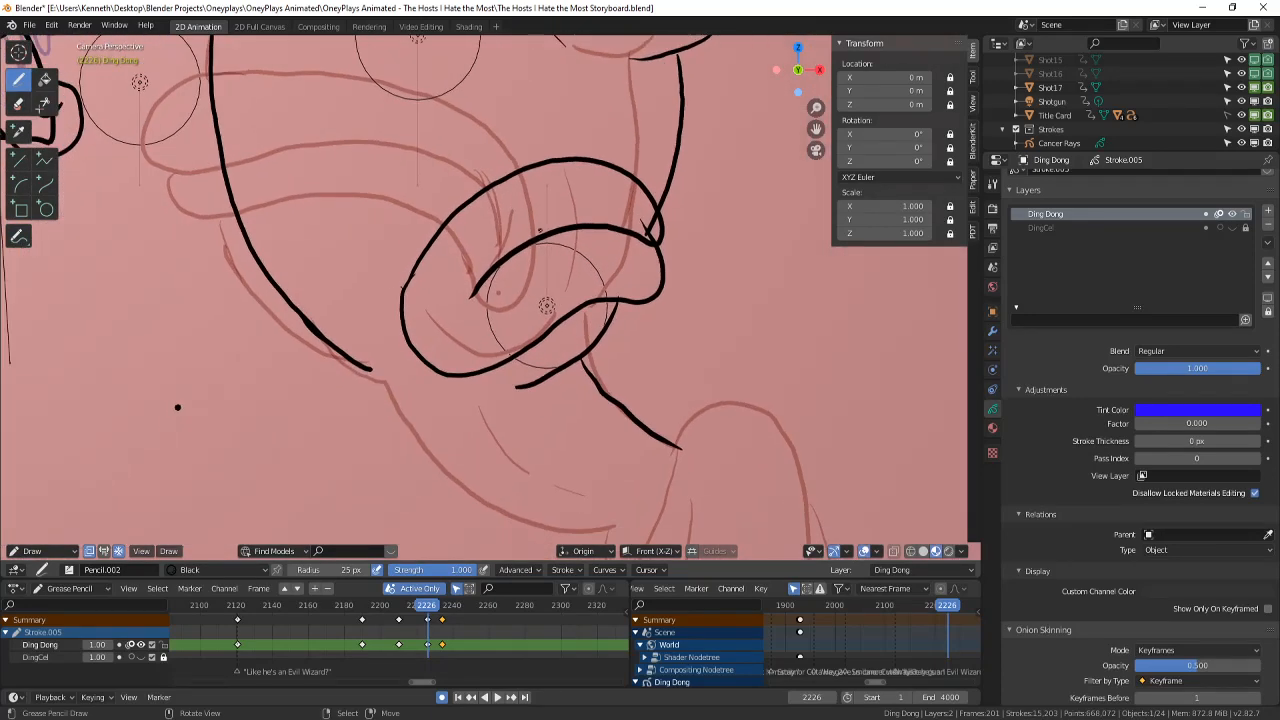
mouse_move(389, 290)
mouse_down()
mouse_move(436, 384)
mouse_move(474, 385)
mouse_up()
mouse_move(380, 377)
mouse_down()
mouse_move(420, 442)
mouse_move(590, 527)
mouse_up()
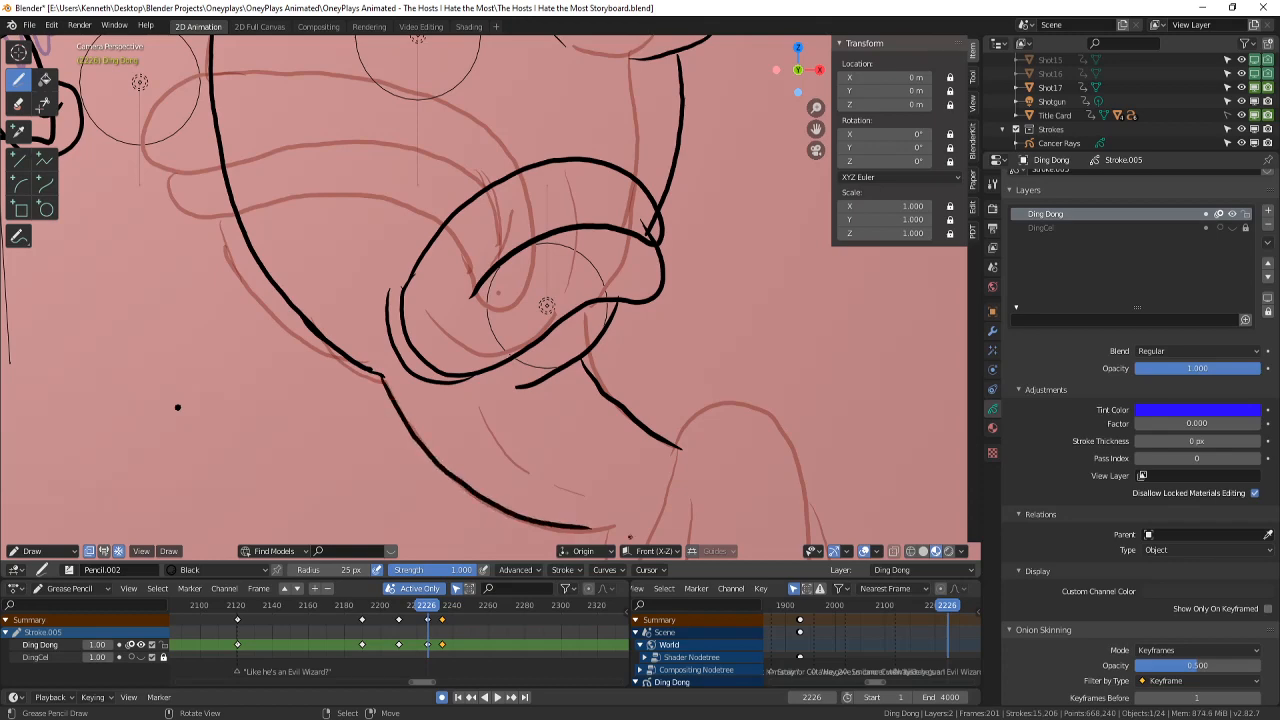
- Flip between frames 2225 and 2226 and play the animation to check the pose change
scroll(546, 306, down, 8)
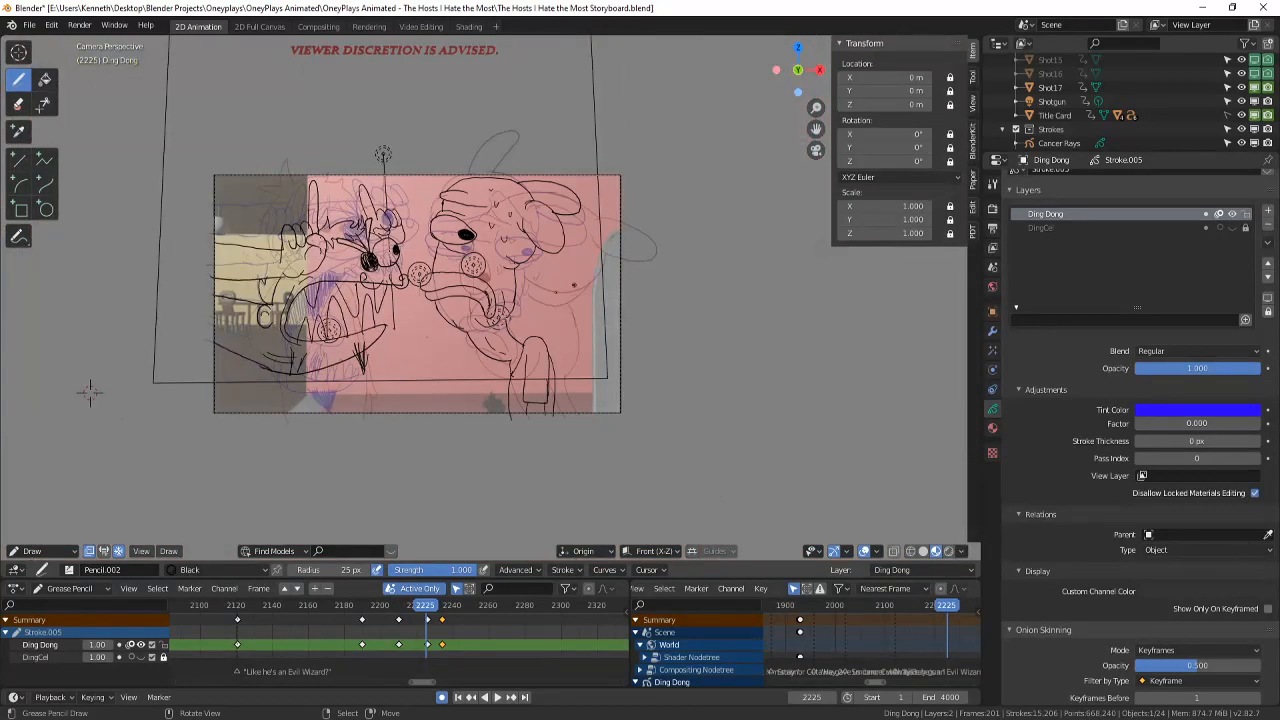
key(Left)
key(Right)
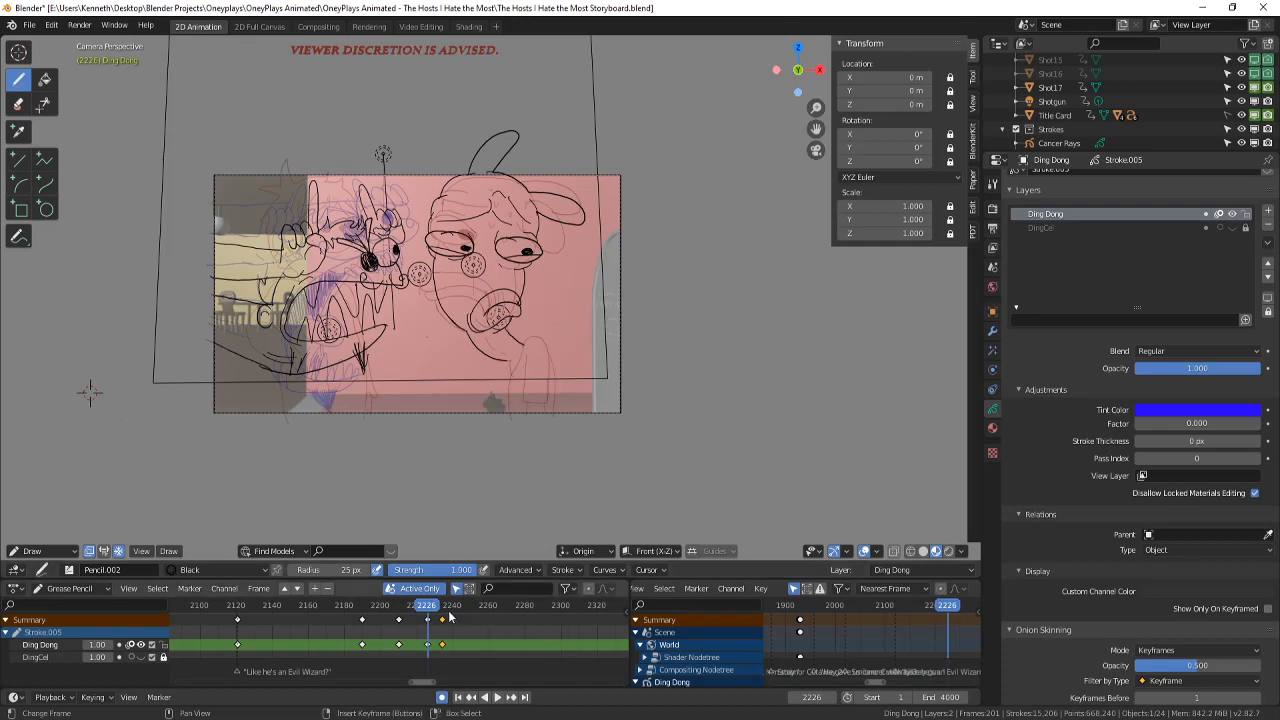
click(408, 607)
key(space)
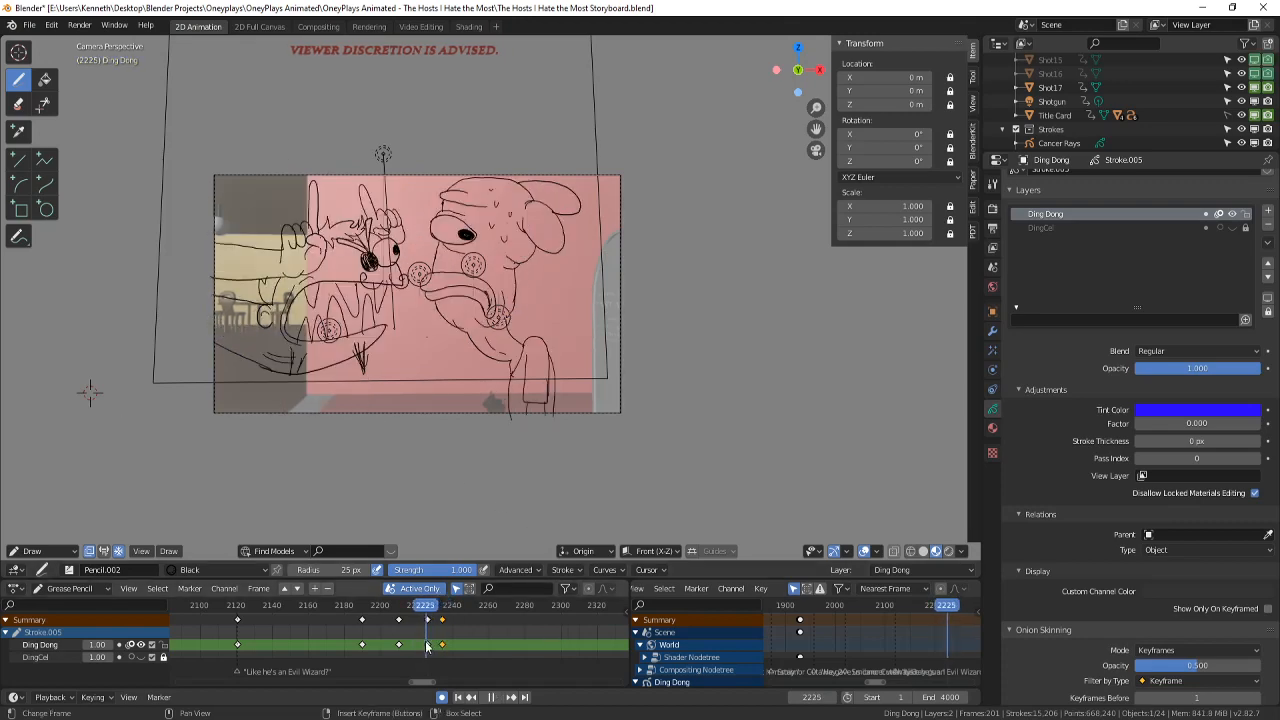
key(space)
scroll(435, 472, up, 5)
scroll(435, 472, down, 2)
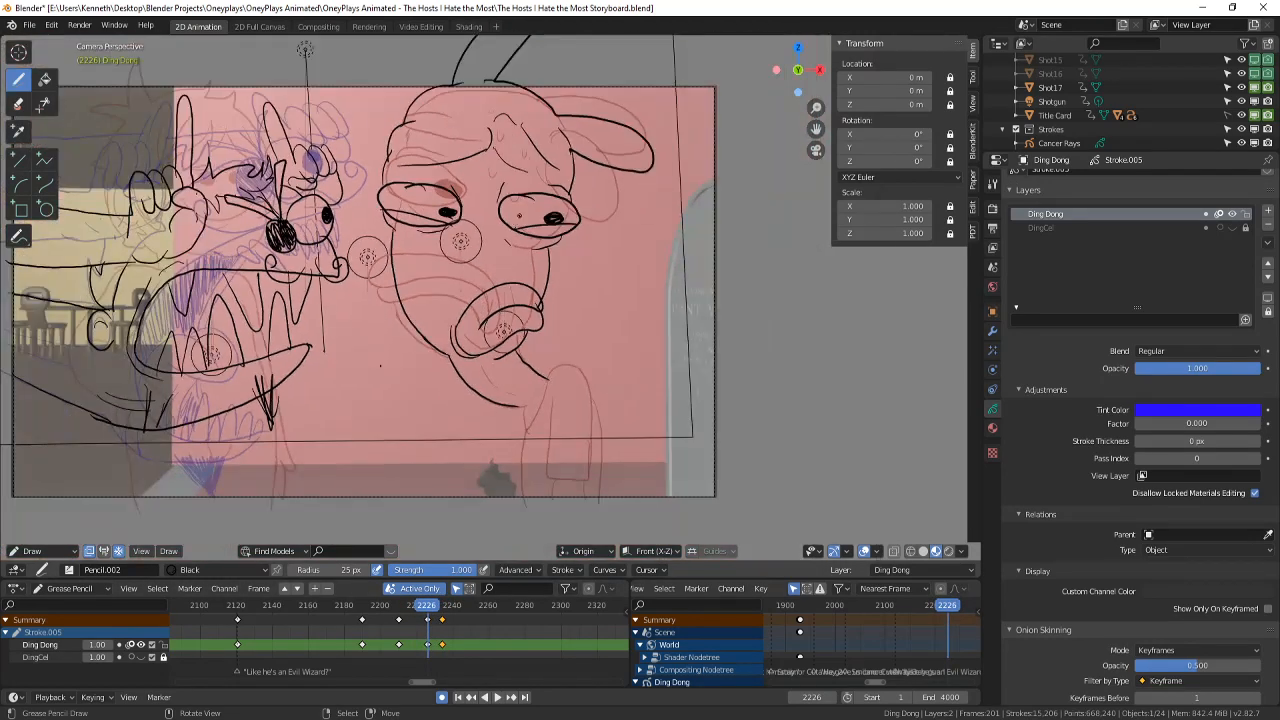
- Draw the forehead wrinkles and sweat drops on Ding Dong's head at frame 2226
scroll(435, 472, up, 2)
mouse_move(441, 173)
mouse_down()
mouse_move(512, 156)
mouse_move(588, 196)
mouse_up()
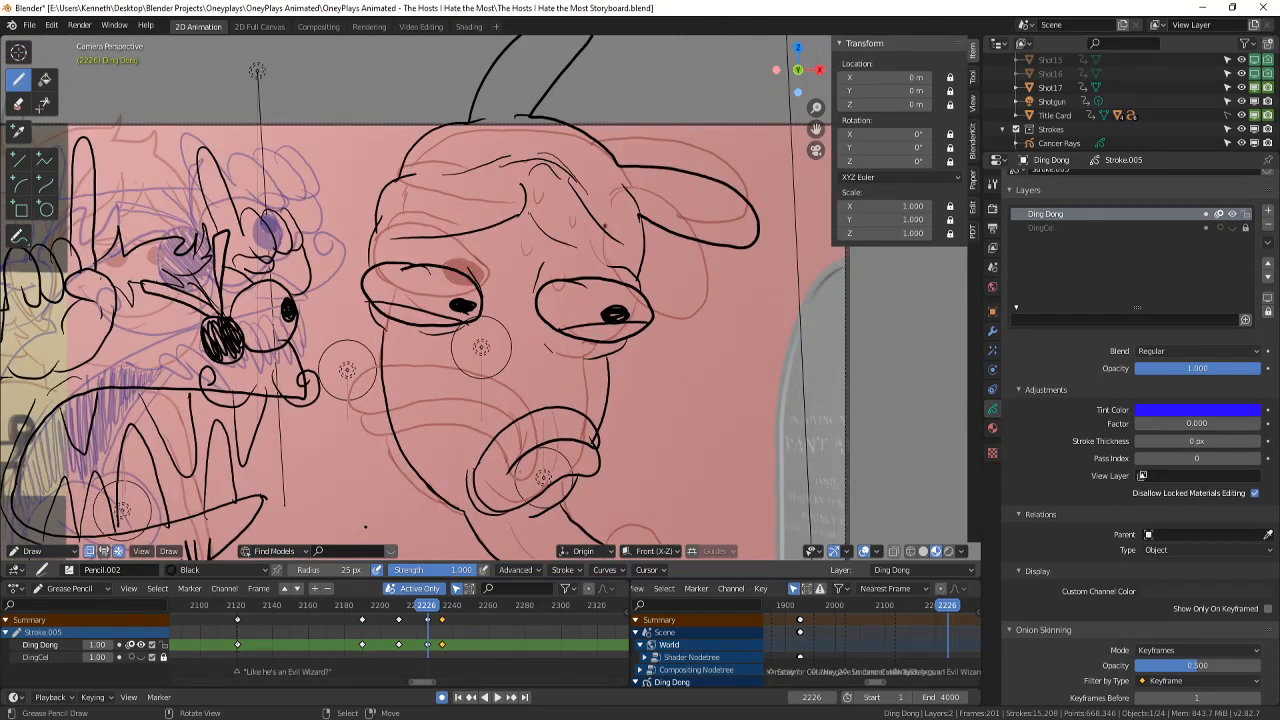
scroll(486, 299, down, 2)
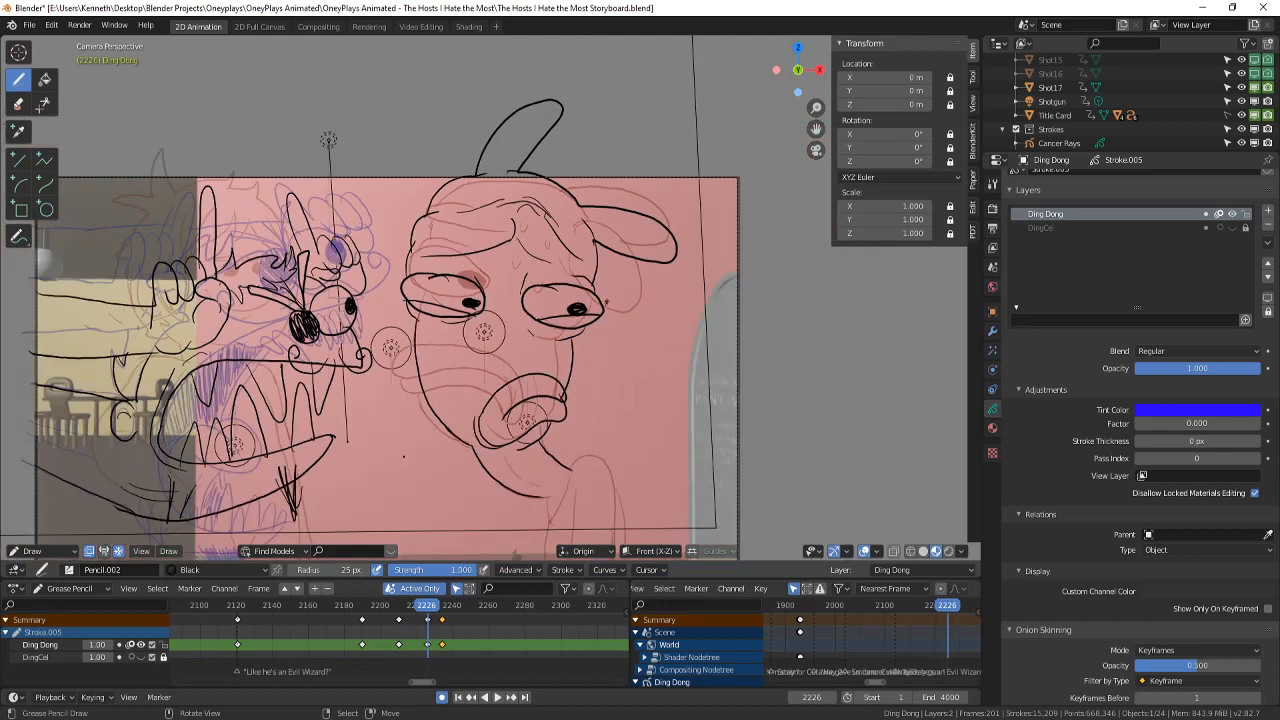
drag(446, 216, 461, 229)
- Draw the rounded top and outer edge of Ding Dong's arm beside the neck
shift+middle_drag(637, 384, 603, 276)
scroll(667, 292, up, 1)
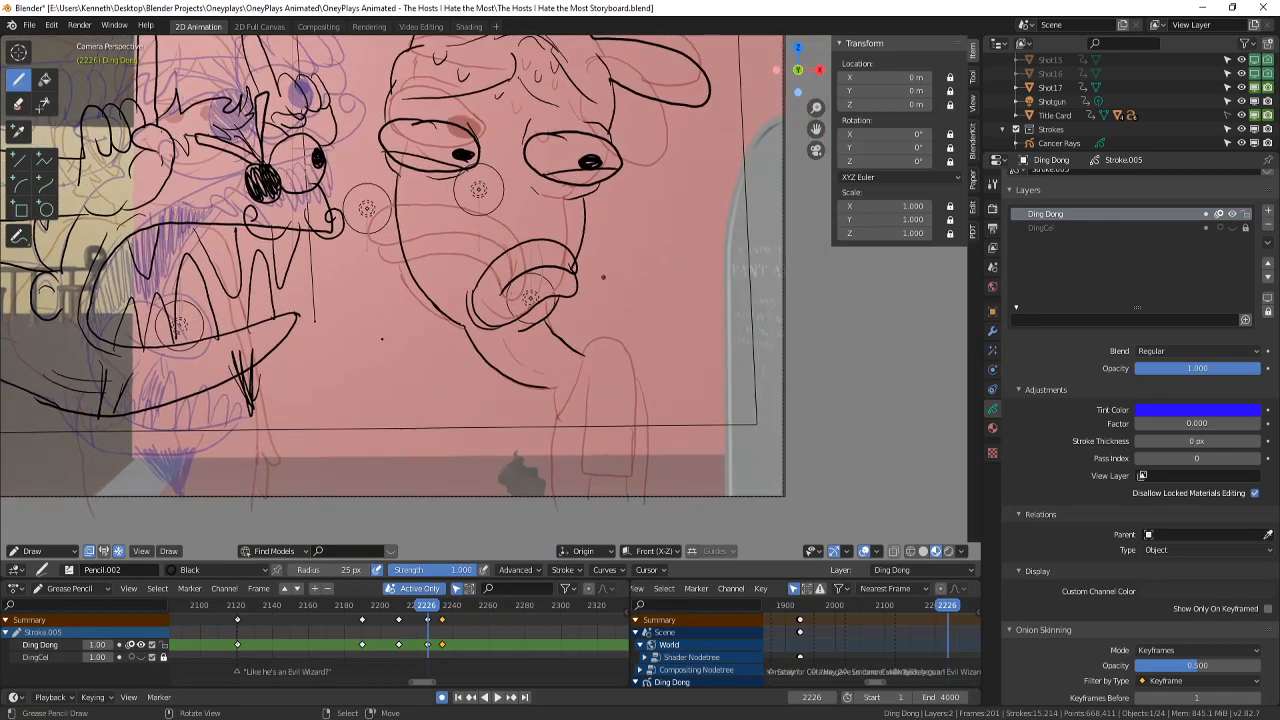
mouse_move(582, 358)
mouse_down()
mouse_move(626, 344)
mouse_move(631, 458)
mouse_up()
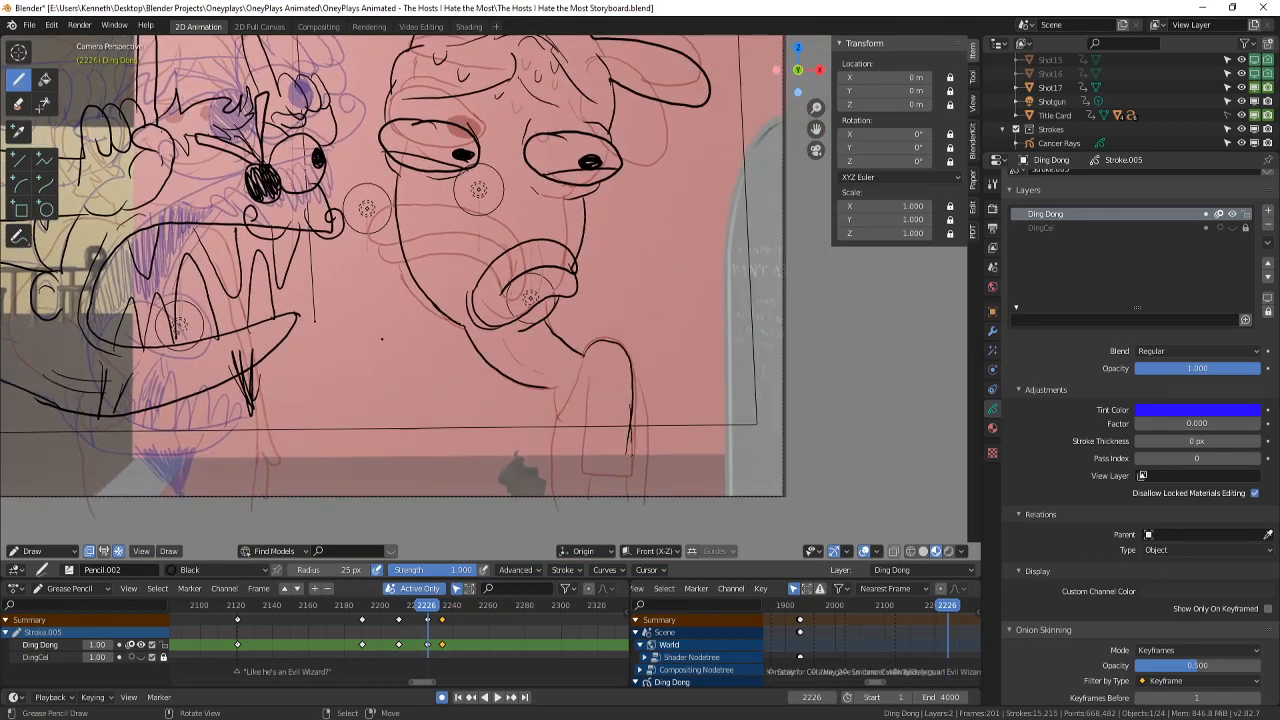
- Erase the eyes and forehead details from Ding Dong's face at frame 2226, return to the Draw tool and save the file
click(18, 104)
scroll(484, 292, down, 2)
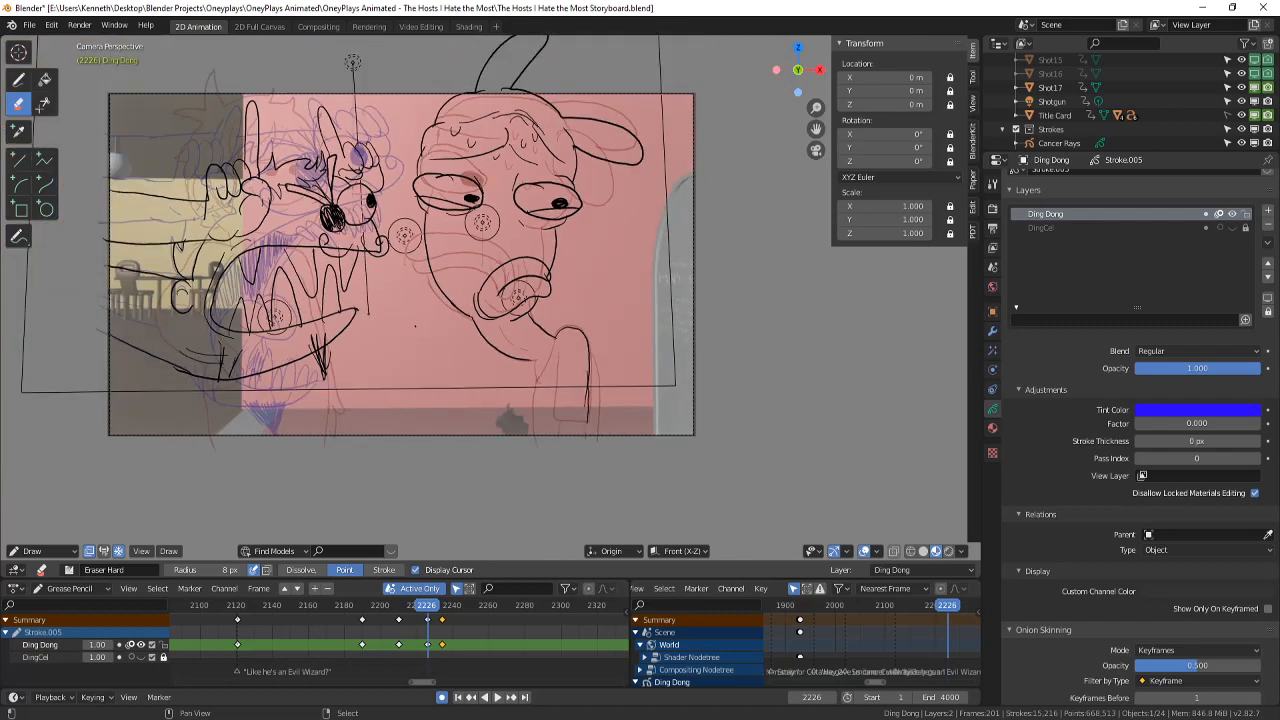
shift+middle_drag(415, 326, 391, 337)
scroll(453, 241, down, 7)
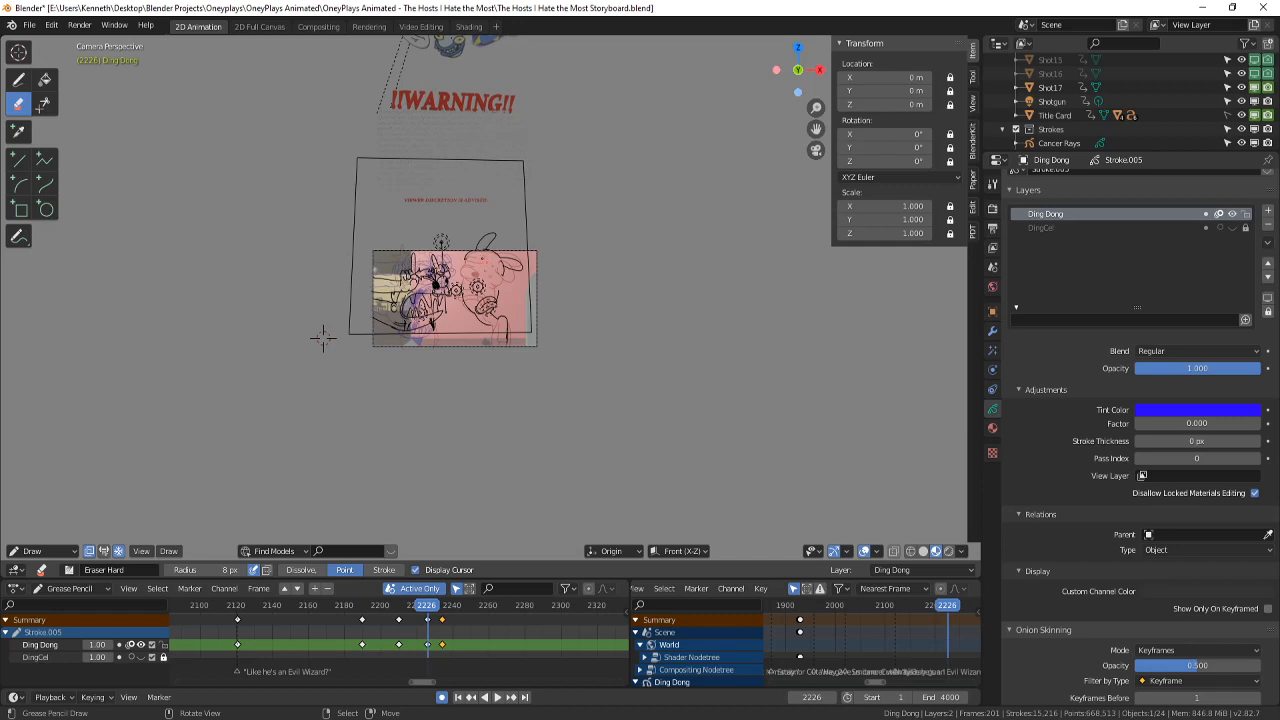
click(18, 79)
shift+middle_drag(322, 337, 297, 349)
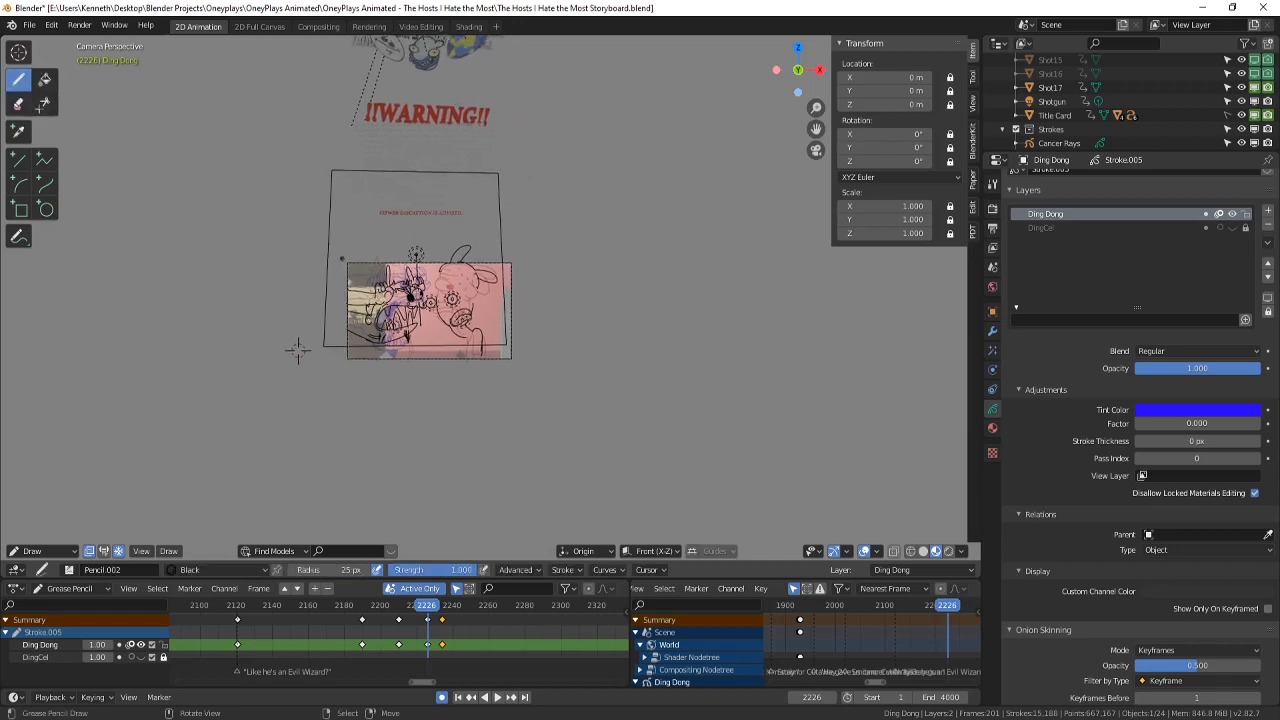
scroll(212, 372, up, 2)
key(ctrl+s)
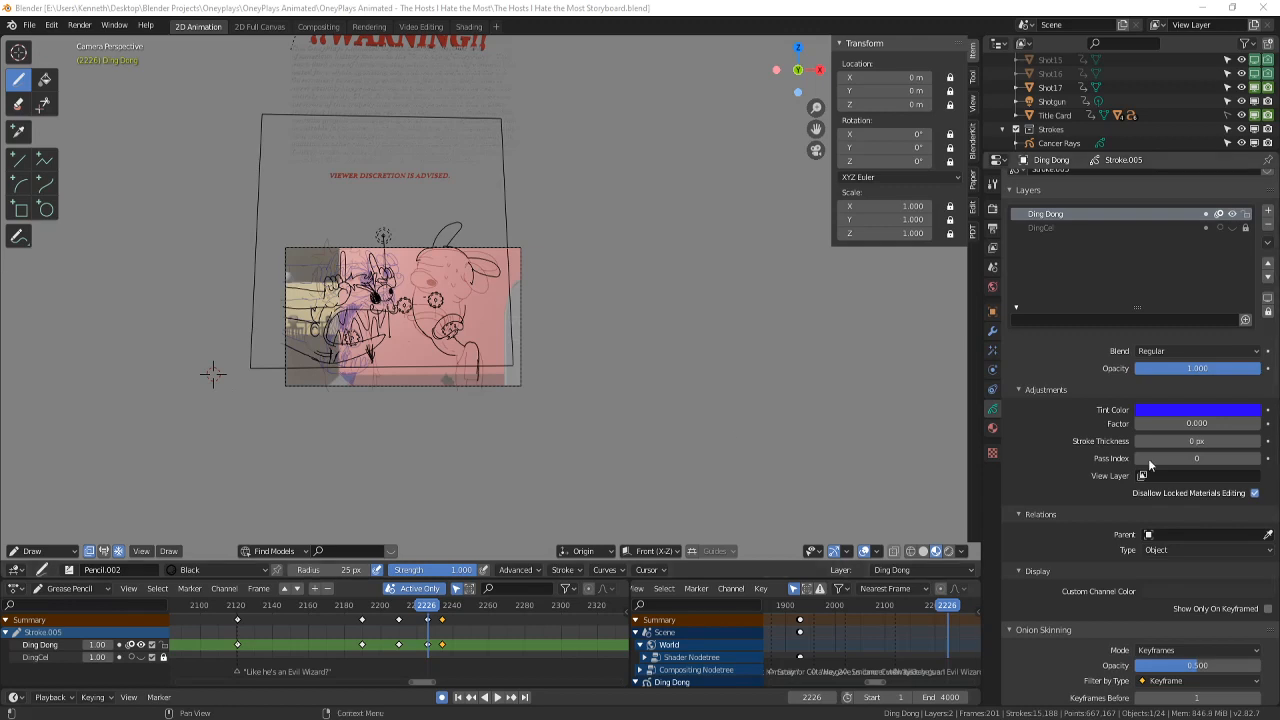
- Orbit around the drawing to check its depth, return to the active camera view and save the file
scroll(1140, 458, up, 1)
middle_drag(702, 339, 711, 343)
middle_drag(87, 418, 12, 485)
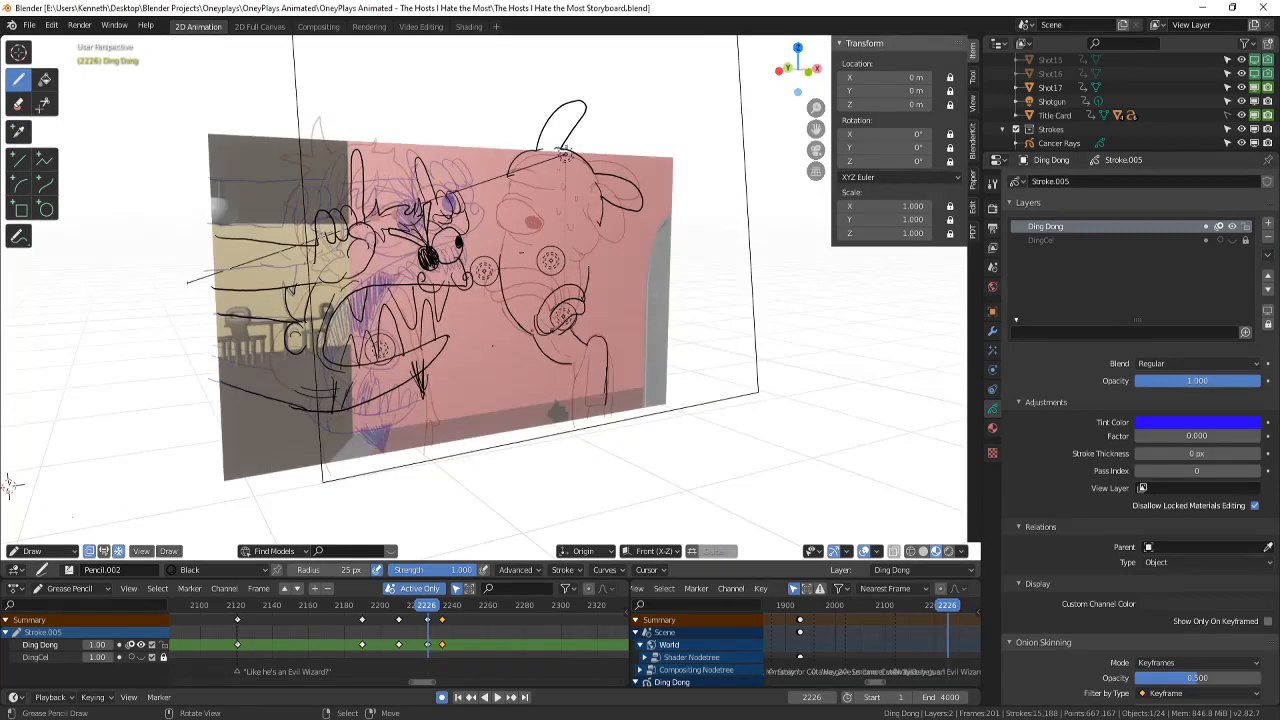
click(141, 551)
mouse_move(281, 428)
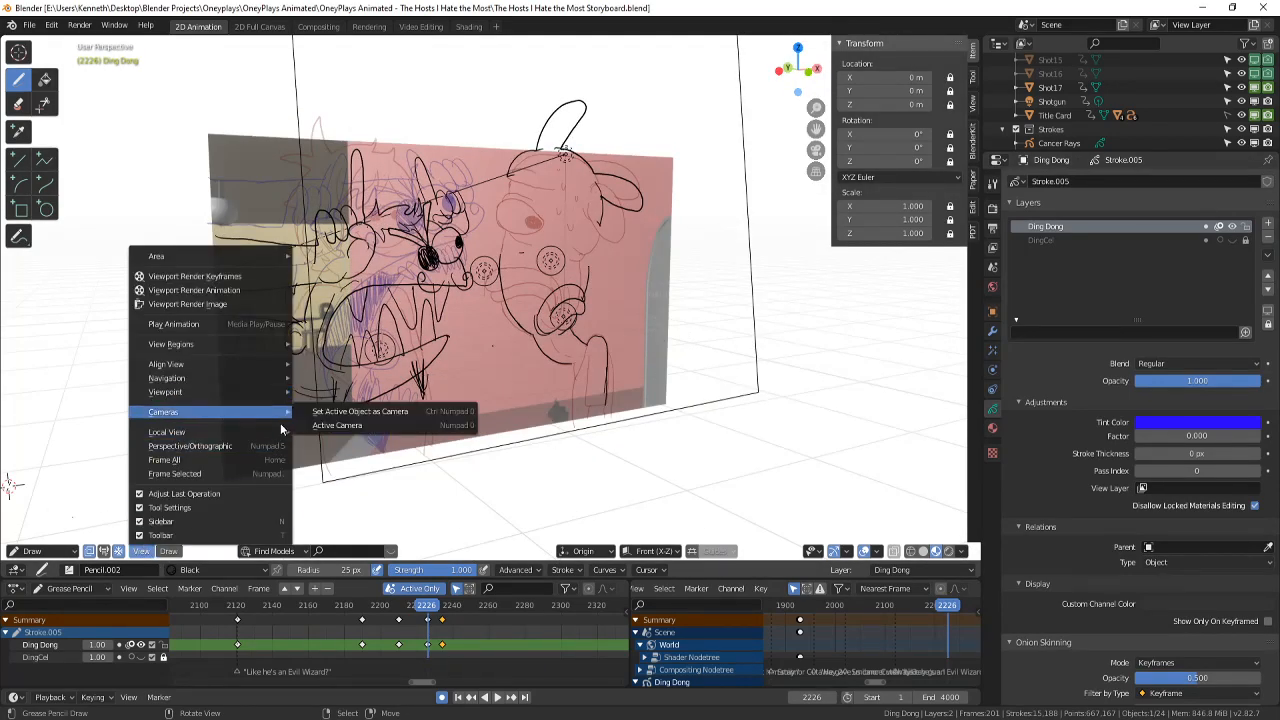
click(337, 425)
key(ctrl+s)
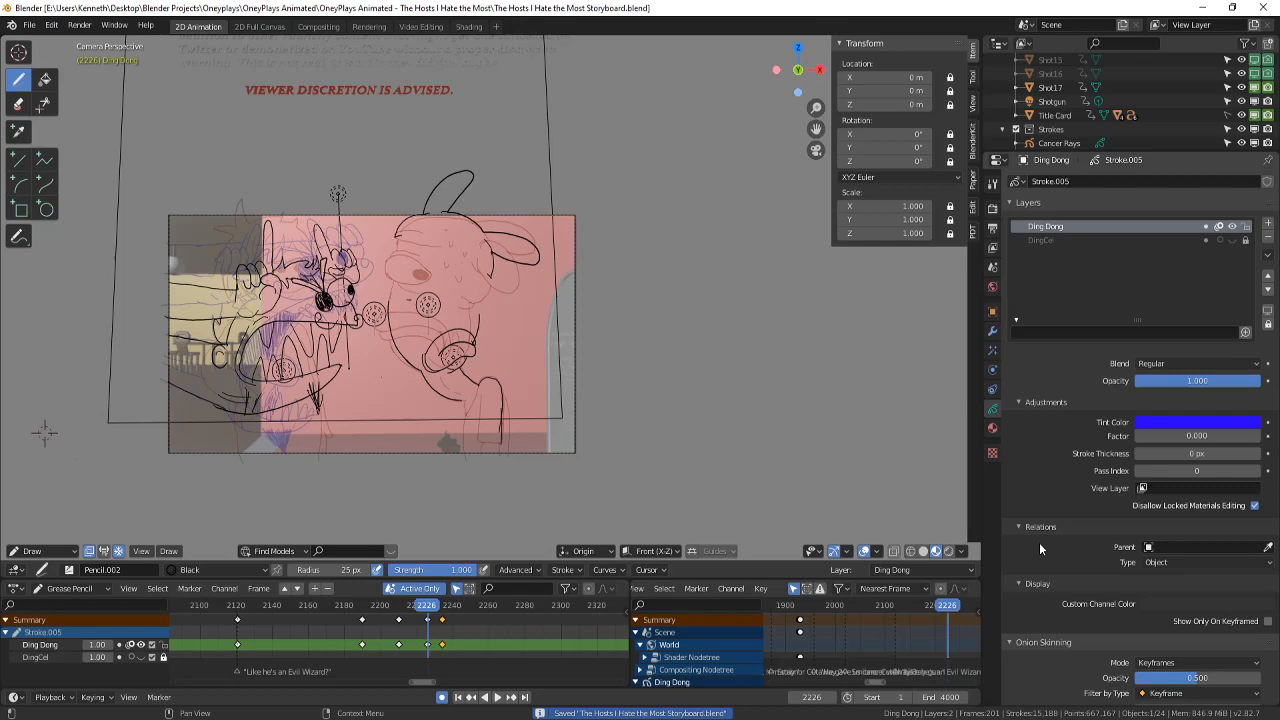
- Adjust the viewport shading to show the studio HDRI with strength 2.000 and background 1.000
click(962, 552)
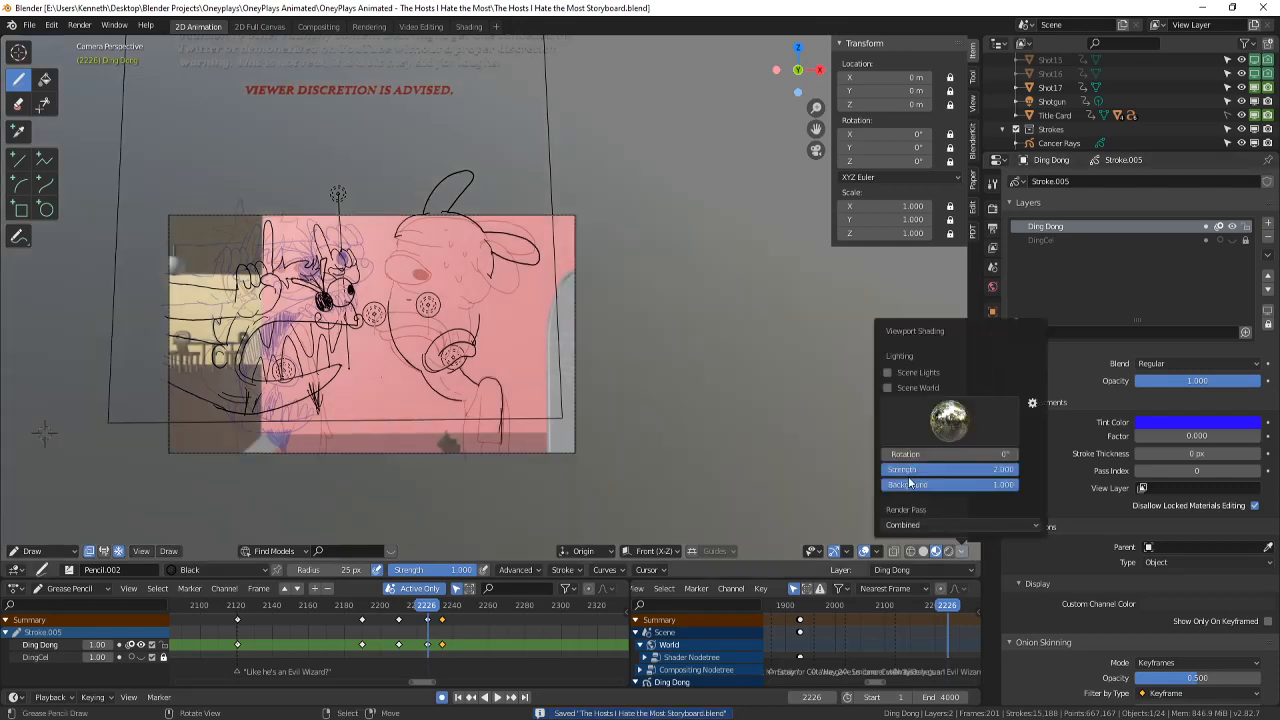
scroll(492, 297, up, 2)
scroll(449, 362, up, 2)
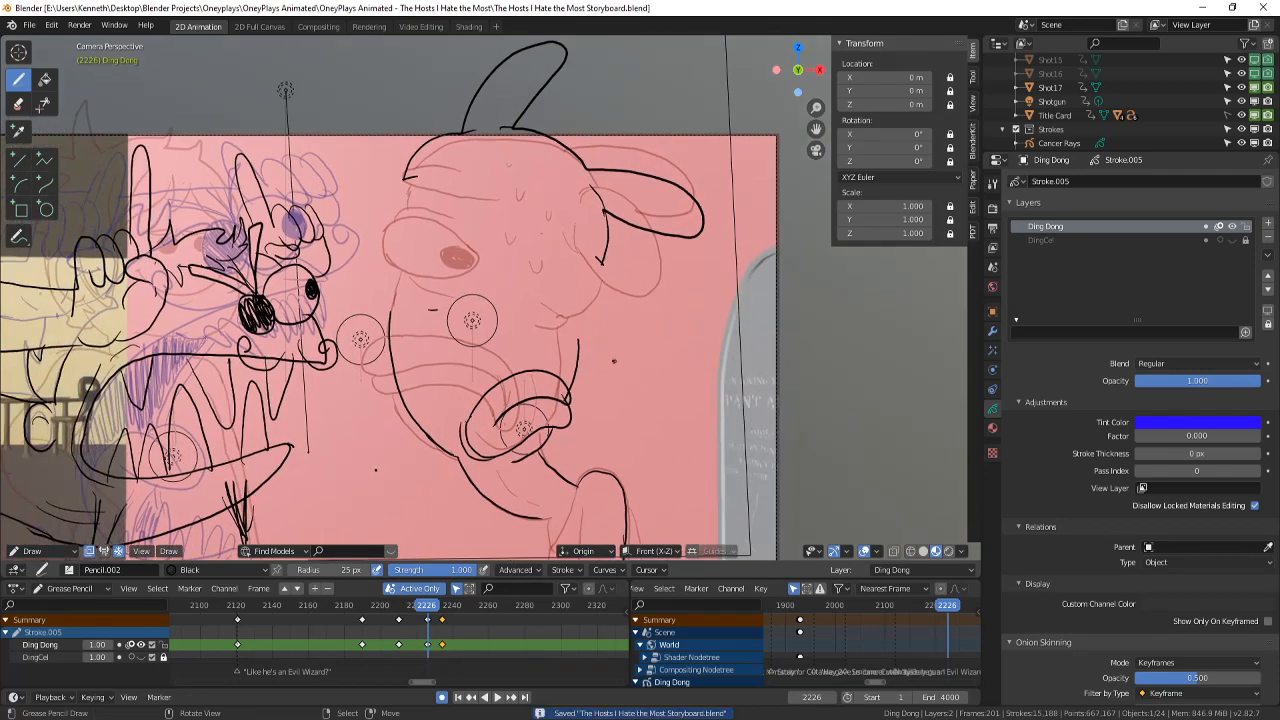
- Try to outline Ding Dong's large eye at frame 2226, using frame 2225 as reference
scroll(610, 360, down, 3)
key(Left)
key(Right)
scroll(545, 274, up, 4)
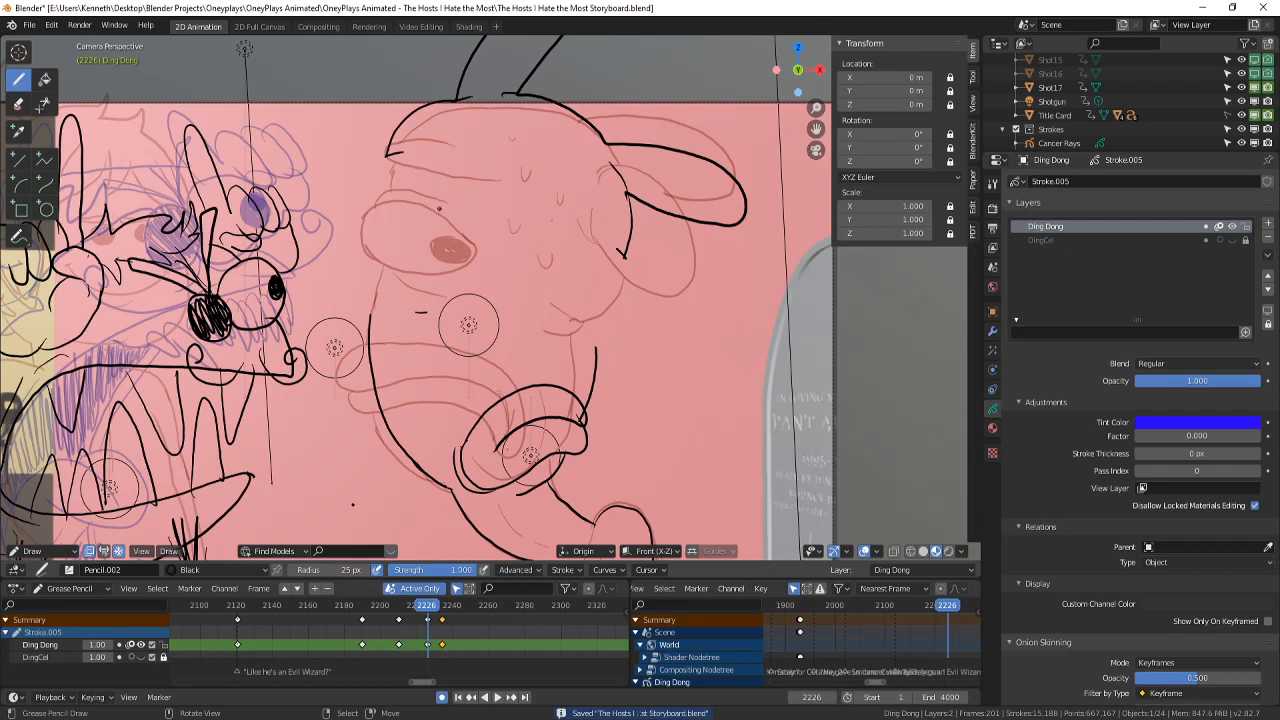
mouse_move(440, 205)
mouse_down()
mouse_move(348, 245)
mouse_move(442, 283)
mouse_move(468, 226)
mouse_move(416, 206)
mouse_up()
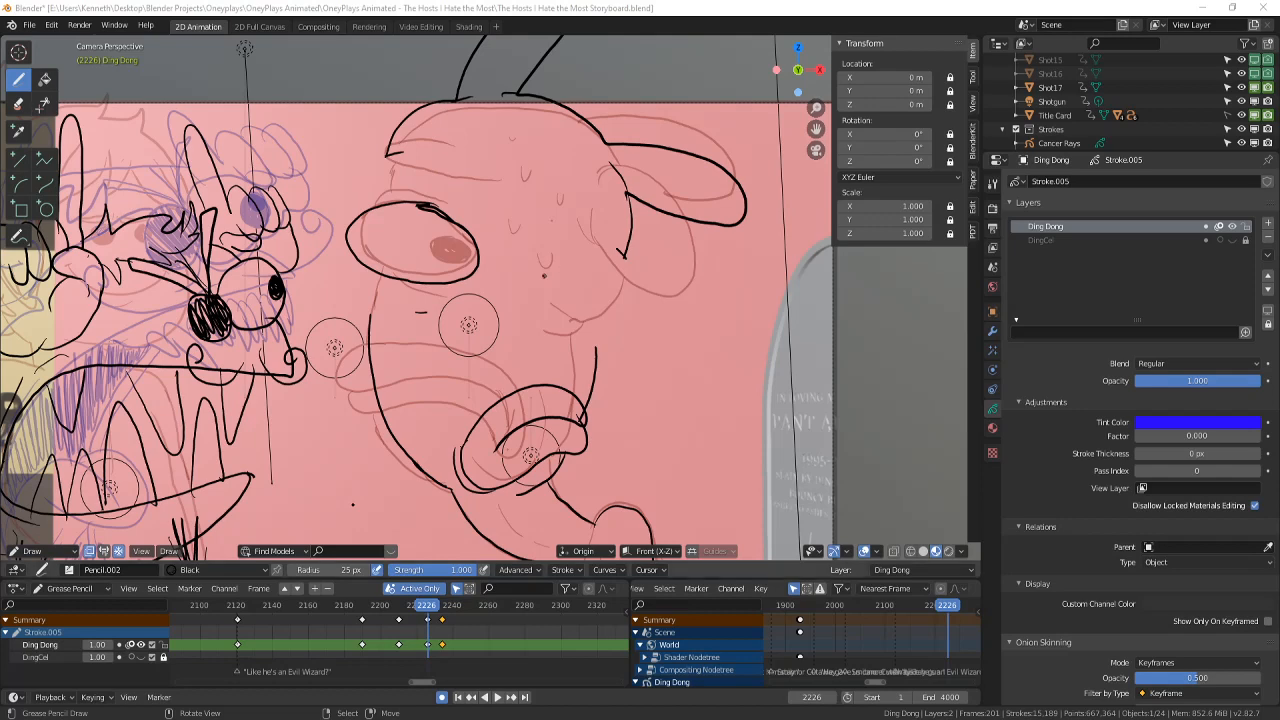
- Examine the strokes' depth from several orbited angles, returning to the active camera view each time
middle_drag(352, 504, 468, 441)
click(141, 551)
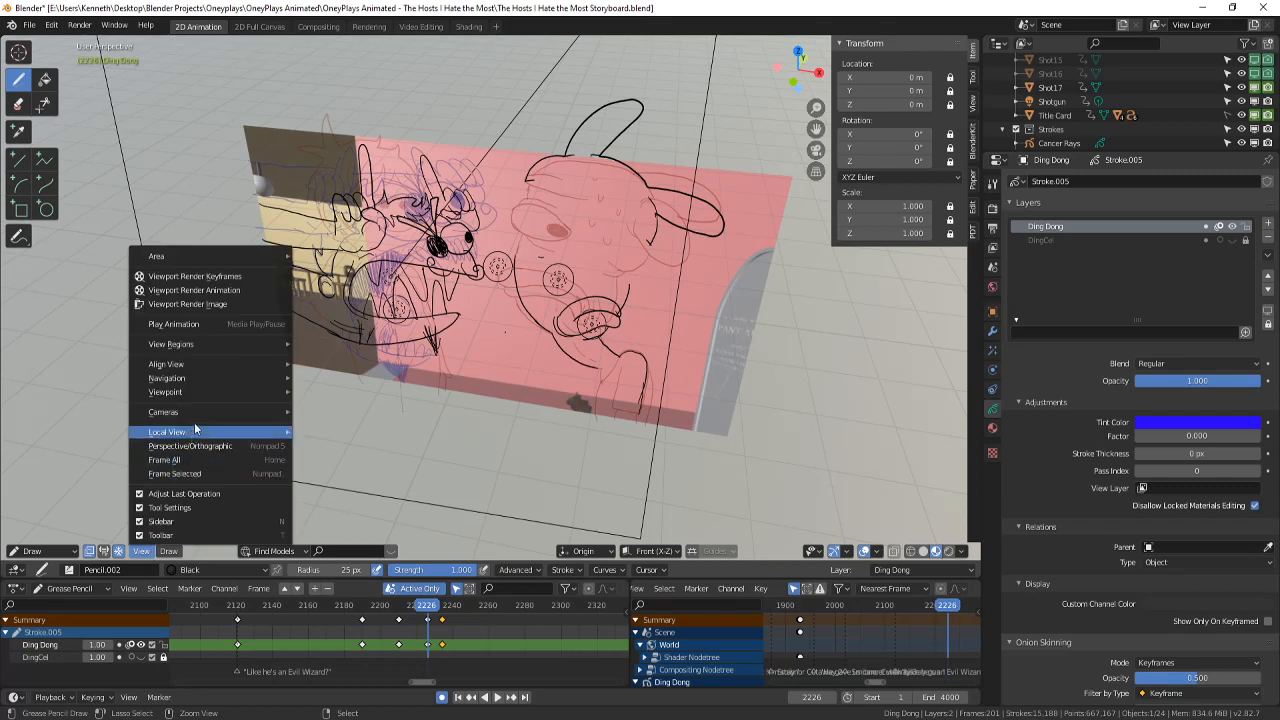
mouse_move(200, 423)
click(357, 426)
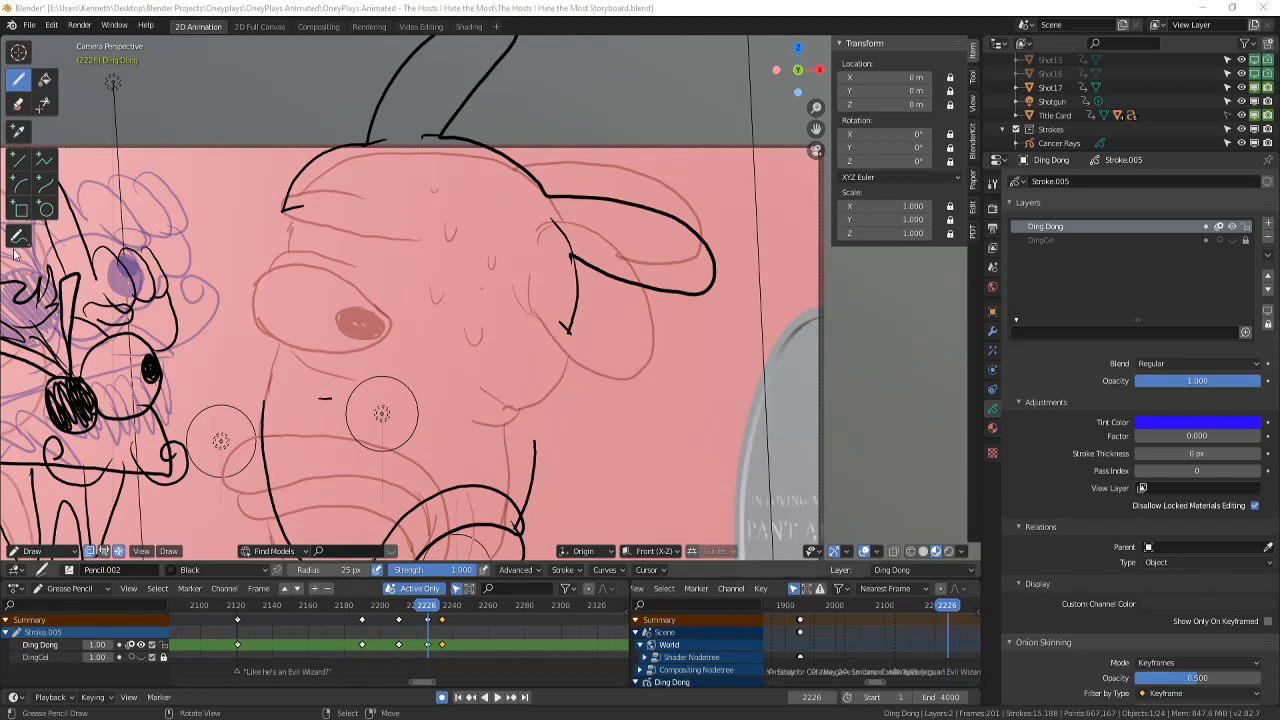
middle_drag(382, 413, 400, 405)
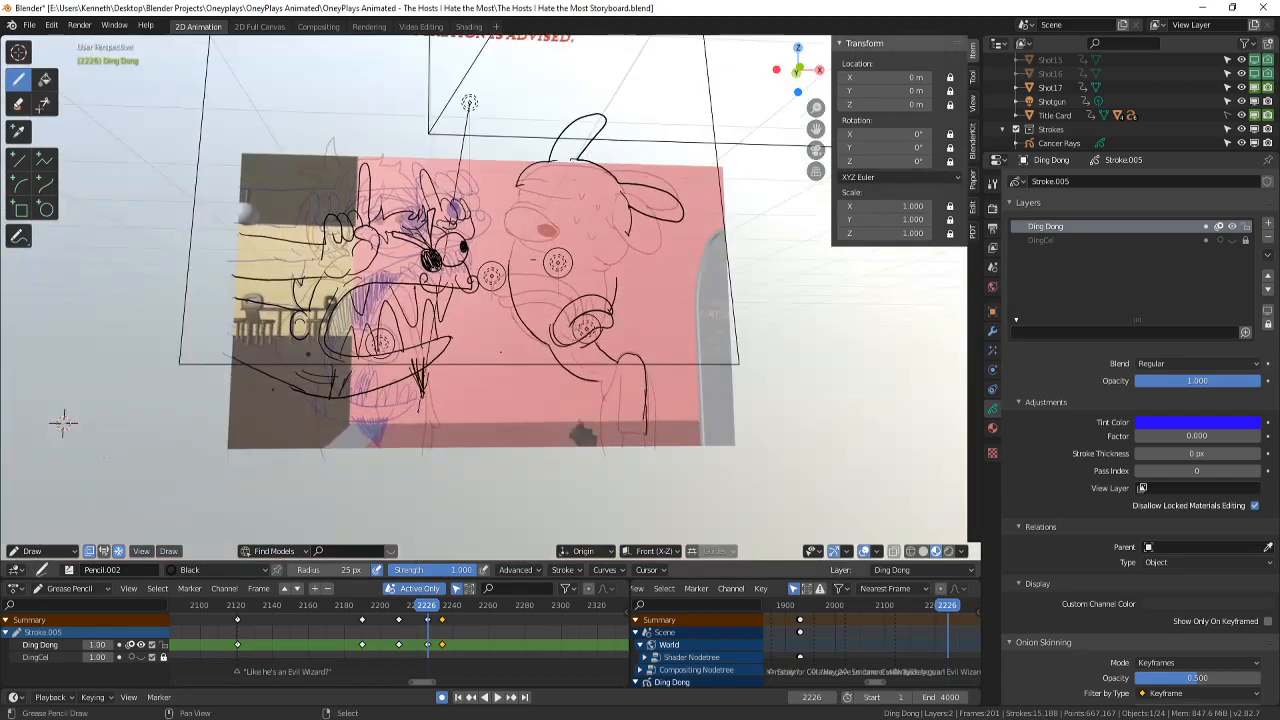
click(141, 551)
mouse_move(200, 412)
click(330, 425)
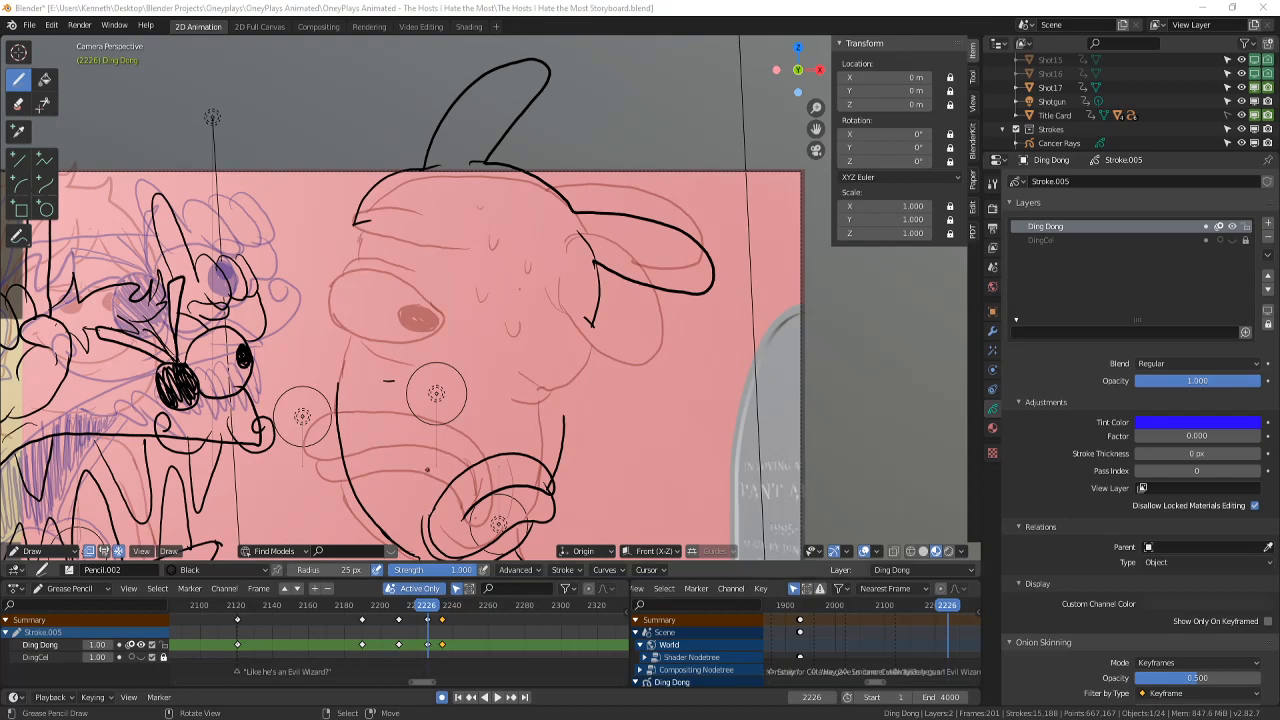
middle_drag(240, 470, 271, 494)
click(141, 551)
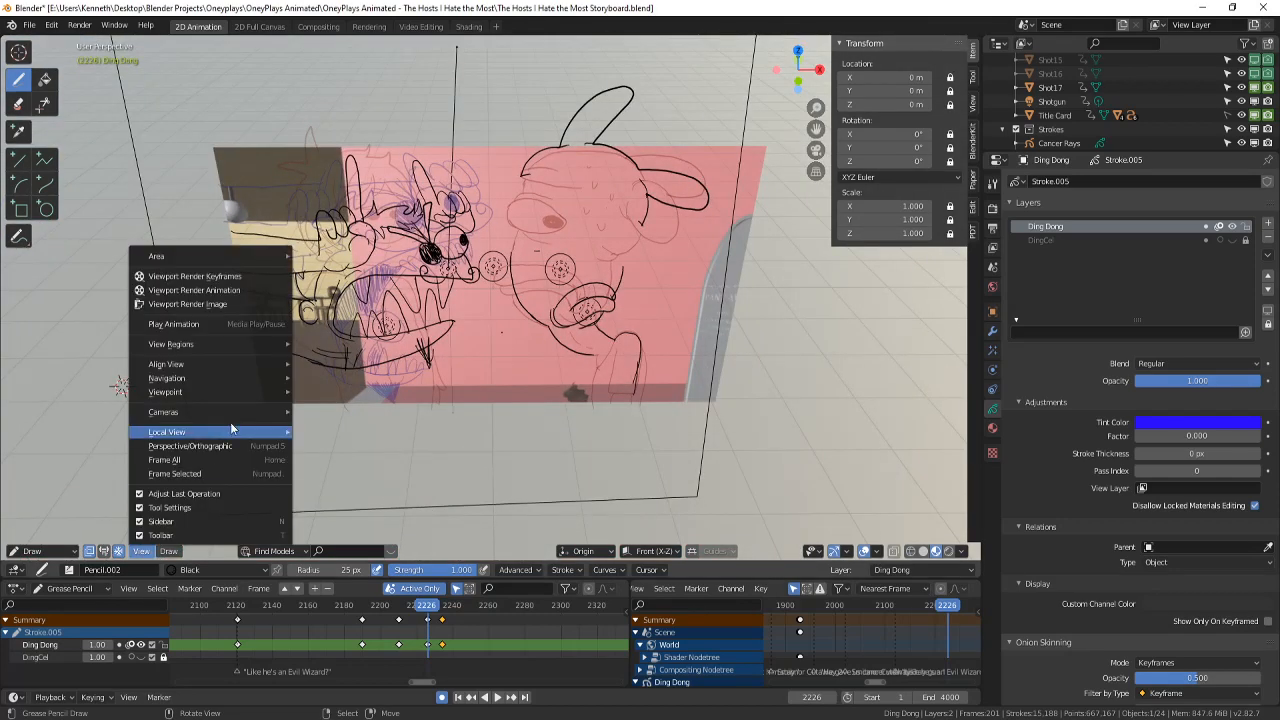
click(309, 426)
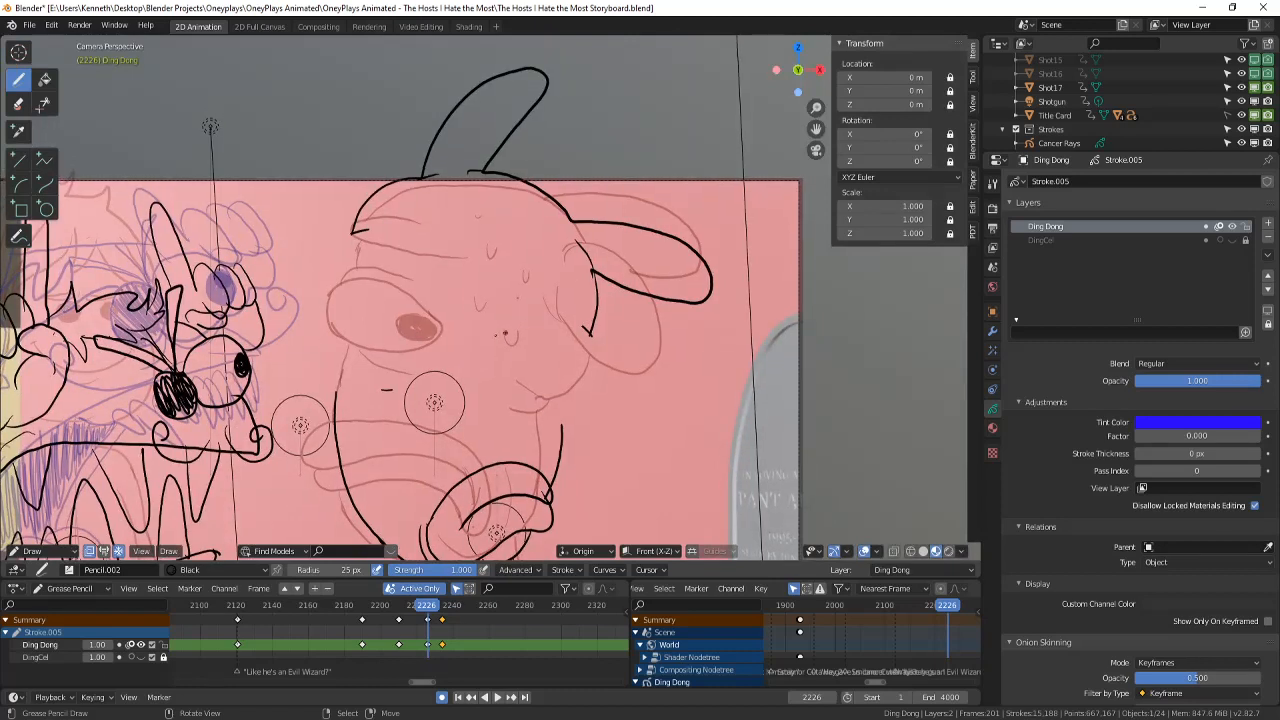
- Switch the Ding Dong strokes to Edit Mode and circle-select over the middle of the face
click(35, 551)
click(40, 495)
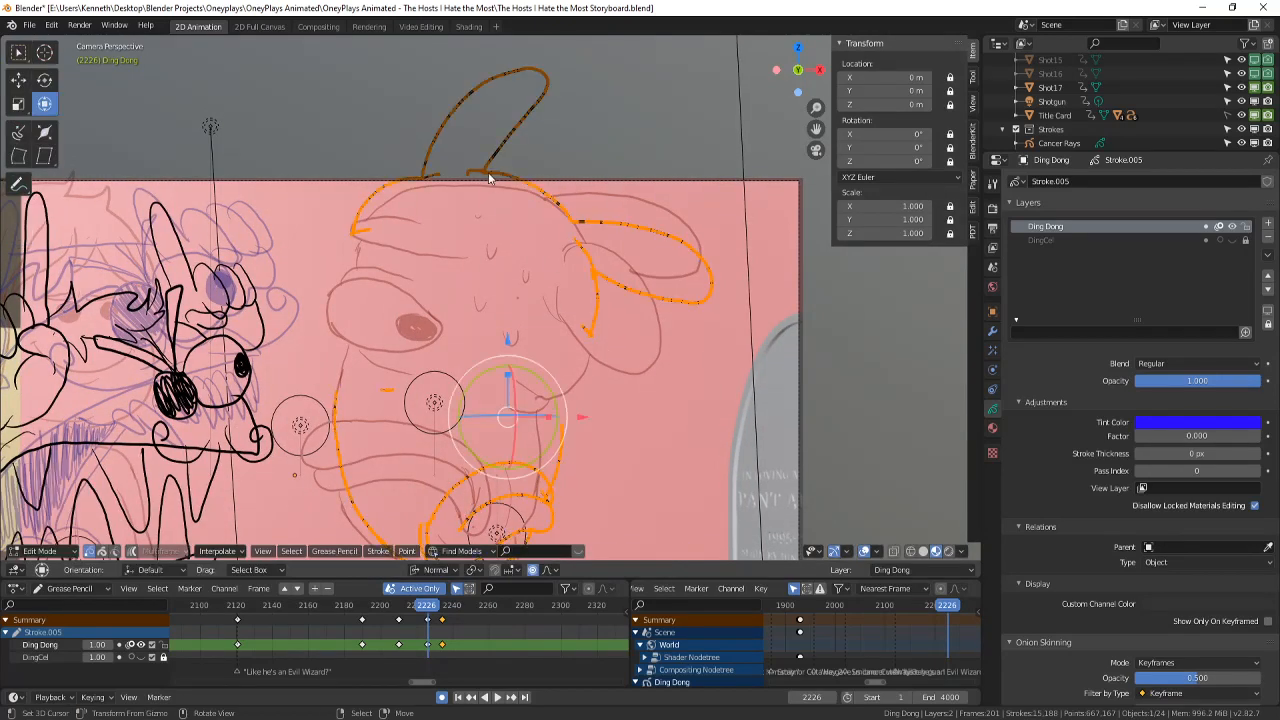
click(510, 269)
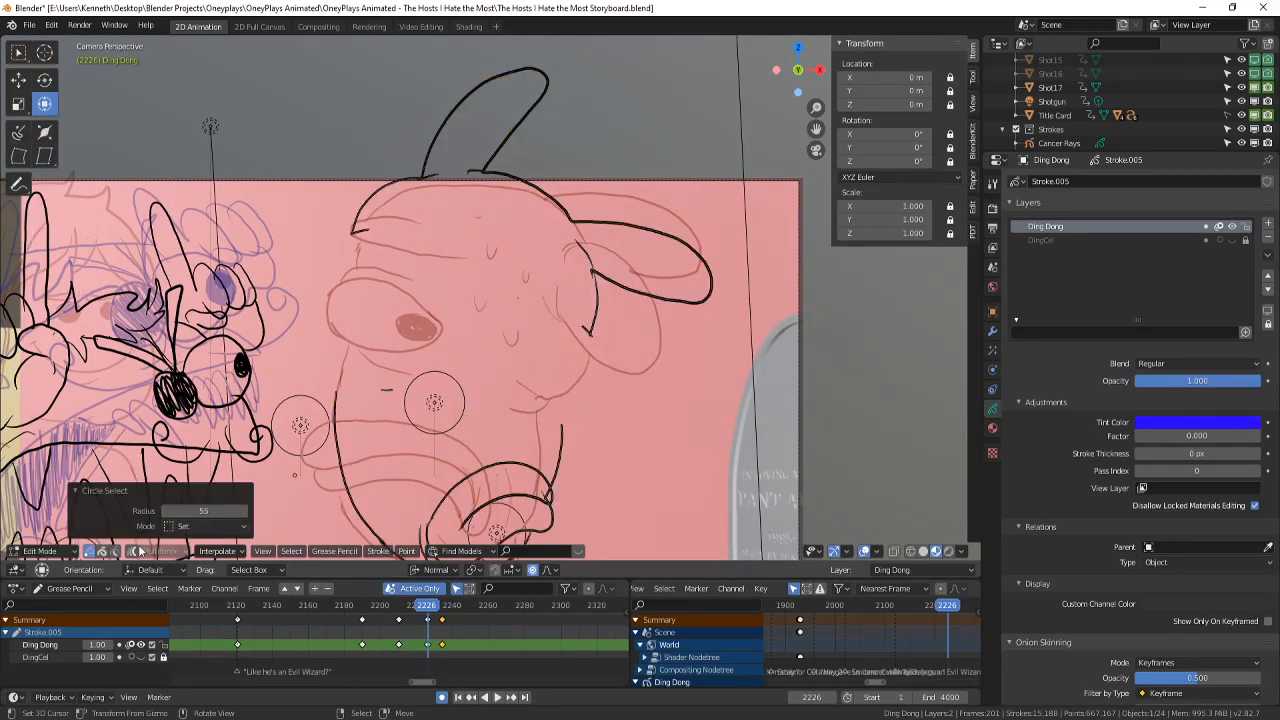
- Circle-select the head and ear strokes as whole strokes and move them slightly down with smooth proportional editing, Z -0.0858 m
click(101, 551)
key(c)
mouse_move(657, 263)
mouse_down()
mouse_move(632, 233)
mouse_move(428, 187)
mouse_up()
right_click(432, 188)
drag(548, 210, 548, 221)
scroll(548, 221, up, 2)
- Return the Ding Dong strokes to Draw mode and save the storyboard file
click(40, 551)
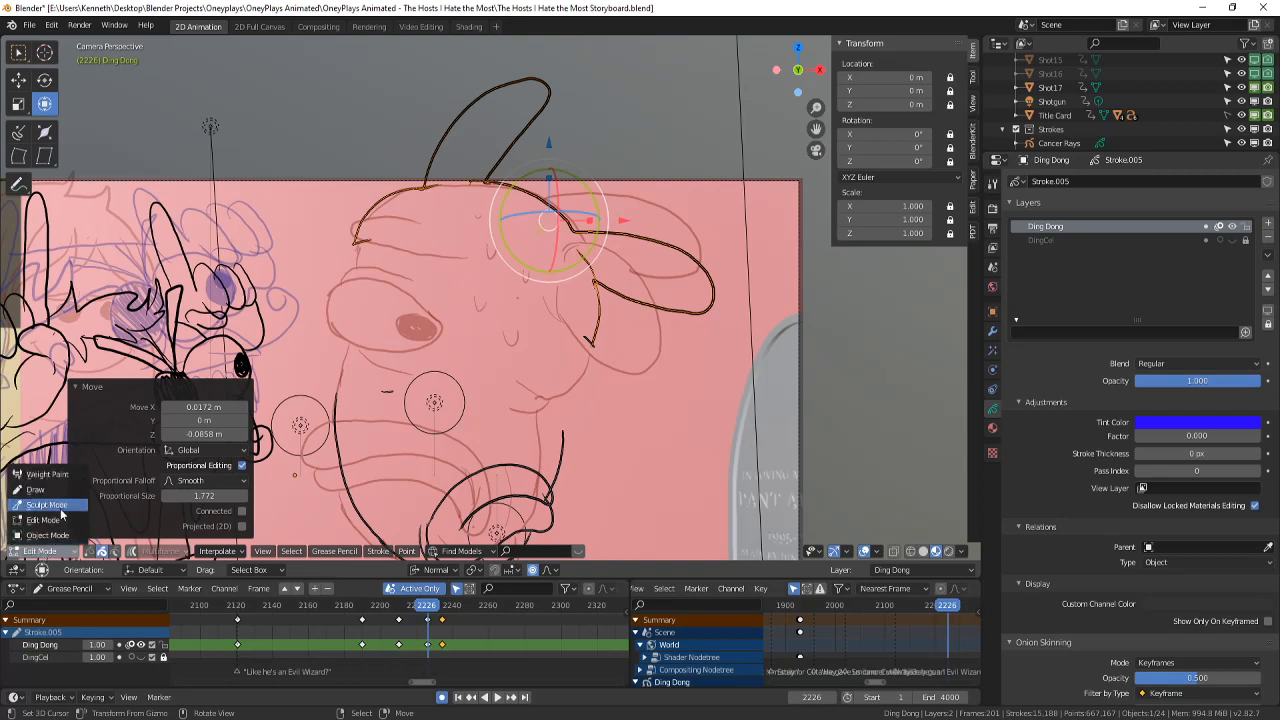
click(36, 489)
scroll(452, 500, up, 2)
key(ctrl+s)
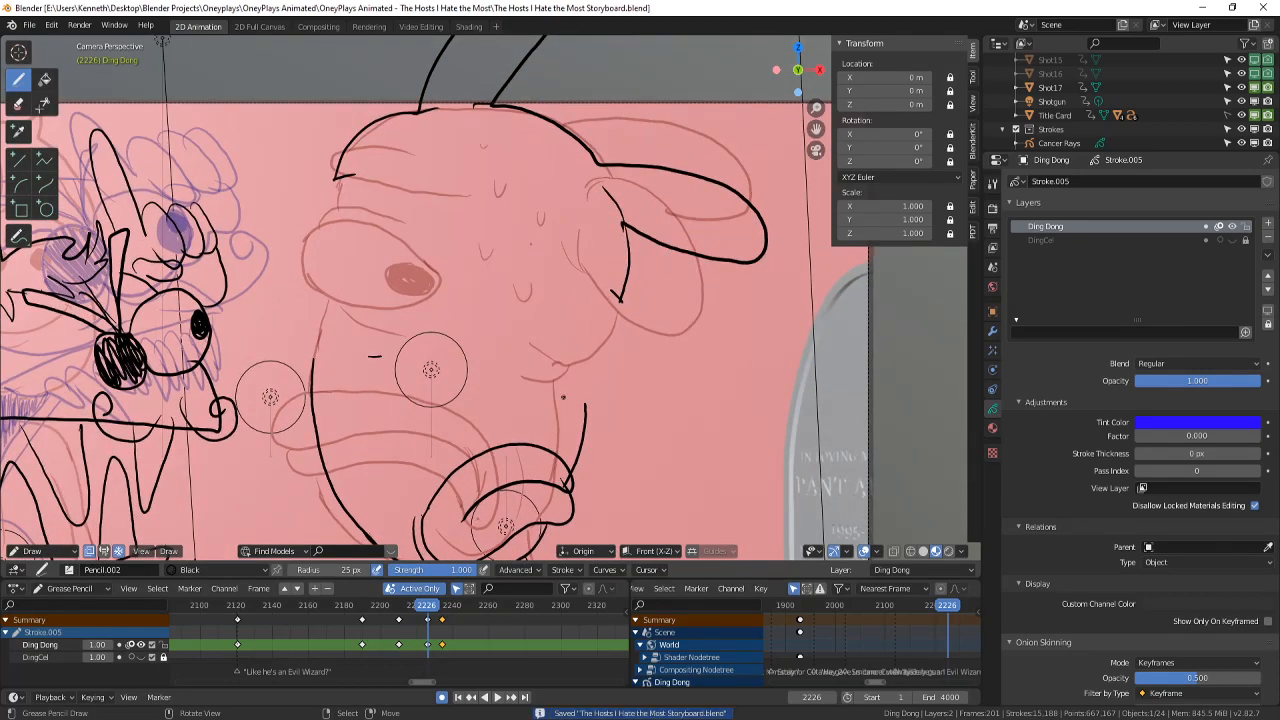
- Try to draw the far eye as a full circle with a filled pupil, and undo it
mouse_move(606, 300)
mouse_down()
mouse_move(540, 370)
mouse_move(632, 382)
mouse_move(600, 306)
mouse_up()
mouse_move(546, 338)
mouse_down()
mouse_move(562, 346)
mouse_move(544, 349)
mouse_move(558, 343)
mouse_up()
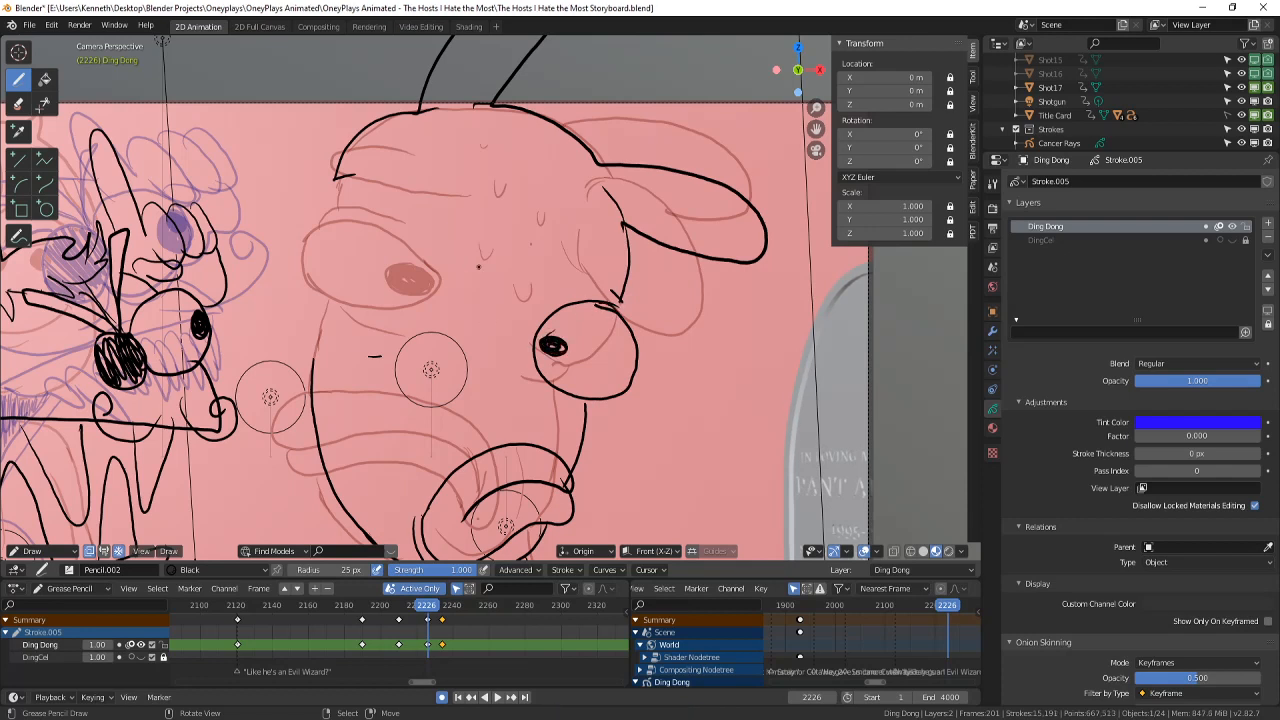
key(ctrl+z)
key(ctrl+z)
key(ctrl+z)
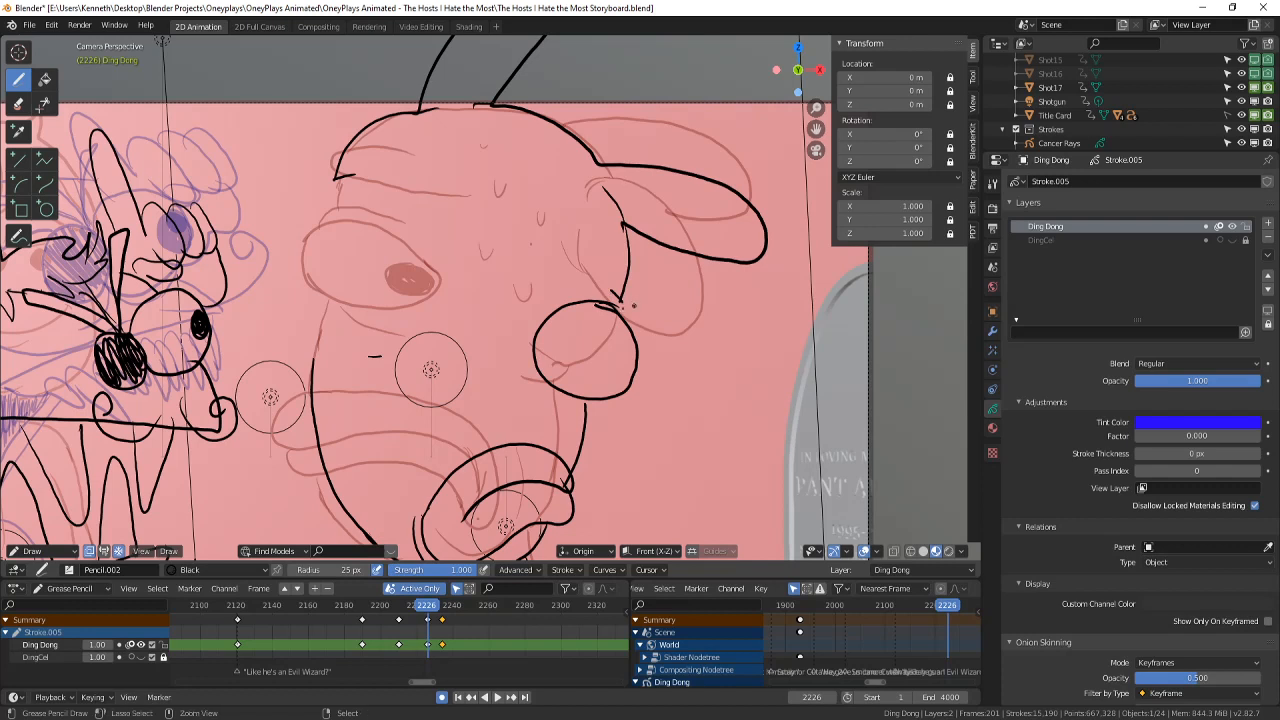
key(ctrl+z)
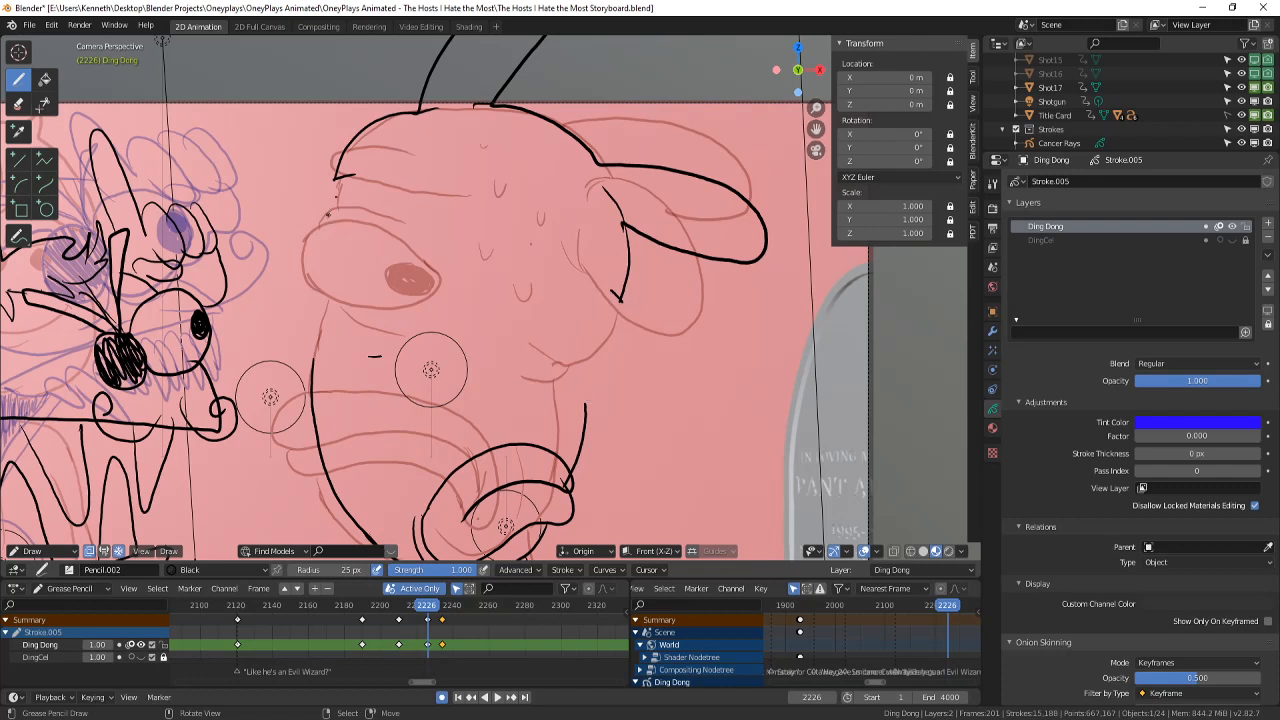
- Draw the lowered brow lines with a crease between them and both half-lidded eyes with filled black pupils beneath
drag(330, 232, 632, 304)
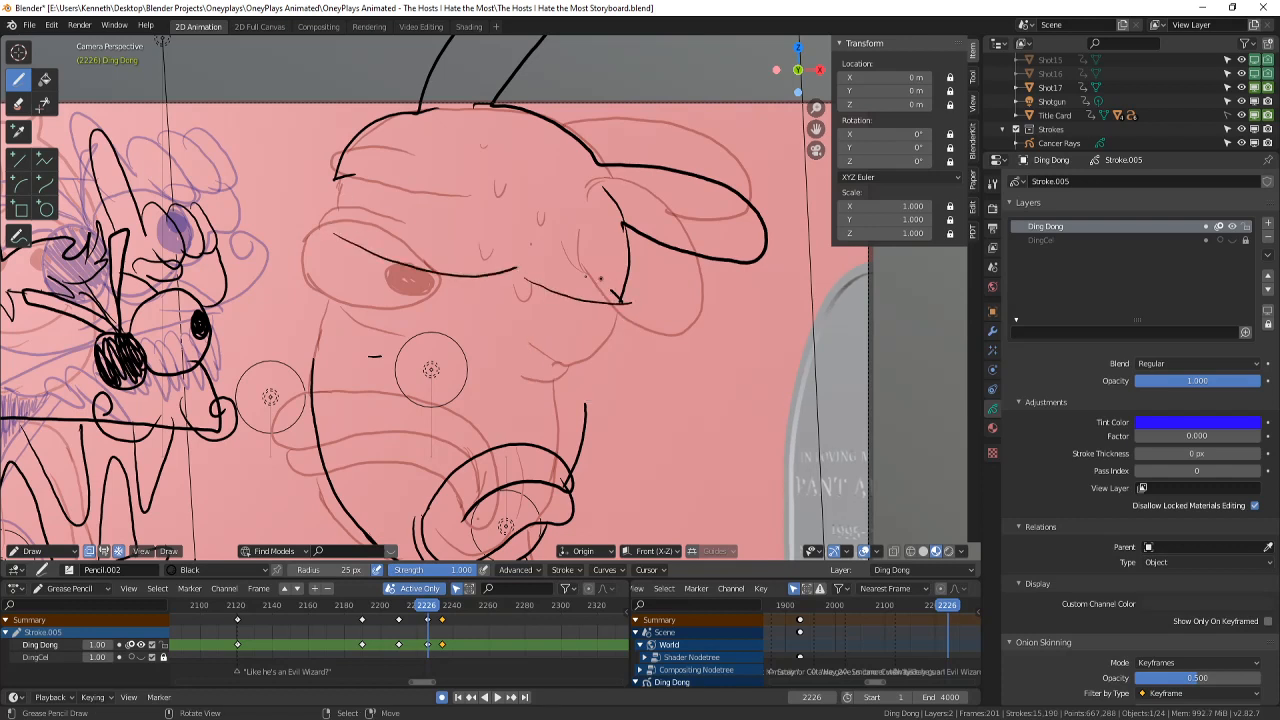
drag(519, 278, 530, 233)
mouse_move(372, 256)
mouse_down()
mouse_move(348, 290)
mouse_move(494, 312)
mouse_move(486, 284)
mouse_up()
drag(356, 292, 386, 296)
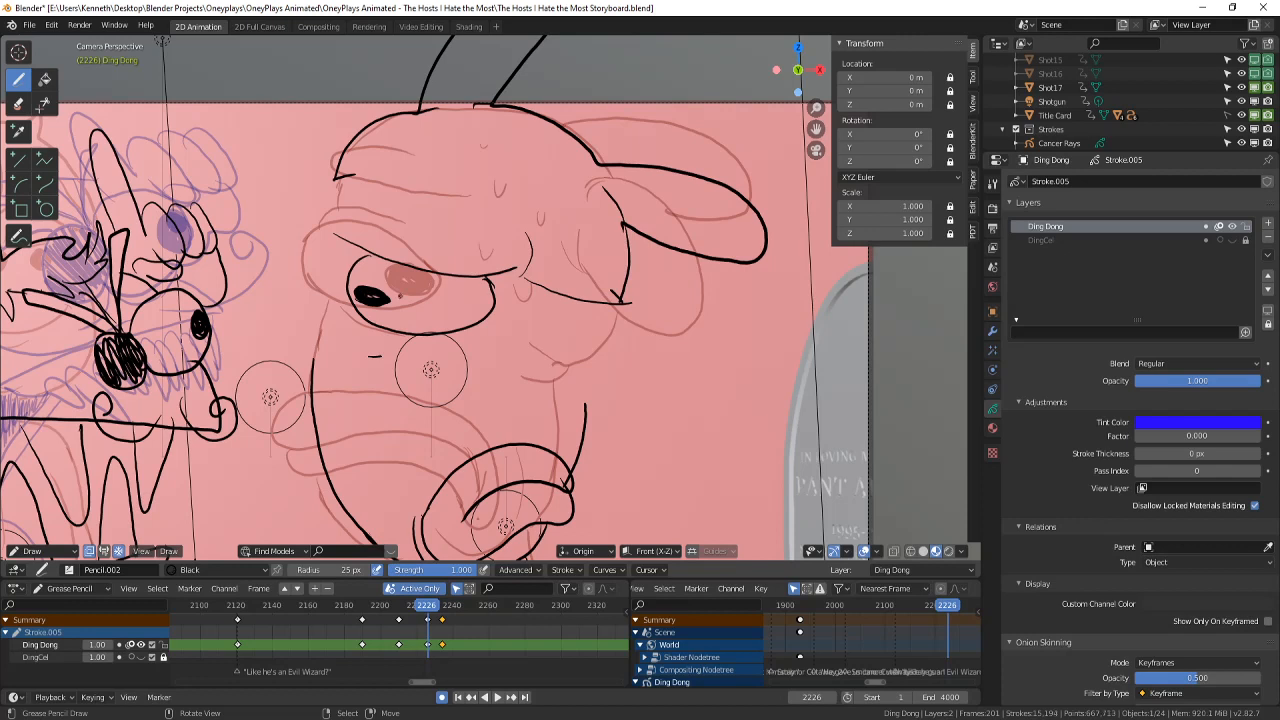
mouse_move(548, 288)
mouse_down()
mouse_move(532, 350)
mouse_move(625, 305)
mouse_up()
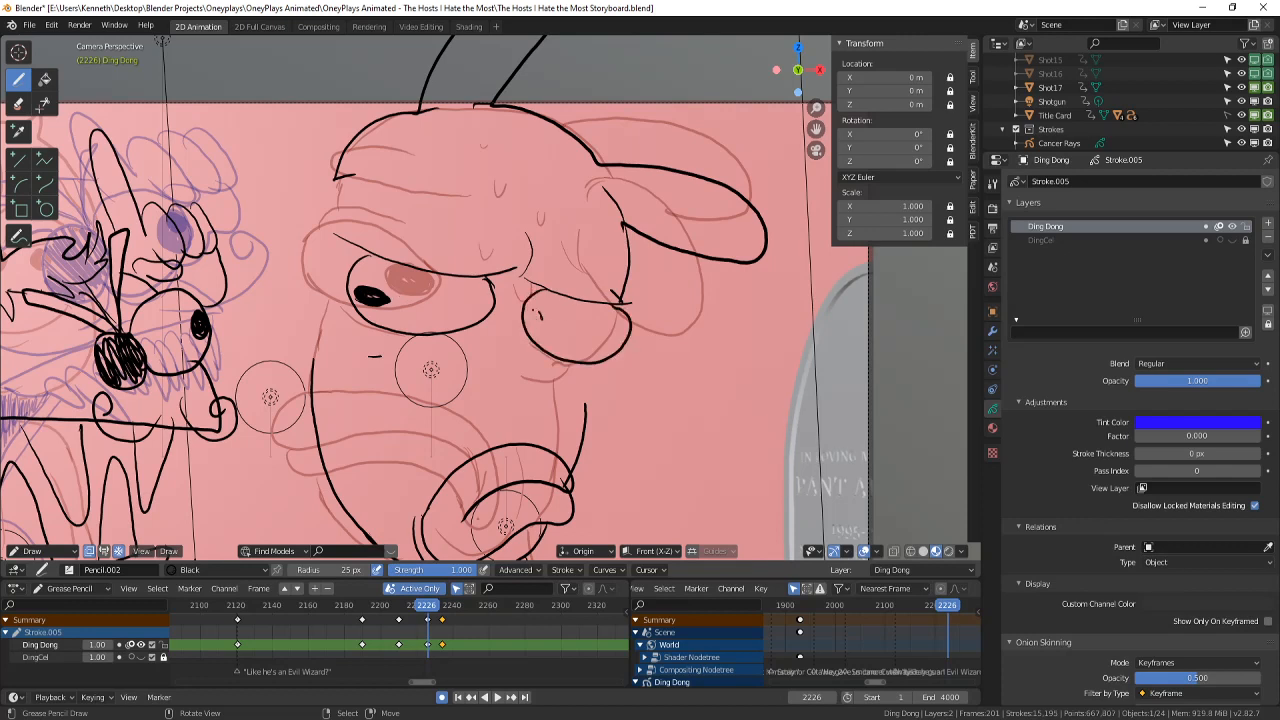
mouse_move(530, 310)
mouse_down()
mouse_move(550, 320)
mouse_move(528, 322)
mouse_move(548, 318)
mouse_up()
- Erase the old mouth strokes and the crossing lines around it using the Eraser Hard brush
scroll(644, 186, down, 3)
click(18, 105)
scroll(521, 299, down, 5)
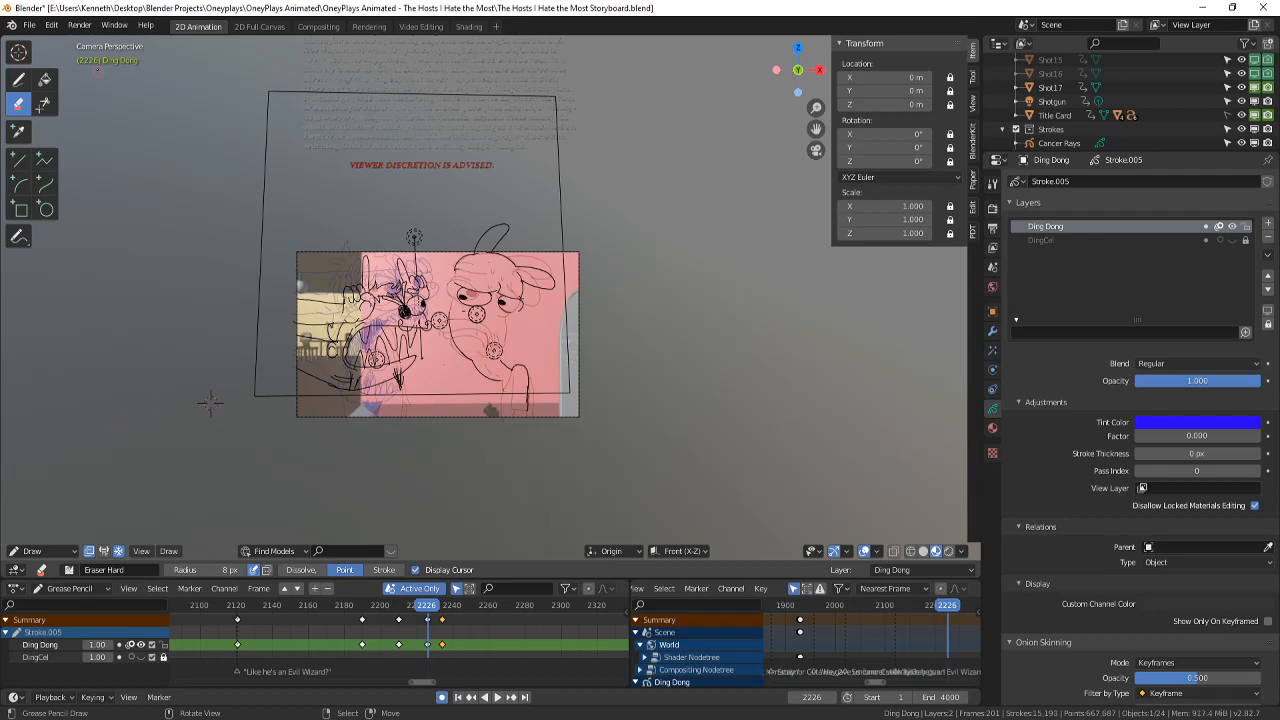
click(18, 79)
- Draw the forehead wrinkles above both eyes and replace the overlapping head-side line with a bulging brow fold over the far eye
scroll(484, 298, up, 8)
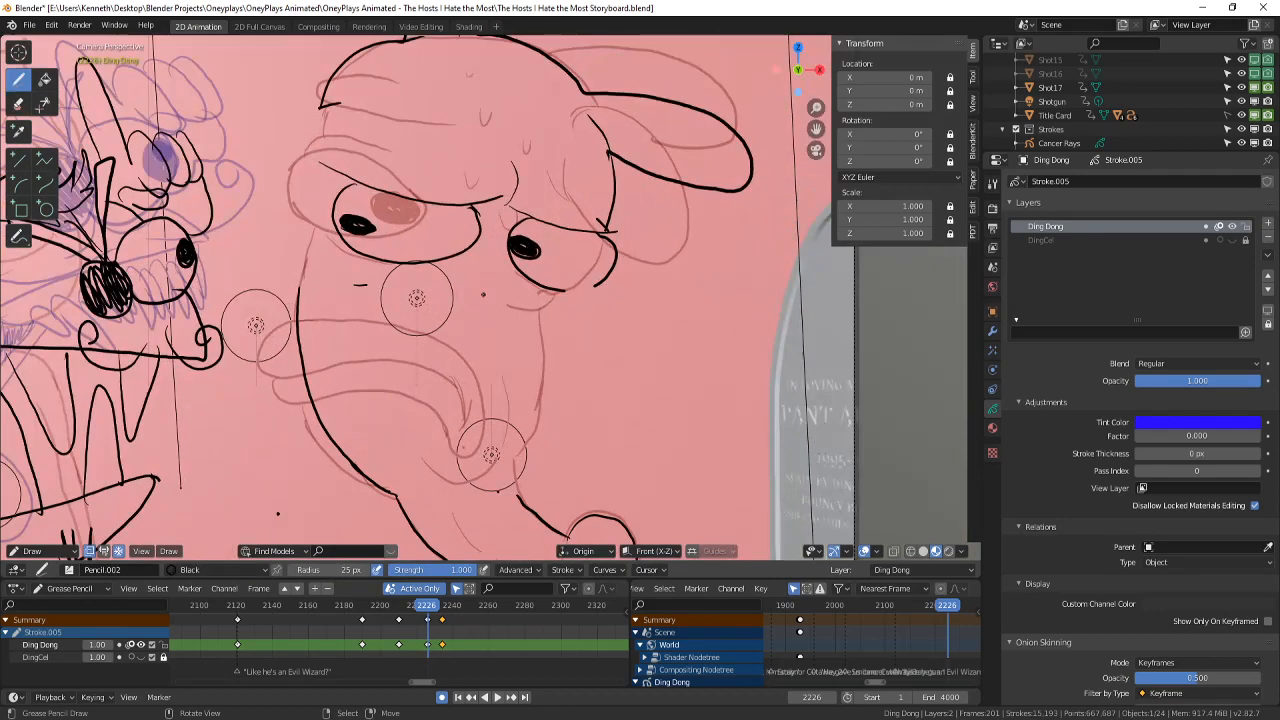
shift+middle_drag(416, 298, 514, 461)
mouse_move(588, 313)
mouse_down()
mouse_move(471, 309)
mouse_move(679, 333)
mouse_move(672, 344)
mouse_up()
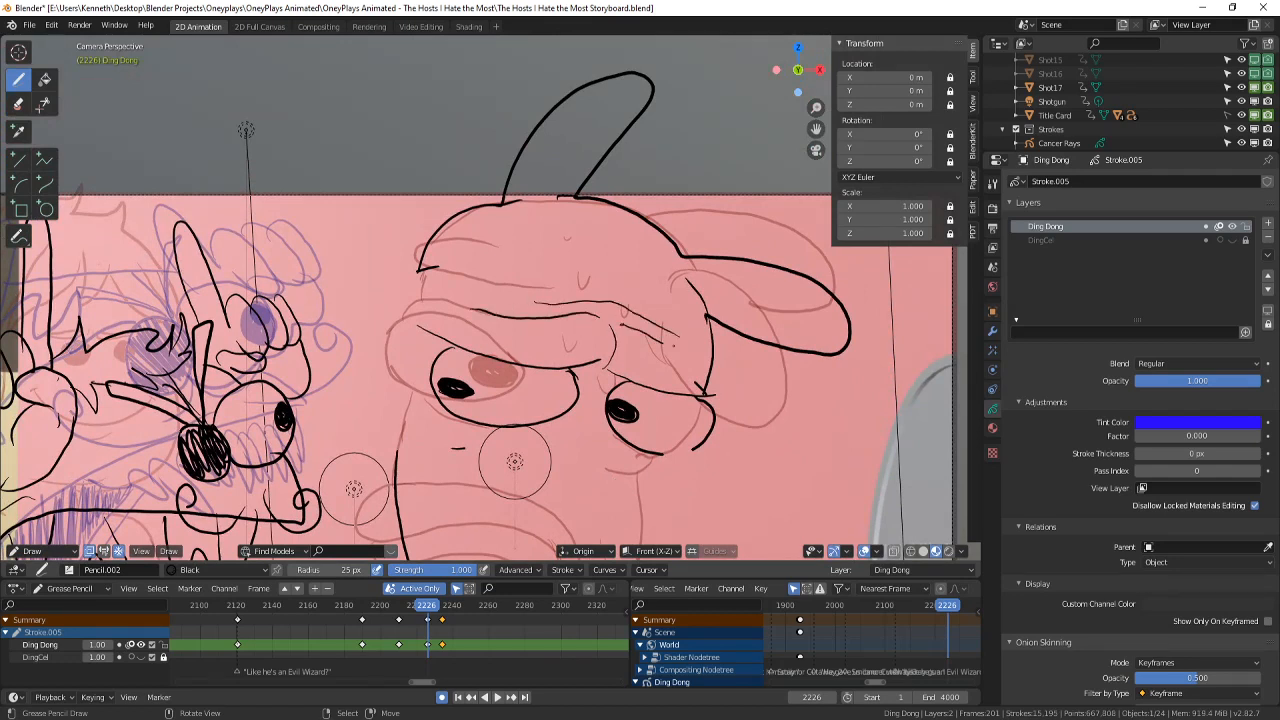
key(e)
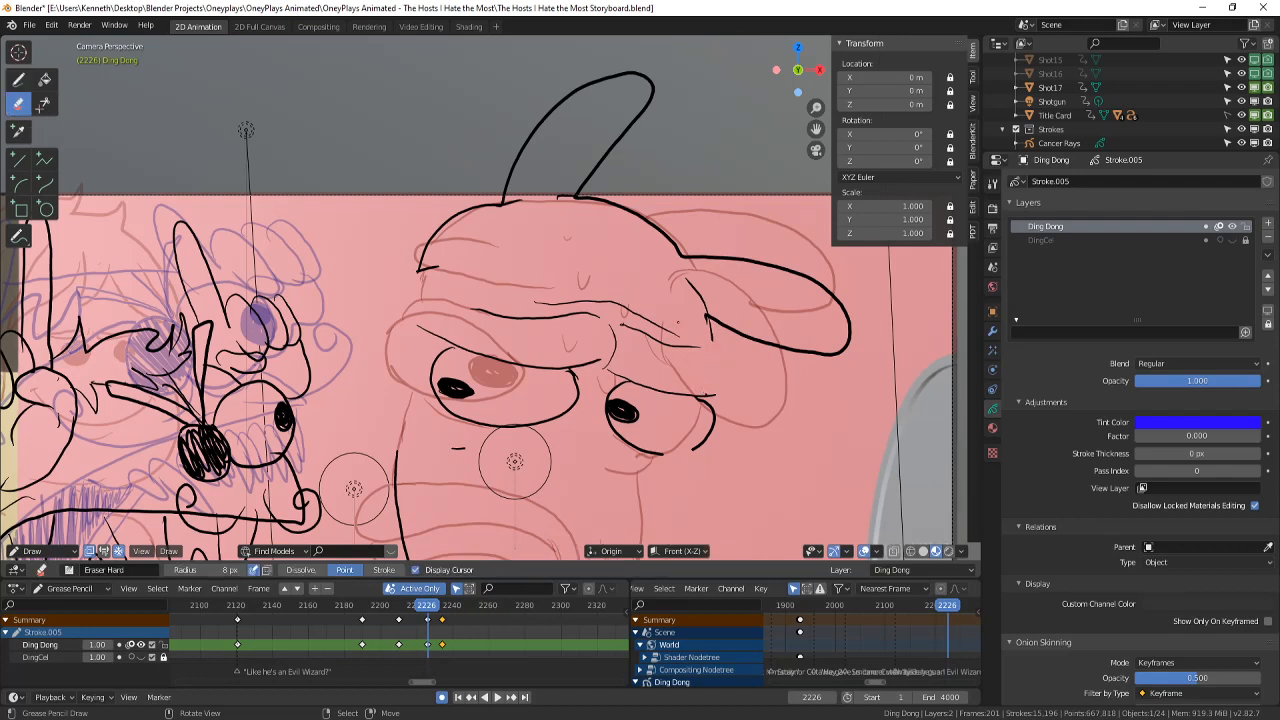
key(d)
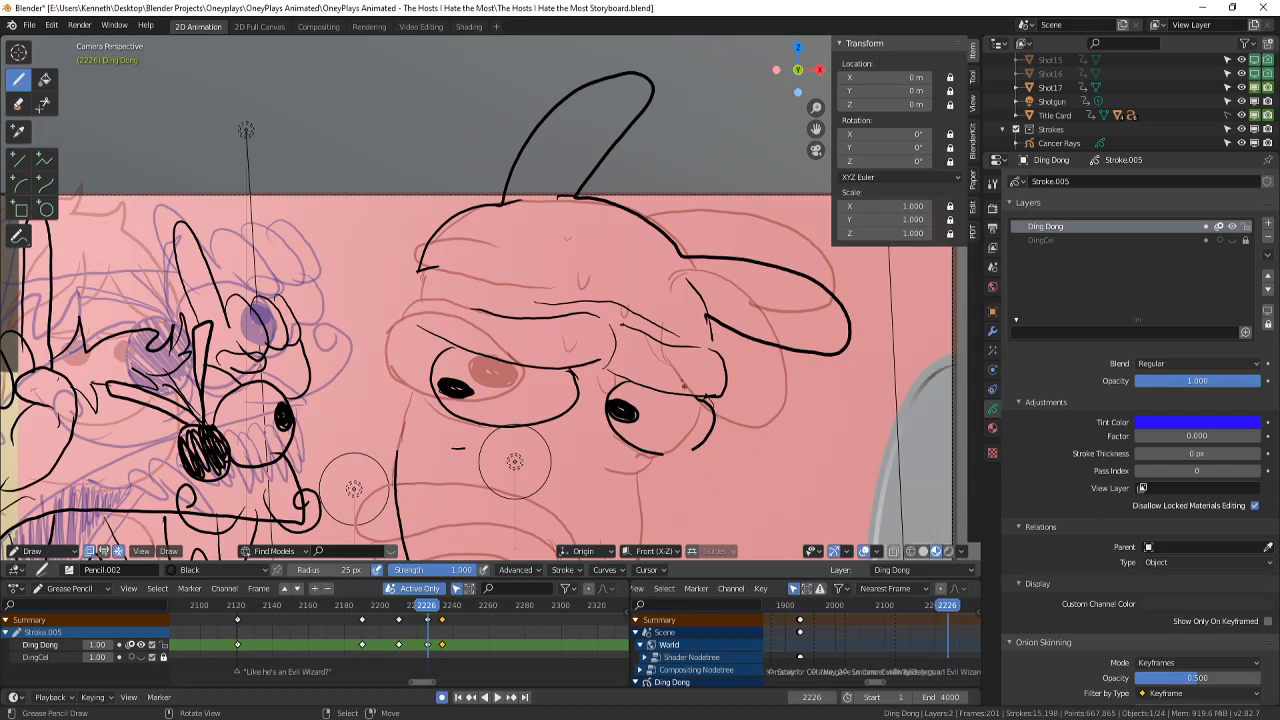
- Close the gap in the lower outline of Ding Dong's far eye with a curved stroke
scroll(355, 530, up, 2)
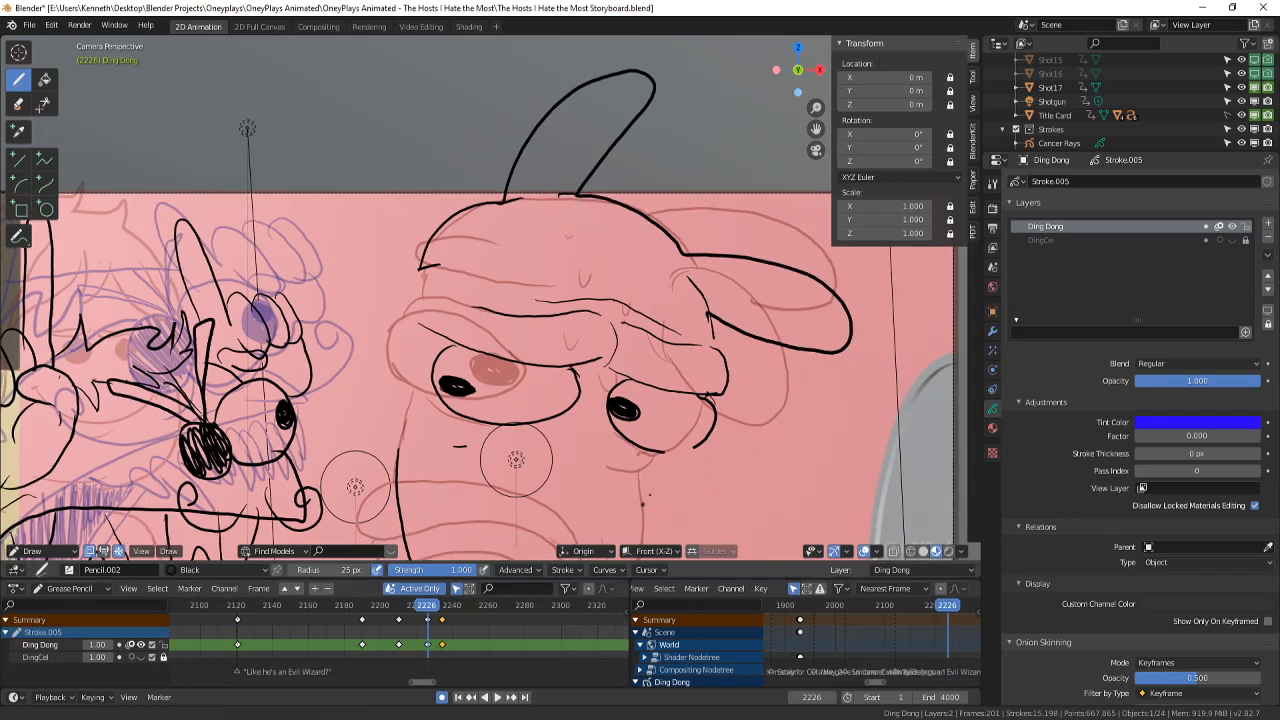
scroll(547, 446, up, 2)
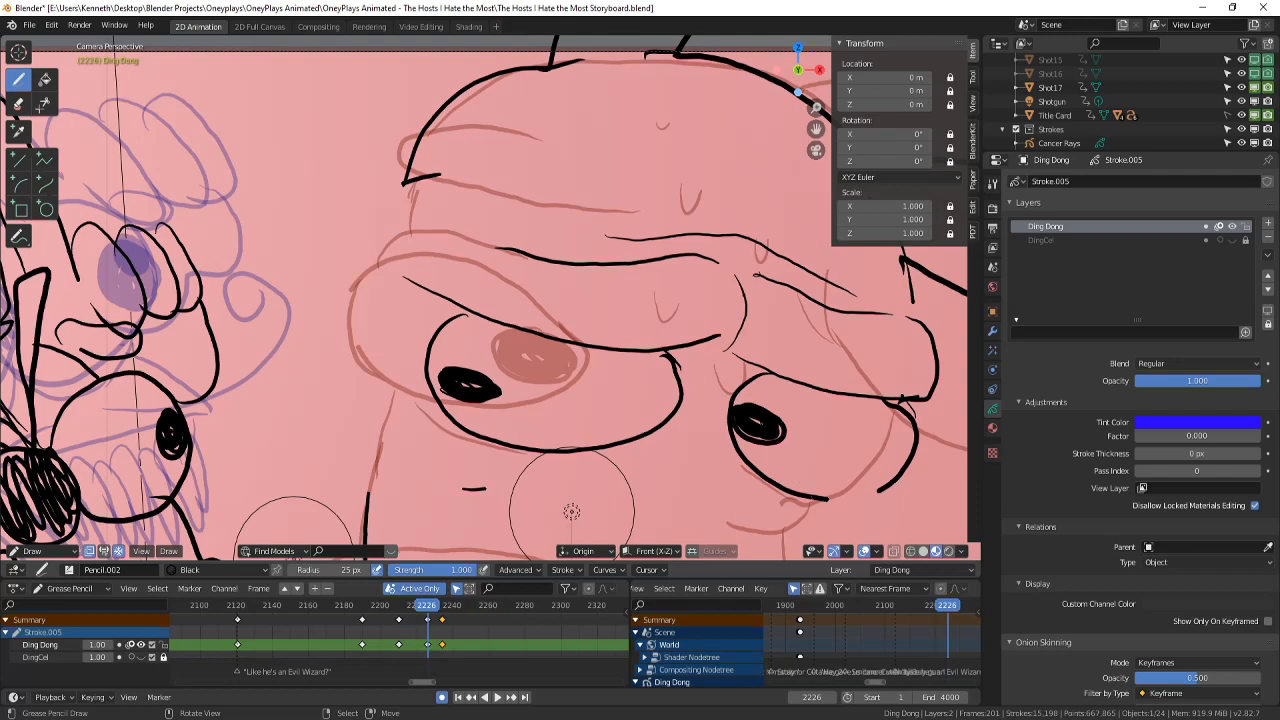
mouse_move(810, 502)
mouse_down()
mouse_move(856, 502)
mouse_move(888, 480)
mouse_up()
scroll(571, 511, down, 3)
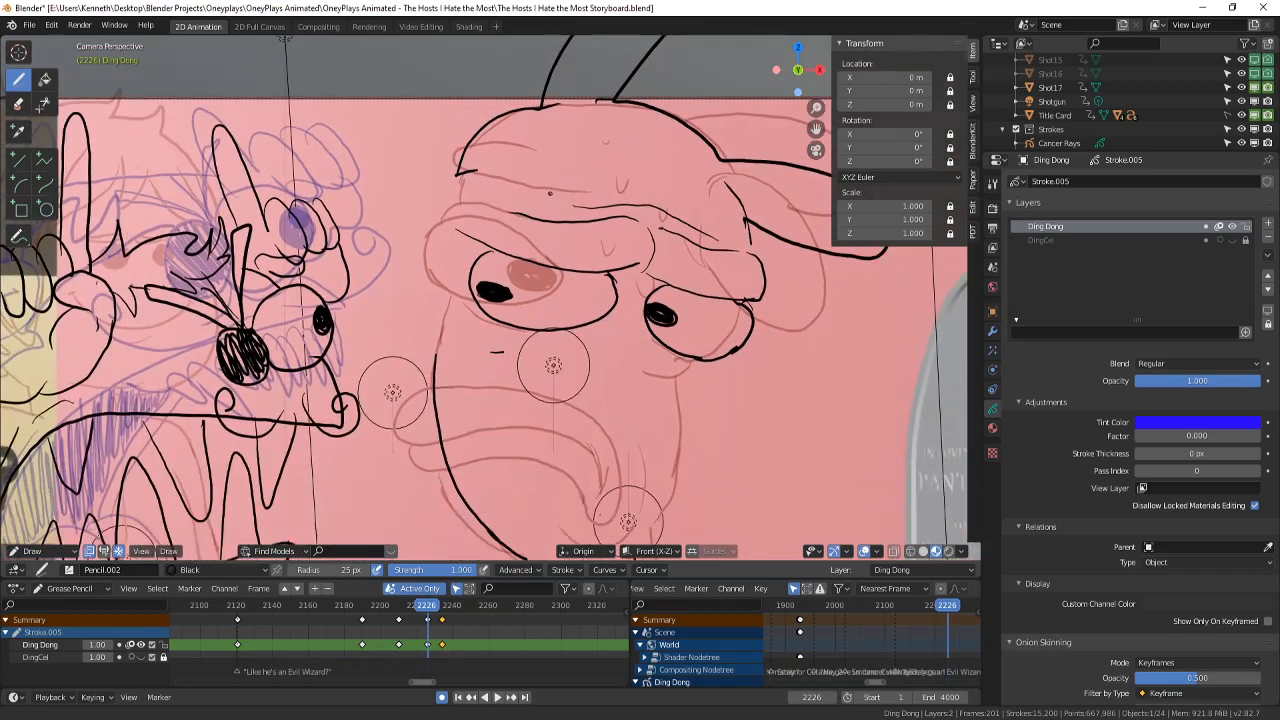
- Draw small U-shaped drops over the head and brow and the near side of the face, comparing with frame 2225
scroll(425, 285, up, 2)
shift+middle_drag(430, 295, 486, 282)
scroll(490, 300, down, 1)
shift+middle_drag(520, 380, 420, 342)
scroll(450, 345, up, 1)
scroll(538, 366, down, 4)
ctrl+middle_drag(538, 366, 571, 390)
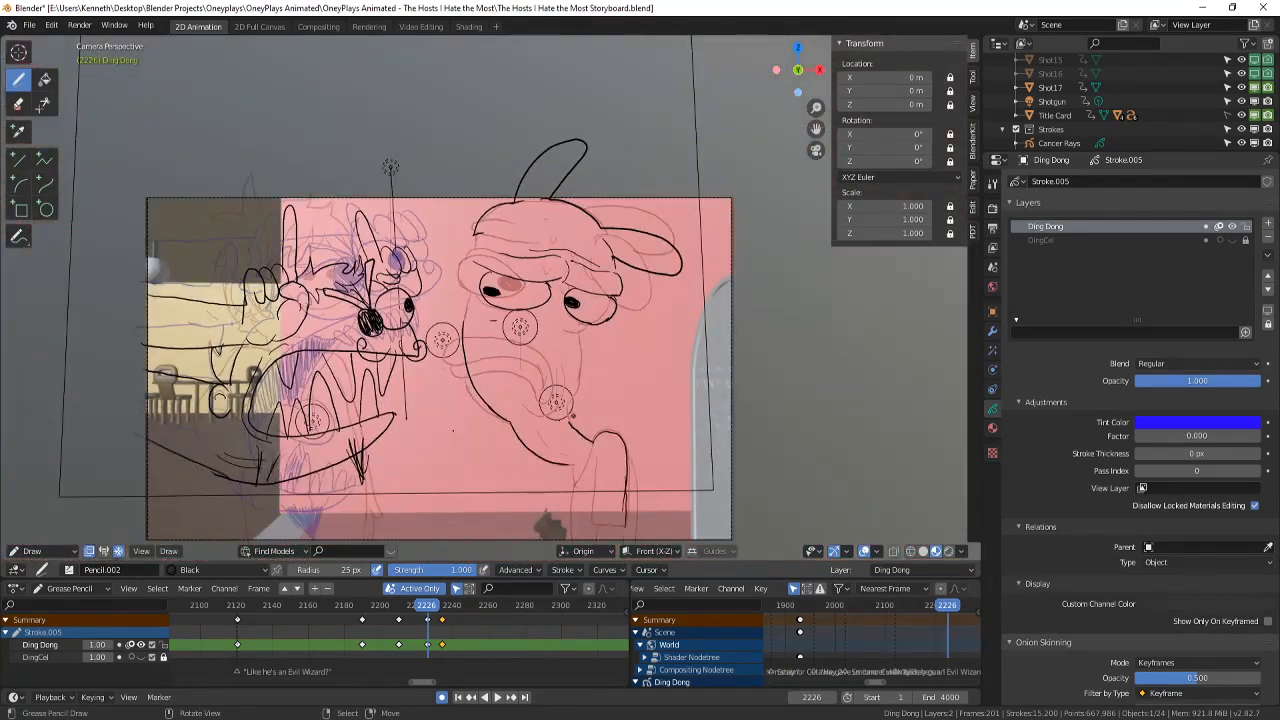
scroll(490, 294, up, 3)
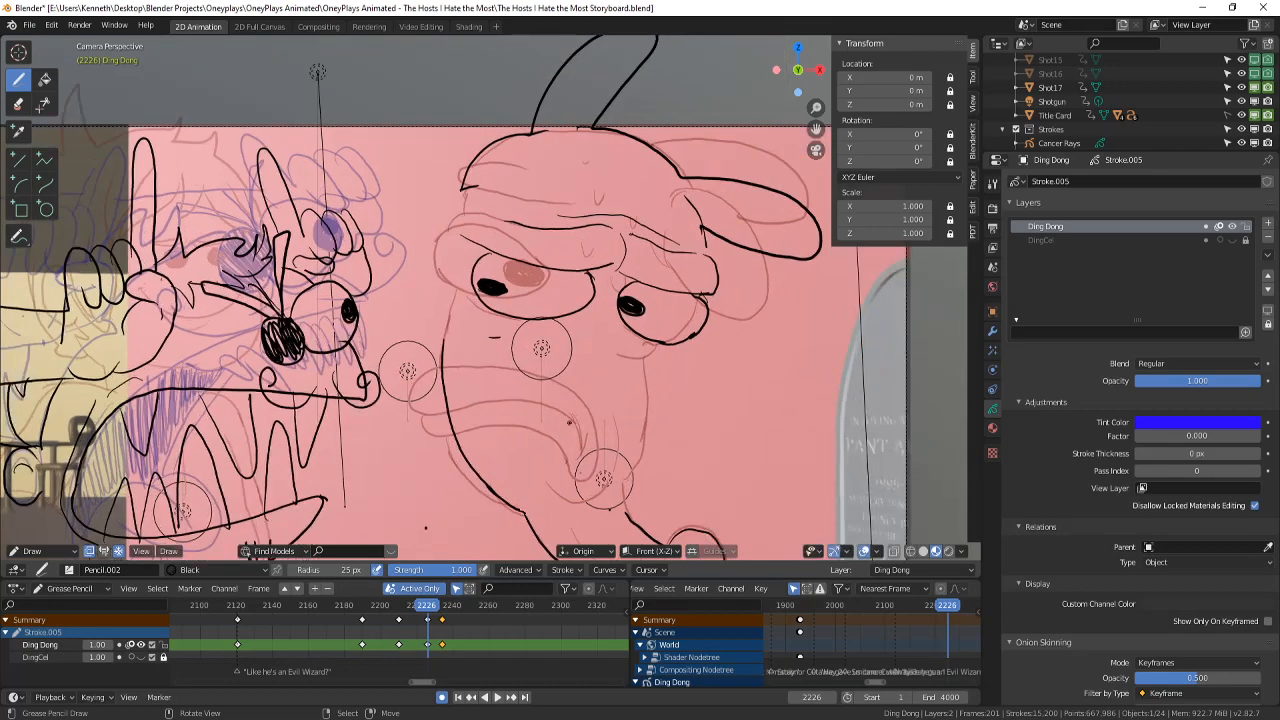
key(Left)
key(Right)
drag(568, 208, 574, 218)
drag(576, 209, 582, 214)
key(Left)
key(Right)
drag(462, 190, 450, 435)
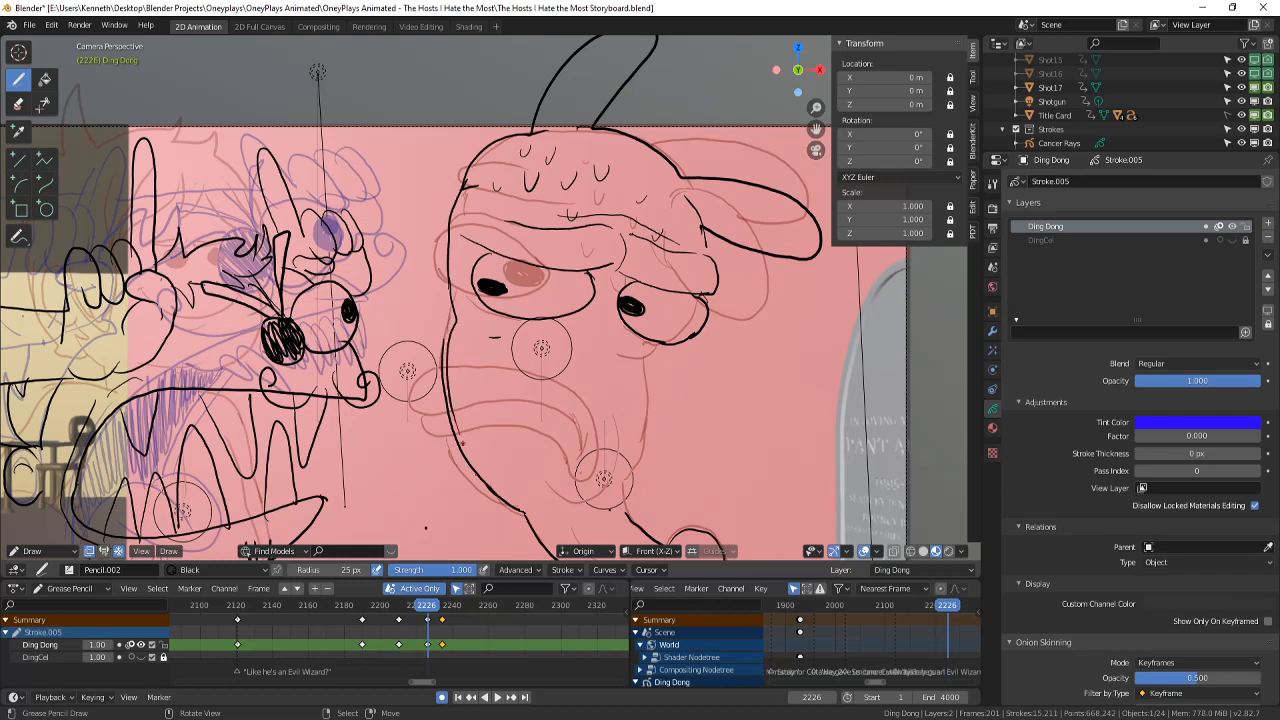
- Draw the pouting lips, chin, neck line and far cheek contour below the eyes, comparing with frame 2225
key(Left)
key(Right)
mouse_move(604, 417)
mouse_down()
mouse_move(654, 412)
mouse_move(624, 446)
mouse_move(544, 482)
mouse_move(536, 468)
mouse_move(621, 469)
mouse_move(528, 514)
mouse_up()
drag(630, 499, 594, 521)
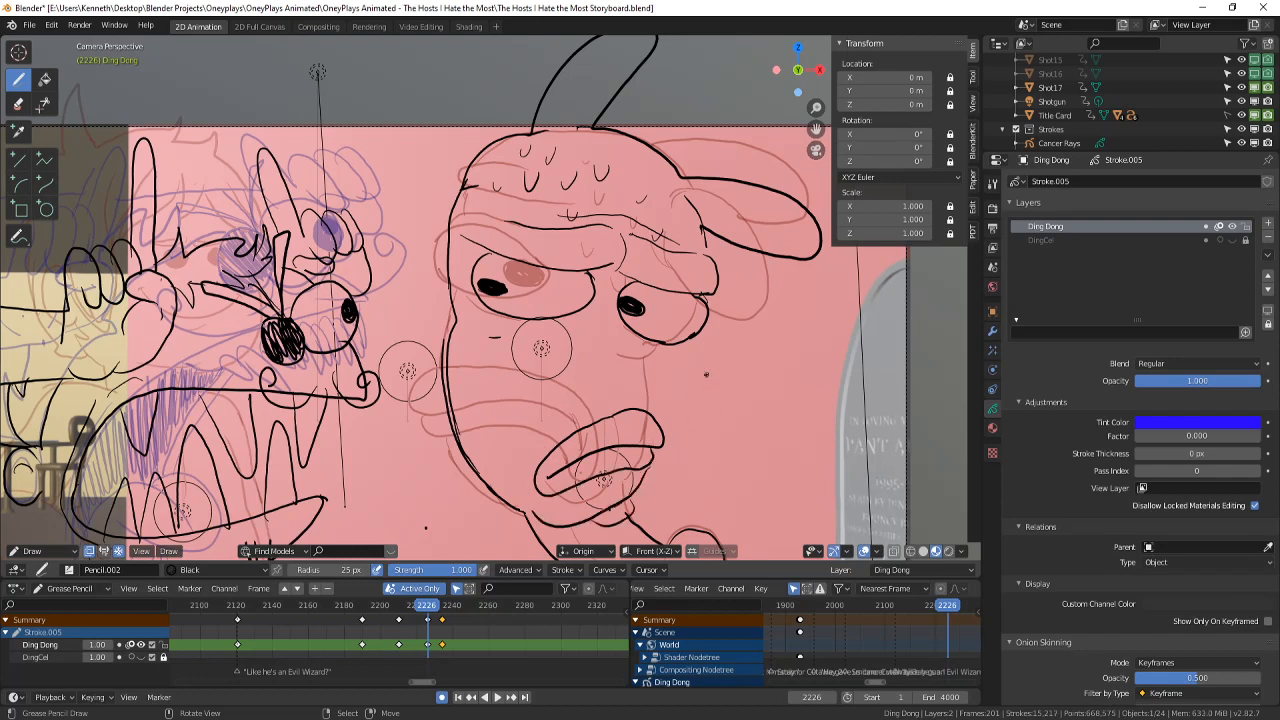
key(ctrl+z)
drag(628, 505, 580, 536)
mouse_move(646, 386)
mouse_down()
mouse_move(632, 356)
mouse_move(607, 346)
mouse_up()
- Play the animation from frame 2219 through the new pose and return to frame 2226 to judge the timing
ctrl+middle_drag(607, 323, 680, 463)
key(Left)
key(Left)
key(Left)
key(Left)
key(Left)
key(Left)
key(Left)
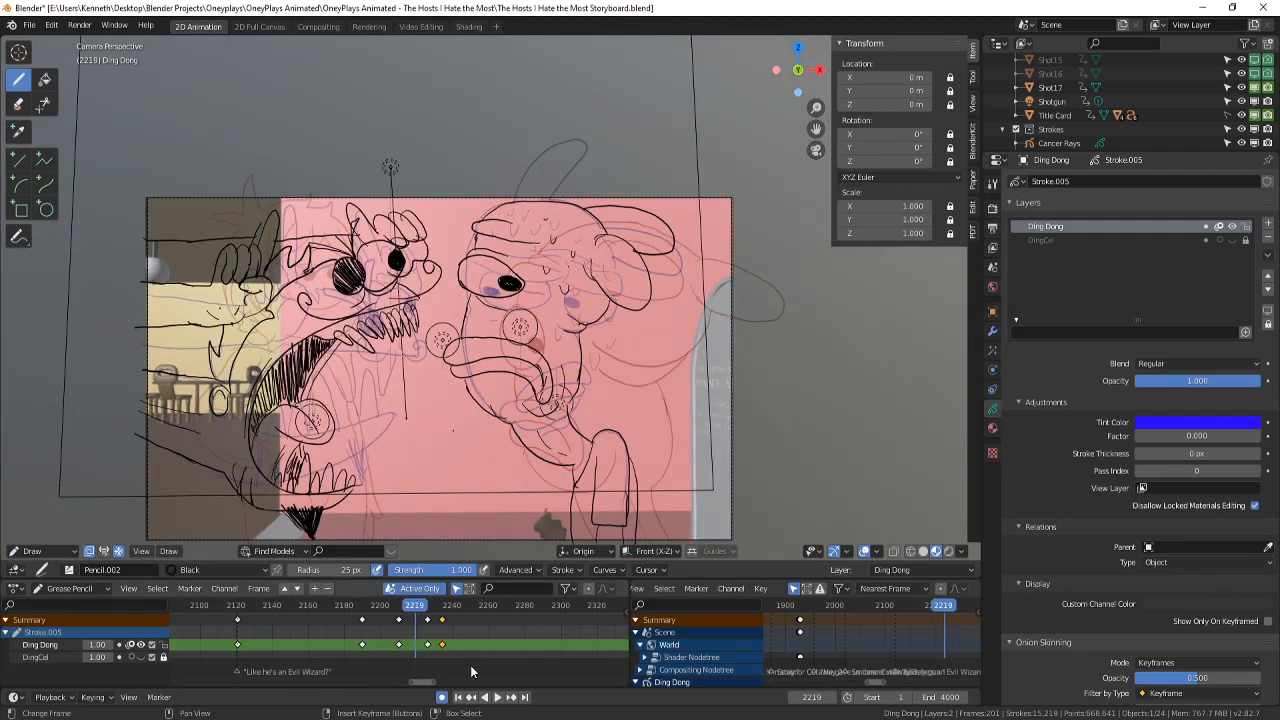
key(space)
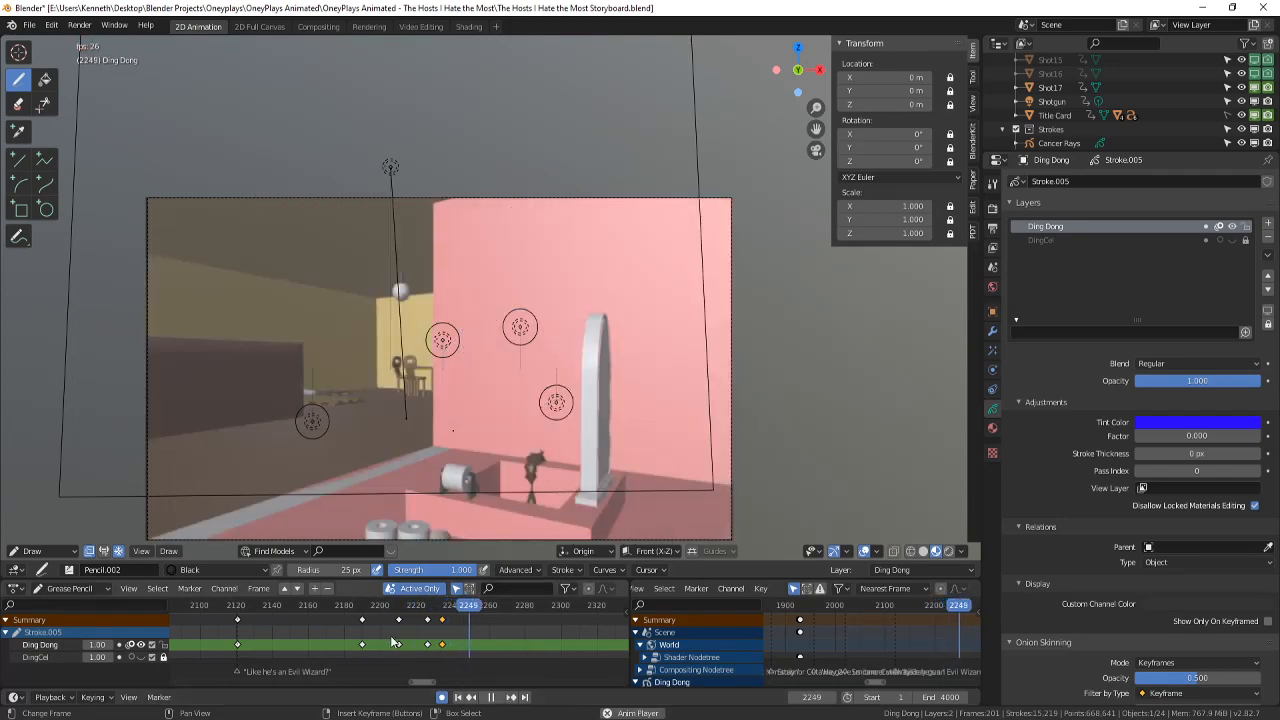
click(392, 640)
click(495, 697)
scroll(438, 636, up, 2)
key(Left)
key(Left)
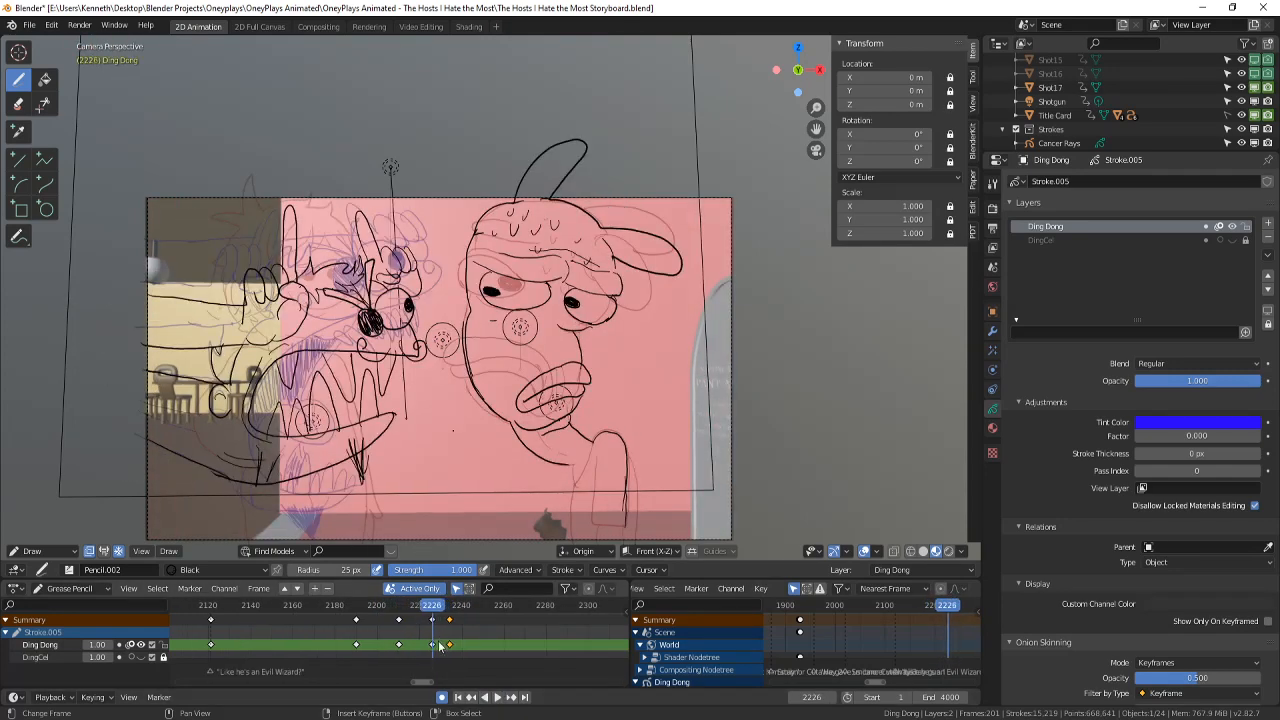
- Move the Ding Dong keyframe at frame 2226 earlier to frame 2222
click(434, 645)
key(Left)
key(Left)
key(Left)
key(Left)
key(Left)
key(Left)
key(Left)
key(Left)
key(Left)
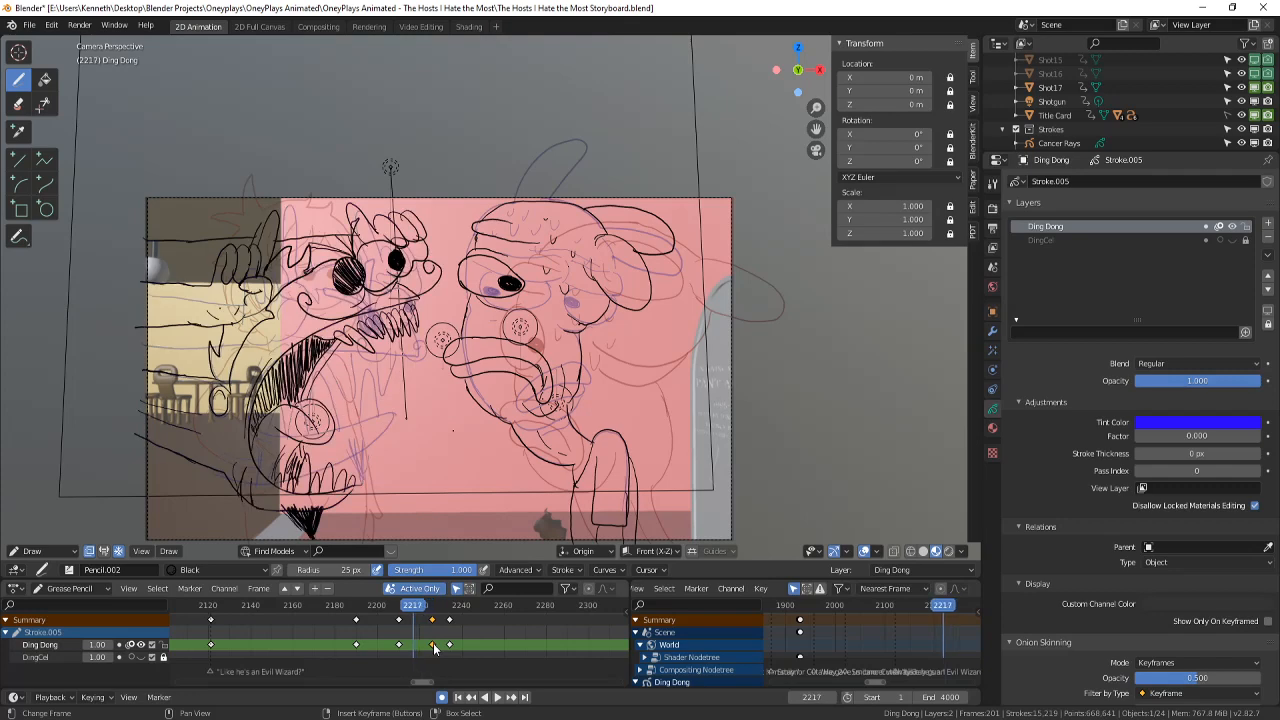
key(Right)
key(Right)
key(Right)
key(Right)
drag(434, 645, 424, 648)
- Step back and forth through the frames around 2222 to examine the switch between the two drawings
key(Left)
key(Right)
key(Right)
key(Right)
key(Right)
key(Left)
key(Left)
key(Left)
key(Right)
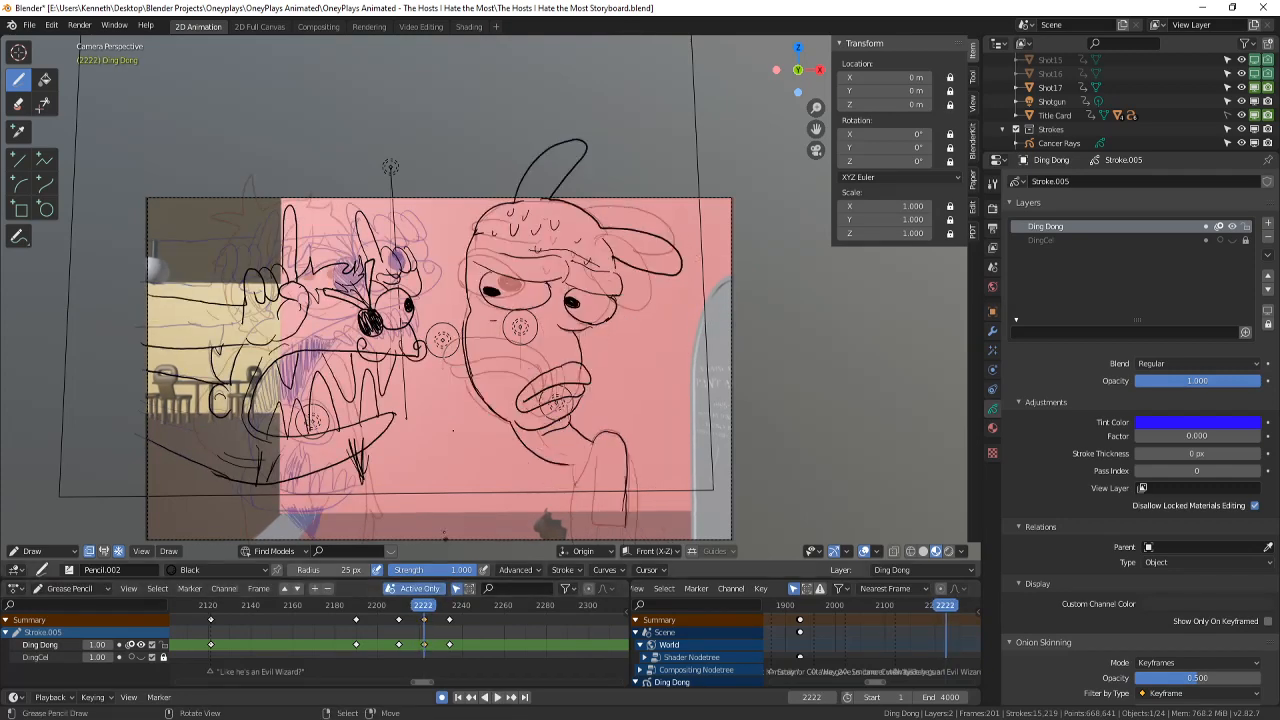
- Draw the torso sides and inner arm lines below the neck at frame 2222, undoing the last stray stroke
scroll(572, 460, down, 1)
shift+middle_drag(594, 418, 576, 364)
scroll(576, 364, up, 2)
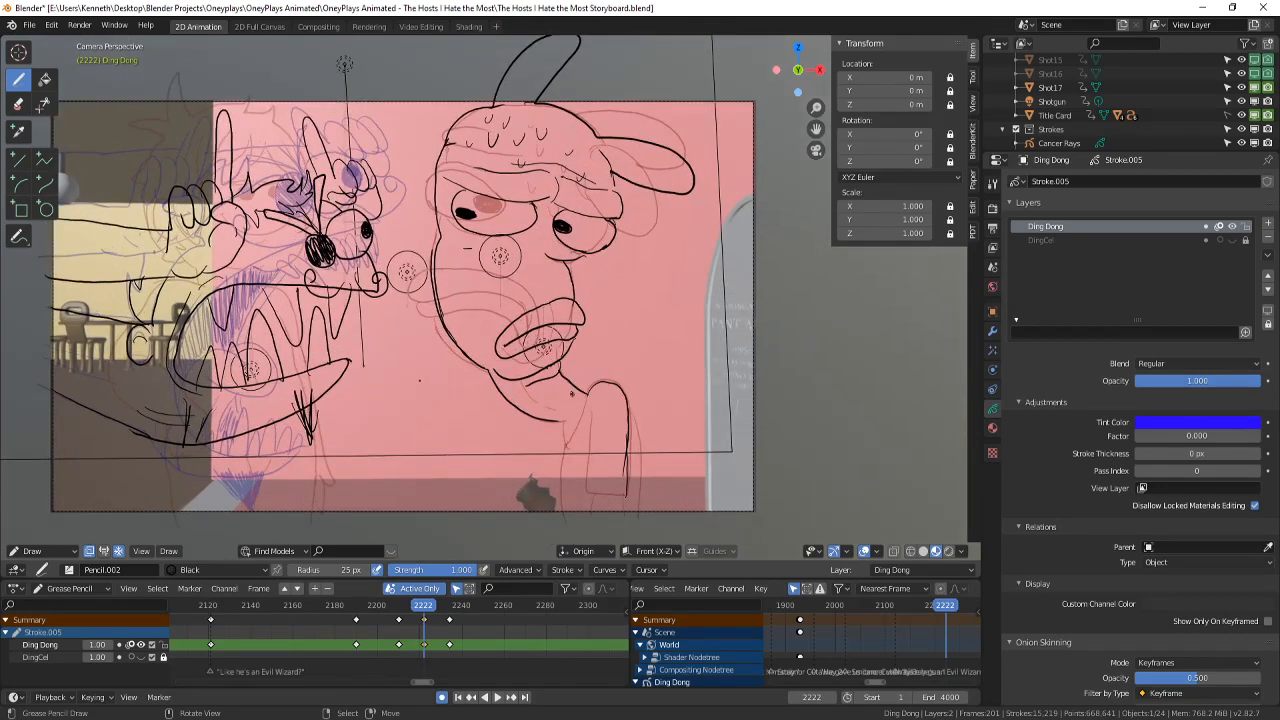
drag(561, 452, 565, 514)
drag(588, 424, 603, 496)
drag(639, 438, 637, 518)
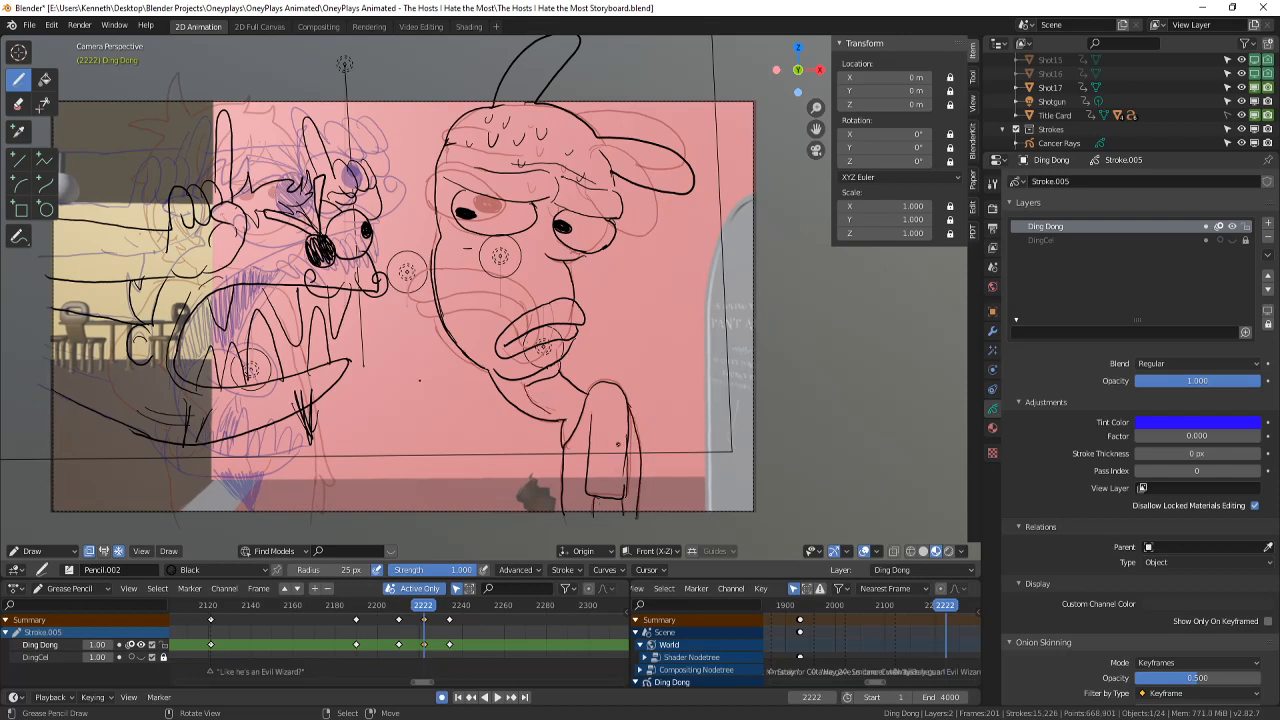
scroll(608, 364, up, 1)
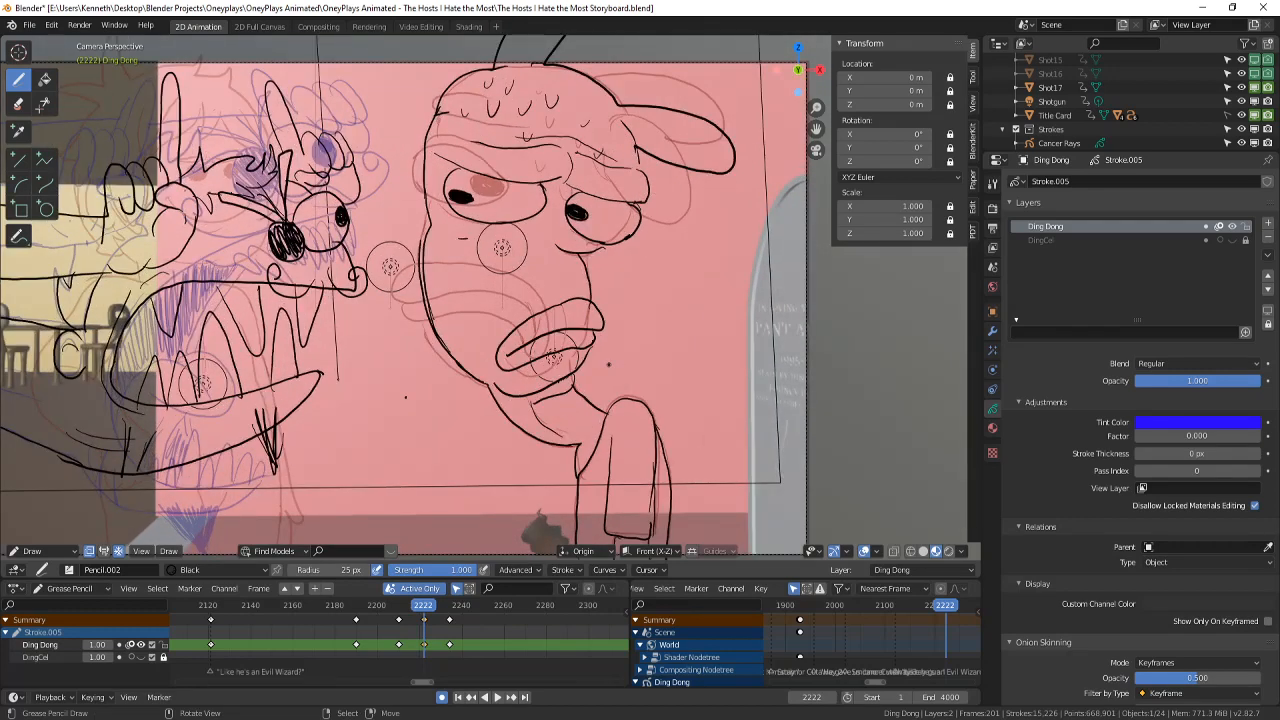
key(ctrl+z)
- Add crease lines to Ding Dong's neck and a bag line under the near eye
scroll(503, 409, up, 2)
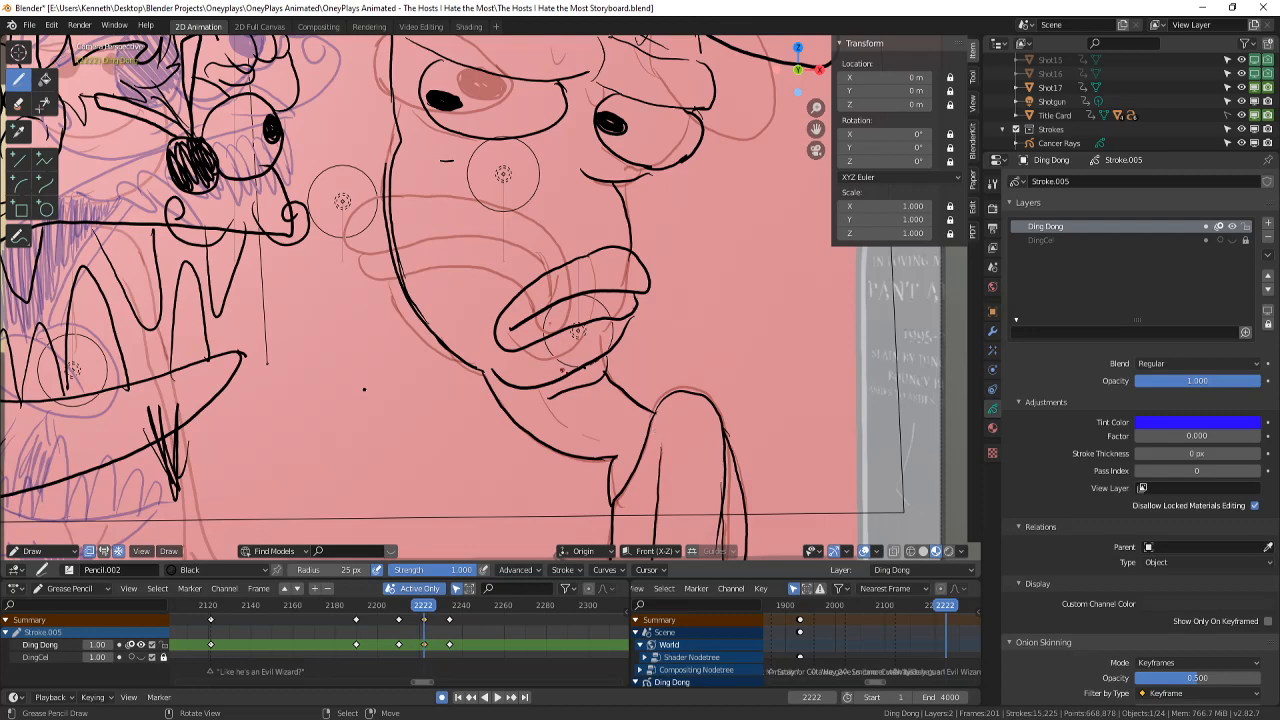
drag(604, 390, 630, 443)
drag(534, 408, 602, 450)
shift+middle_drag(730, 214, 737, 339)
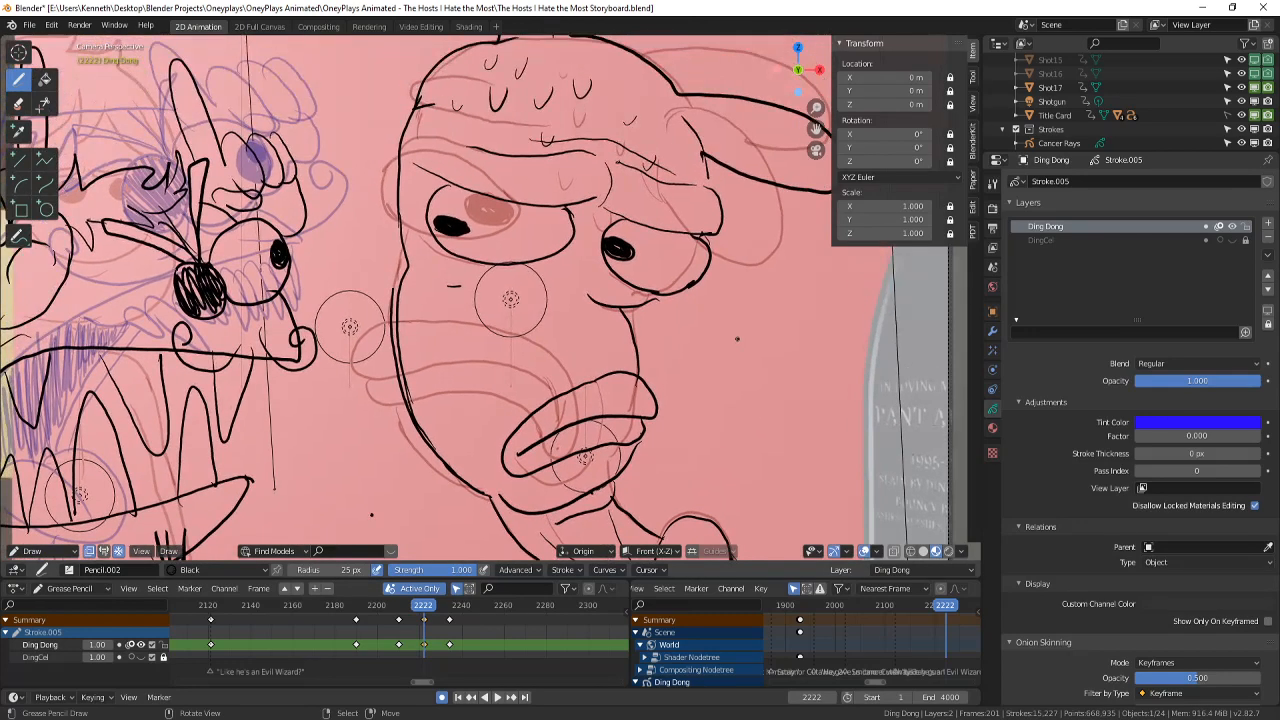
click(419, 278)
scroll(595, 362, down, 1)
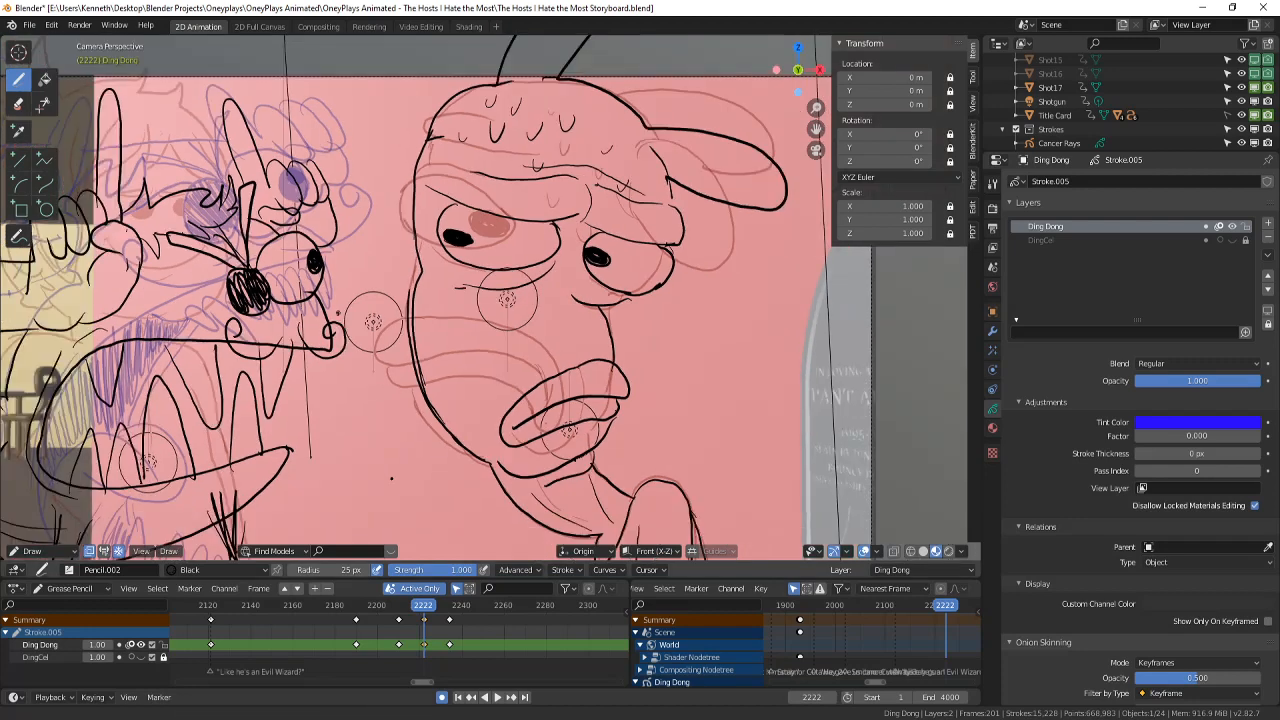
shift+middle_drag(596, 363, 578, 411)
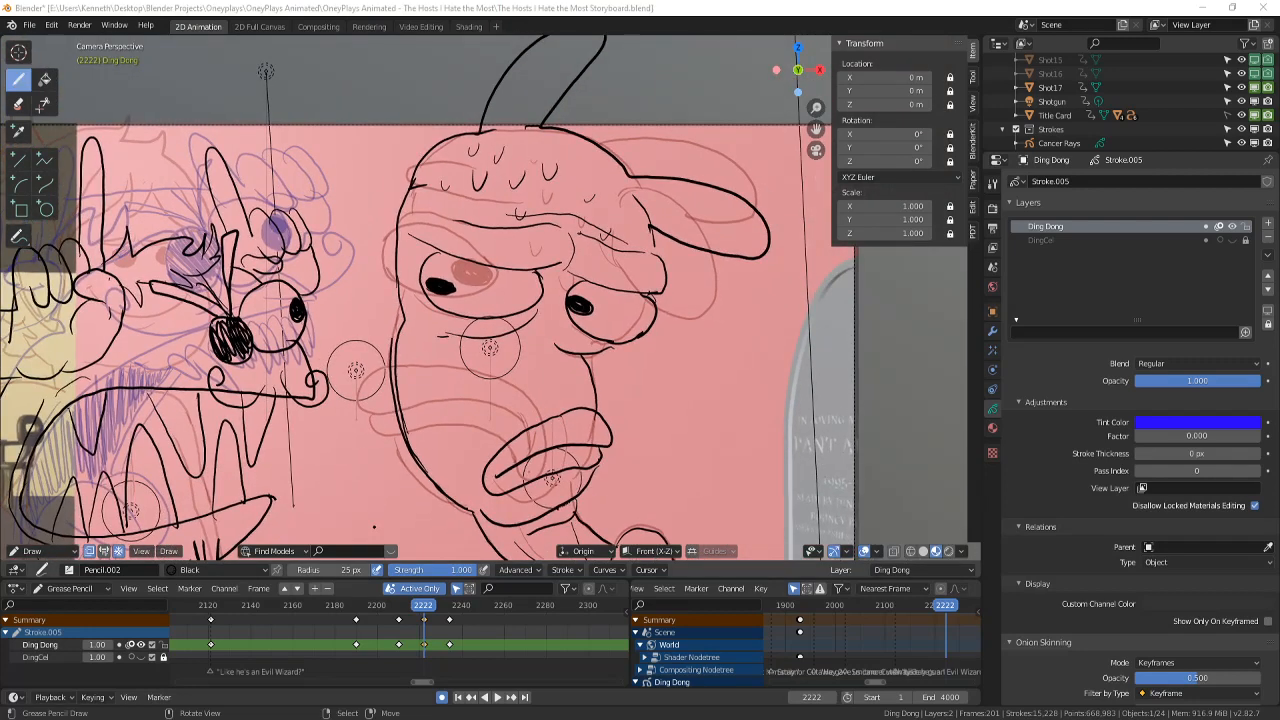
- Check the drawing from an orbited angle, return to the active camera view and examine the face up close
key(Home)
click(141, 551)
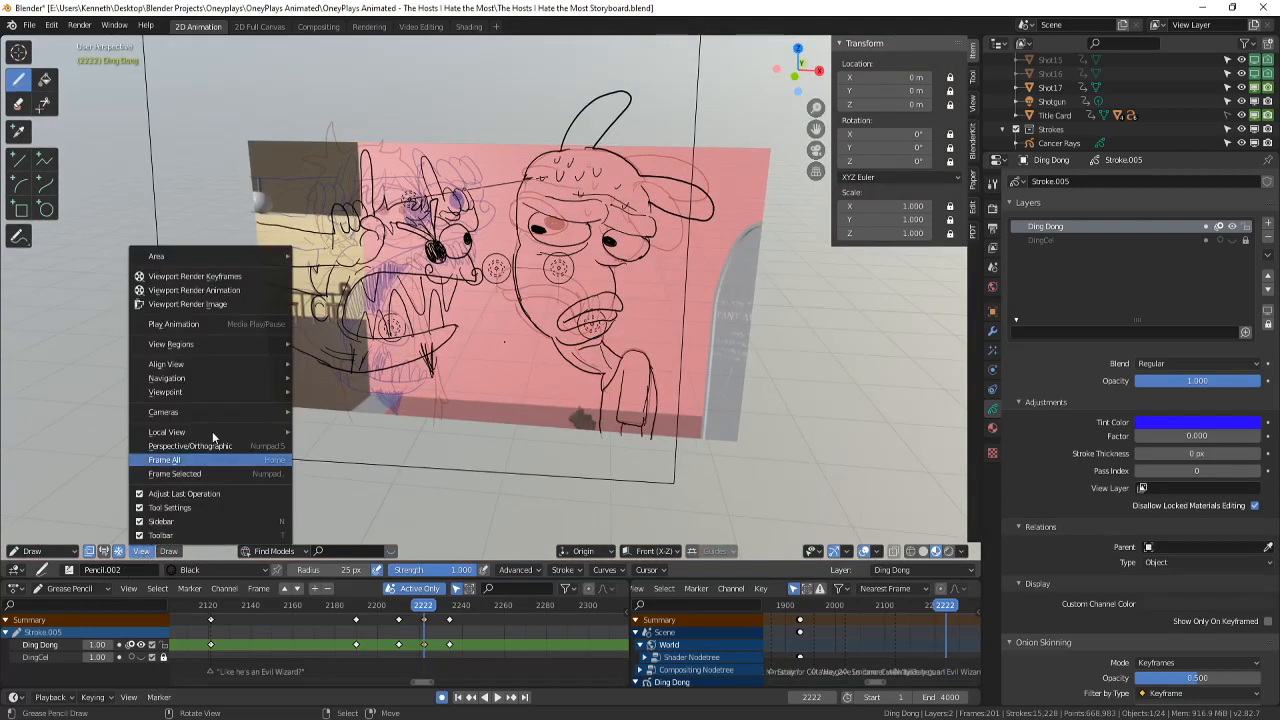
mouse_move(237, 412)
click(354, 428)
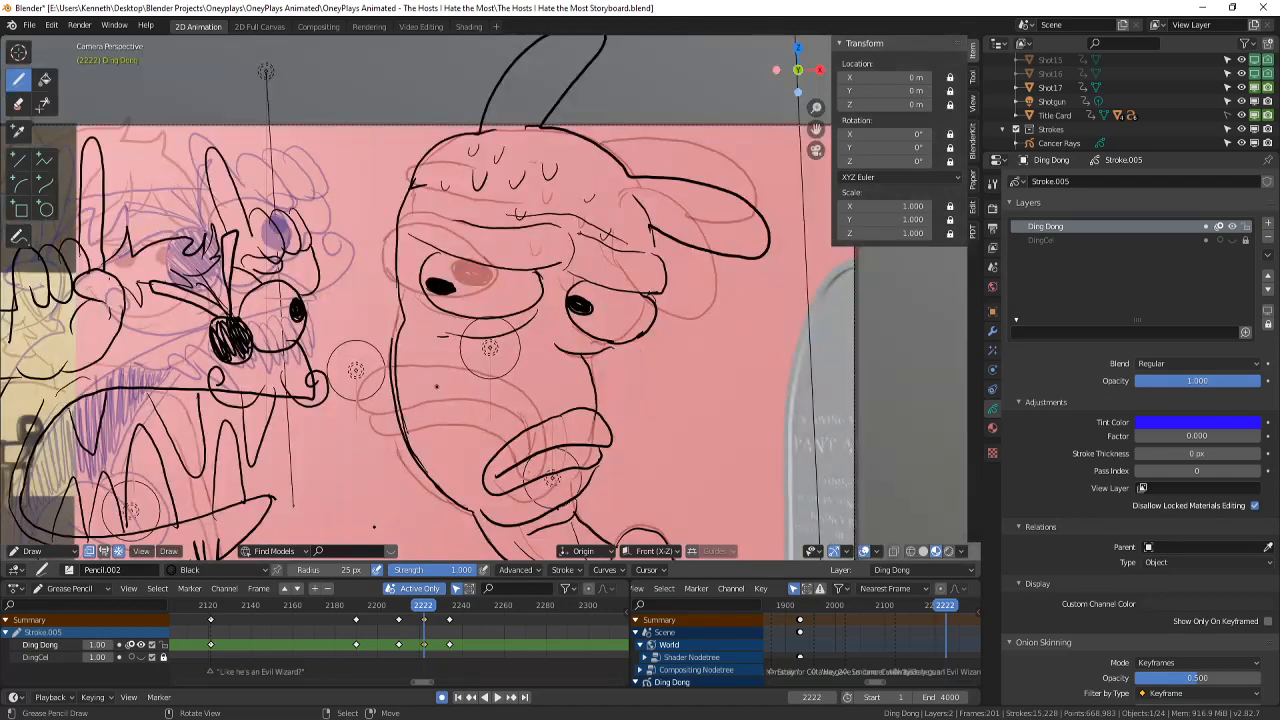
mouse_move(698, 373)
shift+middle_down()
mouse_move(634, 434)
mouse_move(612, 386)
mouse_move(640, 286)
mouse_move(627, 348)
shift+middle_up()
scroll(629, 380, up, 1)
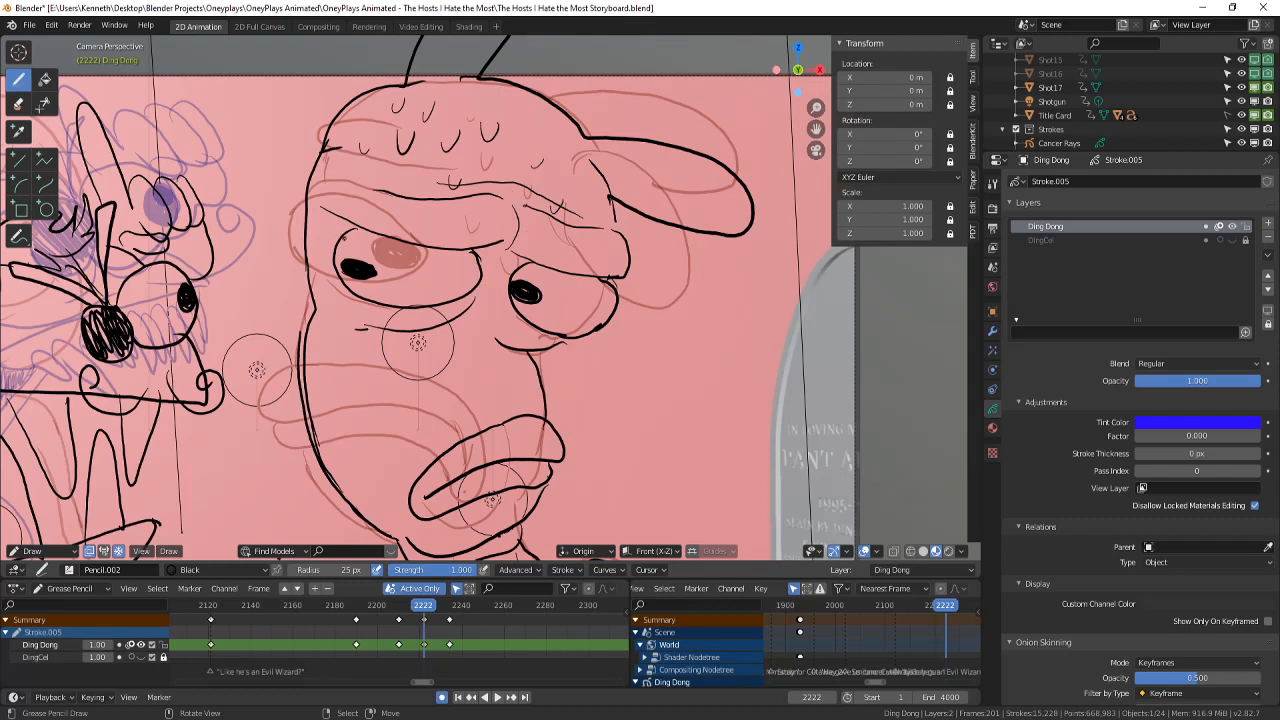
- Add eyelid crease lines to both of Ding Dong's eyes at frame 2222 and compare with the preceding frame
drag(350, 250, 610, 304)
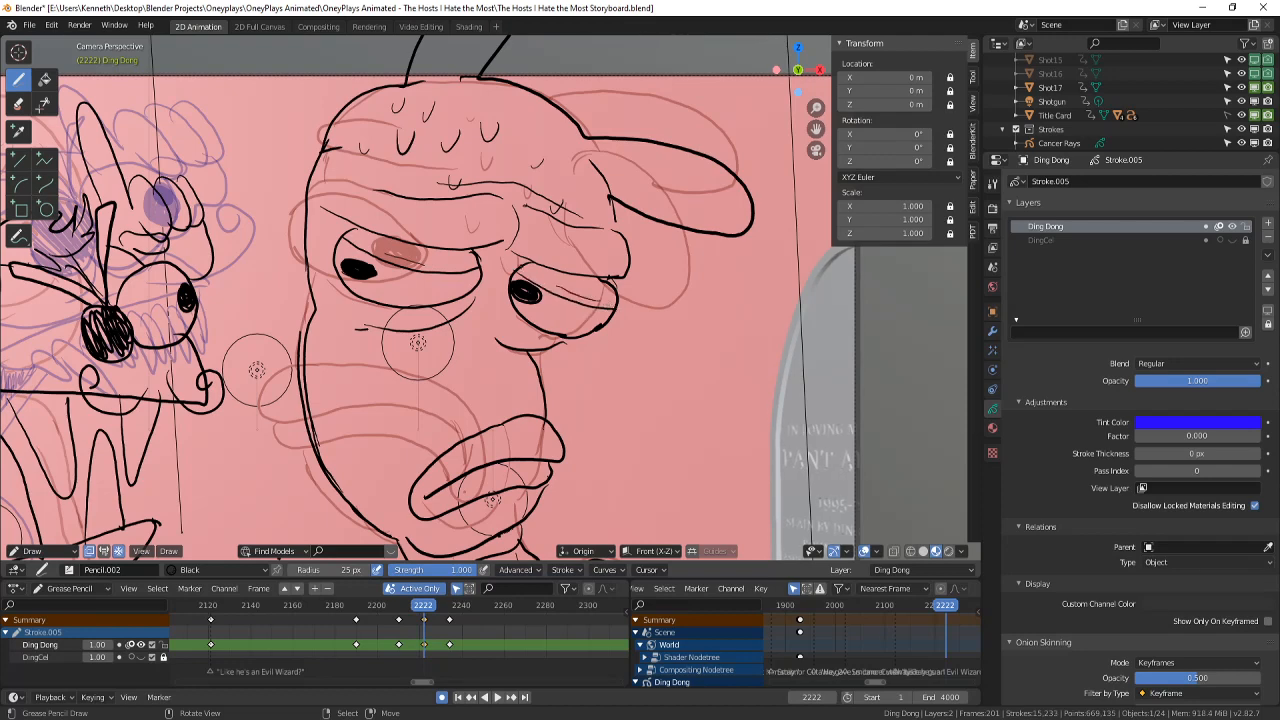
scroll(368, 443, down, 3)
key(Left)
key(Left)
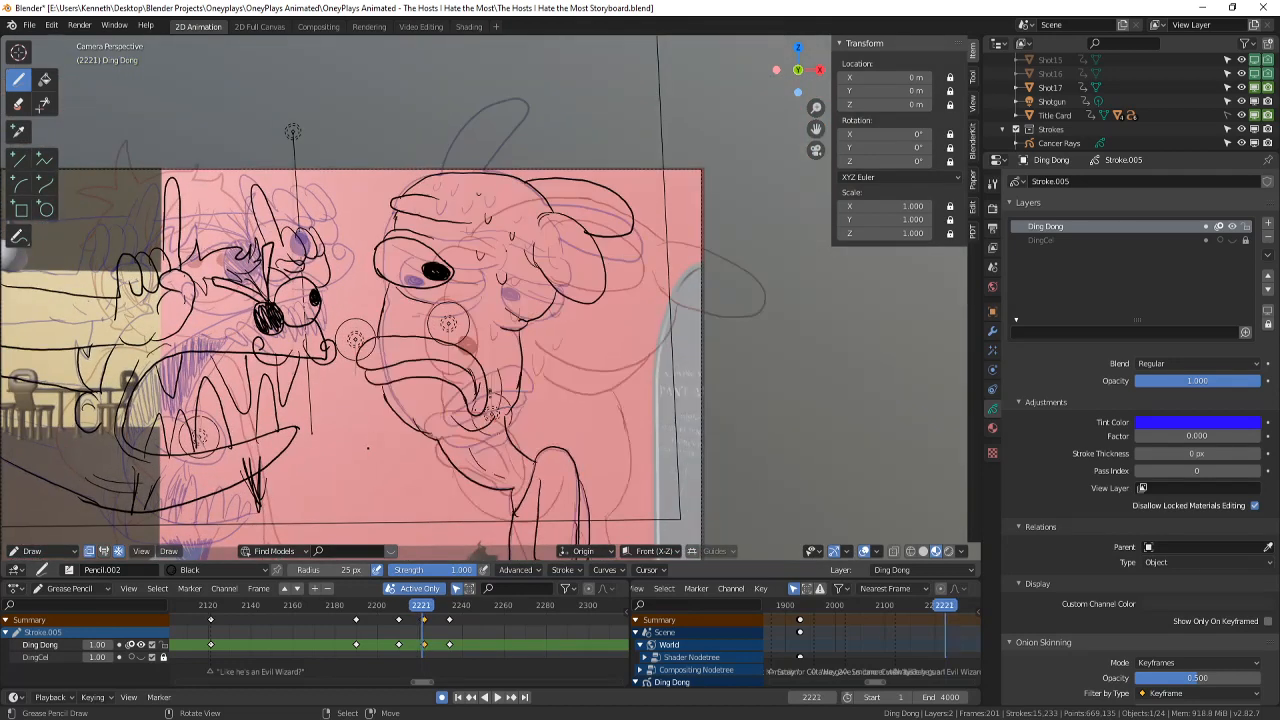
- Play the animation through the change to Ding Dong's weary pose and stop at frame 2234
scroll(314, 514, up, 2)
drag(422, 607, 402, 650)
click(497, 697)
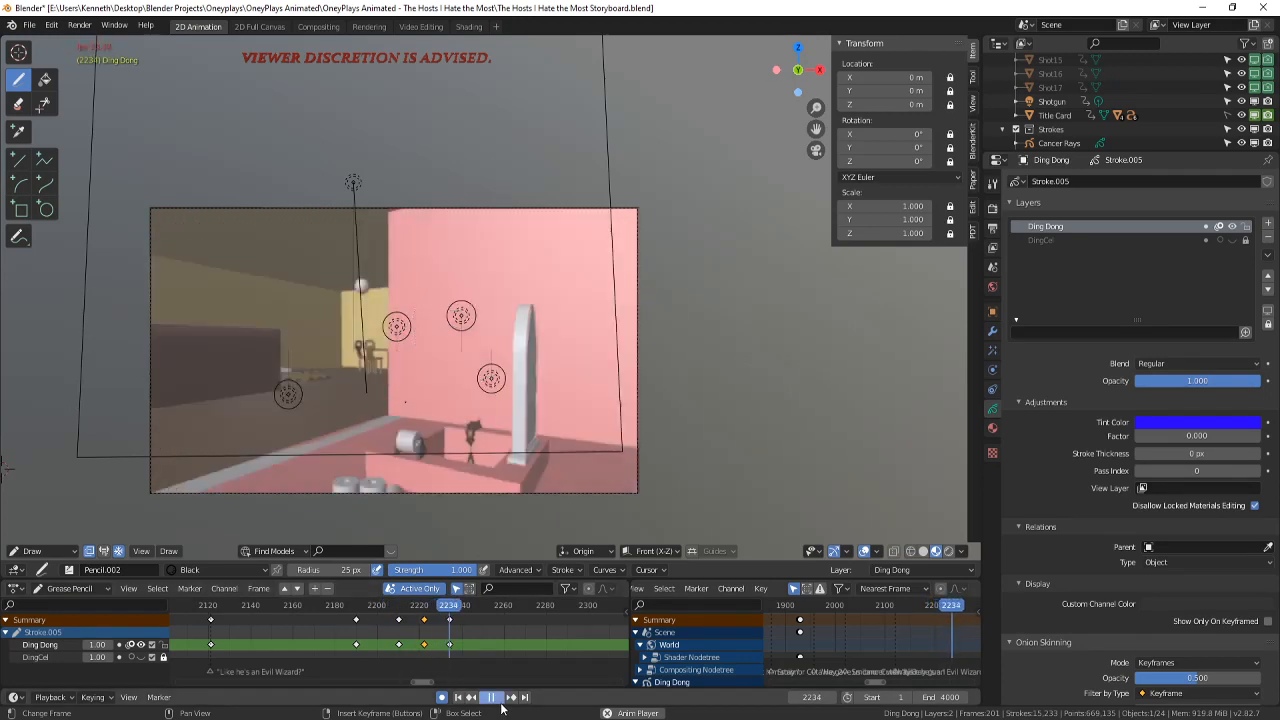
key(space)
key(Left)
key(Left)
- Copy the seated Ding Dong keyframe from frame 1997 and paste it at frame 2234
scroll(288, 625, down, 6)
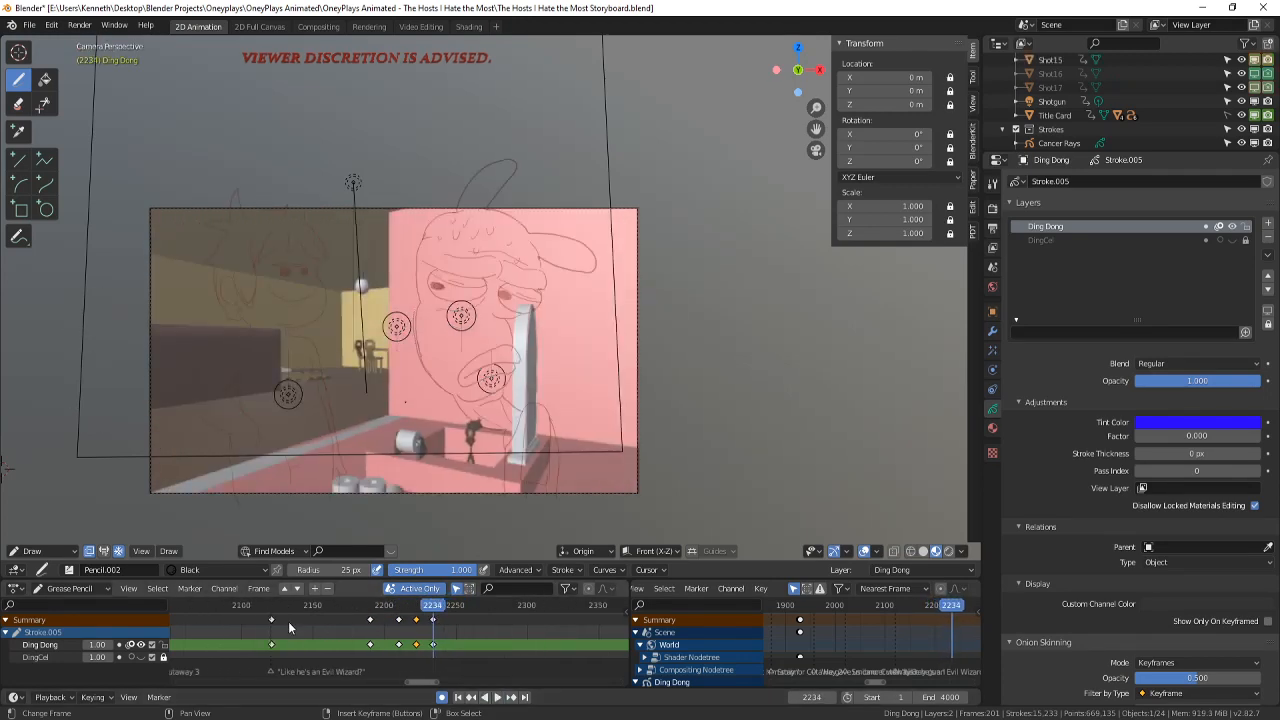
mouse_move(291, 642)
mouse_down()
mouse_move(270, 641)
mouse_move(288, 642)
mouse_up()
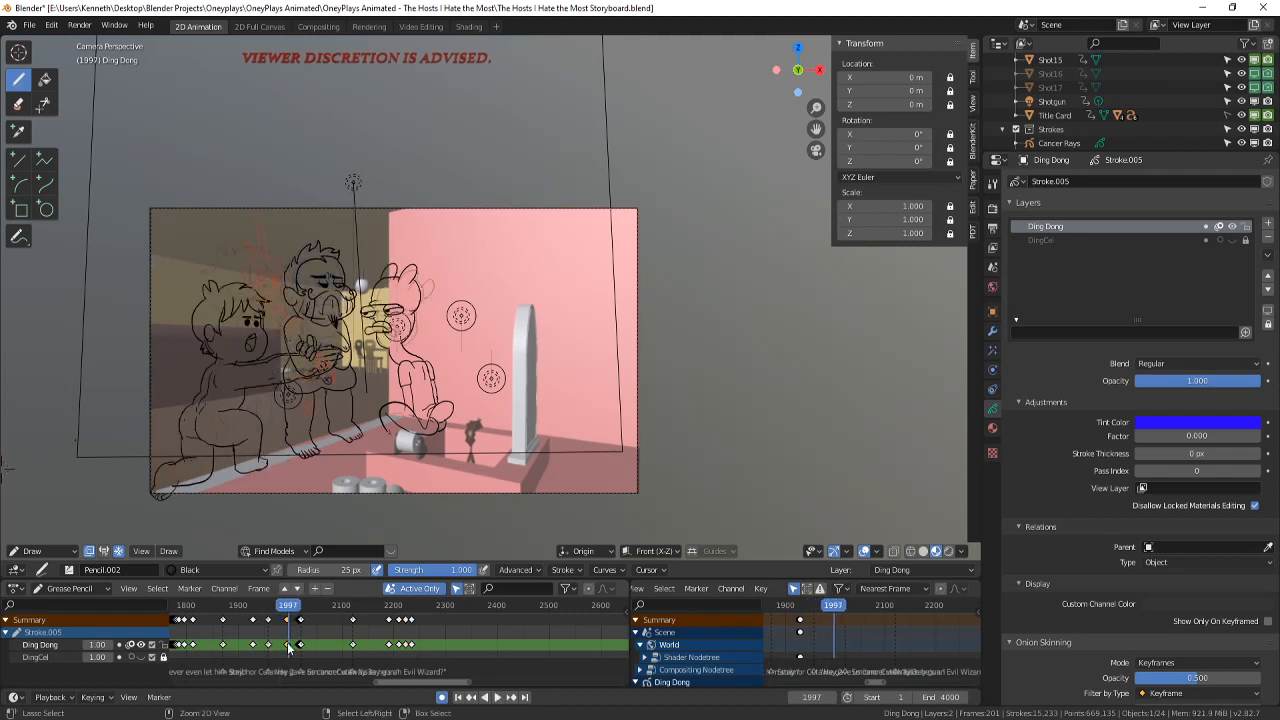
scroll(440, 614, up, 4)
scroll(440, 609, up, 6)
click(444, 651)
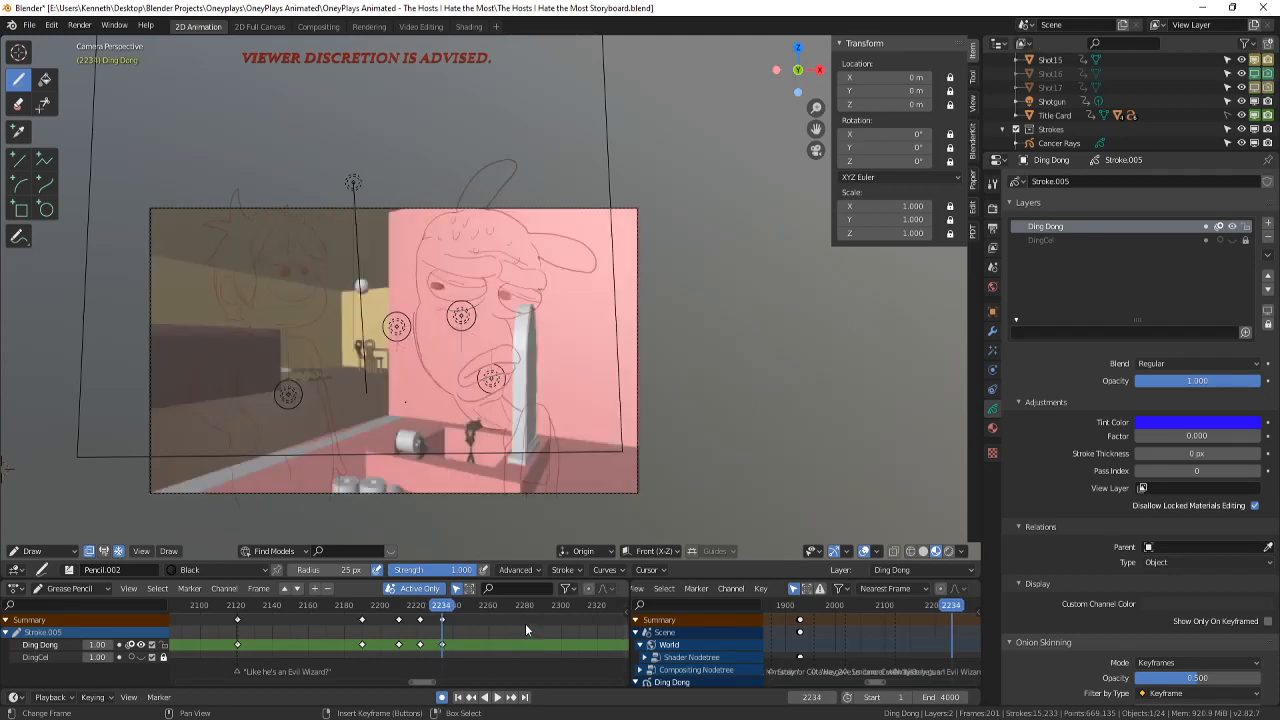
scroll(515, 400, down, 3)
scroll(515, 400, up, 1)
key(Left)
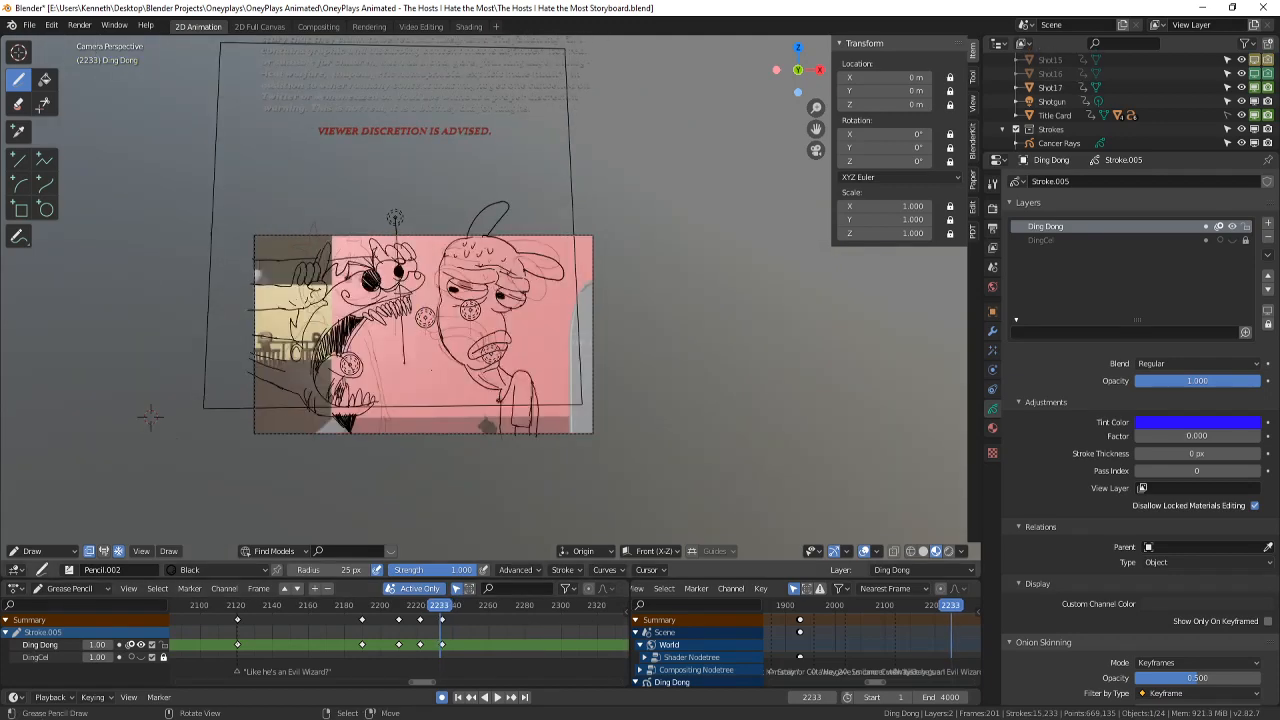
key(Right)
scroll(431, 370, up, 4)
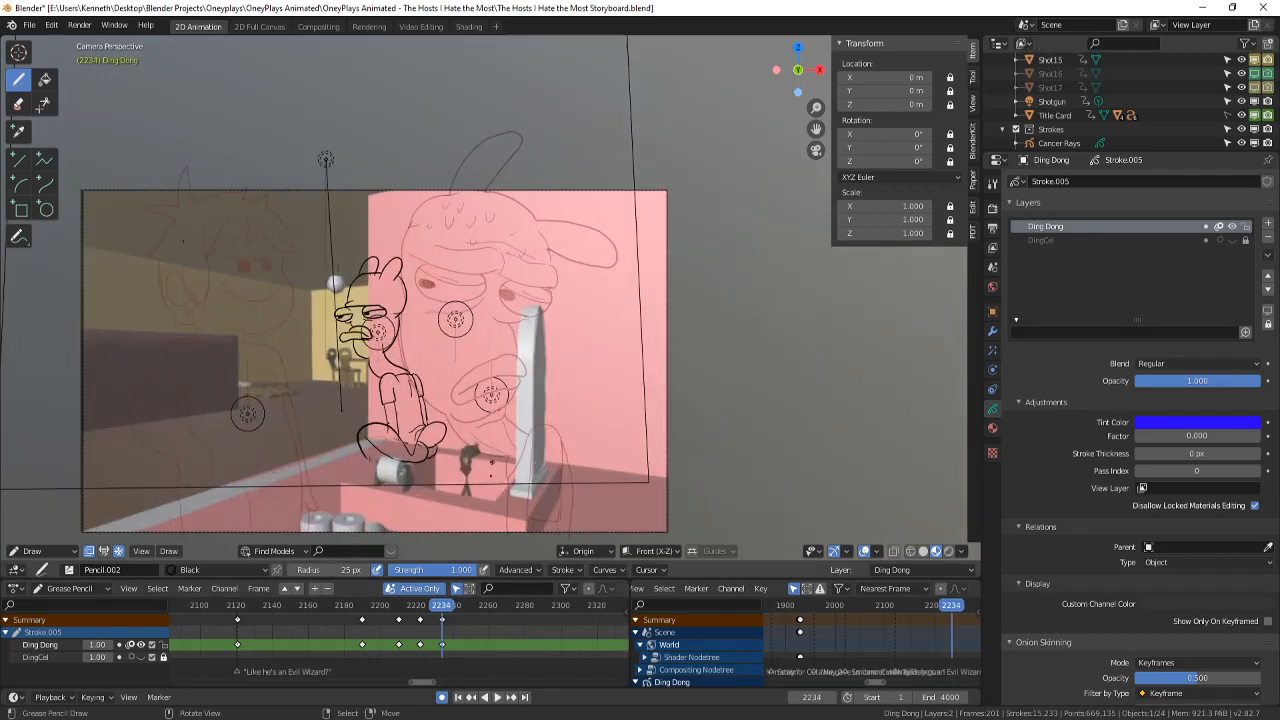
shift+middle_drag(419, 473, 620, 437)
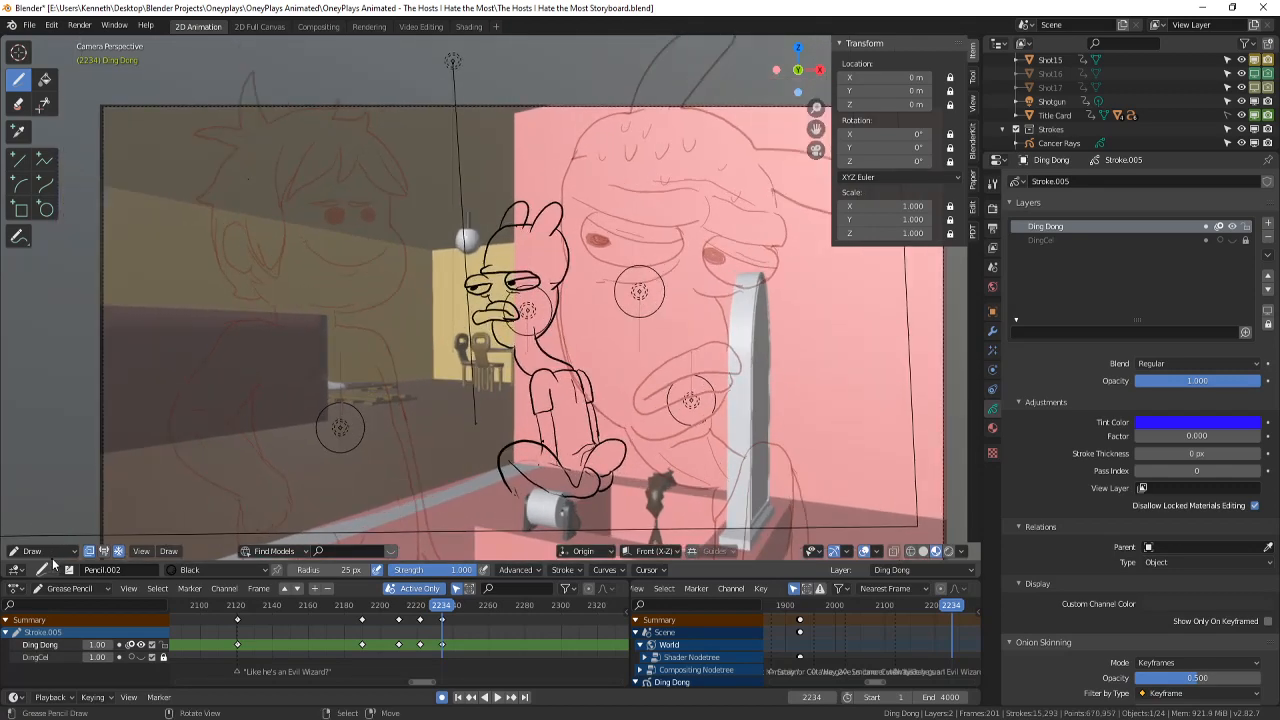
- Try to erase the seated Ding Dong's head with the hard eraser at frame 2234
click(51, 552)
click(57, 491)
shift+middle_drag(169, 126, 176, 143)
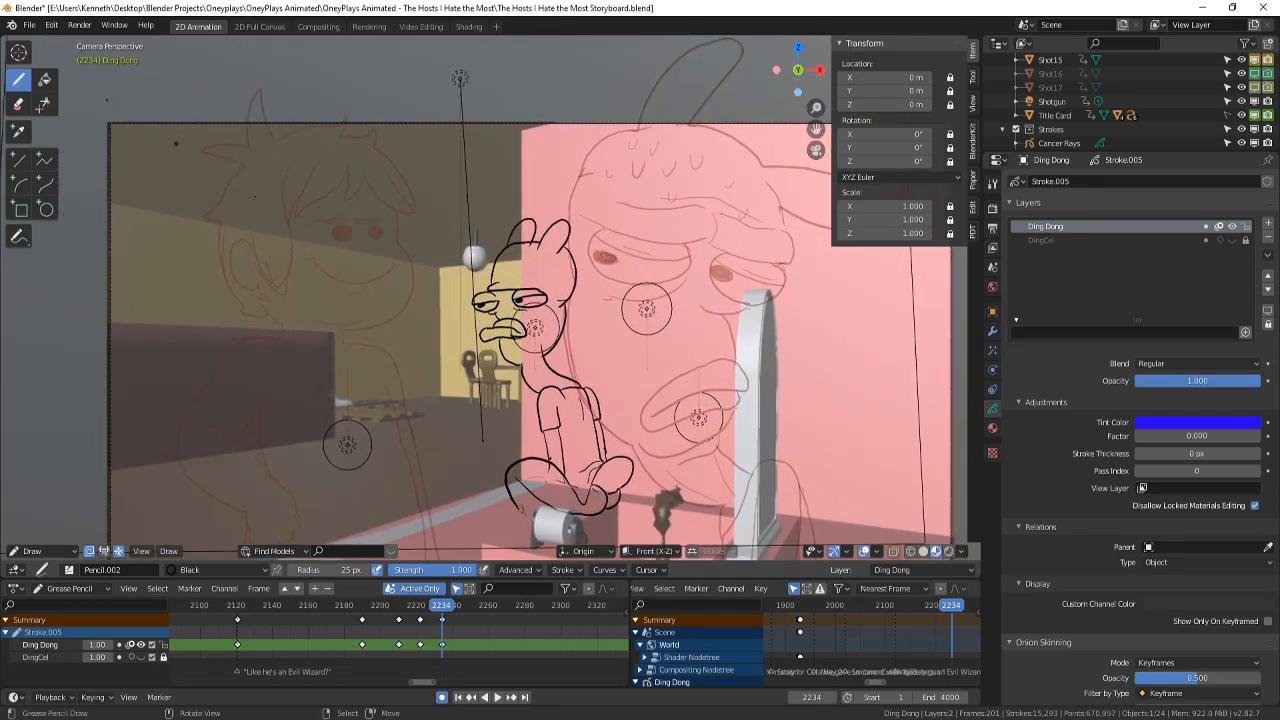
click(18, 103)
scroll(341, 361, down, 6)
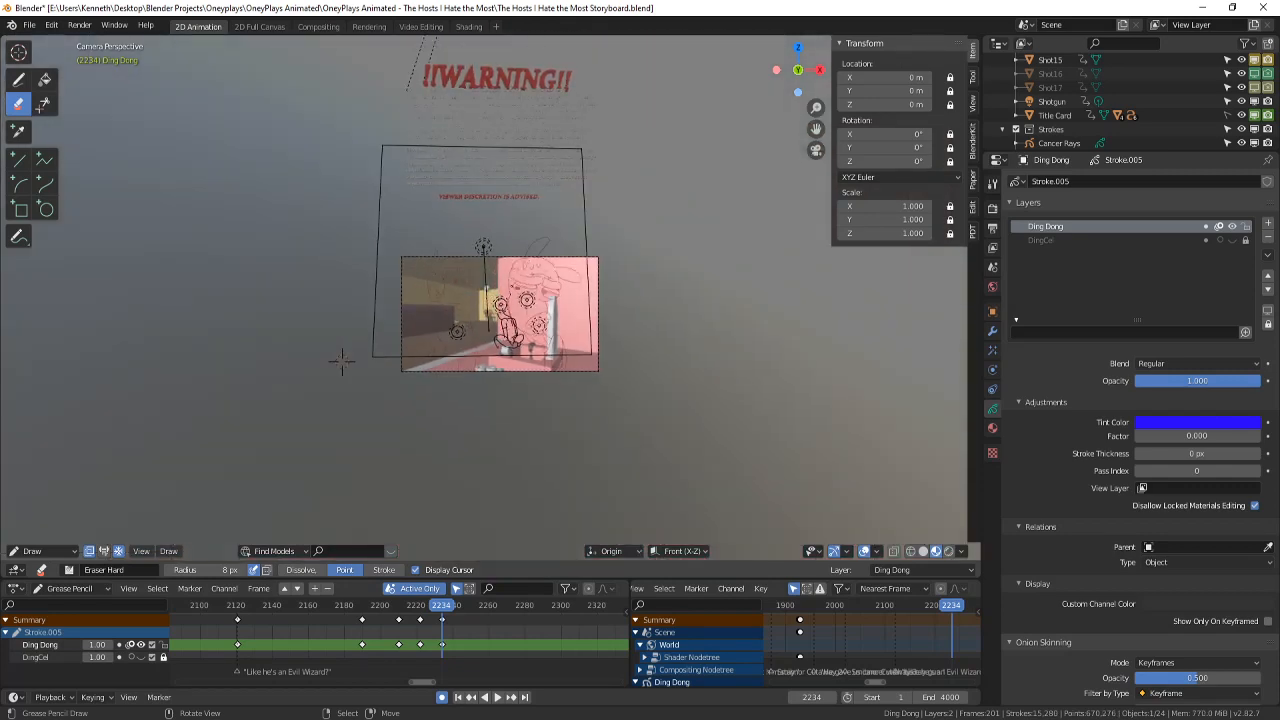
scroll(341, 361, up, 7)
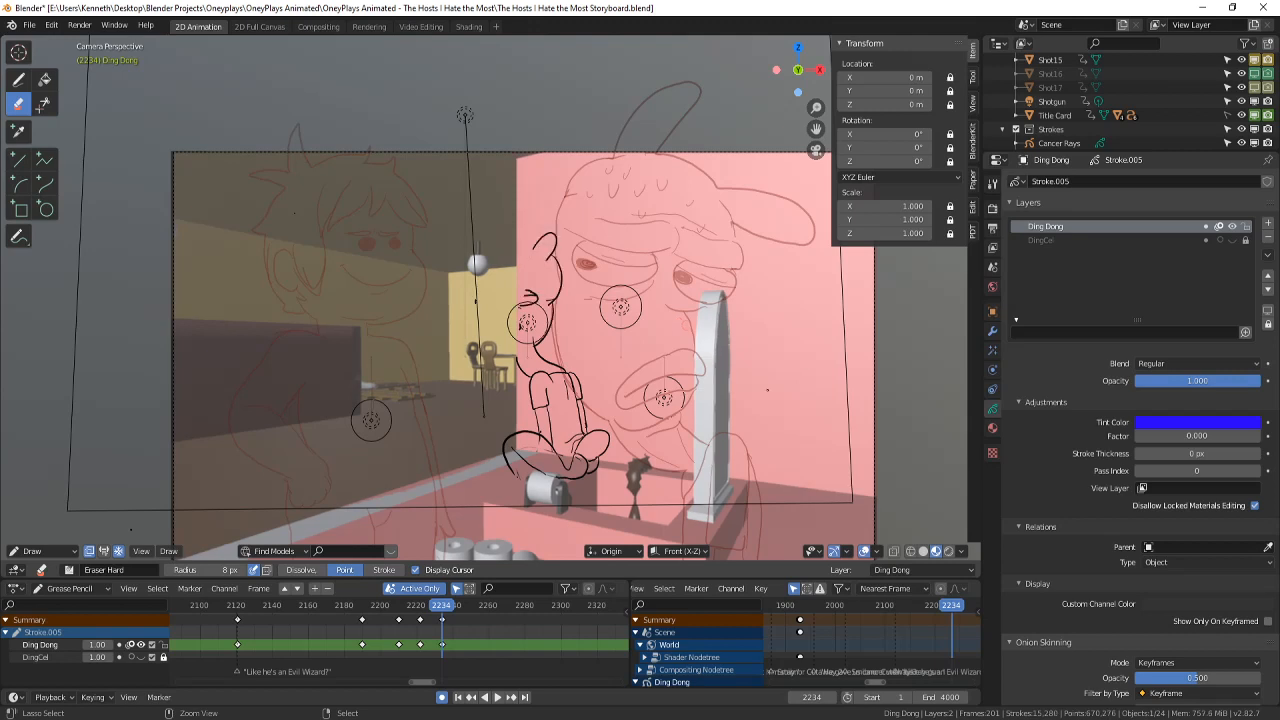
- Erase the seated Ding Dong's ears, face and head outline at frame 2235, keeping the neck and body
key(Right)
scroll(341, 361, up, 2)
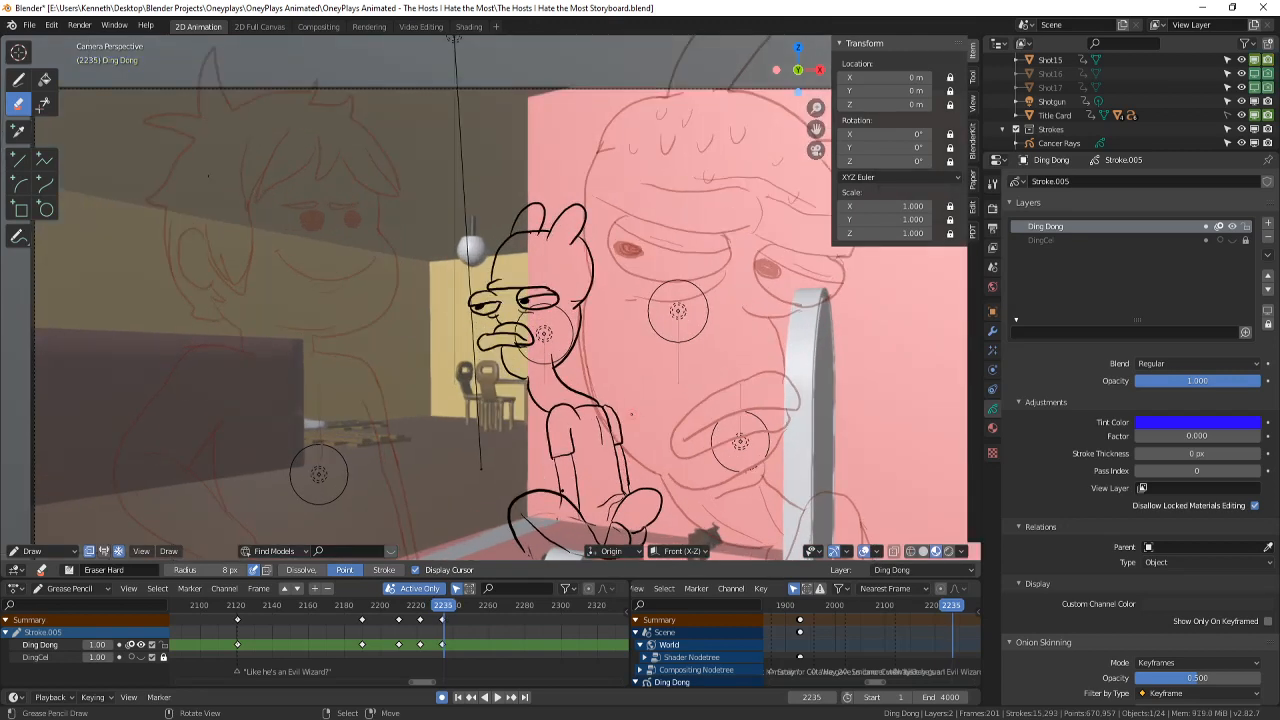
drag(509, 345, 507, 353)
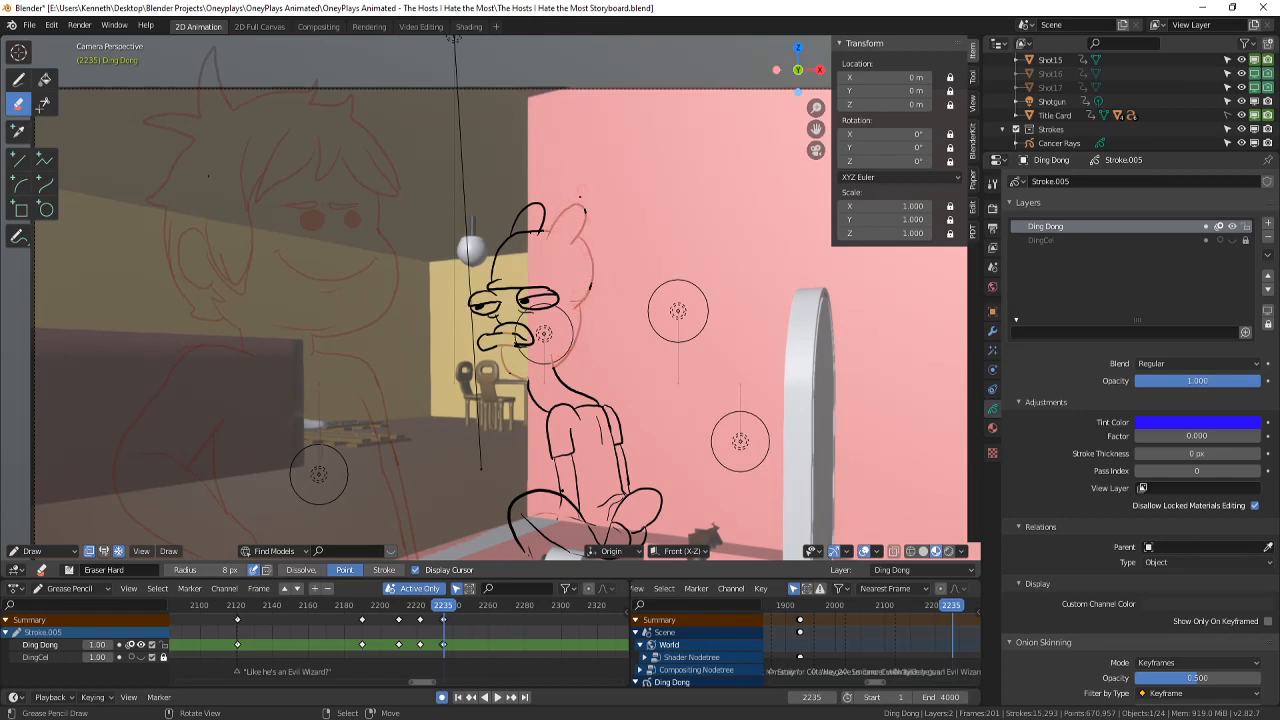
mouse_move(580, 197)
mouse_down()
mouse_move(586, 212)
mouse_move(496, 264)
mouse_move(494, 322)
mouse_move(544, 333)
mouse_move(490, 308)
mouse_move(544, 333)
mouse_up()
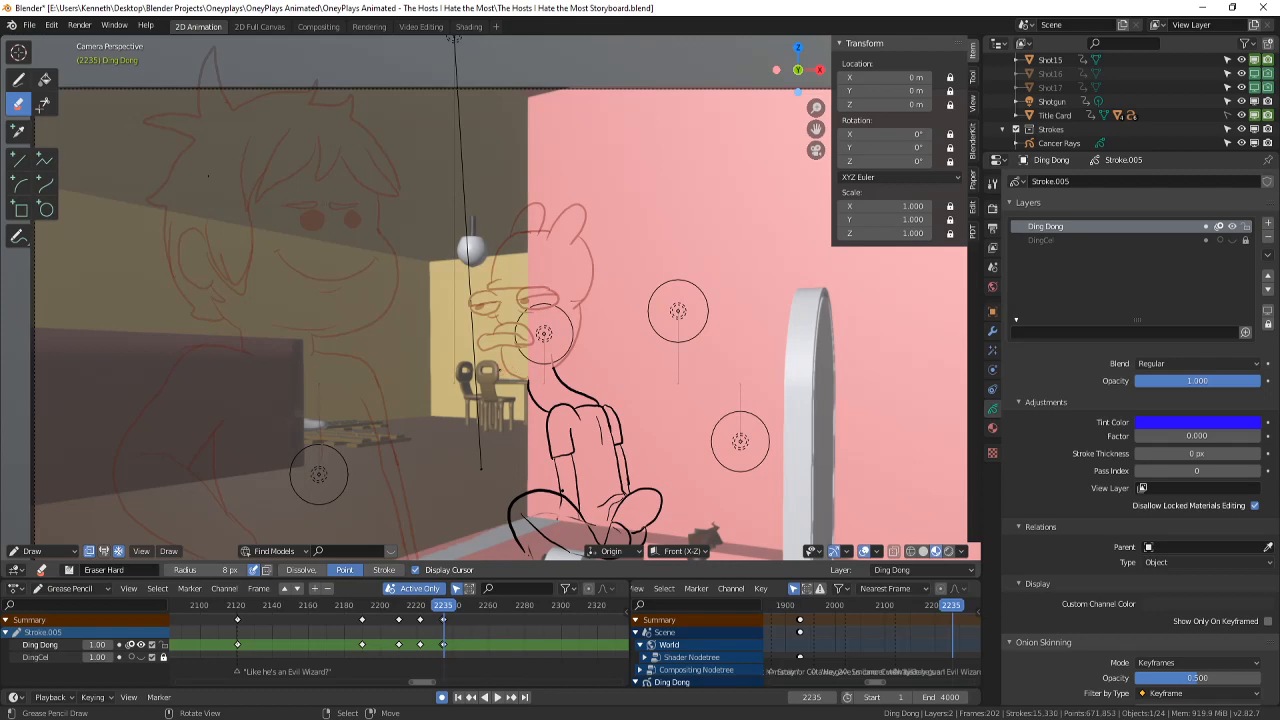
- Switch to Object Mode, select the Chris drawing object and save the storyboard file
click(62, 551)
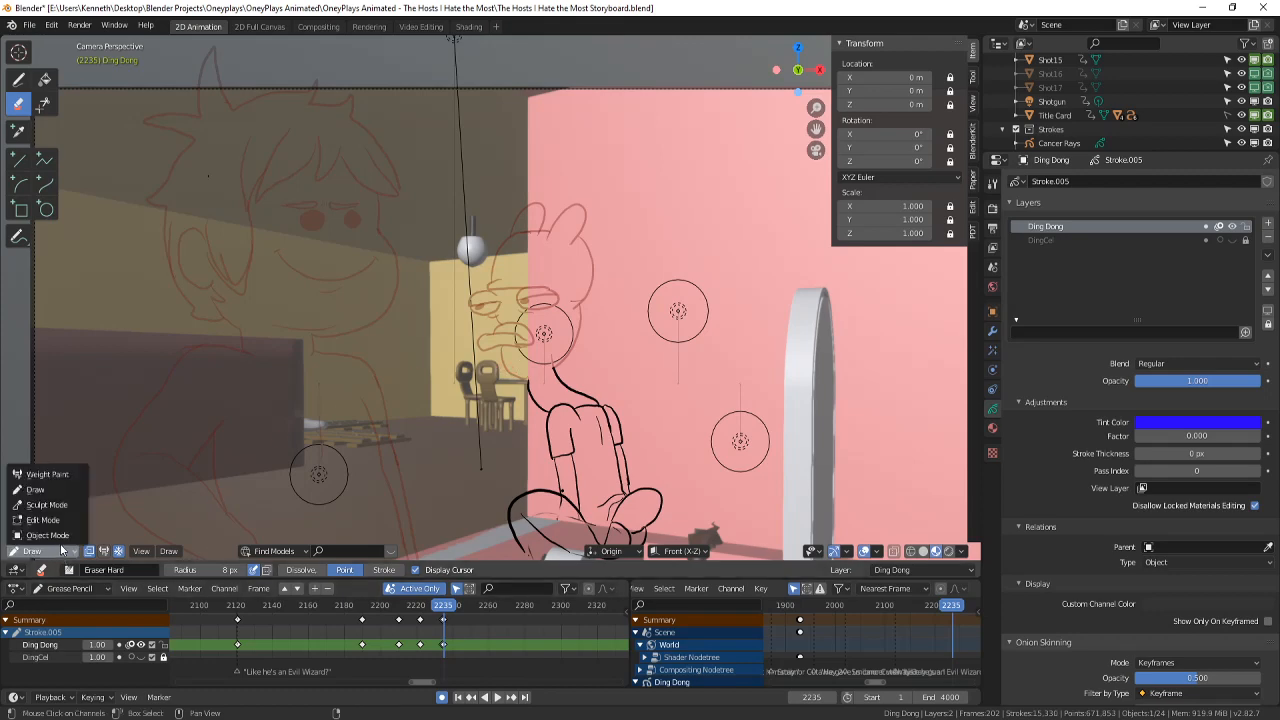
click(47, 535)
scroll(566, 291, up, 1)
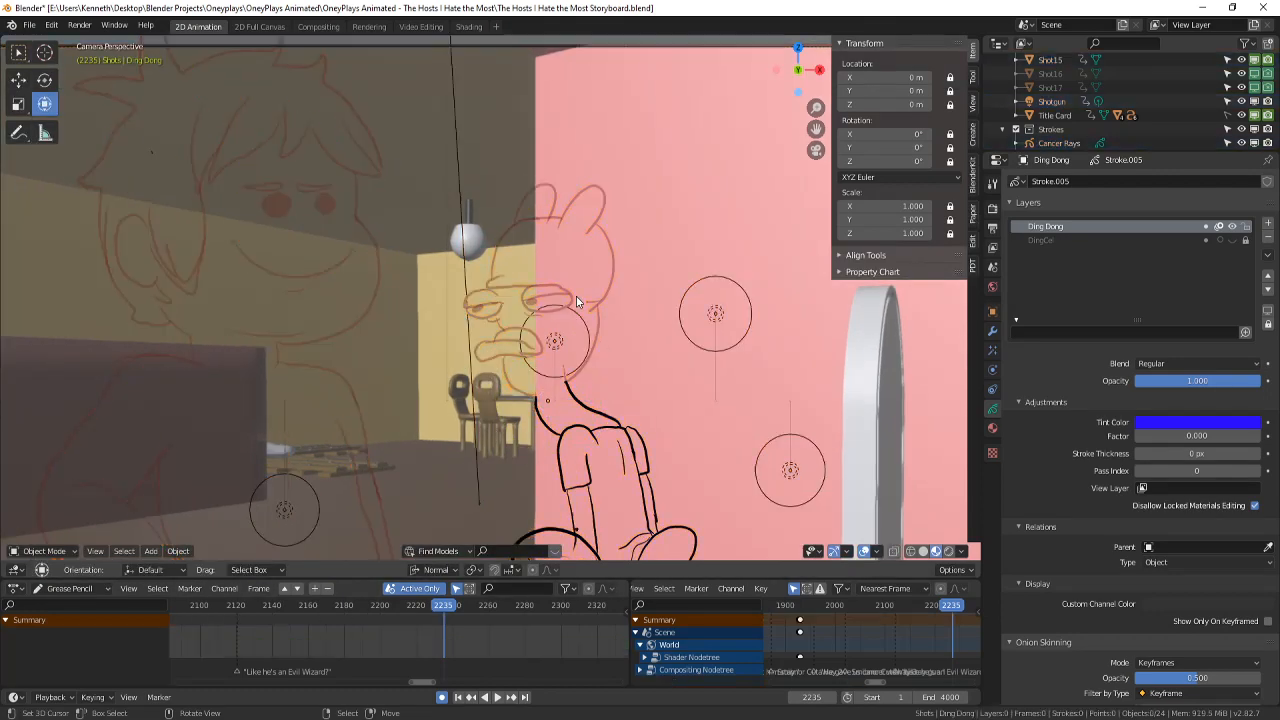
click(376, 244)
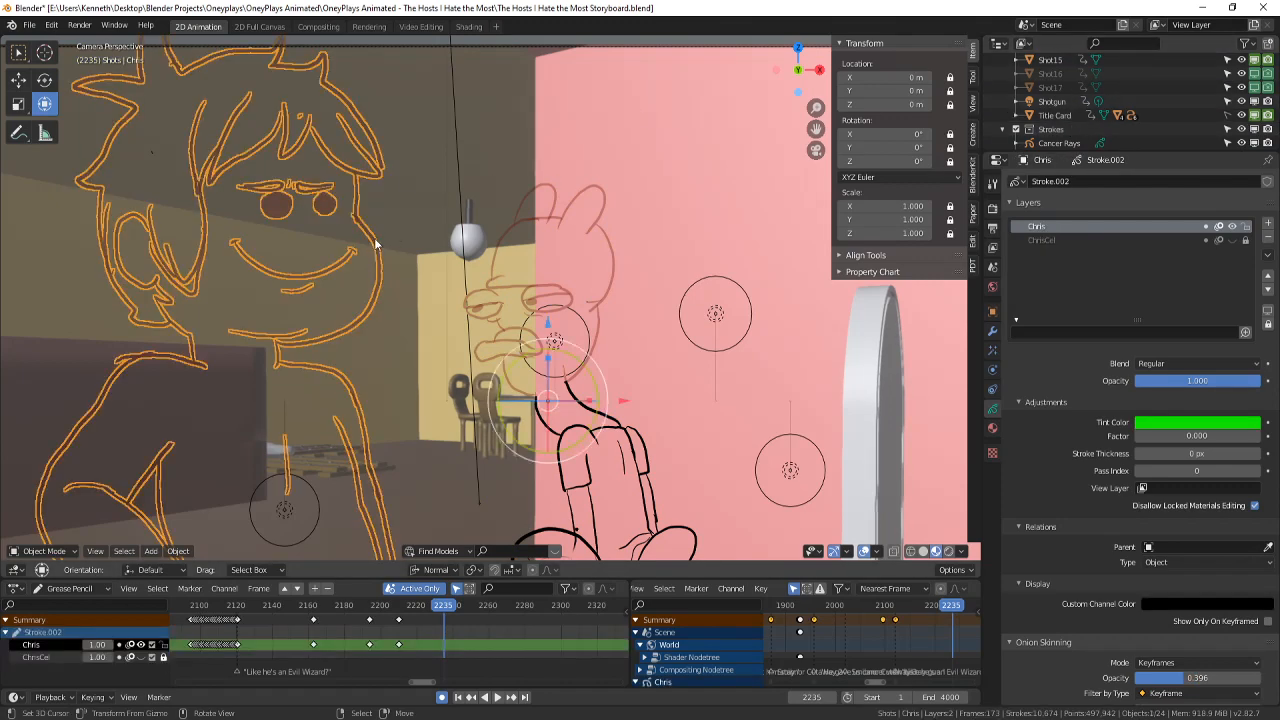
scroll(376, 244, down, 3)
key(ctrl+s)
- Go back through Chris's earlier key drawings and copy the standing pose keyed at frame 1973
mouse_move(438, 617)
mouse_down()
mouse_move(227, 628)
mouse_move(134, 605)
mouse_up()
scroll(228, 627, down, 5)
mouse_move(446, 643)
middle_down()
mouse_move(482, 641)
mouse_move(254, 617)
mouse_move(285, 639)
middle_up()
scroll(425, 650, up, 5)
click(421, 646)
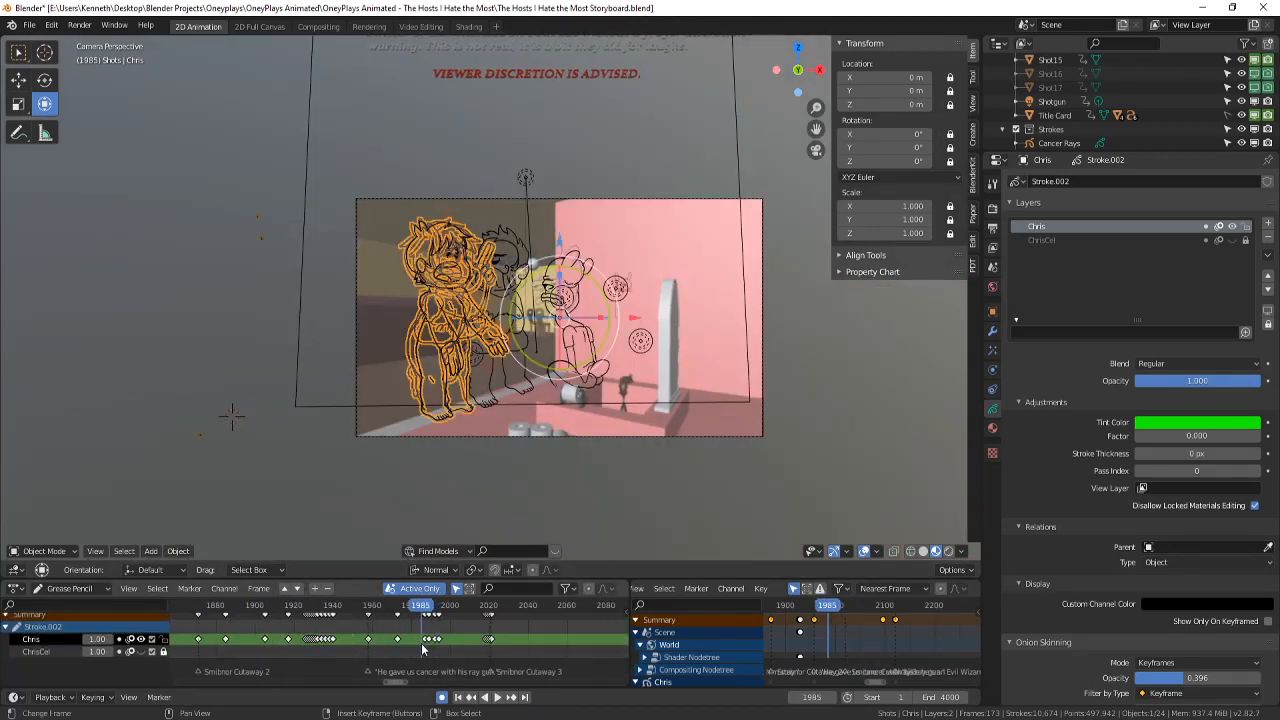
scroll(425, 649, up, 7)
mouse_move(402, 645)
mouse_down()
mouse_move(350, 645)
mouse_move(397, 641)
mouse_up()
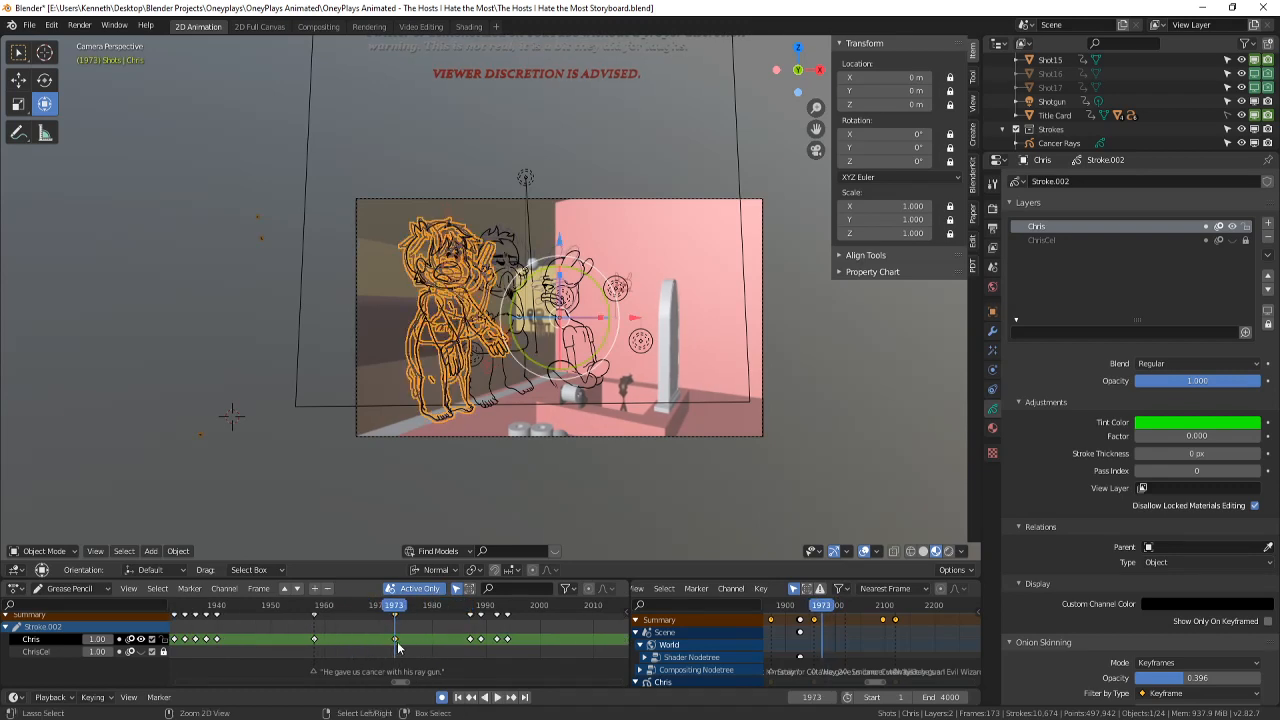
ctrl+middle_drag(397, 641, 355, 640)
- Paste the copied standing Chris keyframe at frame 2234 and check it against the adjacent frames
middle_drag(620, 630, 415, 625)
click(339, 636)
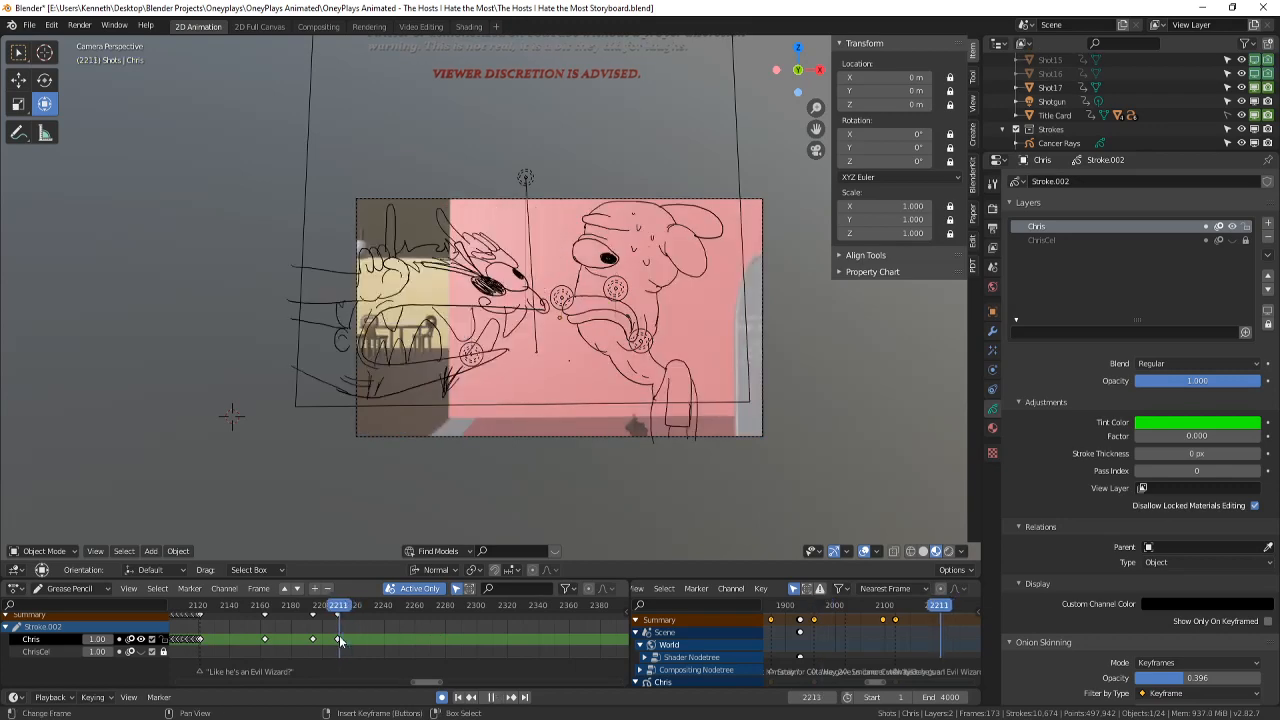
drag(339, 635, 382, 646)
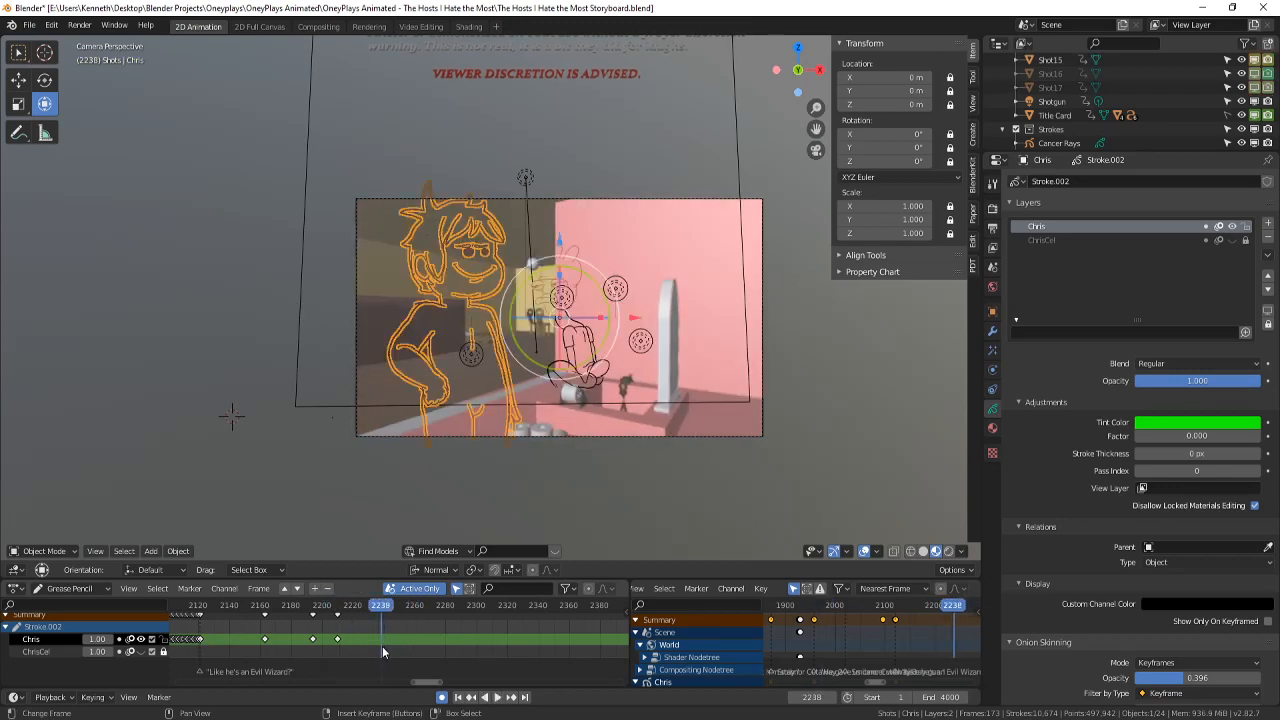
key(Left)
key(Left)
key(Left)
key(Left)
key(Left)
key(Left)
key(Right)
key(Right)
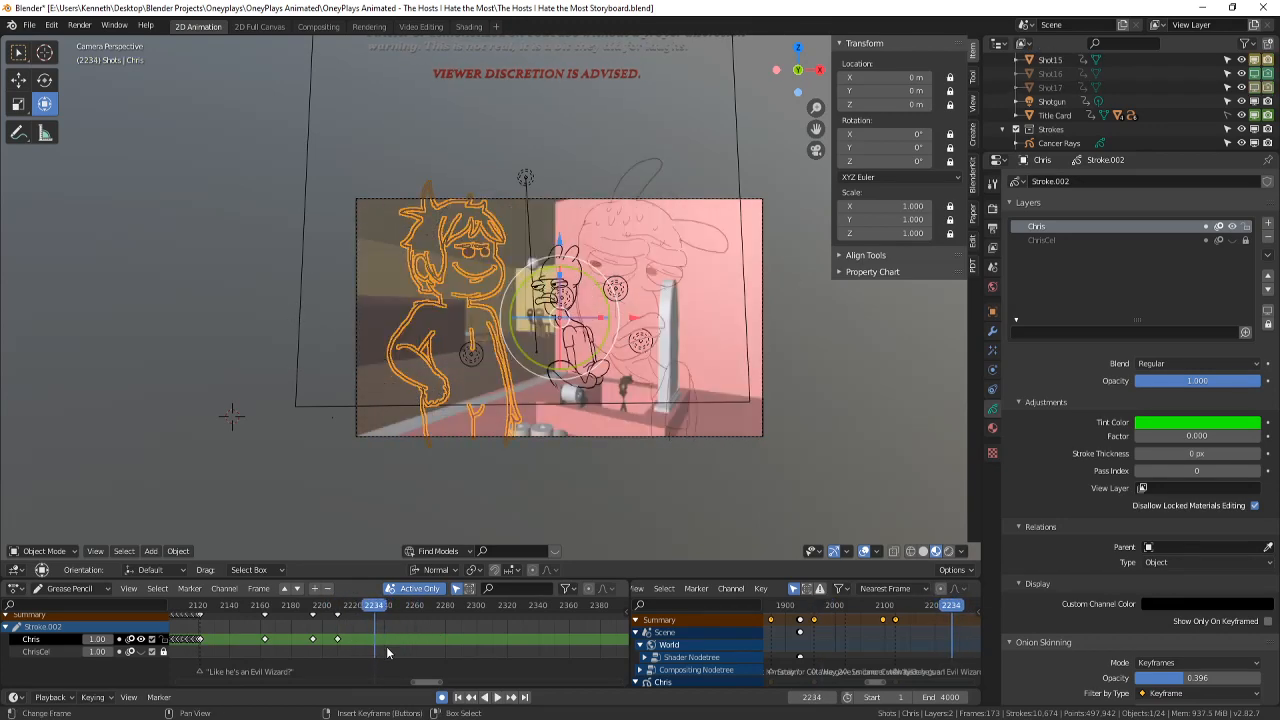
scroll(457, 420, up, 5)
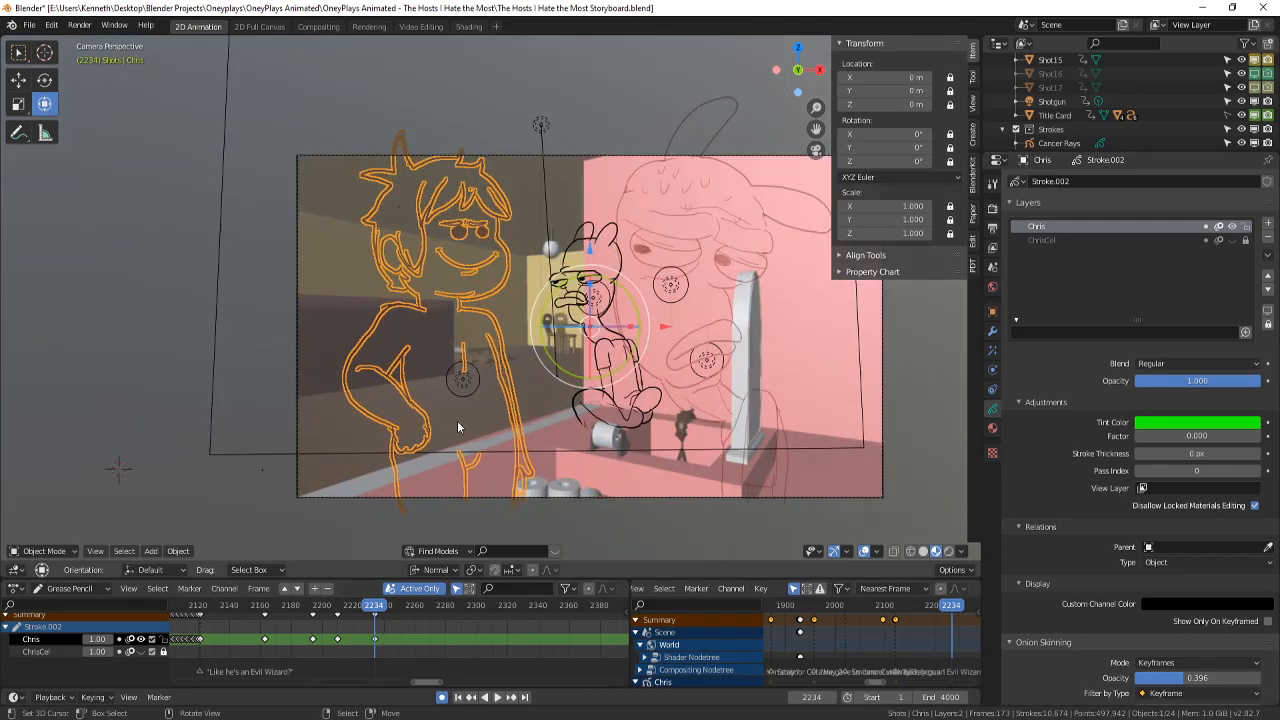
key(Left)
key(Right)
key(Right)
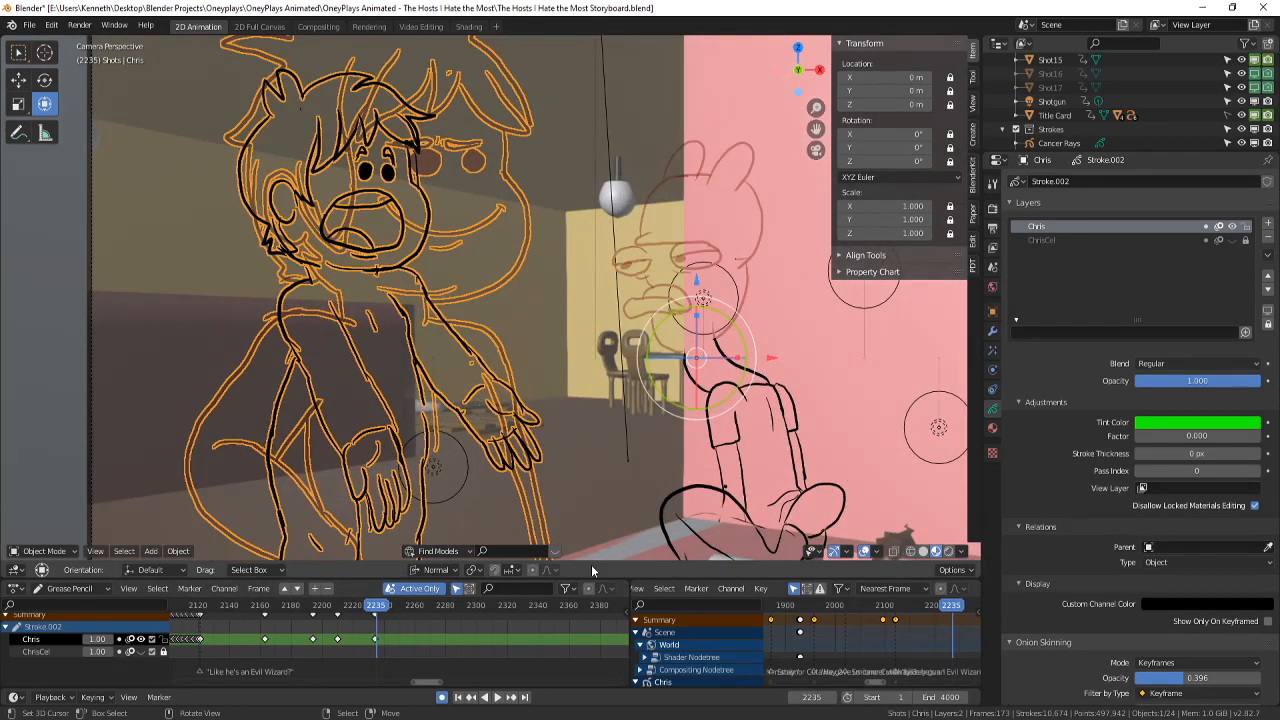
- Key a new Chris frame at 2235 in Edit Mode and delete all of its strokes
click(44, 551)
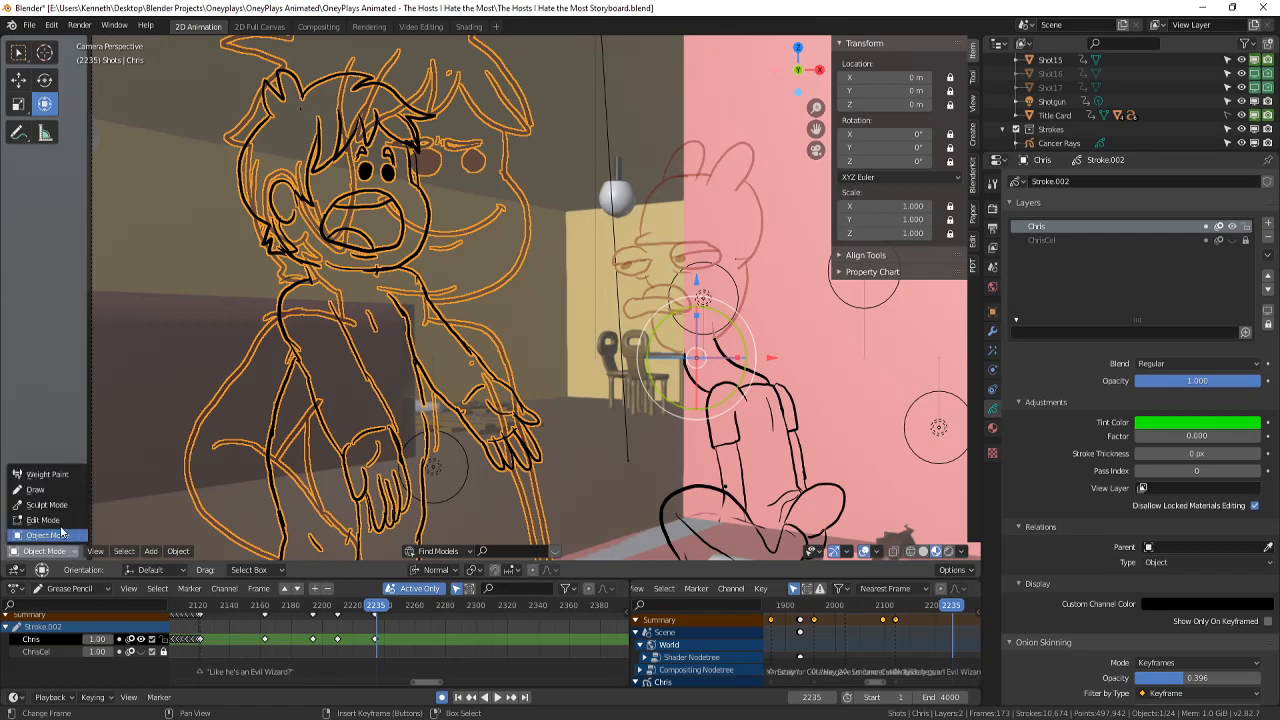
click(45, 518)
right_click(426, 437)
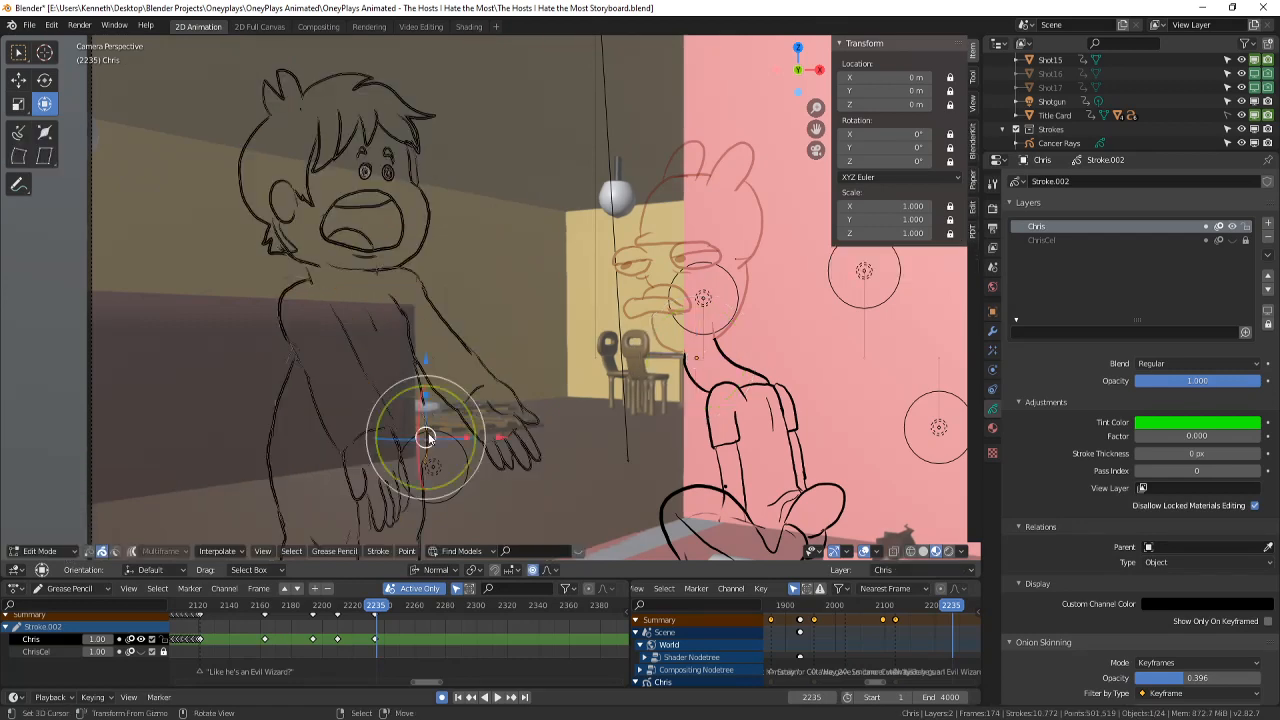
key(a)
key(g)
click(429, 435)
key(x)
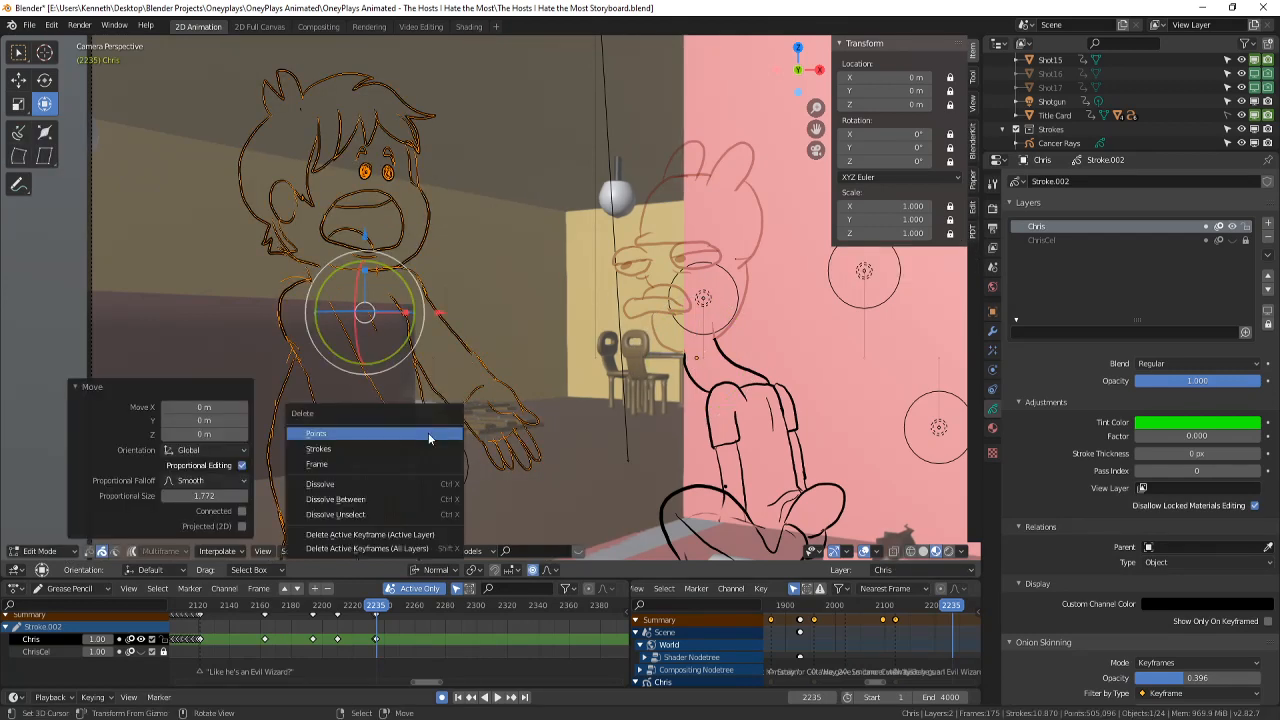
click(418, 454)
- Return to Object Mode, select the Ding Dong drawing object and save the file
click(80, 553)
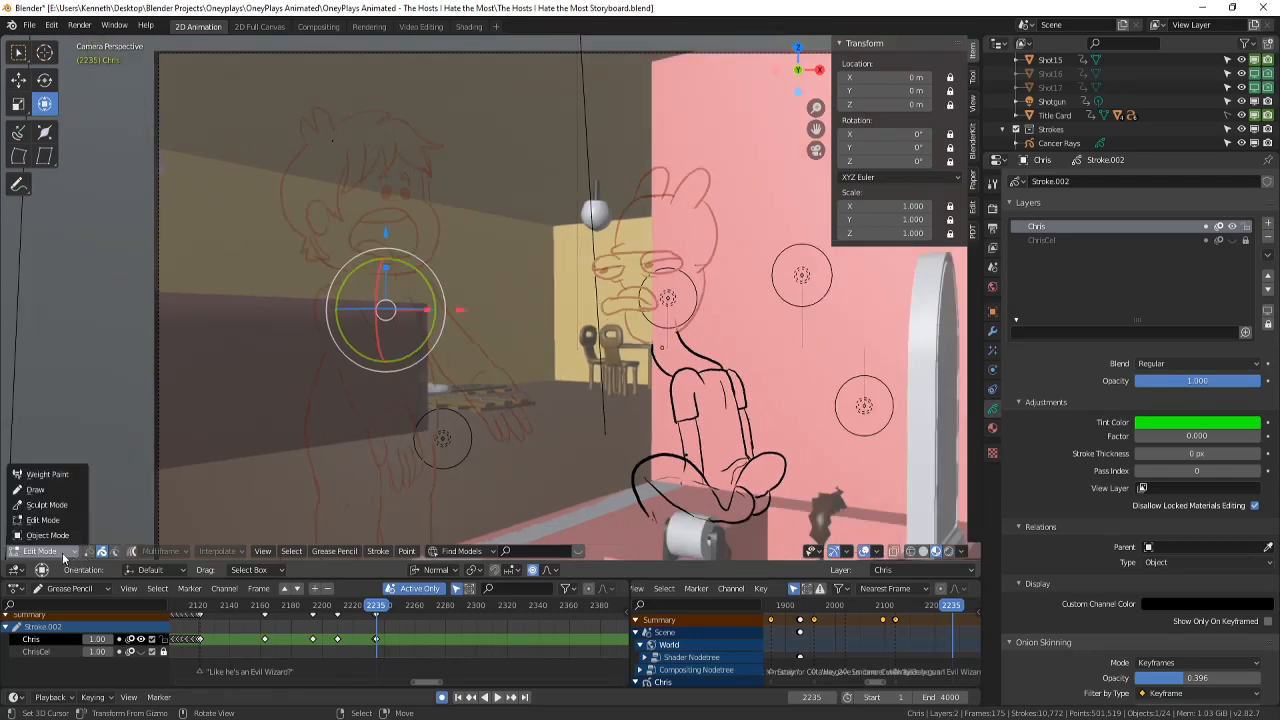
click(58, 536)
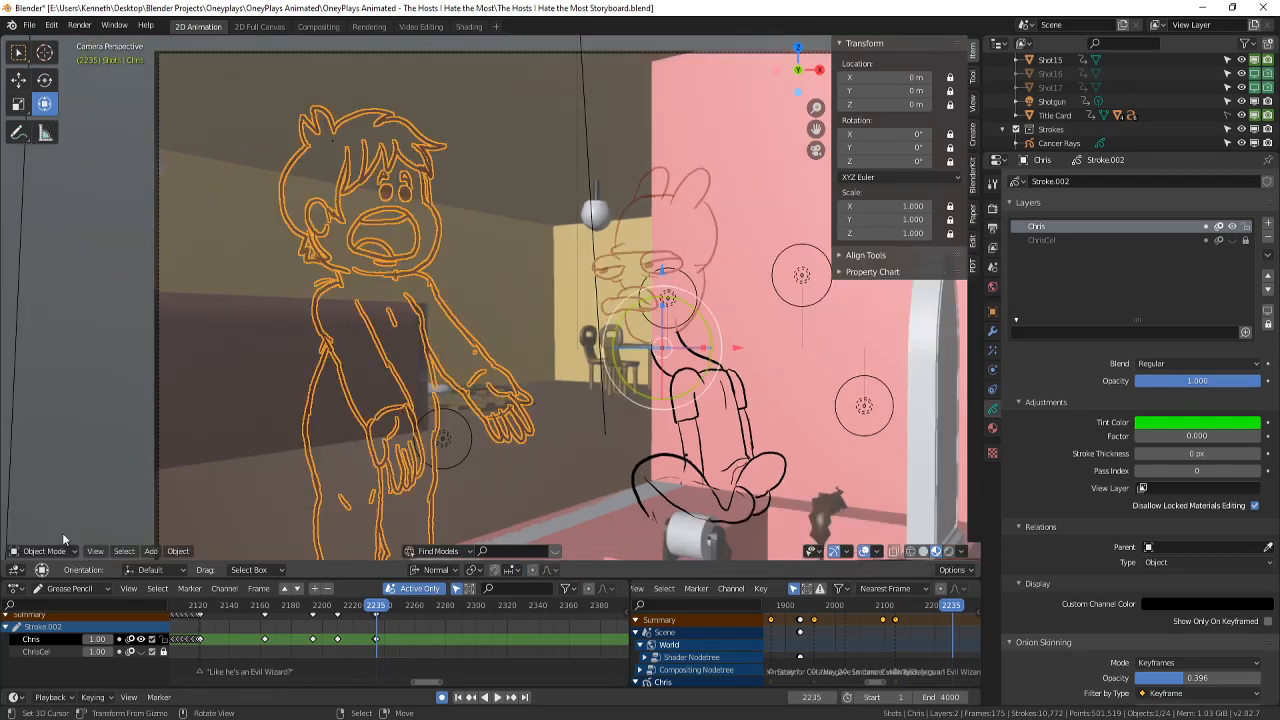
click(697, 437)
key(ctrl+s)
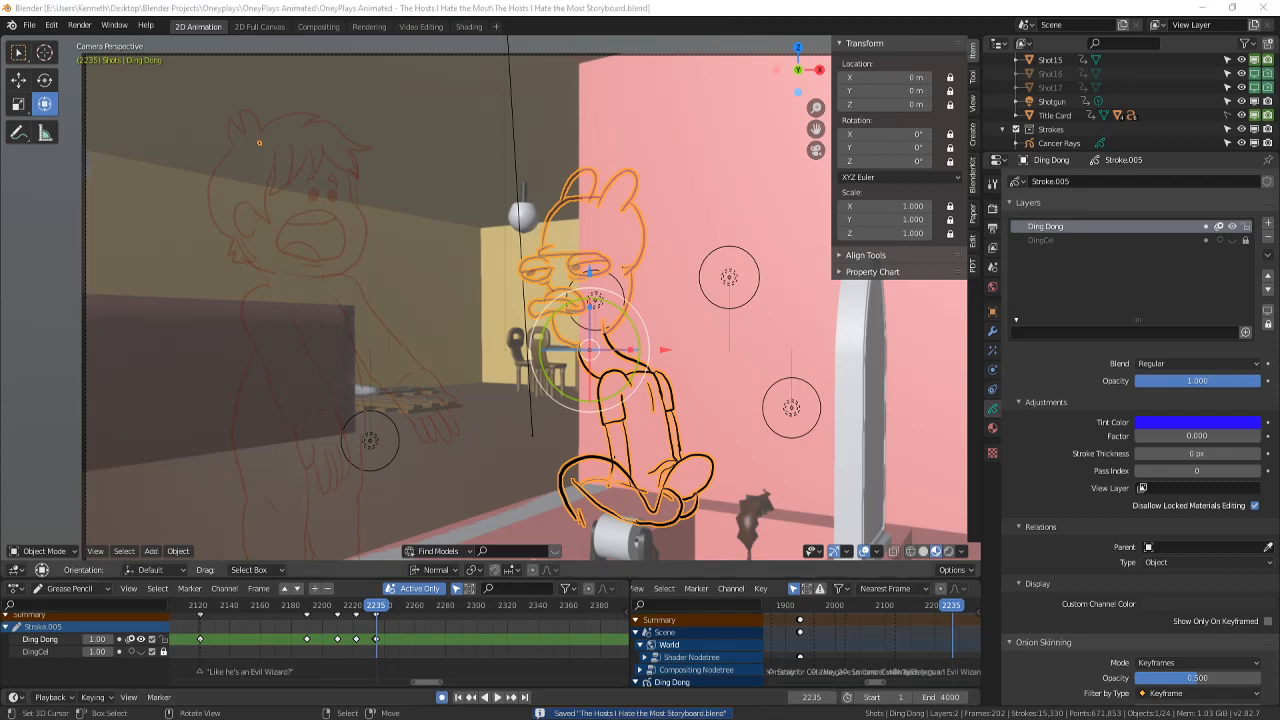
- Check the shot from an orbited angle and return to the active camera view
middle_drag(589, 327, 572, 368)
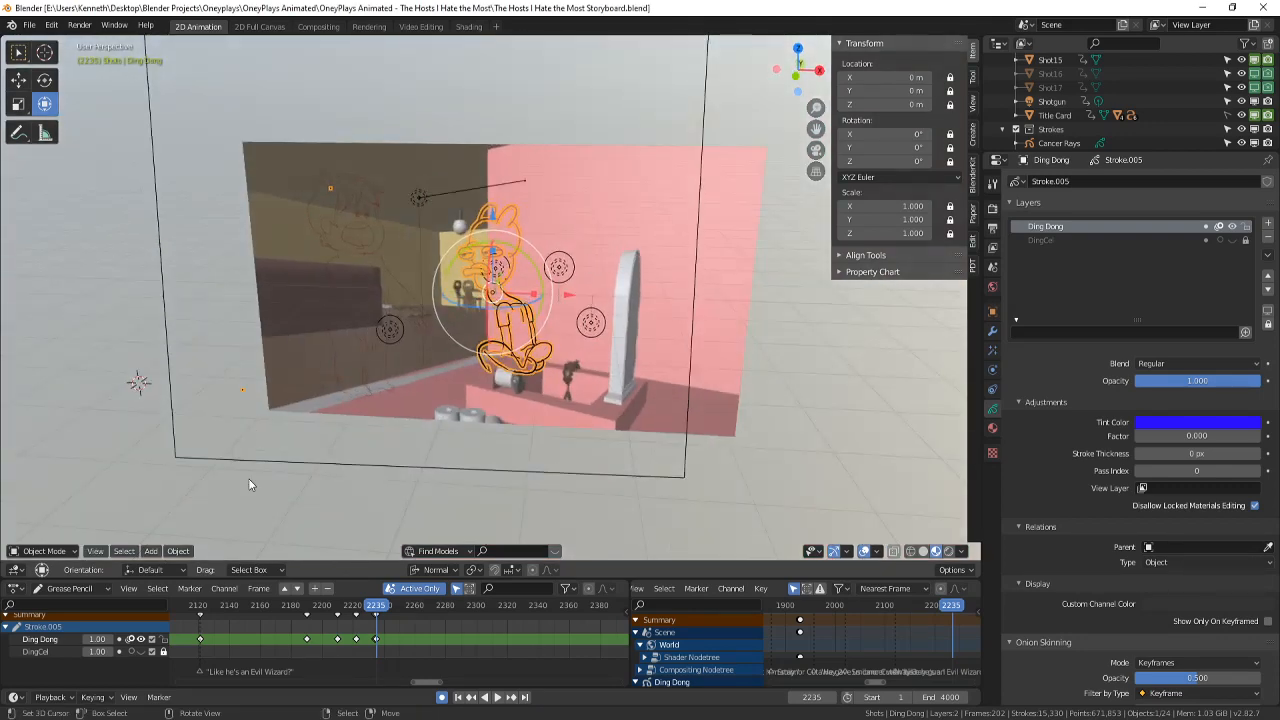
click(106, 554)
mouse_move(124, 551)
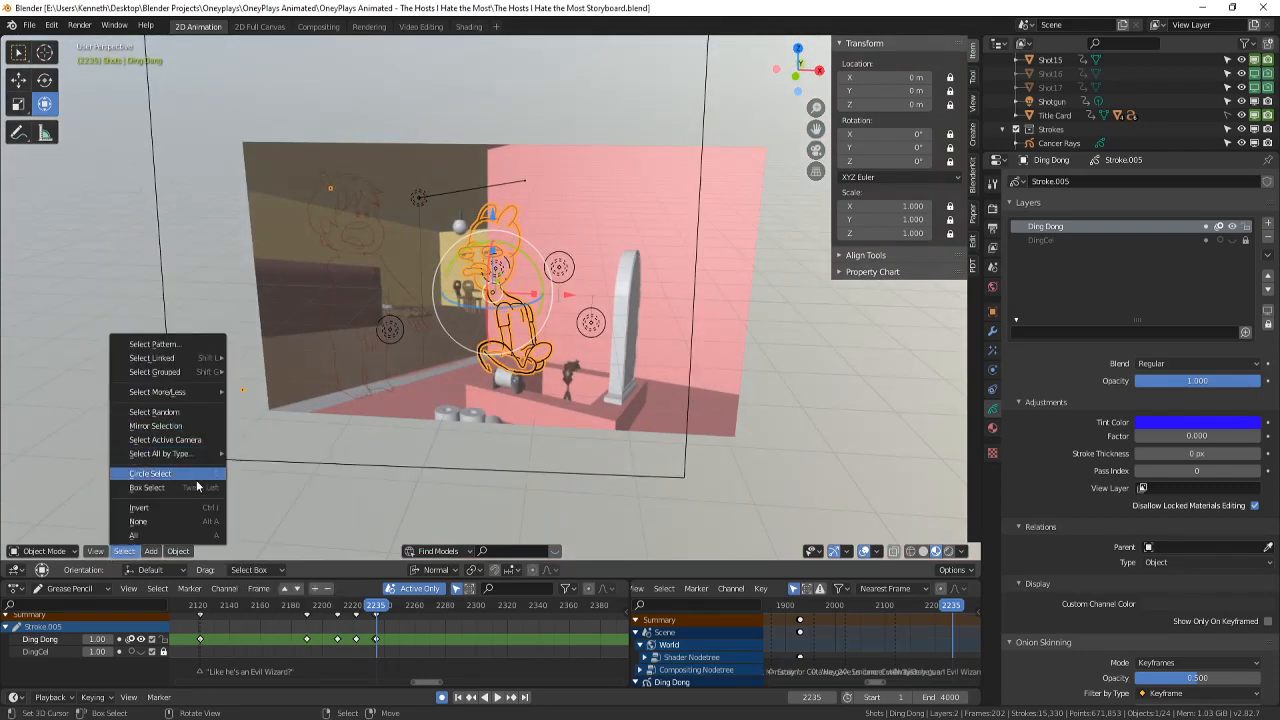
mouse_move(163, 412)
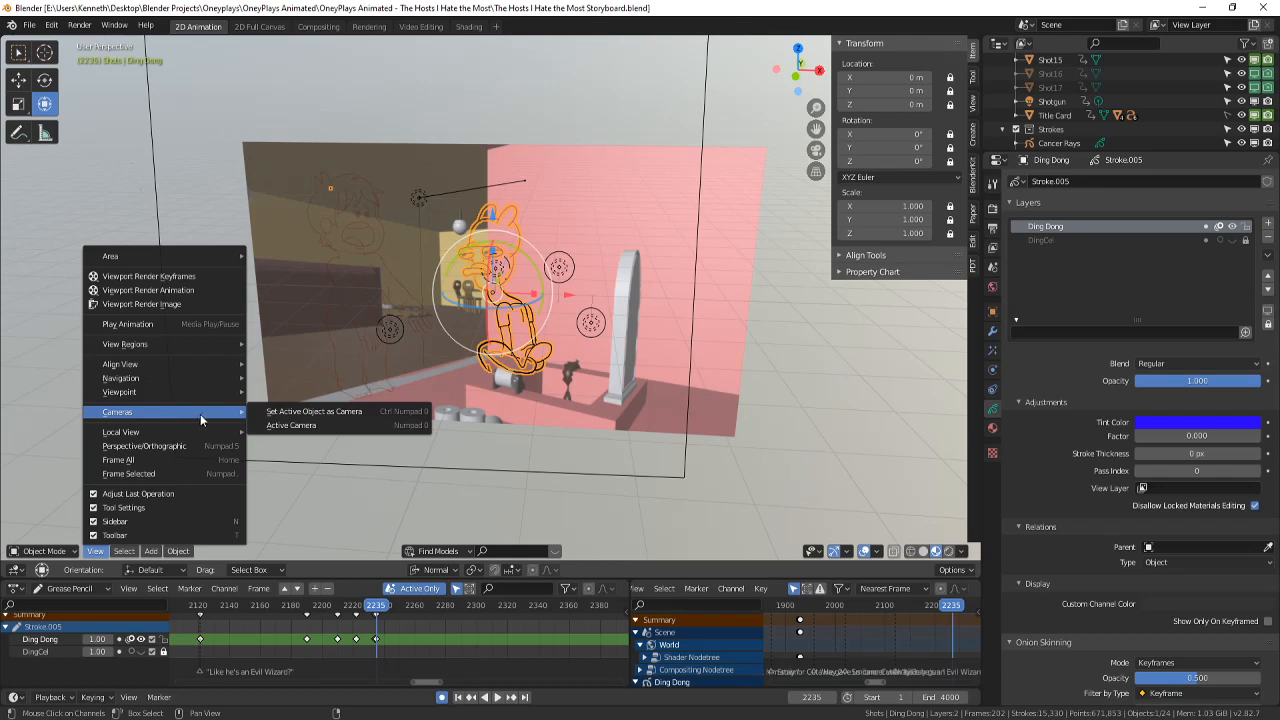
click(285, 427)
scroll(268, 626, down, 1)
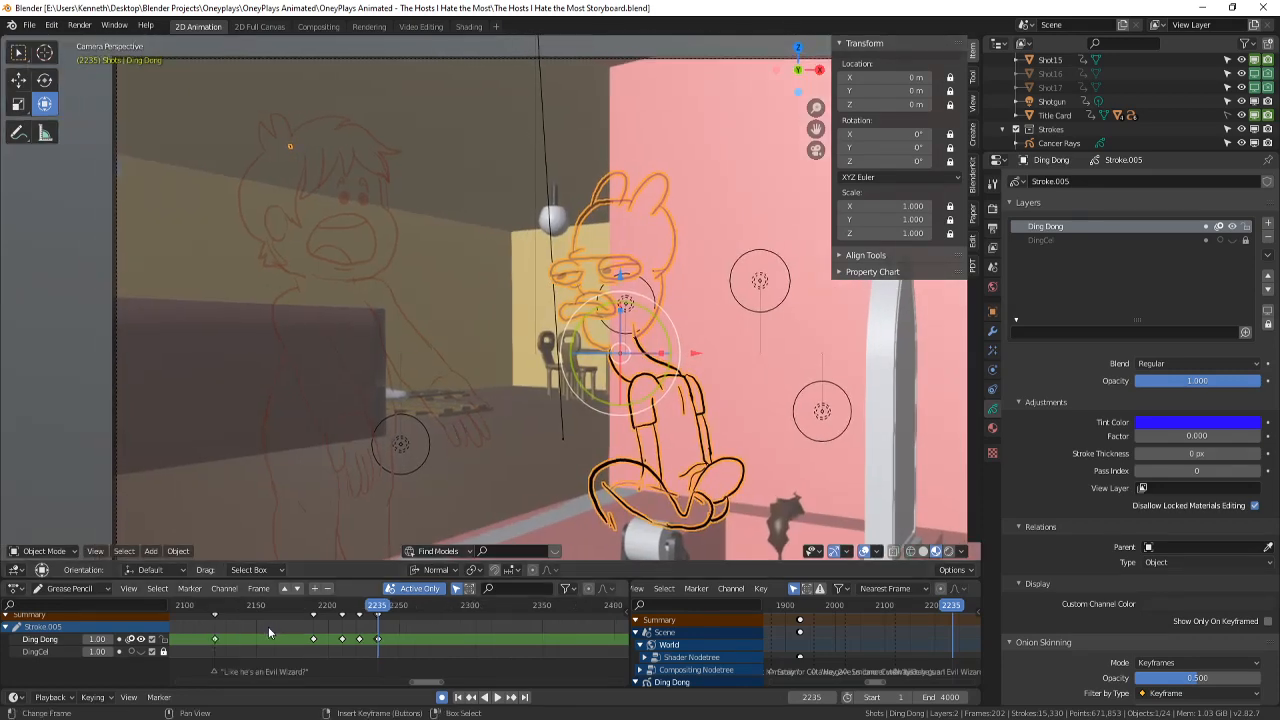
- Play the lead-up to the new shot past frame 2235, stop playback and return to frame 2235
scroll(268, 627, down, 4)
click(270, 627)
key(space)
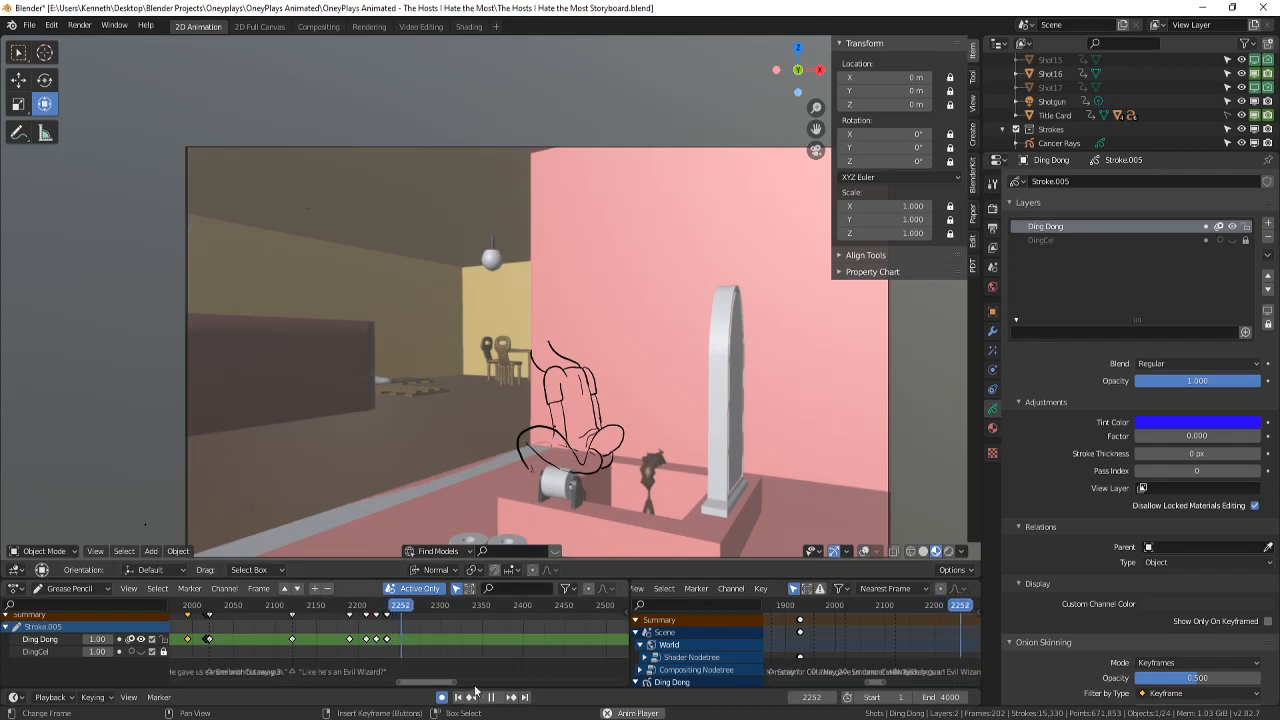
scroll(392, 654, up, 10)
click(369, 649)
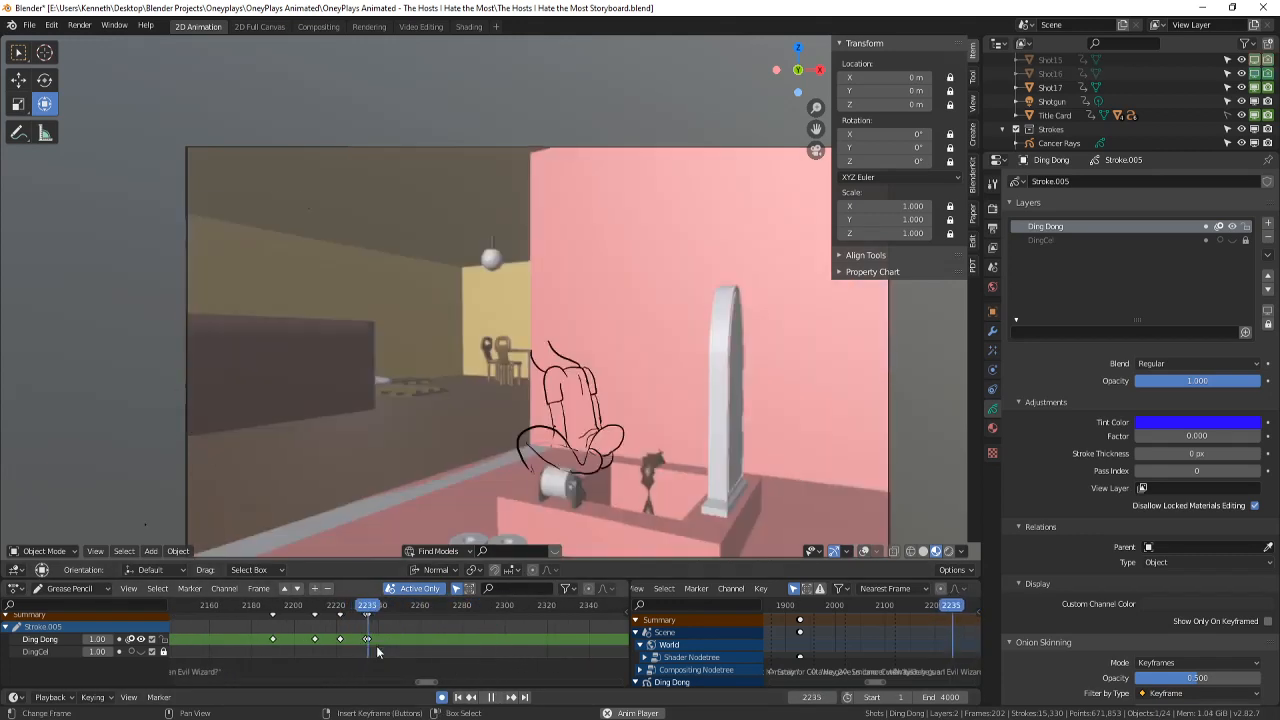
click(491, 698)
drag(375, 651, 368, 650)
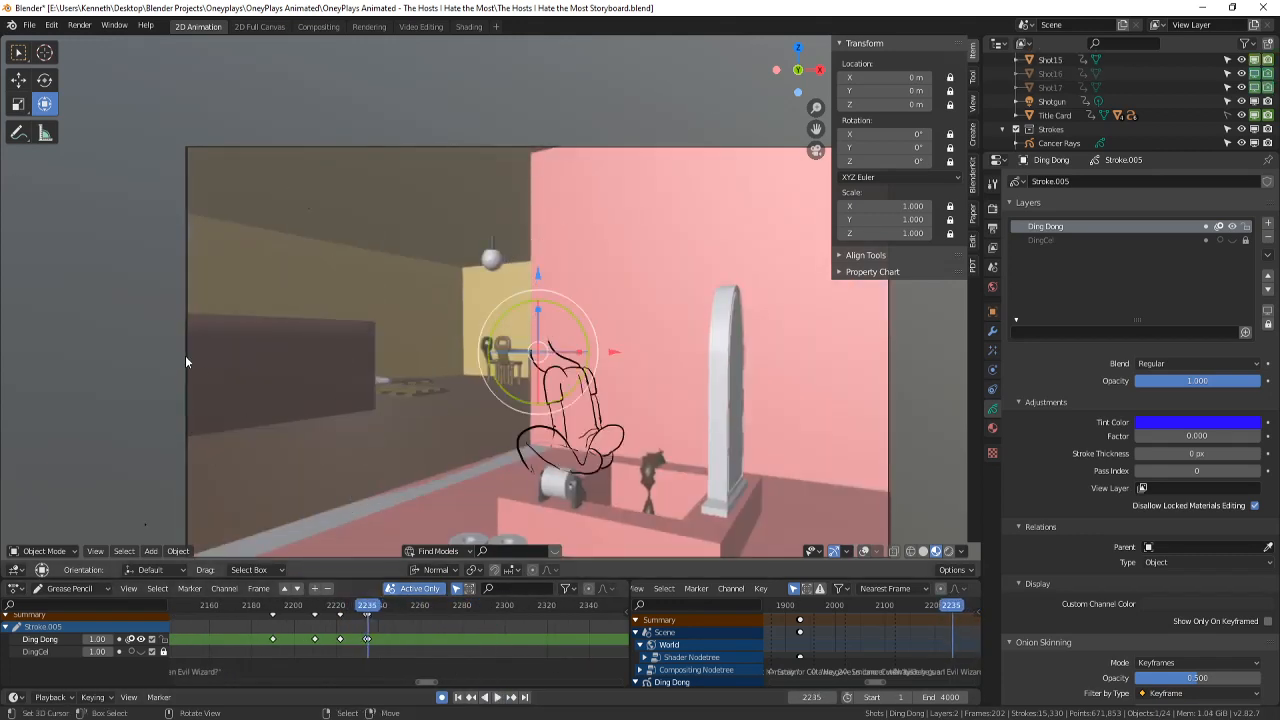
- Show the viewport overlays and switch the Ding Dong drawing object to Draw mode at frame 2235
scroll(190, 356, up, 2)
click(864, 552)
scroll(652, 388, up, 2)
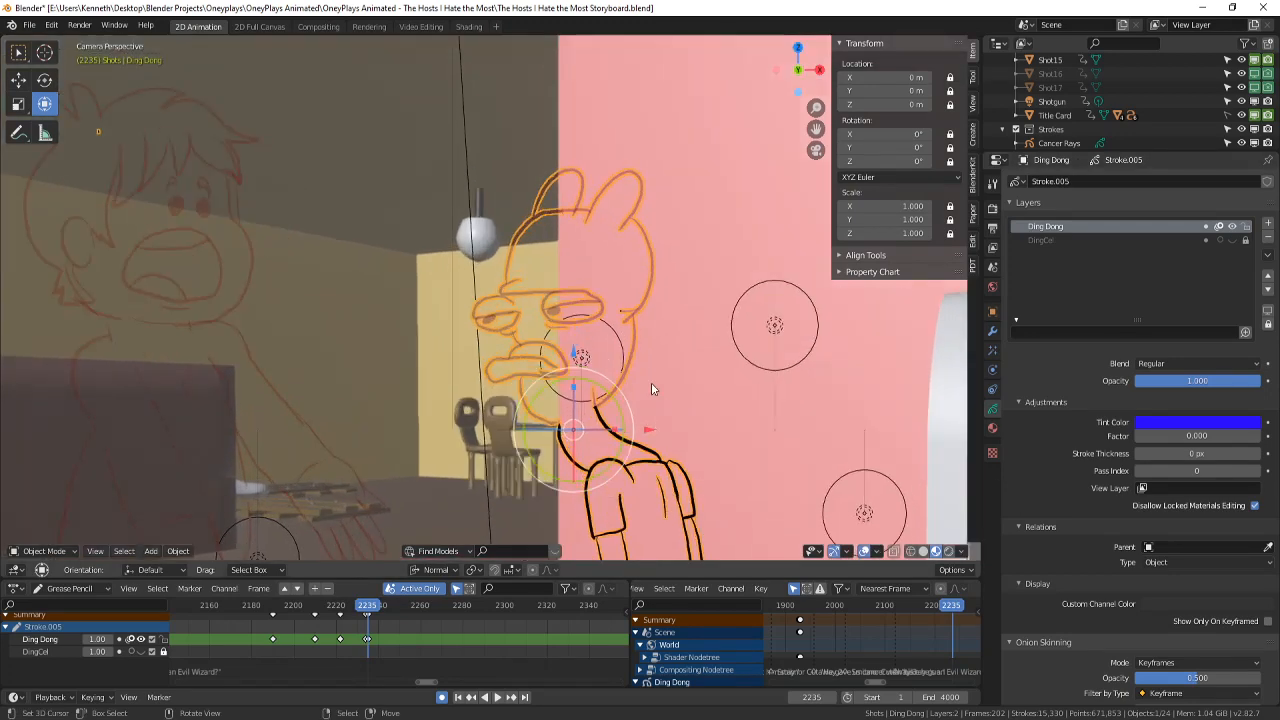
key(Left)
key(Right)
scroll(612, 340, down, 2)
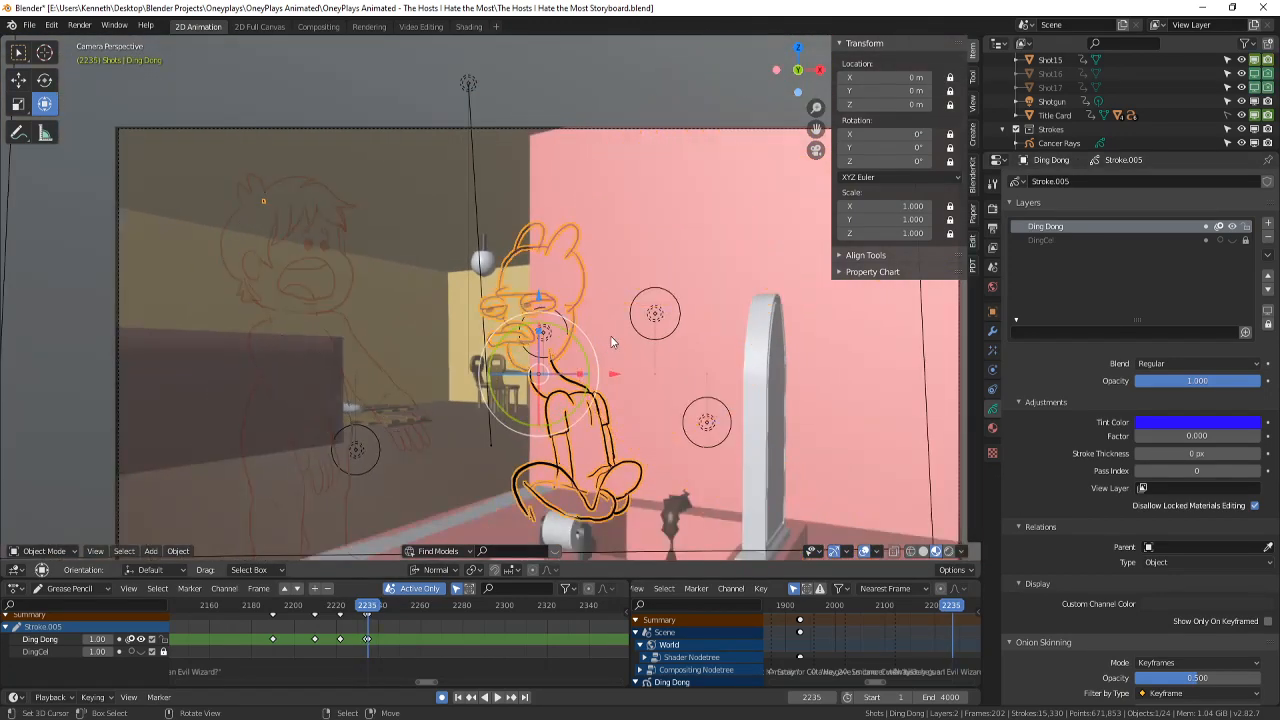
click(40, 551)
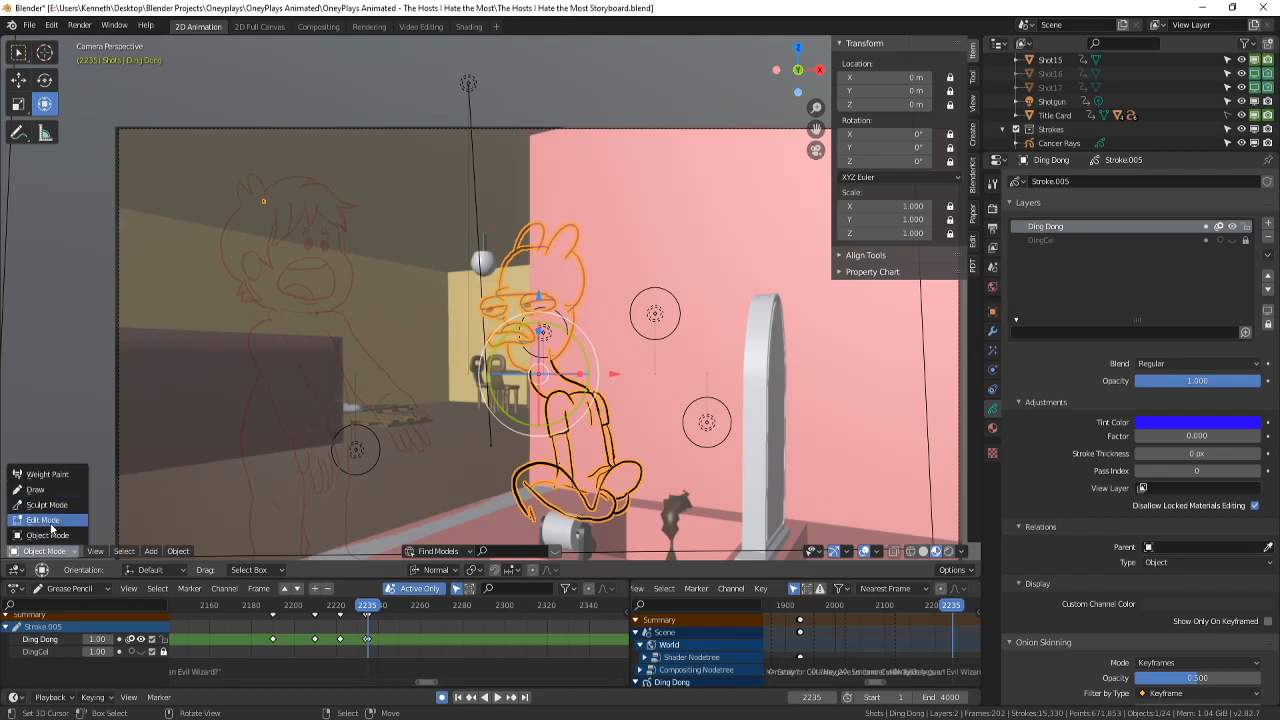
click(47, 474)
scroll(66, 525, down, 1)
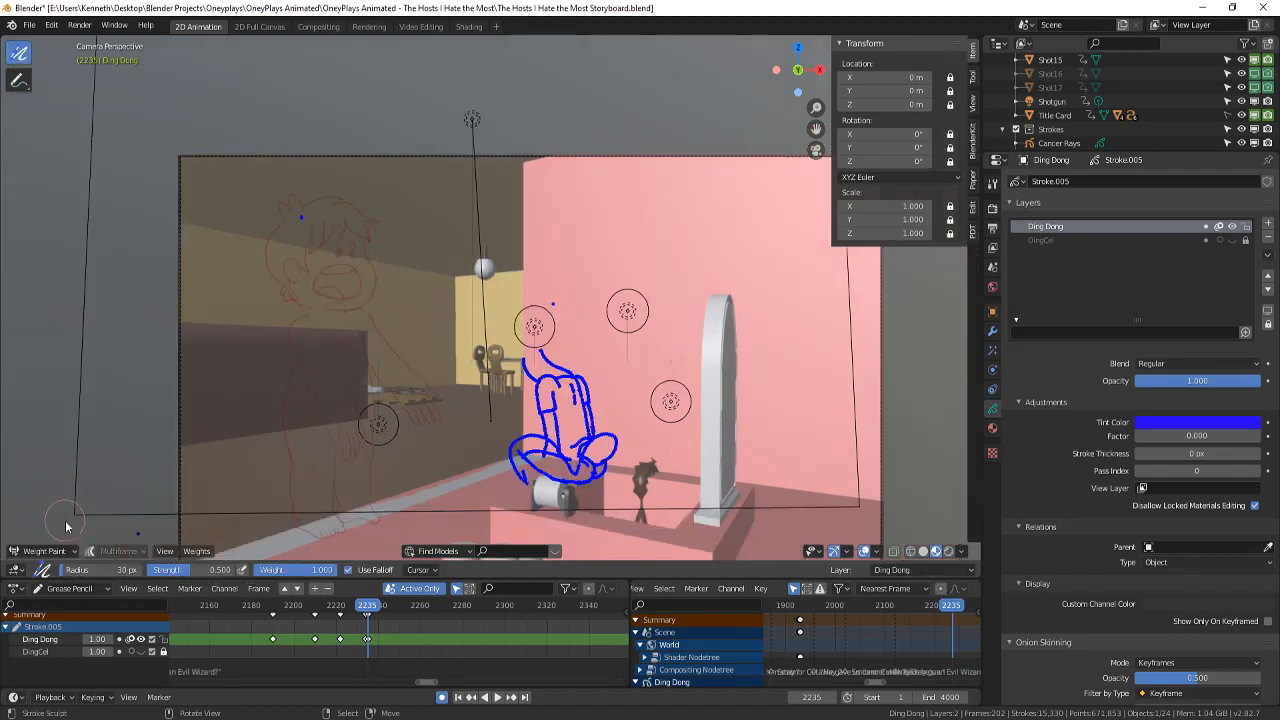
click(57, 551)
click(72, 492)
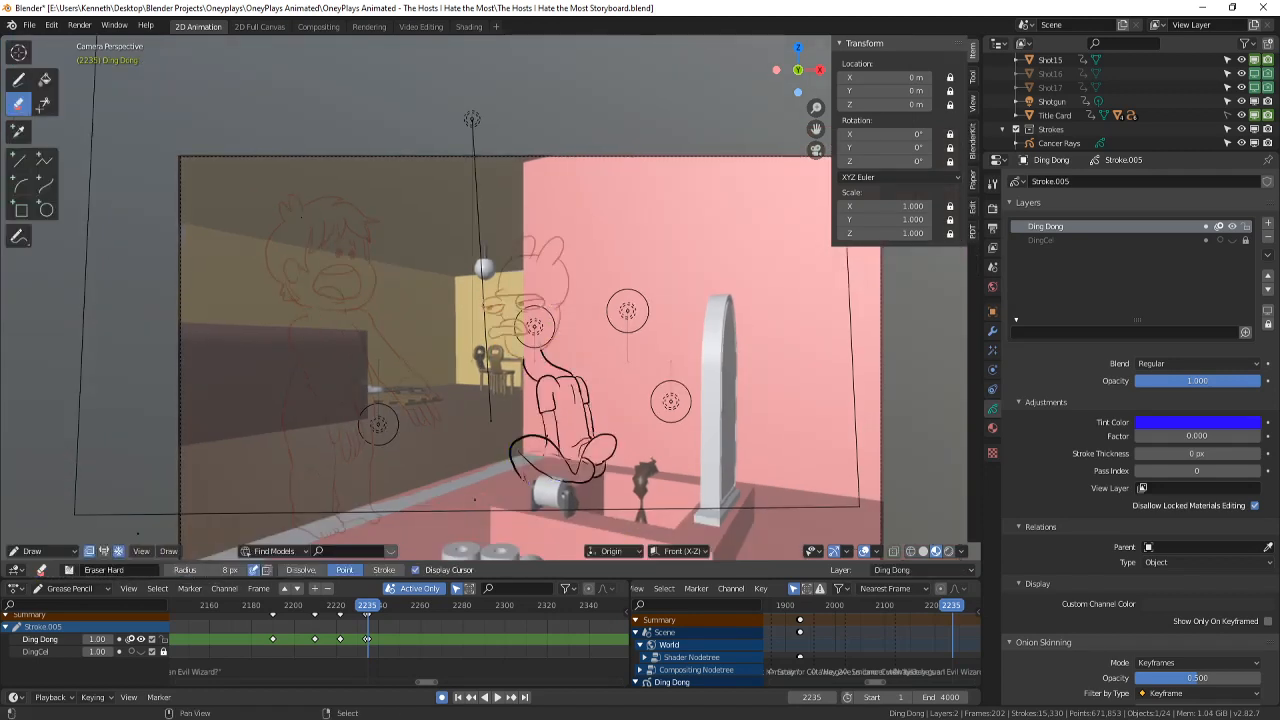
- Draw slanted worried brows and half-lidded eyes for Ding Dong at frame 2235 and compare with frame 2234
scroll(581, 325, up, 4)
scroll(540, 372, up, 1)
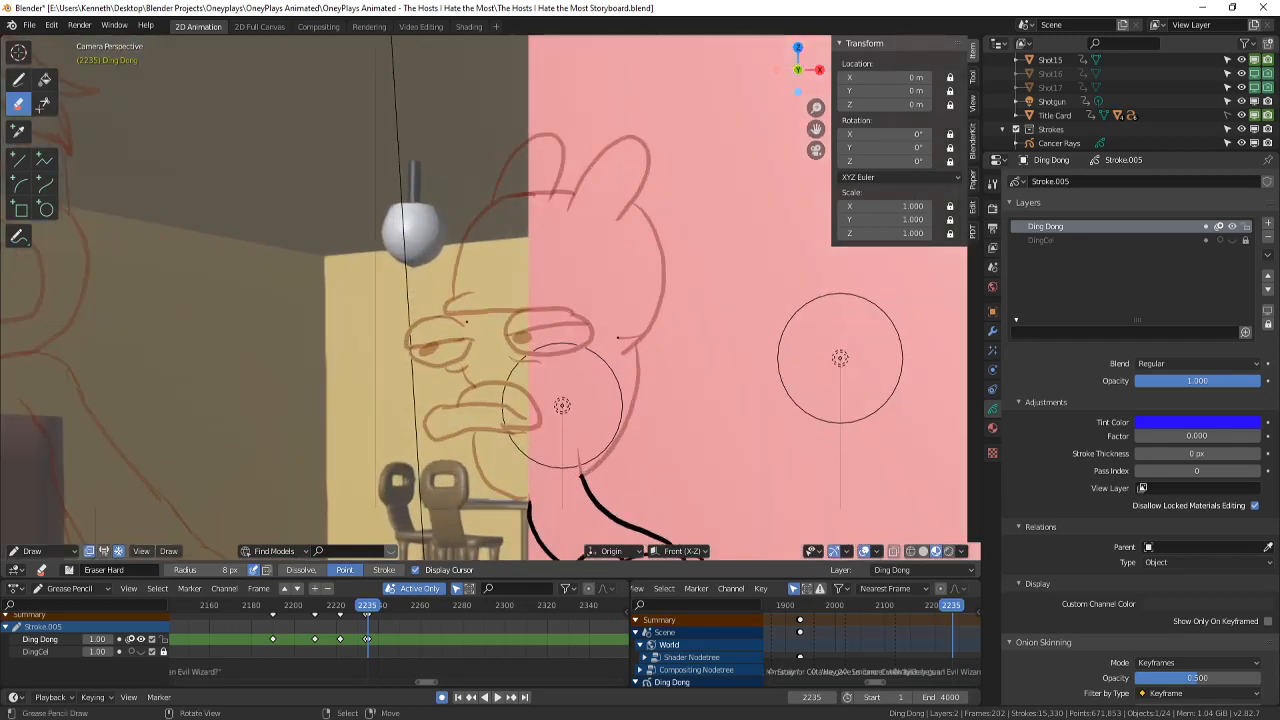
click(18, 79)
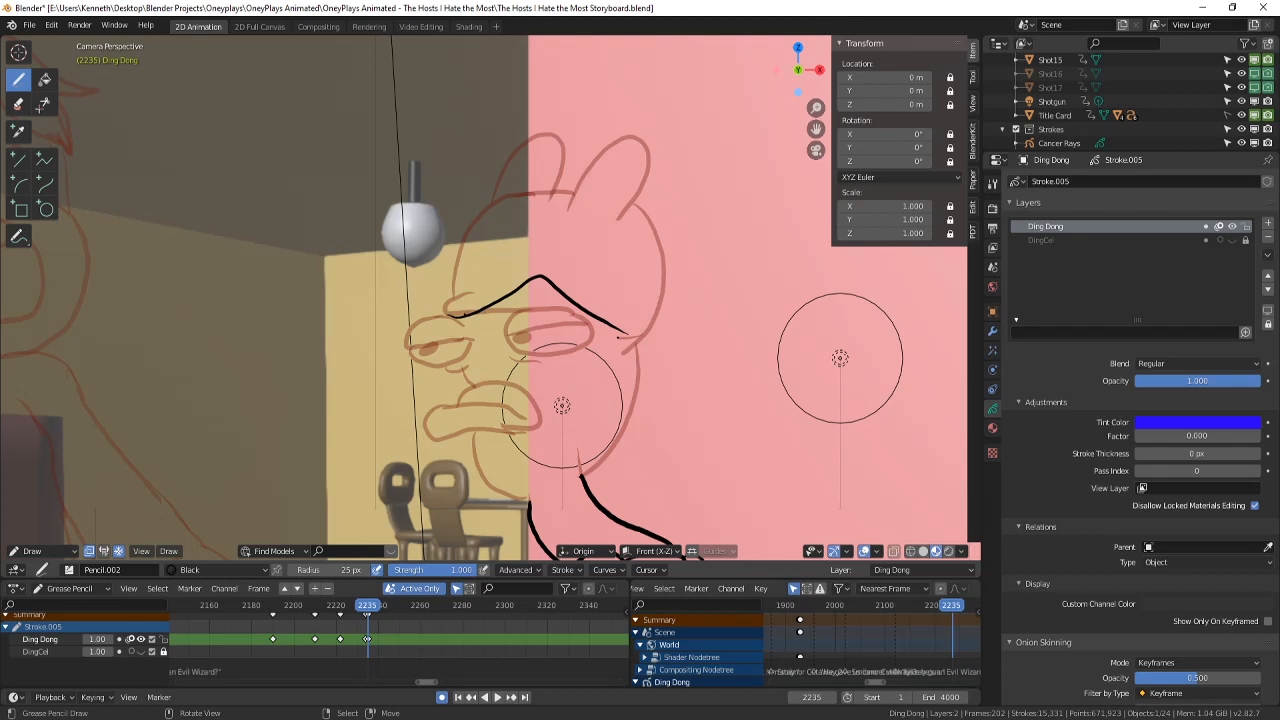
drag(455, 334, 612, 330)
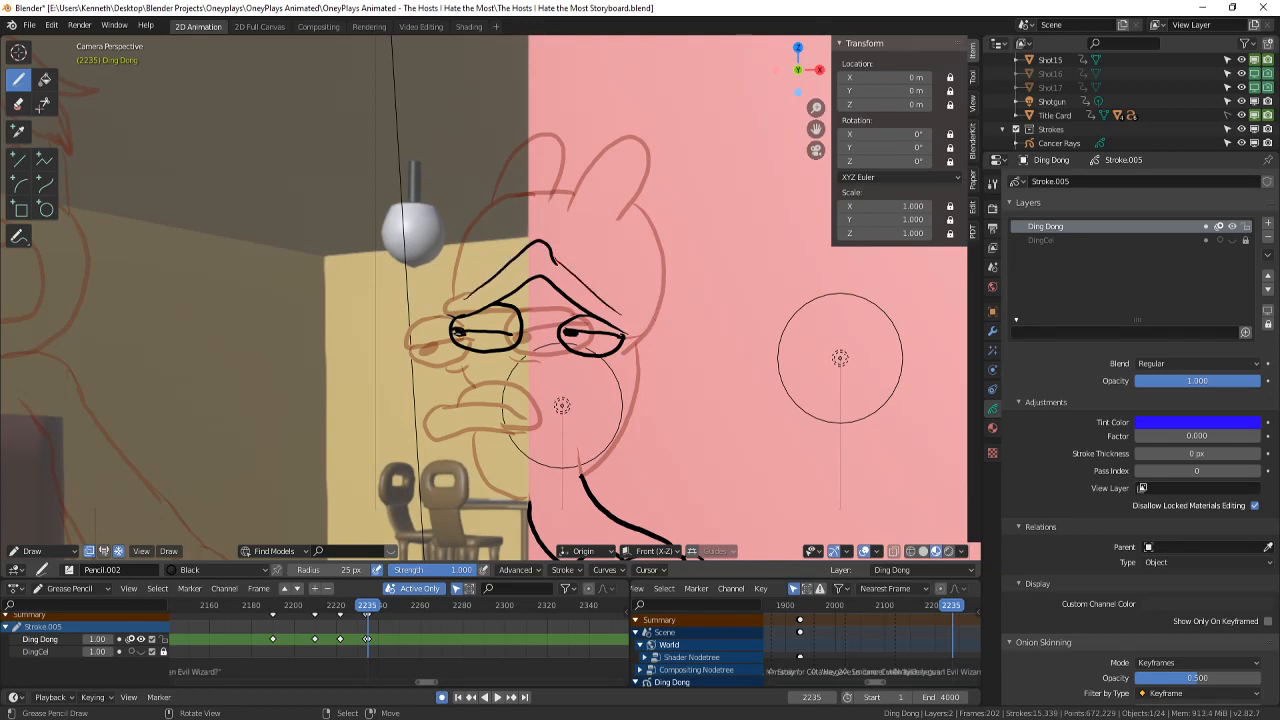
key(Left)
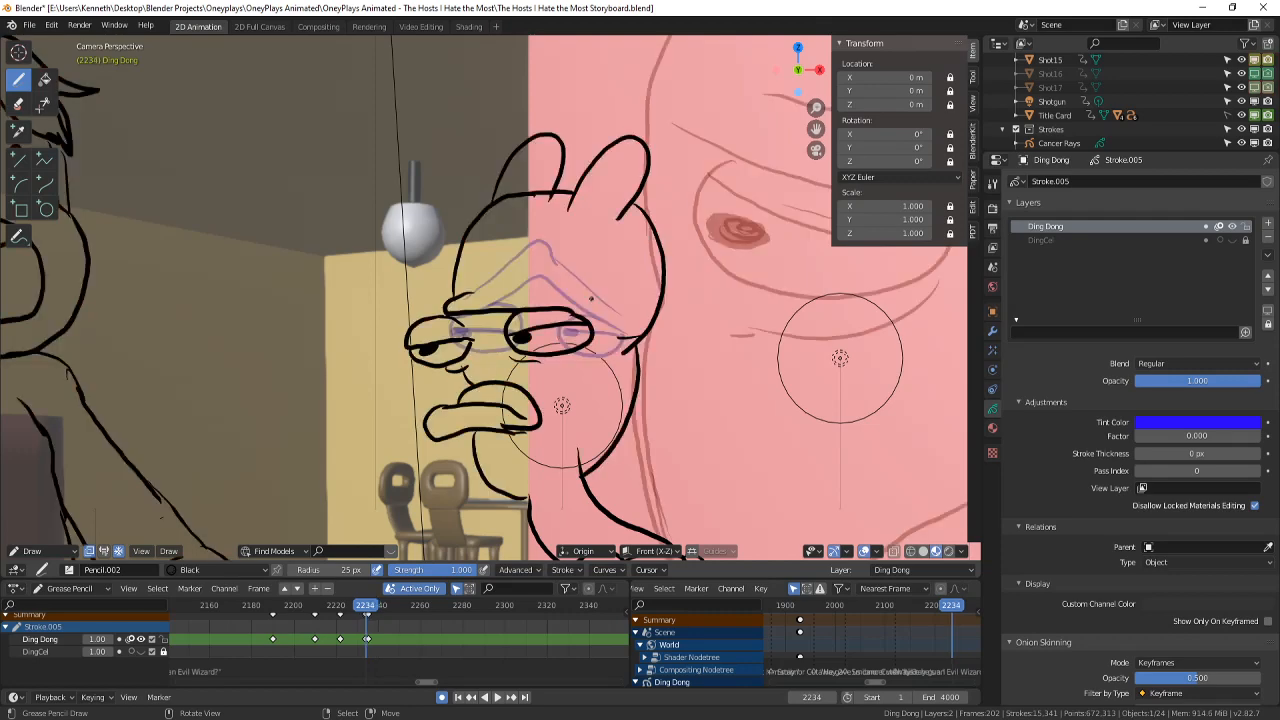
scroll(570, 345, down, 7)
key(Right)
scroll(567, 372, up, 2)
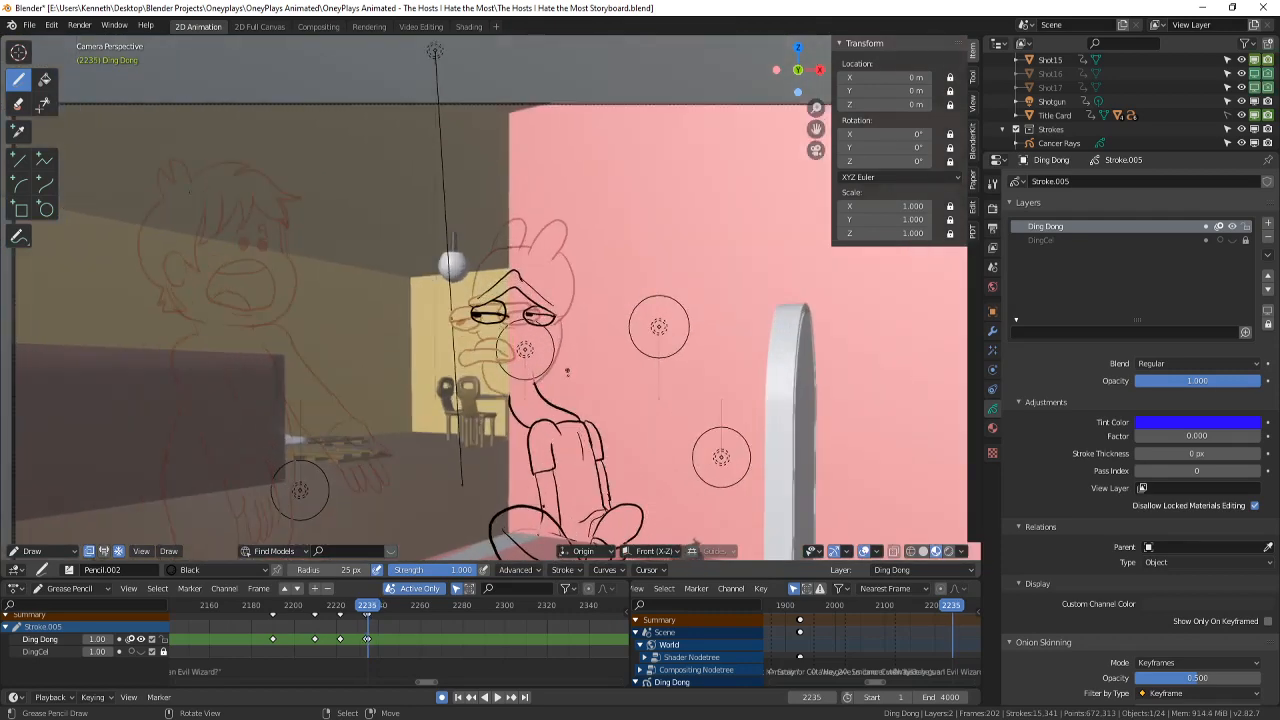
- Draw Ding Dong's frowning mouth, head outline and drooping ears at frame 2235 and compare with the previous frame
scroll(567, 371, up, 3)
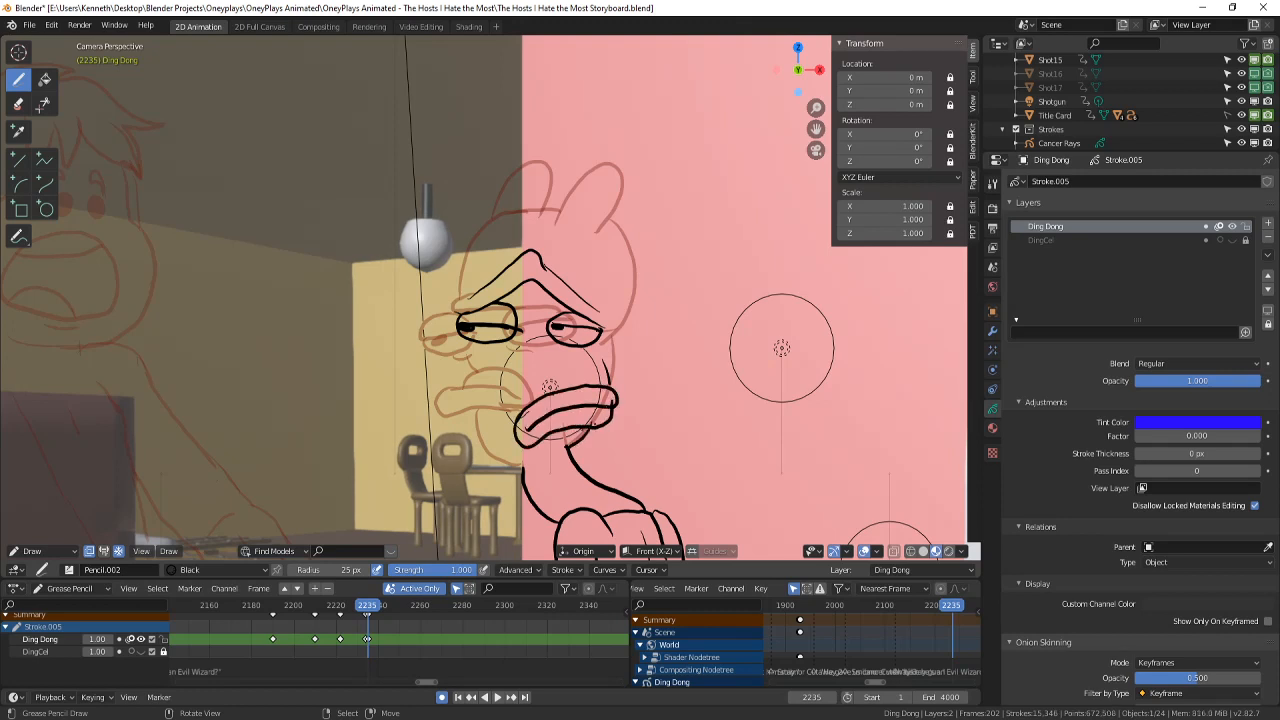
drag(520, 466, 478, 374)
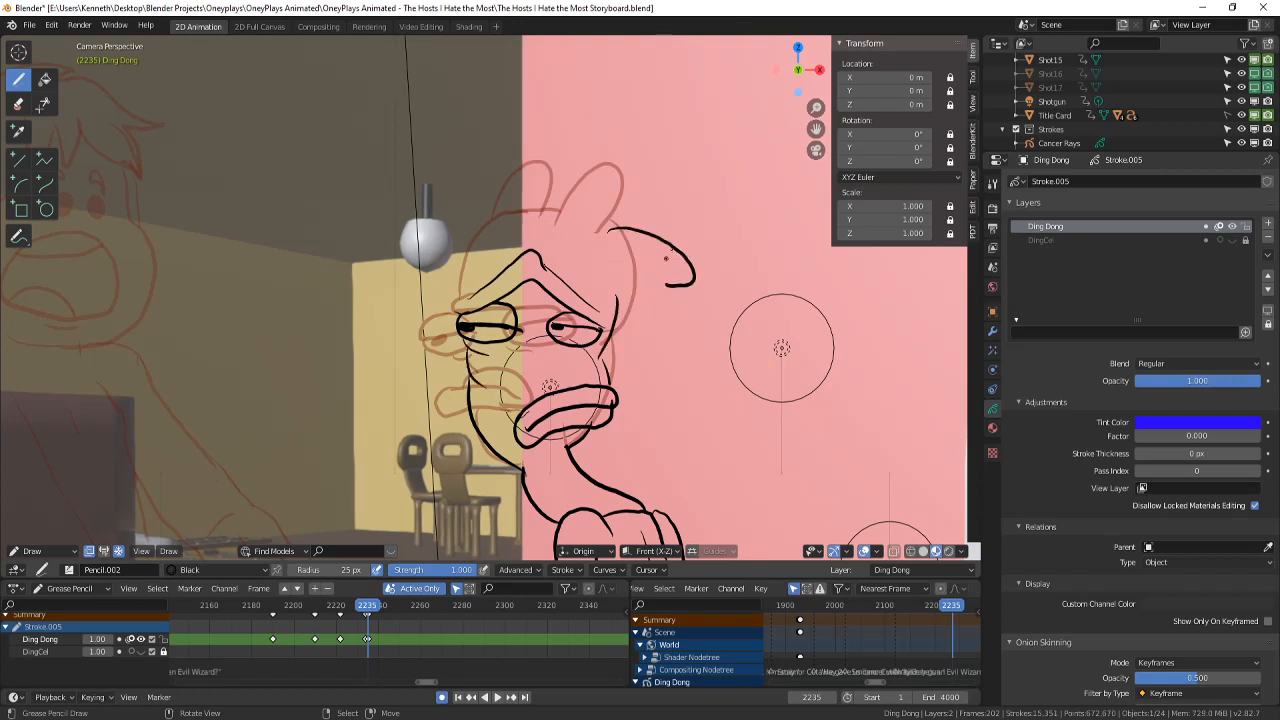
key(ctrl+z)
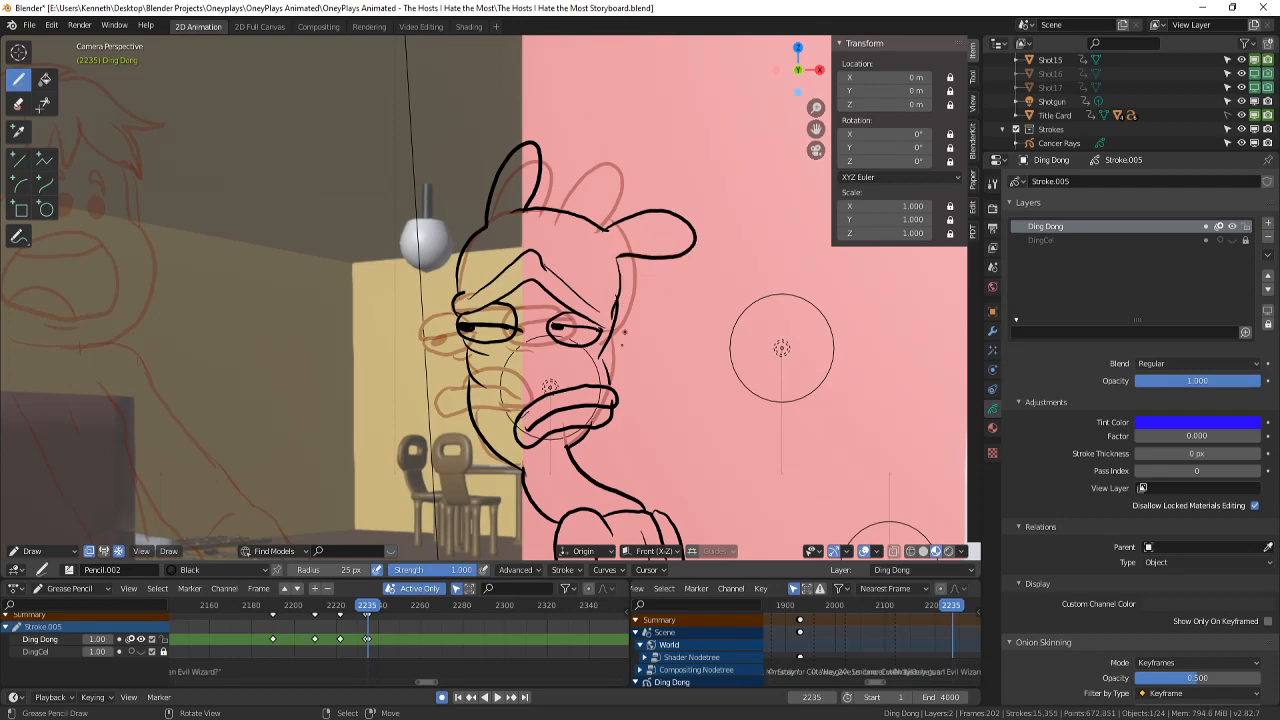
scroll(782, 348, up, 2)
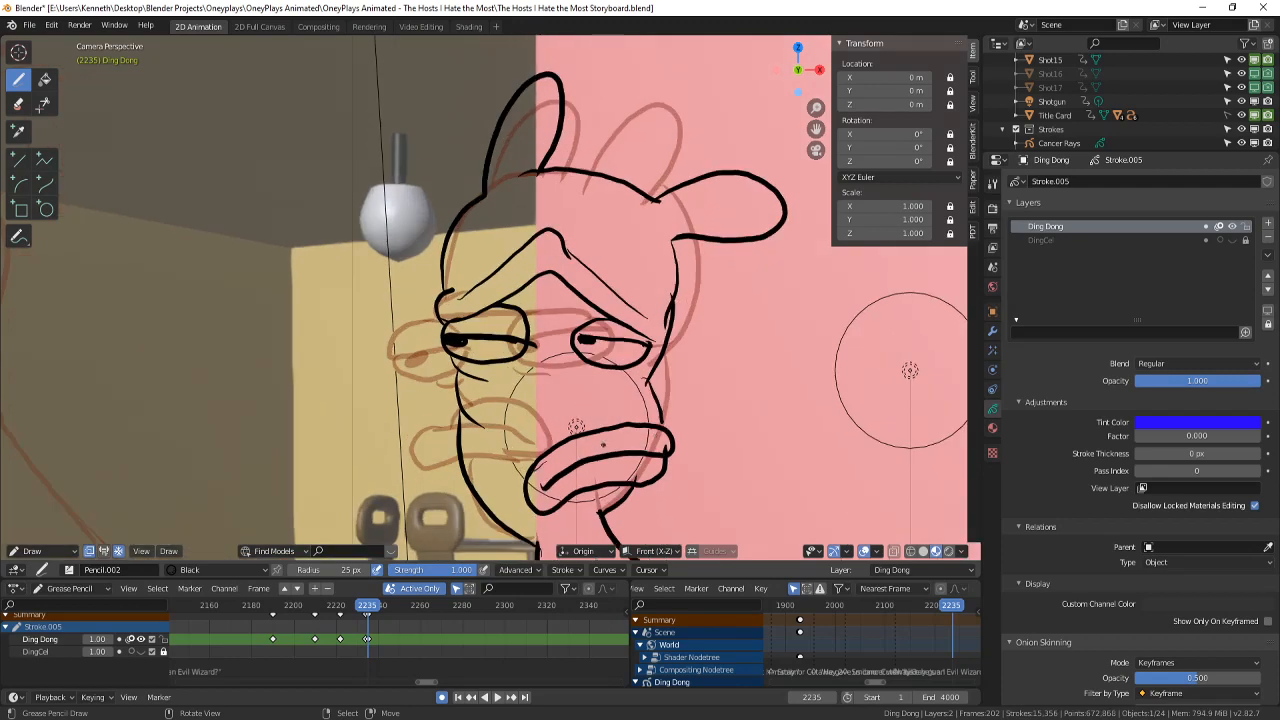
scroll(603, 445, down, 8)
key(Left)
key(Right)
scroll(594, 349, up, 1)
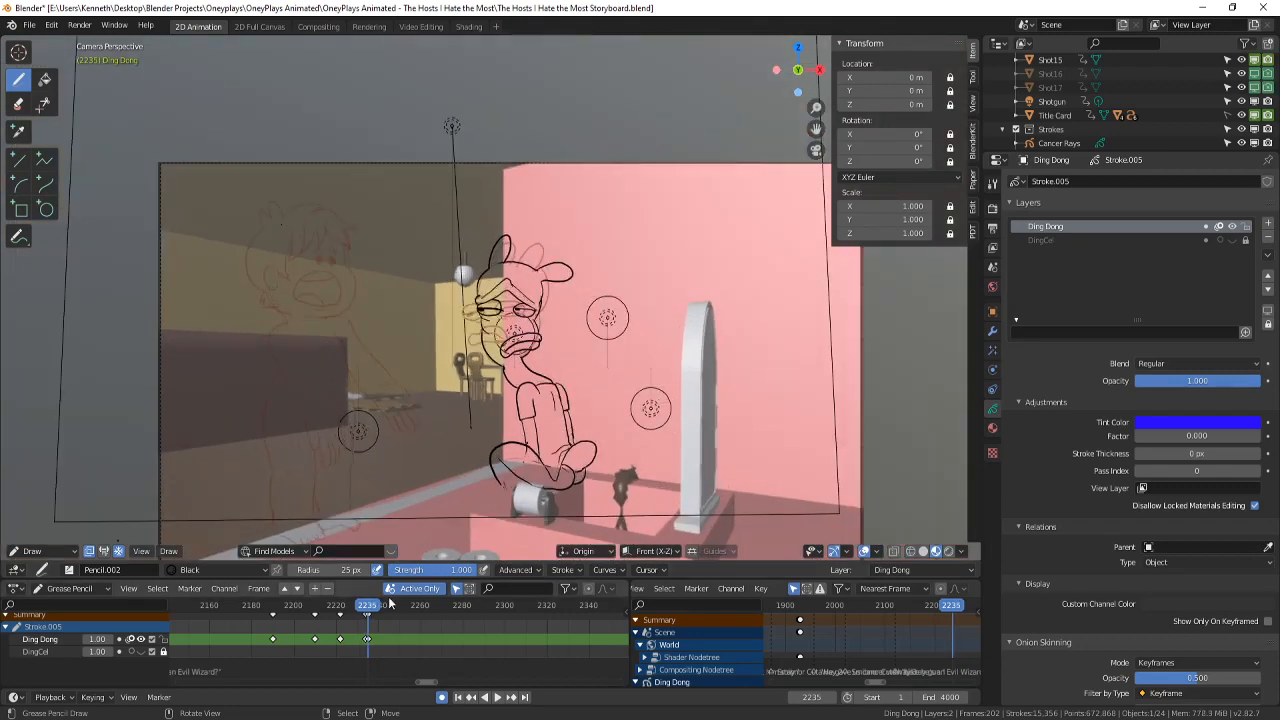
- Move Ding Dong's redrawn keyframe from 2235 onto frame 2234, replacing the old drawing, and add wrinkles to his forehead
scroll(387, 637, up, 5)
key(Left)
key(g)
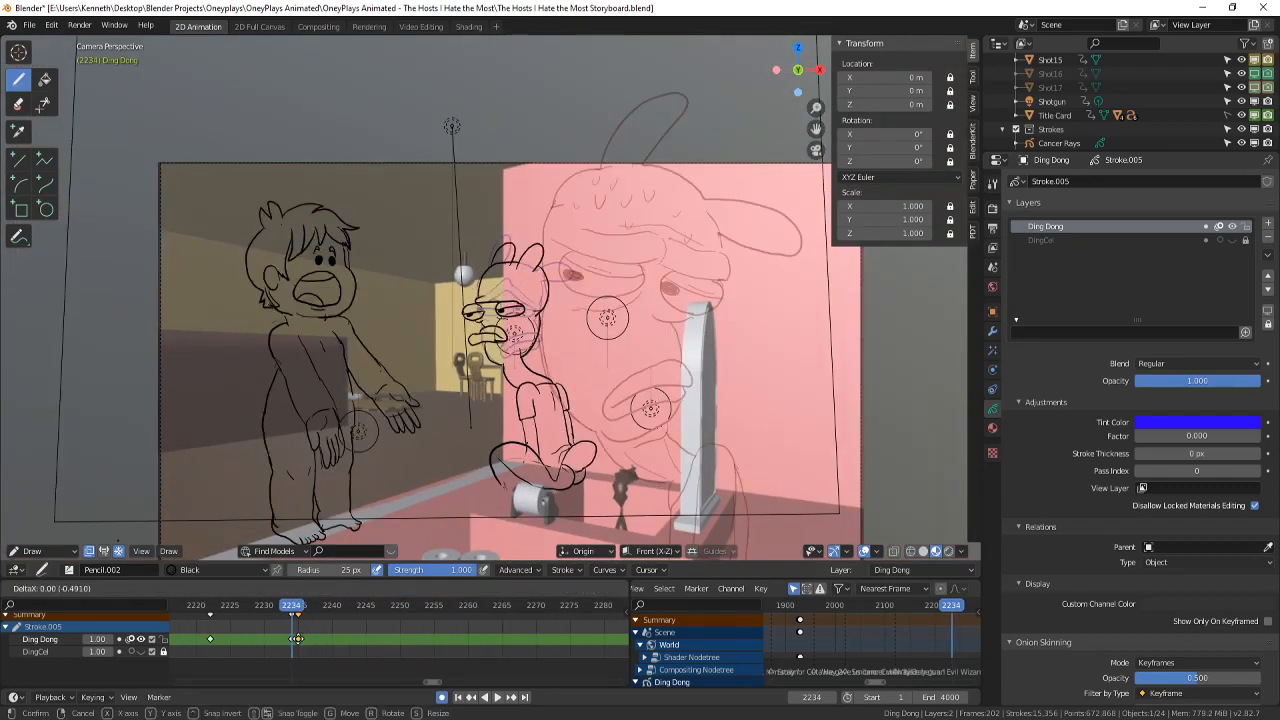
click(293, 638)
key(Left)
key(Right)
scroll(292, 453, up, 3)
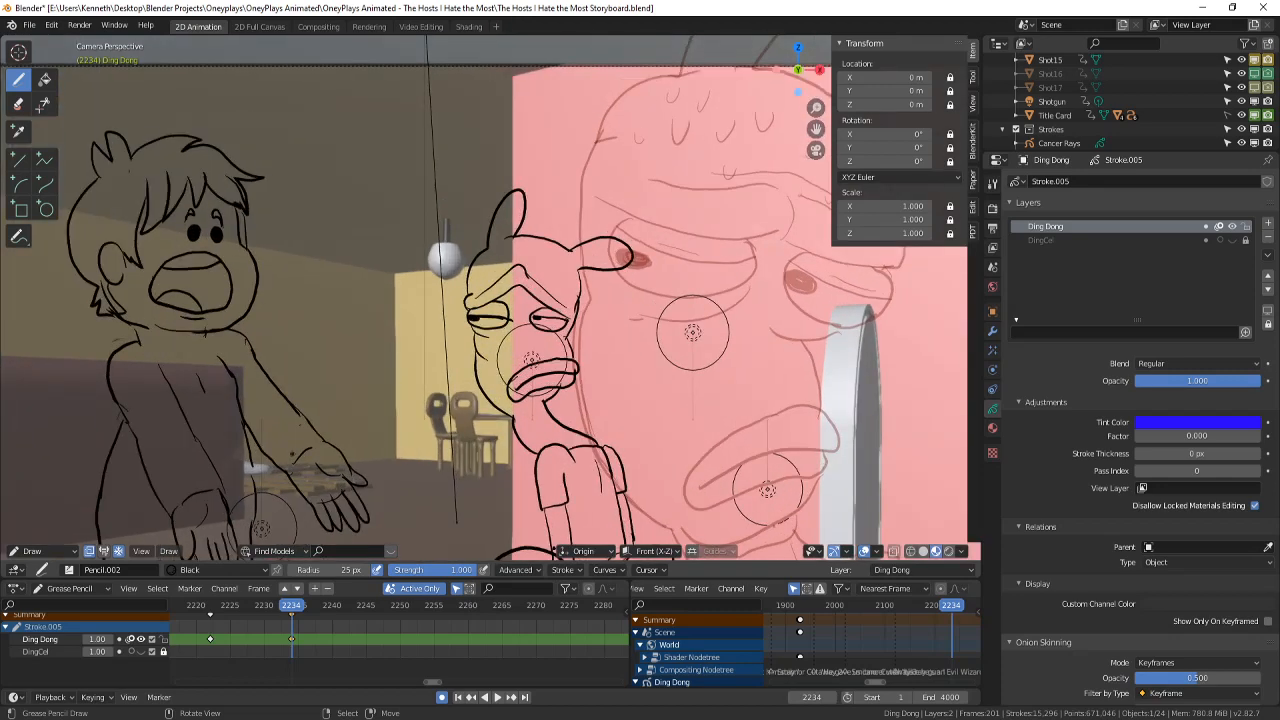
scroll(693, 332, up, 1)
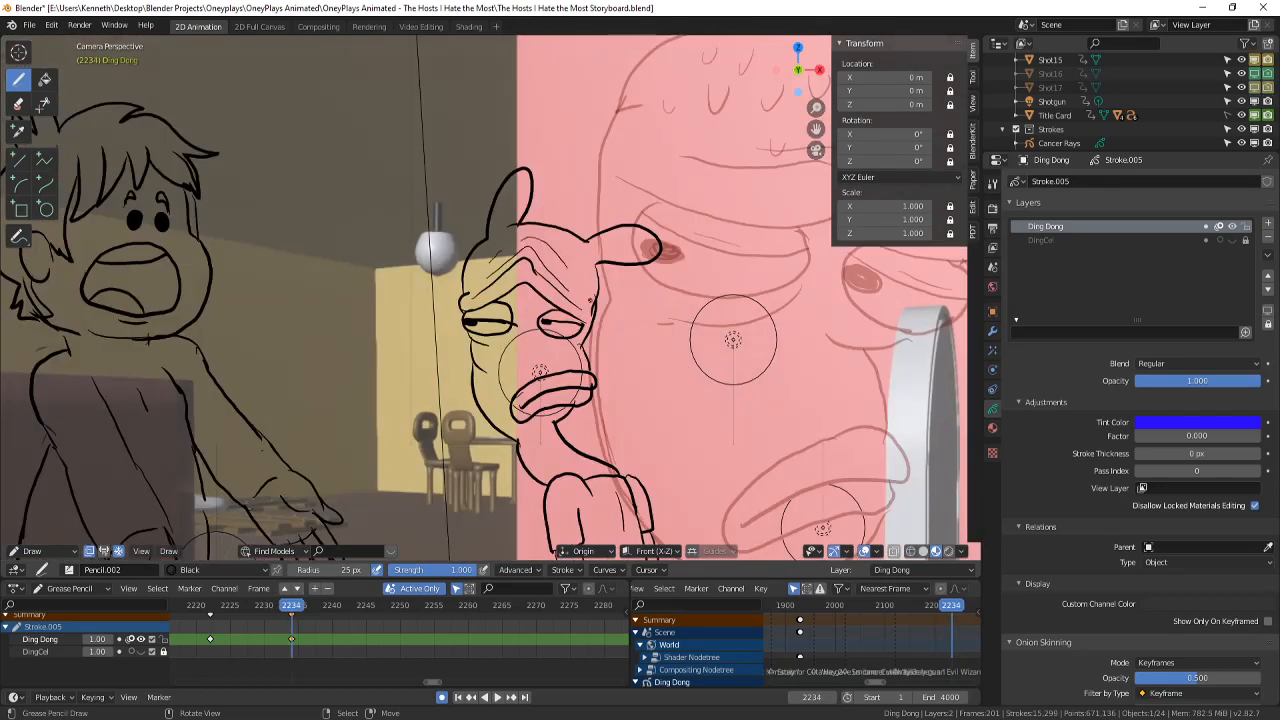
- Step back to frame 2228, hide the viewport overlays and save the file
key(Left)
key(Left)
key(Left)
key(Left)
key(Left)
key(Left)
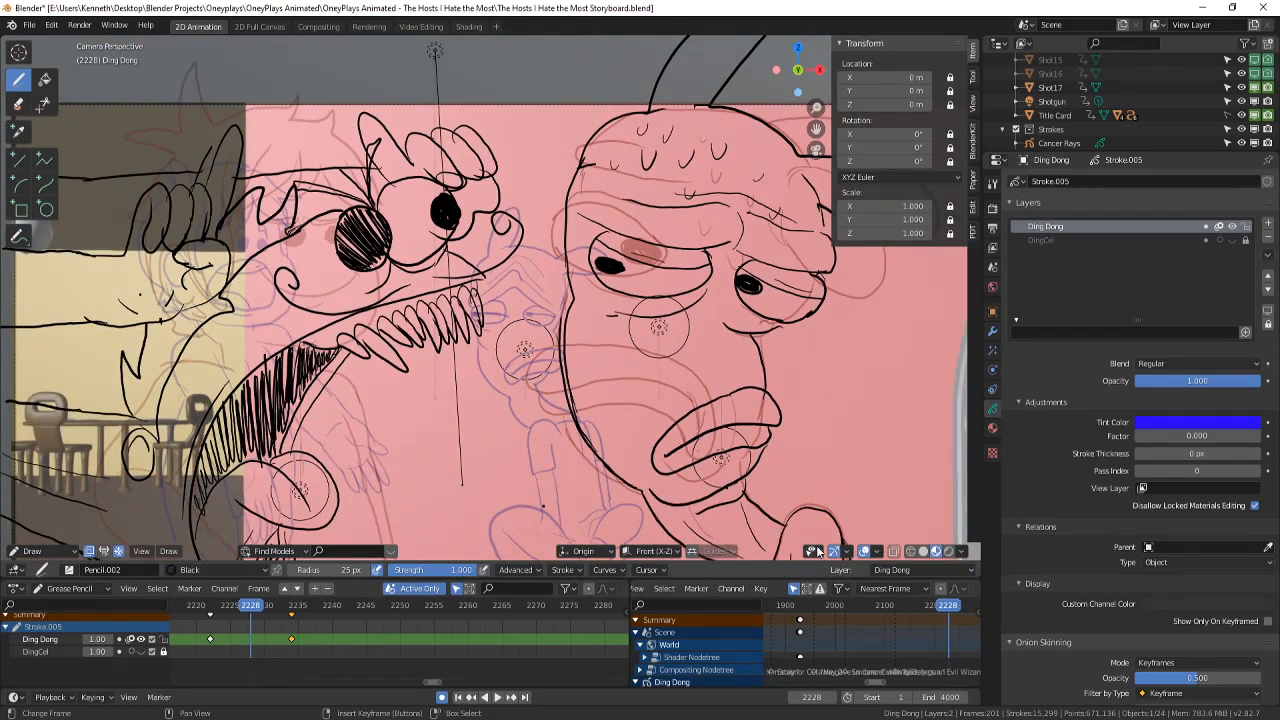
click(865, 551)
key(ctrl+s)
scroll(640, 430, down, 3)
scroll(378, 648, down, 1)
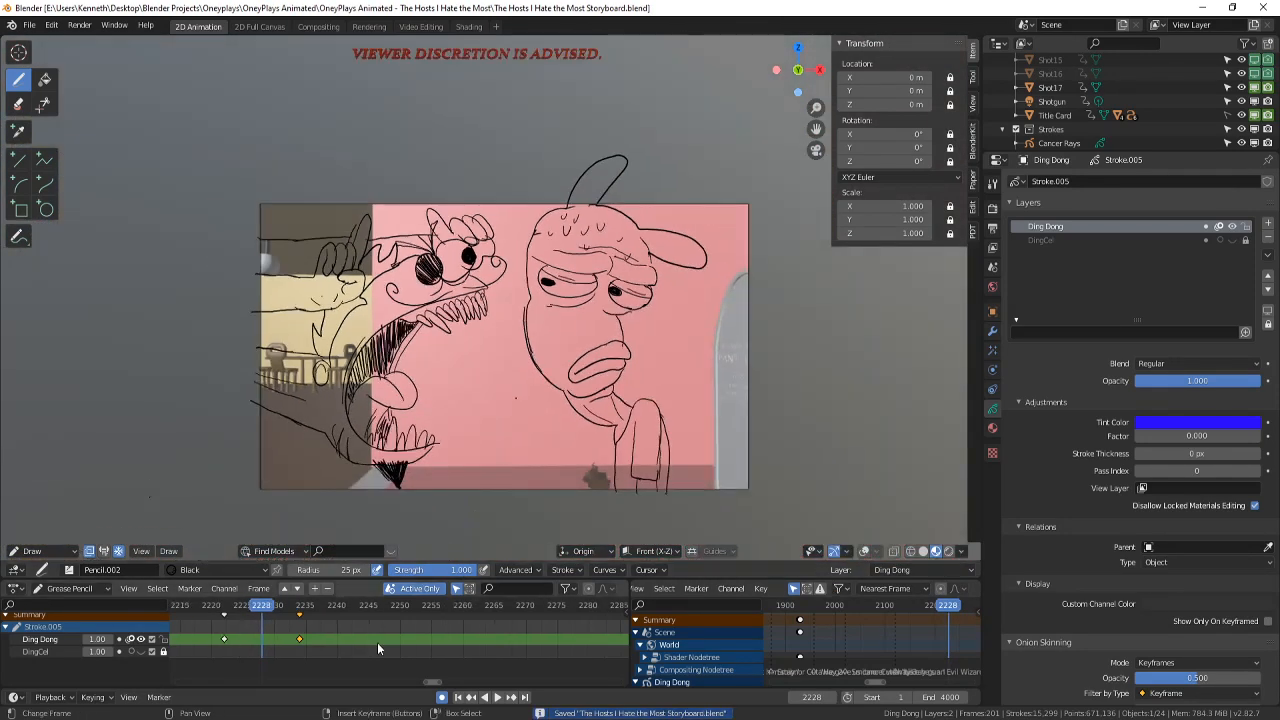
- Play the sequence from frame 2203 into the new shot and return to frame 2234
scroll(377, 642, down, 2)
drag(259, 627, 202, 637)
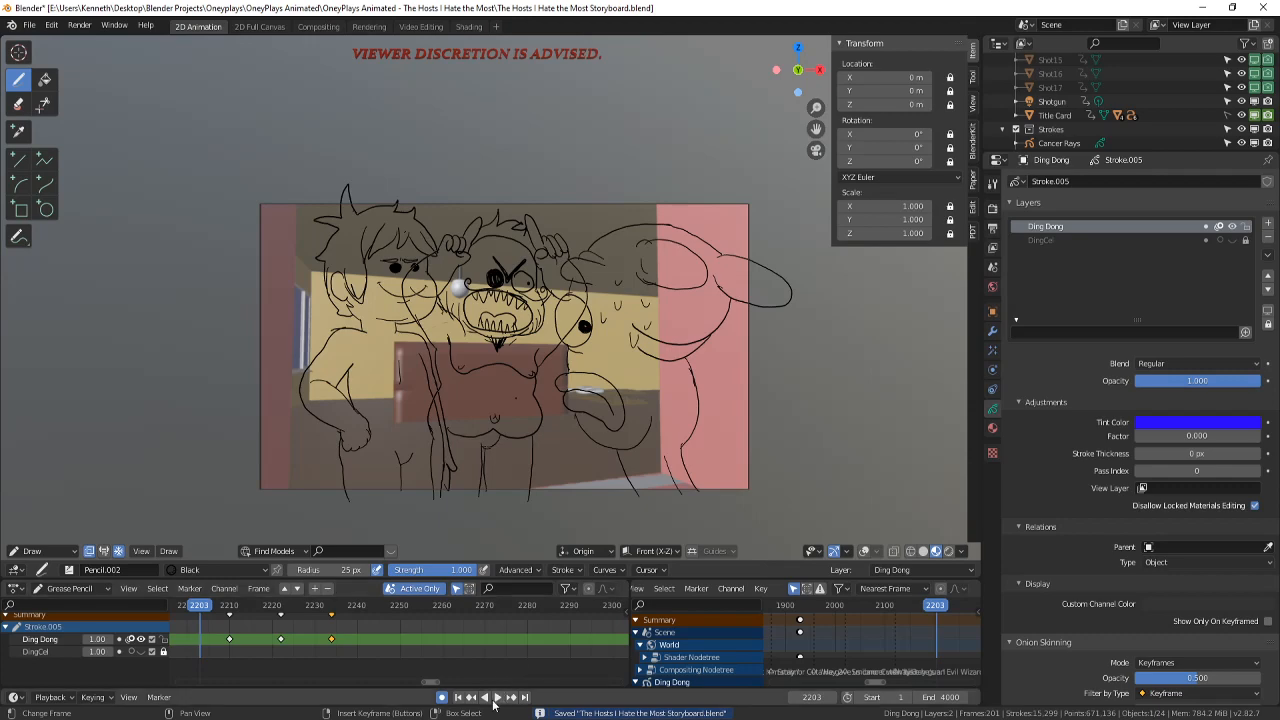
click(496, 698)
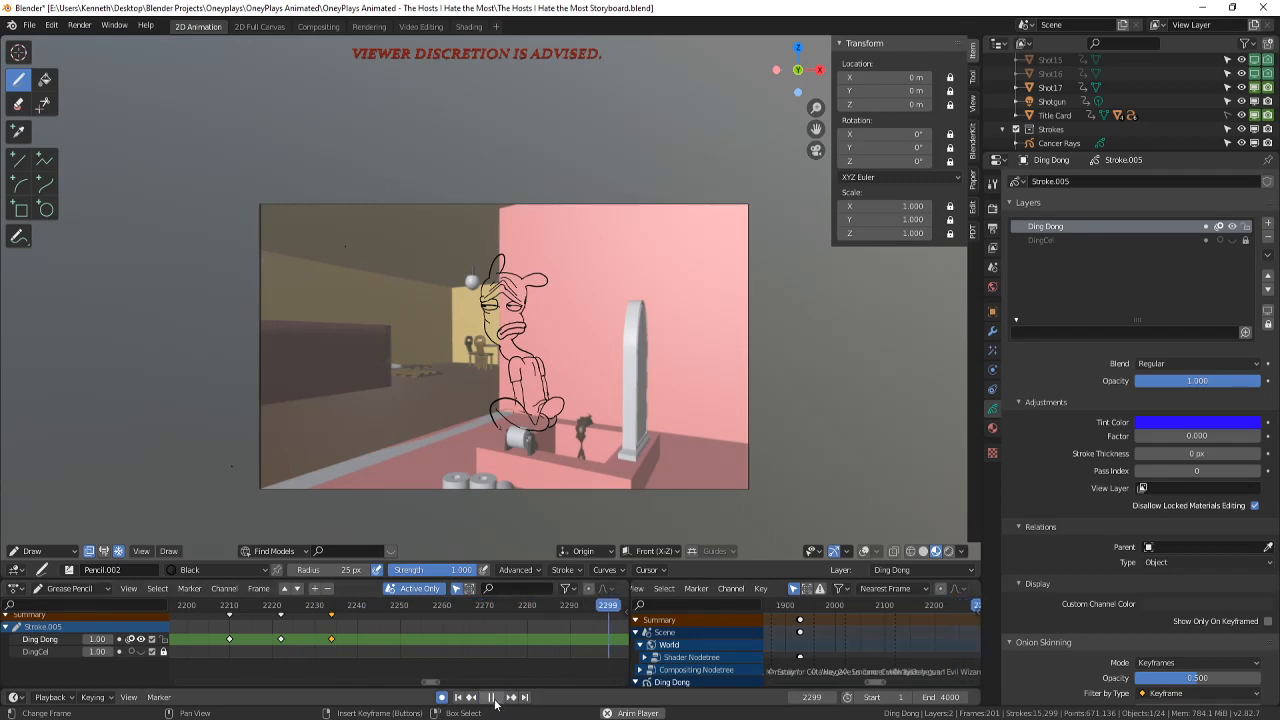
key(space)
scroll(638, 353, up, 2)
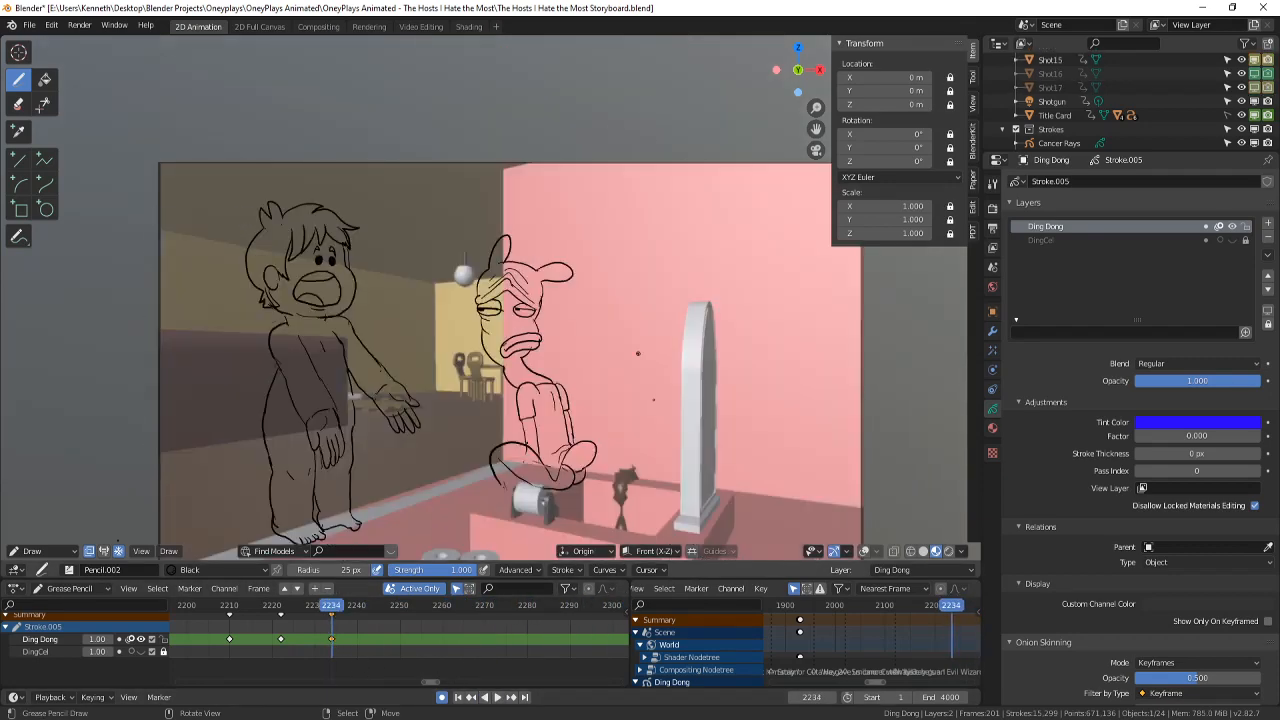
- Turn the overlays back on, return to Object Mode and select the camera
key(KP_0)
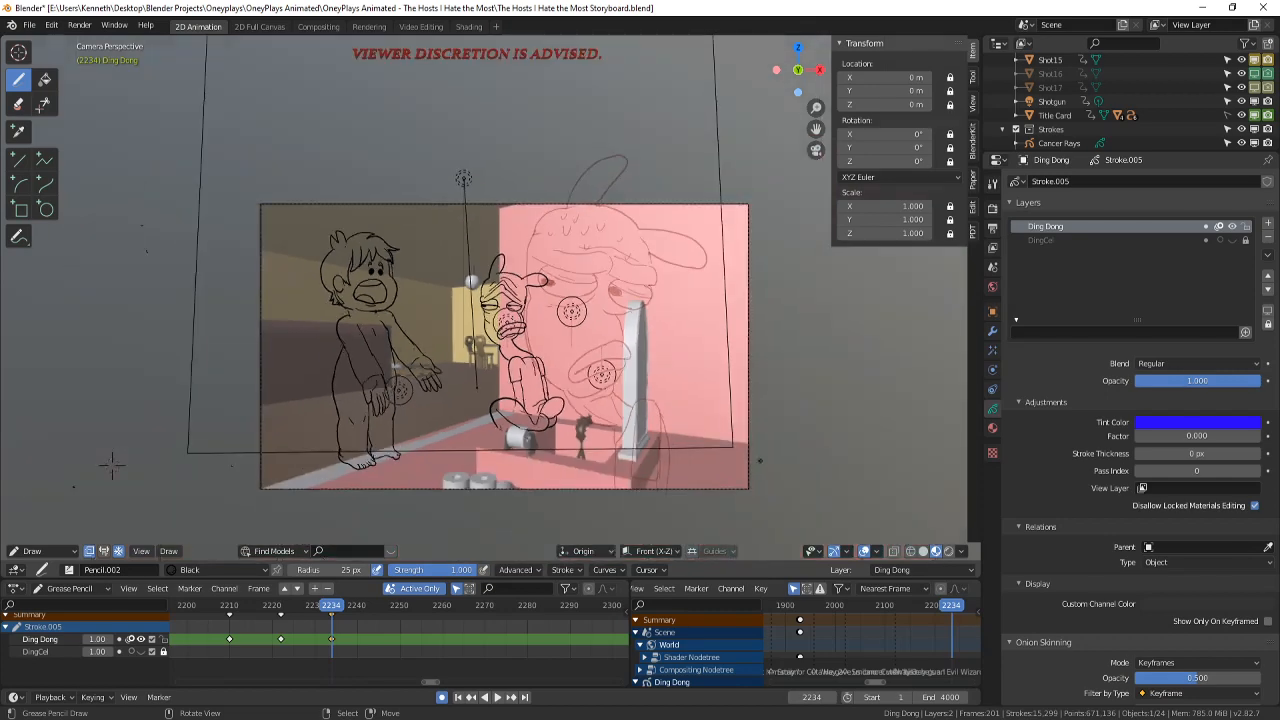
click(40, 551)
click(40, 540)
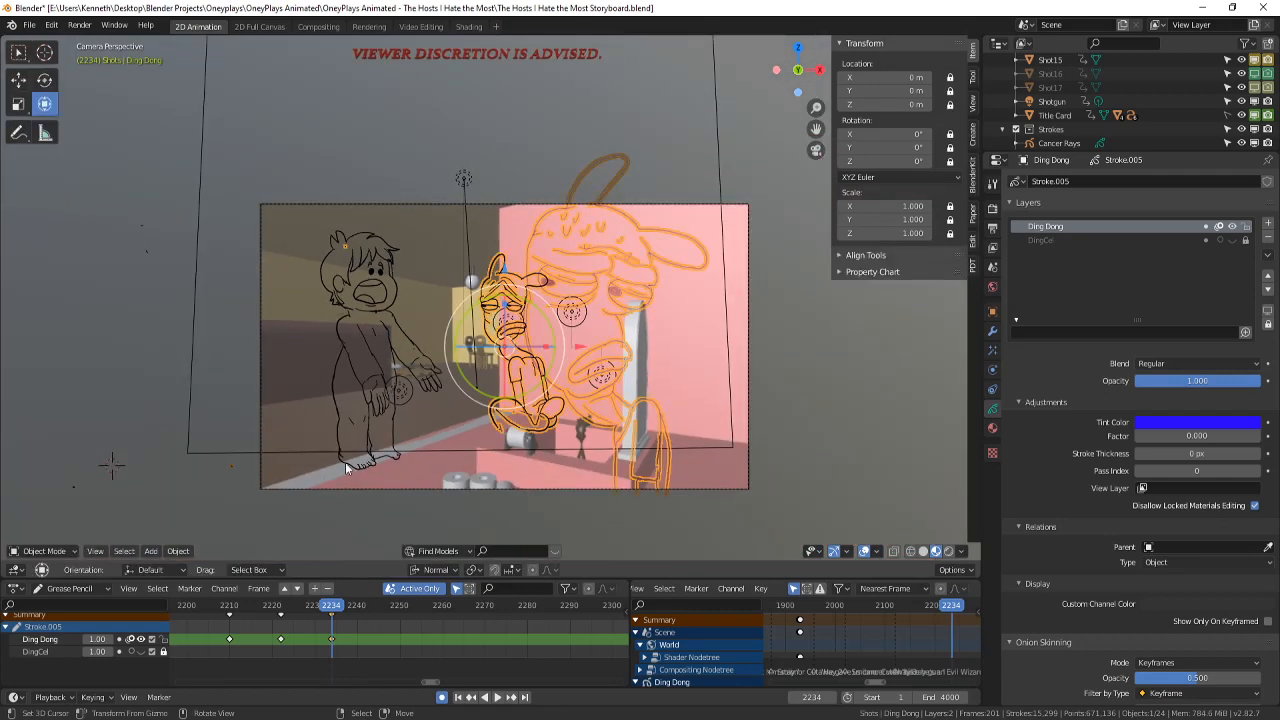
click(302, 489)
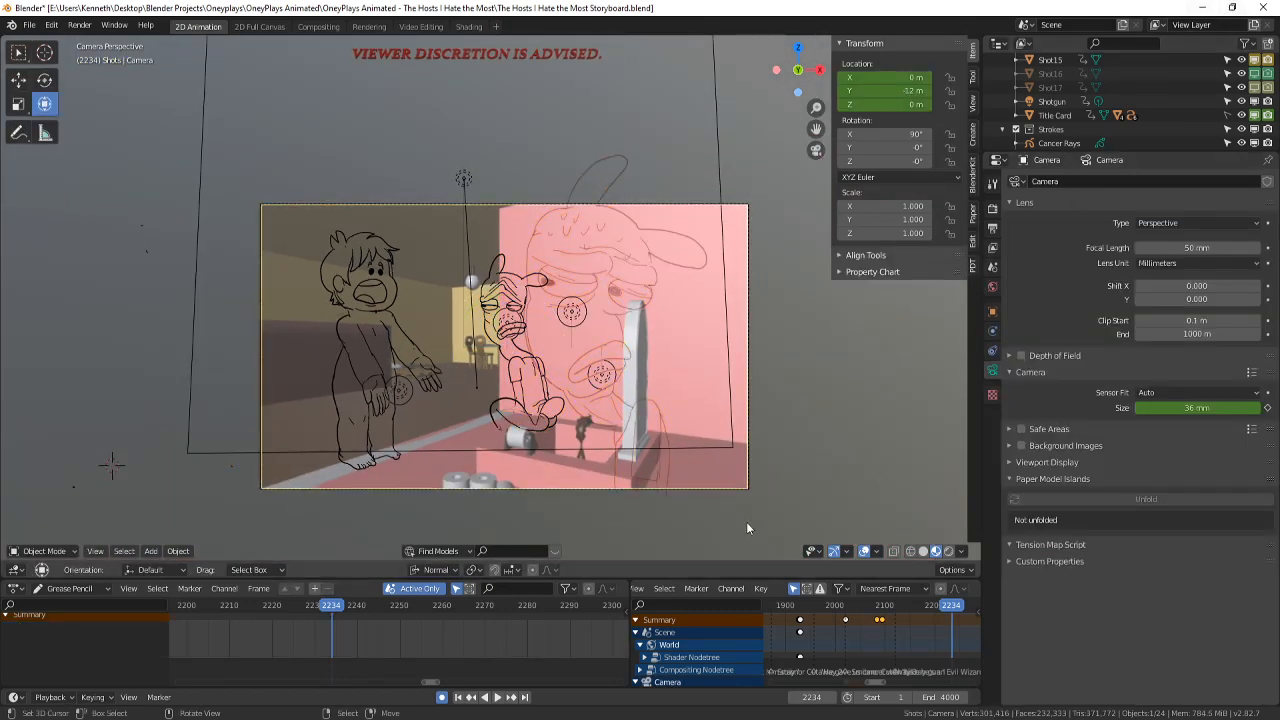
- Keyframe the camera's location and sensor size at frame 2233 to hold the previous shot's framing
key(Left)
right_click(890, 90)
click(880, 89)
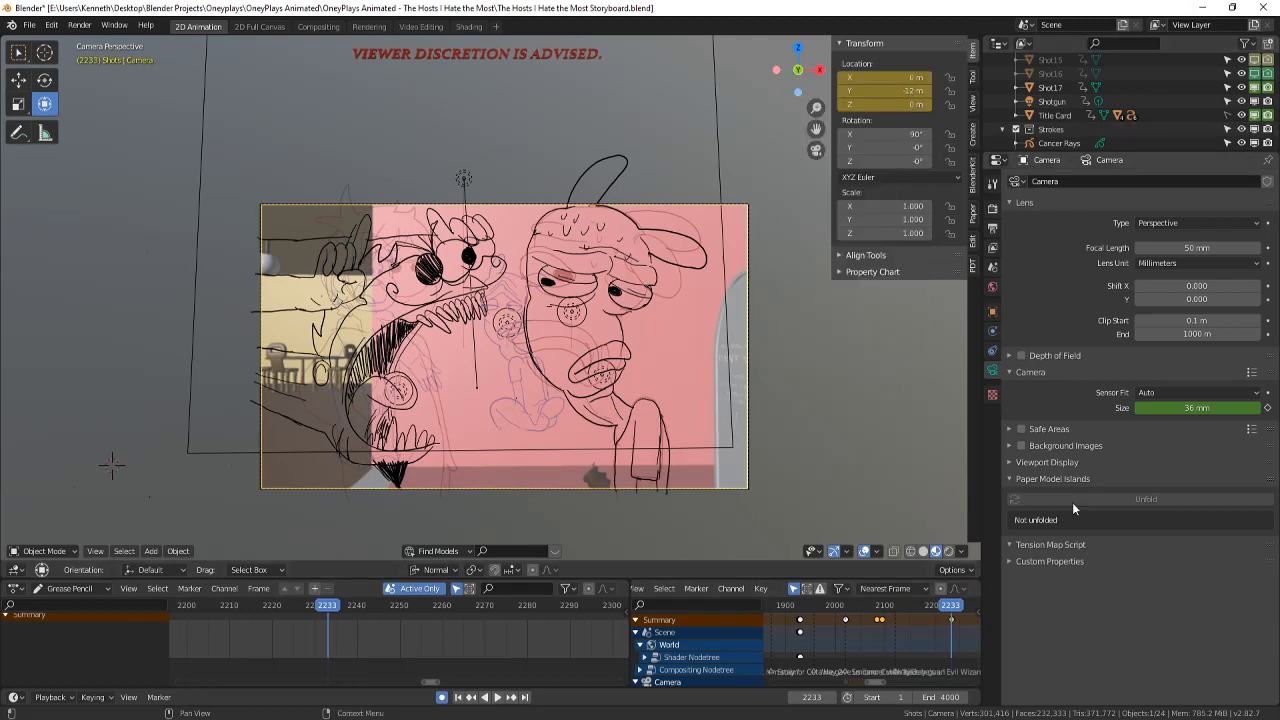
right_click(1100, 390)
click(1110, 396)
key(Right)
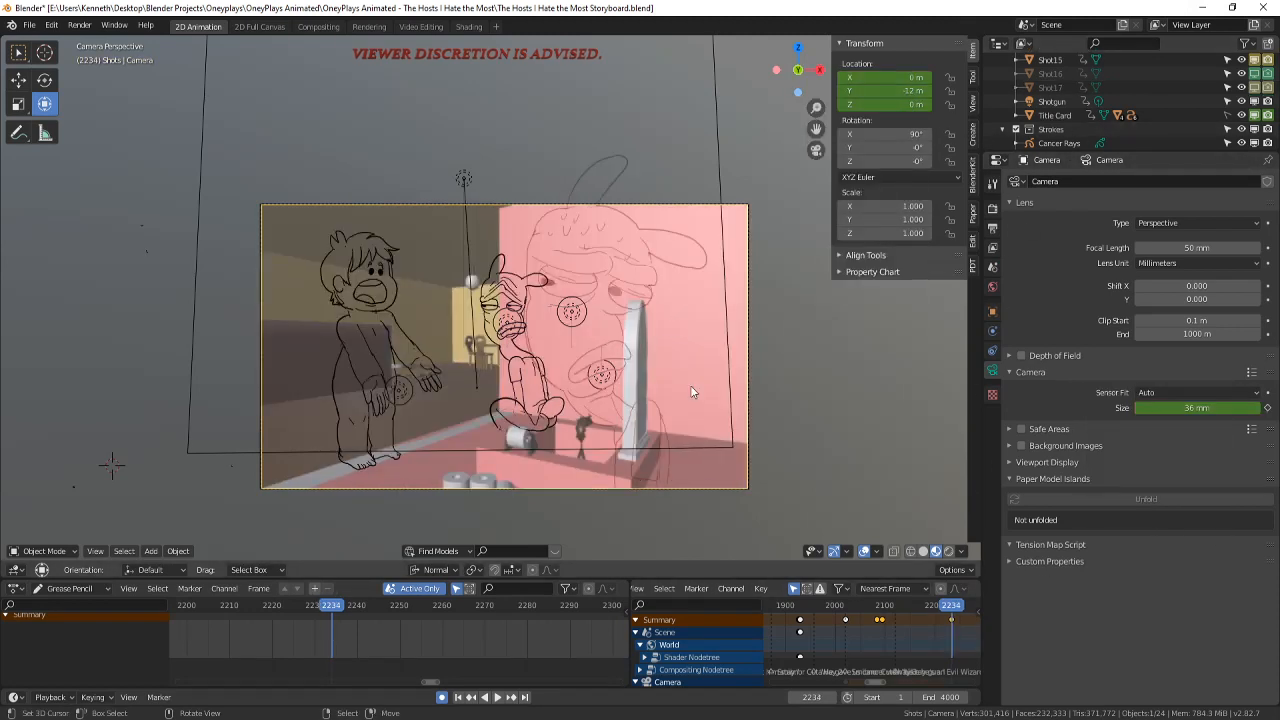
- Reframe the camera at frame 2234 with X -1.15 m, Y -8.67 m and a slightly raised Z, and keyframe its location
drag(885, 90, 962, 90)
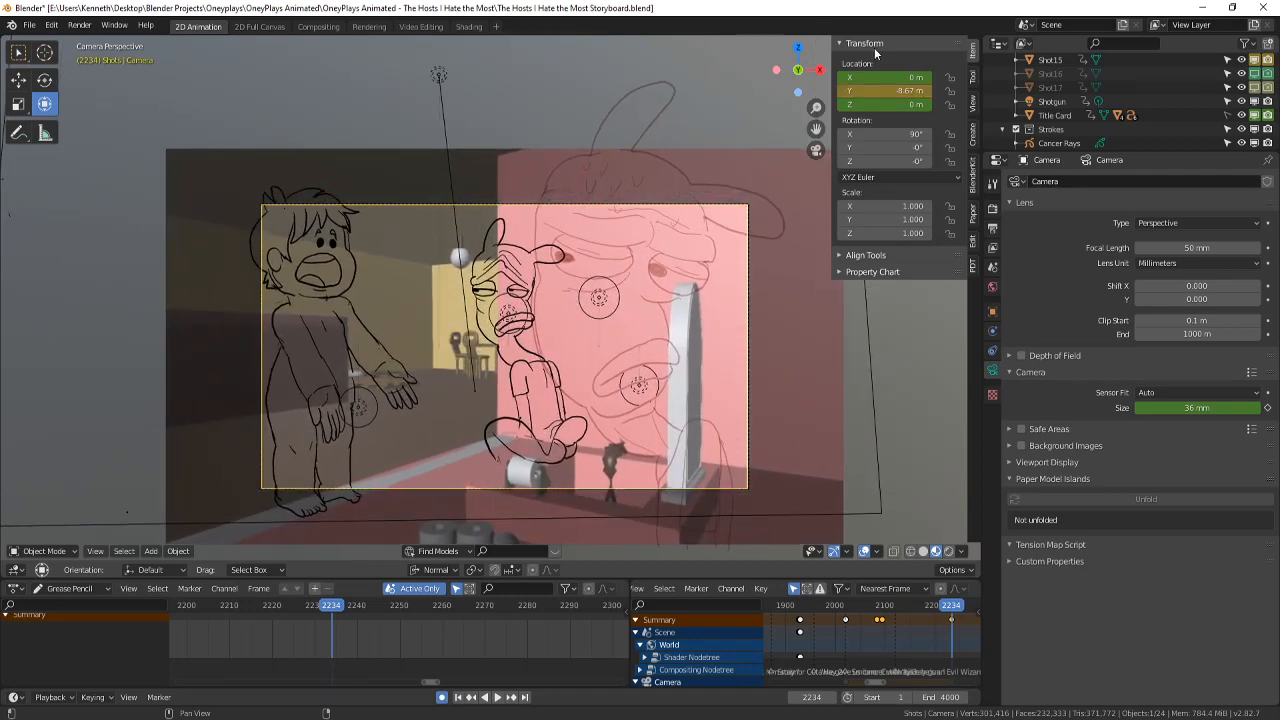
mouse_move(880, 104)
mouse_down()
mouse_move(866, 104)
mouse_move(906, 95)
mouse_move(860, 77)
mouse_move(882, 104)
mouse_move(868, 104)
mouse_up()
right_click(866, 105)
right_click(892, 96)
scroll(405, 477, down, 2)
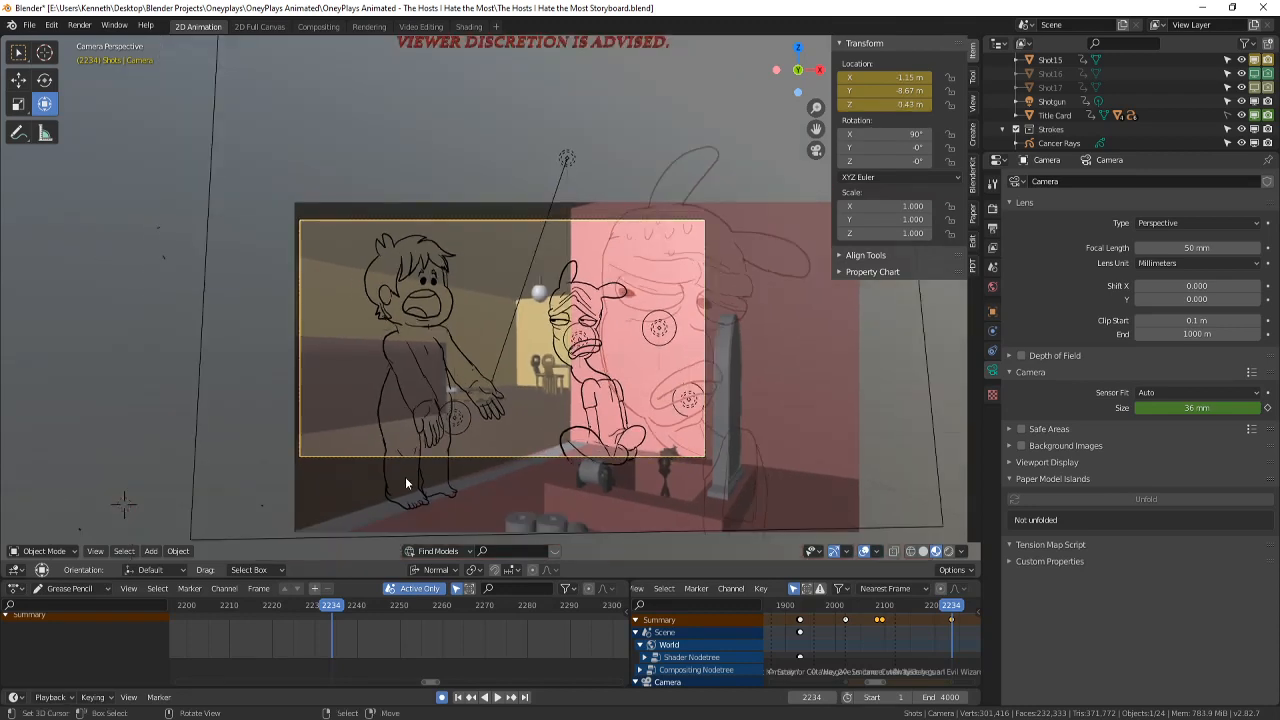
scroll(420, 657, down, 3)
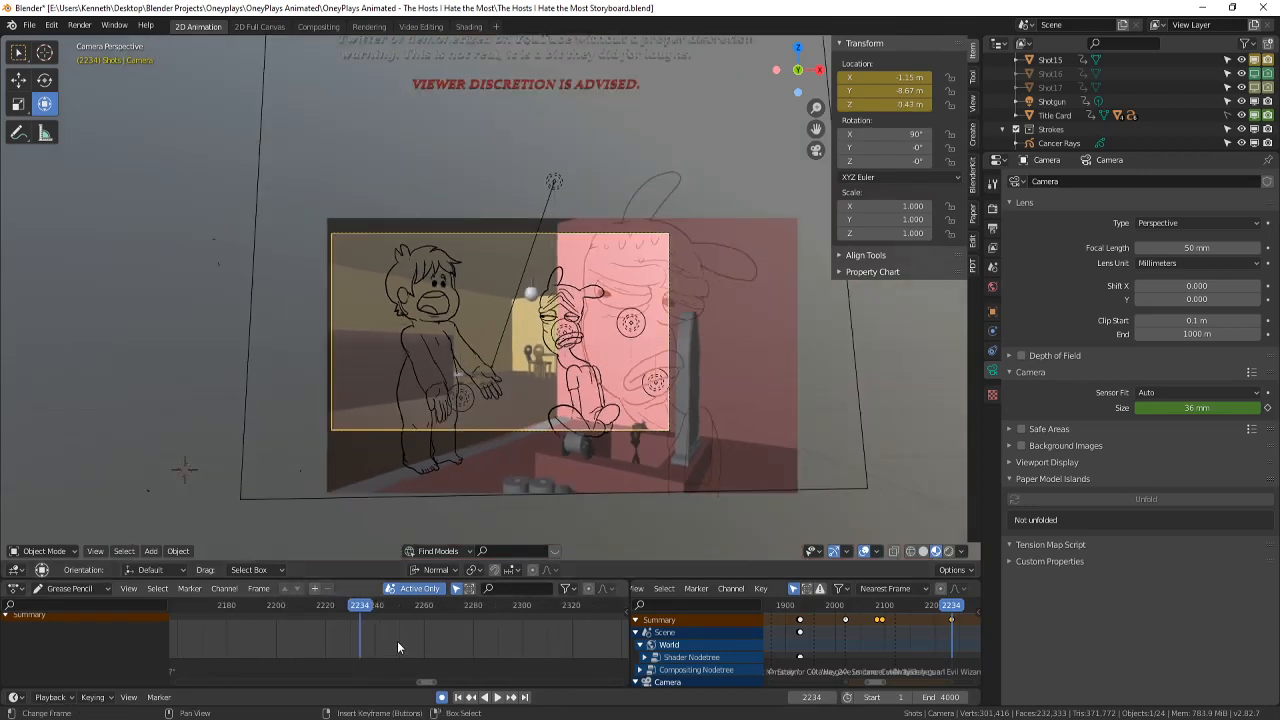
- Compare the framing at frames 2233 and 2234, and review the earlier shots back to frame 1957
key(Left)
key(Right)
key(Left)
scroll(402, 639, down, 5)
drag(369, 626, 264, 612)
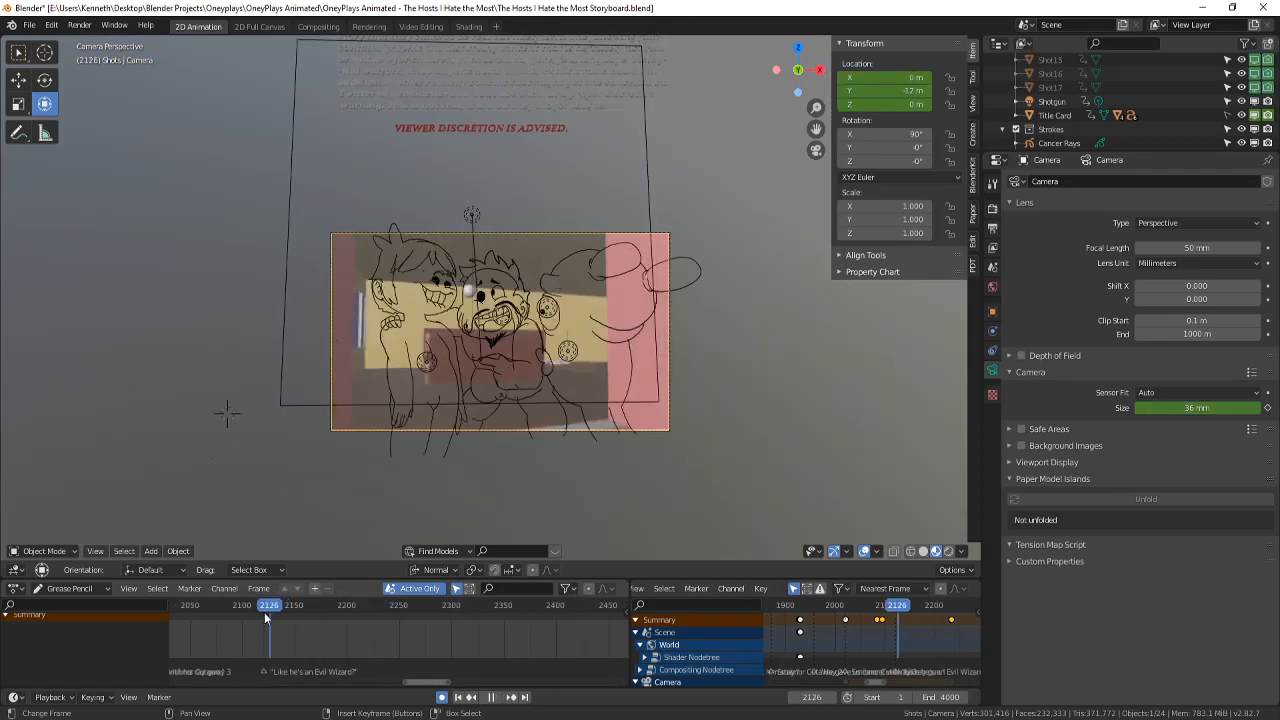
scroll(280, 609, down, 3)
ctrl+scroll(362, 630, up, 12)
drag(341, 618, 540, 590)
key(space)
scroll(652, 212, up, 3)
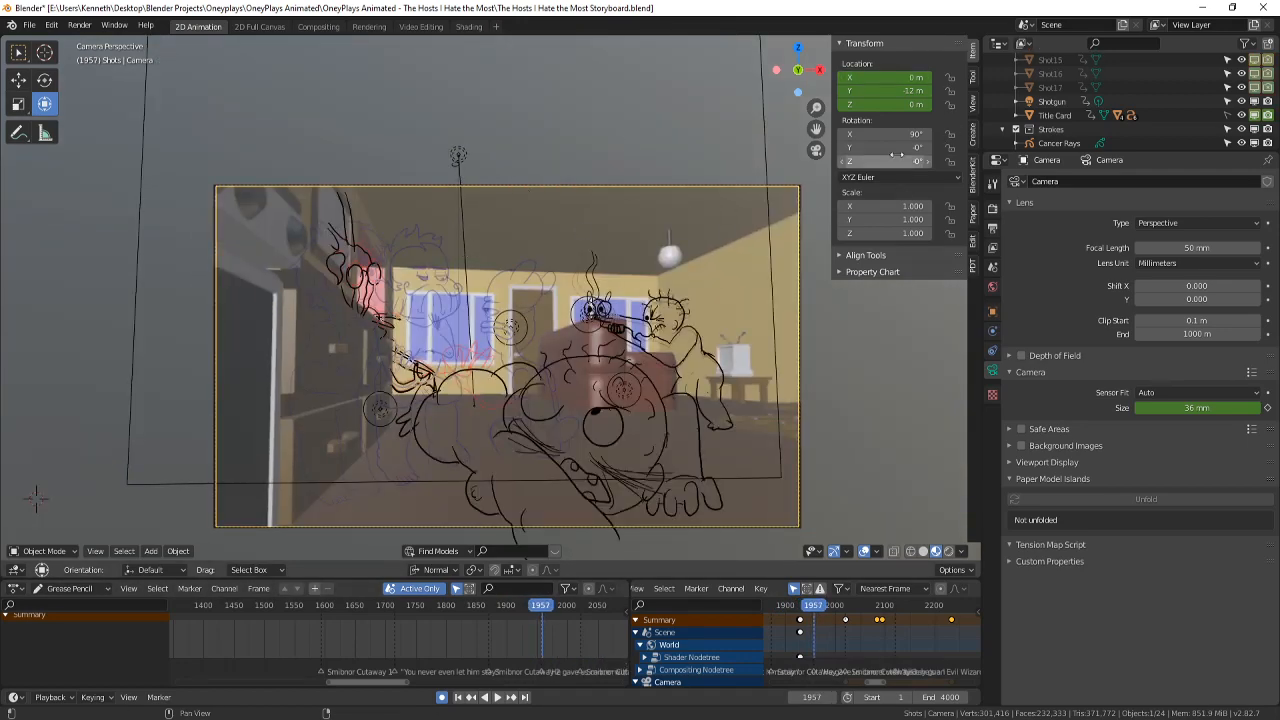
- Keyframe the camera's location and sensor size at frame 1957 to hold the previous shot's framing
right_click(885, 91)
click(885, 91)
right_click(1144, 410)
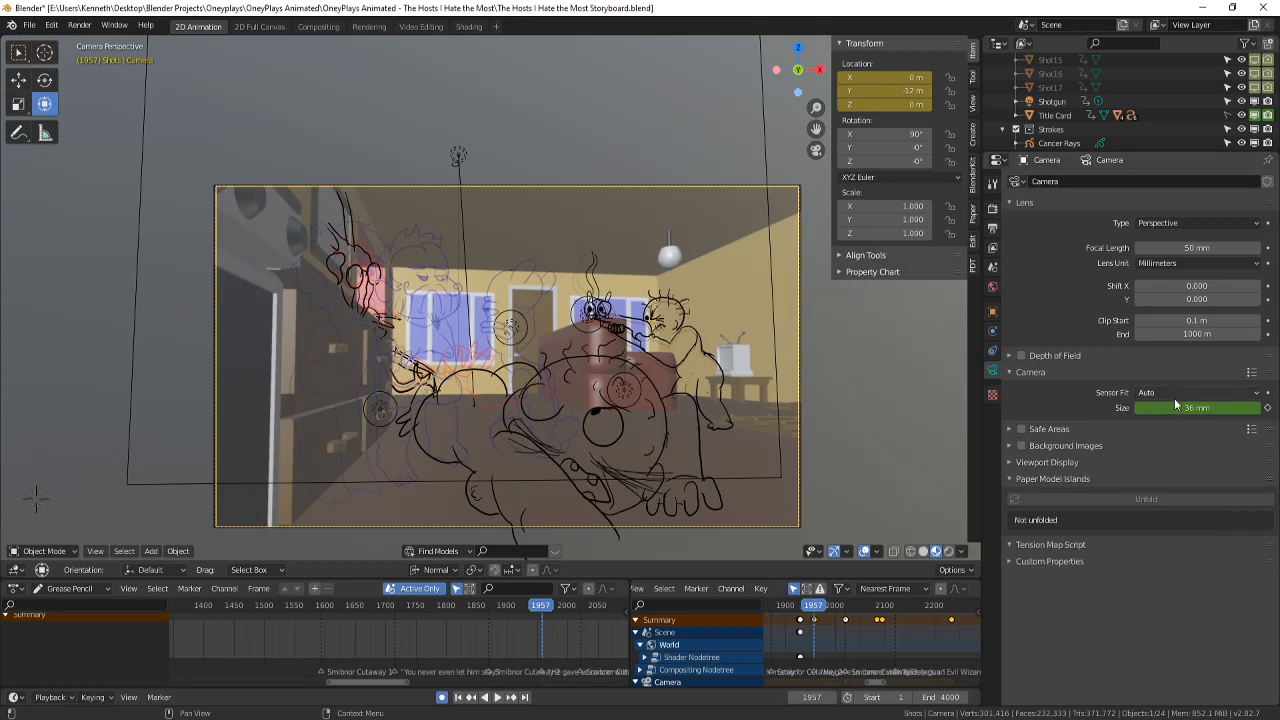
right_click(1174, 399)
right_click(1171, 409)
click(1170, 408)
- Reframe the camera at frame 1958 with a 28.9 mm sensor size and an X location of -0.57 m
key(Right)
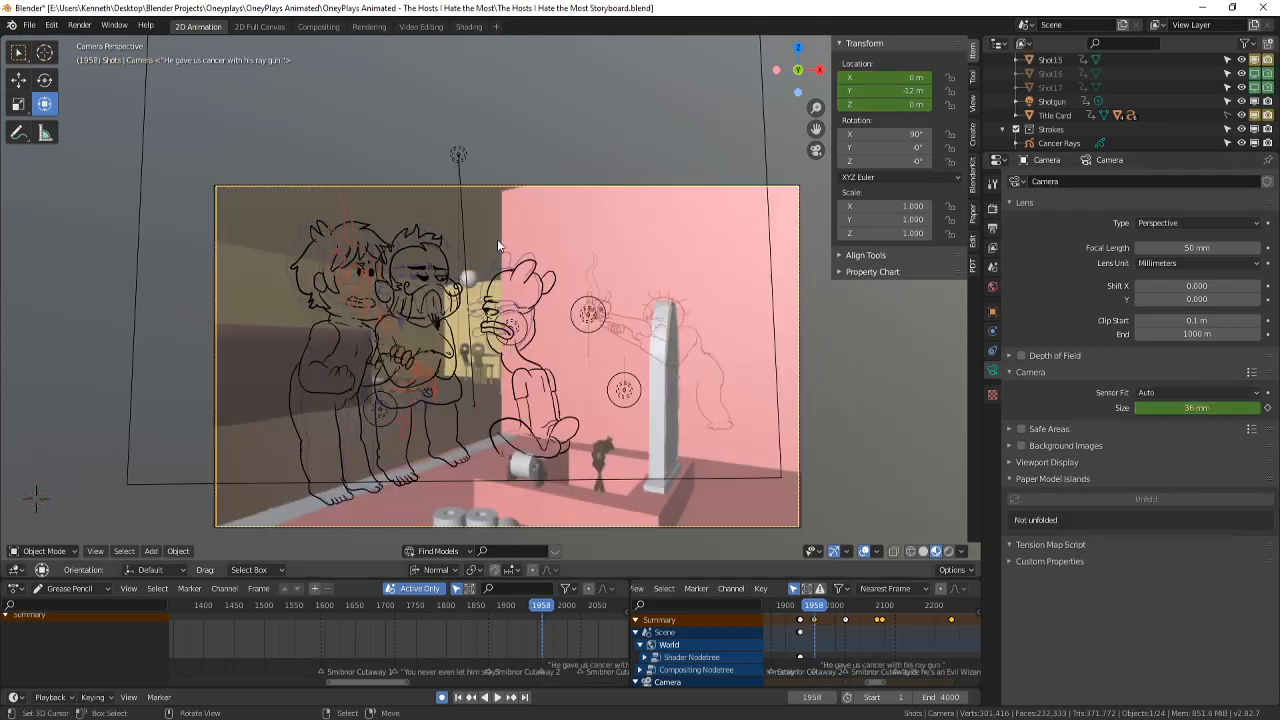
scroll(760, 205, up, 2)
drag(868, 91, 874, 91)
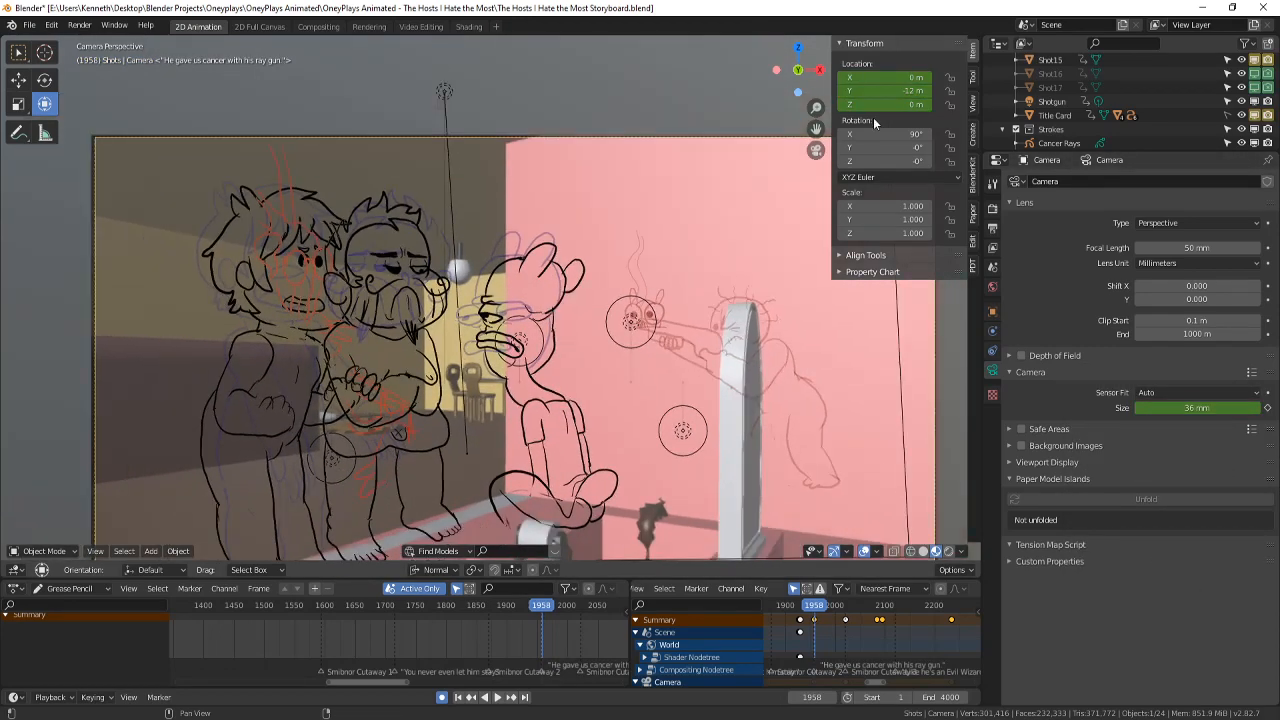
drag(1199, 407, 1163, 407)
shift+middle_drag(871, 404, 827, 363)
scroll(827, 363, down, 1)
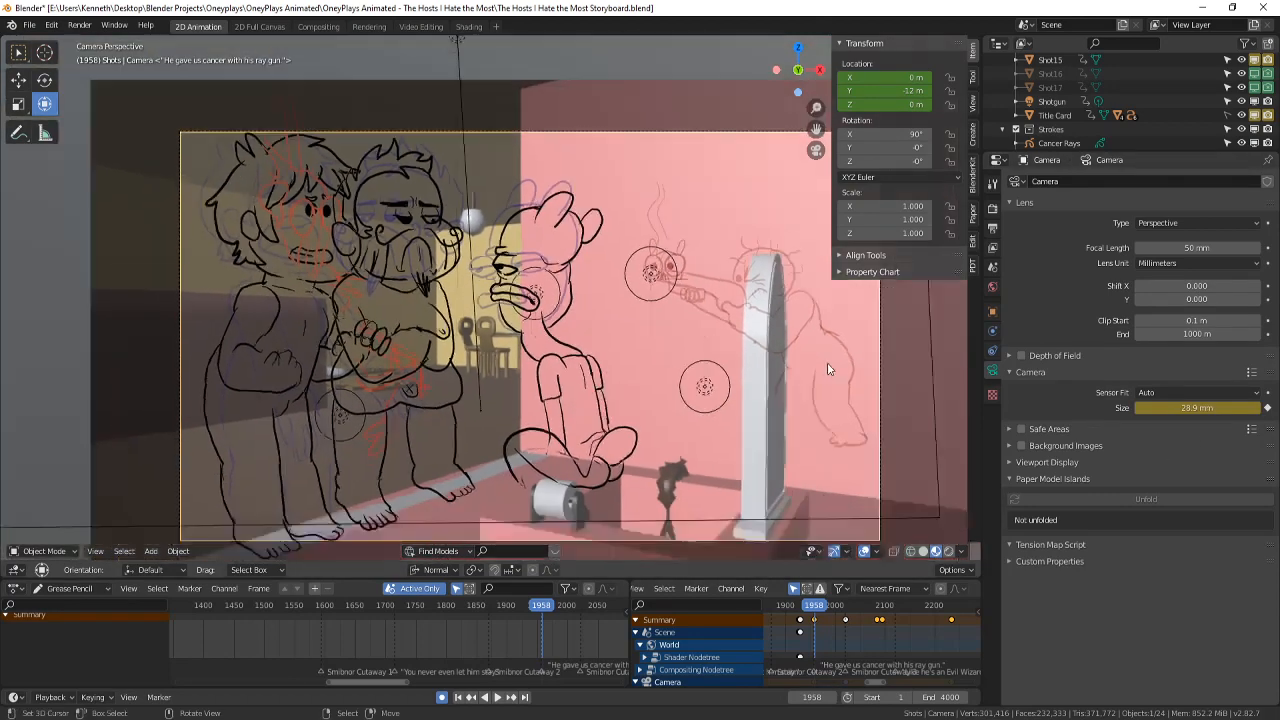
scroll(827, 363, down, 2)
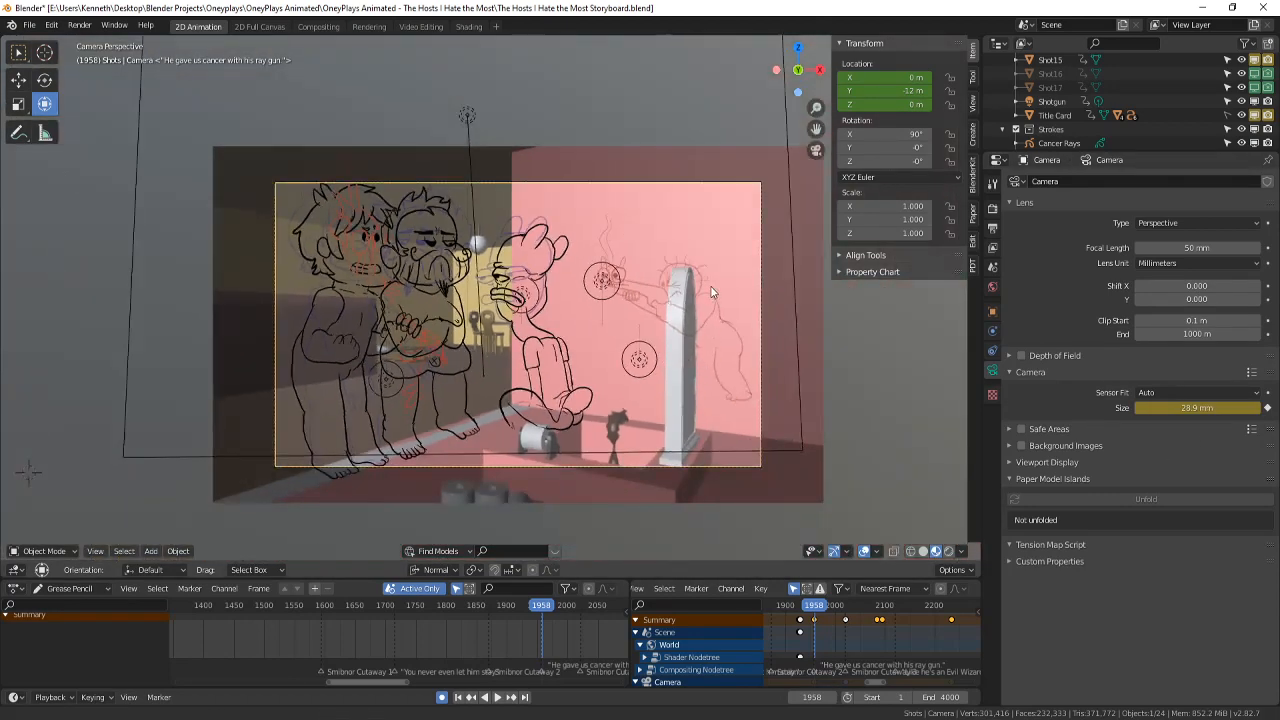
scroll(827, 363, up, 1)
drag(886, 78, 834, 78)
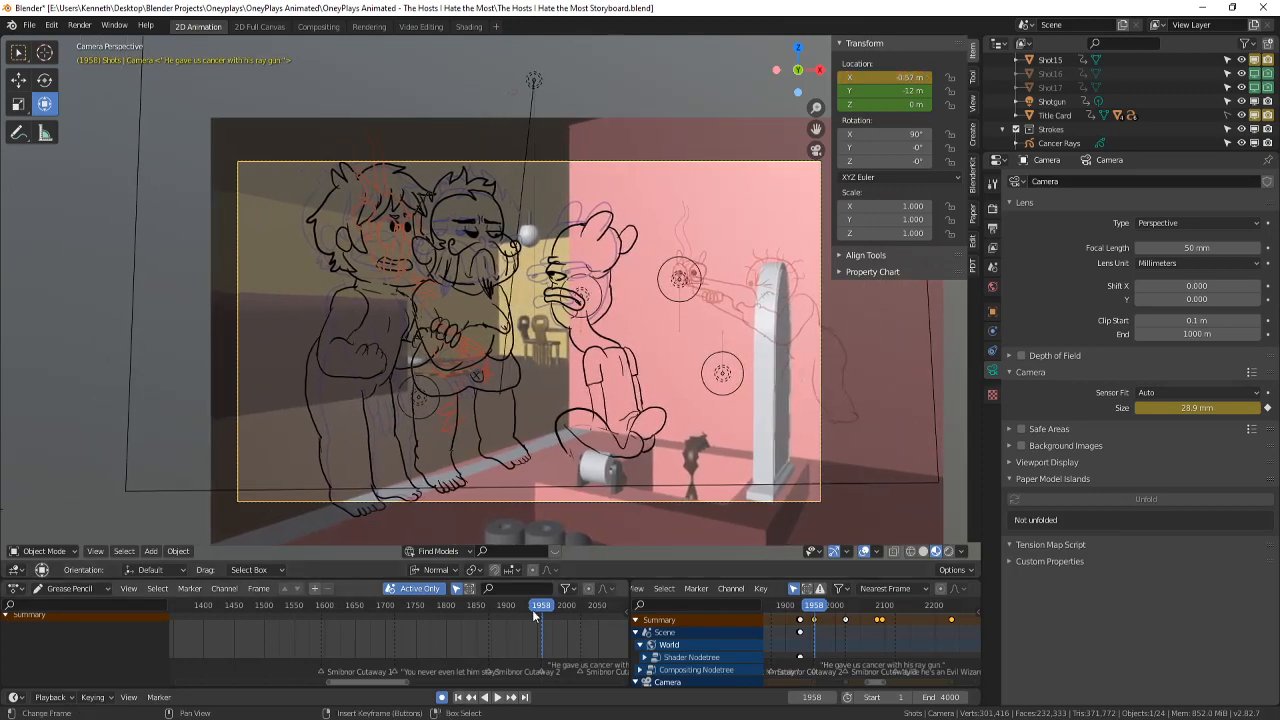
- Play the reframed shot from frame 1958 to check the camera motion, and return to frame 1957
drag(532, 609, 537, 639)
key(space)
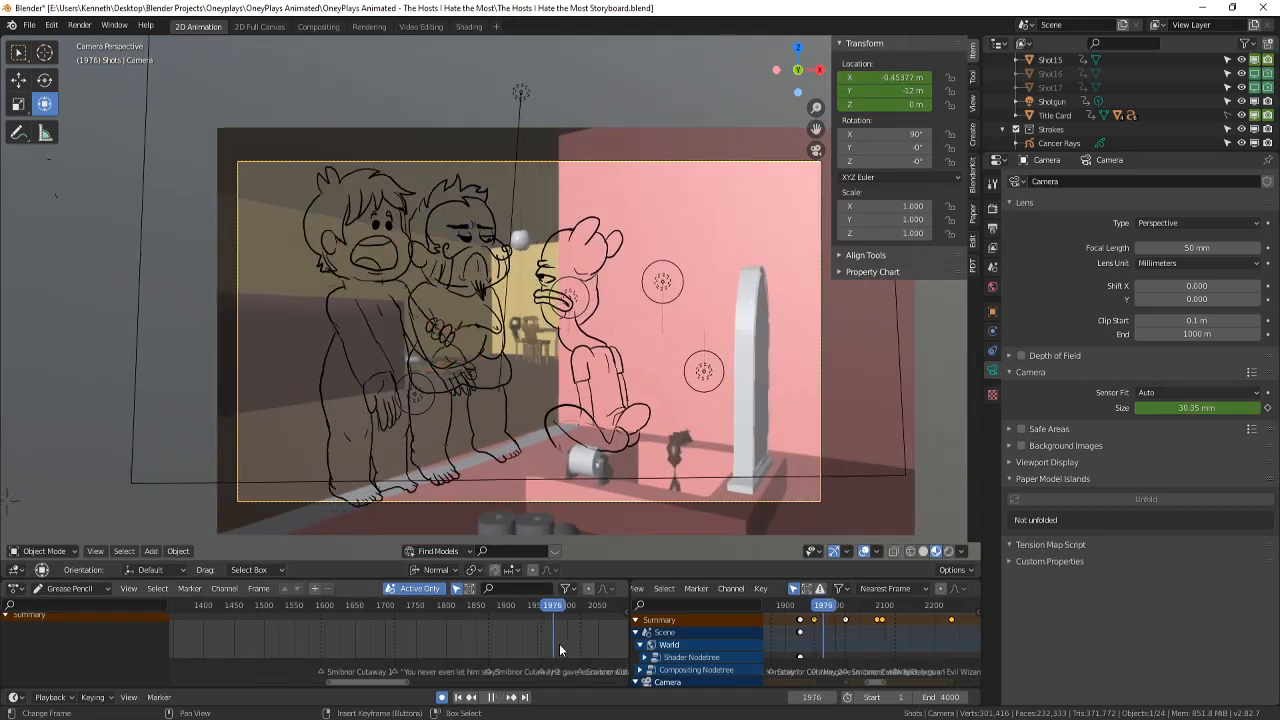
key(space)
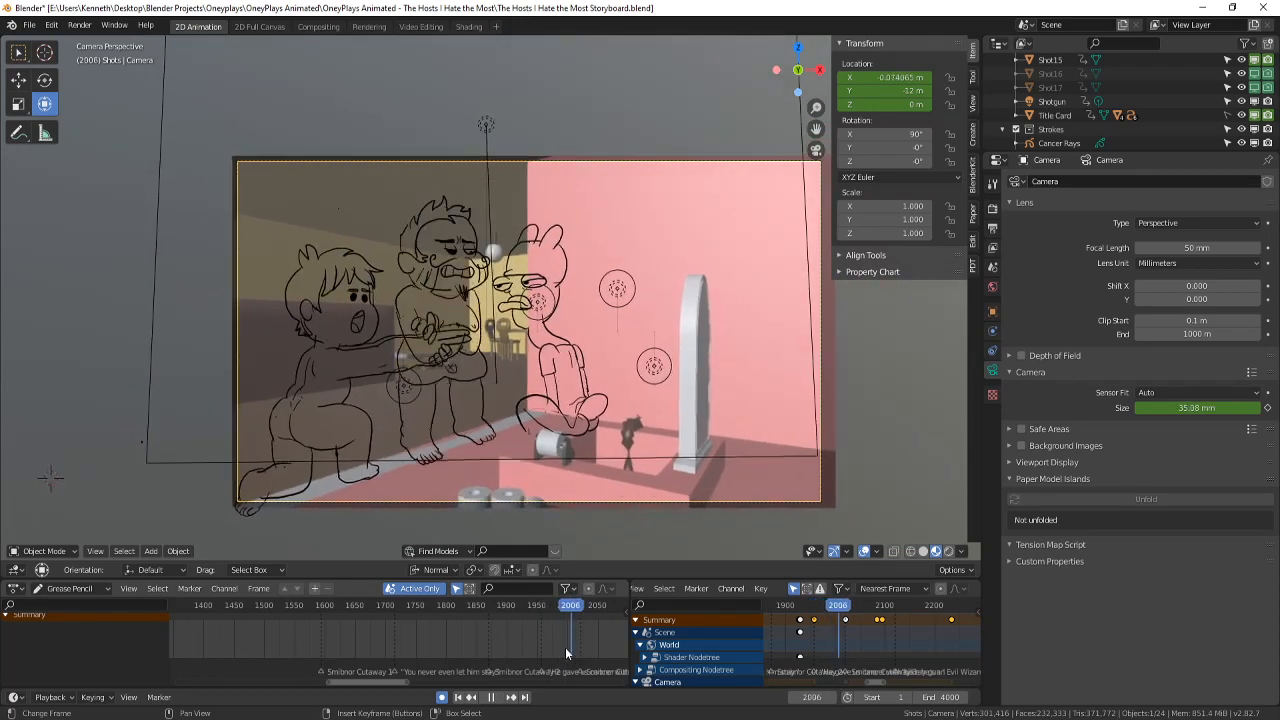
click(544, 651)
key(Left)
key(Left)
- Try to copy the camera keyframes from frame 1958 to frame 2020
scroll(839, 627, up, 3)
scroll(840, 630, up, 3)
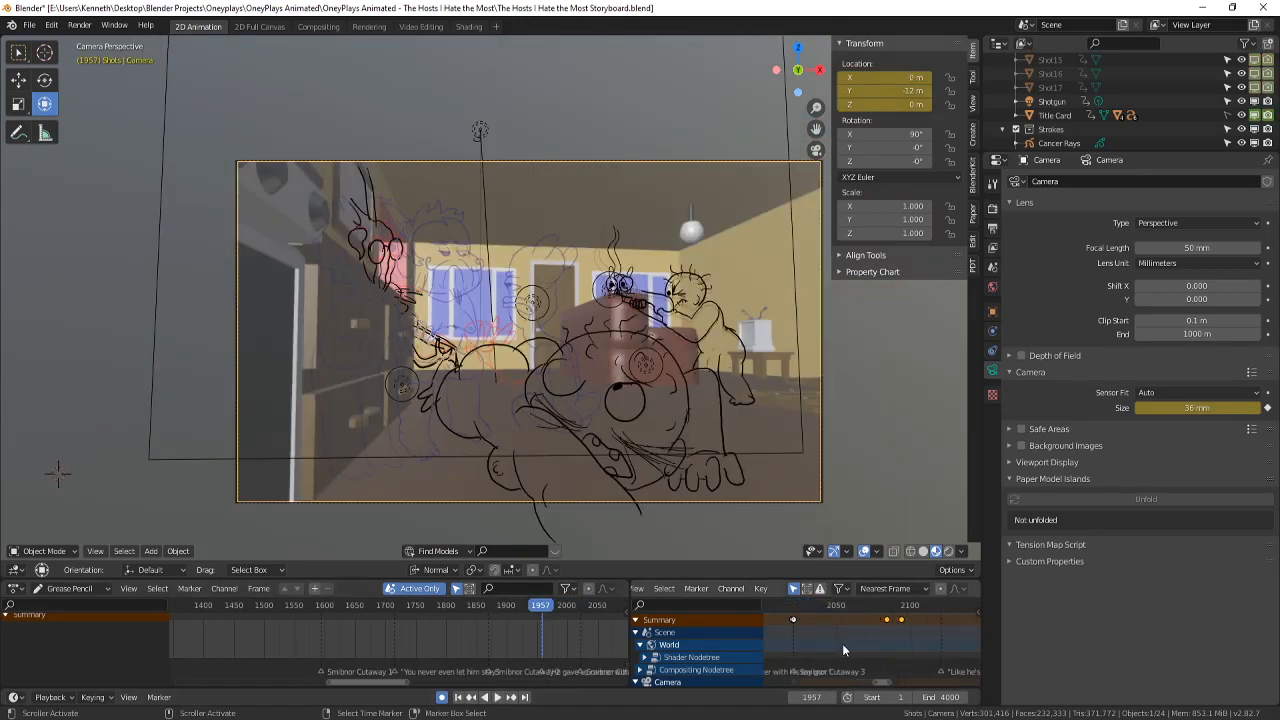
ctrl+scroll(847, 649, up, 6)
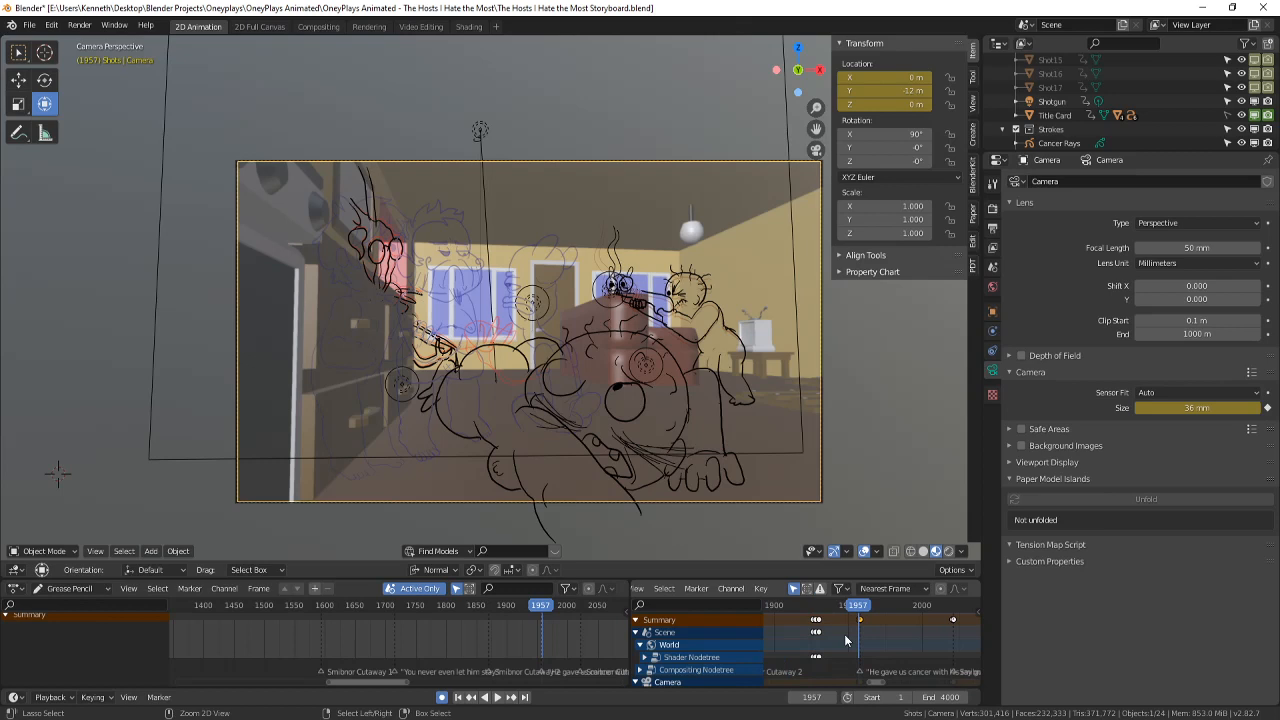
click(635, 620)
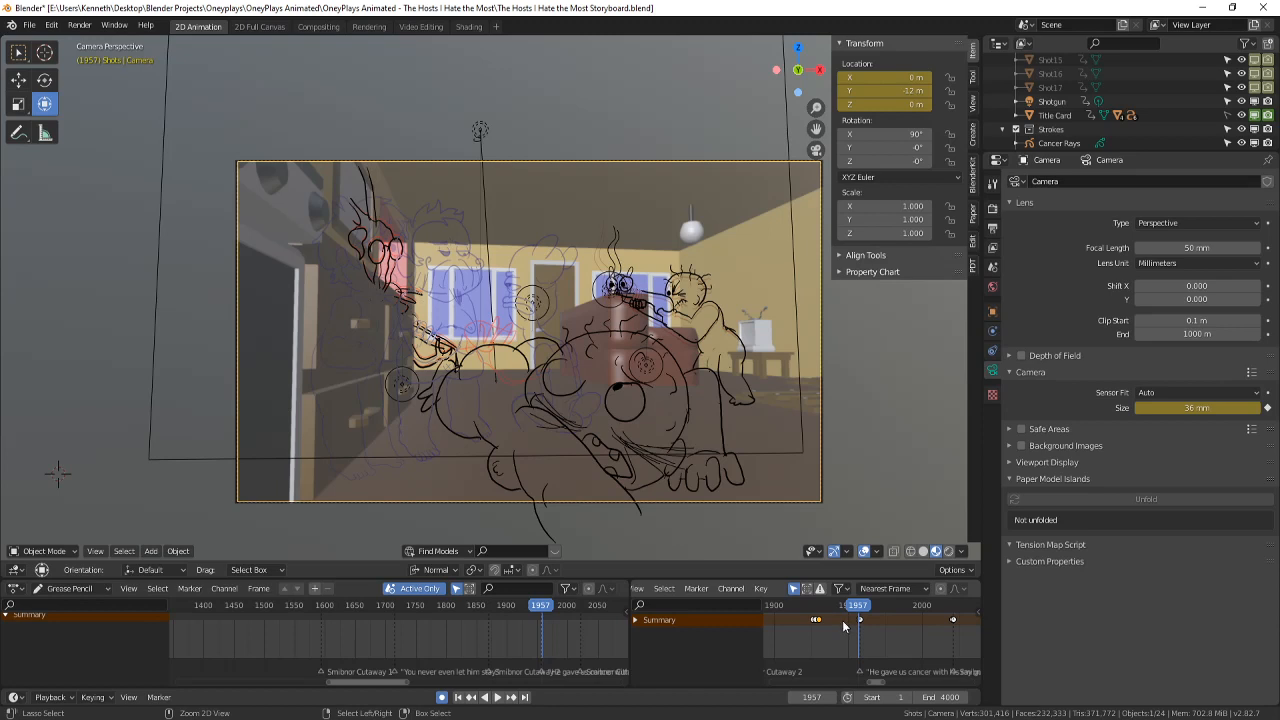
drag(848, 624, 951, 626)
scroll(876, 630, up, 4)
scroll(938, 631, down, 4)
key(Right)
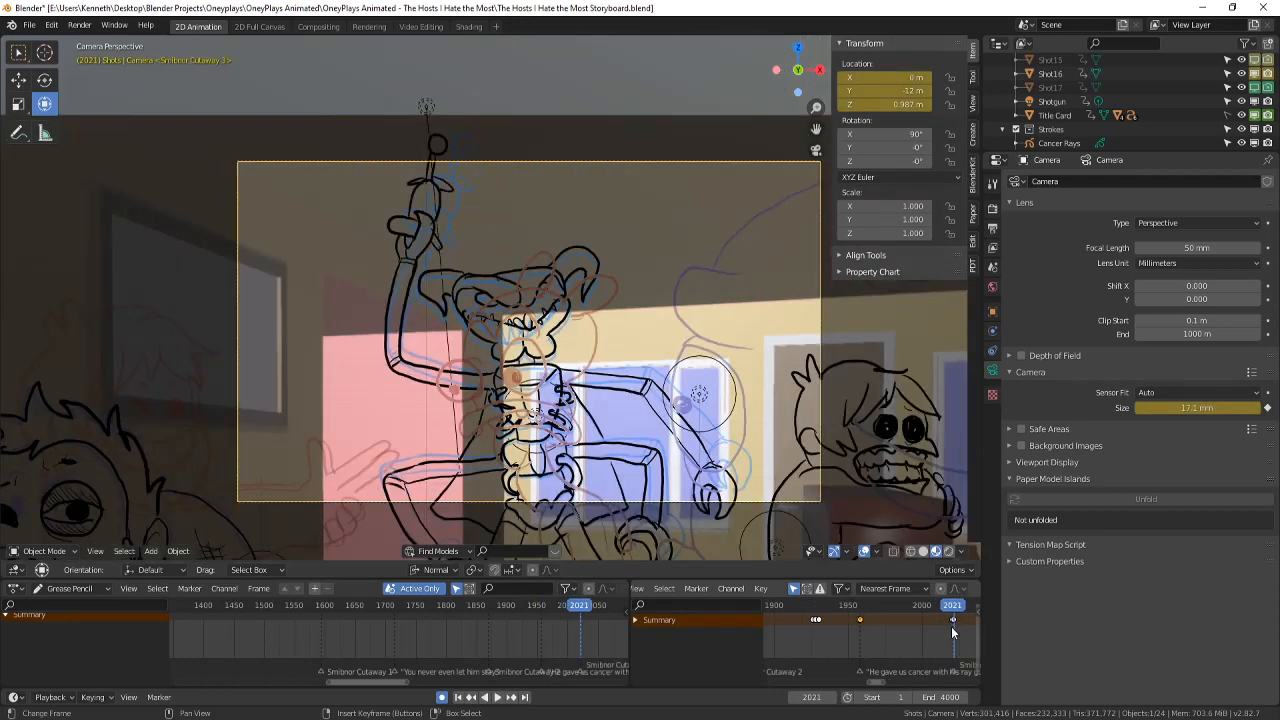
key(Left)
key(ctrl+v)
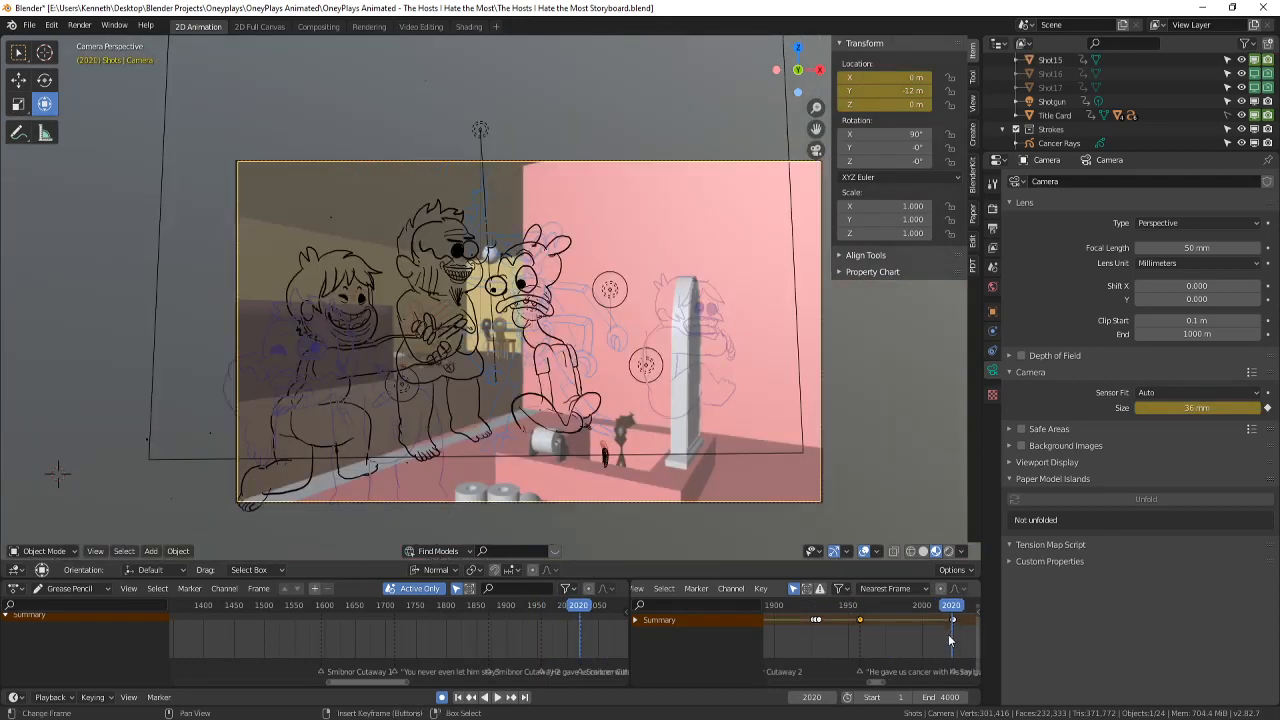
- Compare frames 2020 and 2021 and make the Camera the active object
key(Right)
key(Left)
scroll(882, 644, up, 2)
scroll(878, 643, up, 3)
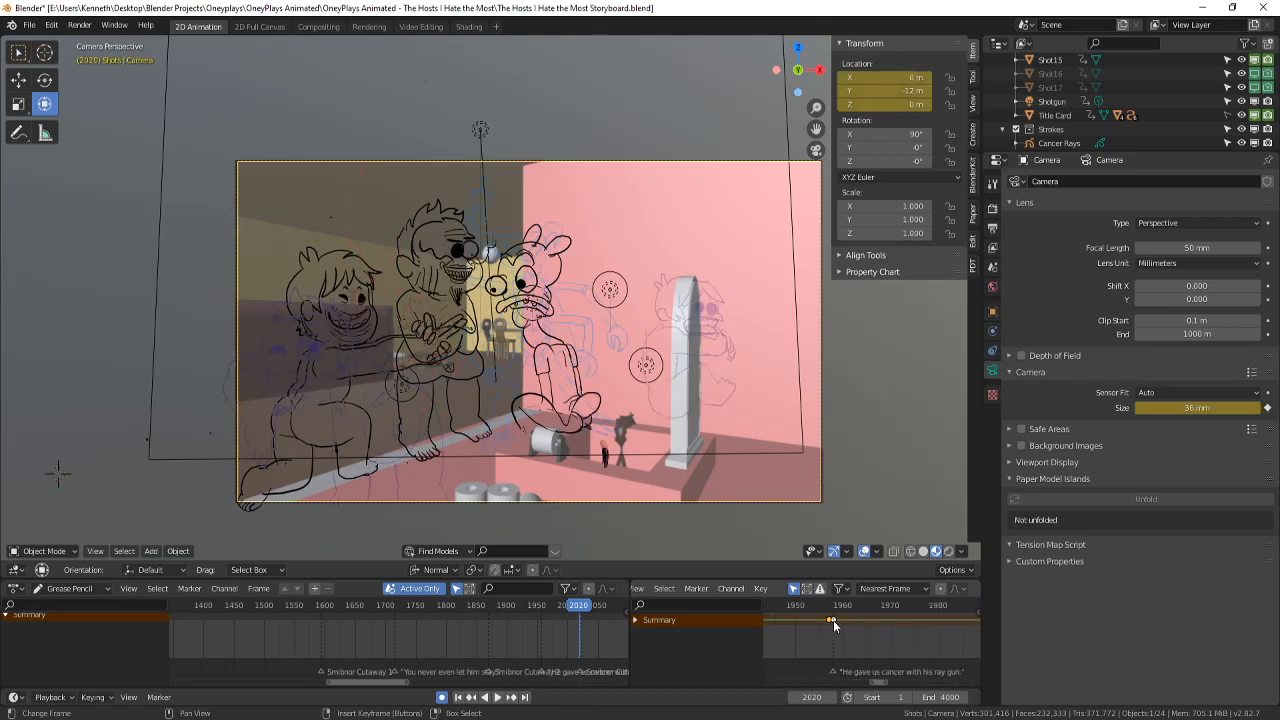
scroll(1048, 100, down, 5)
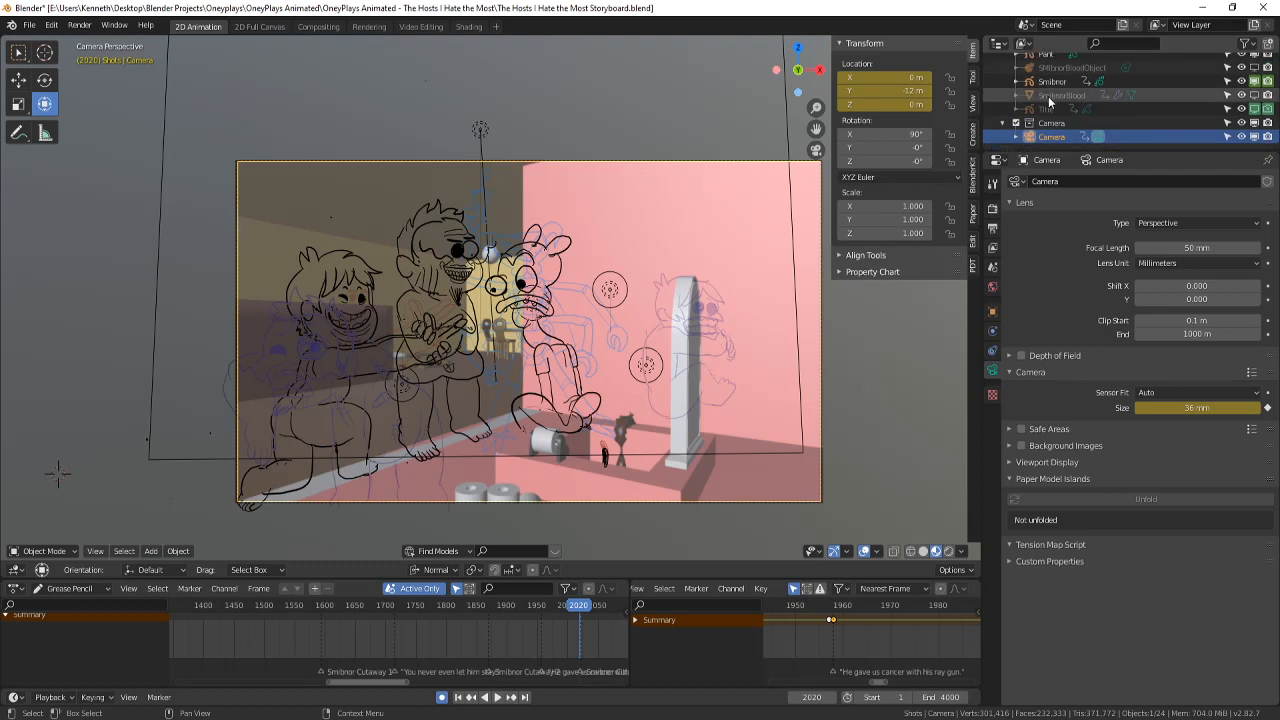
click(1051, 136)
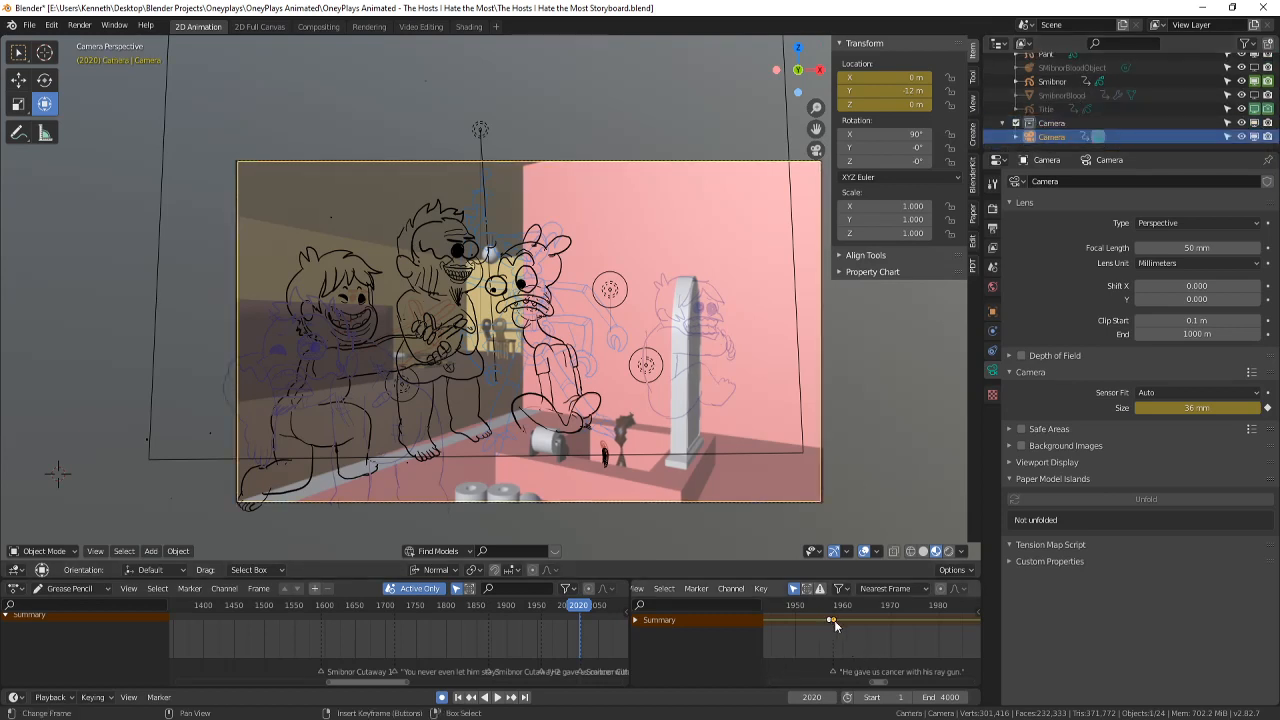
- Examine the camera's keyframes around frame 2020 and compare its framing at frames 2019 and 2020
scroll(850, 624, down, 6)
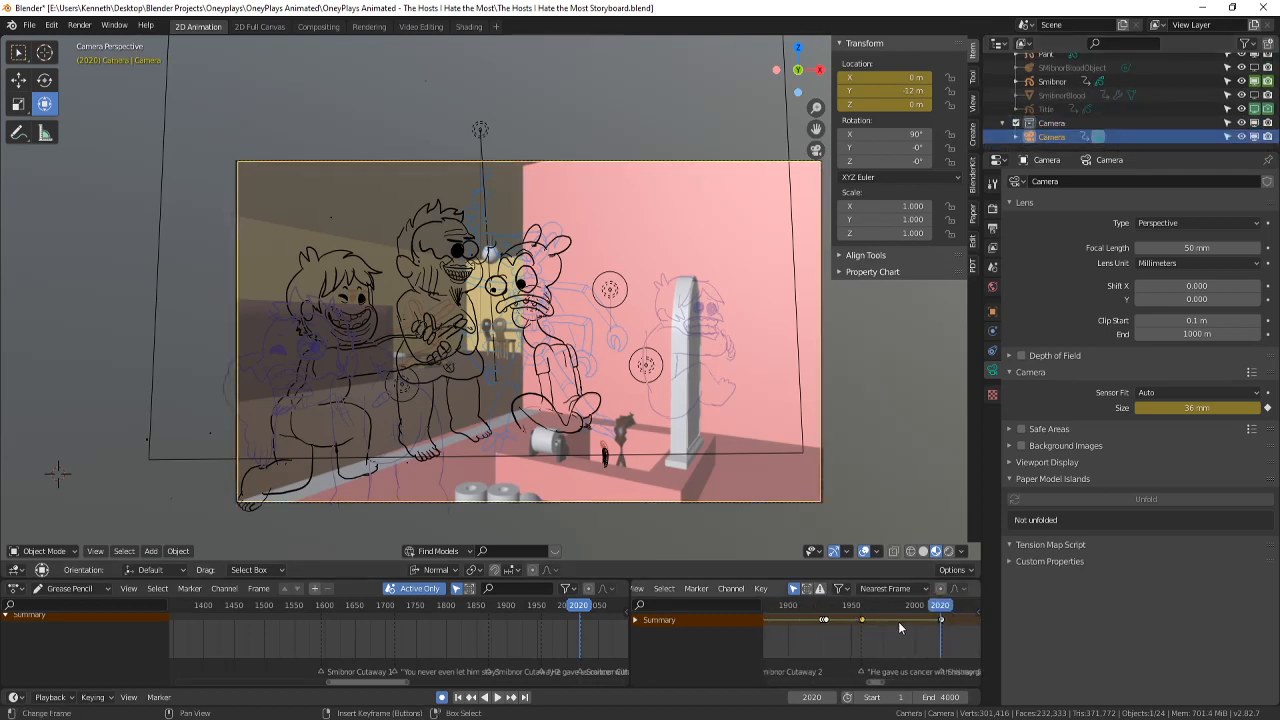
ctrl+scroll(905, 627, down, 5)
ctrl+scroll(858, 631, up, 2)
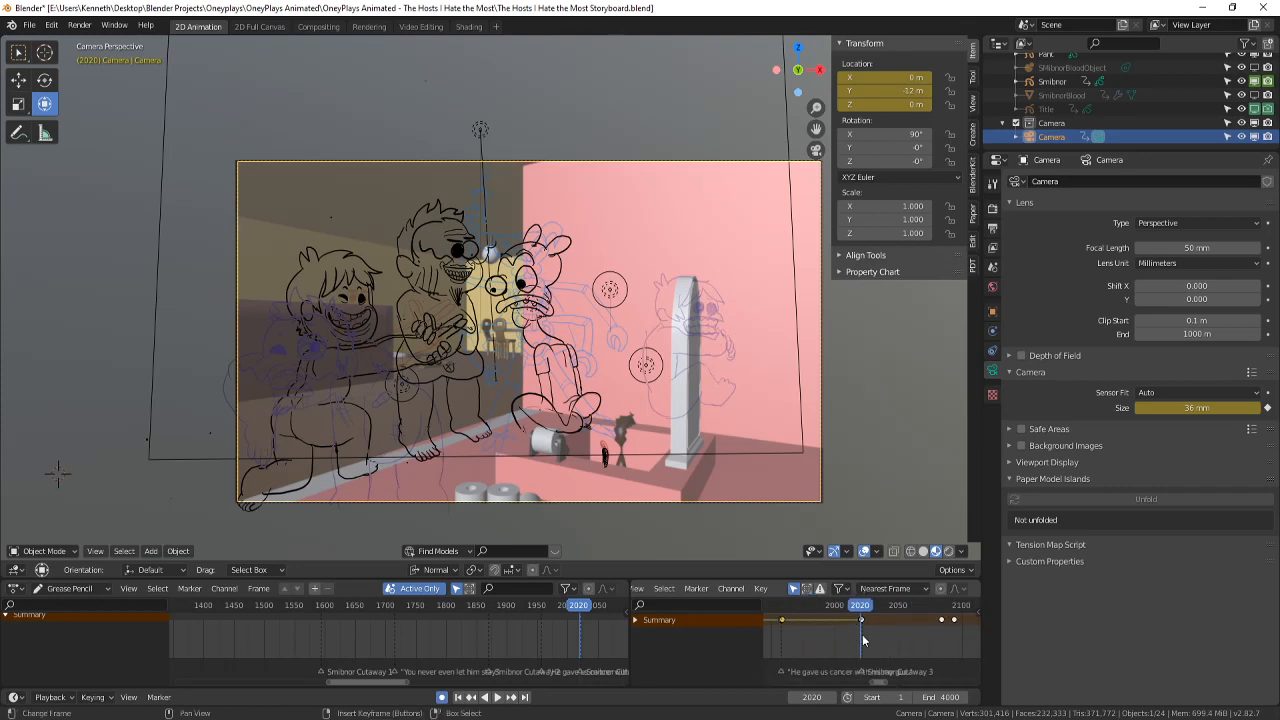
scroll(862, 635, up, 8)
key(Left)
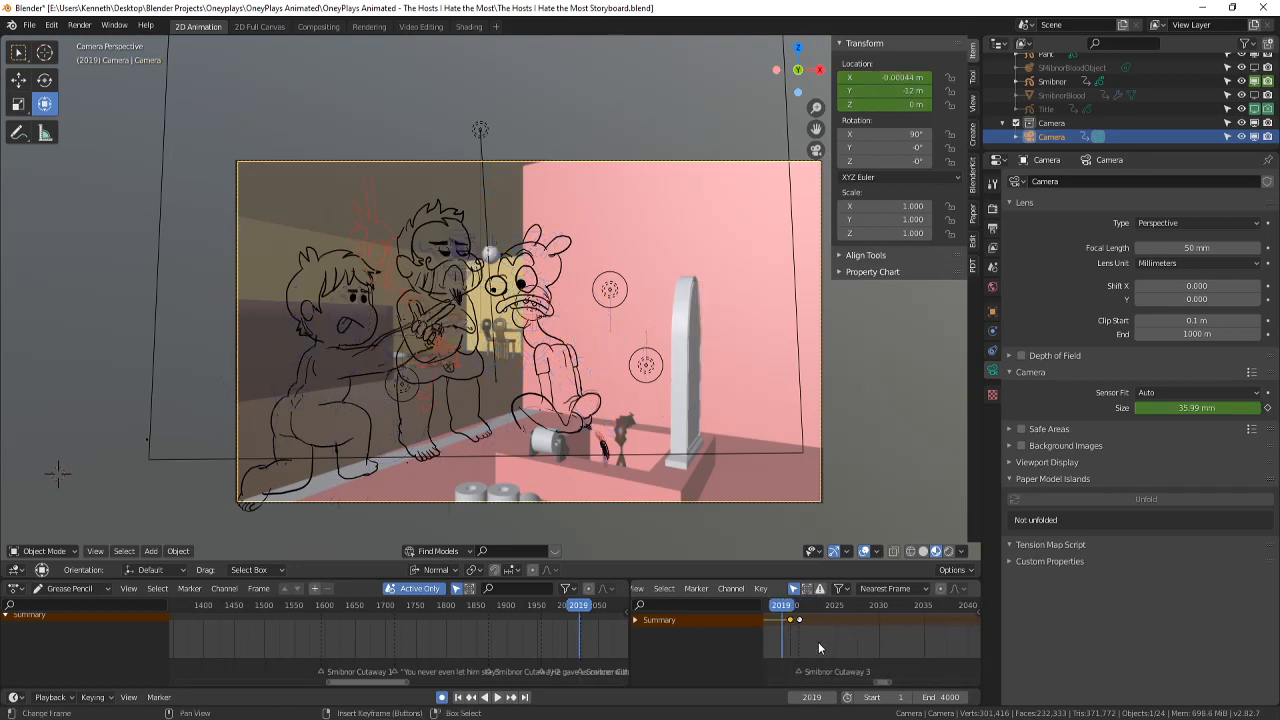
key(Right)
scroll(816, 635, down, 4)
scroll(811, 630, up, 1)
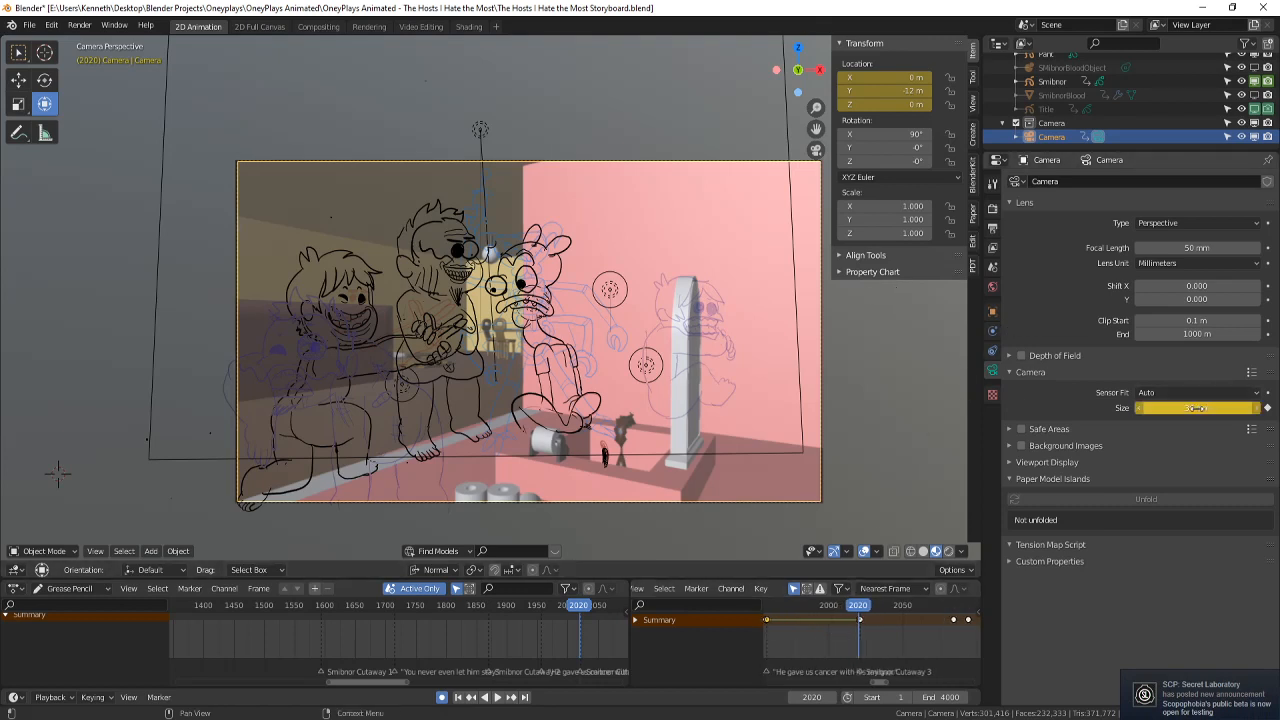
- Return to frame 1958 and expand the camera's object transform channels in the keyframe list
drag(766, 626, 763, 627)
key(Right)
key(Right)
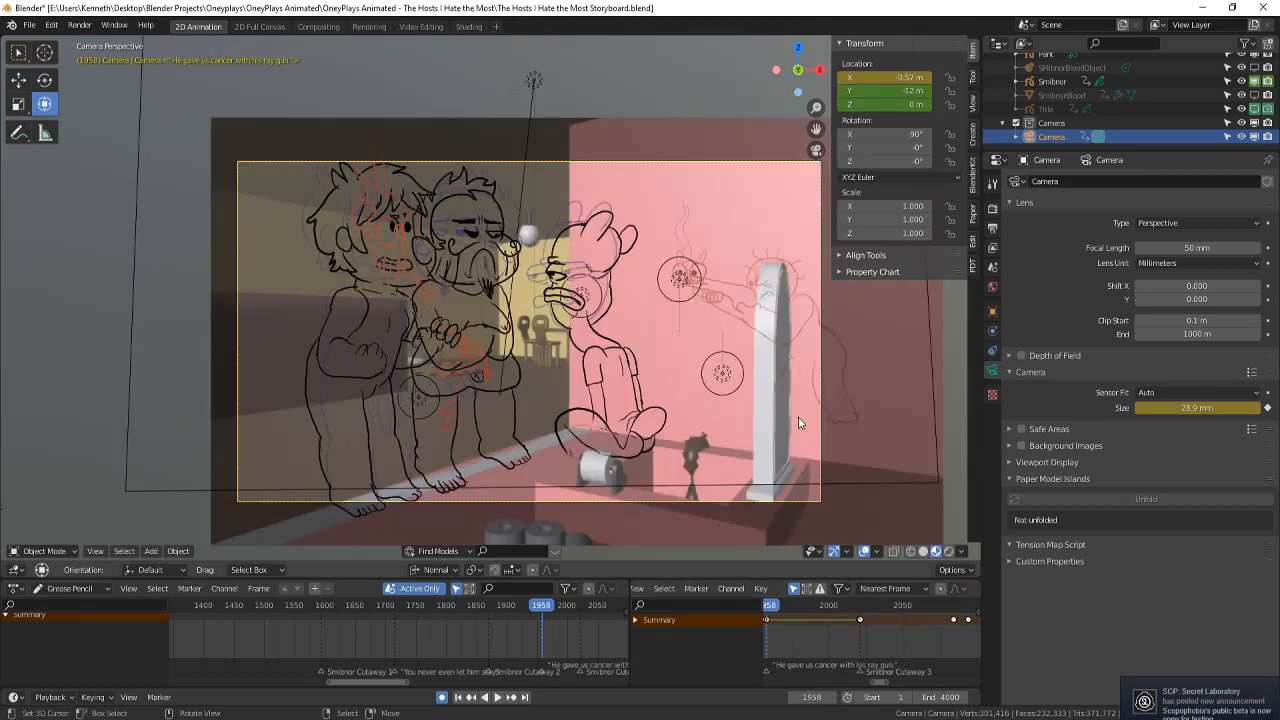
right_click(892, 77)
click(897, 79)
scroll(814, 649, up, 2)
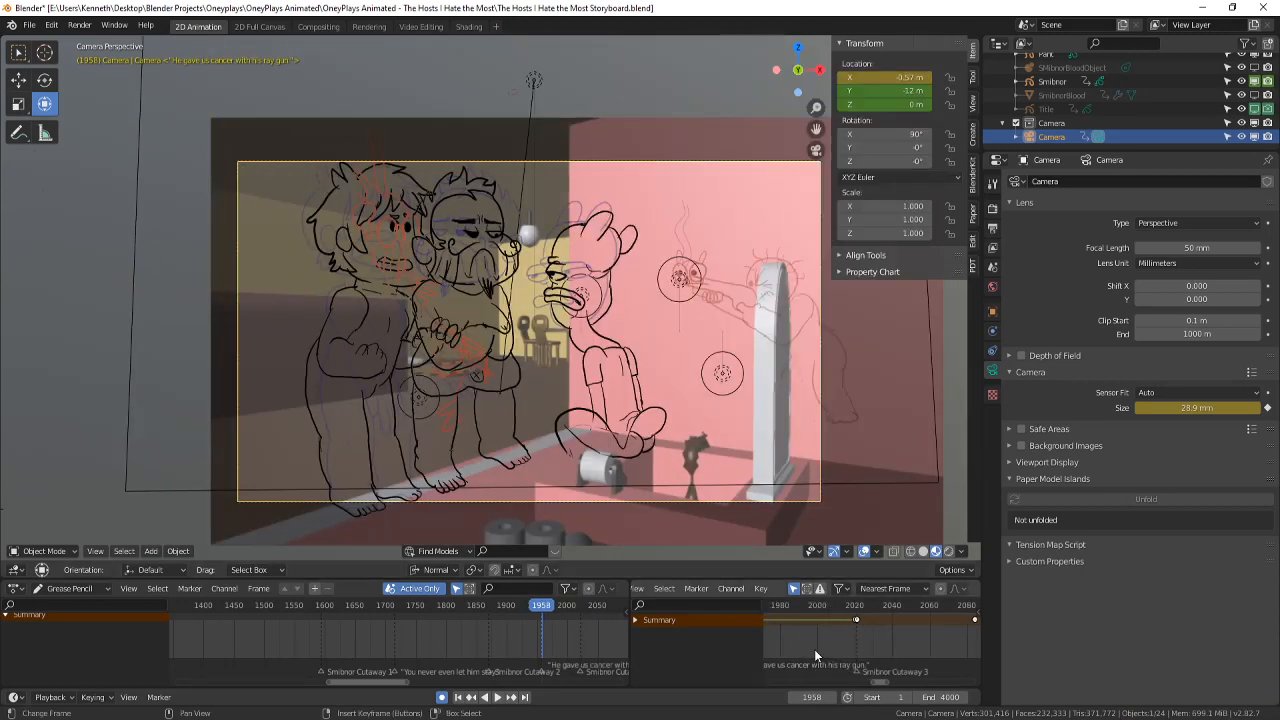
ctrl+scroll(805, 627, up, 3)
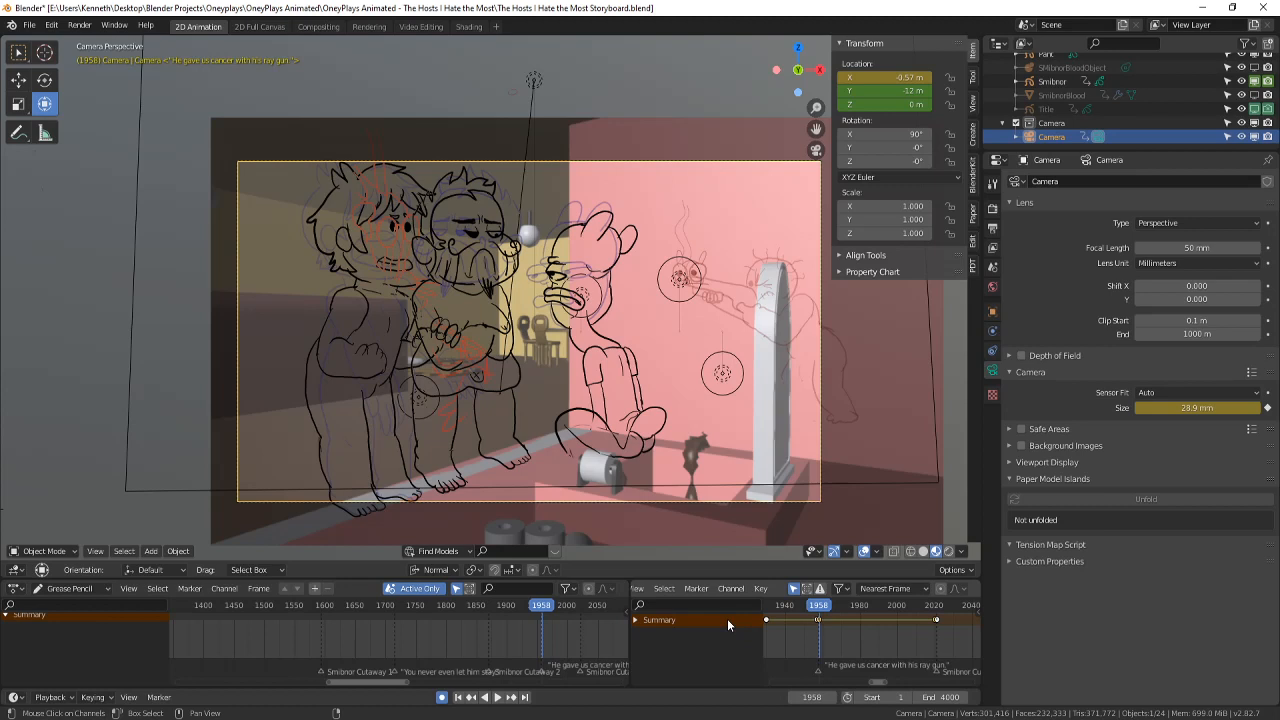
click(635, 620)
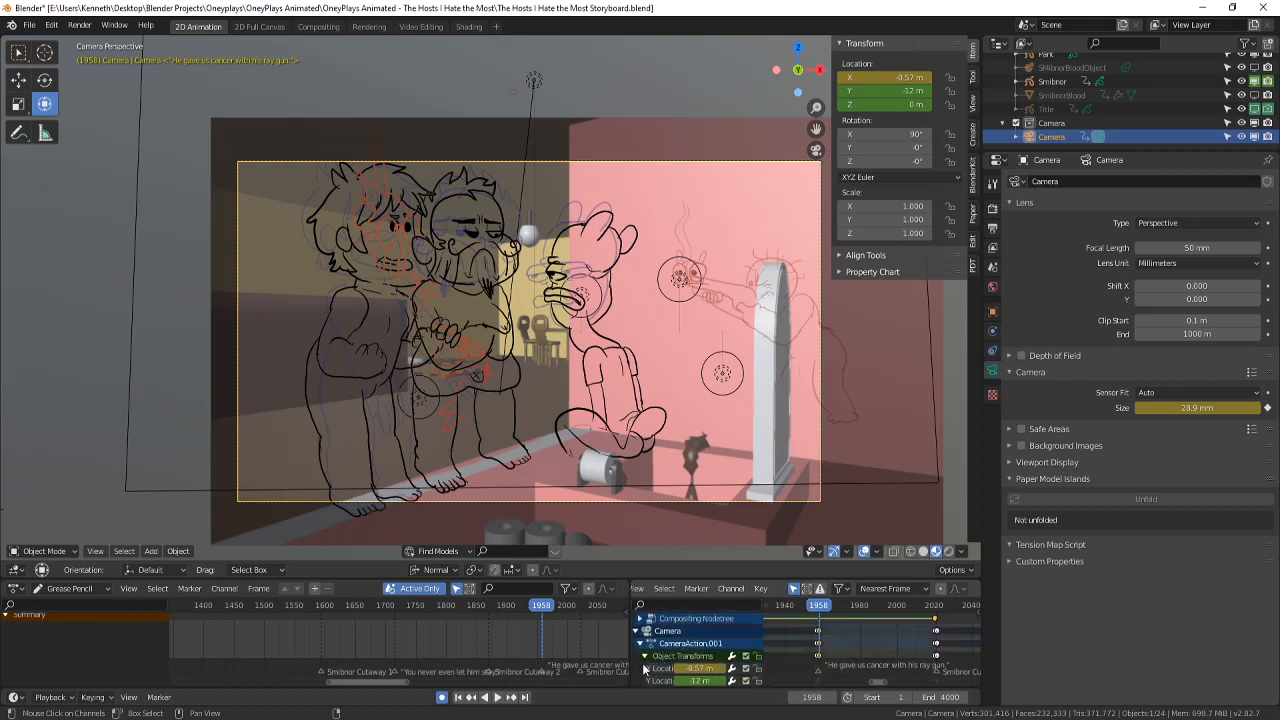
click(645, 656)
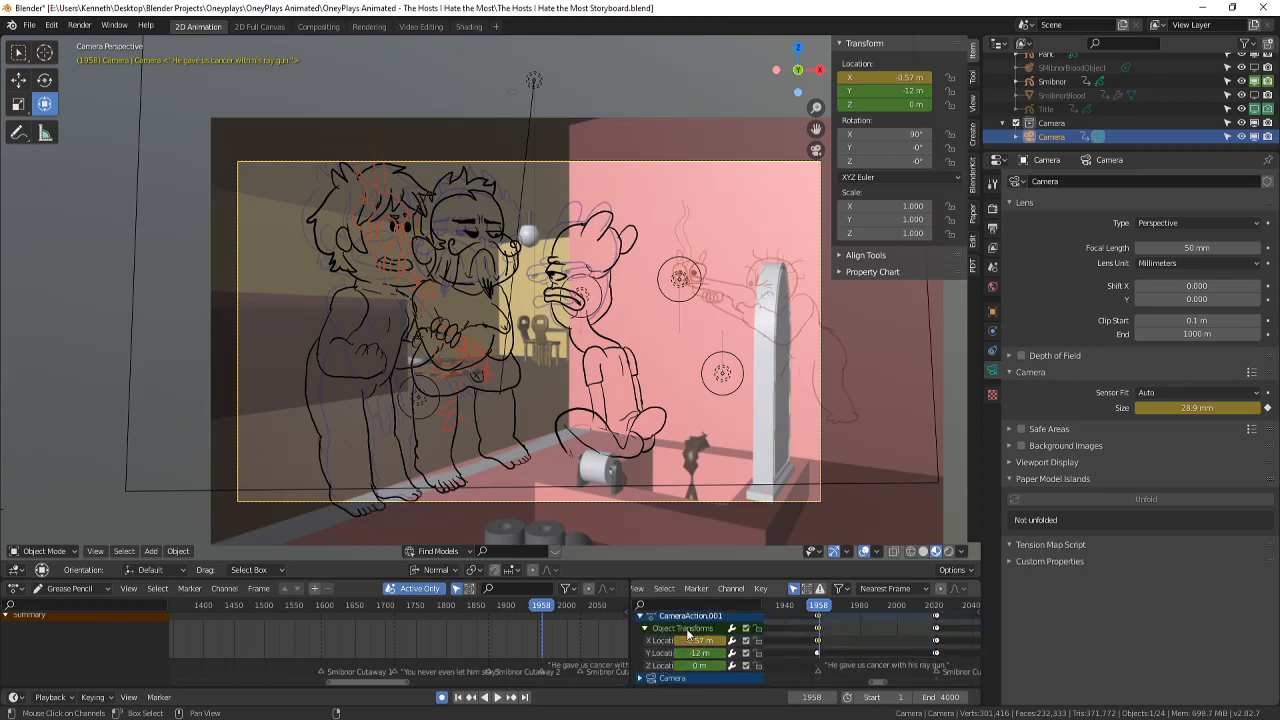
- Copy the camera's X location keyframe from frame 1958 to frame 2020 to hold -0.57 m through the shot
scroll(815, 648, up, 2)
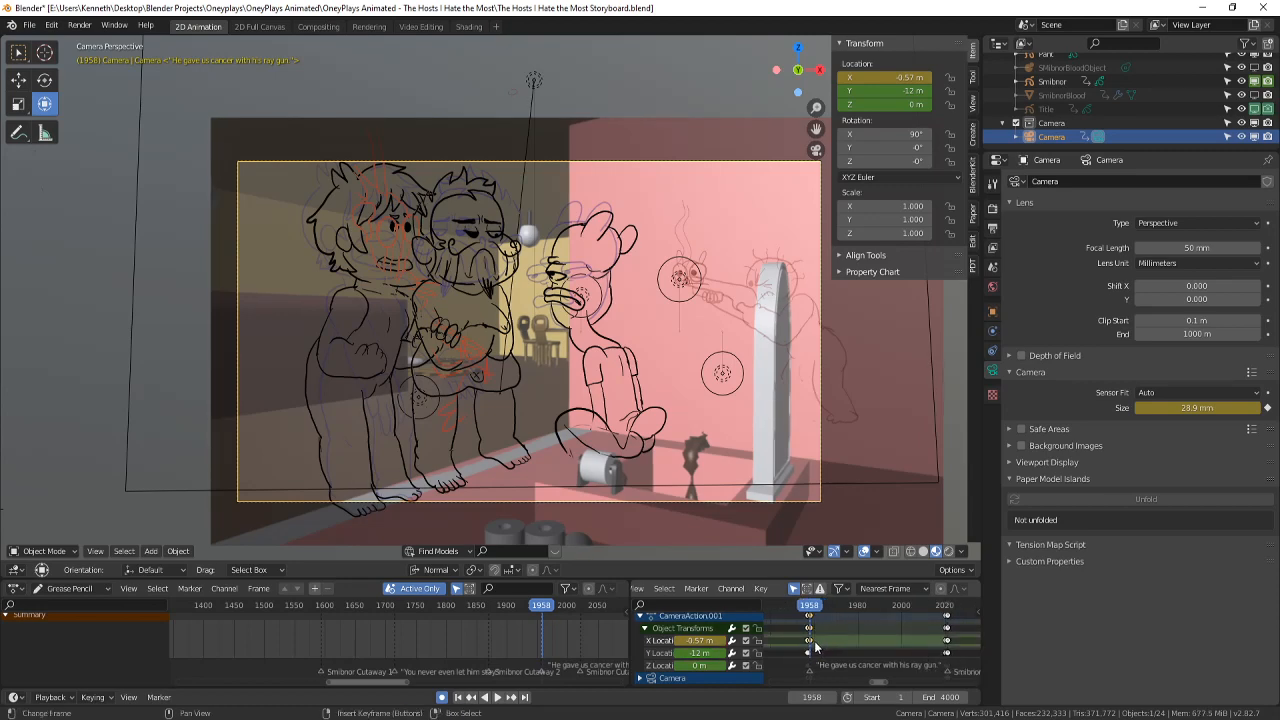
drag(815, 648, 947, 650)
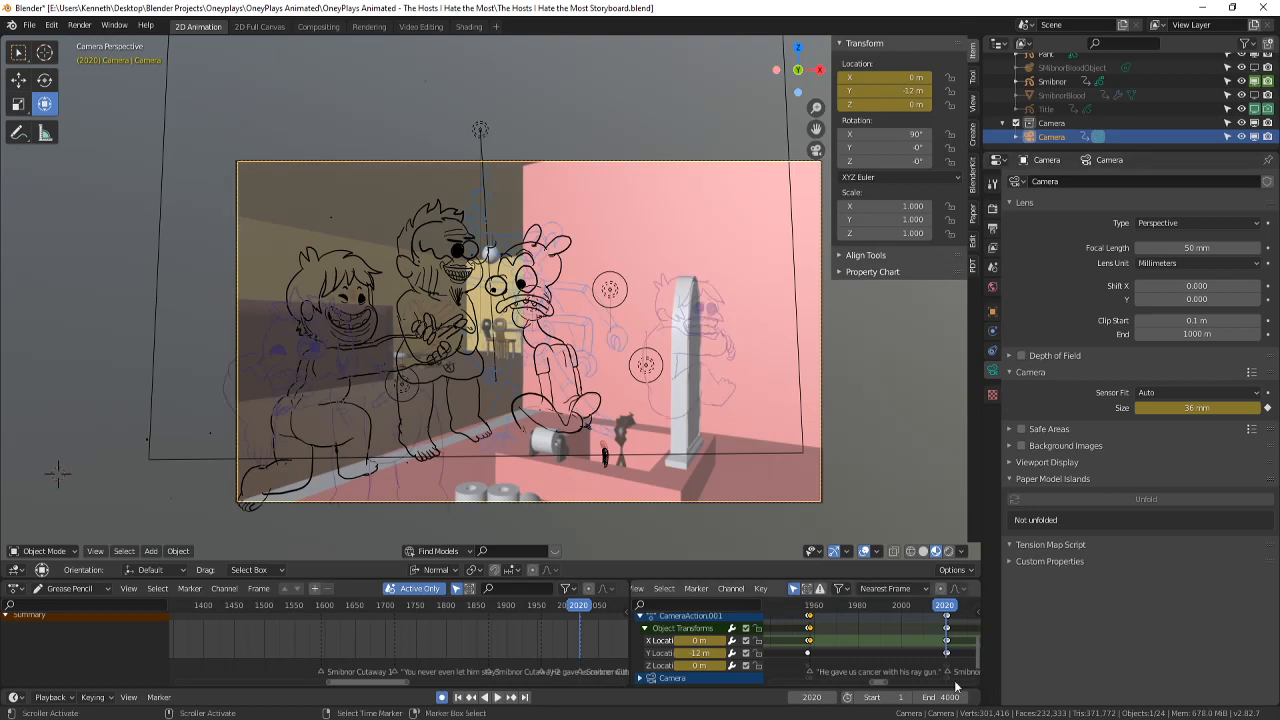
key(ctrl+z)
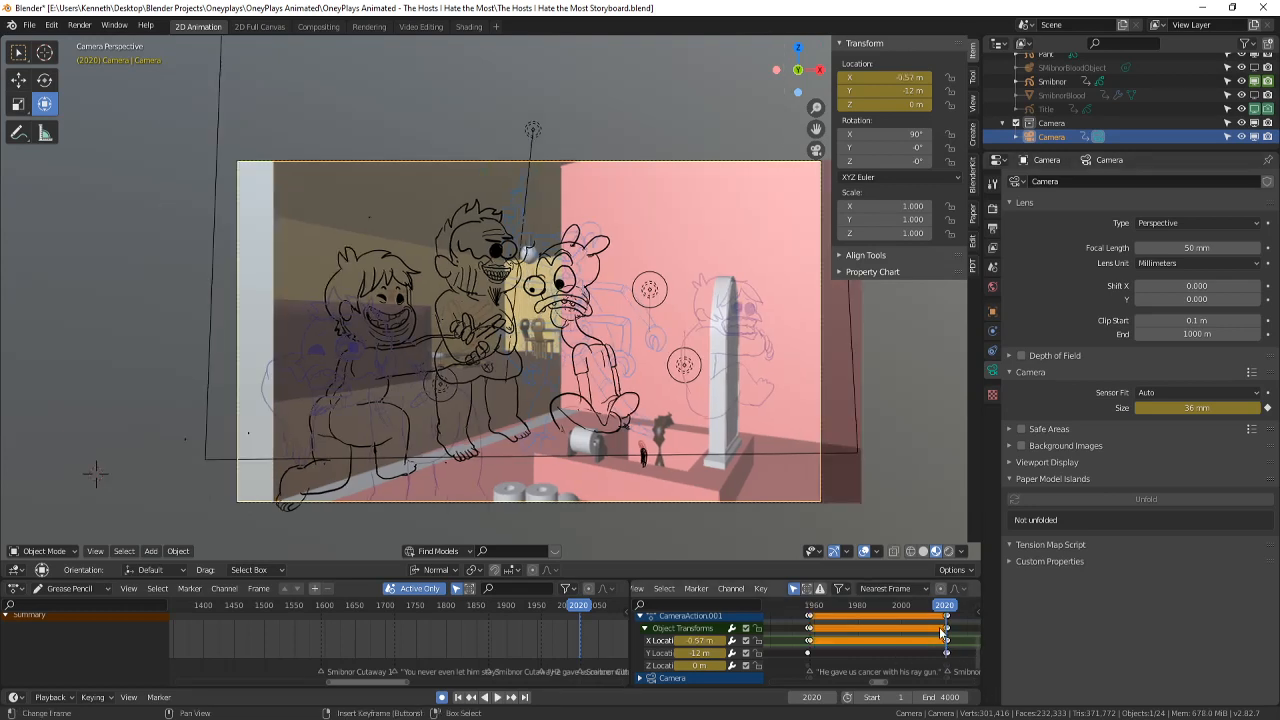
- Copy the camera's sensor size keyframe from frame 1958 to frame 2020 and play the shot from frame 1943
drag(940, 632, 893, 648)
scroll(727, 672, down, 1)
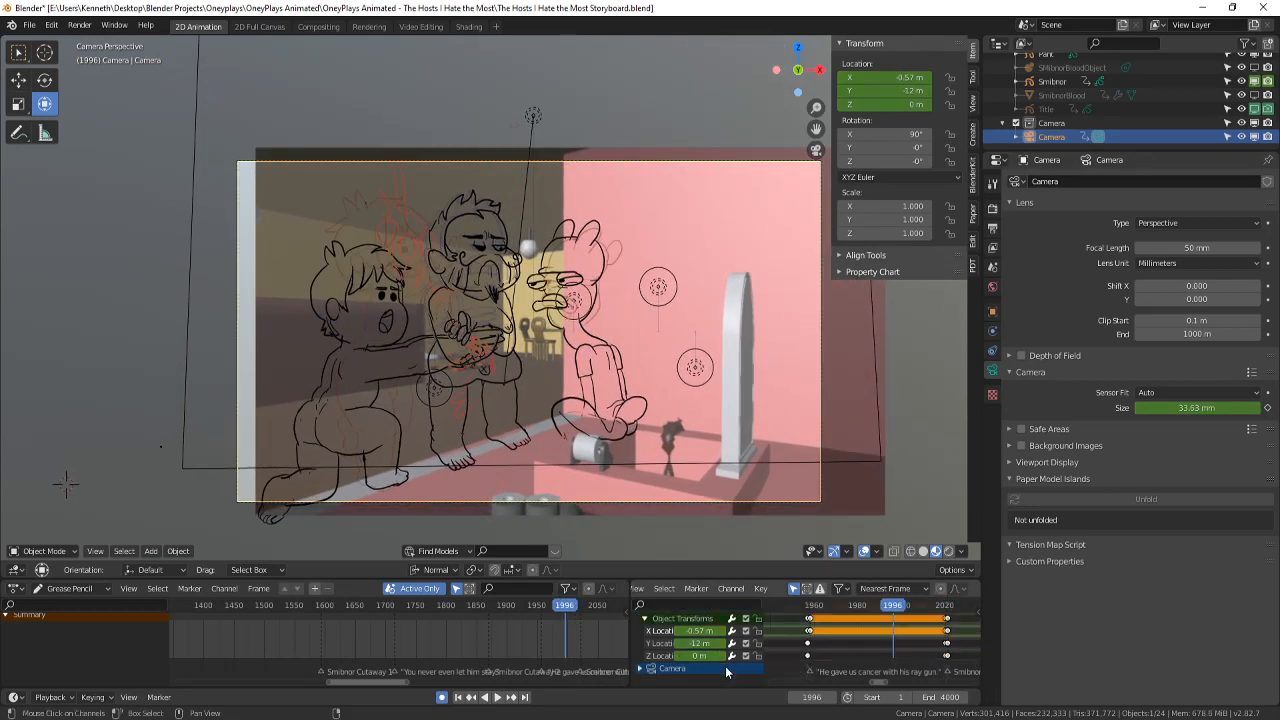
scroll(648, 672, down, 1)
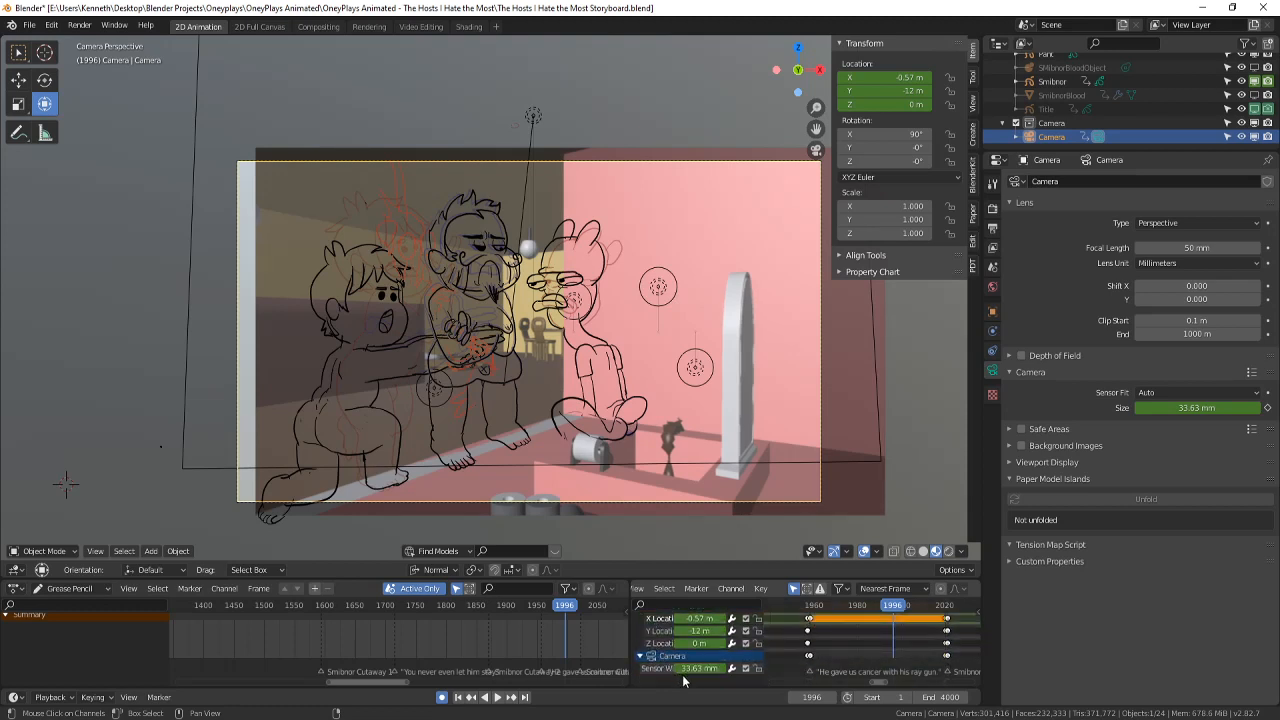
click(809, 656)
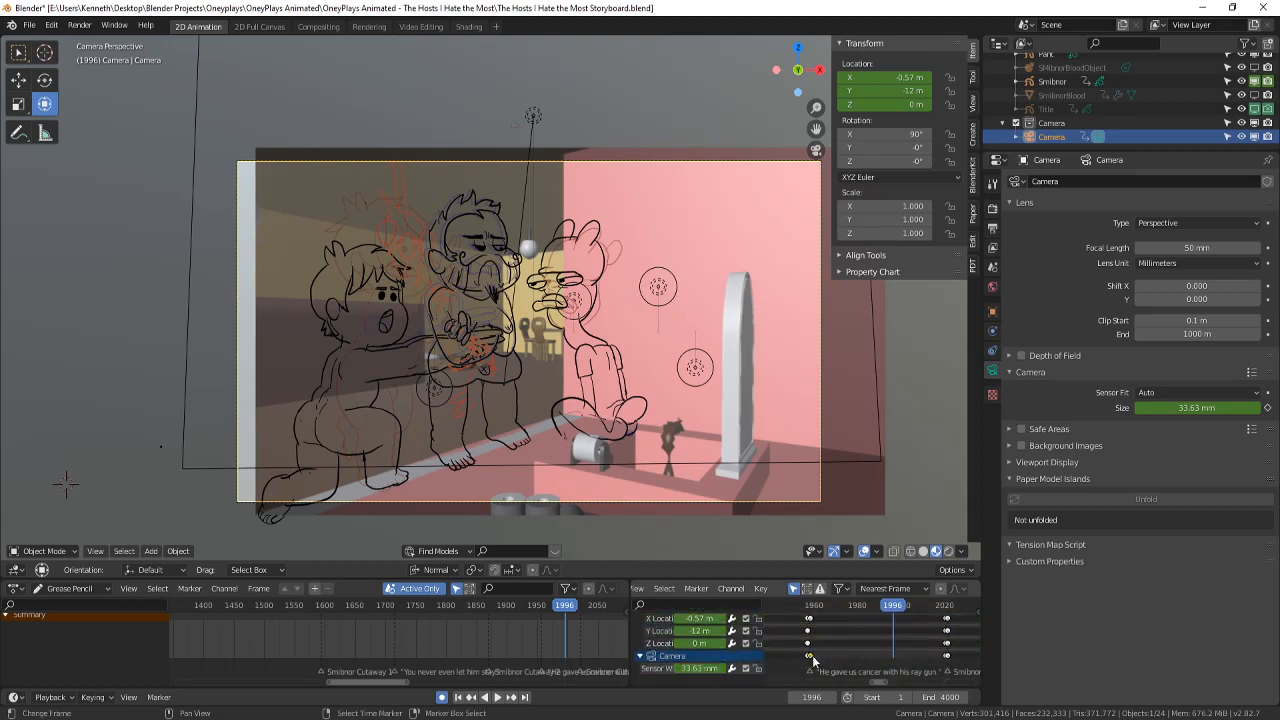
drag(930, 671, 777, 643)
key(ctrl+v)
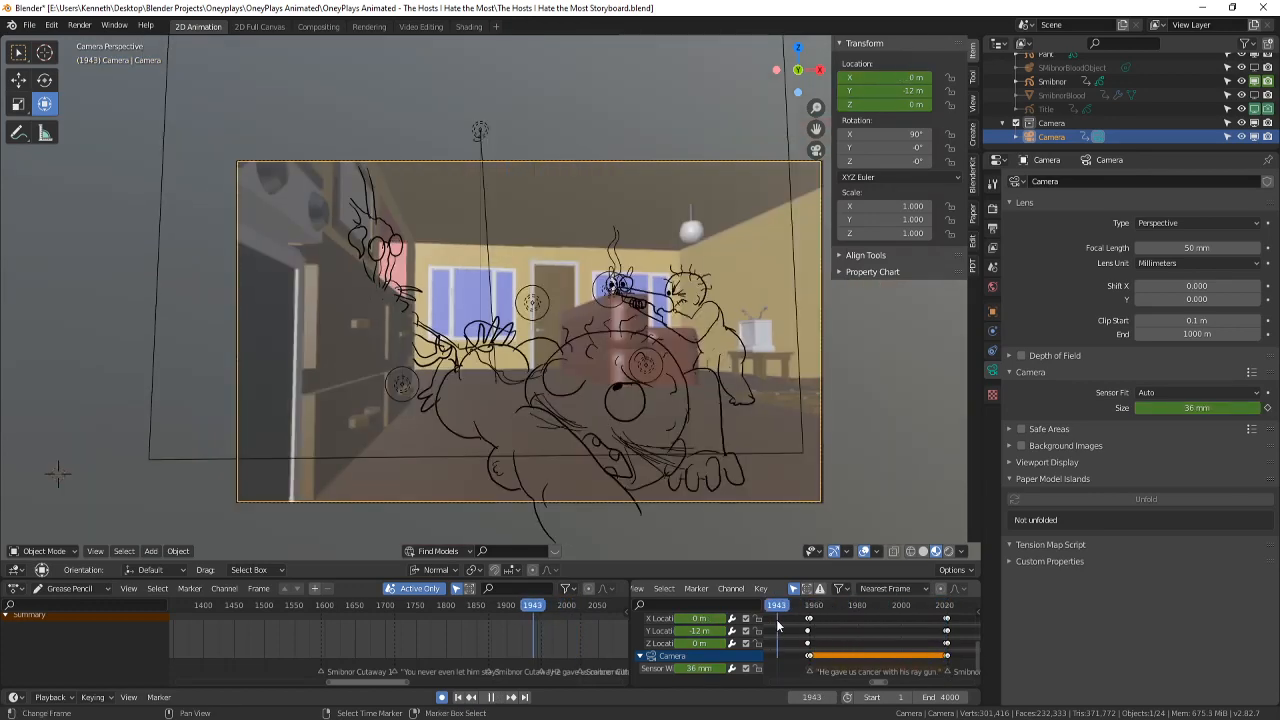
key(space)
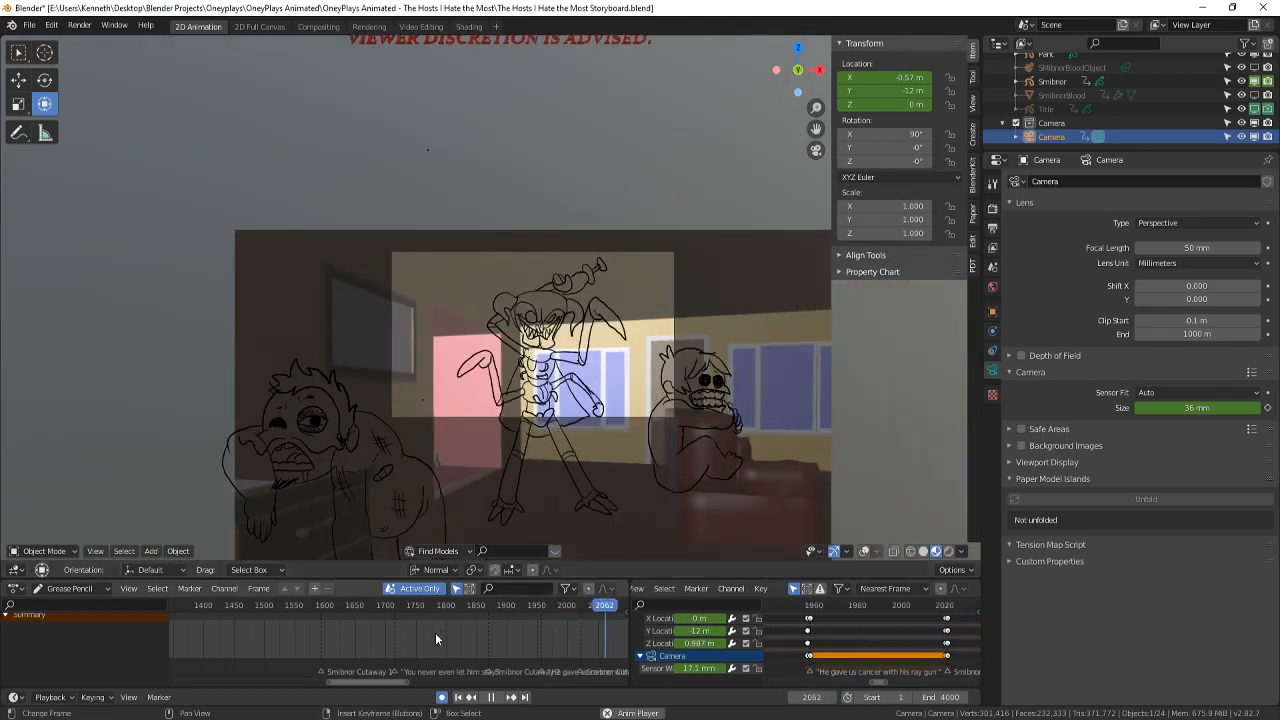
- Scrub the timeline from around frame 1743 to frame 2023 to check the camera framing across the bathroom shot
click(491, 697)
drag(473, 655, 468, 650)
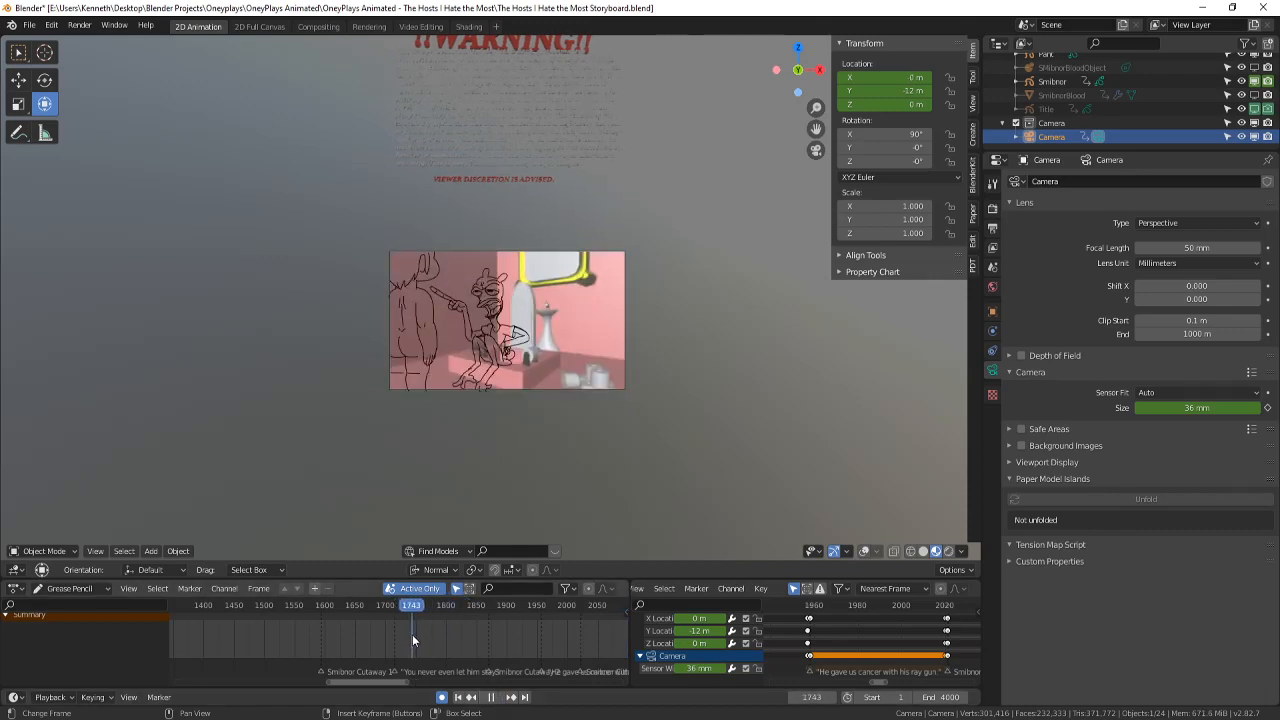
drag(386, 632, 568, 612)
scroll(656, 467, up, 5)
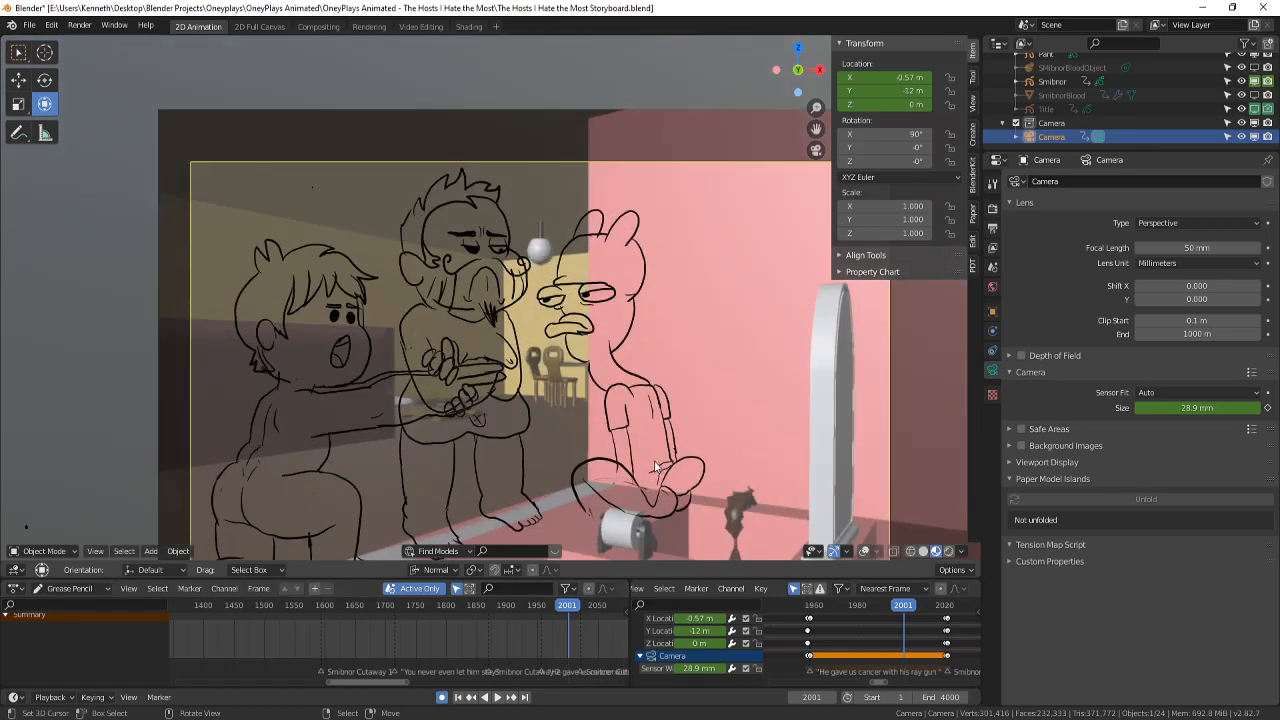
scroll(630, 480, down, 1)
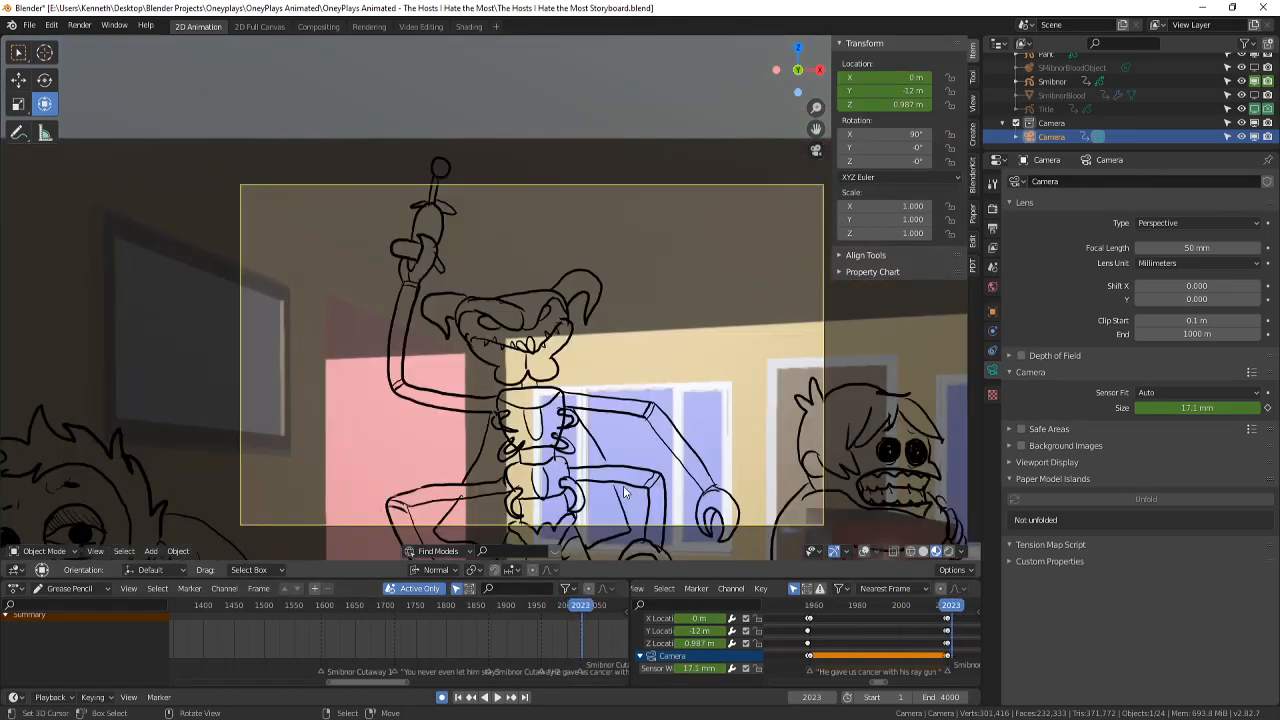
- Replay the storyboard from around frame 1899 through the bathroom shot and into the shot starting at frame 2234
click(497, 697)
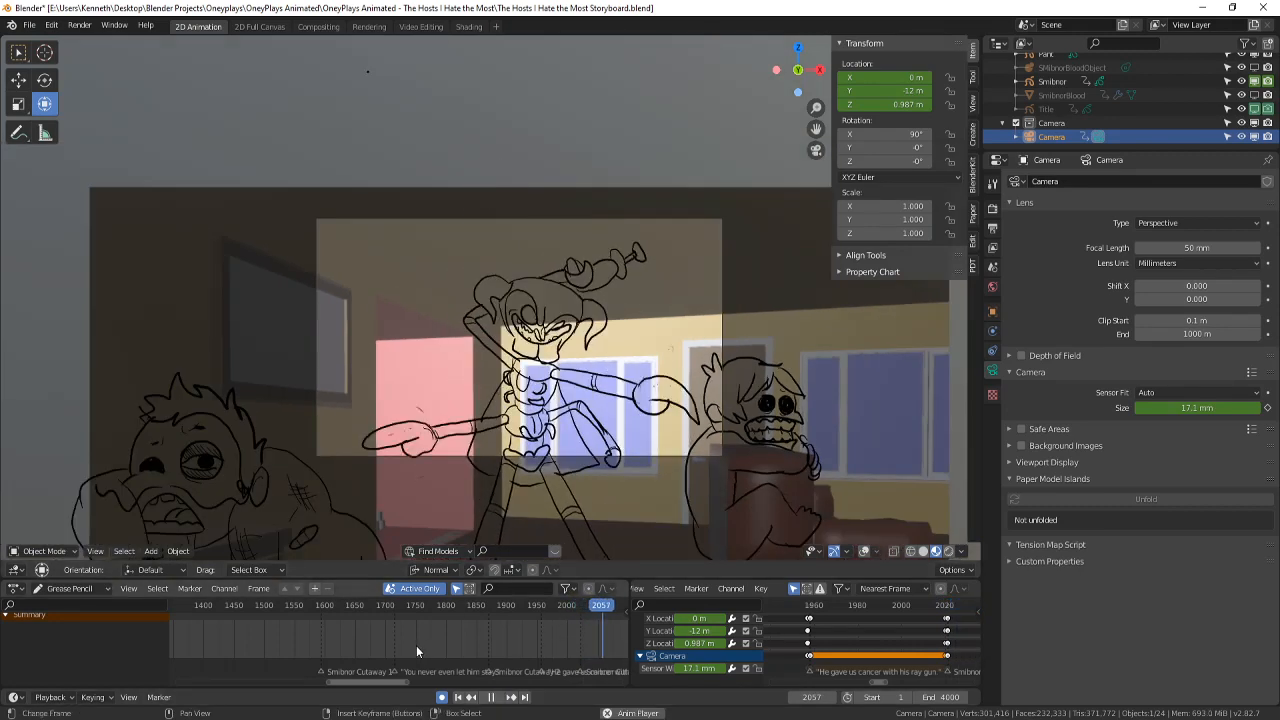
drag(416, 645, 448, 641)
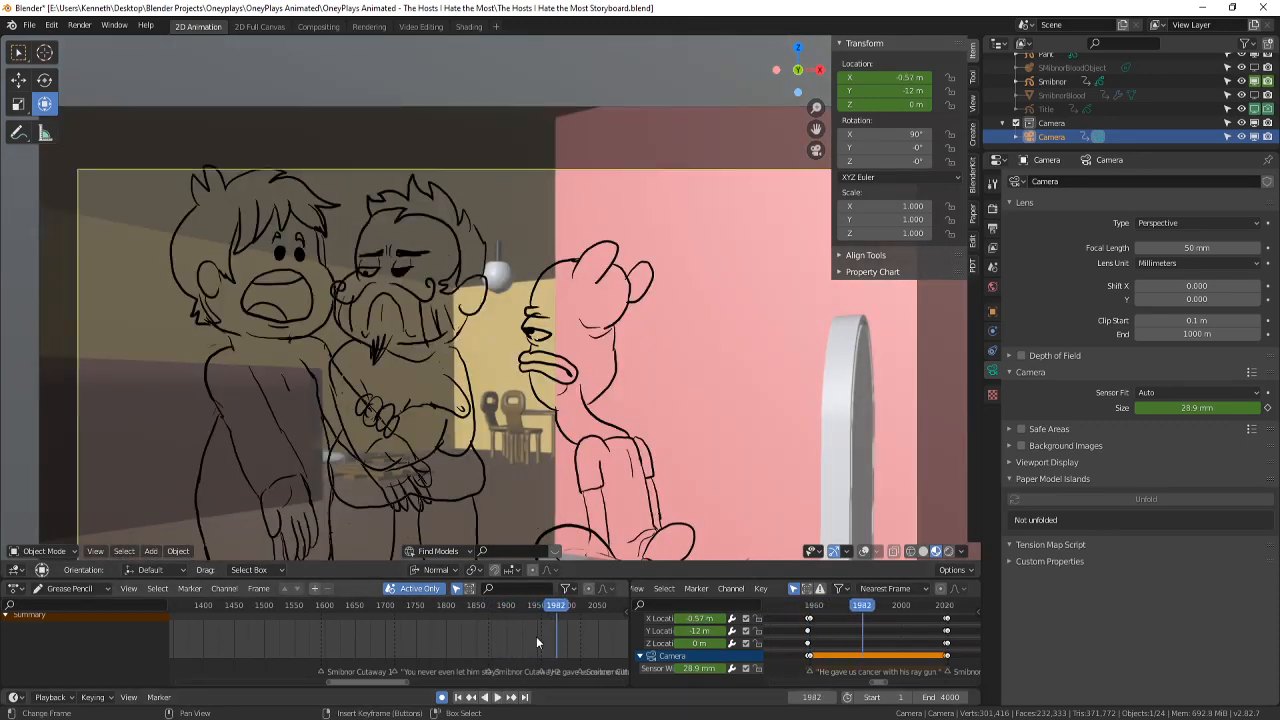
click(535, 632)
drag(534, 630, 528, 634)
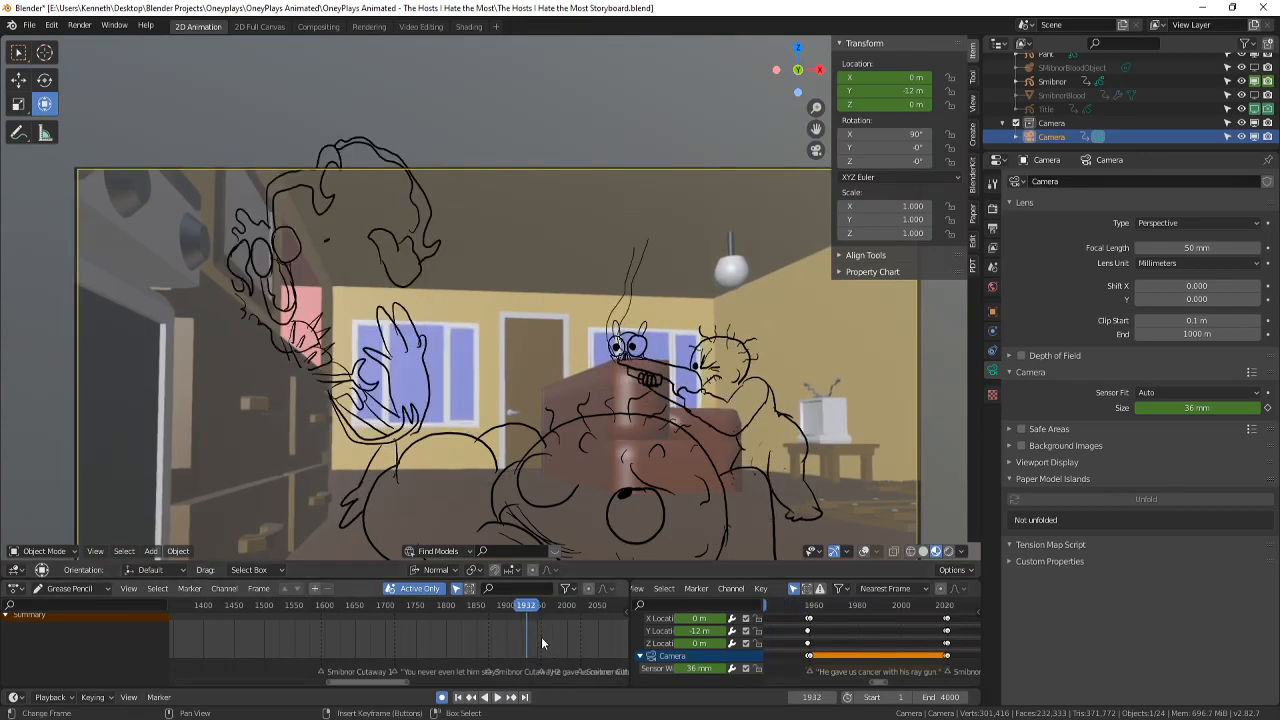
click(505, 638)
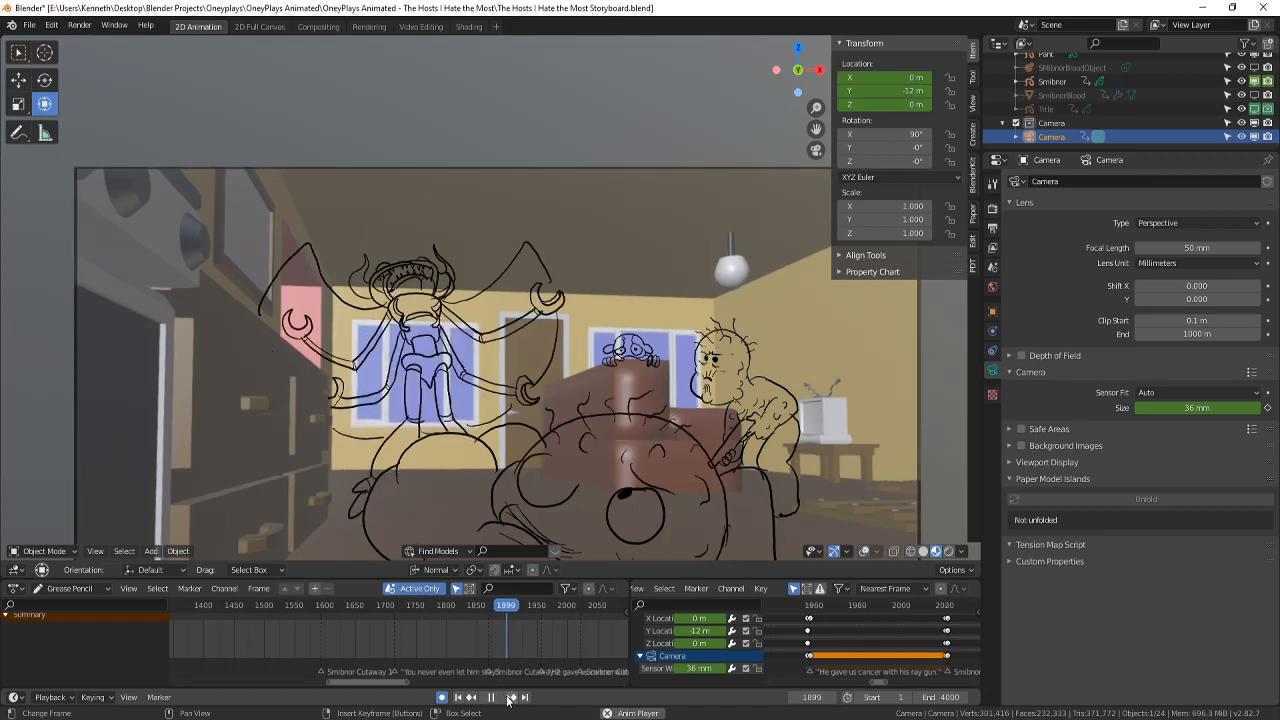
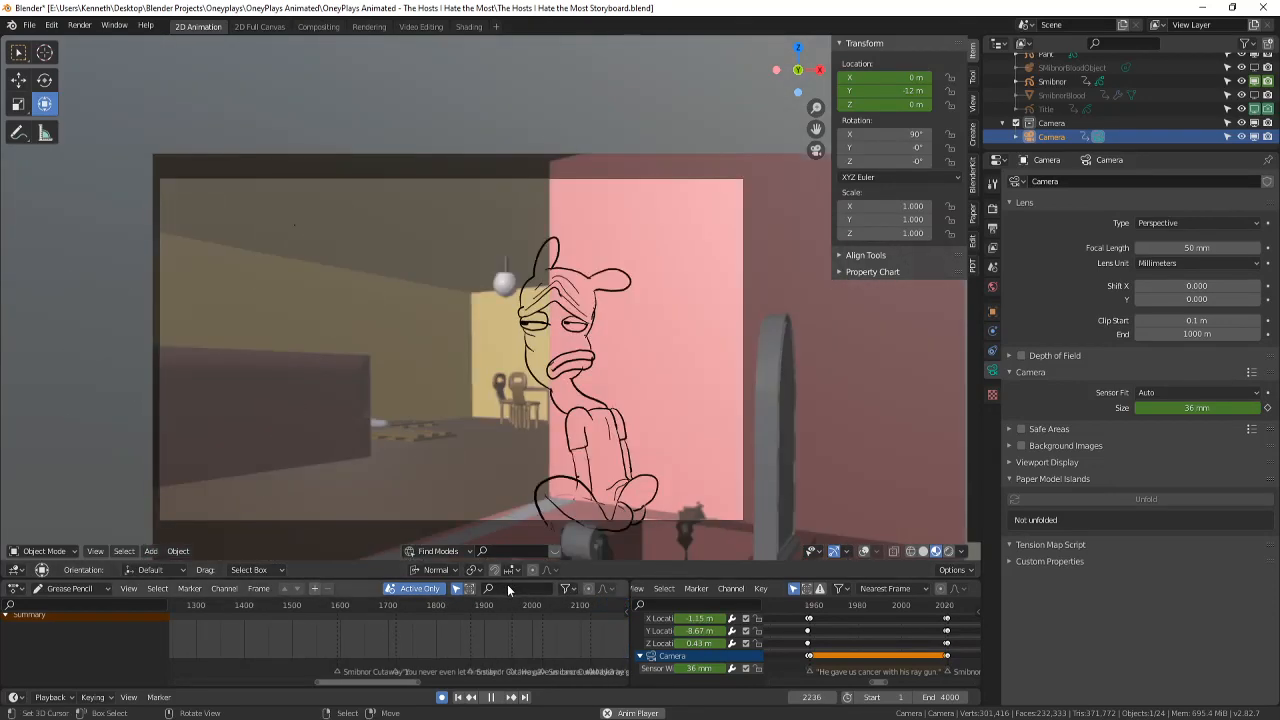
click(494, 699)
- Show the viewport overlays again and step to frame 2234, where the new shot begins
scroll(528, 606, down, 6)
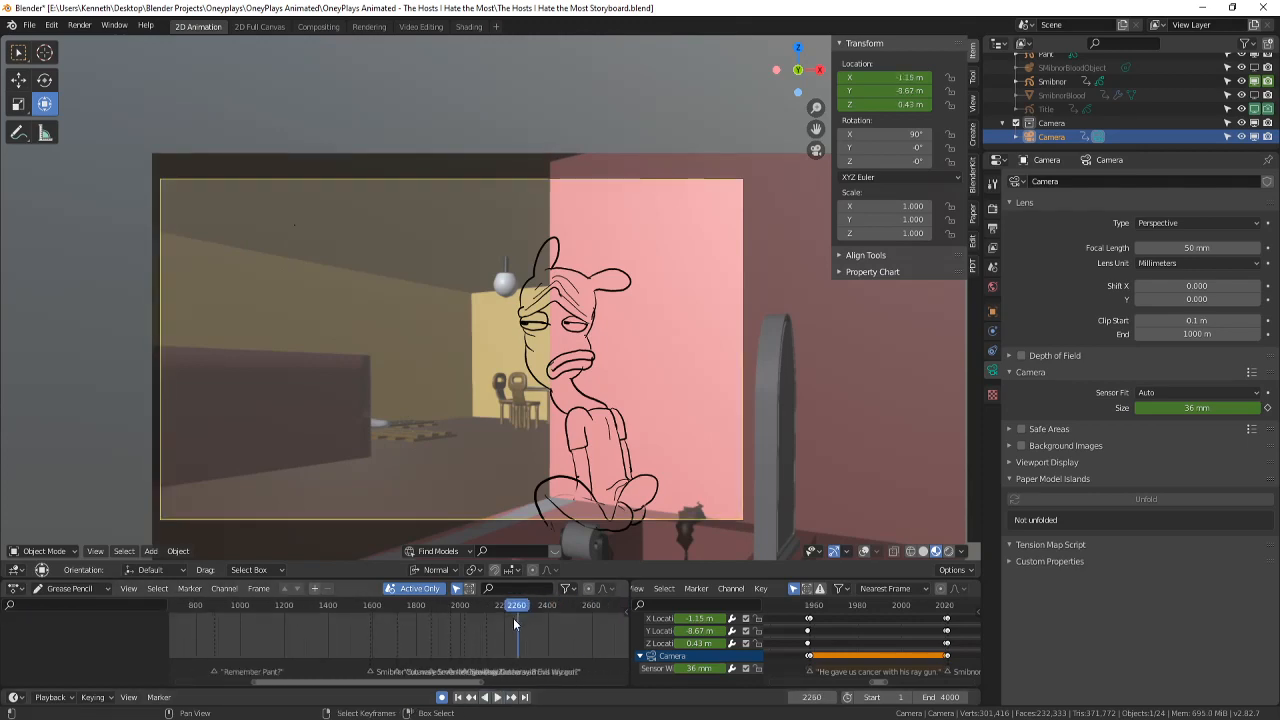
middle_drag(562, 618, 349, 622)
drag(516, 625, 296, 615)
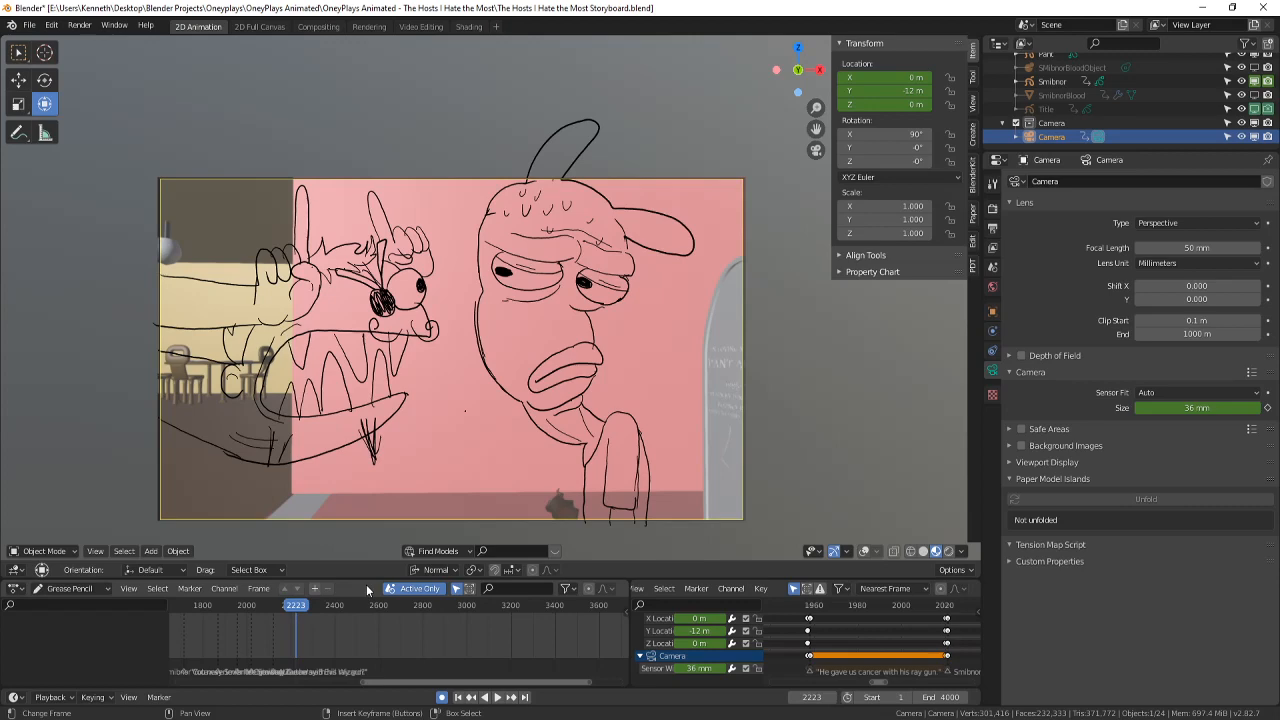
click(864, 551)
key(Right)
key(Right)
key(Right)
key(Right)
key(Right)
key(Right)
key(Right)
key(Right)
key(Right)
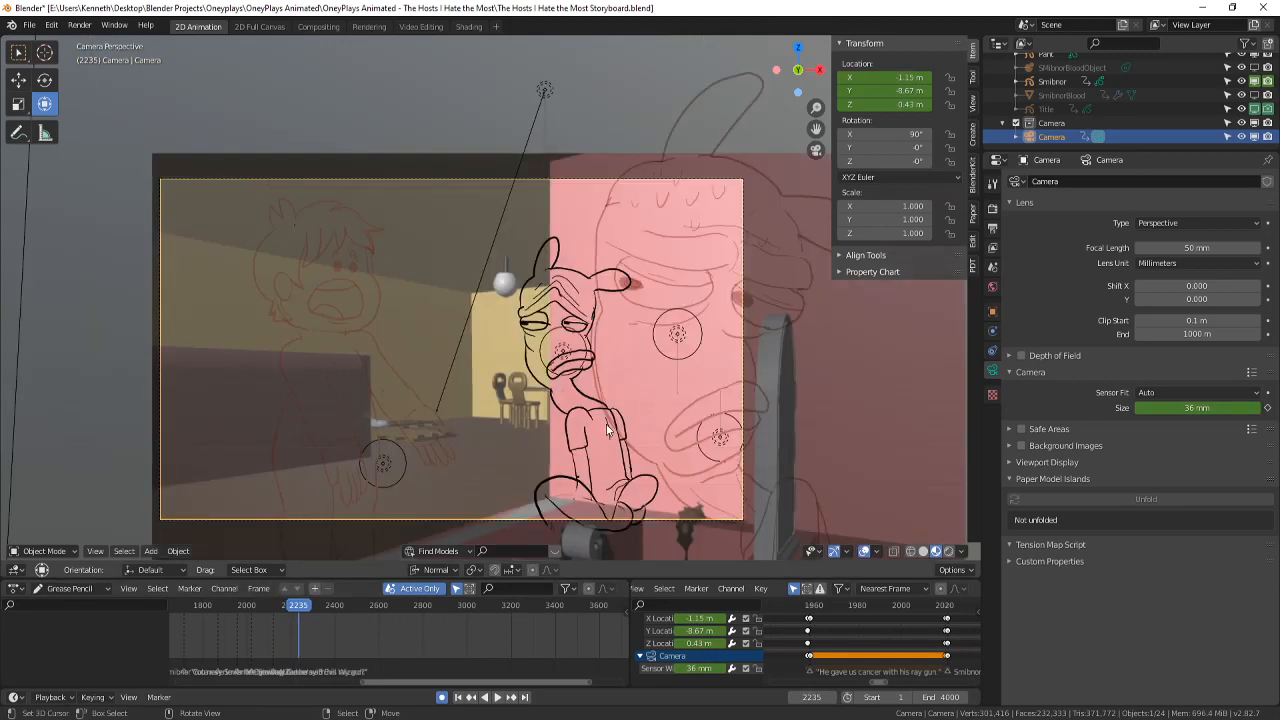
key(Left)
- Put the standing boy's Grease Pencil object into Draw mode at frame 2235
click(583, 416)
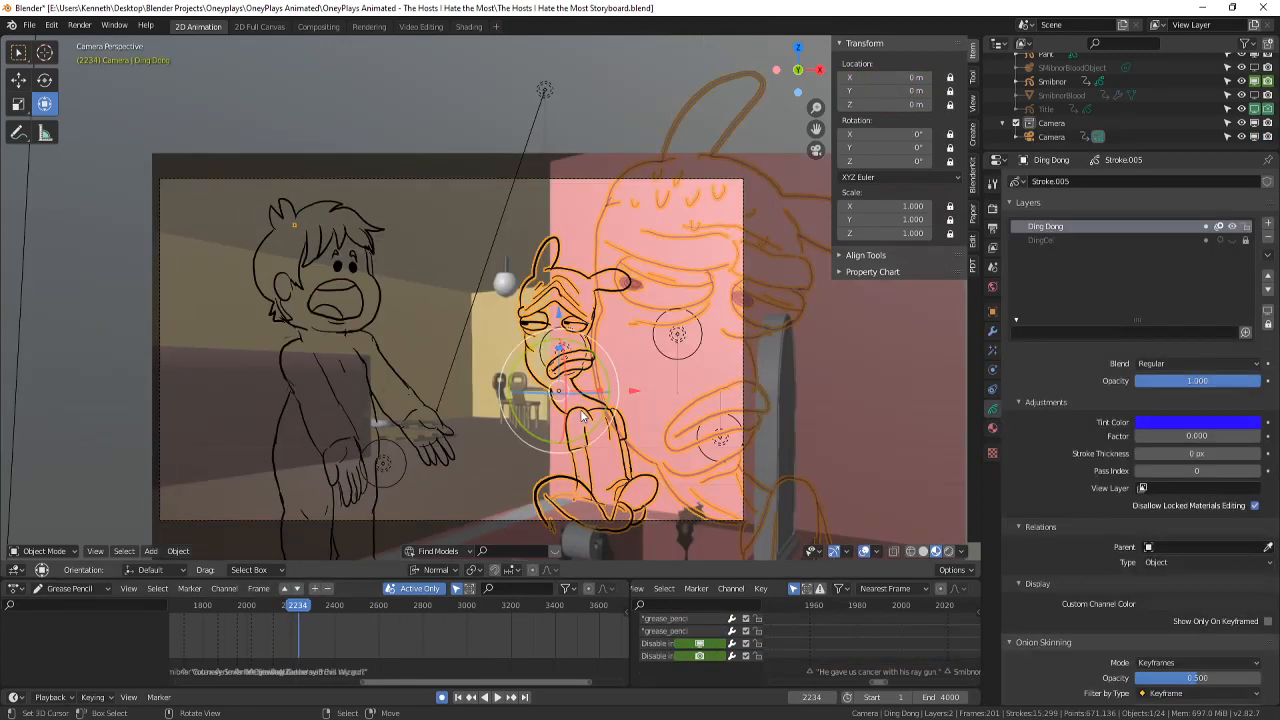
click(360, 396)
key(Right)
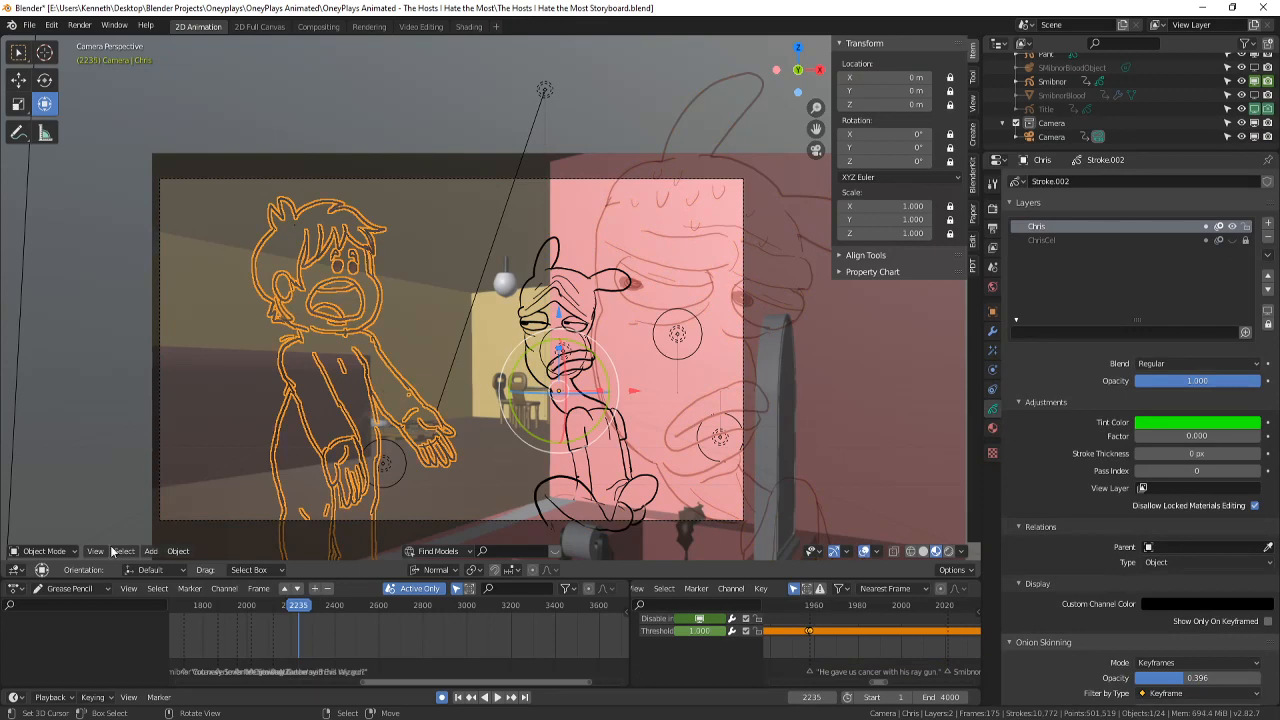
click(68, 552)
click(59, 490)
shift+middle_drag(446, 388, 551, 368)
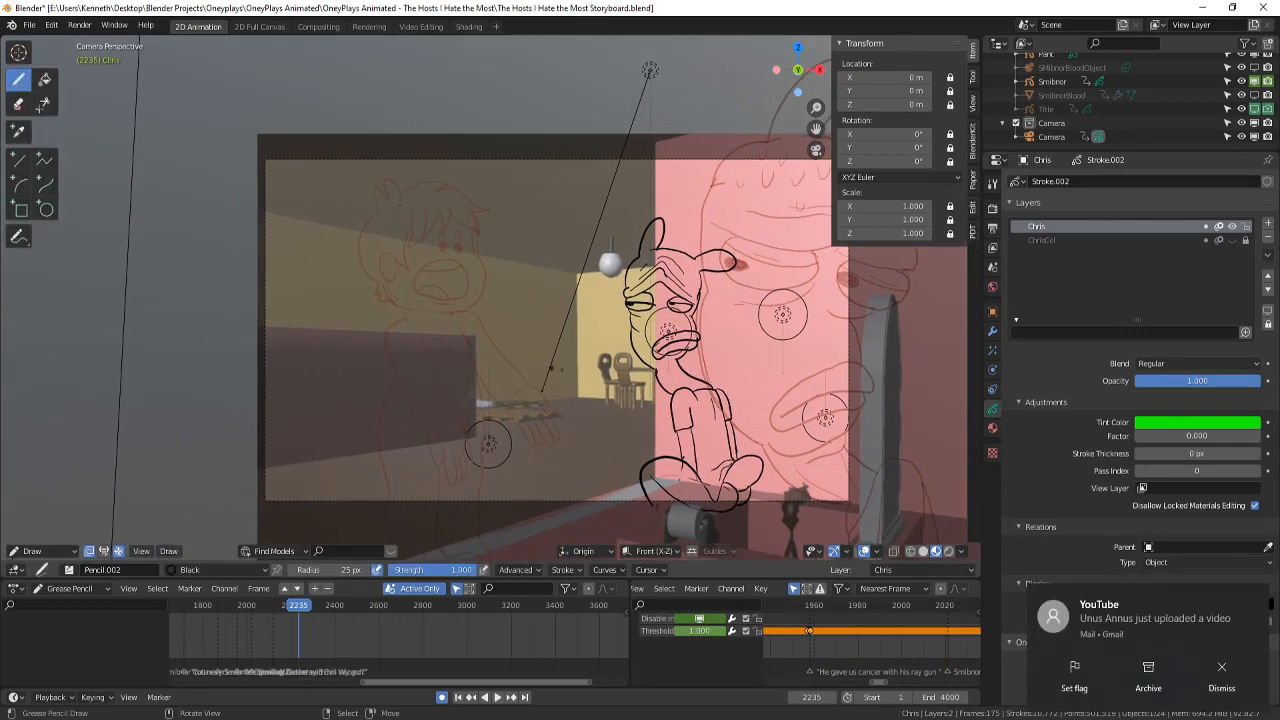
scroll(556, 369, up, 2)
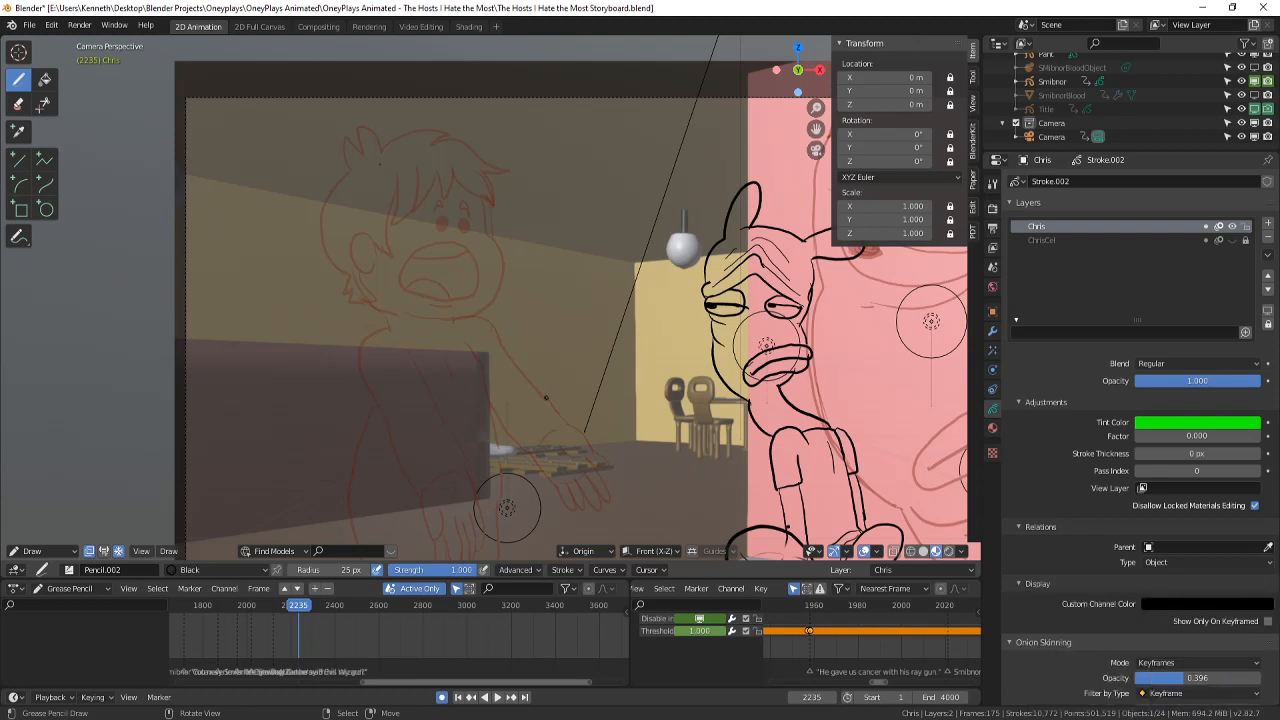
- Save the storyboard file with the view framed on the boy's onion-skinned pose
key(ctrl+s)
shift+middle_drag(576, 242, 620, 253)
scroll(616, 245, down, 2)
scroll(622, 254, up, 2)
scroll(700, 252, down, 2)
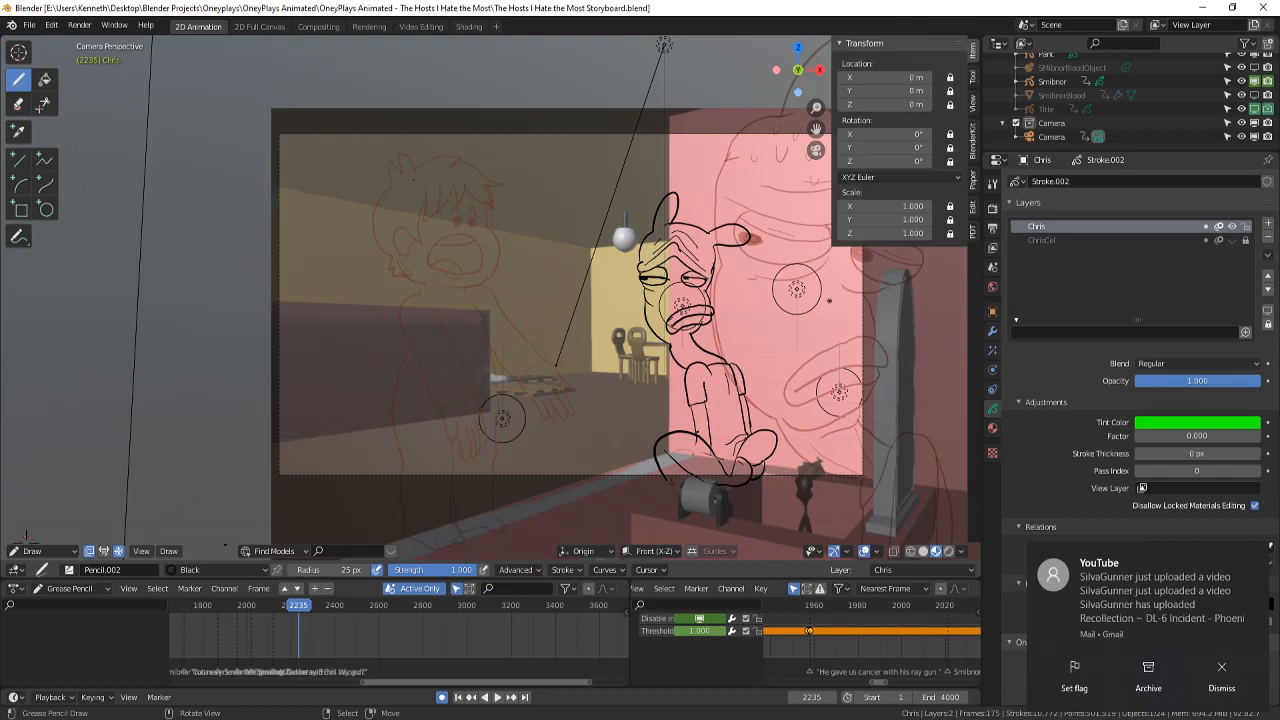
scroll(502, 418, up, 3)
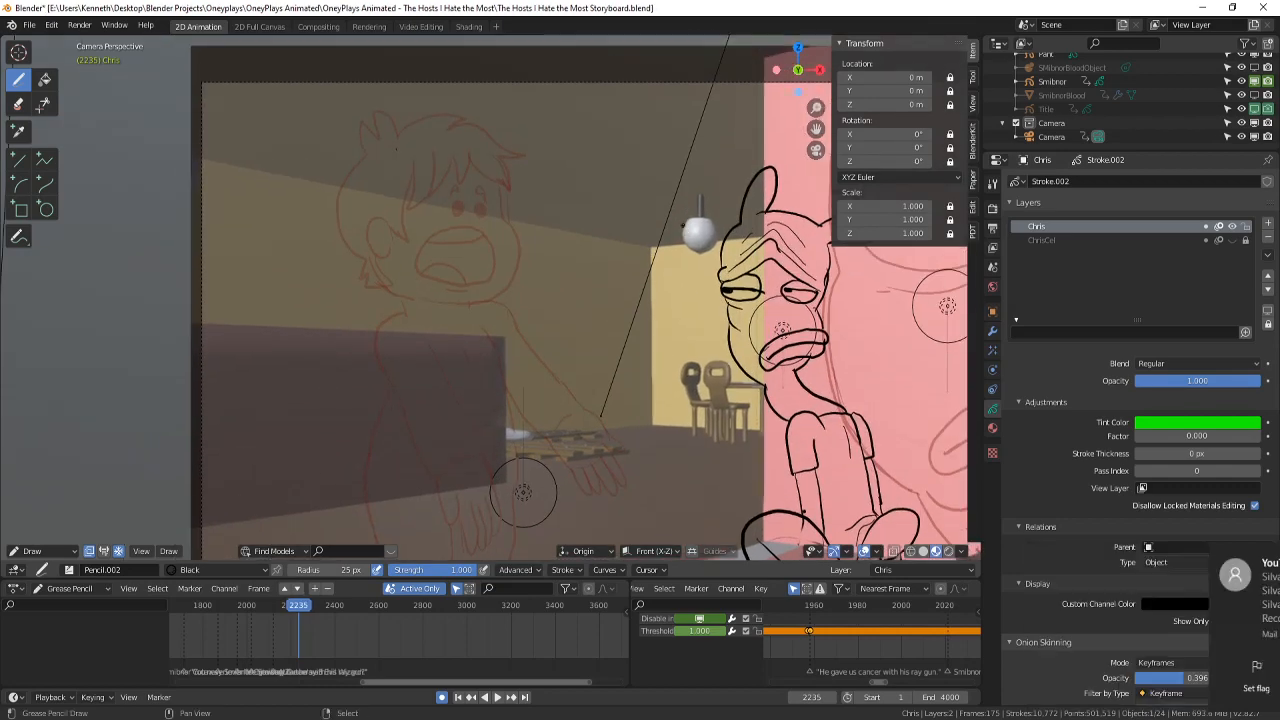
key(ctrl+s)
scroll(521, 530, up, 1)
shift+middle_drag(673, 261, 681, 284)
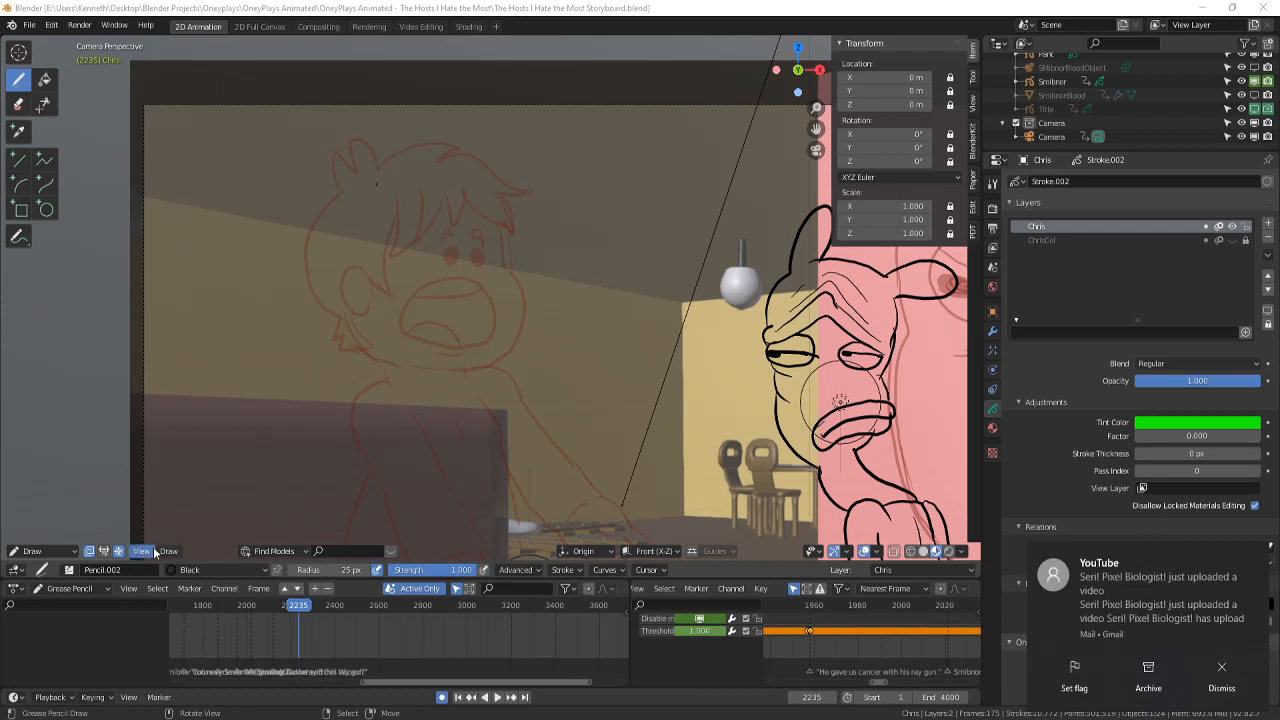
shift+middle_drag(651, 322, 617, 307)
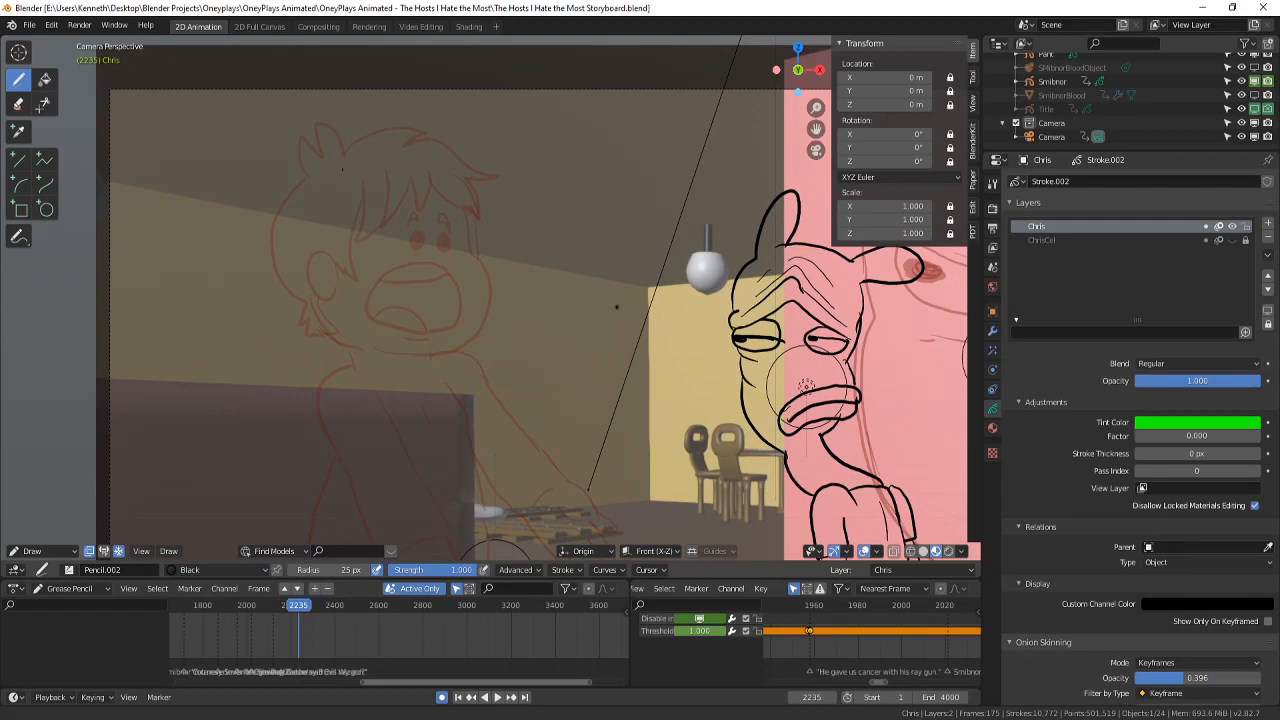
key(ctrl+s)
- Compare the boy's drawing at frames 2234 and 2235
scroll(617, 307, down, 4)
key(Left)
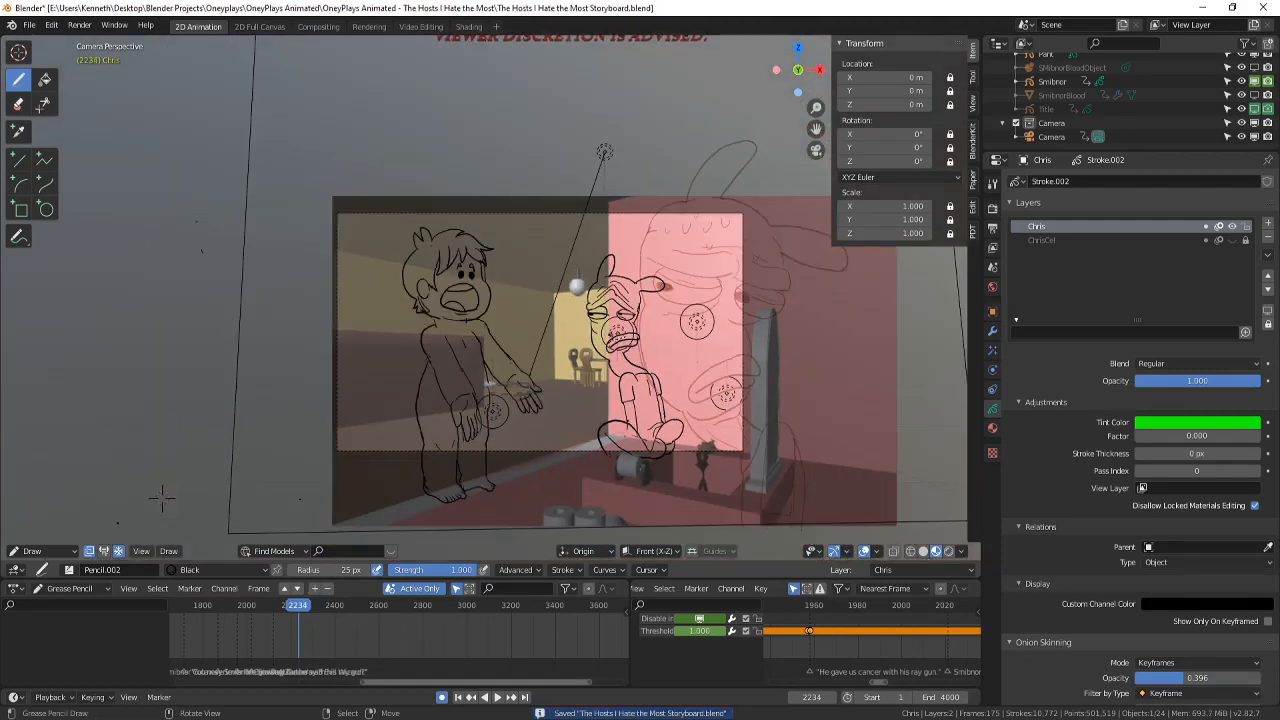
key(Right)
scroll(617, 307, up, 3)
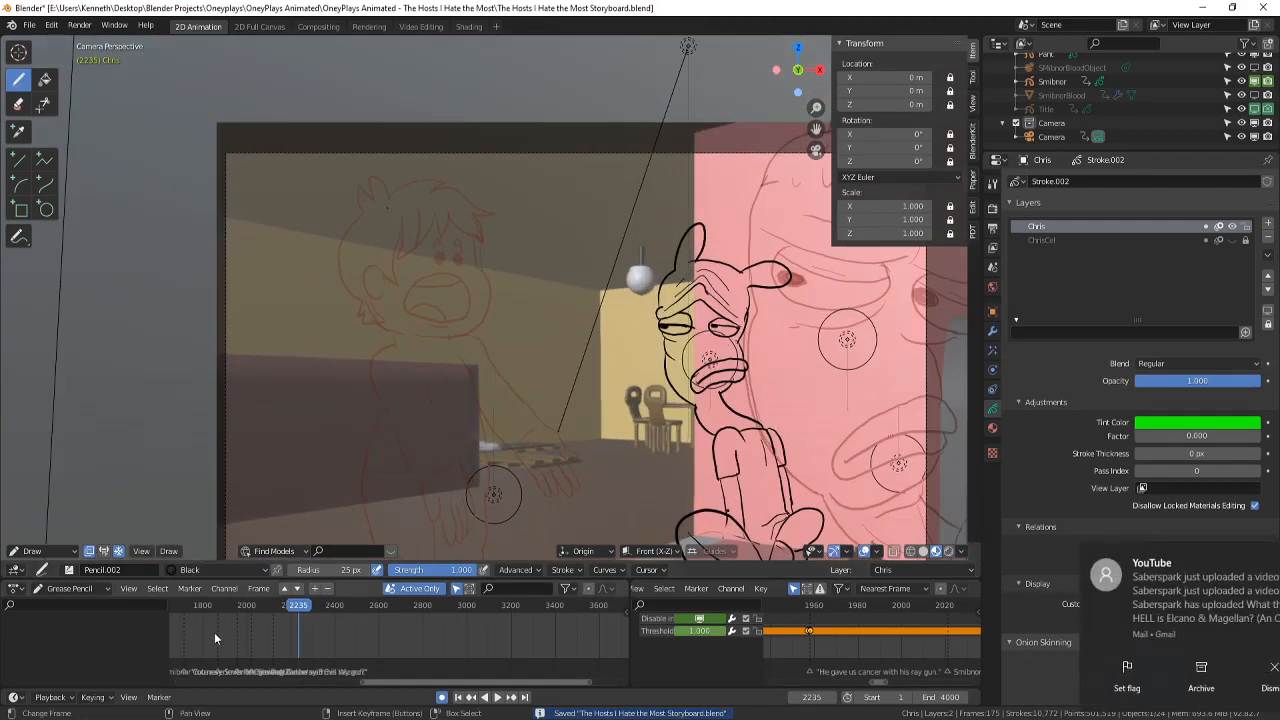
- Play the storyboard from just before frame 1872 with the overlays hidden, and save the file
click(215, 637)
click(498, 698)
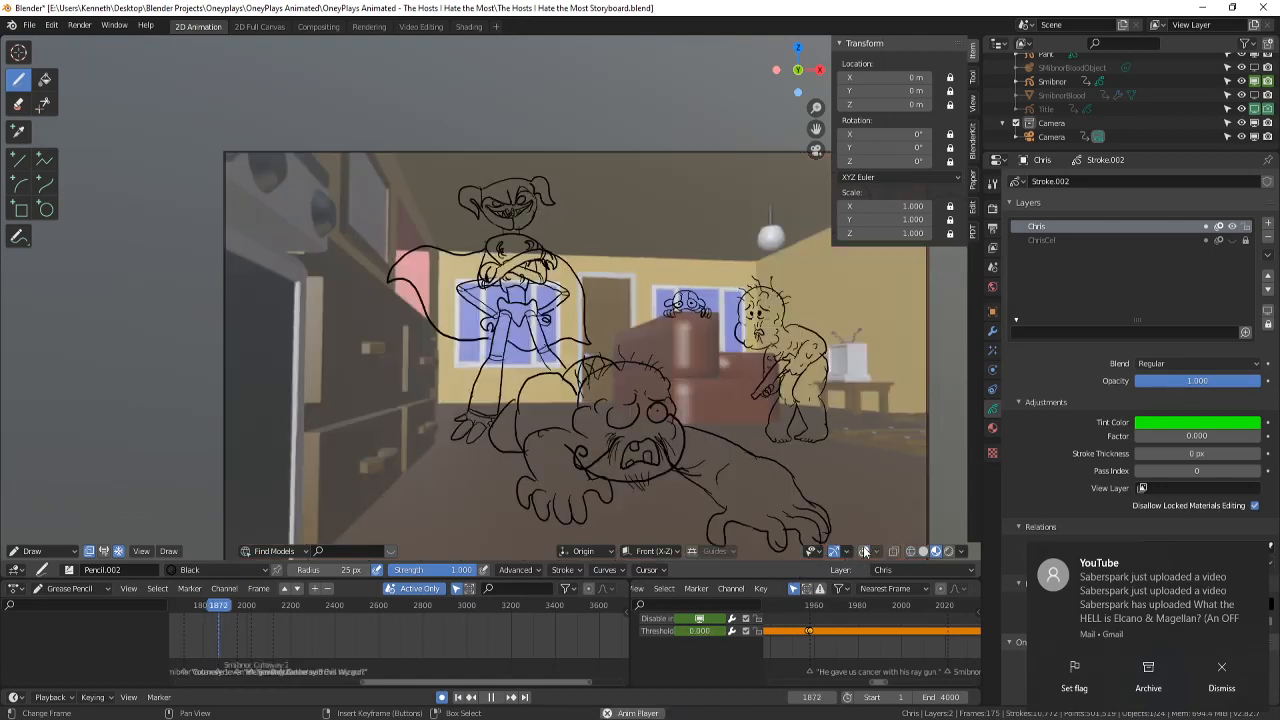
key(ctrl+s)
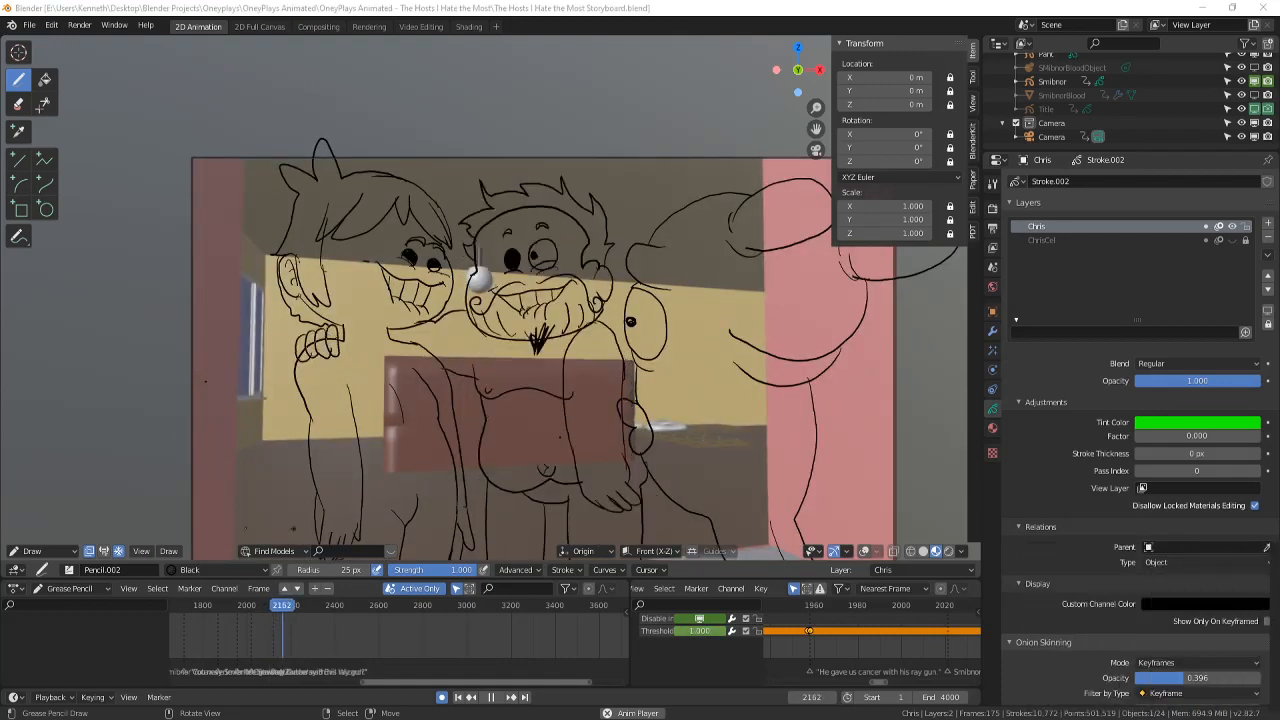
click(480, 697)
- Step through the bathroom shot from frame 2003 to frame 2018 and examine the characters' poses up close
drag(272, 611, 248, 615)
key(space)
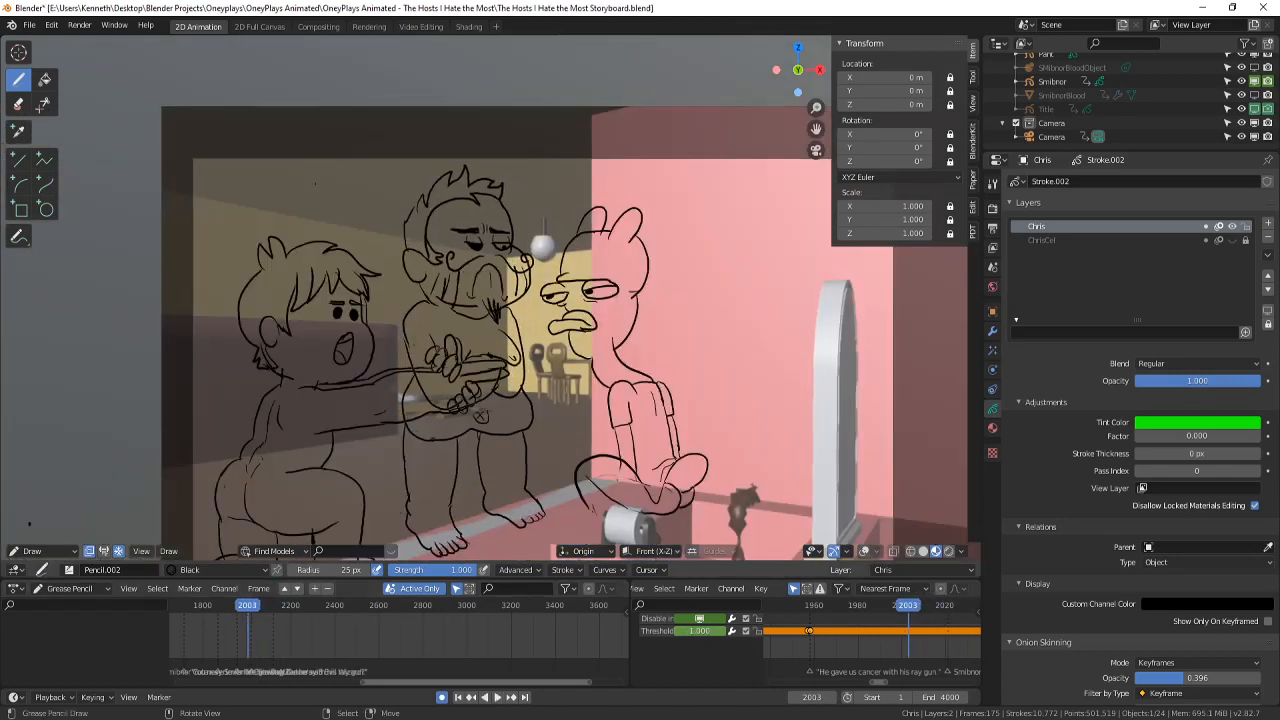
key(Left)
key(Right)
key(Right)
key(Right)
key(Right)
key(Right)
key(Right)
key(Right)
key(Right)
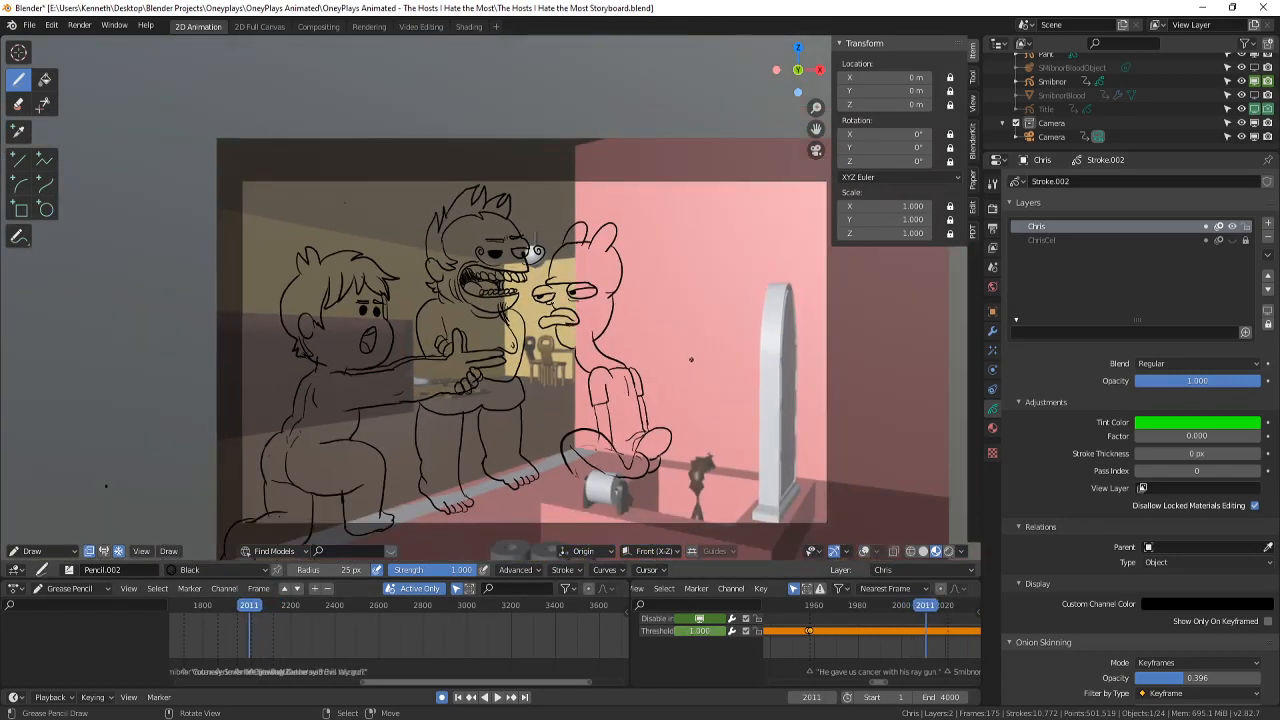
key(Right)
key(Right)
key(Right)
key(Right)
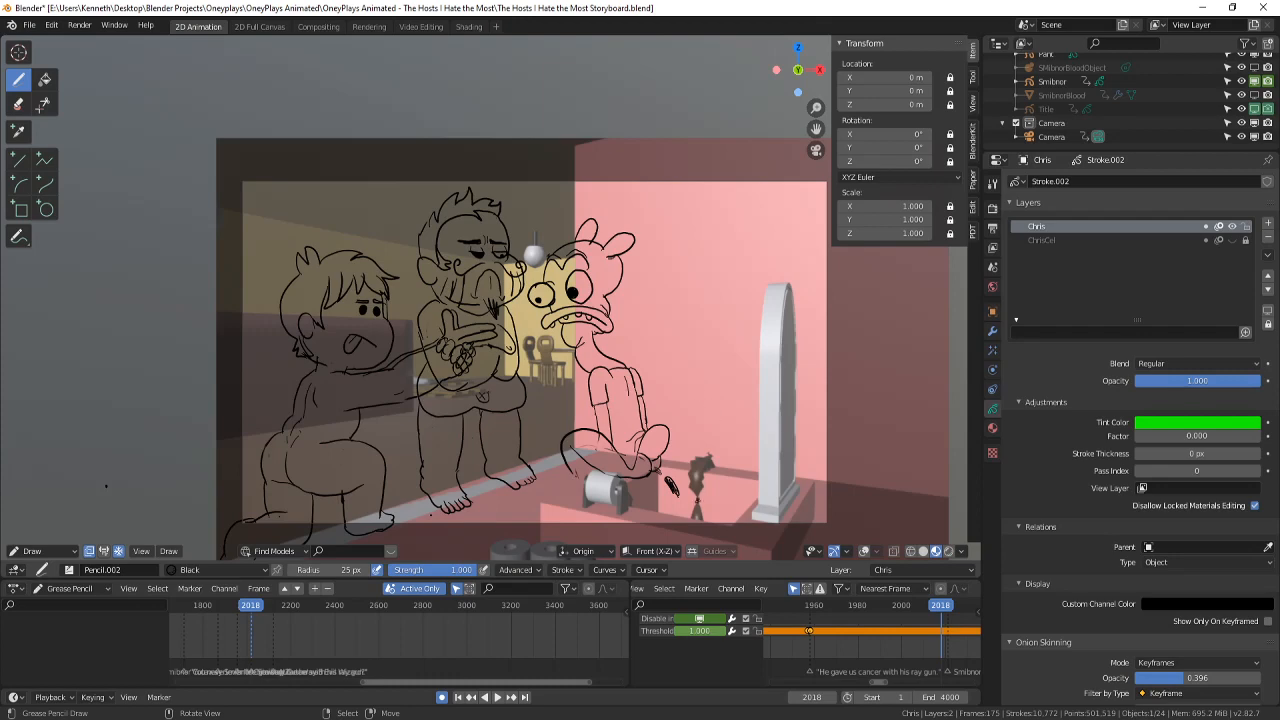
scroll(672, 485, up, 2)
scroll(560, 300, up, 1)
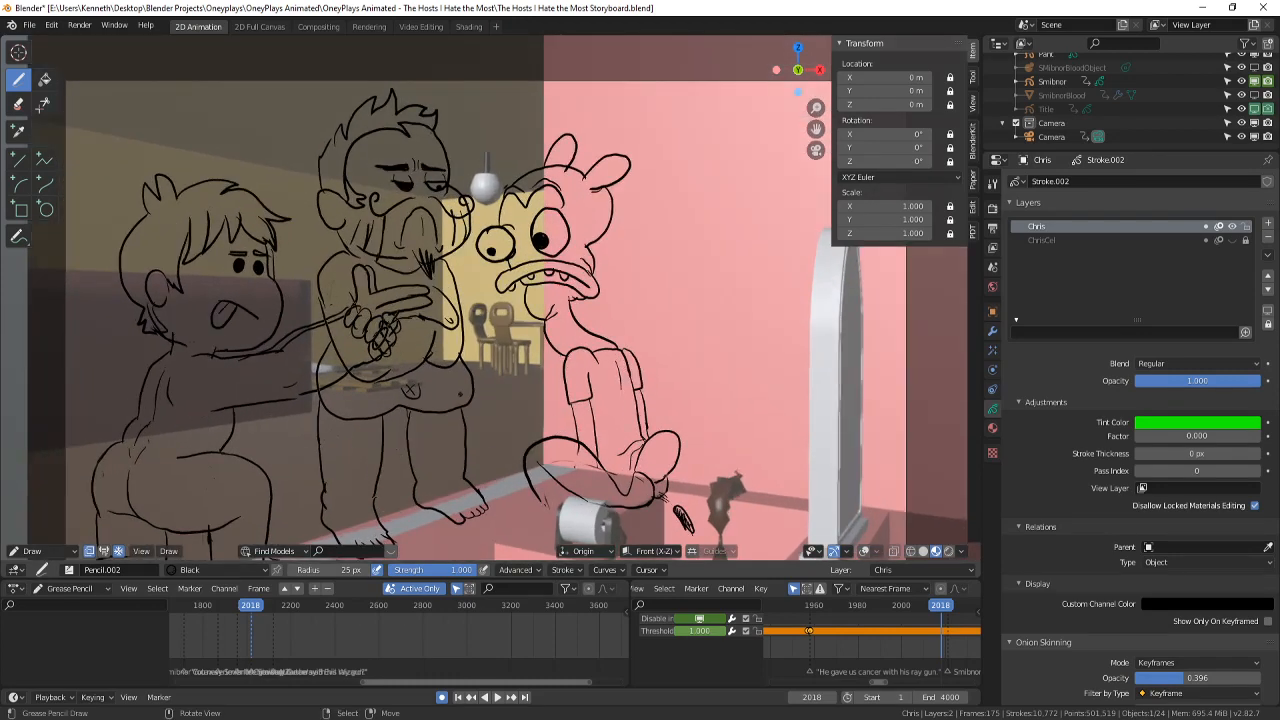
- Play the storyboard from frame 2018 and replay it from frame 2205 up to the new shot at frame 2235
key(space)
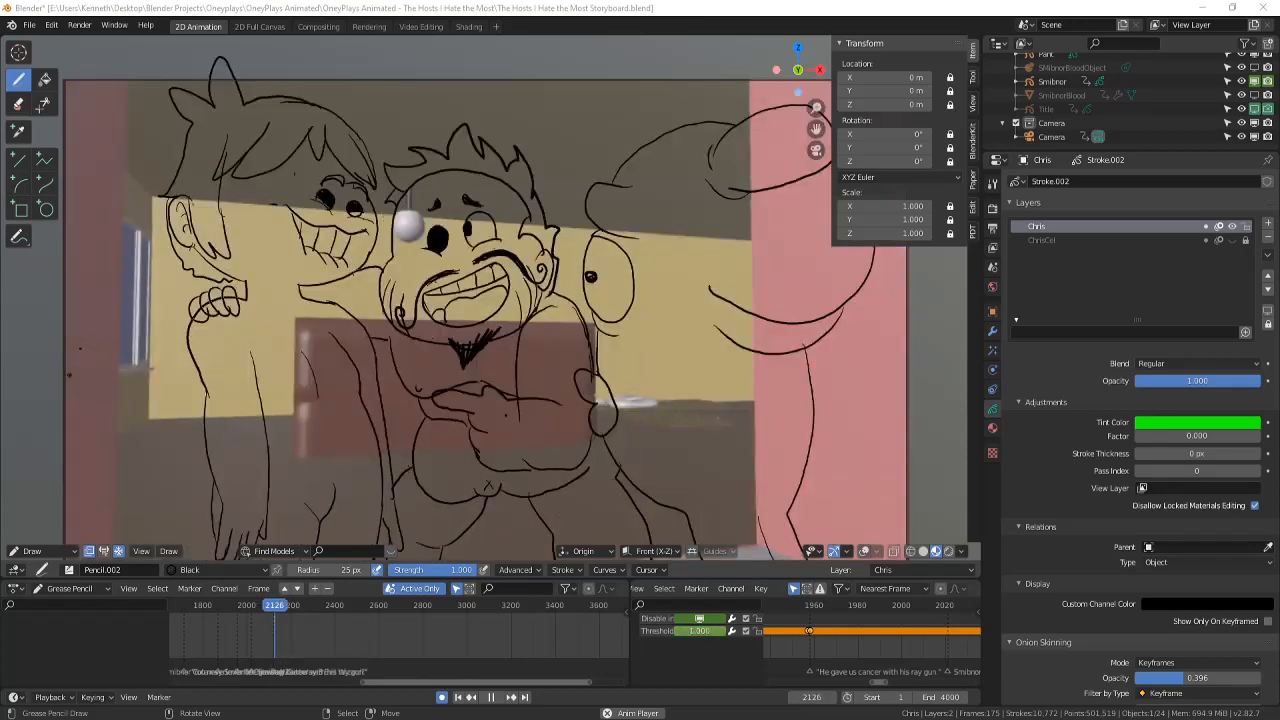
click(491, 697)
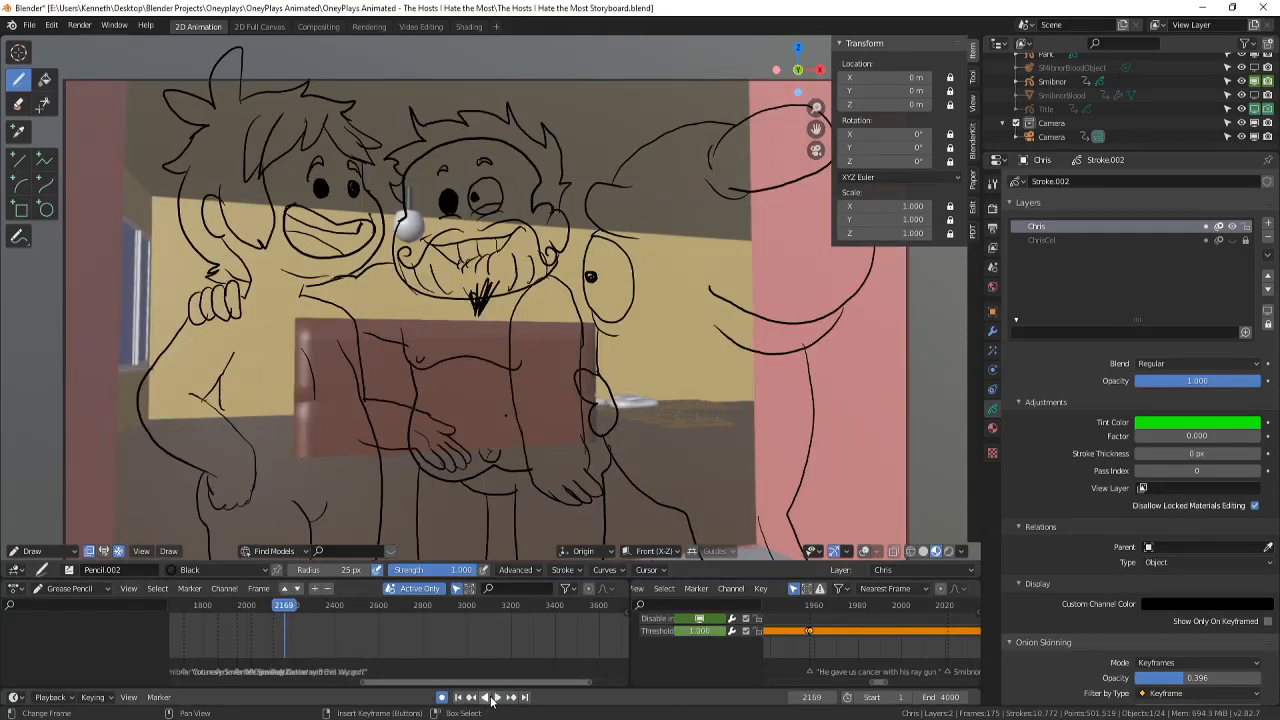
click(493, 698)
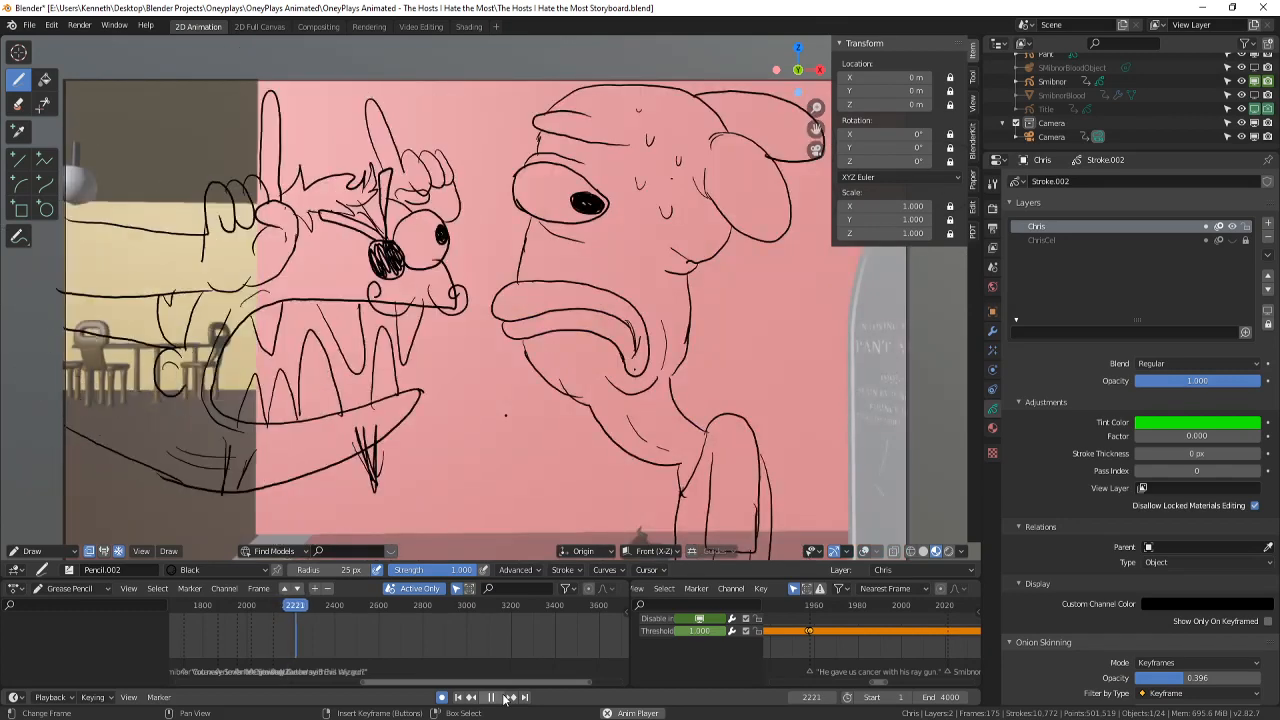
click(493, 697)
drag(318, 650, 290, 636)
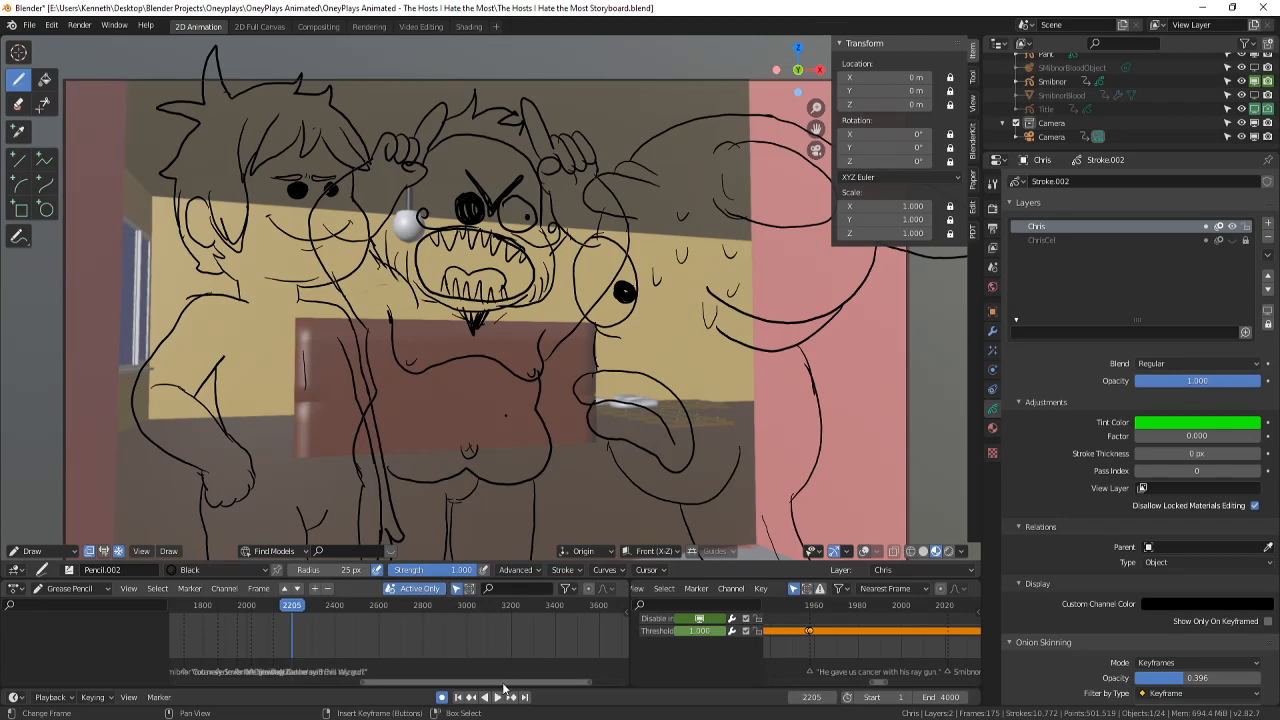
click(497, 697)
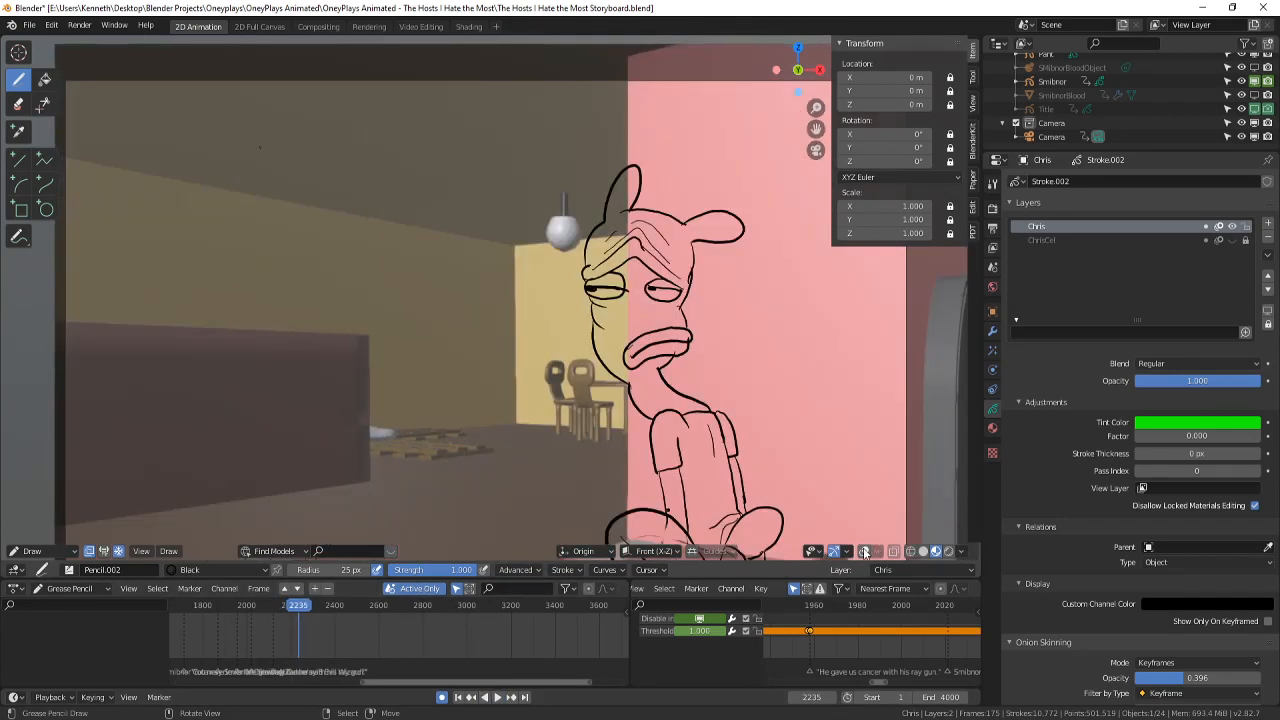
- Show the overlays and sketch the boy's back, bent arm and fingers over the onion skin at frame 2235
click(865, 552)
scroll(489, 396, up, 1)
shift+middle_drag(489, 396, 561, 399)
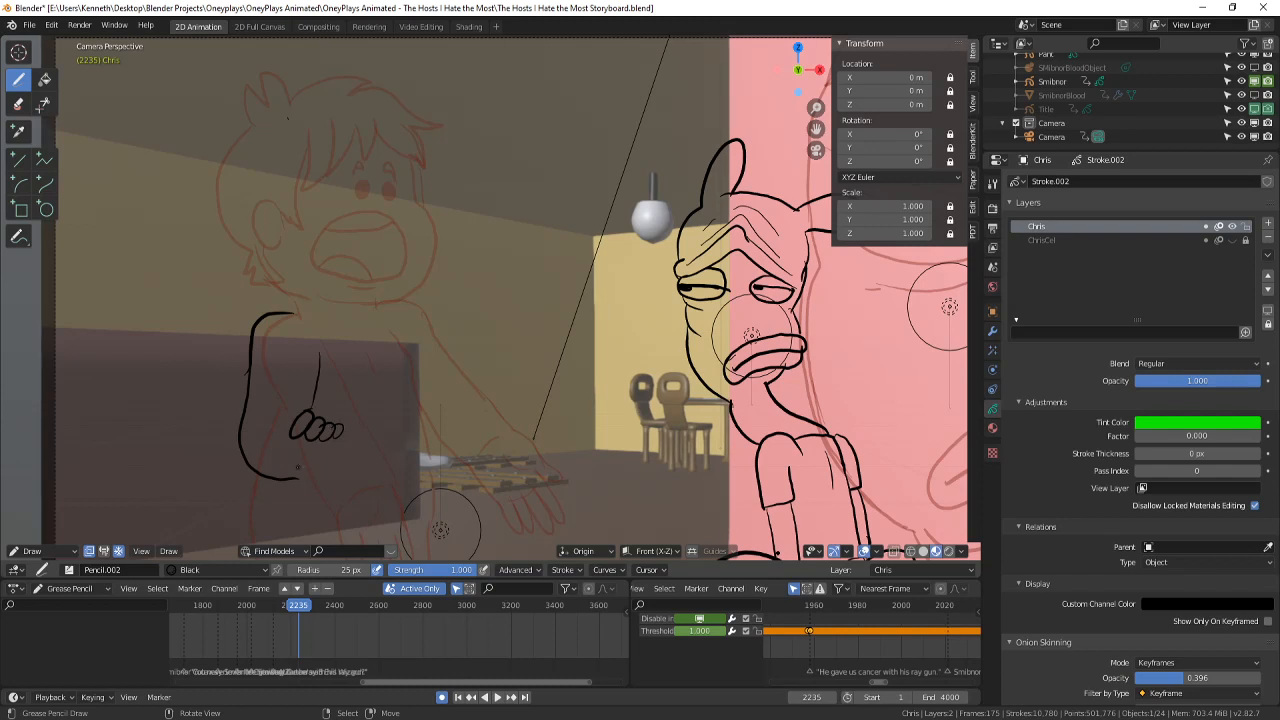
drag(280, 487, 358, 459)
- Undo the latest strokes of the boy's arm and hand, keeping only the first finger loop
key(ctrl+z)
key(ctrl+z)
key(ctrl+z)
shift+middle_drag(440, 527, 508, 527)
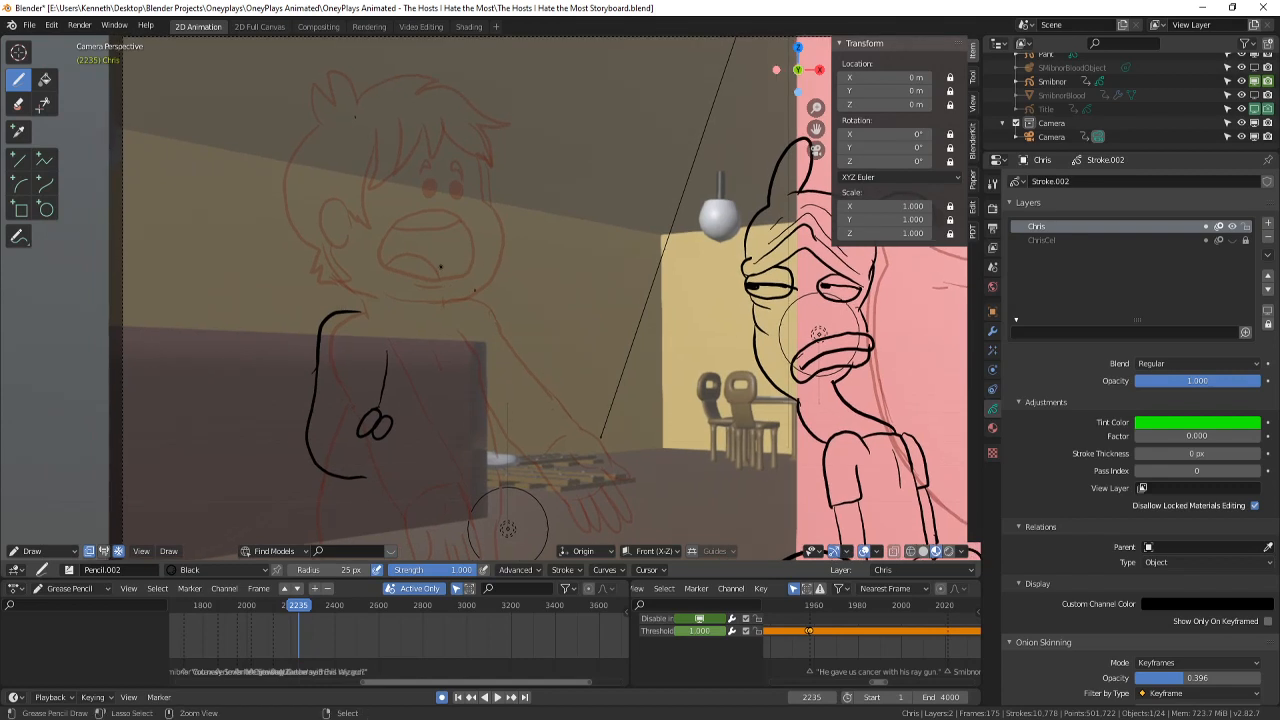
key(ctrl+z)
scroll(508, 527, up, 2)
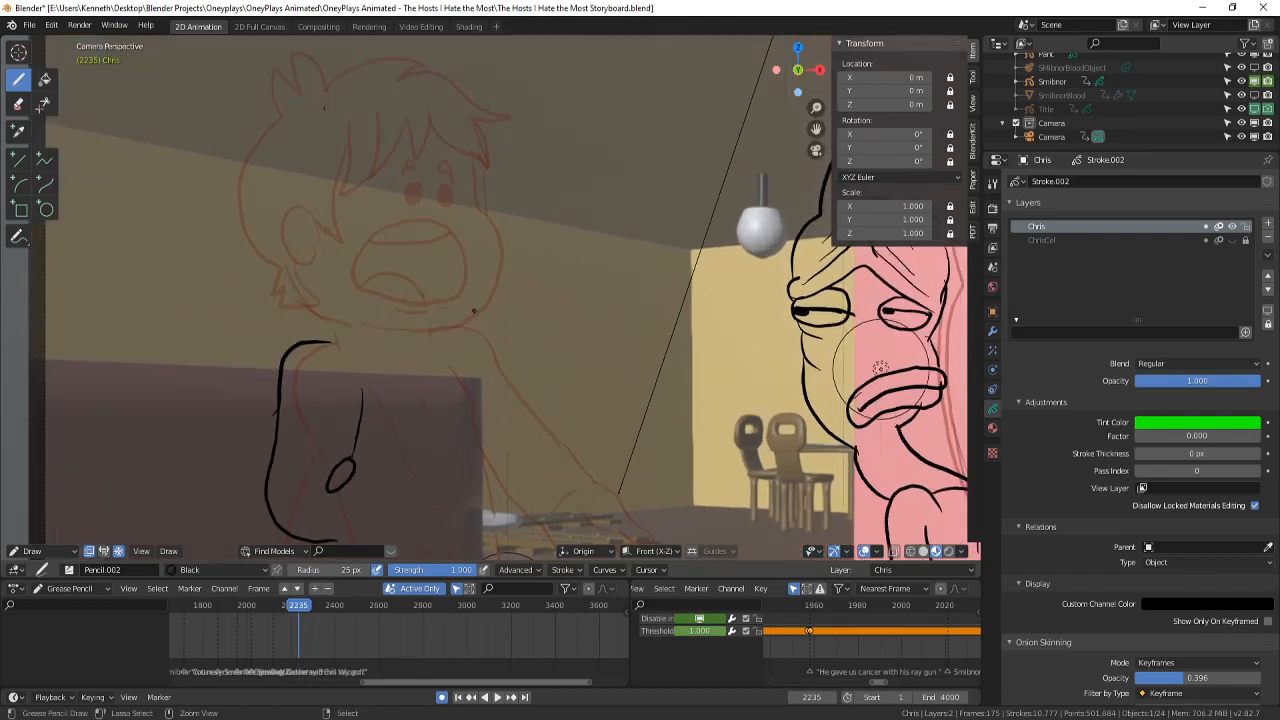
- Undo the remaining strokes of the boy's back, arm and finger loop at frame 2235
shift+middle_drag(491, 349, 494, 311)
key(ctrl+z)
key(ctrl+z)
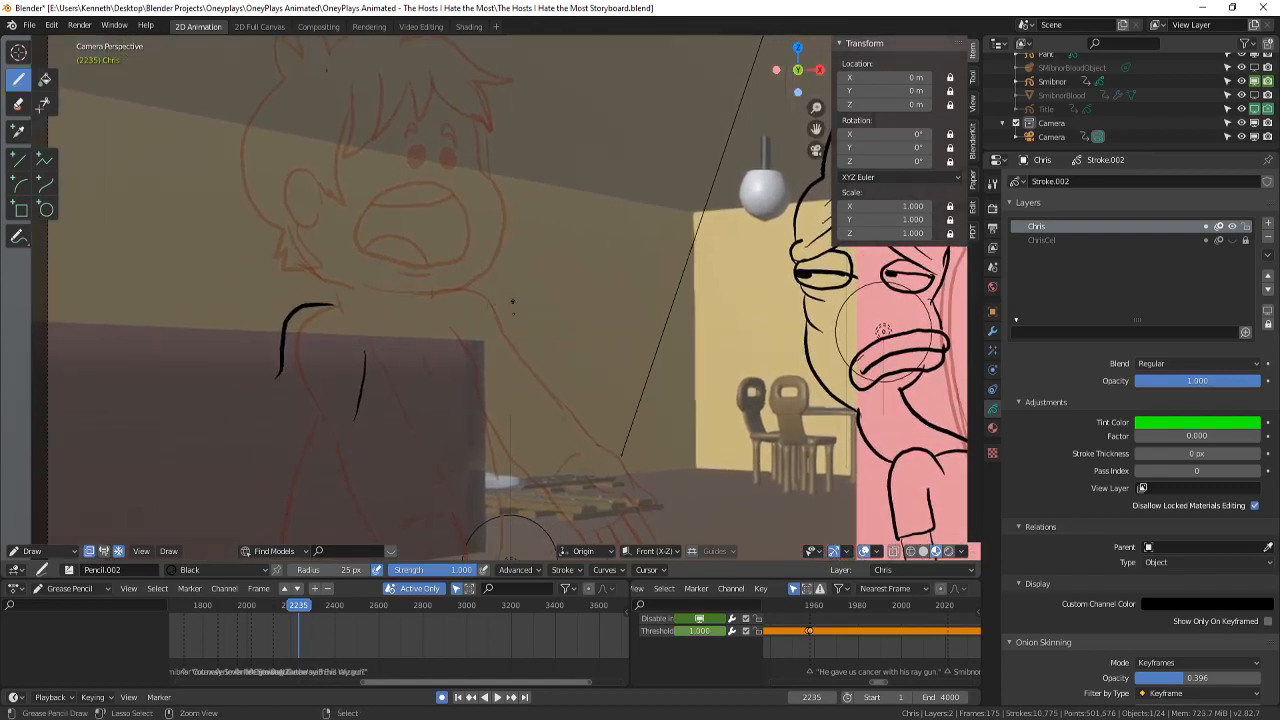
key(ctrl+z)
key(ctrl+z)
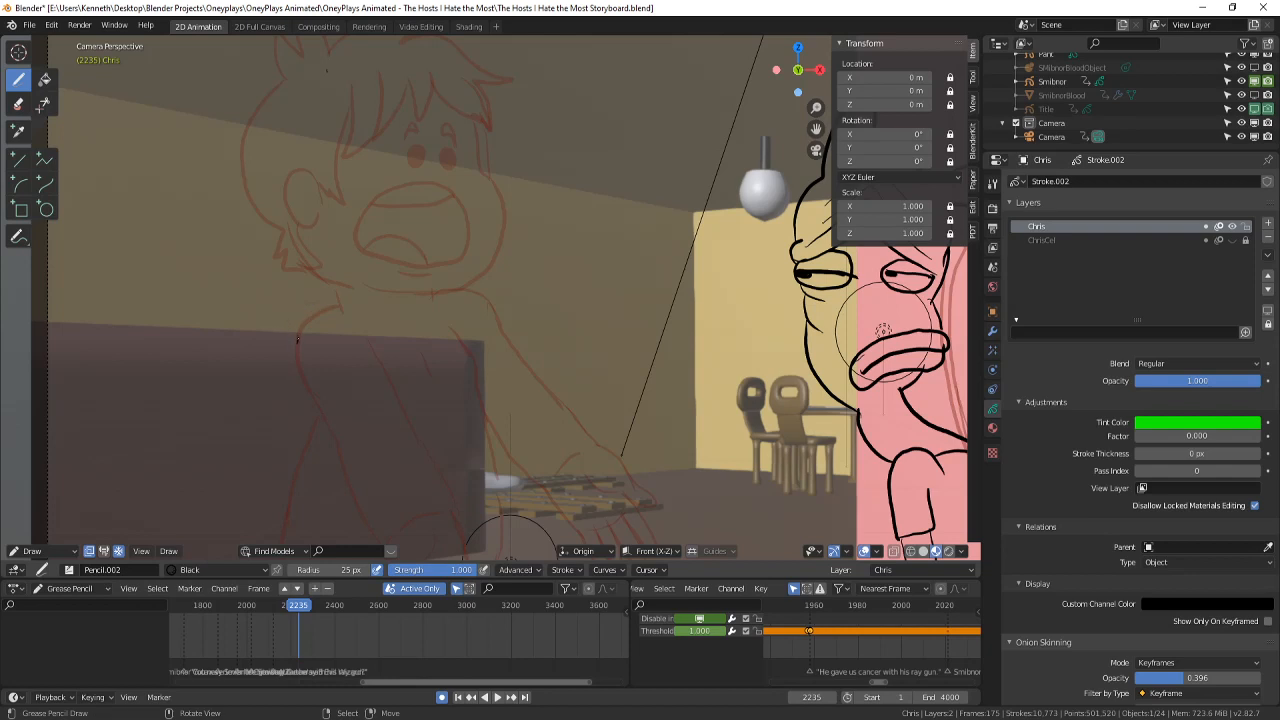
- Draw the boy's crossed arms over the onion skin, with a rounded shoulder, clenched fingers, forearm and the opposite arm
mouse_move(298, 342)
mouse_down()
mouse_move(340, 314)
mouse_move(428, 422)
mouse_up()
mouse_move(315, 391)
mouse_down()
mouse_move(364, 476)
mouse_move(462, 458)
mouse_up()
drag(424, 418, 436, 398)
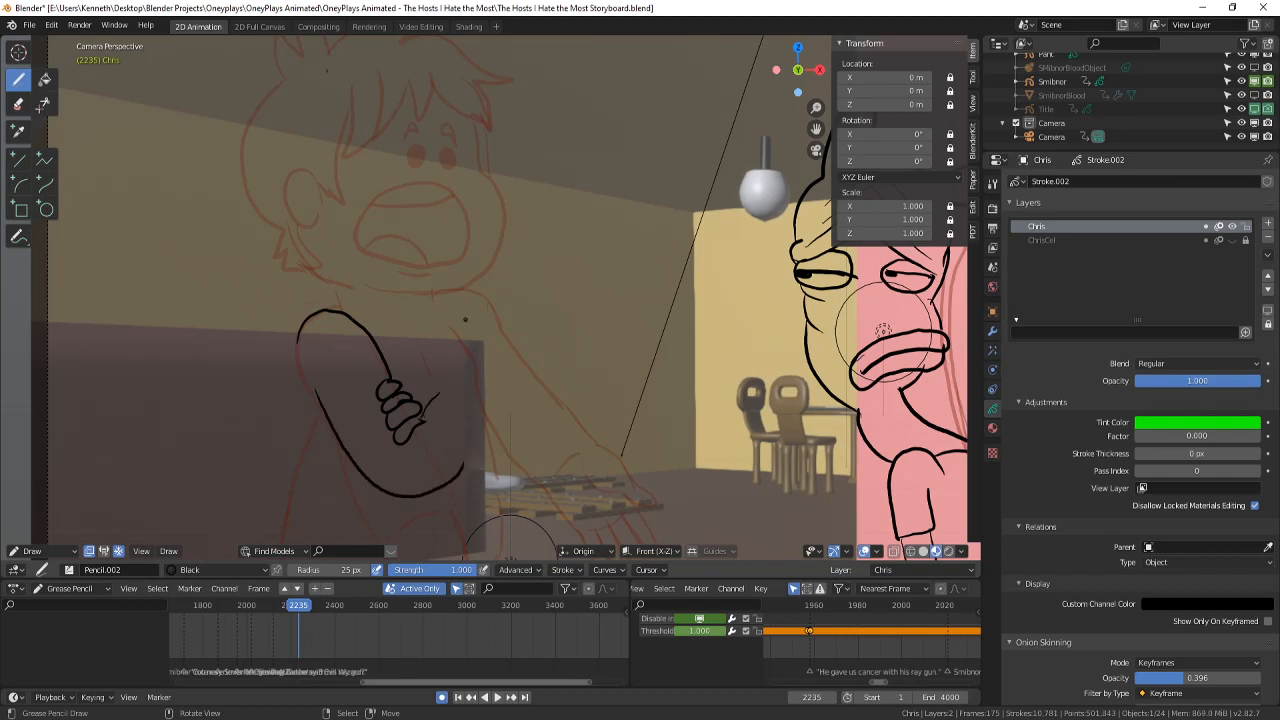
mouse_move(465, 320)
mouse_down()
mouse_move(513, 352)
mouse_move(508, 466)
mouse_move(462, 467)
mouse_move(491, 407)
mouse_move(458, 320)
mouse_up()
scroll(556, 258, down, 2)
mouse_move(448, 313)
shift+middle_down()
mouse_move(556, 258)
mouse_move(571, 266)
shift+middle_up()
scroll(568, 265, up, 1)
scroll(591, 487, up, 1)
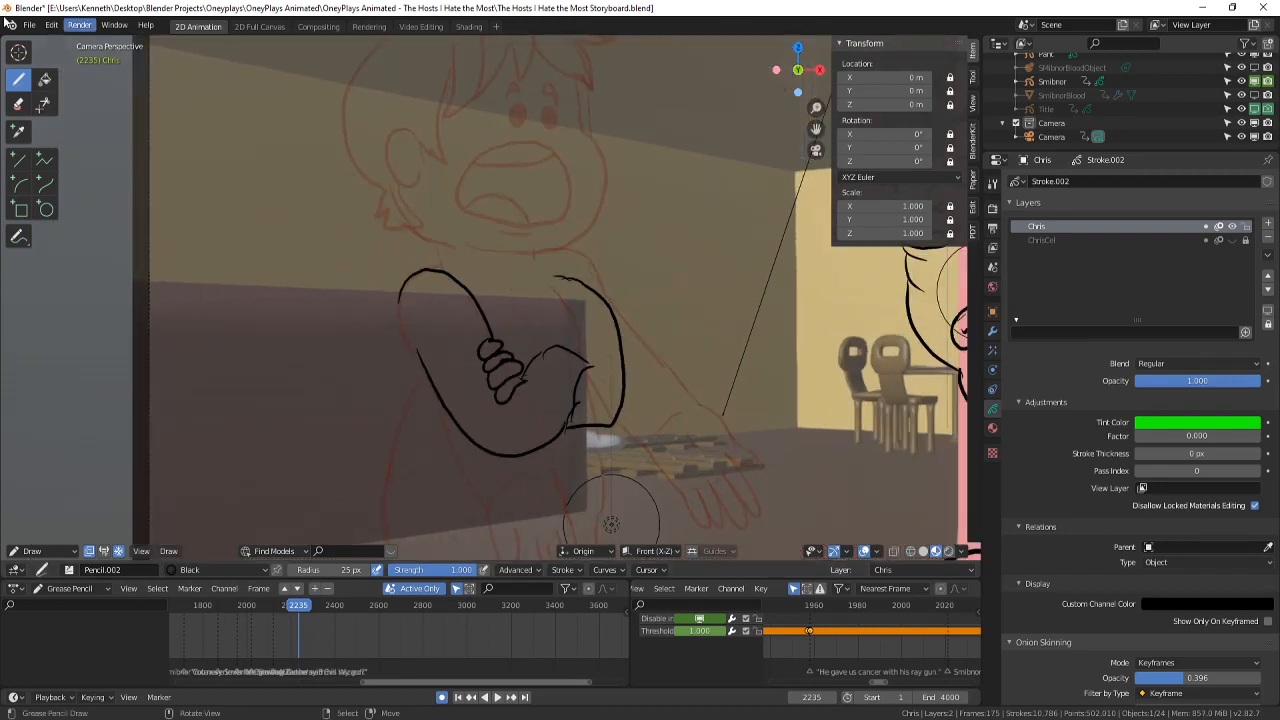
- Erase the lower arm and elbow lines and redraw the forearm, wrist and elbow curves of the crossed arms
click(18, 103)
mouse_move(583, 380)
mouse_down()
mouse_move(565, 425)
mouse_move(475, 445)
mouse_move(418, 355)
mouse_move(508, 477)
mouse_move(548, 355)
mouse_move(534, 368)
mouse_move(588, 366)
mouse_up()
drag(522, 419, 497, 451)
mouse_move(570, 412)
mouse_down()
mouse_move(575, 429)
mouse_move(516, 458)
mouse_up()
click(19, 81)
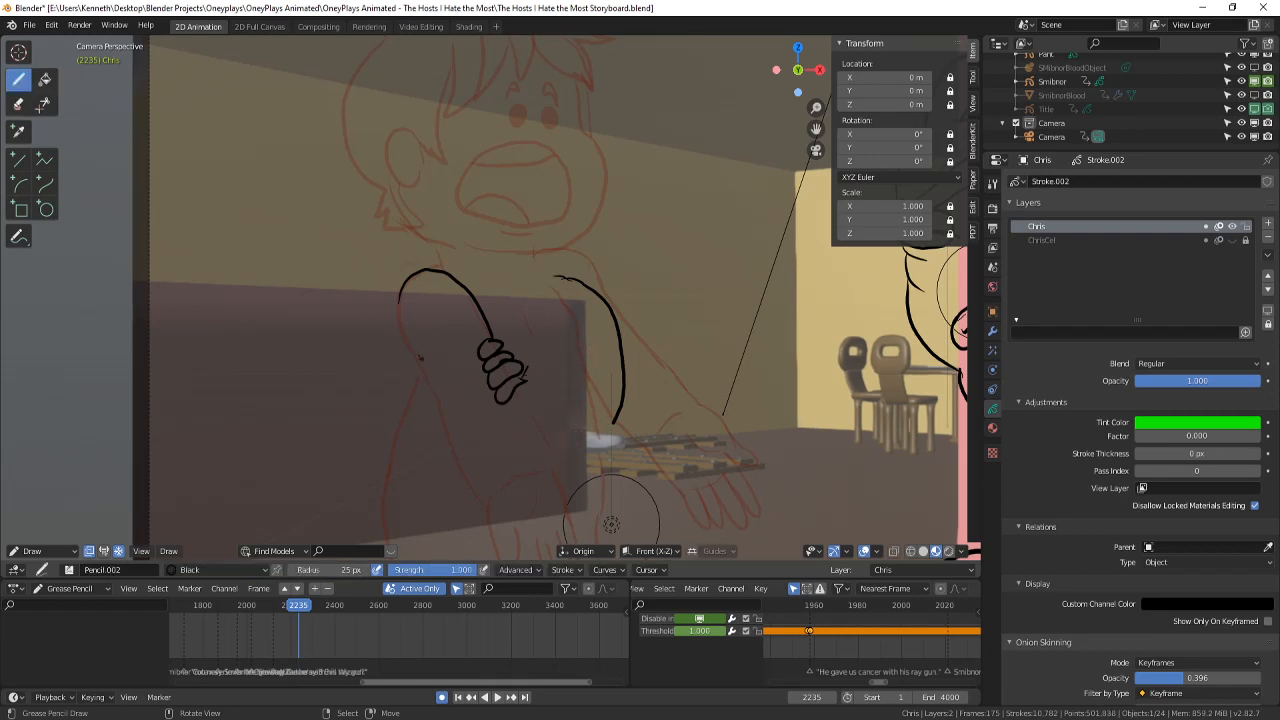
mouse_move(410, 340)
mouse_down()
mouse_move(455, 426)
mouse_move(554, 446)
mouse_move(576, 421)
mouse_up()
mouse_move(521, 378)
mouse_down()
mouse_move(562, 359)
mouse_move(580, 411)
mouse_move(612, 435)
mouse_up()
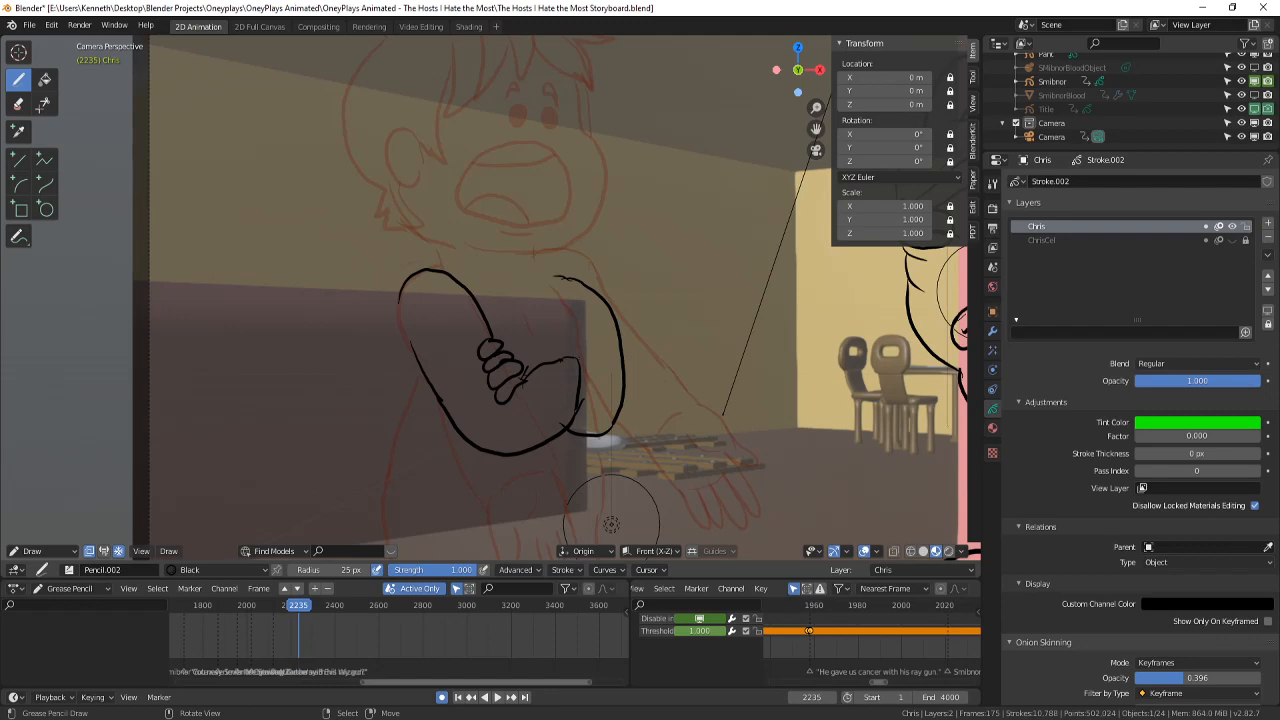
- Draw the inner arm line and the two short neck lines above the shoulders, and save the storyboard file
drag(548, 300, 582, 362)
scroll(611, 525, down, 4)
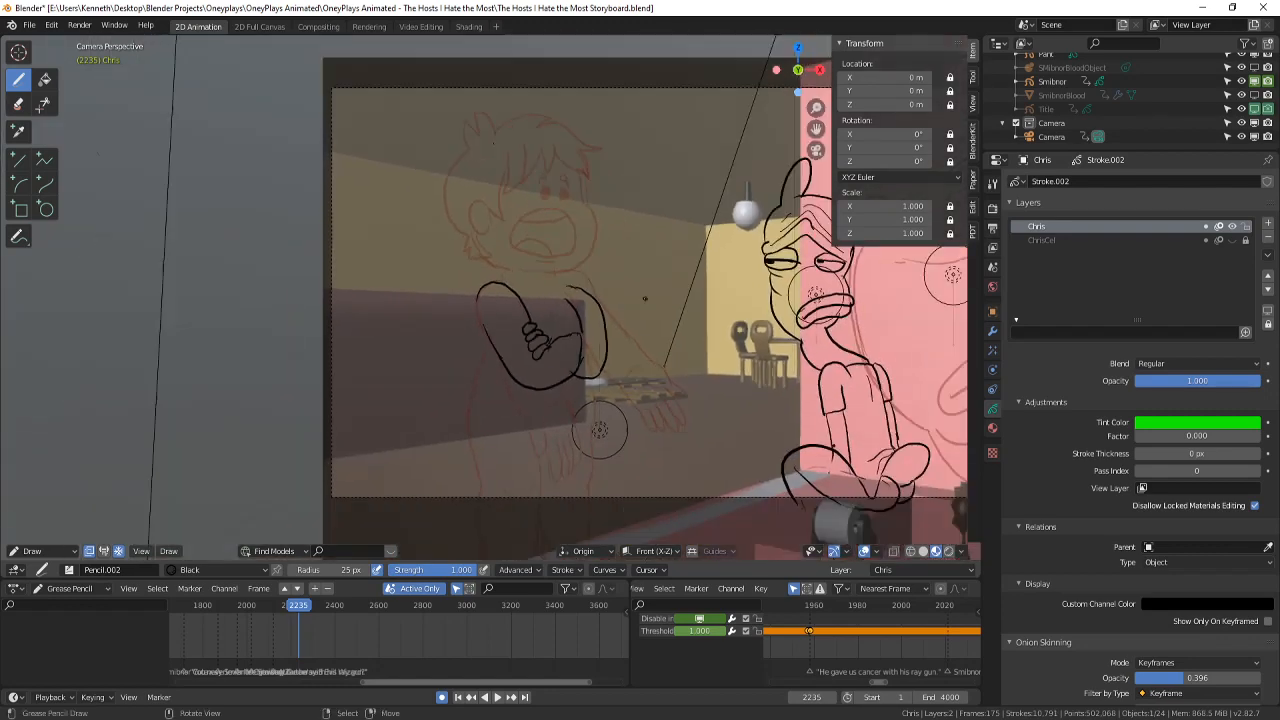
scroll(647, 487, up, 2)
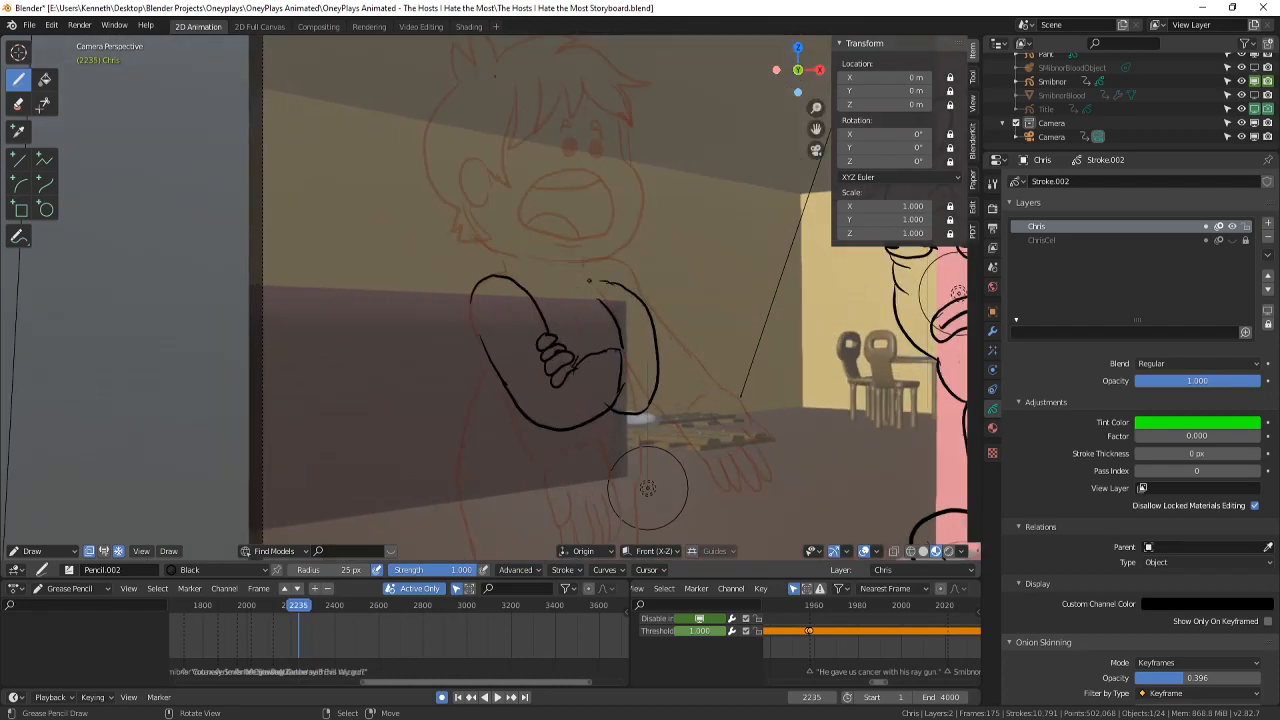
scroll(590, 280, up, 1)
shift+middle_drag(594, 262, 564, 244)
scroll(602, 323, down, 3)
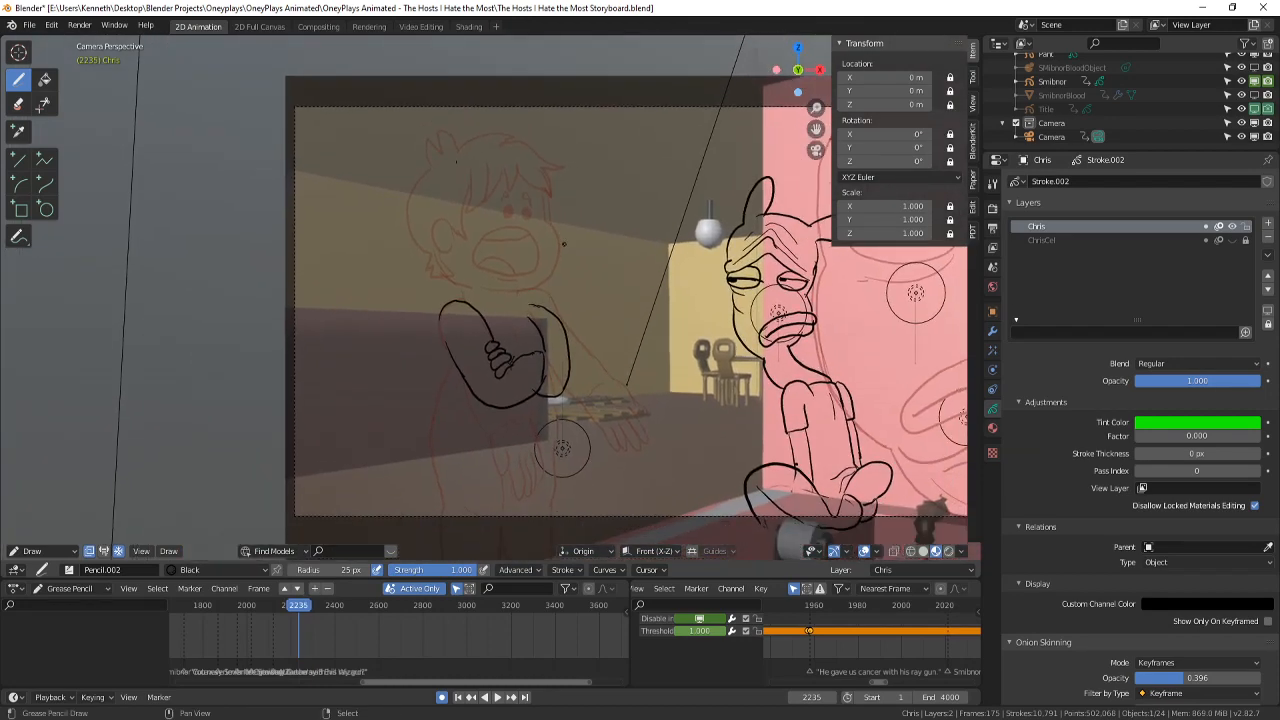
scroll(564, 243, up, 3)
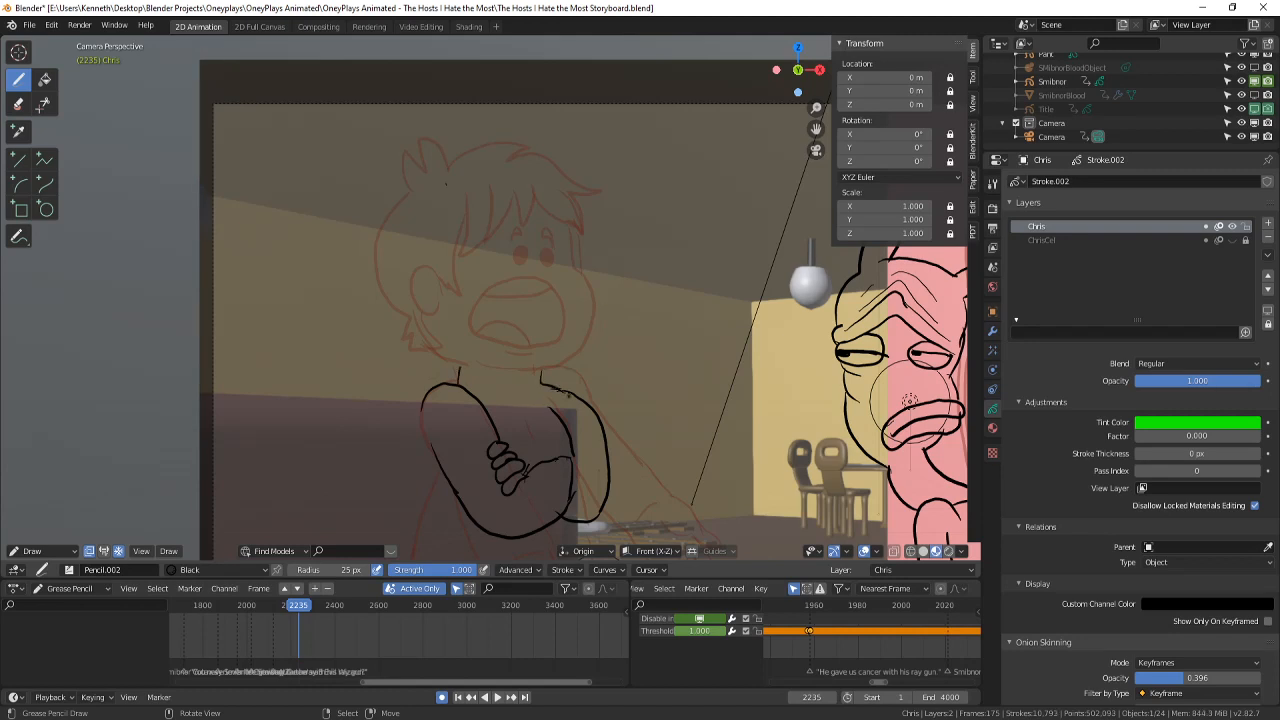
scroll(680, 343, up, 3)
key(ctrl+s)
shift+middle_drag(663, 371, 661, 394)
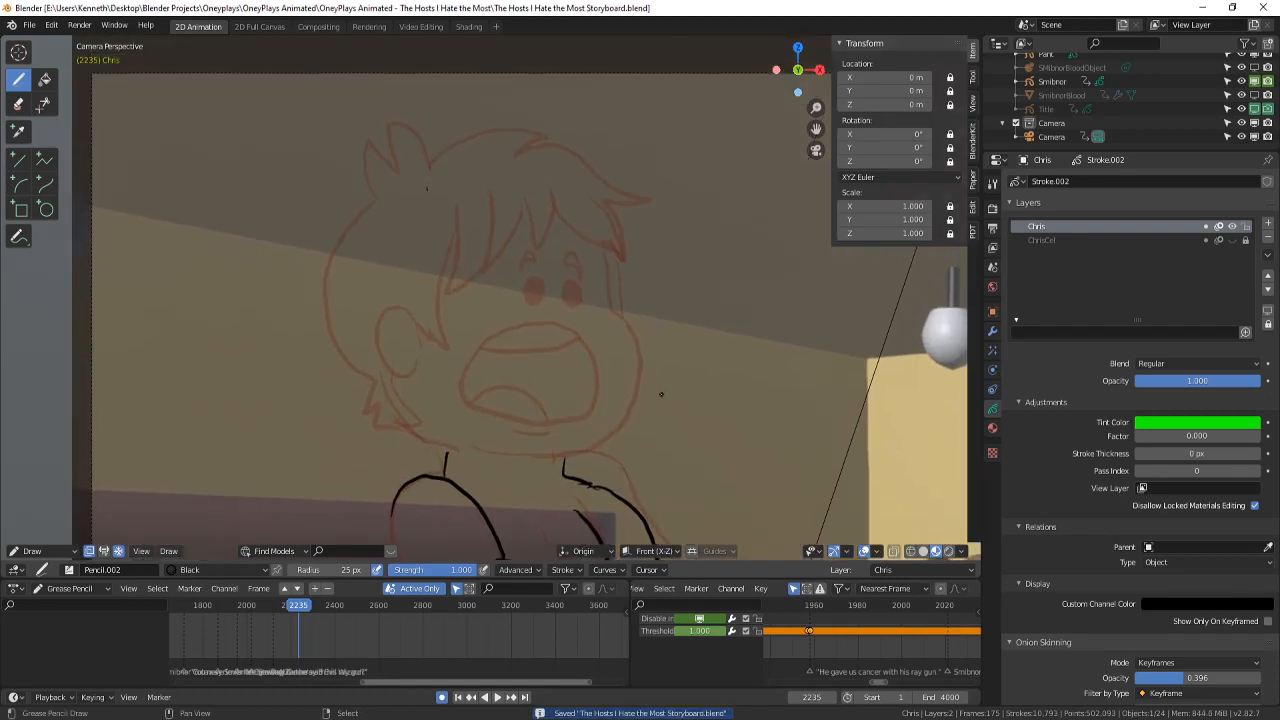
- Draw the boy's open, slanted mouth with upper teeth and a tongue line over the onion-skinned face
scroll(646, 378, up, 1)
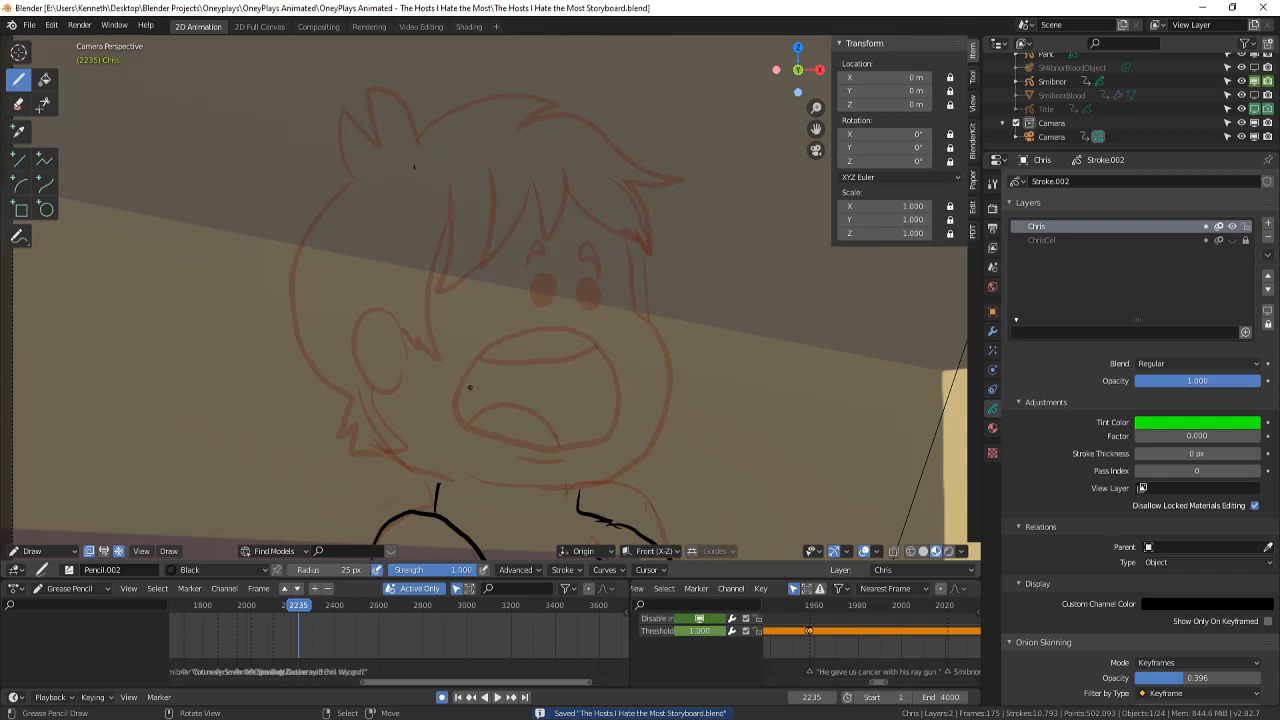
mouse_move(470, 386)
mouse_down()
mouse_move(562, 370)
mouse_move(628, 386)
mouse_move(536, 420)
mouse_move(474, 384)
mouse_move(586, 366)
mouse_move(590, 384)
mouse_up()
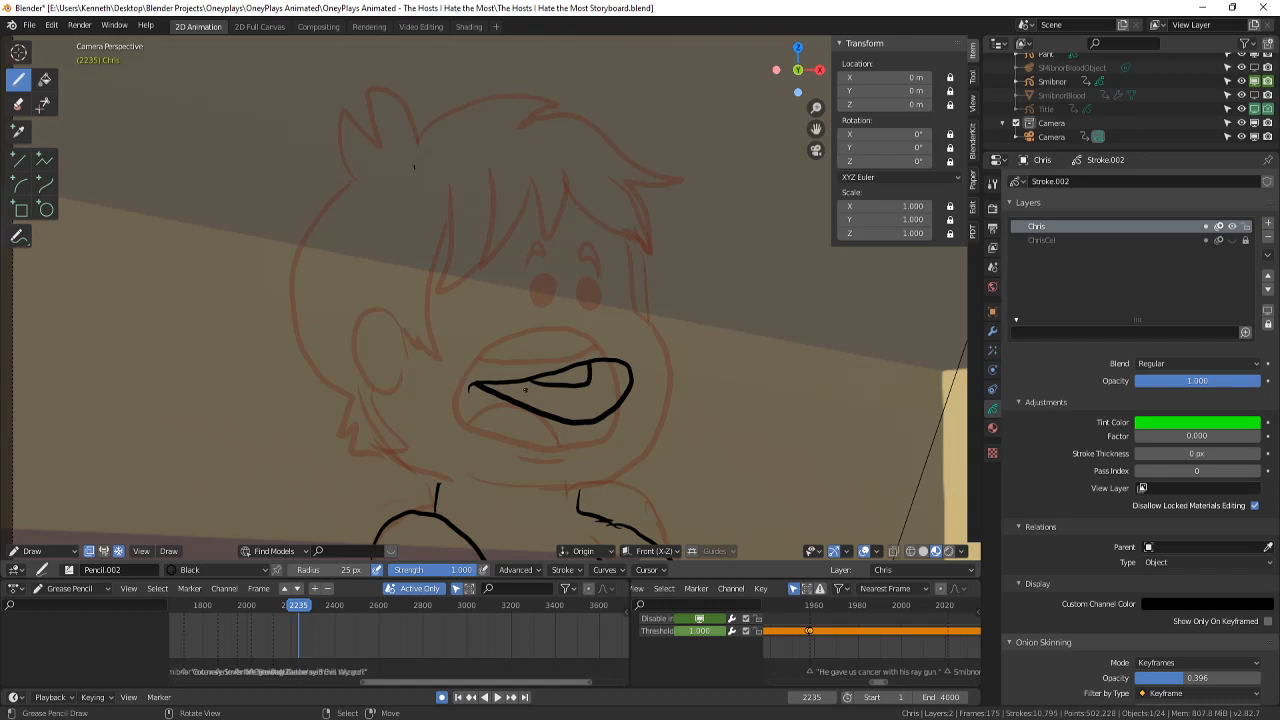
drag(510, 393, 586, 412)
- Draw flat, lowered eyebrows, redoing the second one, and fill in two solid black eyes beneath them
drag(518, 273, 612, 258)
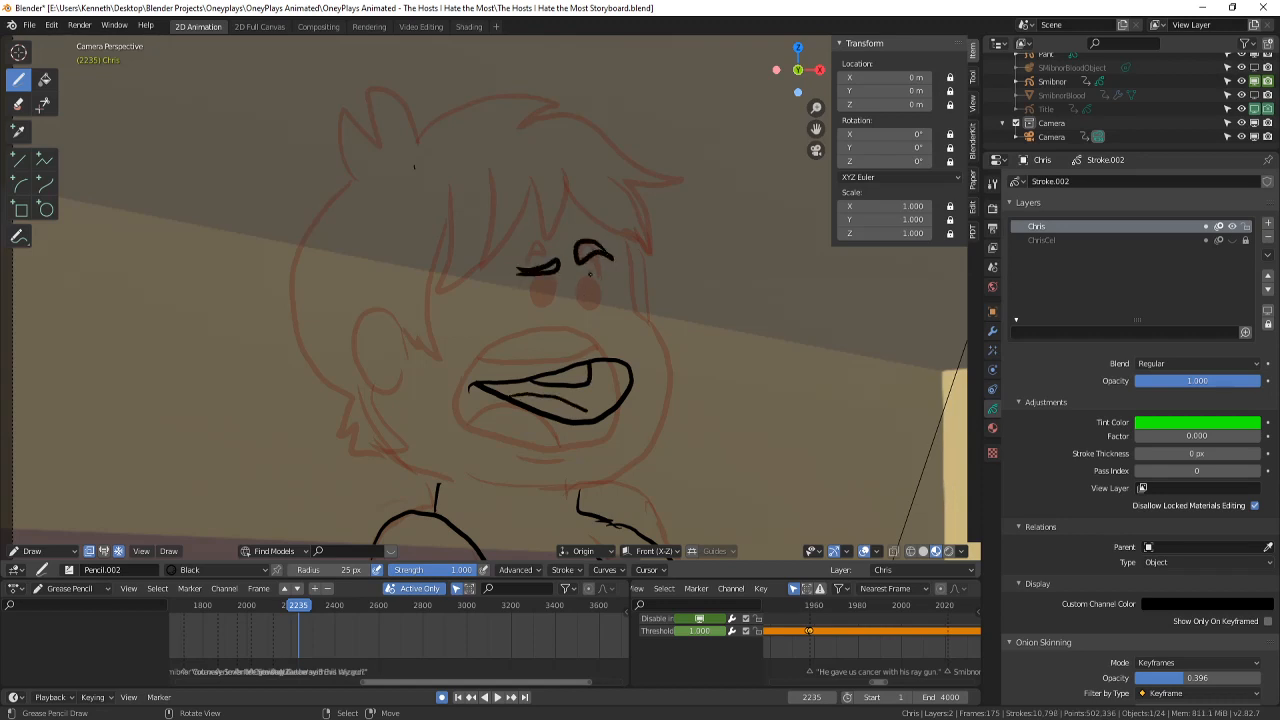
key(ctrl+z)
mouse_move(606, 259)
mouse_down()
mouse_move(590, 262)
mouse_move(612, 267)
mouse_up()
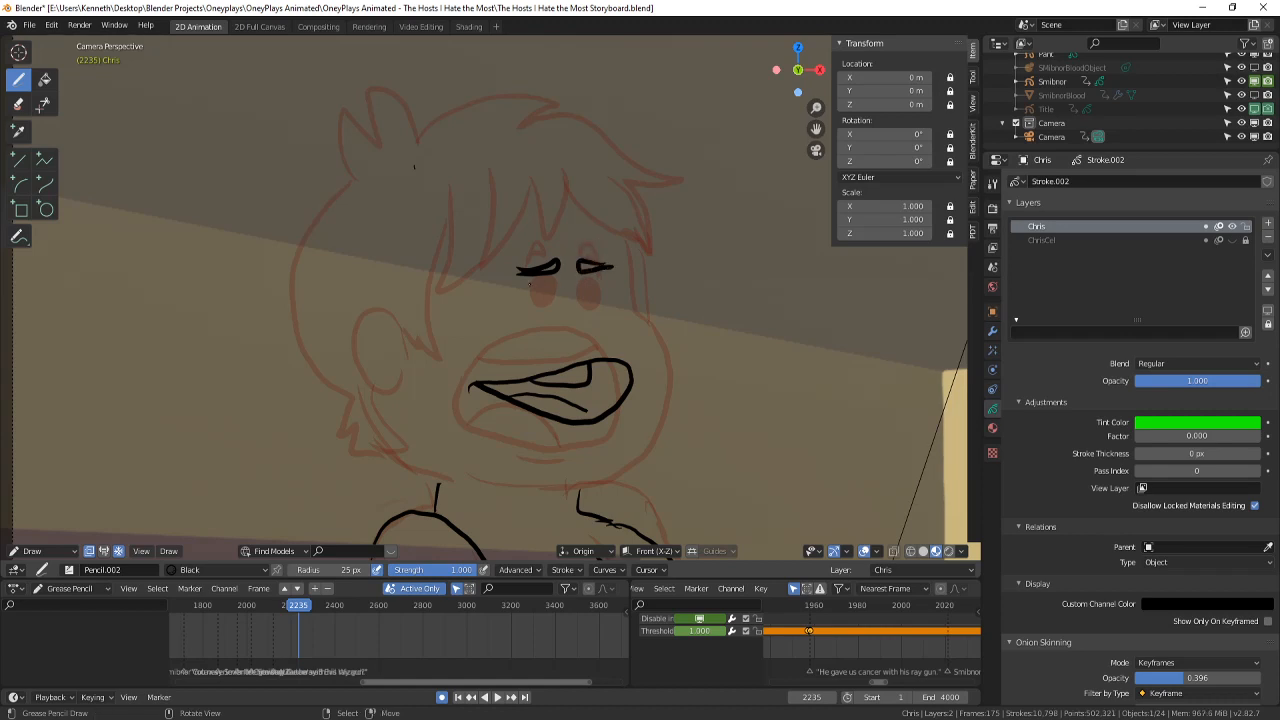
mouse_move(534, 286)
mouse_down()
mouse_move(550, 280)
mouse_move(540, 300)
mouse_move(592, 300)
mouse_move(598, 282)
mouse_move(588, 287)
mouse_up()
shift+middle_drag(567, 332, 548, 286)
scroll(578, 287, down, 3)
scroll(520, 315, up, 3)
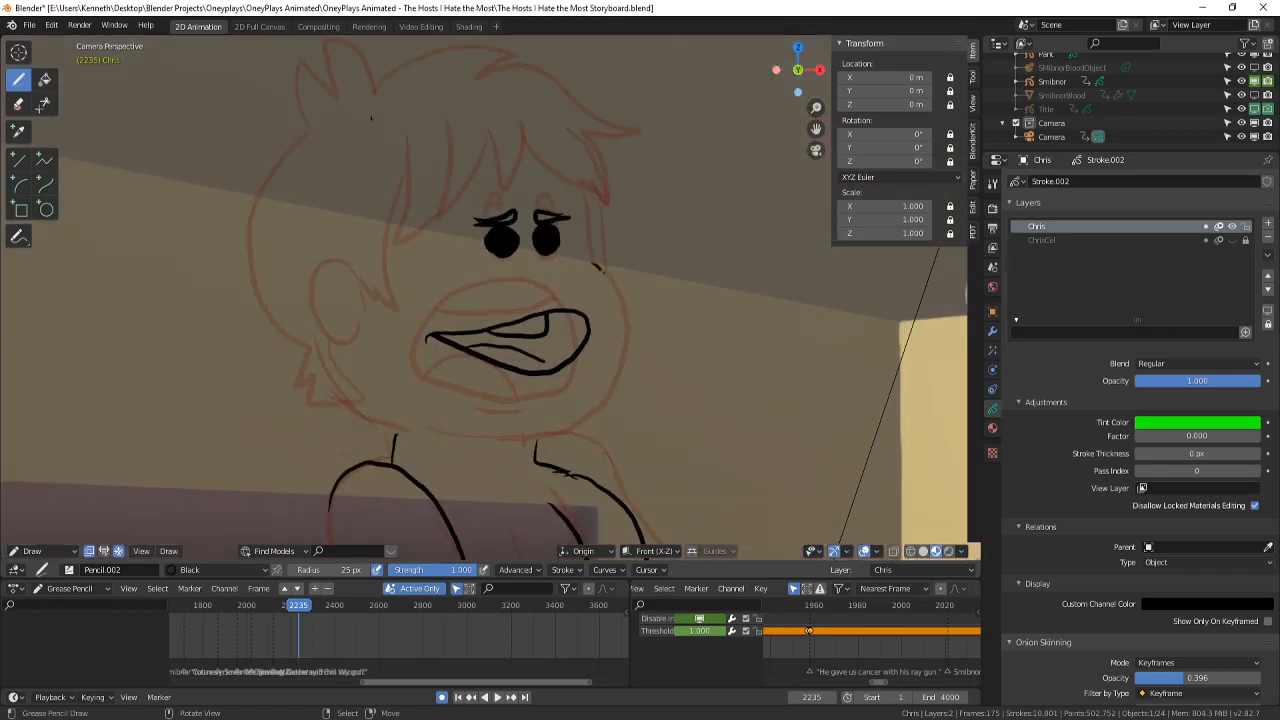
- Draw the curve of the boy's cheek and jaw from beside the eye down to the chin, redoing it once
mouse_move(597, 266)
mouse_down()
mouse_move(612, 392)
mouse_move(522, 425)
mouse_up()
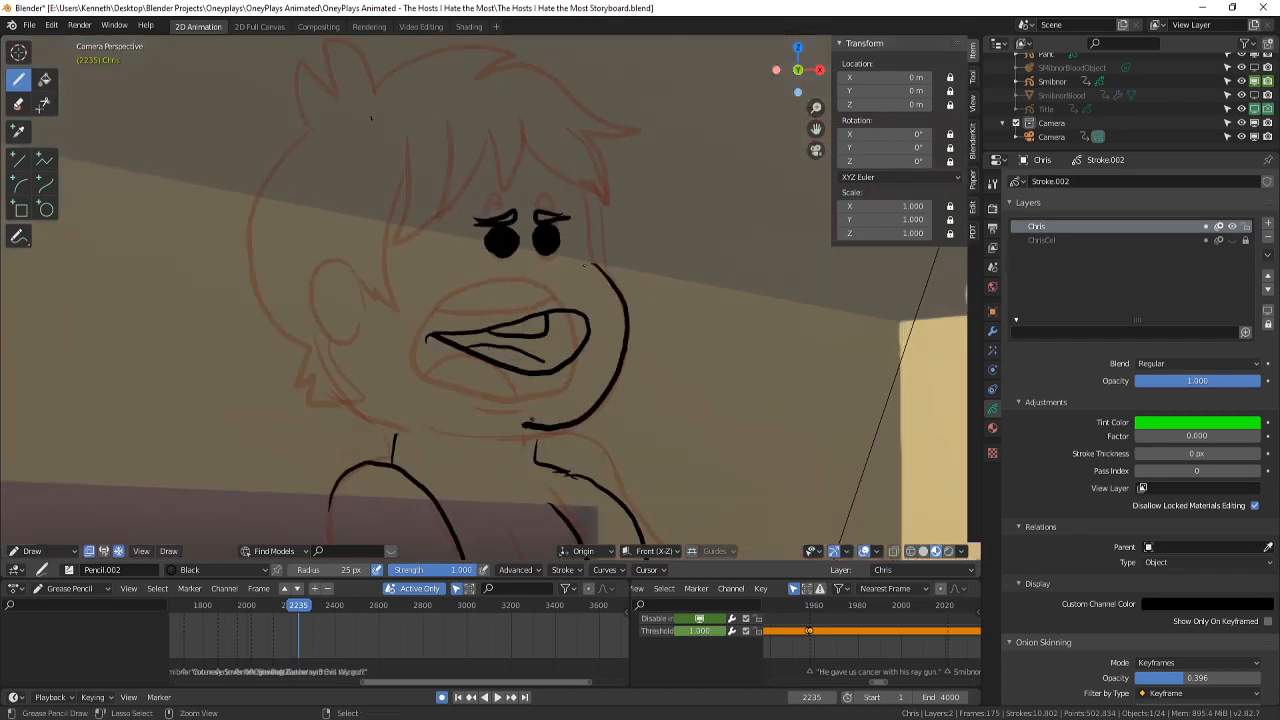
key(ctrl+z)
mouse_move(588, 266)
mouse_down()
mouse_move(622, 368)
mouse_move(524, 434)
mouse_up()
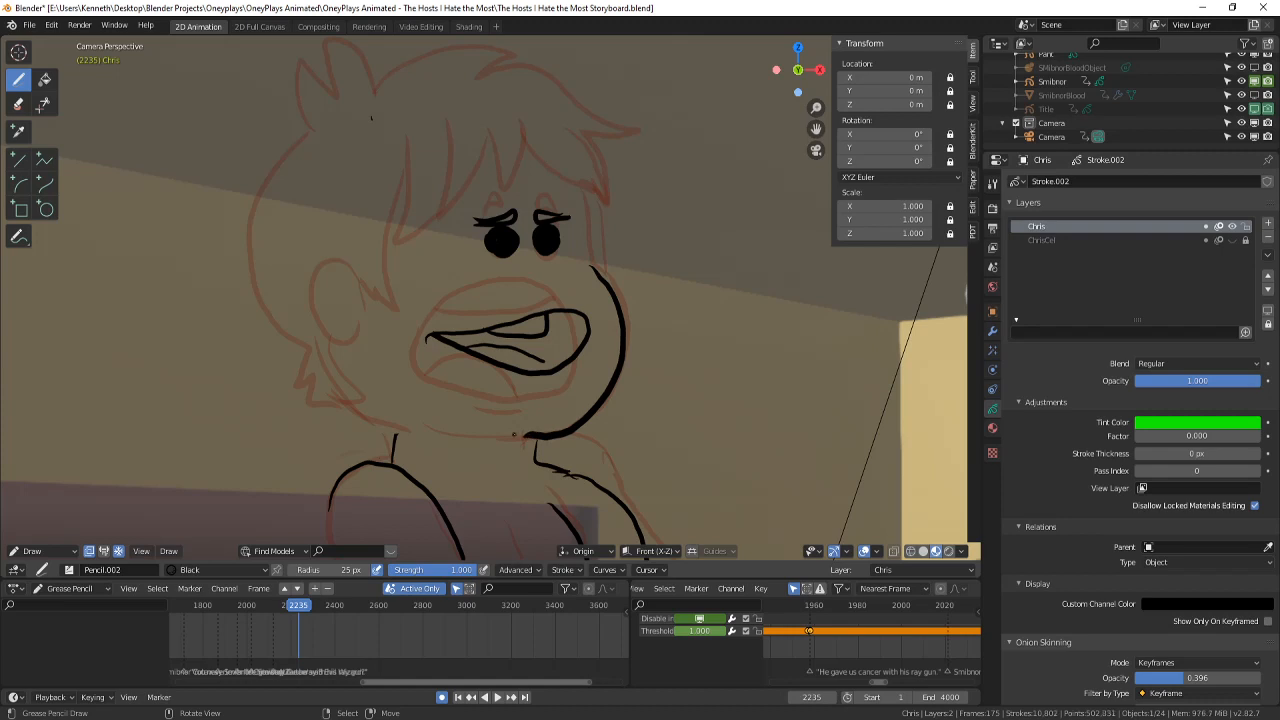
drag(589, 268, 579, 196)
key(ctrl+z)
- Draw the pointed fringe locks over the forehead and the swept hair outline above them
mouse_move(493, 124)
mouse_down()
mouse_move(489, 184)
mouse_move(516, 158)
mouse_move(604, 198)
mouse_move(556, 130)
mouse_move(609, 203)
mouse_up()
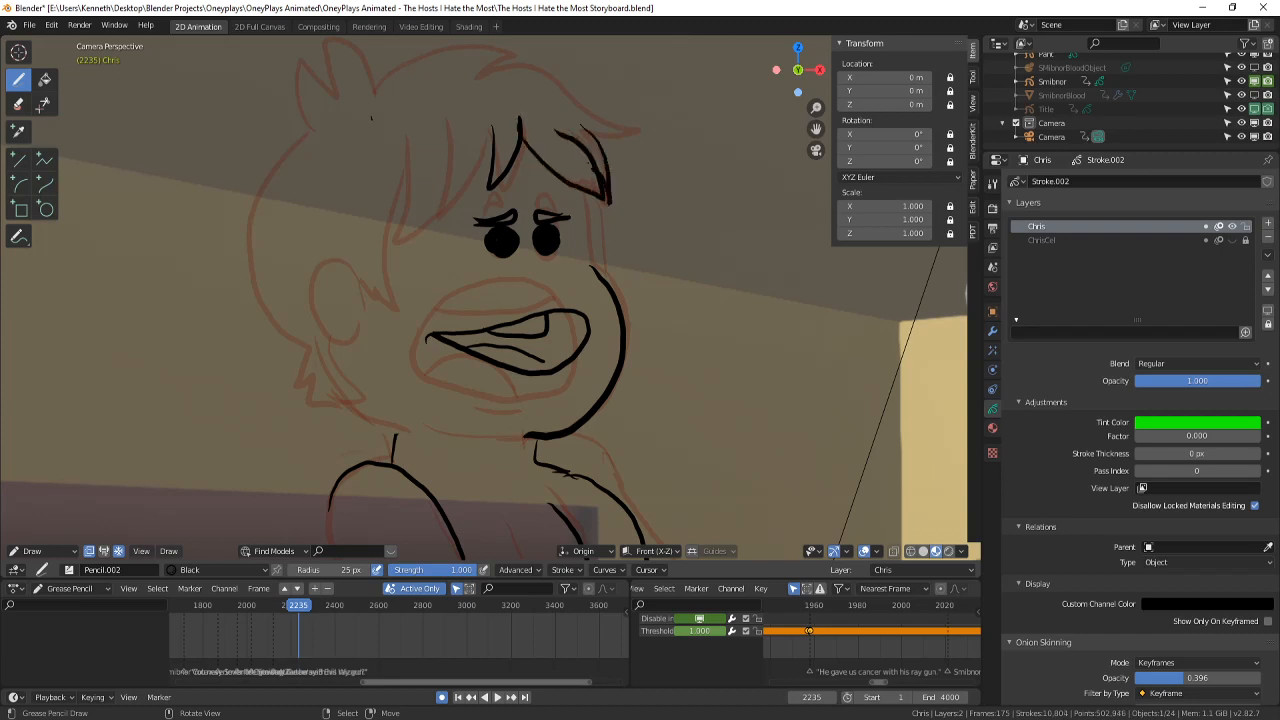
drag(572, 152, 592, 168)
mouse_move(483, 76)
mouse_down()
mouse_move(513, 66)
mouse_move(626, 124)
mouse_move(576, 130)
mouse_up()
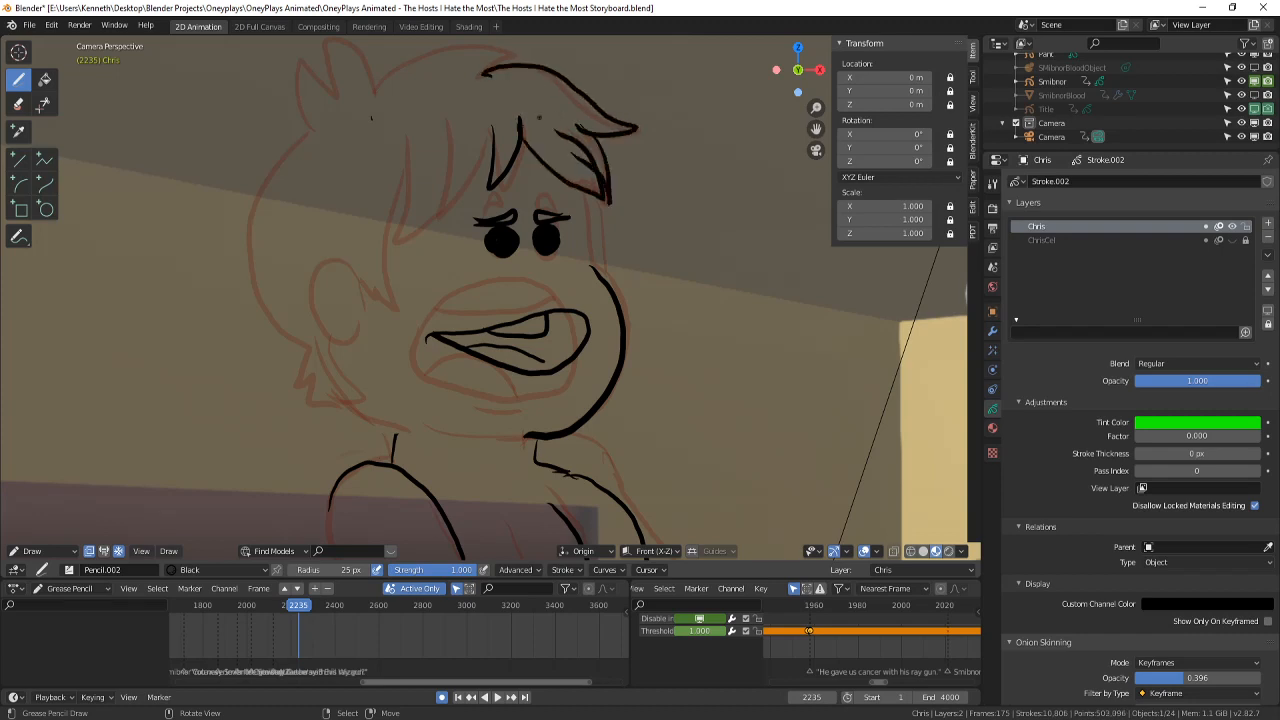
mouse_move(488, 127)
mouse_down()
mouse_move(476, 182)
mouse_move(440, 158)
mouse_move(440, 124)
mouse_up()
- Draw the long side lock, ear, back of the head, nape hair and the tufted crown to complete the head
mouse_move(392, 148)
mouse_down()
mouse_move(388, 166)
mouse_move(420, 212)
mouse_move(426, 355)
mouse_move(364, 326)
mouse_move(311, 277)
mouse_move(350, 336)
mouse_up()
mouse_move(299, 143)
mouse_down()
mouse_move(270, 165)
mouse_move(240, 250)
mouse_move(289, 351)
mouse_move(290, 385)
mouse_move(340, 434)
mouse_move(410, 438)
mouse_up()
drag(316, 330, 340, 380)
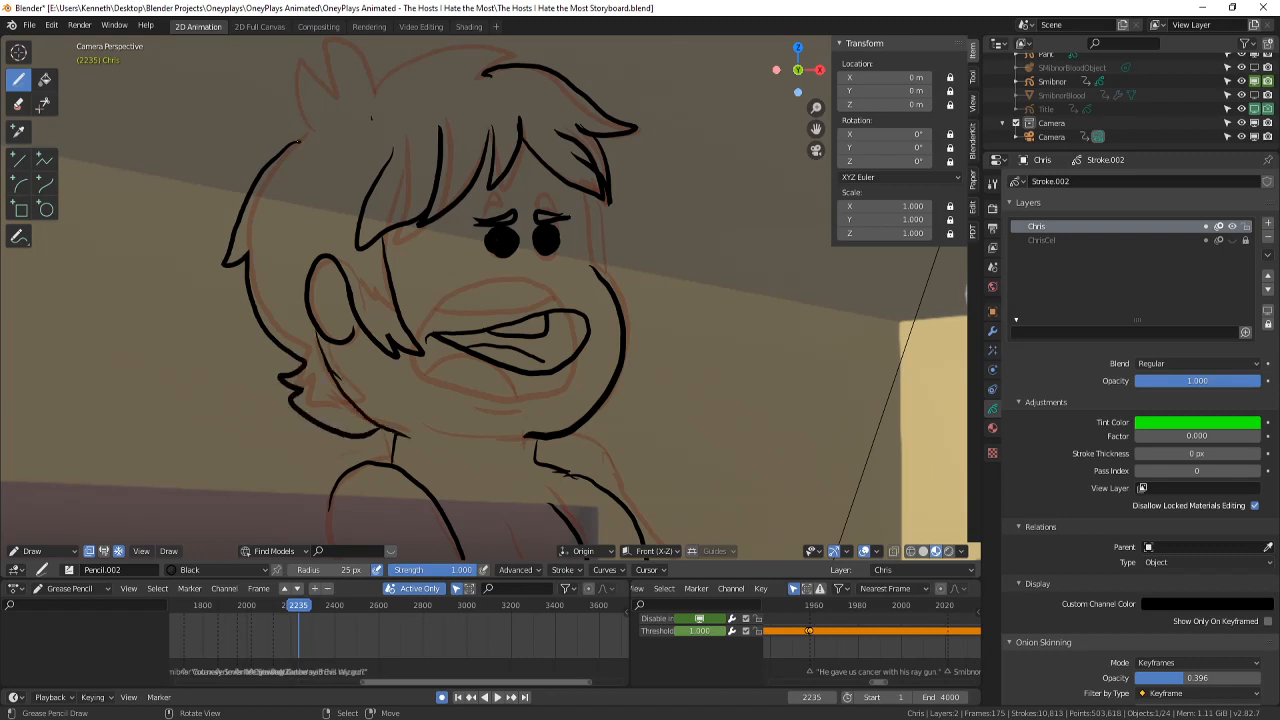
mouse_move(308, 144)
mouse_down()
mouse_move(296, 112)
mouse_move(356, 72)
mouse_move(366, 98)
mouse_move(390, 64)
mouse_move(498, 40)
mouse_move(486, 72)
mouse_up()
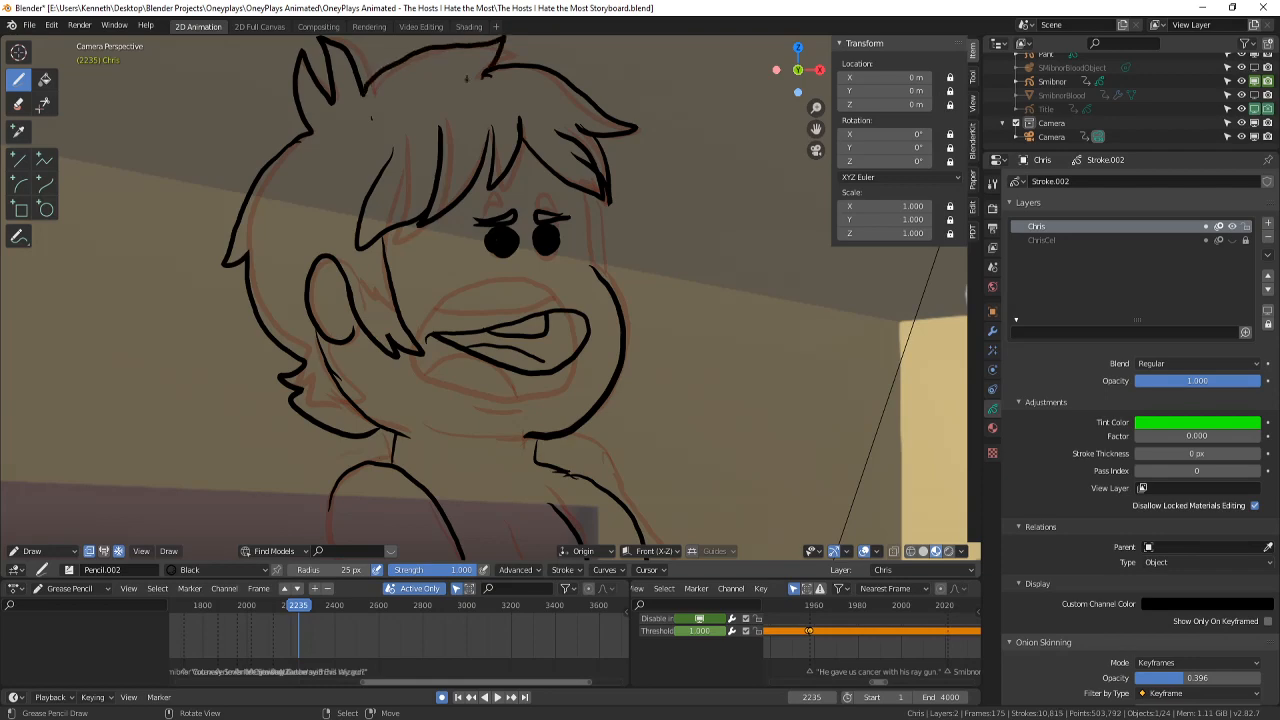
key(Home)
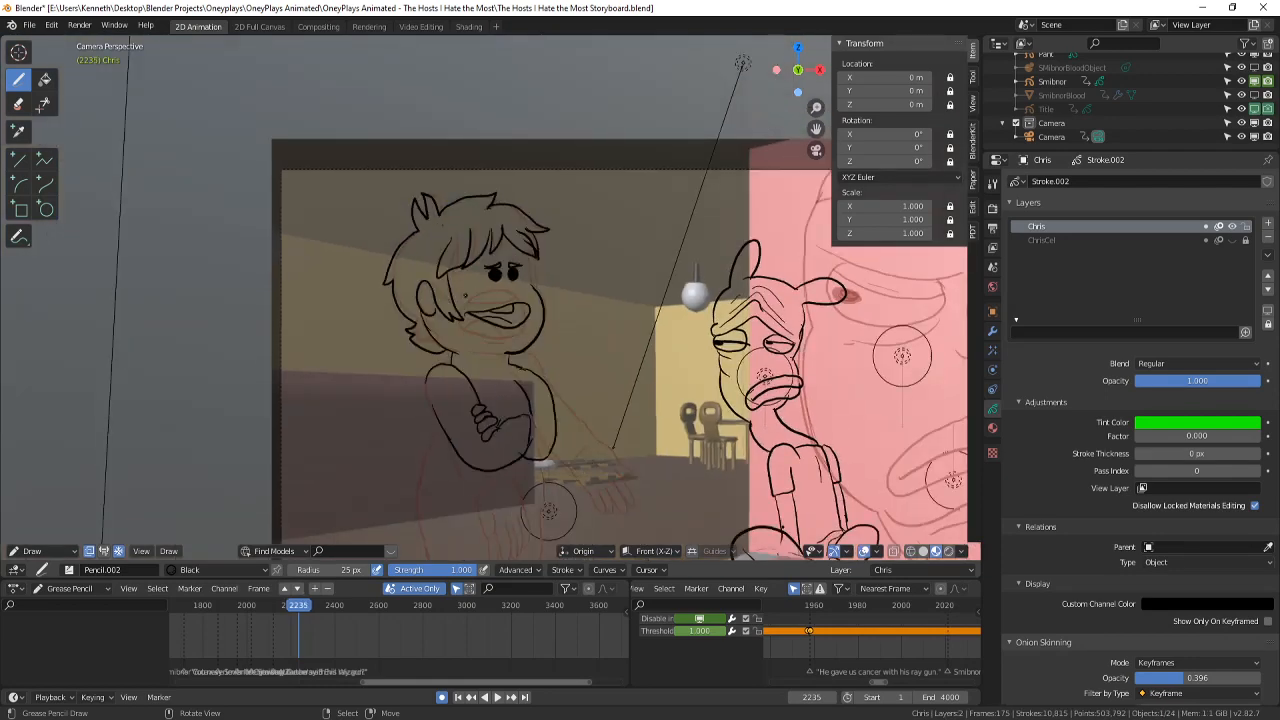
scroll(486, 293, up, 5)
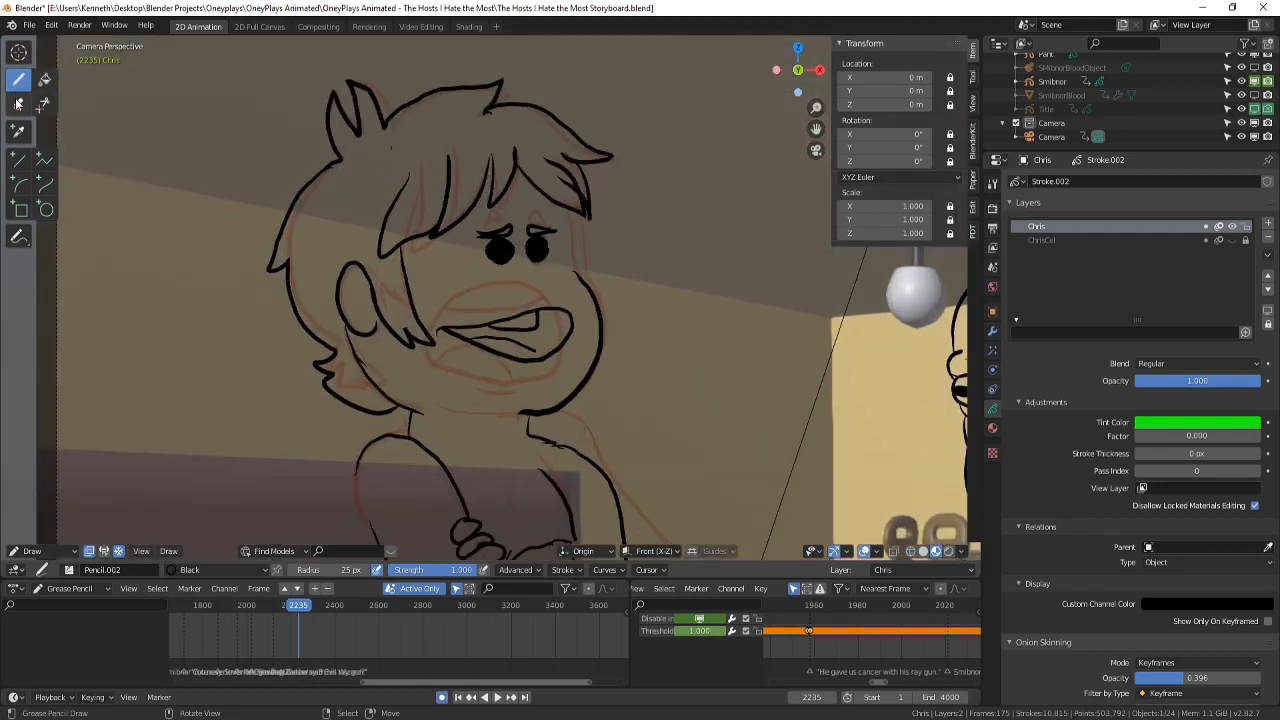
- Erase the jaw line below the boy's ear and draw spiky hair tufts in its place
click(18, 104)
mouse_move(354, 355)
mouse_down()
mouse_move(389, 400)
mouse_move(374, 386)
mouse_up()
click(18, 80)
mouse_move(360, 337)
mouse_down()
mouse_move(388, 352)
mouse_move(400, 398)
mouse_up()
key(Left)
key(Right)
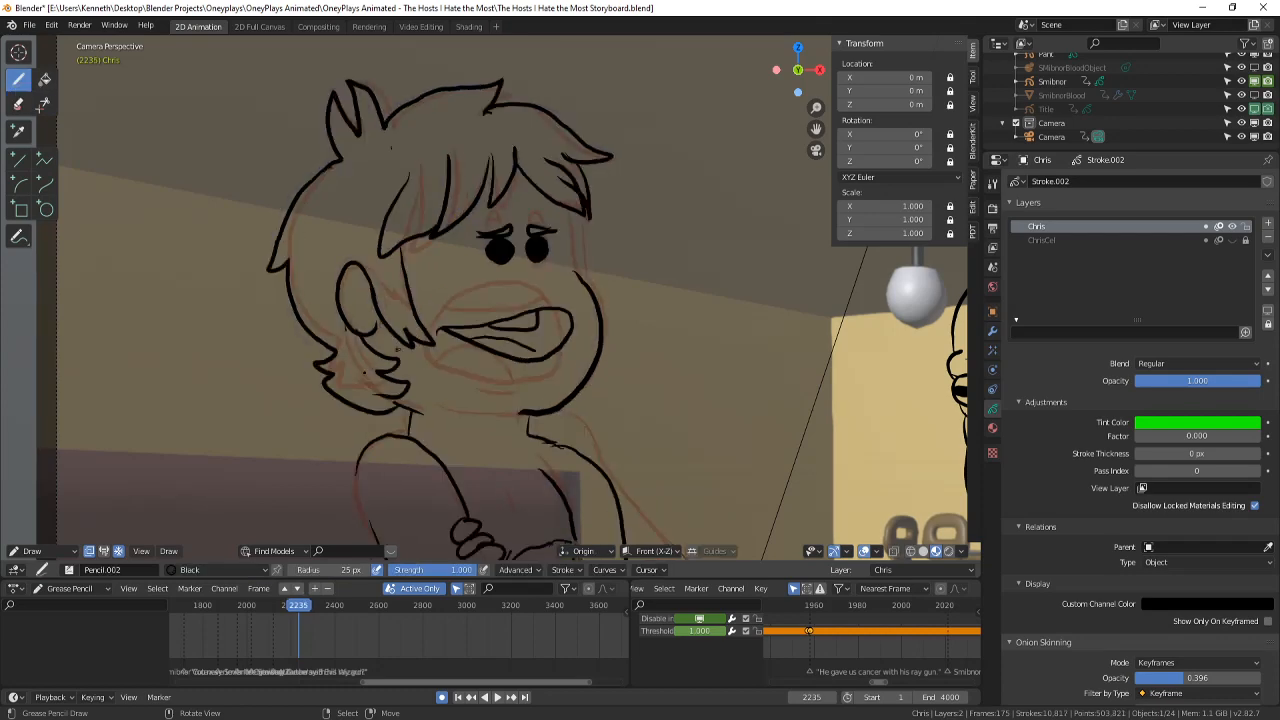
- Compare the new pose with frame 2234 and add a short crease near the corner of the boy's mouth
scroll(515, 406, down, 4)
key(Left)
key(Right)
scroll(515, 406, up, 4)
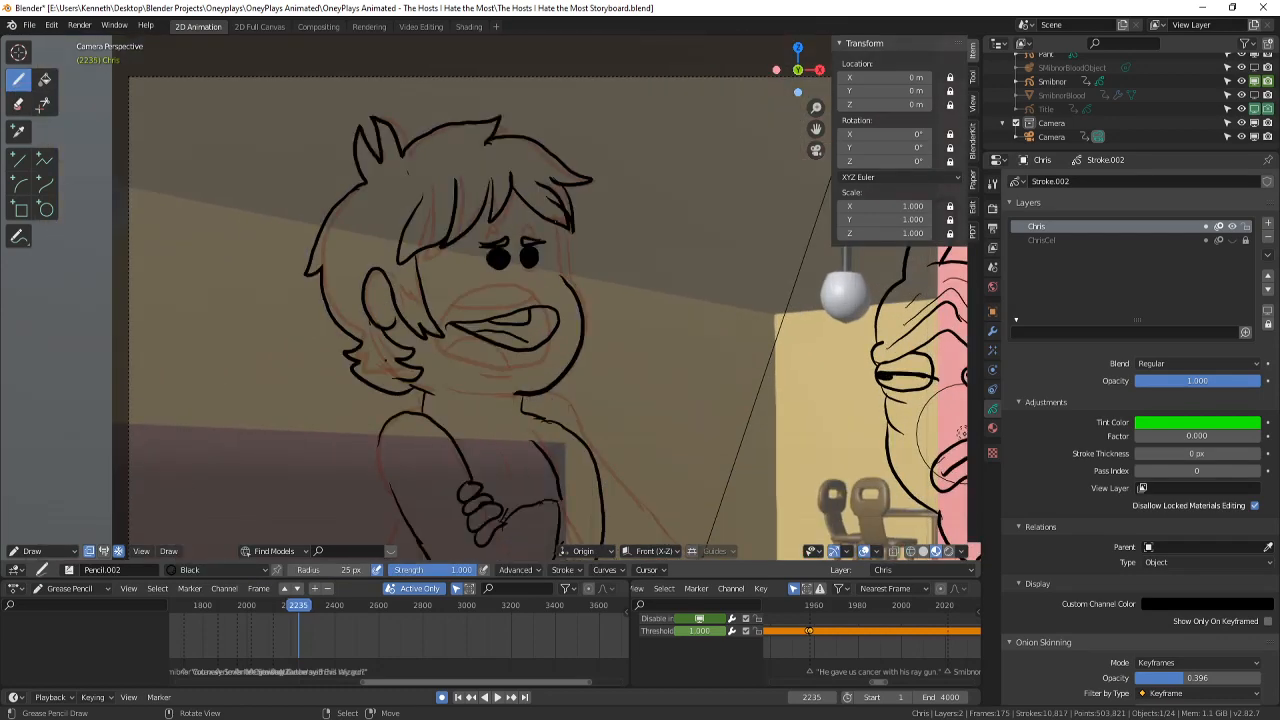
drag(472, 303, 448, 320)
- Step back to frame 2233 and forward to frame 2235, comparing the boy's poses up close and in the full shot
key(Left)
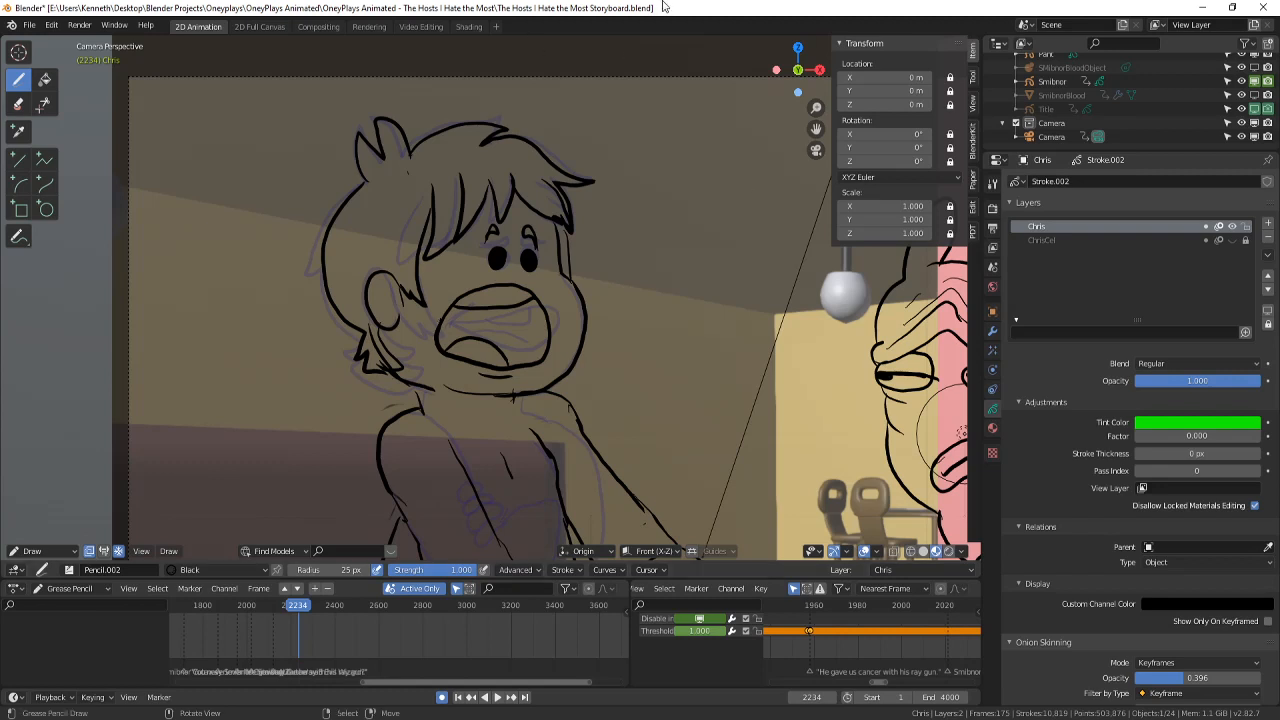
scroll(191, 506, down, 5)
key(Left)
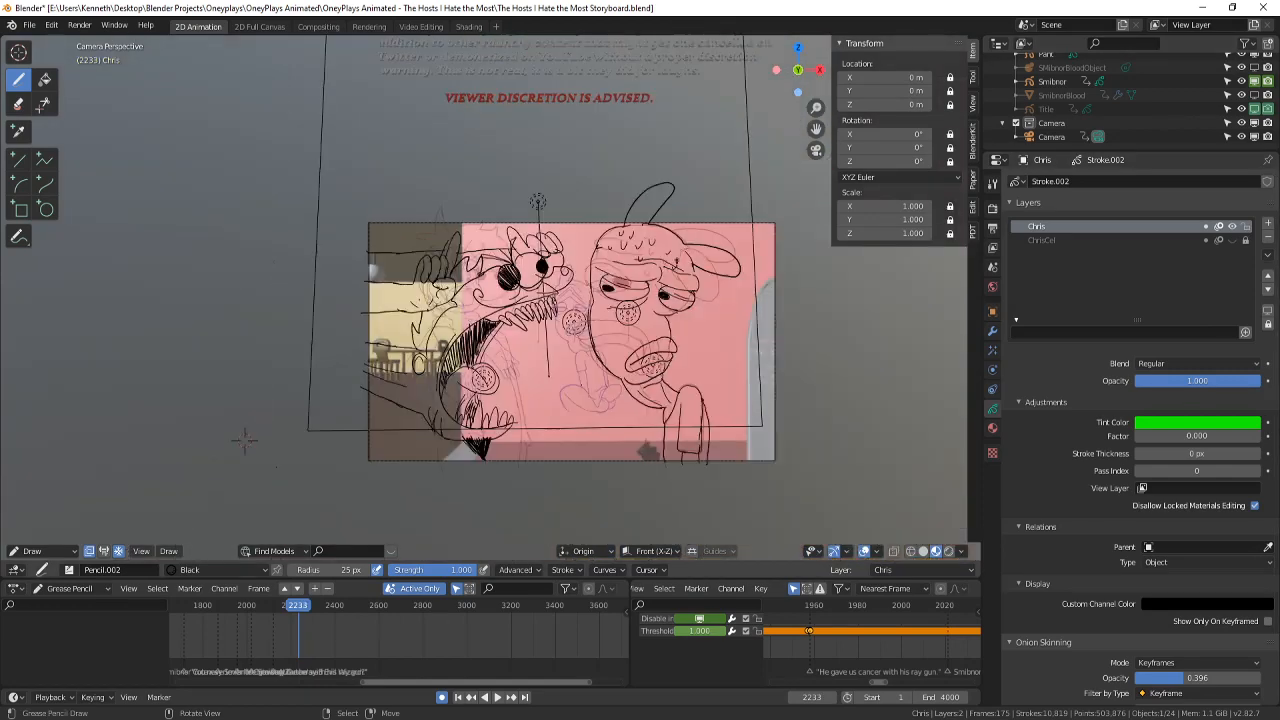
scroll(490, 300, up, 4)
key(Right)
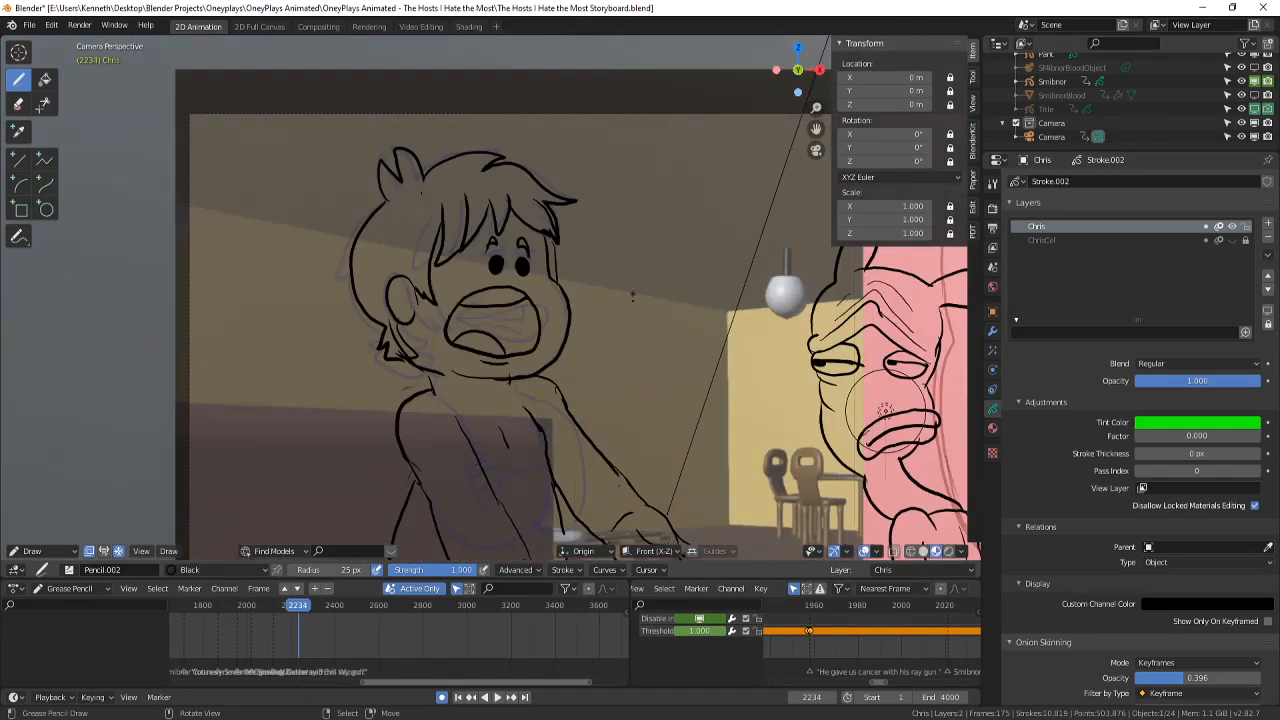
scroll(490, 300, up, 3)
key(Right)
scroll(490, 300, down, 7)
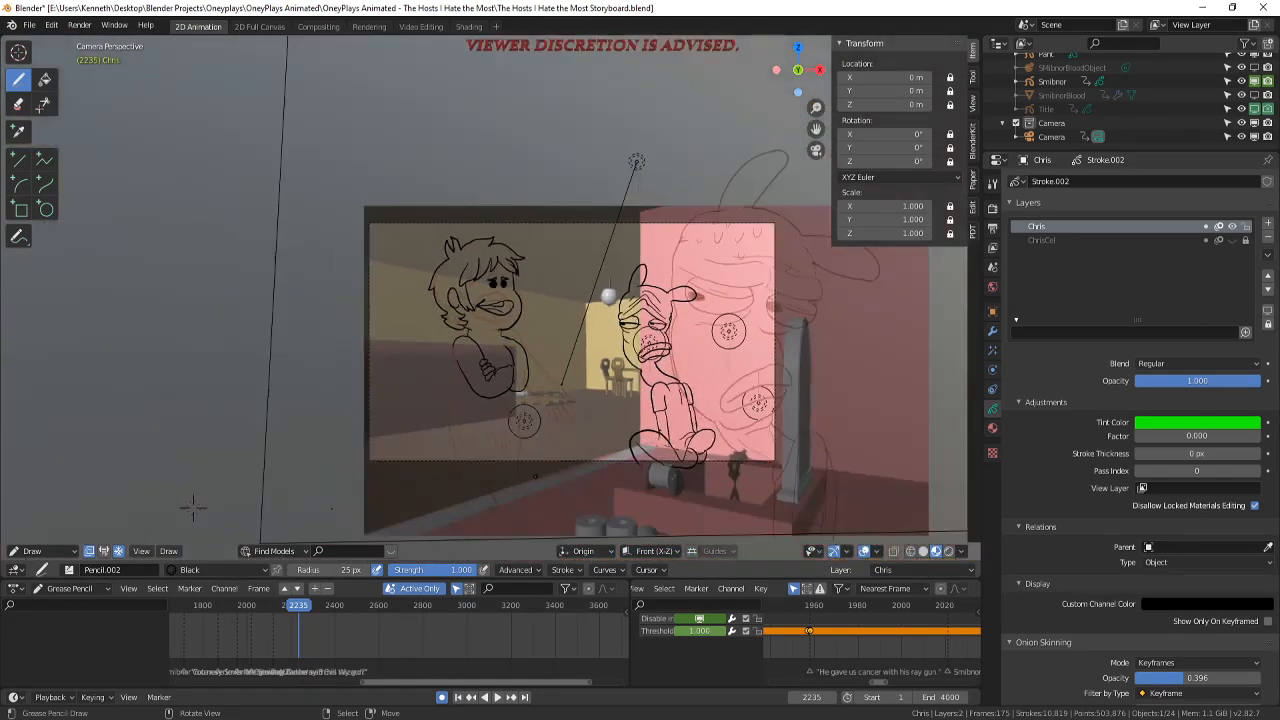
scroll(193, 508, up, 3)
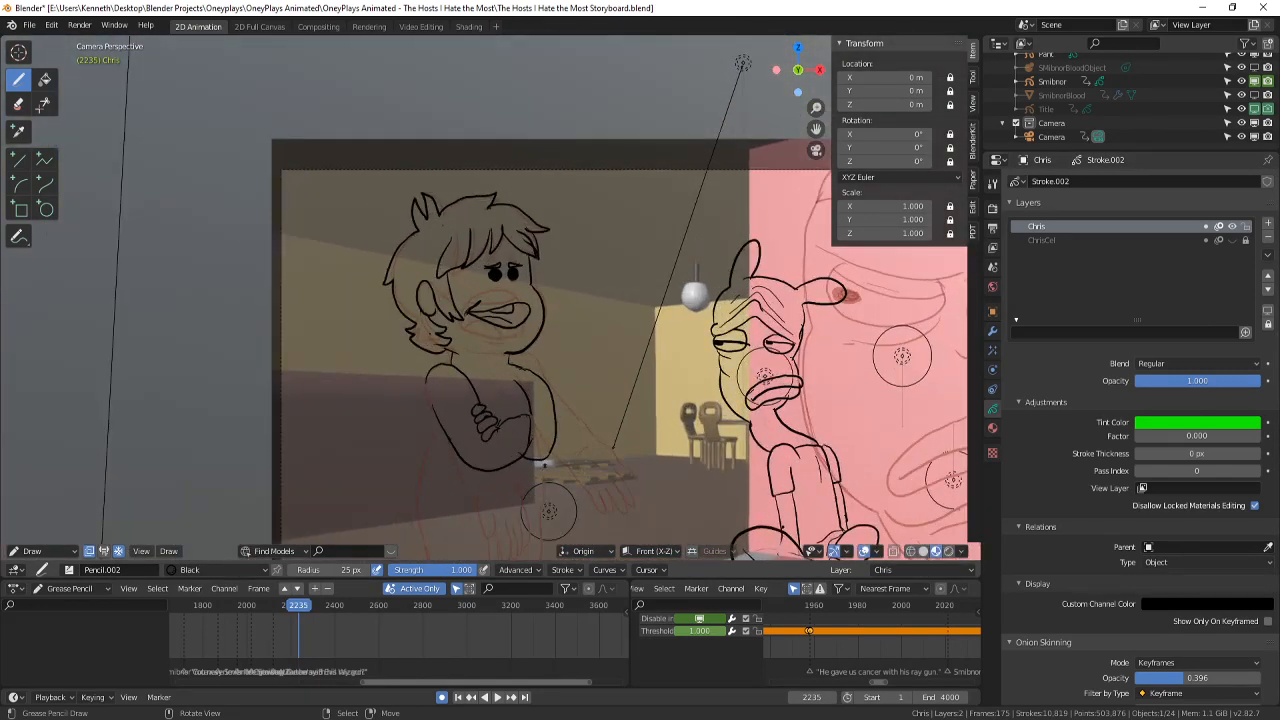
- In Edit Mode, select all the strokes of the boy's head, leaving the body and crossed arms unselected
click(40, 551)
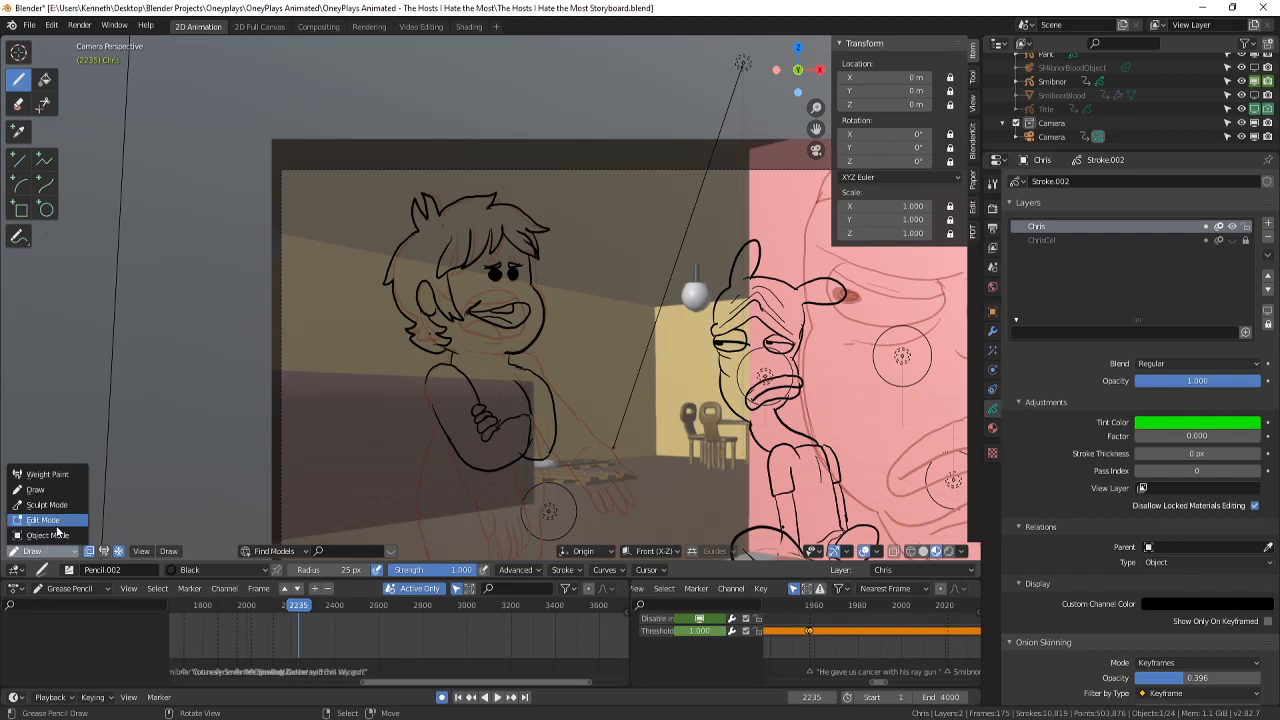
click(52, 522)
key(alt+a)
key(c)
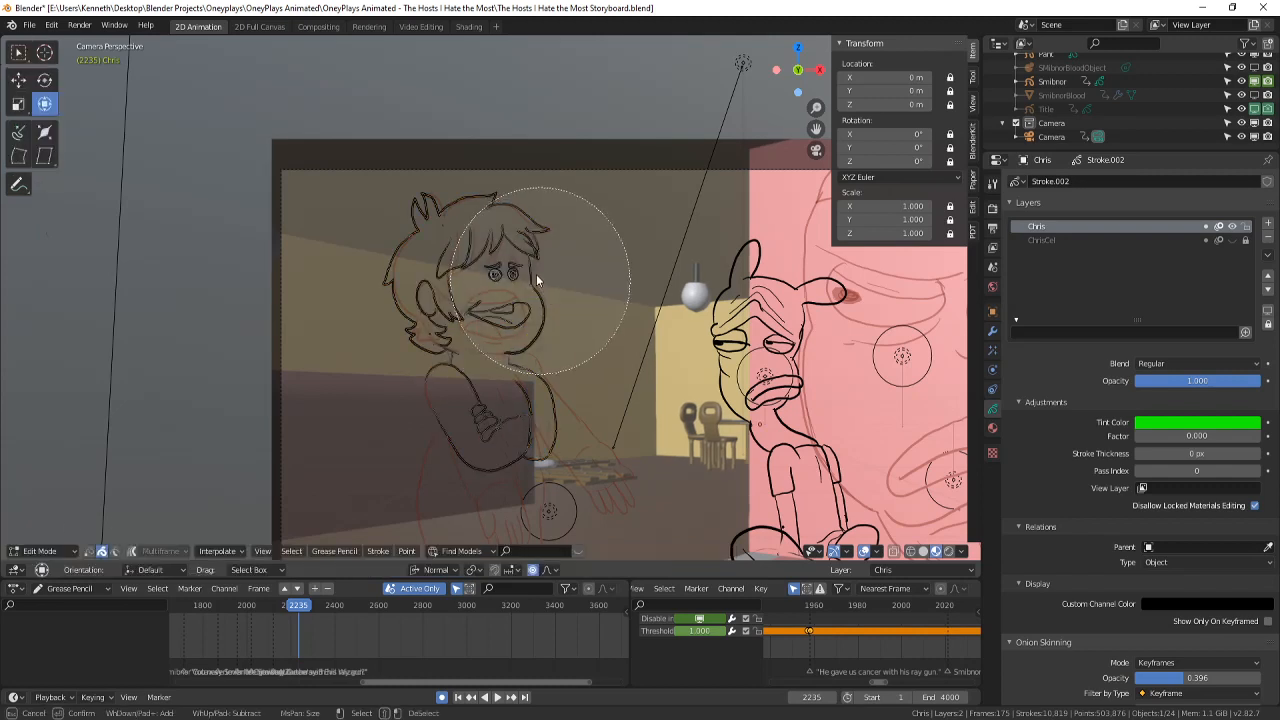
drag(536, 274, 524, 242)
middle_drag(618, 492, 560, 446)
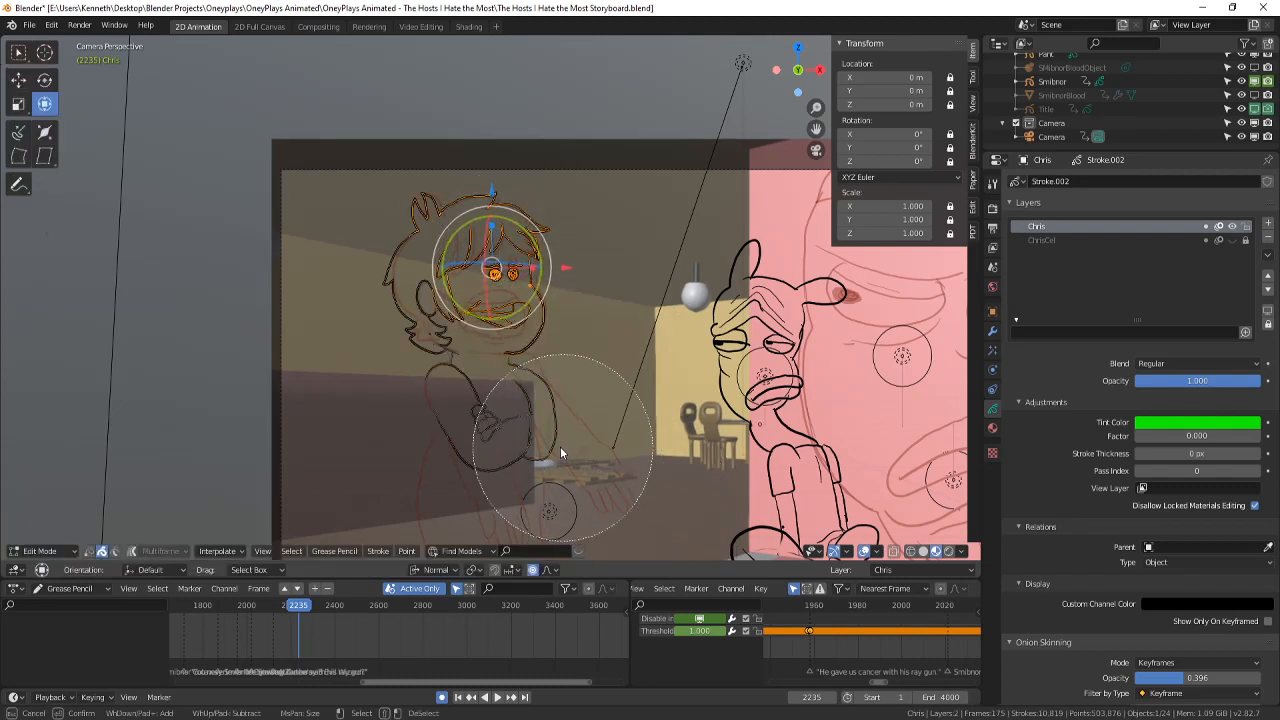
click(450, 256)
drag(452, 263, 460, 266)
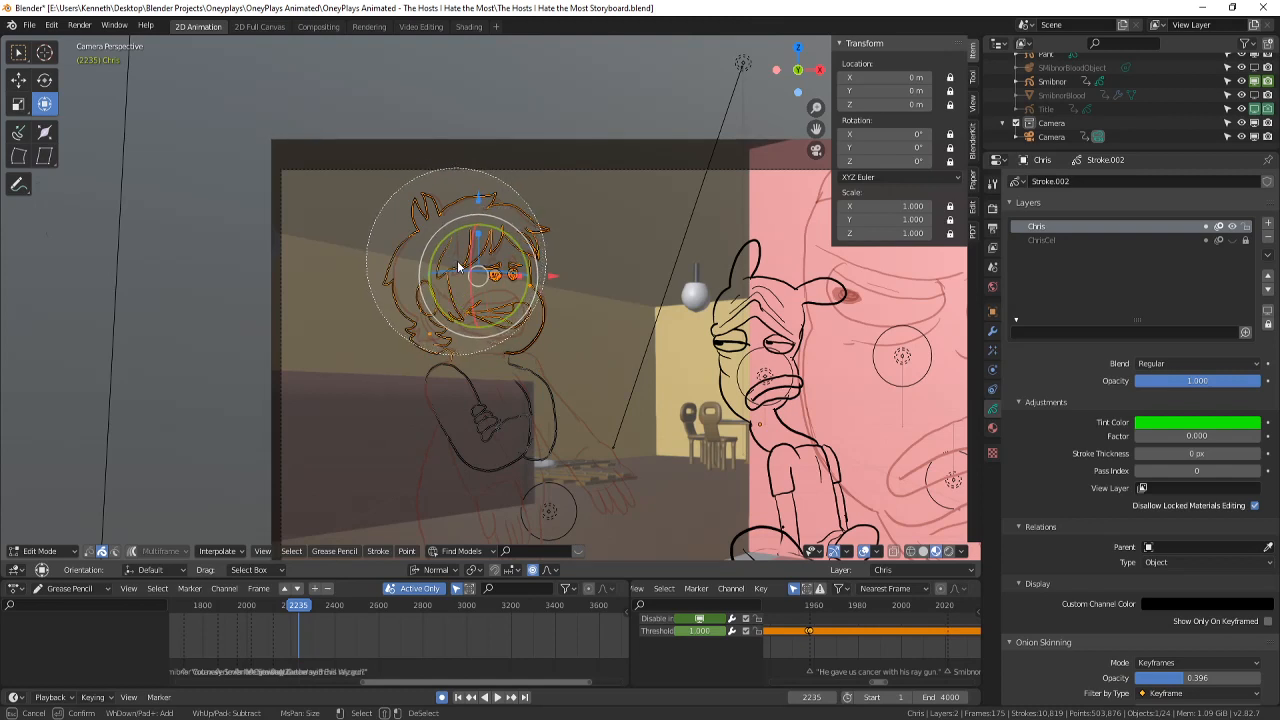
right_click(600, 277)
key(c)
middle_click(439, 453)
right_click(439, 453)
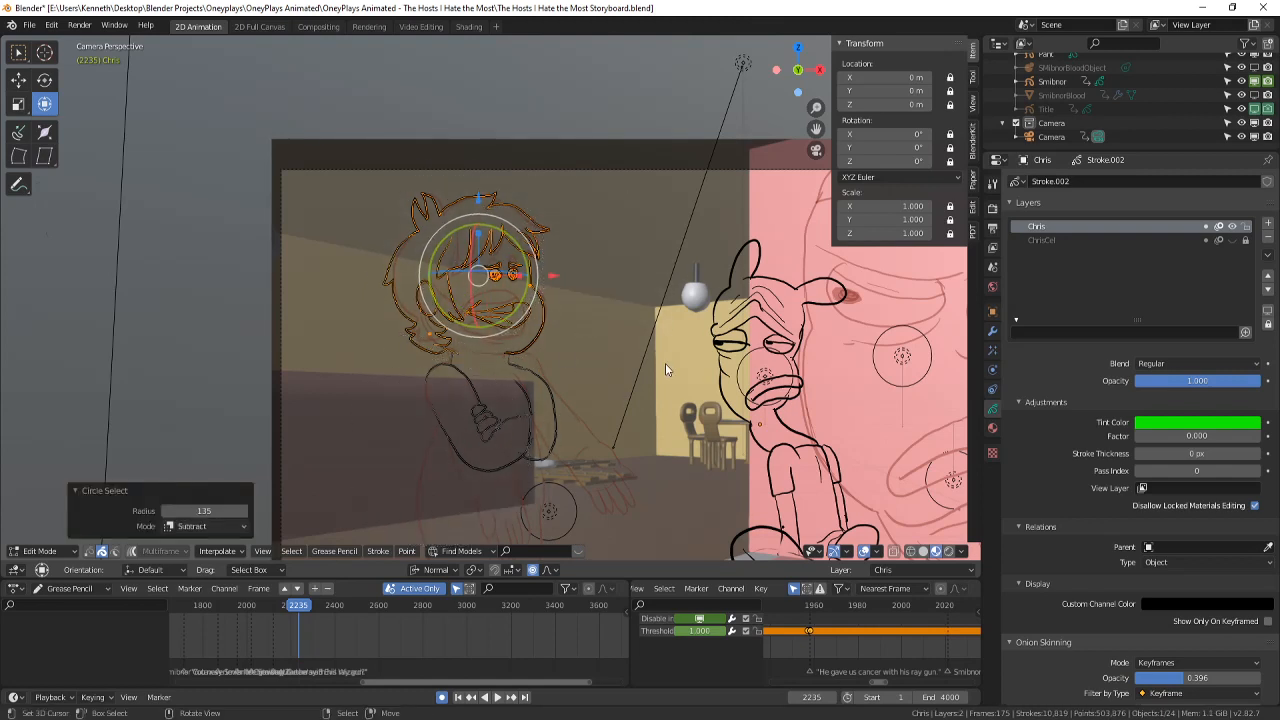
- Rotate the boy's head about 5.5° and shift it about 0.054 m along X and -0.024 m along Z
key(r)
right_click(672, 380)
key(r)
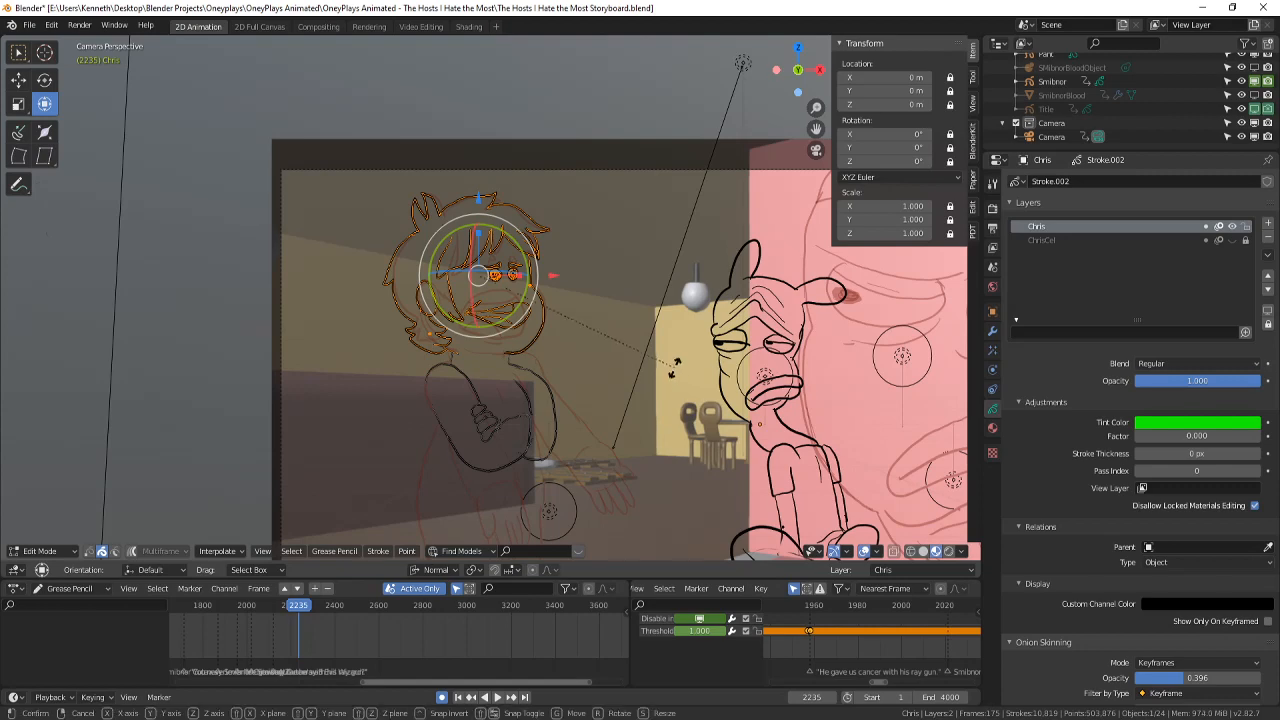
click(509, 300)
key(g)
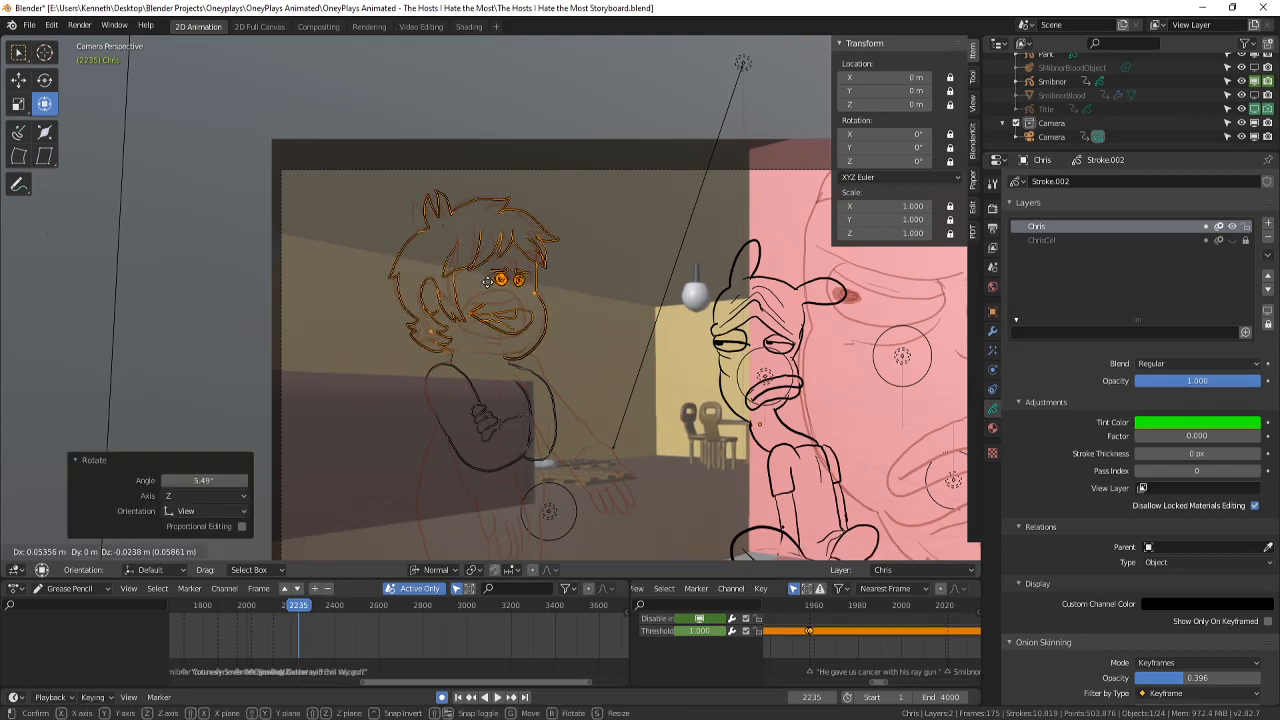
click(487, 281)
- Return to Draw mode and draw the neck line beneath the boy's repositioned chin
scroll(596, 493, up, 8)
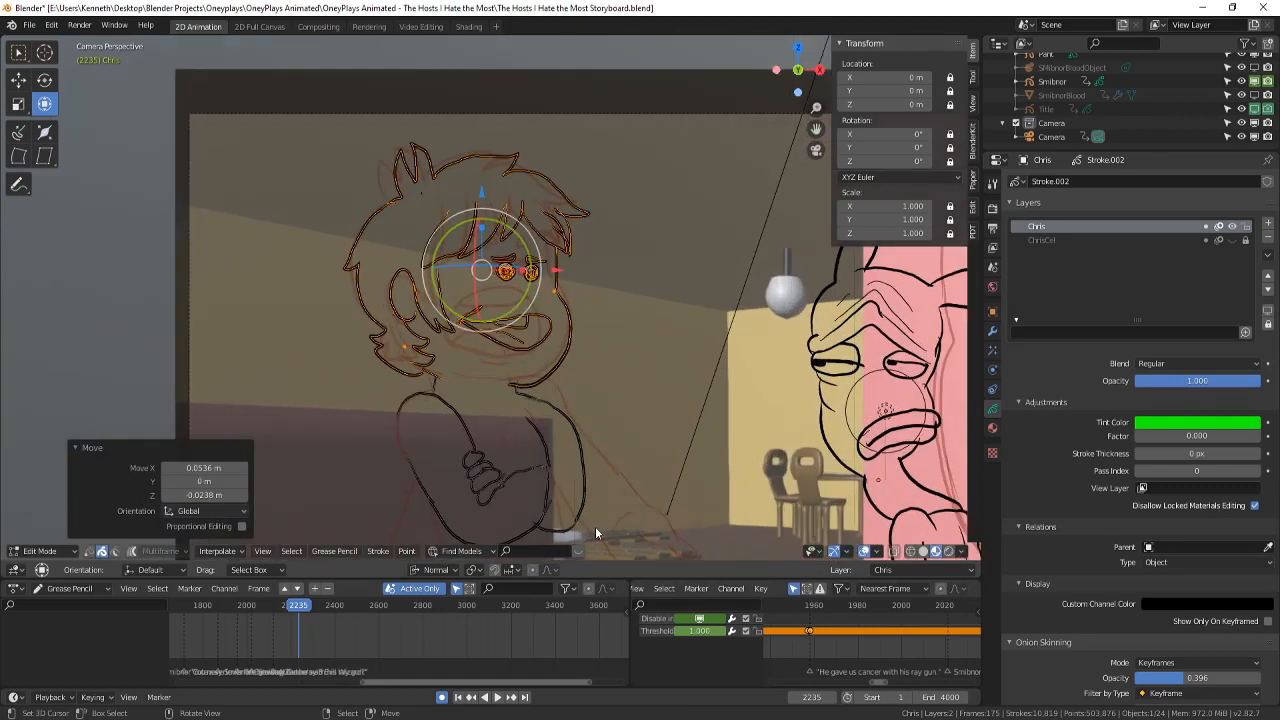
click(40, 551)
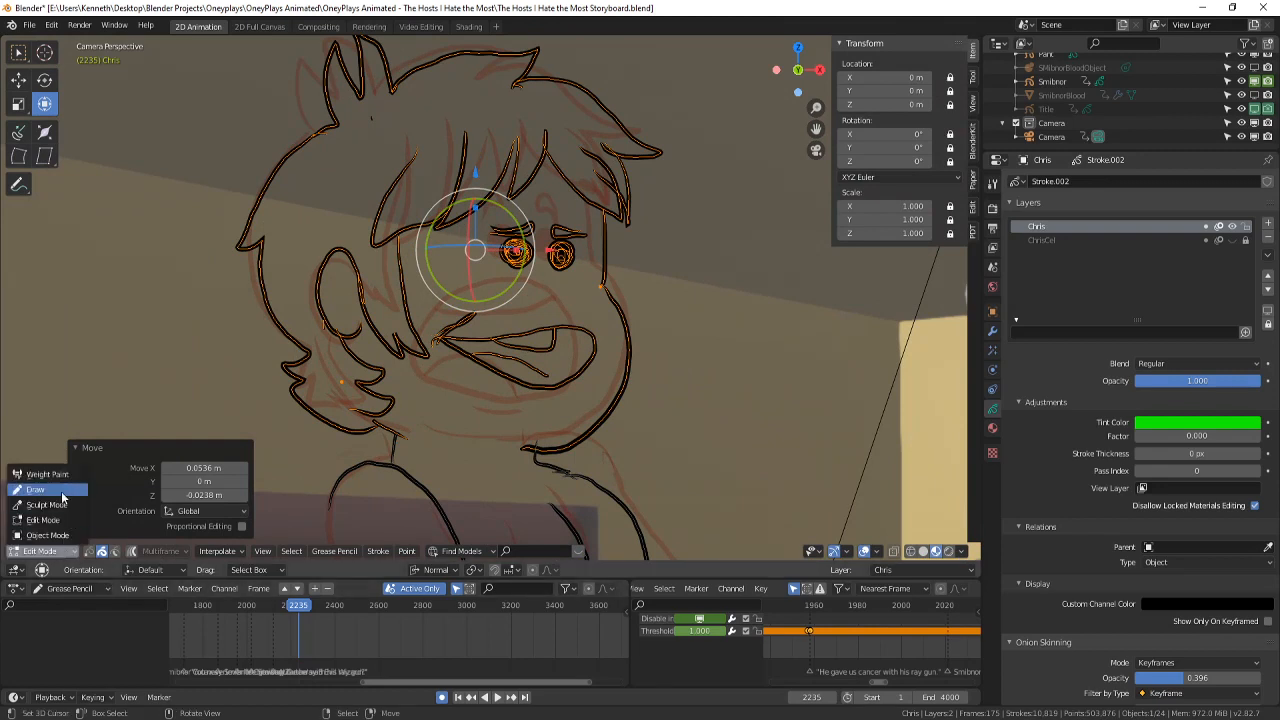
click(60, 489)
mouse_move(528, 452)
mouse_down()
mouse_move(442, 446)
mouse_move(442, 466)
mouse_up()
scroll(341, 382, down, 5)
- Flip back and forth between neighbouring keyframes to compare the tilted head with the other poses
key(Down)
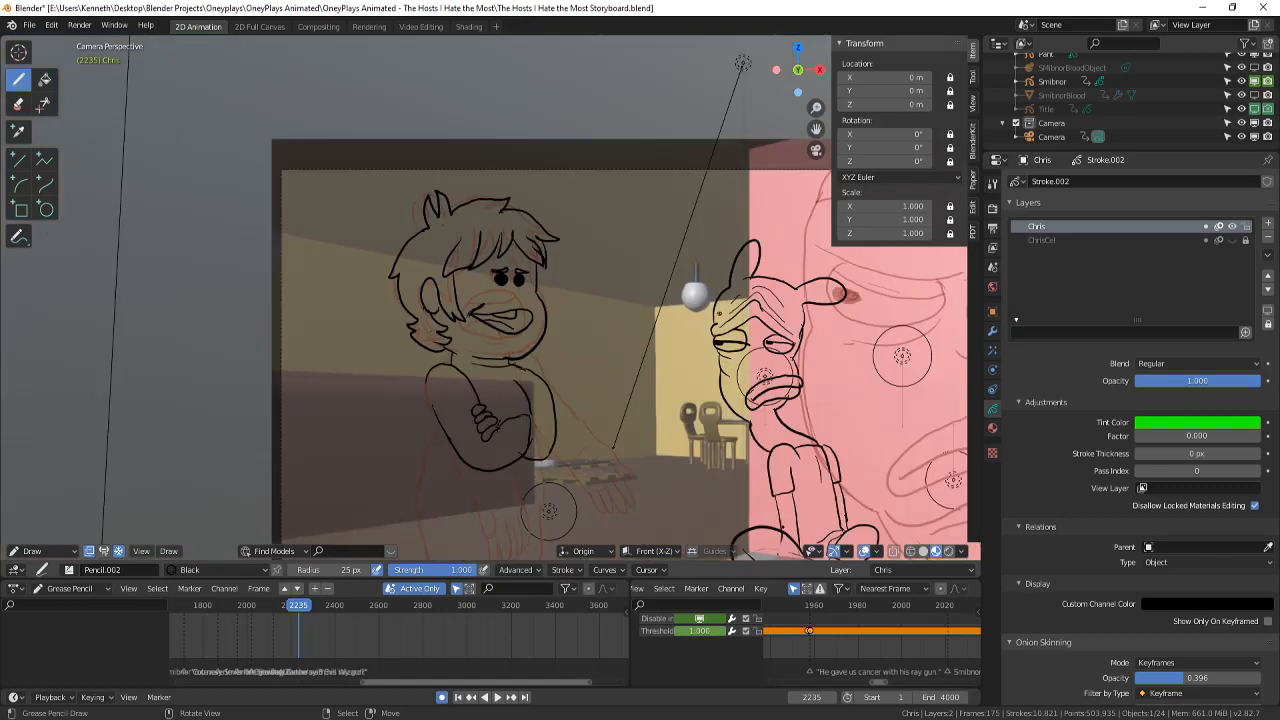
key(Up)
key(Up)
key(Up)
key(Down)
key(Down)
key(Down)
key(Up)
- In Edit Mode, select the boy's eyes and eyebrows and move them about 0.017 m along X and -0.052 m along Z
click(40, 551)
click(40, 535)
scroll(559, 306, up, 4)
key(c)
scroll(515, 280, up, 8)
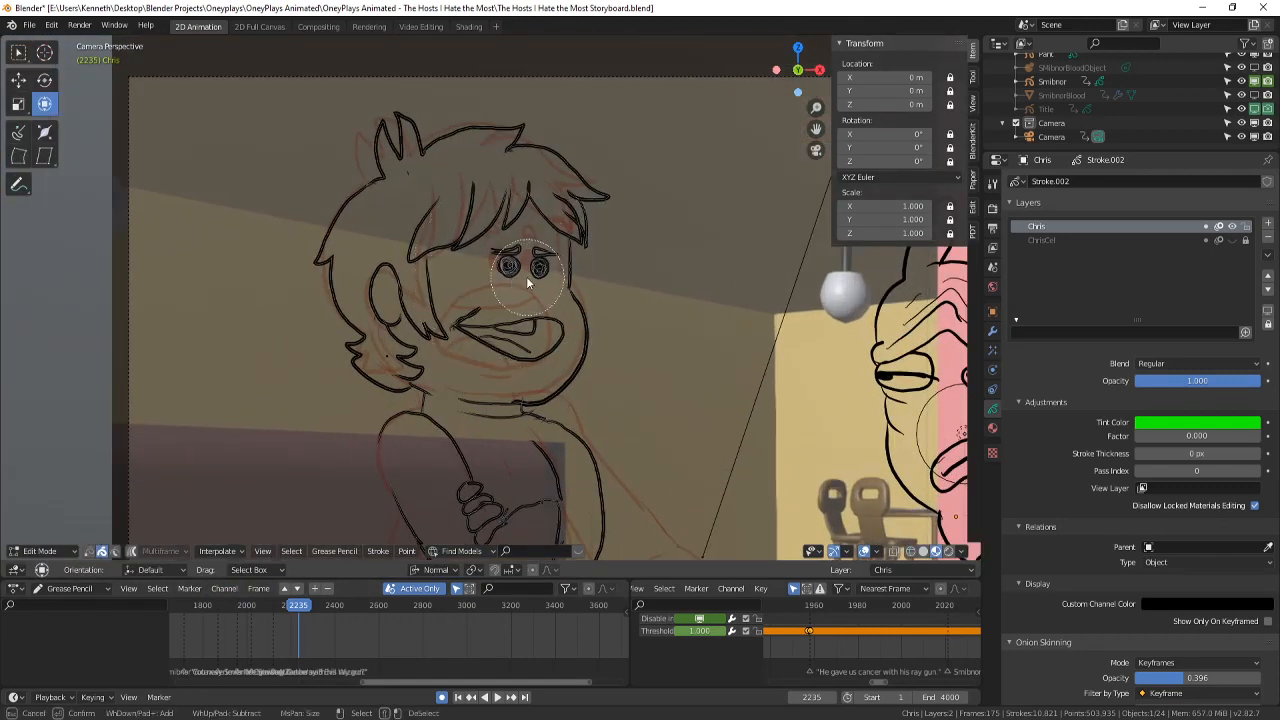
click(527, 270)
key(g)
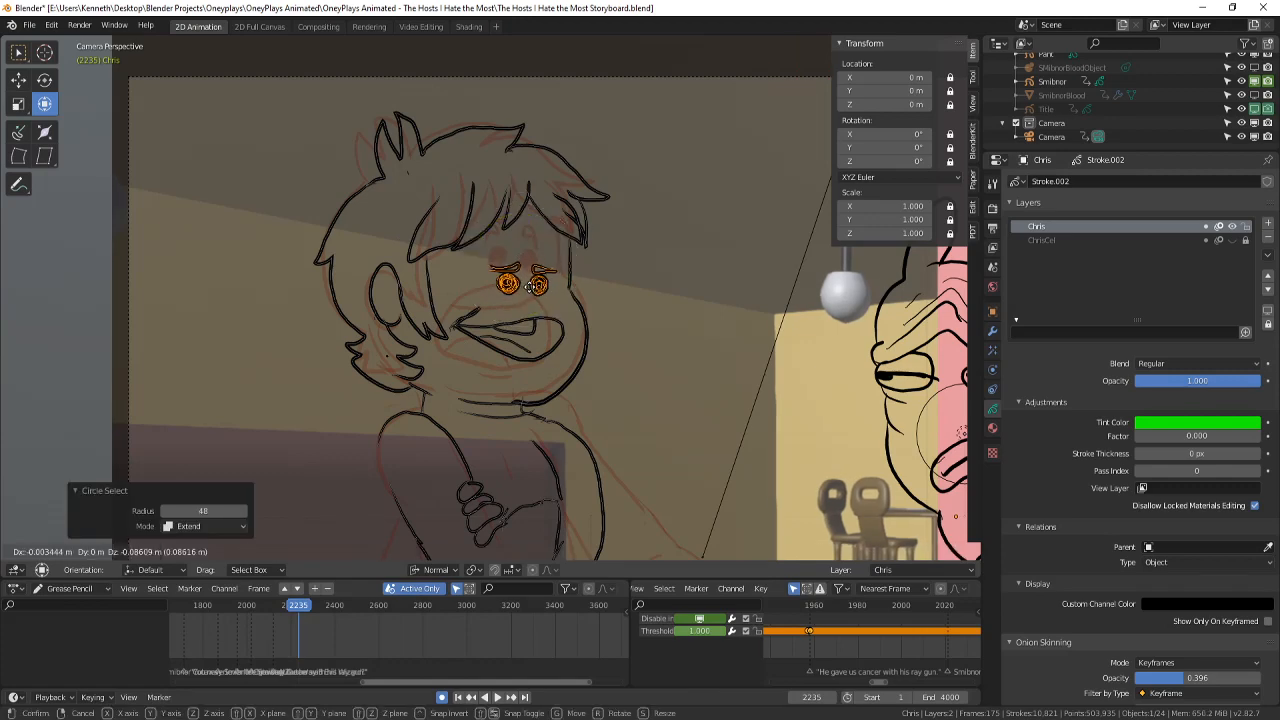
click(525, 288)
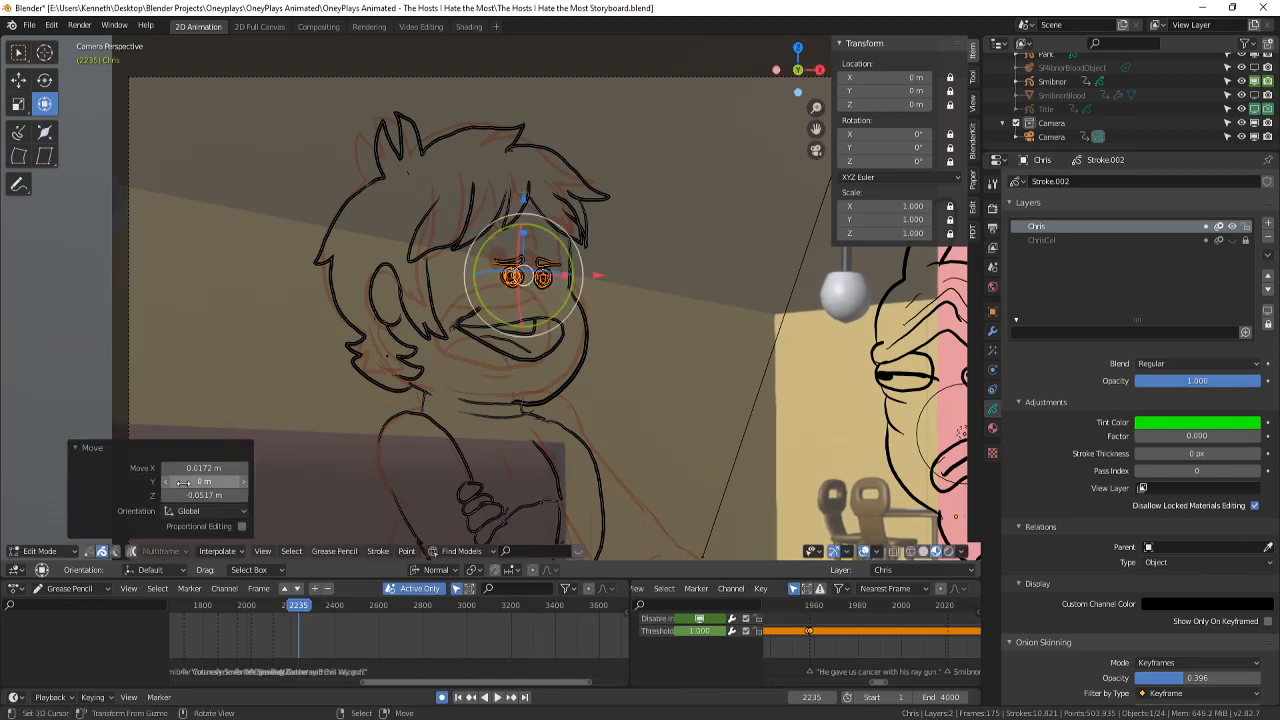
- Draw a short crease on the boy's chest above the folded forearm, and save the file
click(40, 551)
click(35, 489)
scroll(574, 489, down, 2)
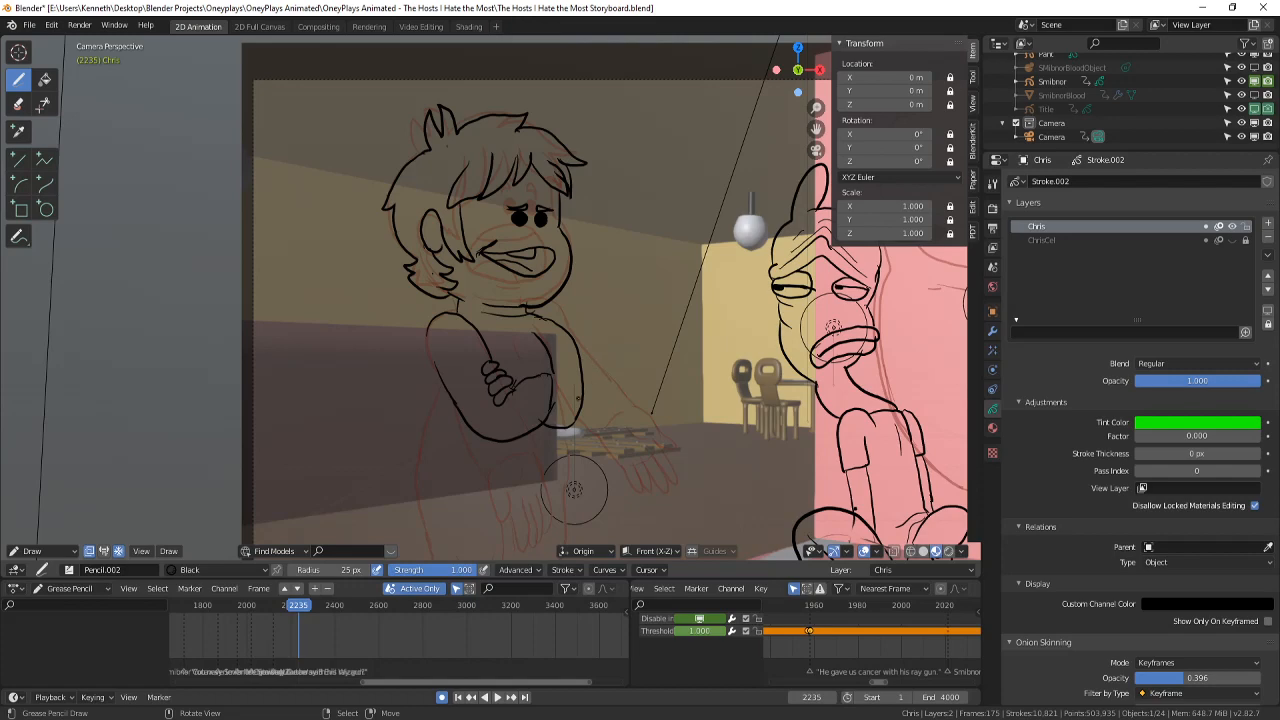
scroll(574, 489, up, 2)
drag(537, 358, 530, 399)
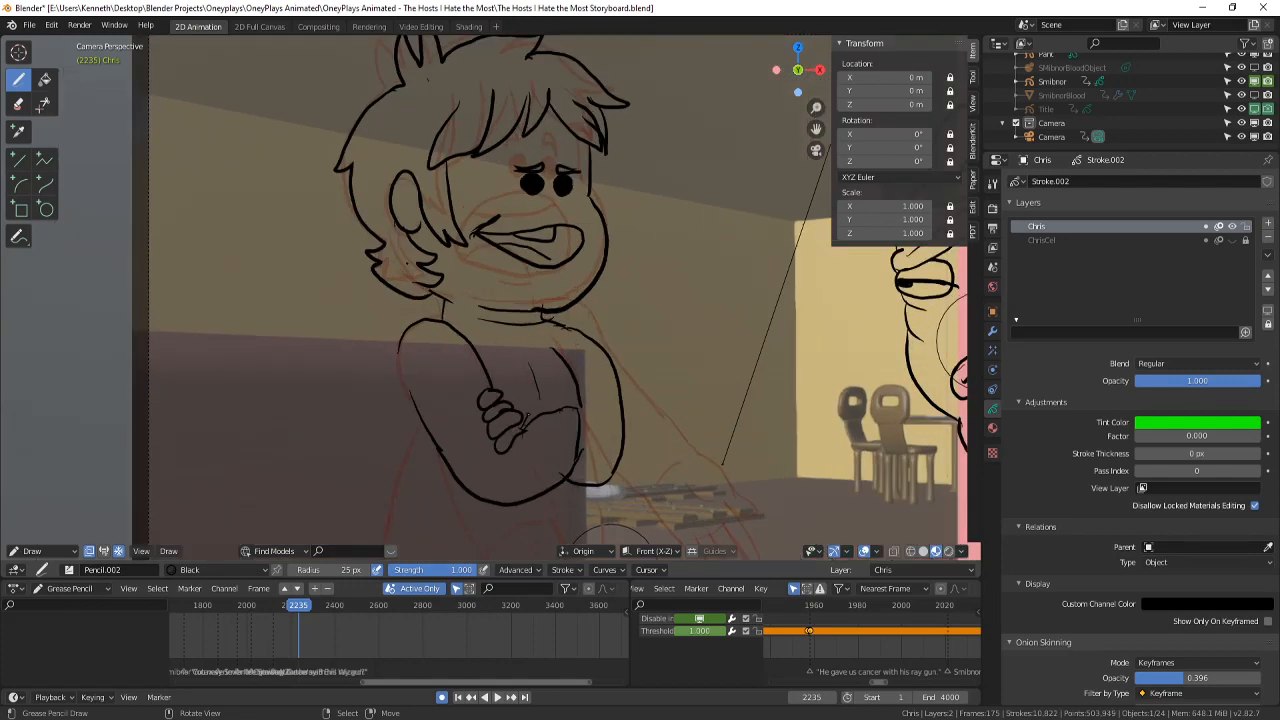
scroll(604, 540, down, 4)
scroll(591, 527, up, 3)
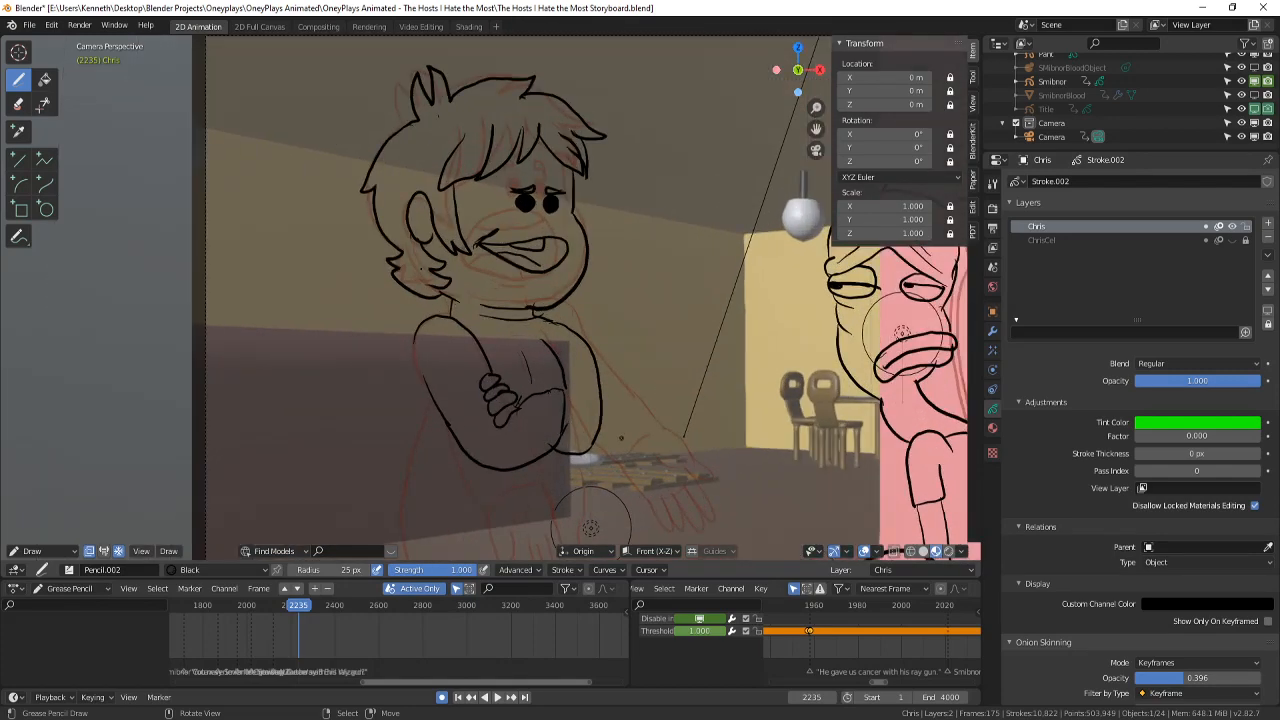
scroll(653, 398, down, 1)
shift+middle_drag(621, 438, 664, 377)
key(ctrl+s)
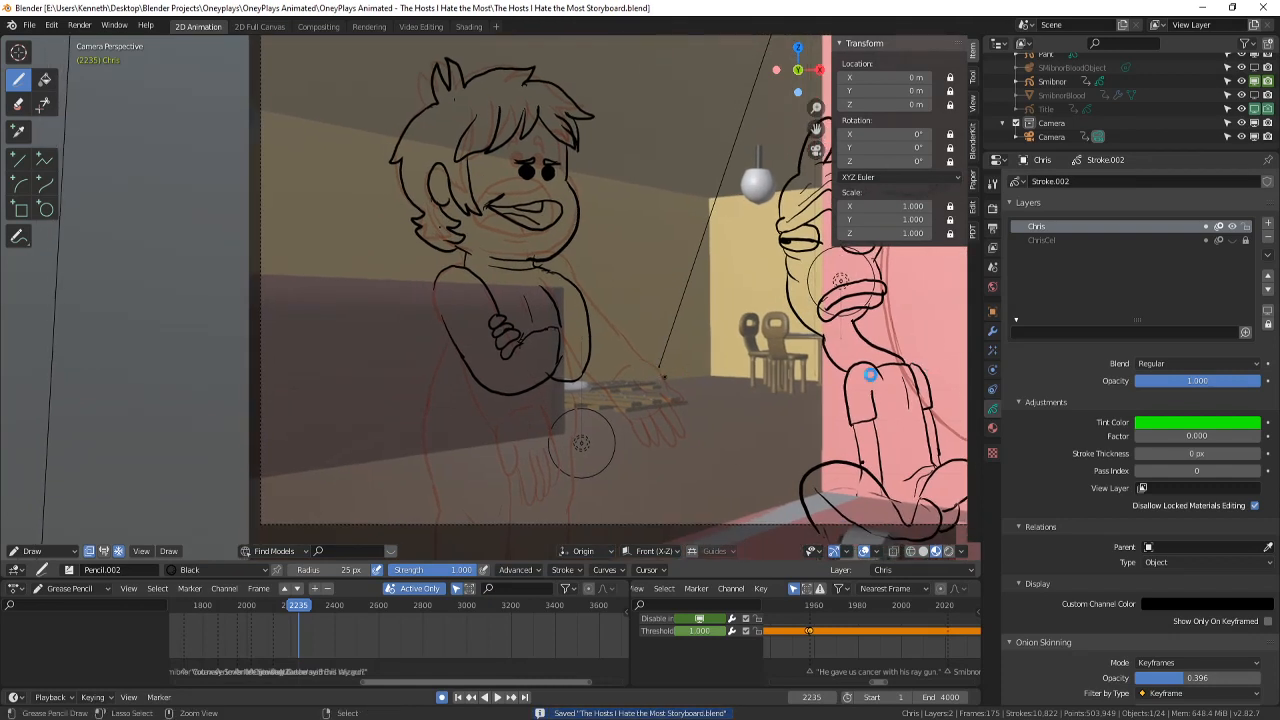
- Draw the boy's back, belly and legs below the crossed arms, extending the legs past the camera frame's lower edge
shift+middle_drag(581, 443, 595, 431)
scroll(607, 423, up, 1)
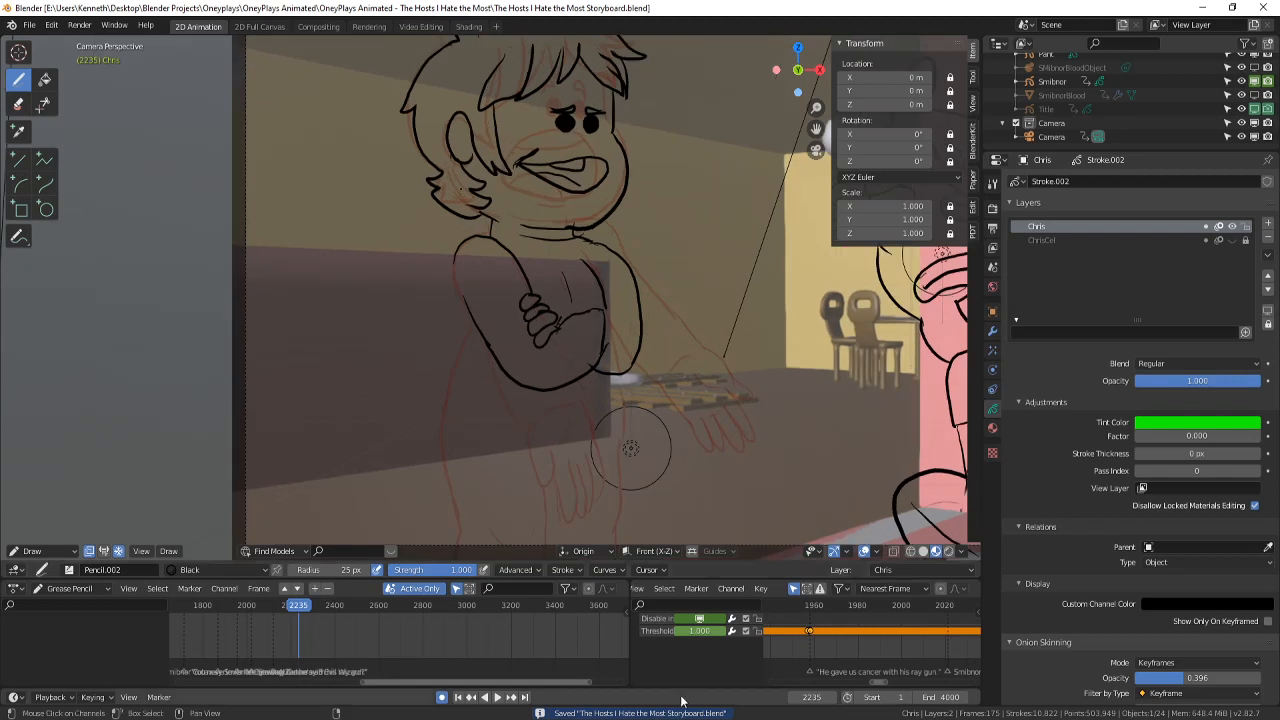
drag(467, 343, 472, 350)
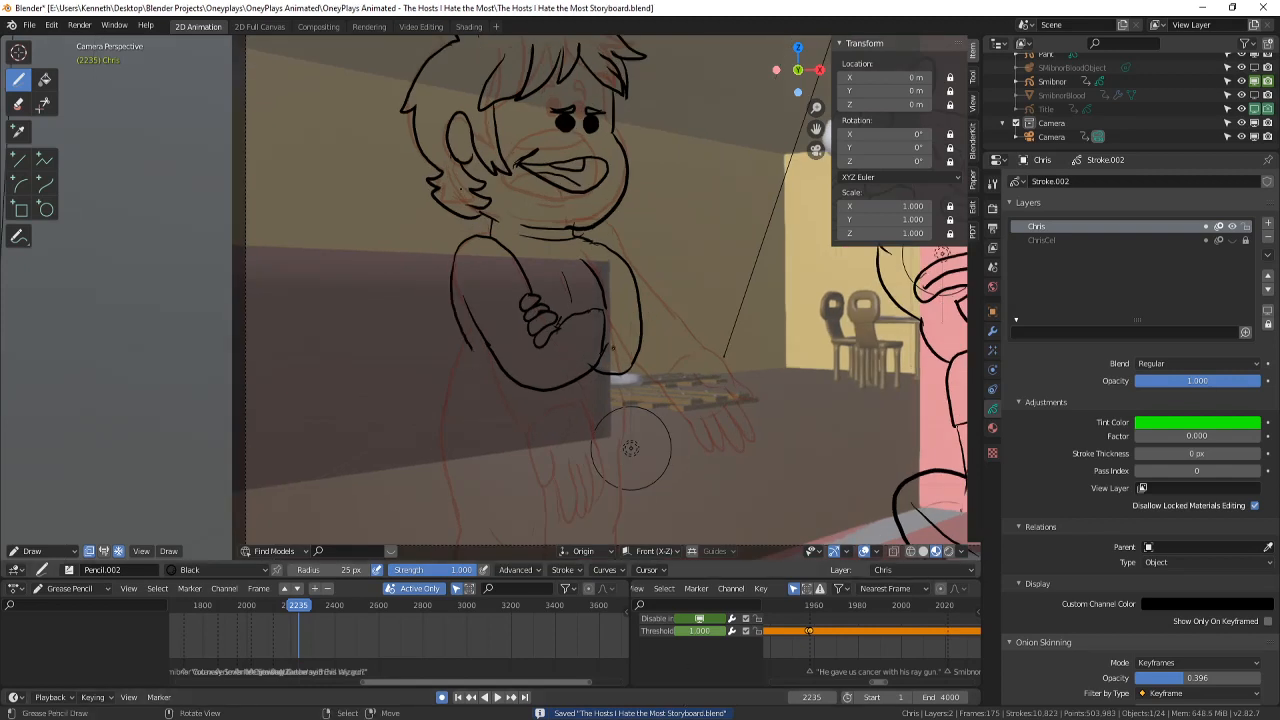
drag(632, 418, 627, 481)
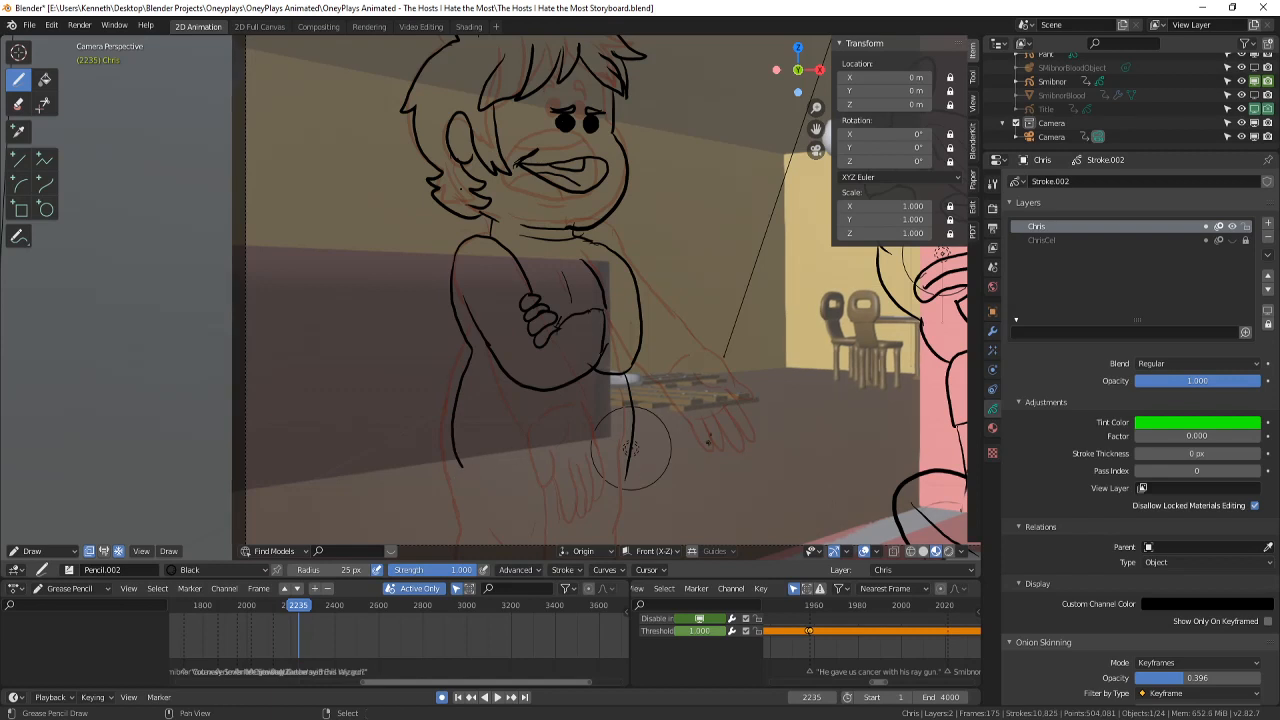
shift+middle_drag(630, 450, 672, 350)
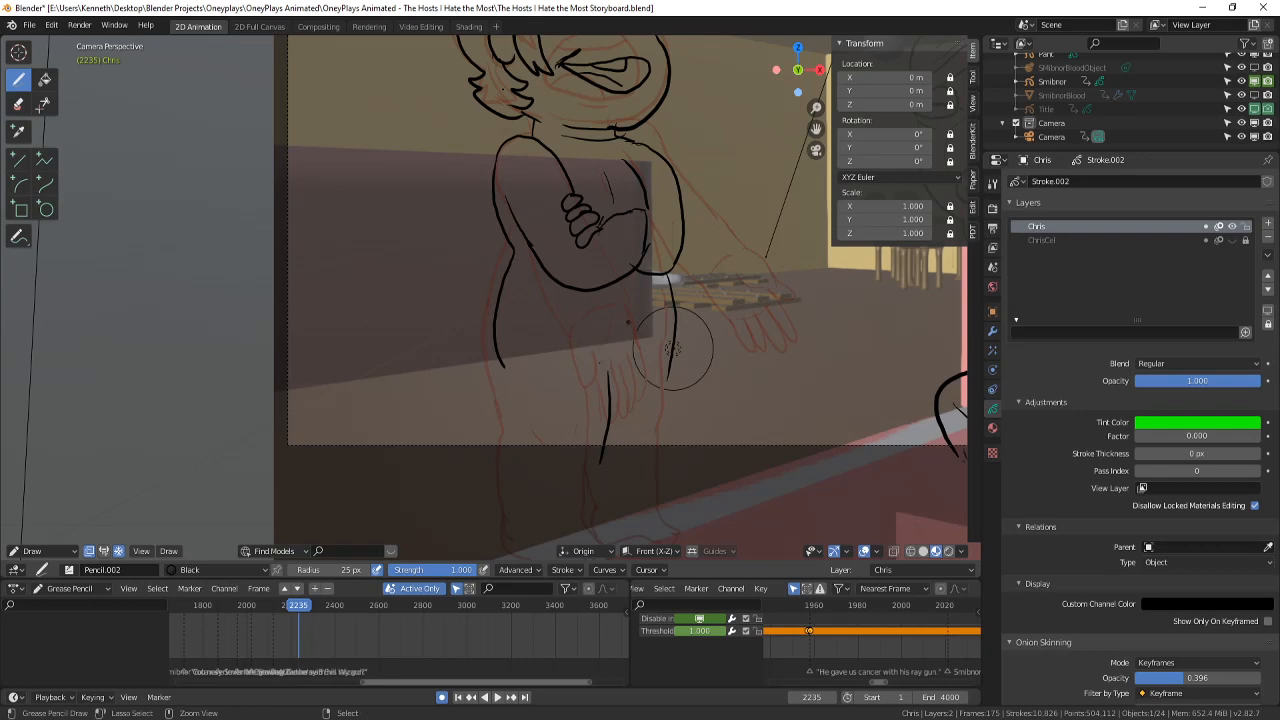
key(ctrl+z)
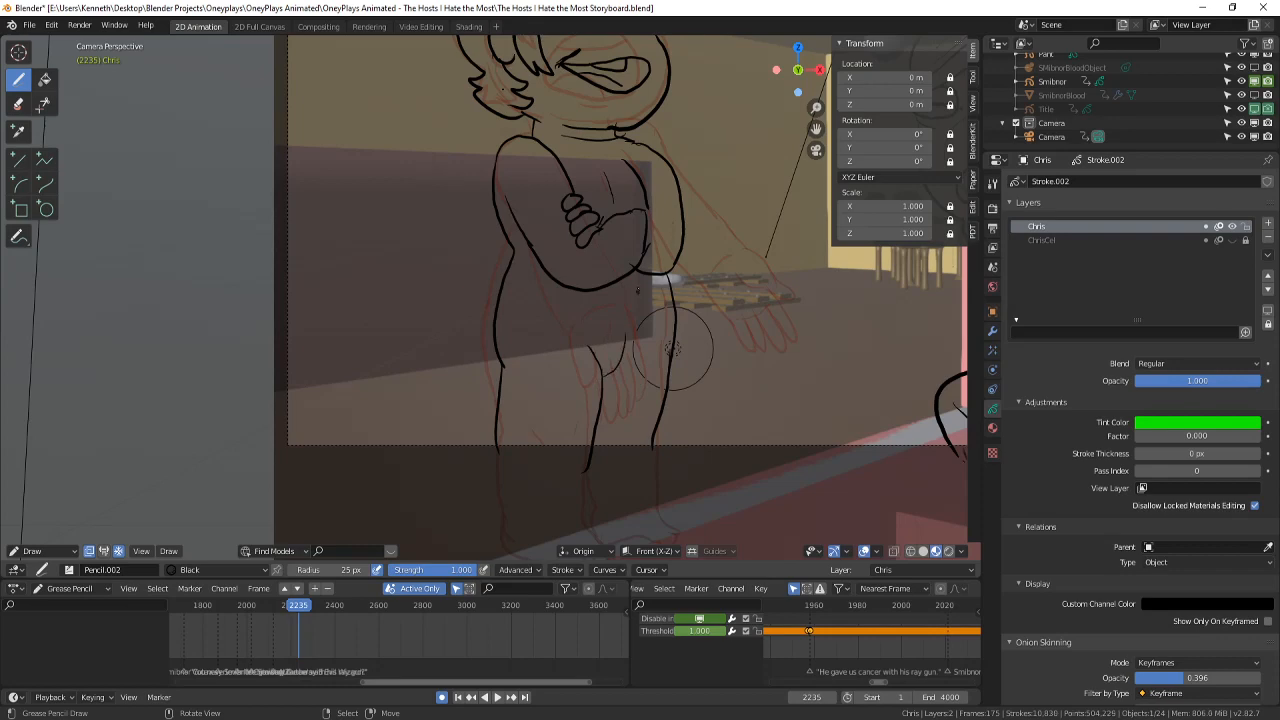
- Compare the crossed-arms pose with the outstretched-arms pose at frame 2234 by stepping between frames and playing the transition
scroll(673, 349, down, 4)
key(Left)
key(Right)
key(Left)
scroll(617, 332, up, 2)
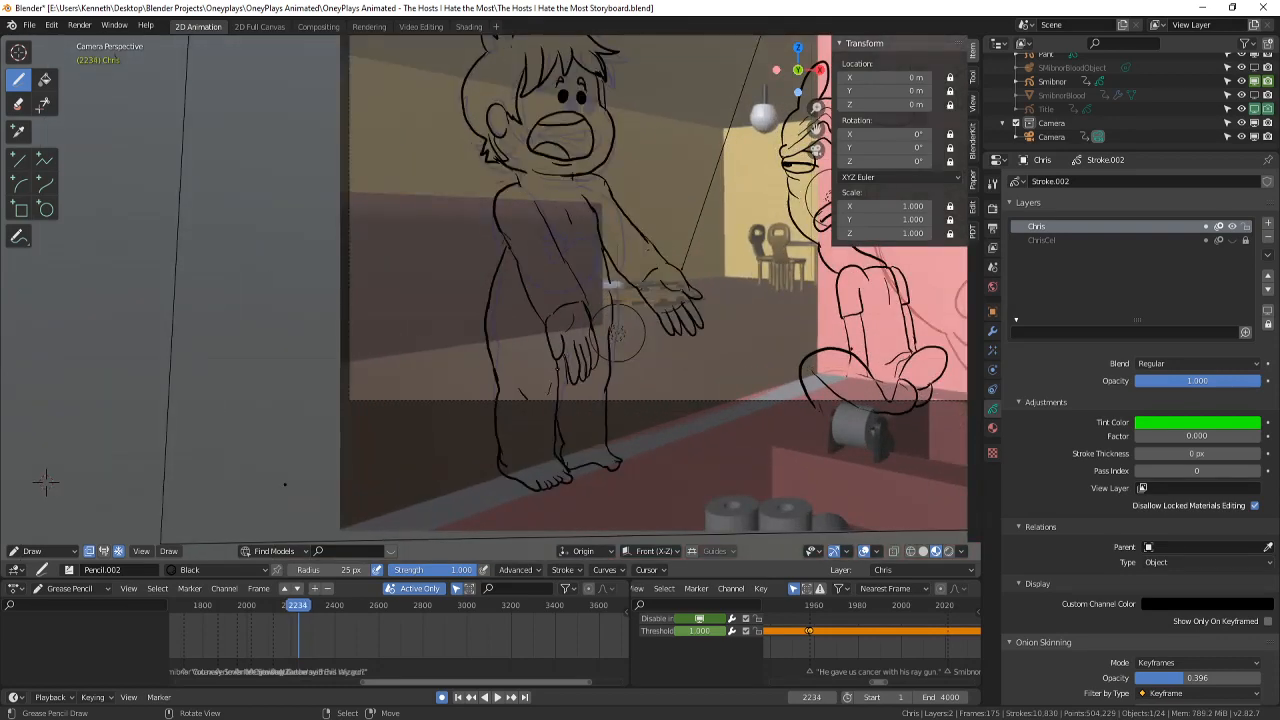
key(Right)
key(Left)
click(296, 606)
click(497, 699)
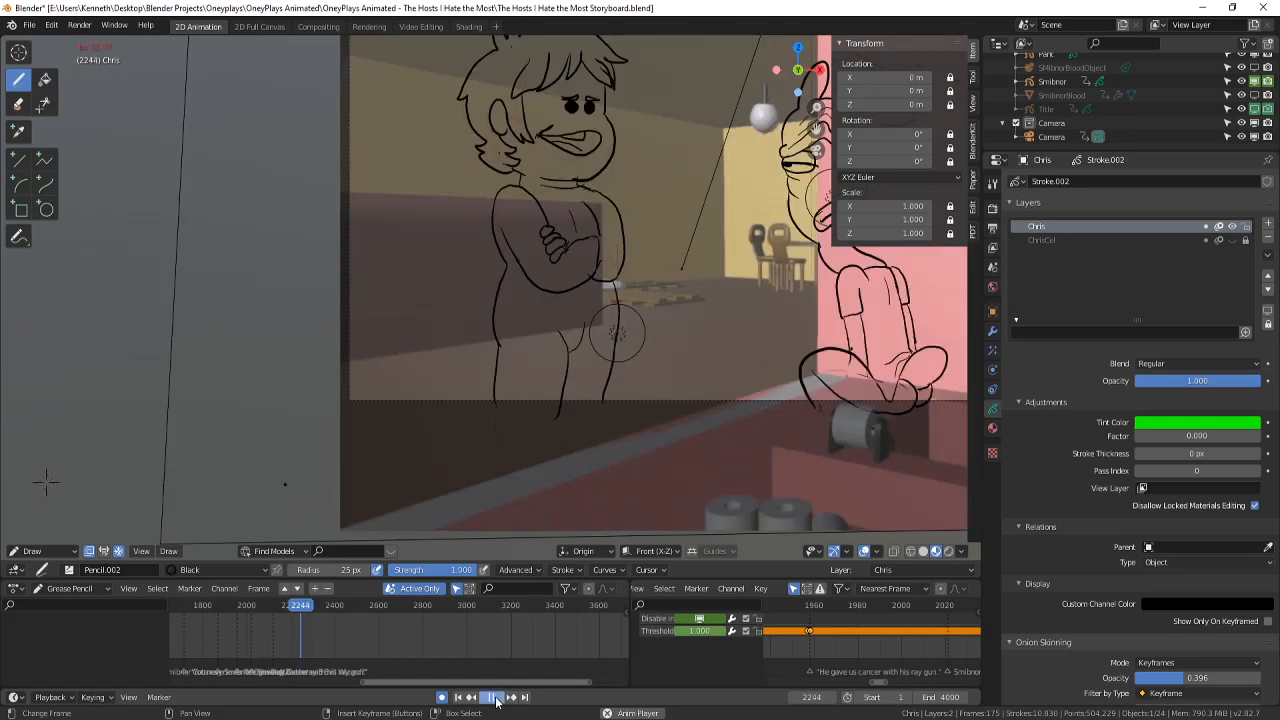
key(Escape)
key(Left)
key(Left)
key(Left)
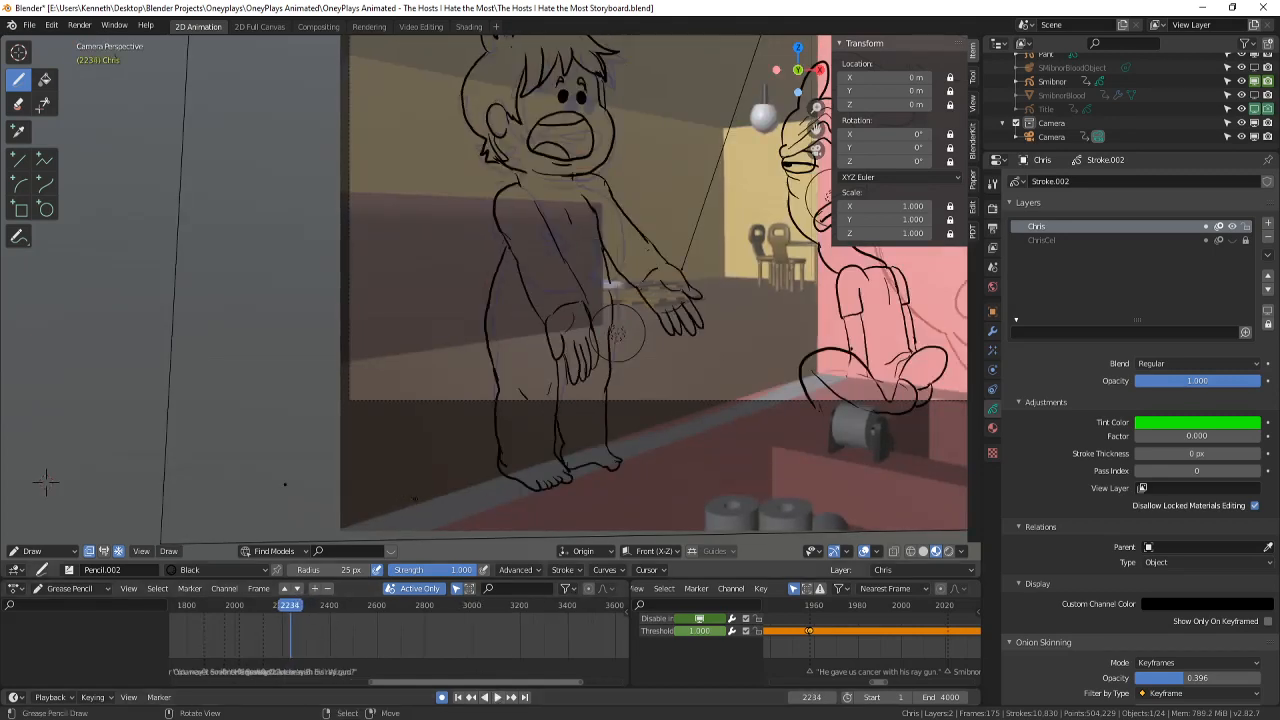
key(Right)
key(Right)
scroll(46, 482, down, 1)
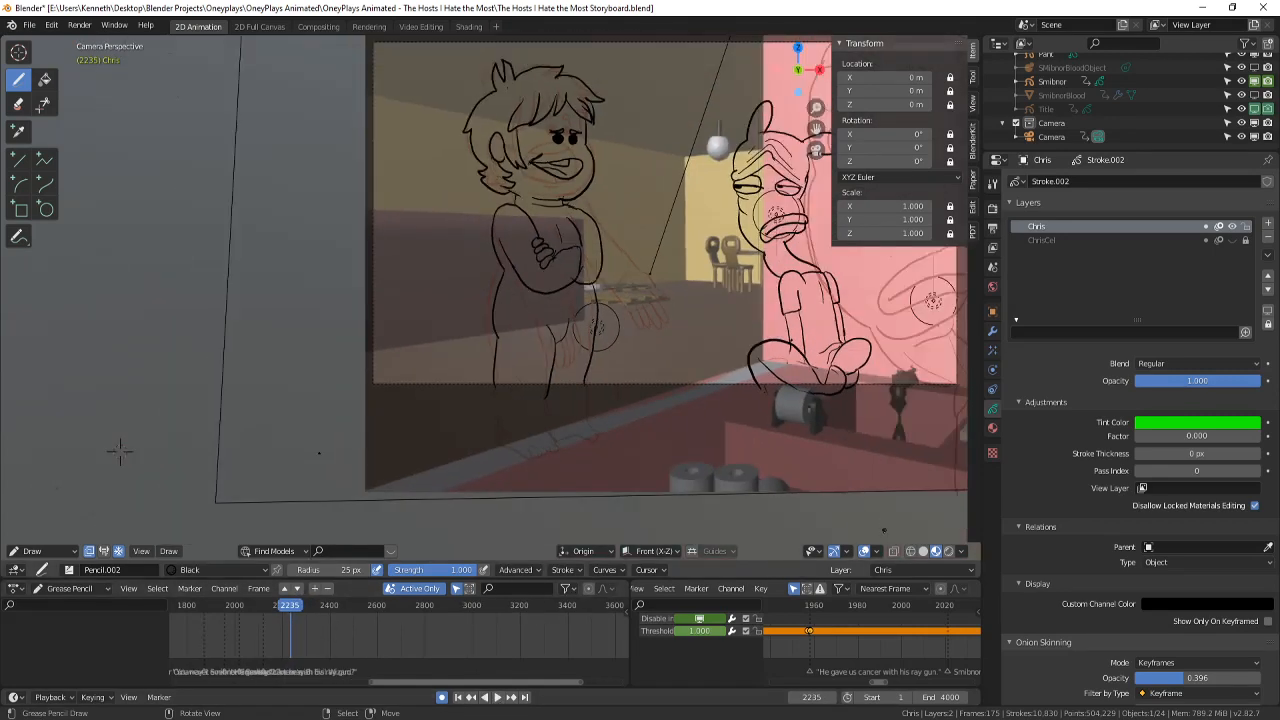
- Move the crossed-arms keyframe one frame earlier to frame 2234, and play the cut from frame 2231
shift+middle_drag(120, 451, 95, 508)
scroll(95, 508, up, 1)
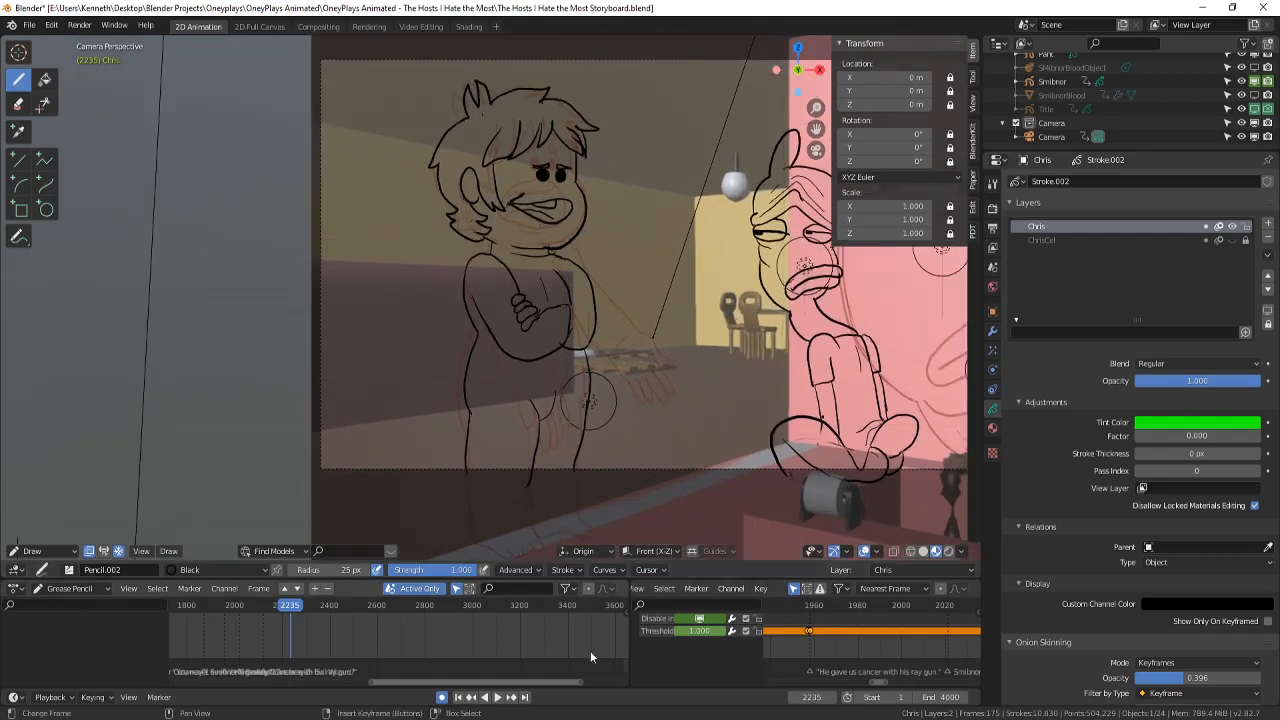
scroll(772, 630, down, 1)
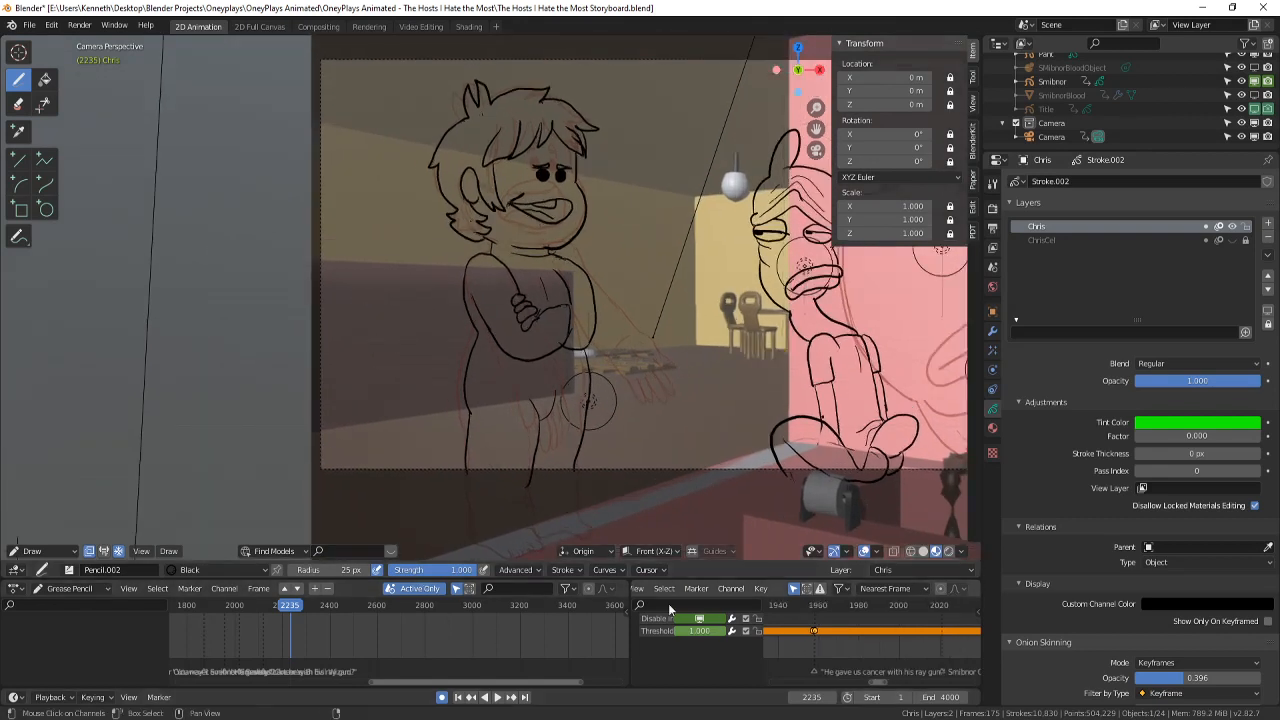
scroll(345, 634, up, 2)
shift+scroll(325, 640, up, 2)
scroll(305, 646, up, 1)
scroll(303, 648, up, 3)
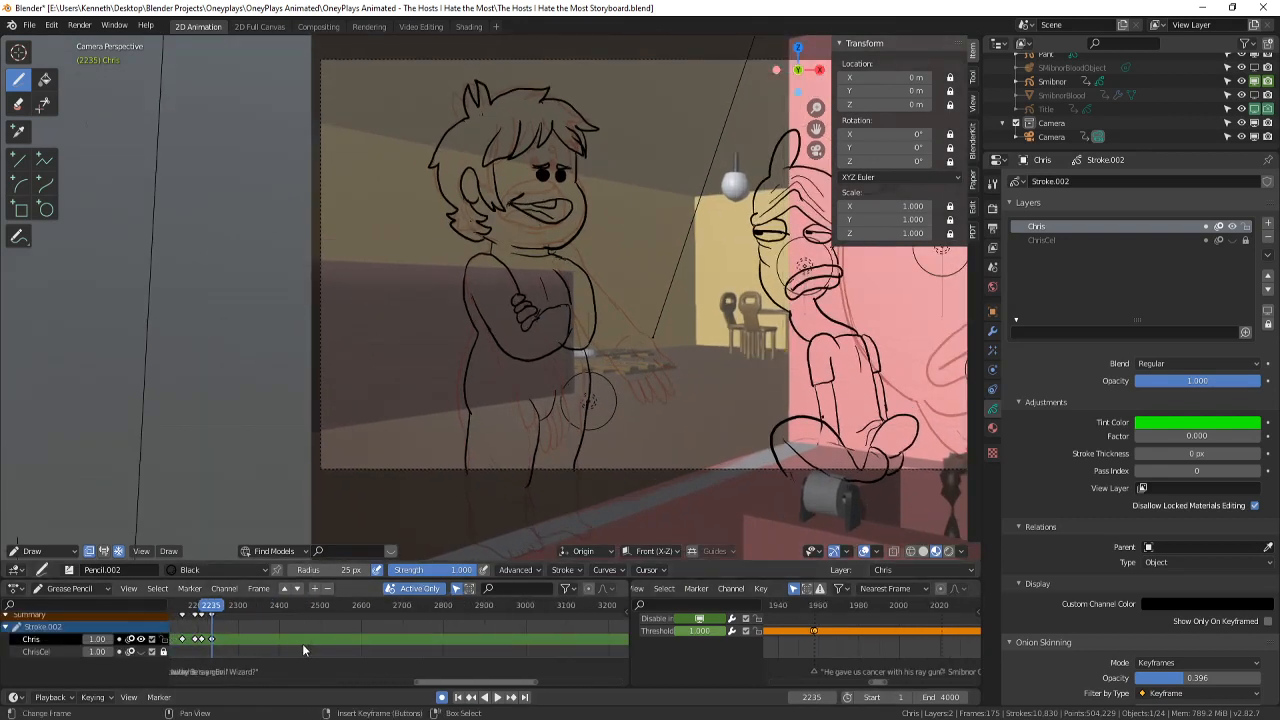
ctrl+scroll(376, 650, up, 5)
ctrl+scroll(385, 640, down, 4)
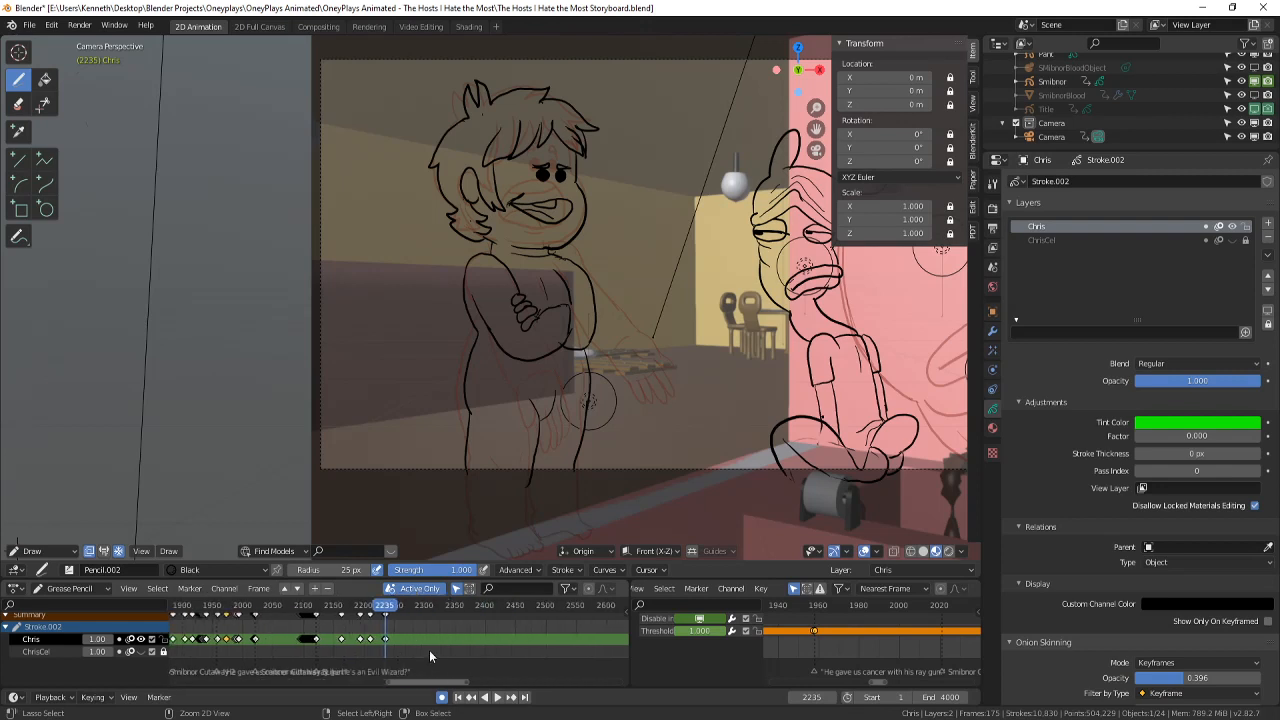
scroll(430, 650, up, 15)
key(Left)
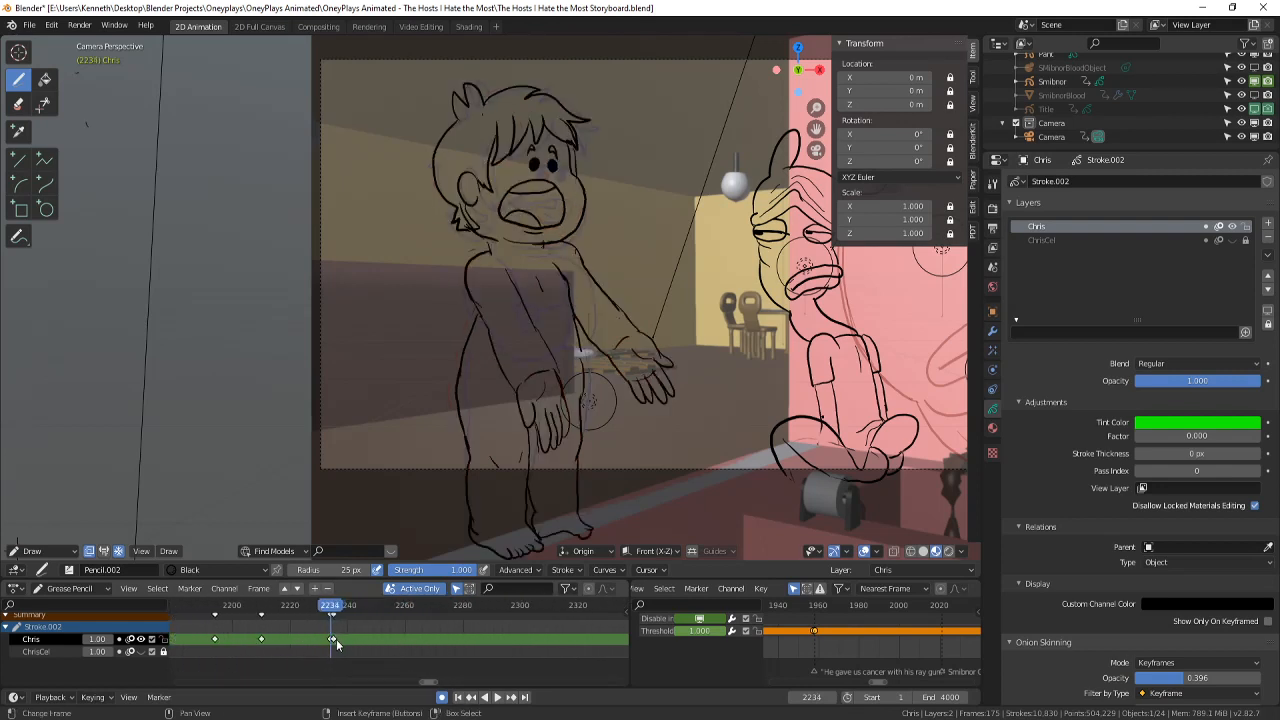
drag(335, 639, 332, 644)
key(Right)
key(shift+ctrl+space)
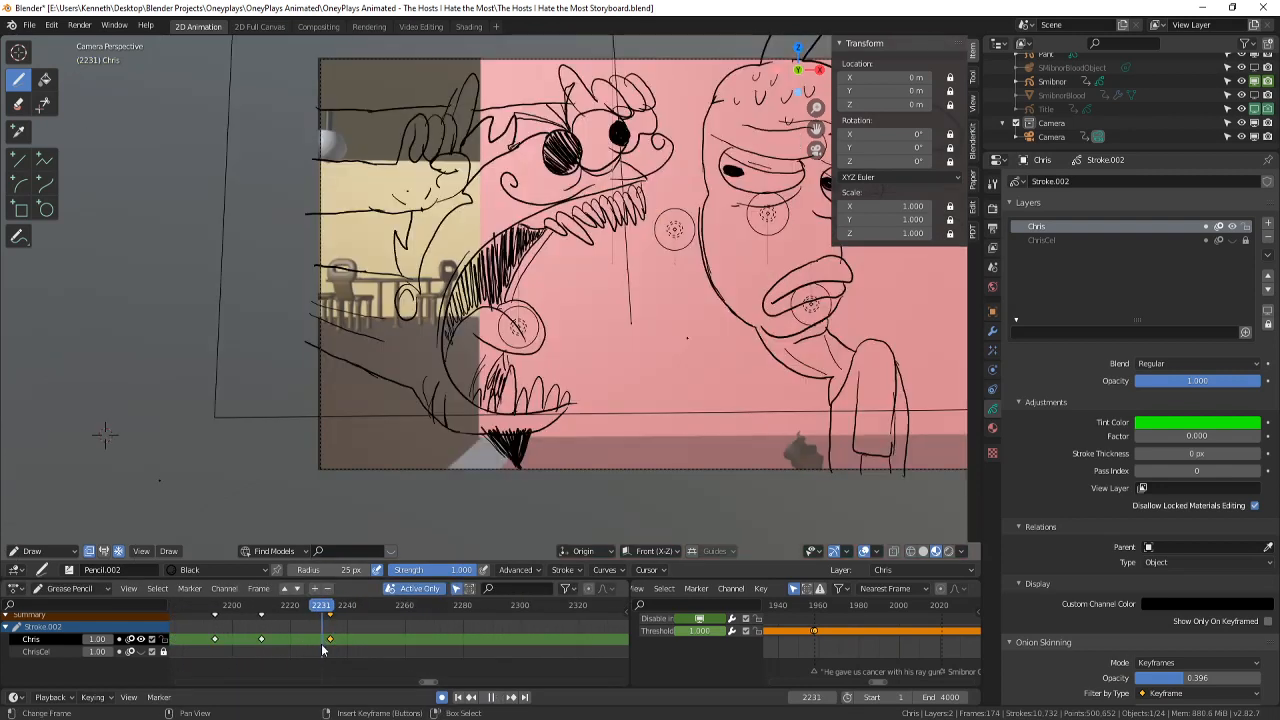
key(Escape)
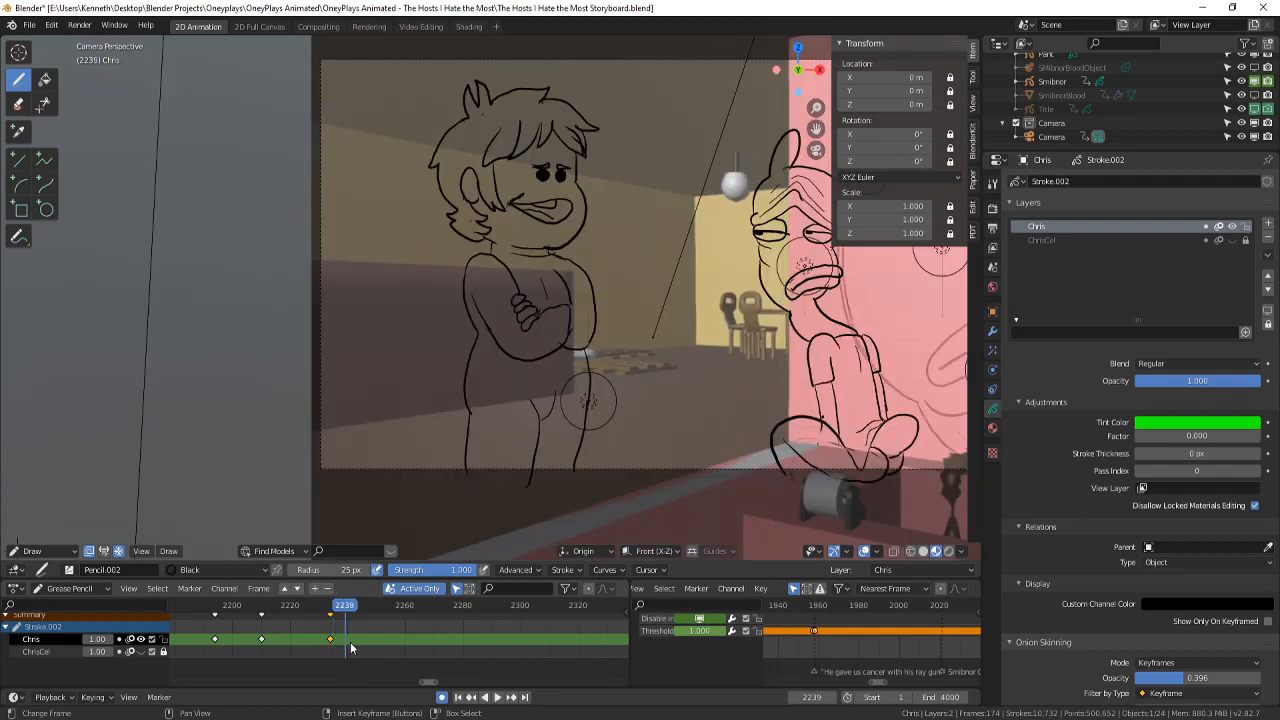
- Go to frame 2241 and delete all the boy's strokes in Edit Mode to start a blank drawing
key(Right)
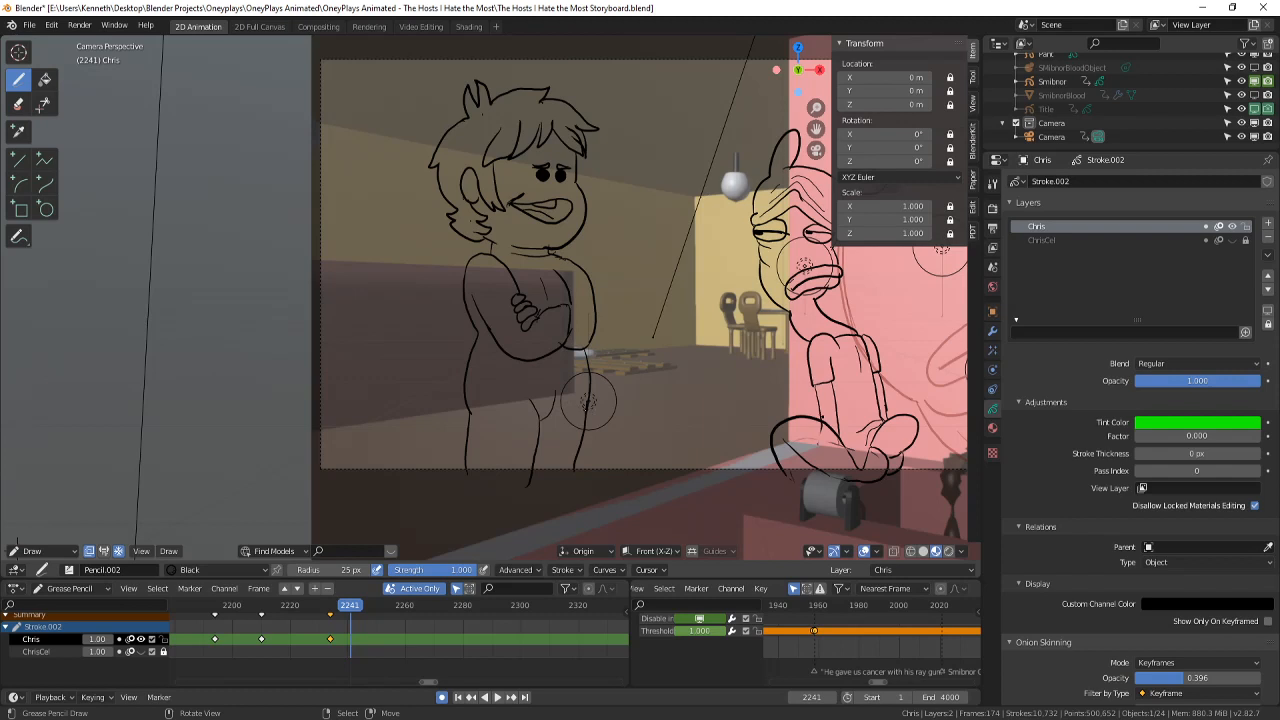
click(32, 551)
click(57, 519)
key(x)
click(612, 155)
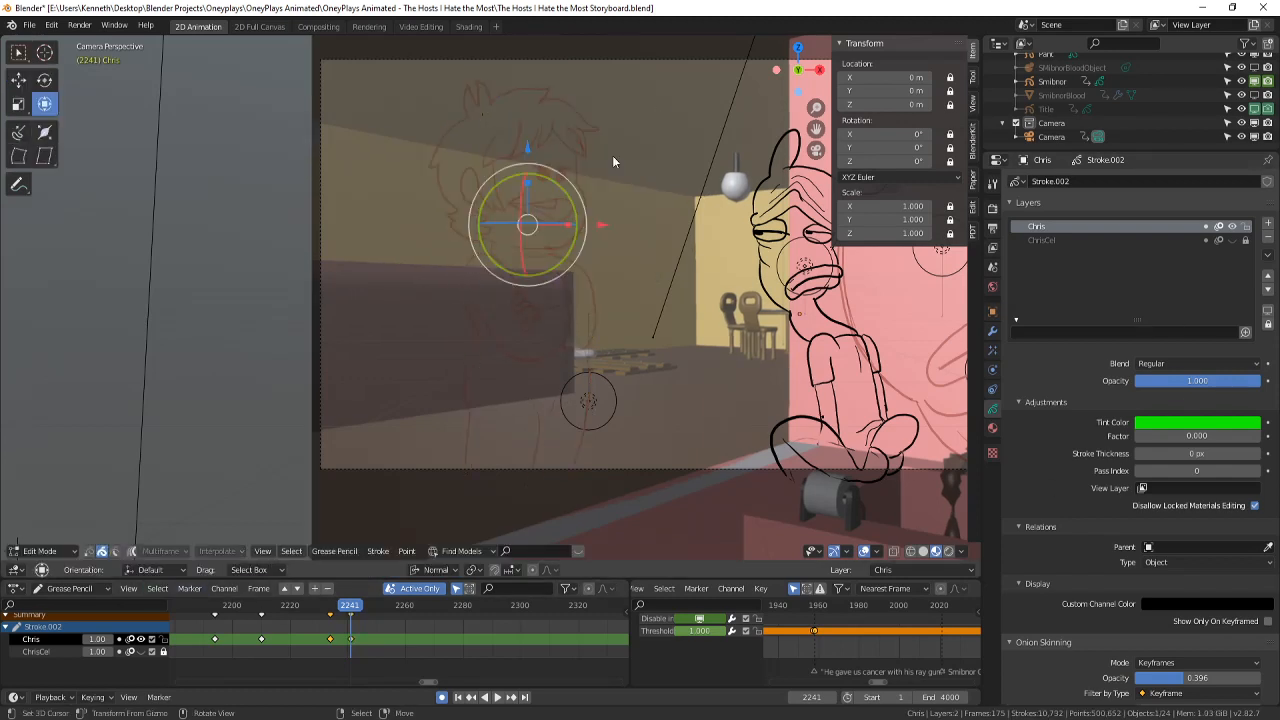
scroll(579, 297, up, 1)
click(32, 551)
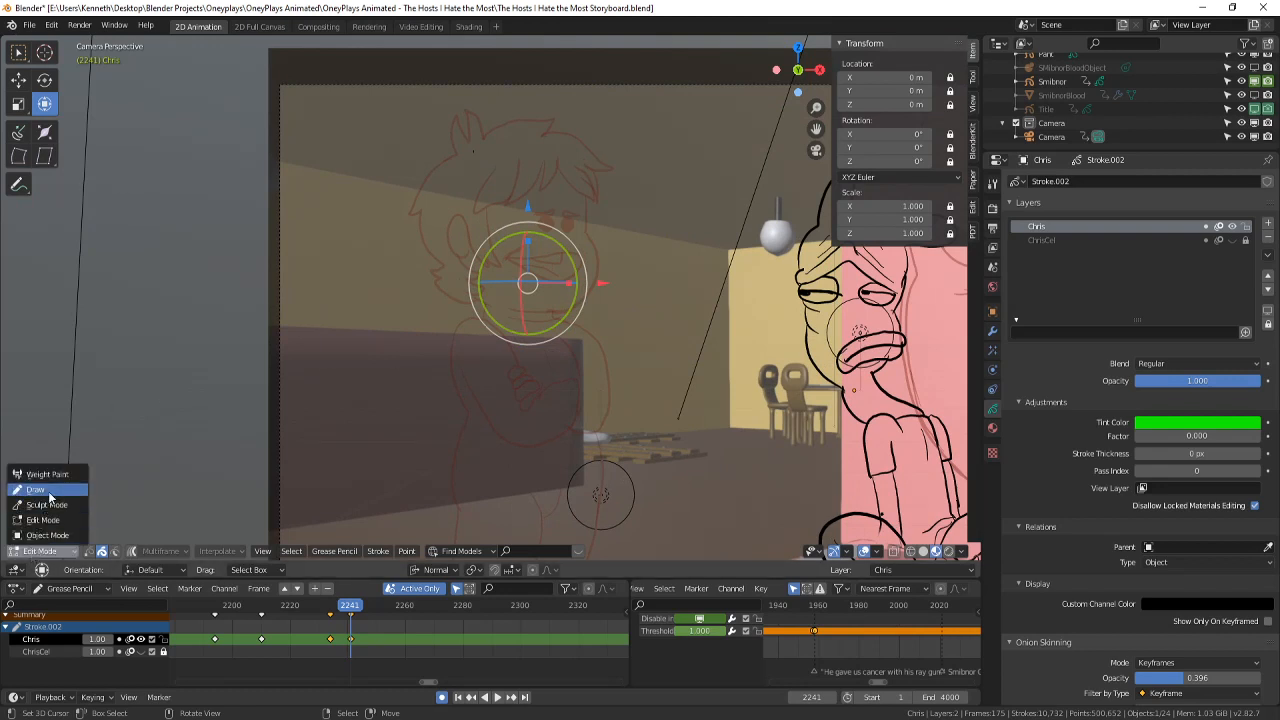
click(40, 495)
scroll(613, 403, up, 2)
scroll(613, 403, up, 2)
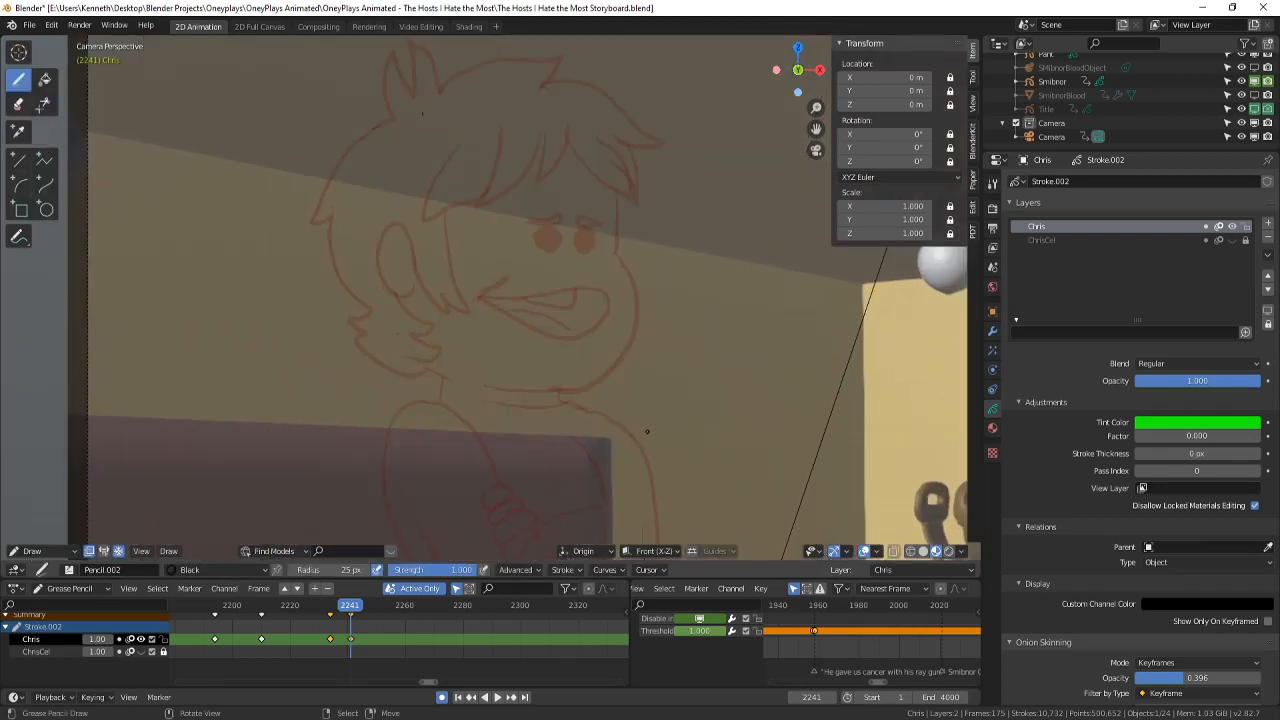
- Paste the copied crossed-arms strokes into the boy's blank drawing at frame 2241 in Edit Mode
key(ctrl+Tab)
scroll(663, 427, down, 4)
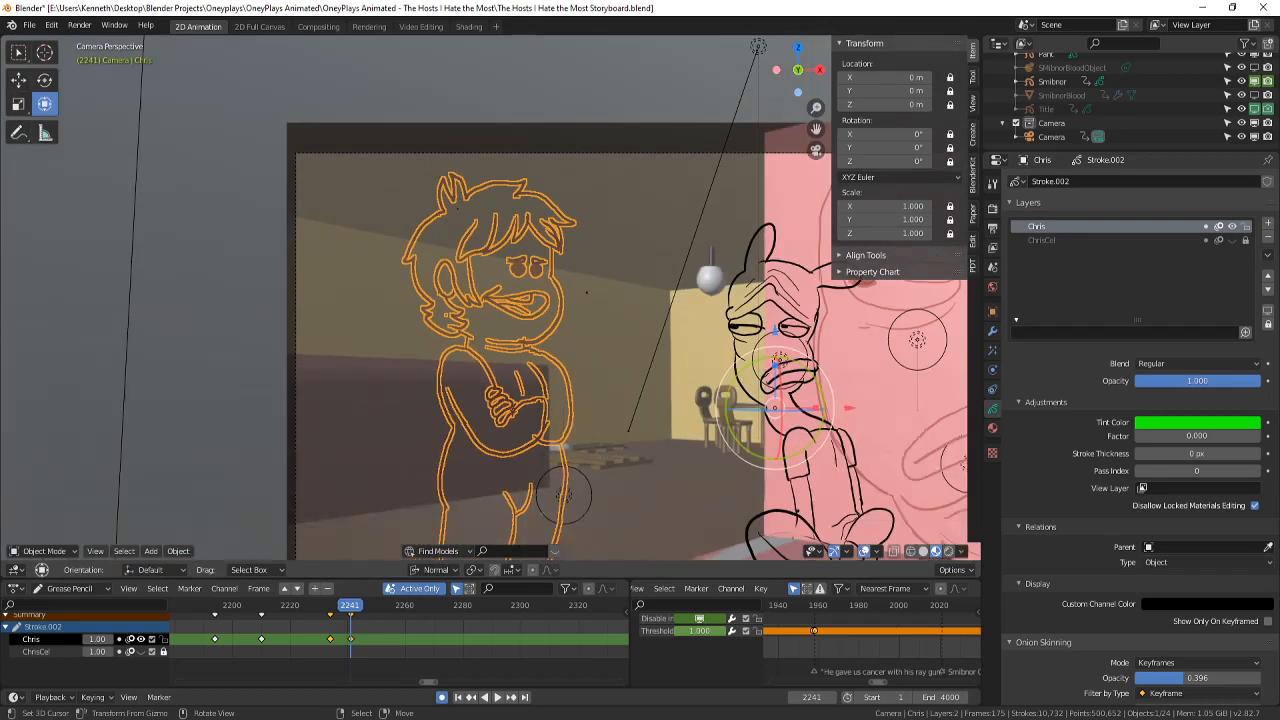
key(a)
key(a)
click(563, 494)
scroll(565, 497, up, 3)
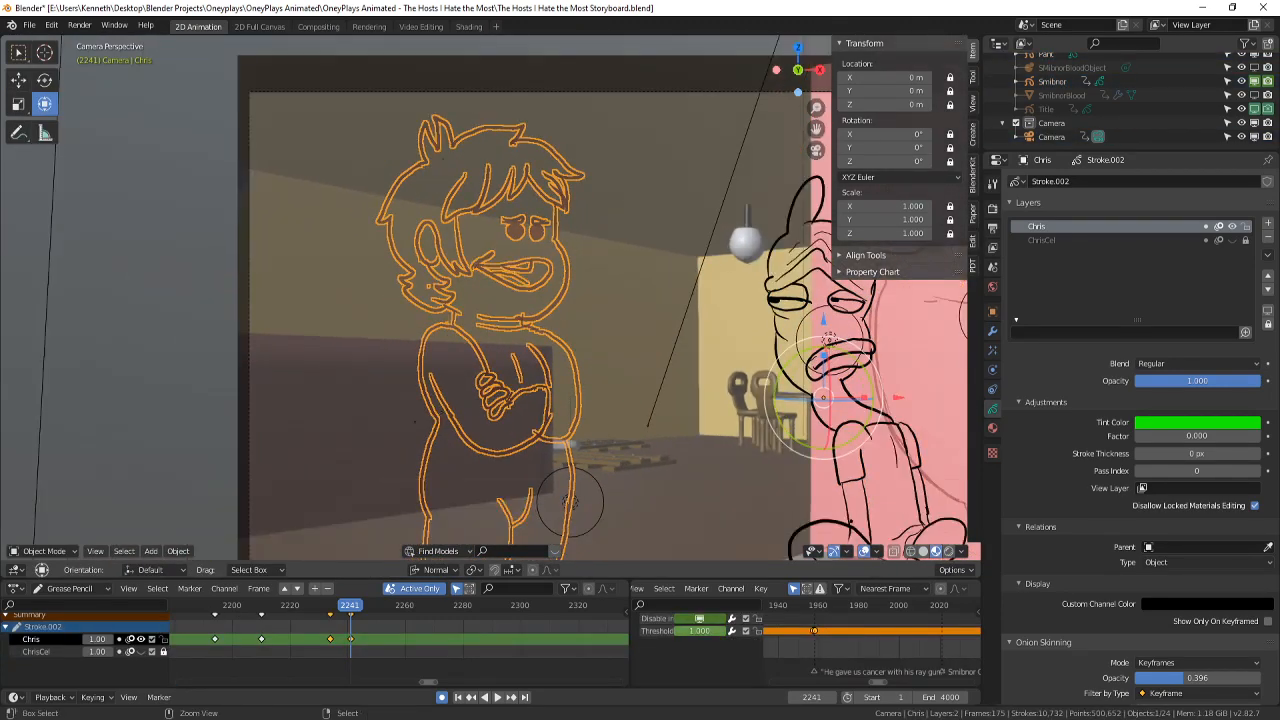
key(Tab)
scroll(562, 480, down, 2)
key(ctrl+v)
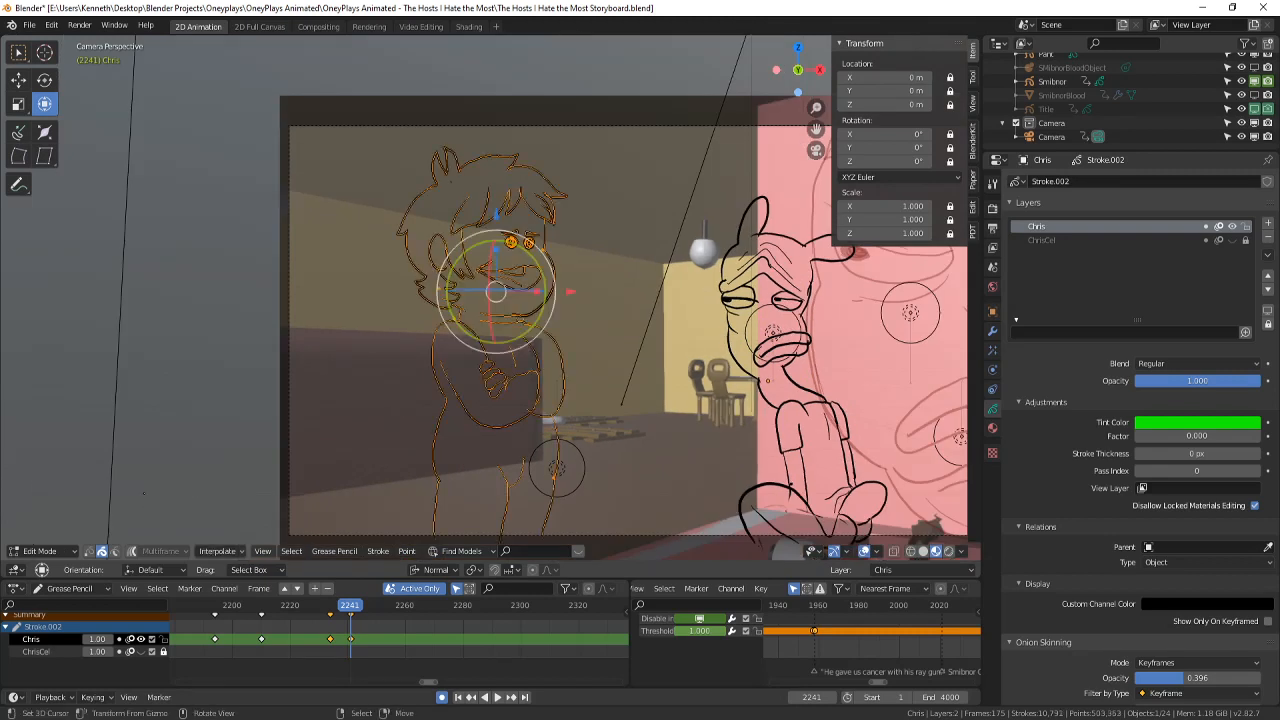
- Select only the boy's head strokes, rotate them -5.5° and move them about -0.048 m along X
key(a)
key(a)
key(c)
scroll(531, 233, down, 5)
mouse_move(531, 233)
mouse_down()
mouse_move(450, 200)
mouse_move(420, 230)
mouse_move(437, 240)
mouse_up()
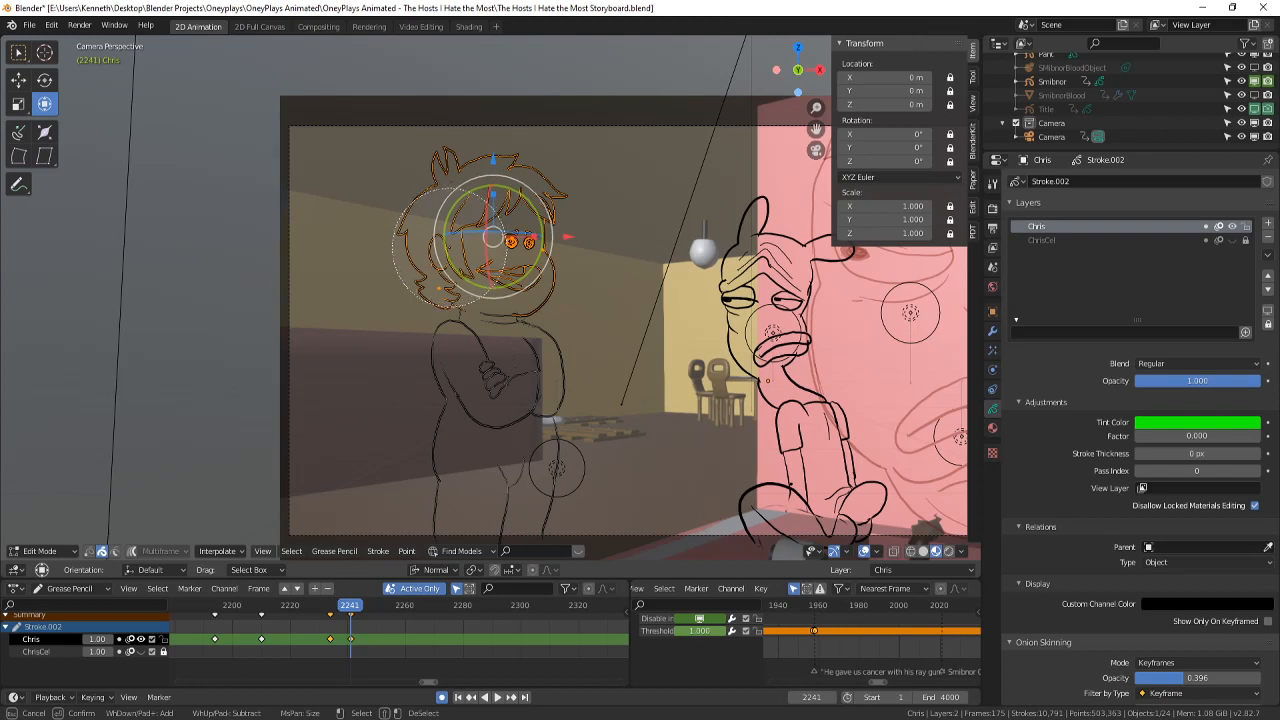
key(Escape)
key(r)
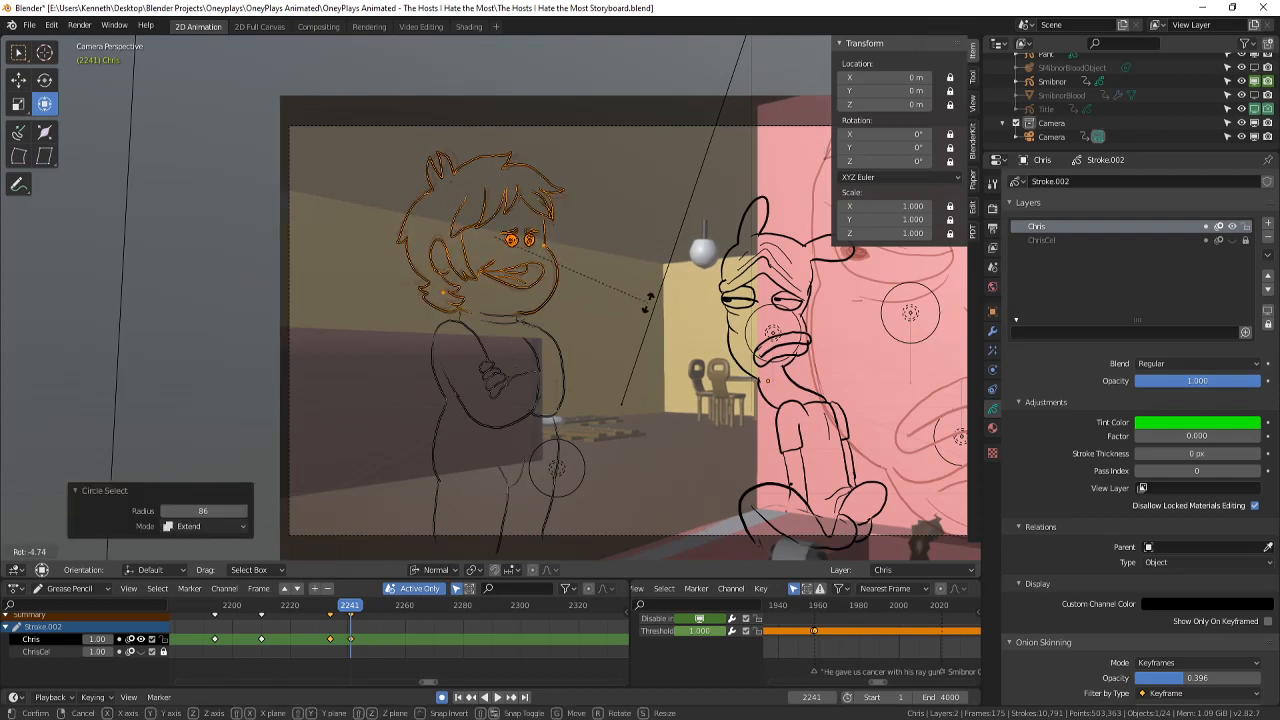
click(652, 295)
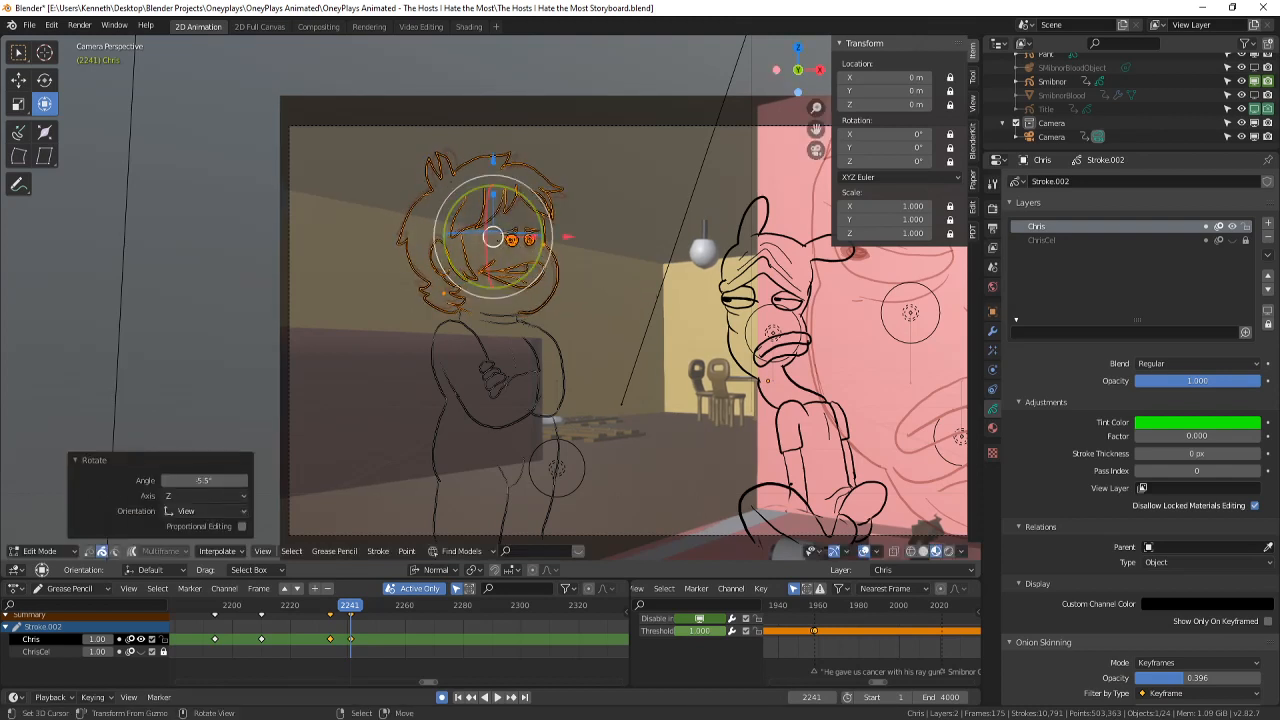
key(g)
click(493, 240)
scroll(493, 240, down, 2)
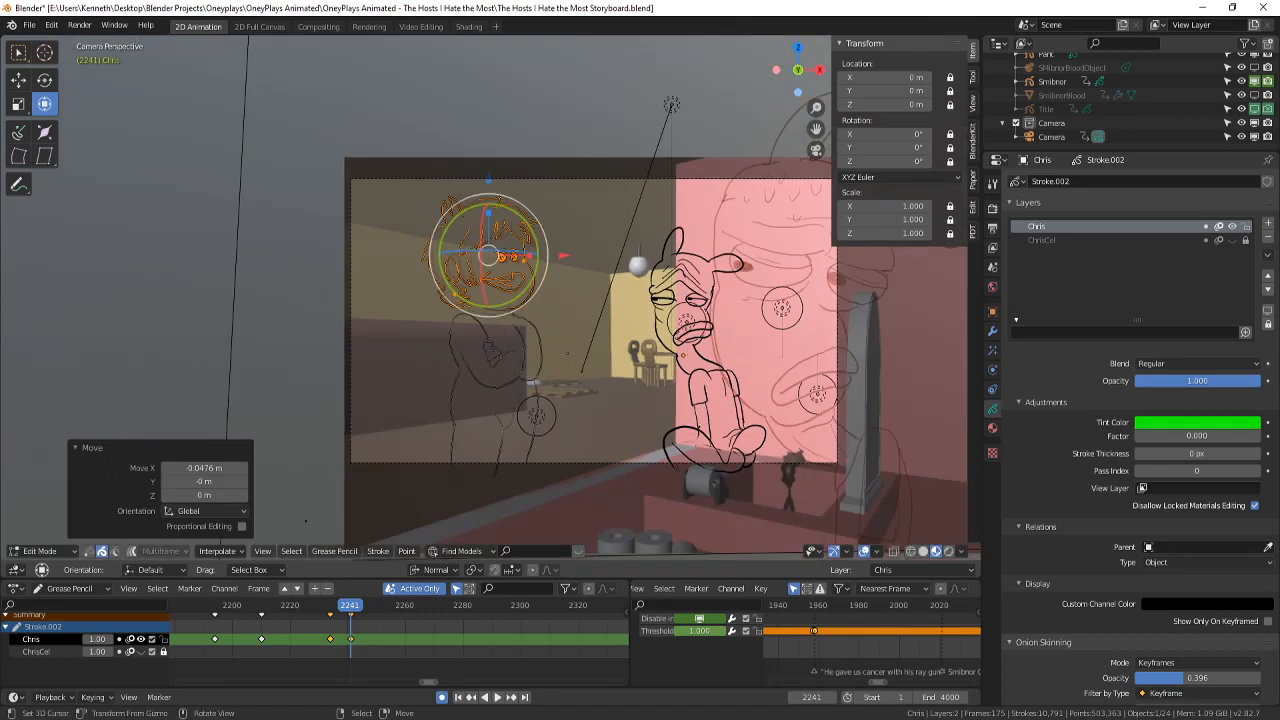
scroll(493, 240, up, 3)
key(a)
key(a)
key(c)
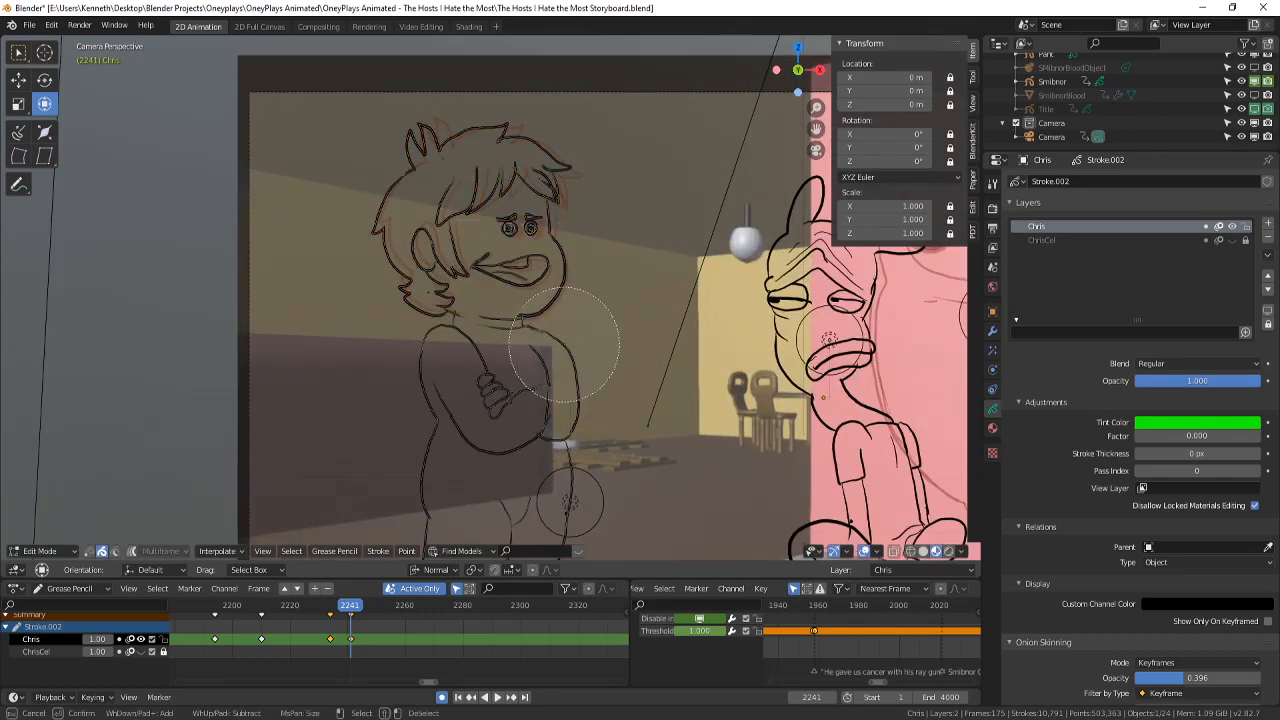
scroll(545, 365, up, 10)
right_click(482, 401)
click(171, 530)
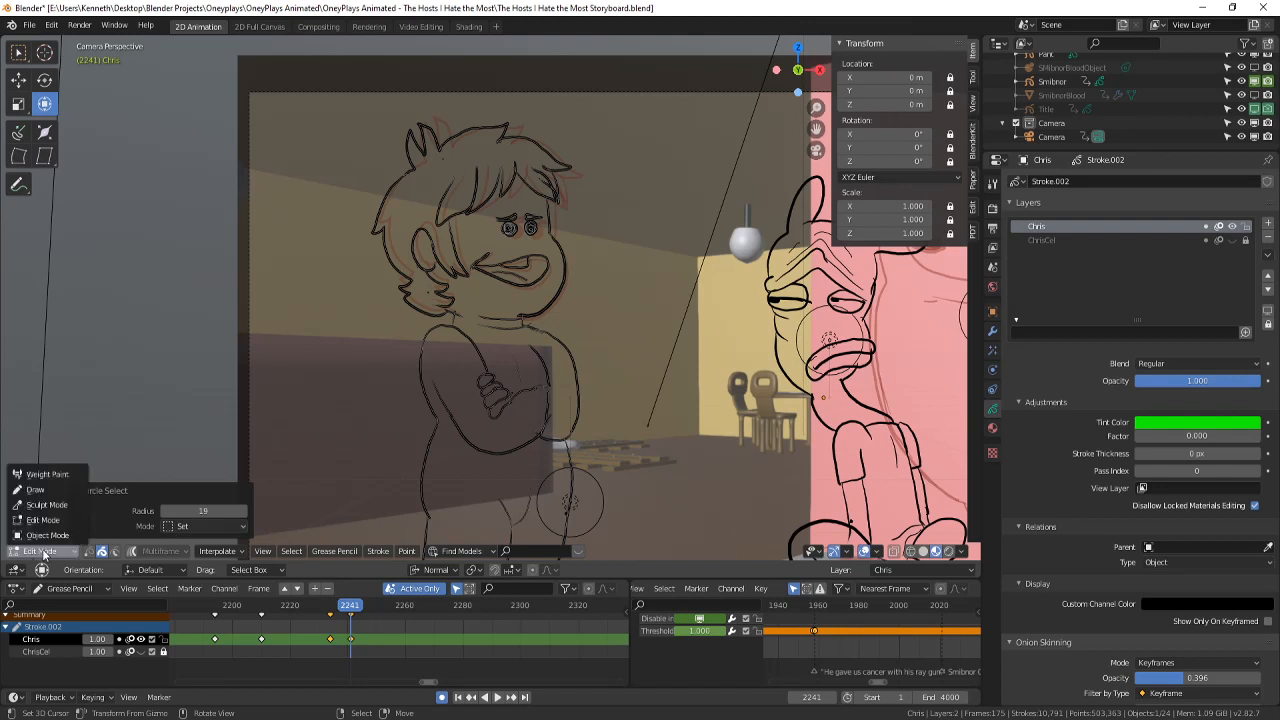
key(c)
right_click(652, 332)
- Select the boy's head and crossed-arms torso without the legs, rotate them -2.12° and move them about -0.029 m along X
scroll(651, 332, down, 2)
key(a)
key(a)
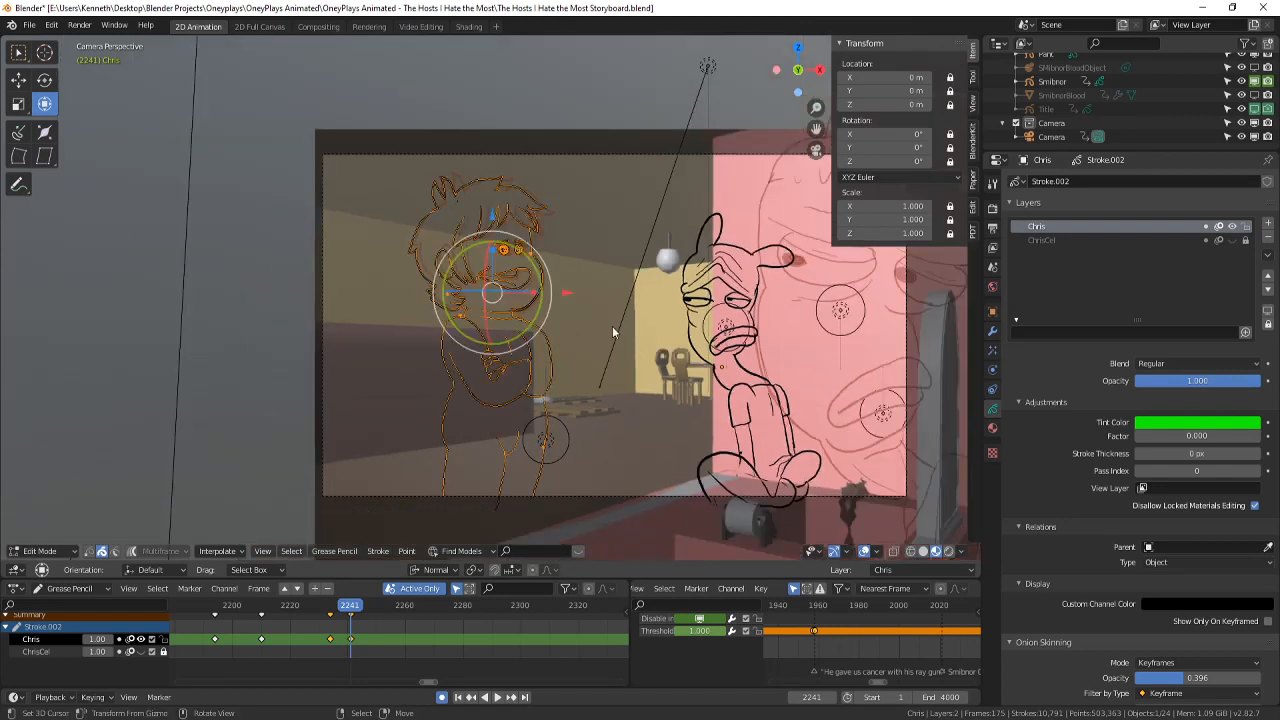
key(c)
scroll(497, 274, down, 8)
click(509, 263)
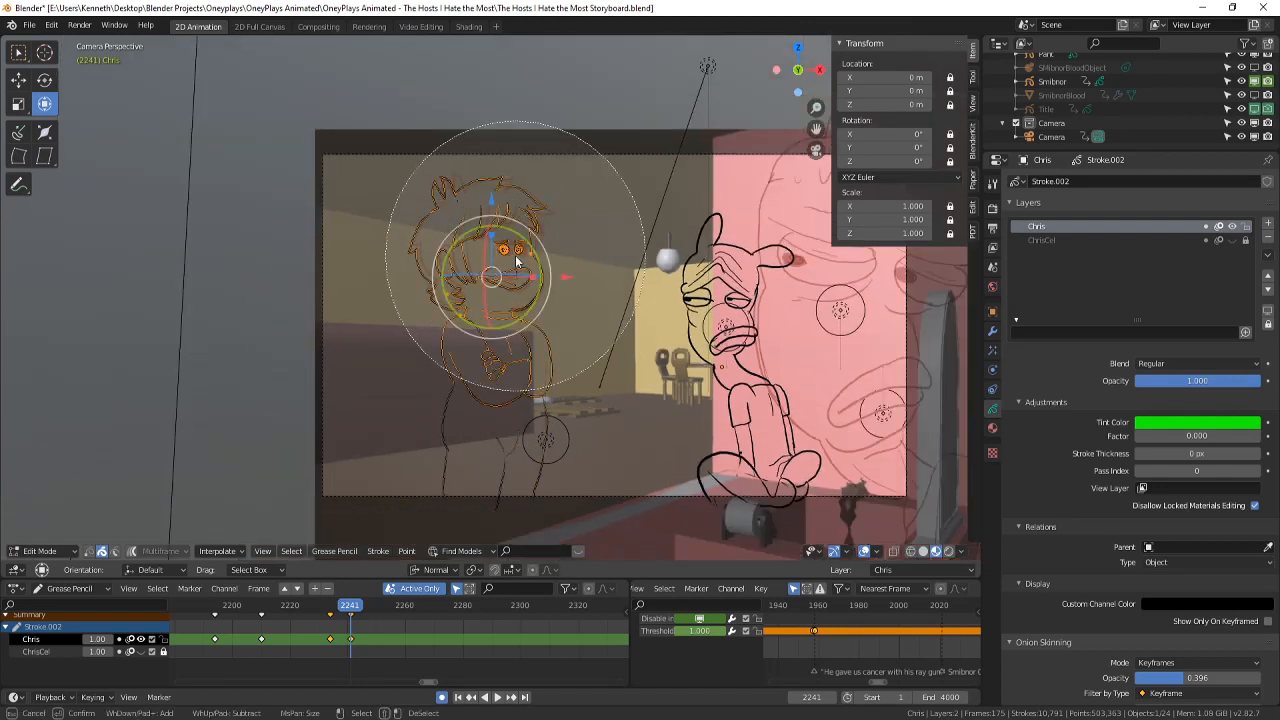
right_click(515, 255)
key(r)
click(680, 325)
key(g)
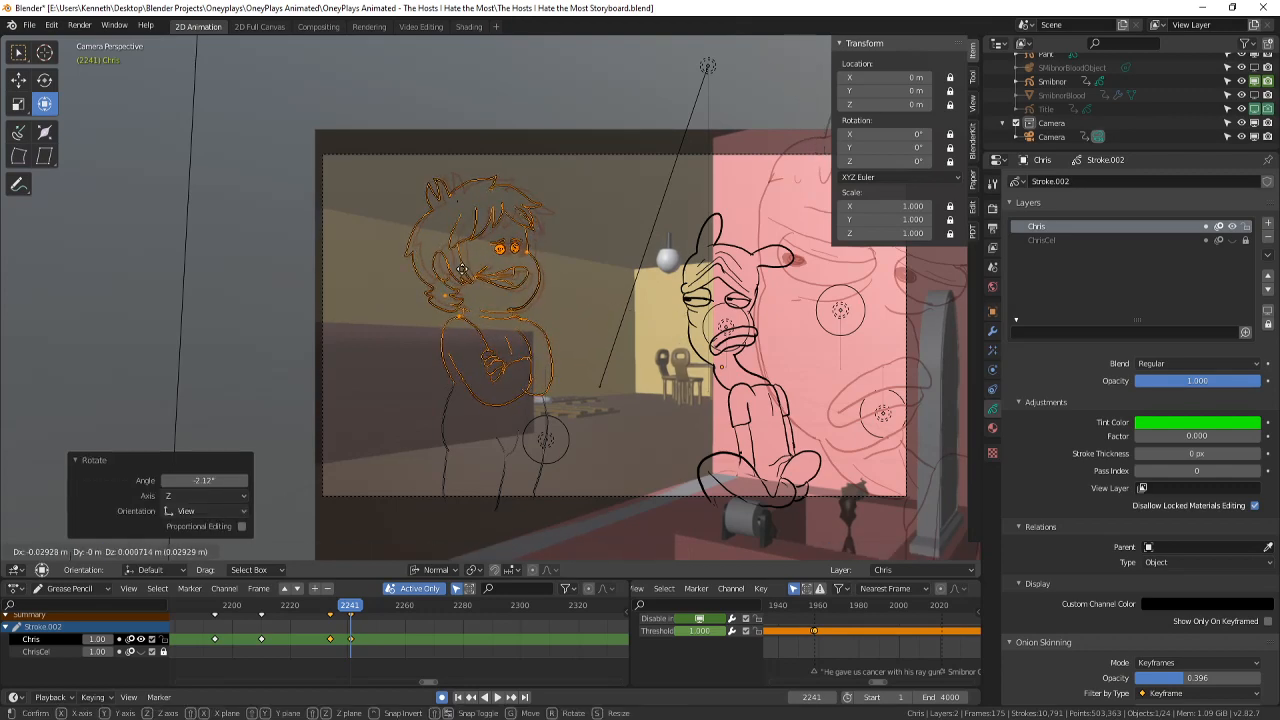
click(463, 268)
- Delete the points of the boy's near eyebrow, keeping the far eyebrow and both eyes
scroll(566, 216, up, 3)
key(a)
key(a)
shift+middle_drag(566, 216, 576, 315)
scroll(573, 220, up, 4)
key(c)
click(571, 211)
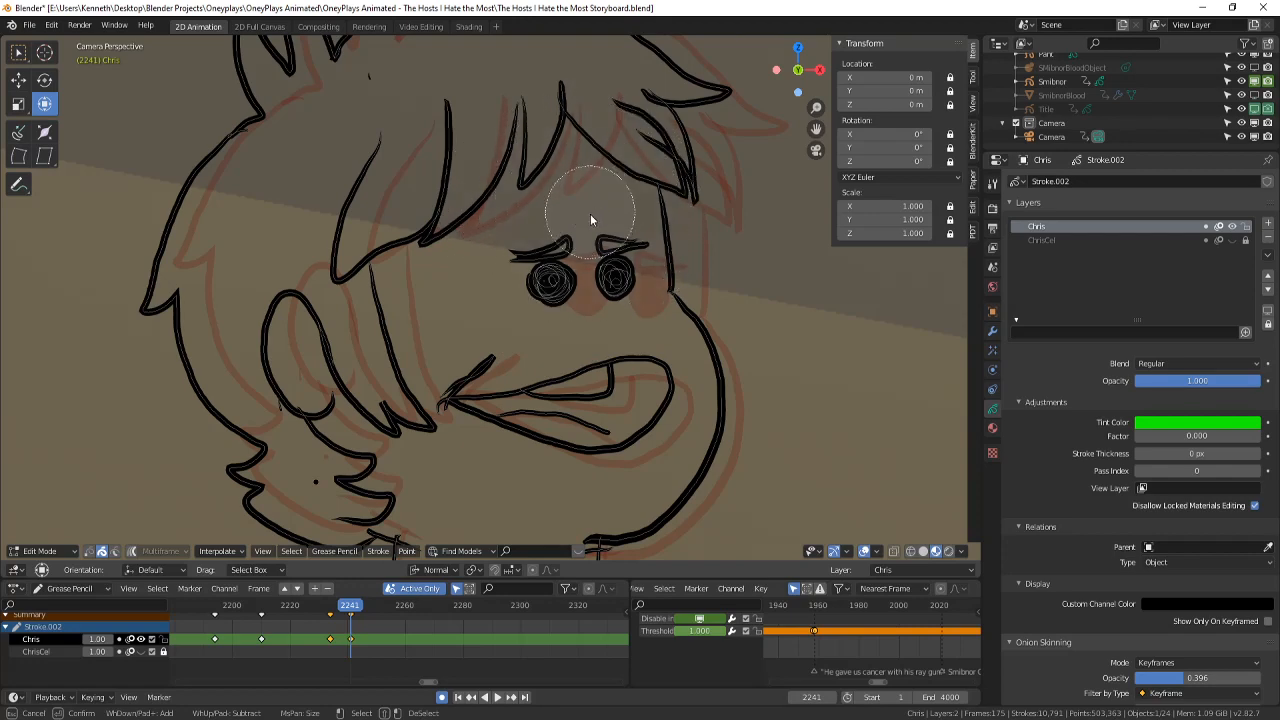
right_click(567, 220)
key(x)
click(570, 220)
scroll(565, 313, down, 5)
scroll(565, 313, down, 2)
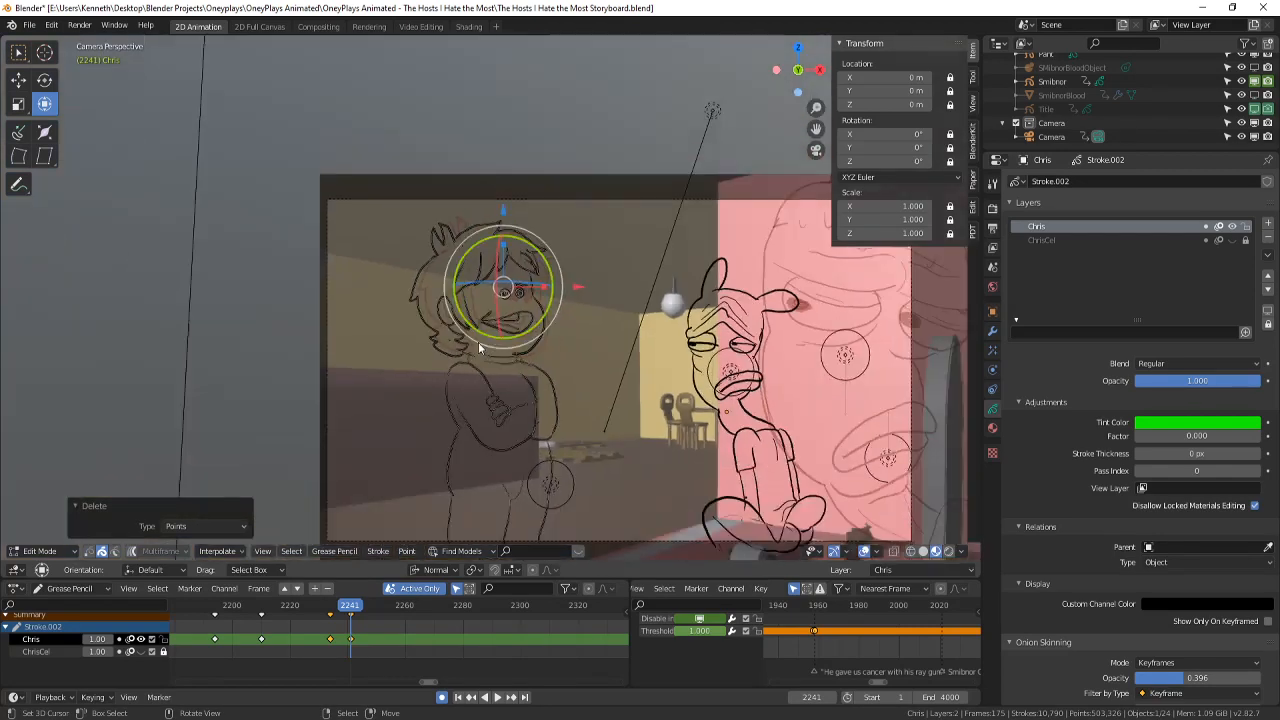
- Draw a raised, arched eyebrow above the boy's near eye in Draw mode and save the file
click(40, 551)
click(90, 489)
scroll(520, 330, up, 2)
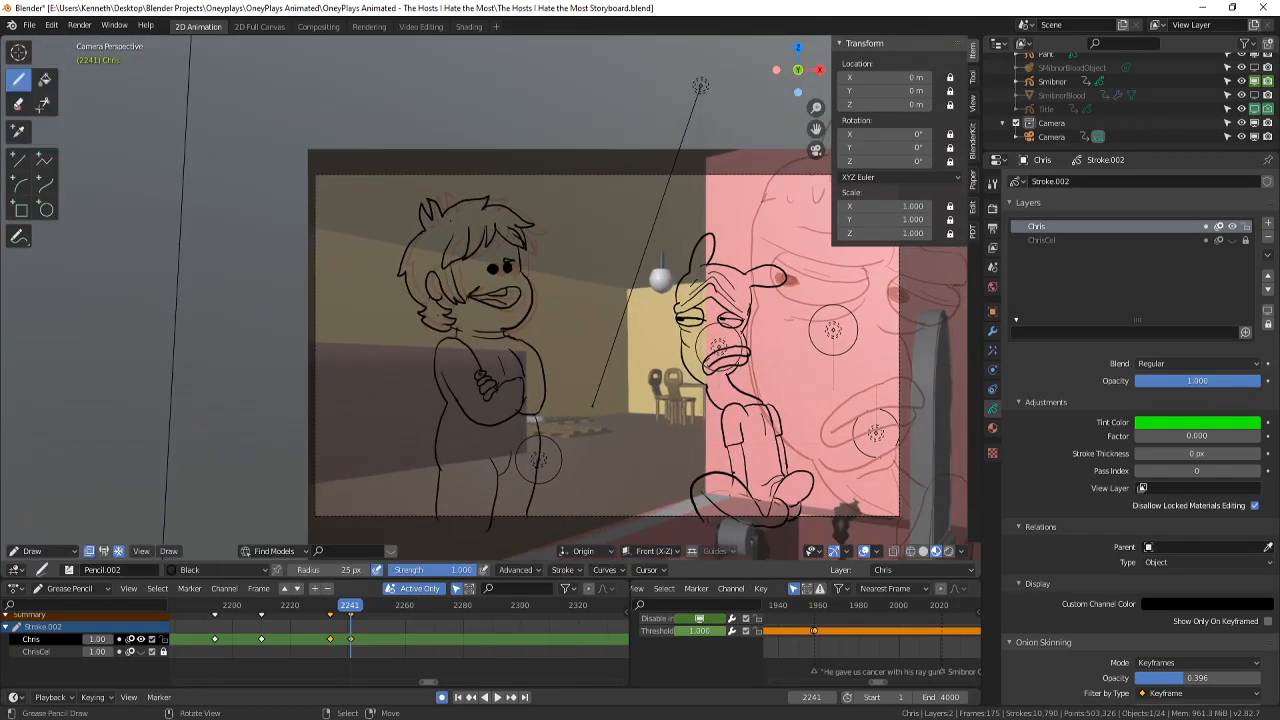
scroll(547, 490, up, 3)
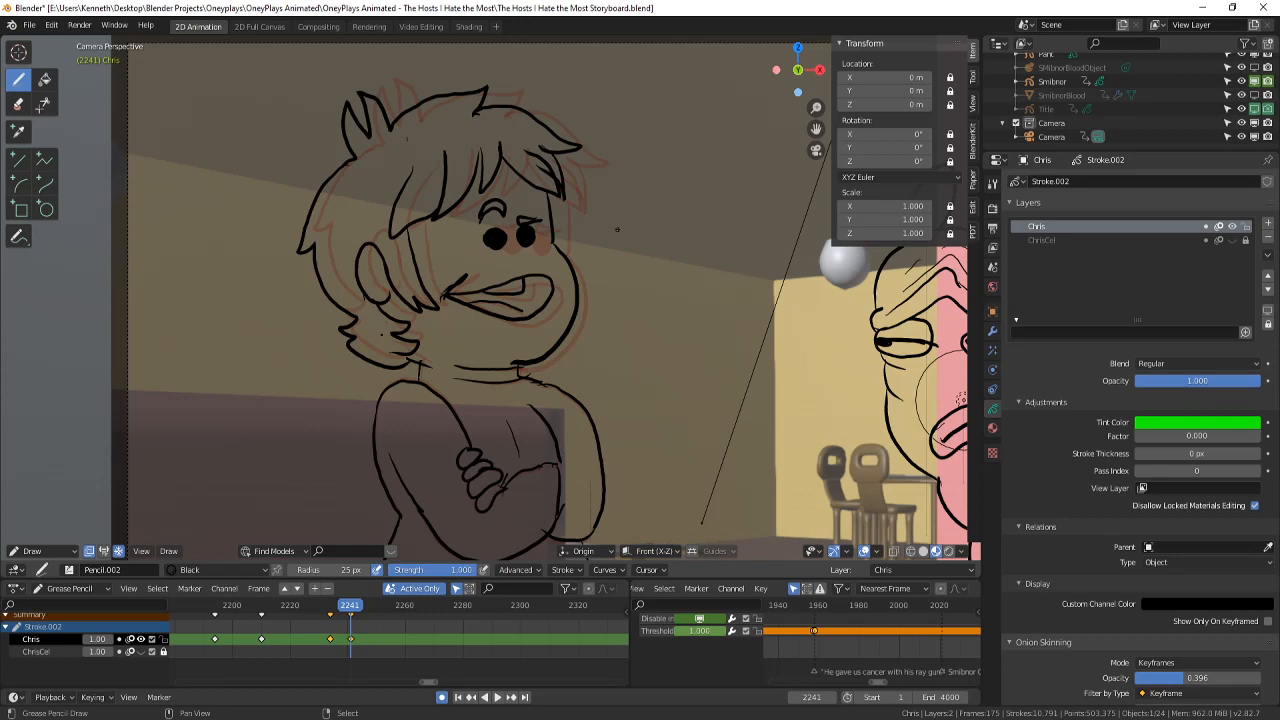
scroll(617, 229, up, 2)
key(ctrl+s)
scroll(652, 214, down, 2)
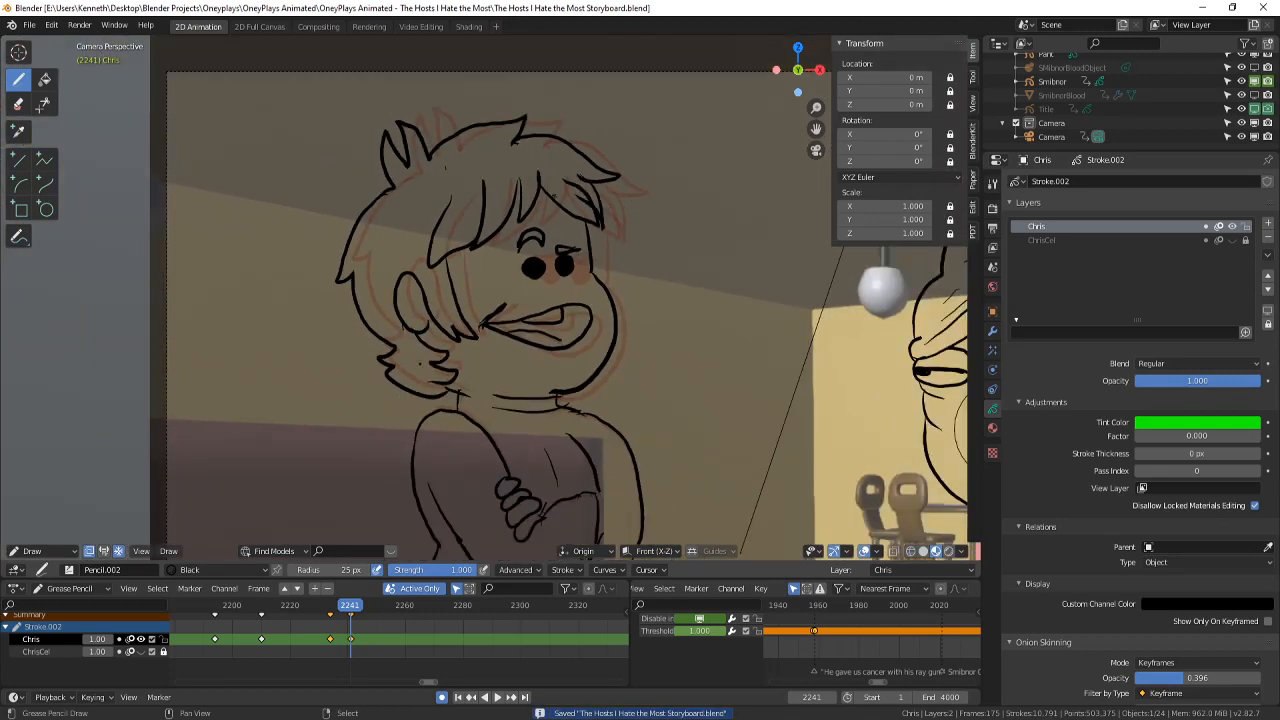
- Compare the boy's tilted head with the previous pose by stepping repeatedly between frames 2240 and 2241
shift+middle_drag(623, 162, 587, 152)
scroll(587, 152, up, 3)
scroll(587, 152, down, 2)
key(Left)
key(Right)
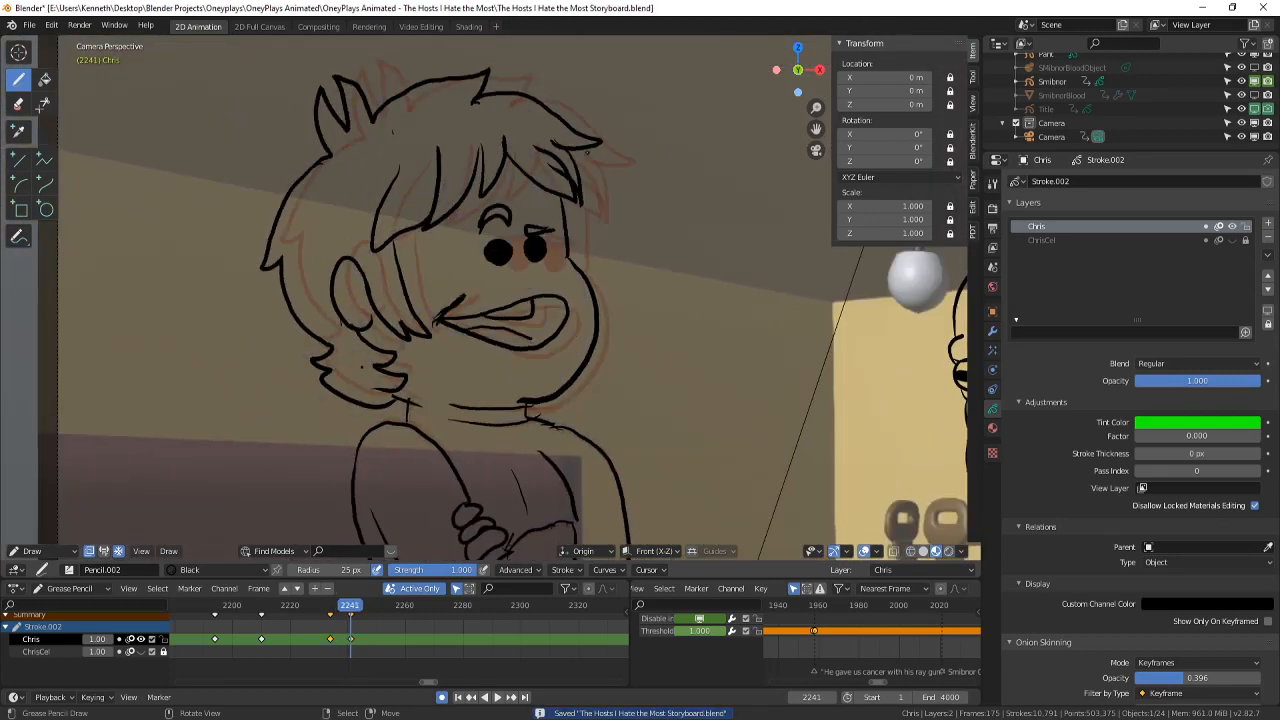
key(Left)
key(Right)
key(Left)
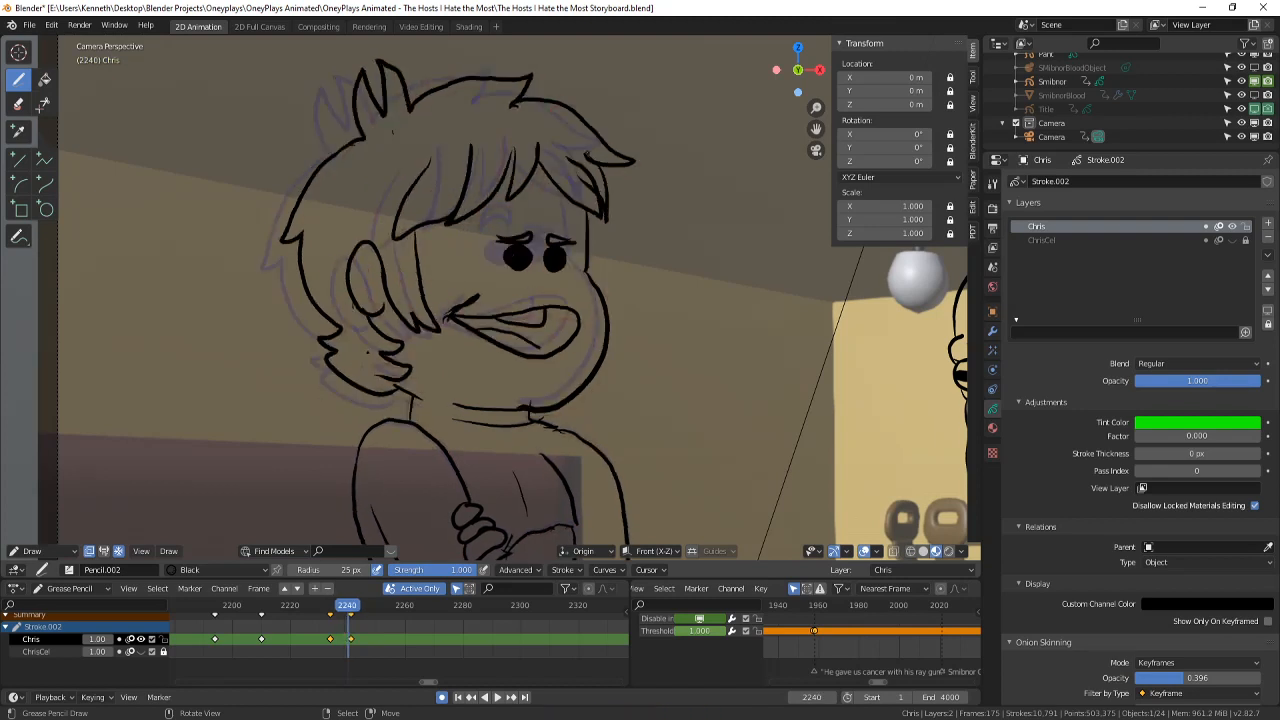
key(Right)
key(Left)
key(Right)
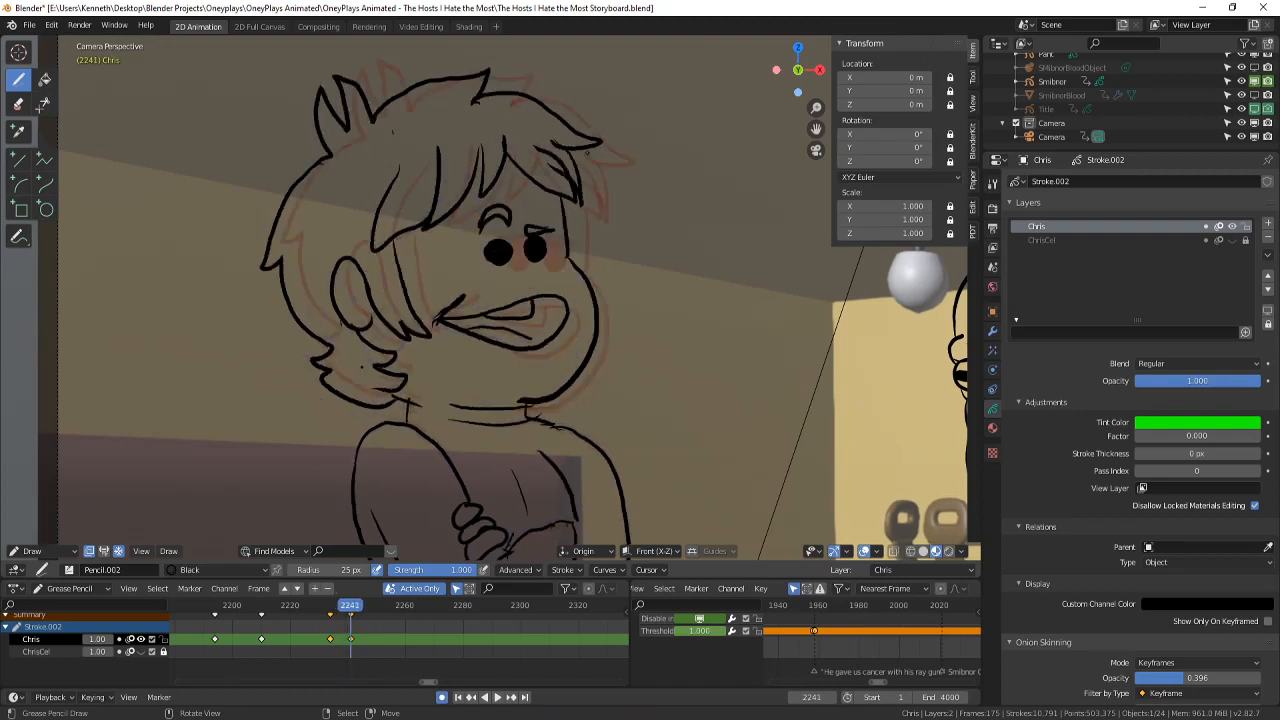
key(Left)
key(Right)
key(Left)
key(Right)
- Examine how the boy's arms and body change between frames 2240 and 2241 by stepping back and forth
shift+middle_drag(640, 228, 641, 108)
shift+middle_drag(606, 317, 627, 195)
scroll(629, 212, down, 3)
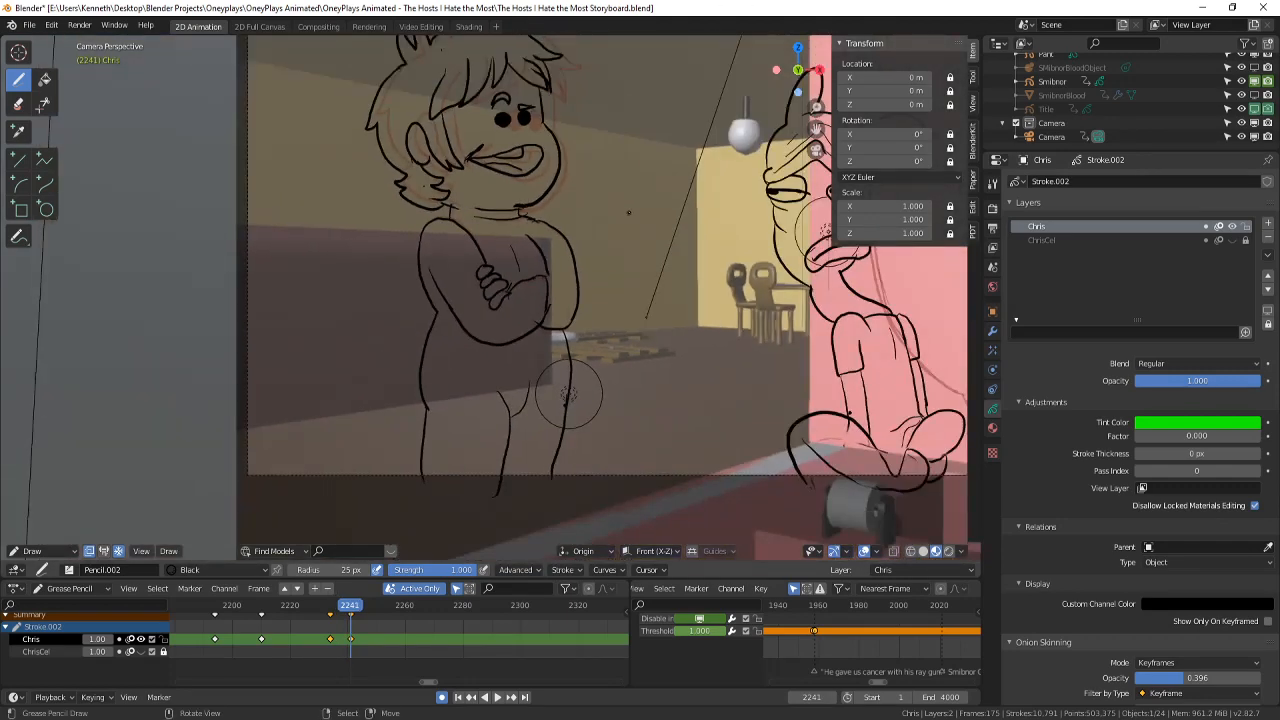
scroll(629, 212, up, 2)
key(Left)
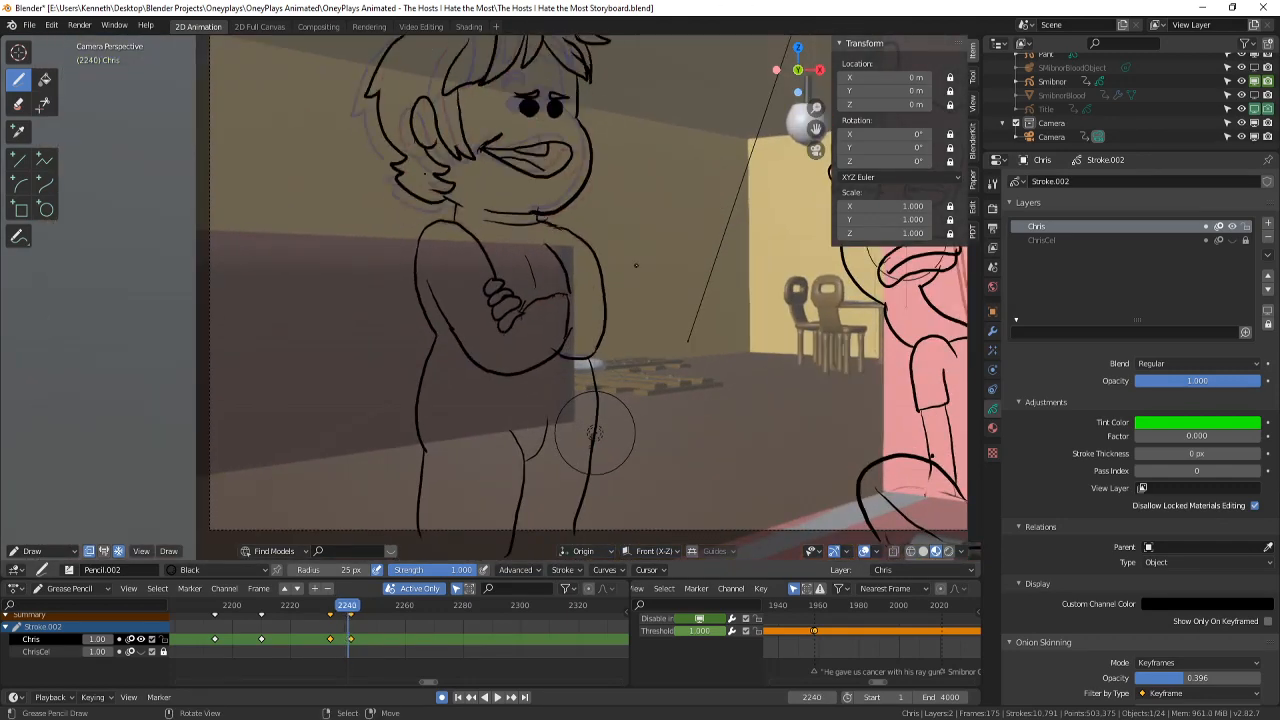
key(Right)
key(Left)
key(Right)
key(Left)
key(Right)
key(Left)
key(Right)
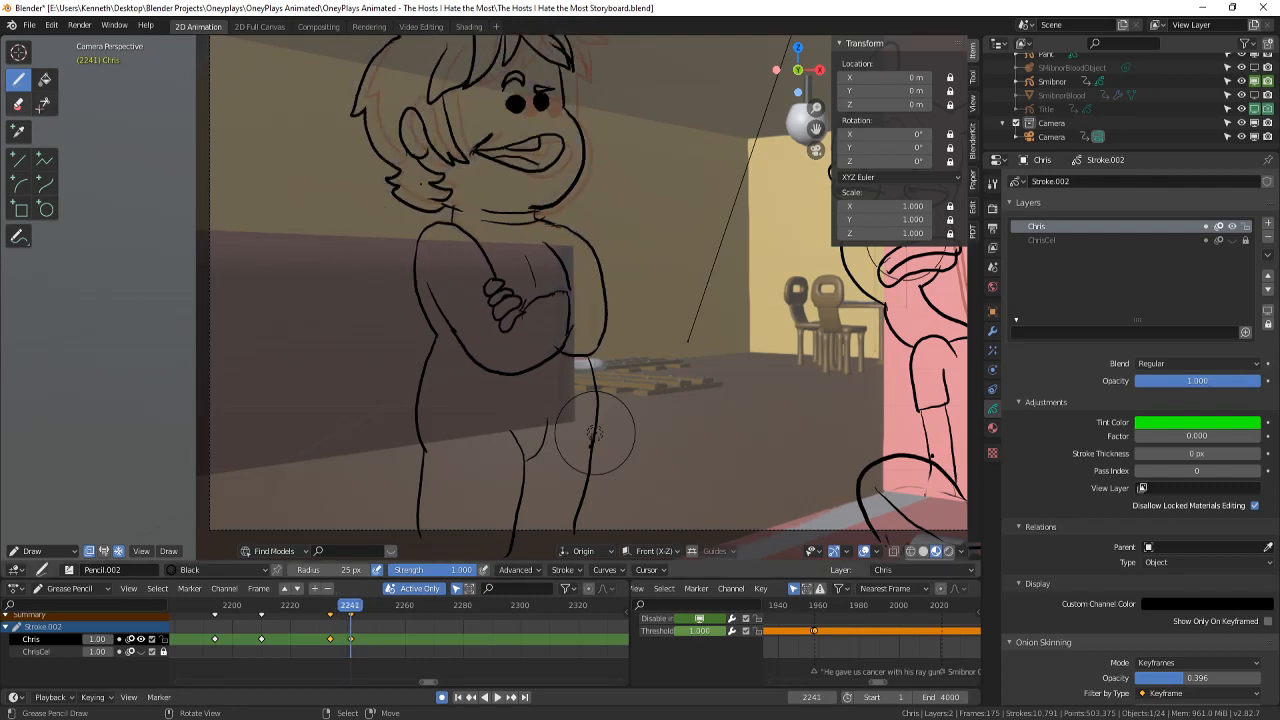
- Erase the gripping fingers on the boy's crossed arms and redraw them as four raised fingers along the upper arm's edge
click(18, 104)
scroll(690, 552, up, 3)
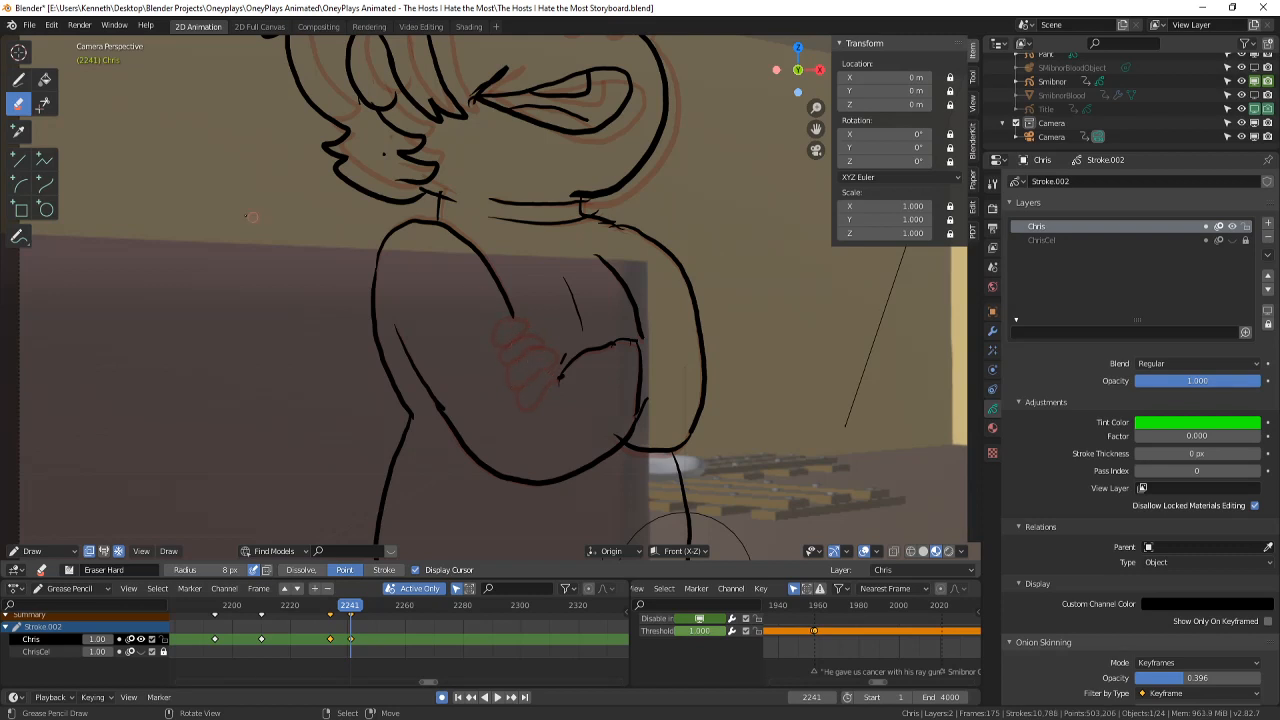
click(20, 82)
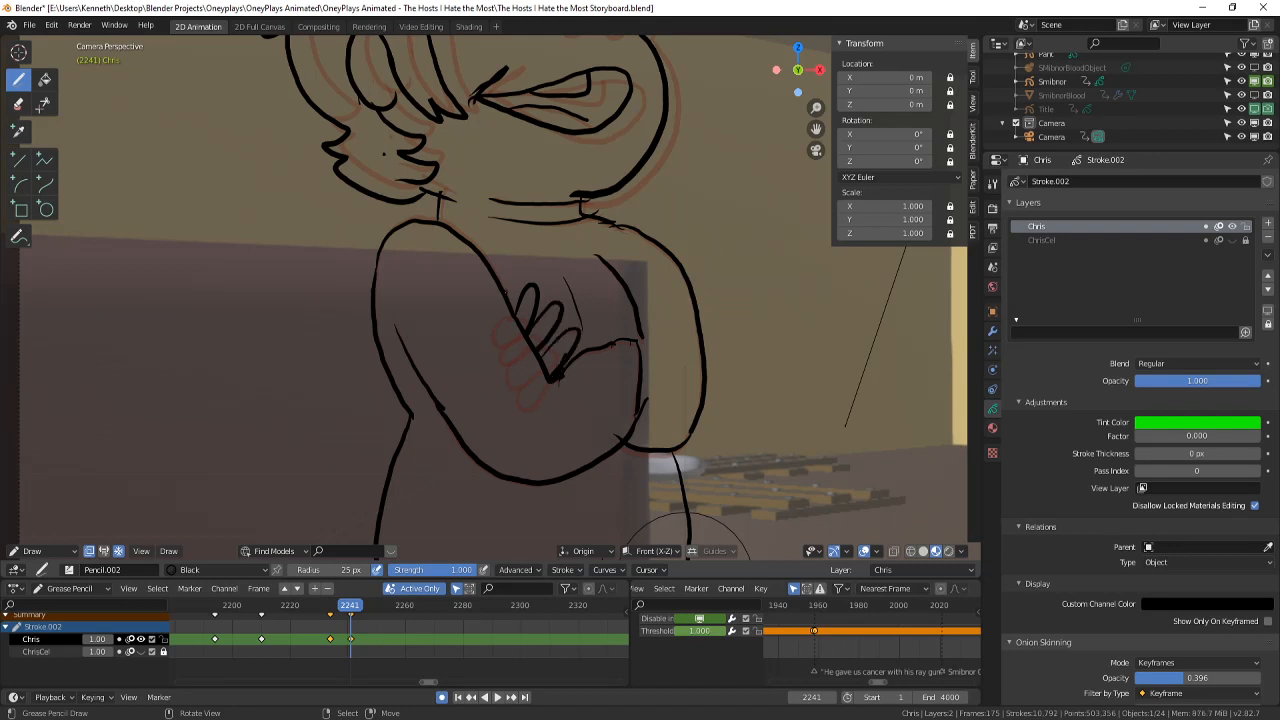
- Compare the raised fingers with the gripping hand by stepping between frames 2240 and 2241
scroll(508, 314, down, 5)
key(Left)
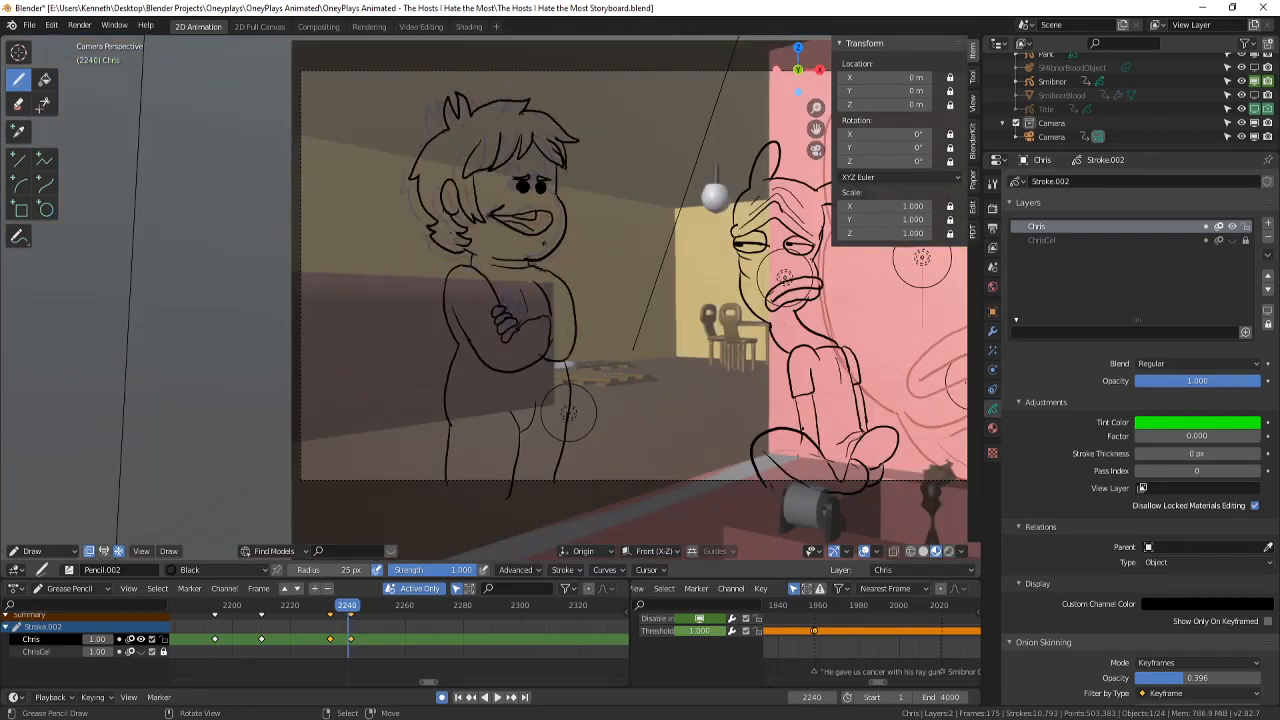
key(Right)
scroll(563, 269, up, 2)
key(Left)
scroll(568, 413, down, 3)
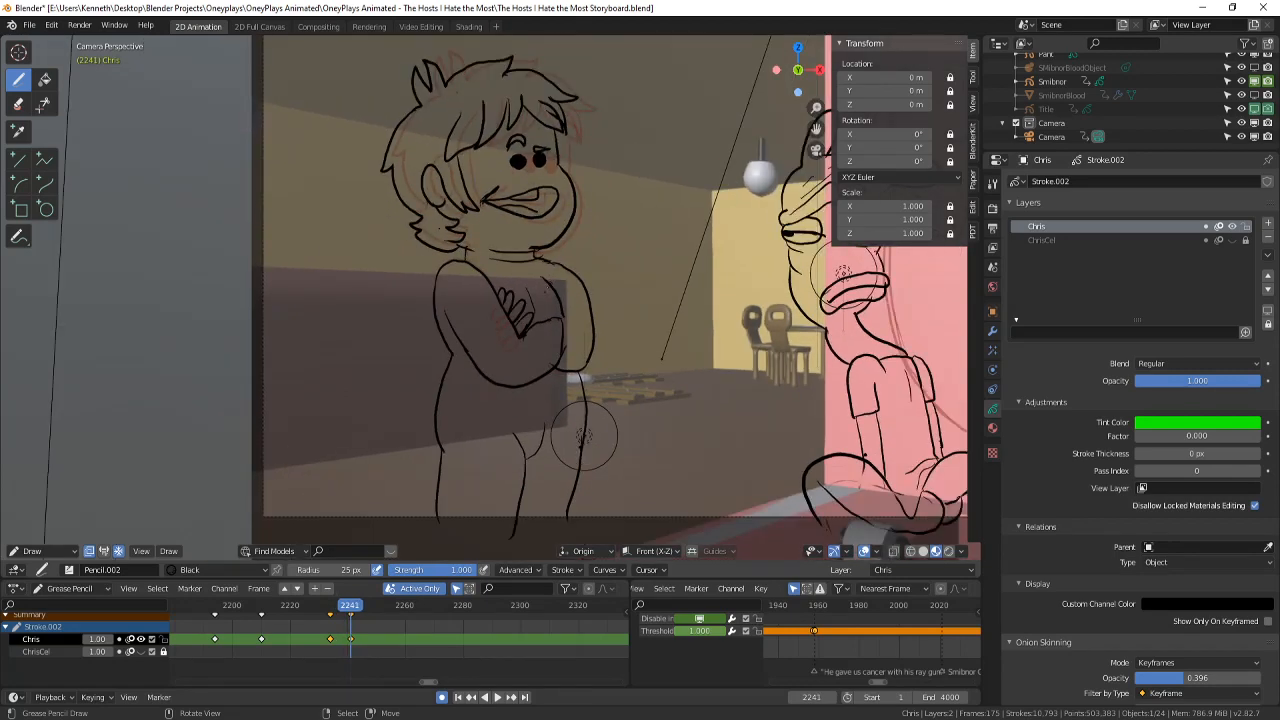
- Play the cut into the crossed-arms poses, replay it from frame 2229, and return to frame 2241
key(Left)
key(Left)
key(Left)
key(Left)
key(Left)
key(Left)
click(497, 698)
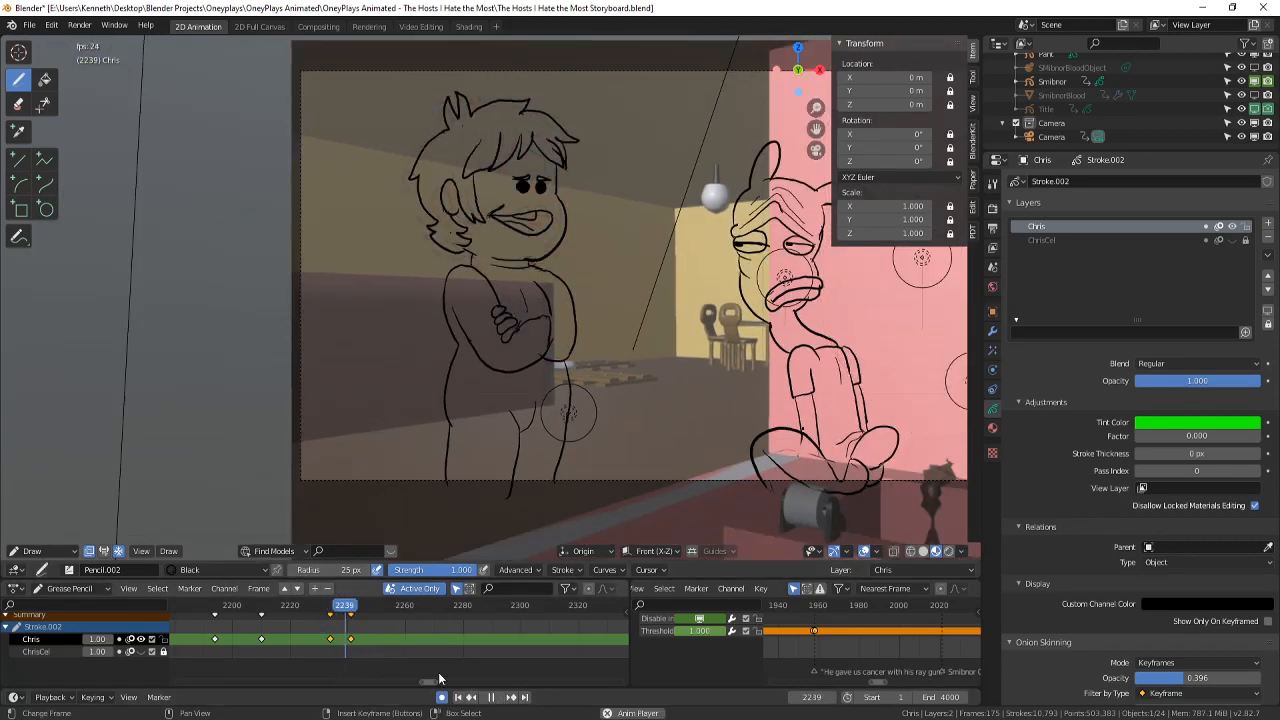
click(317, 634)
click(316, 638)
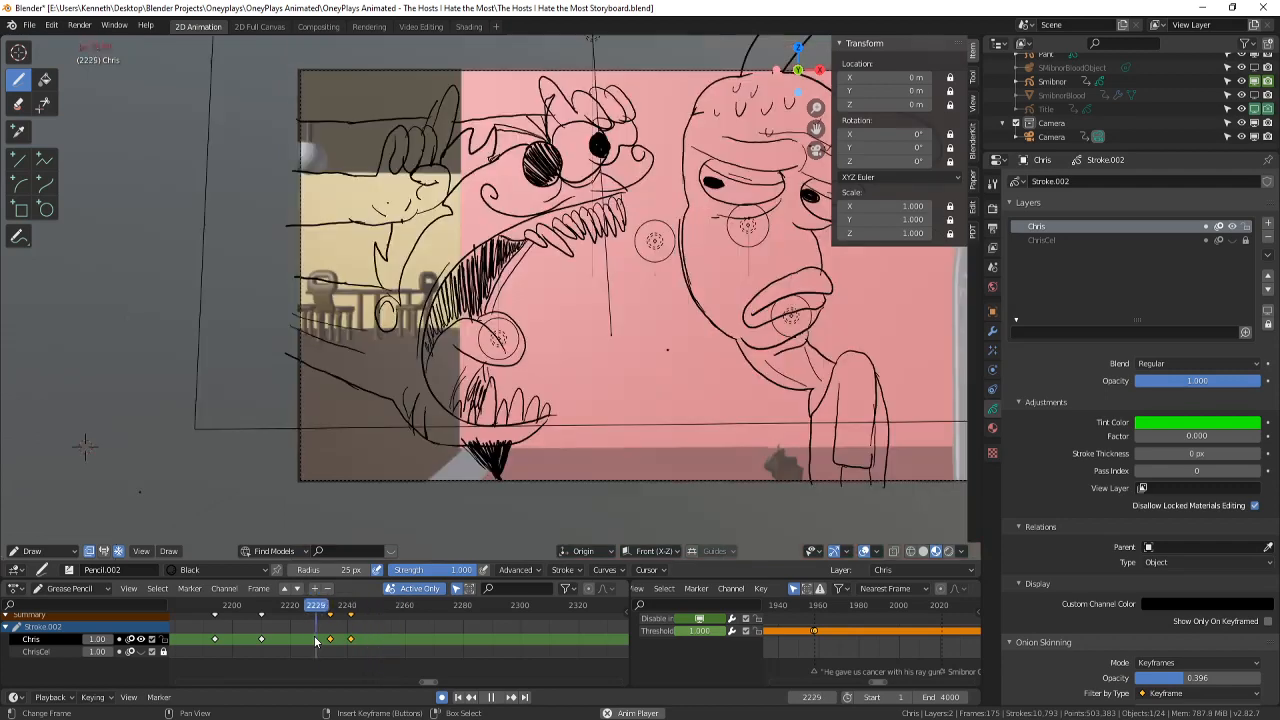
click(491, 697)
drag(372, 647, 352, 649)
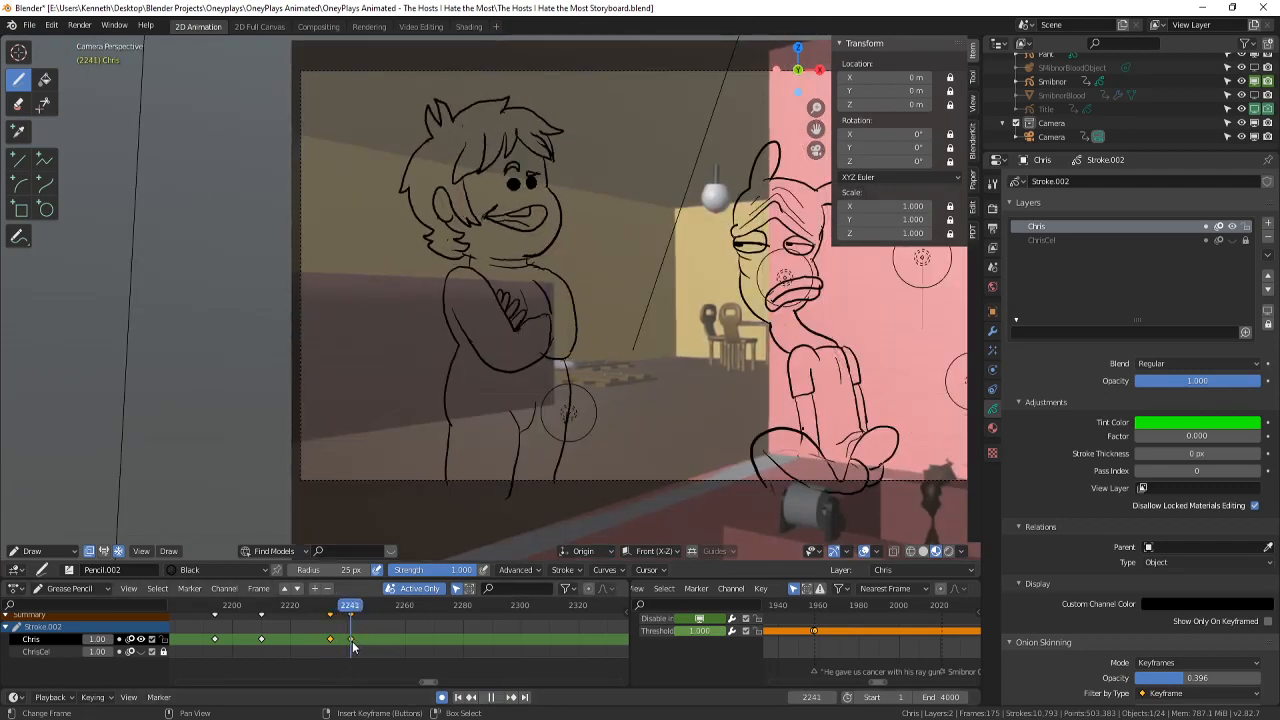
- Erase the boy's mouth from his tilted head at frame 2241 and save the storyboard file
click(20, 104)
scroll(518, 140, up, 2)
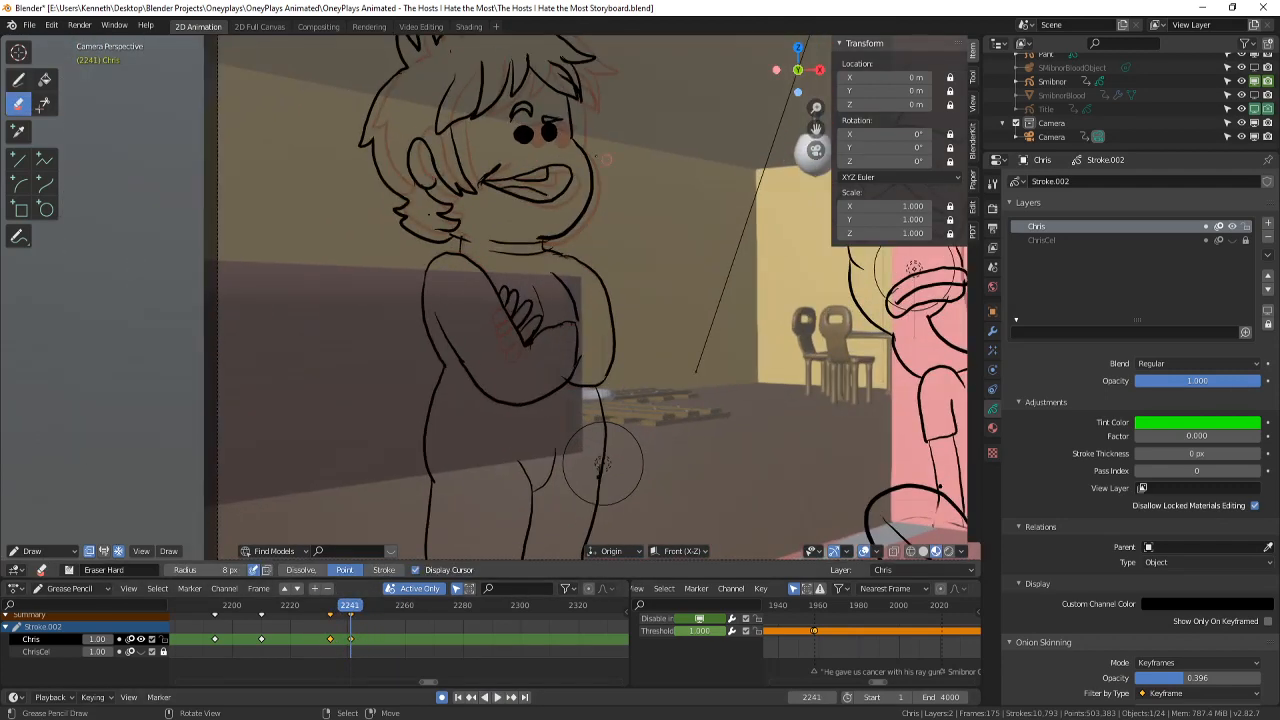
shift+middle_drag(519, 137, 500, 237)
scroll(500, 237, up, 2)
scroll(500, 237, up, 1)
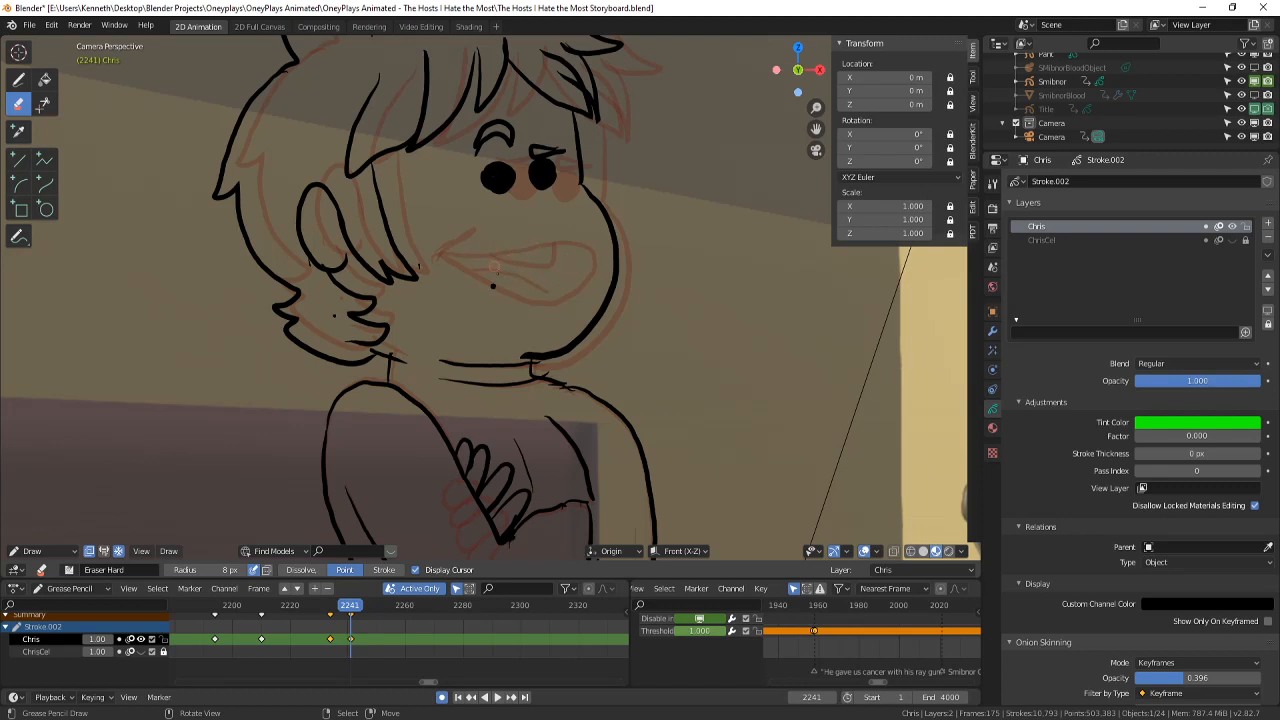
click(20, 80)
shift+middle_drag(465, 257, 453, 301)
key(ctrl+s)
key(e)
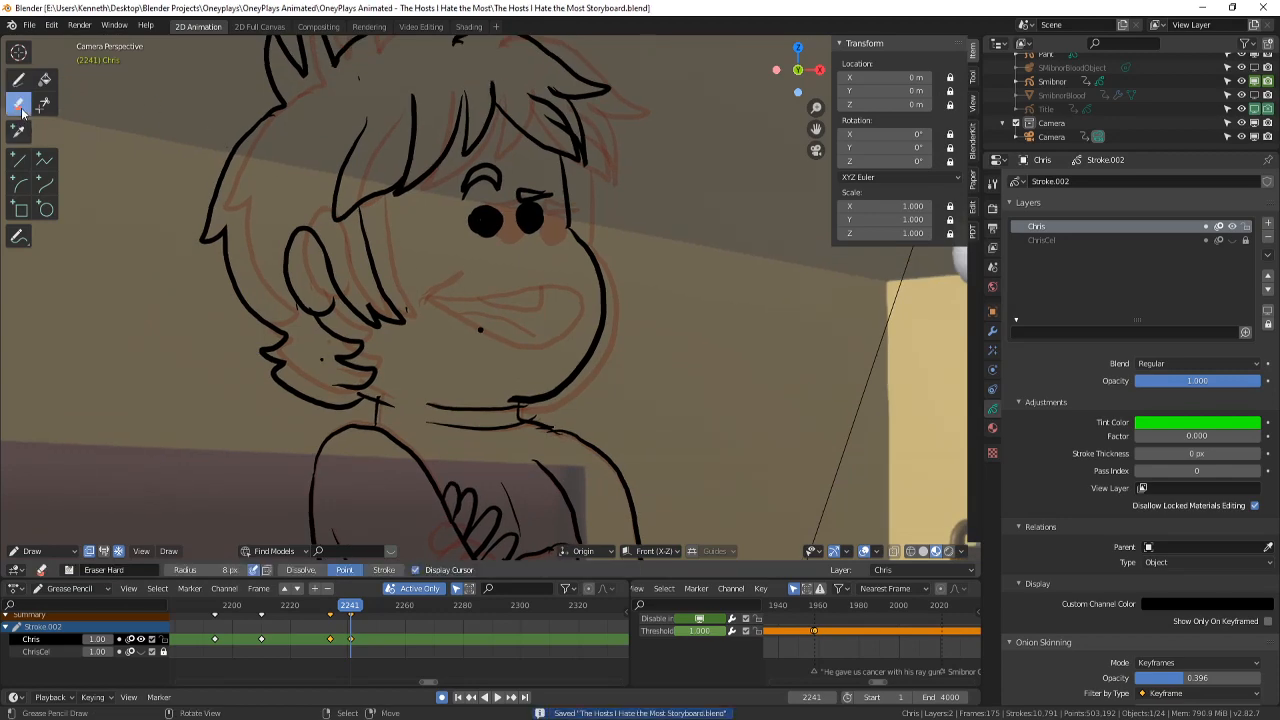
click(18, 80)
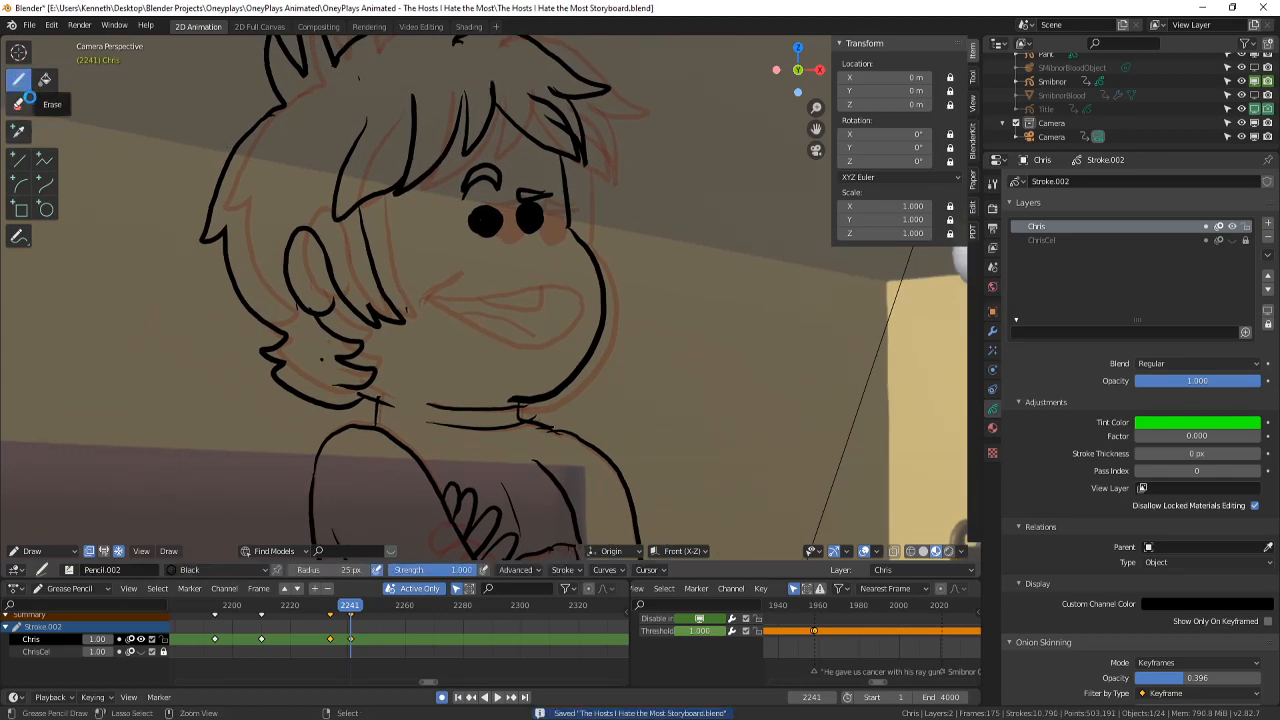
- Compare the boy's mouthless tilted head with the previous pose by stepping between frames 2240 and 2241
scroll(139, 98, down, 6)
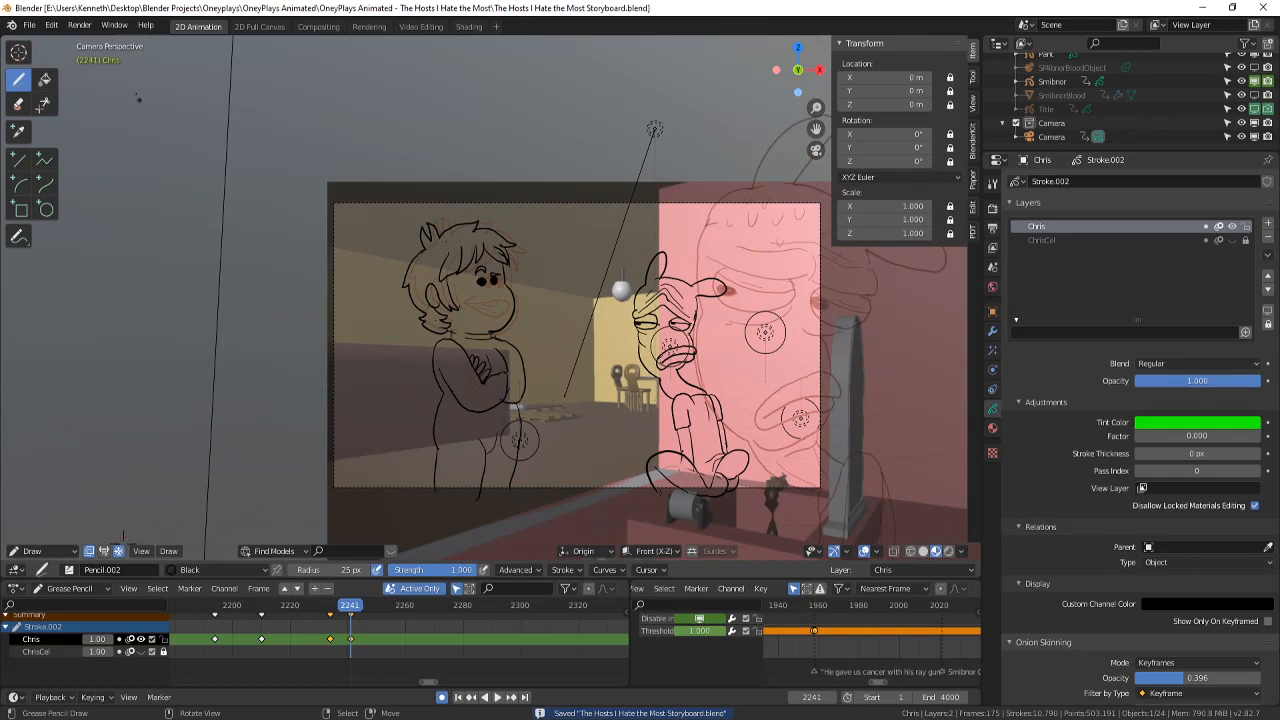
scroll(130, 120, up, 2)
key(Left)
scroll(103, 190, down, 3)
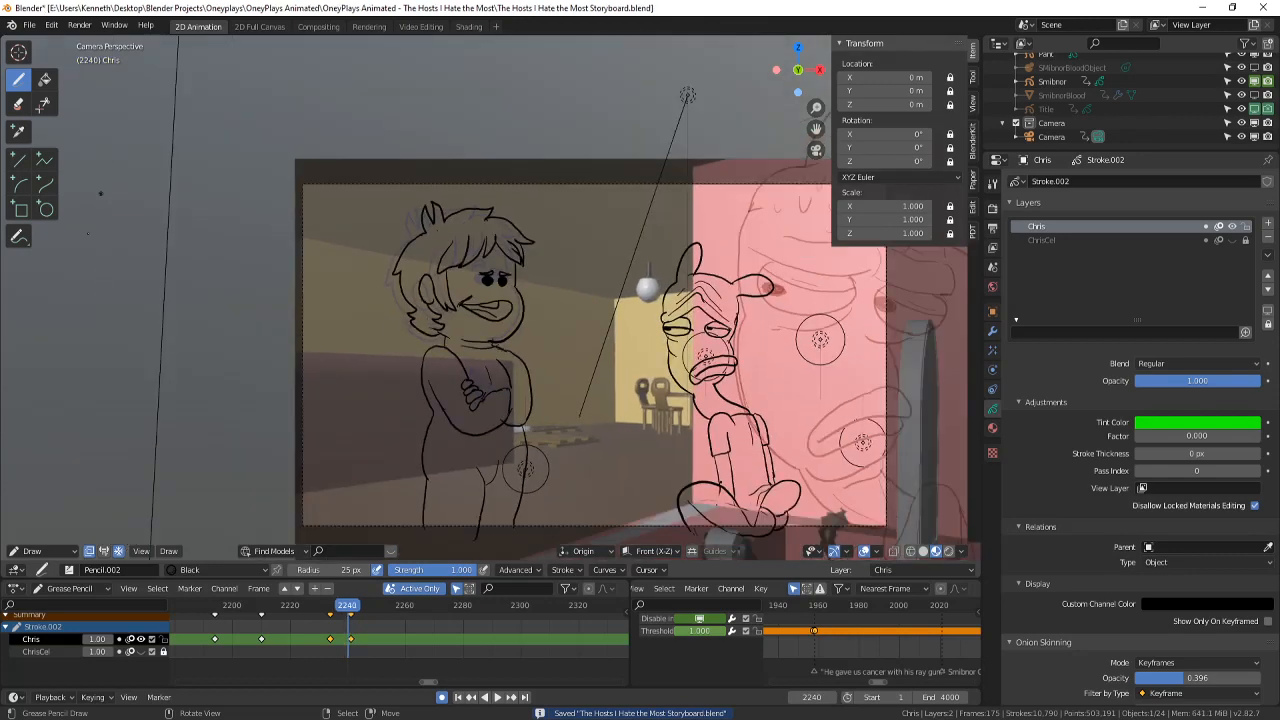
key(Right)
key(Left)
scroll(40, 298, up, 1)
key(Right)
scroll(34, 299, up, 3)
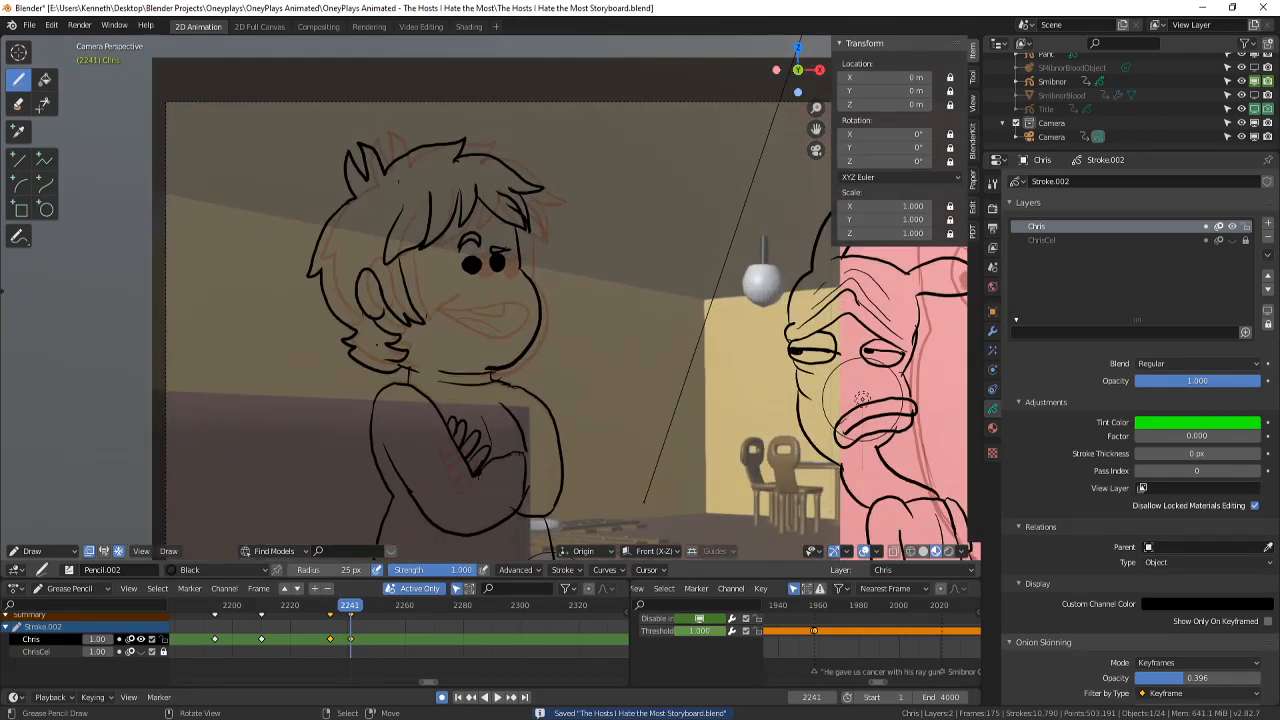
key(Left)
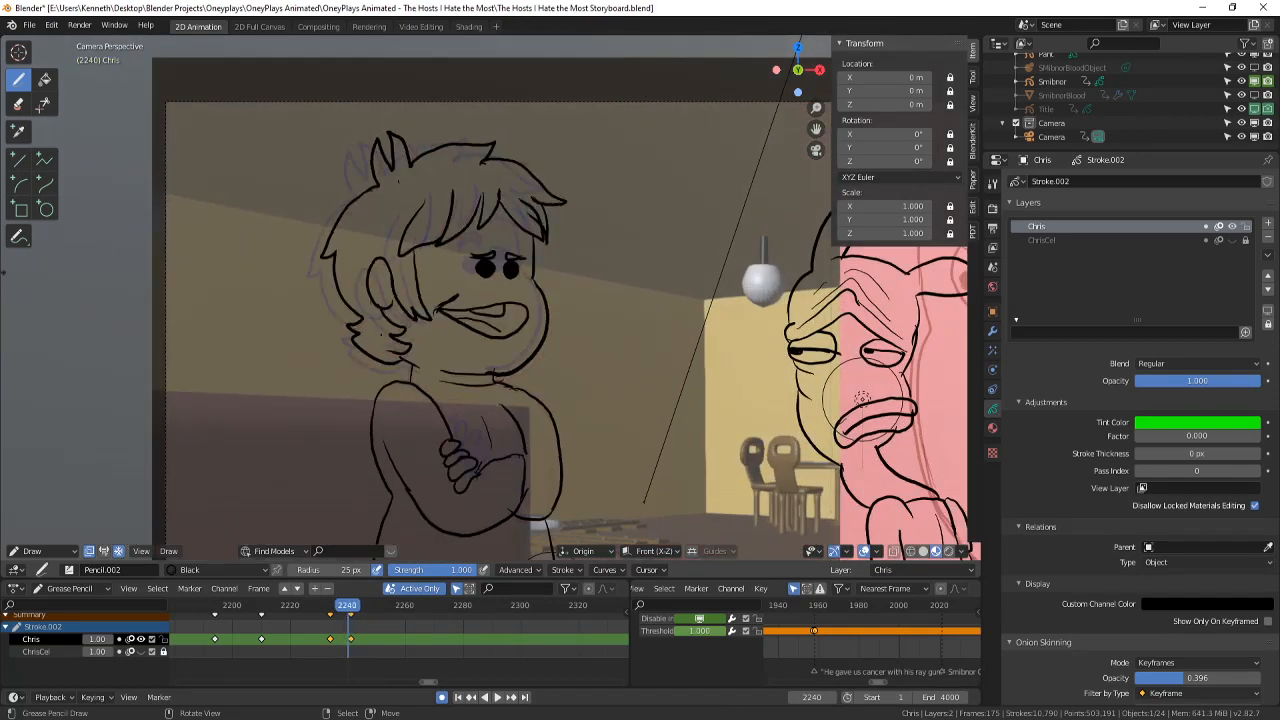
scroll(371, 443, up, 5)
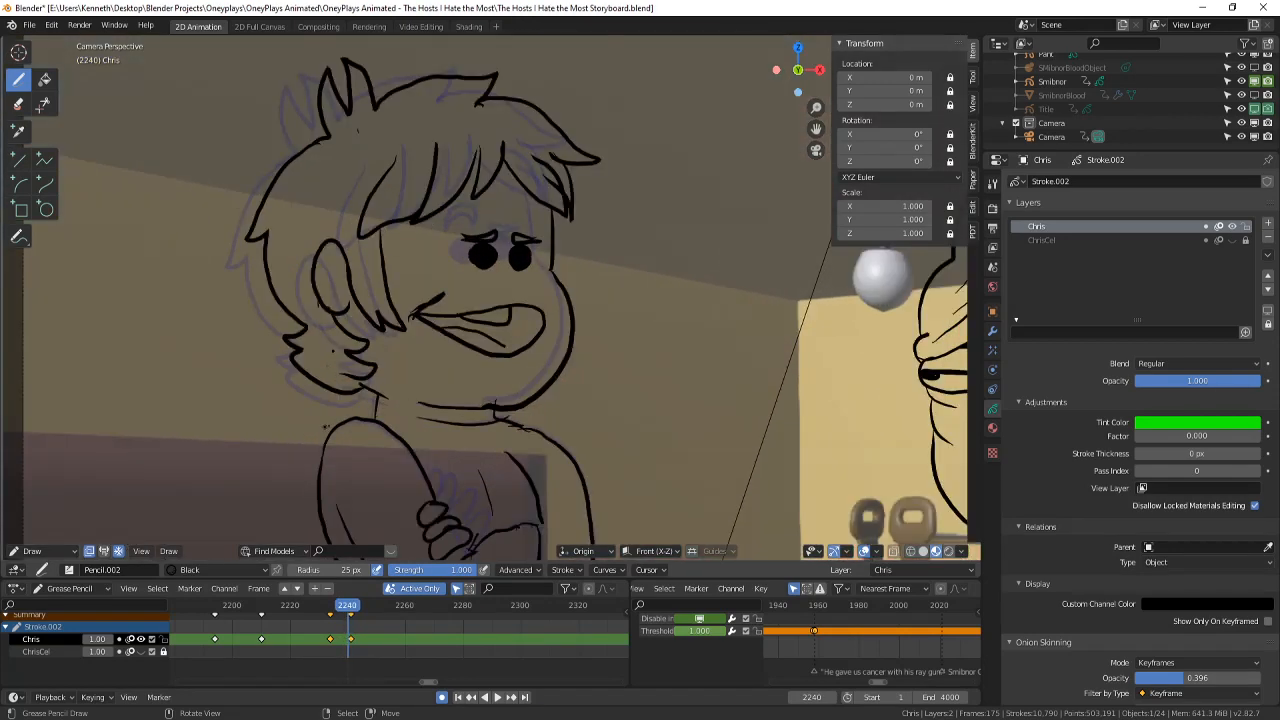
- Save the file, examine the boy's face up close by flipping between frames 2240 and 2241, and save again
key(ctrl+s)
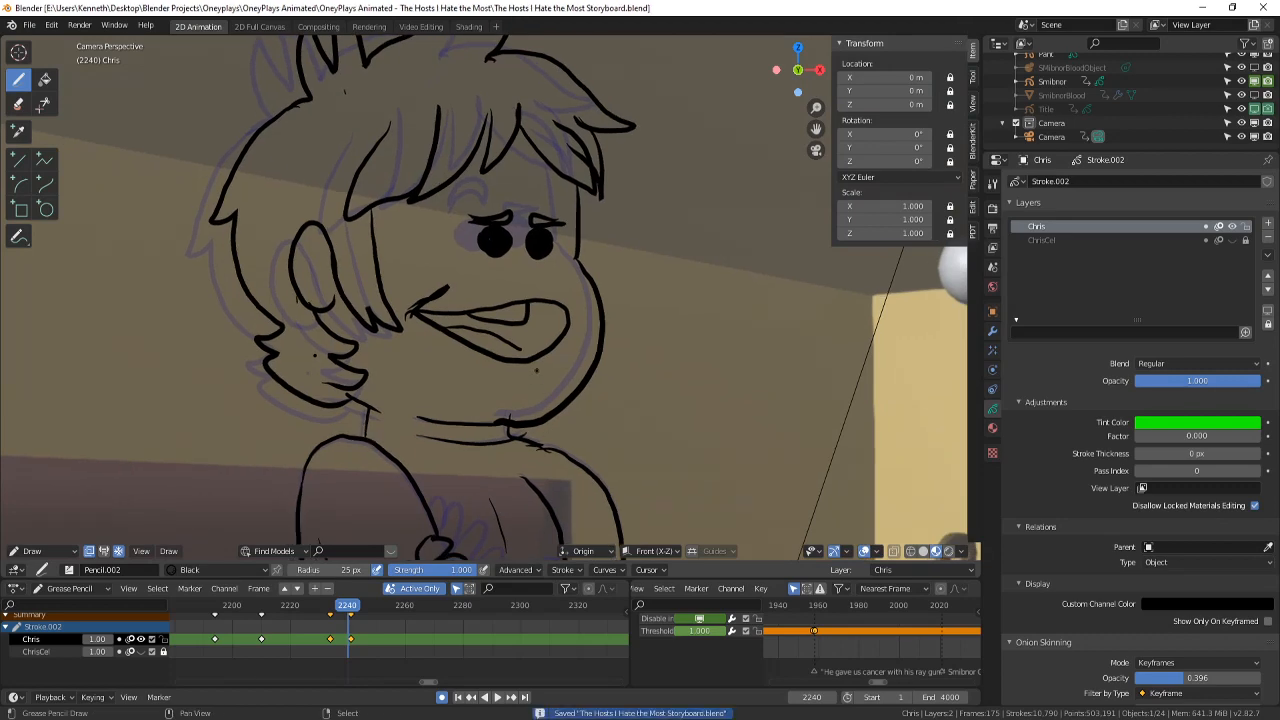
scroll(544, 372, up, 4)
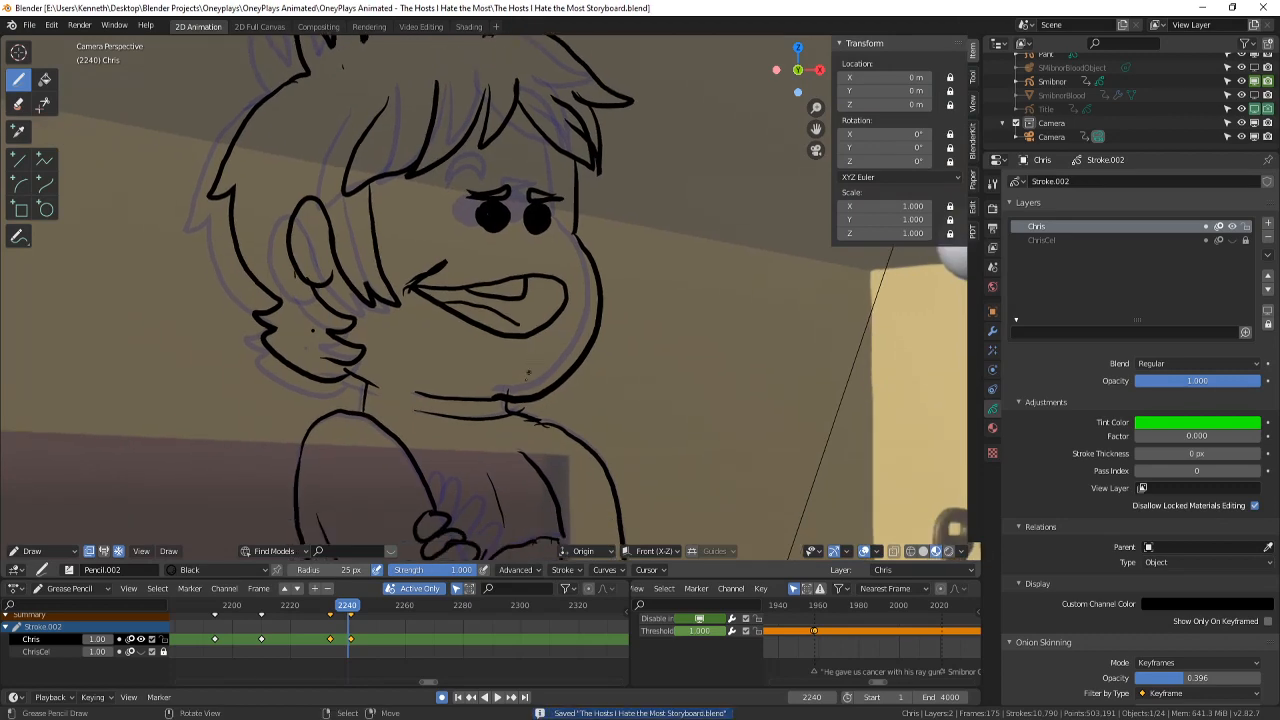
key(Left)
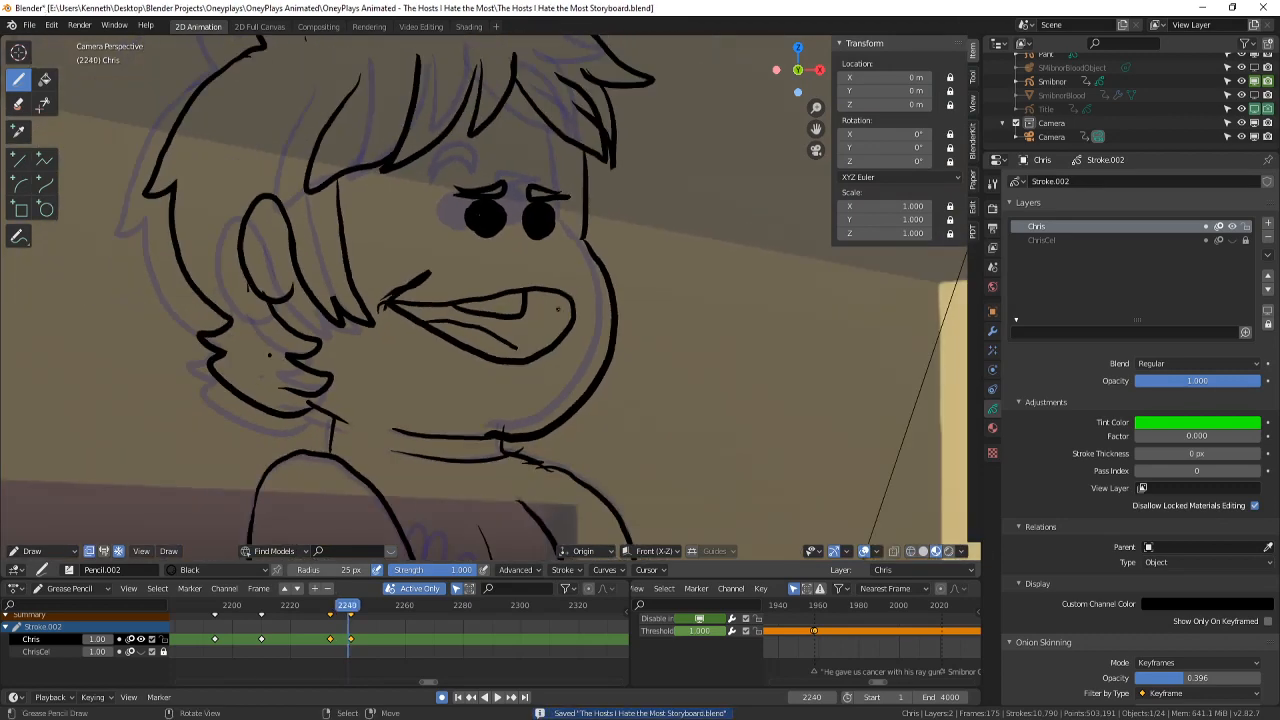
key(Right)
key(Left)
key(Right)
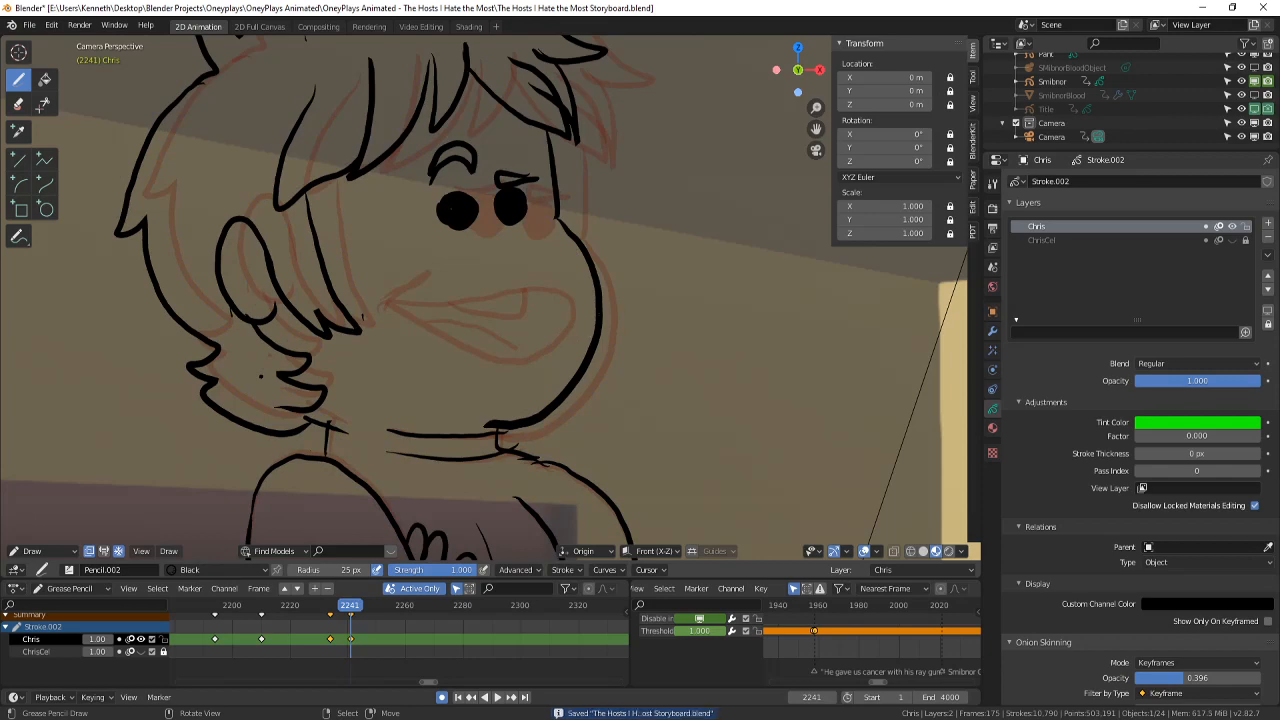
key(Left)
key(Right)
key(Left)
key(Right)
key(Left)
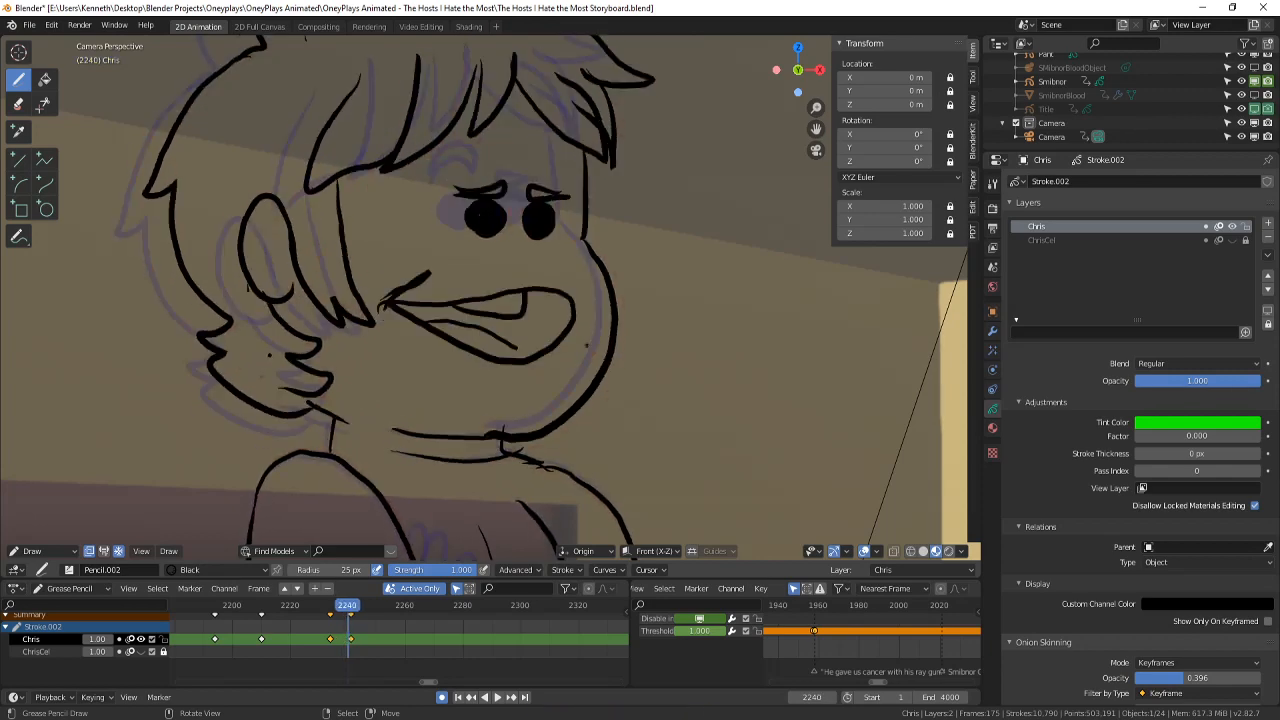
key(Right)
scroll(586, 346, up, 3)
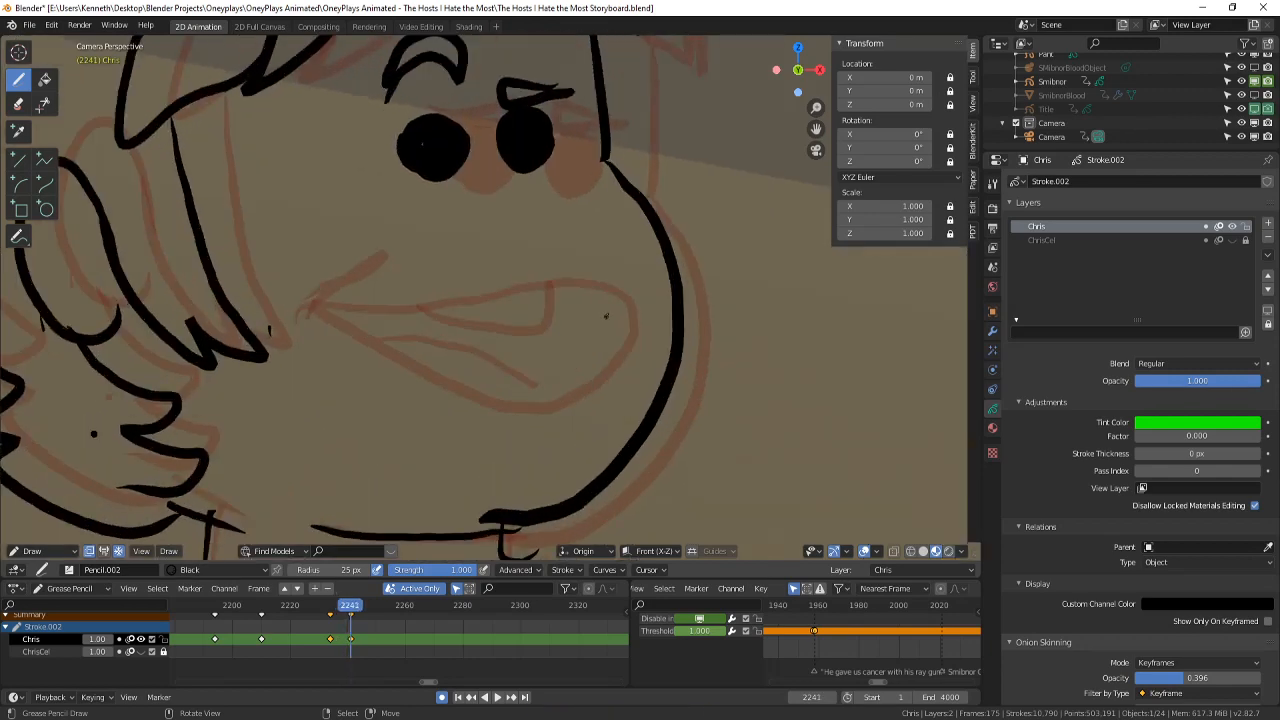
shift+middle_drag(615, 299, 623, 351)
key(ctrl+s)
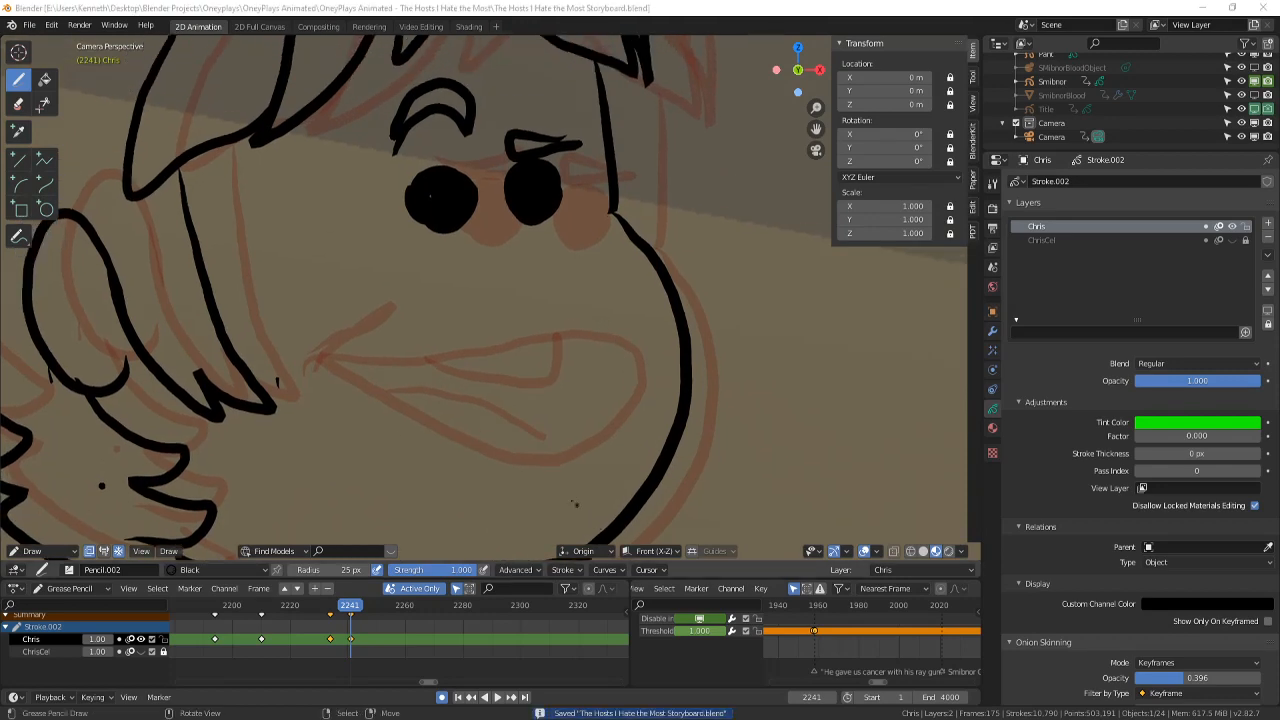
middle_drag(525, 445, 507, 477)
click(141, 551)
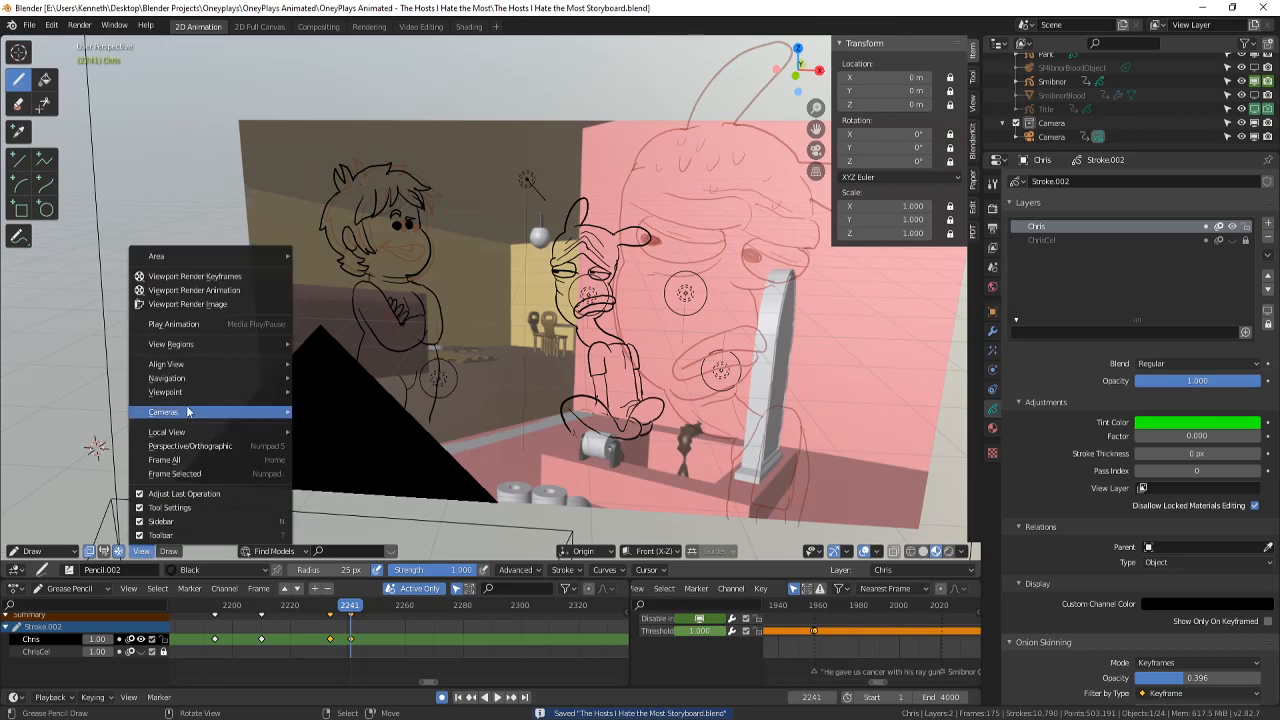
mouse_move(270, 412)
click(320, 427)
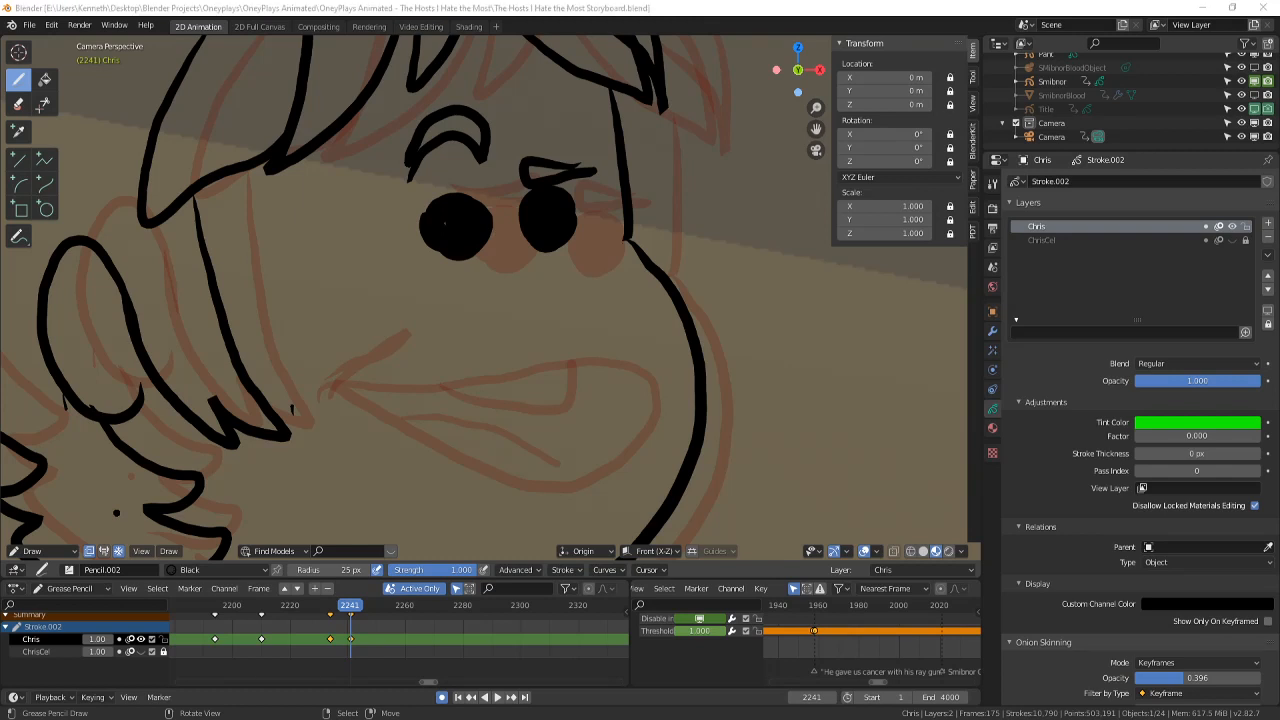
- Save the storyboard, play the cut into the boy's crossed-arms poses from frame 2227, and return to frame 2241
scroll(488, 310, down, 2)
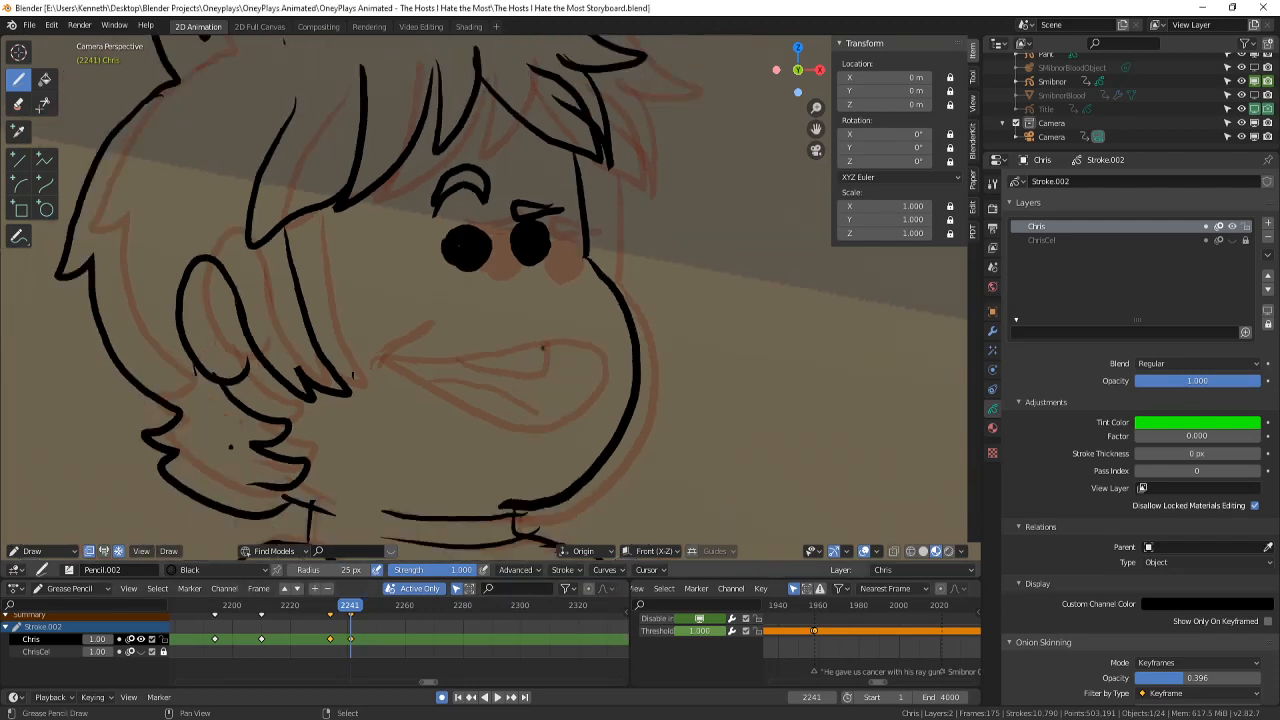
scroll(164, 485, down, 3)
key(ctrl+s)
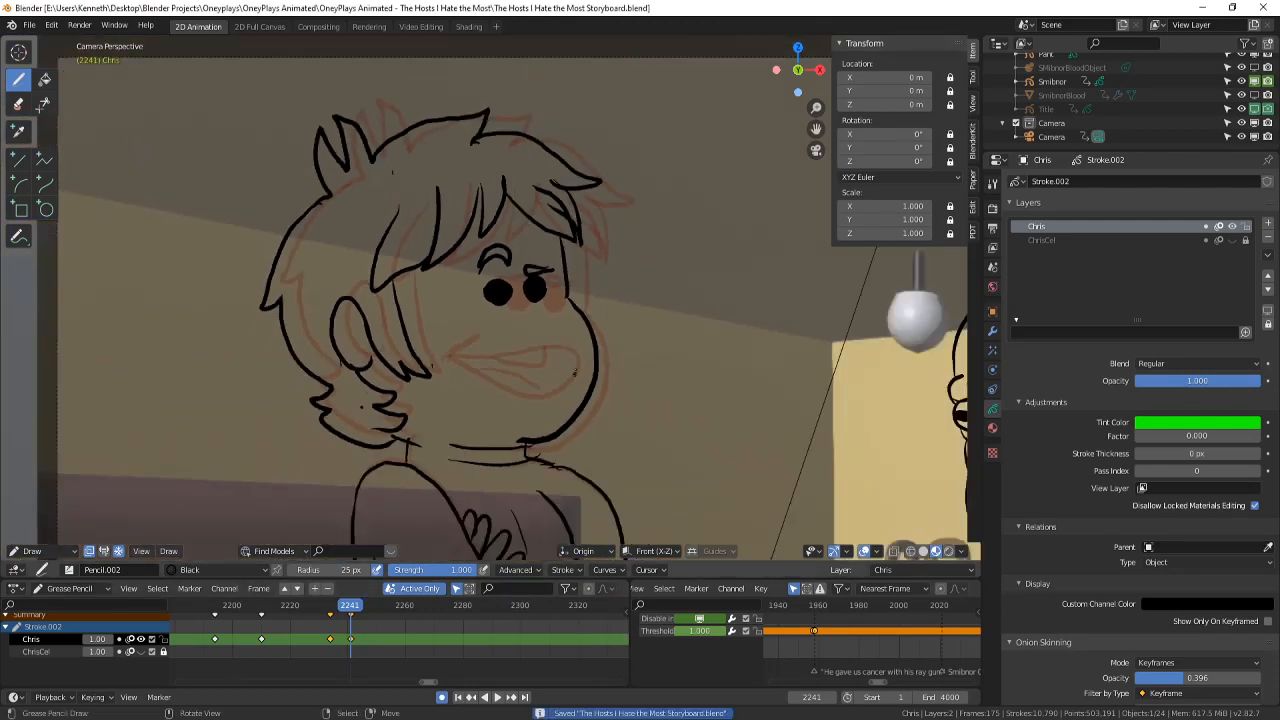
scroll(164, 485, down, 4)
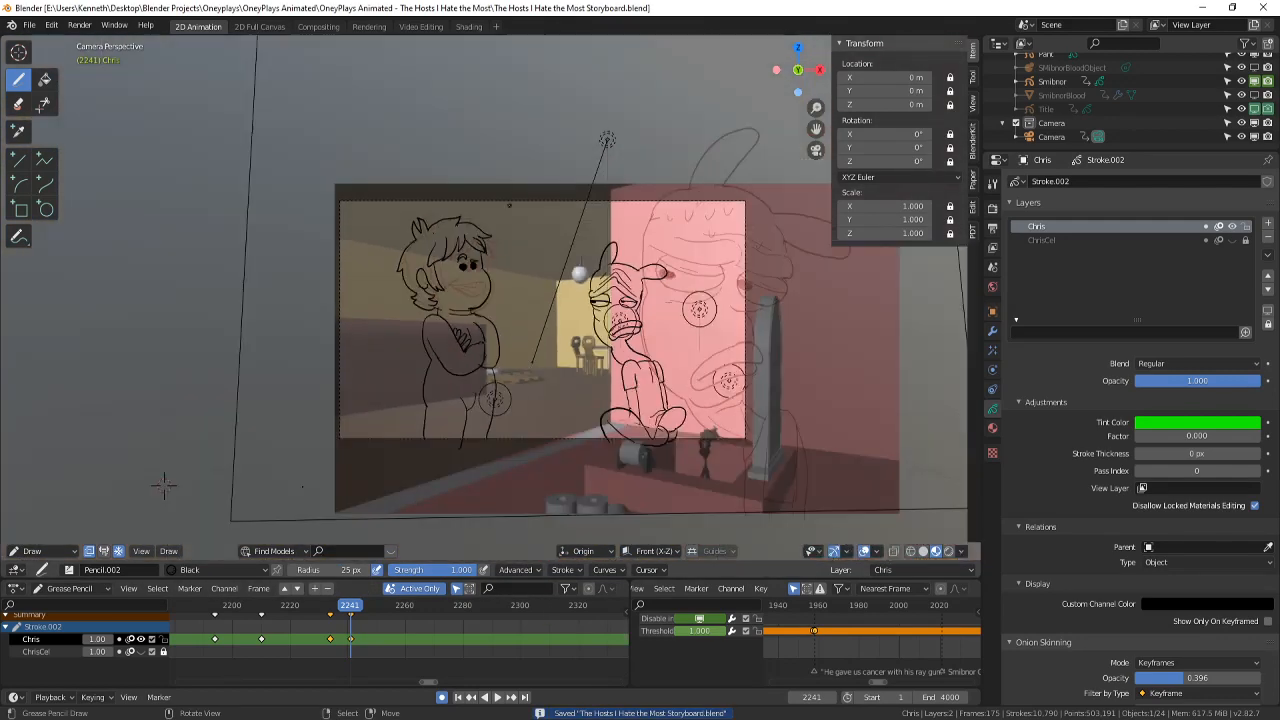
key(Left)
key(Left)
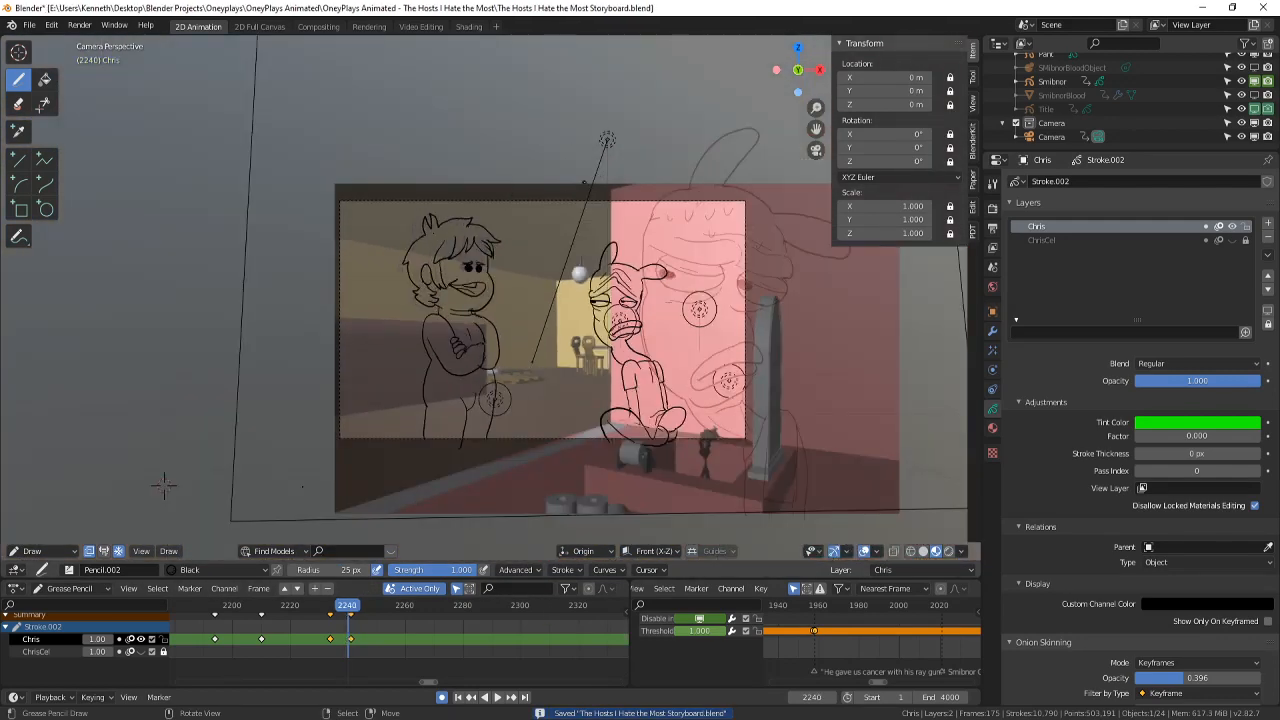
scroll(99, 519, up, 1)
click(308, 642)
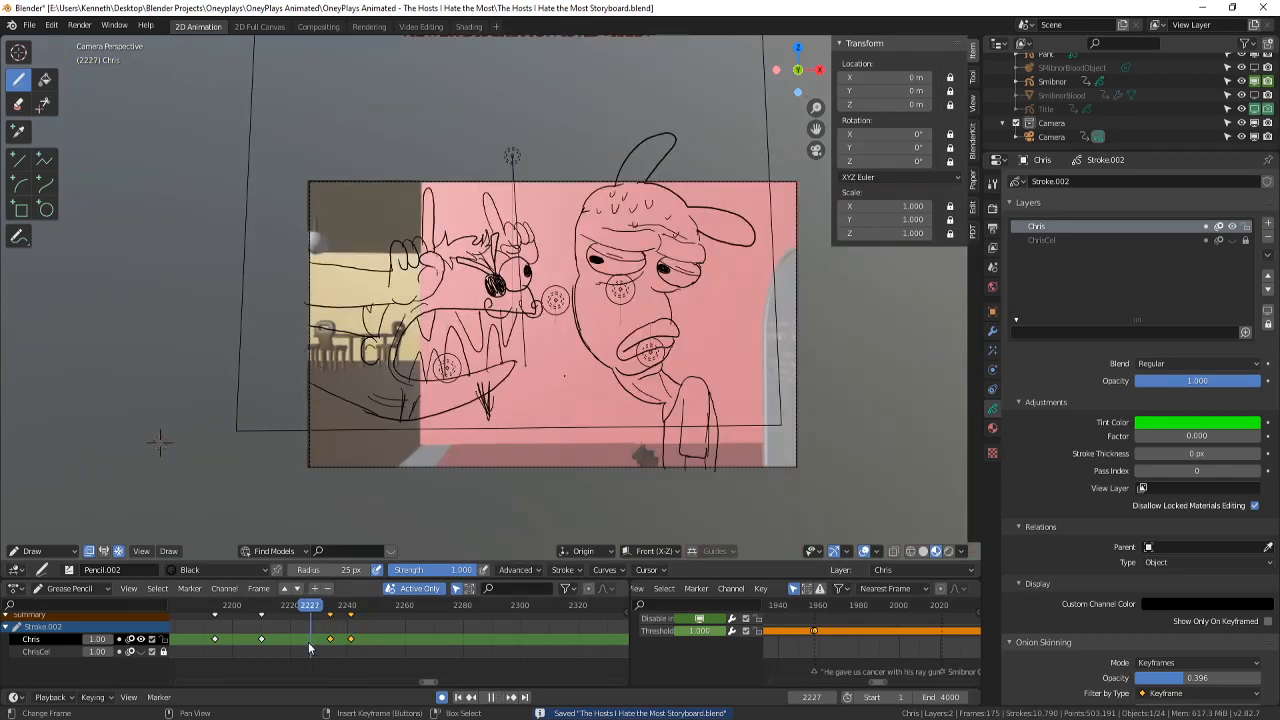
click(499, 698)
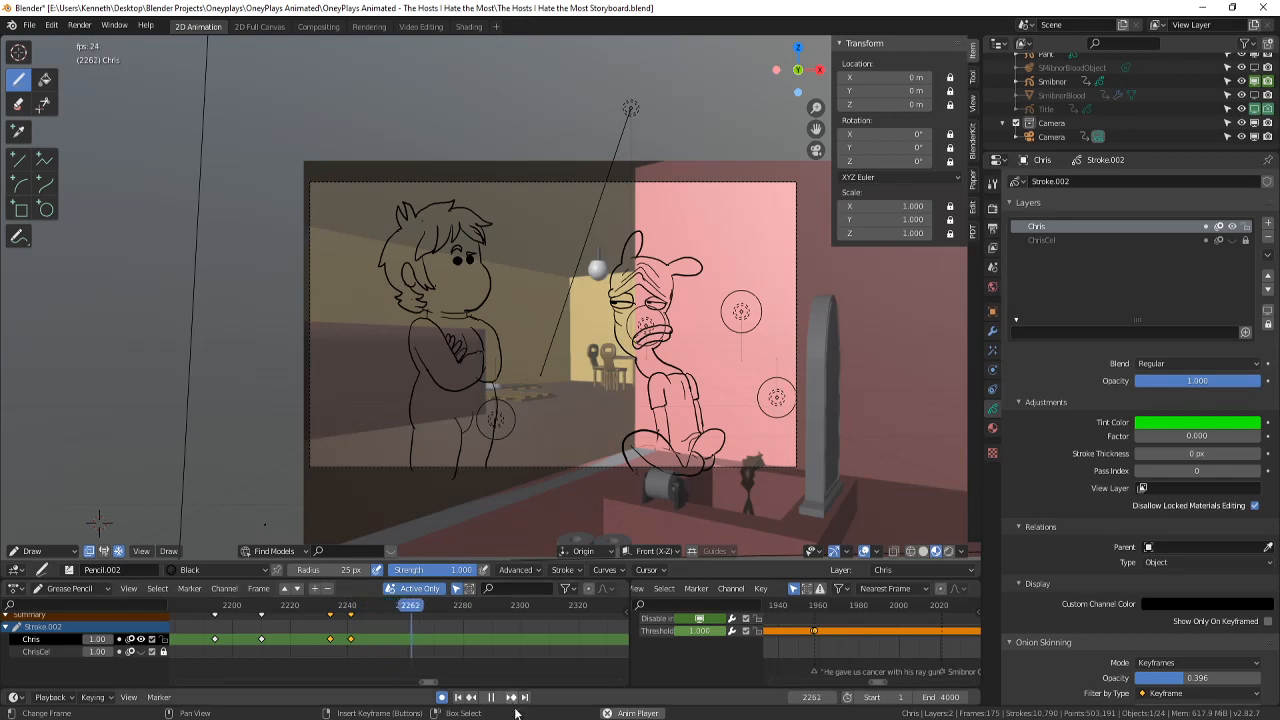
click(510, 698)
click(493, 698)
click(349, 624)
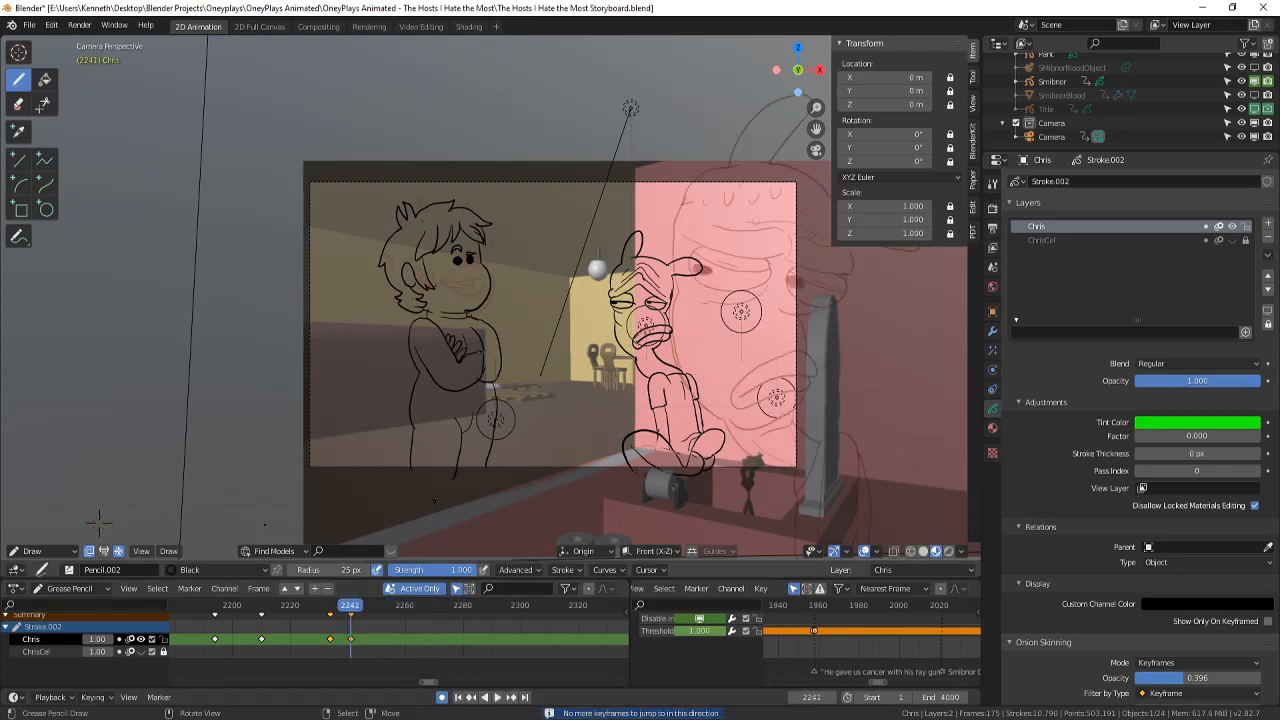
- Draw a new open mouth slanting down across the boy's face at frame 2241, with a cheek crease, upper teeth line and tongue
scroll(467, 282, up, 5)
scroll(467, 282, up, 1)
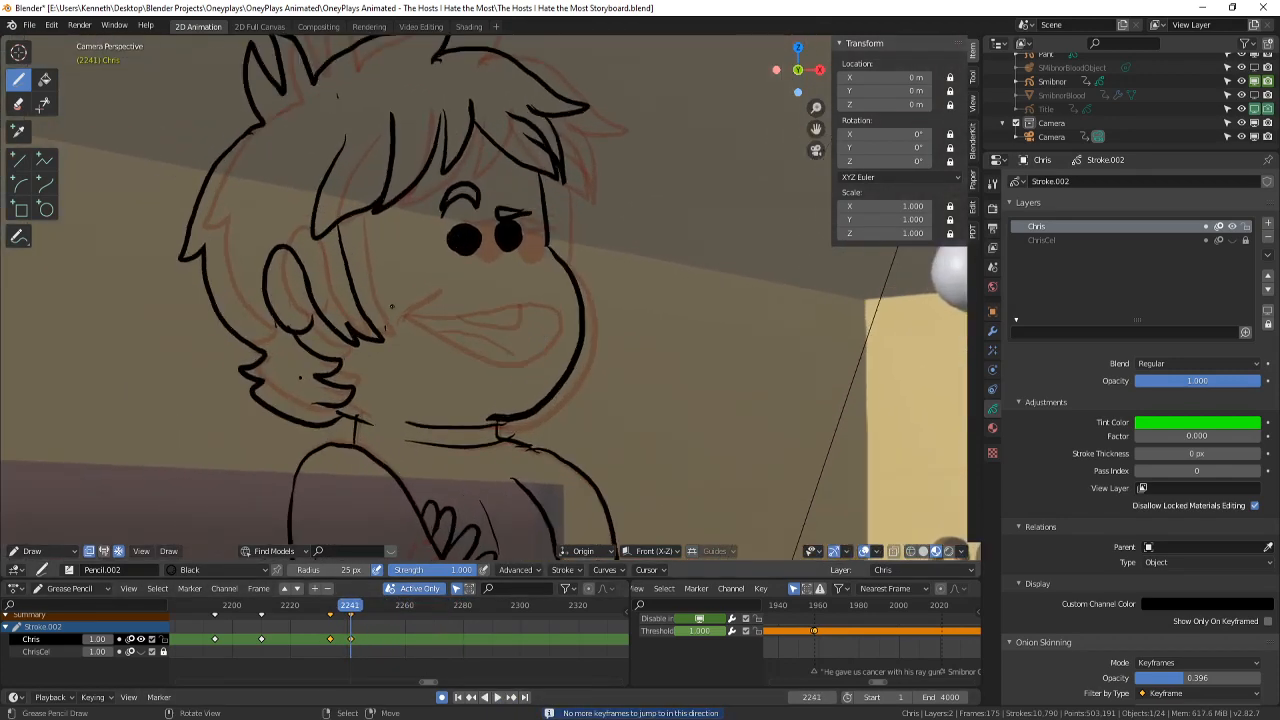
drag(427, 274, 412, 315)
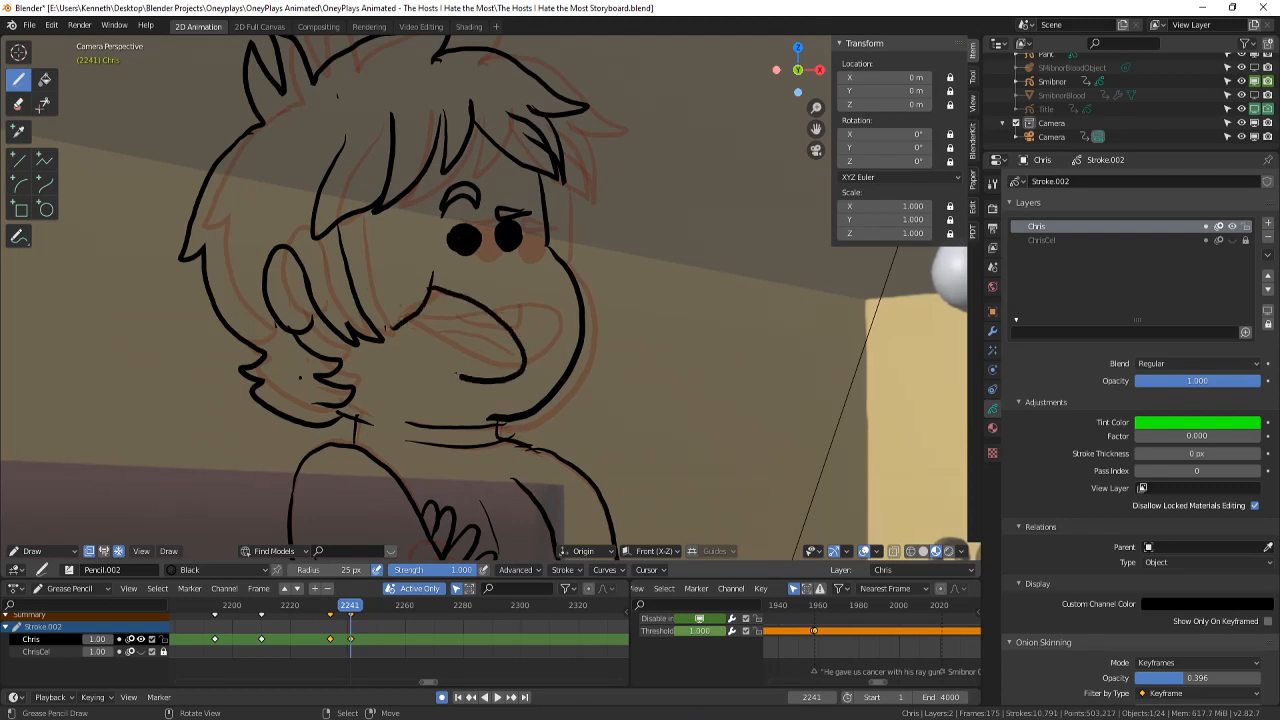
key(Right)
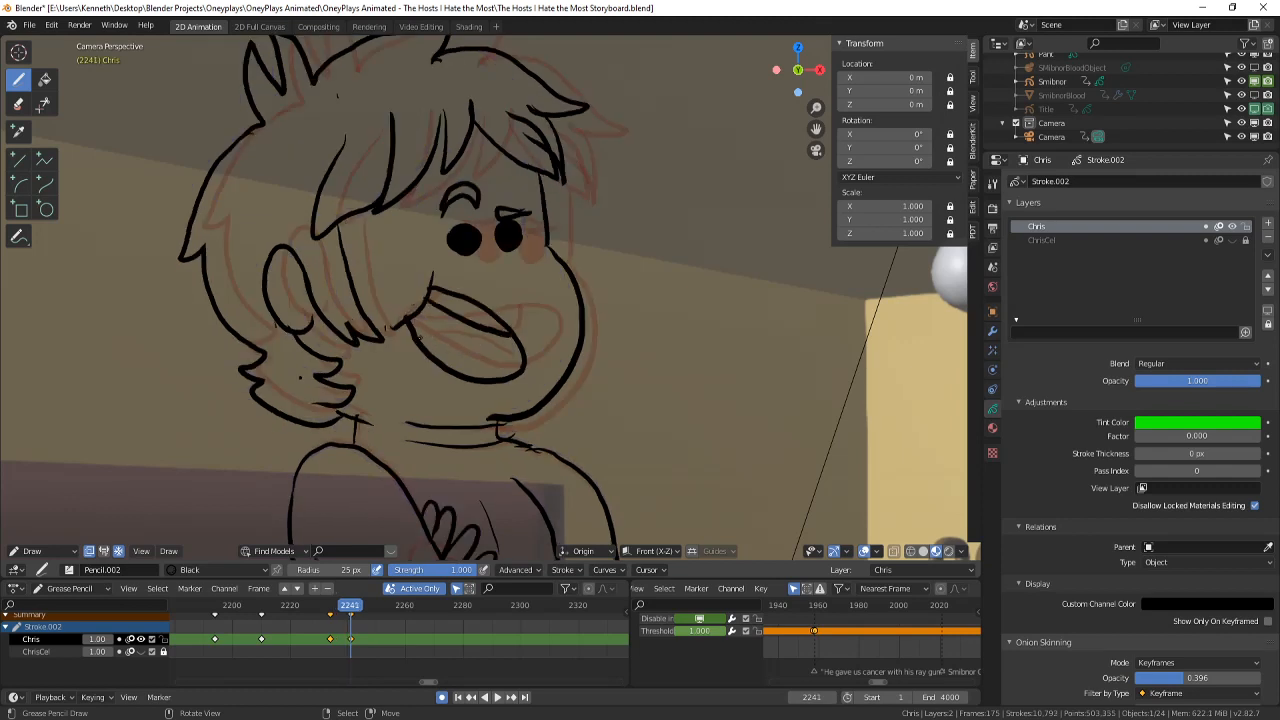
key(Left)
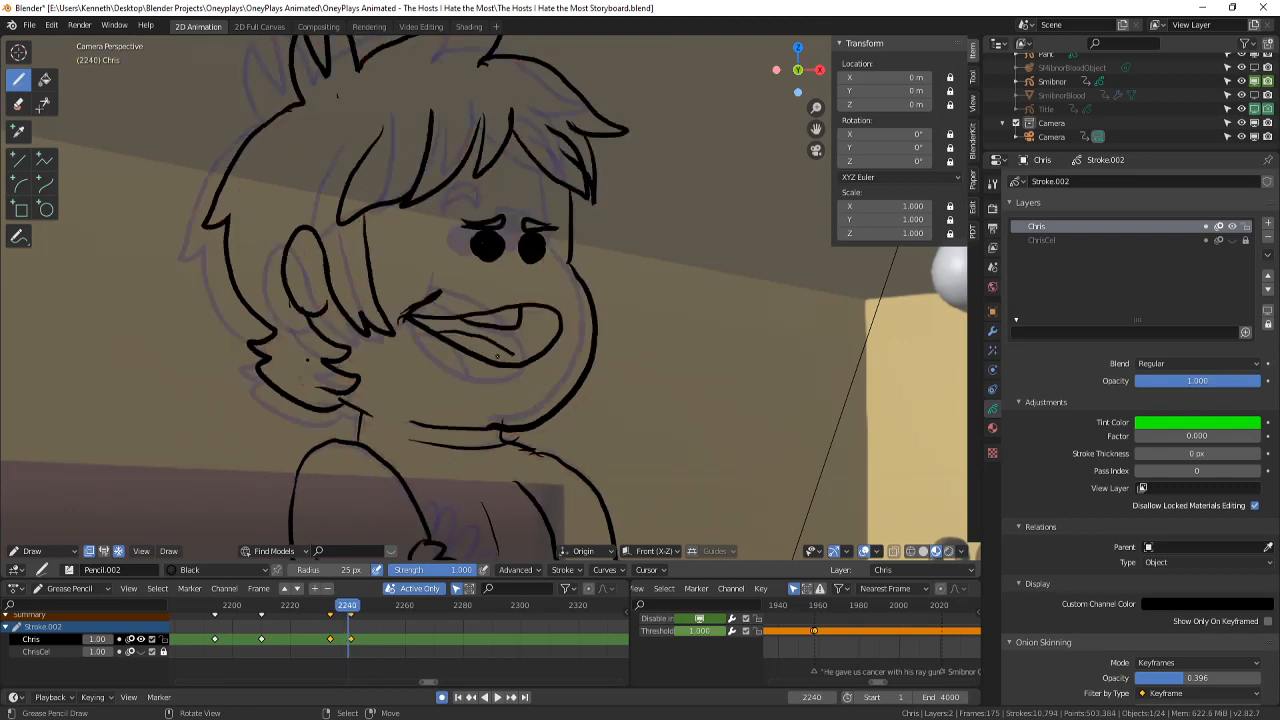
key(Right)
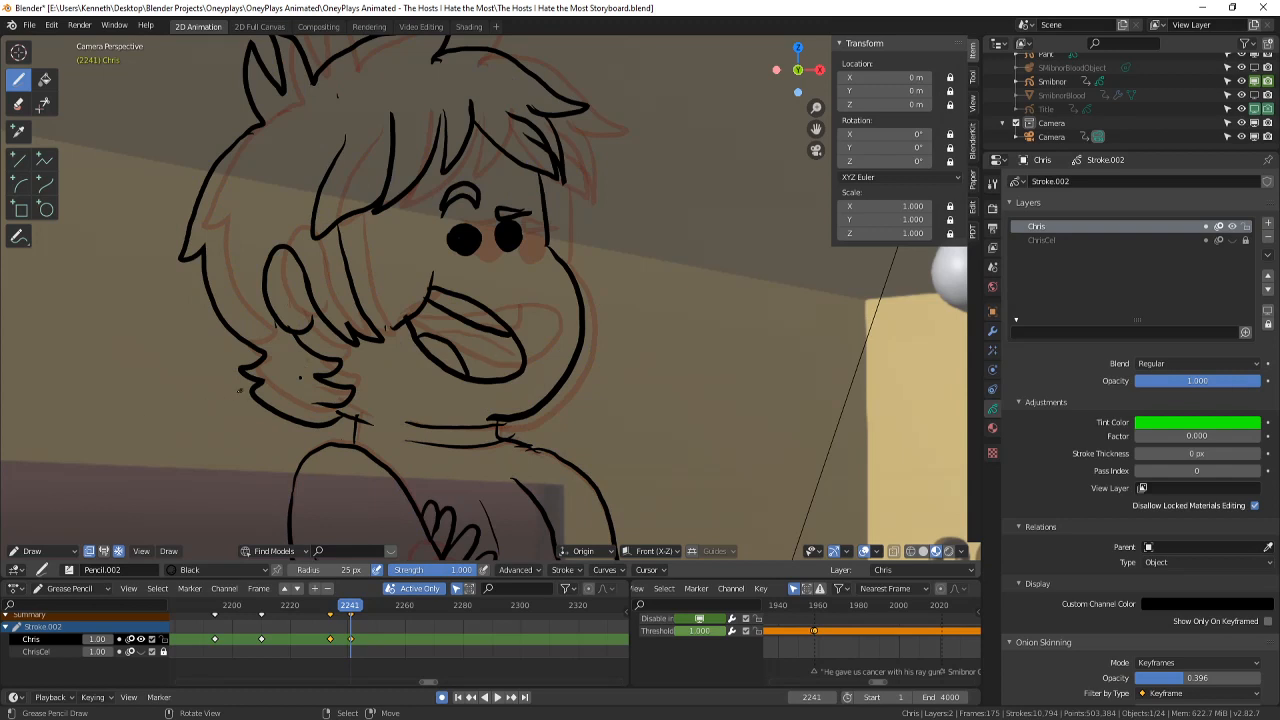
- Select the new mouth's strokes in Edit Mode, rotate them about -18 degrees to level the mouth, and return to Draw mode
click(35, 551)
click(40, 528)
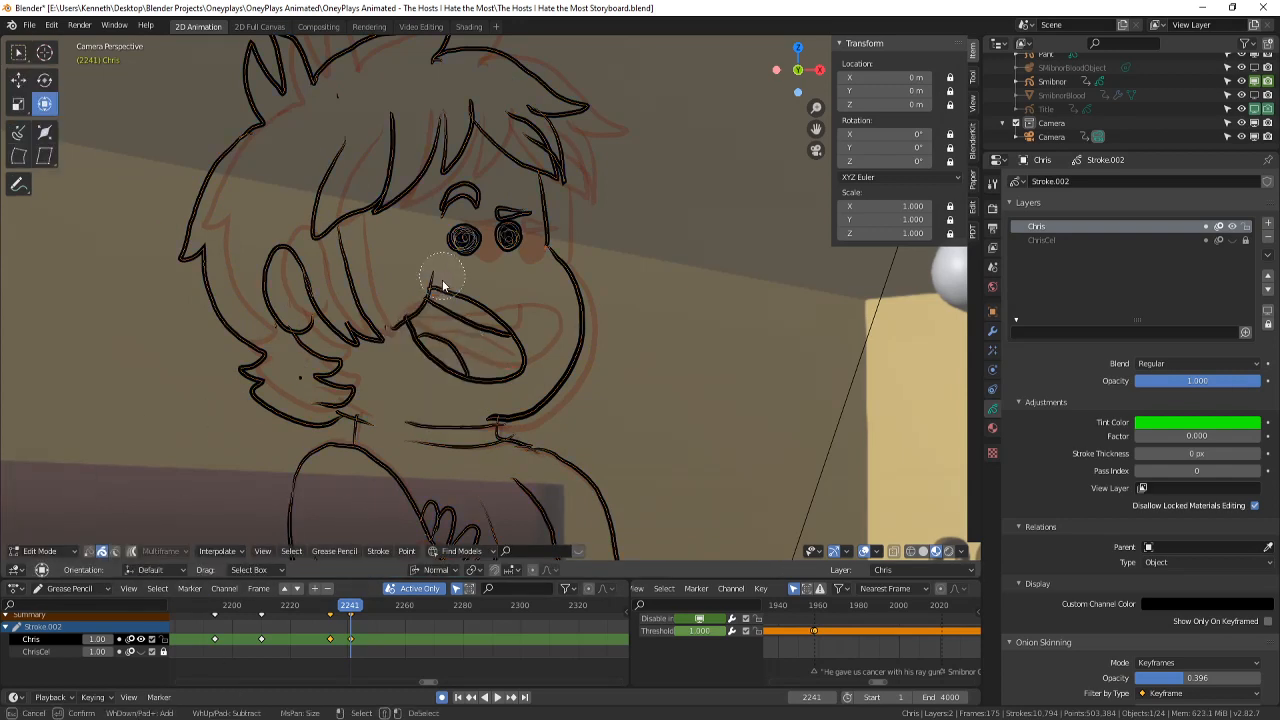
mouse_move(443, 285)
mouse_down()
mouse_move(449, 366)
mouse_move(437, 357)
mouse_up()
key(r)
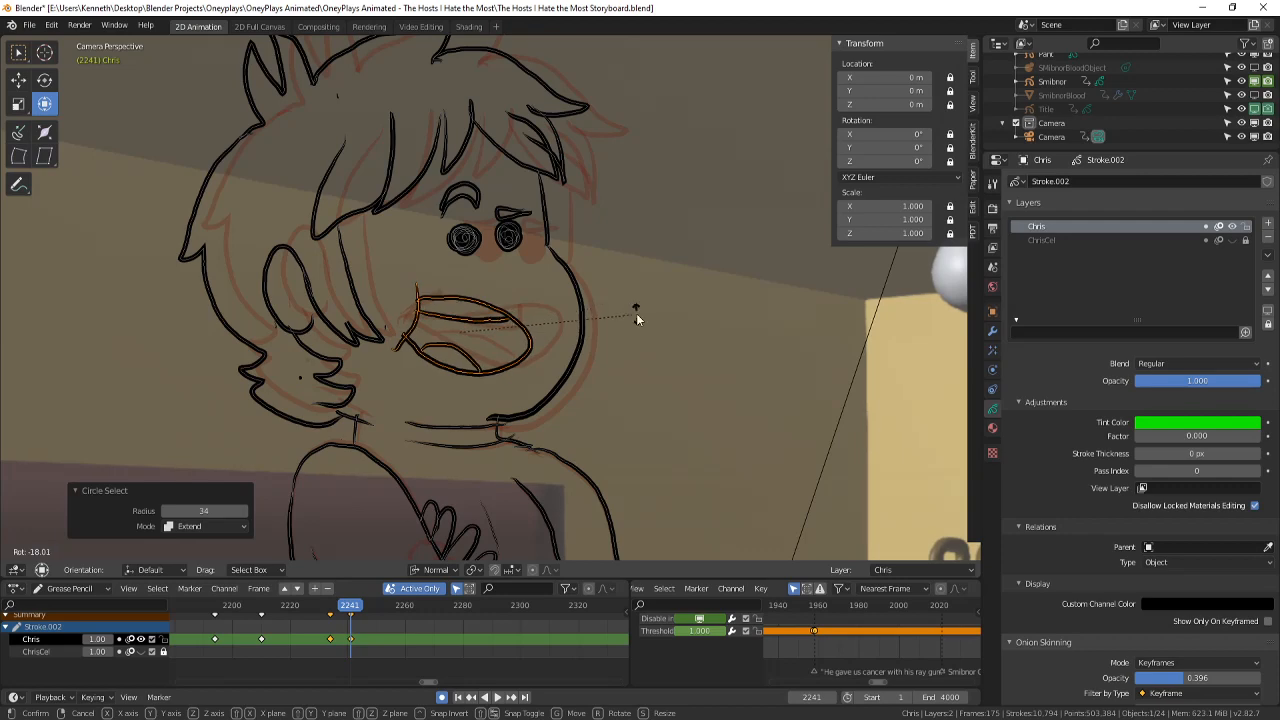
click(638, 319)
click(42, 552)
click(68, 490)
scroll(407, 398, down, 1)
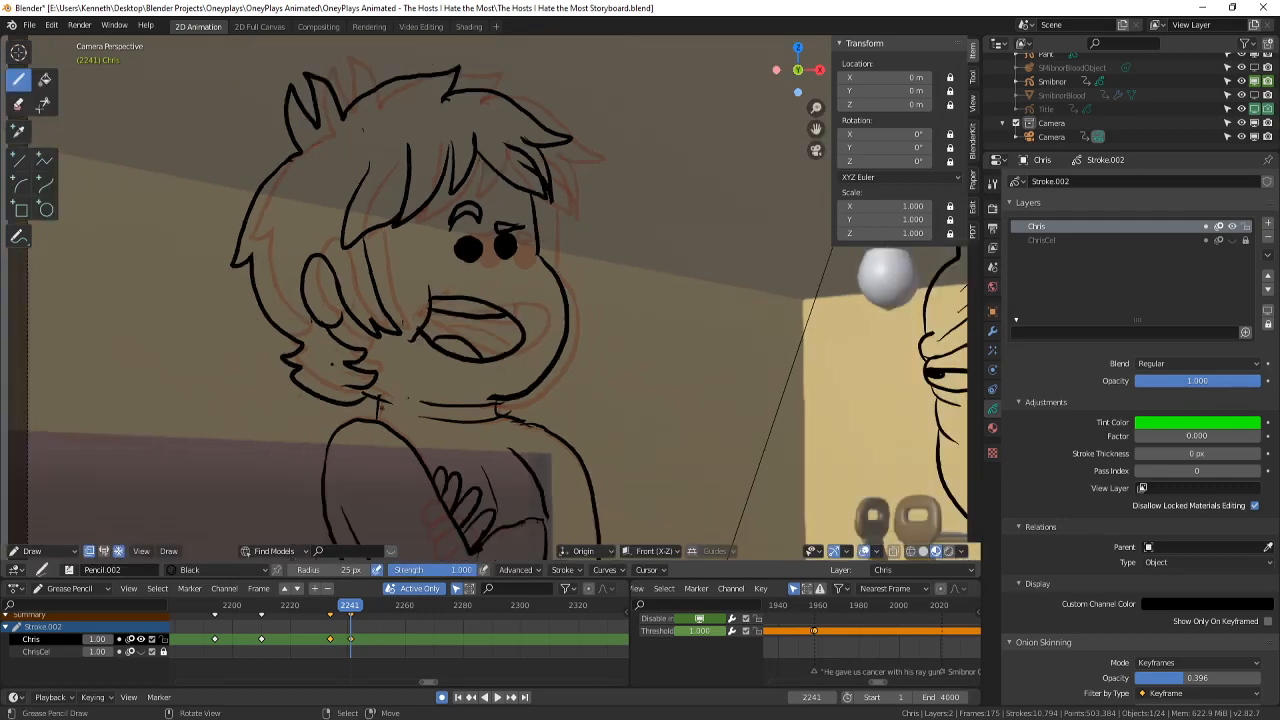
- Compare the rotated open mouth with the earlier expression by stepping between frames 2241 and 2240
scroll(400, 411, up, 1)
key(Left)
scroll(408, 408, down, 3)
key(Right)
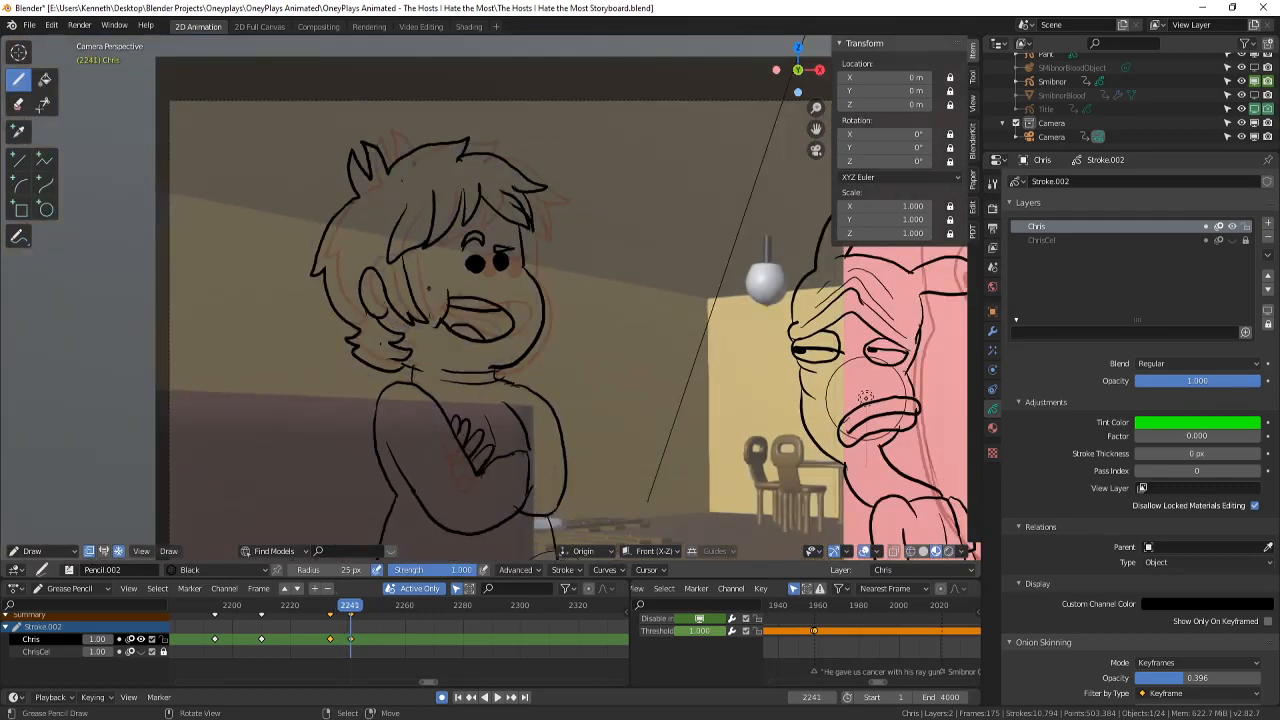
key(Left)
key(Left)
key(Left)
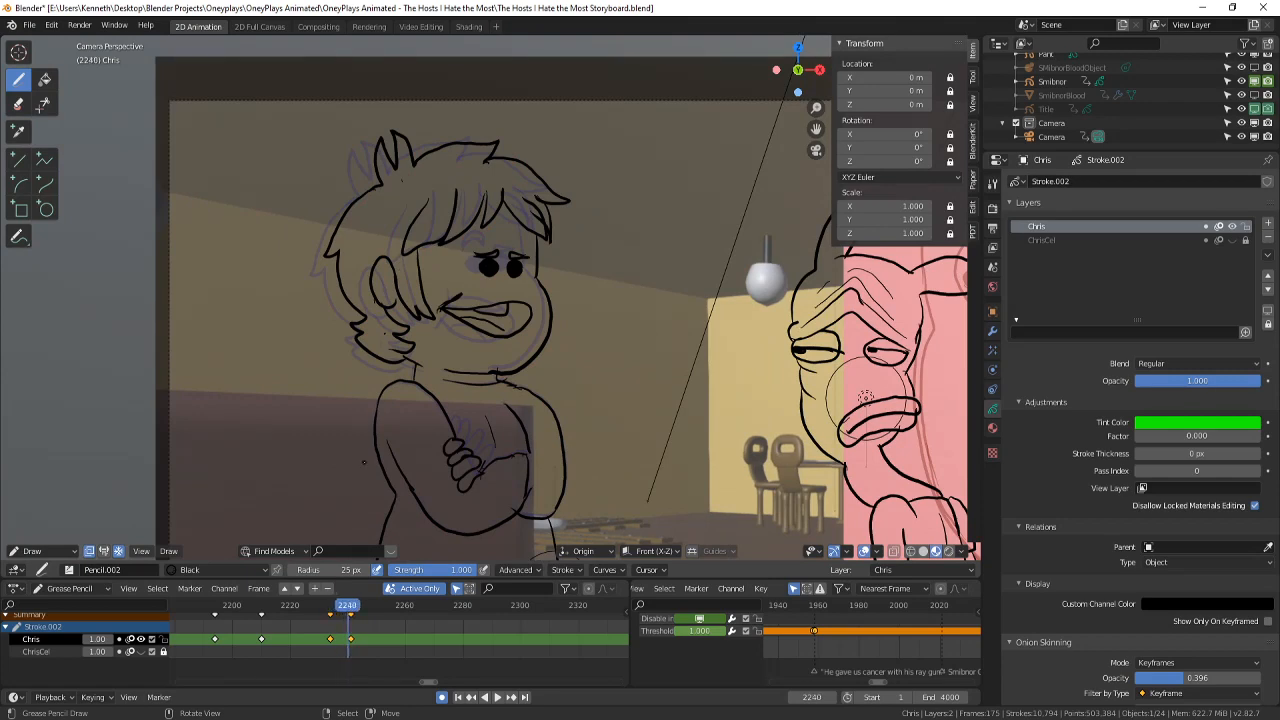
- Play the boy's crossed-arms poses twice from frame 2234 to check the change of expression
key(Right)
key(Right)
key(Right)
click(330, 605)
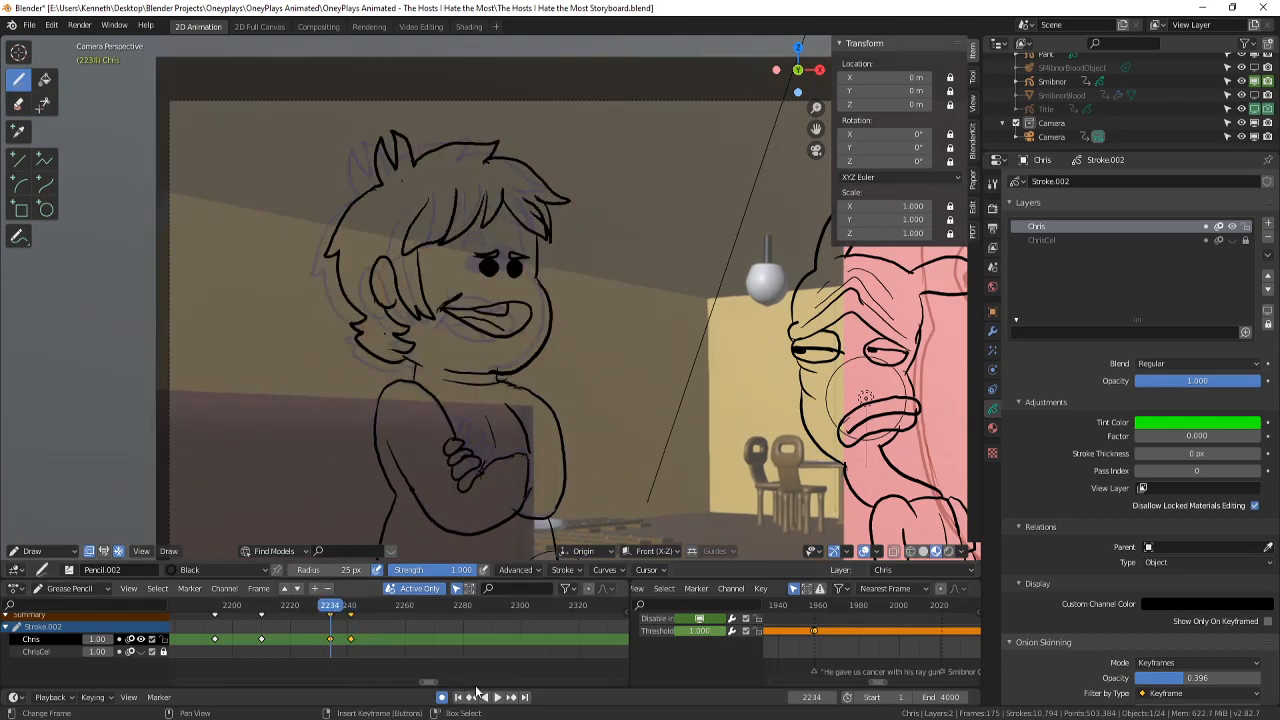
click(485, 697)
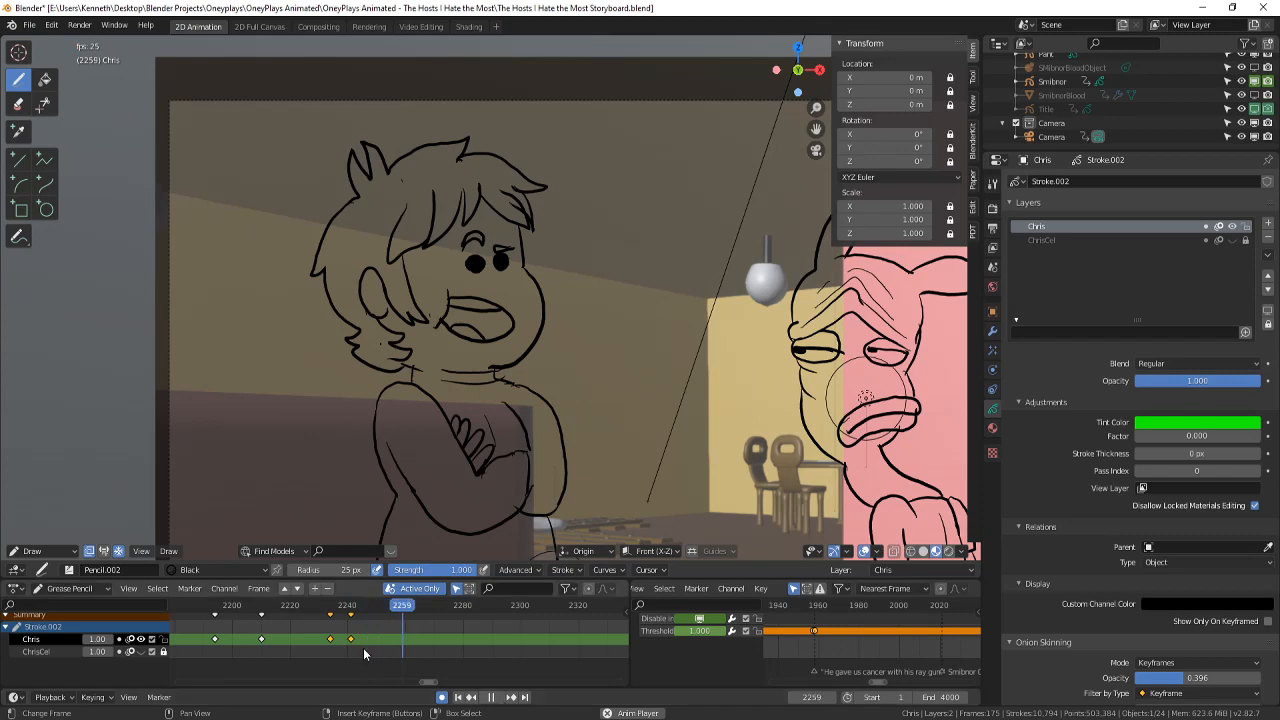
click(328, 606)
click(490, 697)
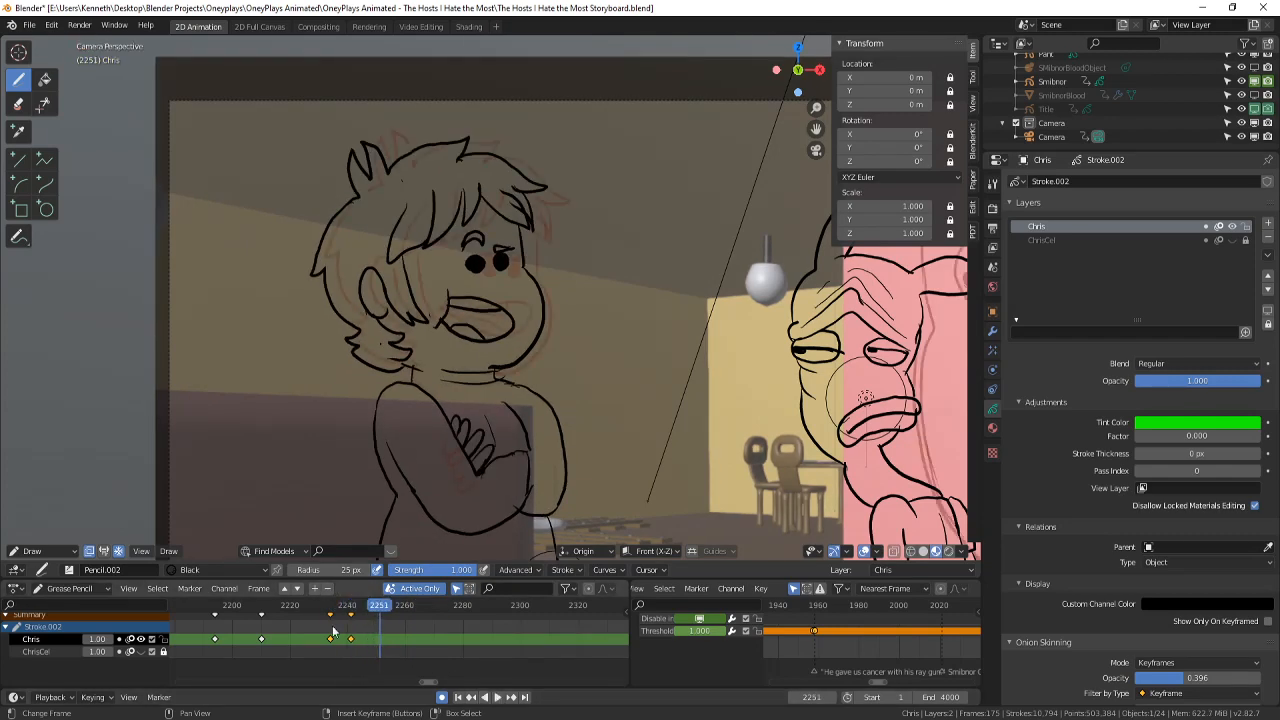
- Erase the boy's open mouth at frame 2234, switch back to the Draw tool and save the storyboard
click(329, 606)
key(Right)
click(19, 104)
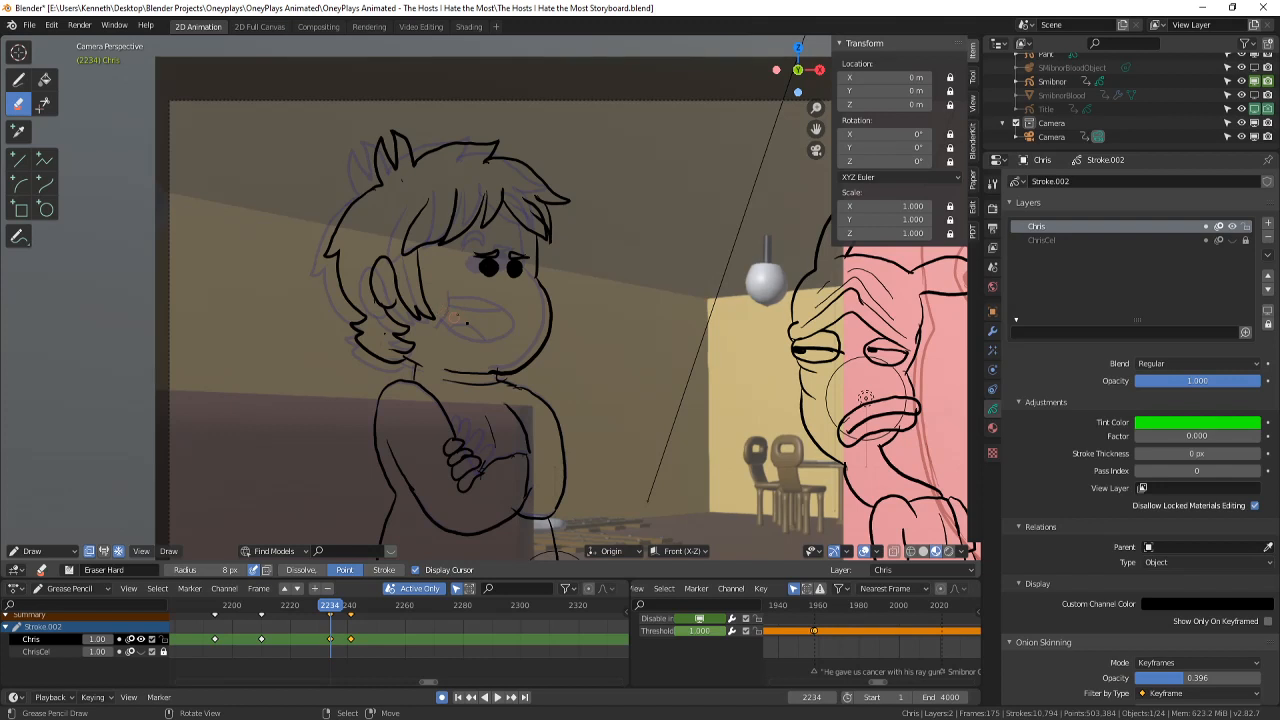
click(19, 79)
key(ctrl+s)
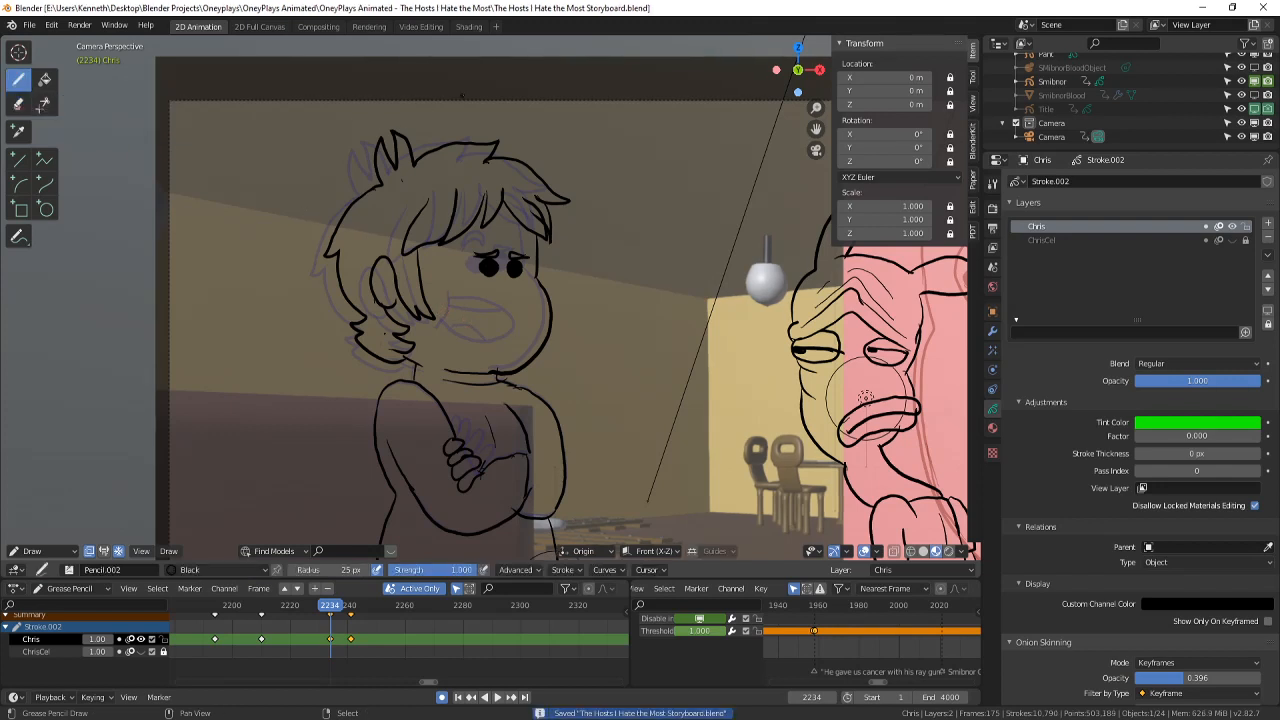
- Show the Draw tool's brush settings and draw short frown wrinkles between and above the boy's eyebrows at frame 2234
scroll(865, 397, up, 3)
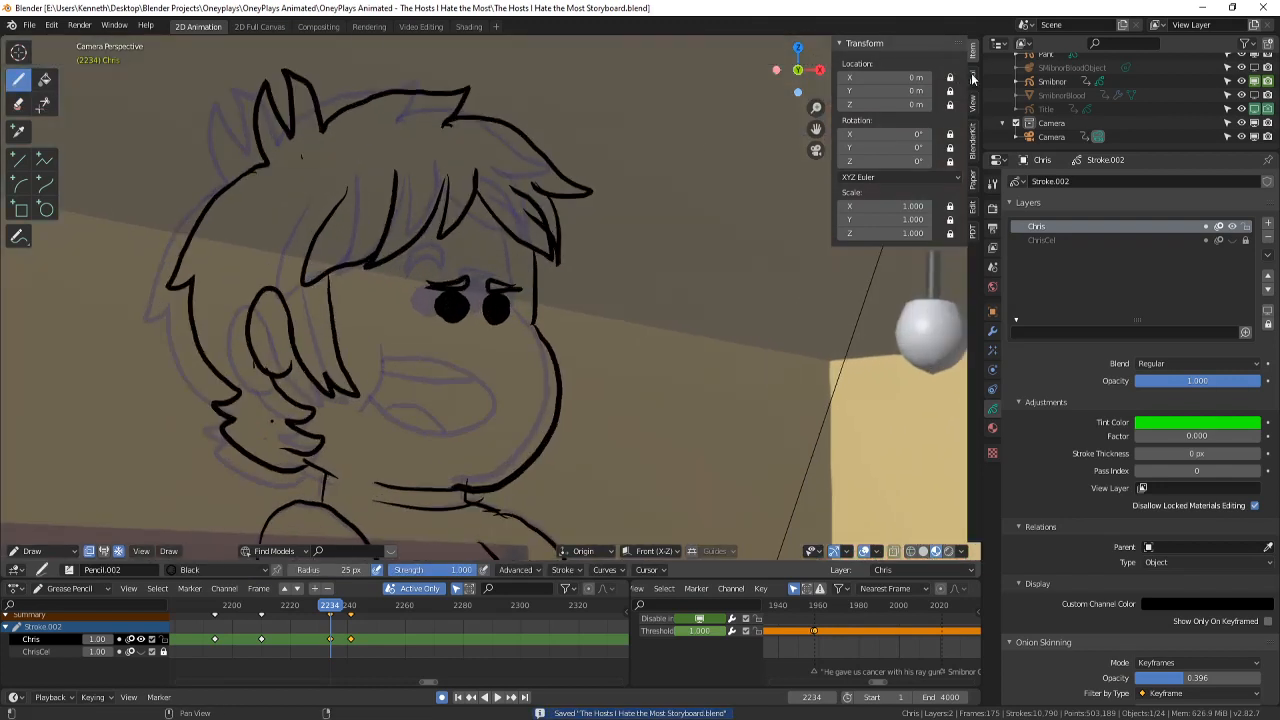
click(972, 78)
scroll(398, 392, up, 2)
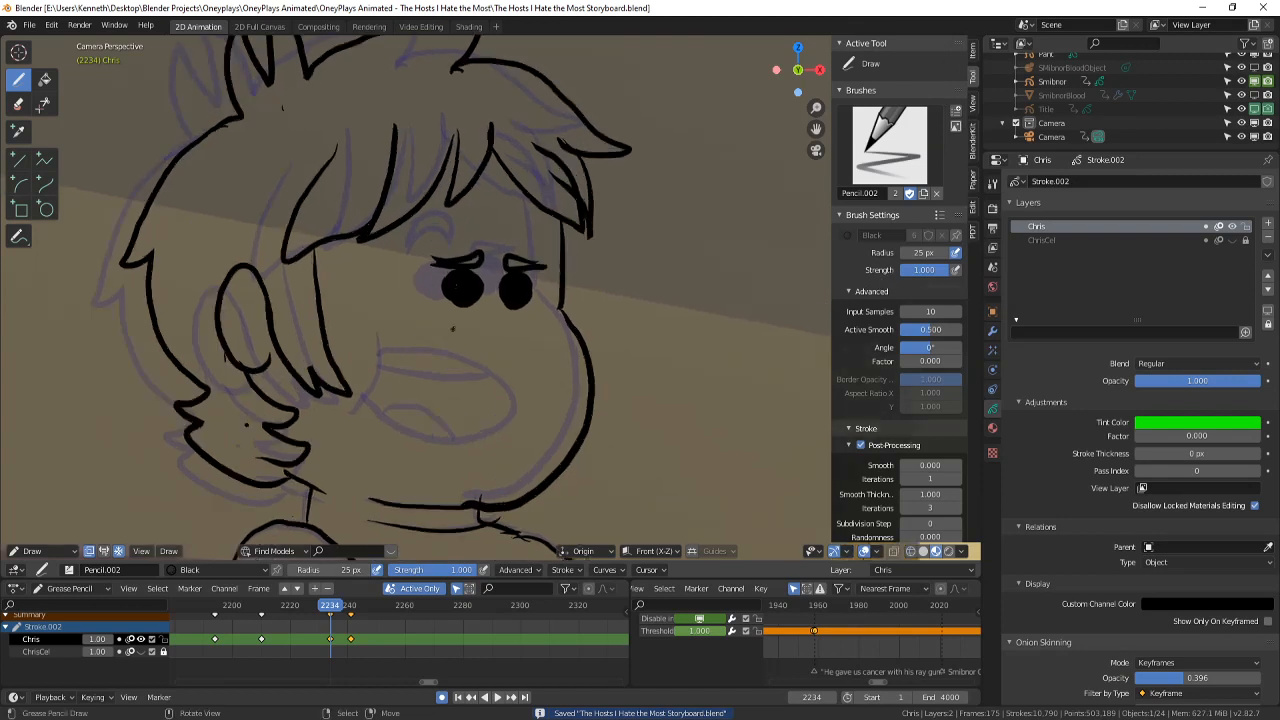
click(911, 122)
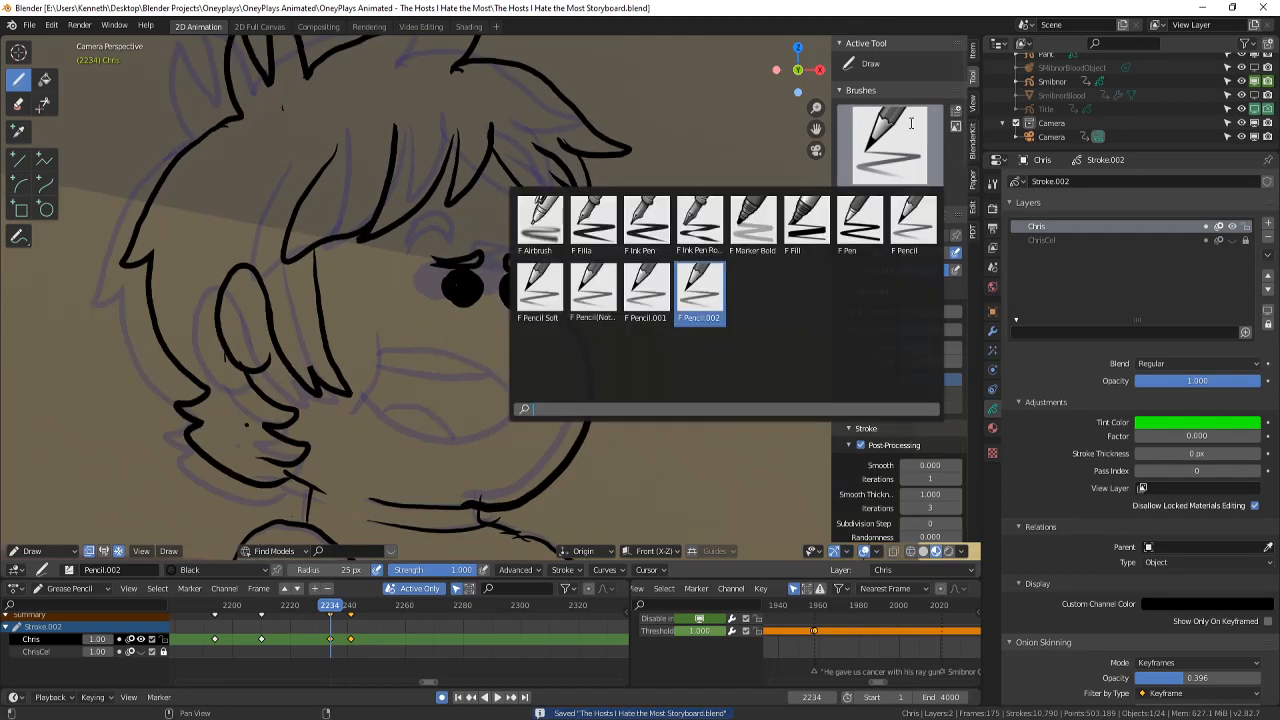
click(911, 123)
mouse_move(518, 420)
shift+middle_down()
mouse_move(559, 377)
mouse_move(595, 412)
mouse_move(568, 437)
shift+middle_up()
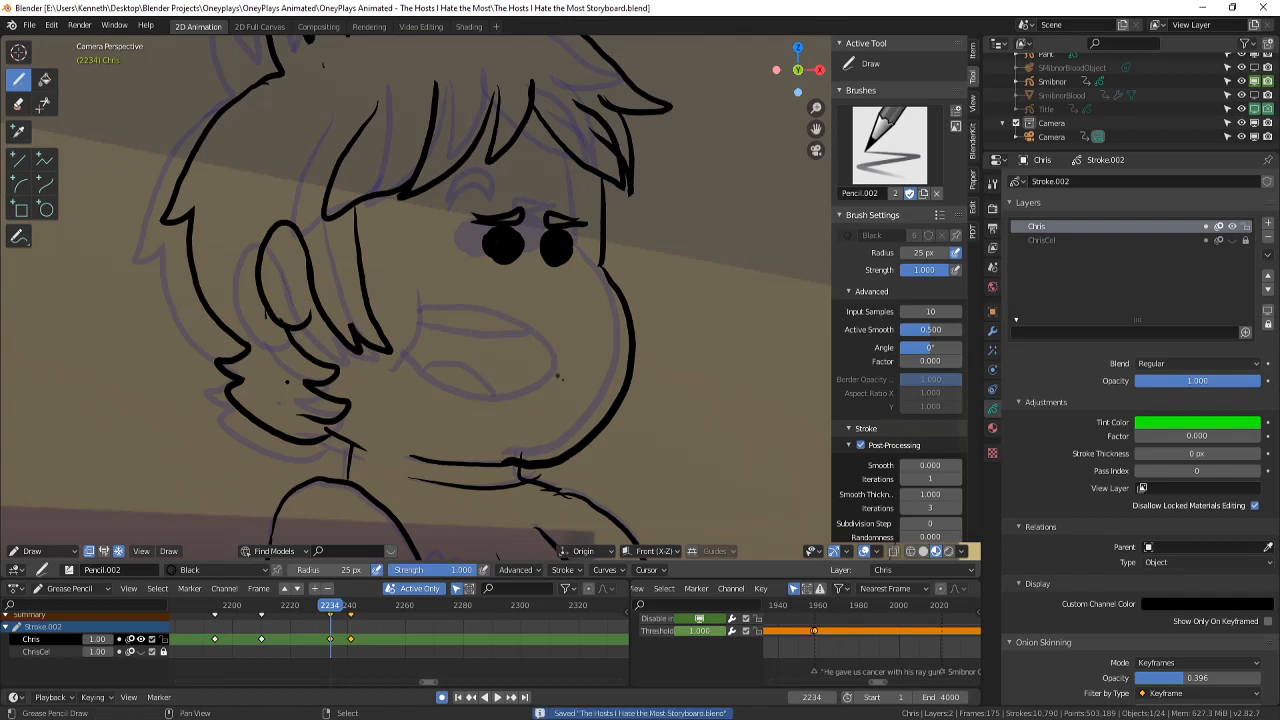
scroll(603, 403, up, 2)
scroll(582, 420, up, 1)
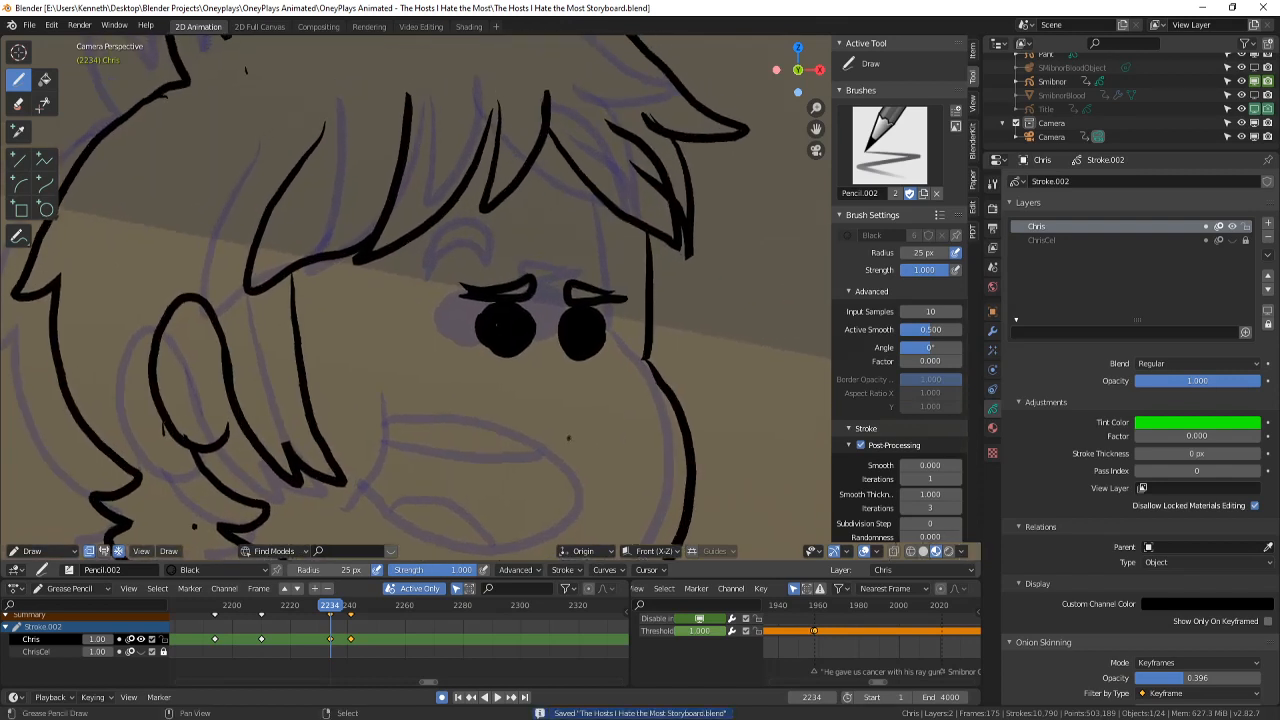
drag(537, 250, 545, 292)
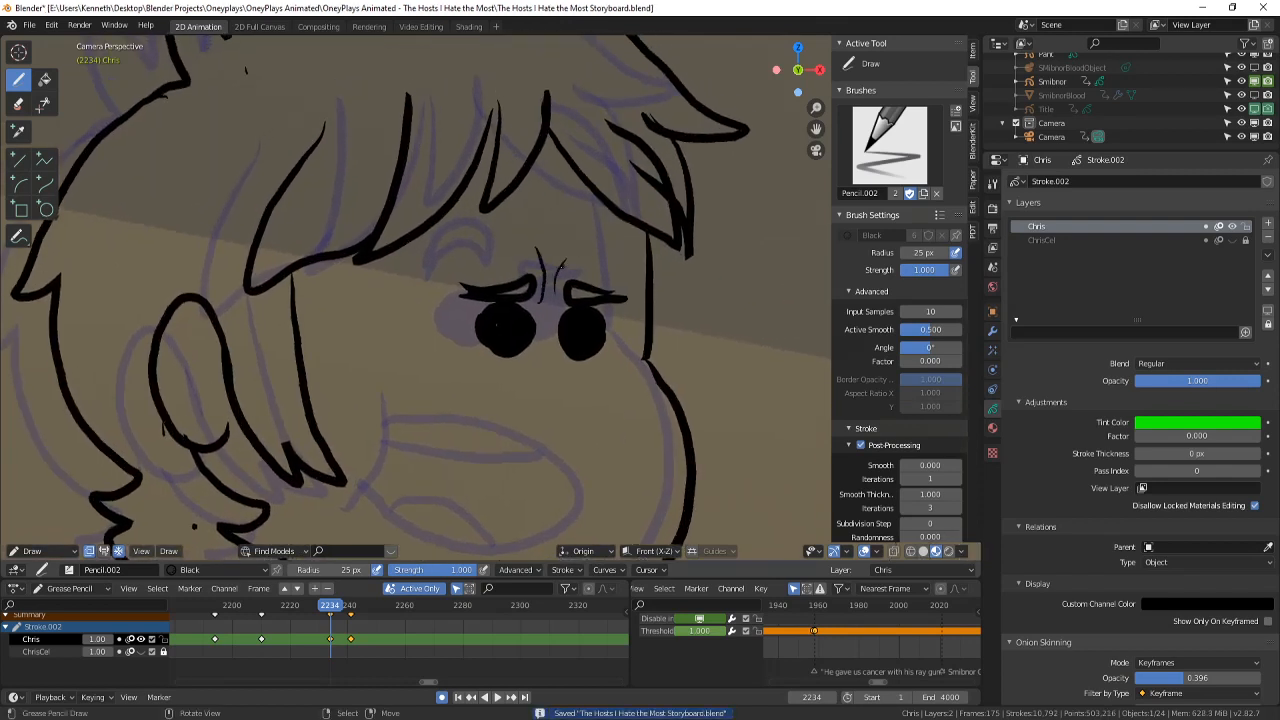
drag(541, 220, 550, 253)
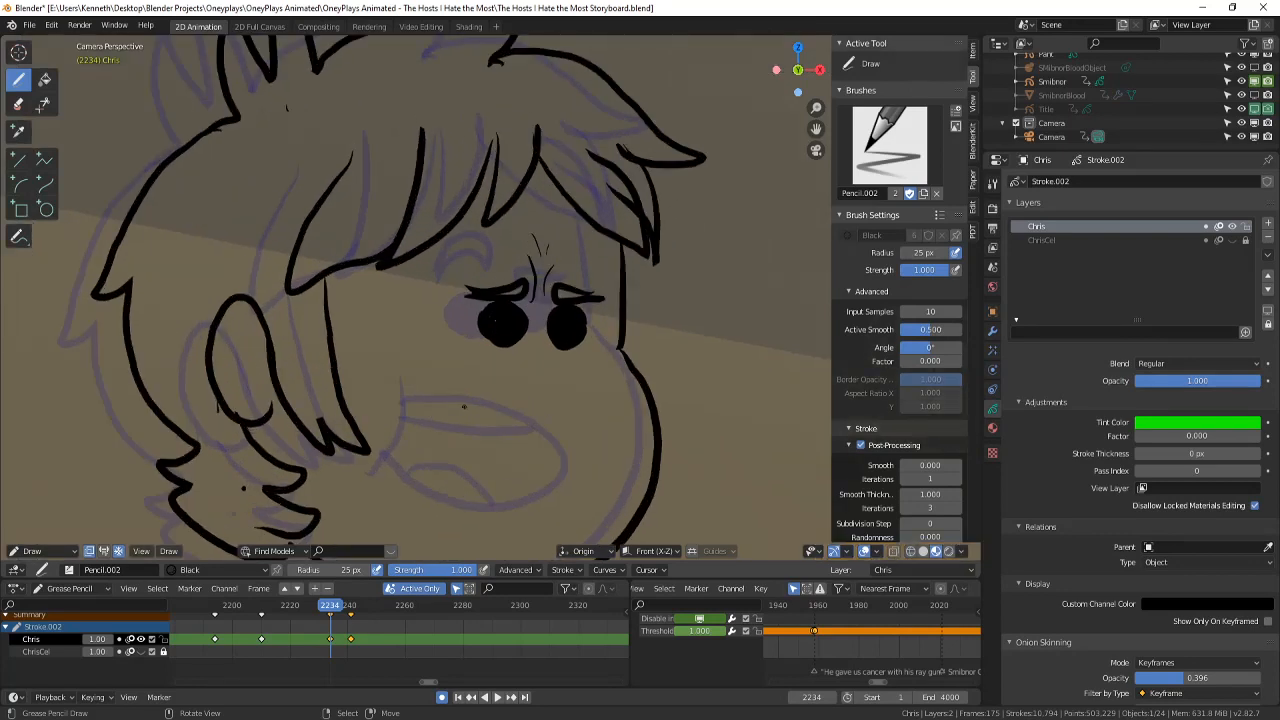
- Draw a small clenched mouth with a cheek crease and teeth lines on the boy's face at frame 2234
drag(606, 470, 499, 453)
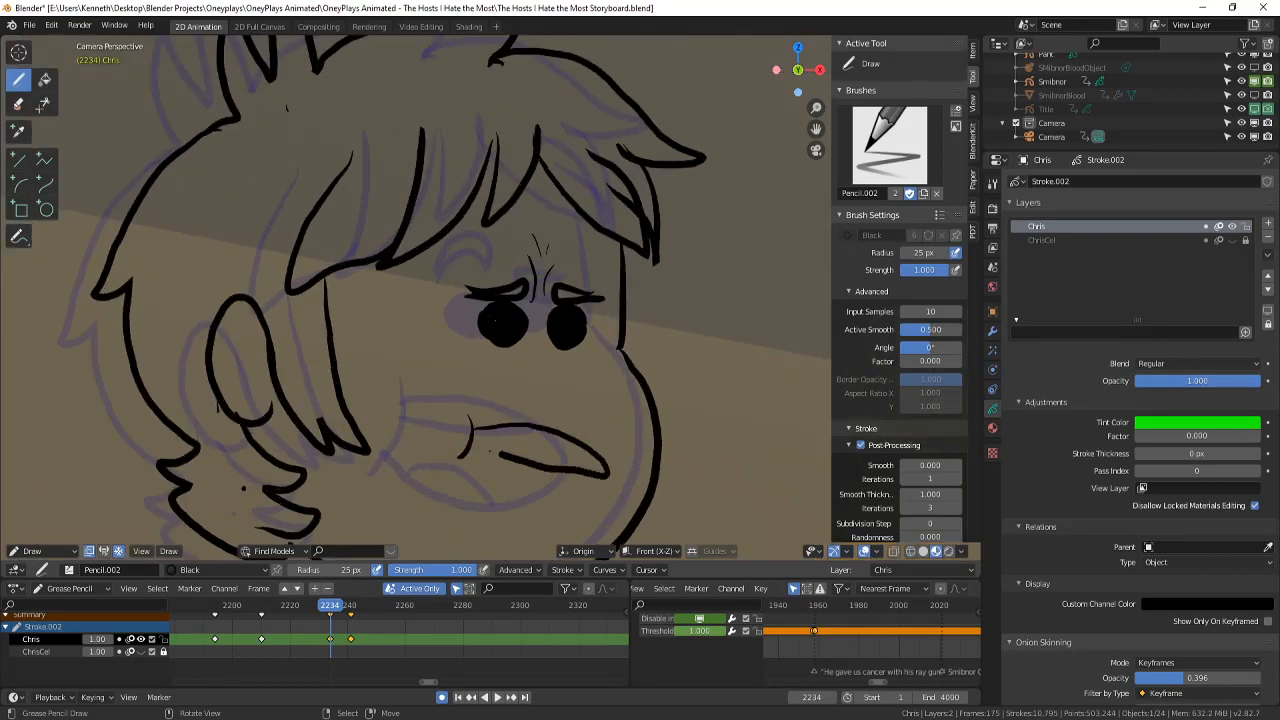
key(ctrl+z)
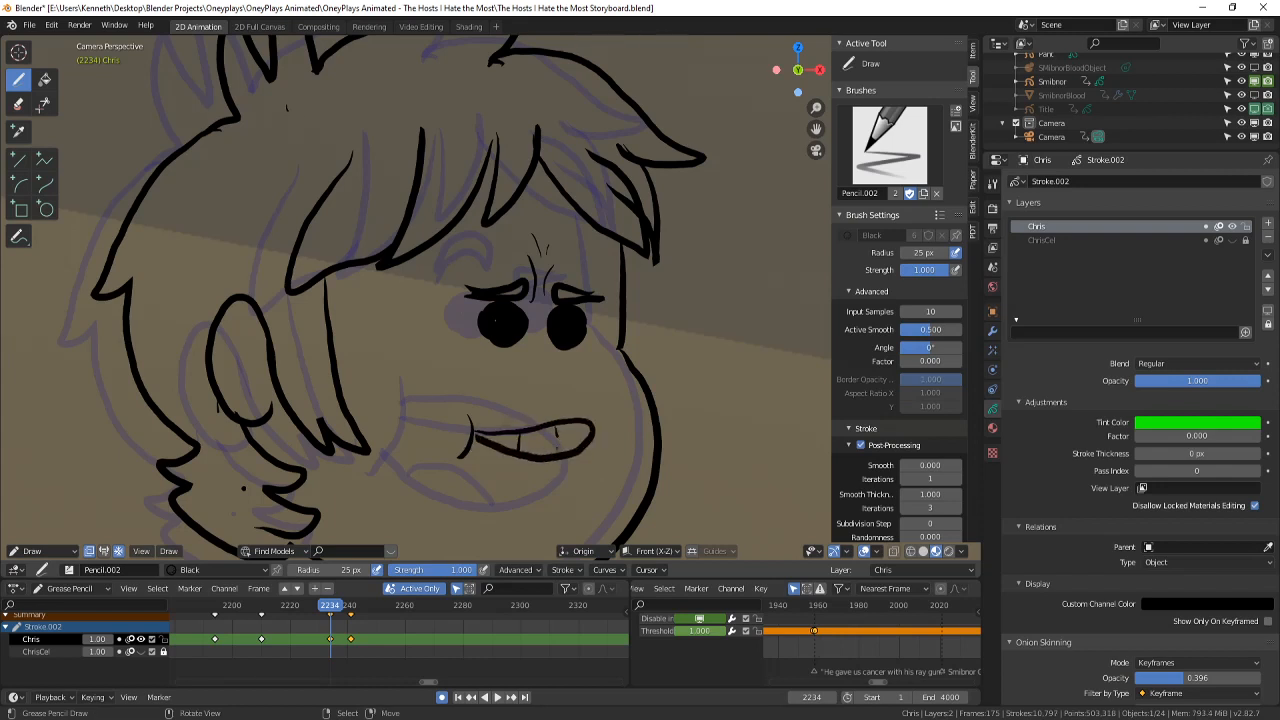
- Step through the frames up to 2246 and play the cut from frame 2224 to review the new grimace
key(Right)
key(Right)
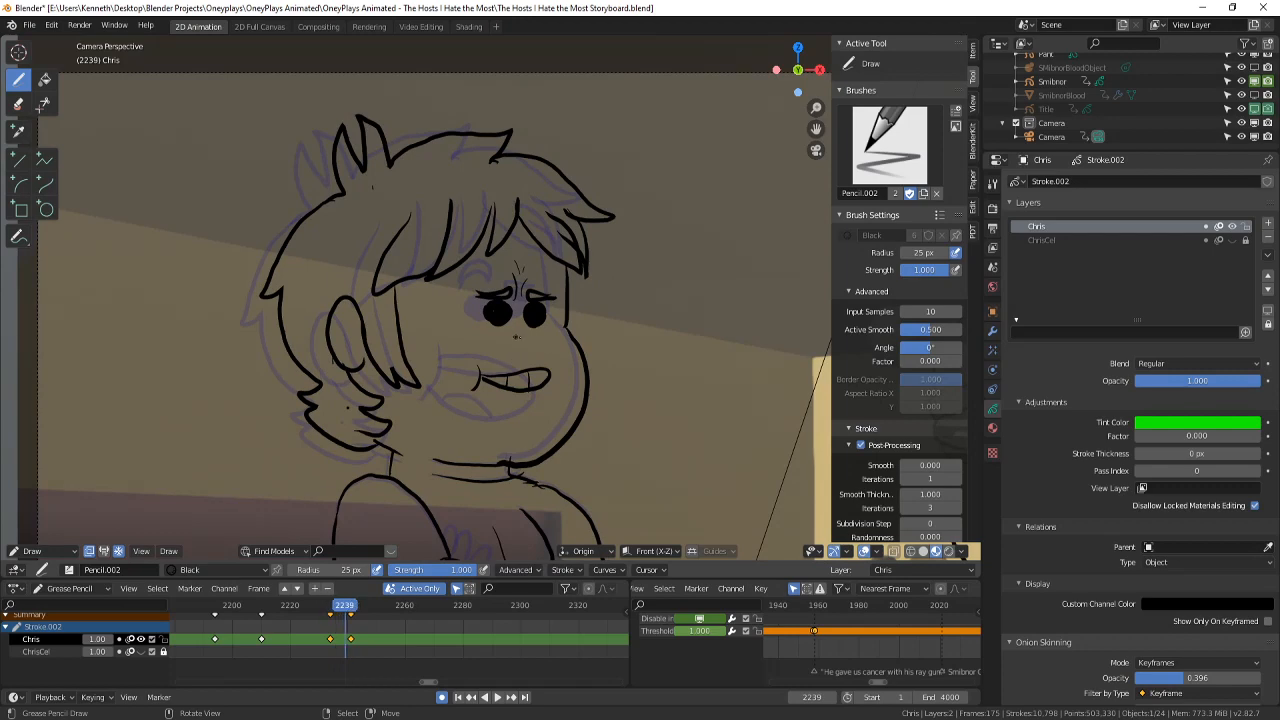
key(Right)
key(Right)
key(Right)
key(Right)
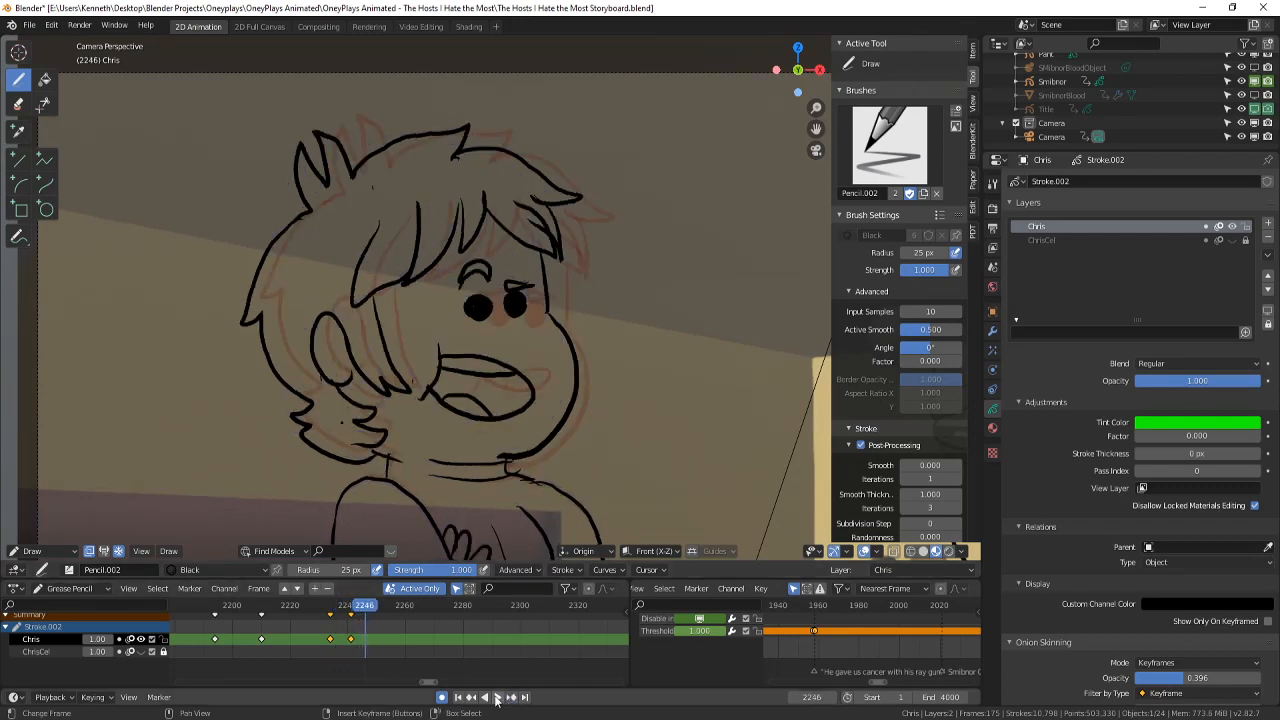
click(497, 697)
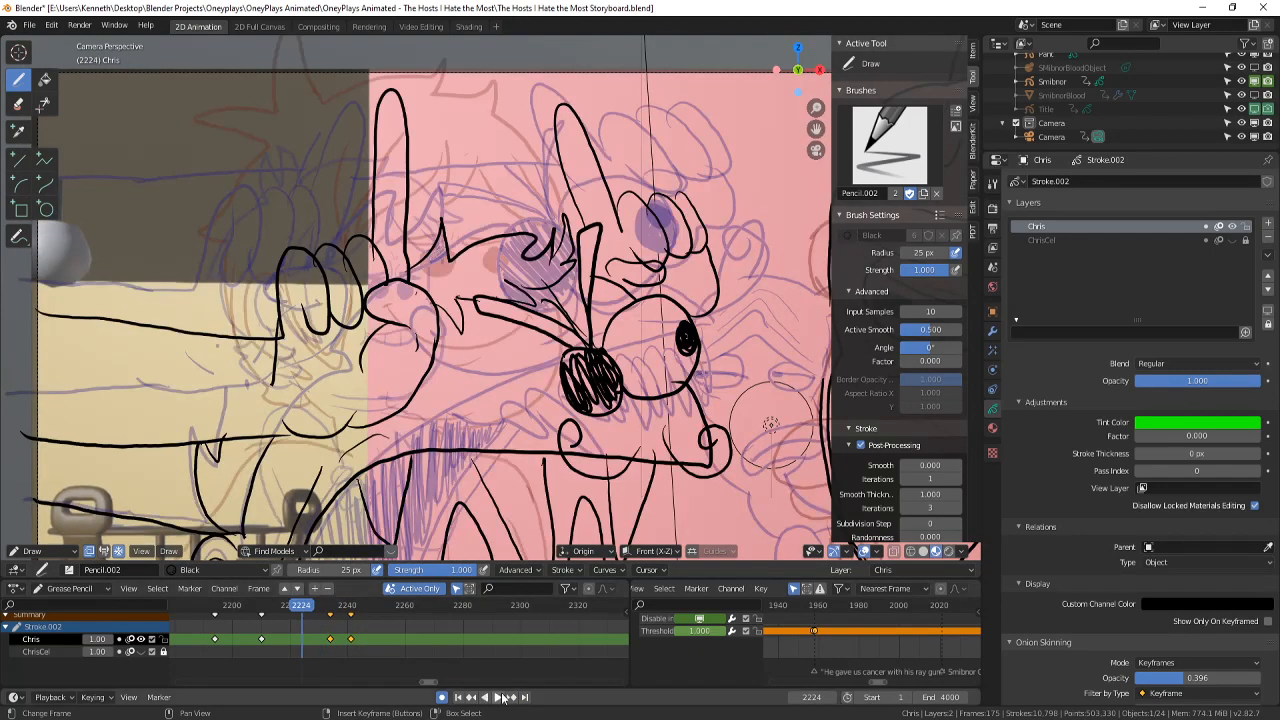
click(497, 697)
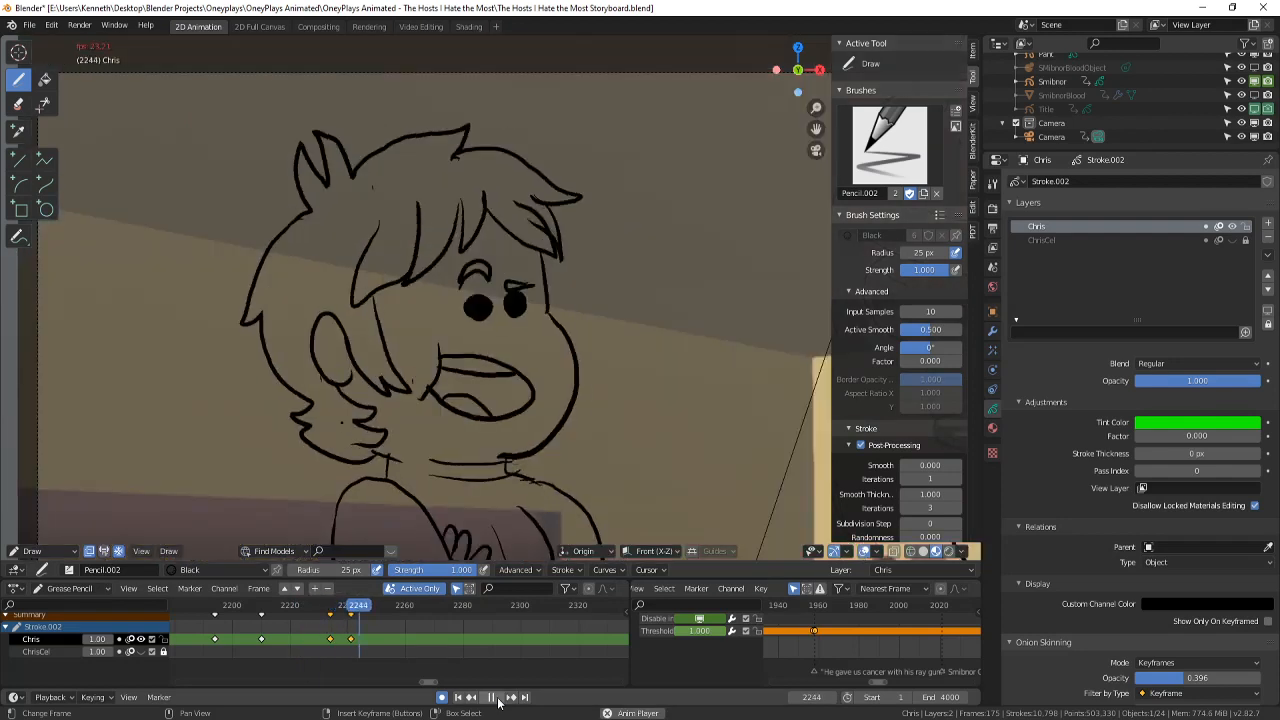
click(495, 698)
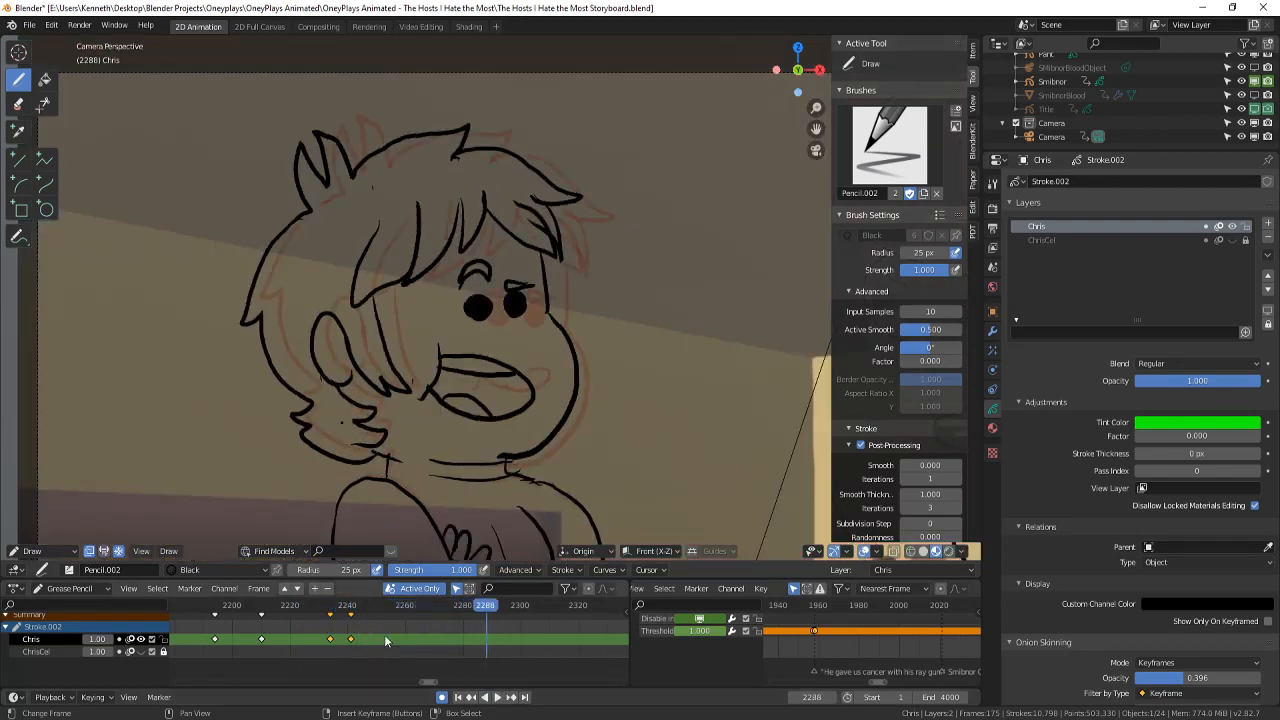
- Go to frame 2250 and erase the lower parts of the boy's raised fingers on his crossed arms
mouse_move(368, 641)
mouse_down()
mouse_move(331, 645)
mouse_move(377, 641)
mouse_up()
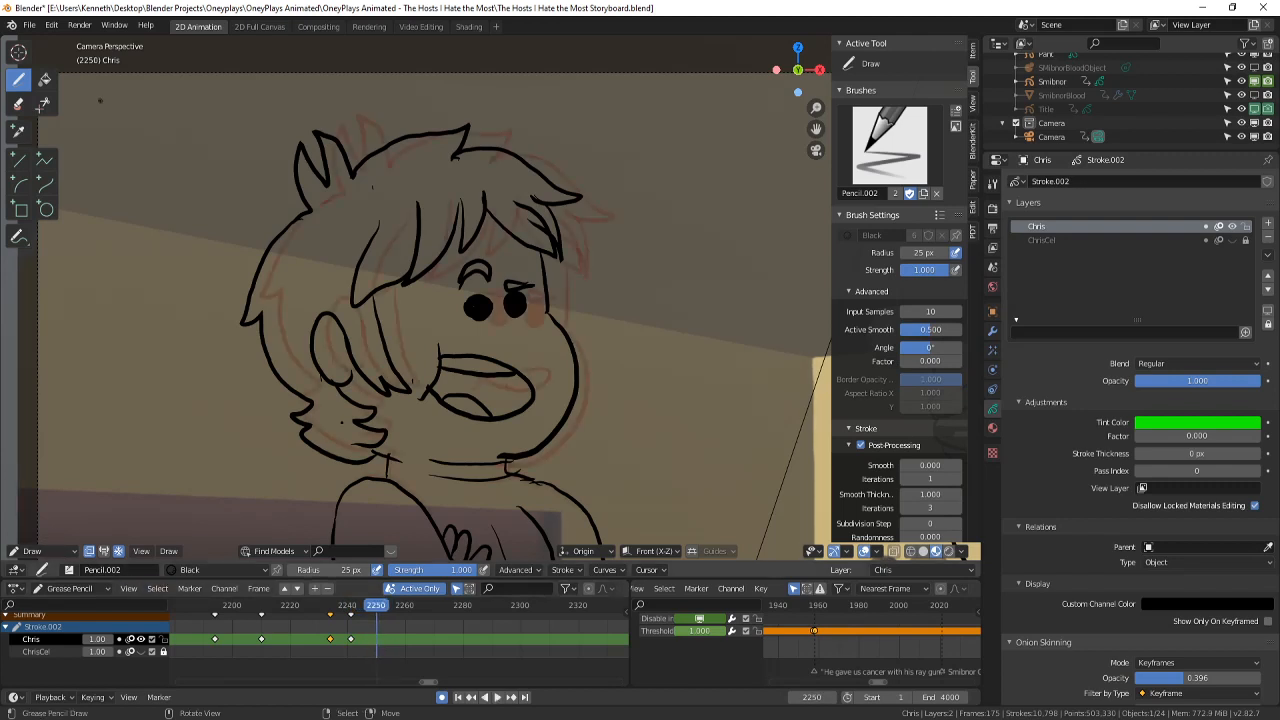
click(19, 105)
shift+middle_drag(471, 394, 467, 299)
drag(464, 463, 459, 462)
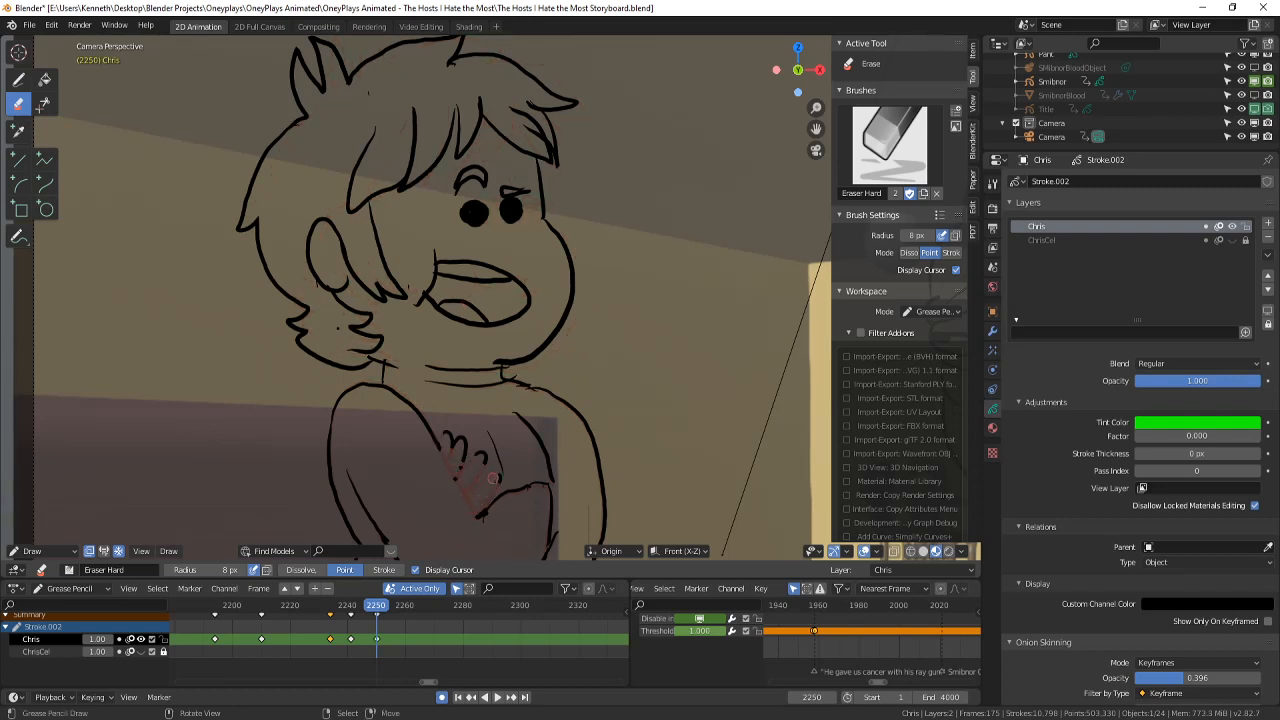
- Erase the remaining finger strokes on the boy's folded hand at frame 2250 and save the file
click(18, 80)
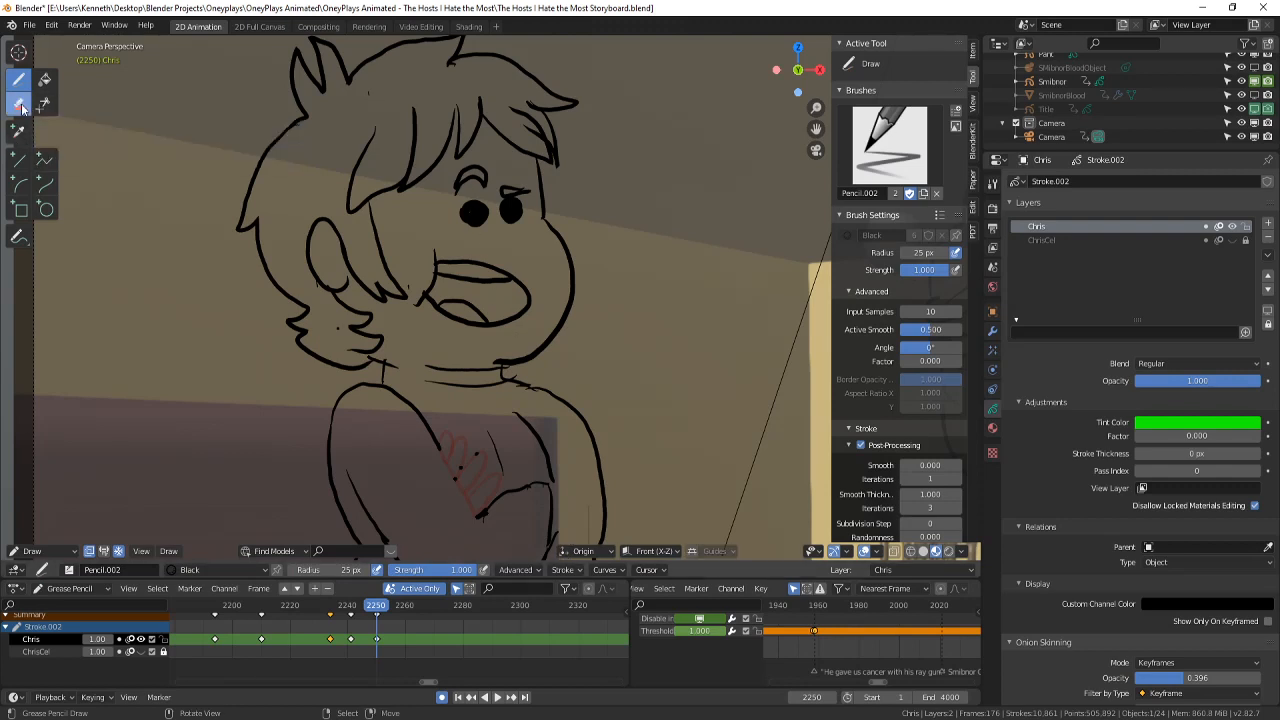
click(19, 105)
key(ctrl+s)
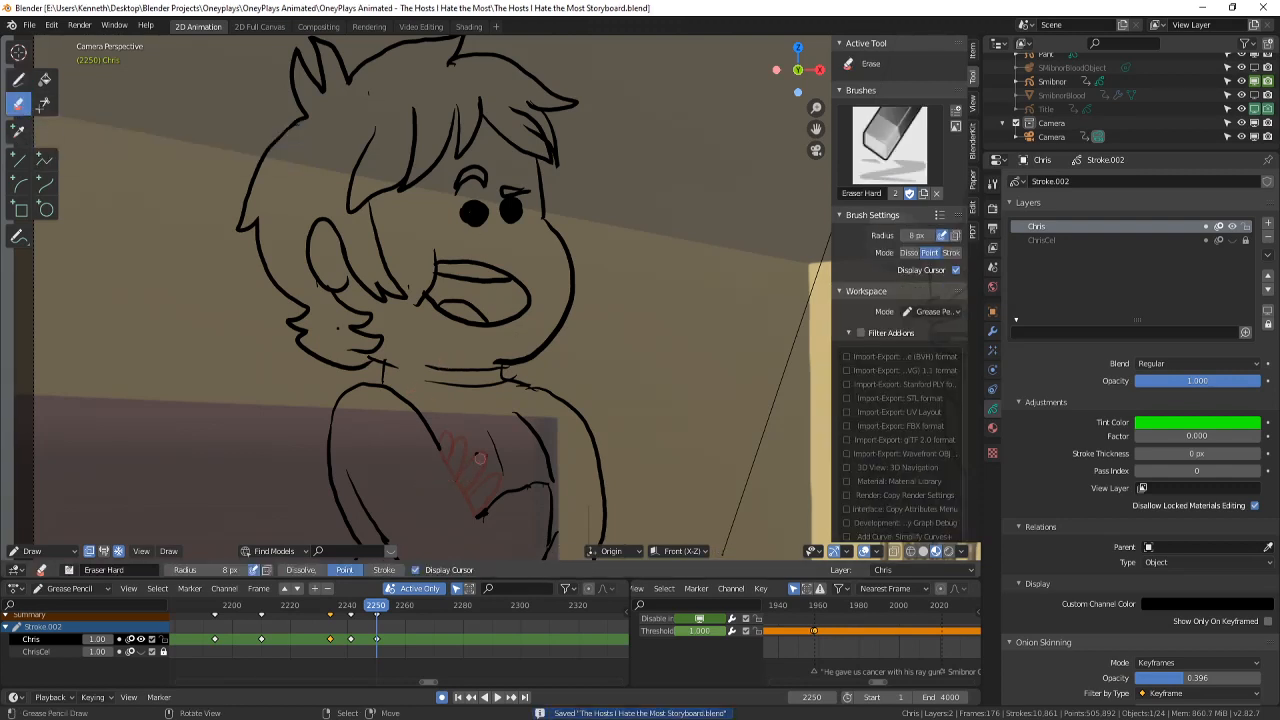
- Draw new rounded, curled fingers in black on the boy's folded hand, using the 25 px Pencil.002 brush
click(18, 80)
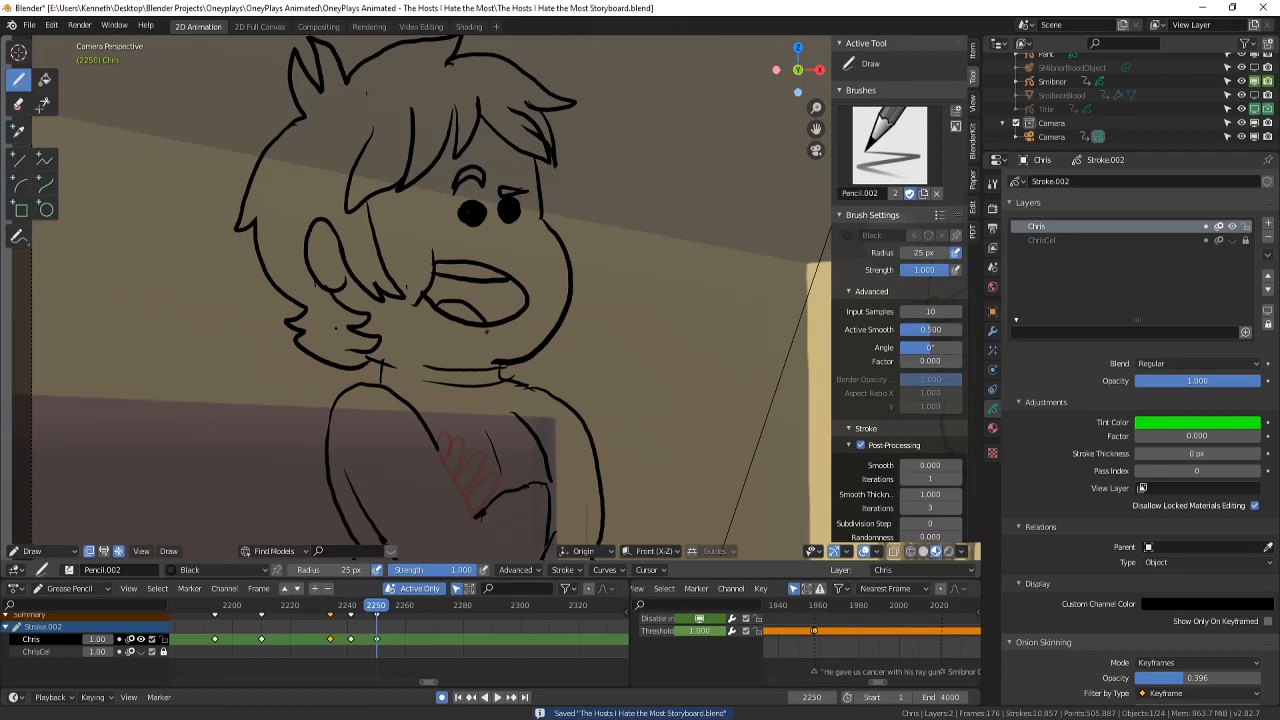
scroll(543, 418, up, 2)
scroll(543, 418, up, 3)
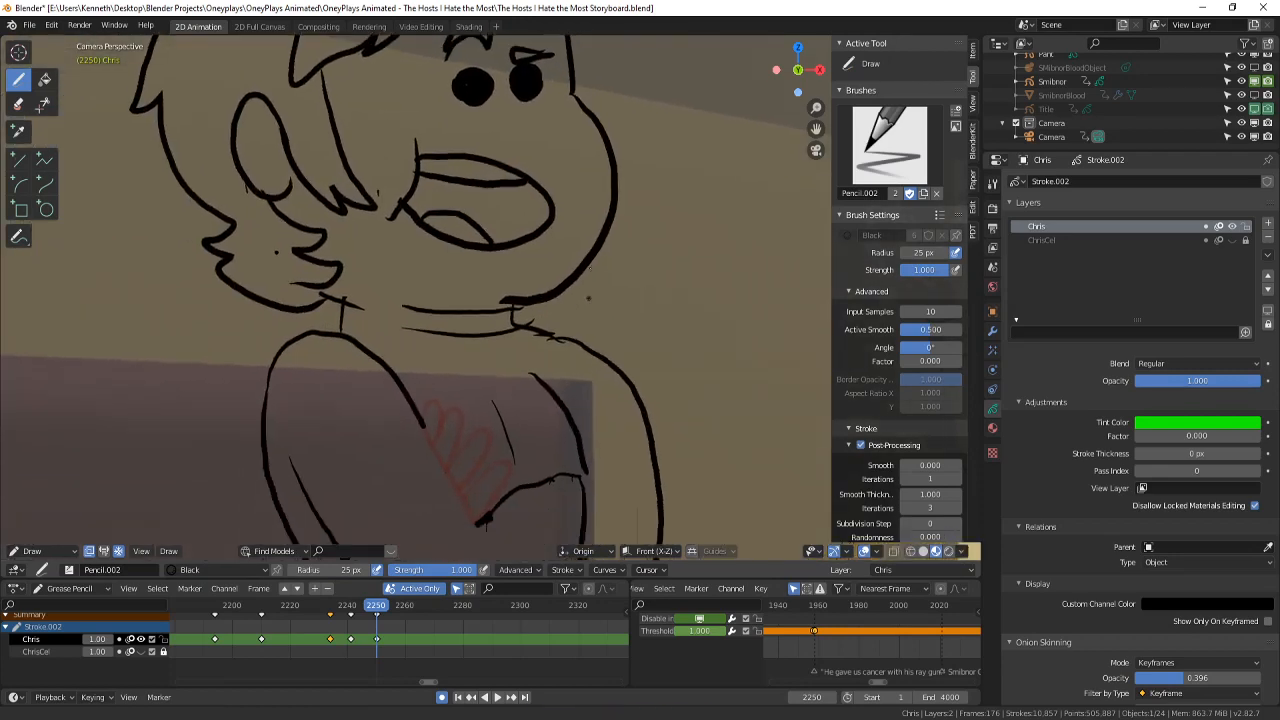
scroll(588, 257, down, 2)
shift+middle_drag(587, 251, 613, 181)
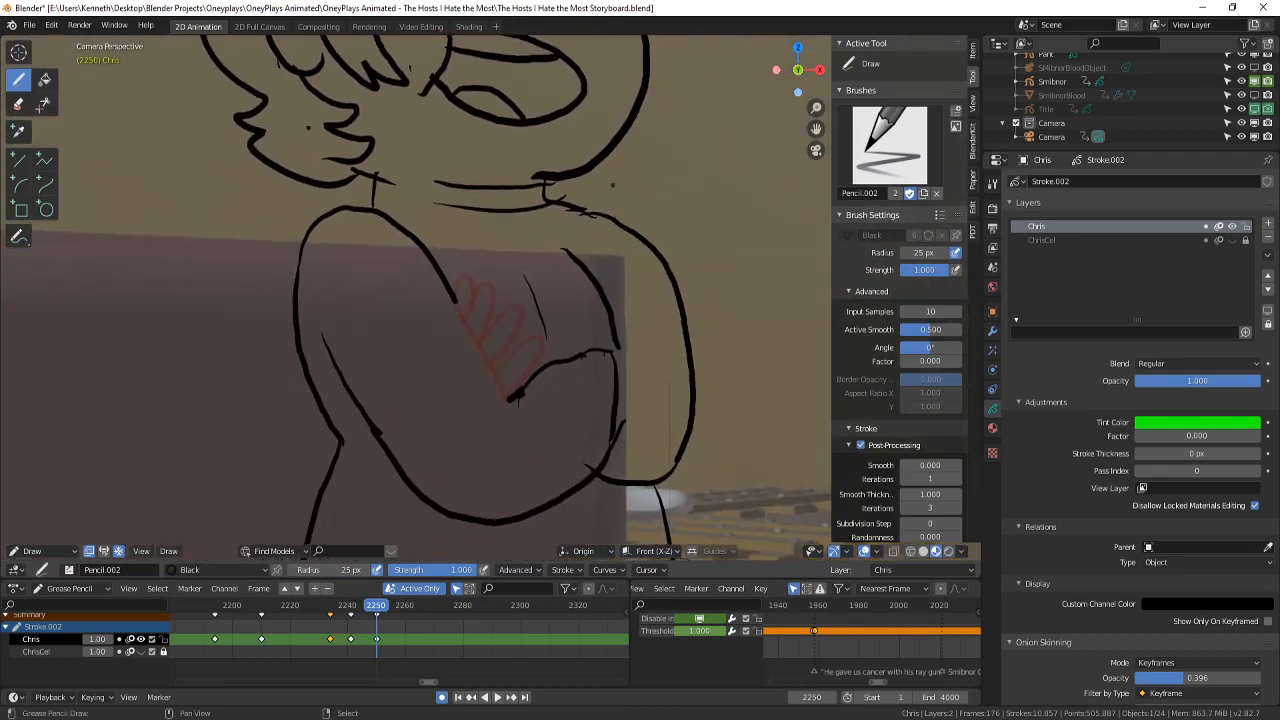
scroll(618, 240, up, 2)
mouse_move(632, 290)
shift+middle_down()
mouse_move(642, 236)
mouse_move(656, 238)
shift+middle_up()
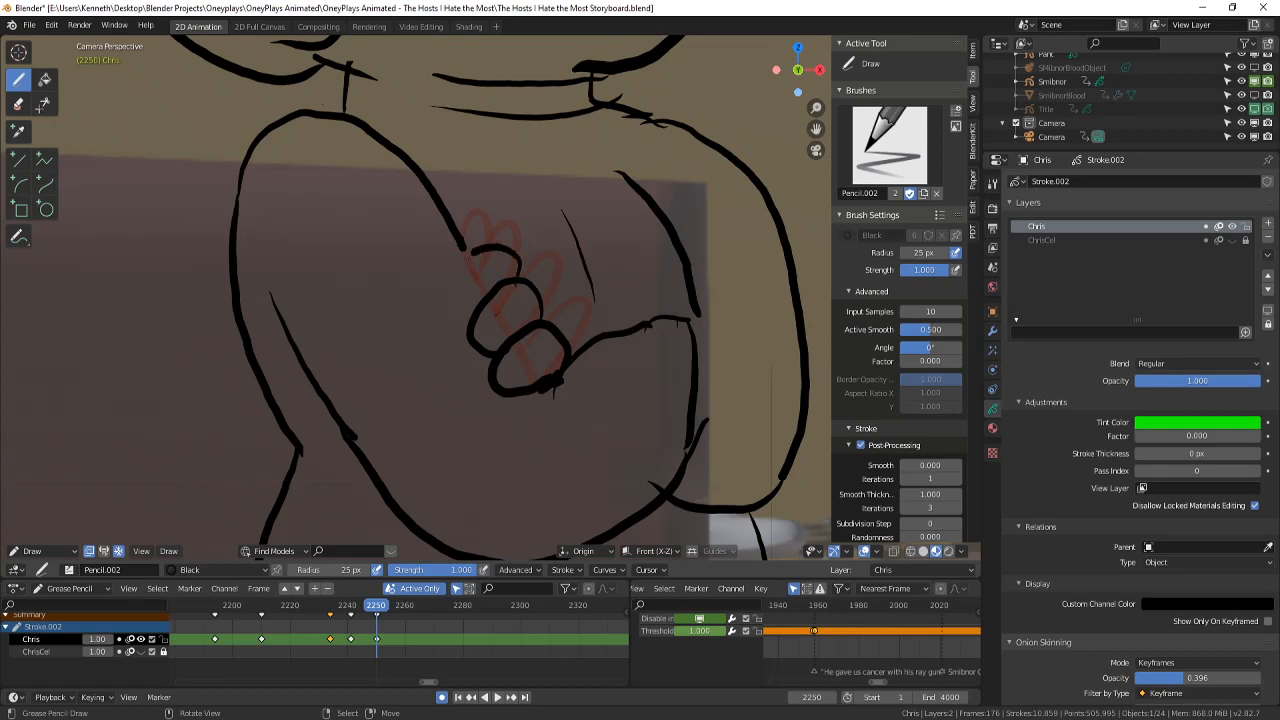
- Compare the boy's redrawn hand between frames 2249 and 2250
scroll(490, 300, down, 7)
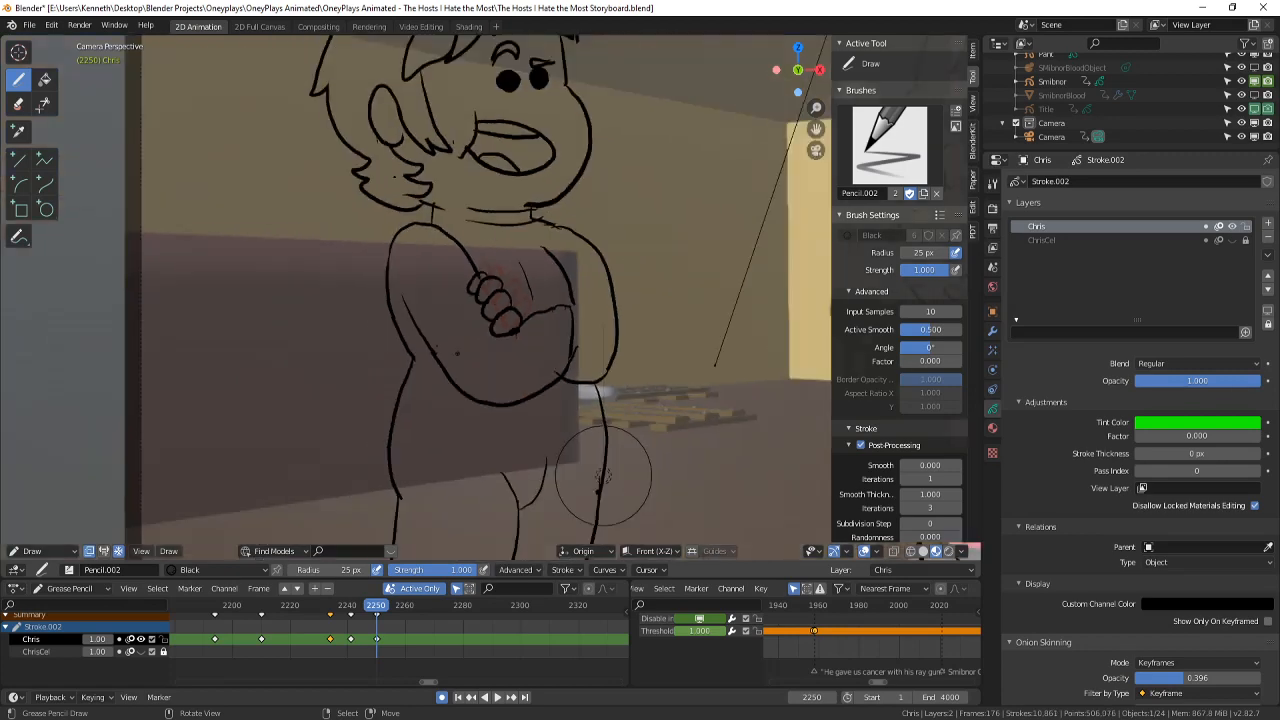
key(Left)
key(Right)
scroll(490, 300, up, 3)
scroll(490, 300, down, 5)
key(Left)
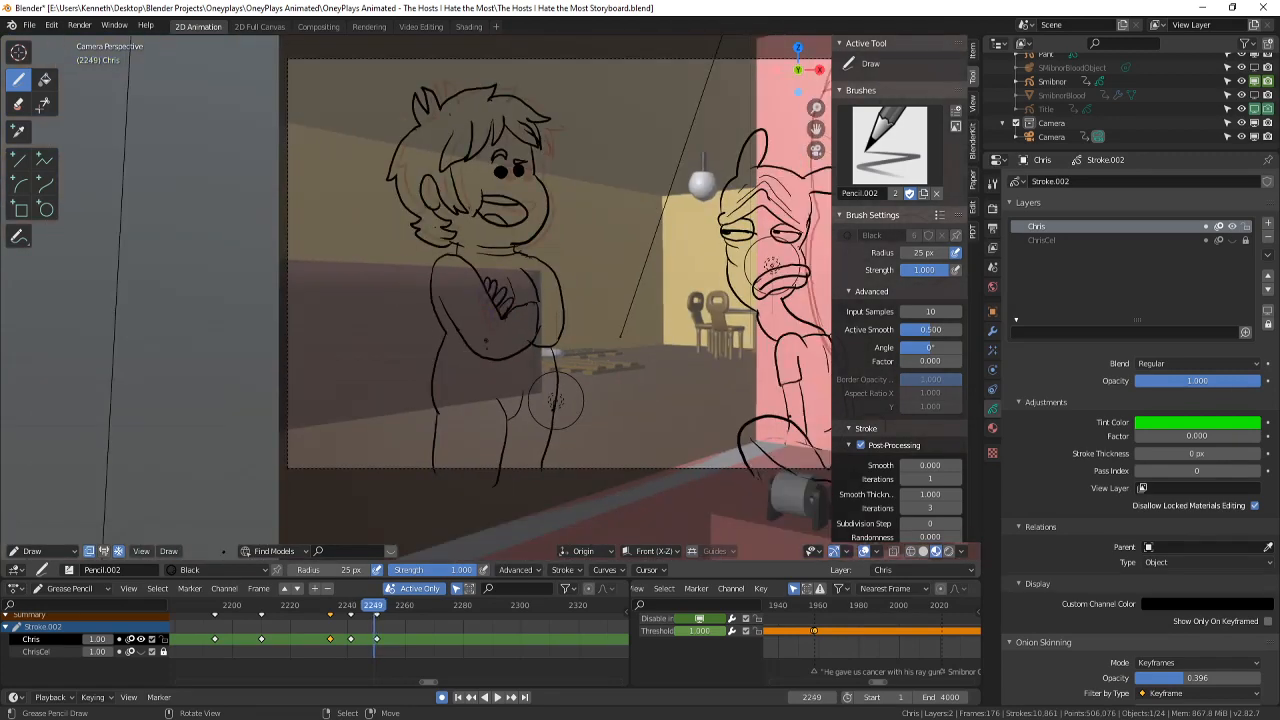
key(Right)
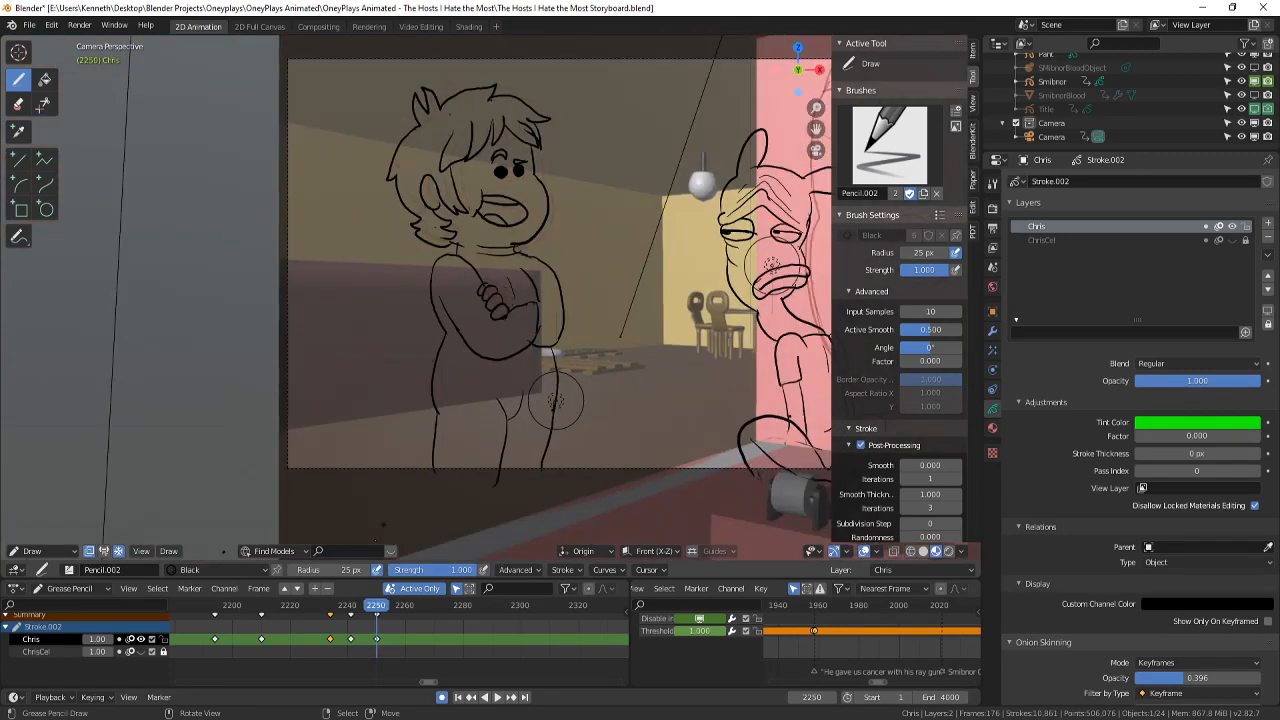
- In Edit Mode, circle-select the boy's head, torso and arm strokes and try rotating them
click(60, 551)
click(48, 505)
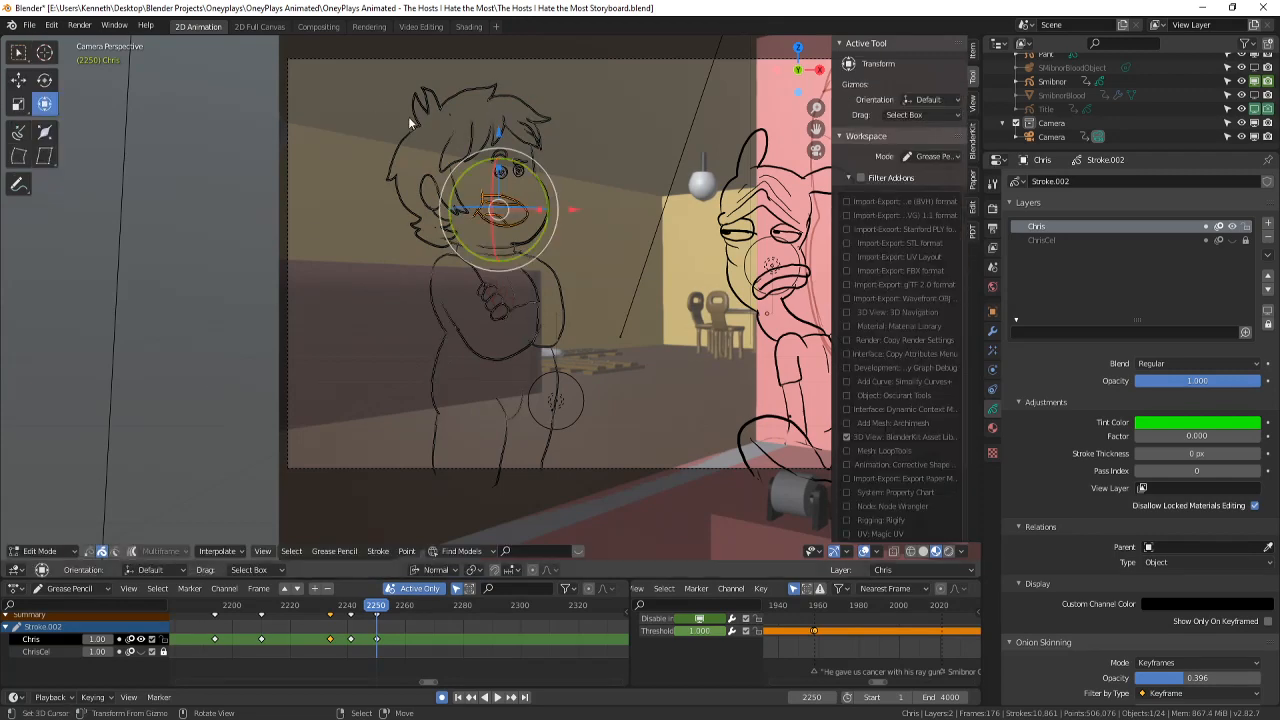
shift+middle_drag(478, 240, 482, 258)
key(c)
scroll(417, 270, down, 10)
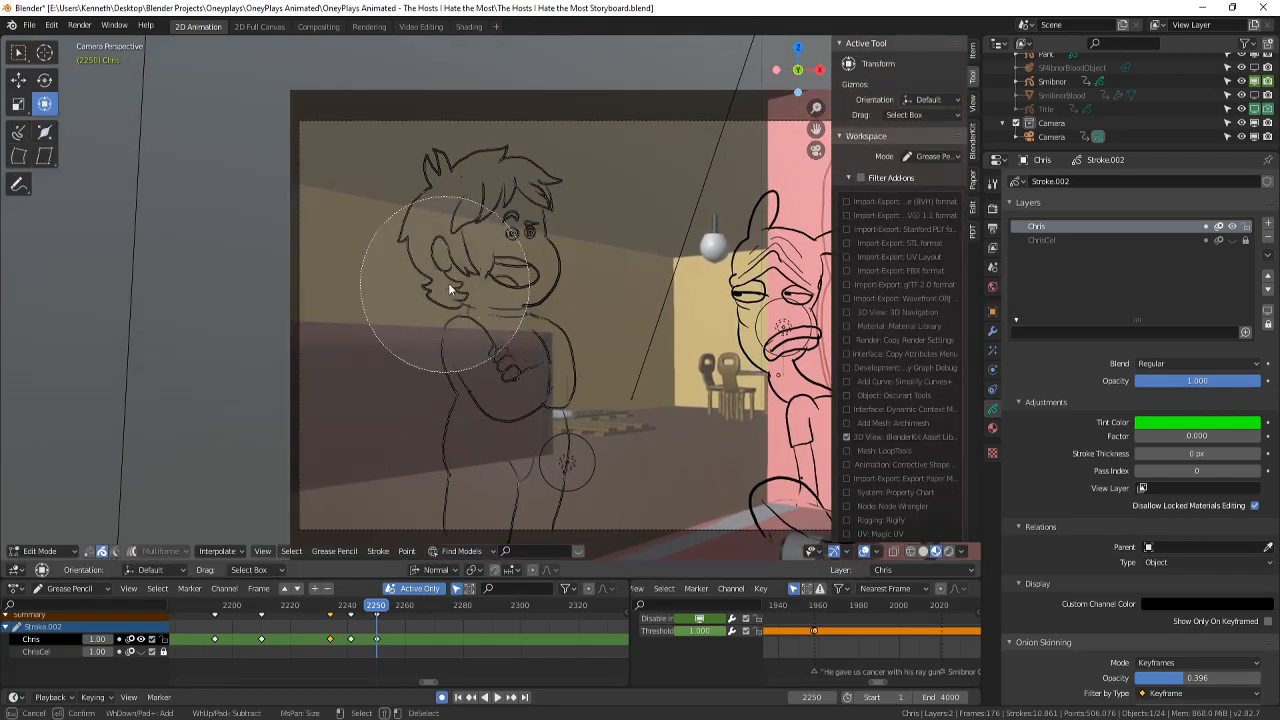
drag(478, 264, 530, 301)
scroll(526, 340, up, 8)
drag(508, 398, 525, 391)
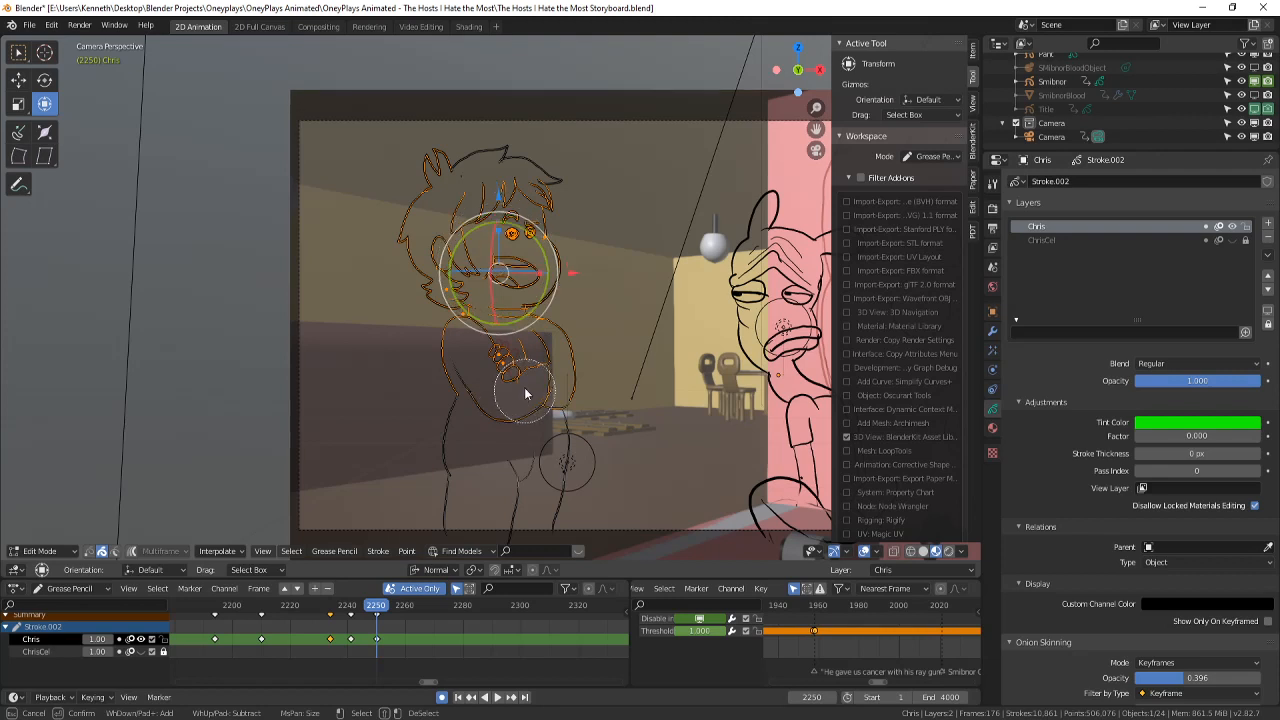
scroll(519, 158, down, 6)
scroll(519, 165, down, 6)
click(509, 164)
right_click(570, 262)
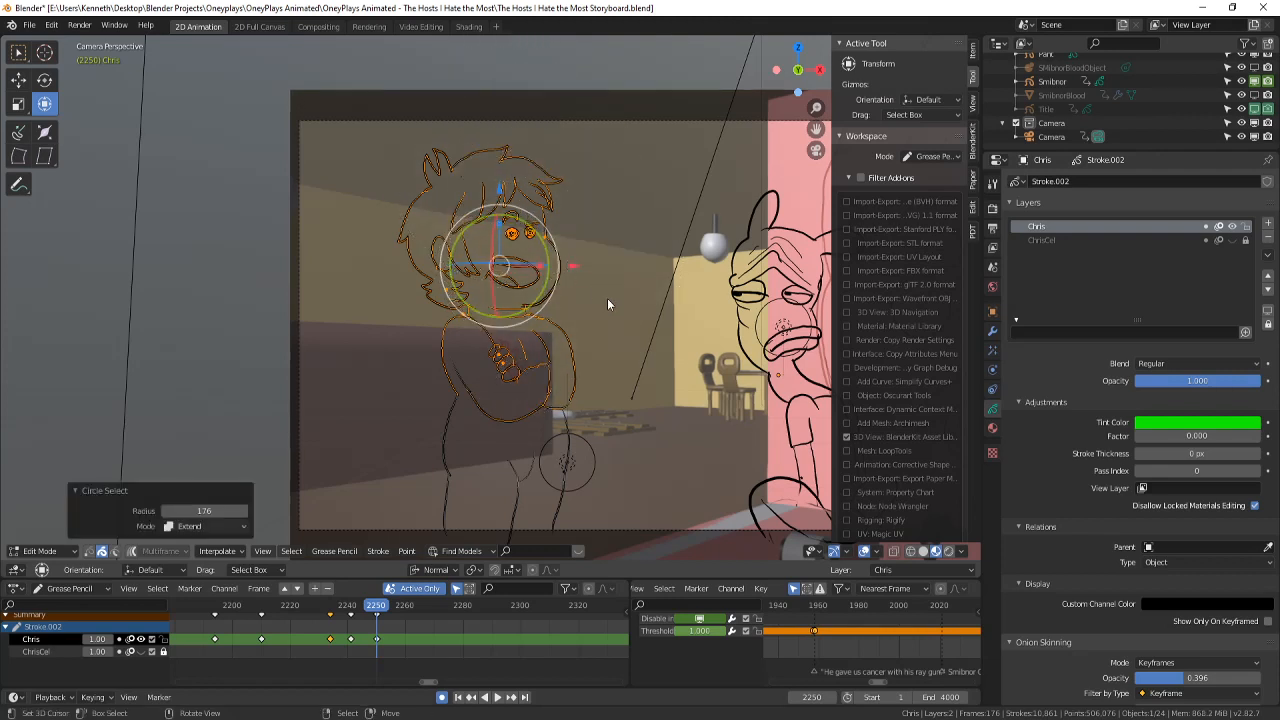
key(r)
click(605, 300)
- Rotate the boy's selected strokes slightly, then shift them a little right and down from the previous pose
key(c)
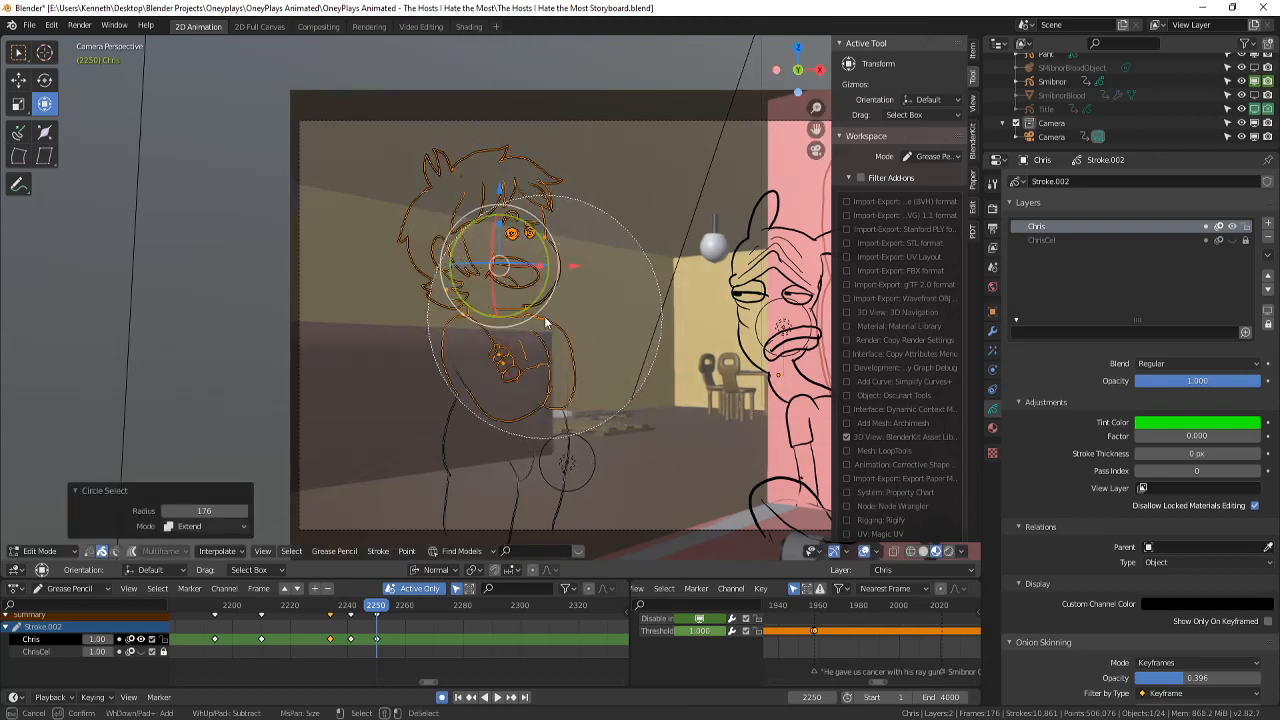
right_click(496, 328)
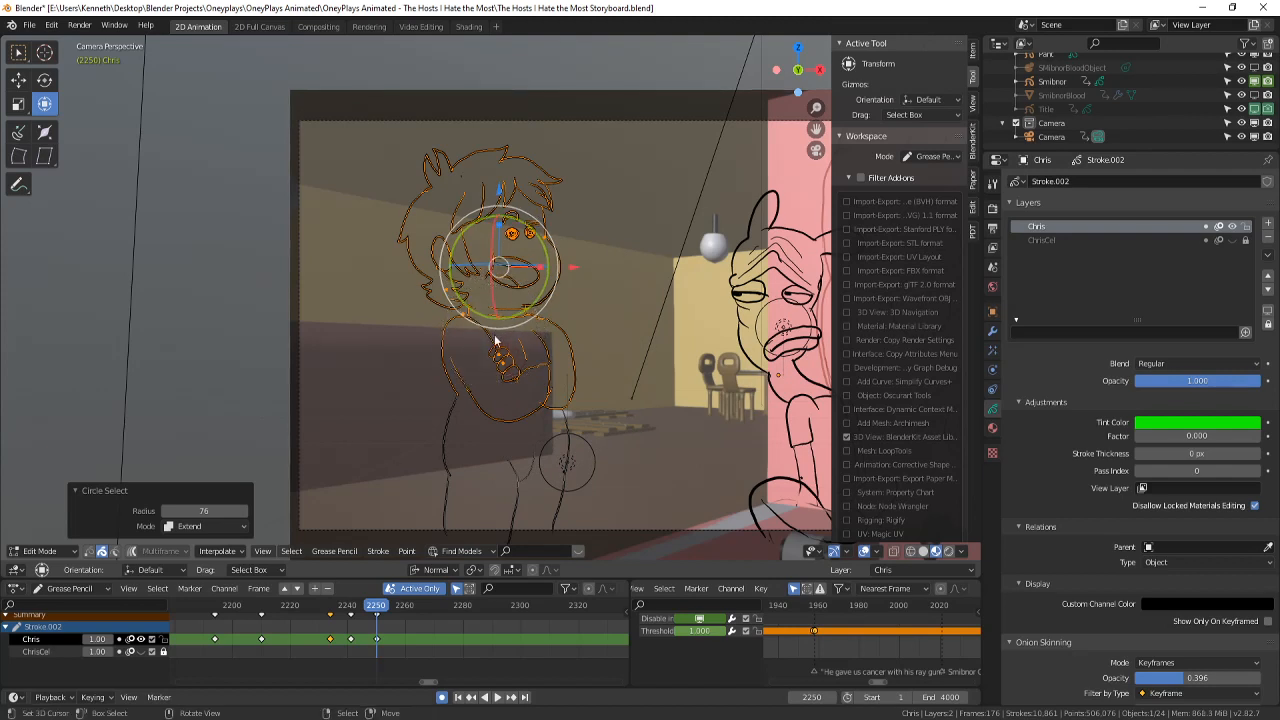
key(r)
click(571, 289)
drag(573, 268, 582, 268)
drag(507, 191, 507, 209)
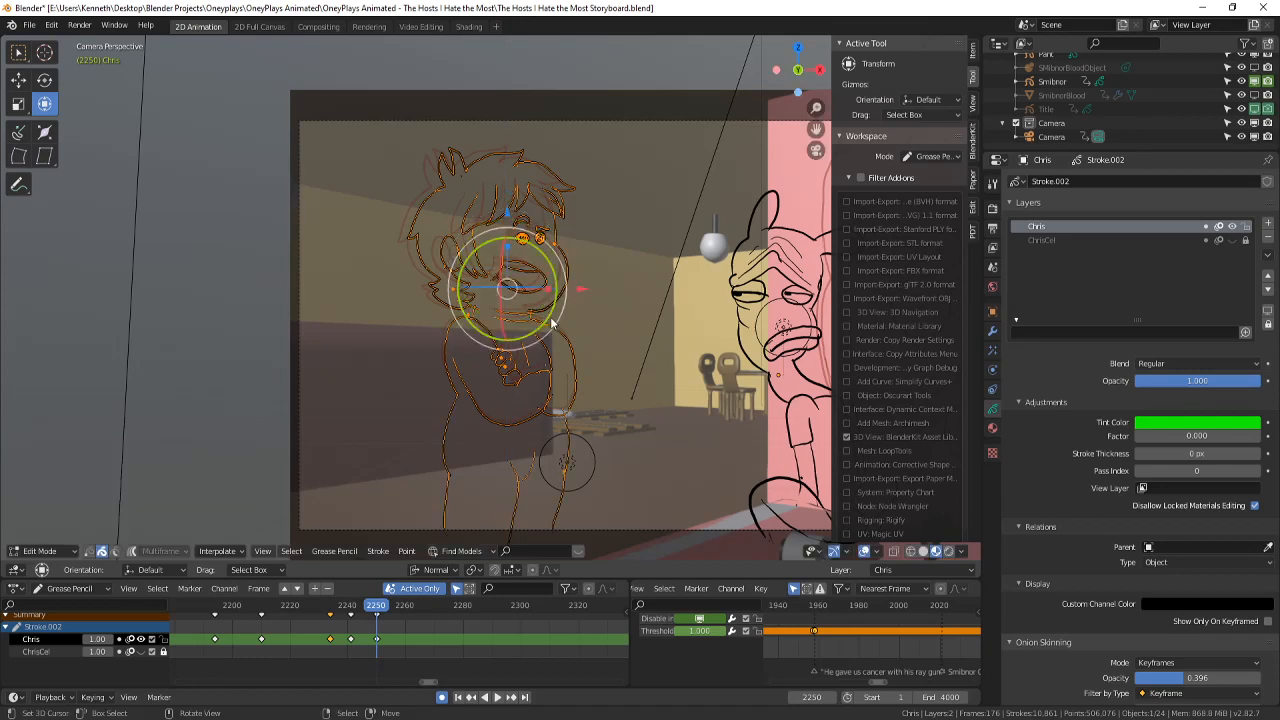
- Select only the folded arms and hand strokes, rotate them -2.35°, and move them 0.0143 m in X and 0.0316 m in Z
scroll(548, 322, up, 4)
key(alt+a)
key(c)
mouse_move(500, 428)
mouse_down()
mouse_move(489, 476)
mouse_move(587, 496)
mouse_move(620, 467)
mouse_move(627, 402)
mouse_up()
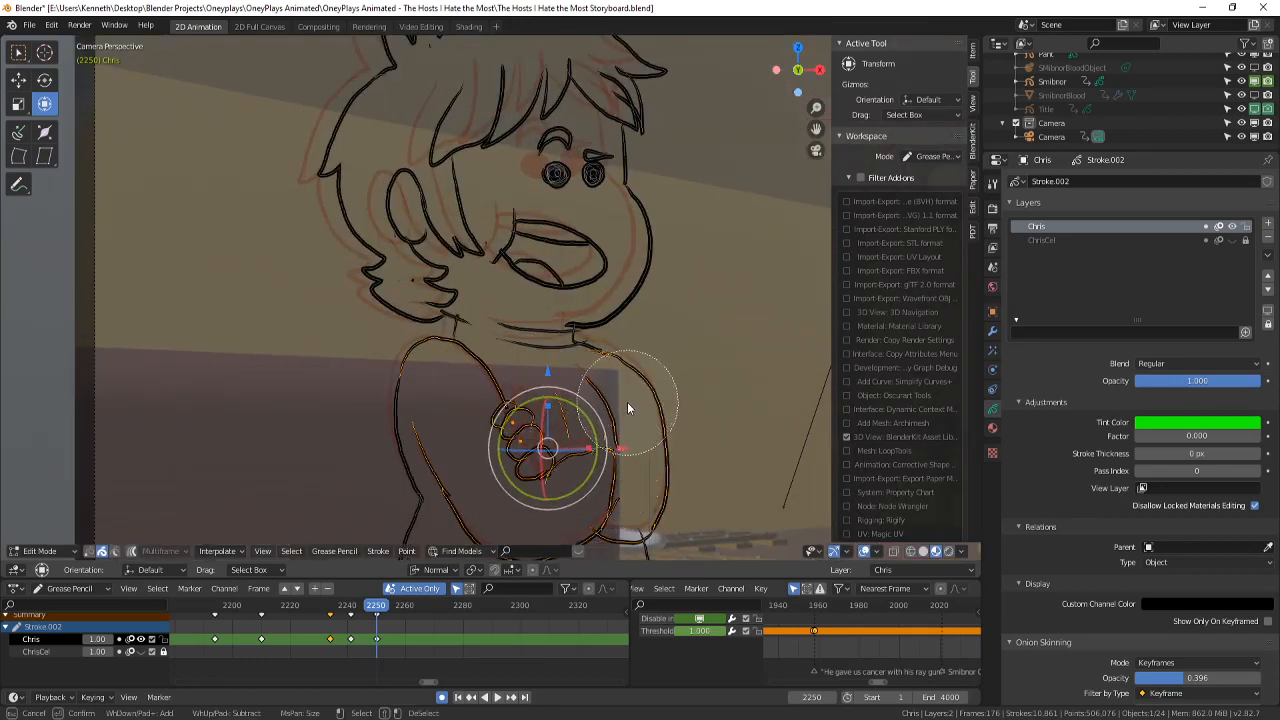
key(Escape)
key(g)
click(668, 426)
key(g)
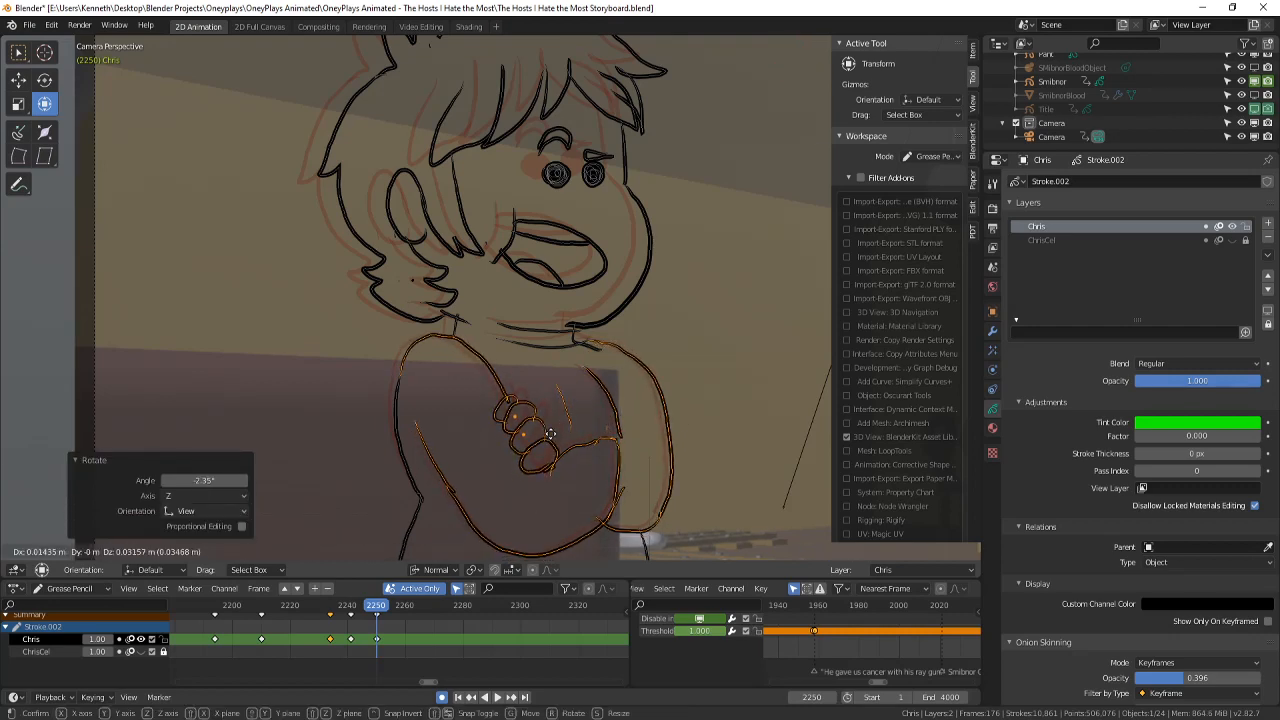
click(550, 433)
scroll(570, 415, down, 4)
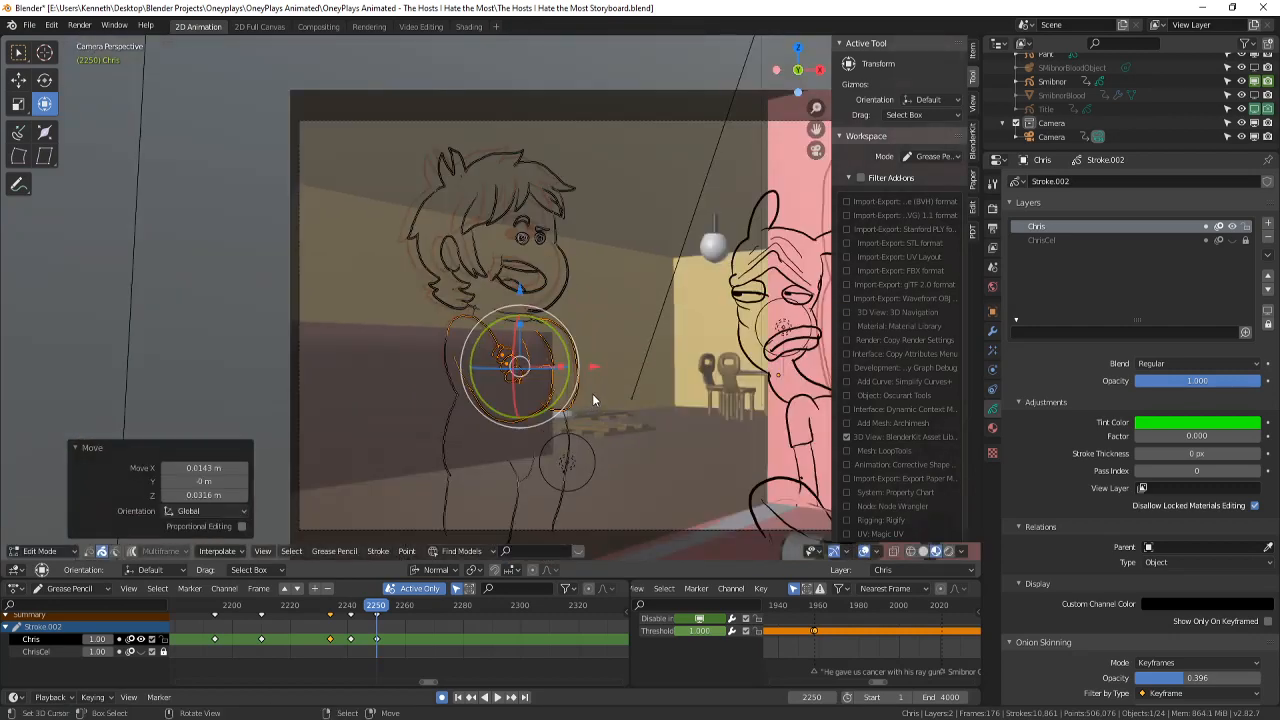
key(Left)
key(Right)
- Select only the boy's head, hair and face strokes, rotate them 1.14°, and nudge them slightly along X
scroll(500, 300, up, 4)
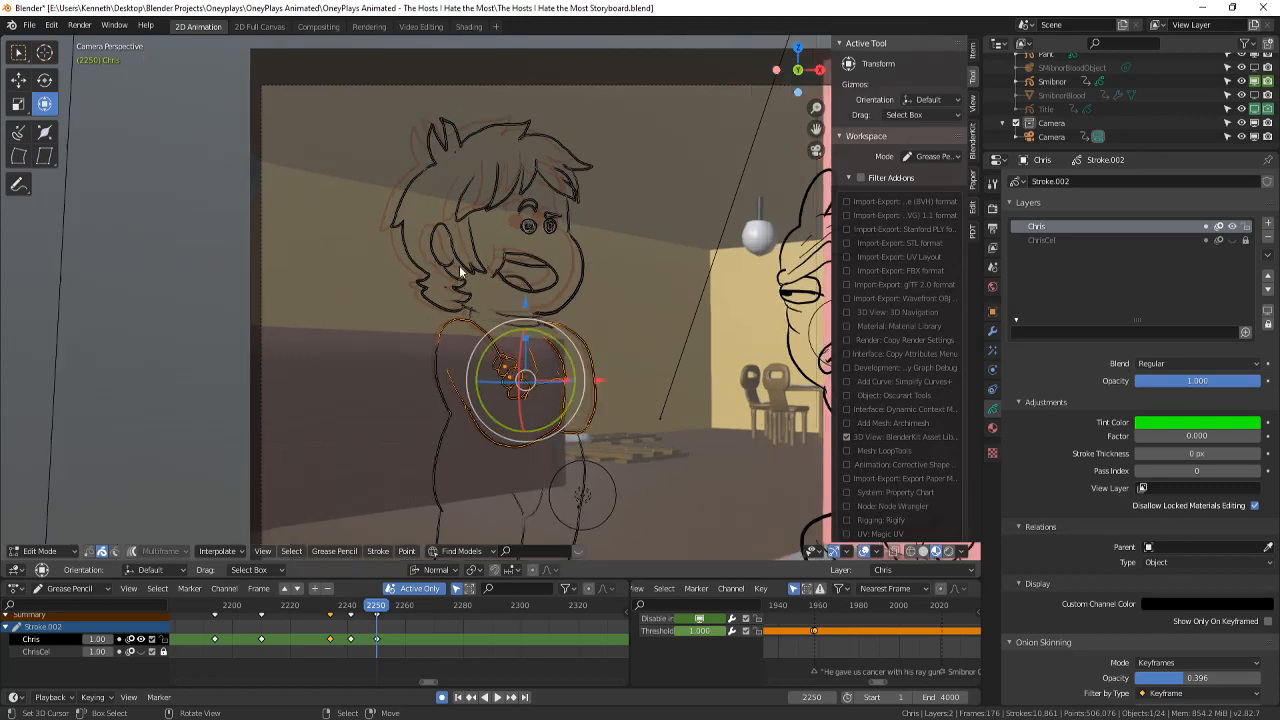
key(alt+a)
key(c)
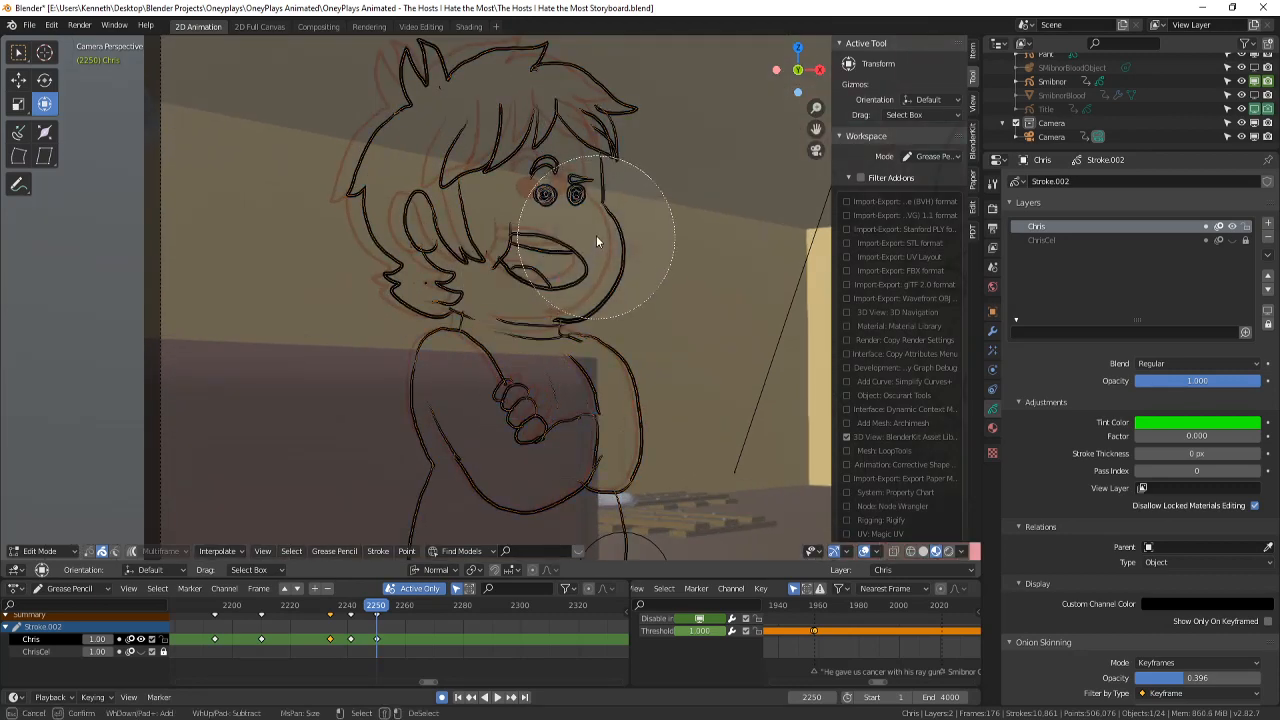
drag(596, 240, 544, 205)
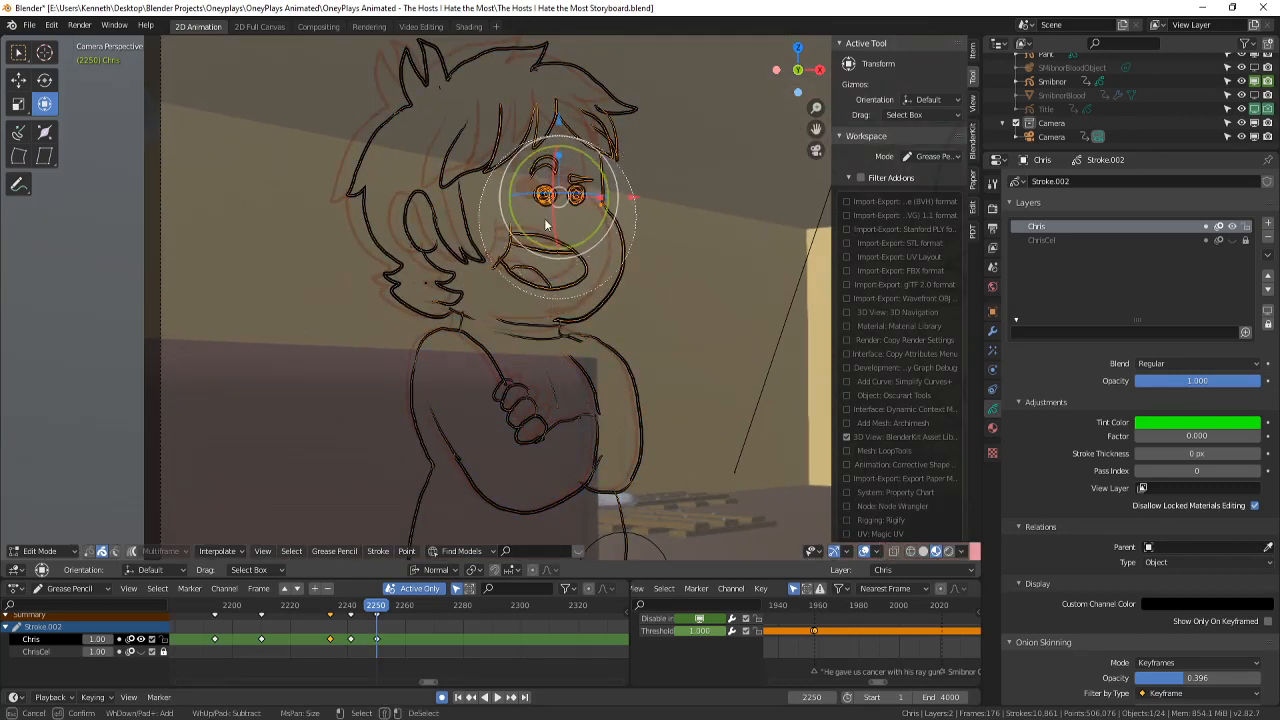
click(539, 247)
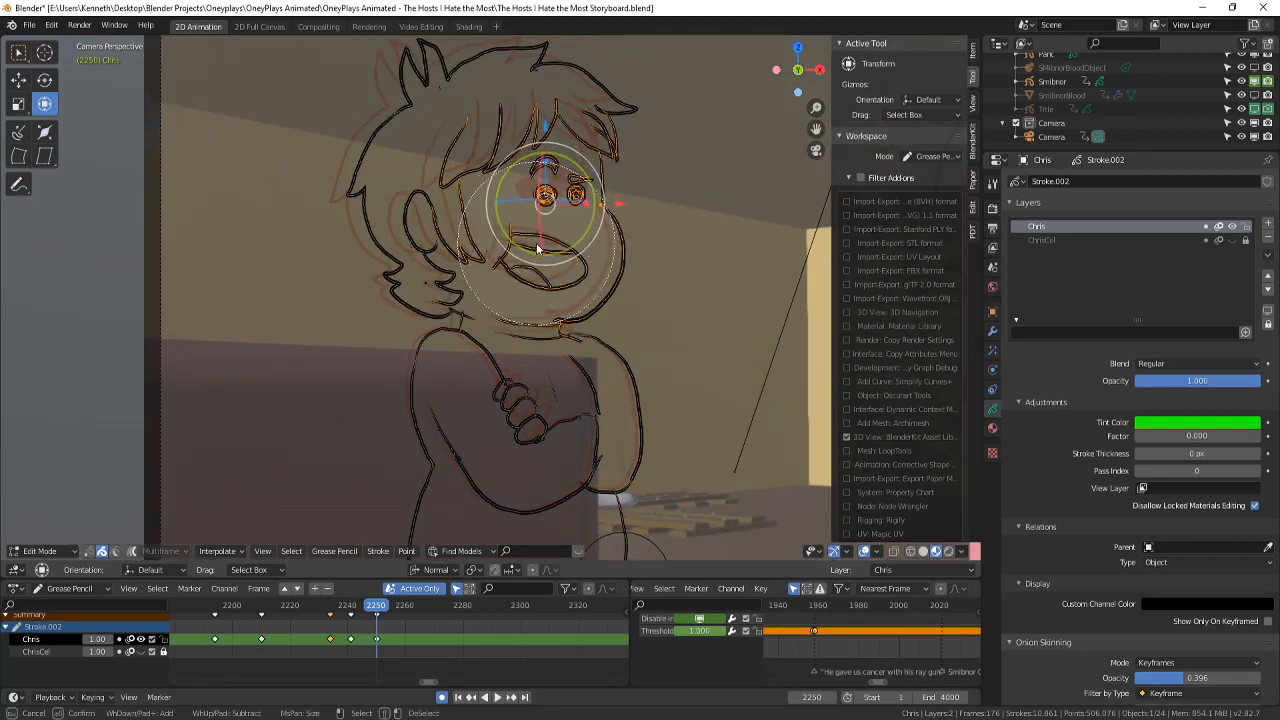
mouse_move(406, 240)
mouse_down()
mouse_move(391, 156)
mouse_move(528, 88)
mouse_up()
right_click(666, 226)
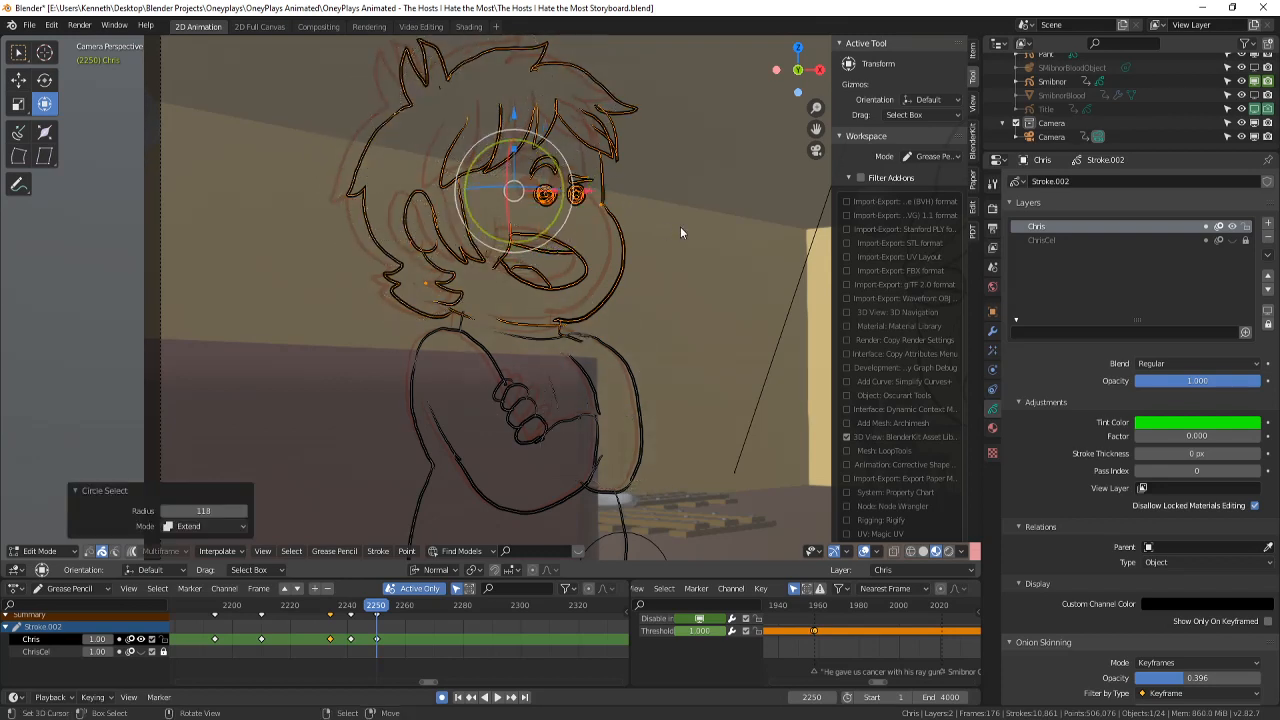
key(r)
click(613, 205)
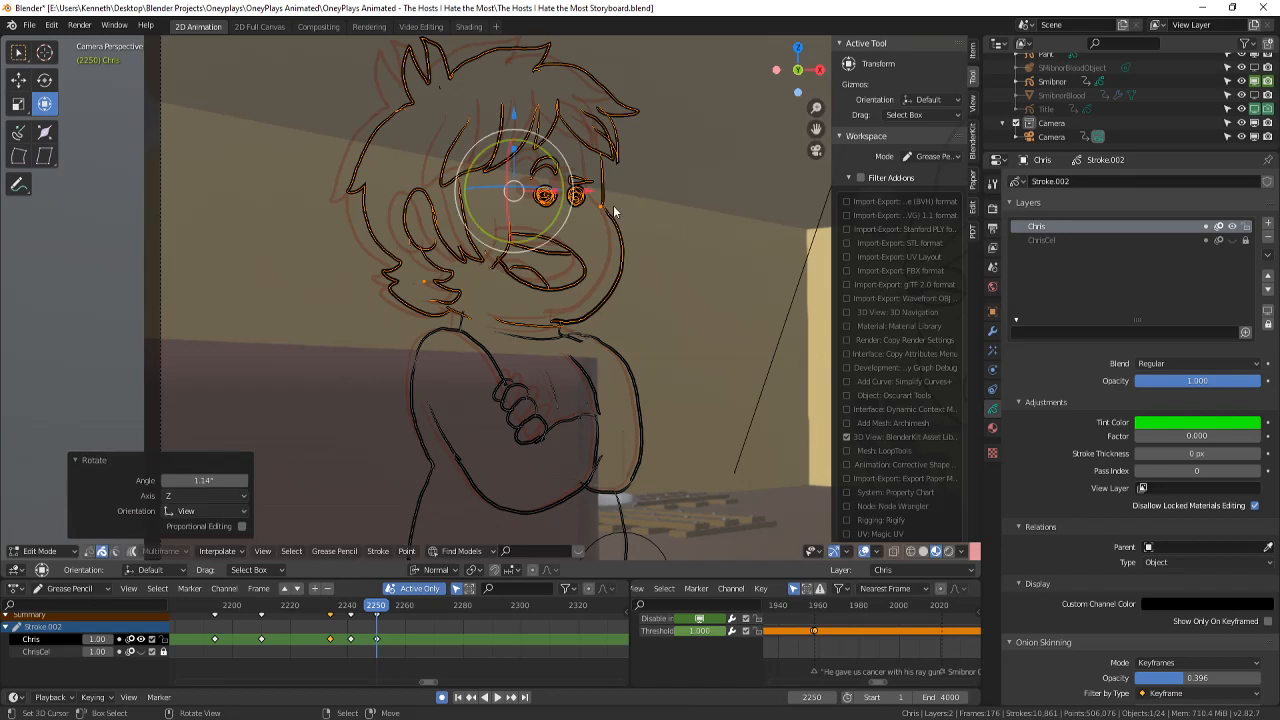
drag(588, 191, 590, 192)
- Play back the animation from about frame 2232 past frame 2250 to check the boy's new pose
mouse_move(378, 608)
mouse_down()
mouse_move(332, 614)
mouse_move(389, 625)
mouse_move(298, 616)
mouse_move(376, 612)
mouse_move(390, 590)
mouse_move(320, 596)
mouse_up()
click(491, 698)
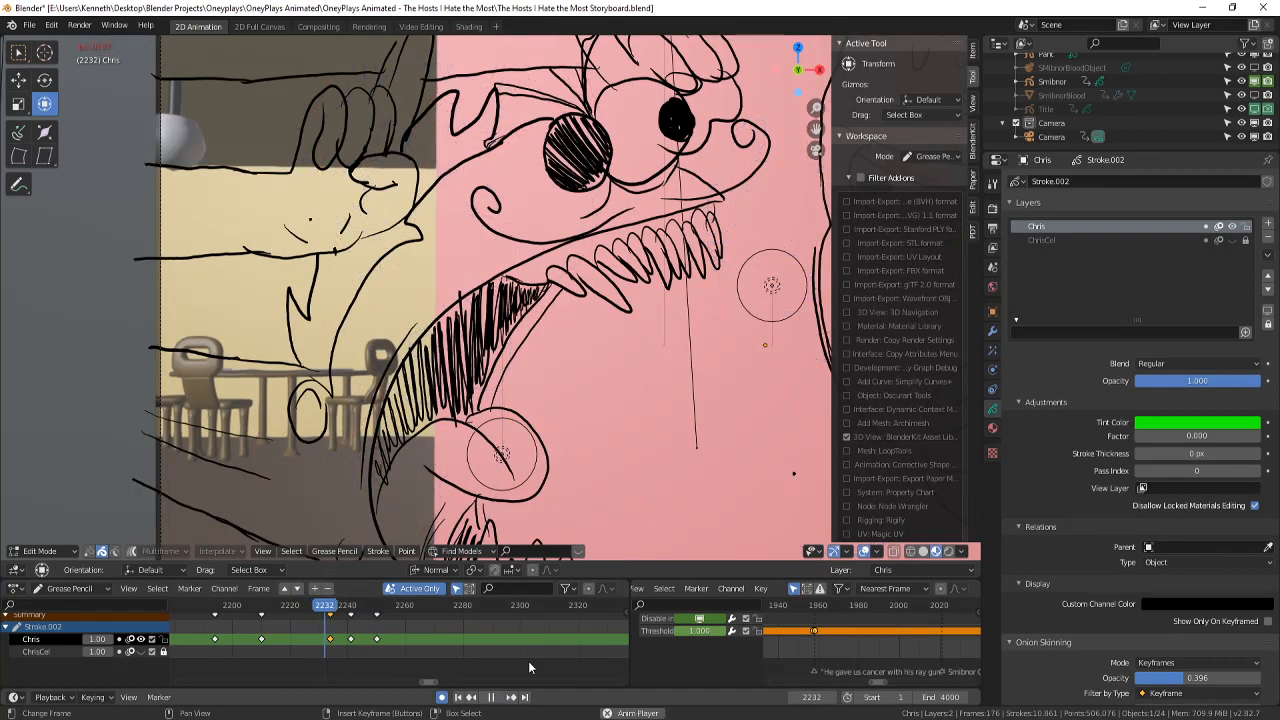
scroll(583, 322, down, 6)
scroll(583, 322, up, 1)
click(350, 618)
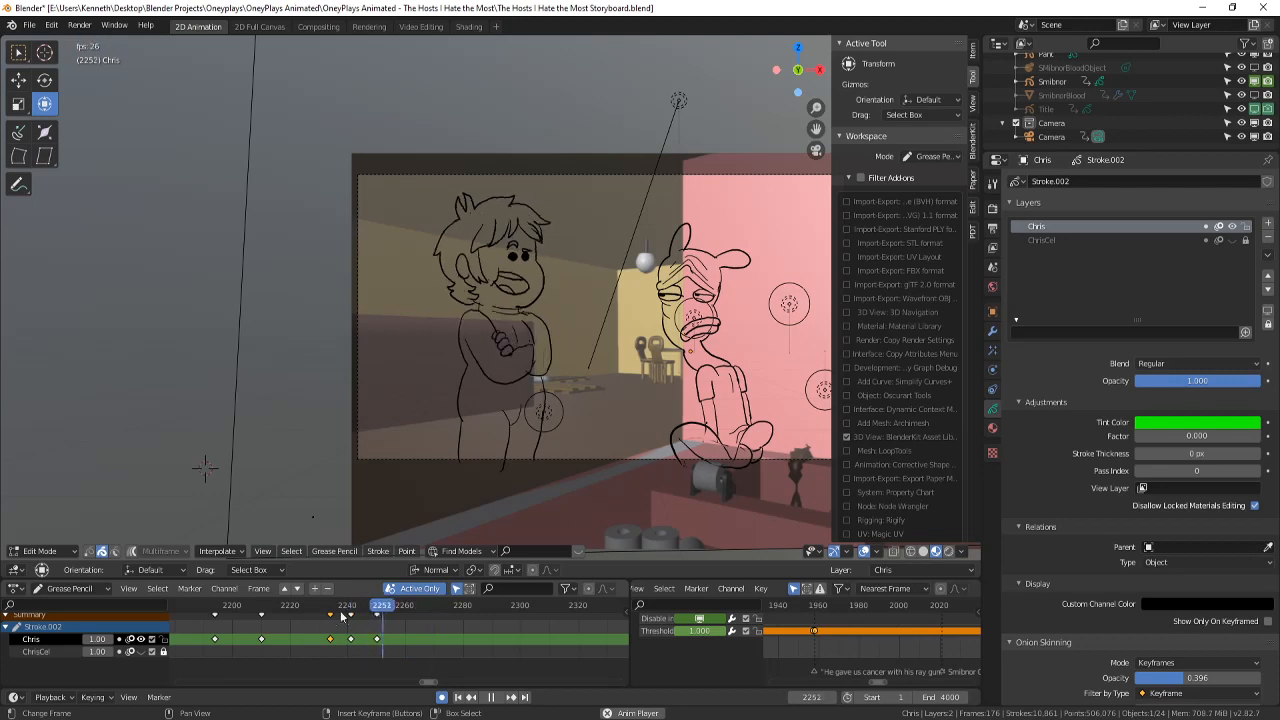
click(339, 615)
click(493, 698)
scroll(412, 605, up, 1)
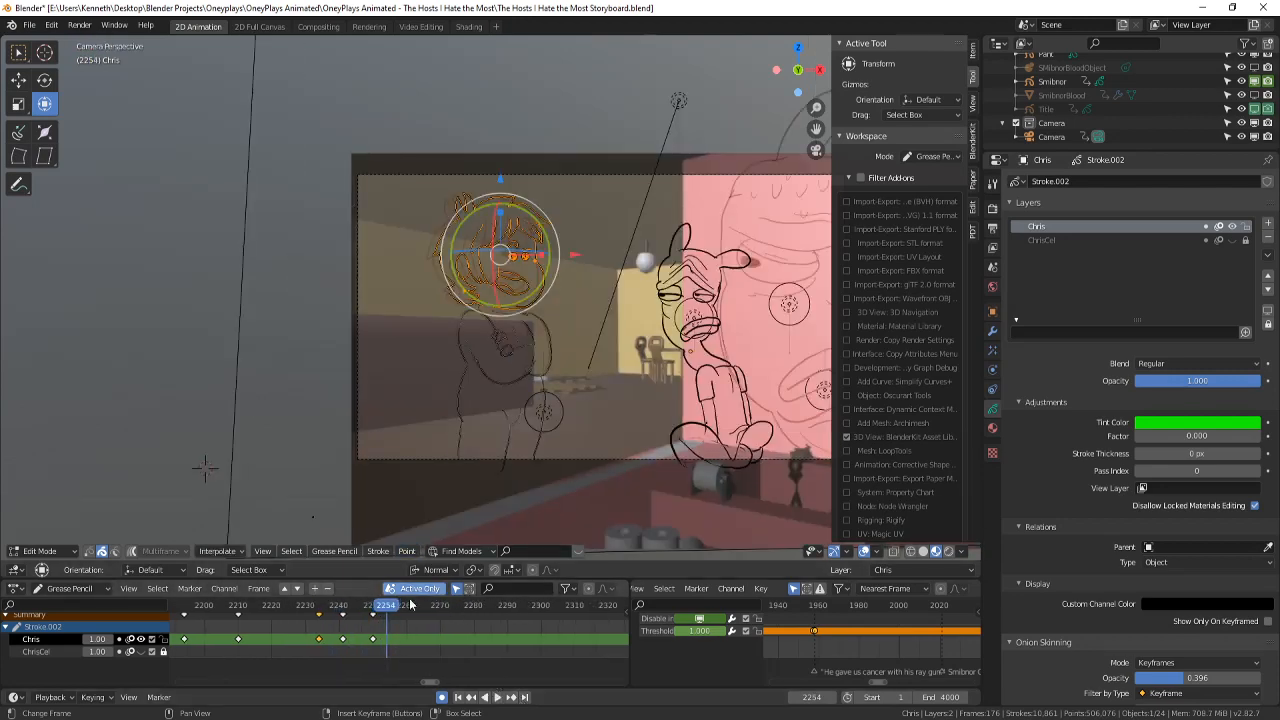
- Return to frame 2250, deselect all strokes and save the file
click(373, 606)
shift+middle_drag(465, 298, 463, 335)
scroll(500, 325, up, 2)
key(a)
key(a)
key(ctrl+s)
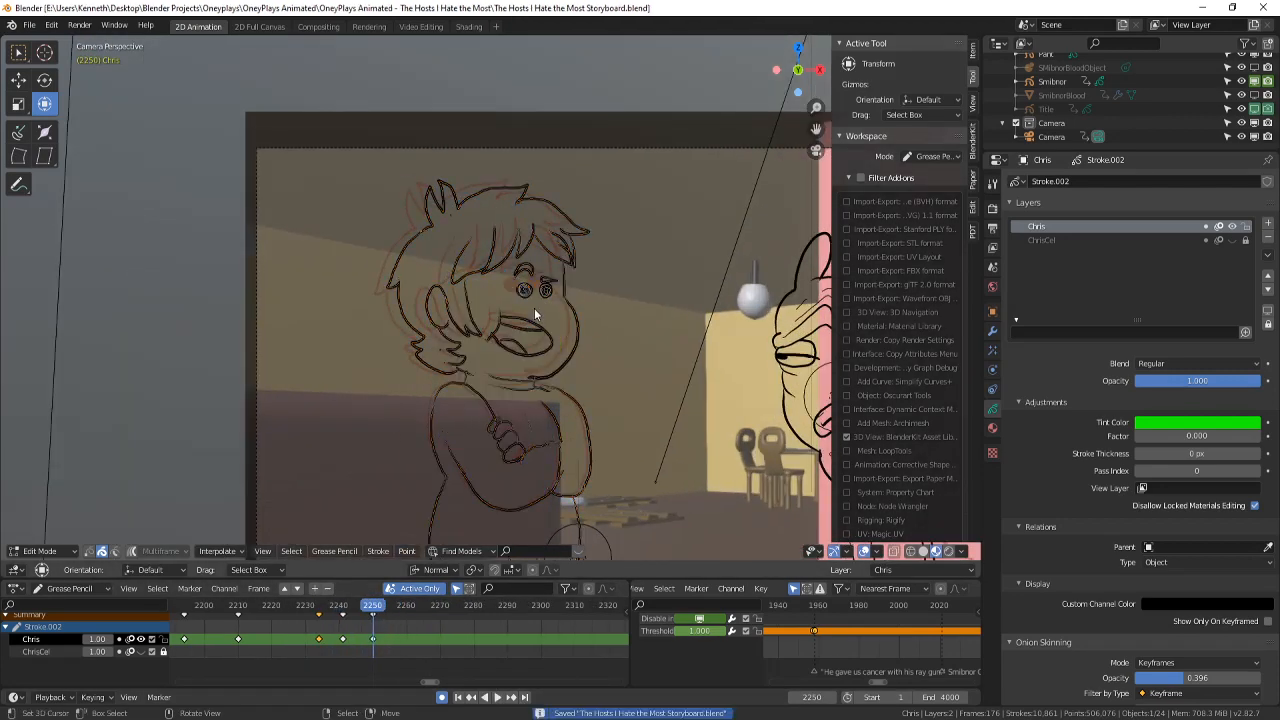
- Switch back to Draw mode and erase both of the boy's eyebrows with the Eraser Hard brush
scroll(522, 314, up, 2)
scroll(386, 266, down, 1)
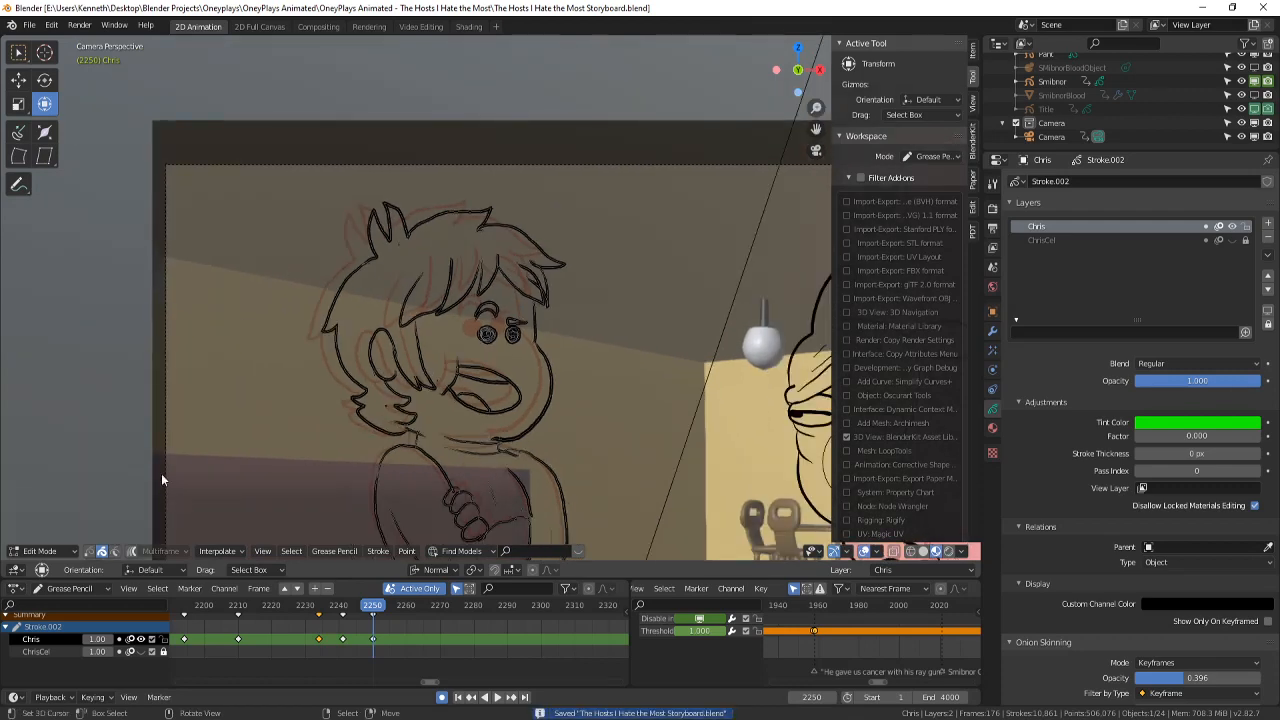
click(45, 553)
click(40, 490)
scroll(471, 310, up, 1)
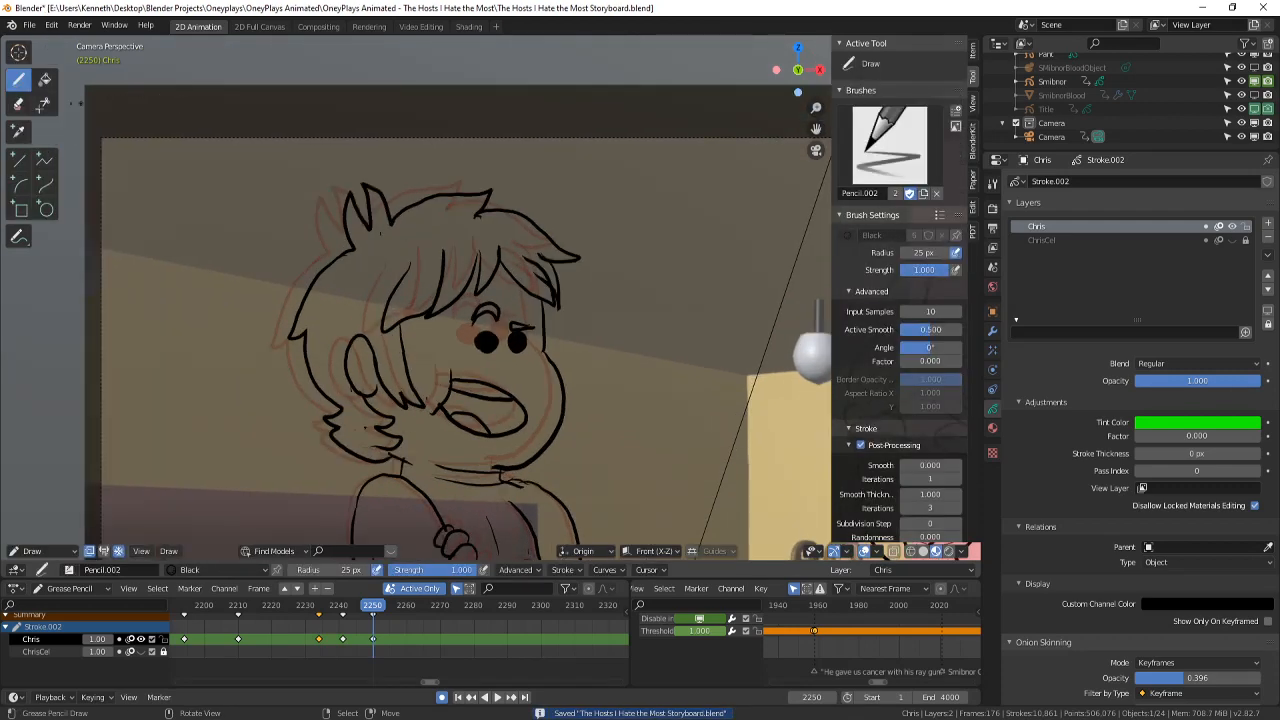
click(18, 103)
scroll(494, 247, up, 2)
drag(478, 318, 459, 338)
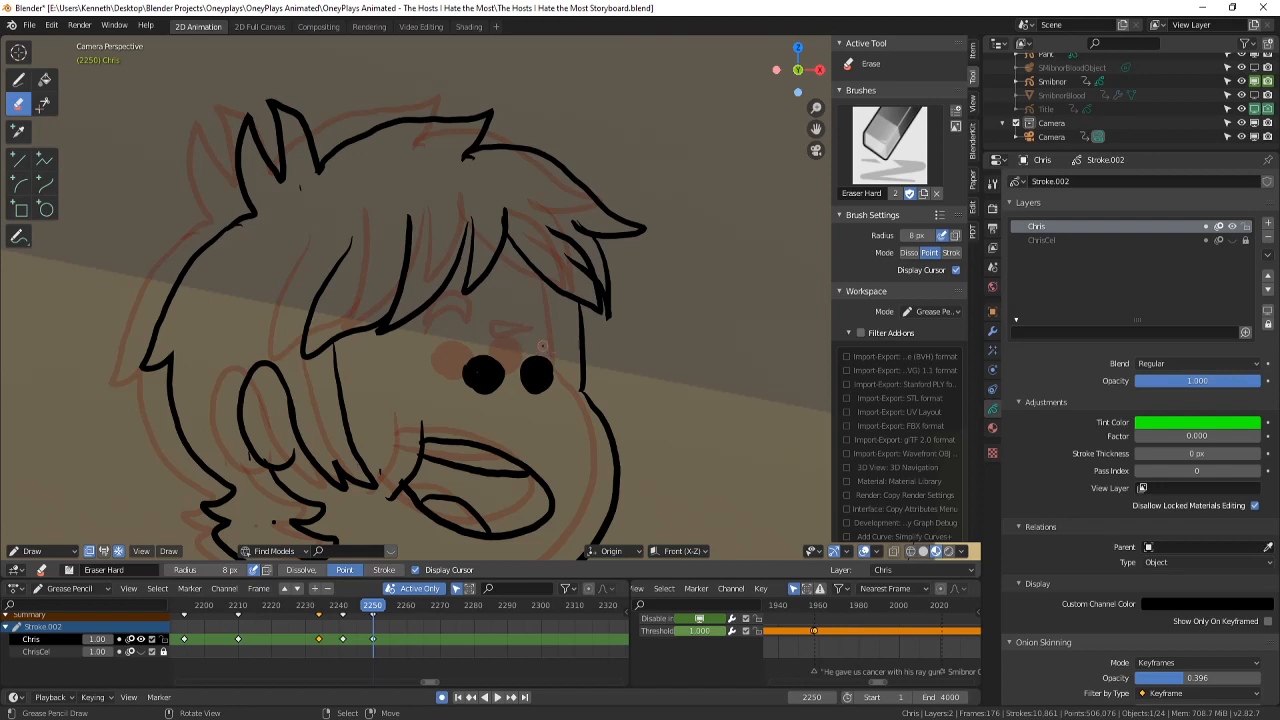
- Draw two new angry eyebrows above the boy's eyes, slanting down toward the nose, with the black pencil brush
click(18, 80)
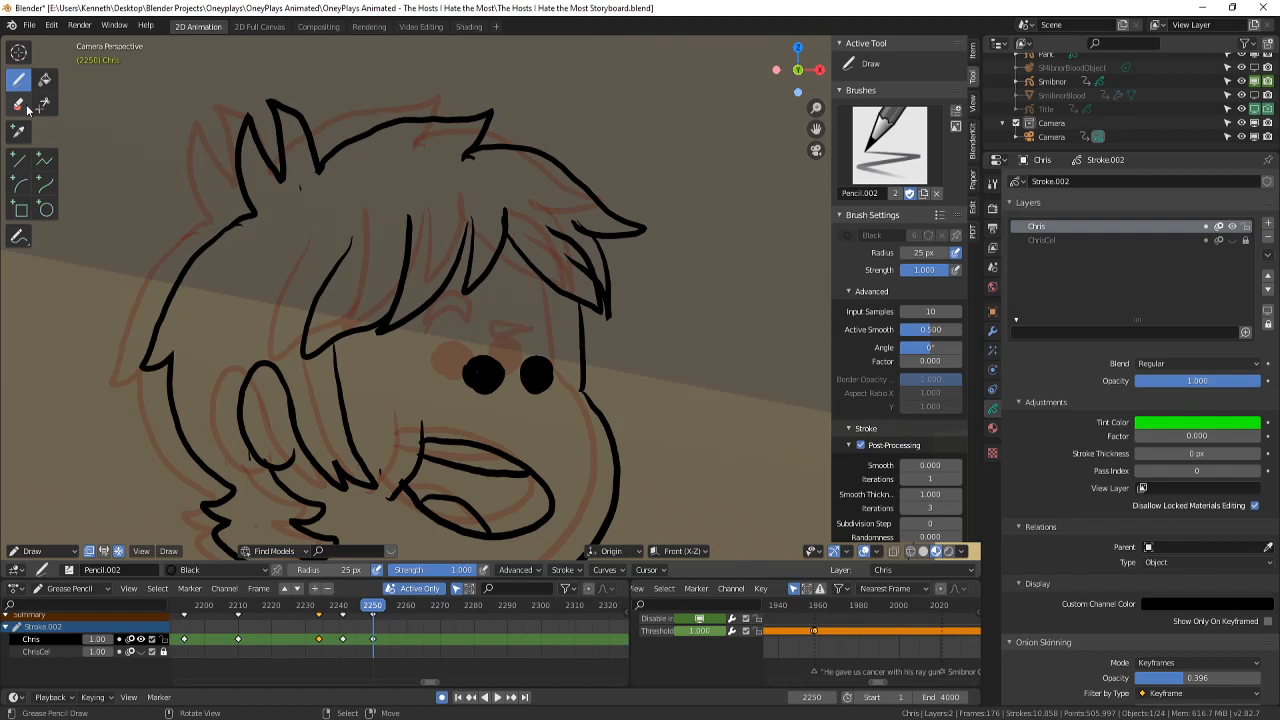
scroll(381, 63, up, 5)
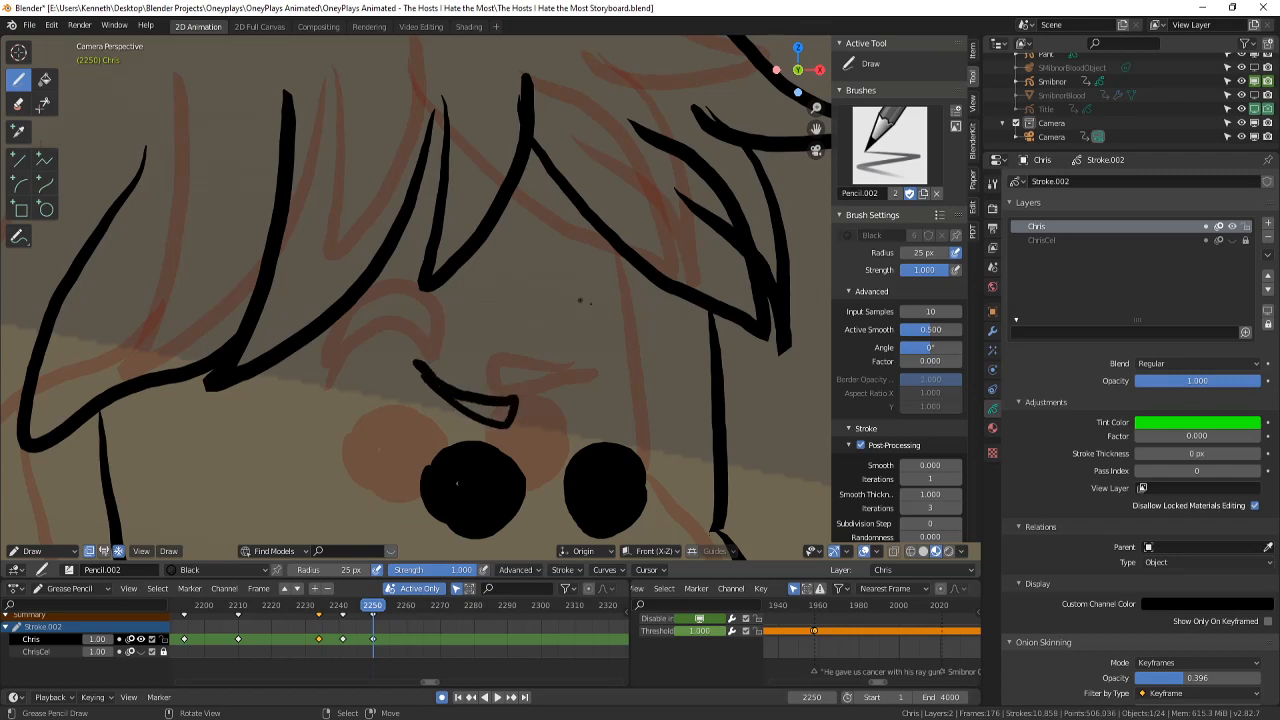
drag(633, 365, 550, 403)
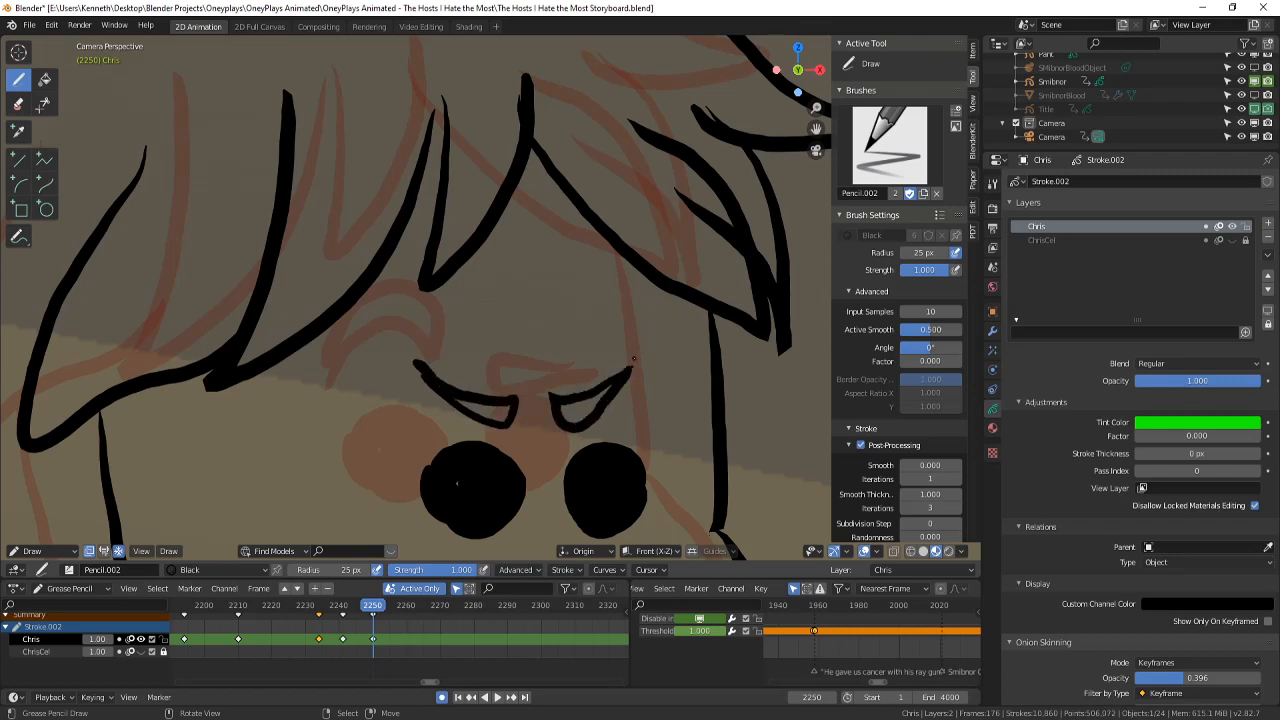
- Compare the new angry eyebrows at frame 2250 with the preceding drawing, stepping back to frame 2241
key(Left)
key(Right)
scroll(680, 350, down, 6)
key(Left)
key(Right)
scroll(600, 405, up, 3)
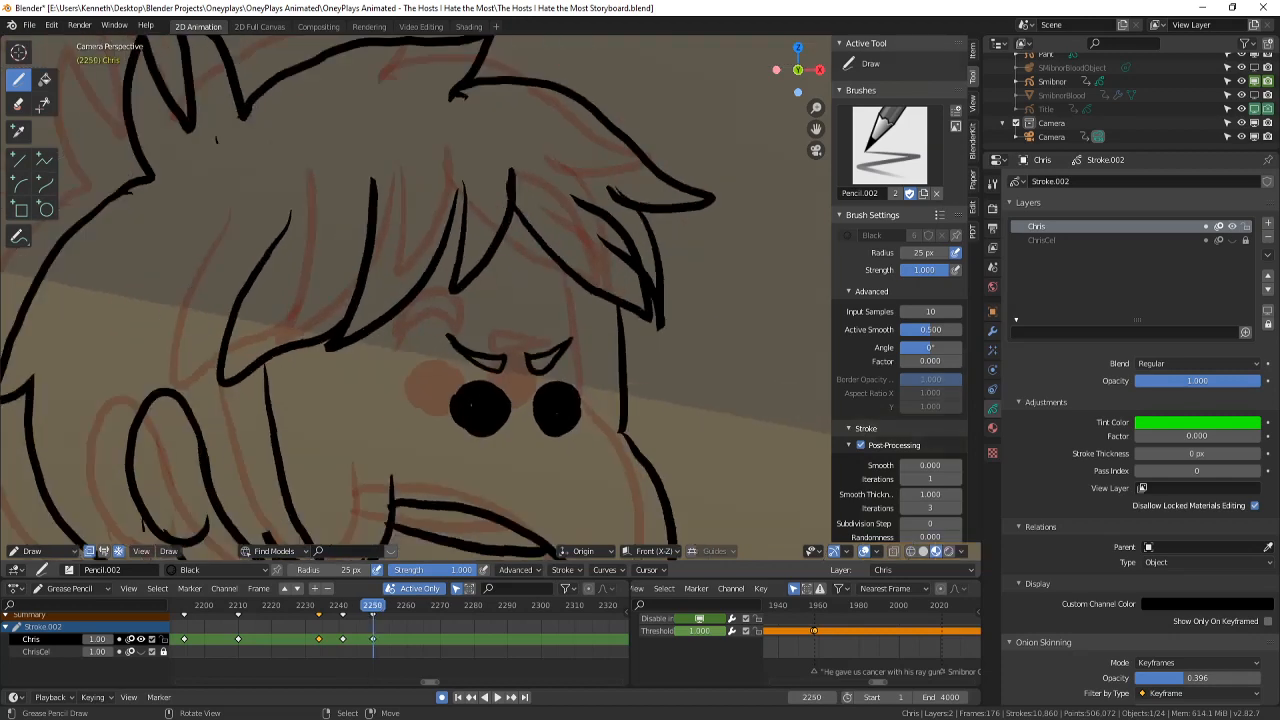
scroll(490, 300, down, 5)
key(Left)
key(Left)
key(Left)
key(Left)
key(Left)
key(Left)
key(Left)
key(Left)
key(Left)
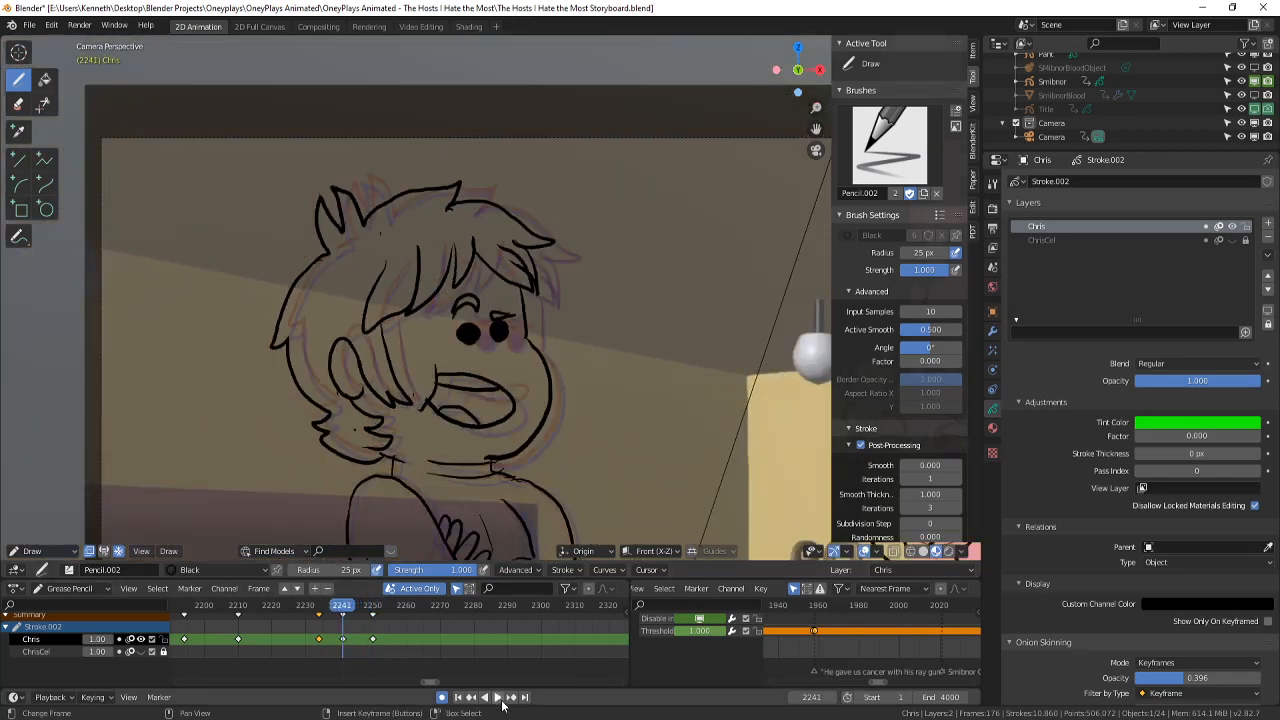
- Play back the animation from frame 2241, replaying it from about frame 2234 to check the expression change
click(497, 697)
scroll(340, 460, down, 3)
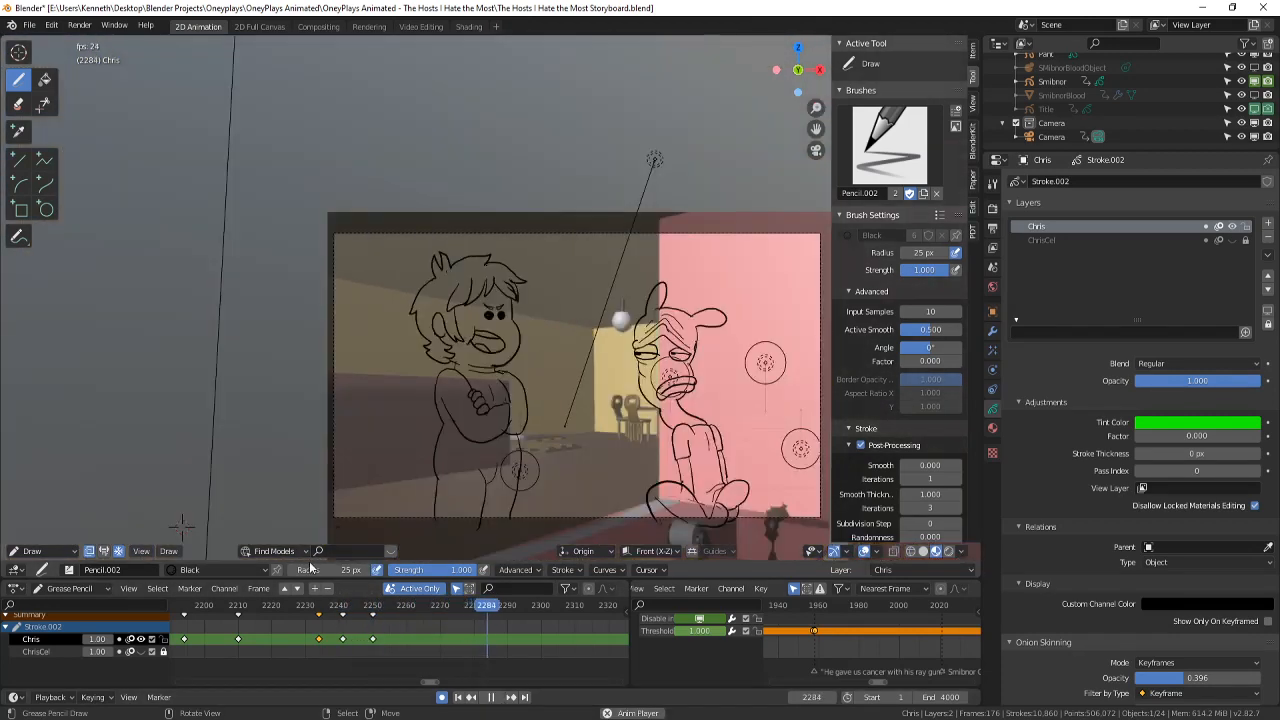
click(297, 618)
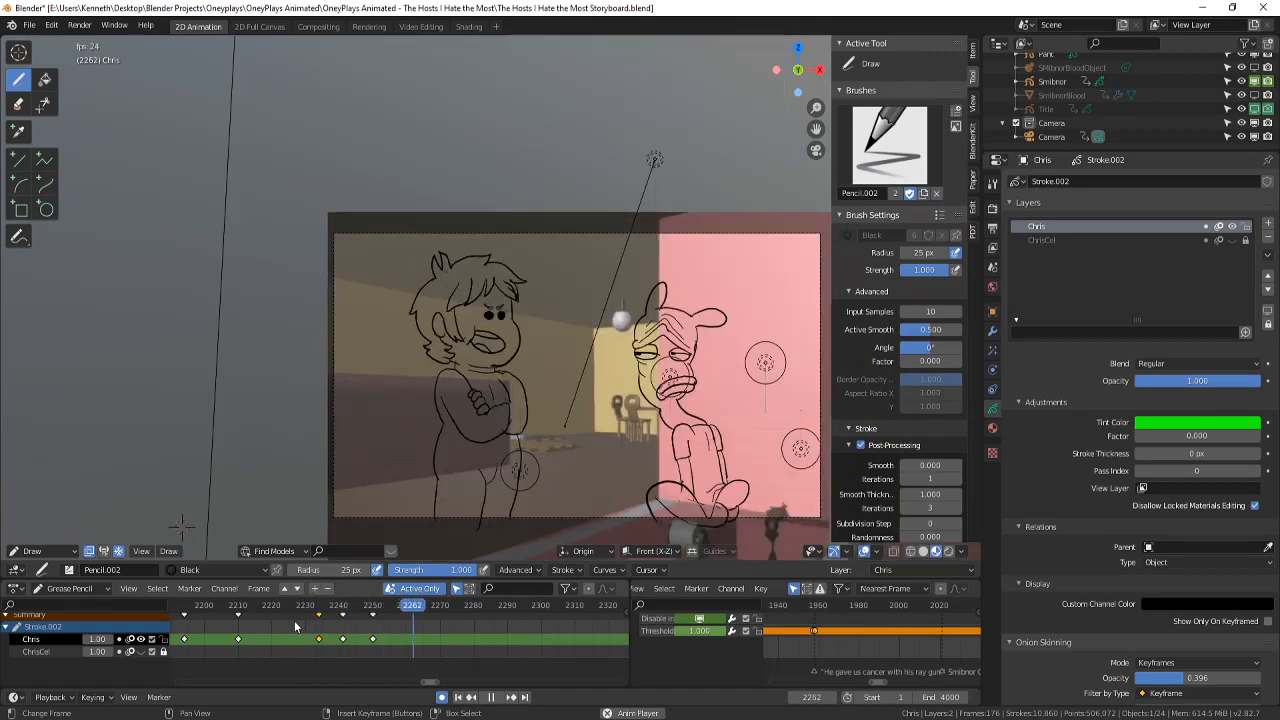
click(294, 620)
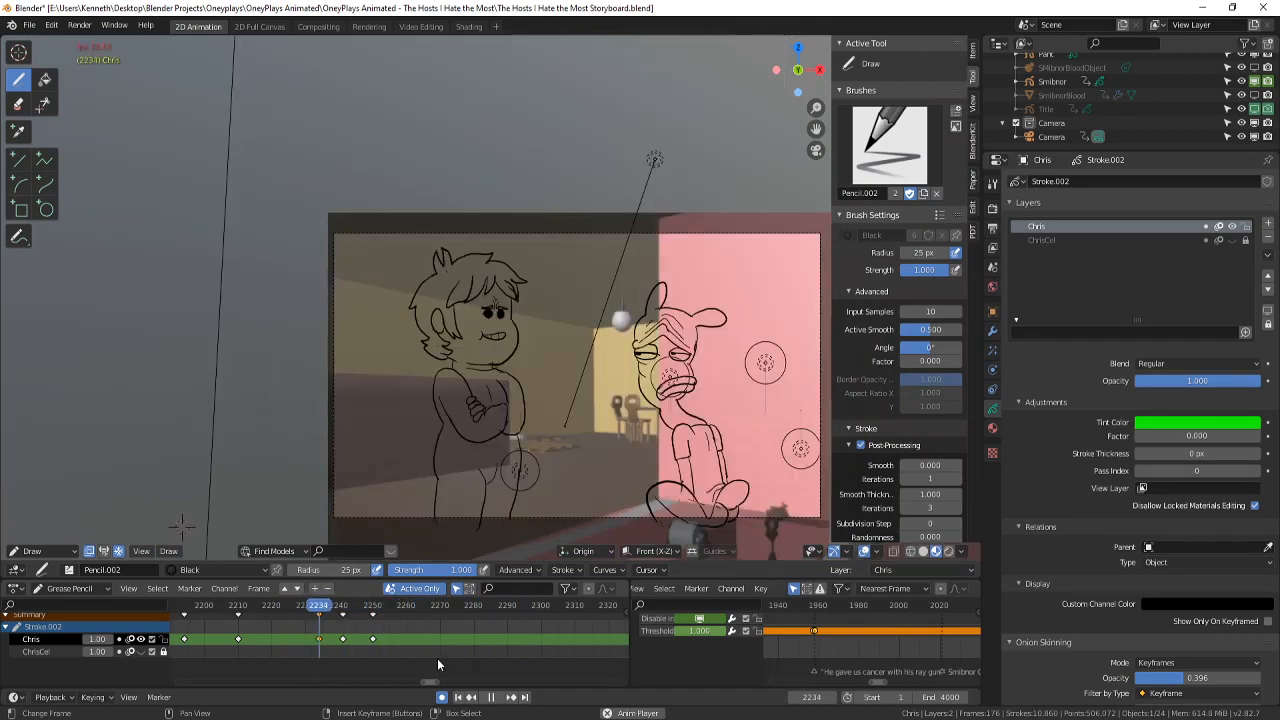
- Move the boy's keyframe at frame 2250 to frame 2256 and play back the new timing
click(490, 698)
drag(374, 640, 389, 642)
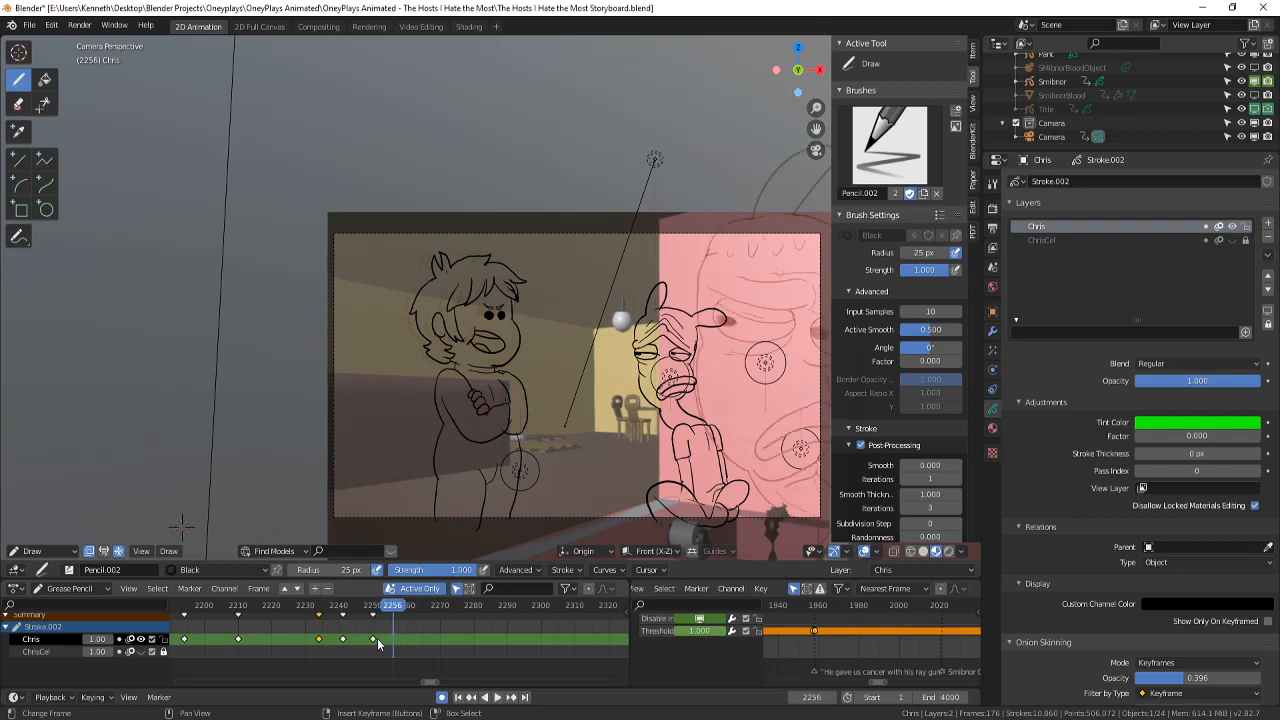
mouse_move(374, 640)
mouse_down()
mouse_move(402, 641)
mouse_move(359, 623)
mouse_up()
key(space)
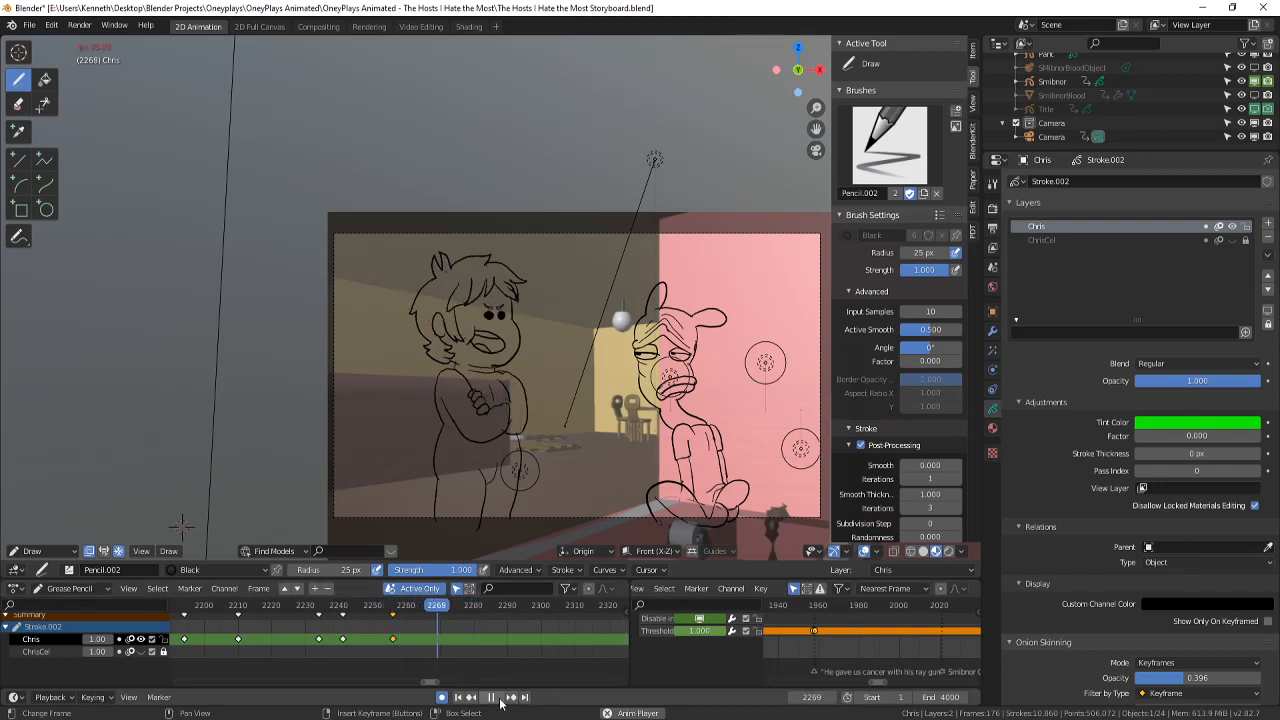
mouse_move(428, 636)
mouse_down()
mouse_move(443, 642)
mouse_move(312, 564)
mouse_move(293, 510)
mouse_move(378, 513)
mouse_move(386, 547)
mouse_up()
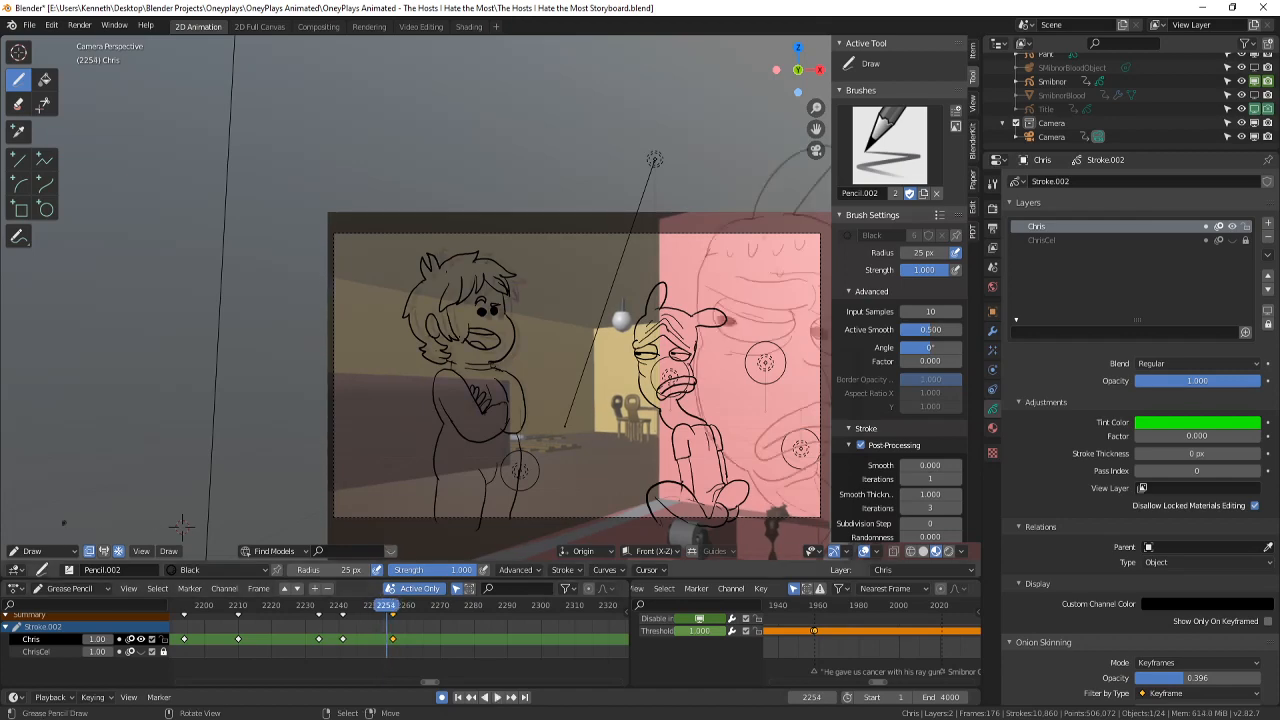
- Select the seated Ding Dong drawing in Object mode, set the current frame to 2253 and save the file
click(35, 551)
click(40, 538)
click(660, 480)
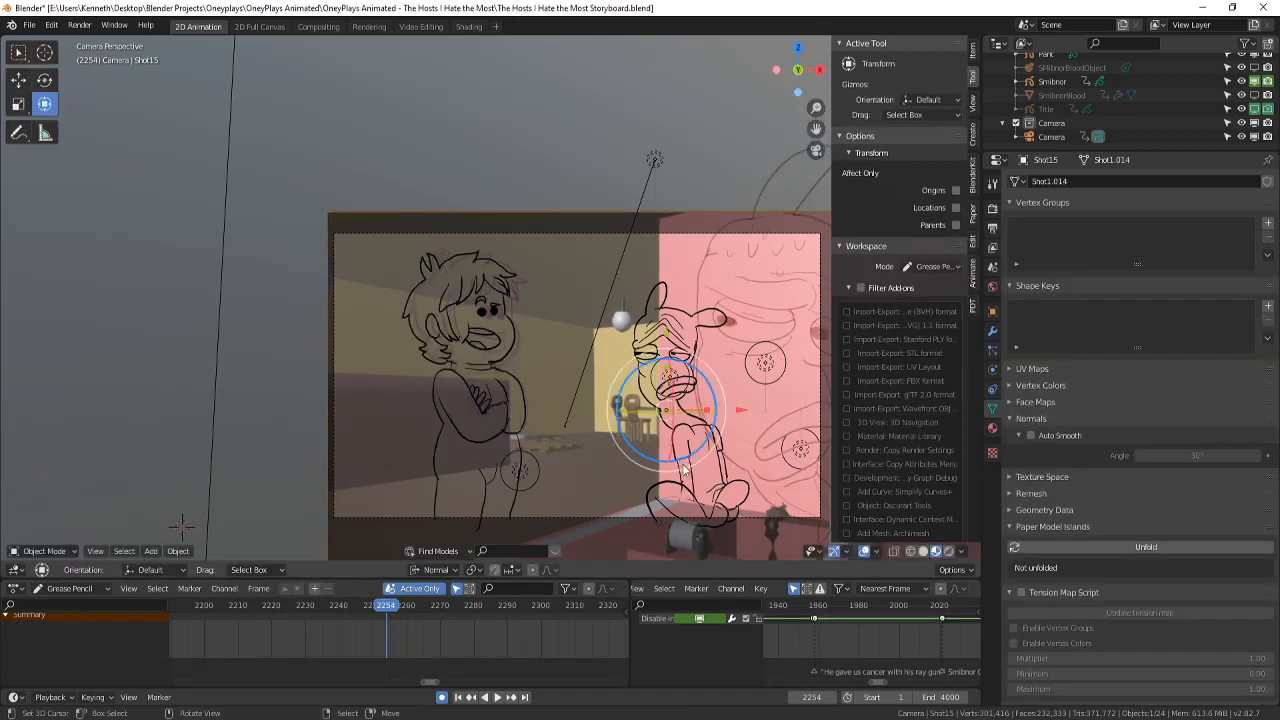
scroll(660, 480, up, 3)
drag(371, 621, 382, 619)
key(ctrl+s)
scroll(435, 447, down, 3)
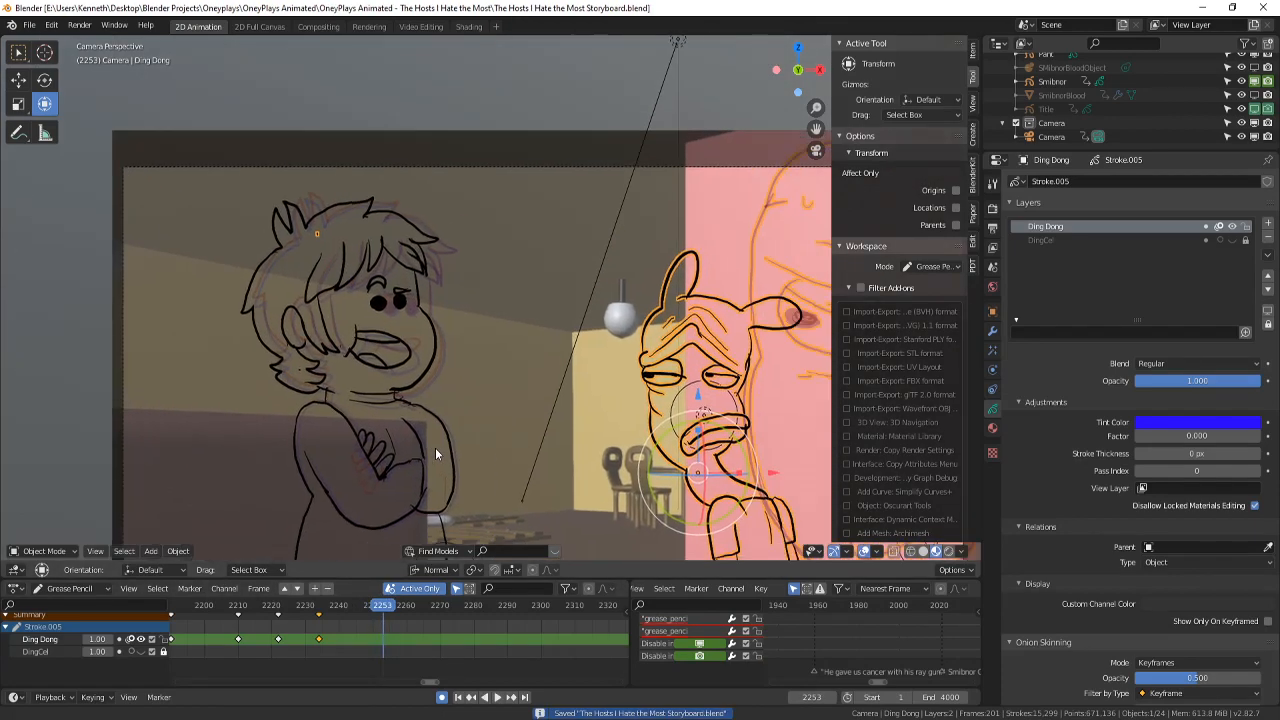
- Switch to Draw mode and make a mark on Ding Dong's drawing to create a keyframe at frame 2253
click(45, 551)
click(62, 492)
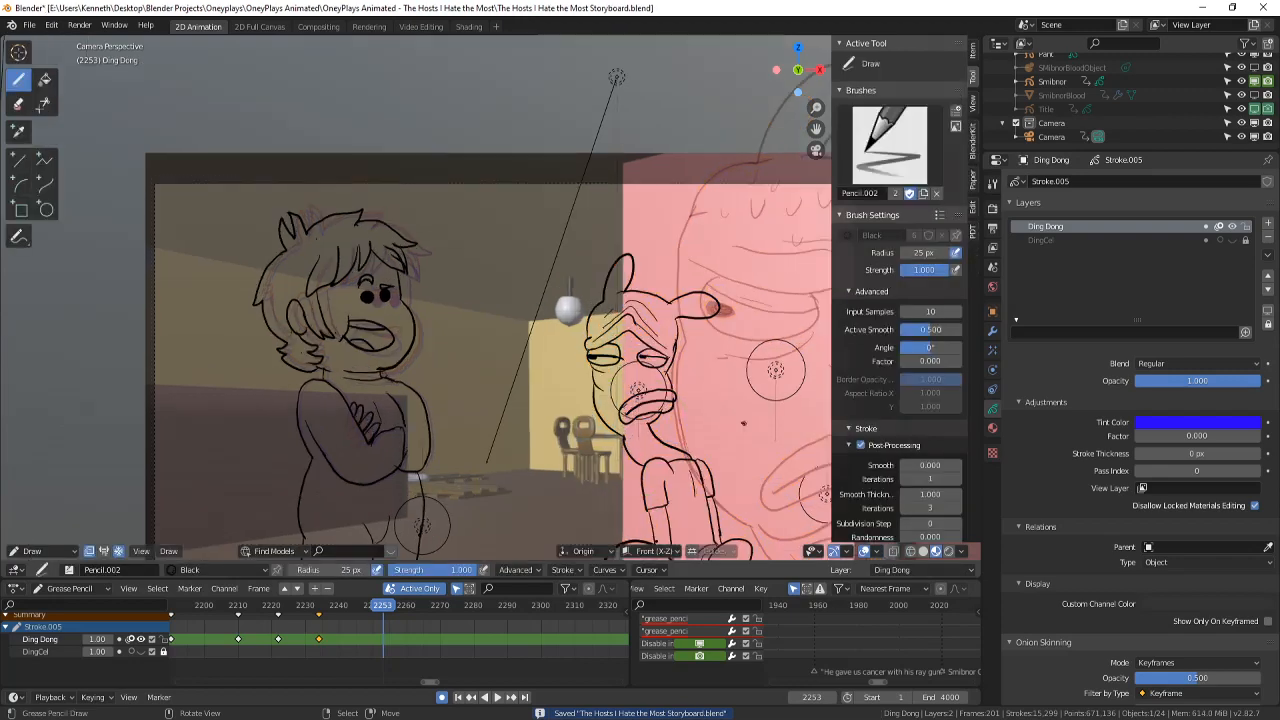
scroll(666, 408, up, 2)
click(727, 434)
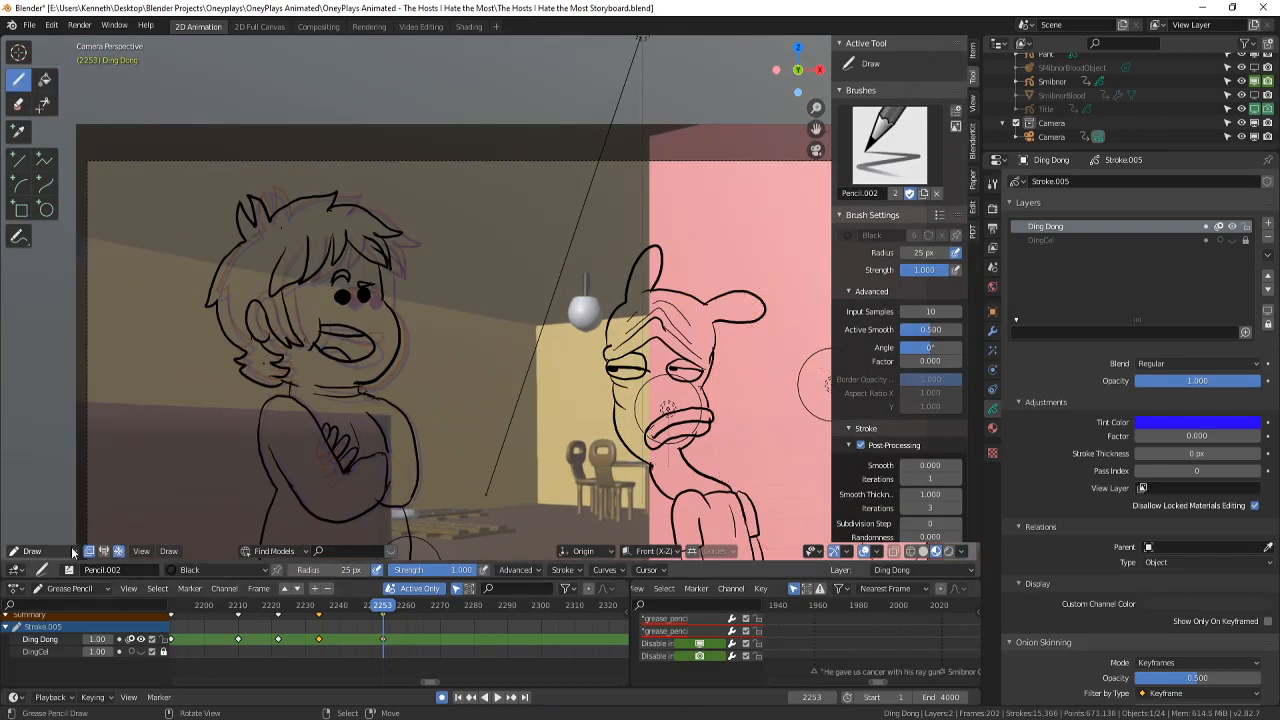
- Delete all of Ding Dong's strokes at frame 2253 in Edit mode, return to Draw mode and save the file
click(40, 551)
click(60, 521)
key(x)
click(704, 434)
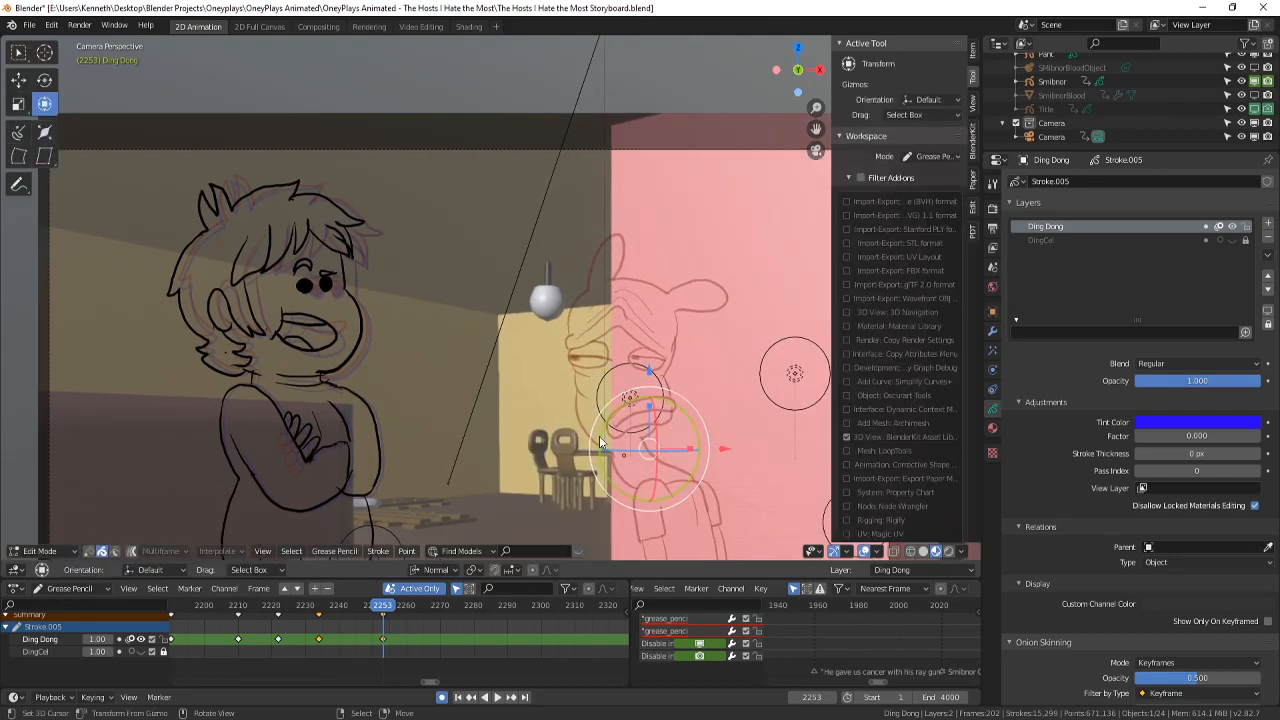
click(40, 551)
click(50, 490)
scroll(615, 327, up, 1)
key(ctrl+s)
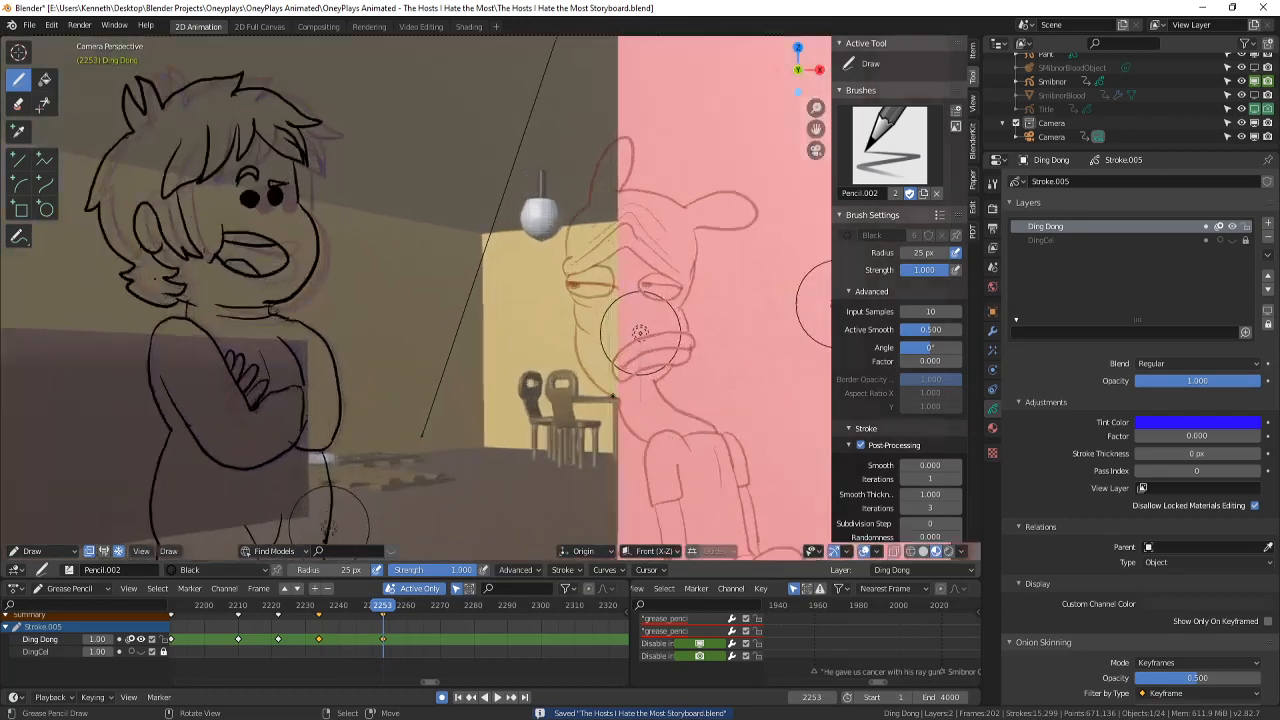
- Play back the shot from about frame 2189 past frame 2253 to review both characters' timing
click(346, 628)
key(space)
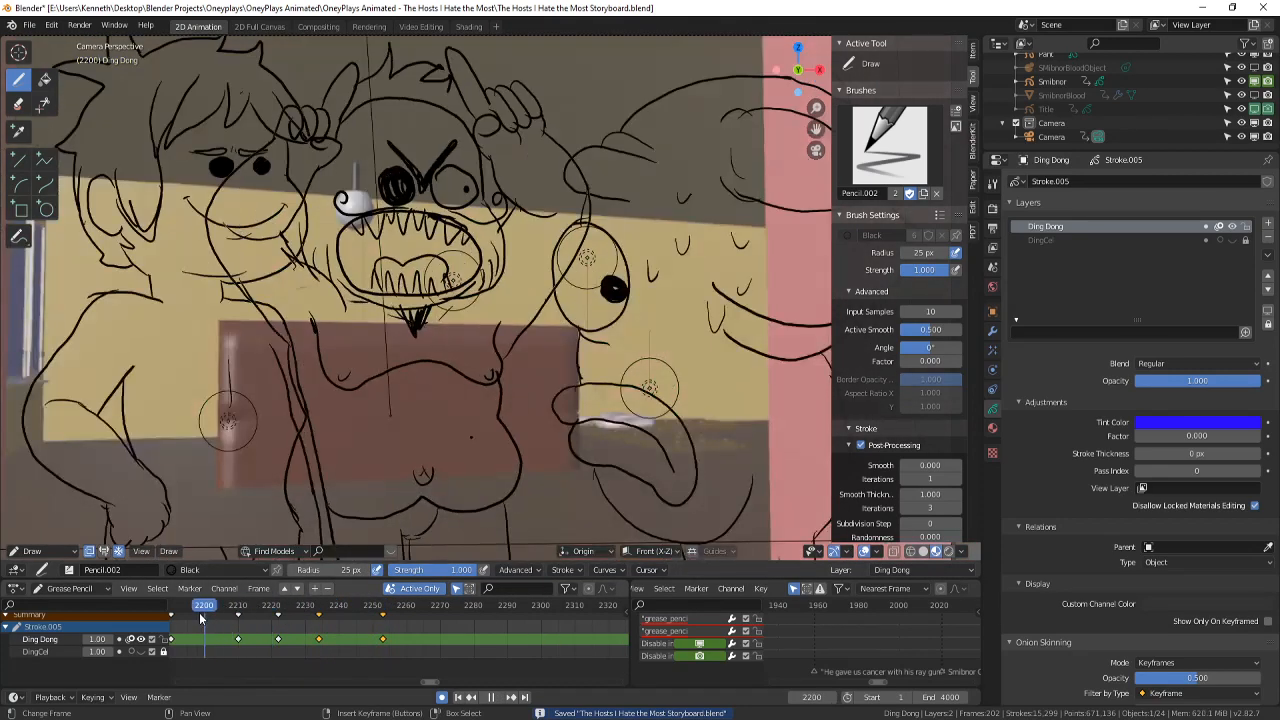
key(space)
click(497, 697)
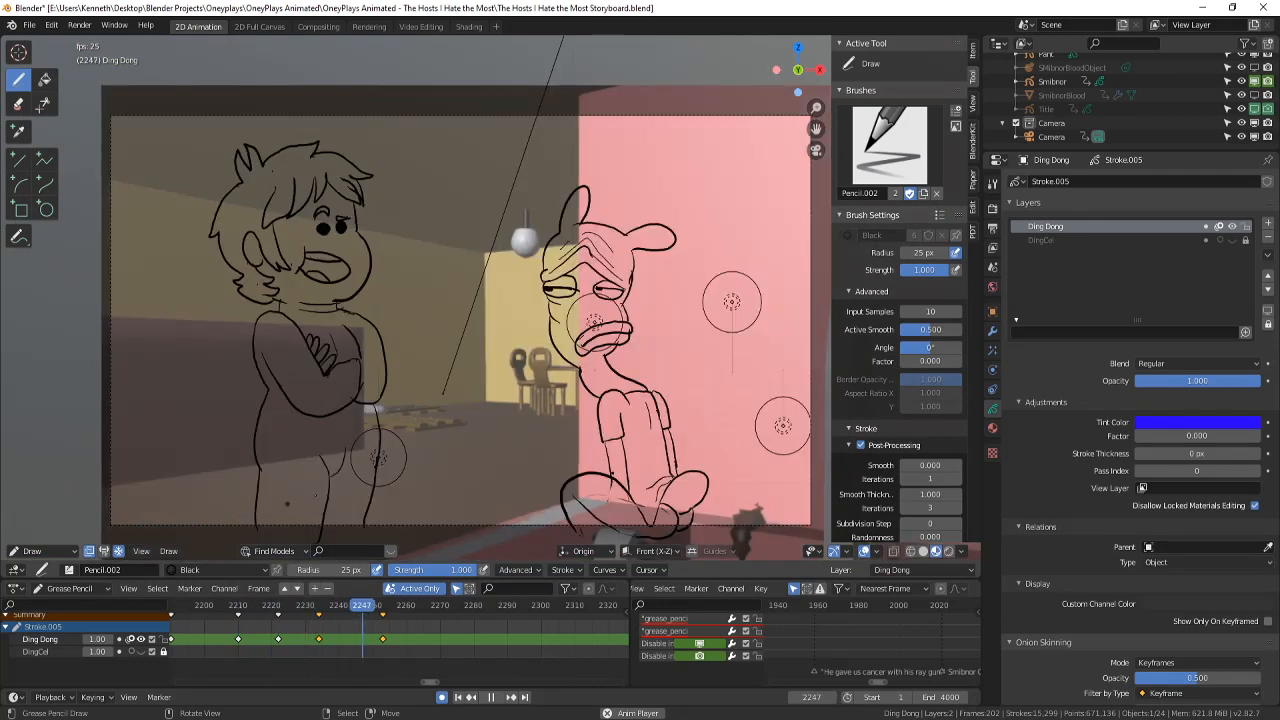
scroll(370, 617, down, 2)
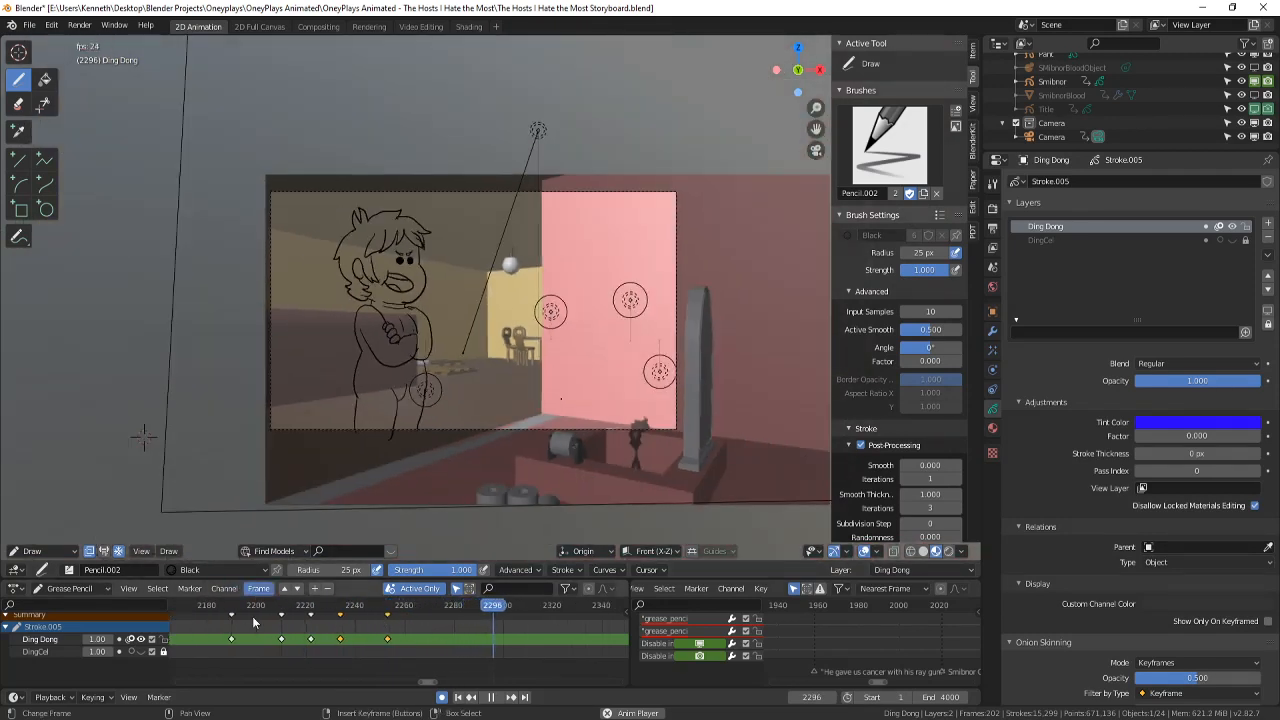
click(252, 611)
click(222, 633)
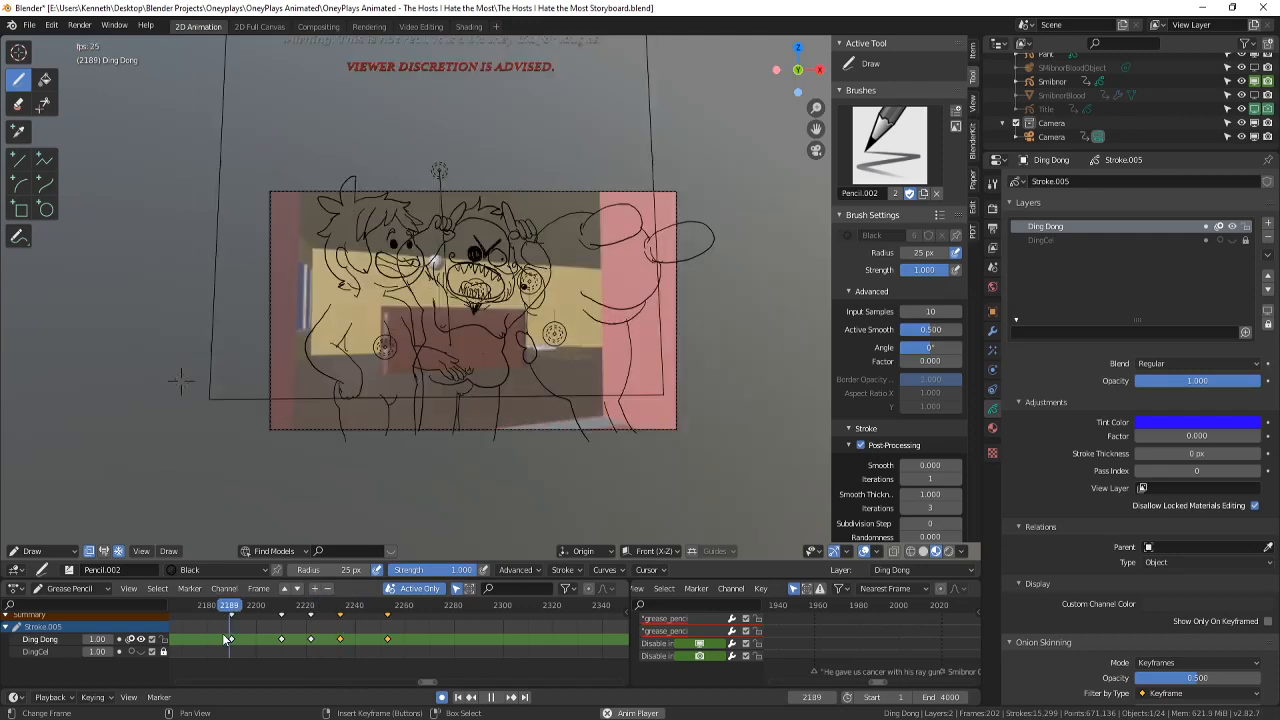
scroll(226, 633, down, 4)
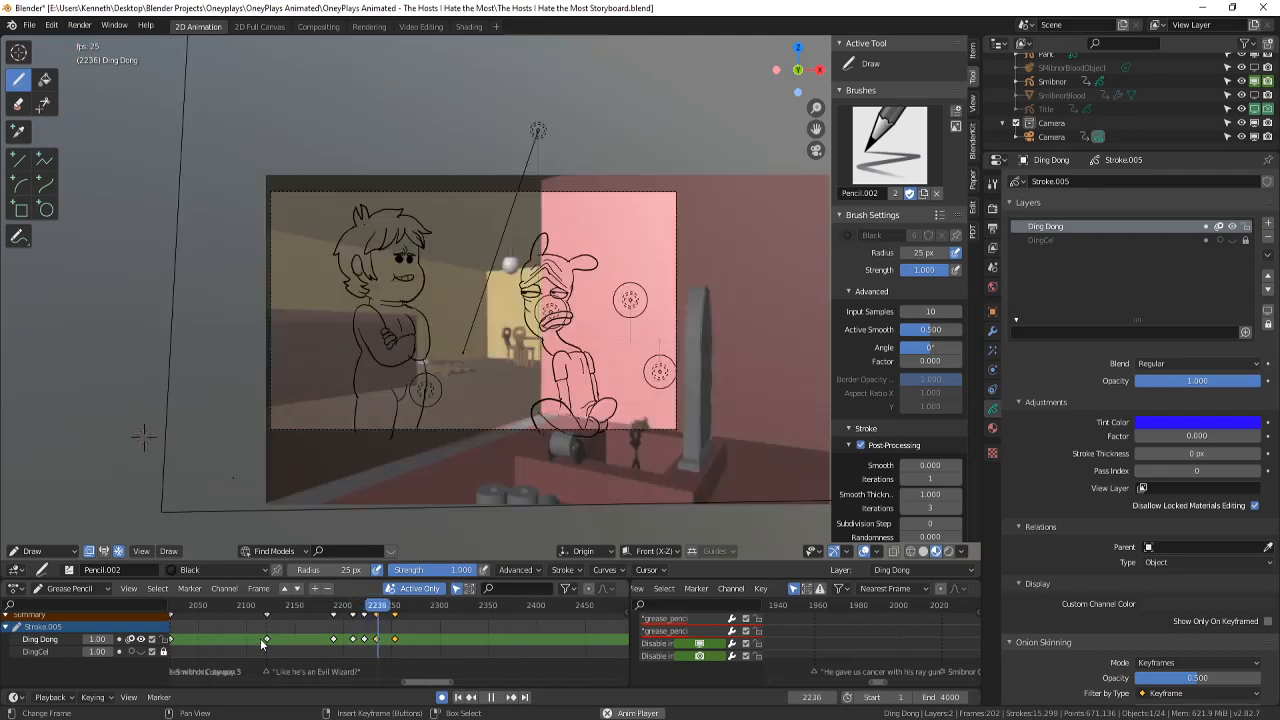
click(328, 652)
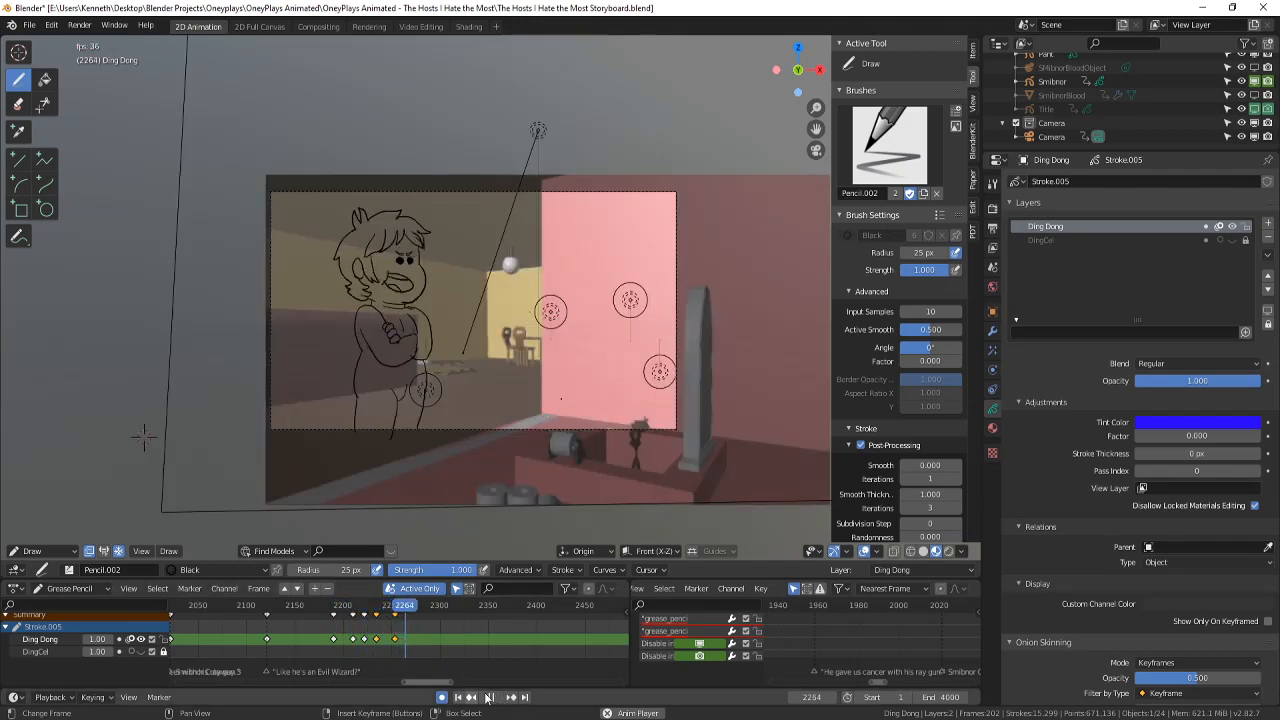
- Stop the playback, return to Ding Dong's empty keyframe at frame 2253 and save the file
click(494, 699)
drag(405, 642, 395, 645)
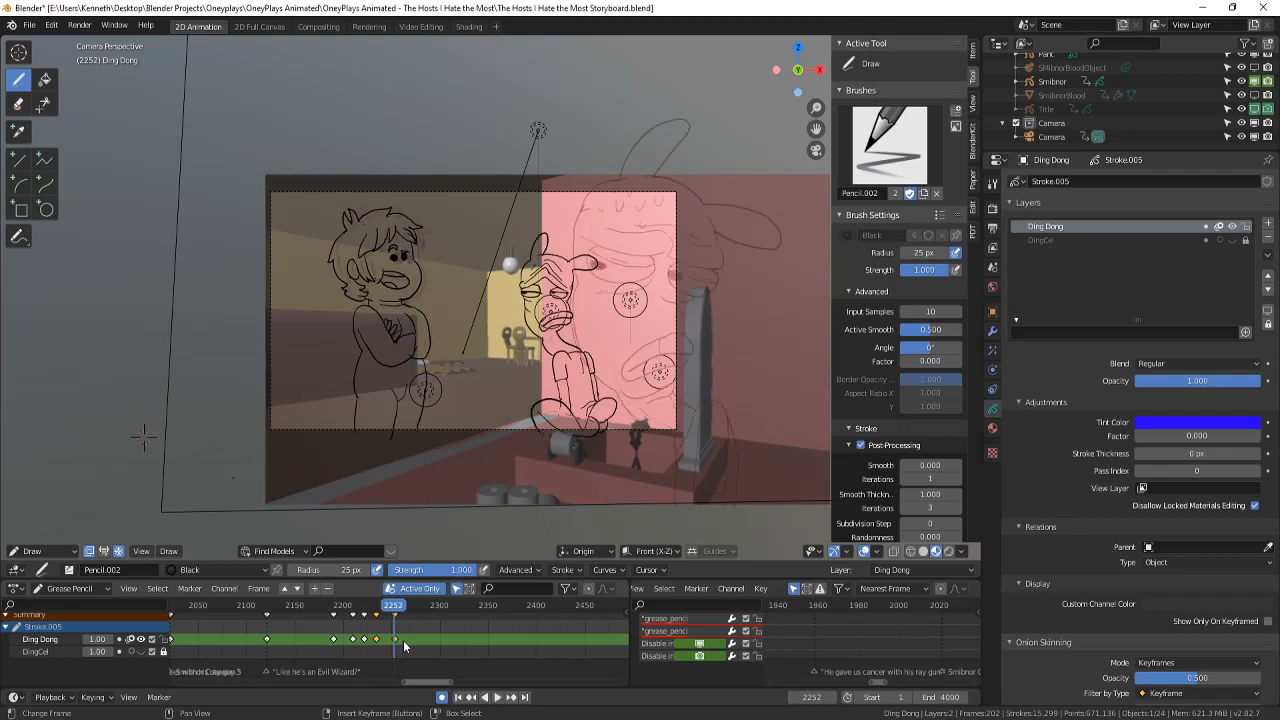
key(Left)
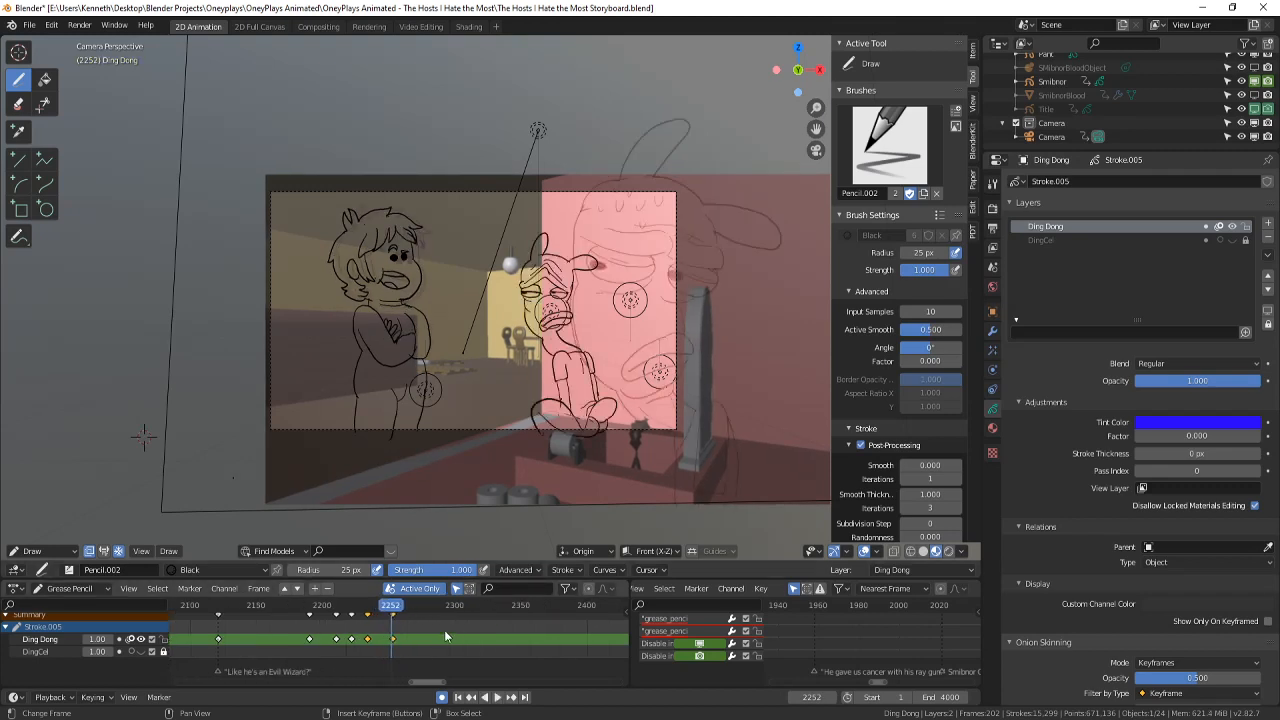
scroll(416, 632, up, 5)
key(Right)
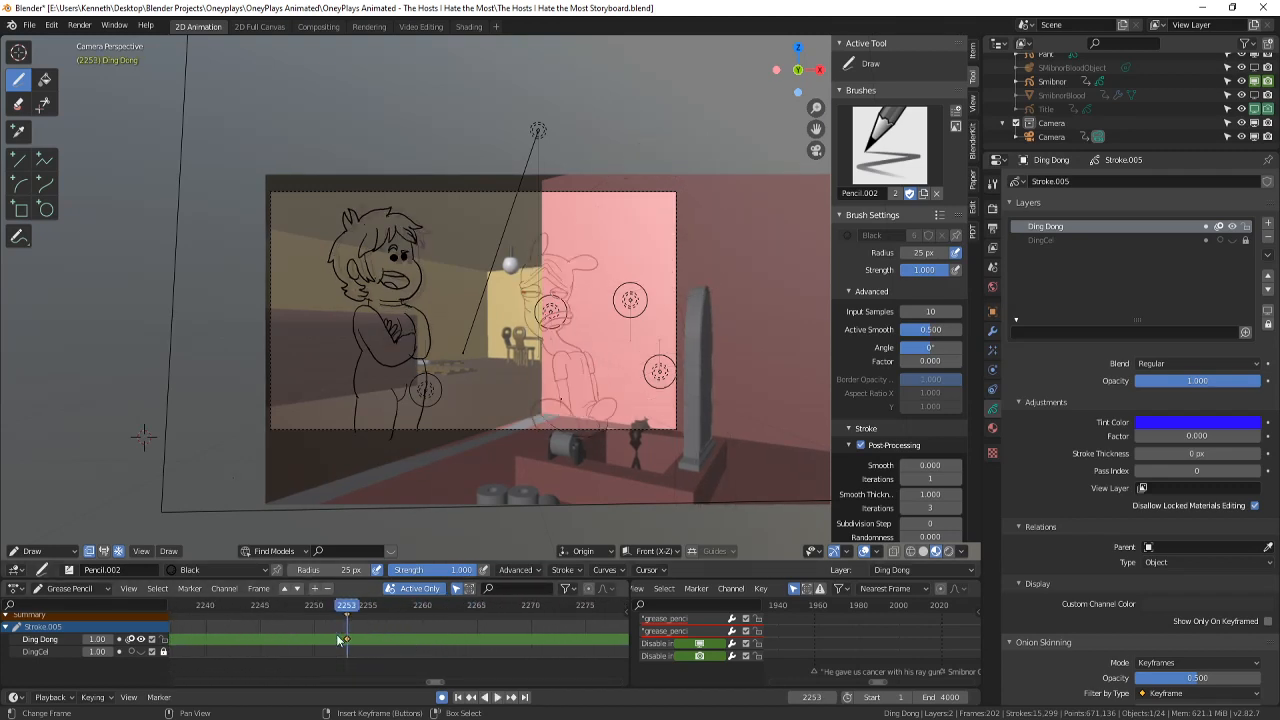
scroll(634, 402, up, 2)
scroll(692, 301, up, 1)
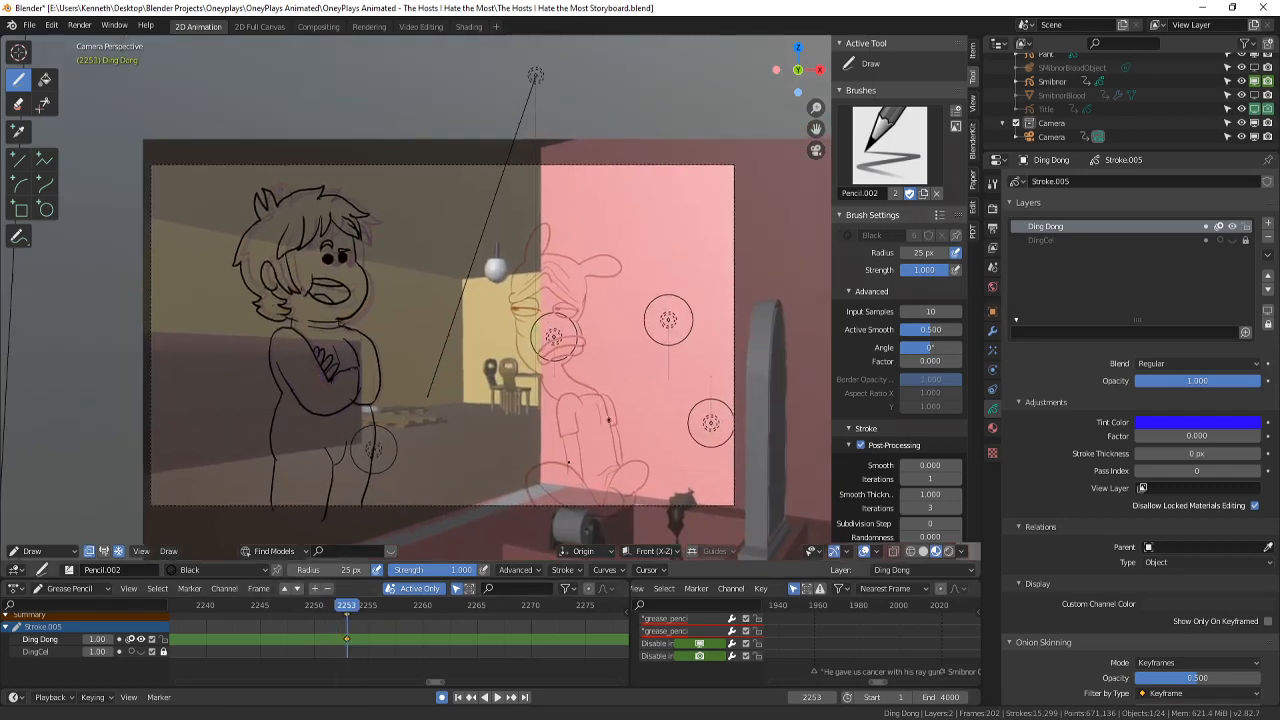
key(ctrl+s)
- Try to sketch a head circle over Ding Dong's ghosted brow with the black pencil, undoing each attempt
scroll(700, 320, up, 3)
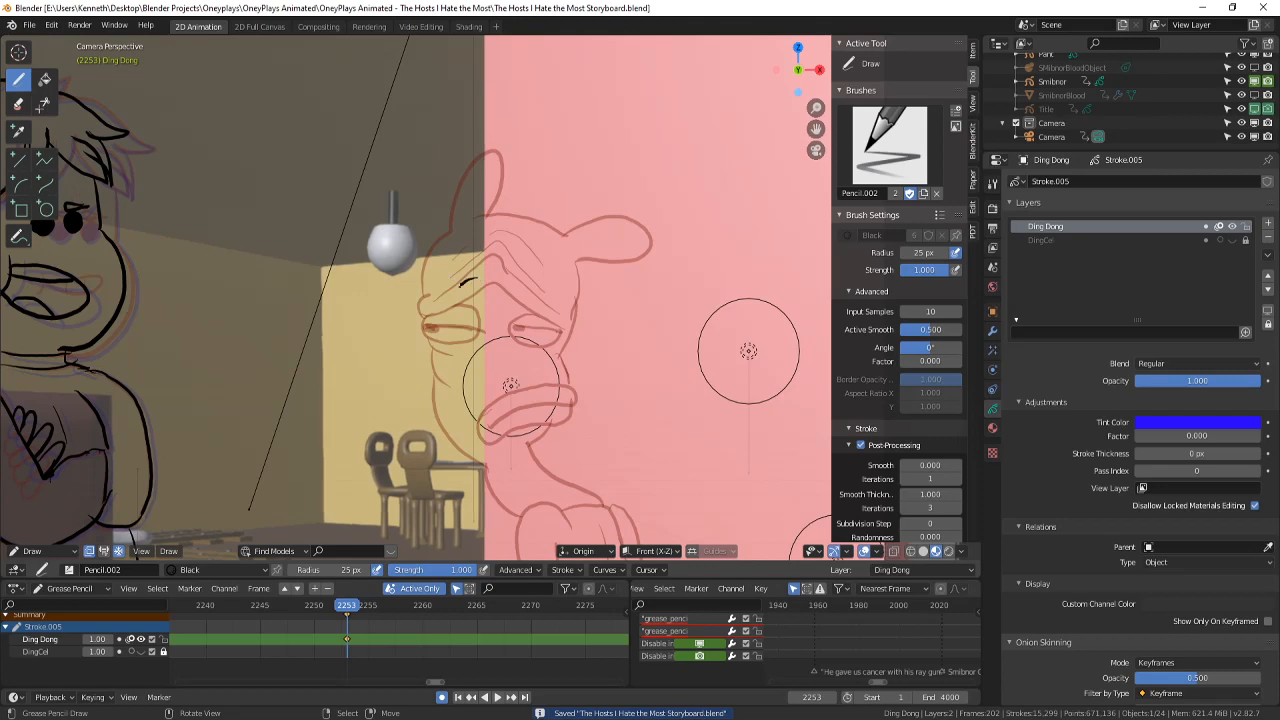
mouse_move(468, 283)
mouse_down()
mouse_move(506, 320)
mouse_move(492, 277)
mouse_up()
scroll(510, 385, up, 2)
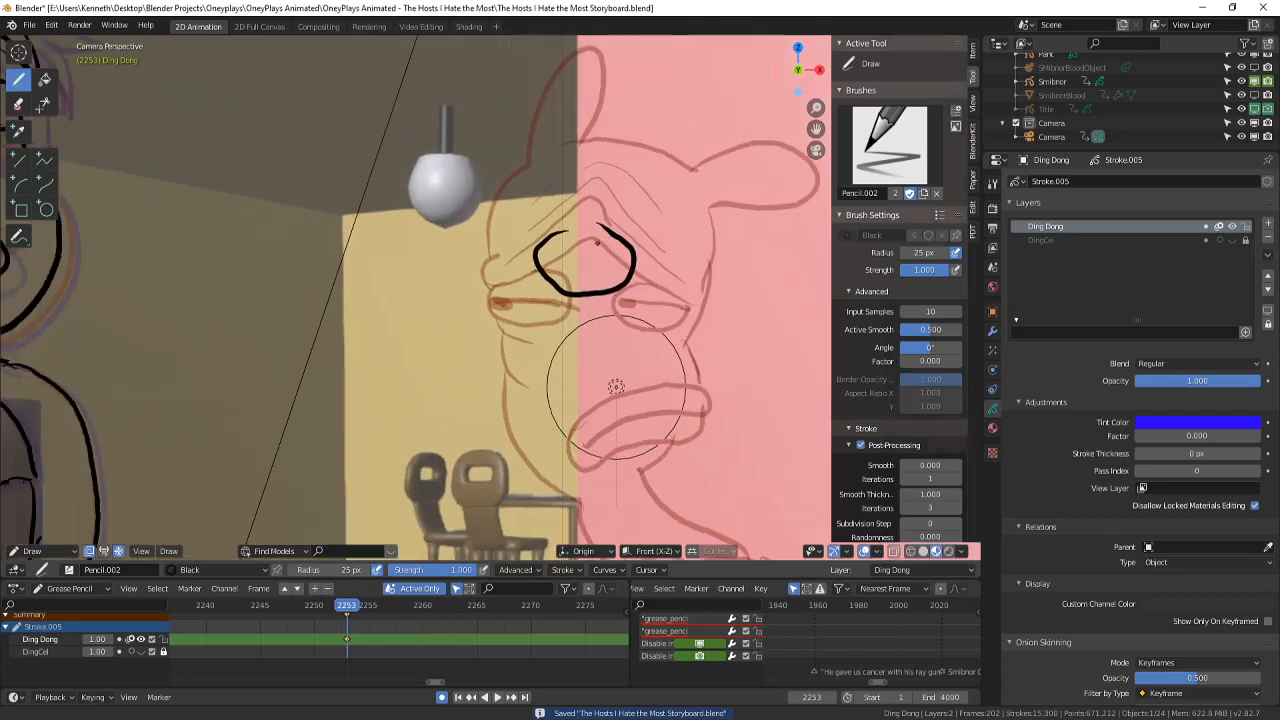
key(ctrl+z)
scroll(673, 427, up, 3)
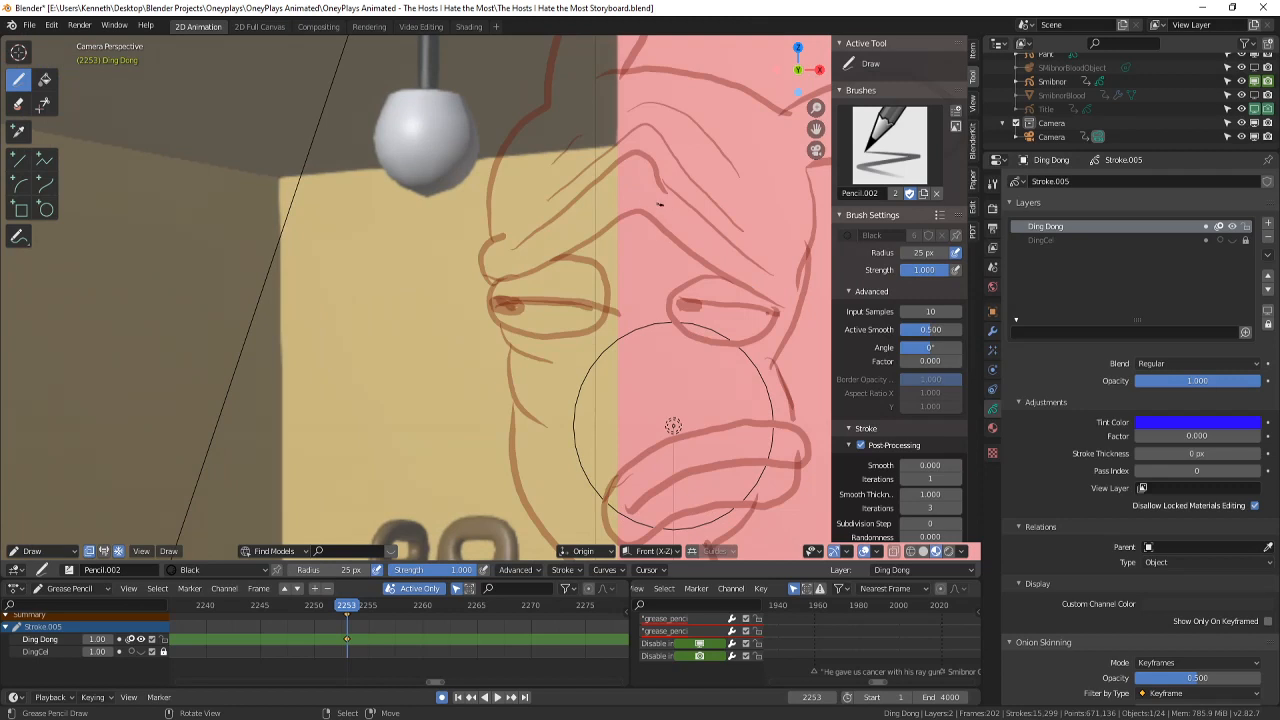
mouse_move(645, 205)
mouse_down()
mouse_move(622, 296)
mouse_move(720, 258)
mouse_move(642, 205)
mouse_up()
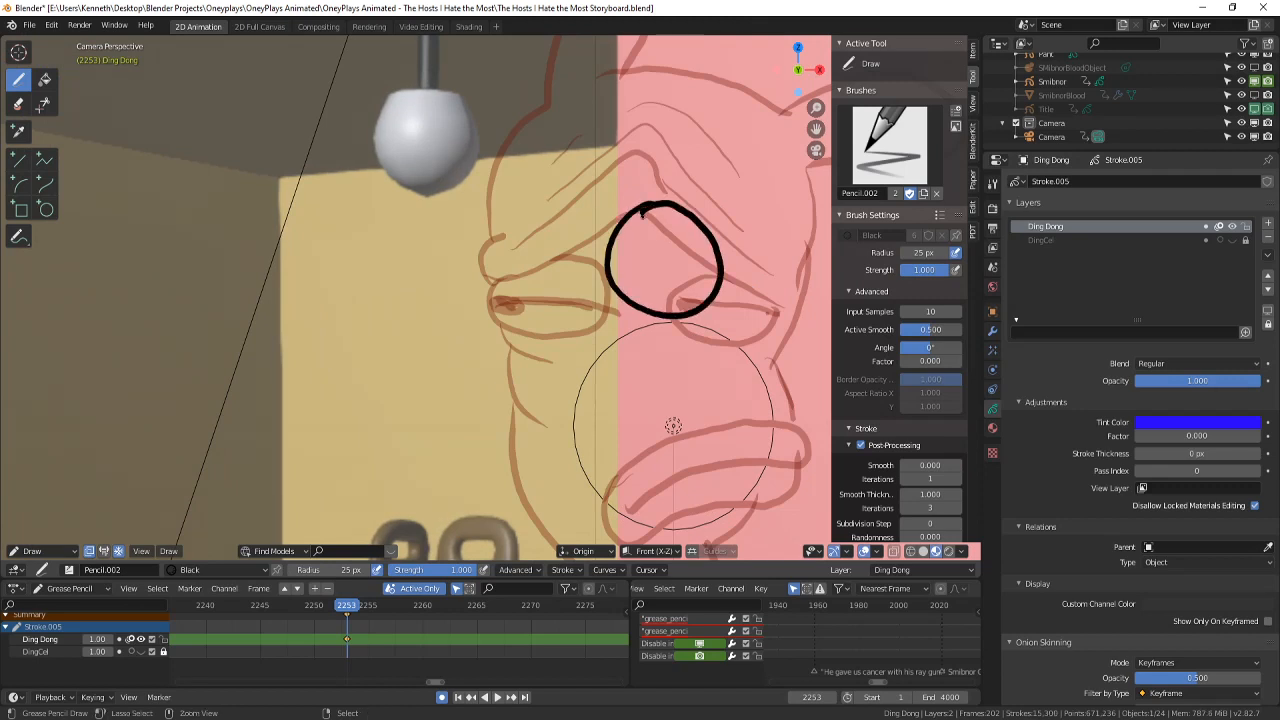
key(ctrl+z)
mouse_move(655, 198)
mouse_down()
mouse_move(625, 318)
mouse_move(735, 258)
mouse_move(620, 218)
mouse_up()
key(ctrl+z)
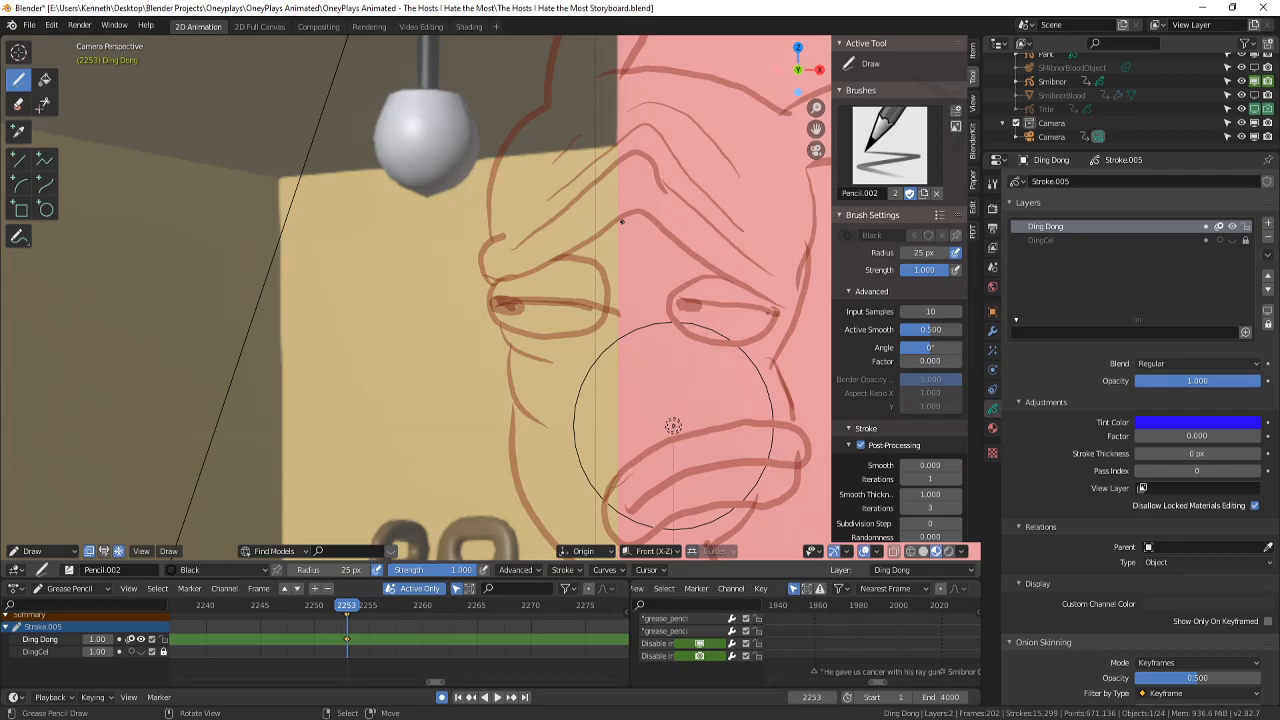
- Examine the boy's folded arms and legs at frame 2253 alongside Ding Dong's ghosted previous pose
scroll(622, 220, down, 11)
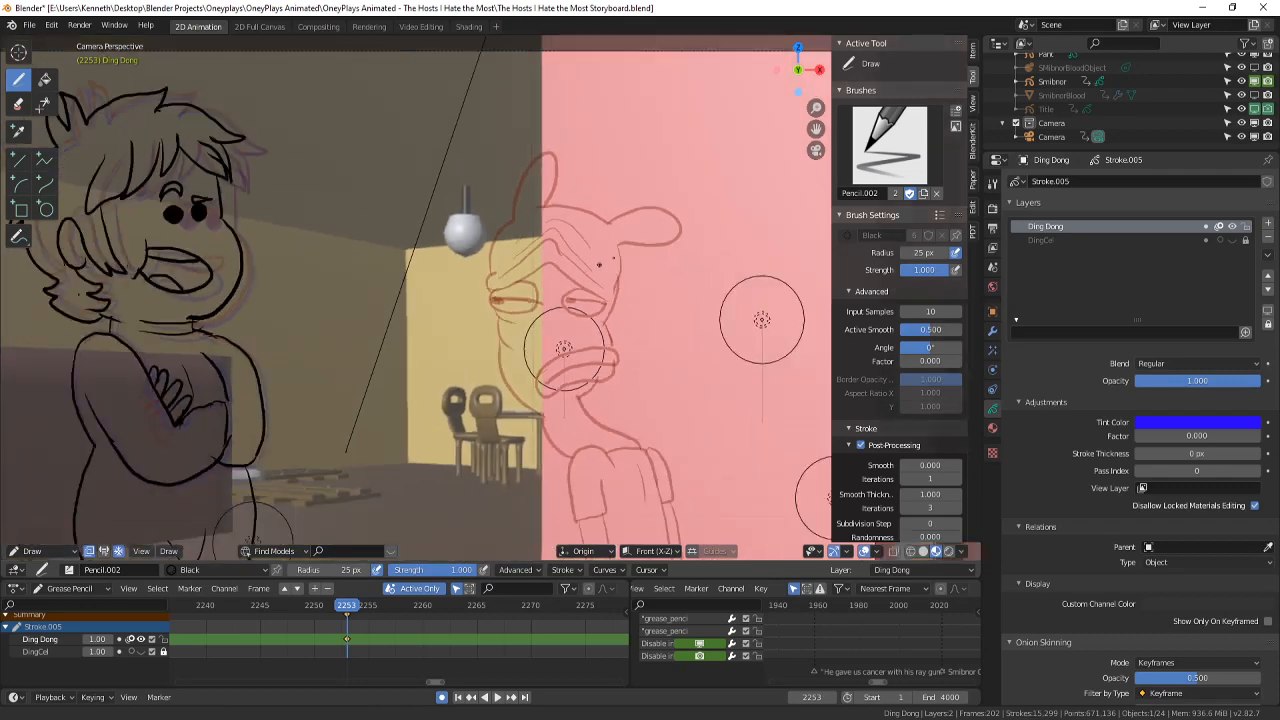
shift+middle_drag(556, 390, 603, 320)
scroll(640, 380, up, 4)
shift+middle_drag(709, 415, 788, 284)
scroll(314, 263, up, 2)
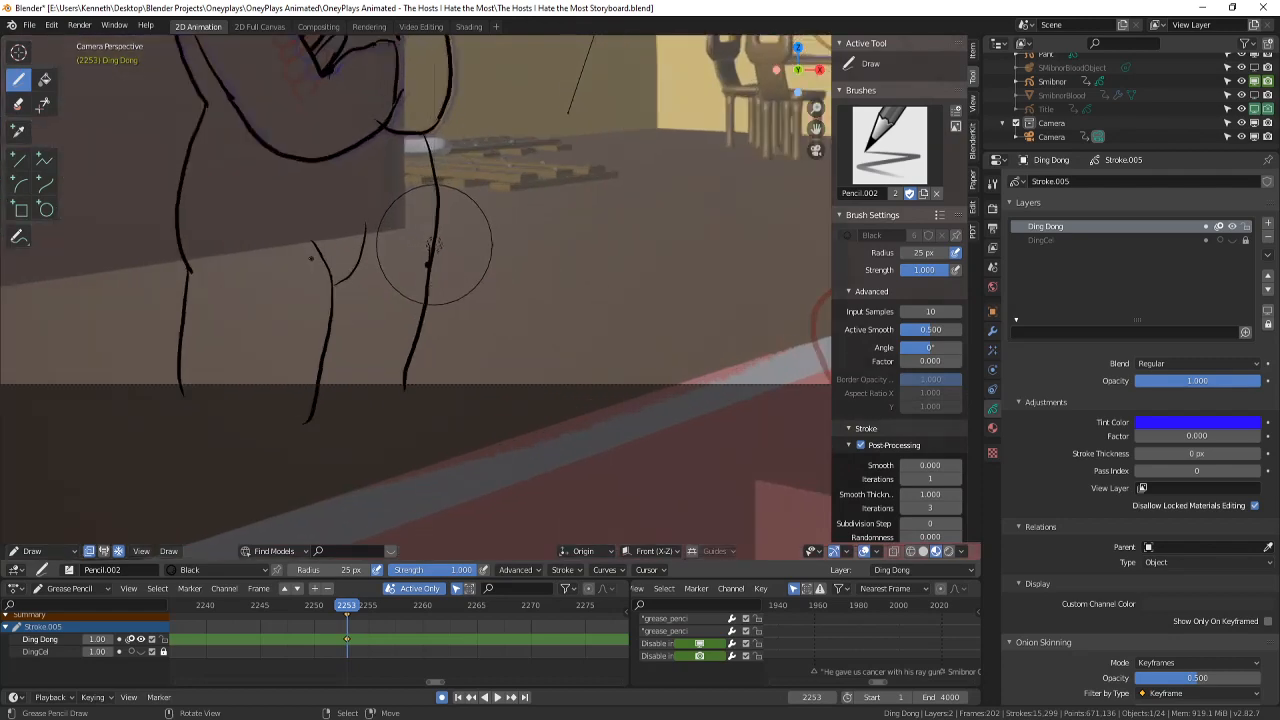
shift+middle_drag(314, 263, 512, 262)
scroll(410, 360, up, 2)
shift+middle_drag(417, 380, 358, 445)
scroll(358, 445, down, 4)
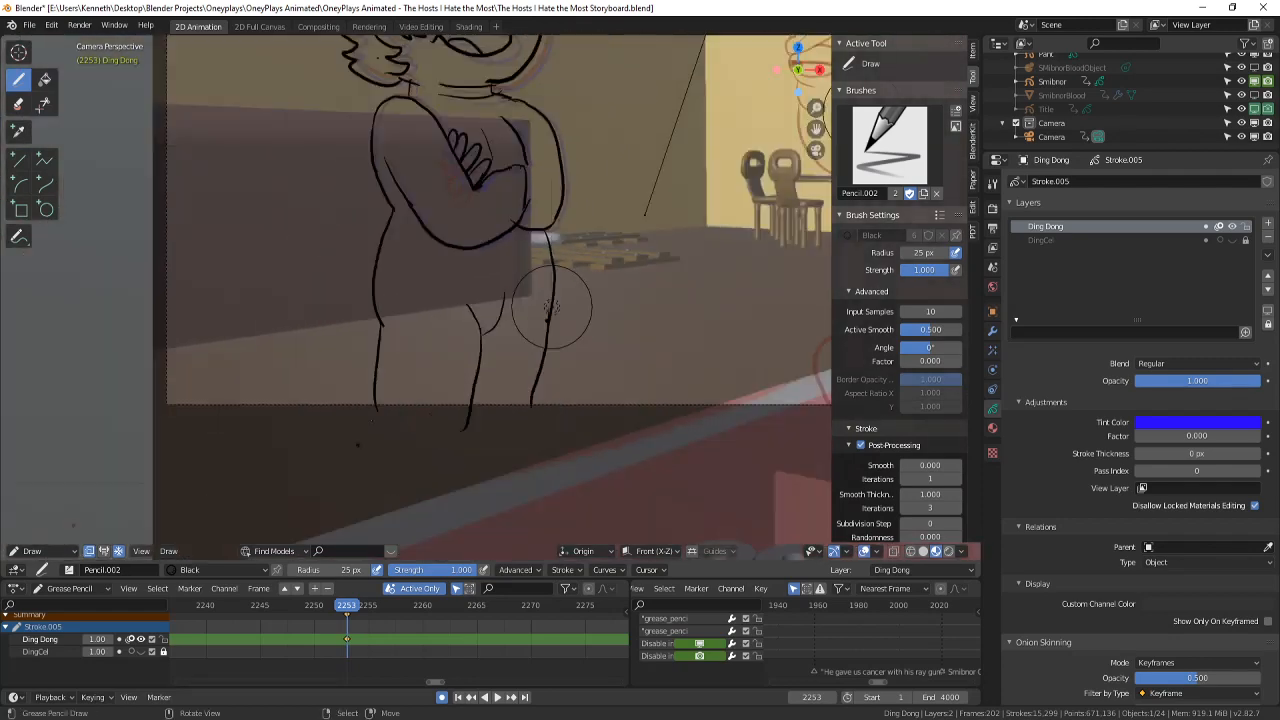
scroll(358, 445, down, 1)
shift+middle_drag(453, 355, 443, 421)
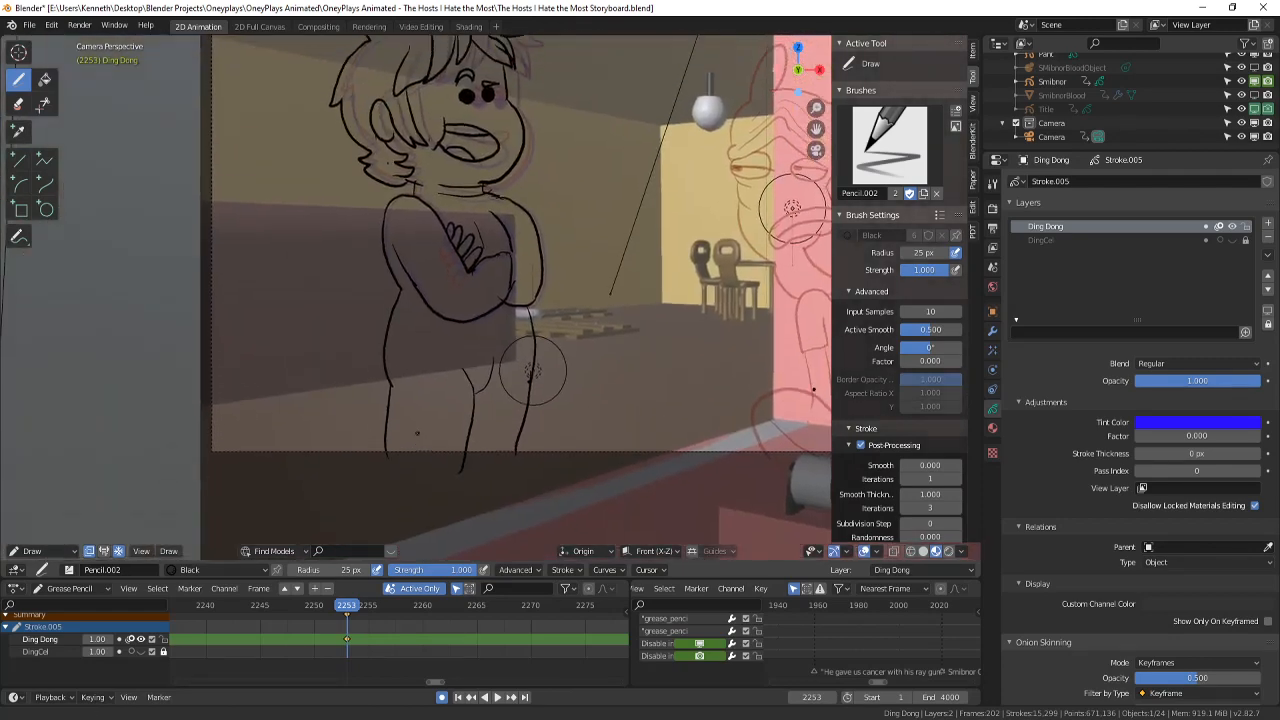
scroll(443, 421, up, 1)
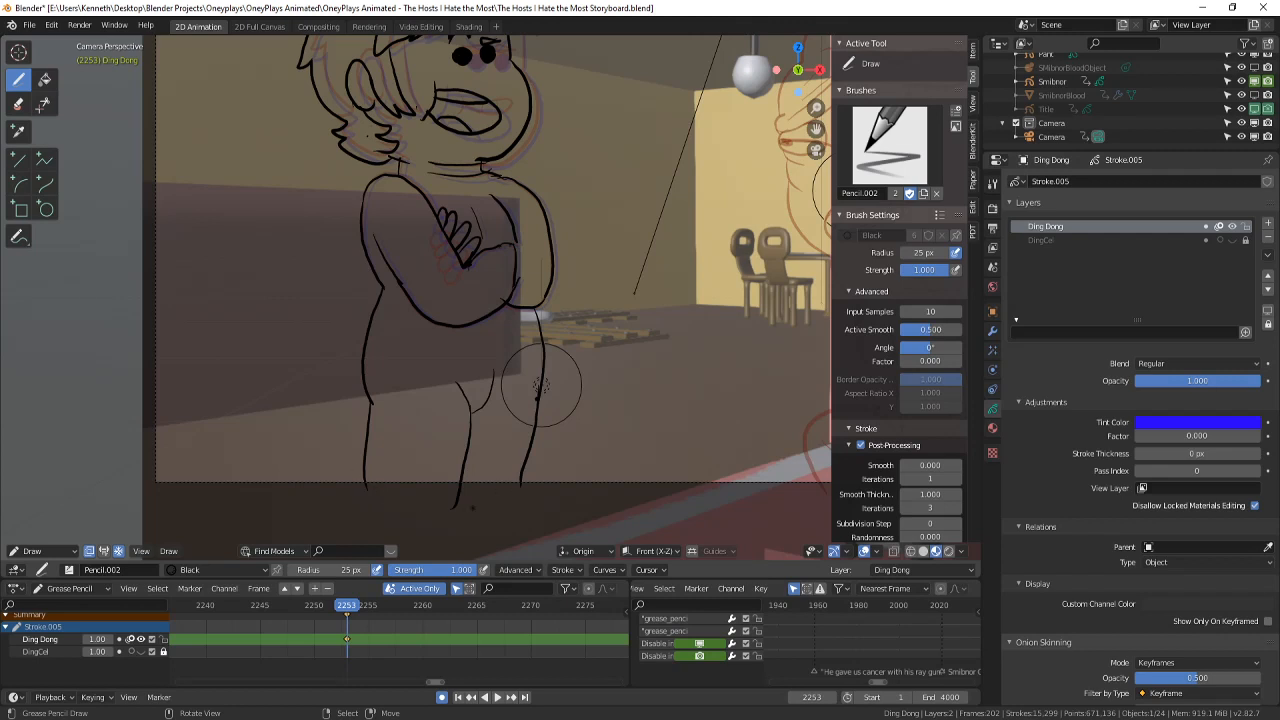
scroll(540, 388, down, 3)
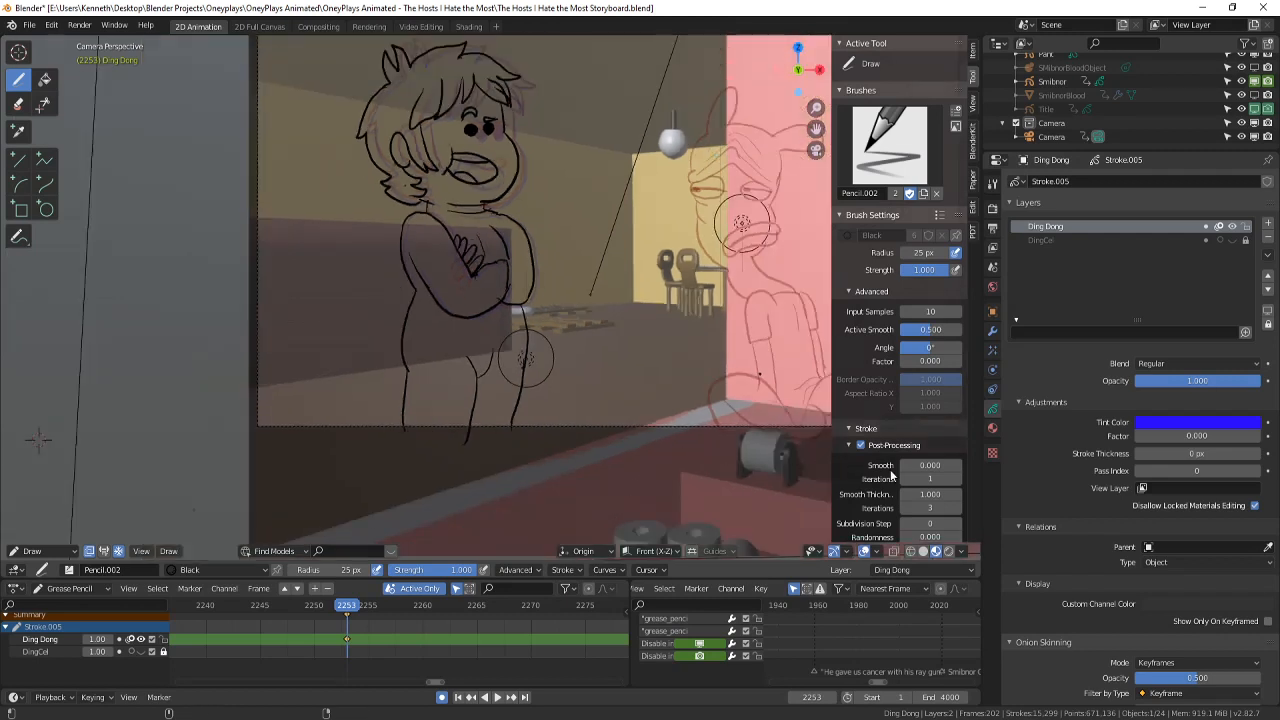
scroll(491, 385, down, 1)
scroll(450, 290, up, 2)
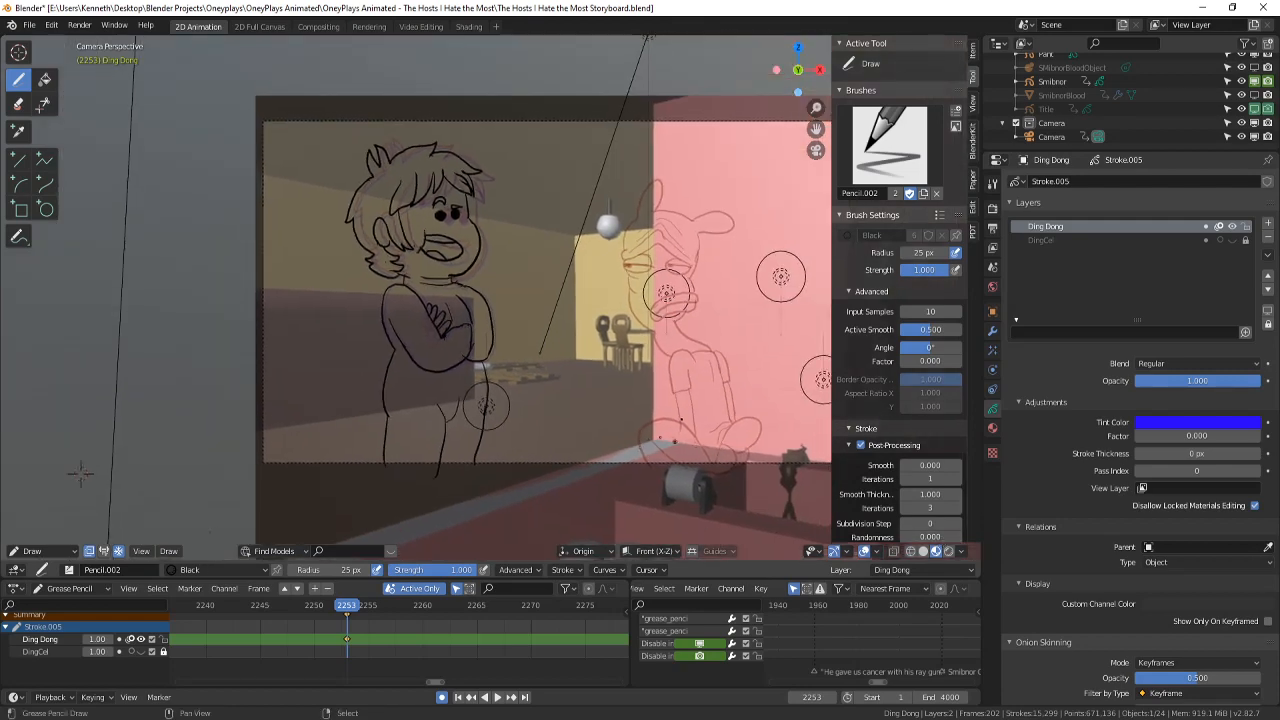
shift+middle_drag(588, 381, 607, 443)
scroll(540, 430, up, 1)
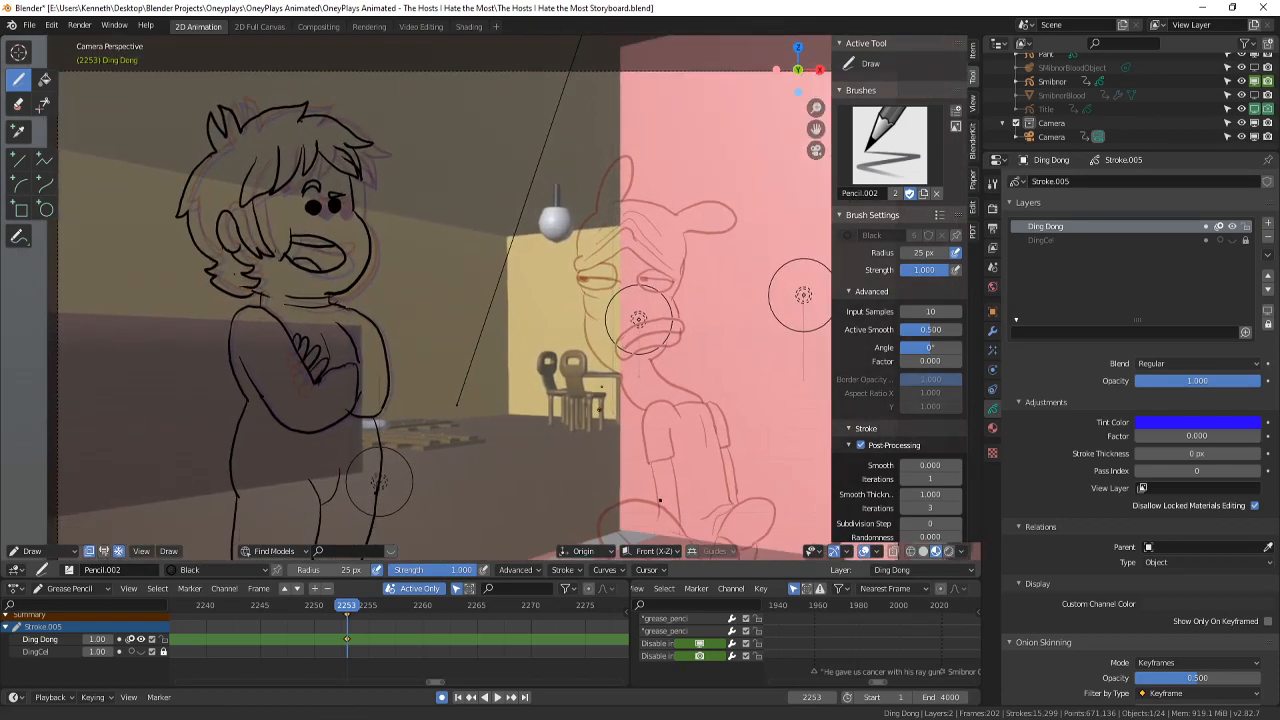
scroll(490, 270, down, 4)
scroll(490, 270, up, 4)
scroll(129, 429, down, 4)
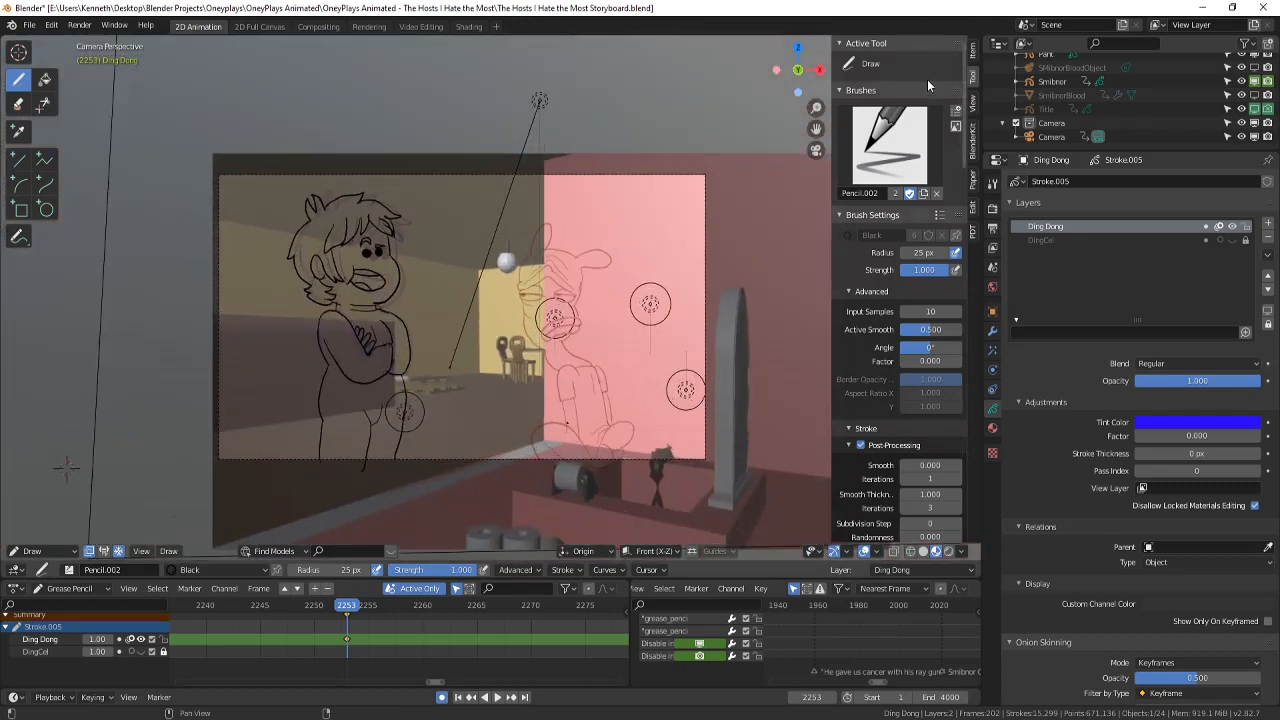
scroll(244, 396, down, 2)
scroll(244, 396, up, 5)
scroll(134, 437, down, 5)
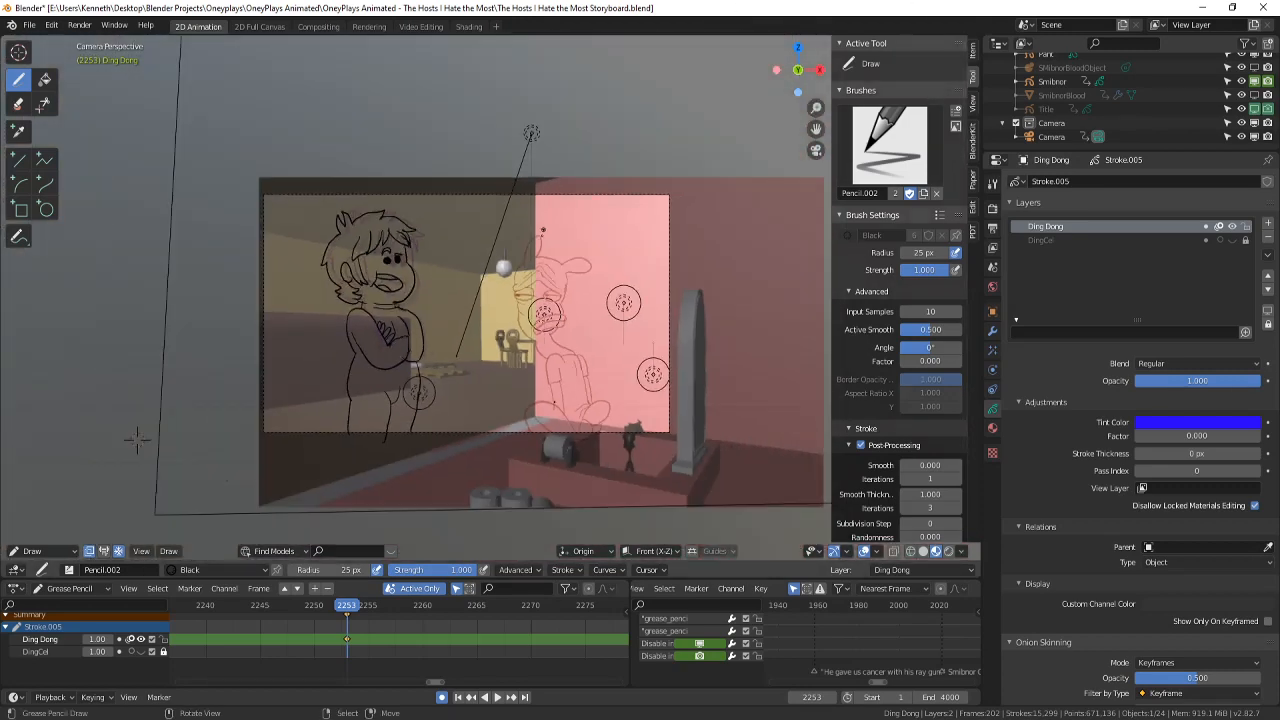
scroll(66, 466, up, 2)
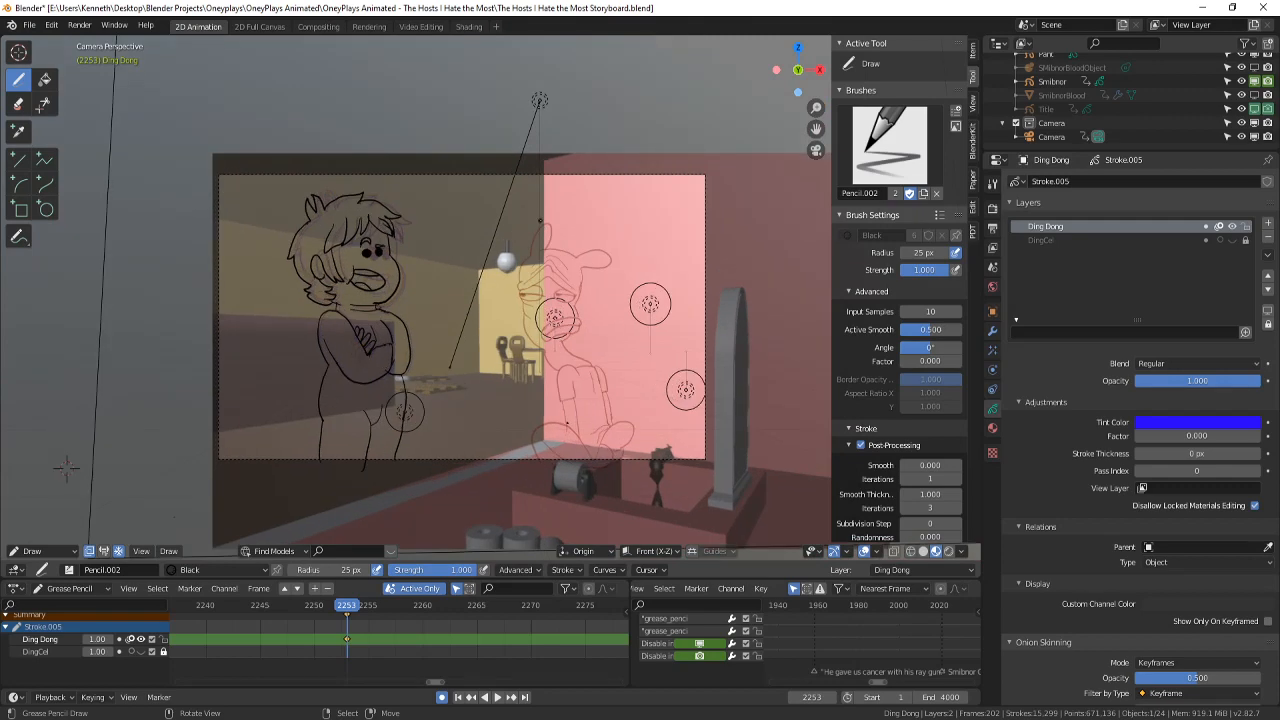
scroll(545, 217, up, 2)
scroll(550, 215, down, 3)
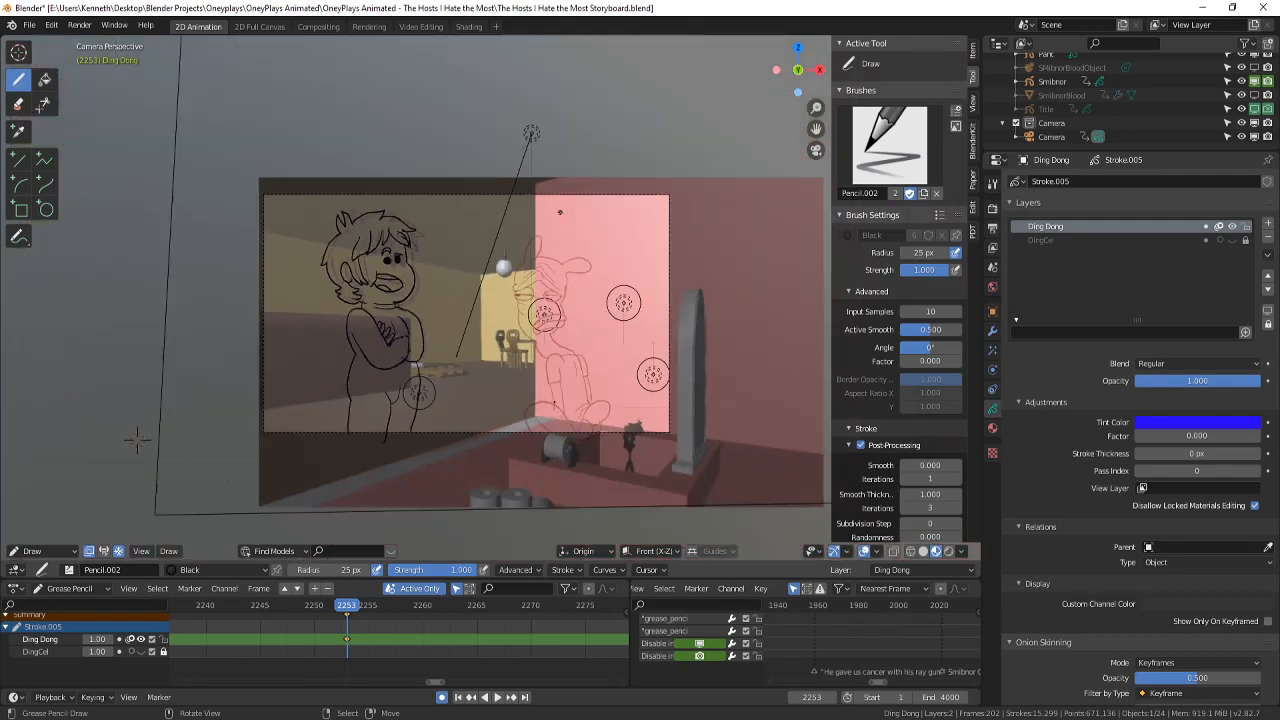
scroll(556, 245, up, 1)
scroll(492, 298, up, 3)
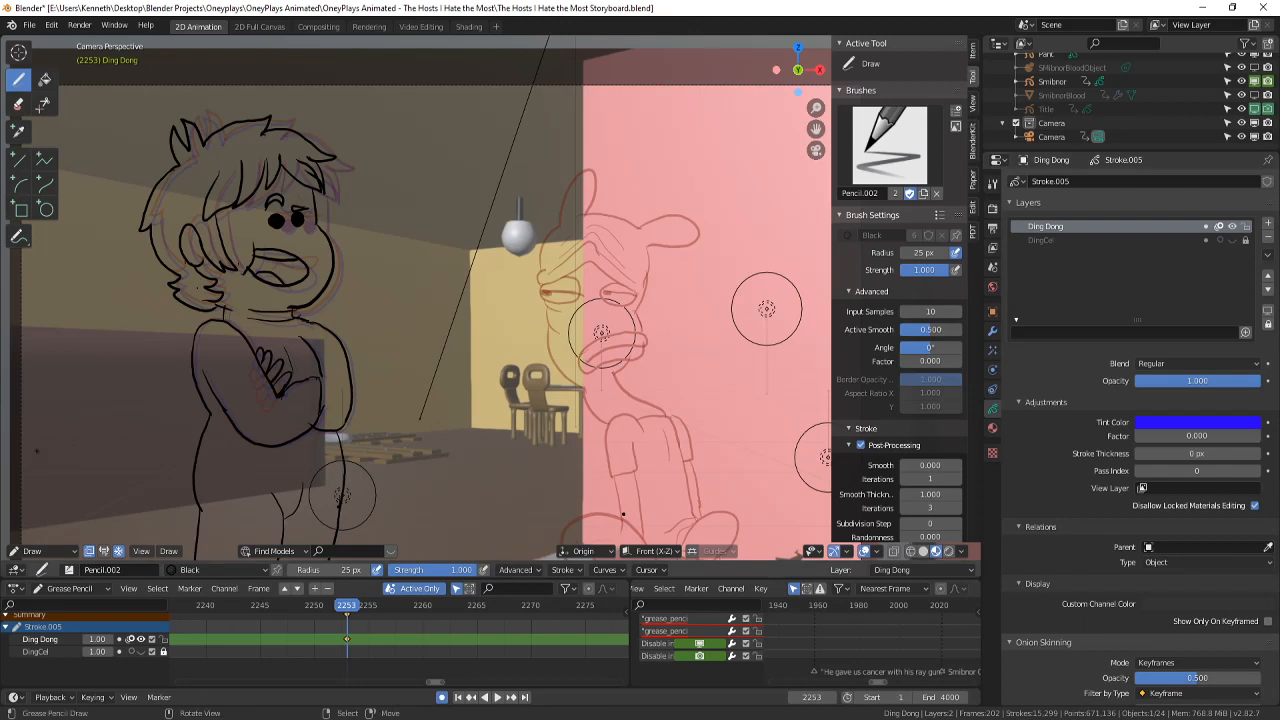
- Play back the shot from about frame 2236 past frame 2253 to review both characters' timing, then stop the playback
drag(340, 634, 165, 637)
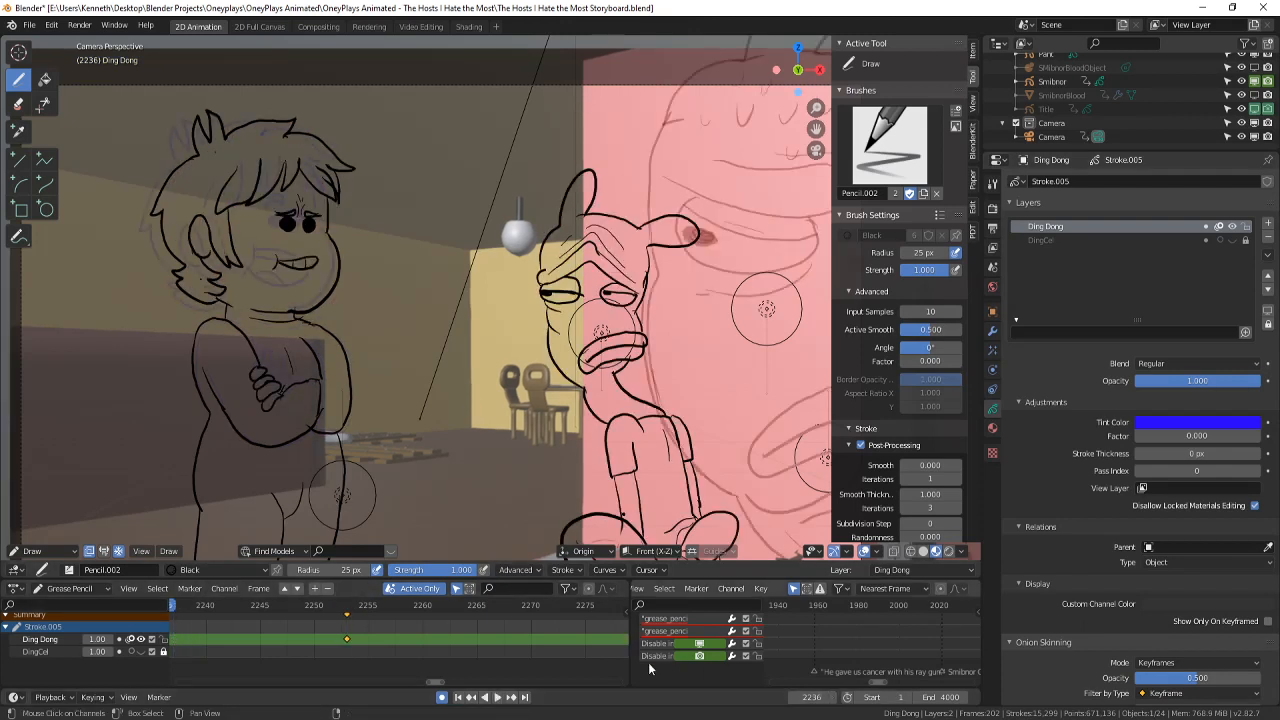
click(497, 697)
scroll(460, 480, down, 1)
scroll(236, 651, down, 6)
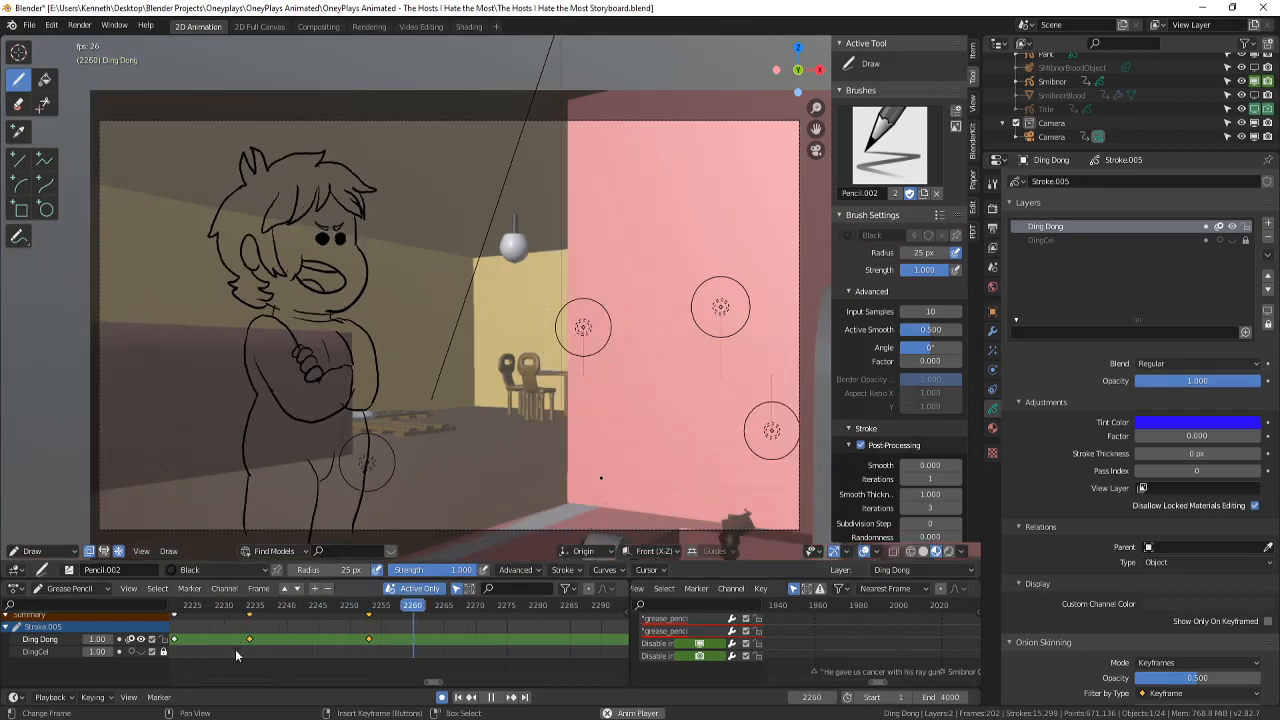
scroll(233, 630, down, 1)
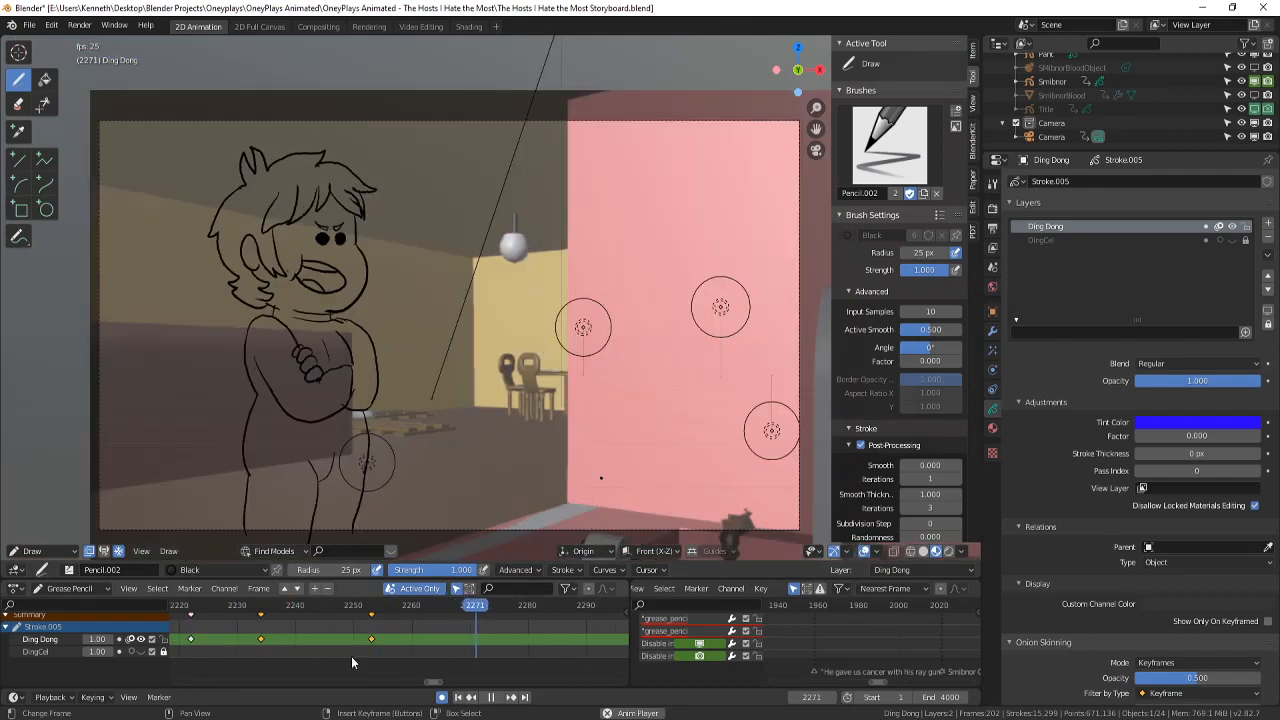
click(493, 699)
- Return to Ding Dong's empty keyframe at frame 2253 and save the file
drag(350, 648, 366, 649)
key(Right)
scroll(489, 510, up, 1)
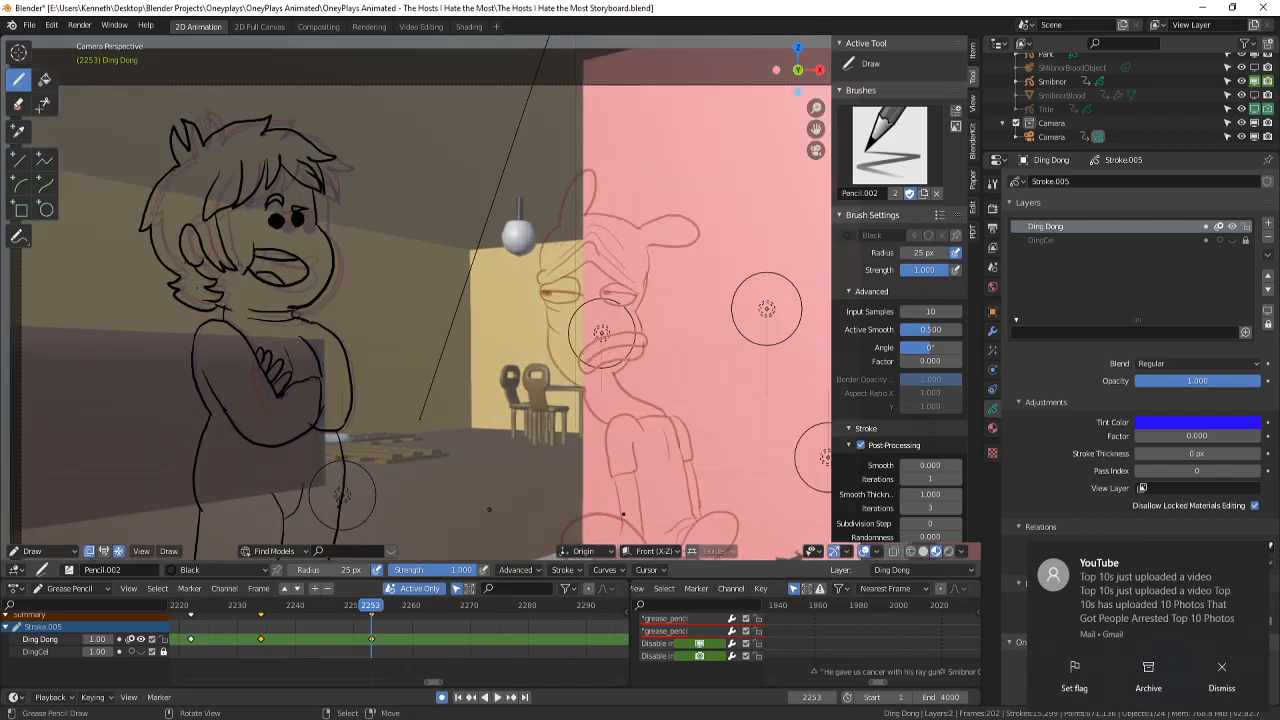
shift+middle_drag(666, 435, 642, 441)
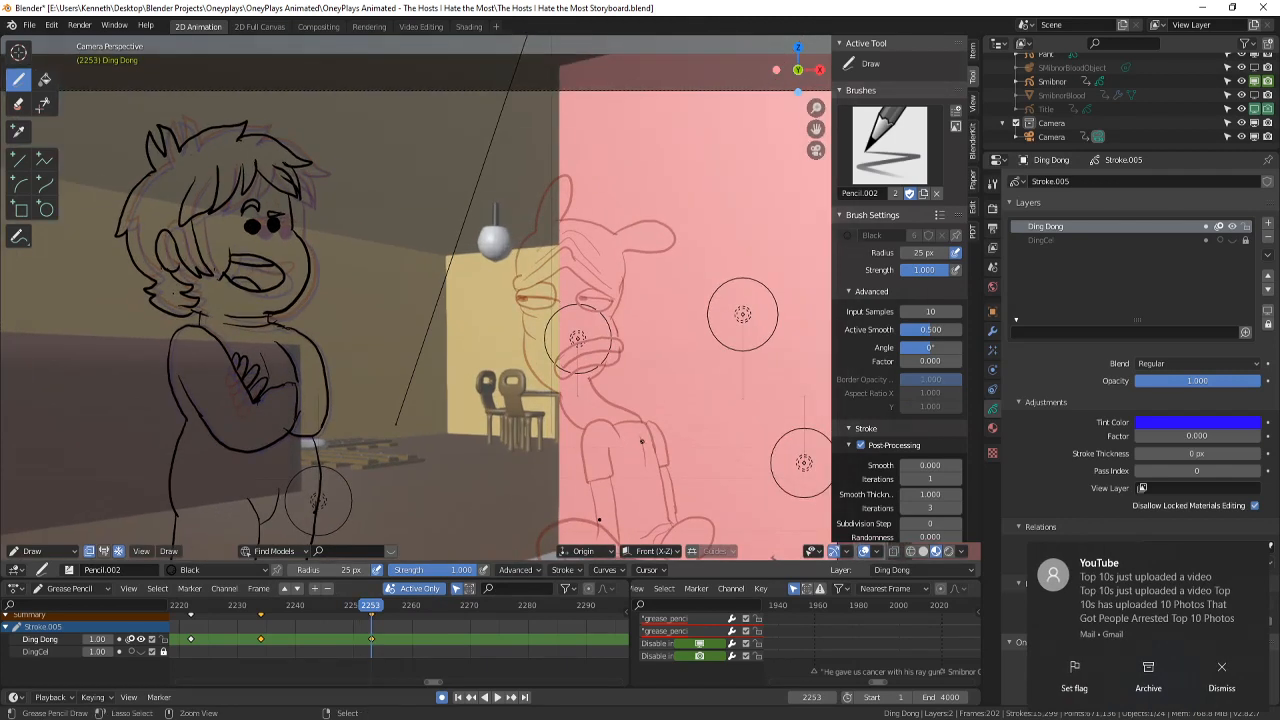
key(ctrl+s)
- Try to sketch two round eyes over Ding Dong's ghosted face, undoing both outlines
scroll(646, 434, up, 2)
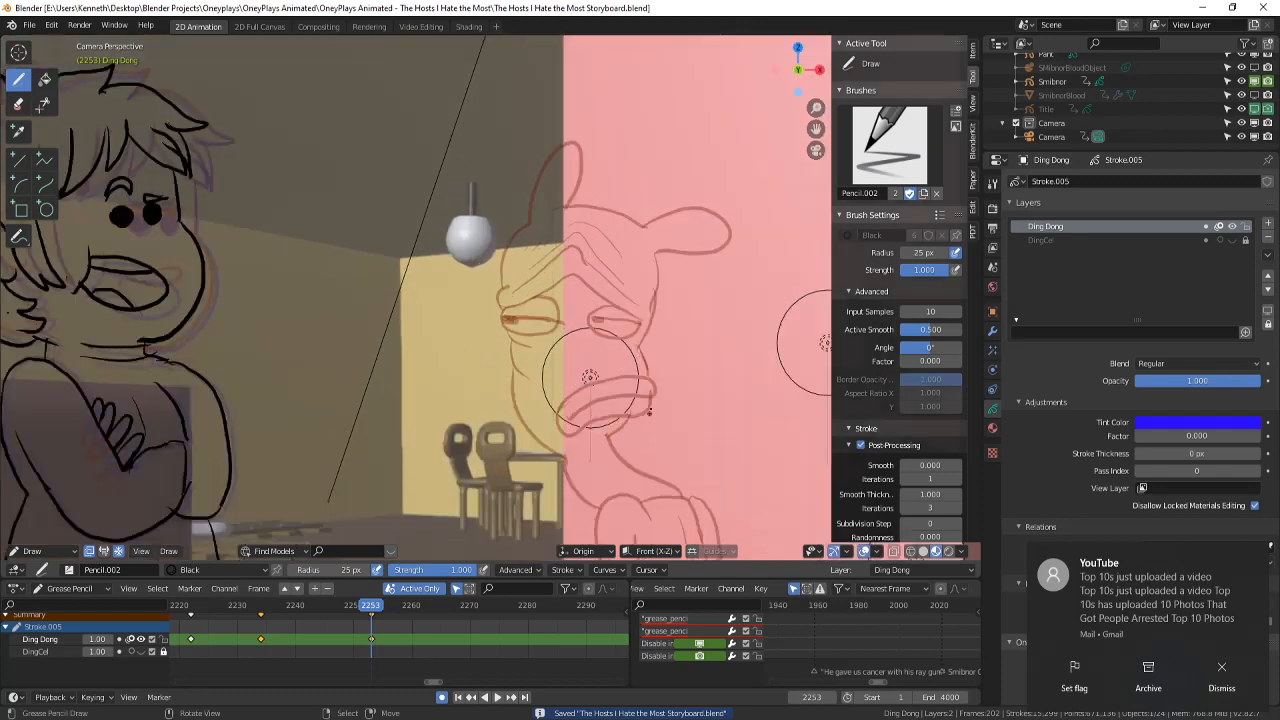
drag(550, 282, 556, 334)
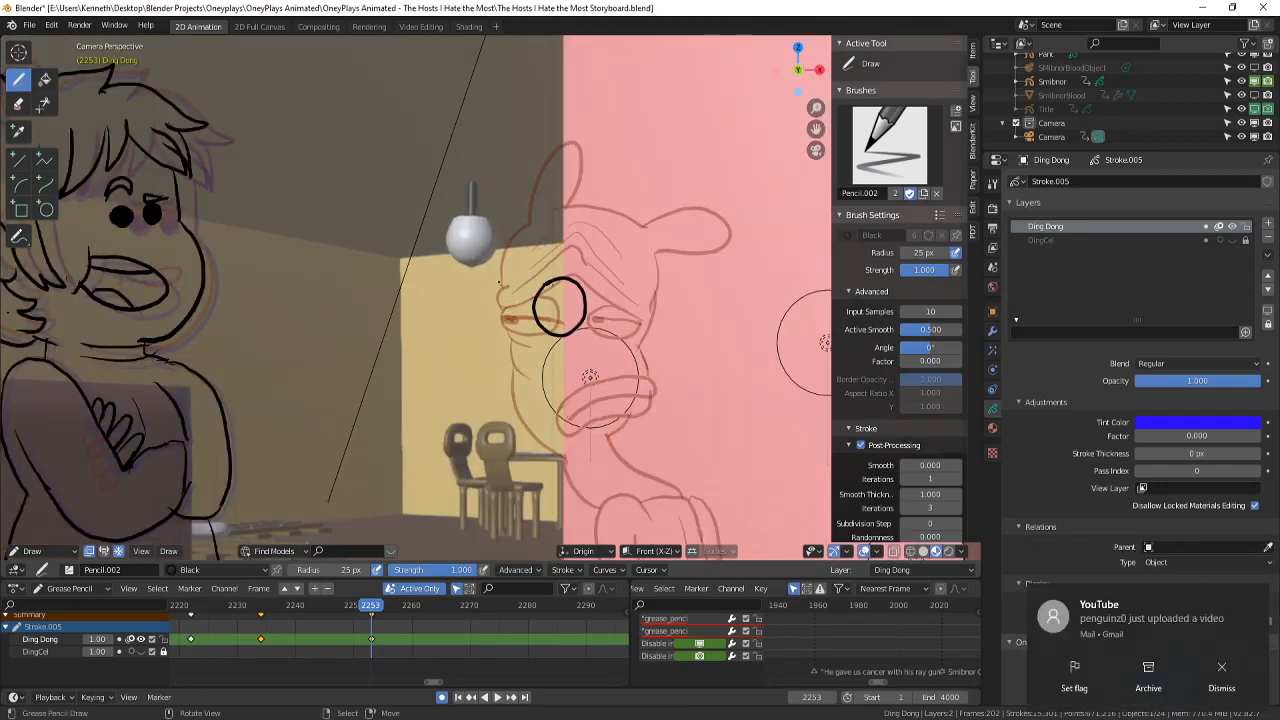
drag(502, 286, 472, 322)
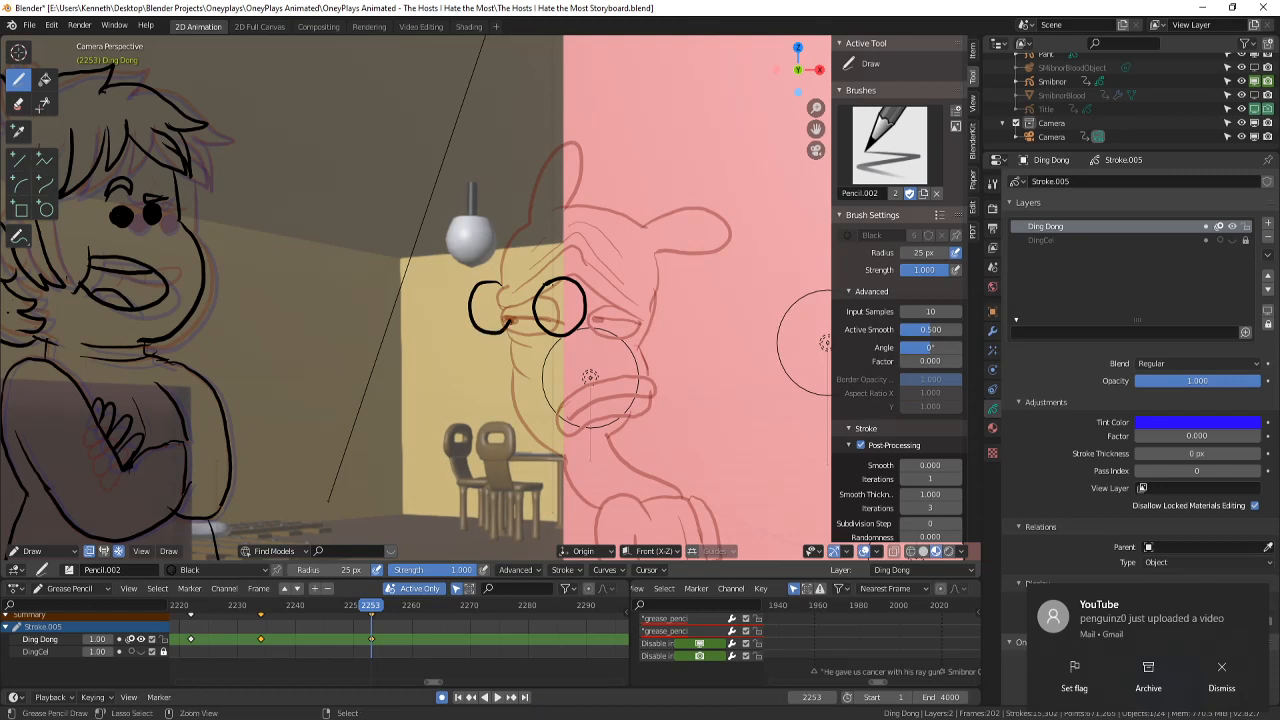
key(ctrl+z)
key(ctrl+z)
- Try to sketch a teardrop-shaped eye with short brow lines between Ding Dong's ghosted eyes, undoing the strokes
mouse_move(568, 304)
mouse_down()
mouse_move(544, 273)
mouse_move(560, 322)
mouse_move(580, 318)
mouse_move(533, 296)
mouse_move(612, 332)
mouse_up()
key(ctrl+z)
scroll(610, 395, up, 2)
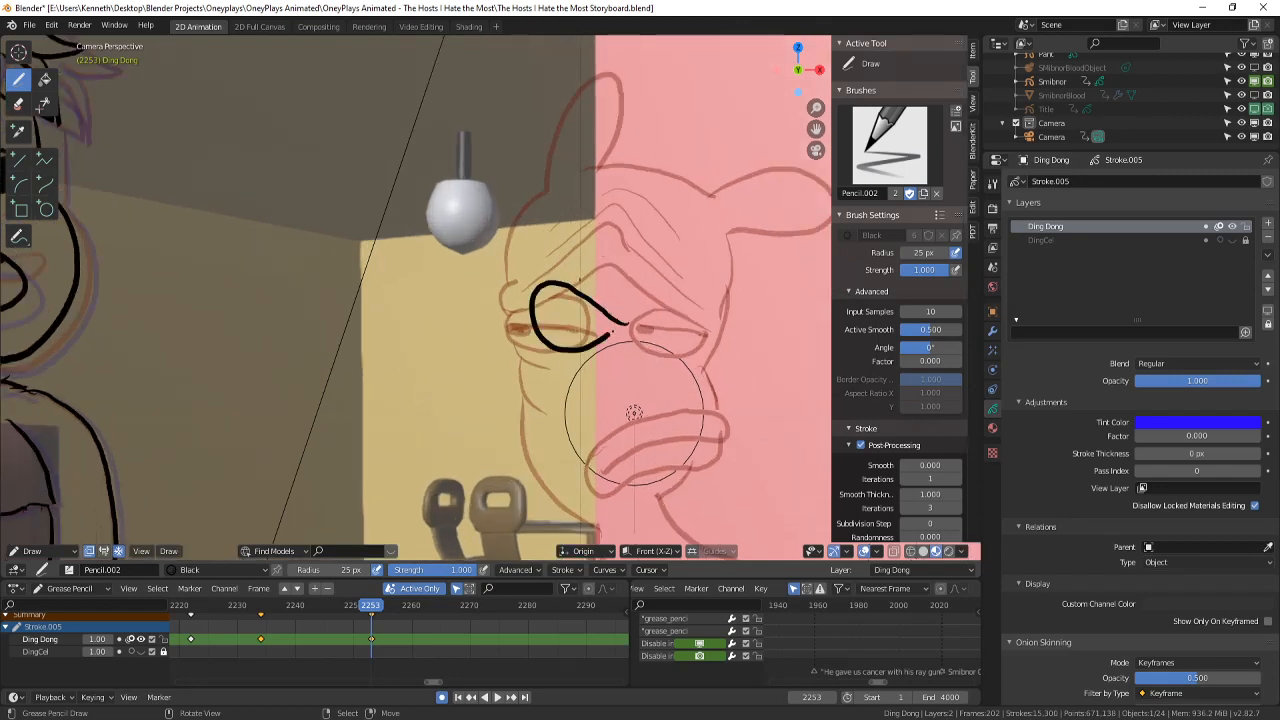
drag(630, 280, 624, 273)
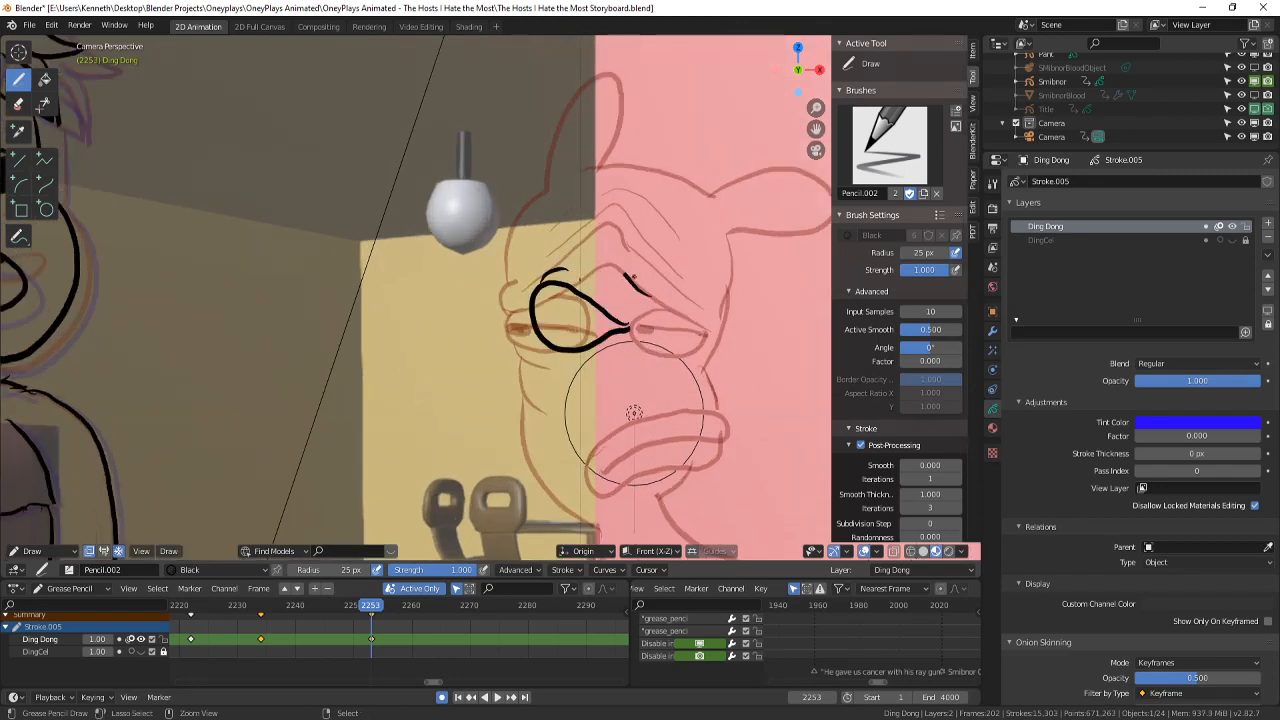
key(ctrl+z)
key(ctrl+z)
key(ctrl+z)
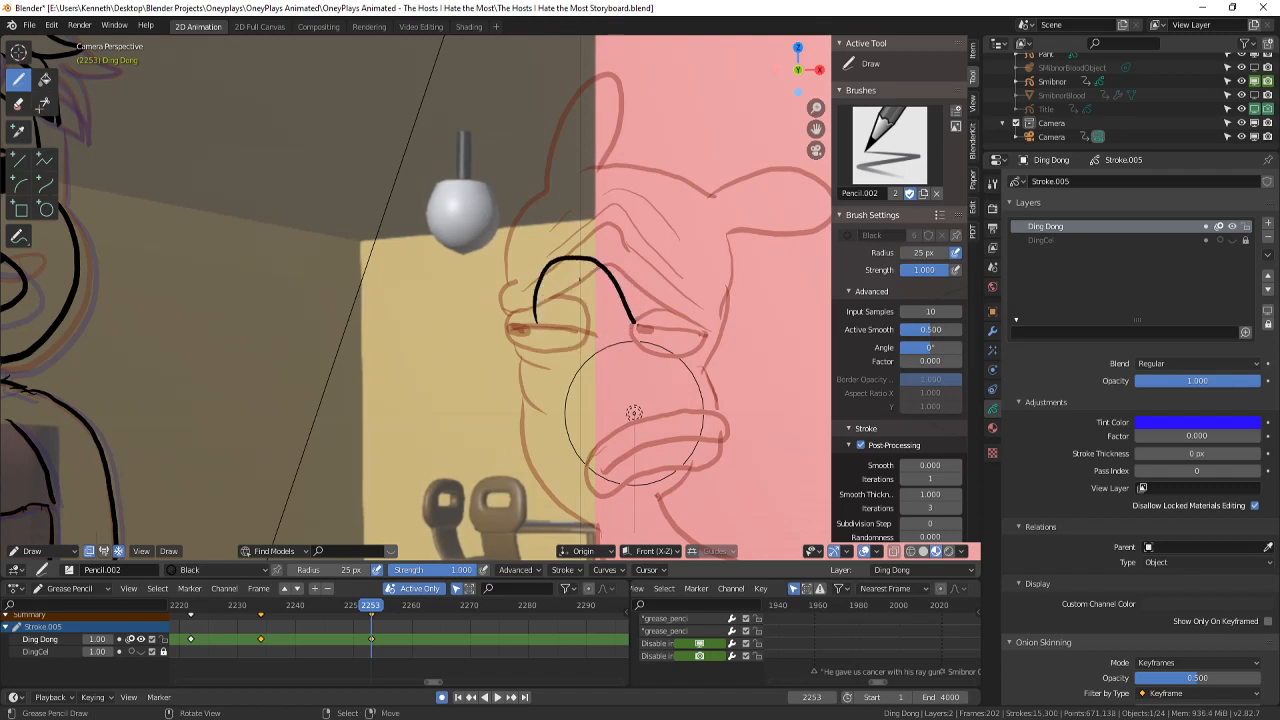
- Draw Ding Dong's larger eye as a pointed teardrop with a solid black pupil, lid creases and a raised brow ridge above it
drag(636, 328, 557, 340)
mouse_move(540, 296)
mouse_down()
mouse_move(560, 295)
mouse_move(546, 302)
mouse_up()
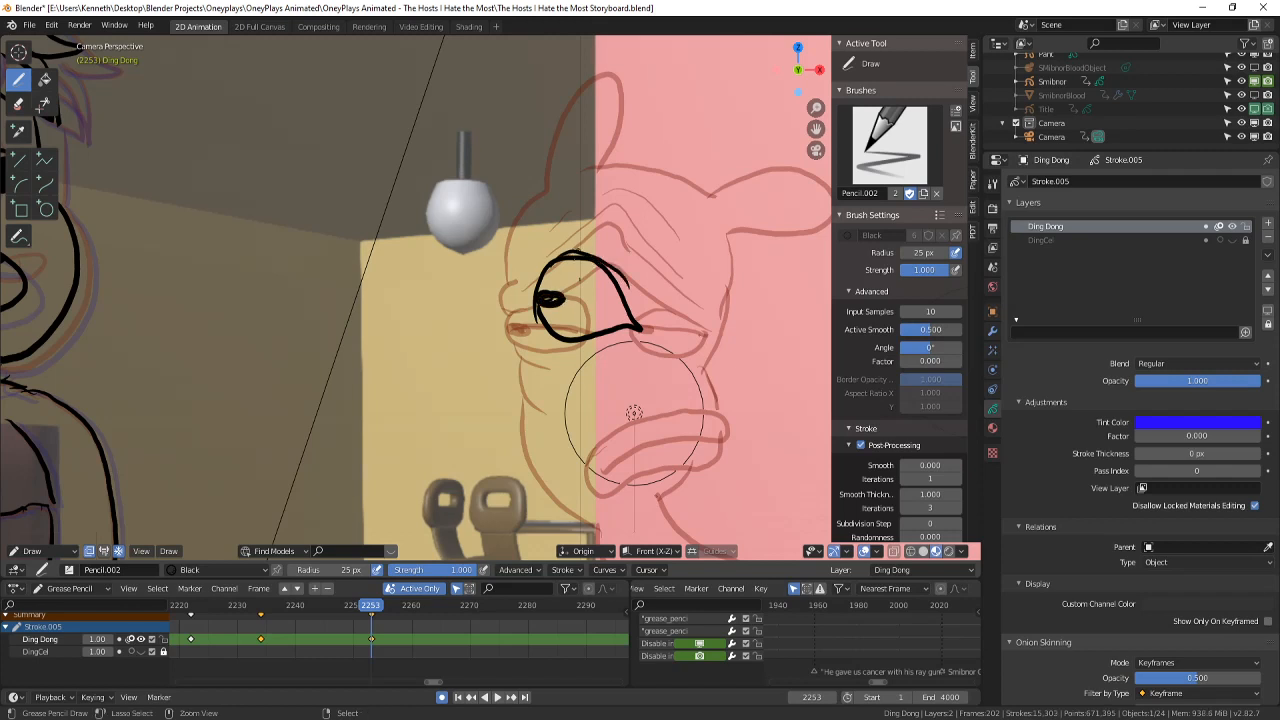
mouse_move(570, 252)
mouse_down()
mouse_move(624, 272)
mouse_move(538, 210)
mouse_move(500, 266)
mouse_up()
drag(512, 212, 598, 218)
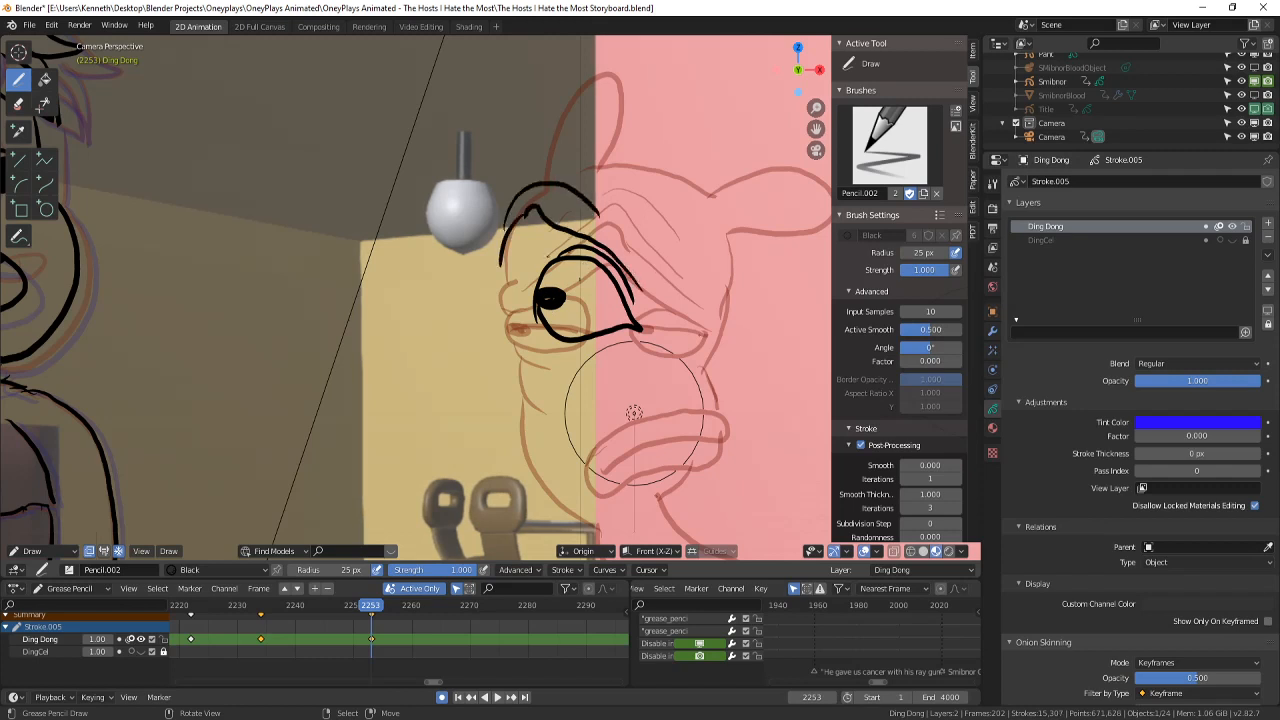
- Draw Ding Dong's smaller second eye beside the first, replacing a rough outline with a pointed shape, black pupil, and upper and lower lids
mouse_move(503, 268)
mouse_down()
mouse_move(508, 328)
mouse_move(536, 326)
mouse_up()
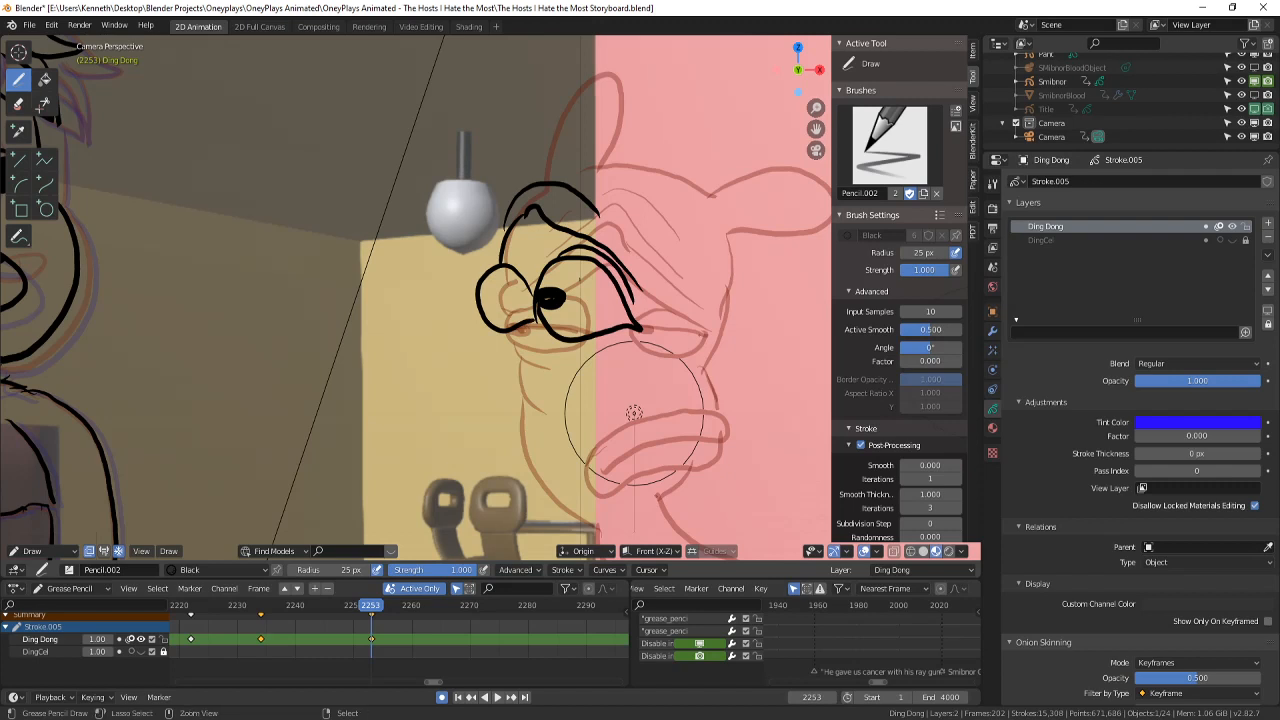
key(ctrl+z)
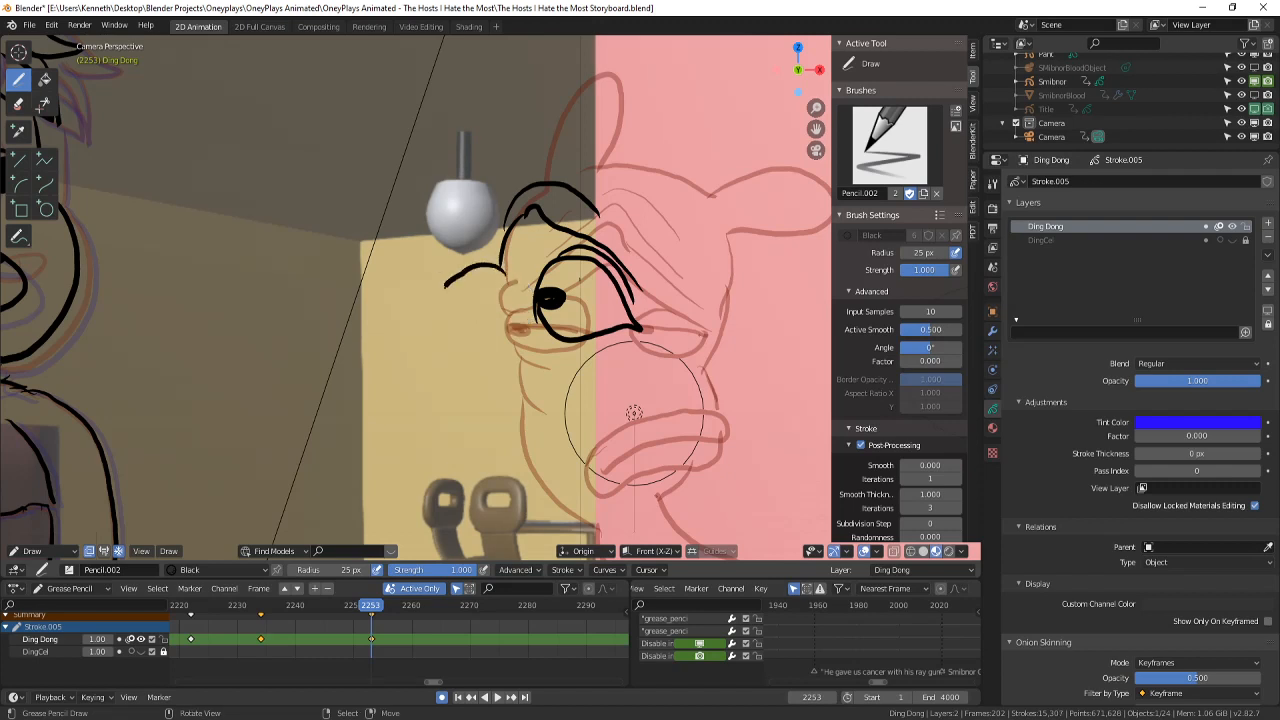
key(ctrl+z)
drag(500, 338, 446, 296)
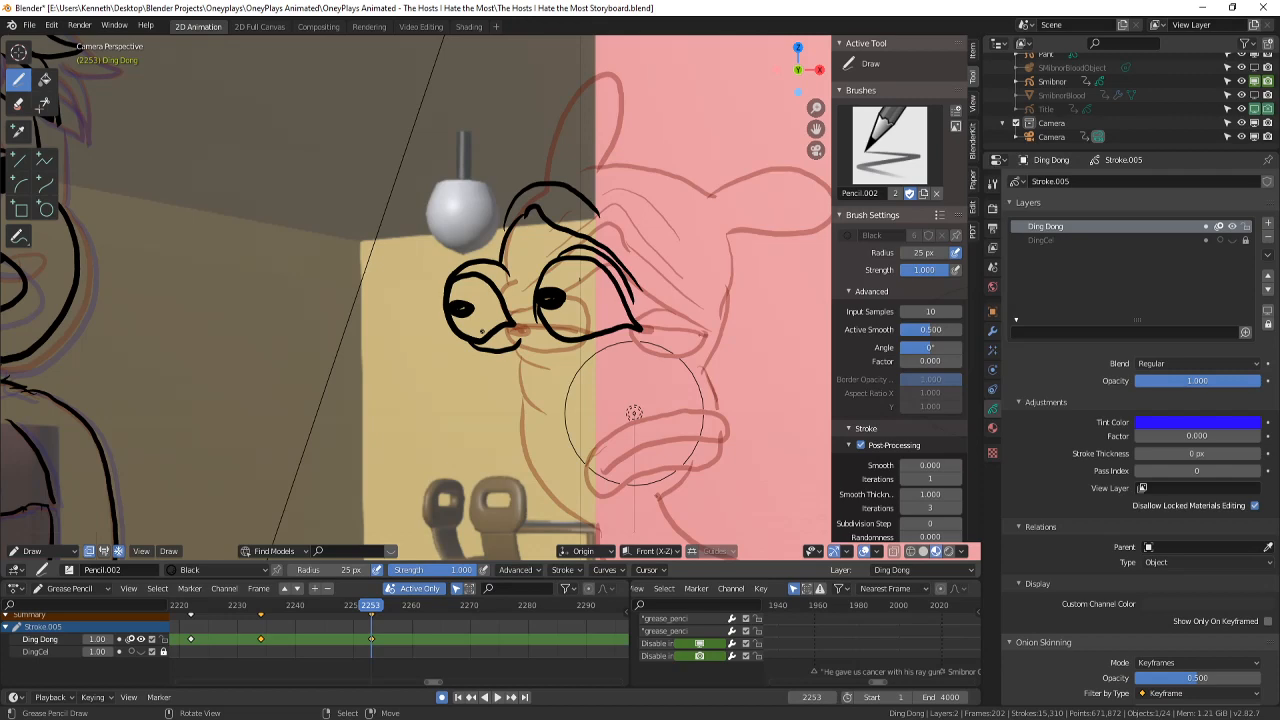
scroll(634, 413, up, 3)
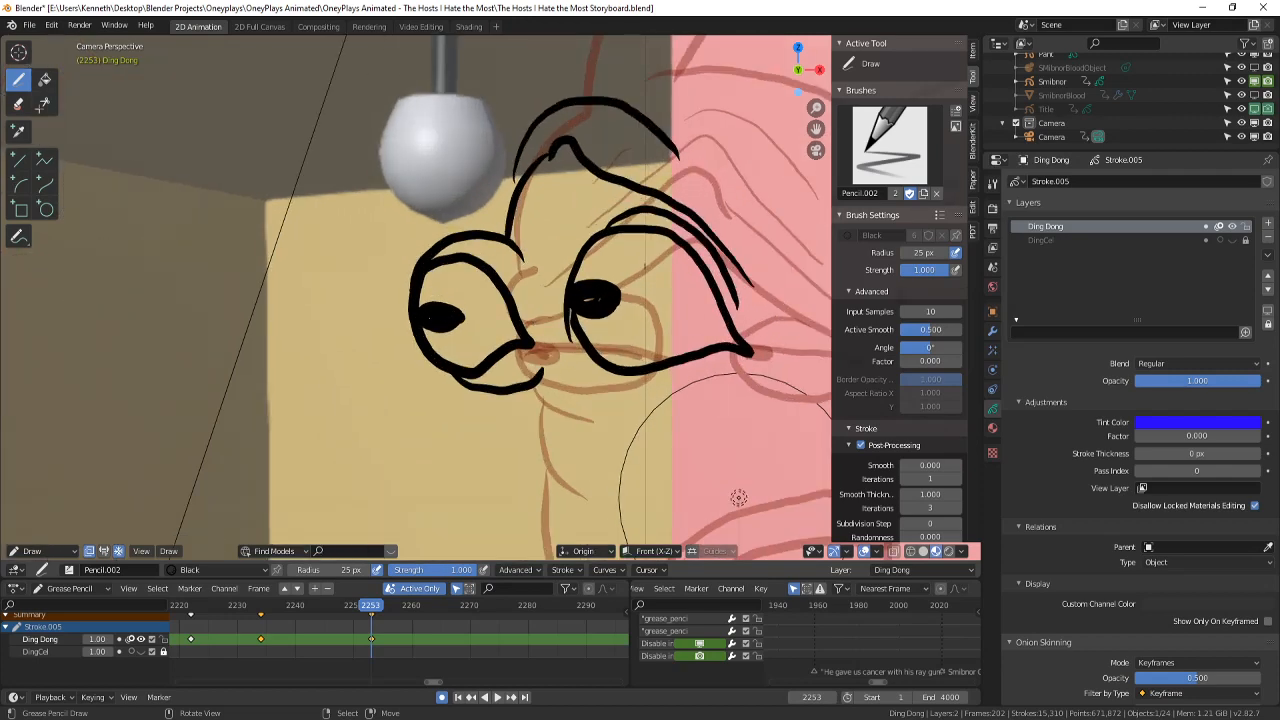
- Draw the top of Ding Dong's head and two rounded ears swept back behind it
scroll(455, 295, down, 9)
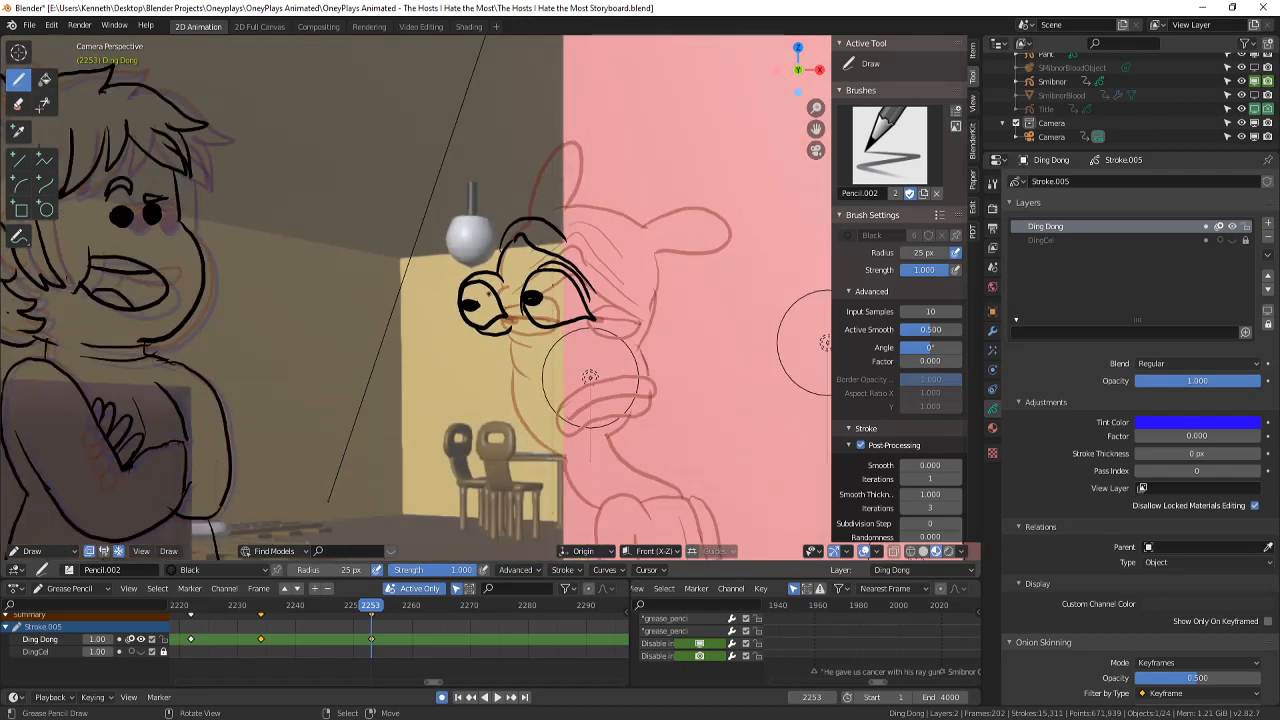
scroll(510, 303, up, 5)
scroll(554, 310, down, 5)
drag(660, 252, 718, 280)
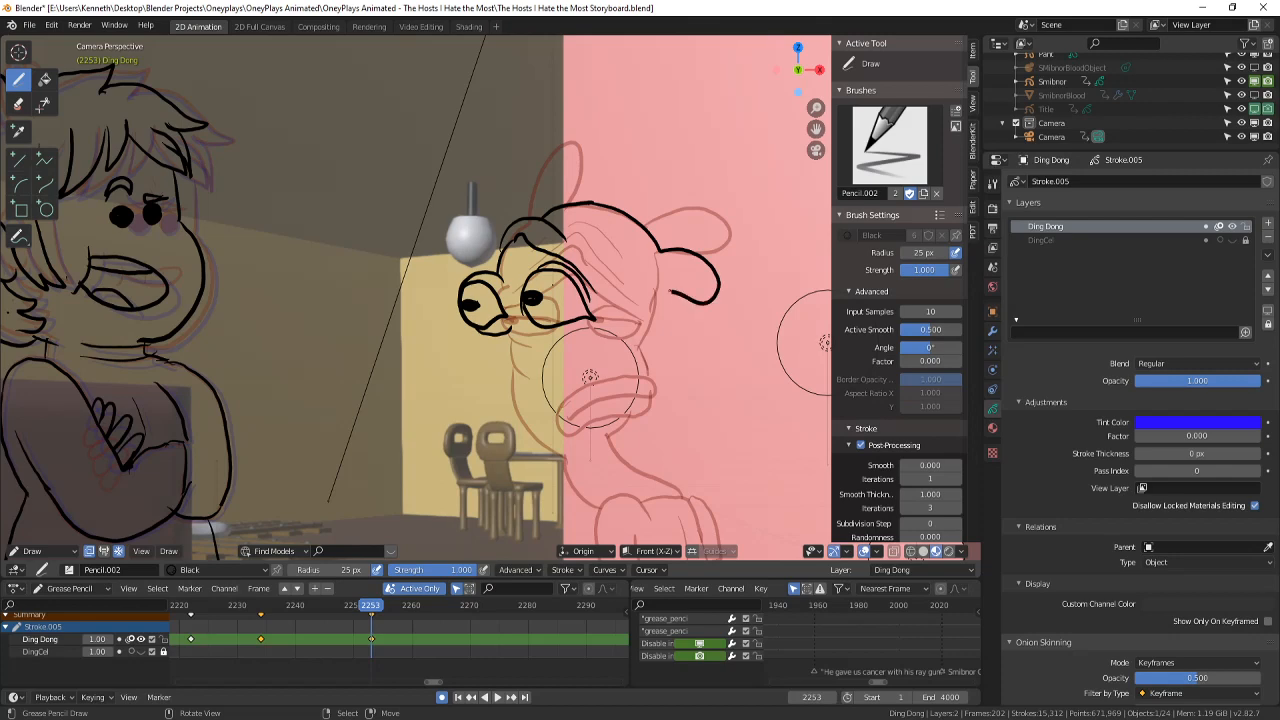
drag(607, 212, 698, 209)
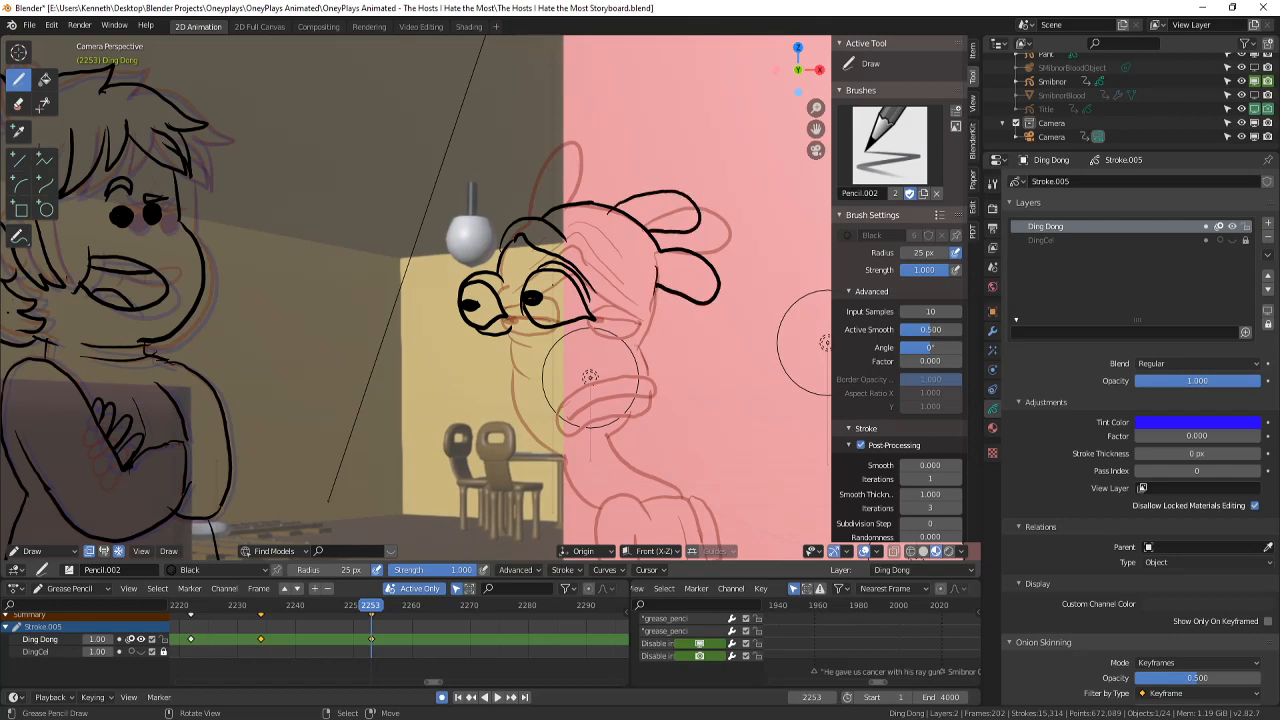
- Trace Ding Dong's crossed legs, torso and short sleeve in black over the ghosted seated pose and save the file
scroll(590, 376, down, 5)
scroll(600, 385, up, 6)
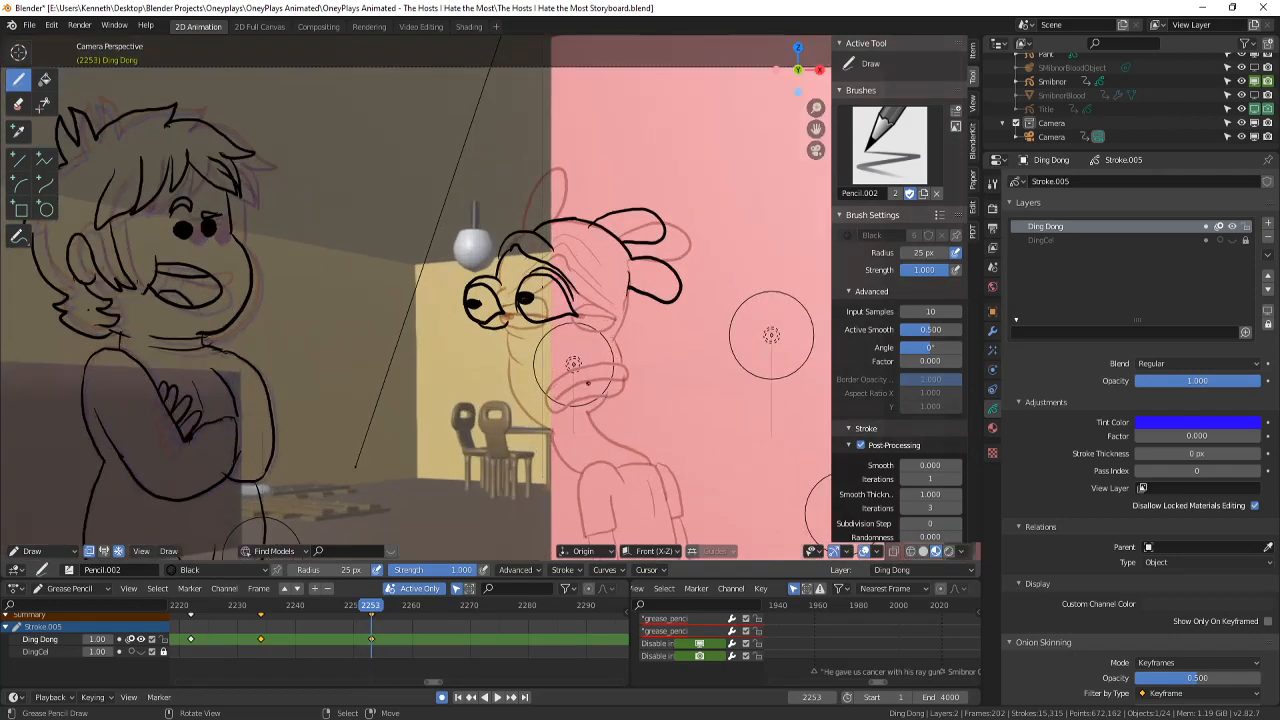
scroll(610, 393, down, 5)
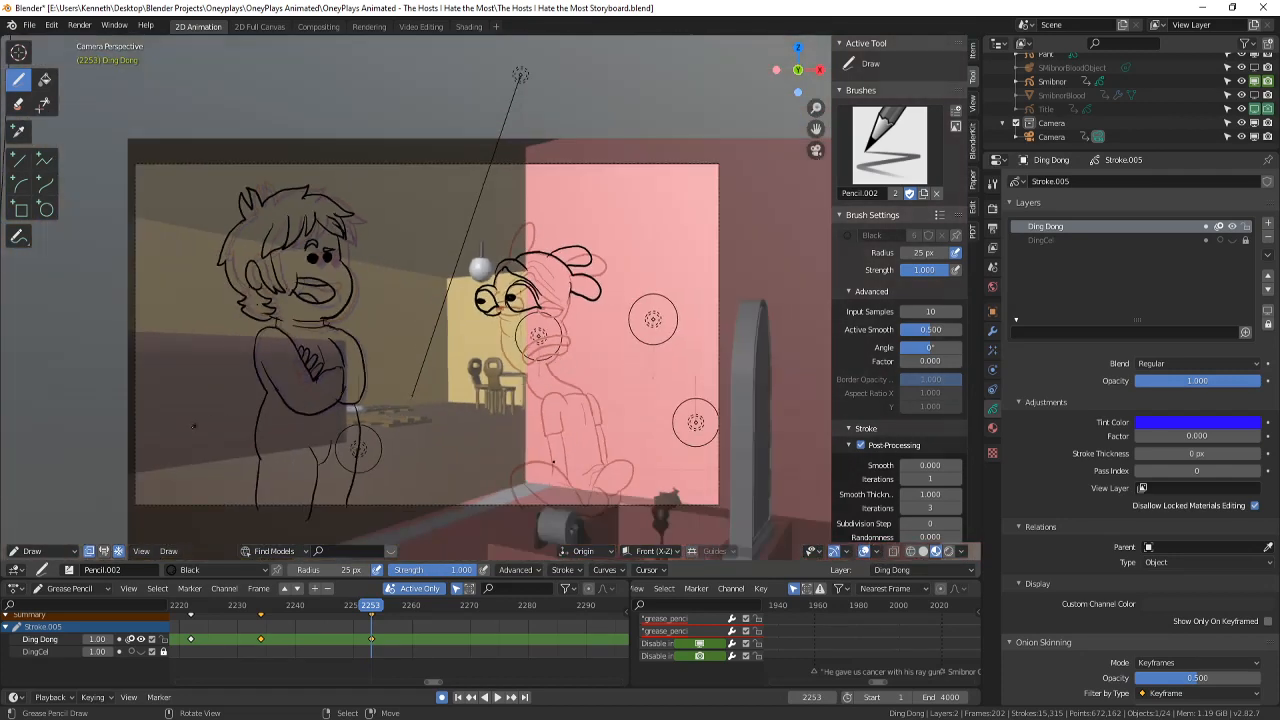
scroll(540, 540, up, 4)
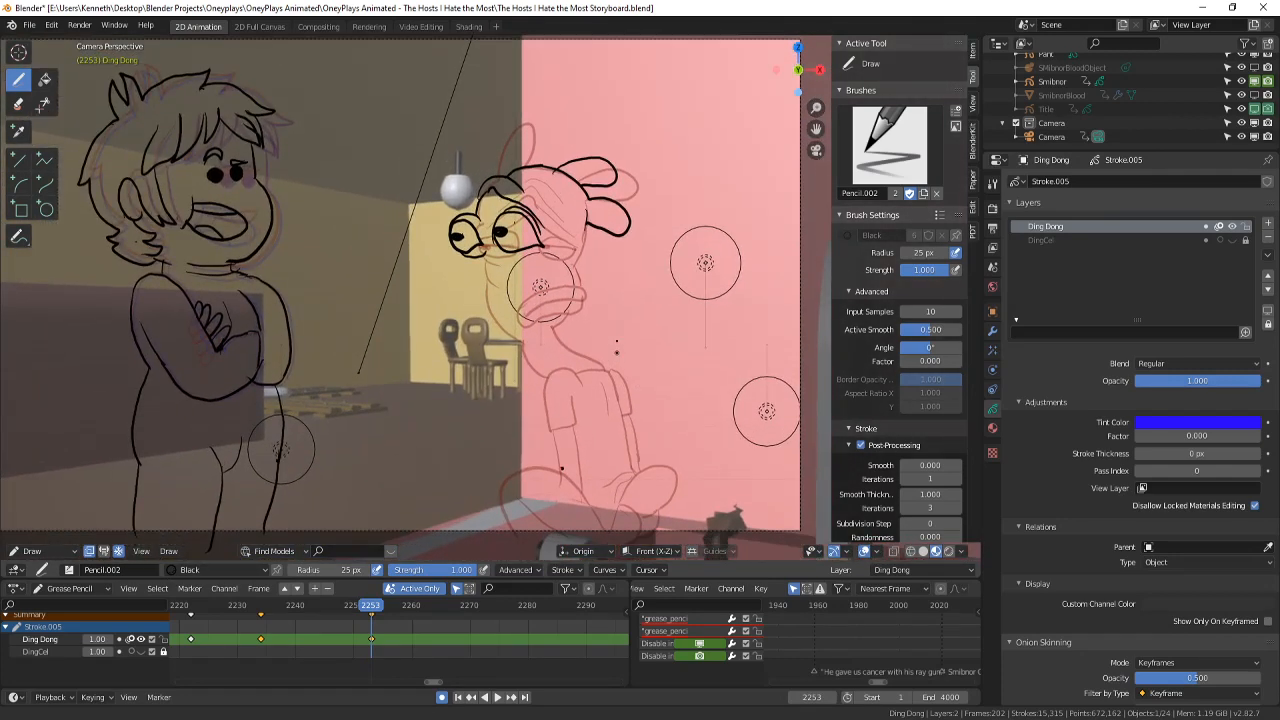
shift+middle_drag(618, 289, 603, 242)
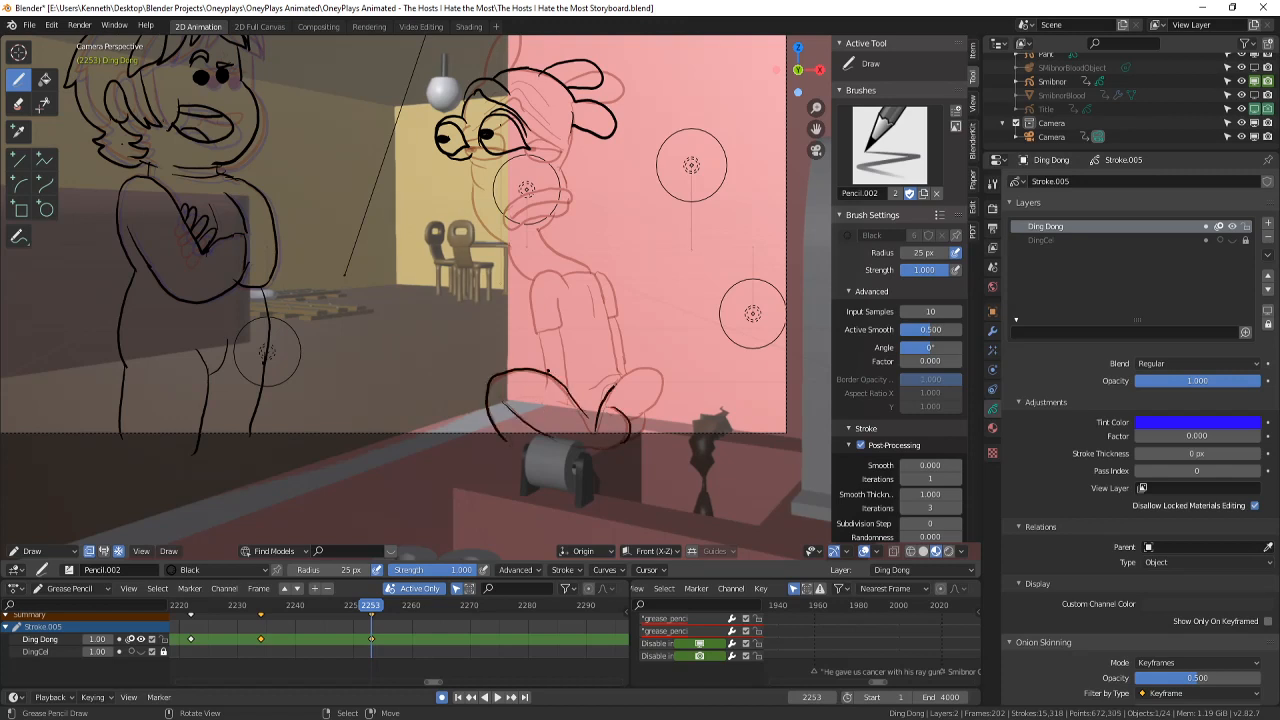
mouse_move(614, 386)
mouse_down()
mouse_move(666, 384)
mouse_move(628, 424)
mouse_up()
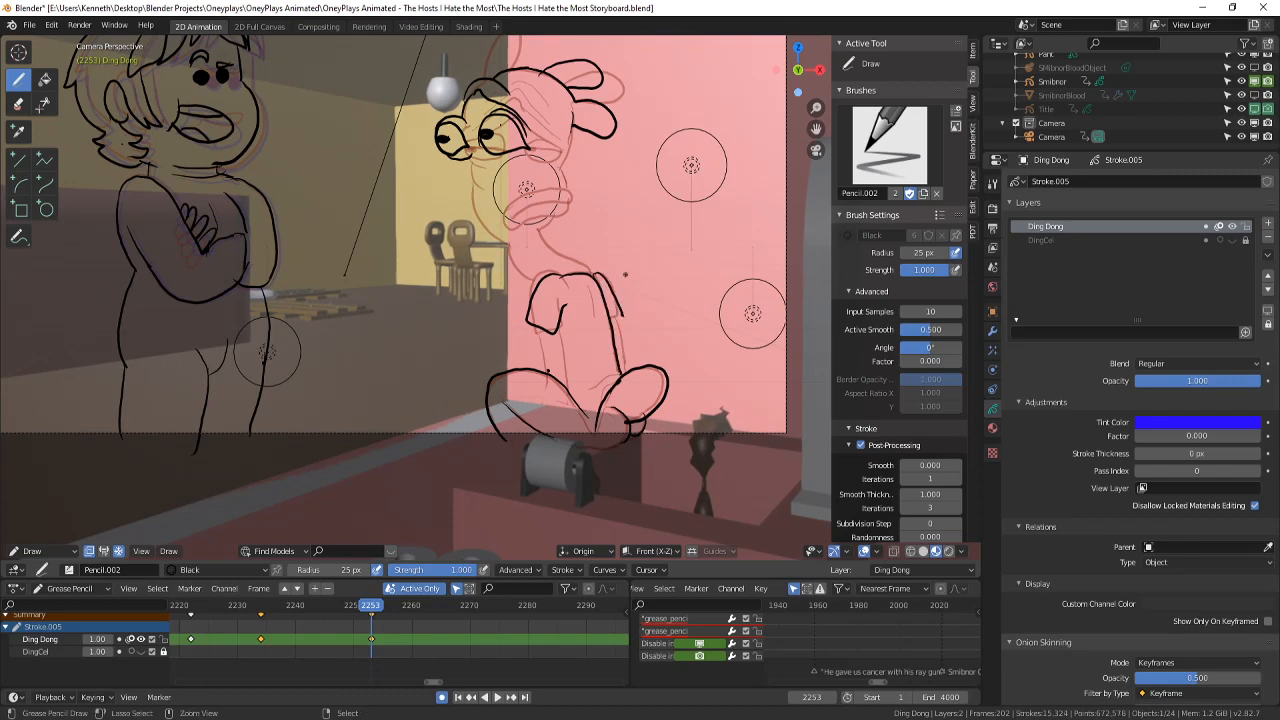
key(ctrl+z)
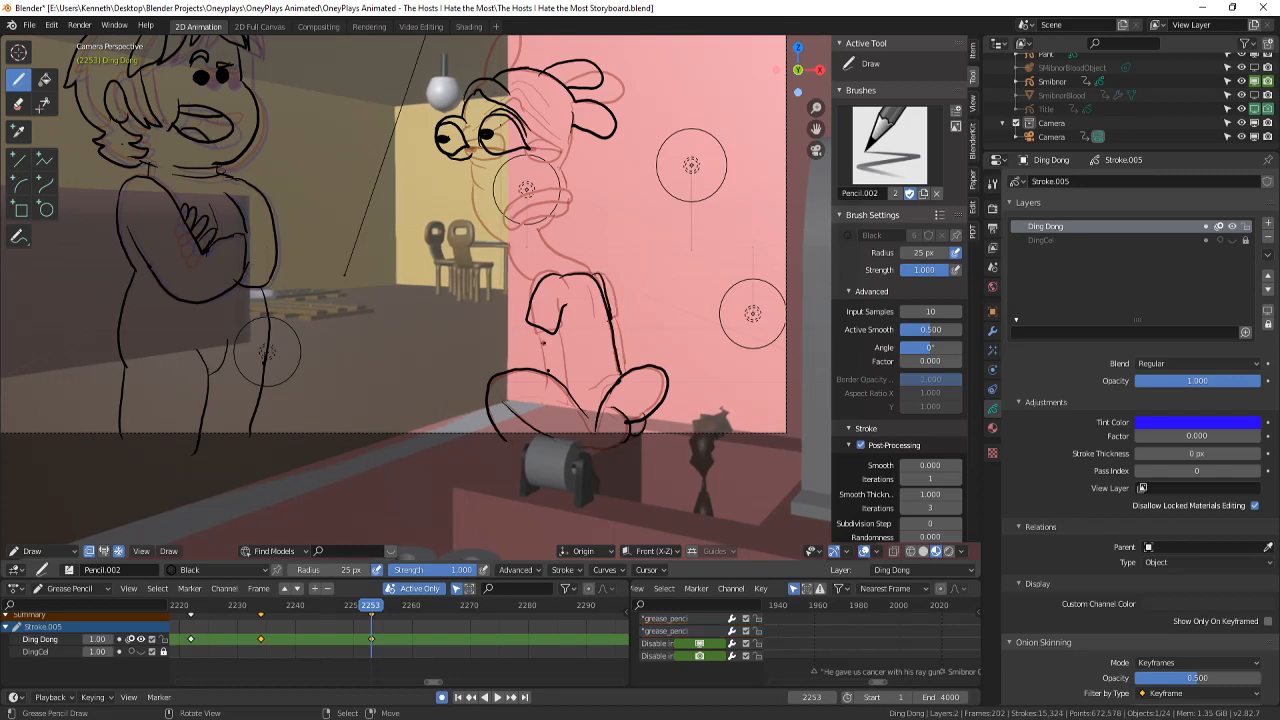
drag(560, 370, 556, 345)
key(ctrl+s)
- Play back Ding Dong's change into the wide-eyed pose, return to frame 2253 and save the file
scroll(508, 421, down, 3)
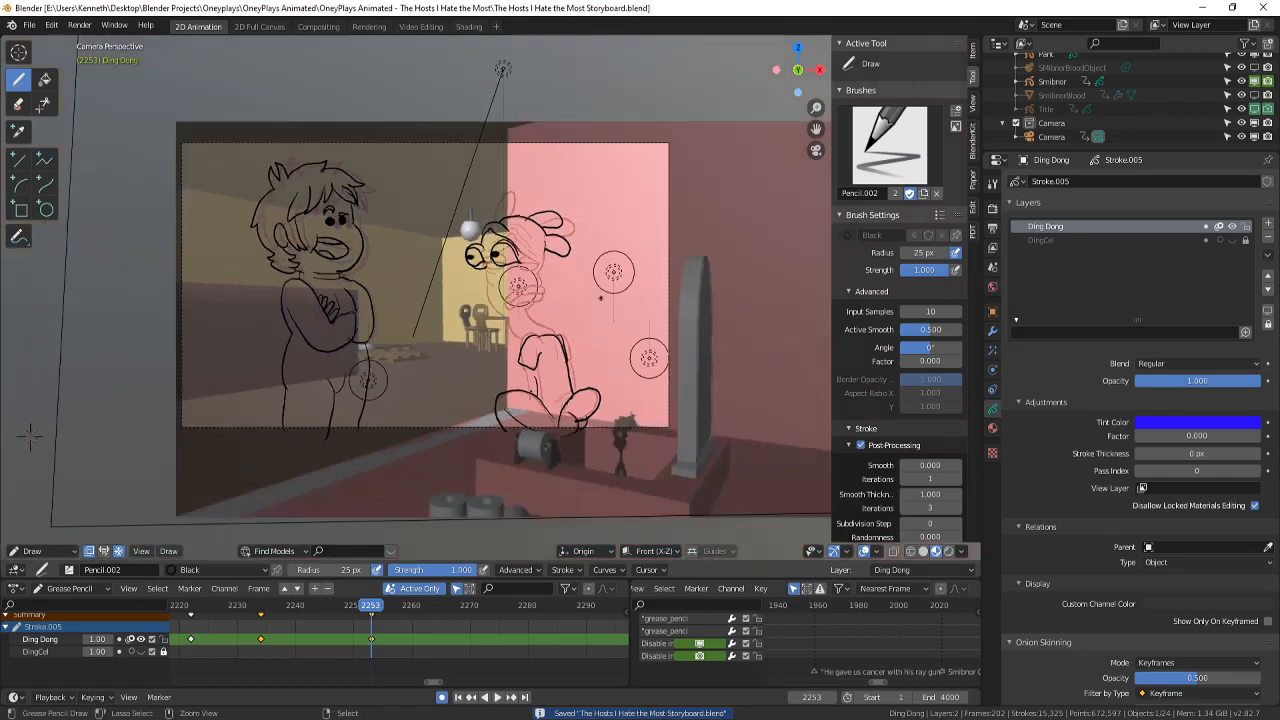
key(space)
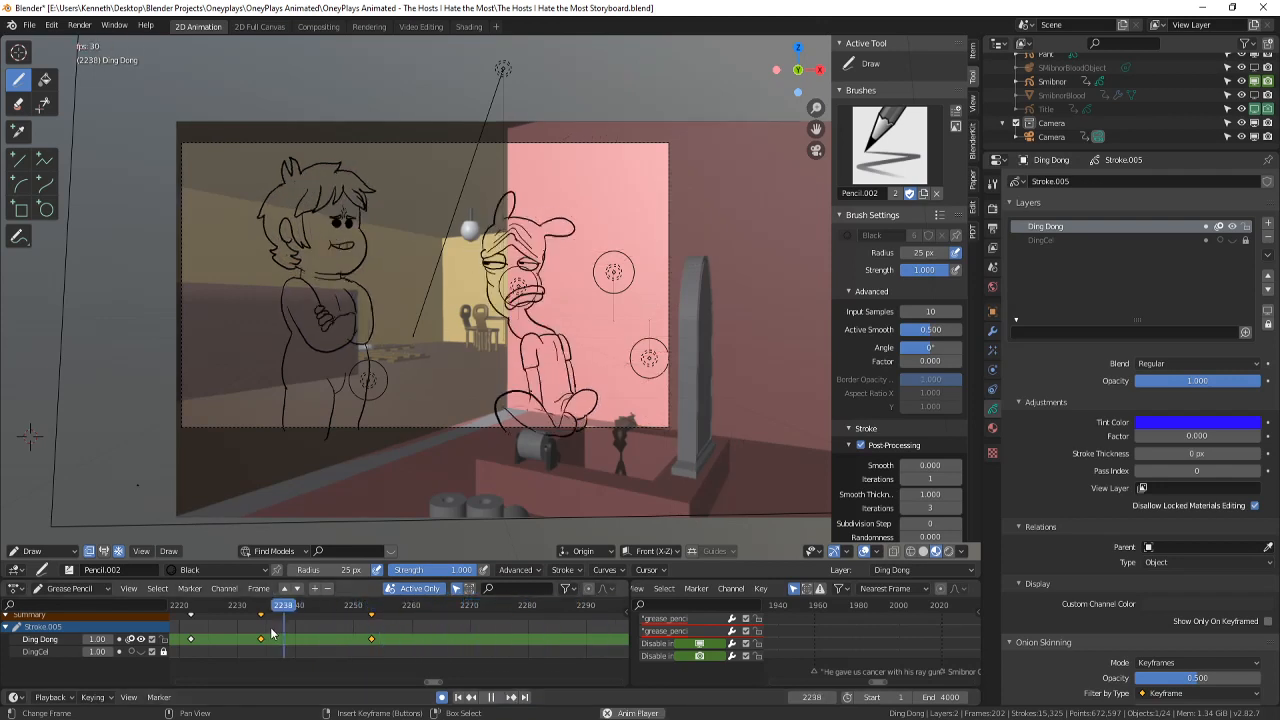
scroll(251, 625, down, 1)
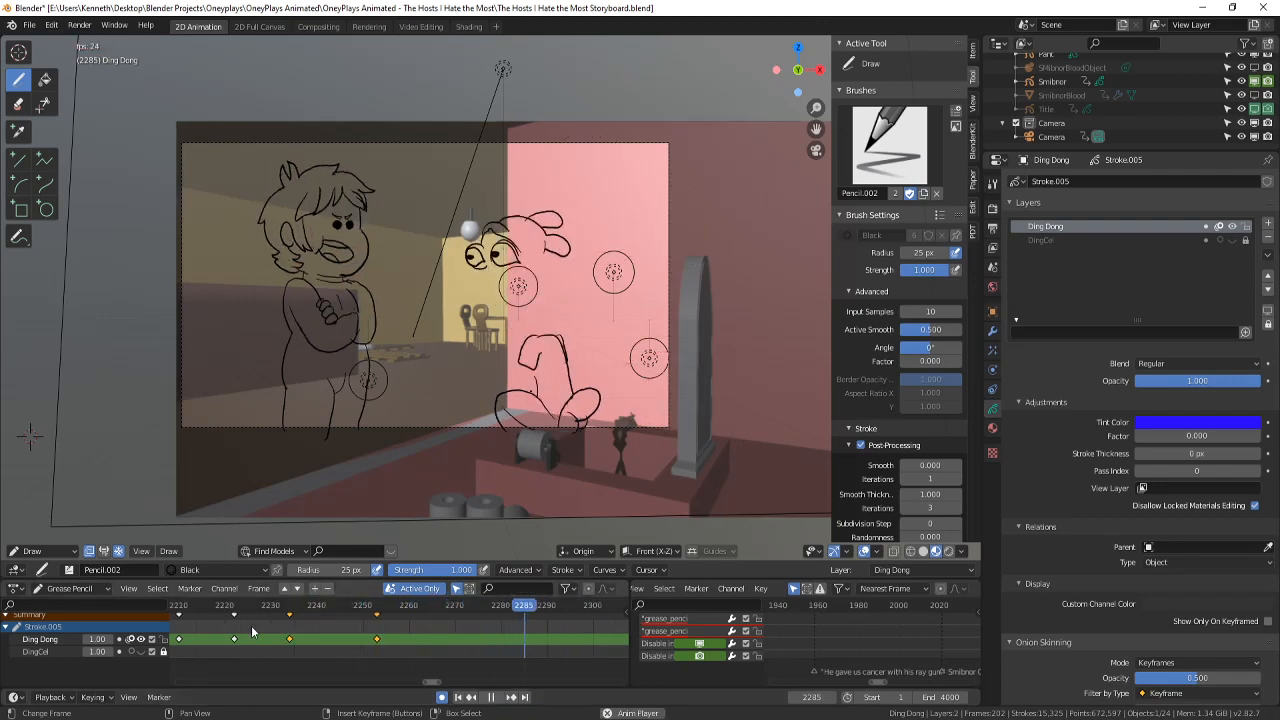
click(488, 697)
drag(386, 638, 377, 645)
scroll(595, 310, up, 2)
key(ctrl+s)
scroll(598, 320, up, 1)
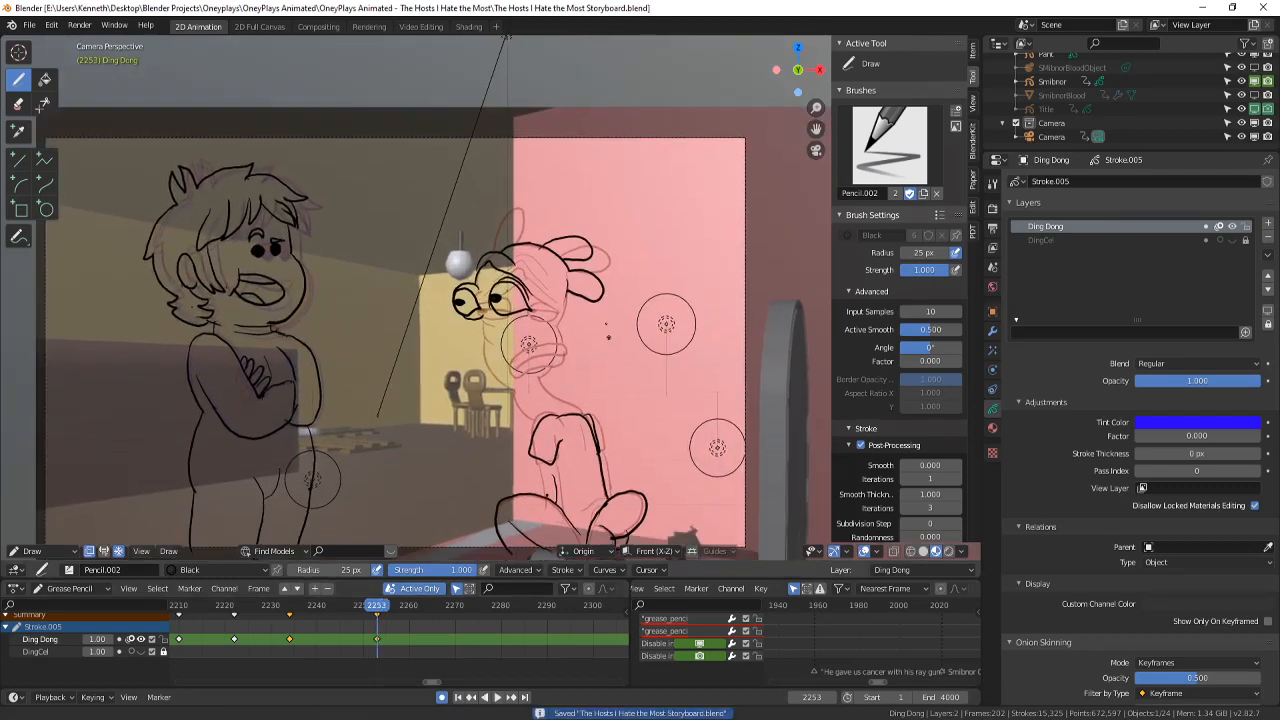
- Restore the camera's view of the scene after orbiting away from it, and save the file
shift+middle_drag(600, 330, 644, 331)
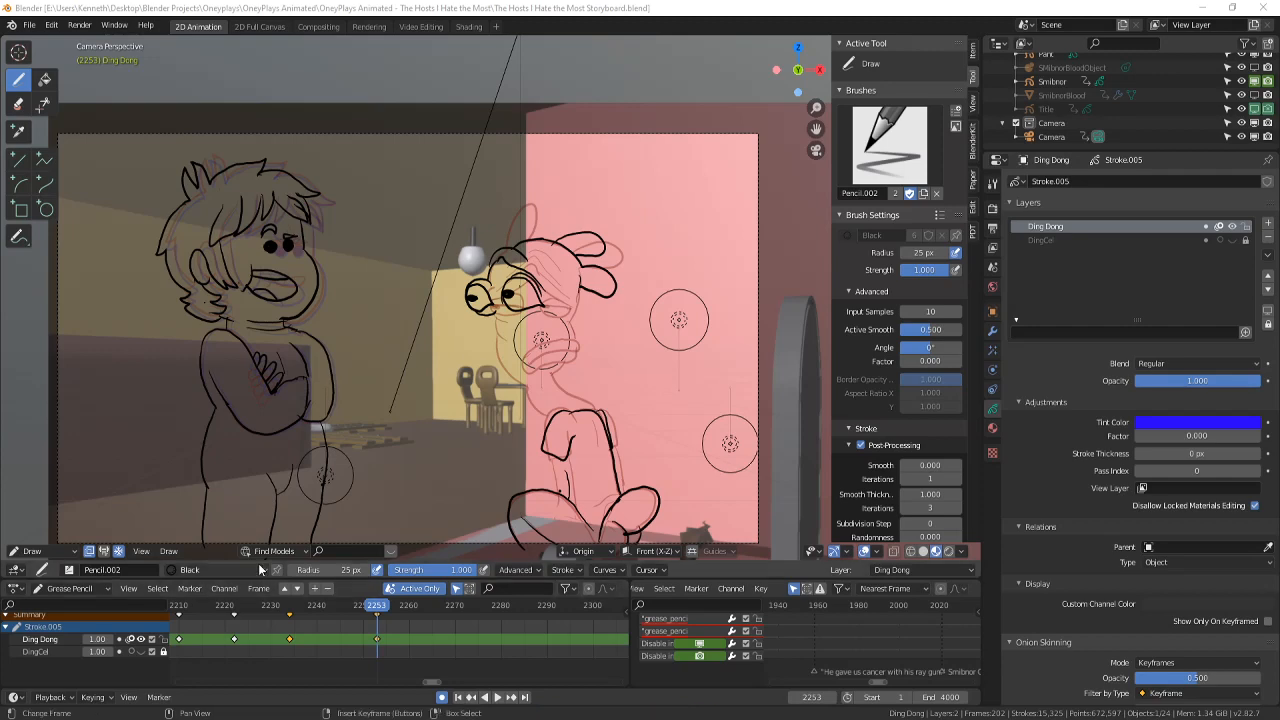
middle_drag(192, 508, 228, 550)
click(144, 552)
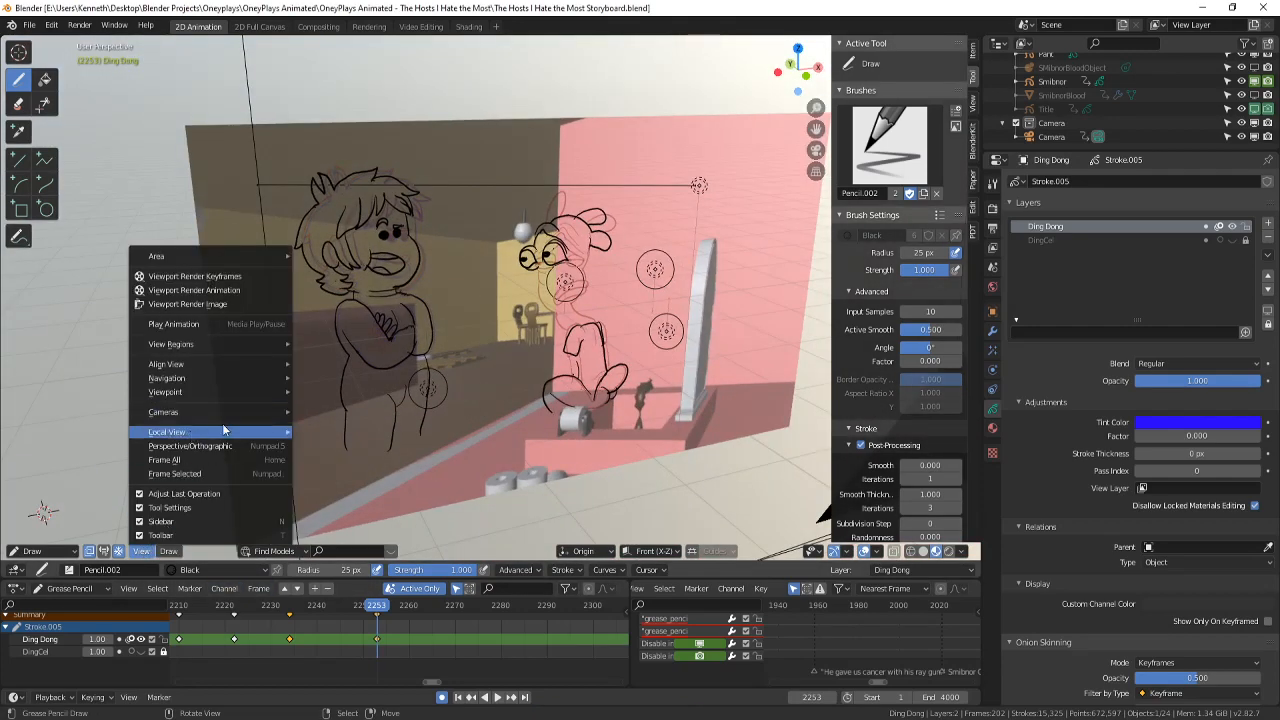
click(340, 430)
key(ctrl+s)
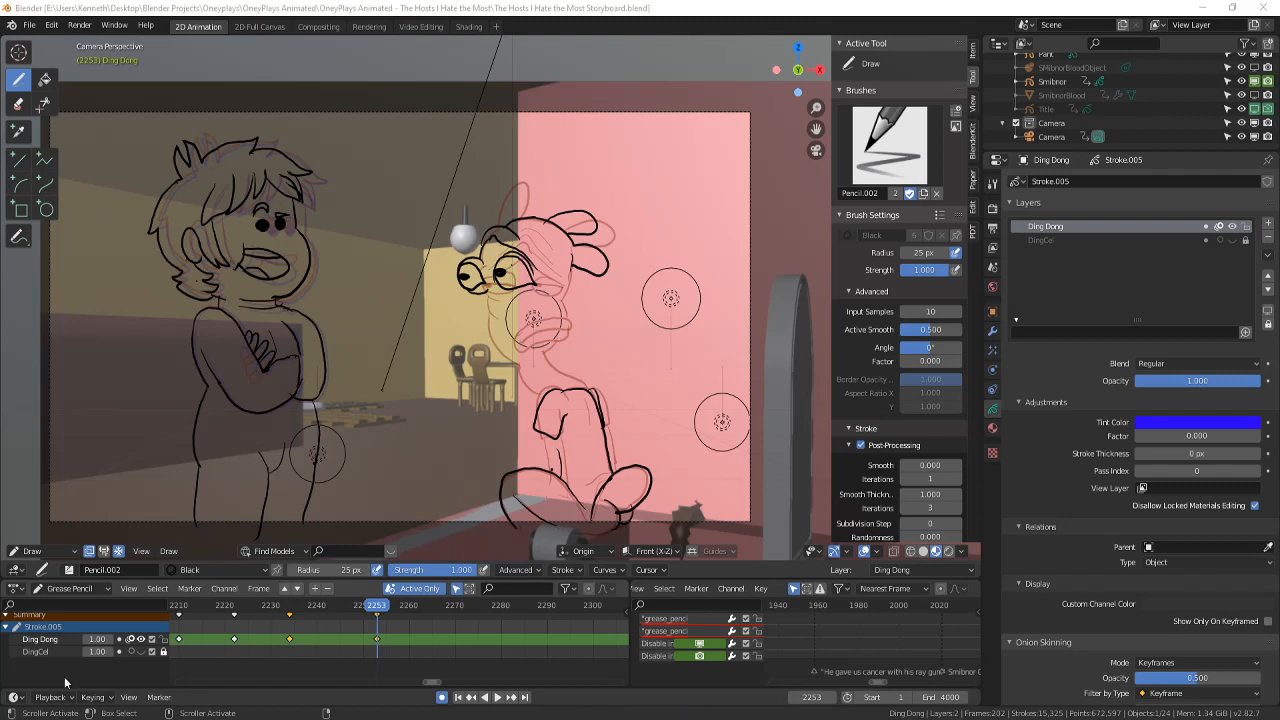
- Examine Ding Dong's unfinished face and body against the ghosted previous pose at frame 2253, saving the file
scroll(578, 381, up, 4)
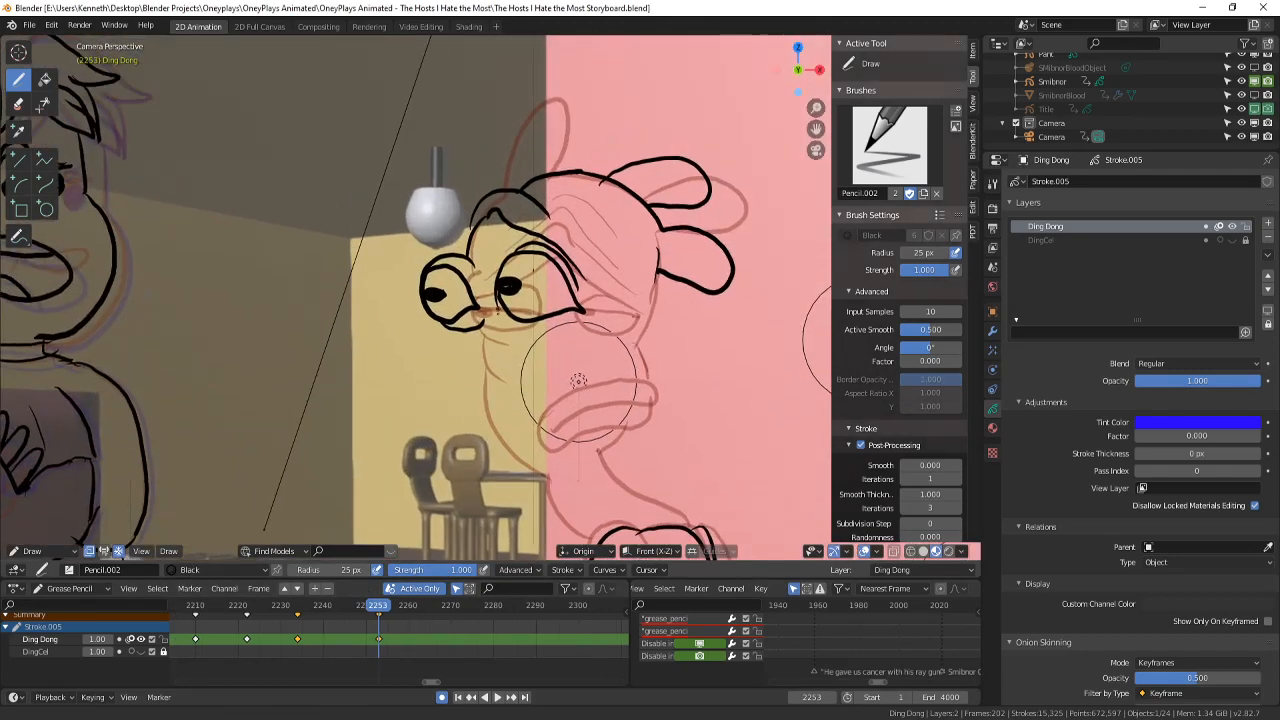
scroll(578, 381, down, 4)
key(ctrl+s)
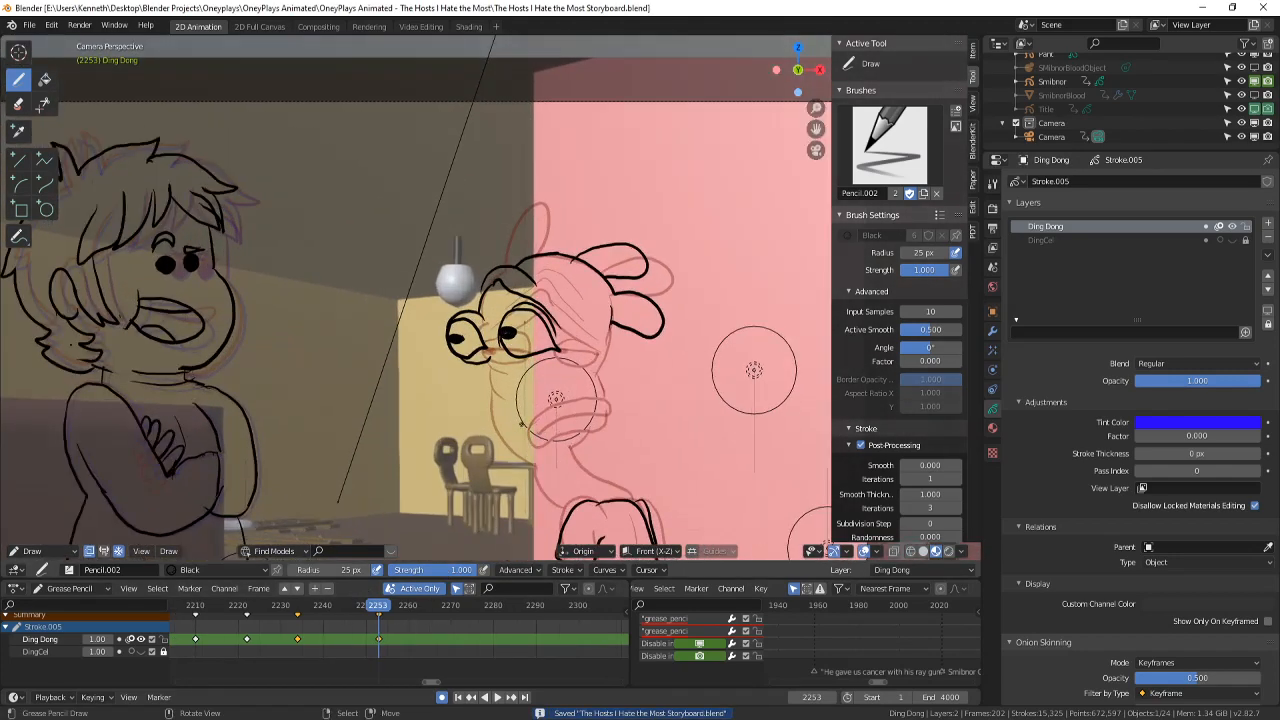
scroll(521, 424, up, 1)
shift+middle_drag(521, 424, 482, 405)
scroll(494, 352, down, 2)
scroll(482, 405, up, 2)
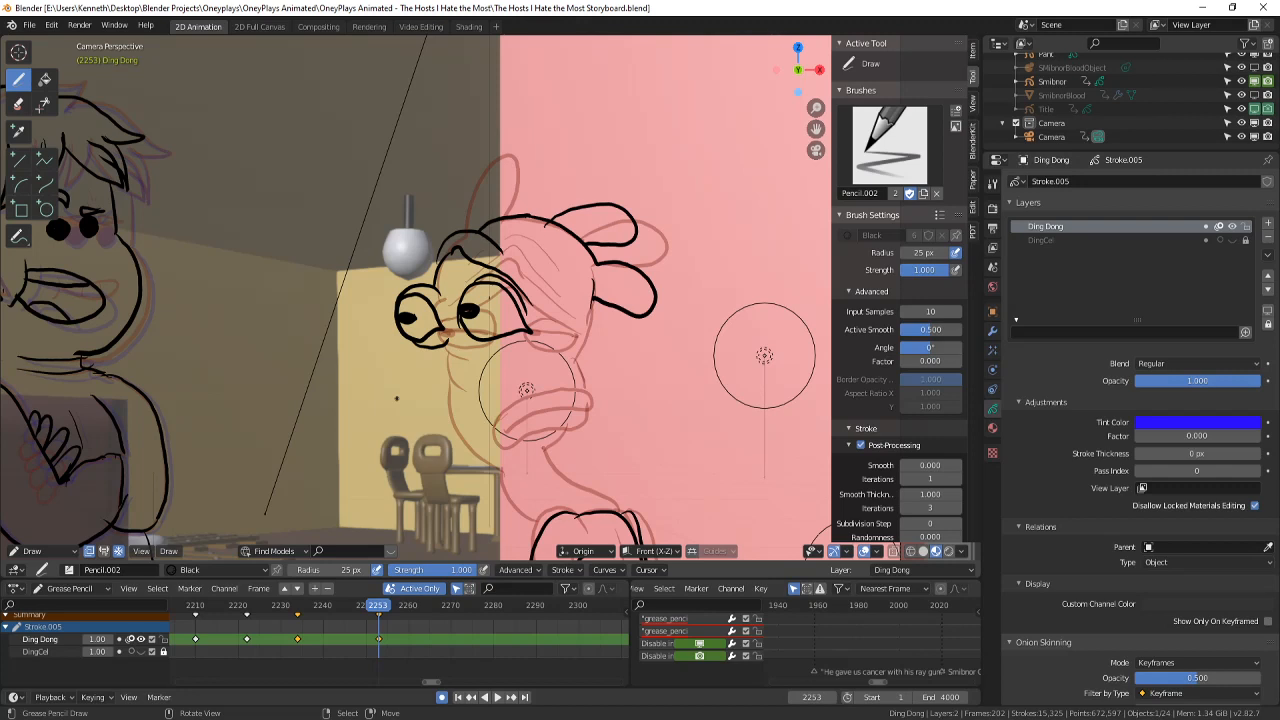
scroll(521, 253, down, 2)
mouse_move(561, 425)
shift+middle_down()
mouse_move(610, 316)
mouse_move(598, 325)
mouse_move(613, 350)
shift+middle_up()
scroll(613, 350, up, 1)
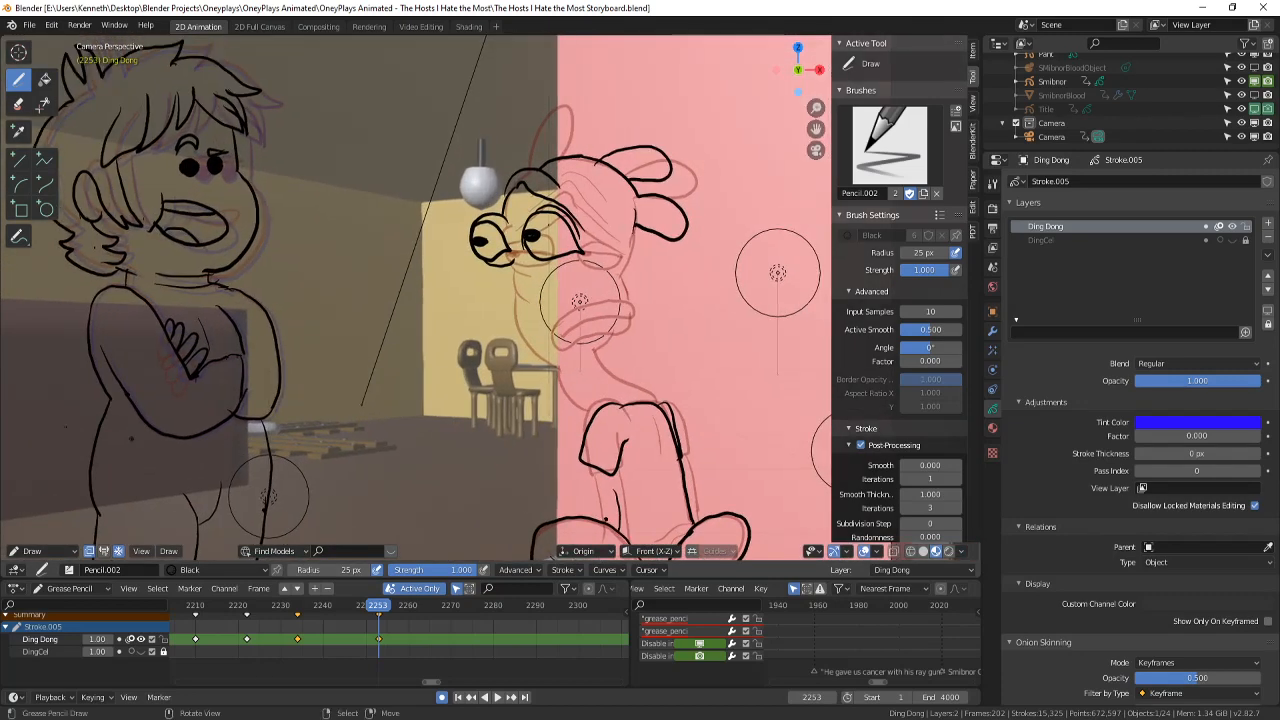
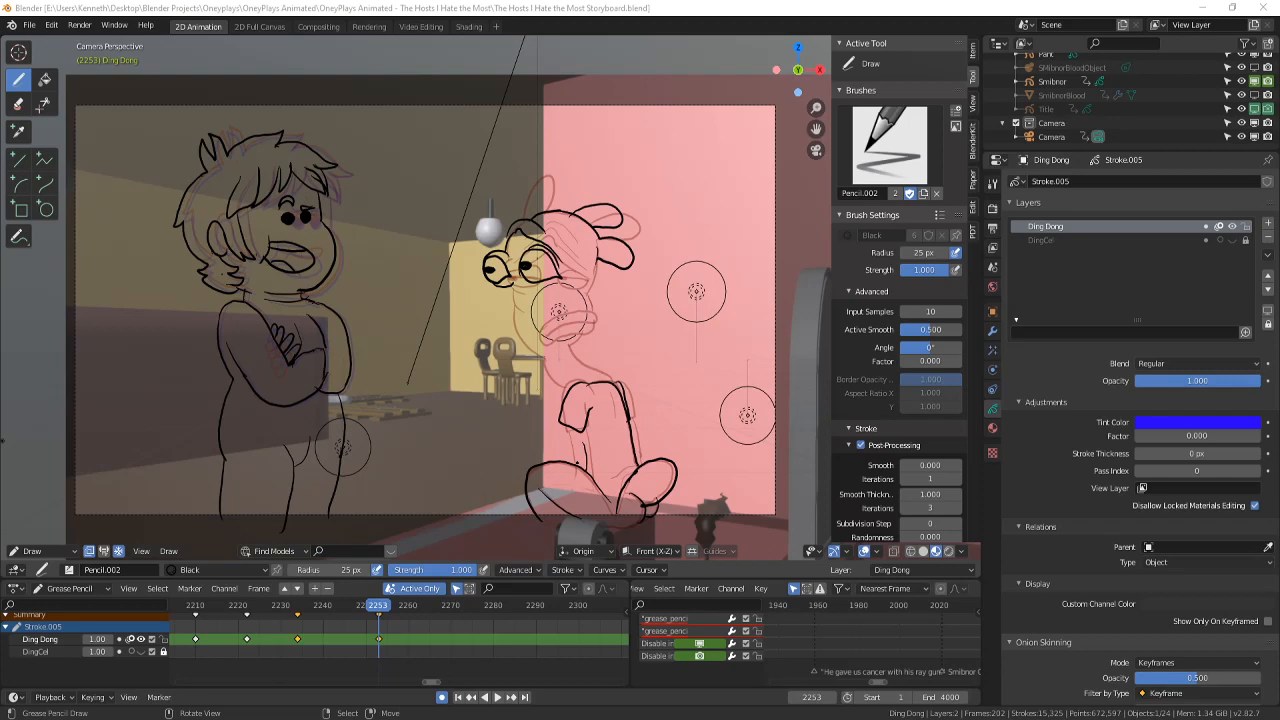
click(379, 603)
shift+middle_drag(476, 390, 525, 398)
key(ctrl+s)
scroll(525, 398, up, 2)
scroll(525, 398, down, 3)
click(535, 382)
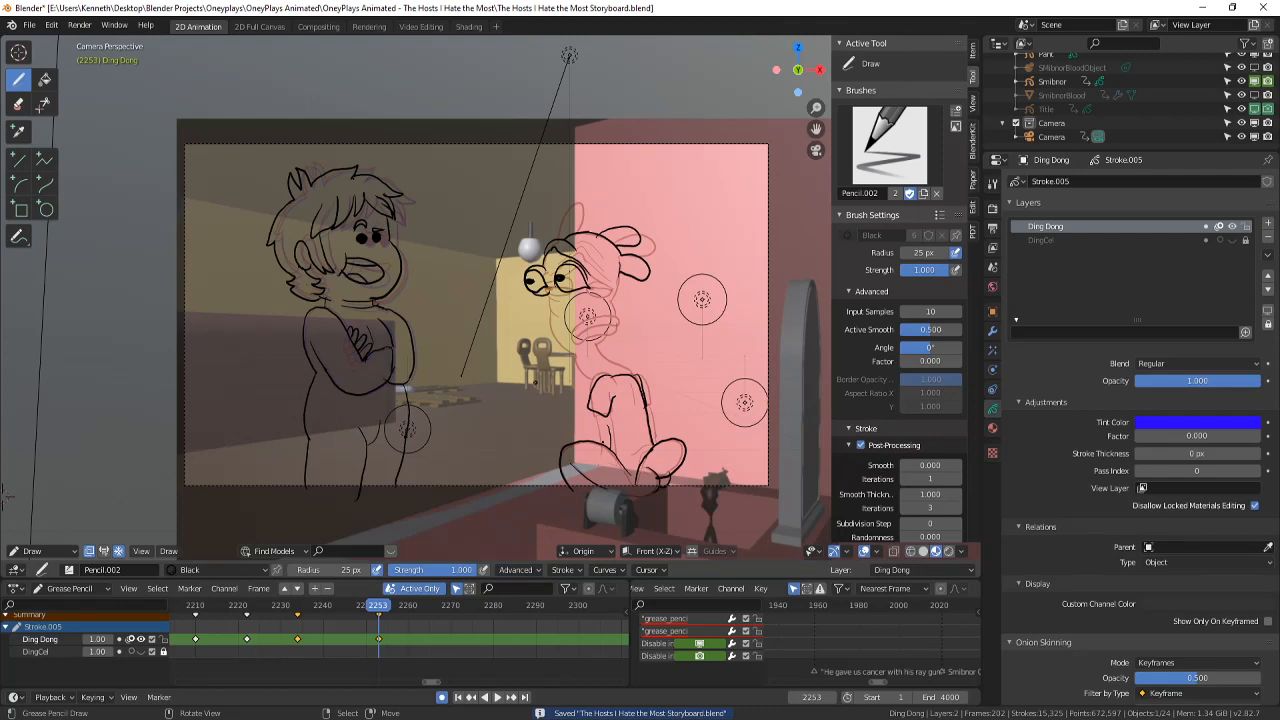
scroll(481, 303, up, 2)
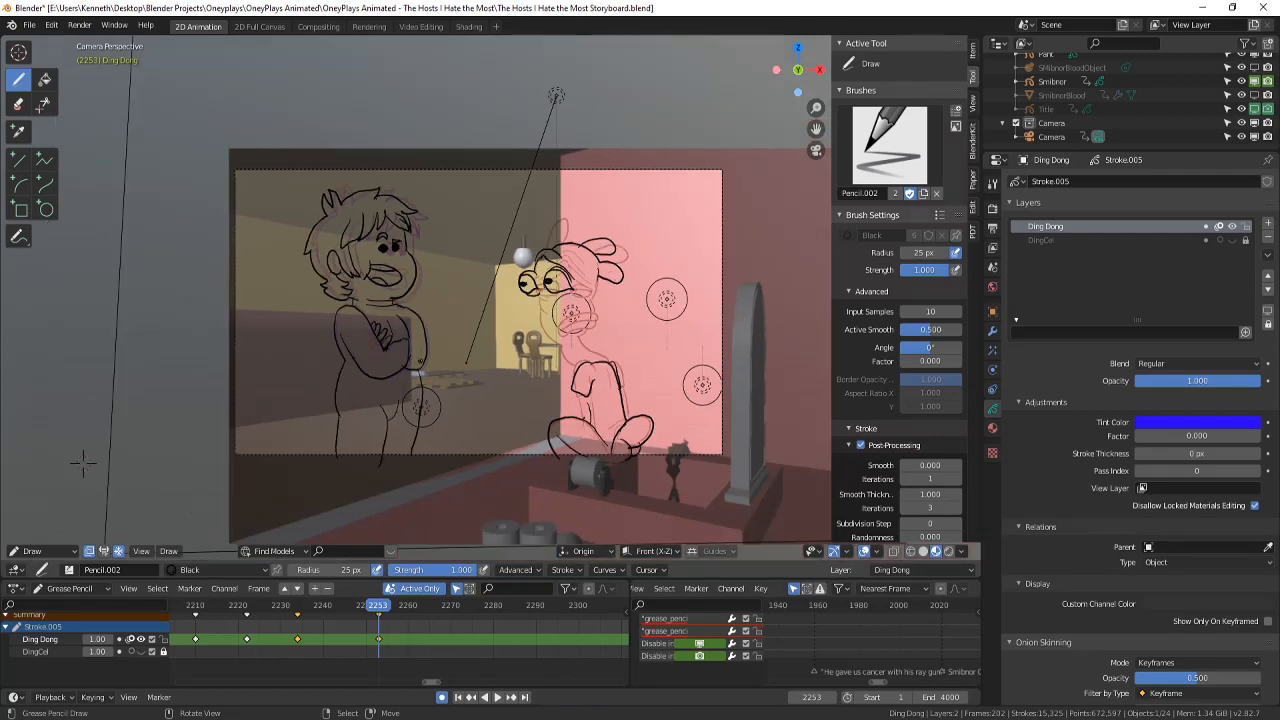
shift+middle_drag(474, 322, 398, 332)
scroll(427, 295, up, 1)
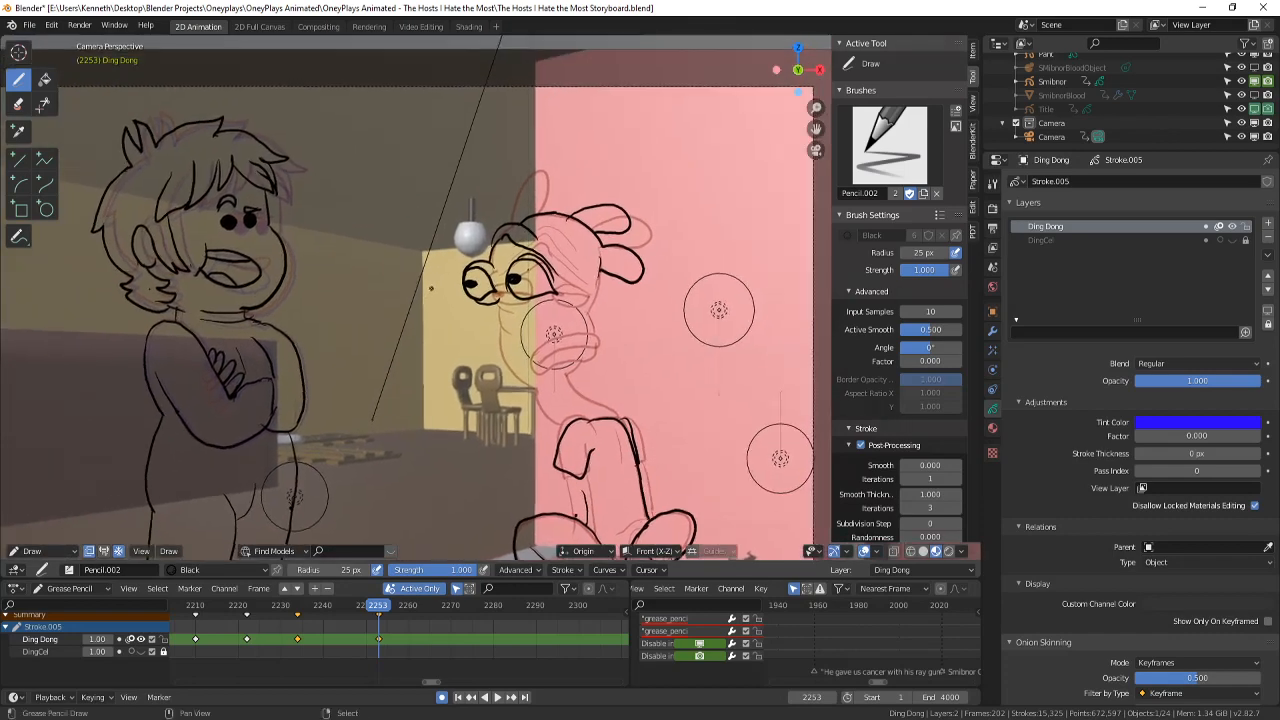
key(ctrl+s)
- Enlarge both of Ding Dong's pupils into bigger solid black dots at the front of each eye
shift+middle_drag(484, 281, 444, 261)
scroll(444, 261, up, 2)
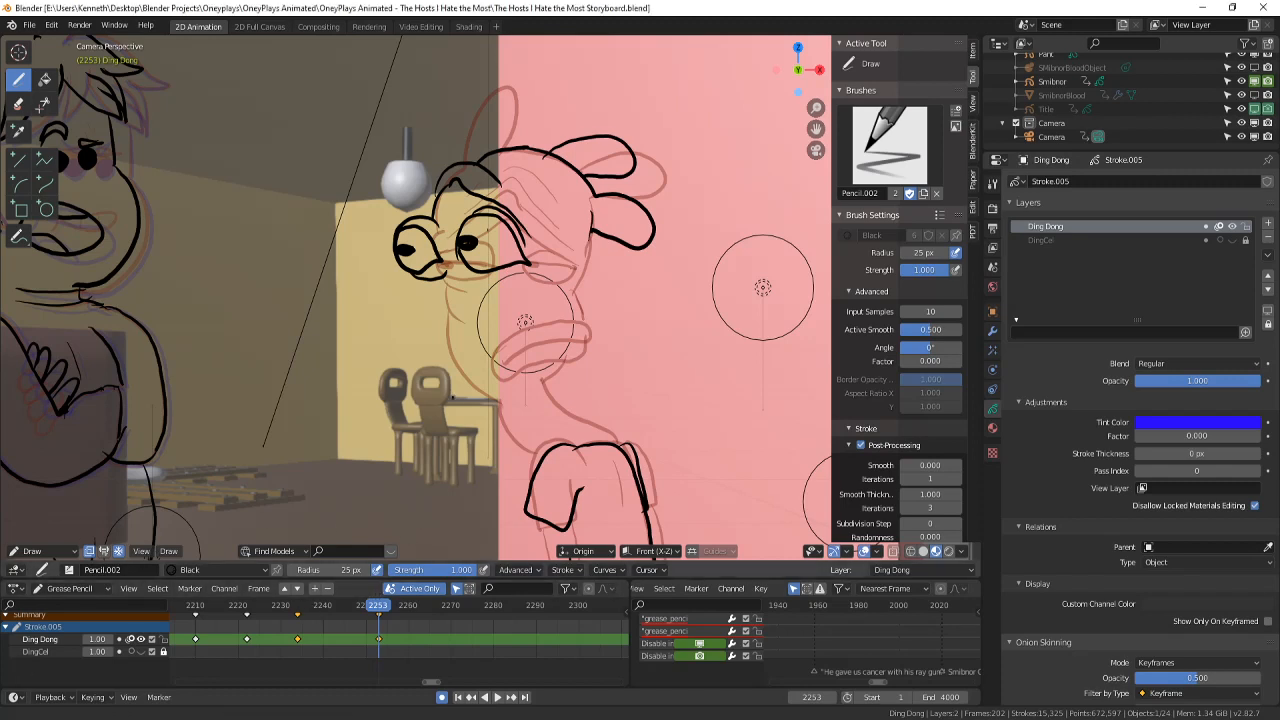
mouse_move(762, 288)
shift+middle_down()
mouse_move(743, 309)
mouse_move(766, 322)
shift+middle_up()
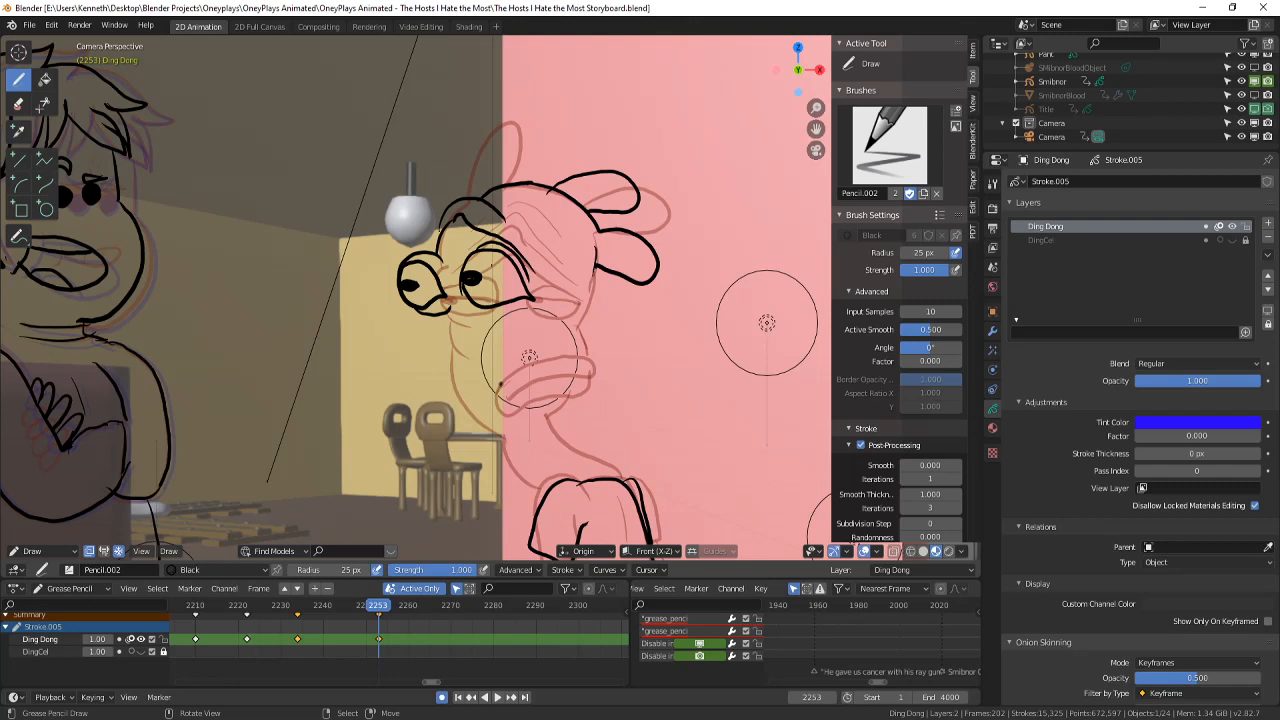
mouse_move(411, 273)
mouse_down()
mouse_move(402, 278)
mouse_move(460, 270)
mouse_up()
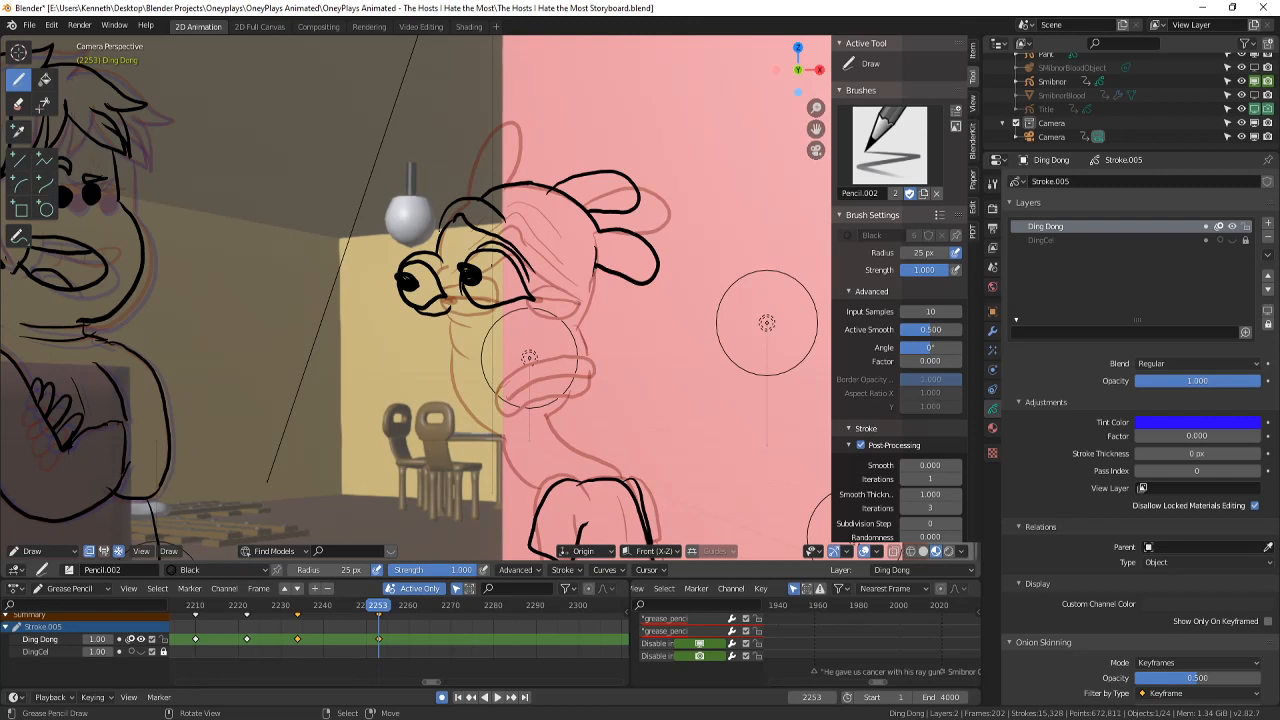
- Draw the back of Ding Dong's head curving down from the lower ear, and a short muzzle line below the smaller eye
scroll(529, 357, up, 2)
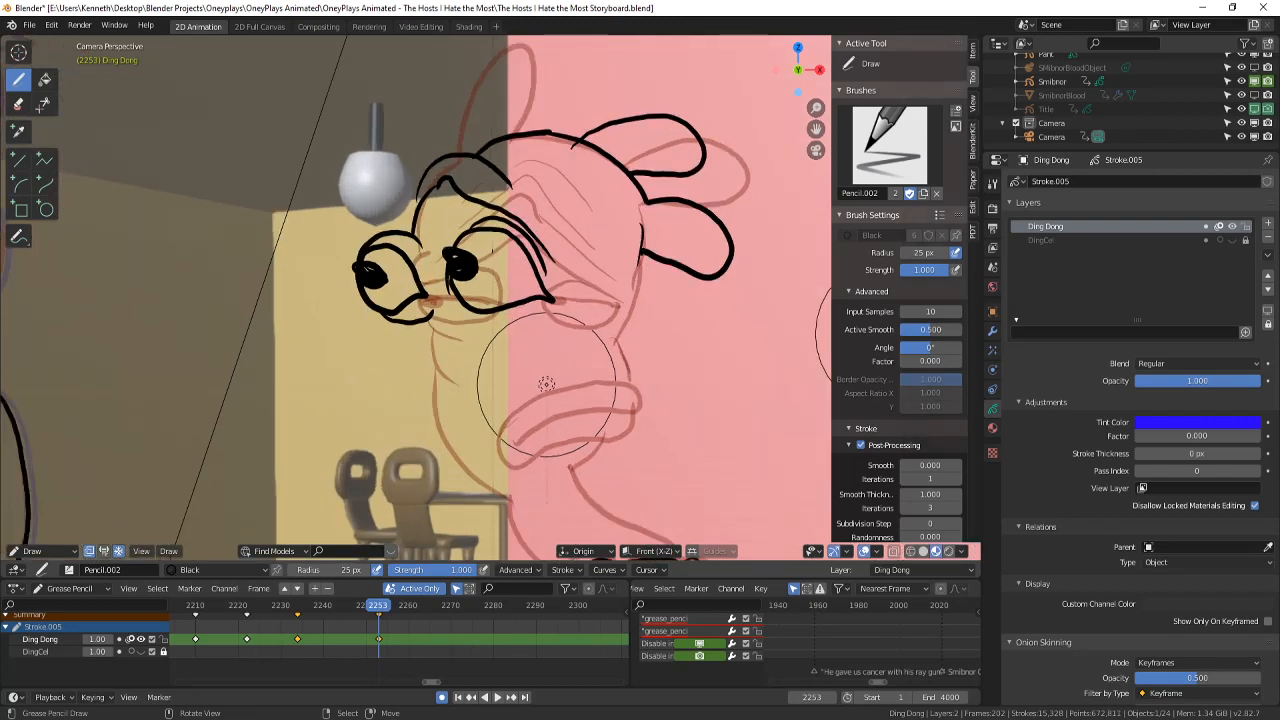
drag(641, 256, 612, 334)
scroll(600, 314, down, 2)
scroll(675, 136, up, 1)
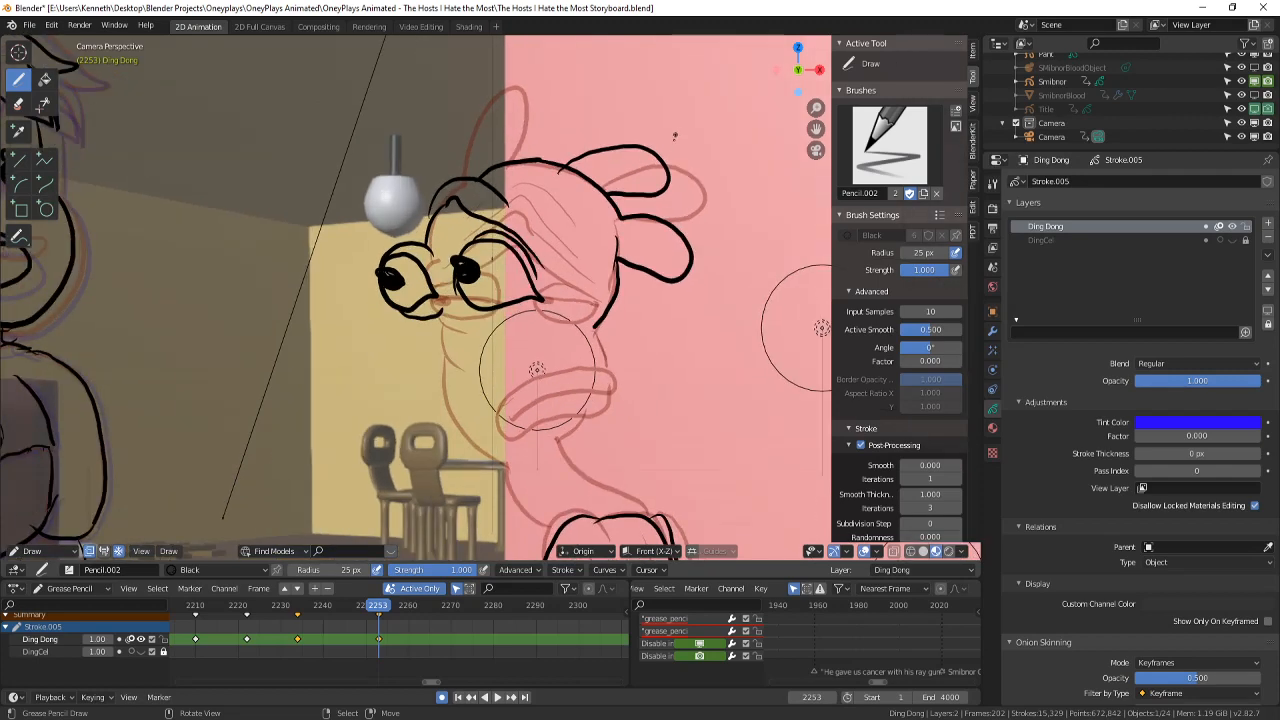
scroll(676, 155, down, 2)
key(Left)
key(Right)
scroll(673, 171, up, 3)
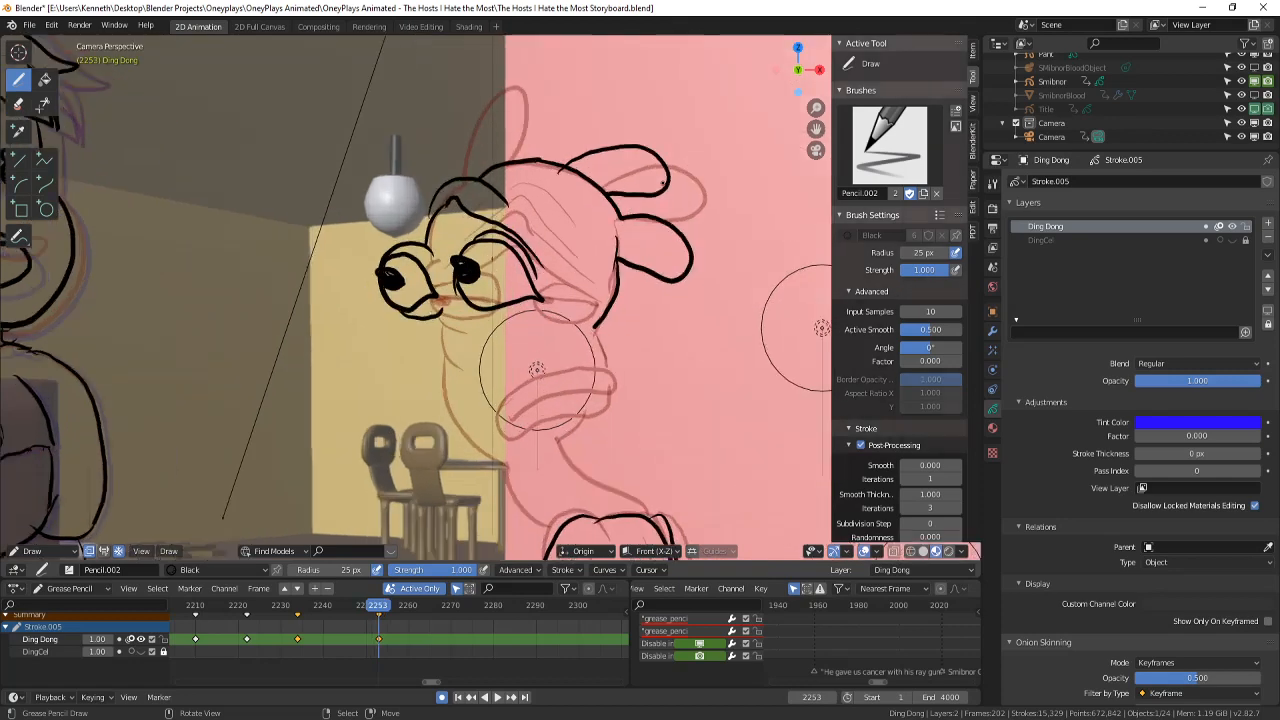
mouse_move(426, 320)
mouse_down()
mouse_move(436, 356)
mouse_move(410, 388)
mouse_move(488, 364)
mouse_move(598, 380)
mouse_up()
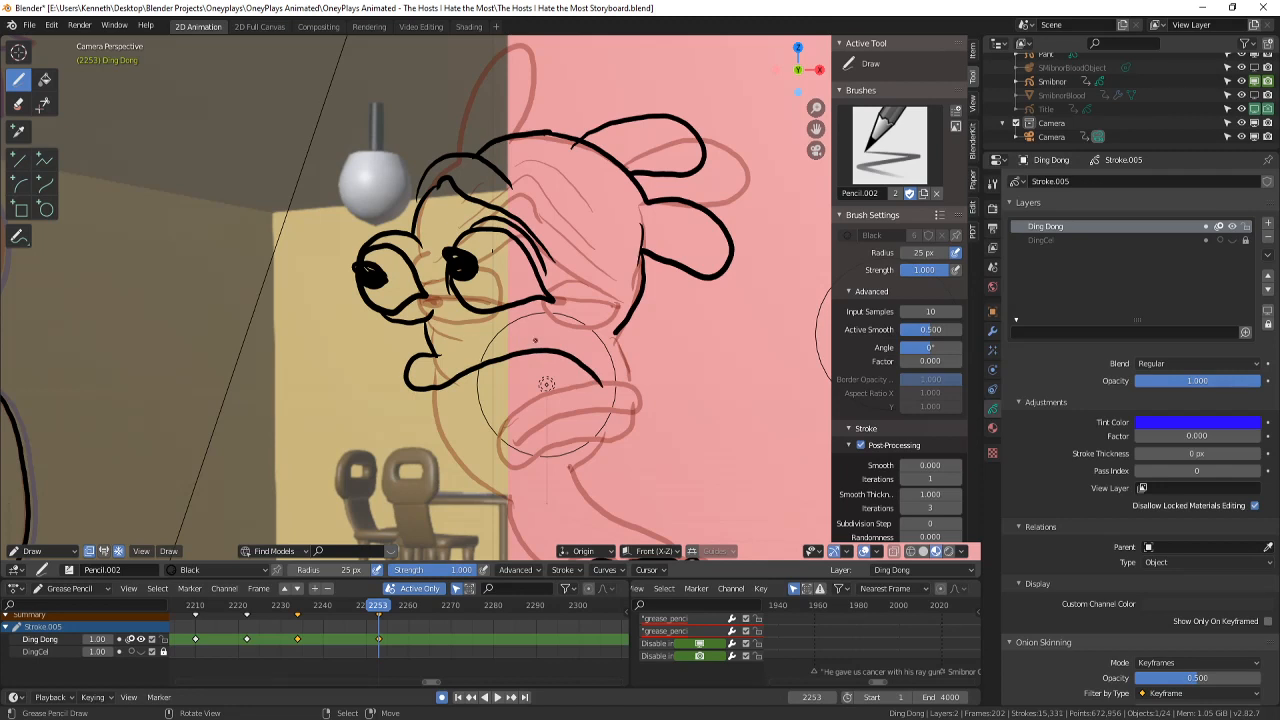
key(ctrl+z)
mouse_move(432, 354)
mouse_down()
mouse_move(412, 374)
mouse_move(477, 386)
mouse_move(533, 468)
mouse_up()
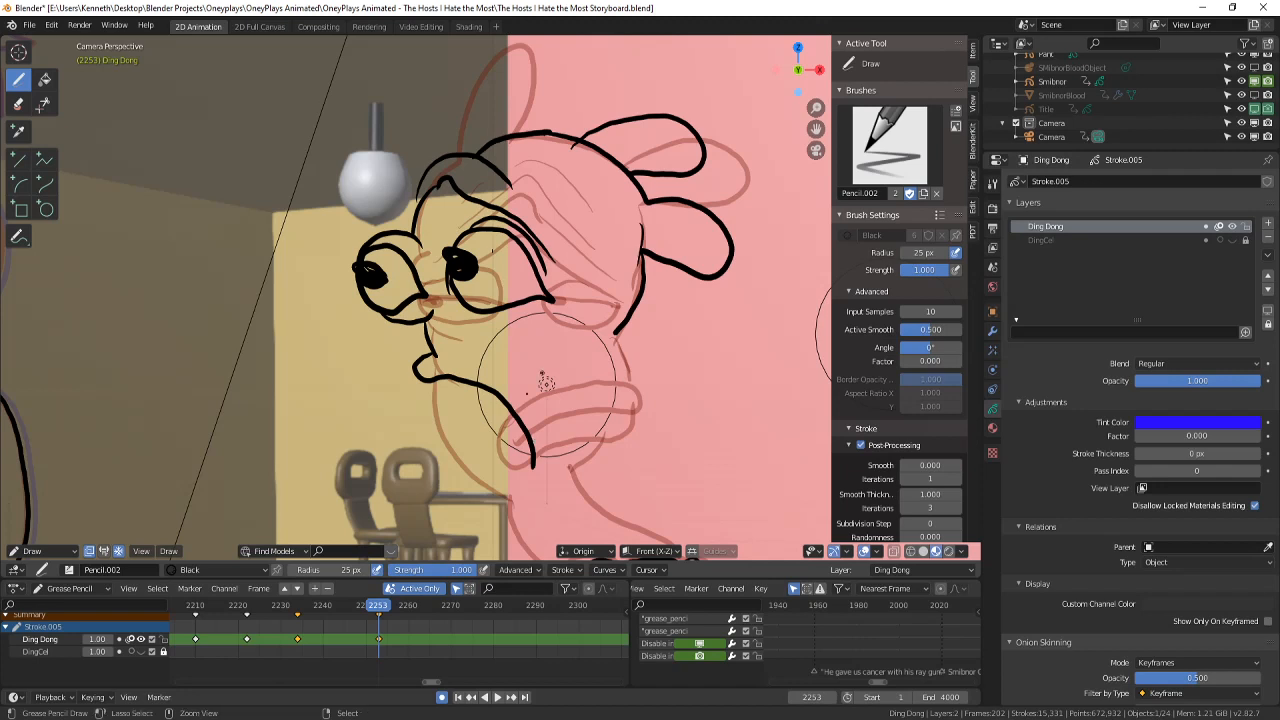
key(ctrl+z)
mouse_move(432, 355)
mouse_down()
mouse_move(446, 373)
mouse_move(520, 392)
mouse_move(546, 463)
mouse_move(482, 494)
mouse_up()
key(ctrl+z)
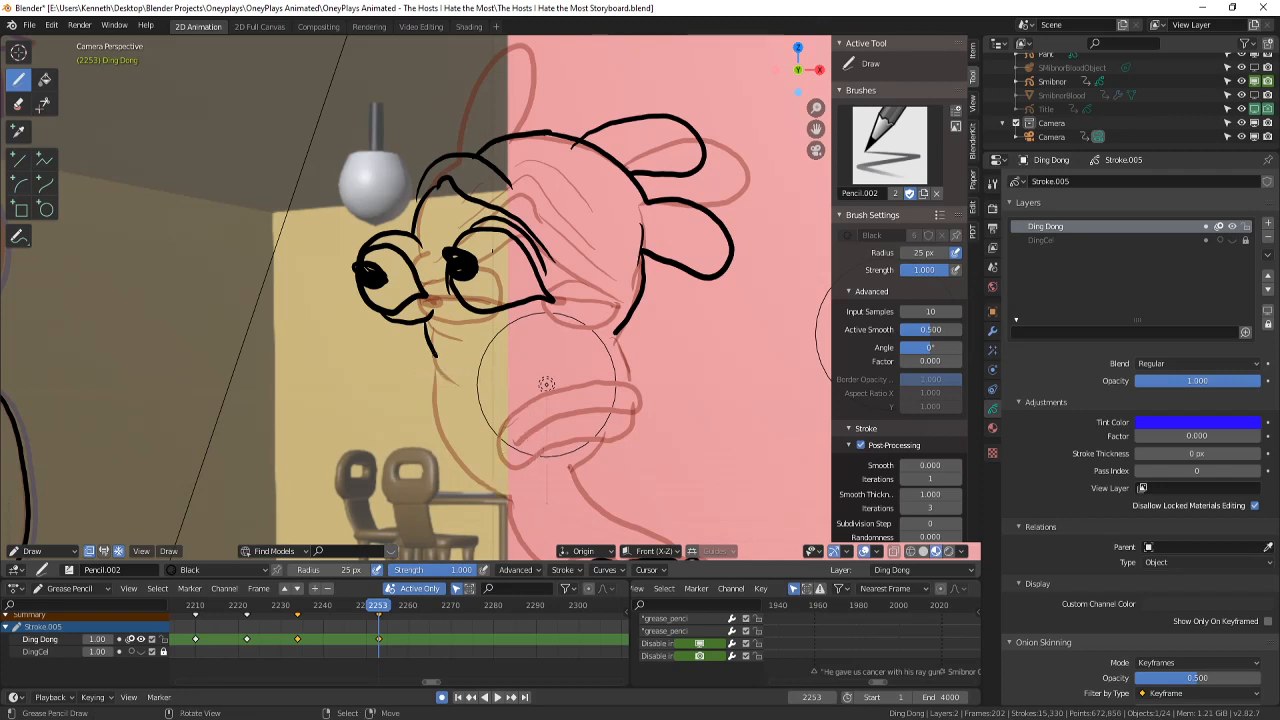
mouse_move(422, 355)
mouse_down()
mouse_move(437, 378)
mouse_move(560, 382)
mouse_move(575, 450)
mouse_move(448, 503)
mouse_move(515, 496)
mouse_up()
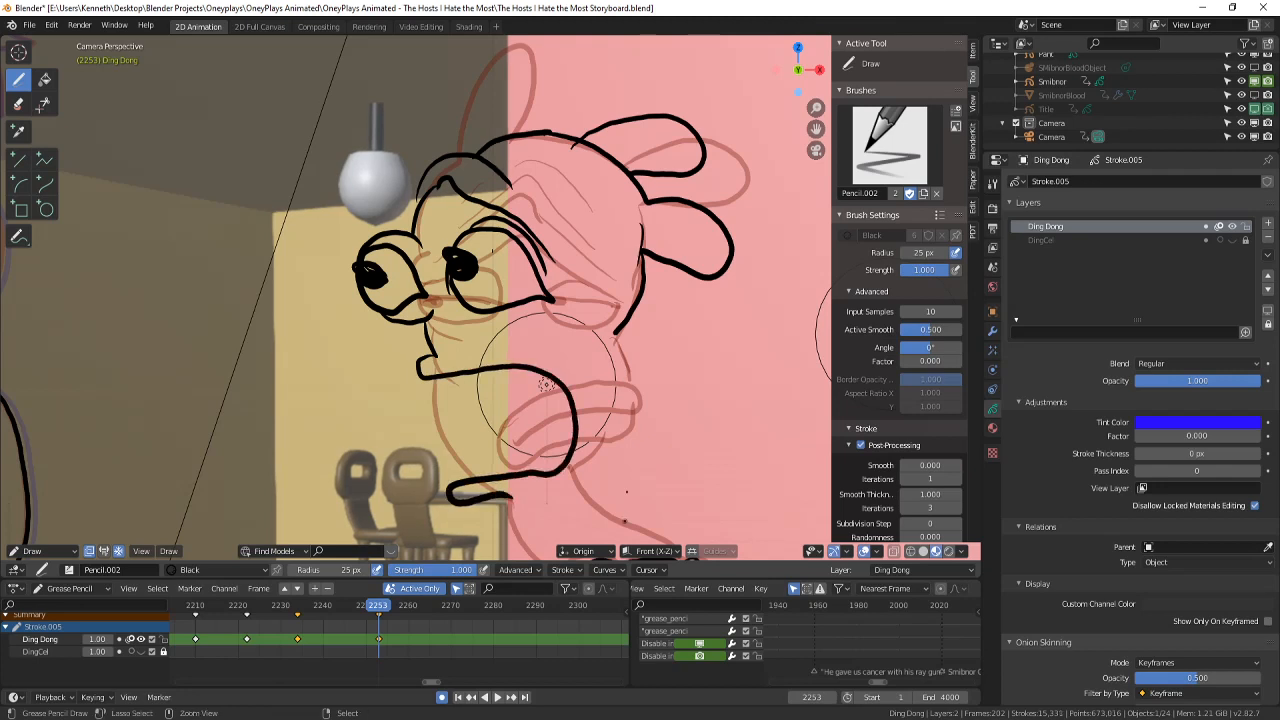
key(ctrl+z)
mouse_move(437, 355)
mouse_down()
mouse_move(416, 380)
mouse_move(448, 432)
mouse_move(428, 398)
mouse_move(504, 364)
mouse_move(552, 450)
mouse_move(430, 418)
mouse_up()
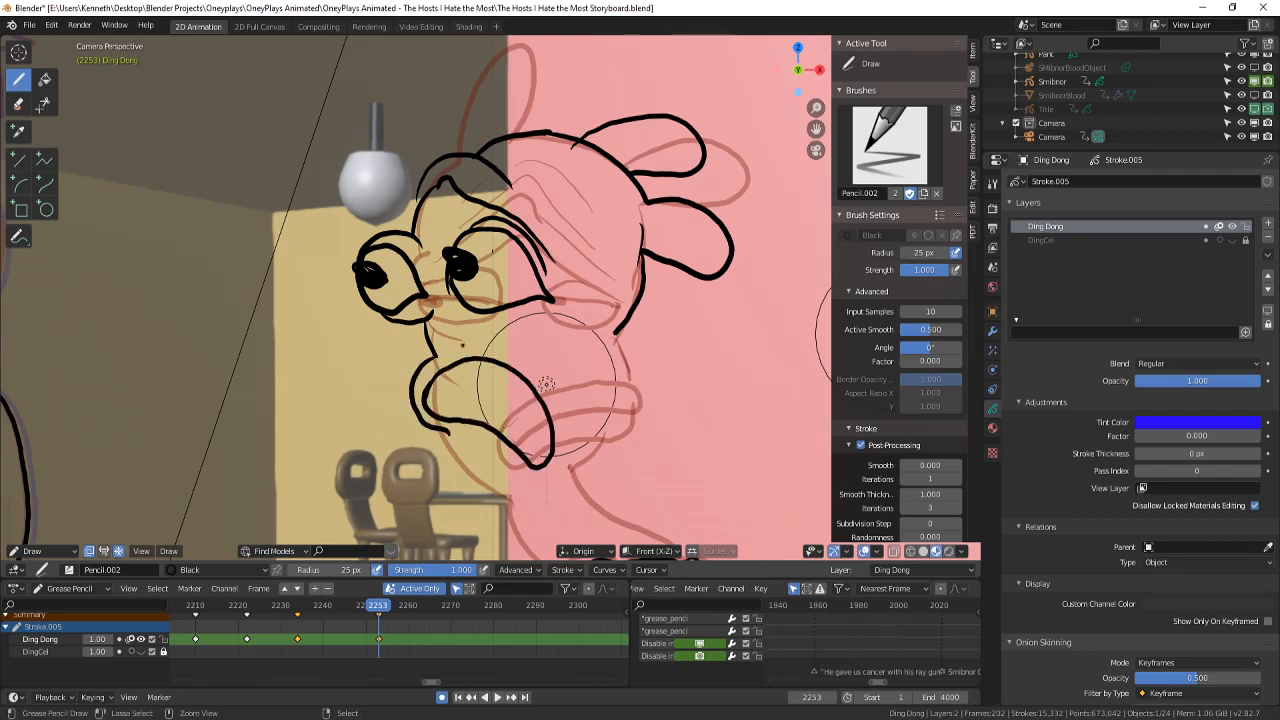
key(ctrl+z)
key(ctrl+z)
- Draw Ding Dong's open mouth with thick protruding lips, inner mouth and tooth lines, a small chin and the rear jaw line
mouse_move(432, 357)
mouse_down()
mouse_move(422, 393)
mouse_move(510, 375)
mouse_move(556, 424)
mouse_move(522, 420)
mouse_move(456, 444)
mouse_move(515, 490)
mouse_move(630, 405)
mouse_move(610, 324)
mouse_up()
mouse_move(430, 359)
mouse_down()
mouse_move(510, 352)
mouse_move(572, 420)
mouse_move(472, 452)
mouse_up()
drag(430, 402, 526, 385)
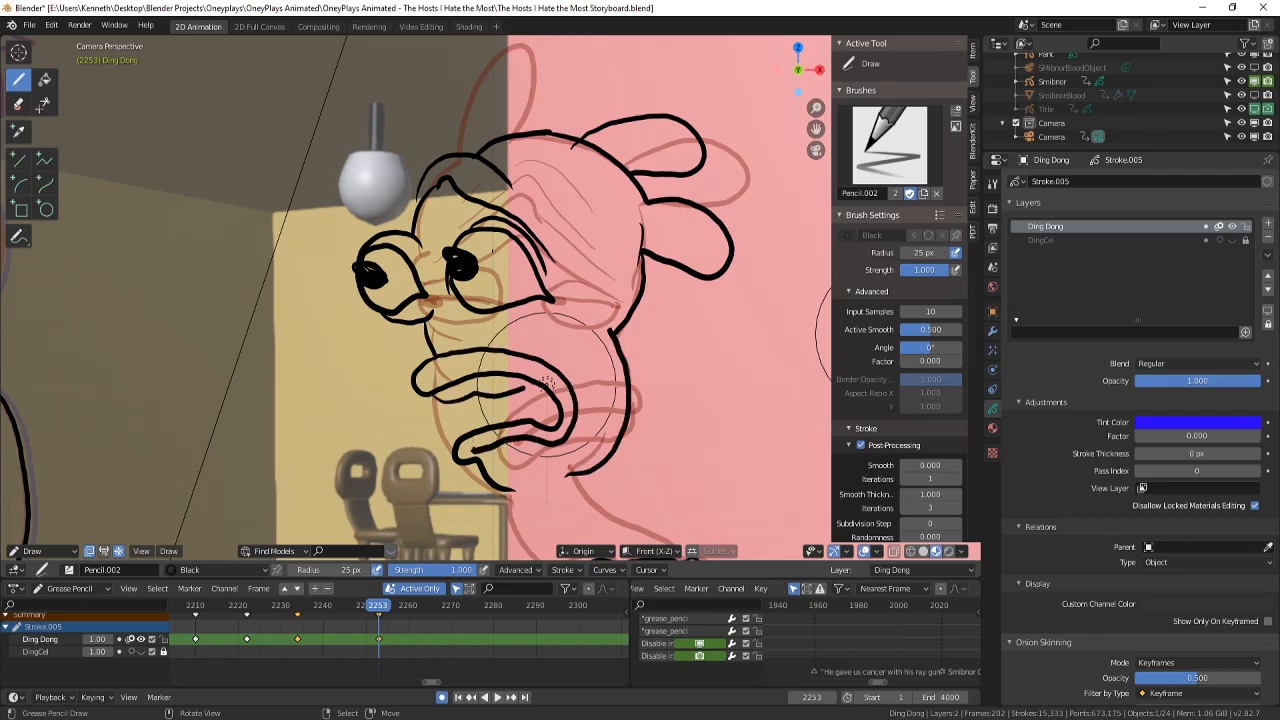
mouse_move(480, 451)
mouse_down()
mouse_move(514, 443)
mouse_move(517, 404)
mouse_move(556, 404)
mouse_up()
mouse_move(472, 397)
mouse_down()
mouse_move(483, 426)
mouse_move(497, 422)
mouse_up()
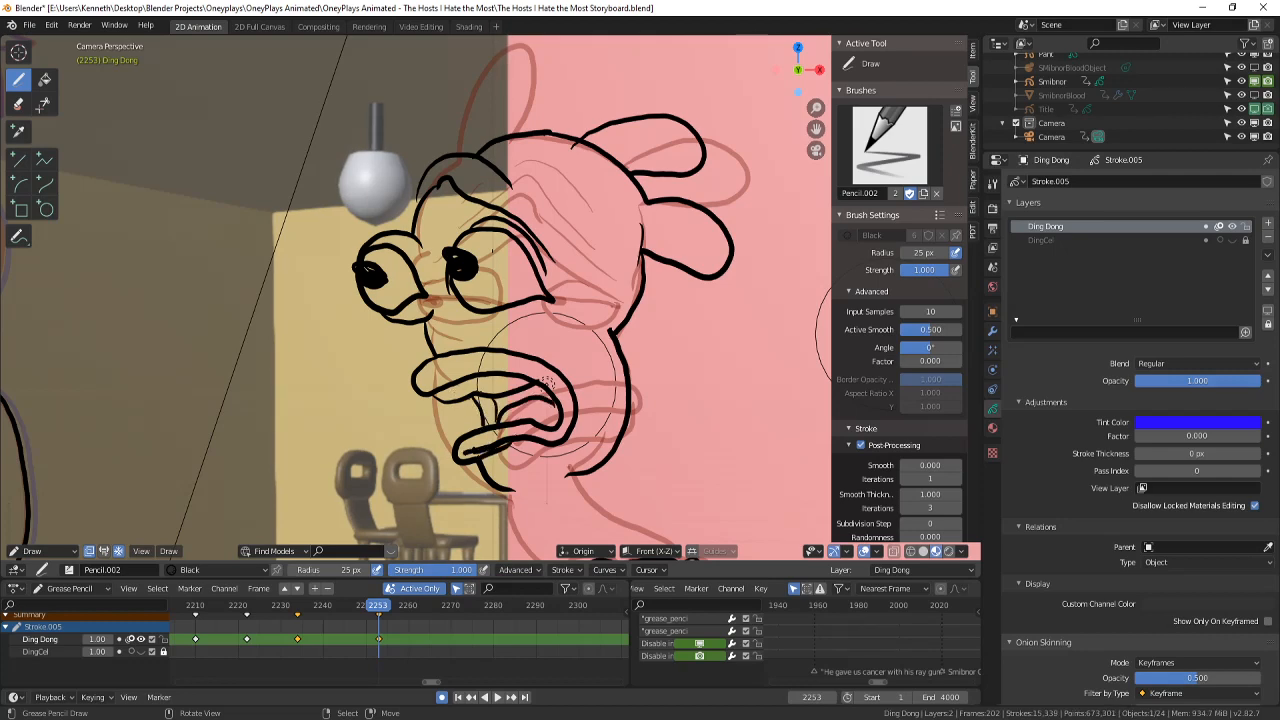
scroll(546, 384, down, 6)
scroll(546, 384, up, 6)
- Compare the new face with Ding Dong's previous half-lidded pose at frame 2251 and save the file
key(Left)
key(Left)
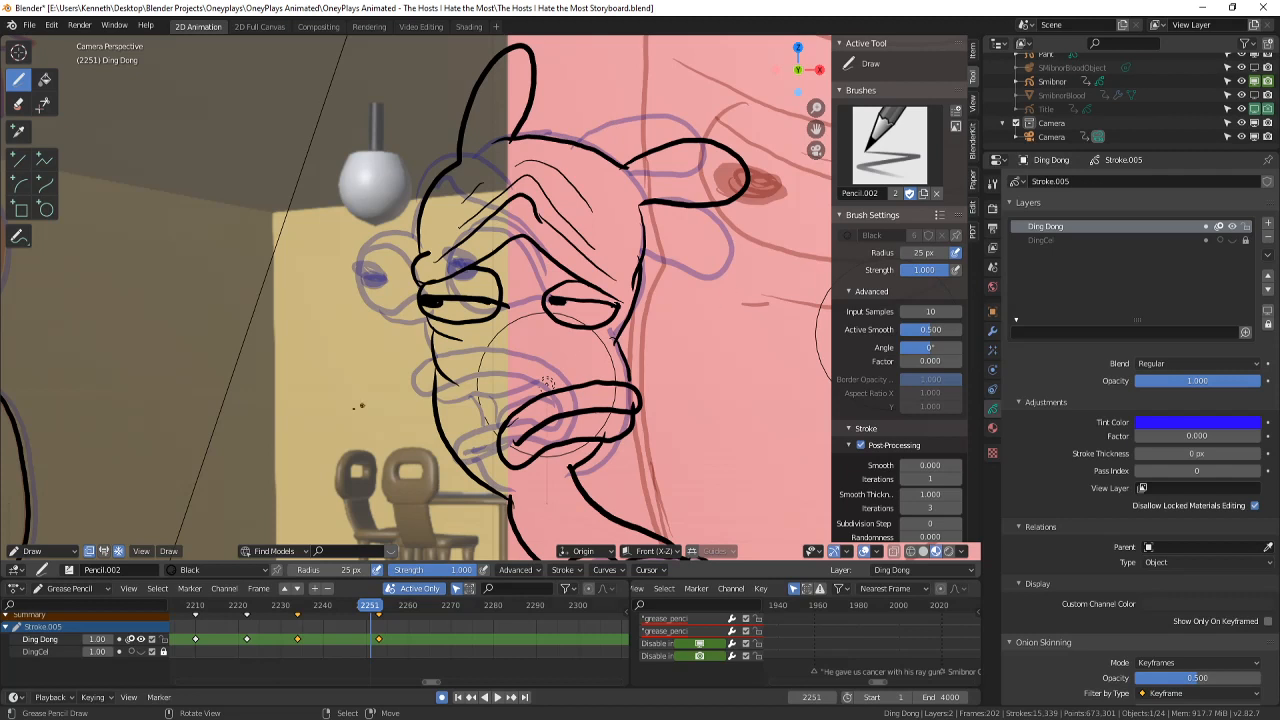
shift+middle_drag(547, 382, 533, 413)
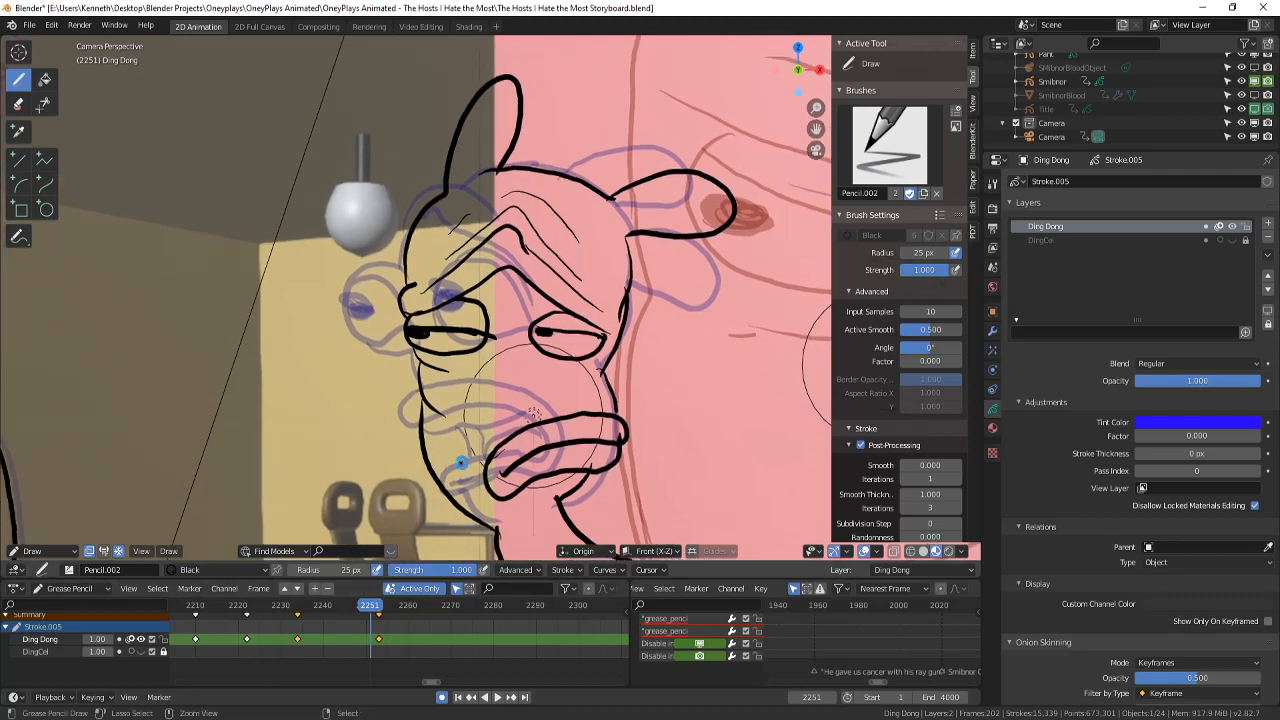
key(ctrl+s)
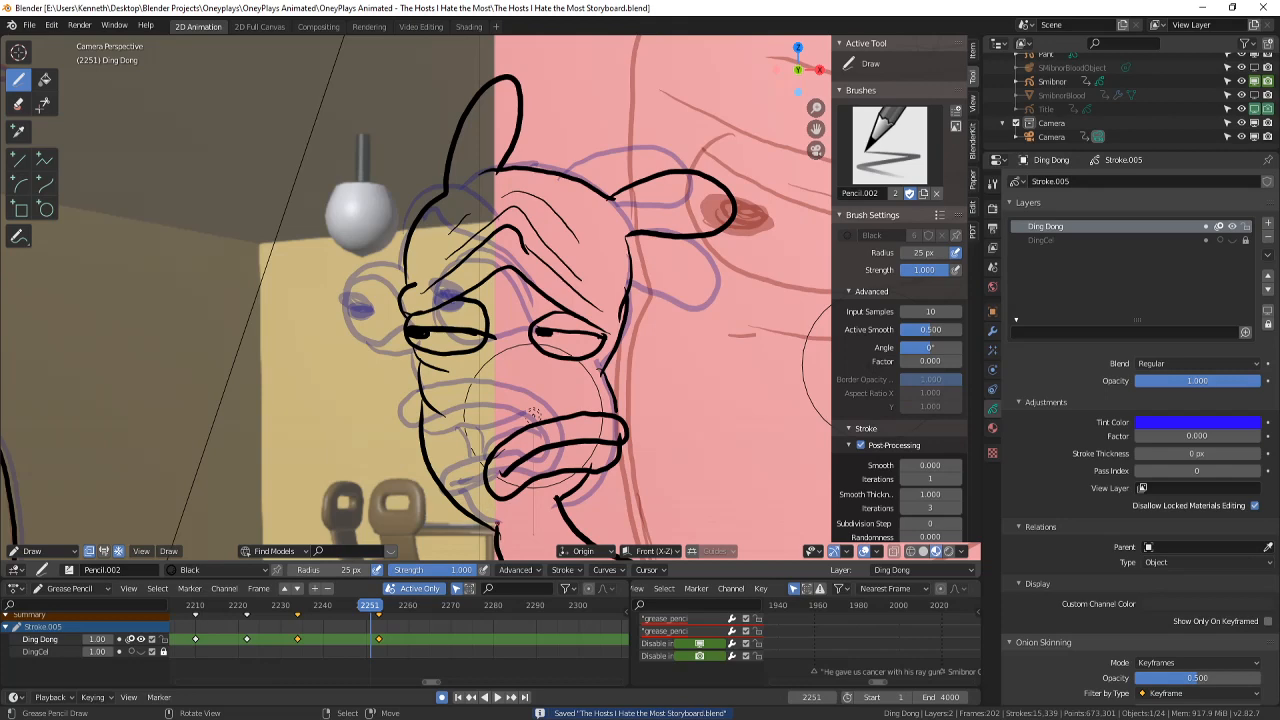
- Save the file, play back the sequence from frame 2231 to review the pose change, and return to frame 2253
click(284, 612)
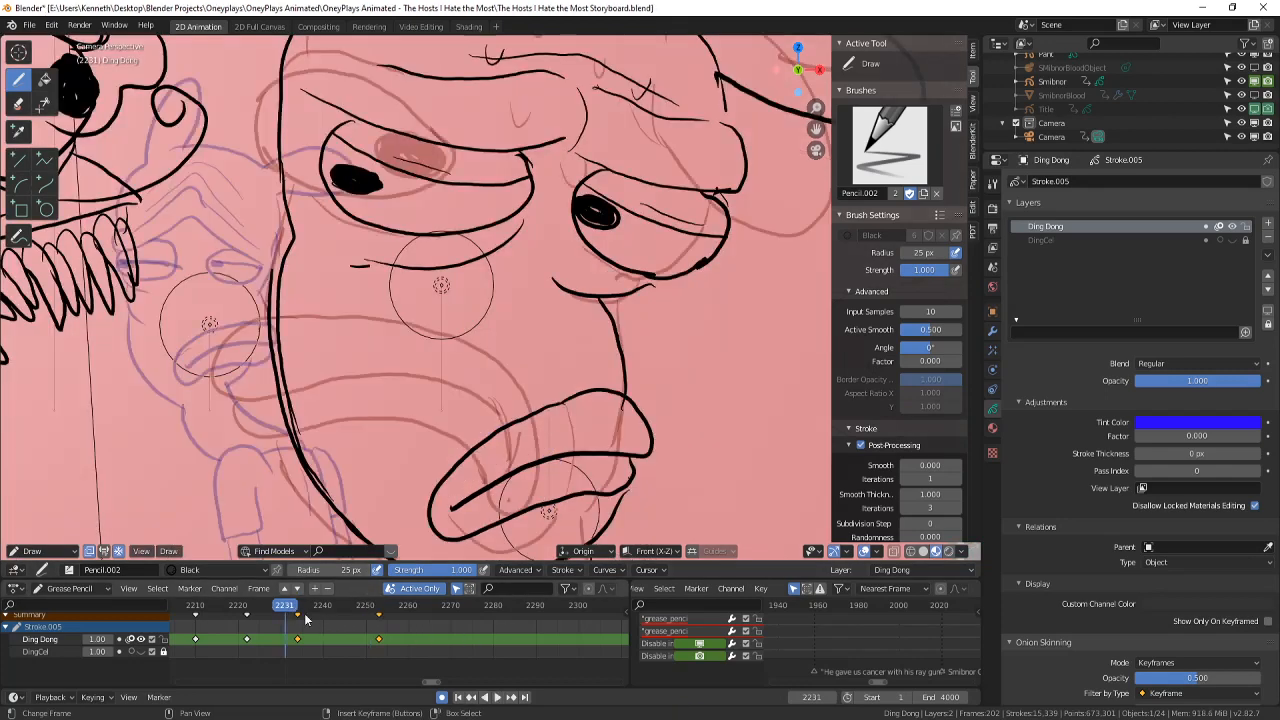
key(ctrl+s)
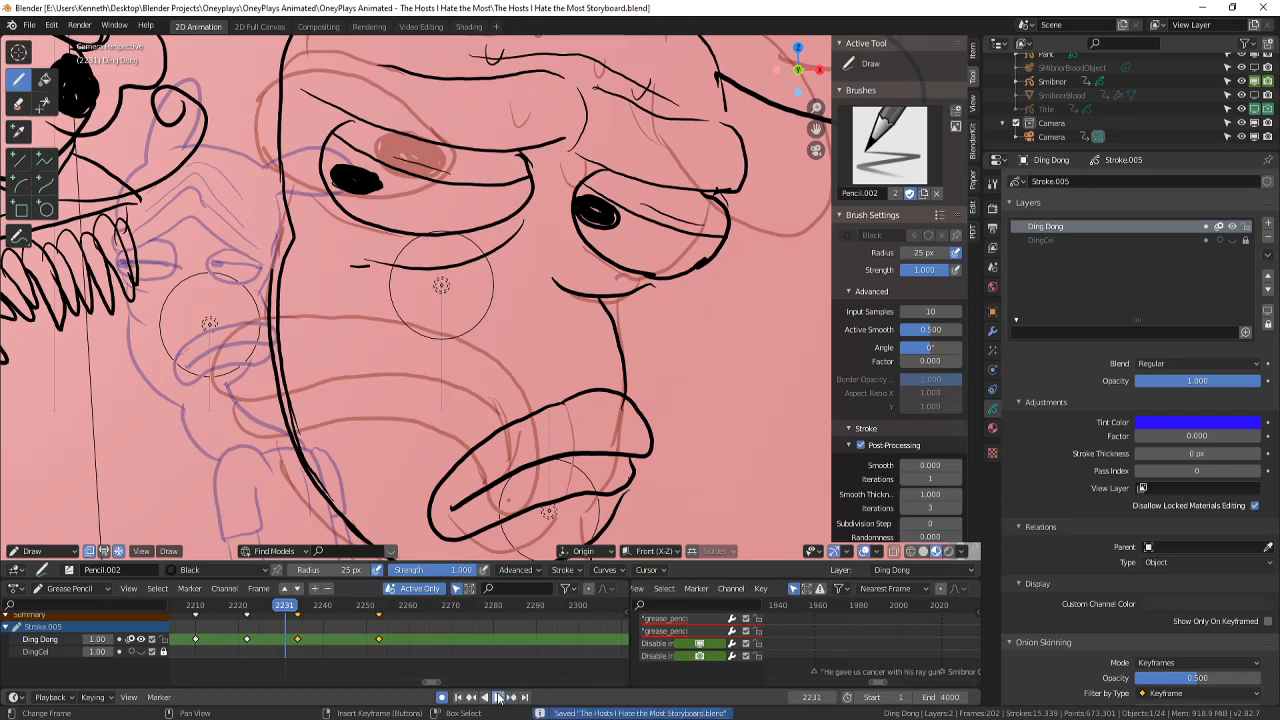
click(491, 697)
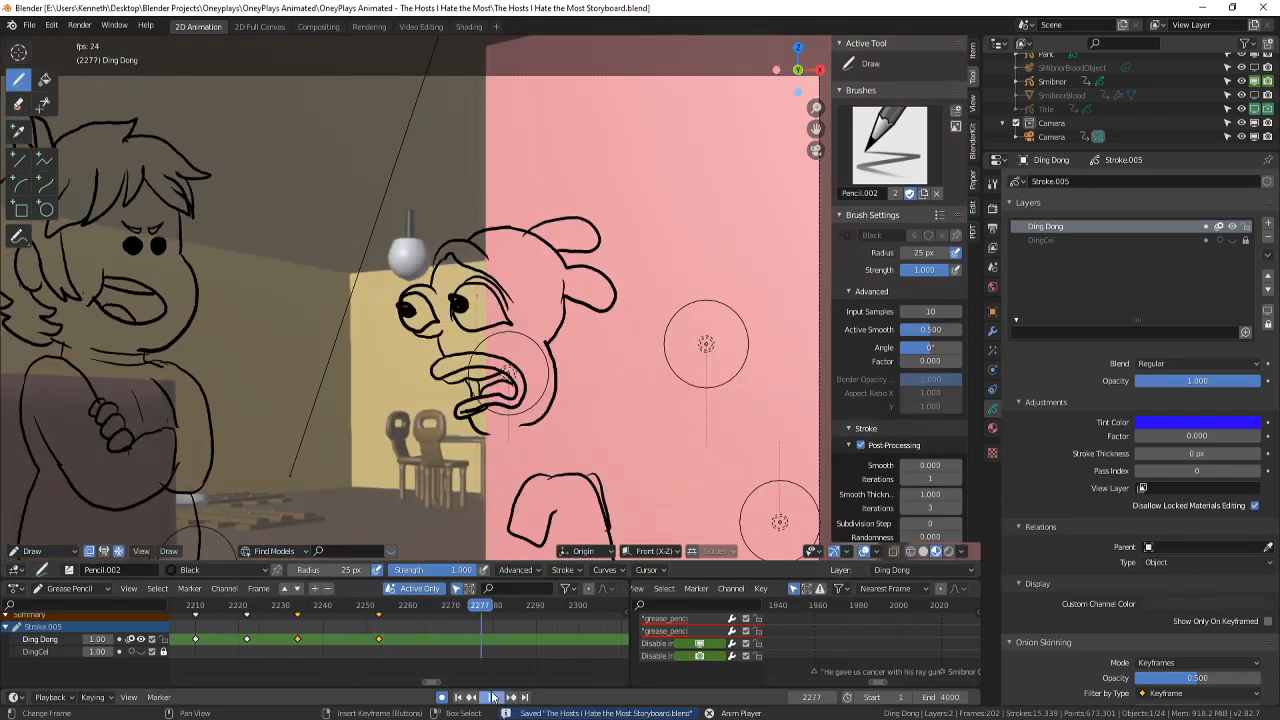
key(space)
click(379, 640)
scroll(550, 388, down, 1)
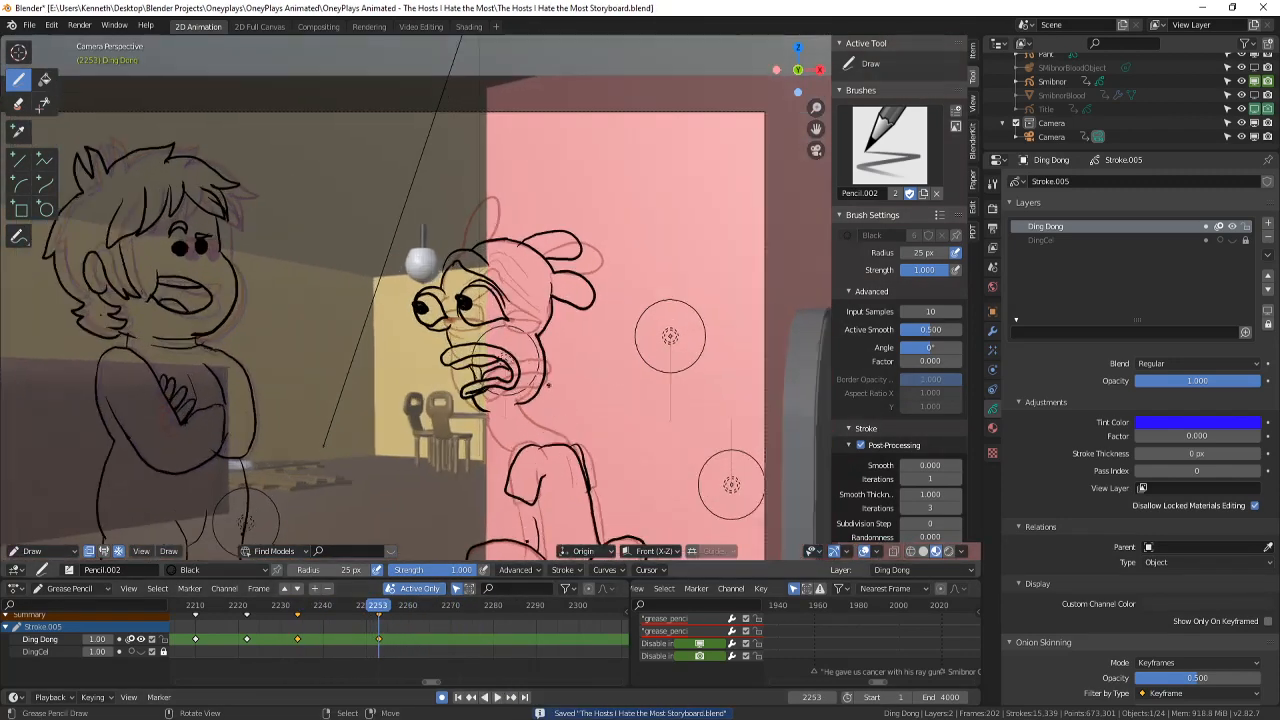
- Draw Ding Dong's neck lines from the jaw and back of the head to the shoulders, and compare them with frame 2252
middle_drag(550, 388, 585, 351)
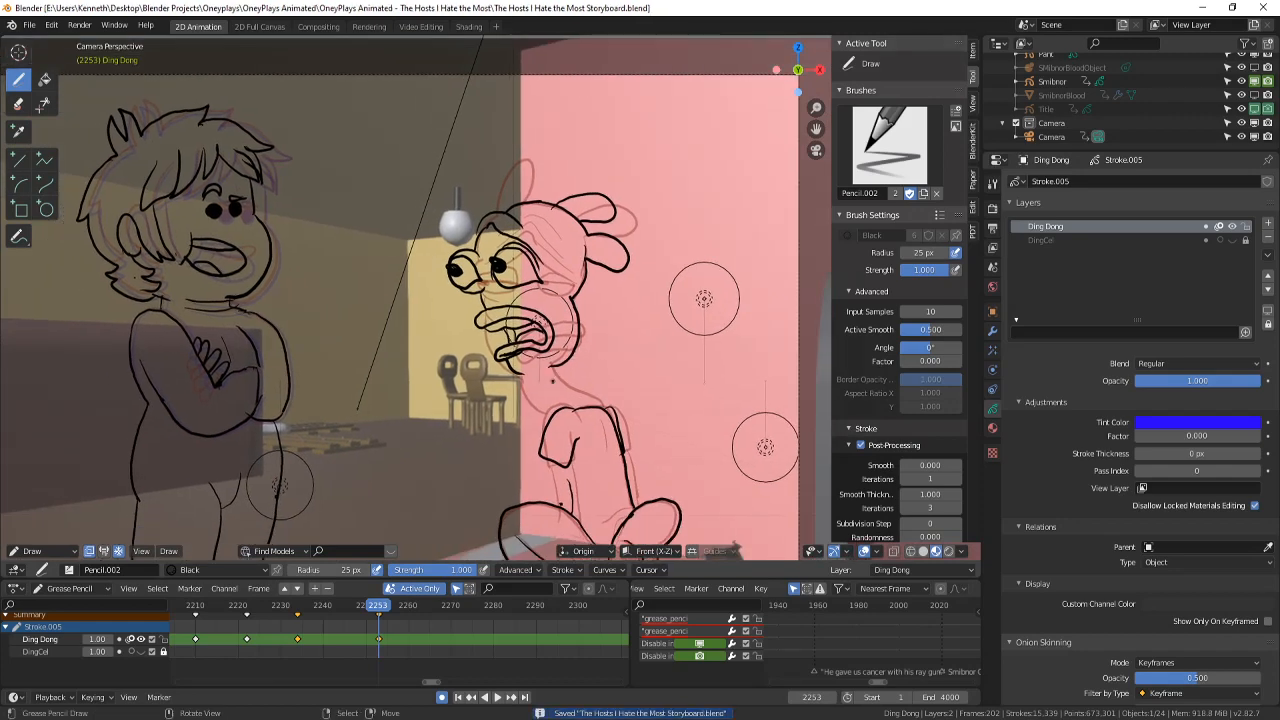
scroll(704, 298, up, 1)
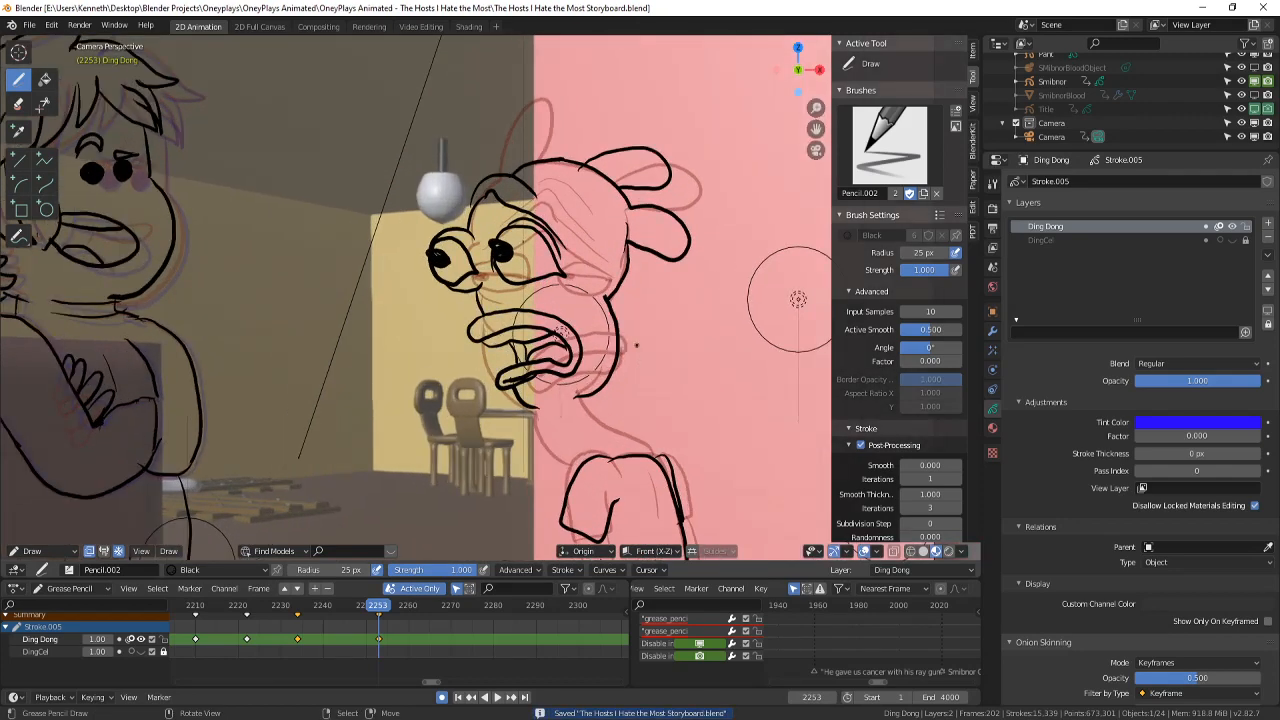
mouse_move(580, 400)
mouse_down()
mouse_move(606, 446)
mouse_move(632, 449)
mouse_up()
key(Left)
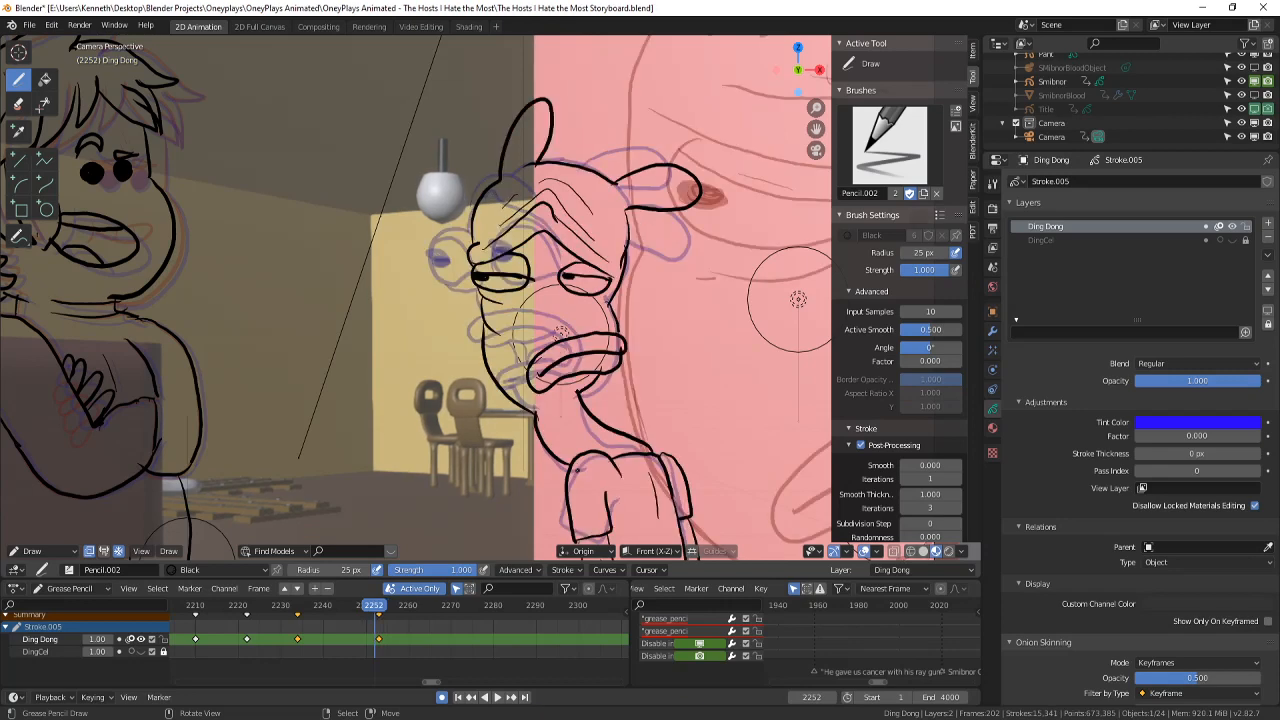
key(Right)
key(Left)
key(Right)
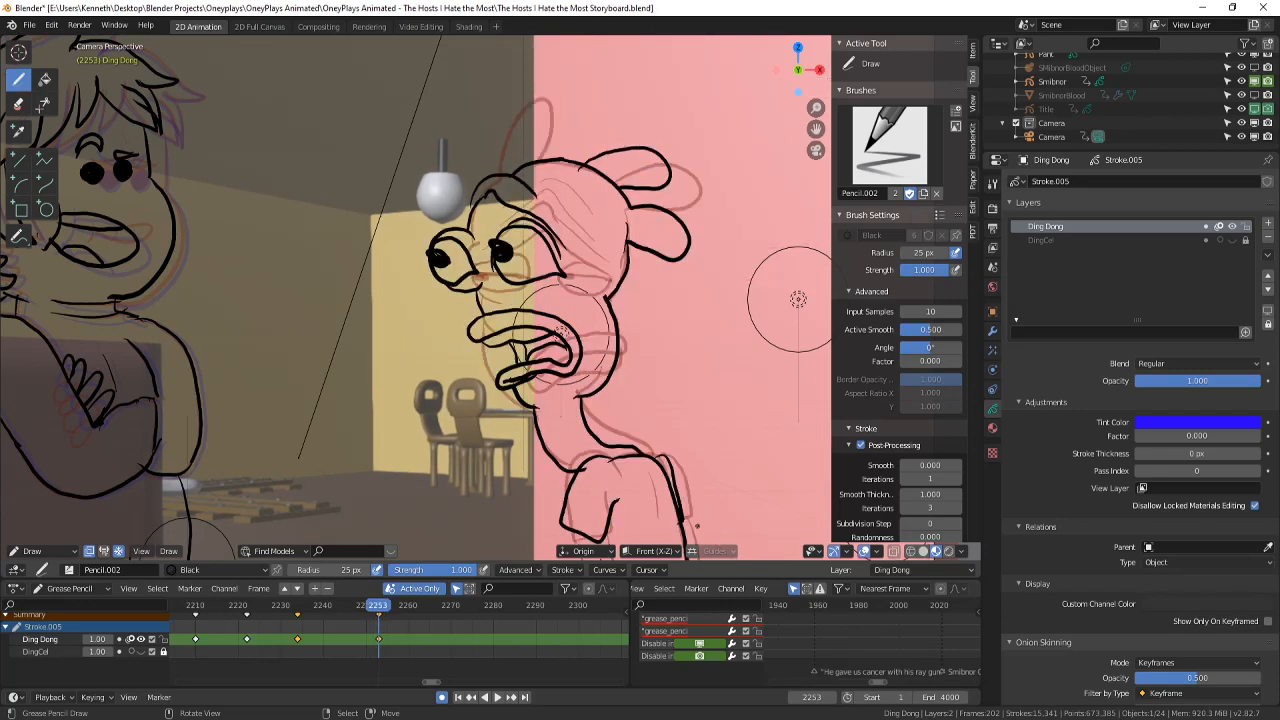
- Draw Ding Dong's near arm lines running from the sleeve down behind the raised knee
scroll(690, 515, down, 2)
scroll(658, 474, down, 3)
scroll(645, 460, up, 3)
scroll(638, 457, down, 2)
scroll(597, 451, up, 2)
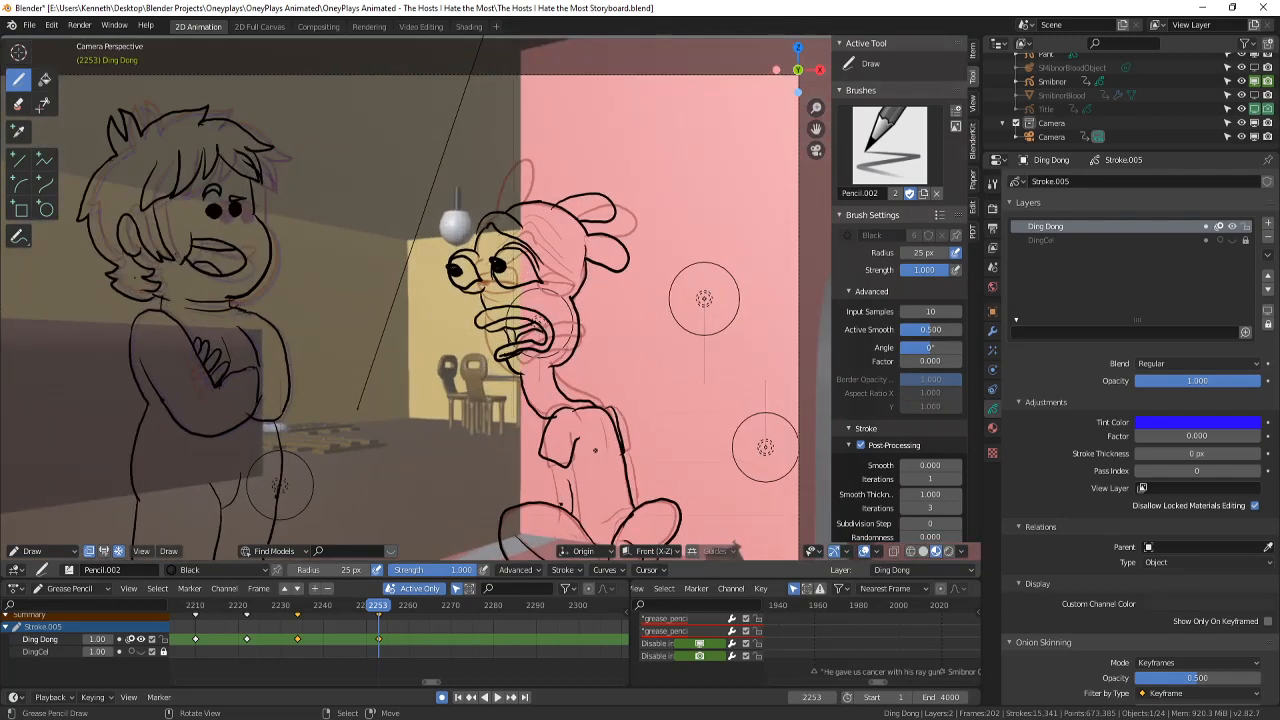
scroll(606, 451, up, 1)
shift+middle_drag(606, 443, 638, 295)
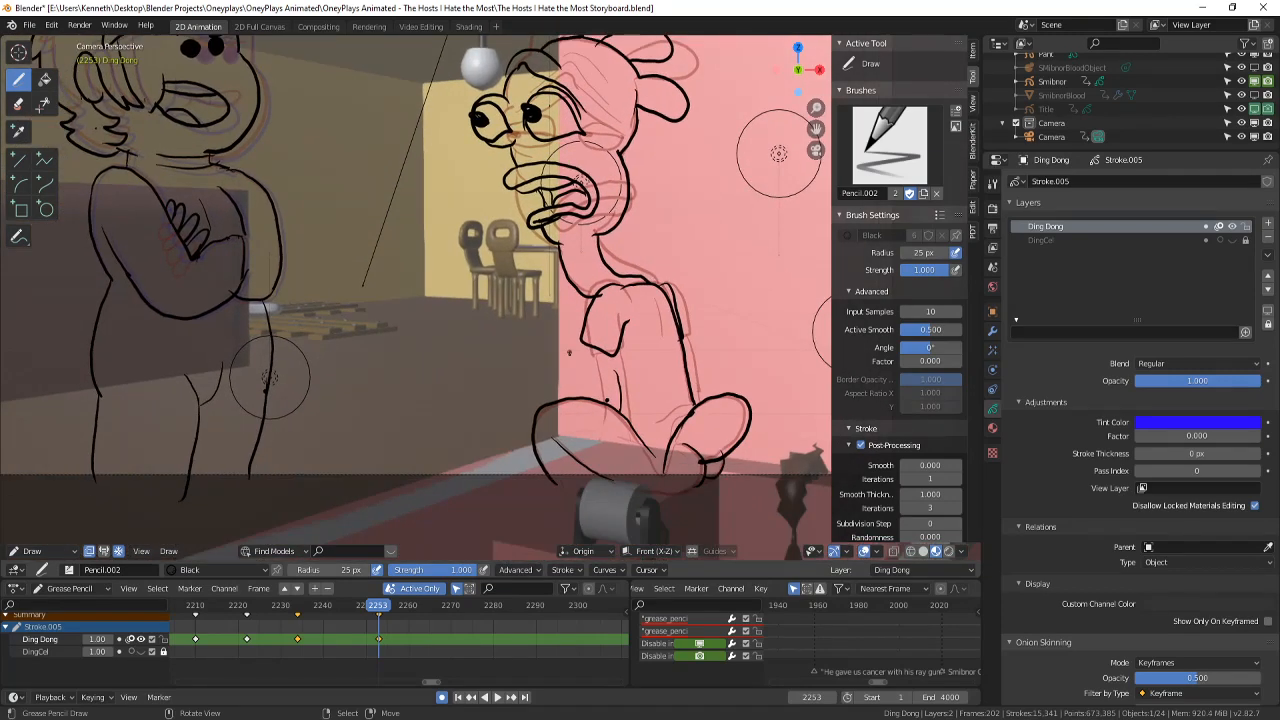
mouse_move(584, 340)
mouse_down()
mouse_move(566, 392)
mouse_move(591, 401)
mouse_up()
- Draw two long forearm lines reaching from Ding Dong's knee across the floor toward the boy
scroll(596, 270, up, 1)
shift+middle_drag(597, 267, 583, 322)
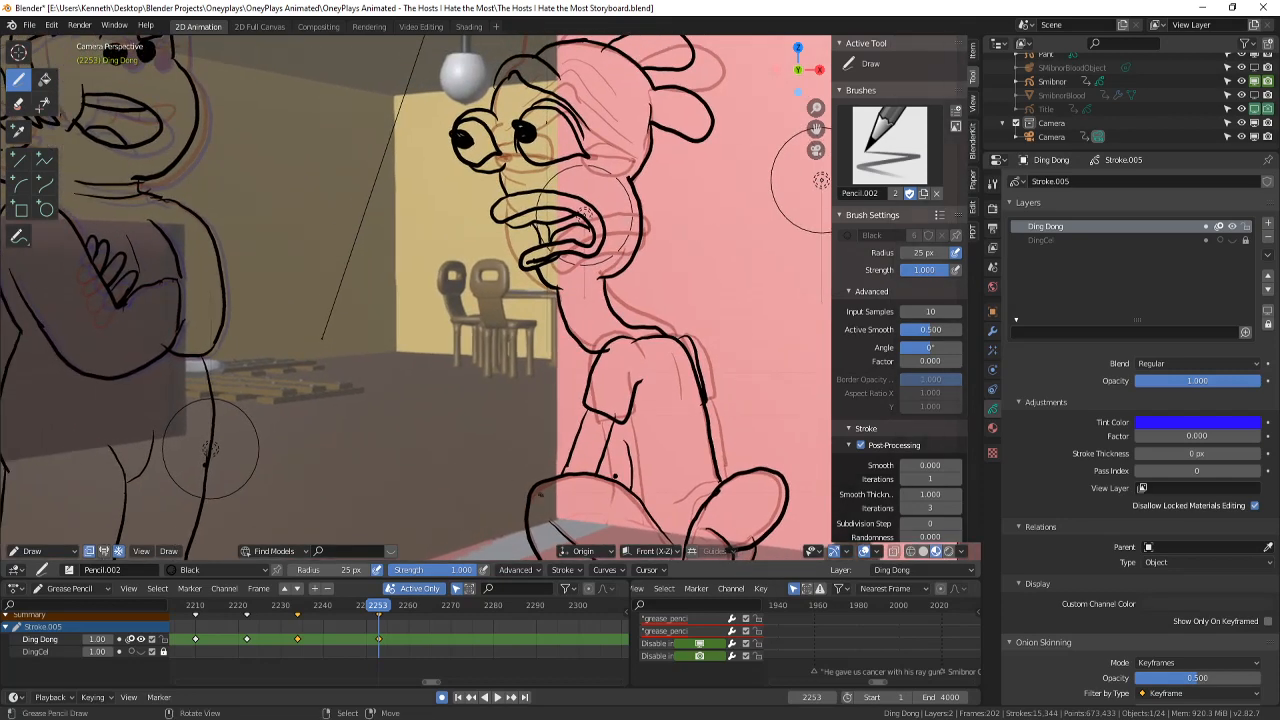
mouse_move(561, 473)
mouse_down()
mouse_move(383, 442)
mouse_move(464, 491)
mouse_move(527, 506)
mouse_up()
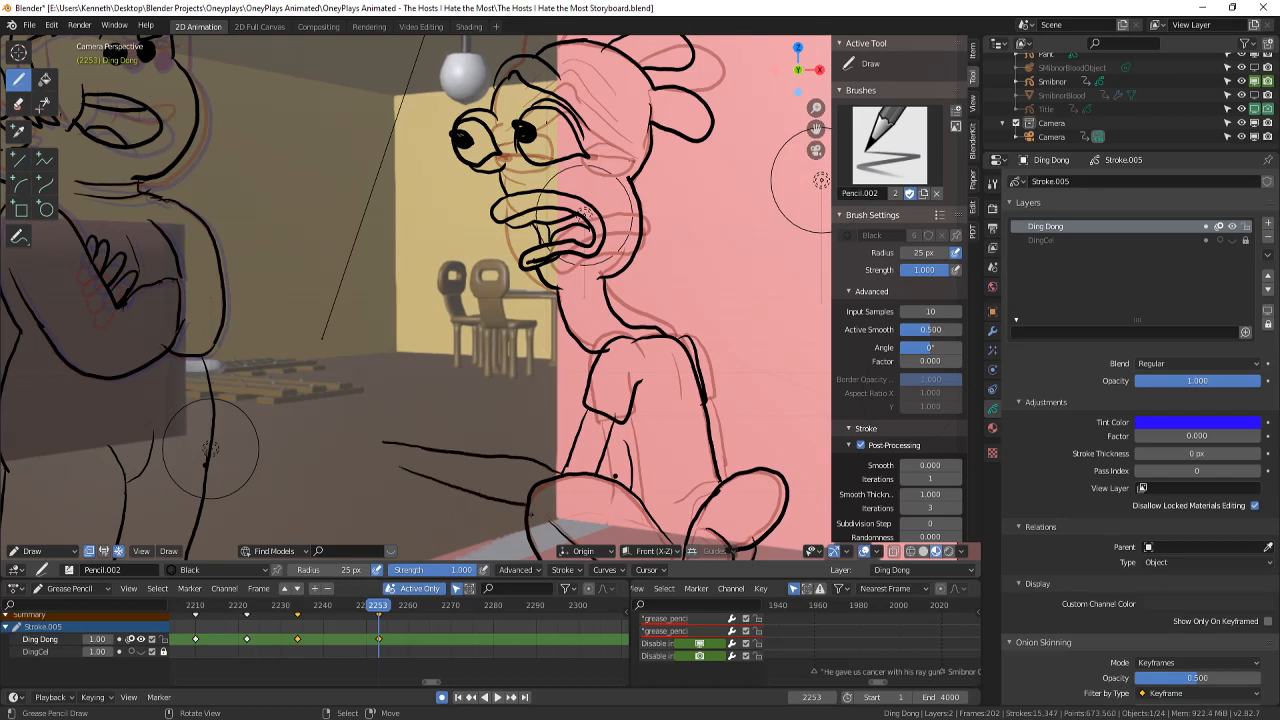
- Draw an open hand with a raised thumb and splayed fingers at the end of the outstretched forearm
shift+middle_drag(531, 514, 622, 466)
scroll(640, 440, up, 2)
scroll(661, 401, down, 1)
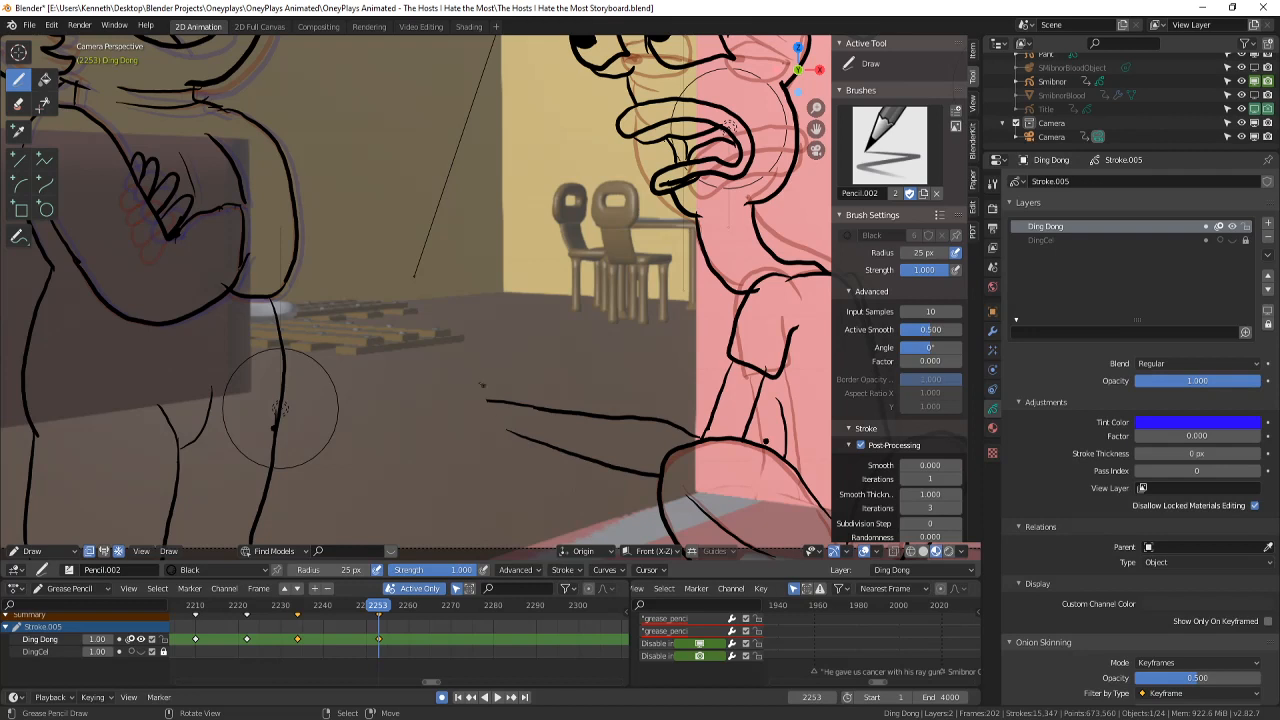
drag(484, 401, 440, 344)
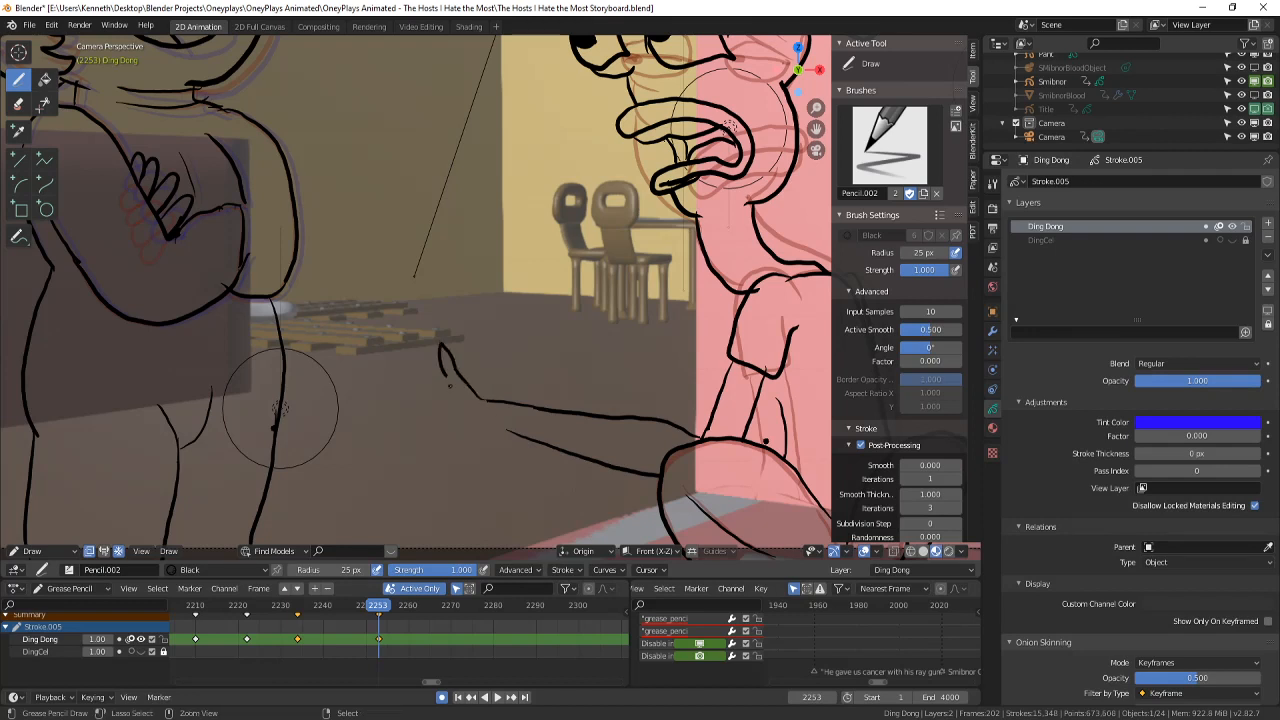
key(ctrl+z)
mouse_move(486, 401)
mouse_down()
mouse_move(438, 358)
mouse_move(458, 412)
mouse_move(414, 470)
mouse_move(440, 486)
mouse_move(447, 526)
mouse_move(463, 452)
mouse_move(472, 536)
mouse_move(487, 437)
mouse_move(507, 434)
mouse_up()
scroll(280, 408, down, 5)
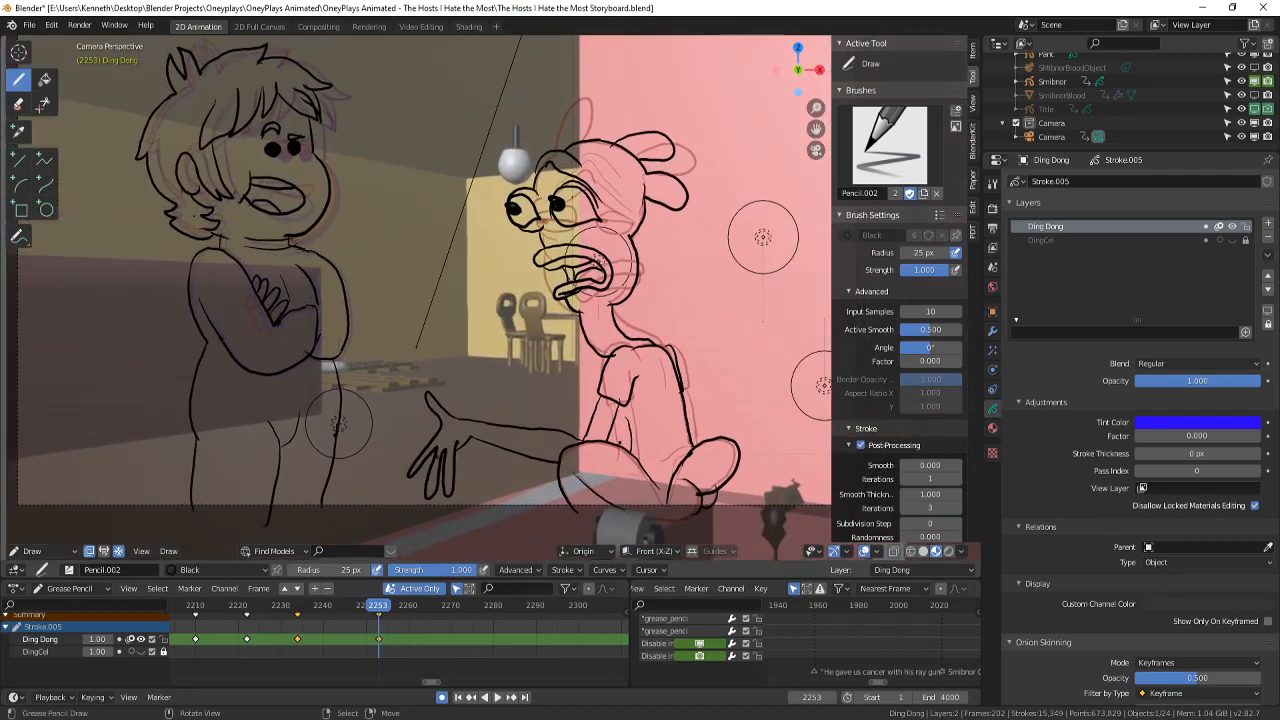
- Erase the middle of the outstretched forearm, move the detached hand closer to the knee in Edit Mode, and return to Draw mode
click(19, 105)
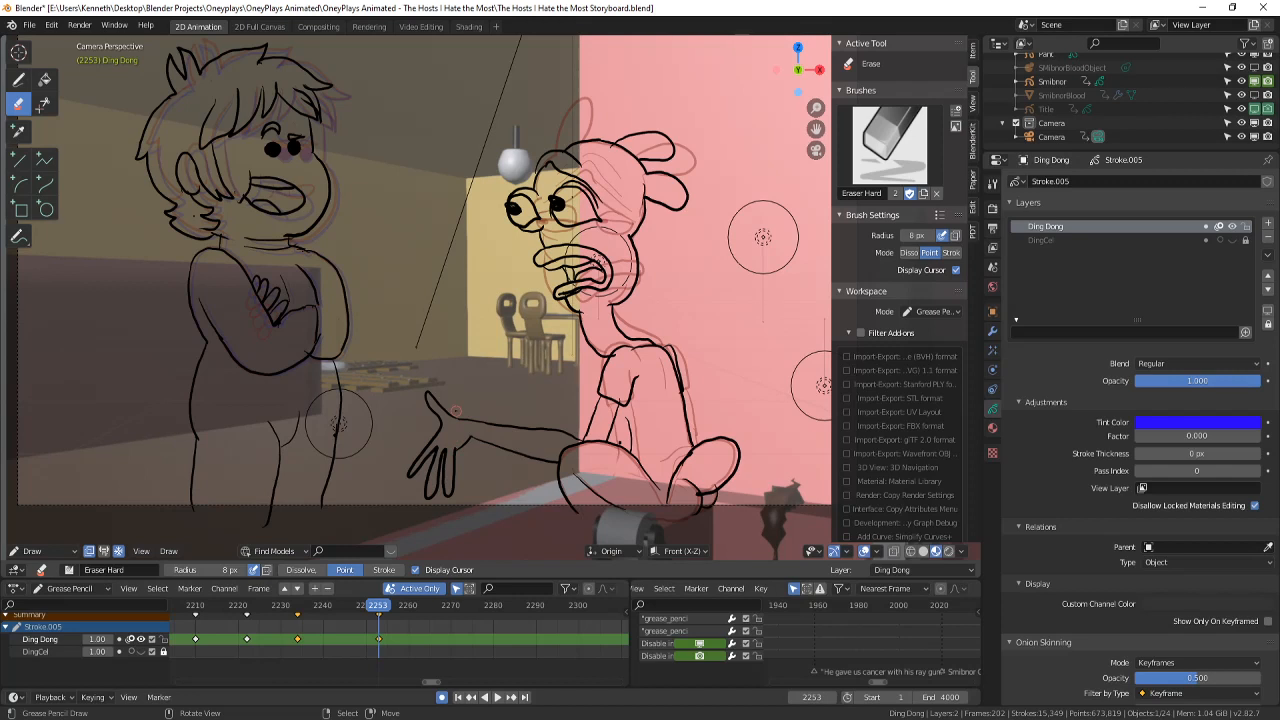
mouse_move(455, 410)
mouse_down()
mouse_move(520, 428)
mouse_move(518, 457)
mouse_up()
click(45, 552)
click(42, 520)
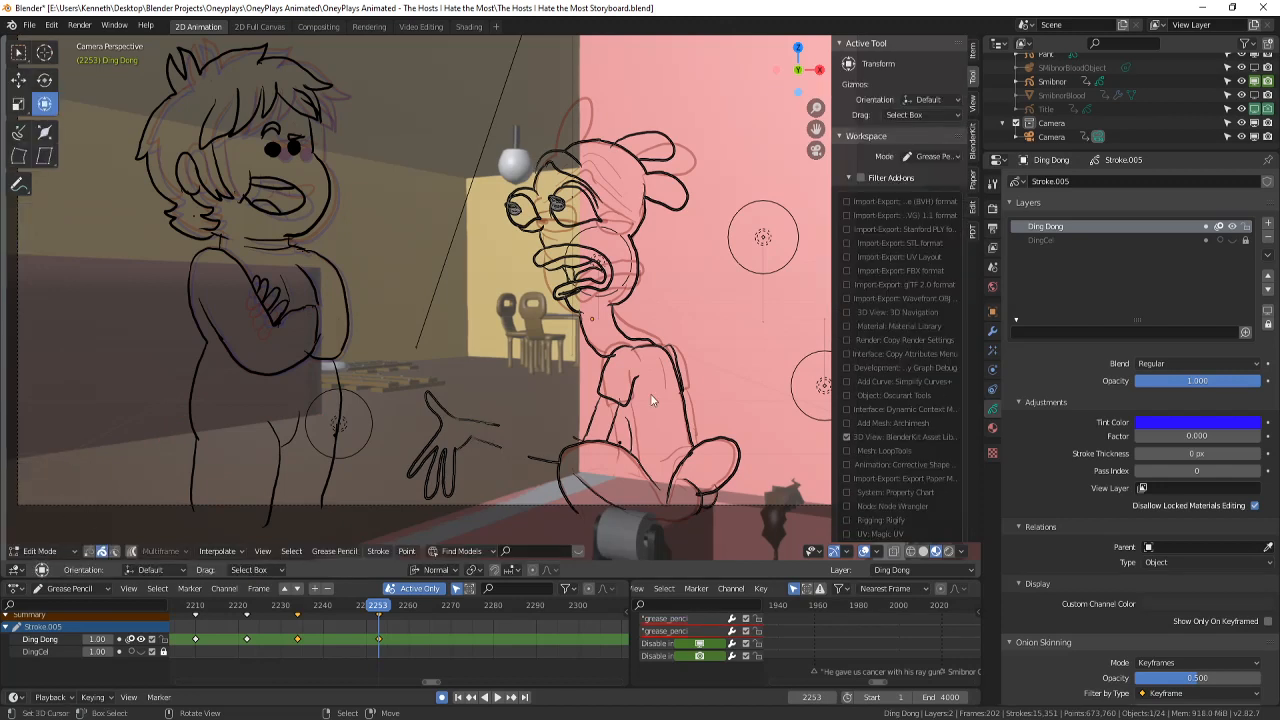
key(c)
click(450, 434)
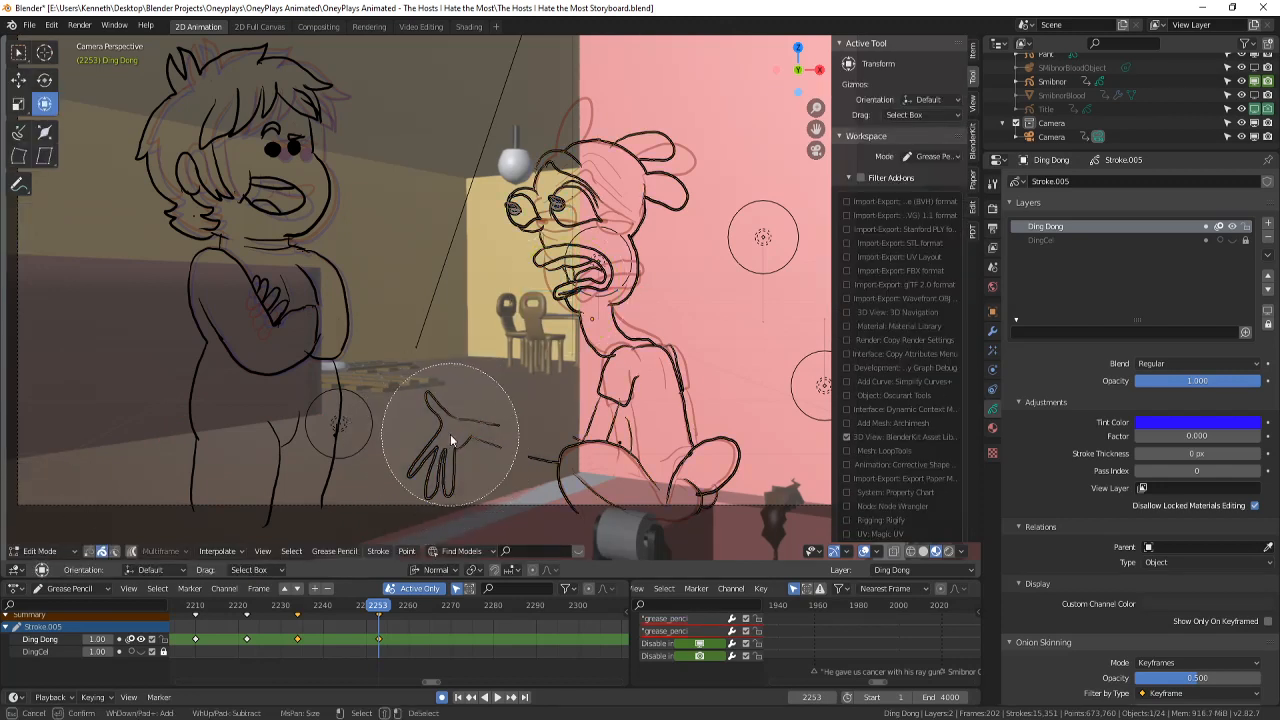
key(Escape)
key(g)
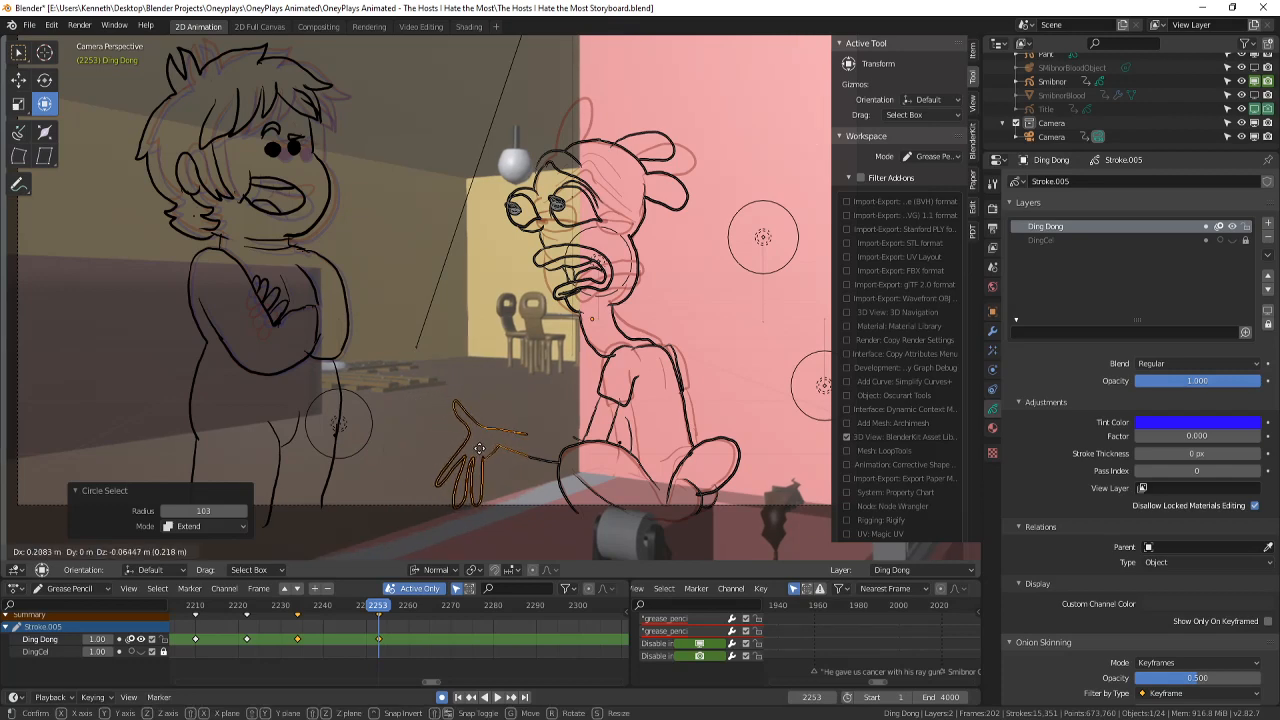
click(500, 432)
click(60, 553)
click(45, 500)
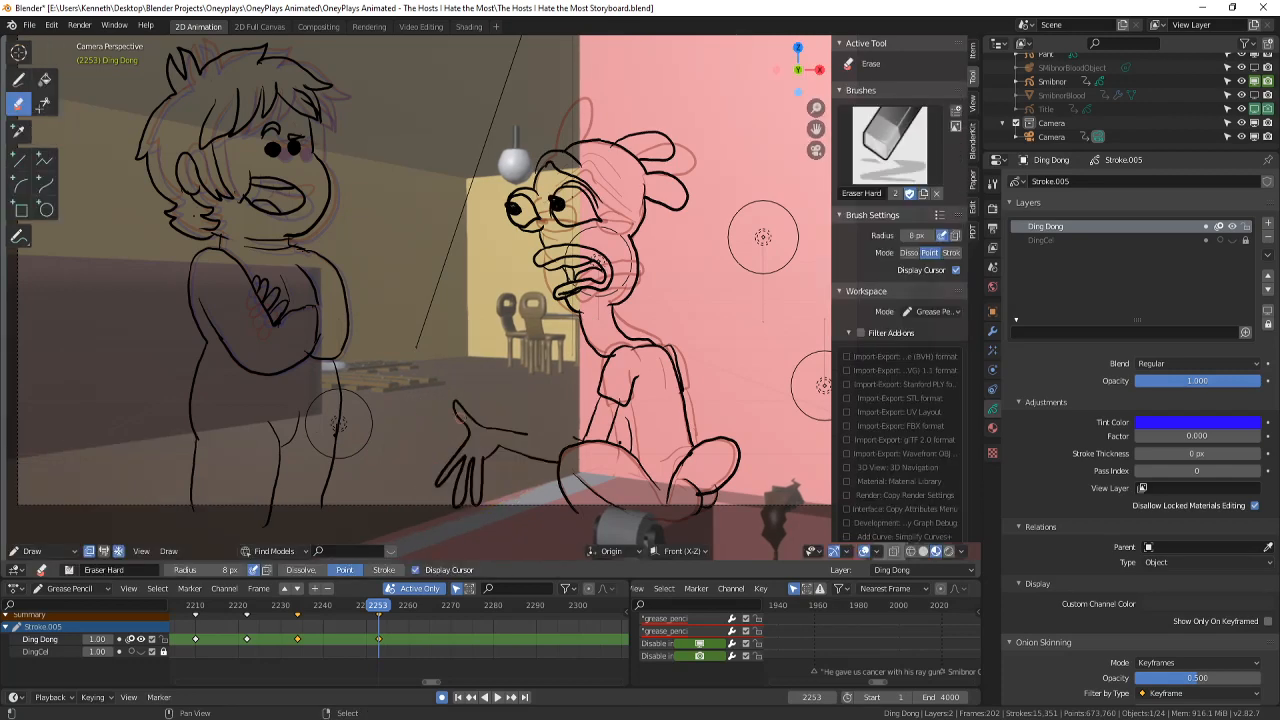
- Redraw the missing forearm line between the moved hand and the knee, and add a short torso line beside the near arm
scroll(235, 455, up, 3)
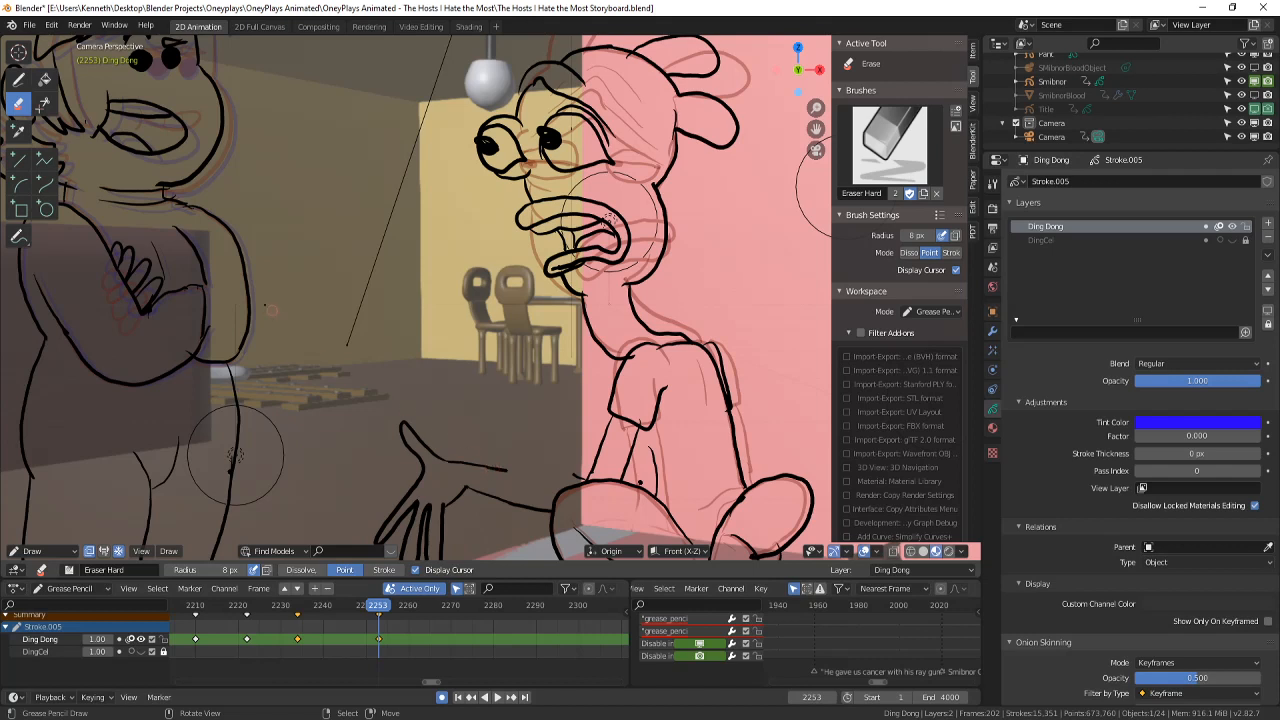
click(18, 80)
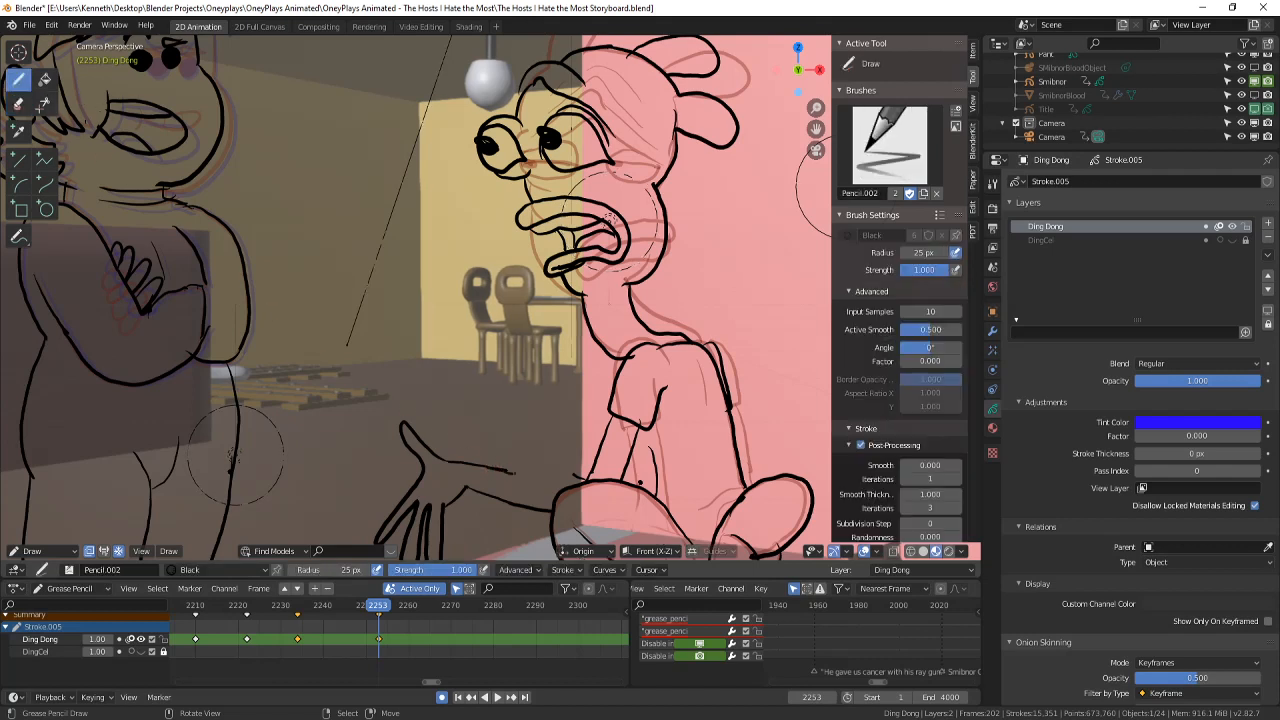
drag(512, 474, 583, 479)
key(ctrl+z)
scroll(60, 108, down, 1)
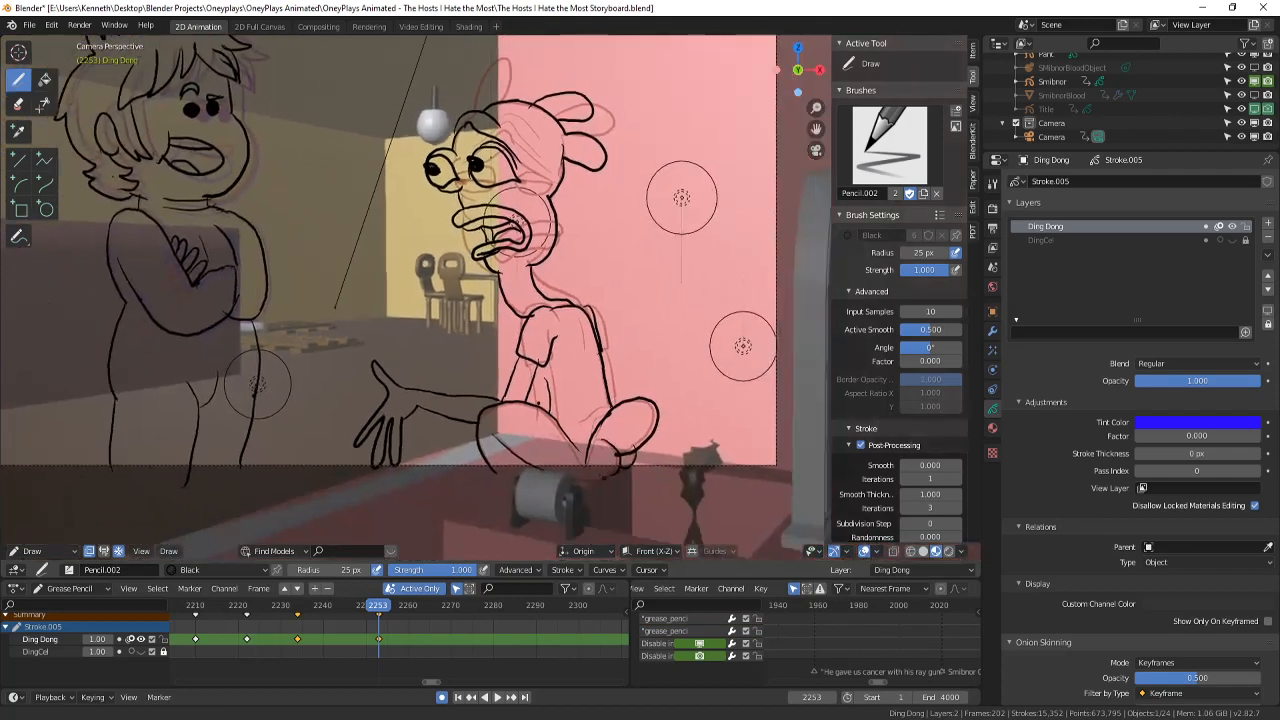
drag(545, 376, 551, 427)
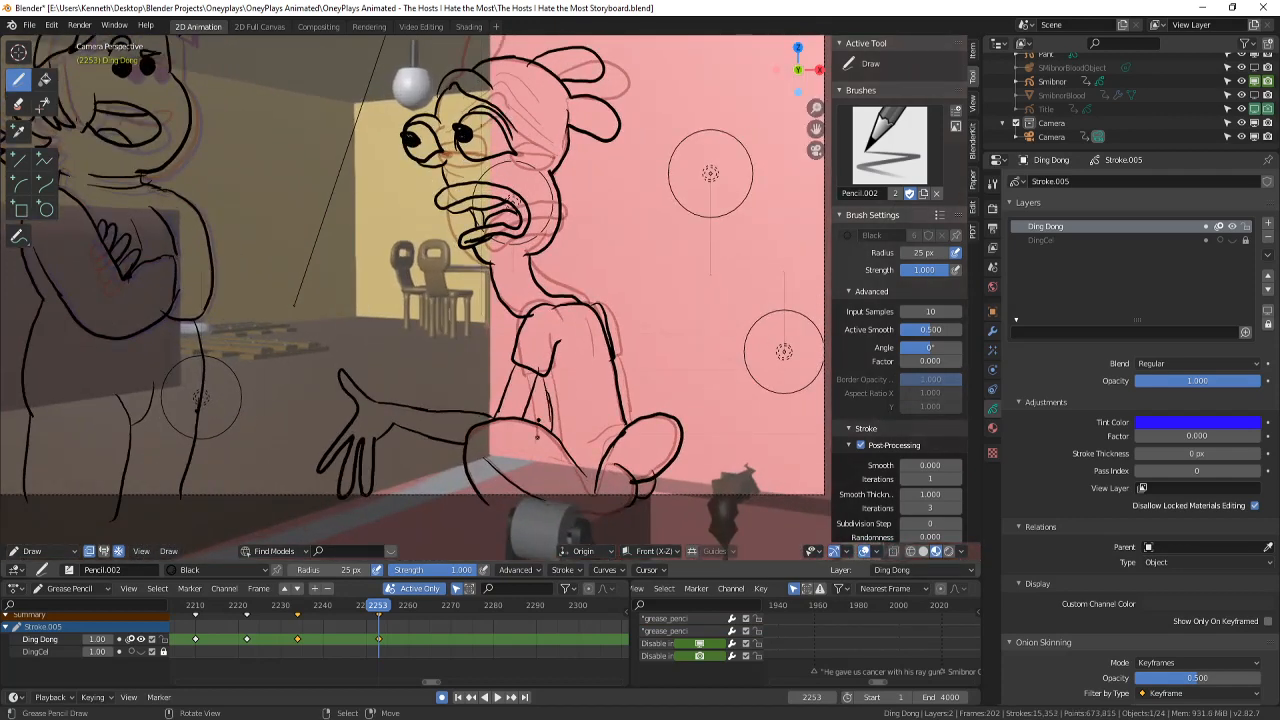
- Save the file and play back the change into Ding Dong's new pose, stopping at frame 2253
shift+middle_drag(400, 300, 419, 290)
key(ctrl+s)
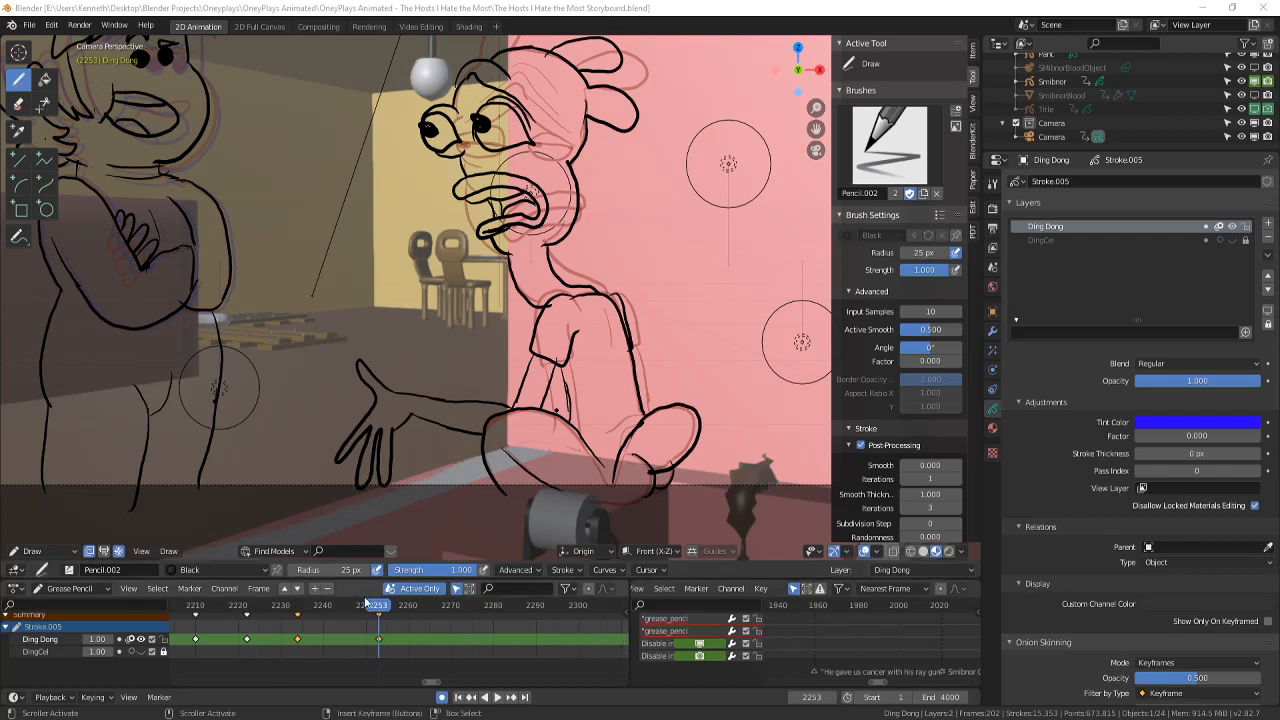
key(ctrl+s)
key(space)
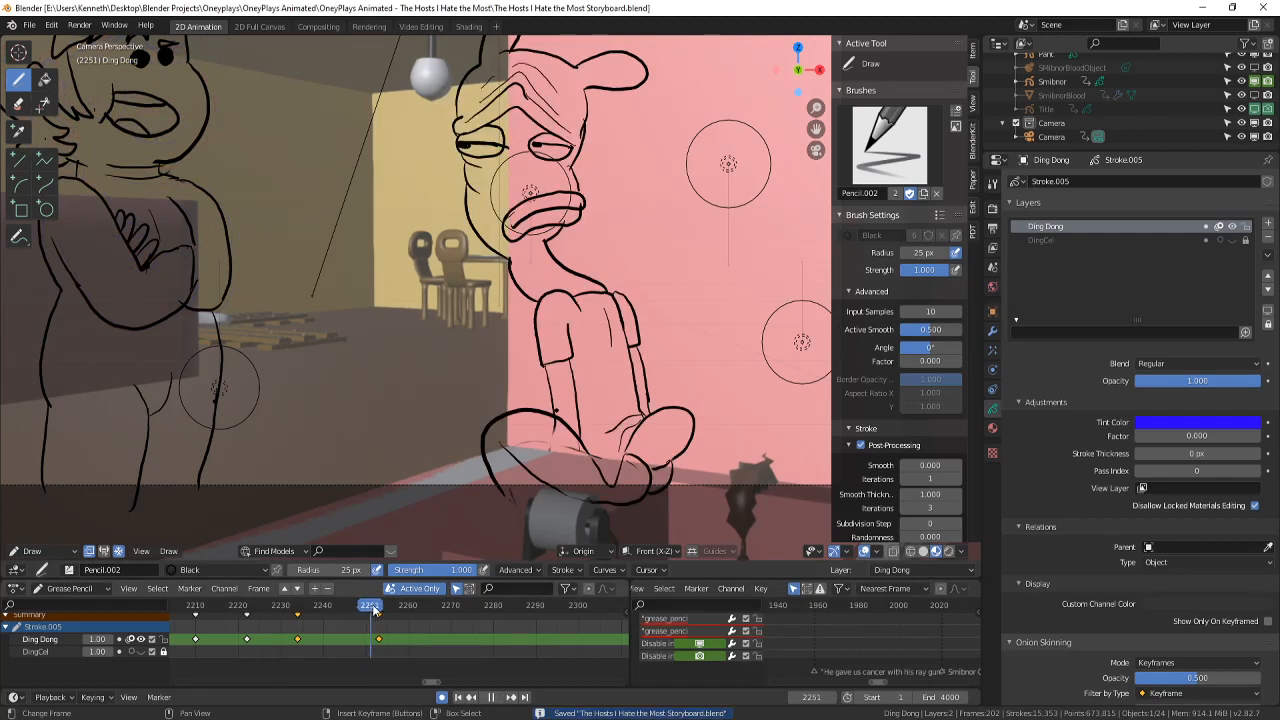
key(space)
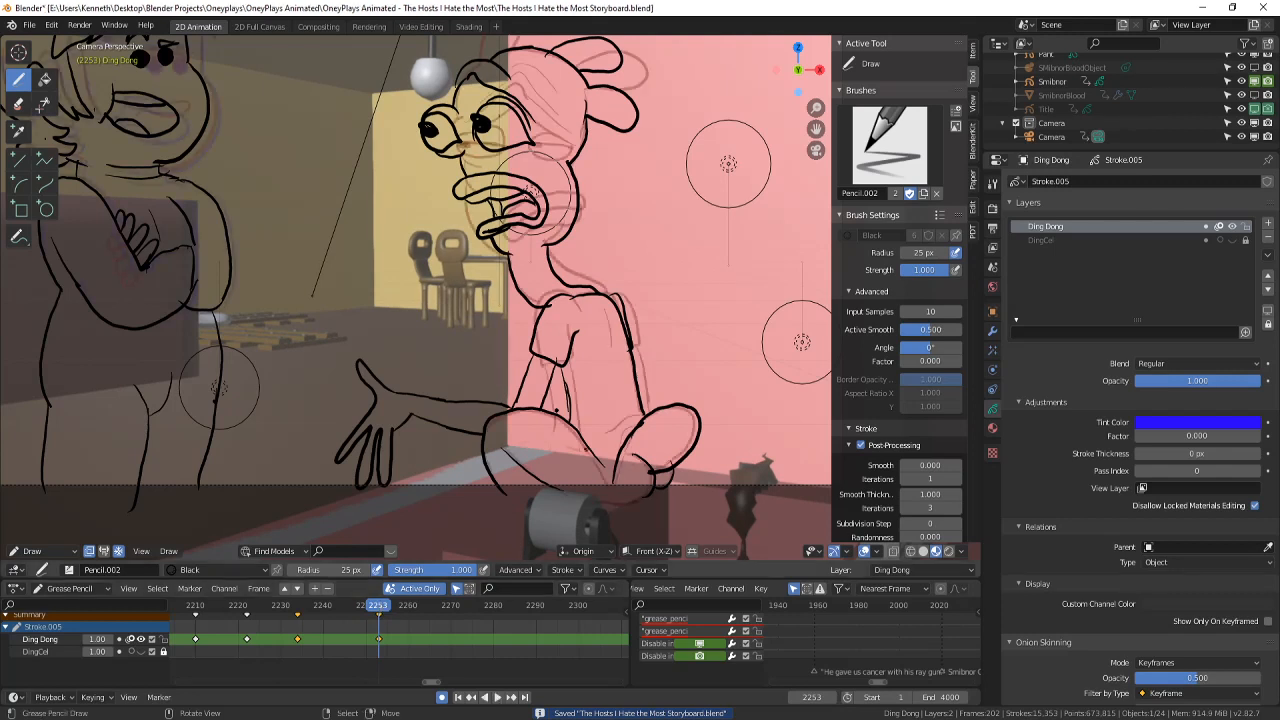
- Draw several short crease lines at Ding Dong's hip beside the far knee, and compare the pose with frame 2252
mouse_move(588, 447)
mouse_down()
mouse_move(612, 491)
mouse_move(642, 419)
mouse_move(620, 416)
mouse_up()
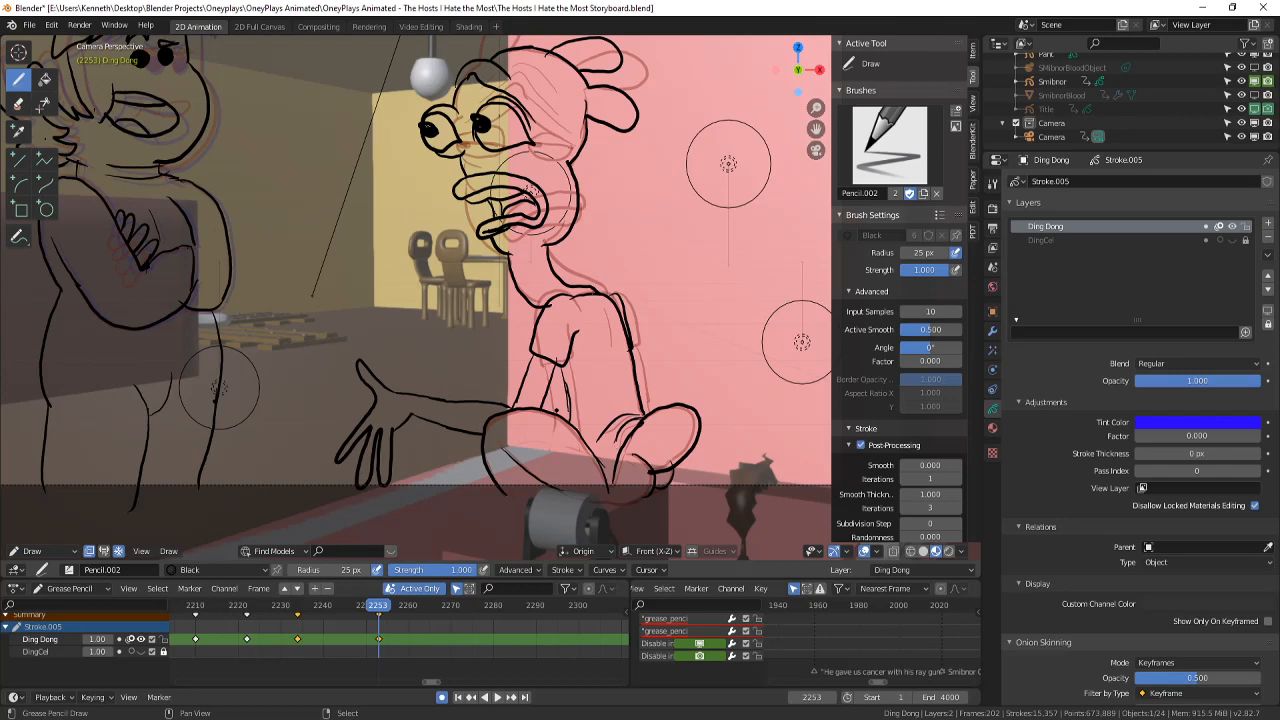
shift+middle_drag(640, 350, 646, 392)
scroll(646, 392, down, 2)
scroll(660, 394, up, 2)
key(Left)
key(Right)
scroll(688, 397, up, 1)
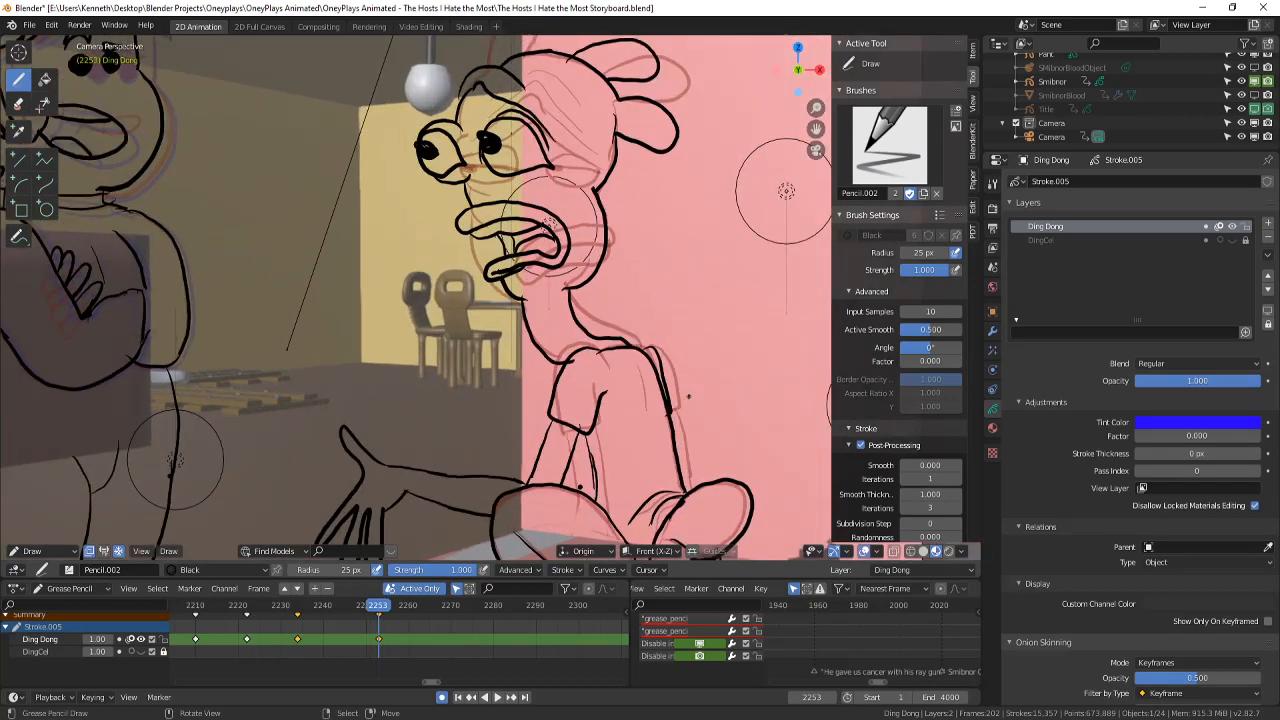
- Draw Ding Dong's second forearm and raised hand with spread fingers in front of the torso, and compare with frame 2252
scroll(786, 190, down, 2)
scroll(737, 208, up, 1)
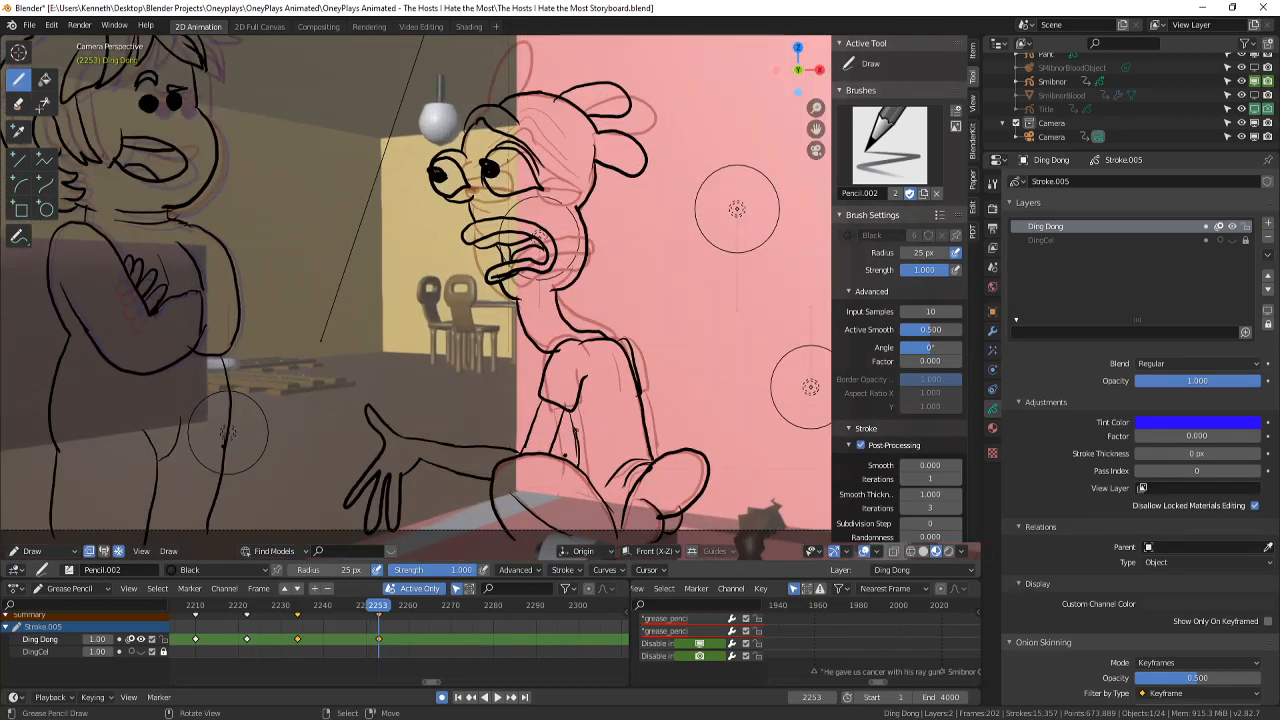
mouse_move(532, 429)
mouse_down()
mouse_move(516, 408)
mouse_move(523, 364)
mouse_move(510, 391)
mouse_up()
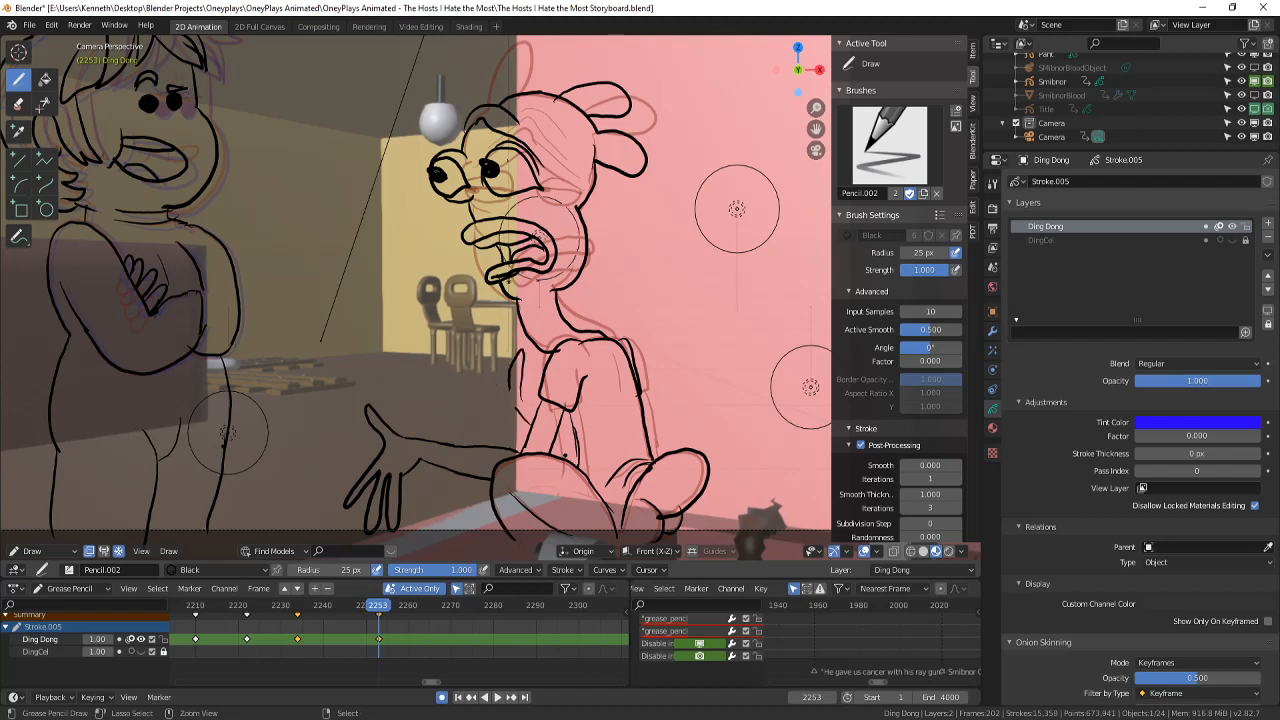
scroll(178, 445, up, 1)
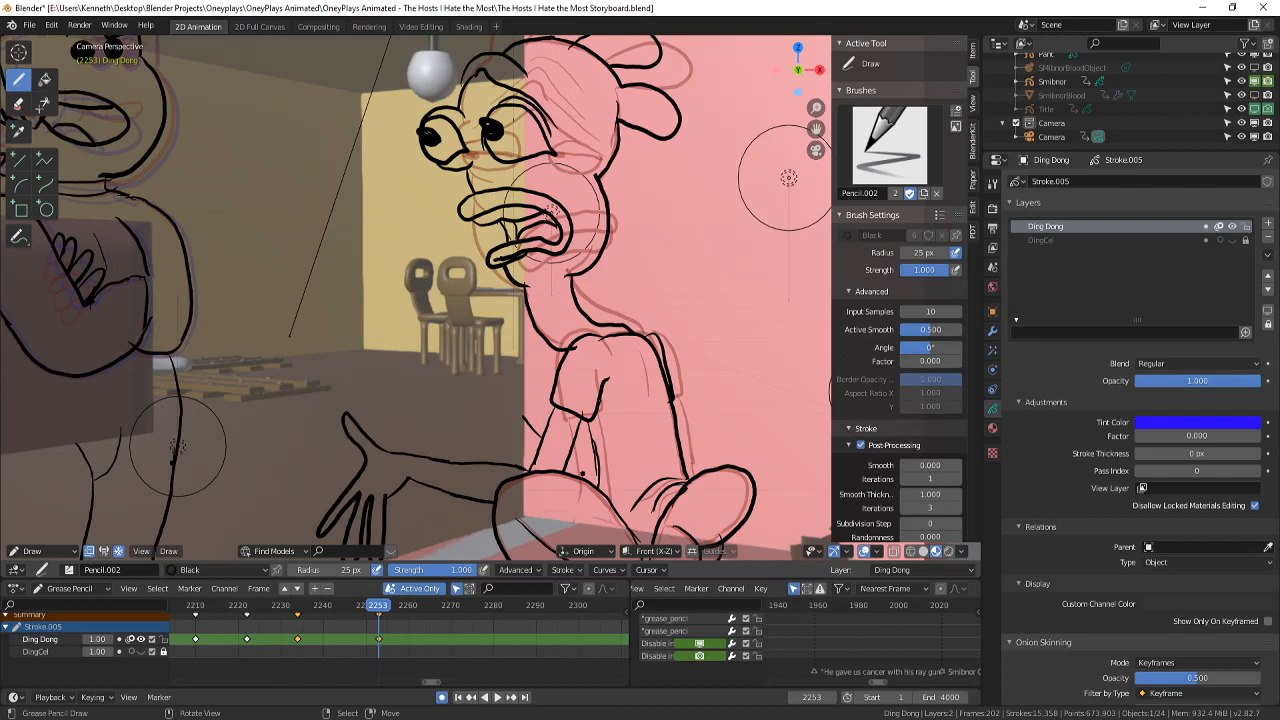
mouse_move(520, 462)
mouse_down()
mouse_move(500, 436)
mouse_move(525, 398)
mouse_move(504, 418)
mouse_move(530, 346)
mouse_move(503, 474)
mouse_up()
scroll(580, 175, up, 2)
key(ctrl+z)
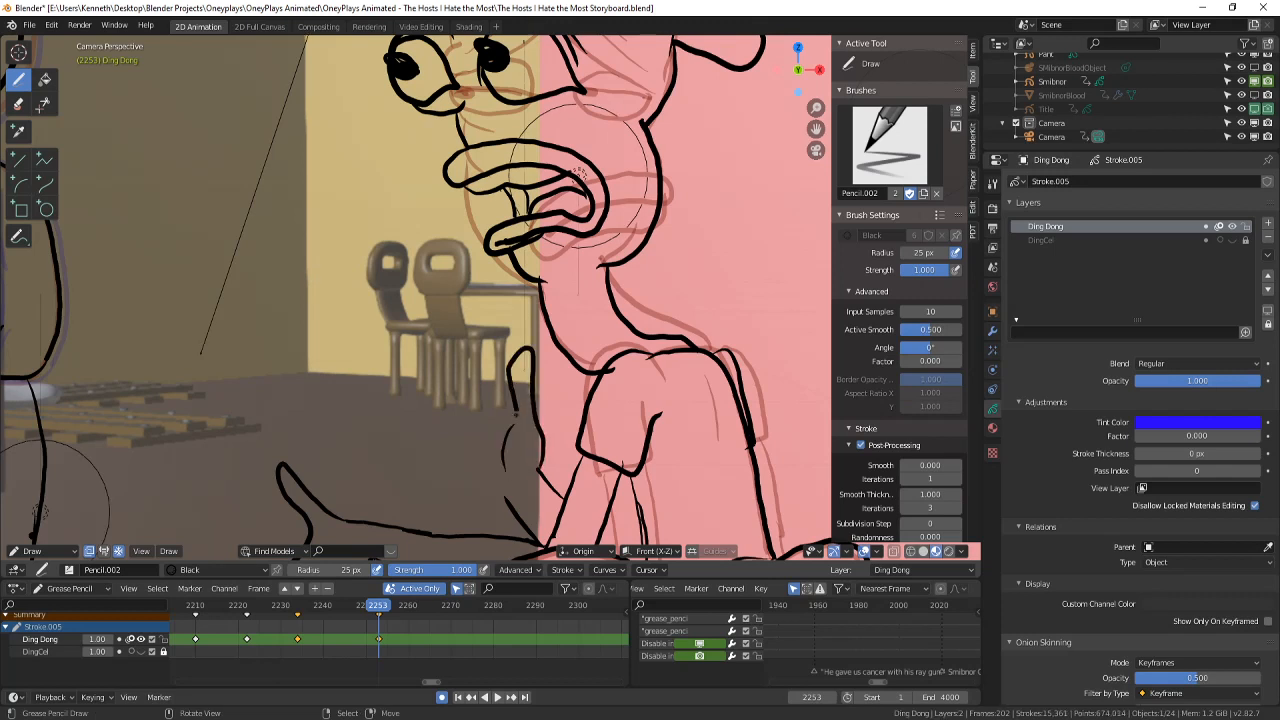
mouse_move(512, 420)
mouse_down()
mouse_move(422, 338)
mouse_move(476, 402)
mouse_move(378, 386)
mouse_move(448, 418)
mouse_move(362, 408)
mouse_move(448, 440)
mouse_move(504, 502)
mouse_up()
key(Left)
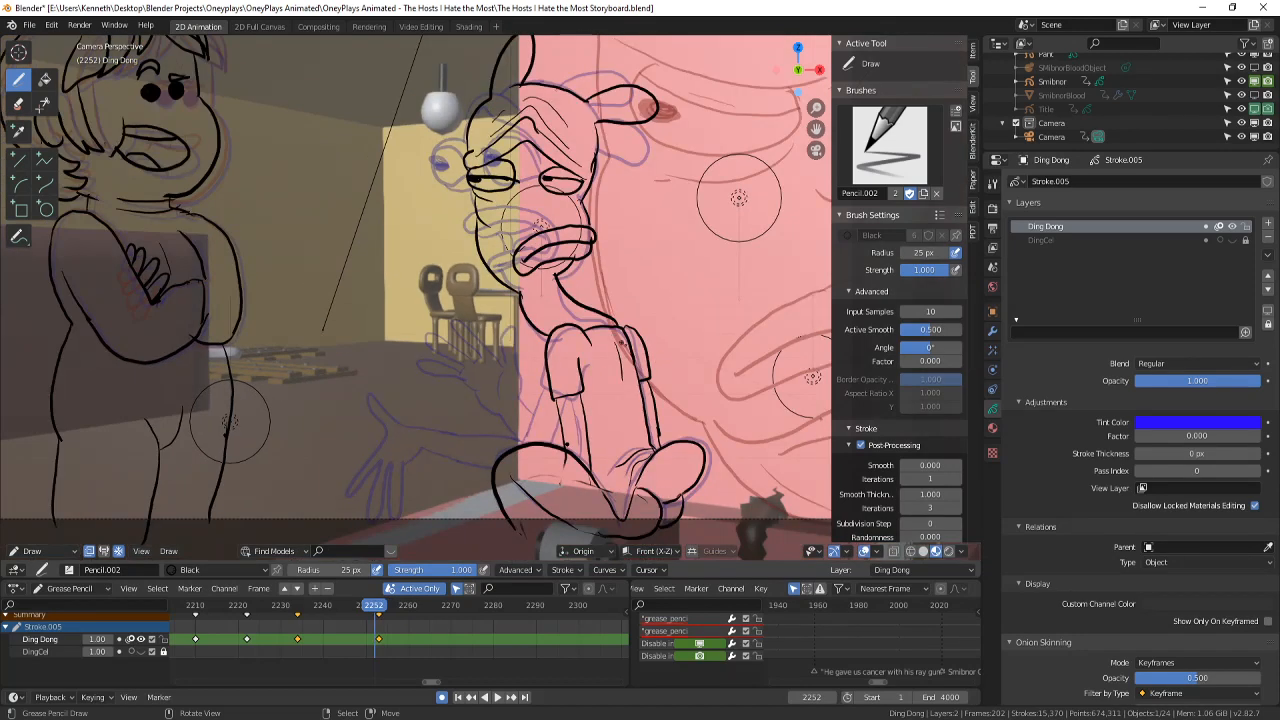
scroll(622, 343, down, 2)
key(Right)
- Select the strokes of Ding Dong's raised second hand at frame 2253 in Edit Mode and rotate the hand counterclockwise
scroll(622, 343, up, 4)
click(57, 550)
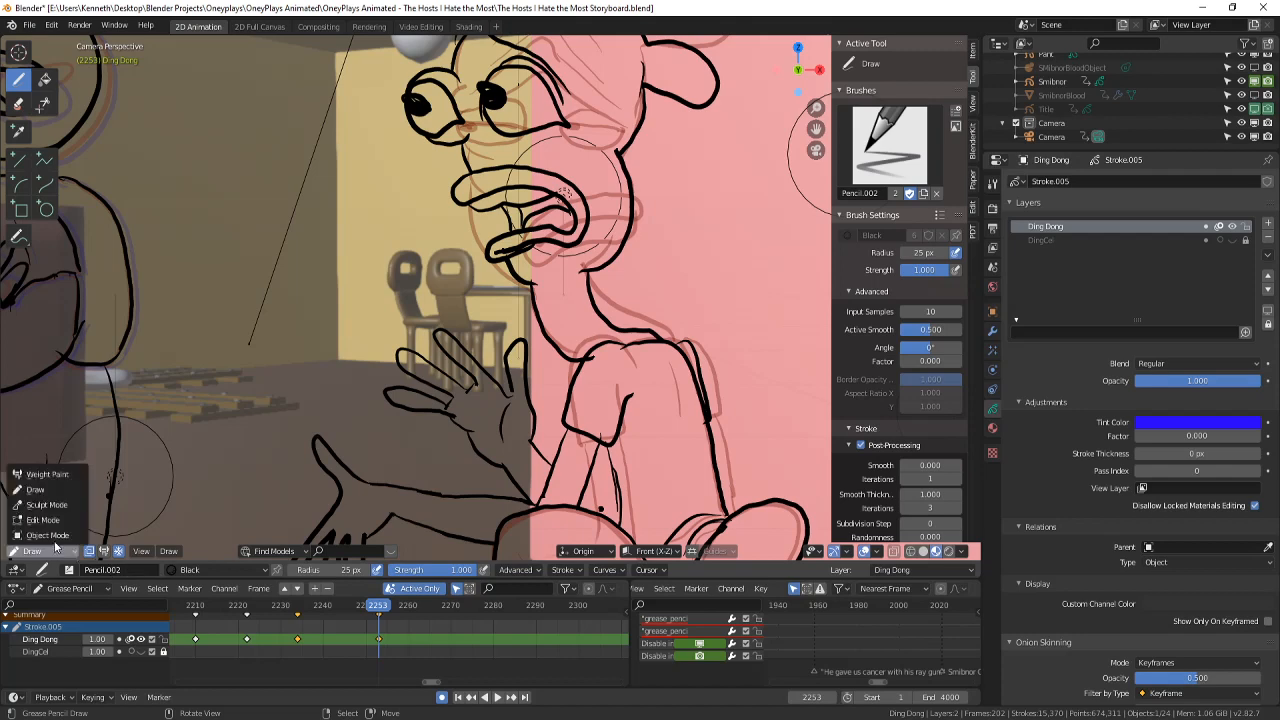
click(42, 520)
key(c)
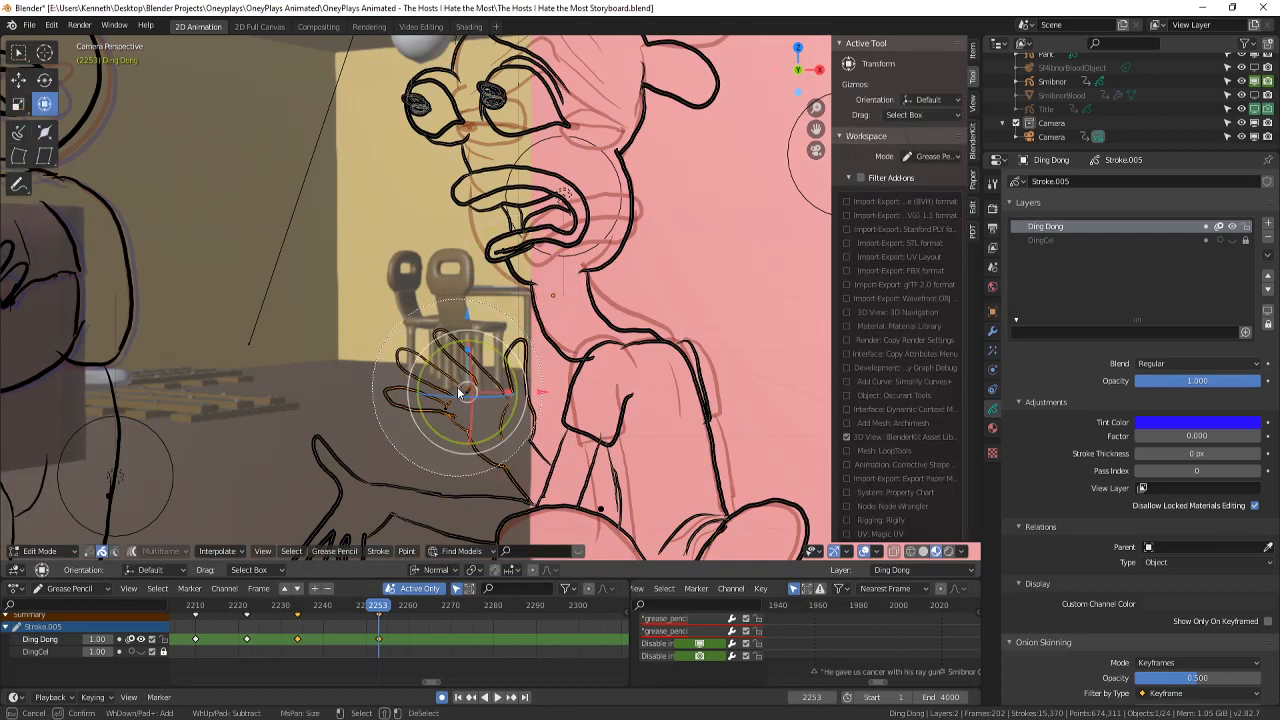
middle_click(606, 516)
right_click(610, 514)
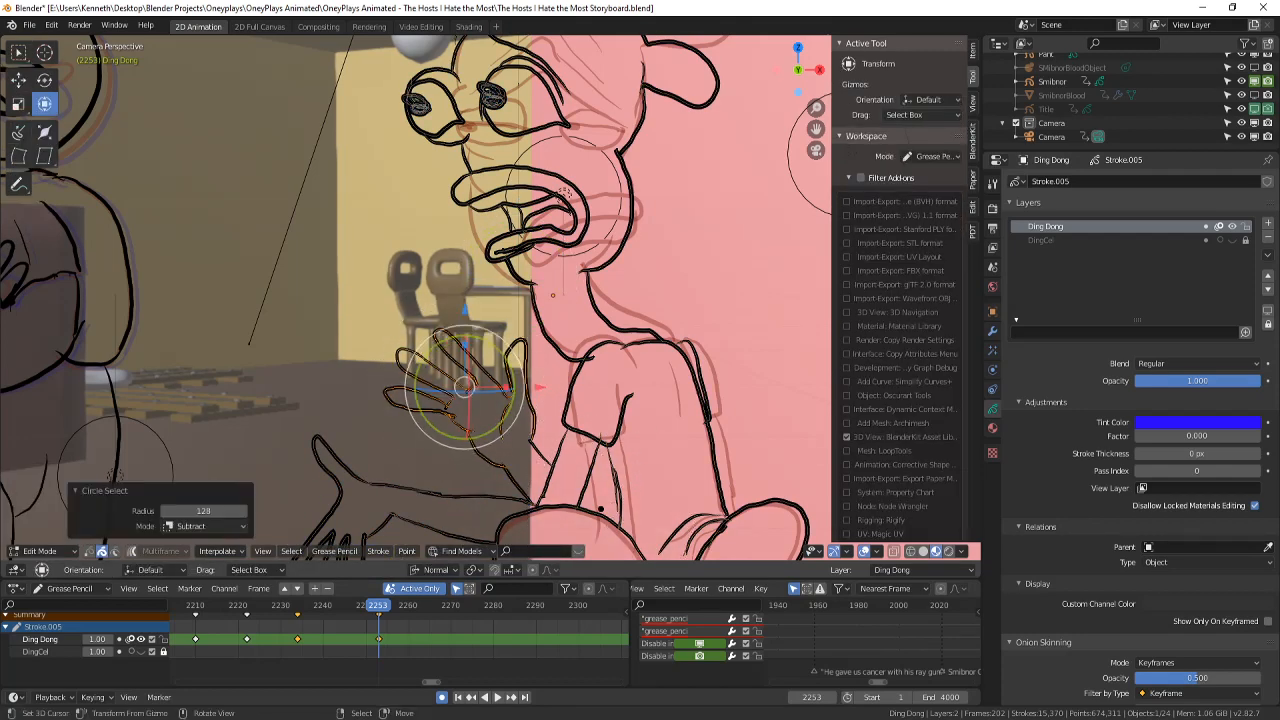
key(r)
click(627, 390)
- Scale the rotated hand to about 0.841 and move it down to line up with the wrist of the second forearm
key(g)
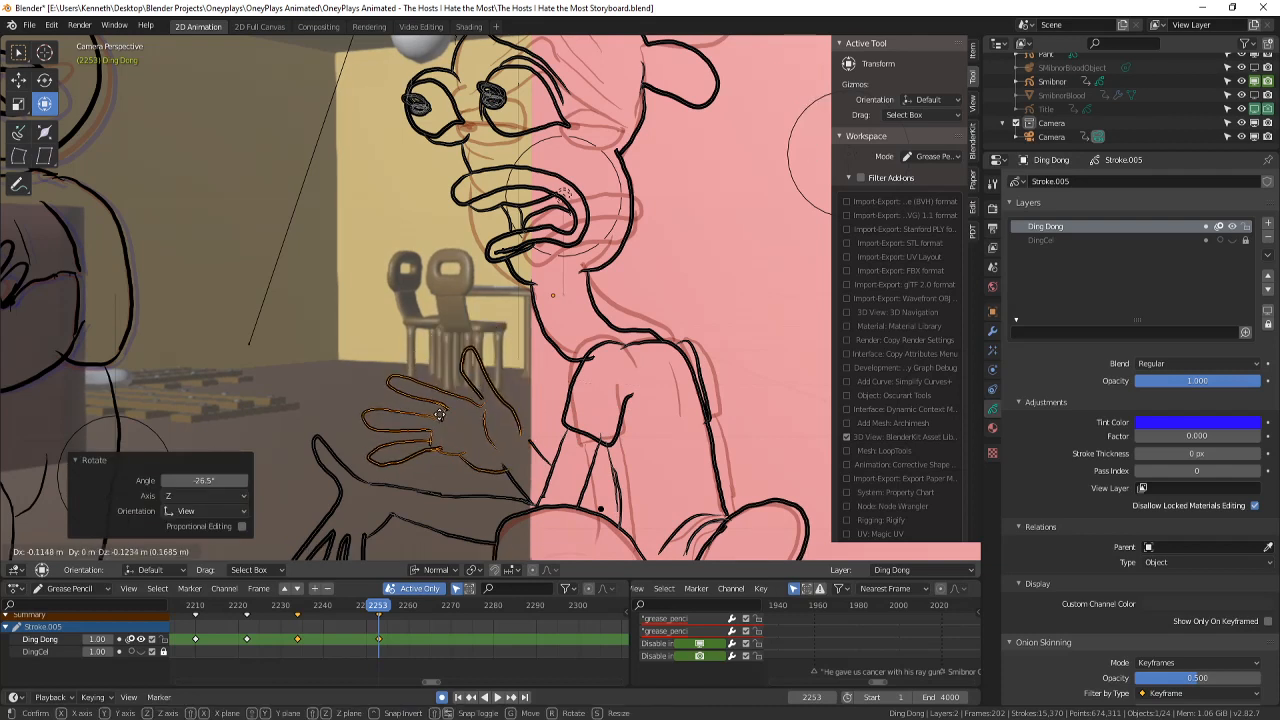
click(442, 418)
key(s)
click(447, 425)
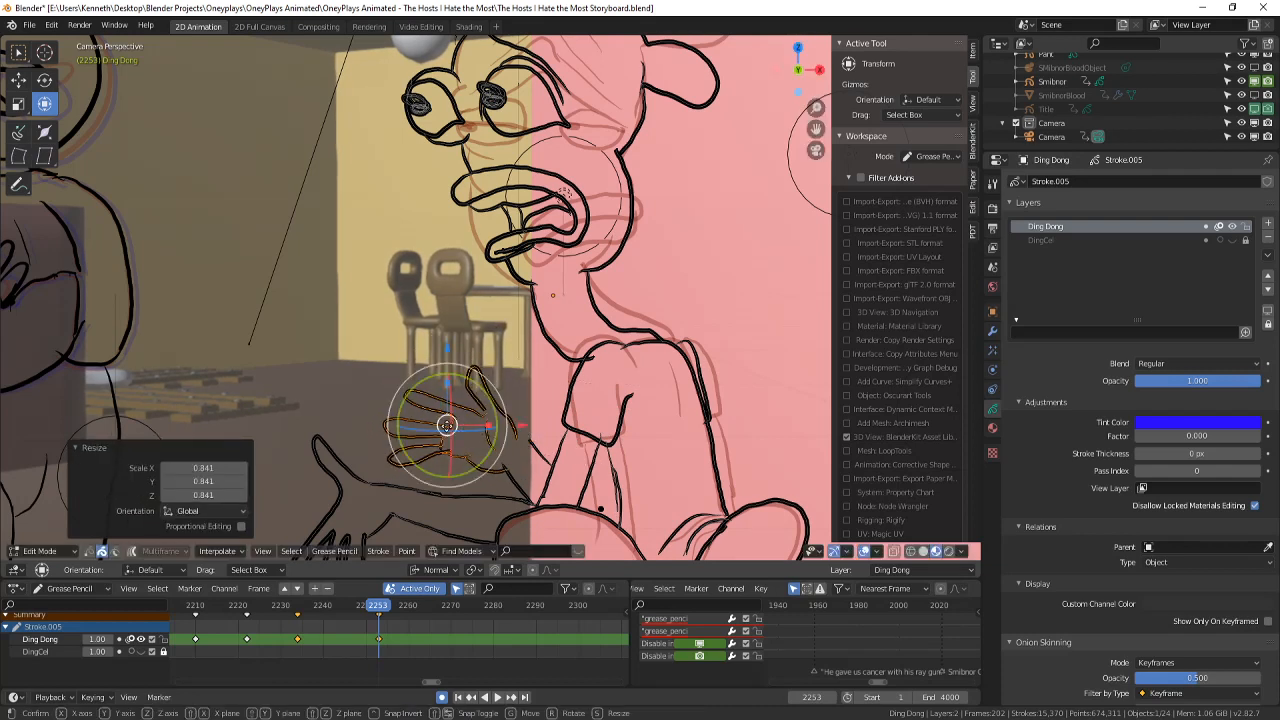
key(g)
click(458, 428)
- Select the raised hand's lowest finger stroke and shift it slightly
click(401, 464)
key(g)
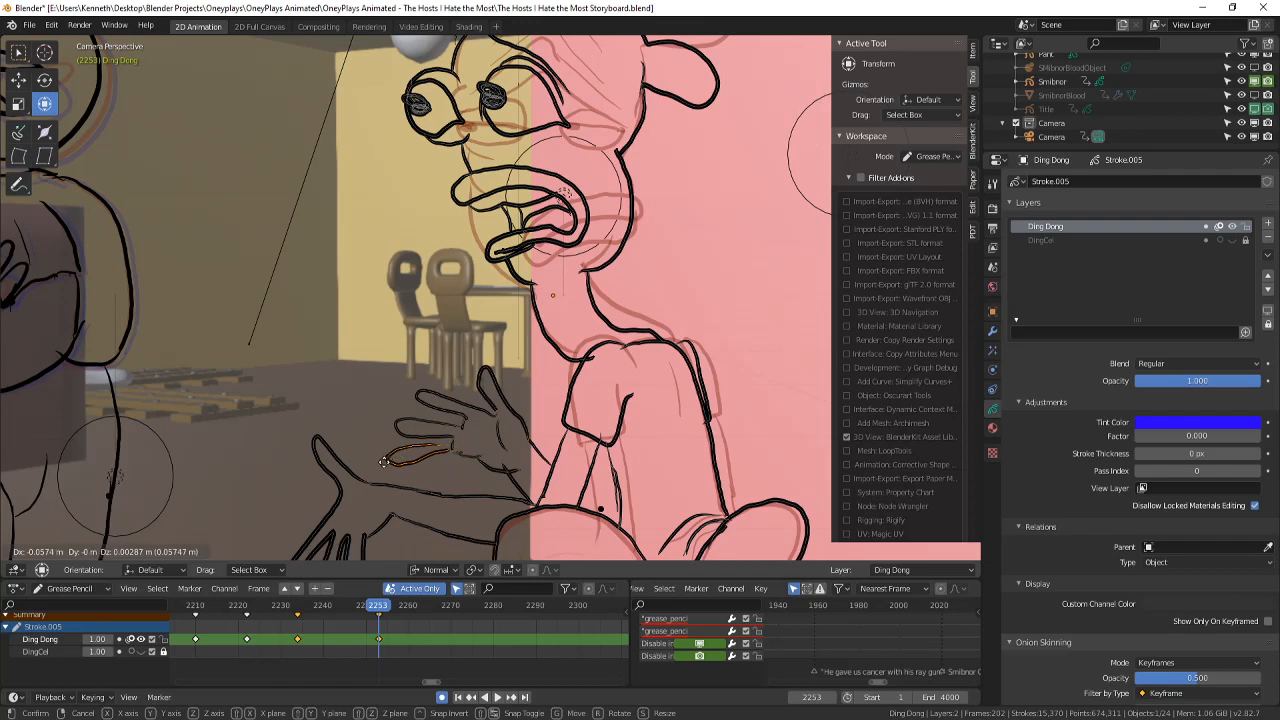
click(398, 462)
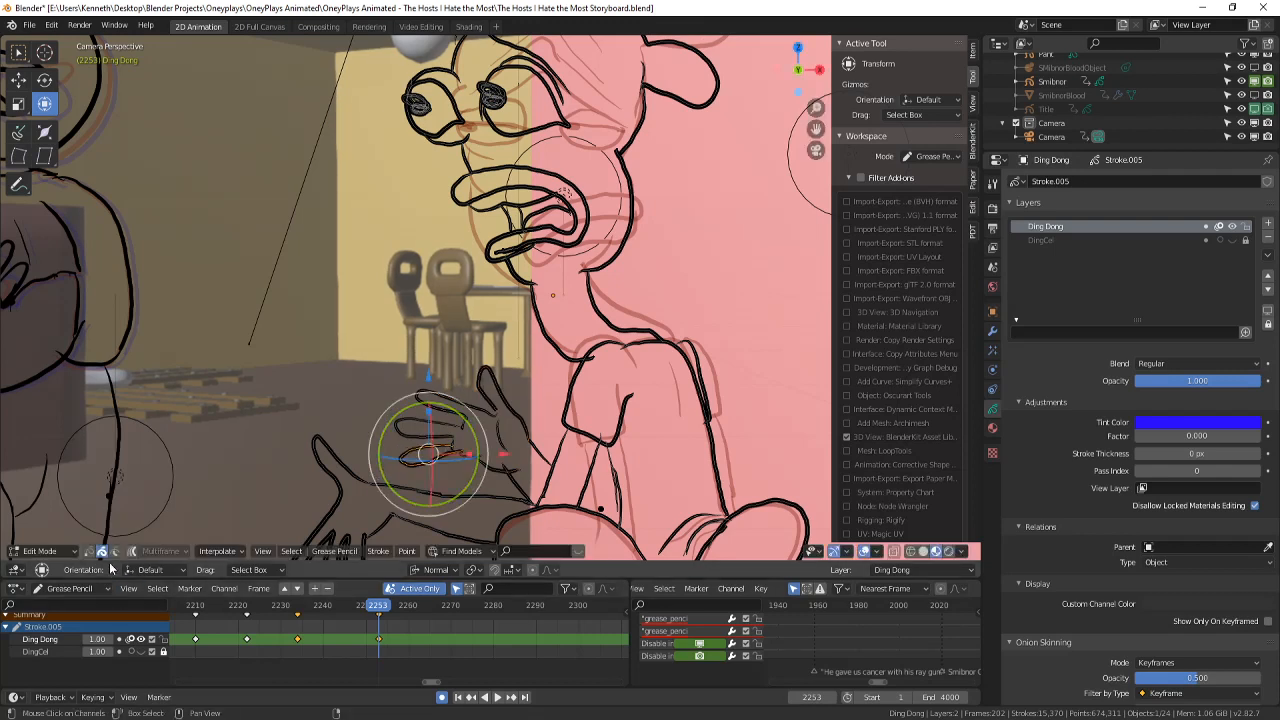
- Select the hand's fingertip points and pull them outward with proportional editing at a falloff size of about 0.15 to lengthen the fingers
click(90, 552)
right_click(401, 459)
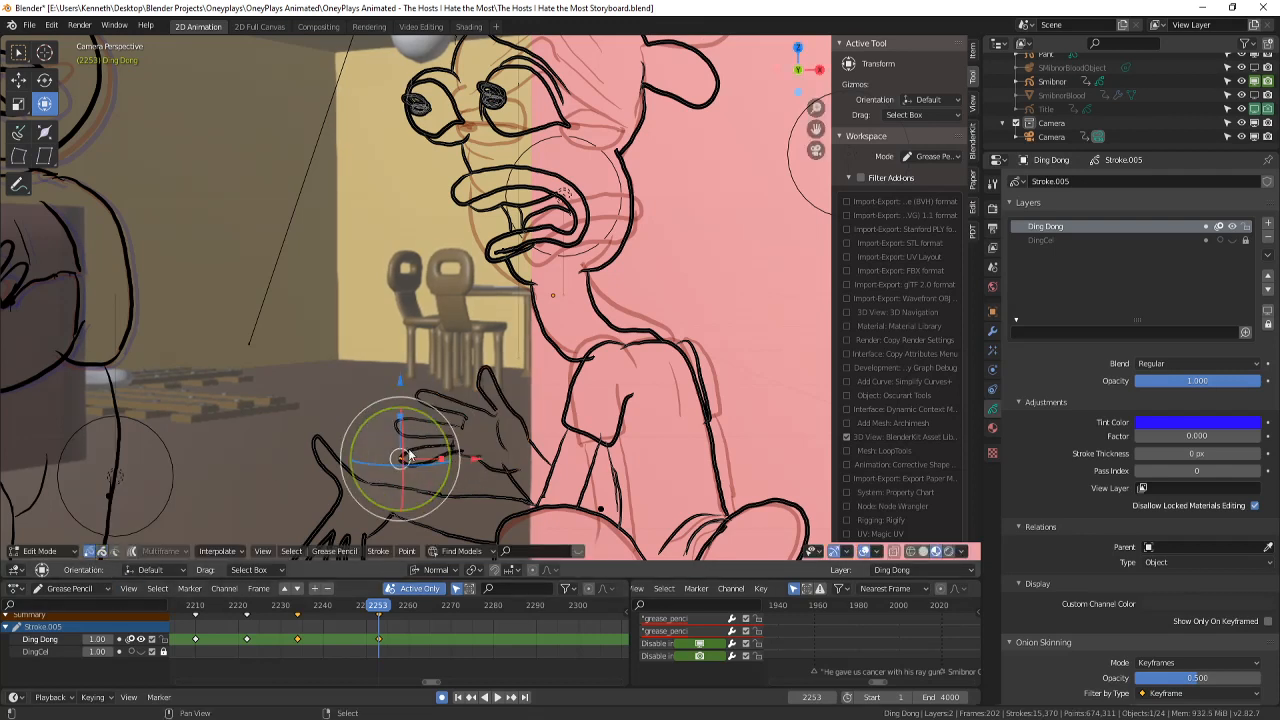
key(o)
right_click(402, 446)
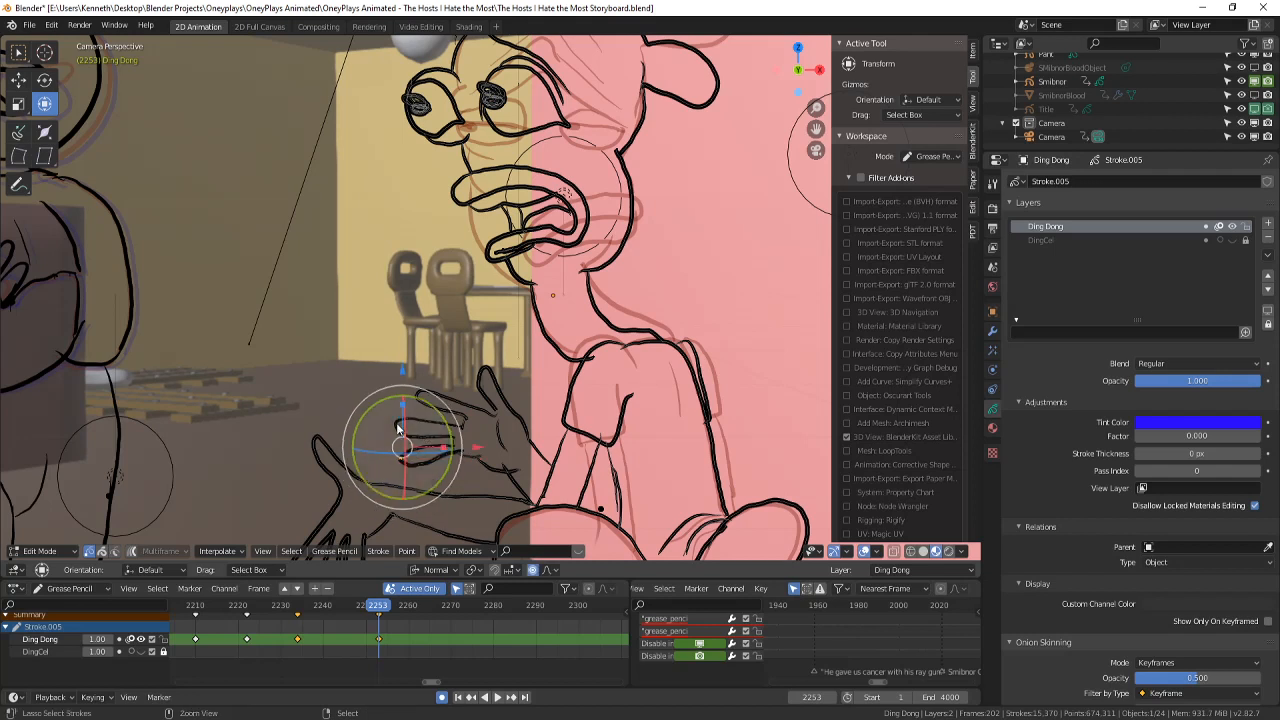
key(ctrl+z)
shift+right_click(426, 395)
key(ctrl+z)
shift+right_click(395, 427)
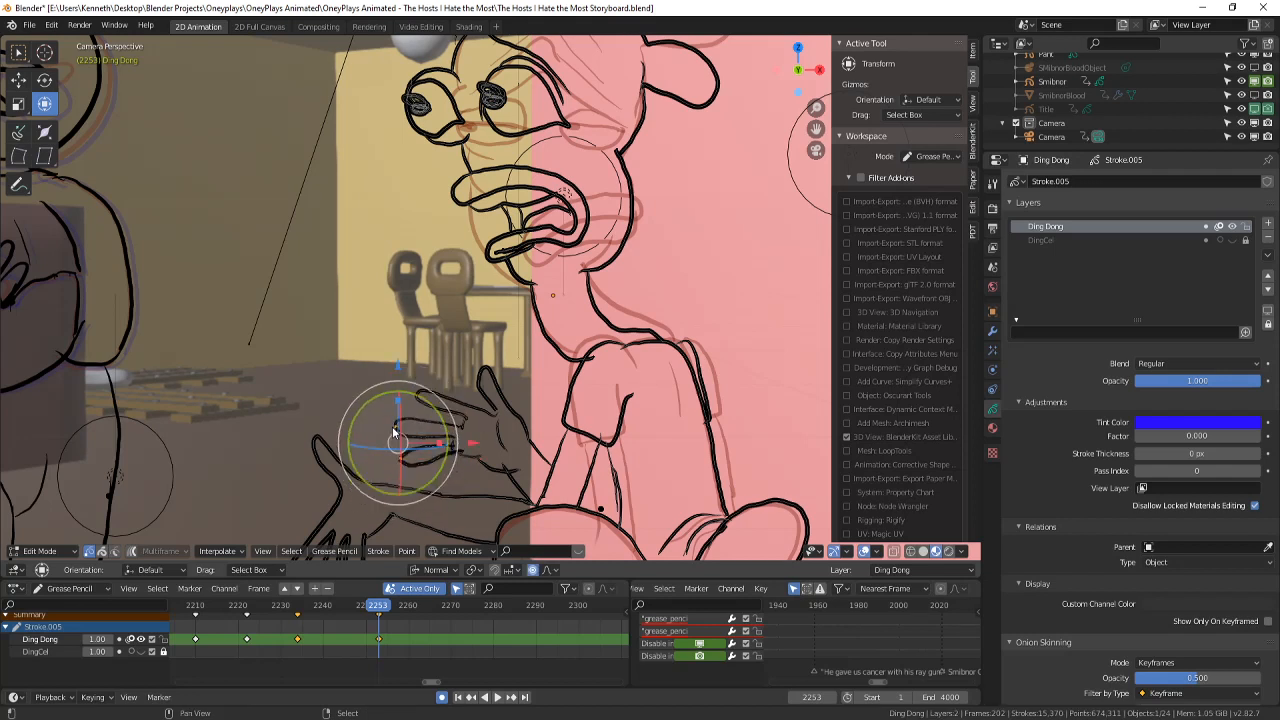
key(g)
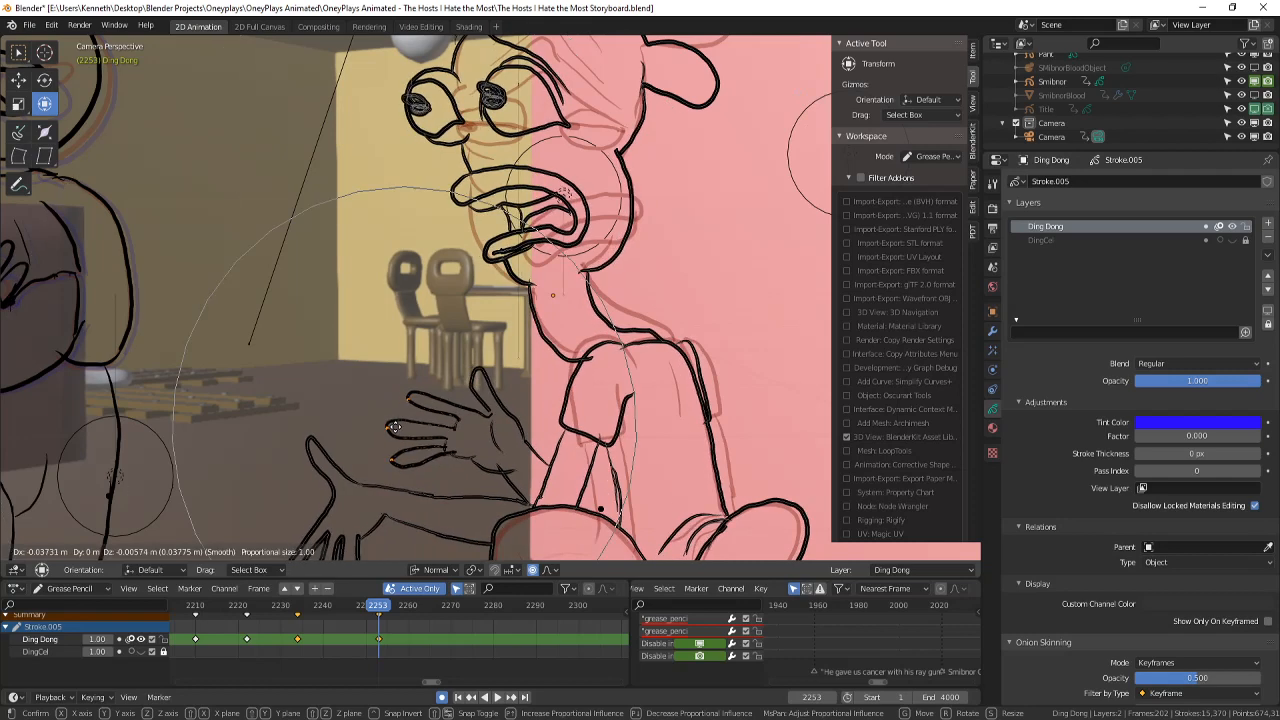
scroll(402, 423, up, 8)
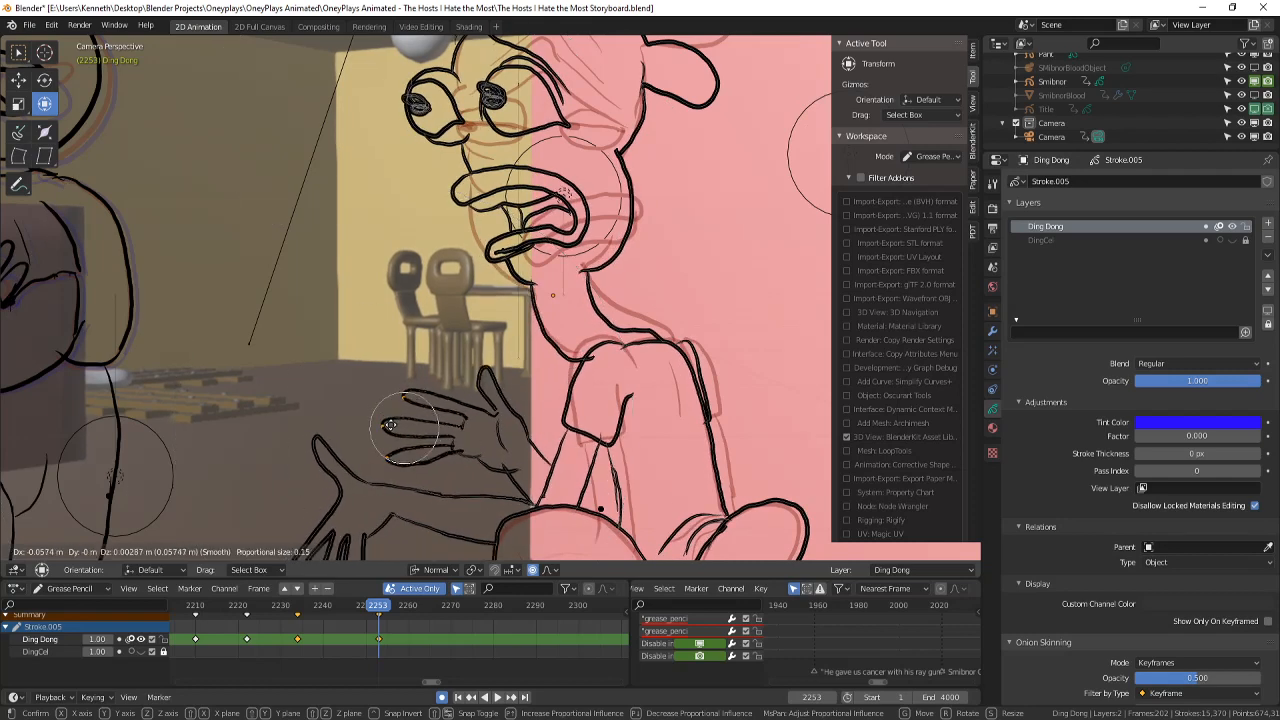
click(408, 423)
scroll(409, 422, down, 1)
scroll(409, 424, down, 3)
key(a)
key(a)
scroll(497, 422, up, 3)
scroll(497, 432, down, 4)
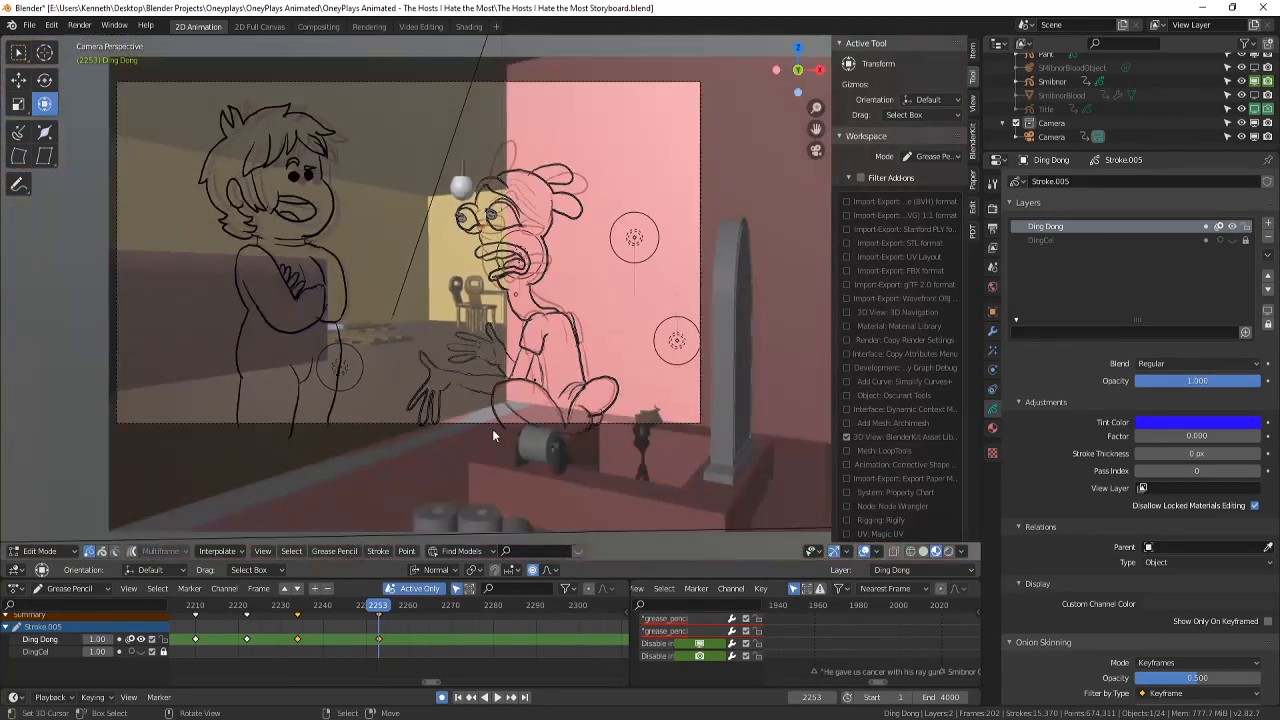
- Save the storyboard file and play back the change into Ding Dong's new pose, leaving the playhead at frame 2275
scroll(506, 444, up, 1)
scroll(508, 442, up, 2)
key(ctrl+s)
drag(375, 623, 385, 640)
key(space)
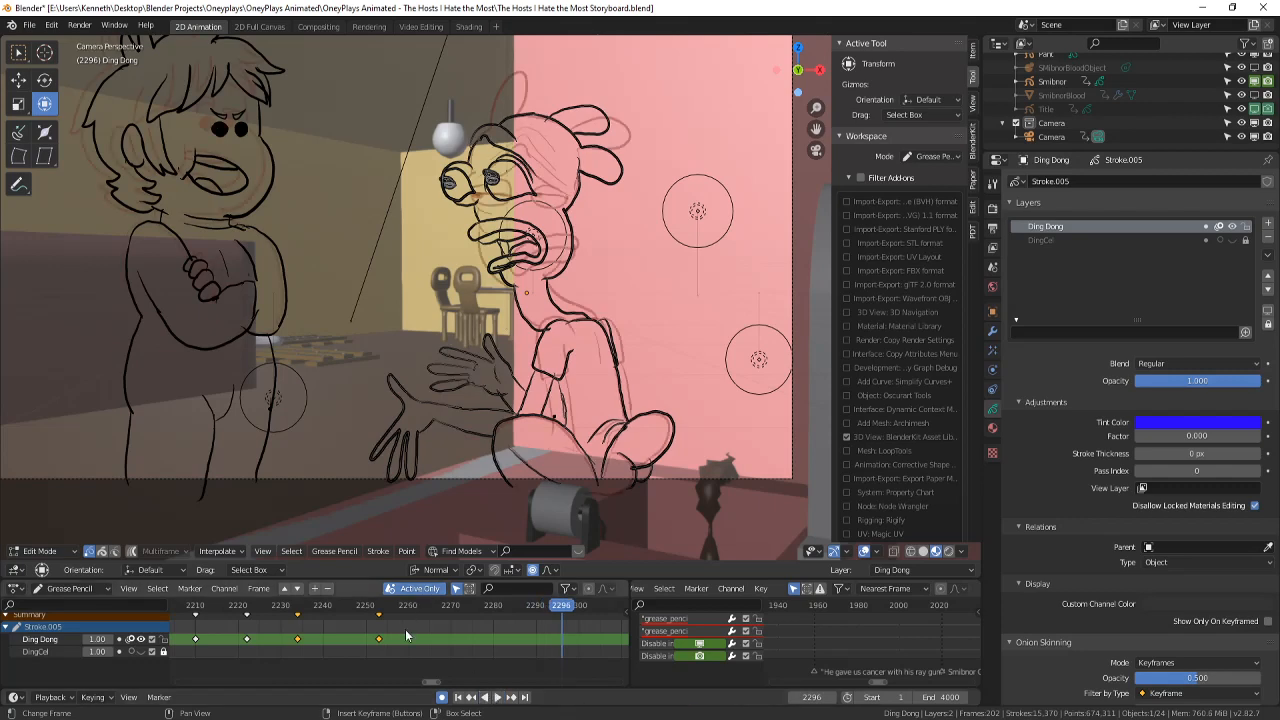
key(Escape)
mouse_move(382, 647)
mouse_down()
mouse_move(378, 633)
mouse_move(402, 638)
mouse_up()
key(space)
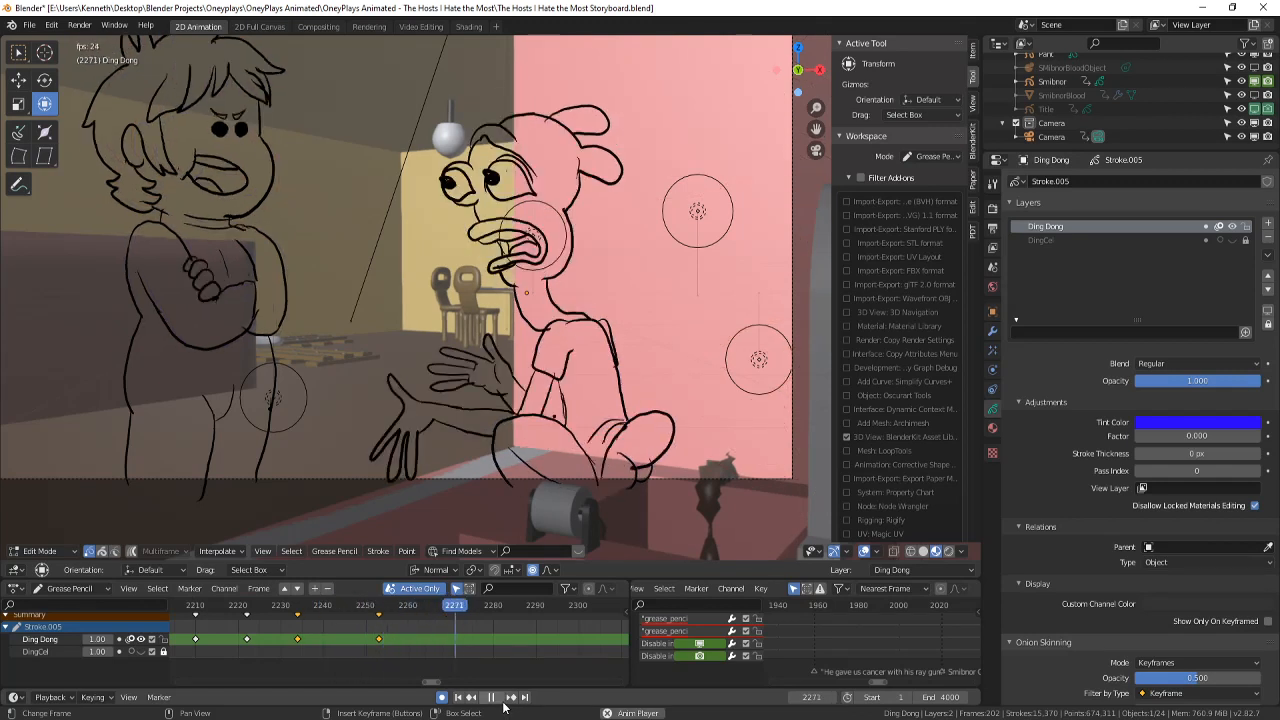
click(446, 640)
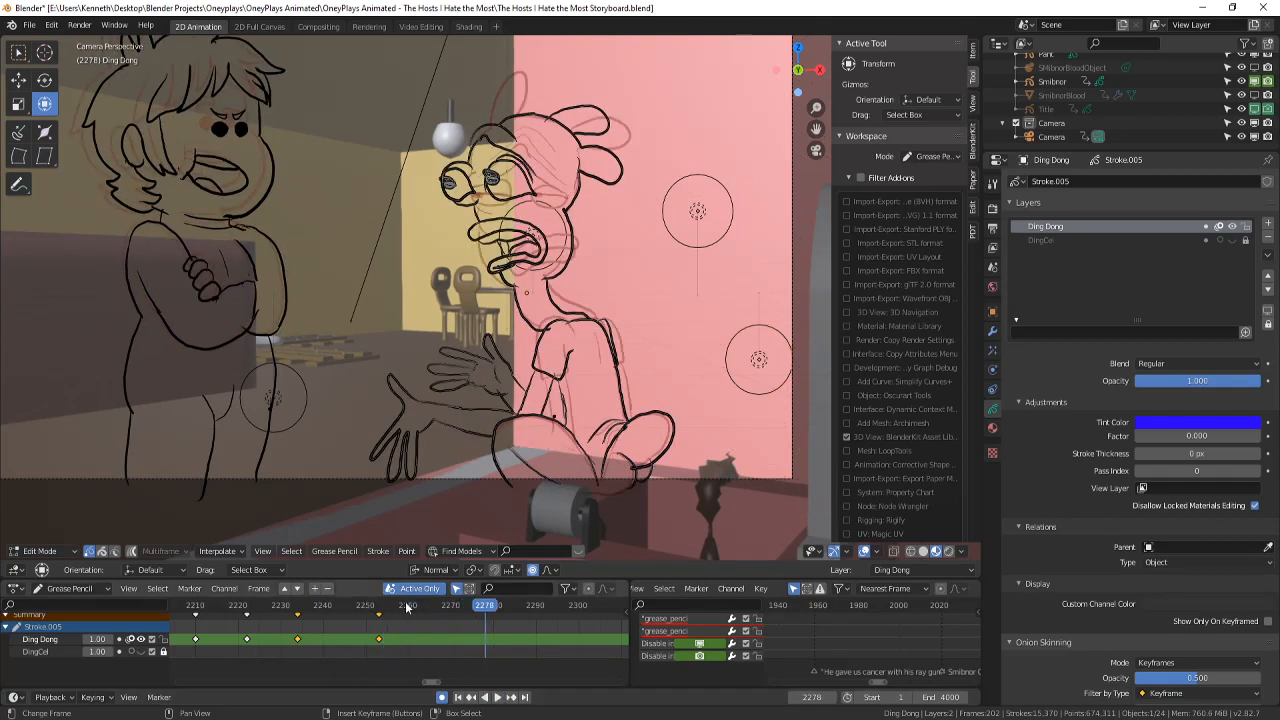
click(471, 636)
- Return the Ding Dong drawing to Draw mode and save the storyboard file
click(40, 551)
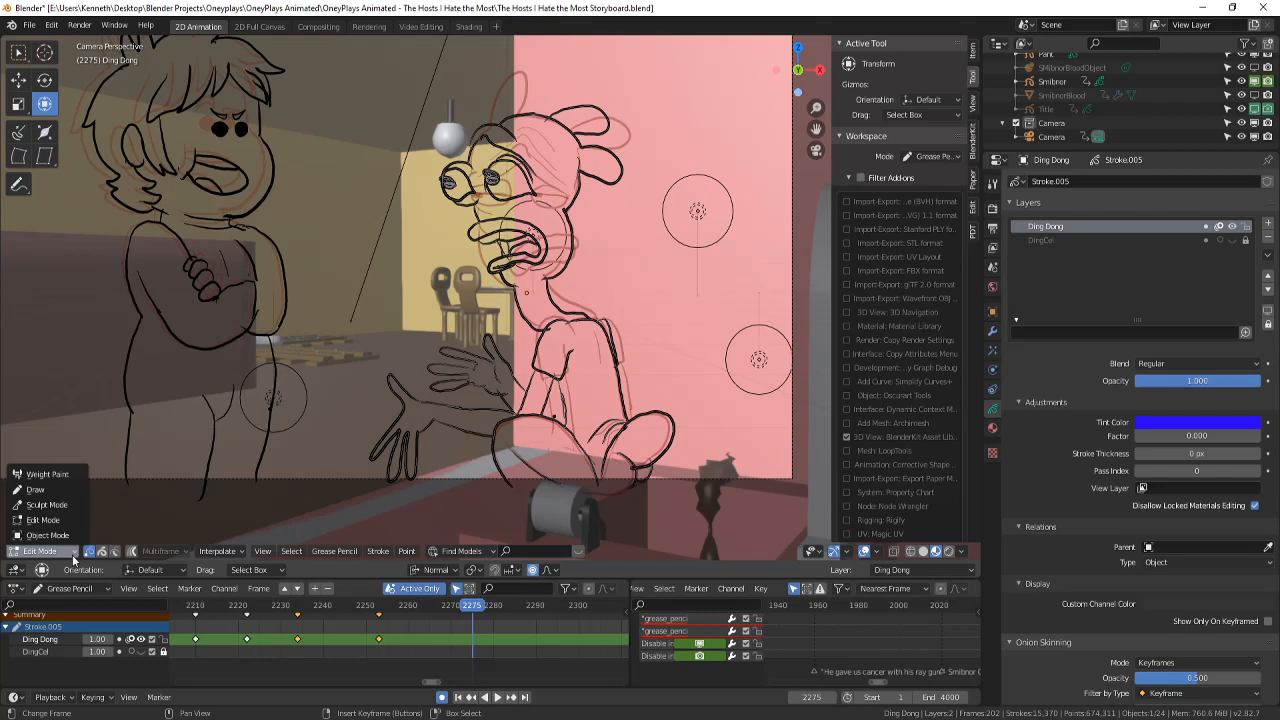
click(58, 492)
key(ctrl+s)
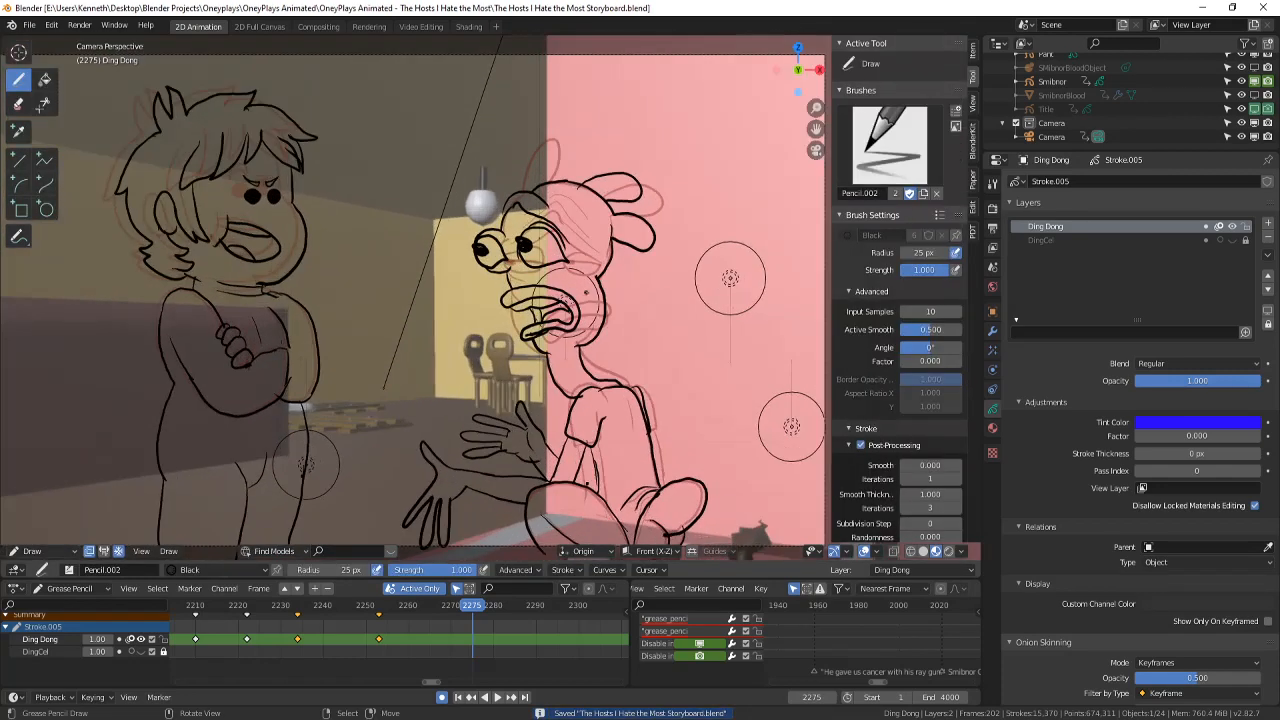
scroll(482, 282, down, 1)
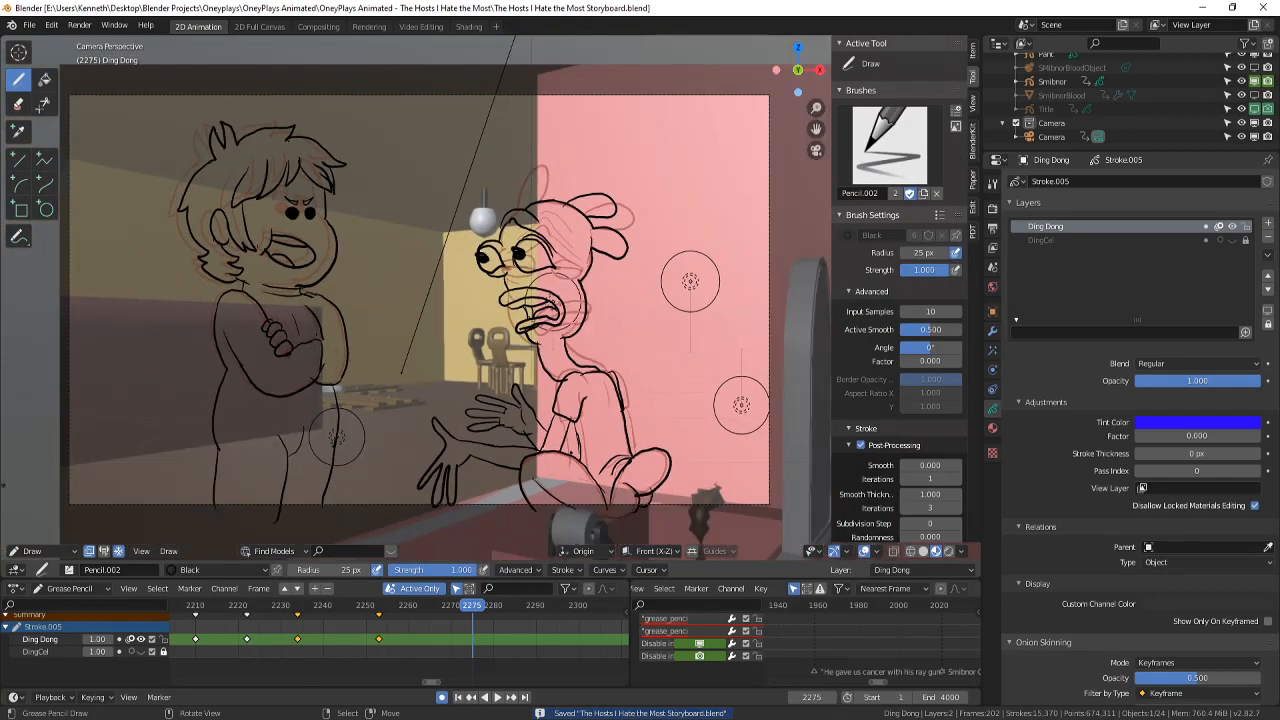
scroll(490, 296, up, 1)
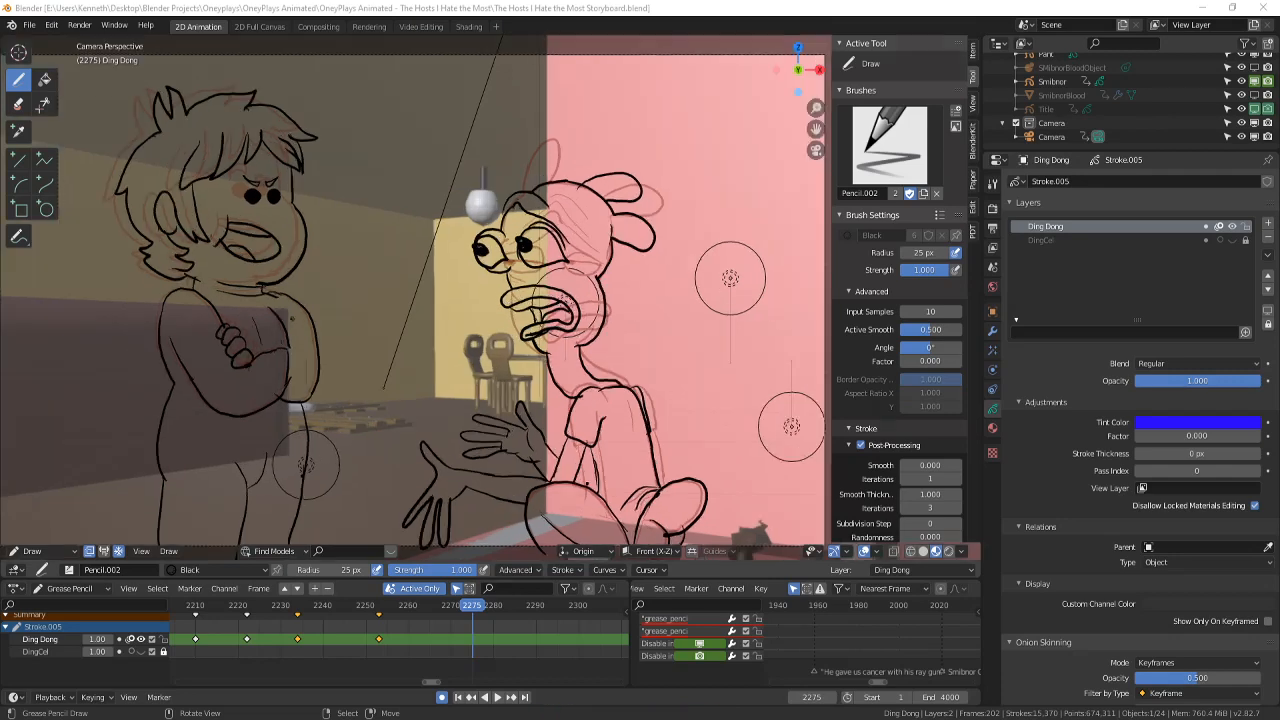
middle_drag(422, 237, 300, 400)
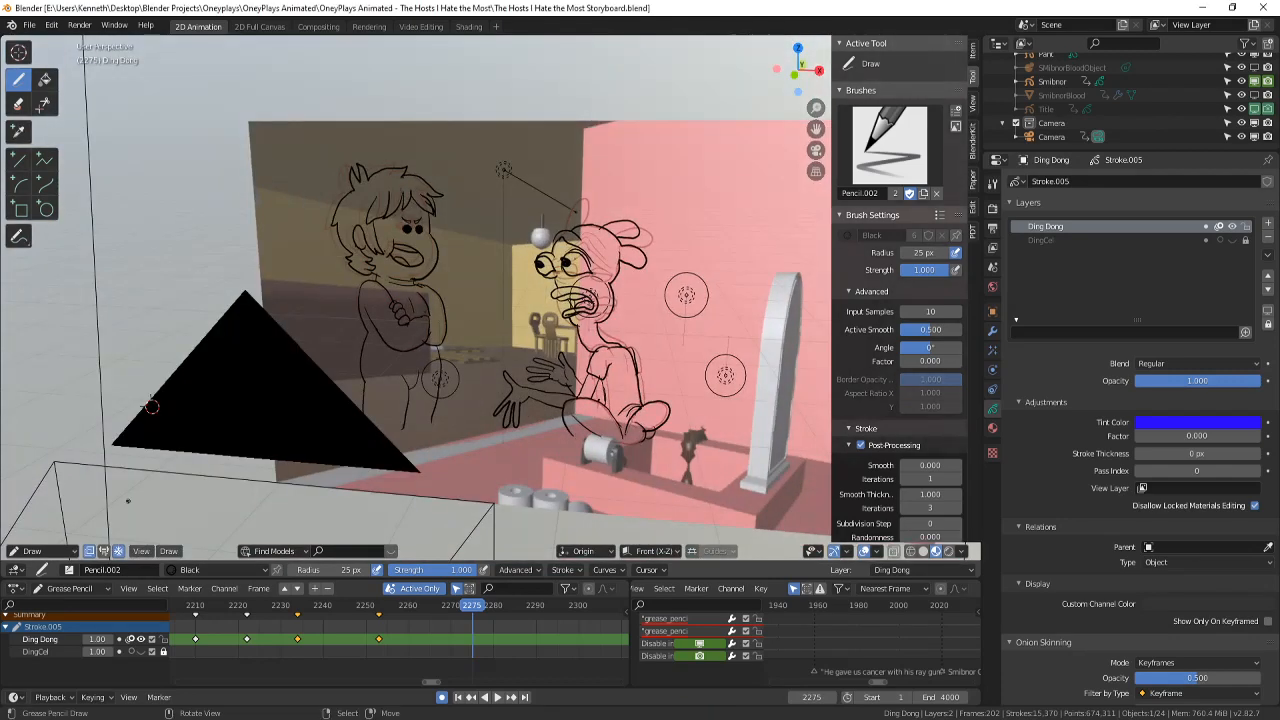
click(141, 551)
key(KP_0)
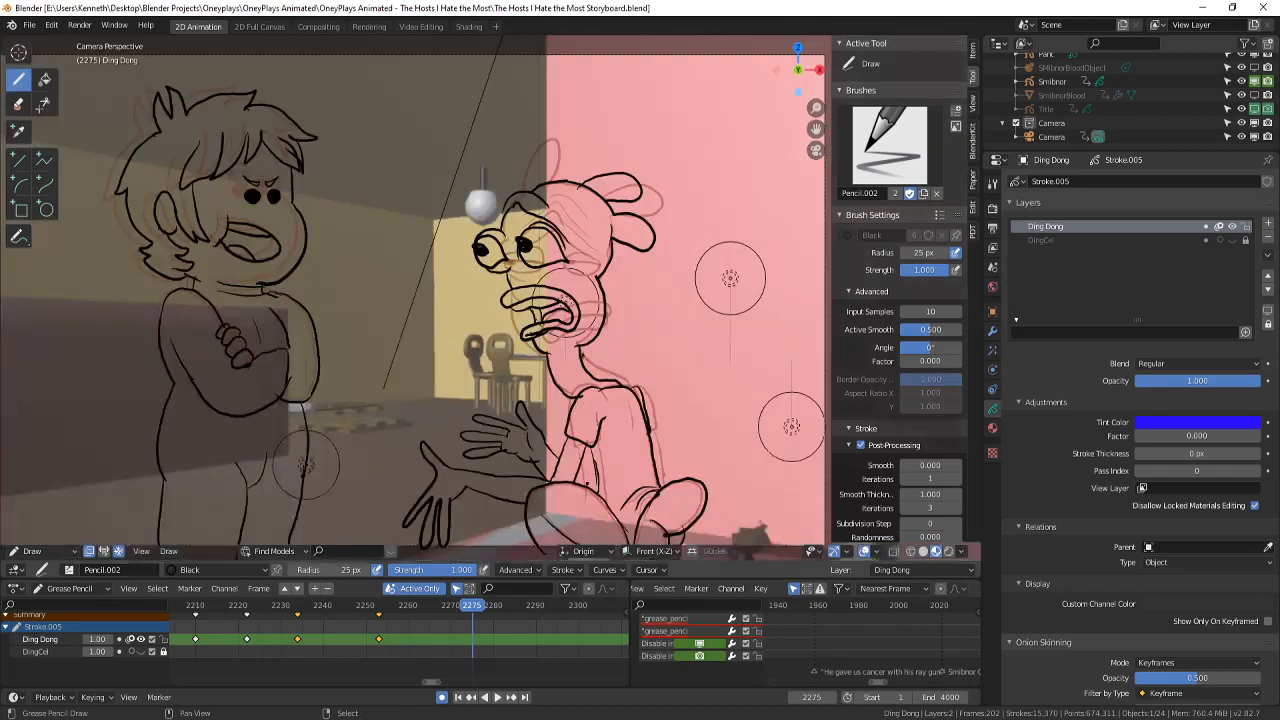
key(ctrl+s)
scroll(707, 297, down, 1)
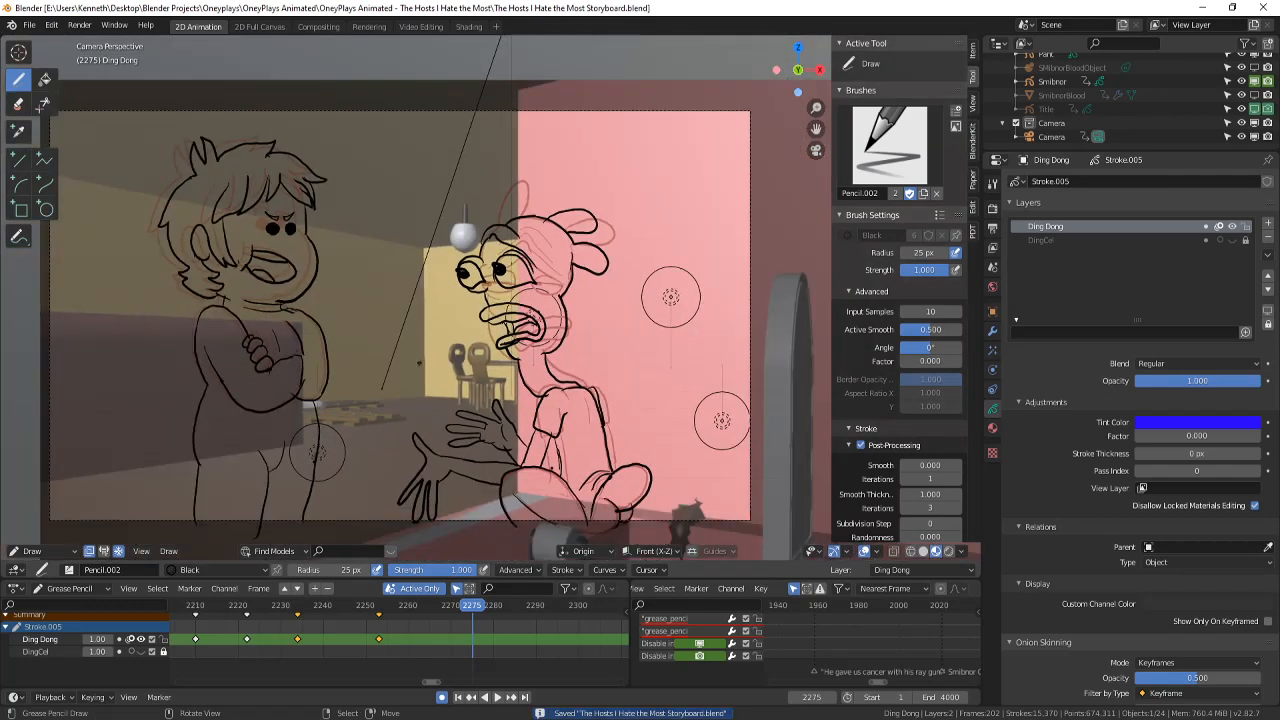
click(410, 719)
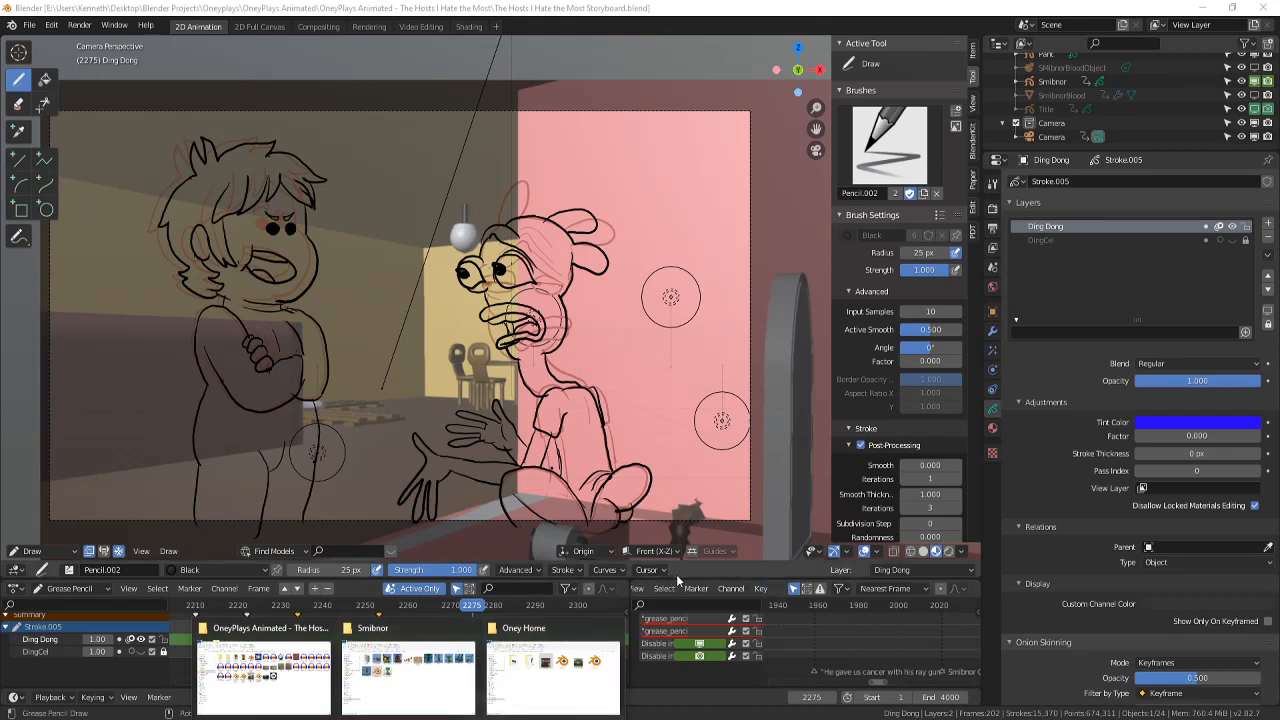
scroll(496, 210, up, 2)
shift+middle_drag(575, 336, 585, 338)
key(ctrl+s)
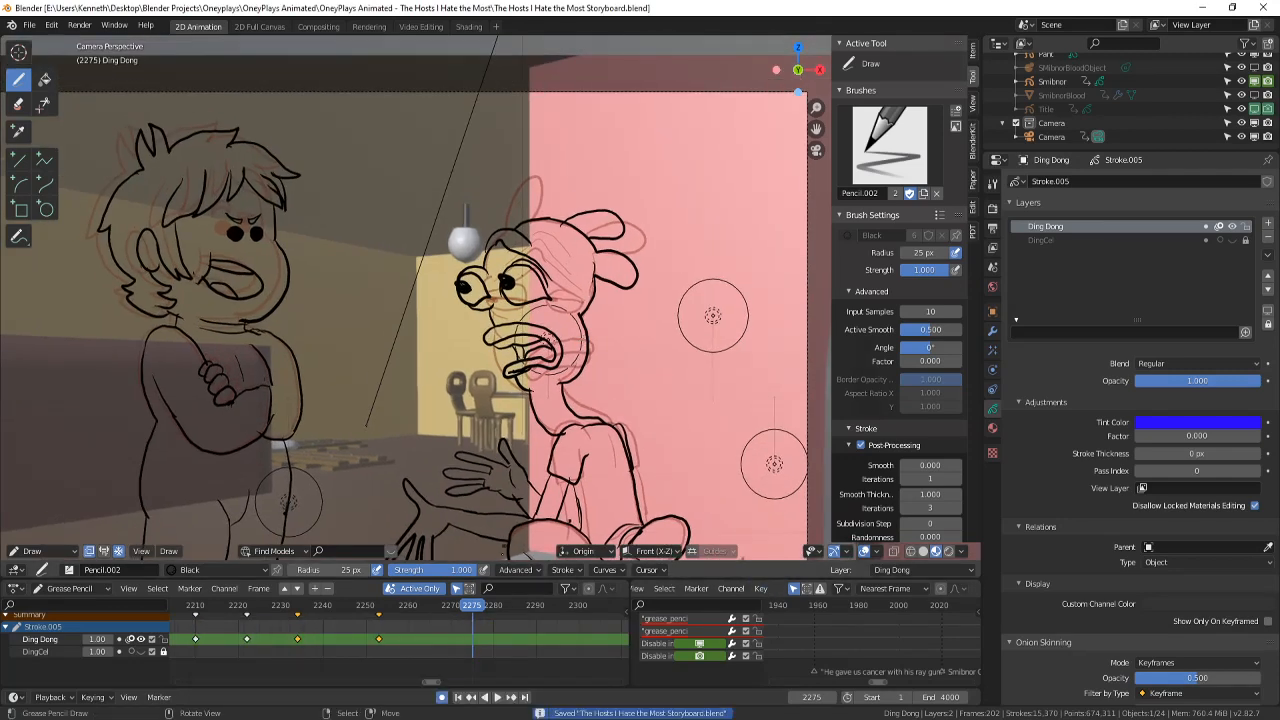
click(410, 719)
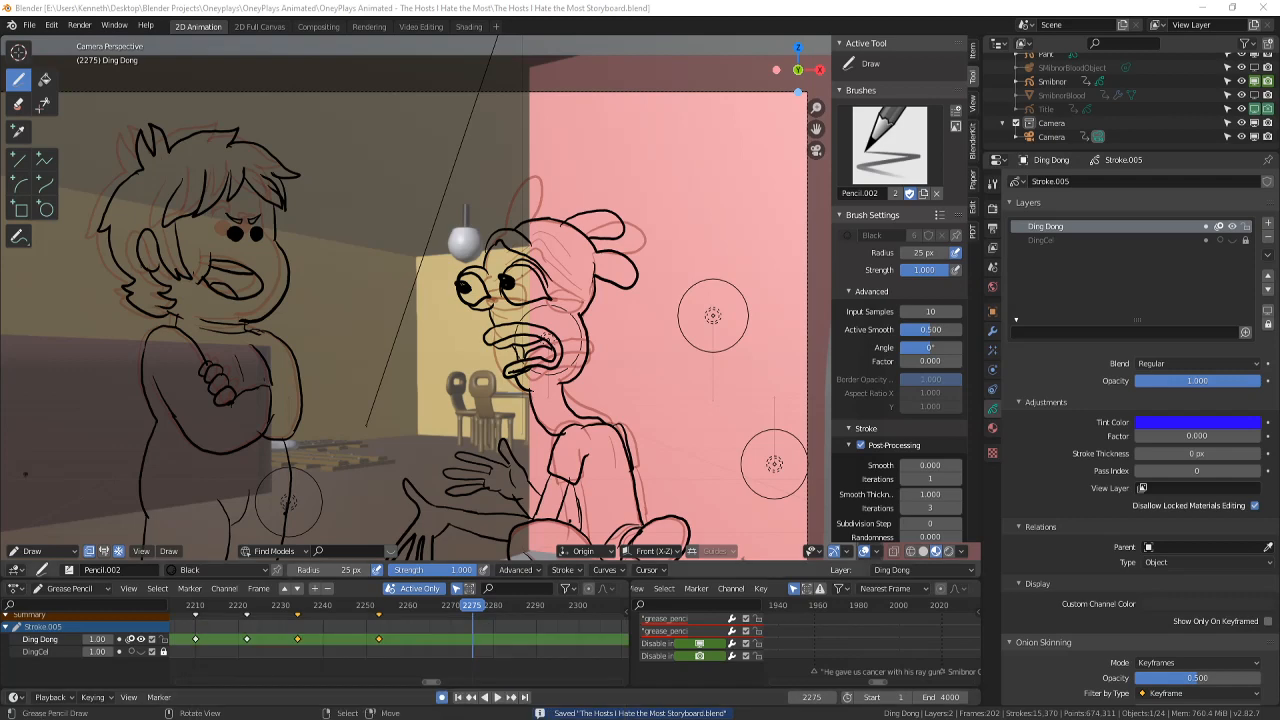
scroll(453, 300, down, 2)
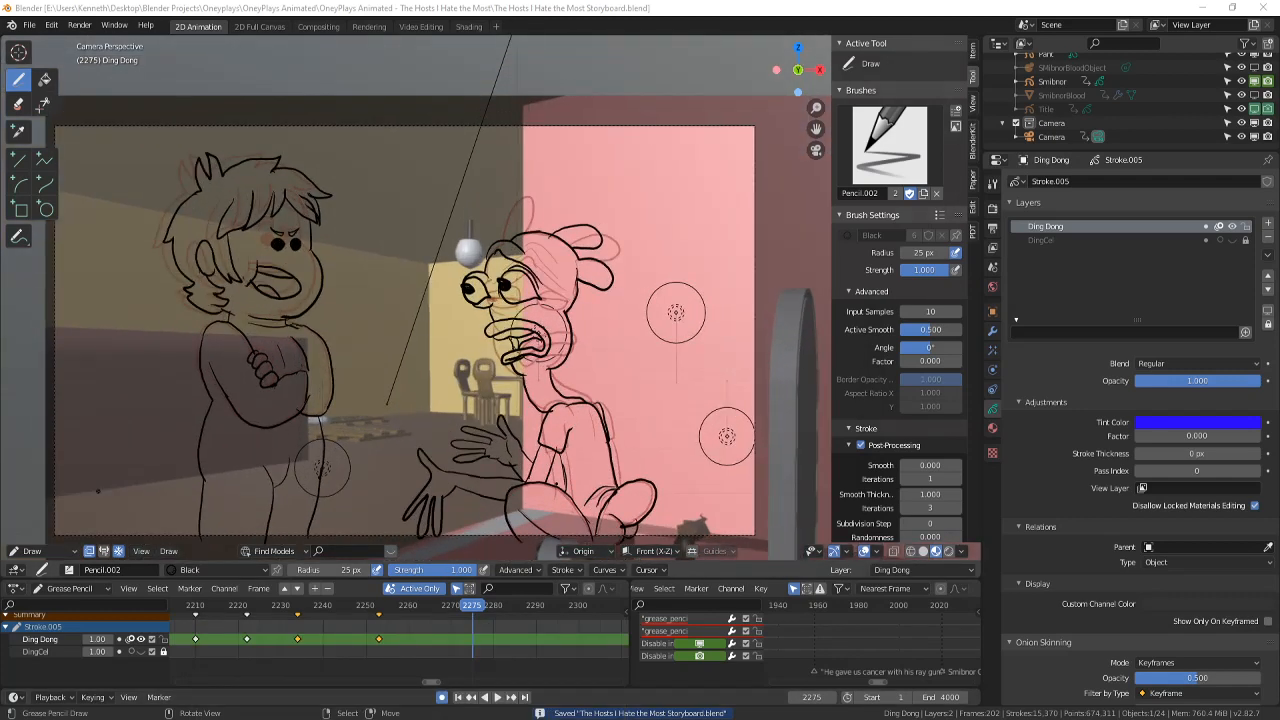
click(714, 567)
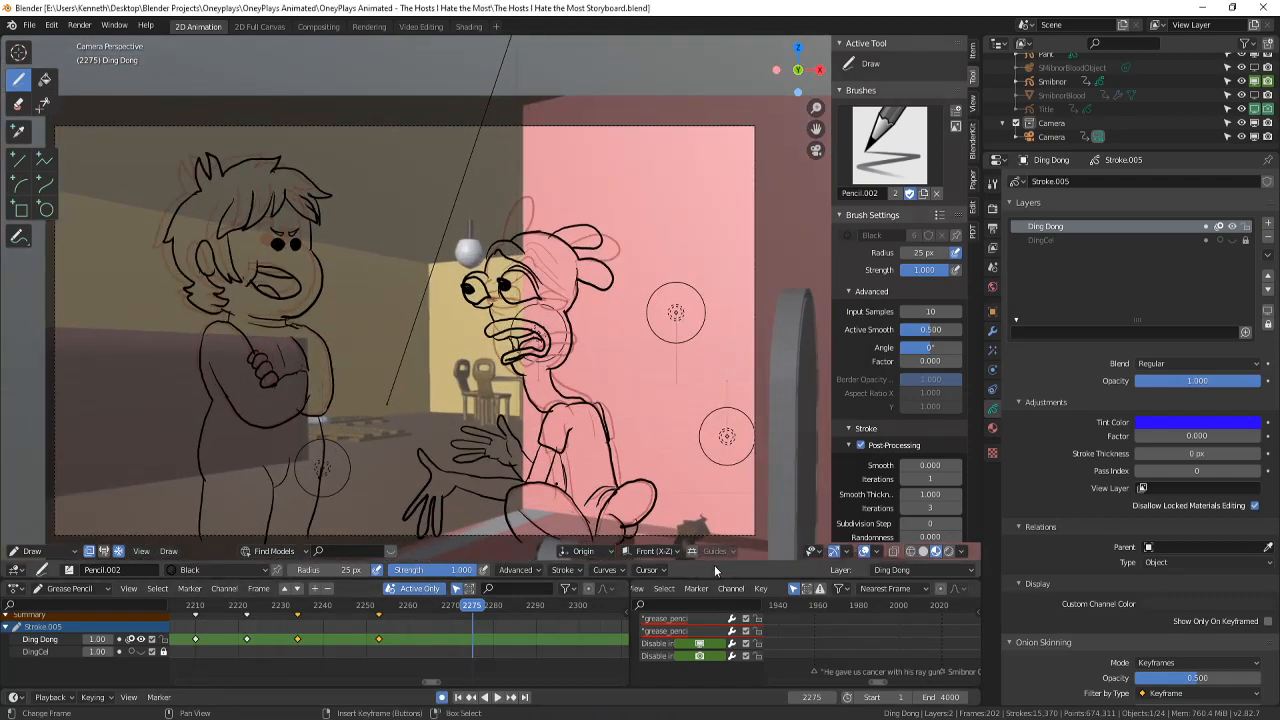
mouse_move(665, 376)
shift+middle_down()
mouse_move(669, 313)
mouse_move(651, 373)
mouse_move(623, 334)
shift+middle_up()
key(ctrl+s)
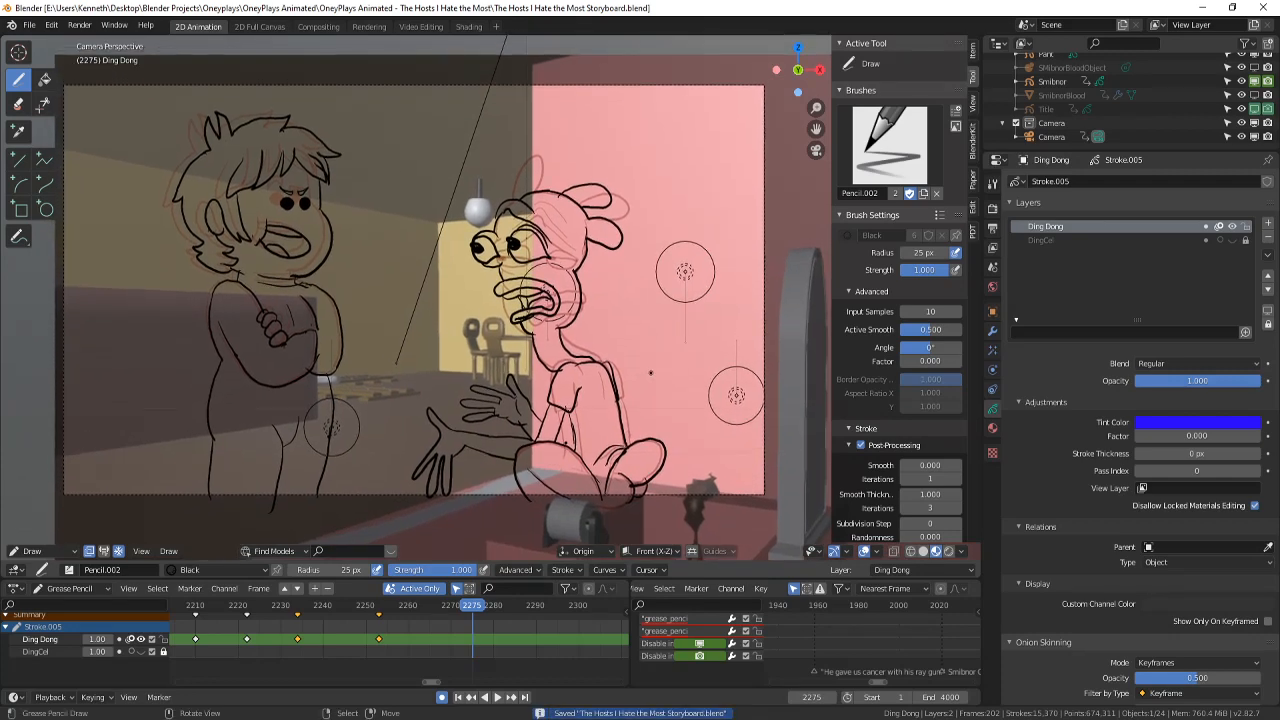
- Hide the viewport overlays to show the clean drawing at frame 2275, and save the storyboard file
scroll(650, 373, up, 2)
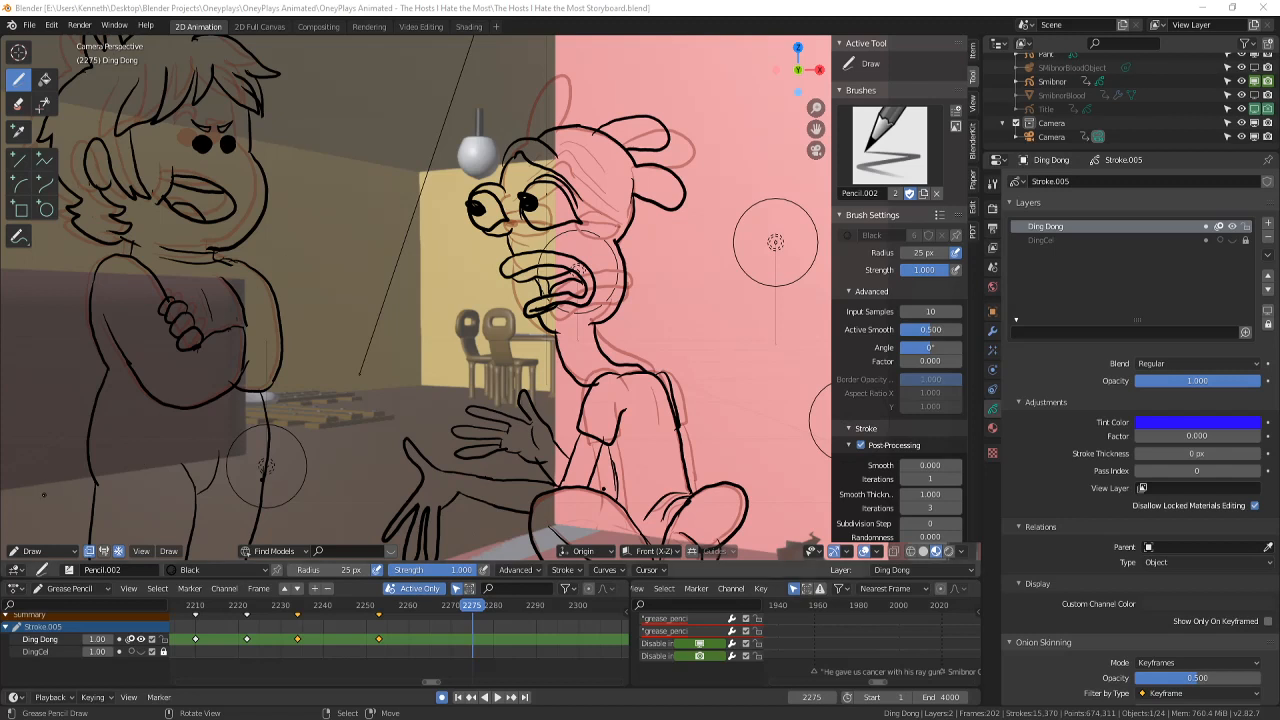
click(864, 551)
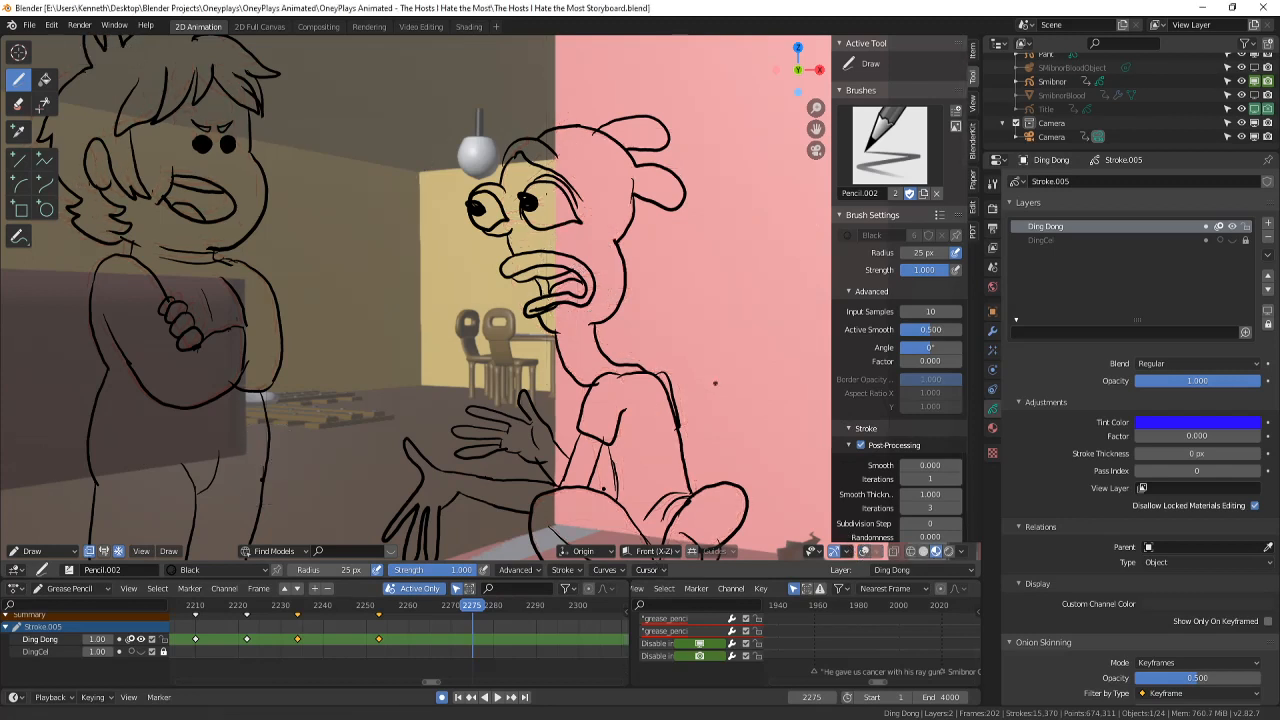
key(ctrl+s)
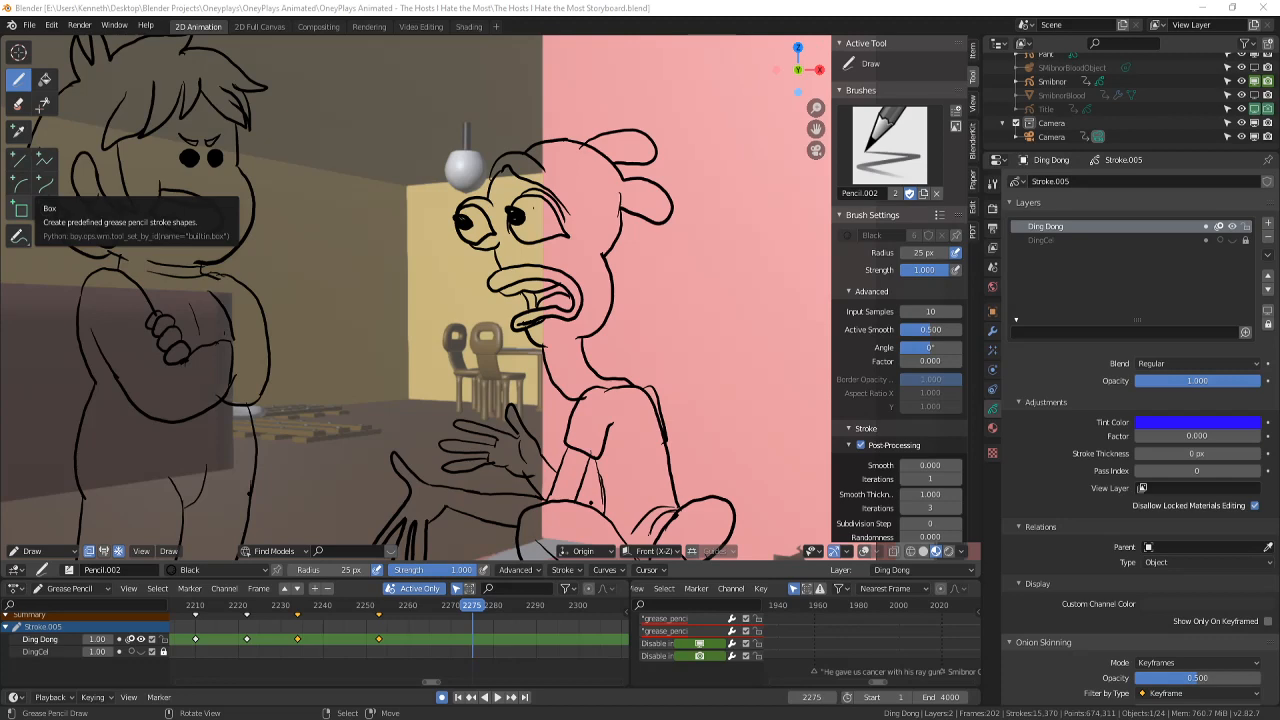
- Switch to the Ding Dong.blend character file and view the 3D Ding Dong model from the front
key(F12)
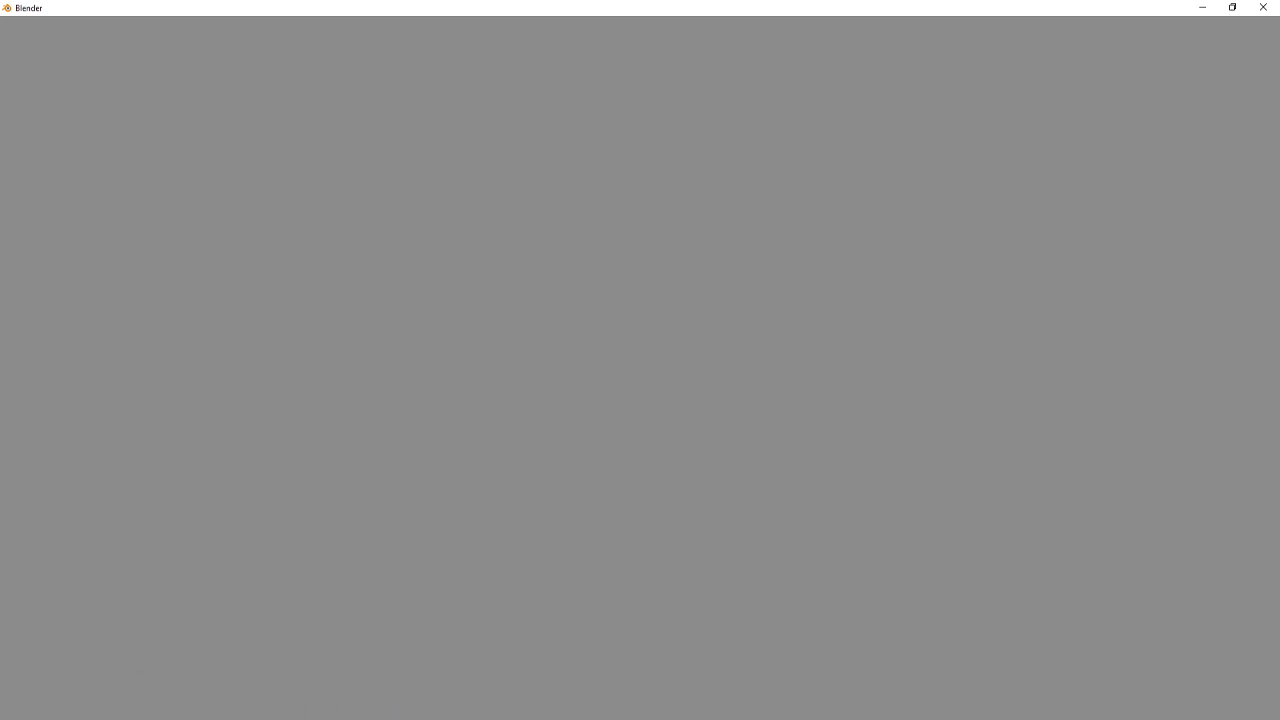
click(1263, 7)
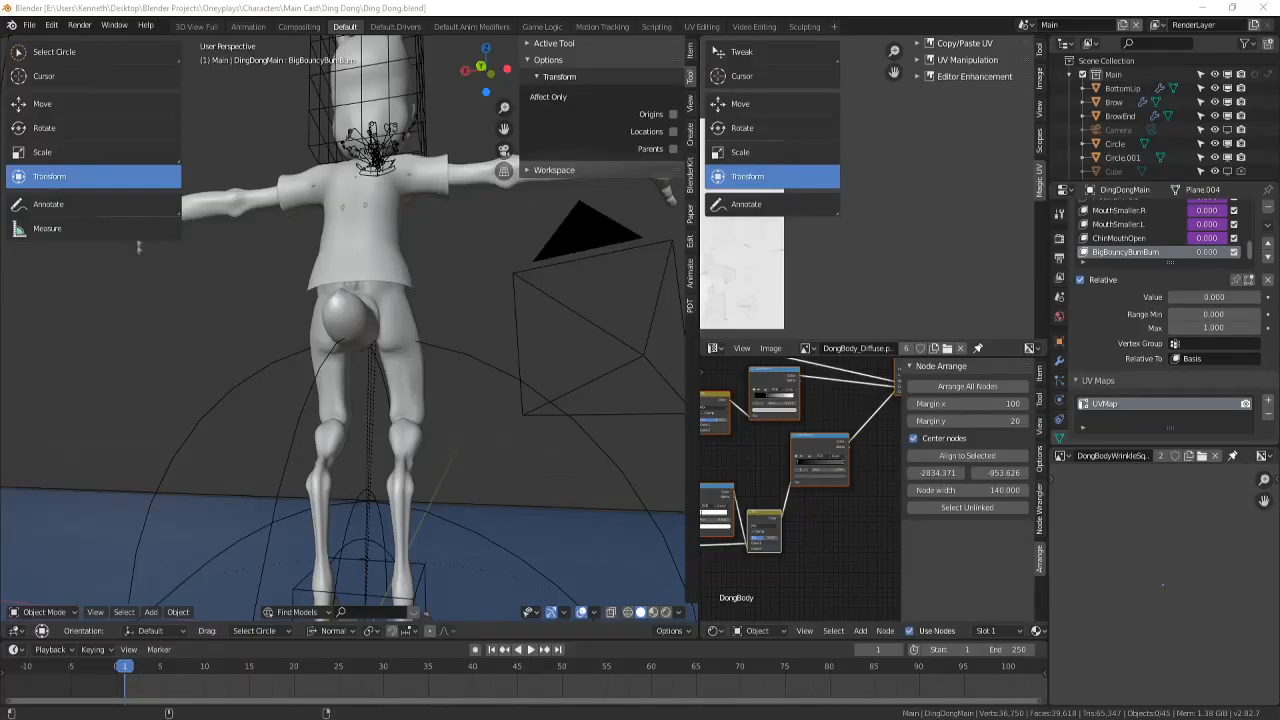
middle_drag(457, 234, 417, 378)
scroll(392, 290, down, 2)
scroll(417, 378, up, 2)
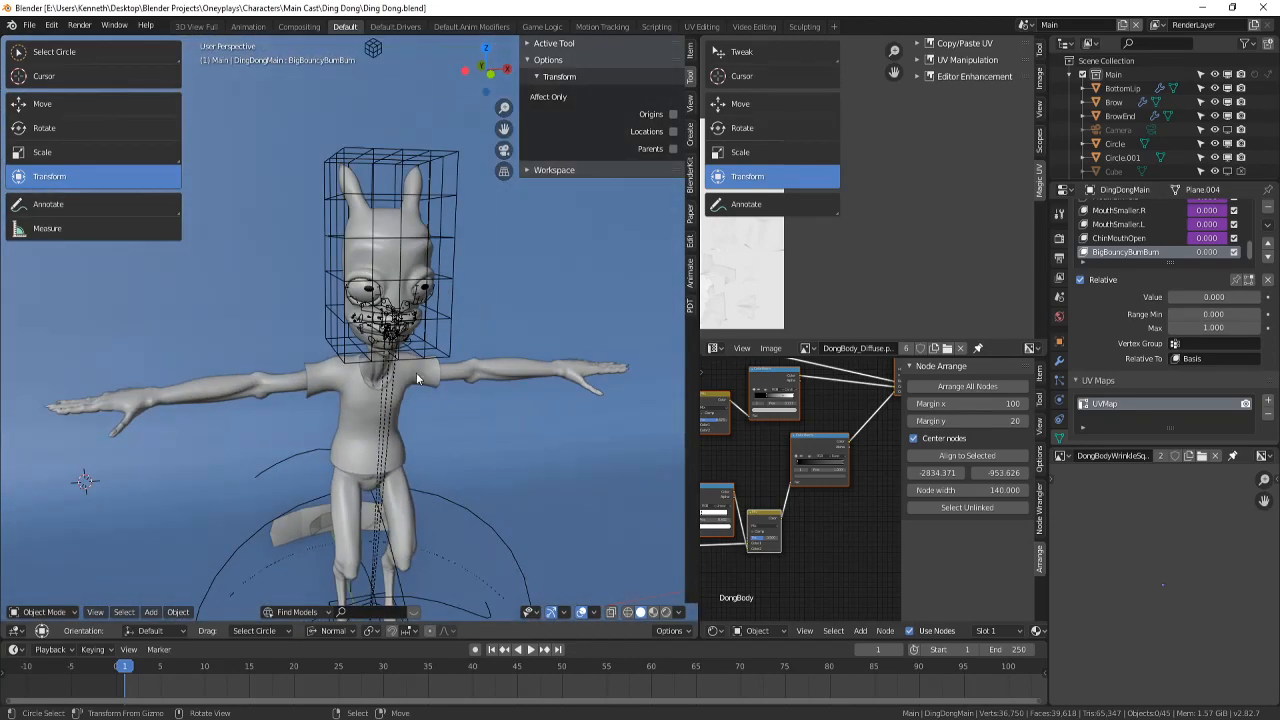
- Select Ding Dong's face armature, switch it to Pose Mode and view the face bones from the front
scroll(417, 378, up, 3)
click(424, 358)
click(44, 612)
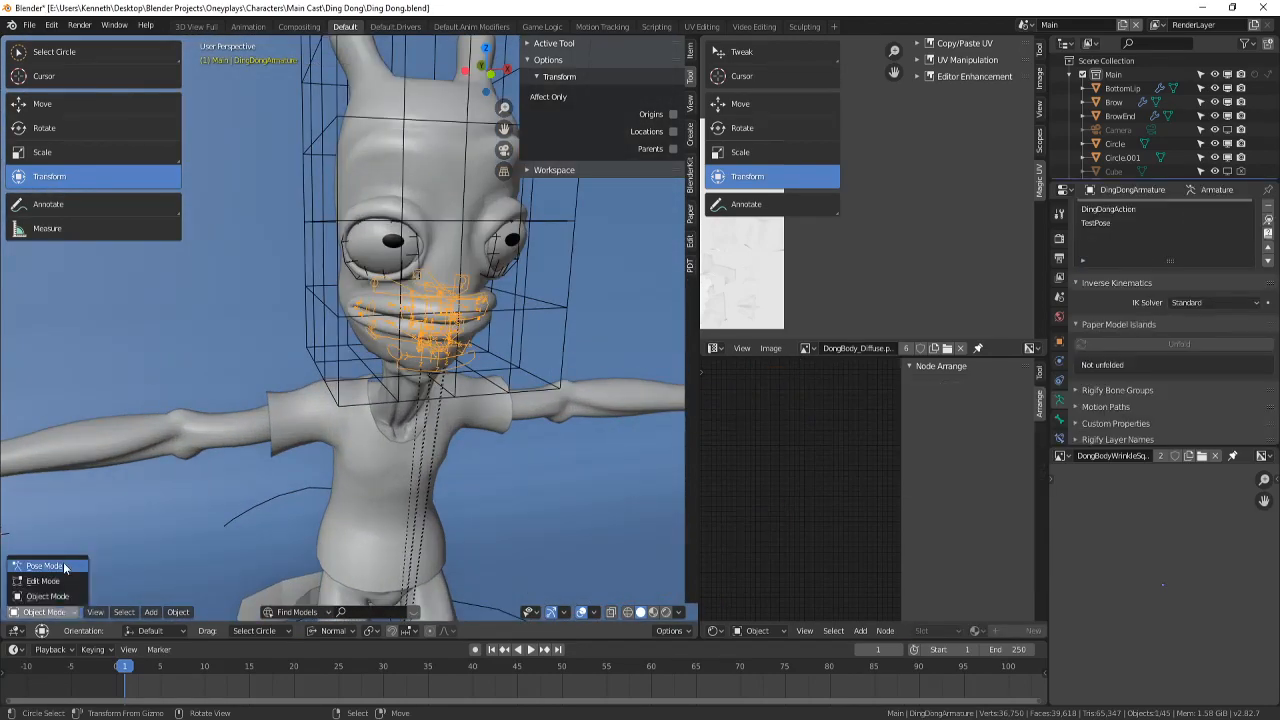
mouse_move(371, 456)
middle_down()
mouse_move(414, 374)
mouse_move(393, 461)
middle_up()
scroll(414, 374, up, 2)
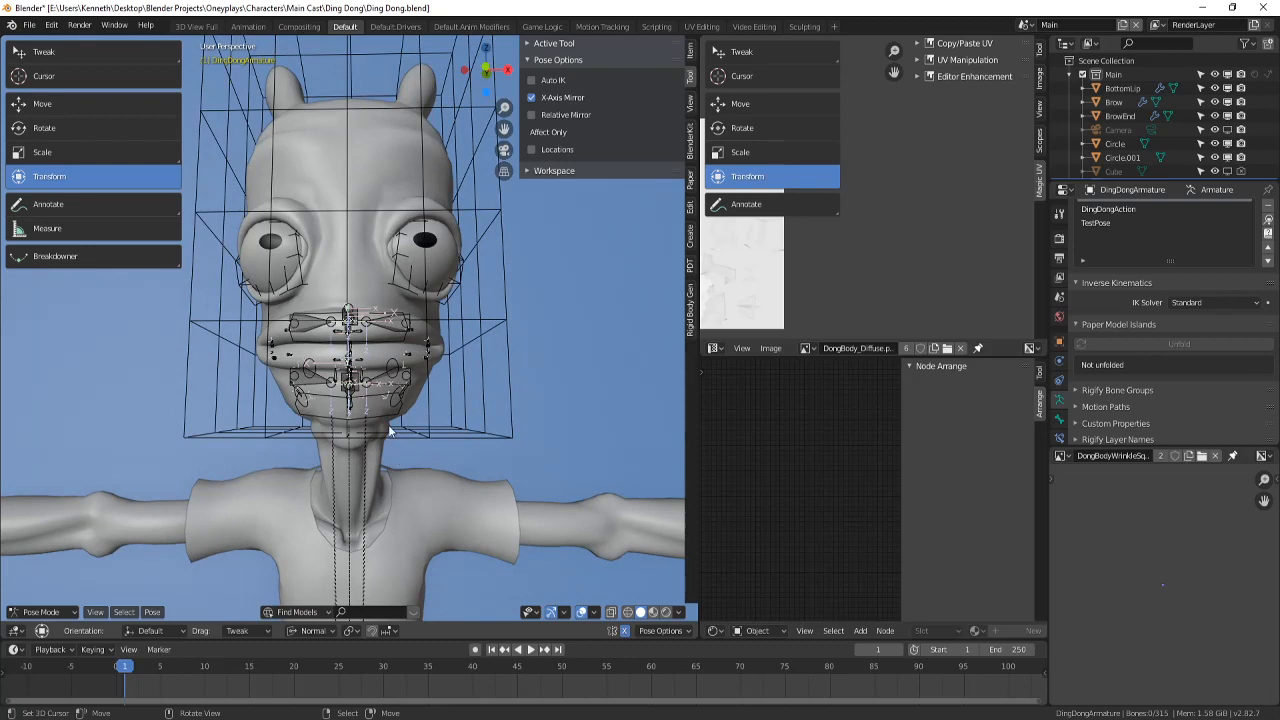
- Display the Ding Dong mesh in Object Mode with Material Preview shading and the viewport overlays hidden
click(390, 430)
click(657, 613)
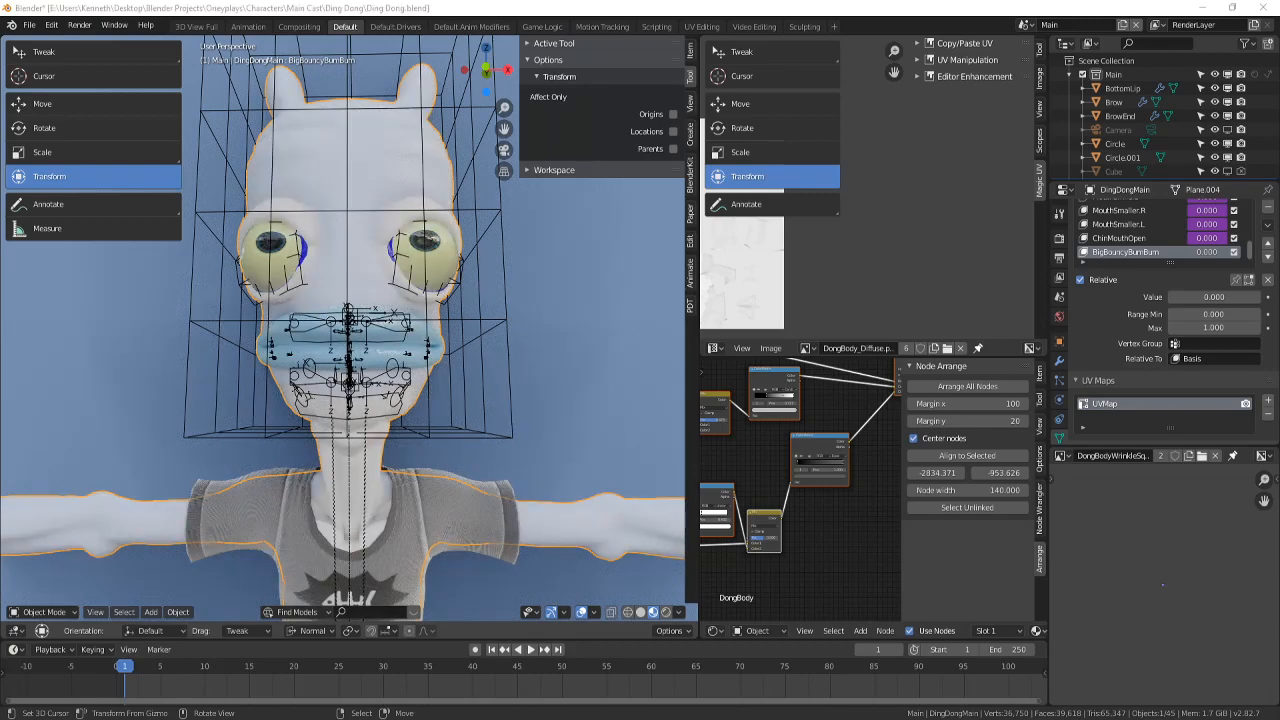
middle_drag(430, 370, 525, 405)
click(581, 612)
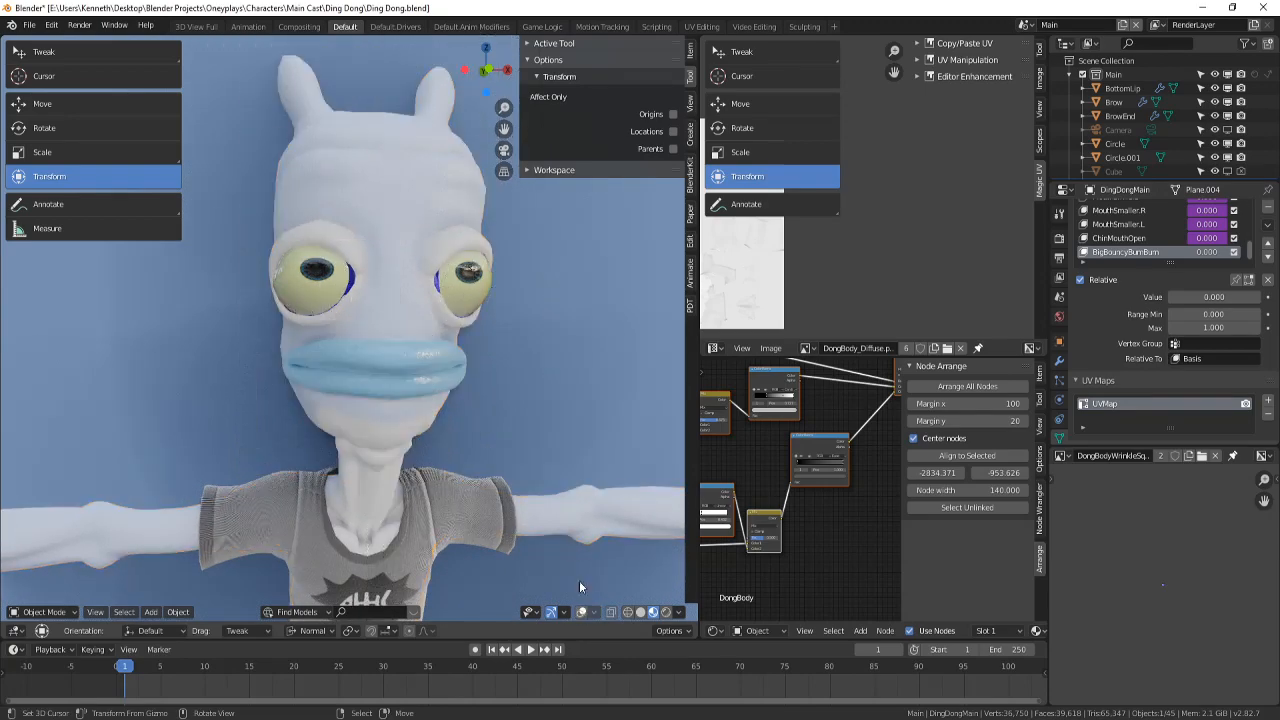
- Examine the shaded head, lips, eyes and neck of the Ding Dong model up close from several angles
scroll(530, 500, down, 4)
middle_drag(515, 480, 503, 390)
scroll(455, 399, up, 5)
scroll(507, 438, up, 4)
scroll(520, 430, down, 5)
scroll(530, 467, up, 6)
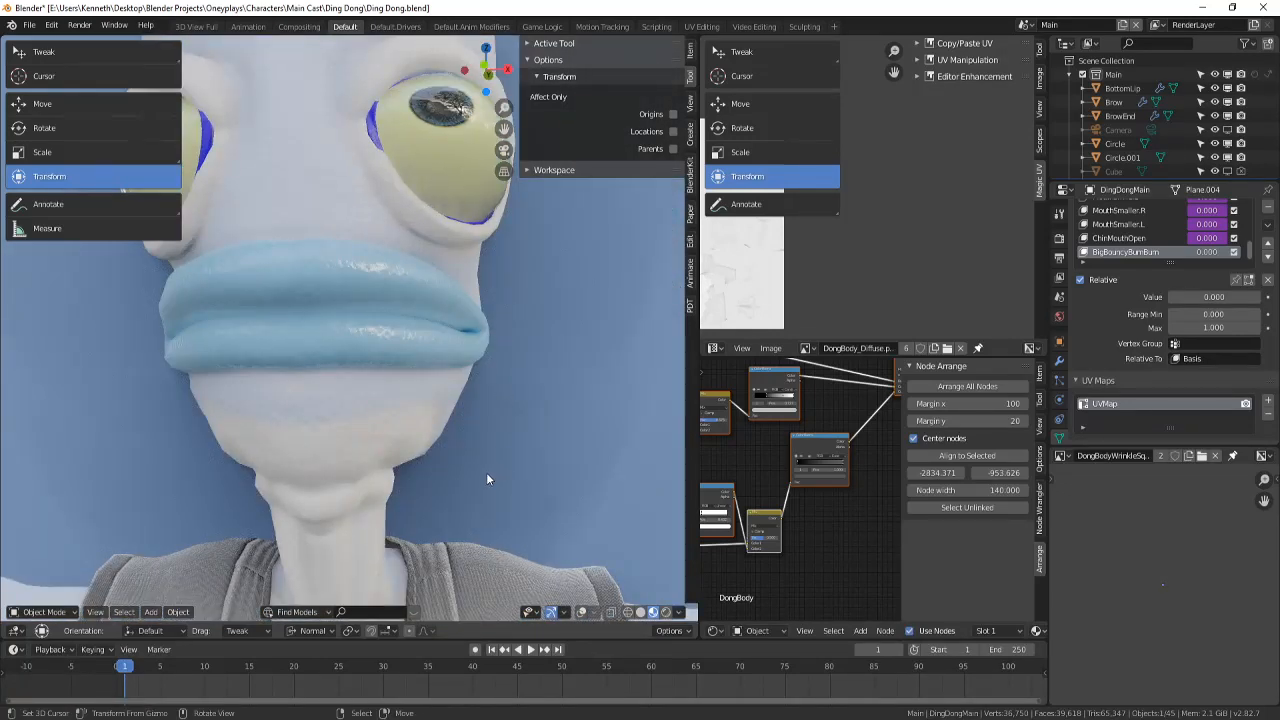
scroll(490, 452, up, 6)
scroll(492, 448, down, 6)
mouse_move(492, 448)
middle_down()
mouse_move(423, 411)
mouse_move(338, 396)
mouse_move(411, 396)
mouse_move(424, 348)
mouse_move(522, 348)
mouse_move(474, 424)
mouse_move(466, 385)
mouse_move(385, 350)
middle_up()
scroll(424, 348, up, 3)
scroll(522, 348, up, 2)
scroll(484, 426, down, 8)
scroll(474, 415, up, 7)
scroll(450, 370, down, 8)
scroll(390, 355, up, 4)
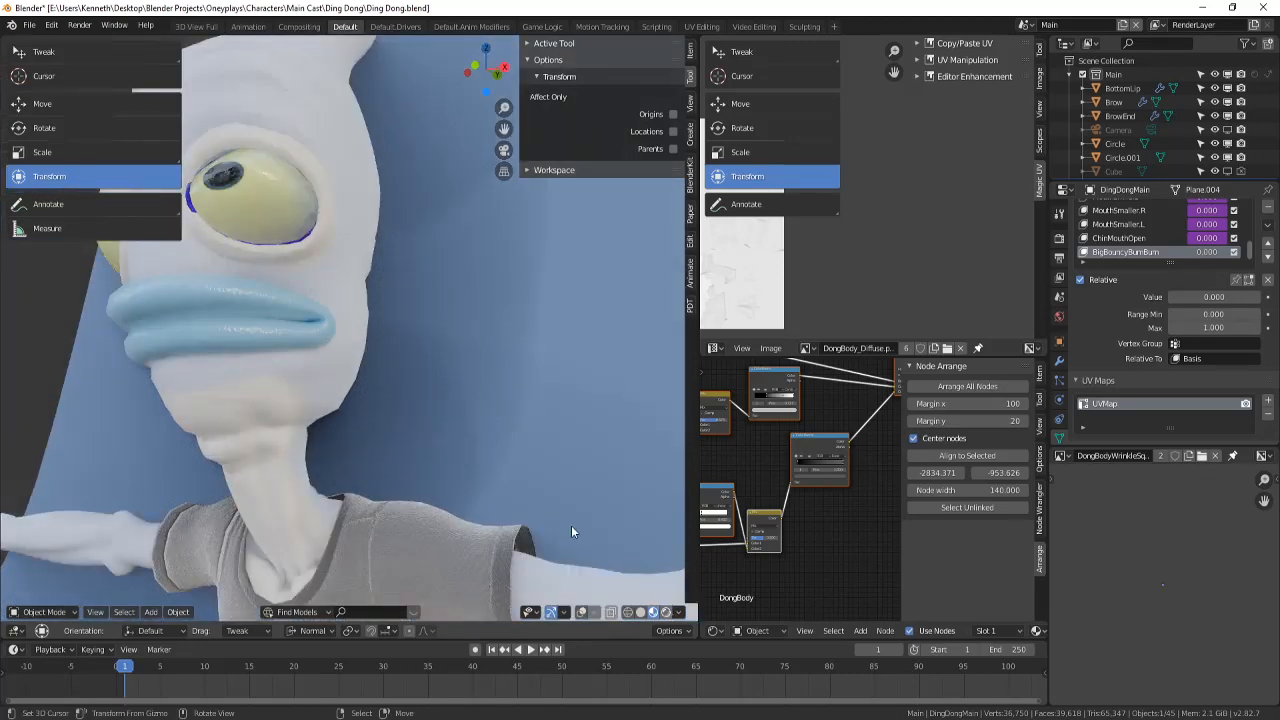
middle_drag(438, 475, 560, 486)
- Examine Ding Dong in Rendered shading, inspecting the skin detail on the face, chin and neck
scroll(565, 460, down, 6)
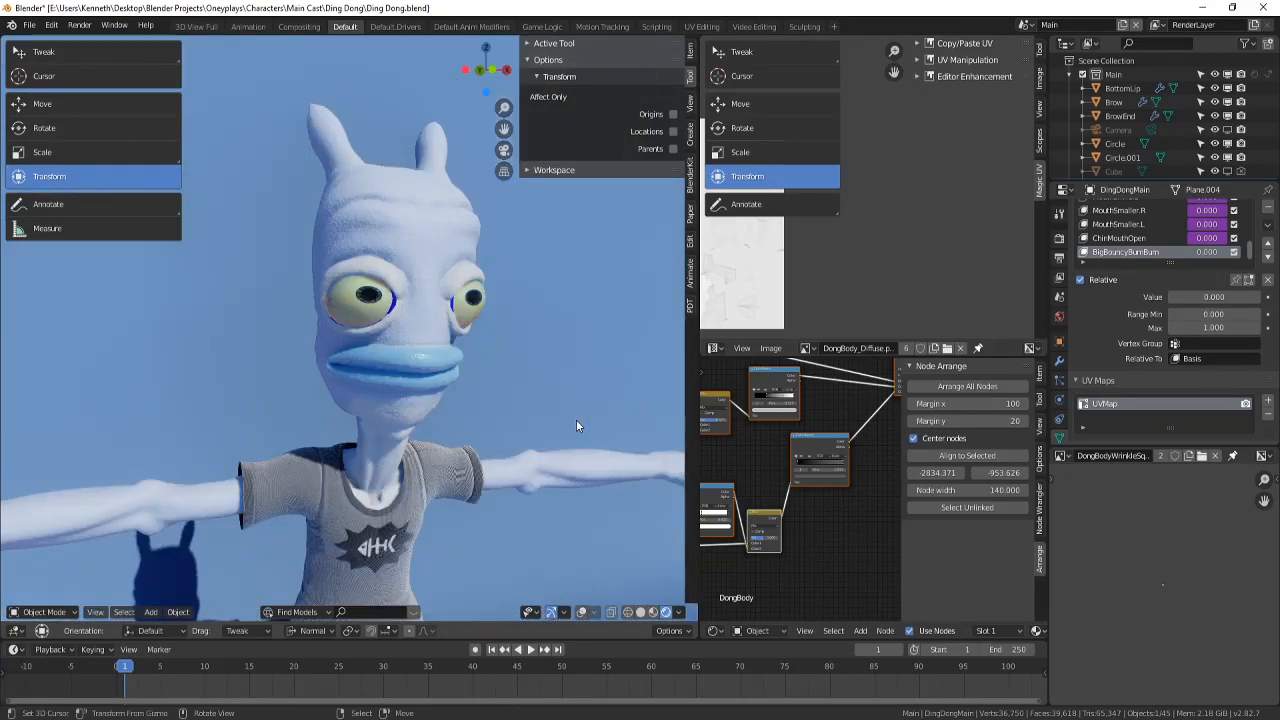
middle_drag(576, 419, 535, 422)
middle_drag(457, 404, 526, 379)
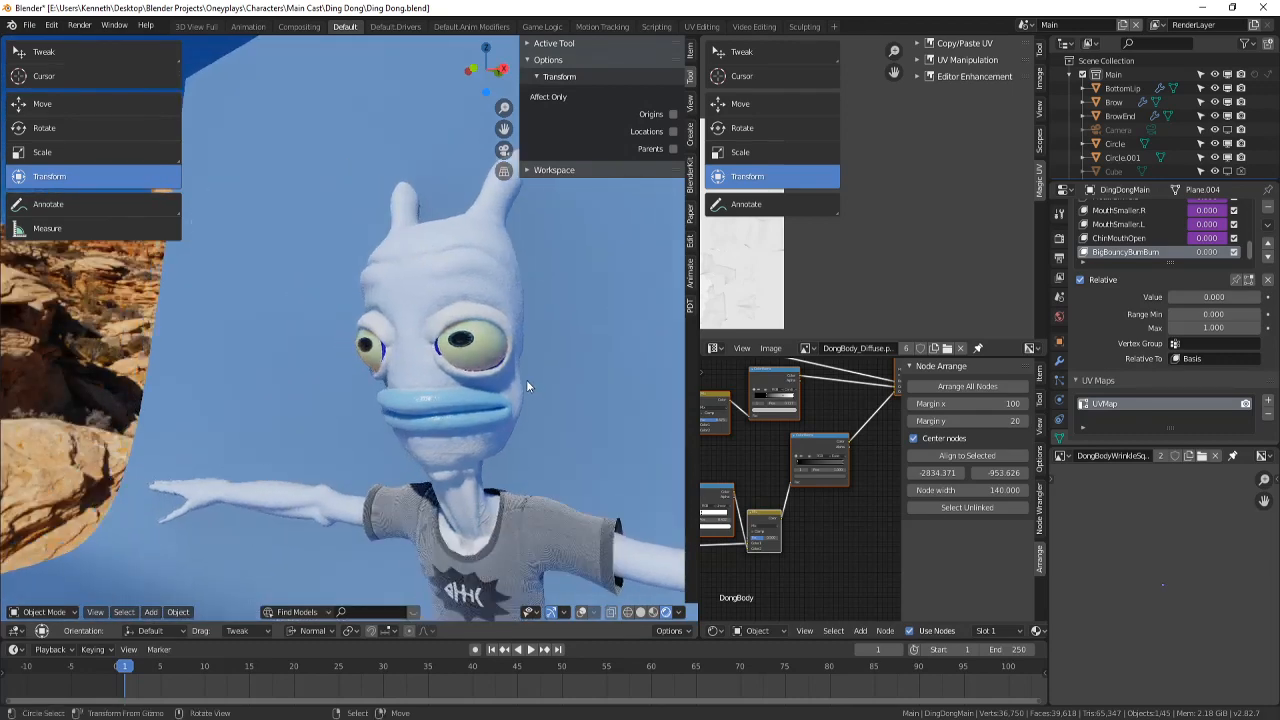
scroll(466, 435, up, 5)
middle_drag(466, 440, 278, 415)
scroll(484, 320, up, 3)
scroll(570, 352, down, 5)
scroll(398, 328, up, 2)
scroll(280, 416, up, 3)
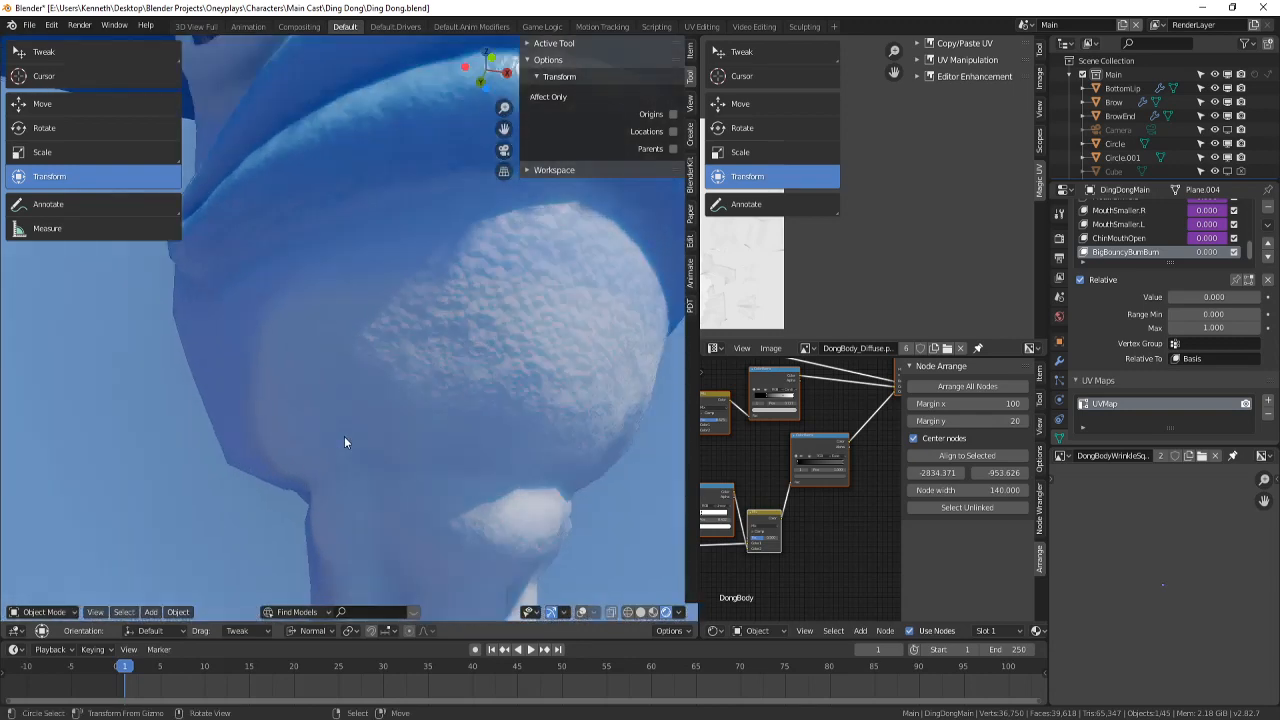
scroll(344, 441, up, 2)
middle_drag(344, 441, 260, 513)
scroll(248, 396, down, 5)
scroll(274, 390, up, 1)
middle_drag(274, 390, 408, 490)
scroll(463, 404, down, 5)
middle_drag(463, 404, 571, 469)
scroll(423, 400, up, 5)
mouse_move(595, 447)
middle_down()
mouse_move(473, 431)
mouse_move(424, 465)
mouse_move(469, 448)
mouse_move(473, 460)
mouse_move(430, 479)
mouse_move(492, 487)
mouse_move(523, 410)
mouse_move(304, 418)
mouse_move(420, 520)
mouse_move(443, 446)
mouse_move(490, 427)
middle_up()
- Return the viewport to Solid shading with overlays shown and select the armature's lower jaw bone in Pose Mode
click(581, 612)
click(640, 612)
right_click(386, 437)
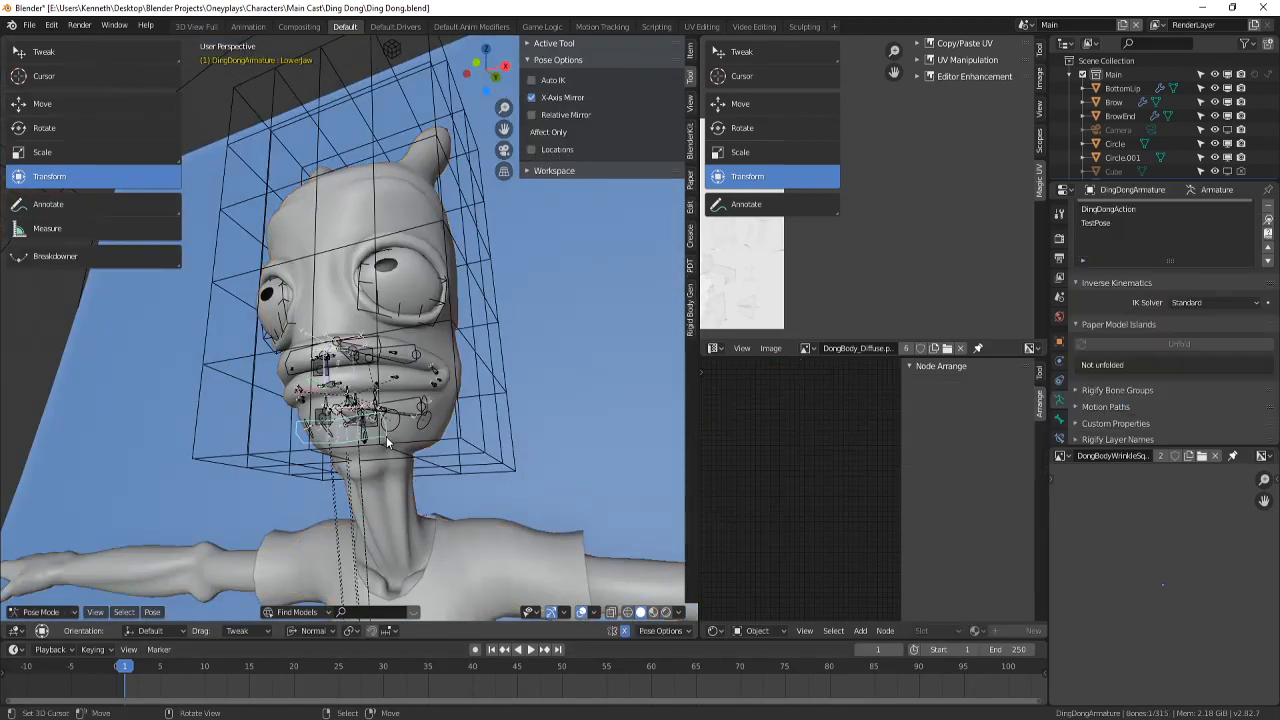
- Rotate the lower jaw bone to open Ding Dong's mouth
key(r)
middle_drag(365, 460, 338, 403)
key(r)
right_click(400, 500)
drag(352, 428, 368, 458)
middle_drag(375, 455, 532, 445)
- Hide the overlays to inspect the open mouth and teeth from the front, and show the overlays again
key(a)
key(a)
click(565, 612)
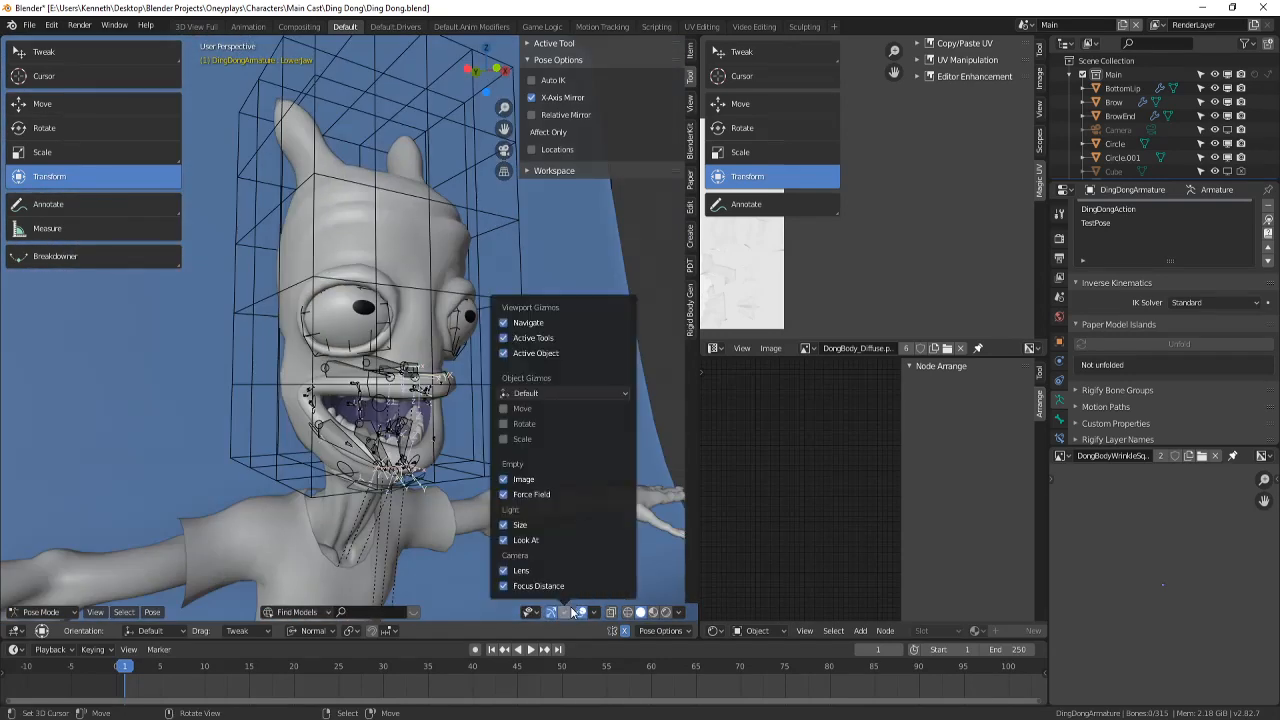
click(565, 612)
click(581, 612)
middle_drag(532, 552, 385, 538)
scroll(573, 503, up, 5)
scroll(573, 503, down, 4)
click(582, 613)
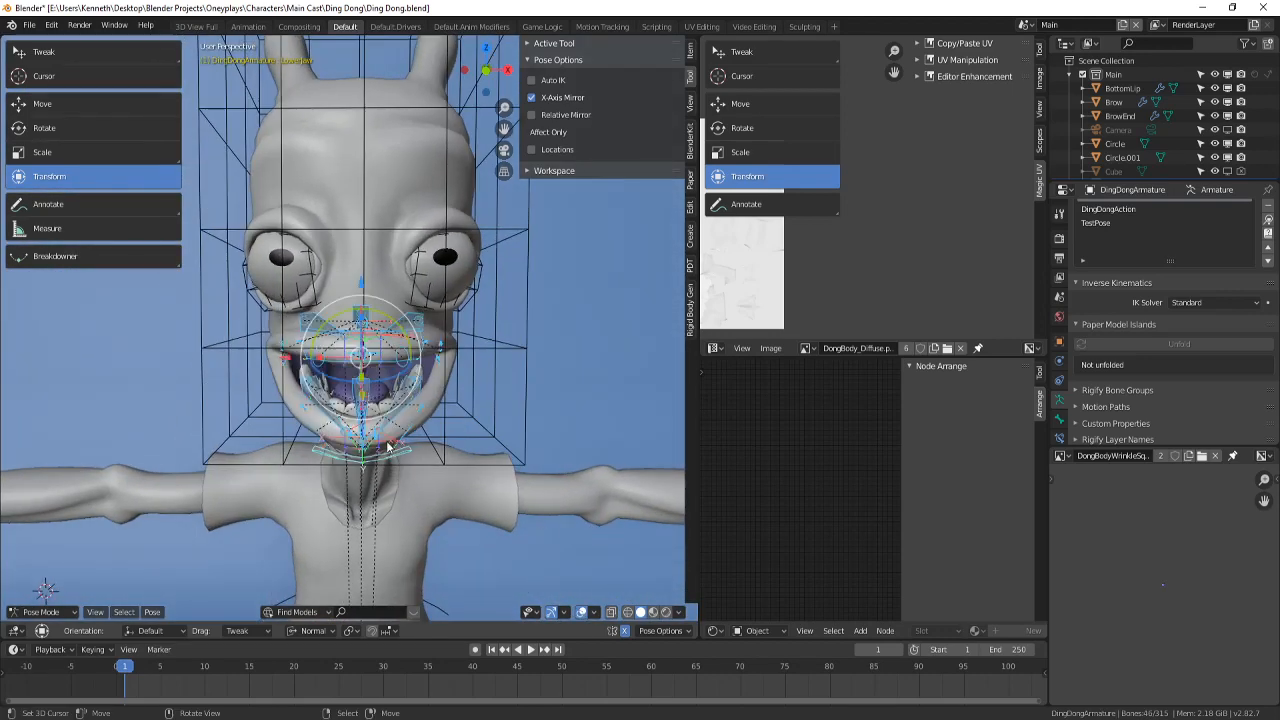
- Swing the lower jaw bone further down to open the mouth wider
middle_drag(520, 445, 368, 428)
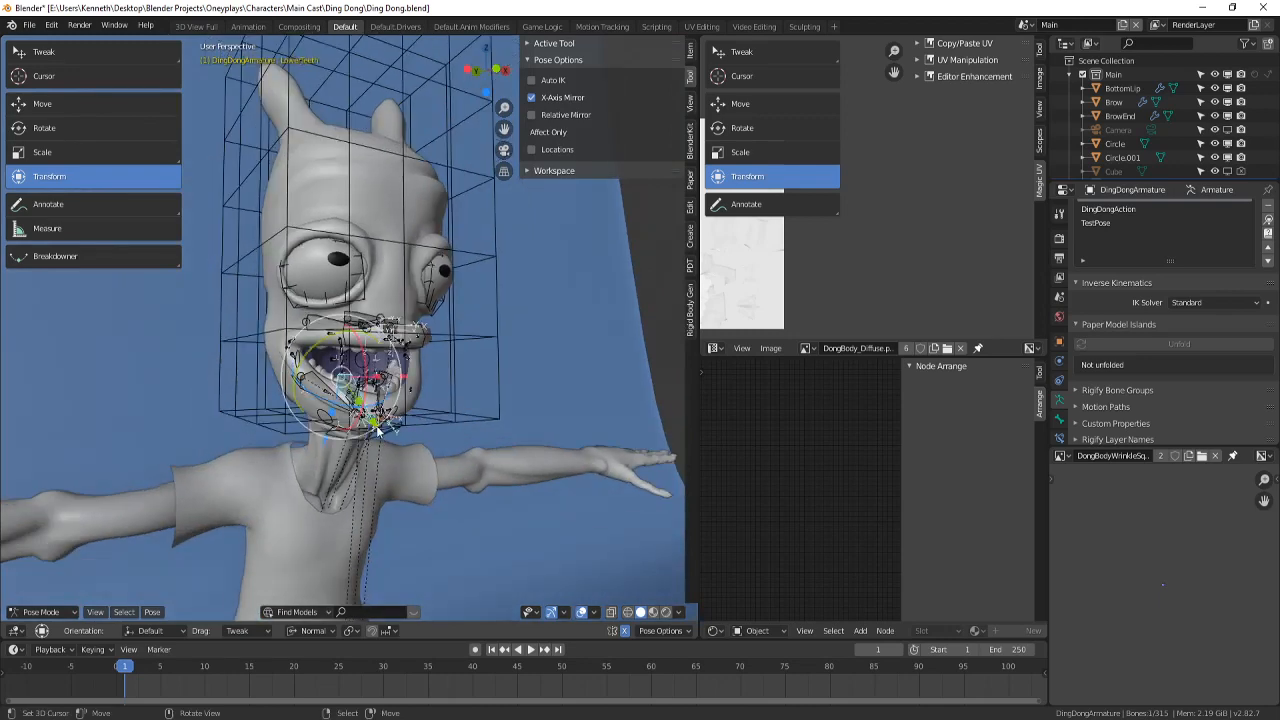
right_drag(376, 426, 410, 432)
middle_drag(410, 432, 426, 486)
scroll(494, 448, up, 4)
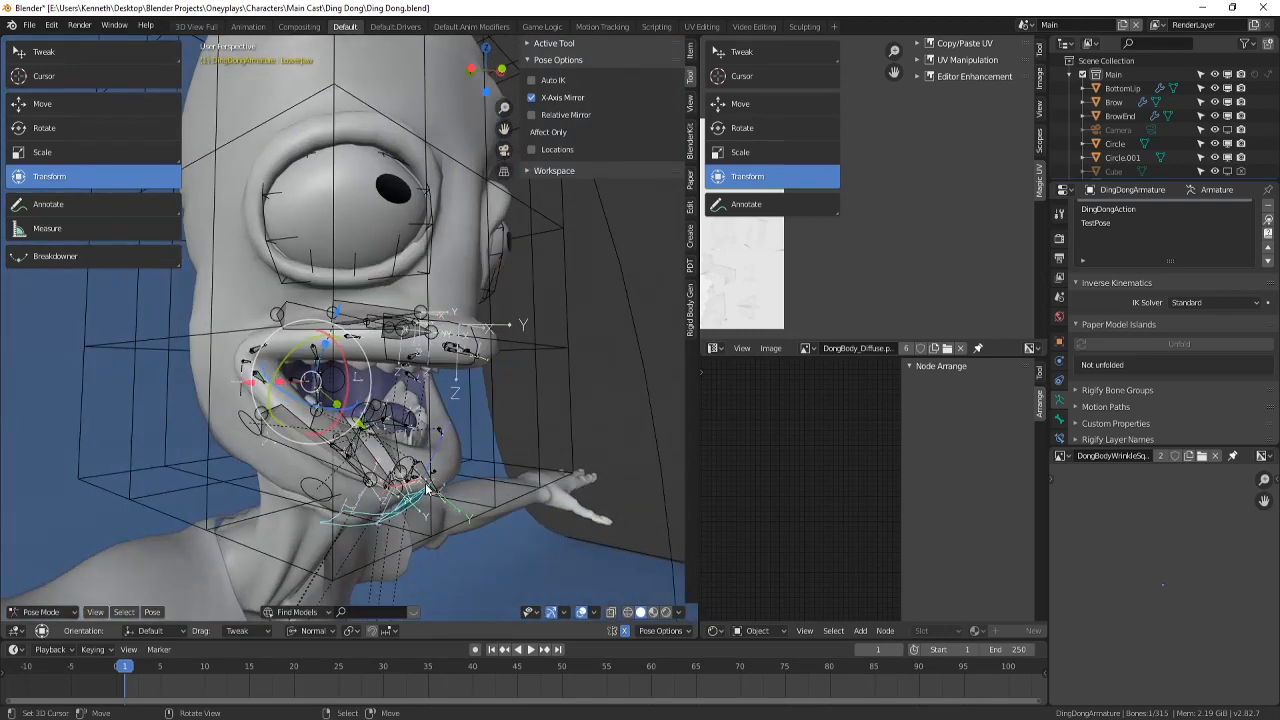
drag(461, 414, 448, 458)
- Pull the right mouth corner outward with its lip corner master bone and rotate the lower lip corner bone -53.6° about X
right_drag(301, 466, 285, 470)
right_click(260, 388)
right_click(243, 377)
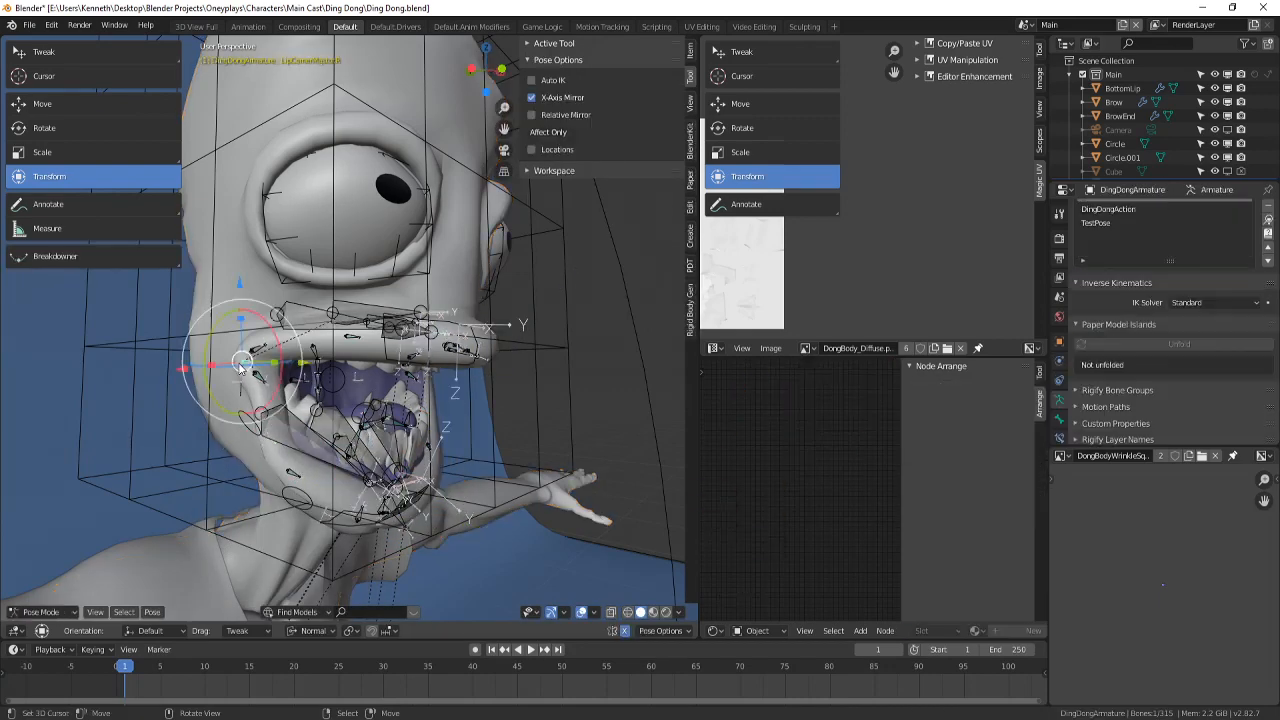
middle_drag(246, 376, 347, 361)
drag(348, 372, 284, 422)
right_click(256, 394)
middle_drag(397, 370, 340, 372)
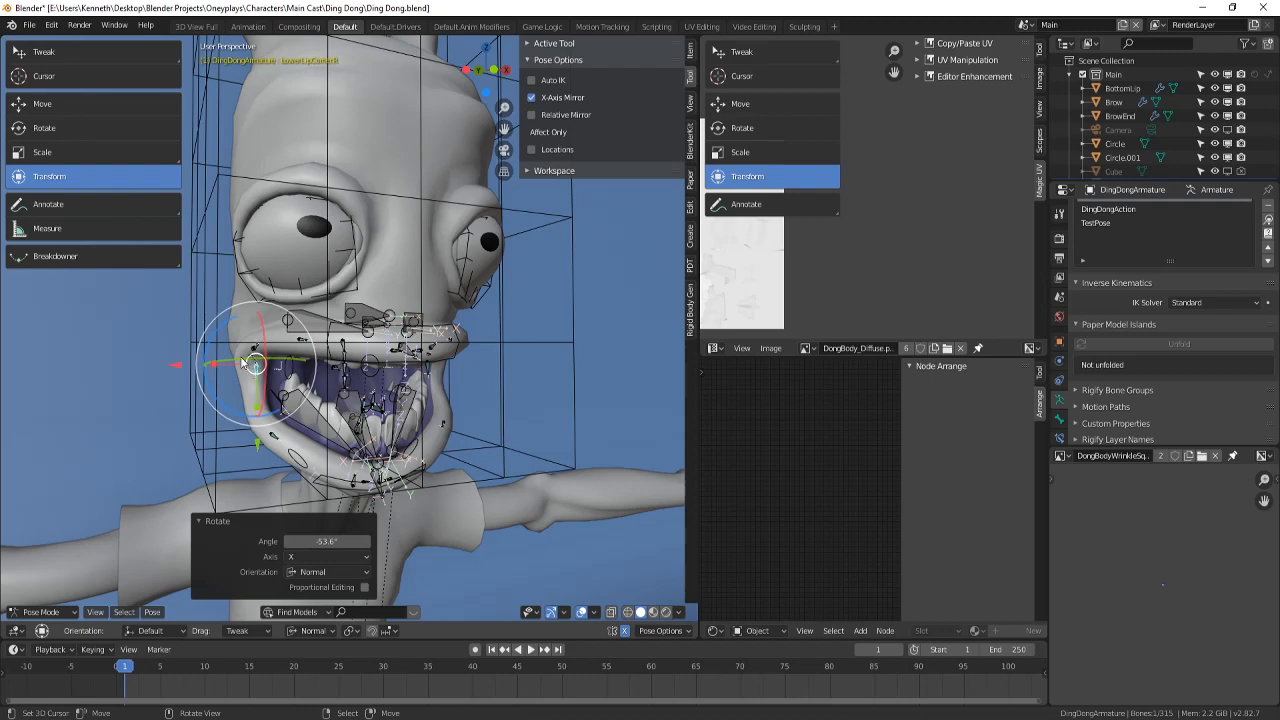
right_drag(245, 363, 237, 365)
middle_drag(237, 365, 347, 391)
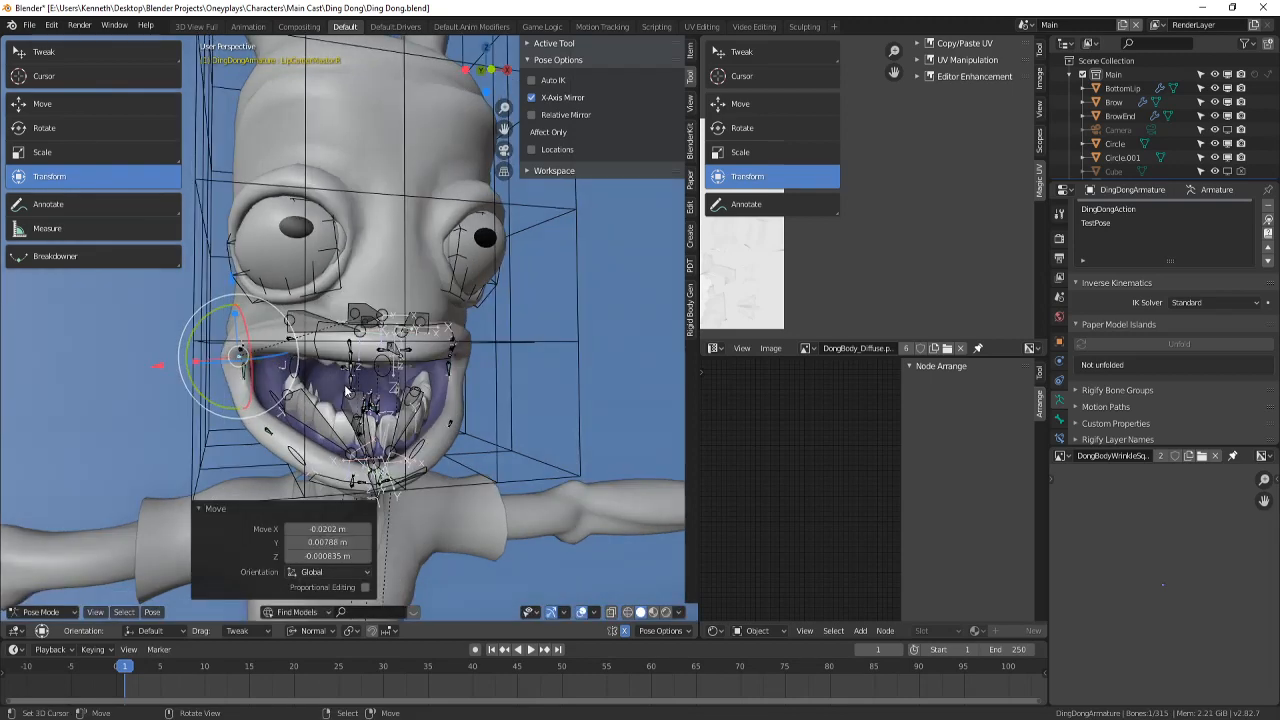
- Rotate the right lower mandible bone freely outward so the mirrored lower mandibles fold out of the mouth
right_click(317, 432)
key(r)
key(r)
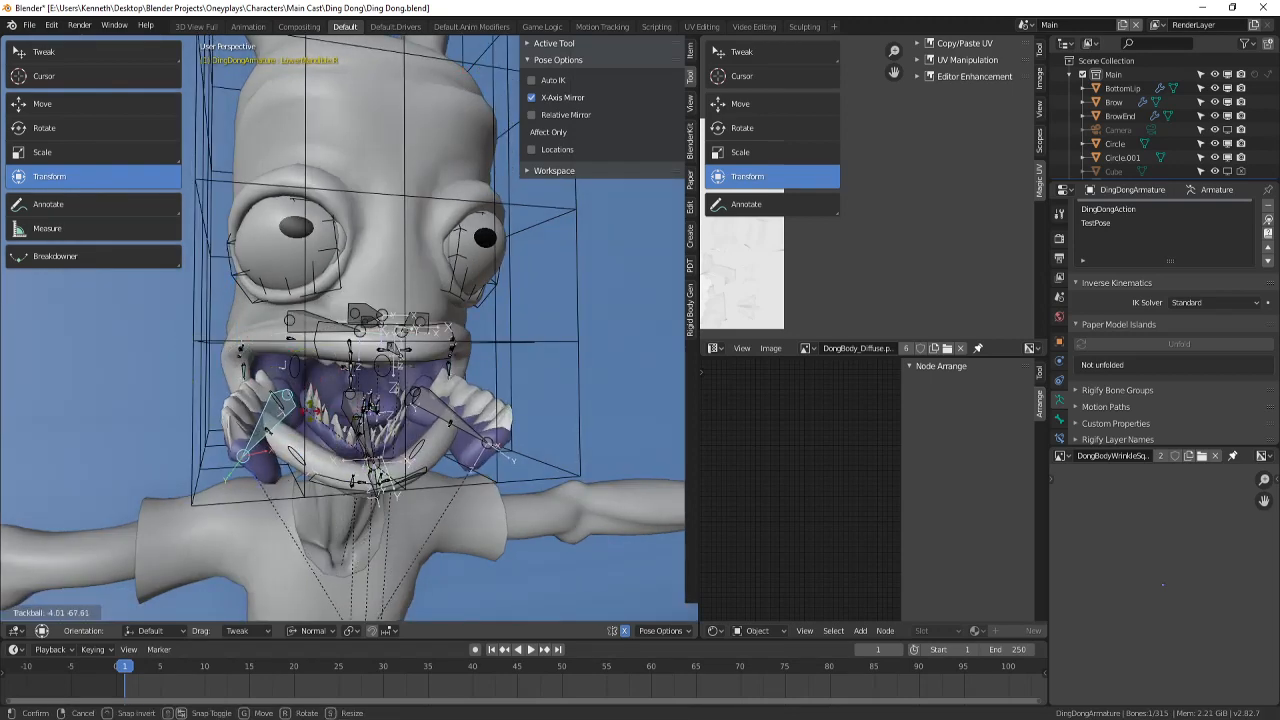
click(307, 415)
middle_drag(307, 415, 258, 440)
- Move the midway control of the lower lip down about 0.028 m and deselect all bones
right_click(294, 434)
key(g)
click(293, 447)
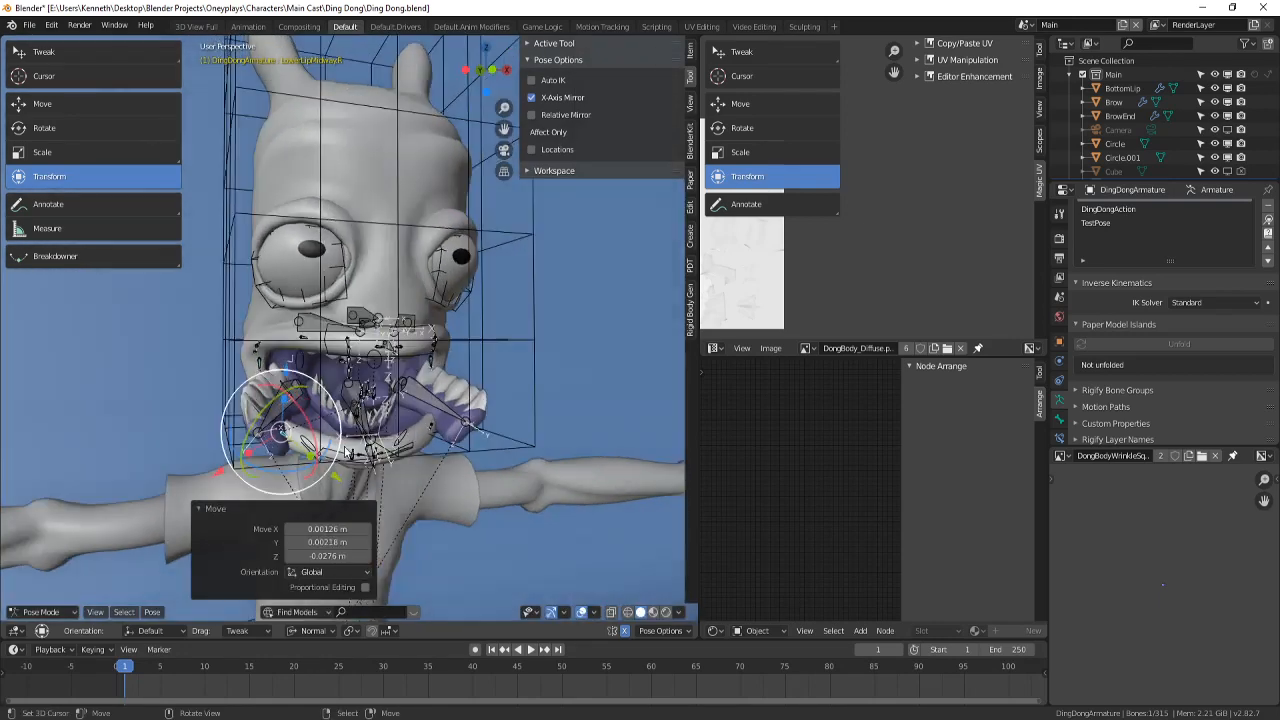
key(alt+a)
- Raise the upper lip's midway control about 0.04 m and its middle control about 0.034 m
middle_drag(455, 354, 432, 349)
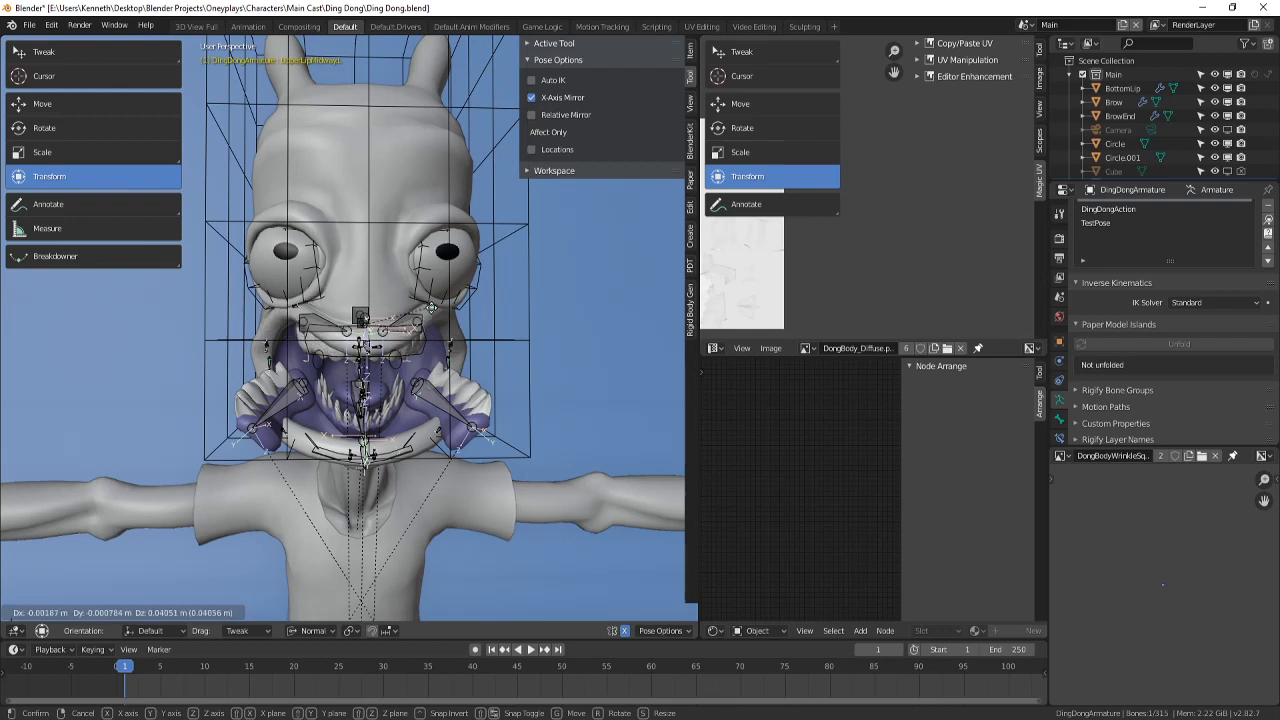
click(430, 306)
right_click(367, 350)
drag(371, 286, 371, 250)
right_click(371, 280)
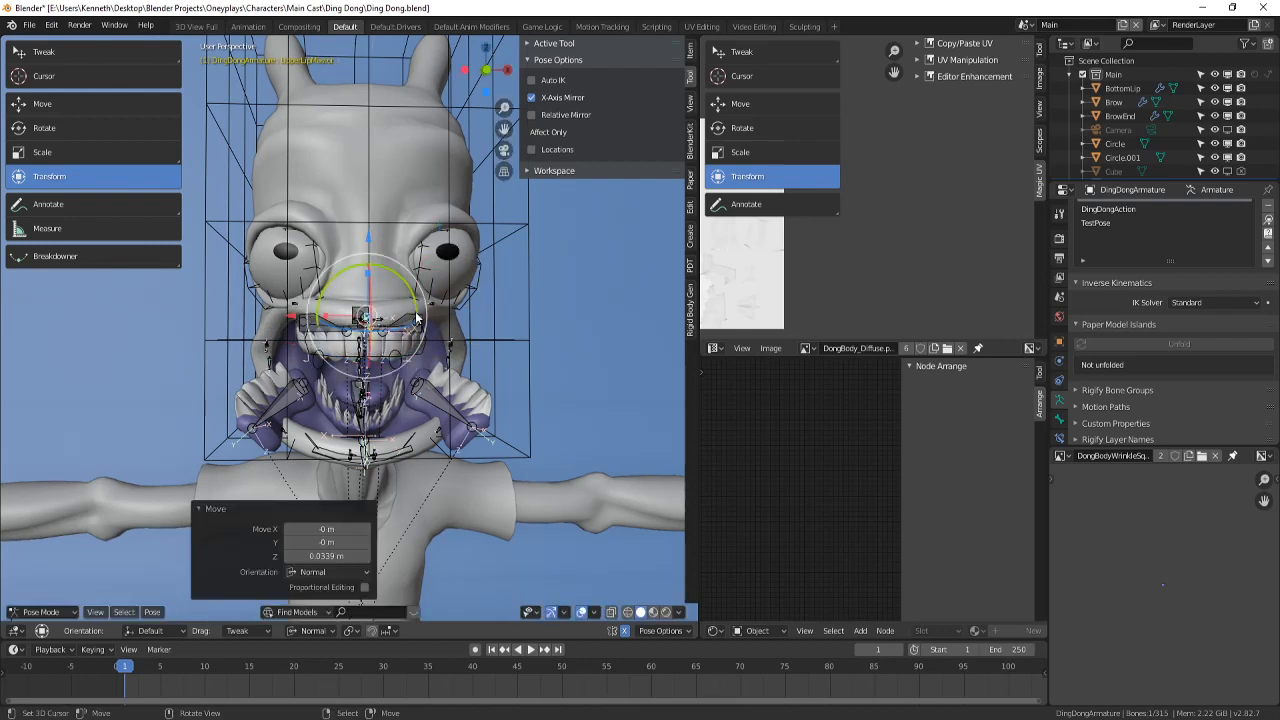
- Rotate the left upper mandible bone freely outward so the mirrored upper mandibles fold out of the mouth
right_click(417, 318)
drag(459, 324, 440, 325)
right_click(440, 325)
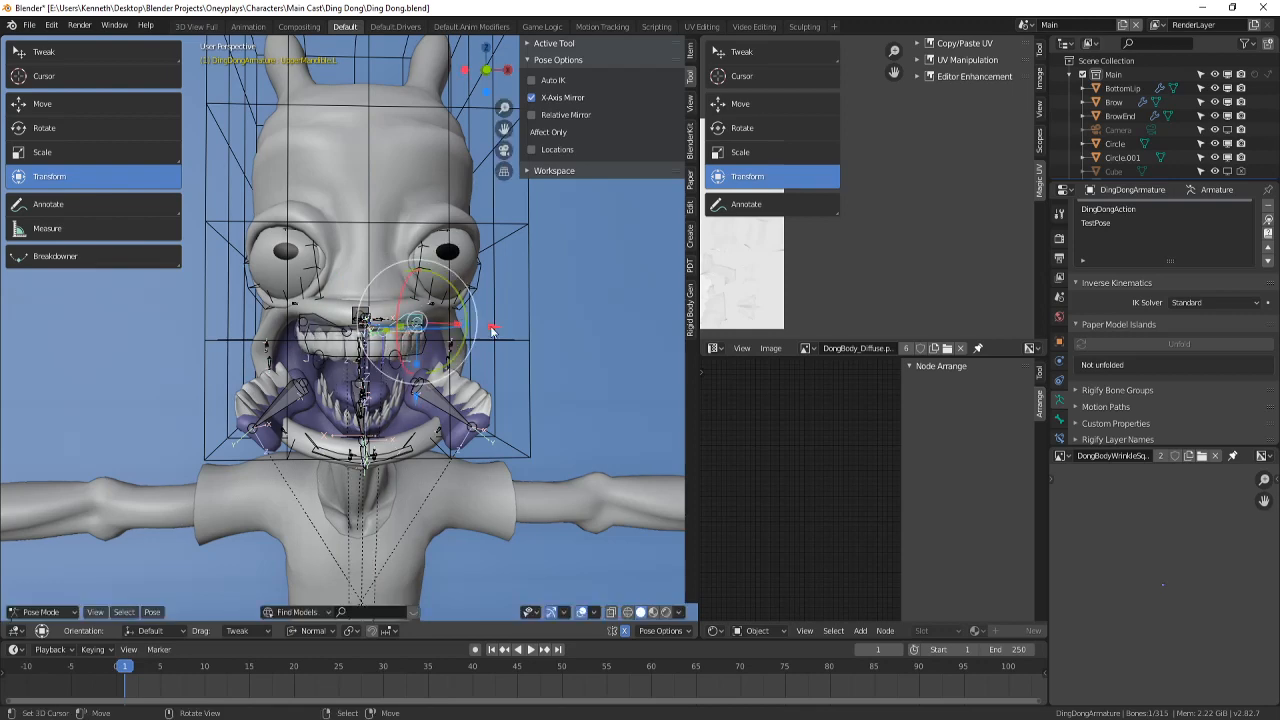
key(r)
key(r)
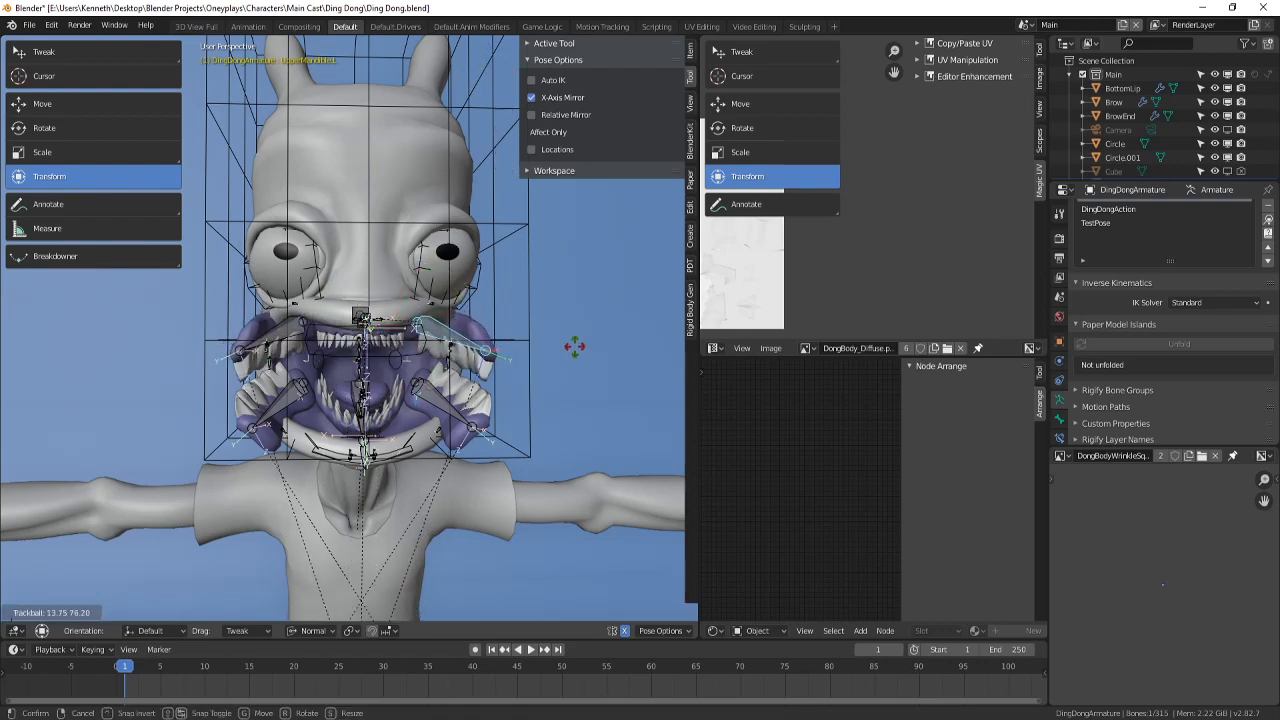
click(574, 346)
middle_drag(526, 350, 428, 360)
- Move the left lip corner master bone up and rotate the left upper lip corner bone about 20°
click(443, 360)
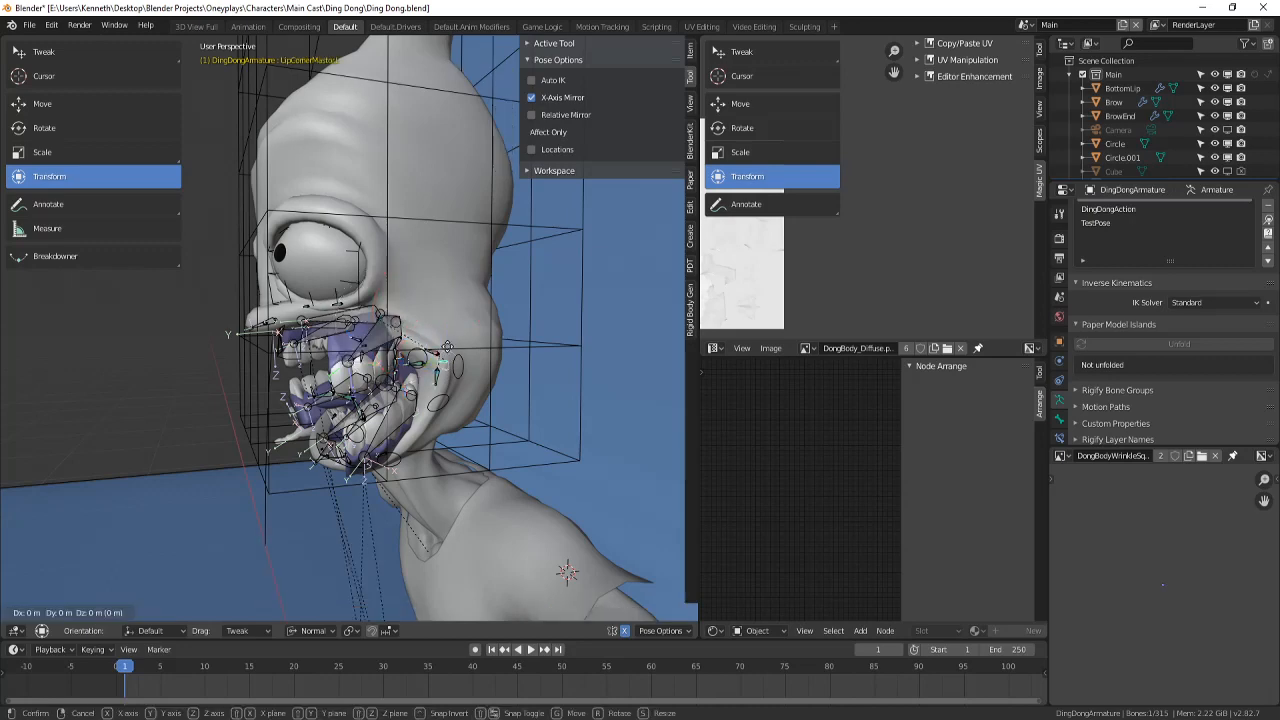
key(g)
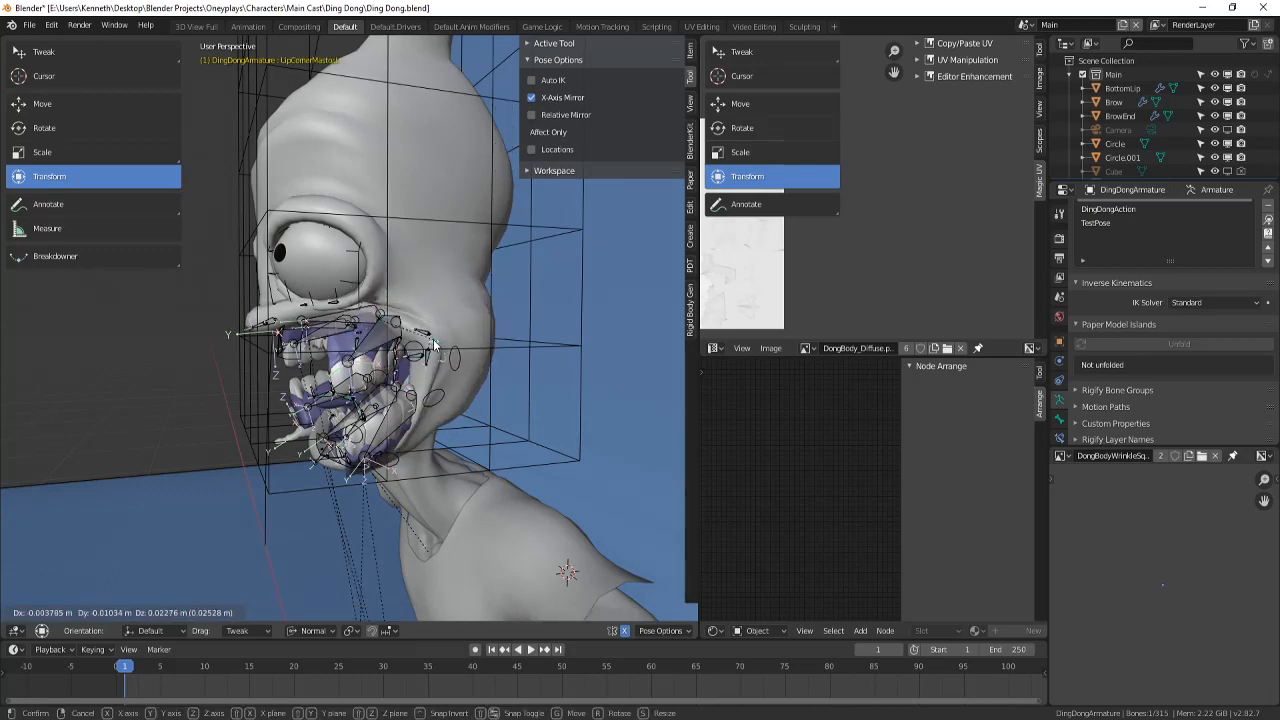
click(434, 344)
click(425, 333)
key(r)
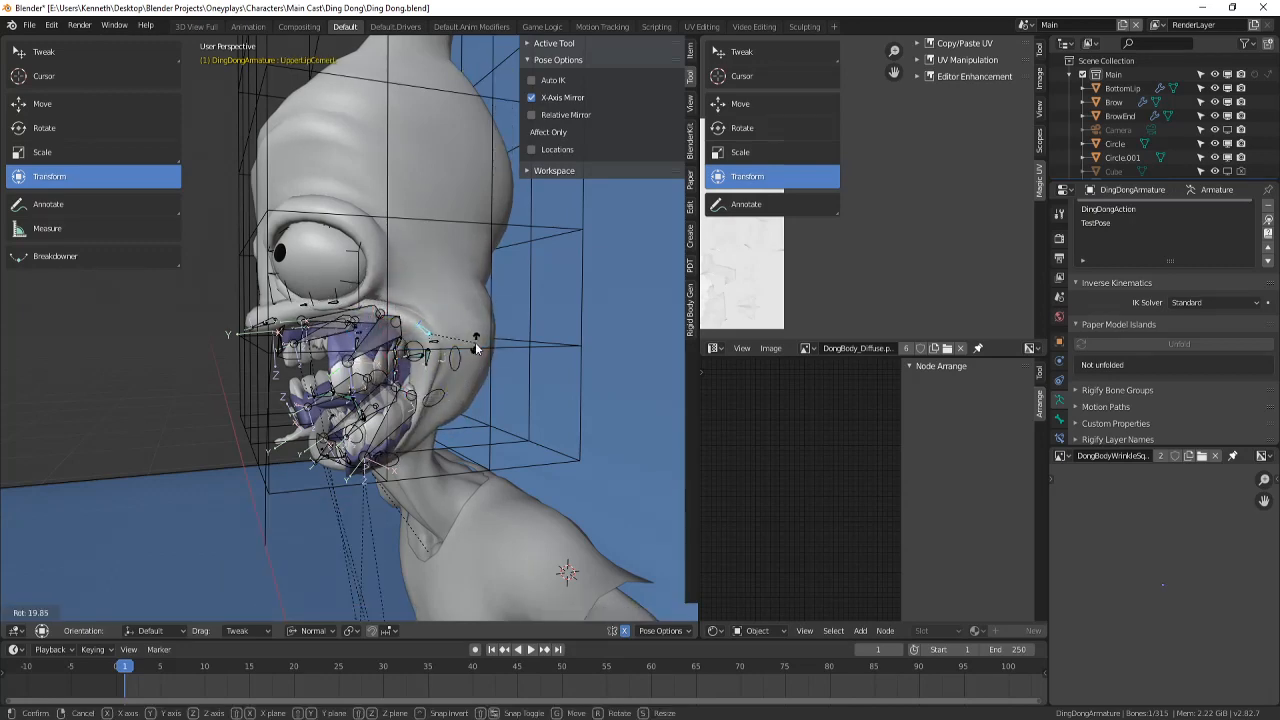
click(475, 343)
middle_drag(475, 343, 579, 410)
click(563, 345)
- Hide the overlays to inspect the unfolded mandible mouth on the whole character, and show the overlays again
click(582, 612)
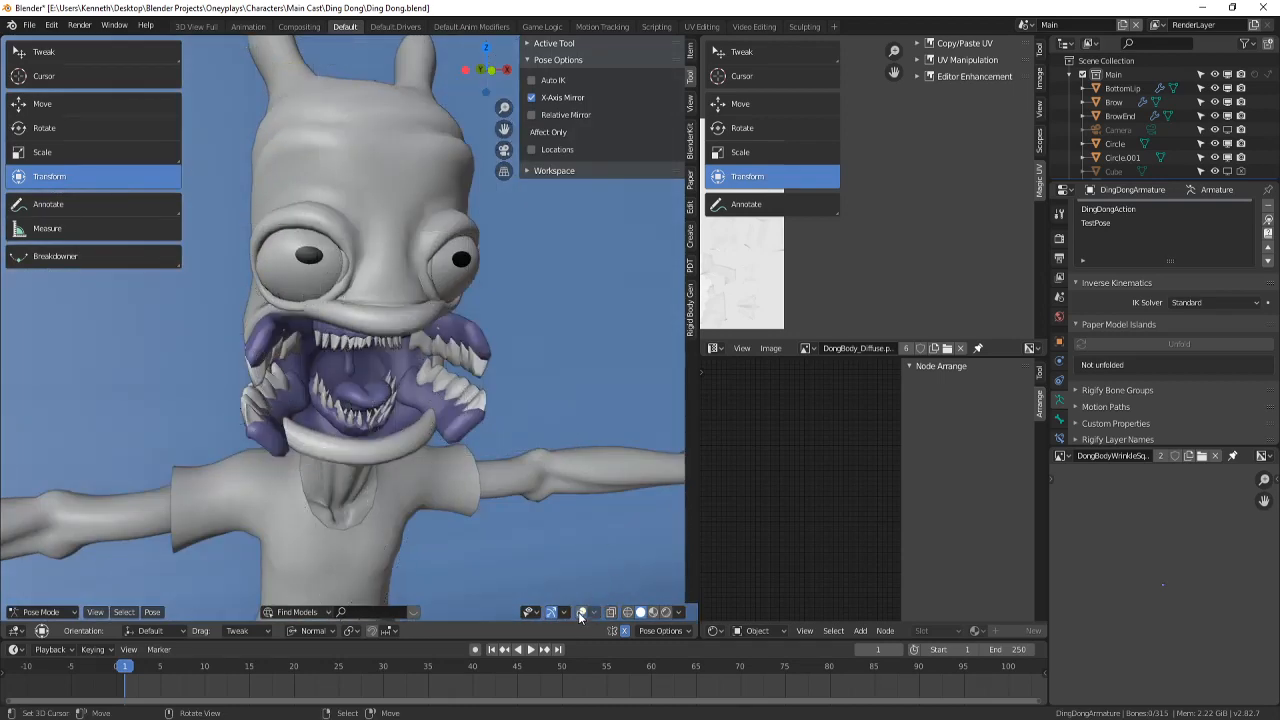
scroll(560, 570, down, 5)
middle_drag(545, 560, 510, 400)
click(584, 612)
middle_drag(532, 480, 504, 455)
scroll(504, 455, up, 1)
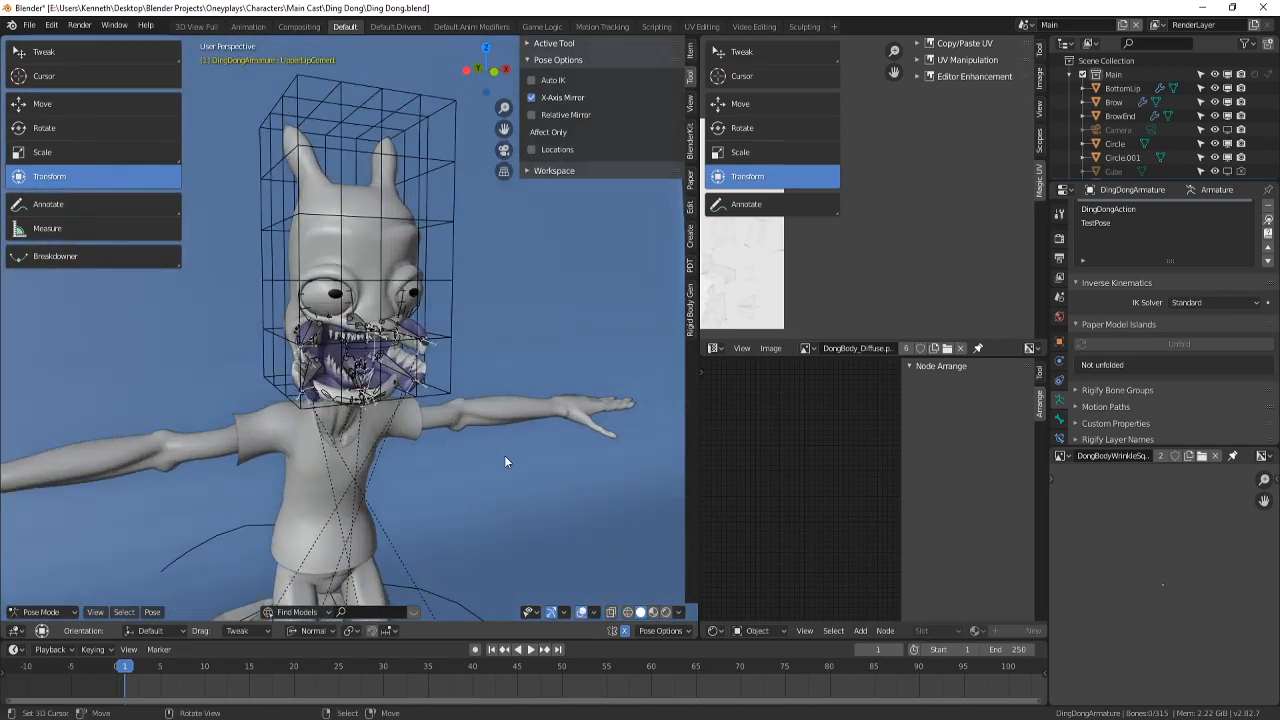
- Select all the face bones and clear their location and rotation
key(a)
key(alt+g)
key(alt+r)
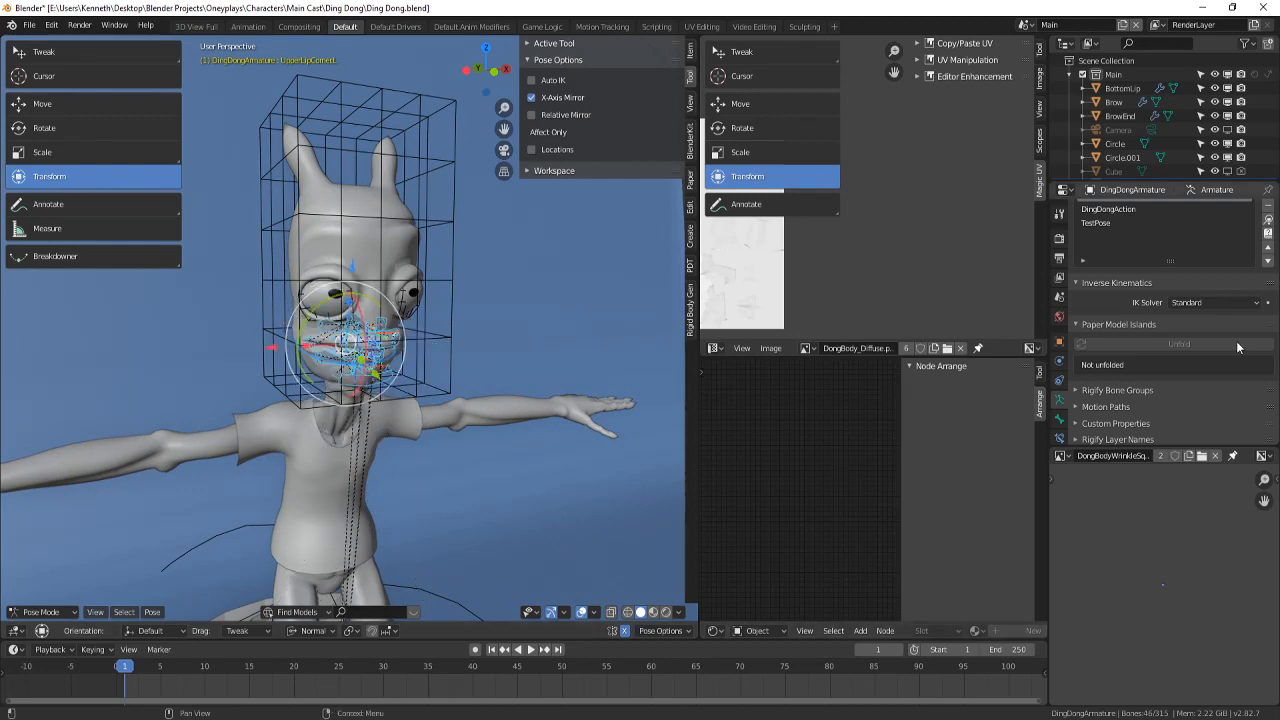
- Display the armature's first bone layer with the body controls and stretch the right hand IK bone outward about 0.37 m
scroll(1236, 345, up, 8)
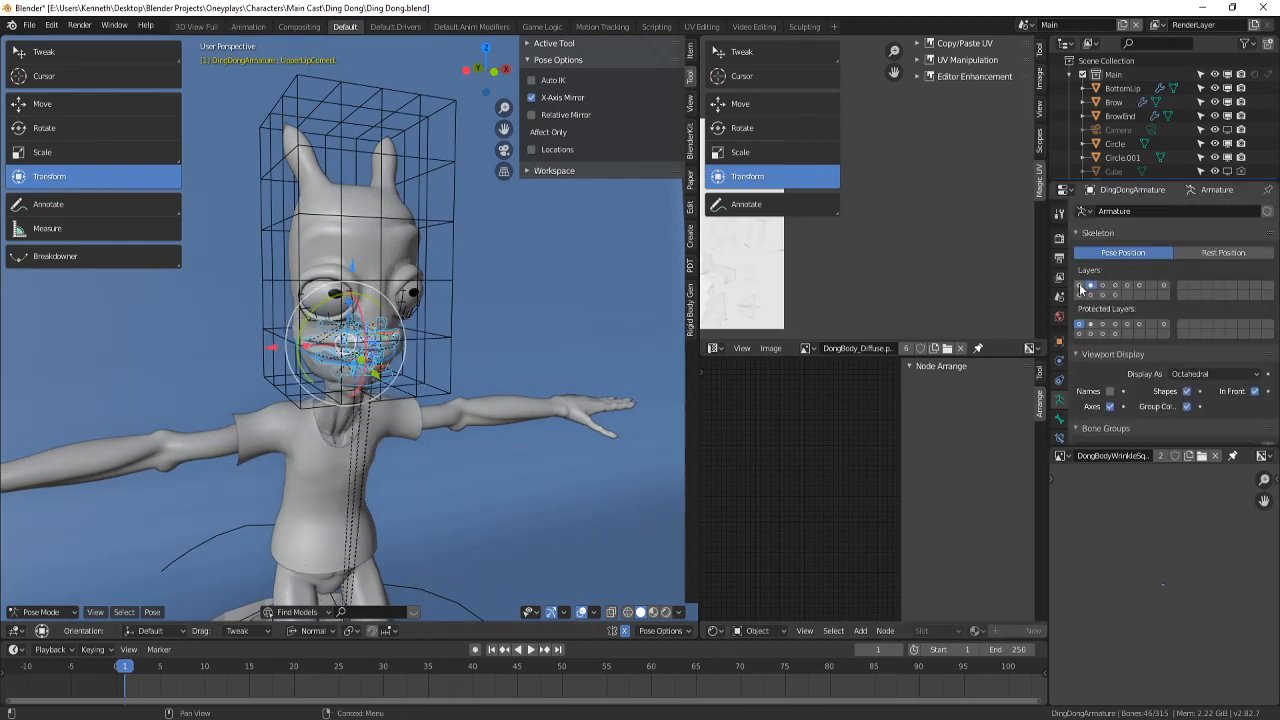
click(1080, 287)
middle_drag(530, 375, 481, 353)
scroll(380, 356, up, 1)
middle_drag(380, 368, 254, 343)
right_drag(235, 361, 354, 297)
right_drag(82, 364, 126, 335)
middle_drag(449, 357, 507, 309)
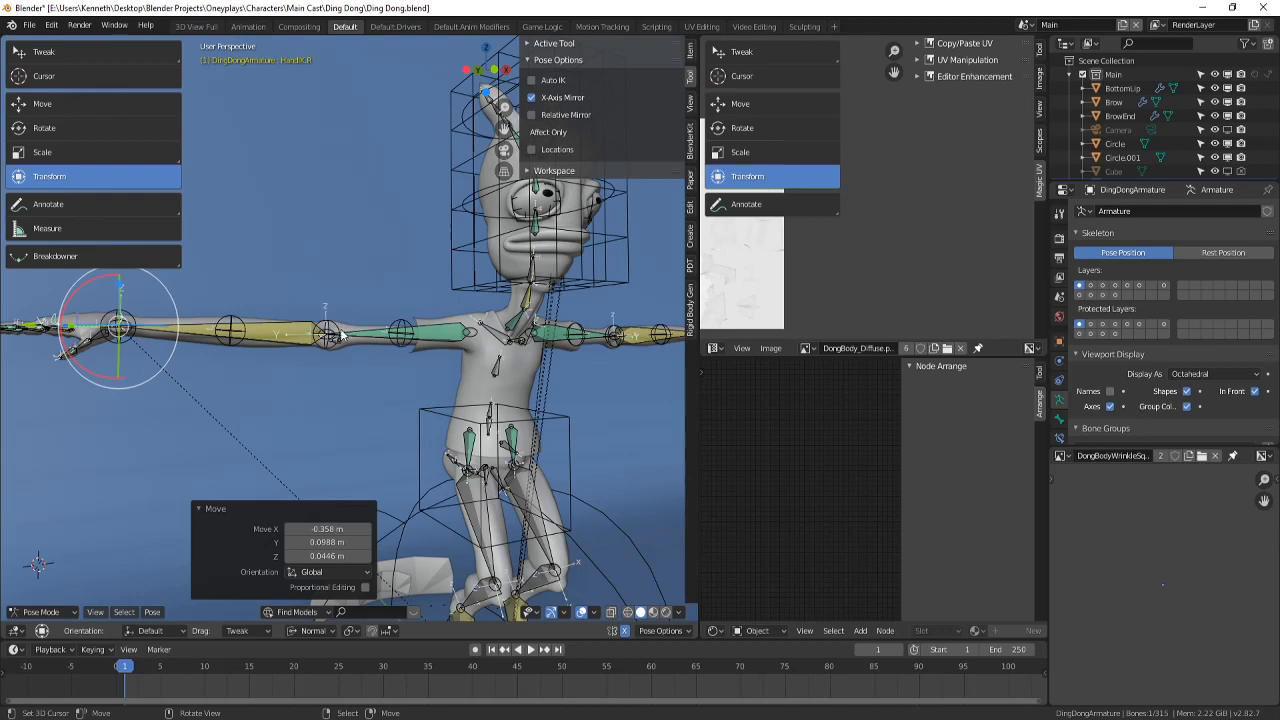
- Bend the right arm into a wavy curve by moving its elbow and its upper-arm and lower-arm stretch controls
right_drag(340, 335, 353, 397)
right_drag(401, 362, 403, 310)
right_drag(243, 374, 231, 428)
key(Escape)
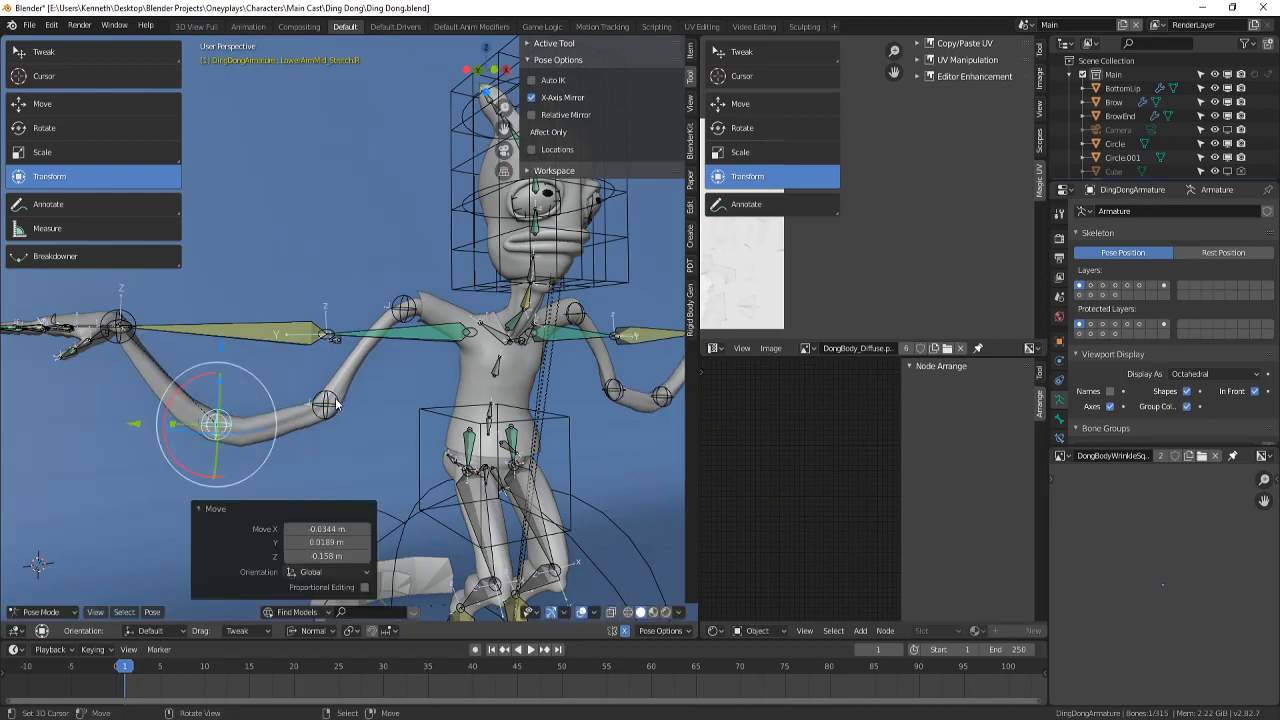
right_drag(336, 404, 401, 323)
middle_drag(437, 326, 352, 322)
scroll(300, 320, down, 2)
key(alt+a)
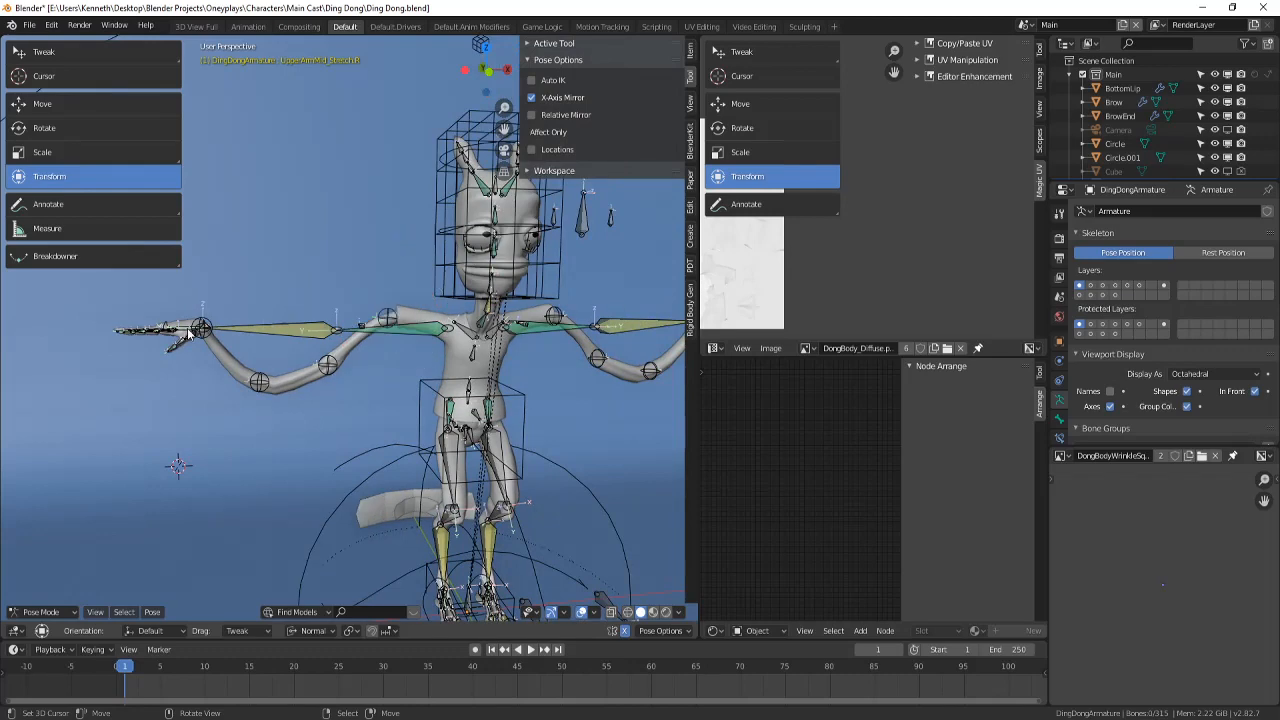
- Rotate the right hand IK bone so the hand points upward, and adjust its tilt with a trackball rotation
right_click(193, 330)
key(r)
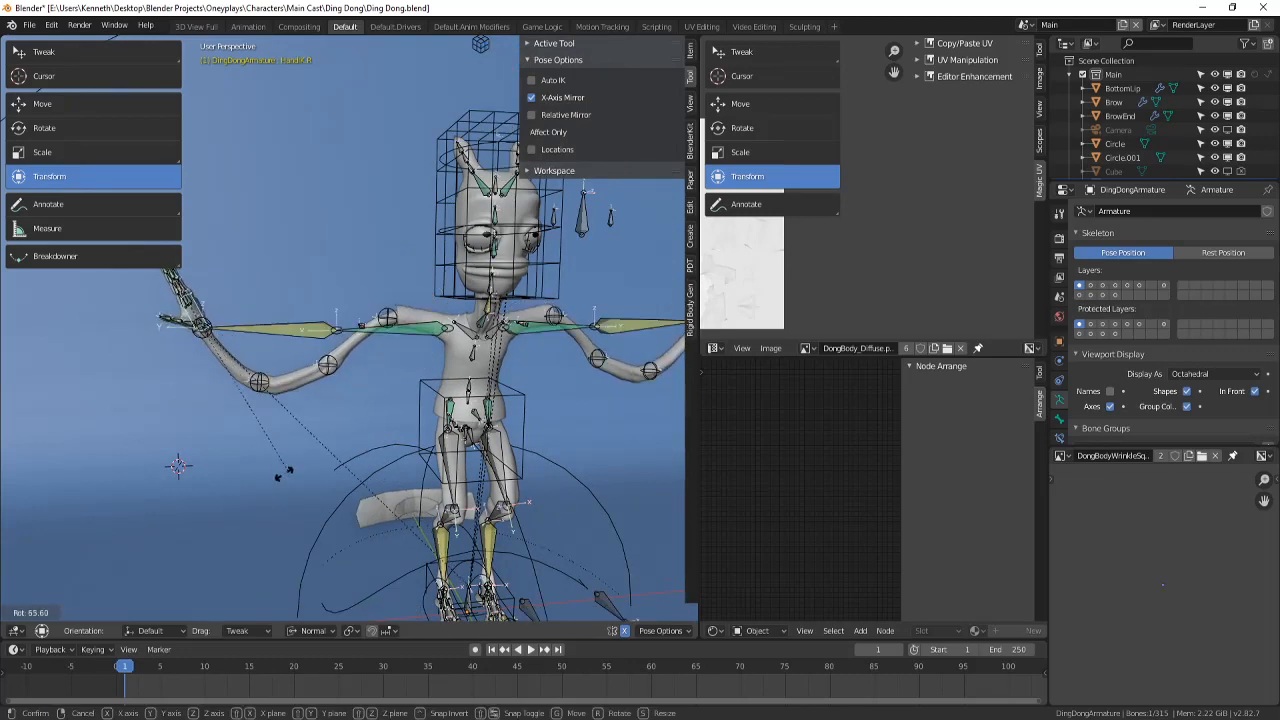
click(271, 485)
key(r)
key(r)
click(294, 483)
scroll(386, 391, down, 3)
scroll(403, 427, up, 2)
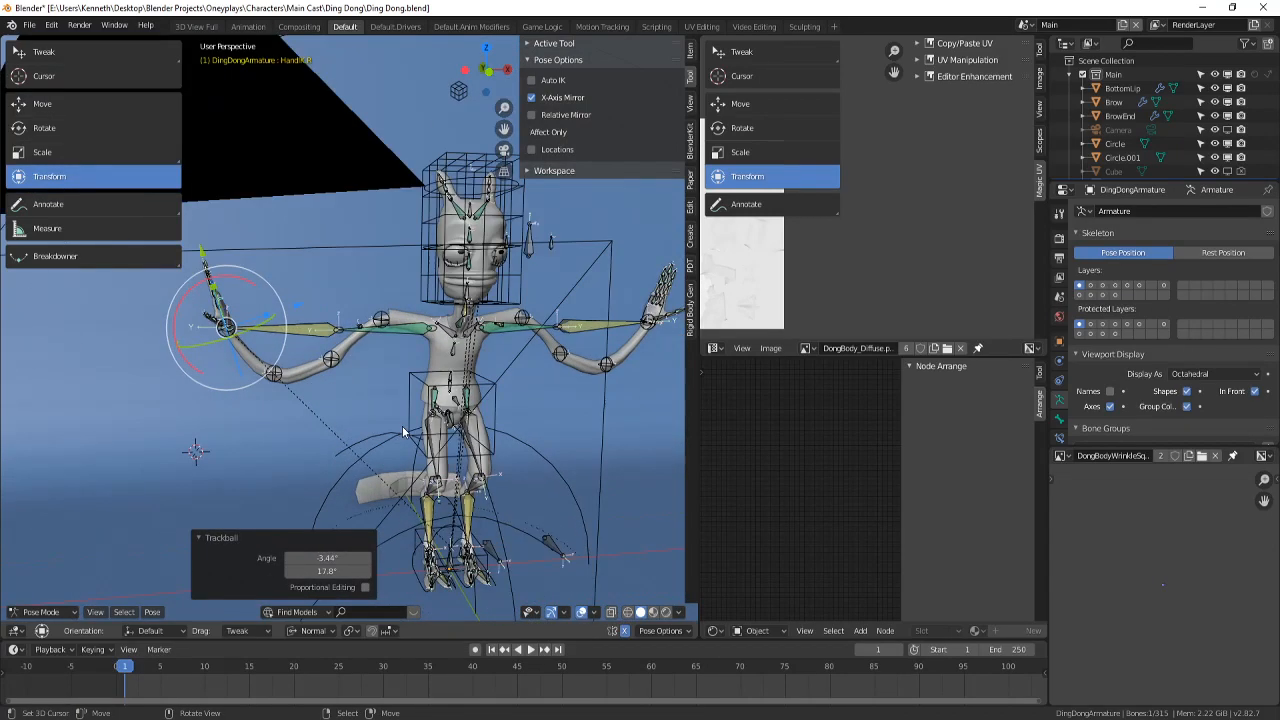
- Lower the right arm's curve by moving its upper-arm mid stretch bone about 0.07 m and its lower-arm stretch bone about 0.11 m
scroll(372, 318, up, 1)
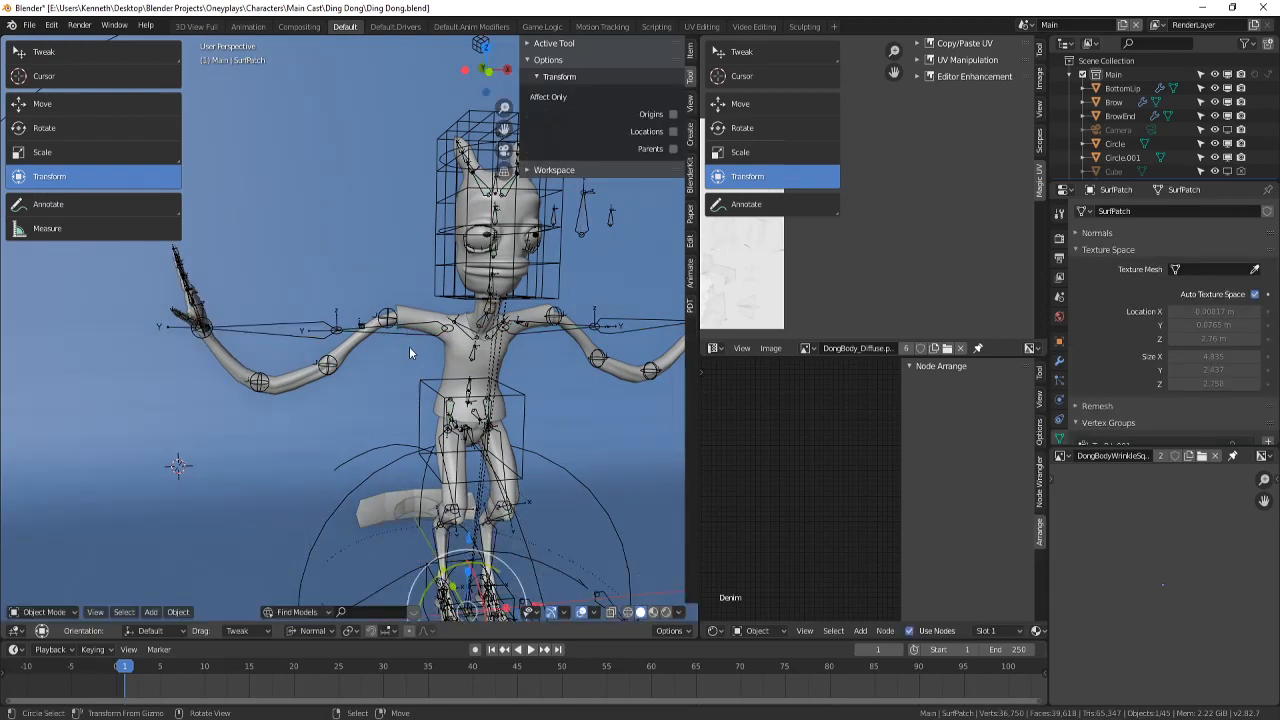
right_click(404, 322)
right_click(400, 343)
key(g)
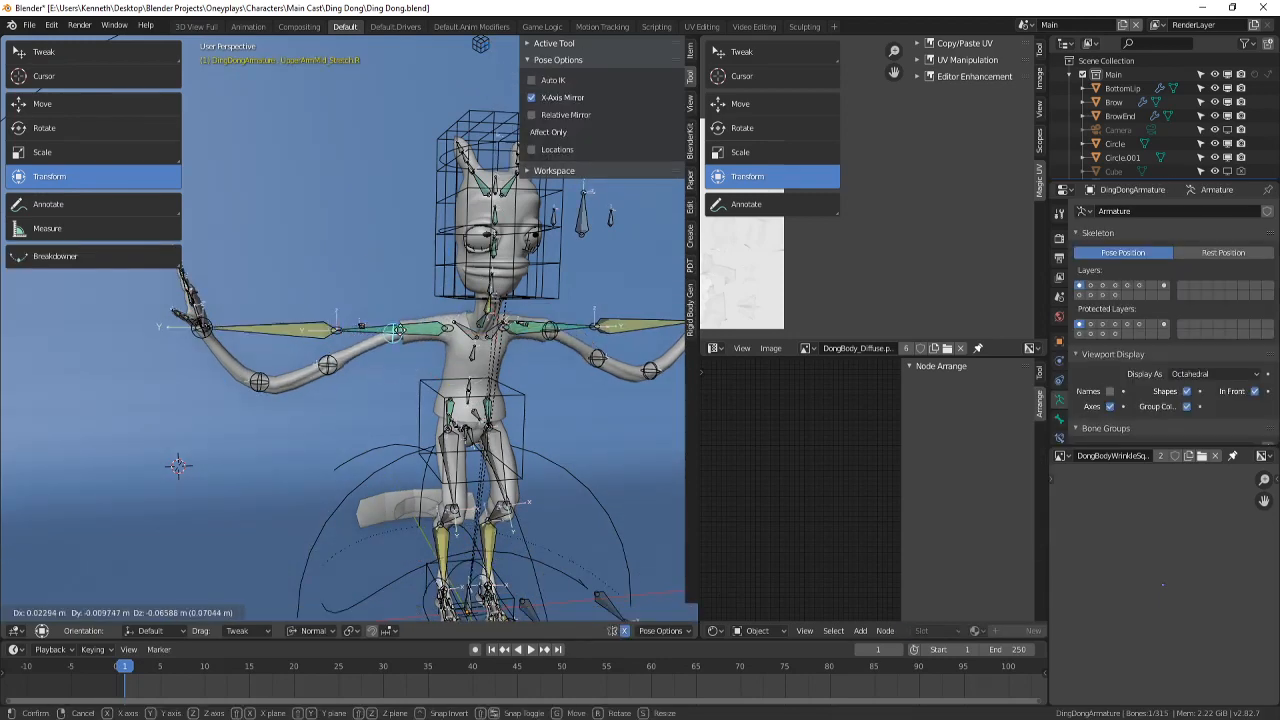
click(330, 373)
right_click(330, 368)
key(g)
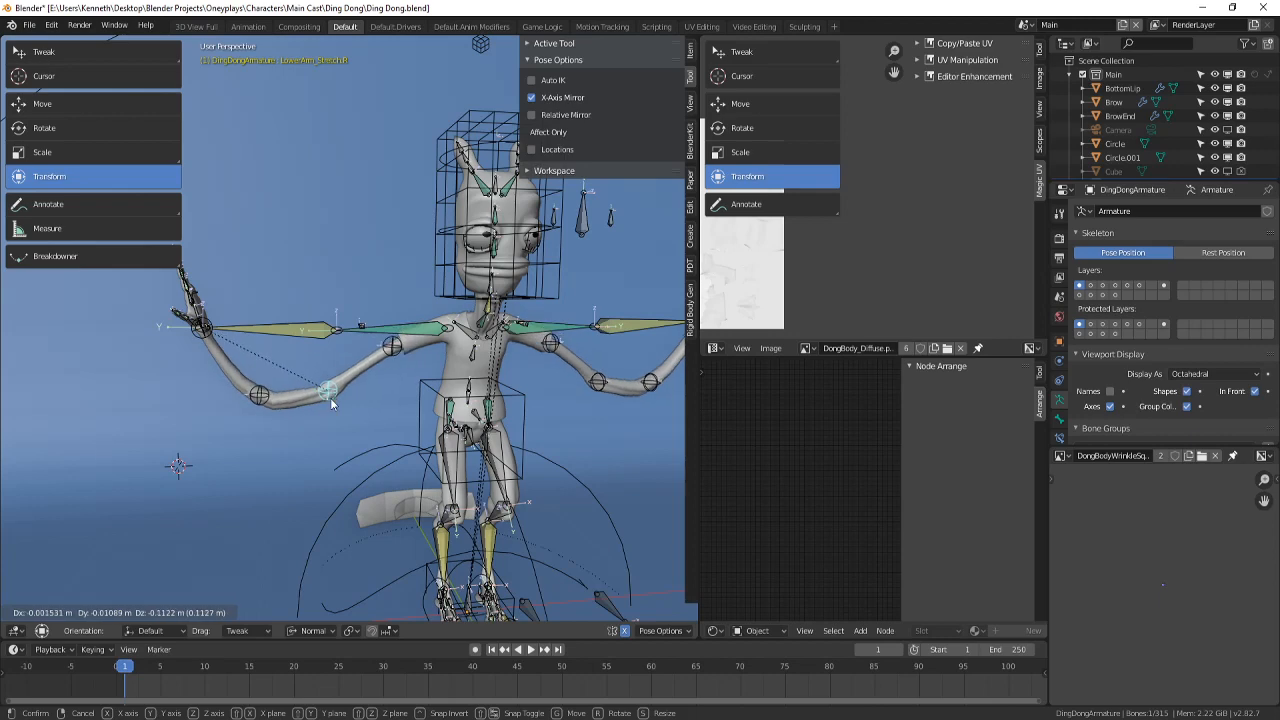
click(330, 397)
- Deselect all bones and save the Ding Dong.blend file
scroll(400, 412, down, 3)
key(alt+a)
scroll(500, 430, up, 2)
middle_drag(514, 437, 520, 413)
key(ctrl+s)
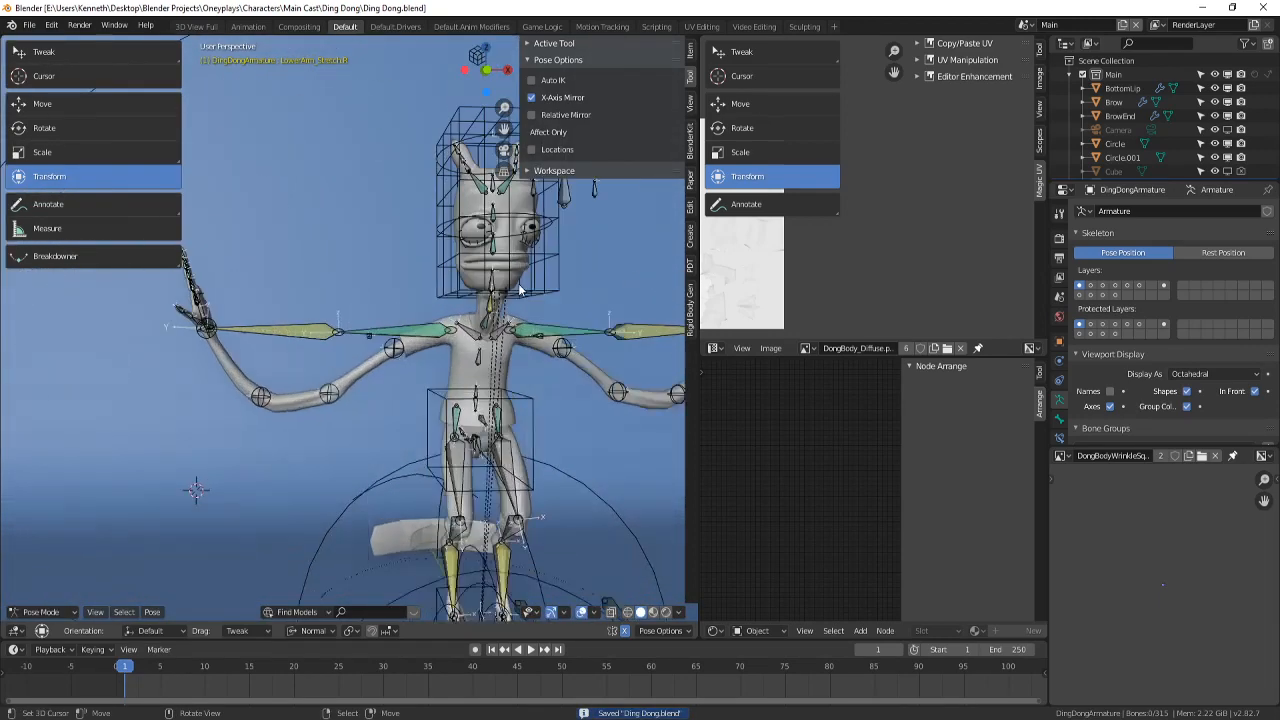
- Return the displayed body bones to their rest pose and deselect them
middle_drag(516, 278, 374, 314)
key(a)
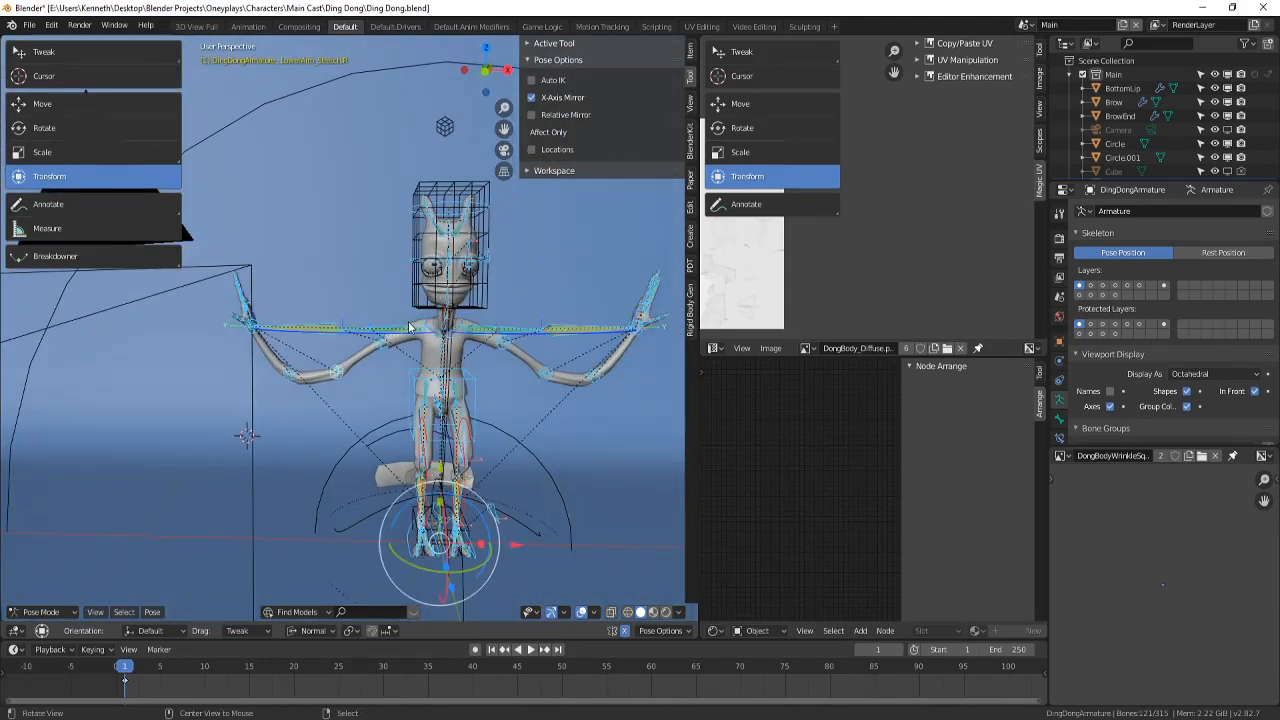
key(alt+a)
scroll(466, 339, up, 4)
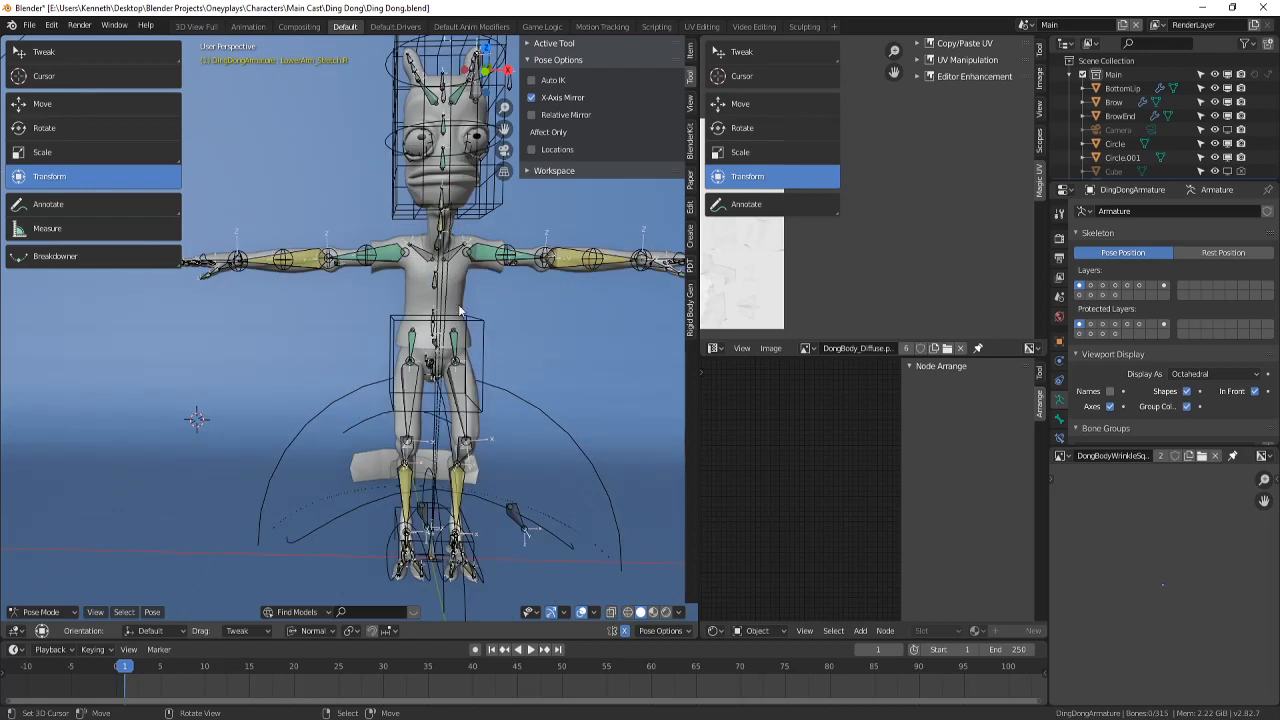
- Raise the Groove hip control about 0.19 m, and try shifting it down and backward
click(461, 312)
key(g)
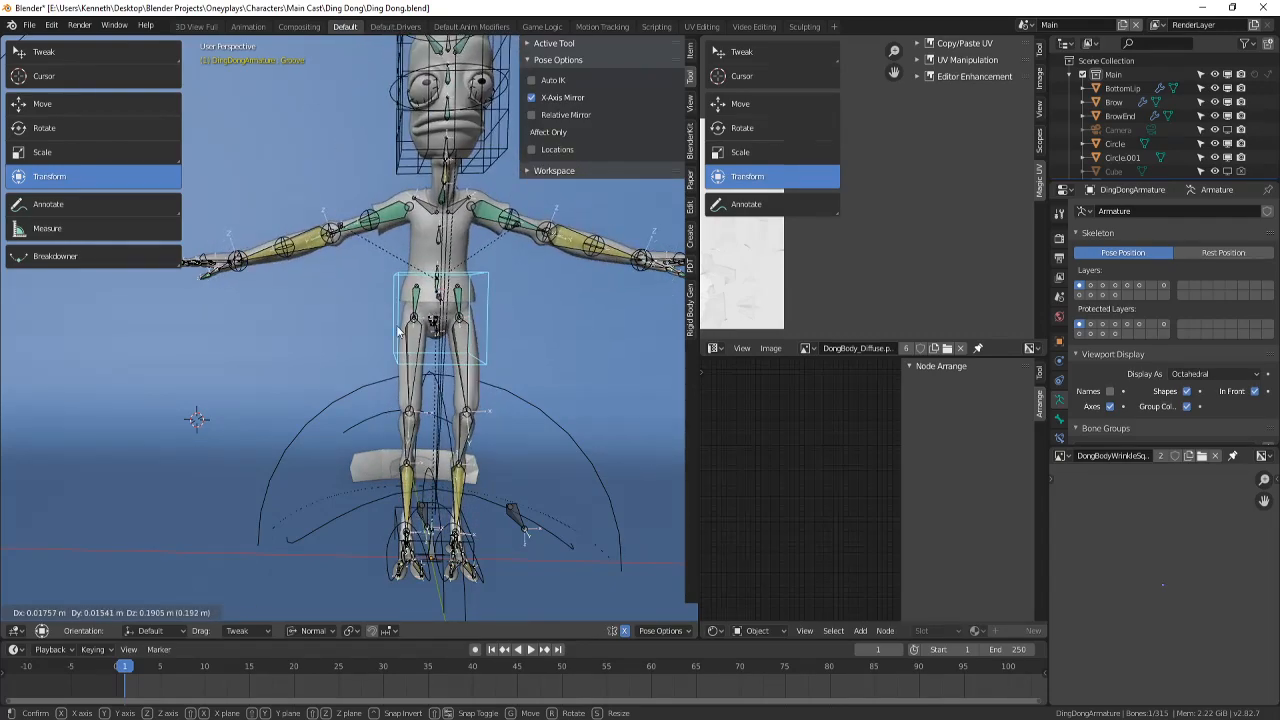
click(560, 350)
middle_drag(560, 350, 415, 390)
scroll(415, 390, up, 2)
shift+middle_drag(415, 240, 416, 323)
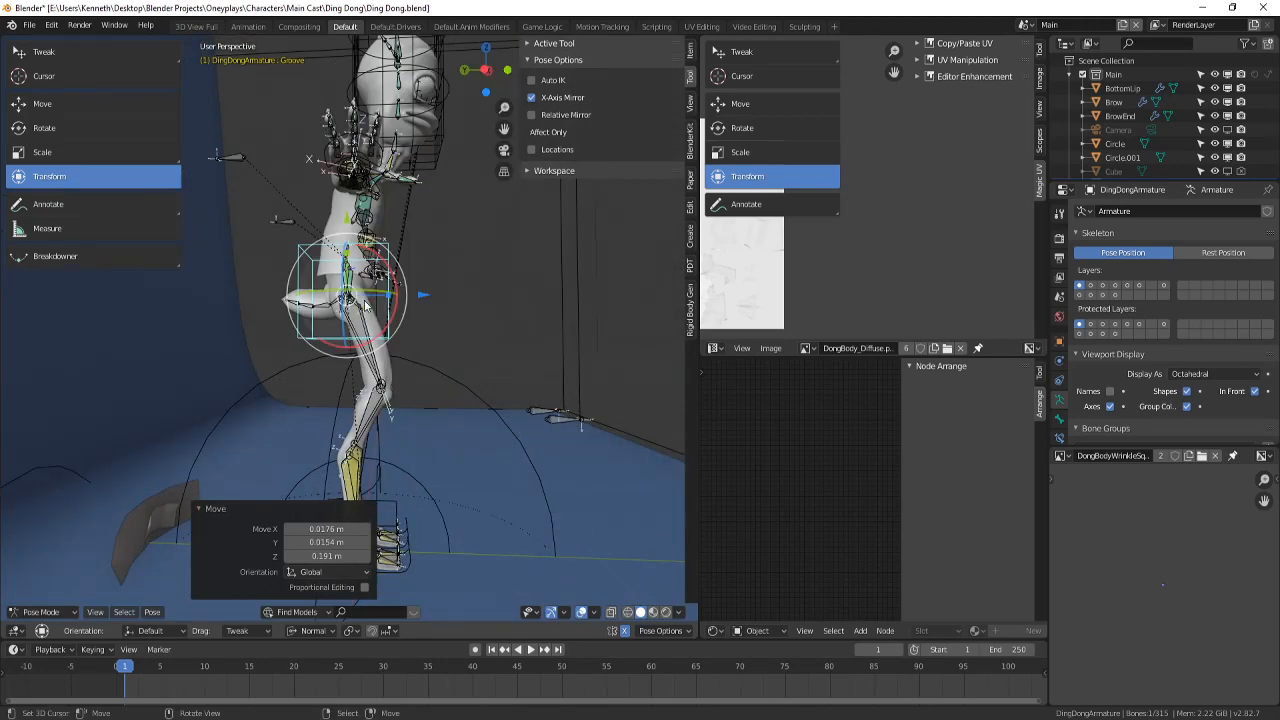
key(g)
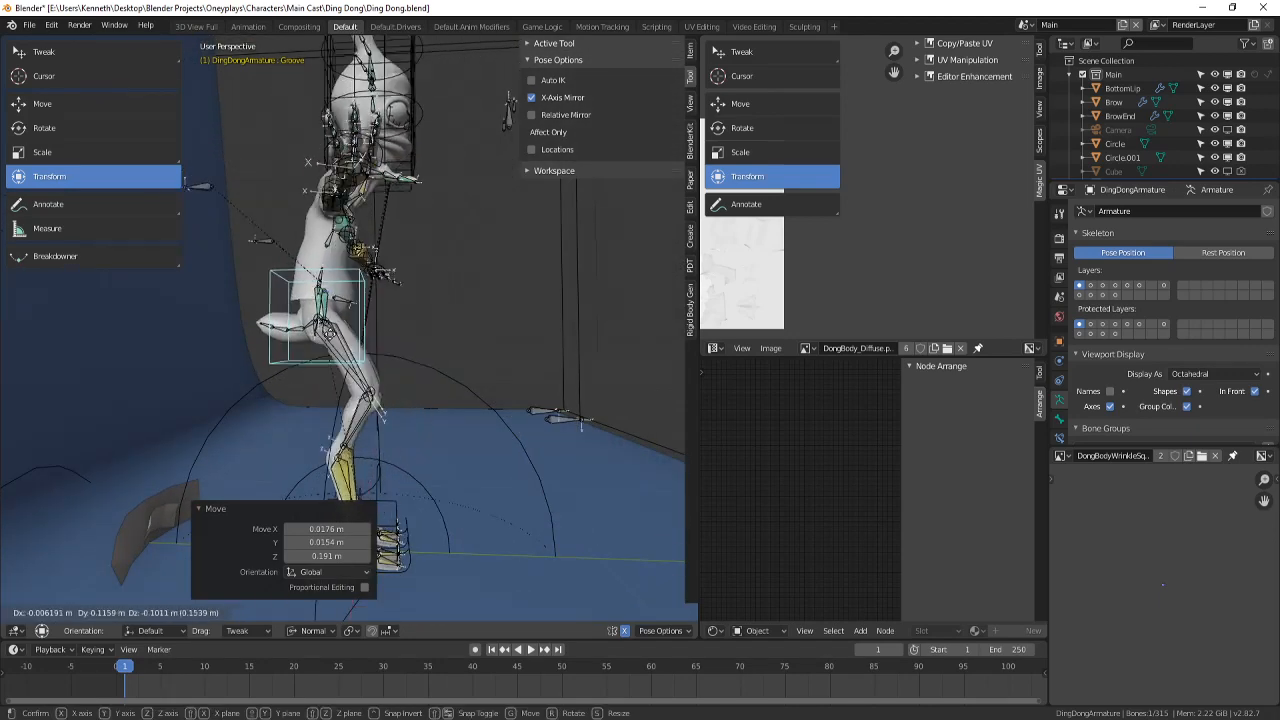
right_click(368, 327)
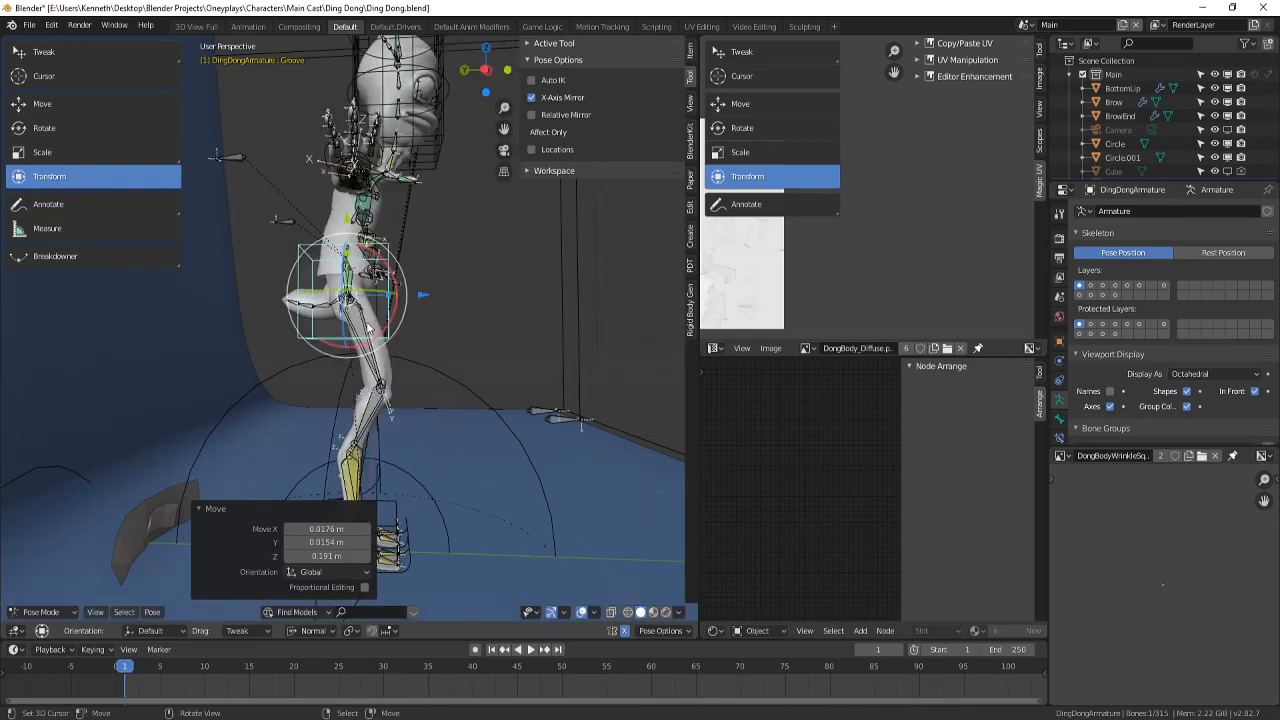
- Try moving the right arm's pole bone to swing the elbow direction
middle_drag(368, 327, 390, 283)
right_click(348, 232)
key(g)
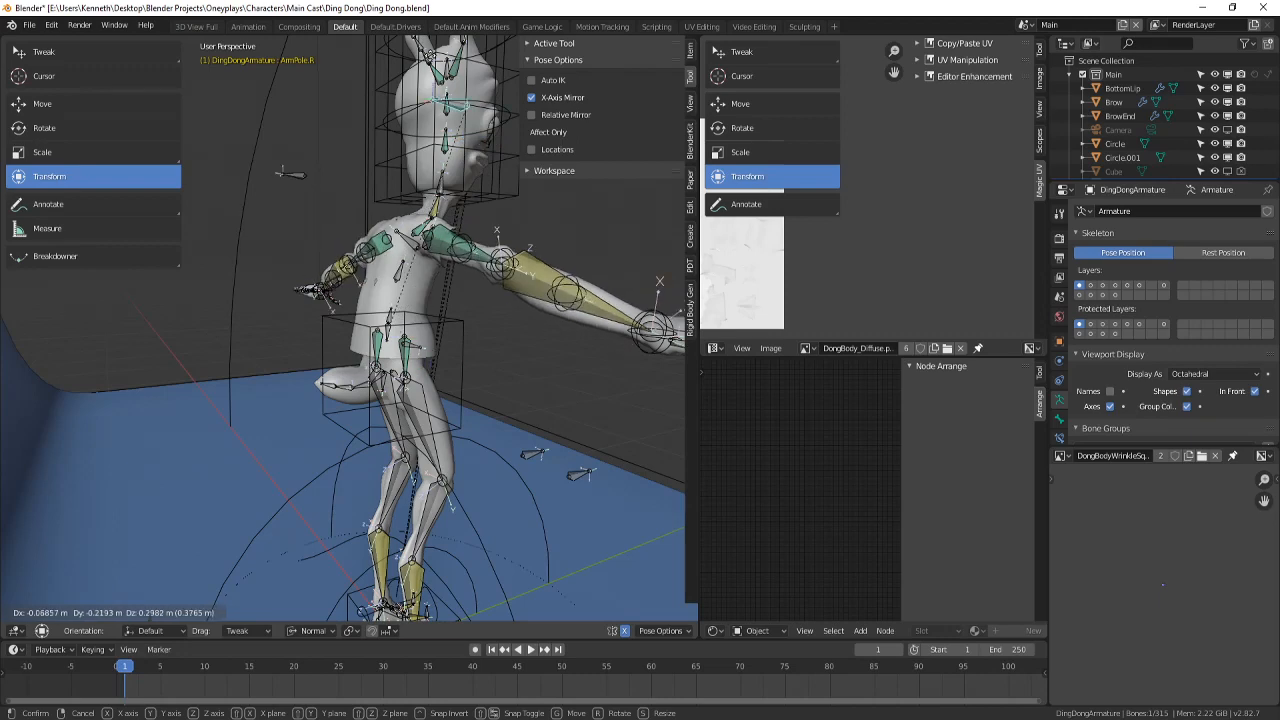
right_click(504, 300)
- Move the right hand IK bone by X 0.329, Y -0.051 and Z 0.246 m, and rotate it about 67° around its normal axis
middle_drag(504, 300, 545, 525)
right_click(517, 503)
key(g)
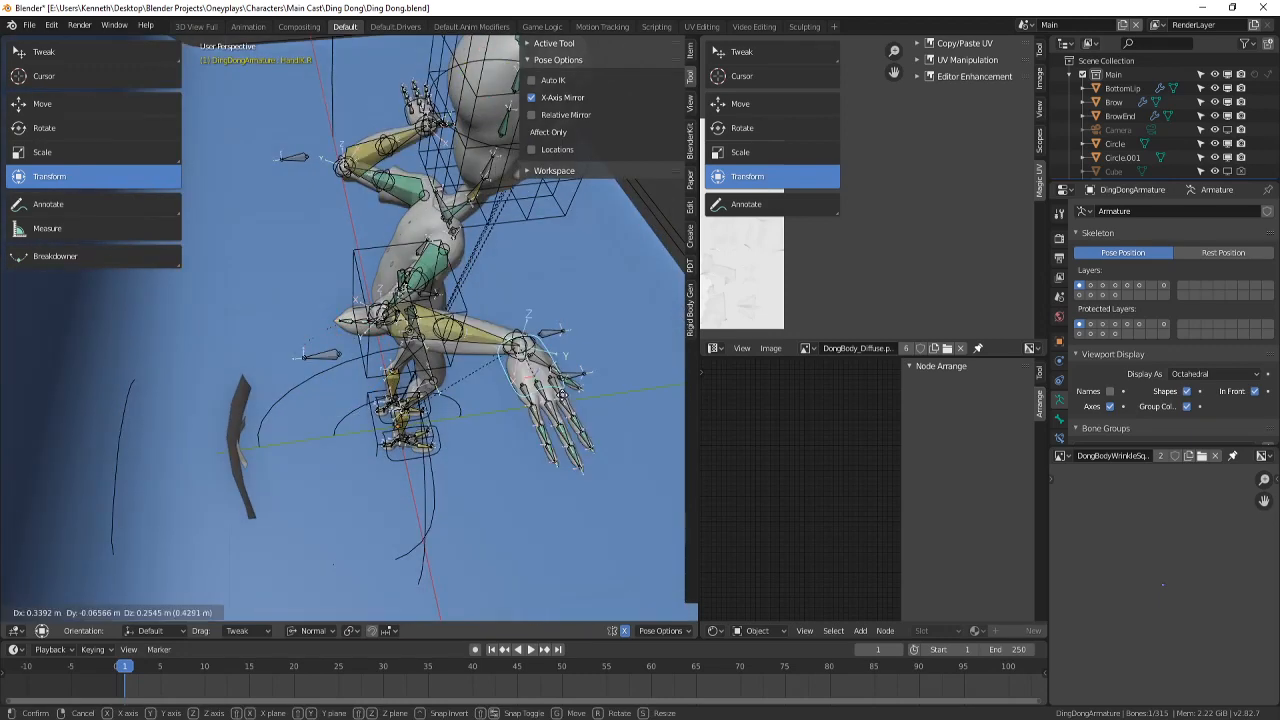
click(514, 352)
middle_drag(514, 352, 415, 315)
key(g)
right_click(449, 388)
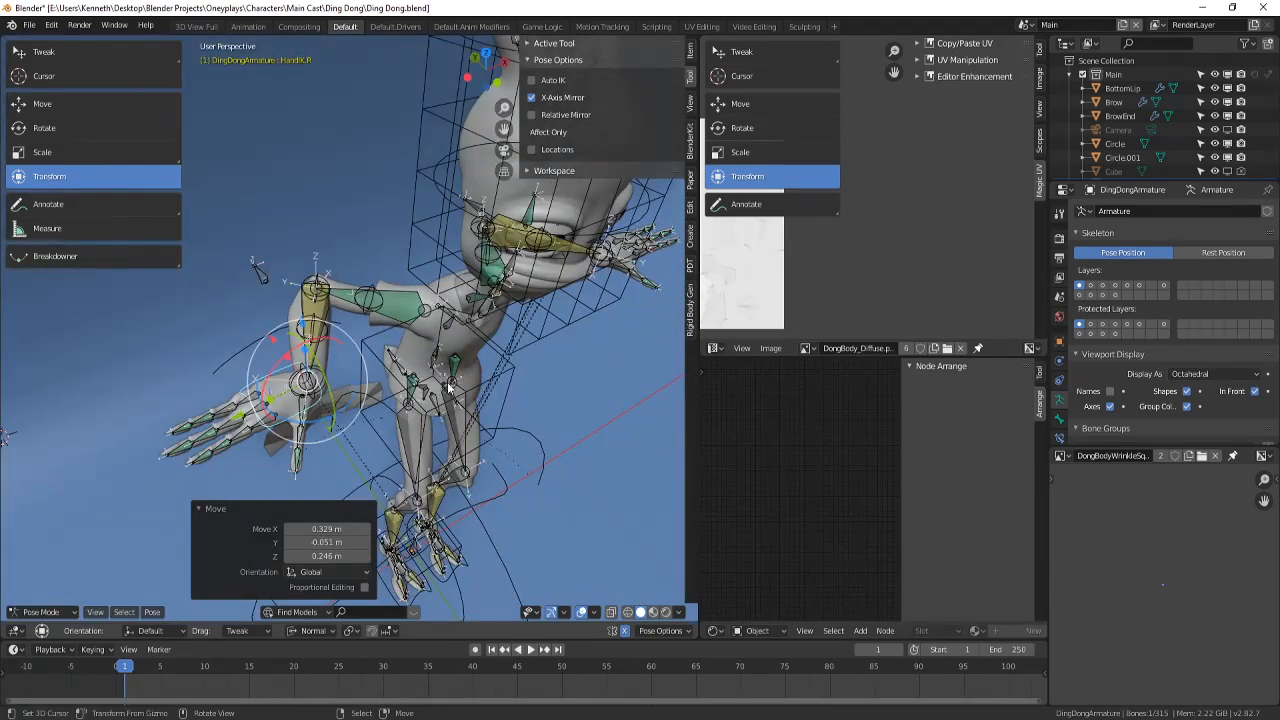
key(r)
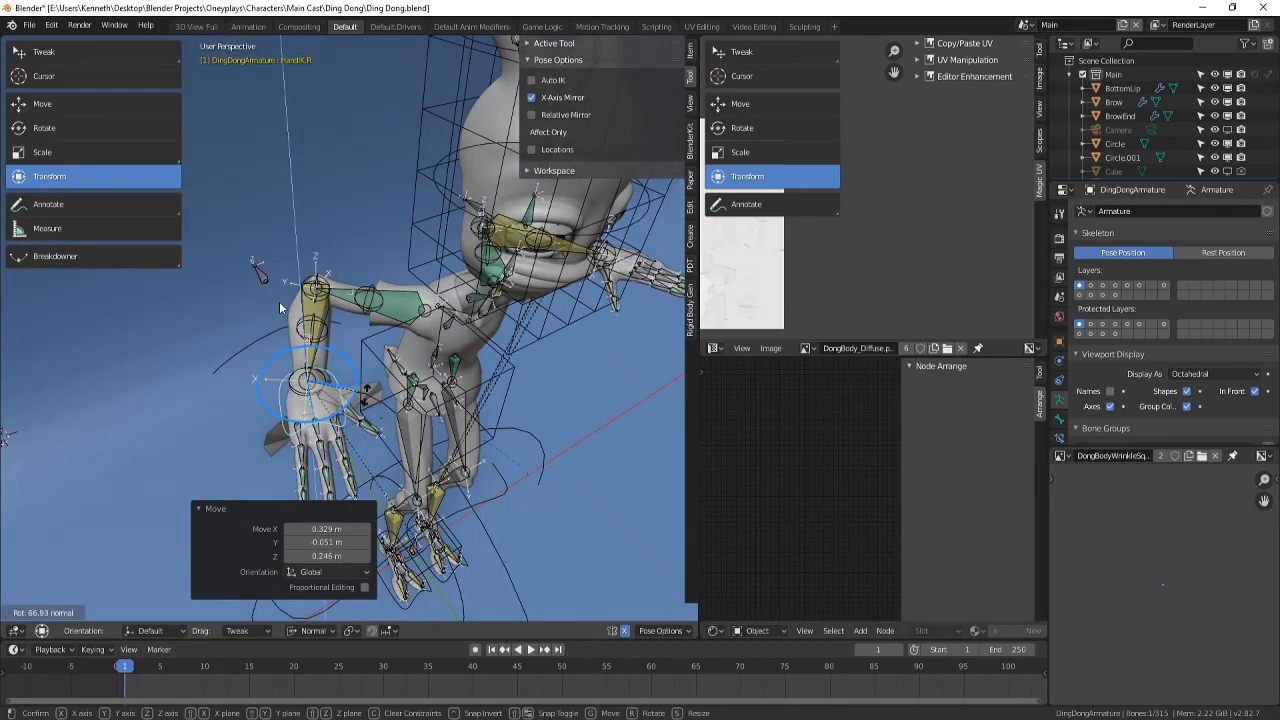
right_click(285, 331)
- Try raising the right elbow by moving the ArmPole.R bone about 0.48 m
right_click(259, 273)
key(g)
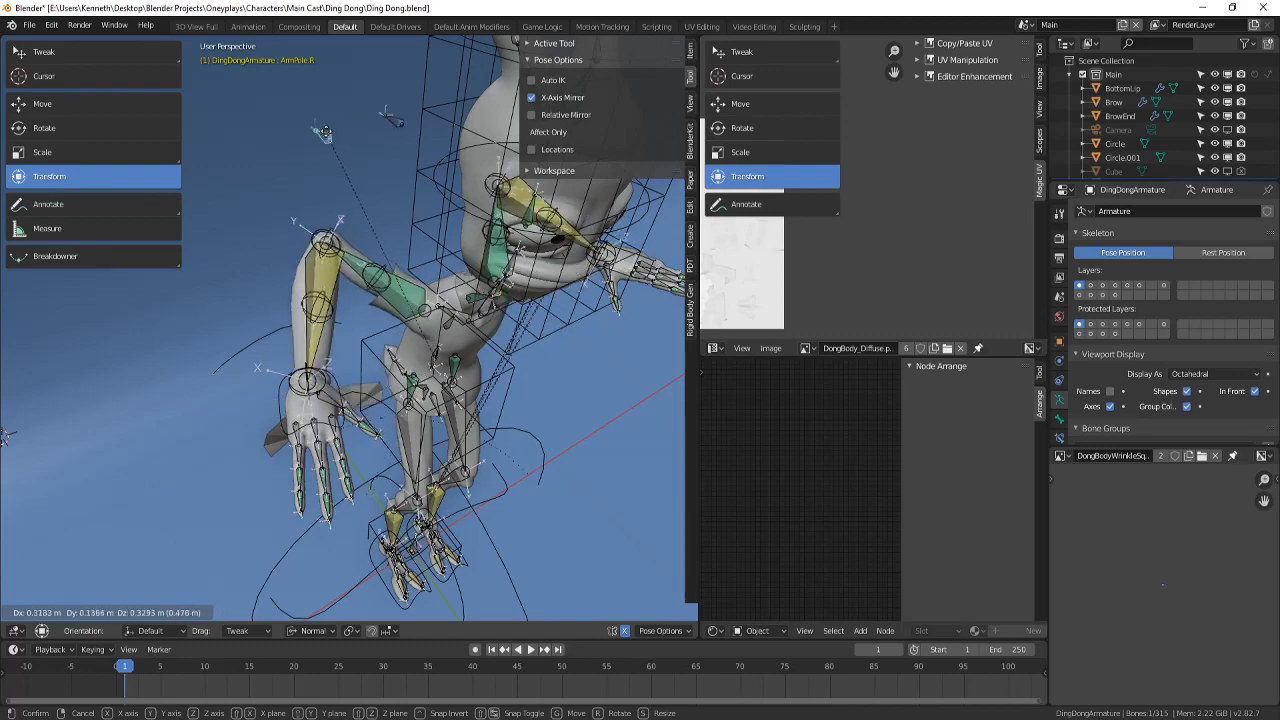
right_click(275, 215)
- Select all body bones, clear their rotation and location, and save the file
middle_drag(275, 215, 399, 305)
scroll(440, 290, up, 3)
scroll(500, 315, down, 4)
scroll(399, 305, down, 3)
key(a)
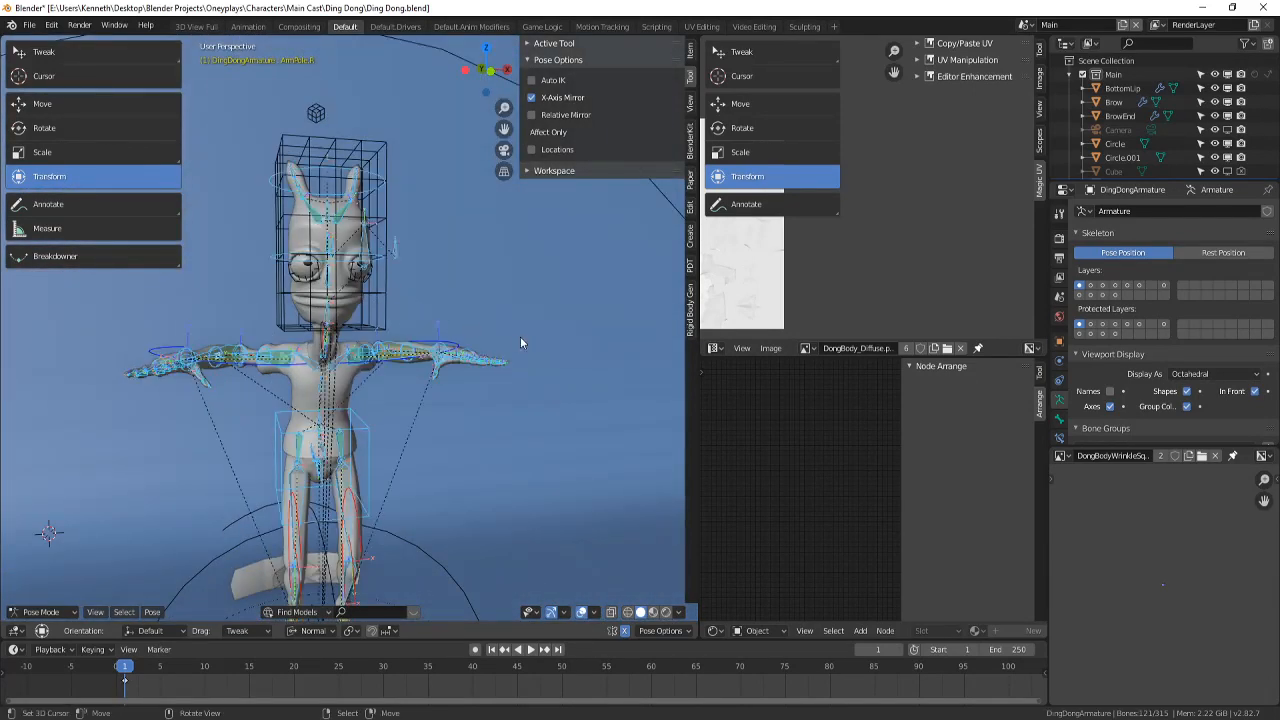
scroll(516, 305, down, 2)
key(alt+r)
key(alt+g)
scroll(446, 265, up, 3)
scroll(447, 265, up, 4)
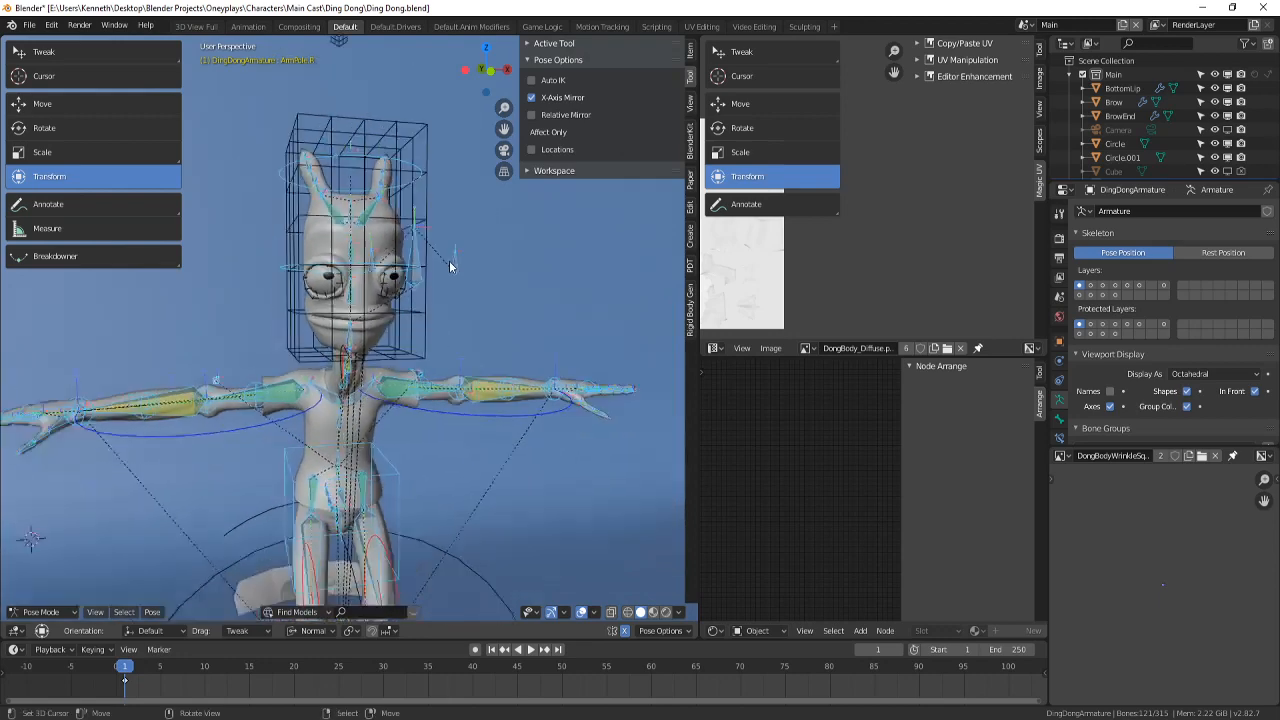
key(ctrl+s)
- Try moving the Head bone sideways, rotating it freely and lowering it toward the shoulders
middle_drag(470, 260, 496, 326)
right_click(385, 390)
key(g)
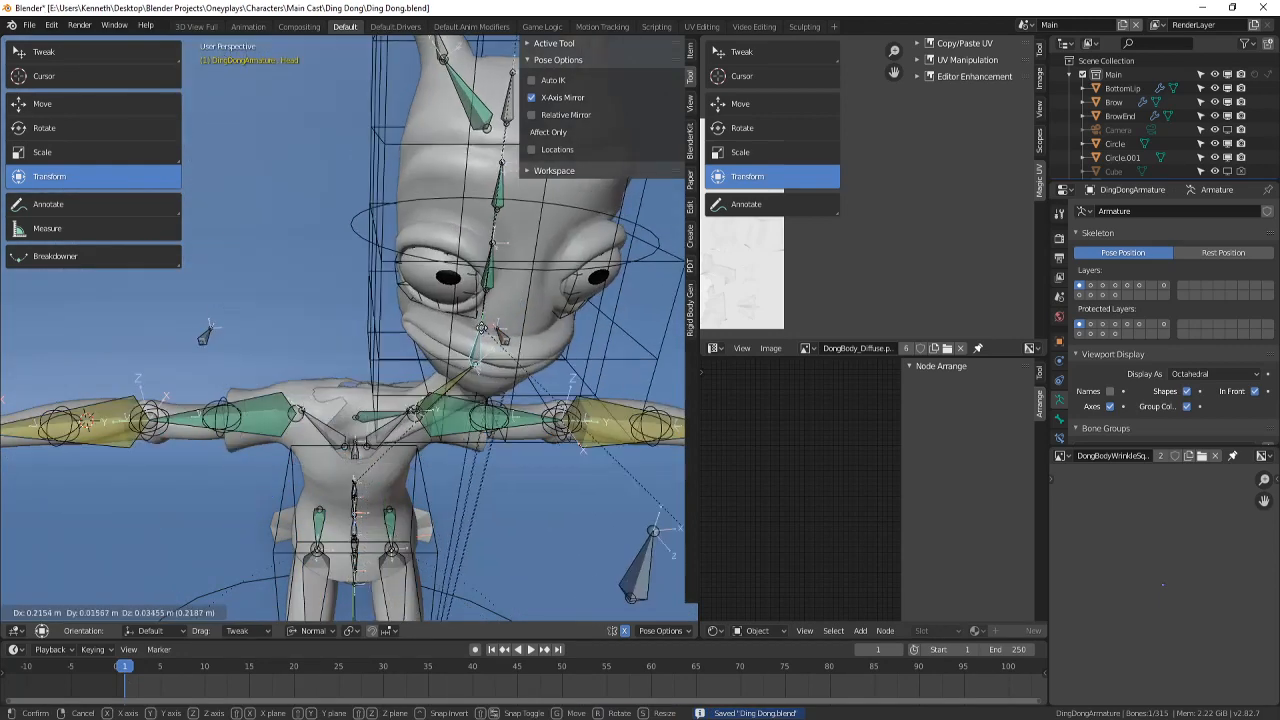
right_click(382, 390)
middle_drag(380, 391, 366, 306)
key(r)
key(r)
key(g)
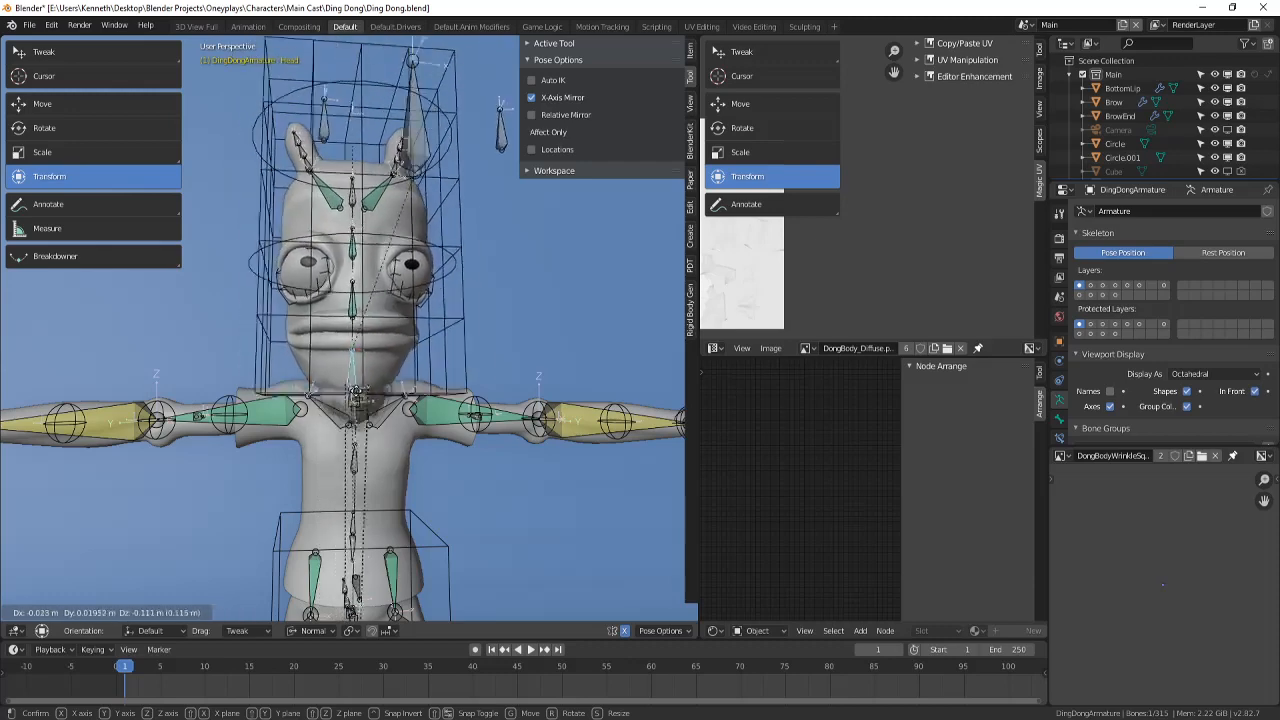
right_click(374, 348)
- Try moving the EyeTrack bone around in front of the face to redirect both eyes
drag(427, 126, 266, 265)
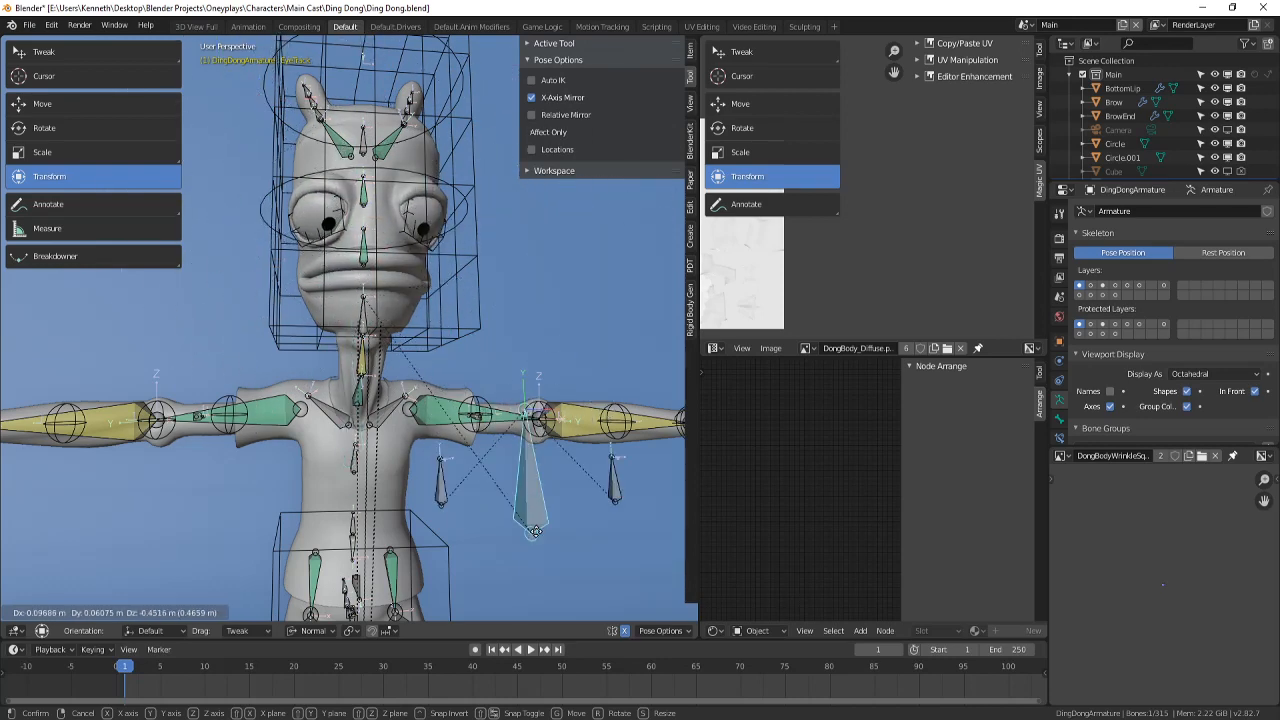
right_click(601, 391)
middle_drag(590, 432, 485, 393)
scroll(455, 455, down, 5)
scroll(497, 453, up, 4)
scroll(485, 393, down, 2)
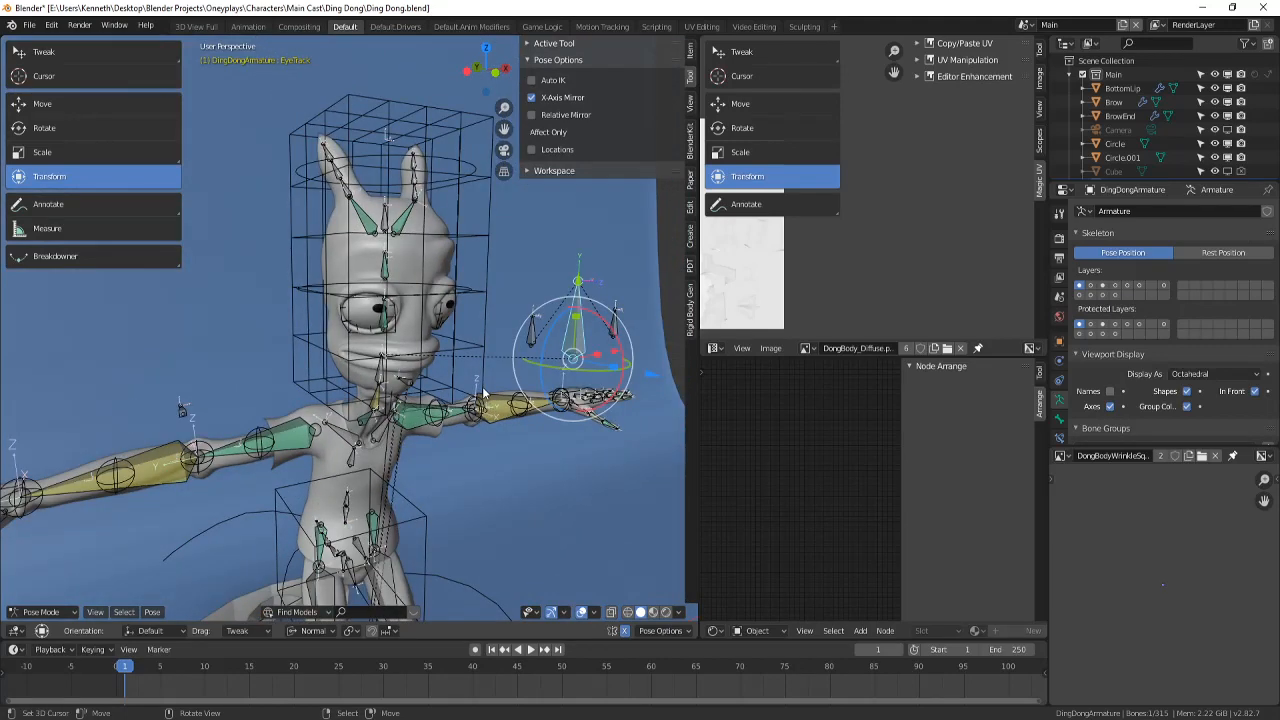
middle_drag(600, 360, 548, 346)
drag(482, 255, 640, 271)
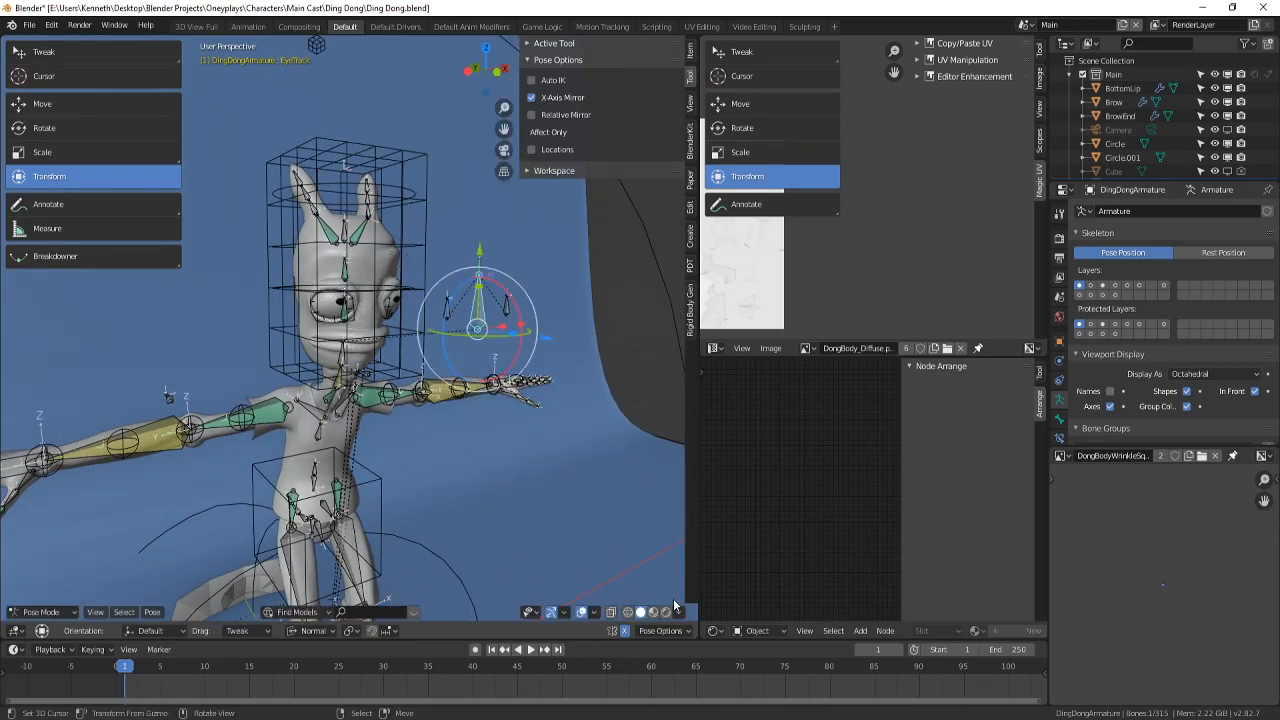
- Switch the viewport to material preview shading and hide the overlays to examine the character's textured face
key(alt+z)
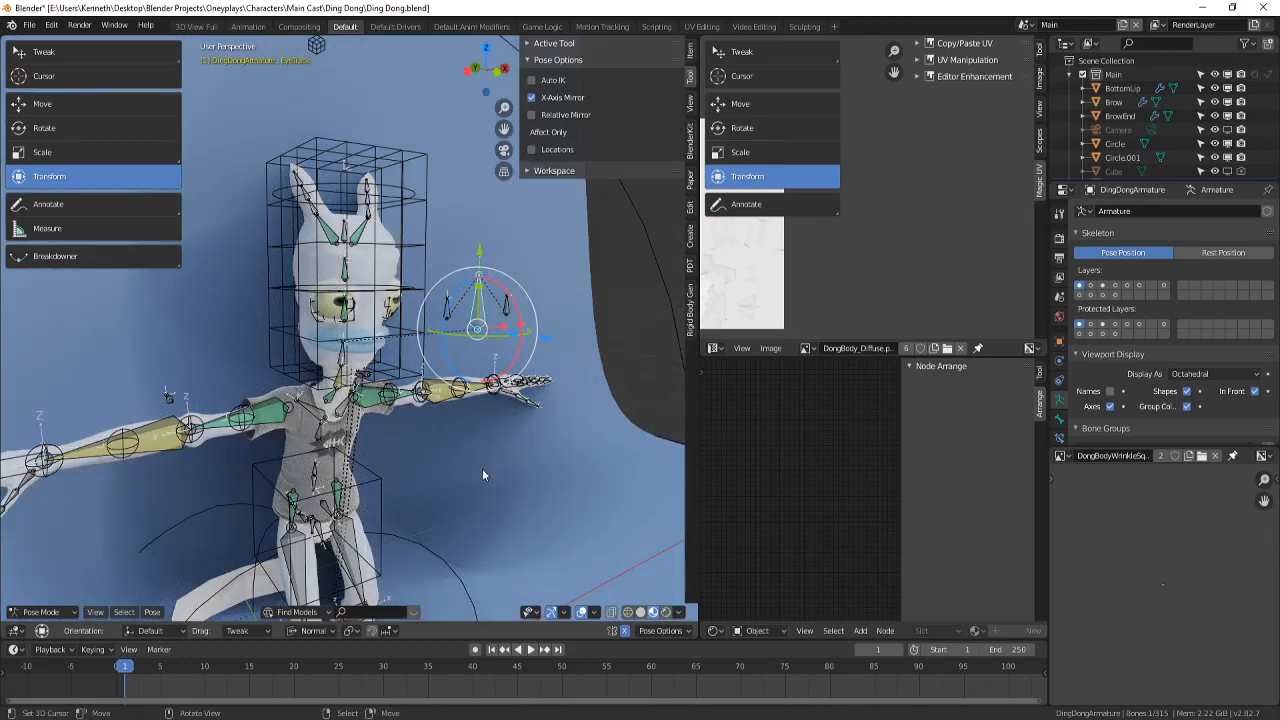
middle_drag(484, 470, 520, 420)
scroll(494, 458, up, 8)
click(580, 612)
scroll(532, 486, down, 8)
middle_drag(532, 486, 471, 446)
scroll(460, 400, up, 10)
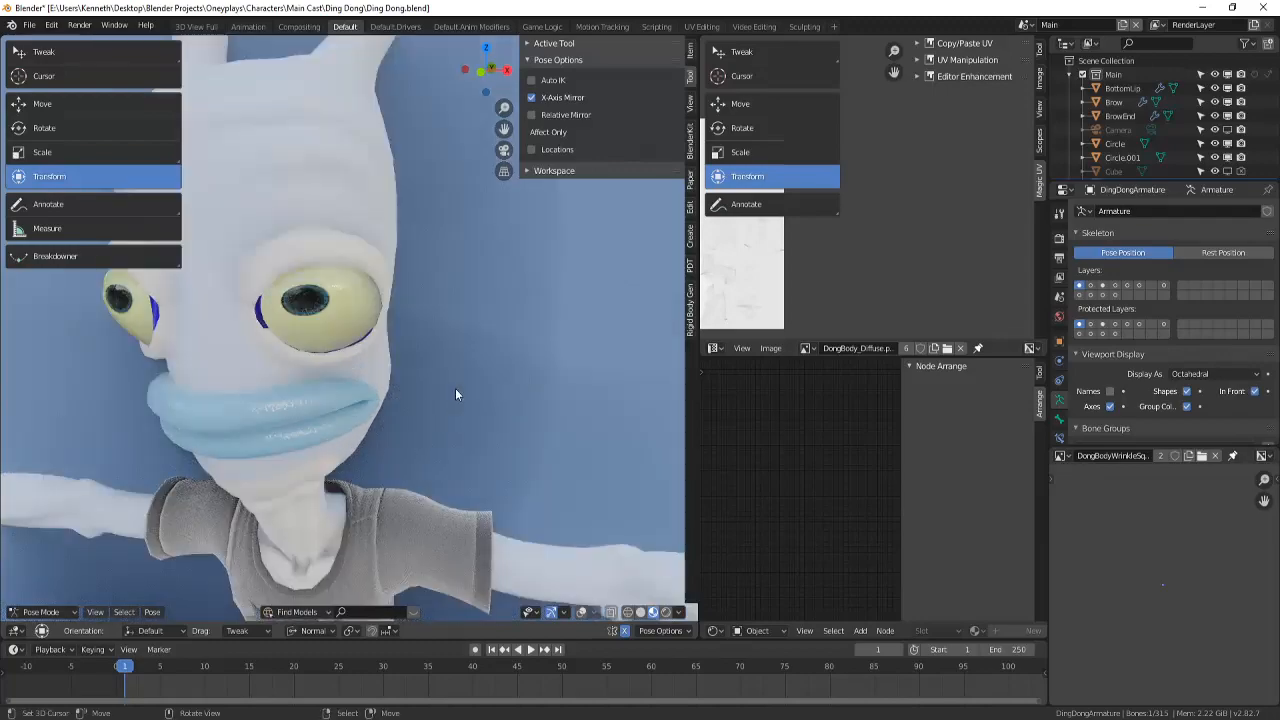
scroll(565, 377, down, 5)
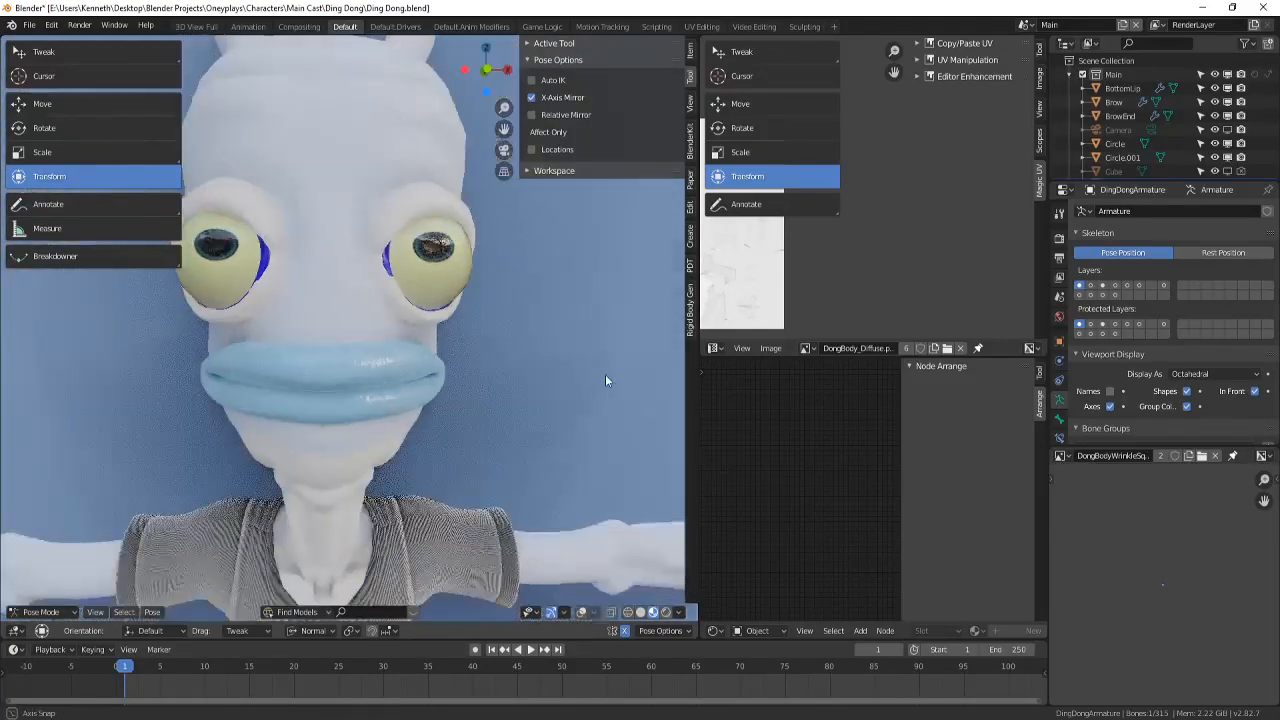
- Select the DingDongMain body mesh and show its BodyHair1 particle hair in the viewport
middle_drag(605, 374, 52, 466)
middle_drag(370, 494, 492, 502)
right_click(376, 397)
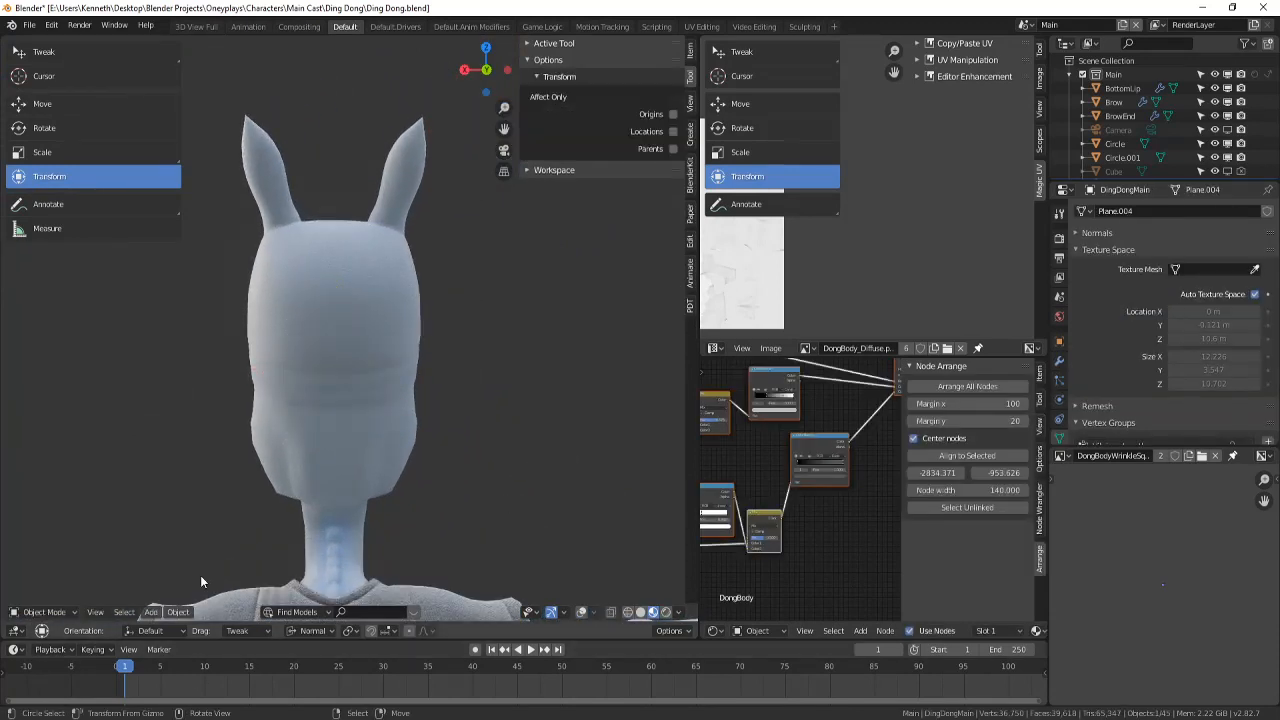
click(1060, 381)
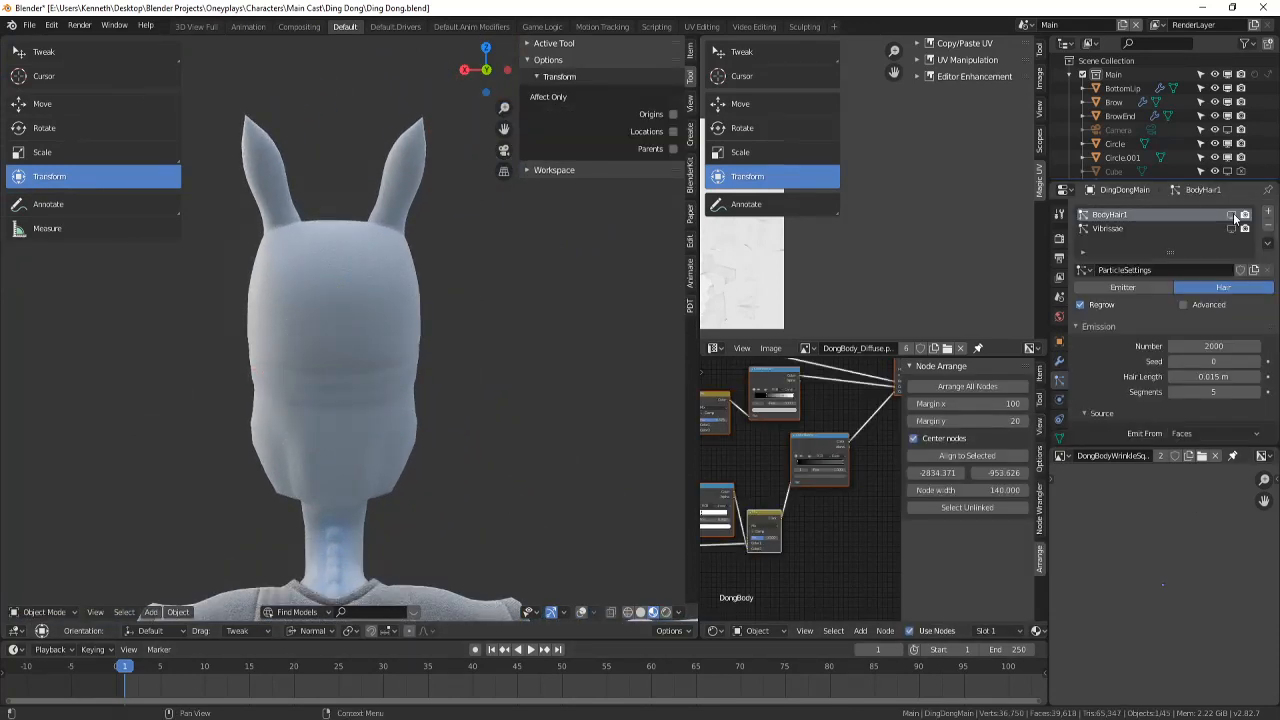
click(1231, 215)
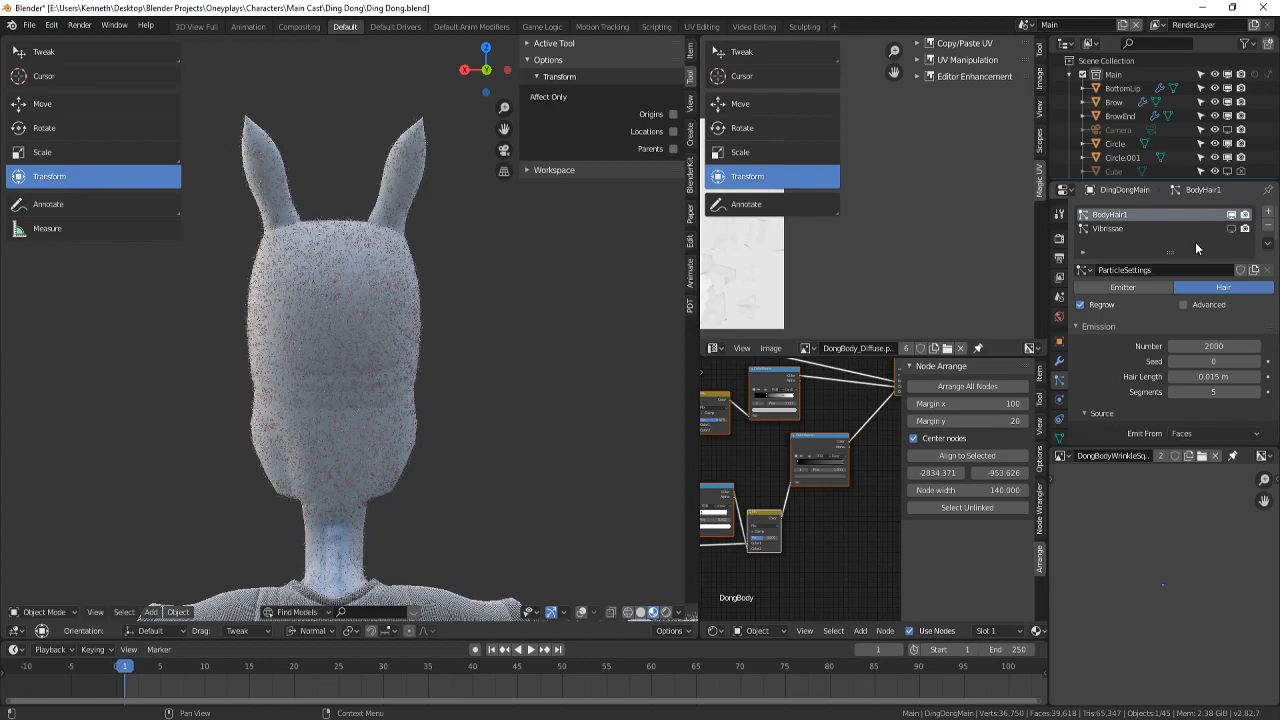
- Examine the rendered body hair and vibrissae on the character's ears, face, arm and hand
middle_drag(449, 355, 470, 108)
scroll(524, 477, up, 8)
scroll(565, 455, down, 2)
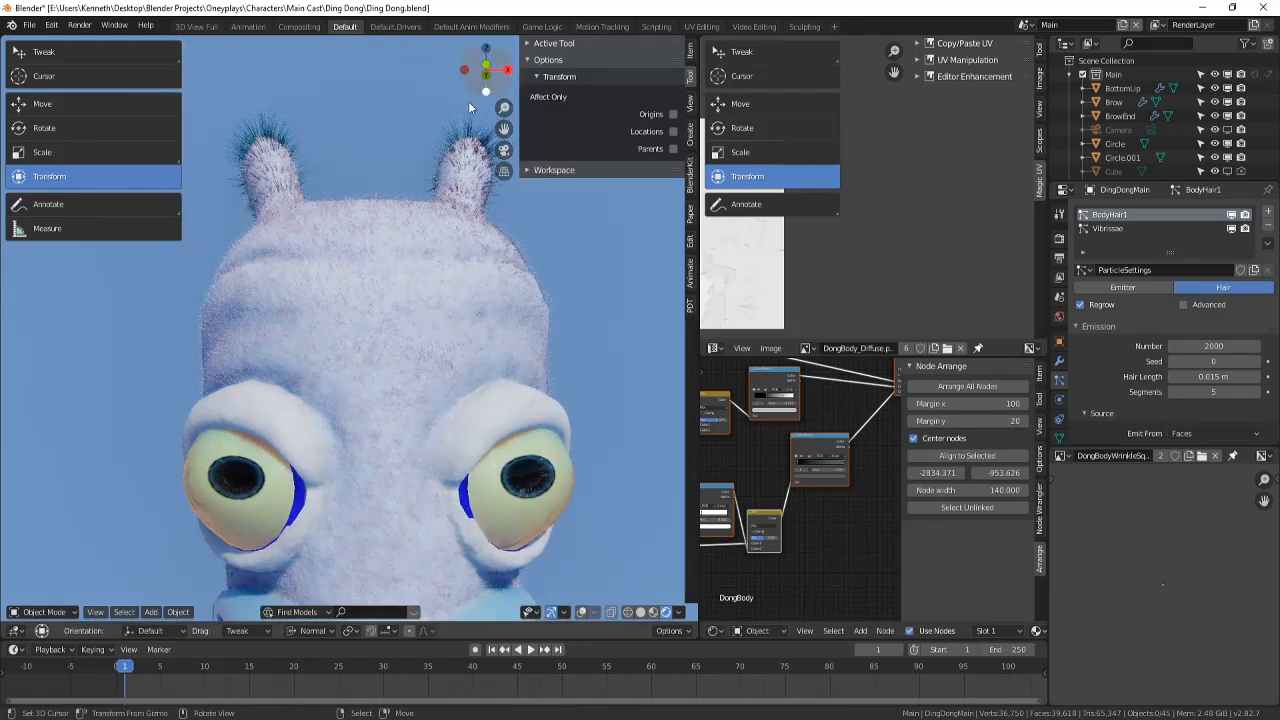
scroll(442, 112, down, 5)
middle_drag(655, 310, 586, 323)
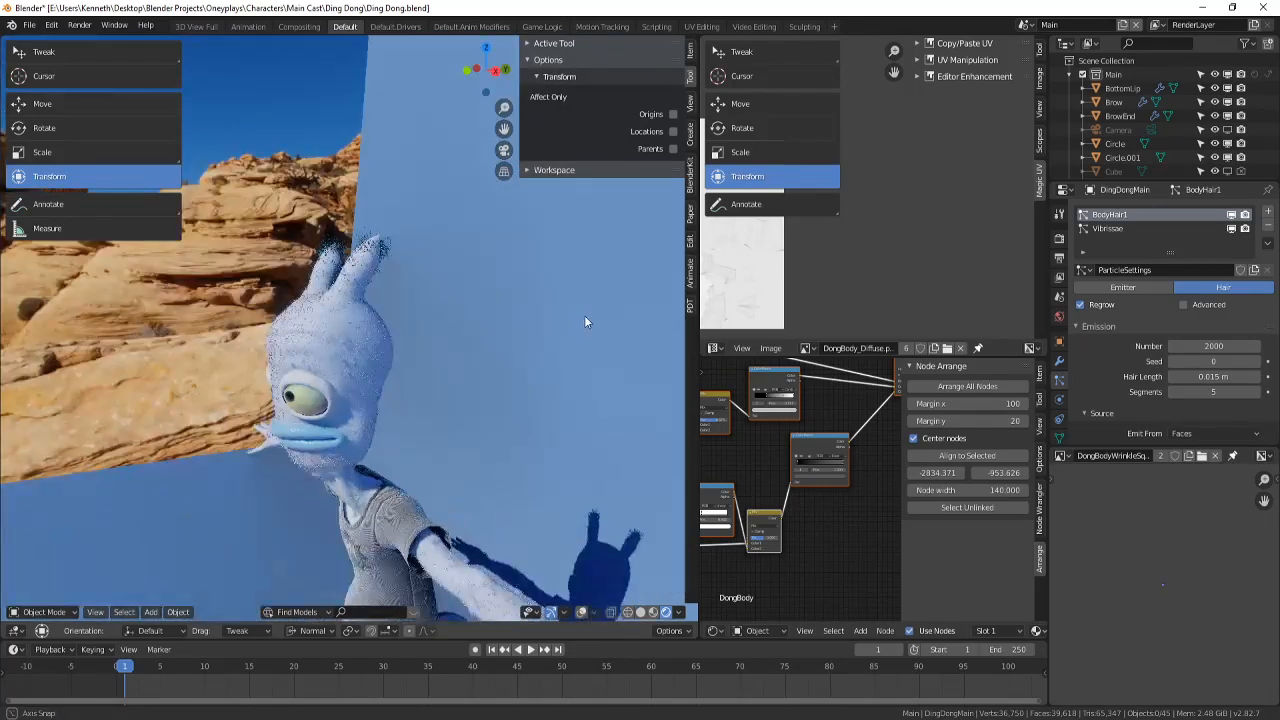
shift+middle_drag(584, 220, 646, 347)
scroll(517, 359, up, 2)
scroll(485, 307, up, 2)
middle_drag(607, 502, 650, 622)
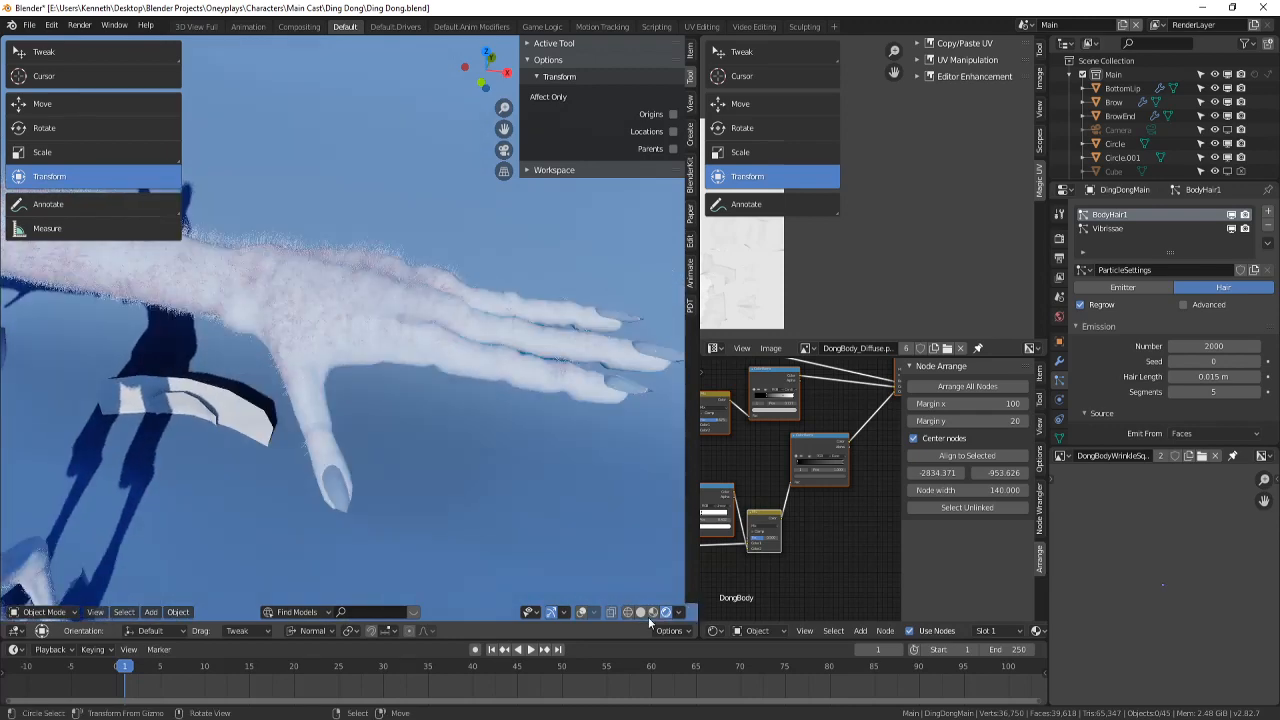
middle_drag(582, 497, 316, 405)
middle_drag(380, 374, 414, 388)
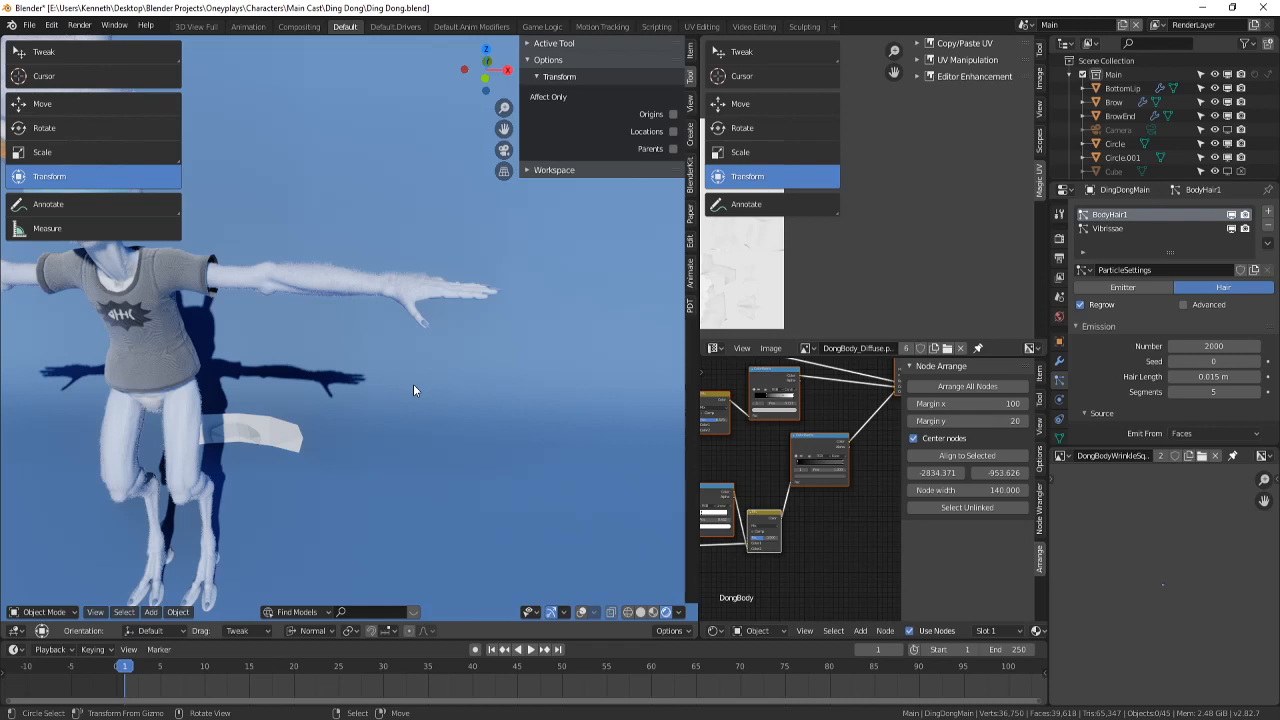
- Show the viewport overlays again and try moving the left hand IK bone to pose the arm
click(584, 613)
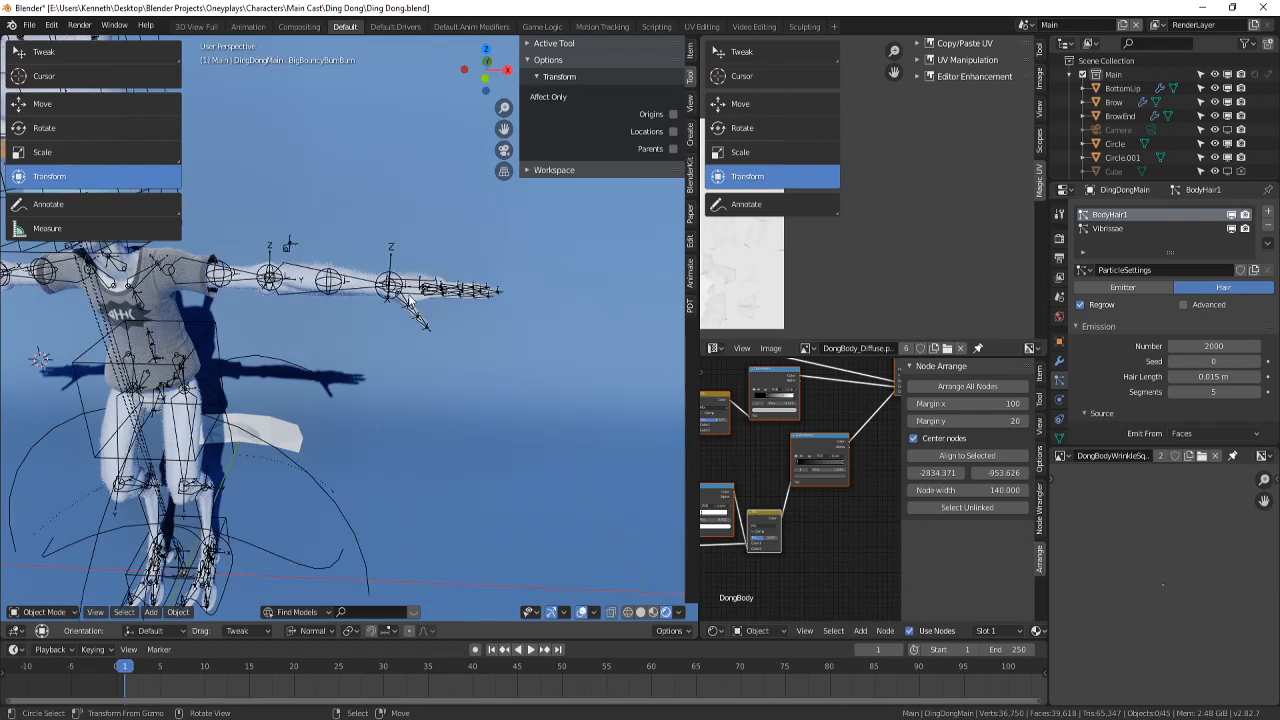
right_click(432, 291)
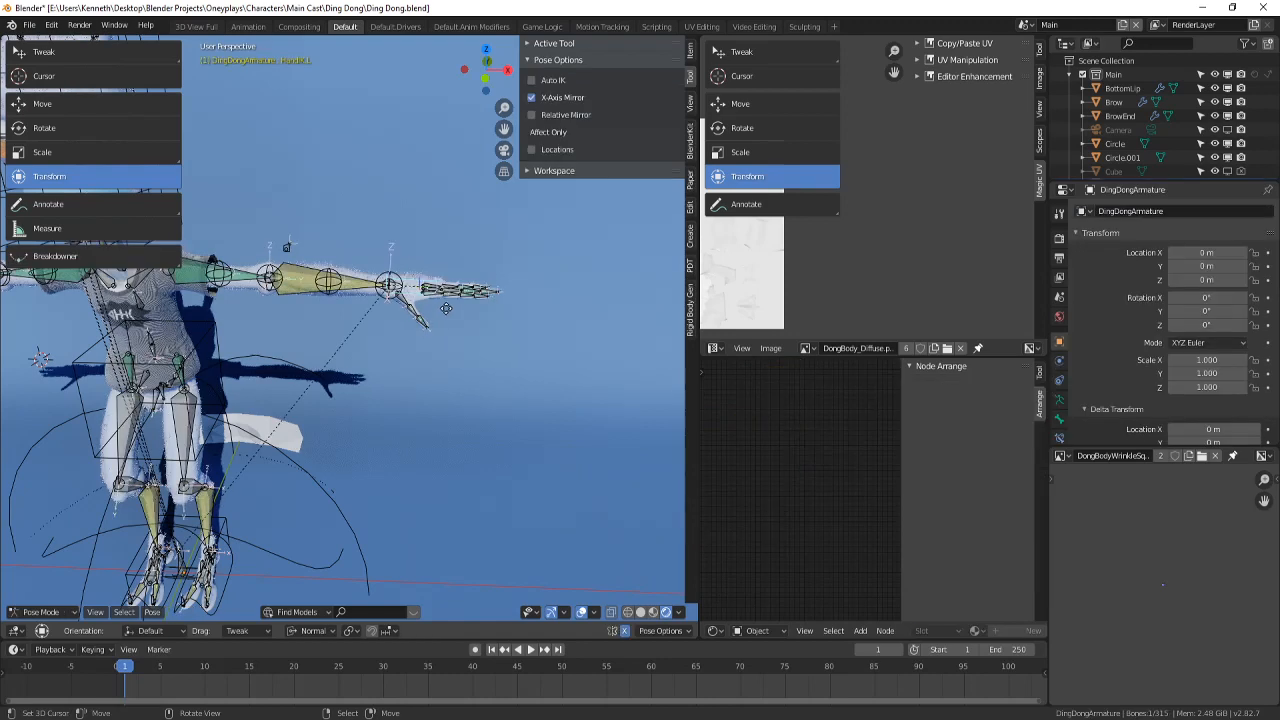
key(g)
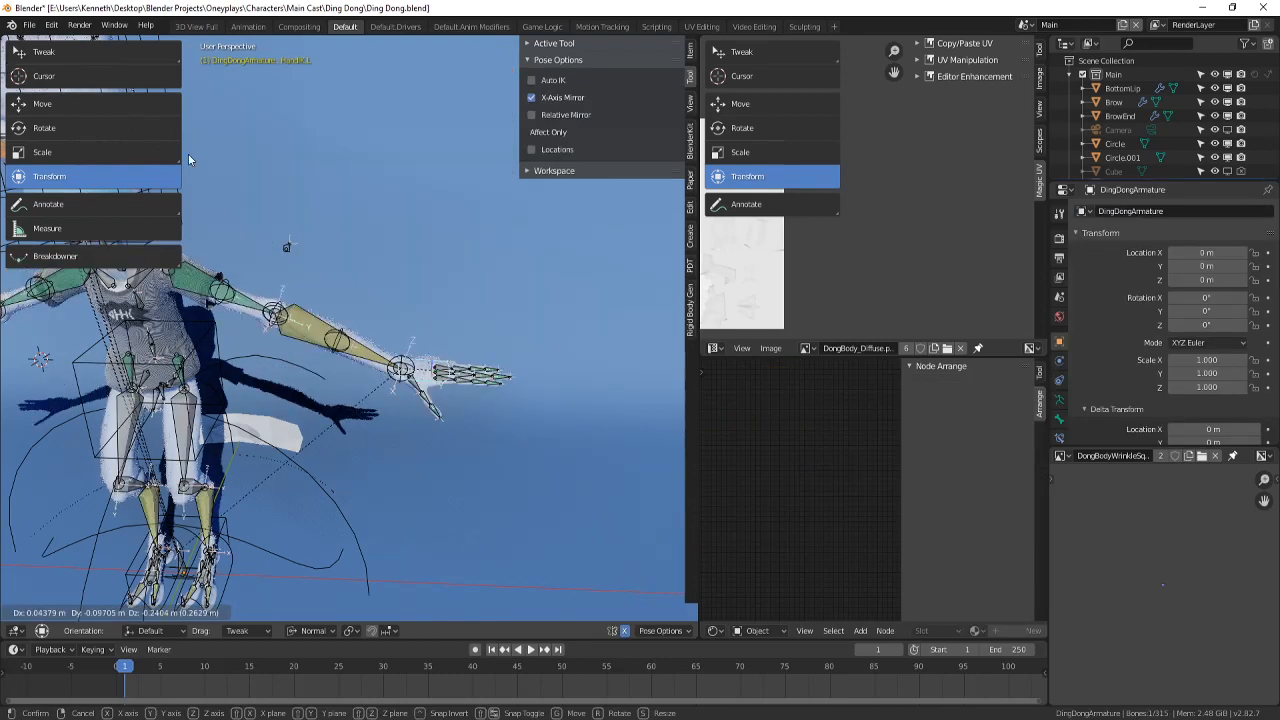
key(Escape)
- Switch the viewport to solid shading, then select the DingDongMain mesh and show its modifiers
click(640, 613)
shift+middle_drag(462, 361, 476, 436)
scroll(371, 345, up, 4)
right_click(370, 367)
scroll(372, 355, down, 3)
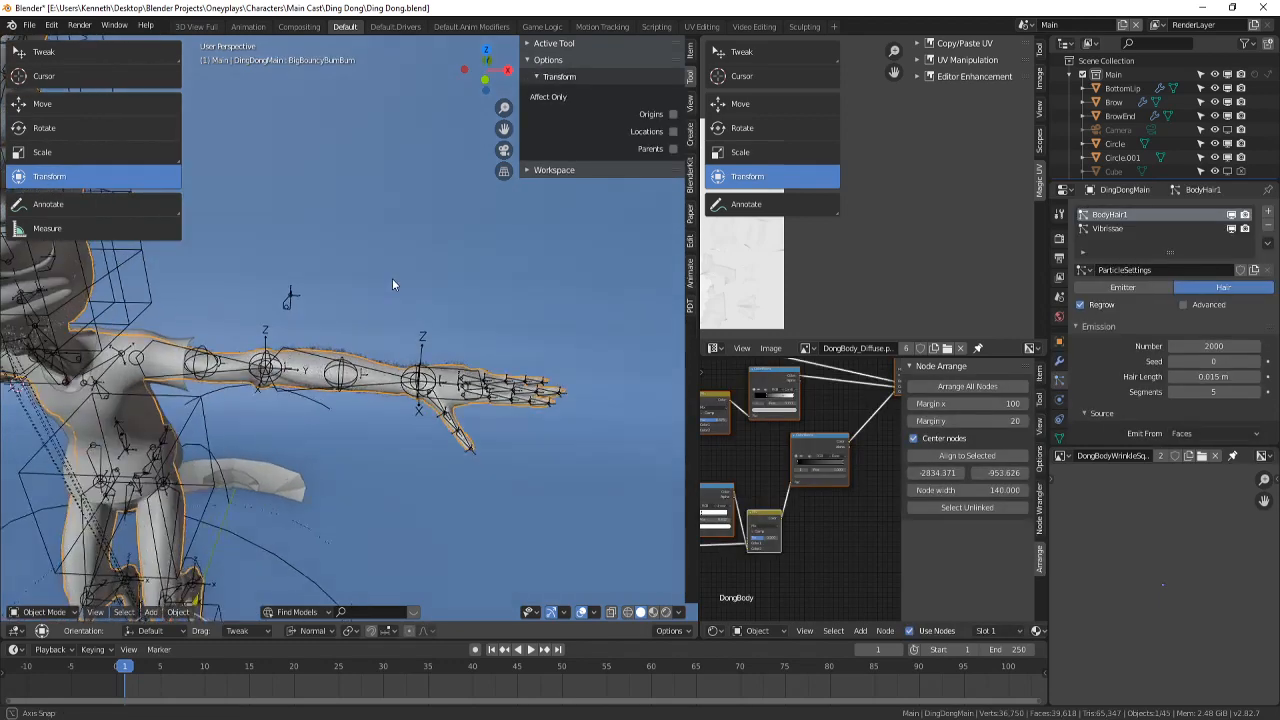
click(1060, 344)
click(1060, 359)
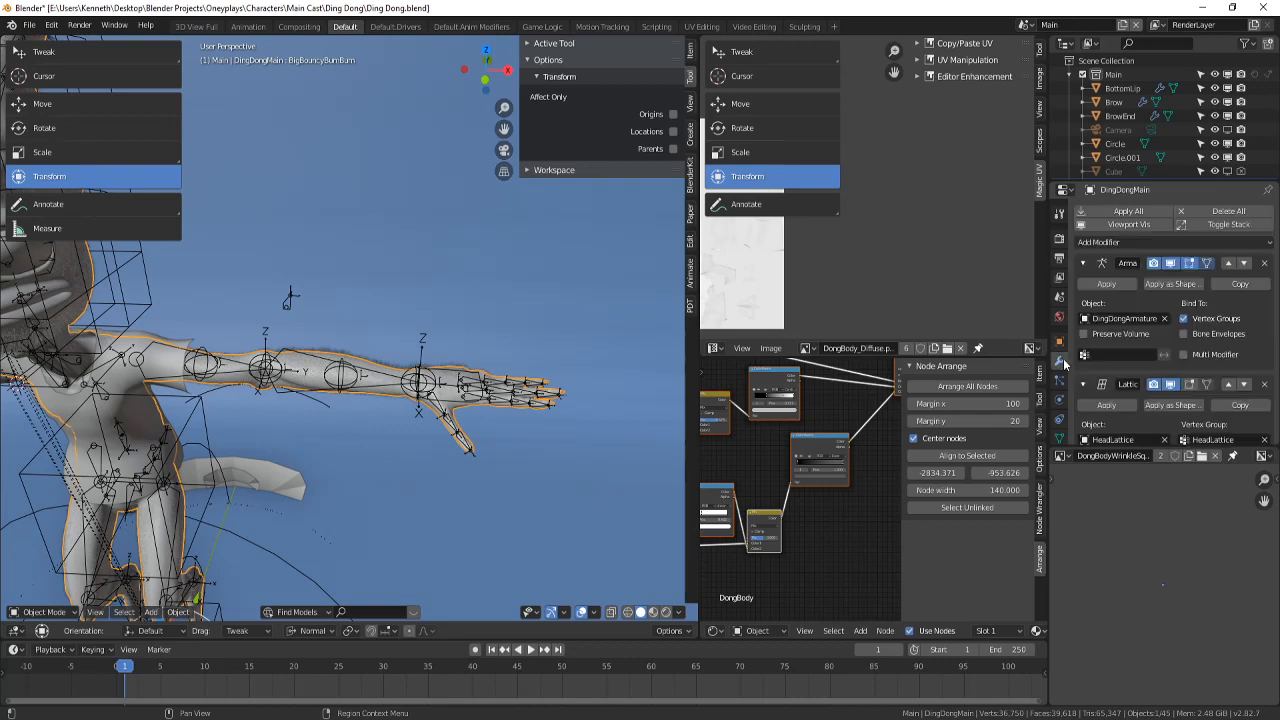
- Try moving the left hand IK bone of DingDongArmature in the solid view
middle_drag(533, 328, 397, 315)
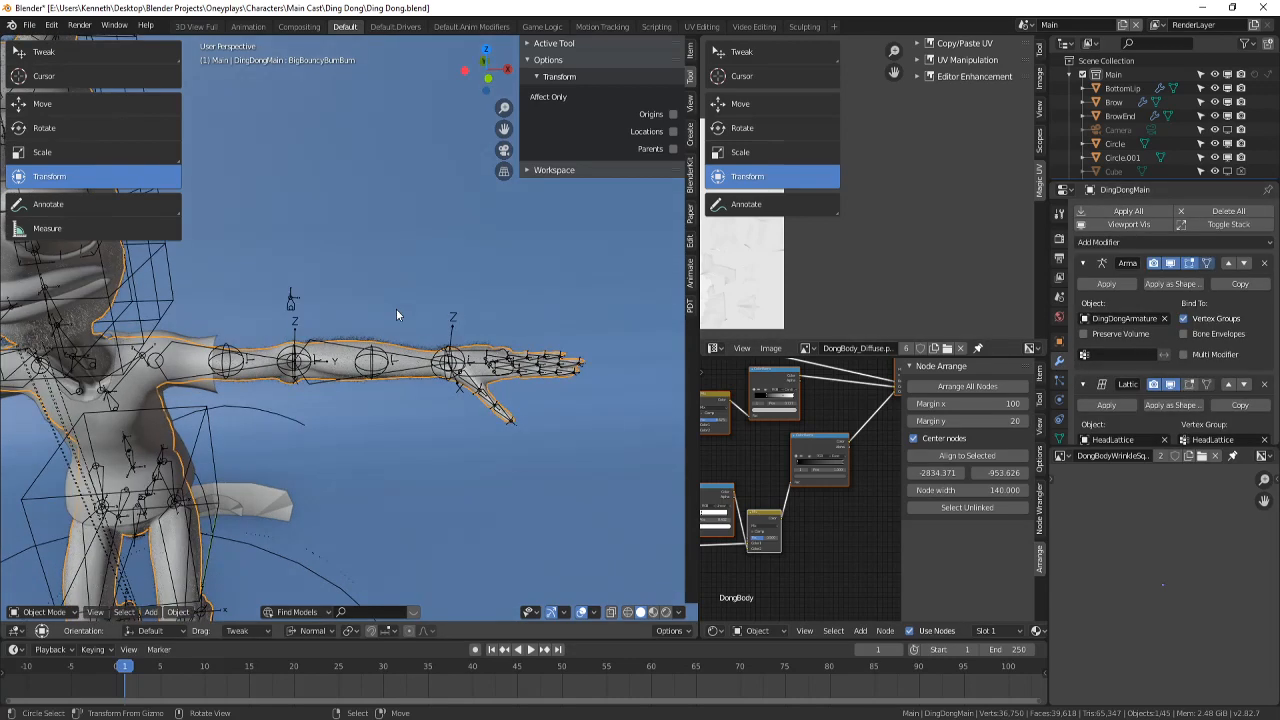
click(494, 396)
key(g)
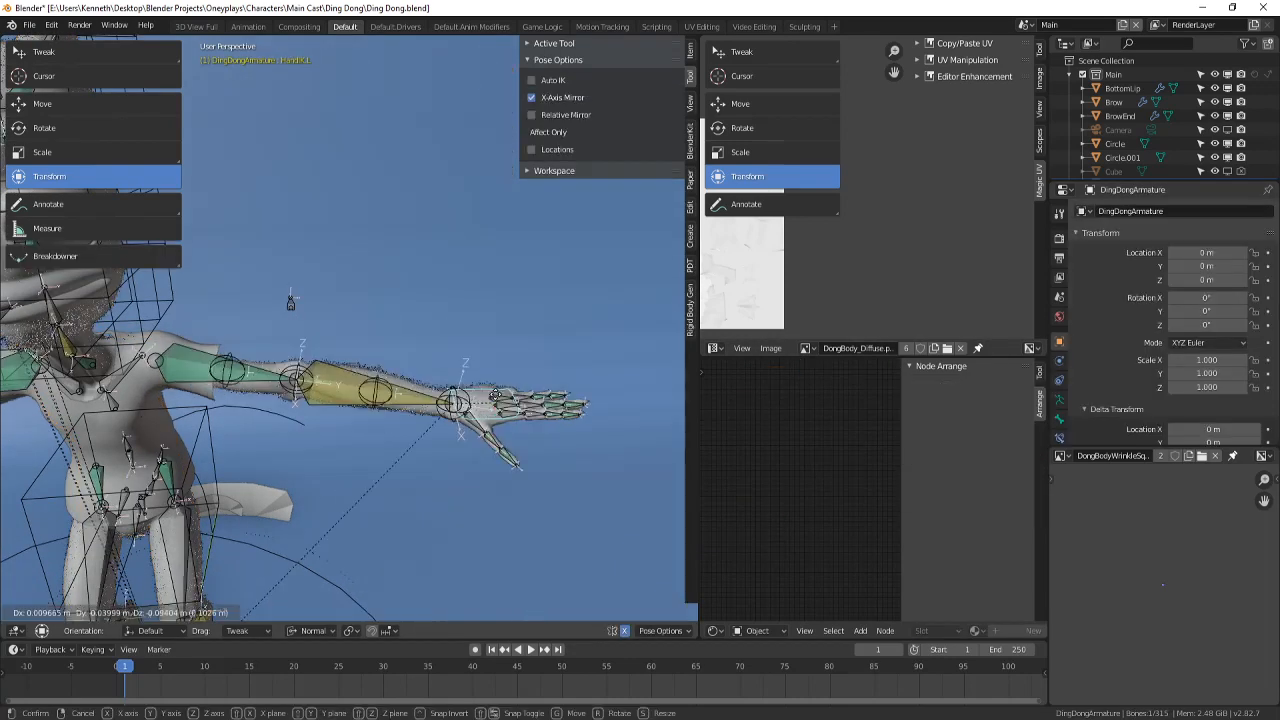
right_click(504, 423)
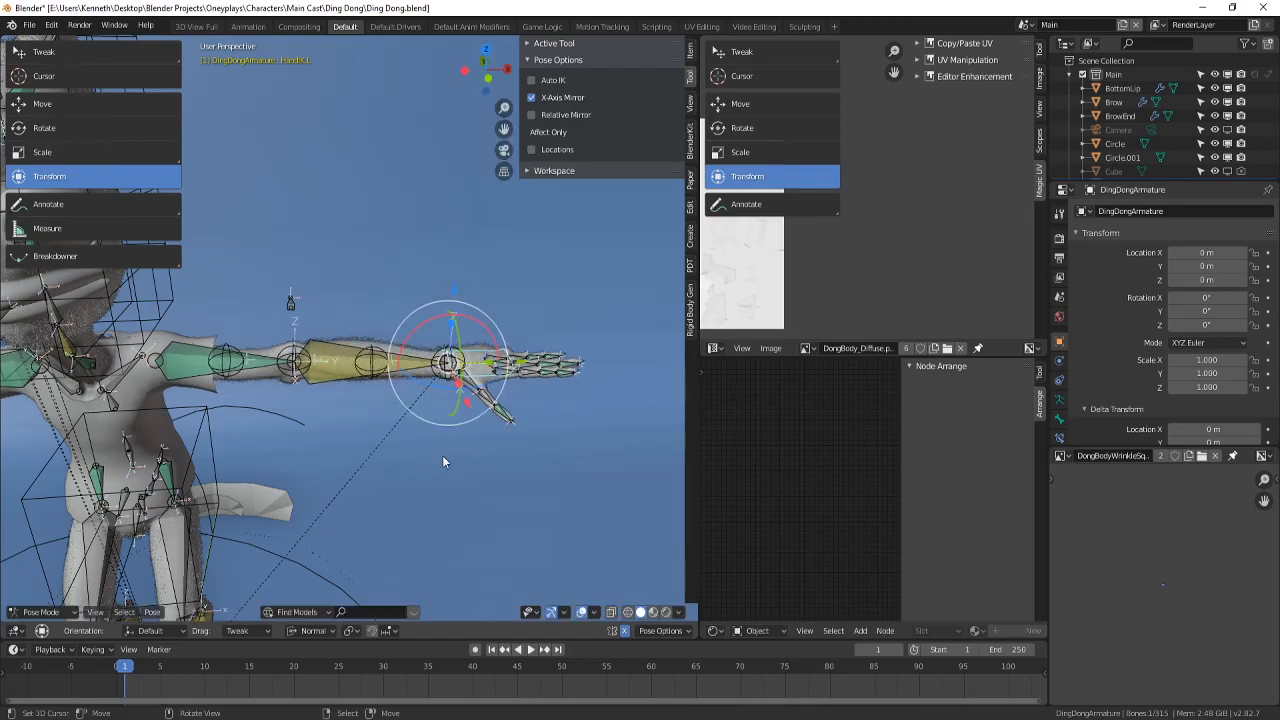
- Try rotating the left hand IK bone -56.7° about its X axis, then clear the bone's rotation
middle_drag(442, 456, 488, 407)
key(r)
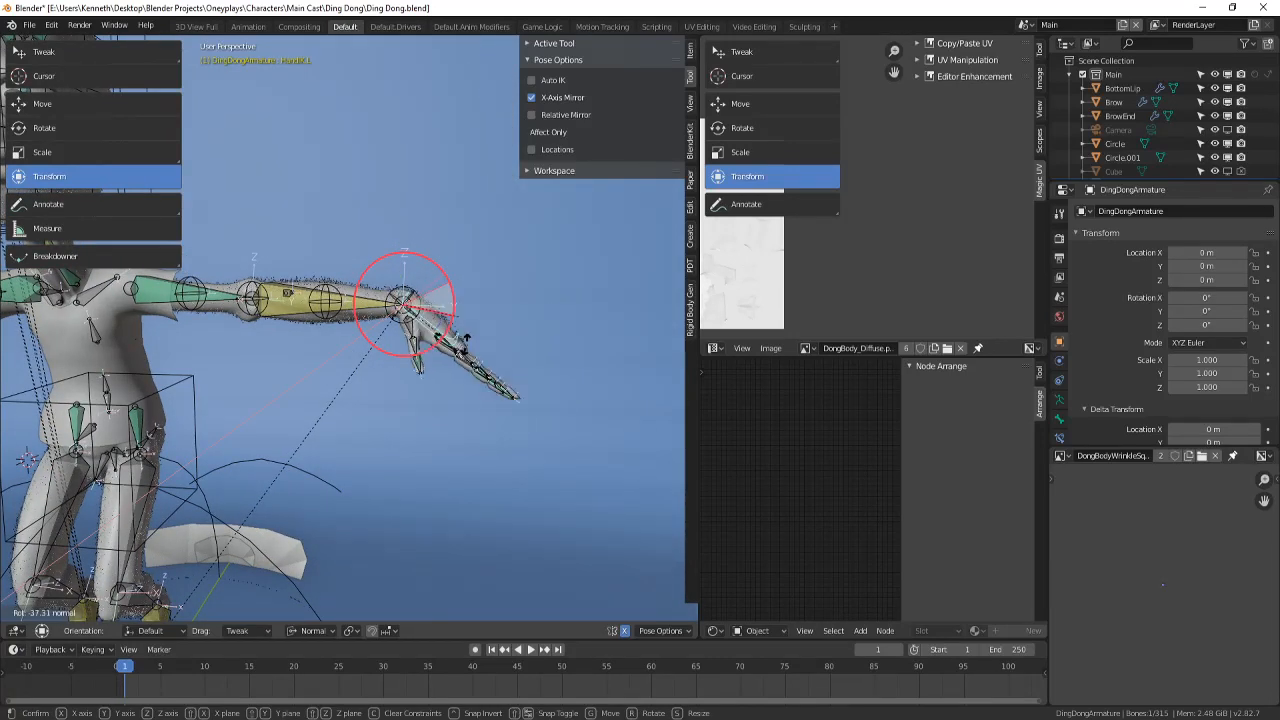
click(524, 316)
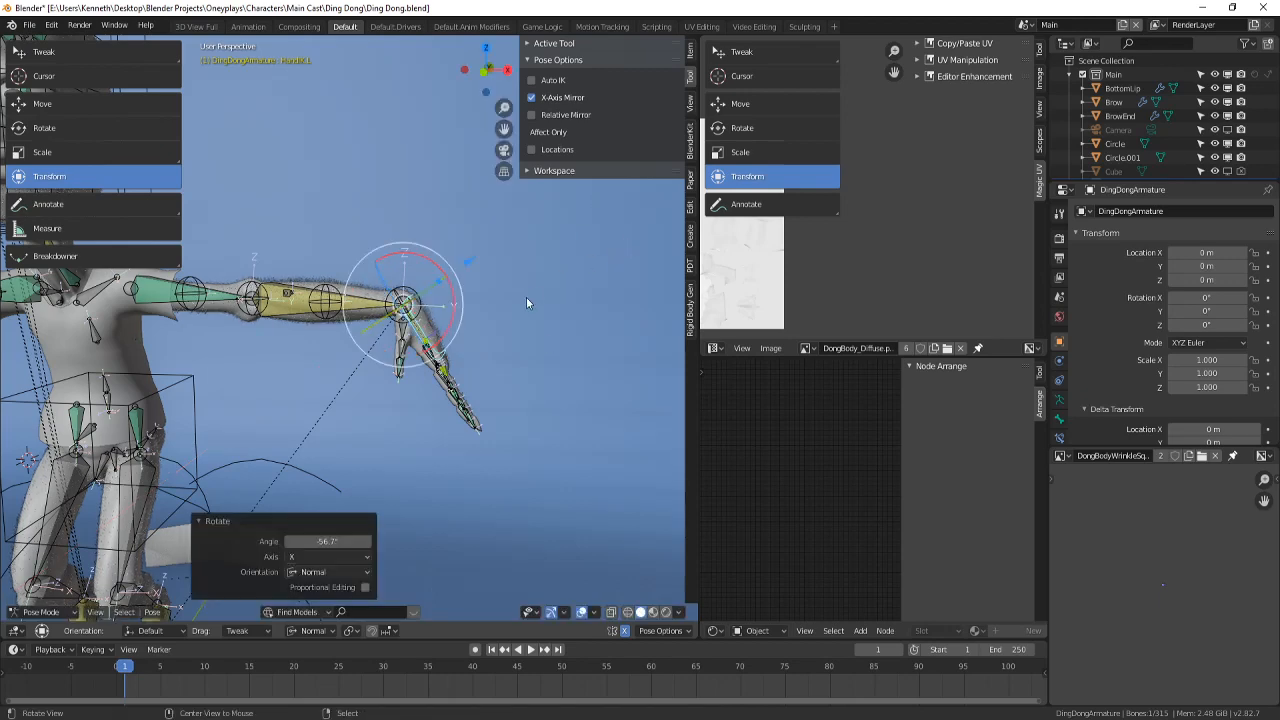
key(alt+r)
- Close the Ding Dong model file and return to the storyboard file
middle_drag(544, 267, 715, 312)
scroll(546, 344, down, 5)
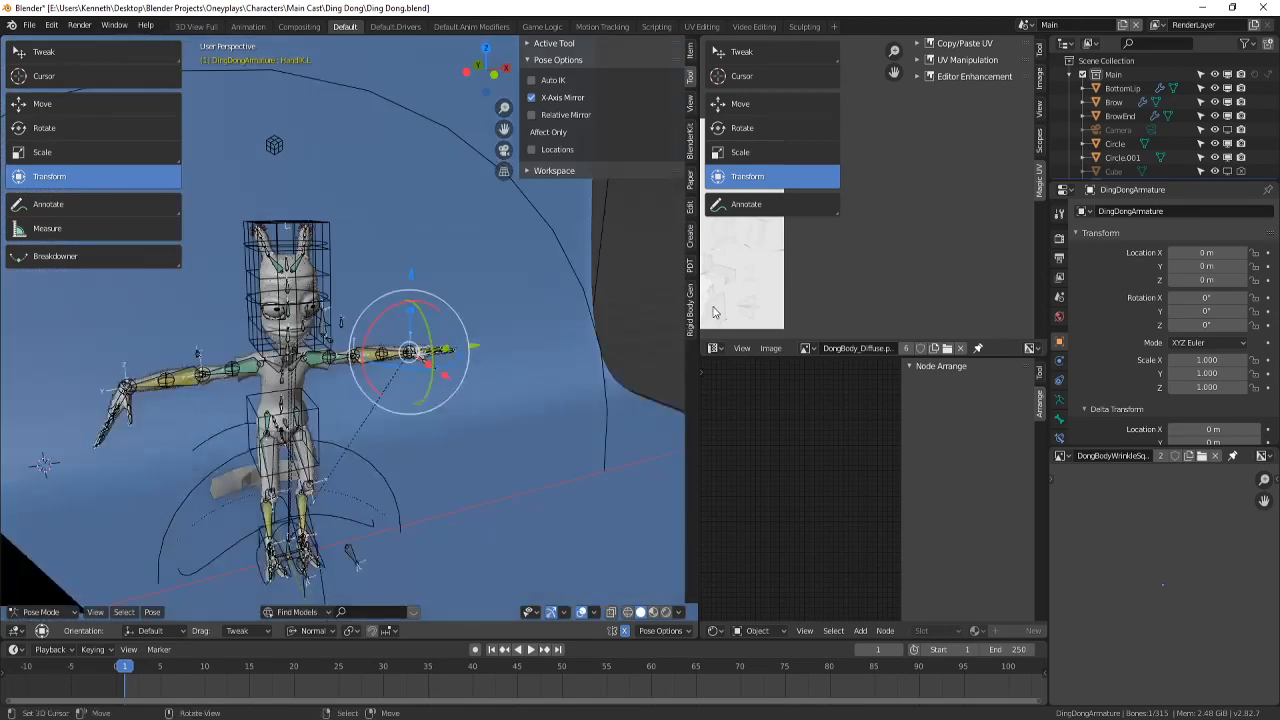
click(1263, 7)
click(653, 388)
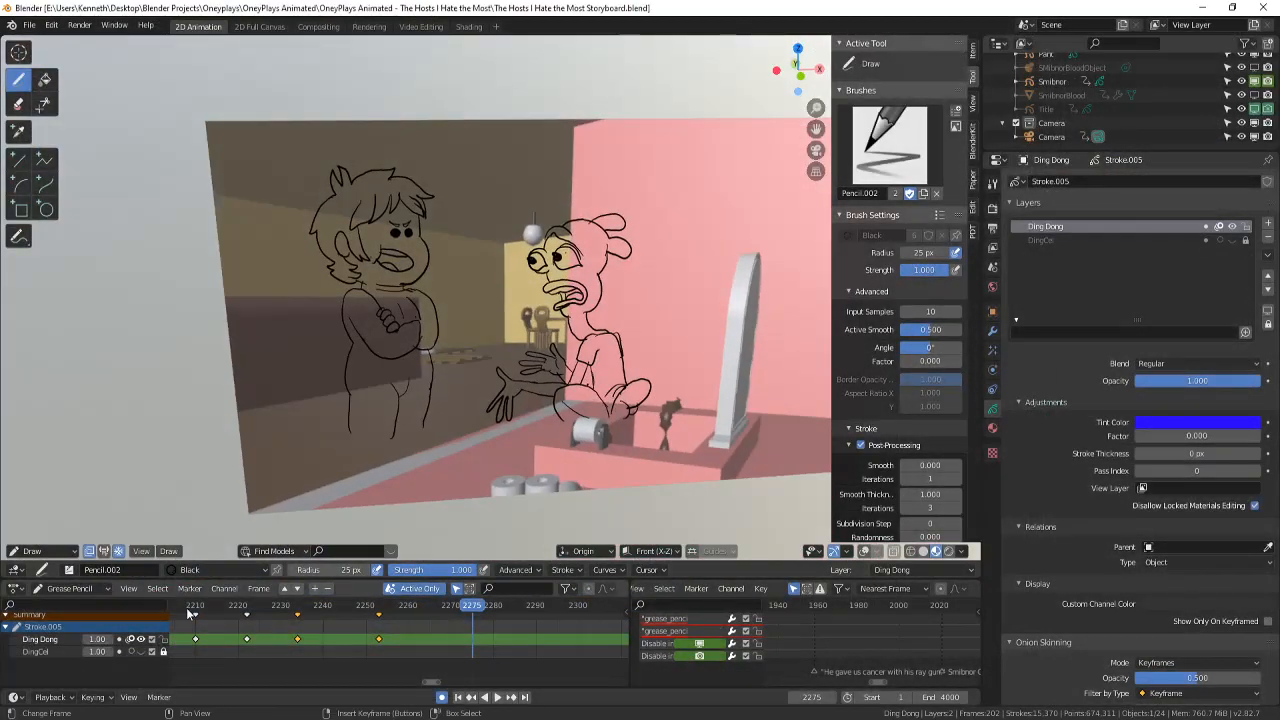
- View the storyboard scene through the active camera and fit the camera frame in the viewport
click(141, 551)
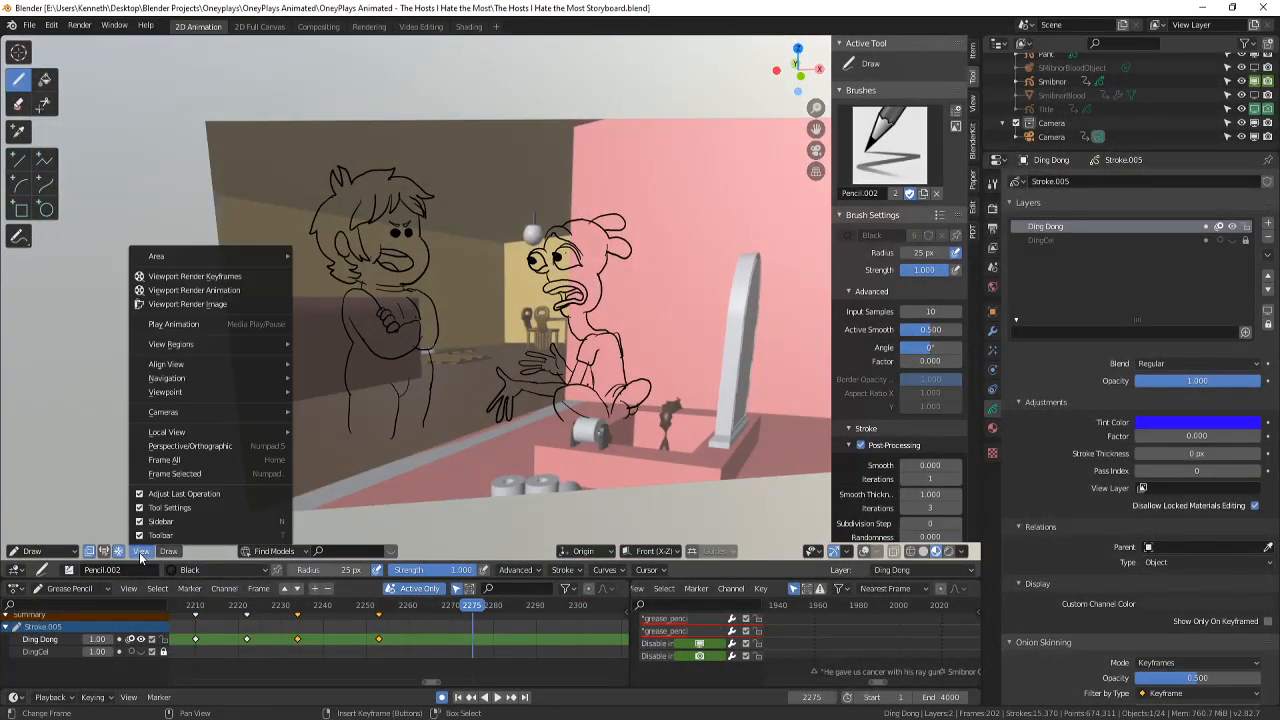
mouse_move(170, 411)
click(380, 425)
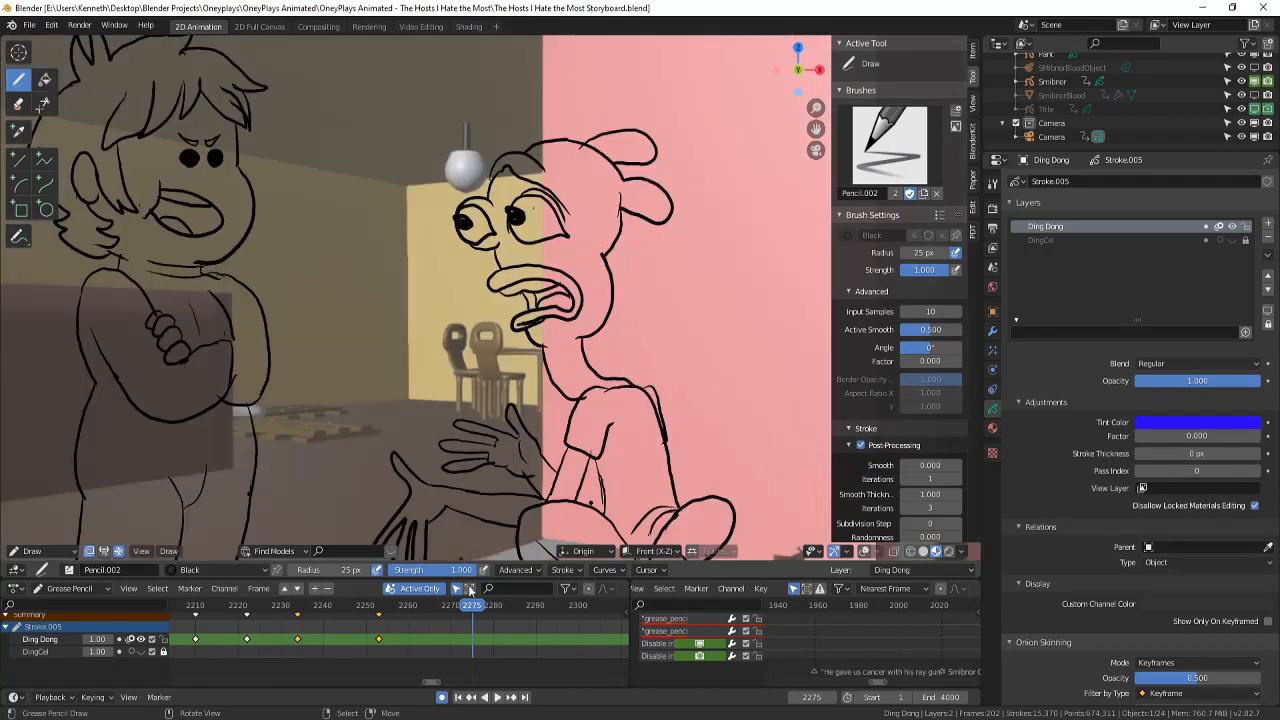
key(Home)
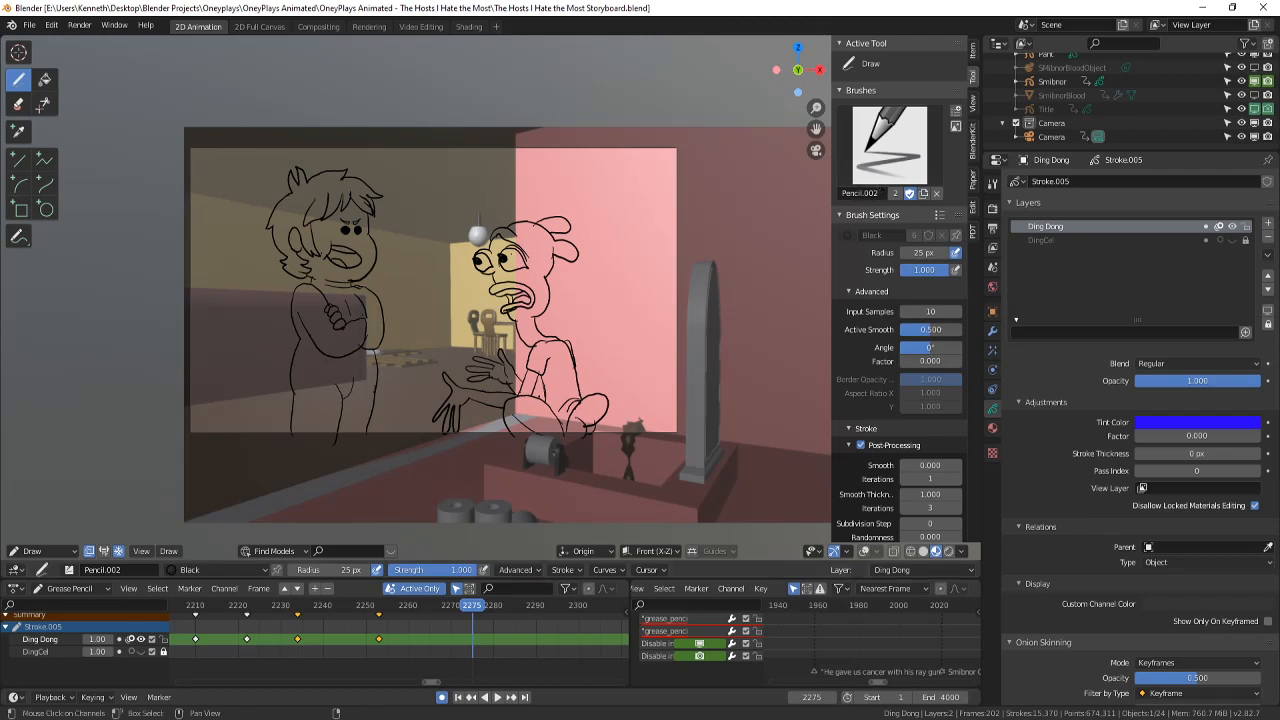
- Scrub and step through the storyboard's frames to frame 2277 and show the viewport overlays
mouse_move(469, 621)
mouse_down()
mouse_move(485, 621)
mouse_move(392, 622)
mouse_up()
key(Right)
key(Right)
key(Left)
key(Left)
key(Left)
key(Left)
key(Left)
click(864, 552)
click(498, 697)
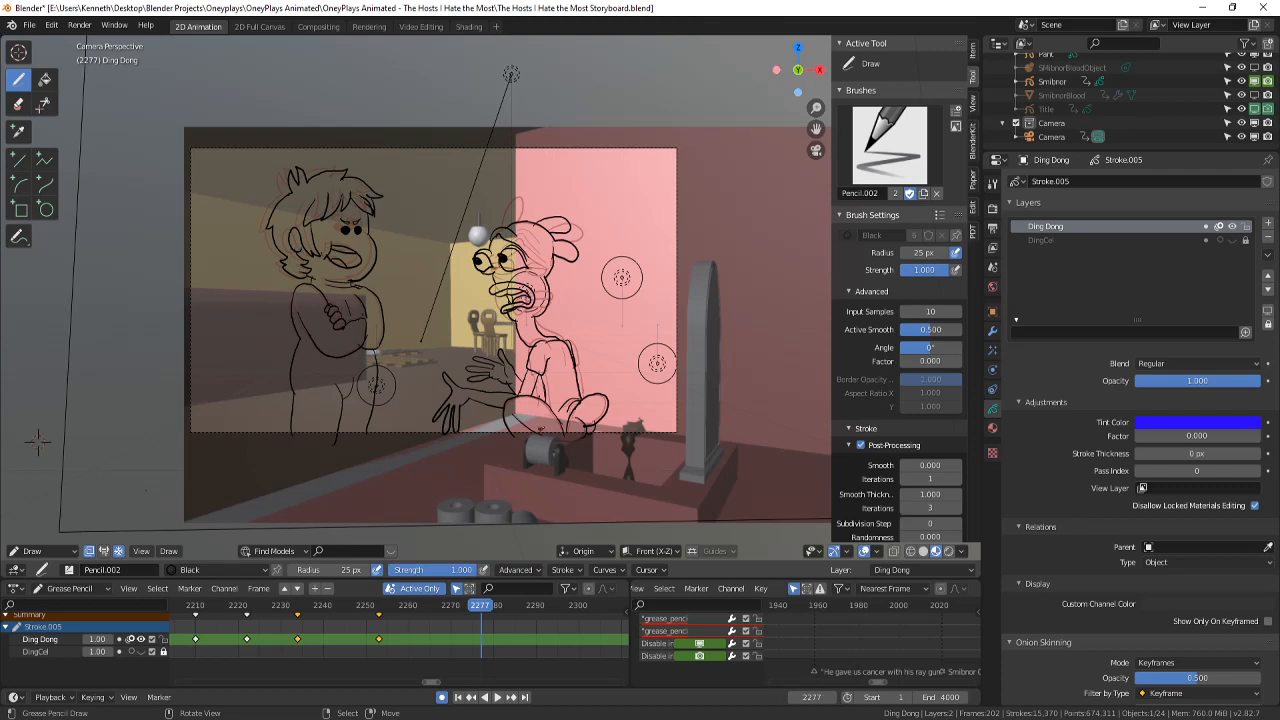
- Save the storyboard and duplicate the current Ding Dong drawing as a new keyframe at frame 2277
shift+middle_drag(38, 441, 48, 447)
key(ctrl+s)
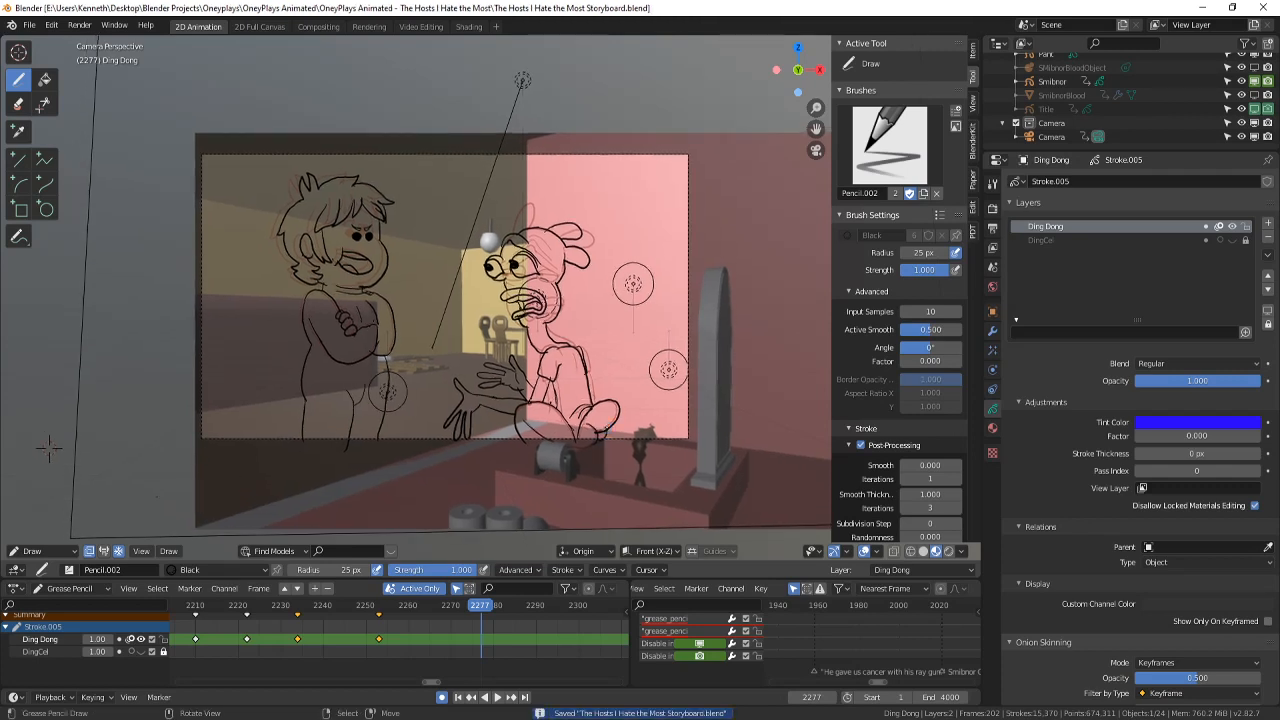
key(shift+d)
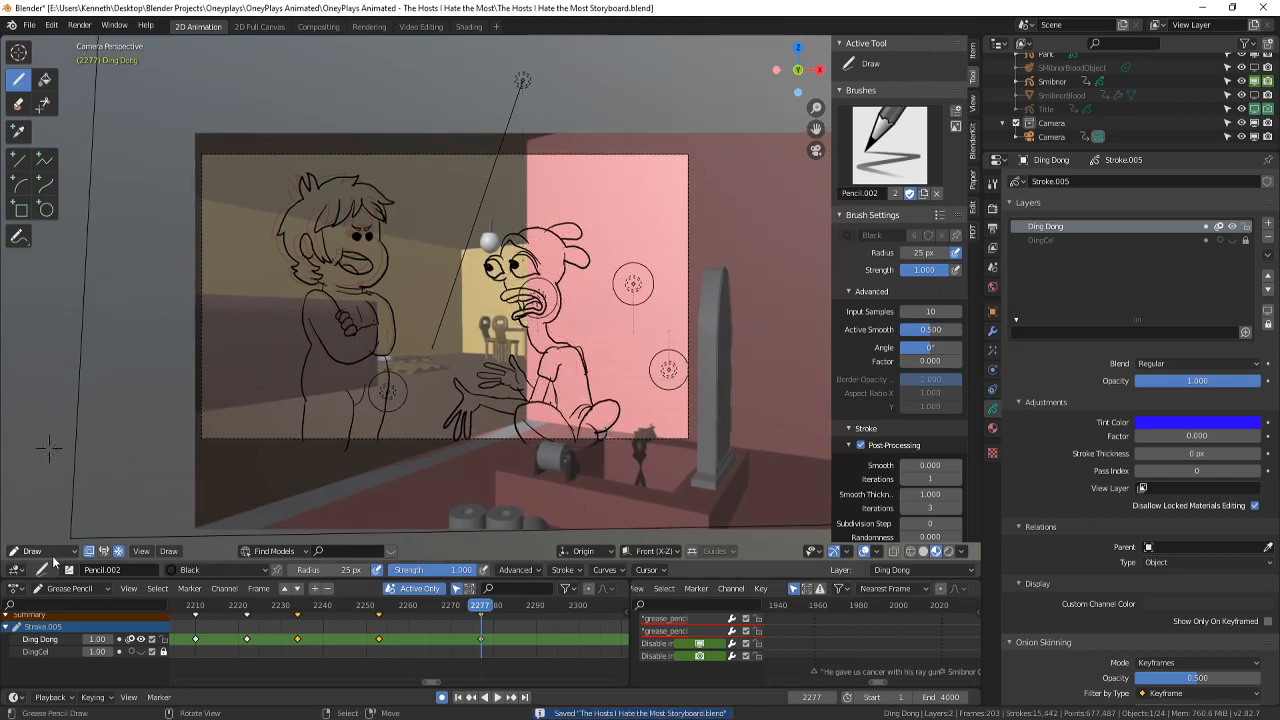
- Delete the duplicated Ding Dong strokes at frame 2277 in Edit Mode, then return to Draw mode
scroll(1079, 97, up, 3)
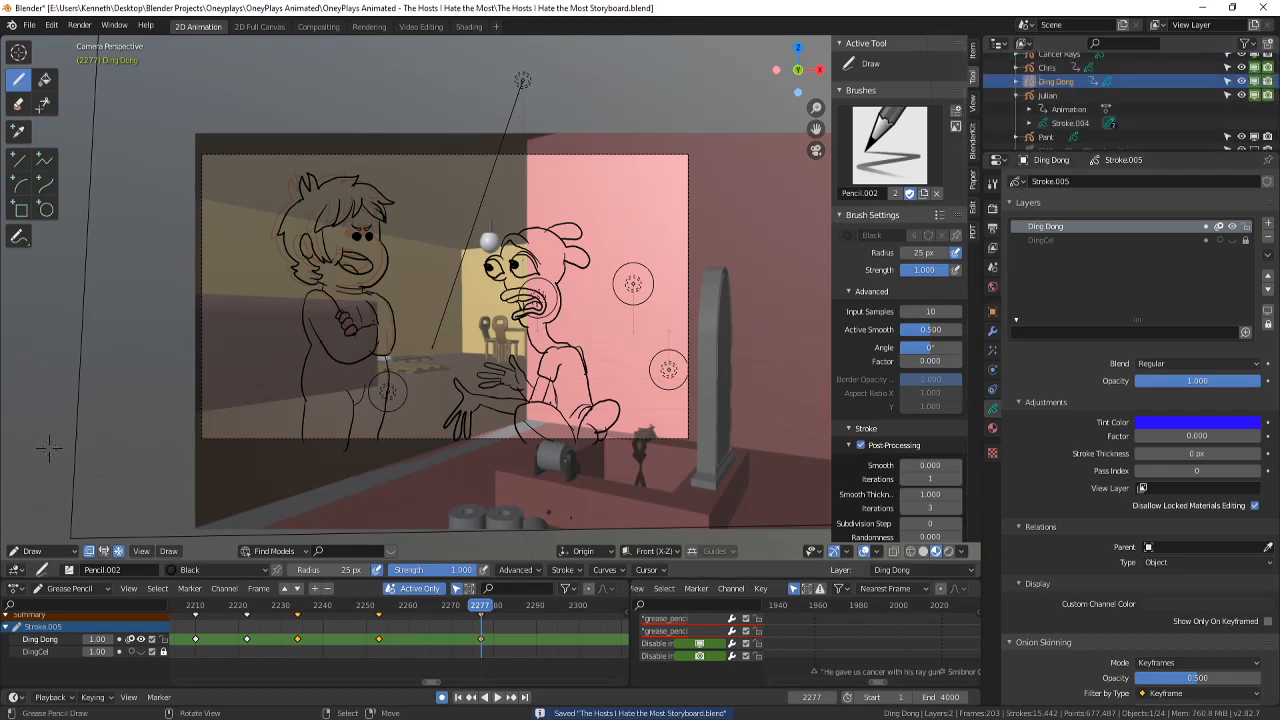
scroll(500, 300, up, 3)
click(32, 551)
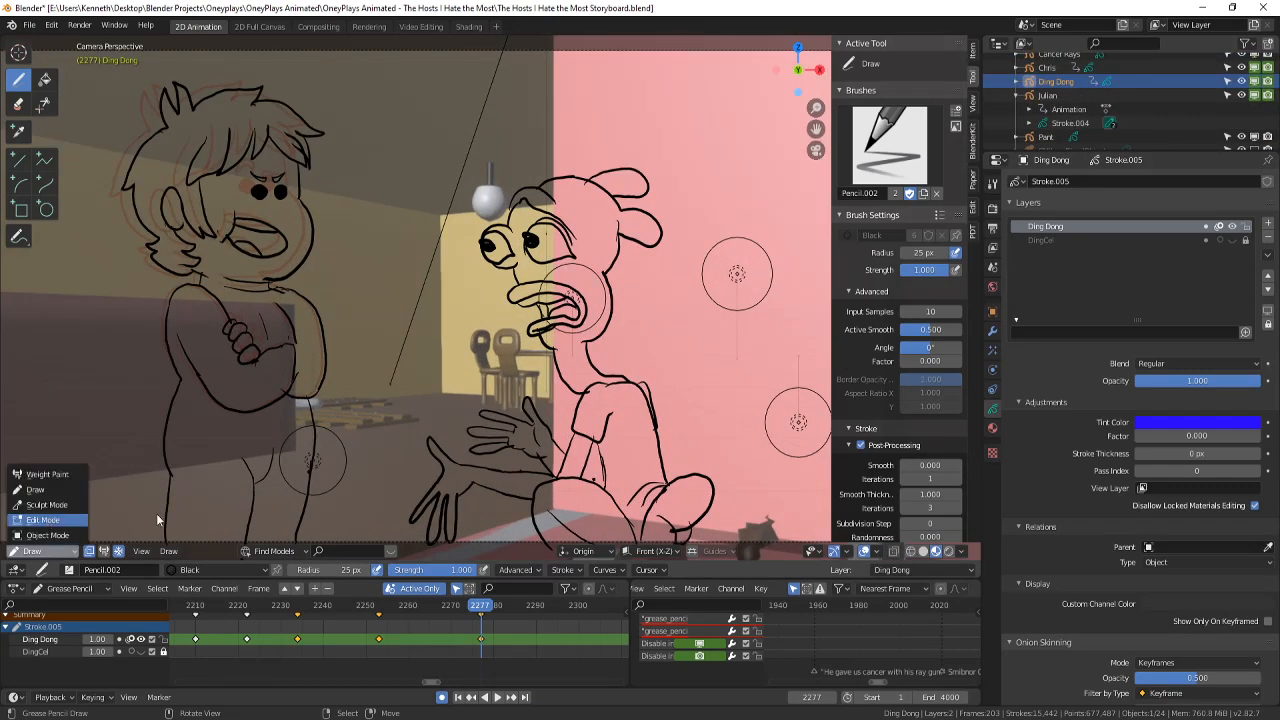
click(45, 524)
key(x)
click(552, 377)
click(44, 551)
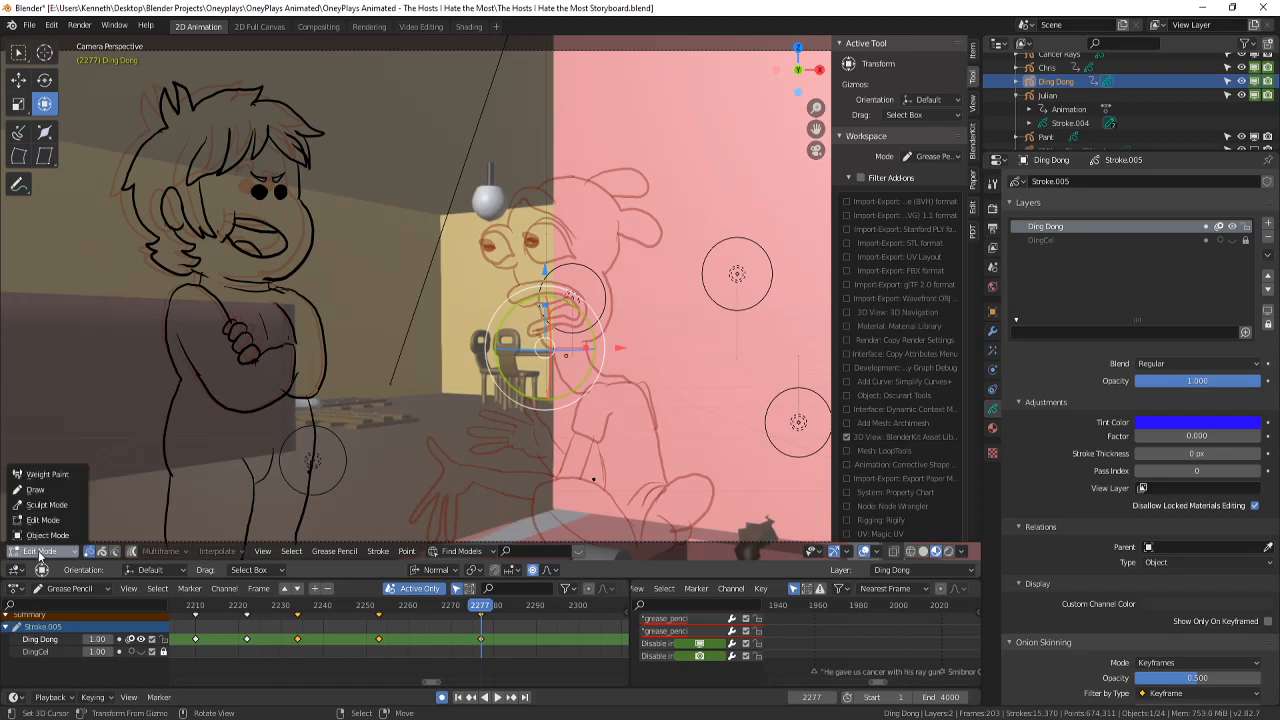
click(55, 524)
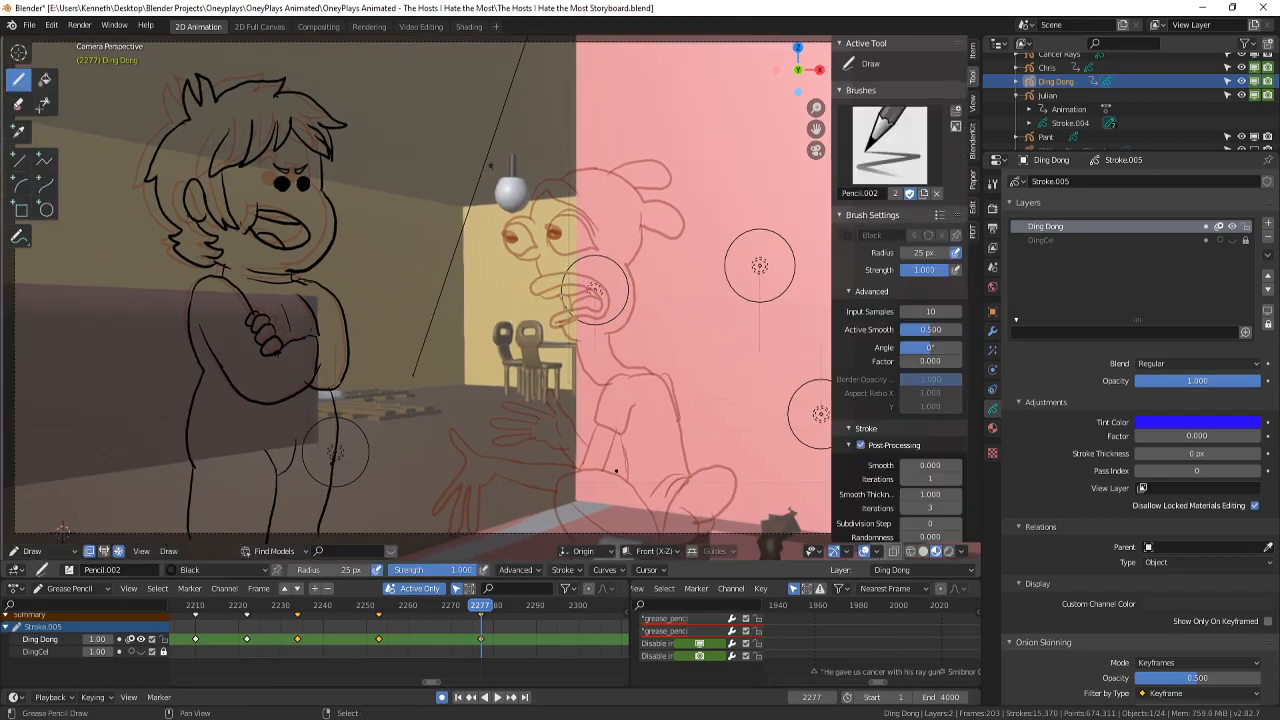
- Save the storyboard and bring Ding Dong's onion-skinned head into close view for drawing
shift+middle_drag(415, 290, 368, 308)
key(ctrl+s)
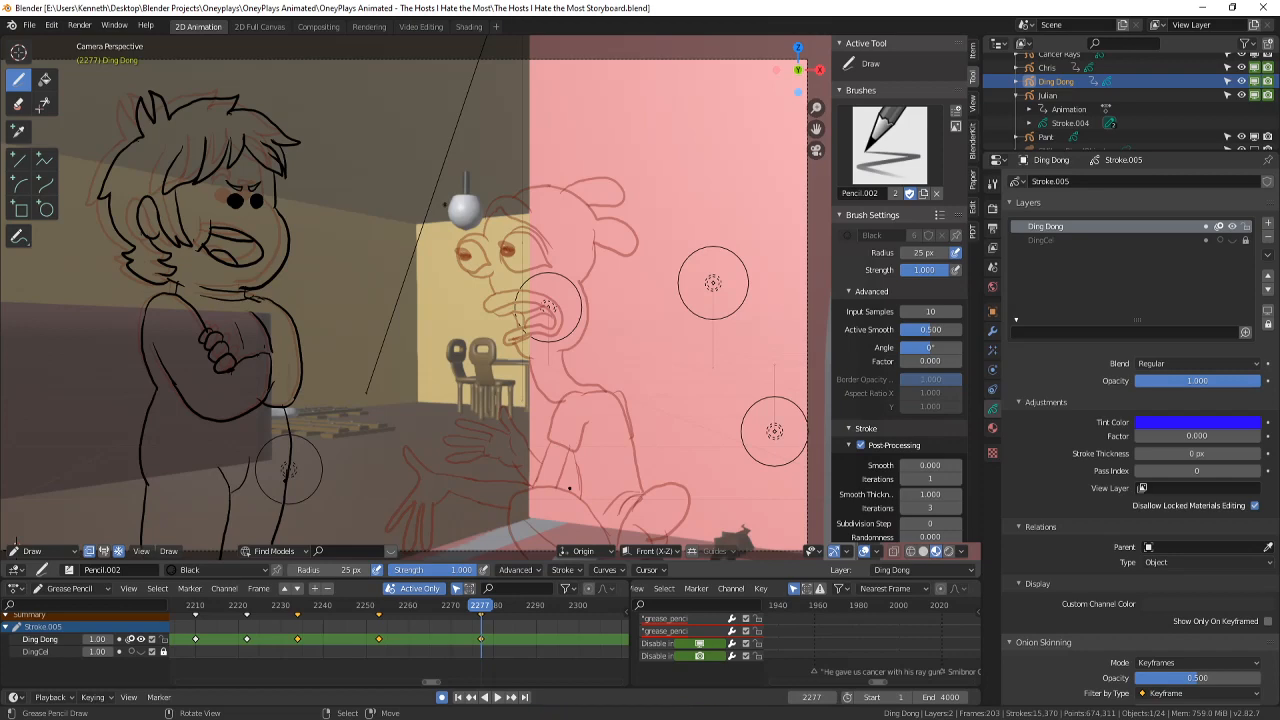
scroll(445, 205, down, 2)
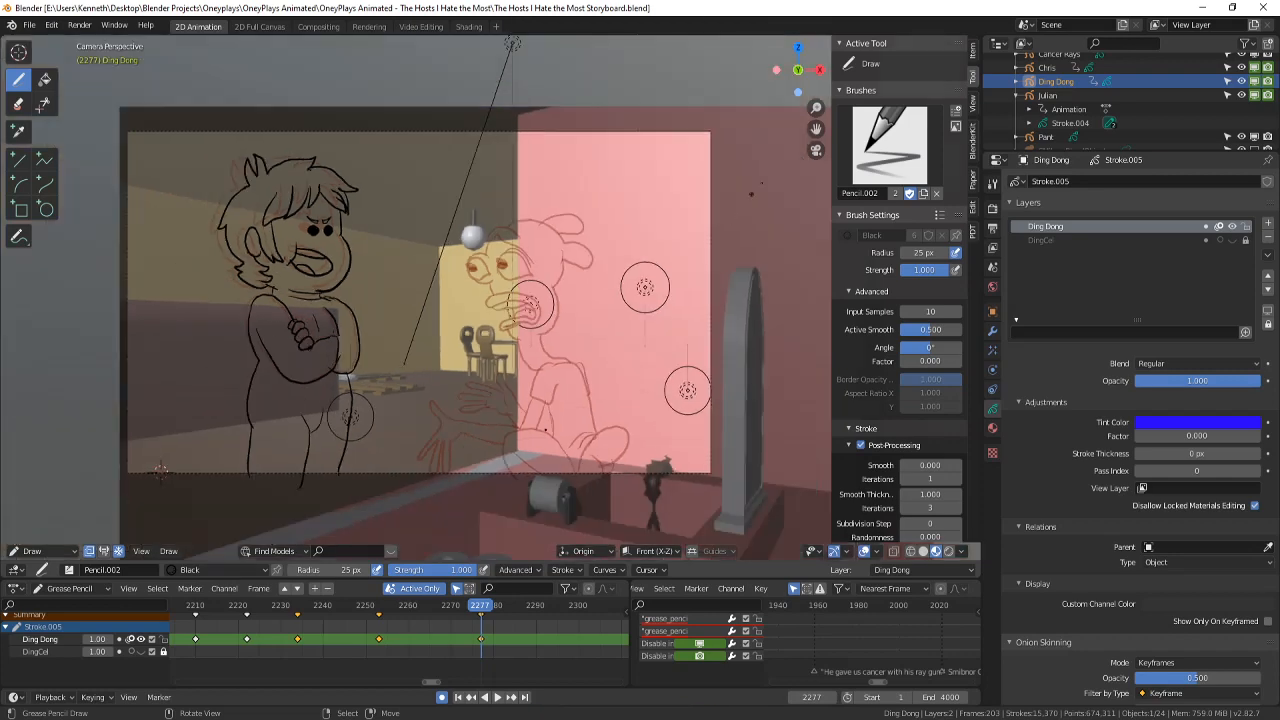
scroll(746, 170, up, 3)
shift+middle_drag(720, 216, 630, 251)
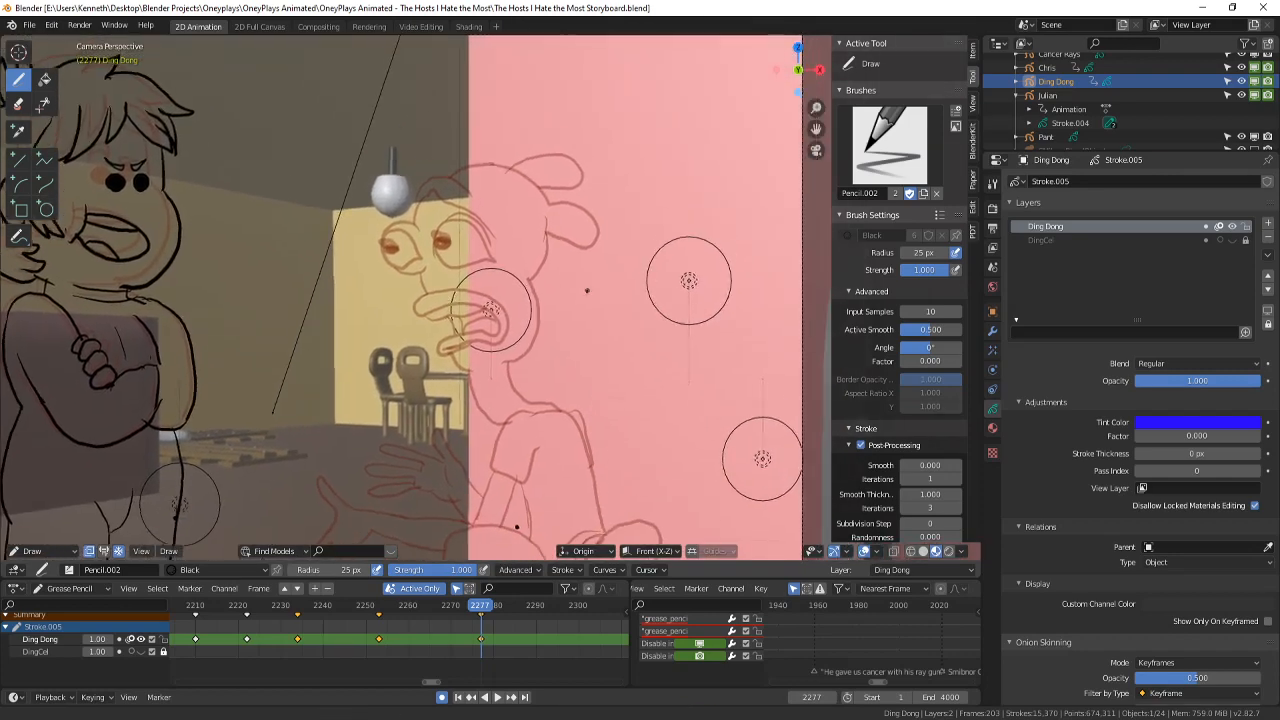
shift+middle_drag(588, 289, 573, 292)
scroll(573, 292, up, 1)
key(ctrl+s)
- Draw a large oval outline for Ding Dong's far eye around its onion-skin guide, undoing and redrawing the first attempt
shift+middle_drag(552, 230, 715, 279)
scroll(578, 296, up, 1)
scroll(578, 296, up, 2)
scroll(631, 206, down, 1)
scroll(631, 206, down, 3)
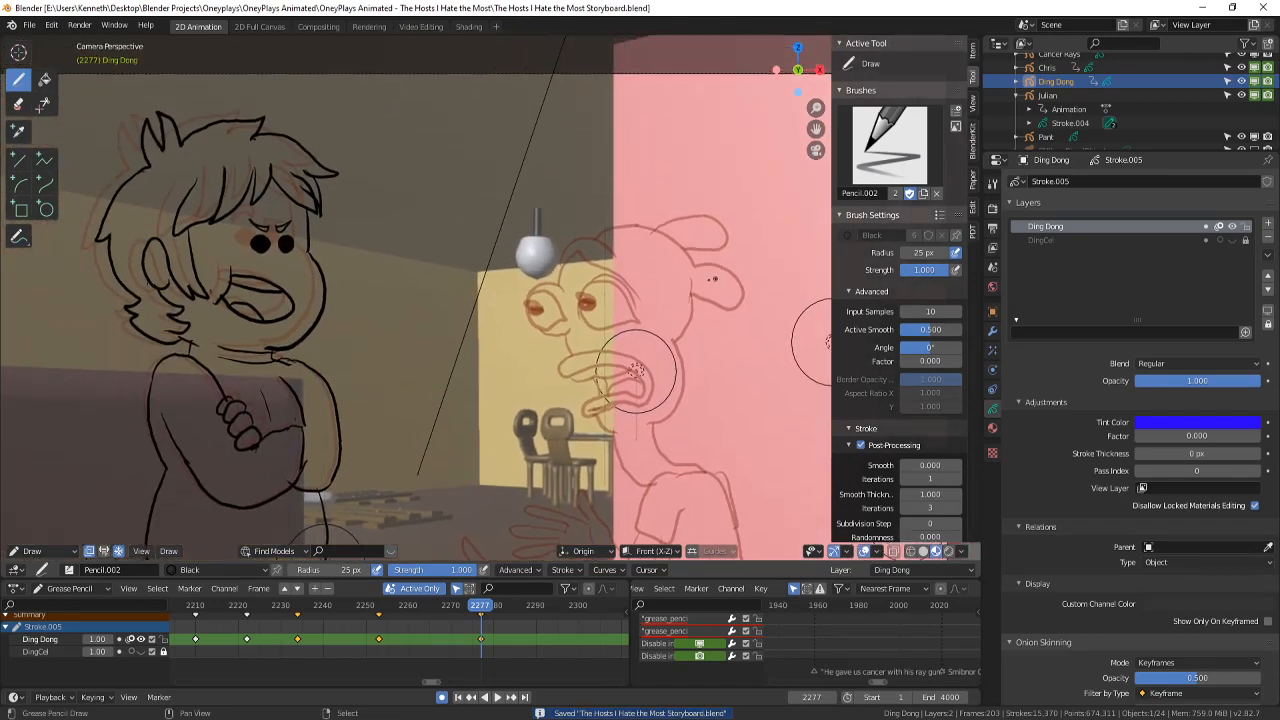
shift+middle_drag(636, 371, 665, 385)
scroll(665, 385, up, 1)
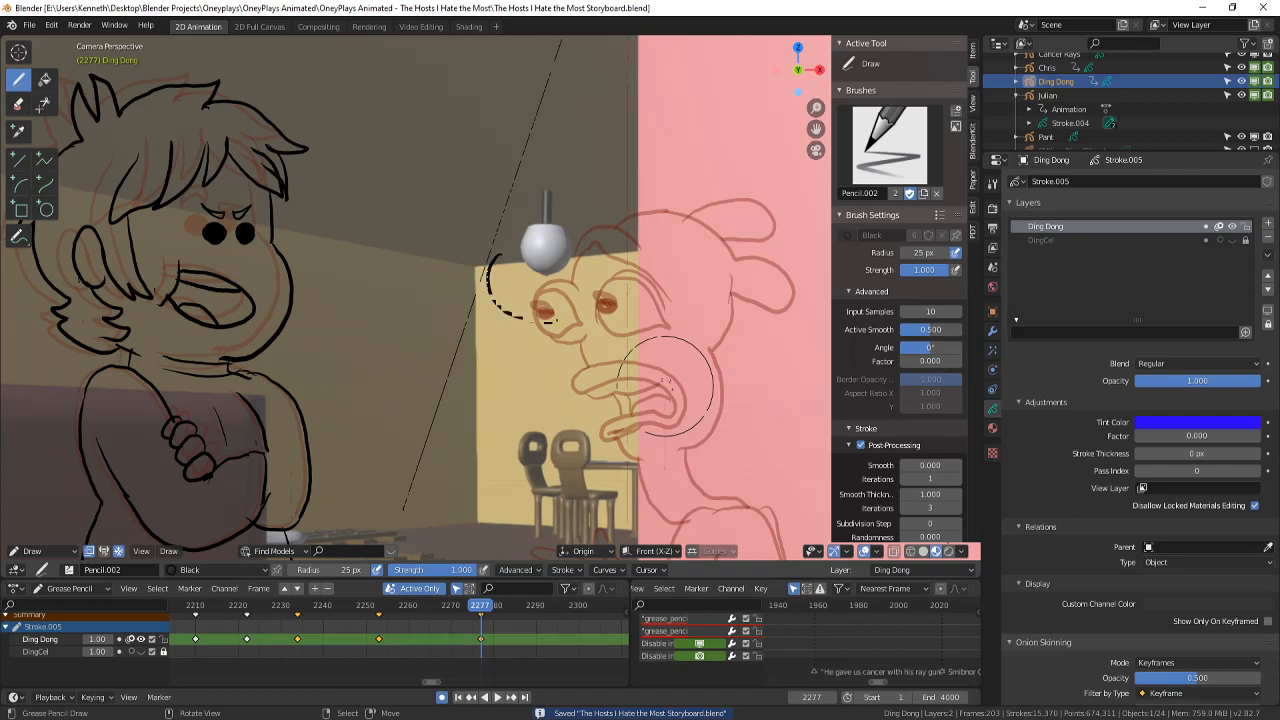
drag(548, 263, 498, 270)
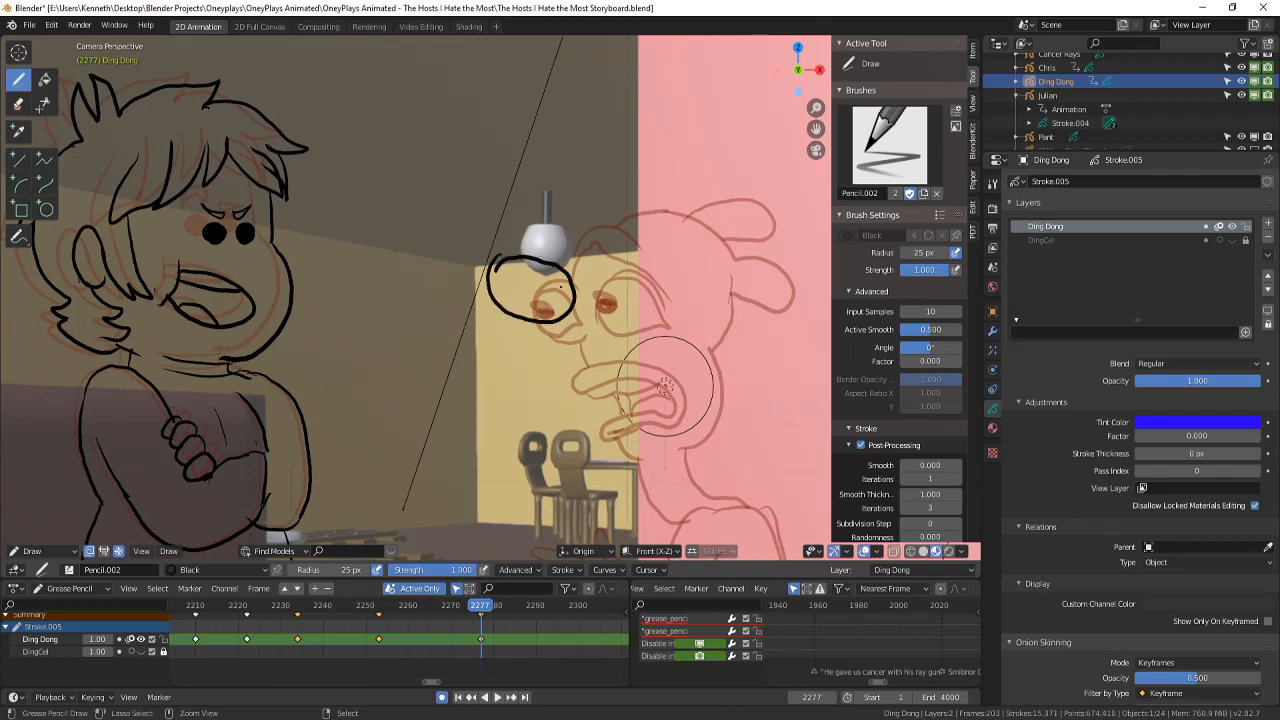
key(ctrl+z)
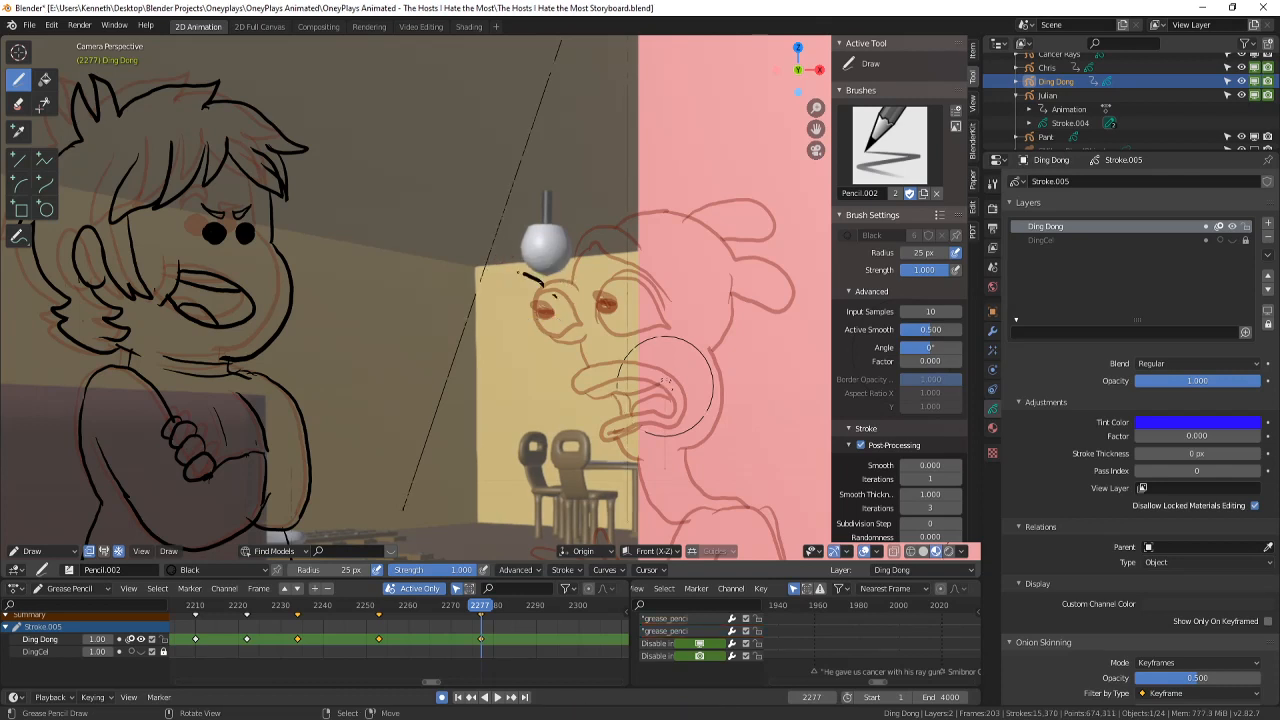
mouse_move(521, 337)
mouse_down()
mouse_move(566, 296)
mouse_move(524, 277)
mouse_move(494, 296)
mouse_up()
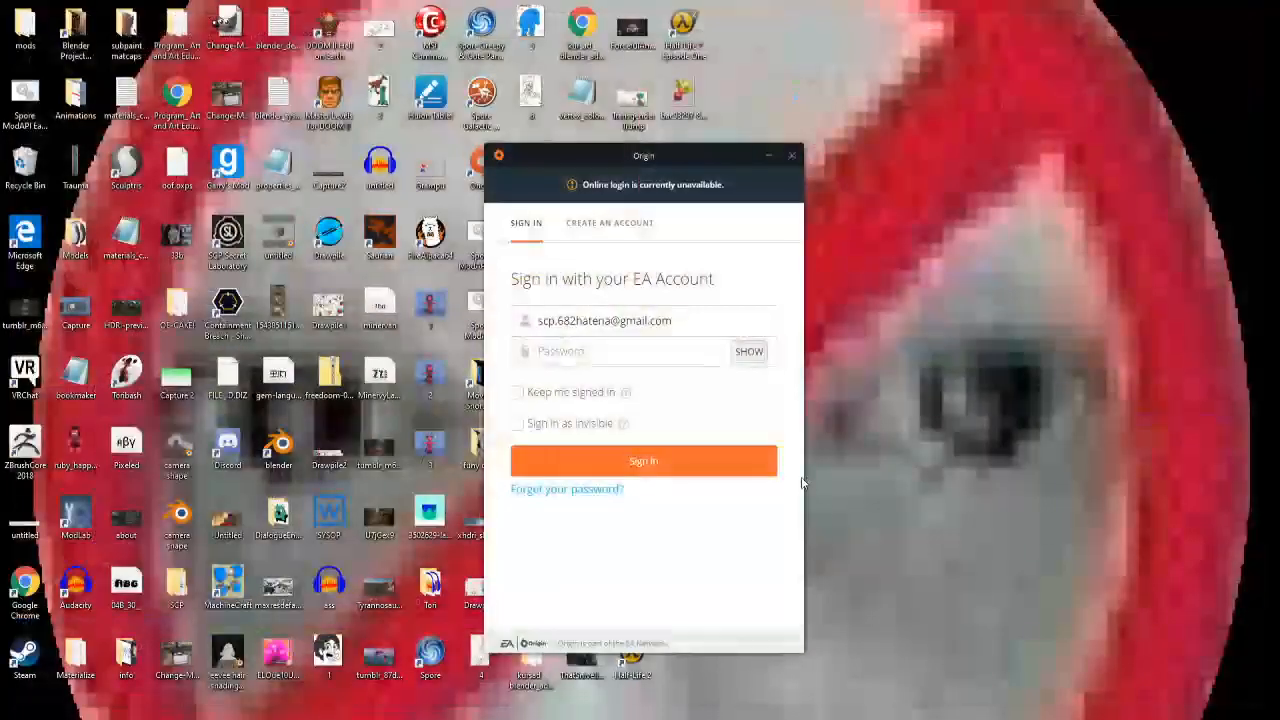
- Switch back to the Blender storyboard from the desktop and restore the active camera view
click(410, 716)
click(235, 660)
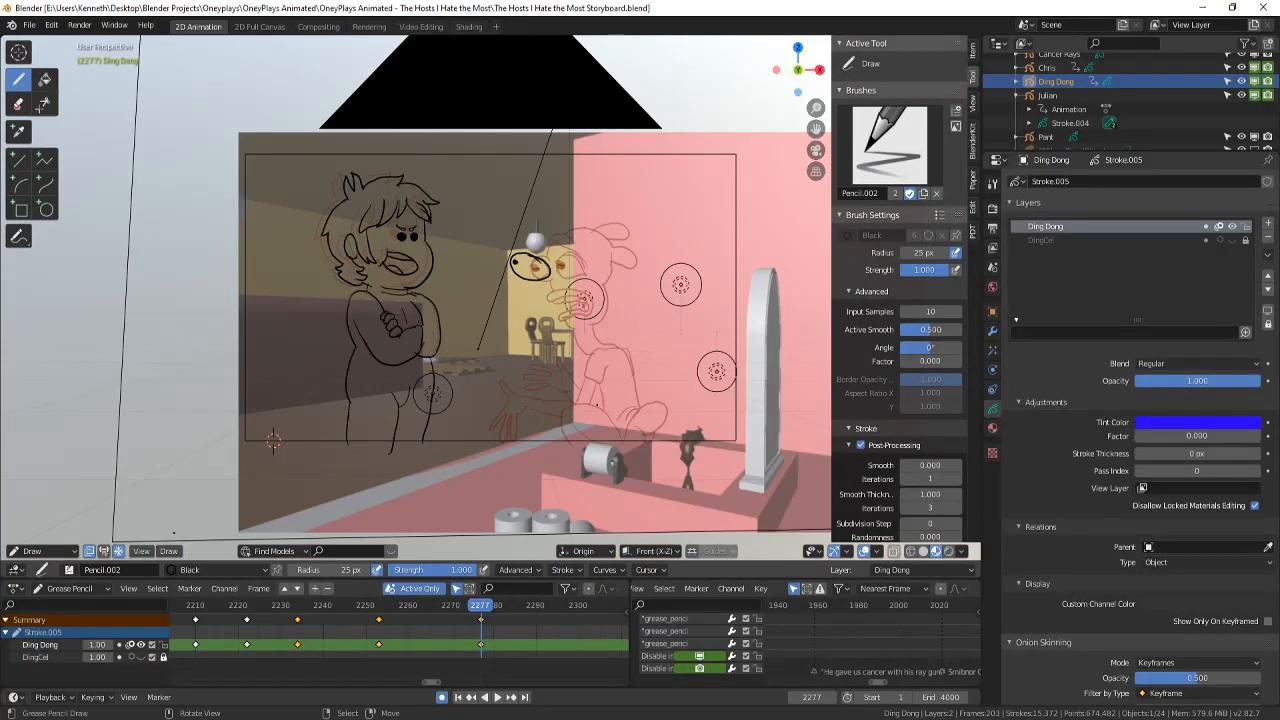
click(141, 551)
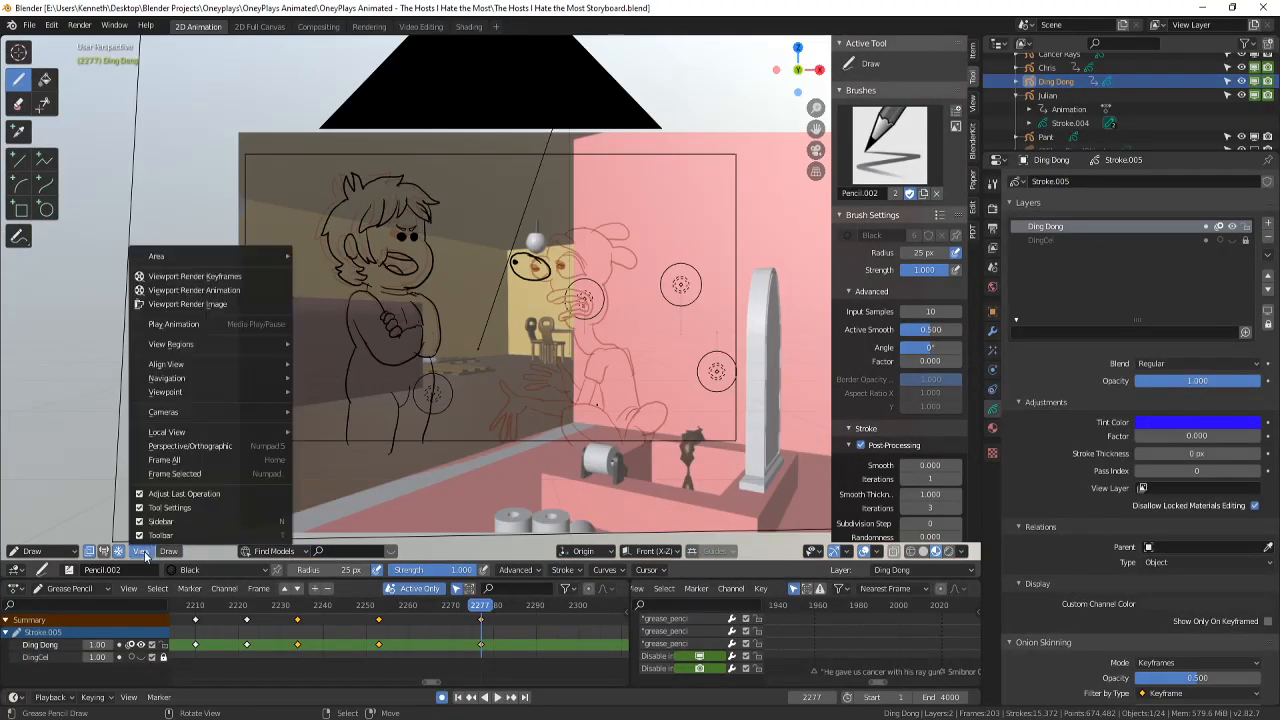
mouse_move(250, 409)
click(310, 429)
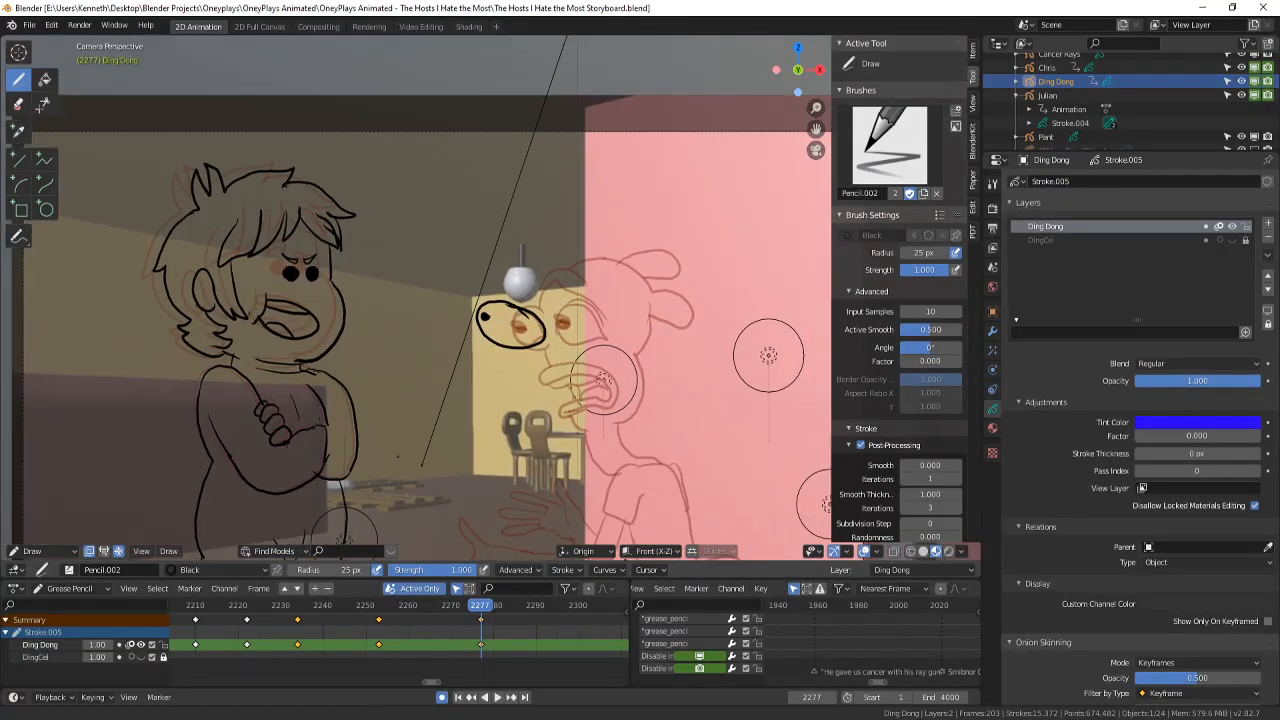
- Erase the upper part of Ding Dong's new eye outline with the Eraser Hard brush
click(18, 104)
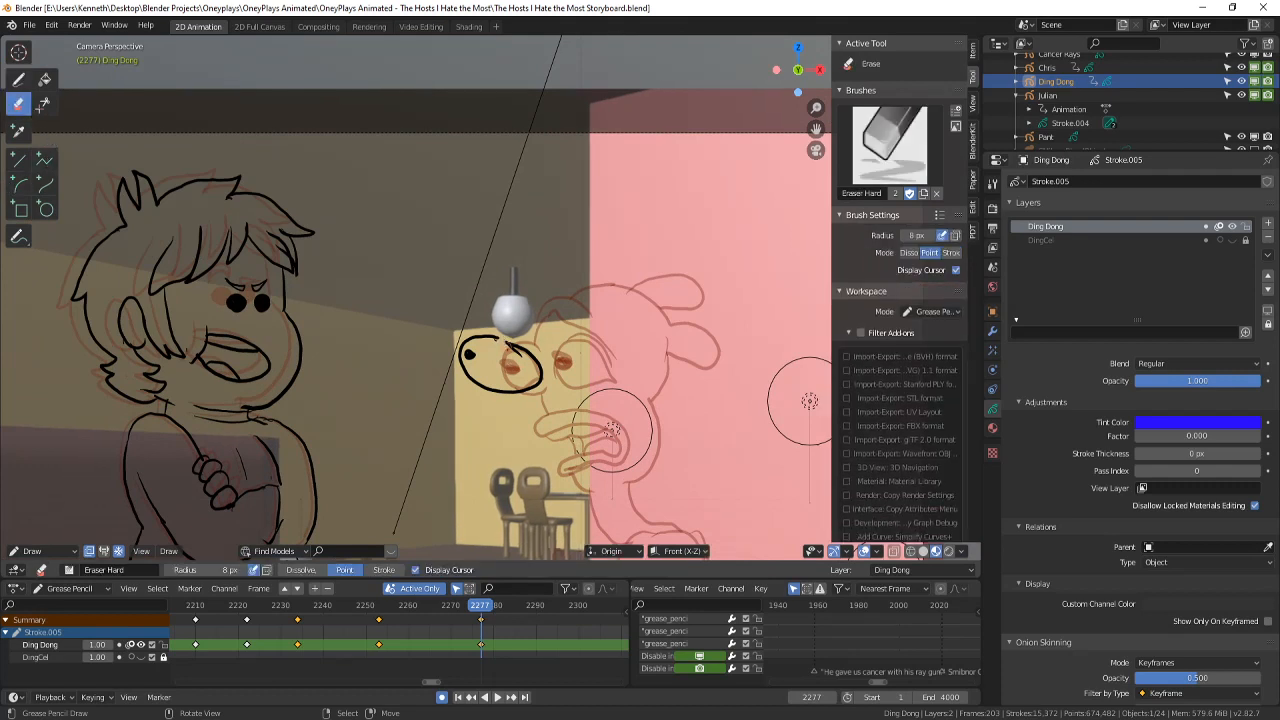
click(612, 430)
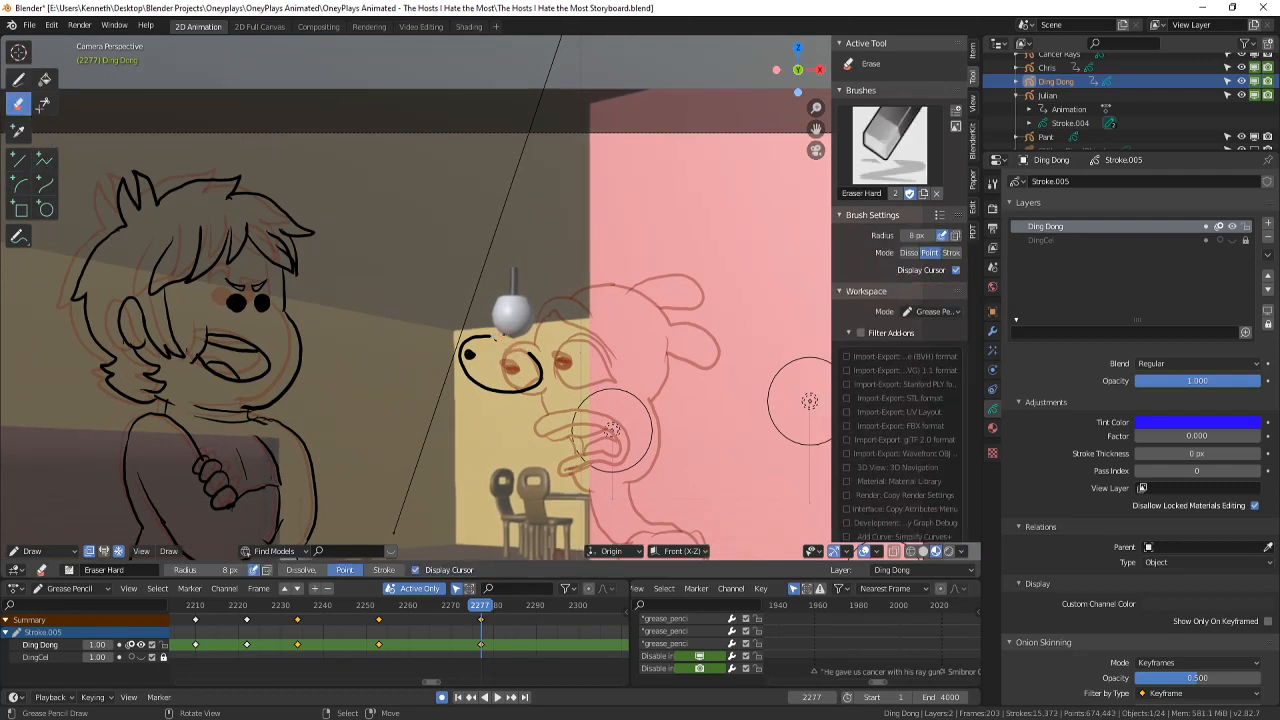
- Close the top of Ding Dong's large eye outline and enlarge its pupil with the black Pencil.002 brush
click(19, 80)
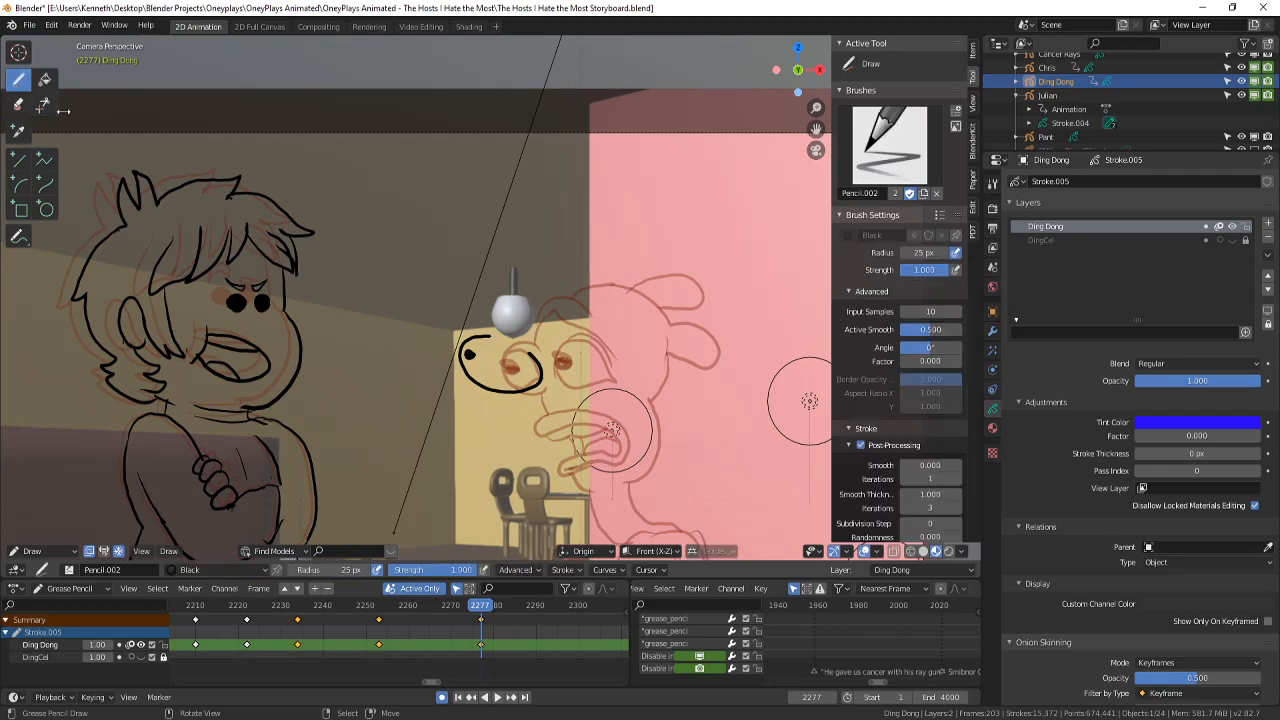
scroll(660, 475, up, 5)
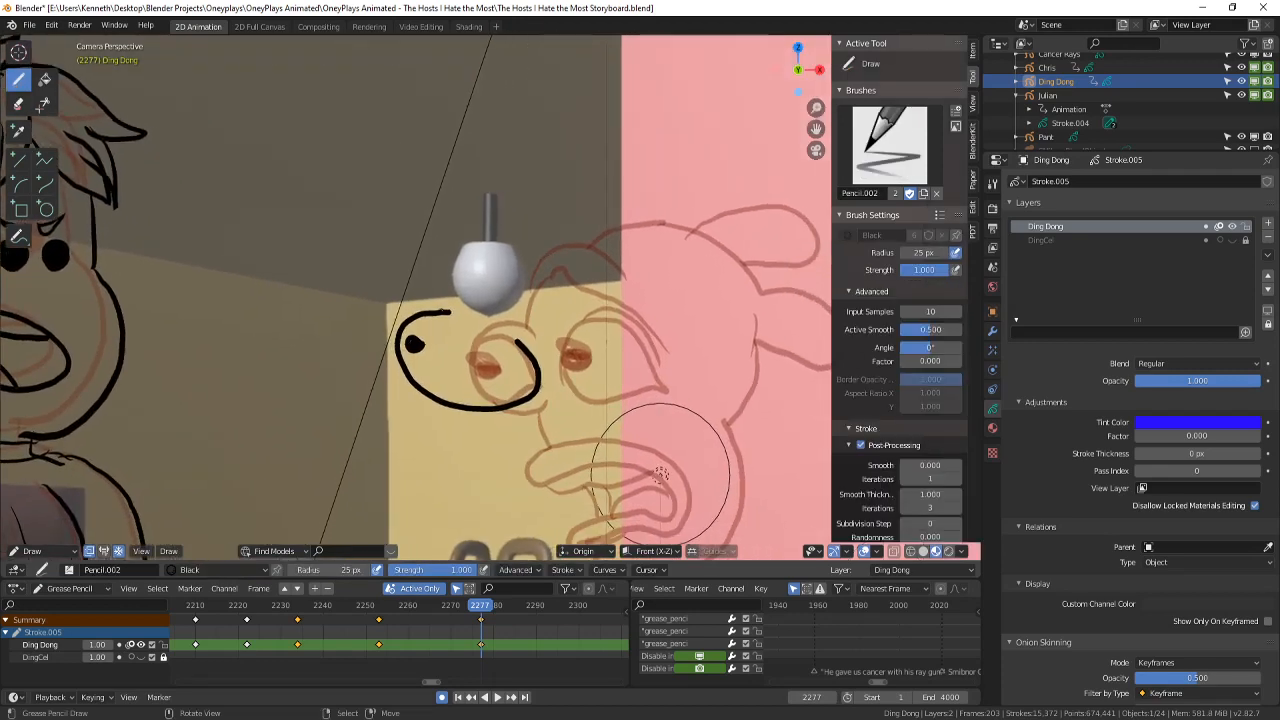
drag(484, 318, 522, 342)
drag(410, 342, 428, 348)
mouse_move(662, 372)
mouse_down()
mouse_move(634, 343)
mouse_move(515, 312)
mouse_move(662, 392)
mouse_move(668, 360)
mouse_up()
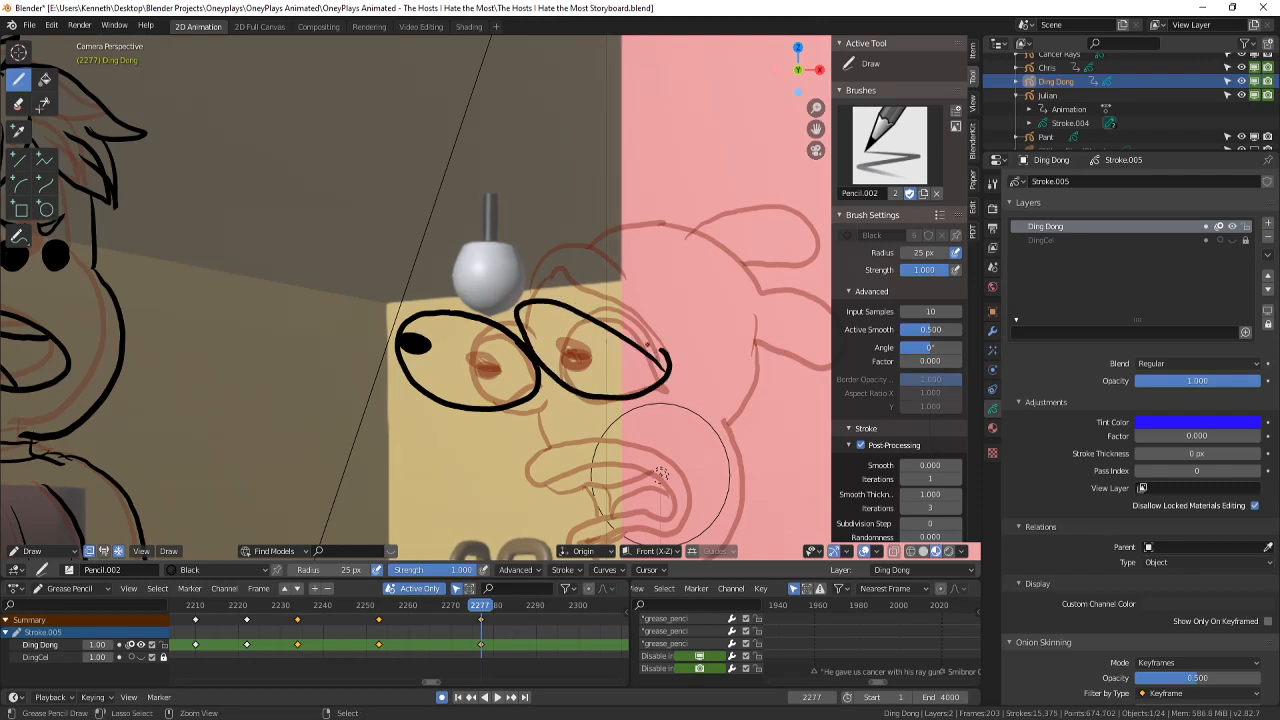
key(ctrl+z)
mouse_move(402, 308)
mouse_down()
mouse_move(292, 318)
mouse_move(350, 388)
mouse_up()
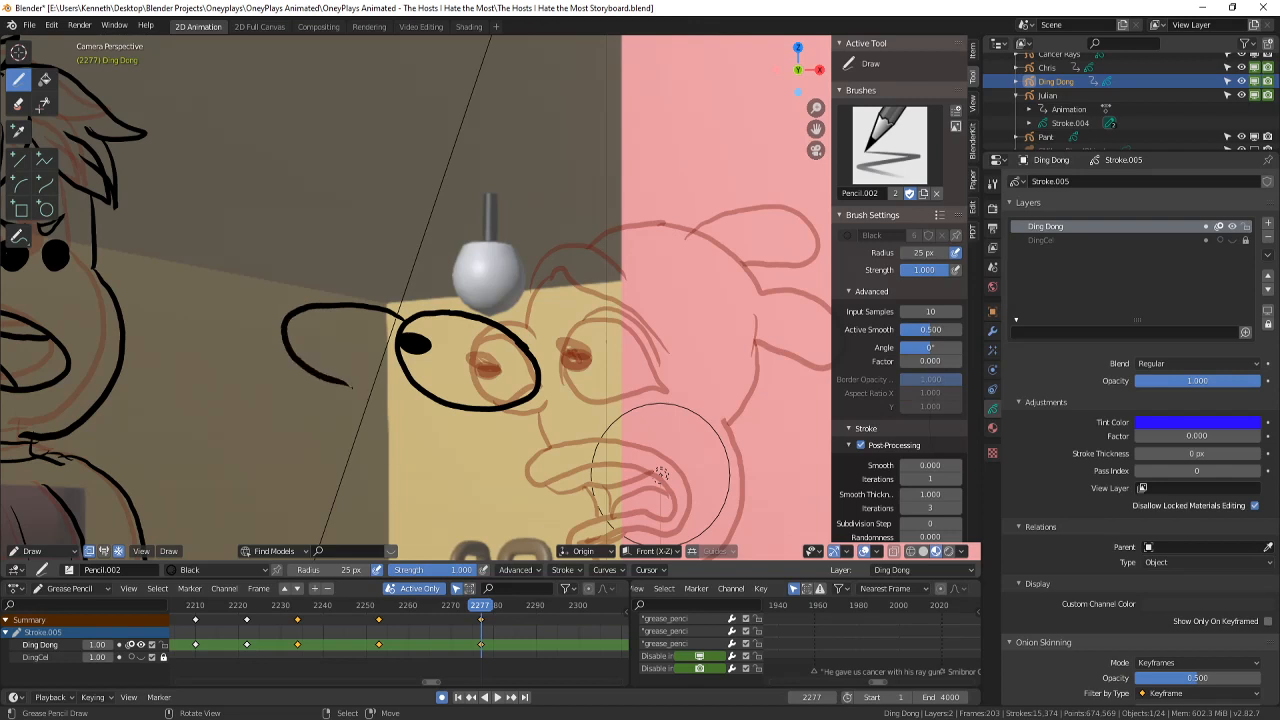
key(z)
key(Escape)
key(ctrl+z)
- Draw a smaller second eye with a pupil partly behind the large eye, add two tall arches above them, and save the storyboard
shift+middle_drag(346, 318, 420, 320)
mouse_move(470, 312)
mouse_down()
mouse_move(395, 295)
mouse_move(426, 372)
mouse_move(474, 366)
mouse_up()
mouse_move(380, 336)
mouse_down()
mouse_move(418, 258)
mouse_move(580, 231)
mouse_up()
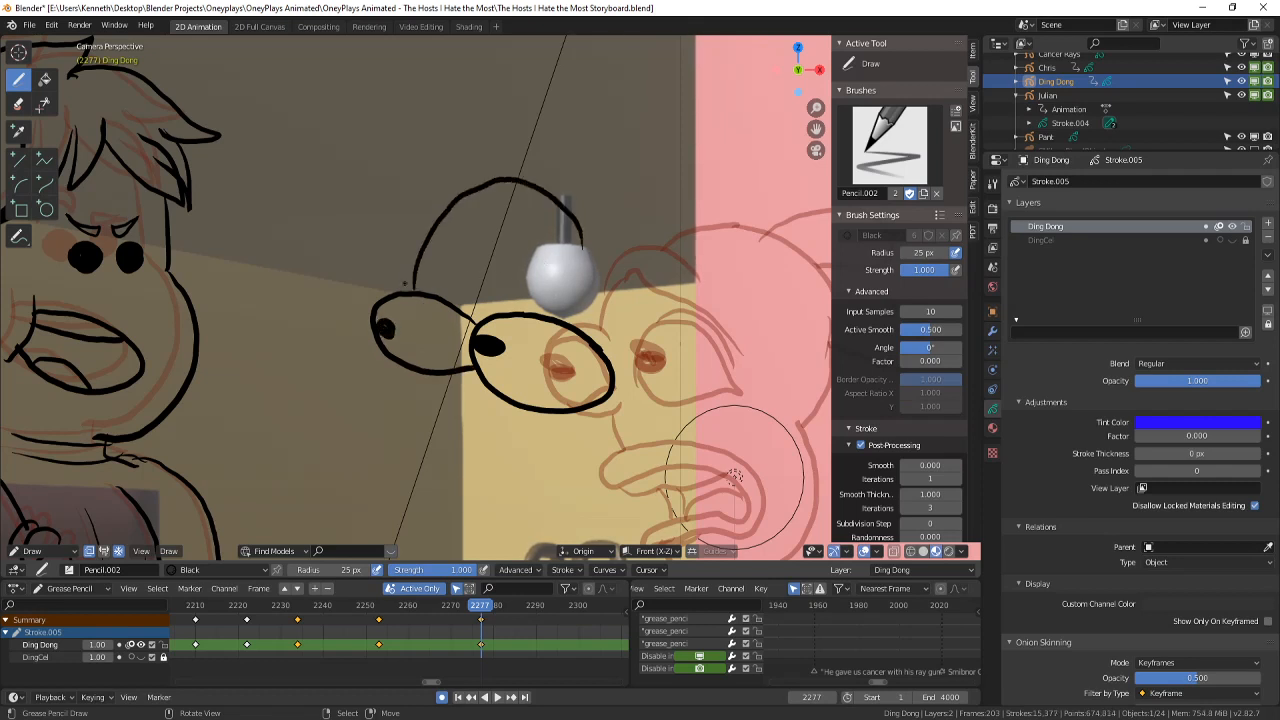
mouse_move(404, 284)
mouse_down()
mouse_move(488, 136)
mouse_move(614, 264)
mouse_move(630, 310)
mouse_up()
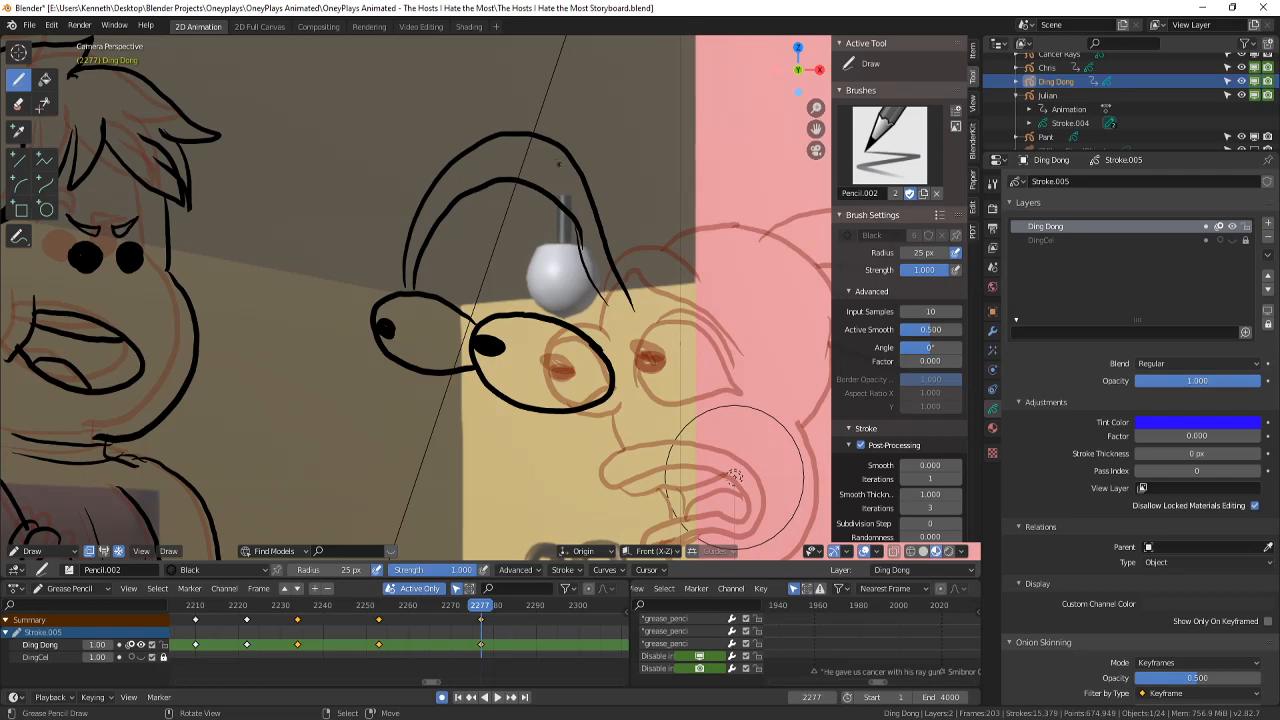
scroll(735, 477, down, 2)
key(ctrl+s)
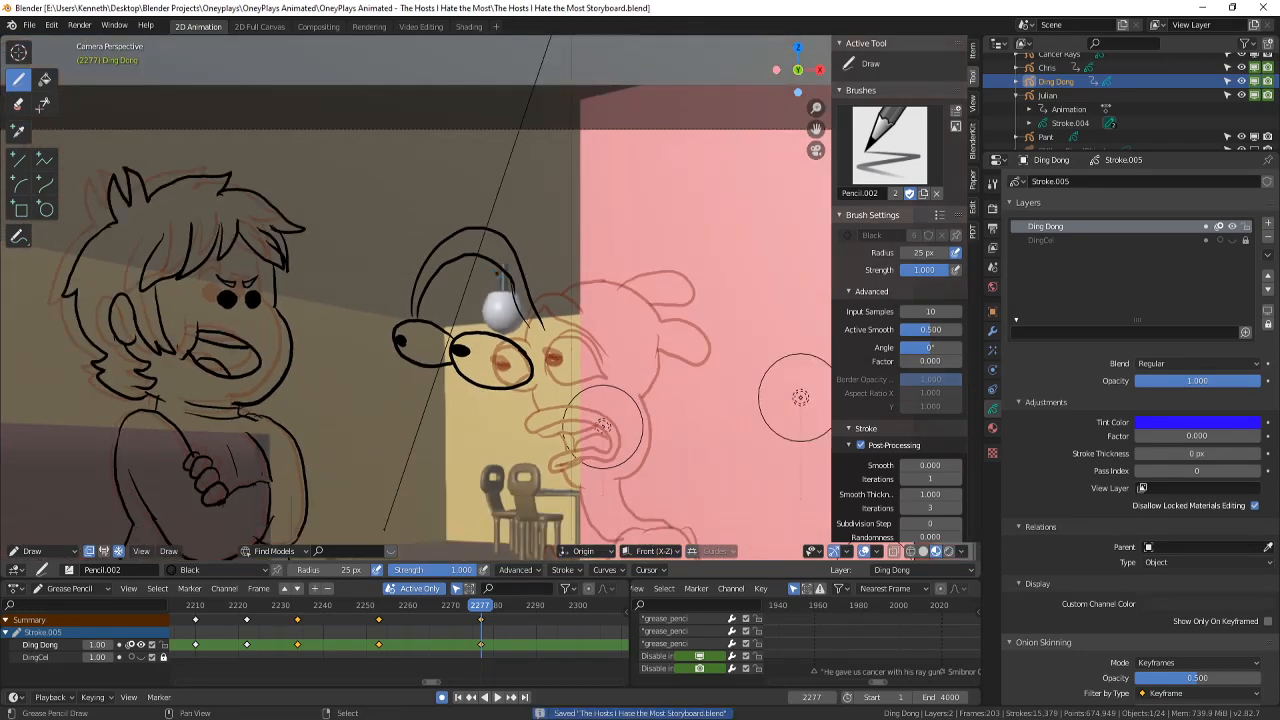
scroll(747, 405, down, 1)
scroll(747, 405, up, 3)
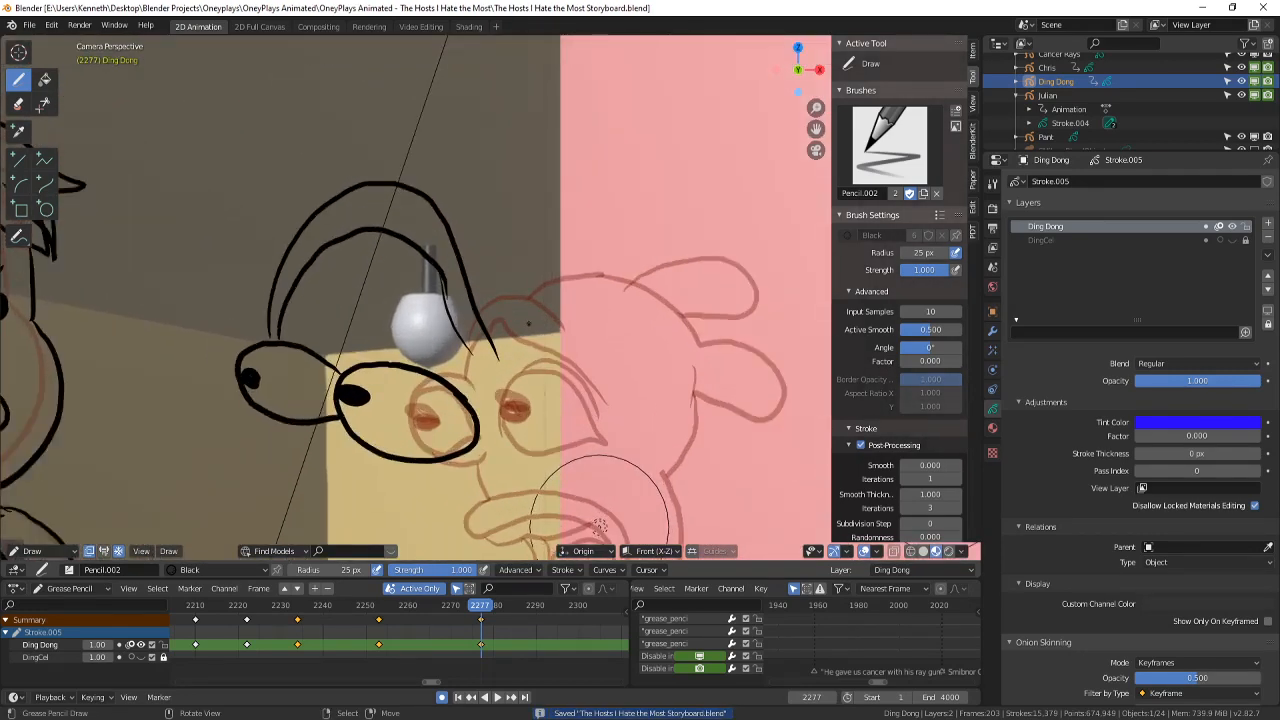
mouse_move(458, 246)
mouse_down()
mouse_move(522, 288)
mouse_move(544, 432)
mouse_move(488, 468)
mouse_up()
key(ctrl+z)
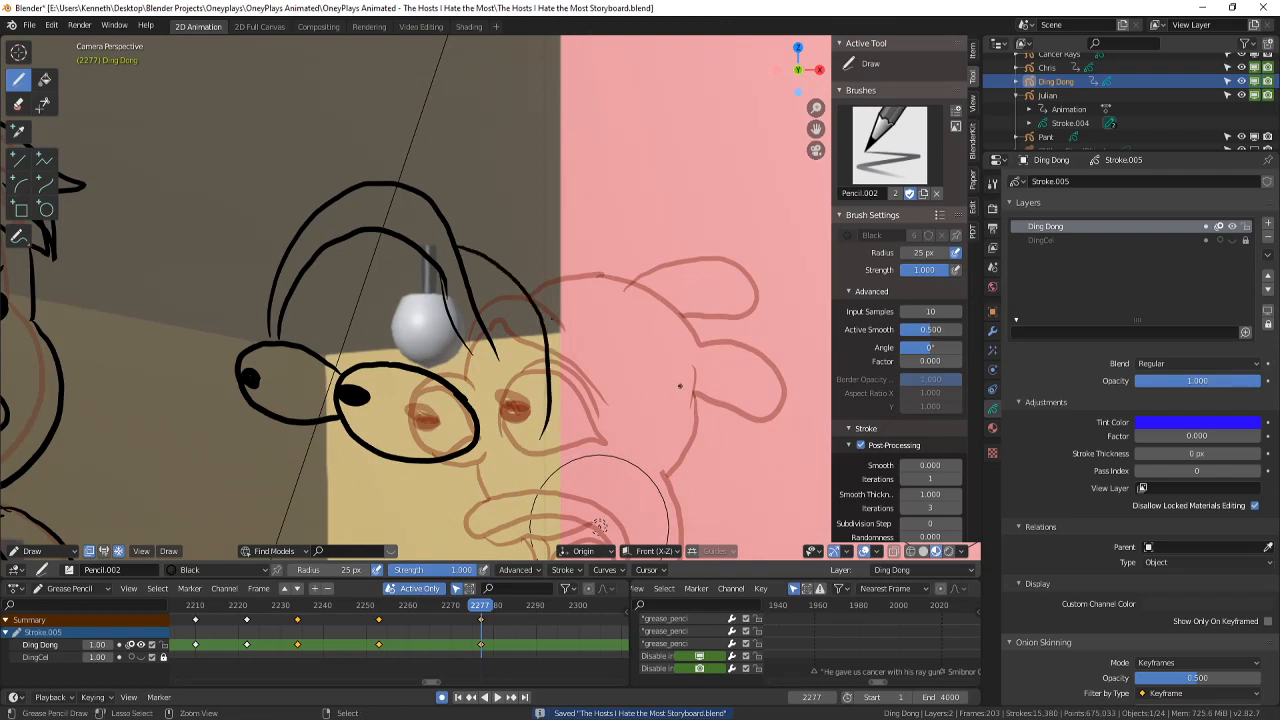
key(ctrl+z)
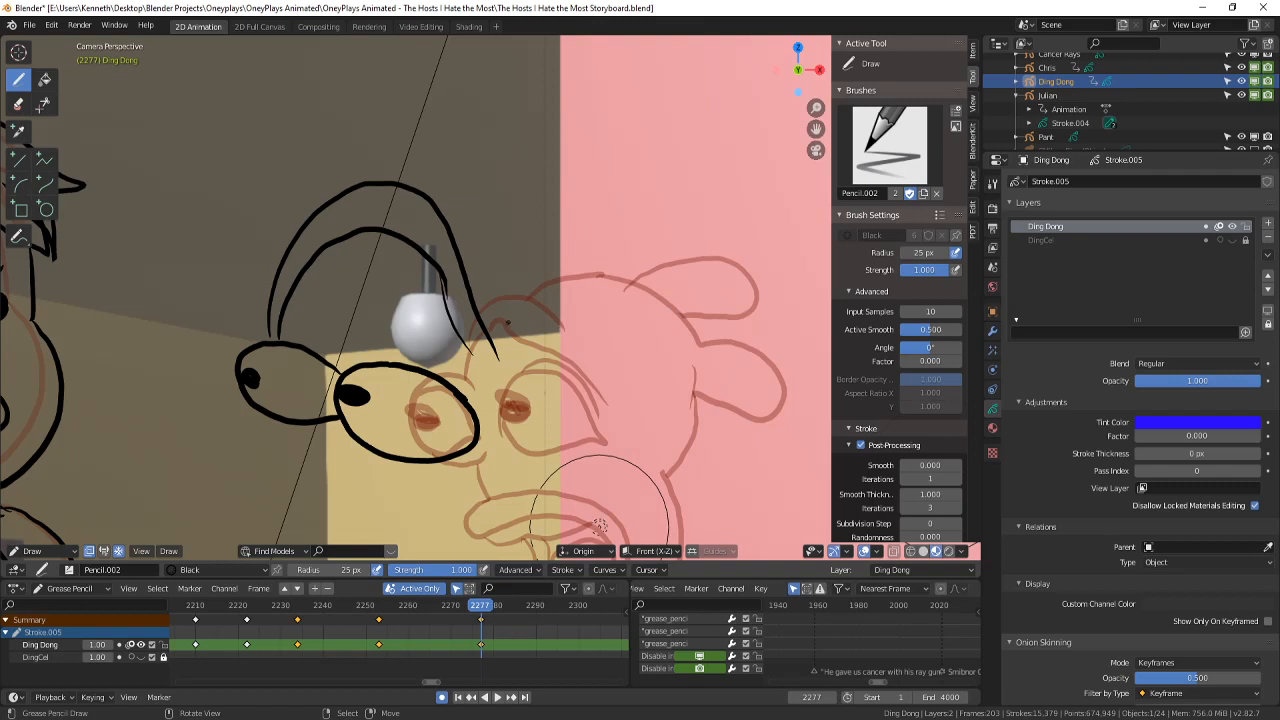
- Draw Ding Dong's two ears and the curved side of the face down to the cheek, and save the storyboard
mouse_move(536, 303)
mouse_down()
mouse_move(618, 267)
mouse_move(574, 346)
mouse_move(536, 352)
mouse_up()
mouse_move(540, 302)
mouse_down()
mouse_move(518, 311)
mouse_move(472, 287)
mouse_move(510, 284)
mouse_up()
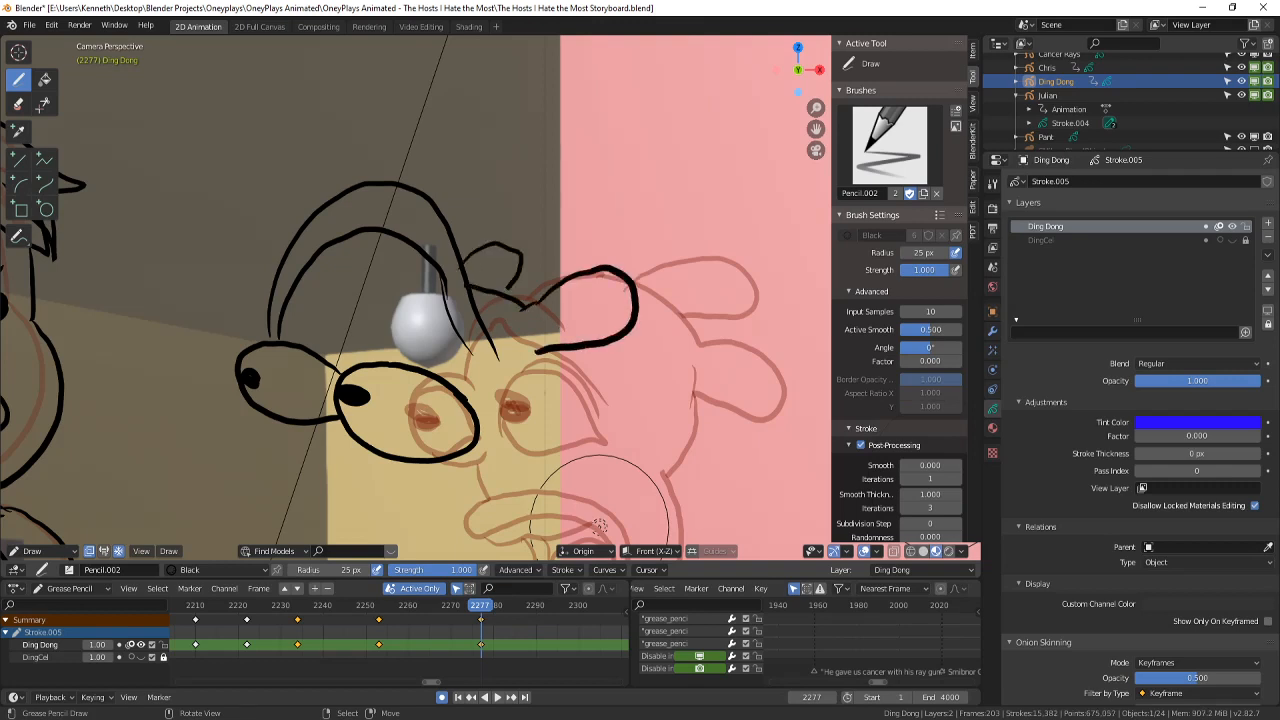
drag(555, 355, 497, 484)
drag(544, 446, 500, 506)
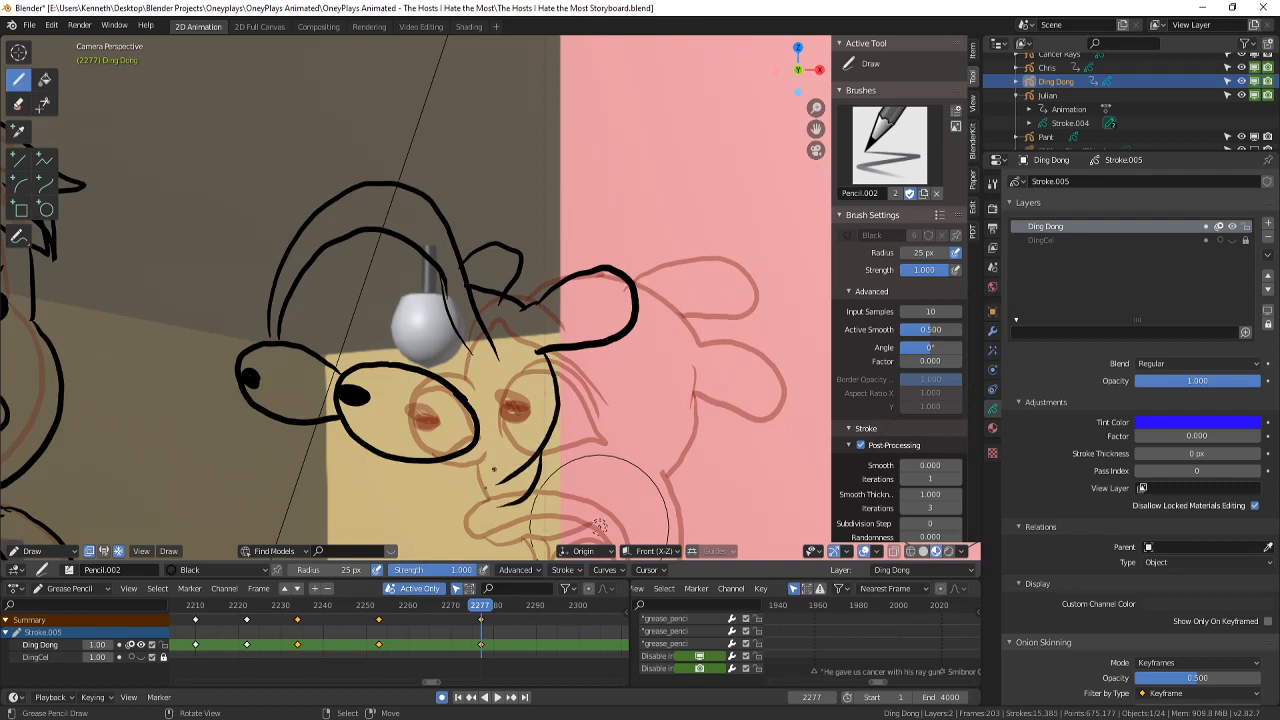
shift+middle_drag(598, 526, 659, 472)
scroll(614, 475, down, 1)
key(ctrl+s)
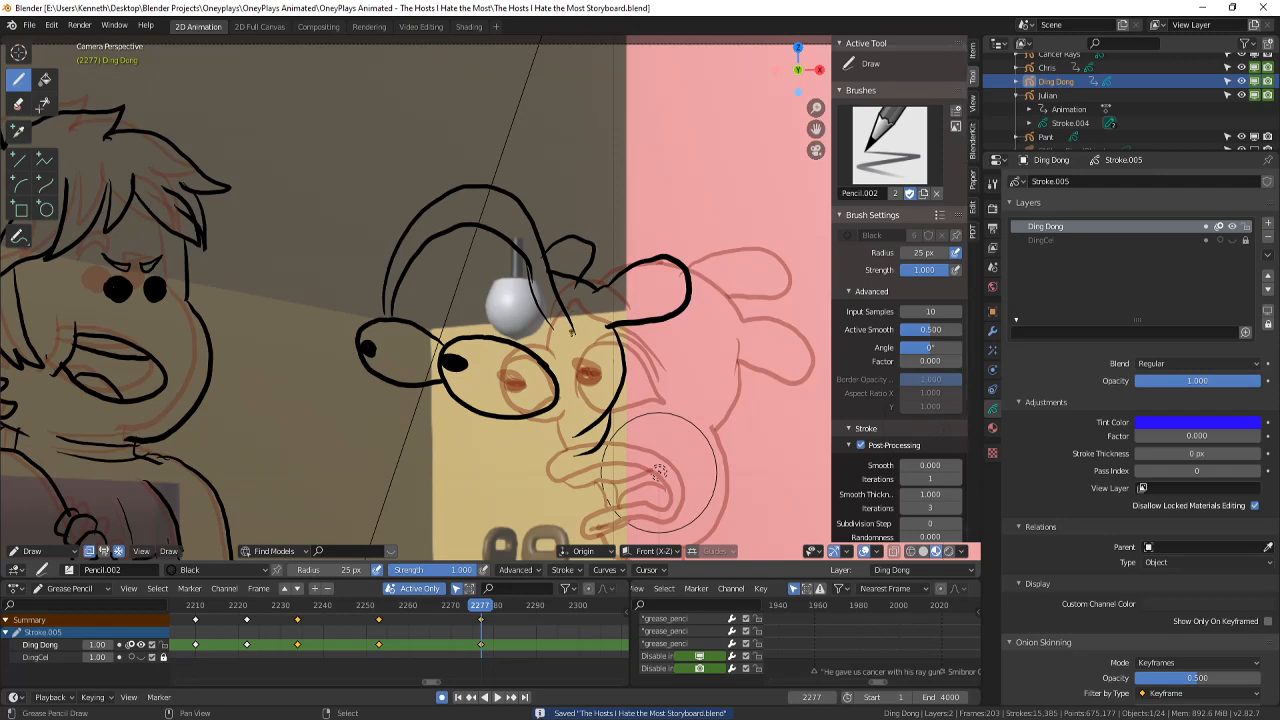
- Examine the proportions of Ding Dong's new head drawing against its onion-skin guide
mouse_move(658, 470)
shift+middle_down()
mouse_move(637, 427)
mouse_move(656, 403)
shift+middle_up()
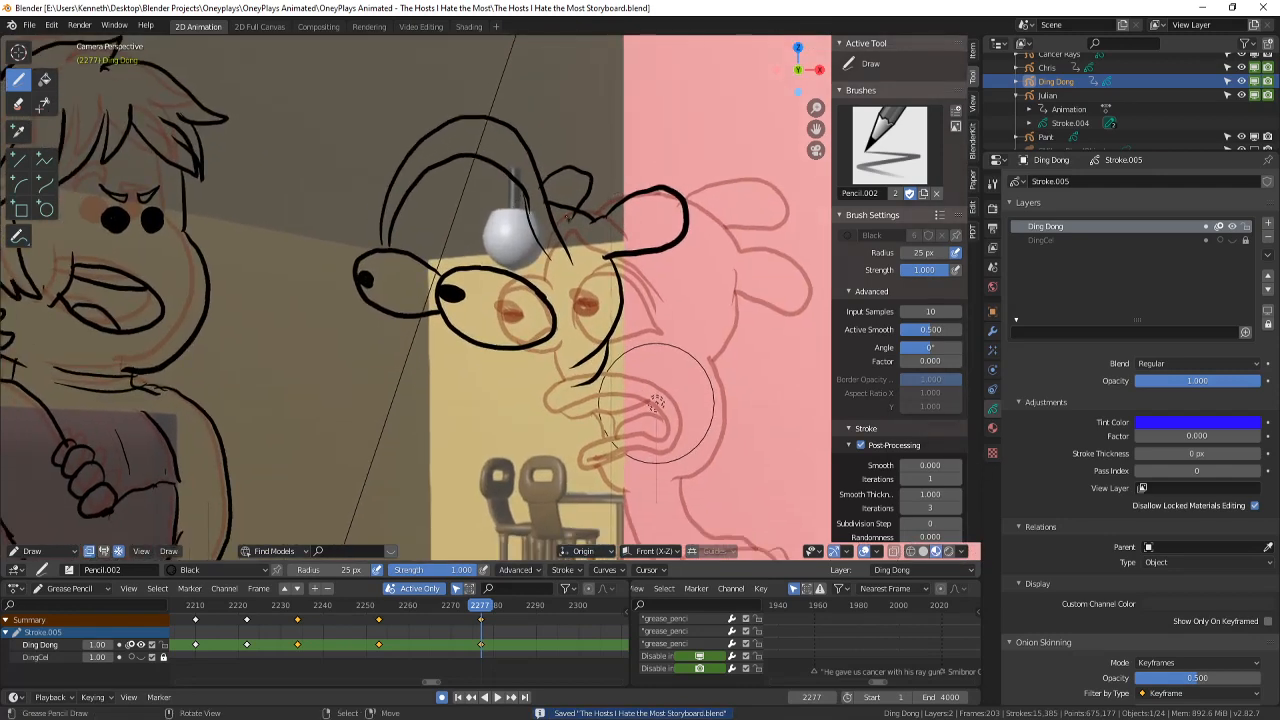
scroll(656, 403, up, 1)
shift+middle_drag(577, 255, 577, 275)
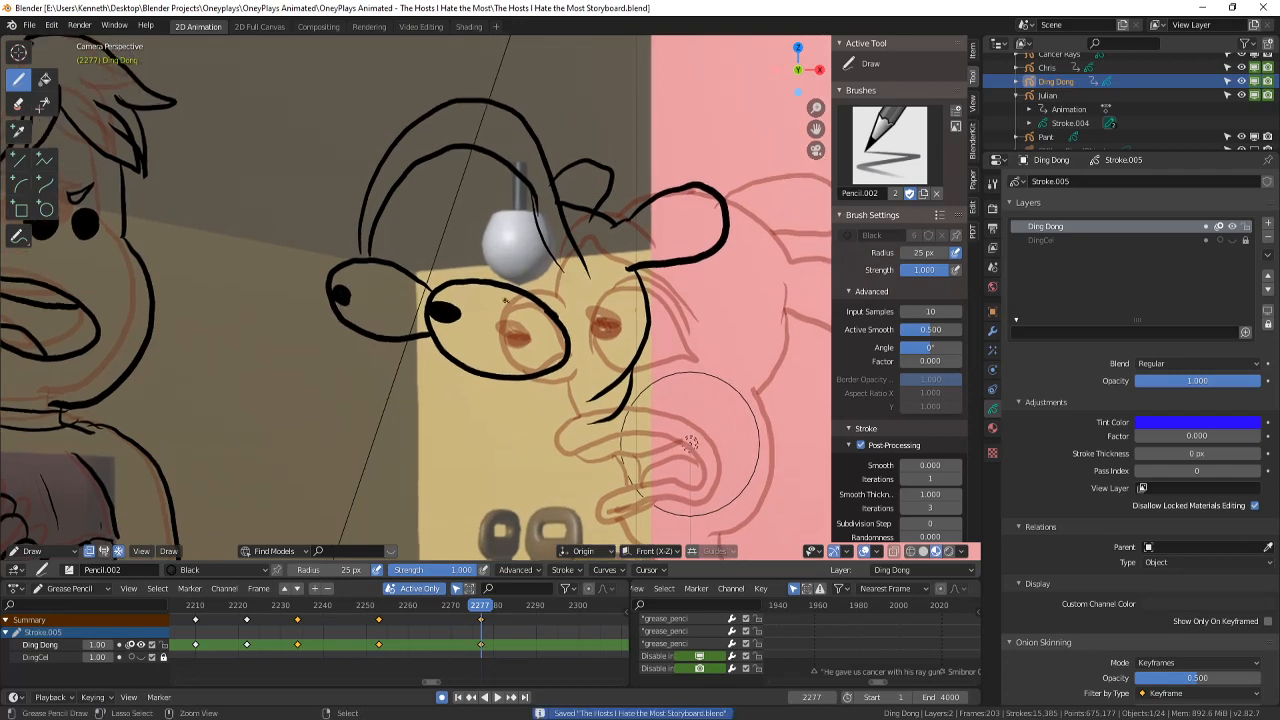
scroll(620, 311, down, 3)
mouse_move(600, 359)
shift+middle_down()
mouse_move(620, 311)
mouse_move(614, 344)
shift+middle_up()
scroll(614, 344, up, 3)
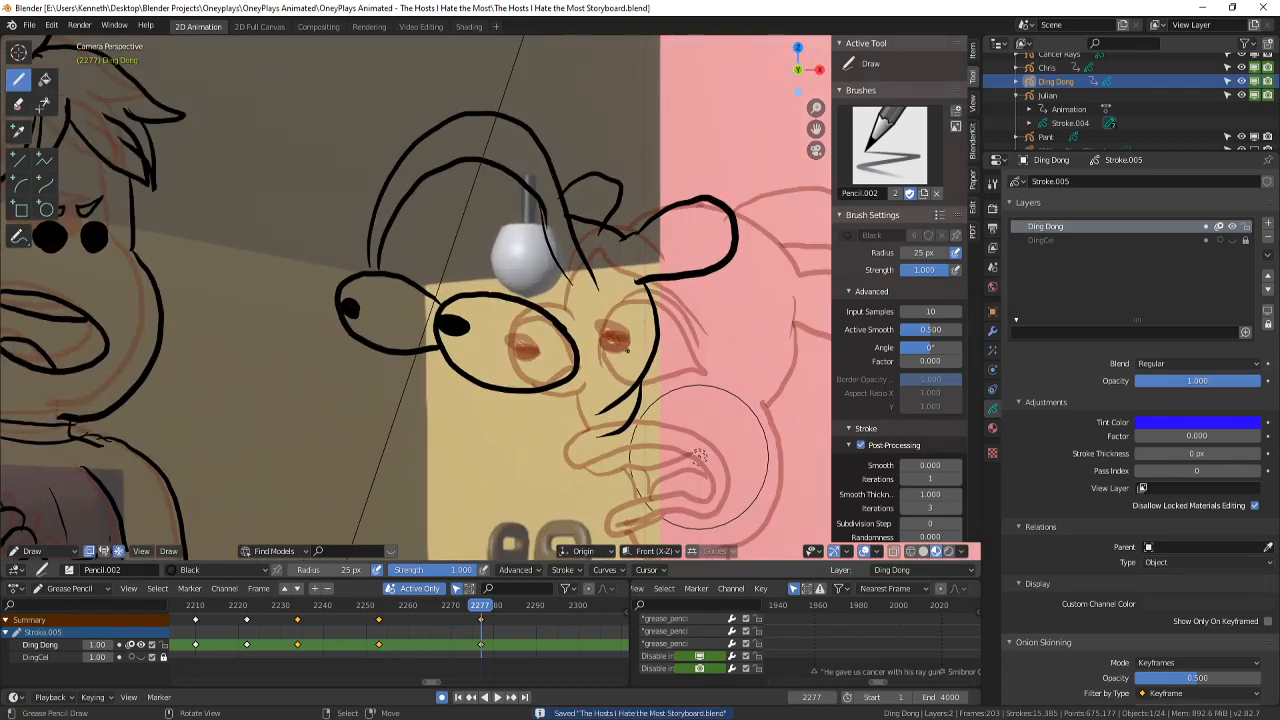
mouse_move(587, 301)
shift+middle_down()
mouse_move(582, 335)
mouse_move(606, 325)
mouse_move(623, 252)
shift+middle_up()
scroll(582, 335, up, 1)
scroll(582, 335, down, 3)
scroll(623, 252, up, 2)
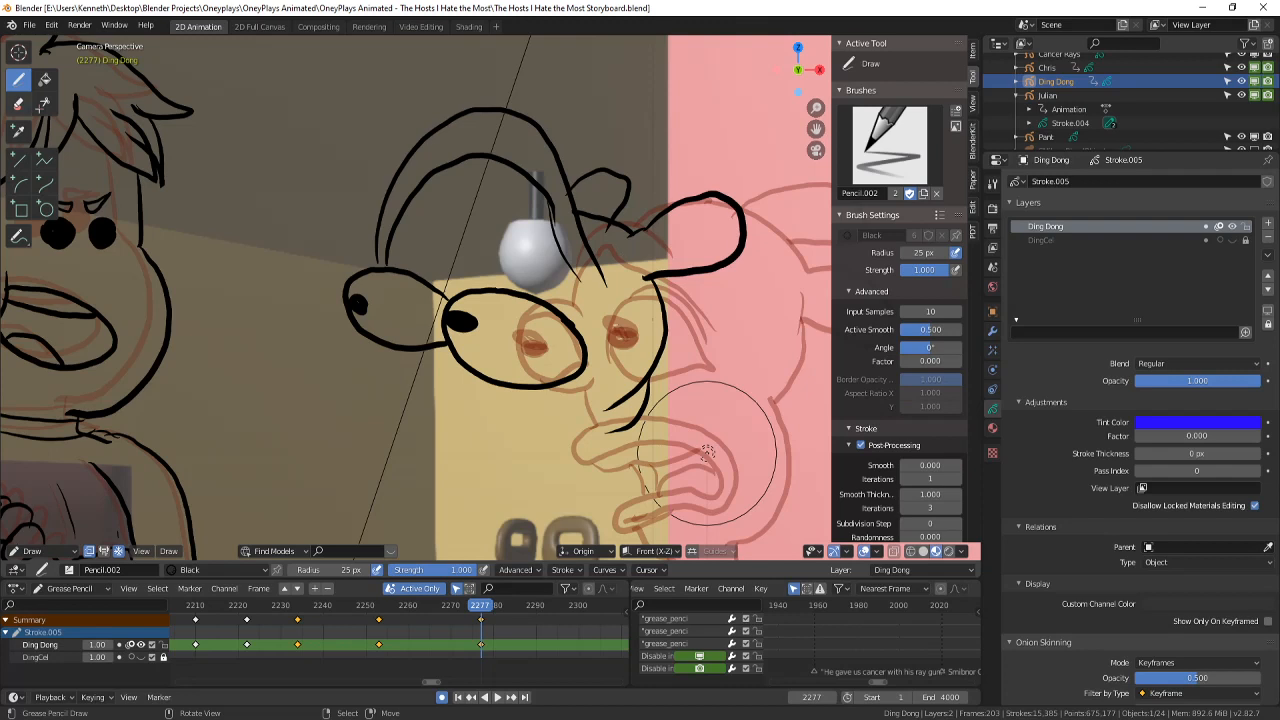
- Erase the descending end of the inner arch with the Eraser Hard brush and redraw it with the pencil
click(18, 103)
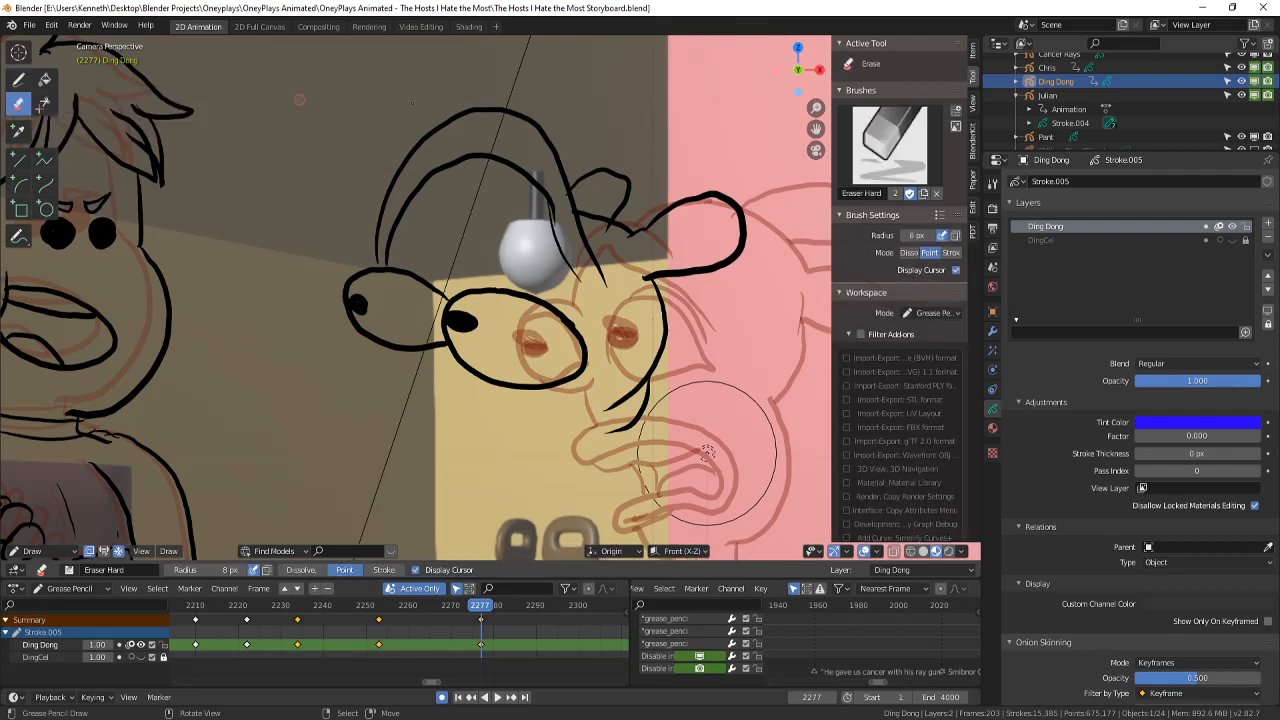
mouse_move(533, 160)
mouse_down()
mouse_move(524, 176)
mouse_move(542, 192)
mouse_up()
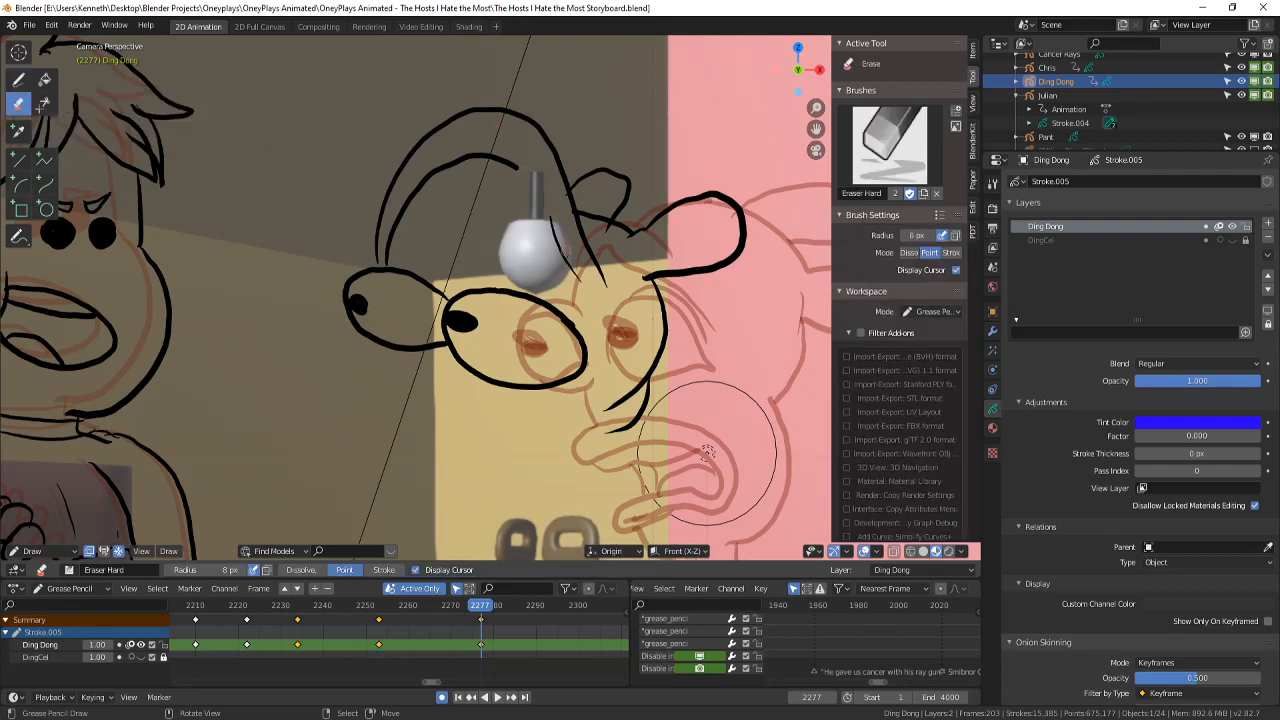
click(18, 80)
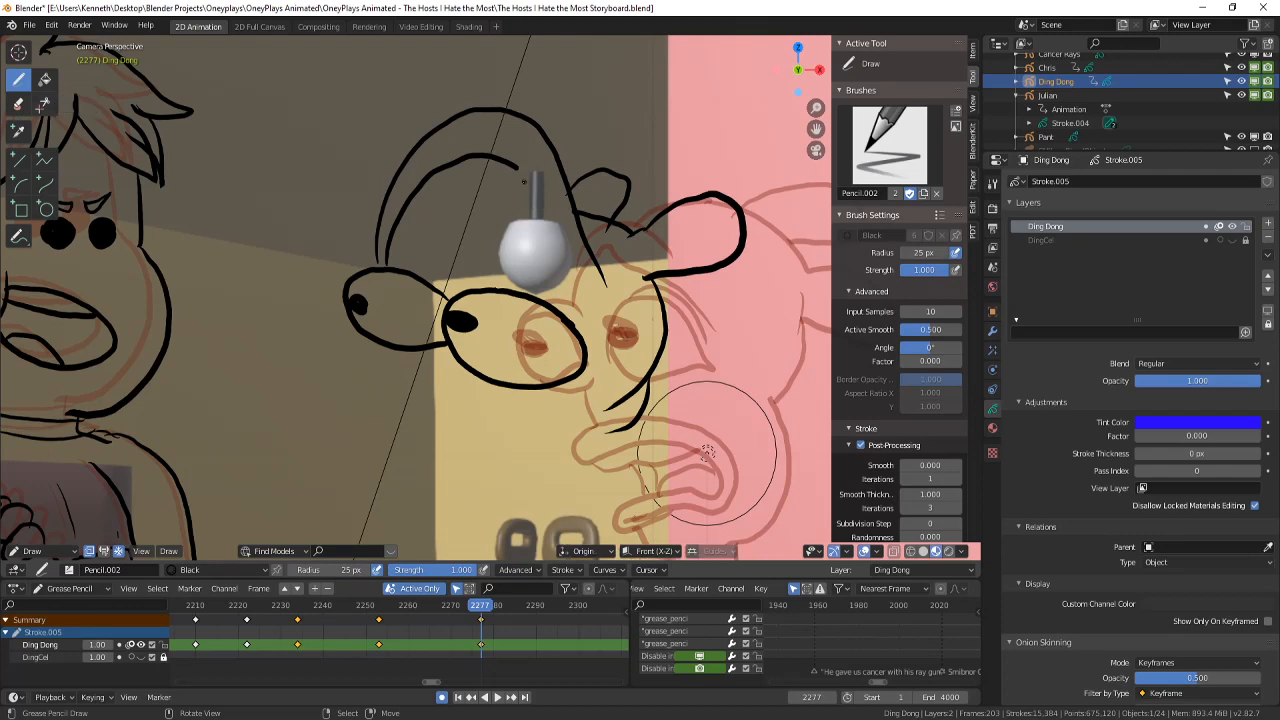
drag(523, 188, 554, 278)
- Draw a curved crease under Ding Dong's large eye
scroll(577, 235, down, 4)
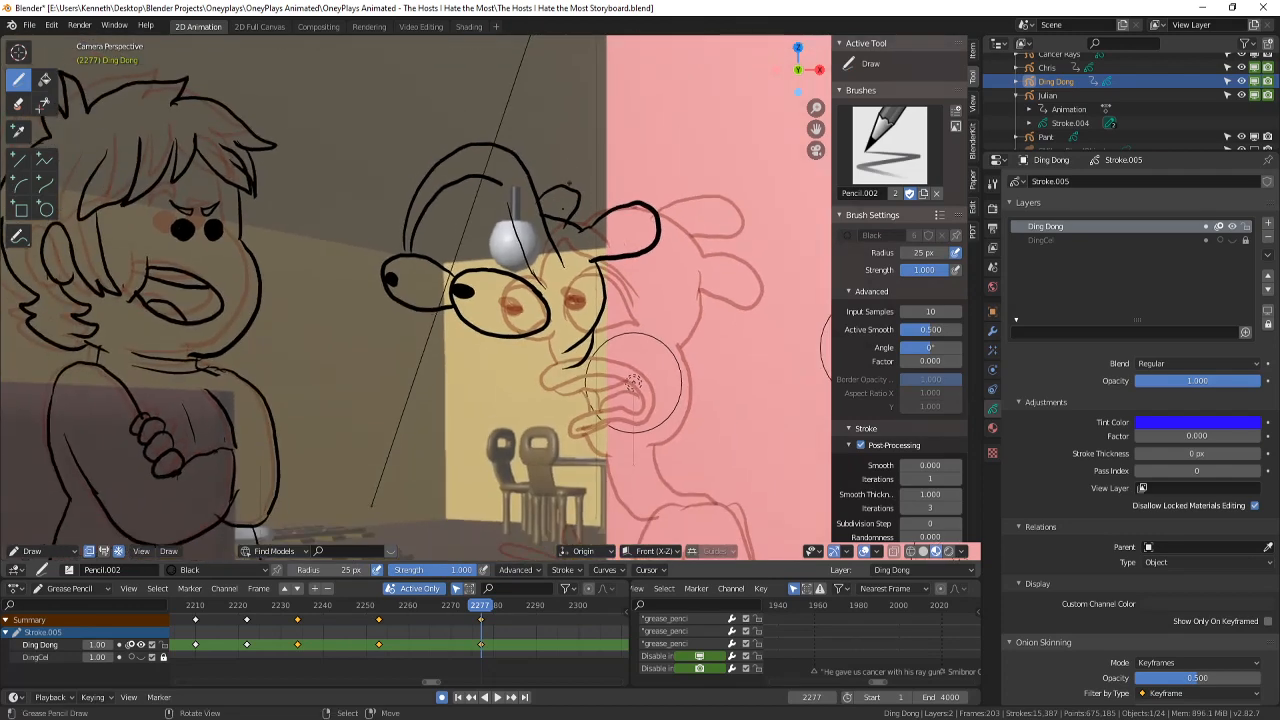
shift+middle_drag(582, 300, 610, 270)
scroll(612, 368, up, 4)
scroll(612, 368, down, 2)
scroll(606, 414, up, 3)
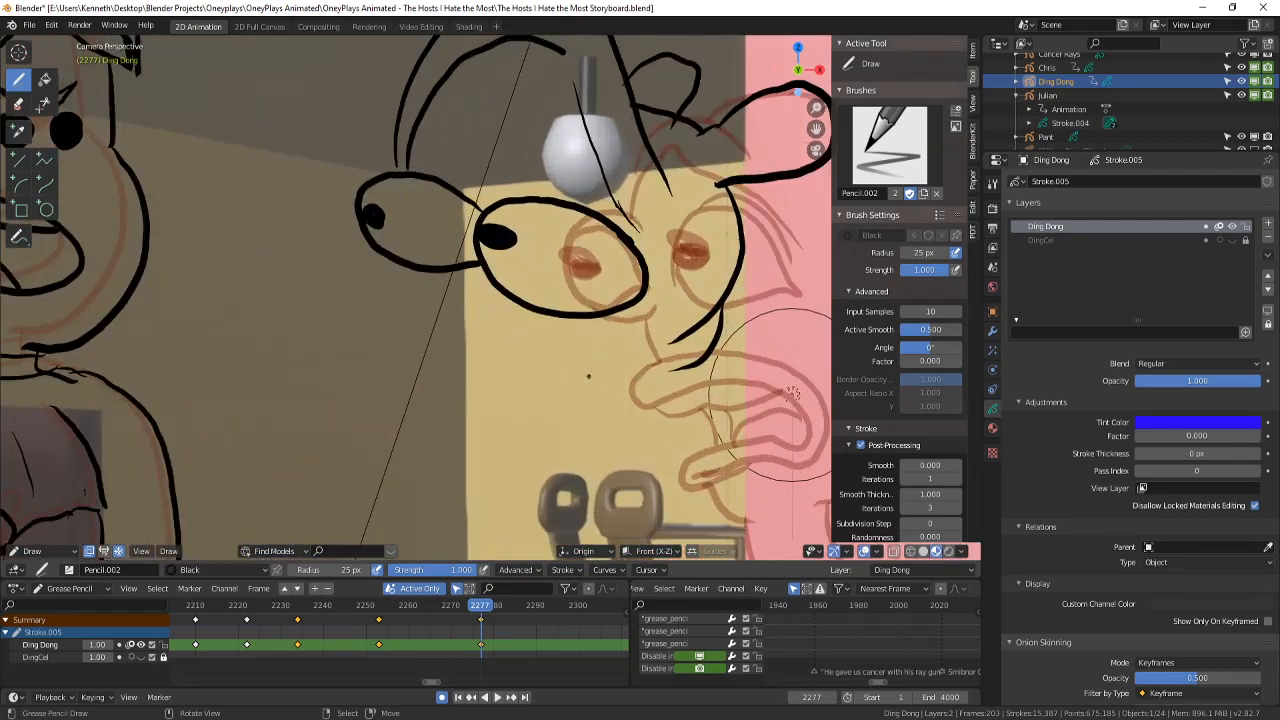
shift+middle_drag(591, 374, 605, 429)
drag(491, 305, 544, 373)
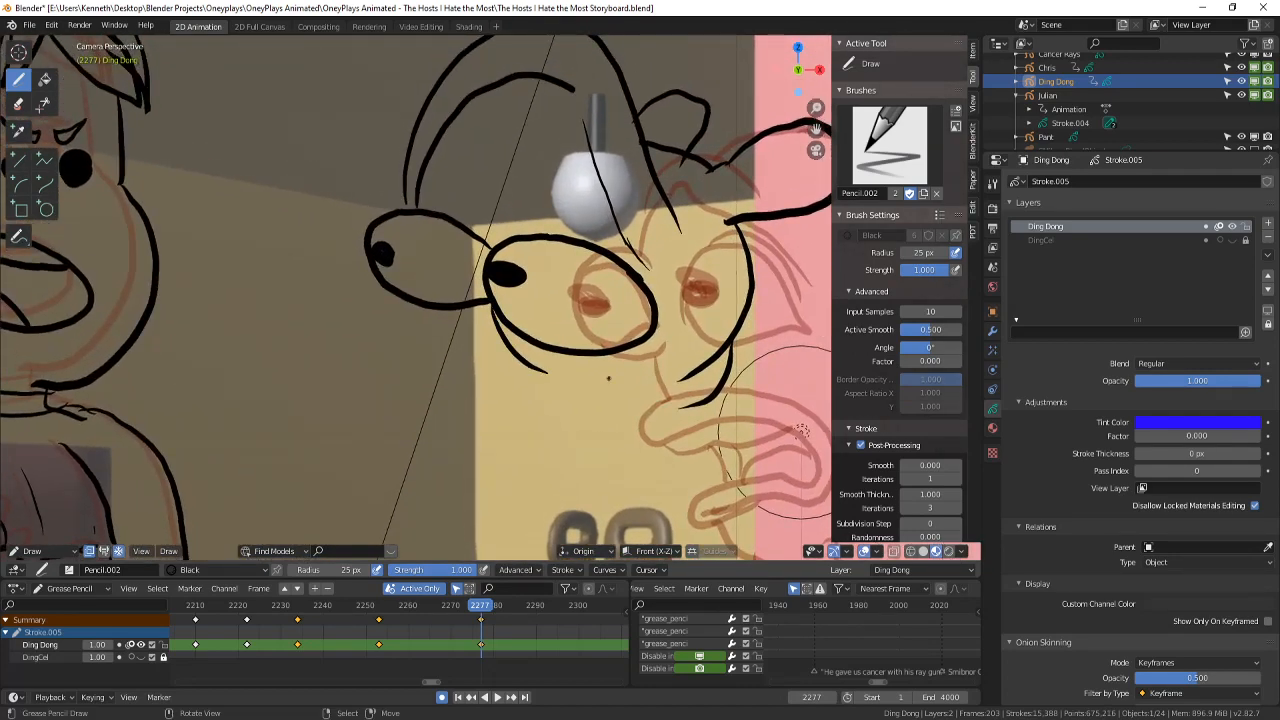
- Erase both tall arches above Ding Dong's eyes with the Eraser Hard brush
click(18, 103)
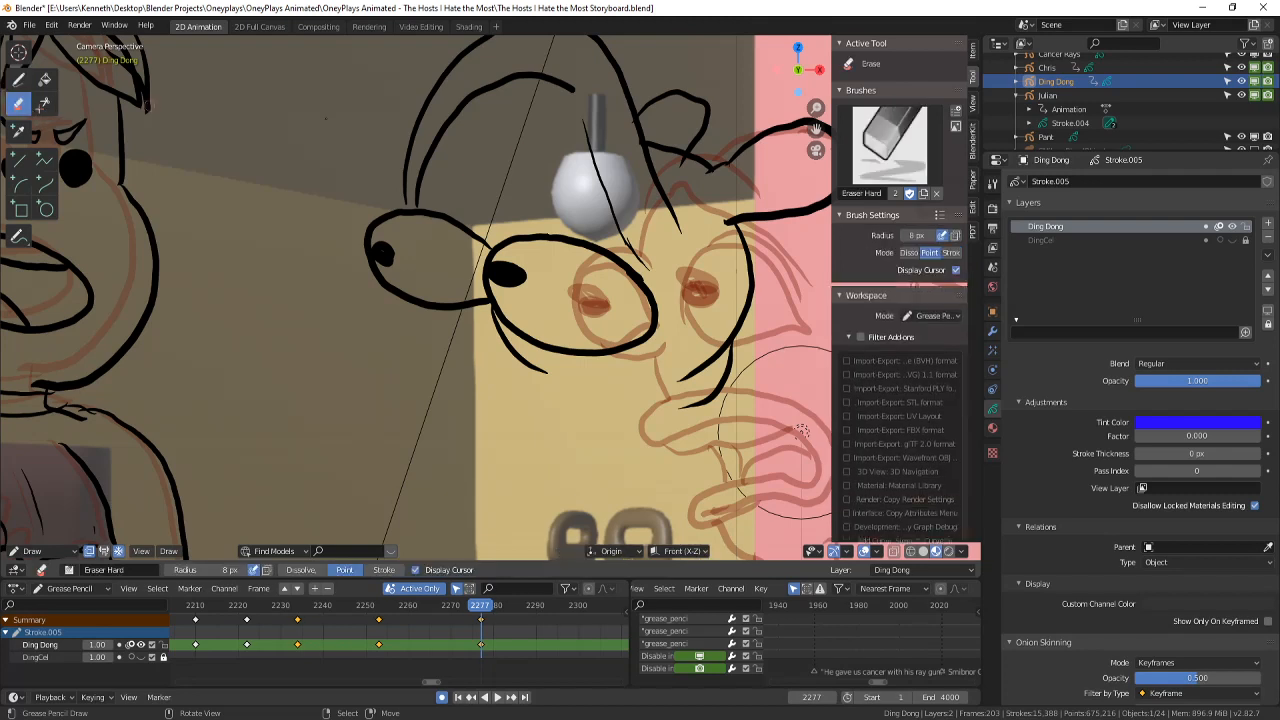
shift+middle_drag(516, 151, 501, 196)
drag(404, 222, 399, 254)
drag(390, 210, 391, 246)
drag(397, 179, 413, 143)
mouse_move(391, 210)
mouse_down()
mouse_move(418, 133)
mouse_move(522, 64)
mouse_move(622, 170)
mouse_move(633, 211)
mouse_move(590, 240)
mouse_move(630, 315)
mouse_up()
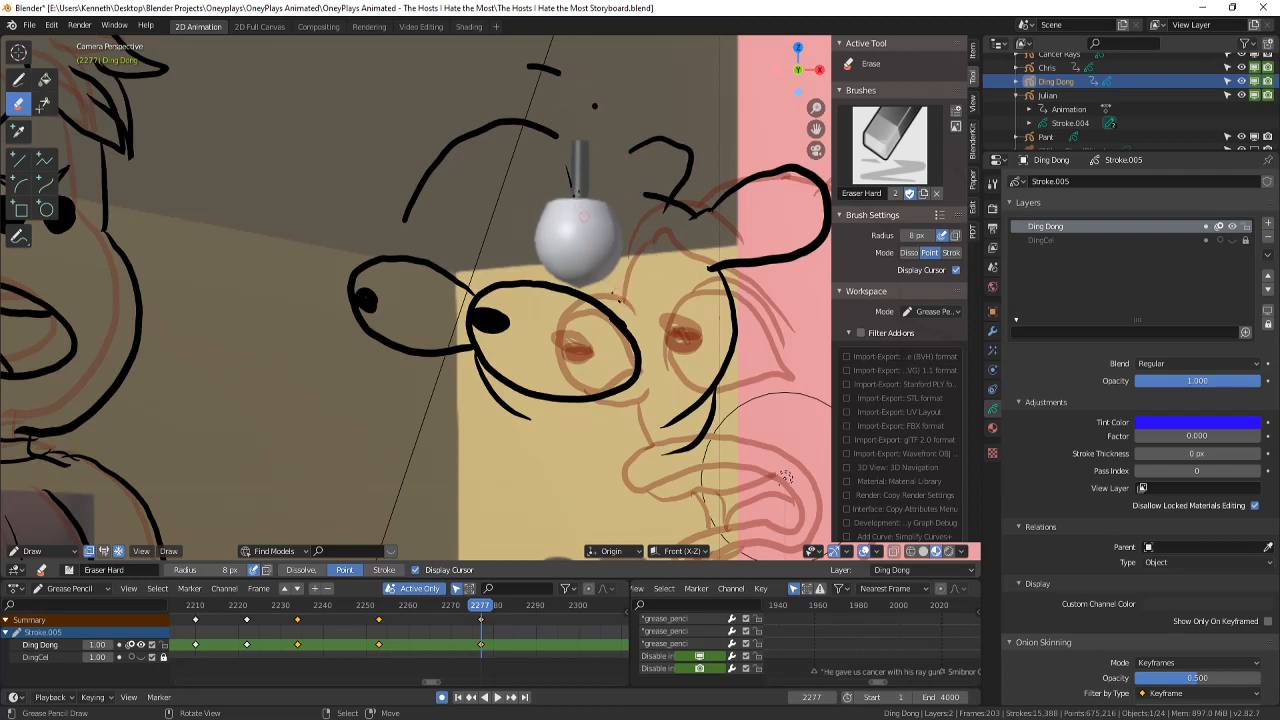
drag(570, 174, 586, 222)
mouse_move(558, 130)
mouse_down()
mouse_move(520, 127)
mouse_move(403, 228)
mouse_up()
mouse_move(528, 126)
mouse_down()
mouse_move(462, 138)
mouse_move(540, 66)
mouse_move(602, 118)
mouse_up()
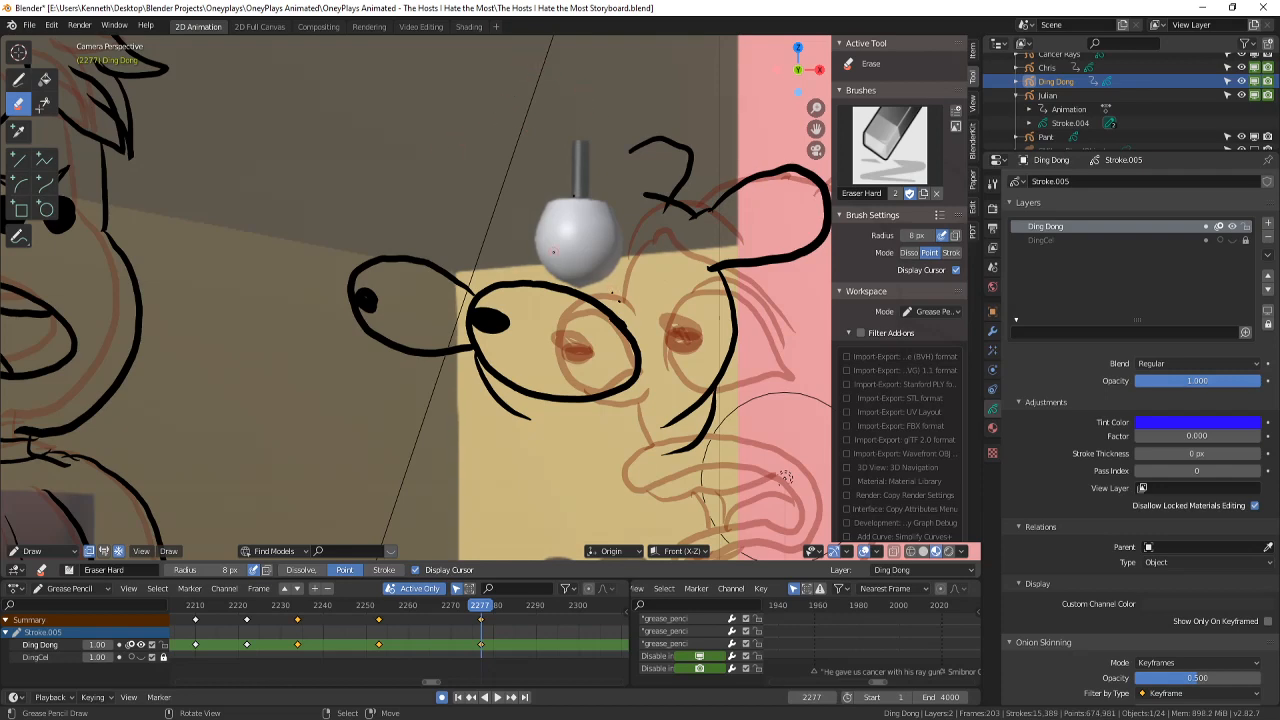
- Save the storyboard, then pencil crease lines around both eyes and lower brow arcs above the large eye
click(18, 80)
scroll(440, 232, down, 4)
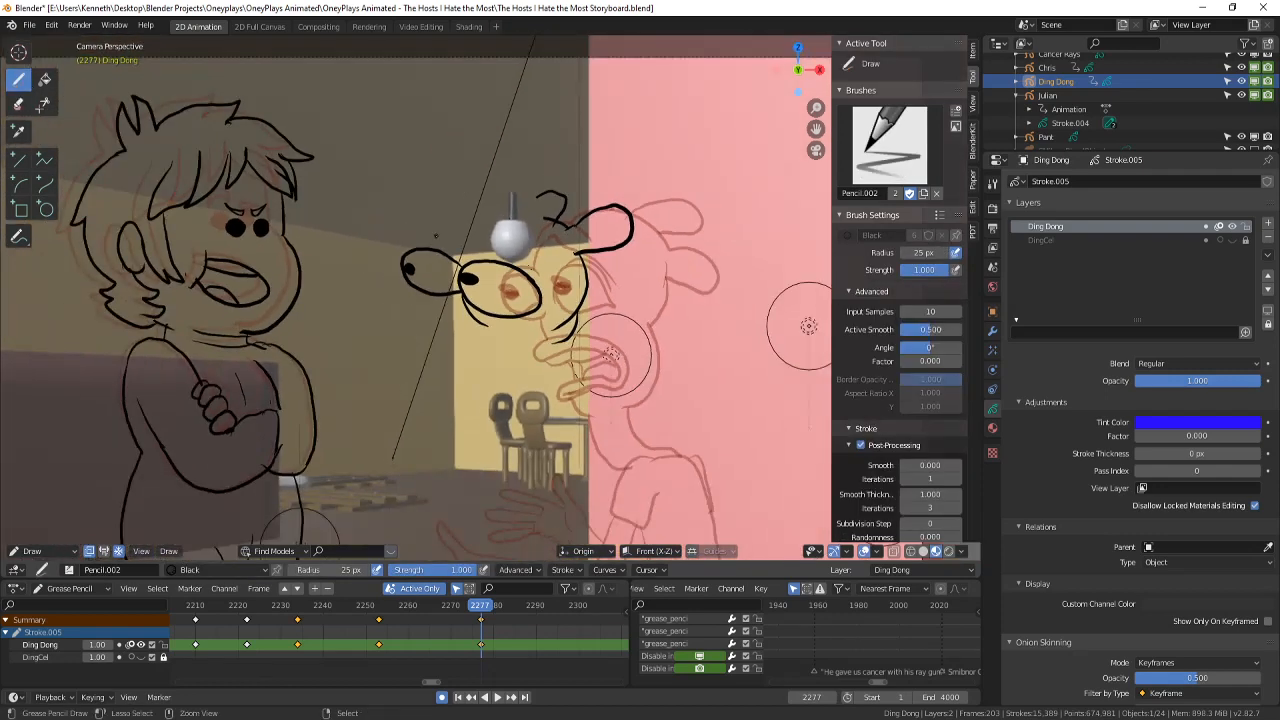
key(ctrl+s)
scroll(620, 360, up, 4)
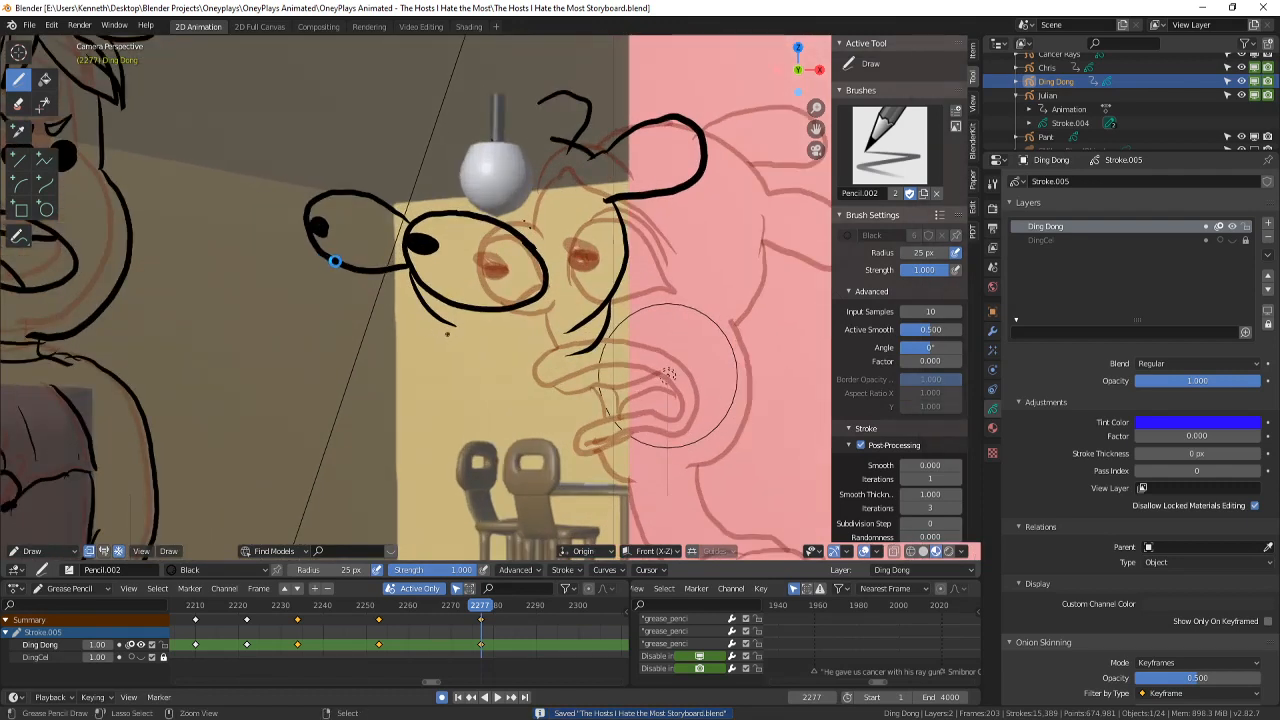
drag(336, 272, 385, 295)
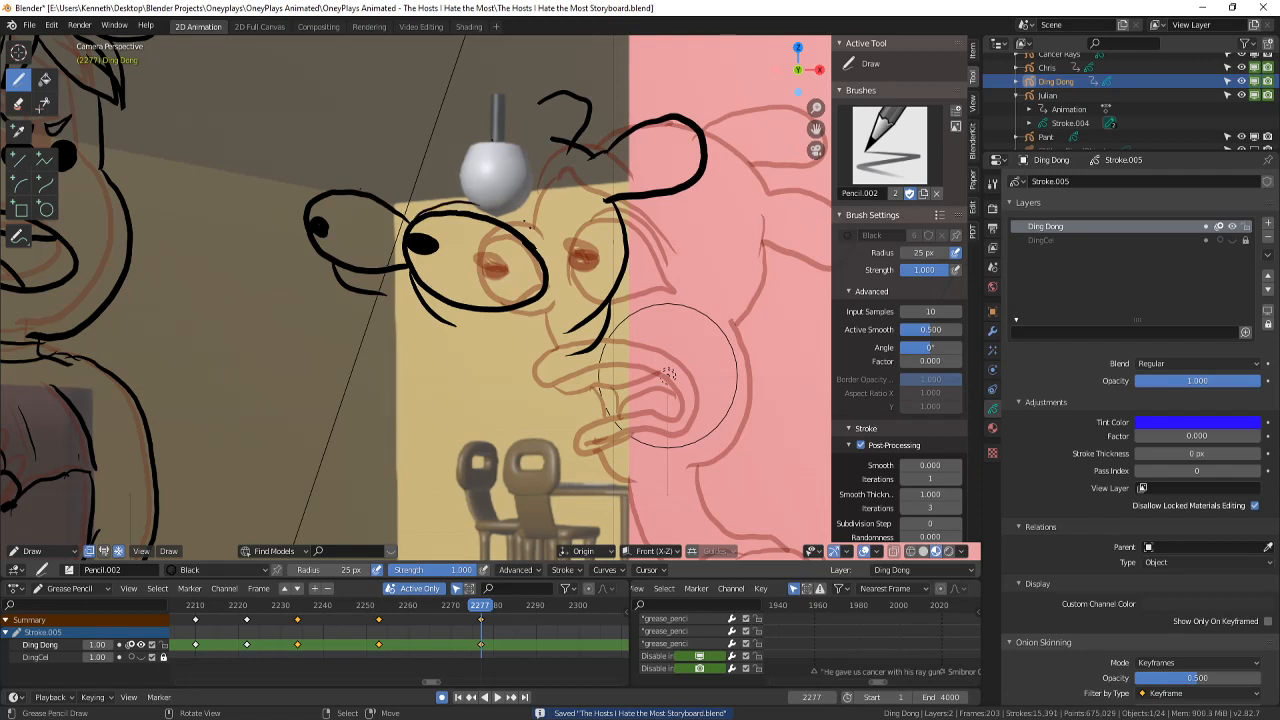
mouse_move(562, 244)
mouse_down()
mouse_move(535, 196)
mouse_move(447, 150)
mouse_move(420, 165)
mouse_move(465, 127)
mouse_move(545, 210)
mouse_up()
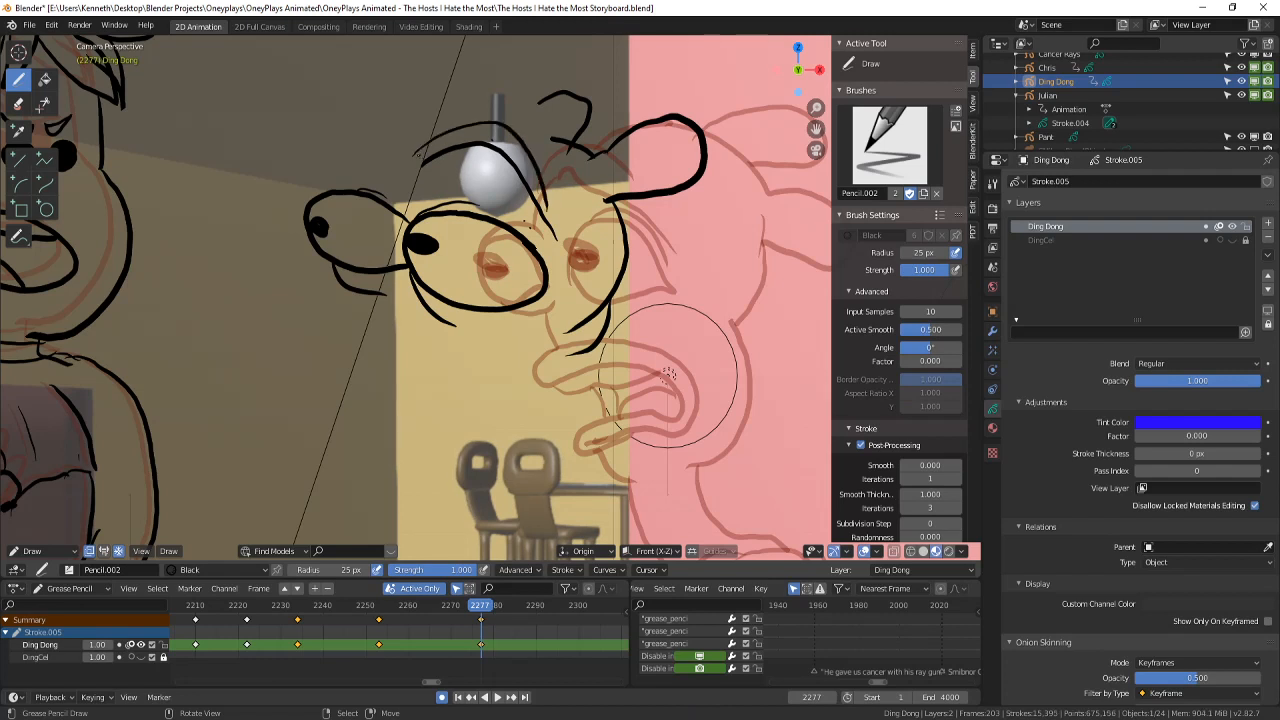
- Draw the forehead line from the brow to the small eye, redoing the first attempt, close the small ear's outline, and save
drag(418, 155, 376, 208)
key(ctrl+z)
key(ctrl+z)
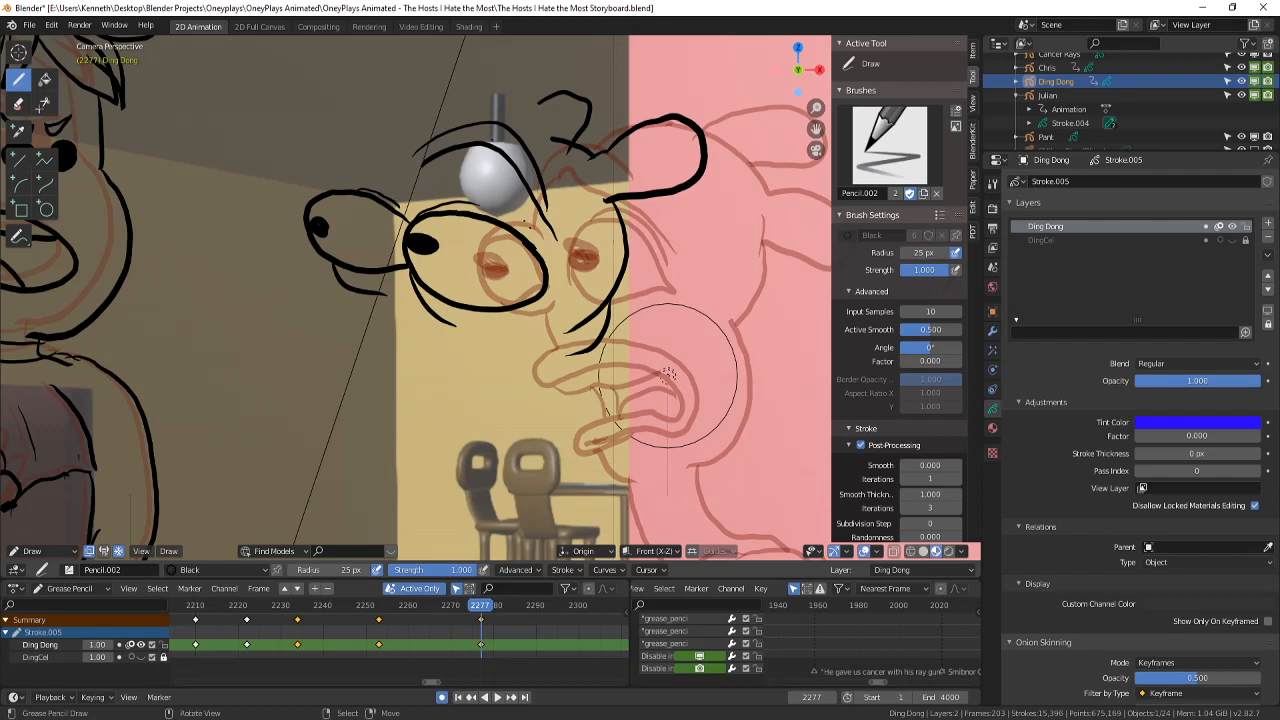
drag(398, 206, 415, 157)
drag(538, 101, 517, 131)
key(ctrl+s)
- Draw Ding Dong's neck as curved lines running from the cheek down toward the onion-skinned shoulder
scroll(668, 375, down, 2)
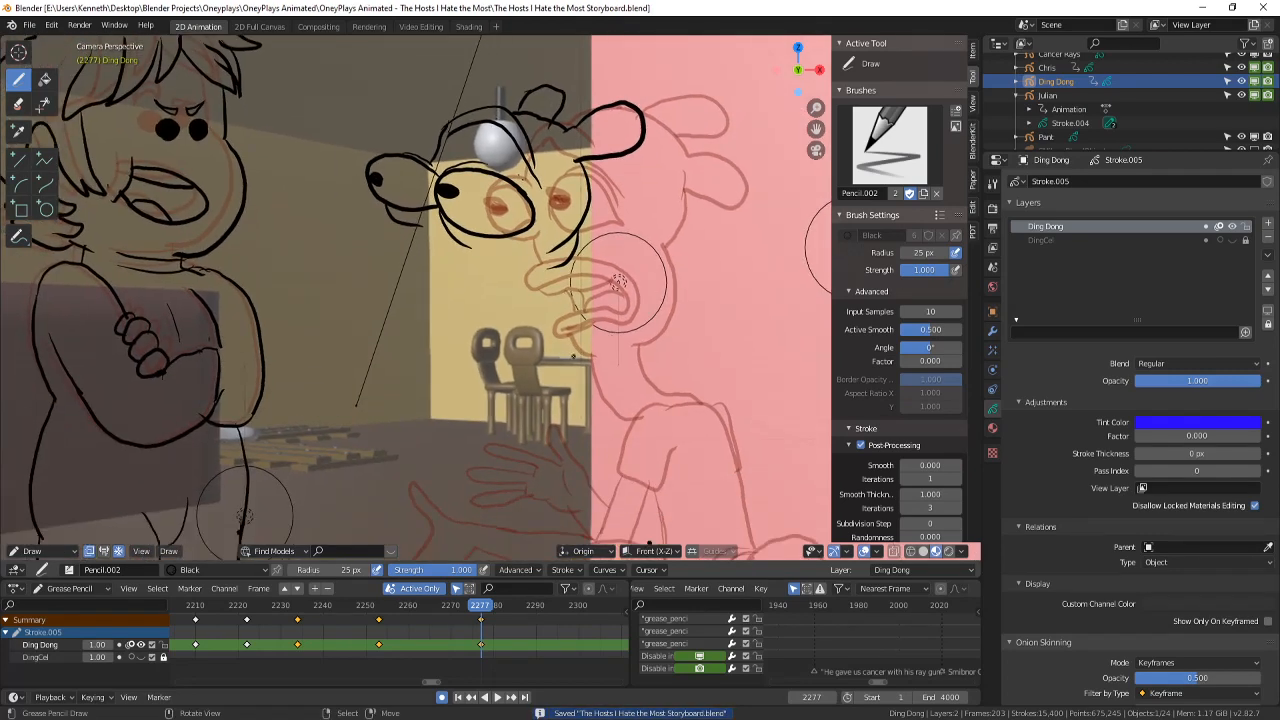
scroll(620, 283, up, 3)
scroll(610, 318, down, 3)
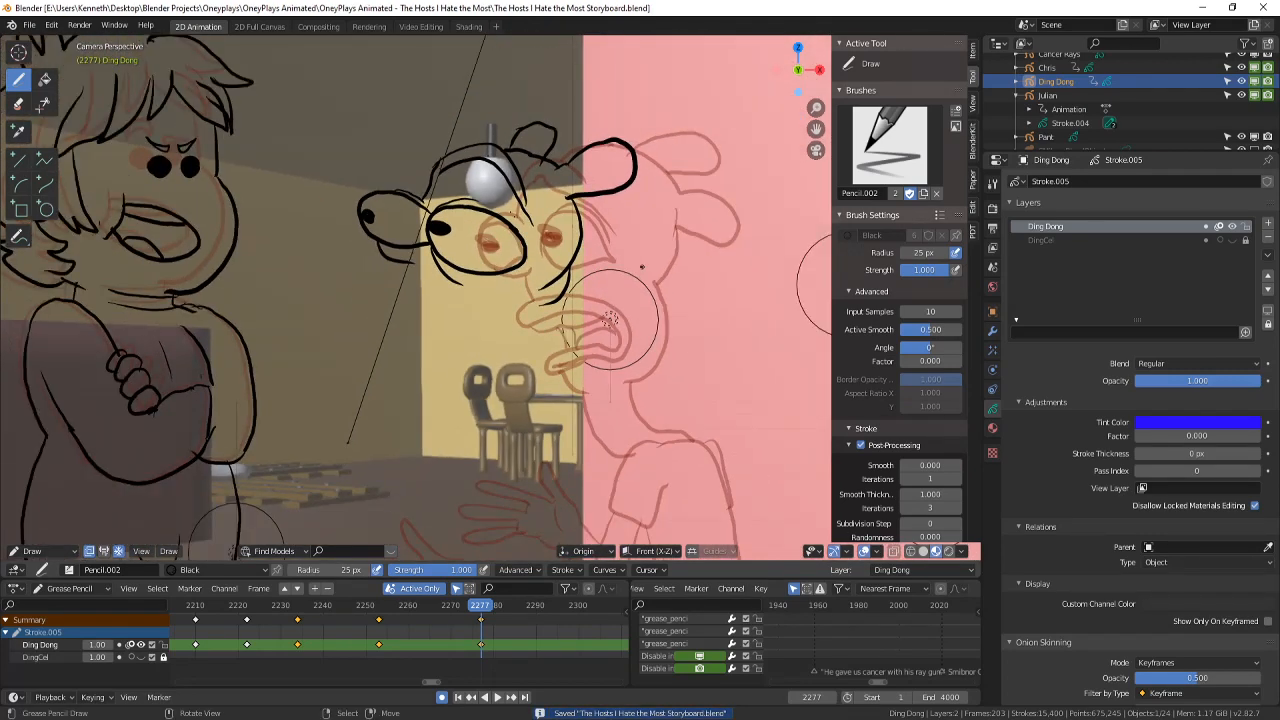
mouse_move(572, 358)
mouse_down()
mouse_move(596, 406)
mouse_move(655, 442)
mouse_up()
mouse_move(540, 428)
mouse_down()
mouse_move(618, 461)
mouse_move(565, 404)
mouse_up()
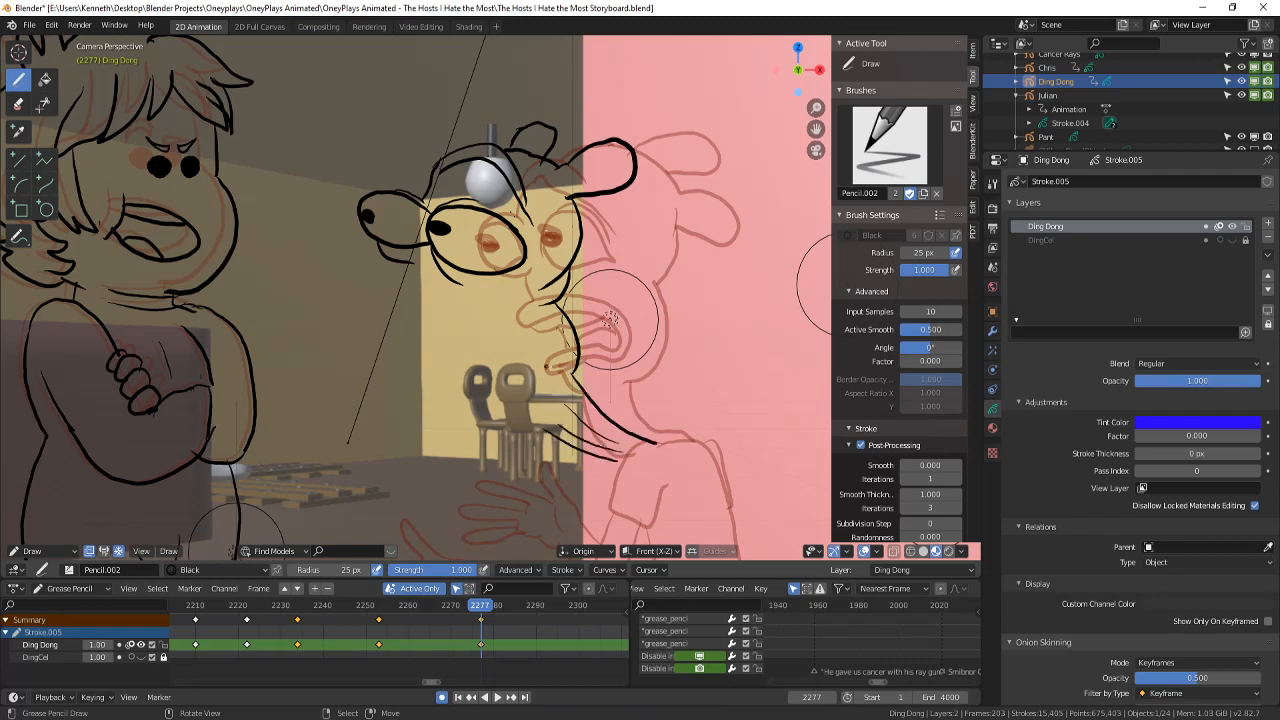
scroll(610, 320, up, 1)
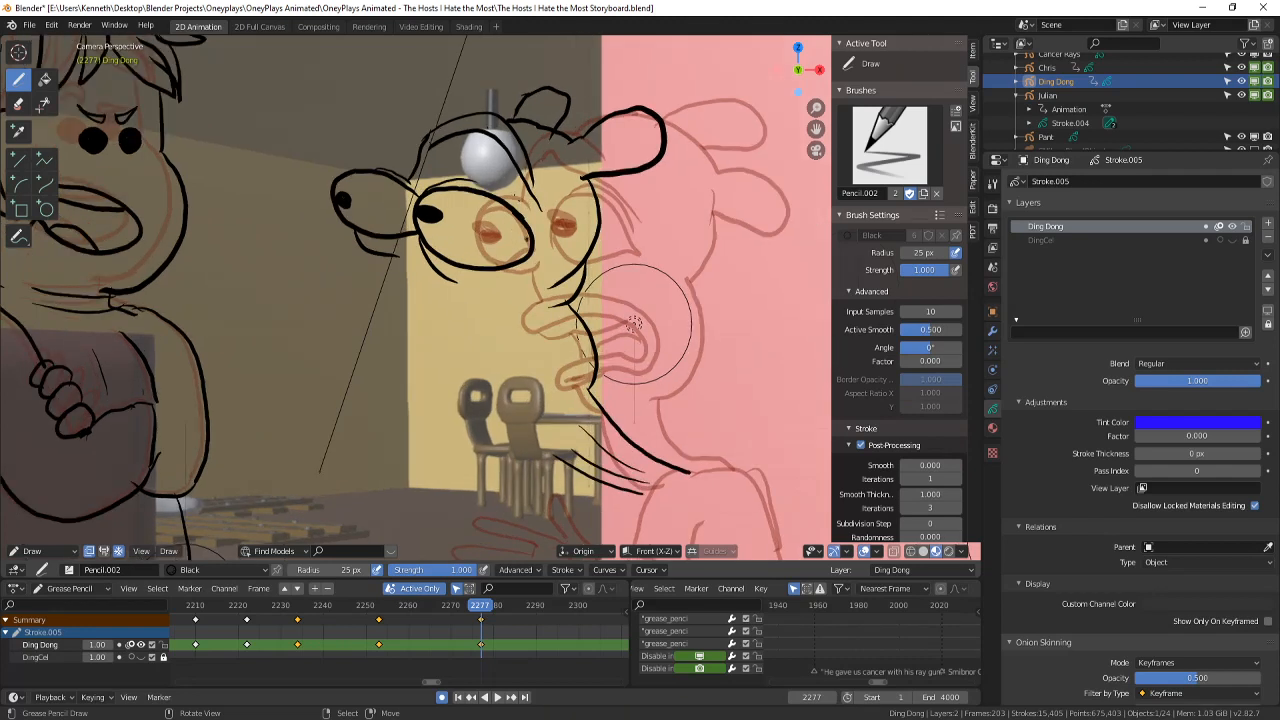
- Draw Ding Dong's cheek line, open mouth with thick lips, and chin line running to the neck, redoing the chin stroke
mouse_move(386, 256)
mouse_down()
mouse_move(422, 318)
mouse_move(414, 342)
mouse_move(458, 336)
mouse_move(530, 374)
mouse_up()
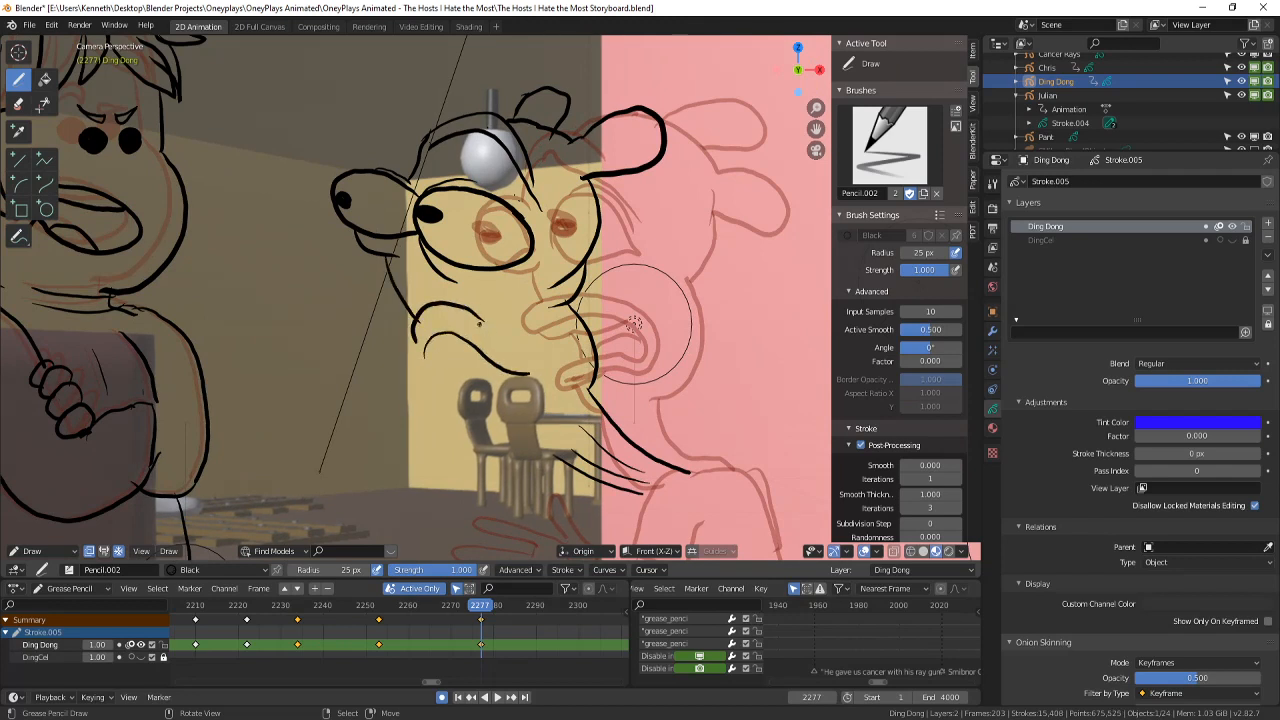
mouse_move(478, 322)
mouse_down()
mouse_move(546, 368)
mouse_move(536, 446)
mouse_move(426, 354)
mouse_move(496, 386)
mouse_move(526, 440)
mouse_move(530, 372)
mouse_move(554, 388)
mouse_up()
drag(540, 447, 566, 386)
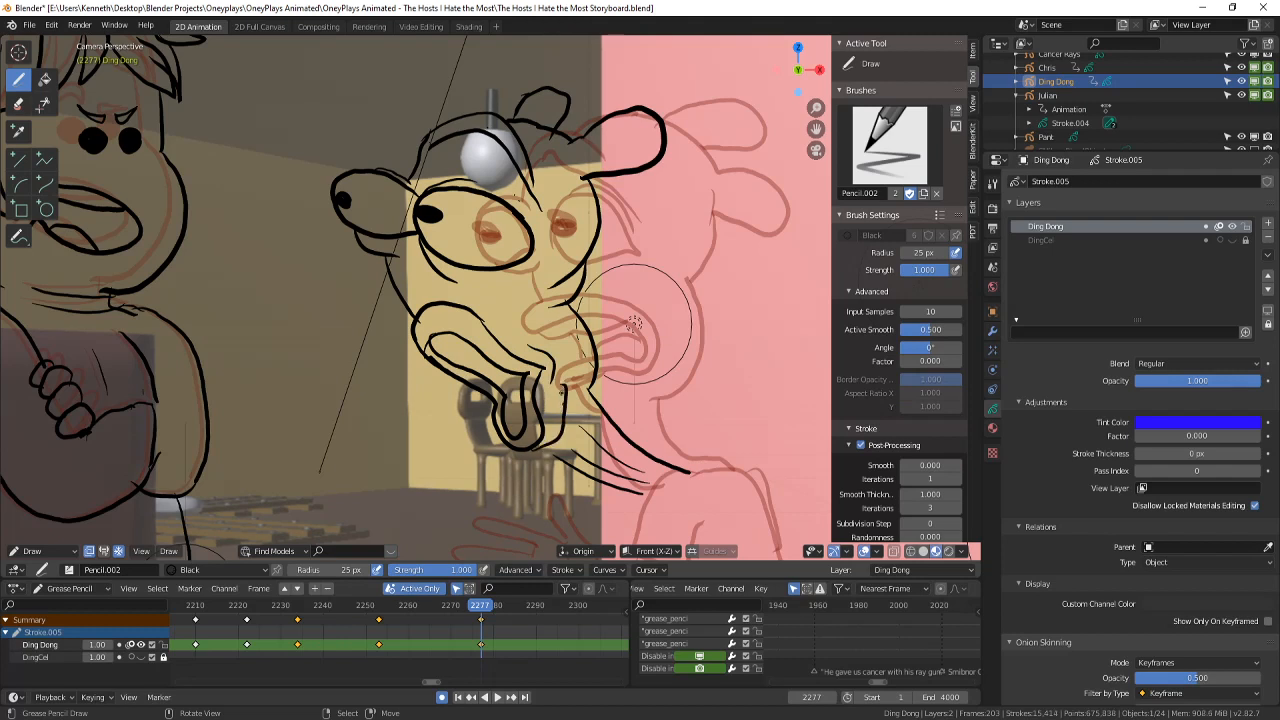
key(ctrl+z)
mouse_move(541, 441)
mouse_down()
mouse_move(546, 395)
mouse_move(576, 384)
mouse_up()
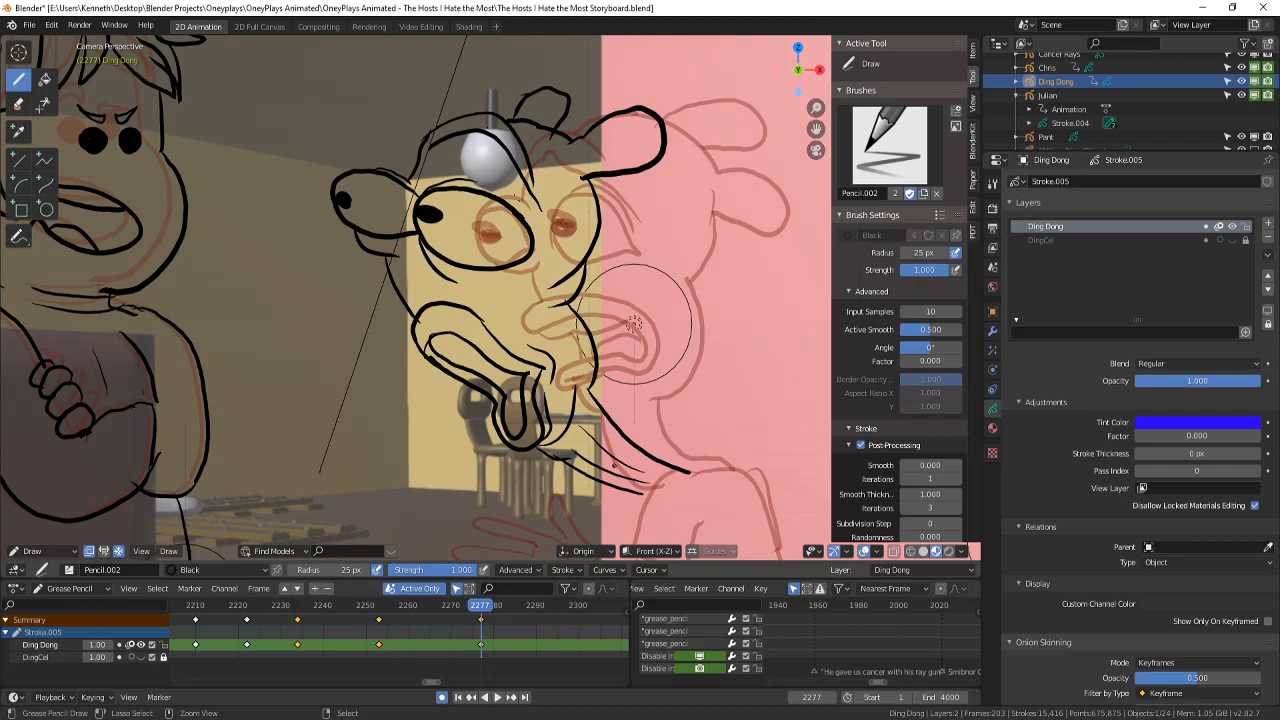
key(ctrl+z)
- Flip between frames 2275 and 2277 to compare Ding Dong's new head with the previous pose
key(Left)
key(Left)
key(Right)
key(Right)
scroll(590, 420, down, 2)
key(Left)
key(Left)
key(Right)
key(Right)
scroll(600, 450, up, 2)
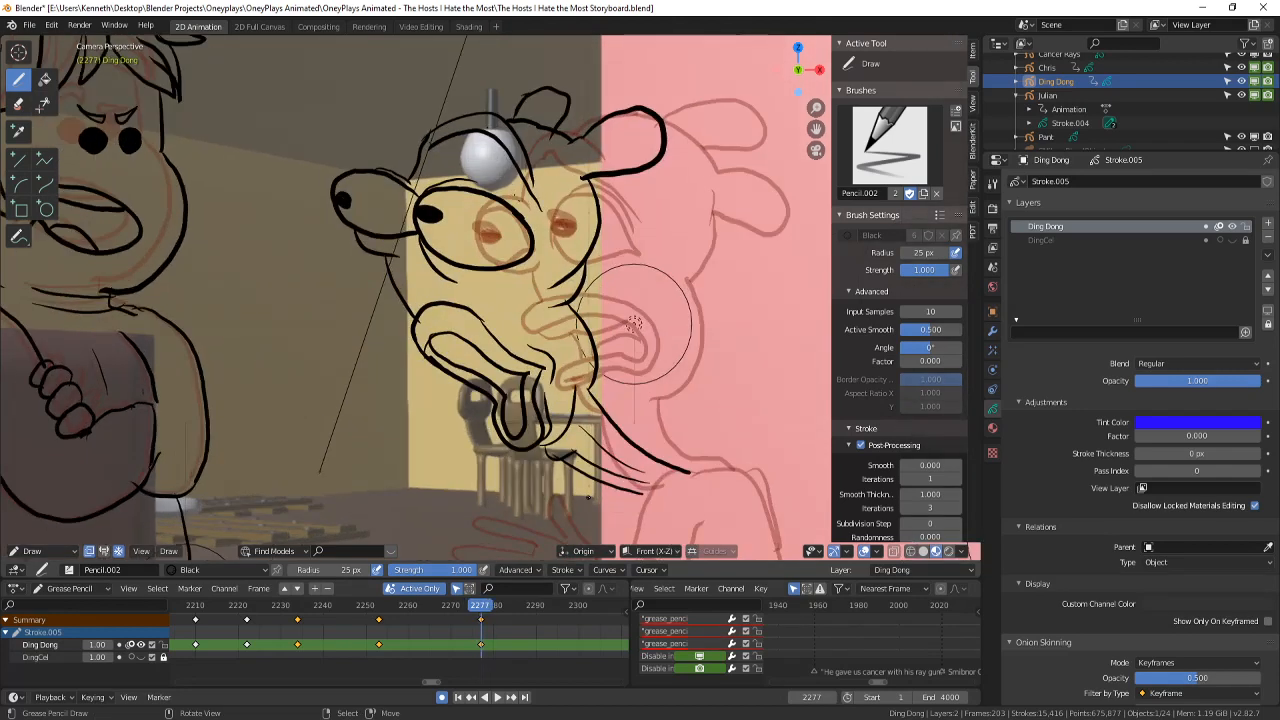
scroll(612, 490, down, 4)
key(Left)
key(Left)
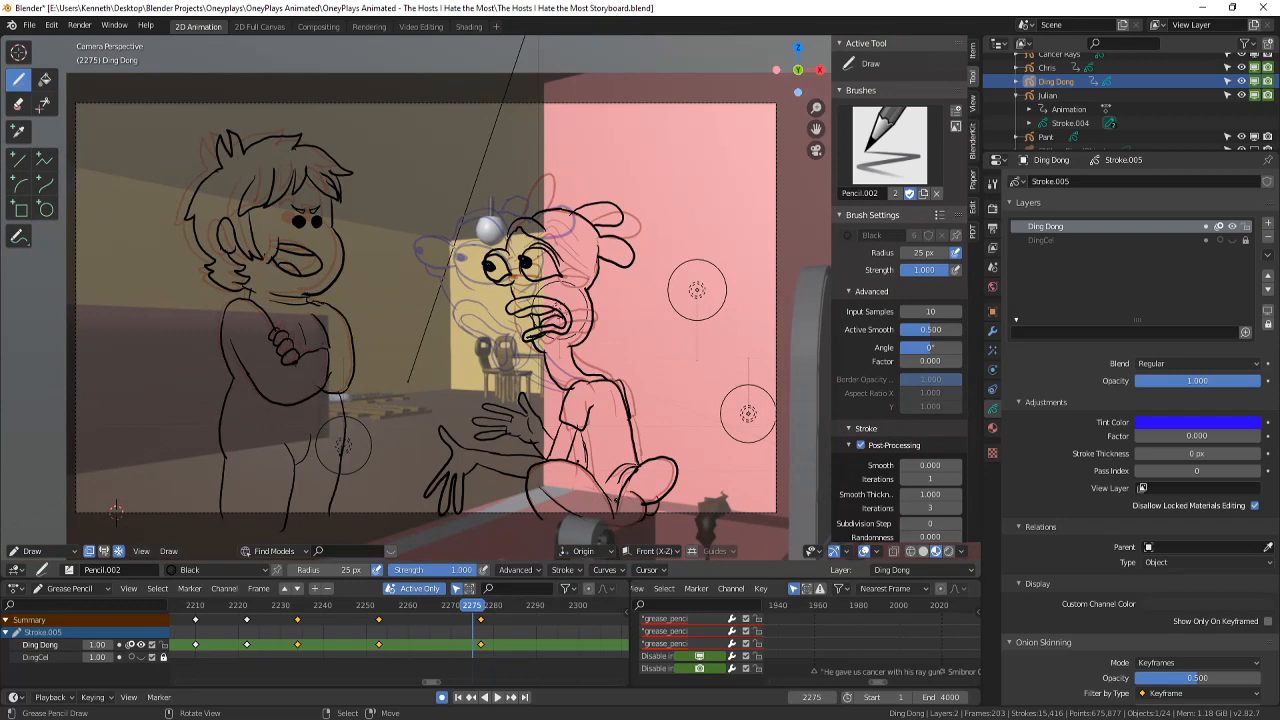
- Play the animation across the pose change from frame 2275, stop it, and return to frame 2277
key(space)
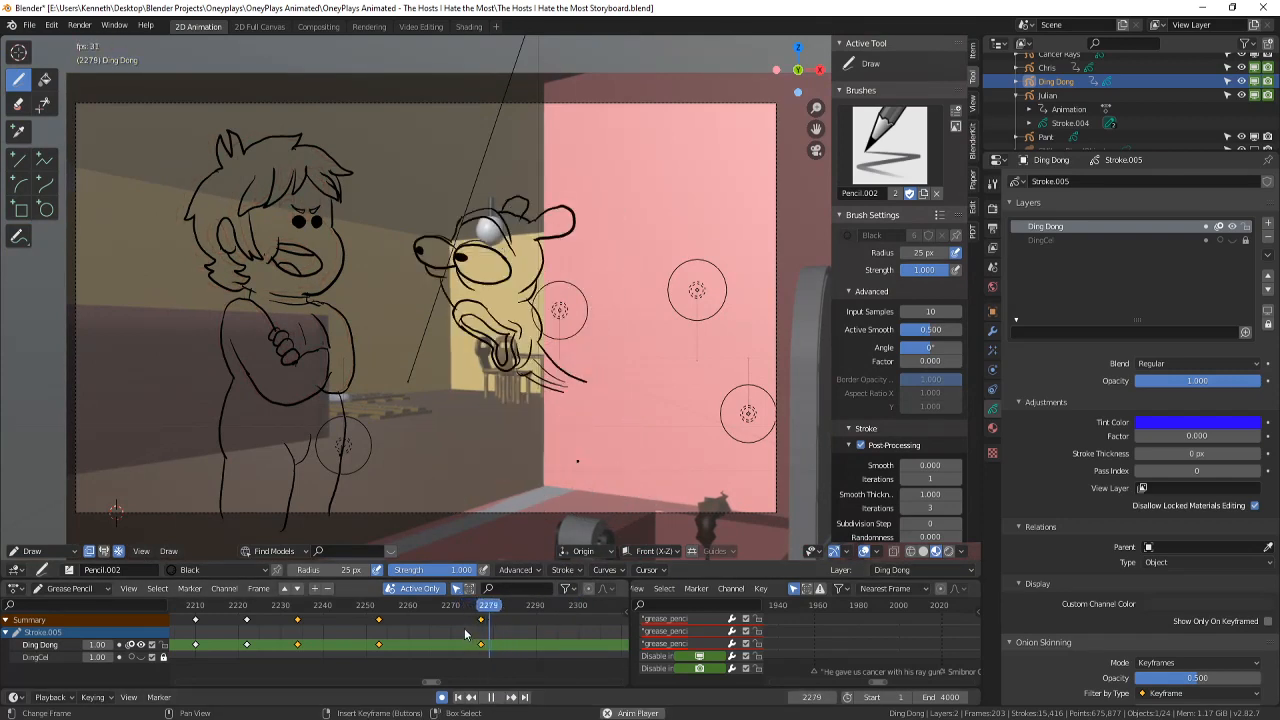
click(416, 643)
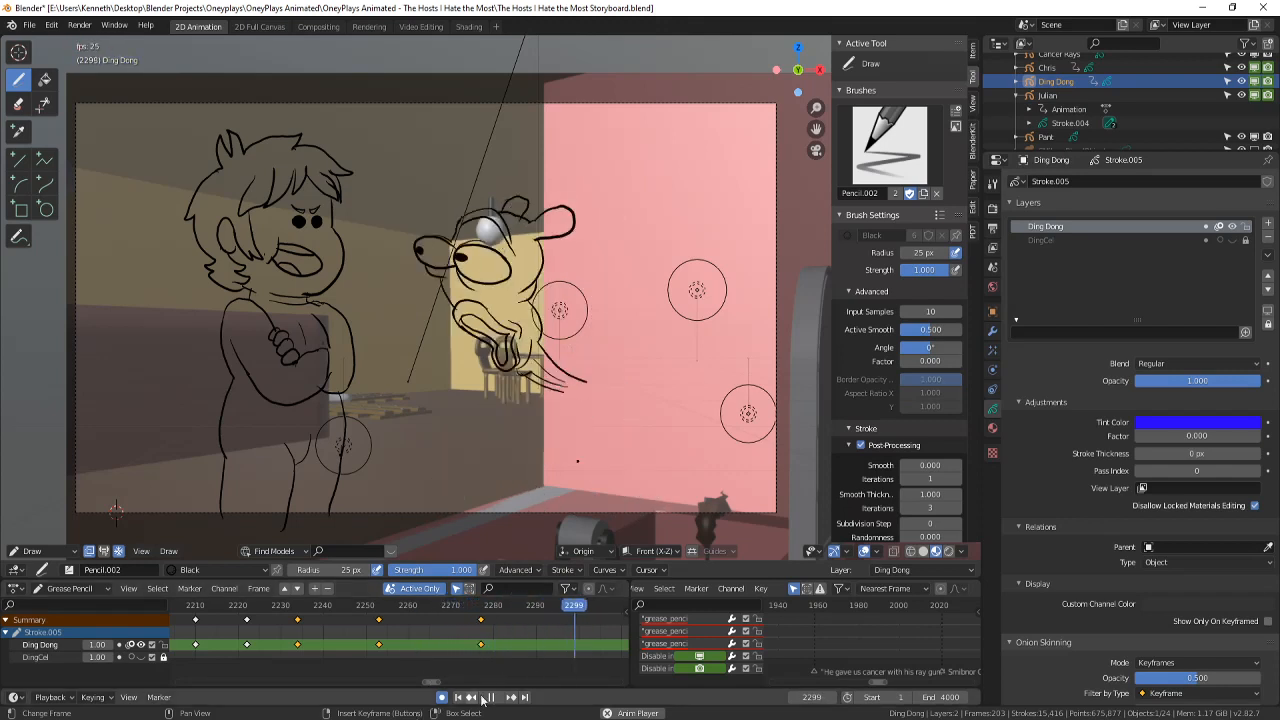
key(space)
click(480, 642)
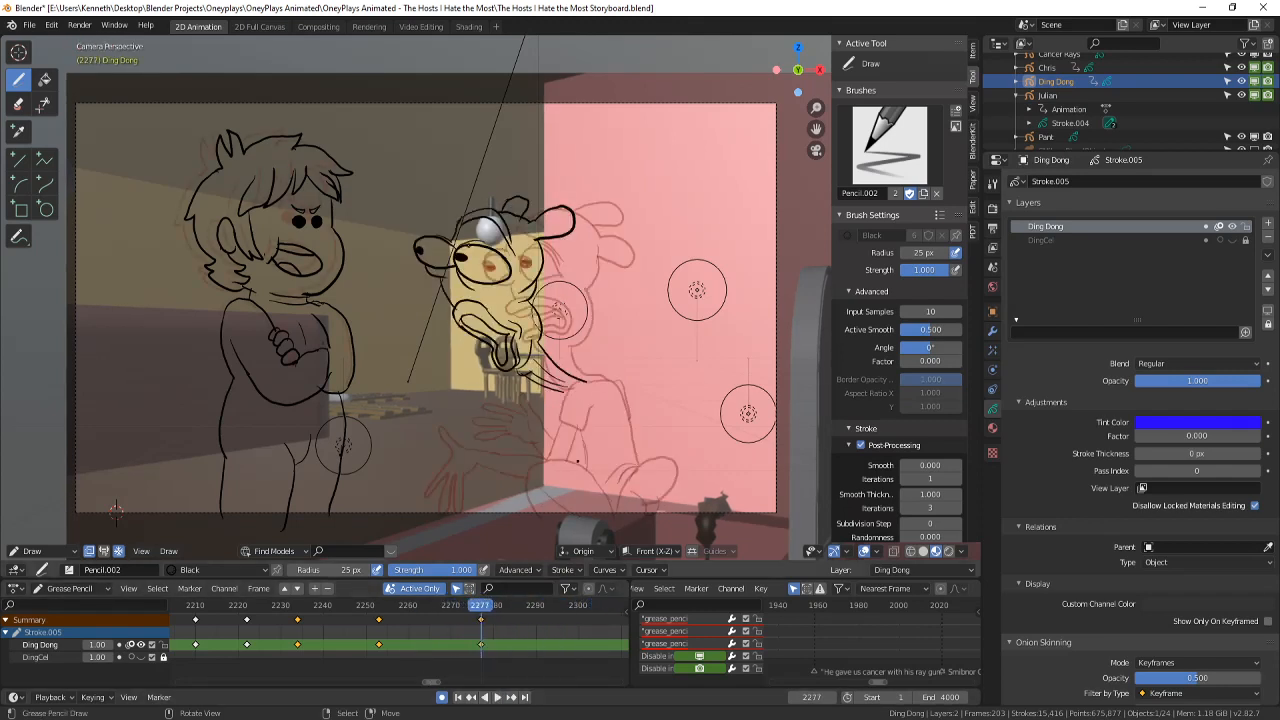
- Add extra pencil lines around Ding Dong's large eye and inside his upper lip
click(549, 246)
scroll(558, 310, up, 2)
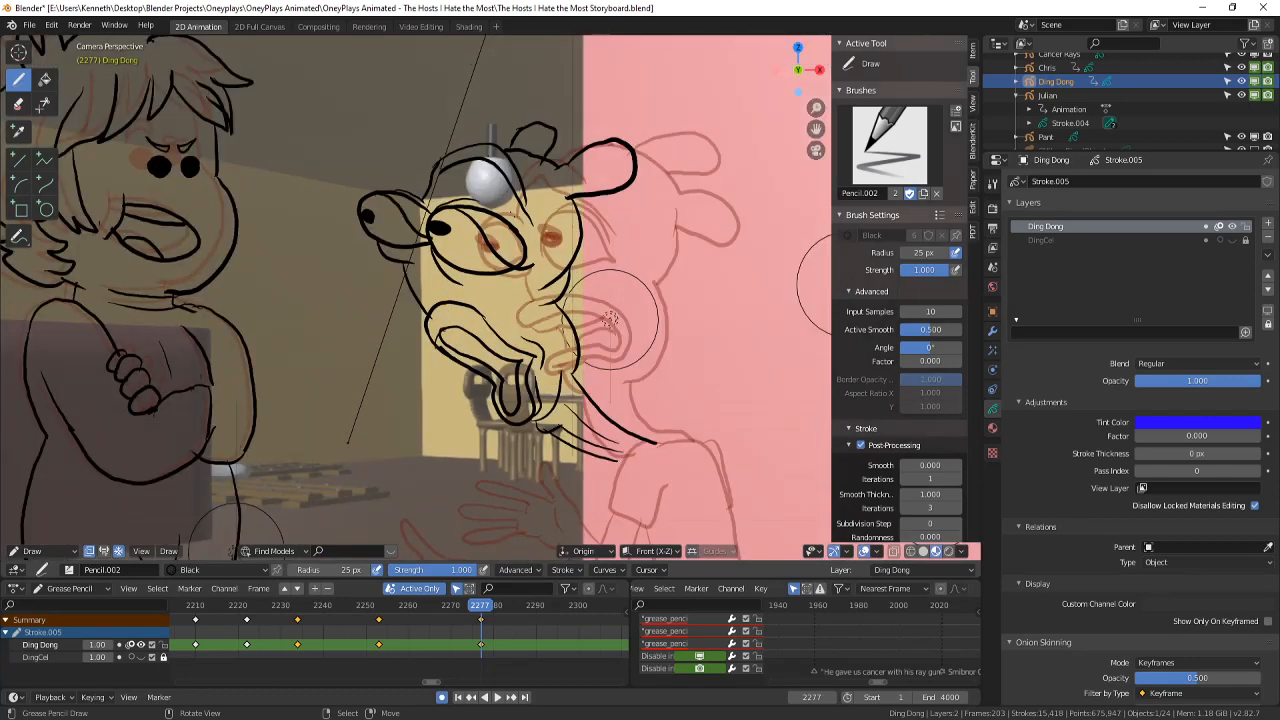
drag(445, 338, 476, 352)
- Check the added face lines against the preceding drawing by stepping repeatedly between frames 2275 and 2277
key(Left)
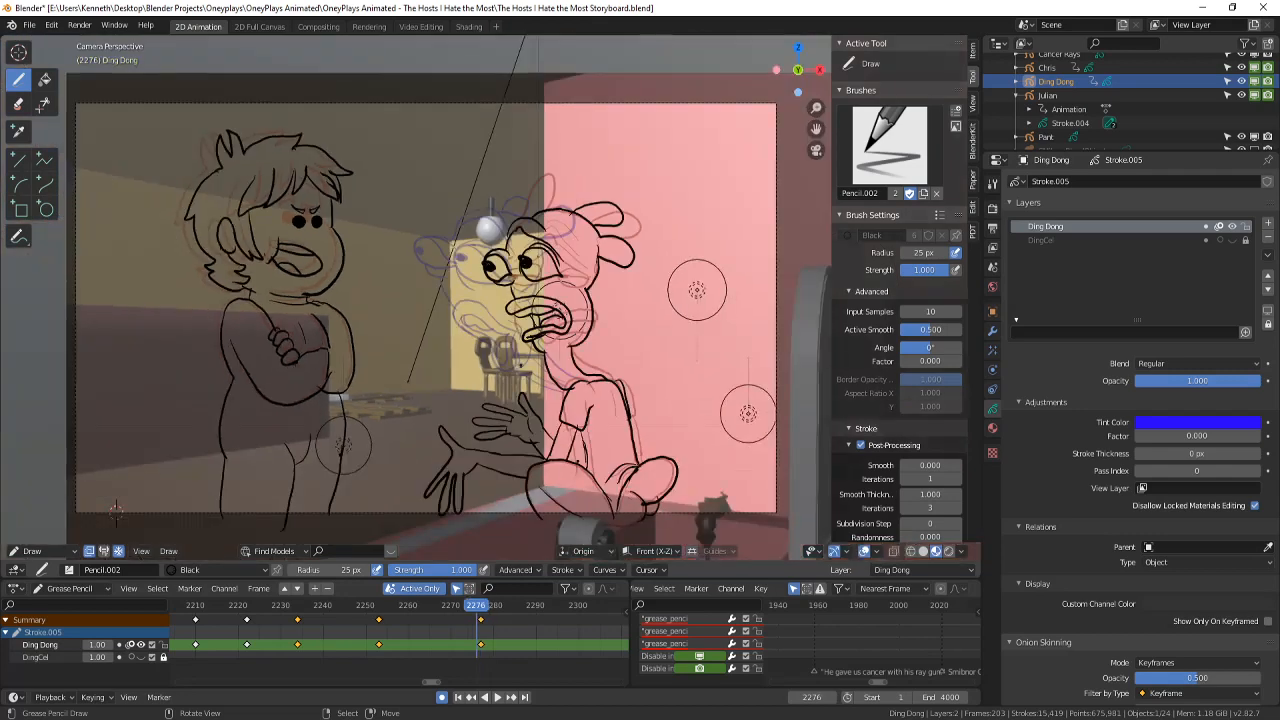
key(Right)
key(Left)
key(Right)
key(Left)
scroll(507, 384, up, 2)
key(Left)
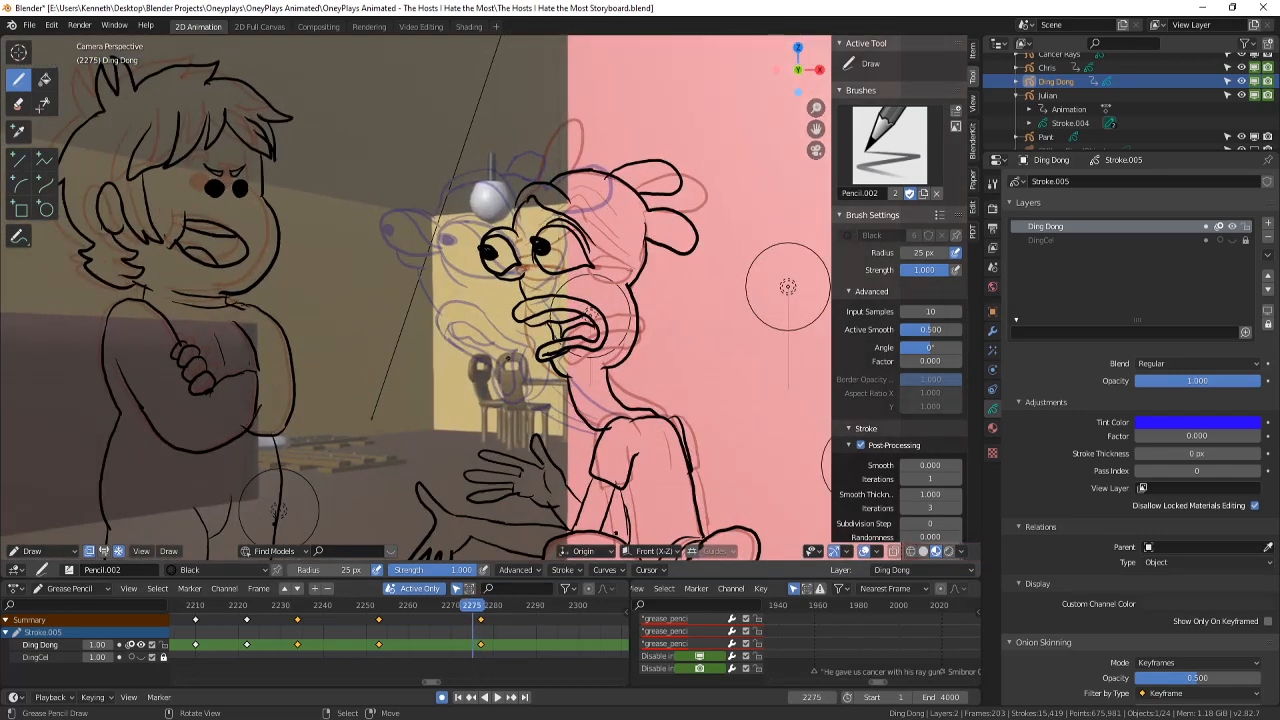
key(Right)
key(Right)
scroll(545, 320, down, 2)
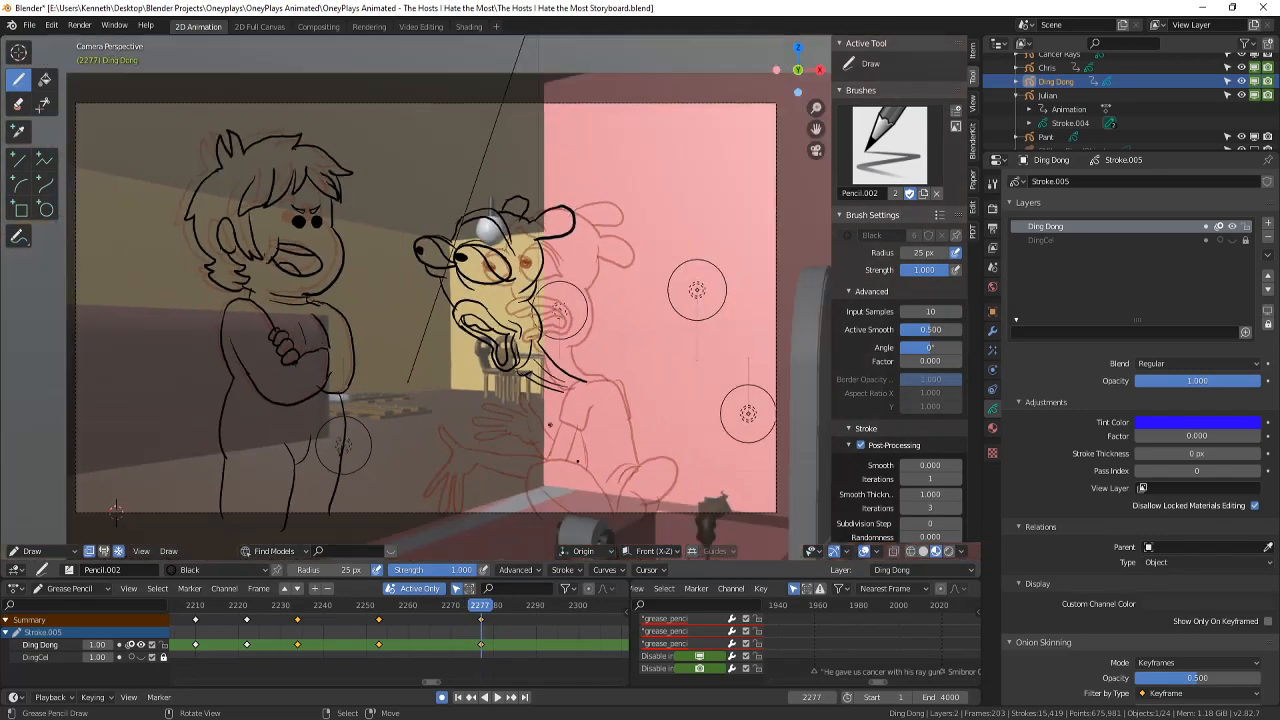
scroll(640, 390, up, 1)
shift+middle_drag(681, 428, 681, 423)
scroll(681, 423, down, 1)
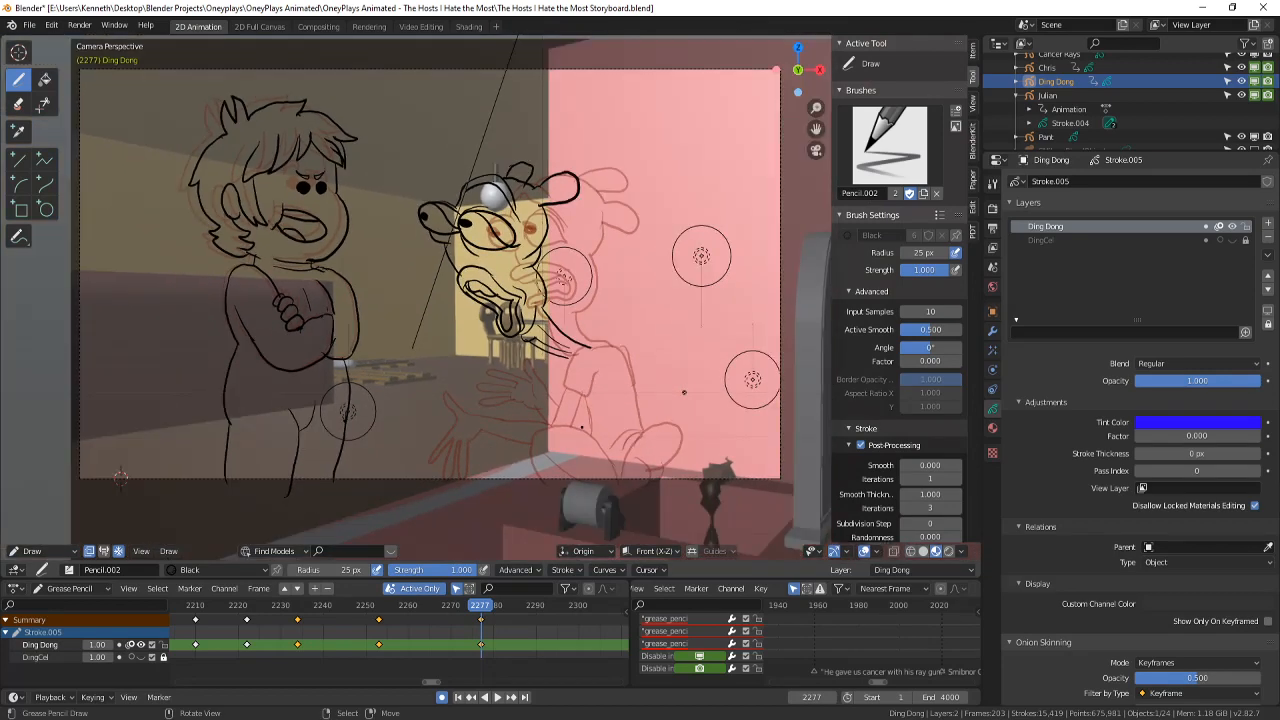
- Draw Ding Dong's shoulder, short sleeve and upper arm over the onion skin, and undo the first forearm stroke
scroll(565, 280, up, 3)
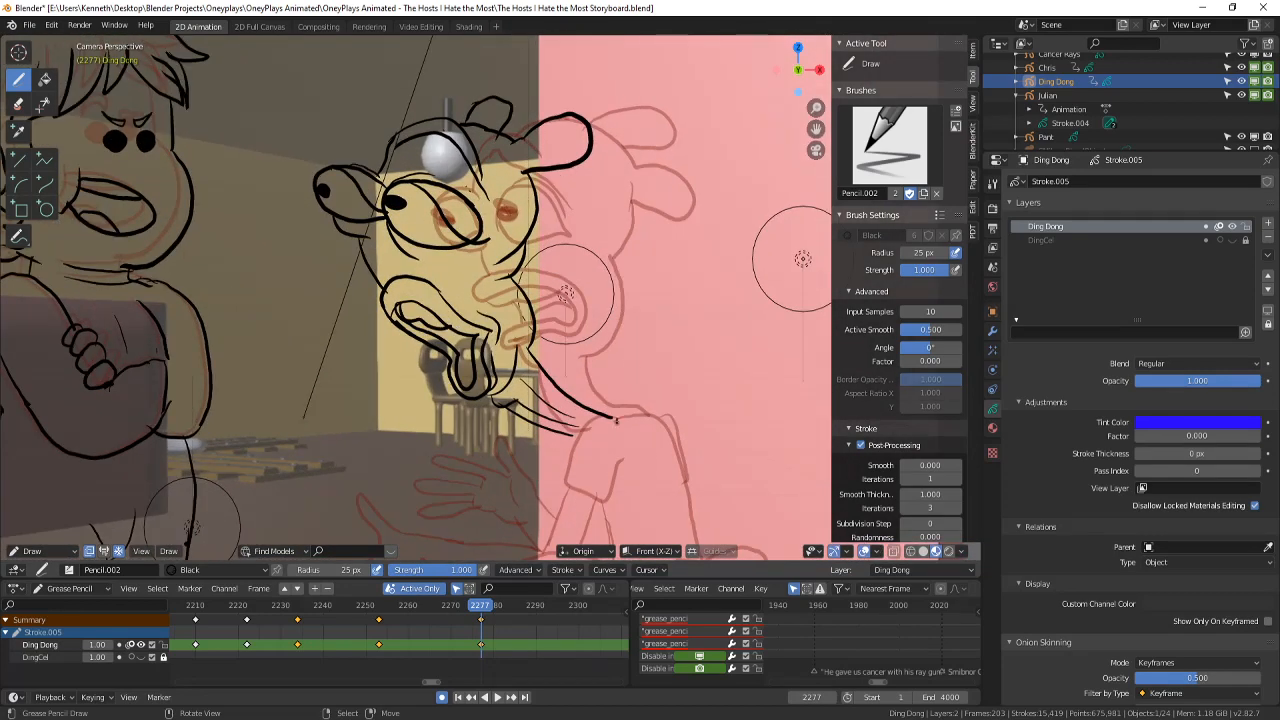
mouse_move(594, 416)
mouse_down()
mouse_move(560, 494)
mouse_move(627, 451)
mouse_up()
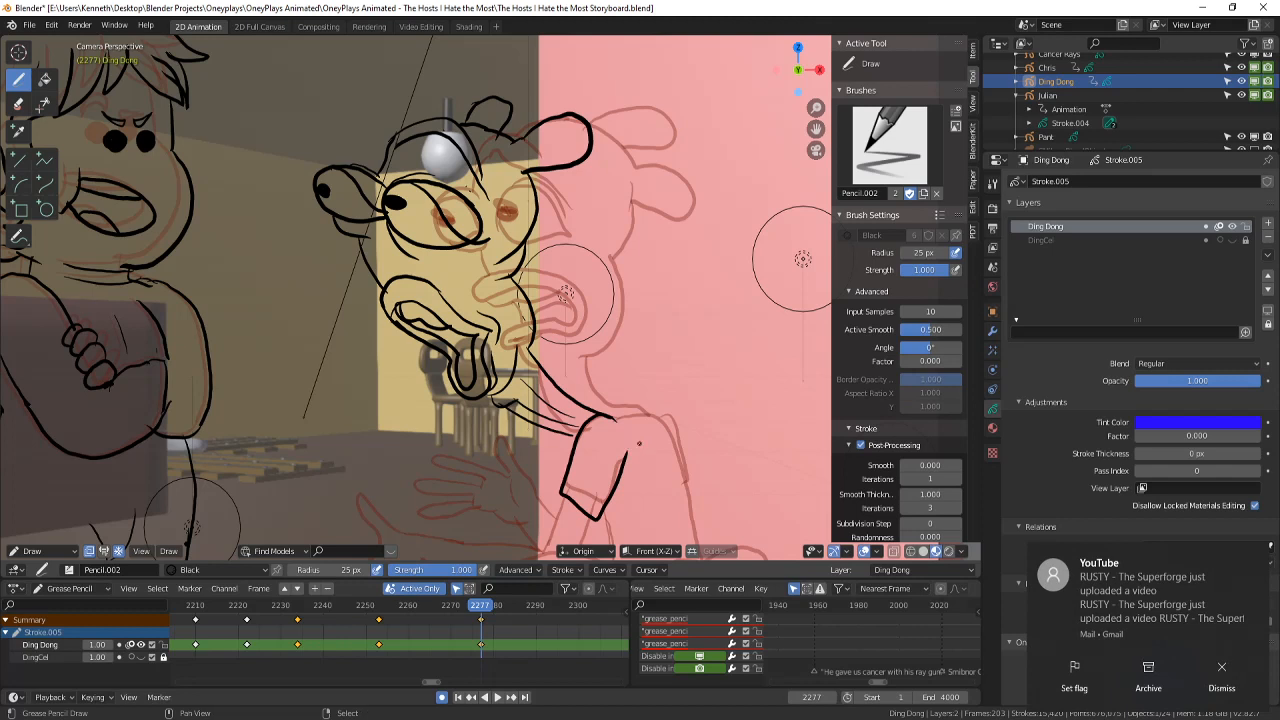
shift+middle_drag(659, 412, 747, 247)
mouse_move(648, 340)
mouse_down()
mouse_move(631, 387)
mouse_move(663, 391)
mouse_move(504, 378)
mouse_up()
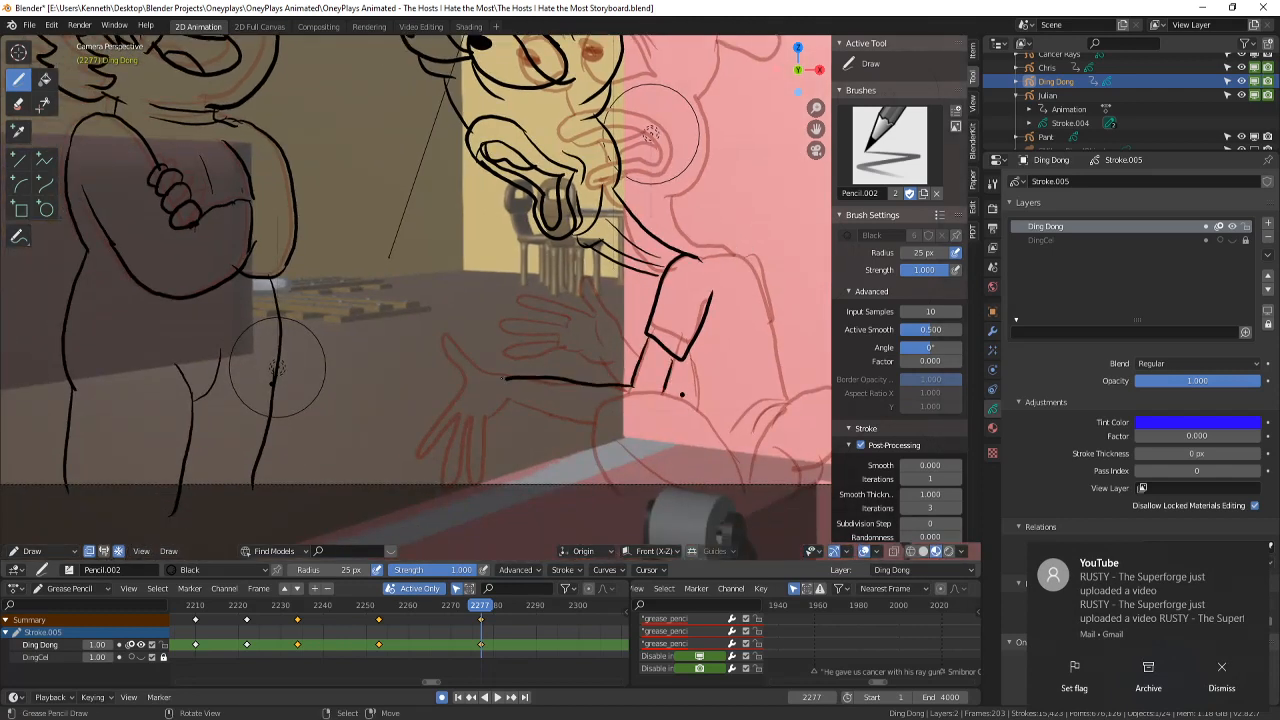
key(ctrl+z)
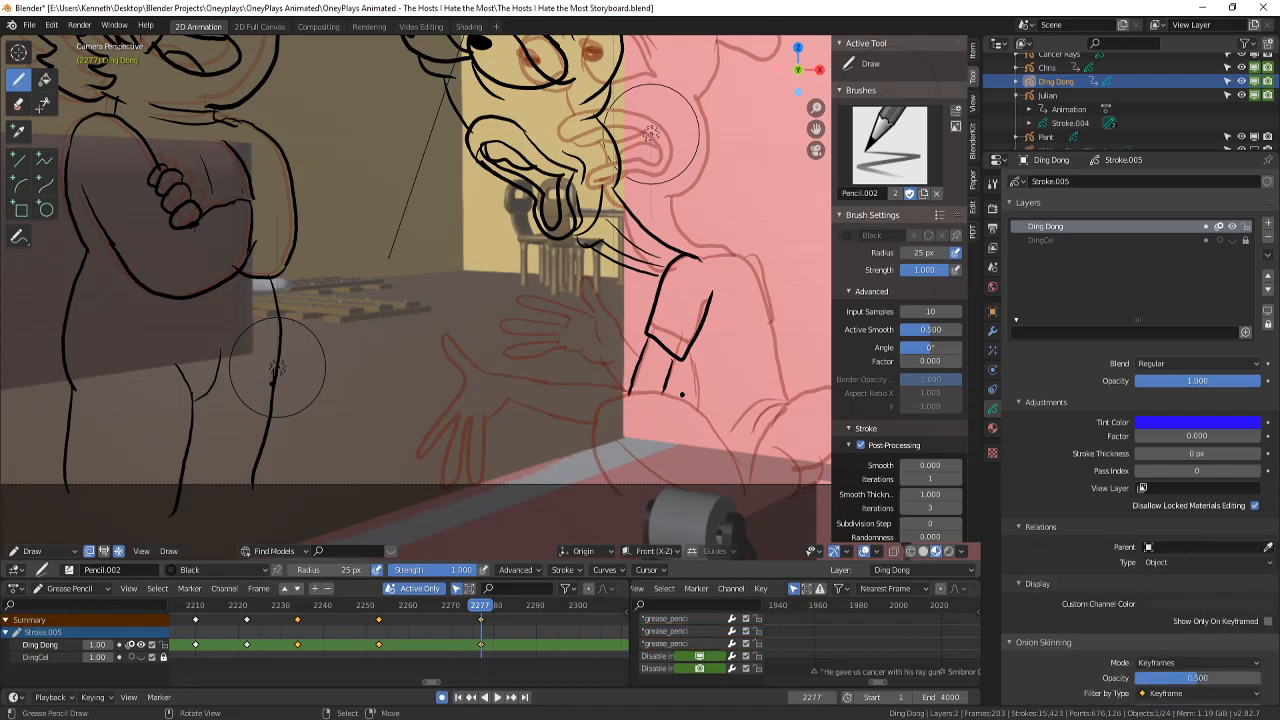
- Trace Ding Dong's front forearm and spread hand over the onion skin, including the thumb, three fingers and the arm's underside
scroll(120, 418, up, 2)
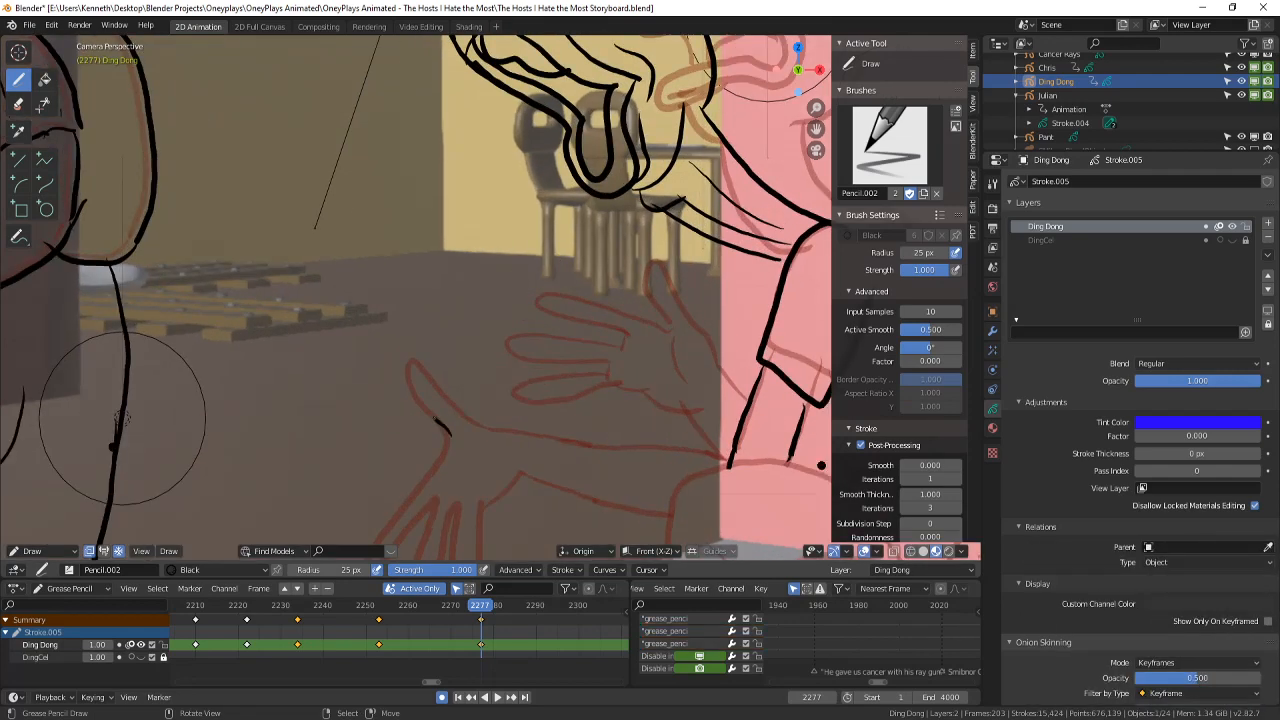
mouse_move(436, 420)
mouse_down()
mouse_move(406, 358)
mouse_move(476, 424)
mouse_move(730, 464)
mouse_up()
shift+middle_drag(477, 473, 488, 462)
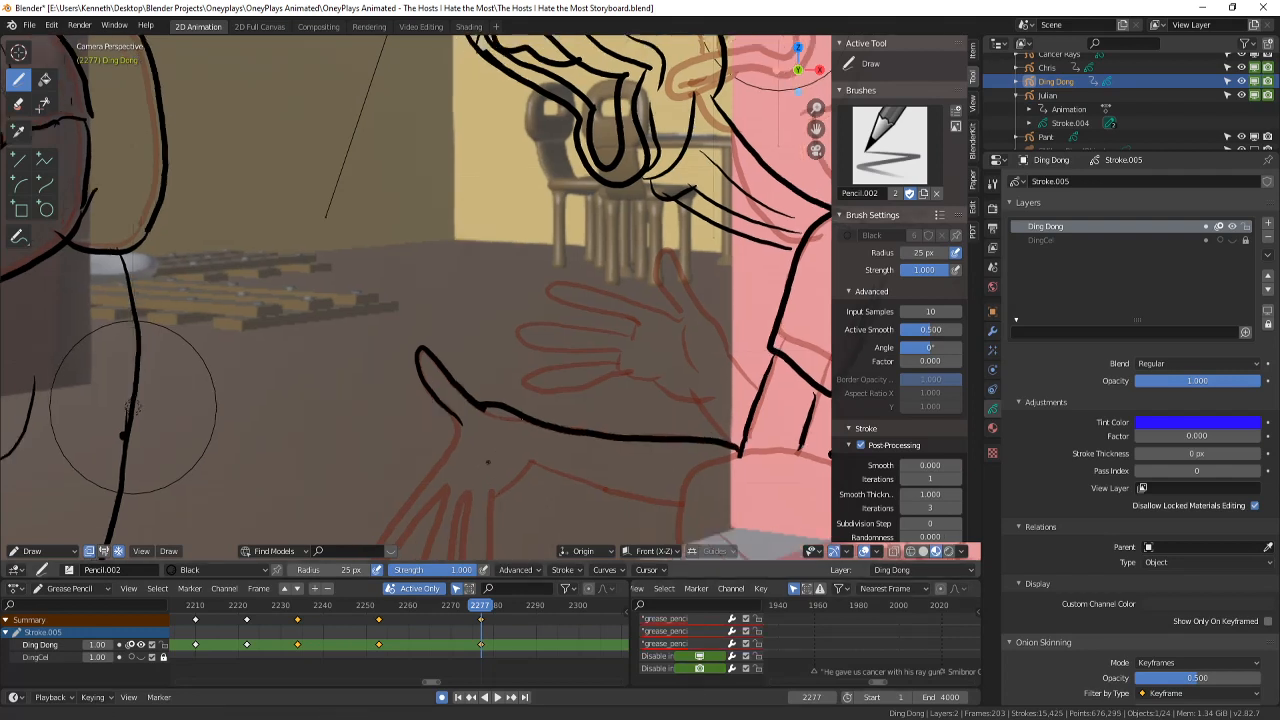
shift+middle_drag(130, 408, 258, 266)
mouse_move(586, 282)
mouse_down()
mouse_move(530, 364)
mouse_move(578, 340)
mouse_move(550, 468)
mouse_move(606, 342)
mouse_move(618, 436)
mouse_move(628, 348)
mouse_move(660, 316)
mouse_up()
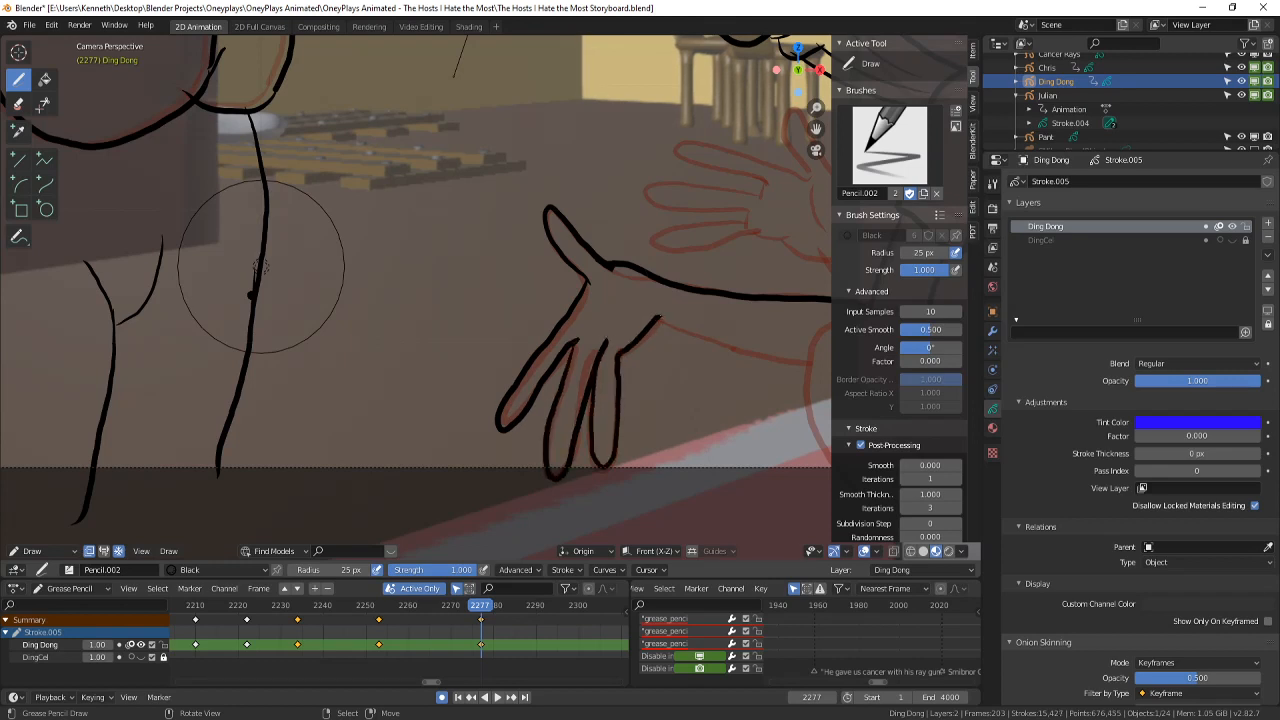
shift+middle_drag(659, 312, 342, 302)
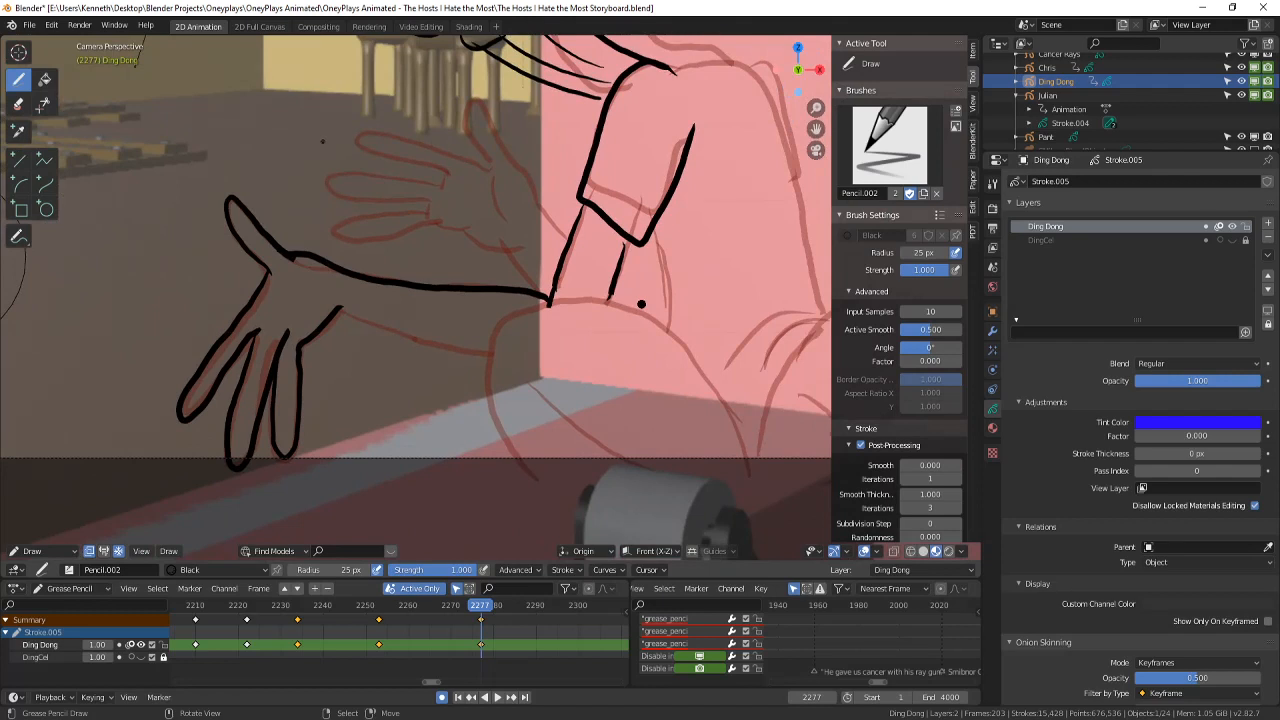
drag(330, 298, 490, 354)
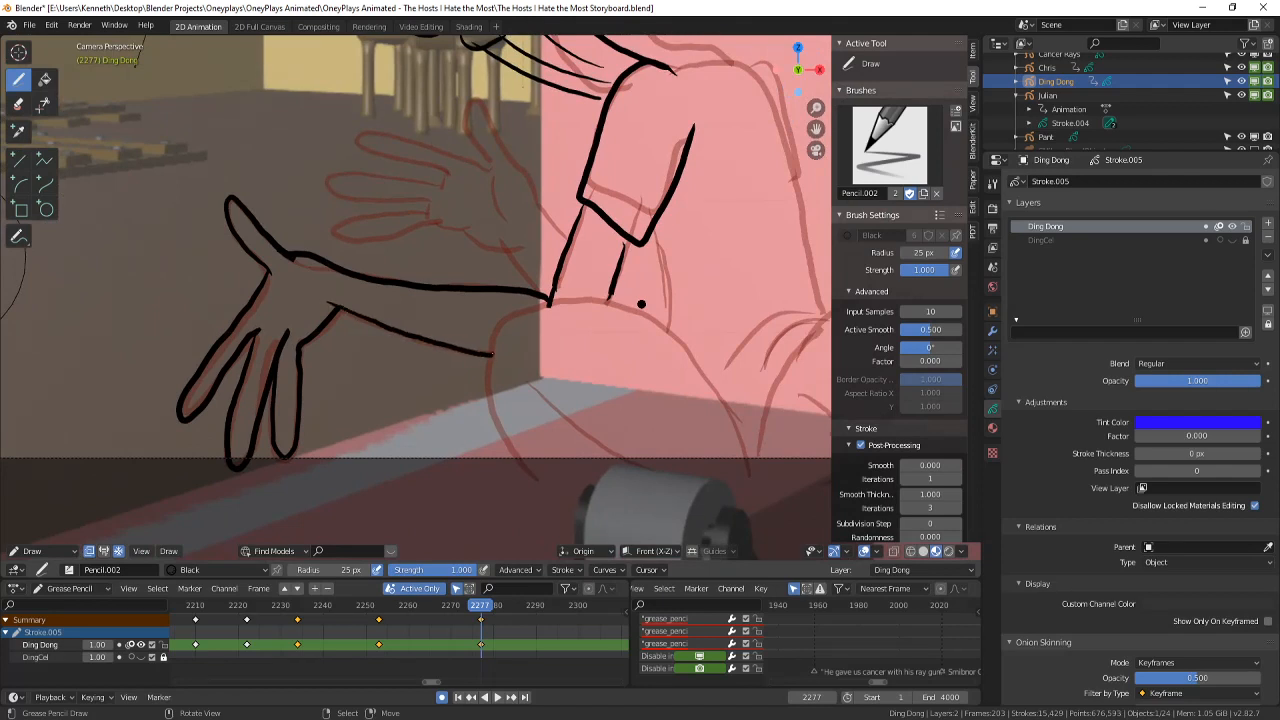
- Draw the outline of Ding Dong's bent front leg from thigh over the knee, redoing the first stroke, and add its inner line
mouse_move(747, 459)
mouse_down()
mouse_move(658, 322)
mouse_move(560, 300)
mouse_move(513, 314)
mouse_up()
key(ctrl+z)
mouse_move(752, 462)
mouse_down()
mouse_move(703, 376)
mouse_move(580, 292)
mouse_move(482, 343)
mouse_move(545, 480)
mouse_up()
drag(530, 386, 655, 482)
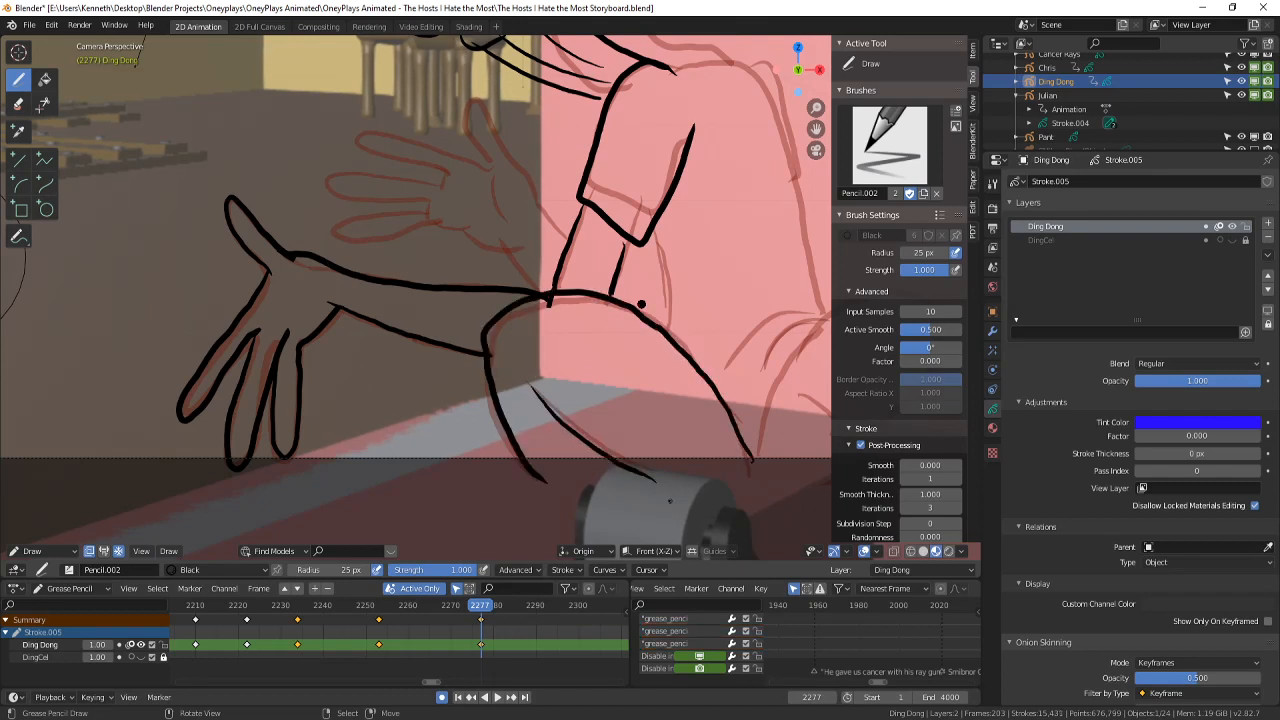
shift+middle_drag(665, 518, 548, 535)
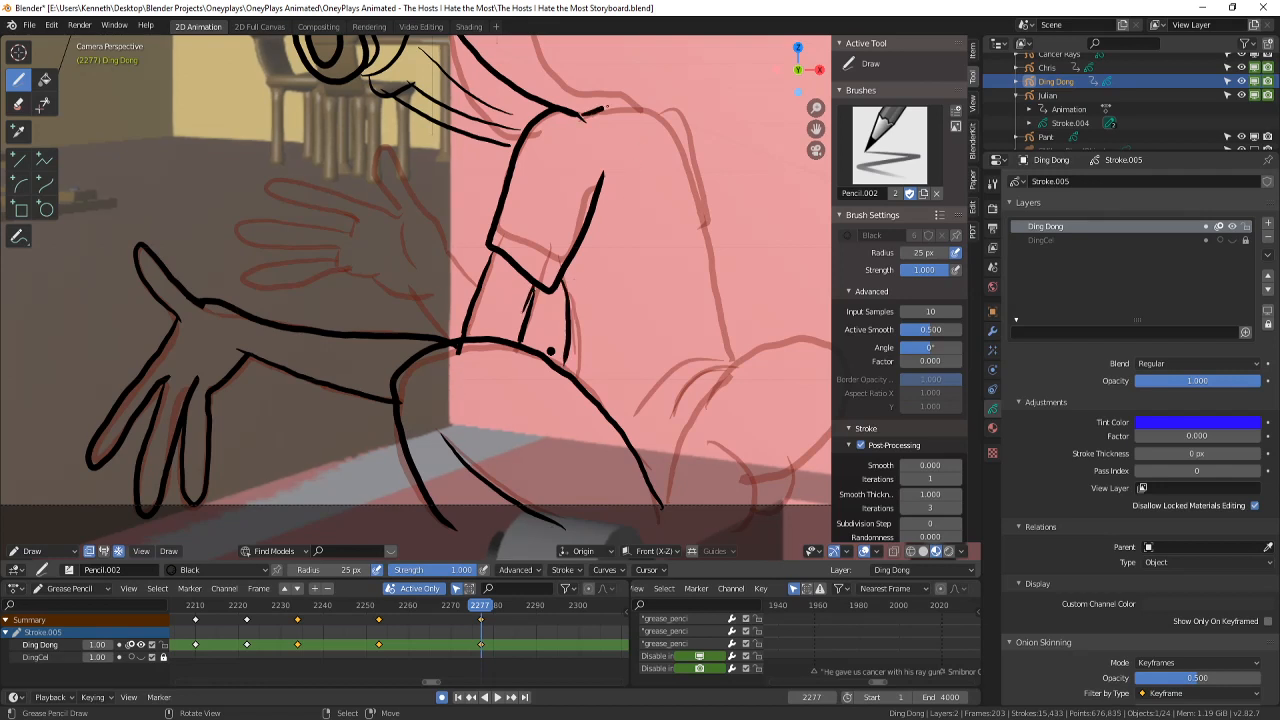
- Ink the seated character's back, bent far knee, foot and trouser creases over the onion-skin guide on frame 2277
mouse_move(605, 106)
mouse_down()
mouse_move(686, 168)
mouse_move(735, 365)
mouse_move(668, 522)
mouse_up()
shift+middle_drag(736, 395, 585, 356)
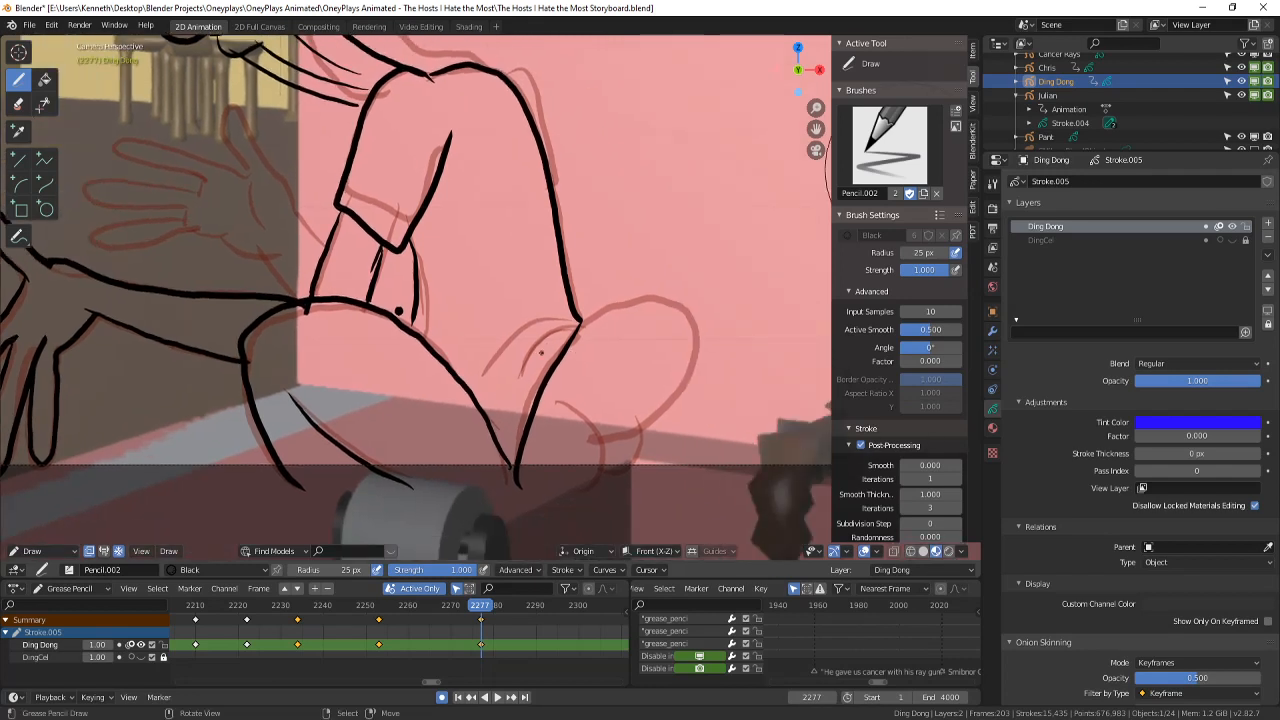
drag(694, 342, 617, 440)
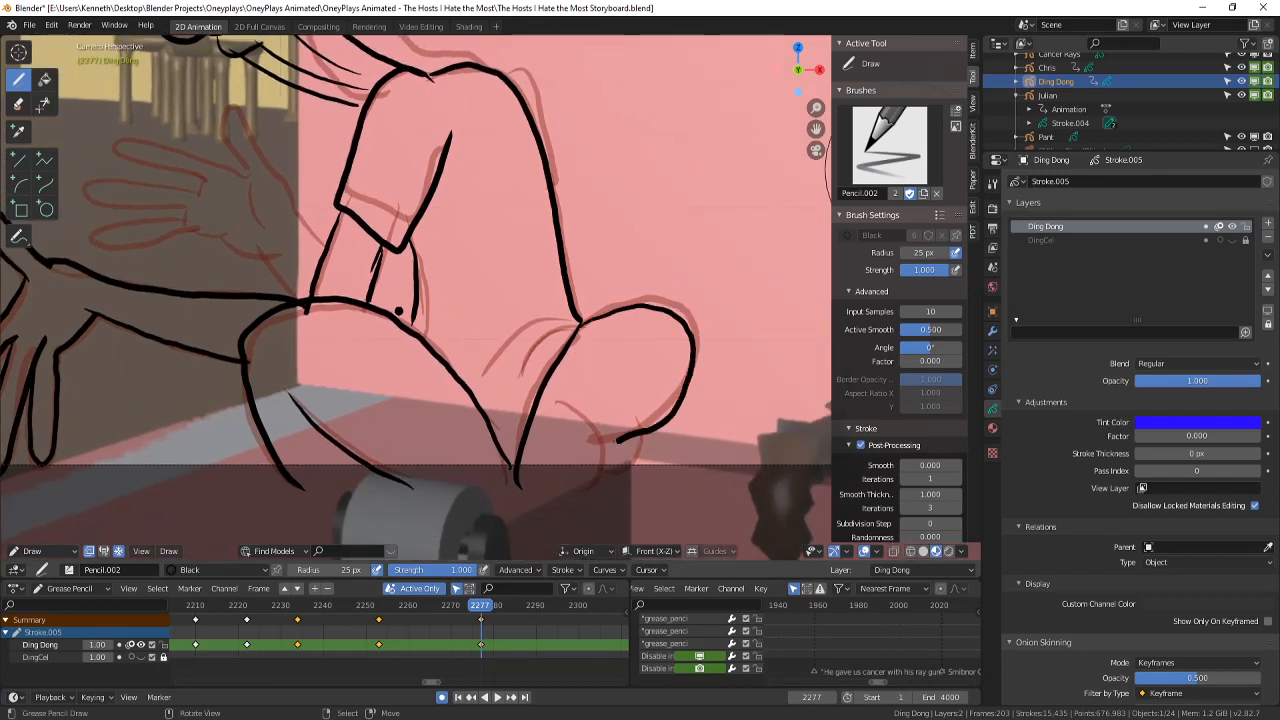
key(ctrl+z)
mouse_move(582, 322)
mouse_down()
mouse_move(688, 297)
mouse_move(640, 428)
mouse_up()
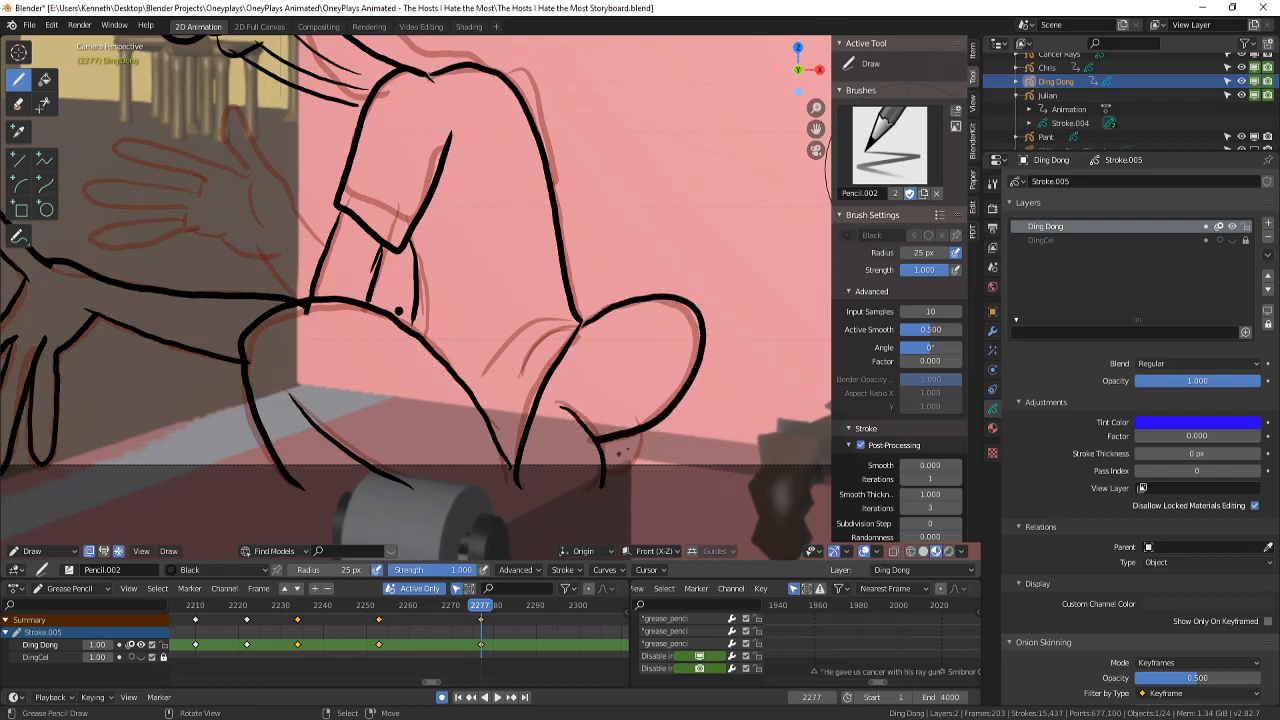
drag(577, 325, 510, 397)
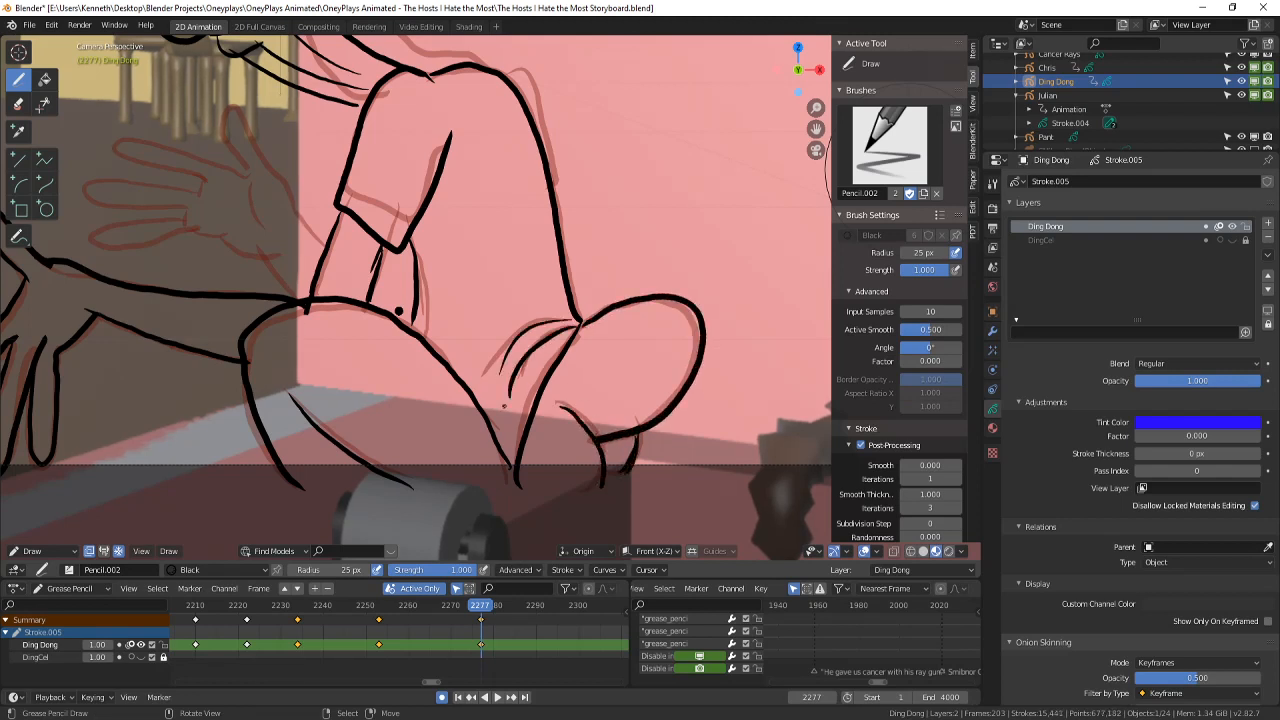
- Save the storyboard file and compare the new pose on frame 2277 with frame 2276
shift+middle_drag(532, 300, 560, 520)
ctrl+middle_drag(556, 260, 550, 385)
shift+middle_drag(509, 200, 534, 307)
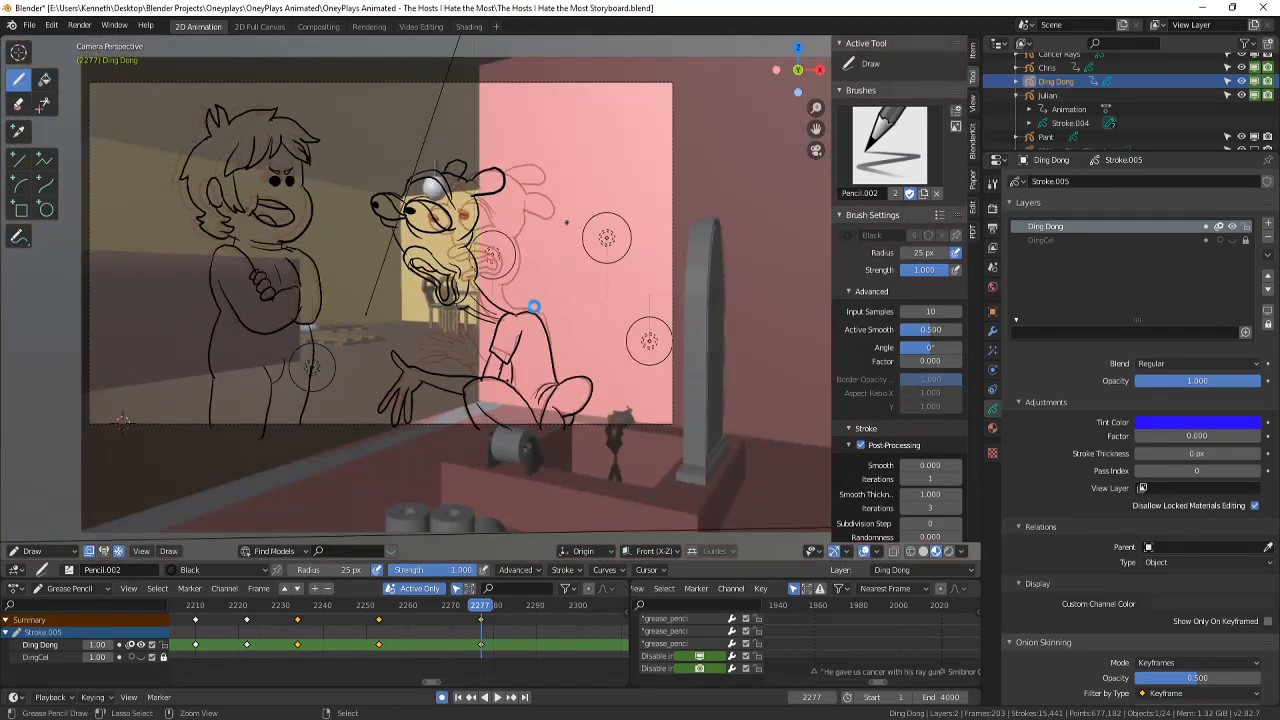
scroll(530, 313, down, 3)
key(ctrl+s)
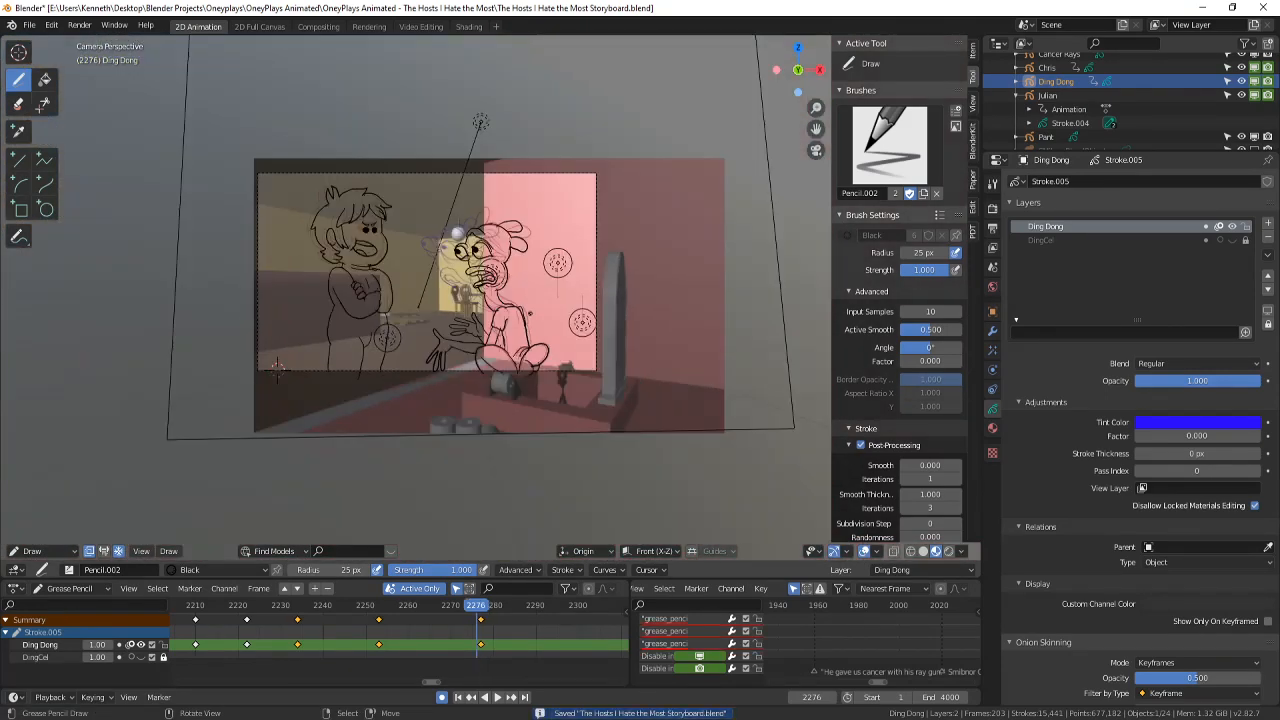
key(Left)
key(Right)
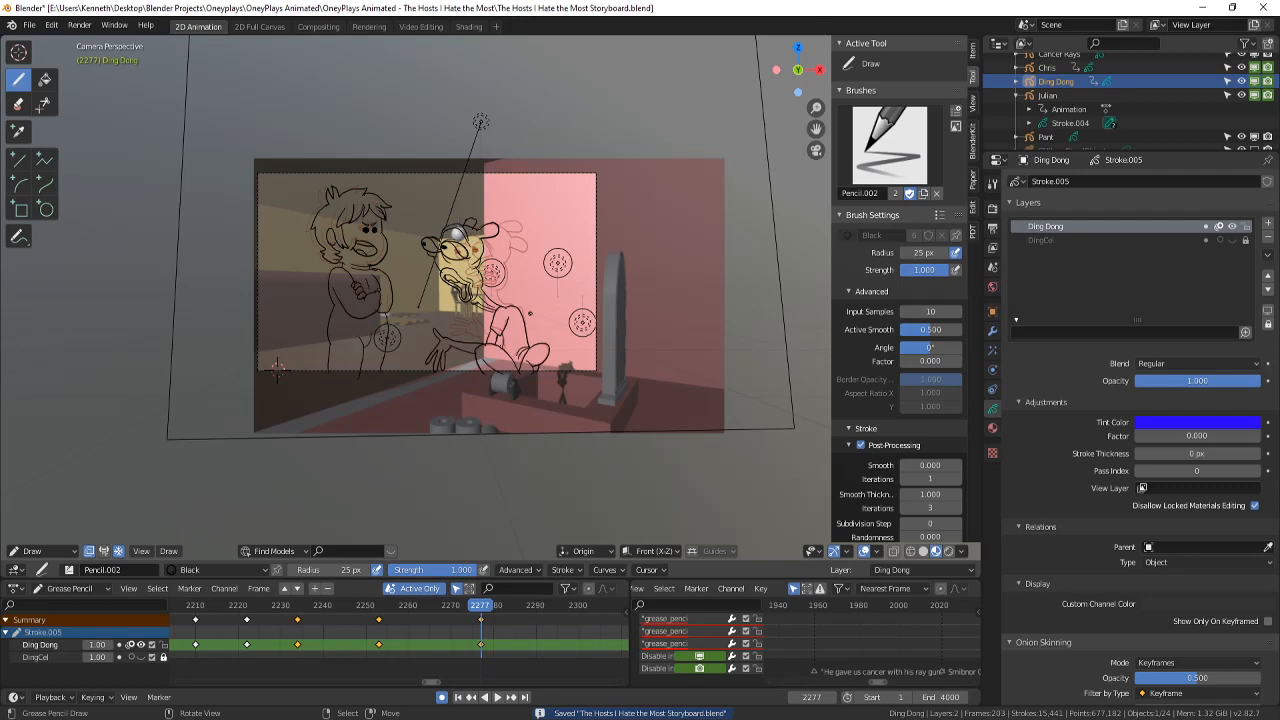
- Put the Ding Dong drawing in Edit Mode with whole-stroke selection
scroll(485, 275, up, 7)
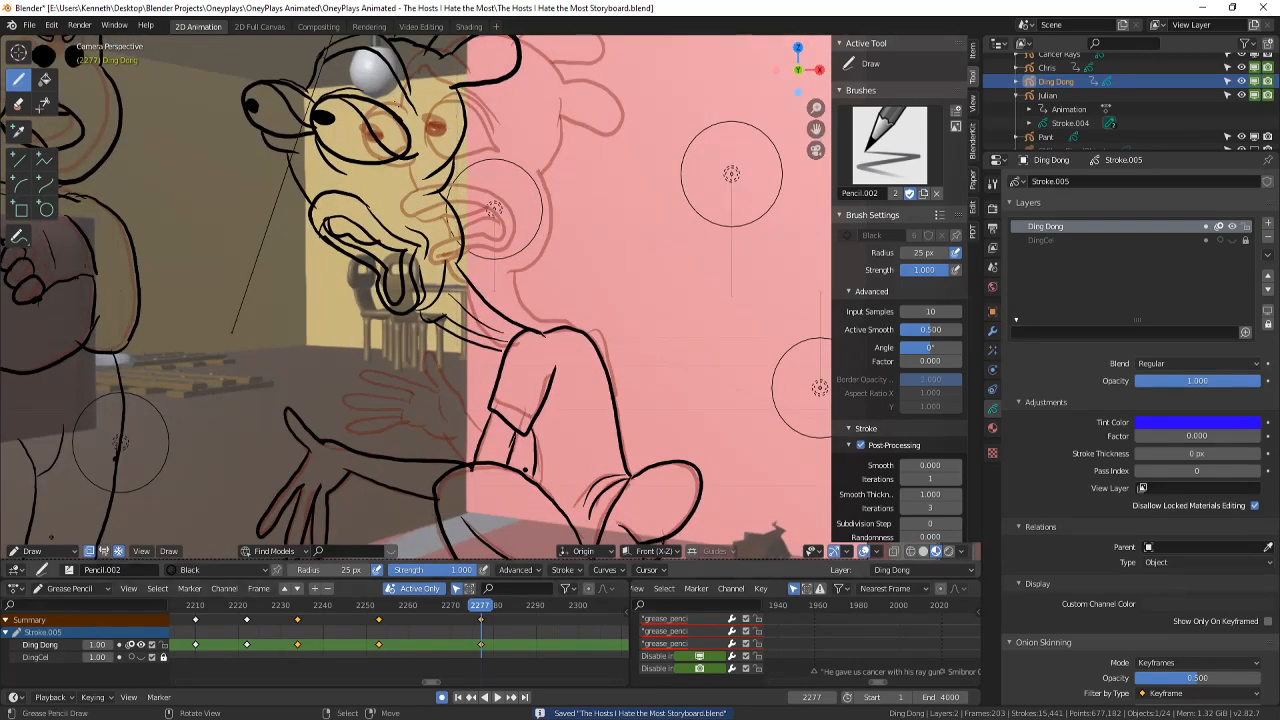
click(33, 551)
click(50, 522)
key(c)
right_click(590, 424)
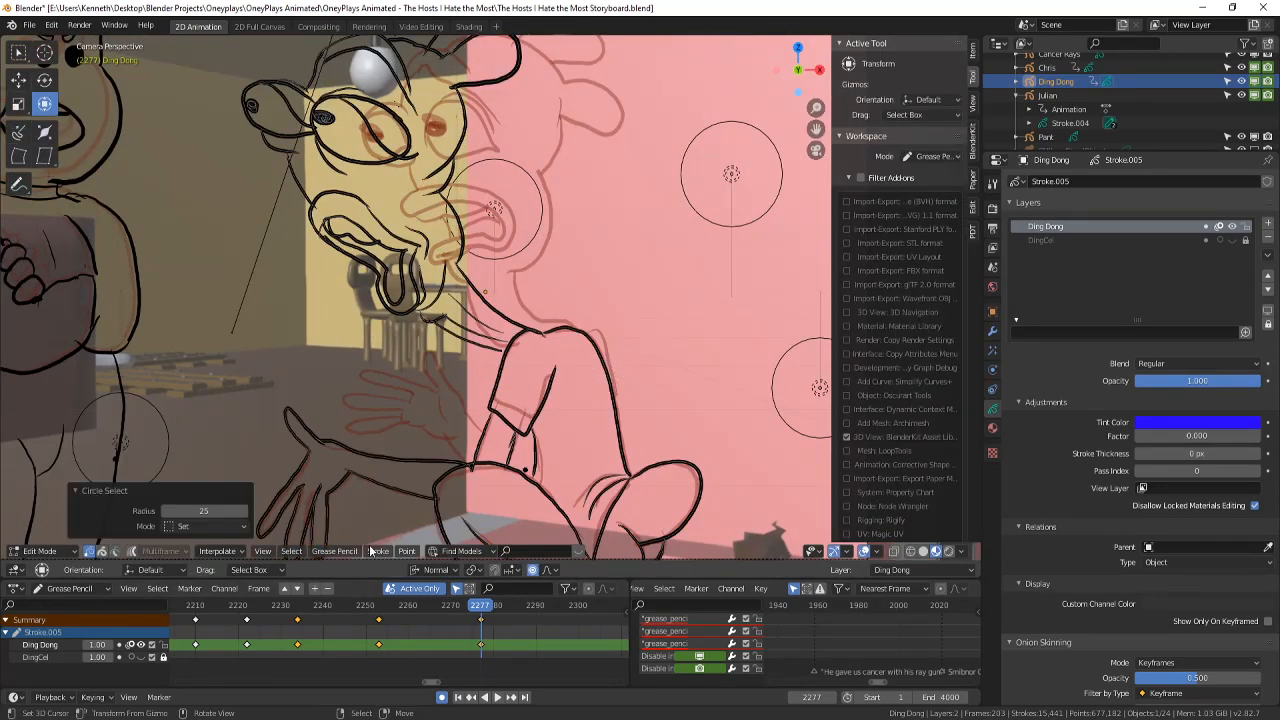
click(101, 551)
- Circle-select the torso, sleeve and arm strokes, then rotate and shift them slightly with proportional editing off
key(c)
click(495, 390)
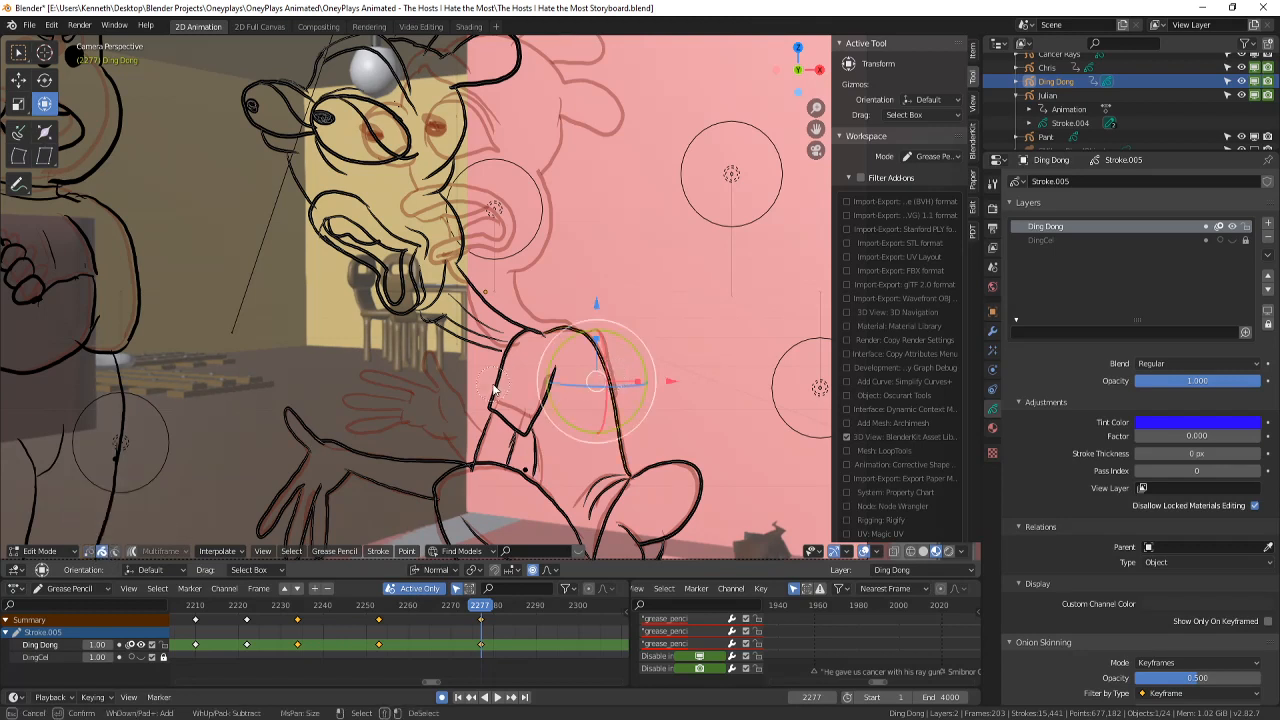
mouse_move(530, 393)
mouse_down()
mouse_move(470, 432)
mouse_move(318, 470)
mouse_move(300, 526)
mouse_up()
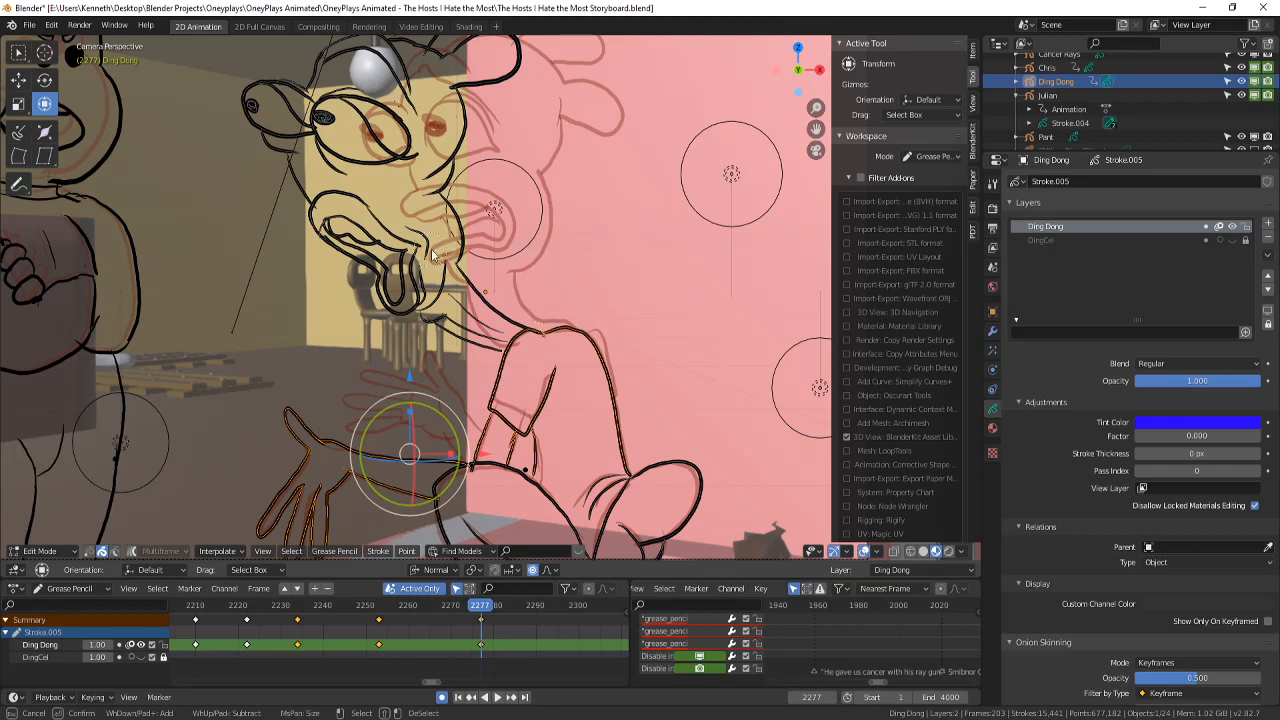
right_click(640, 368)
key(r)
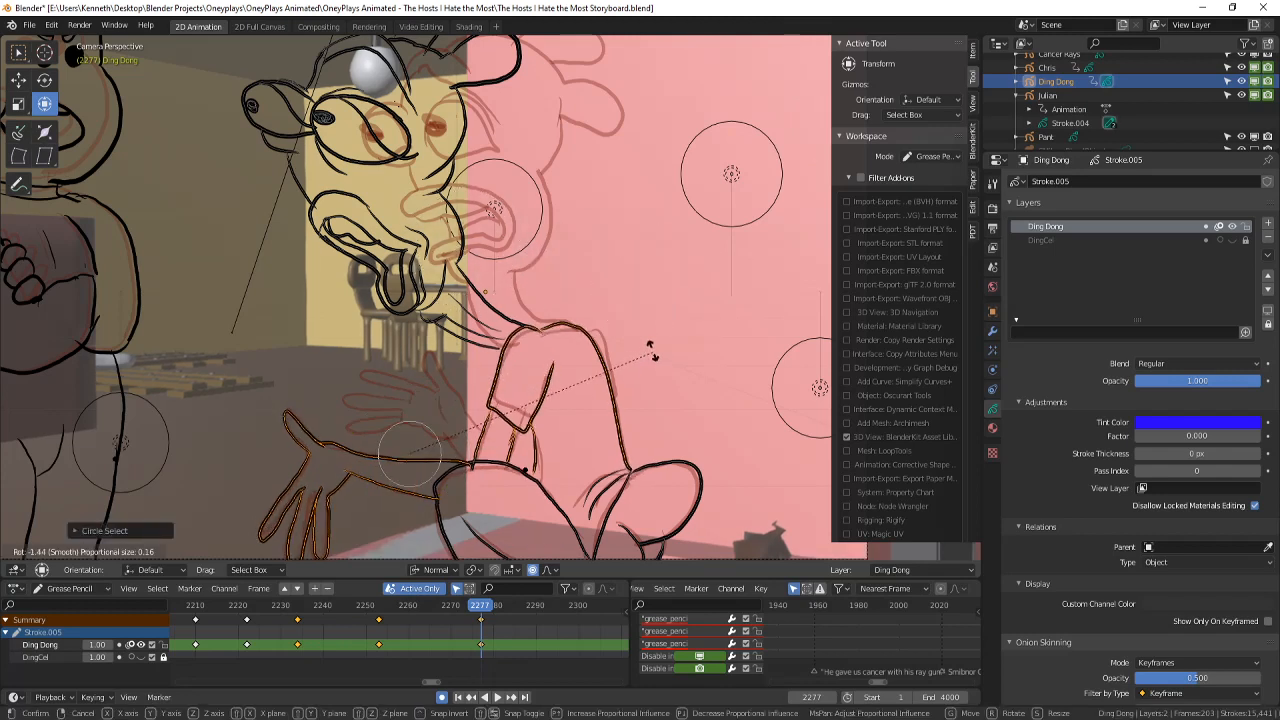
right_click(649, 339)
key(o)
key(r)
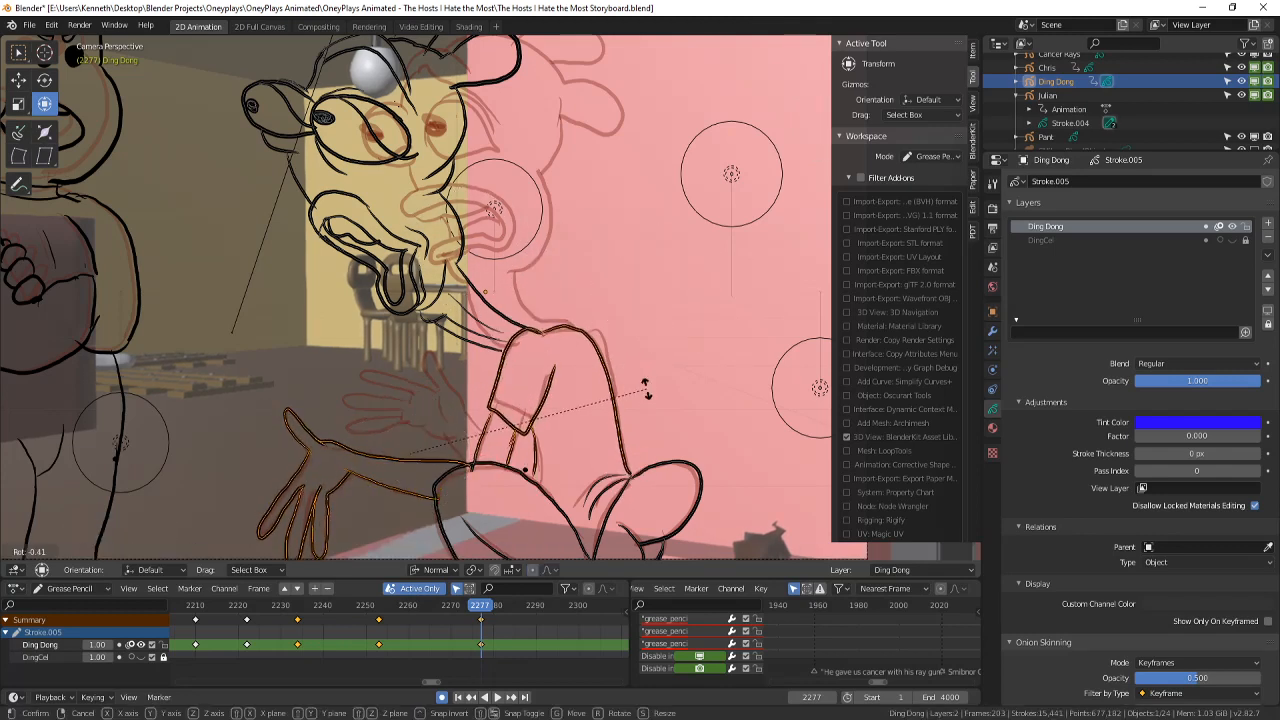
click(430, 440)
key(g)
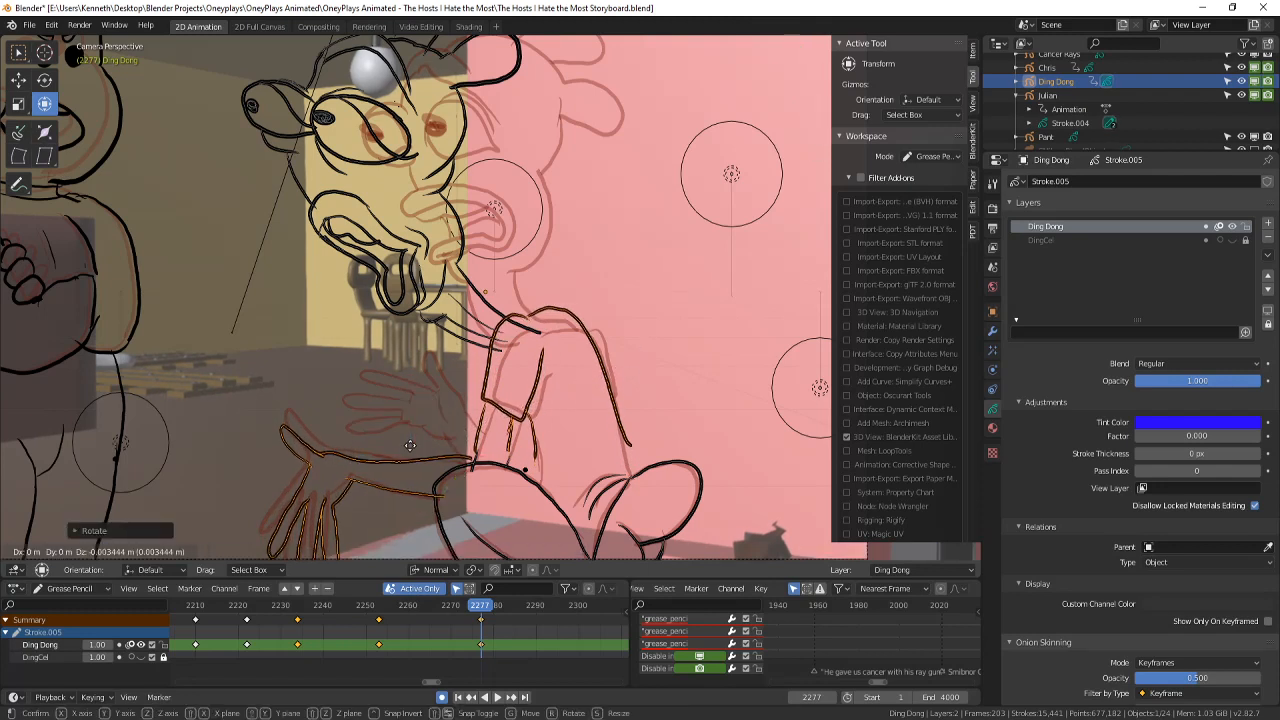
click(405, 461)
- Circle-select all strokes of the seated character's head and face and move them slightly
key(a)
key(a)
key(c)
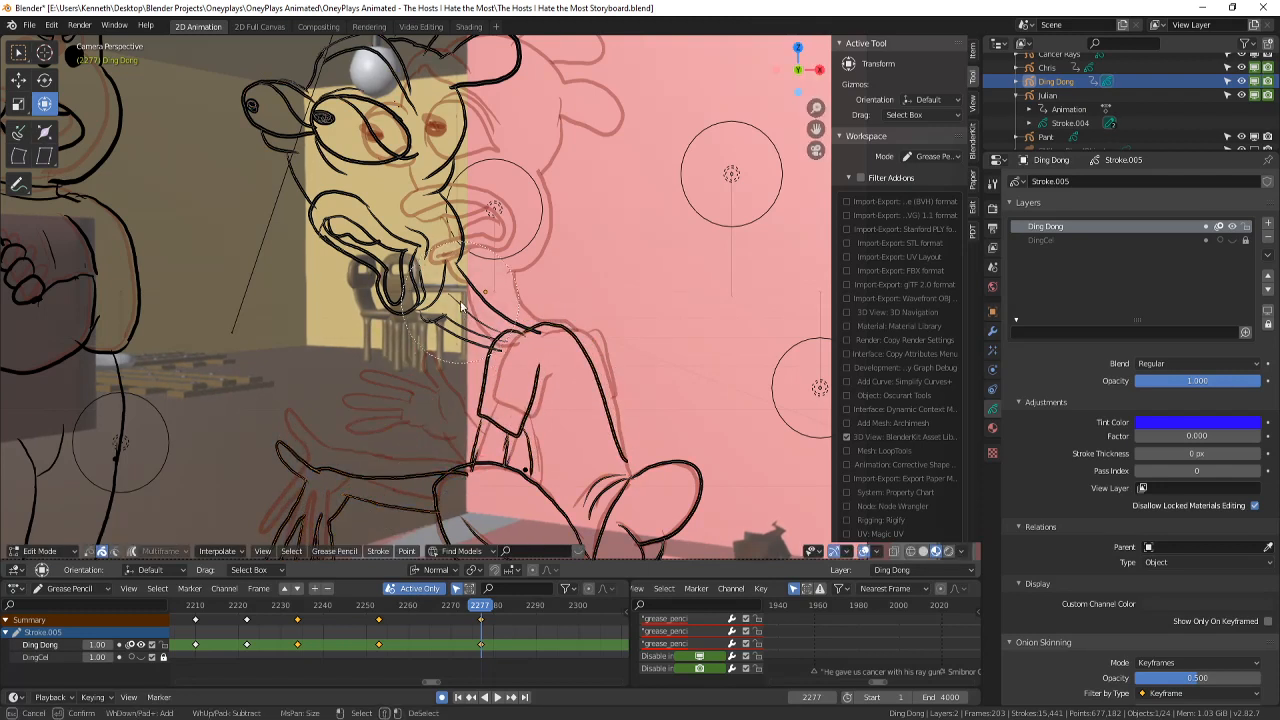
drag(440, 308, 388, 216)
right_click(388, 216)
shift+middle_drag(388, 216, 441, 297)
scroll(441, 297, down, 3)
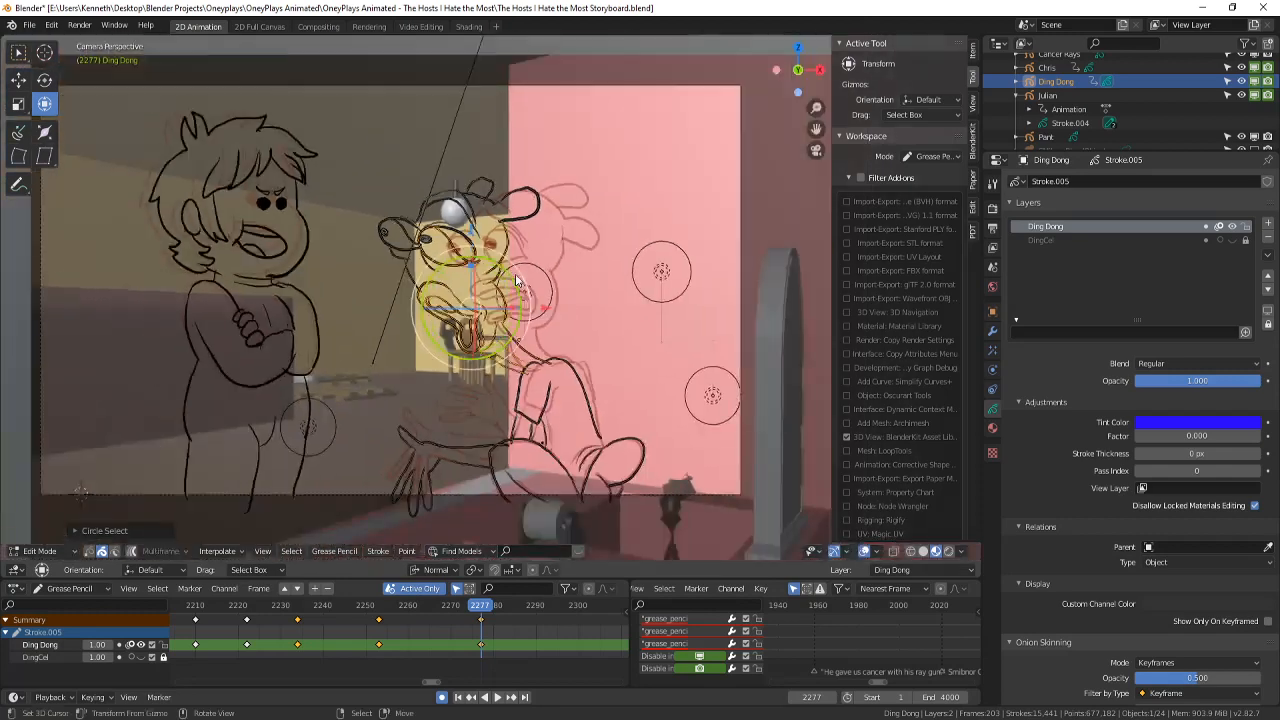
key(c)
scroll(440, 212, down, 8)
click(465, 160)
right_click(465, 160)
key(g)
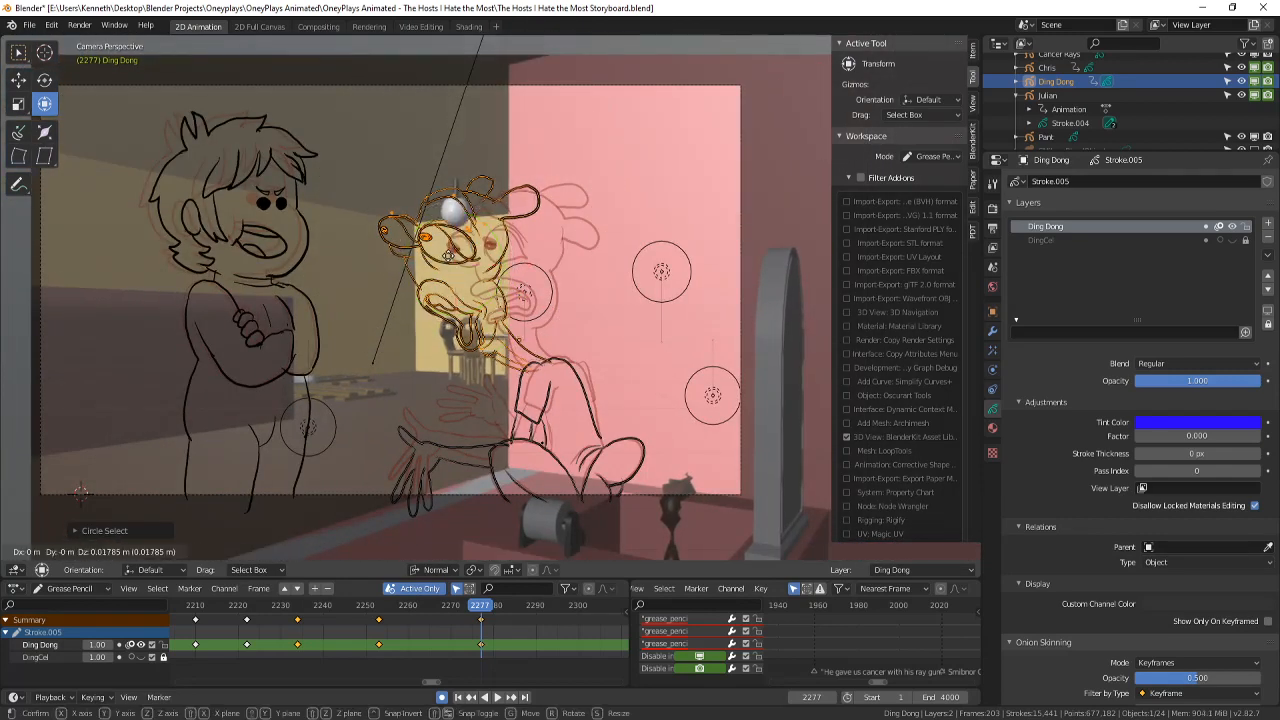
click(443, 262)
- Step between frames 2276 and 2277 to check the shifted head and body against the previous pose
scroll(443, 264, down, 1)
scroll(448, 400, up, 2)
key(Left)
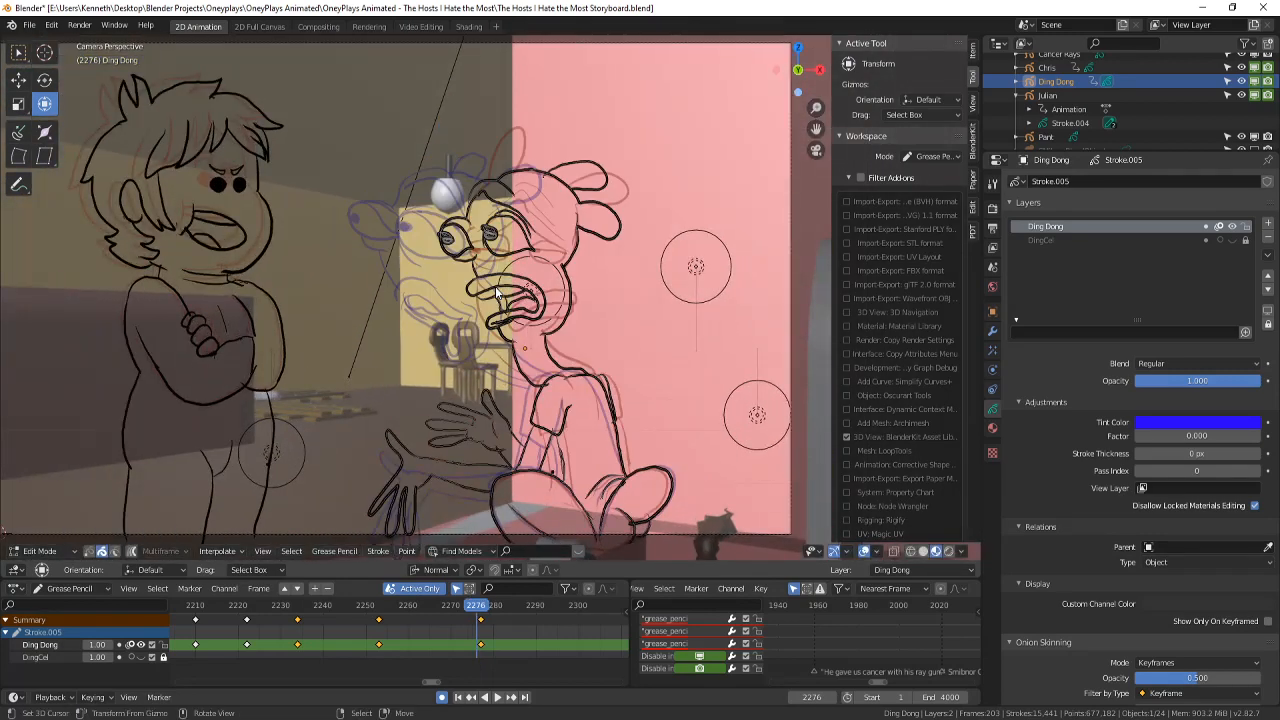
key(Right)
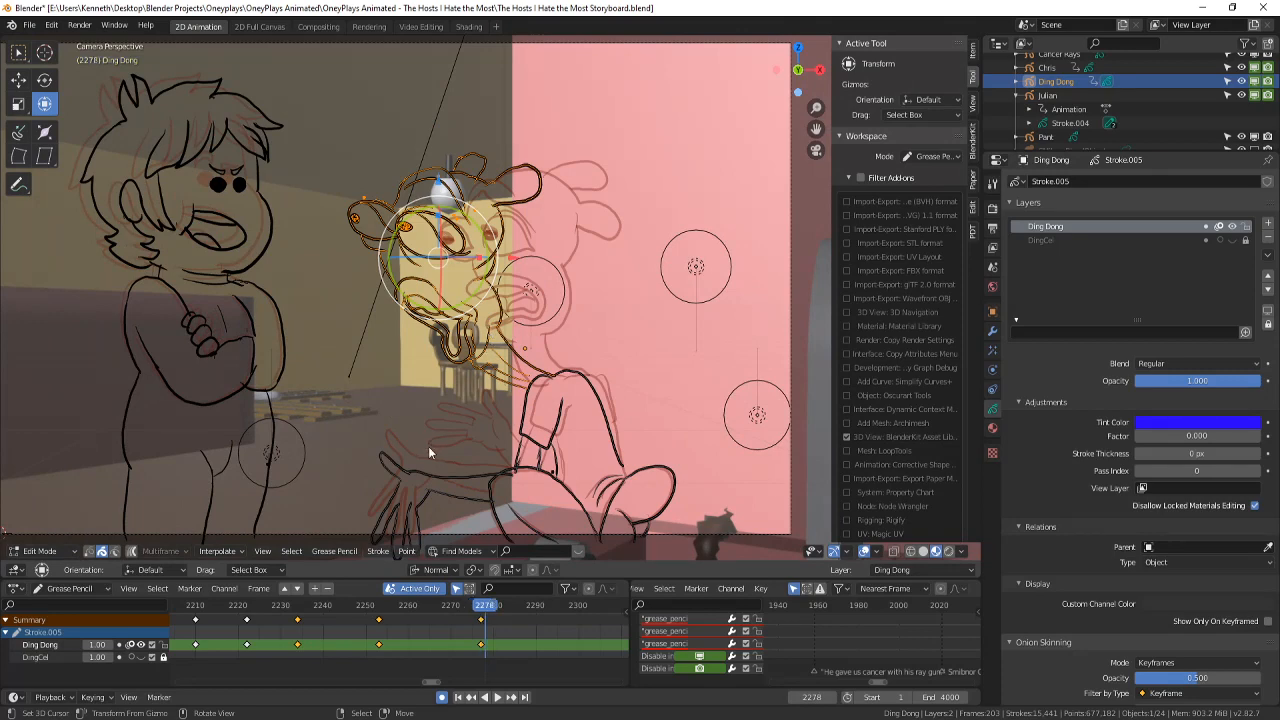
key(Left)
key(Right)
- Return to Draw mode and ink the seated character's second hand, with its fingers and thumb, above the thigh on frame 2277
click(40, 551)
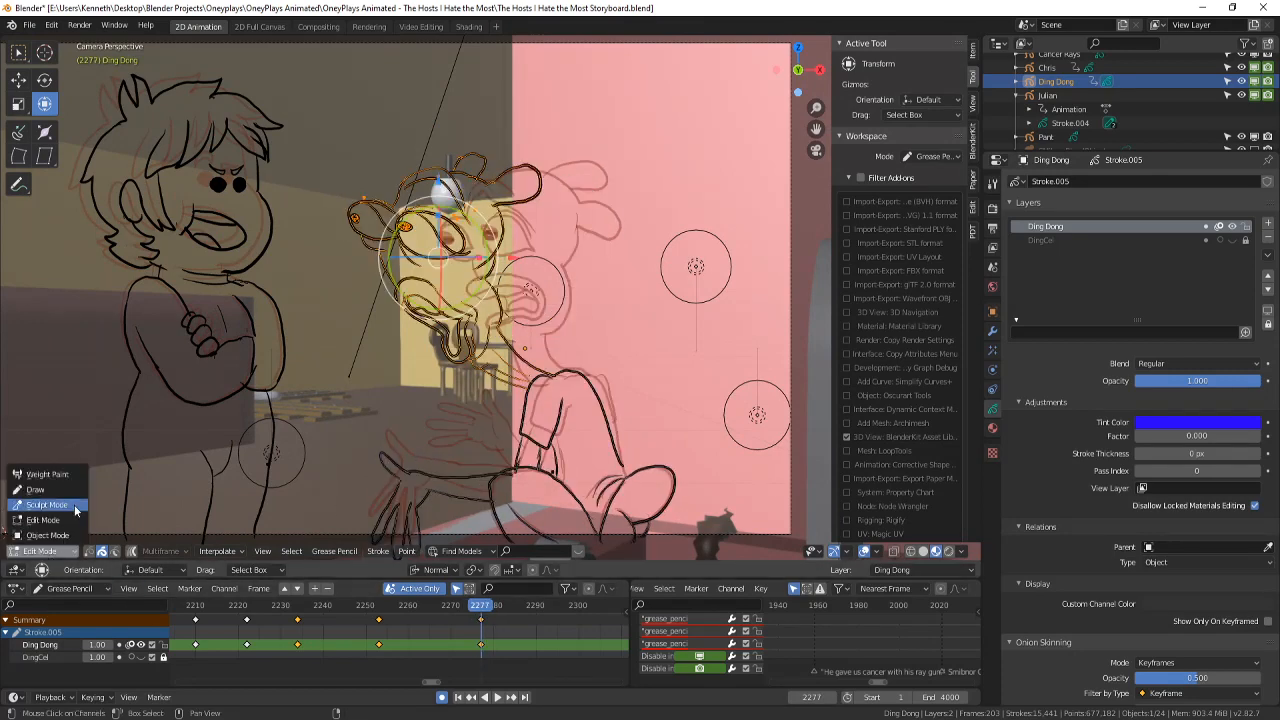
click(30, 490)
shift+middle_drag(575, 422, 576, 340)
scroll(585, 312, down, 1)
scroll(706, 388, up, 1)
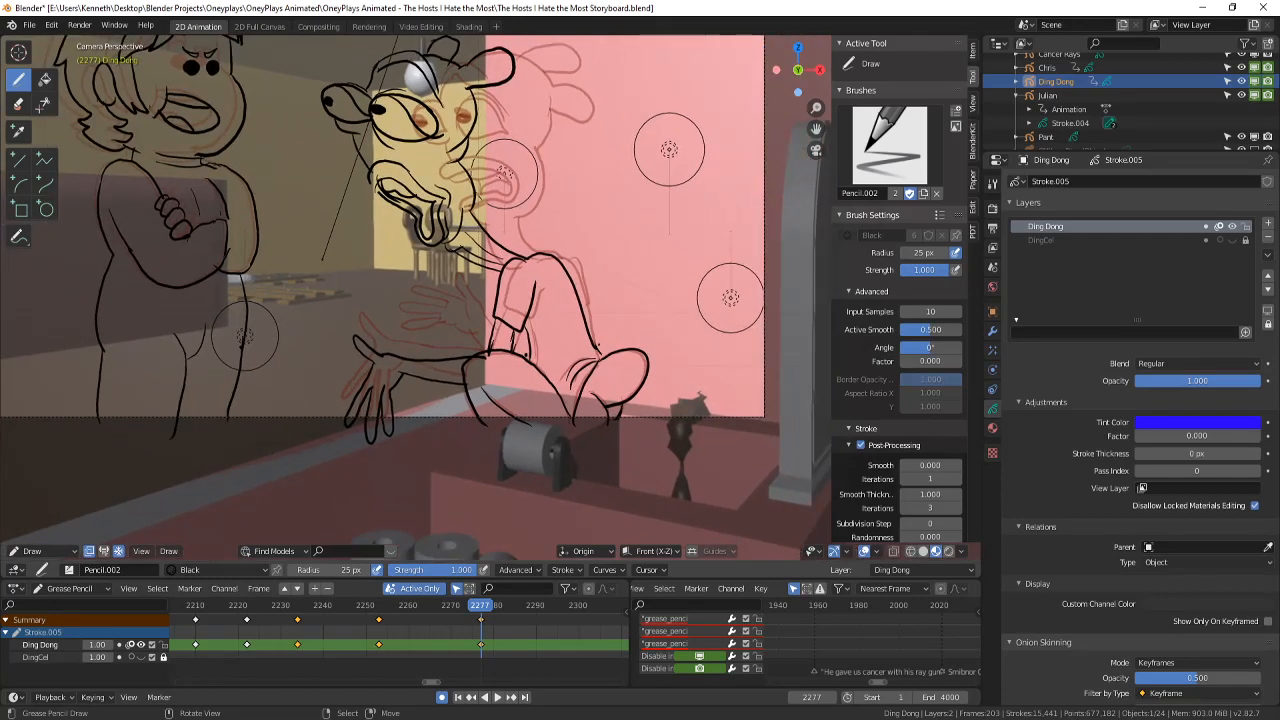
scroll(609, 335, up, 2)
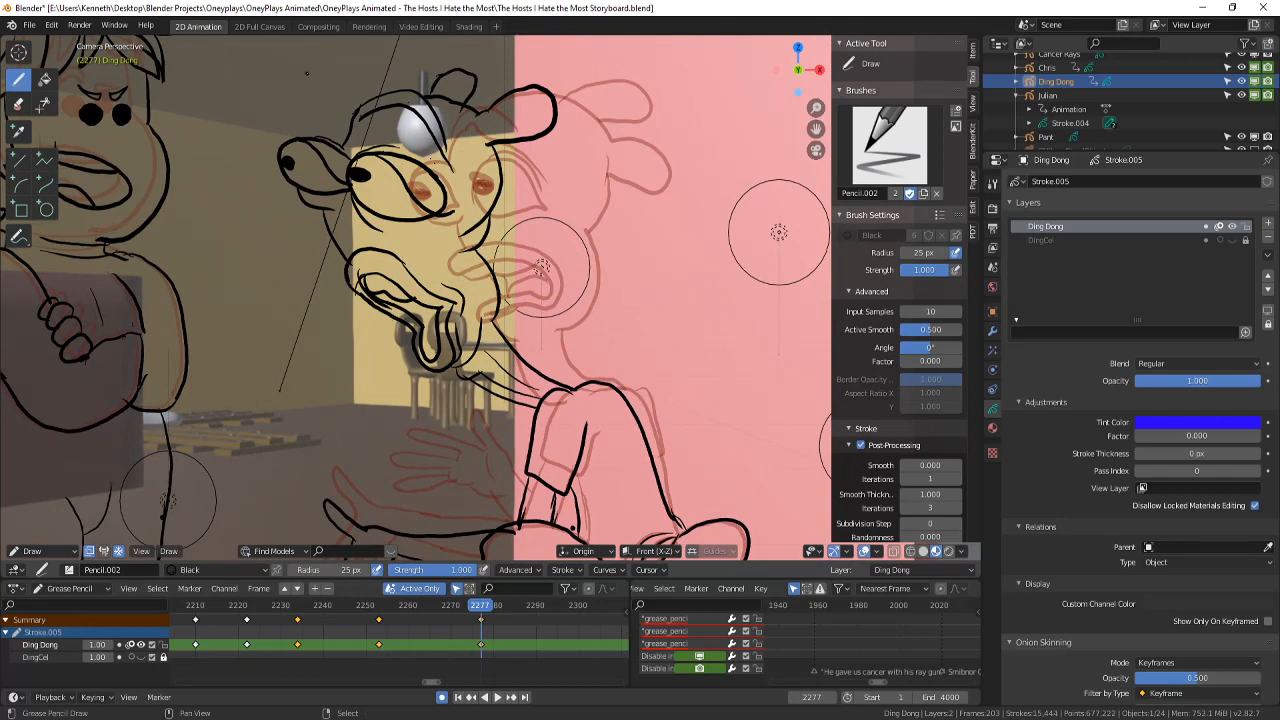
shift+middle_drag(482, 402, 537, 302)
scroll(537, 302, up, 3)
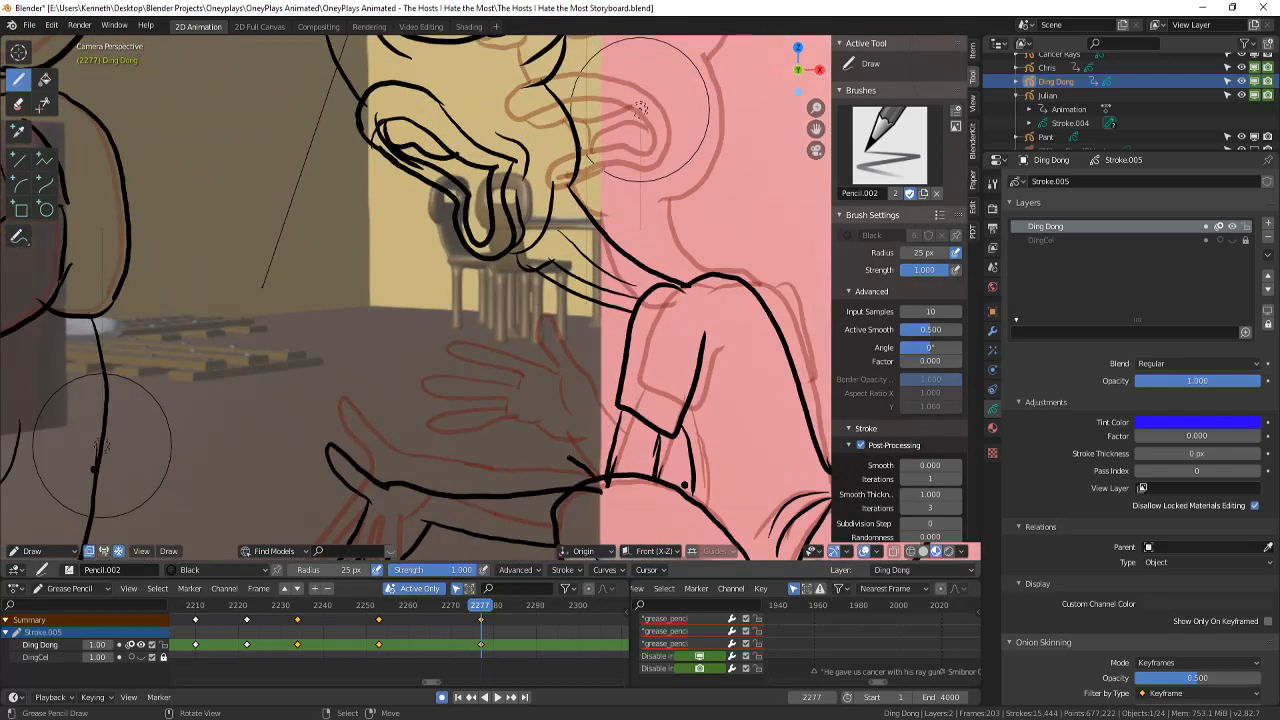
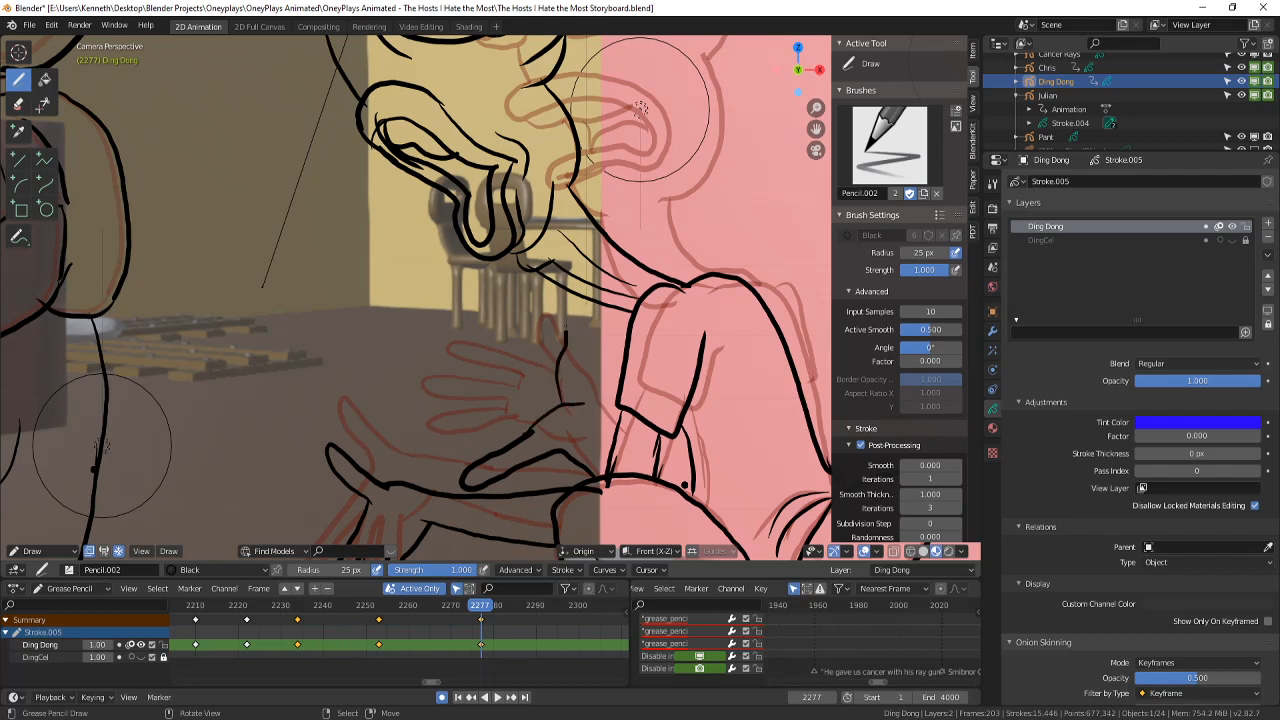
drag(566, 316, 607, 408)
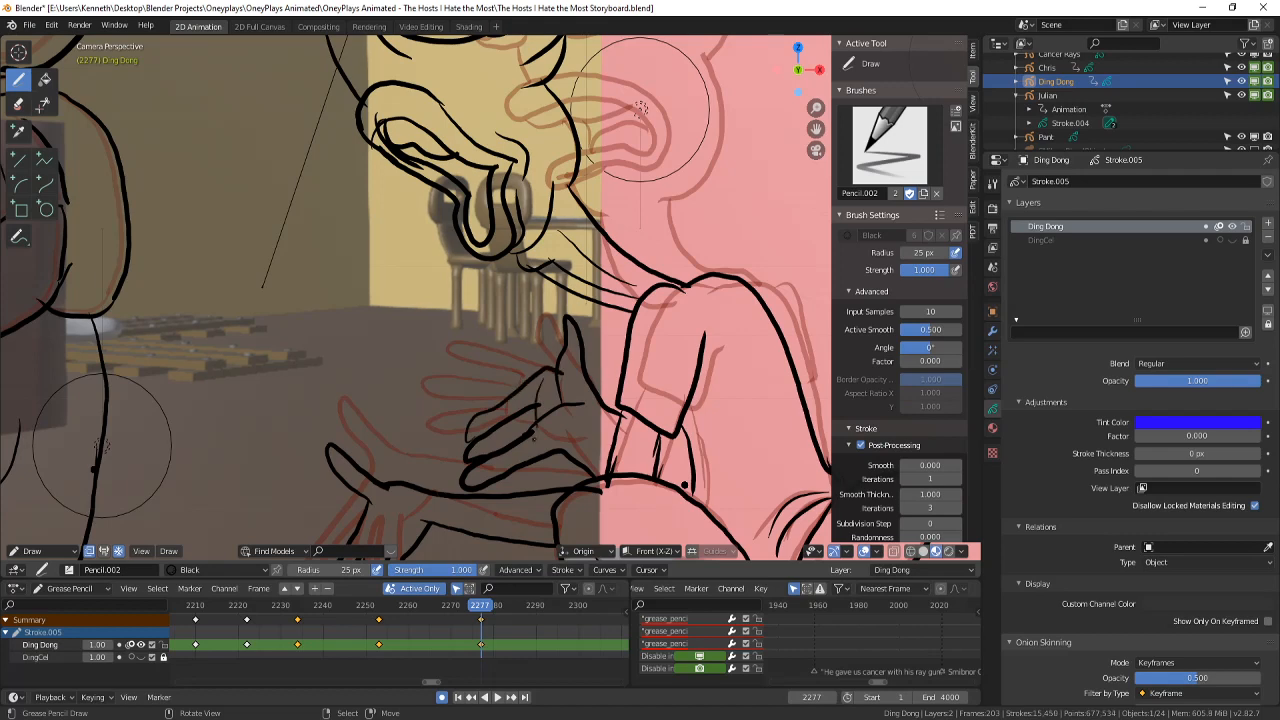
- Flip repeatedly between frames 2276 and 2277 to examine the movement between the two poses
scroll(588, 261, down, 5)
key(Left)
key(Right)
key(Left)
key(Right)
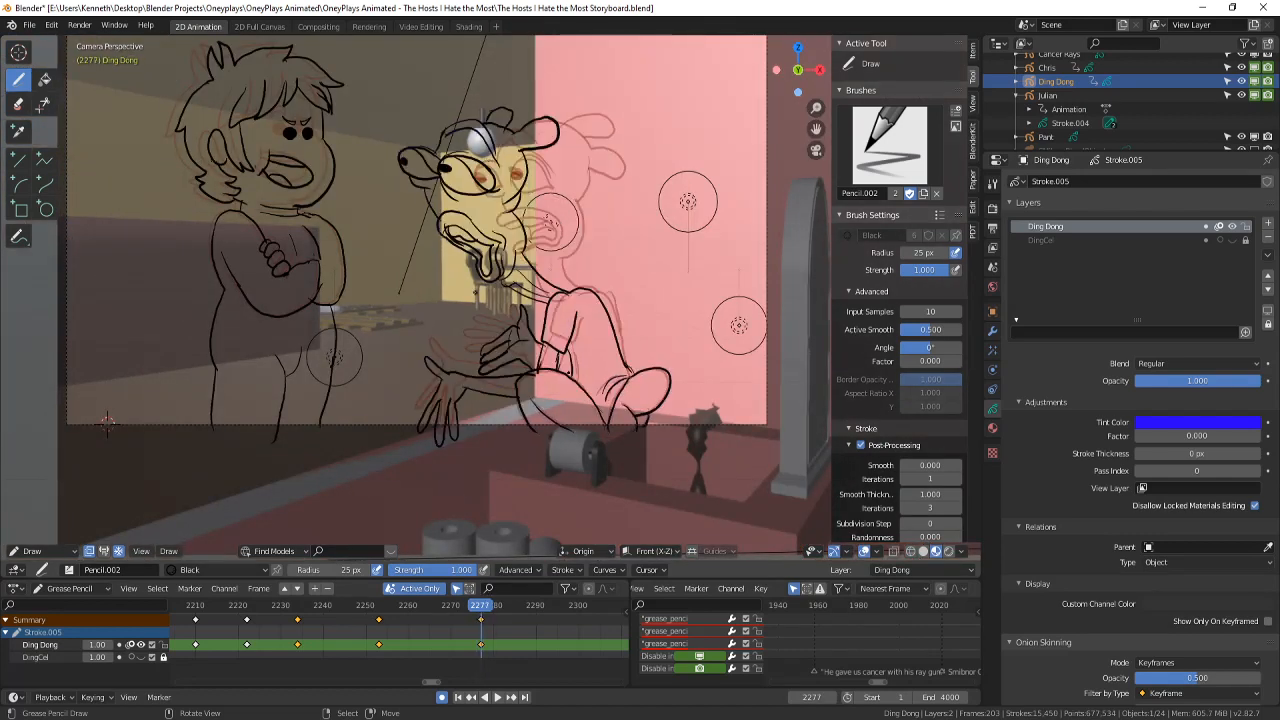
key(Left)
key(Right)
key(Left)
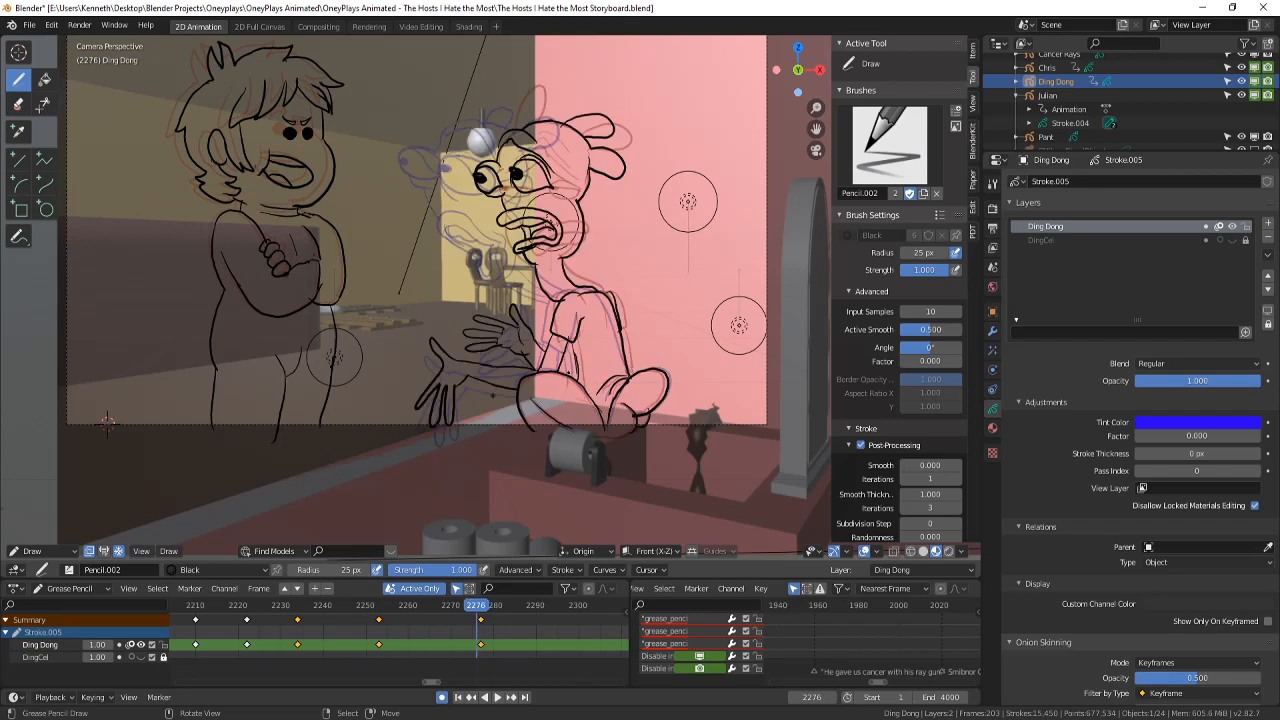
scroll(493, 300, up, 1)
key(Right)
key(Left)
key(Right)
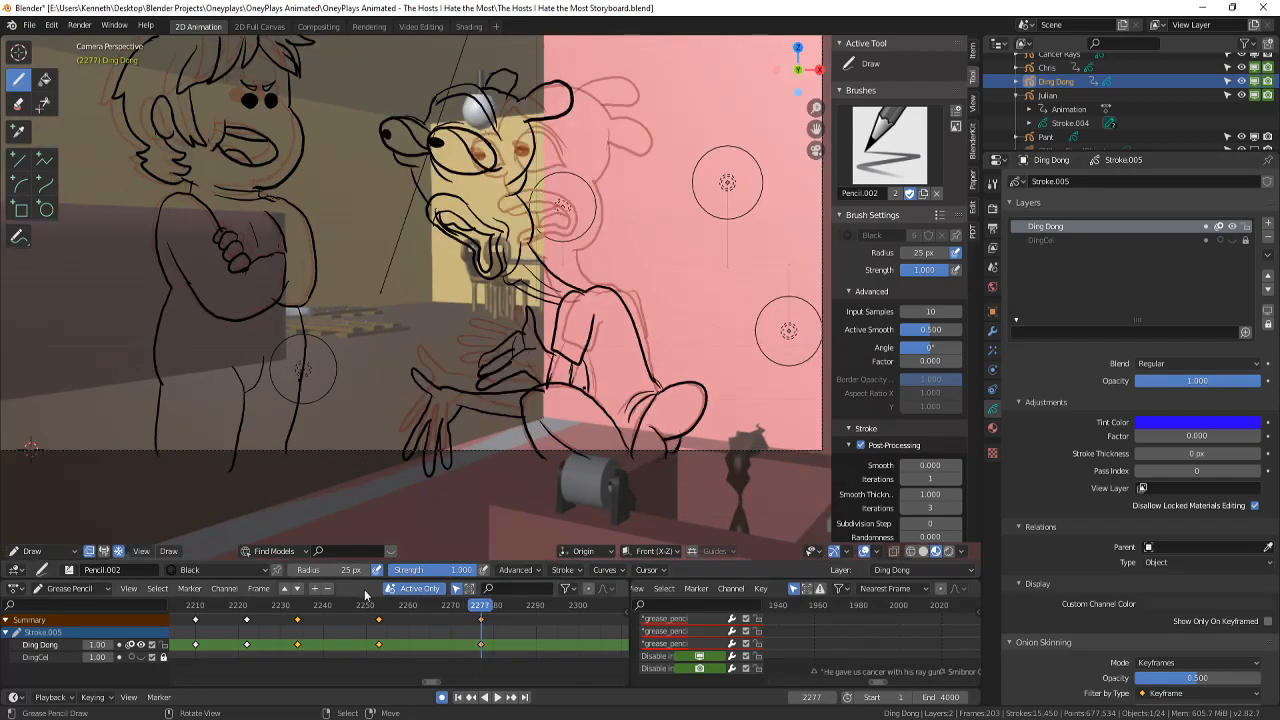
- Scrub back along the timeline and play the animation through the pose change at frame 2277
mouse_move(440, 606)
mouse_down()
mouse_move(446, 624)
mouse_move(490, 622)
mouse_move(459, 626)
mouse_move(489, 646)
mouse_move(465, 616)
mouse_move(500, 630)
mouse_move(466, 648)
mouse_move(487, 646)
mouse_move(459, 634)
mouse_up()
click(500, 696)
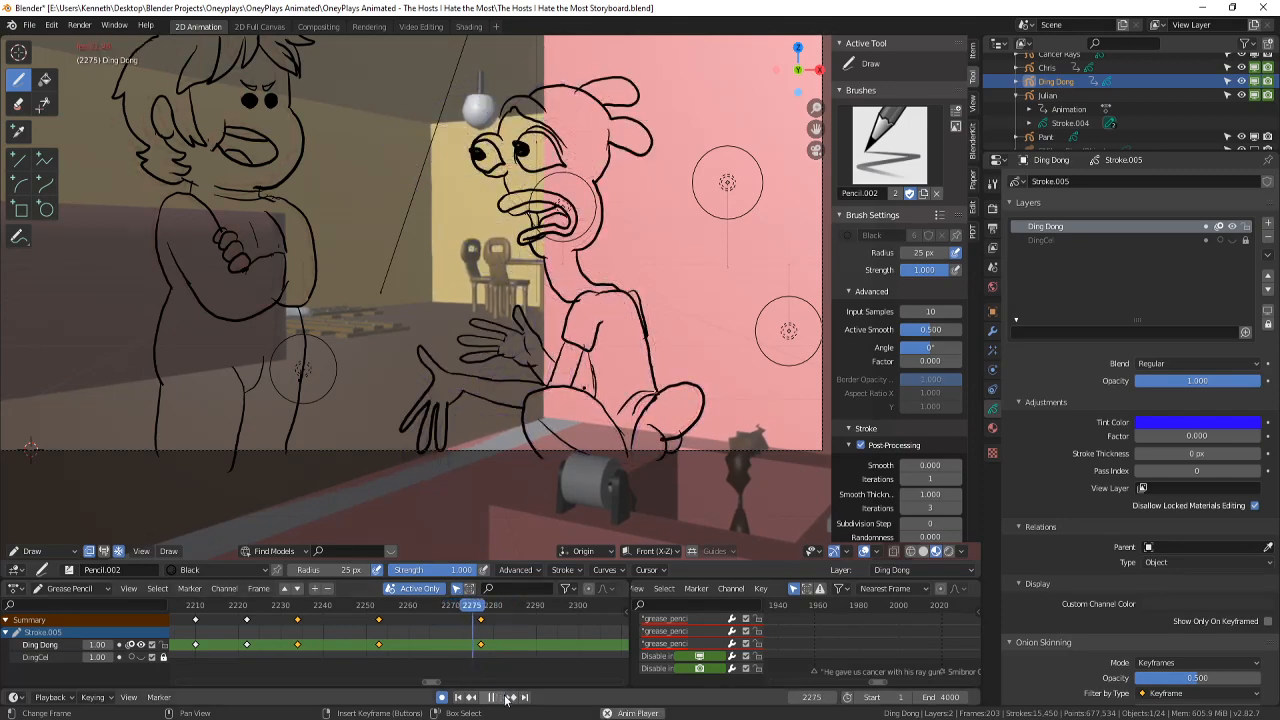
click(497, 696)
key(space)
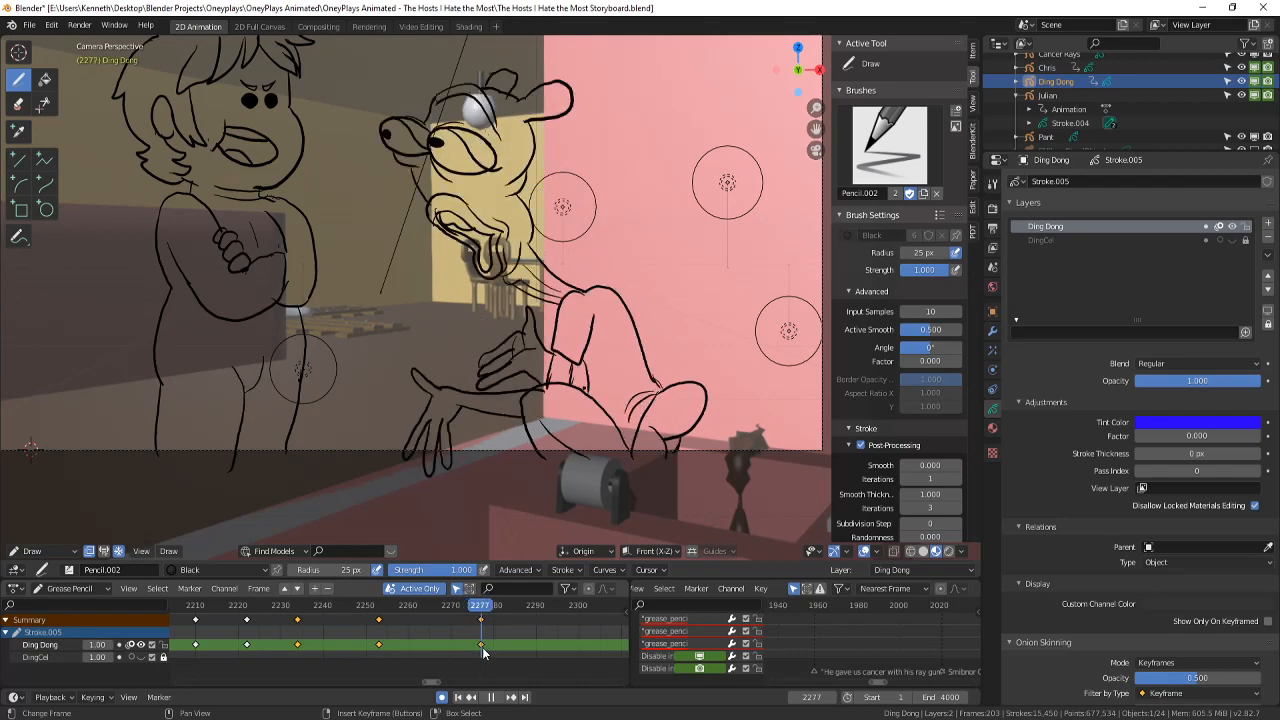
- Switch to Object Mode at frame 2275 and select the Ding Dong drawing object in the viewport
scroll(388, 420, up, 1)
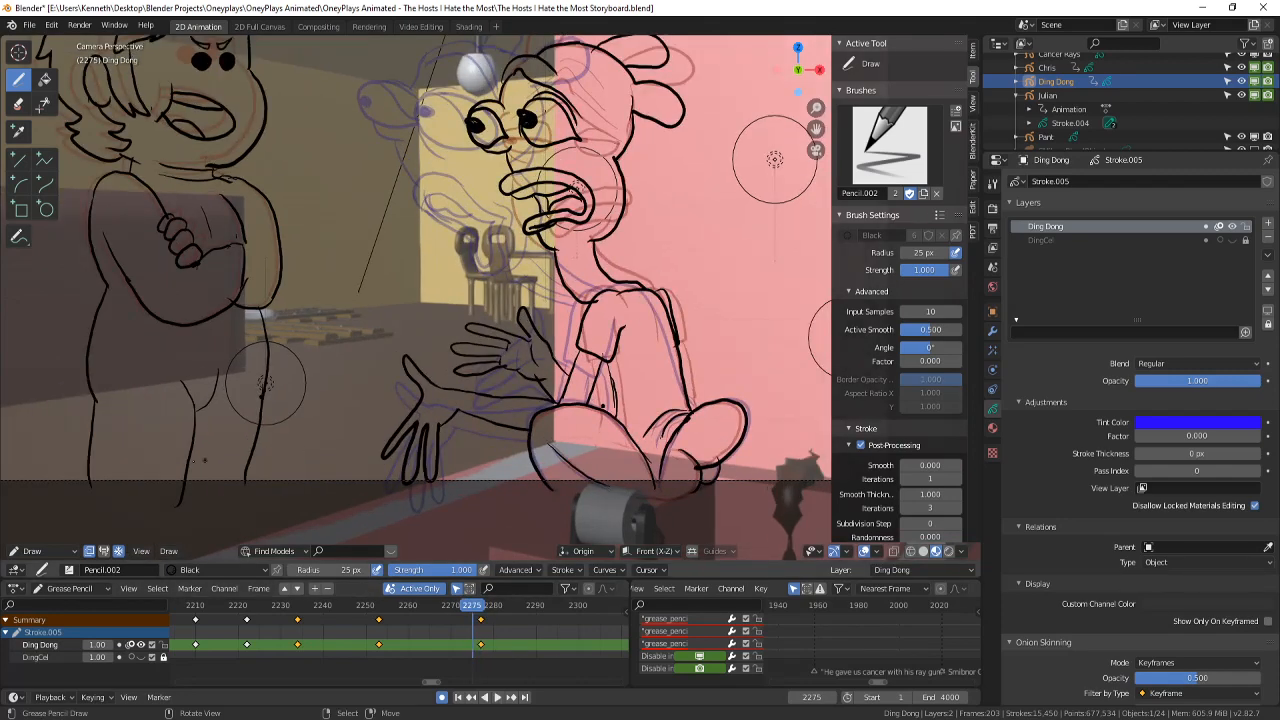
click(35, 551)
click(40, 470)
scroll(583, 420, down, 2)
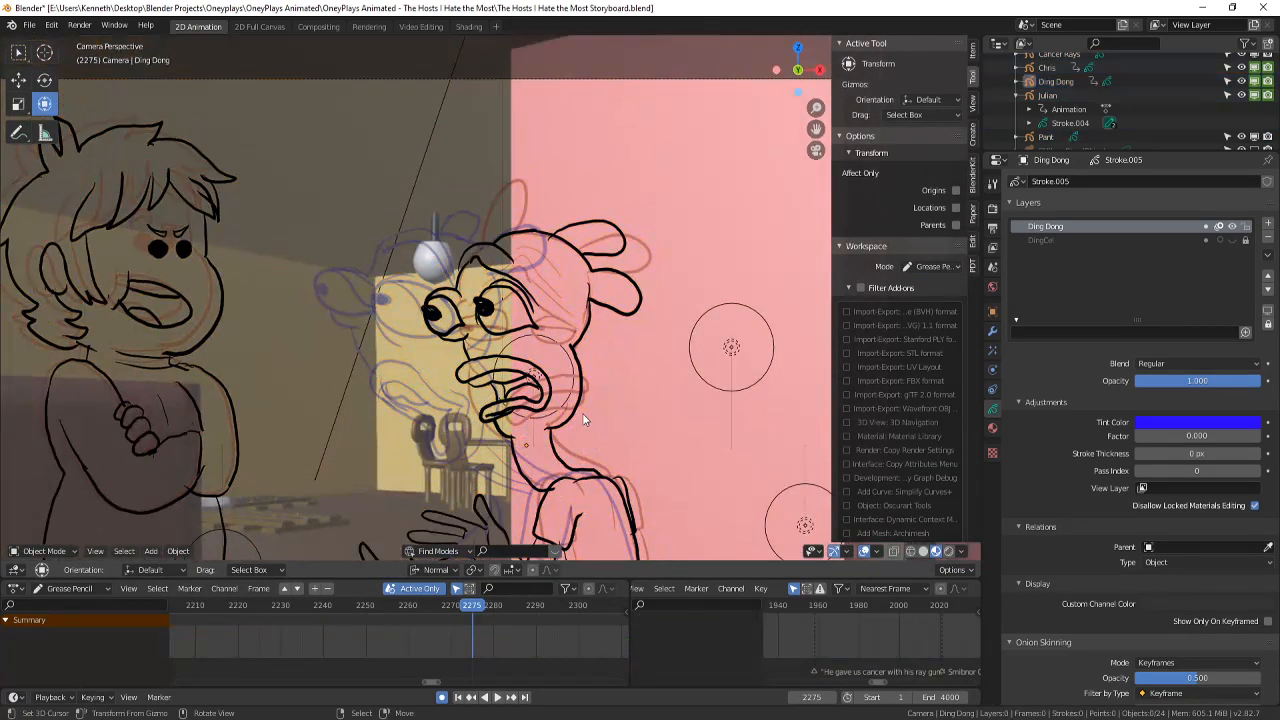
key(c)
click(528, 285)
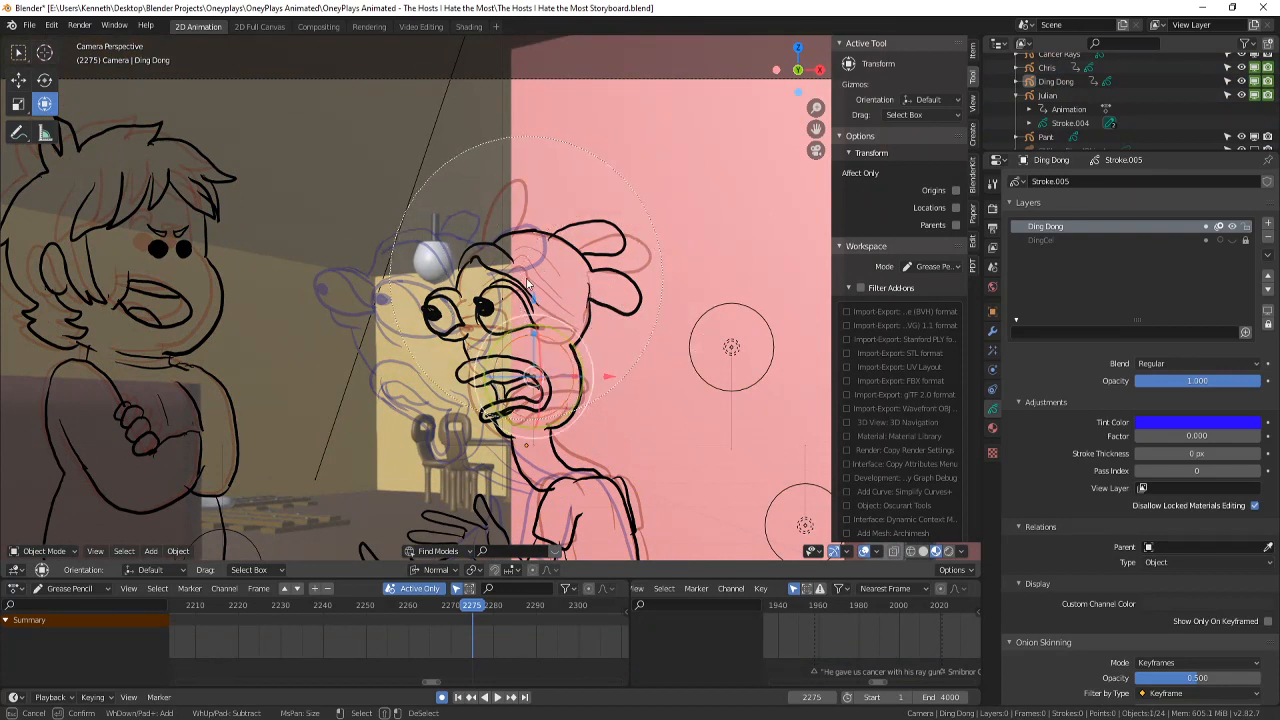
key(Escape)
drag(534, 393, 549, 381)
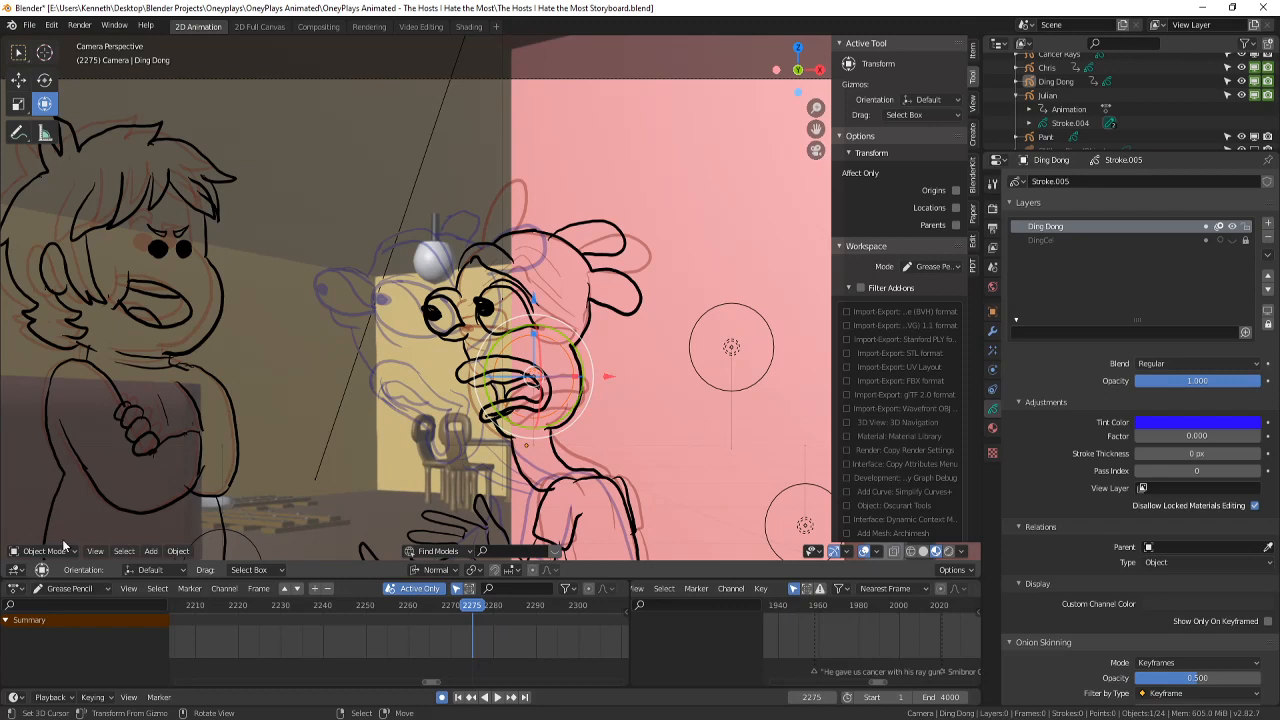
click(482, 460)
click(513, 461)
click(525, 467)
click(524, 482)
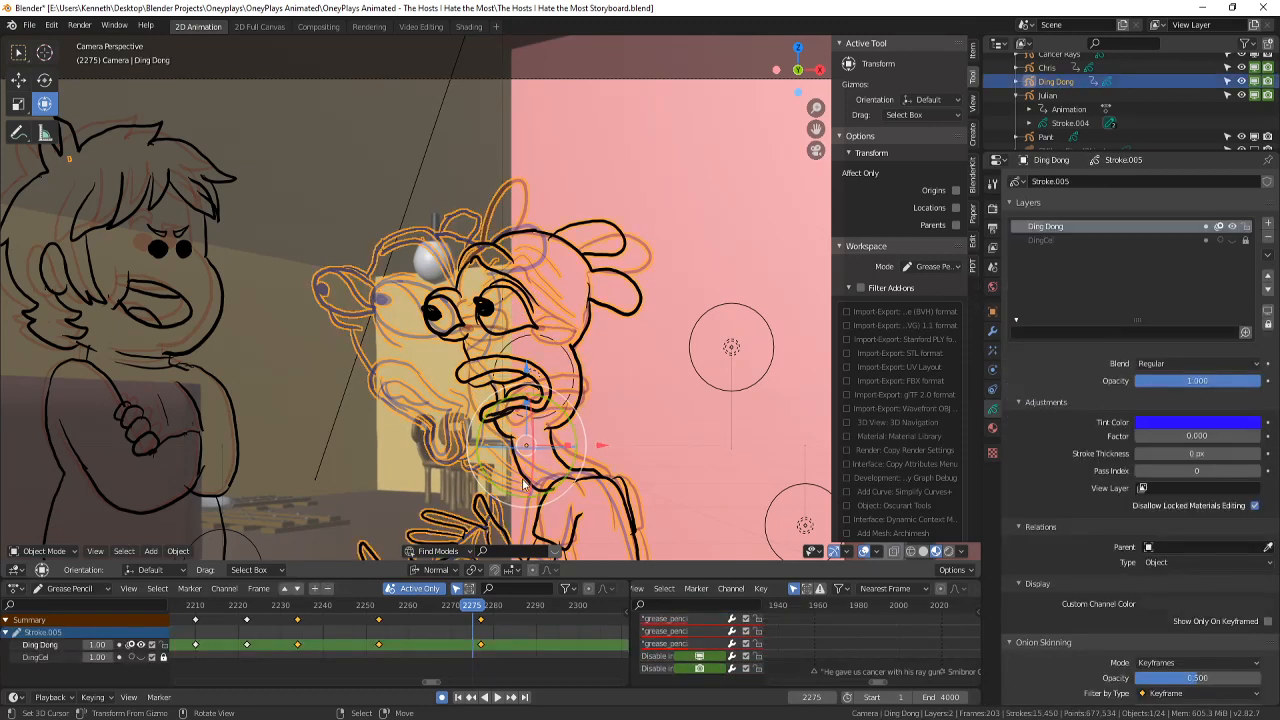
- Switch to Edit Mode, select the seated character's head strokes on frame 2275, and shift them slightly away from the standing character
click(45, 551)
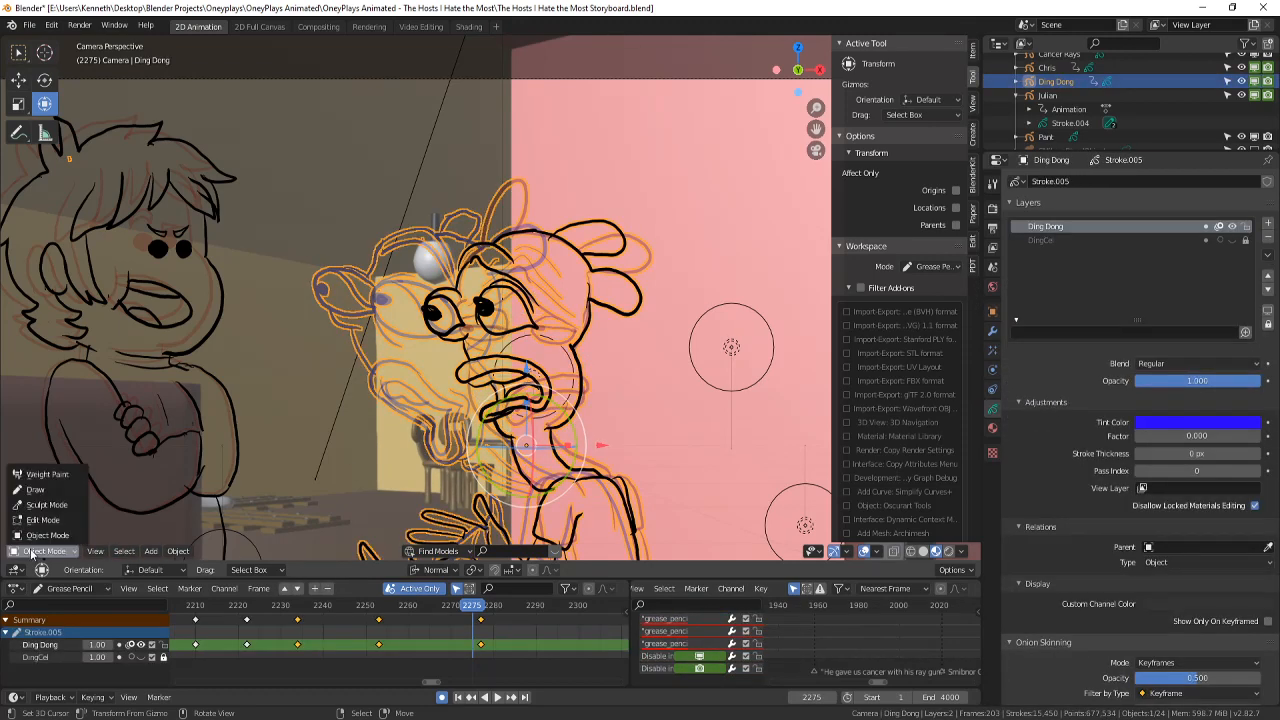
click(45, 523)
key(c)
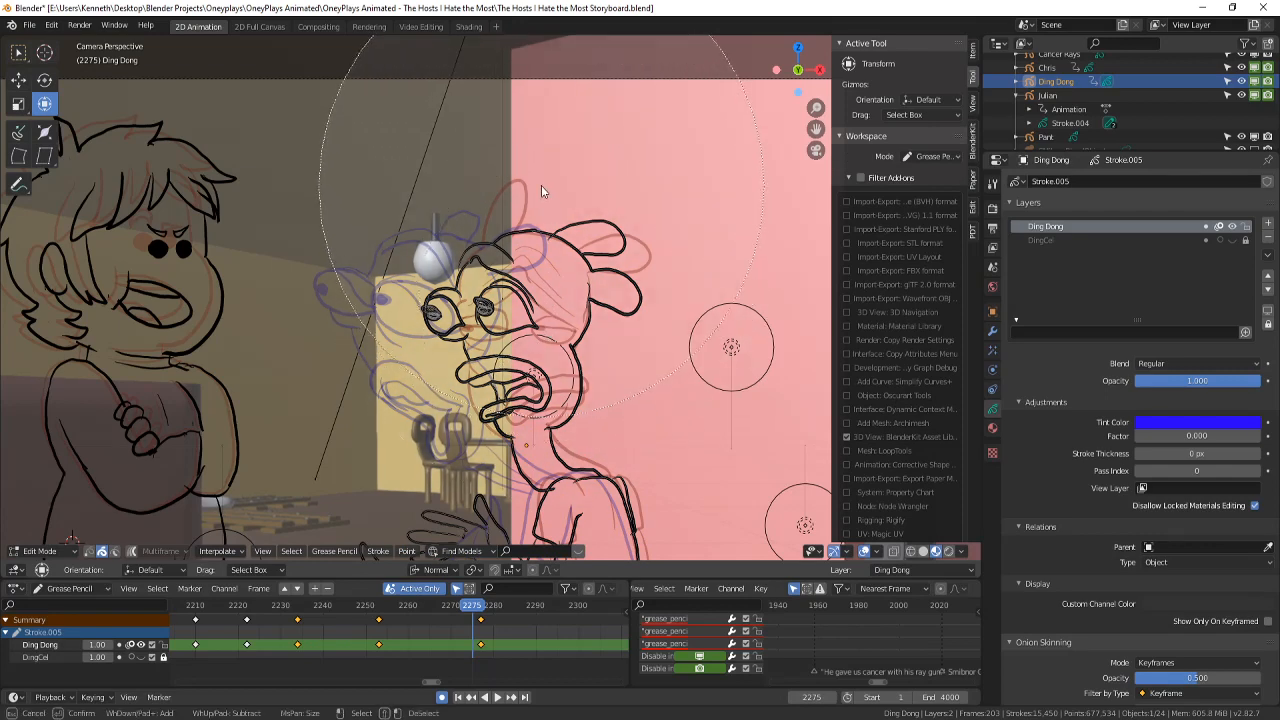
click(541, 185)
right_click(540, 184)
key(g)
click(521, 329)
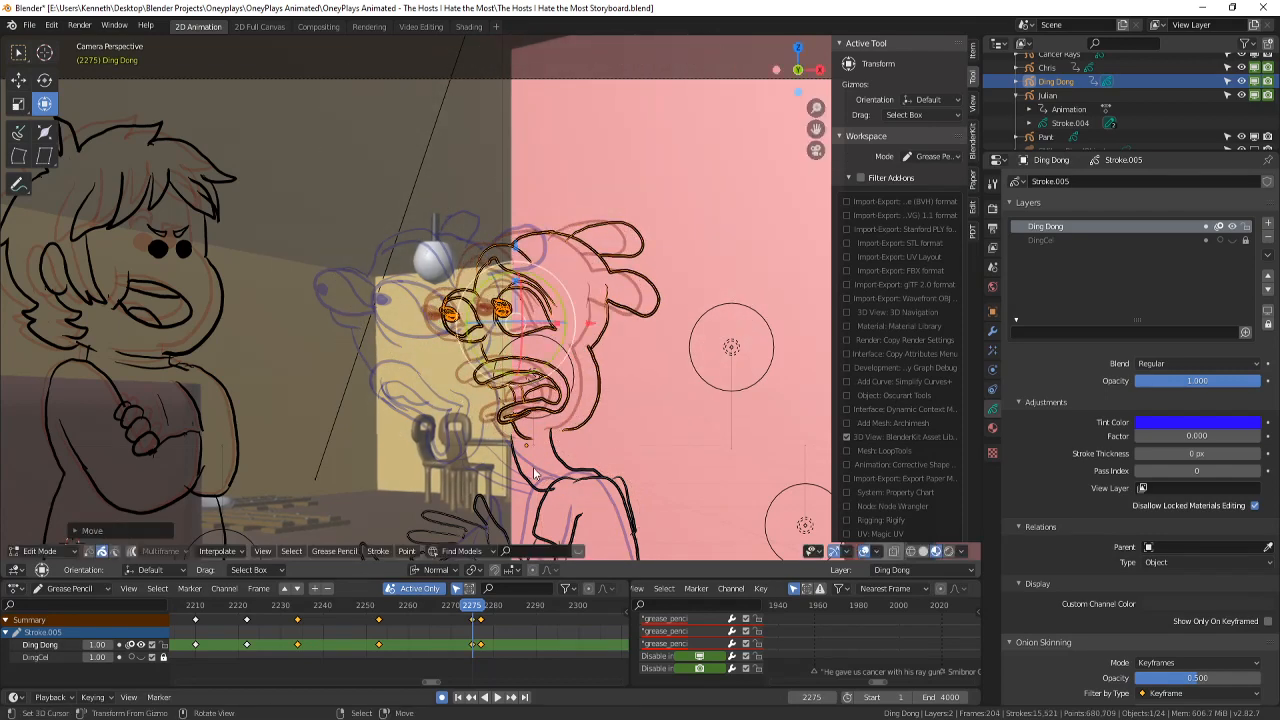
- Delete the neck strokes' points between the seated character's head and shoulders on frame 2275
click(562, 460)
key(x)
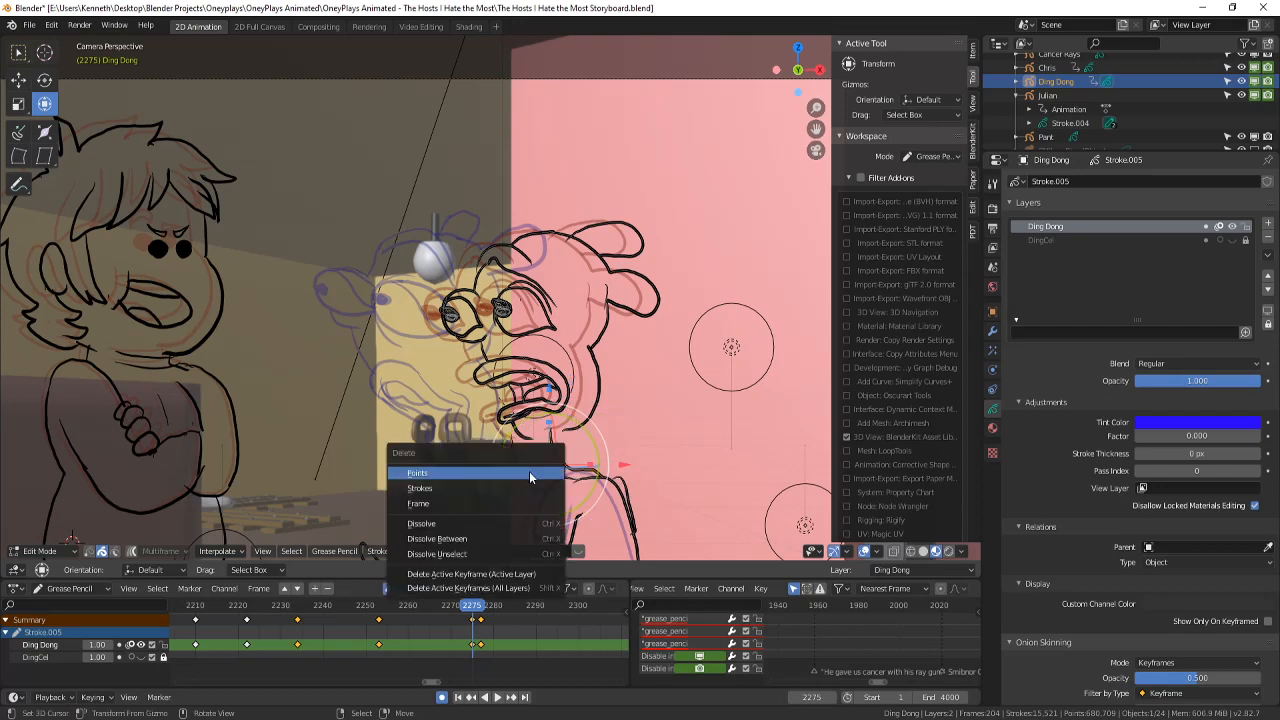
click(529, 471)
shift+middle_drag(721, 473, 716, 417)
scroll(716, 417, down, 2)
key(a)
key(alt+a)
key(c)
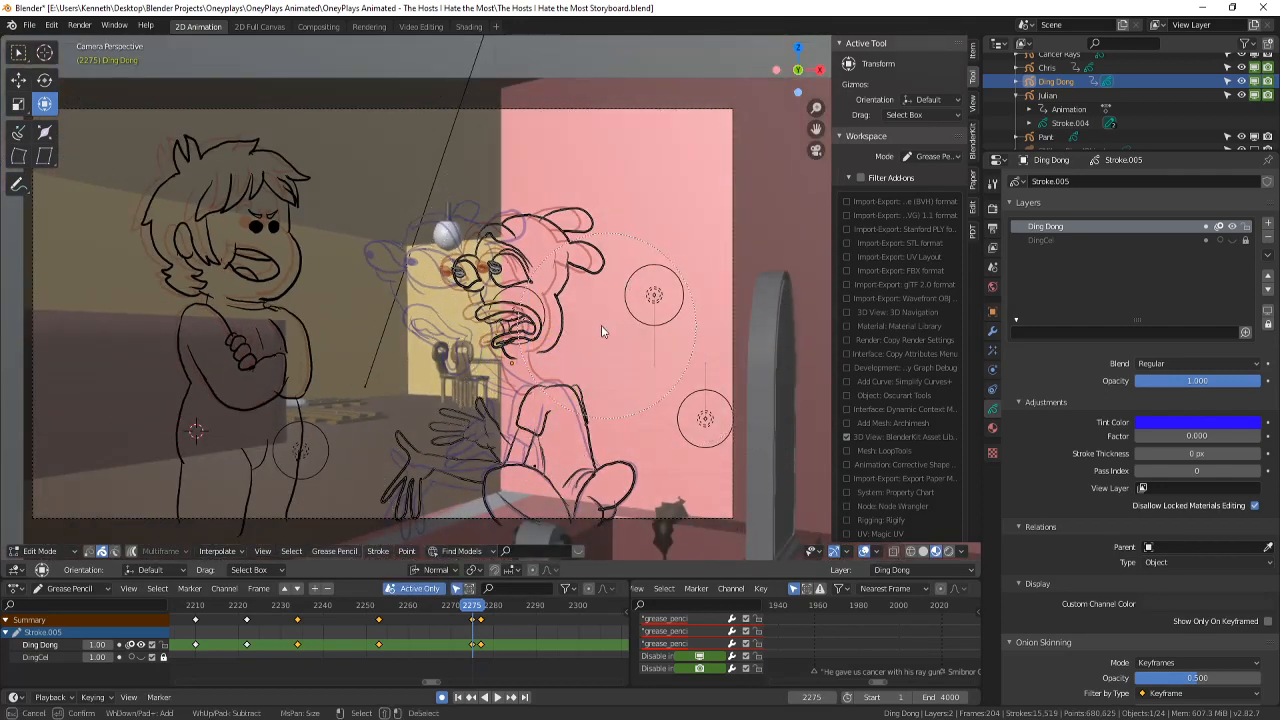
drag(546, 367, 534, 350)
scroll(525, 270, down, 8)
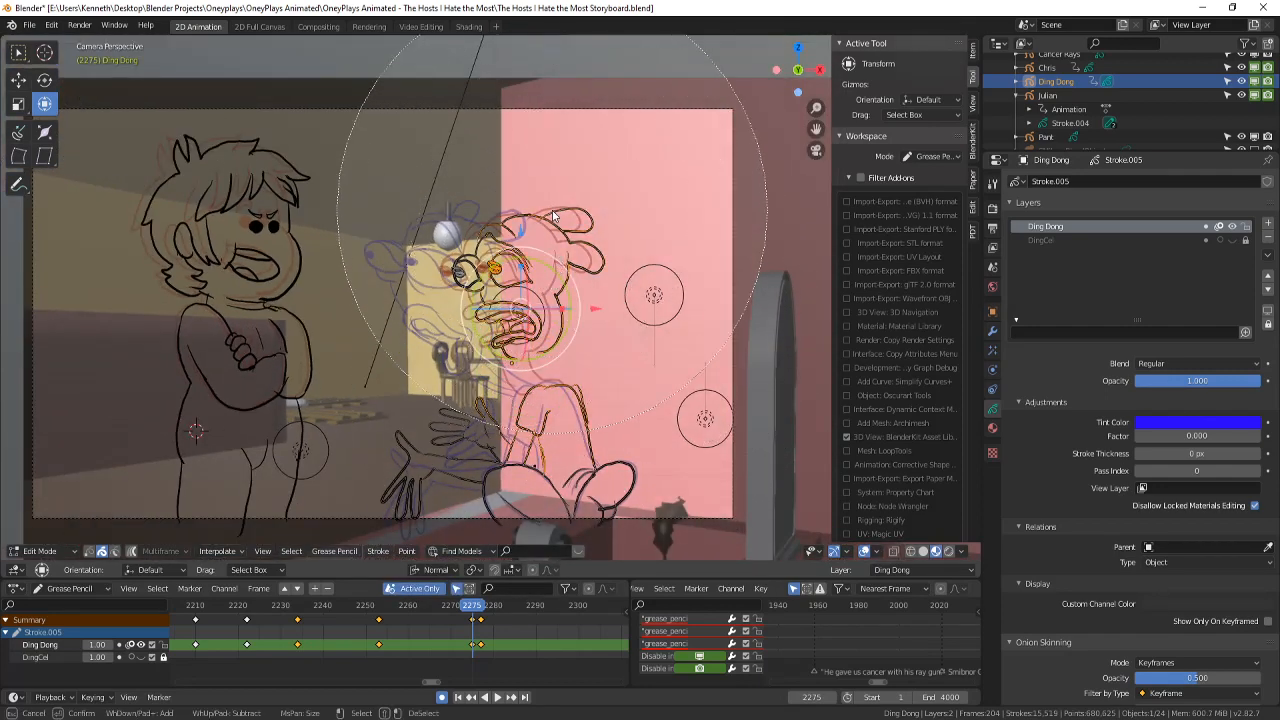
click(515, 225)
right_click(557, 226)
click(557, 226)
key(r)
right_click(752, 364)
key(s)
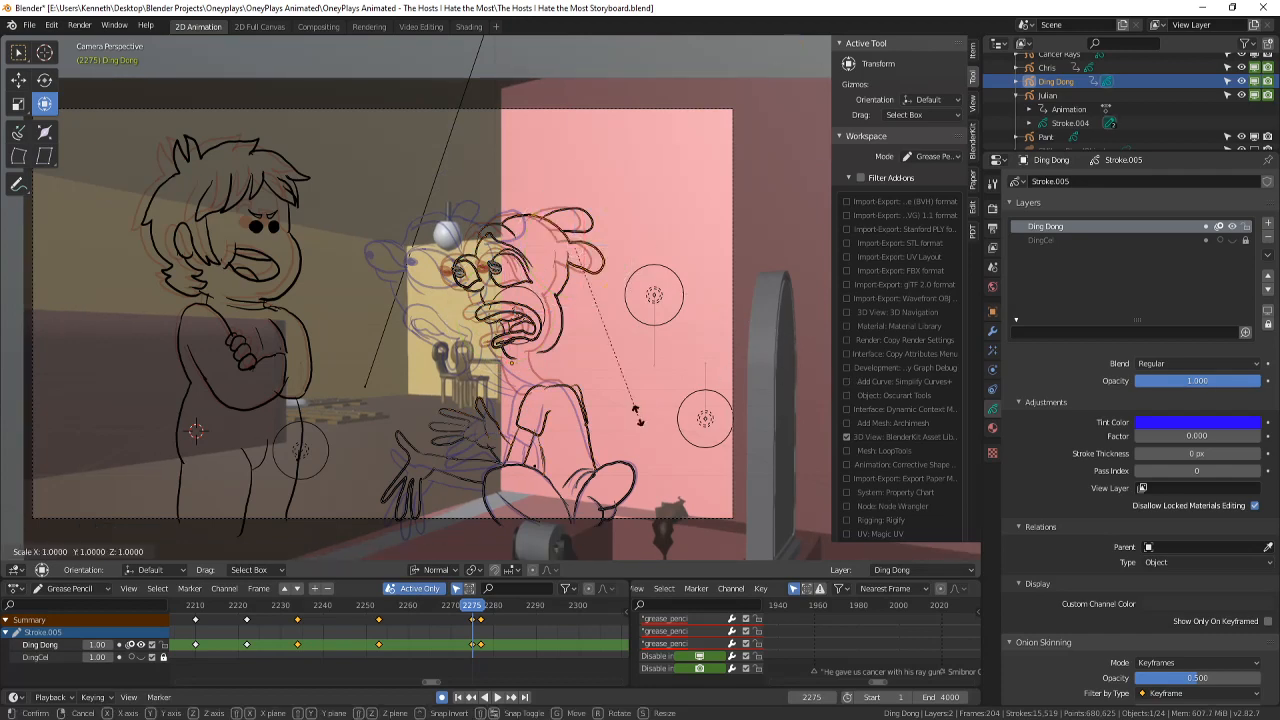
right_click(701, 444)
key(alt+a)
- Select the seated character's shirt, arm and hand strokes on frame 2275, then rotate and move them slightly
scroll(597, 398, up, 1)
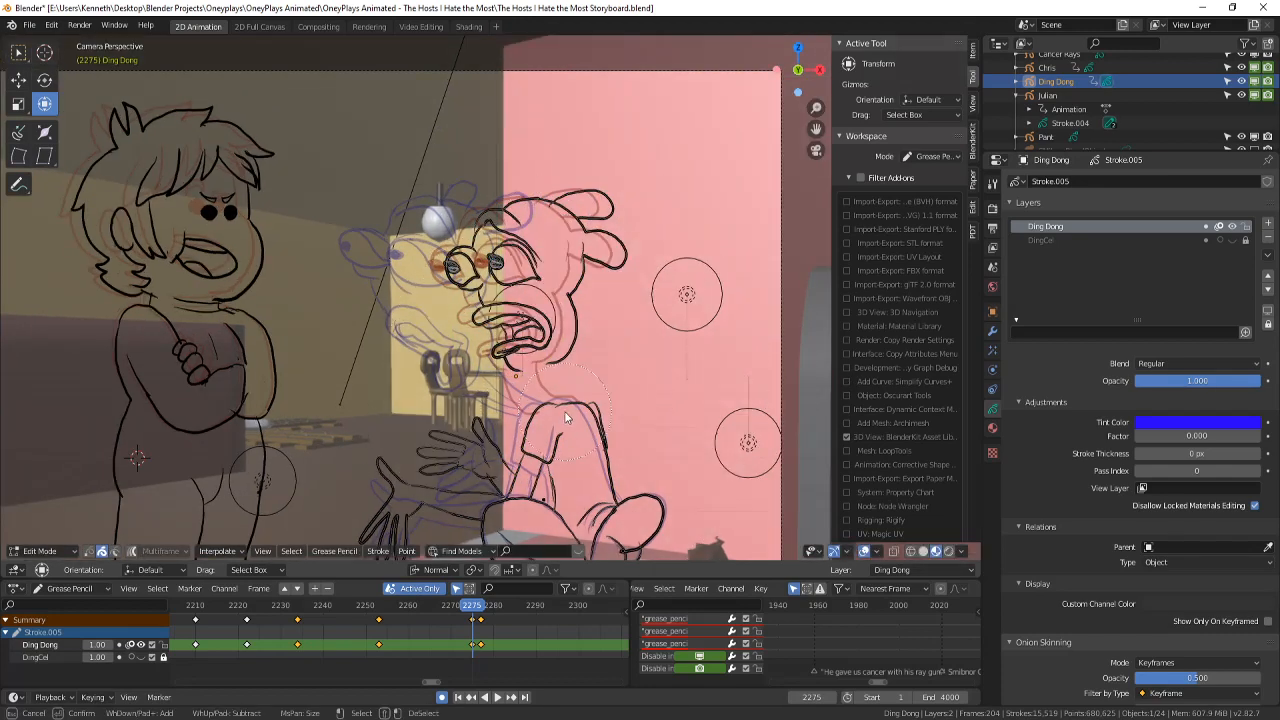
key(c)
click(561, 422)
mouse_move(561, 422)
mouse_down()
mouse_move(430, 468)
mouse_move(442, 450)
mouse_move(466, 453)
mouse_up()
right_click(466, 453)
key(r)
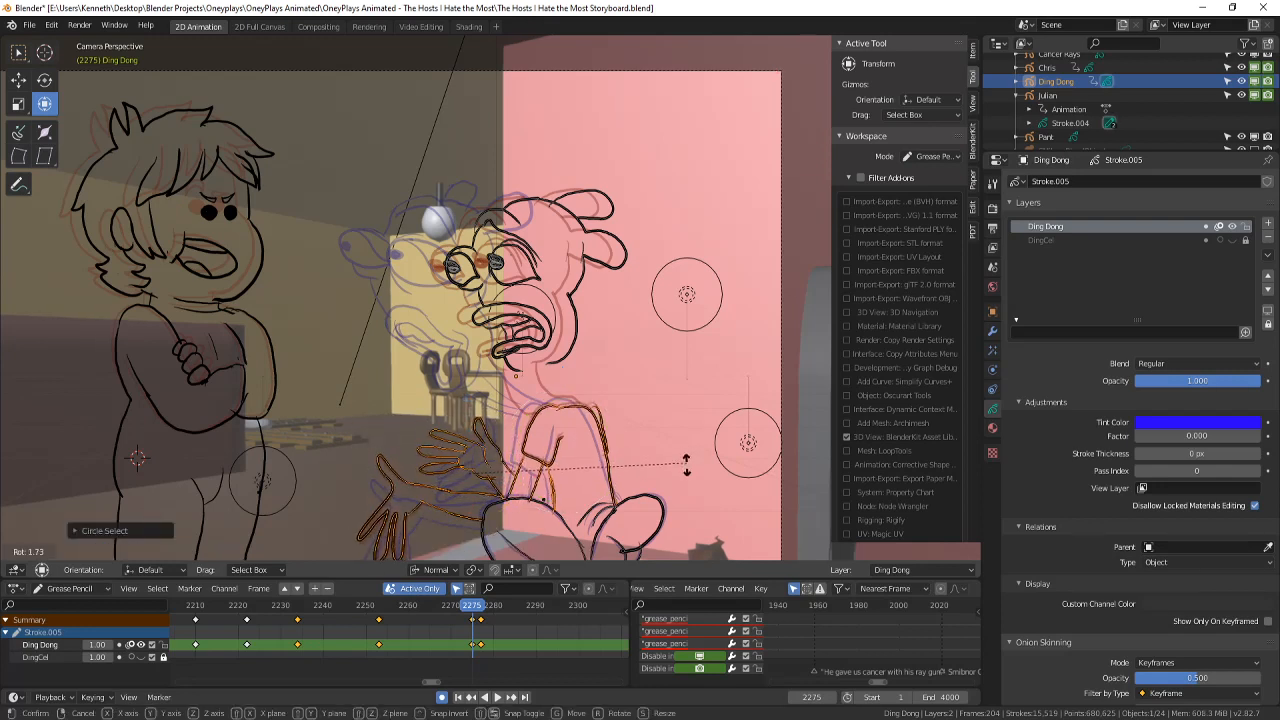
click(457, 457)
key(g)
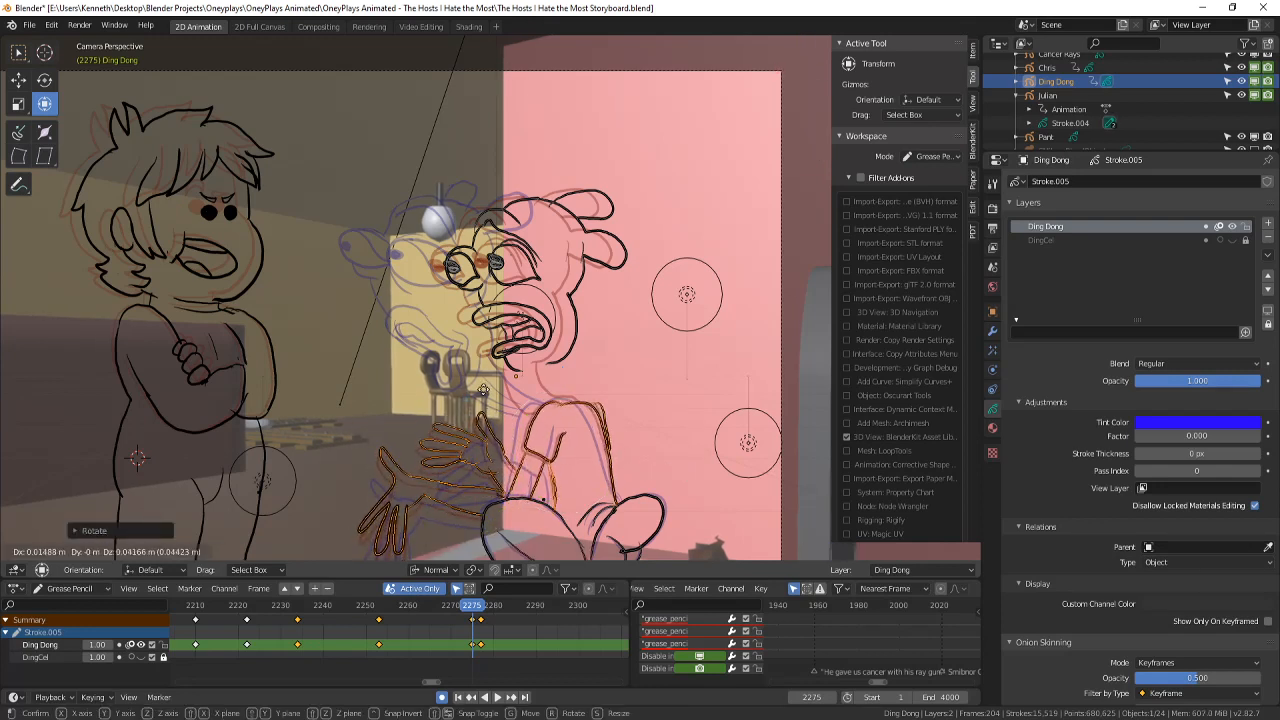
click(486, 408)
- Select only the outstretched forearms and hands on frame 2275, then rotate and reposition them
key(alt+a)
key(c)
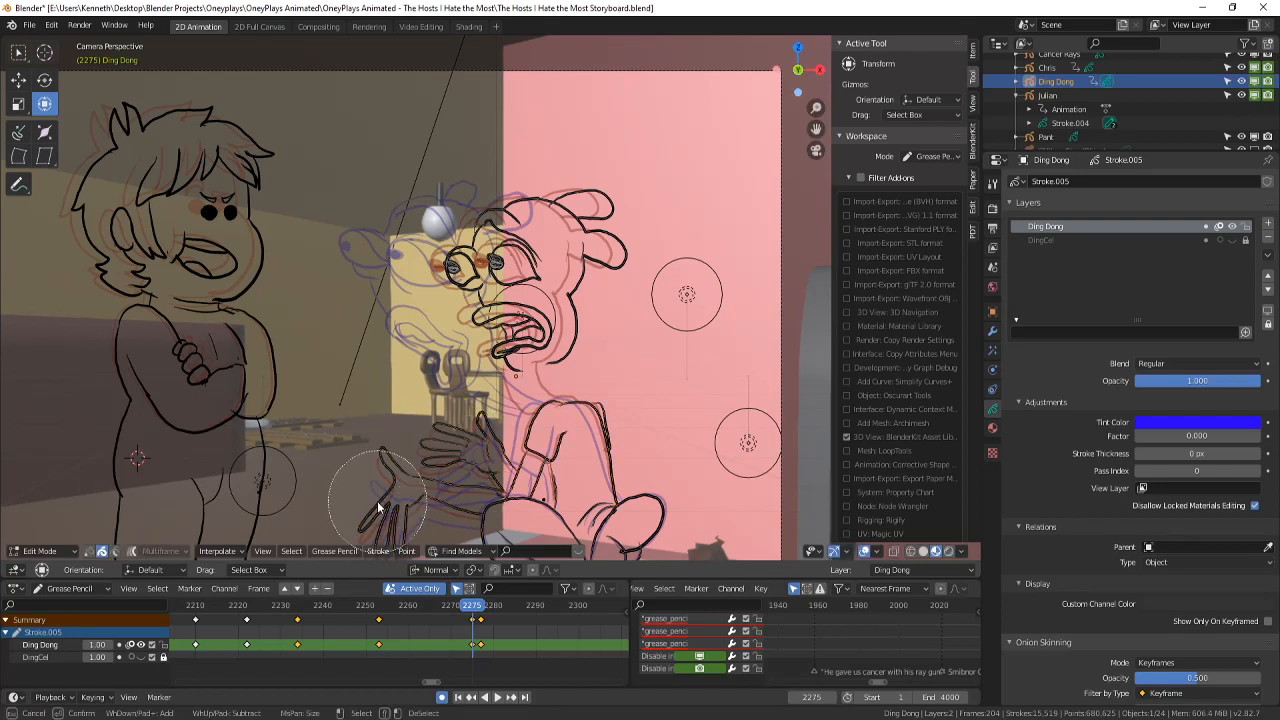
drag(378, 506, 471, 465)
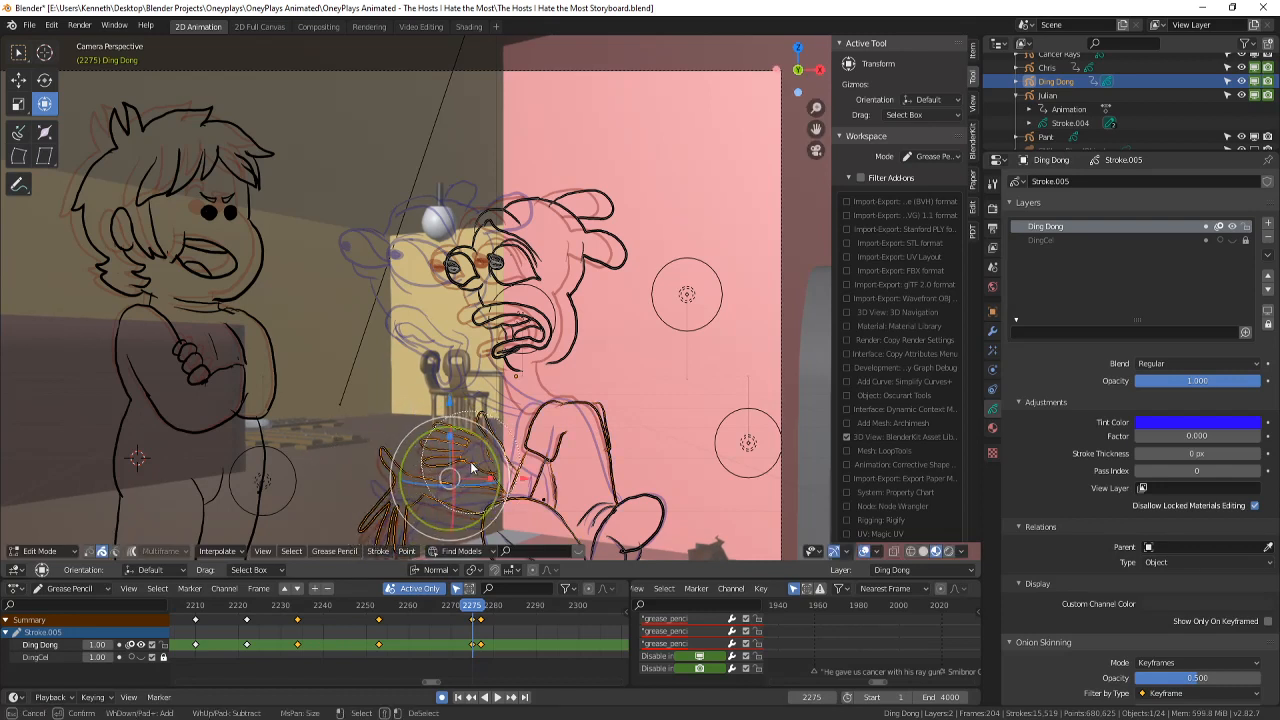
middle_click(514, 492)
right_click(560, 444)
key(c)
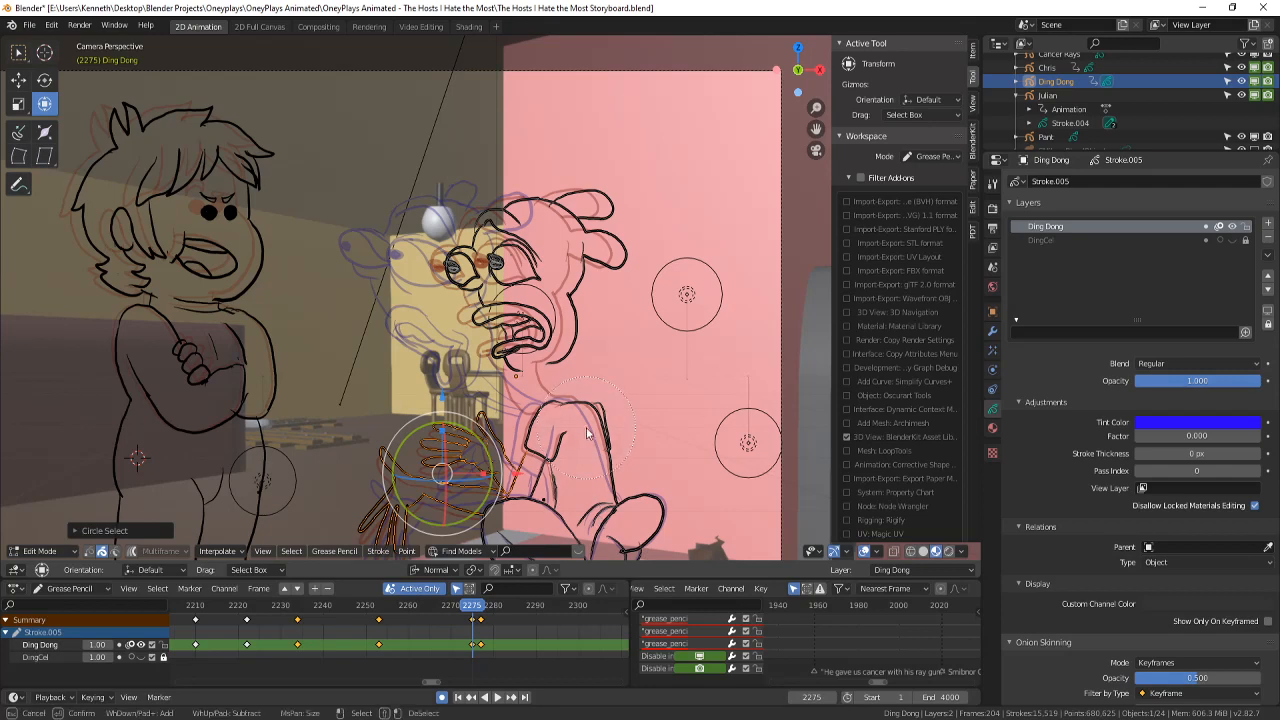
right_click(572, 433)
key(r)
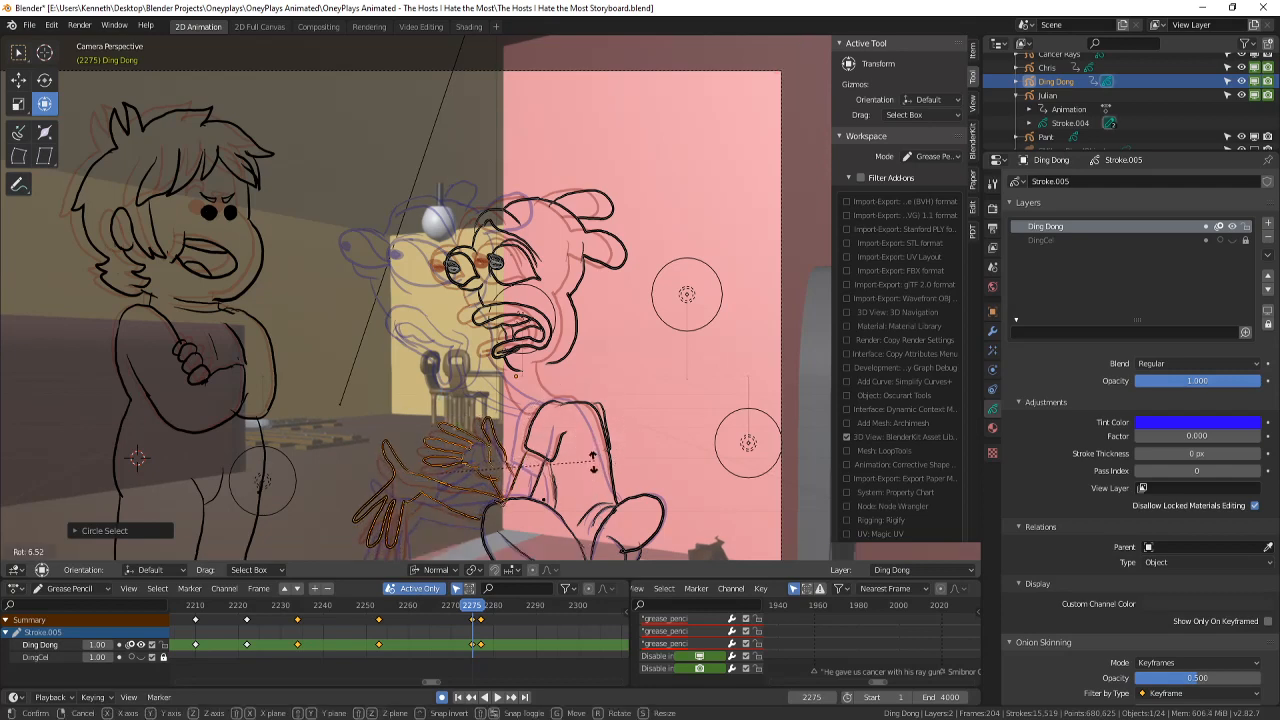
click(487, 468)
key(g)
click(492, 470)
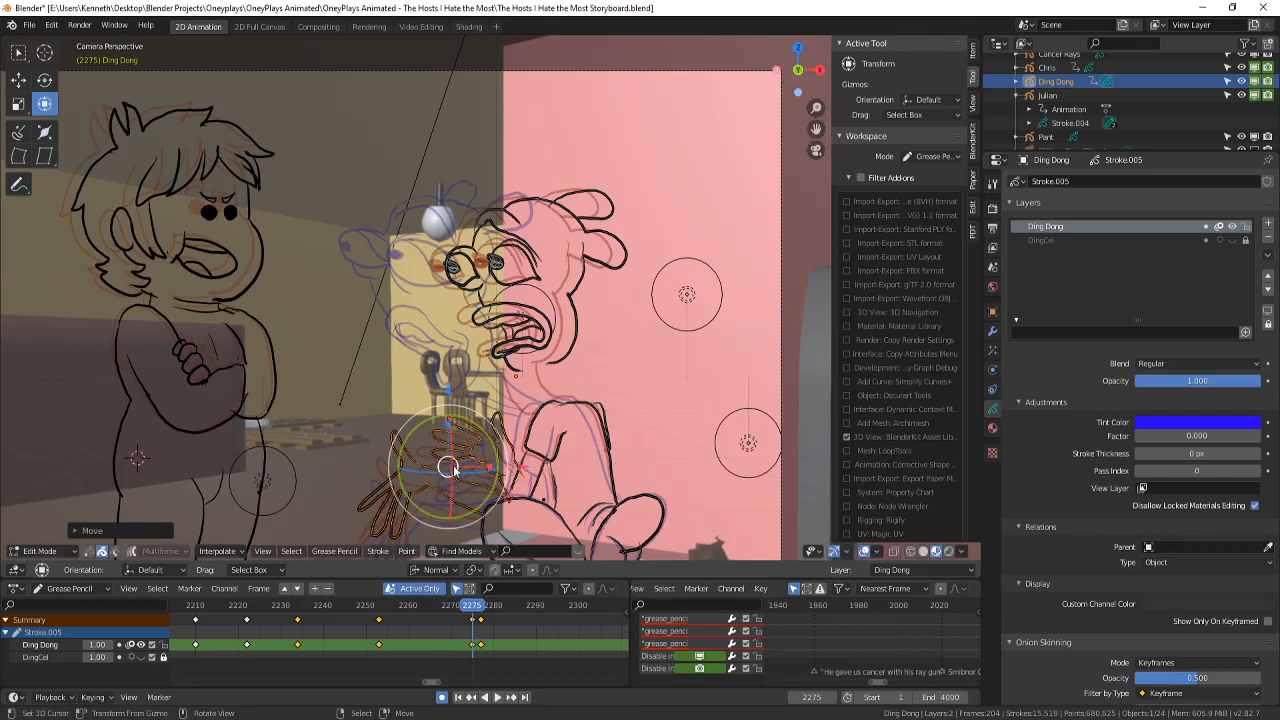
- Return to Draw mode and ink new neck lines joining the seated character's jaw to the shoulders on frame 2275
scroll(497, 470, down, 2)
key(Left)
key(Right)
key(Left)
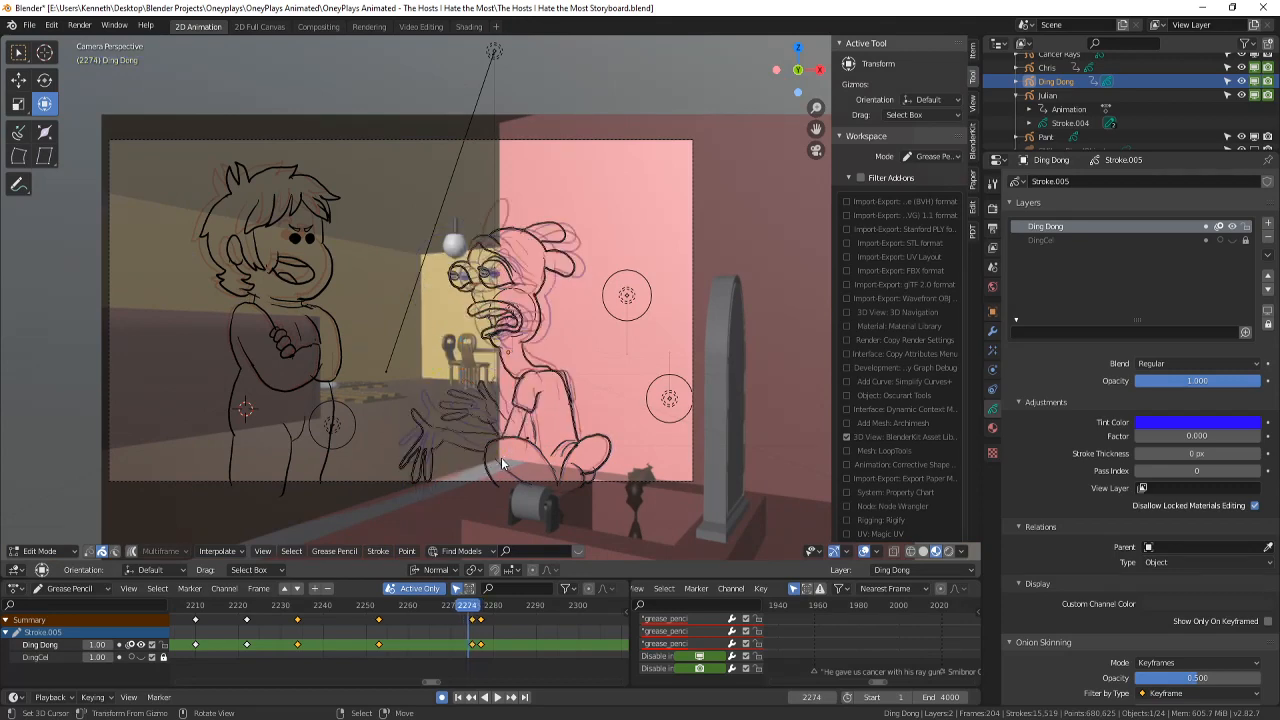
key(Right)
scroll(501, 457, up, 4)
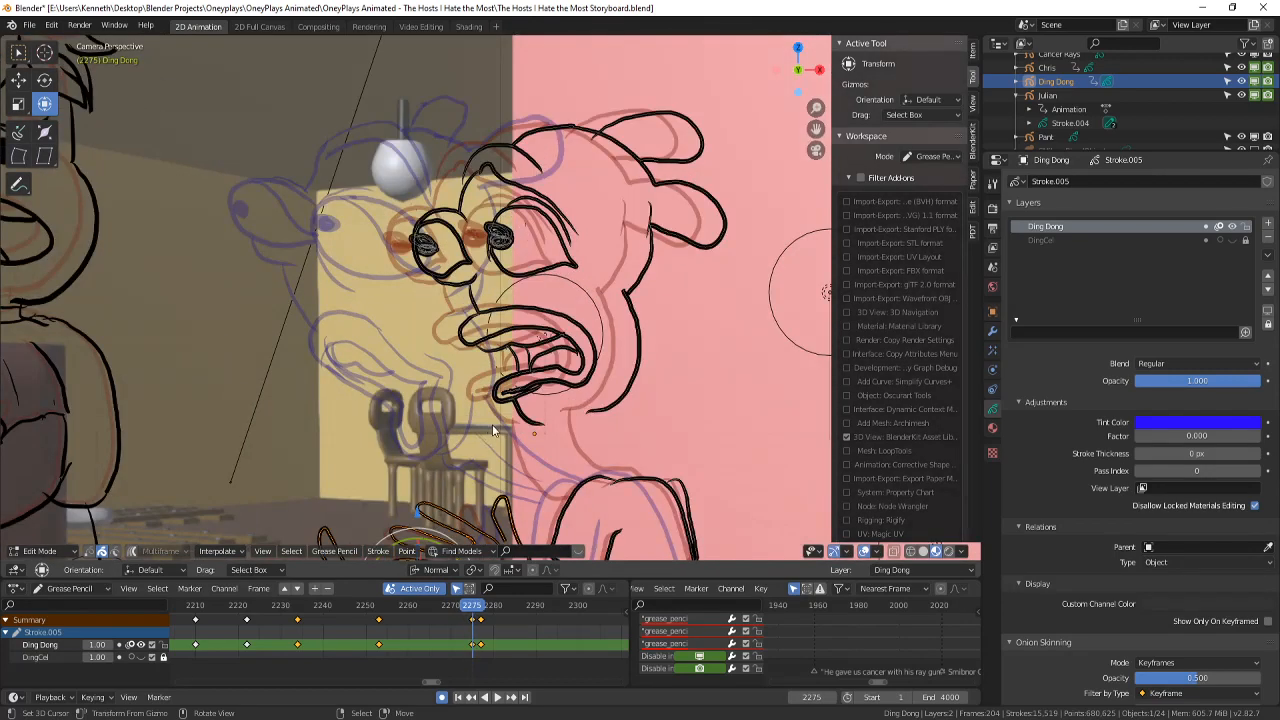
shift+middle_drag(492, 431, 474, 391)
click(66, 551)
click(77, 493)
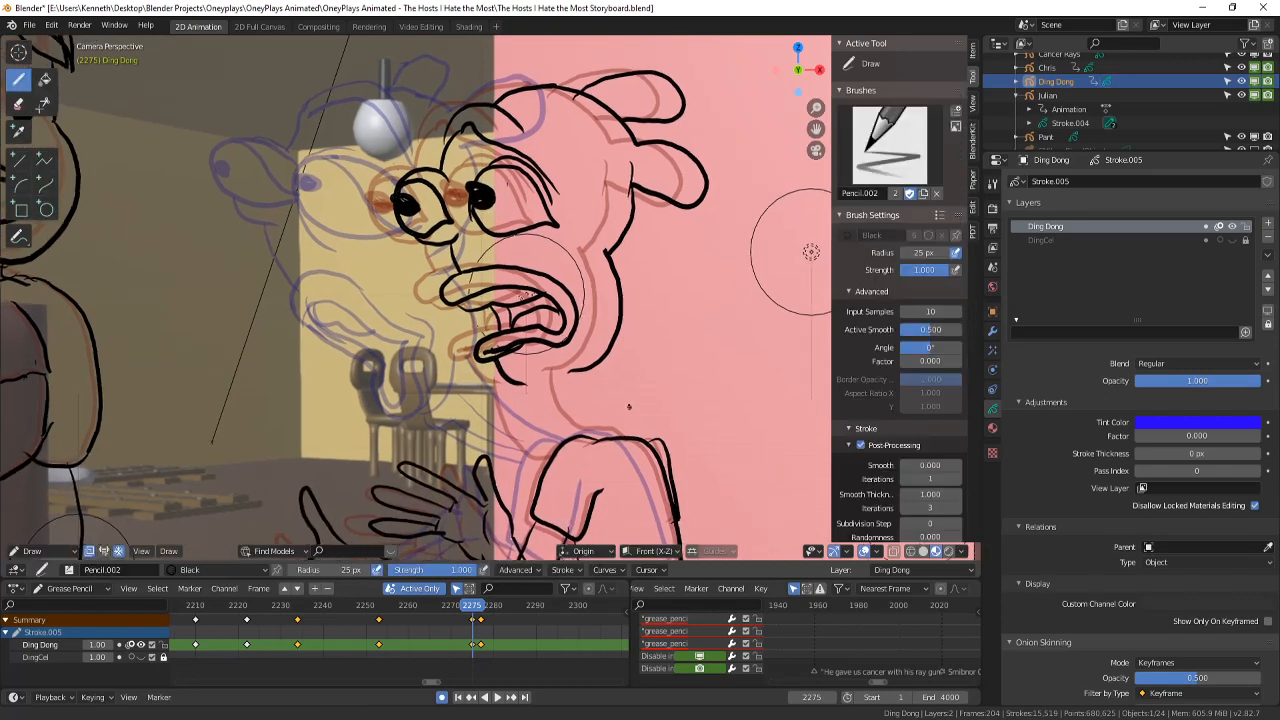
shift+middle_drag(629, 407, 627, 402)
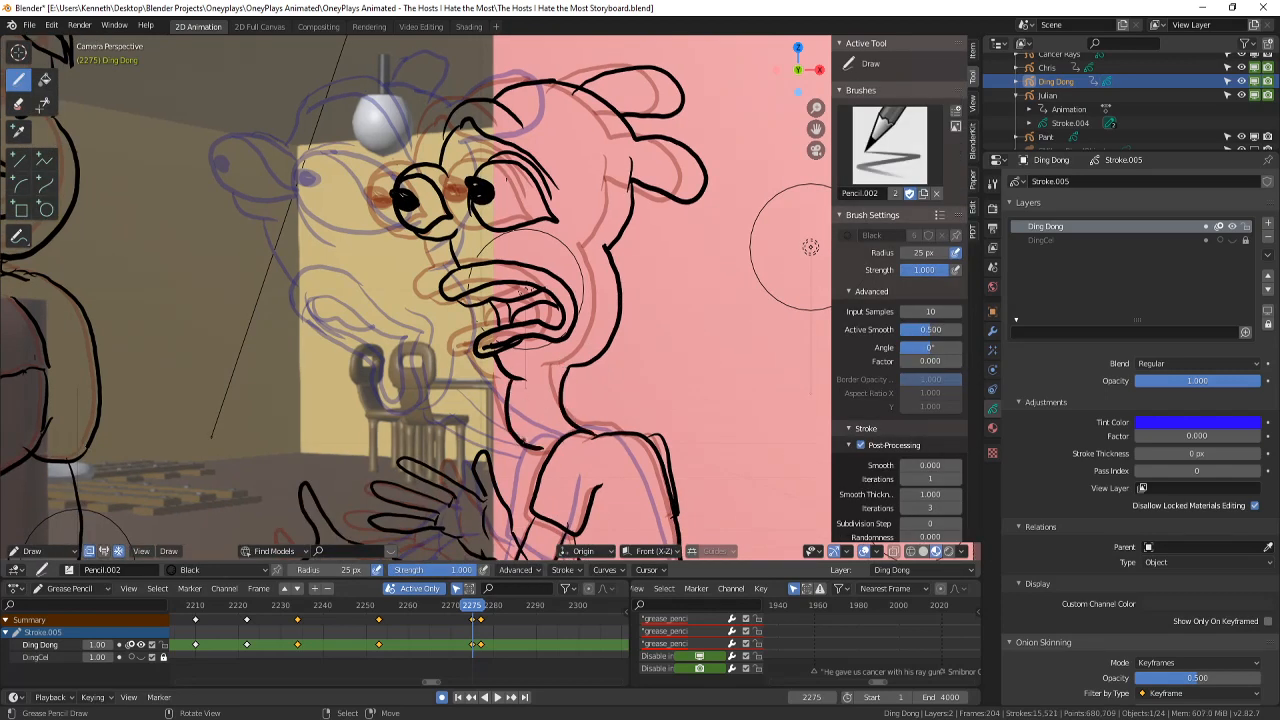
- Step back and forth through frames 2274 to 2277 to examine the transition into the leaning pose
scroll(660, 275, down, 5)
key(Left)
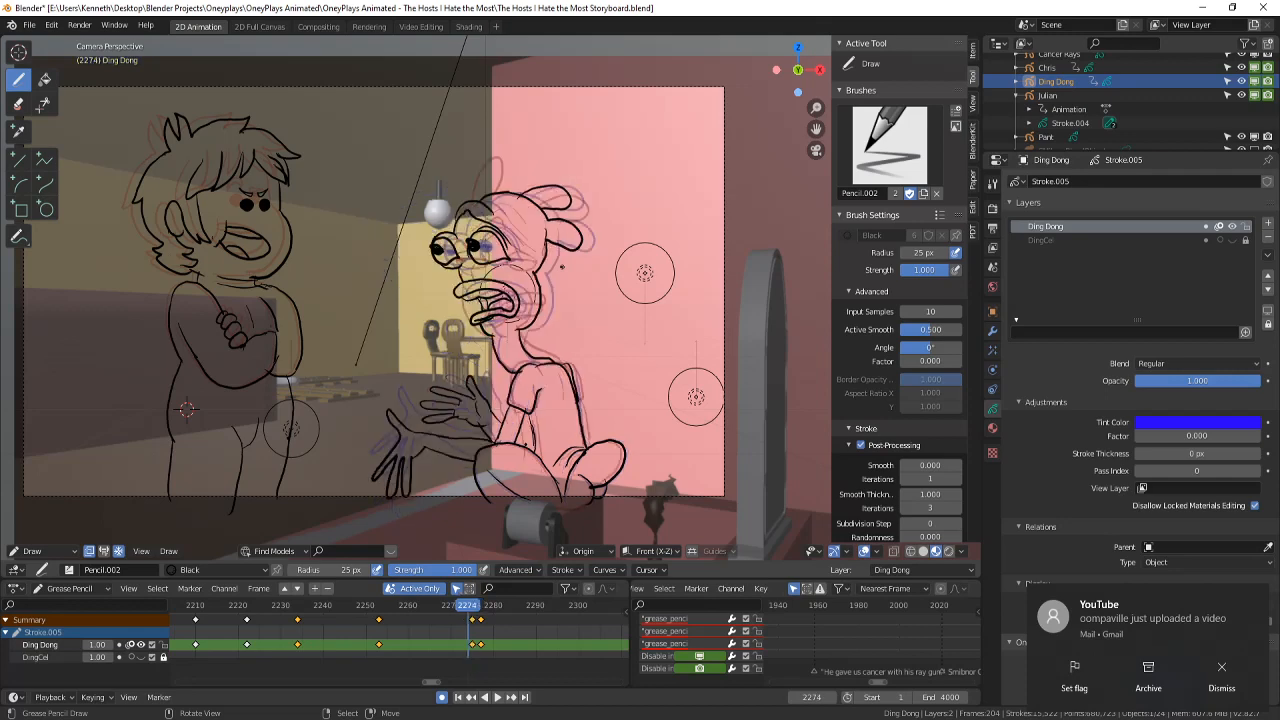
key(Right)
key(Right)
key(Right)
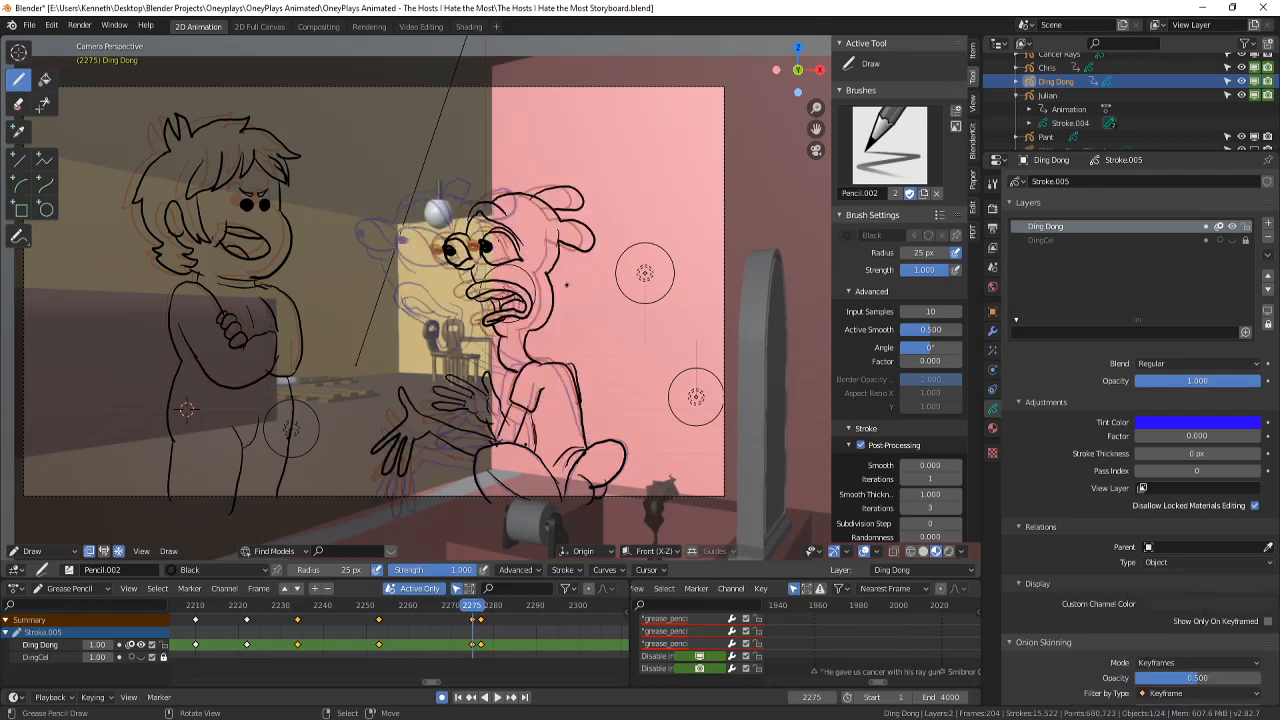
key(Left)
scroll(577, 298, up, 2)
key(Right)
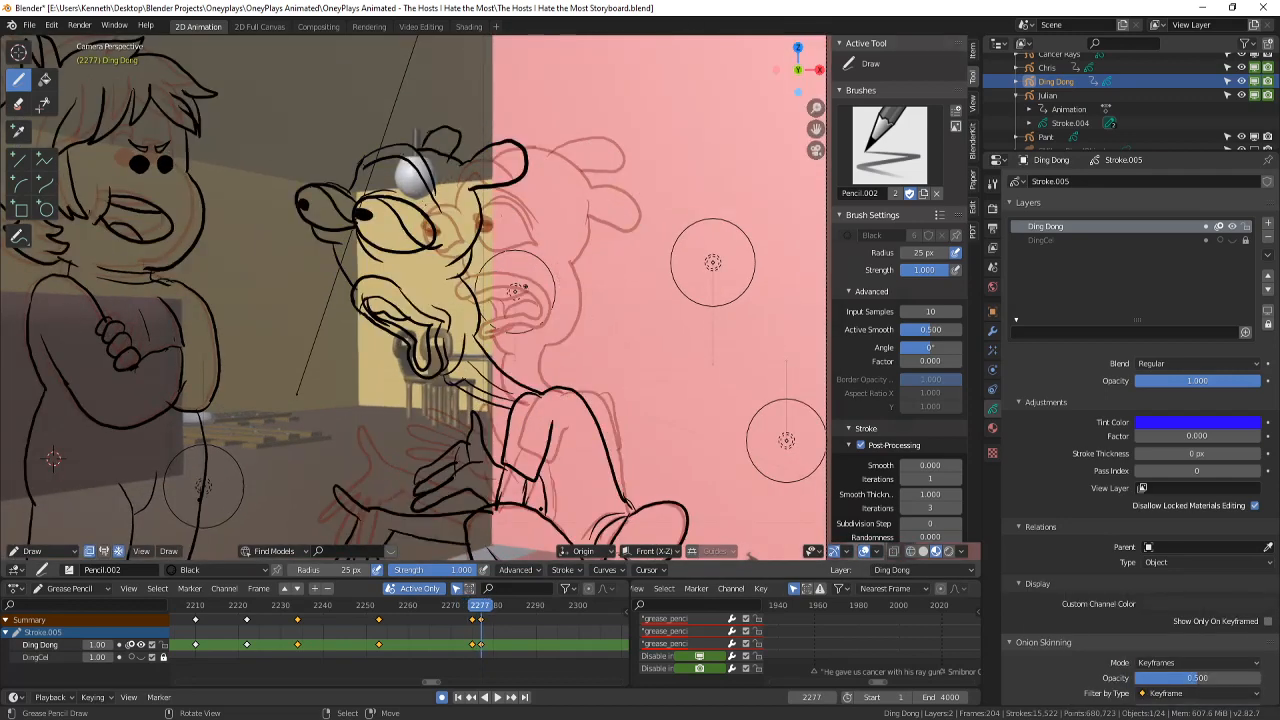
- Save the storyboard file and shade the inside of the seated character's open mouth on frame 2277
scroll(573, 305, down, 2)
scroll(556, 304, down, 2)
key(ctrl+s)
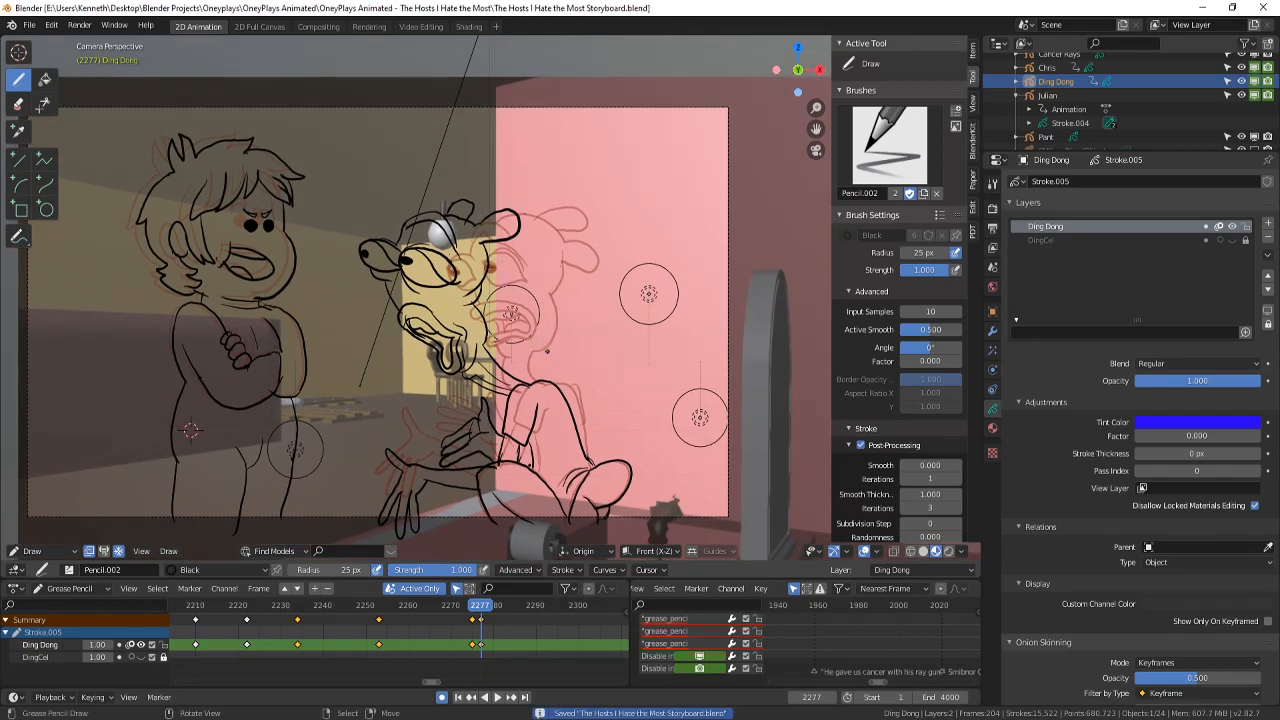
scroll(592, 364, down, 2)
scroll(634, 303, up, 3)
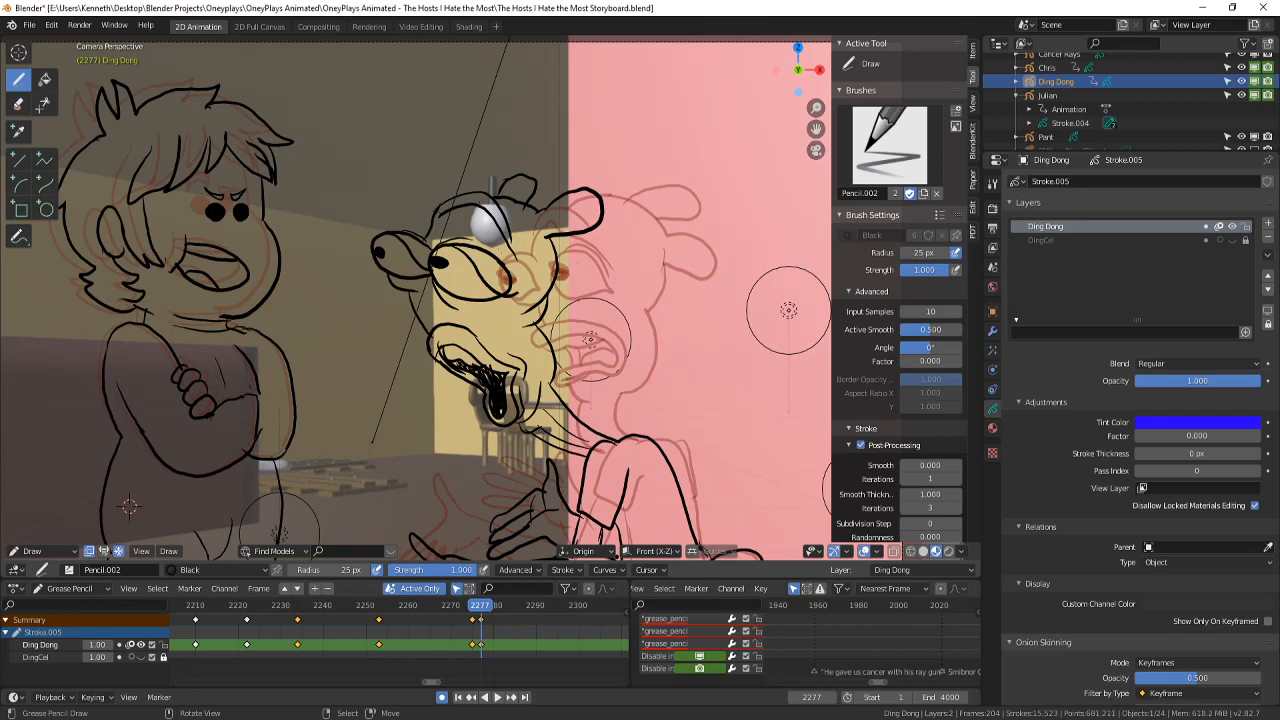
- Flip repeatedly between the keyframes at 2275 and 2277 to compare the two poses
key(Down)
key(Up)
key(Down)
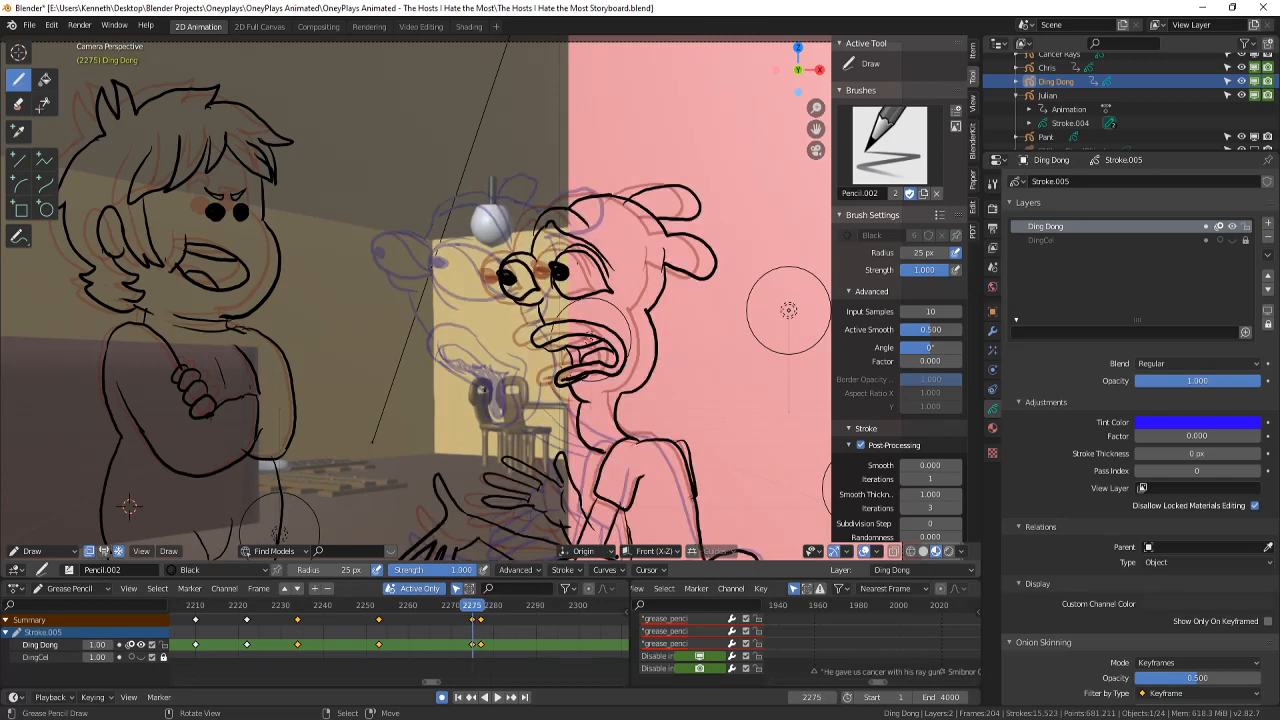
key(Up)
key(Down)
key(Up)
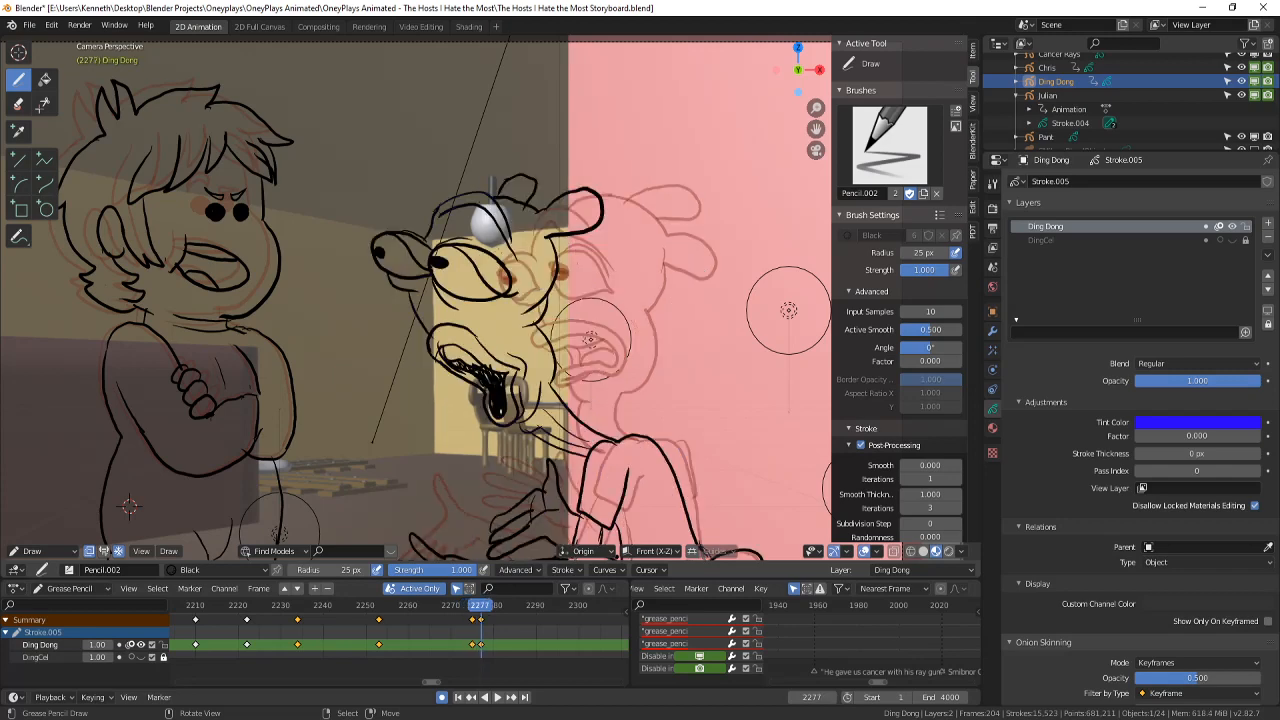
key(Down)
- Play the animation from before frame 2275 through the pose change to review its timing
key(Left)
key(Left)
key(Left)
key(Left)
click(499, 697)
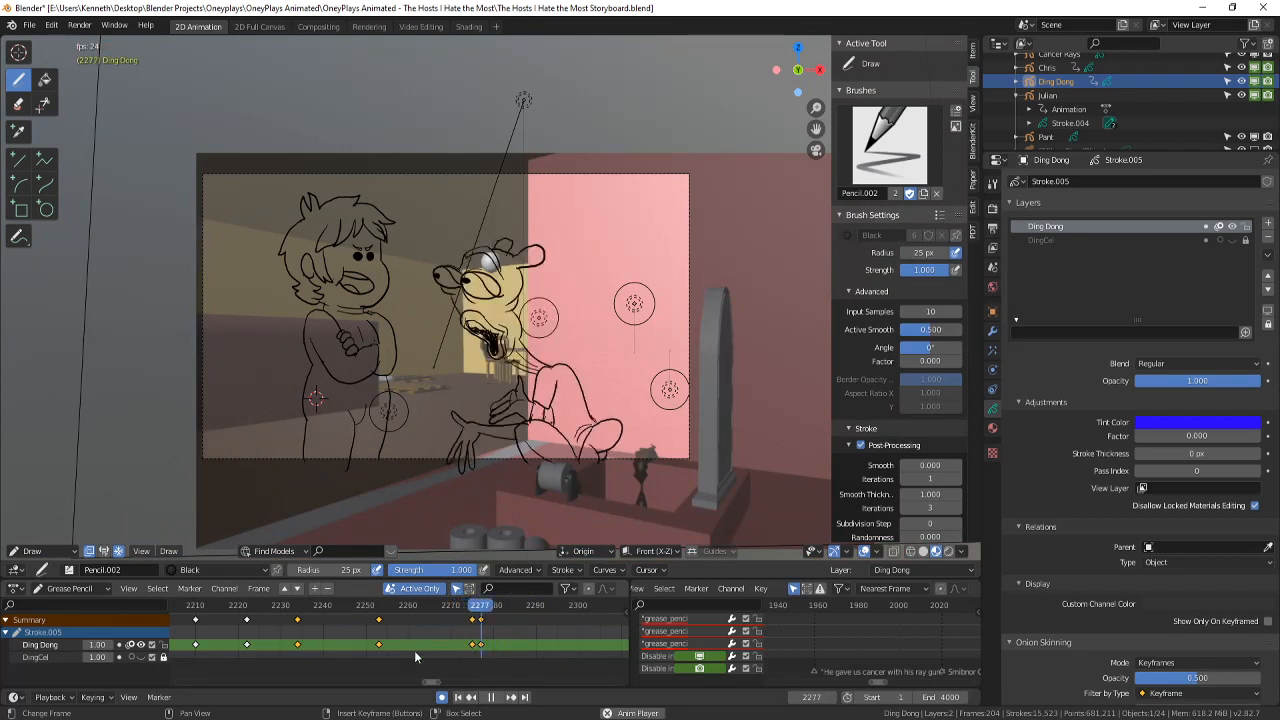
click(428, 646)
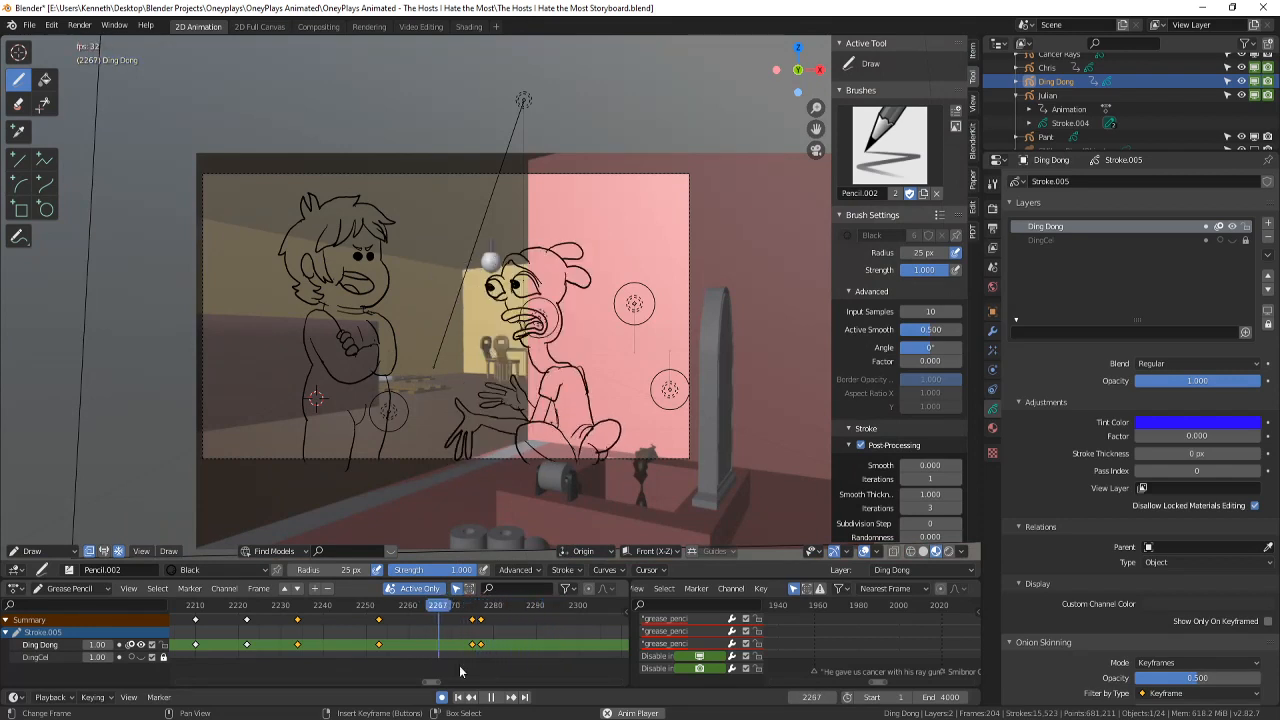
click(509, 697)
click(496, 697)
- Return to frame 2275 and erase the seated character's mouth lines with the Erase tool
drag(477, 660, 472, 658)
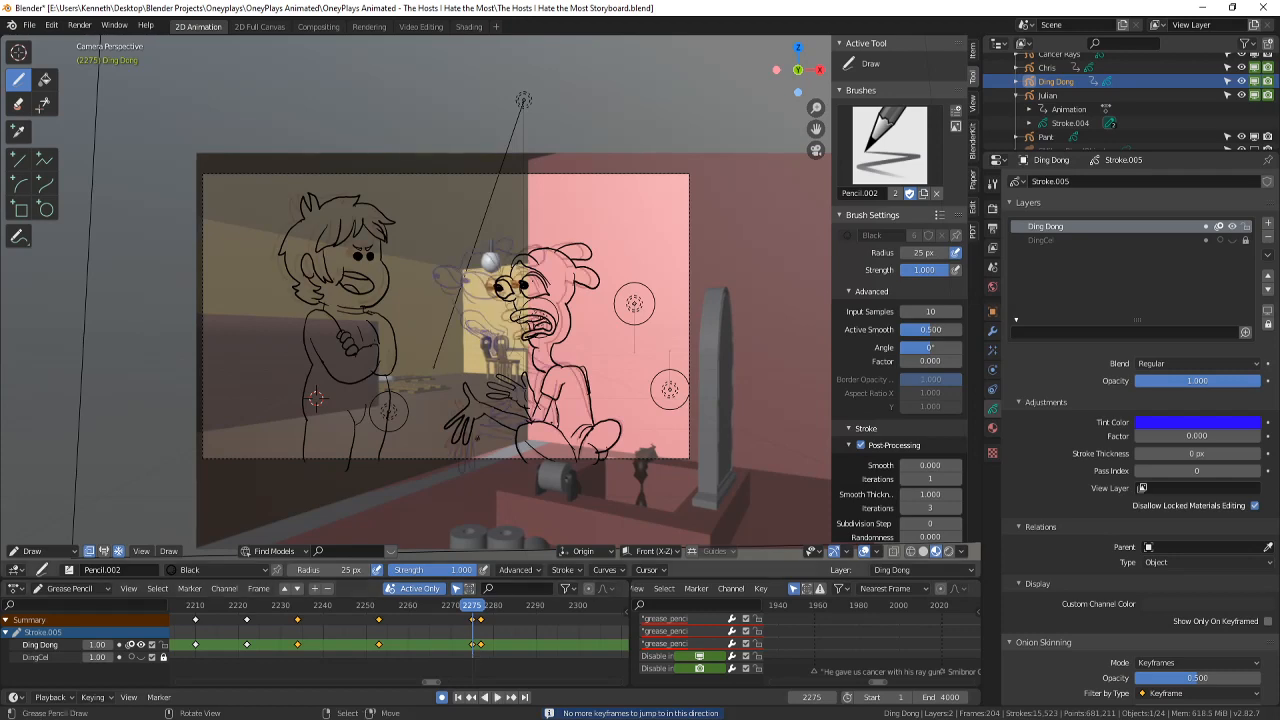
scroll(590, 340, up, 3)
key(Right)
key(Right)
key(Left)
key(Left)
click(18, 103)
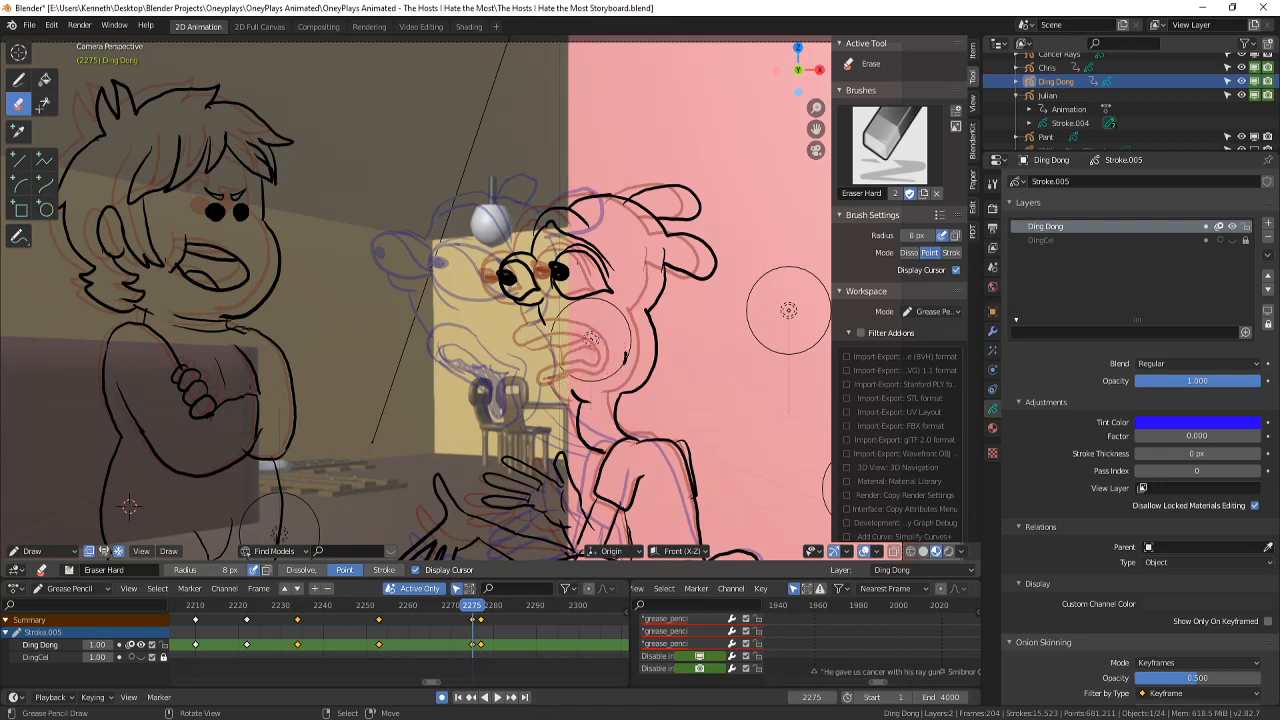
- Redraw the seated character's open mouth with lips and teeth on frame 2275 using the Draw tool
click(18, 80)
shift+middle_drag(438, 181, 418, 193)
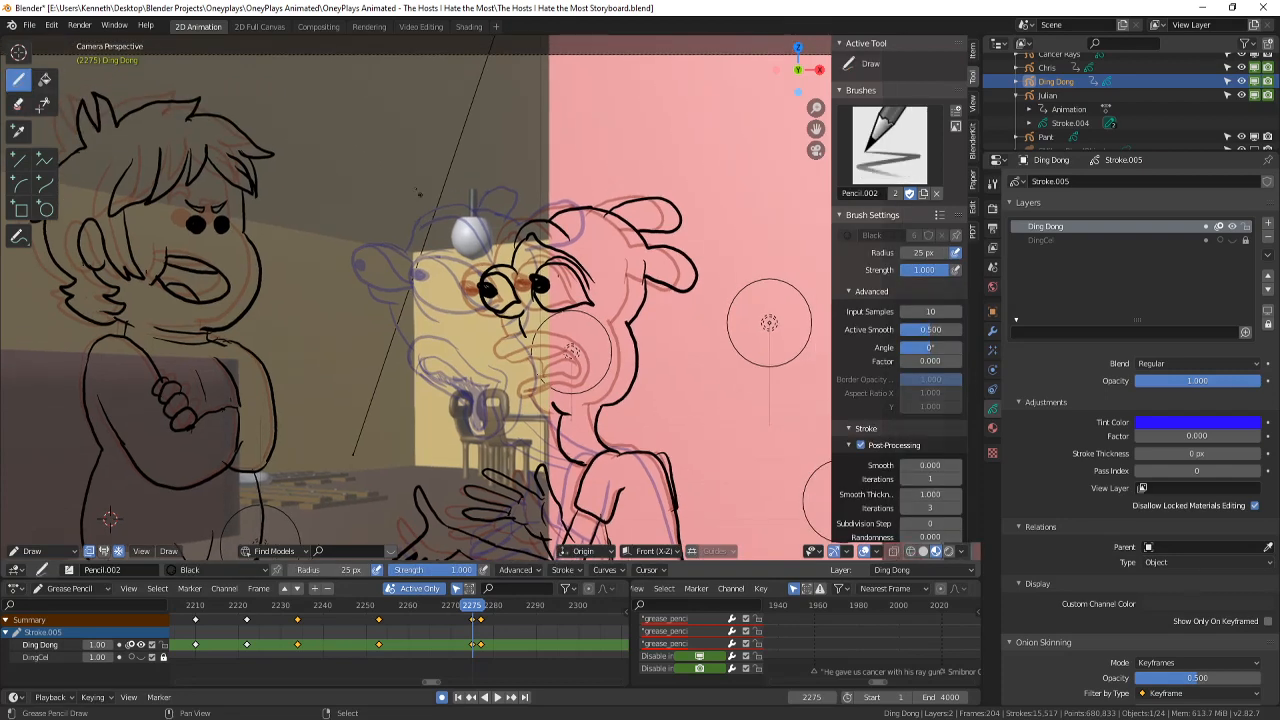
scroll(572, 352, up, 4)
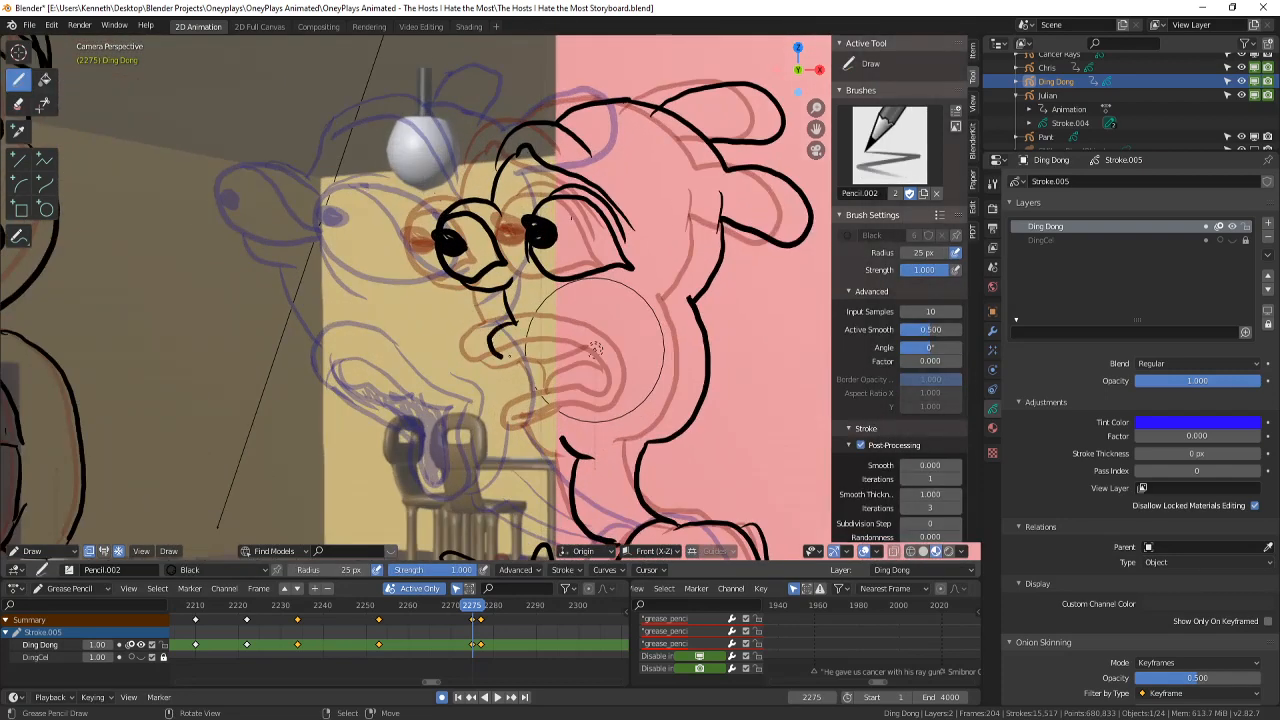
drag(500, 355, 618, 310)
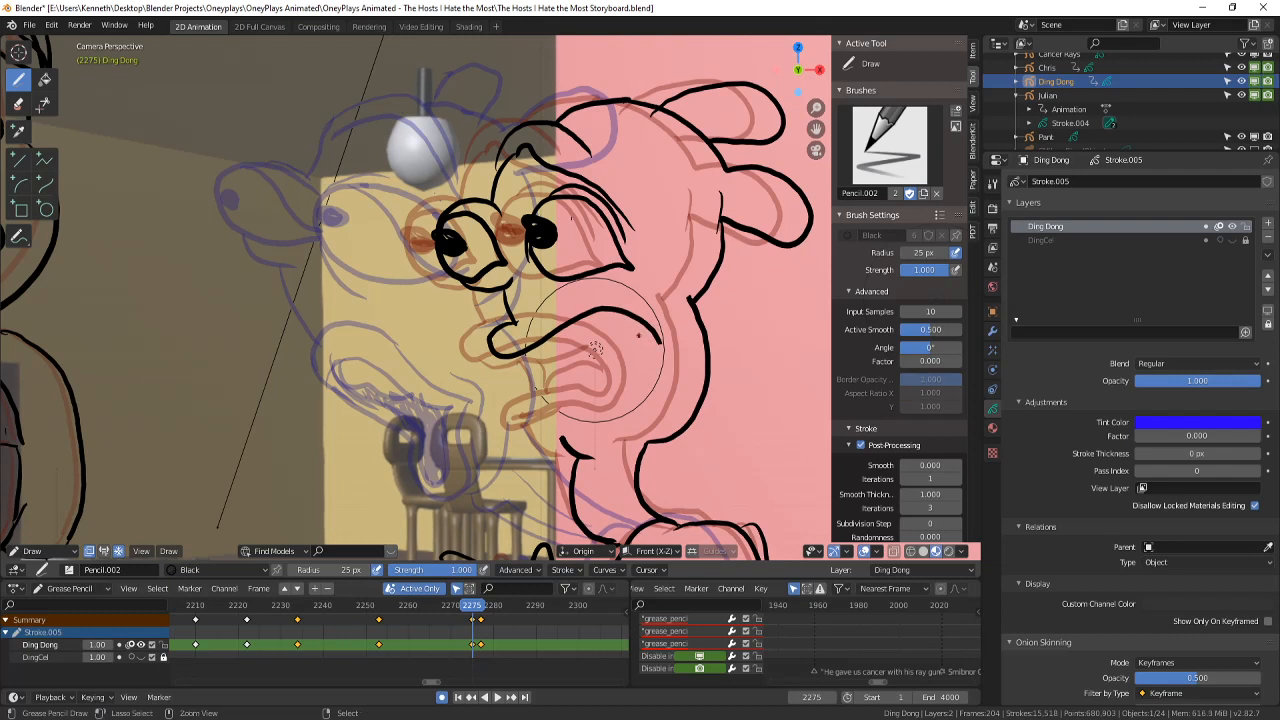
key(ctrl+z)
drag(516, 332, 652, 352)
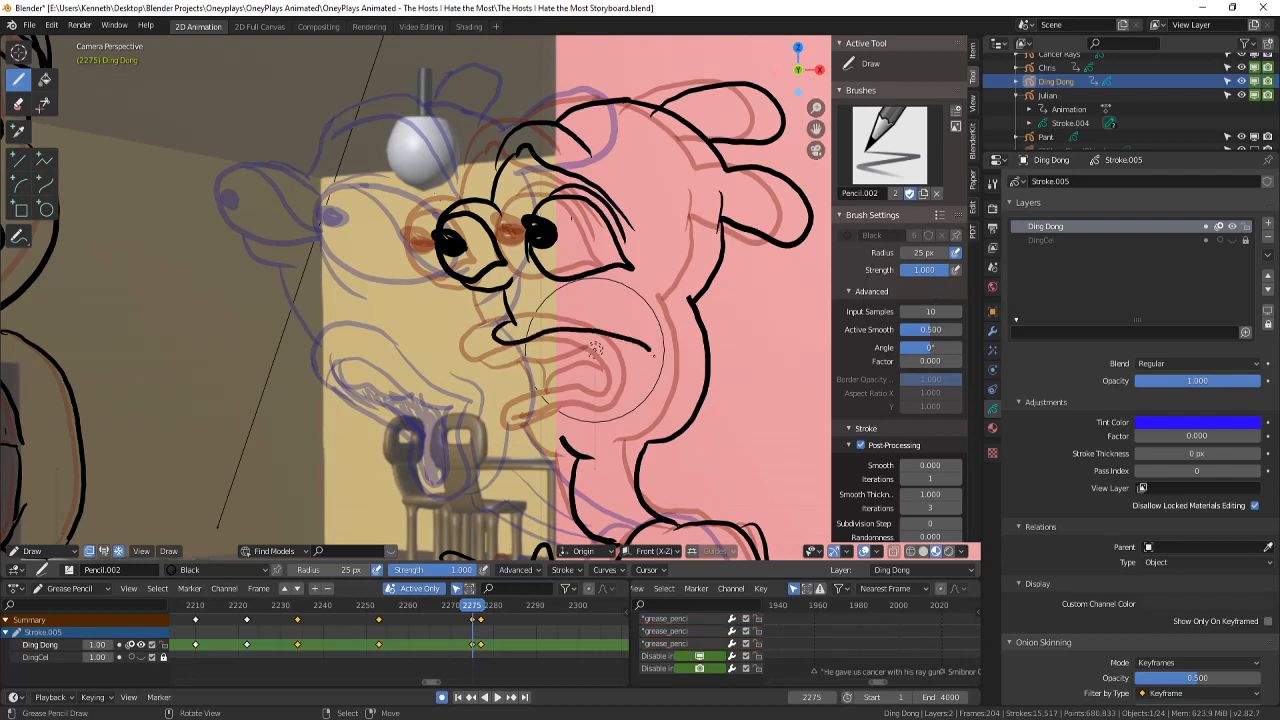
key(ctrl+z)
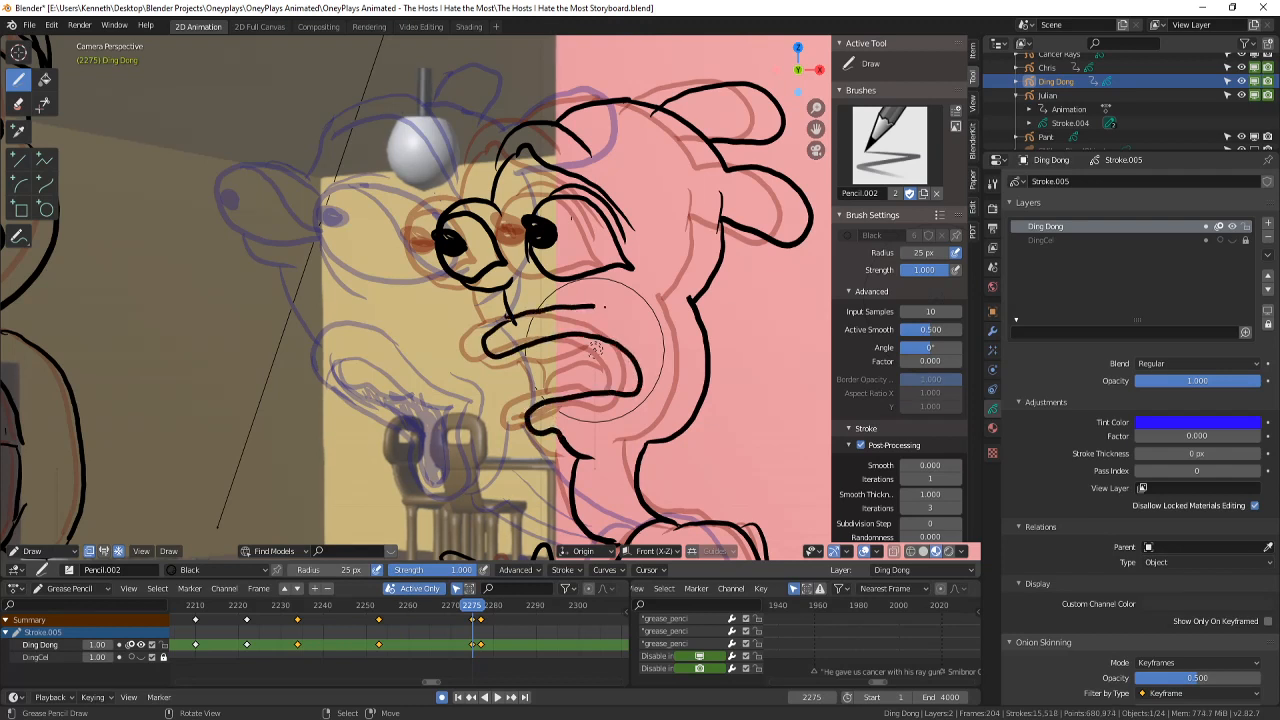
drag(604, 307, 662, 390)
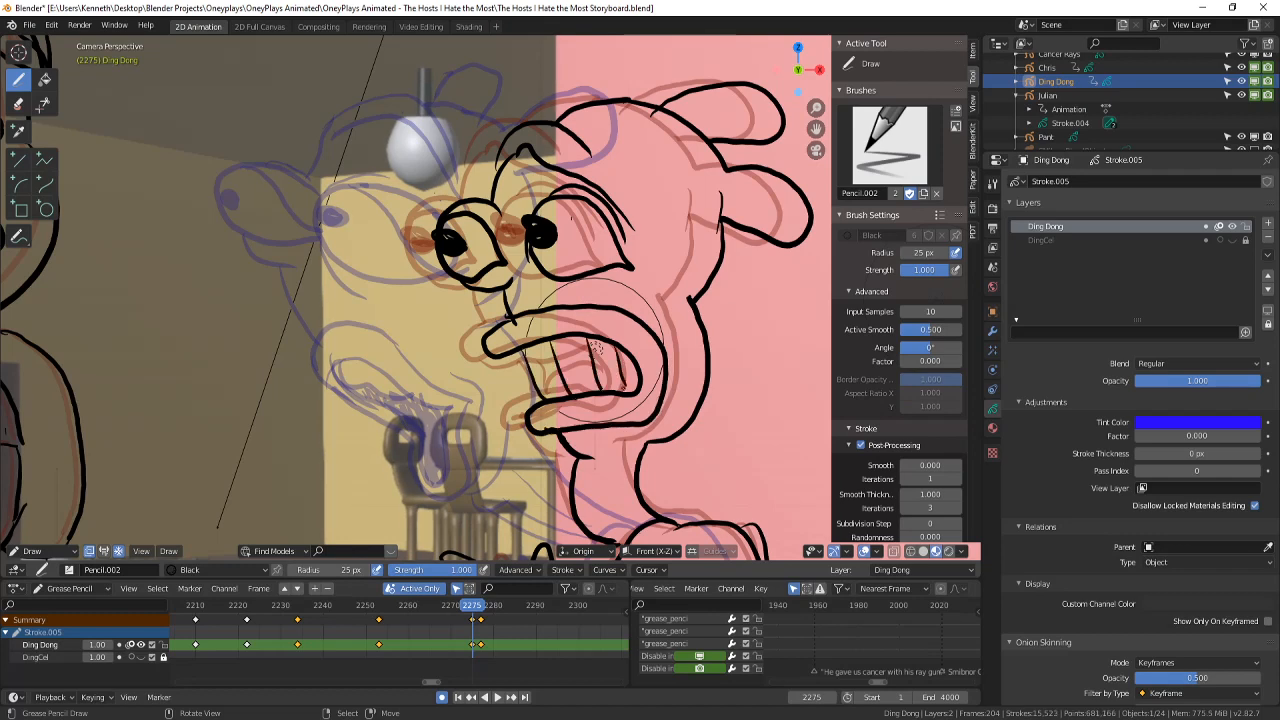
- Step through the frames around keyframes 2275 and 2277 to check the redrawn mouth in the pose change
scroll(572, 218, down, 5)
key(Left)
key(Left)
key(Left)
key(Left)
key(Left)
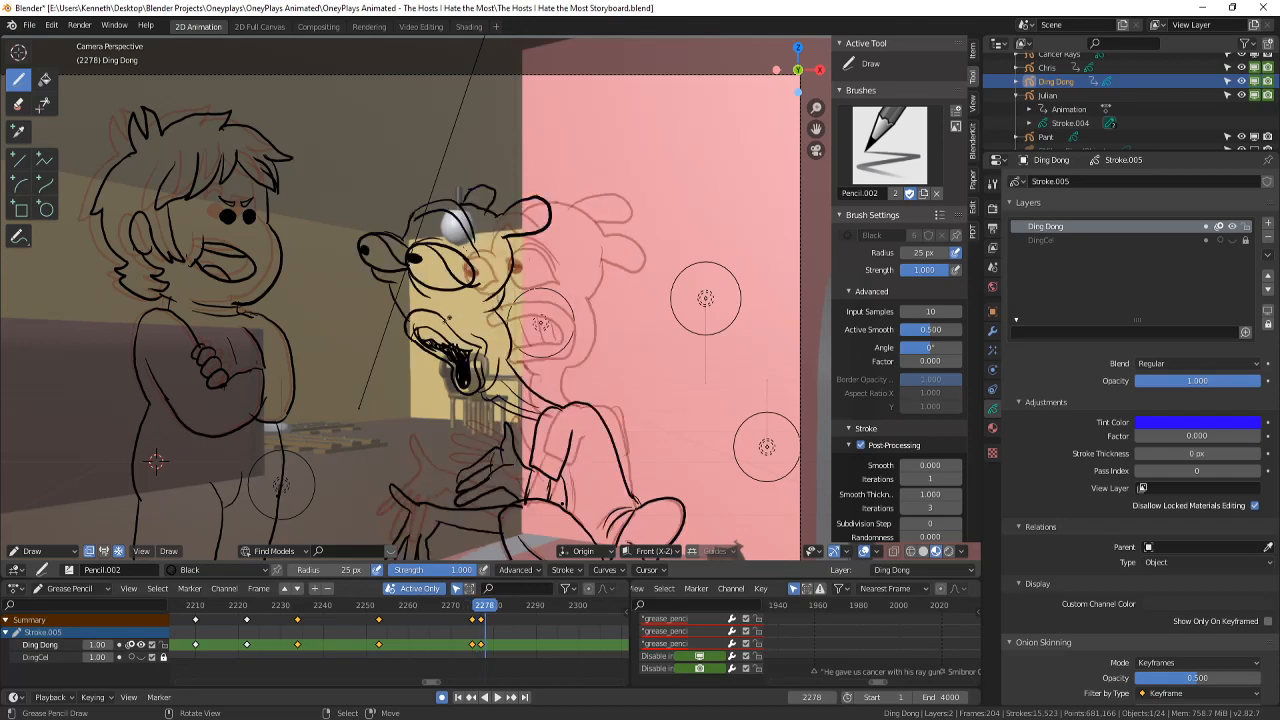
- Play the shot repeatedly from progressively earlier frames through the pose change, and stop on frame 2277
click(498, 697)
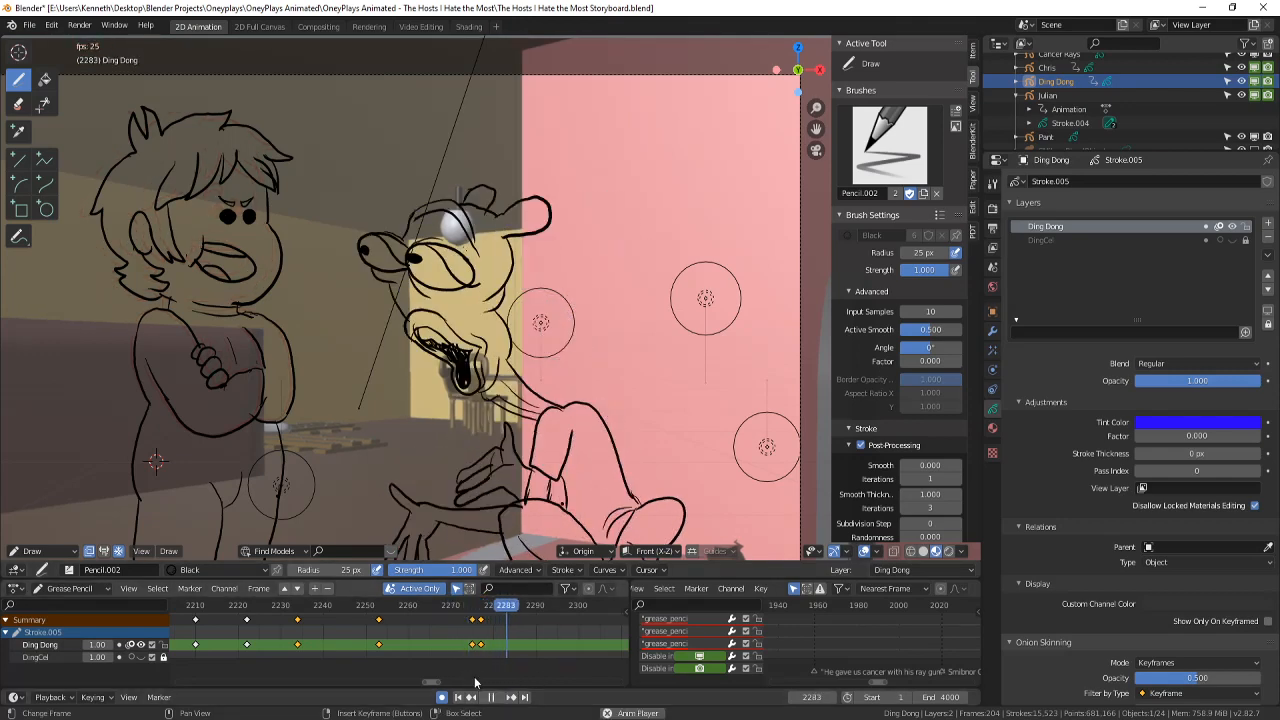
click(431, 646)
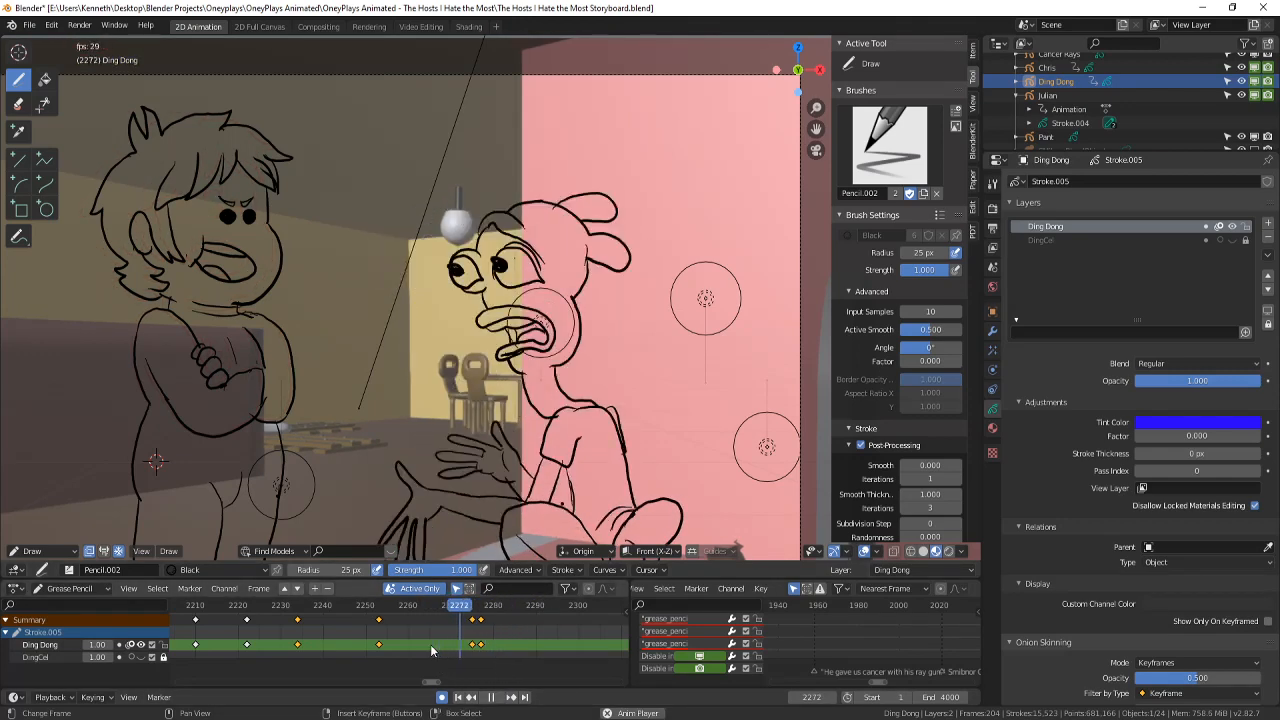
click(395, 642)
click(280, 641)
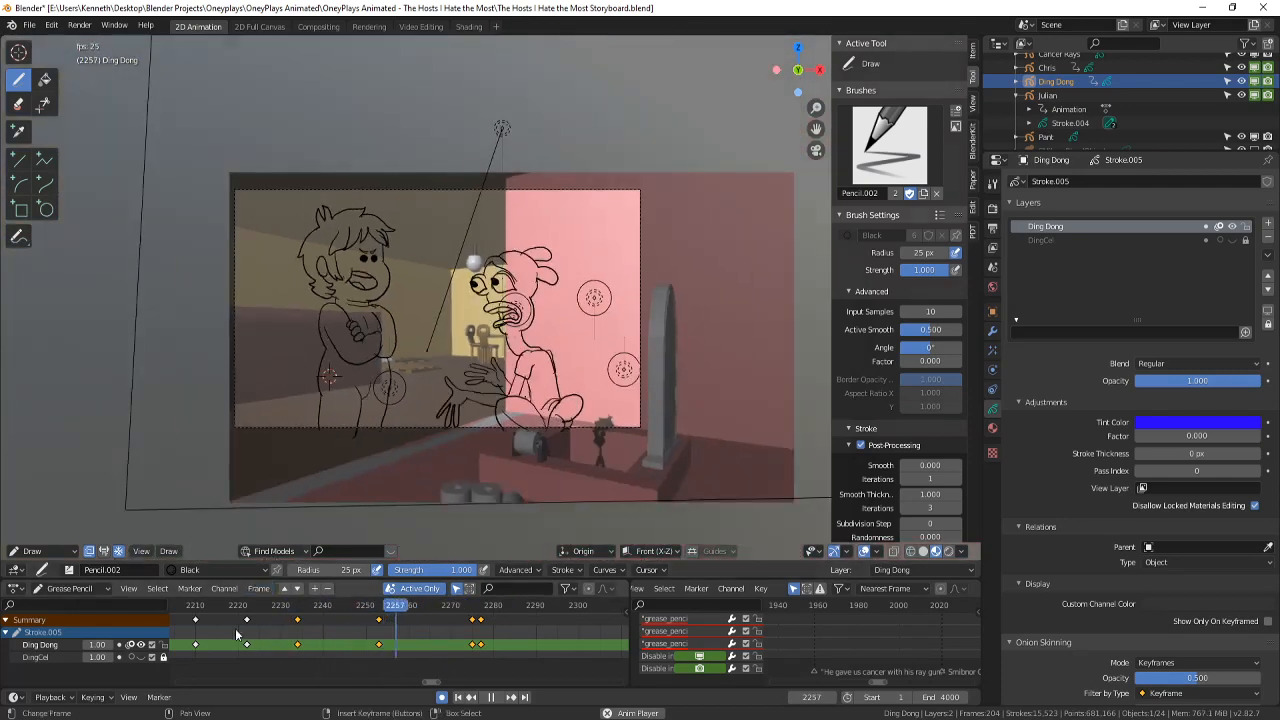
scroll(232, 634, down, 5)
click(215, 636)
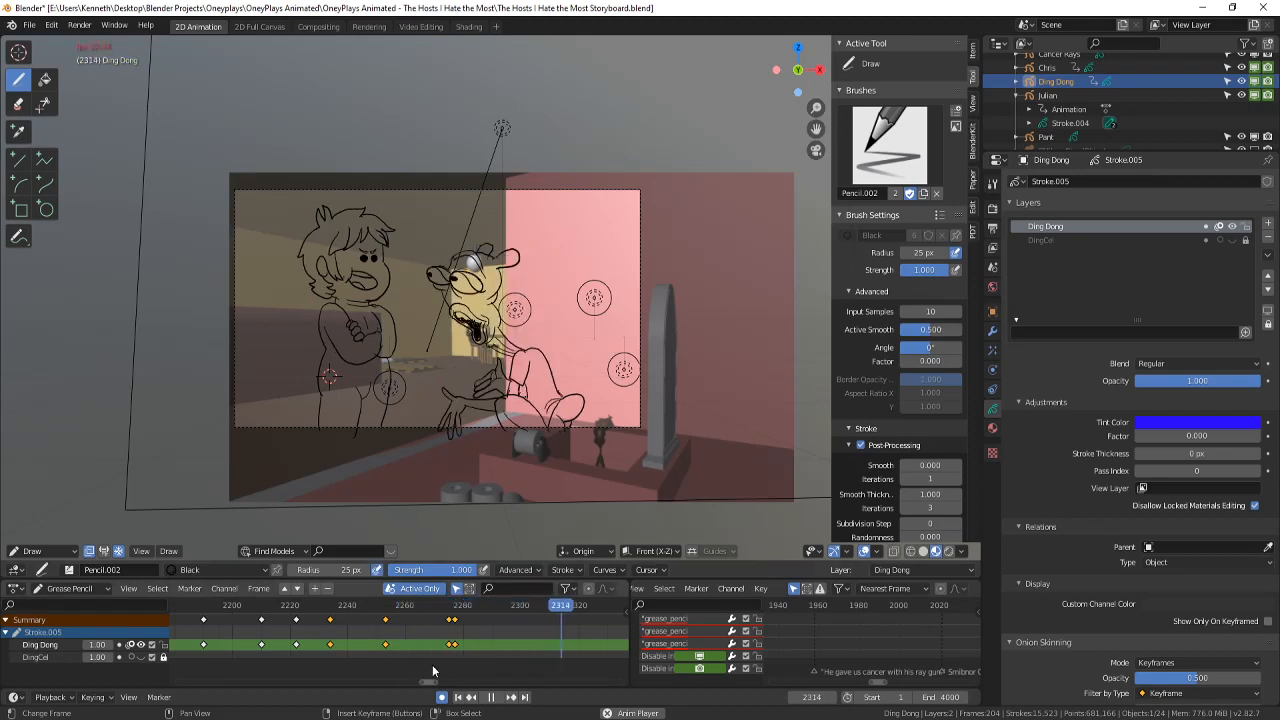
click(491, 697)
drag(459, 655, 450, 652)
key(Right)
key(Right)
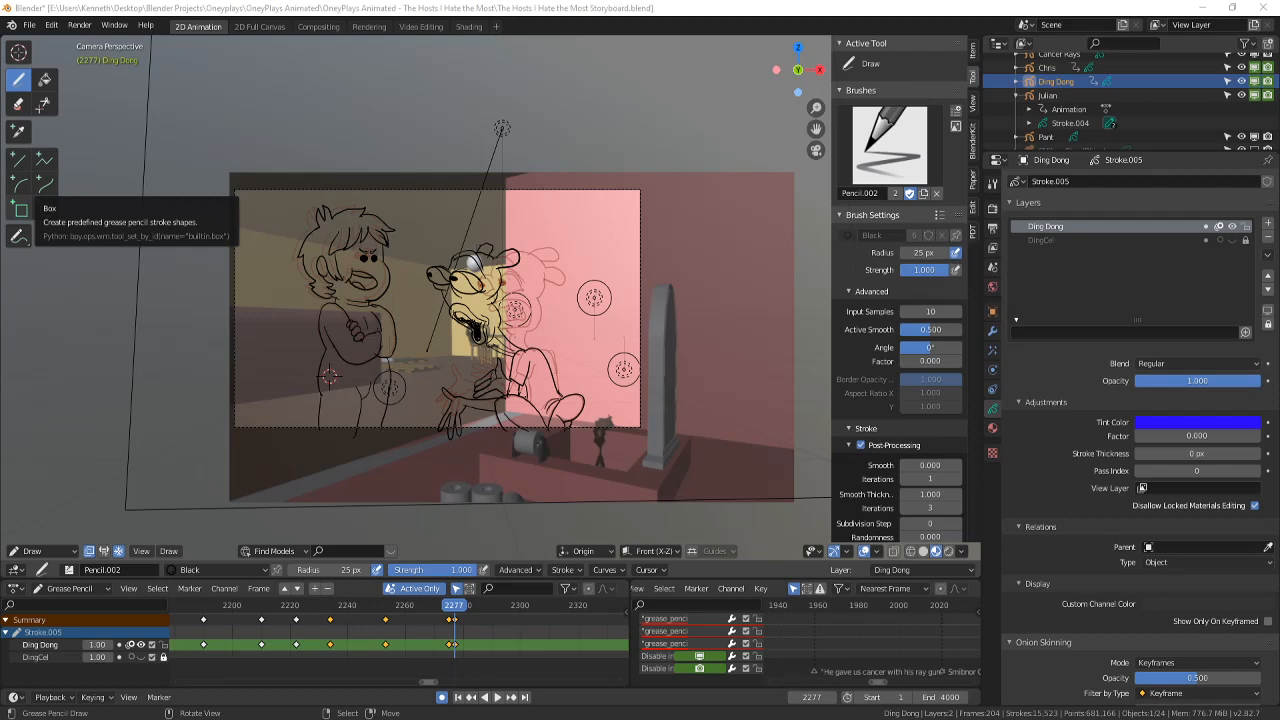
- Restore the active camera view in the viewport and save the storyboard file
middle_drag(112, 325, 116, 355)
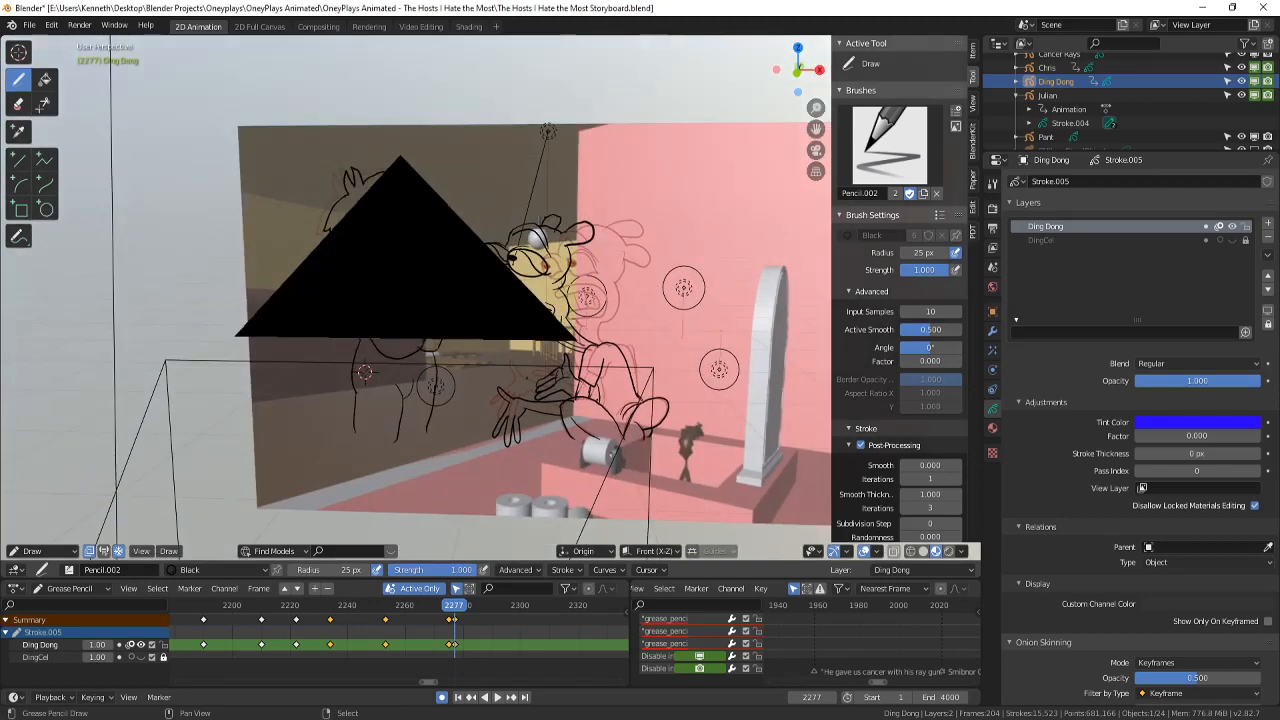
click(142, 555)
mouse_move(214, 407)
click(357, 427)
key(ctrl+s)
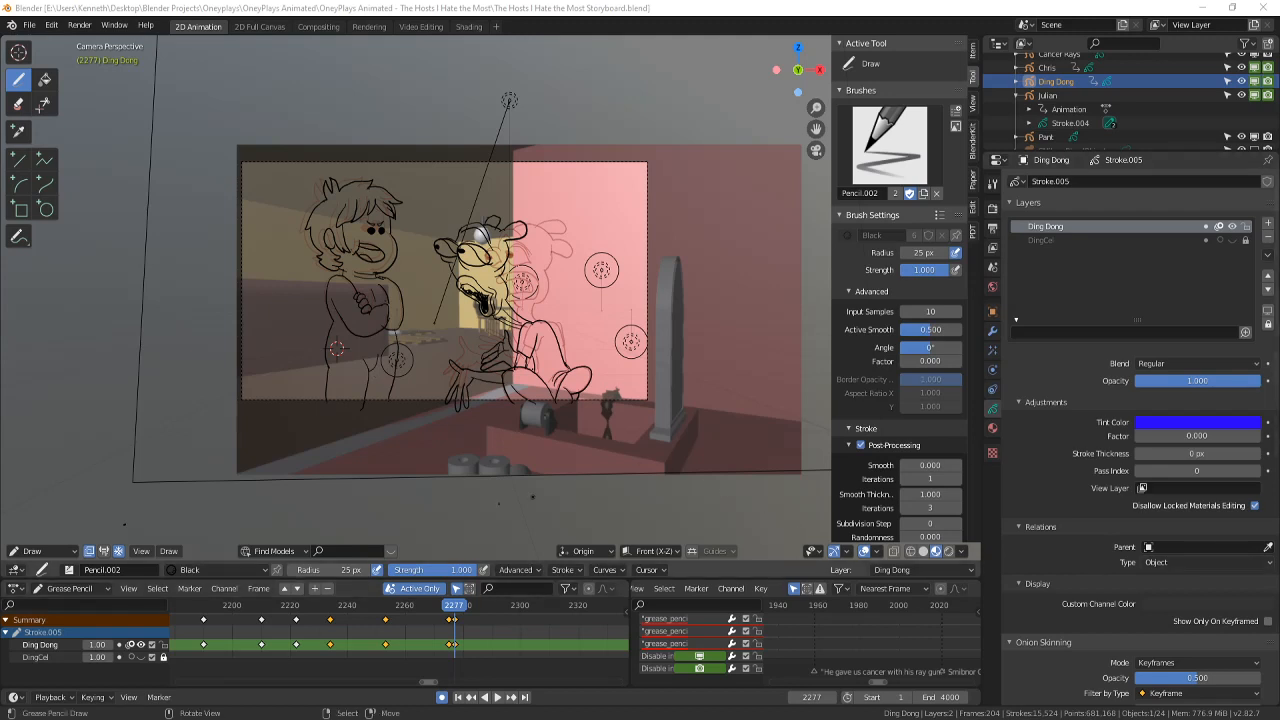
- Play the animation once more and return to frame 2277 to inspect the leaning pose
key(space)
drag(458, 618, 453, 619)
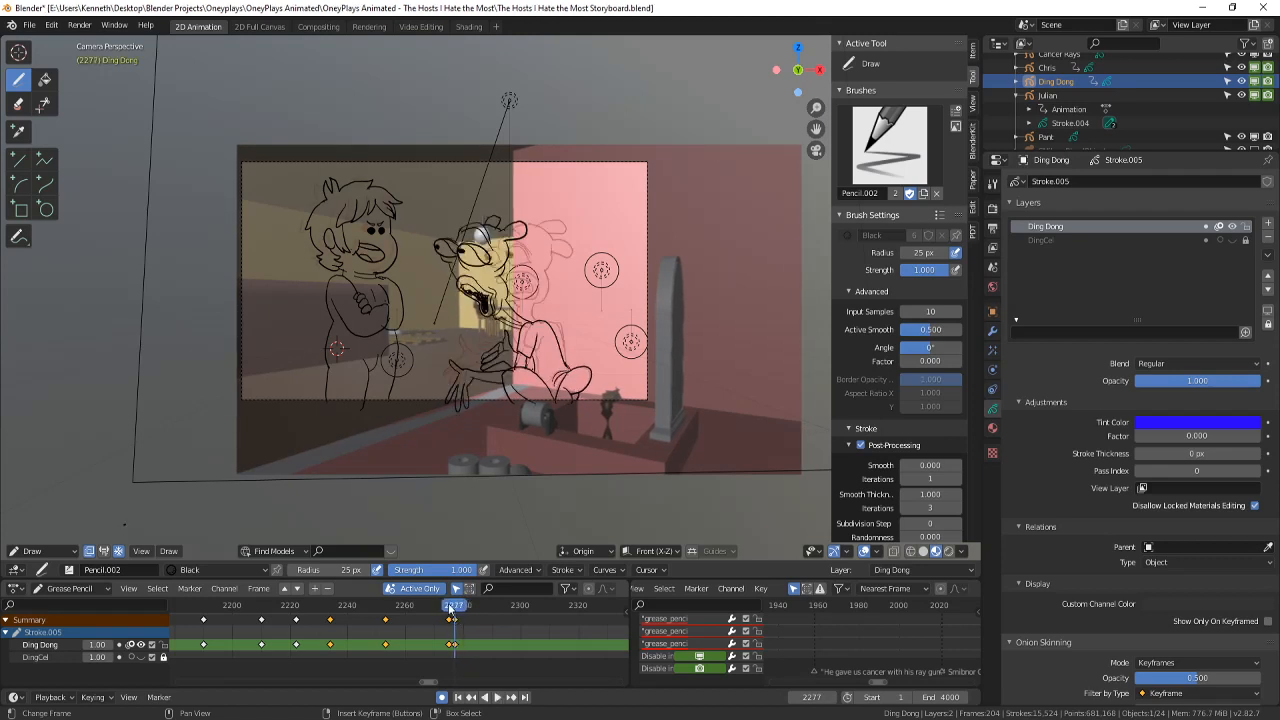
scroll(490, 299, up, 3)
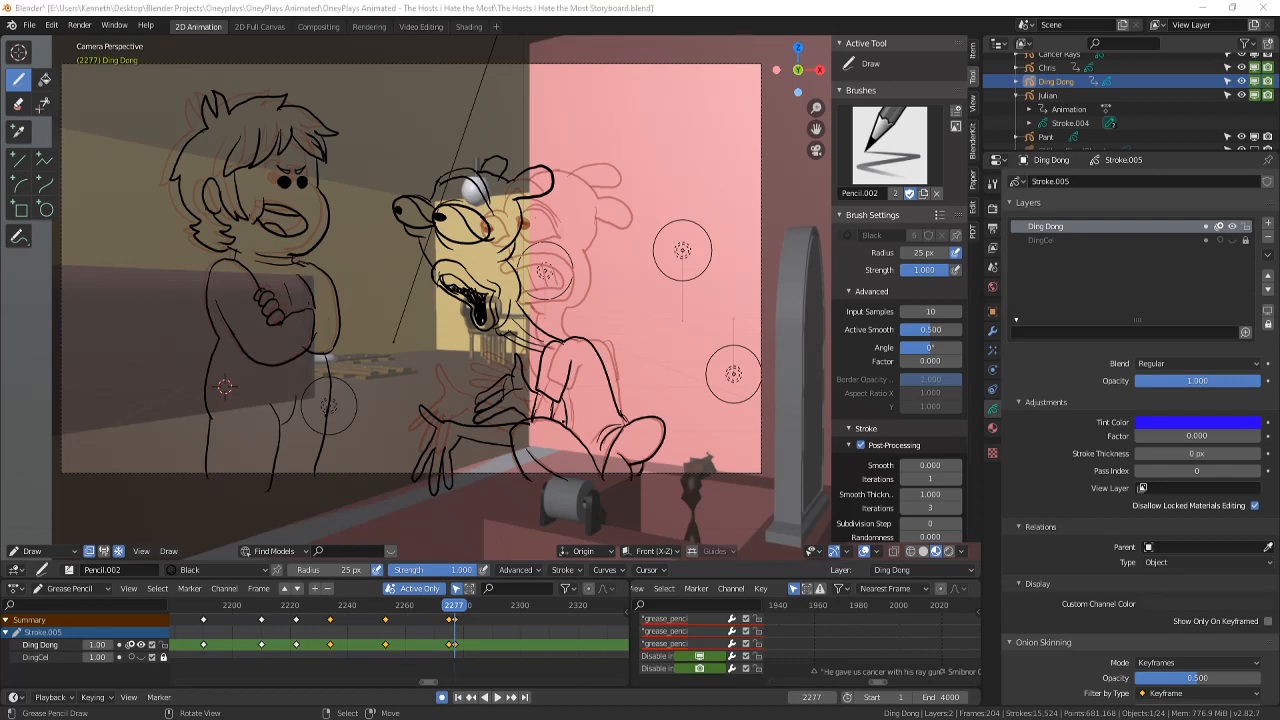
scroll(415, 297, down, 1)
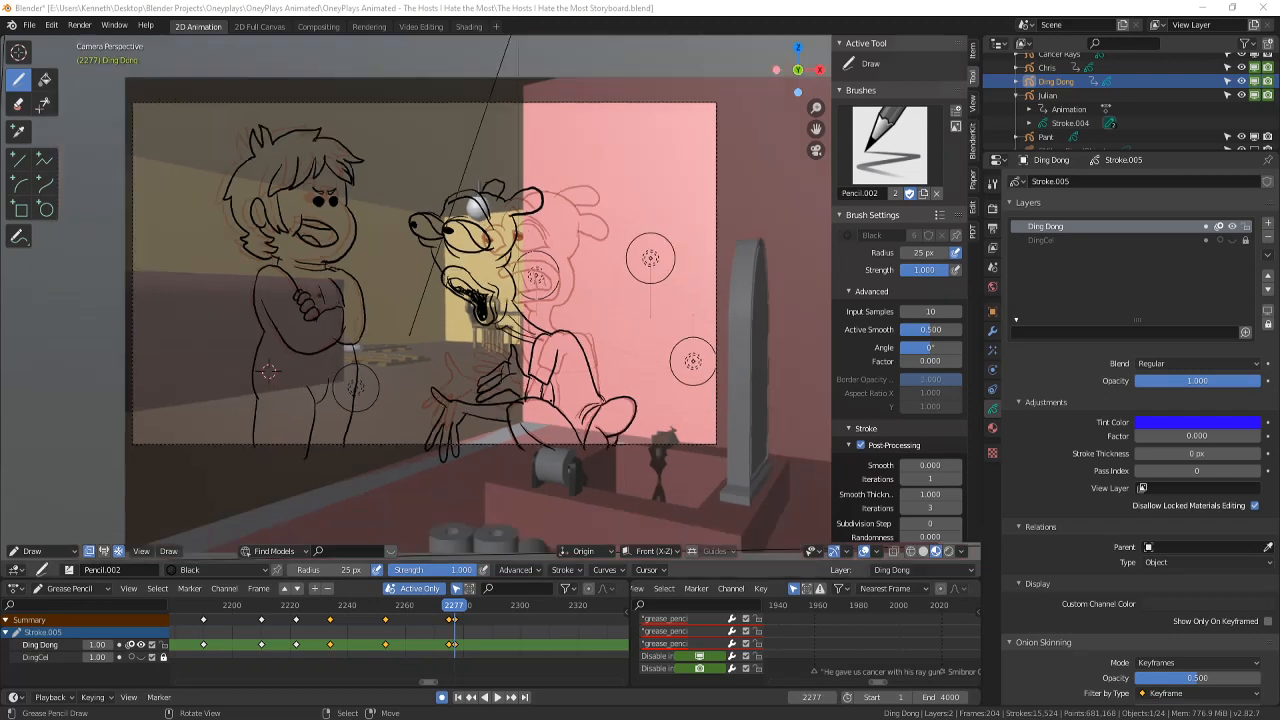
- Bring the orbited viewport back to the active camera and save the storyboard again
middle_drag(420, 310, 395, 350)
click(141, 551)
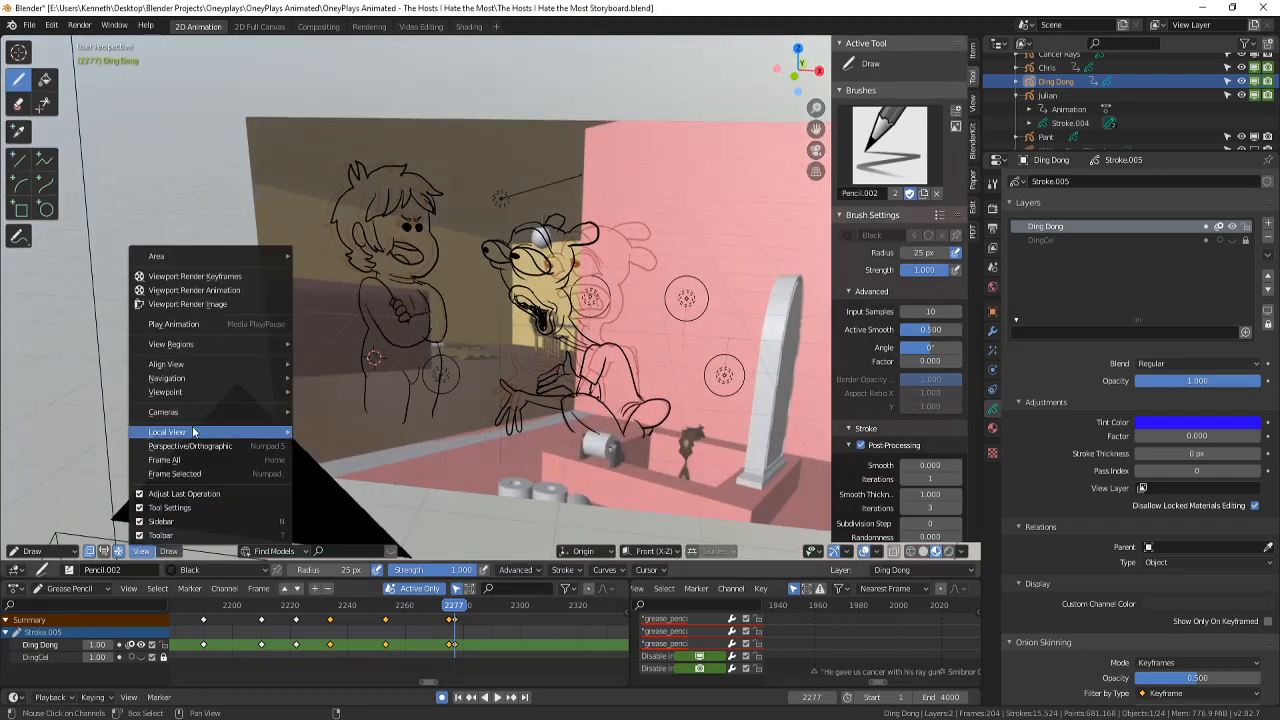
mouse_move(193, 431)
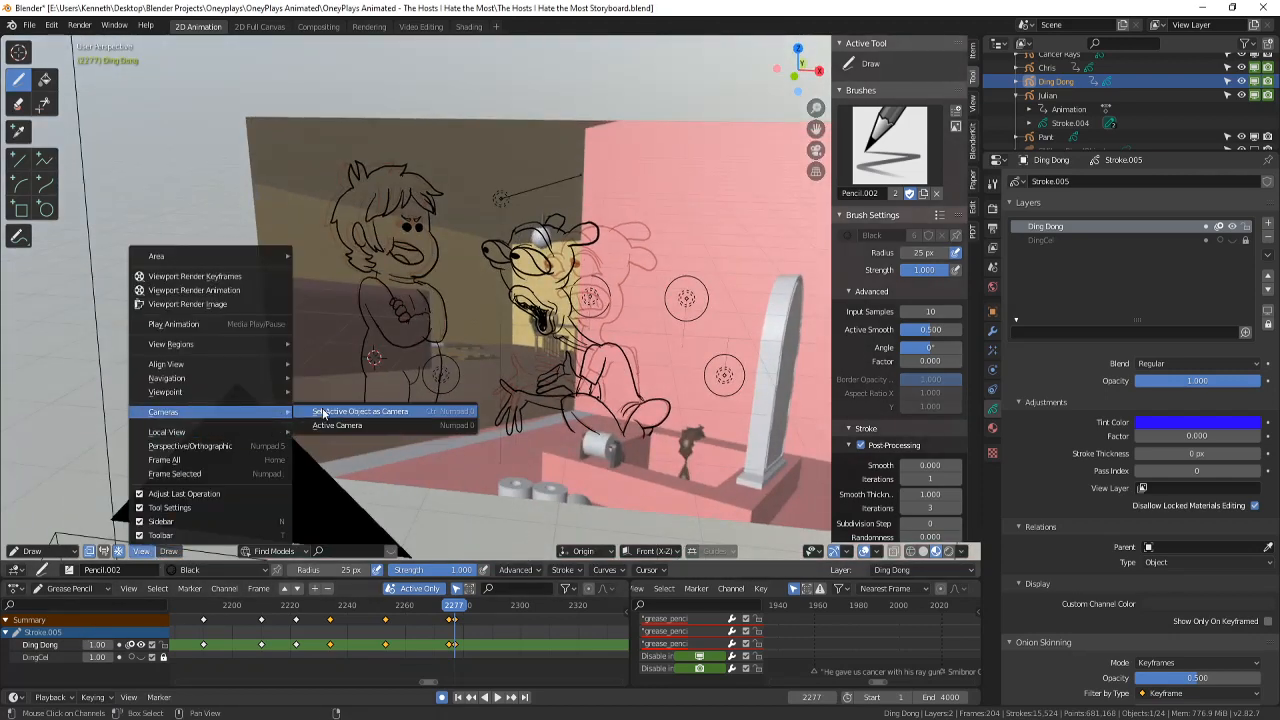
click(326, 433)
scroll(528, 330, up, 4)
key(ctrl+s)
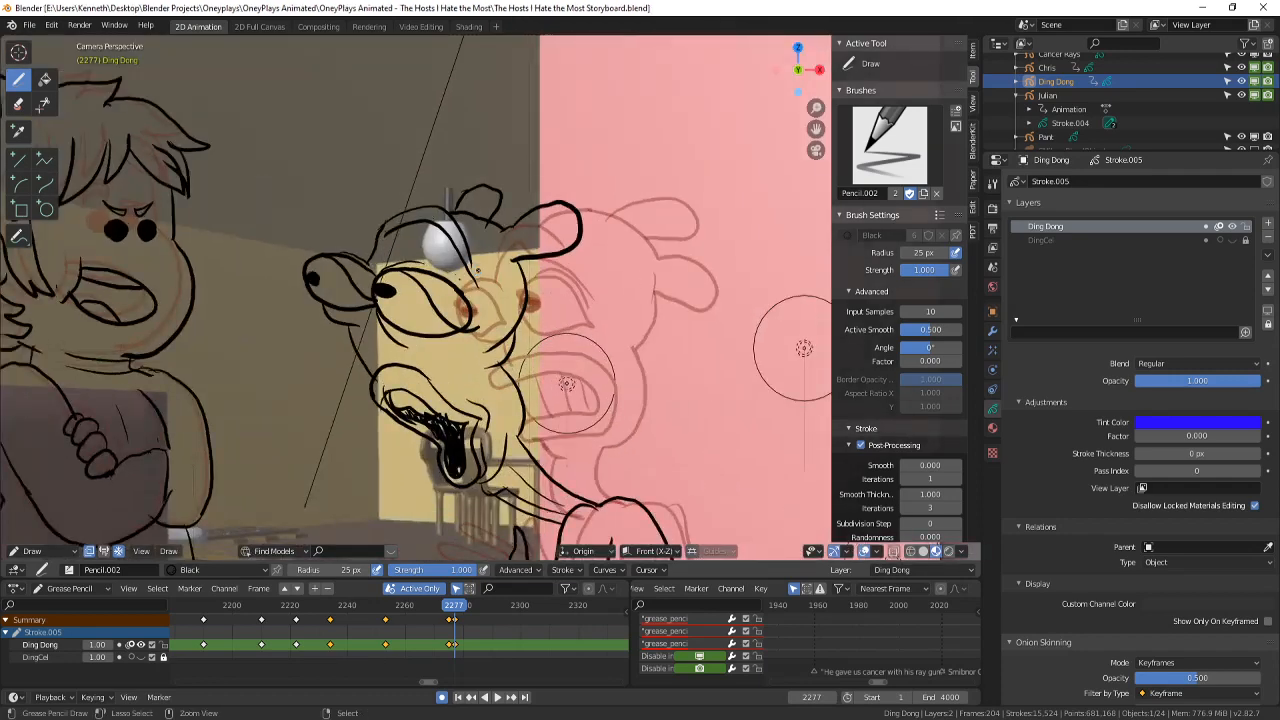
- Delete the eyelid lines crossing the seated character's two eyes on frame 2277 in Edit Mode, and return to Draw mode
key(e)
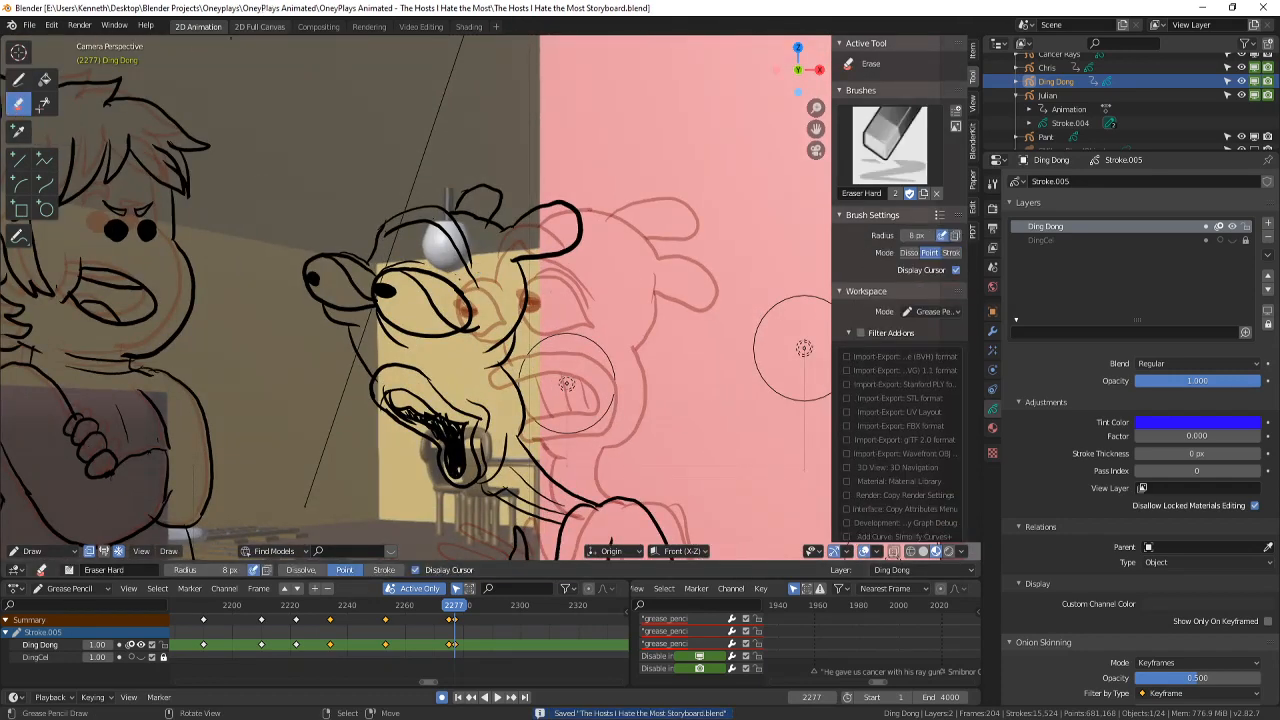
click(63, 551)
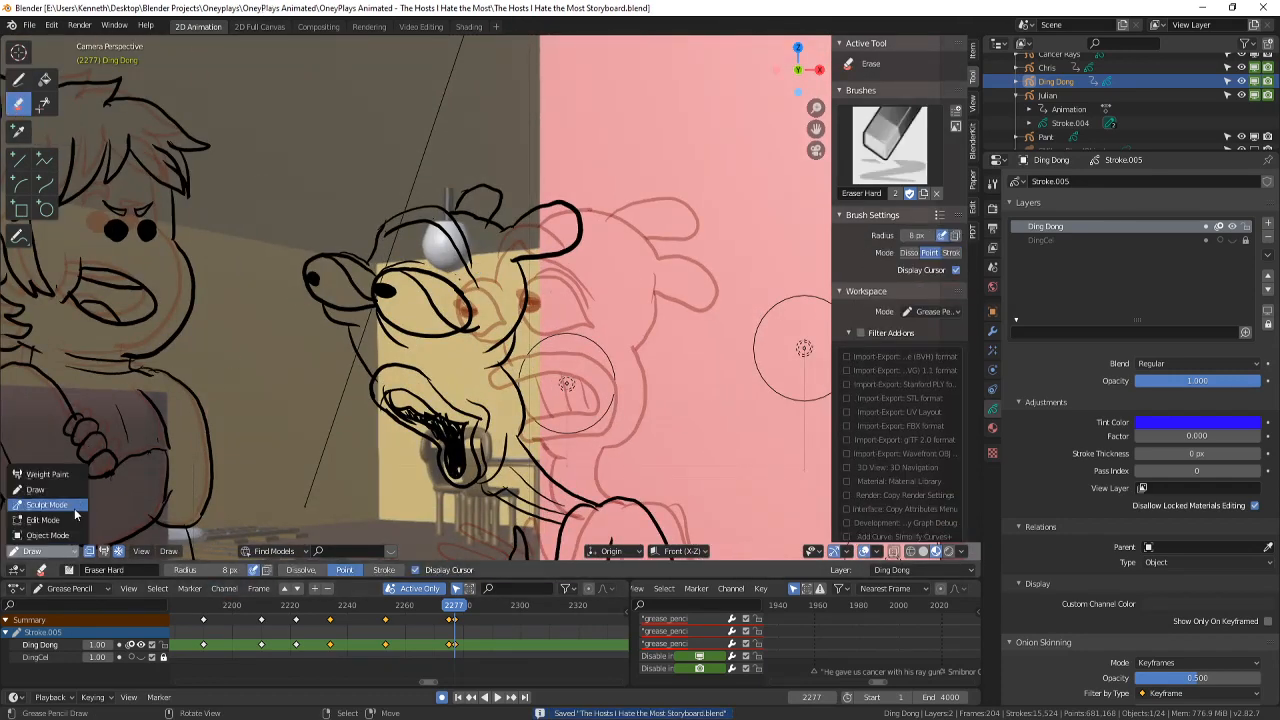
click(68, 519)
scroll(350, 250, up, 2)
click(394, 296)
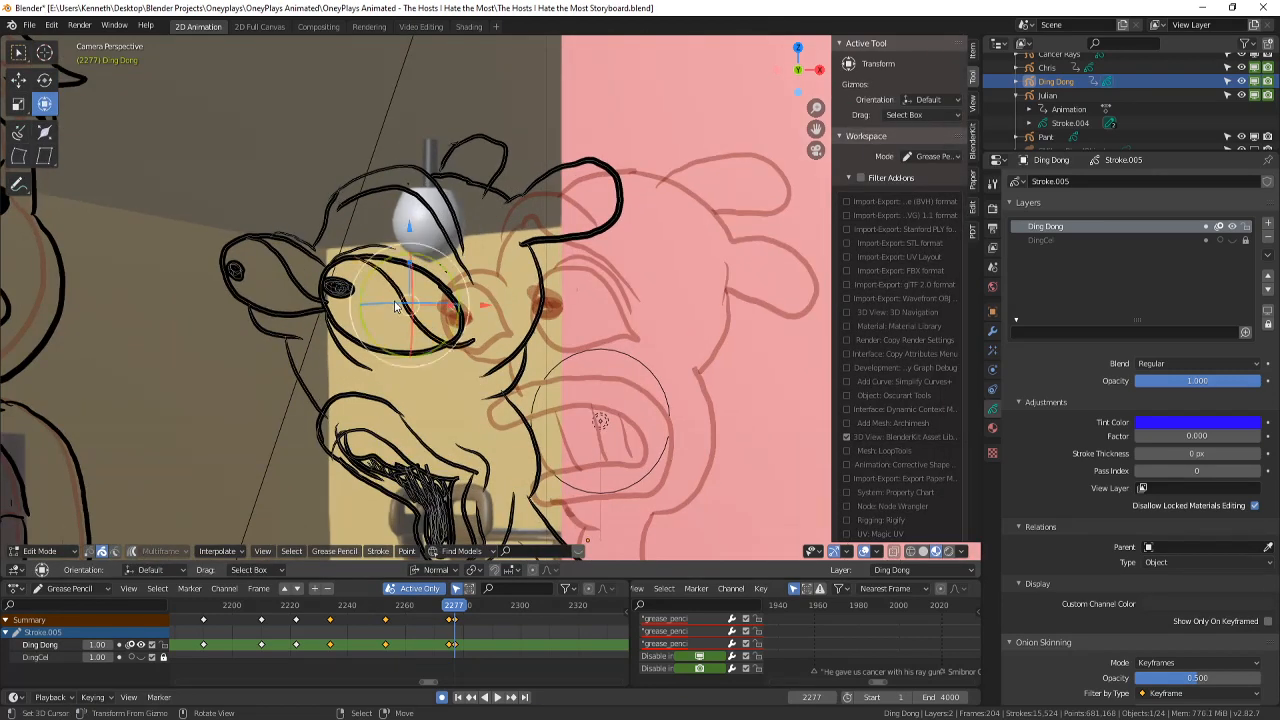
shift+click(293, 295)
key(x)
click(314, 320)
scroll(315, 325, down, 3)
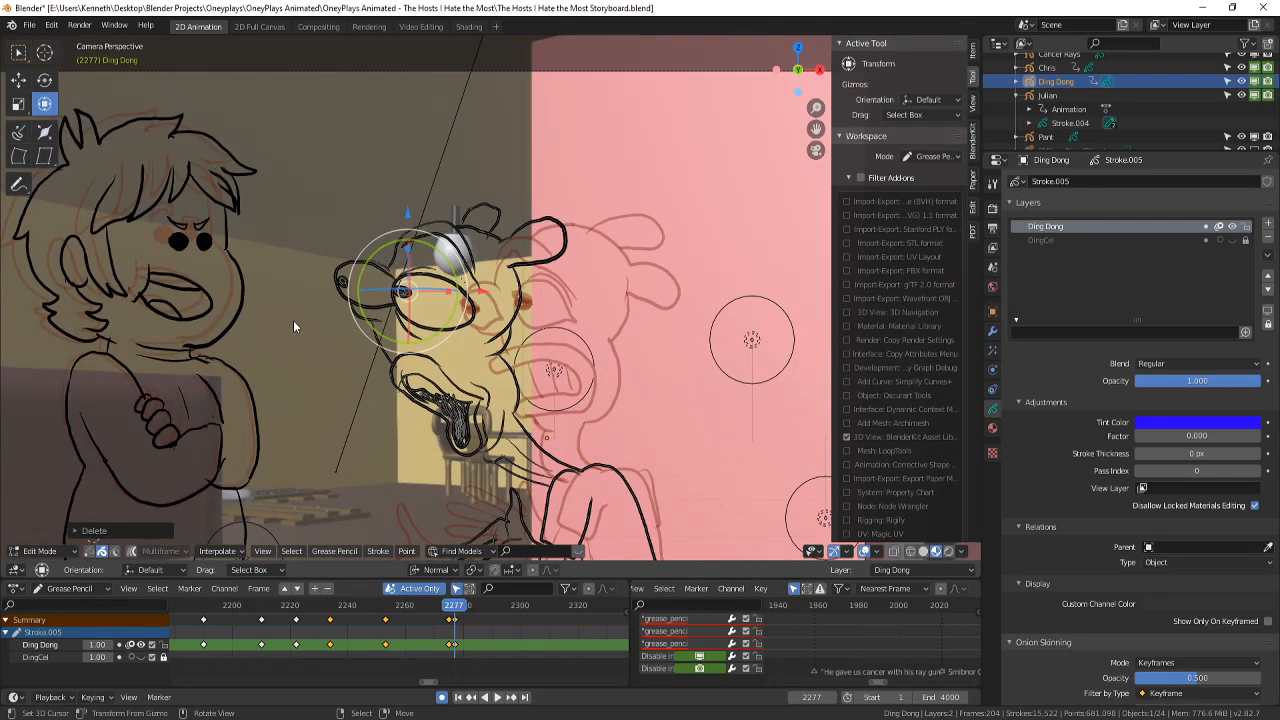
click(63, 551)
click(40, 493)
scroll(340, 452, down, 3)
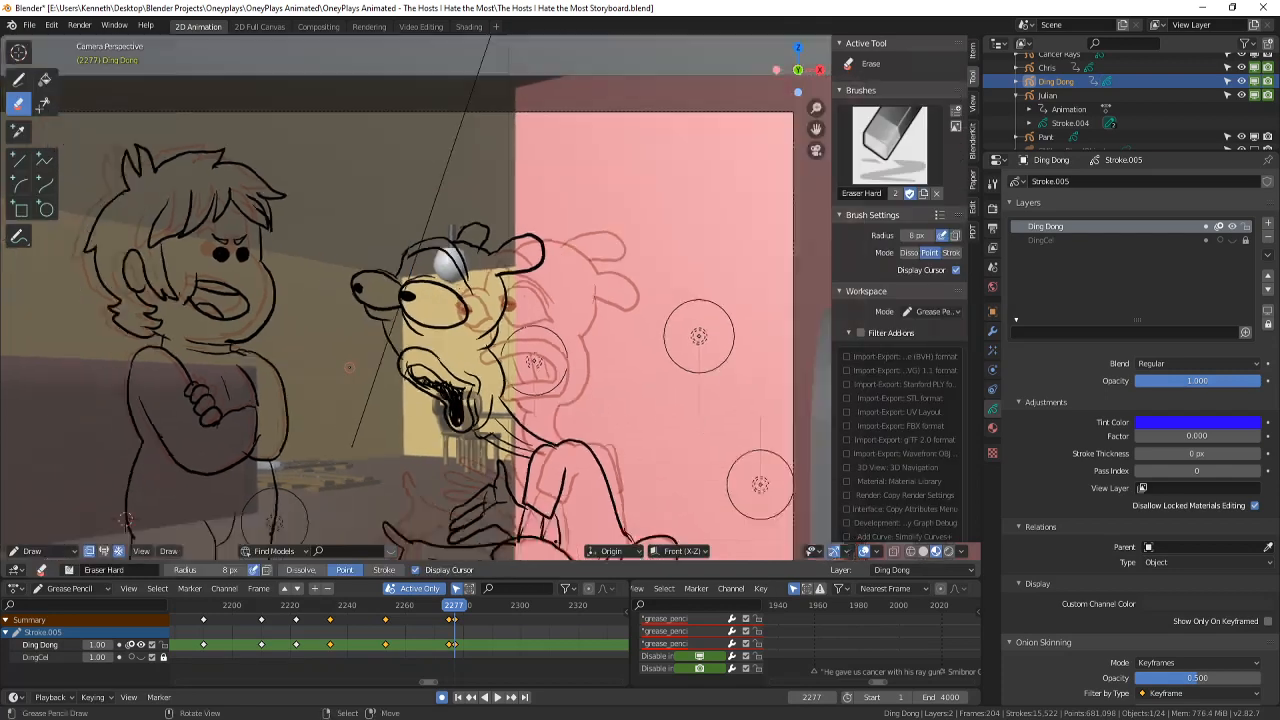
- Step back and forth between the frames around 2277 and 2279 to compare the poses
key(Left)
key(Right)
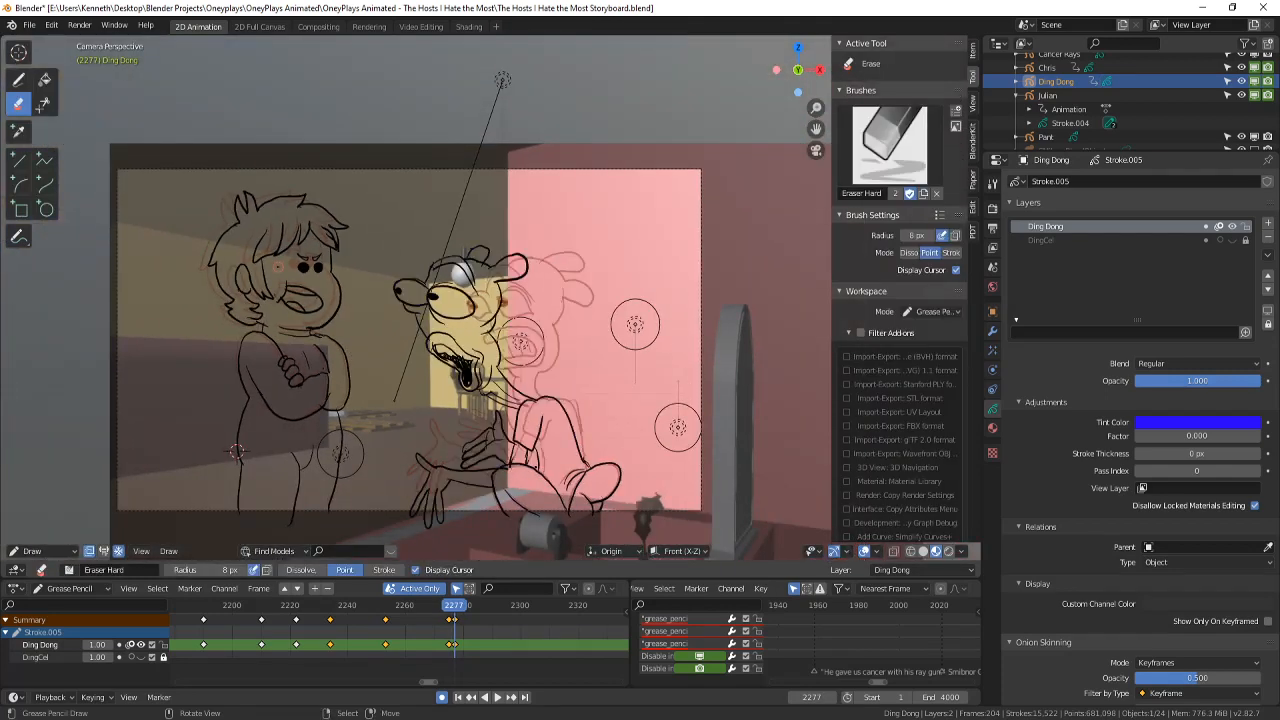
key(Right)
key(Right)
key(Left)
key(Right)
- Create a pose keyframe at frame 2279 by shifting the seated character's head slightly up and outward with proportional editing in Edit Mode
click(40, 551)
click(35, 485)
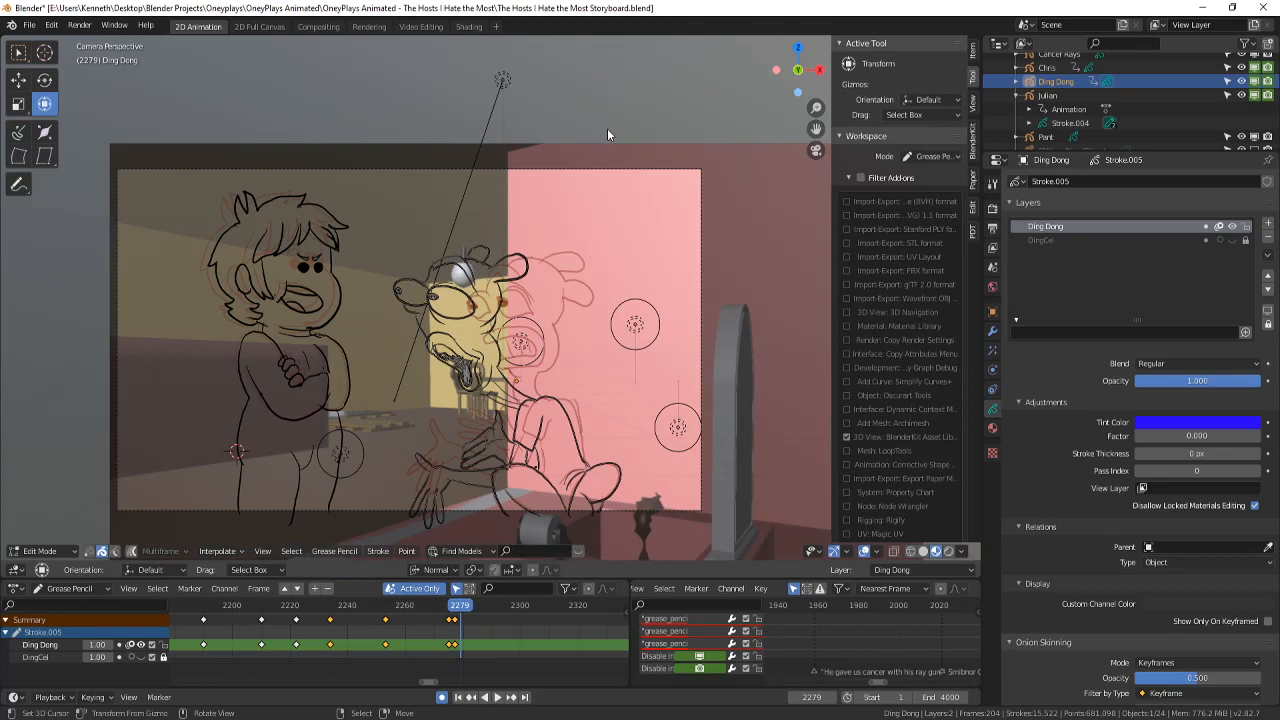
click(432, 297)
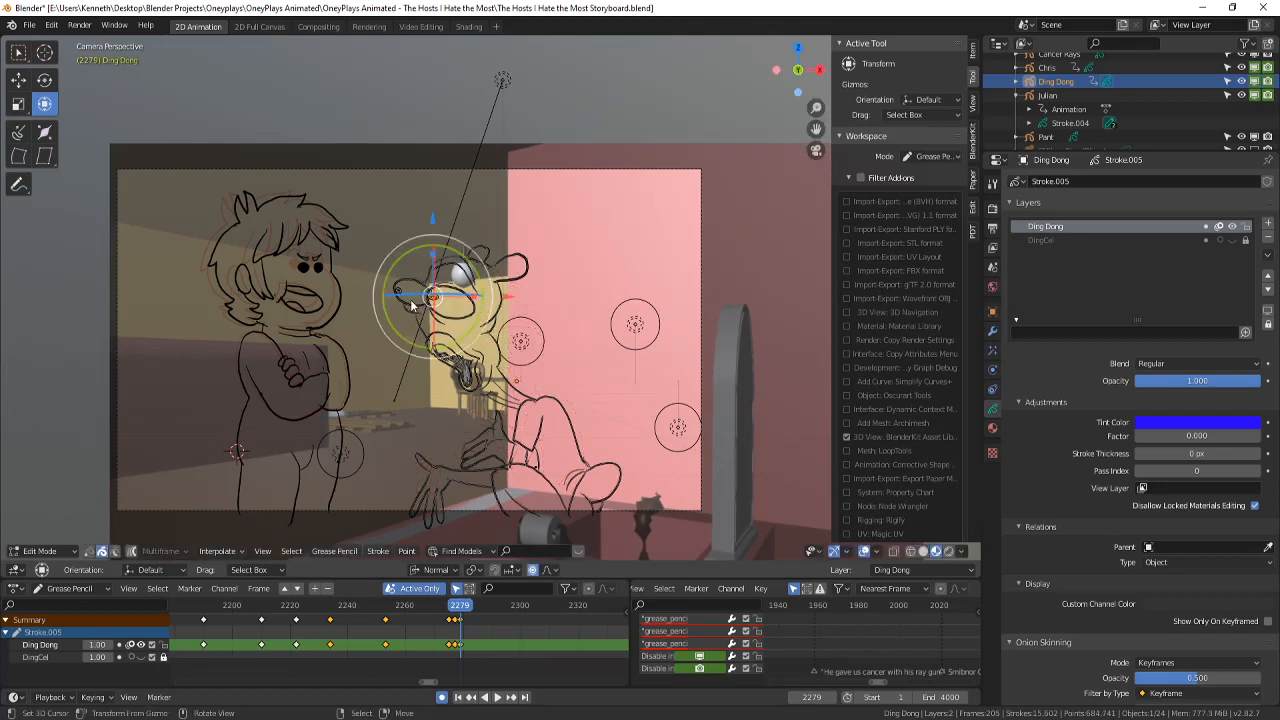
key(g)
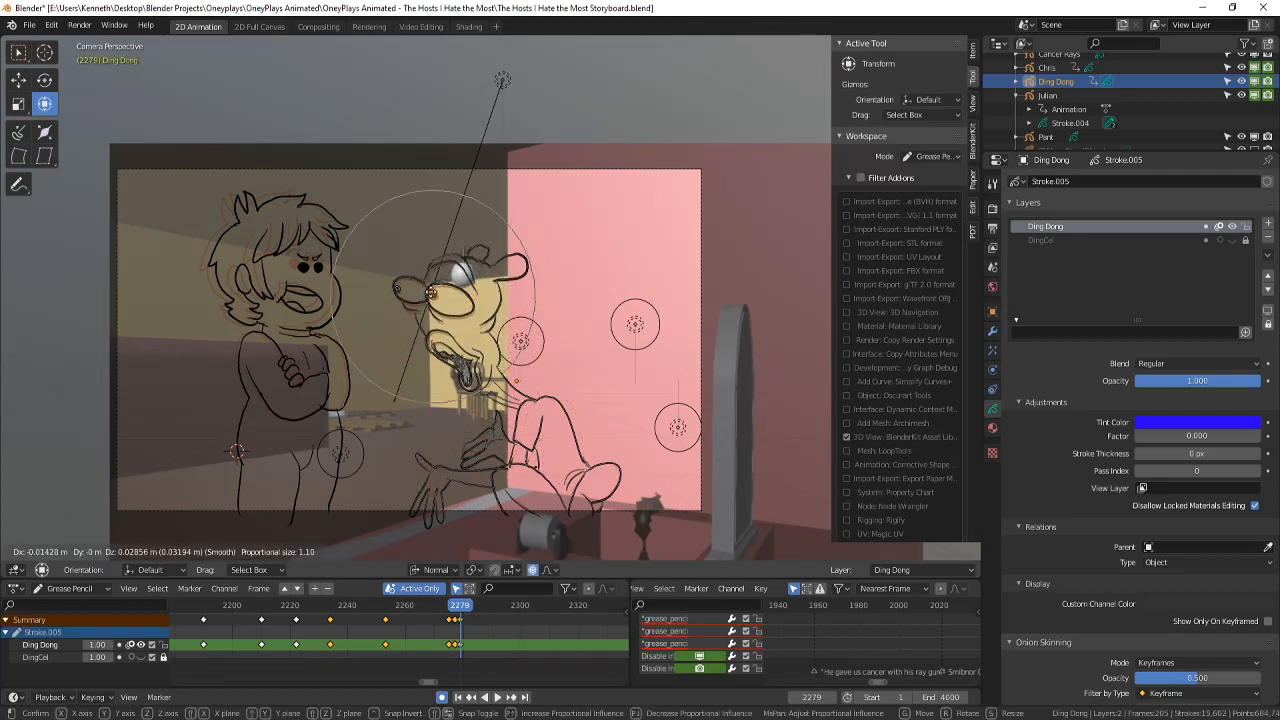
scroll(470, 394, down, 5)
click(470, 394)
scroll(470, 394, up, 3)
- Flip between frames 2278 and 2279 and play the pose change to check the head's added motion
key(Left)
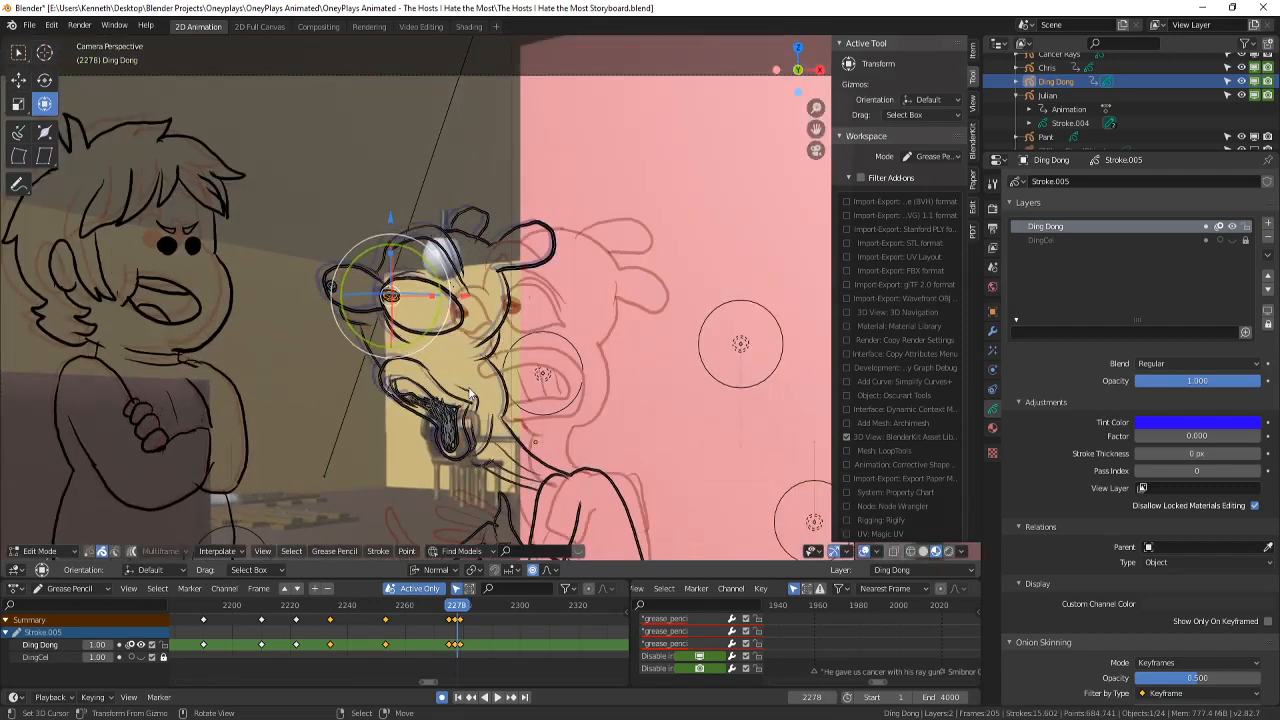
key(Right)
key(Left)
key(Left)
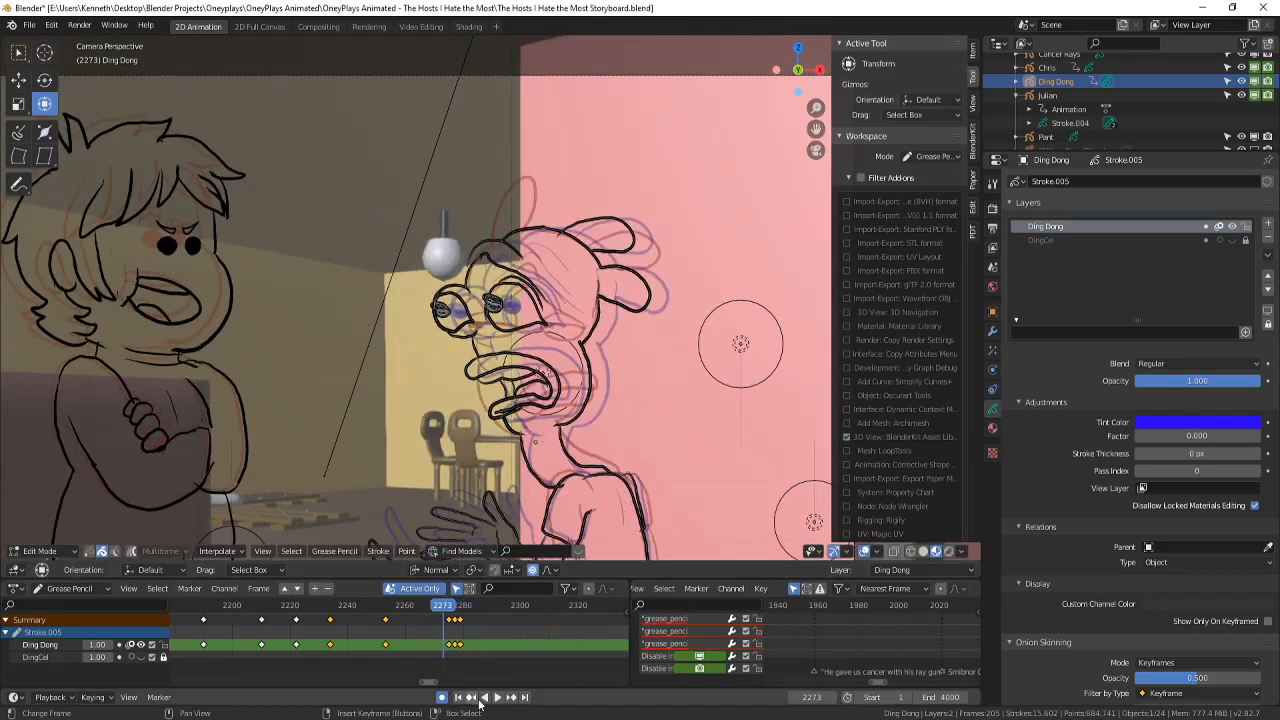
click(497, 697)
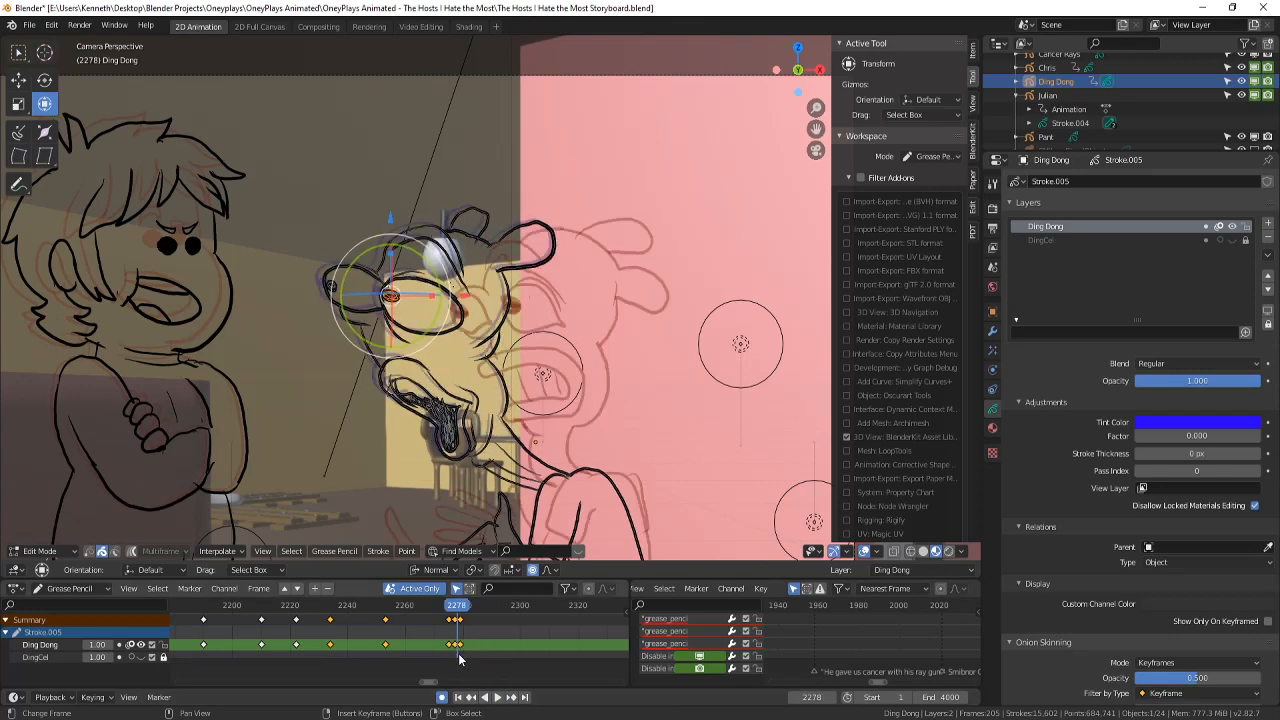
key(space)
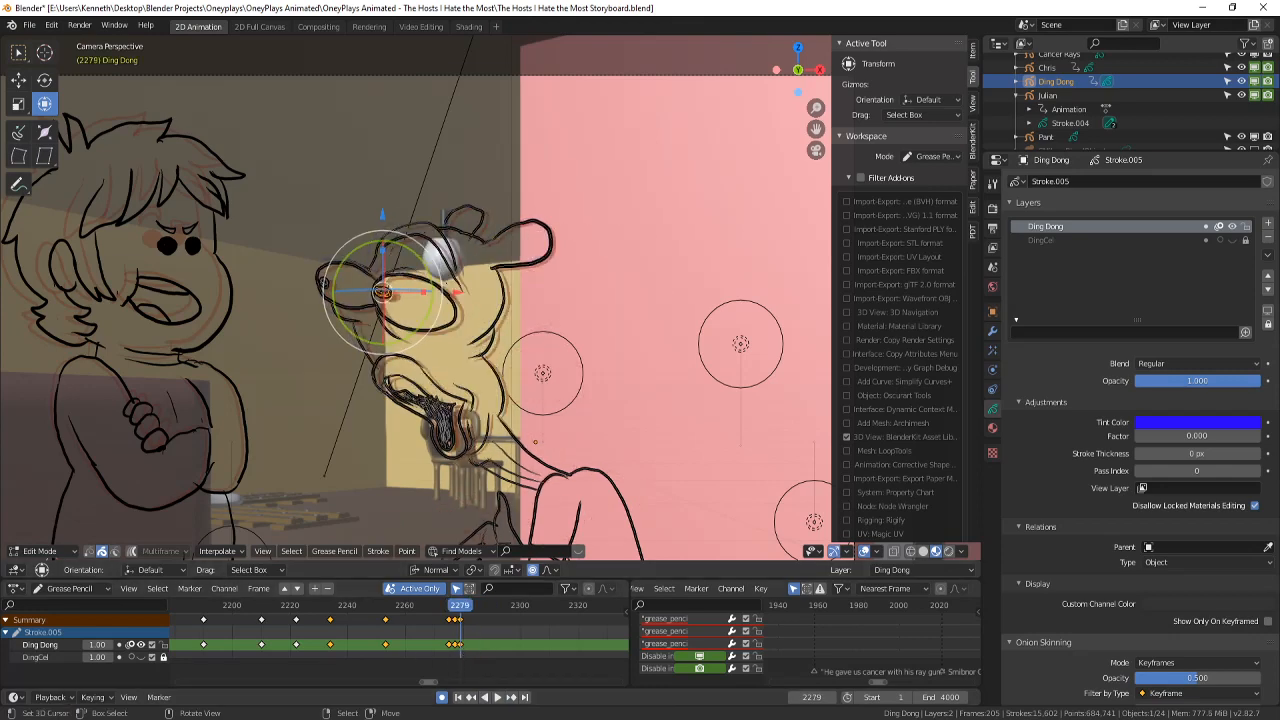
- Switch the Ding Dong object back to Draw mode on frame 2279
click(40, 551)
click(45, 490)
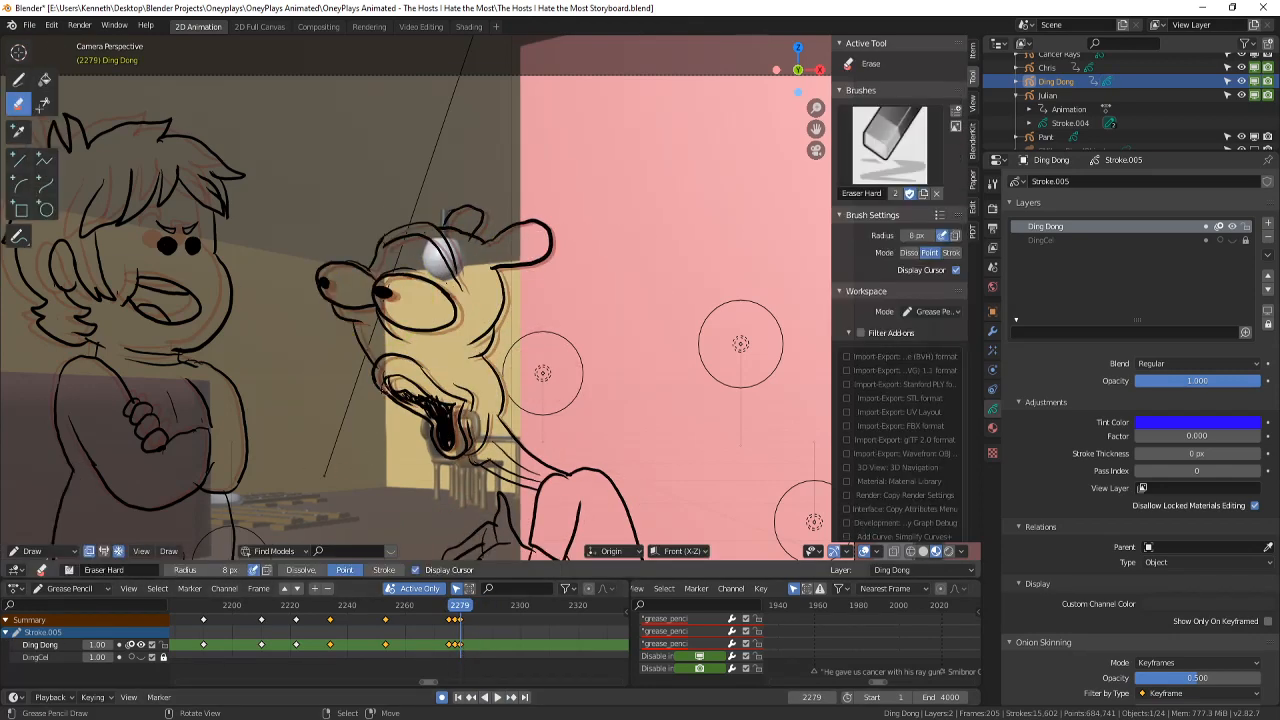
scroll(125, 519, down, 1)
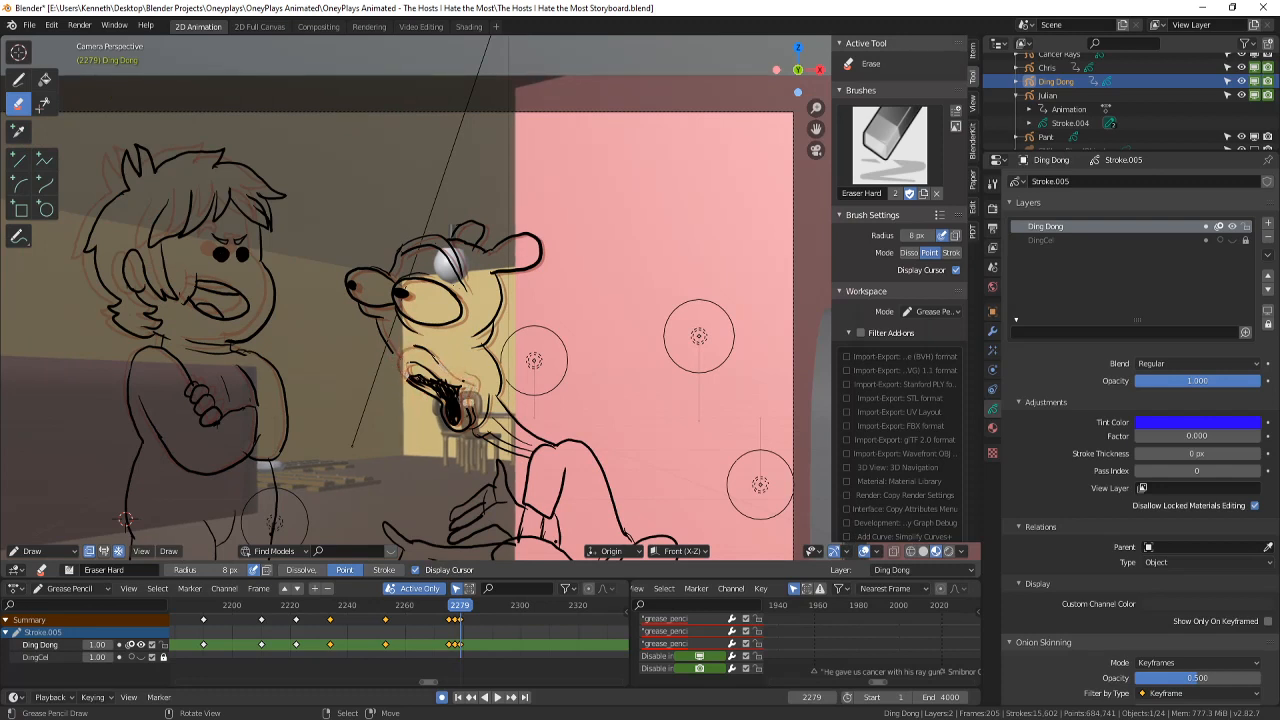
- Erase Ding Dong's scribbled mouth on frame 2279 and draw a new curled open mouth and chin line in its place
mouse_move(487, 400)
mouse_down()
mouse_move(452, 404)
mouse_move(418, 380)
mouse_up()
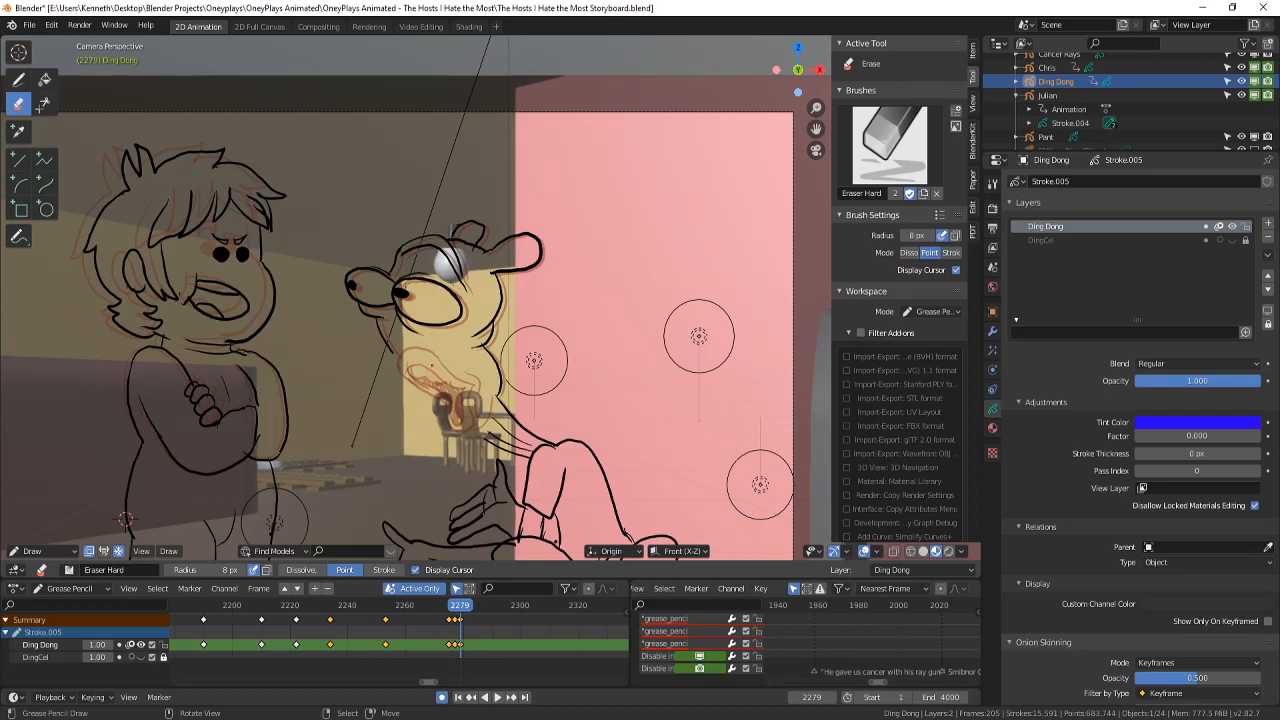
click(432, 365)
click(18, 79)
scroll(447, 283, down, 2)
scroll(447, 283, up, 3)
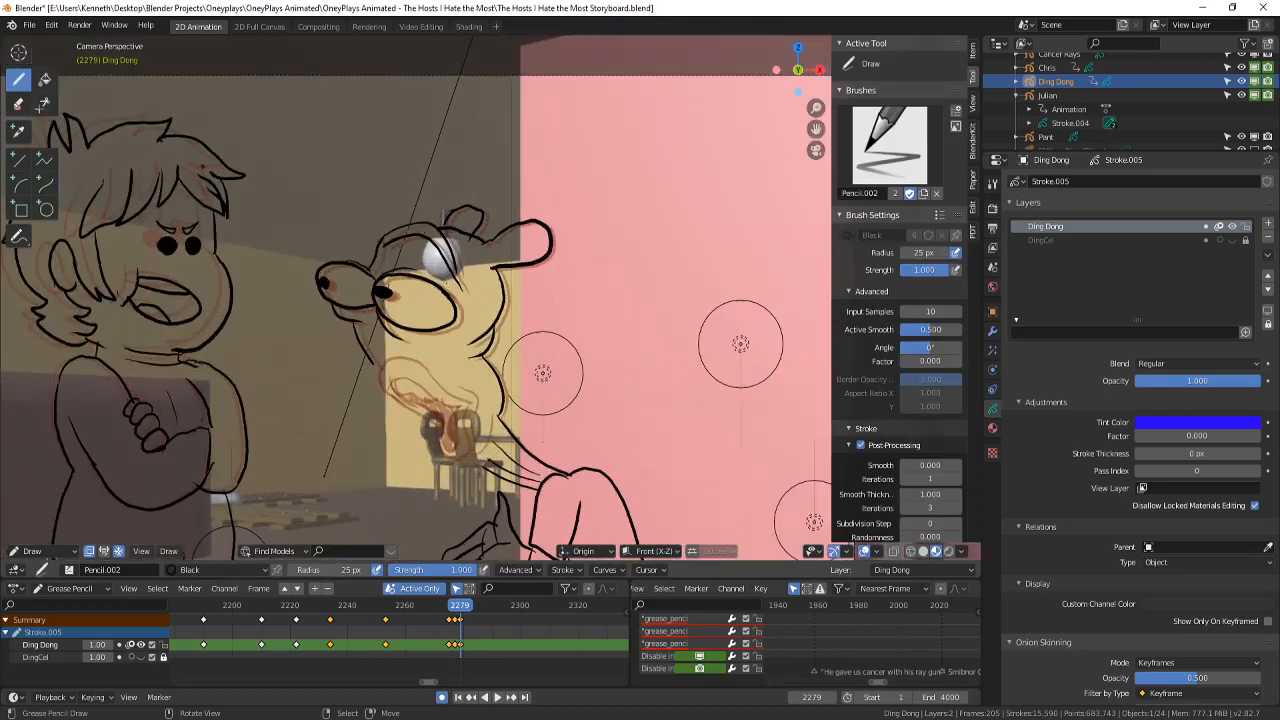
scroll(565, 405, up, 2)
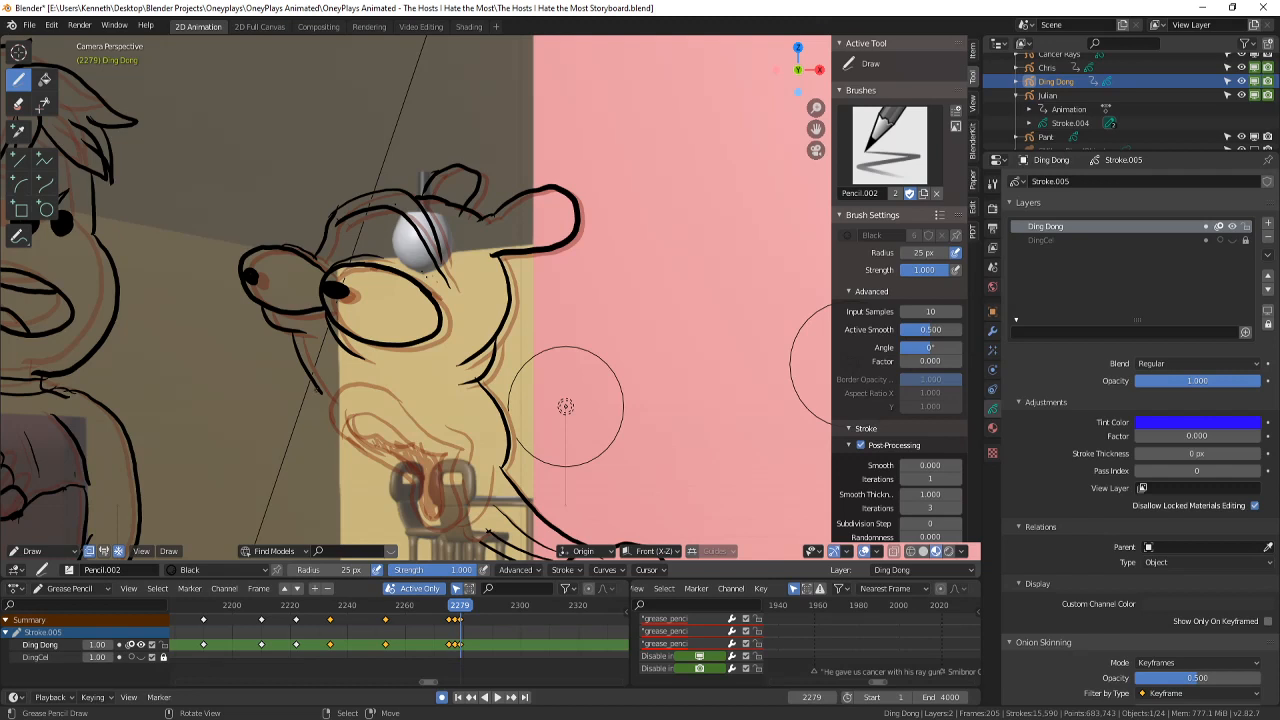
mouse_move(322, 392)
mouse_down()
mouse_move(348, 436)
mouse_move(430, 405)
mouse_up()
mouse_move(341, 446)
mouse_down()
mouse_move(410, 480)
mouse_move(436, 406)
mouse_move(418, 498)
mouse_move(382, 500)
mouse_up()
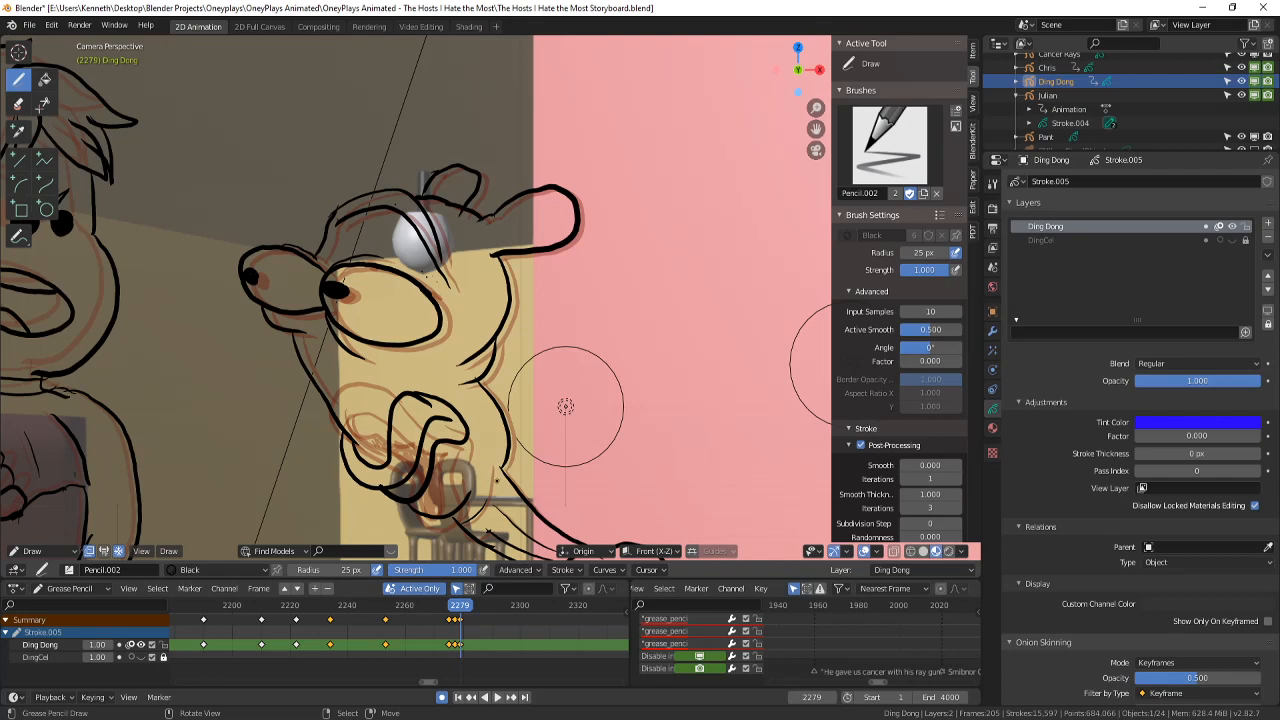
- Flip between the frames around 2276 and 2279 and play back the animation to check the mouth change
scroll(497, 481, down, 1)
key(Left)
key(Right)
key(Left)
key(Left)
key(Left)
key(Right)
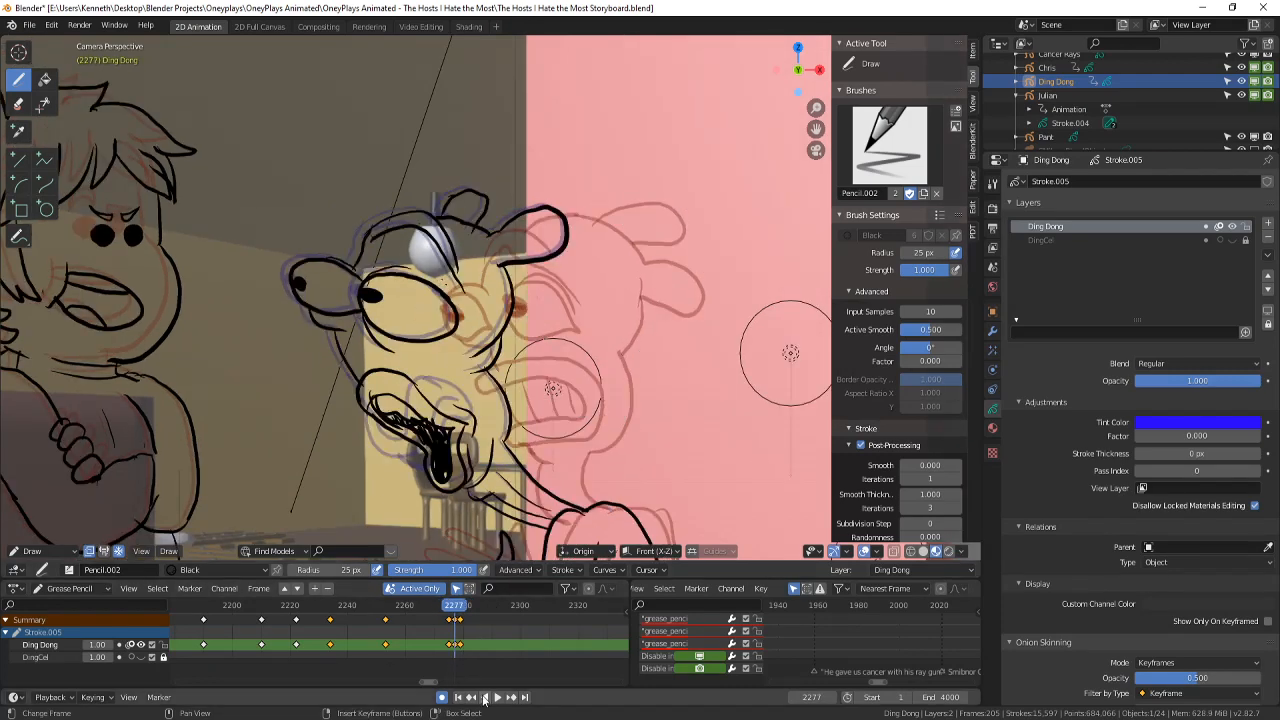
click(484, 699)
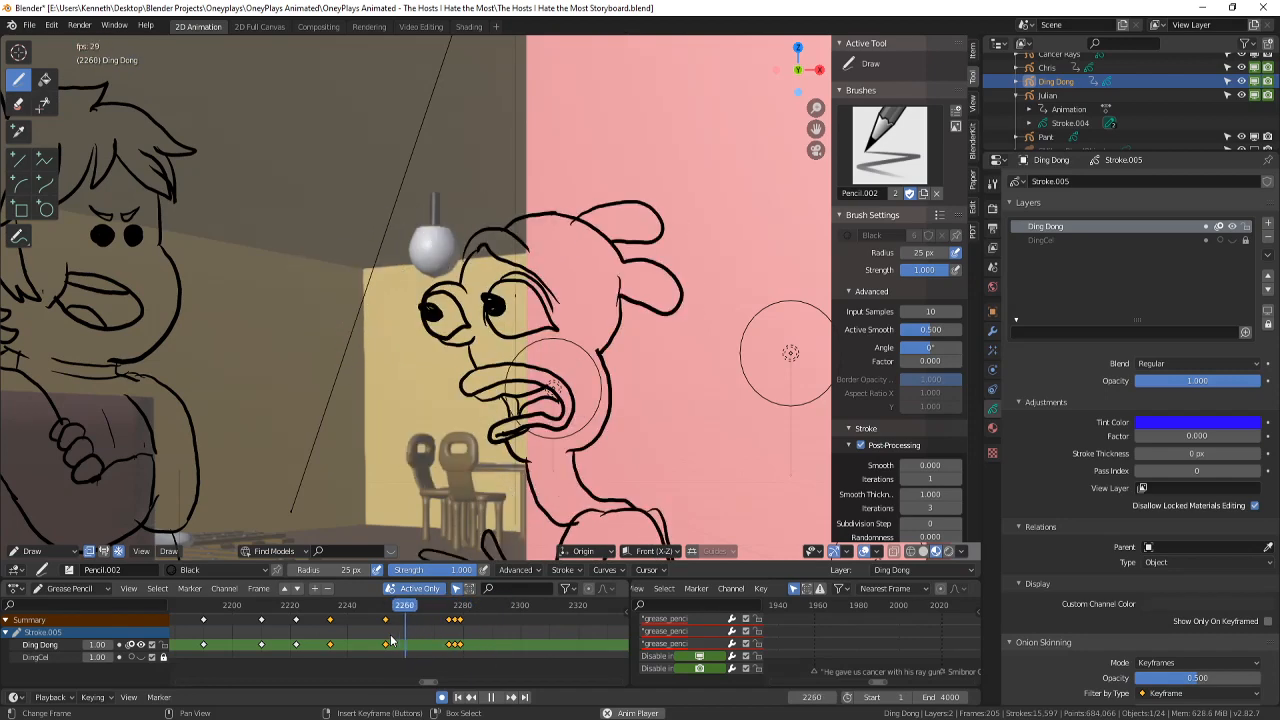
key(space)
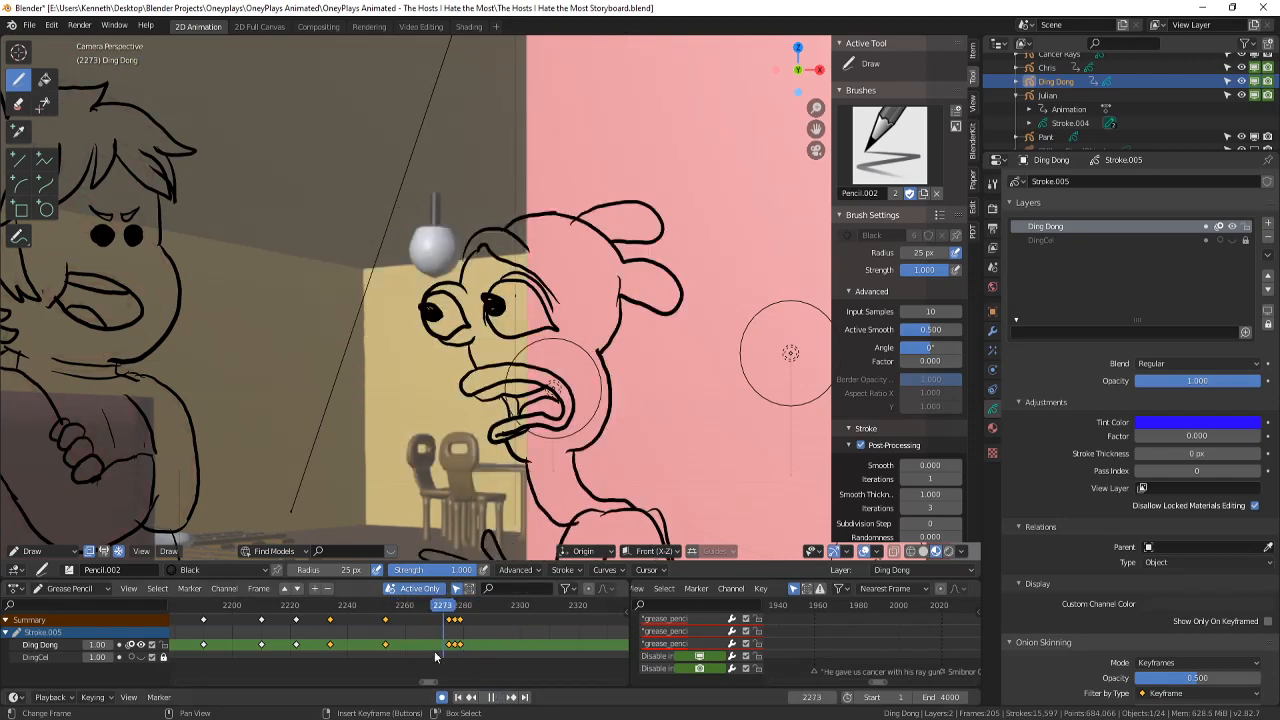
- Copy Ding Dong's earlier pose keyframe near frame 2253 and paste it at frame 2281
mouse_move(435, 657)
mouse_down()
mouse_move(450, 640)
mouse_move(466, 640)
mouse_move(450, 651)
mouse_move(474, 640)
mouse_move(469, 650)
mouse_up()
right_click(385, 646)
key(ctrl+c)
key(ctrl+v)
scroll(590, 428, up, 2)
scroll(740, 344, down, 3)
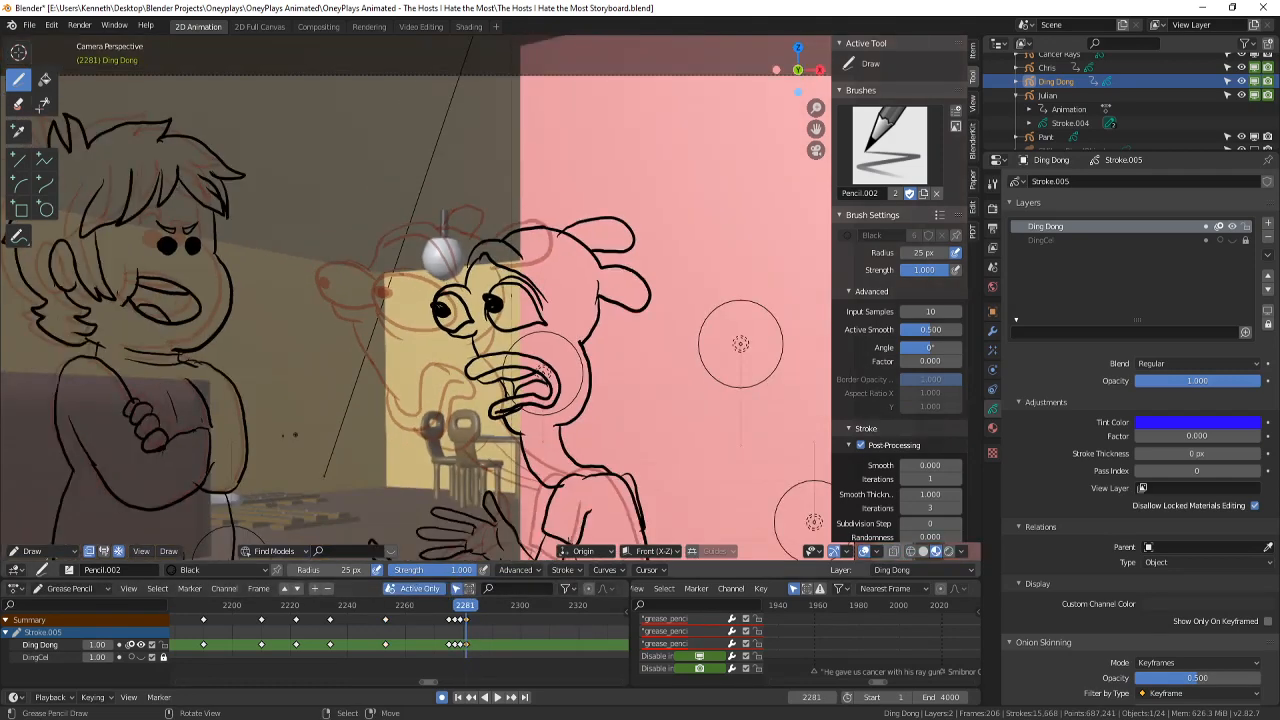
- Erase the pasted pose's mouth on frame 2281 with the hard eraser and save the file
click(36, 552)
click(18, 103)
scroll(740, 340, up, 2)
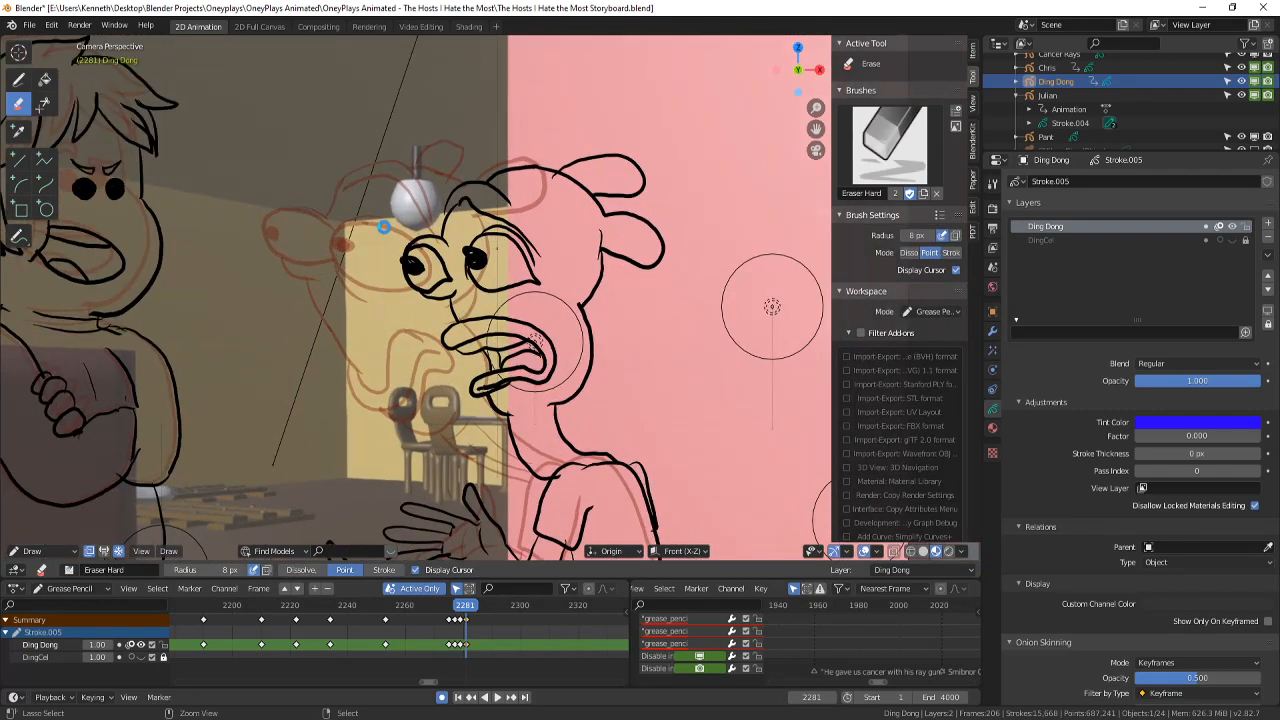
key(ctrl+s)
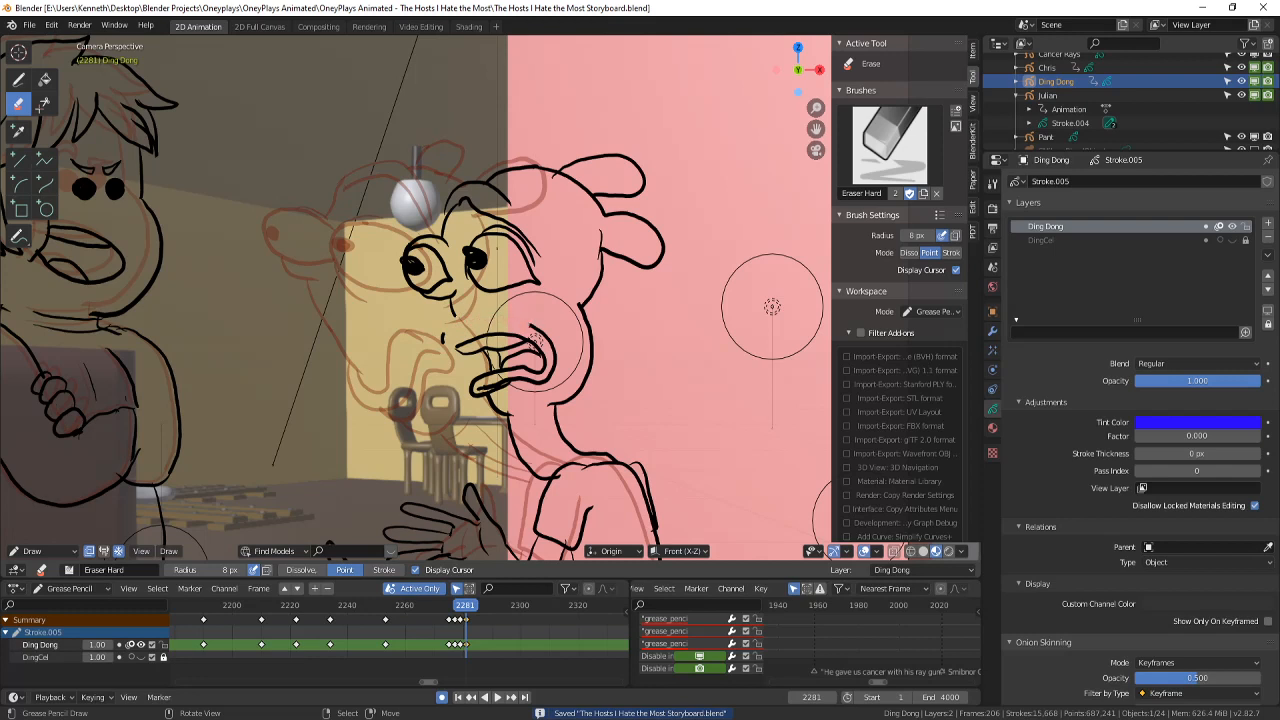
drag(535, 345, 534, 346)
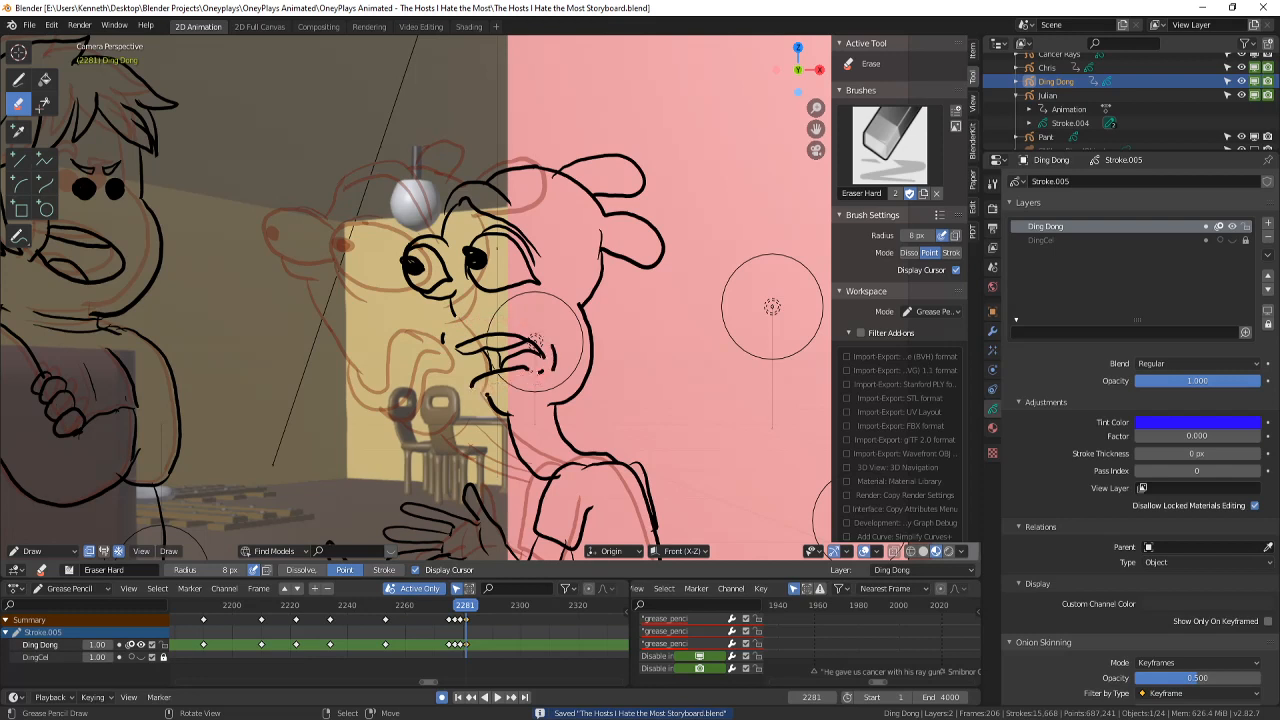
drag(535, 342, 535, 341)
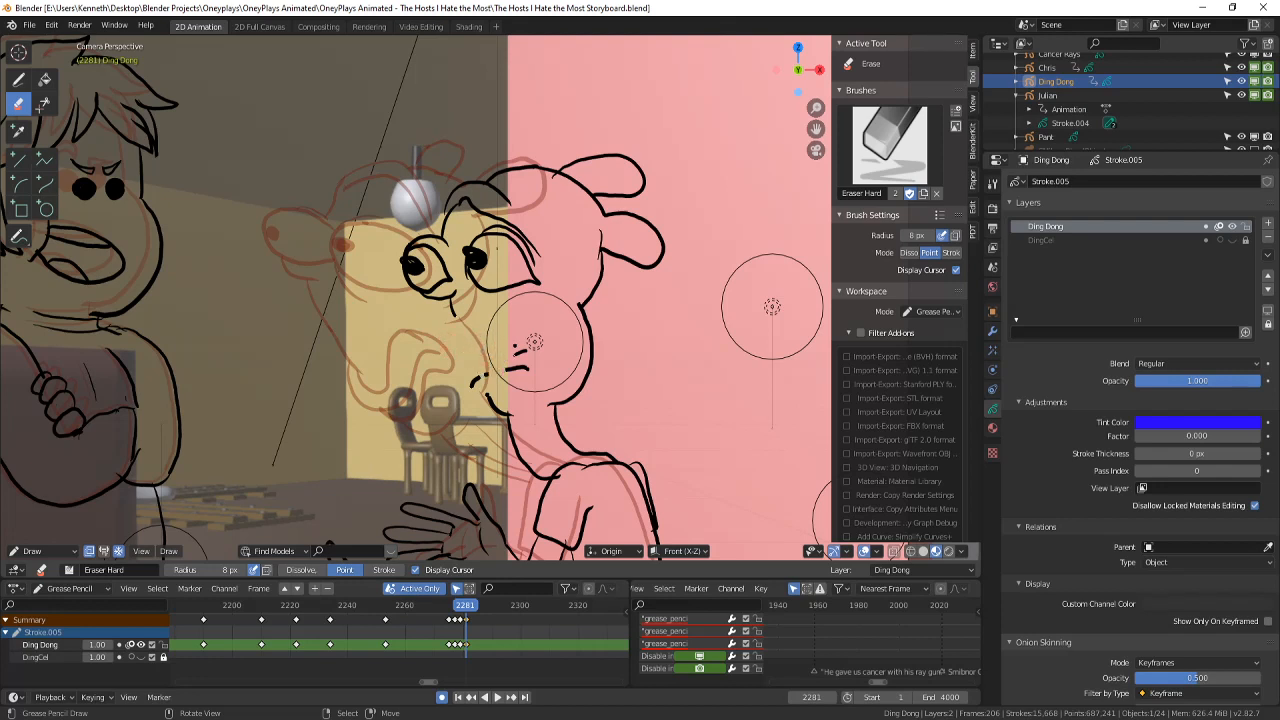
drag(535, 342, 535, 343)
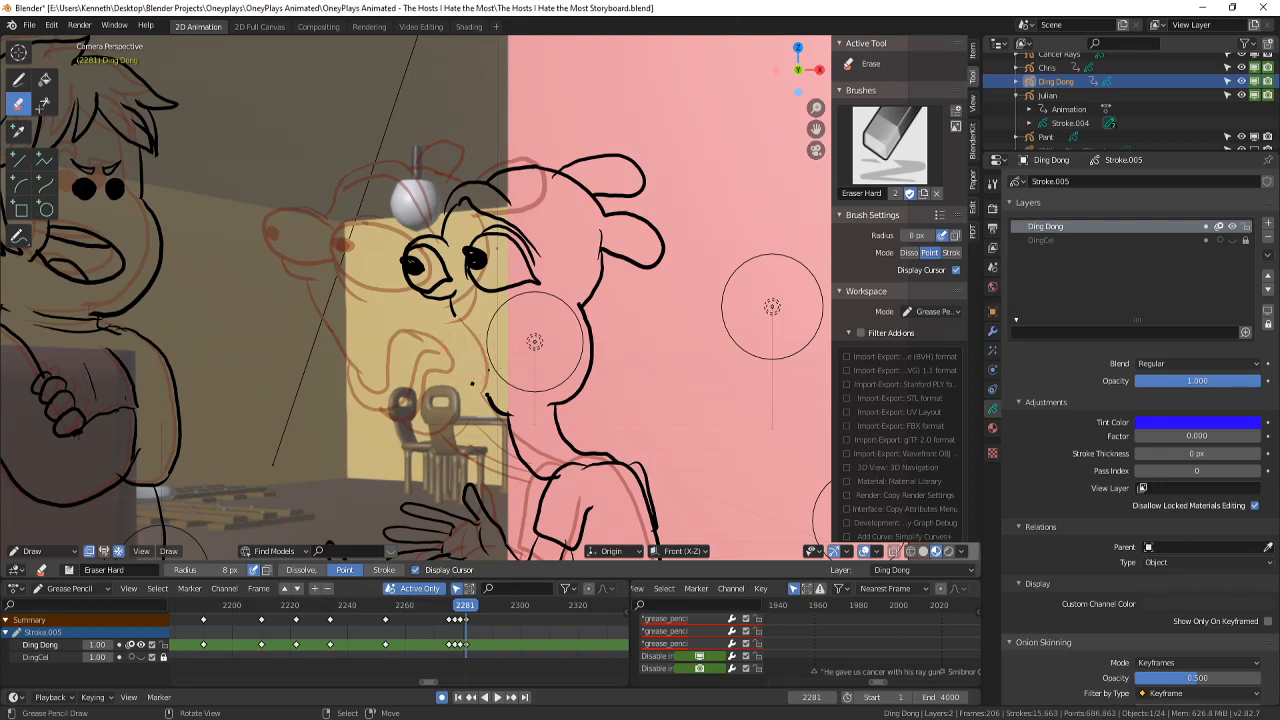
- Draw a new pointed open mouth with an inner outline on Ding Dong's face on frame 2281
key(d)
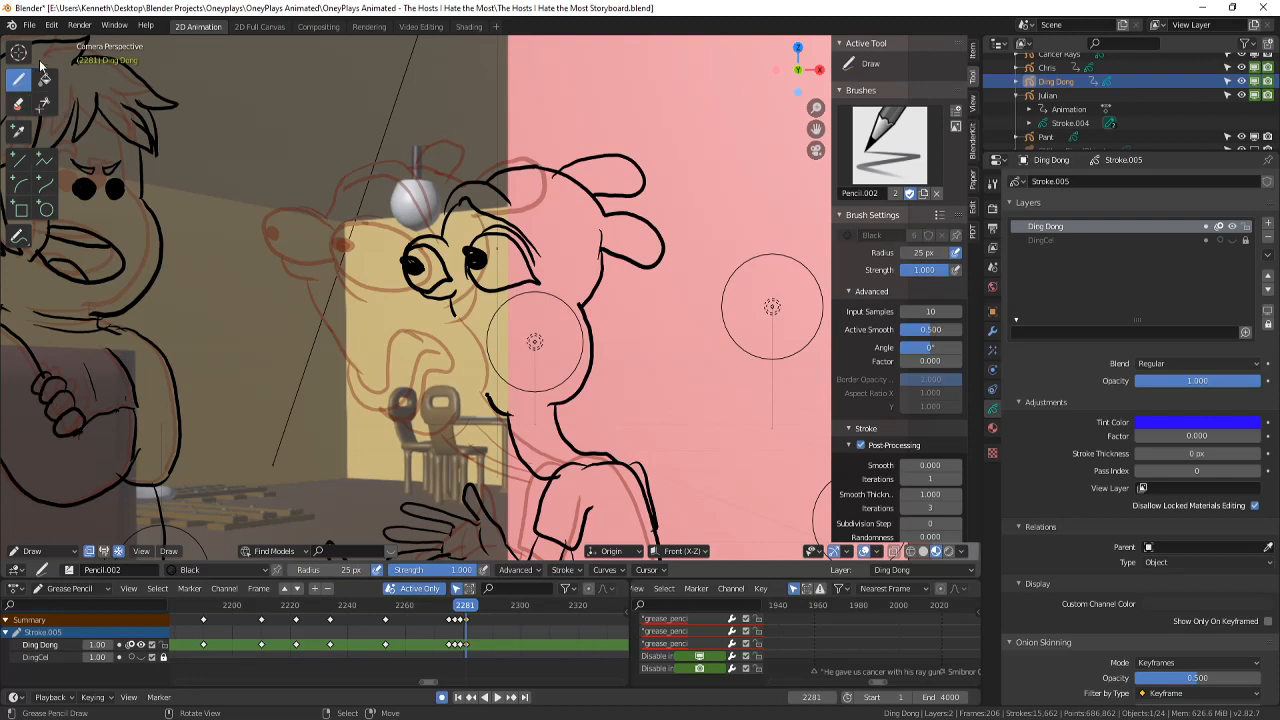
scroll(543, 350, up, 1)
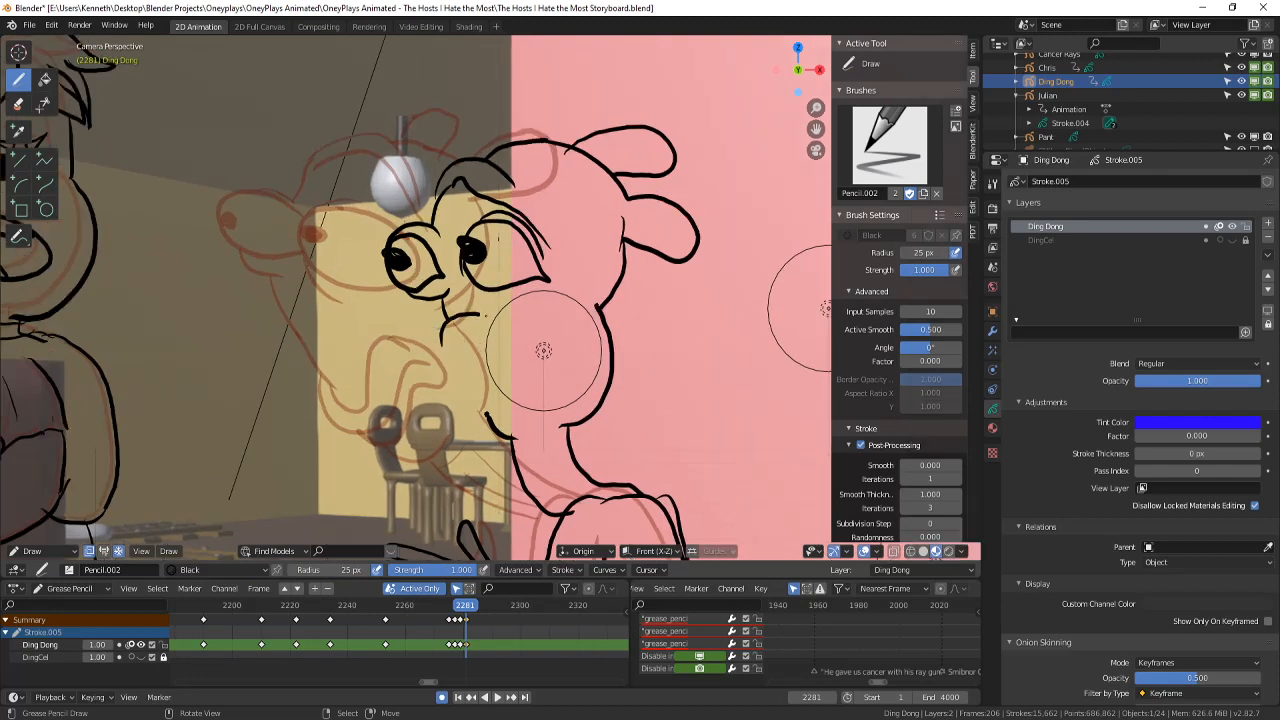
mouse_move(548, 358)
mouse_down()
mouse_move(480, 412)
mouse_move(458, 380)
mouse_up()
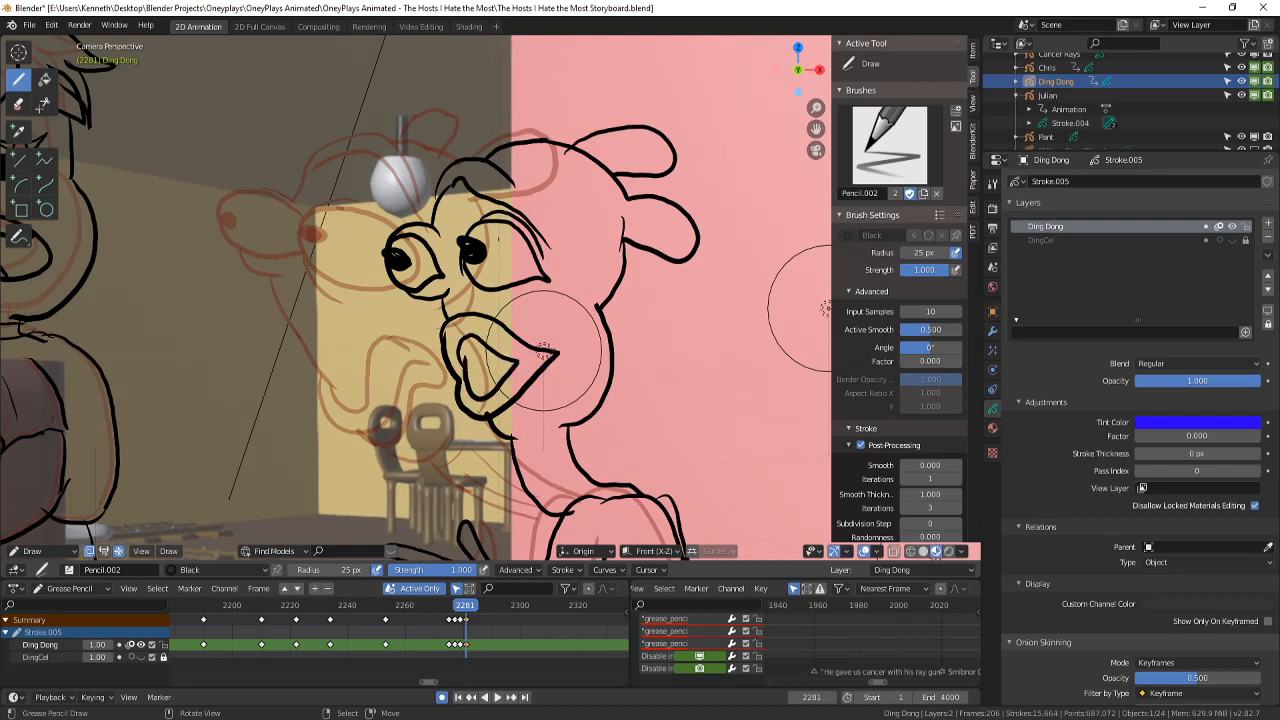
- Duplicate the frame 2281 pose keyframe on the Ding Dong layer and place the copy at frame 2284
key(Right)
key(Right)
key(Right)
key(Right)
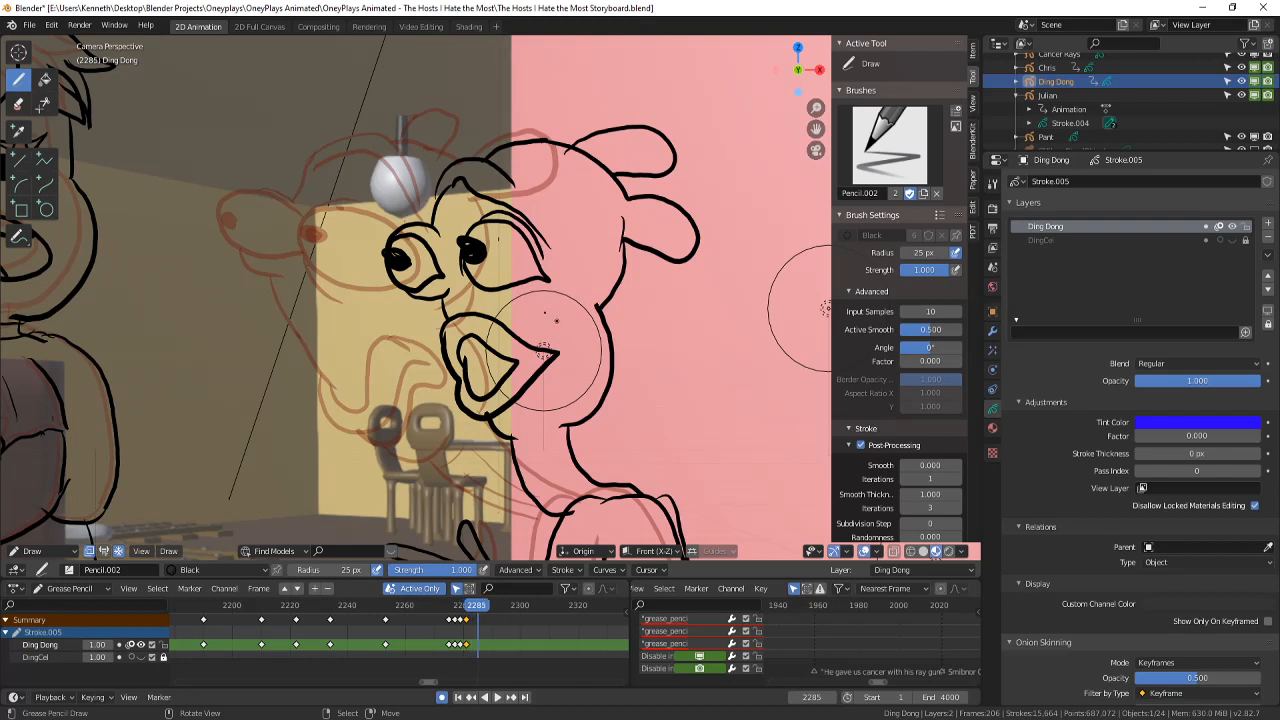
key(Right)
key(Left)
key(Left)
key(Left)
key(Left)
key(Left)
click(502, 650)
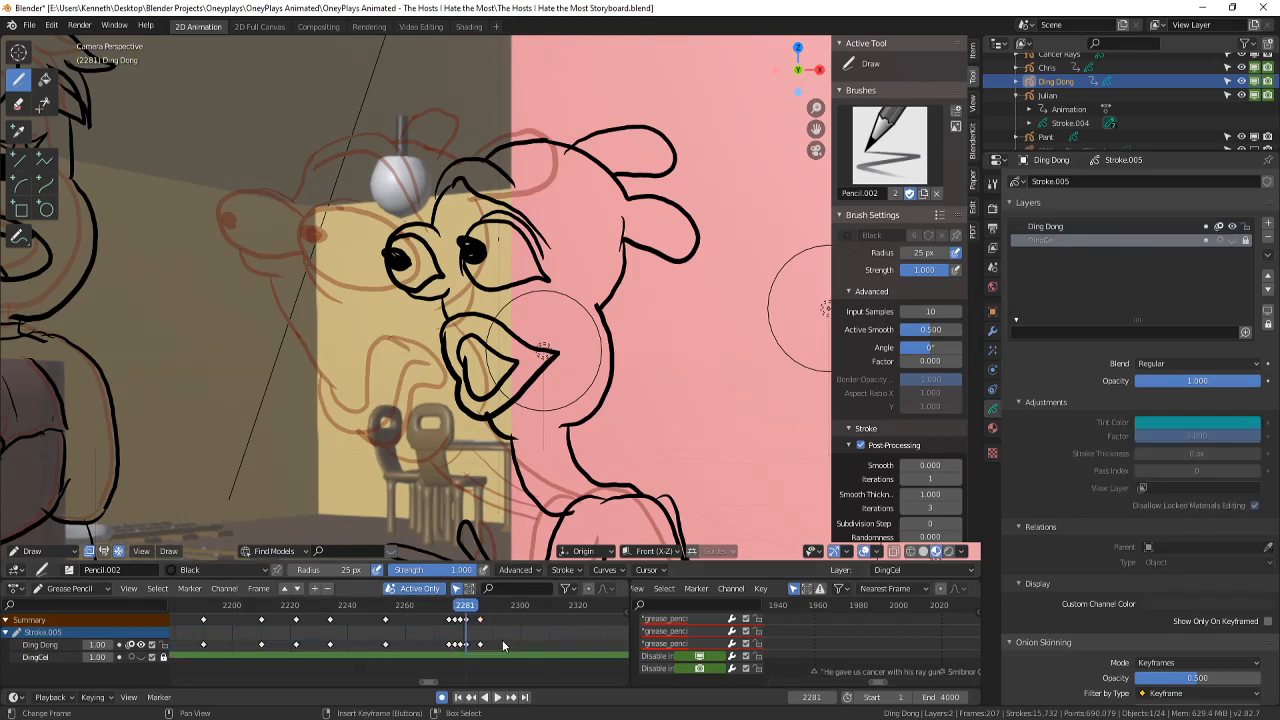
click(477, 643)
key(Left)
key(Left)
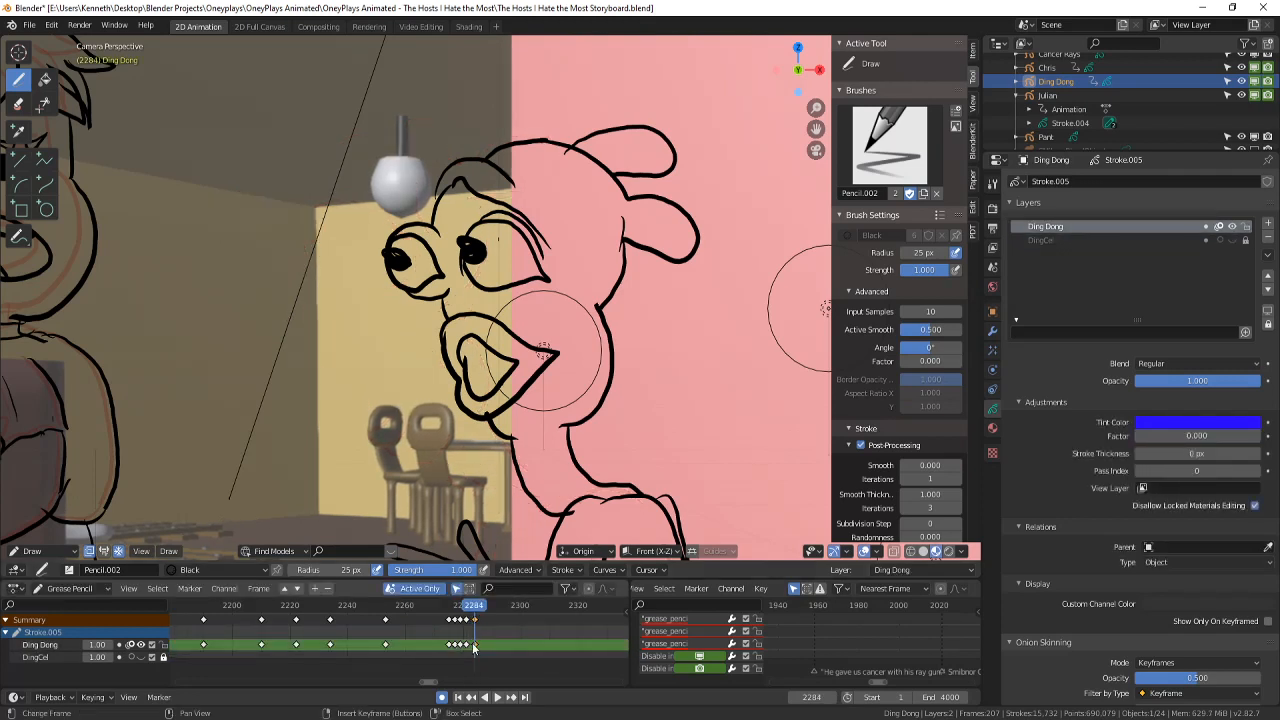
- Shift Ding Dong's head toward the standing character on frame 2281 with proportional editing in Edit Mode
click(34, 551)
click(45, 525)
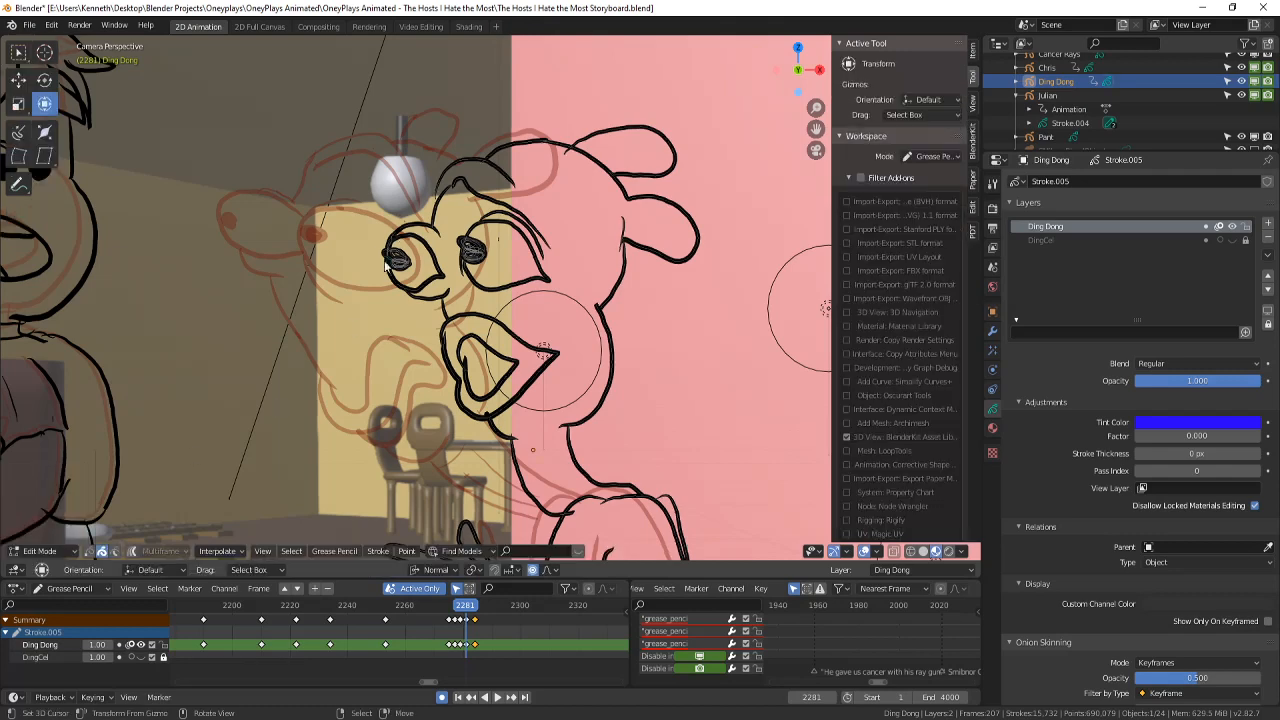
key(g)
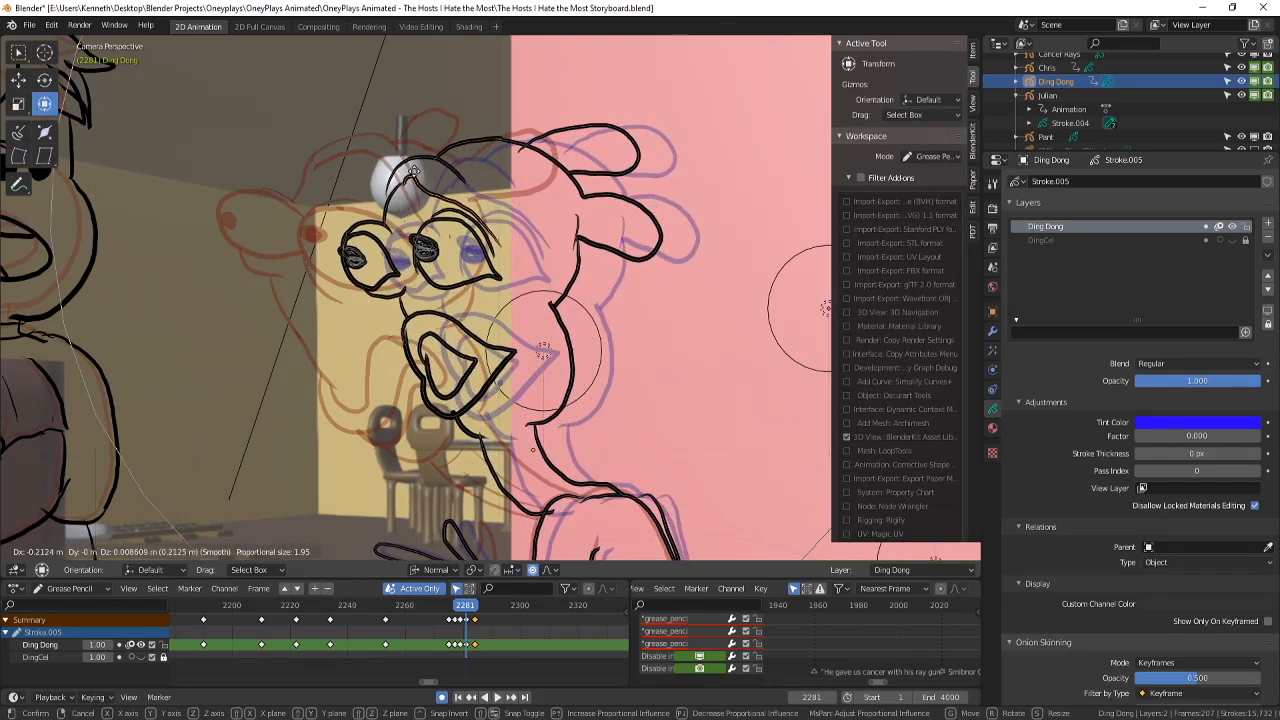
click(402, 176)
- Step through the frames around 2279 to 2282 to compare the shifted head with the neighbouring poses
key(Left)
key(Left)
key(Right)
key(Right)
key(Right)
key(Right)
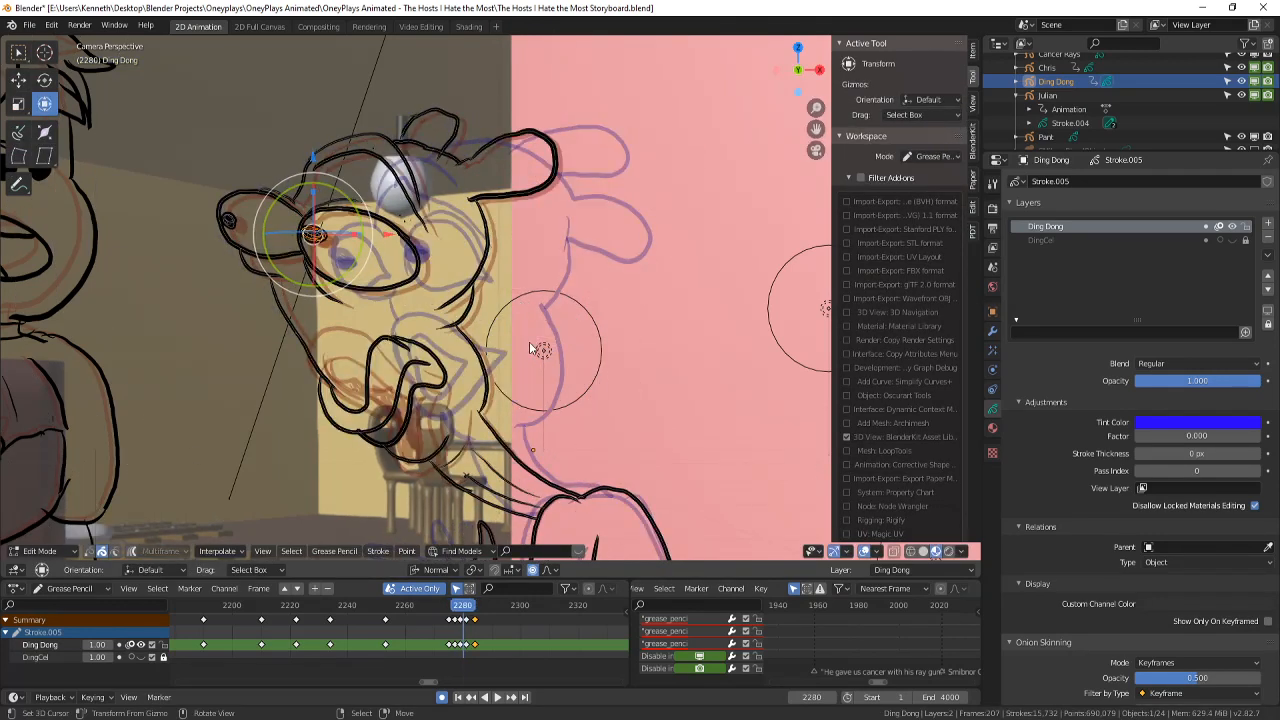
key(Right)
key(Right)
- Play the animation from about frame 2271 and review Ding Dong's head movement in the full camera frame
drag(477, 647, 438, 636)
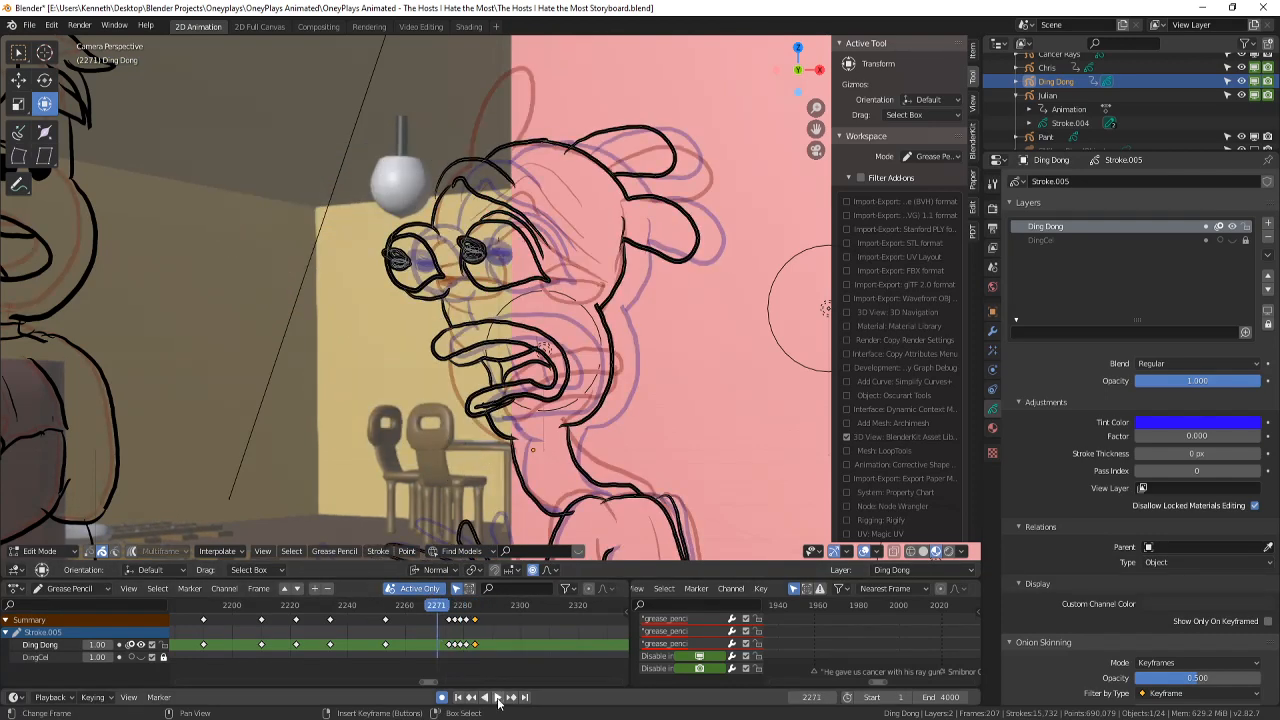
click(497, 697)
scroll(495, 640, down, 1)
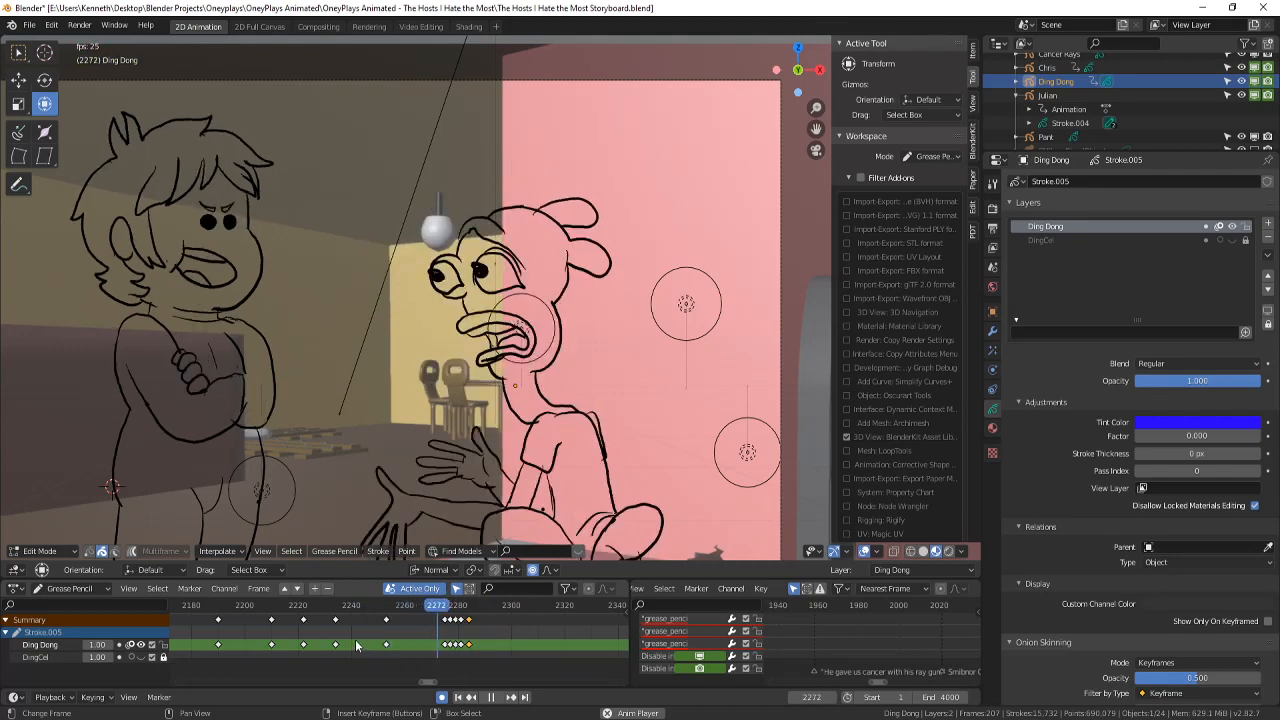
scroll(398, 453, down, 3)
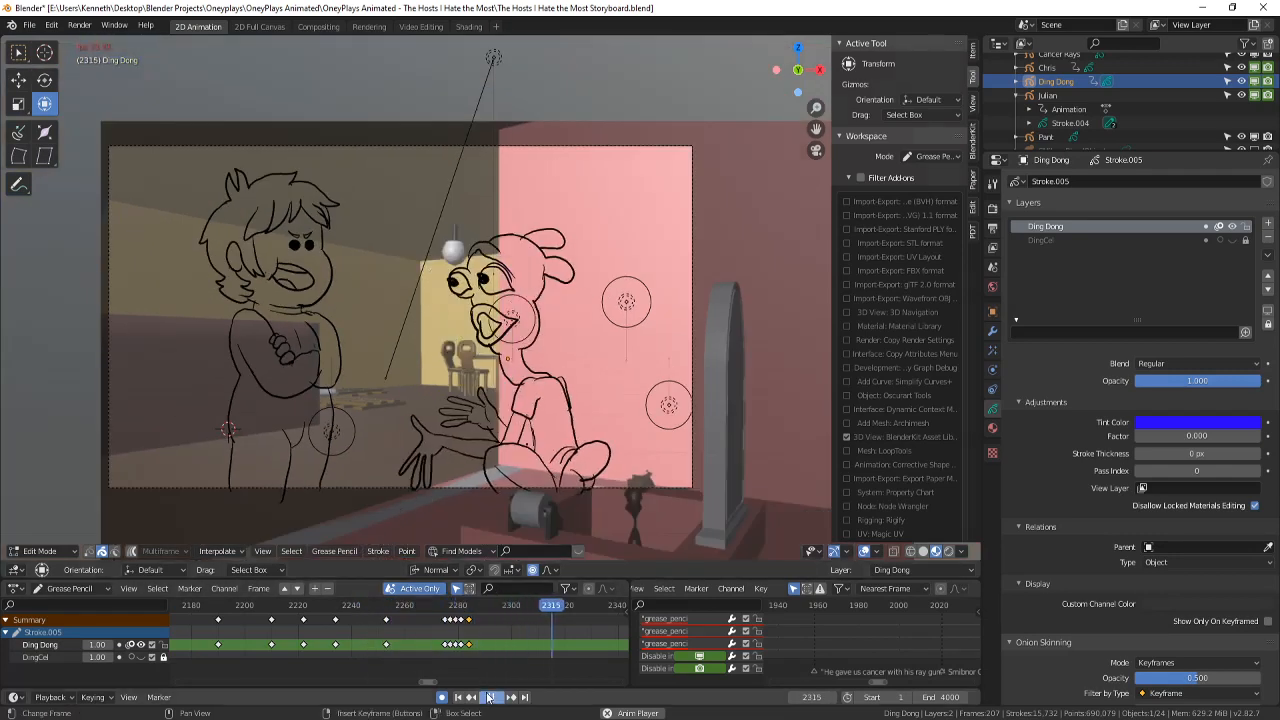
key(space)
- Return to Draw mode and erase Ding Dong's mouth on frame 2281
click(78, 552)
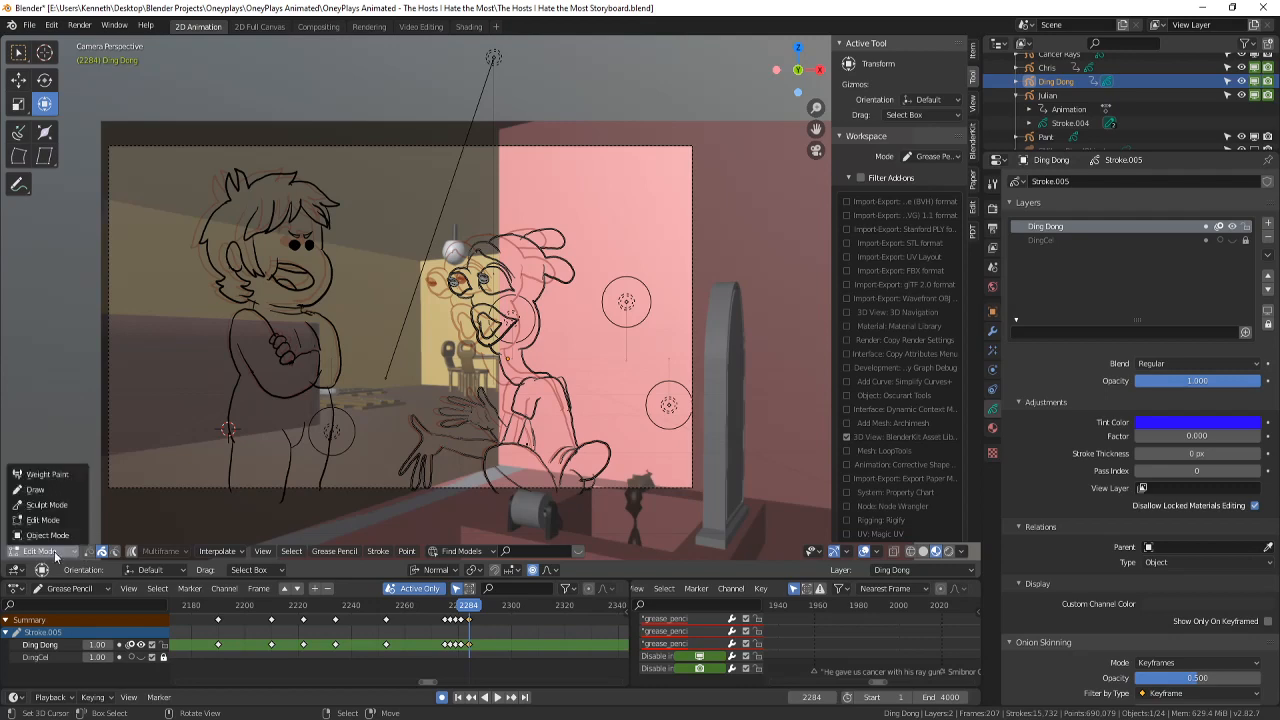
click(40, 495)
scroll(47, 145, up, 3)
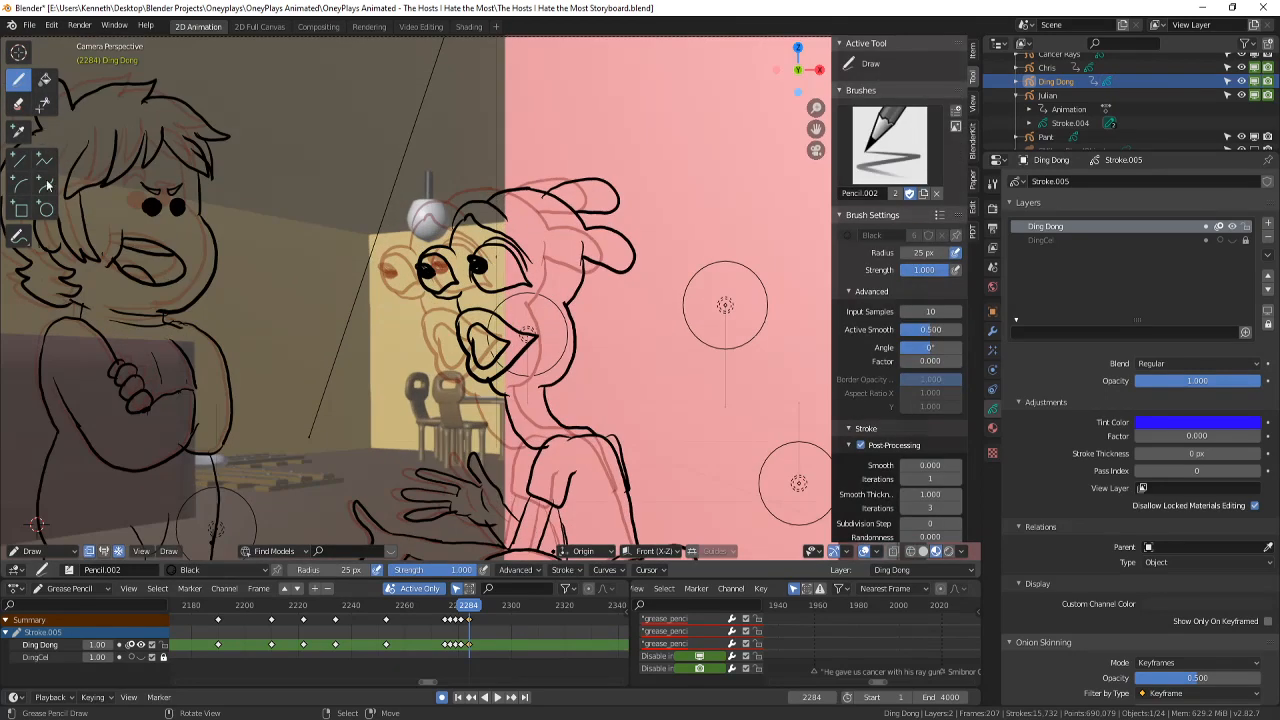
key(Left)
key(Right)
key(Left)
key(Left)
key(Left)
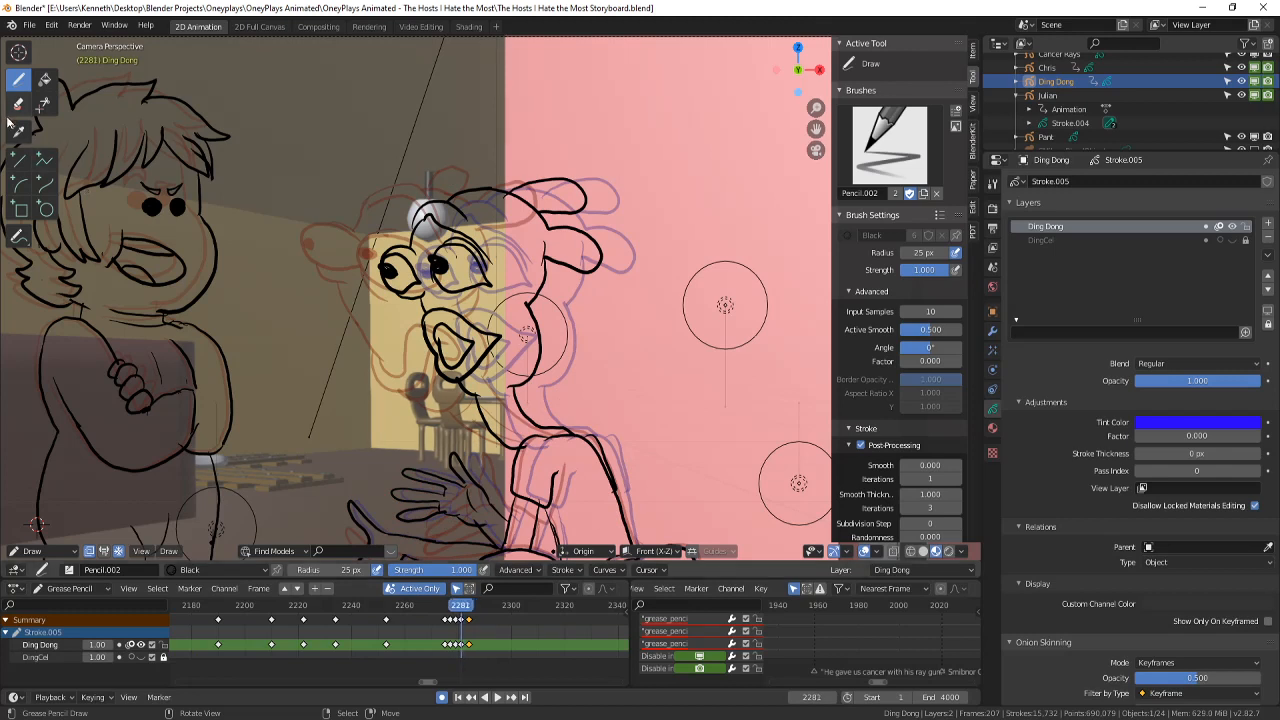
click(18, 104)
drag(425, 323, 432, 348)
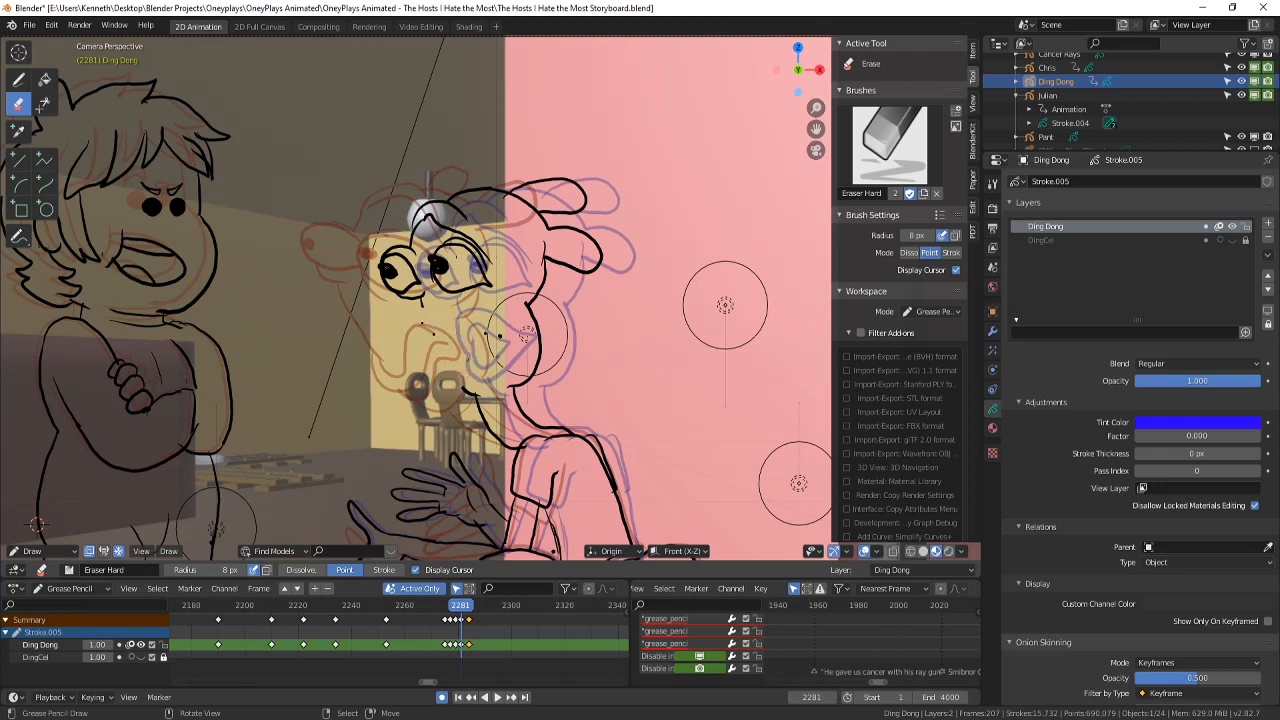
- Draw a drooping open mouth with a thick upper lip and inner outline on frame 2281, redoing the lower lip stroke
key(d)
scroll(625, 325, up, 3)
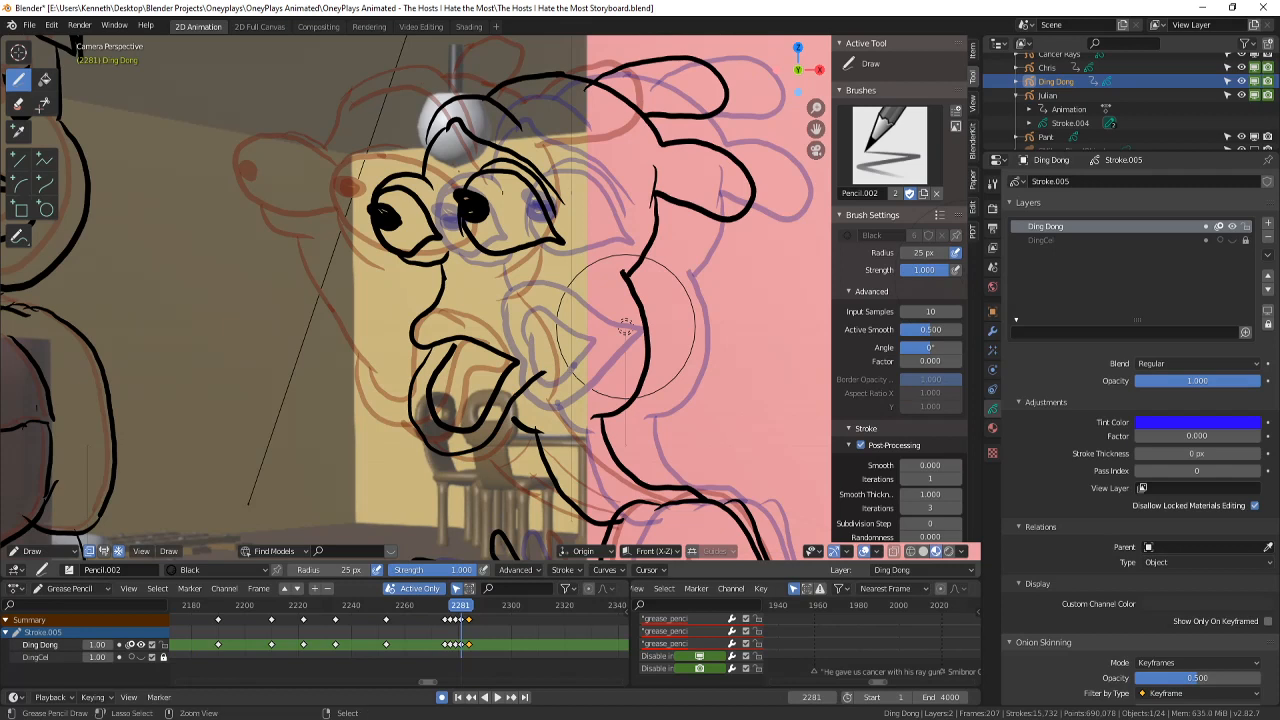
key(ctrl+z)
drag(430, 348, 471, 455)
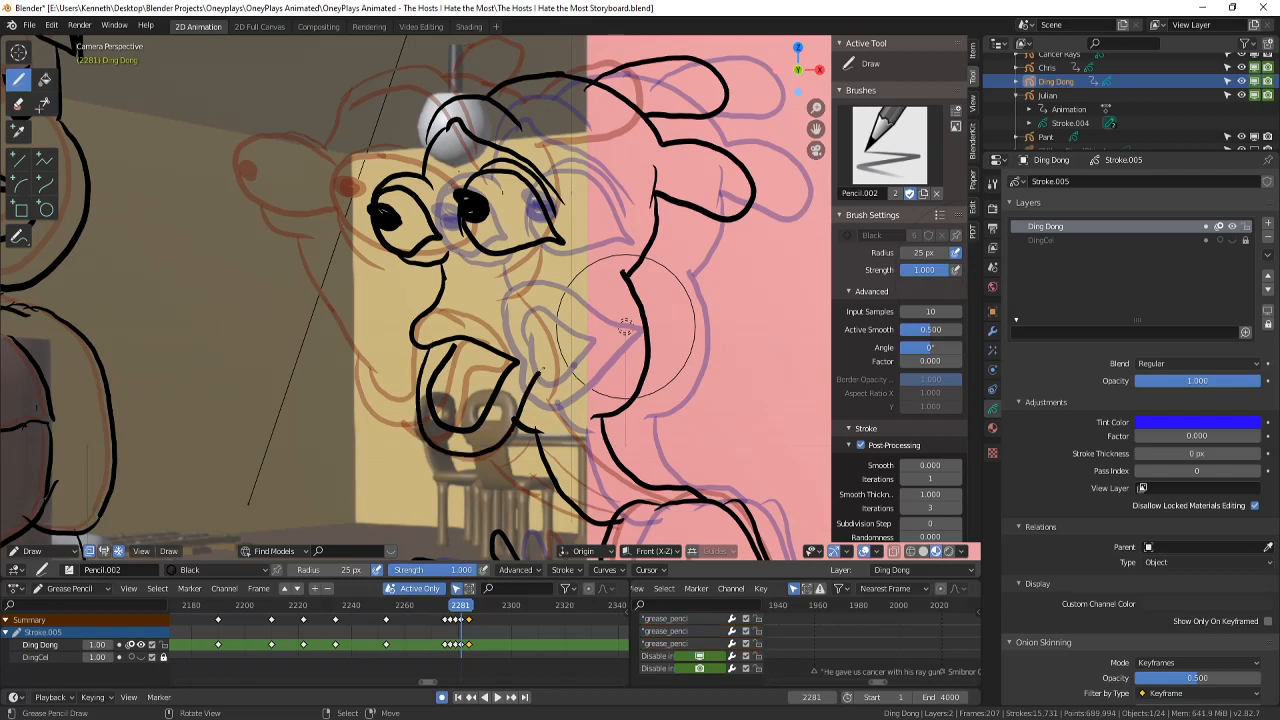
drag(447, 300, 434, 320)
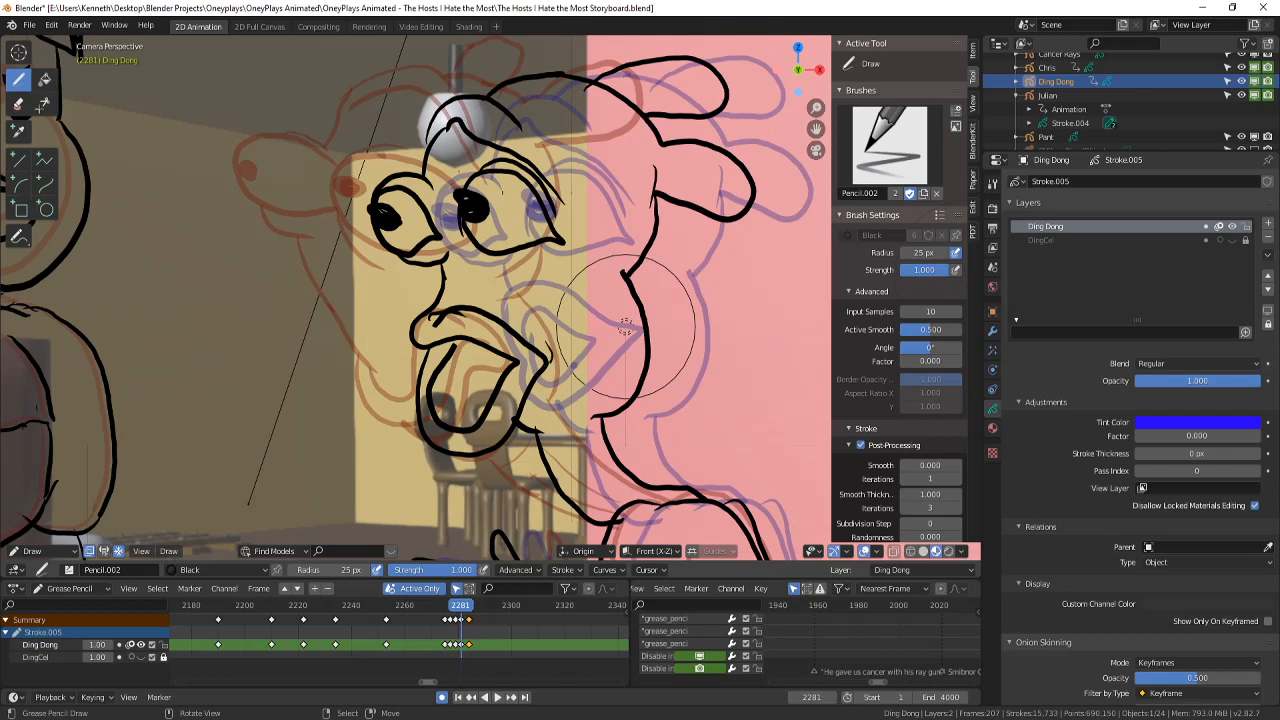
- Step between frames 2281 and 2285 to compare the new mouth with the following pose
key(Right)
key(Right)
key(Right)
key(Right)
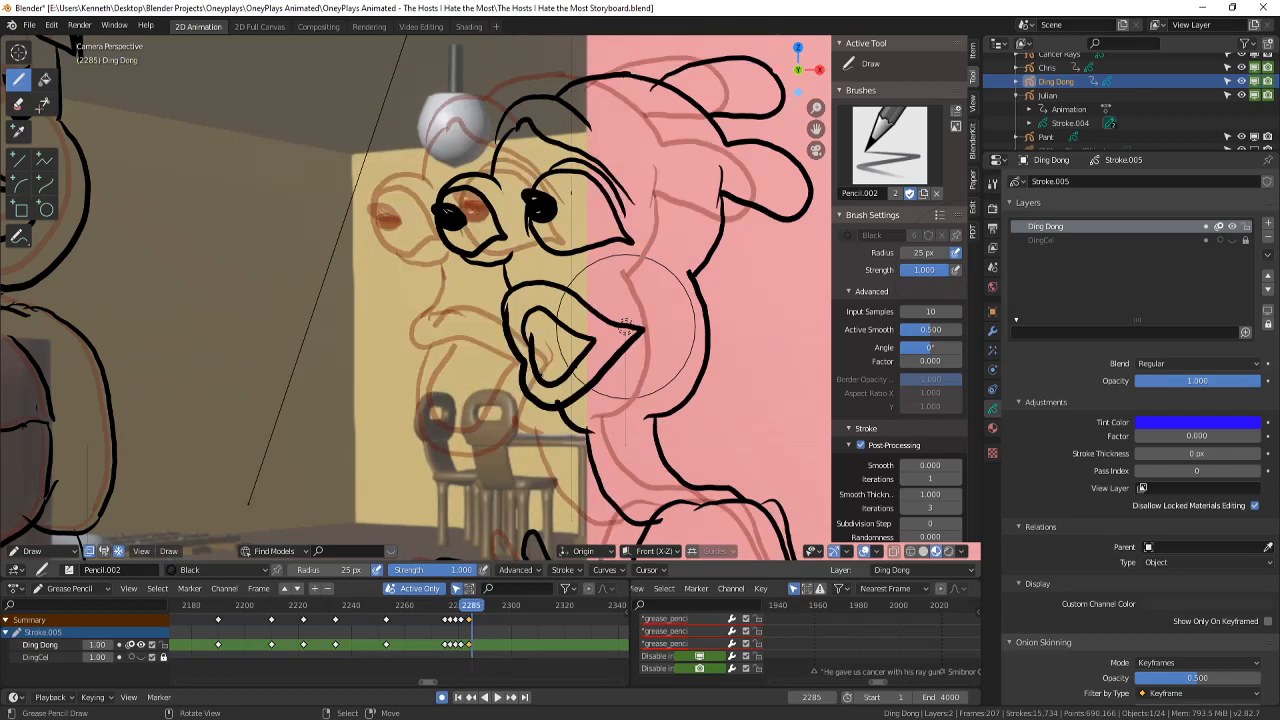
key(Left)
key(Left)
key(Left)
- Add a short line beside the corner of the mouth on frame 2282 and flip between frames 2281 and 2282 to compare
drag(517, 422, 577, 380)
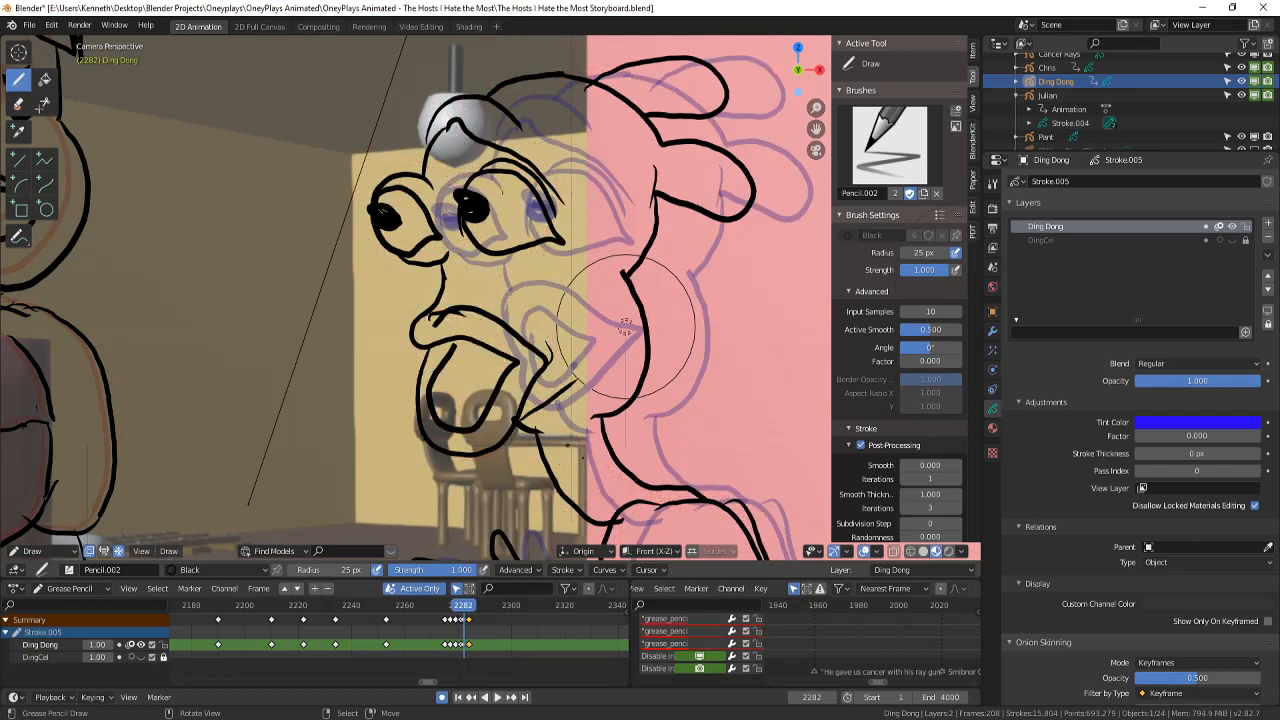
key(Left)
key(Right)
key(Left)
key(Right)
key(Left)
scroll(578, 437, up, 1)
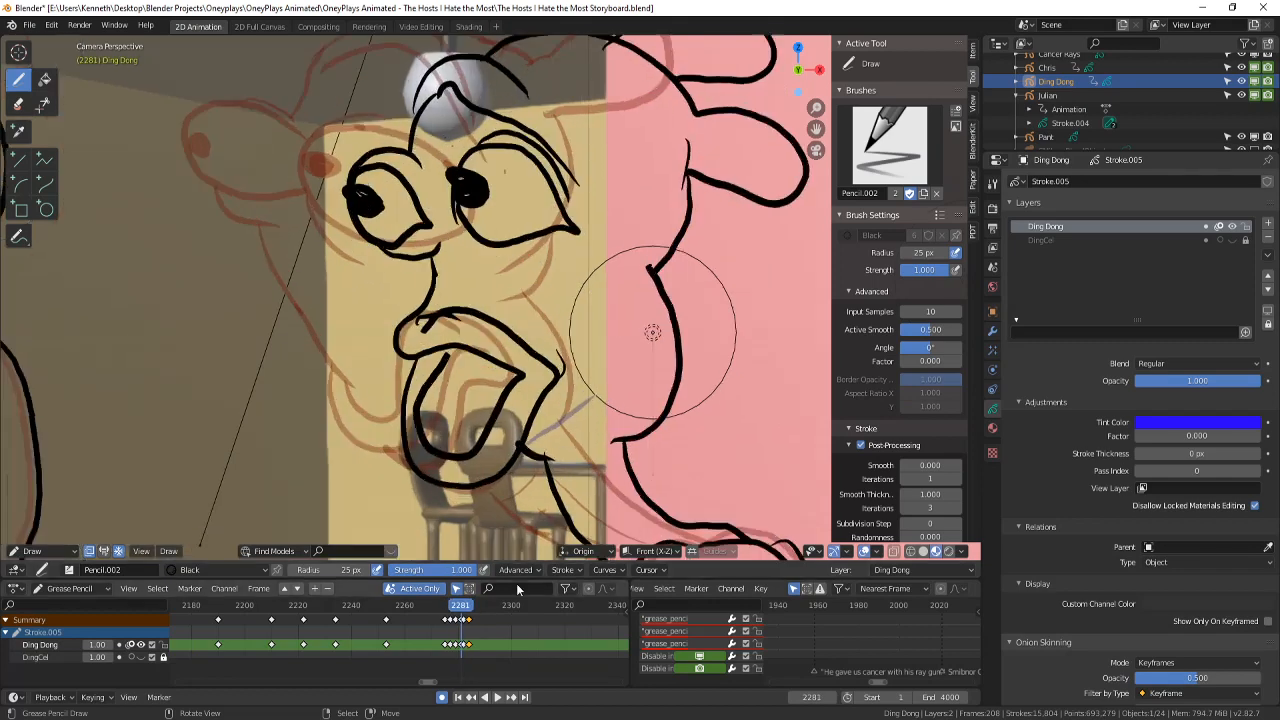
- Flip between frames 2281 and 2282 to compare, and move Ding Dong's 2282 keyframe onto 2281, replacing the drawing there
scroll(420, 643, up, 8)
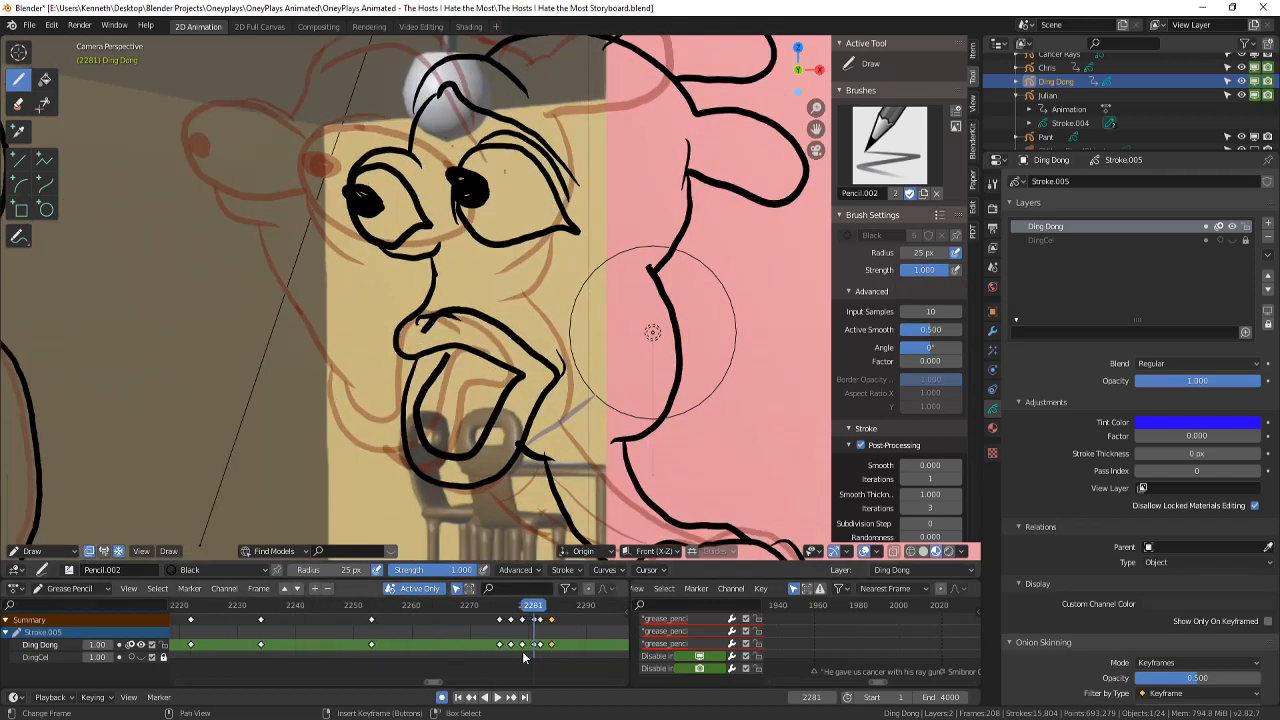
key(Right)
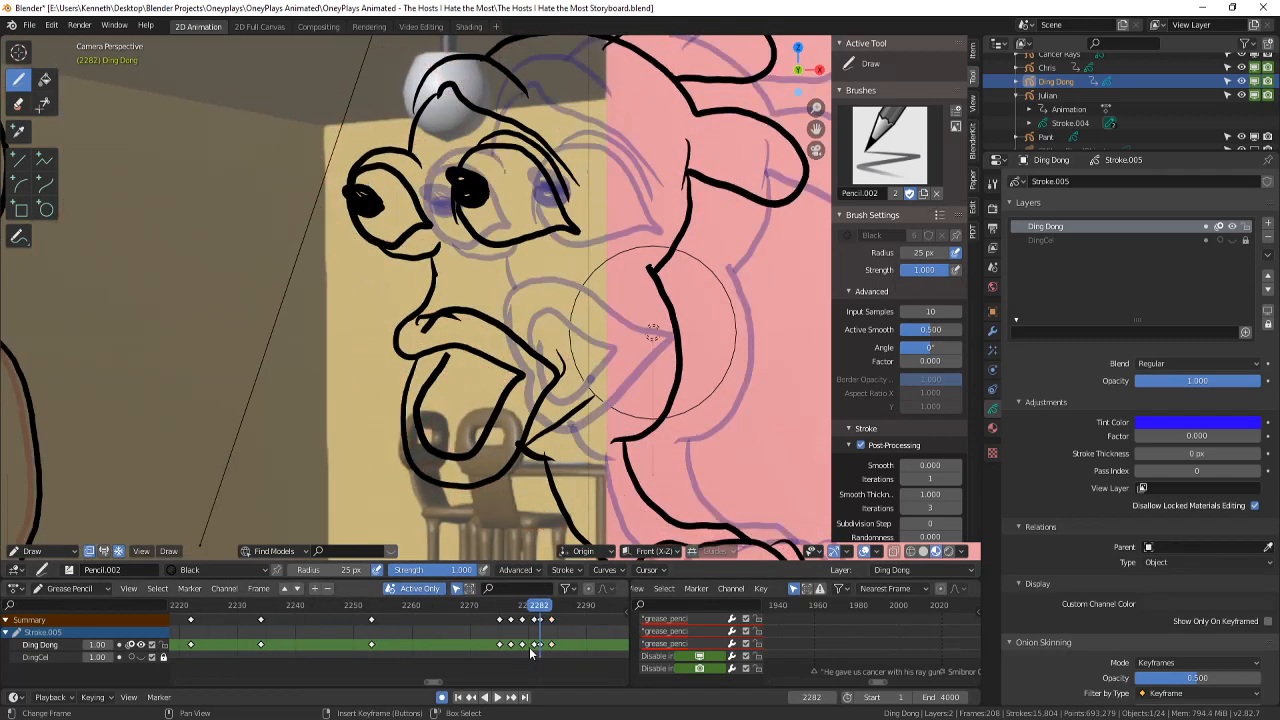
key(Left)
key(Right)
key(Left)
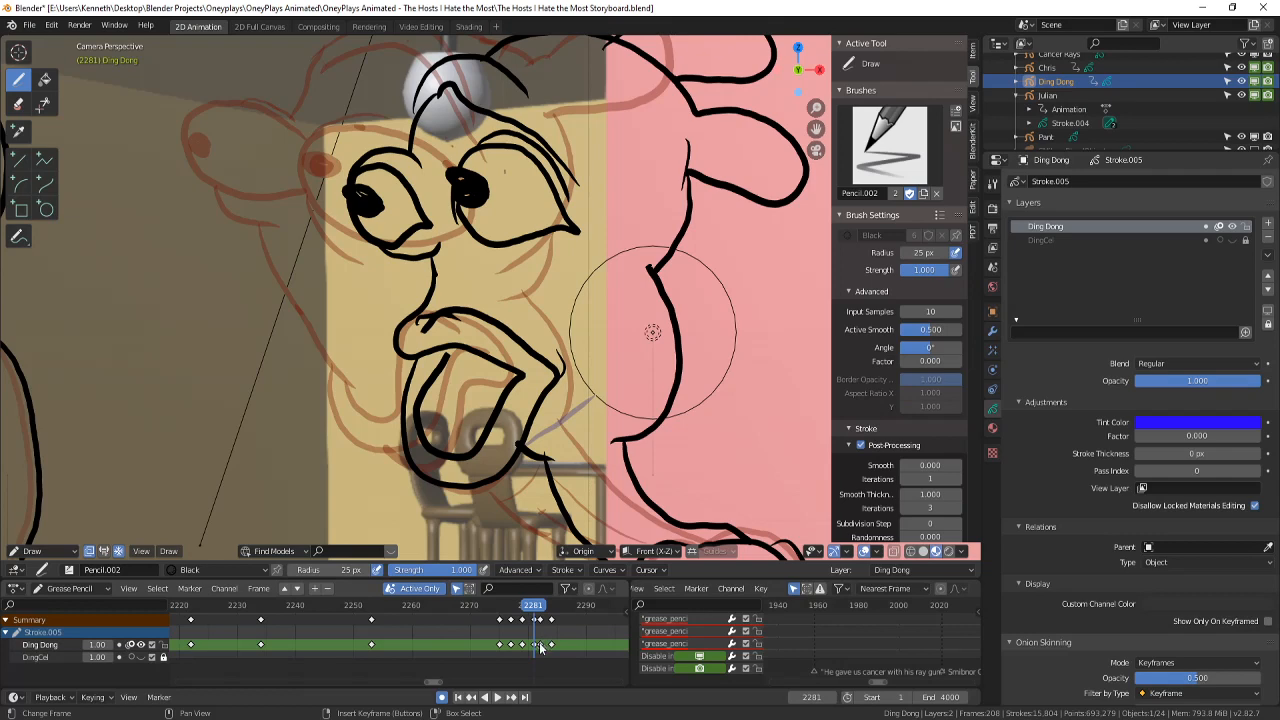
key(Right)
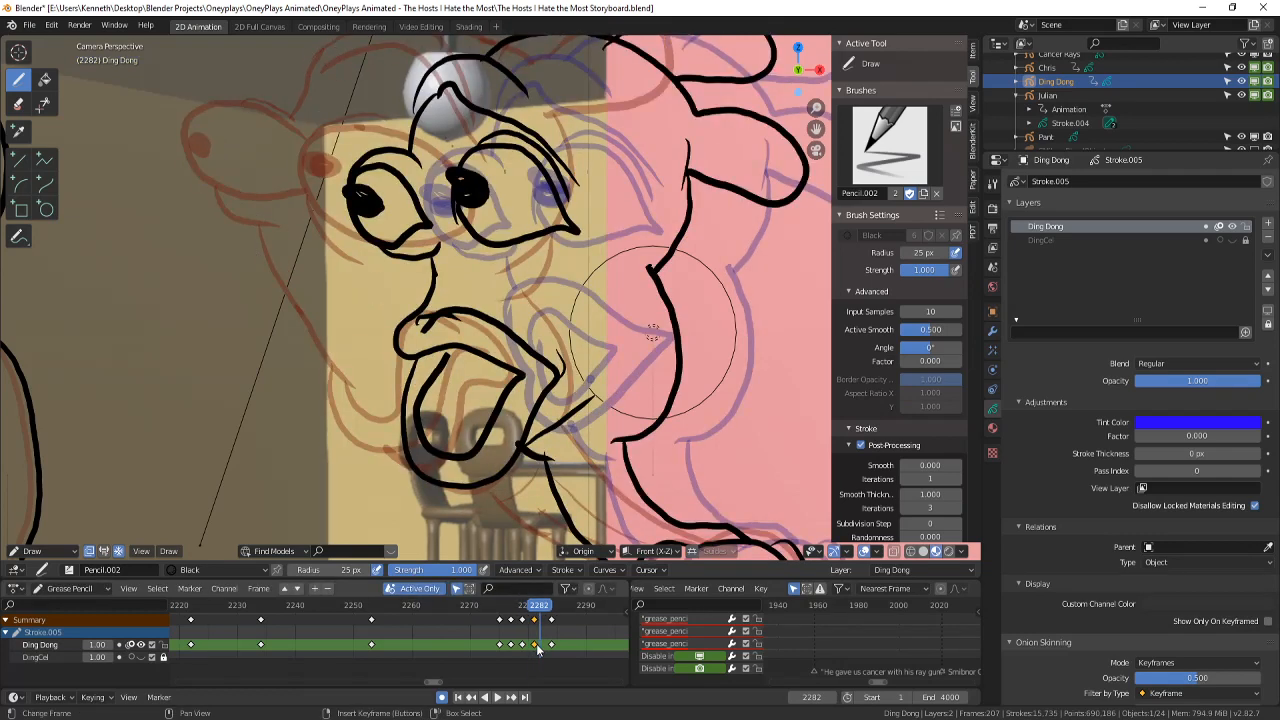
- Erase Ding Dong's mouth on frame 2284 and save the file
key(Right)
key(Right)
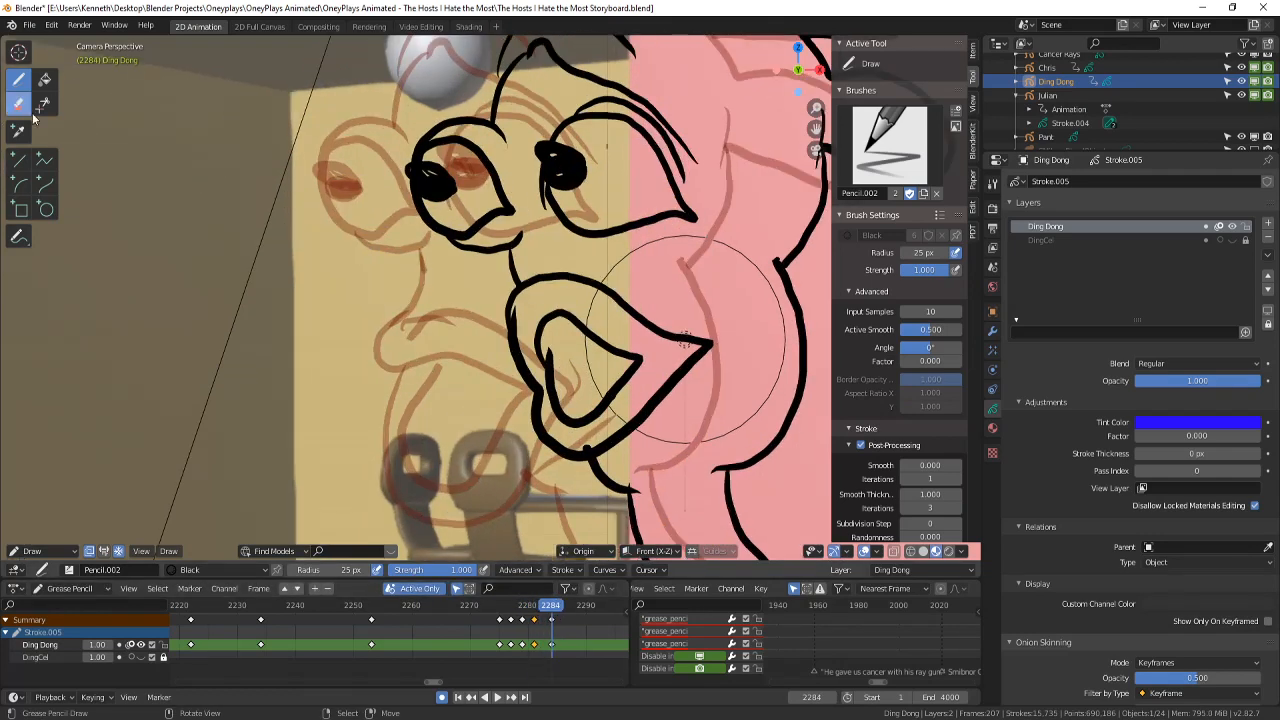
click(32, 114)
ctrl+middle_drag(372, 364, 480, 378)
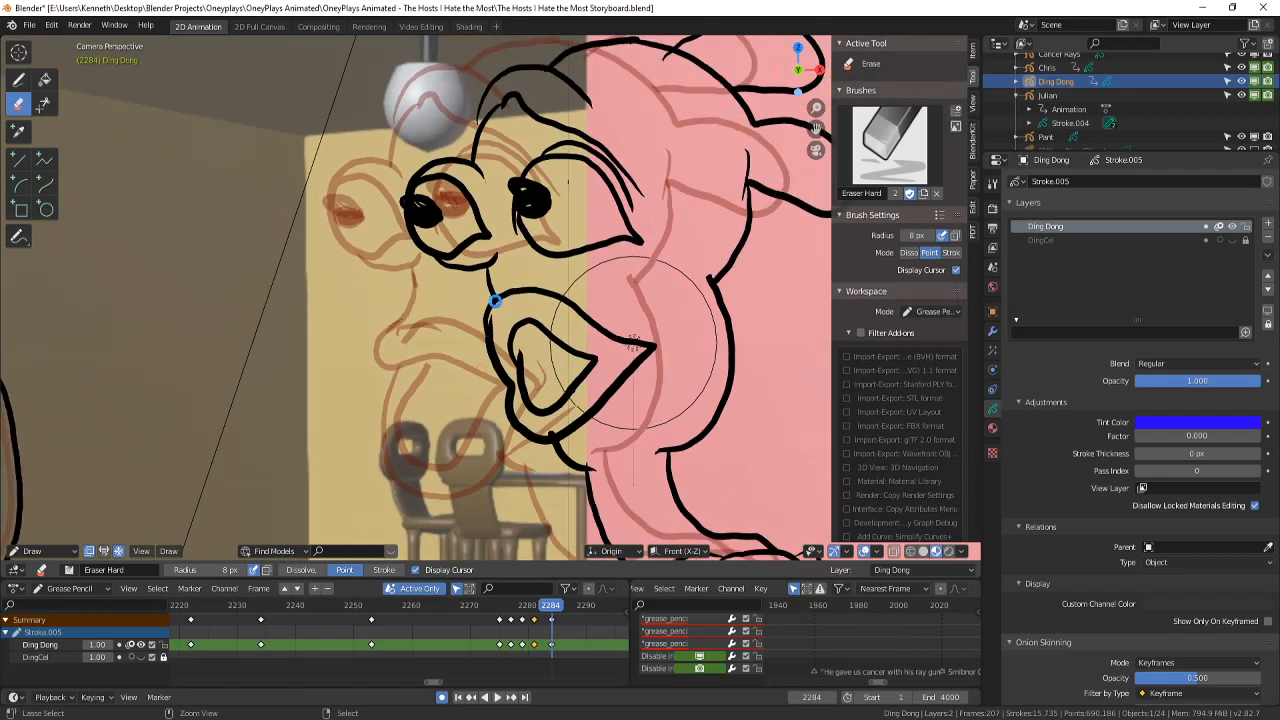
key(ctrl+s)
scroll(713, 290, down, 4)
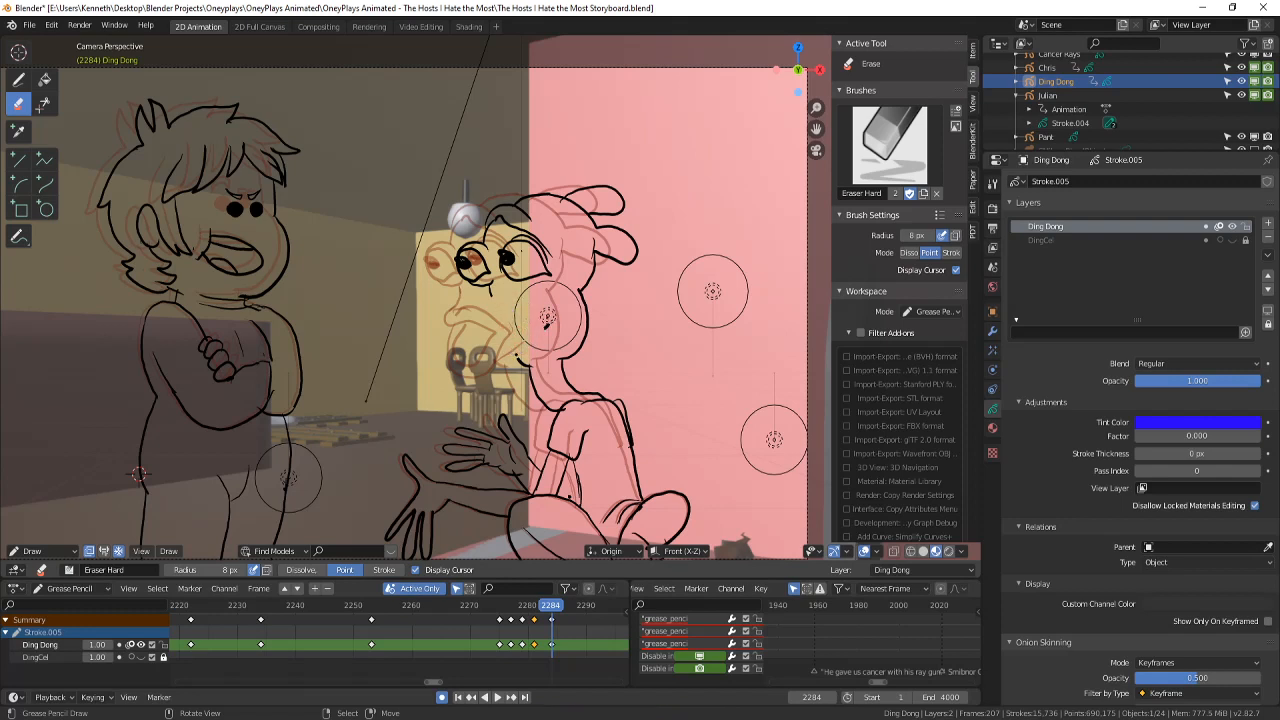
- Draw a new mouth on frame 2284 with an overhanging upper lip, a lower lip tapering to the corner, and a chin line
click(20, 82)
scroll(696, 363, up, 5)
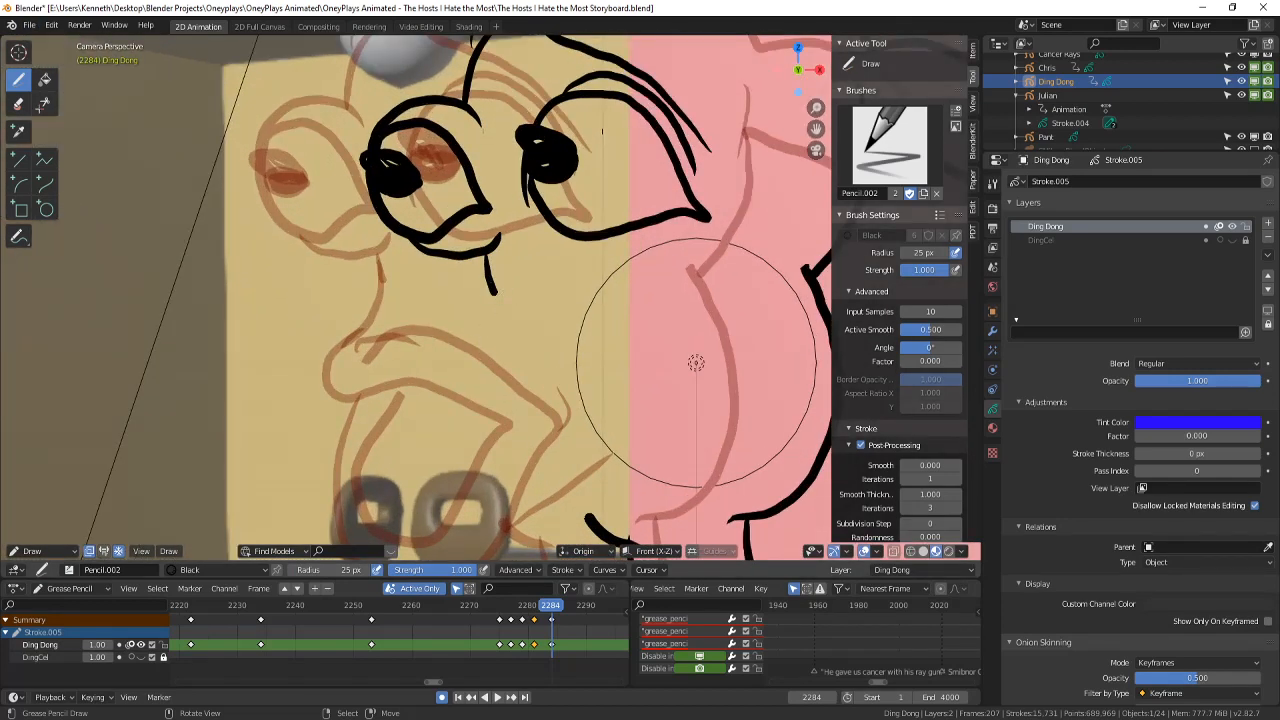
mouse_move(444, 293)
mouse_down()
mouse_move(454, 352)
mouse_move(506, 323)
mouse_up()
drag(494, 268, 633, 343)
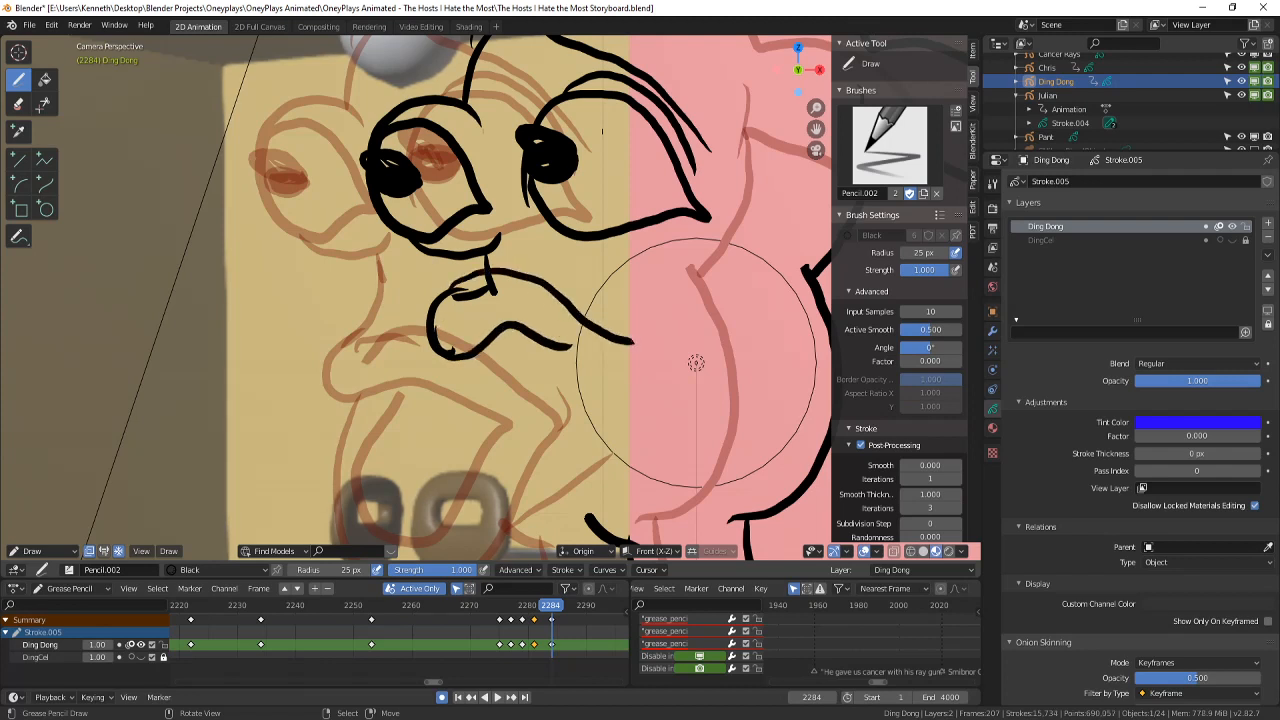
drag(546, 336, 633, 384)
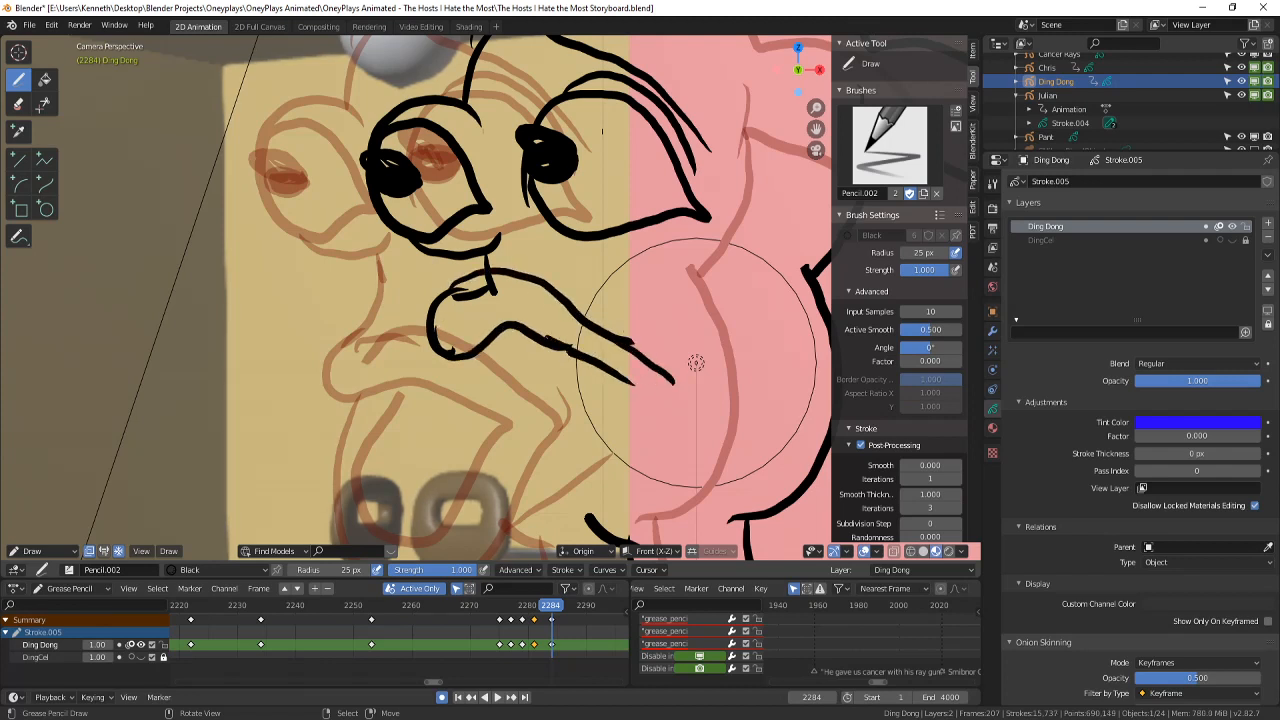
mouse_move(565, 352)
mouse_down()
mouse_move(490, 418)
mouse_move(470, 380)
mouse_move(578, 425)
mouse_move(692, 408)
mouse_up()
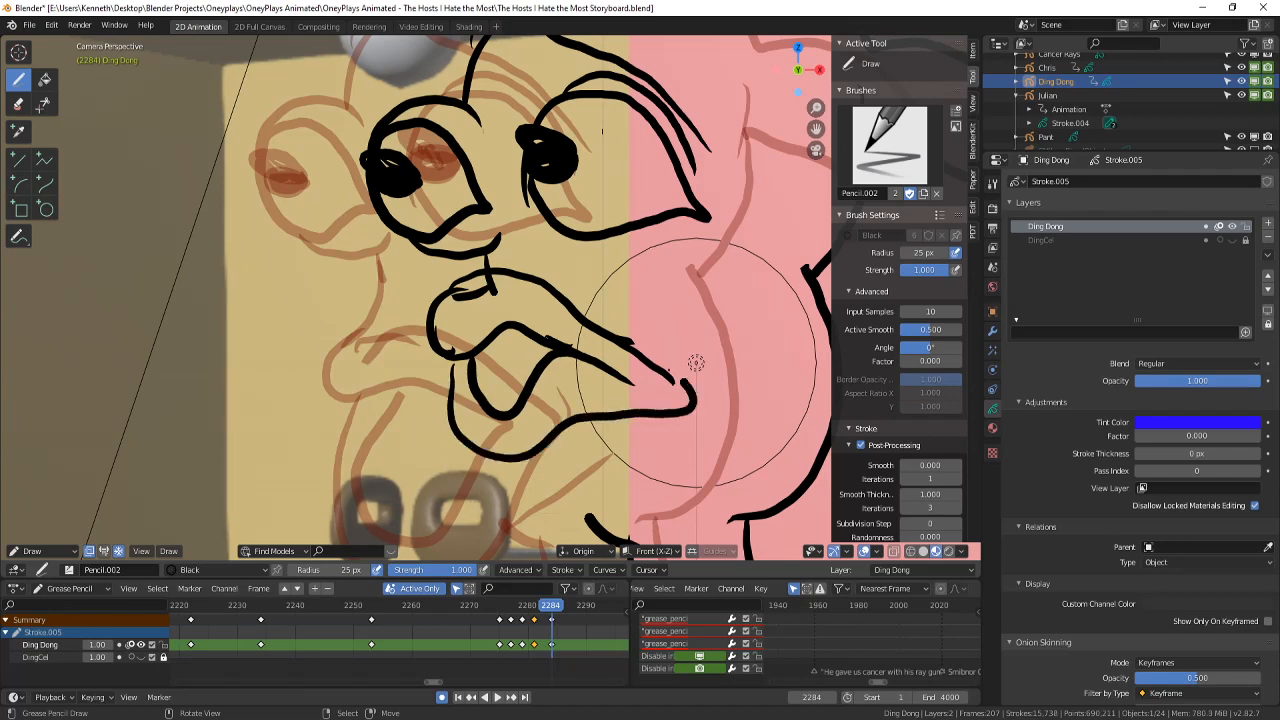
drag(530, 460, 626, 482)
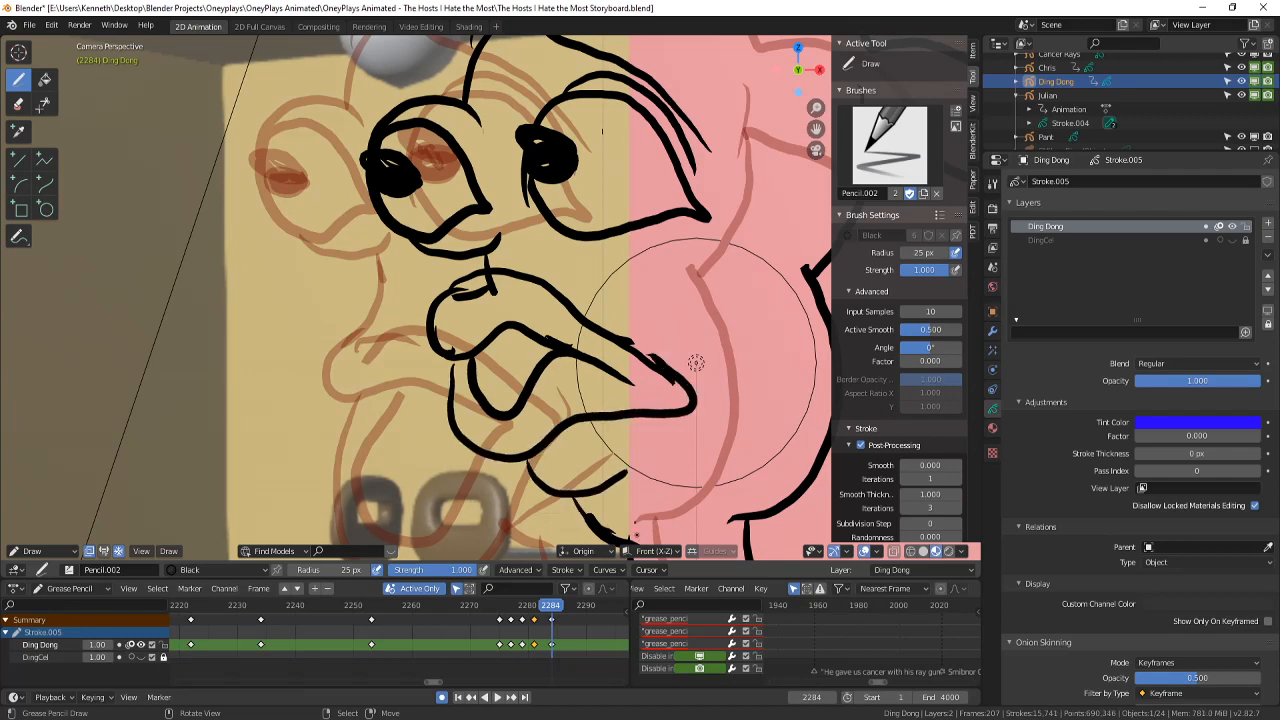
- Flip between frames 2282 and 2284 to compare the redrawn mouth with the previous pose
scroll(757, 289, down, 6)
scroll(609, 334, up, 3)
key(Left)
key(Left)
key(Right)
key(Right)
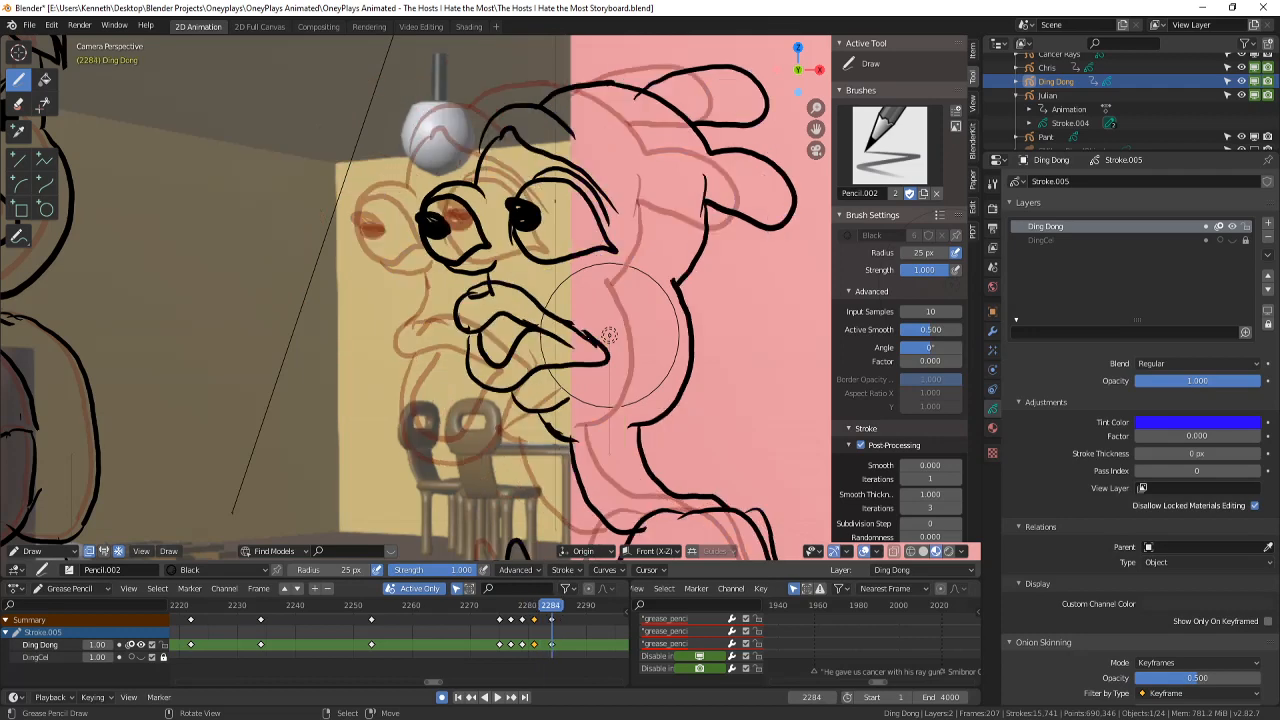
- Add a short crease beside the mouth corner on frame 2285, and check the motion by stepping back to 2280 and playing it
key(Right)
key(Left)
key(Left)
key(Left)
key(Left)
key(Left)
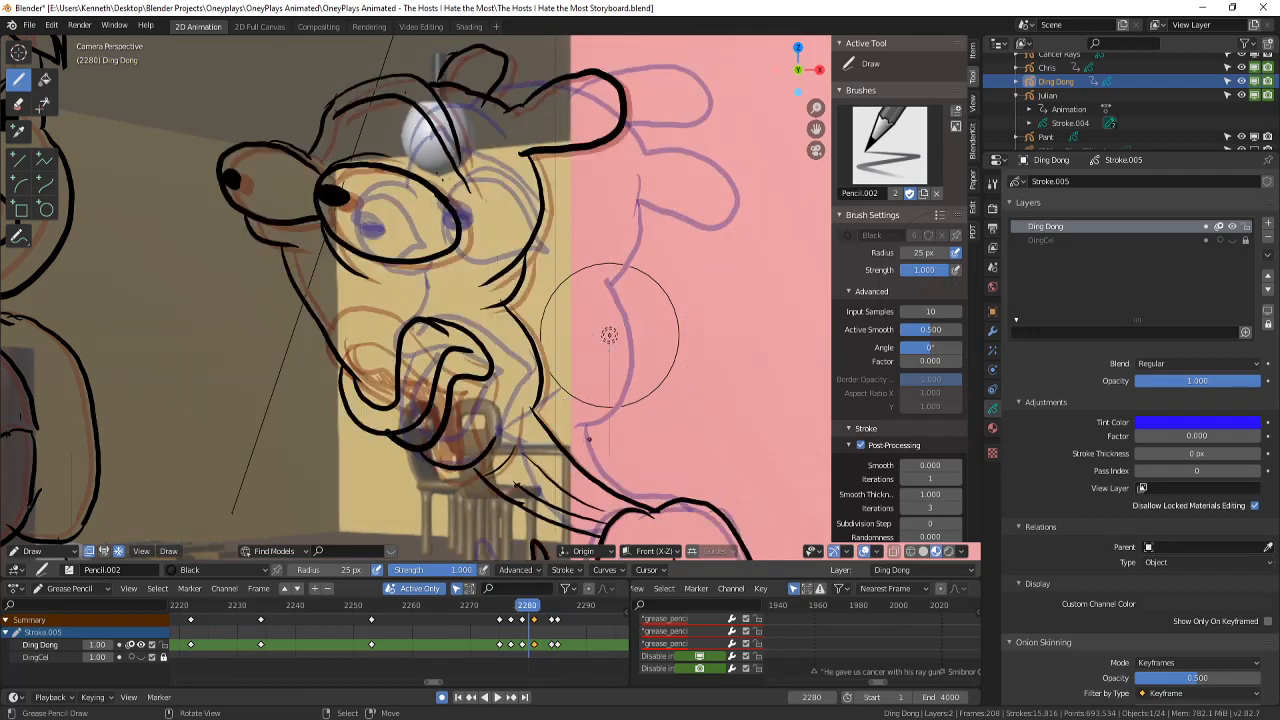
key(Right)
key(Right)
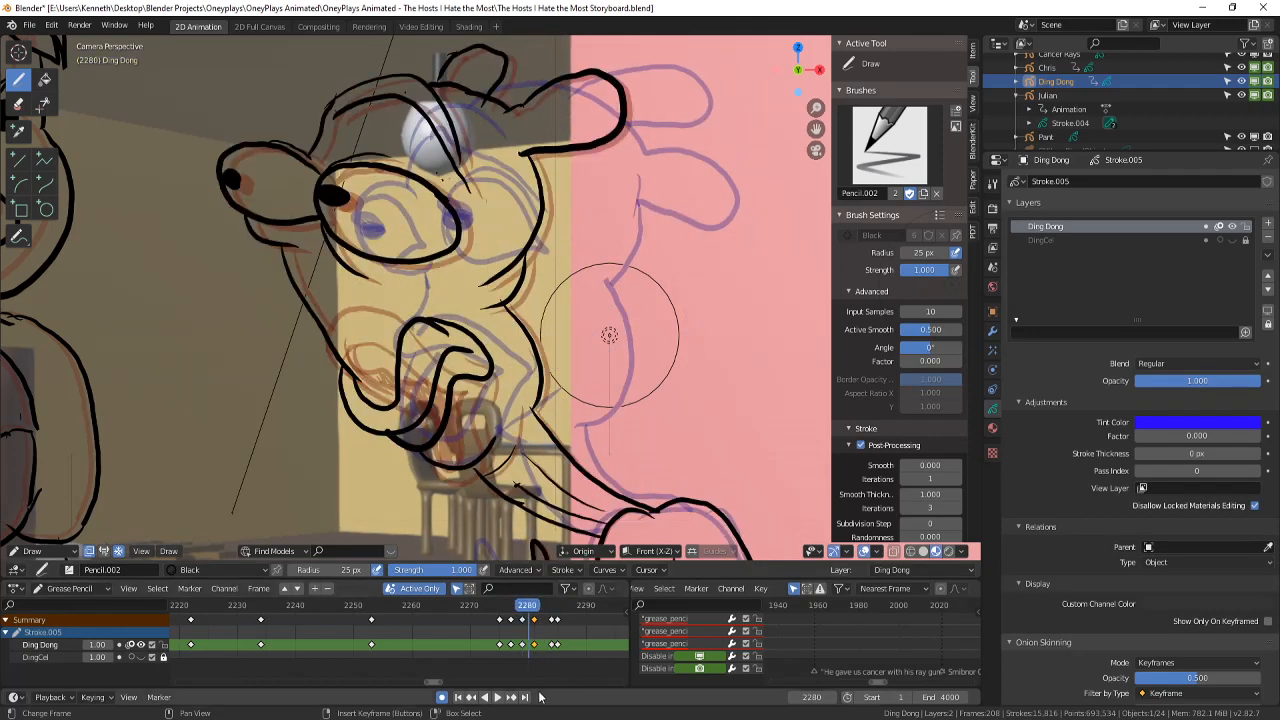
click(497, 697)
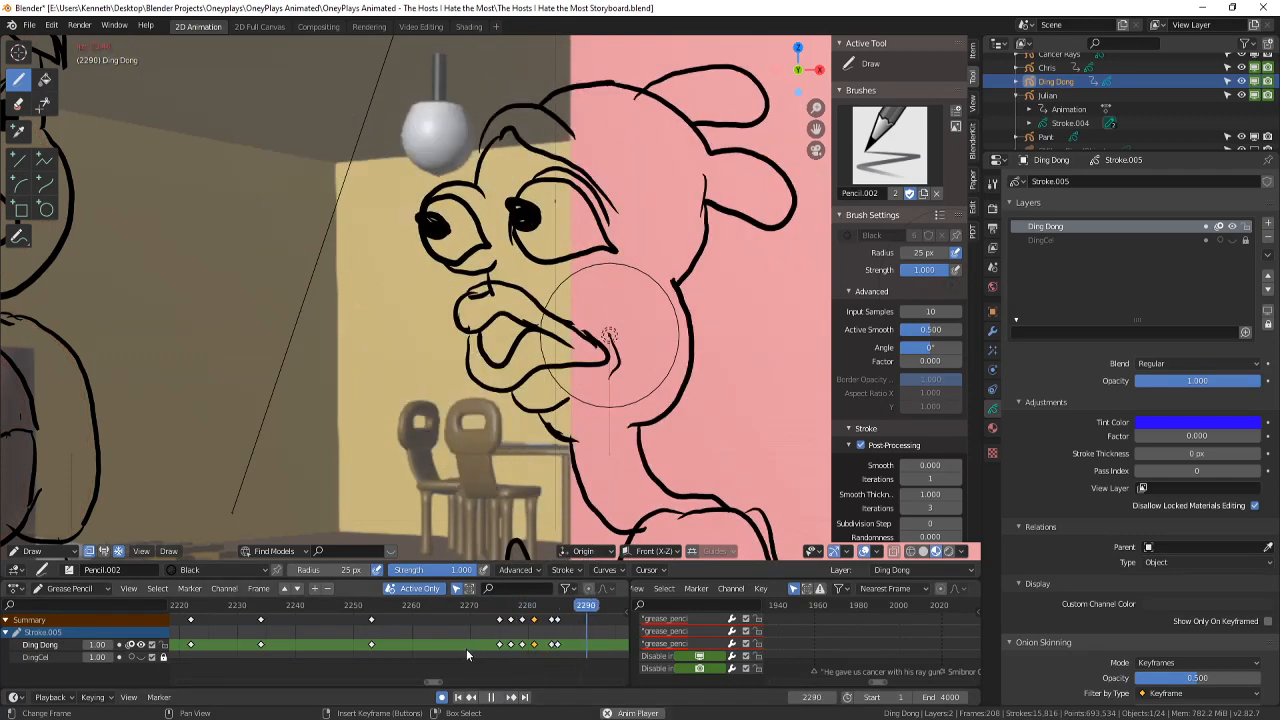
click(491, 696)
- Move Ding Dong's 2285 keyframe onto frame 2284, replacing the drawing there
scroll(592, 646, up, 5)
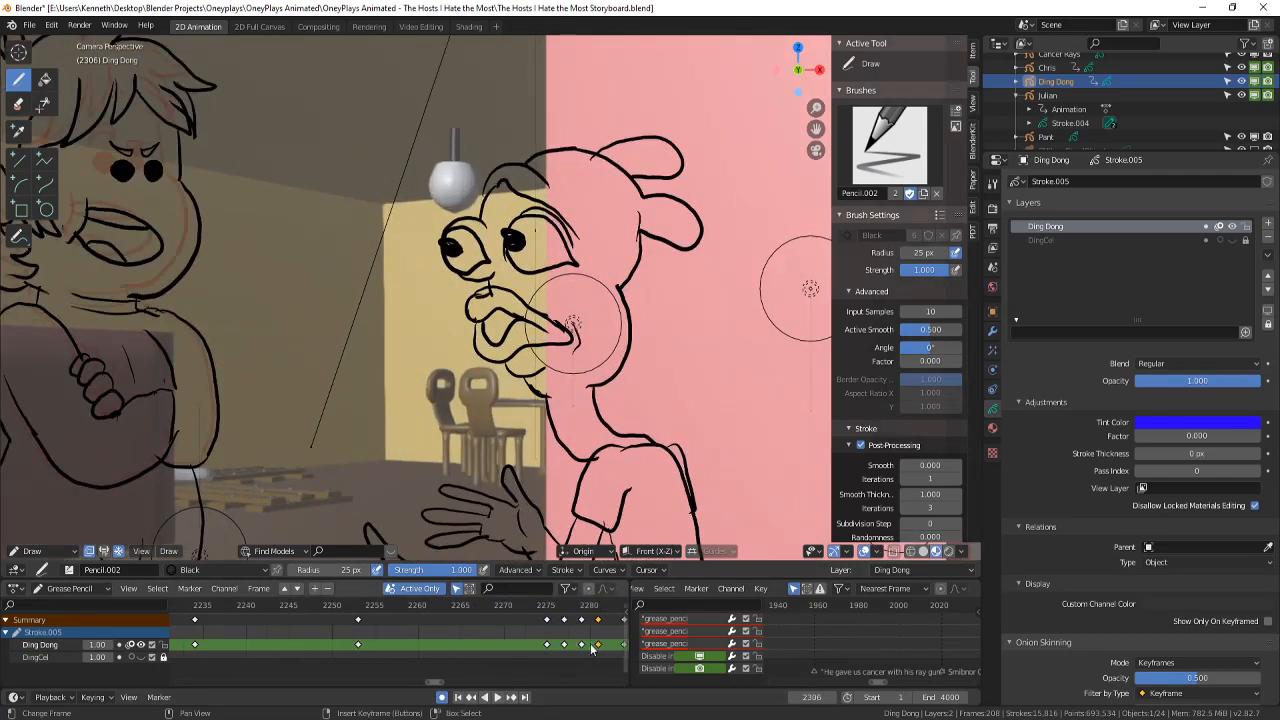
scroll(588, 648, down, 3)
drag(585, 646, 577, 645)
- Play Ding Dong's head movement from around frame 2266 to check the timing of the new mouth poses
drag(566, 607, 486, 607)
key(space)
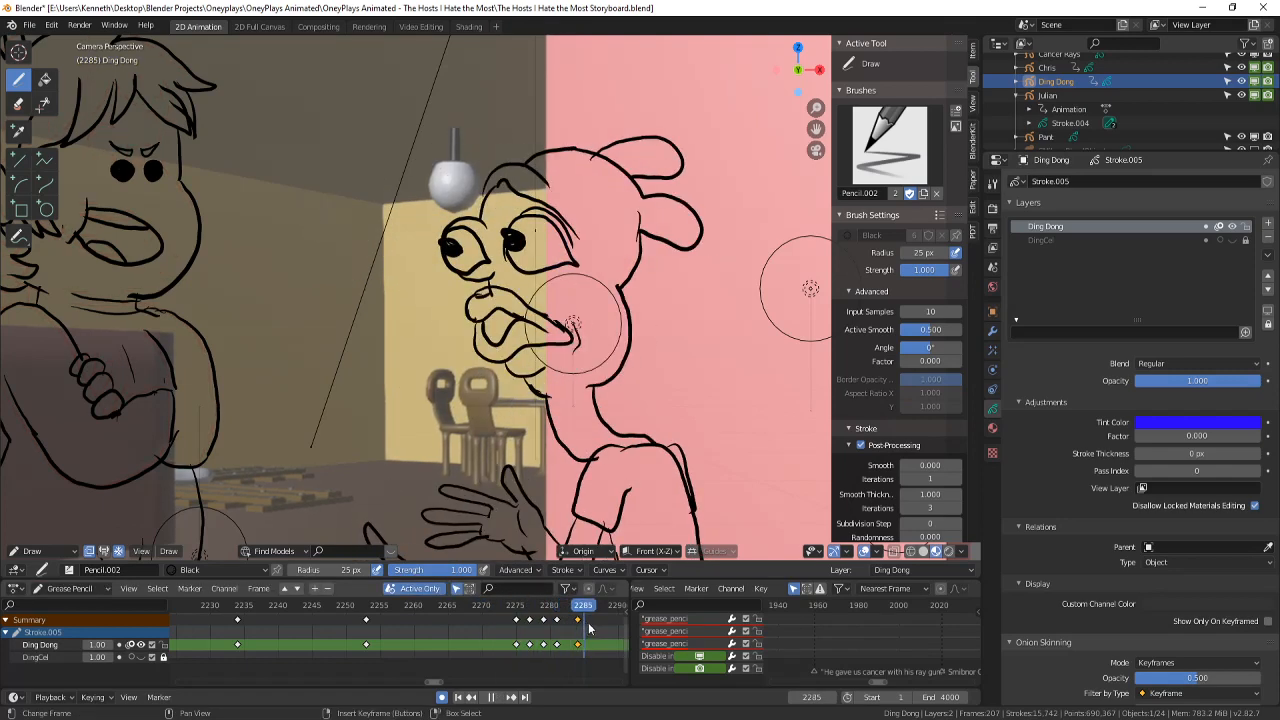
drag(518, 611, 453, 610)
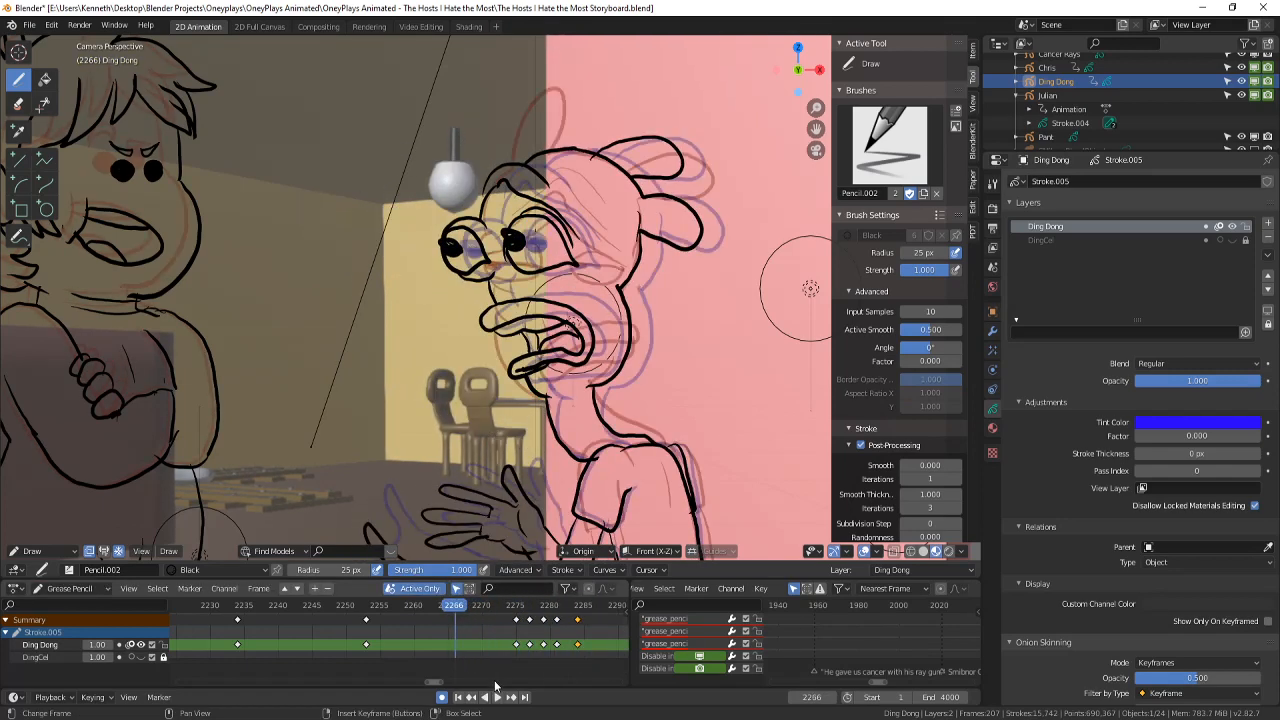
click(496, 684)
click(491, 696)
scroll(424, 620, down, 7)
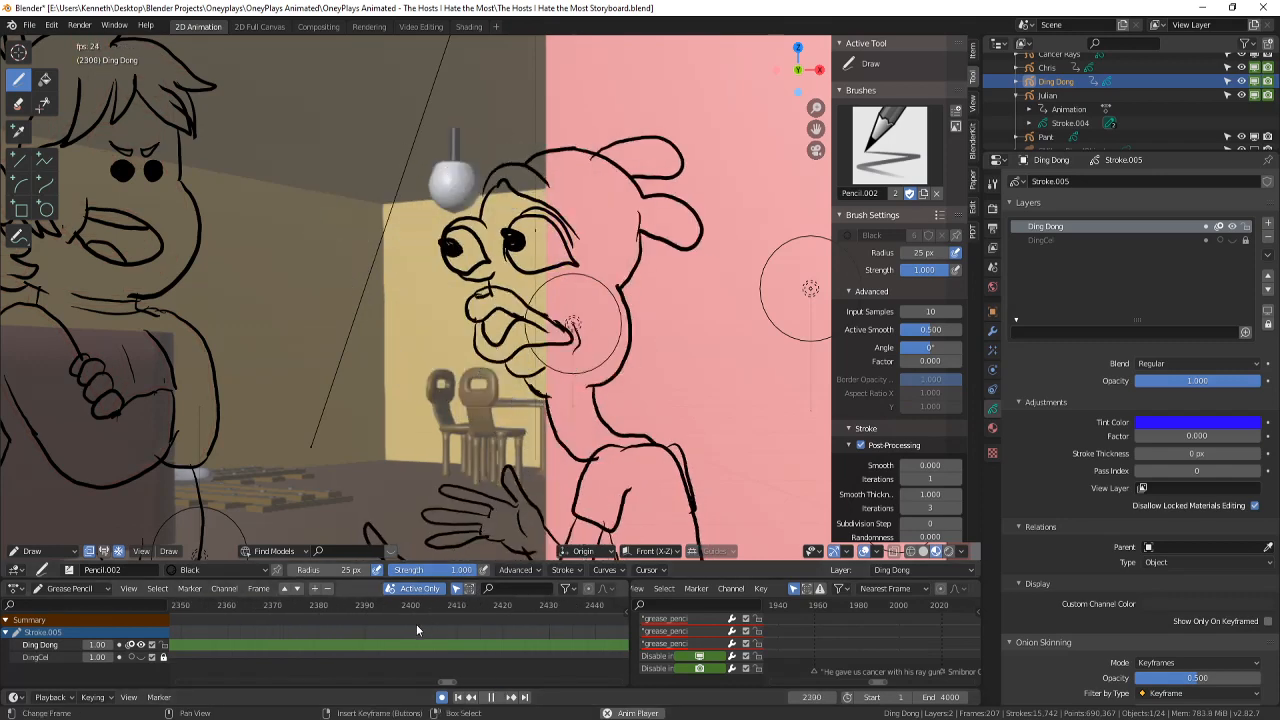
click(435, 608)
scroll(450, 628, down, 8)
scroll(435, 617, down, 6)
click(275, 608)
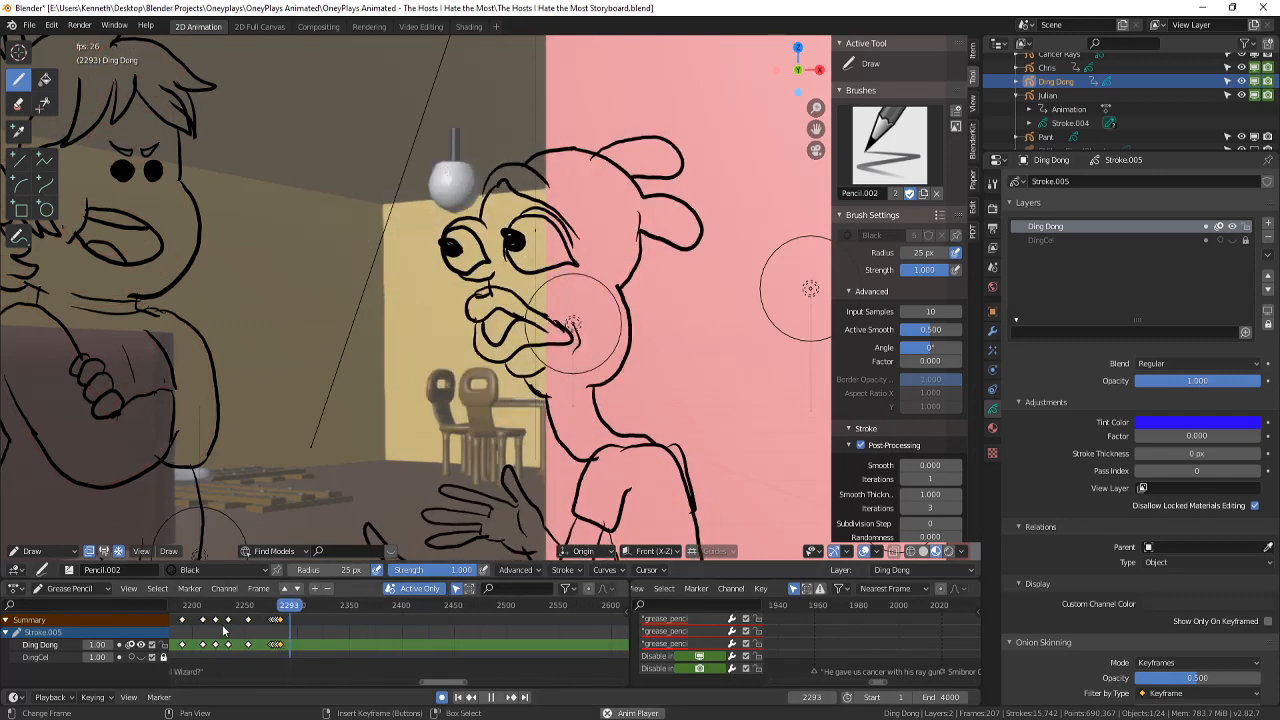
- Replay the head turn with the whole camera frame in view and stop at frame 2274
click(218, 608)
scroll(143, 506, down, 4)
scroll(143, 506, up, 1)
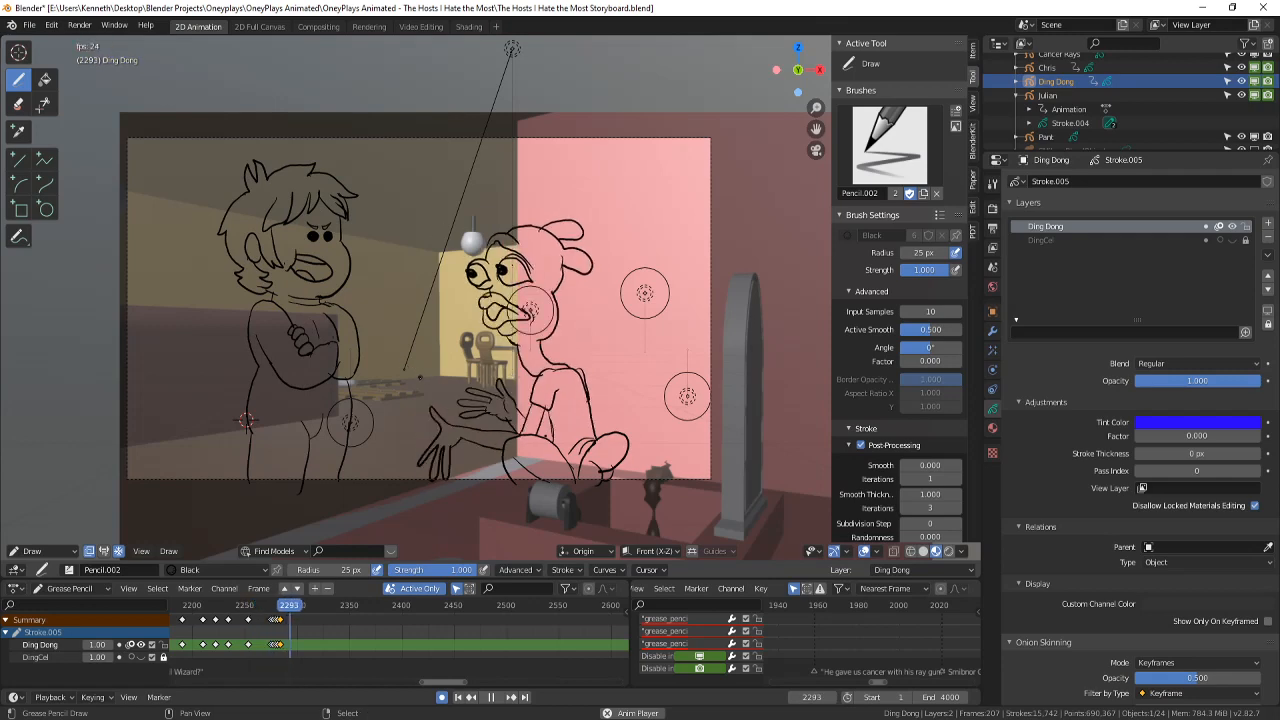
shift+middle_drag(420, 378, 450, 377)
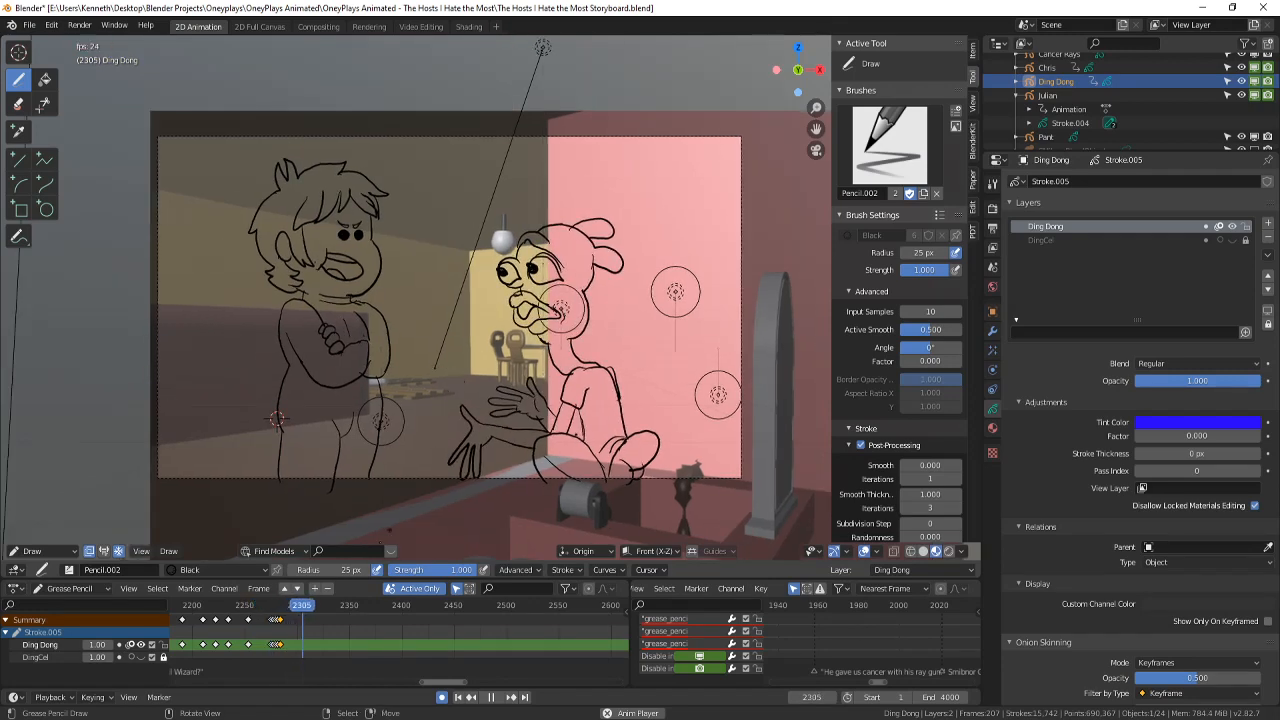
click(270, 608)
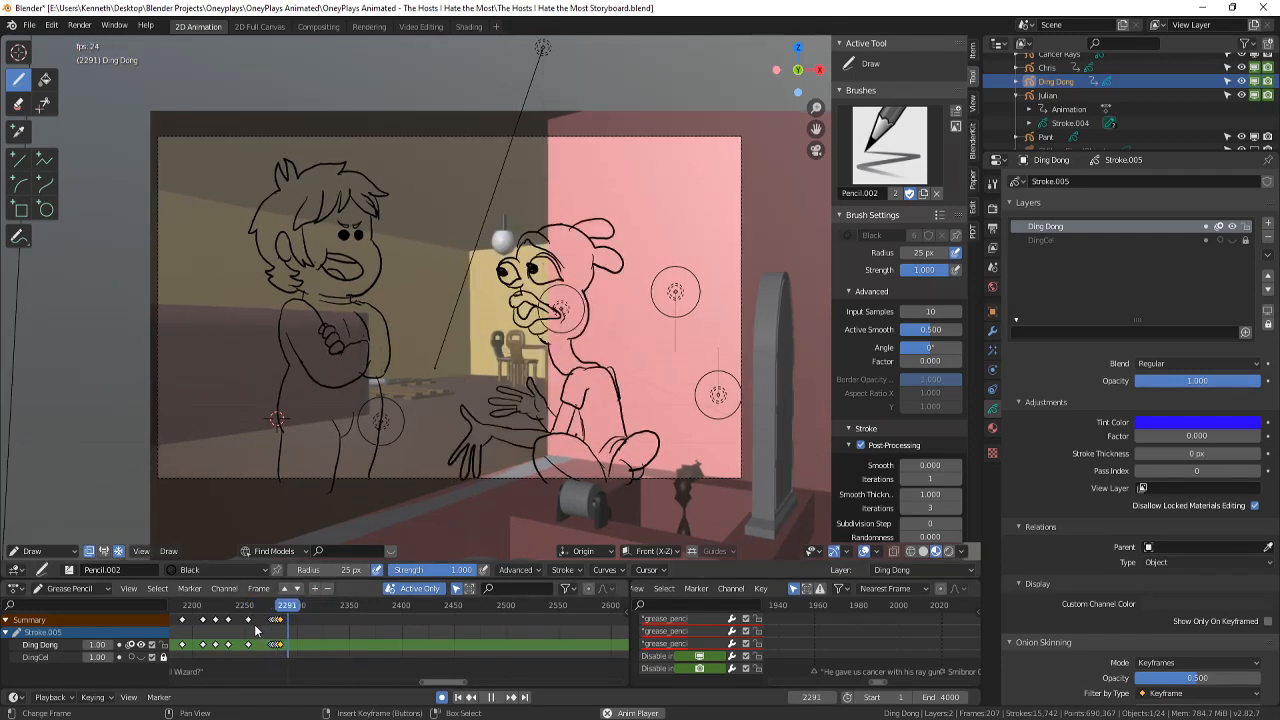
click(253, 608)
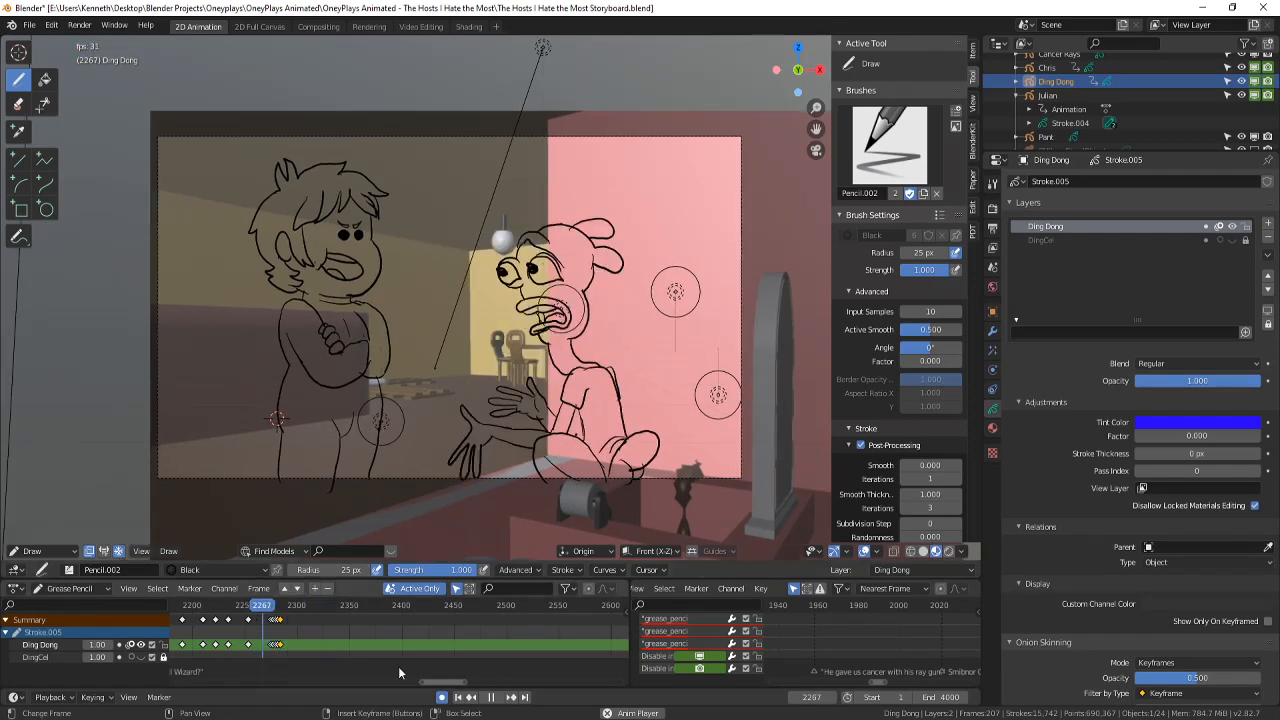
click(501, 696)
click(269, 610)
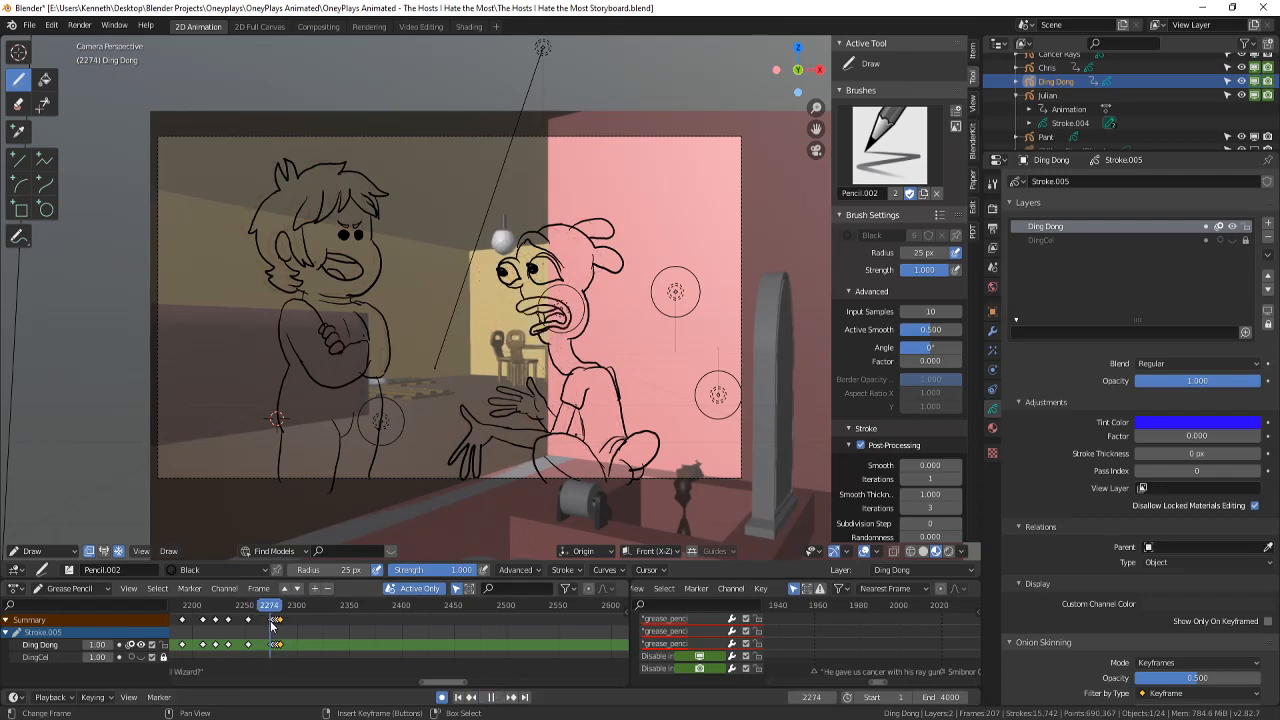
- Copy Ding Dong's keyframe from frame 2275 to about frame 2290
scroll(274, 632, up, 7)
ctrl+scroll(290, 636, up, 4)
middle_drag(294, 638, 435, 624)
scroll(435, 624, up, 5)
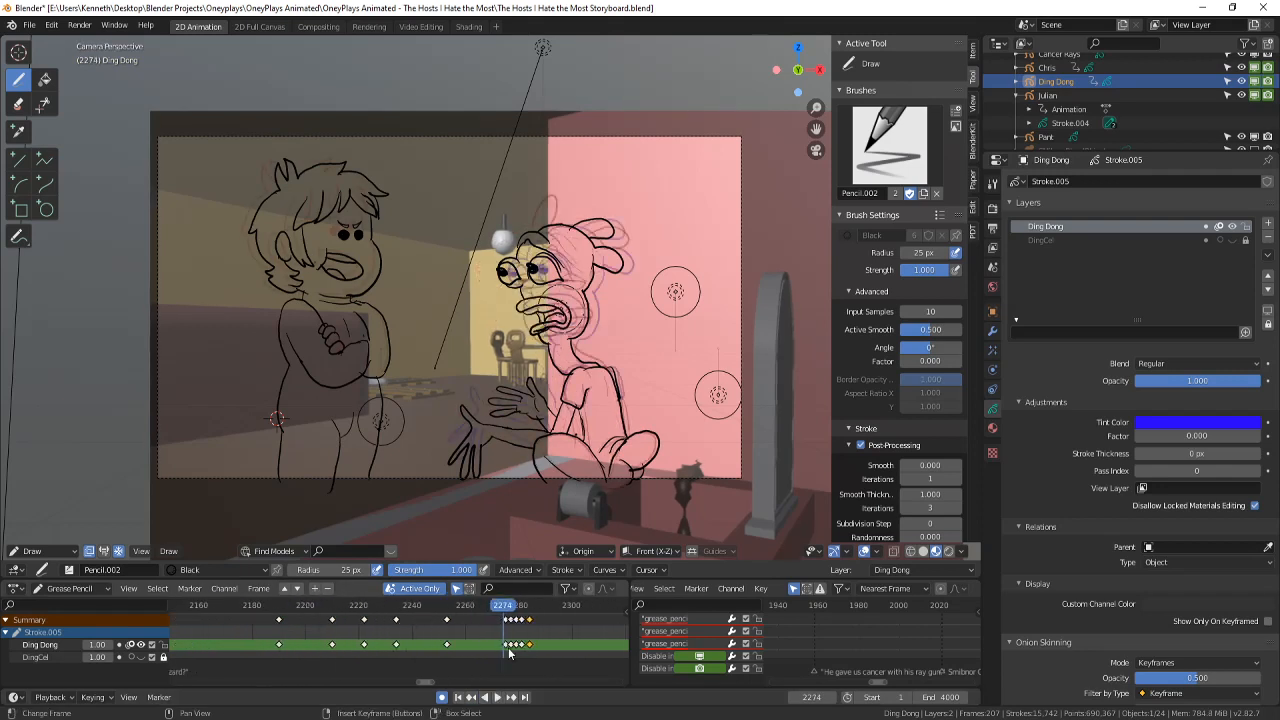
mouse_move(502, 643)
mouse_down()
mouse_move(542, 652)
mouse_move(545, 640)
mouse_move(498, 634)
mouse_move(550, 634)
mouse_move(536, 625)
mouse_move(494, 640)
mouse_up()
key(space)
- Replay the stretch leading into the copied pose several times, returning to frame 2253
click(496, 697)
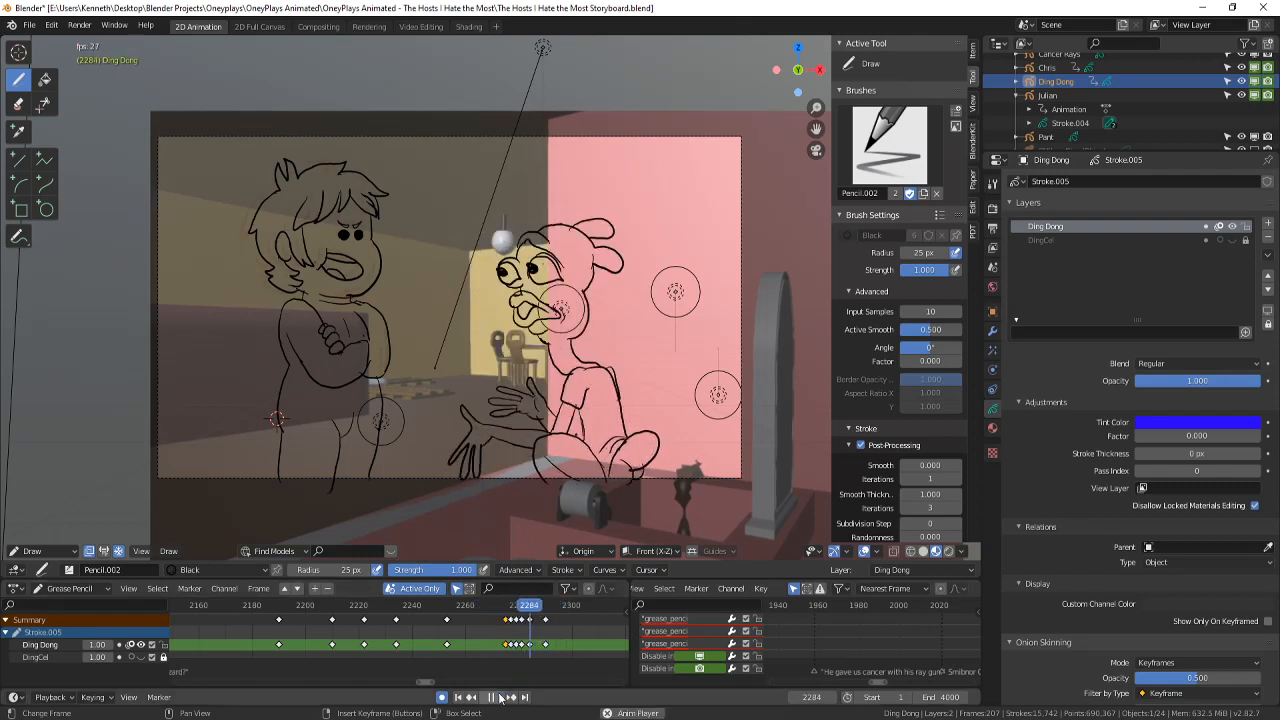
click(461, 651)
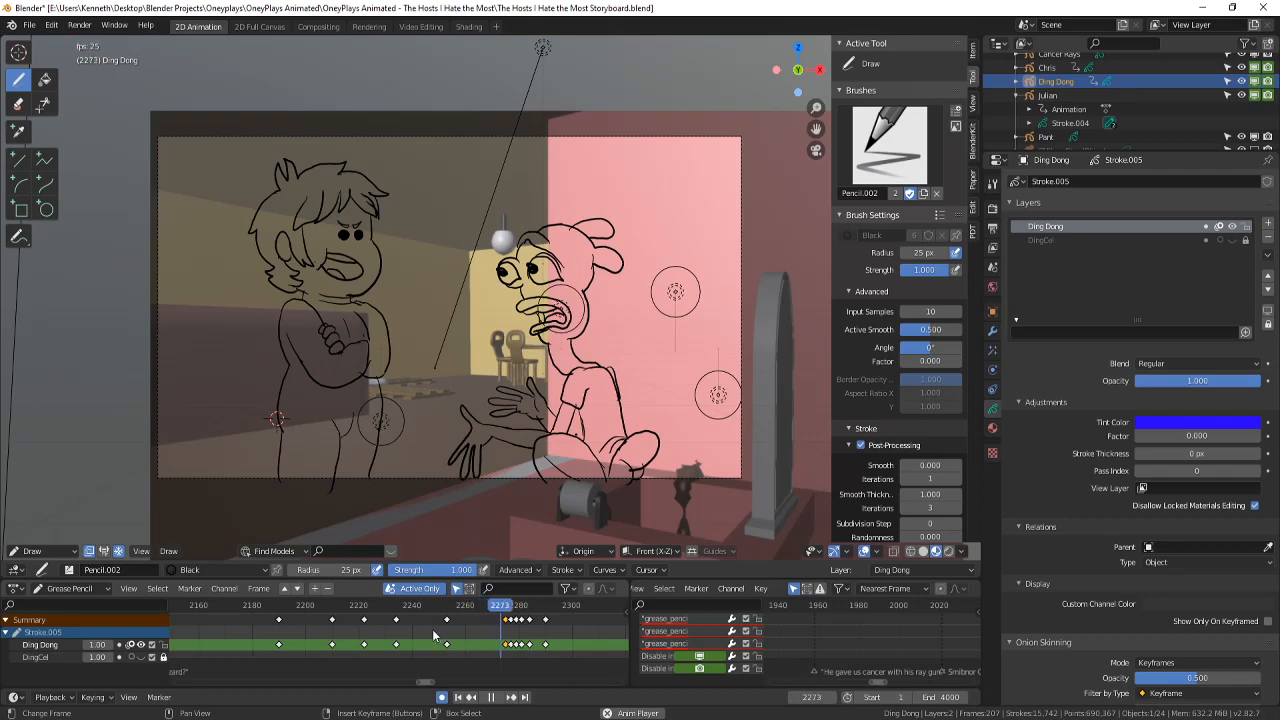
click(457, 645)
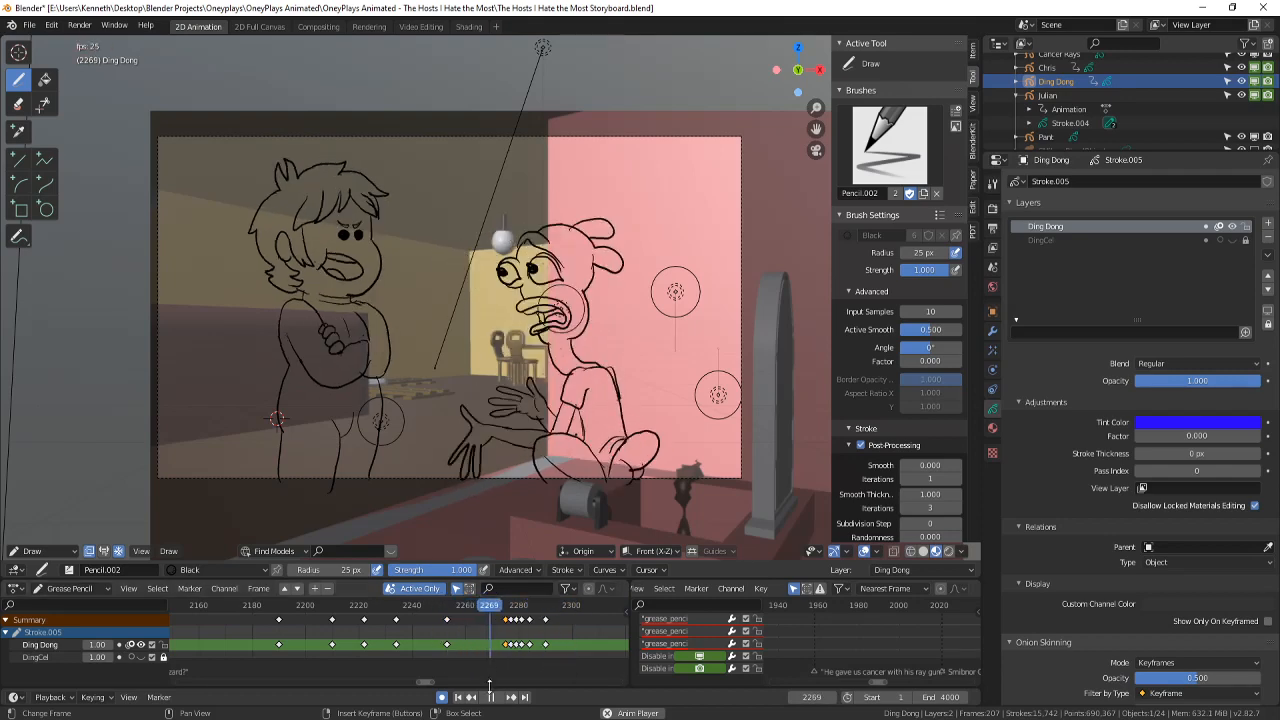
click(446, 640)
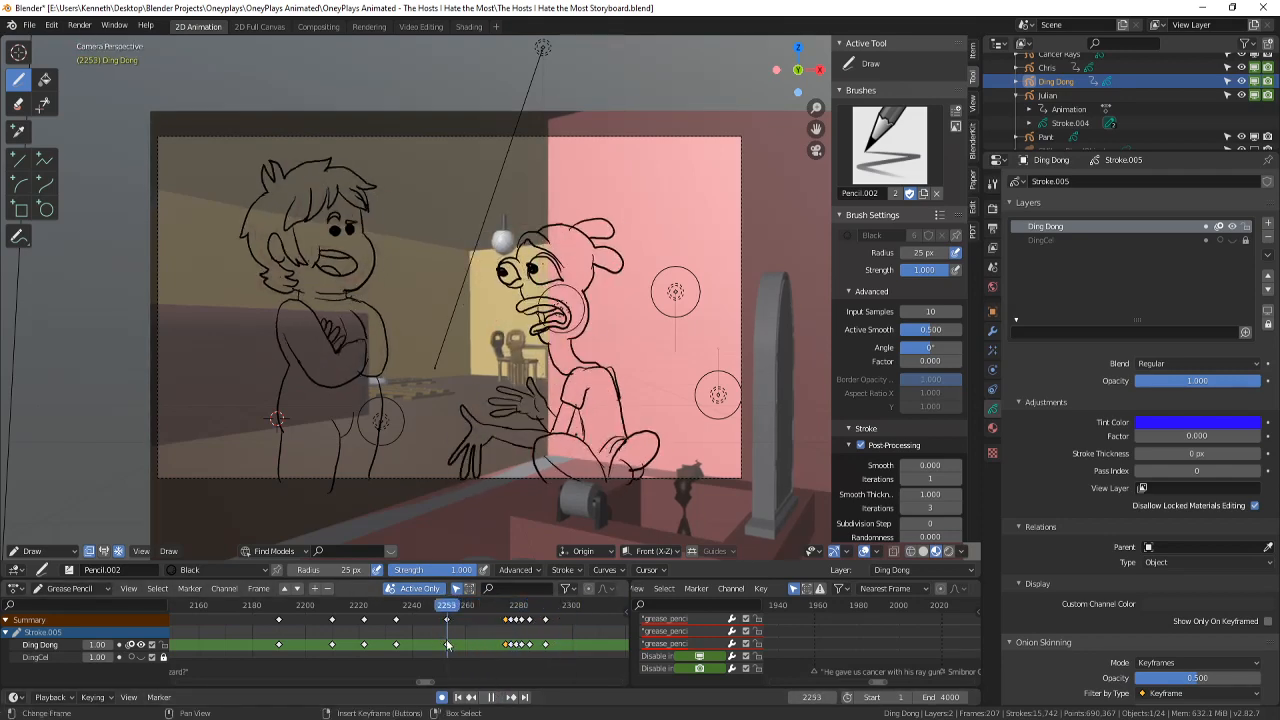
- Copy Ding Dong's keyframe from frame 2253 to frame 2295
key(space)
key(space)
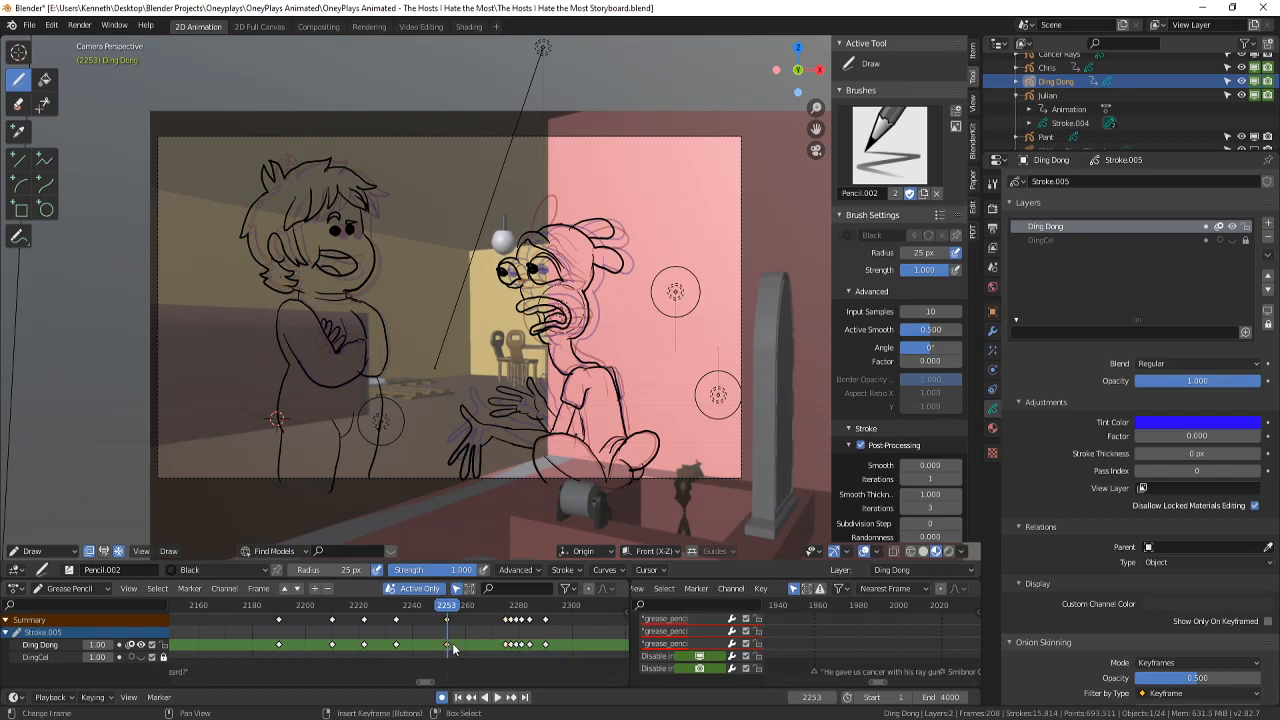
click(556, 635)
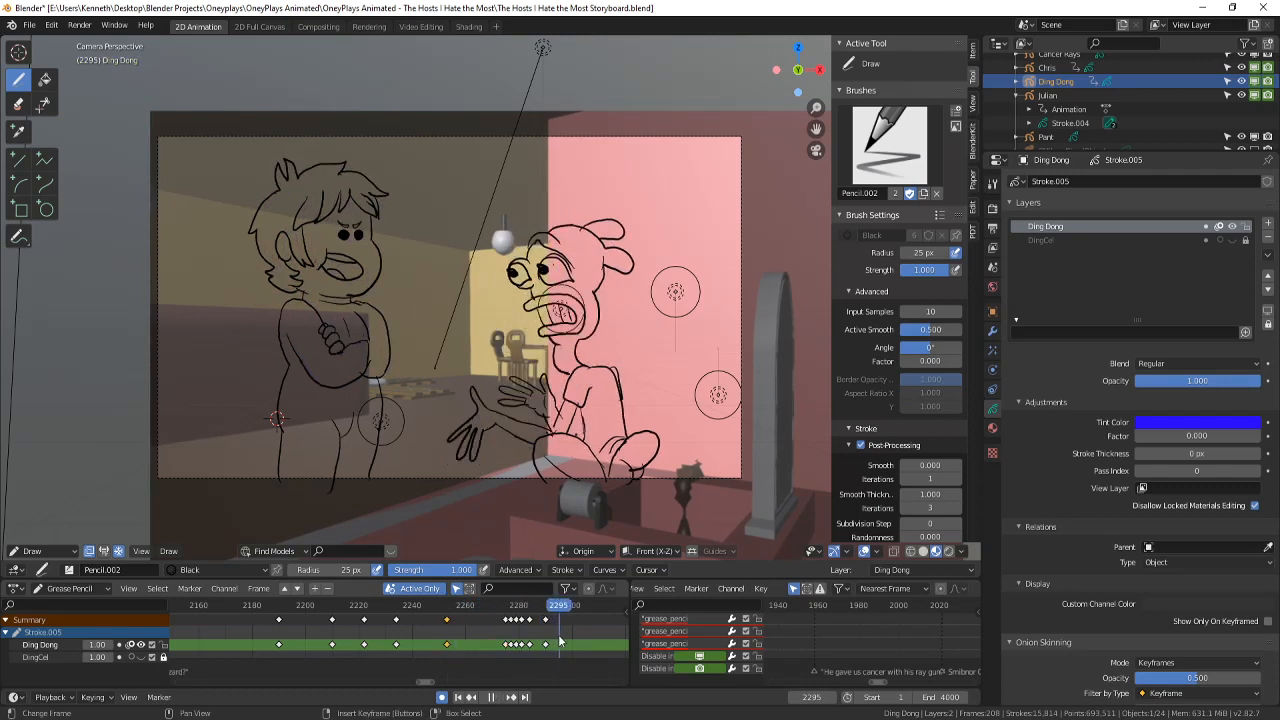
key(space)
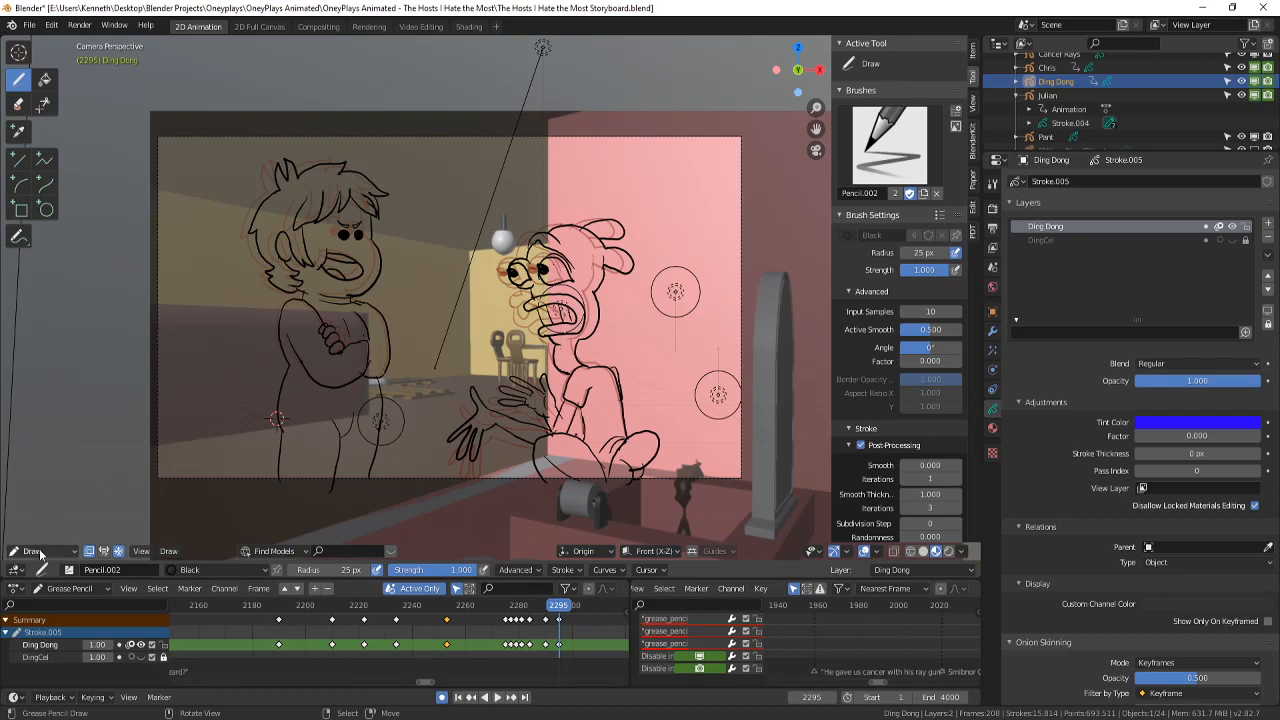
- Delete the mouth strokes from Ding Dong's pose at frame 2295 in Edit Mode
click(41, 553)
click(50, 518)
scroll(580, 265, up, 3)
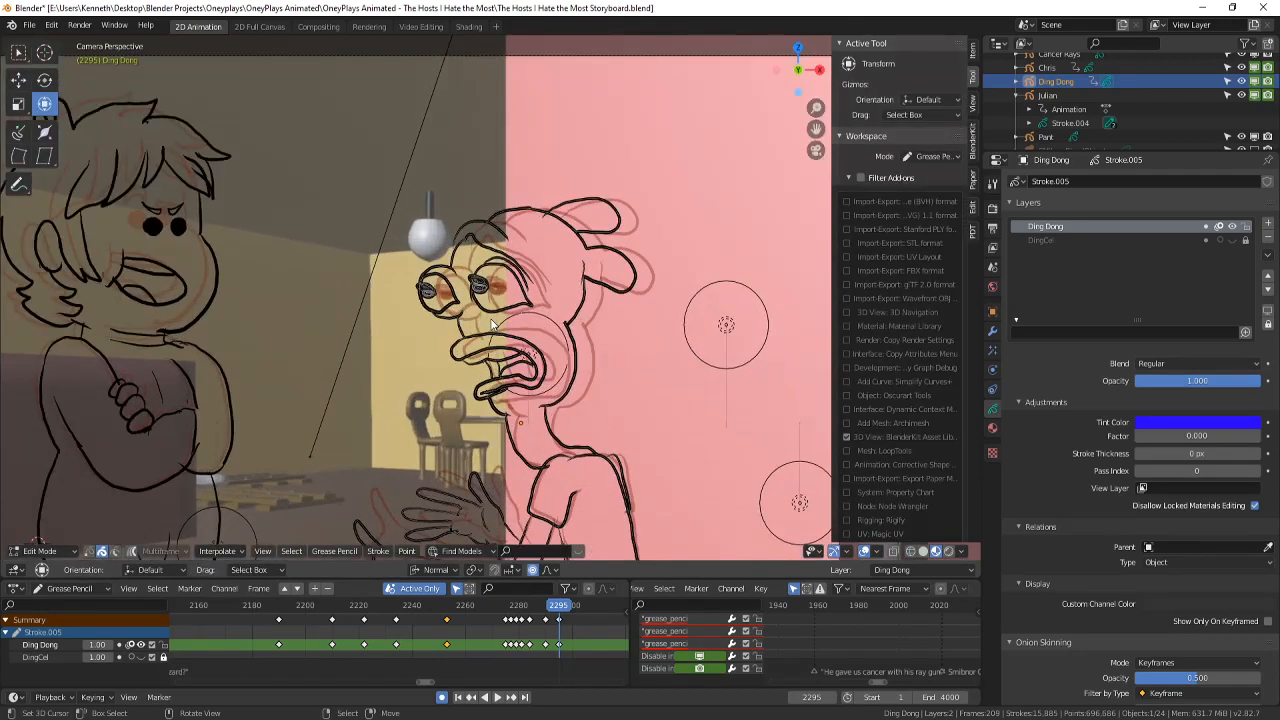
key(c)
click(503, 384)
right_click(505, 382)
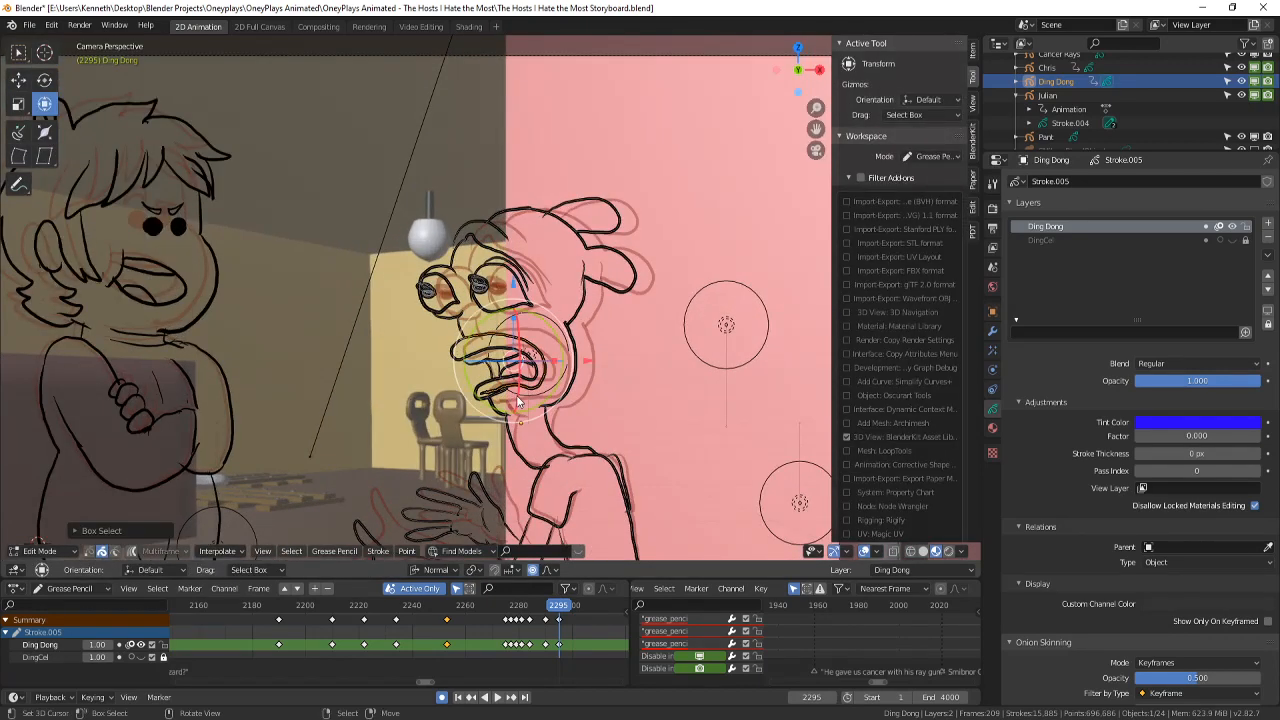
key(c)
scroll(519, 374, down, 2)
click(520, 374)
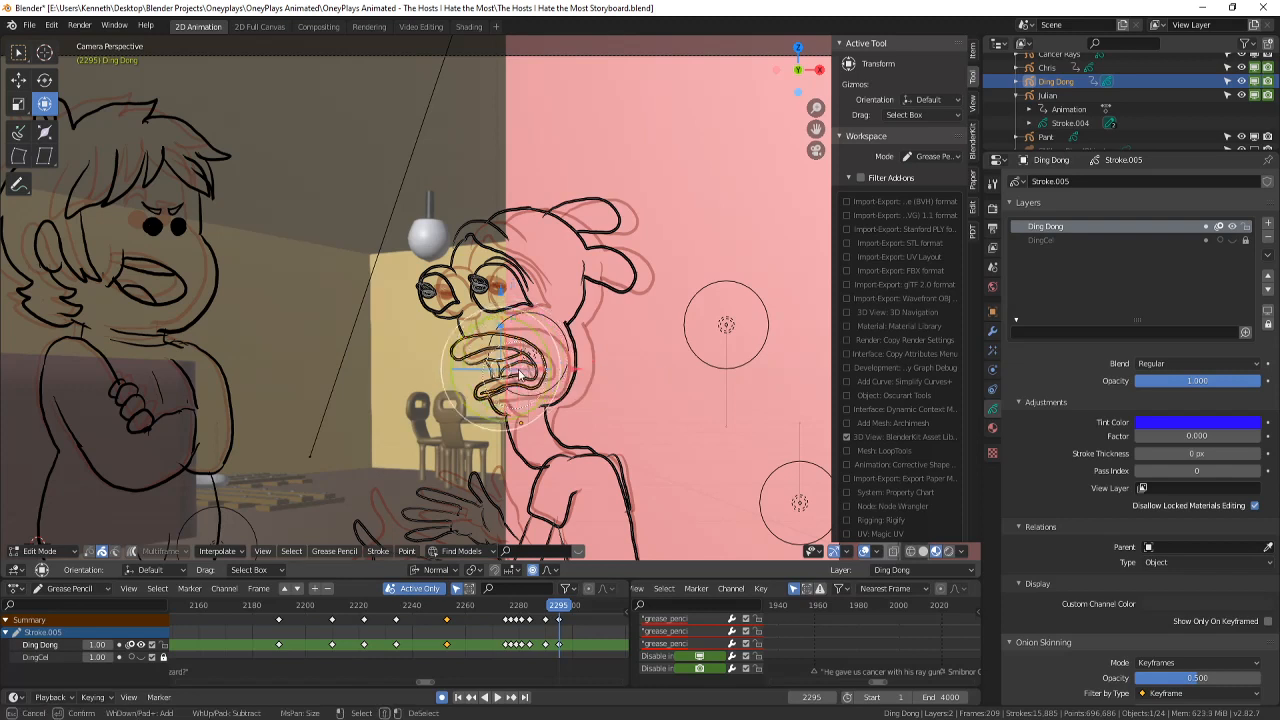
click(513, 437)
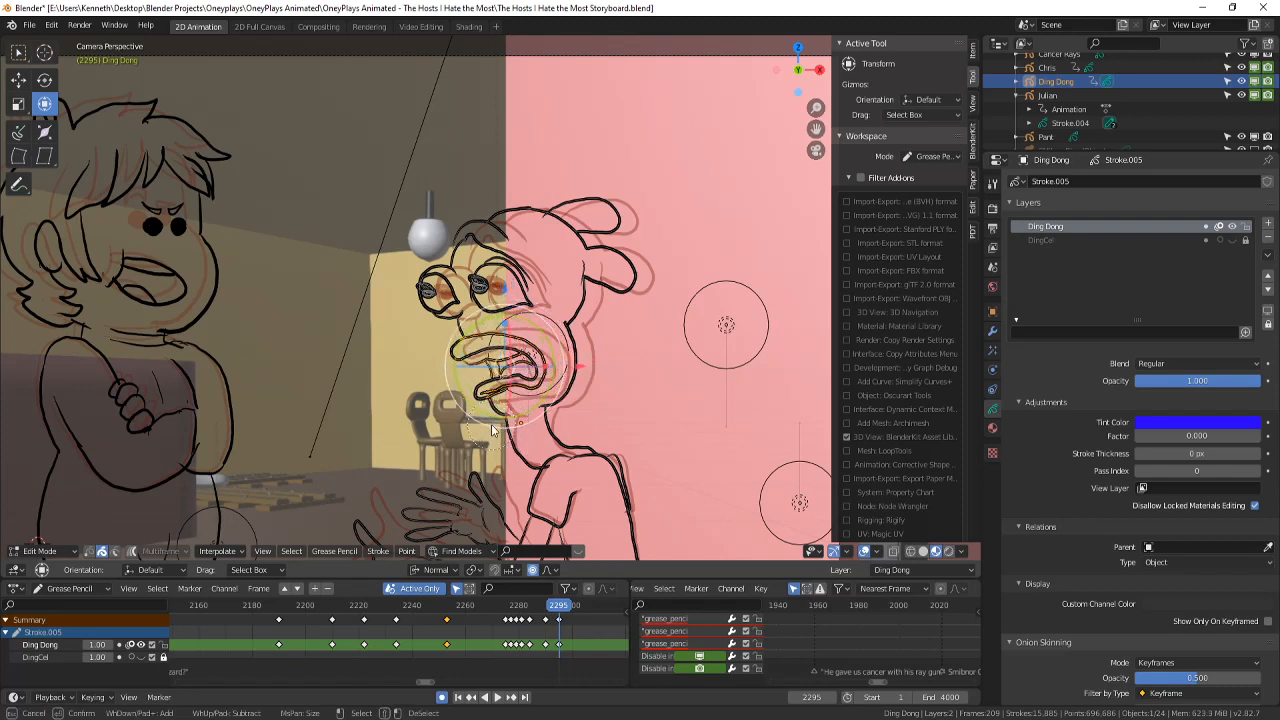
click(493, 431)
click(519, 446)
right_click(520, 448)
key(x)
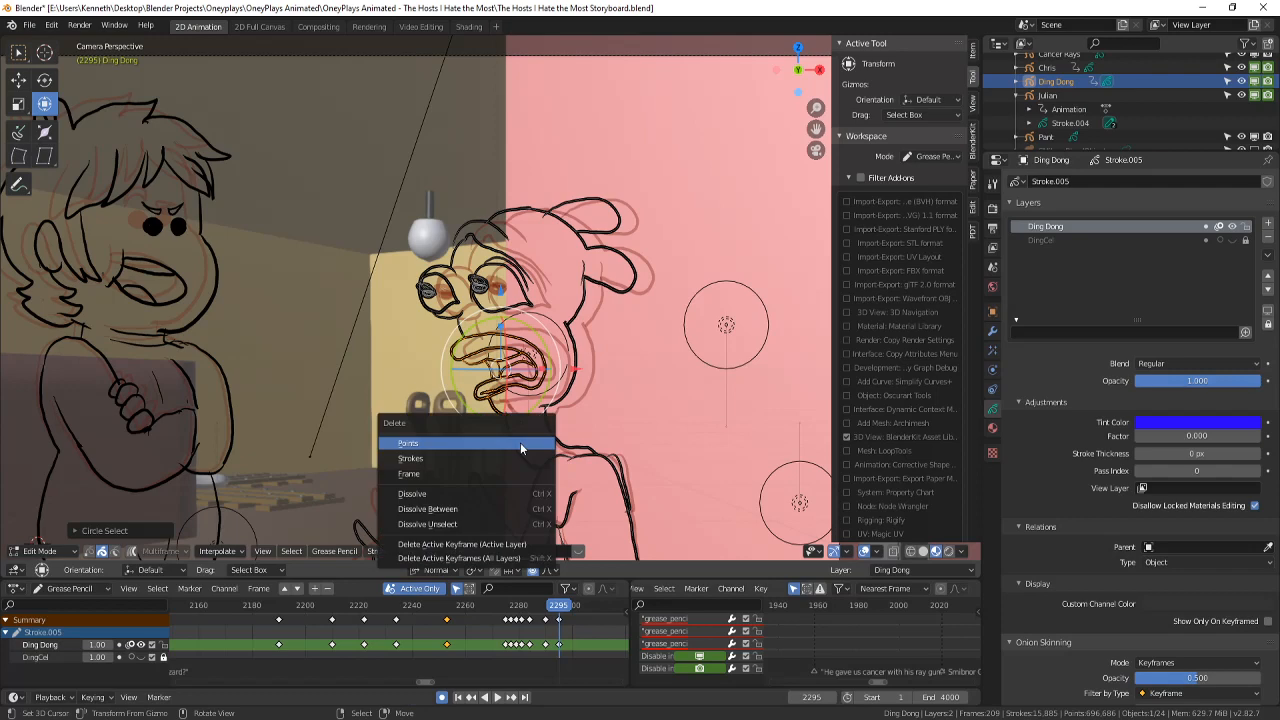
click(520, 442)
- Draw a new mouth with closed, drooping lips for Ding Dong at frame 2295 and compare it with the neighbouring frame
click(38, 551)
click(40, 503)
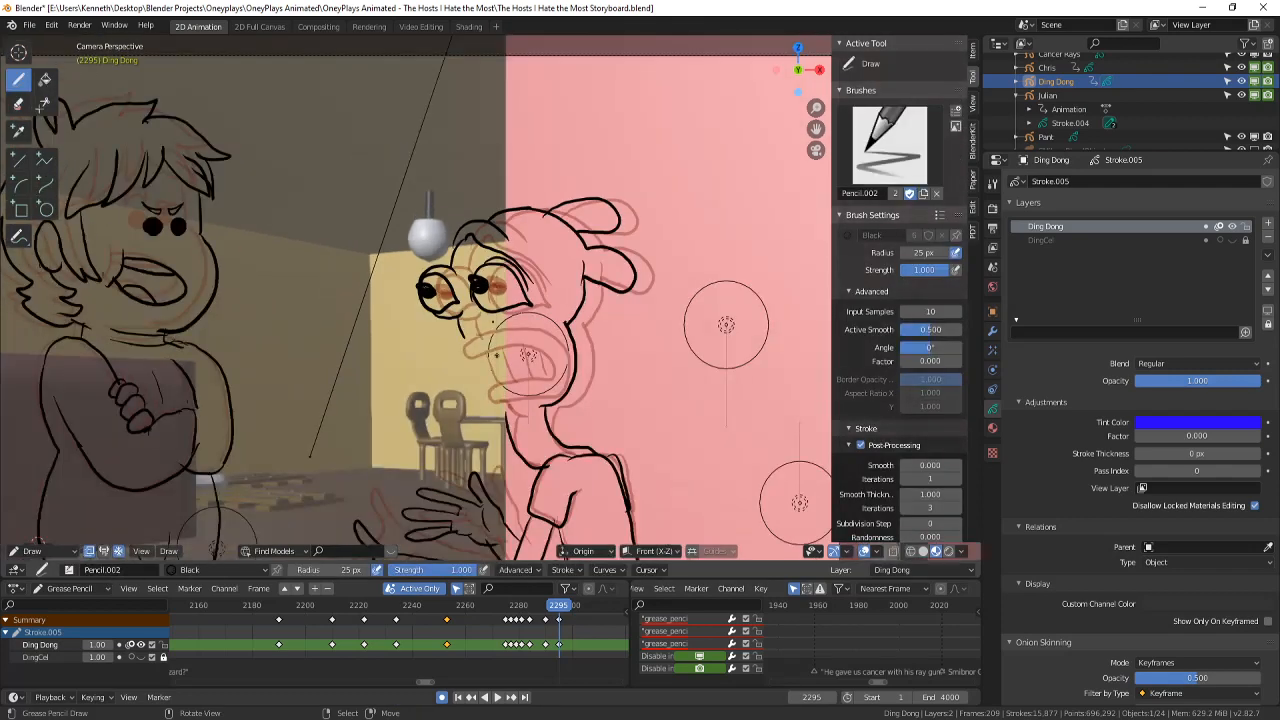
scroll(497, 355, down, 2)
key(Left)
key(Right)
scroll(535, 227, up, 2)
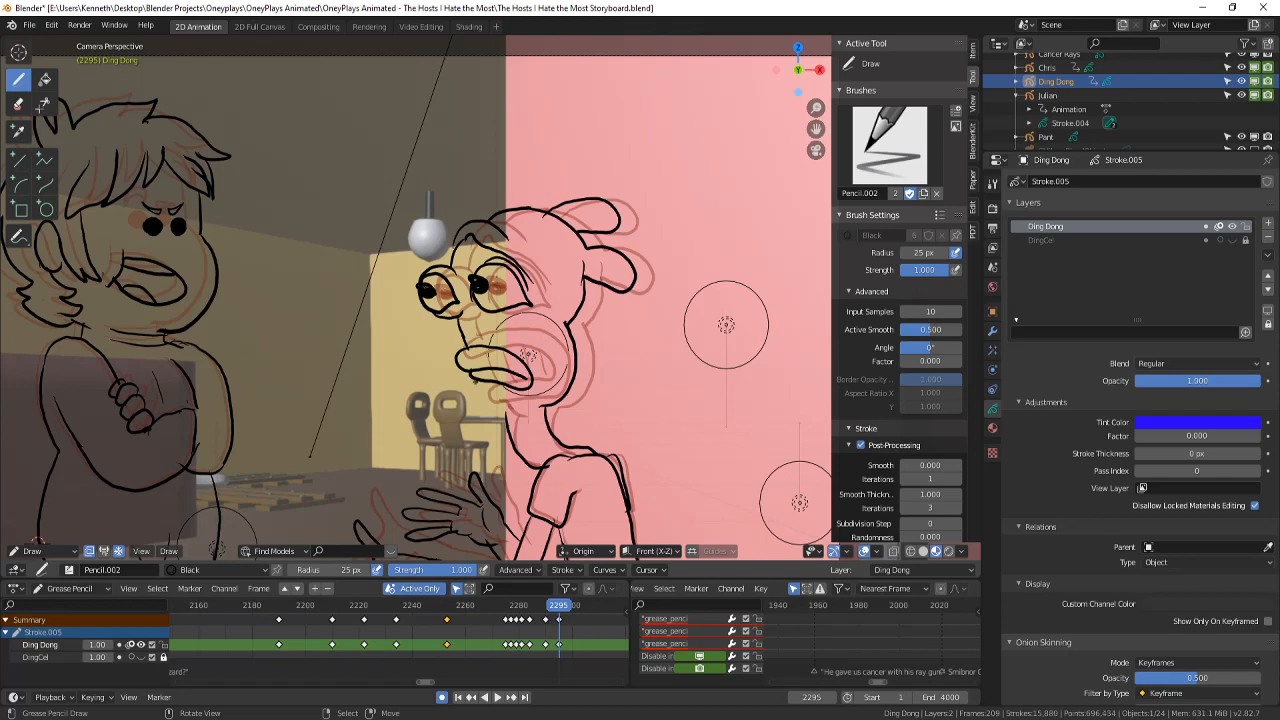
key(Left)
key(Right)
scroll(508, 414, down, 2)
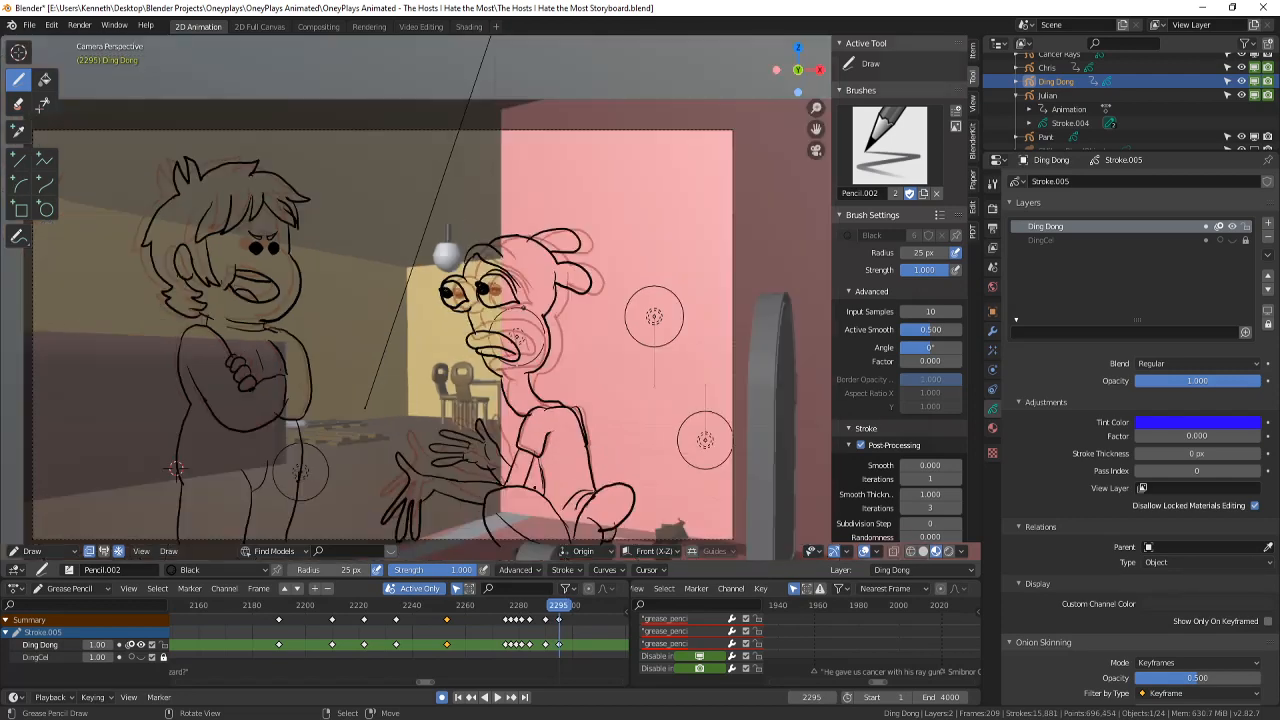
- Delete the outstretched hands and forearms from Ding Dong's pose at frame 2295 and return to Draw mode
scroll(490, 300, up, 1)
shift+middle_drag(484, 255, 527, 192)
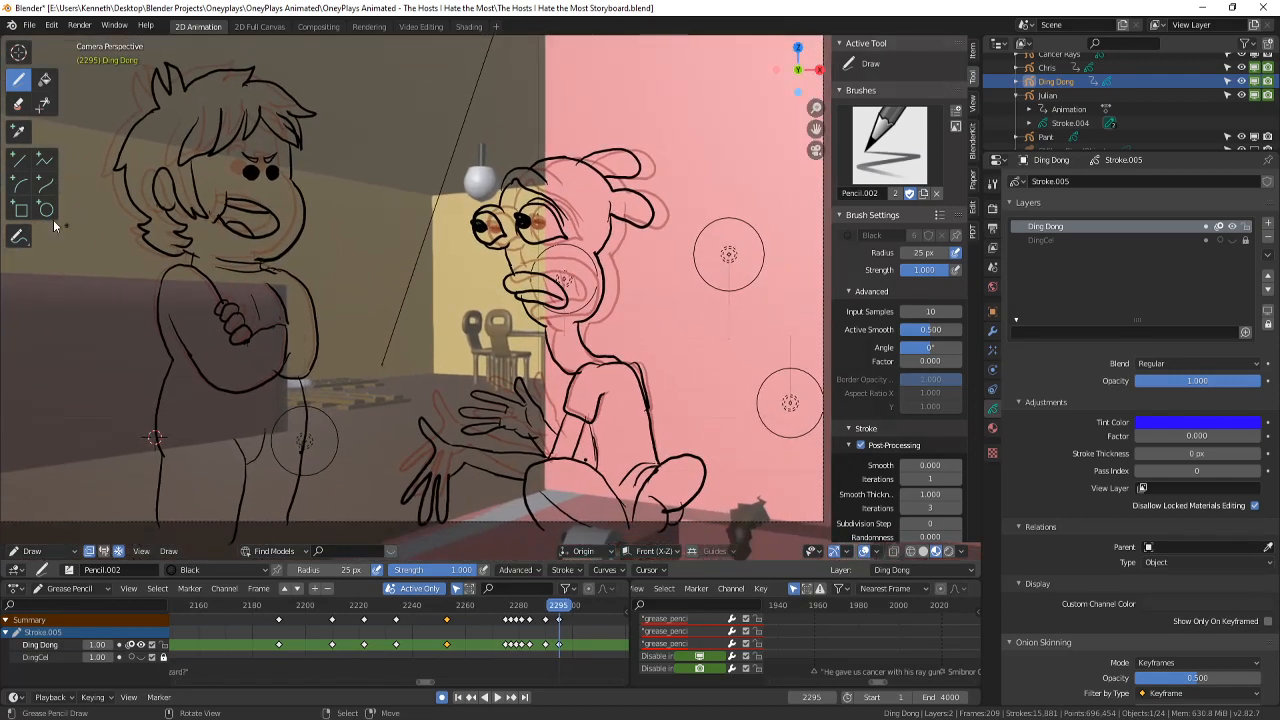
click(19, 106)
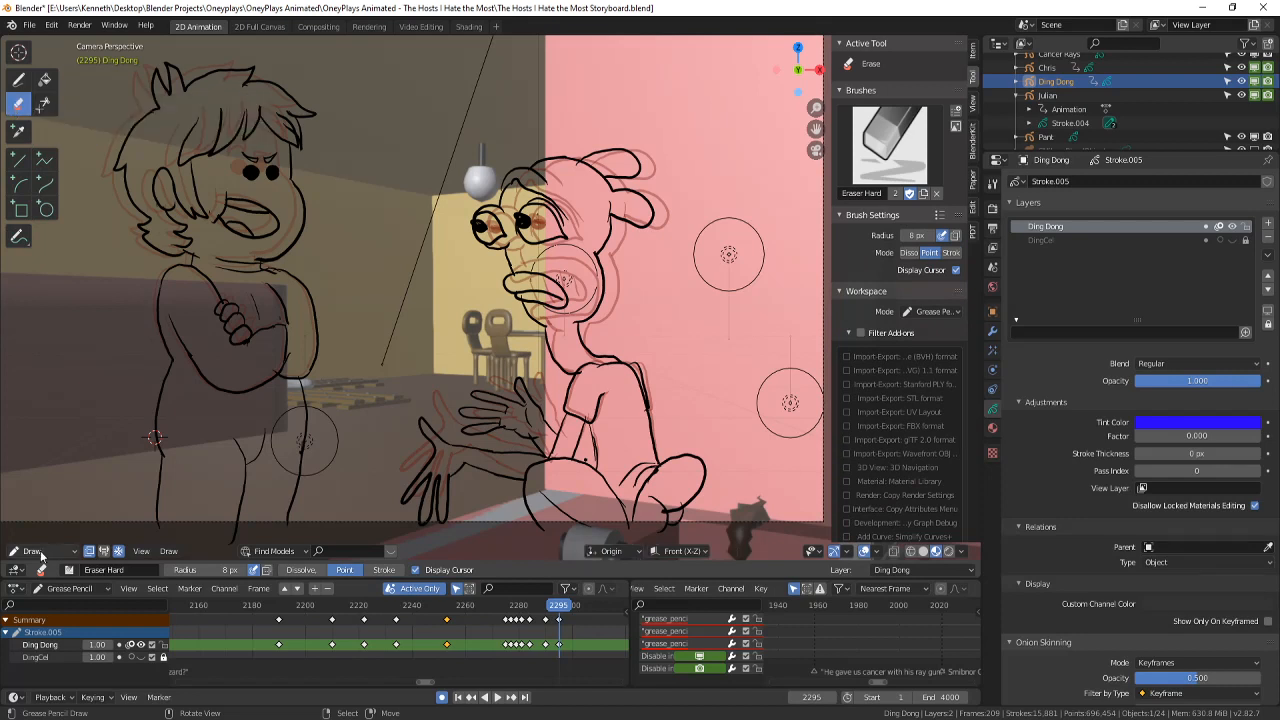
click(40, 553)
click(42, 484)
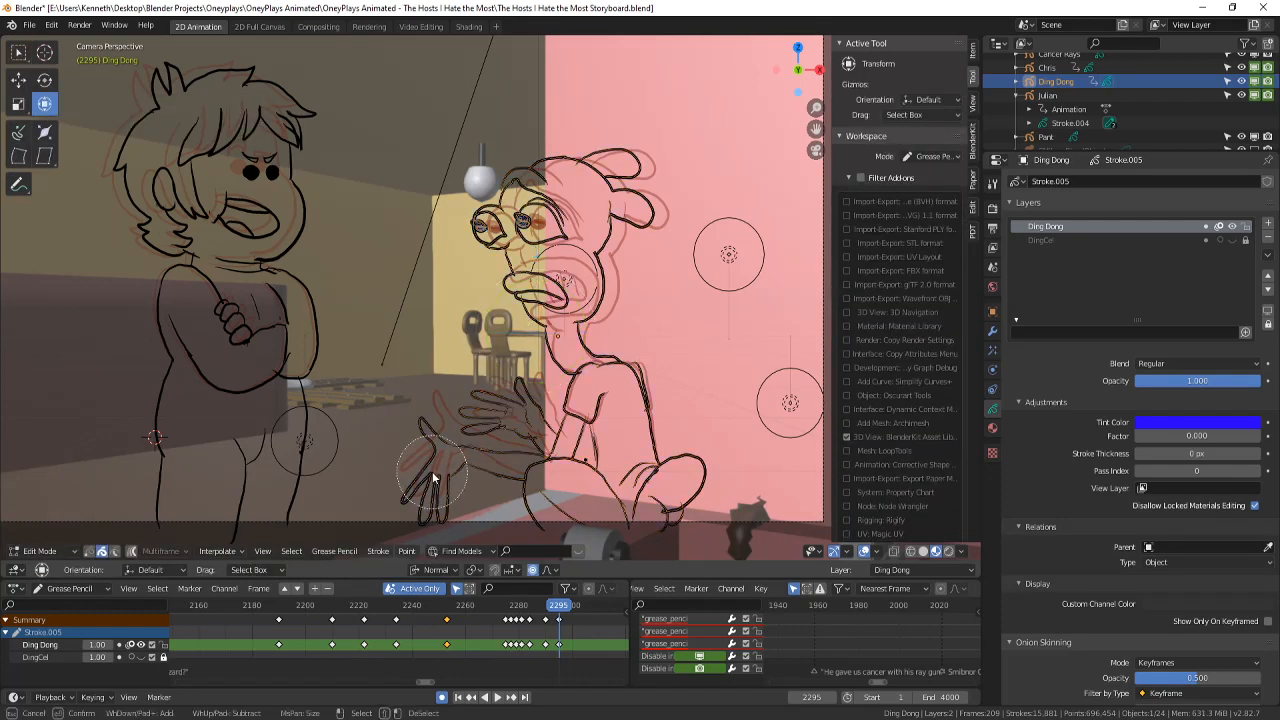
drag(442, 460, 482, 419)
key(x)
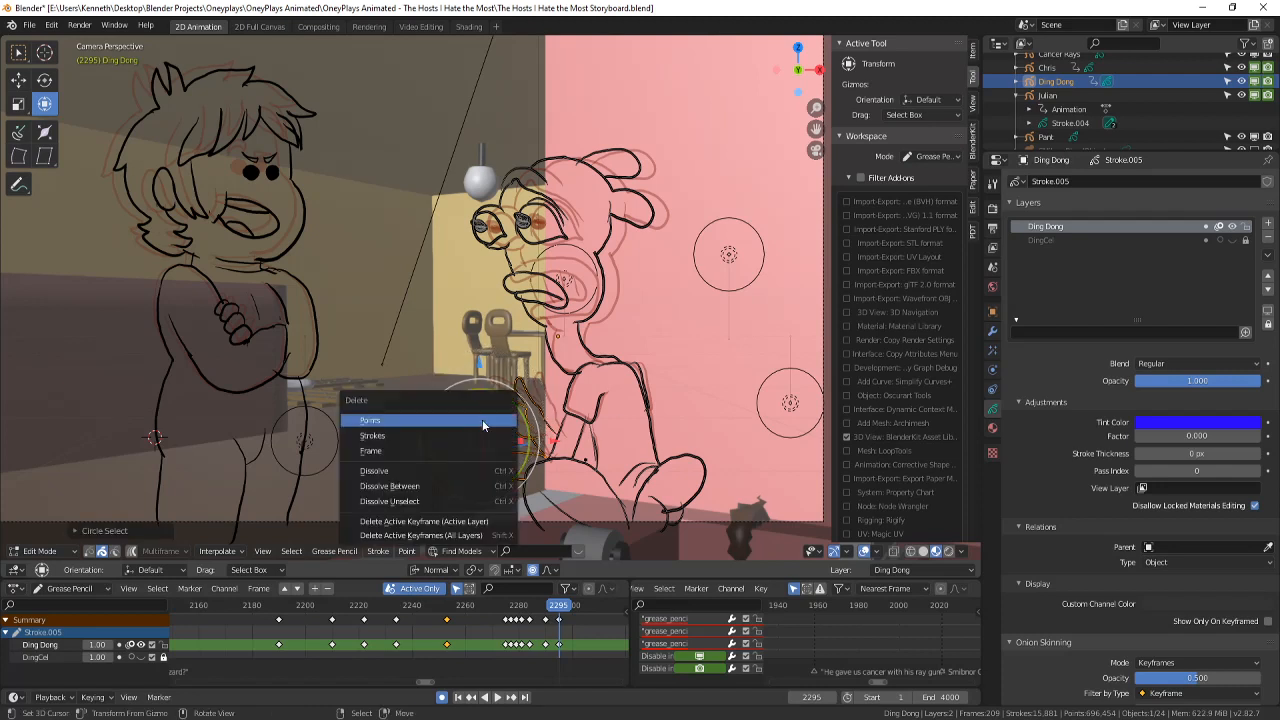
click(482, 419)
click(40, 553)
click(40, 510)
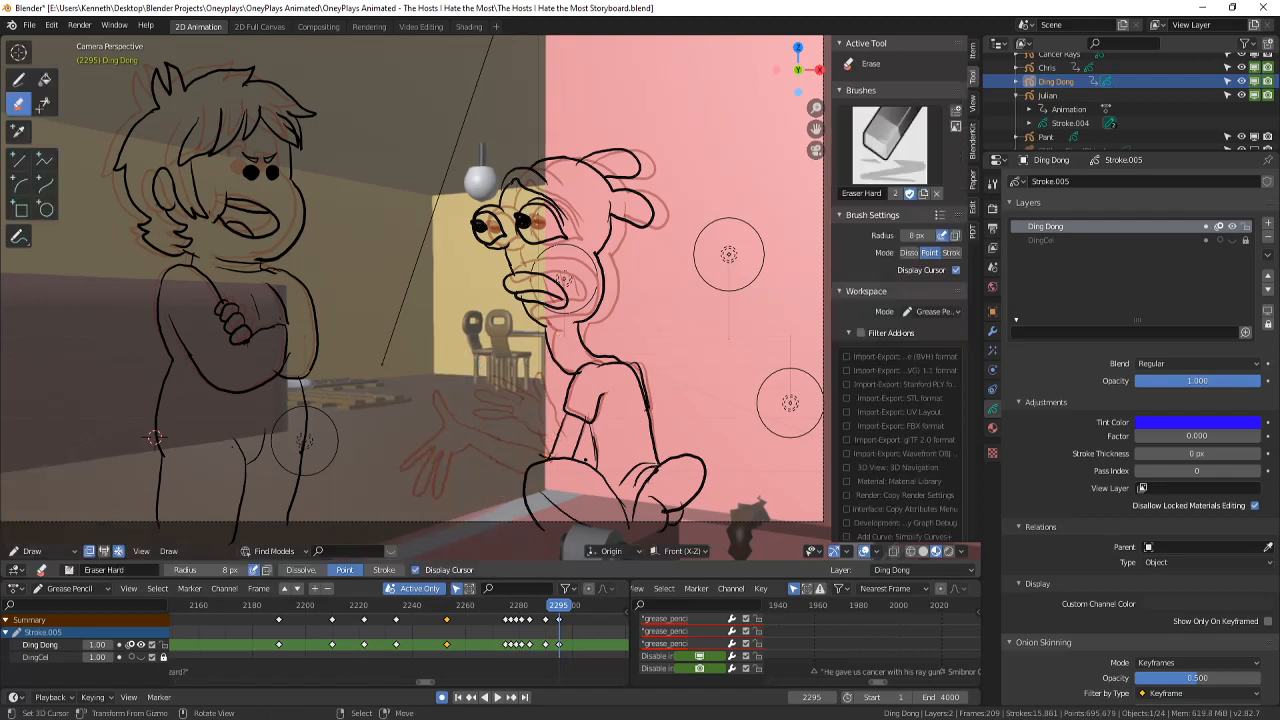
- Scrub and play back the transition into Ding Dong's pose without the outstretched hands
key(Down)
drag(544, 607, 510, 622)
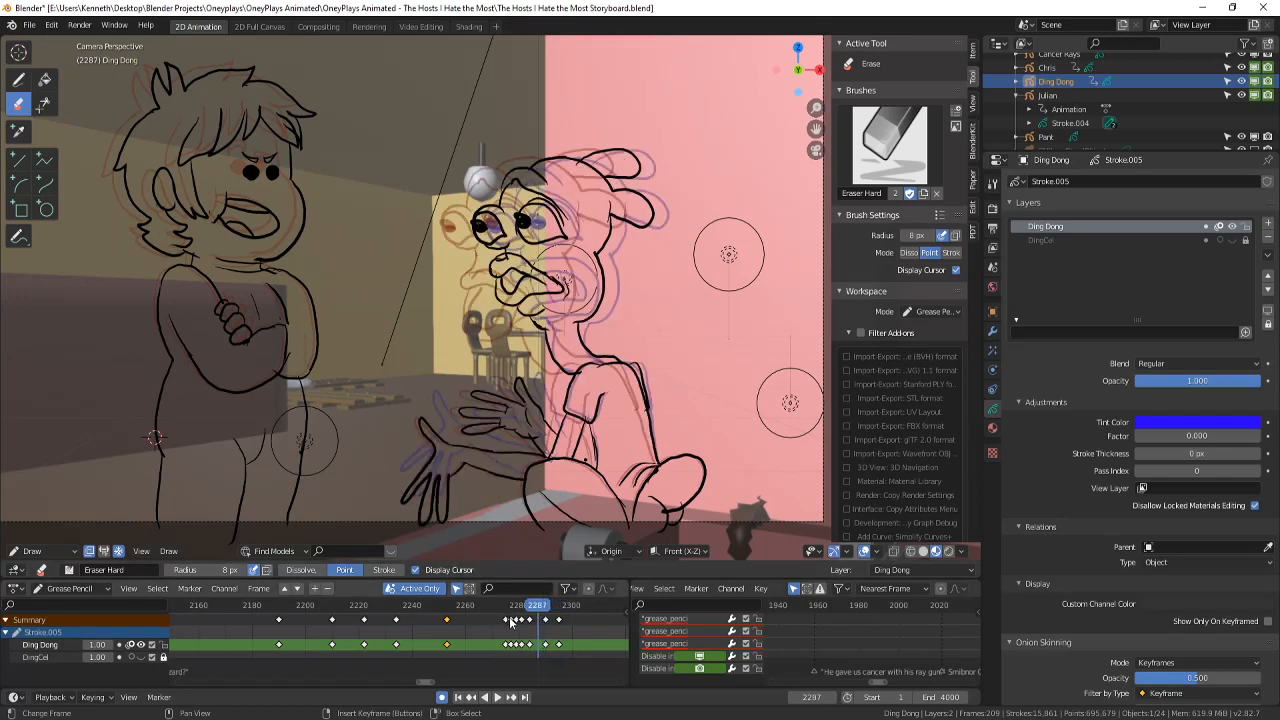
key(space)
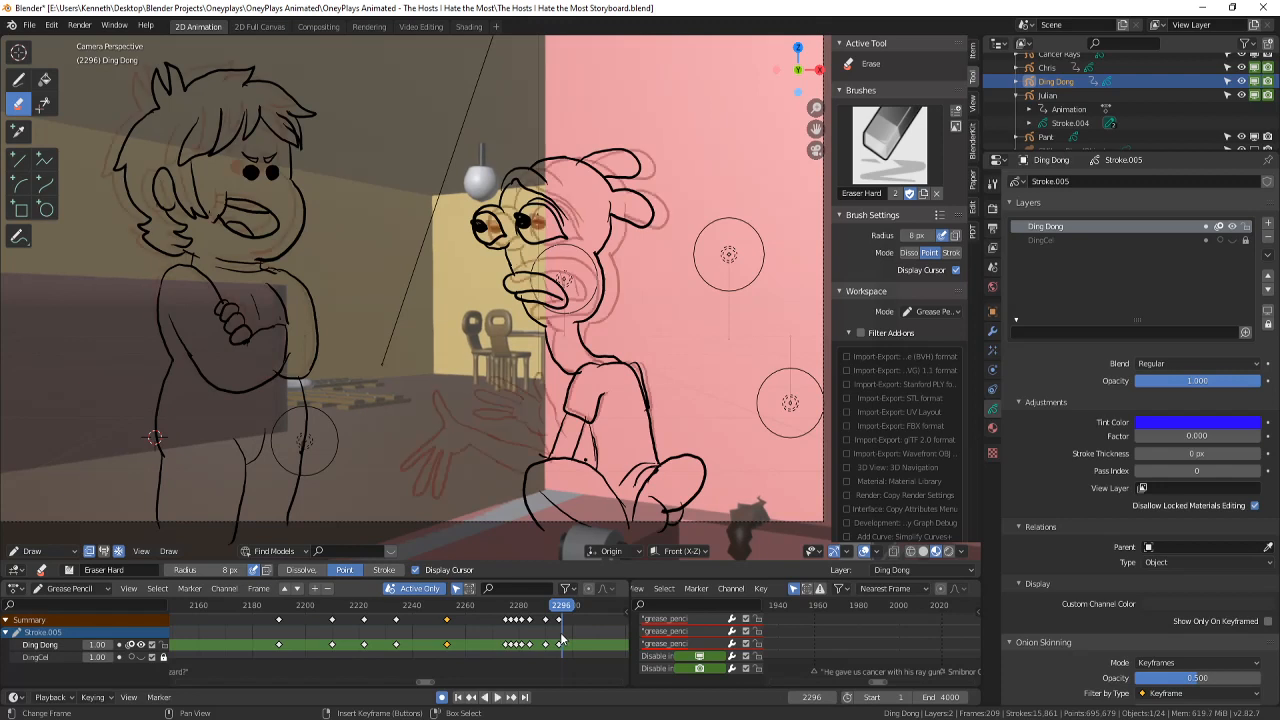
key(space)
- Draw Ding Dong's lowered hands at frame 2295 with the pencil, one curled at the knee and one on the floor
shift+middle_drag(572, 370, 606, 238)
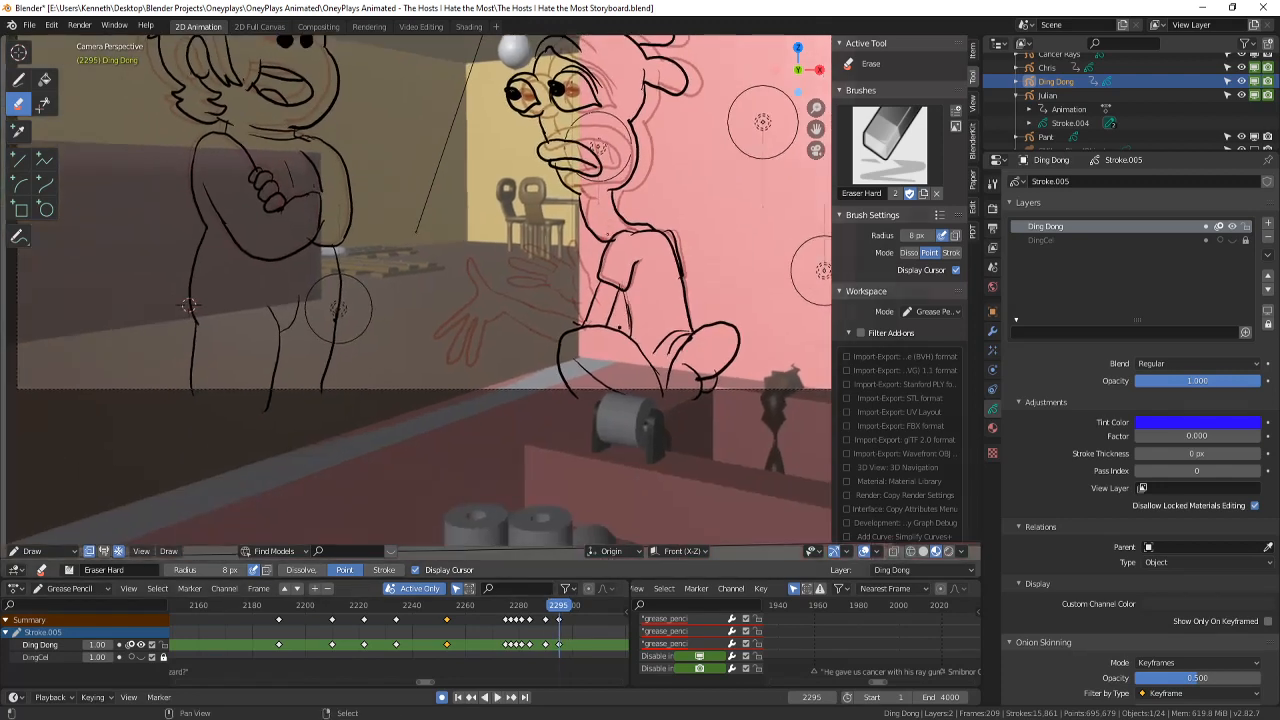
click(19, 80)
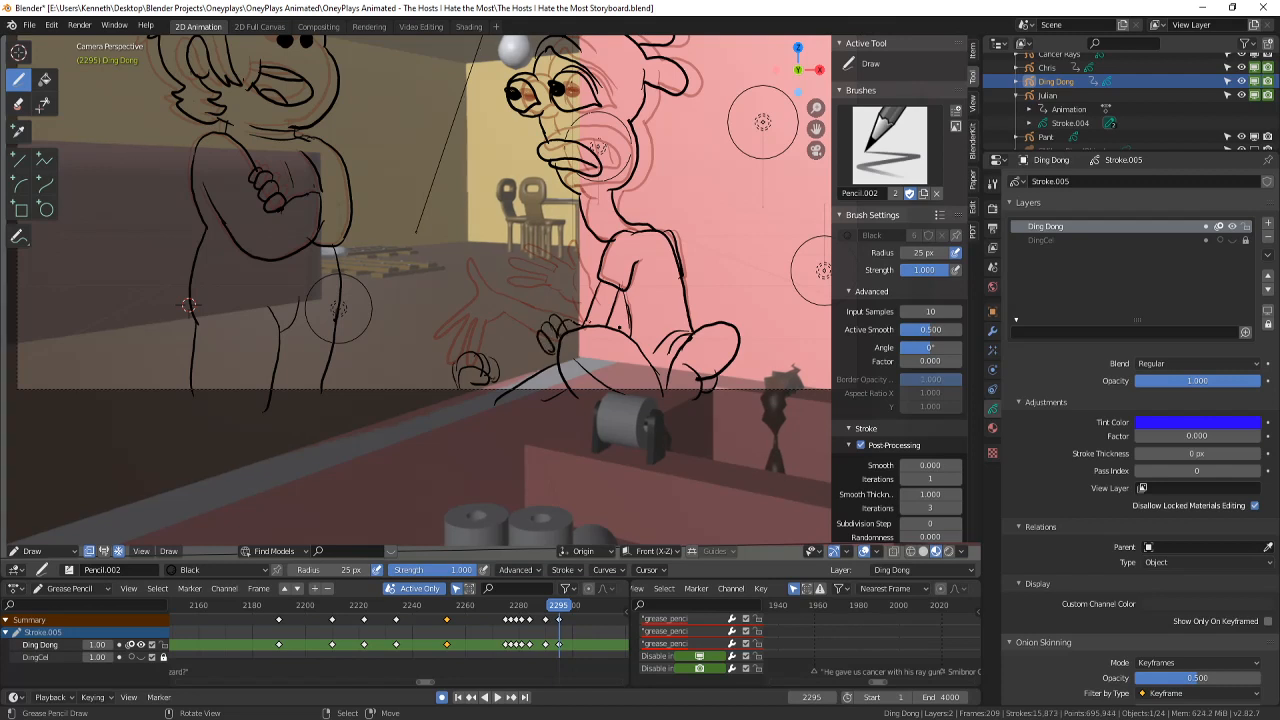
key(Left)
key(Right)
- Replay the move from about frame 2275 into the lowered-hands pose and stop near frame 2298
scroll(560, 380, down, 2)
key(Left)
key(Left)
mouse_move(556, 618)
mouse_down()
mouse_move(498, 619)
mouse_move(570, 623)
mouse_move(492, 624)
mouse_up()
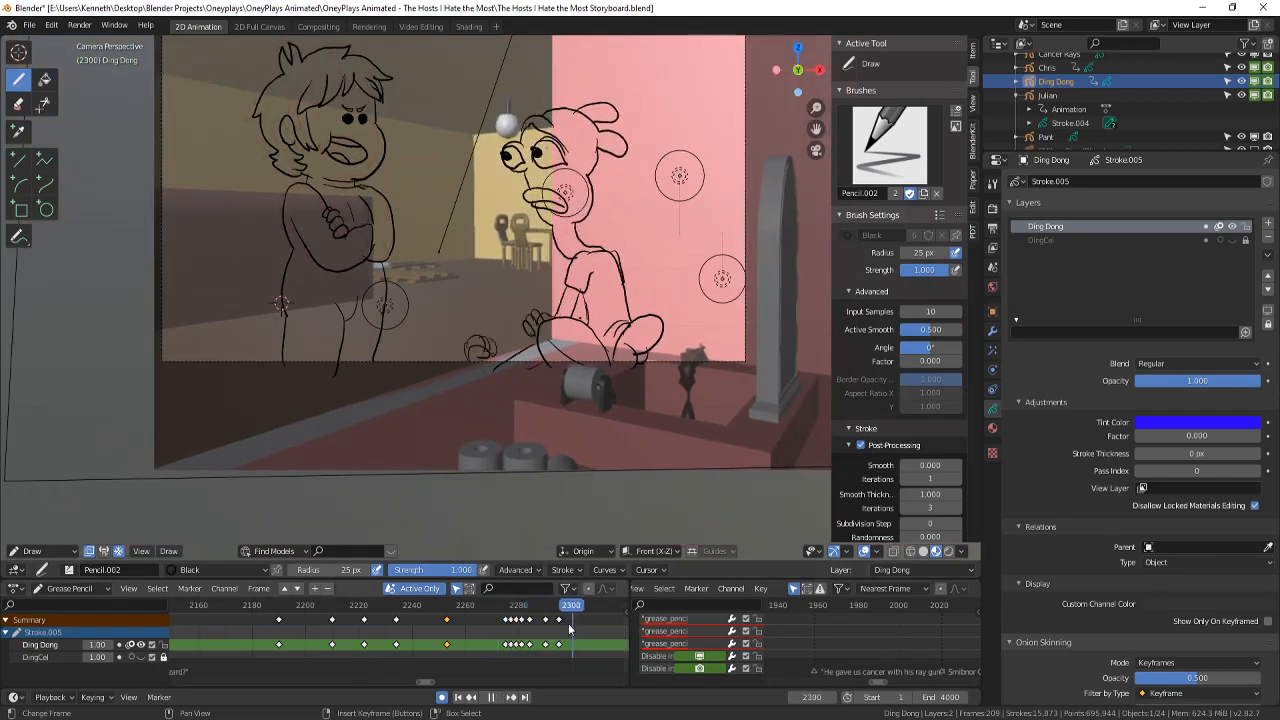
click(498, 700)
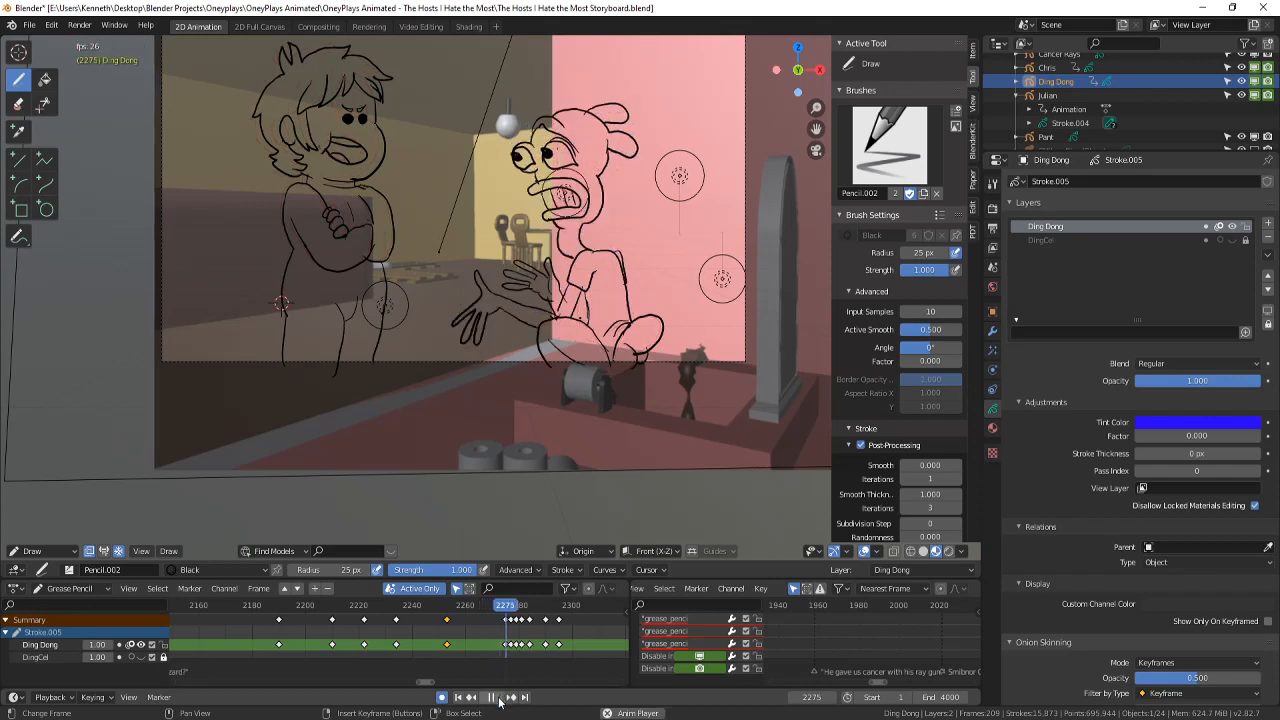
click(490, 697)
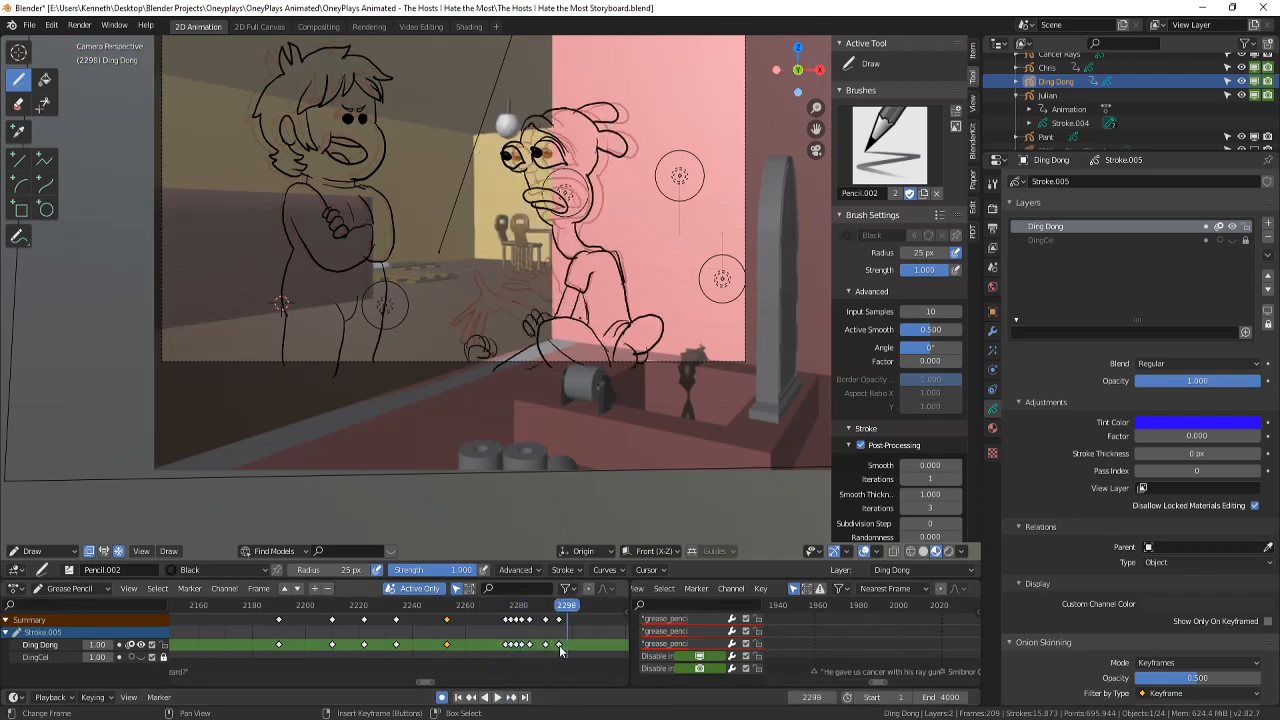
- Move Ding Dong's keyframe from frame 2295 to frame 2290 and check it against the frames before it
right_drag(559, 645, 549, 645)
drag(551, 638, 529, 630)
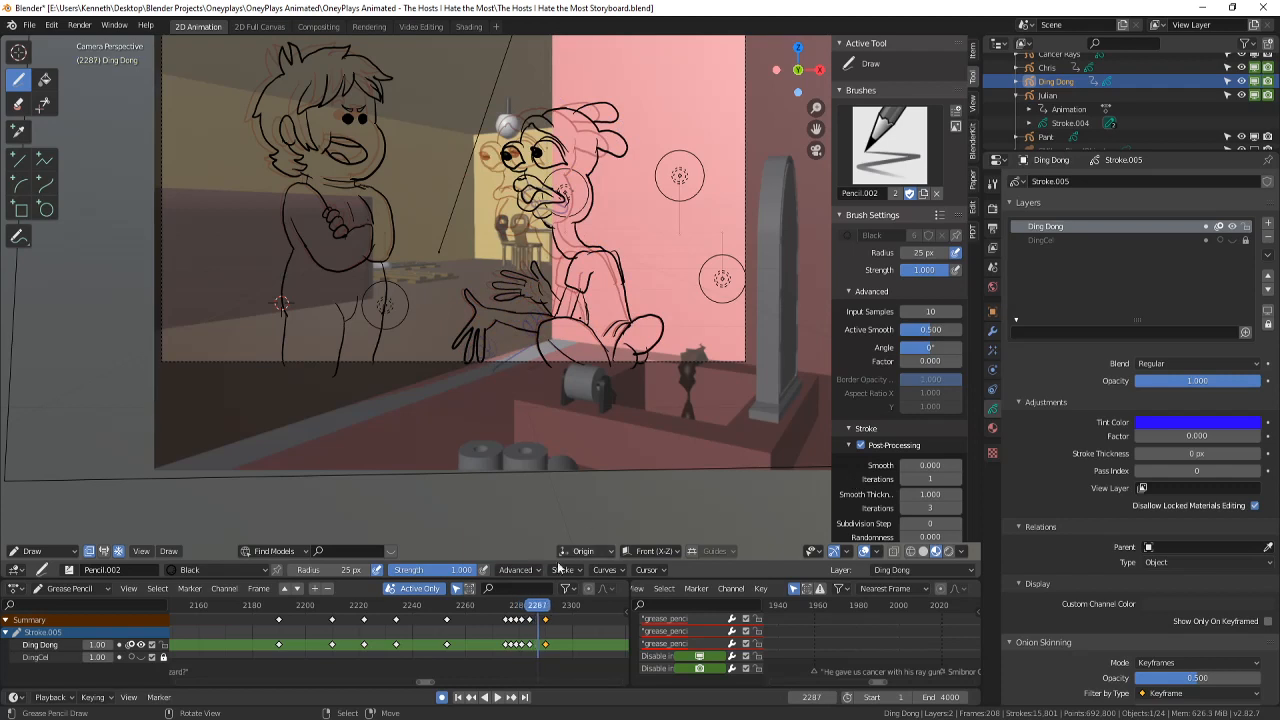
key(Right)
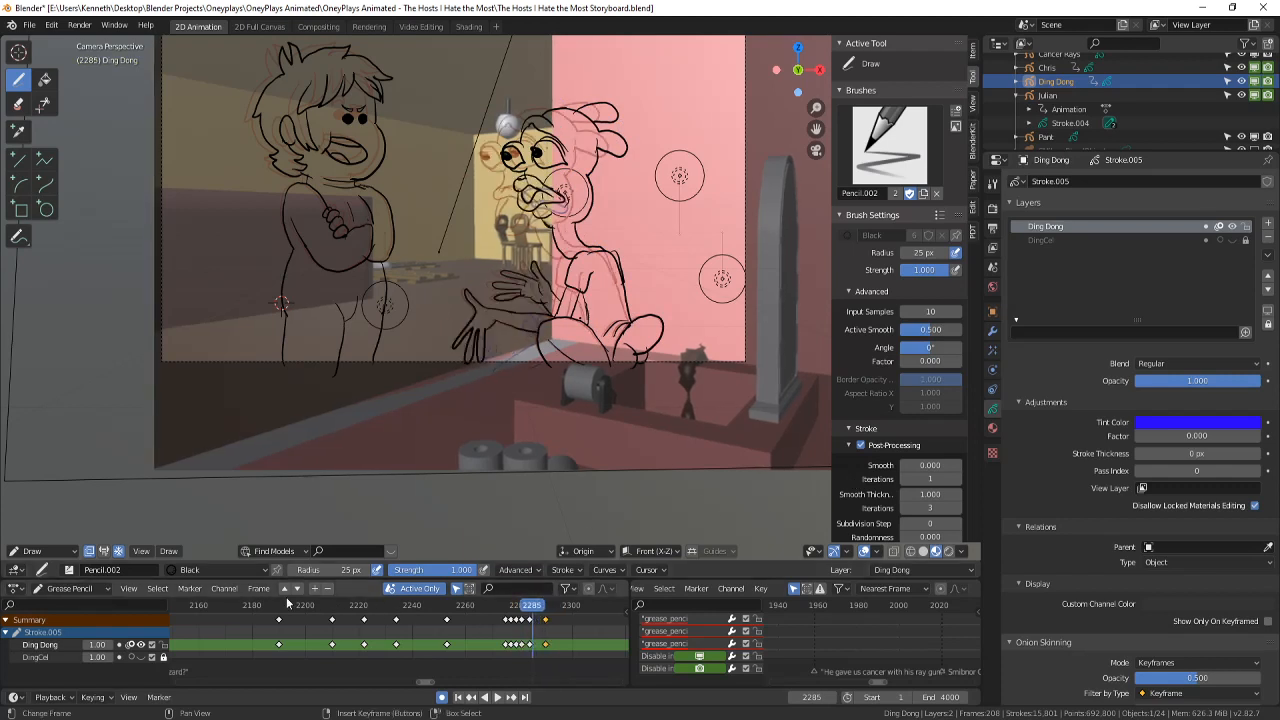
key(Left)
- Nudge Ding Dong's head strokes slightly at frame 2284 in Edit Mode and replay the transition into the next pose
click(40, 551)
click(45, 525)
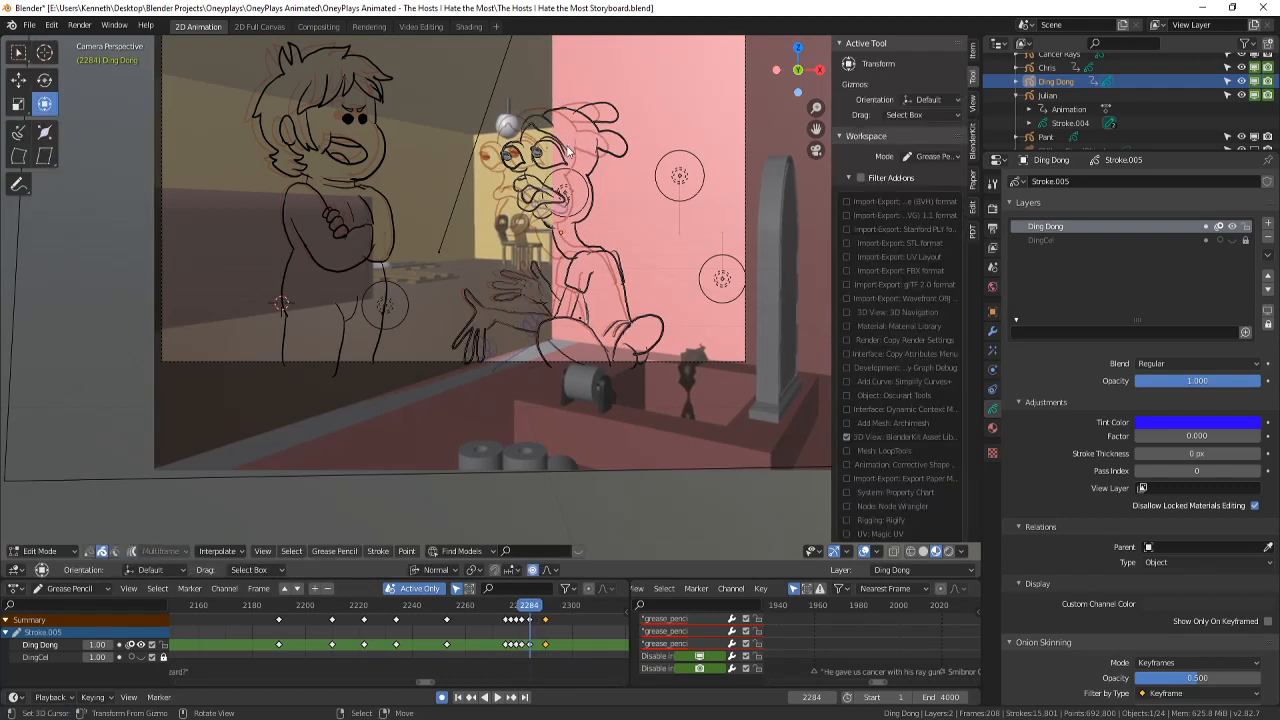
right_drag(567, 151, 575, 148)
mouse_move(521, 627)
mouse_down()
mouse_move(546, 628)
mouse_move(474, 621)
mouse_move(546, 620)
mouse_up()
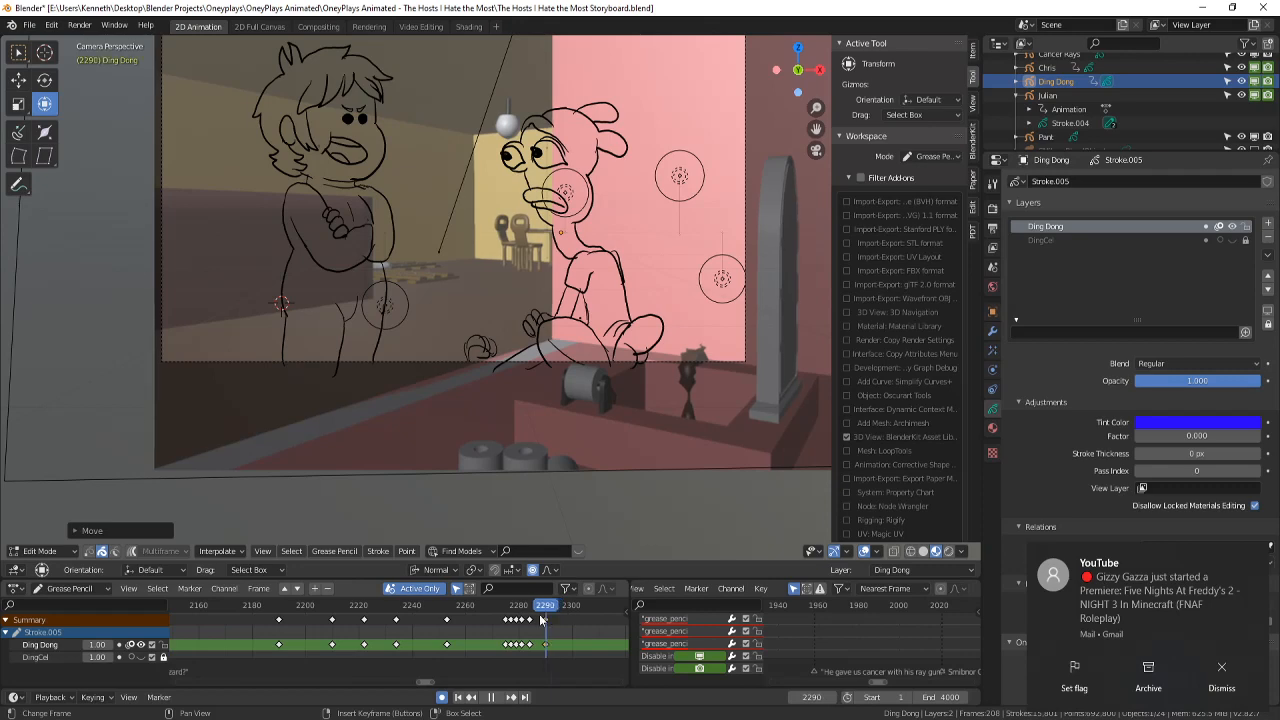
key(space)
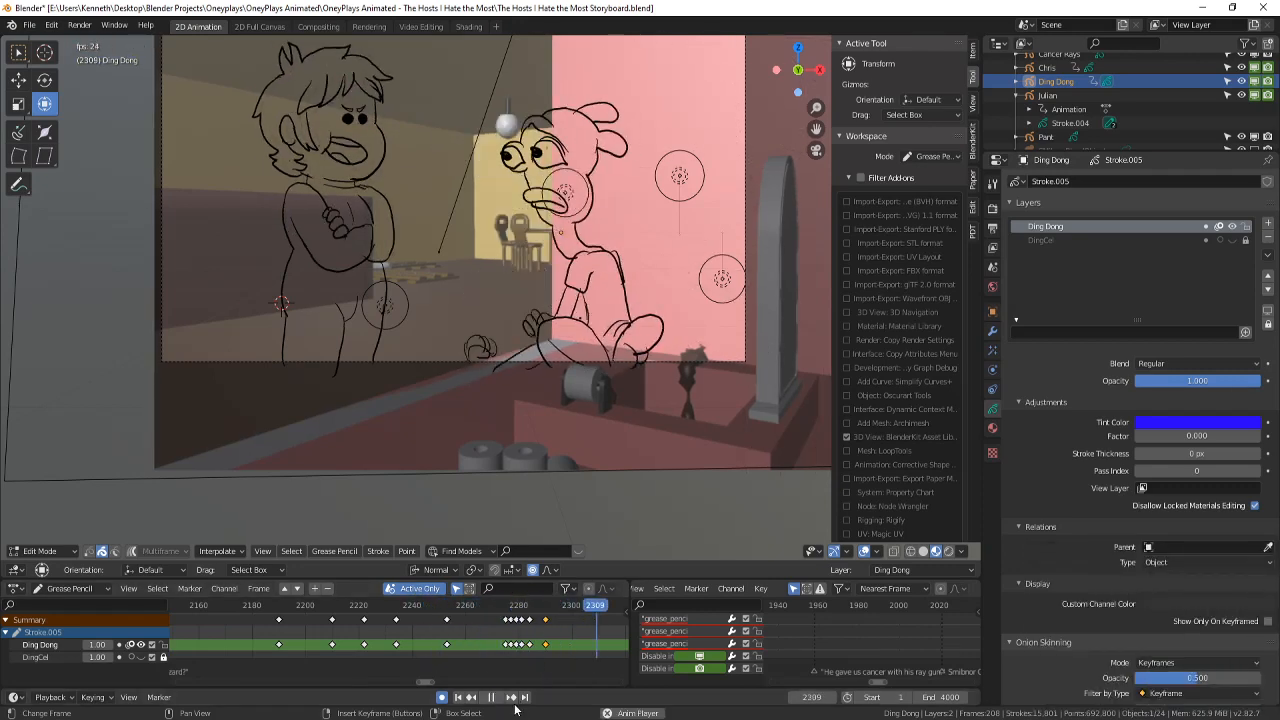
click(490, 698)
- Delay Ding Dong's last keyframe by 2 frames to frame 2292 and save the storyboard file
click(48, 551)
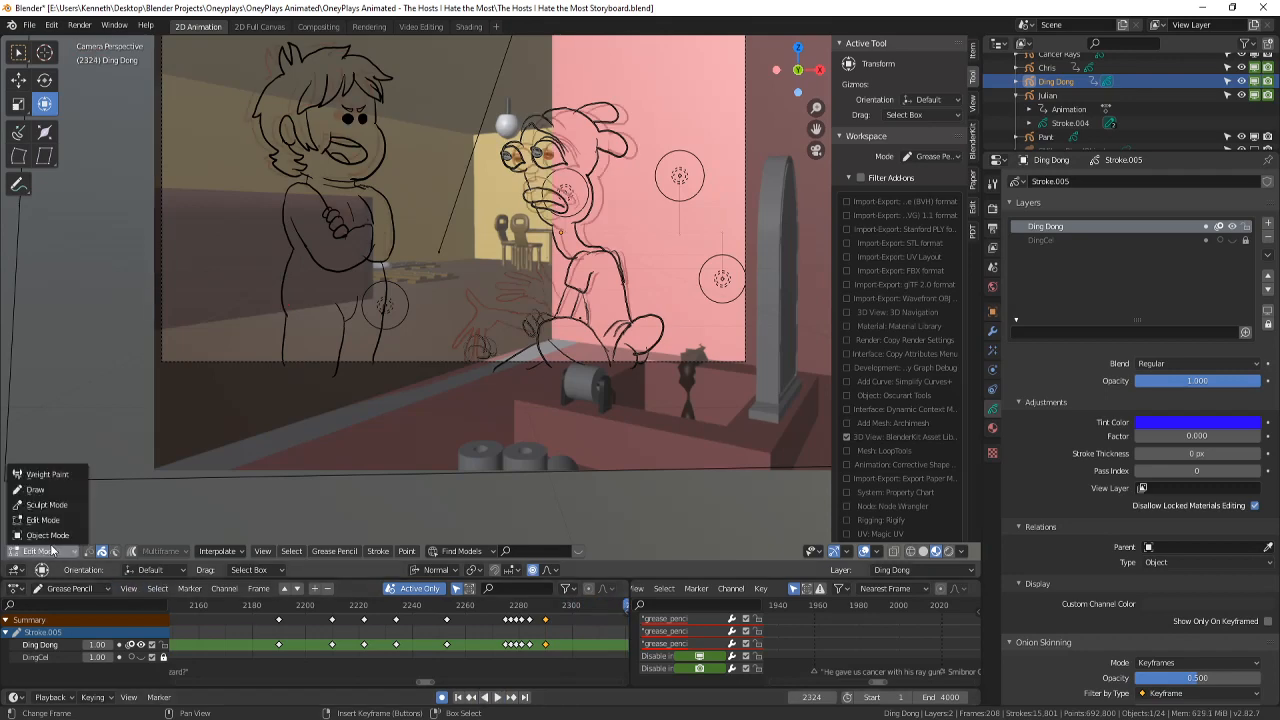
click(48, 539)
click(48, 538)
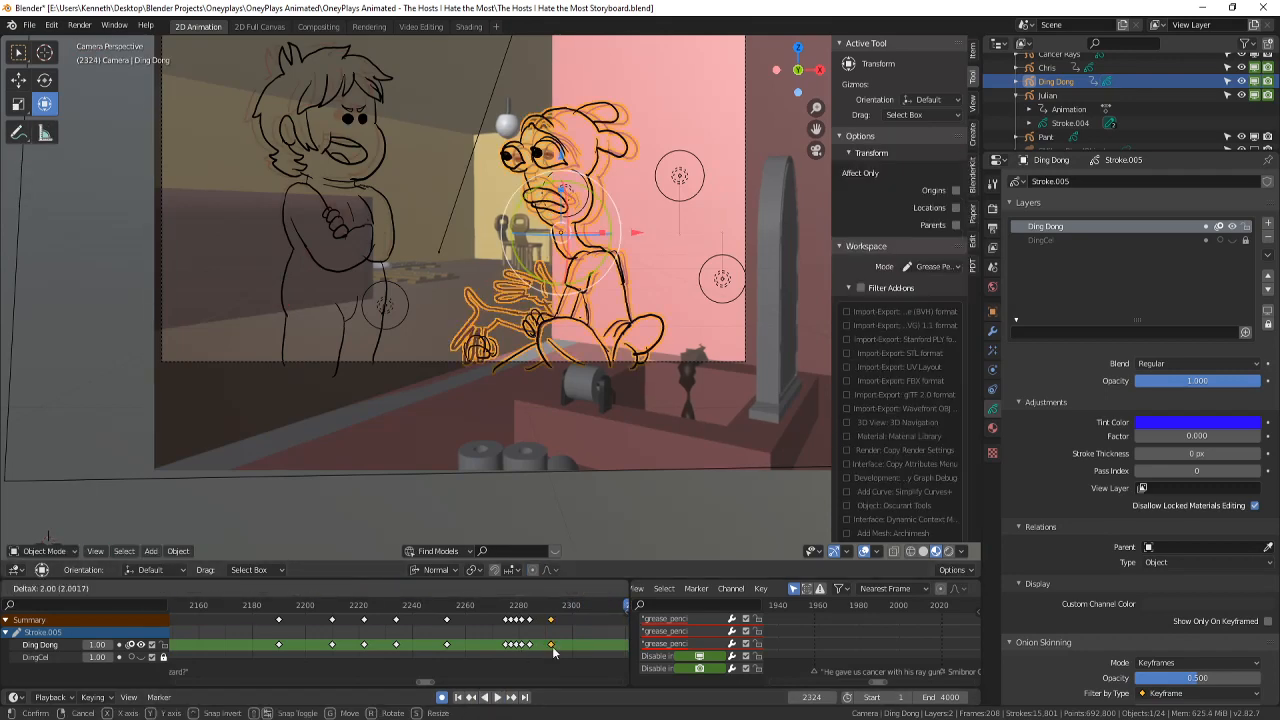
mouse_move(555, 648)
mouse_down()
mouse_move(490, 634)
mouse_move(562, 626)
mouse_move(323, 607)
mouse_move(400, 607)
mouse_up()
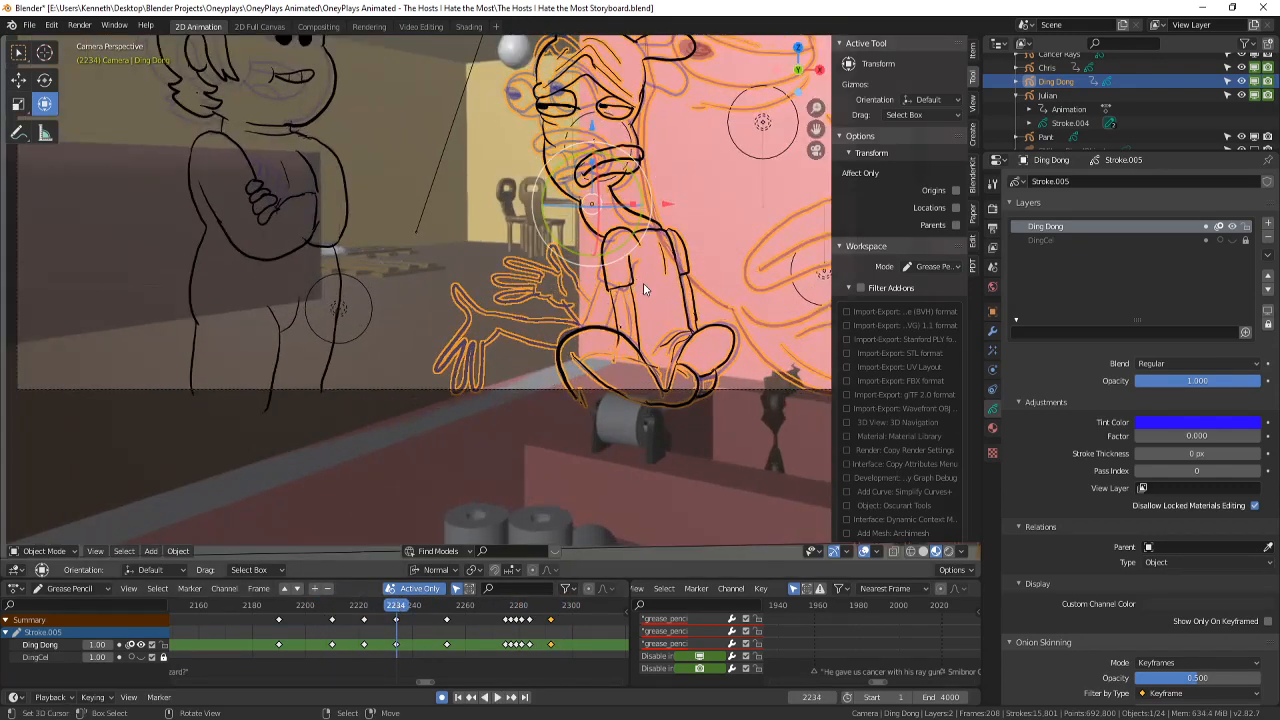
shift+middle_drag(663, 276, 583, 420)
key(ctrl+s)
- Replay the shot with nothing selected up to frame 2300 and save the storyboard file
key(alt+a)
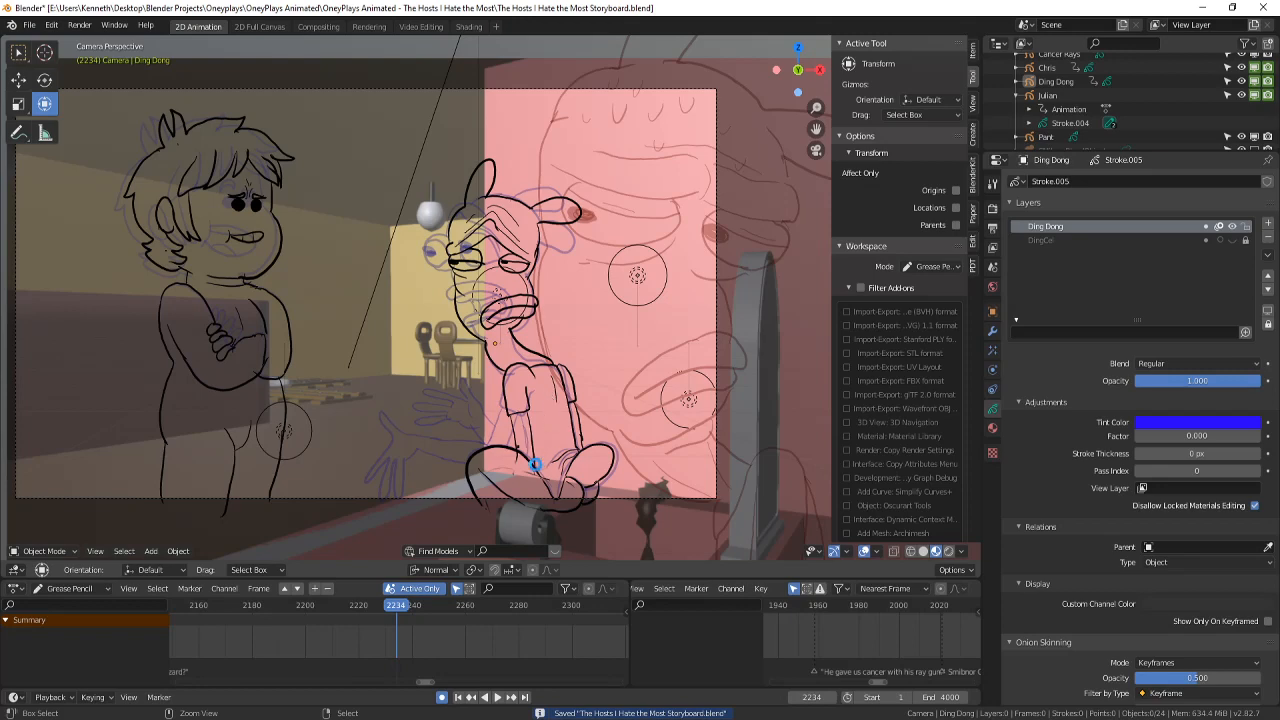
ctrl+middle_drag(542, 452, 413, 188)
drag(338, 622, 248, 620)
click(501, 698)
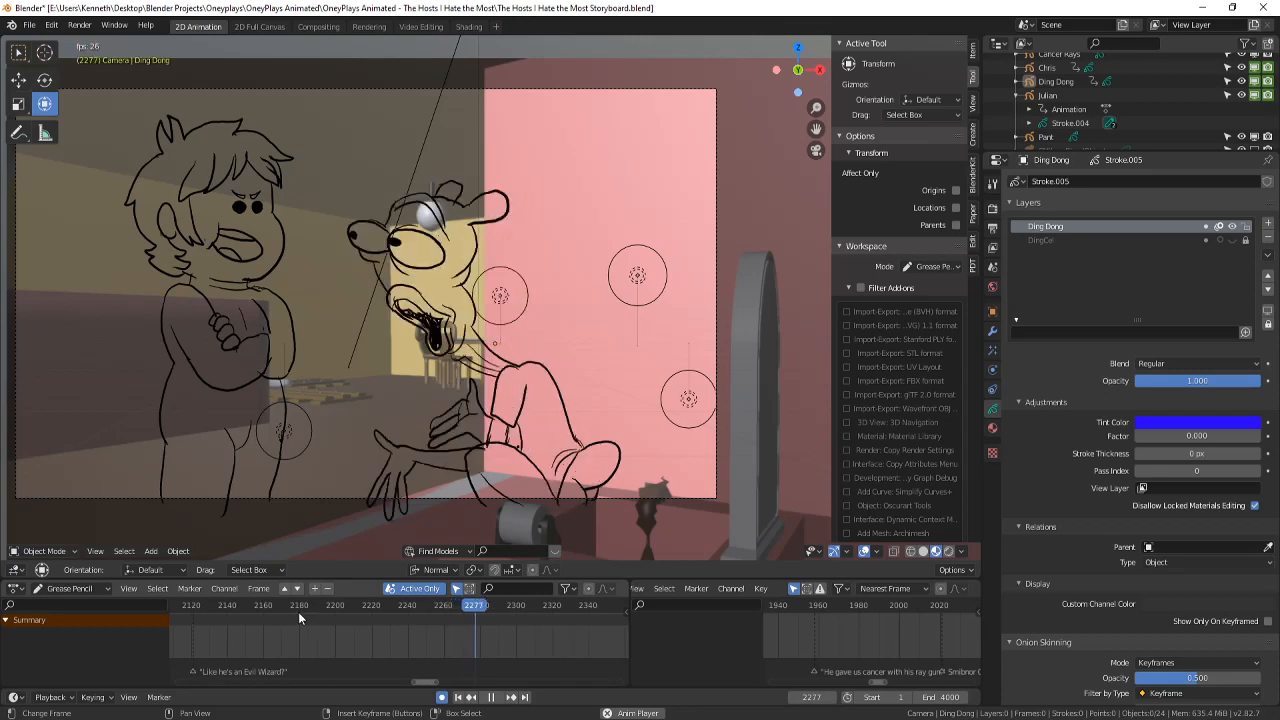
scroll(298, 611, down, 3)
drag(300, 612, 406, 382)
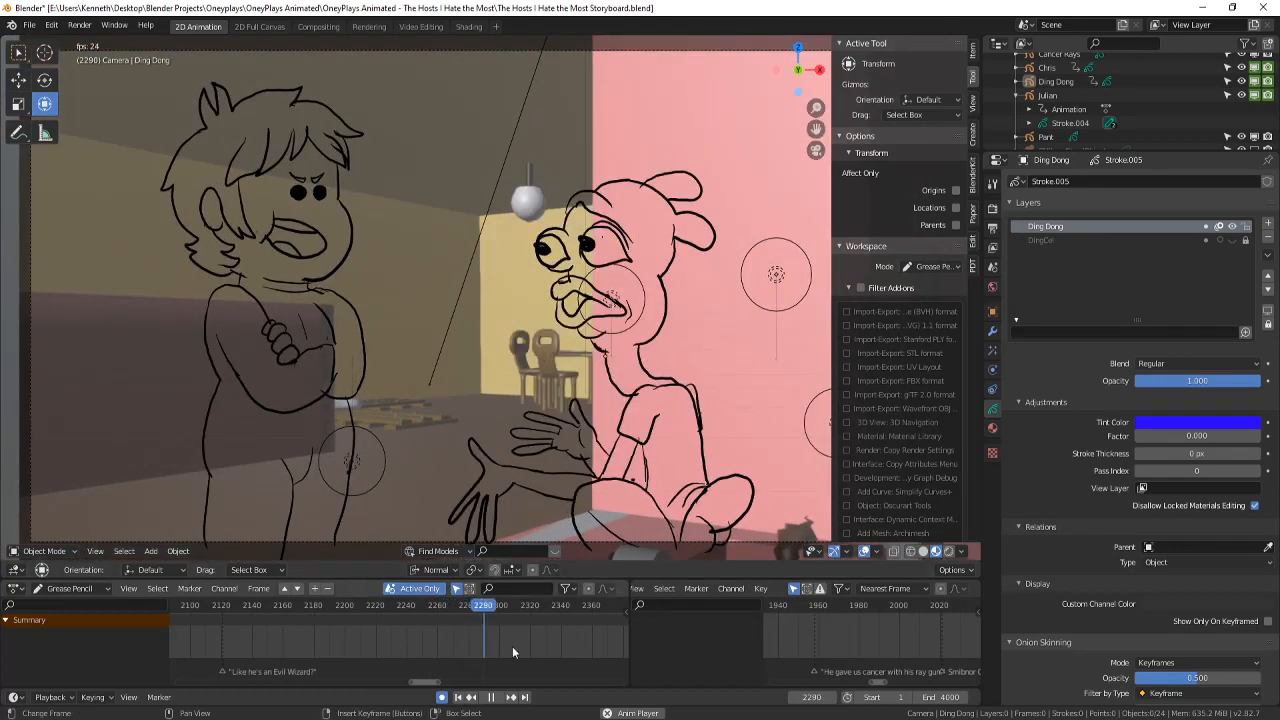
click(490, 698)
key(Left)
key(Left)
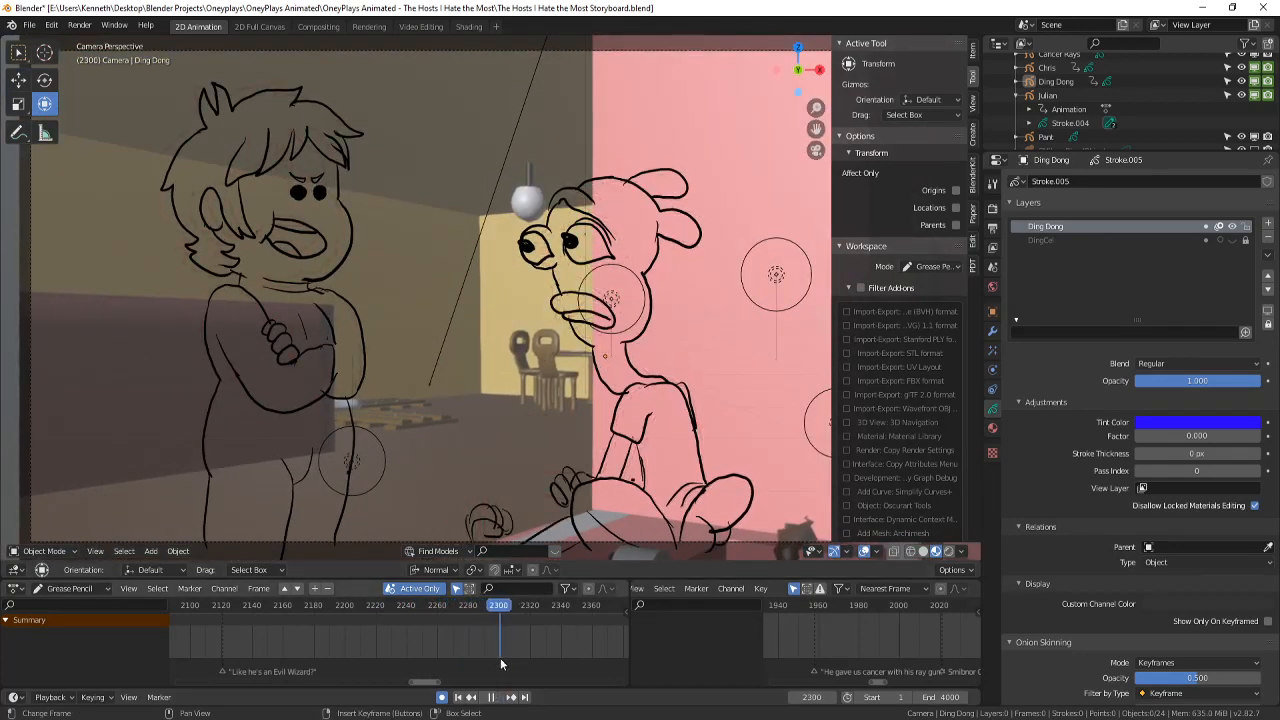
key(ctrl+s)
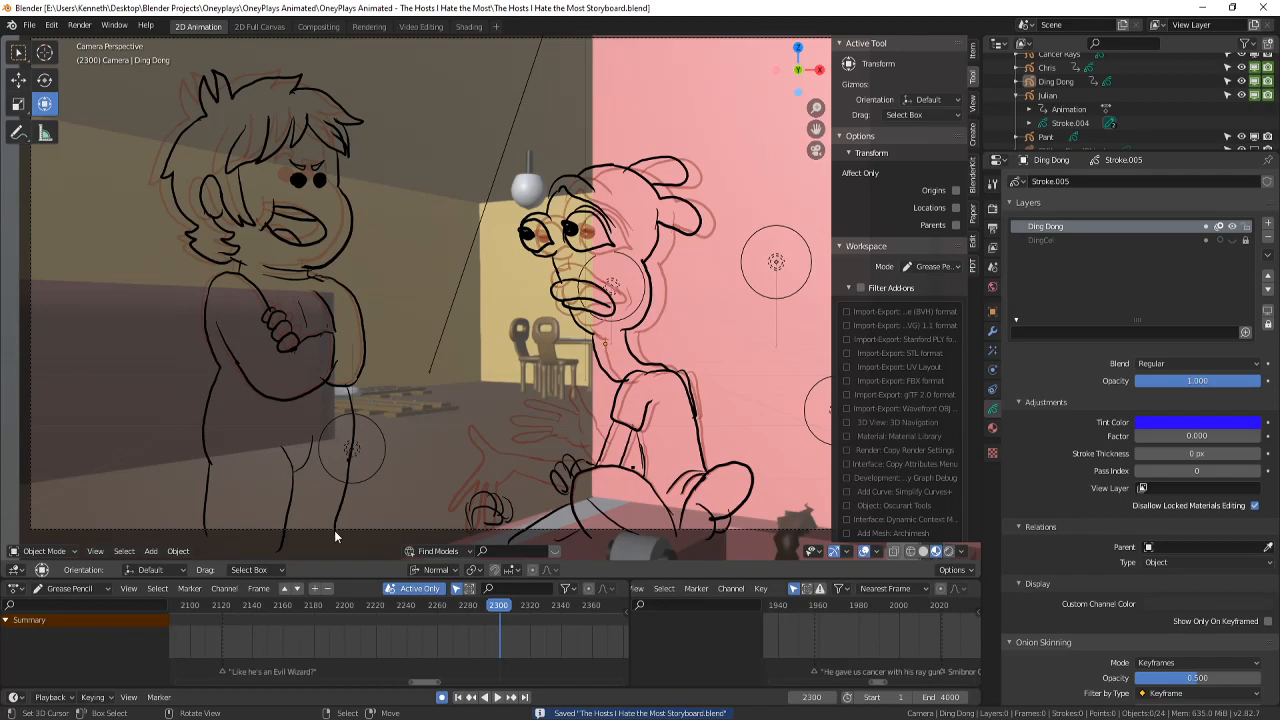
- Switch to the OneyHome set, frame the red couch head-on with the gold mirror behind it, and save the file
mouse_move(405, 718)
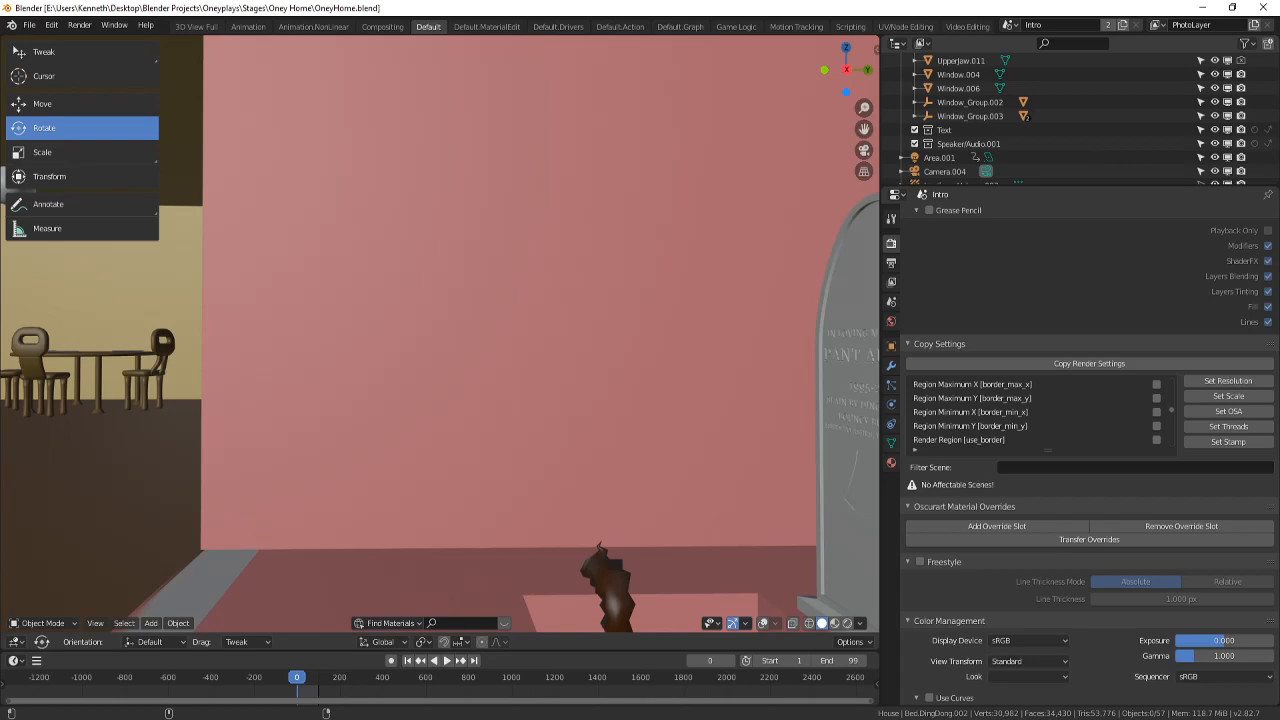
scroll(196, 281, up, 2)
scroll(200, 290, down, 6)
shift+middle_drag(259, 357, 548, 443)
scroll(550, 406, up, 3)
scroll(548, 443, up, 2)
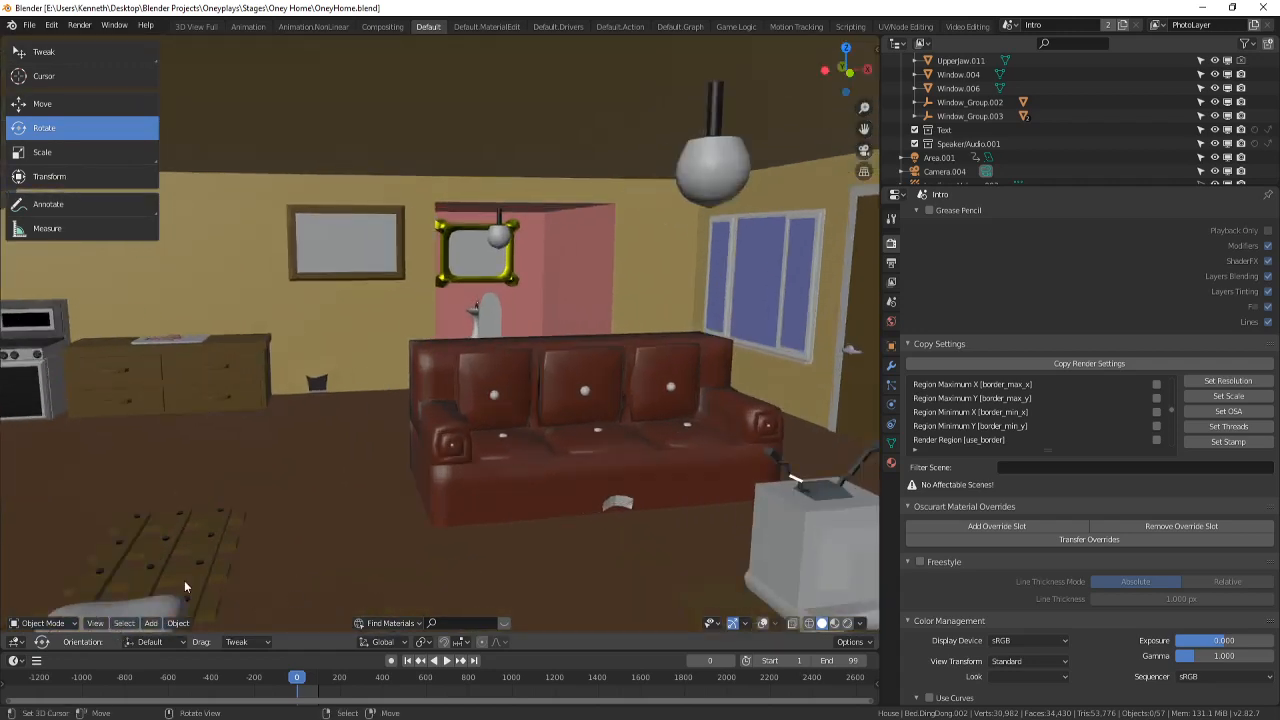
middle_drag(518, 484, 445, 445)
scroll(549, 446, up, 3)
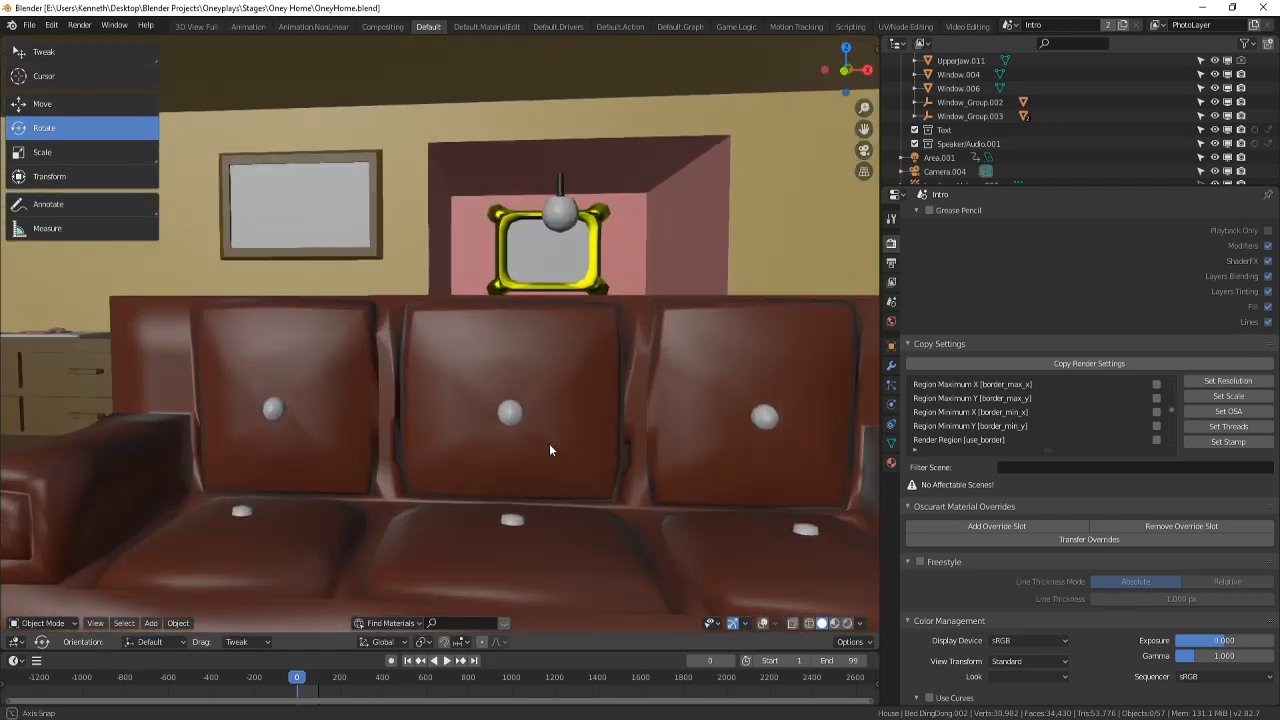
middle_drag(549, 446, 560, 422)
scroll(572, 424, down, 2)
scroll(600, 420, down, 3)
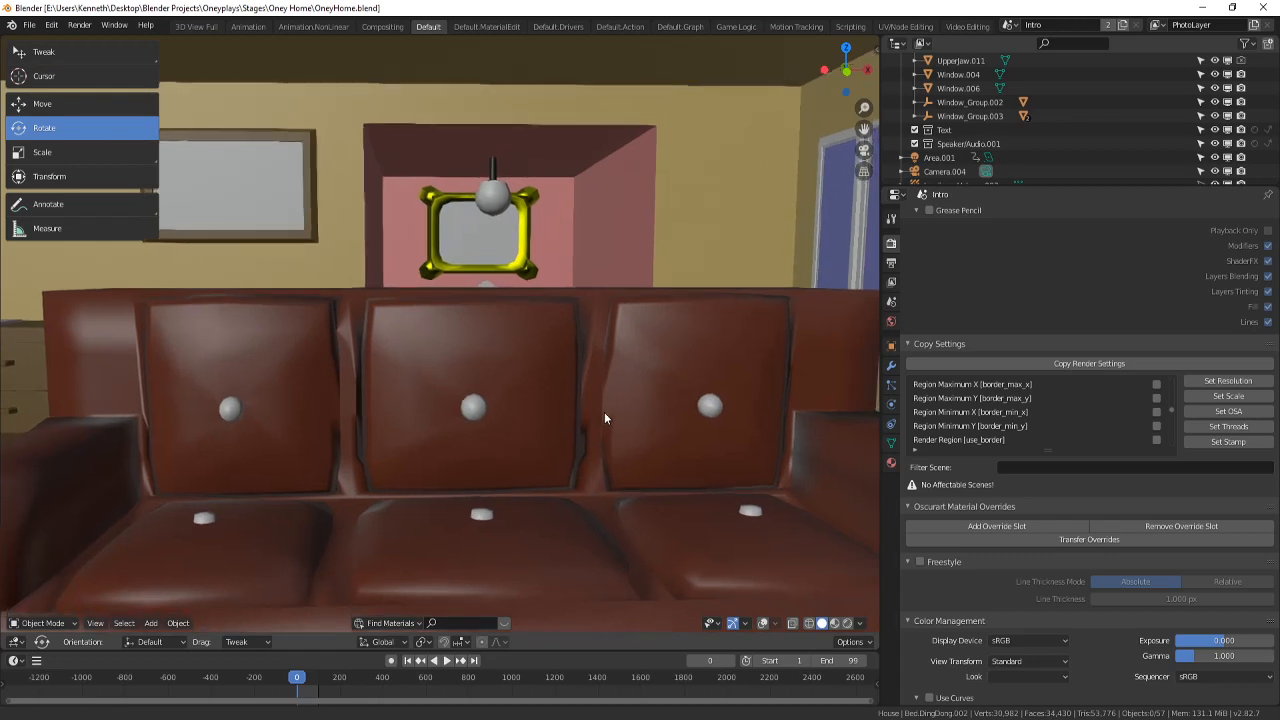
shift+middle_drag(606, 406, 661, 387)
key(ctrl+s)
- Make a viewport render image of the couch view and inspect it
click(95, 623)
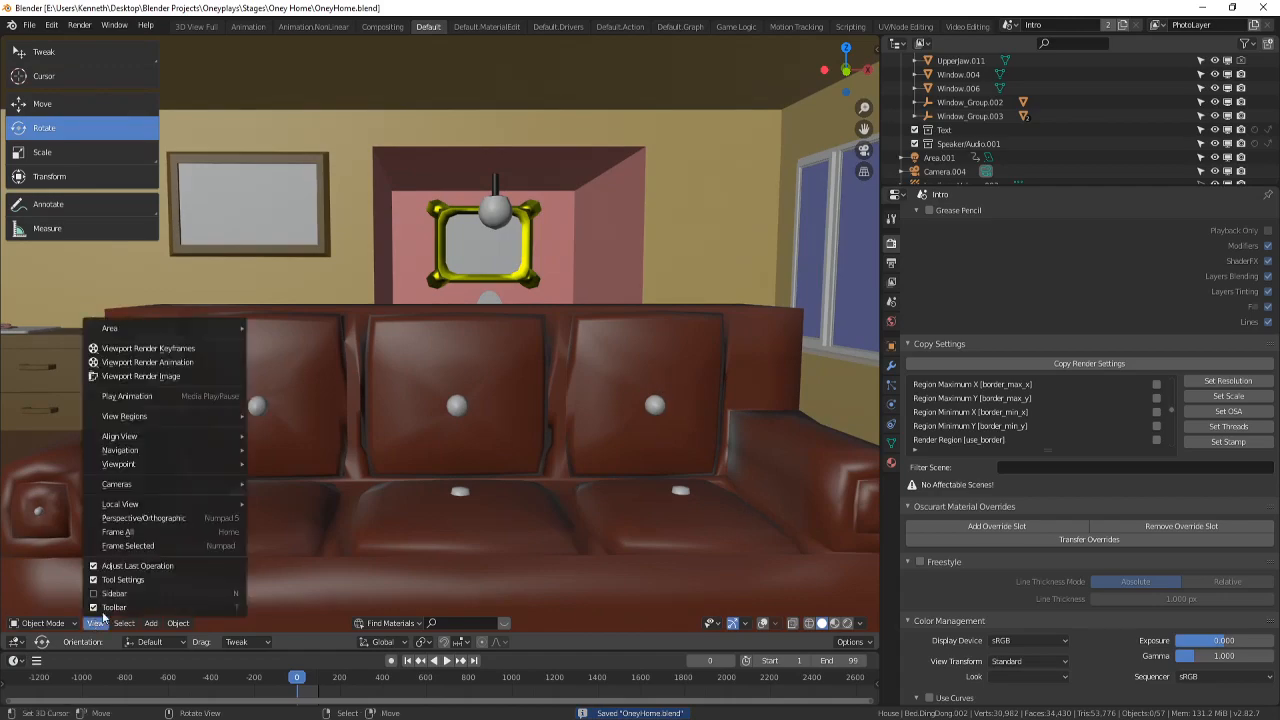
click(214, 375)
scroll(573, 413, down, 2)
middle_drag(573, 413, 569, 395)
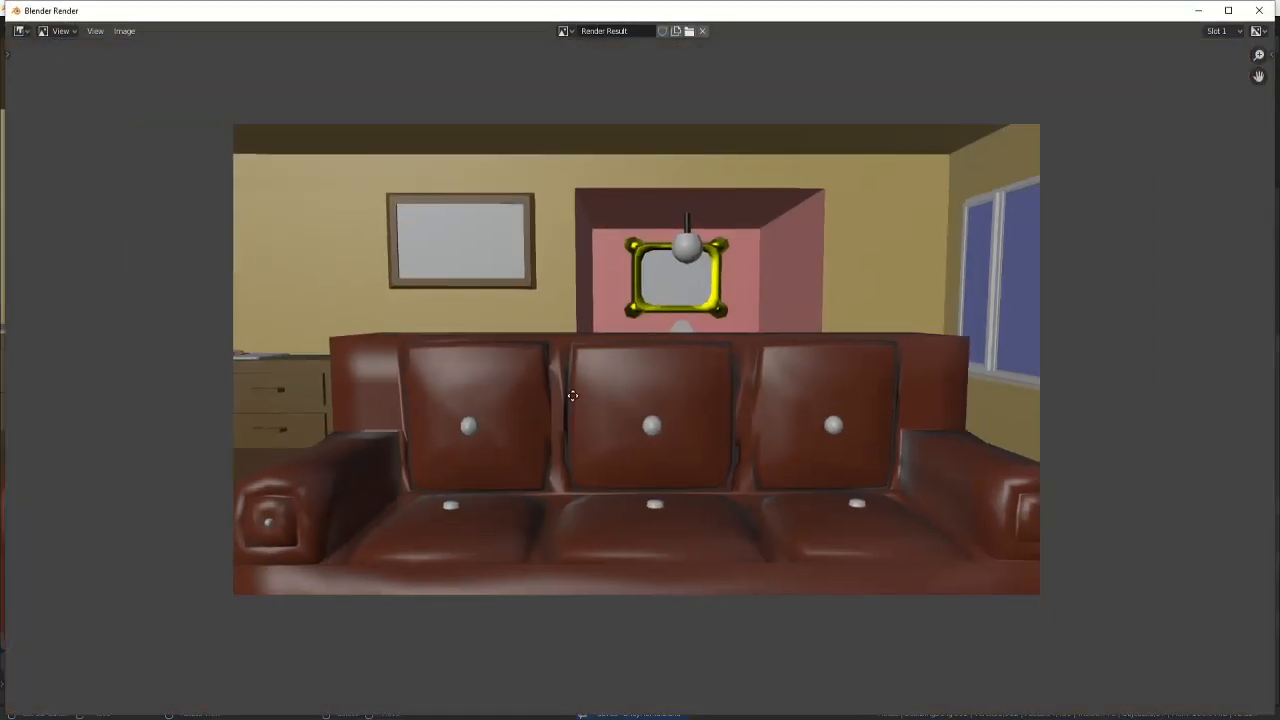
scroll(569, 395, up, 2)
- Save the couch render as Shot18.png in the Storyboard Shots folder and close the render
click(124, 31)
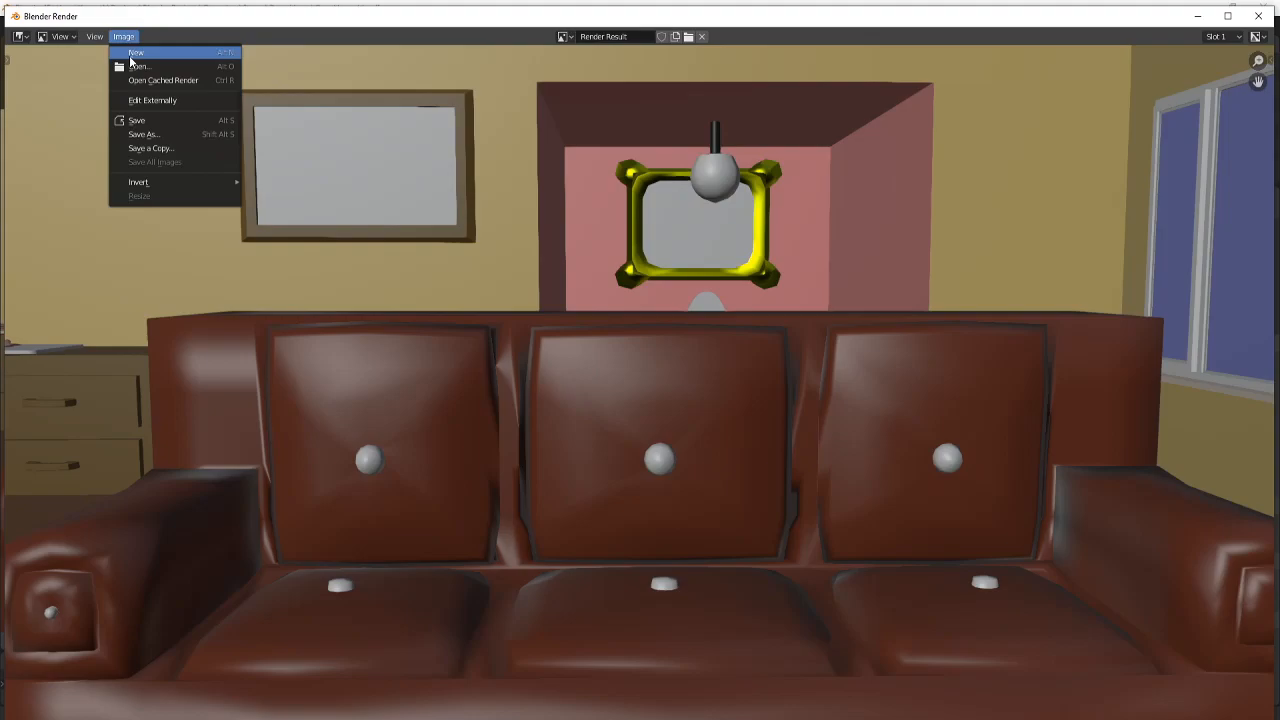
click(163, 131)
scroll(290, 470, down, 5)
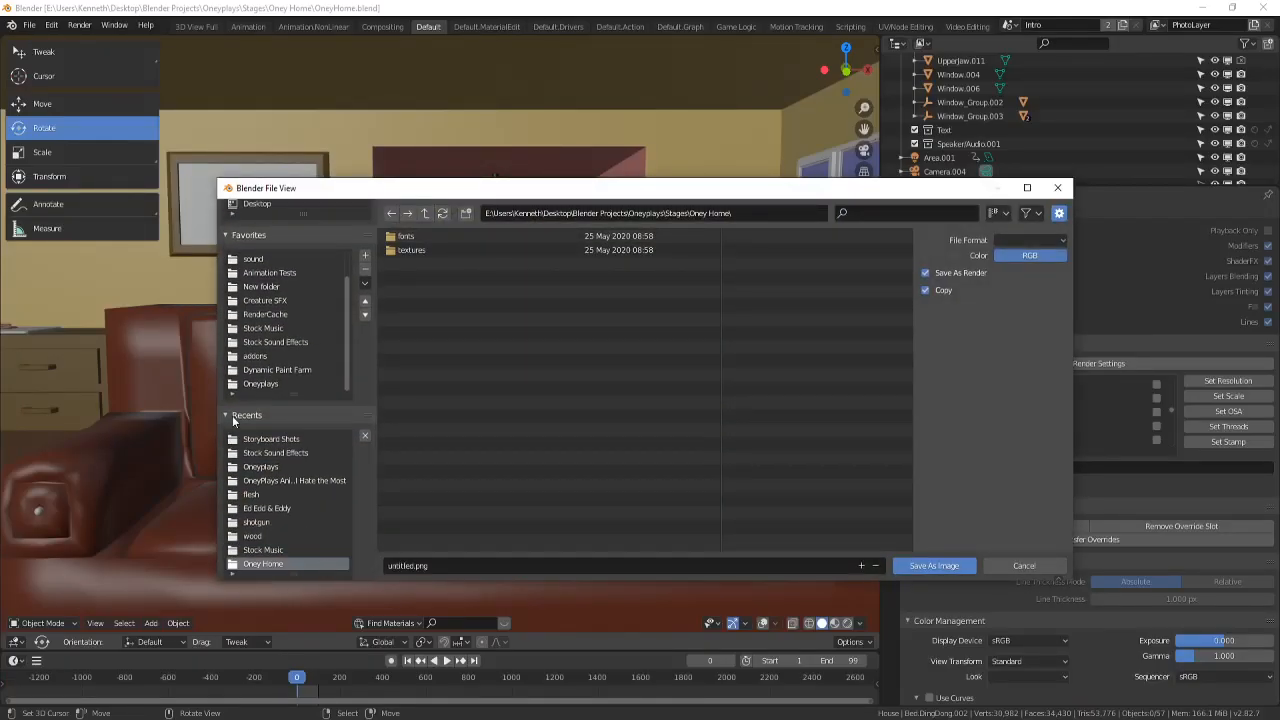
click(271, 438)
click(434, 476)
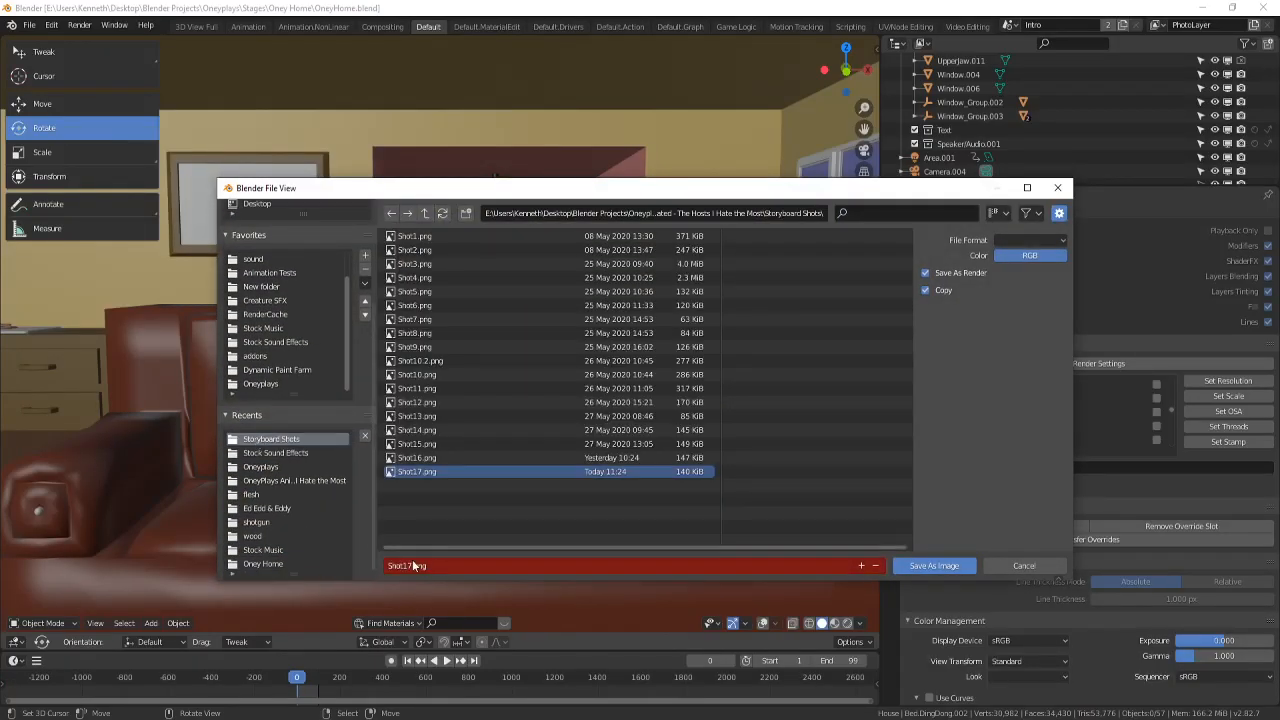
click(440, 566)
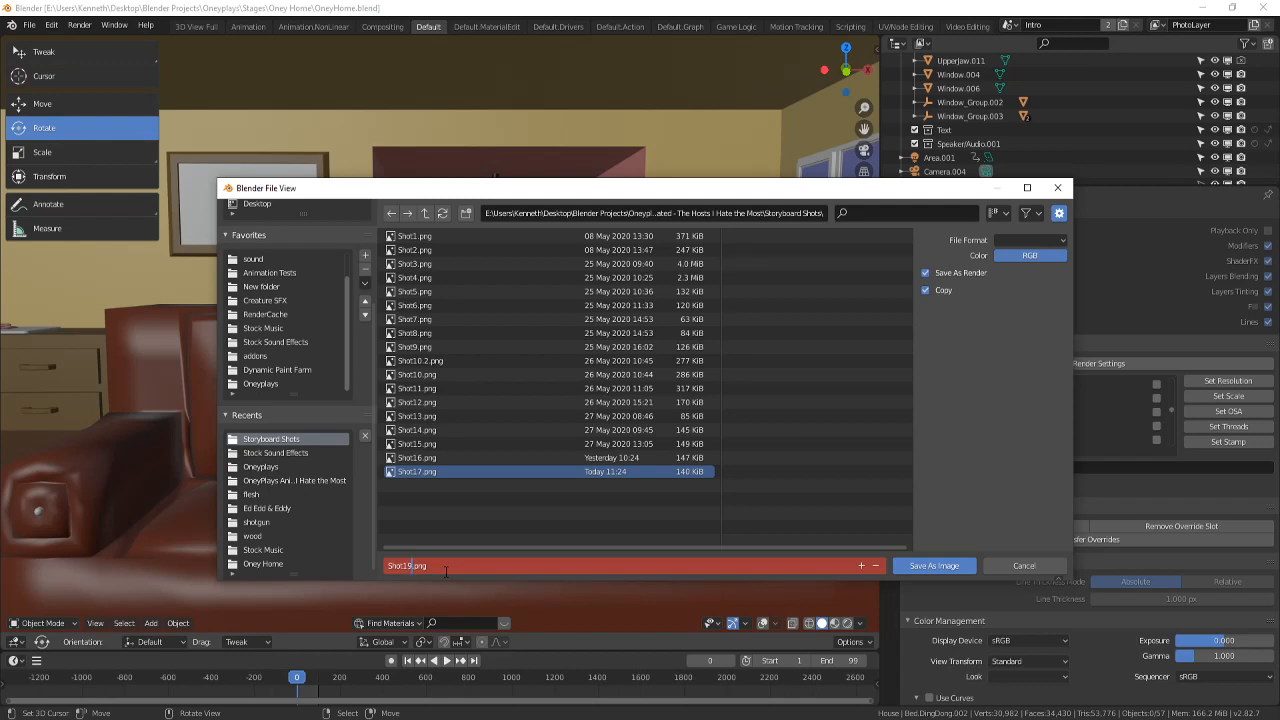
text(8)
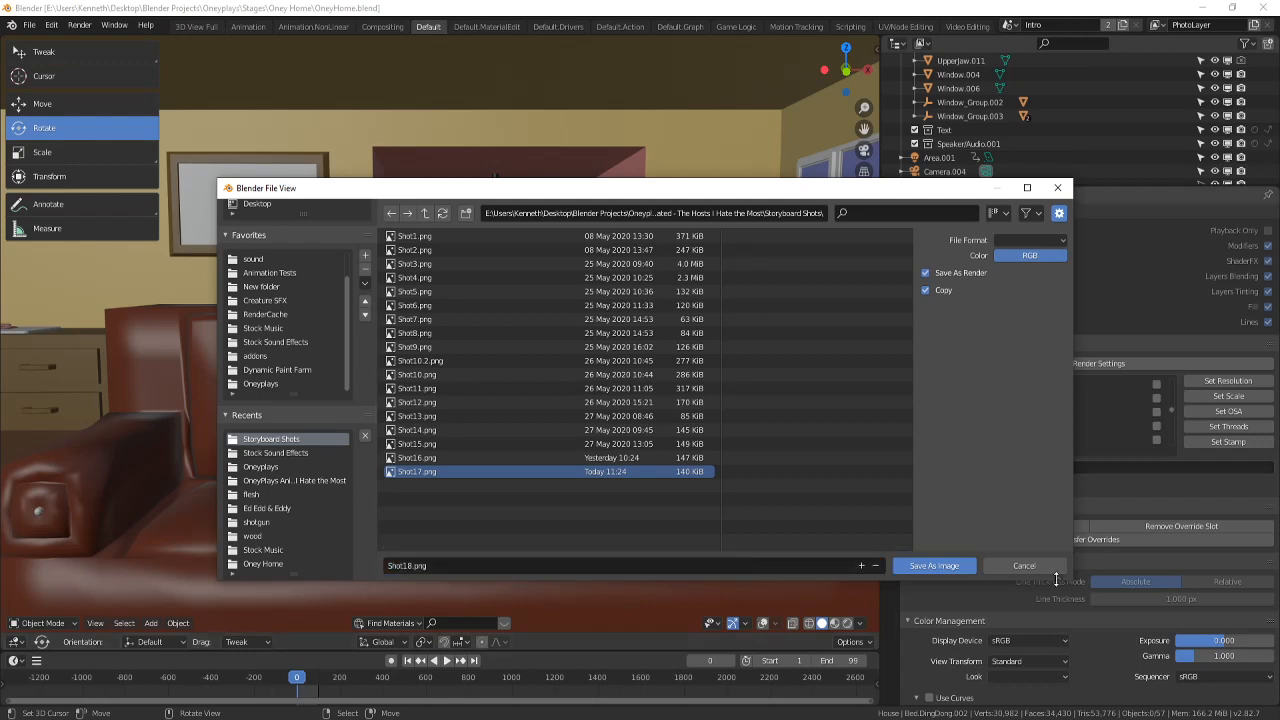
click(933, 567)
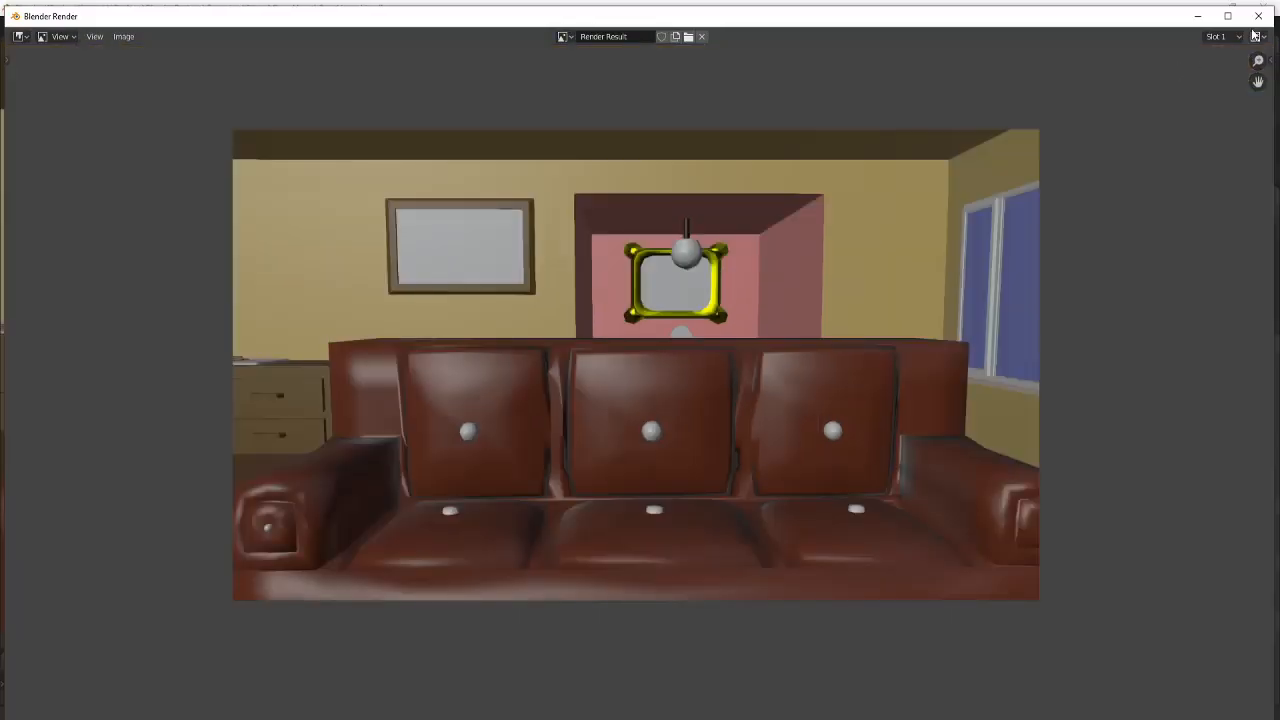
click(1258, 16)
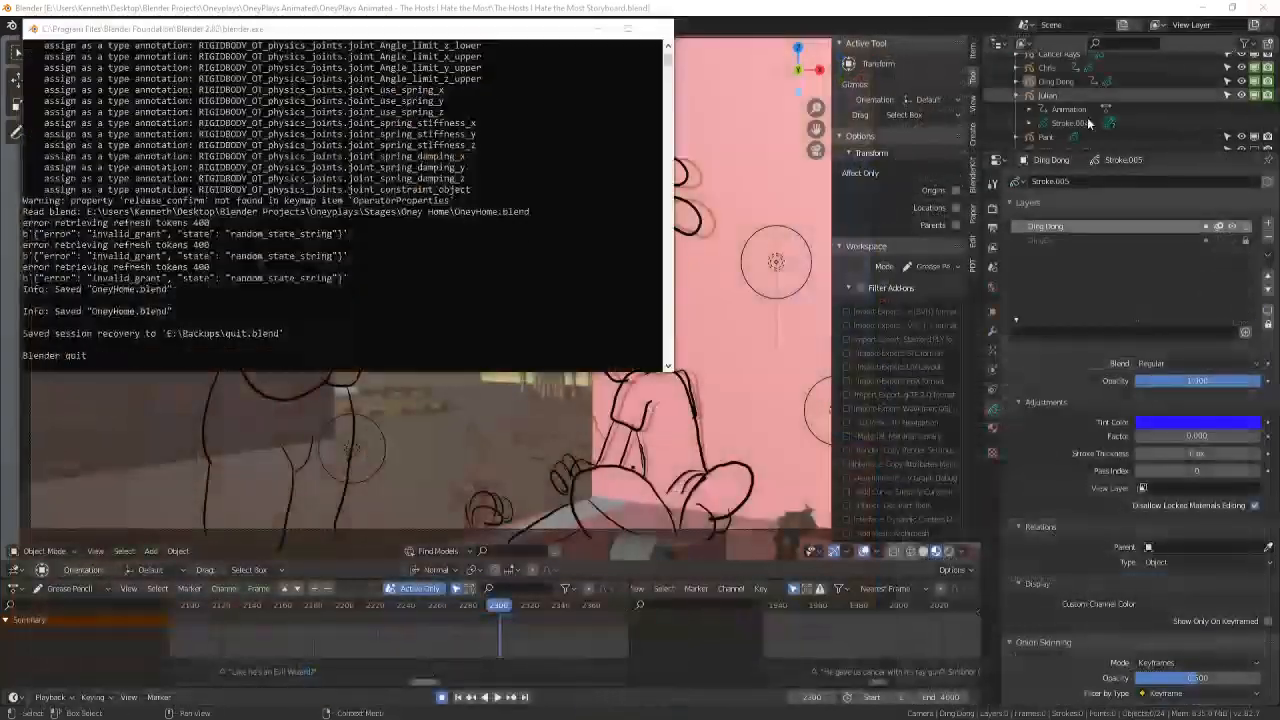
- Return to the storyboard file and replay the seated Ding Dong shot and the shots leading up to it
drag(488, 622, 398, 626)
click(491, 697)
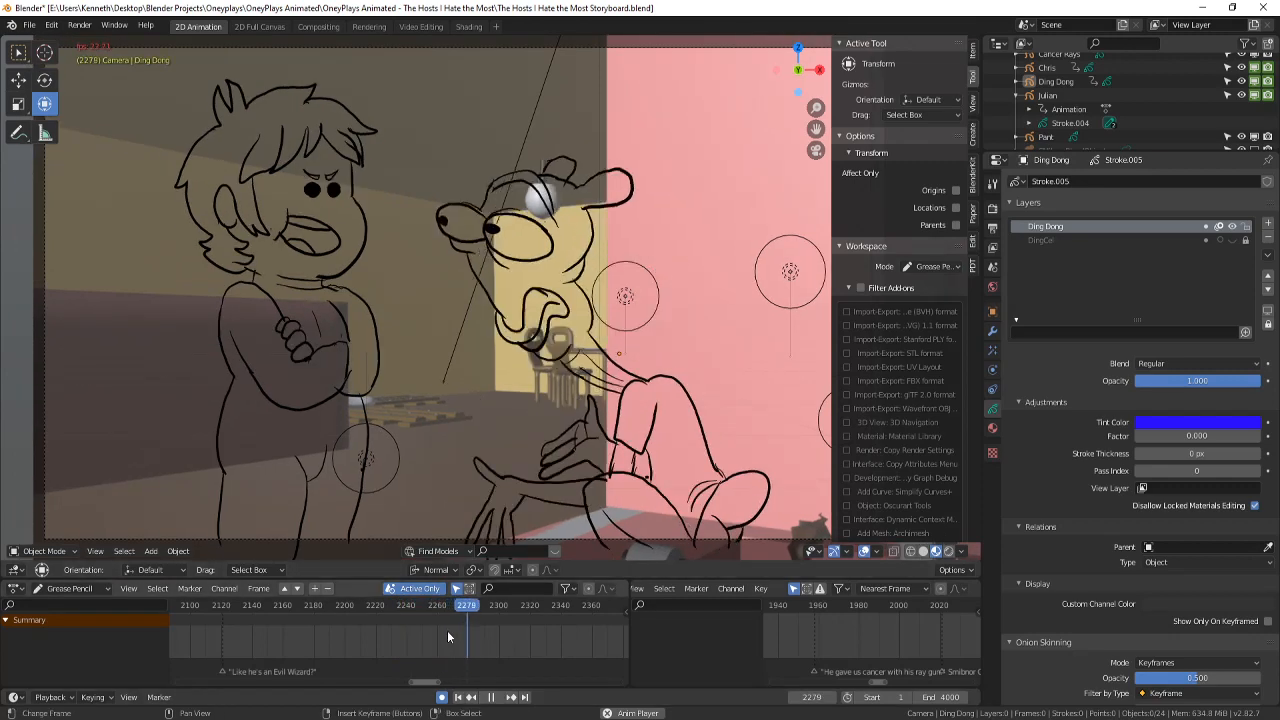
click(447, 630)
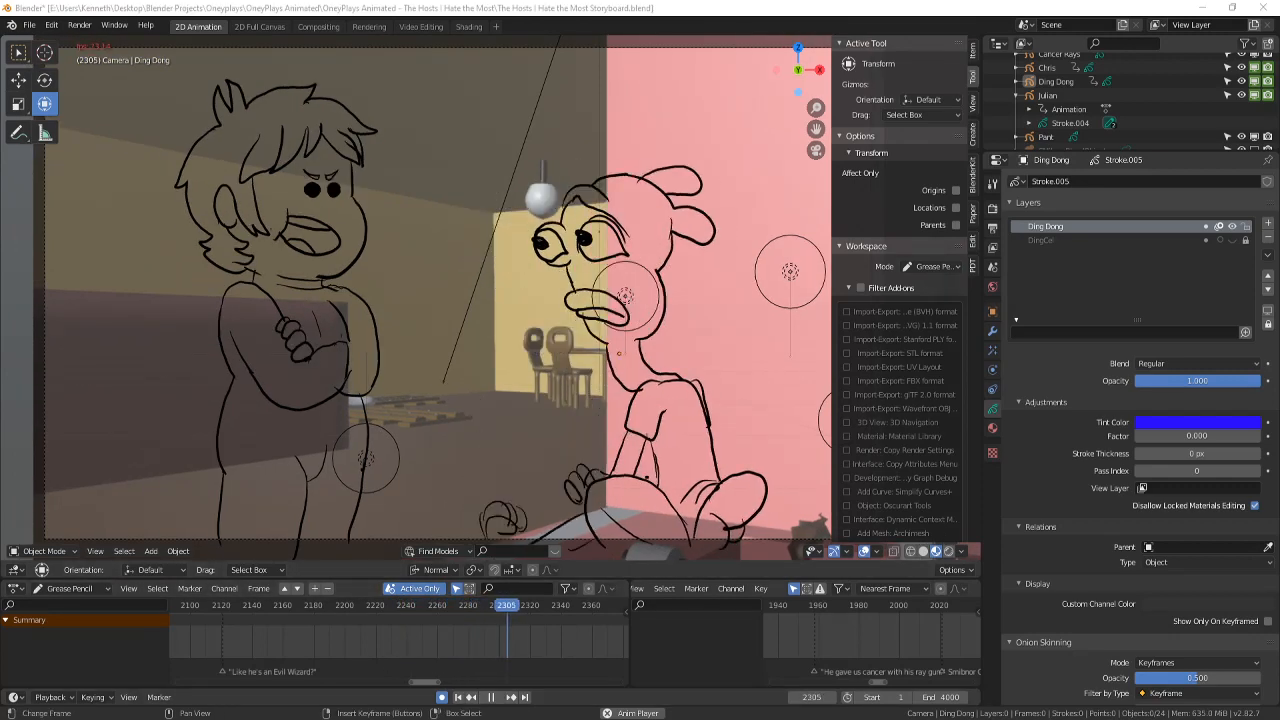
click(268, 636)
scroll(446, 365, down, 4)
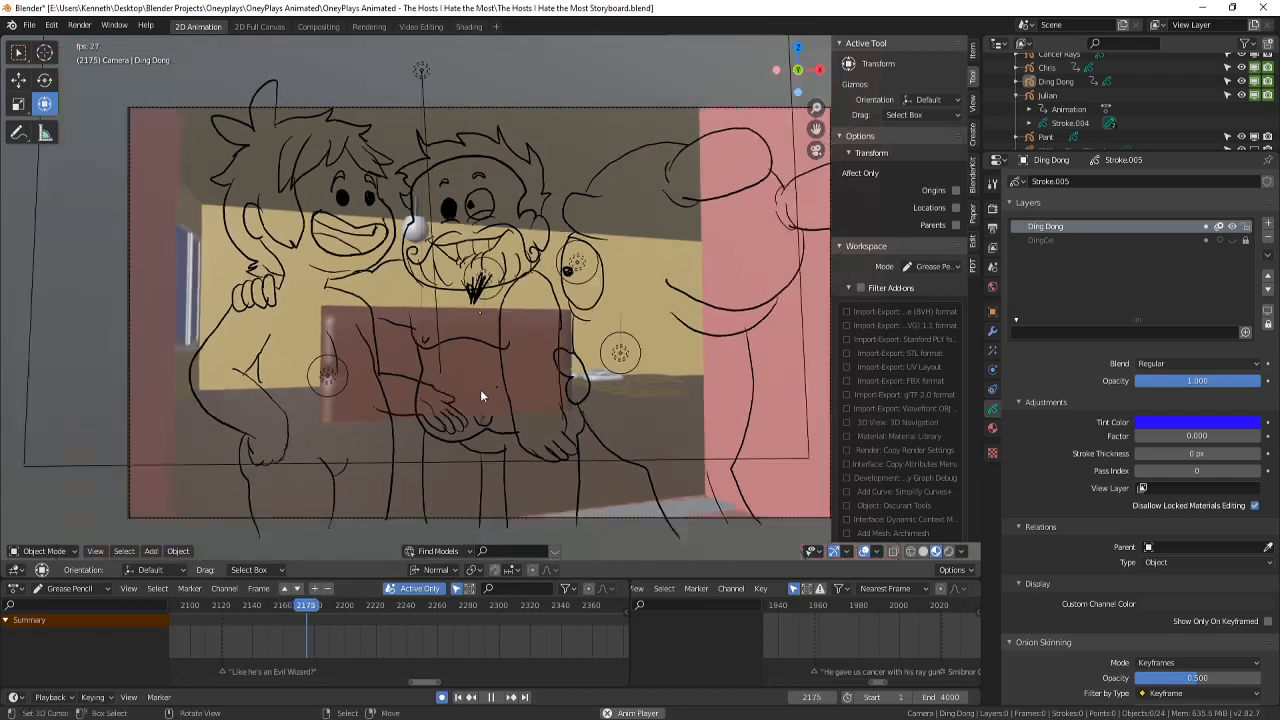
scroll(347, 618, down, 1)
scroll(290, 624, down, 2)
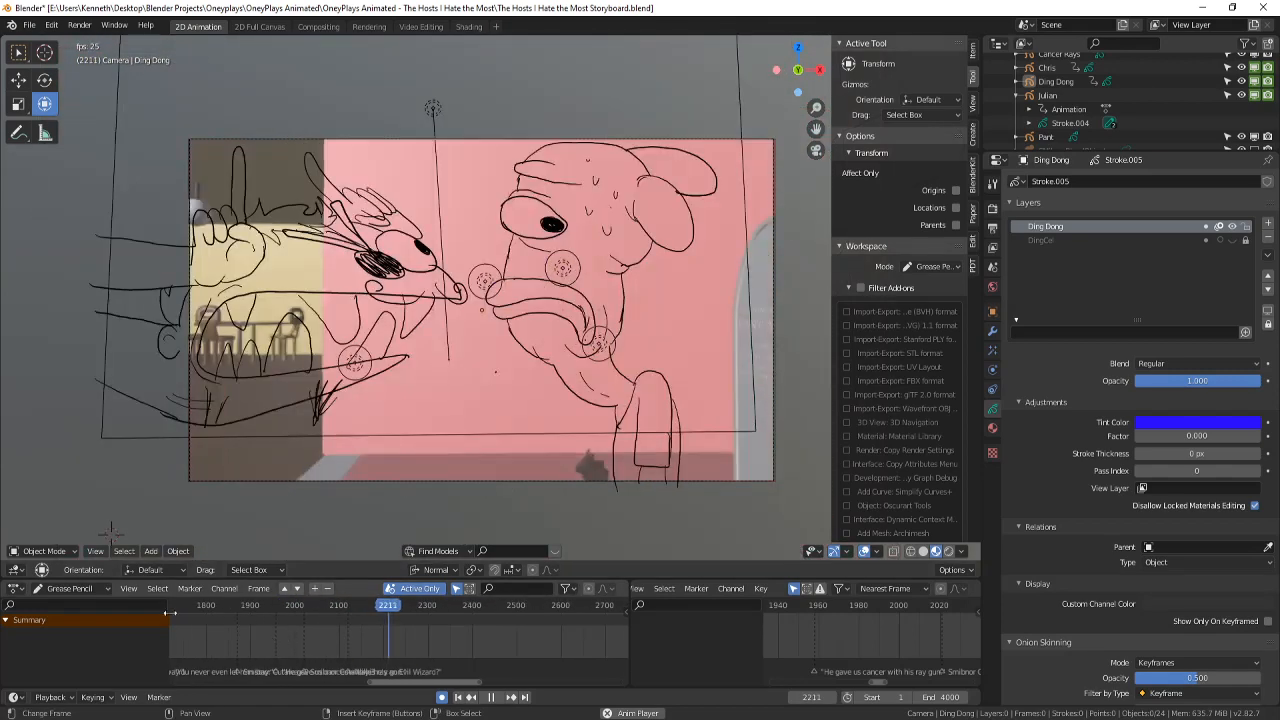
- Replay the storyboard from around frame 1870 through to the seated Ding Dong shot
click(238, 630)
scroll(300, 636, down, 3)
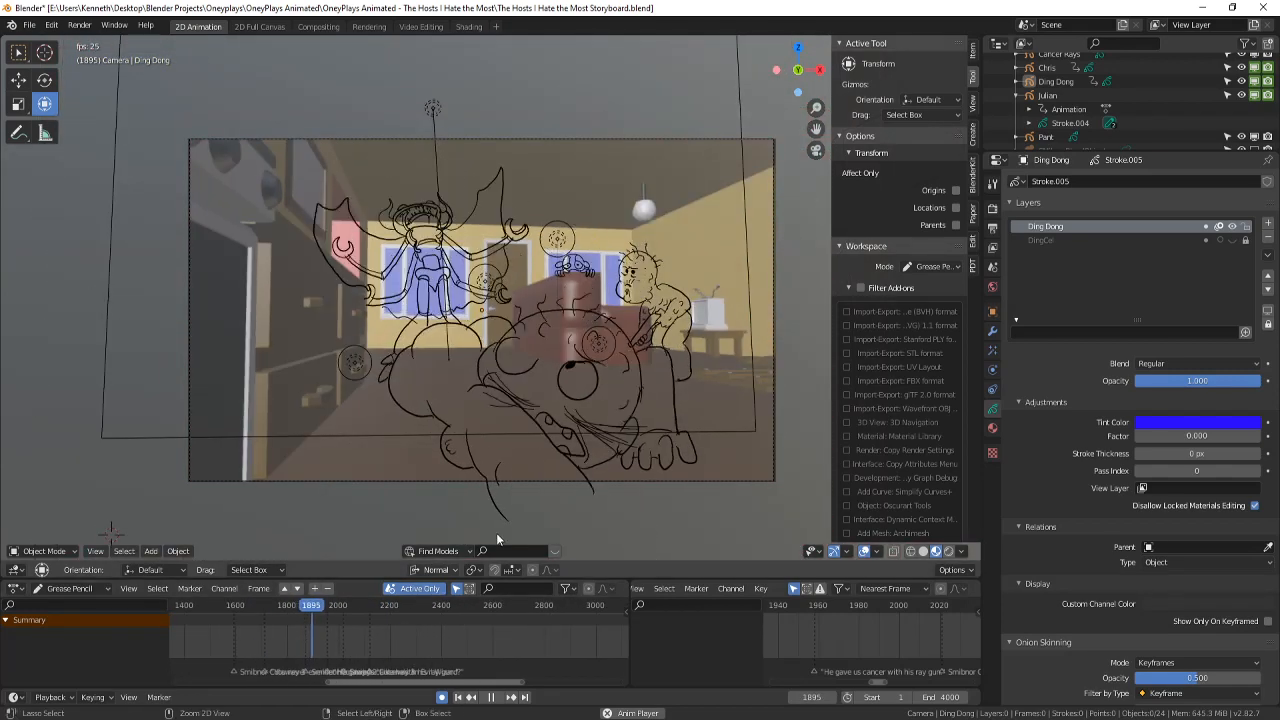
scroll(583, 457, up, 1)
scroll(583, 452, up, 3)
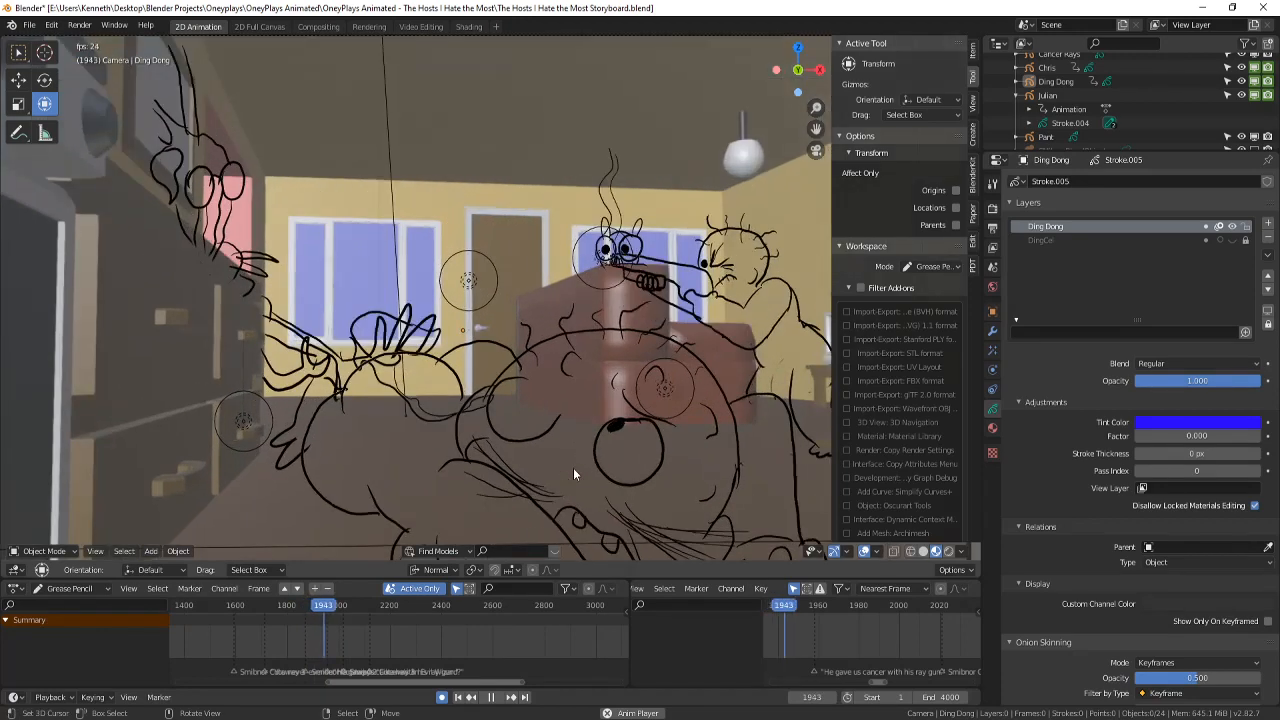
scroll(444, 421, down, 4)
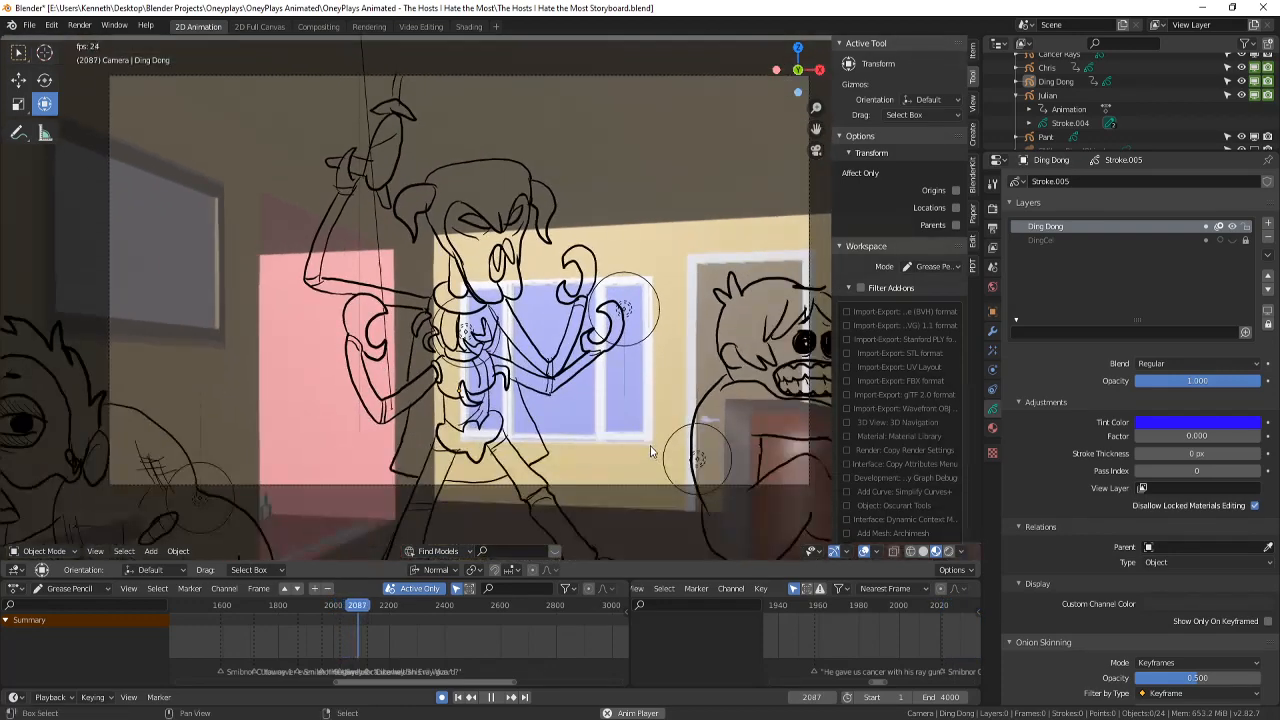
scroll(596, 449, down, 2)
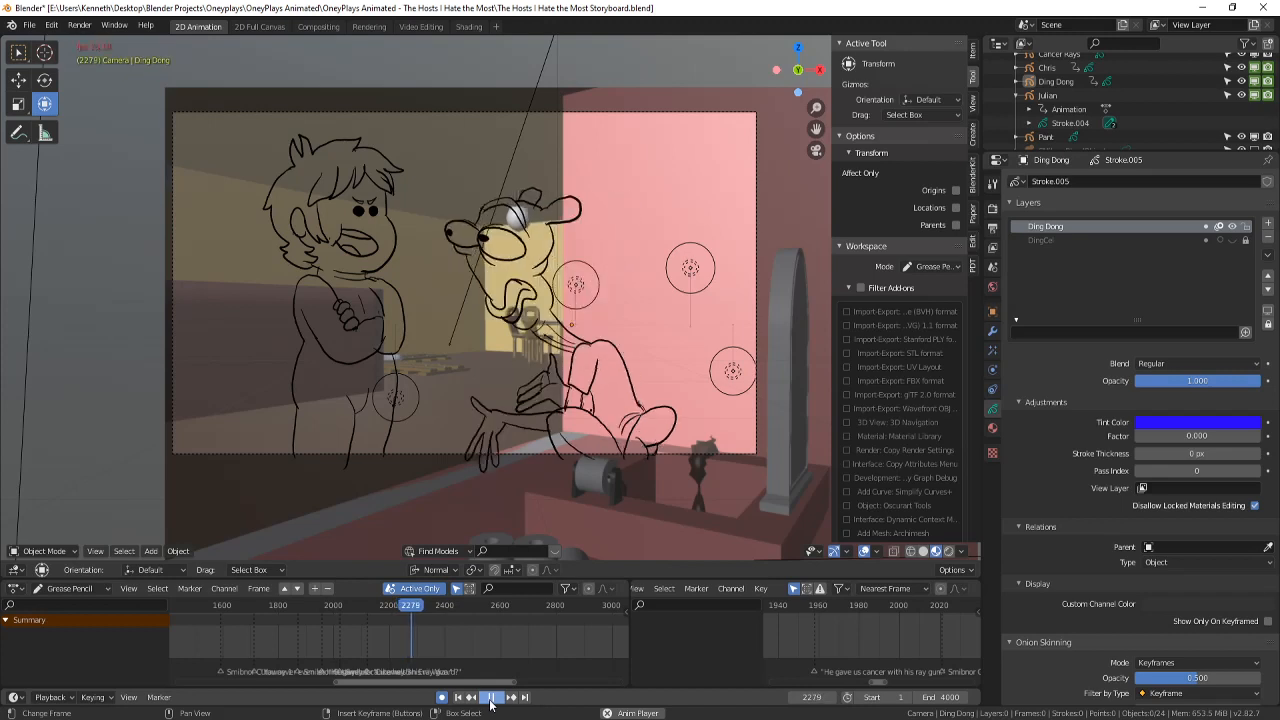
- Stop playback, set the current frame to 2302, and save the storyboard file
click(489, 700)
drag(411, 635, 420, 647)
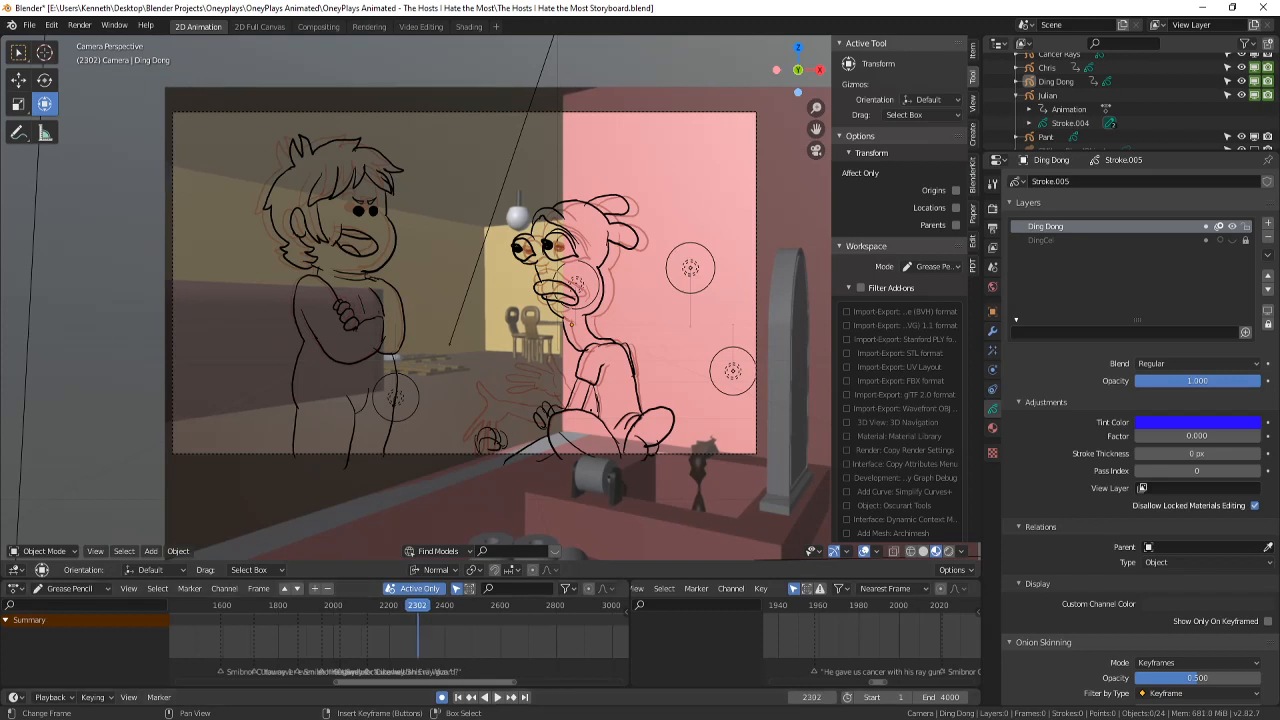
shift+middle_drag(546, 391, 538, 382)
key(ctrl+s)
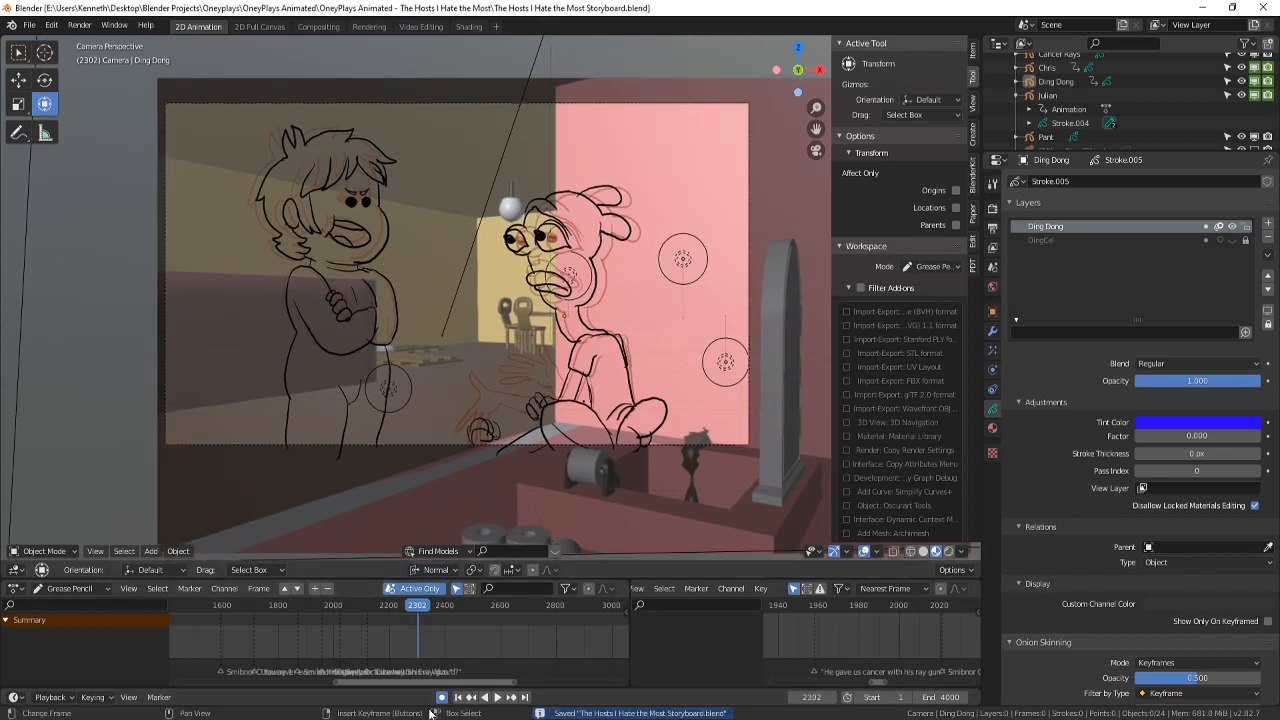
- Open the HIHTM_Animated_1 audio in Audacity after discarding all recoverable projects
click(408, 719)
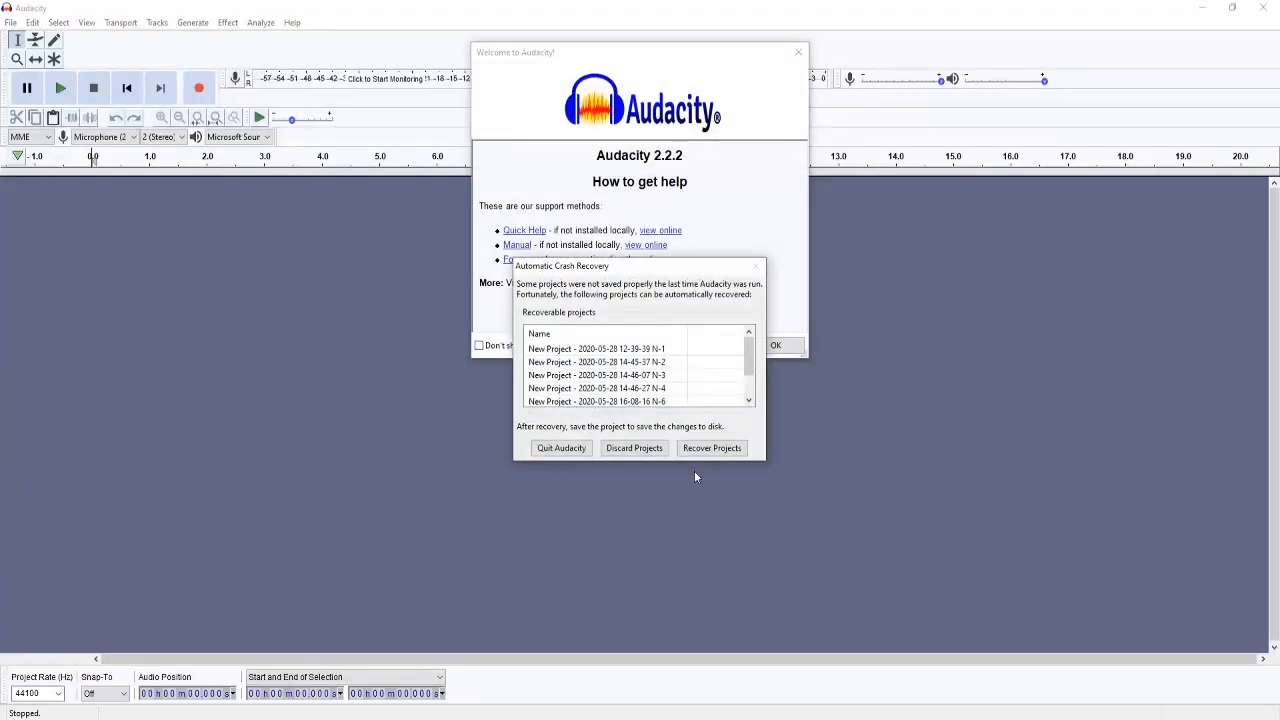
click(604, 448)
click(591, 381)
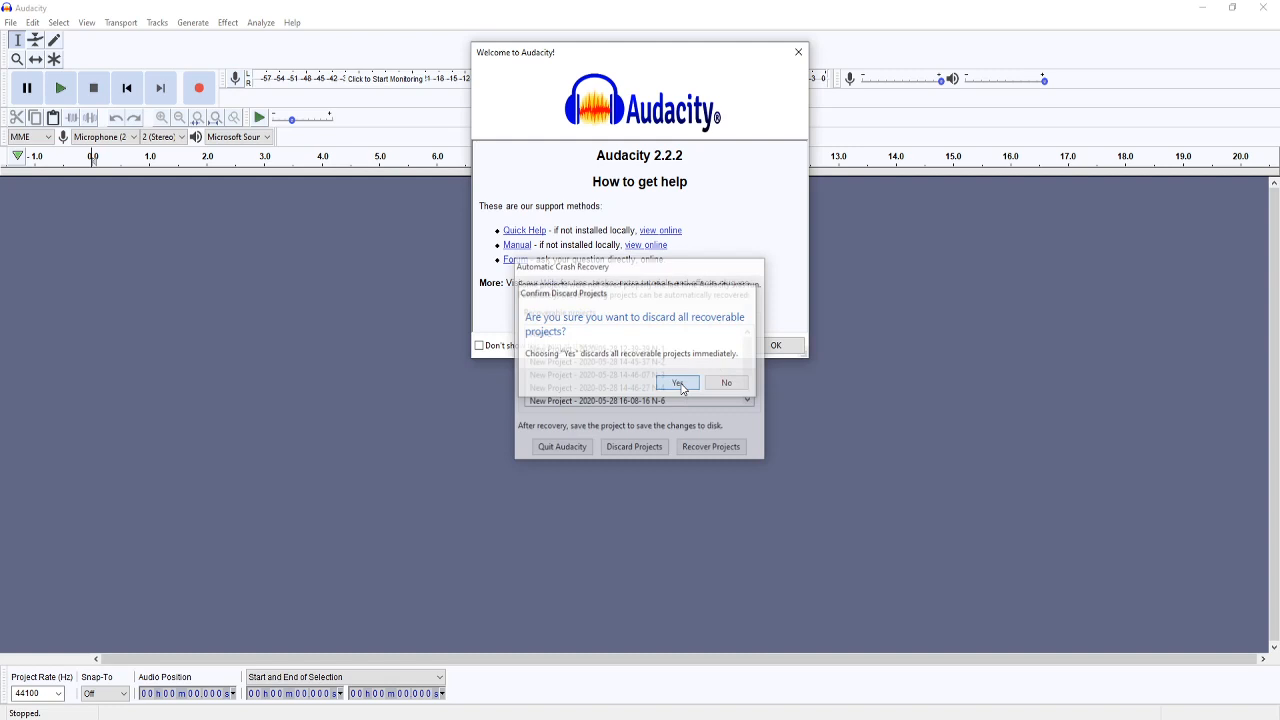
click(775, 346)
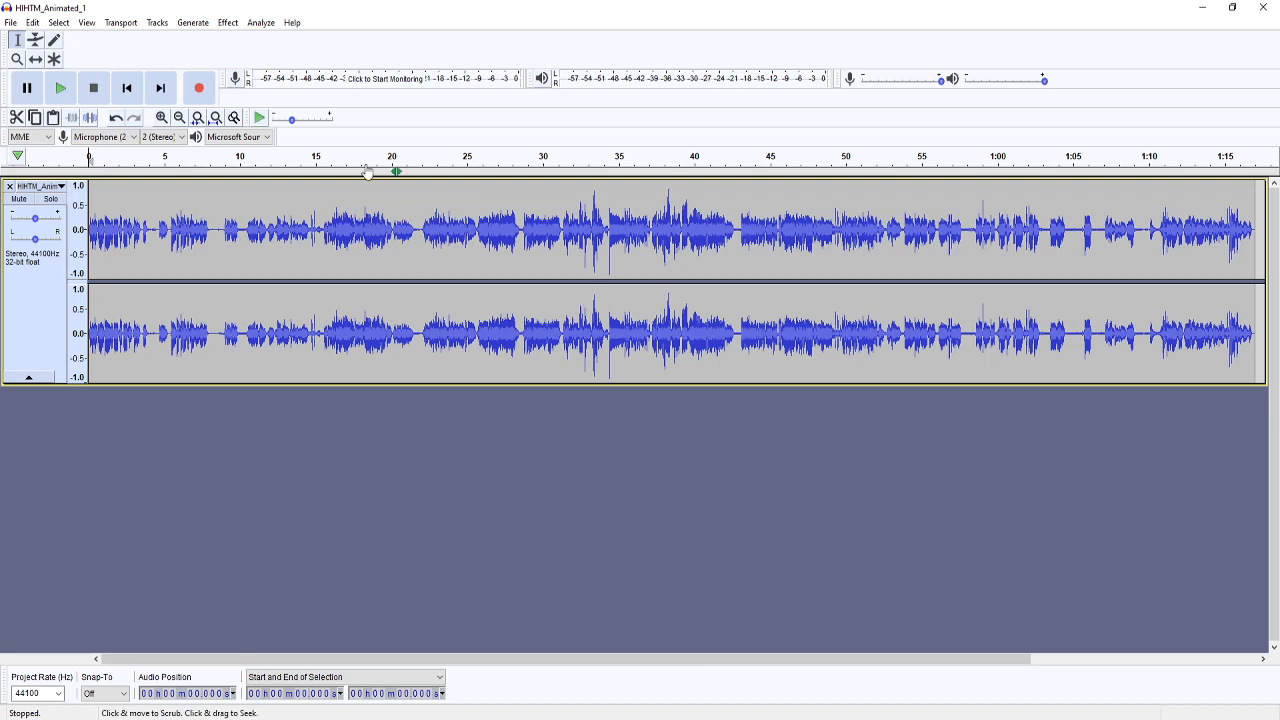
- Audition the audio track around 1:03, 1:02 and 49 seconds to locate the next section of dialogue
click(608, 333)
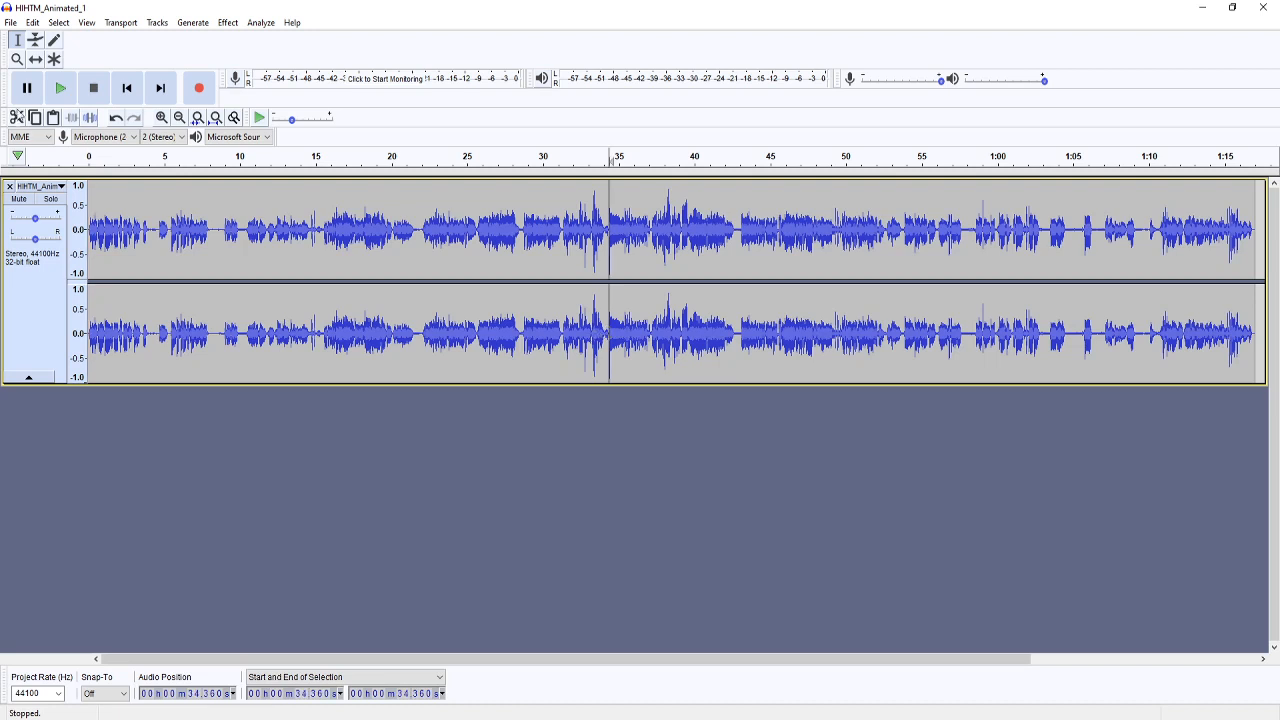
click(1043, 340)
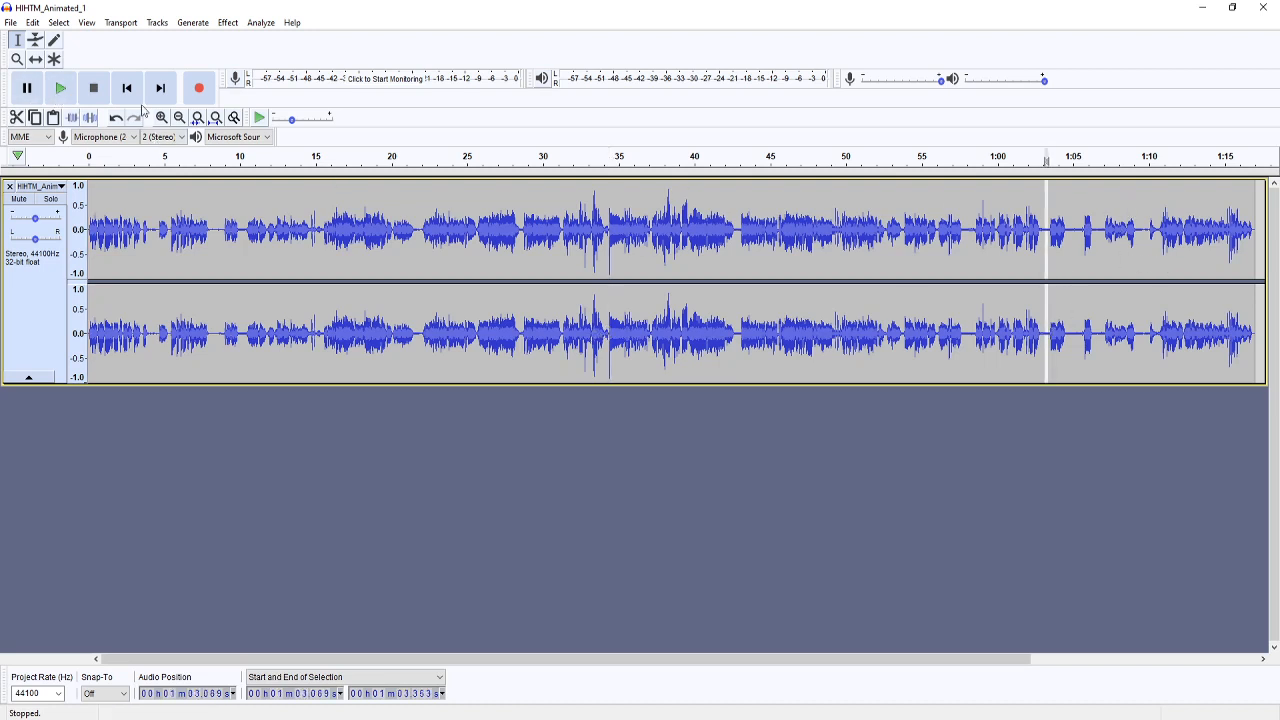
click(61, 88)
ctrl+scroll(1045, 310, up, 1)
click(1014, 337)
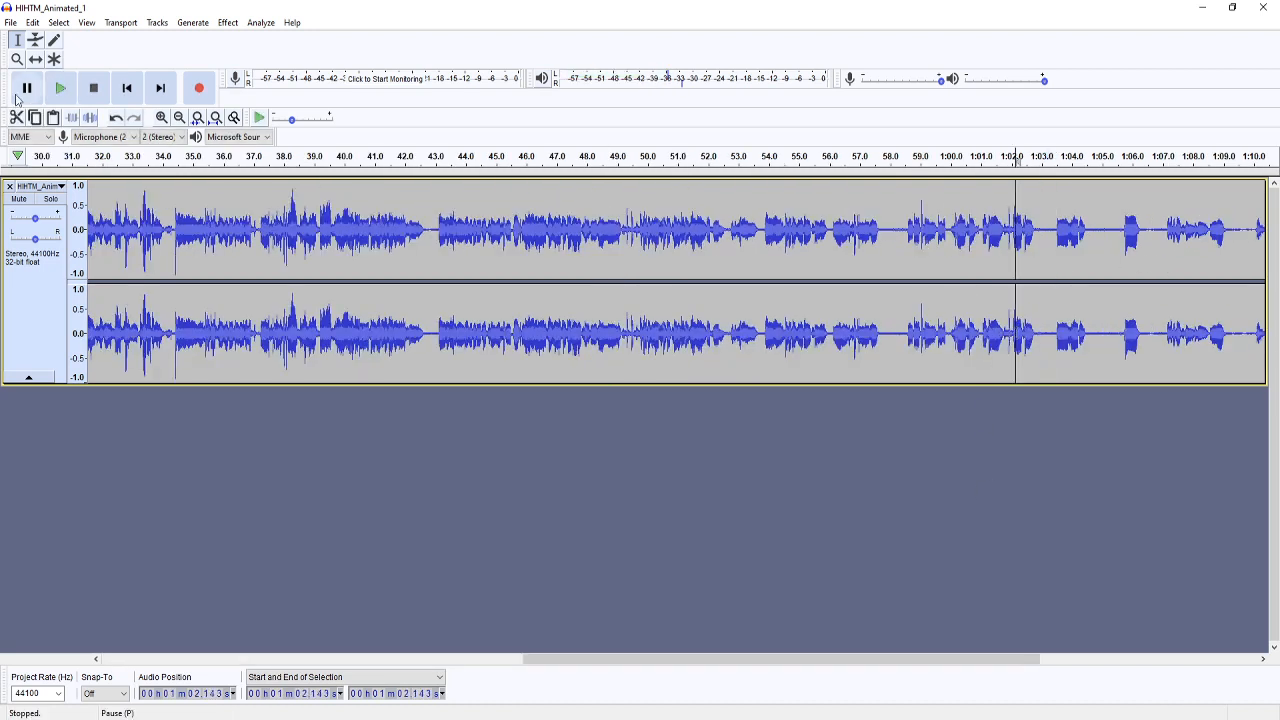
click(61, 88)
click(616, 328)
key(space)
key(space)
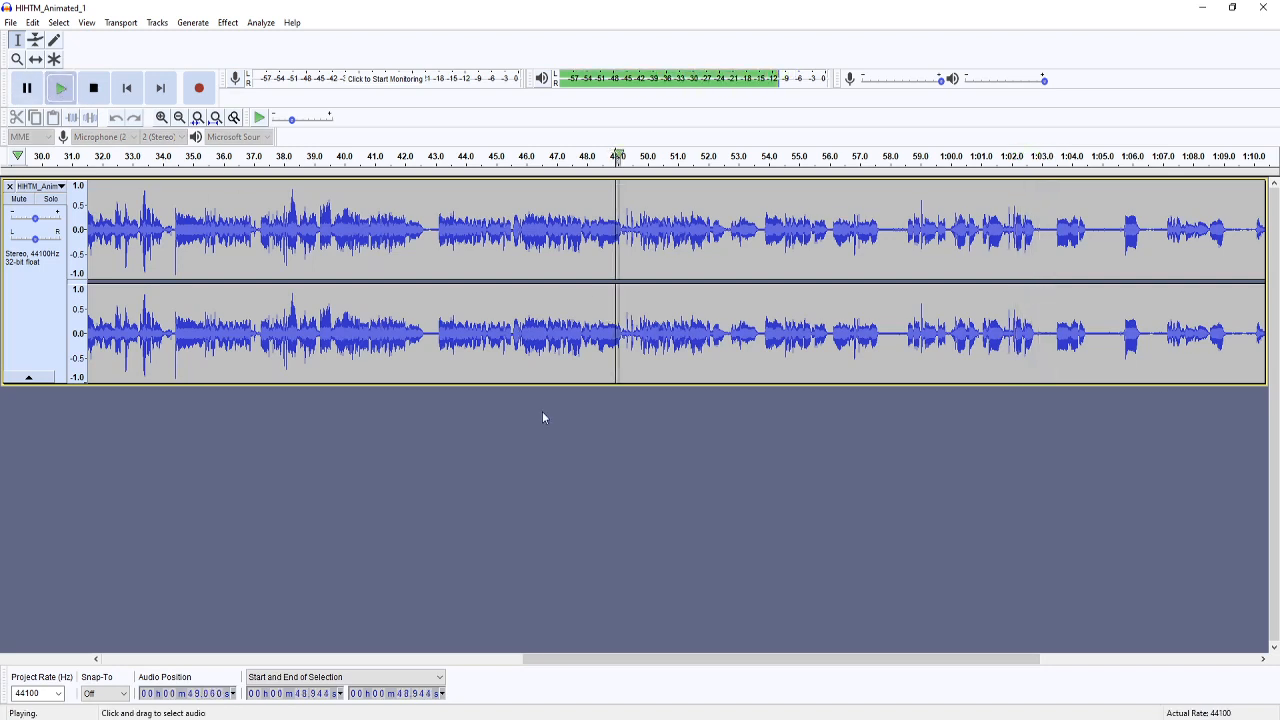
- Play the dialogue from about 43 seconds and select the audio from 43.093 to 53.861 seconds
drag(546, 660, 532, 656)
click(473, 327)
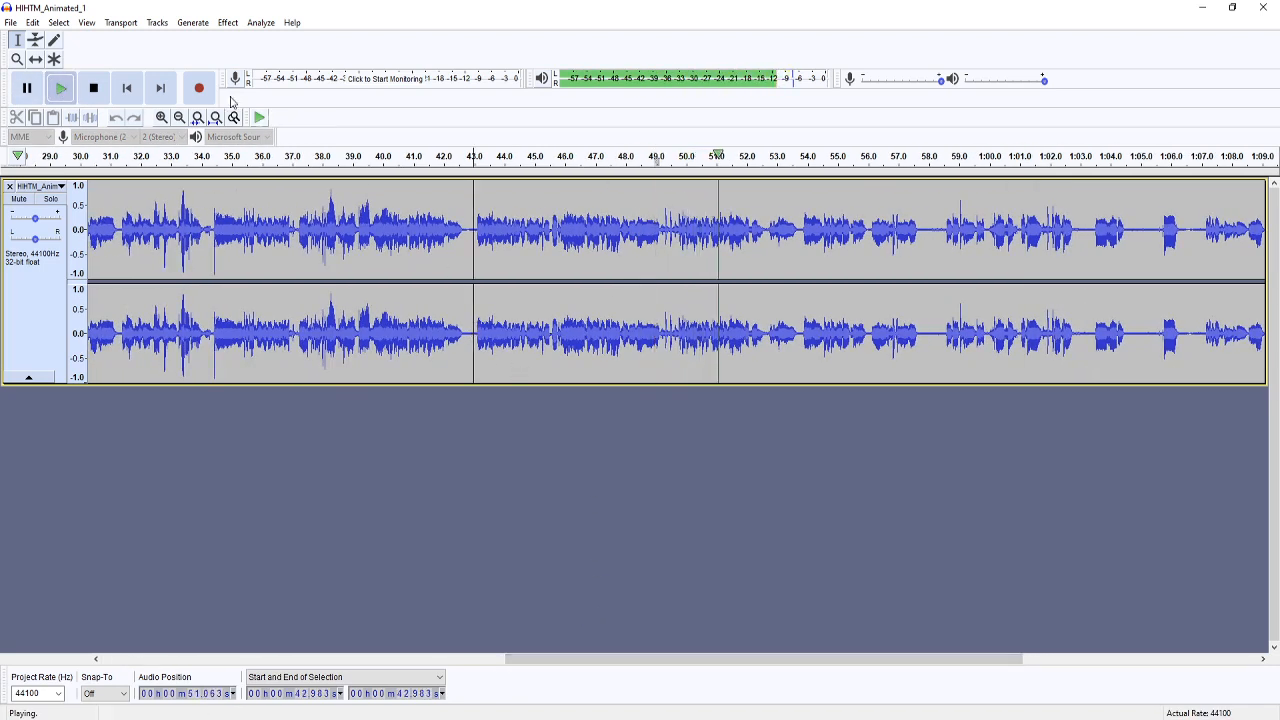
ctrl+scroll(473, 323, up, 1)
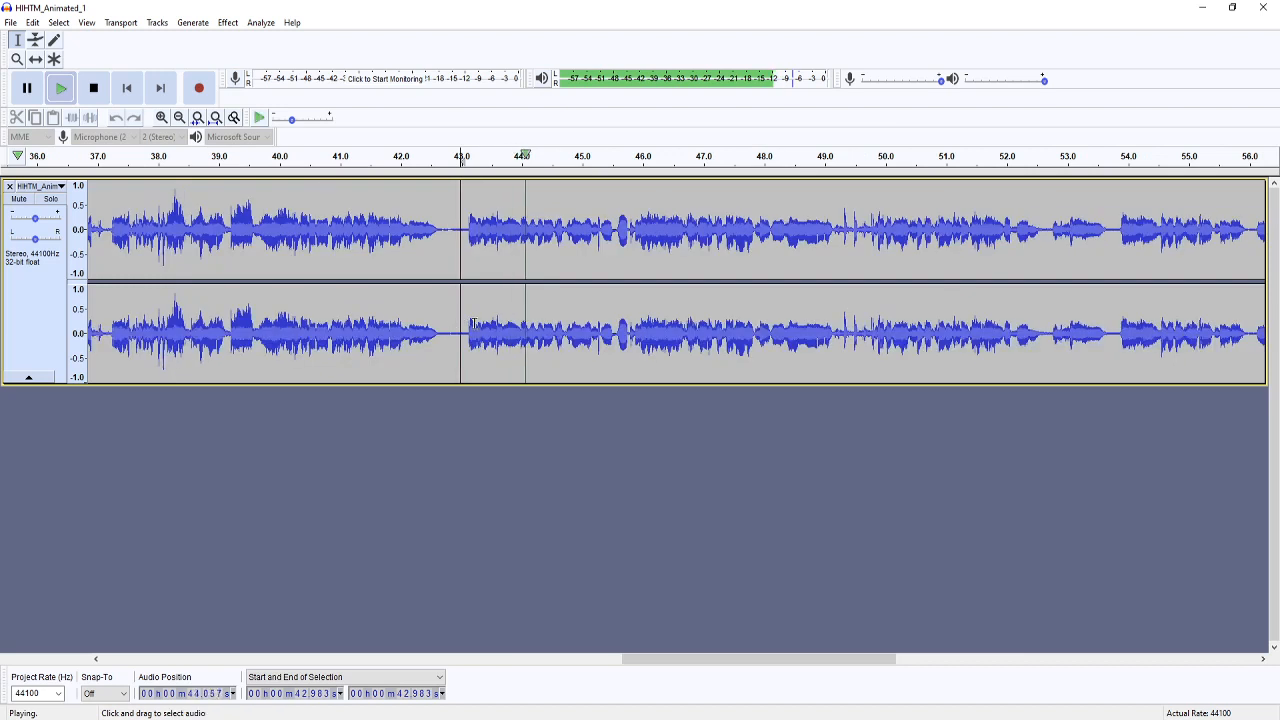
drag(467, 325, 959, 325)
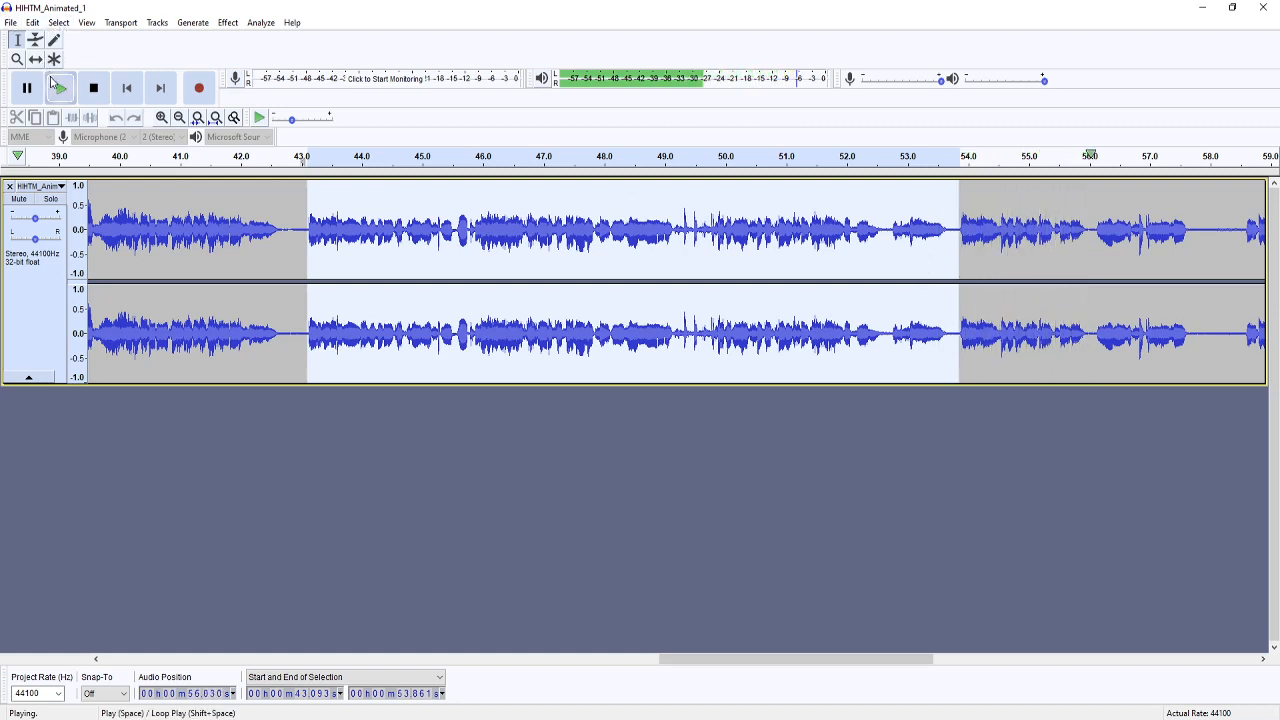
- Listen to the selected dialogue section and replay it from its start
click(60, 88)
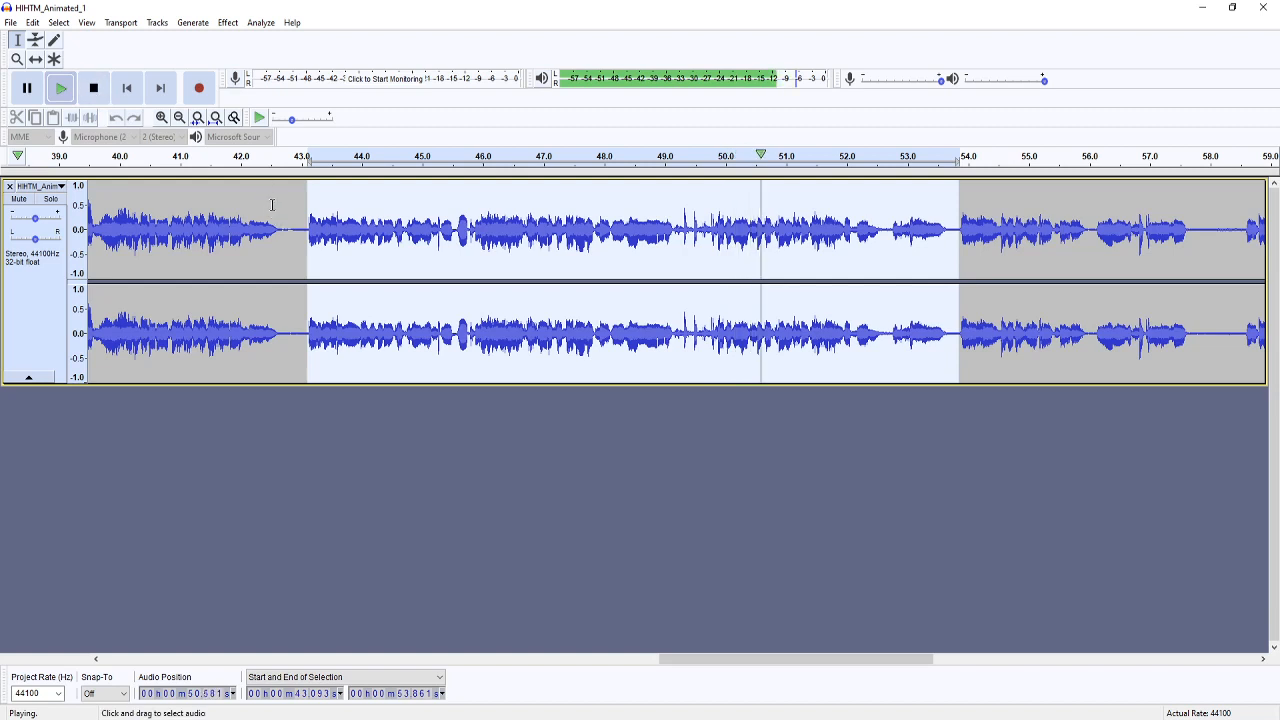
click(94, 88)
click(60, 88)
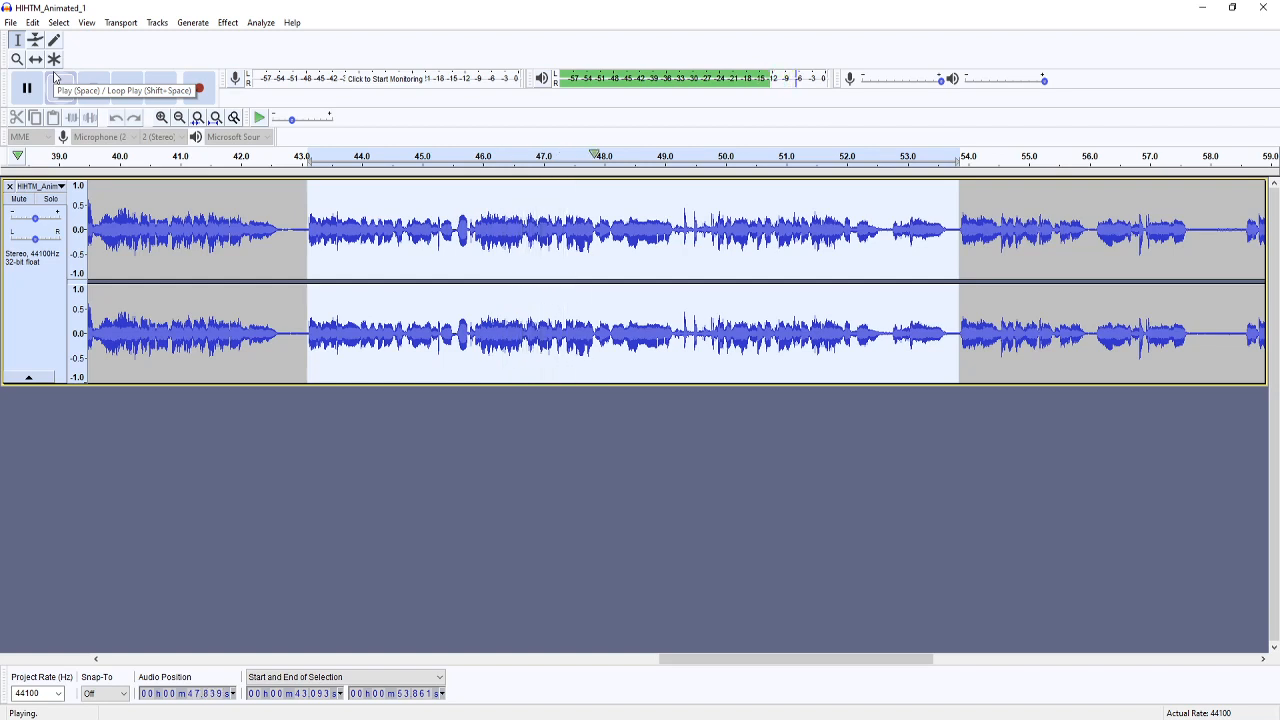
- Replay the start of the selected dialogue, stop playback and open the export of the selected audio
click(62, 88)
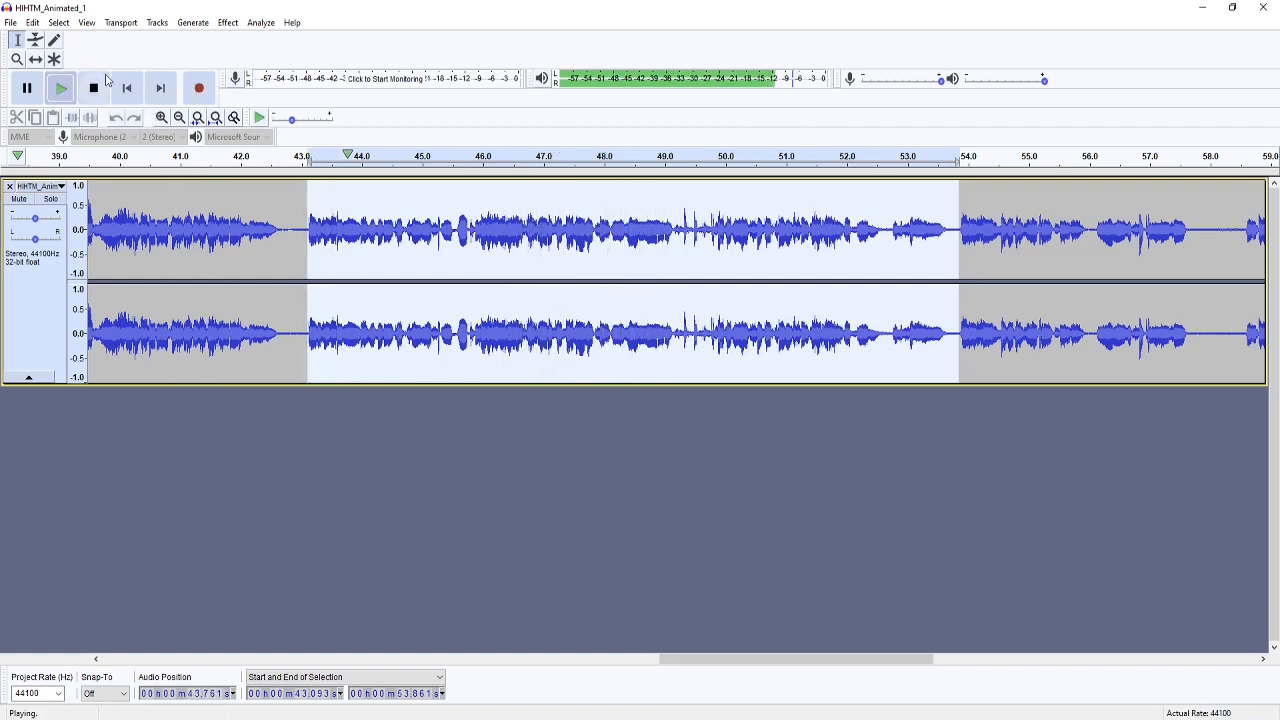
click(94, 88)
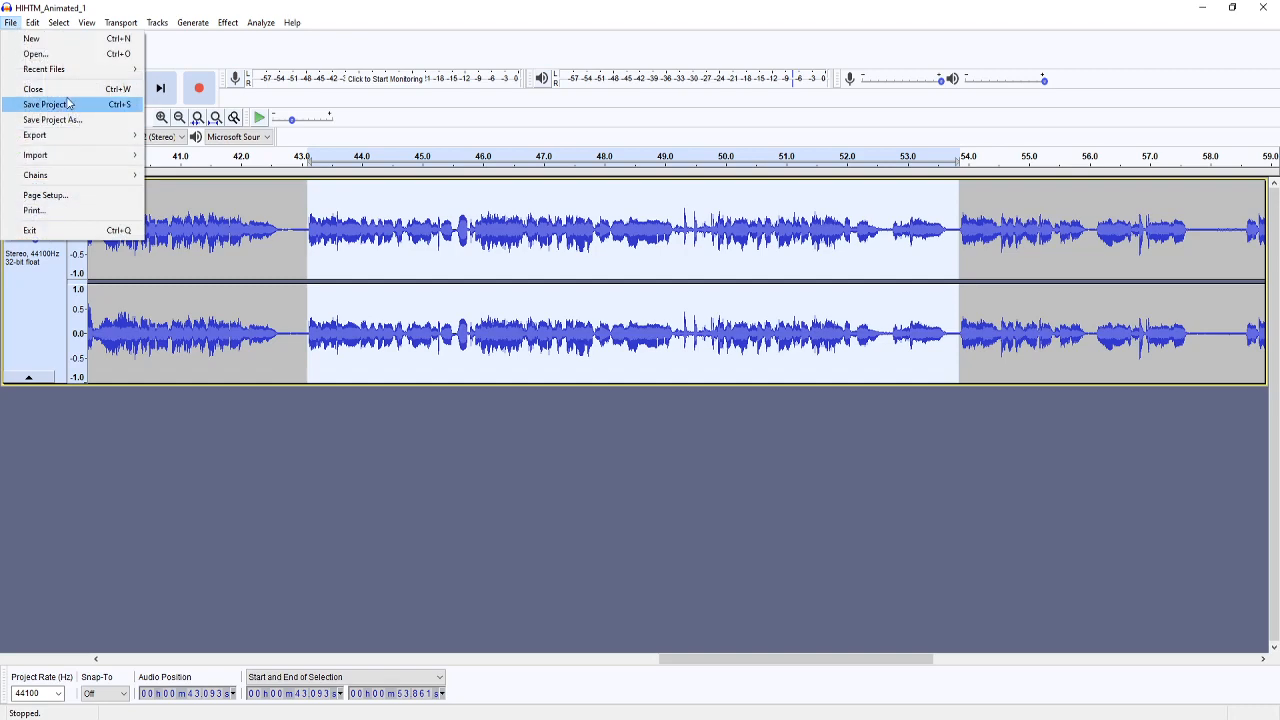
mouse_move(109, 134)
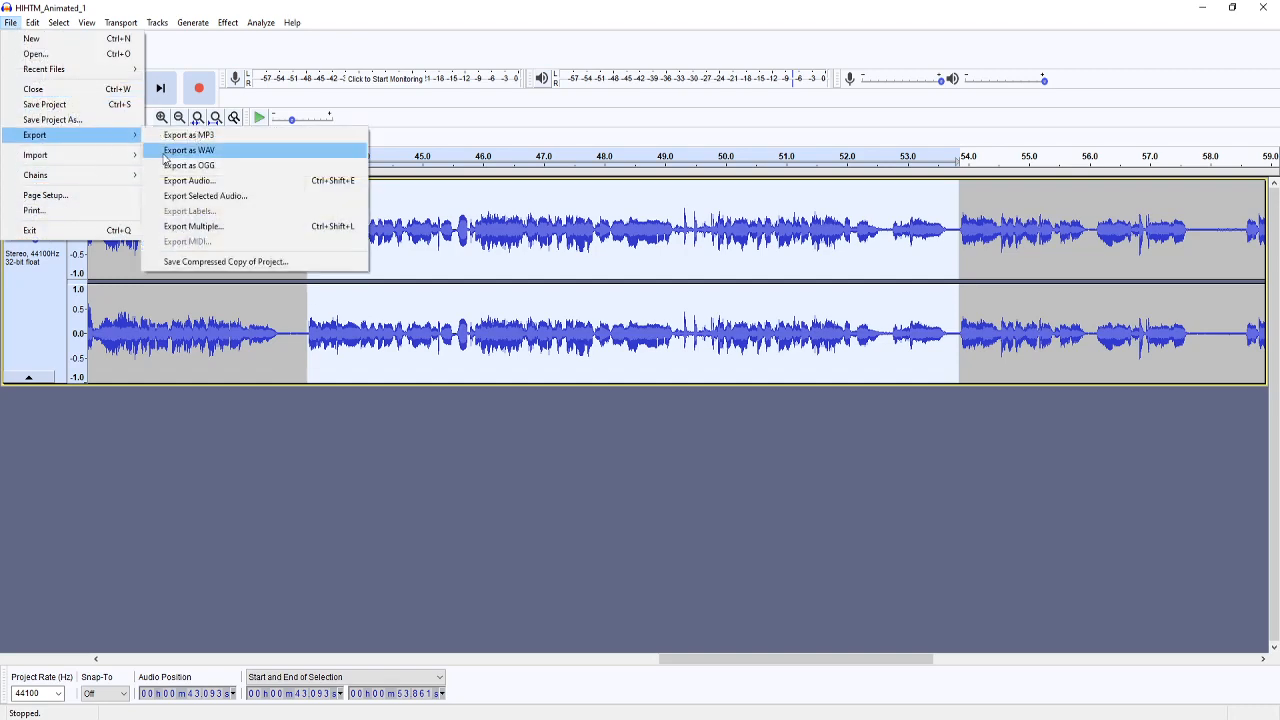
click(205, 196)
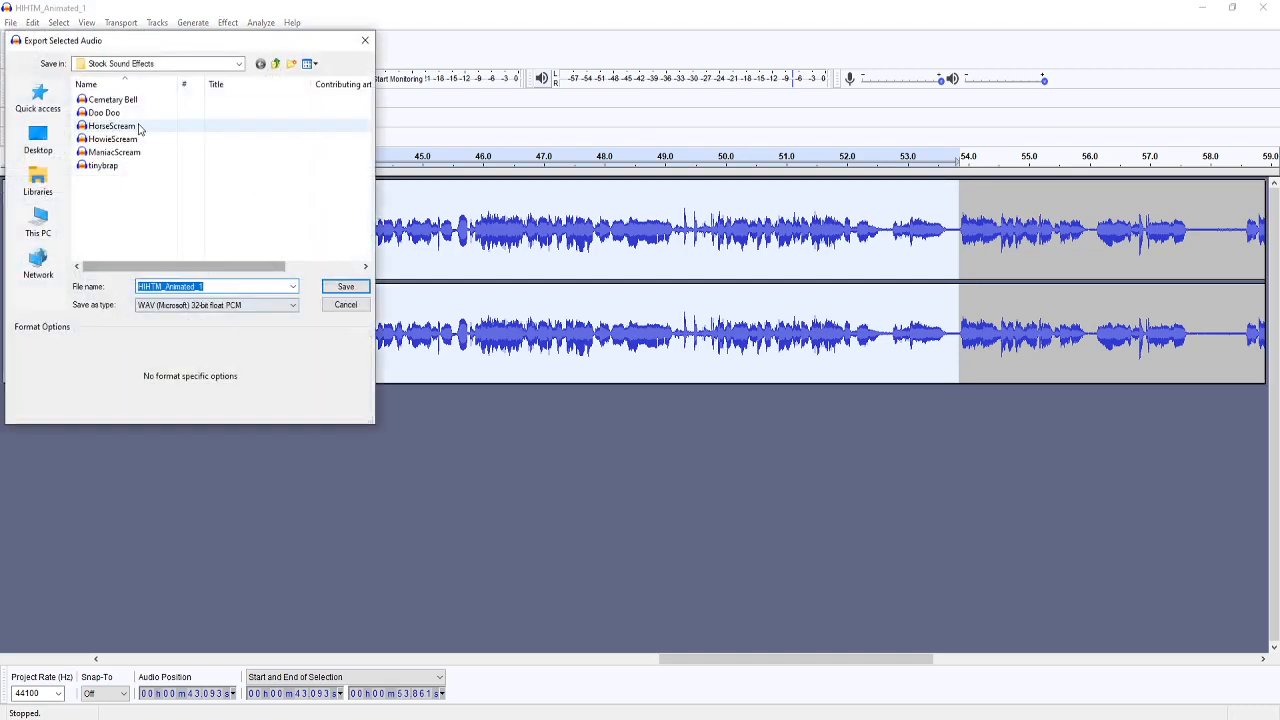
- Choose the OneyPlays Animated - The Hosts I Hate the Most folder as the export destination
click(276, 64)
scroll(157, 125, down, 2)
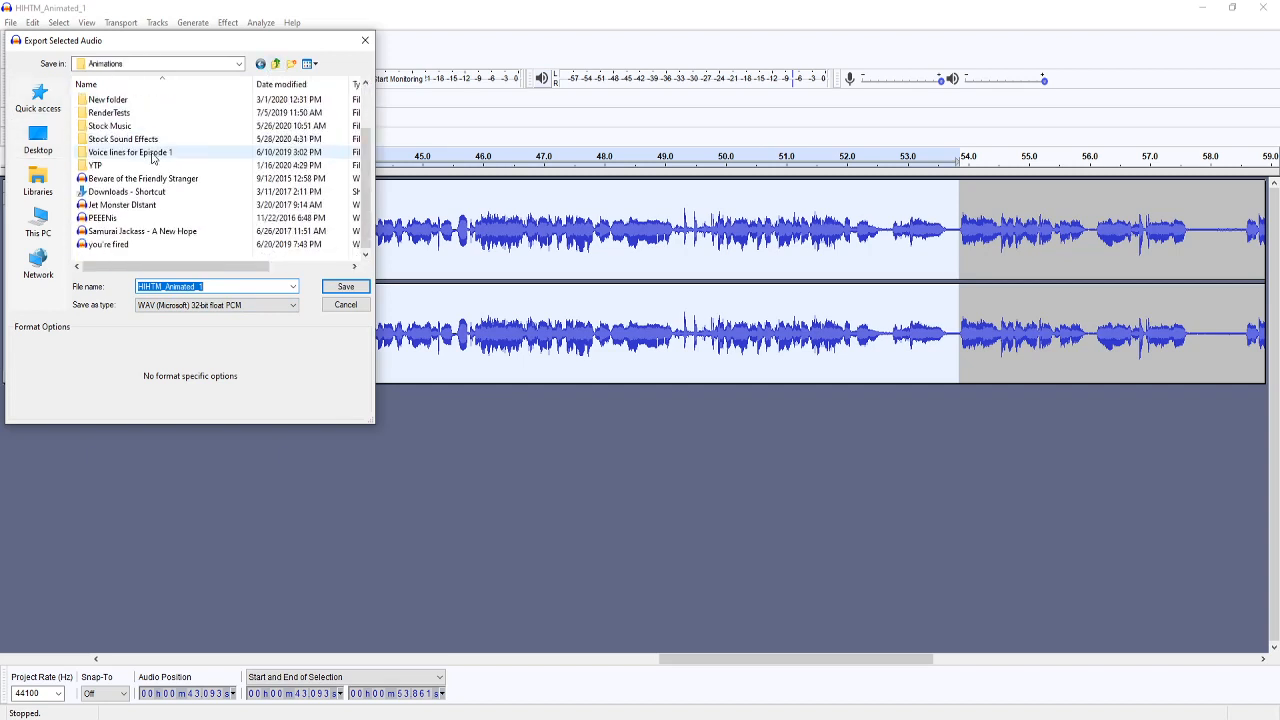
scroll(157, 125, up, 2)
click(56, 104)
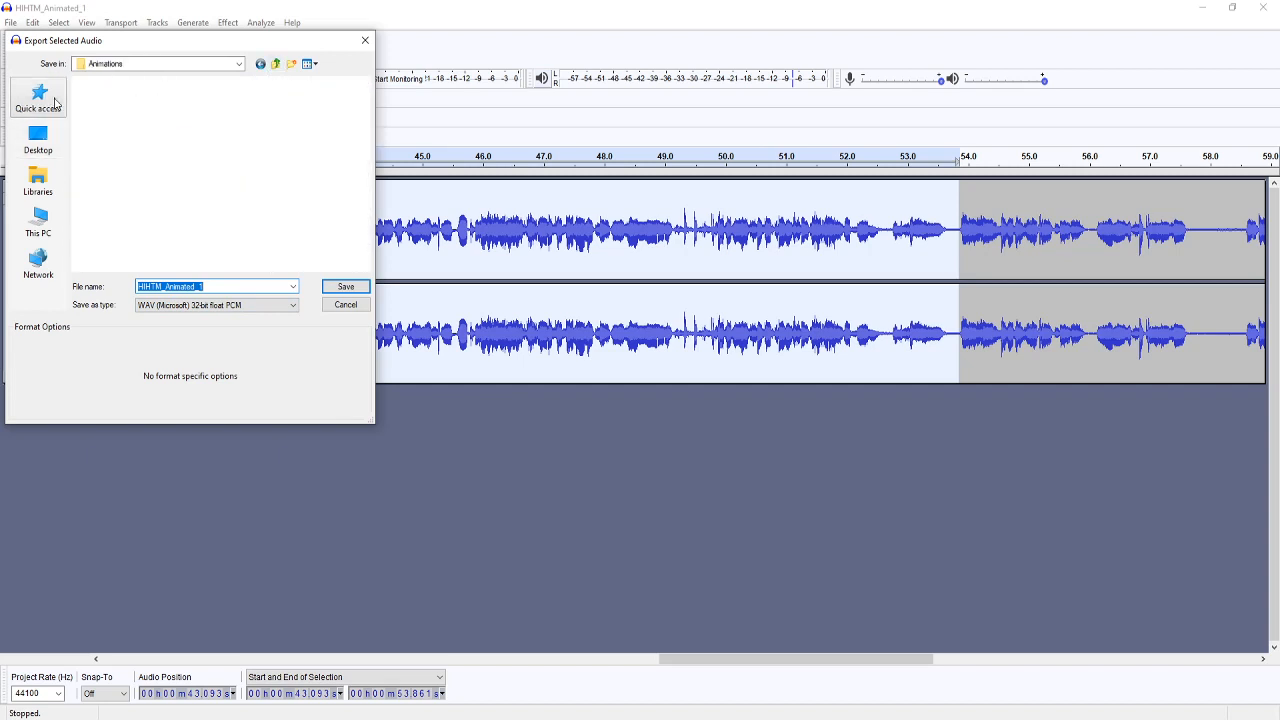
scroll(249, 161, down, 5)
scroll(247, 165, up, 2)
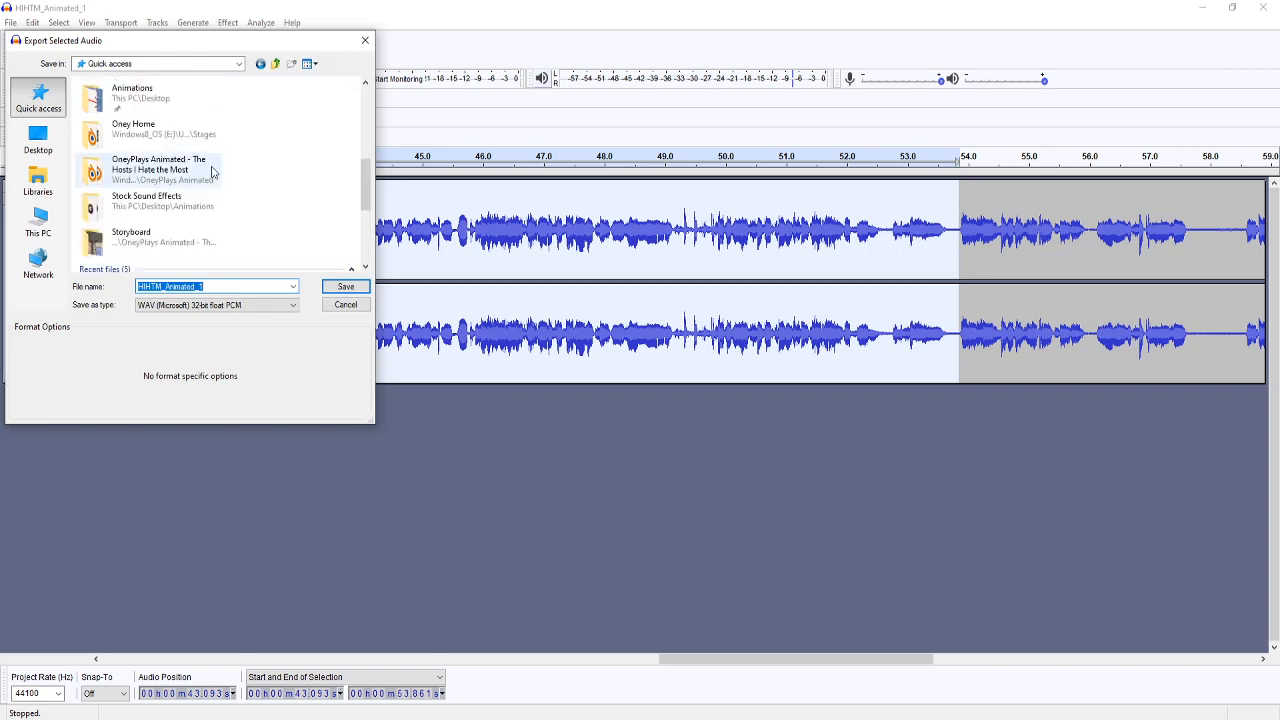
click(211, 179)
double_click(211, 179)
- Export the selected dialogue as HIHTM_Animated_6 and accept the metadata tags unchanged
scroll(129, 158, down, 5)
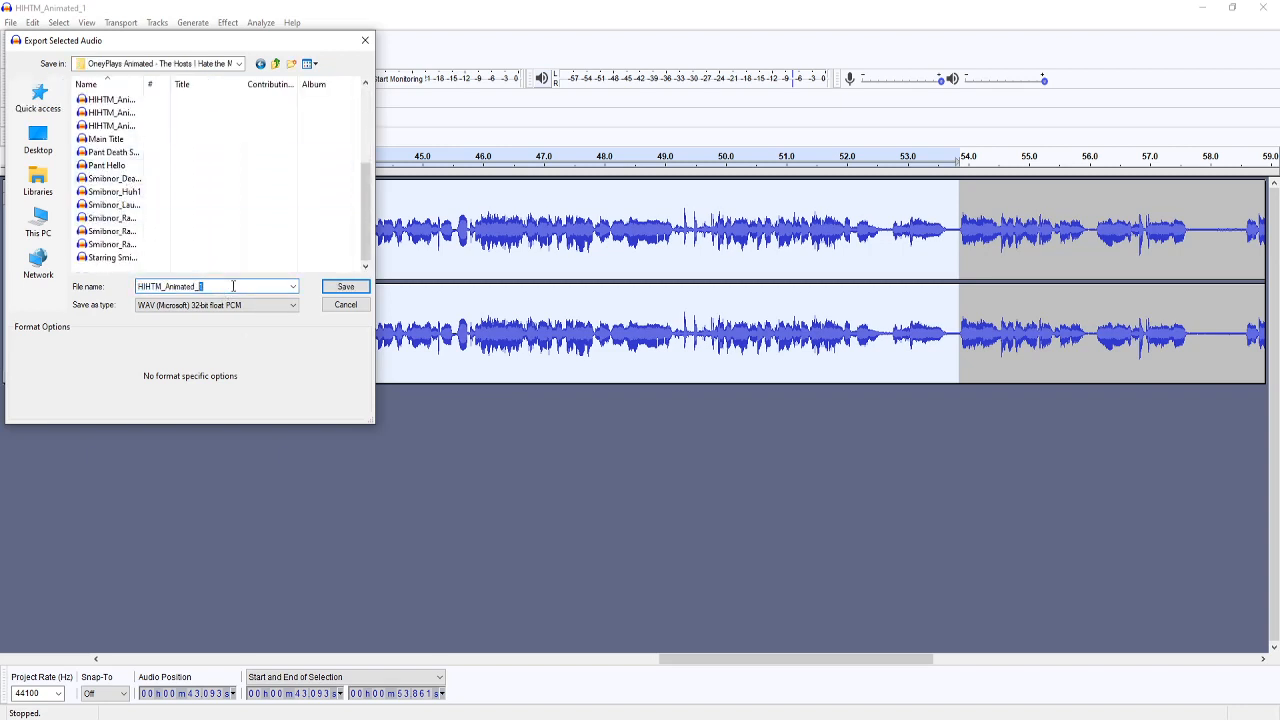
key(BackSpace)
text(6)
key(Return)
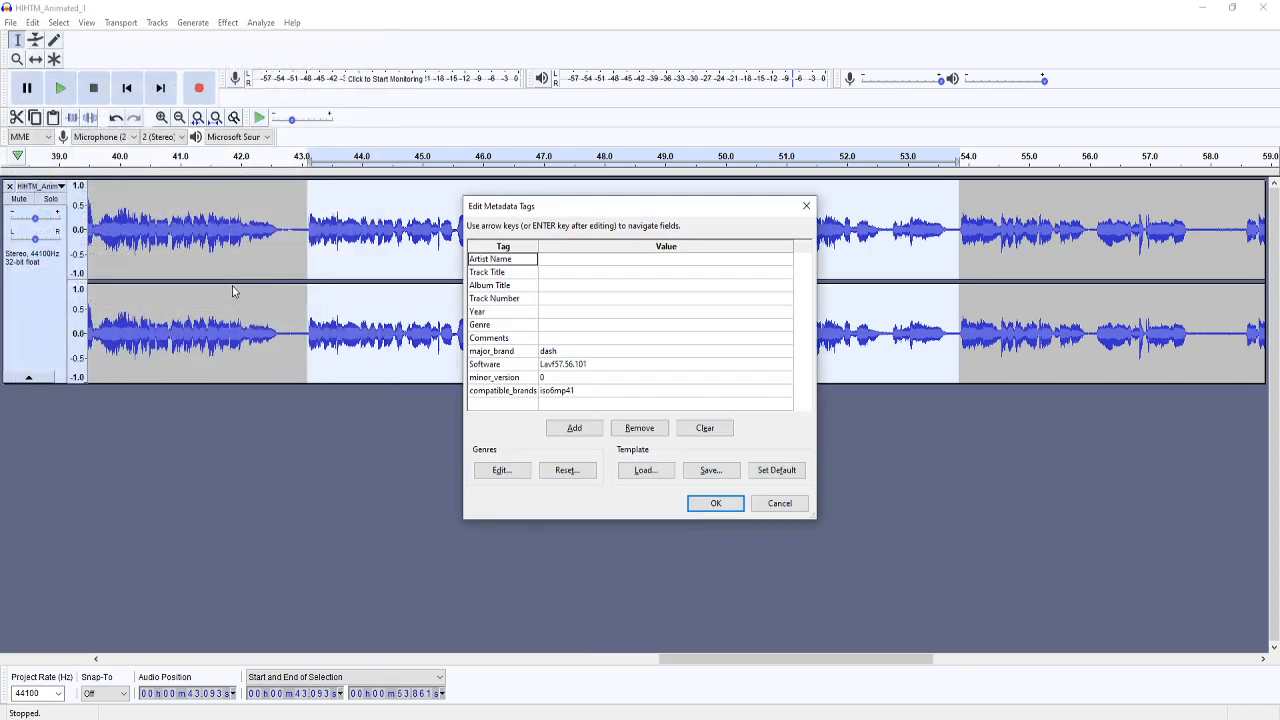
click(721, 507)
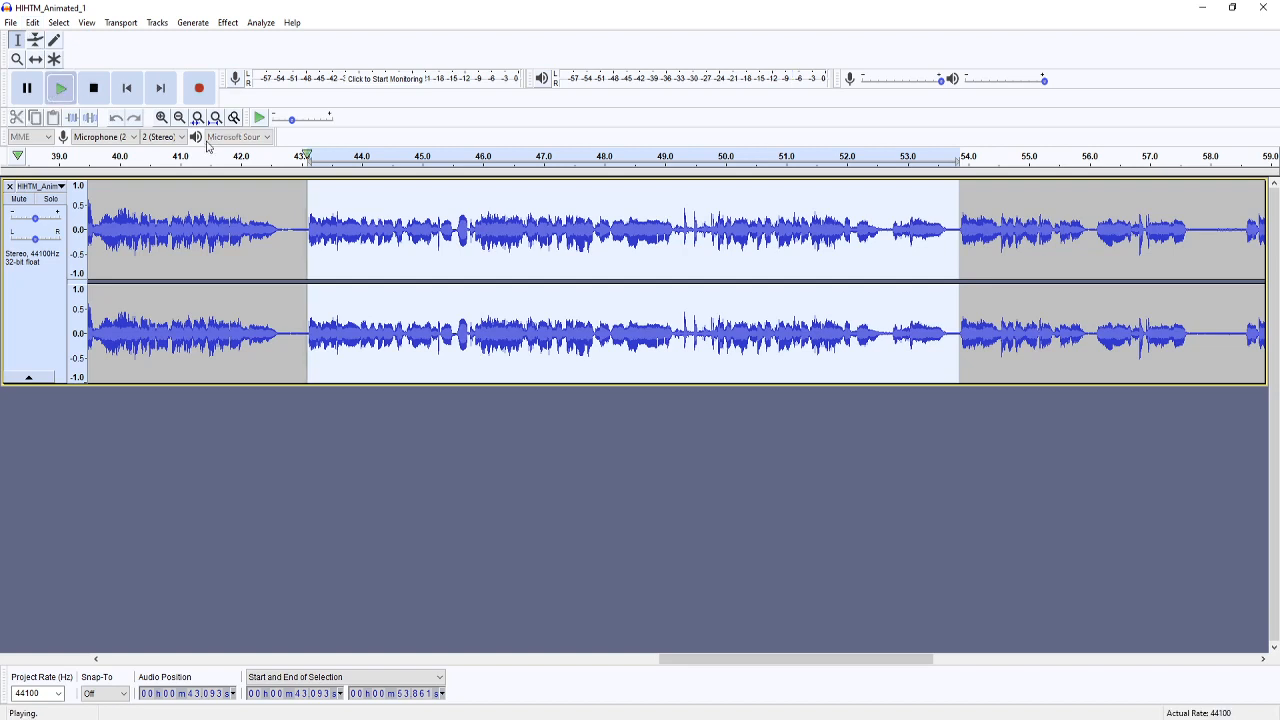
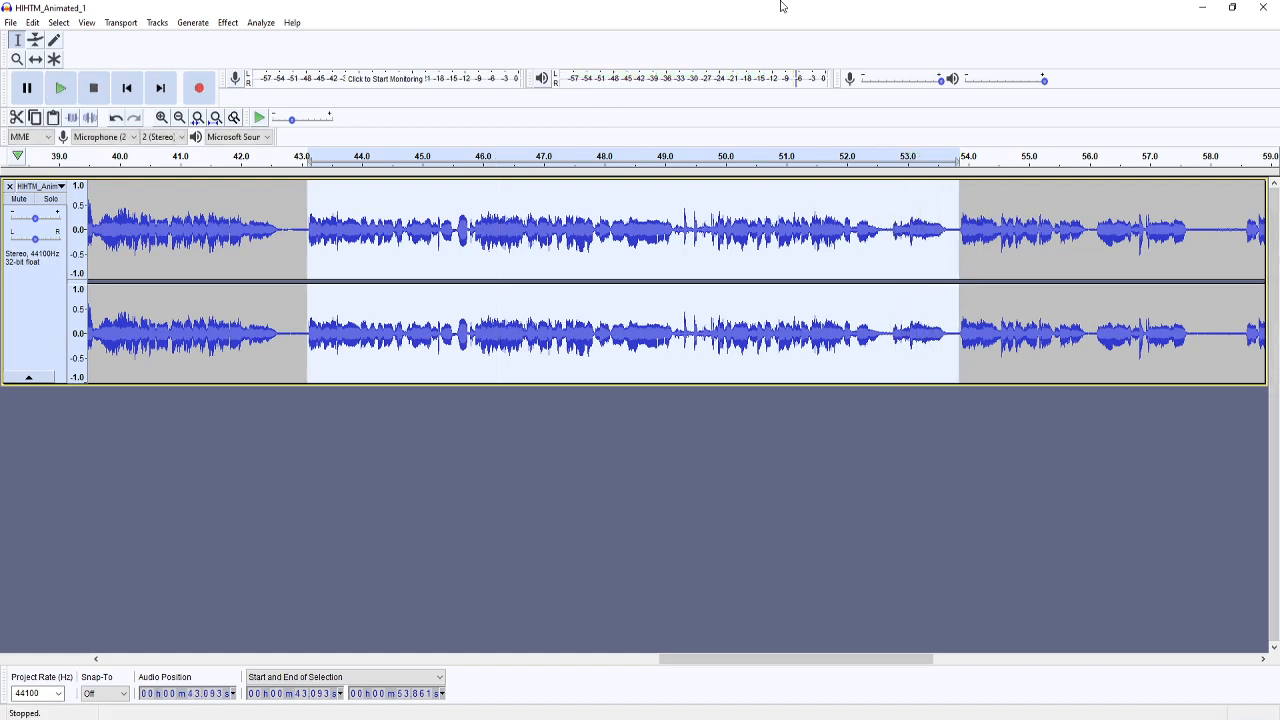
- Close Audacity without saving the project, and save the storyboard file in Blender
click(1263, 7)
click(664, 363)
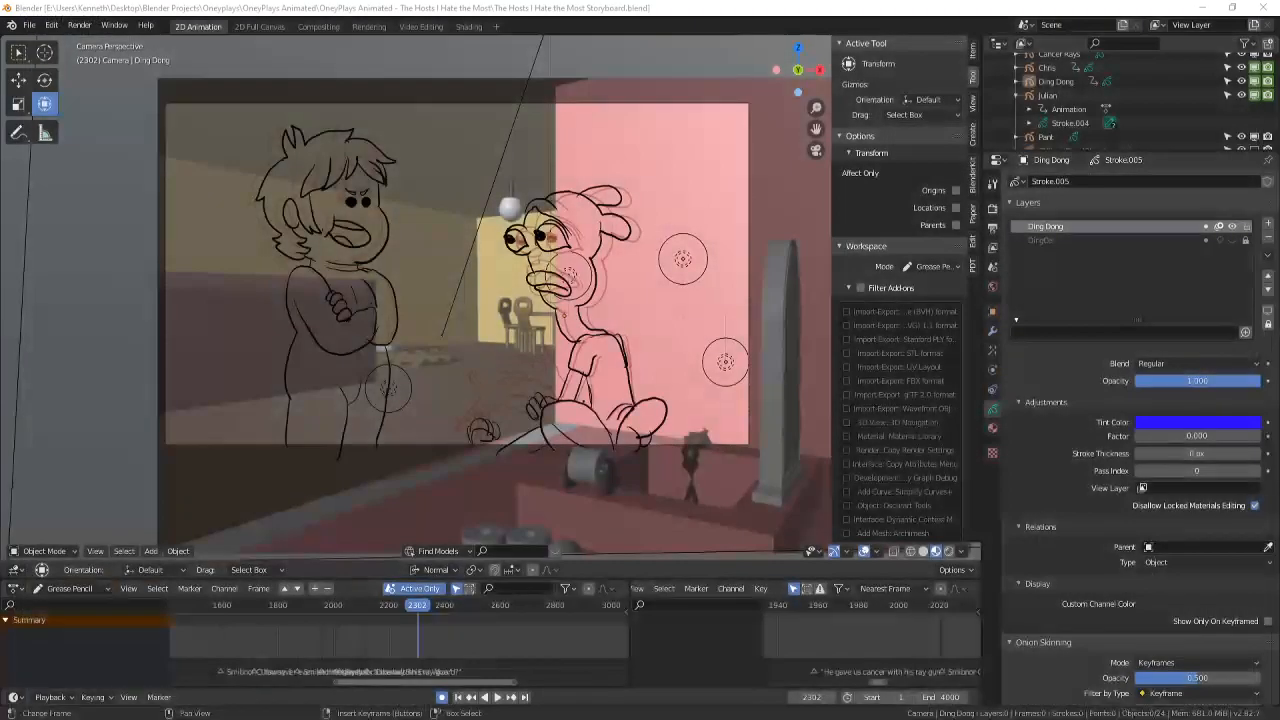
mouse_move(408, 718)
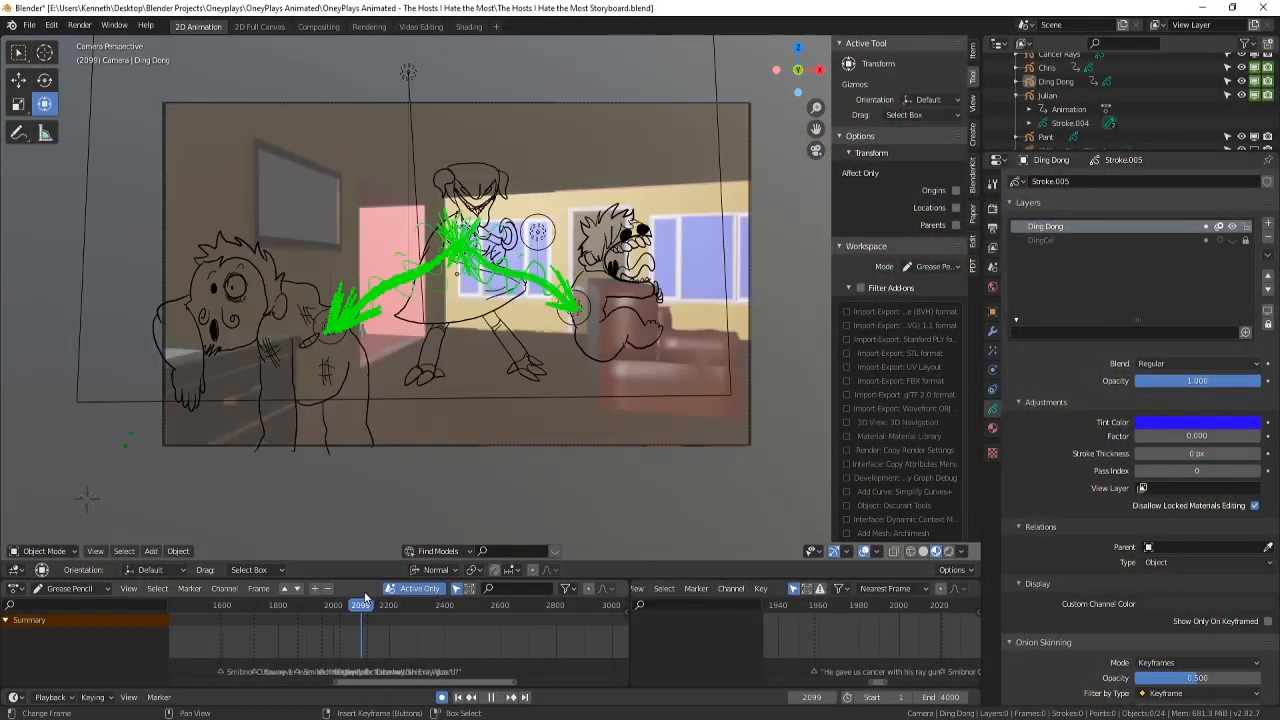
click(363, 600)
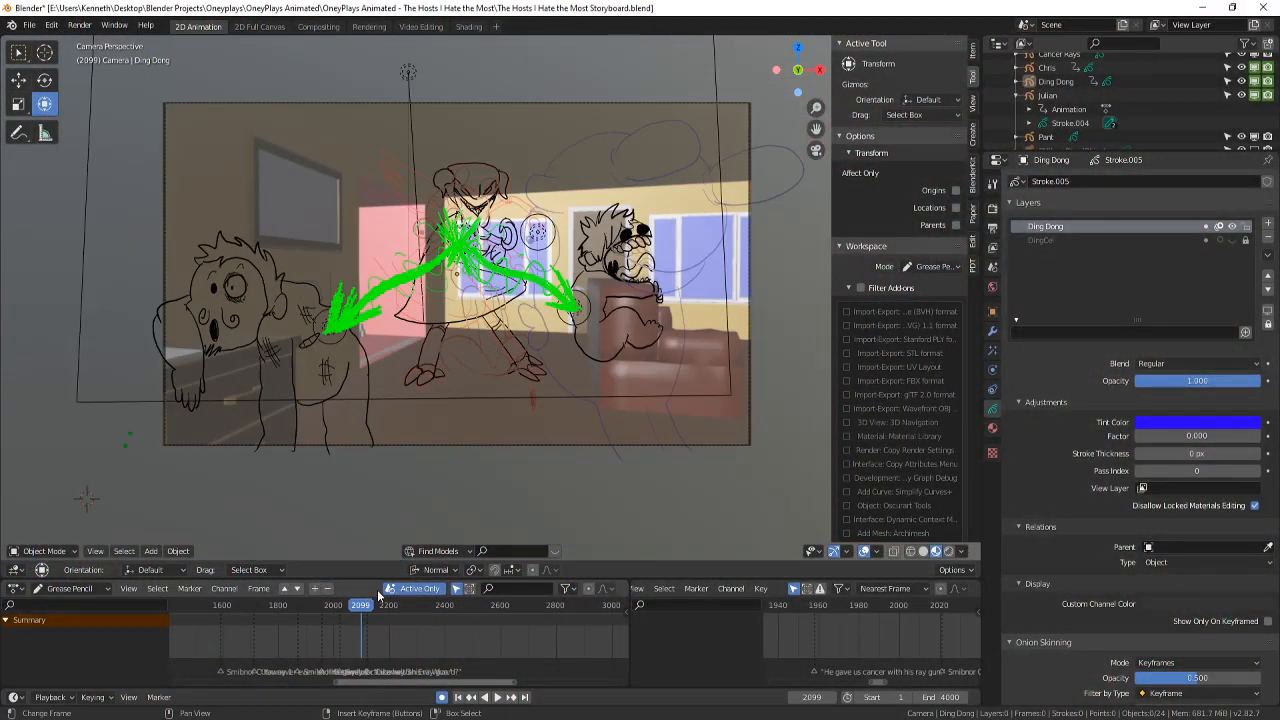
key(ctrl+s)
- Play the storyboard from frame 1871 and step through the close-up shot around frame 2212
click(297, 606)
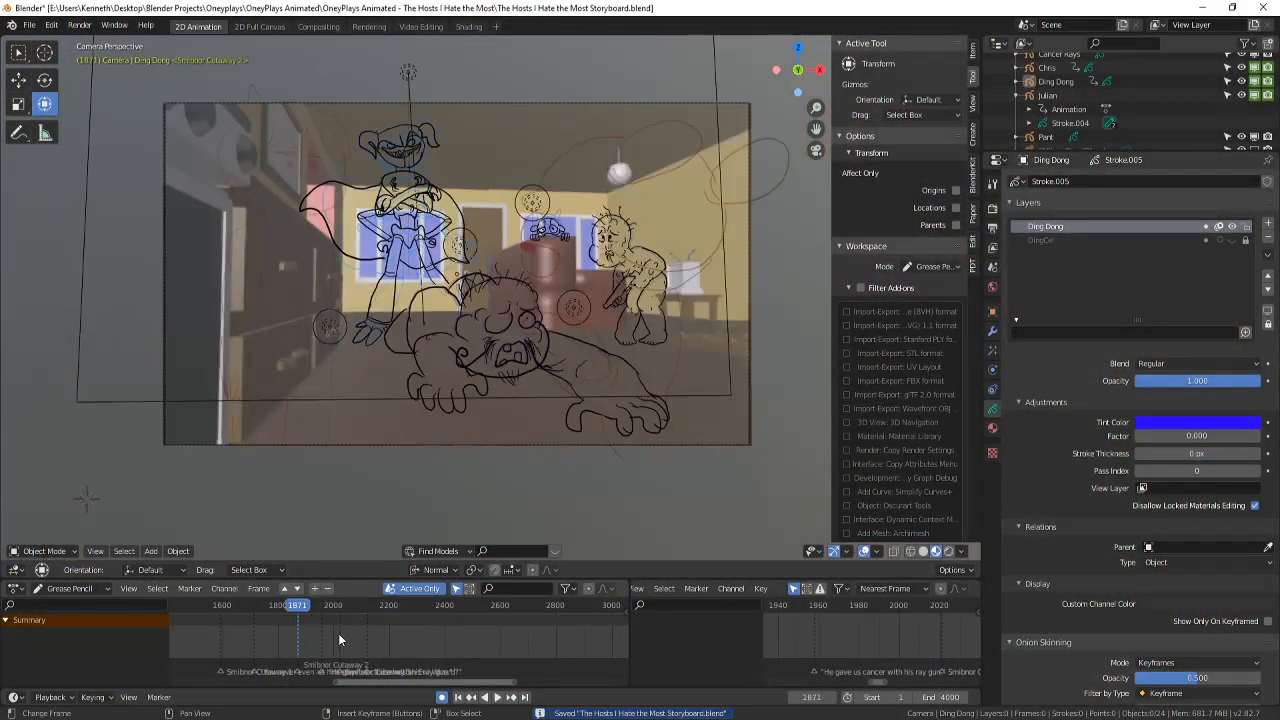
click(499, 698)
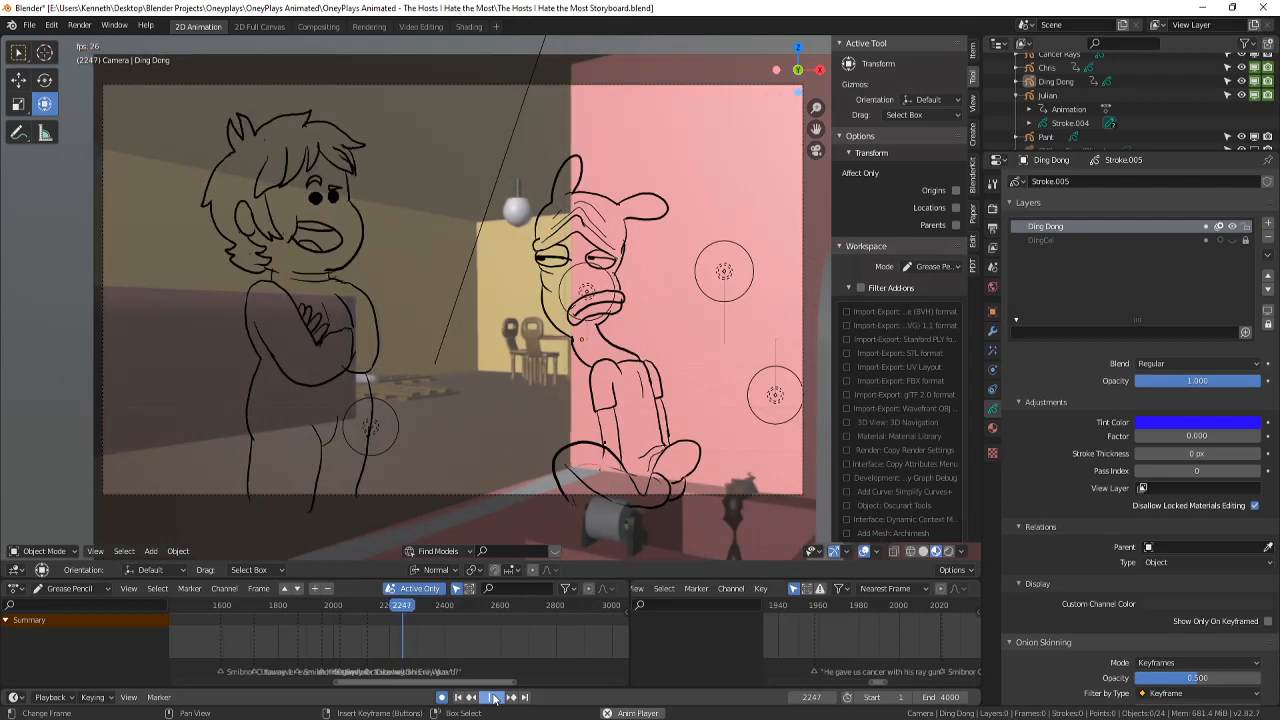
click(493, 698)
drag(400, 645, 391, 645)
key(Right)
key(Right)
key(Right)
key(Right)
key(Right)
key(Right)
key(Right)
key(Right)
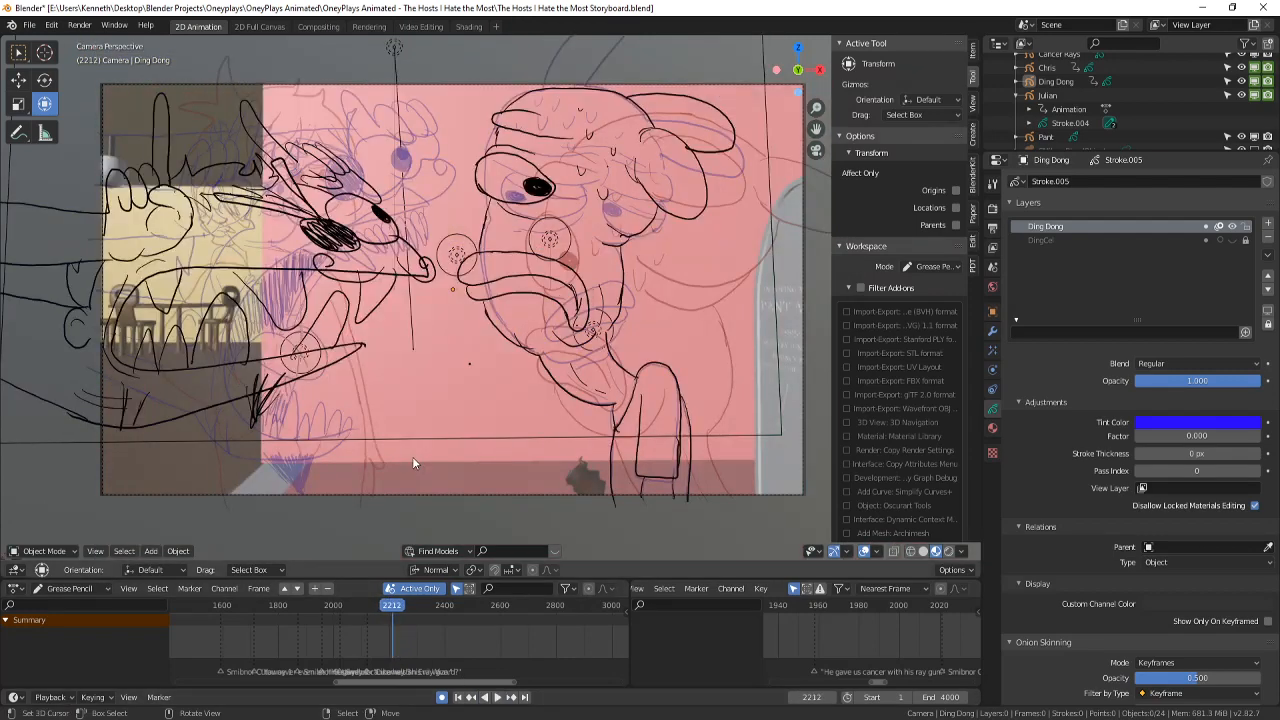
key(Right)
- Hide the viewport overlays and replay the storyboard from frame 2208, checking the shots around it
click(863, 551)
click(391, 615)
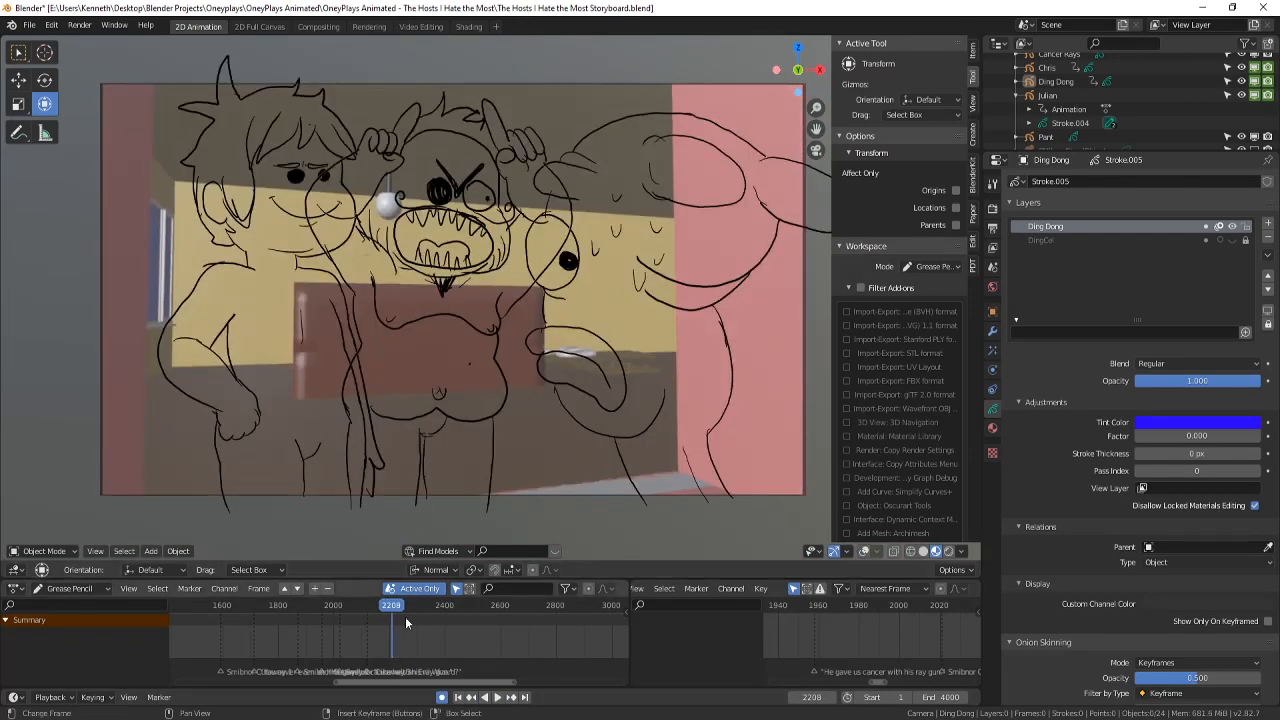
click(498, 697)
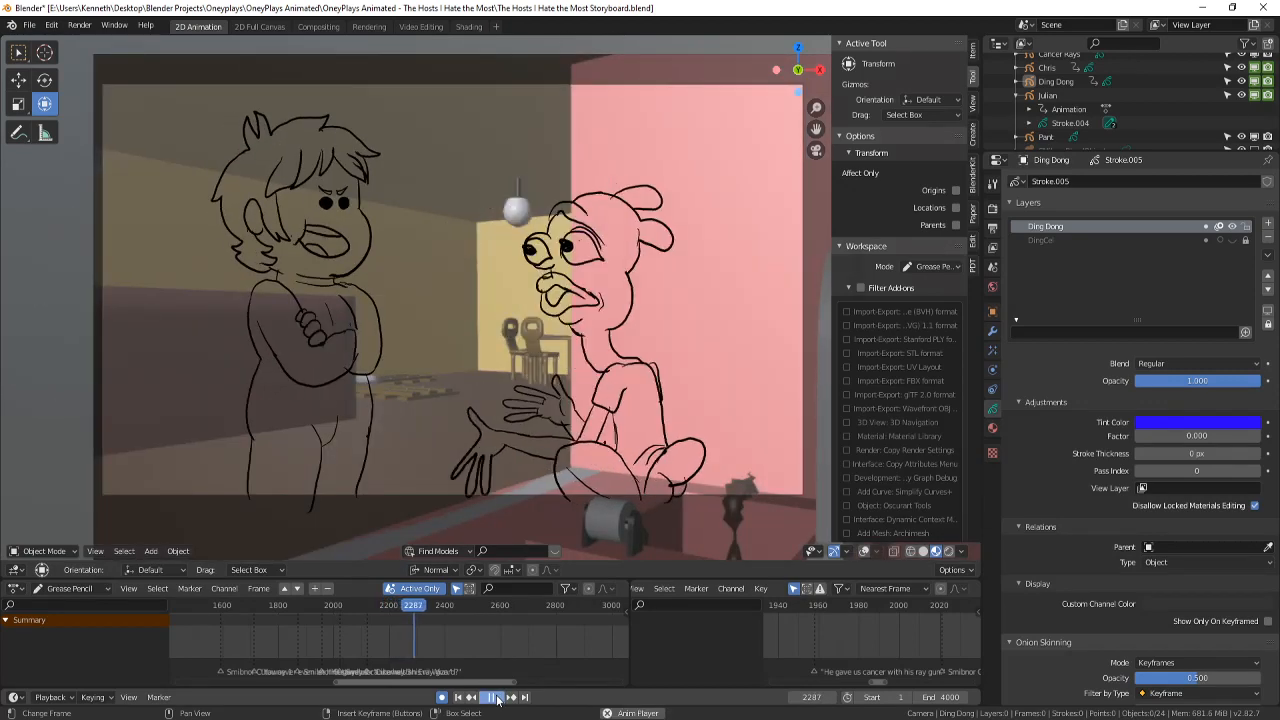
click(430, 645)
drag(431, 638, 397, 624)
key(space)
key(Down)
key(Down)
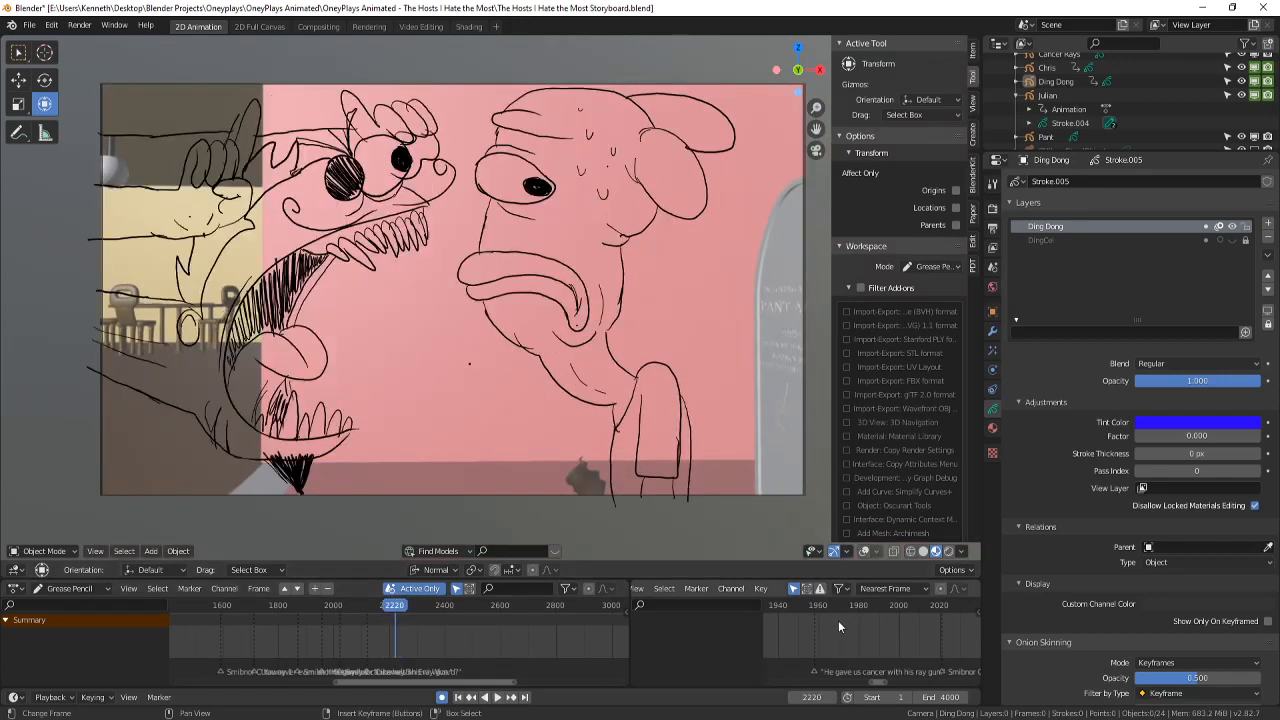
- Show the viewport overlays again, select the Julian drawing and enter Edit Mode on it near frame 2217
click(863, 551)
click(279, 441)
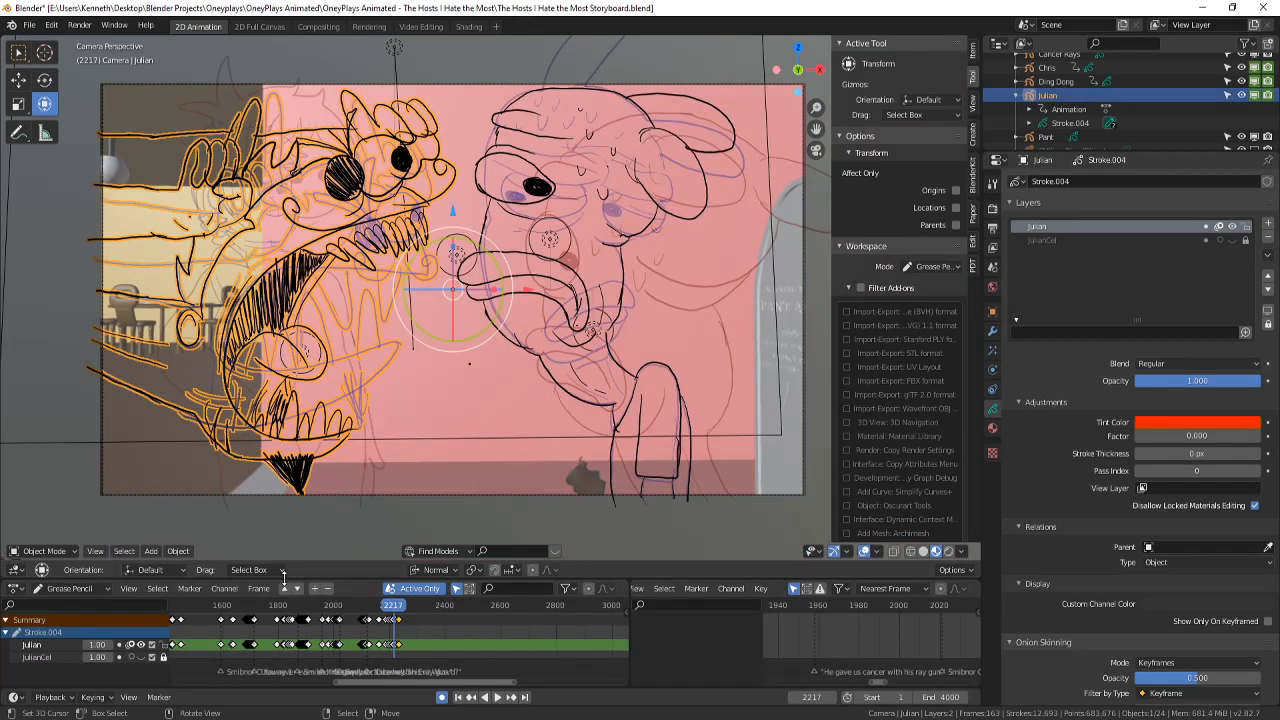
scroll(389, 629, up, 6)
click(376, 645)
scroll(382, 654, up, 3)
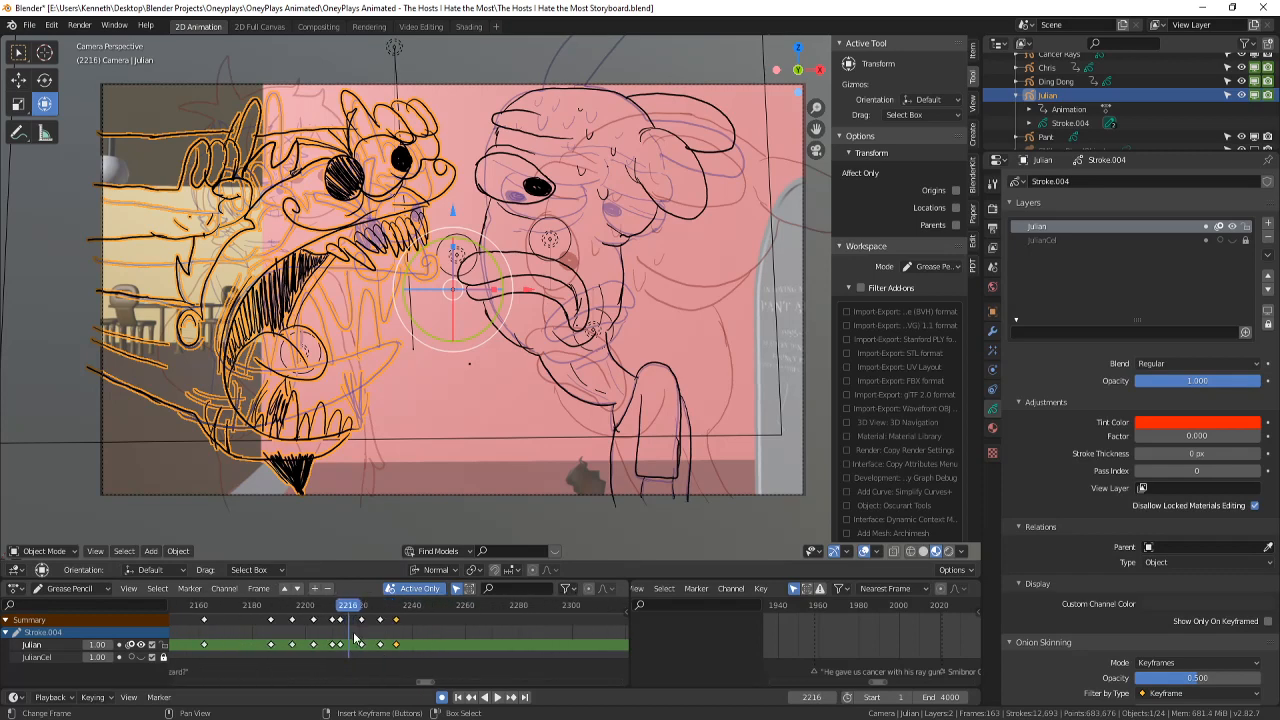
click(44, 551)
click(43, 520)
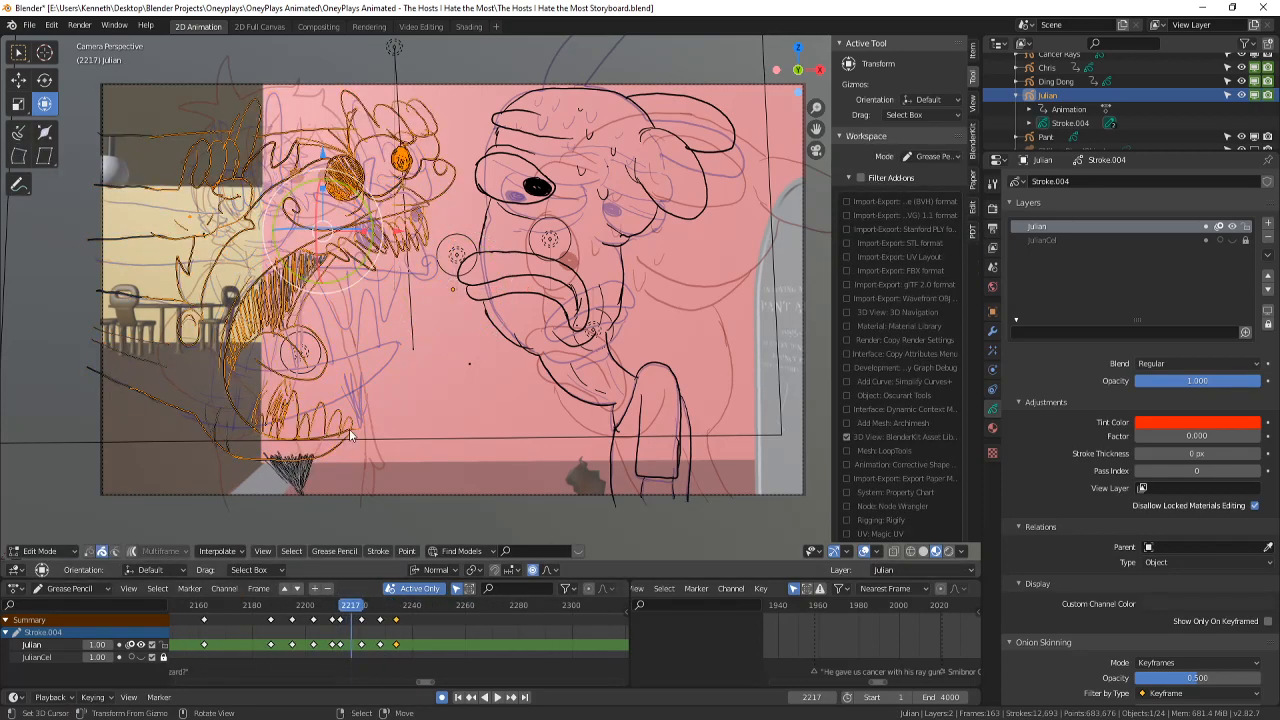
- At frame 2217, move Julian's lower jaw down and reposition his upper teeth with proportional editing
click(349, 429)
drag(312, 357, 315, 375)
click(362, 229)
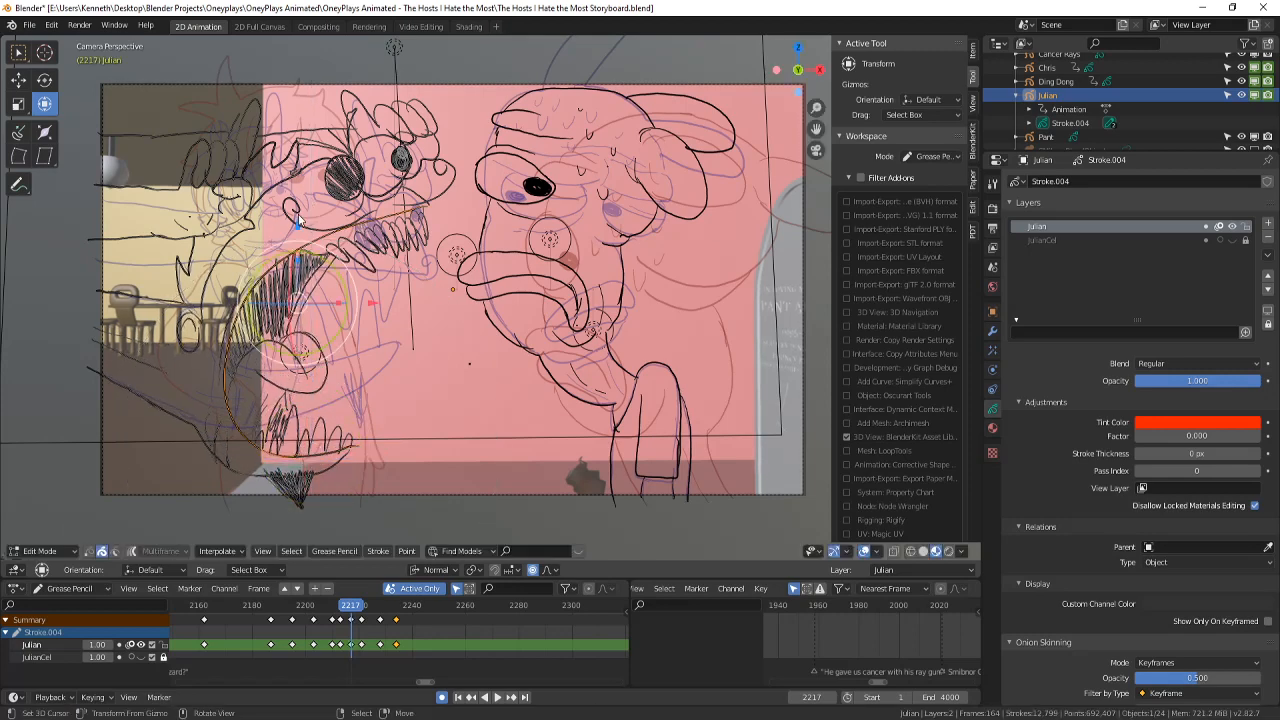
drag(373, 181, 385, 169)
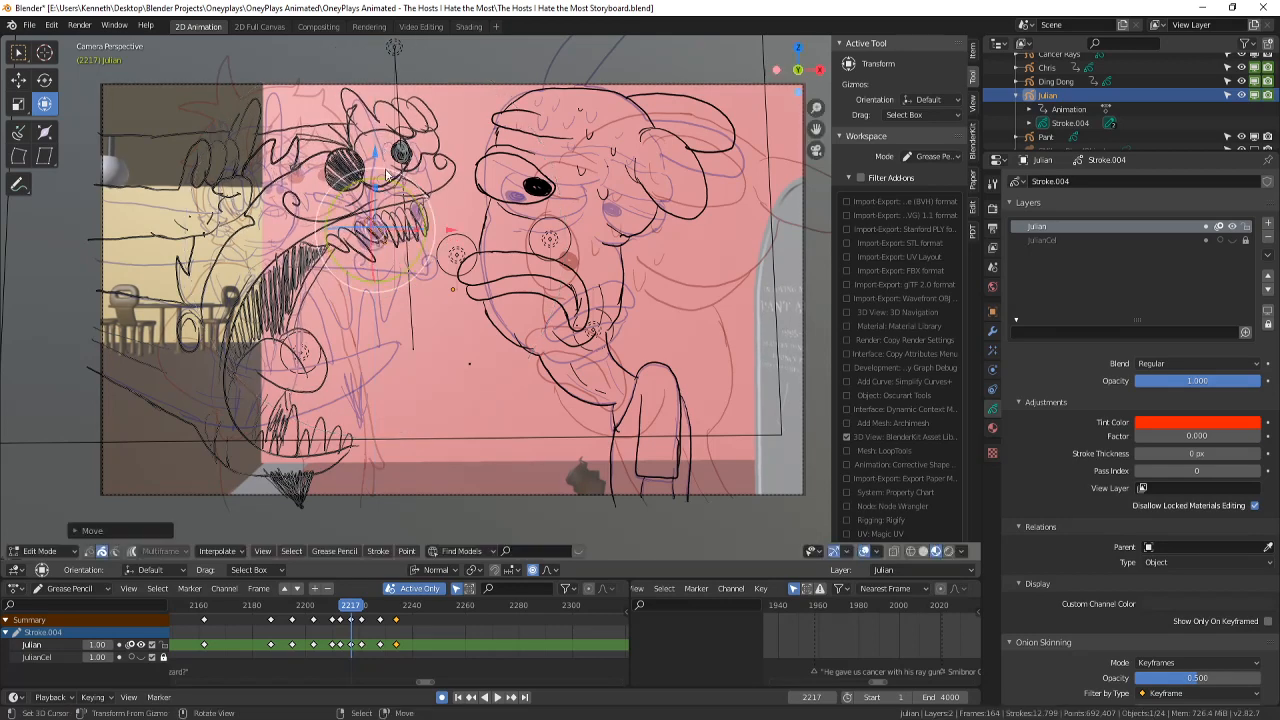
- Shift Julian's new mouth keyframe one frame earlier and play the shot from frame 2212
key(Left)
key(Right)
key(Right)
drag(348, 642, 349, 647)
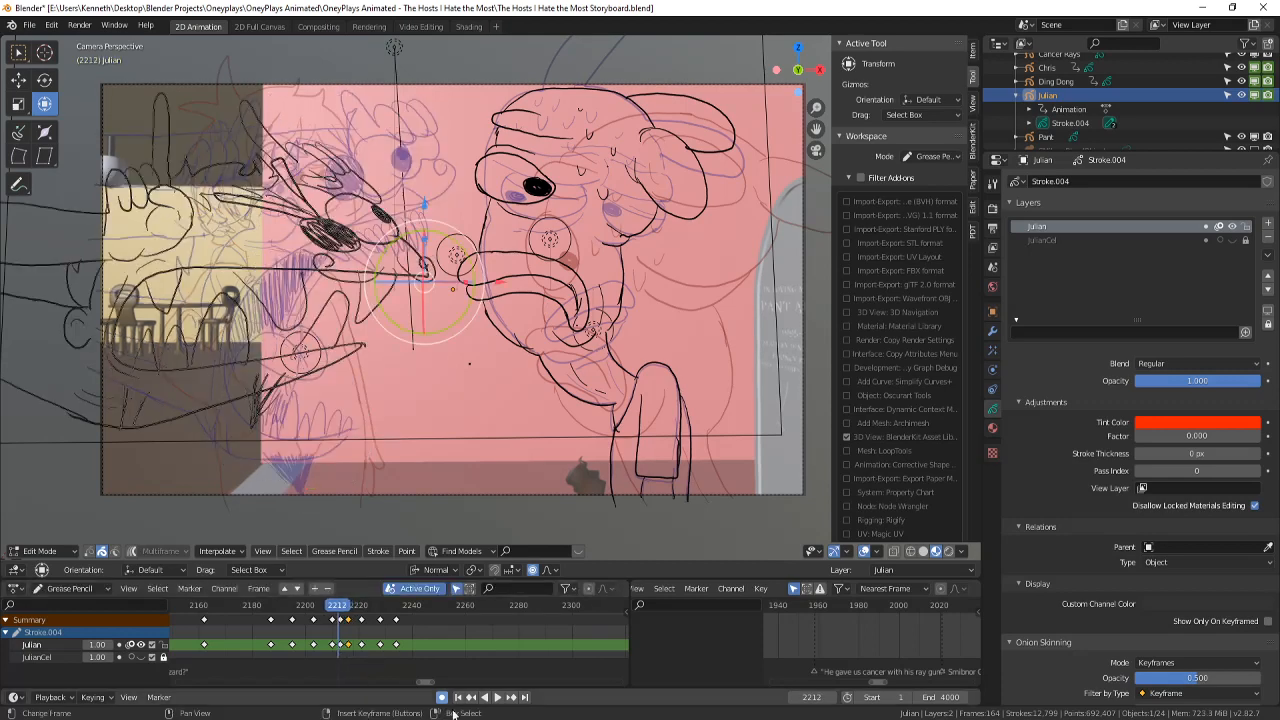
click(497, 697)
click(490, 697)
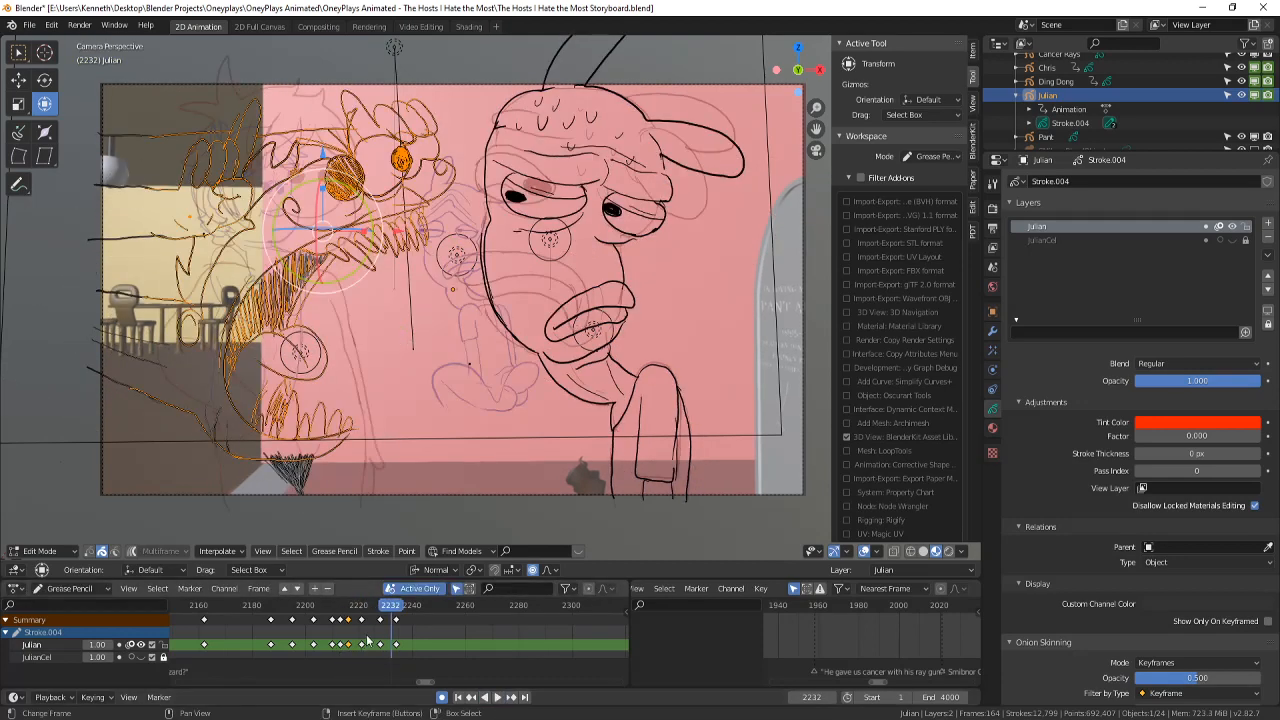
- At frame 2231, reposition Julian's lower jaw and upper teeth with proportional moves
click(307, 448)
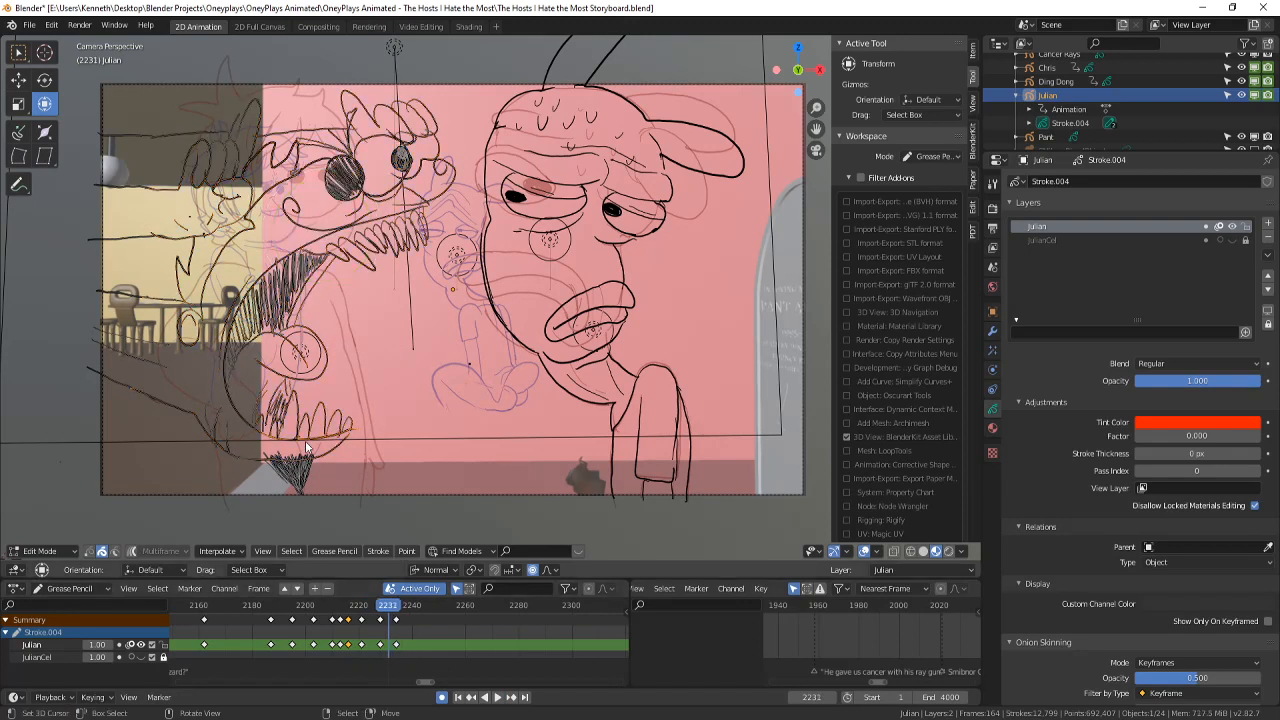
key(g)
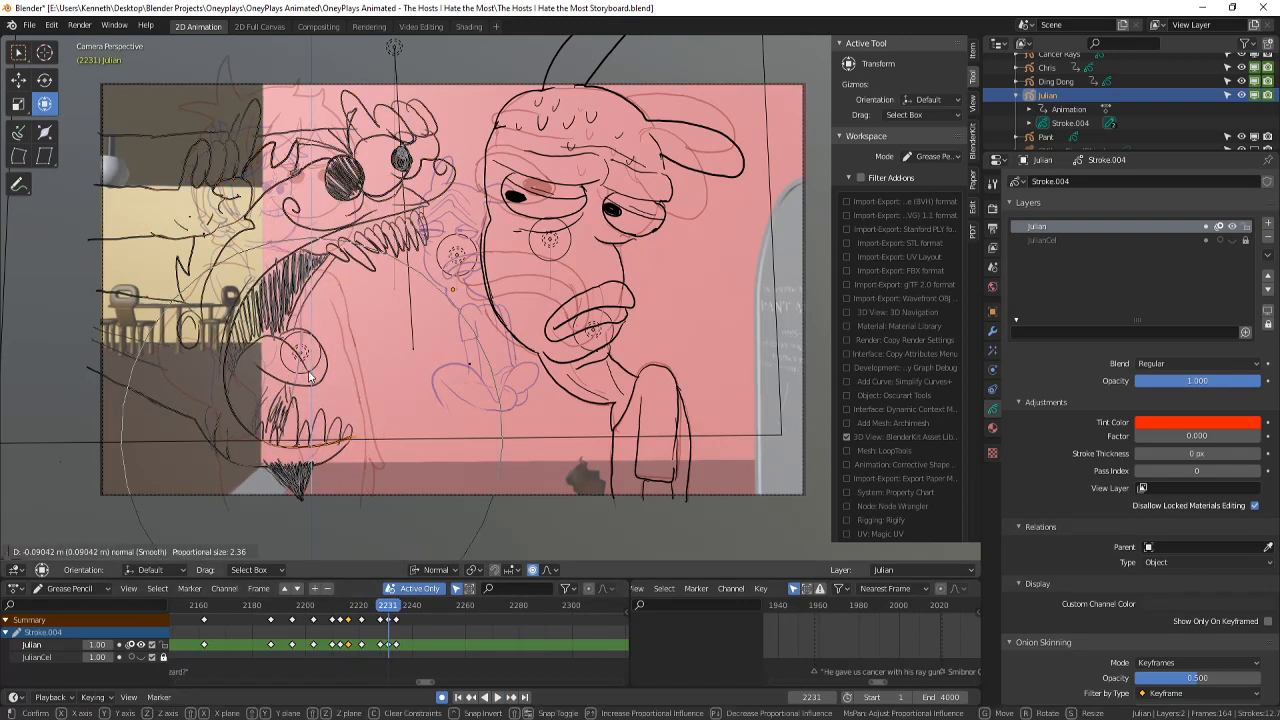
click(310, 377)
click(386, 250)
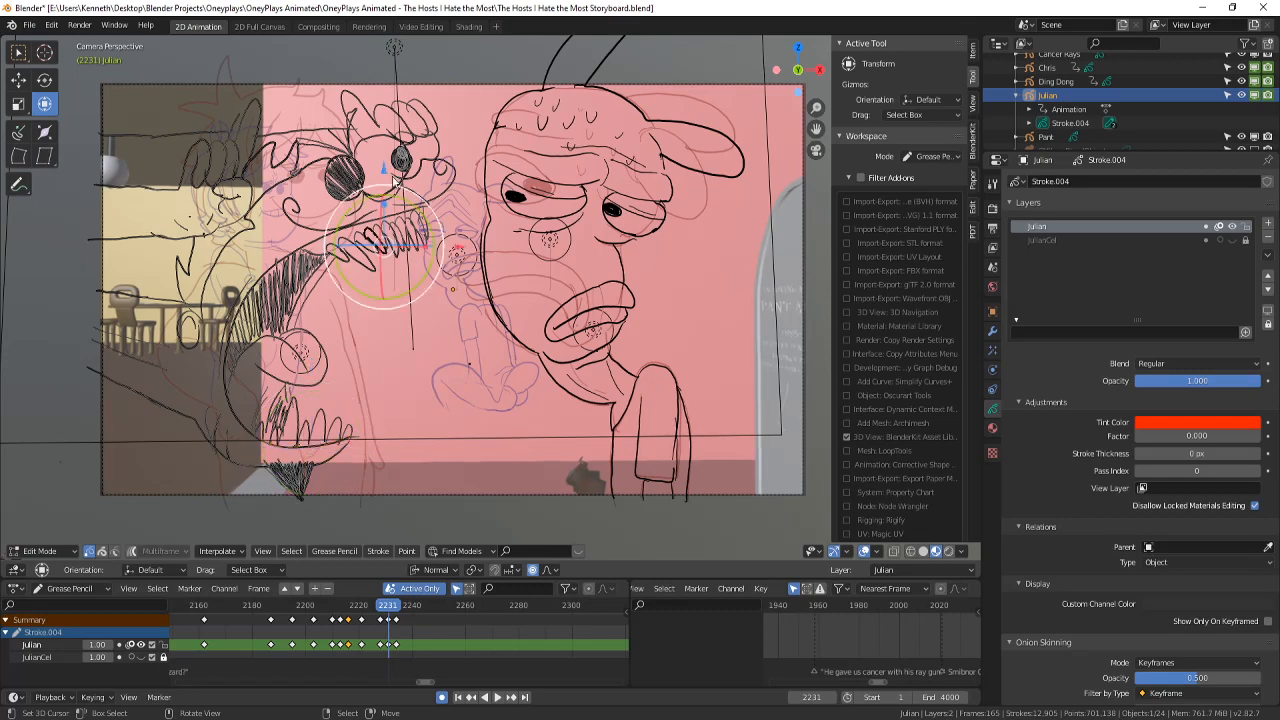
key(g)
click(386, 241)
- Step through the frames from 2229 and play on to check Julian's mouth movement
key(Left)
key(Left)
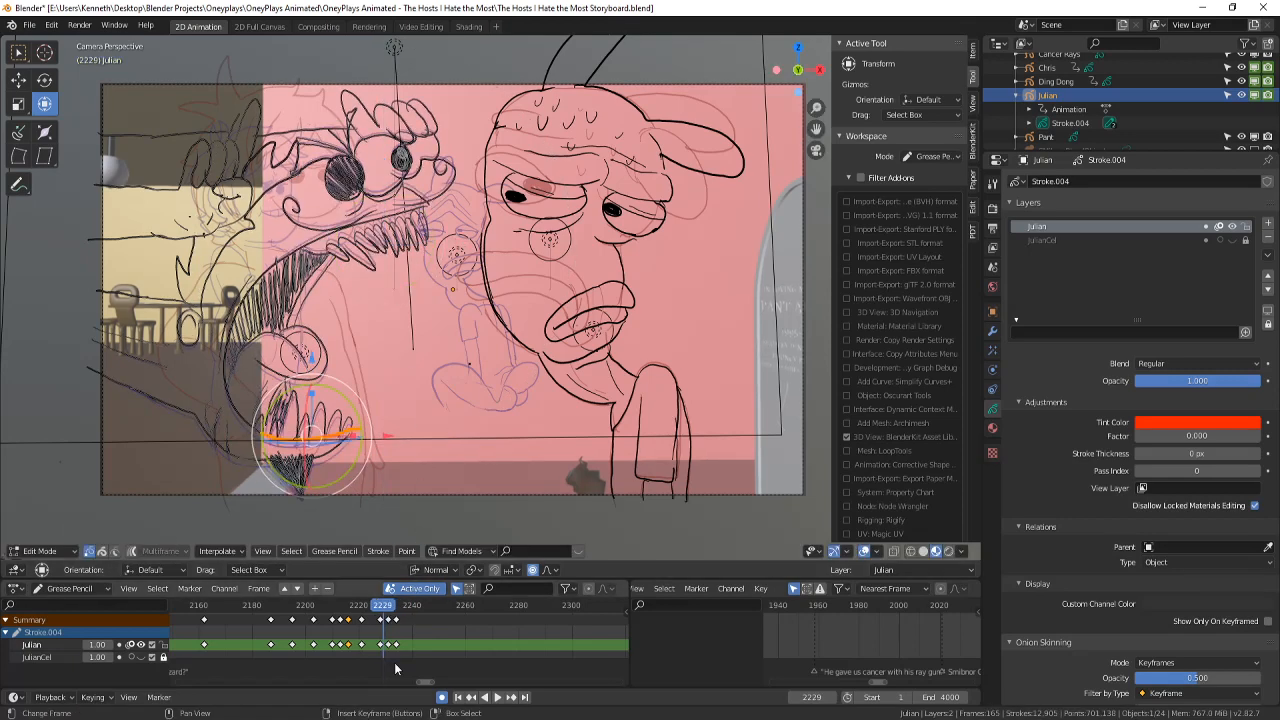
key(Right)
key(Right)
key(Right)
key(Right)
key(space)
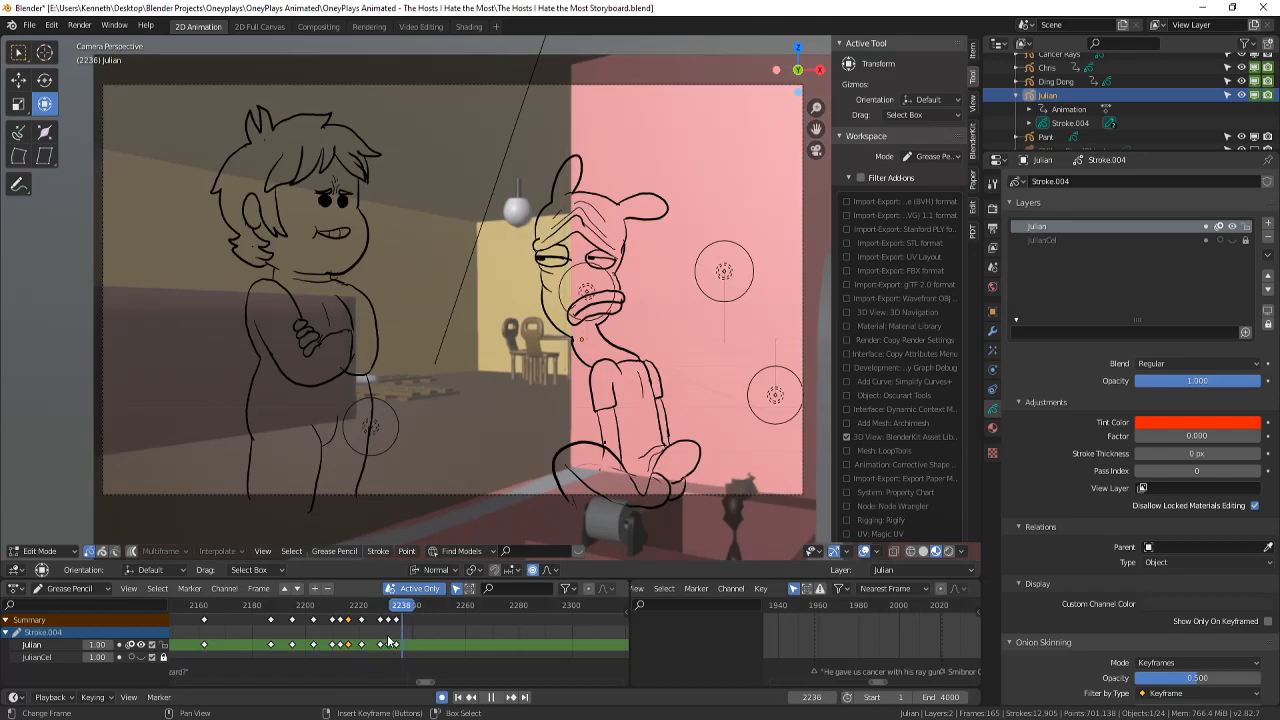
- At frame 2224, reposition parts of Julian's open mouth and lower jaw with proportional moves
click(313, 635)
drag(313, 635, 371, 625)
key(space)
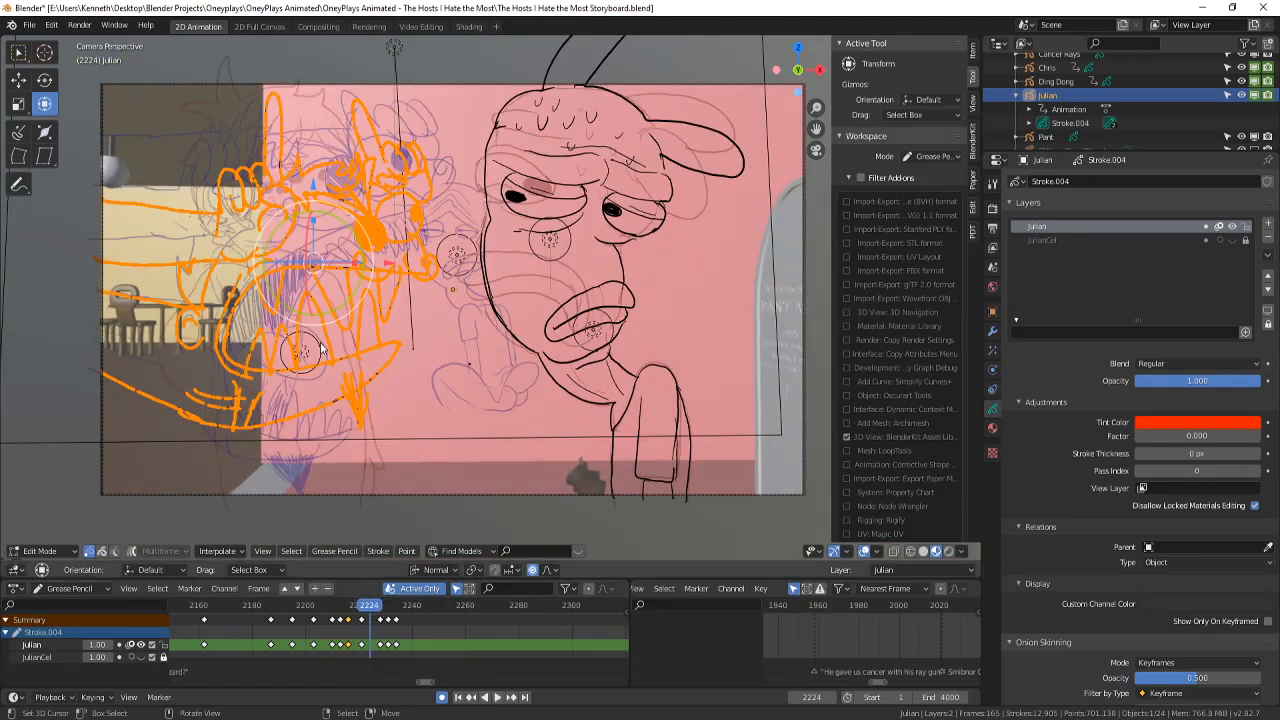
key(g)
click(231, 319)
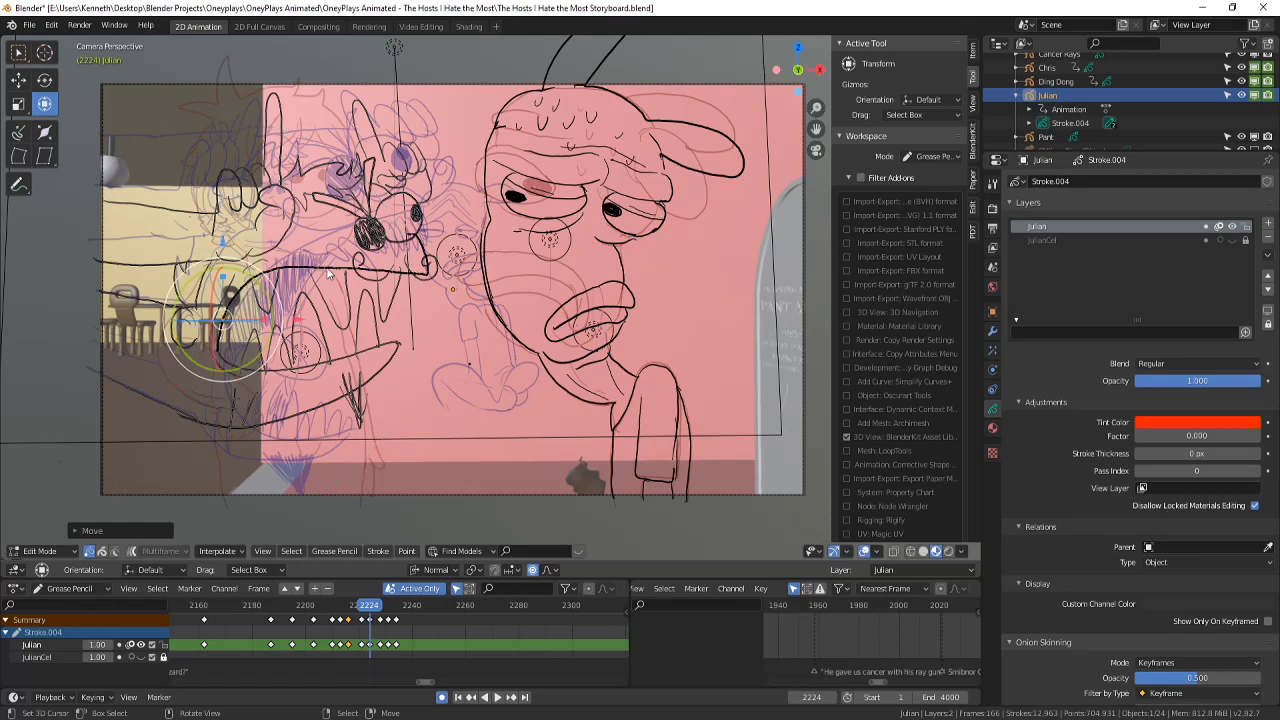
key(g)
click(314, 357)
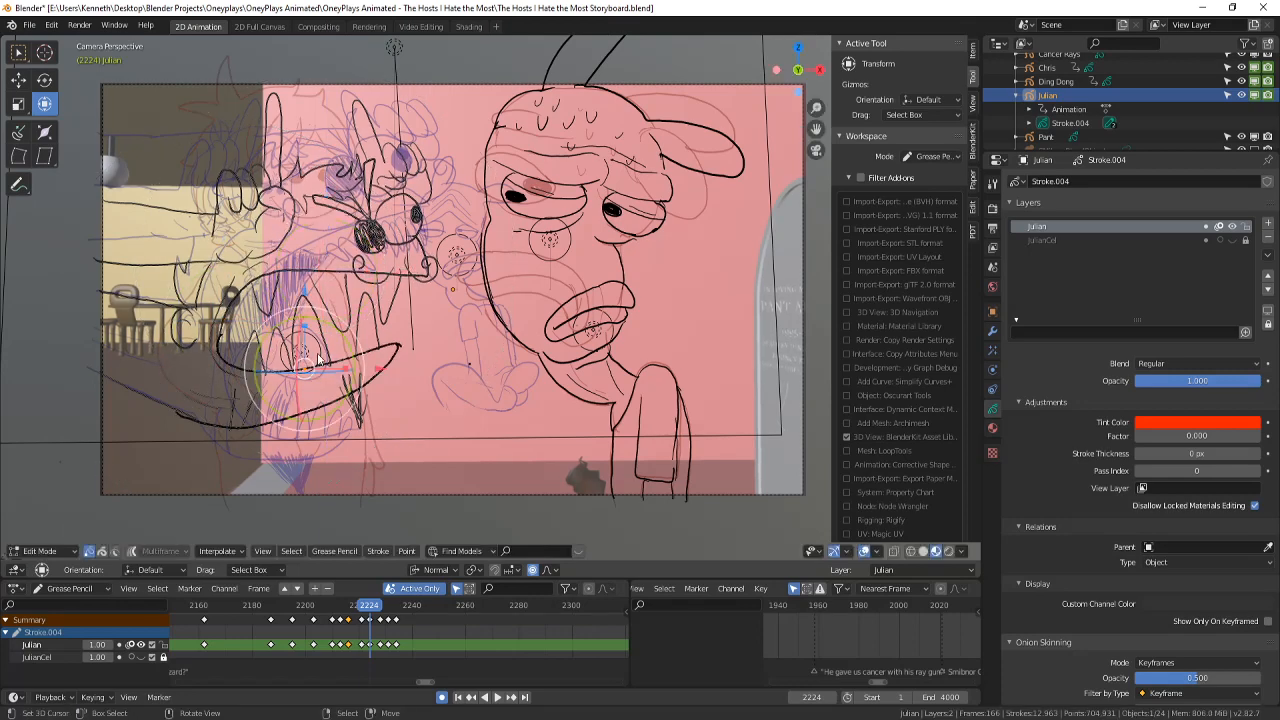
key(g)
click(312, 290)
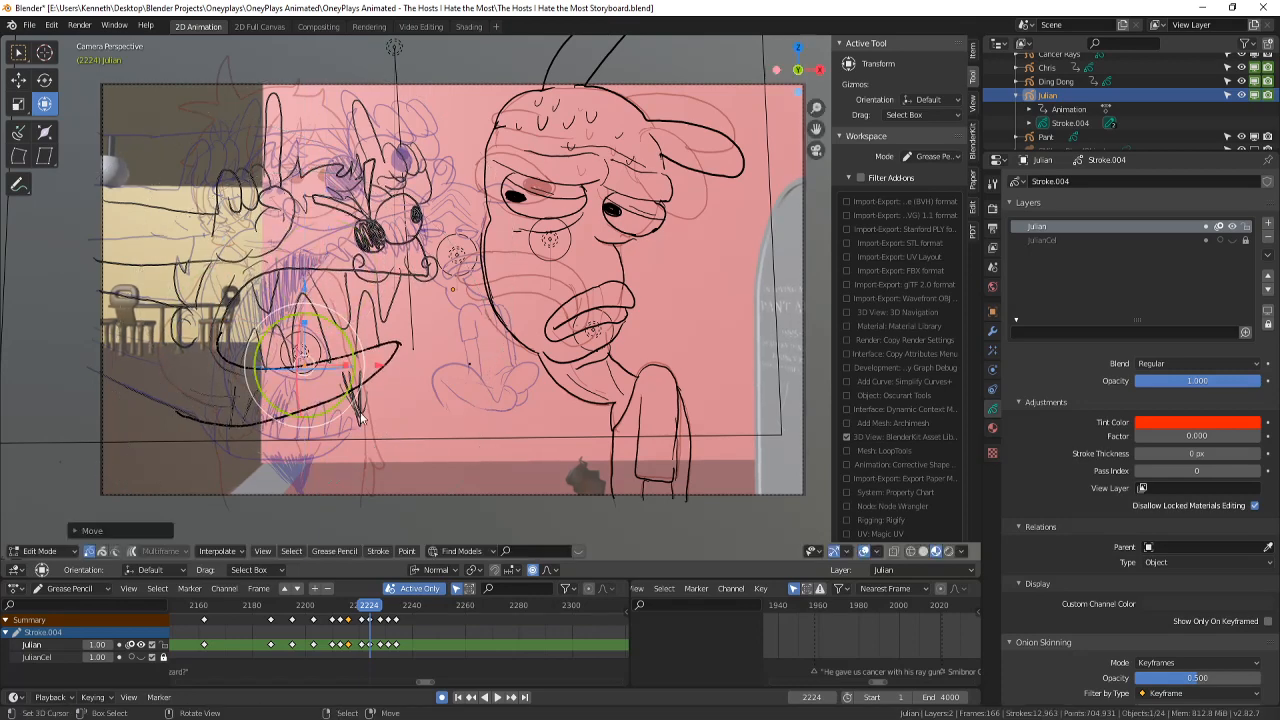
- Replay Julian's close-up from around frame 2219 to check the mouth movement
click(340, 630)
key(space)
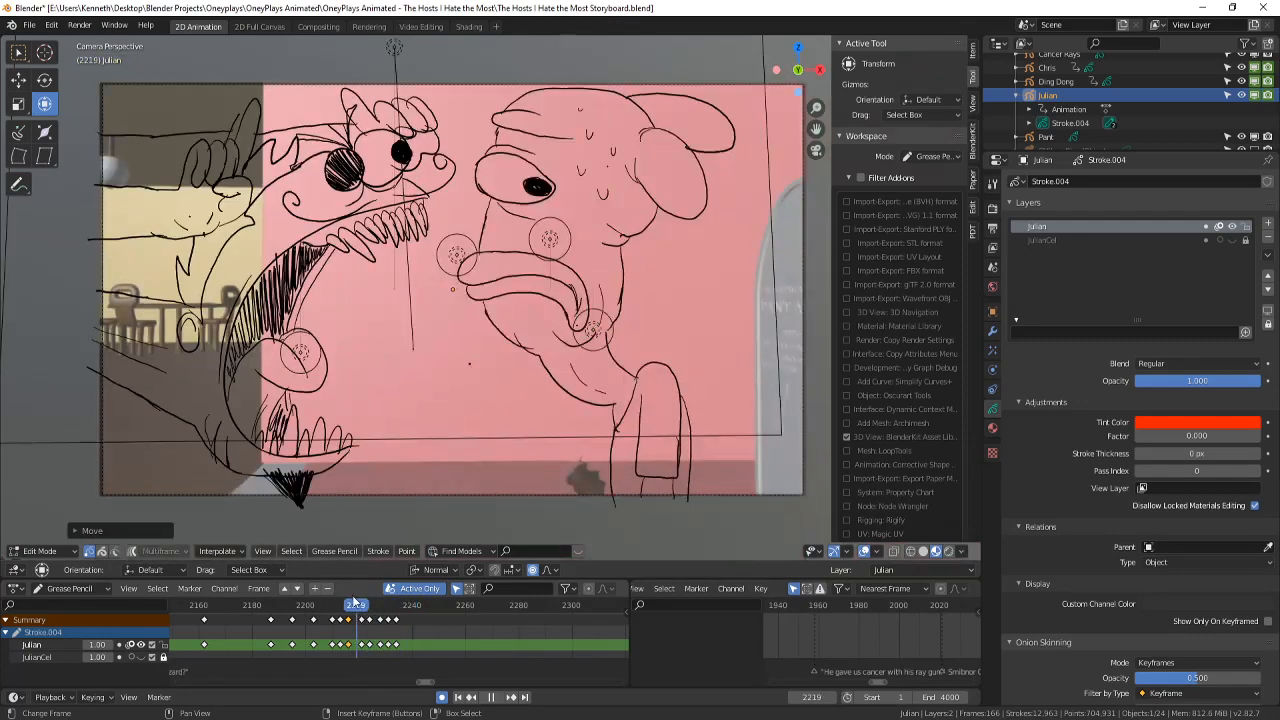
key(Escape)
key(space)
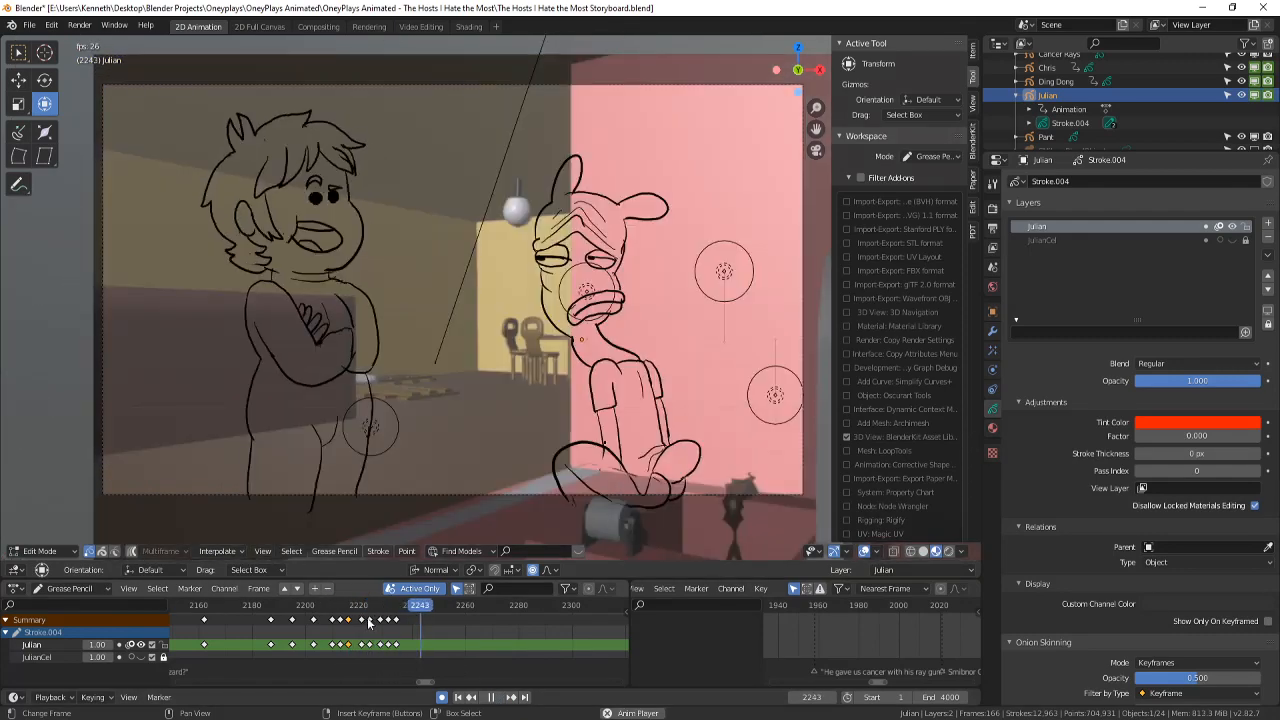
click(338, 633)
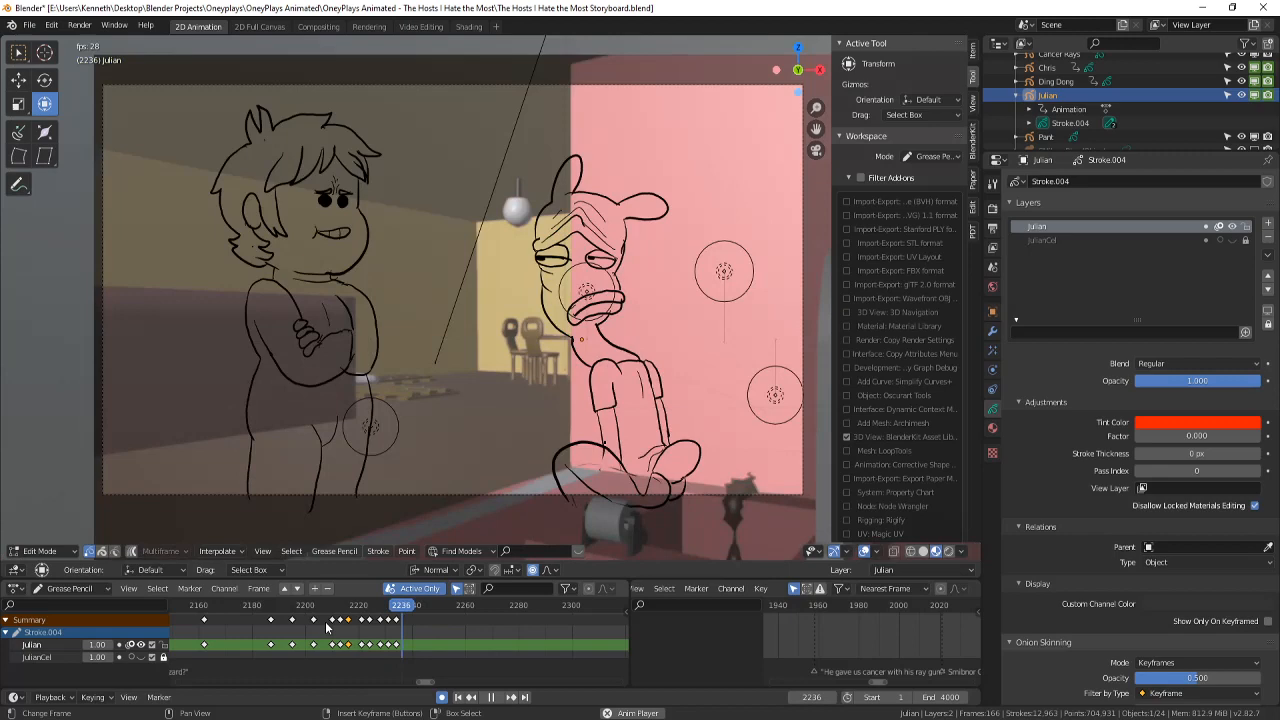
click(338, 630)
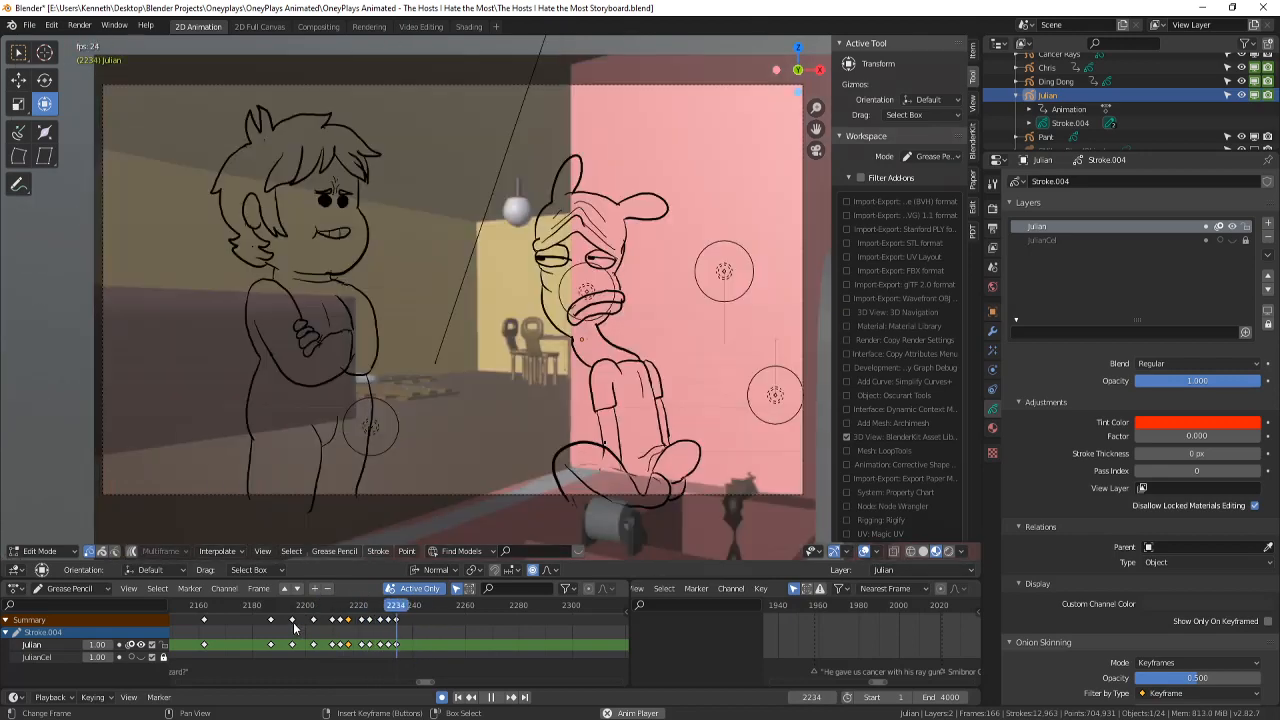
- Play the preceding group shot and the cut into the close-up to review Julian's poses
click(293, 622)
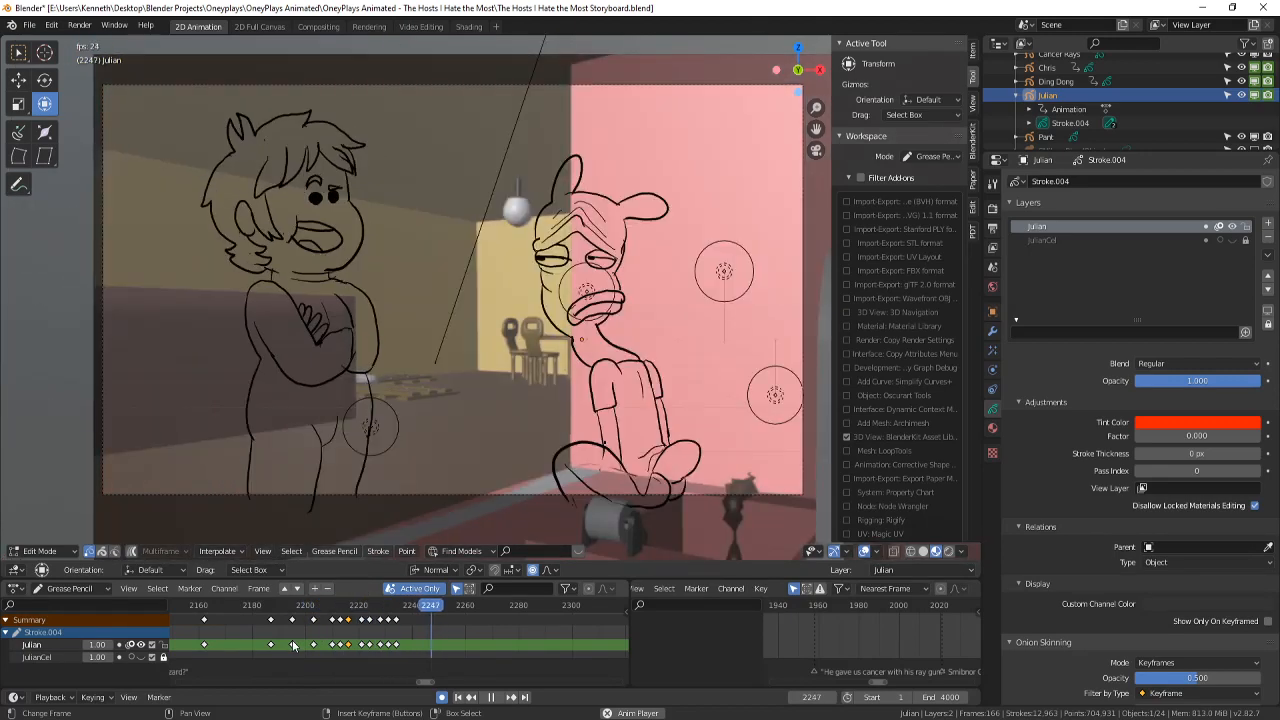
click(258, 645)
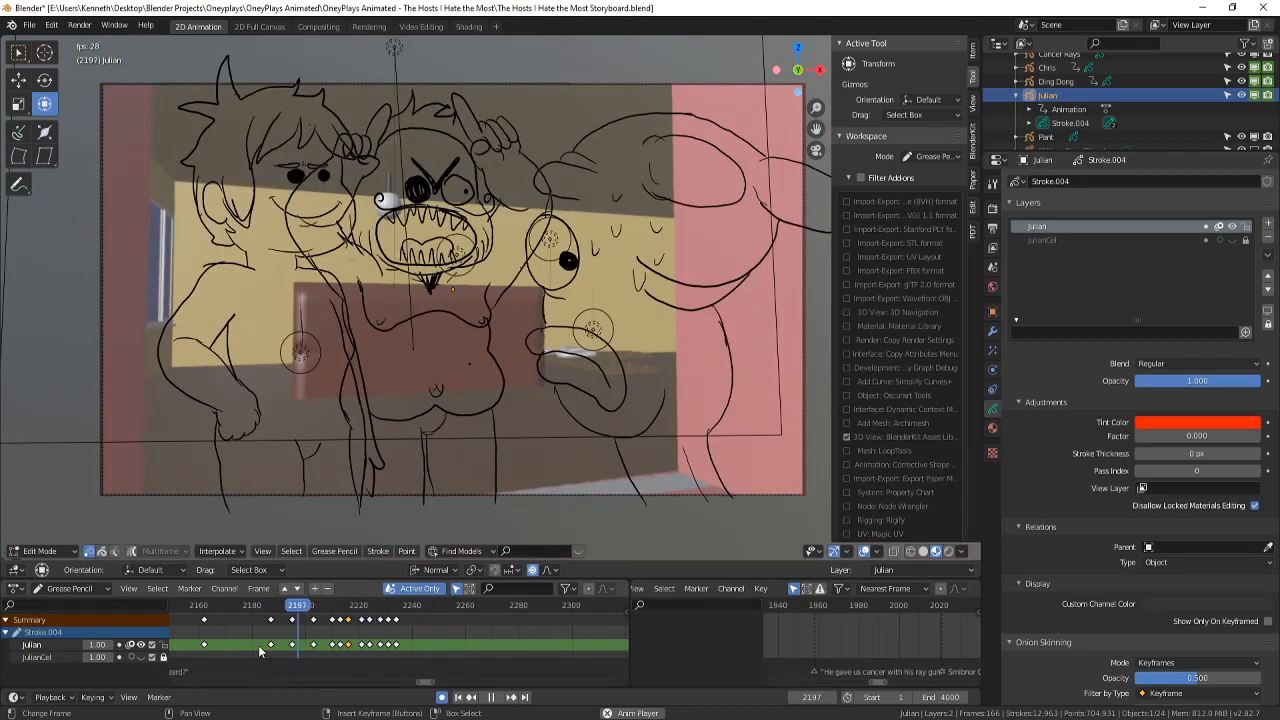
click(249, 631)
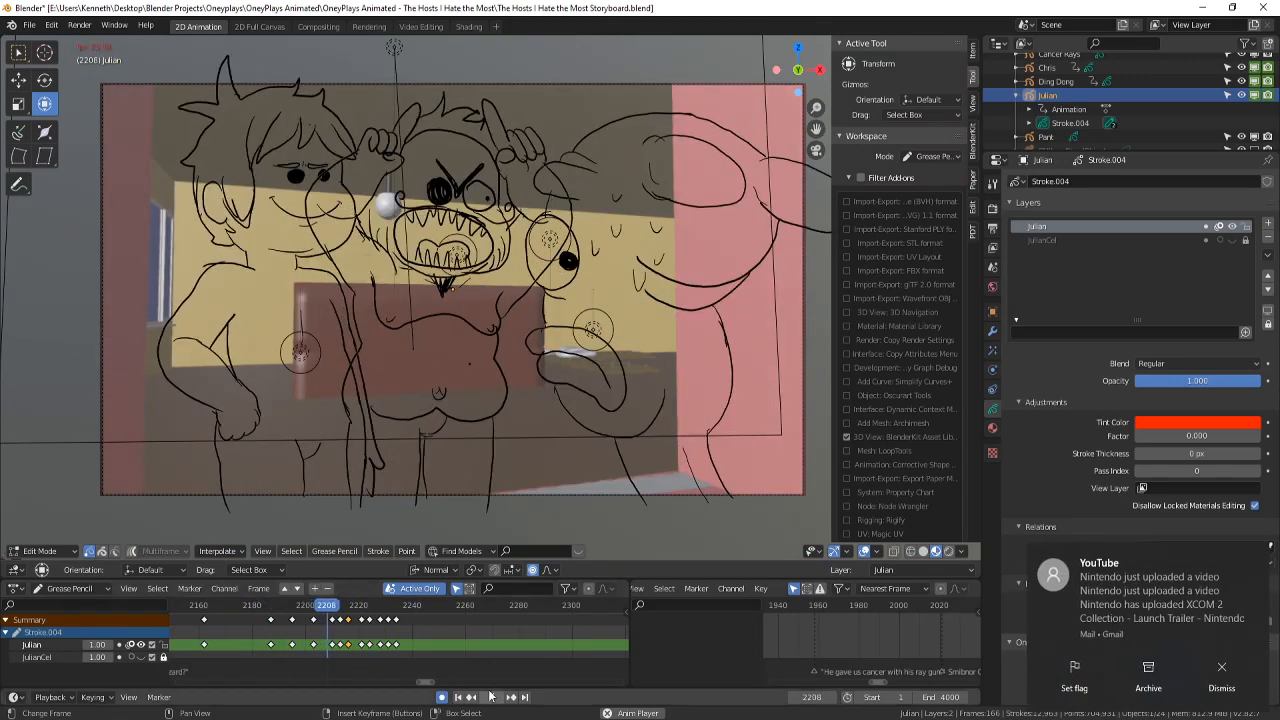
click(267, 645)
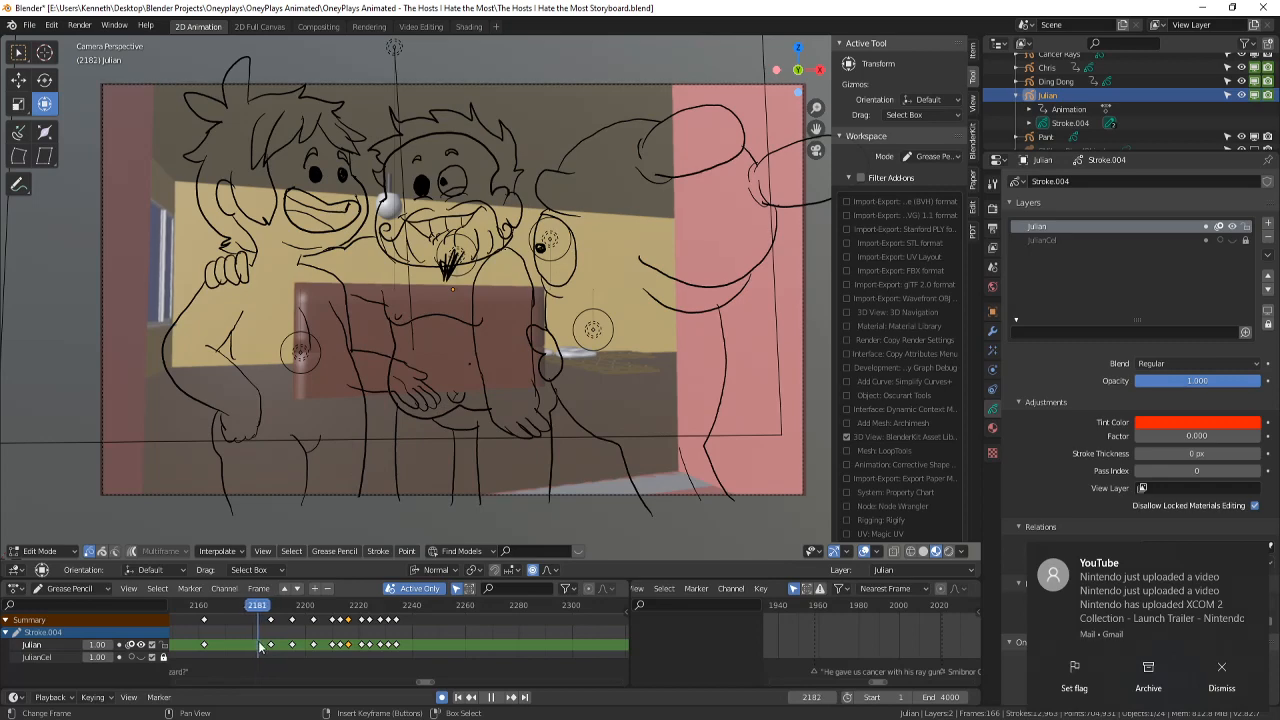
- At frame 2187, select all of Julian's strokes and move his drawing slightly to the right
mouse_move(267, 645)
mouse_down()
mouse_move(358, 638)
mouse_move(271, 636)
mouse_up()
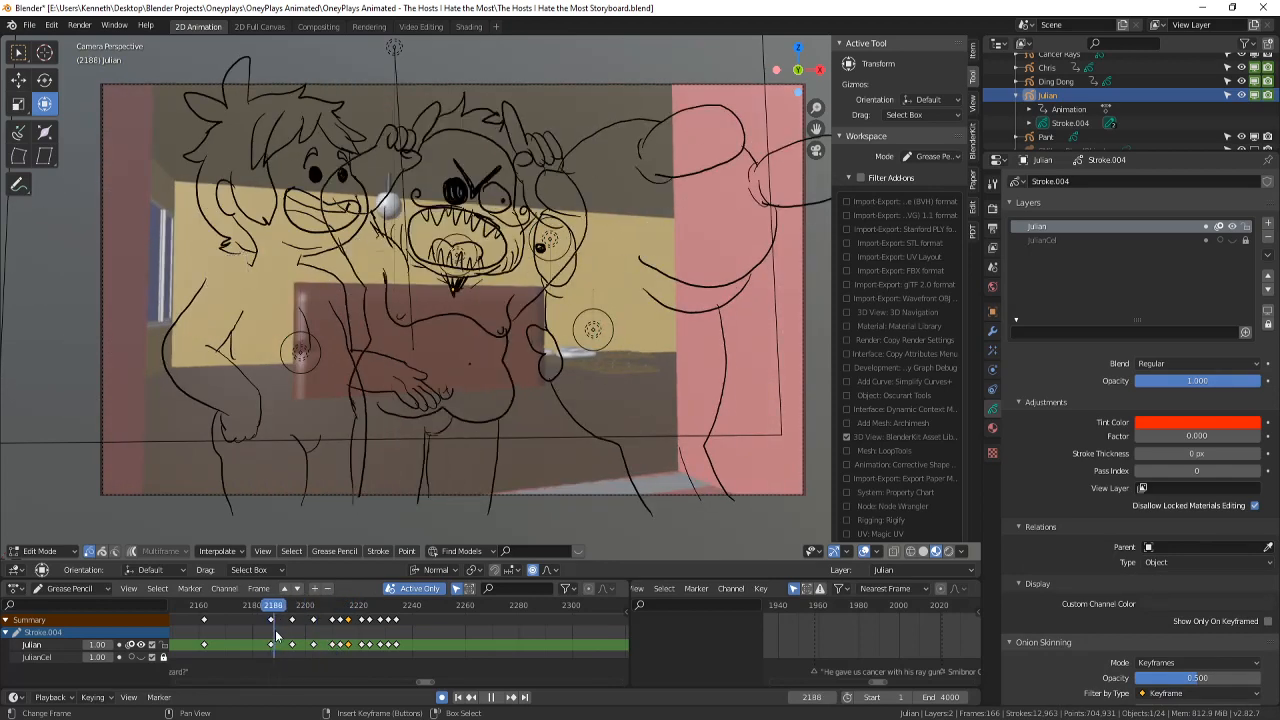
key(a)
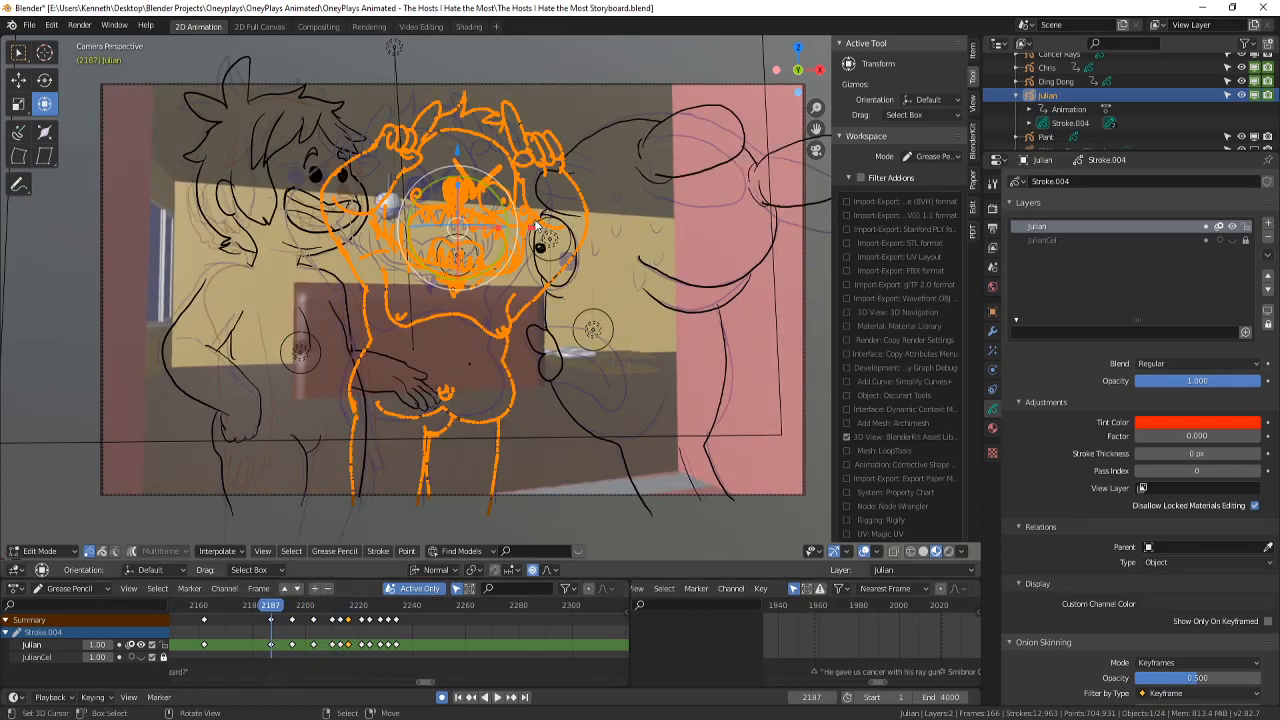
key(g)
click(553, 224)
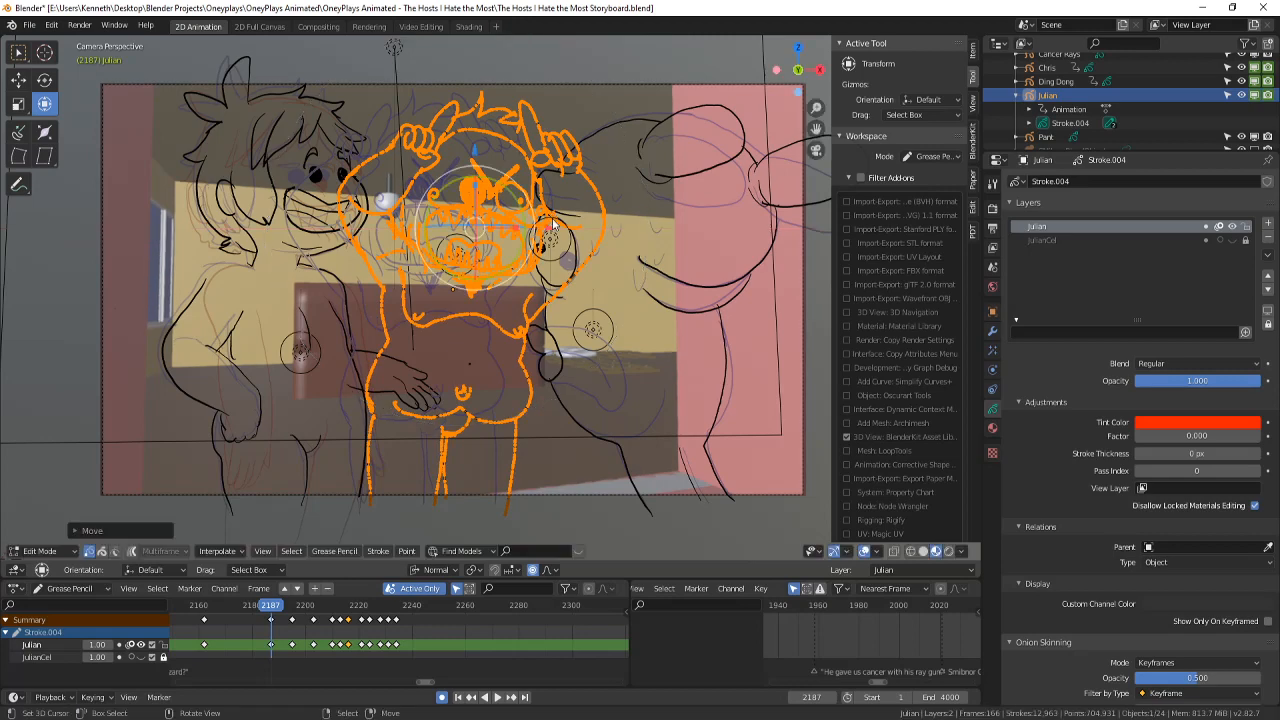
- At frame 2195, move Julian's whole drawing slightly to the right
key(Up)
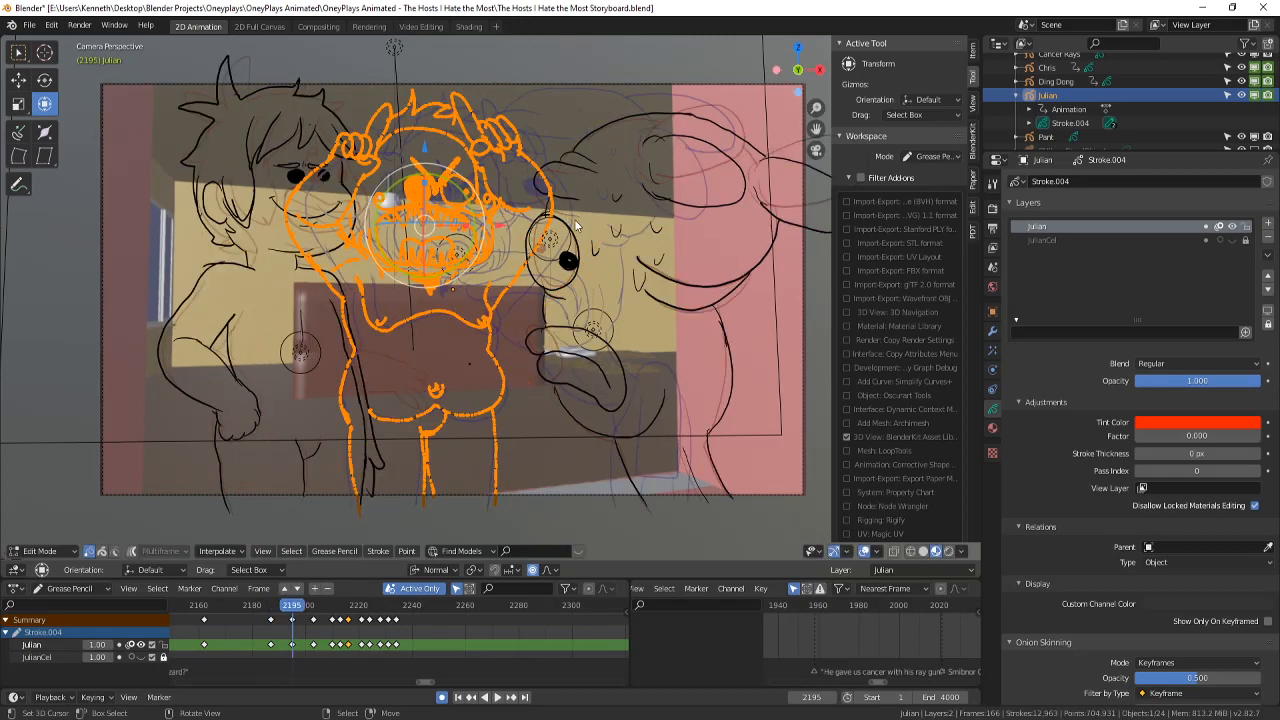
key(Down)
key(Up)
mouse_move(500, 227)
mouse_down()
mouse_move(543, 230)
mouse_move(532, 236)
mouse_up()
- Return to frame 2187 and move Julian's whole drawing a little further right
key(Left)
key(Left)
key(Left)
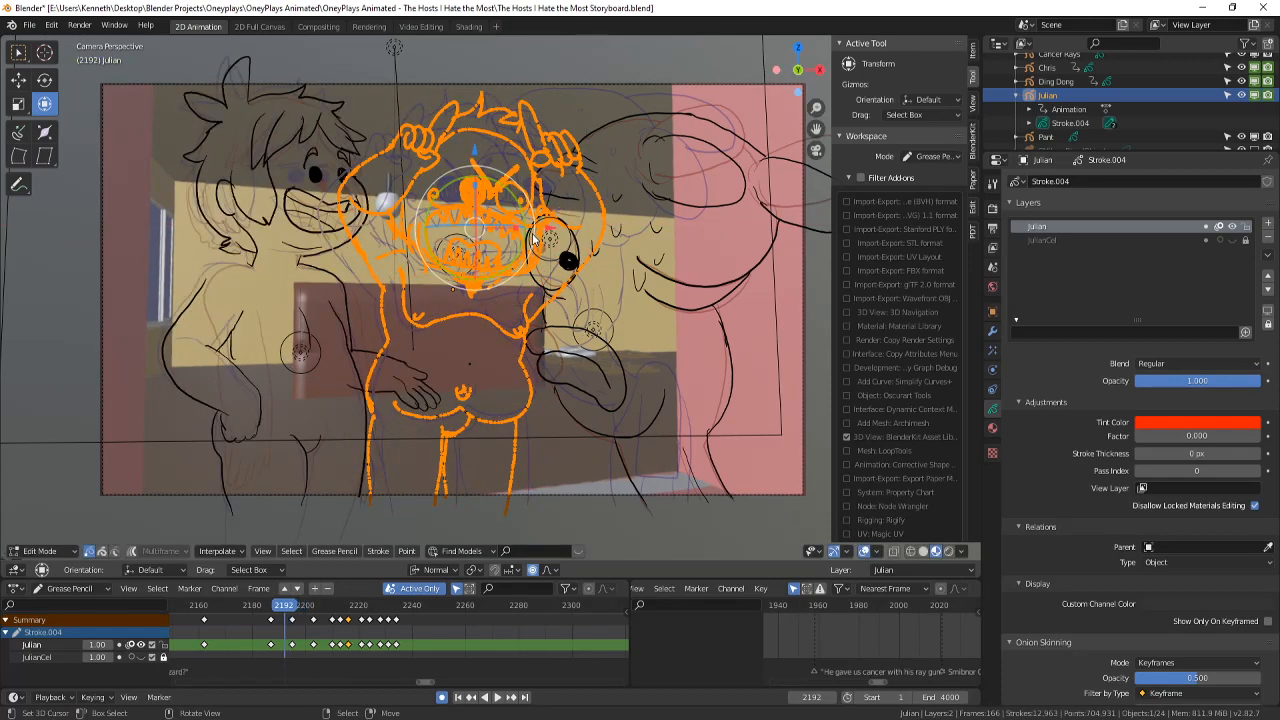
key(Left)
key(Left)
key(Left)
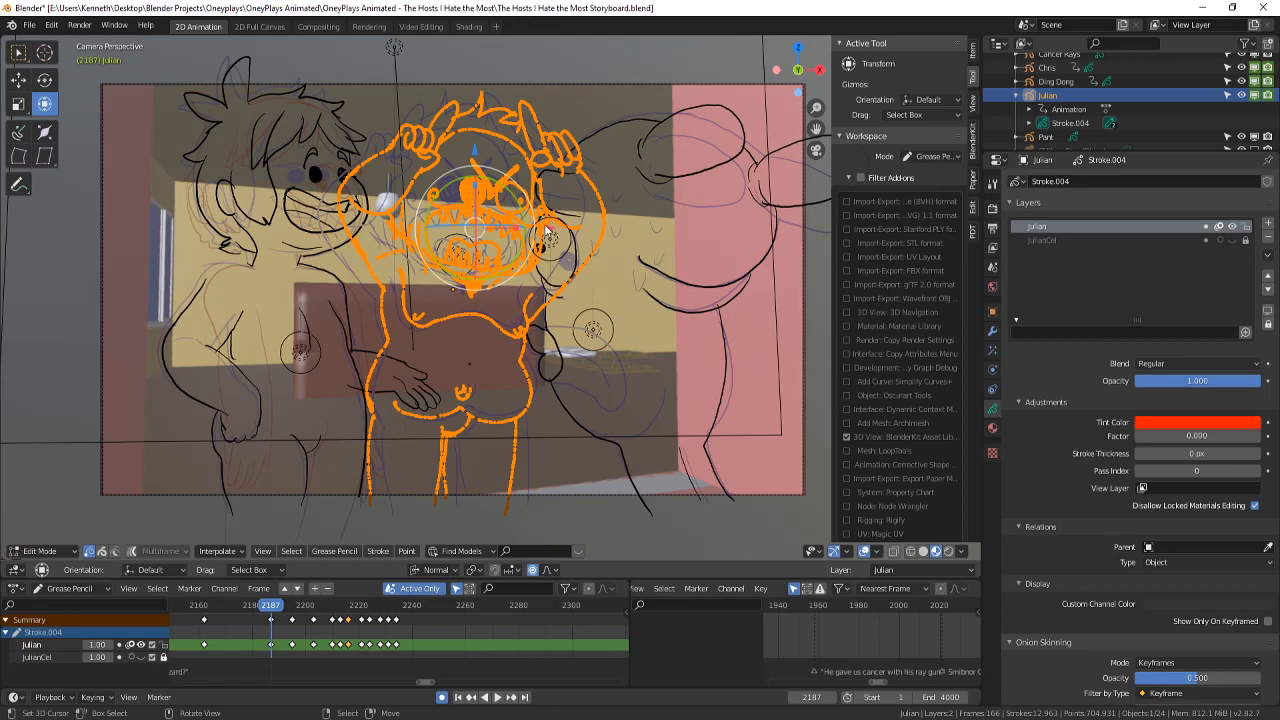
drag(546, 232, 616, 247)
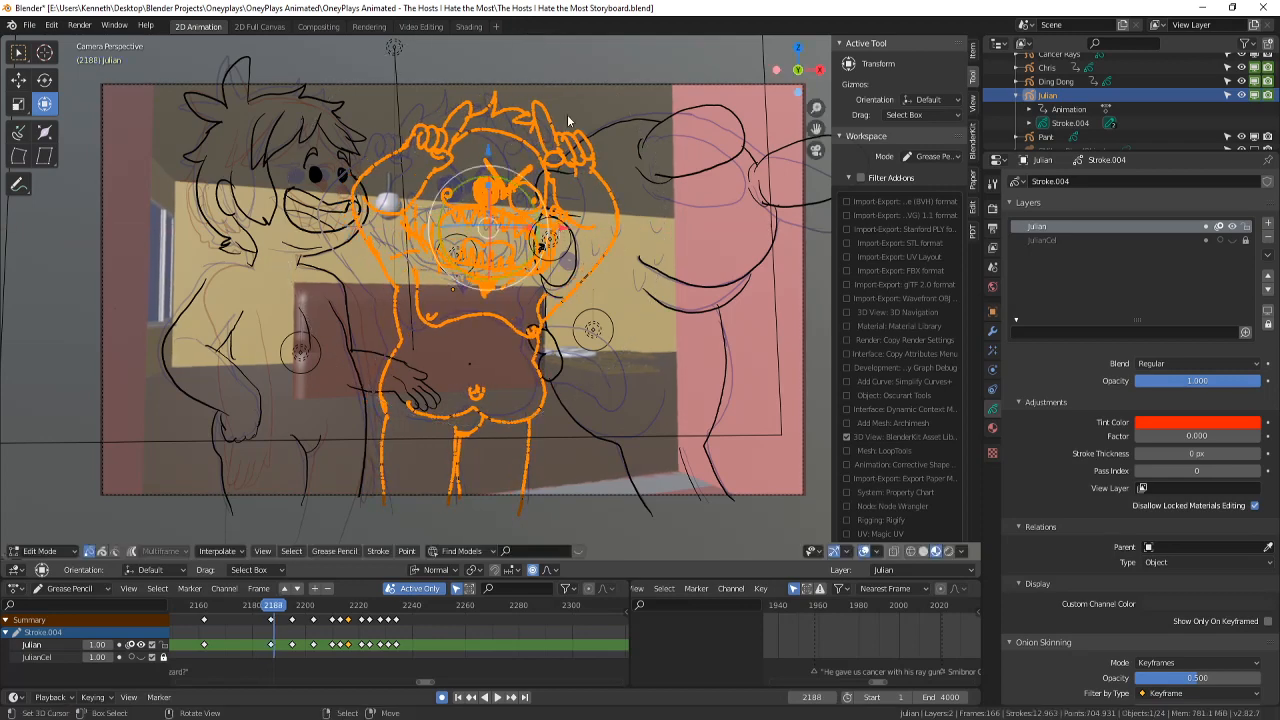
- Compare Julian's poses between frames 2187 and 2195 and look over the onion skinning settings
key(Right)
key(Right)
key(Right)
key(Right)
key(Right)
key(Right)
key(Right)
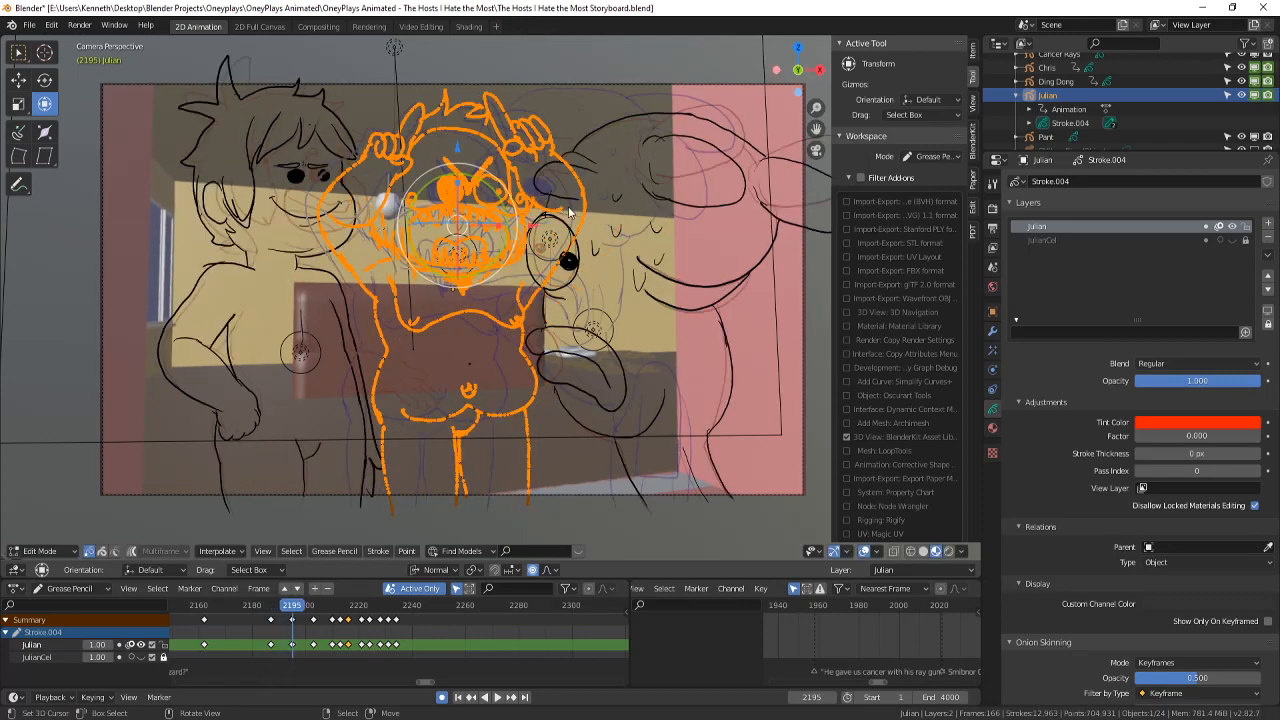
key(Left)
key(Right)
key(Left)
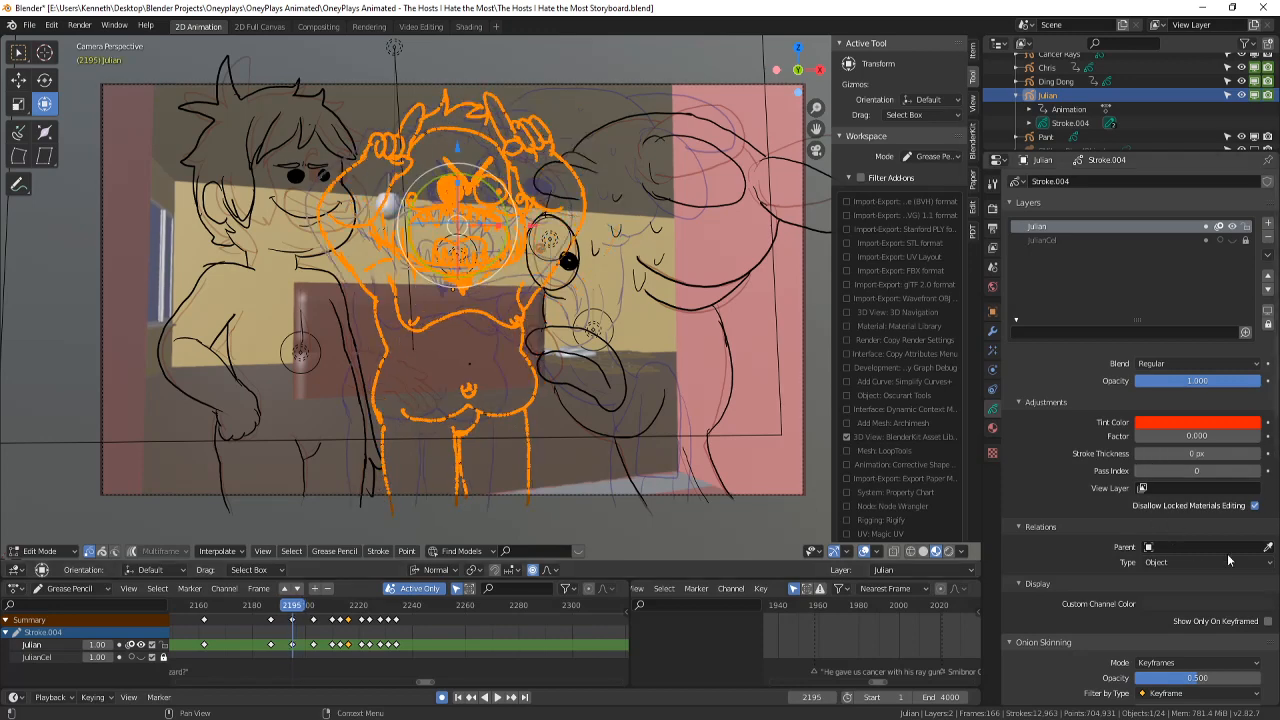
scroll(1140, 430, down, 5)
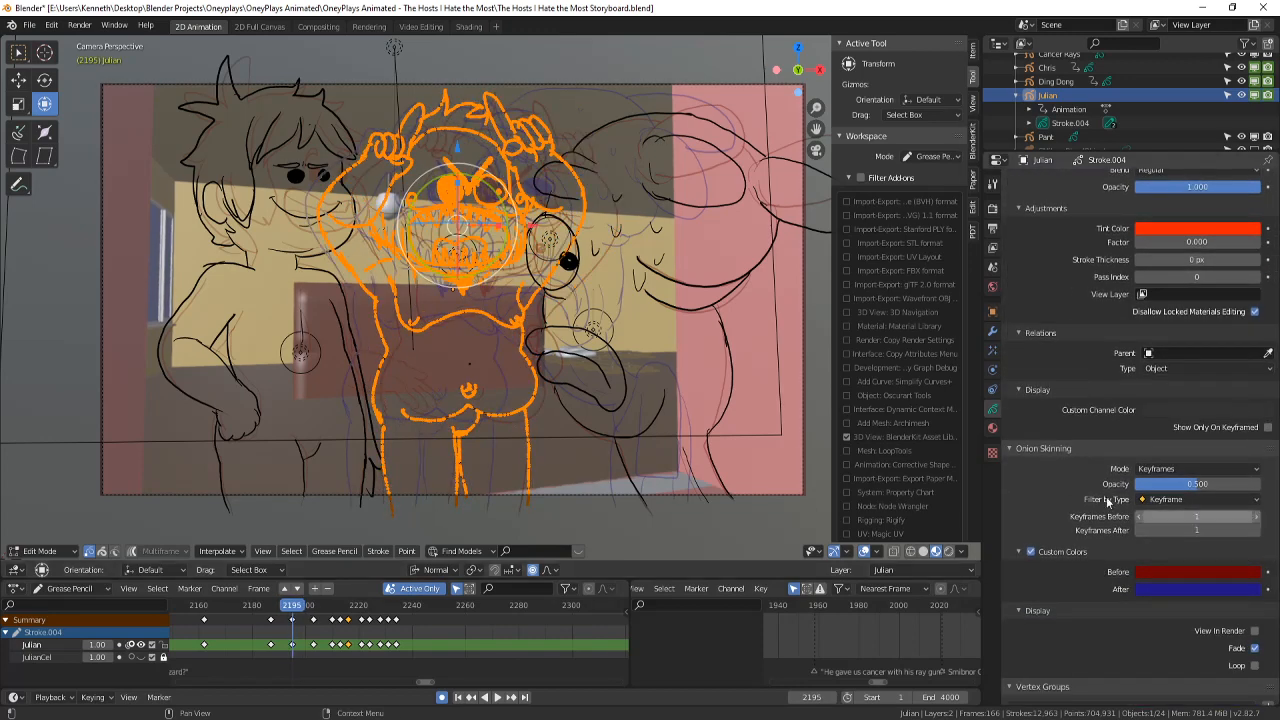
key(Left)
key(Right)
key(Left)
key(Left)
key(Right)
key(Right)
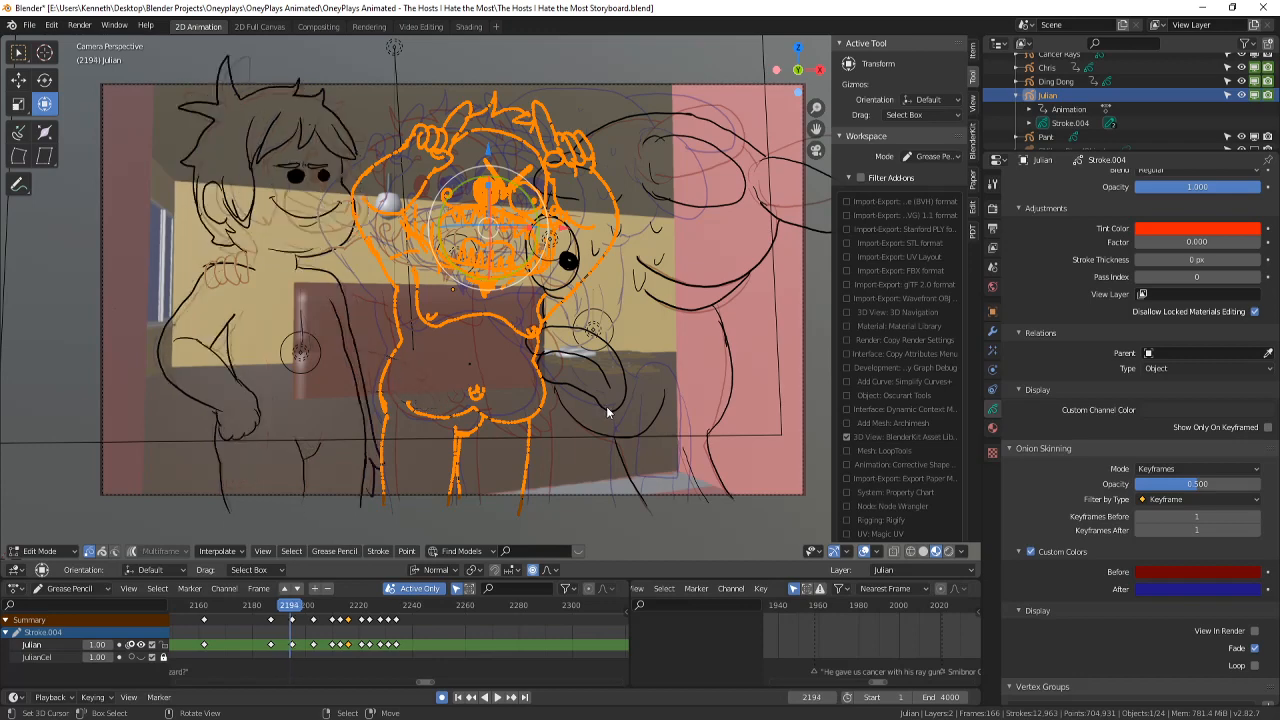
key(Left)
key(Left)
key(Left)
key(Left)
key(Left)
key(Left)
key(Left)
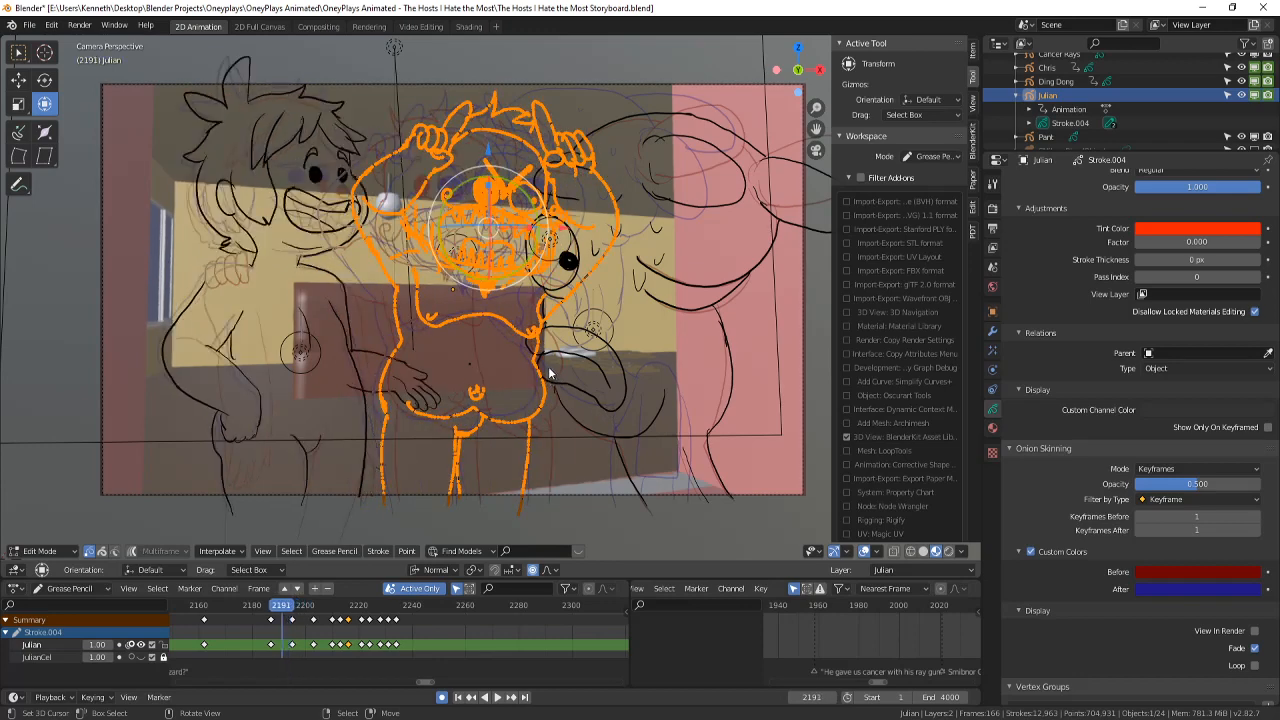
key(Left)
key(Left)
key(Right)
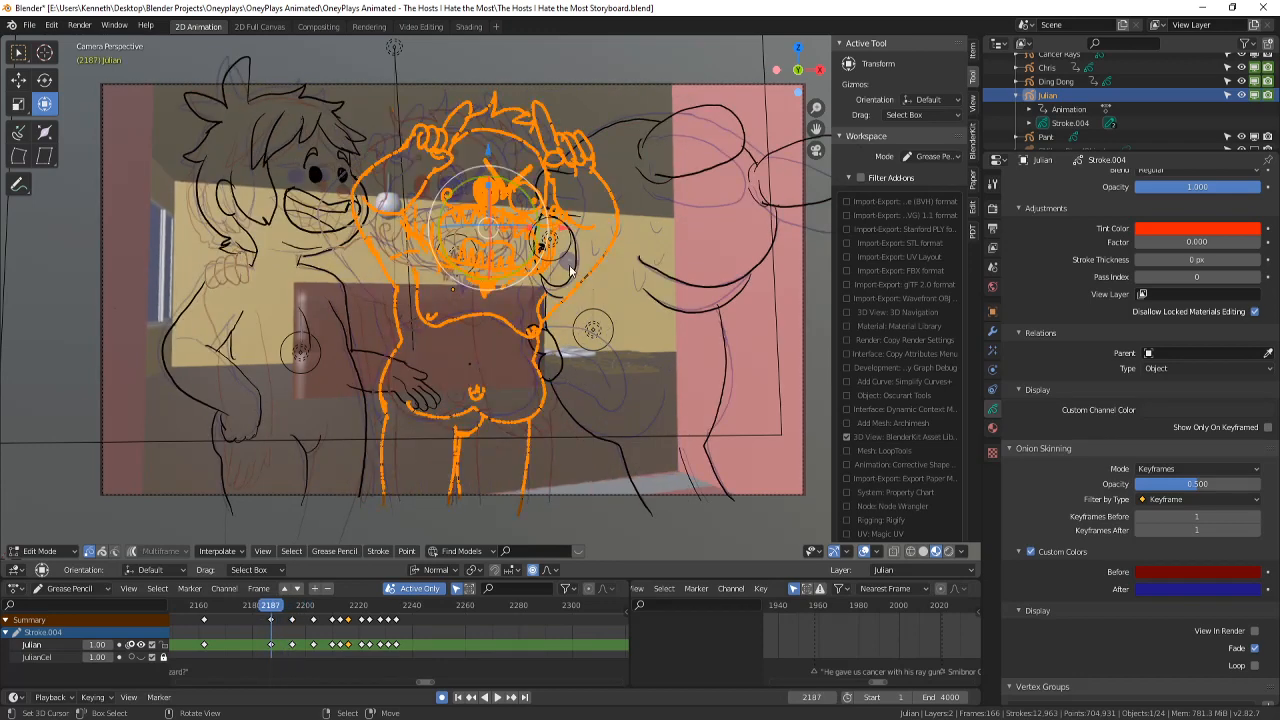
- At frame 2187, rotate Julian's whole drawing slightly and reposition it horizontally
key(g)
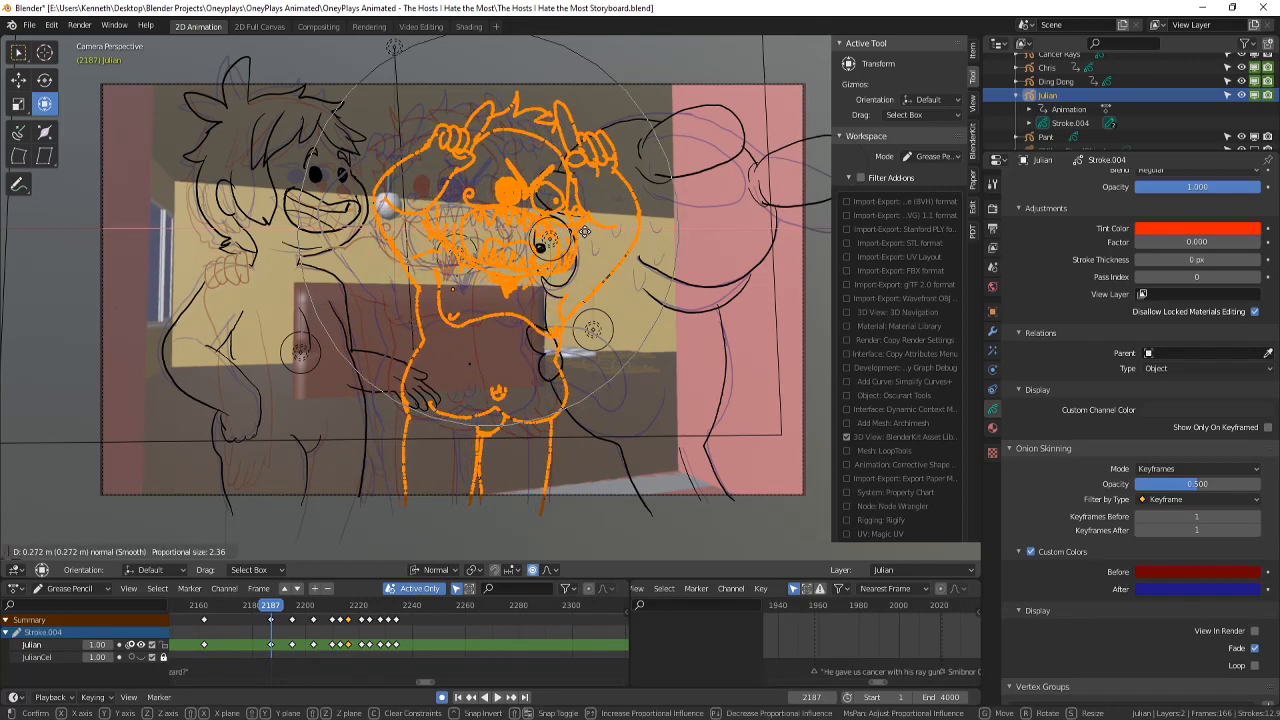
key(r)
click(606, 247)
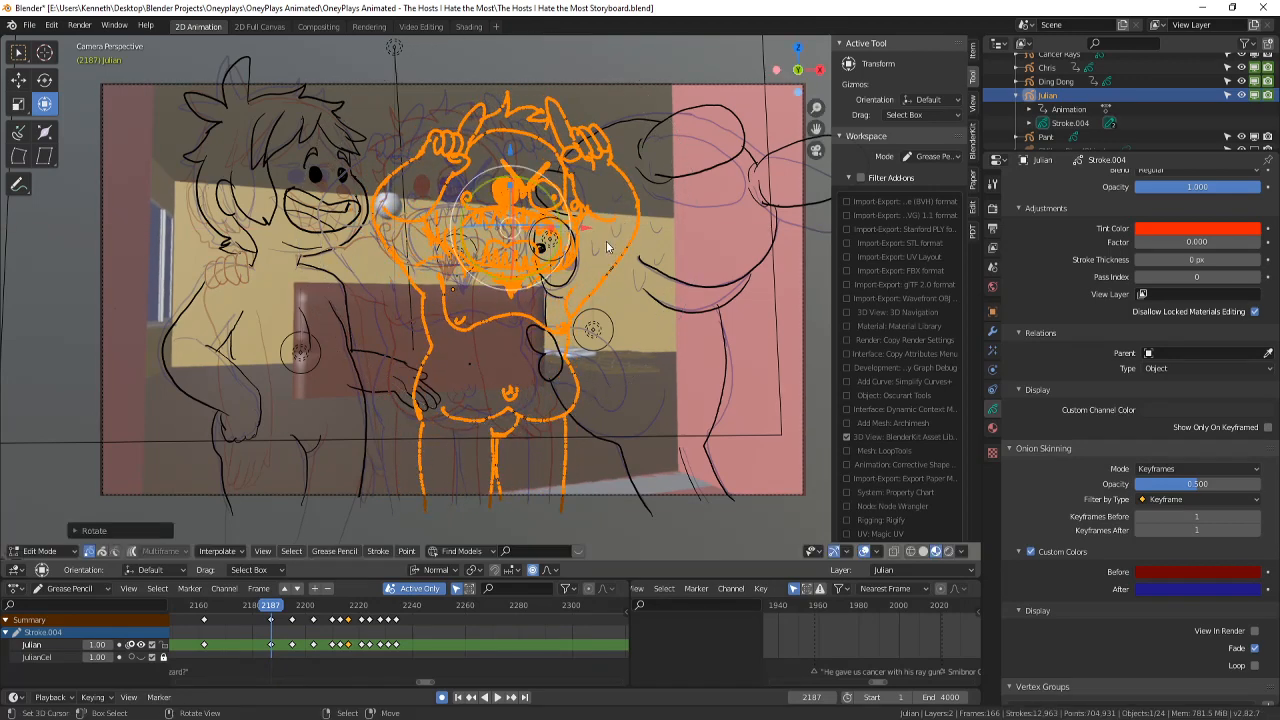
key(g)
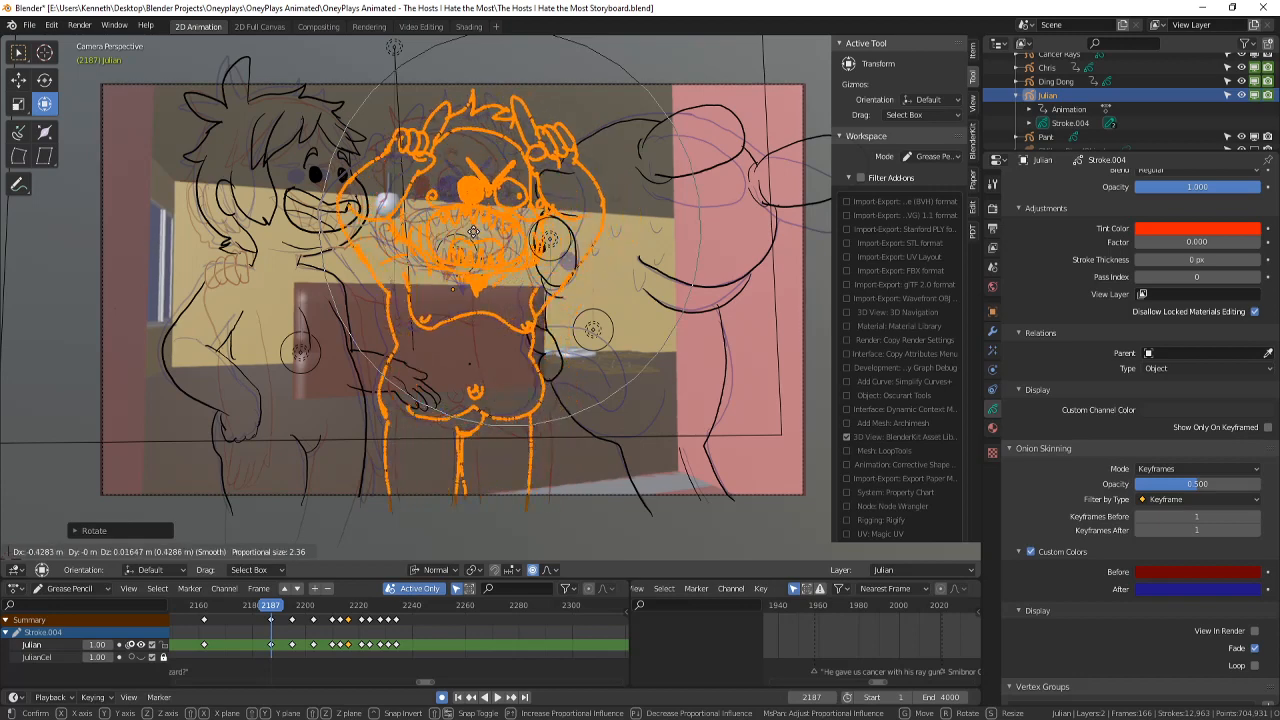
click(812, 514)
- Hide the viewport overlays and step between frames 2187 and 2195 to check Julian's movement
click(865, 551)
key(Up)
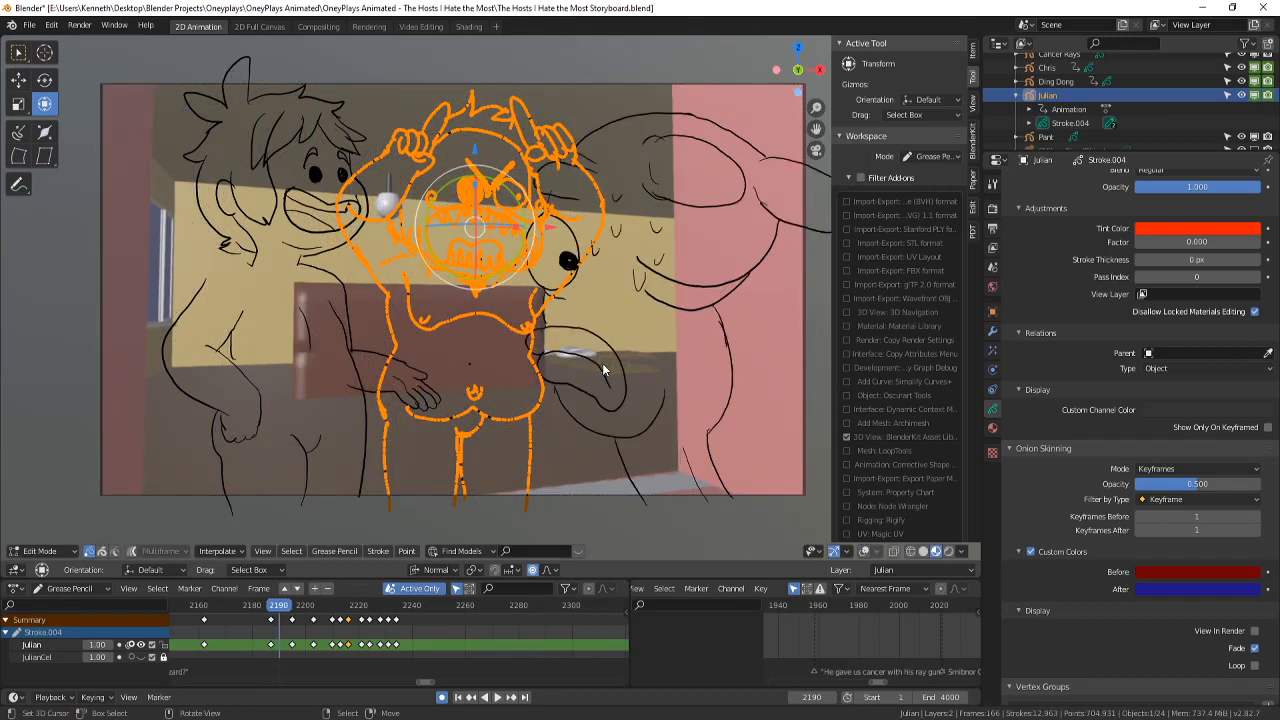
key(Right)
key(Right)
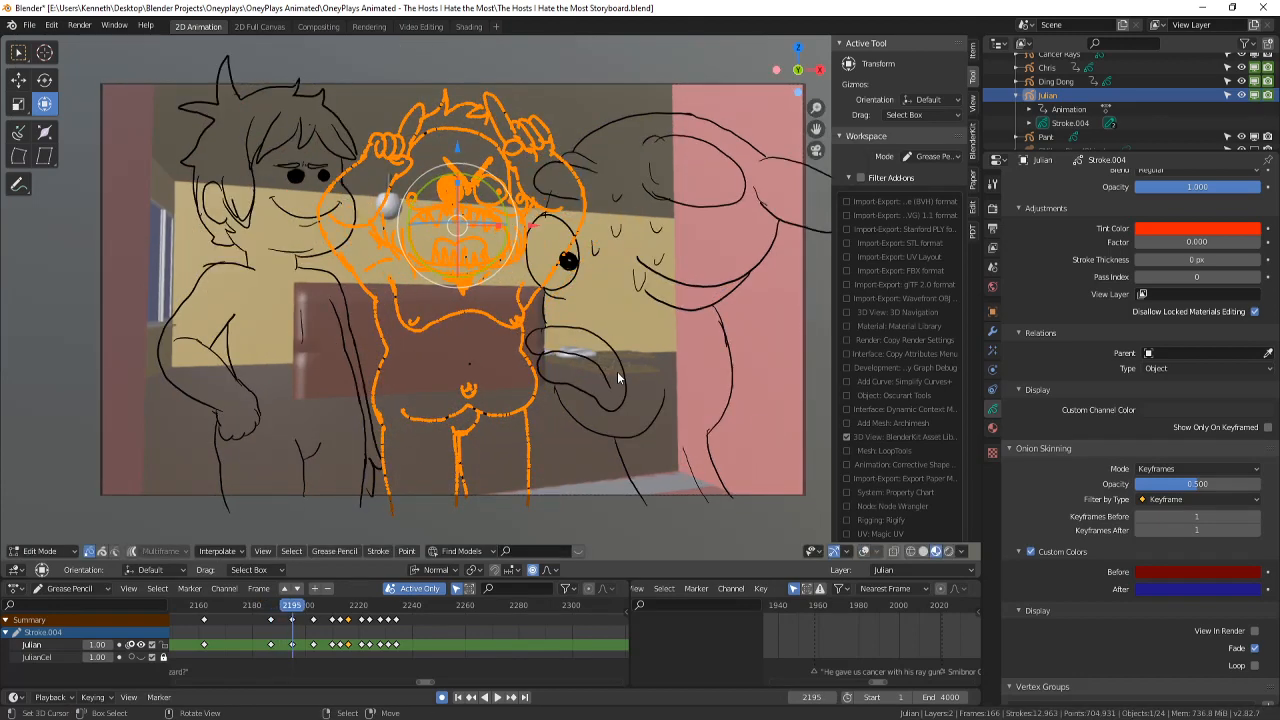
key(Left)
key(Right)
- At frame 2203, move Julian's whole drawing to the right and show the viewport overlays again
key(Up)
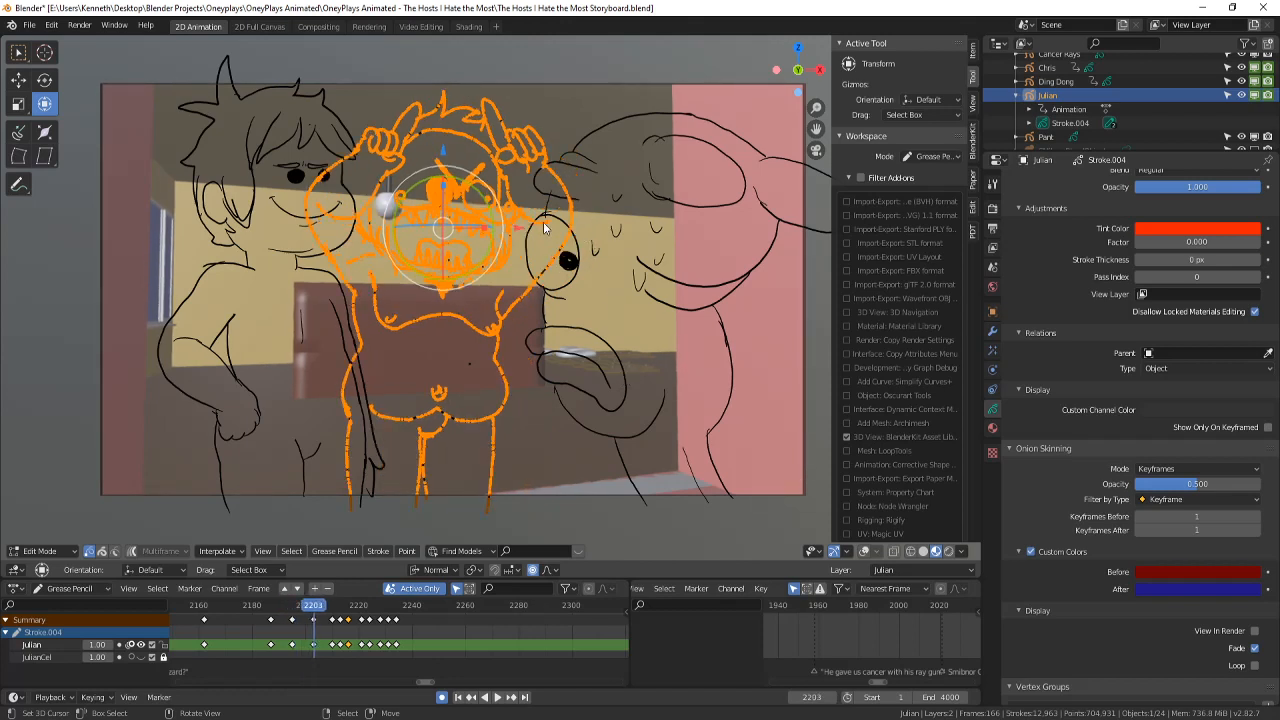
drag(522, 230, 560, 230)
click(864, 551)
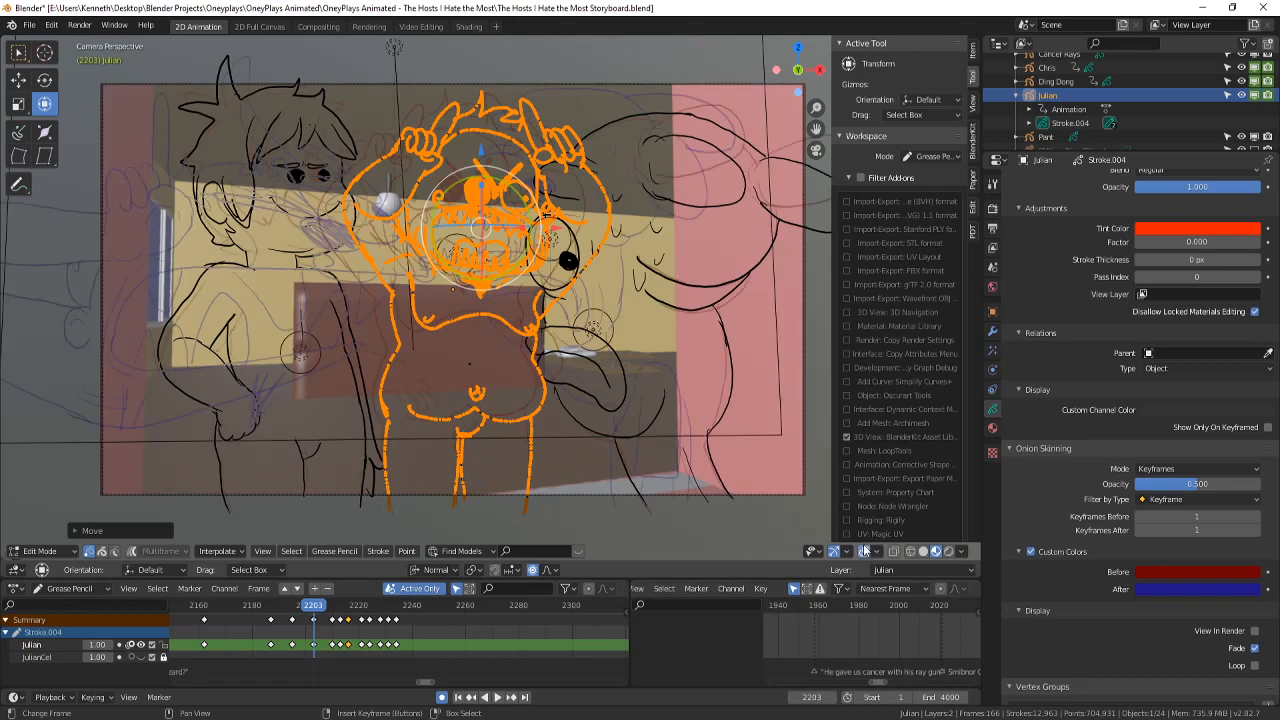
key(Left)
key(Right)
- Play the group shot from before frame 2187 through the close-up to check Julian's adjusted poses
drag(314, 606, 237, 606)
click(501, 698)
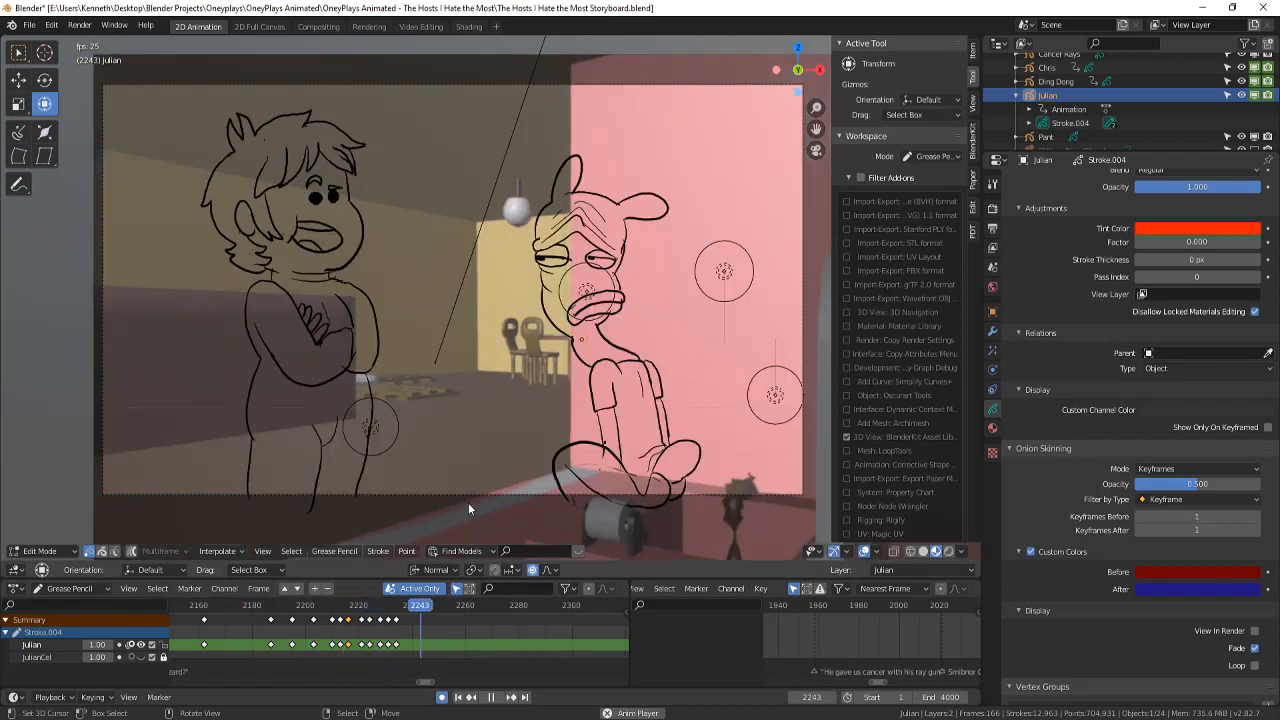
click(380, 658)
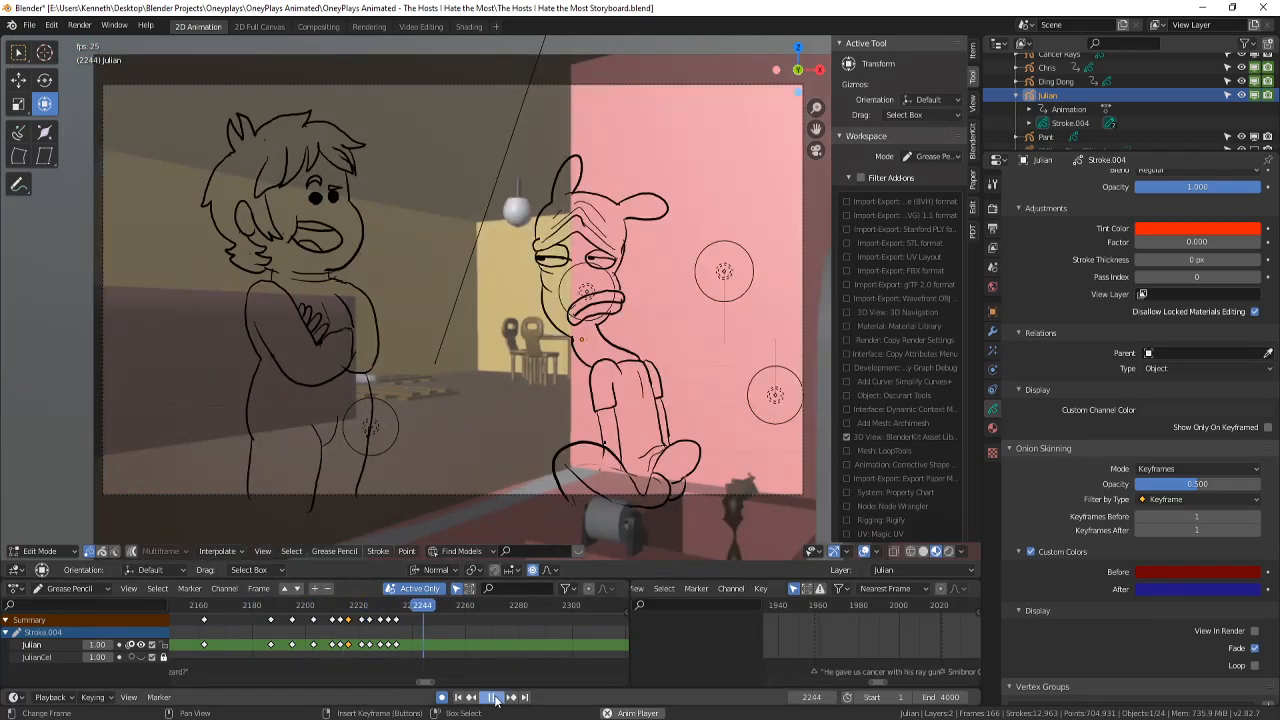
click(491, 697)
- Go to Julian's last keyframe at frame 2234, switch to Draw mode and save the storyboard file
drag(468, 657, 396, 644)
scroll(258, 485, up, 2)
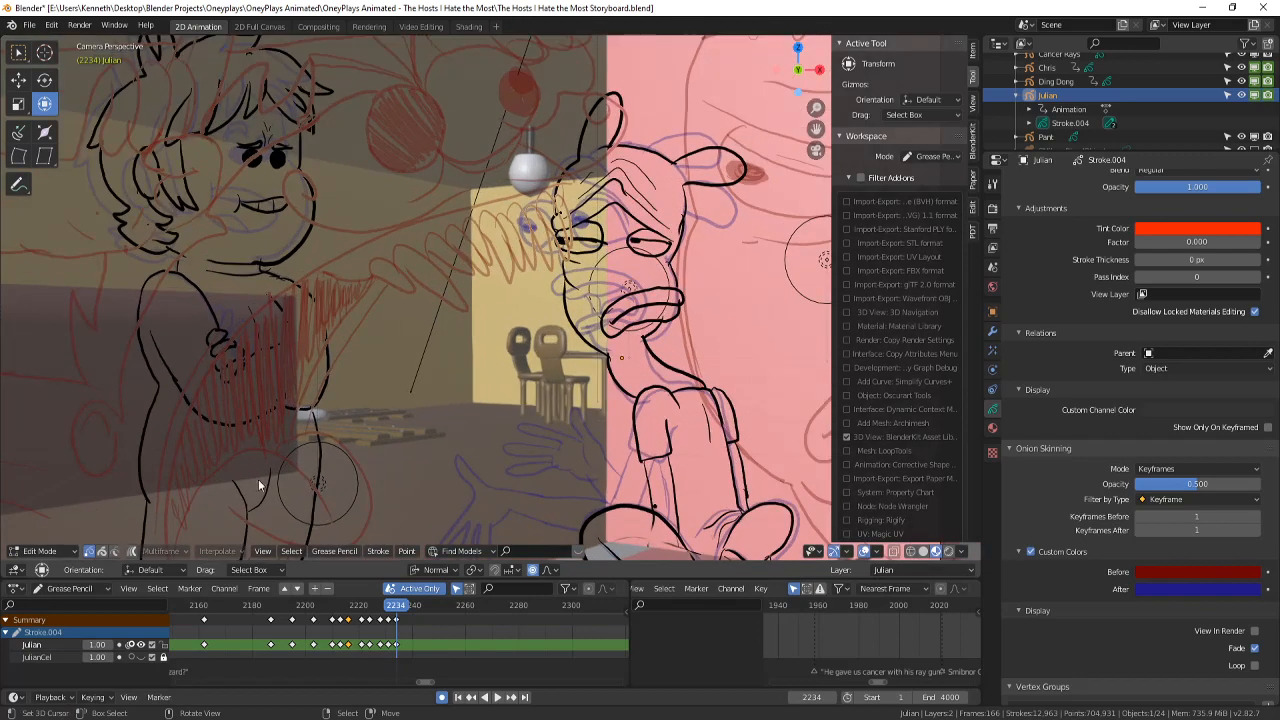
click(41, 554)
click(47, 490)
shift+drag(220, 370, 325, 362)
scroll(325, 360, down, 1)
key(ctrl+s)
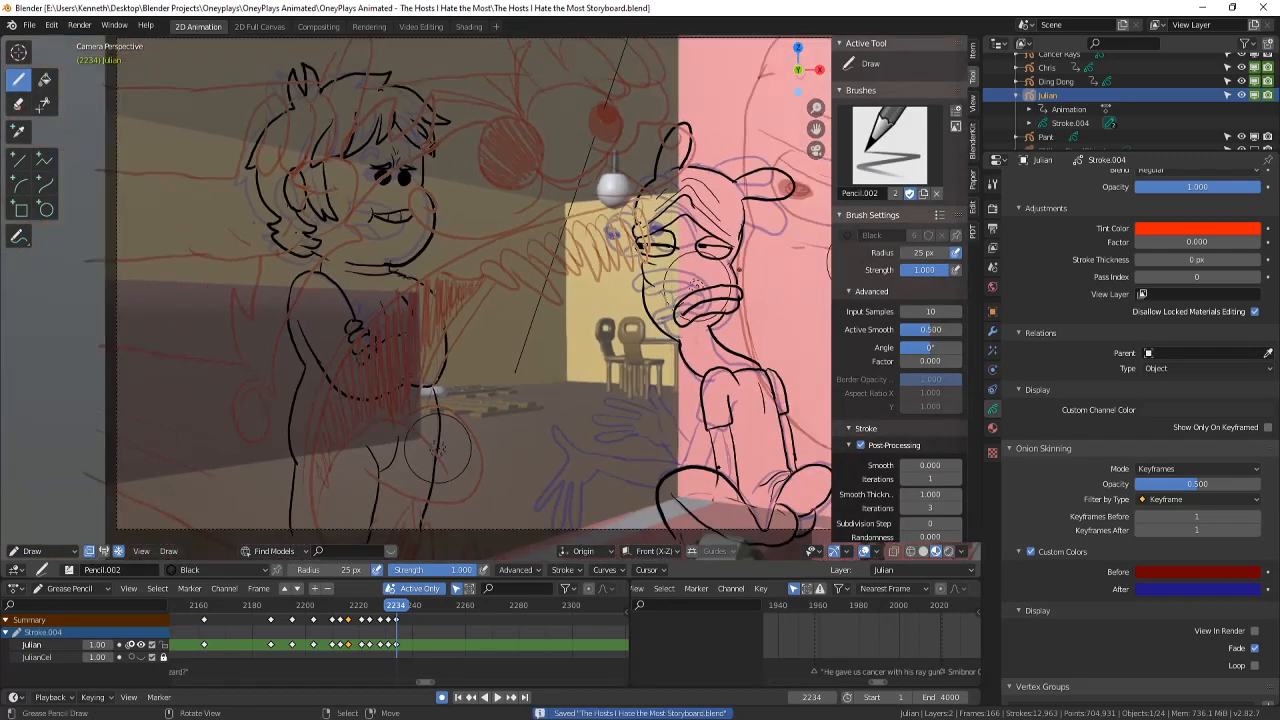
shift+middle_drag(340, 360, 306, 336)
scroll(442, 162, down, 1)
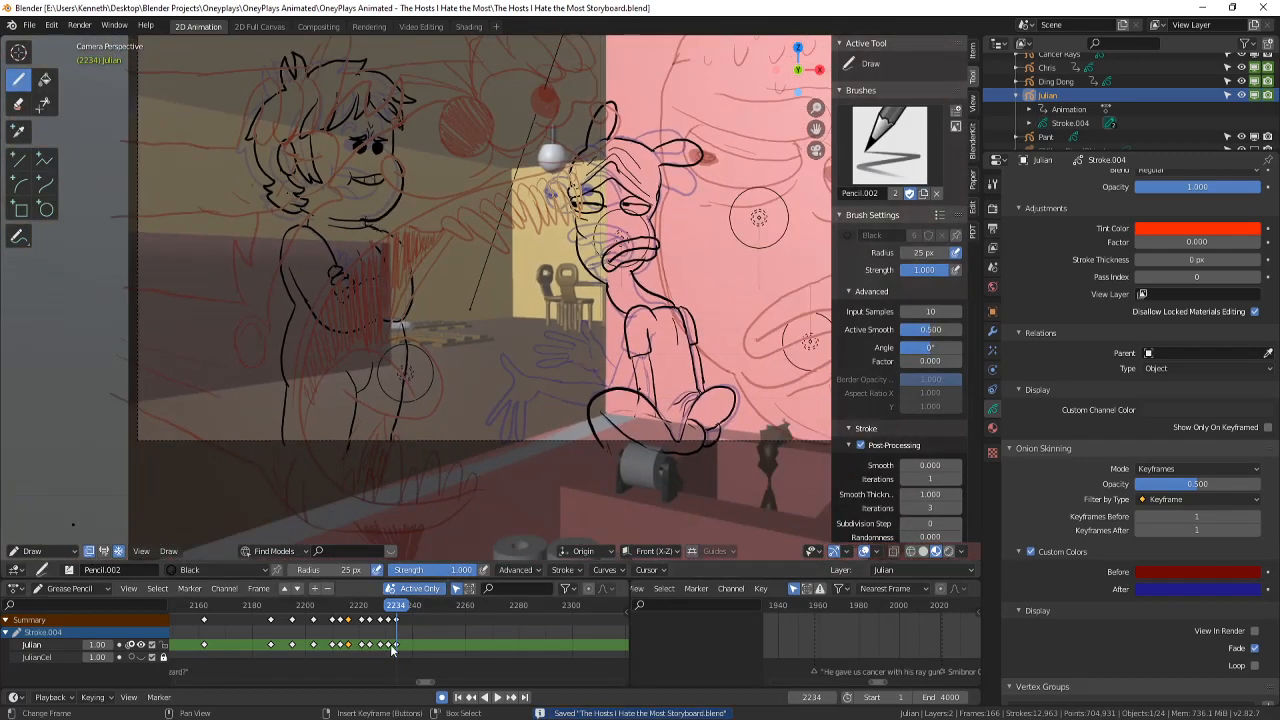
- Copy Julian's earlier group-shot keyframe from around frame 1960 to frame 2240
scroll(405, 490, down, 6)
drag(368, 605, 97, 617)
key(space)
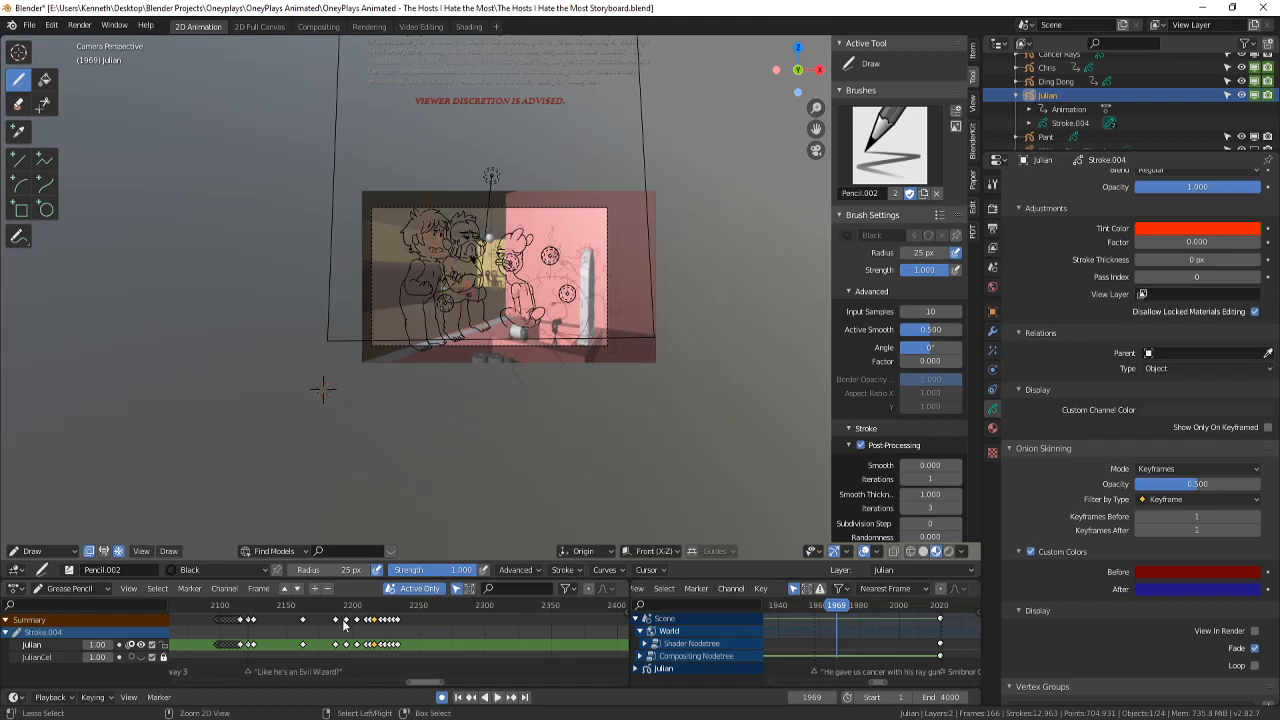
ctrl+scroll(375, 627, up, 9)
scroll(340, 626, up, 6)
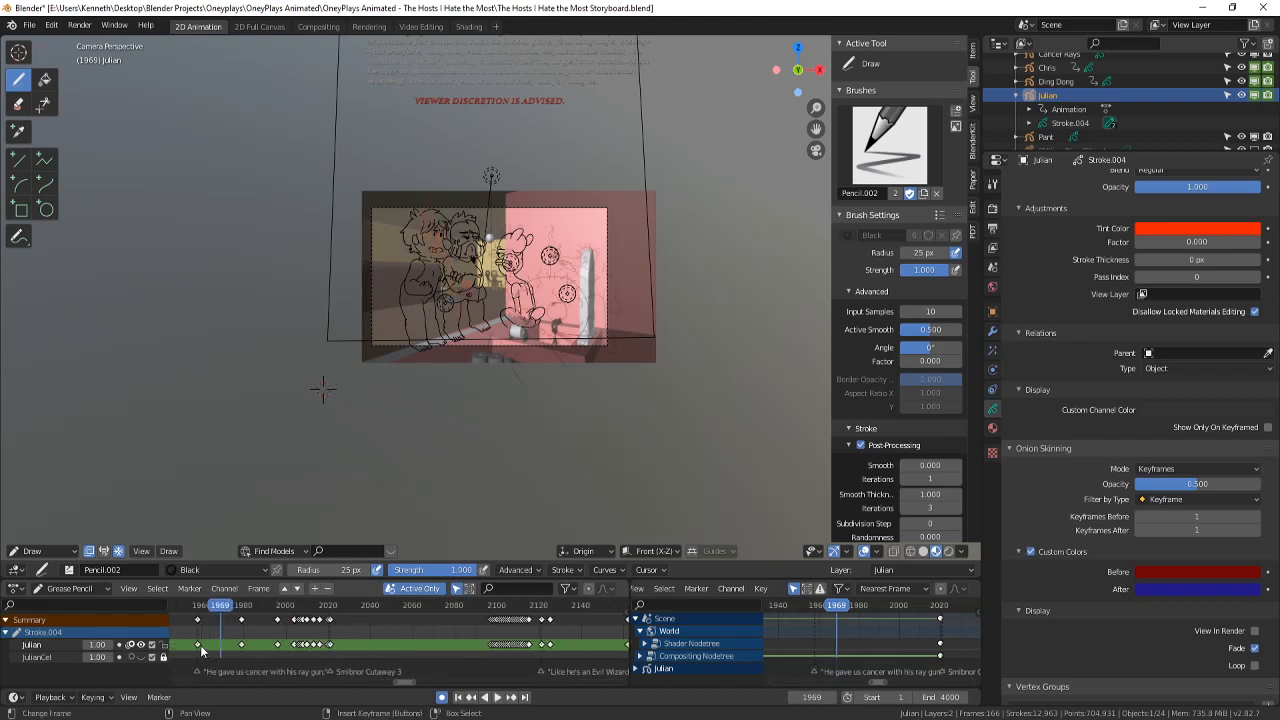
mouse_move(200, 645)
mouse_down()
mouse_move(506, 636)
mouse_move(446, 645)
mouse_up()
ctrl+scroll(506, 636, down, 8)
ctrl+scroll(477, 637, down, 1)
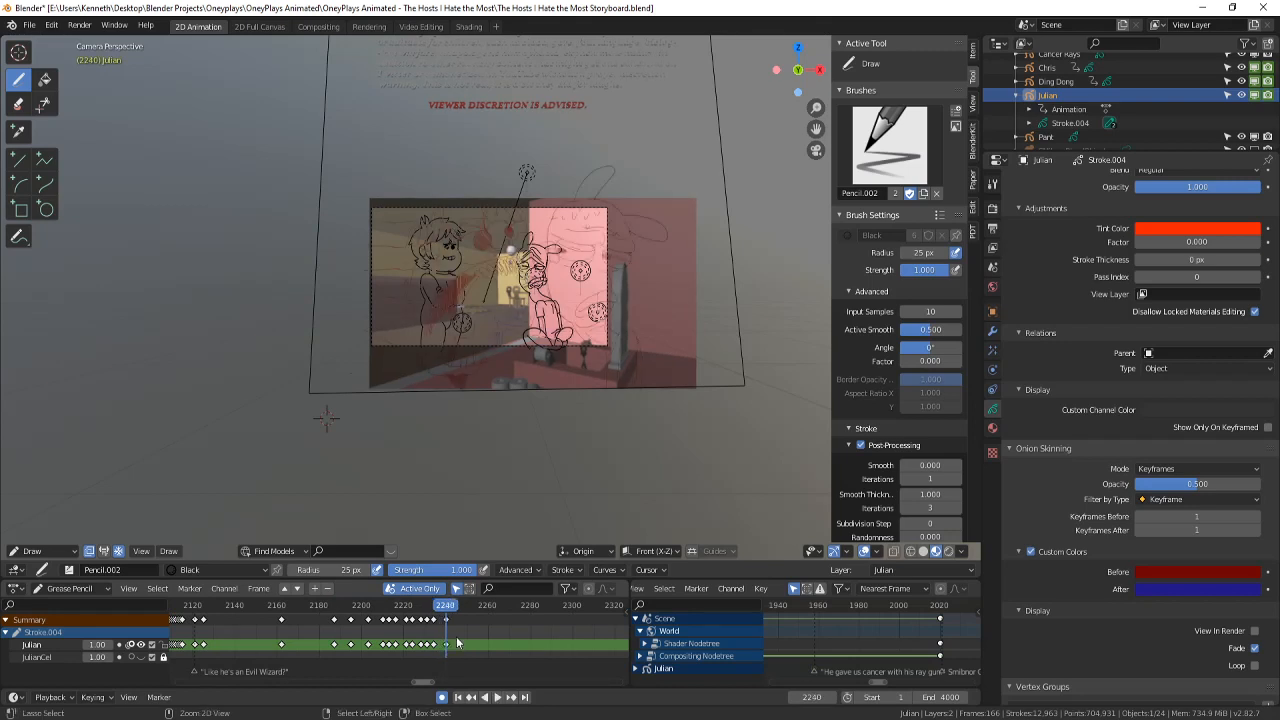
- Compare Julian's copied pose at frame 2240 with frame 2234 and the close-up just before it
scroll(560, 498, up, 3)
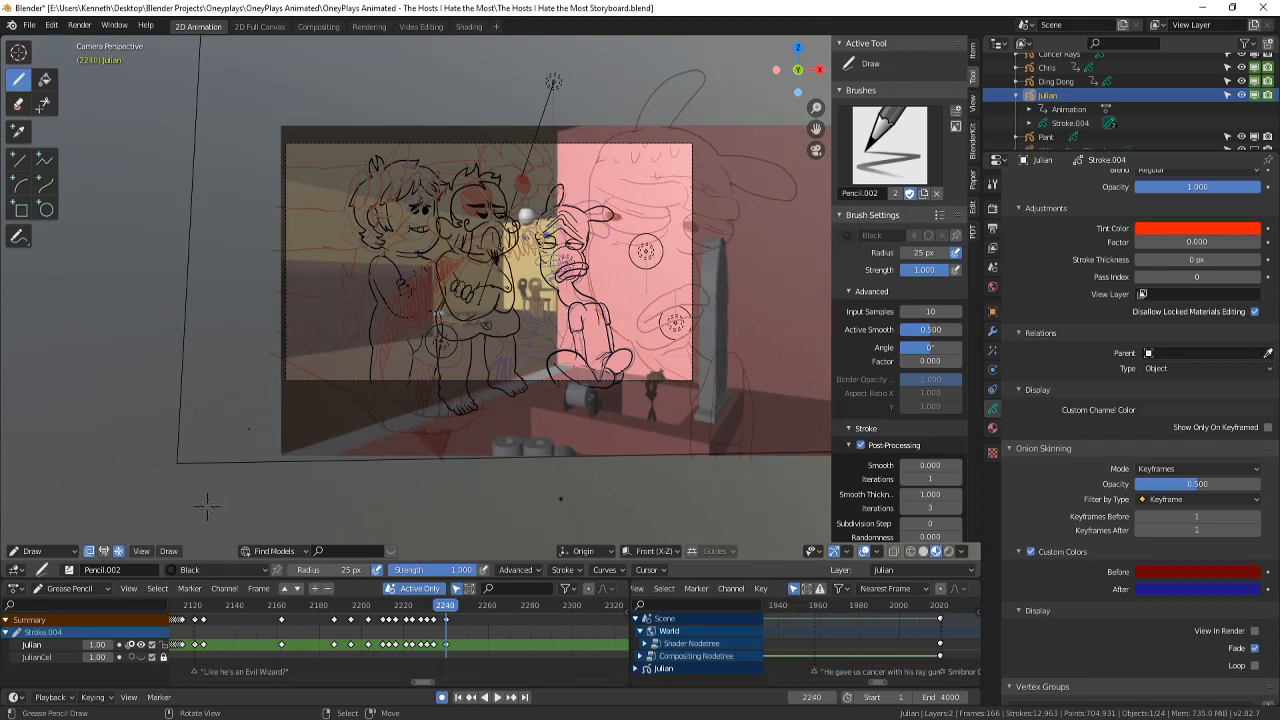
key(Left)
click(430, 643)
key(Right)
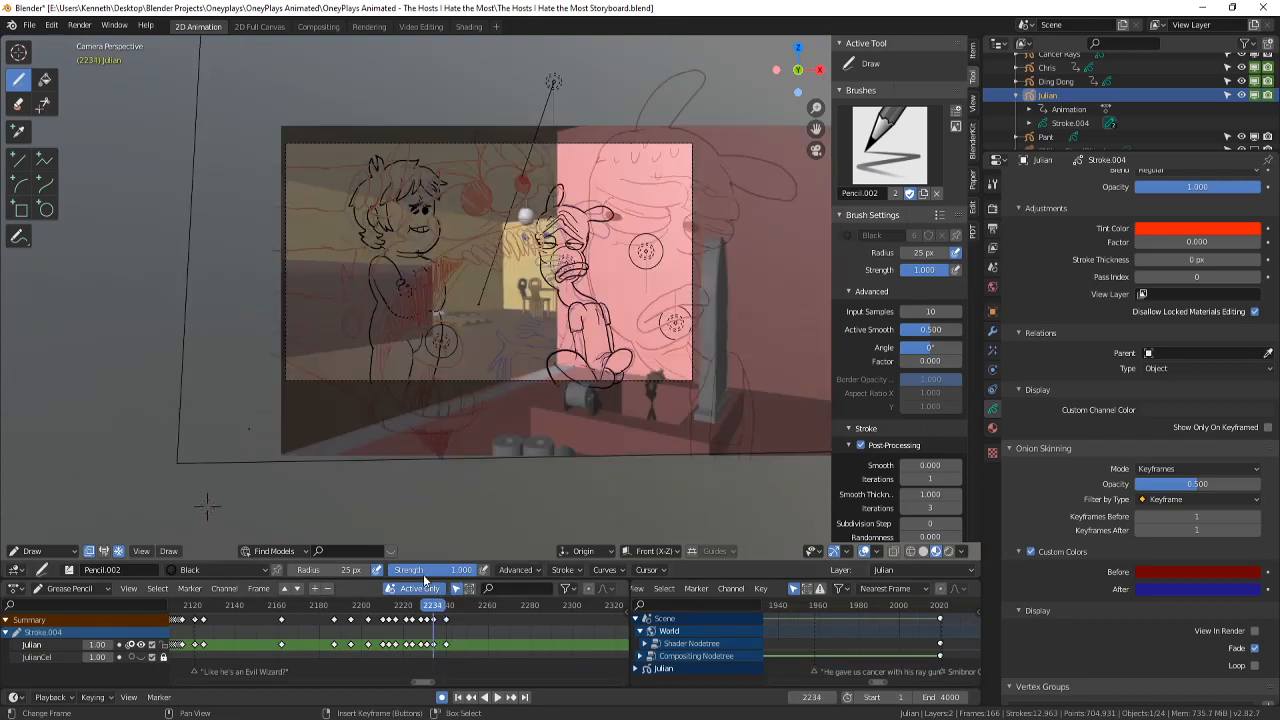
scroll(472, 426, up, 2)
key(Left)
key(Right)
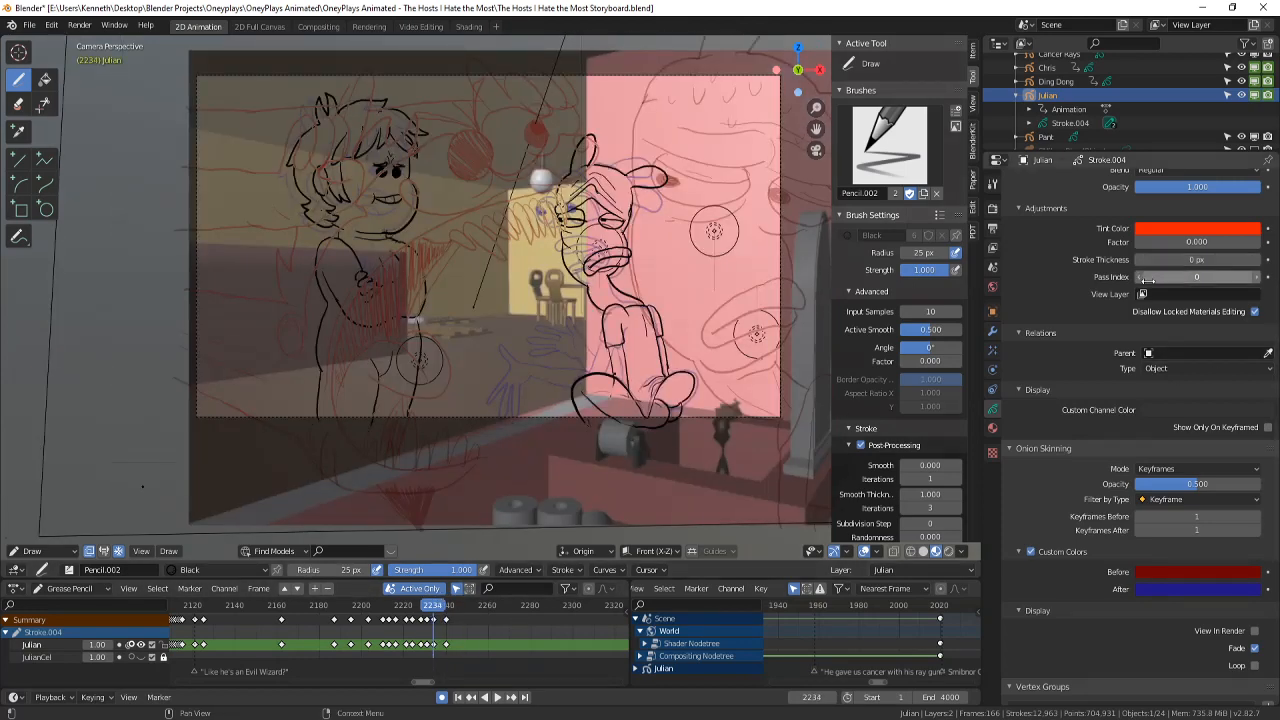
- Set the onion skinning's Keyframes Before to 0, check frames 2233 and 2234, and save the storyboard file
click(1139, 516)
key(Left)
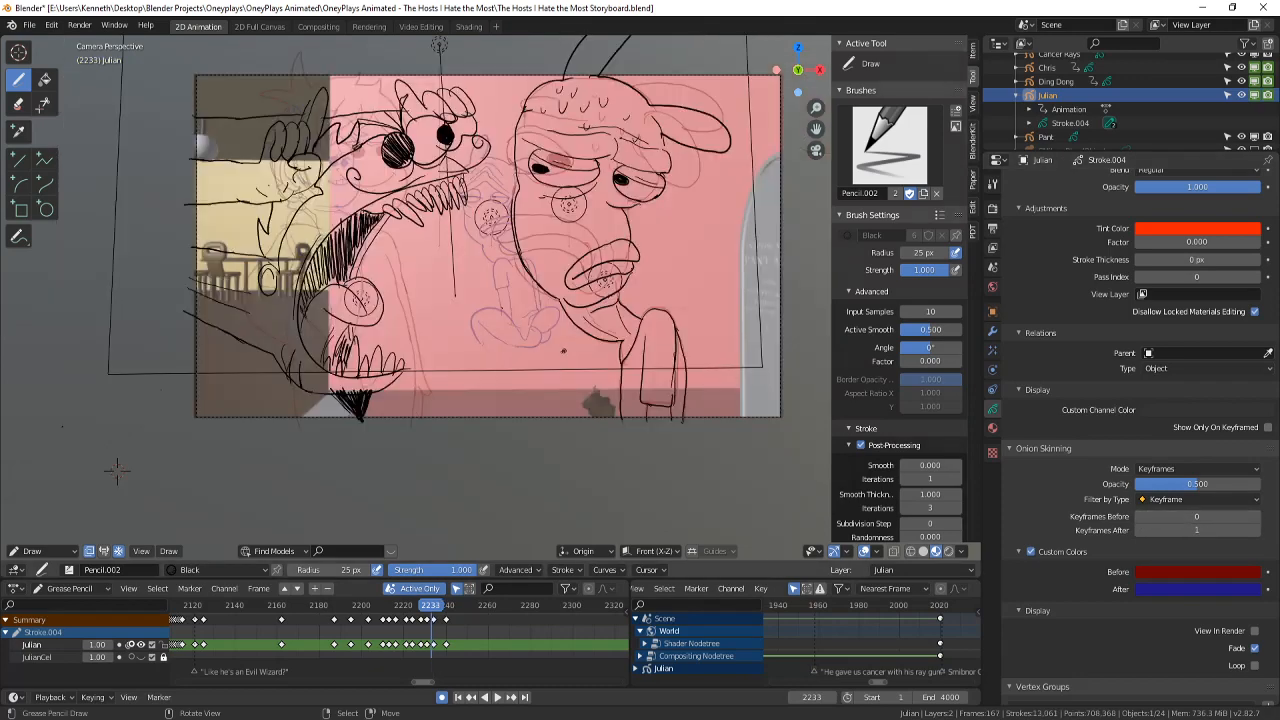
key(Right)
click(40, 554)
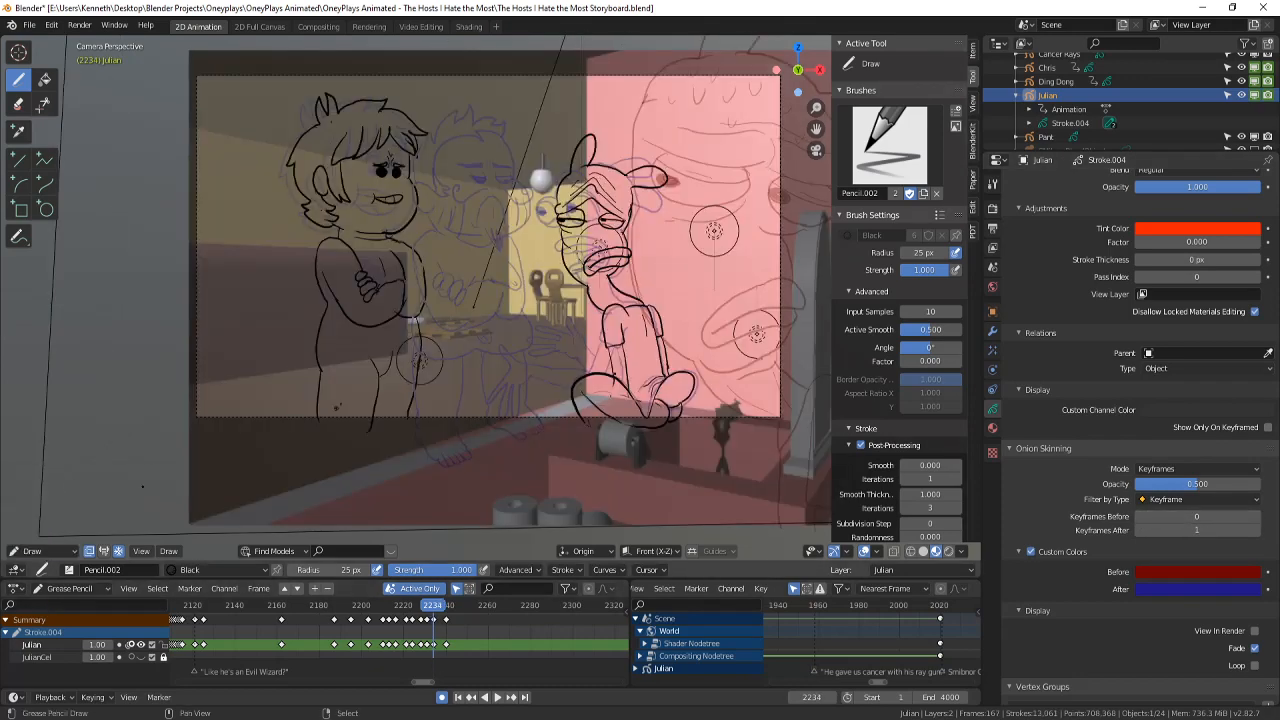
scroll(494, 192, up, 3)
key(ctrl+s)
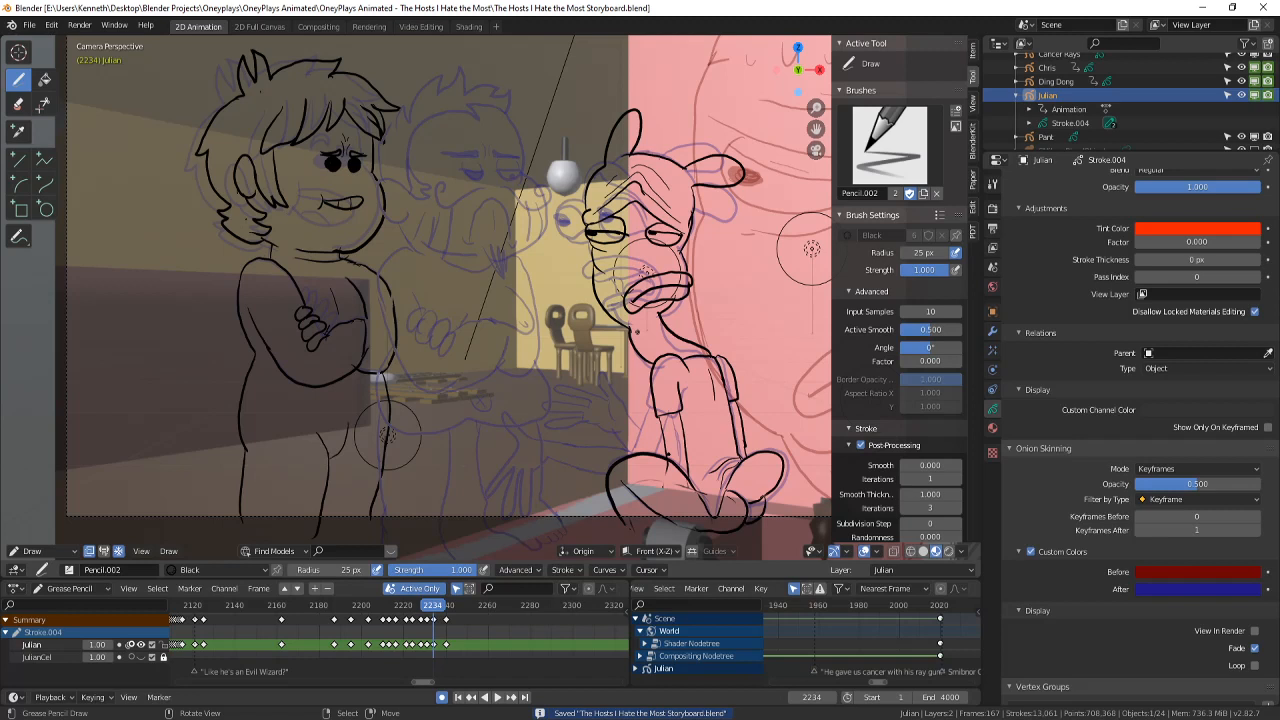
drag(399, 324, 431, 362)
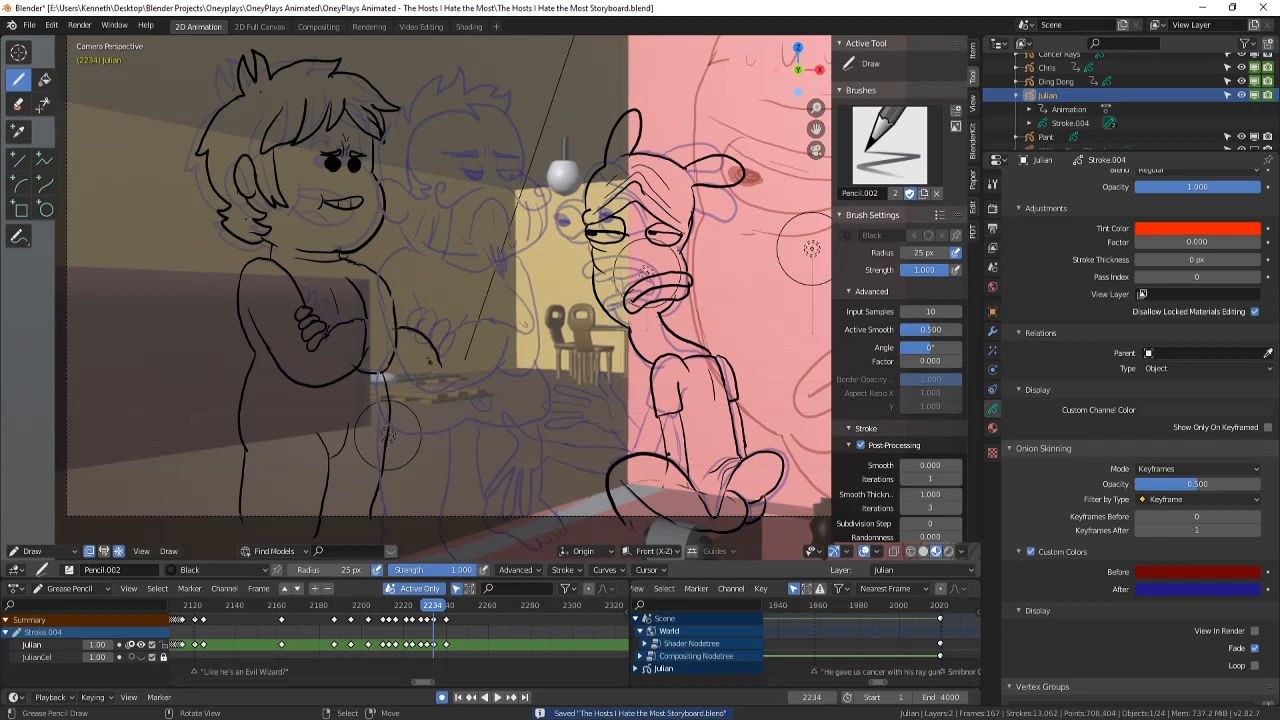
drag(437, 306, 488, 342)
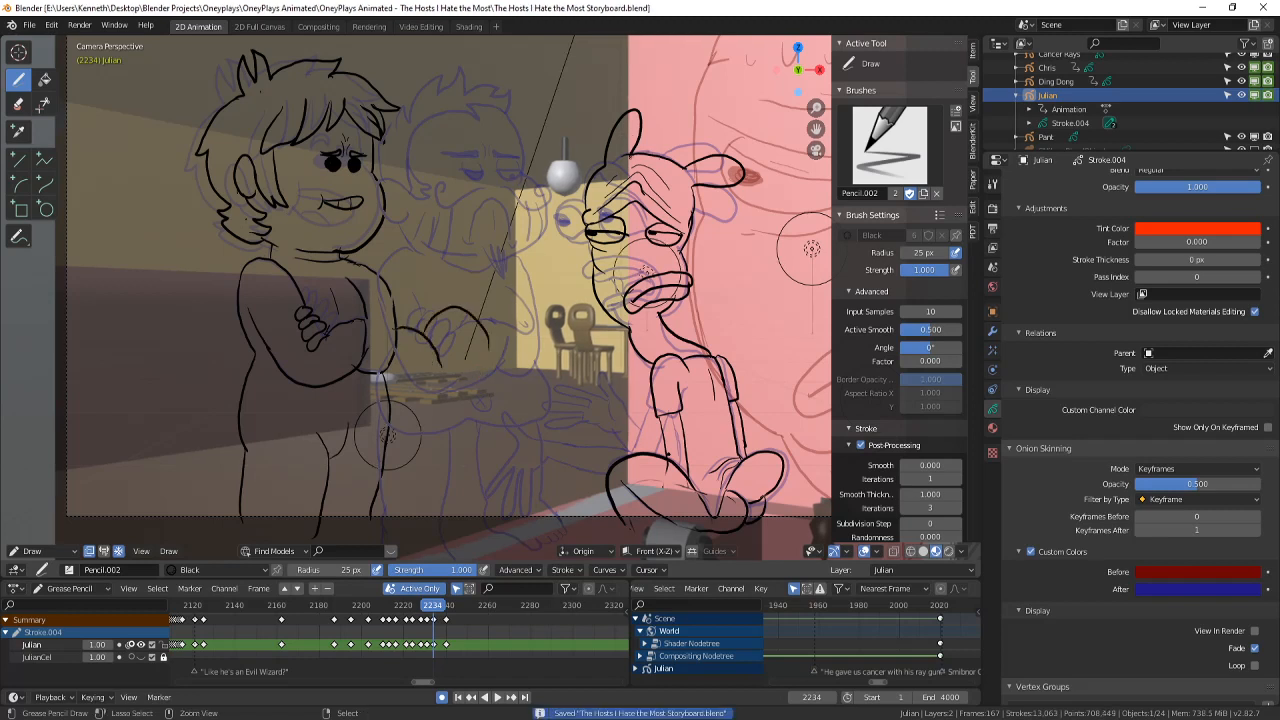
key(ctrl+z)
ctrl+middle_drag(722, 240, 704, 222)
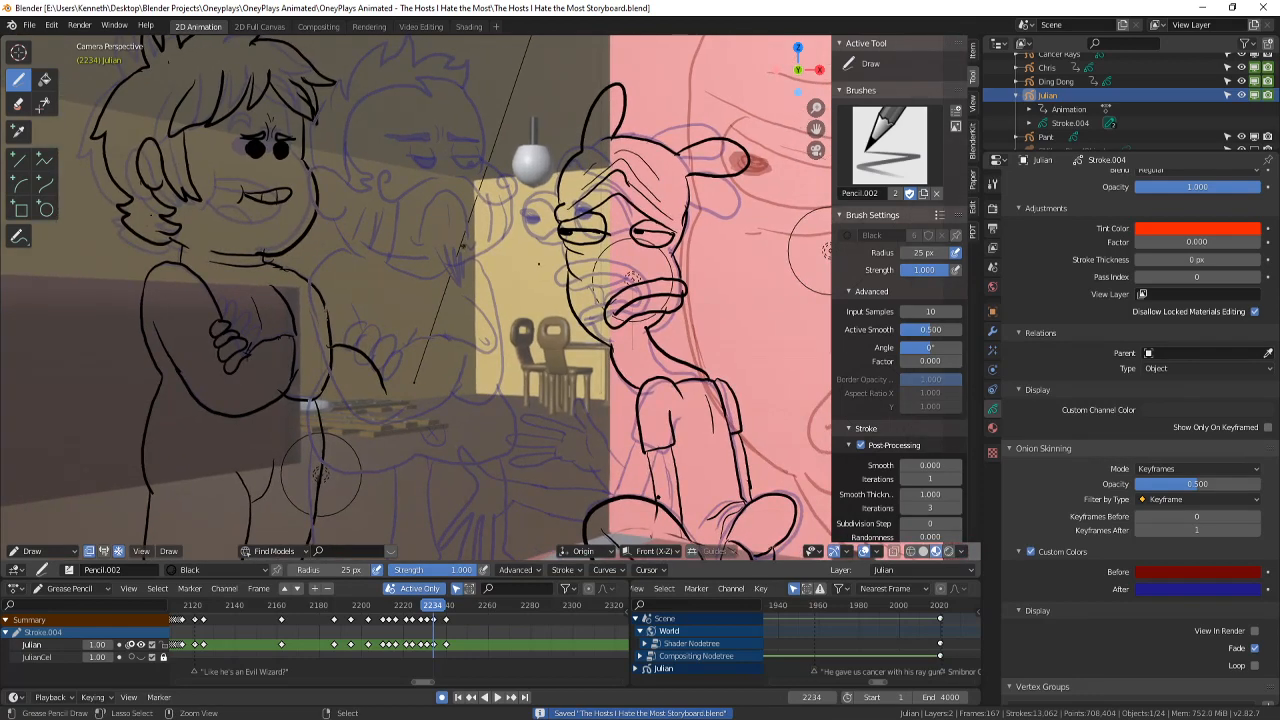
middle_drag(539, 264, 559, 282)
key(KP_0)
key(ctrl+z)
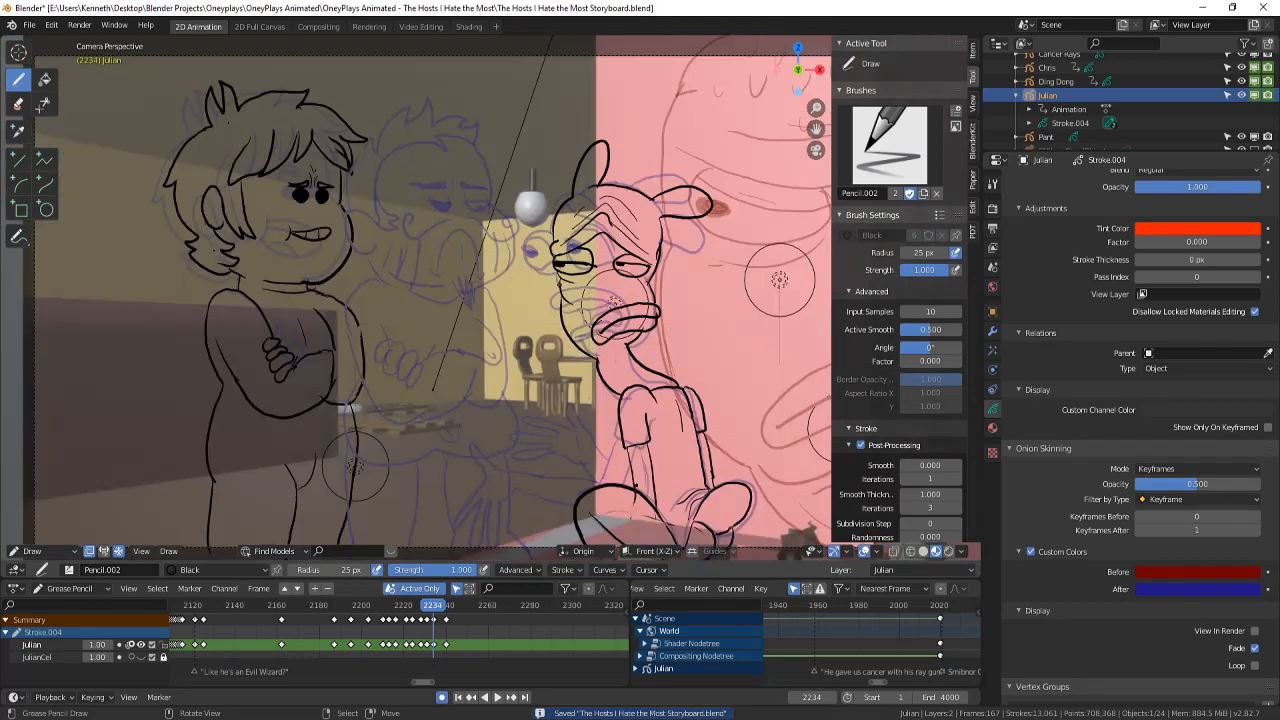
- Save the storyboard file and briefly run the playback at frame 2234
scroll(801, 125, down, 1)
shift+middle_drag(768, 48, 775, 50)
scroll(775, 50, up, 1)
key(ctrl+s)
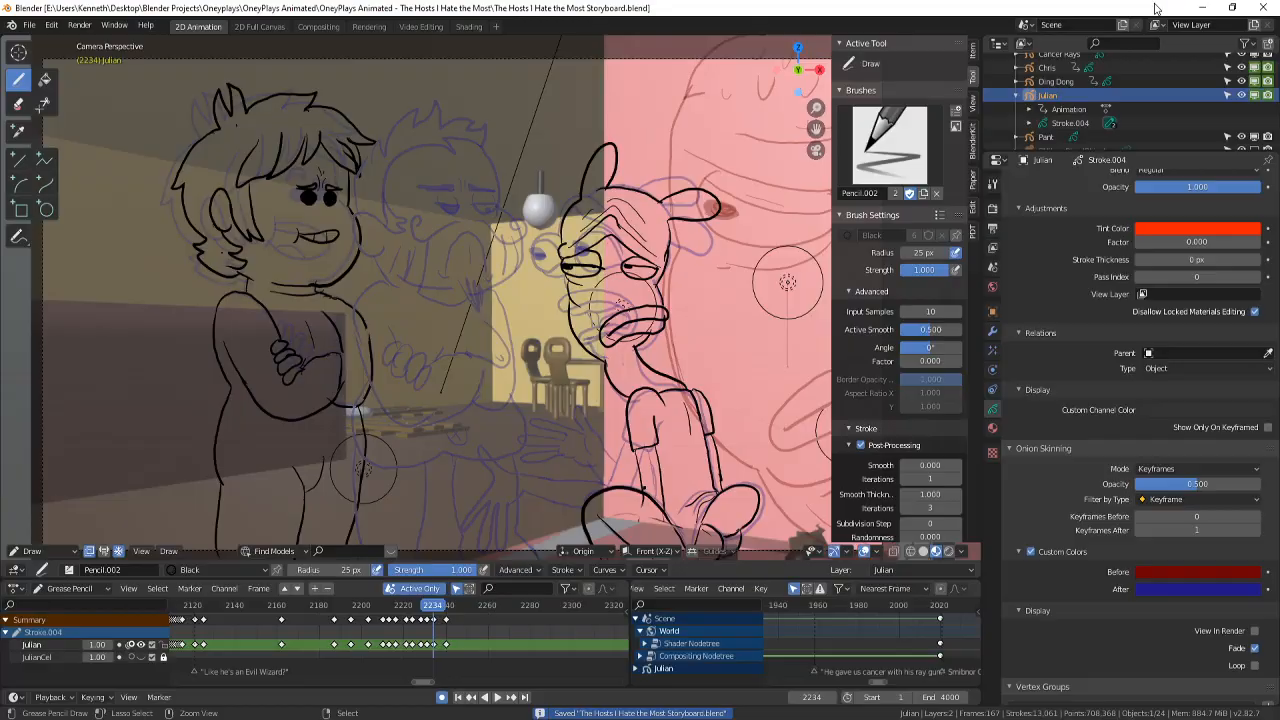
click(1265, 7)
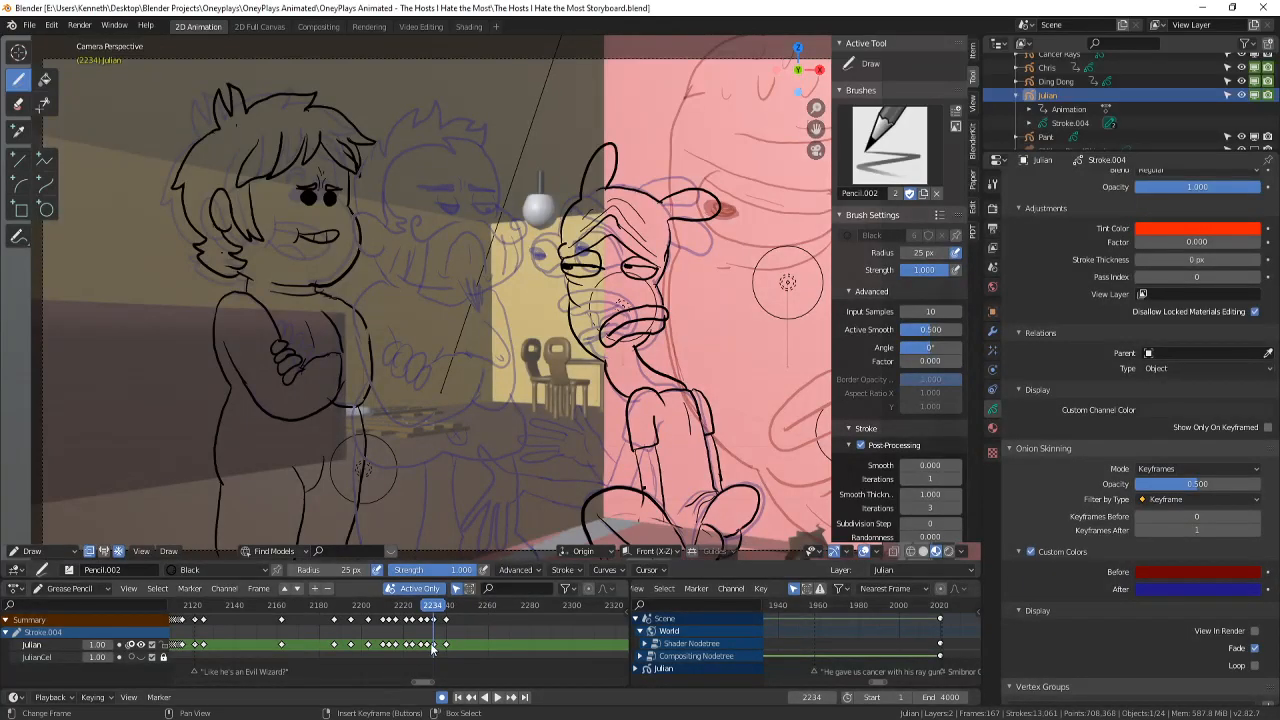
key(space)
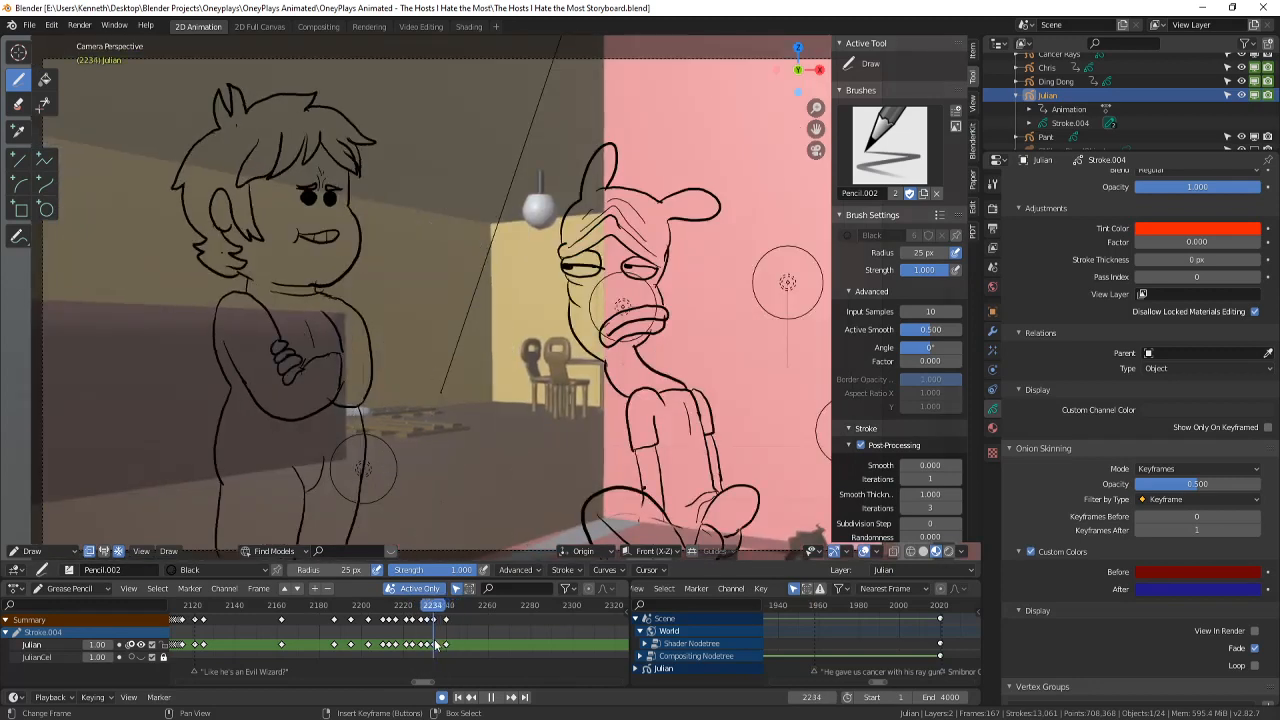
key(Escape)
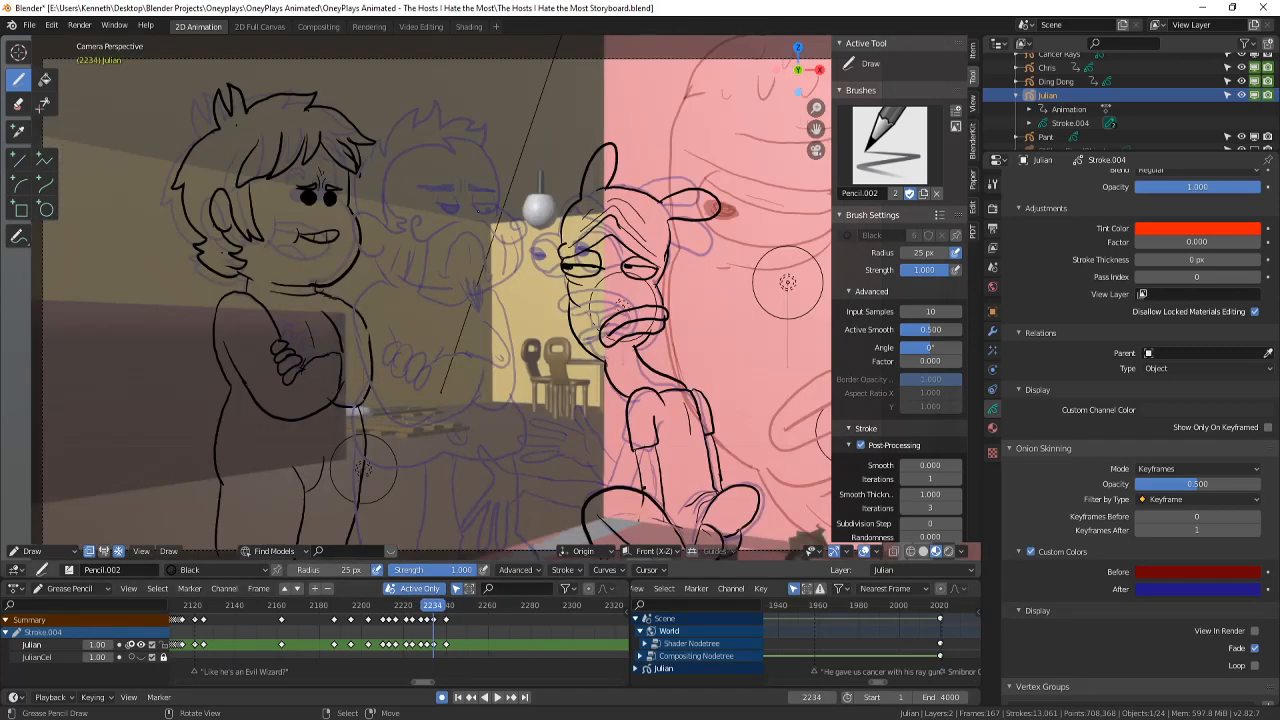
- At frame 2234, draw Julian's hand with a raised finger, his hair tufts and wide eyes between the other two characters
scroll(787, 282, up, 3)
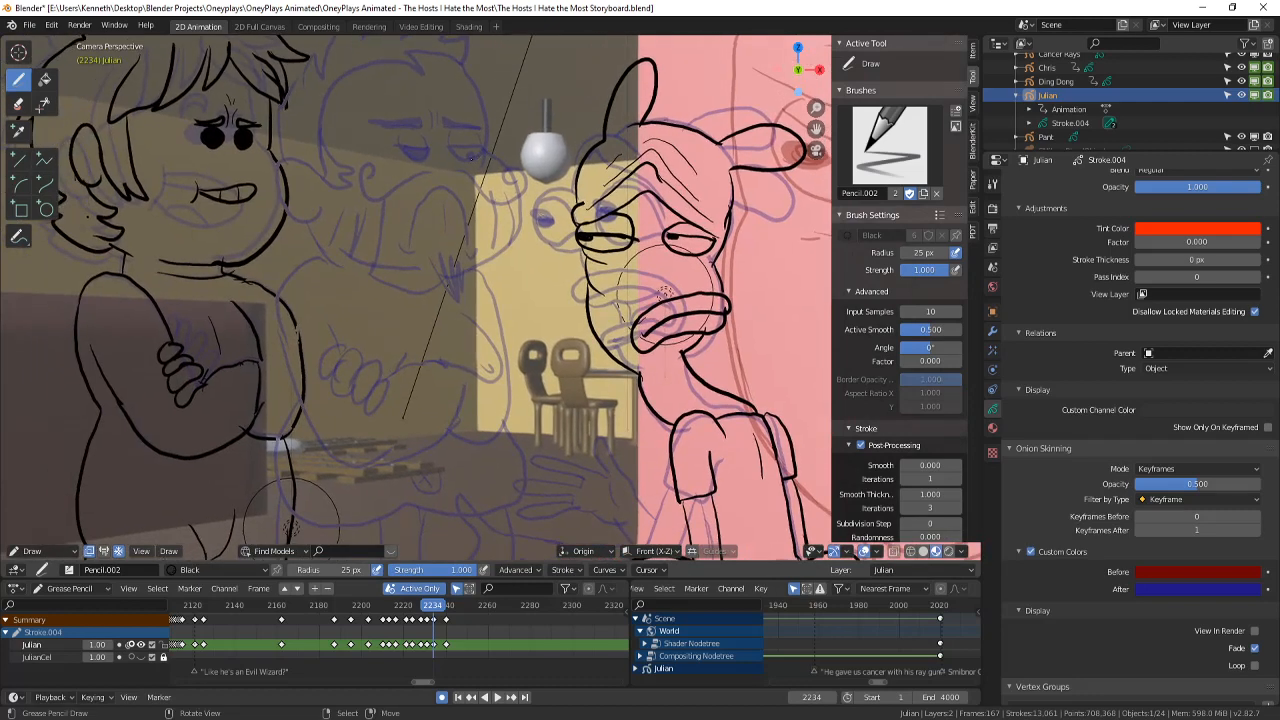
drag(386, 249, 386, 245)
key(ctrl+z)
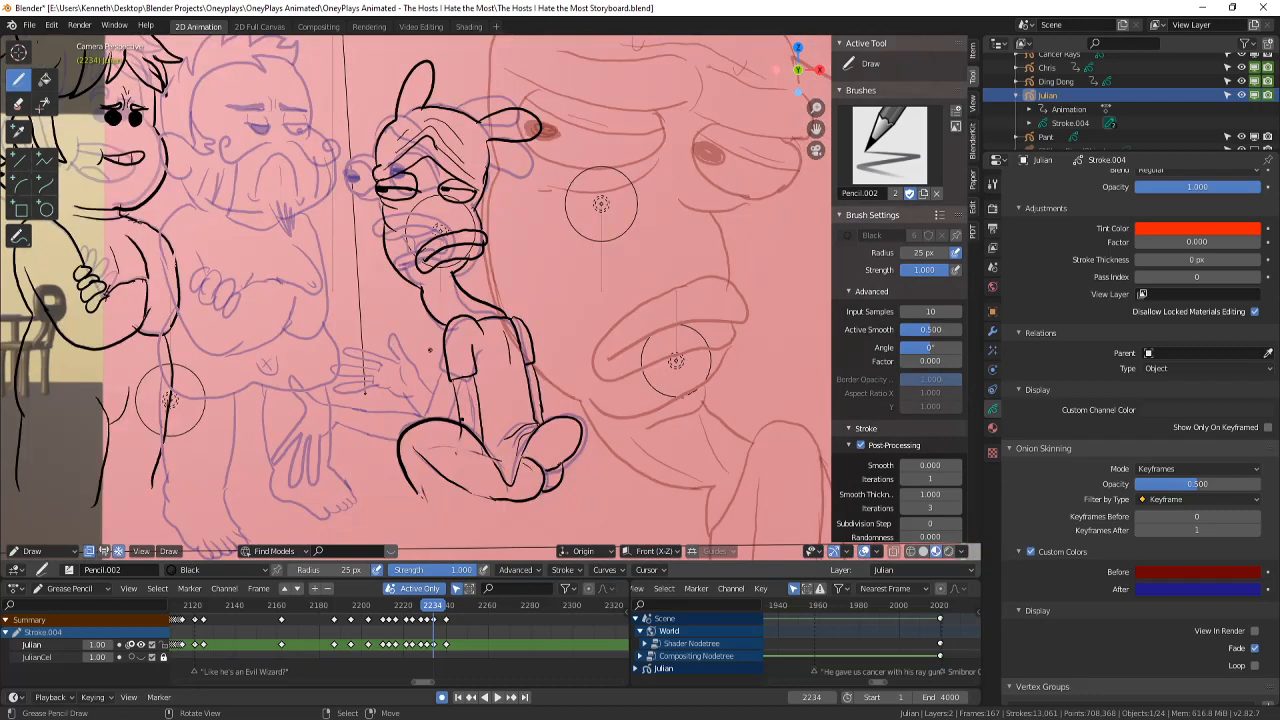
key(Right)
key(Left)
mouse_move(372, 372)
mouse_down()
mouse_move(398, 362)
mouse_move(398, 338)
mouse_move(420, 372)
mouse_move(446, 278)
mouse_move(460, 374)
mouse_move(434, 370)
mouse_move(453, 389)
mouse_up()
mouse_move(464, 306)
mouse_down()
mouse_move(484, 268)
mouse_move(518, 362)
mouse_move(486, 334)
mouse_move(522, 334)
mouse_move(544, 314)
mouse_move(519, 333)
mouse_move(548, 328)
mouse_move(498, 358)
mouse_move(490, 340)
mouse_move(496, 360)
mouse_up()
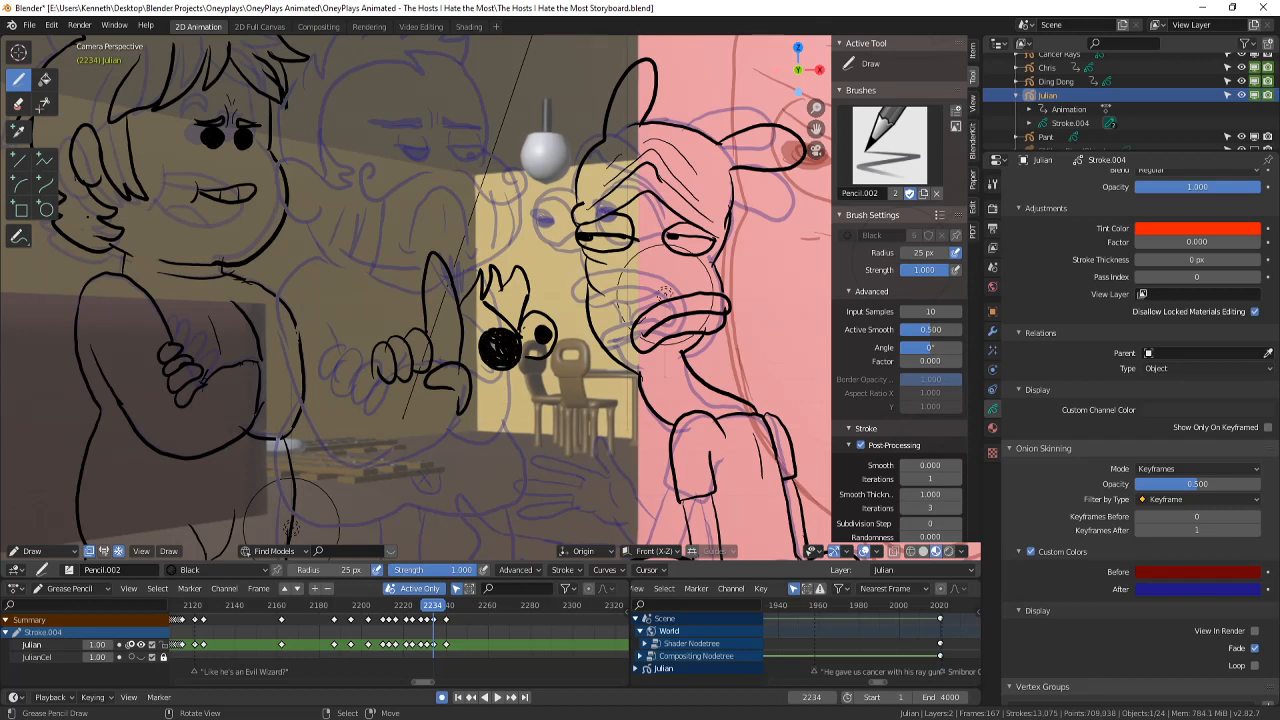
- Move all of Julian's new strokes upward in Edit Mode and return to Draw mode
click(32, 551)
click(40, 521)
key(a)
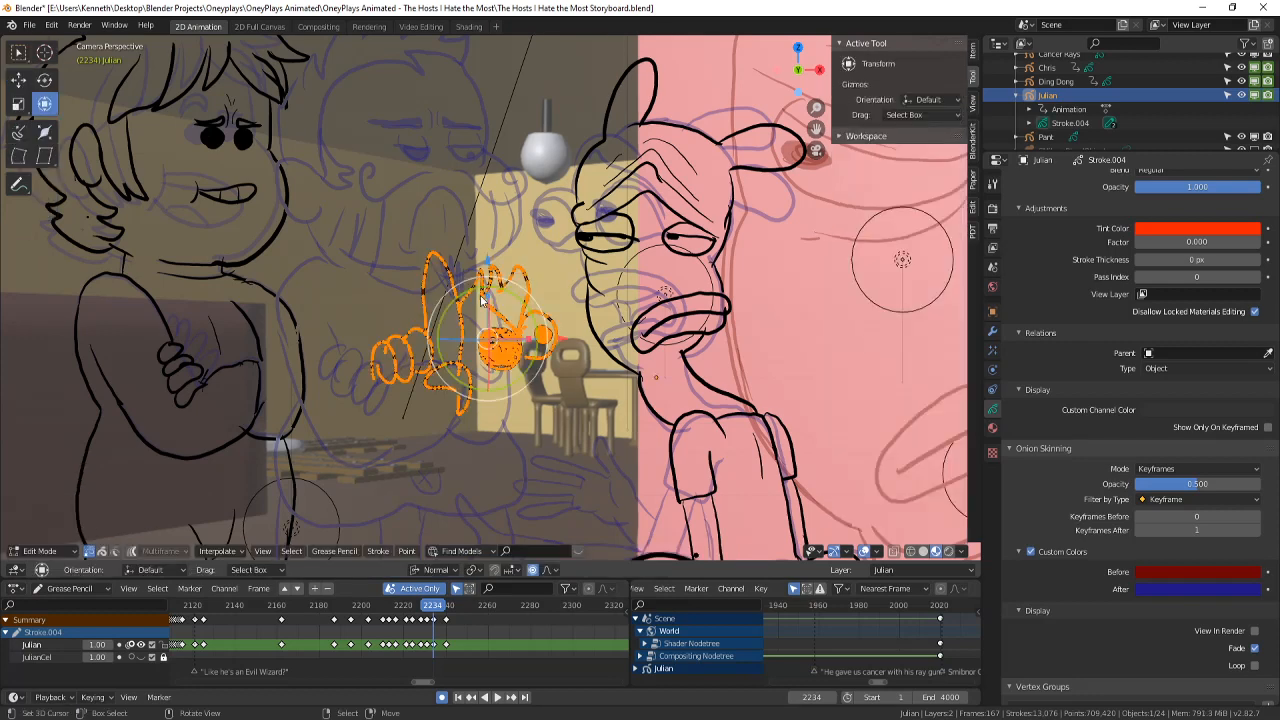
key(g)
click(443, 281)
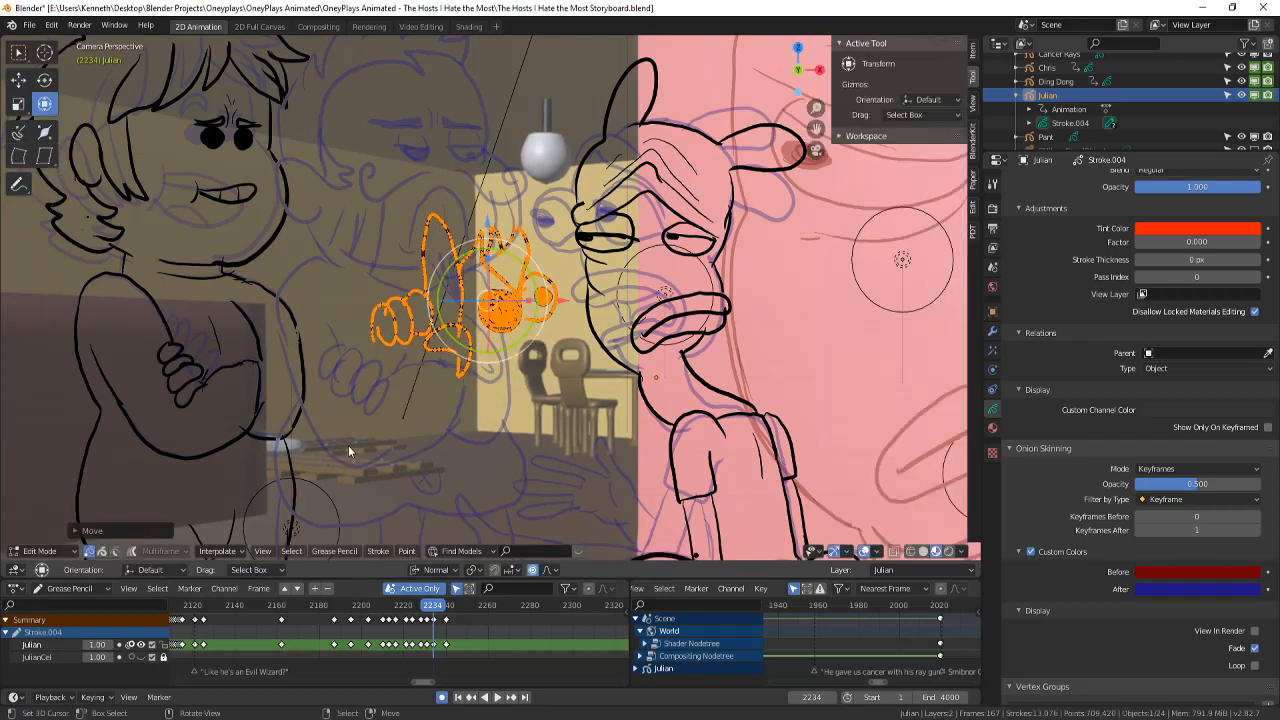
click(32, 551)
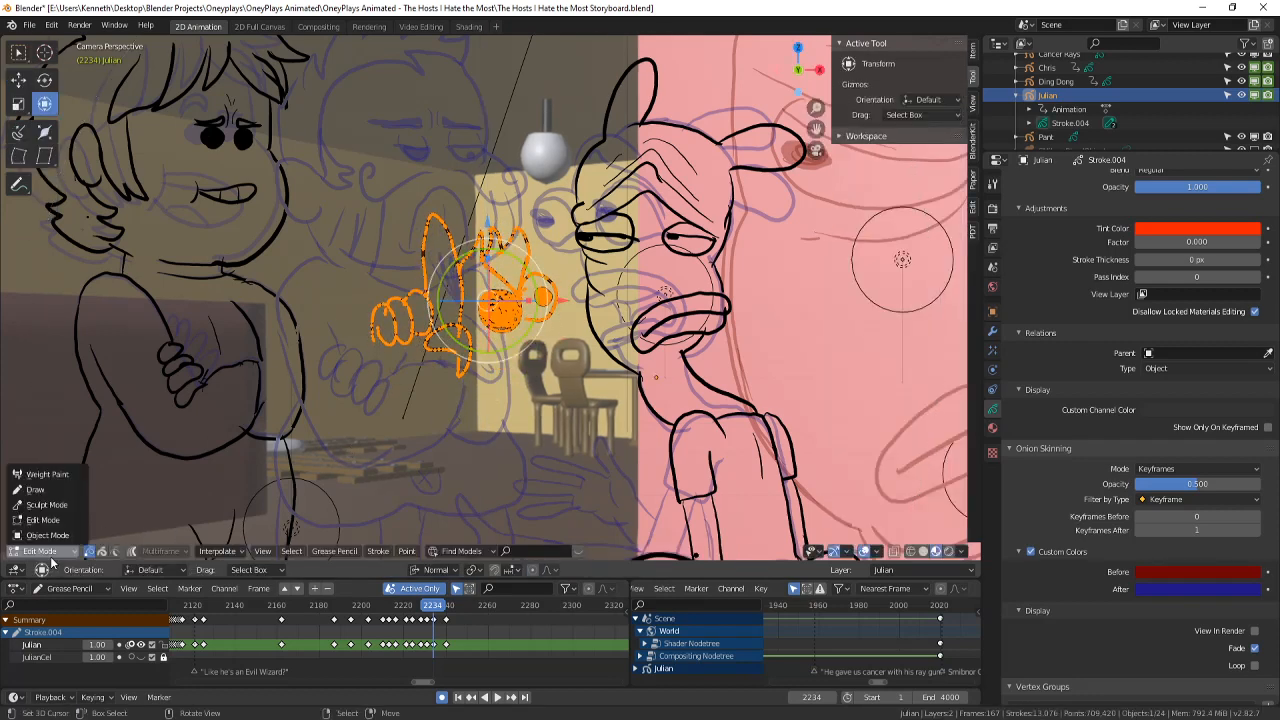
click(85, 489)
- Draw Julian's wide-open mouth below his eyes with a row of jagged upper teeth
scroll(735, 282, up, 4)
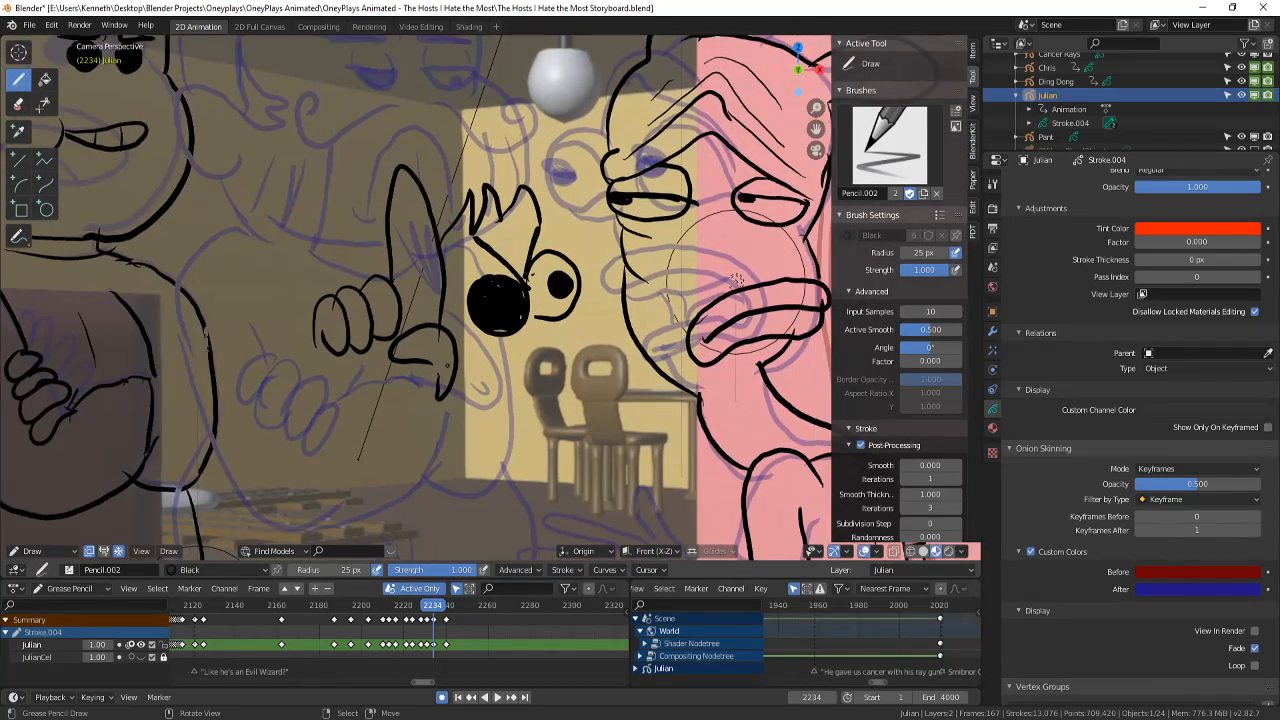
mouse_move(458, 368)
mouse_down()
mouse_move(578, 336)
mouse_move(600, 460)
mouse_move(455, 447)
mouse_move(447, 388)
mouse_up()
drag(479, 347, 545, 335)
drag(553, 335, 577, 338)
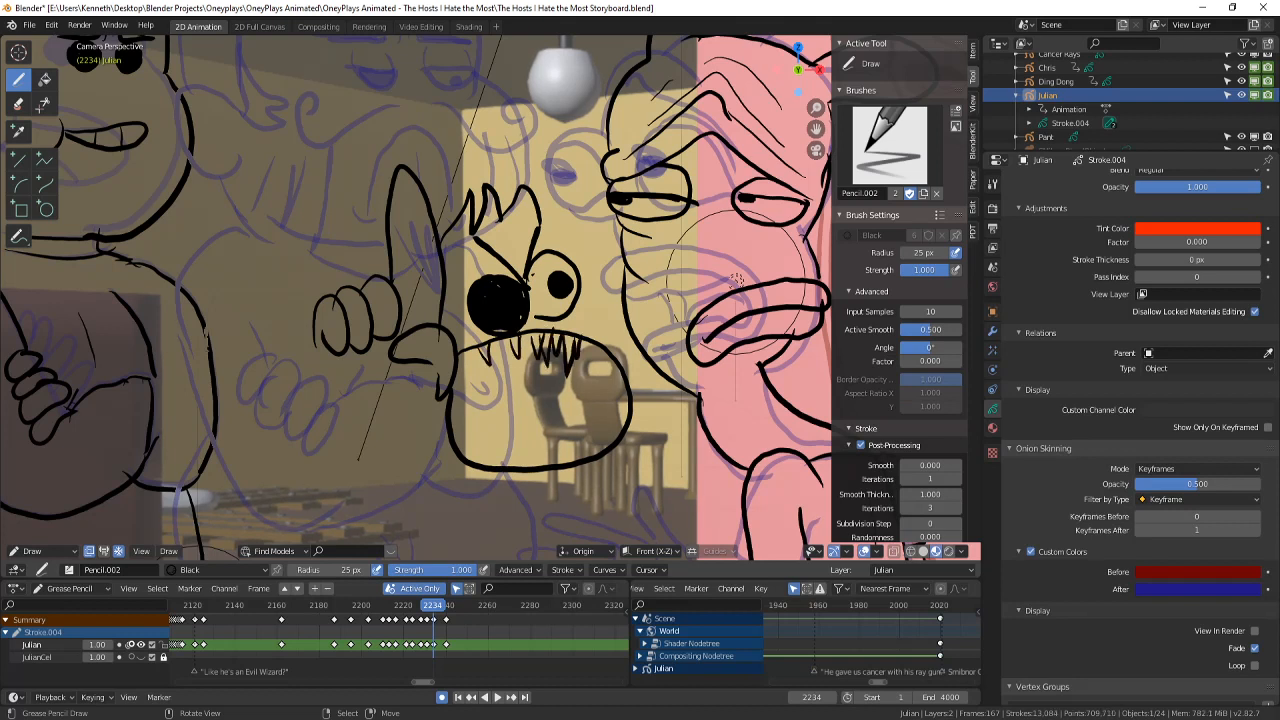
mouse_move(504, 373)
mouse_down()
mouse_move(512, 343)
mouse_move(589, 328)
mouse_up()
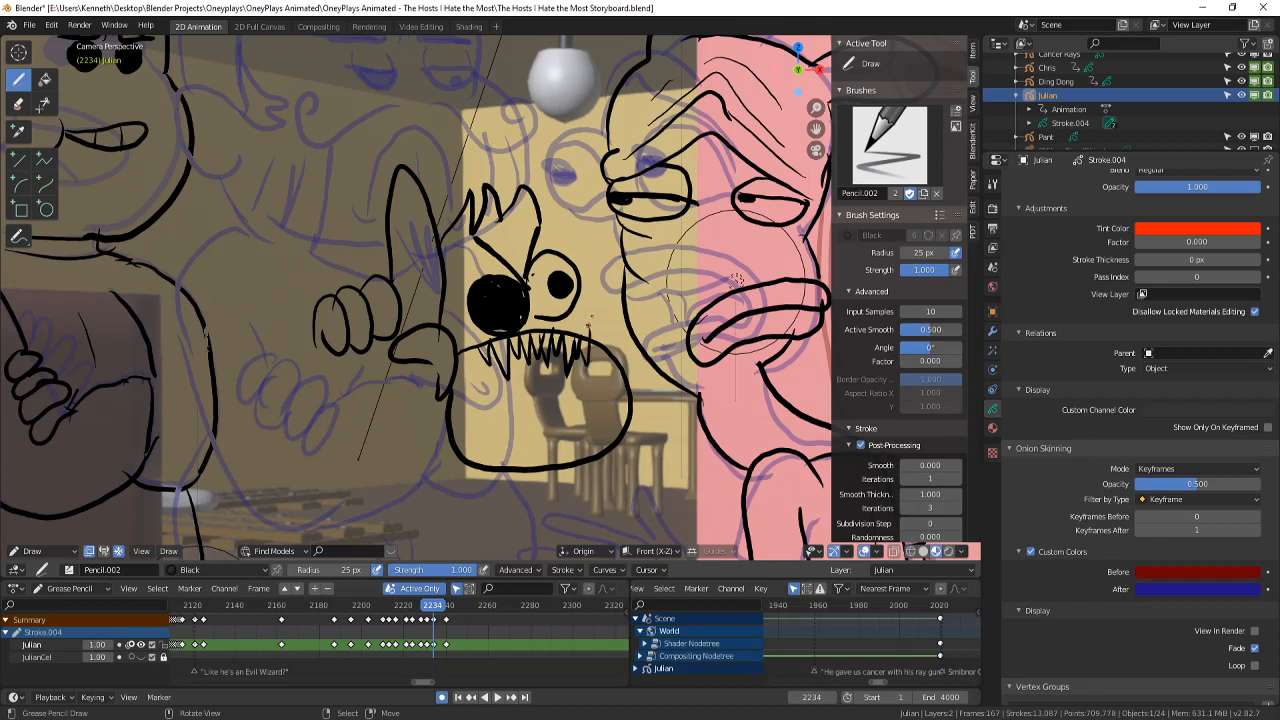
- Draw Julian's second raised hand, outer jaw, pointed black beard and moustache curl, and outline the palm of his first hand
mouse_move(547, 248)
mouse_down()
mouse_move(578, 230)
mouse_move(581, 249)
mouse_up()
mouse_move(586, 243)
mouse_down()
mouse_move(611, 238)
mouse_move(593, 254)
mouse_move(607, 318)
mouse_move(584, 320)
mouse_move(647, 405)
mouse_move(530, 487)
mouse_move(428, 425)
mouse_up()
drag(532, 478, 562, 524)
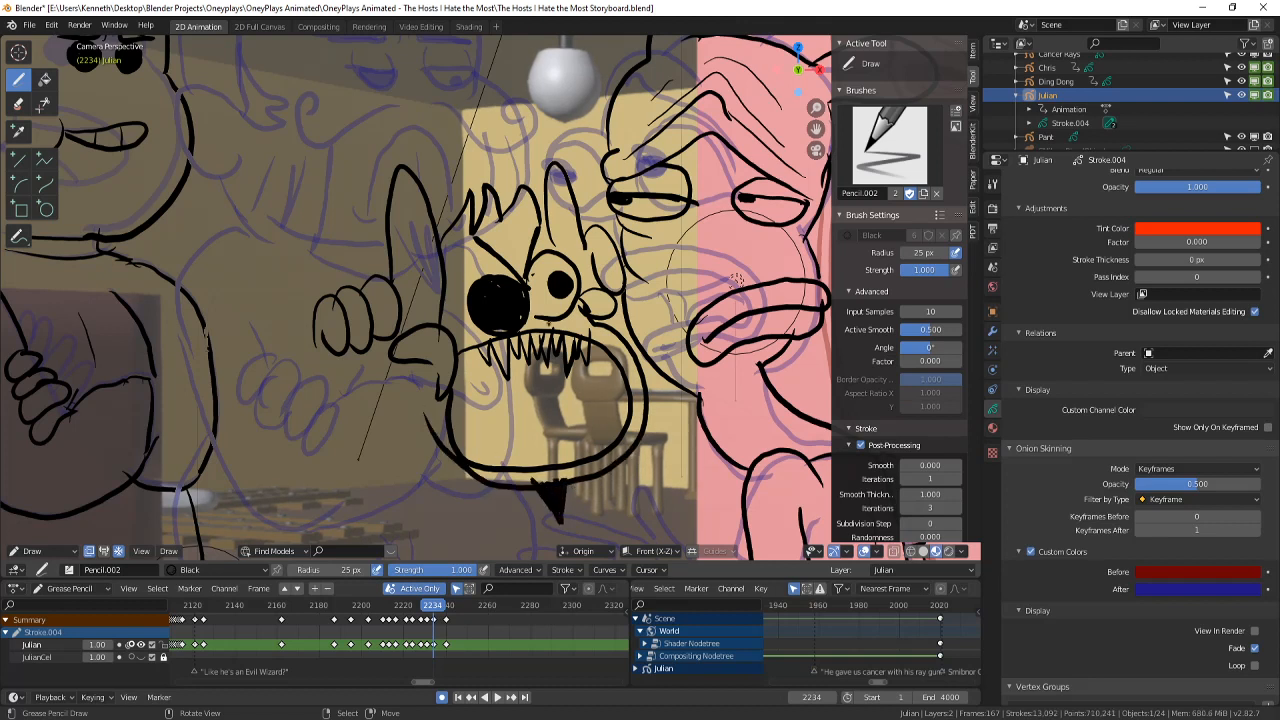
drag(548, 332, 652, 316)
drag(474, 292, 460, 344)
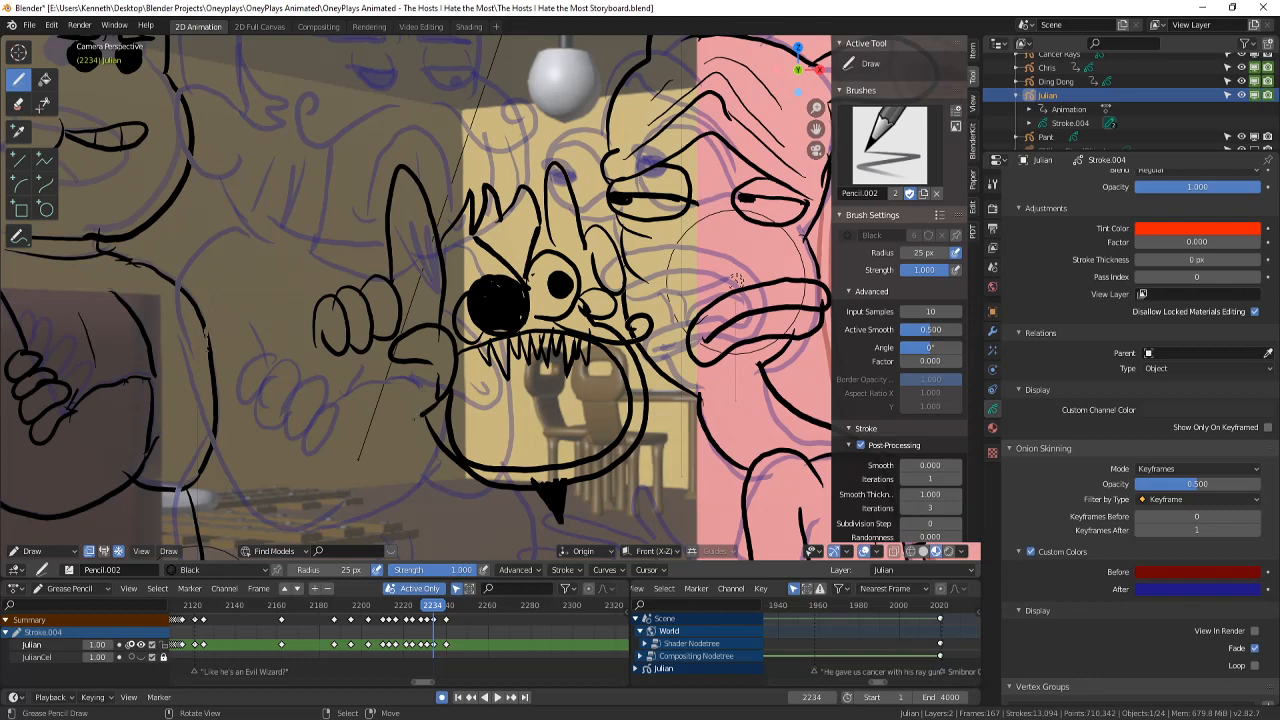
mouse_move(424, 420)
mouse_down()
mouse_move(342, 412)
mouse_move(316, 316)
mouse_up()
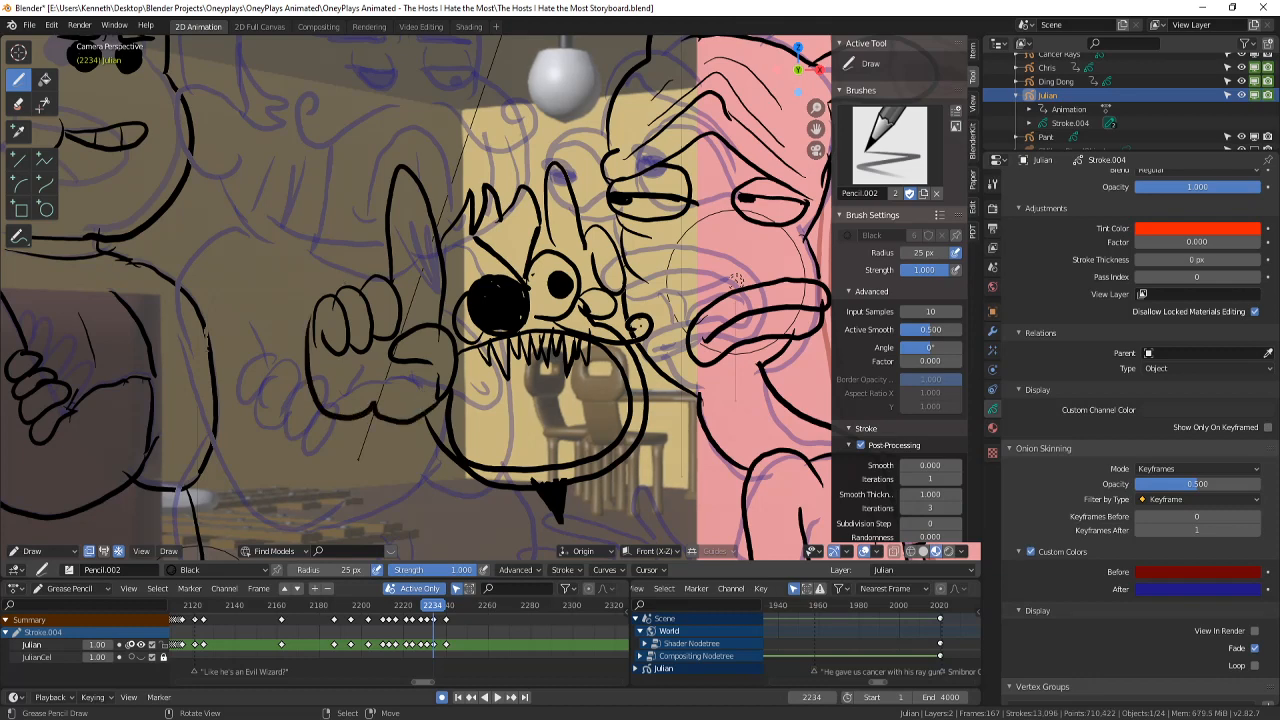
- Add Julian's brow line, extra upper teeth, jagged lower teeth and a tongue inside the open mouth
drag(448, 268, 526, 222)
scroll(571, 258, down, 2)
scroll(560, 270, up, 2)
drag(472, 348, 482, 379)
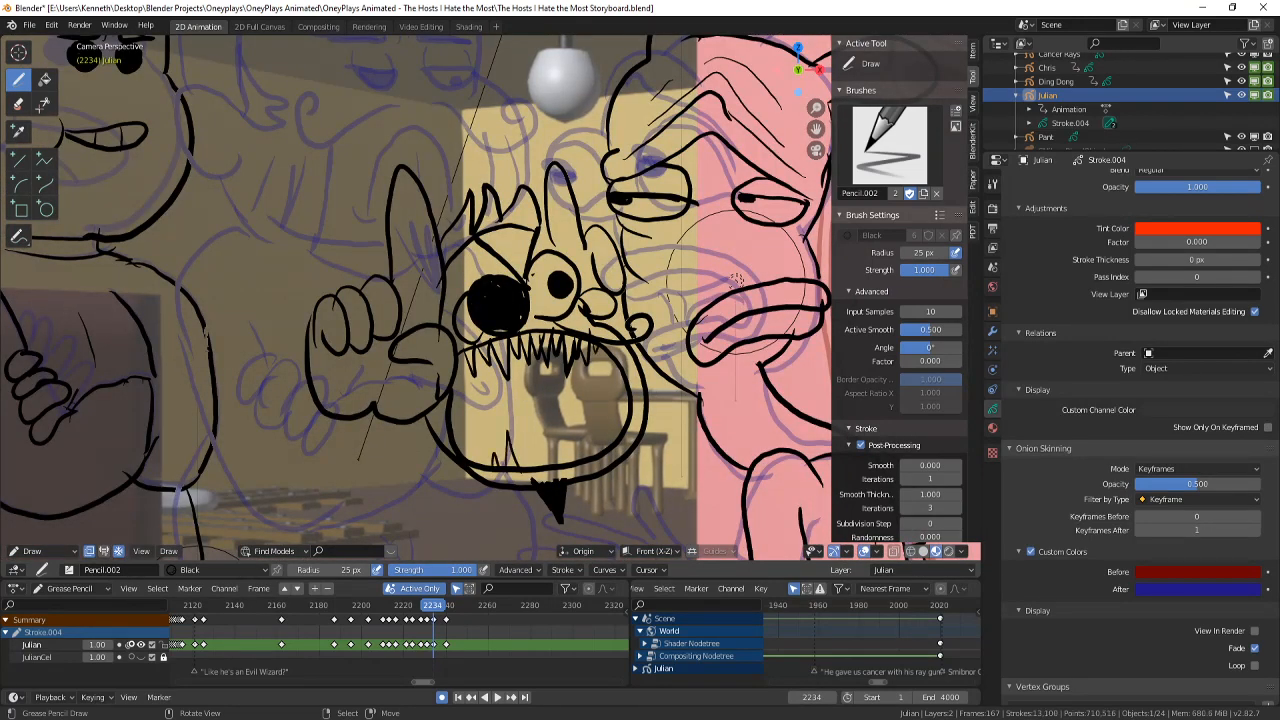
drag(541, 443, 554, 464)
mouse_move(565, 464)
mouse_down()
mouse_move(574, 446)
mouse_move(593, 458)
mouse_up()
mouse_move(521, 431)
mouse_down()
mouse_move(563, 410)
mouse_move(519, 429)
mouse_up()
- Step between frames 2233 and 2234 to check Julian's new drawing against the close-up before the cut
key(Left)
key(Right)
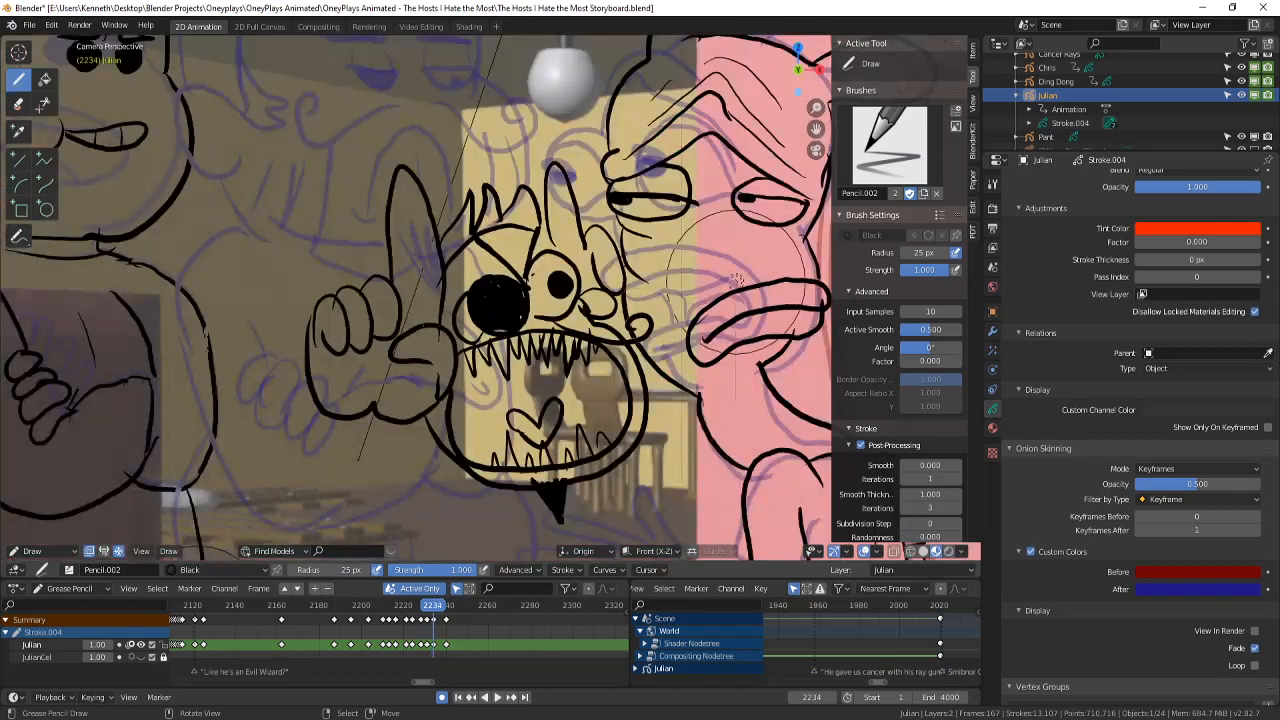
scroll(472, 363, down, 5)
key(Left)
key(Right)
scroll(472, 363, up, 1)
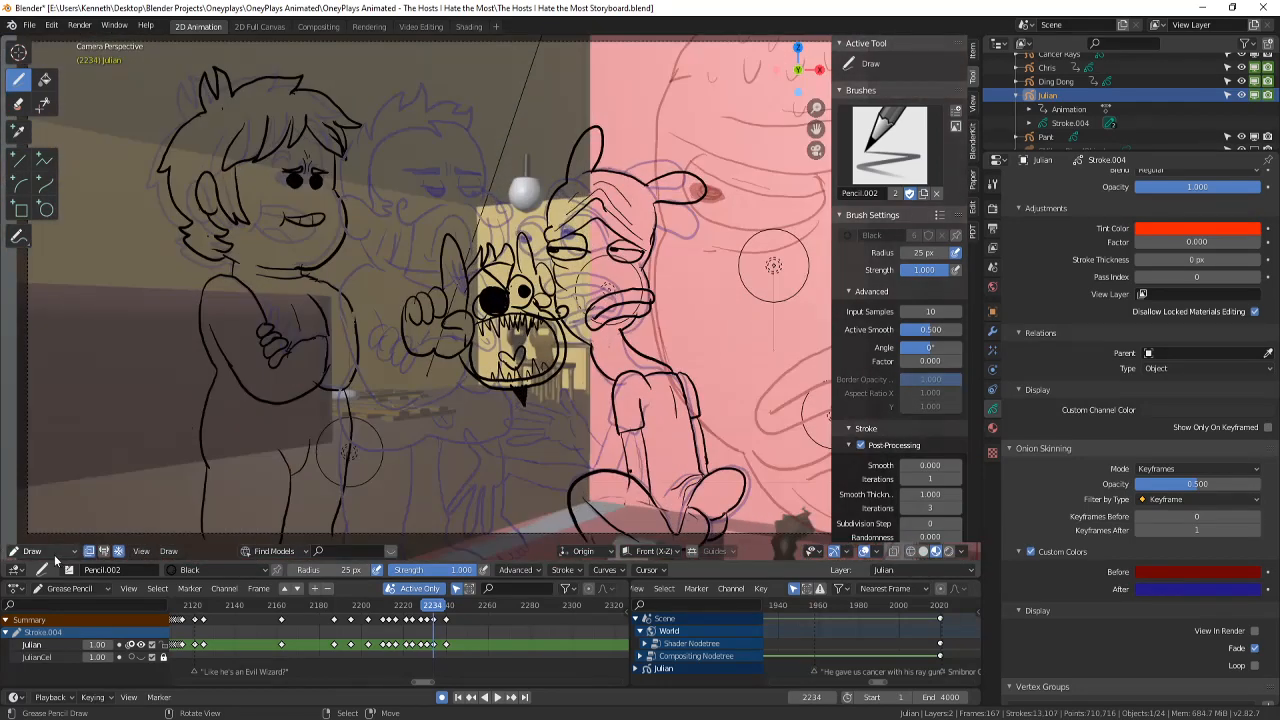
- Select all of Julian's strokes at frame 2234, enlarge the drawing and move it closer to the dark-haired man, then return to Draw mode
click(61, 549)
click(60, 525)
key(a)
key(s)
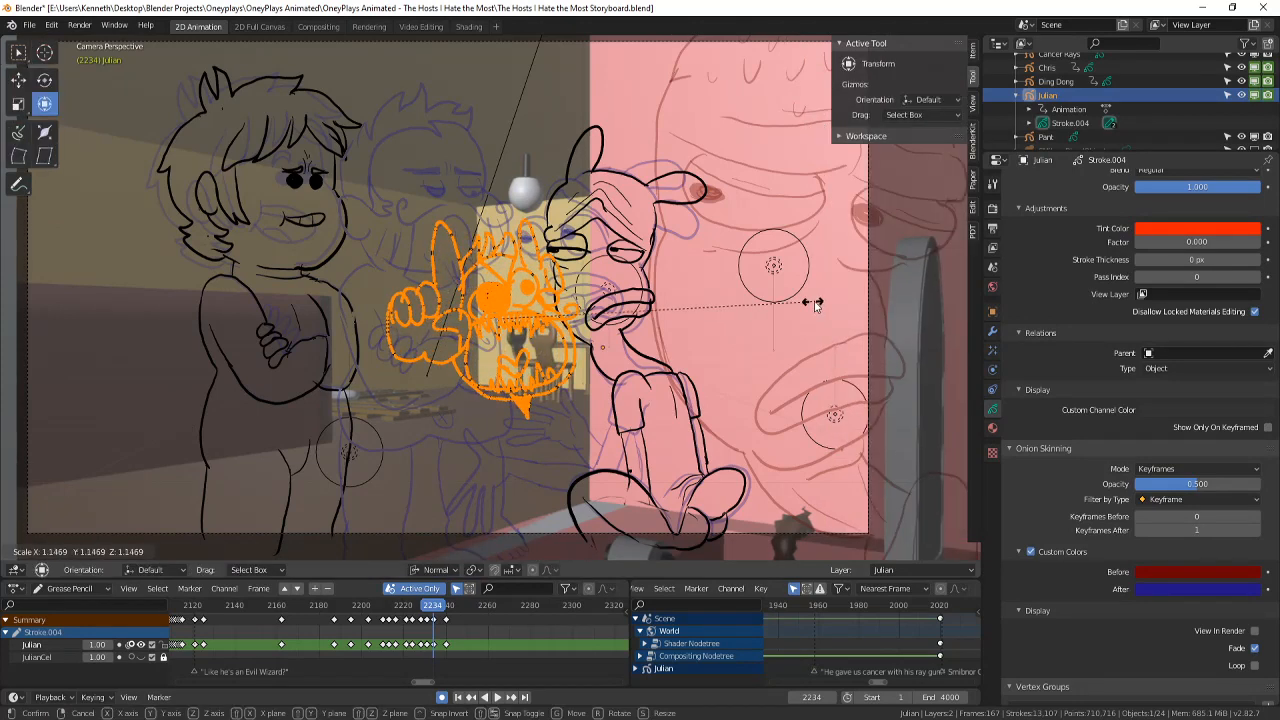
click(811, 301)
key(g)
click(447, 318)
key(s)
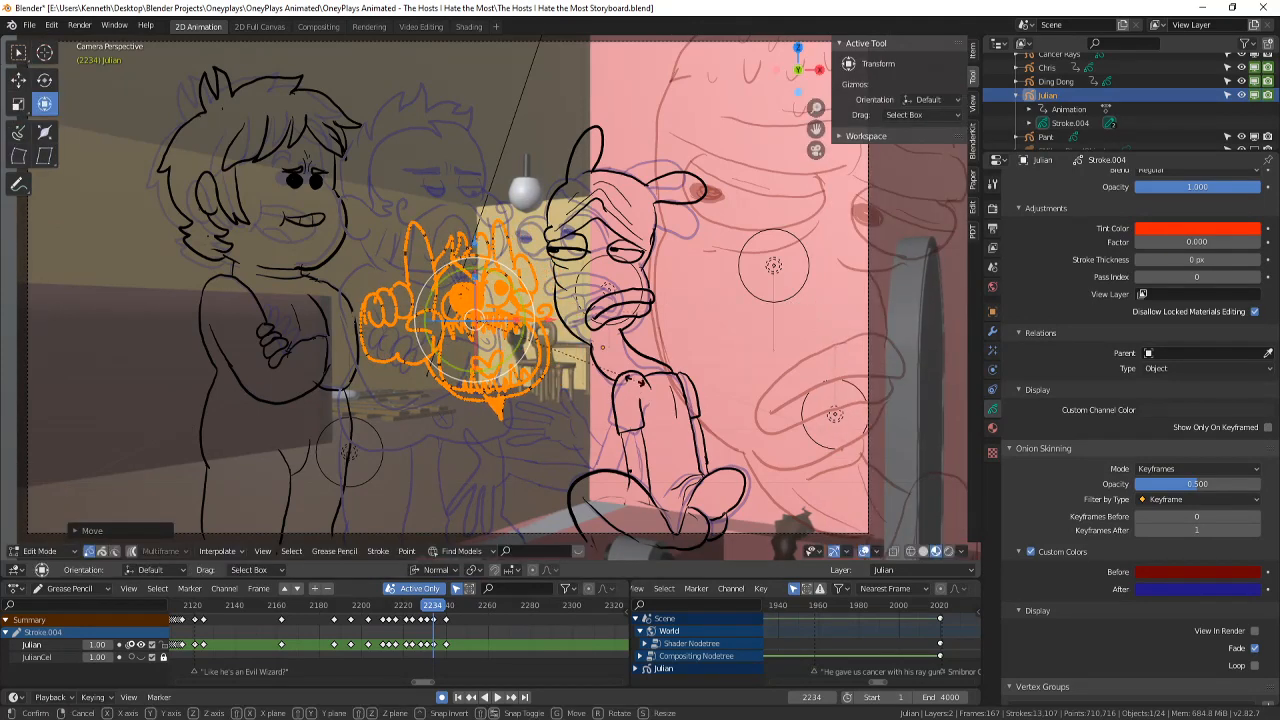
click(362, 426)
click(53, 550)
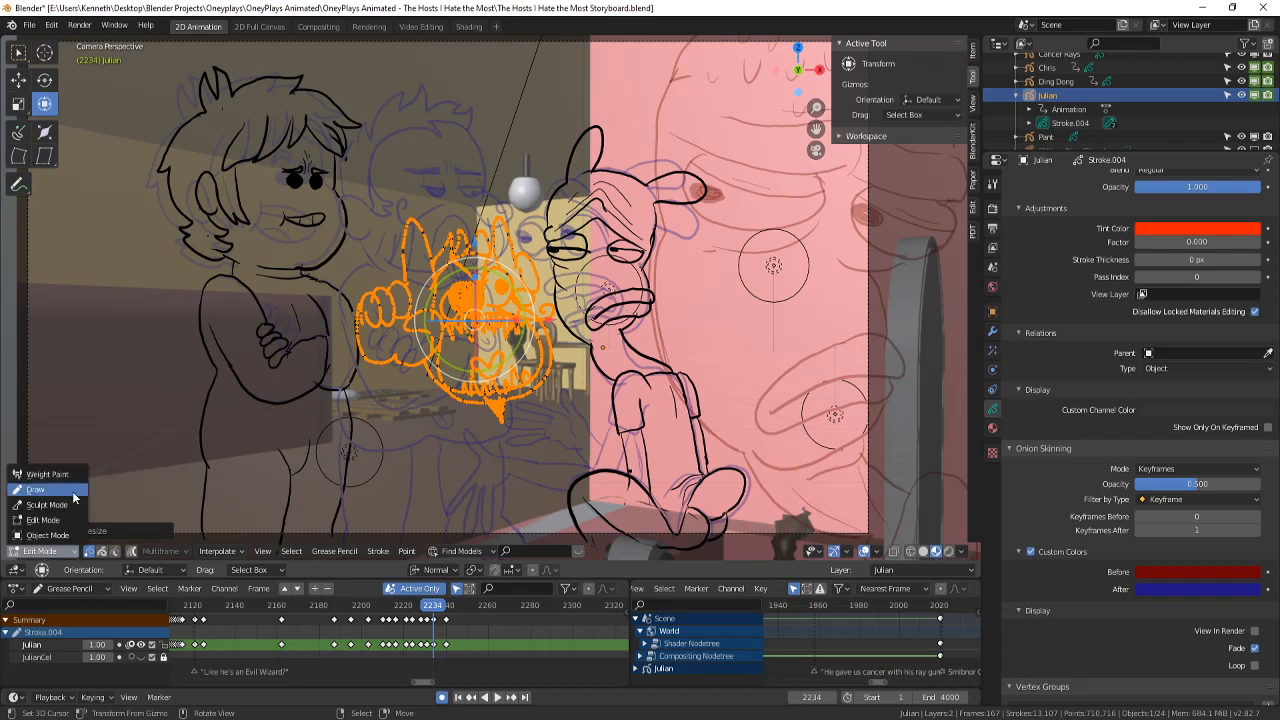
click(72, 491)
- Add finger strokes to Julian's second raised hand beside his smaller eye and check the drawing against the adjacent keyframe
scroll(286, 512, up, 2)
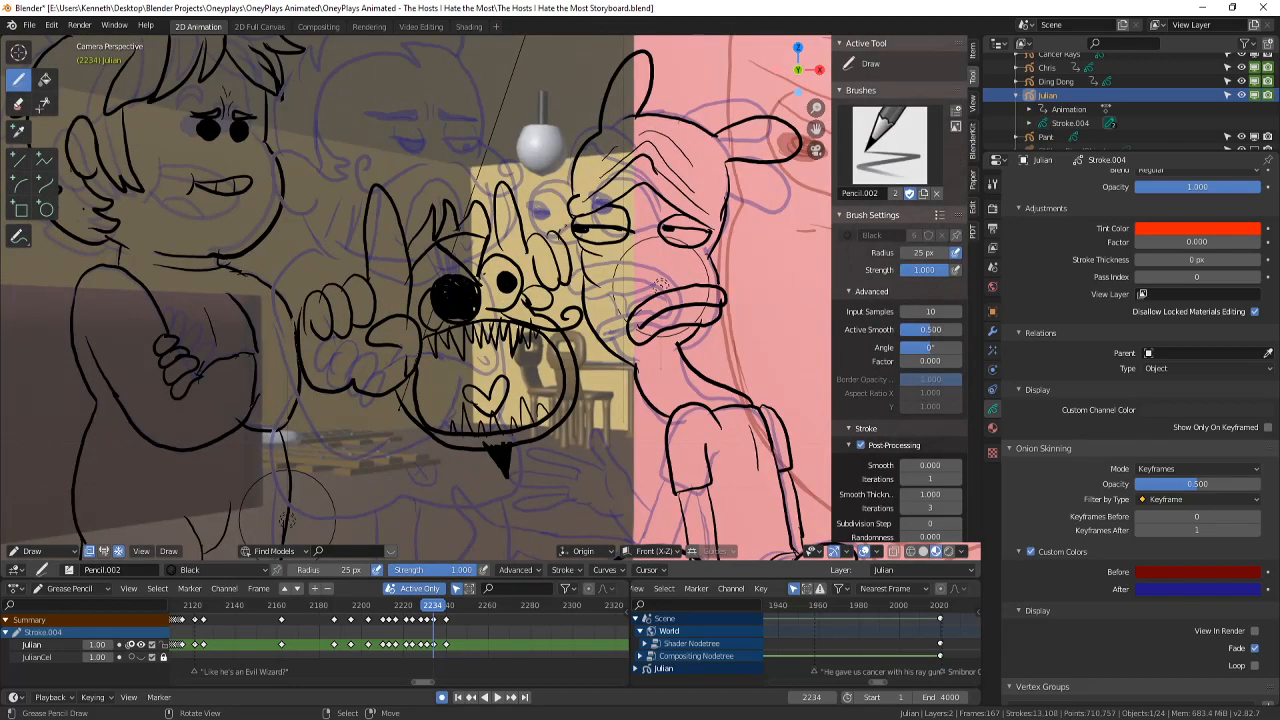
drag(502, 243, 528, 282)
key(Down)
key(Up)
- Play back the close-up across the cut into the group shot and examine Julian's calm pose at frame 2240
scroll(475, 380, down, 6)
key(Down)
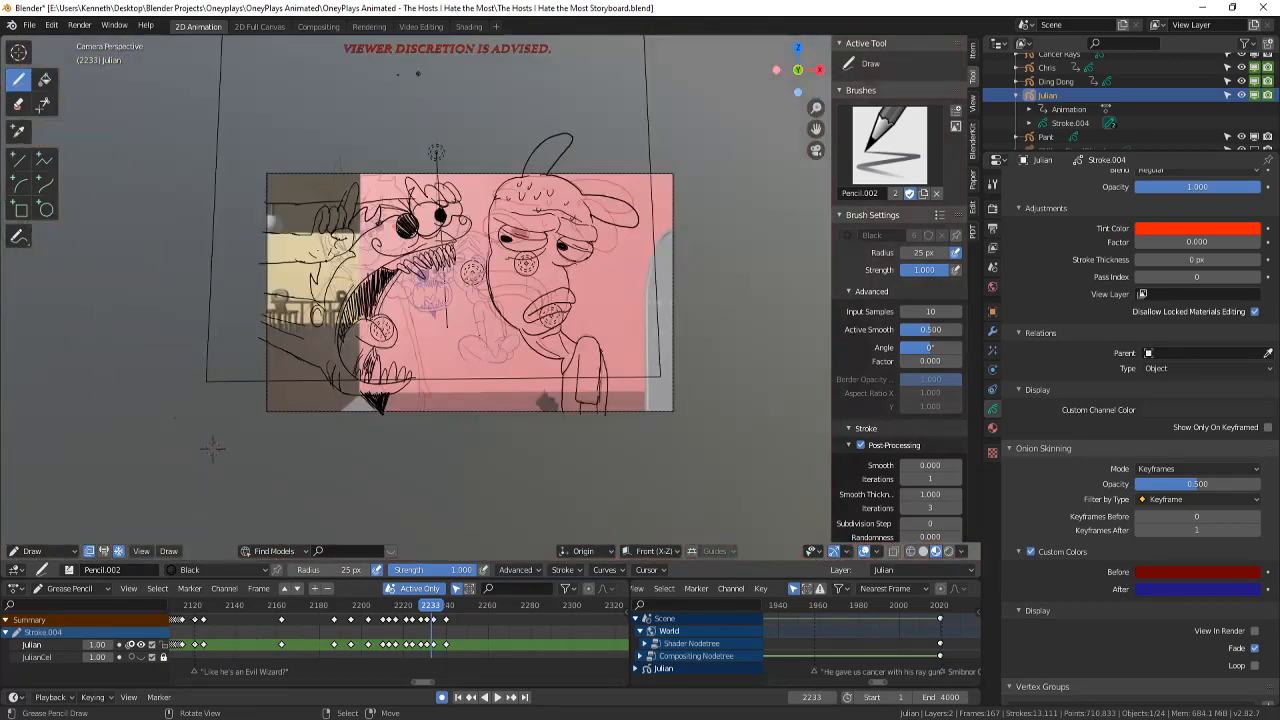
scroll(475, 353, up, 2)
key(Down)
key(space)
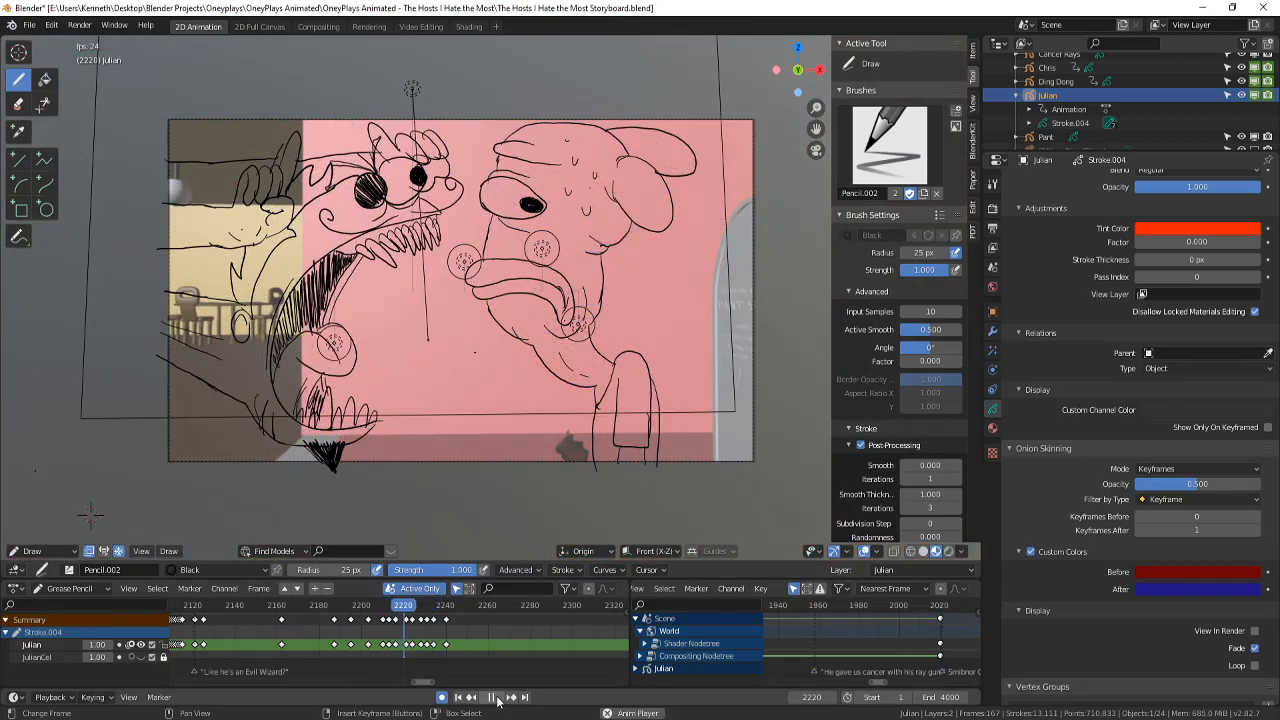
click(502, 698)
drag(439, 647, 446, 643)
scroll(773, 265, up, 2)
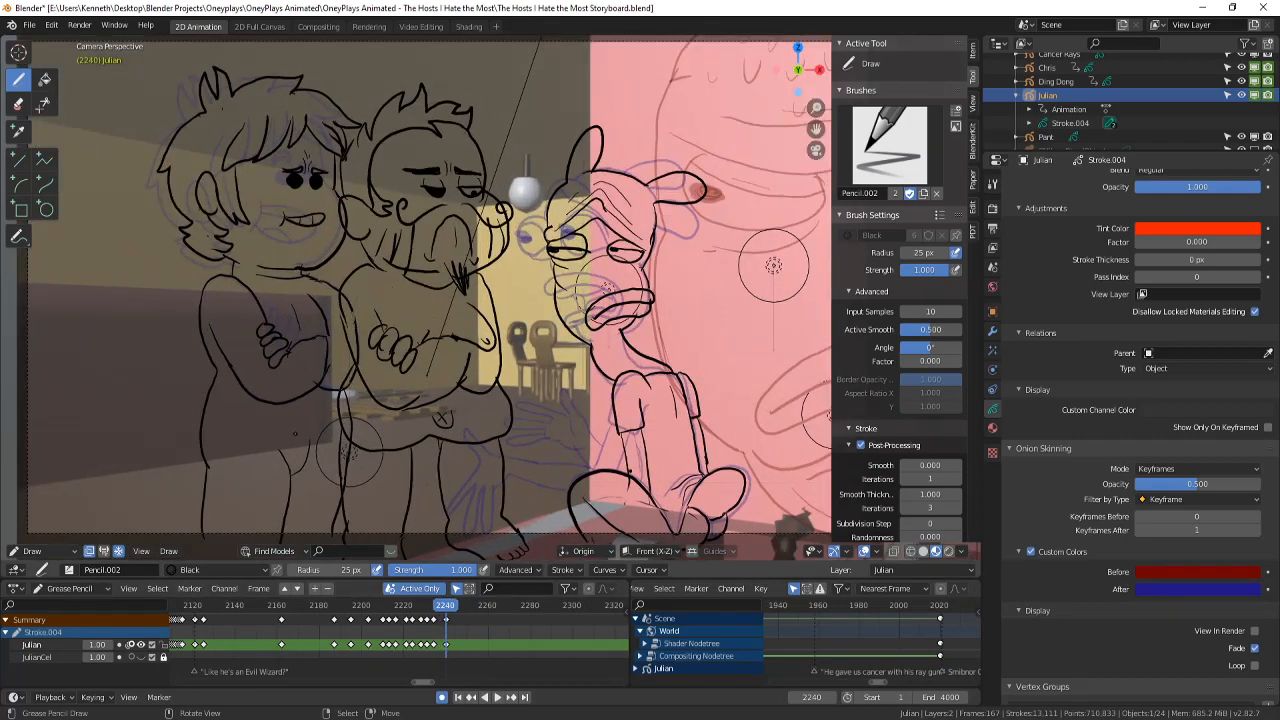
- Return to frame 2234 and enlarge Julian's whole screaming drawing slightly more, keeping it beside the dark-haired man
click(436, 633)
key(Left)
key(Left)
key(Right)
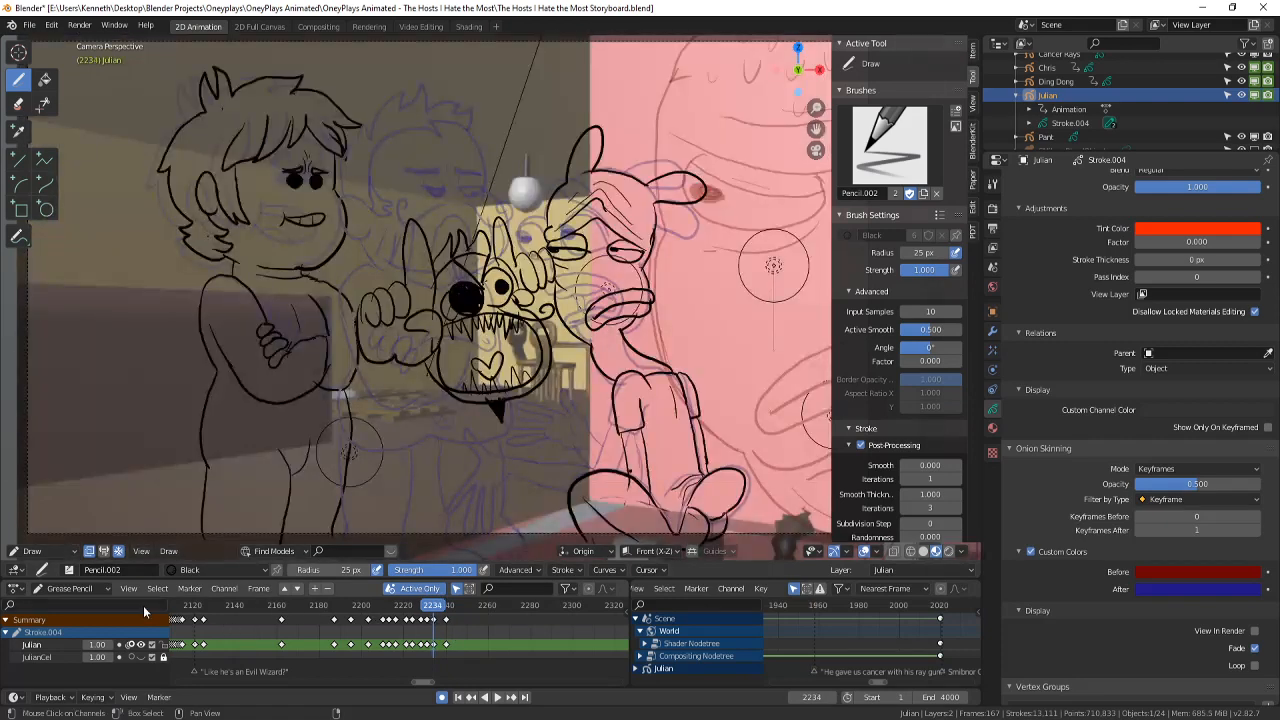
click(42, 549)
click(83, 520)
key(s)
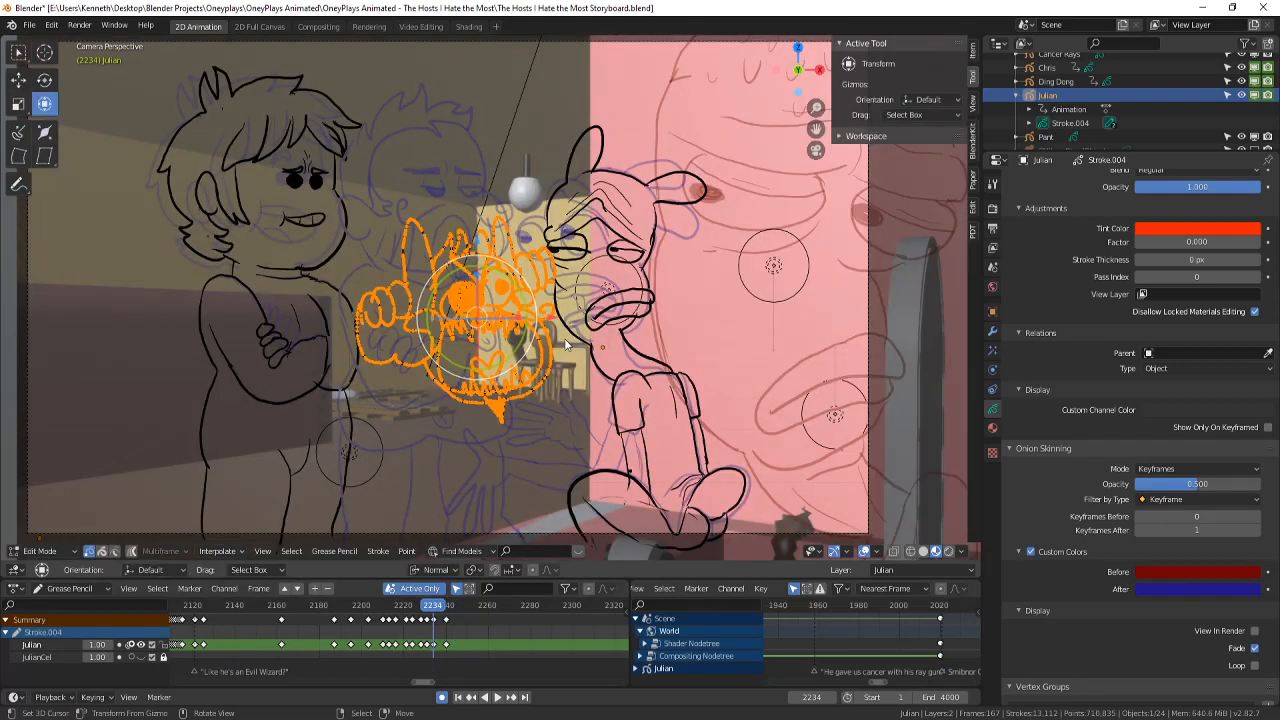
click(374, 405)
key(g)
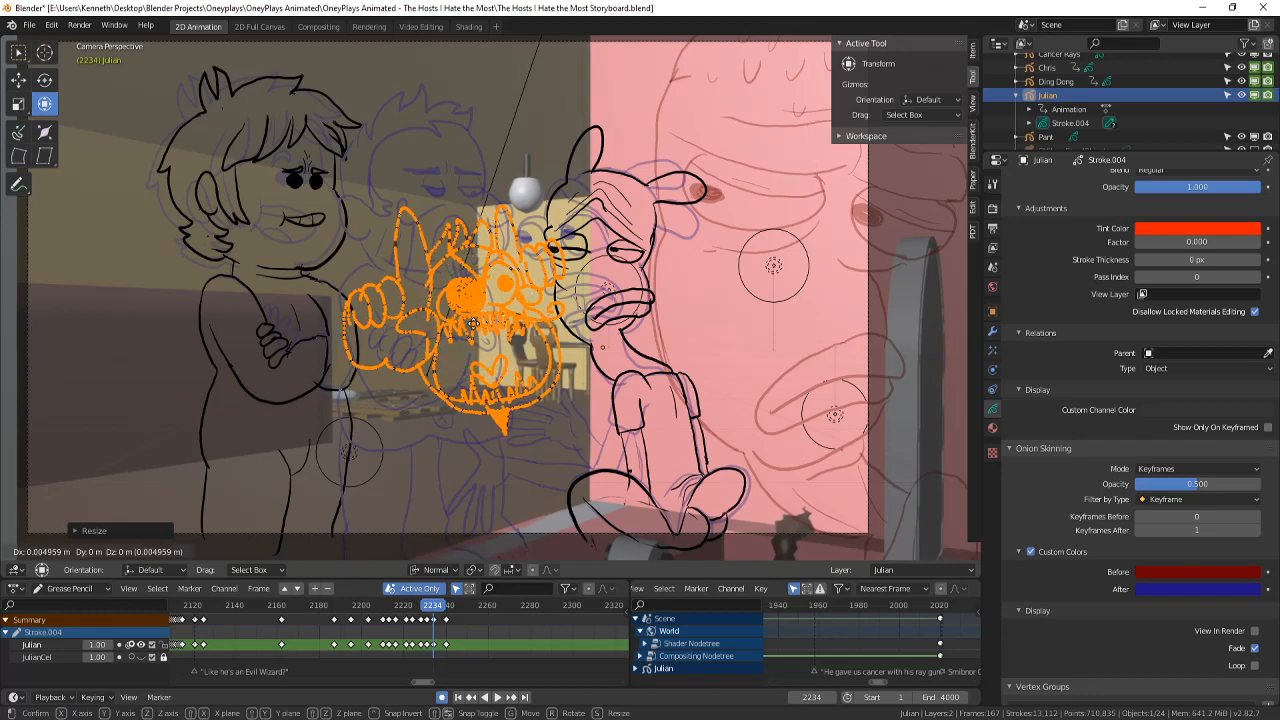
right_click(471, 320)
click(46, 551)
click(54, 487)
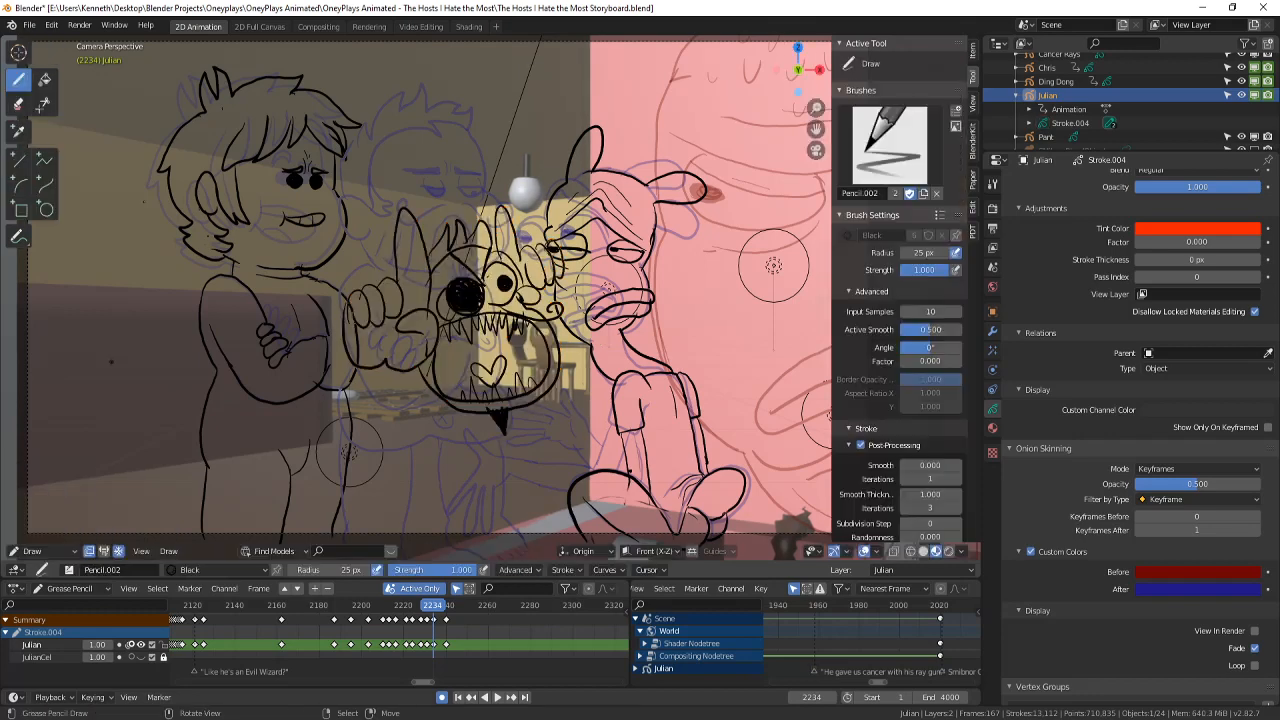
- Erase the overlapping bits of Julian's hand outline and draw the rounded body outlines below his raised hand and jaw
click(18, 103)
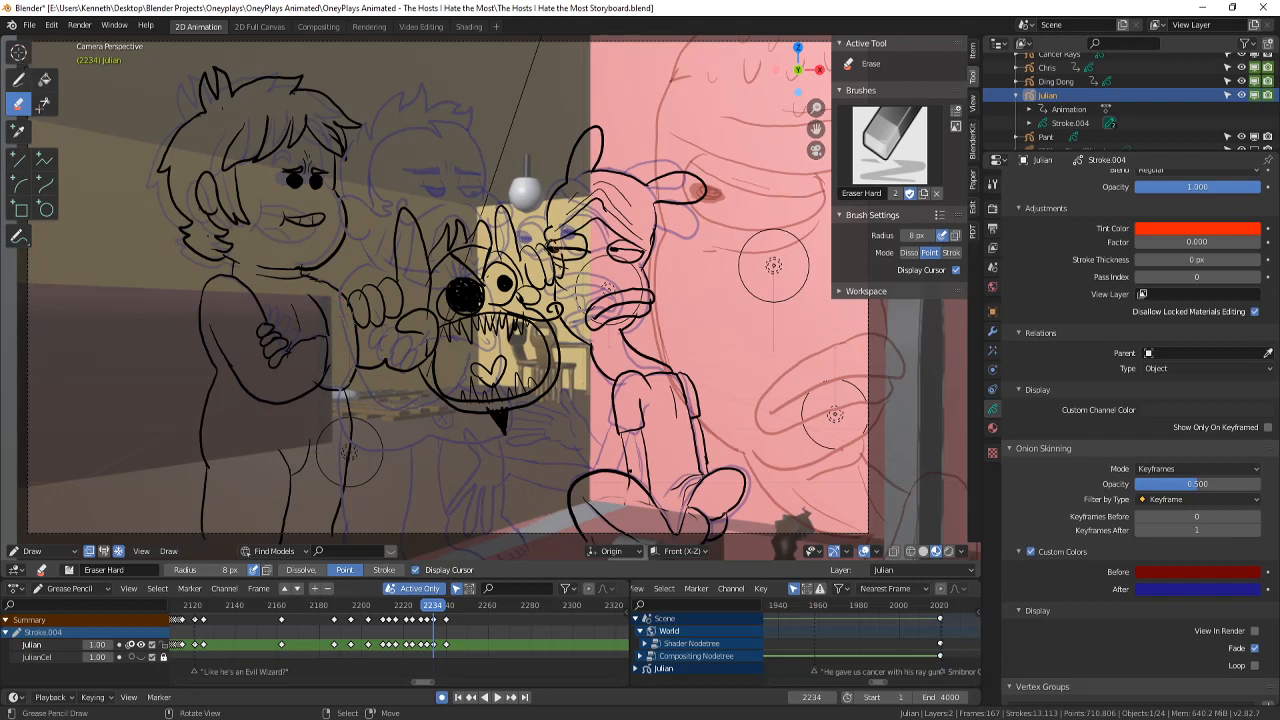
click(18, 79)
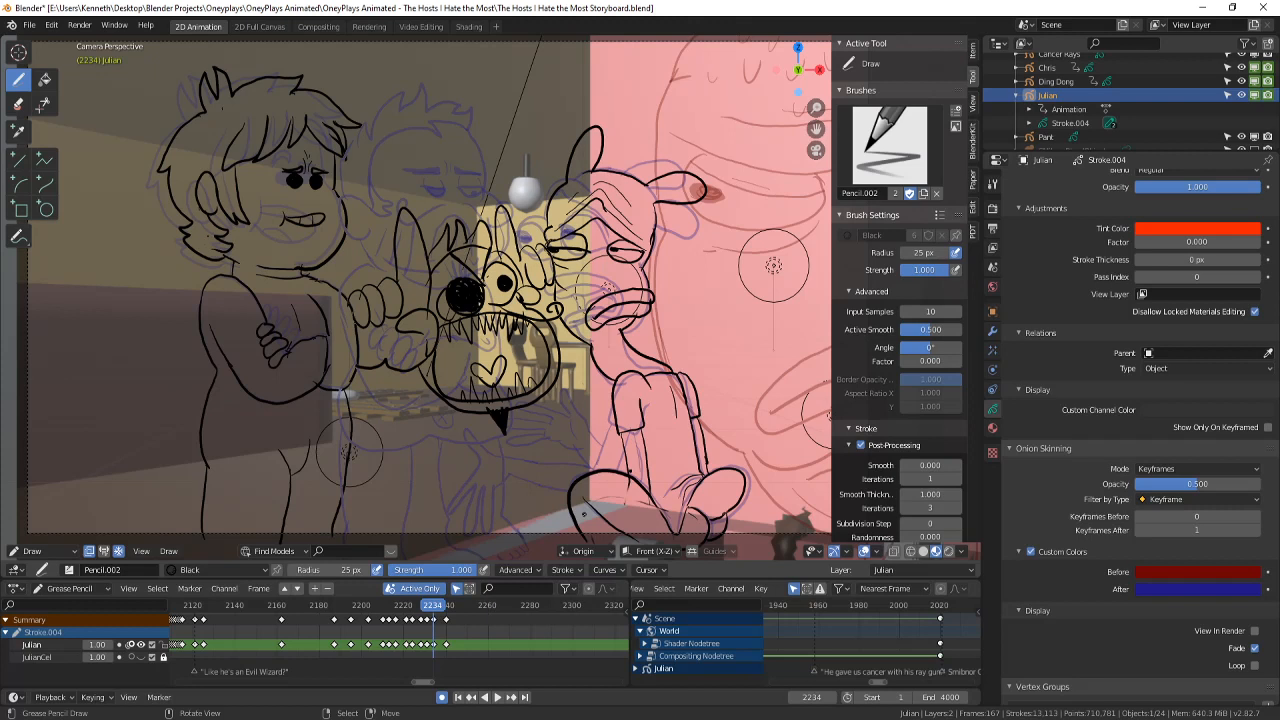
mouse_move(392, 378)
mouse_down()
mouse_move(441, 427)
mouse_move(441, 411)
mouse_up()
drag(417, 441, 521, 409)
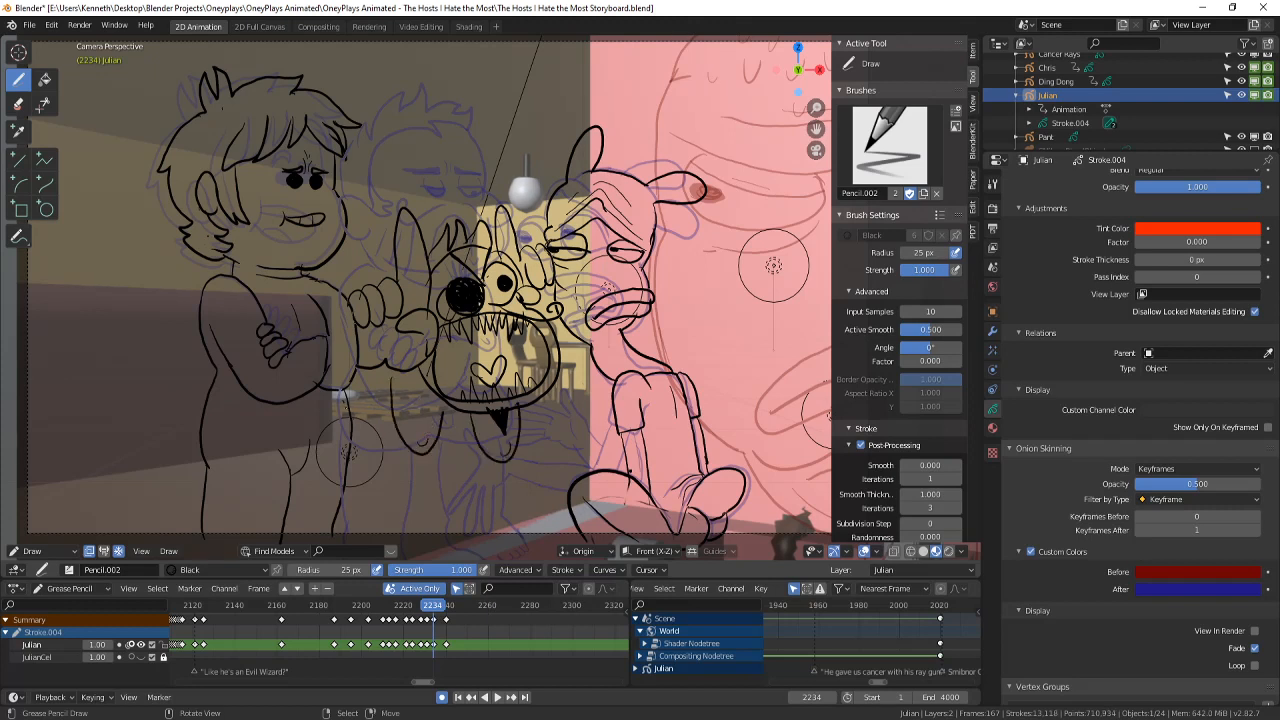
drag(346, 404, 352, 444)
- Draw Julian's legs down past the bottom of the camera frame, including one bare foot with toes
scroll(350, 452, up, 3)
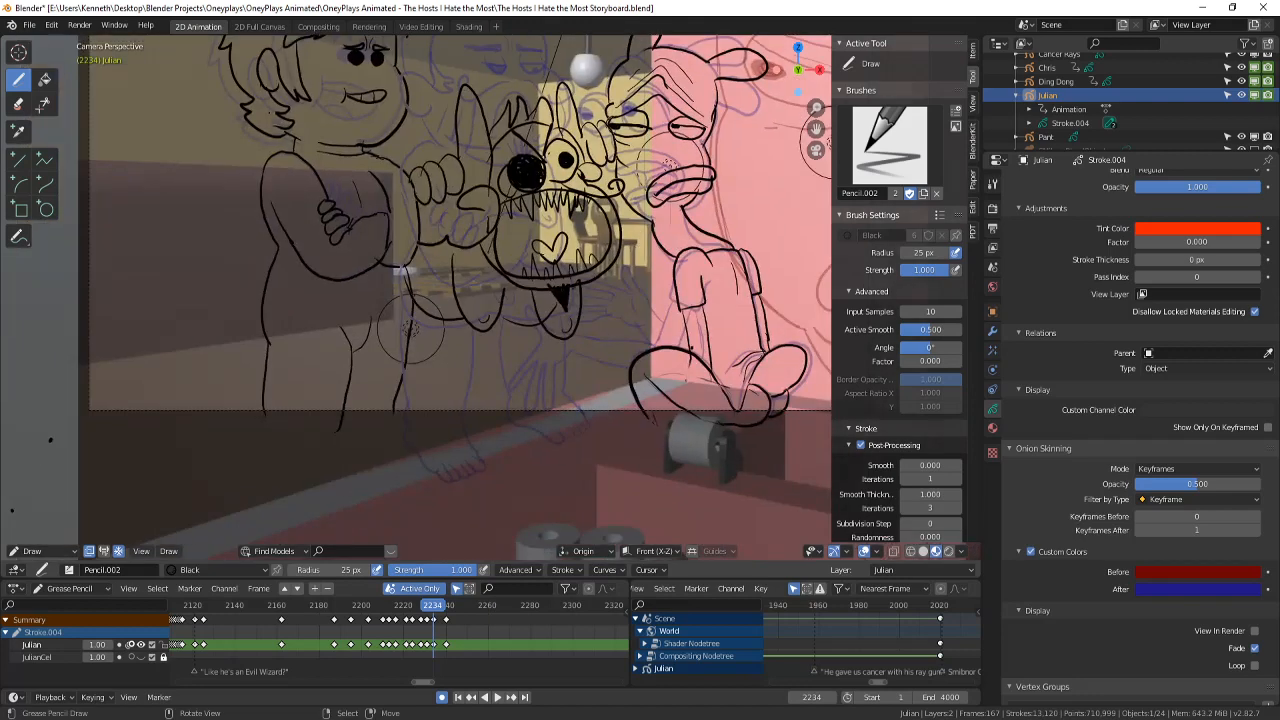
mouse_move(510, 324)
mouse_down()
mouse_move(514, 452)
mouse_move(572, 502)
mouse_up()
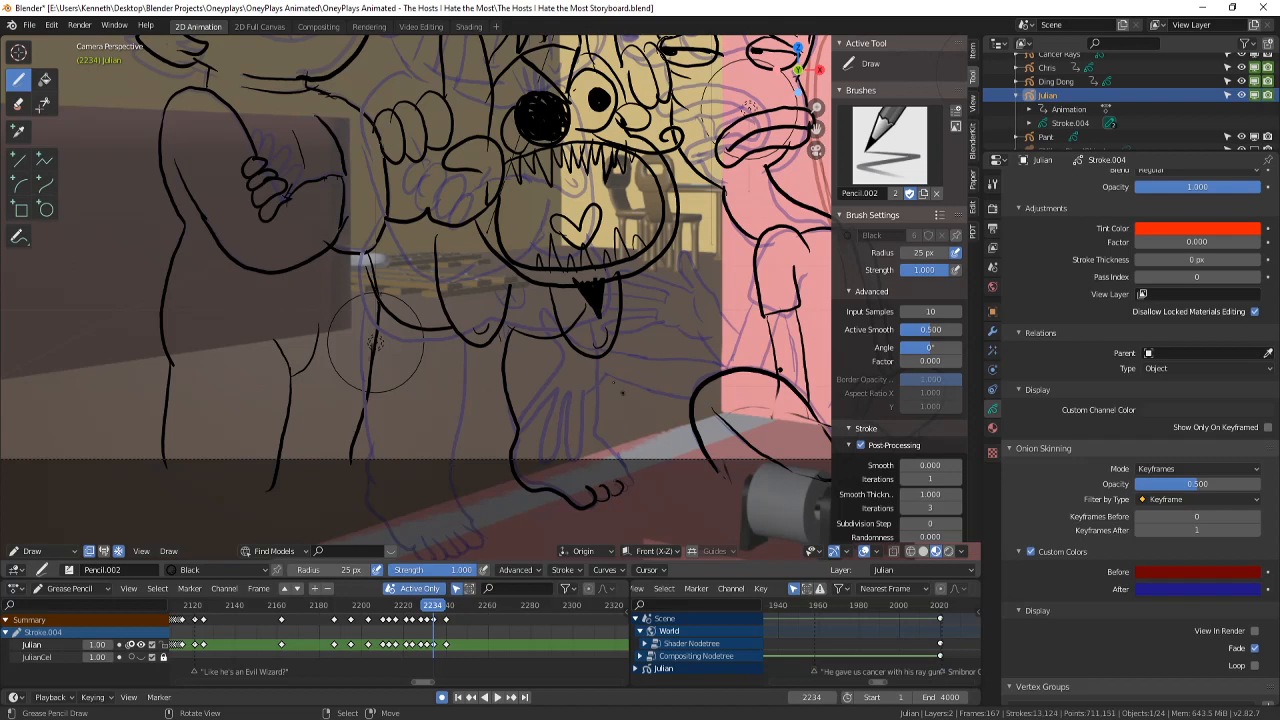
drag(597, 358, 600, 447)
drag(464, 346, 454, 473)
drag(366, 394, 368, 488)
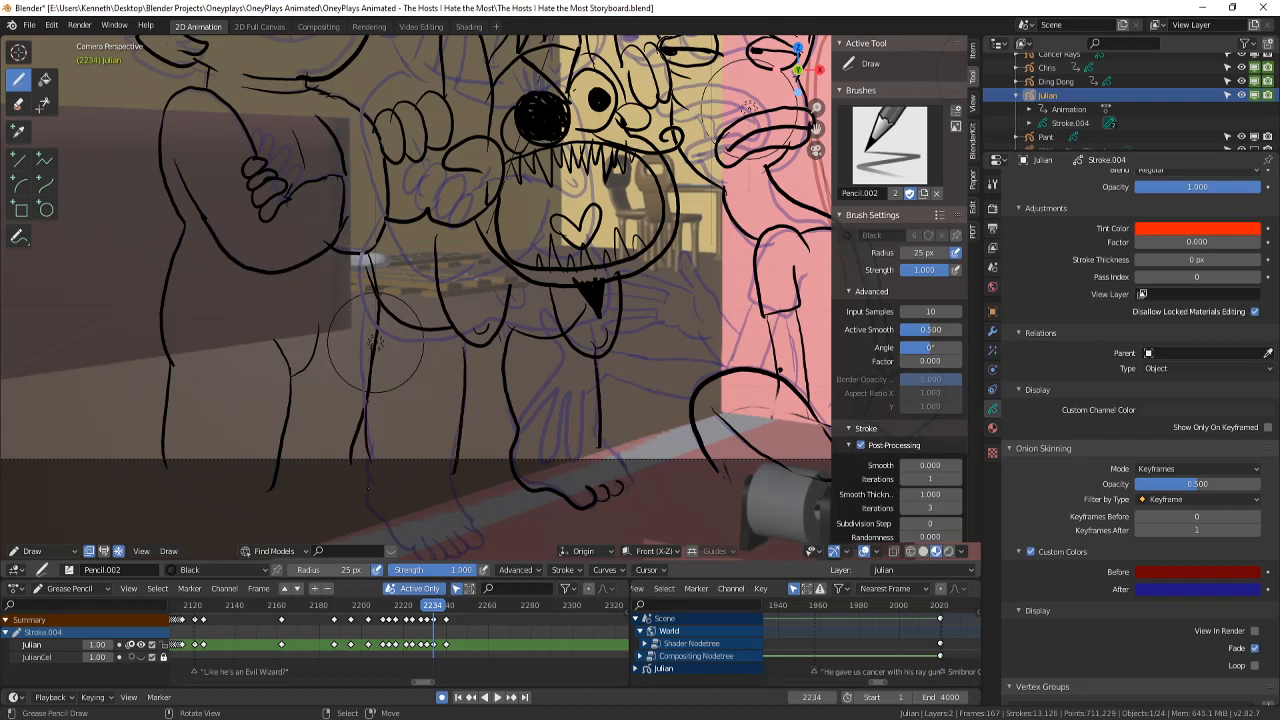
- Step back and forth between frames 2234 and 2240 to compare Julian's screaming drawing with his calm pose
scroll(379, 450, down, 4)
key(Right)
key(Right)
key(Right)
key(Right)
key(Right)
key(Right)
key(Right)
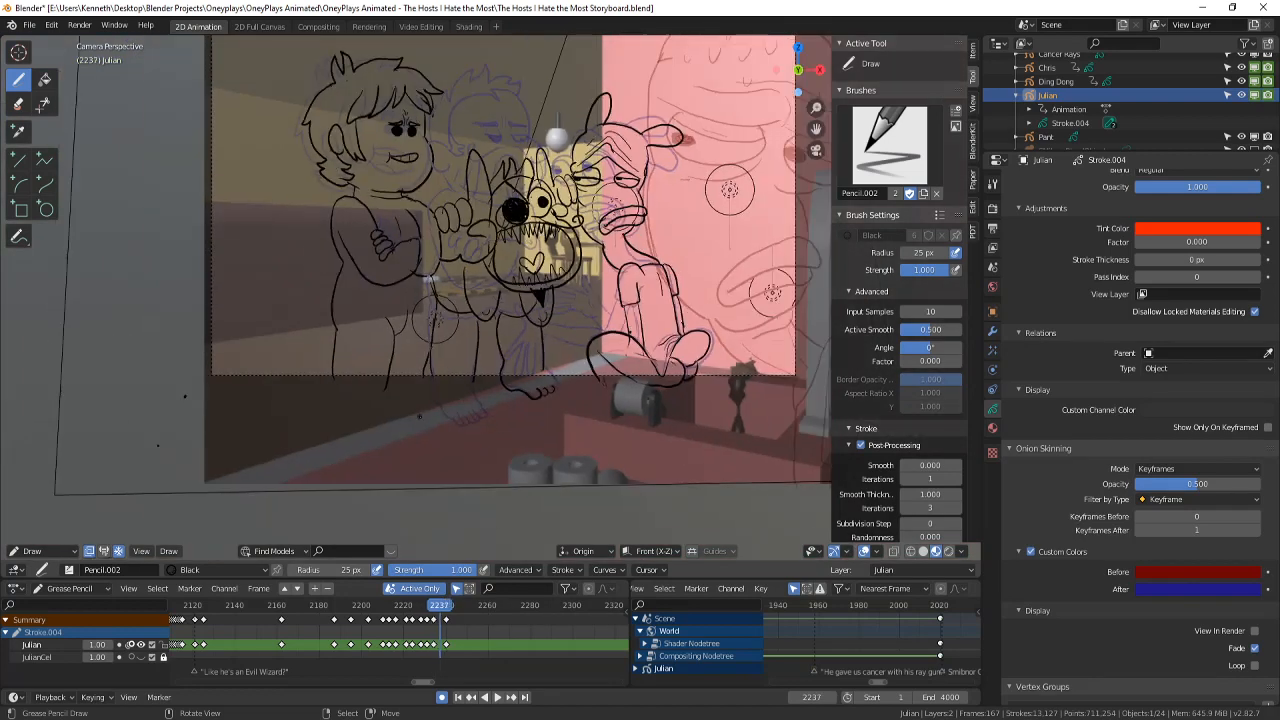
key(Right)
key(Left)
key(Left)
key(Left)
key(Left)
key(Right)
key(Right)
key(Right)
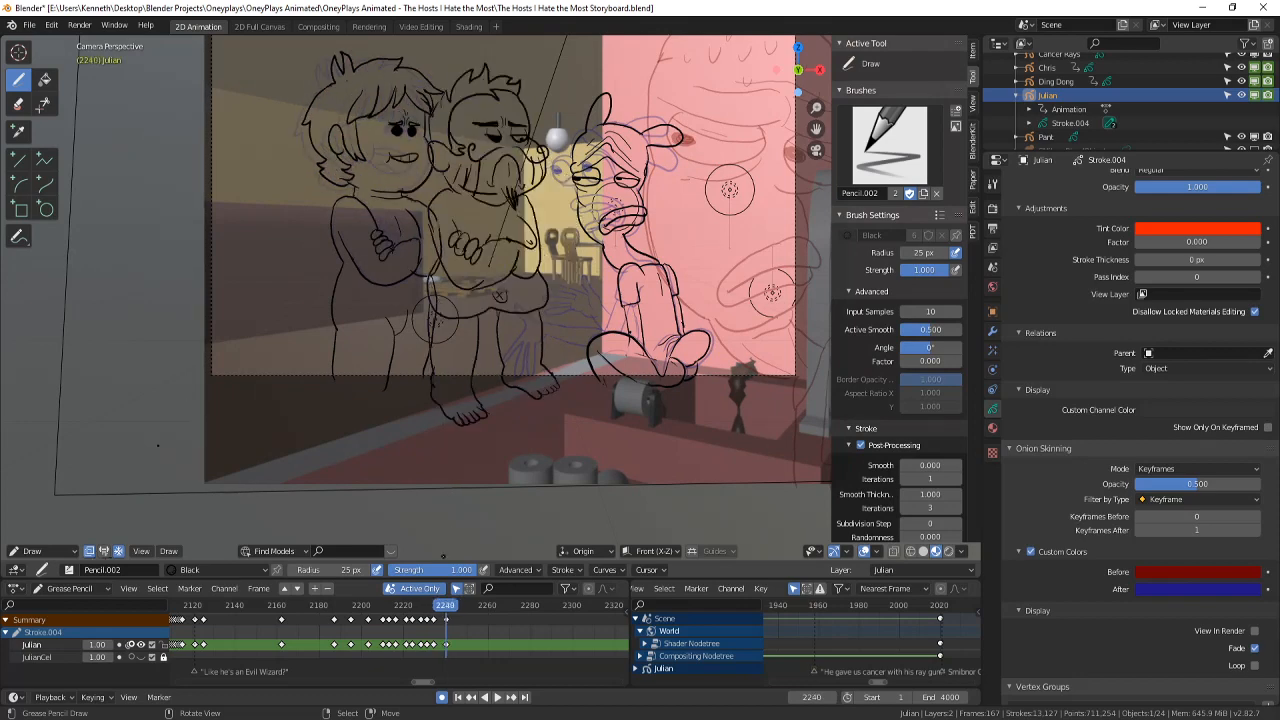
- Play the animation from the close-up through the cut into the group shot to check the timing of Julian's new drawing
key(Left)
key(Left)
key(Left)
key(Left)
key(Left)
key(Left)
key(Left)
click(497, 697)
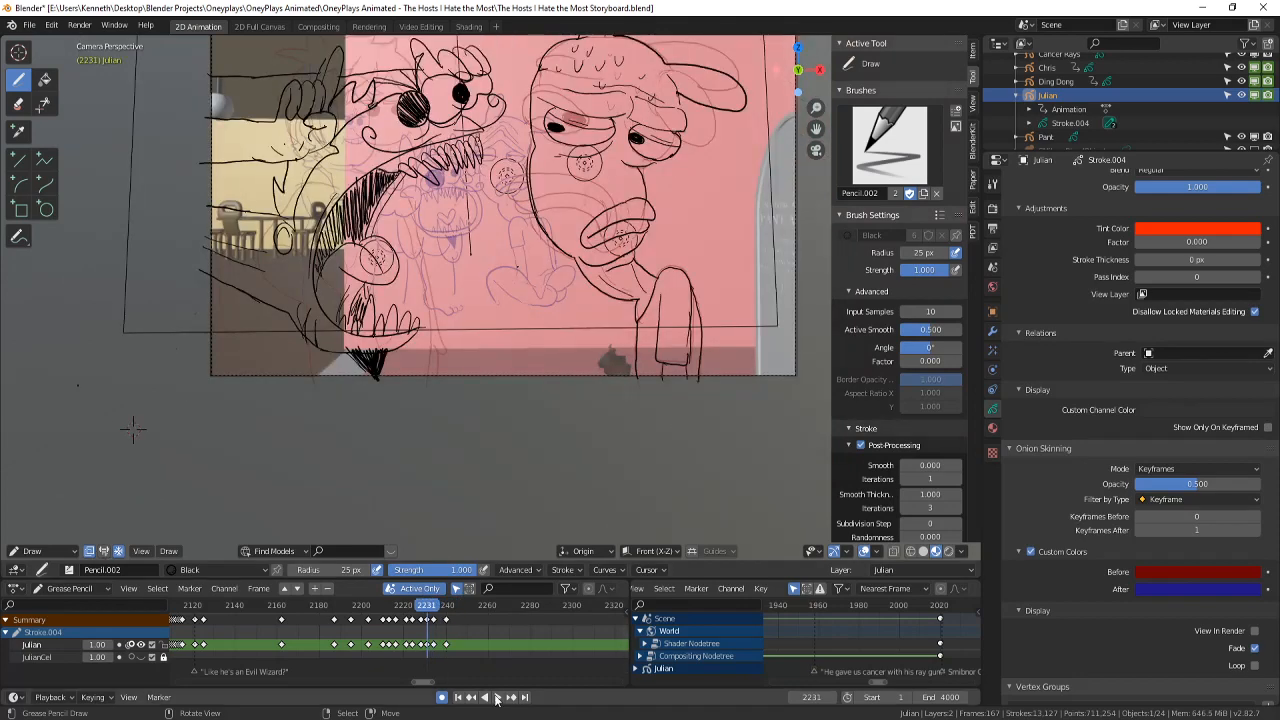
click(362, 636)
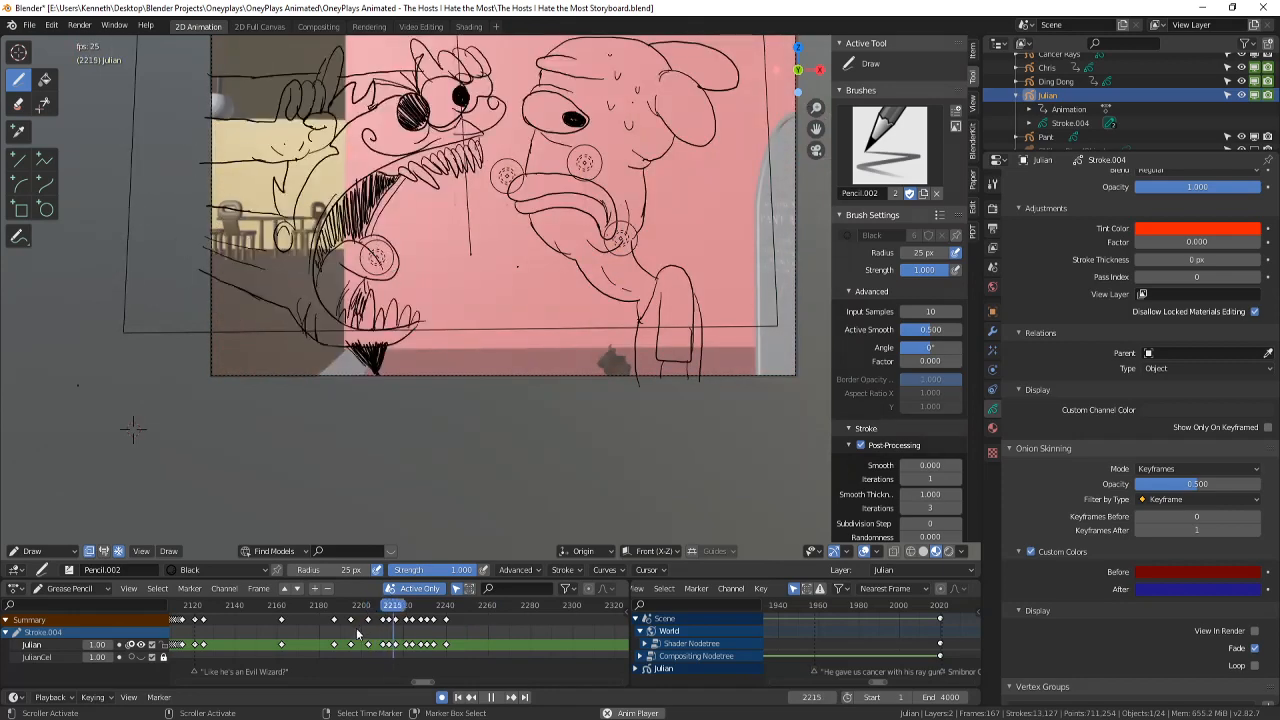
click(507, 697)
click(462, 640)
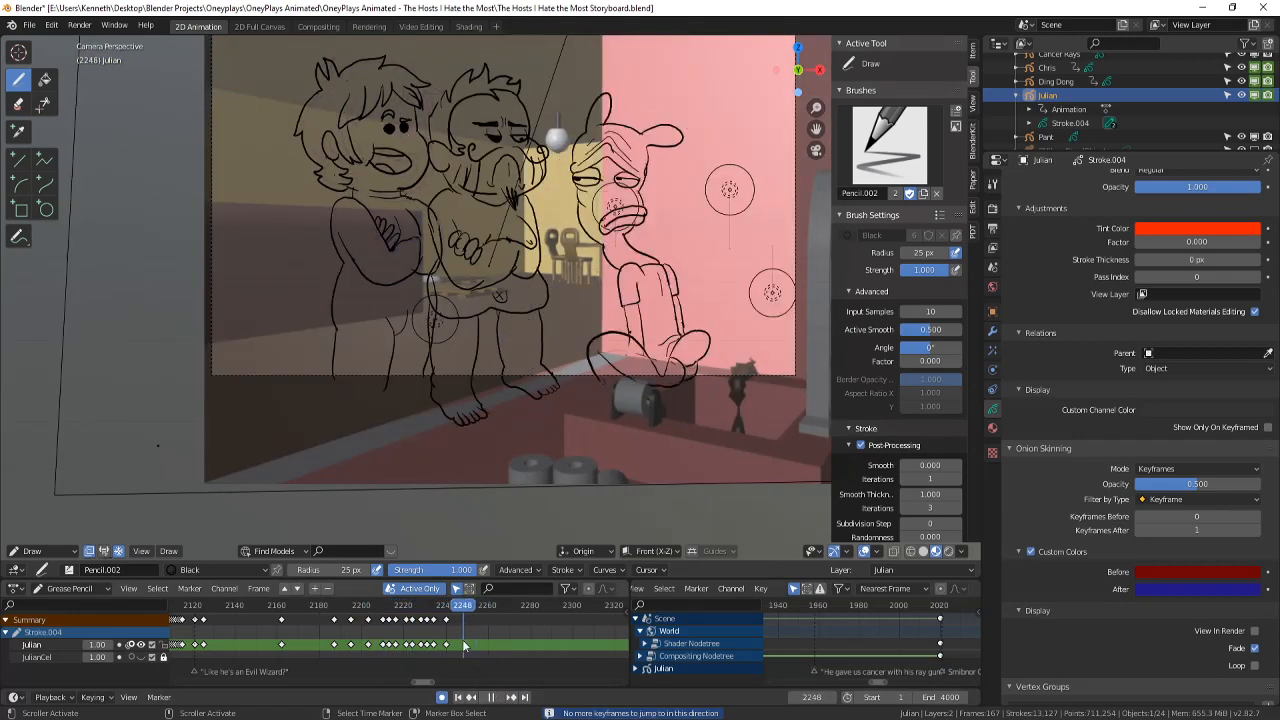
- Stop playback at frame 2241 in the group shot and save the storyboard file
drag(449, 642, 448, 640)
key(space)
key(ctrl+s)
shift+middle_drag(514, 453, 530, 452)
scroll(580, 345, down, 2)
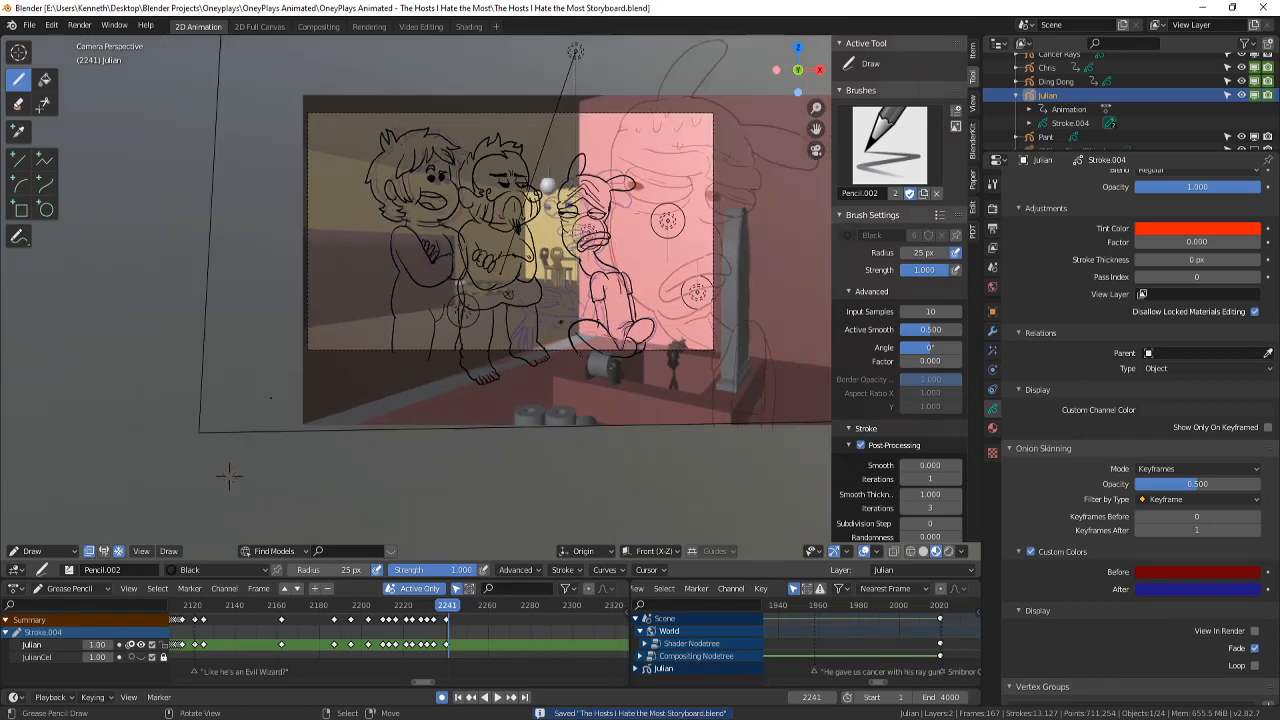
scroll(687, 292, up, 1)
shift+middle_drag(177, 511, 158, 557)
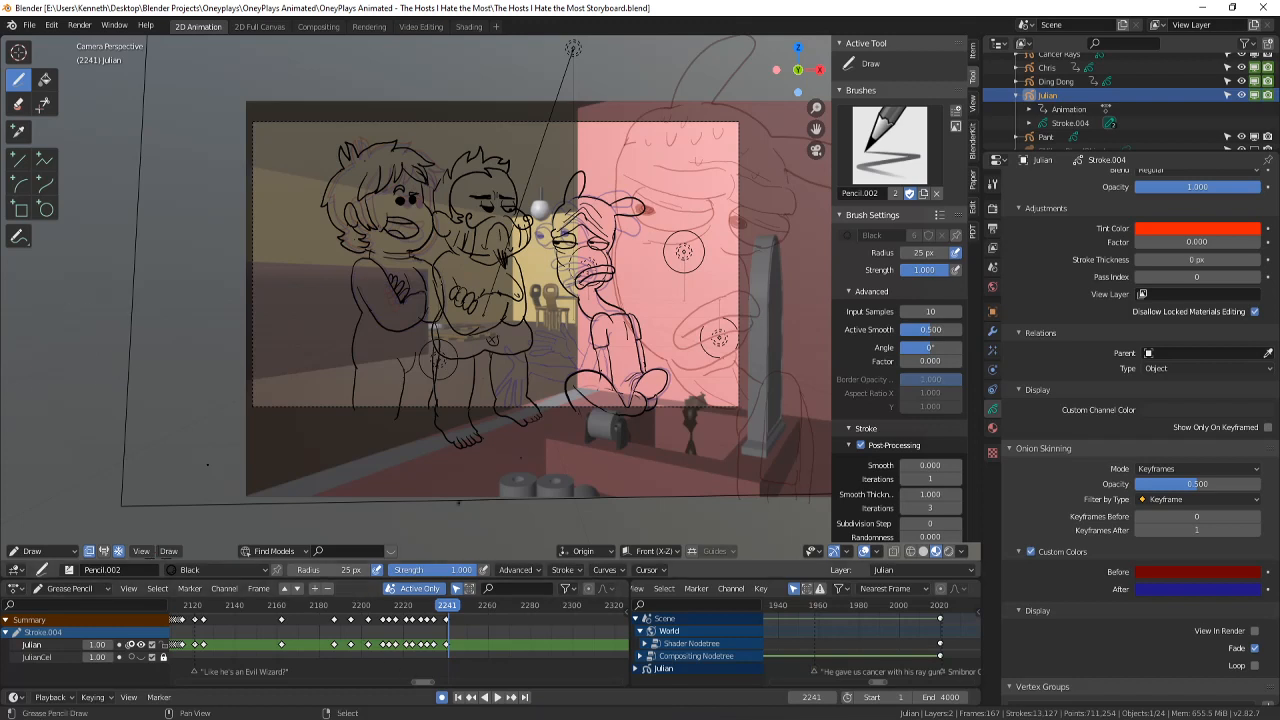
shift+middle_drag(207, 464, 173, 530)
key(ctrl+s)
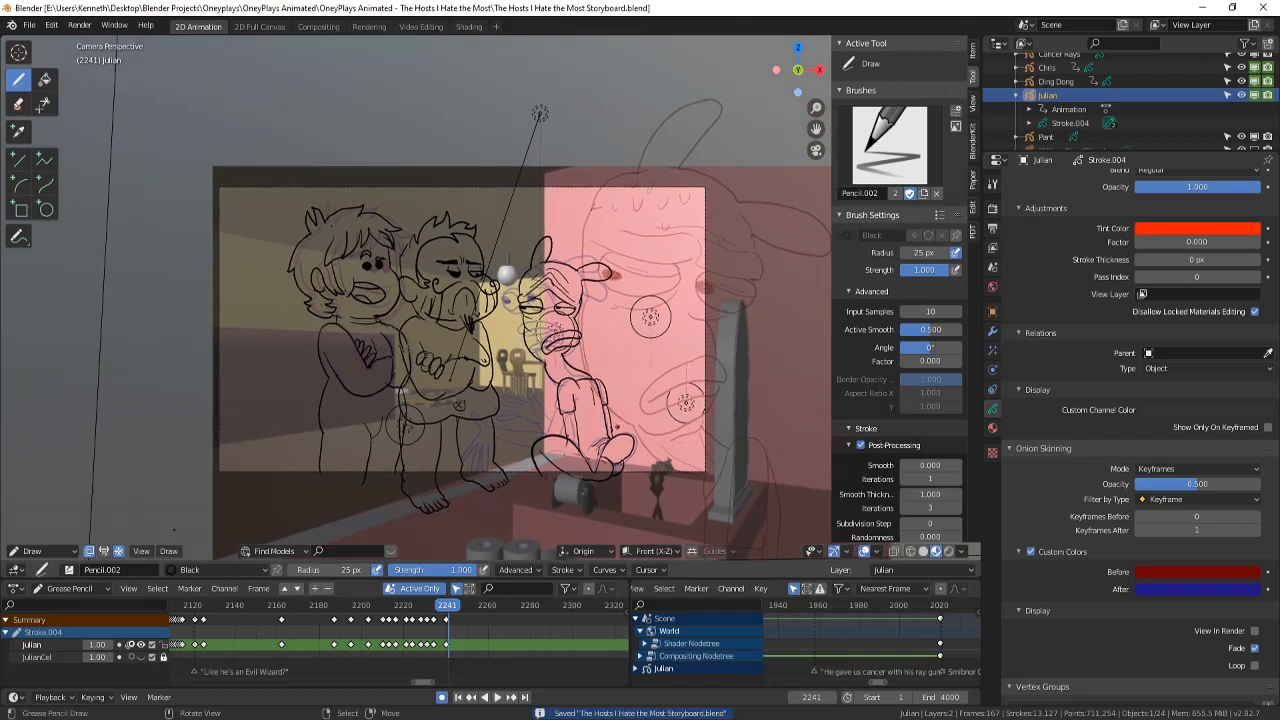